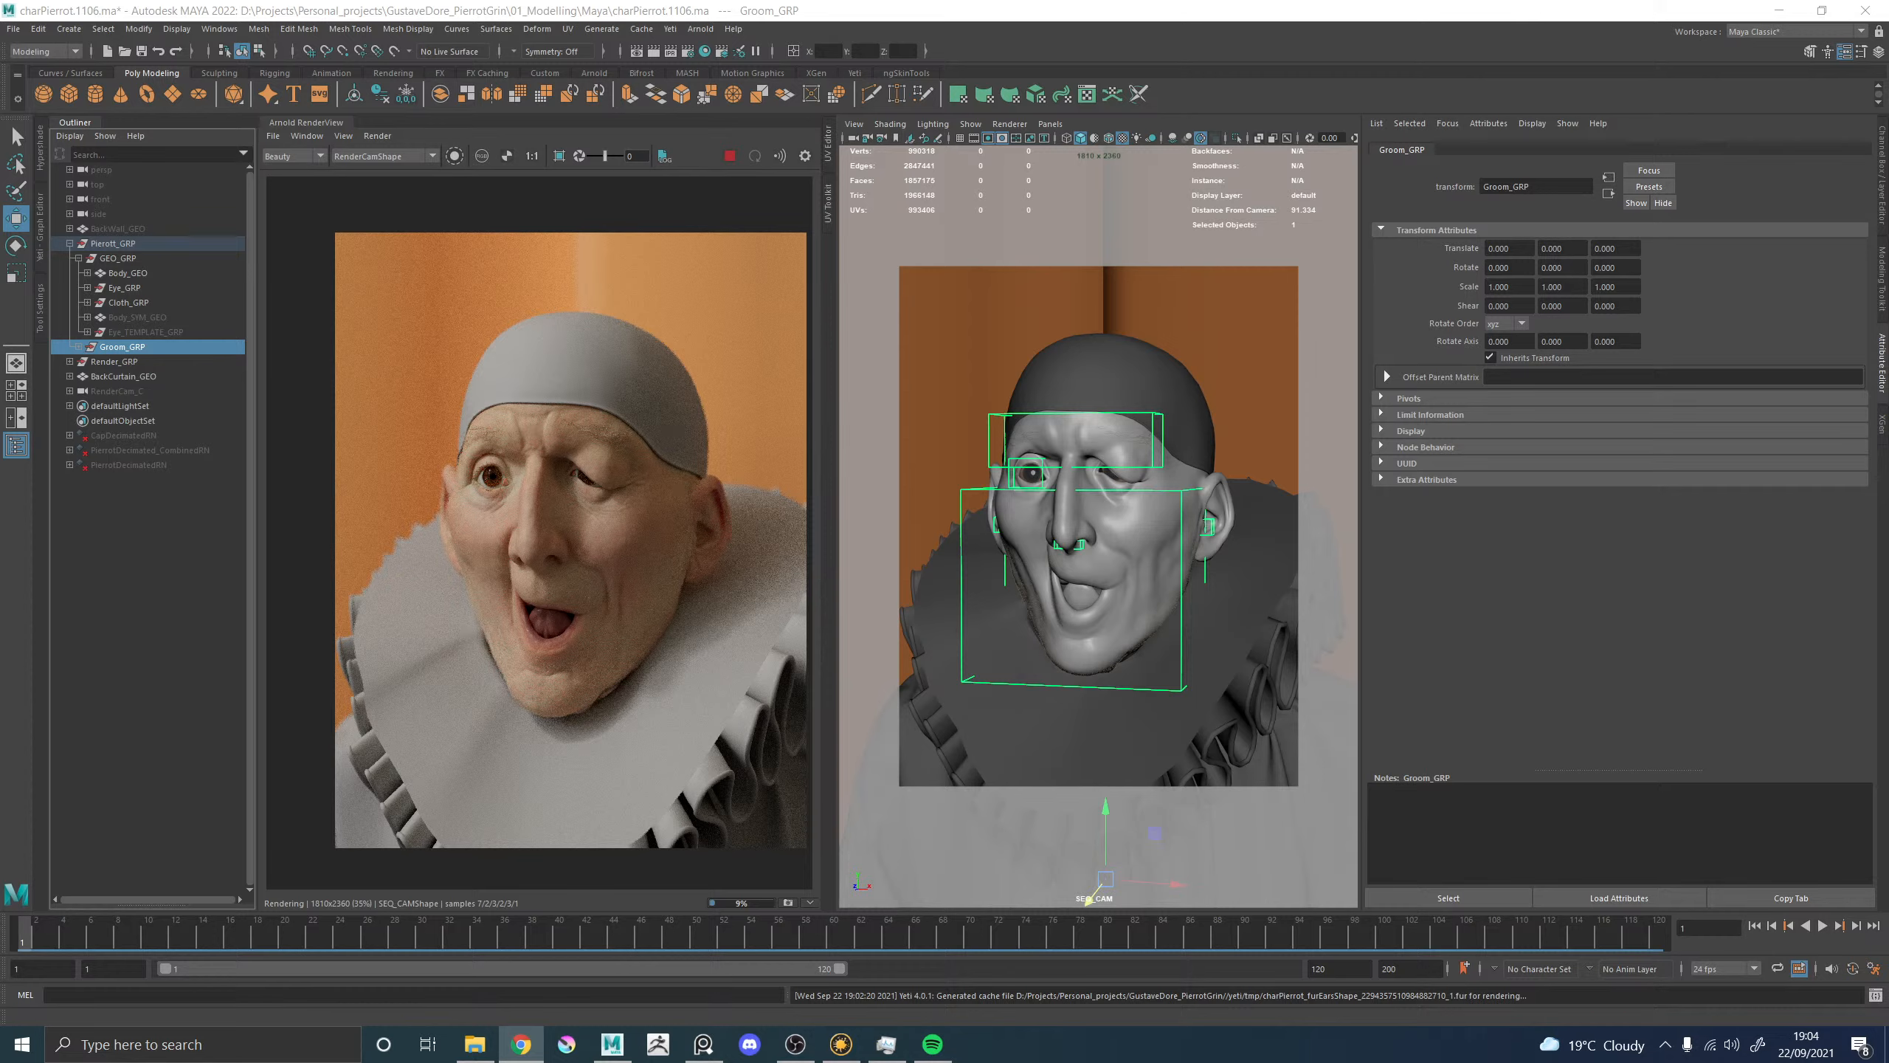
# Stop the running Arnold render of the Pierrot character.
pyautogui.click(729, 156)
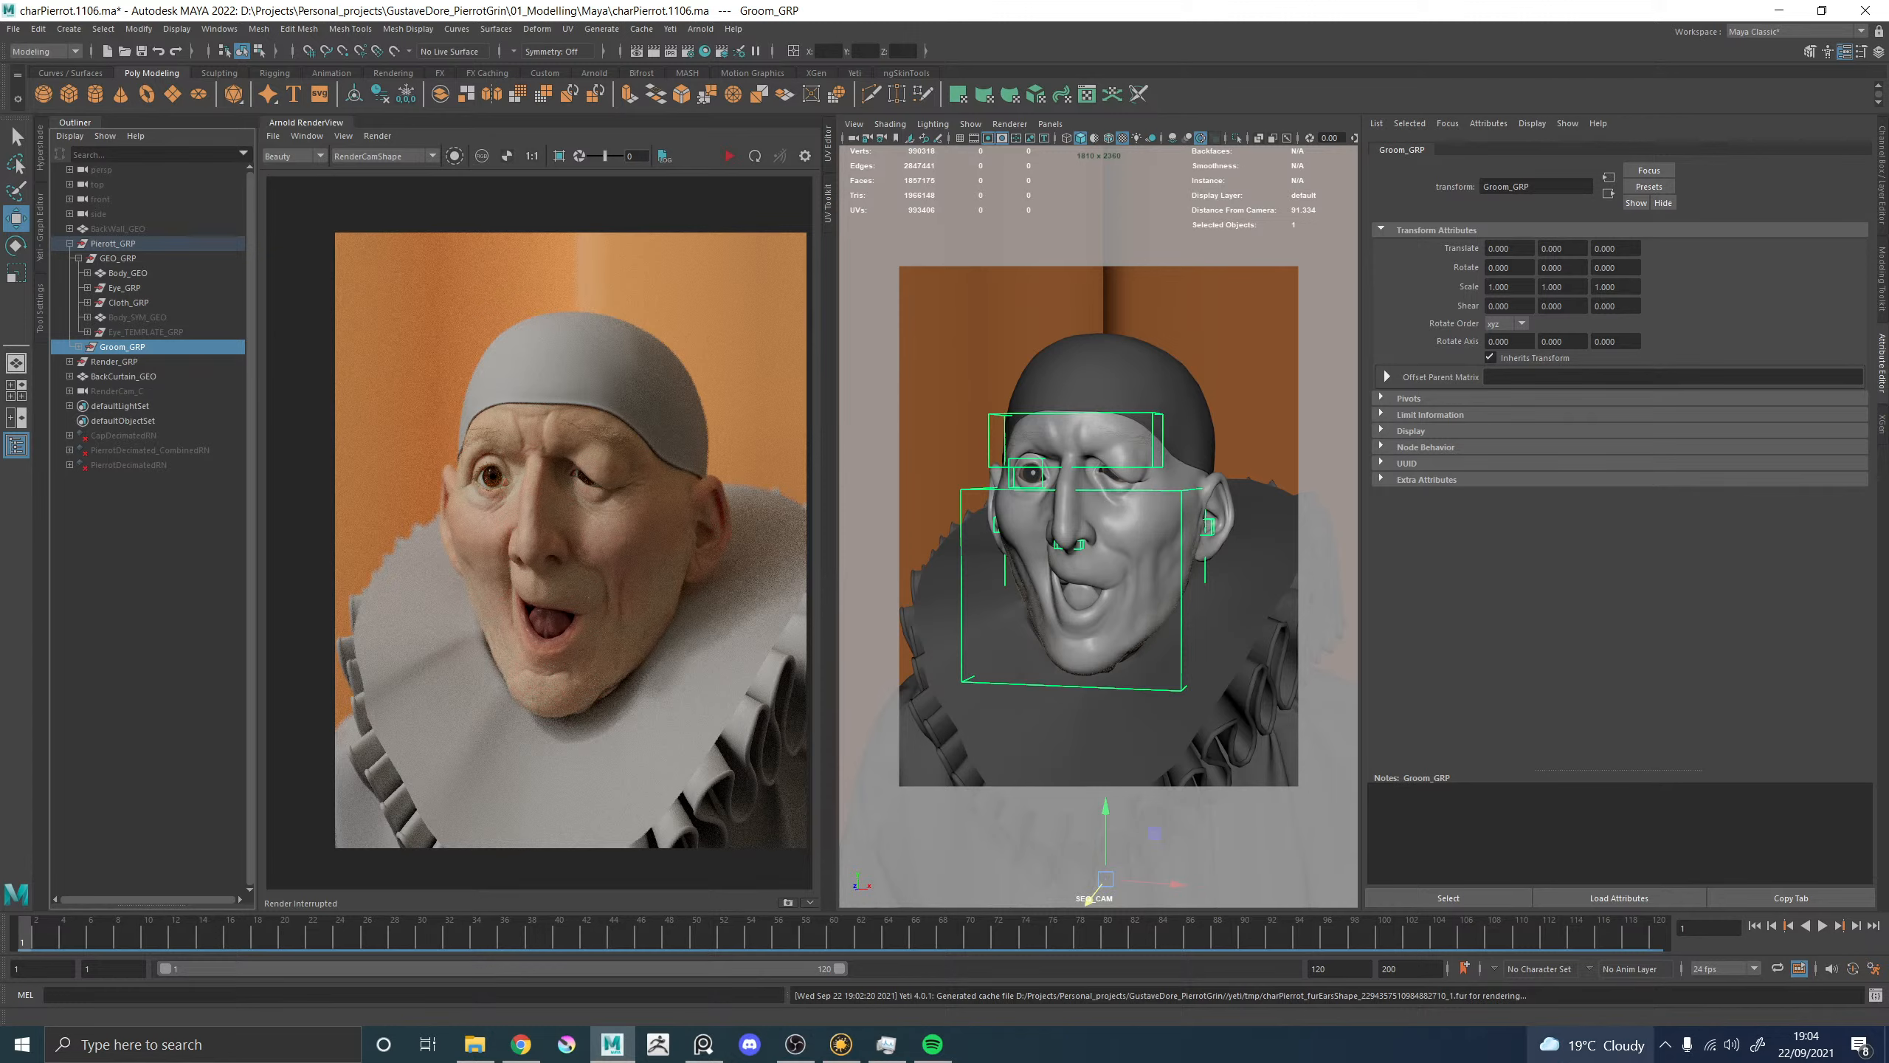
pyautogui.click(1666, 1044)
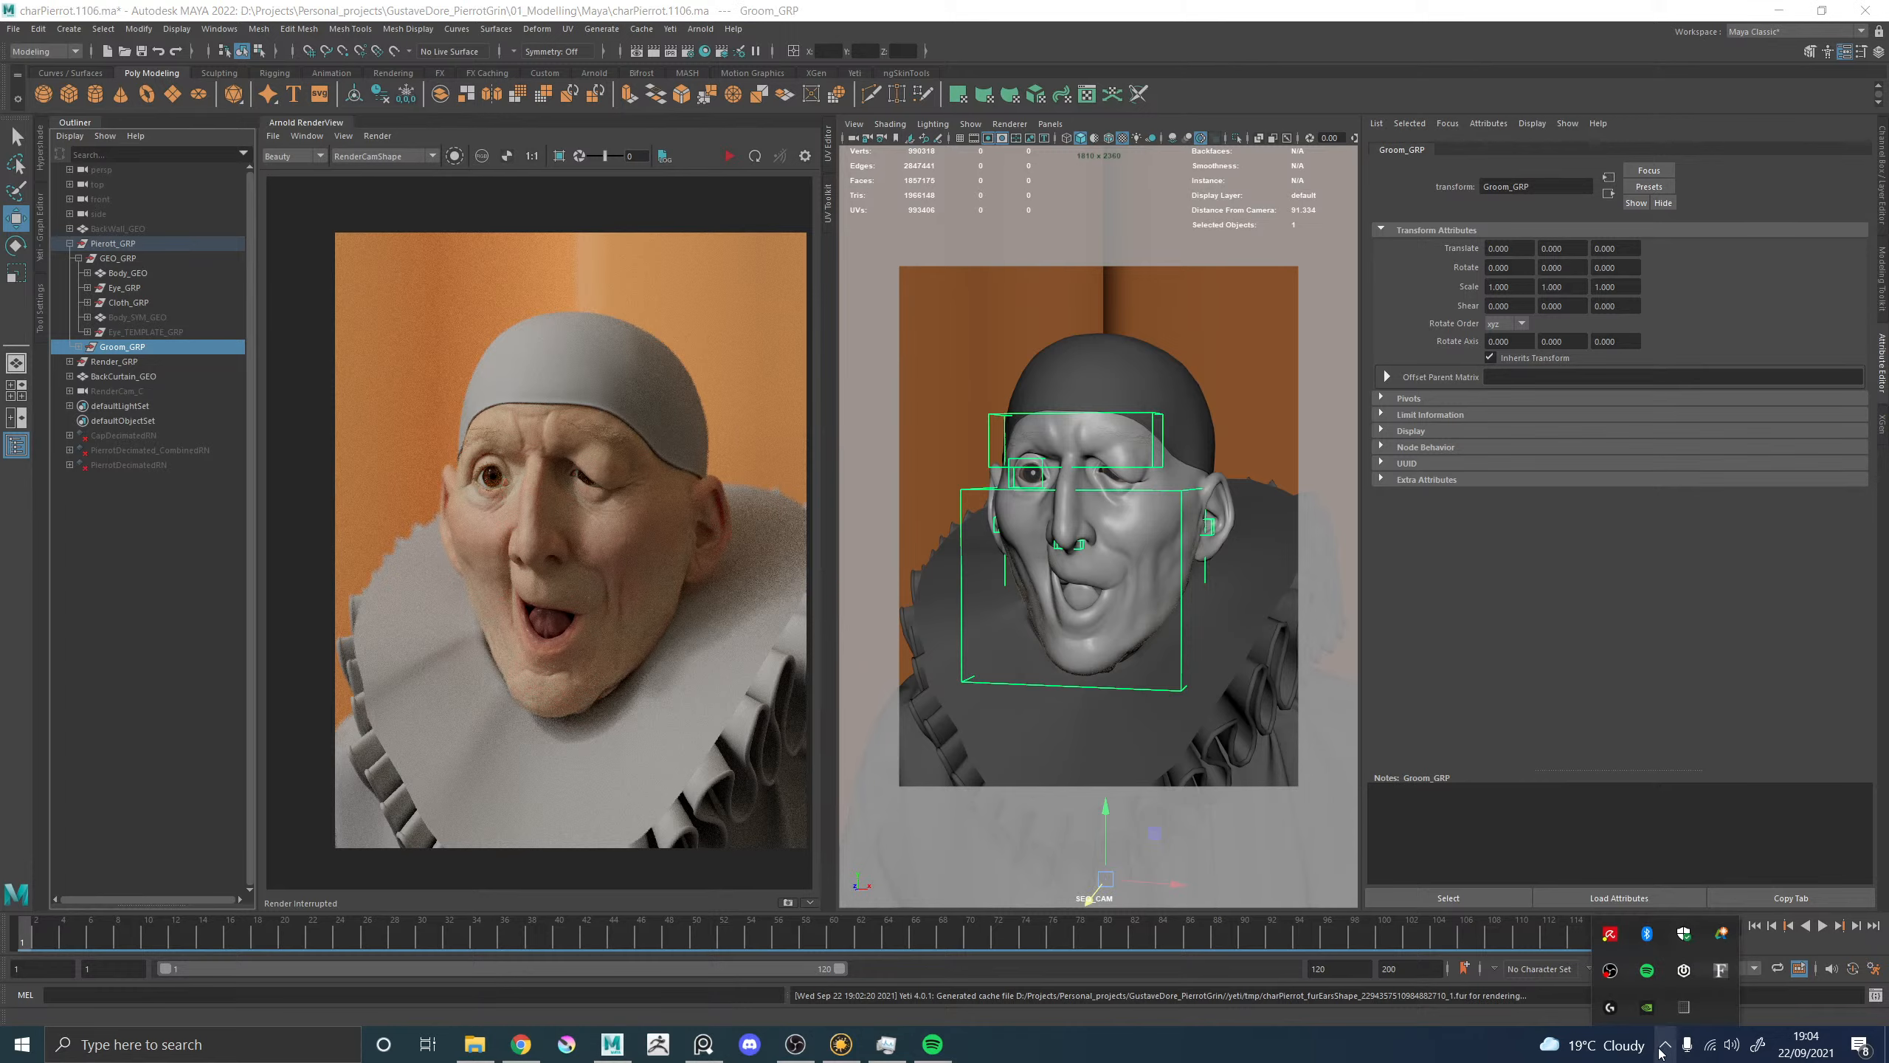
pyautogui.click(1586, 1042)
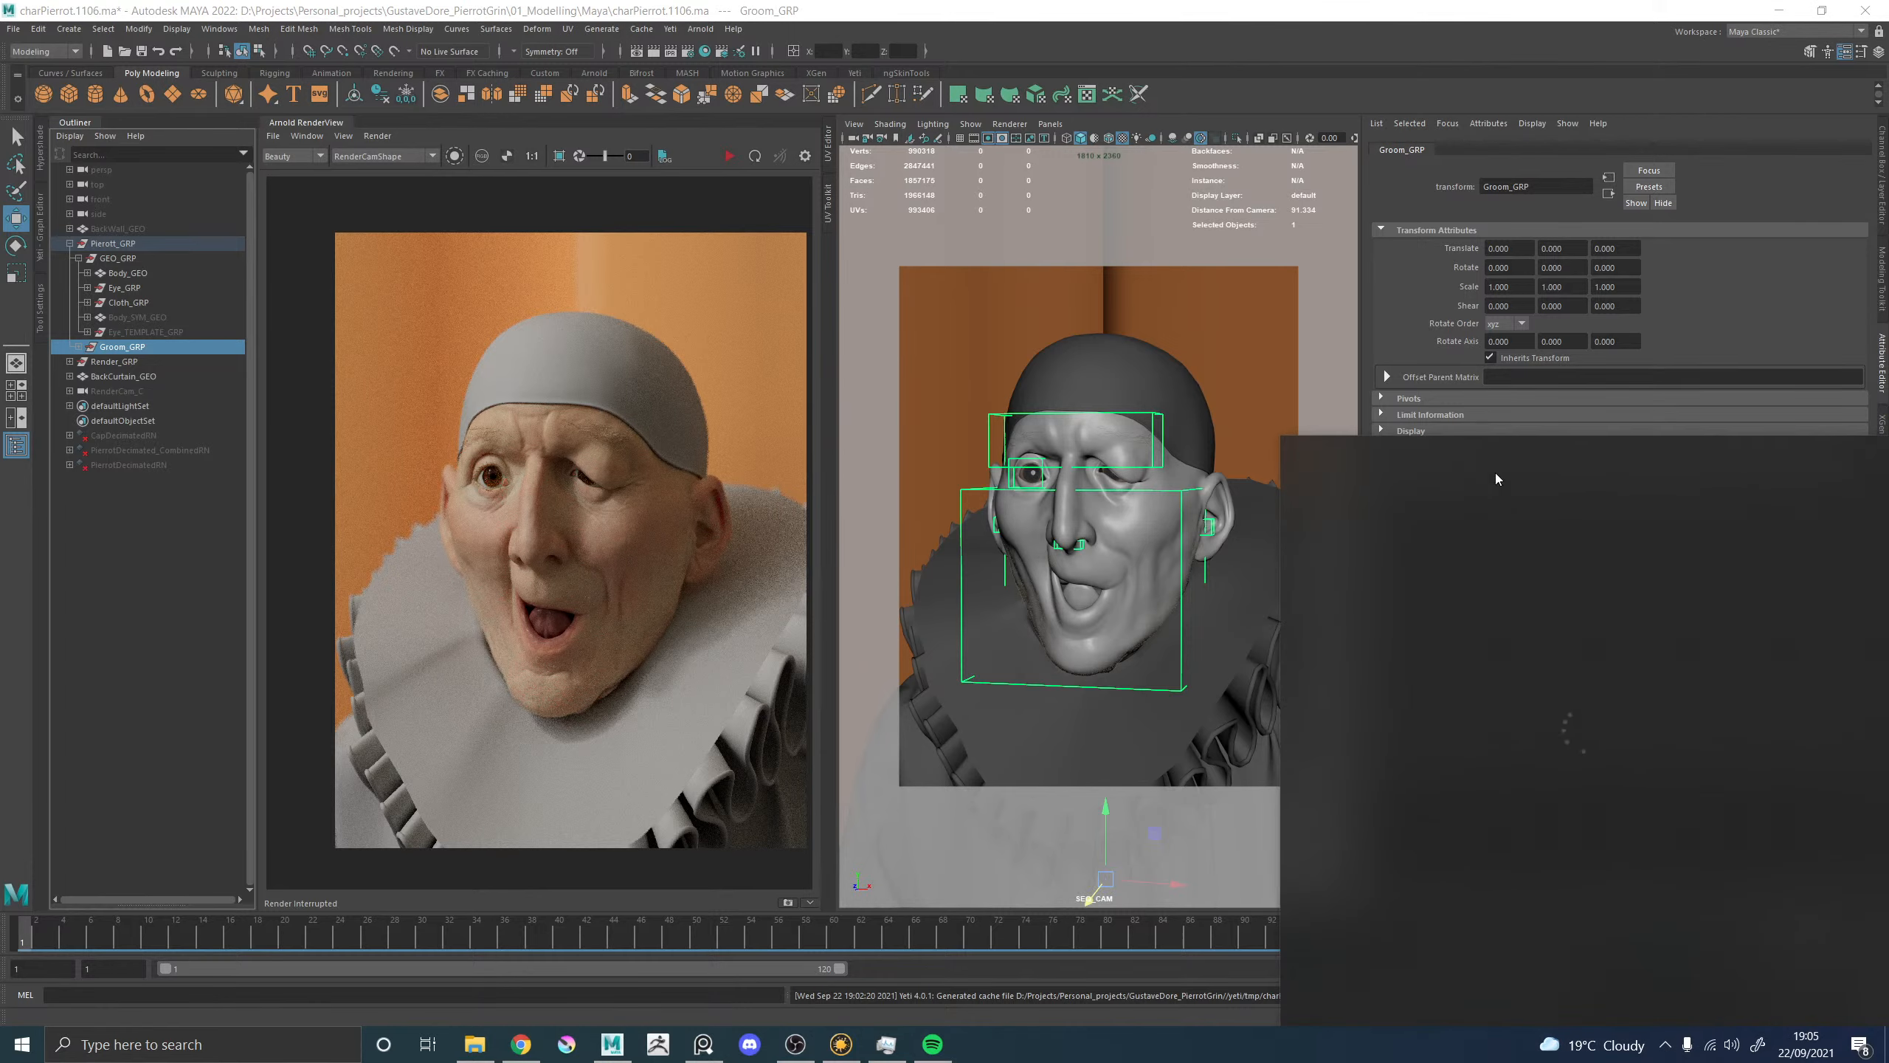
pyautogui.click(1116, 307)
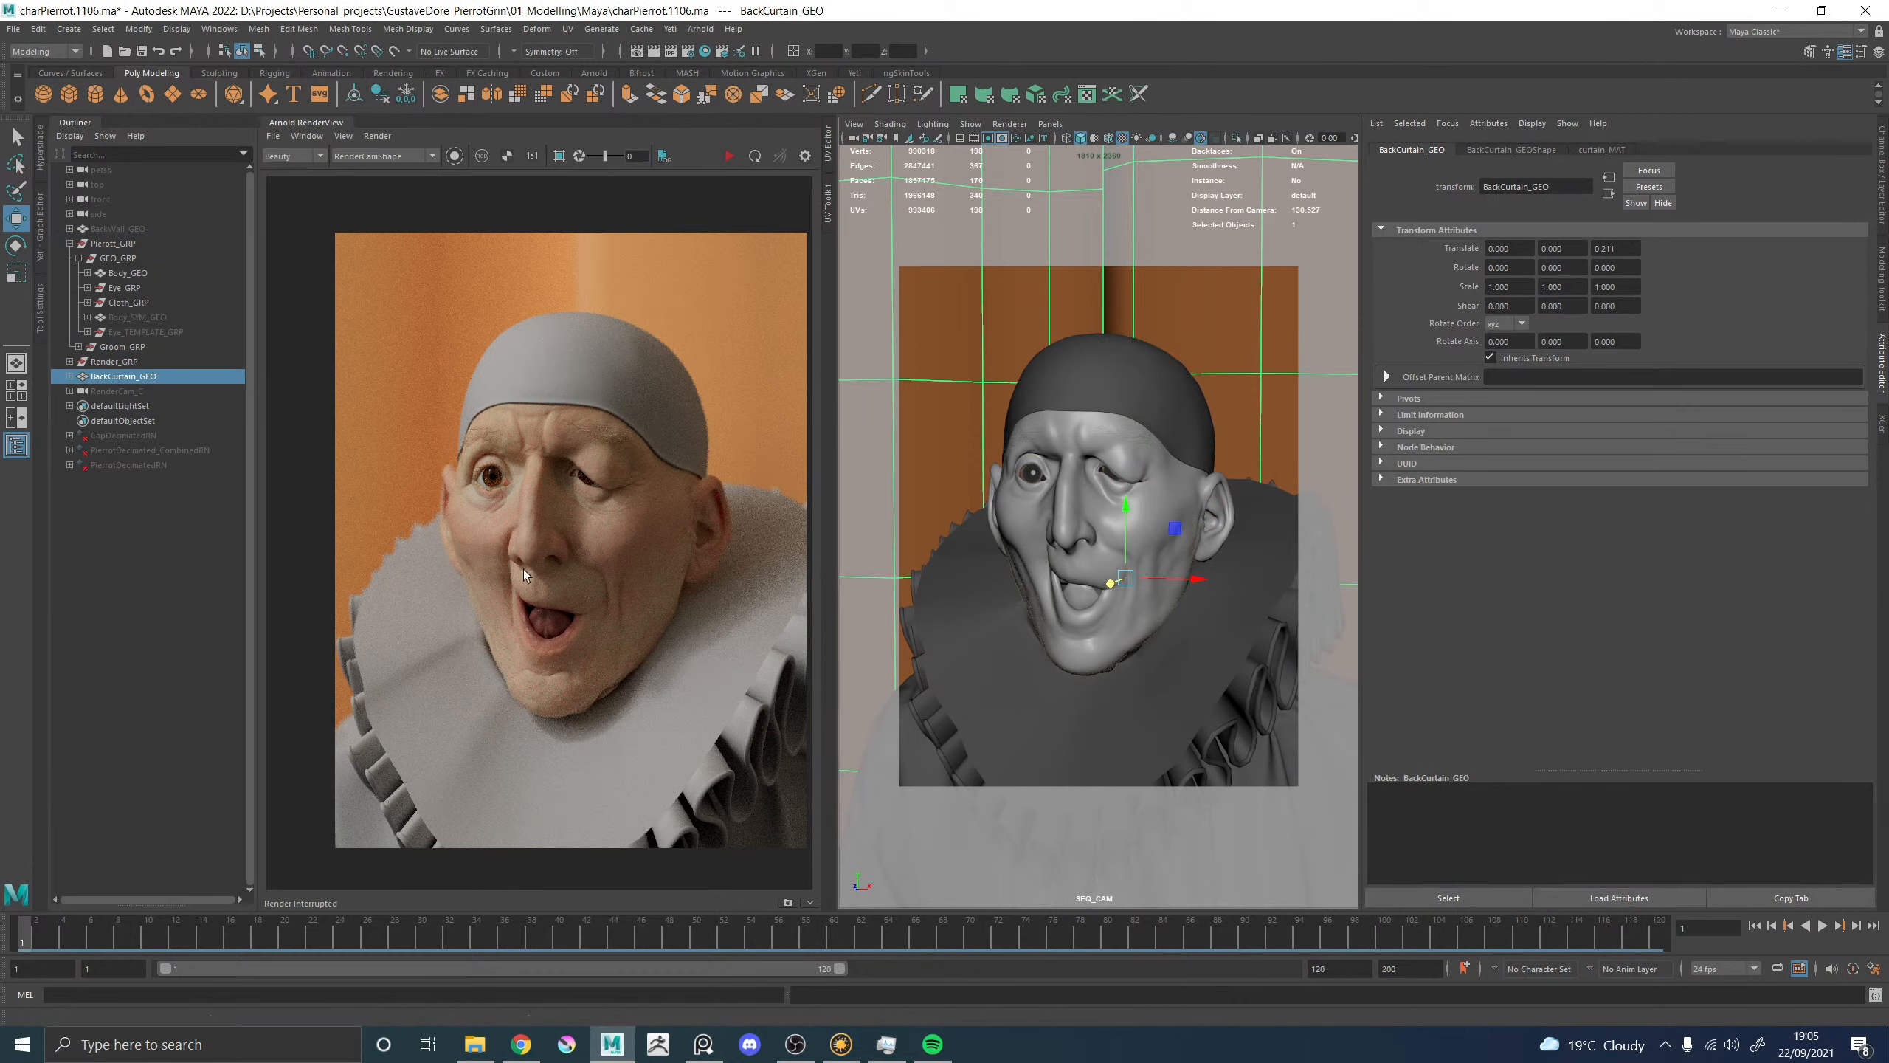
# Examine the rendered face up close and compare it with the painted Pierrot in the reference board.
pyautogui.scroll(3, 523, 569)
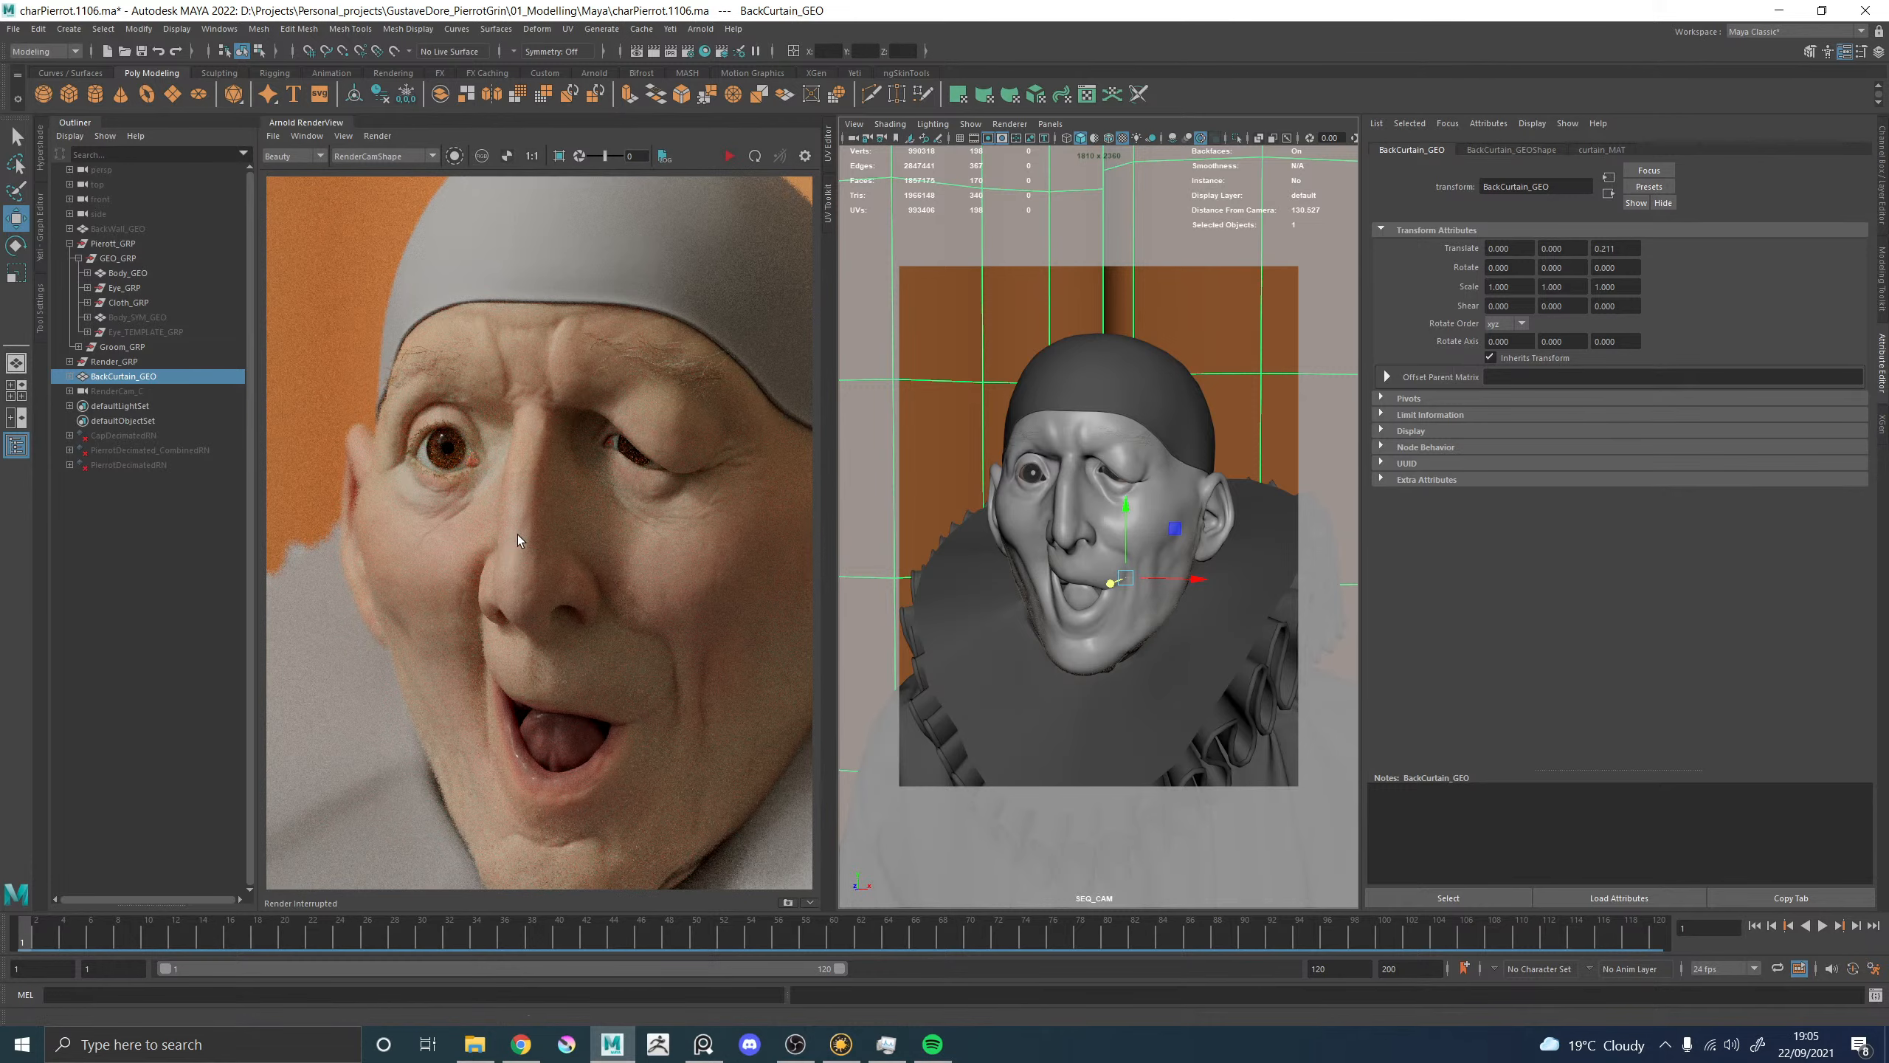
pyautogui.scroll(-3, 516, 535)
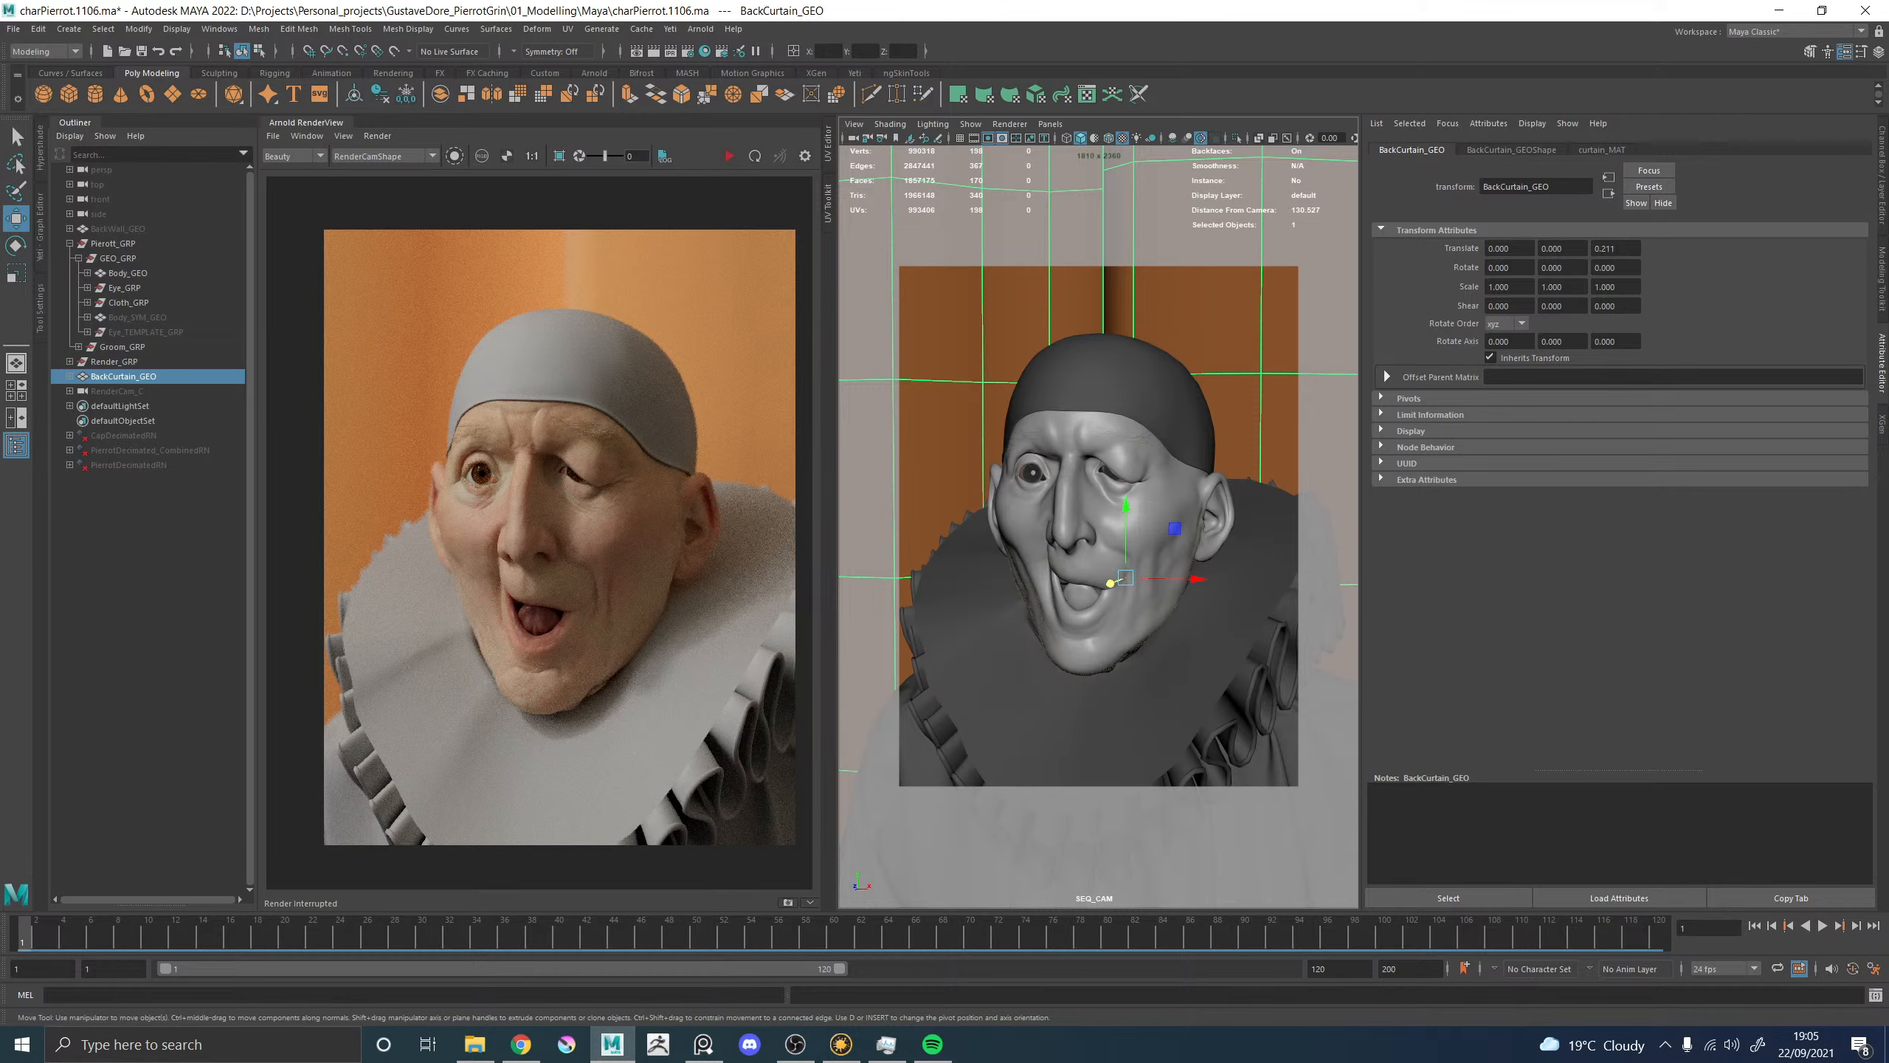
pyautogui.hotkey('alt', 'Tab')
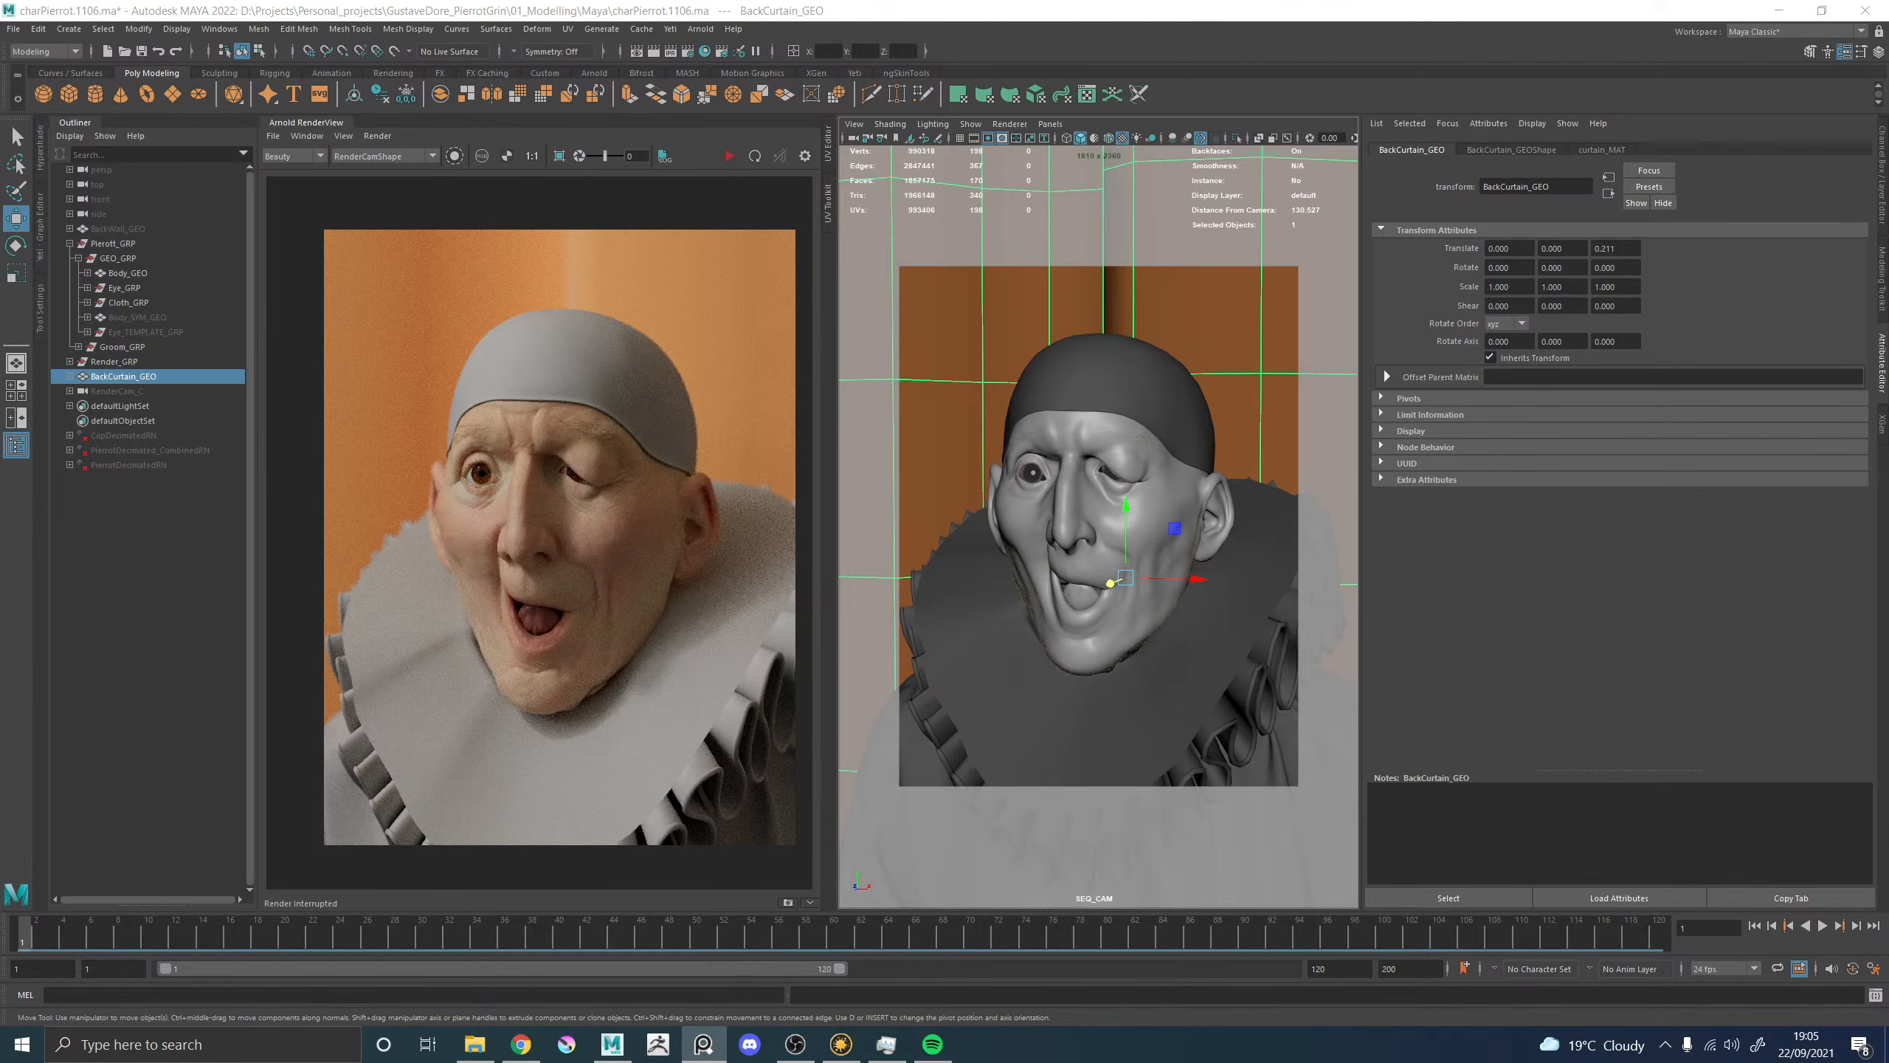
pyautogui.moveTo(1, 670); pyautogui.dragTo(1054, 474, button='right')
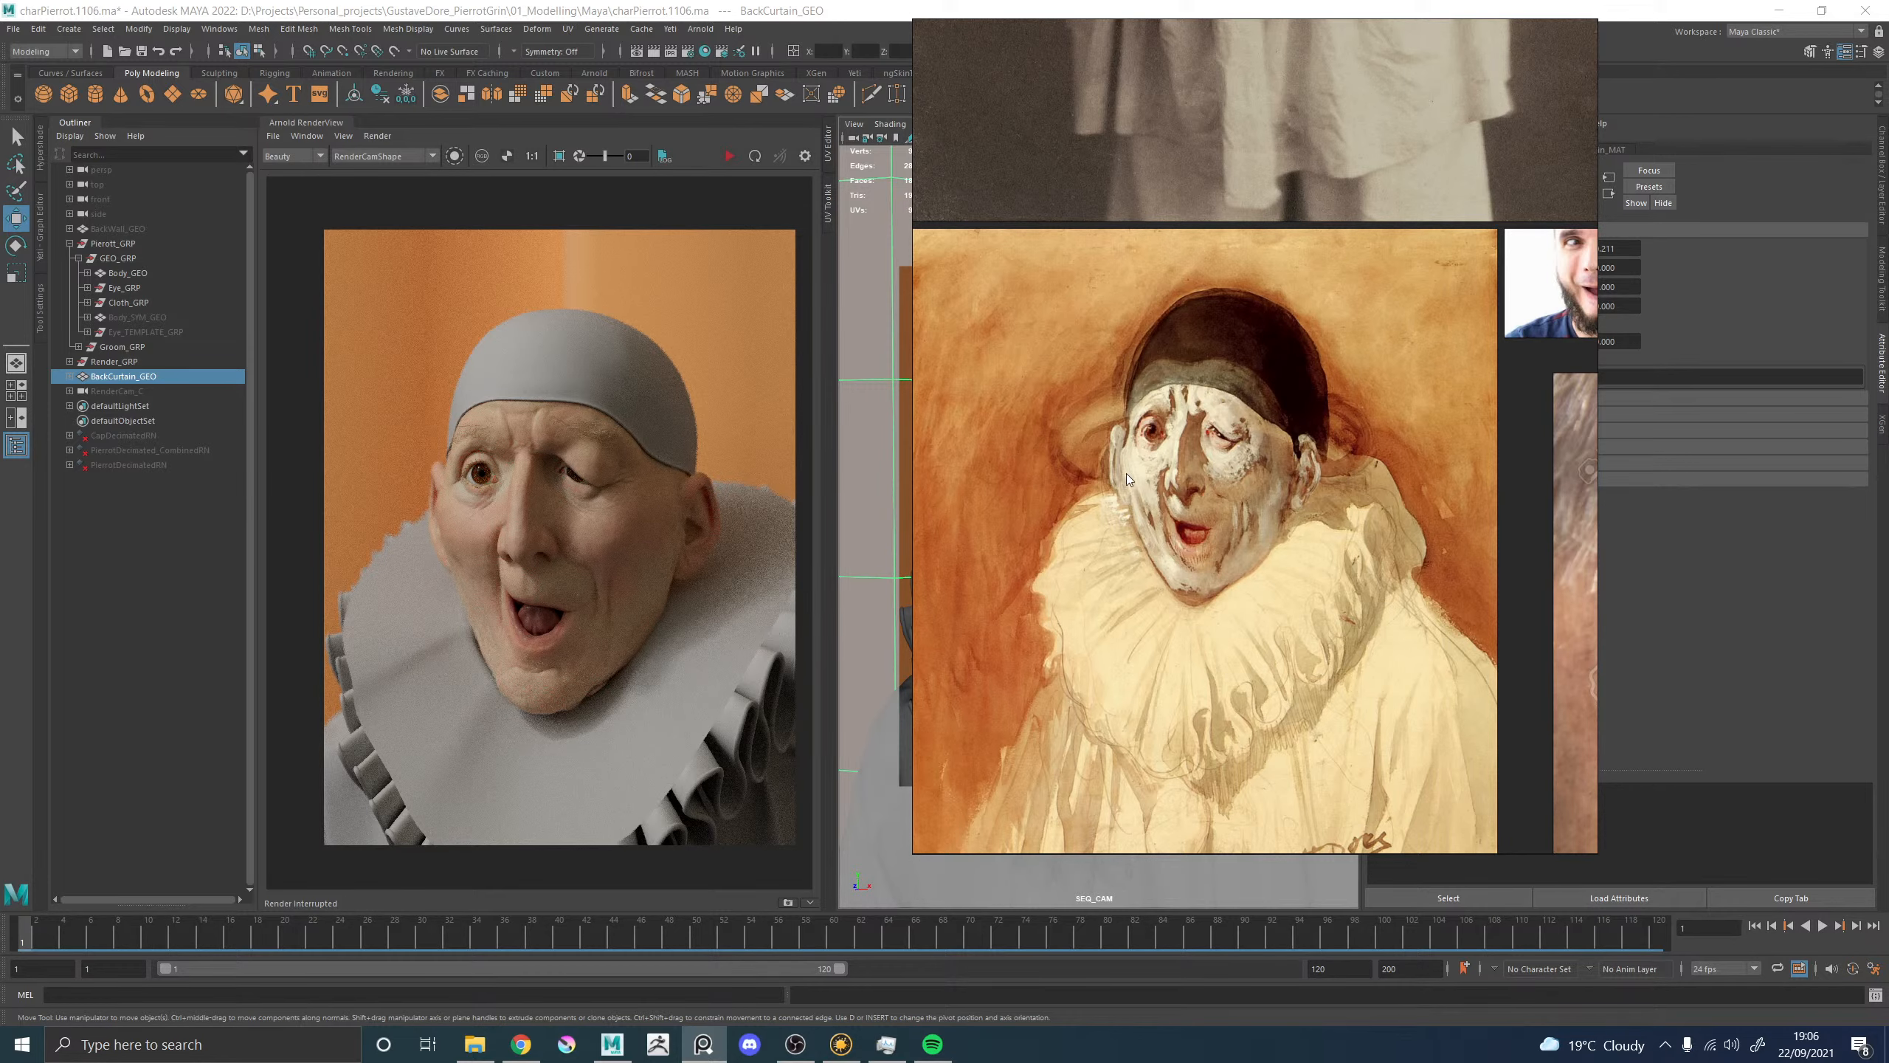
pyautogui.moveTo(1118, 411); pyautogui.dragTo(1888, 491)
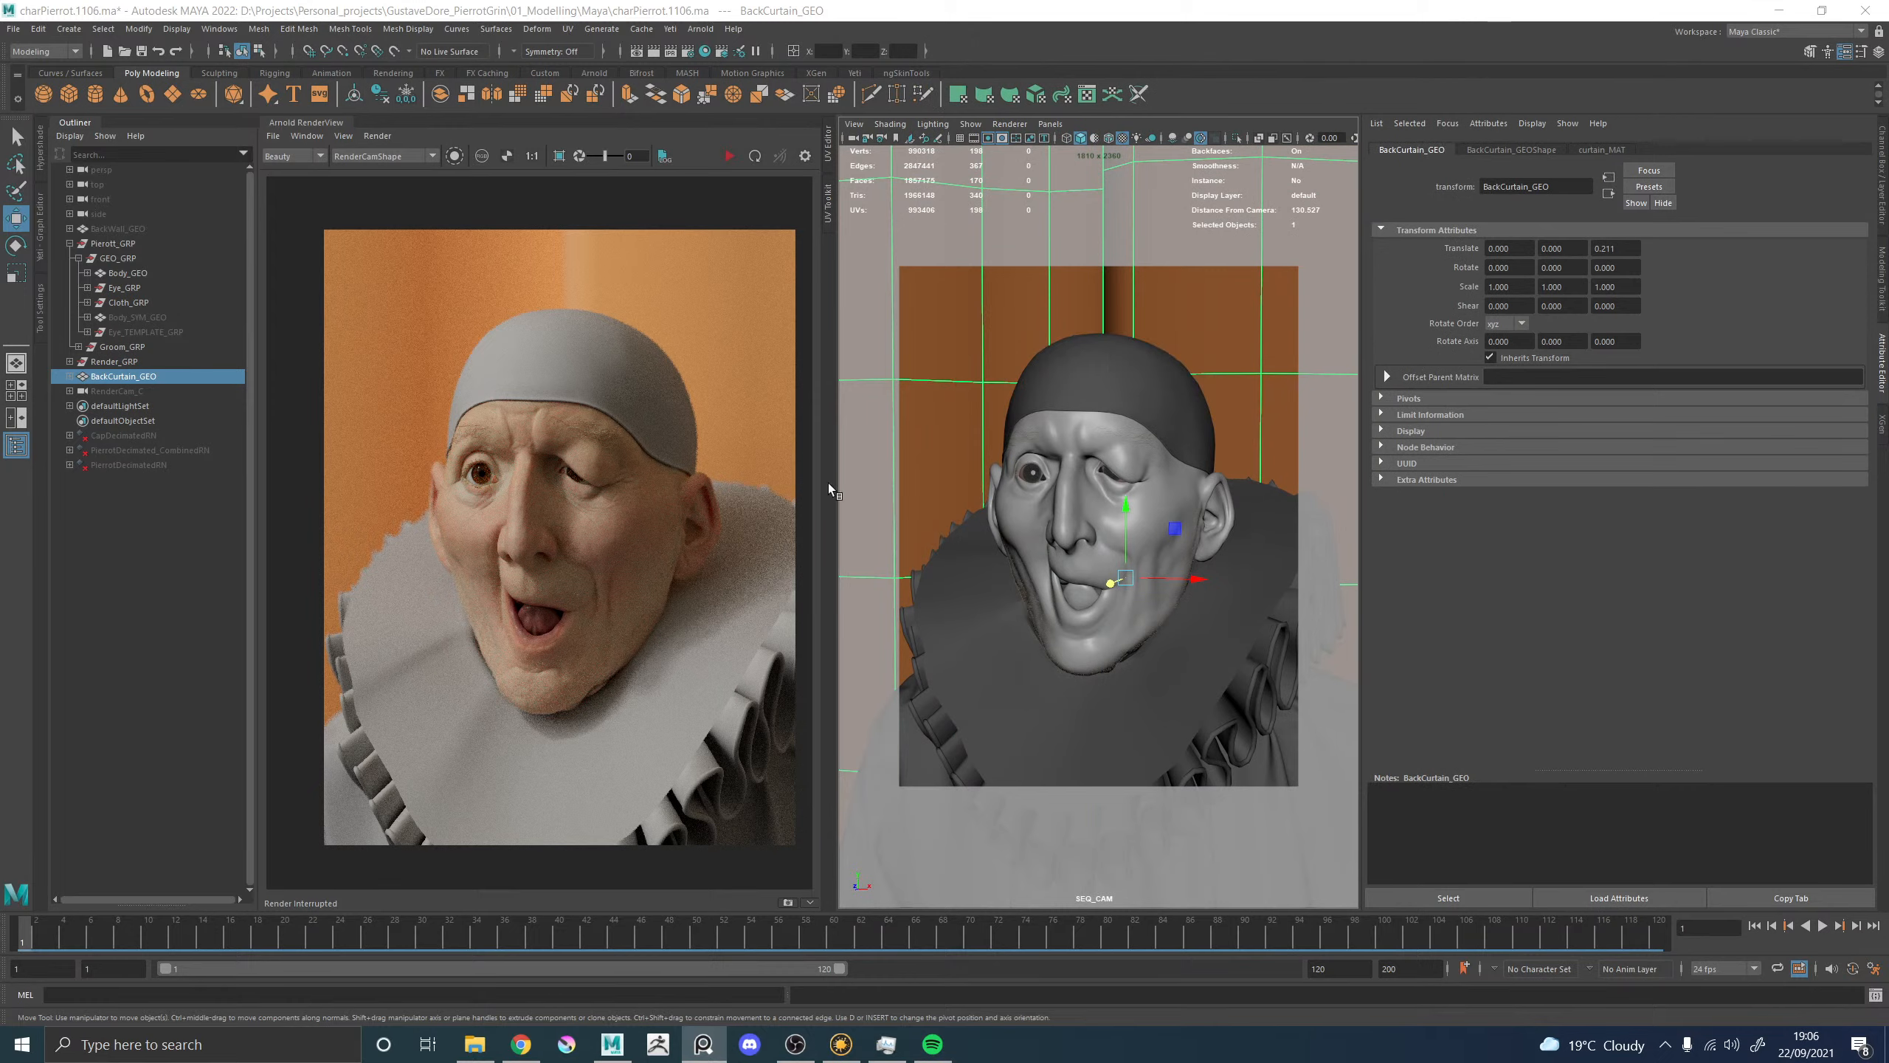
# Restart the Arnold preview render with debug shading set to Lighting.
pyautogui.click(377, 137)
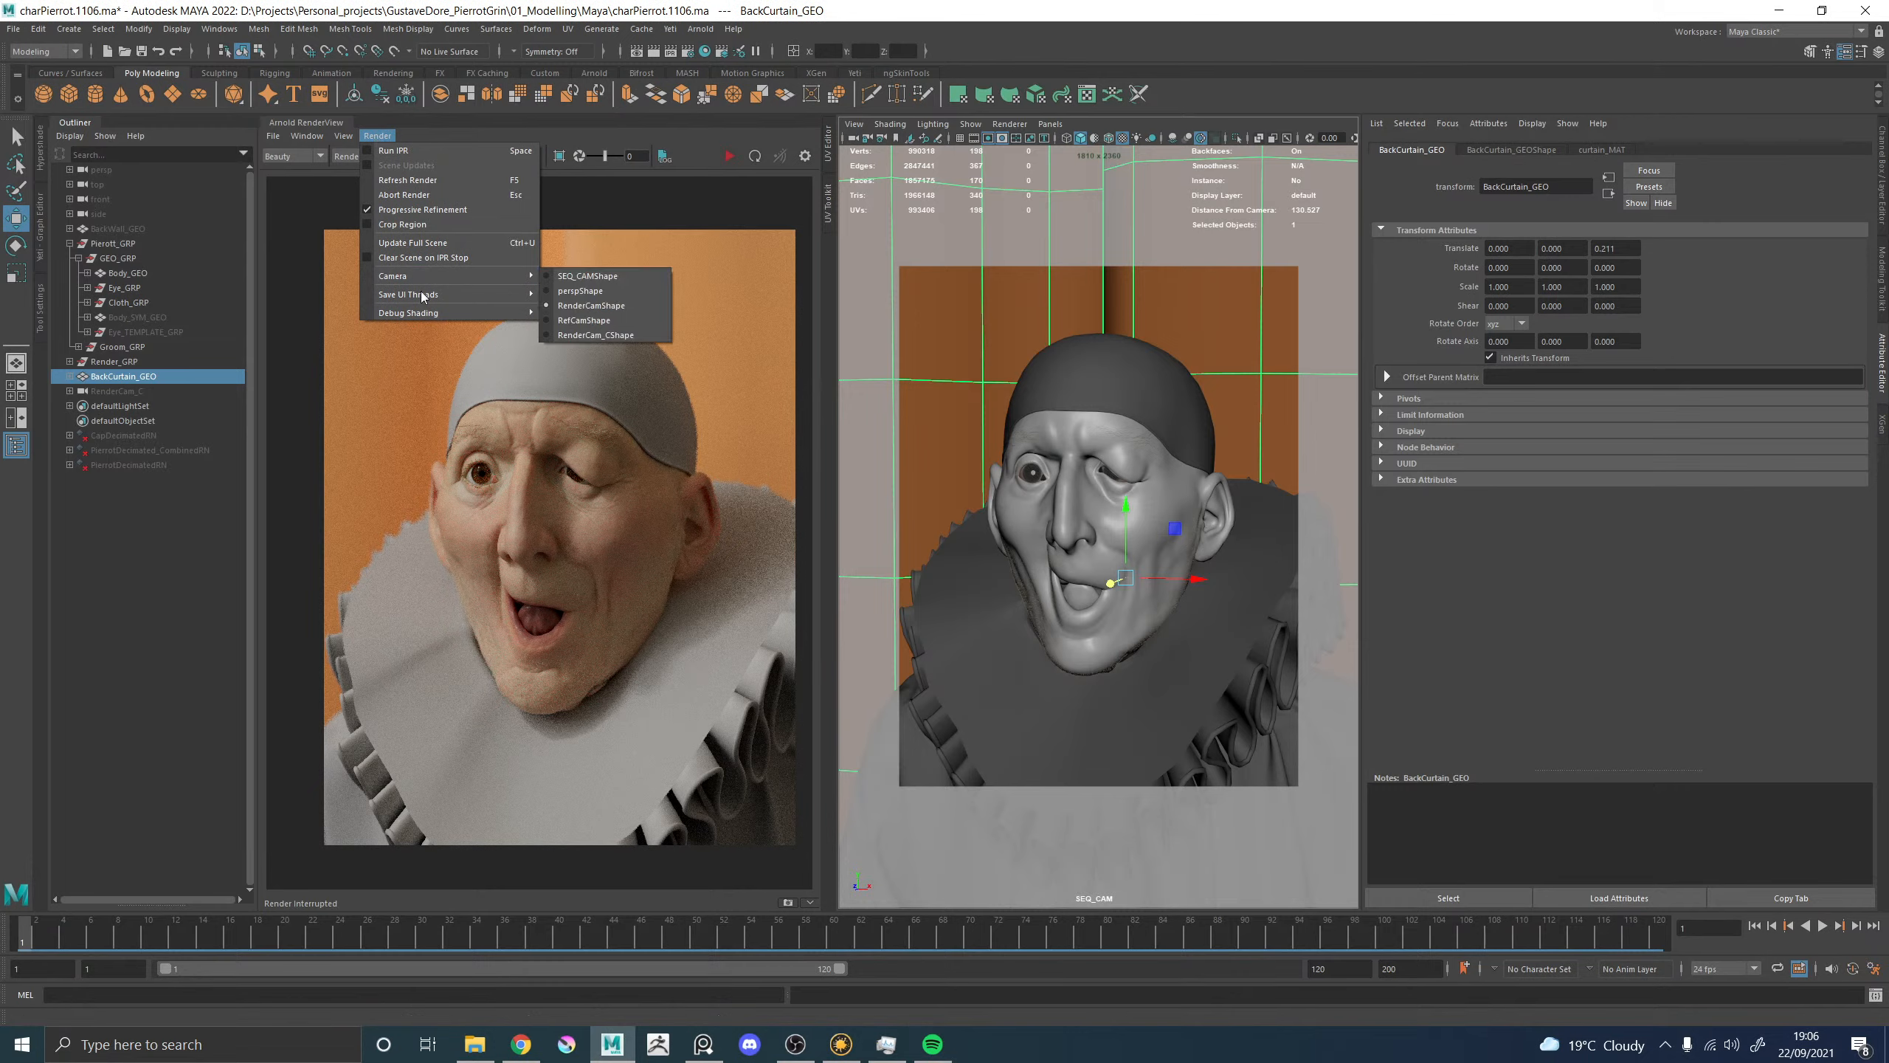
pyautogui.moveTo(444, 317)
pyautogui.click(608, 347)
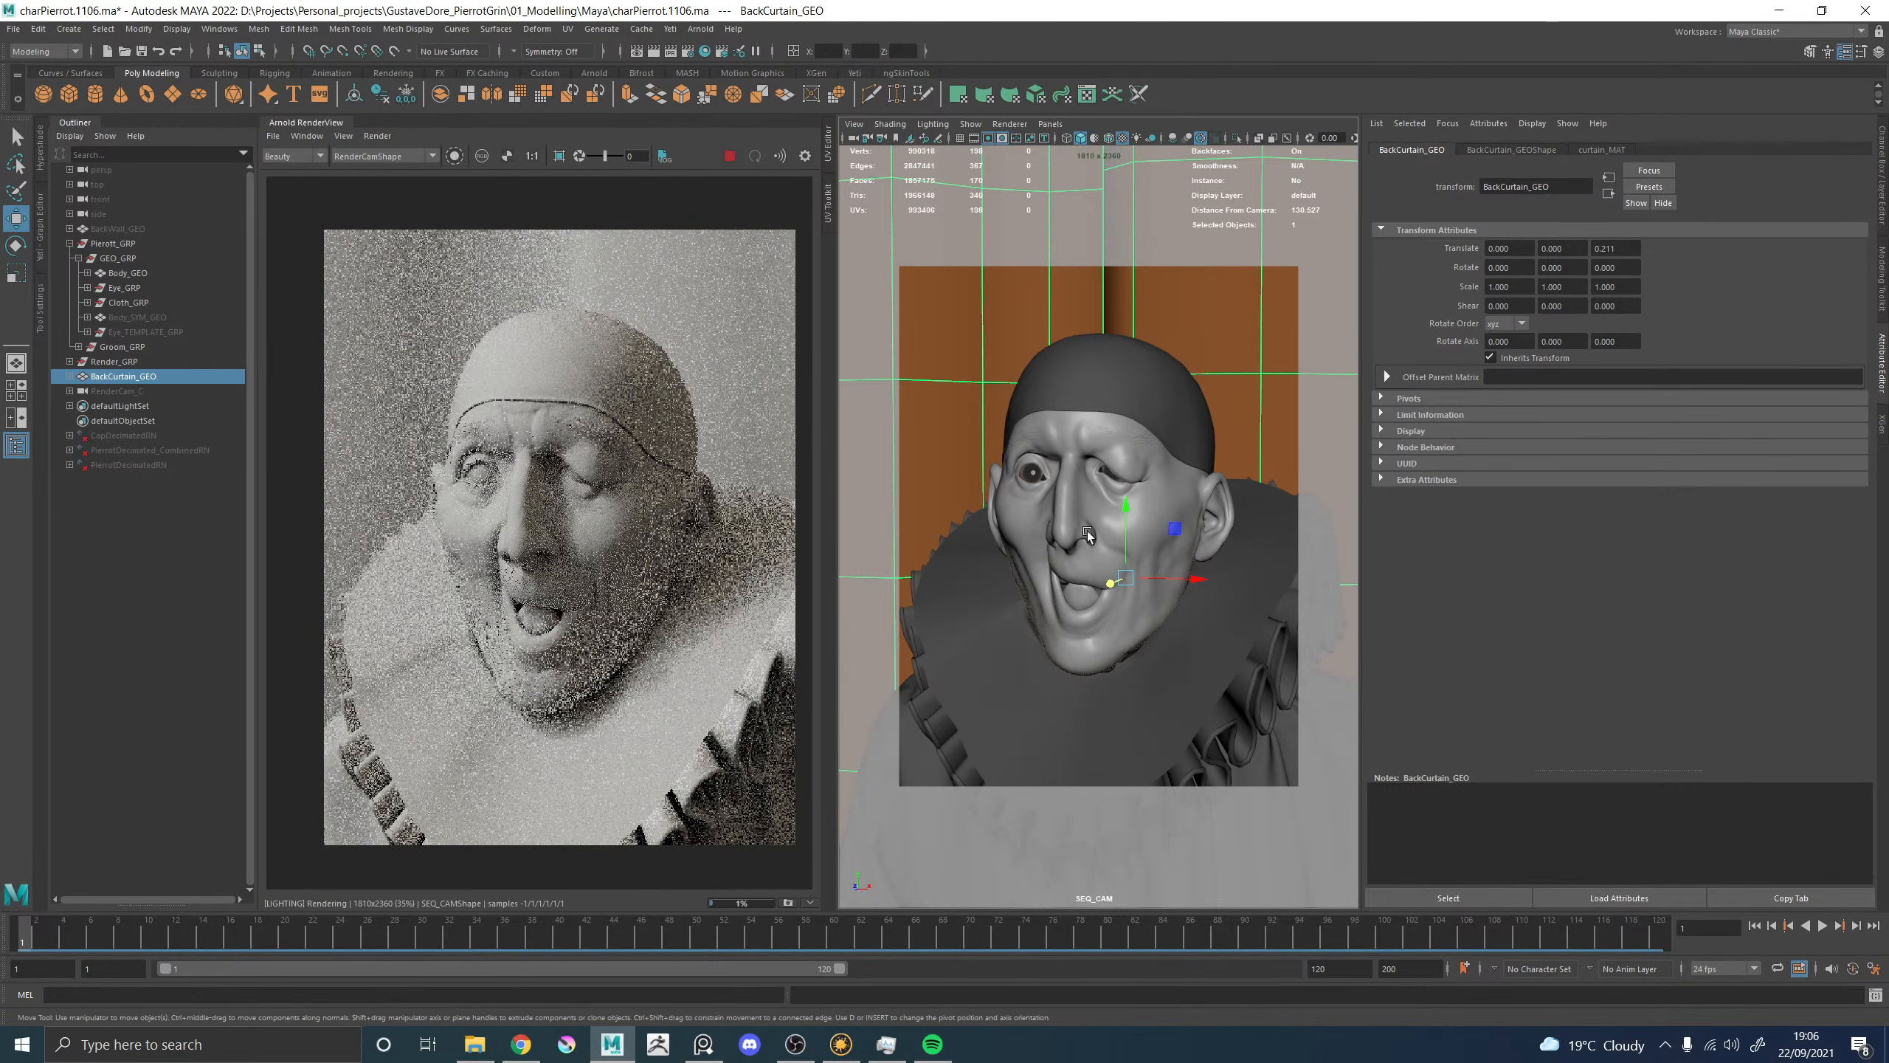
# Switch the viewport to the persp camera to view the character, curtain and lights from the side.
pyautogui.click(1043, 128)
pyautogui.moveTo(1093, 142)
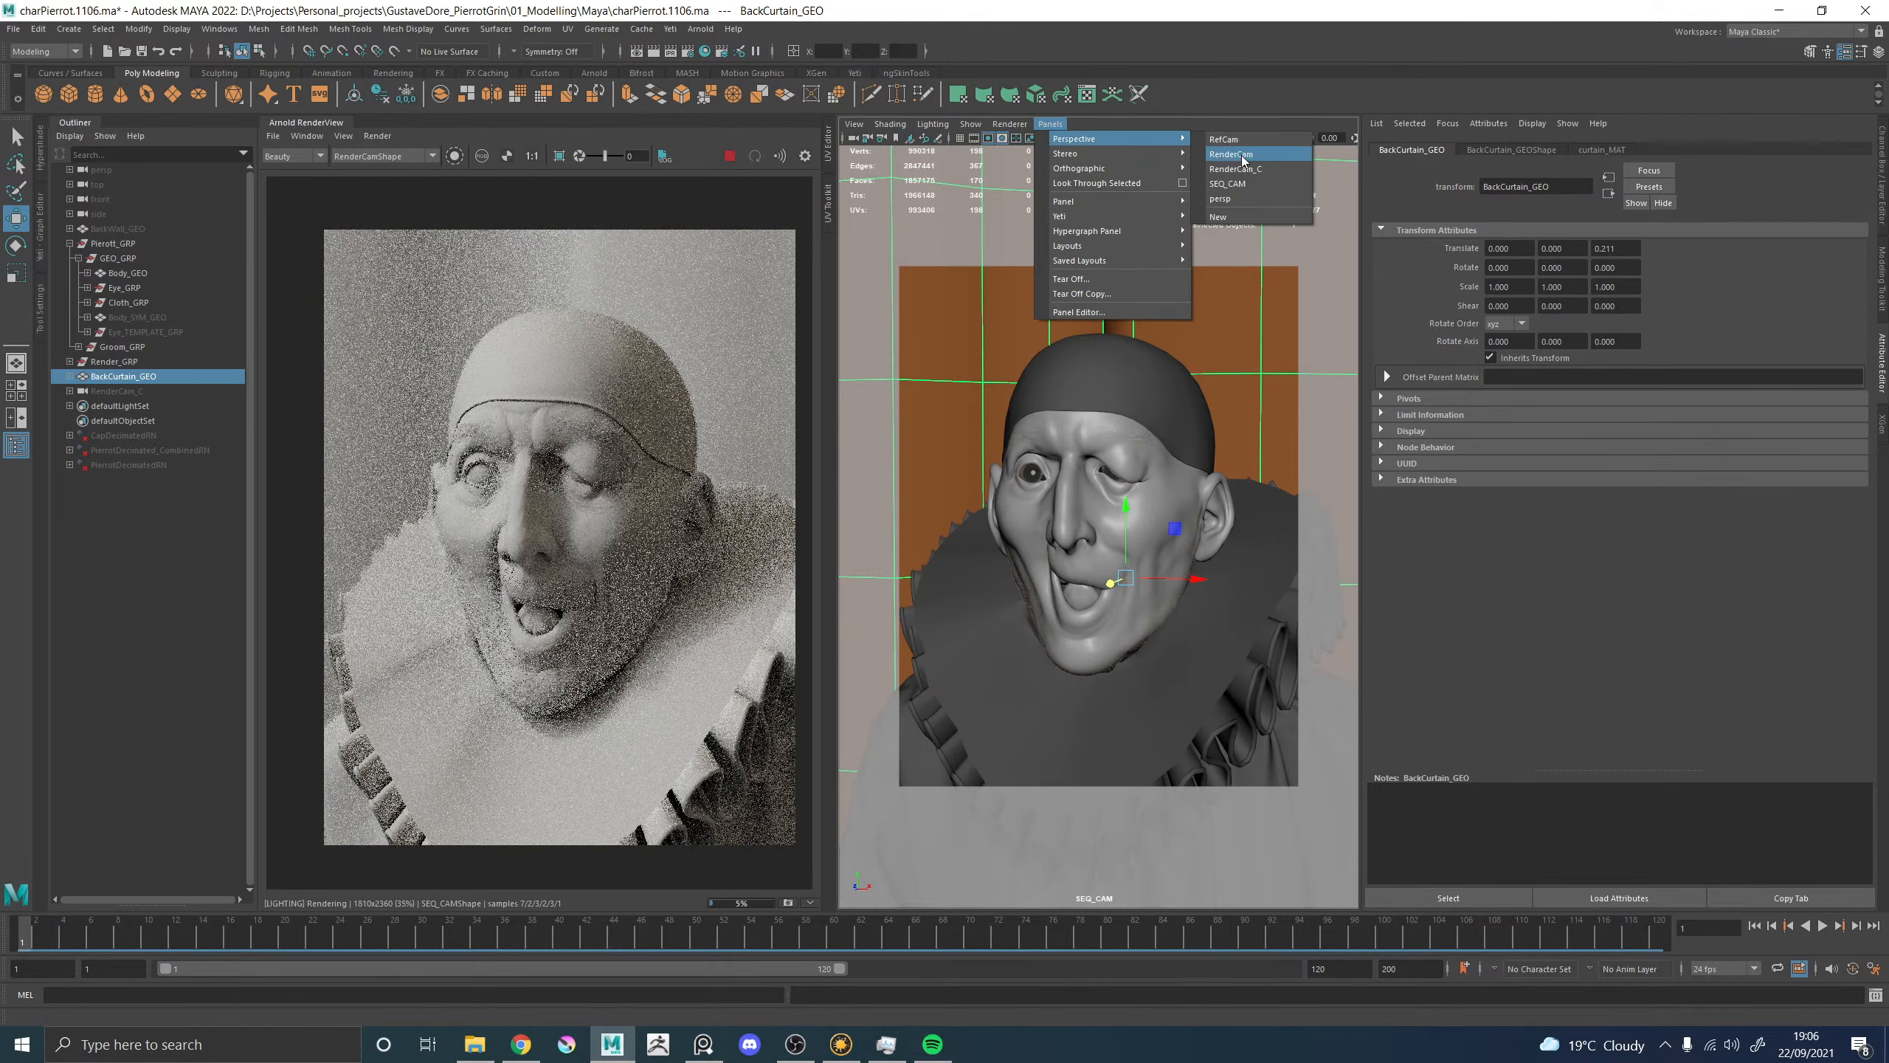
pyautogui.click(1238, 143)
pyautogui.keyDown('alt'); pyautogui.moveTo(1212, 466); pyautogui.dragTo(1036, 440); pyautogui.keyUp('alt')
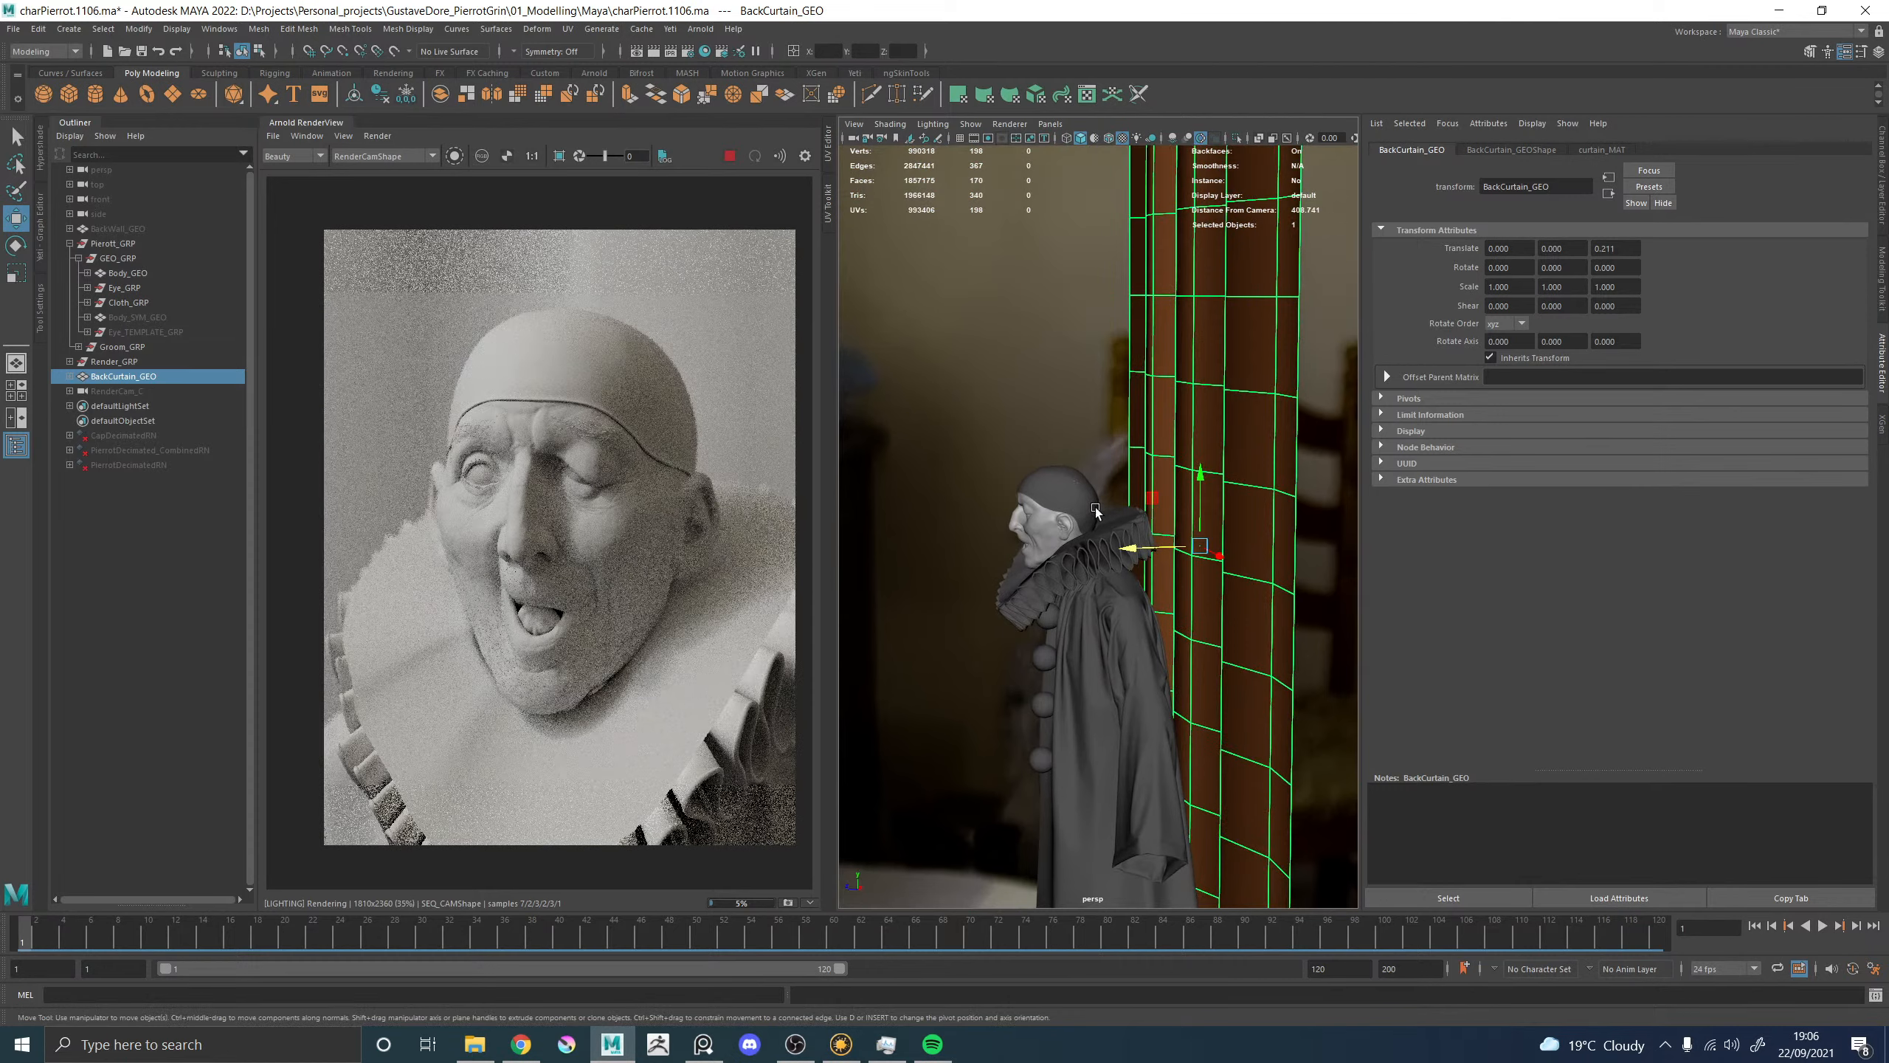
pyautogui.moveTo(1022, 494)
pyautogui.keyDown('alt'); pyautogui.mouseDown()
pyautogui.moveTo(968, 484)
pyautogui.moveTo(985, 505)
pyautogui.mouseUp(); pyautogui.keyUp('alt')
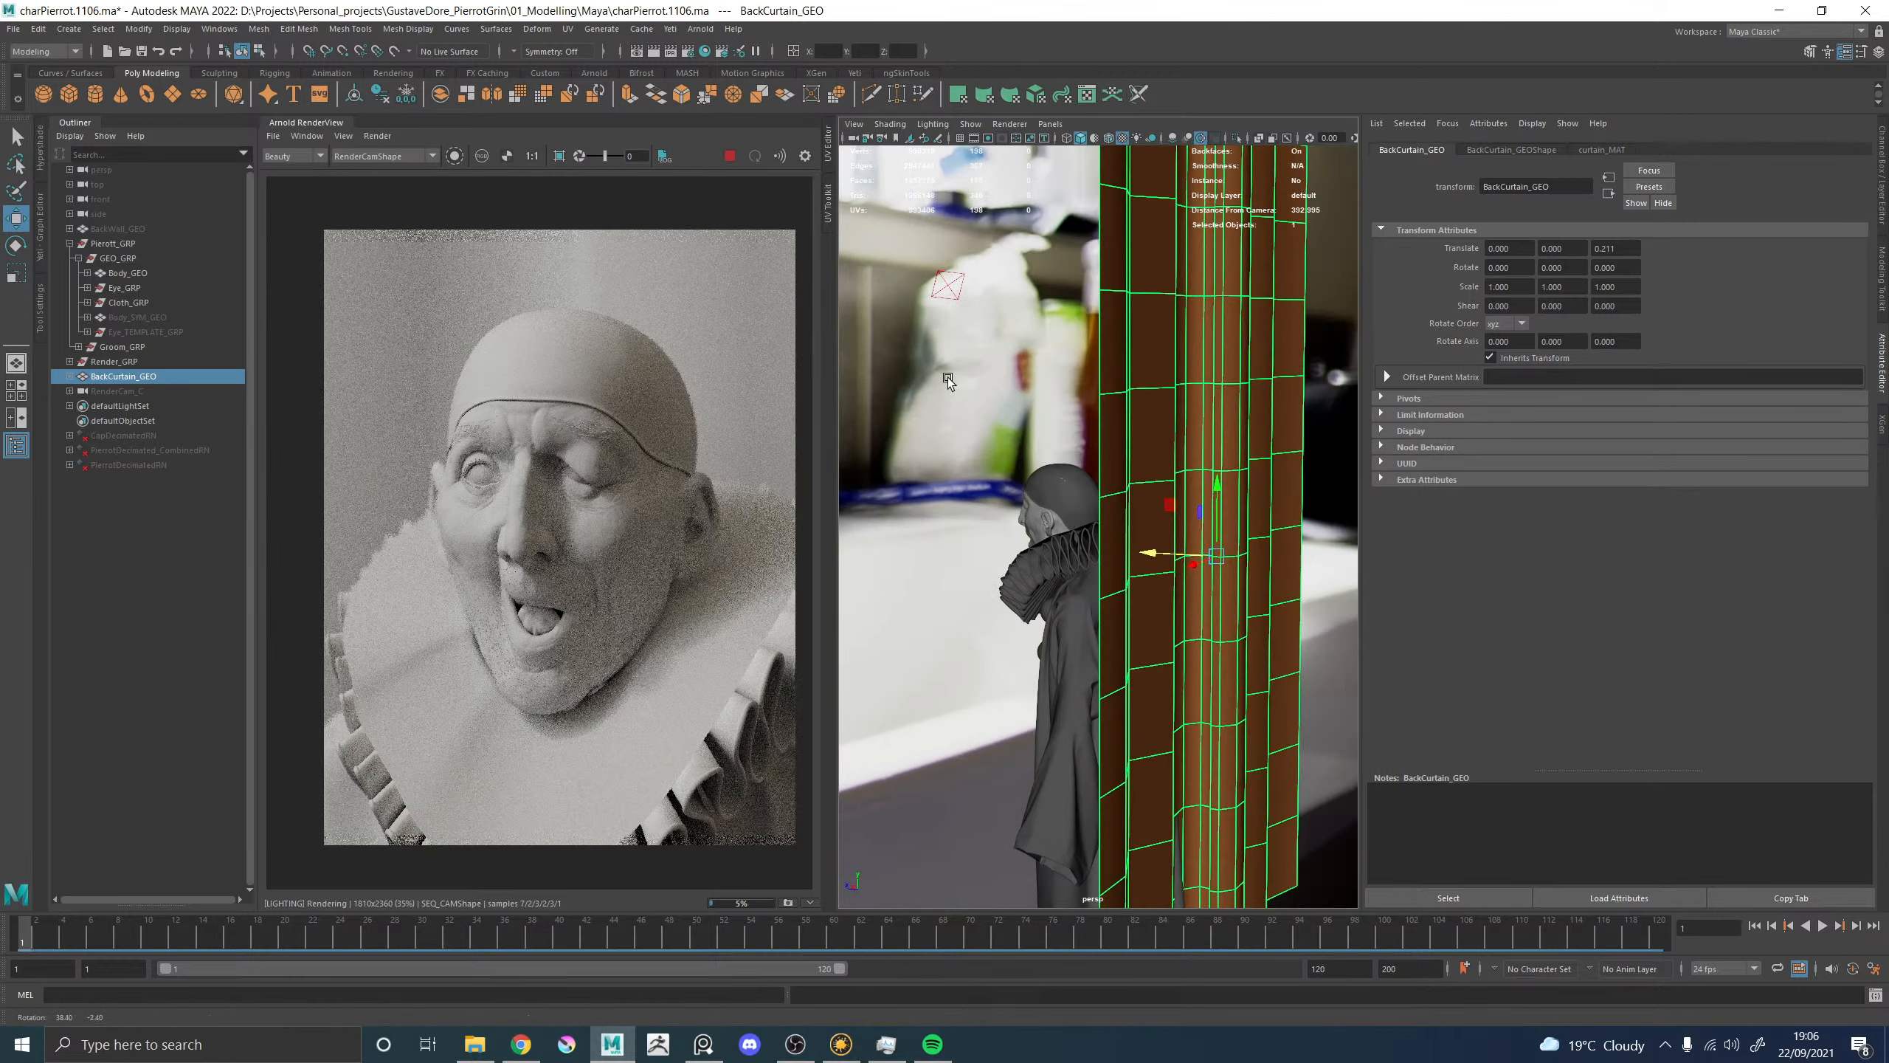
# Locate the area light in the scene, expand Render_GRP and hide aiAreaLight1 to isolate the sky dome lighting.
pyautogui.click(948, 289)
pyautogui.keyDown('alt'); pyautogui.moveTo(1138, 415); pyautogui.dragTo(1321, 419); pyautogui.keyUp('alt')
pyautogui.click(1269, 437)
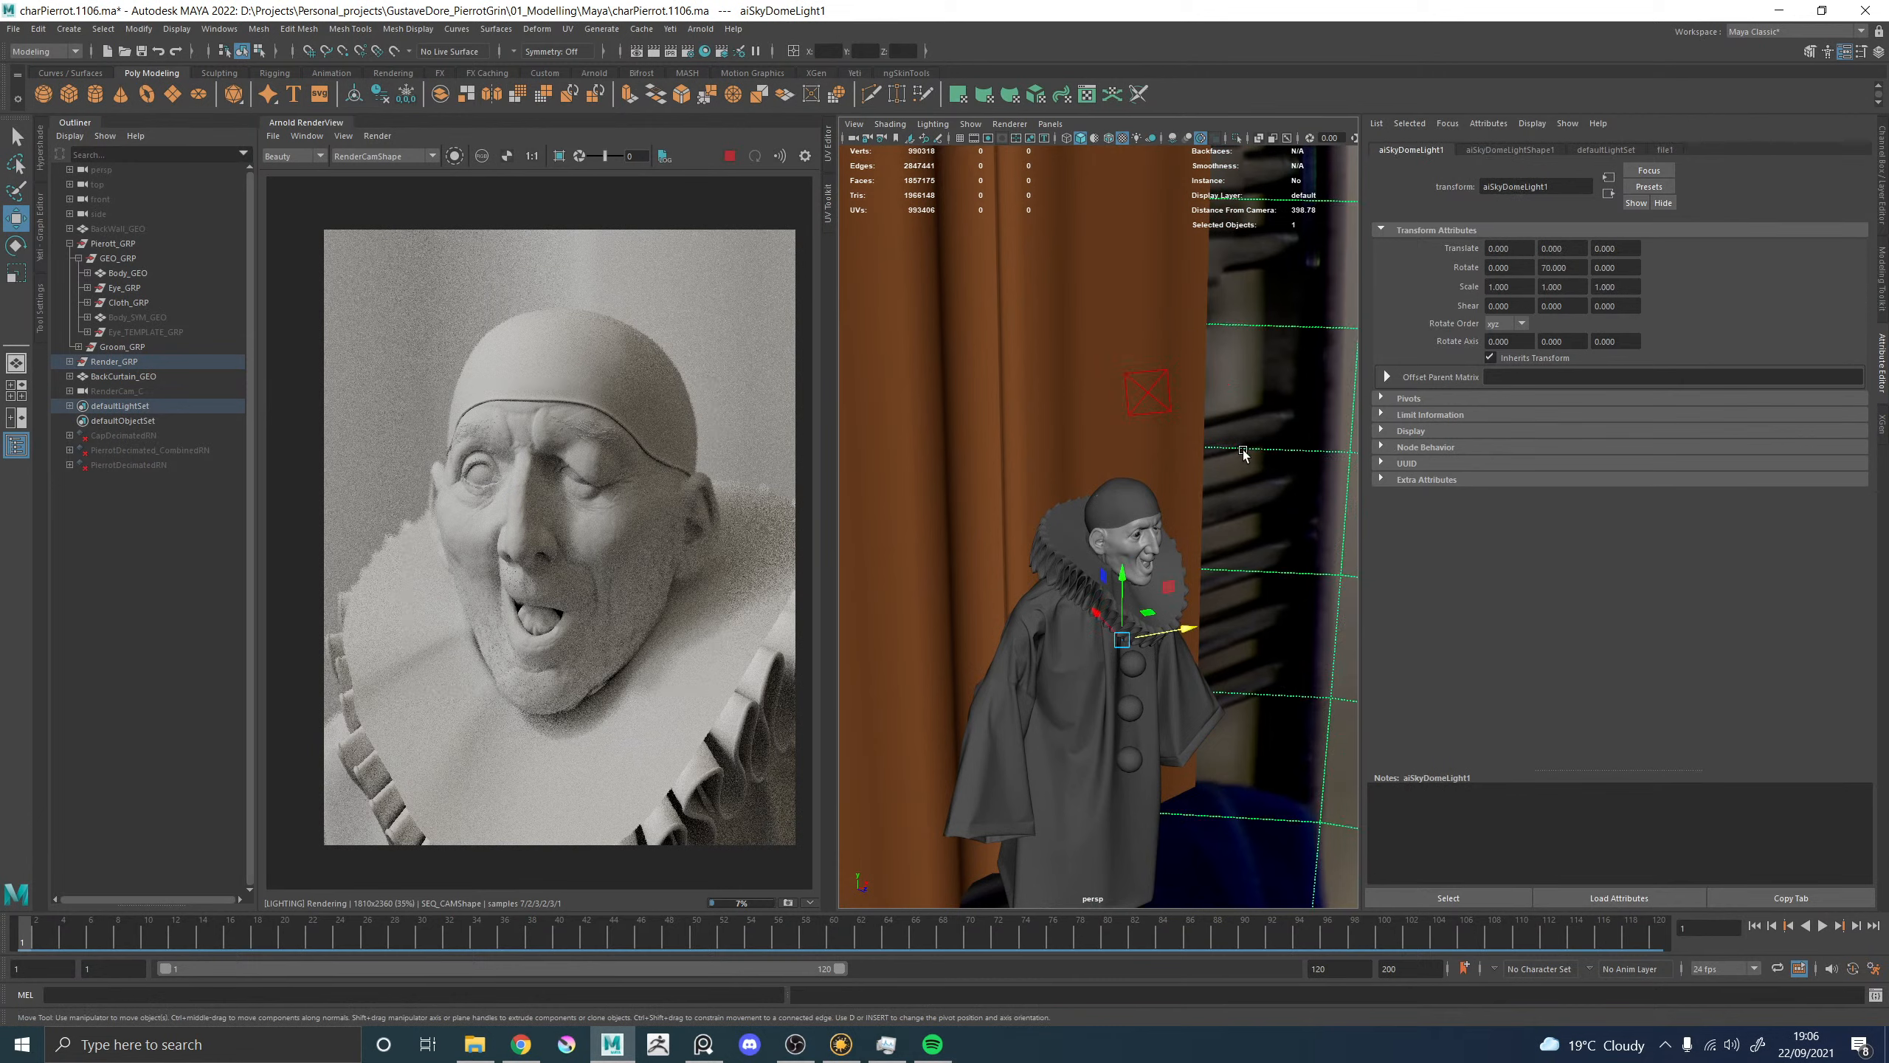
pyautogui.click(1143, 392)
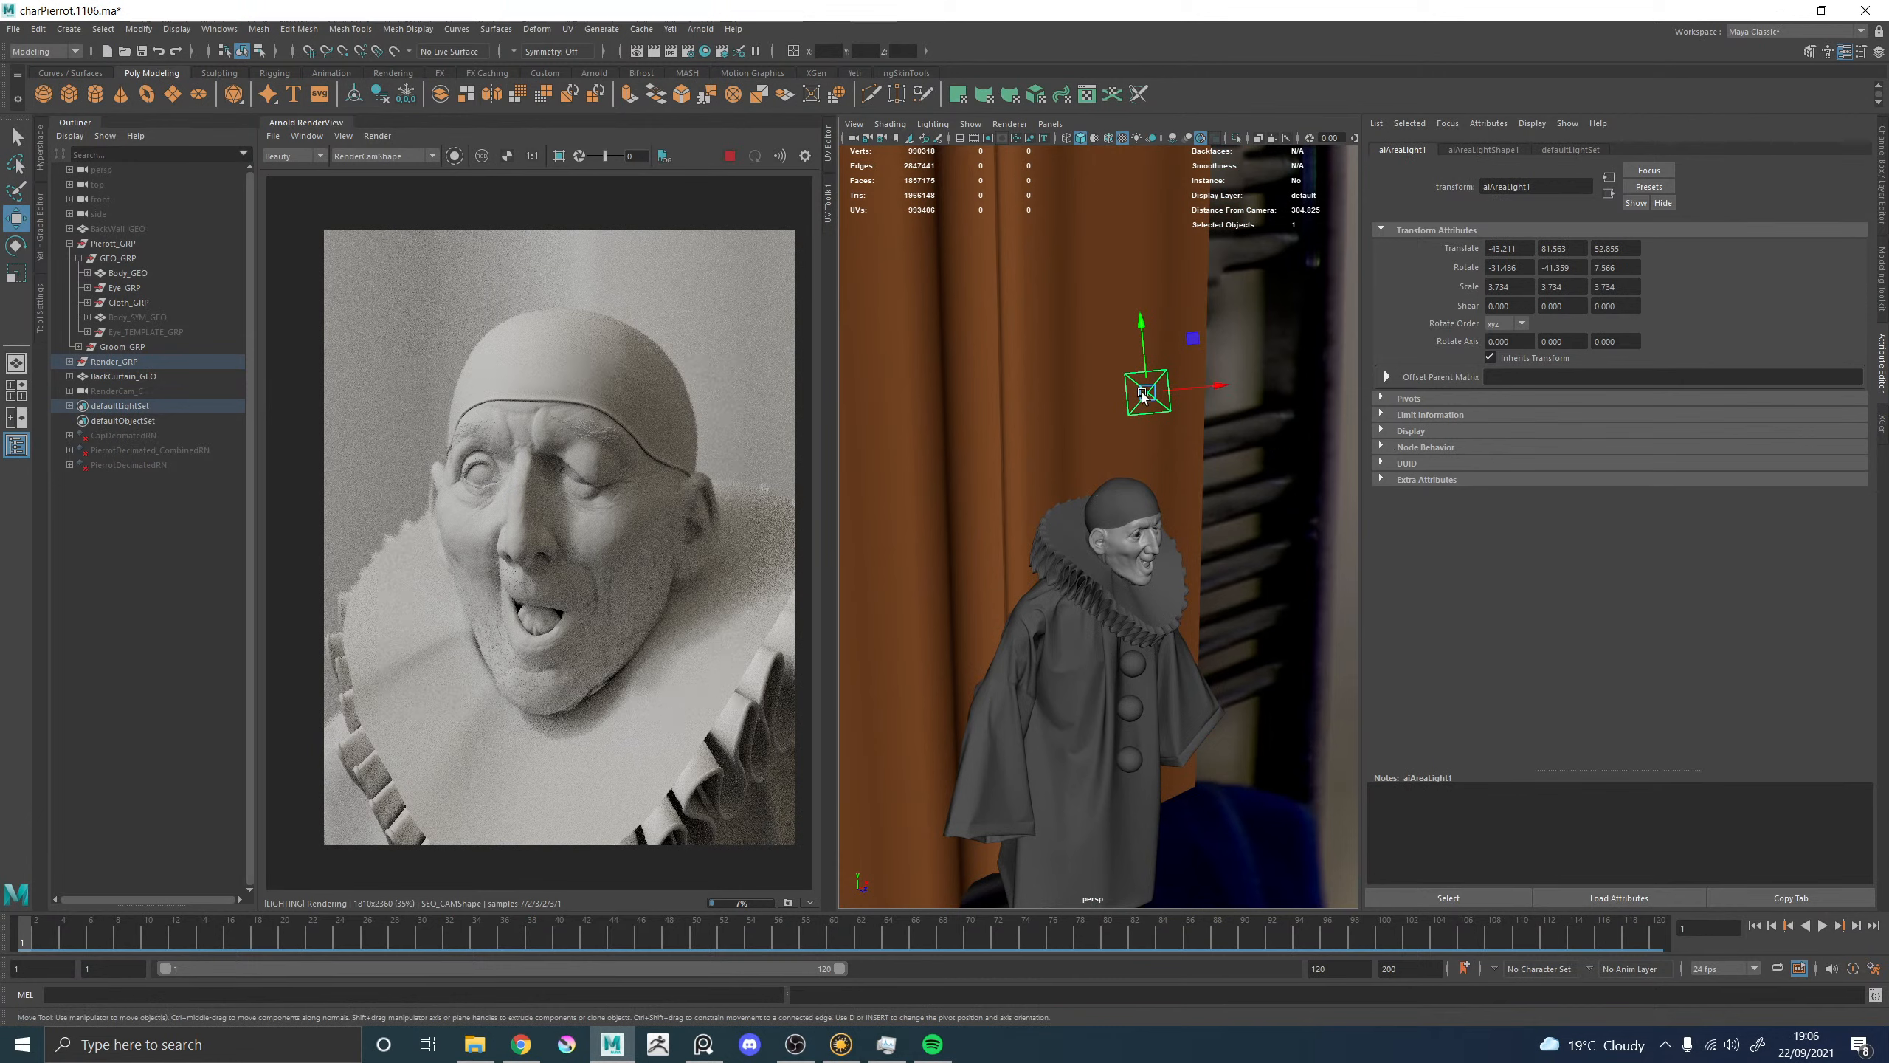
pyautogui.click(70, 361)
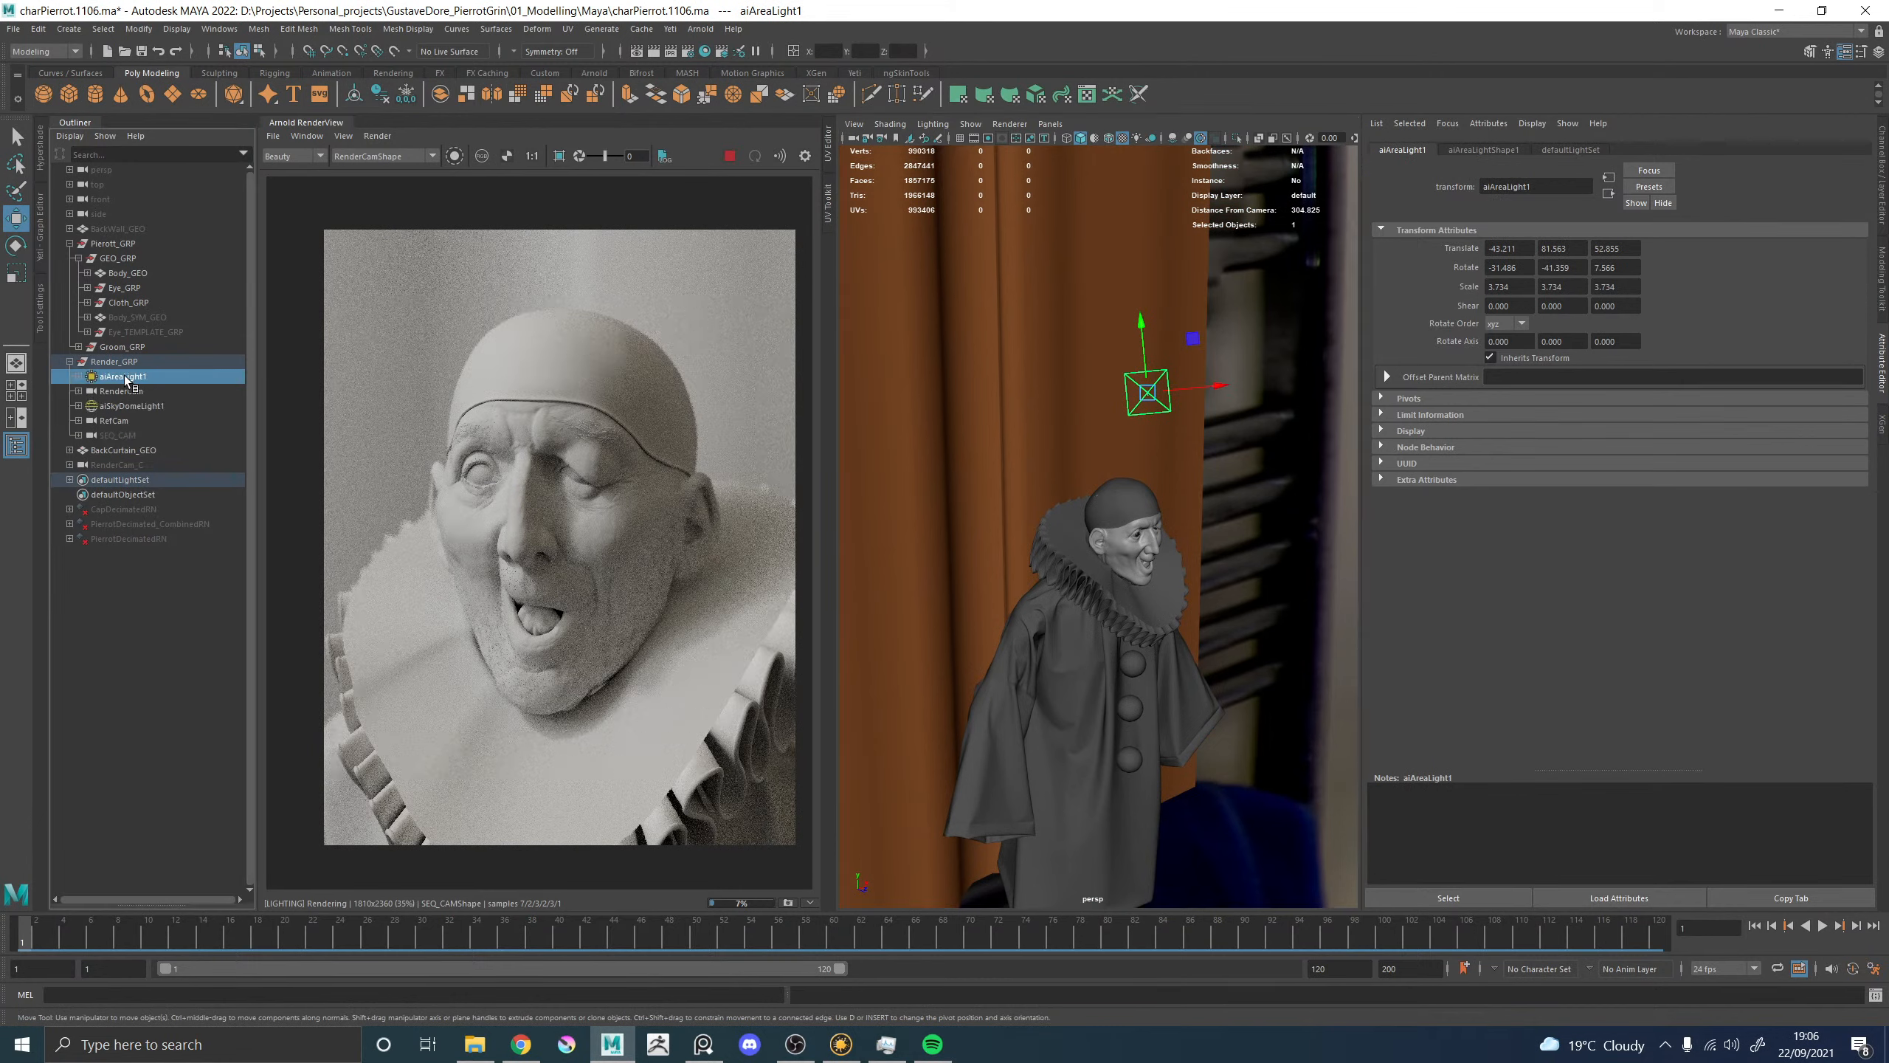
pyautogui.click(136, 406)
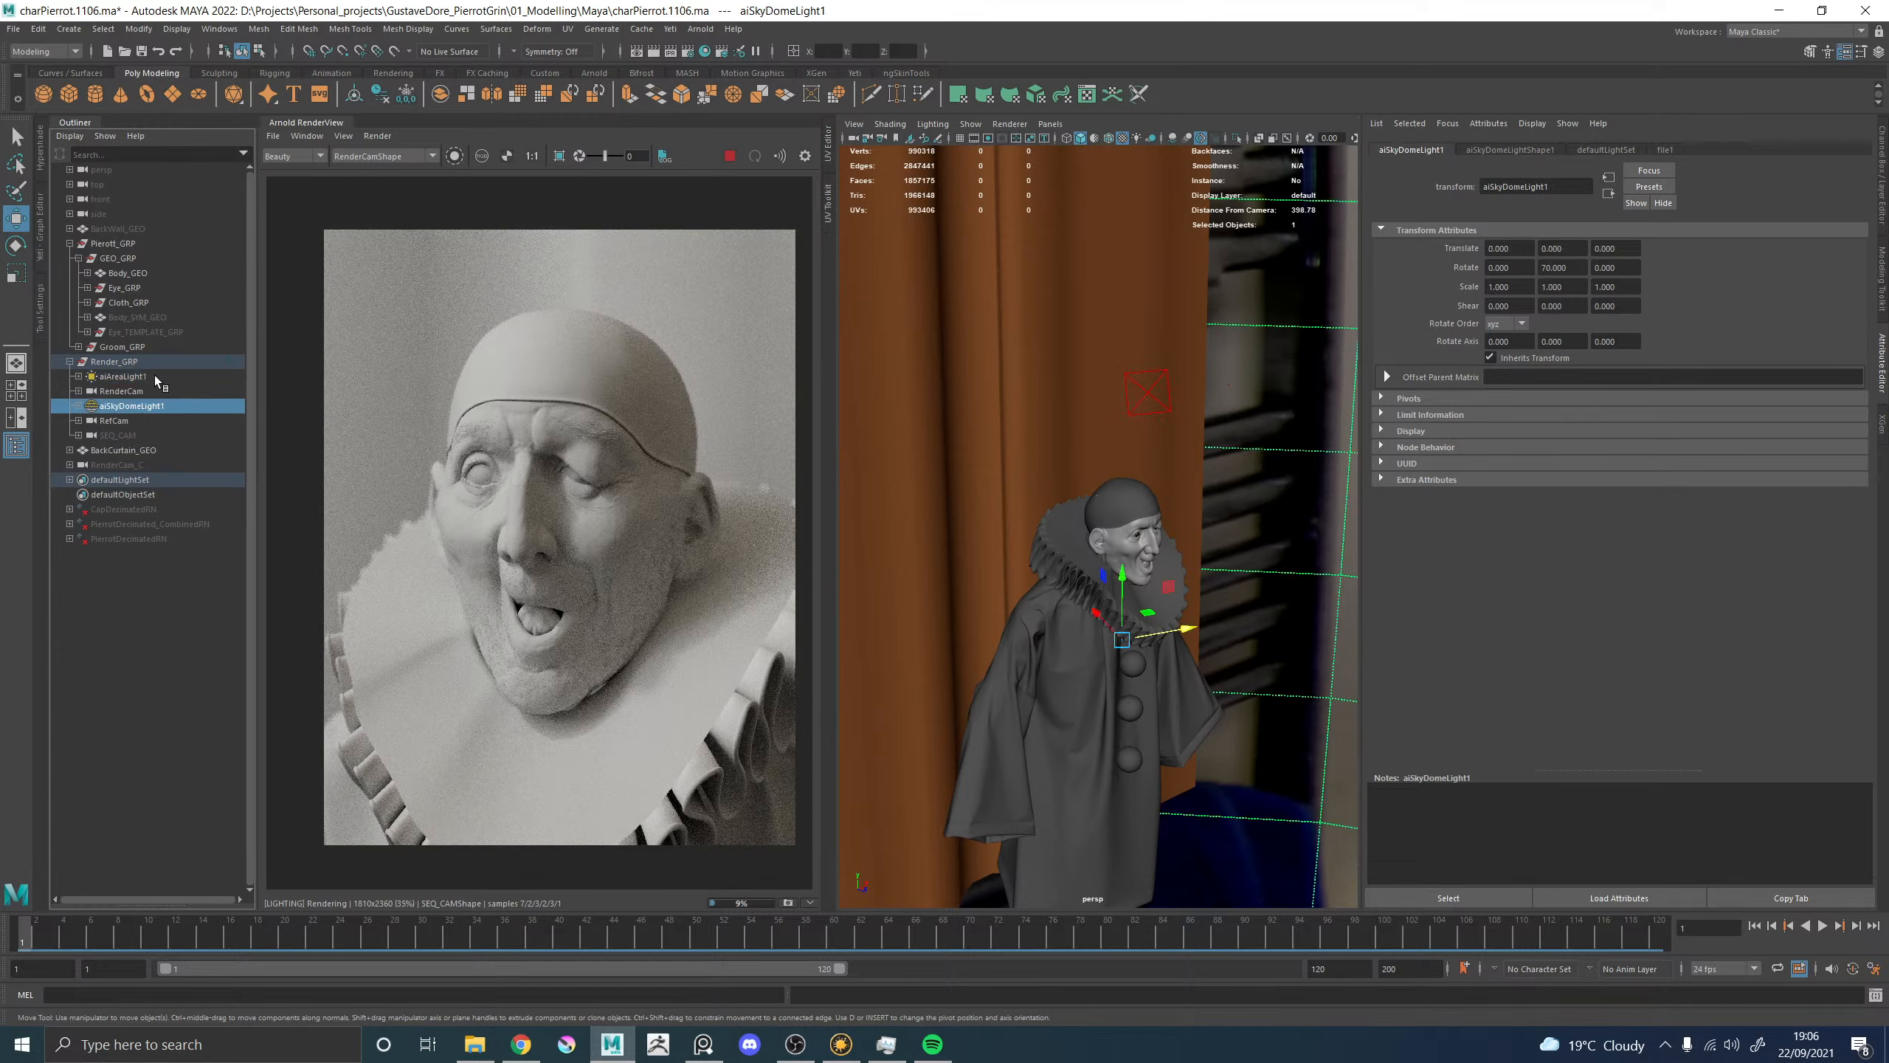
pyautogui.click(148, 375)
pyautogui.press('h')
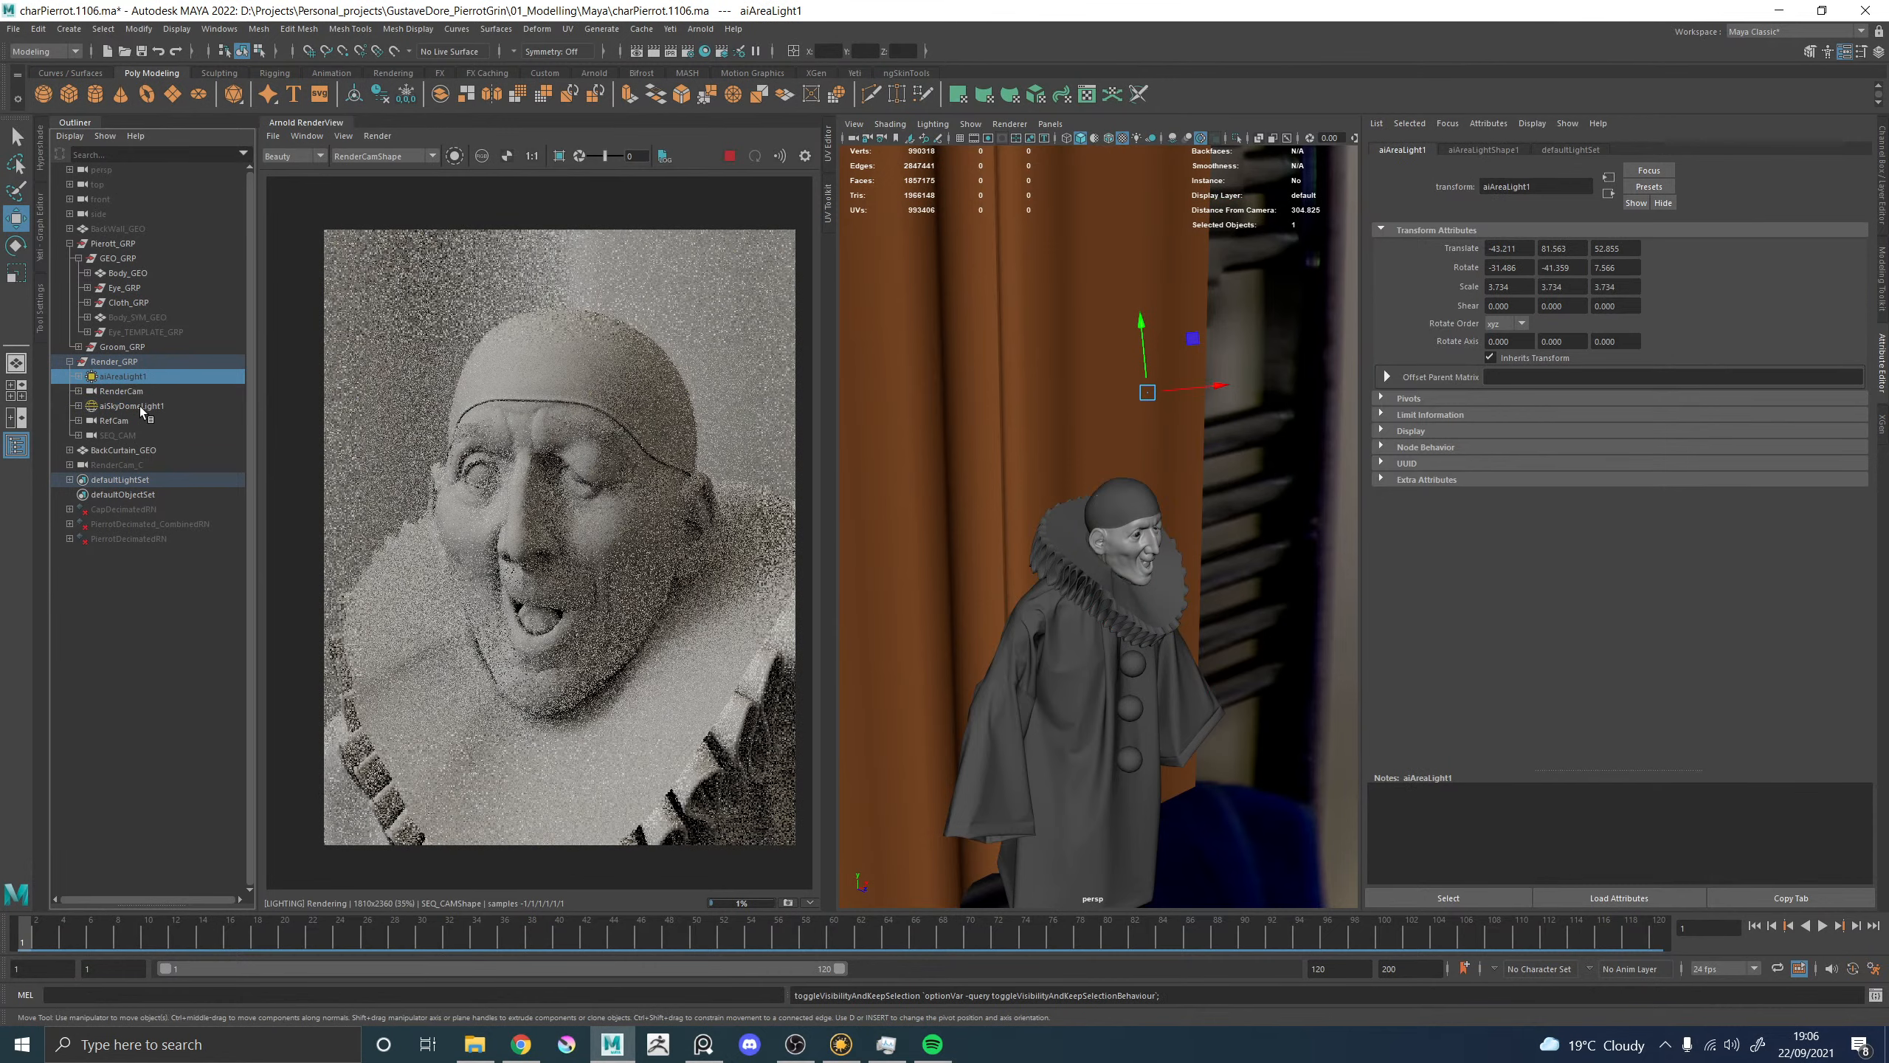
# Rename the sky dome light to aiSkyDomeLight.
pyautogui.click(137, 406)
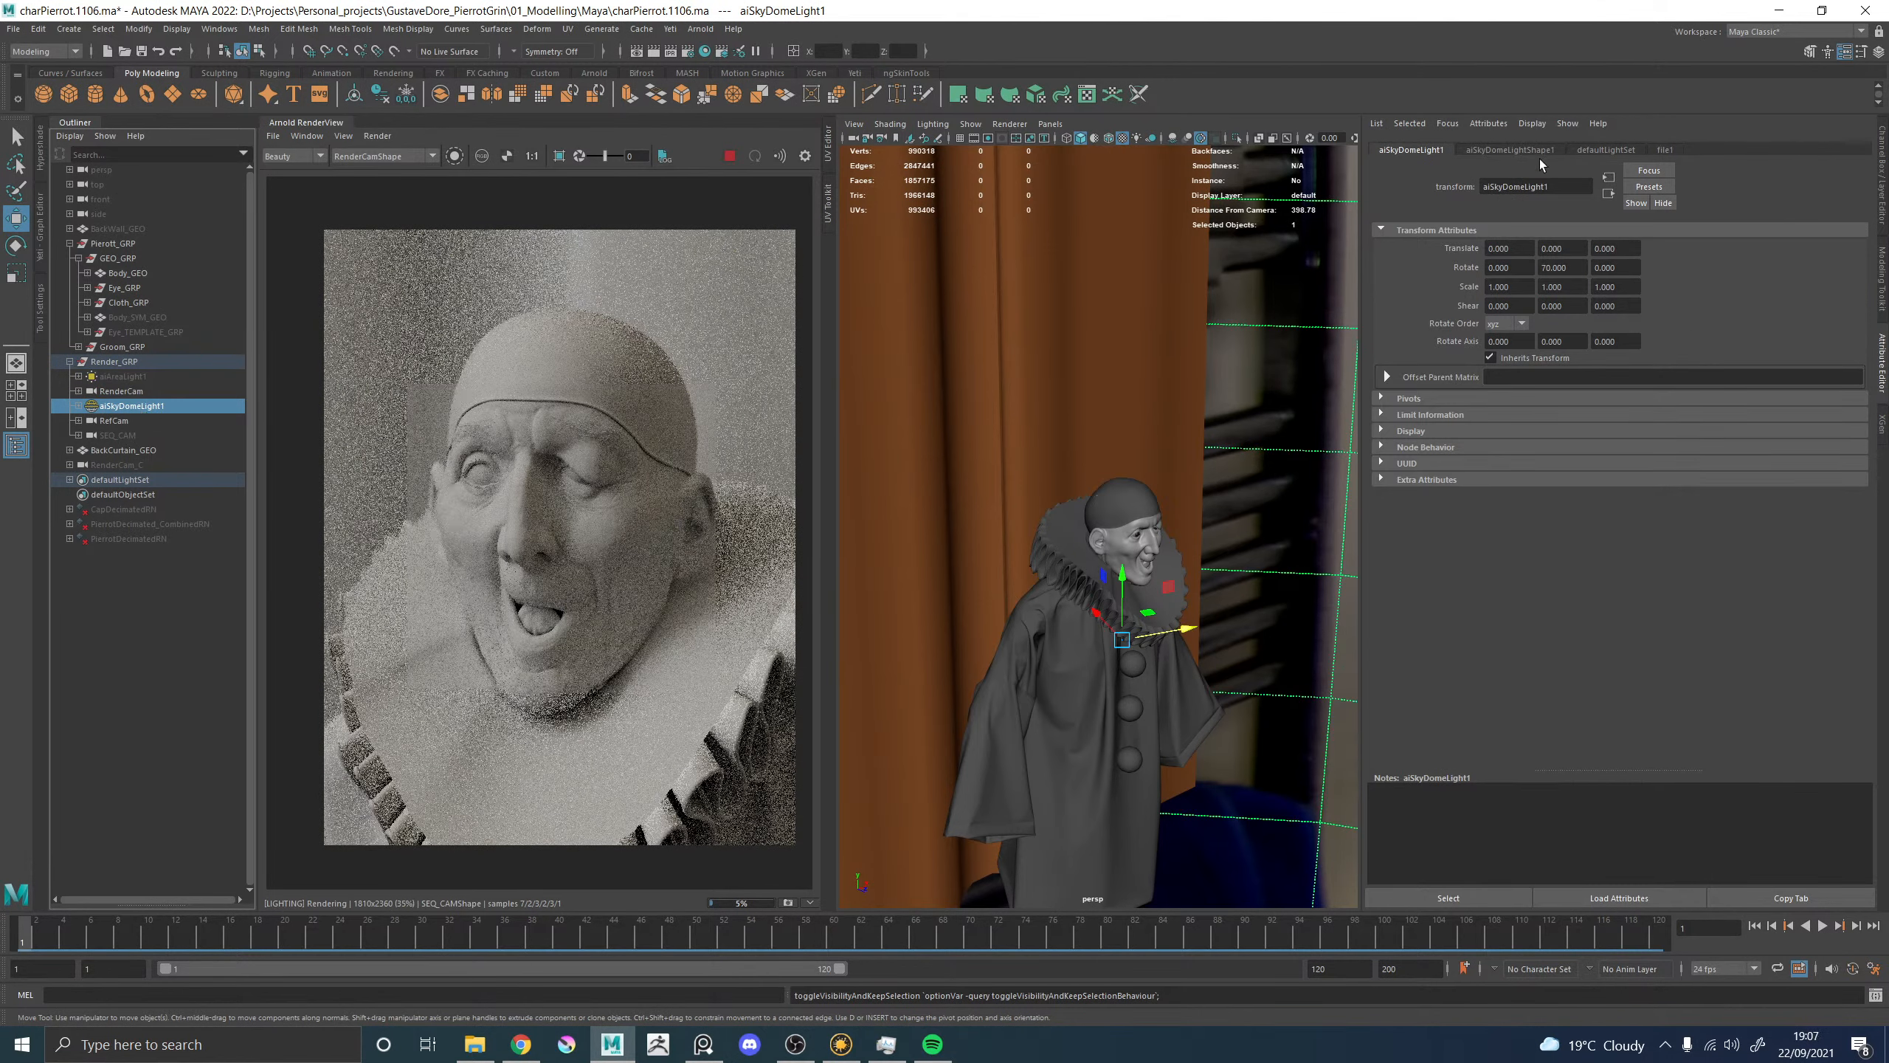
pyautogui.click(1511, 150)
pyautogui.click(1414, 151)
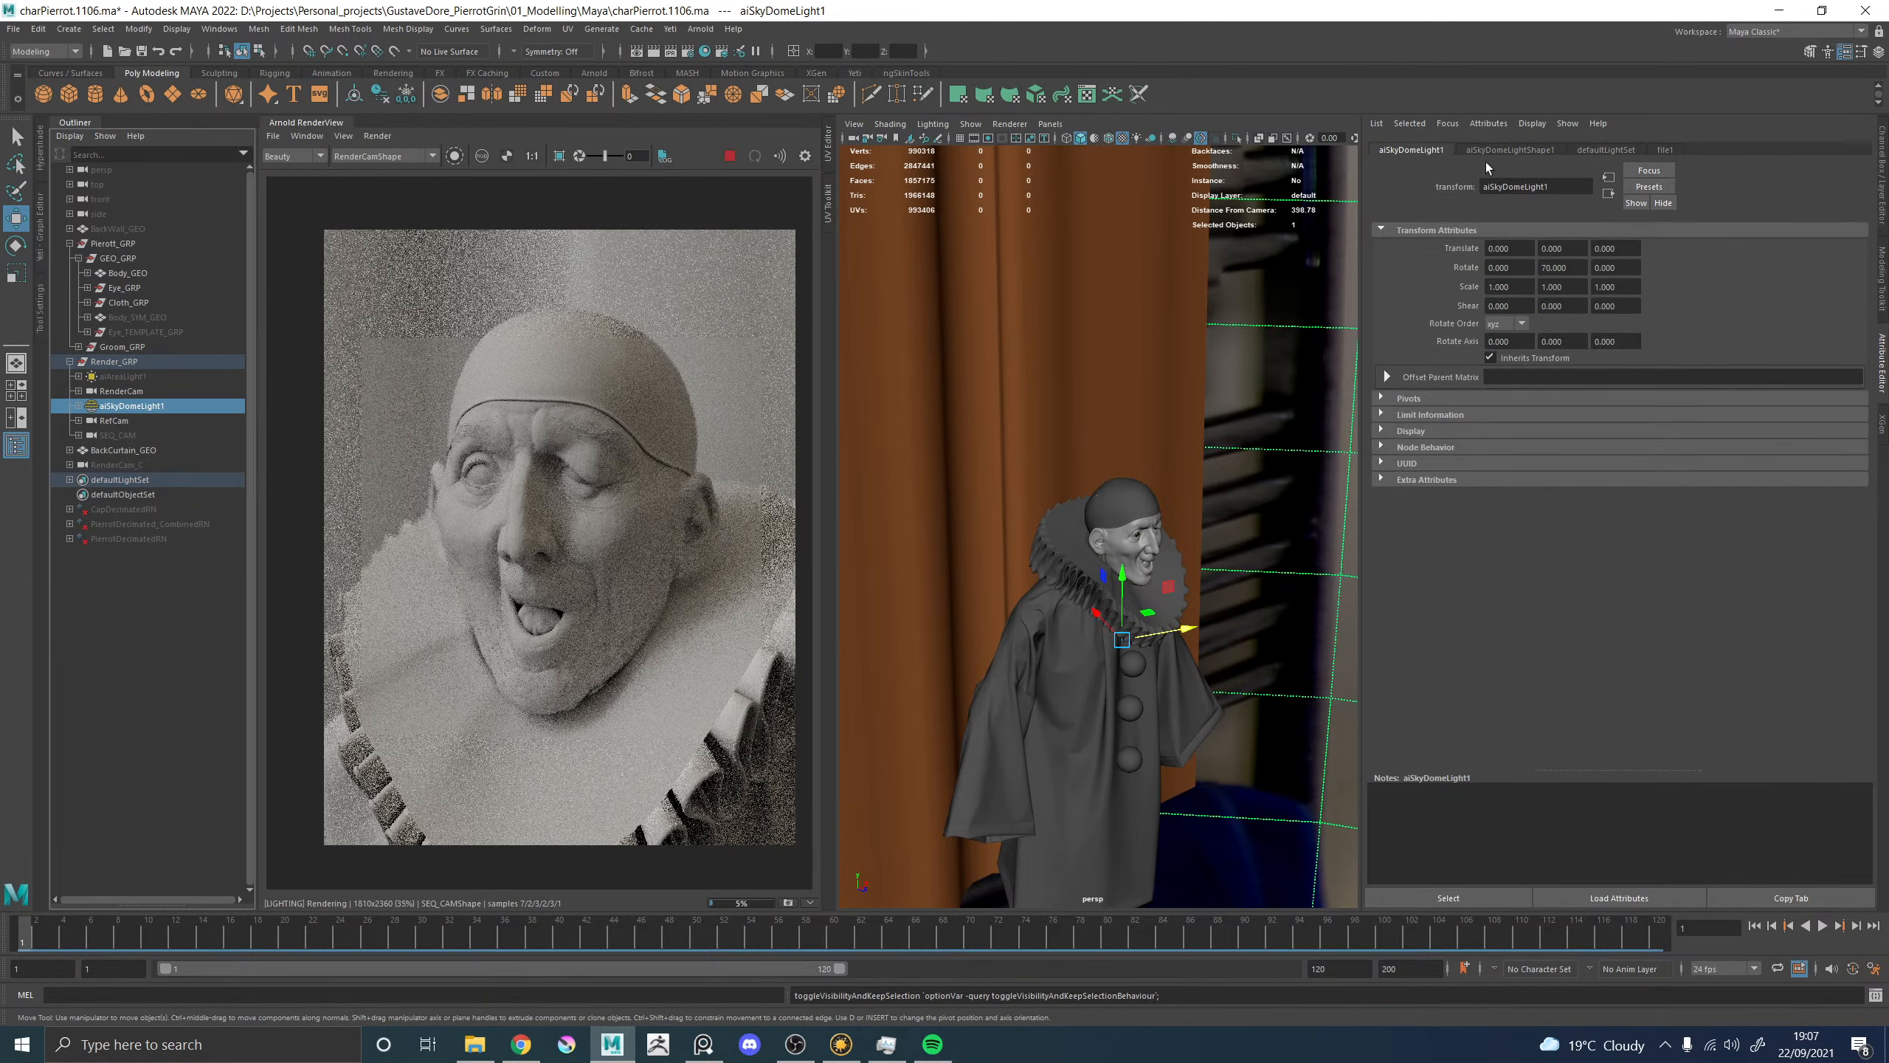
pyautogui.click(1567, 185)
pyautogui.press('BackSpace')
pyautogui.press('Return')
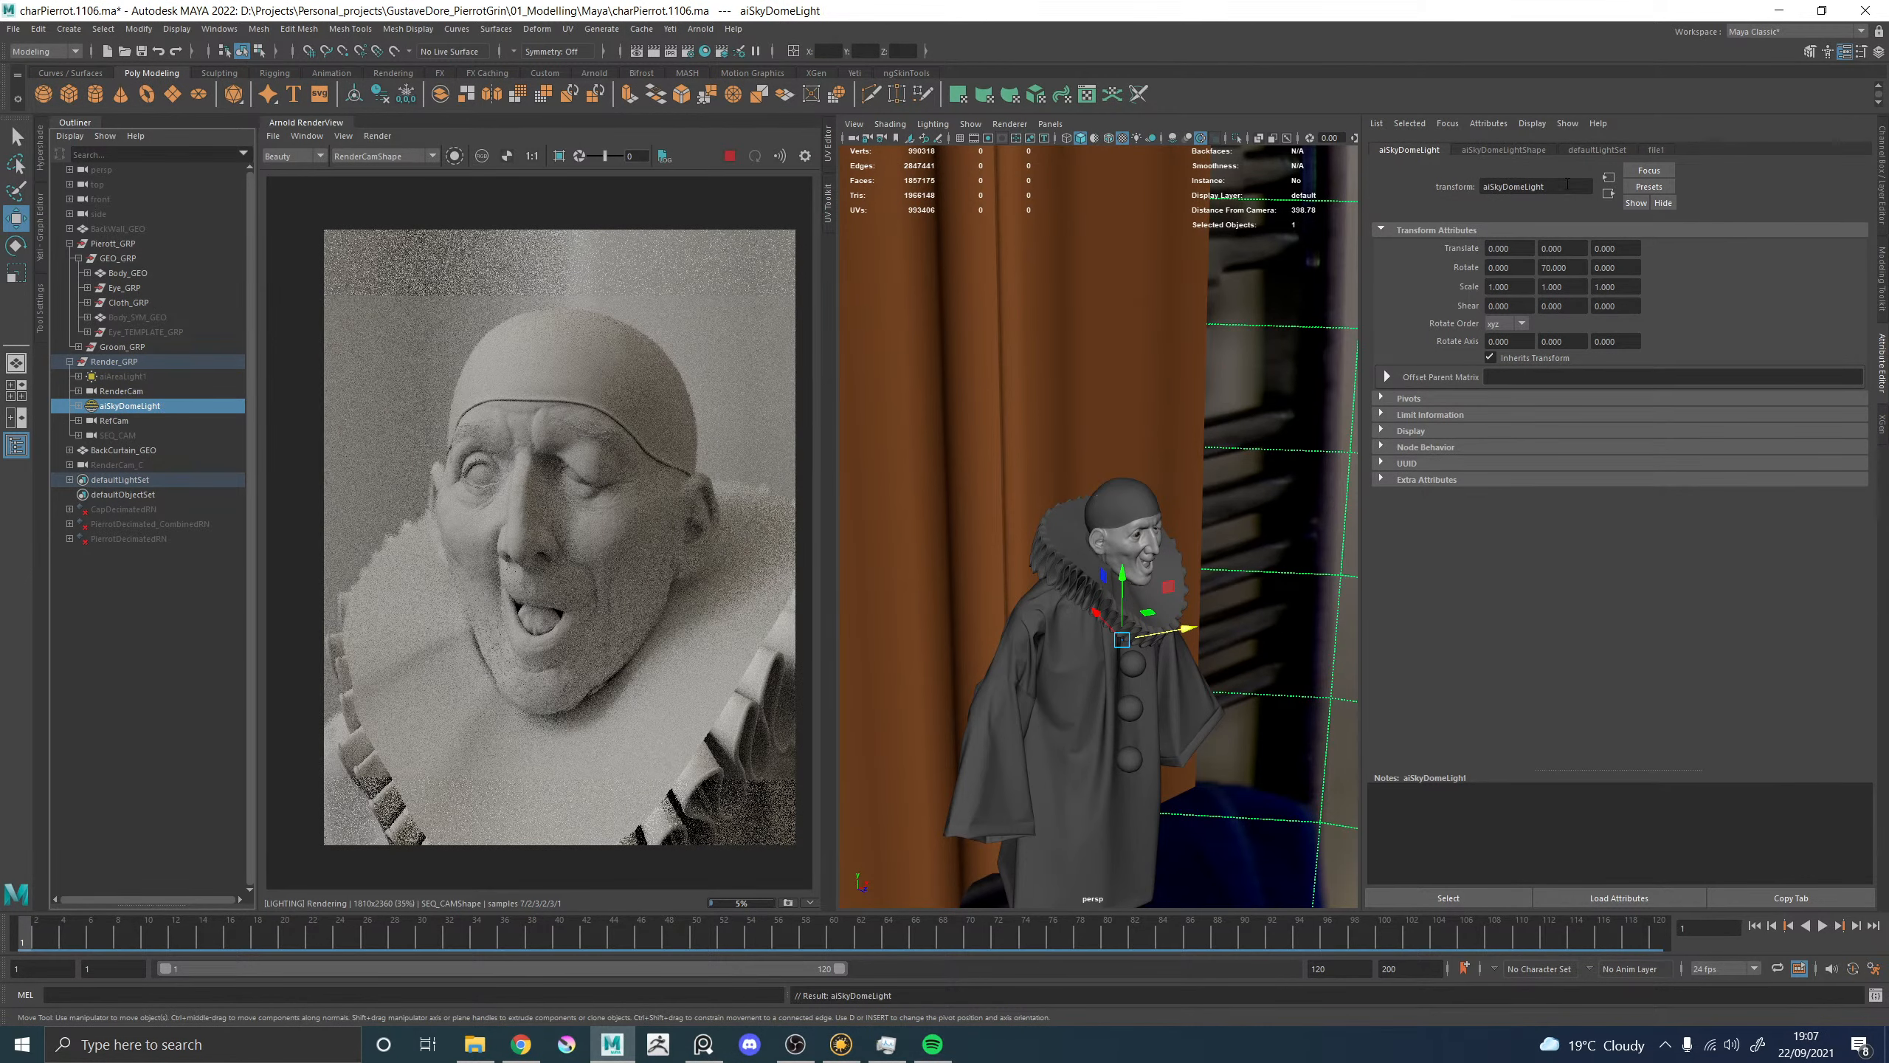
# Set the sky dome light's intensity to 0.5.
pyautogui.click(1497, 149)
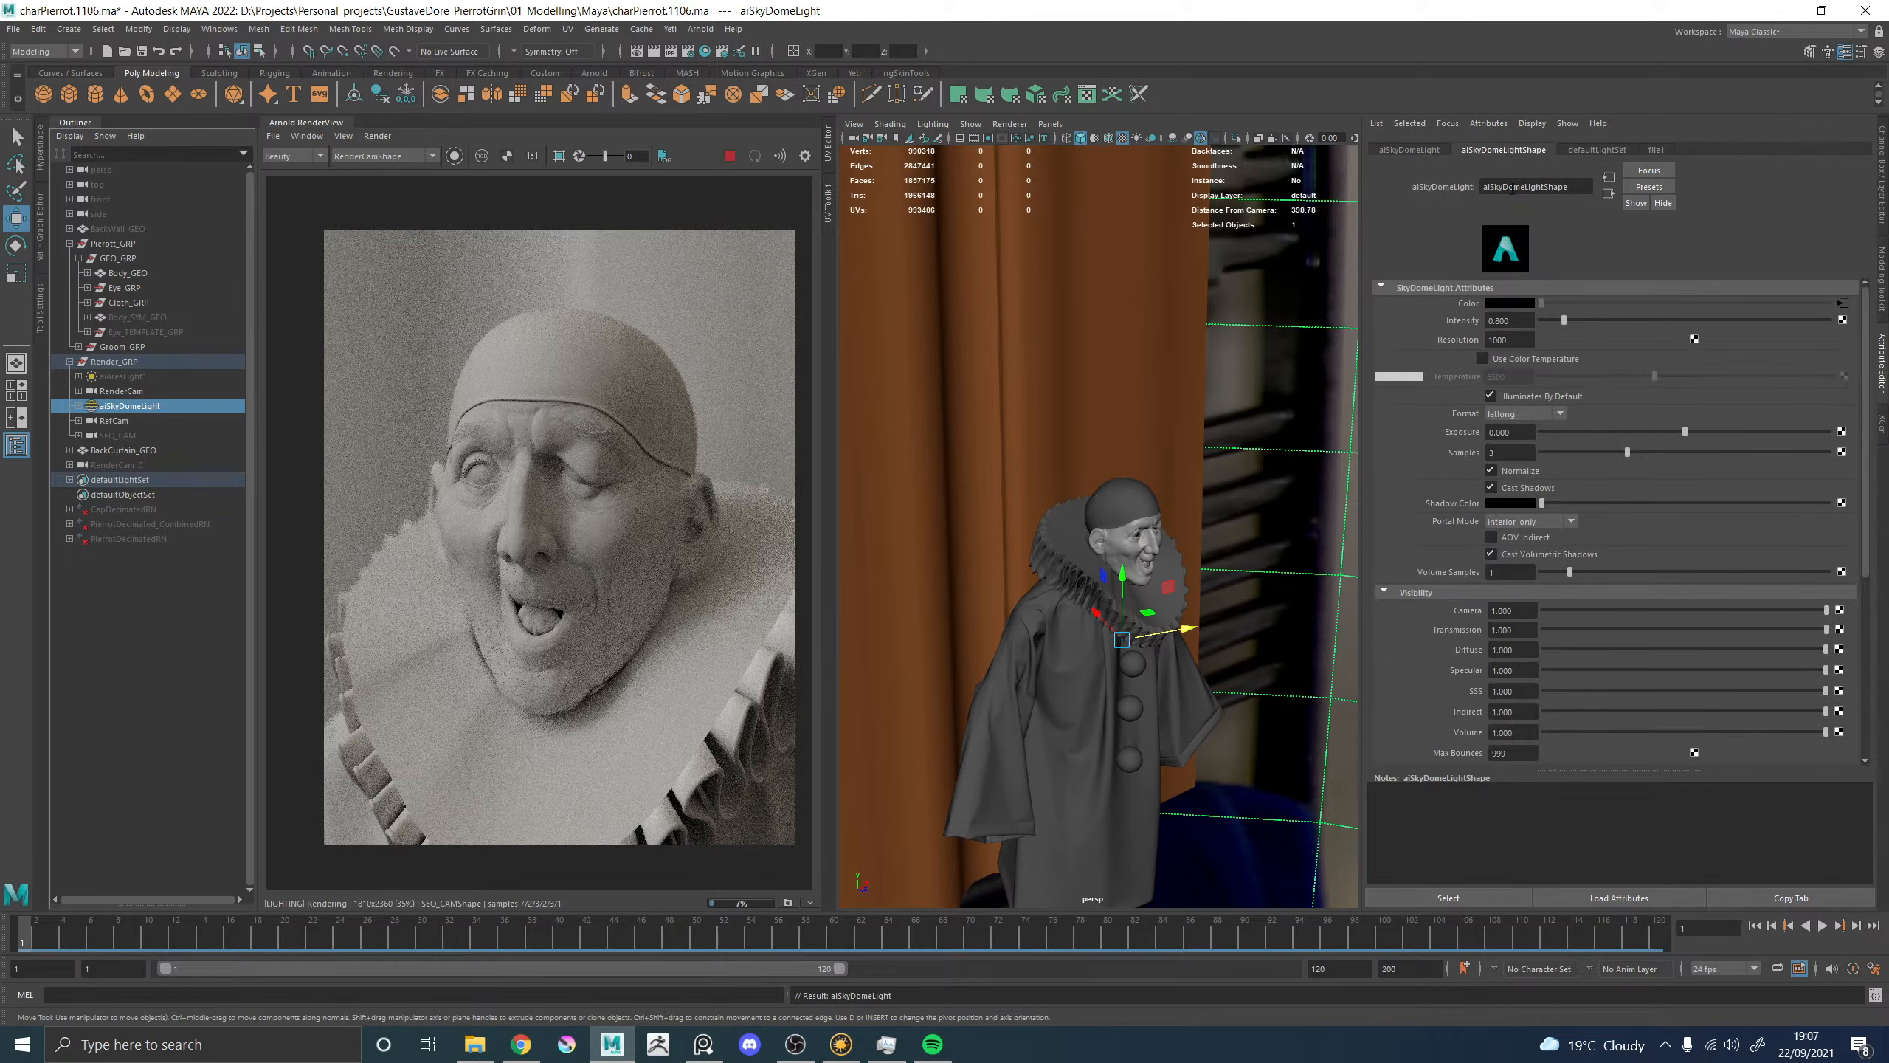
pyautogui.moveTo(1523, 321); pyautogui.dragTo(1497, 321)
pyautogui.write('5')
pyautogui.press('Return')
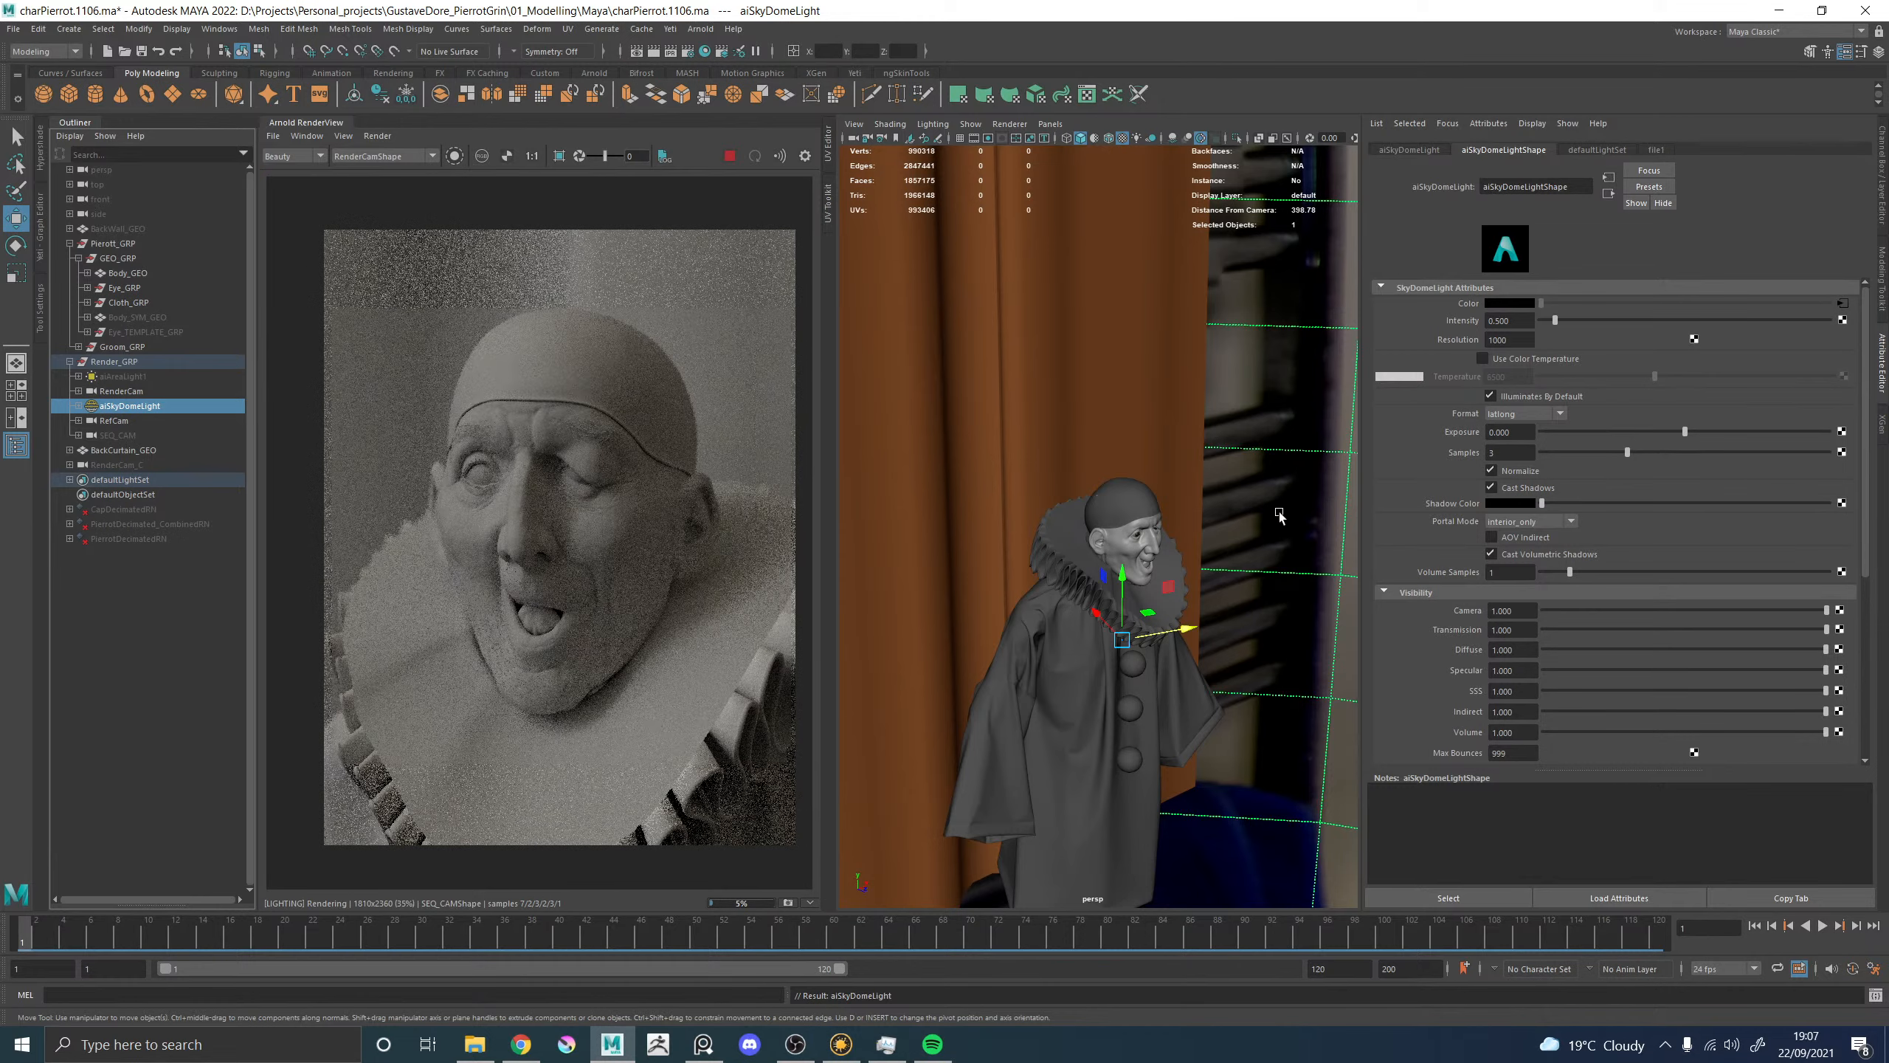
# Rotate the sky dome light around its vertical axis, testing several angles against the lighting preview until the face is well lit.
pyautogui.press('e')
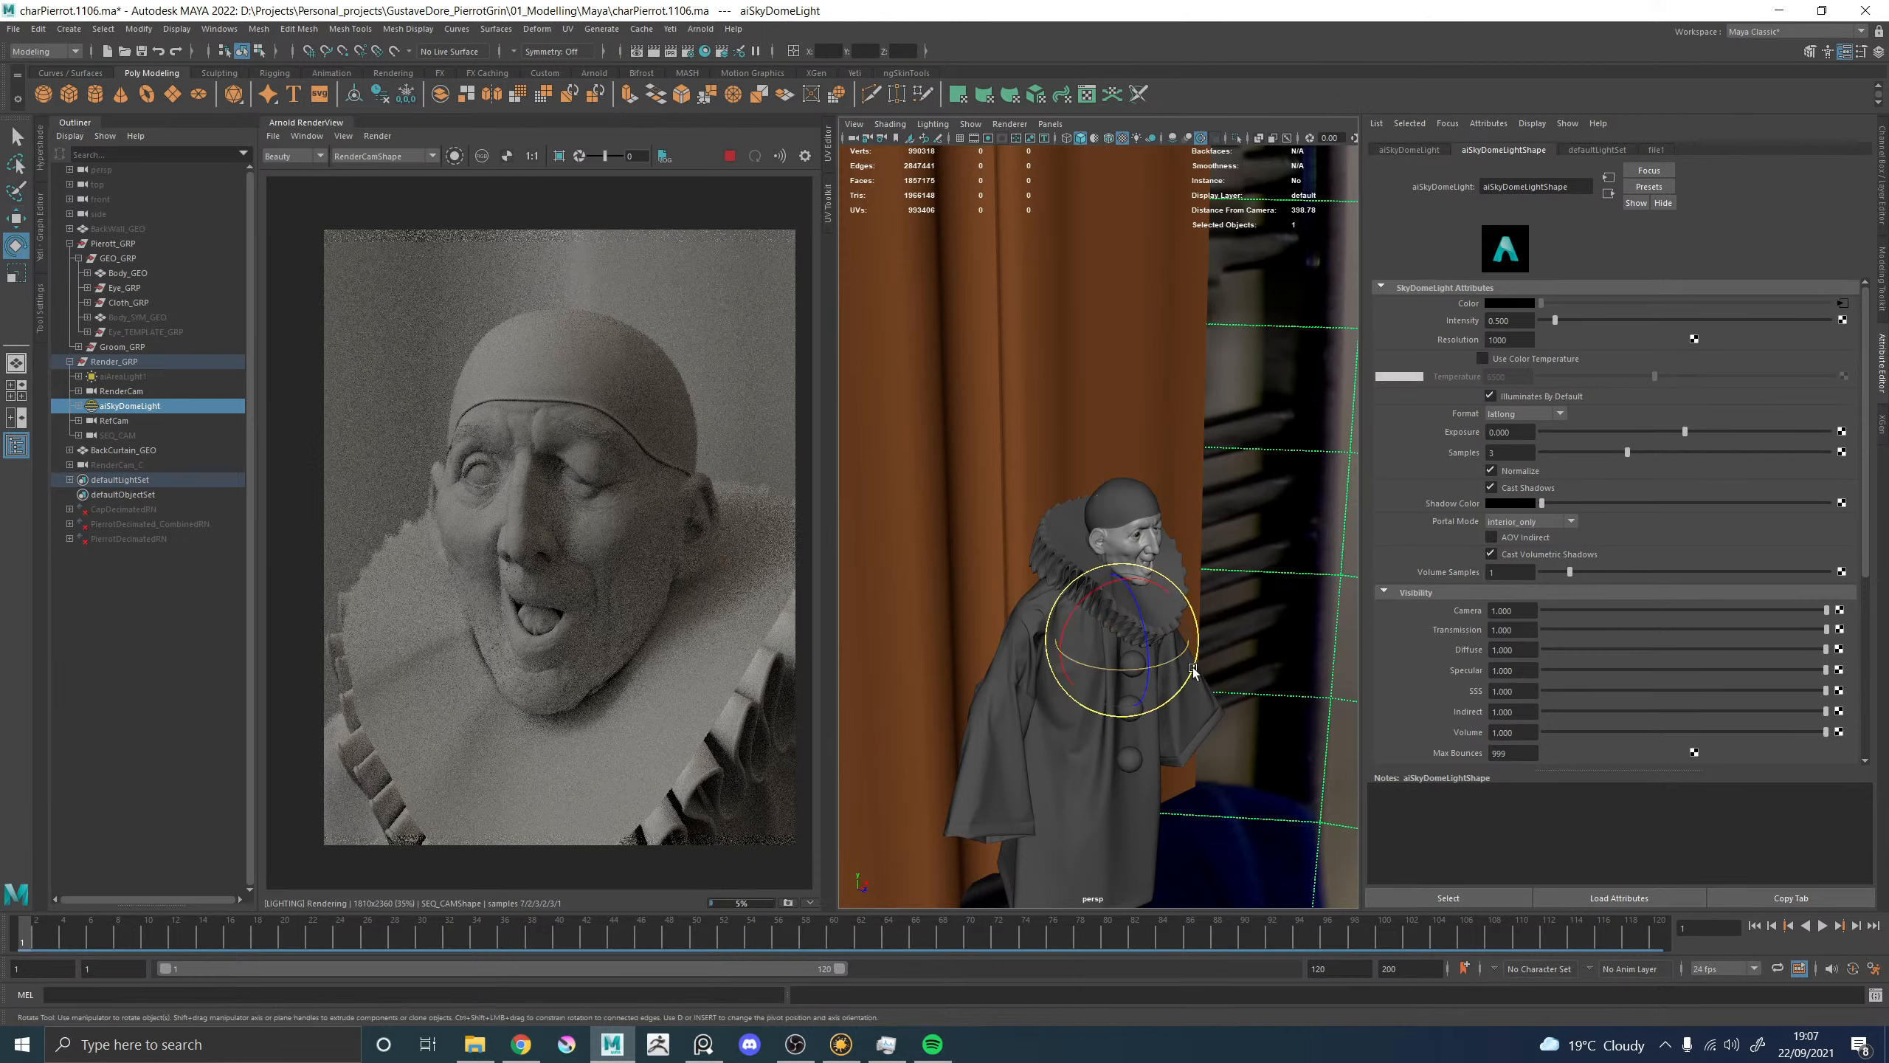
pyautogui.moveTo(1179, 658); pyautogui.dragTo(1123, 673)
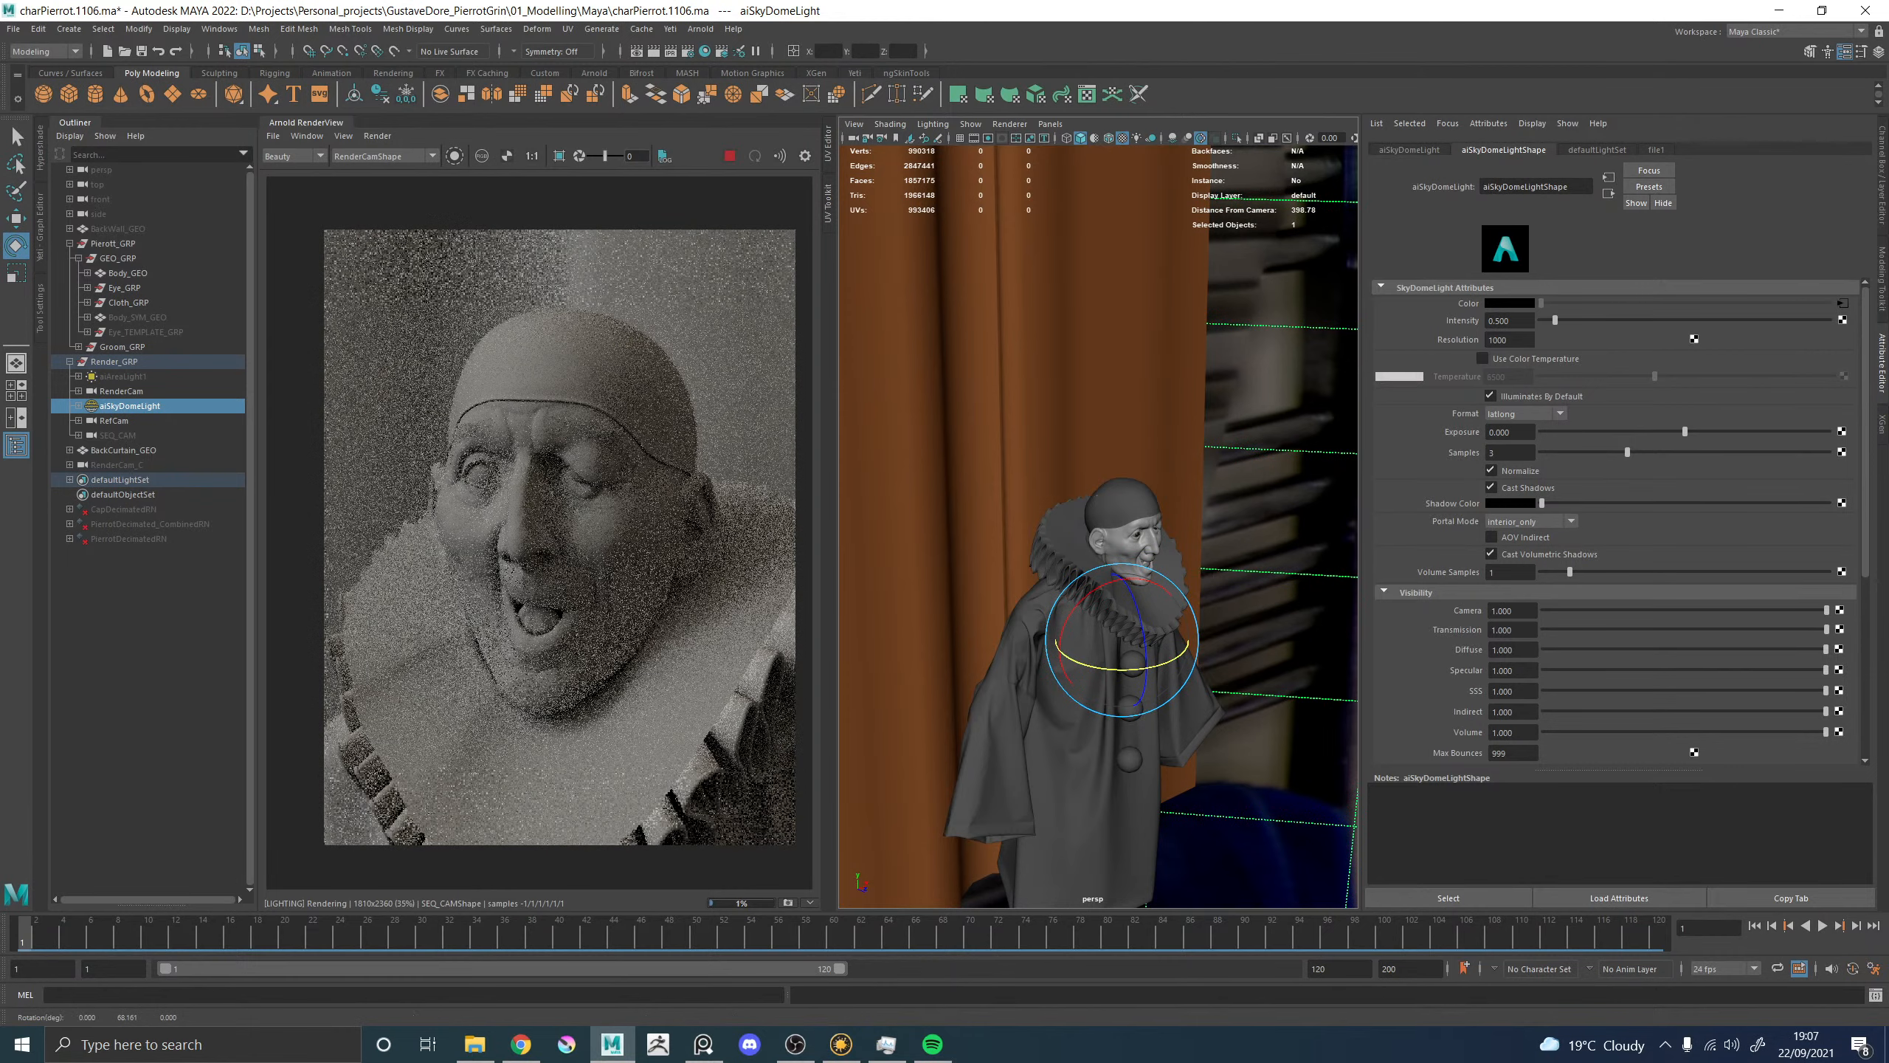
pyautogui.moveTo(1888, 558)
pyautogui.mouseDown(button='right')
pyautogui.moveTo(1355, 569)
pyautogui.moveTo(1888, 565)
pyautogui.mouseUp(button='right')
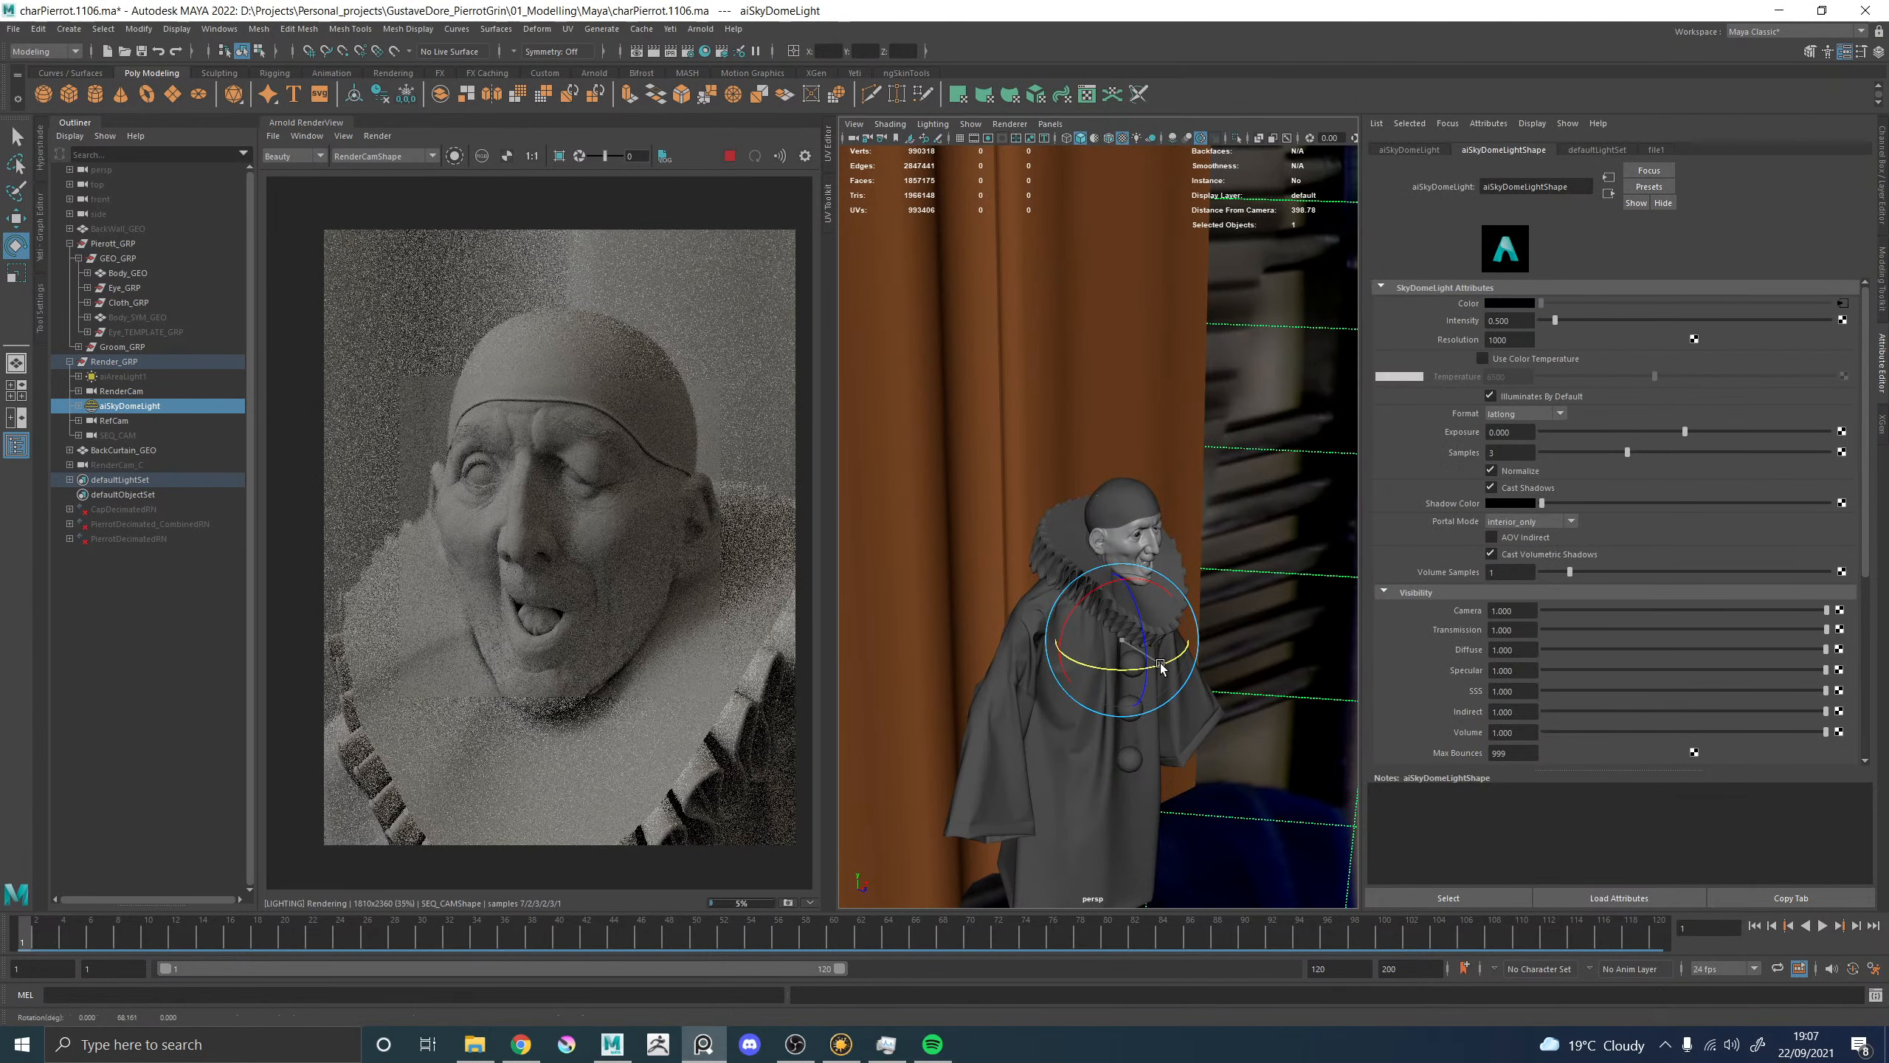
pyautogui.moveTo(1151, 668); pyautogui.dragTo(1159, 666)
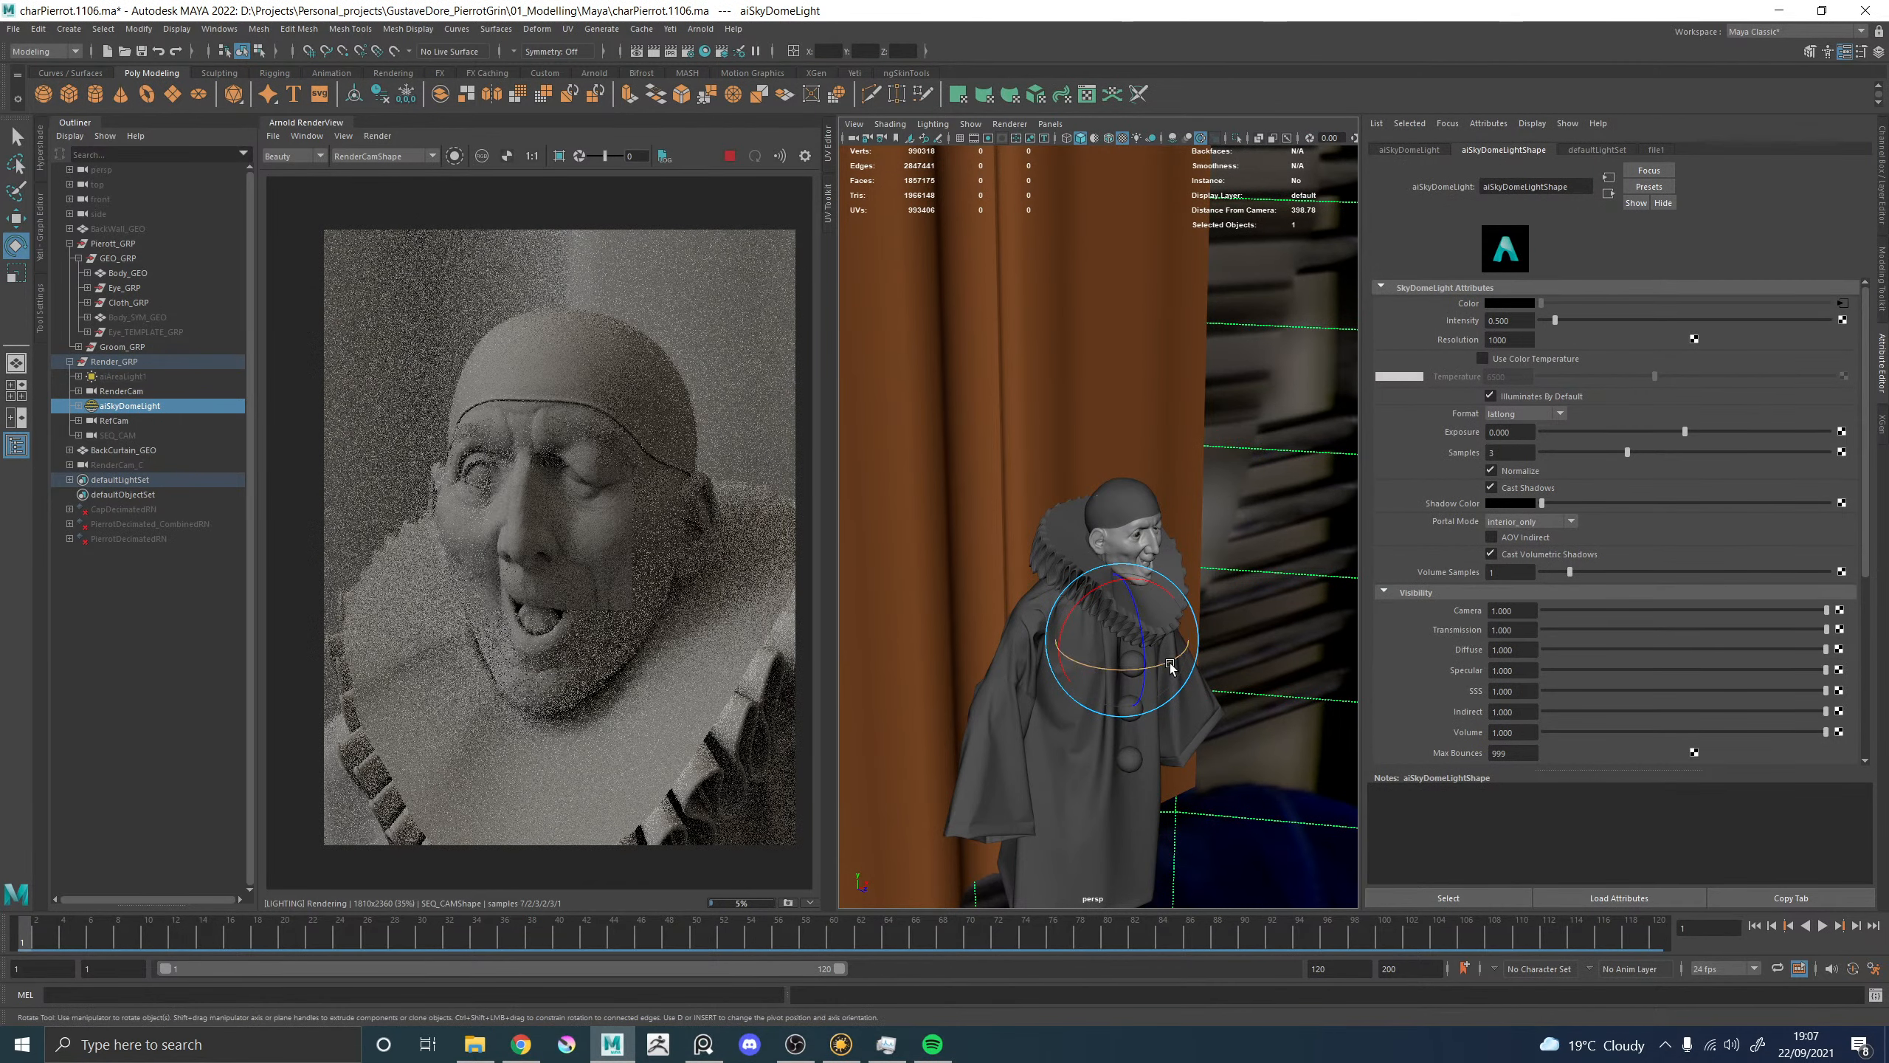
pyautogui.moveTo(1105, 668); pyautogui.dragTo(1081, 677)
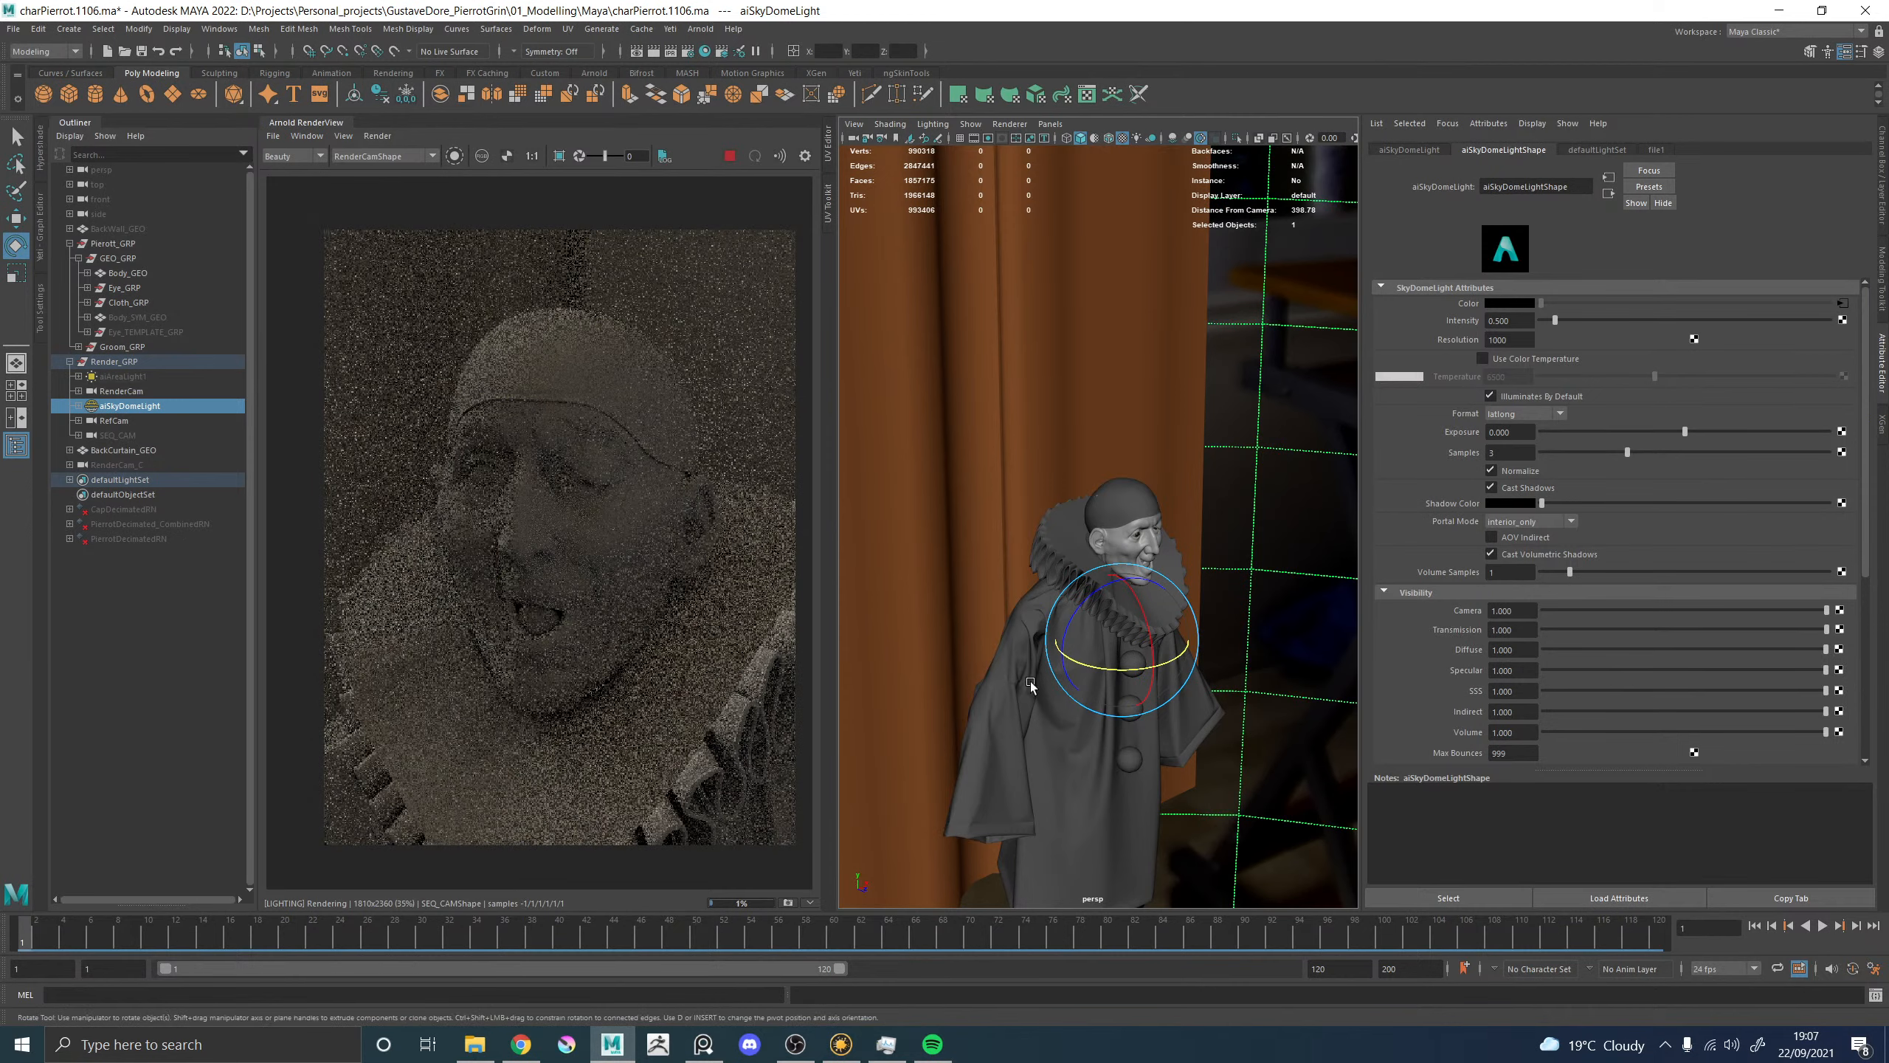
pyautogui.moveTo(1094, 668); pyautogui.dragTo(1145, 665)
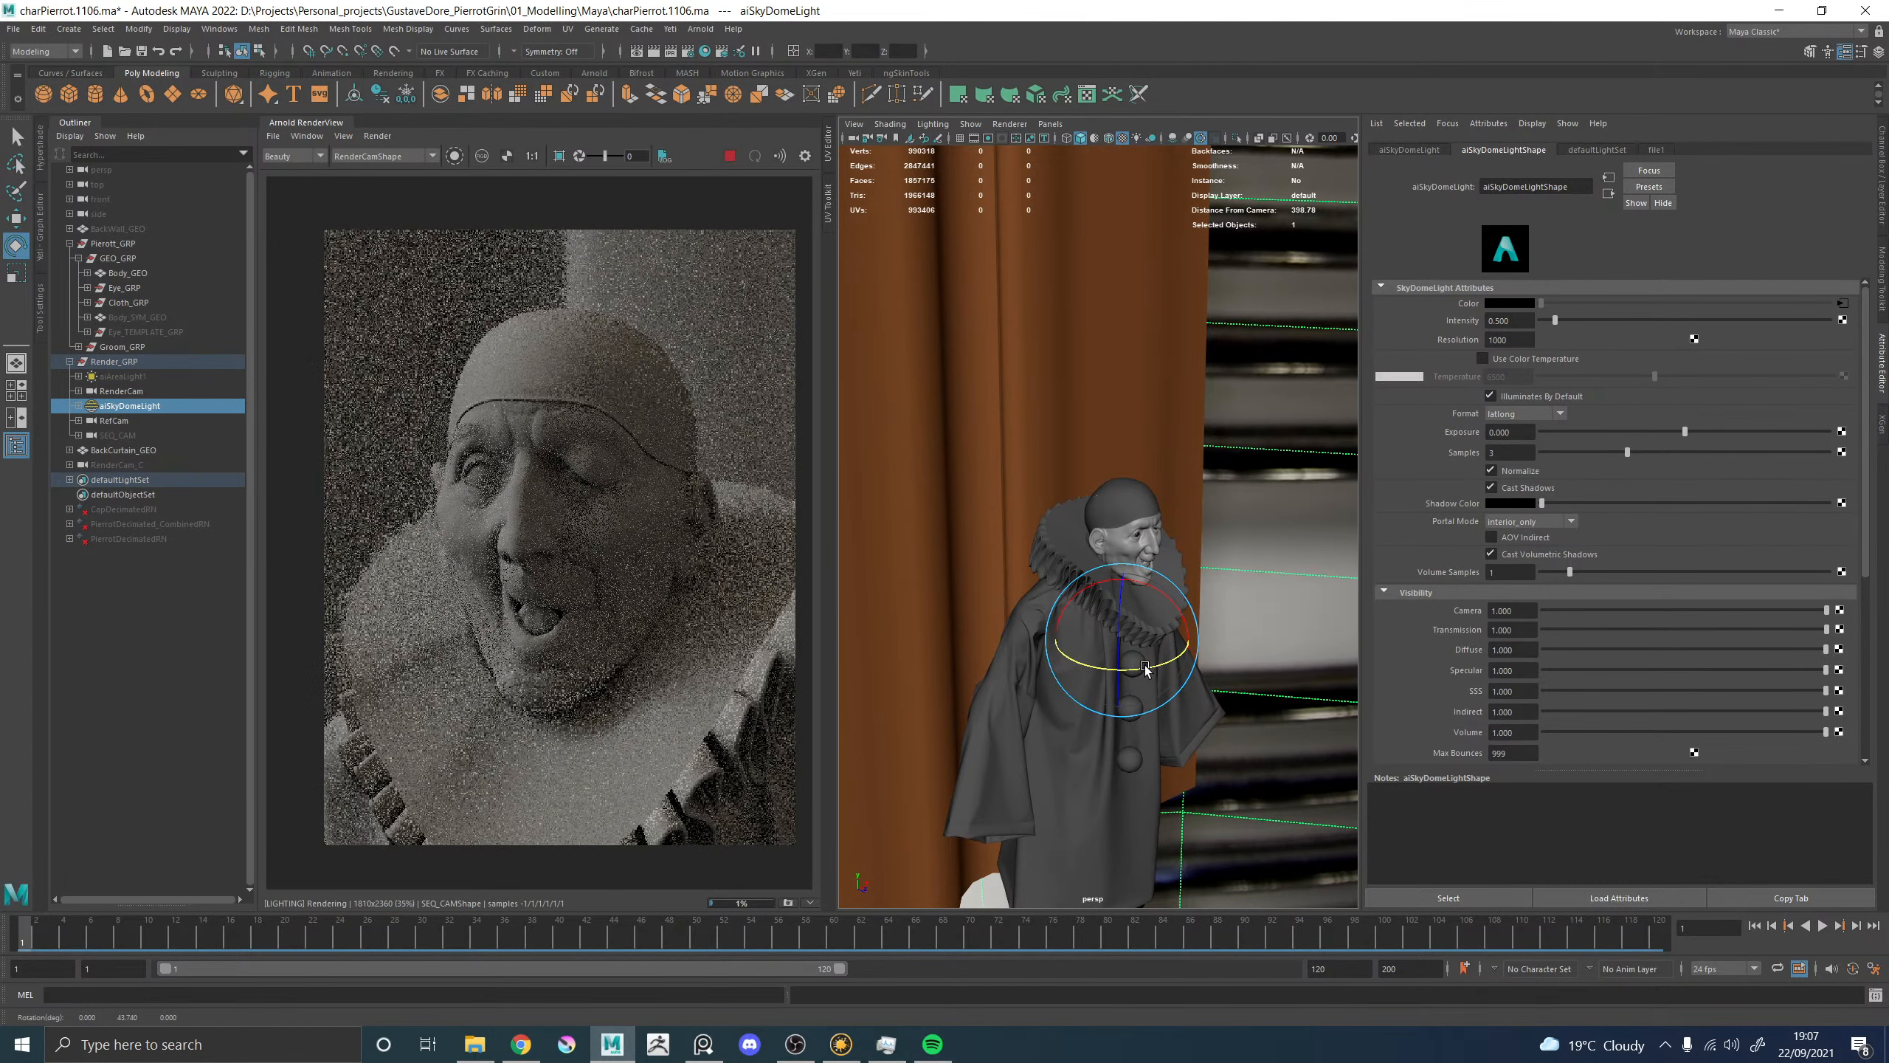
pyautogui.moveTo(1139, 665); pyautogui.dragTo(1150, 667)
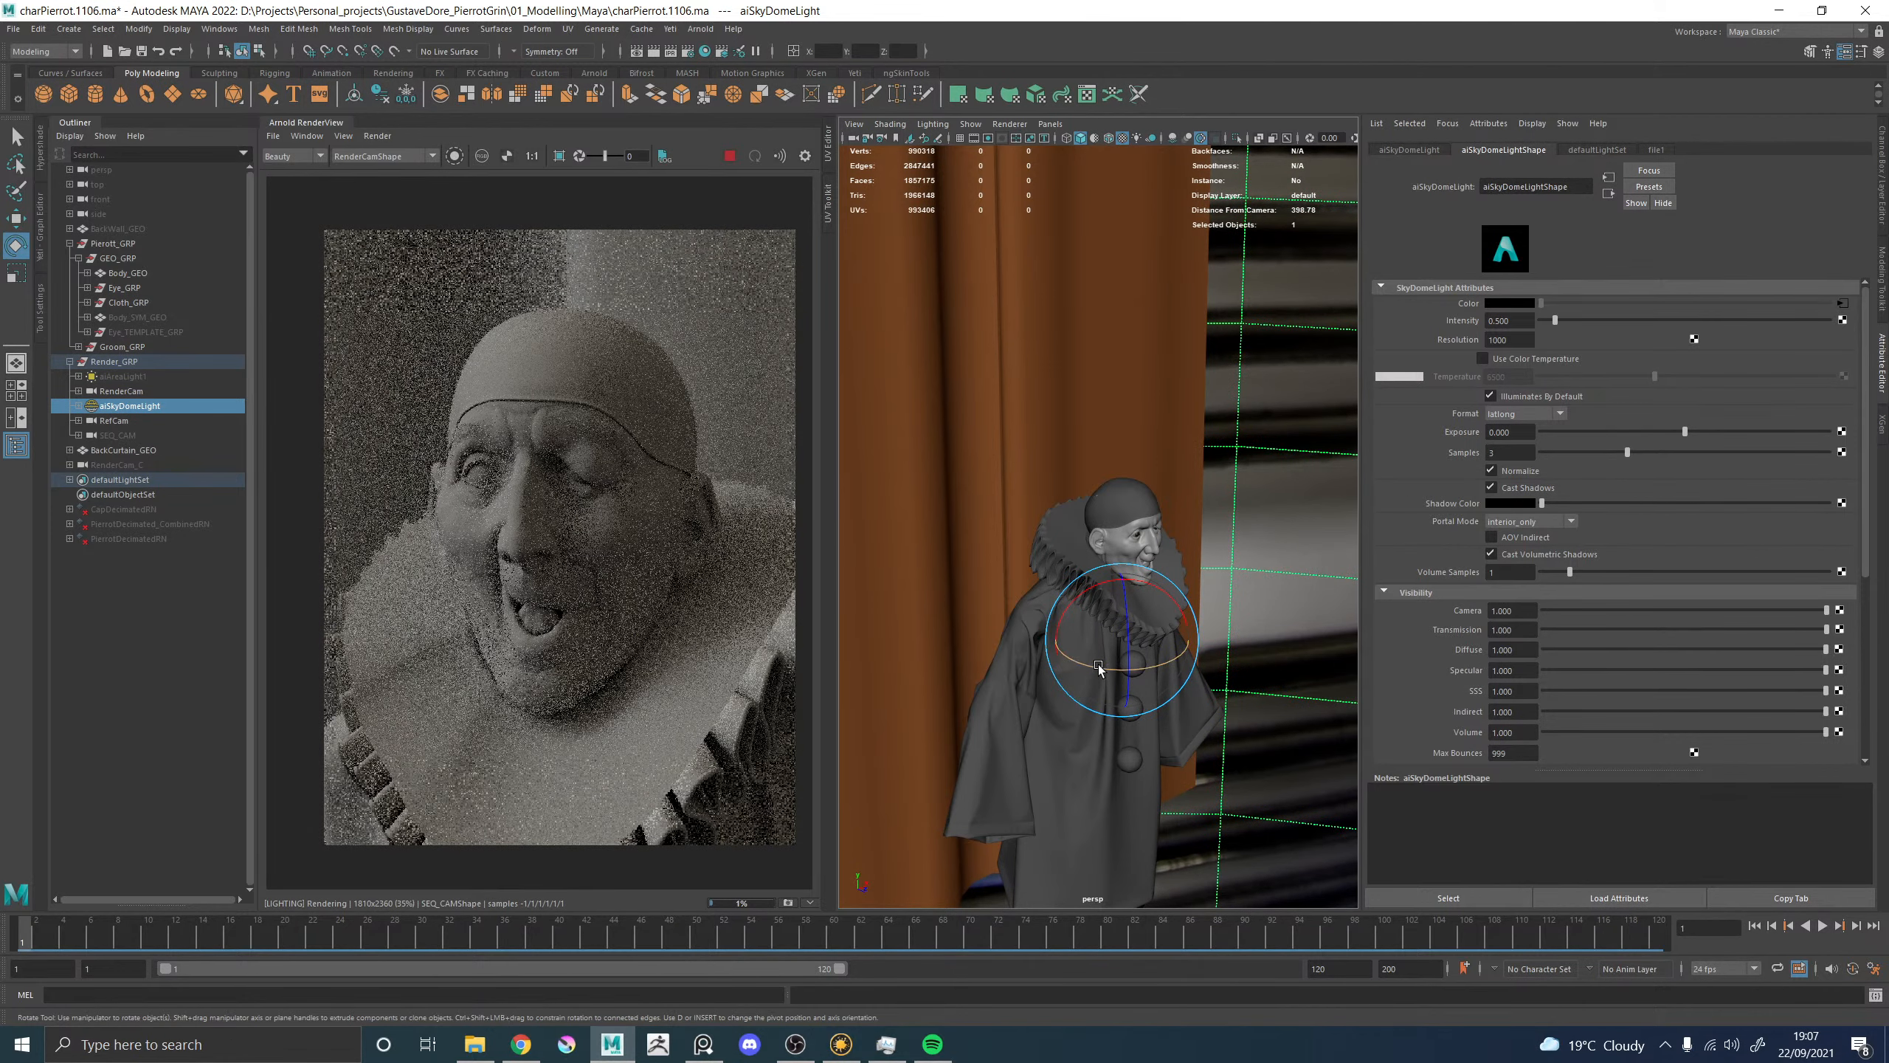
pyautogui.moveTo(1078, 662); pyautogui.dragTo(1074, 662)
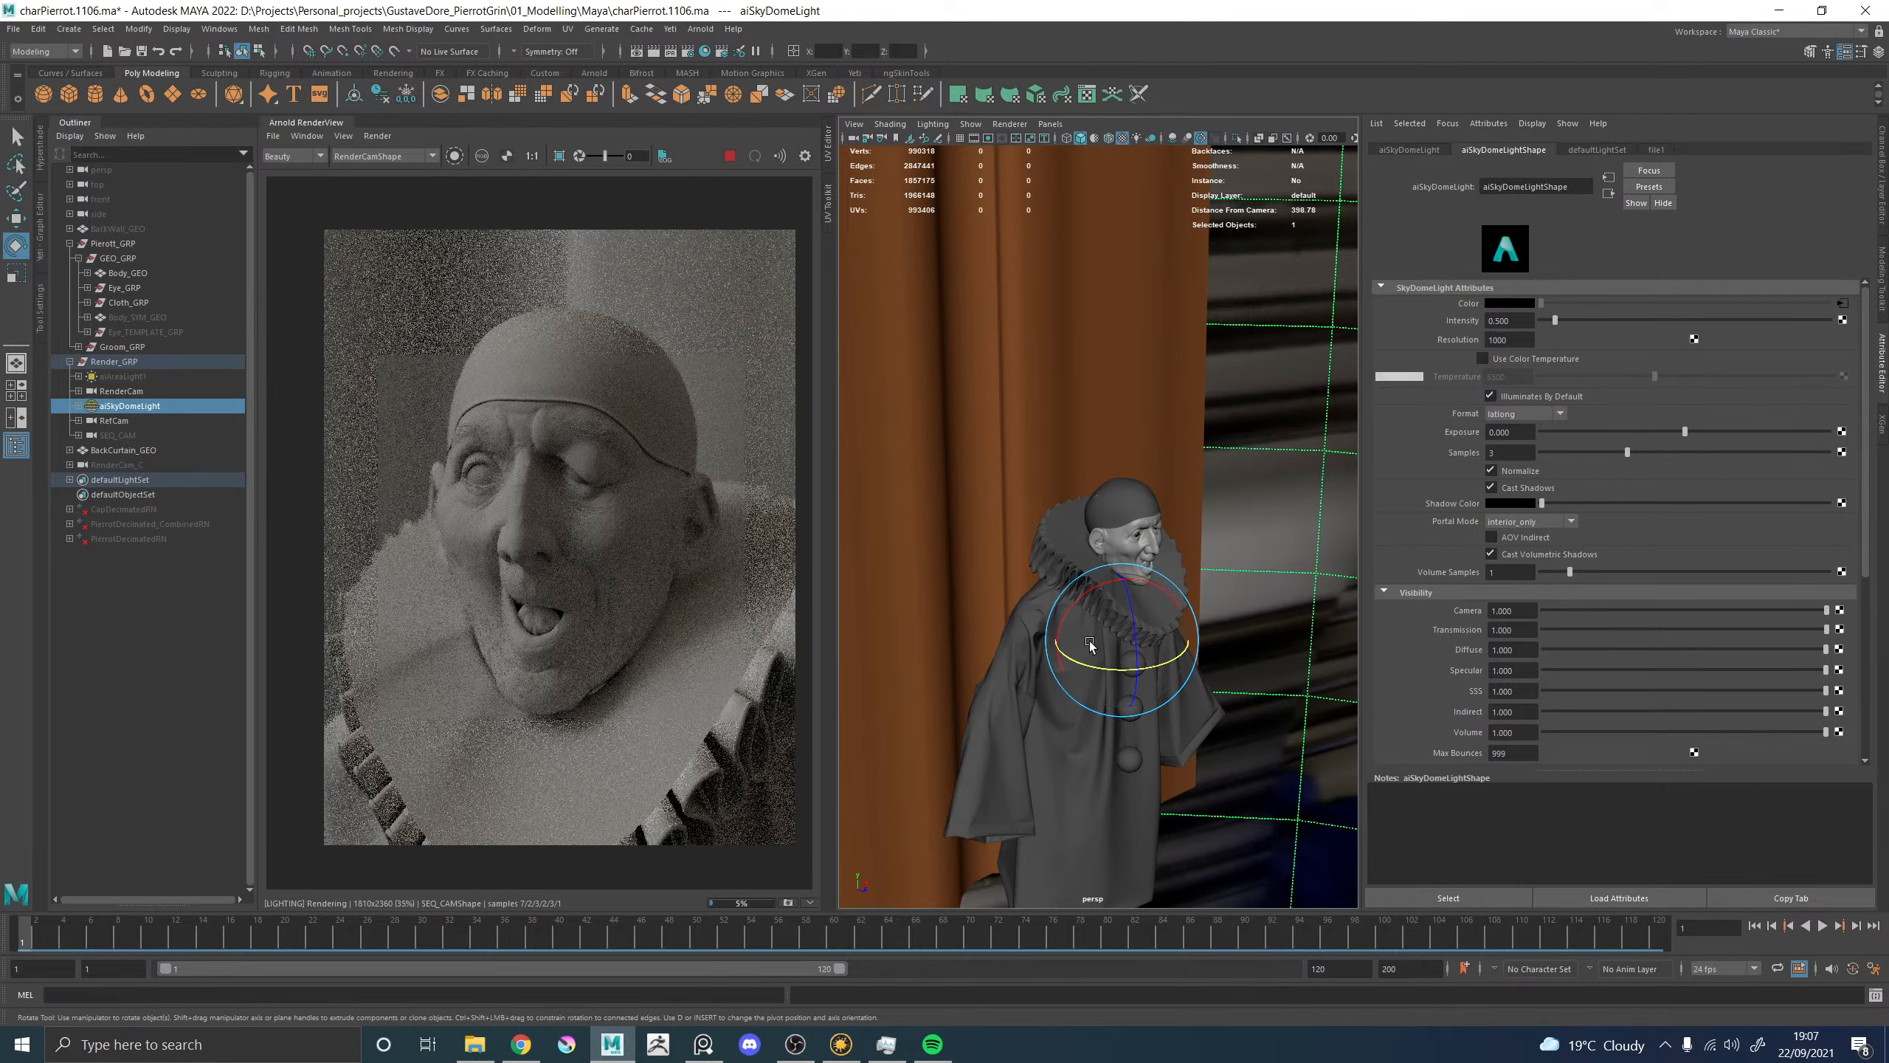
pyautogui.moveTo(1094, 667); pyautogui.dragTo(1095, 667)
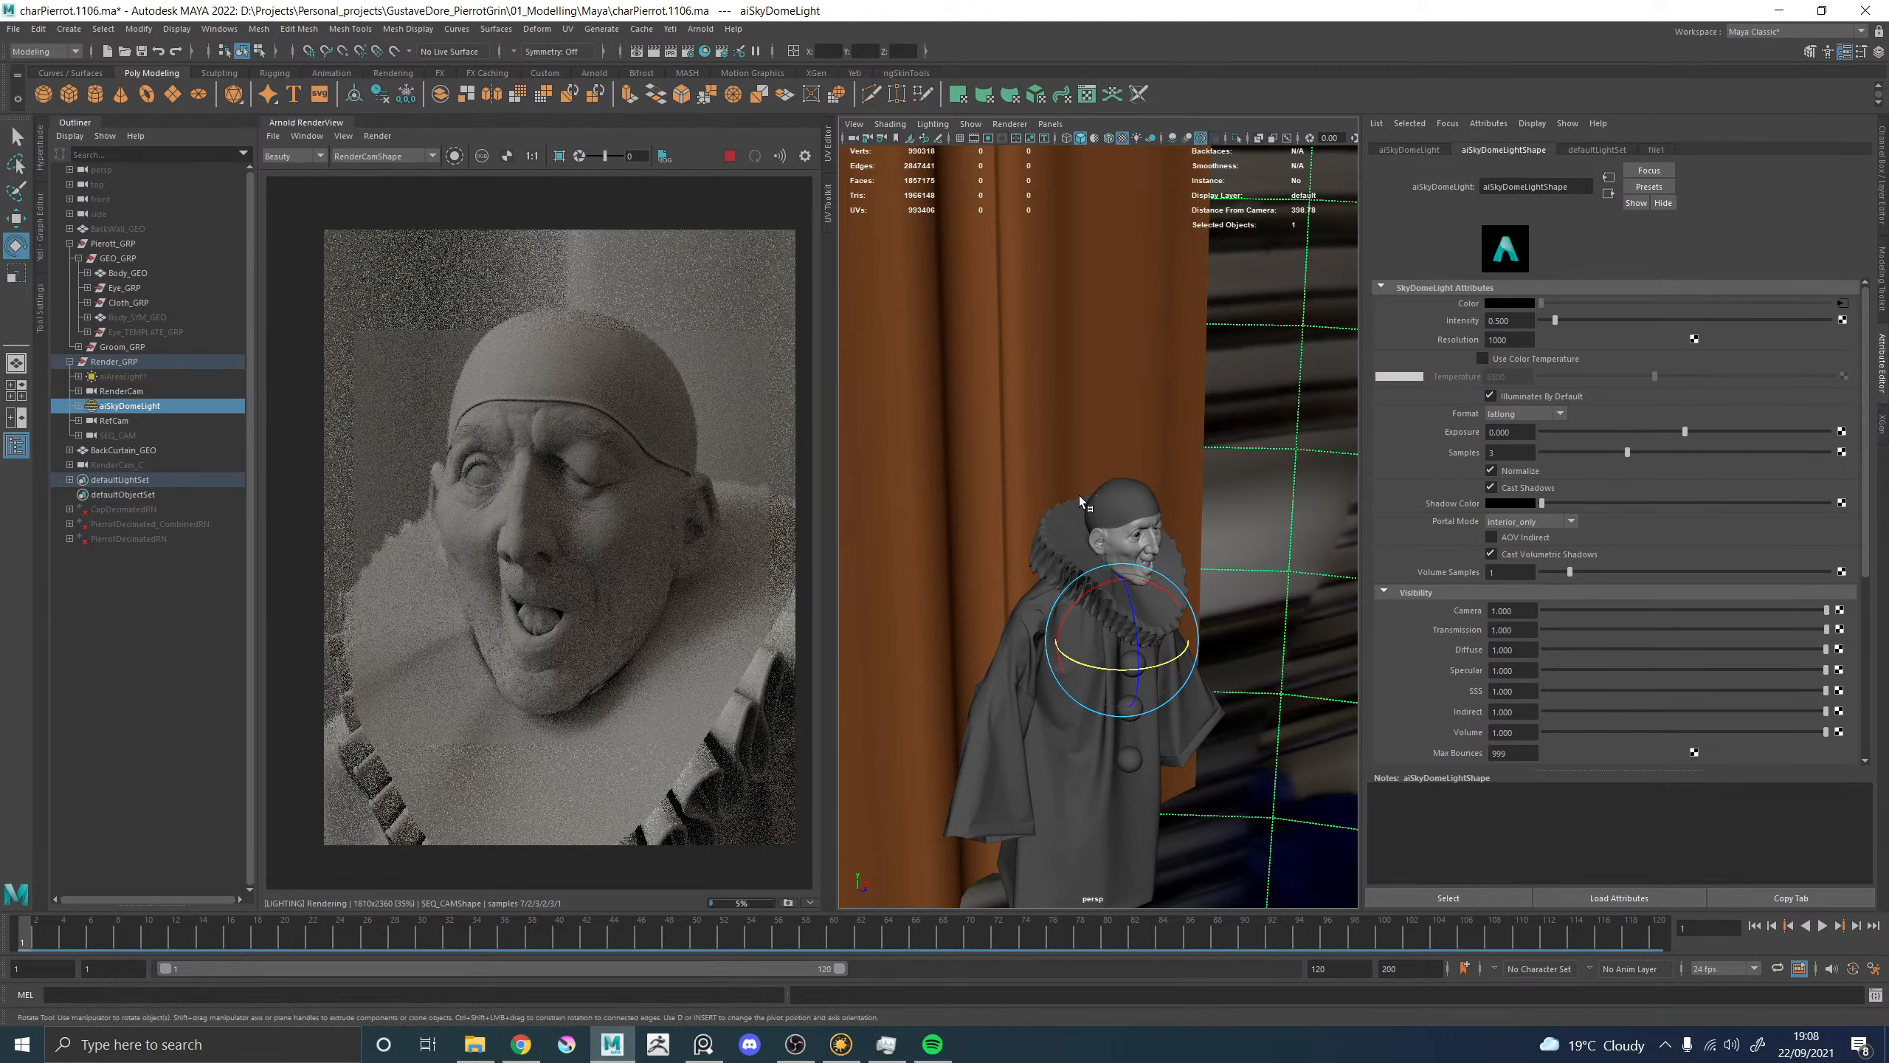
# Unhide aiAreaLight1 and rename the sky dome light to DOME_LGT.
pyautogui.click(122, 376)
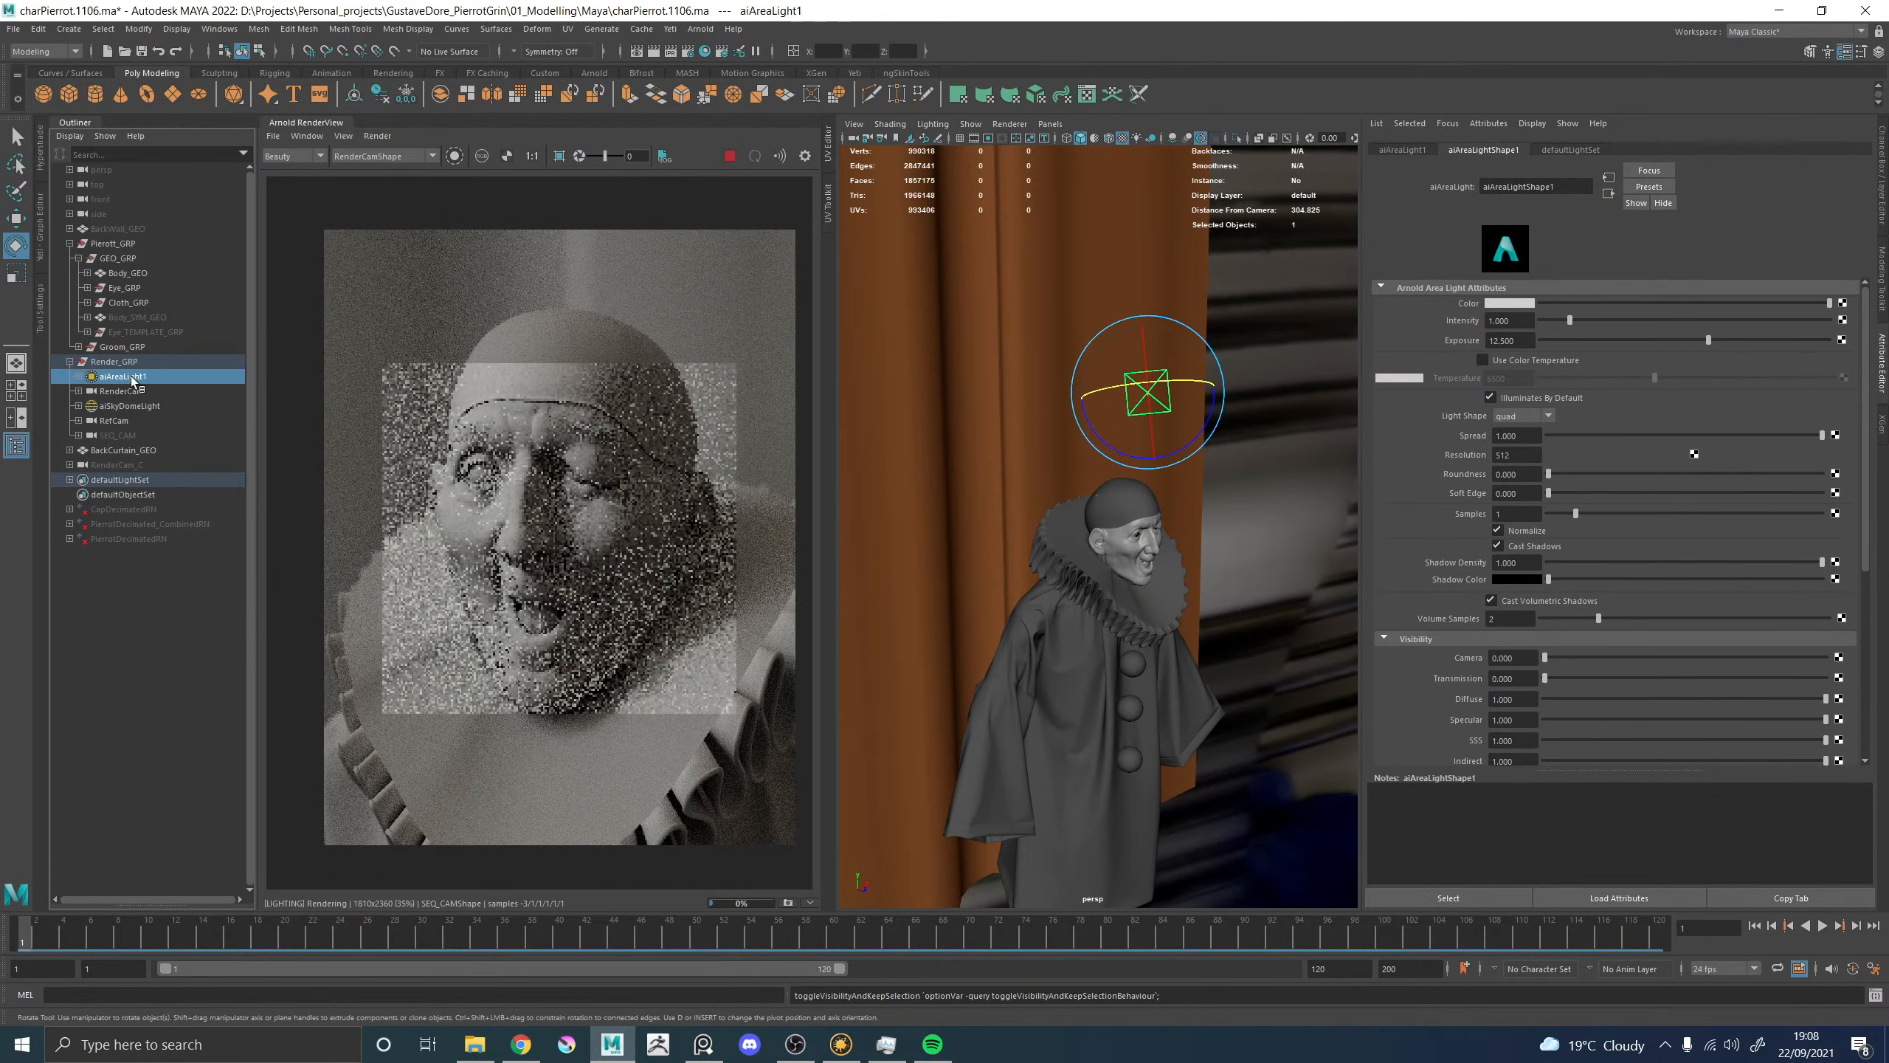
pyautogui.doubleClick(138, 406)
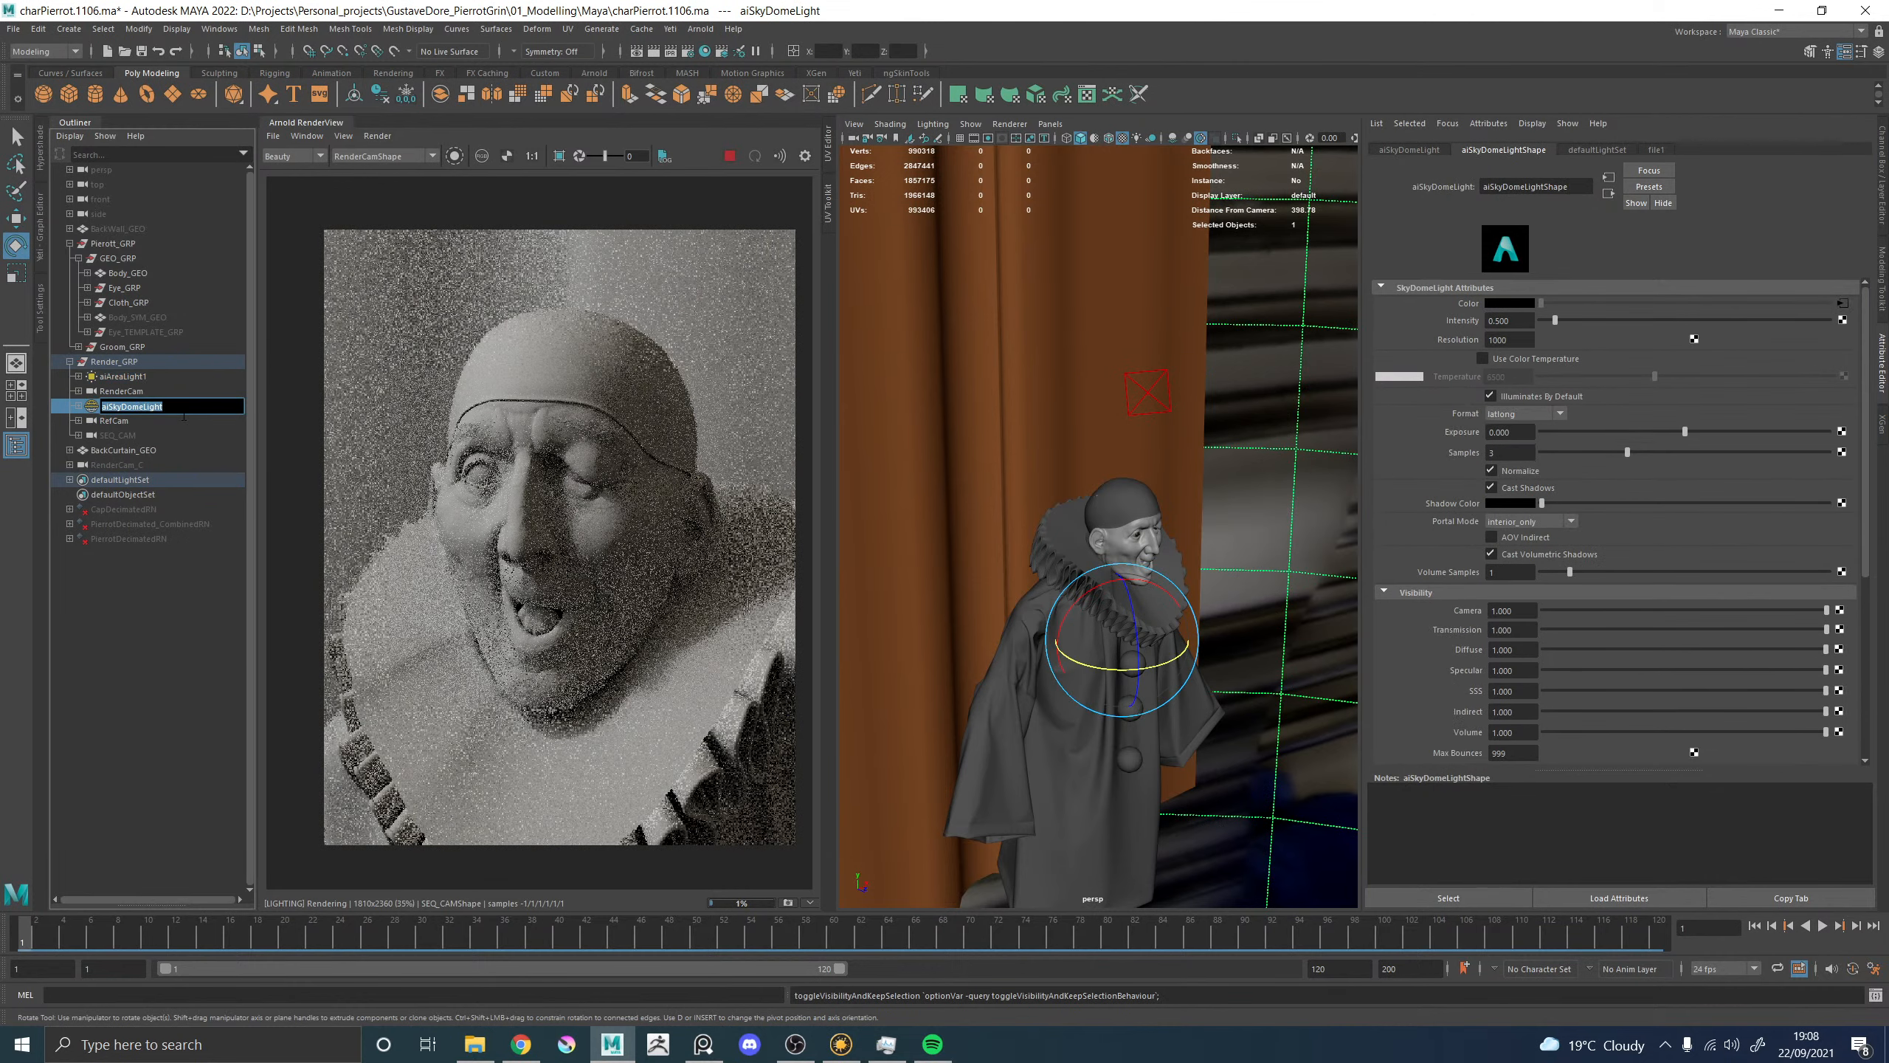
pyautogui.write('D')
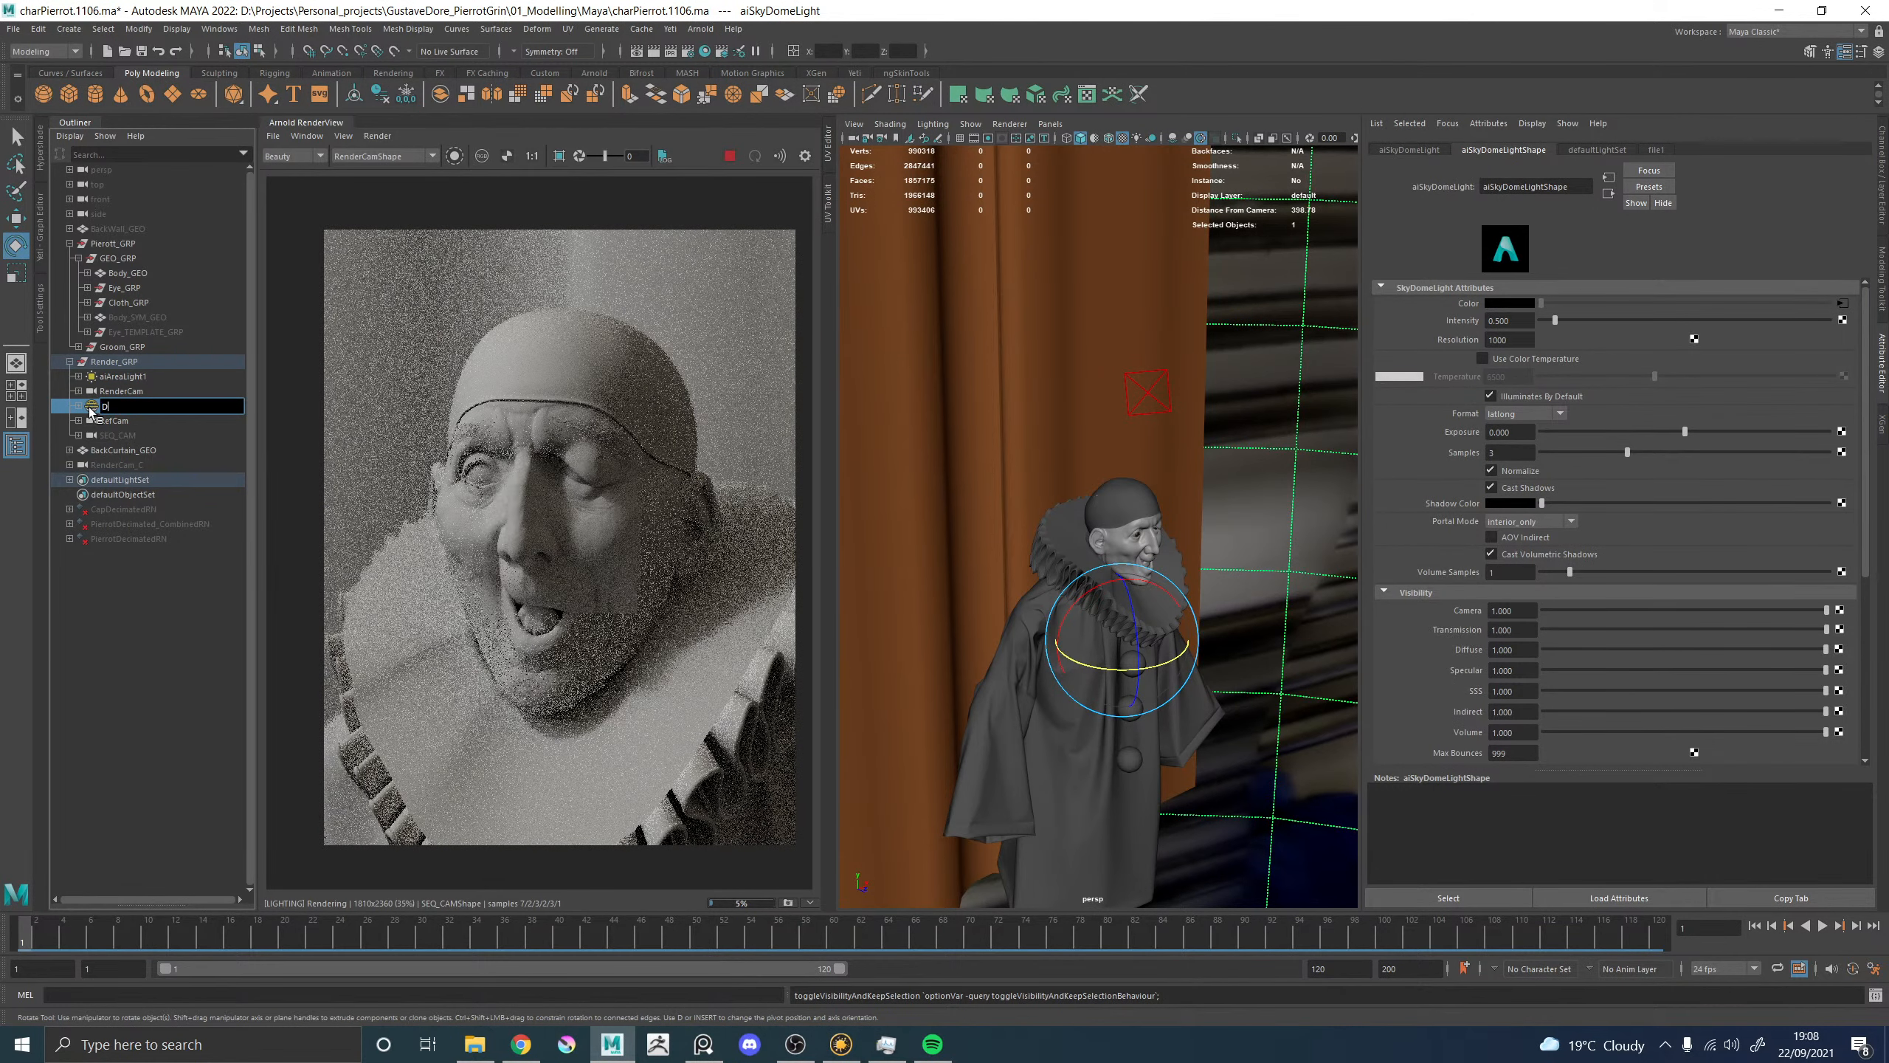
pyautogui.write('OME_LGT')
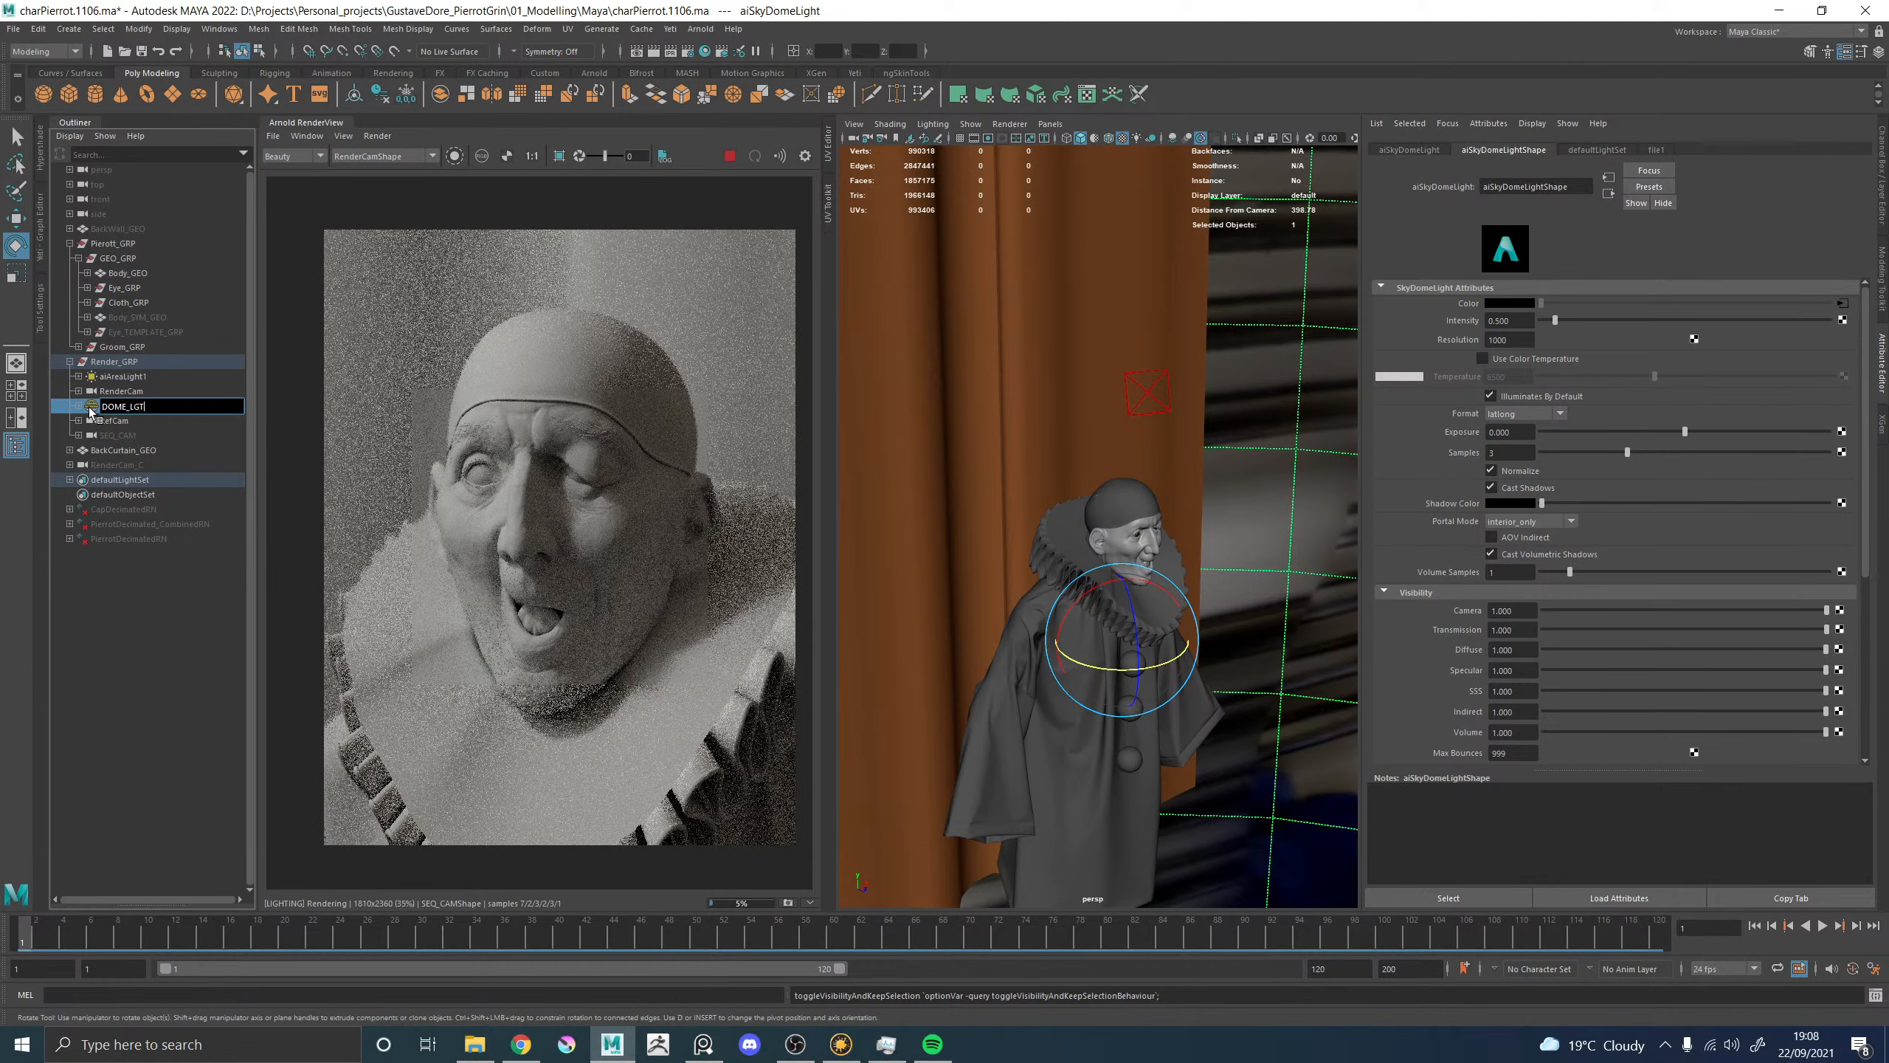
pyautogui.press('Return')
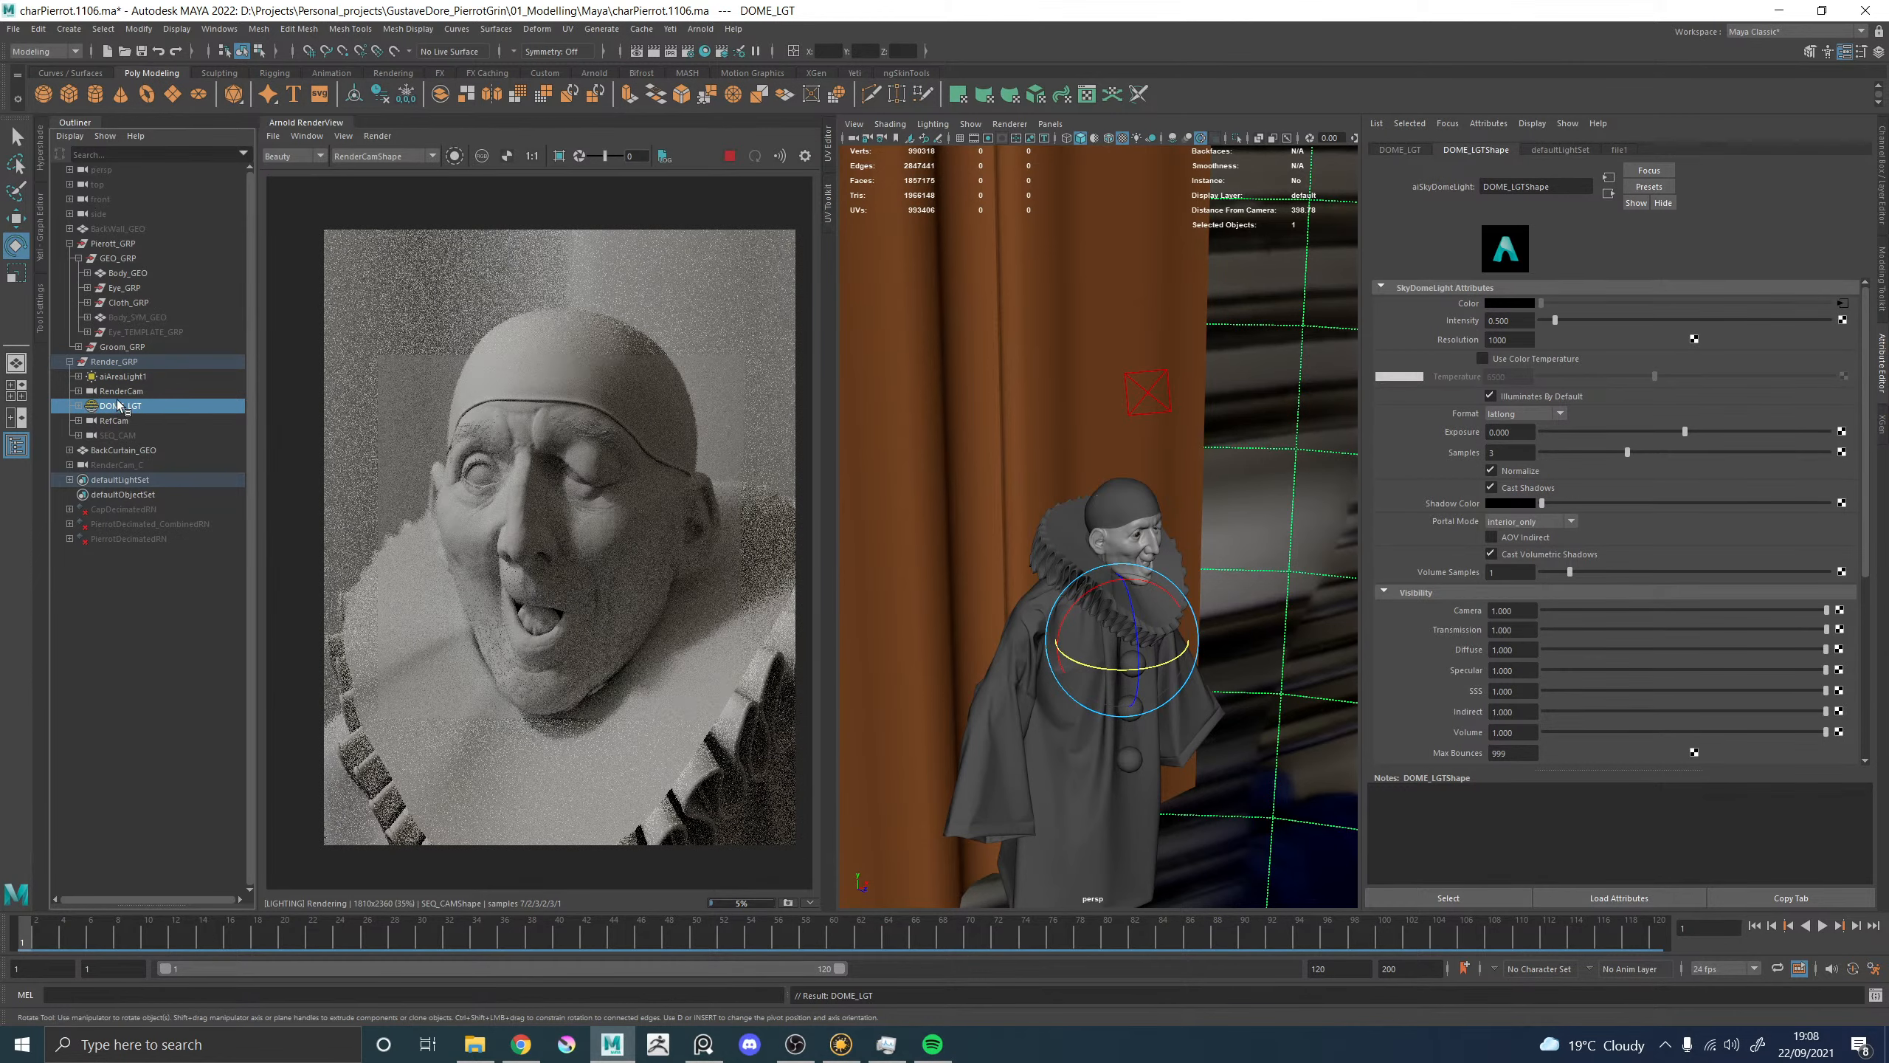
# Change the capitalisation of the dome light's name to Dome_LGT.
pyautogui.doubleClick(119, 405)
pyautogui.moveTo(128, 409); pyautogui.dragTo(114, 407)
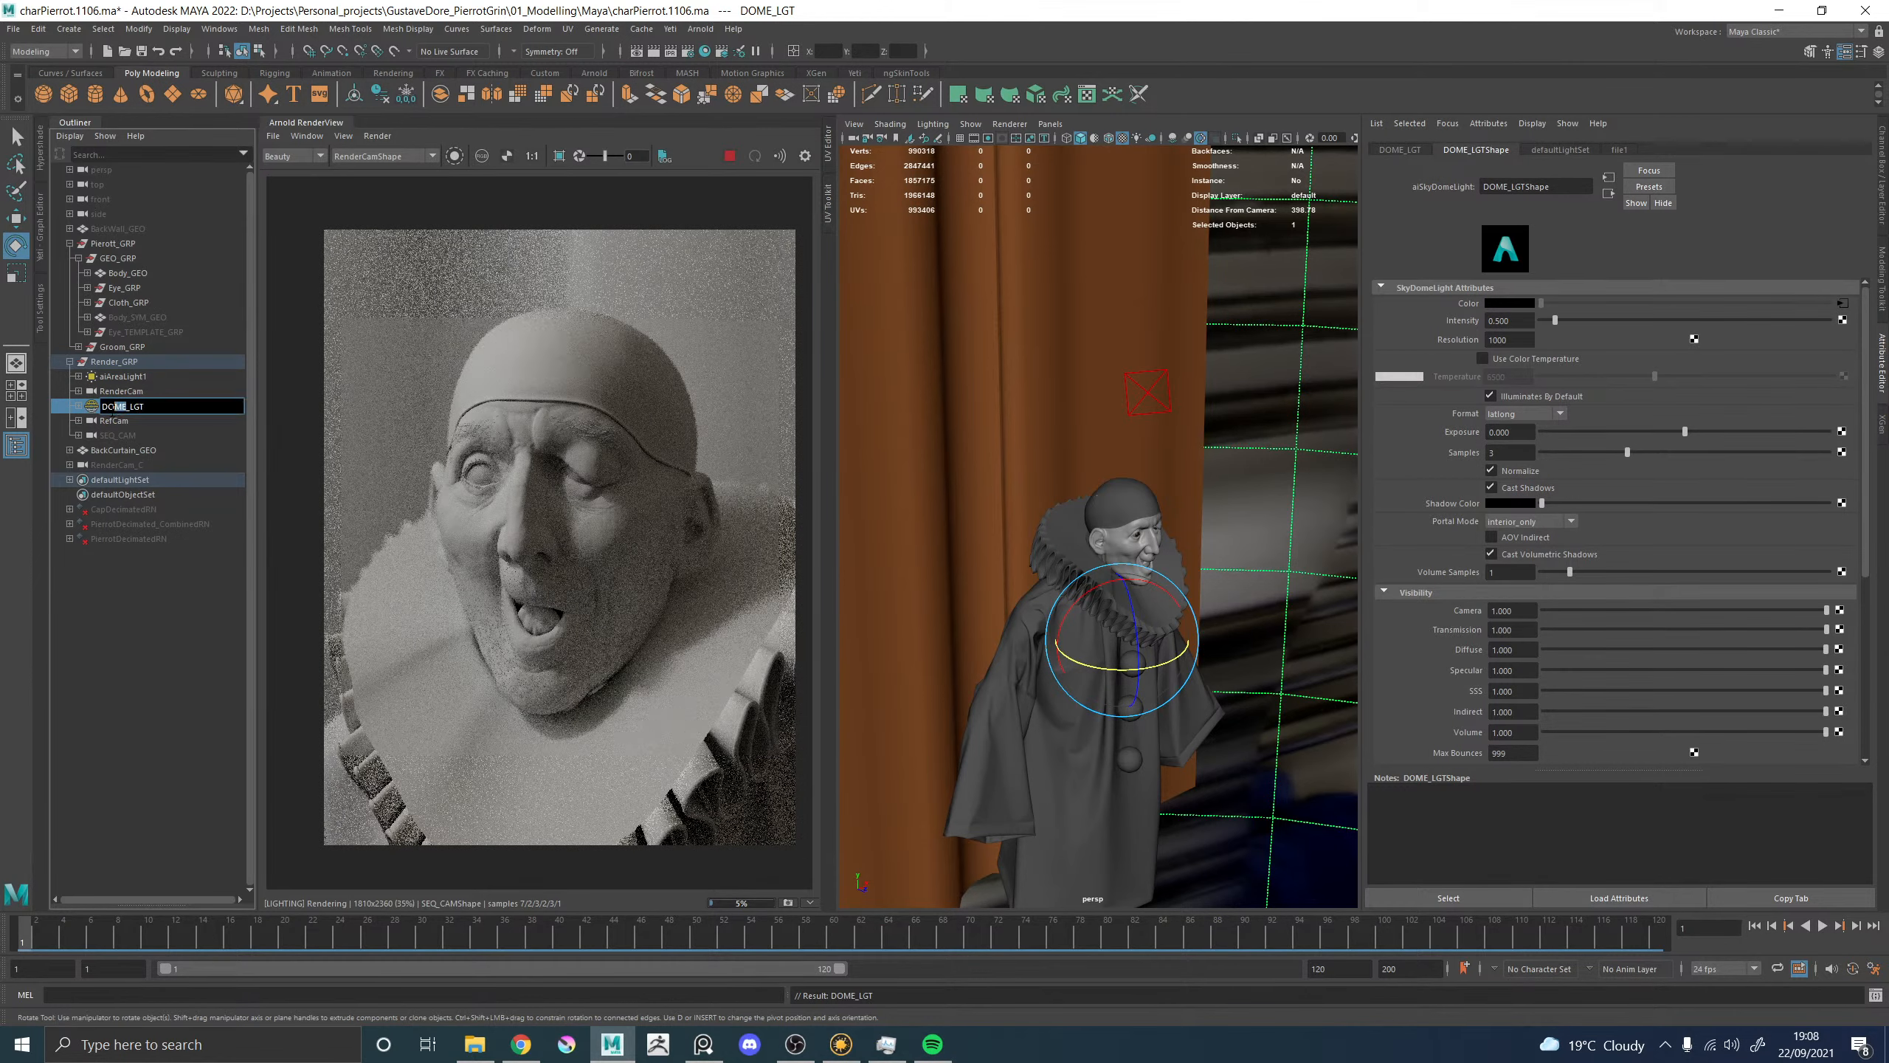
pyautogui.write('ome')
pyautogui.press('Return')
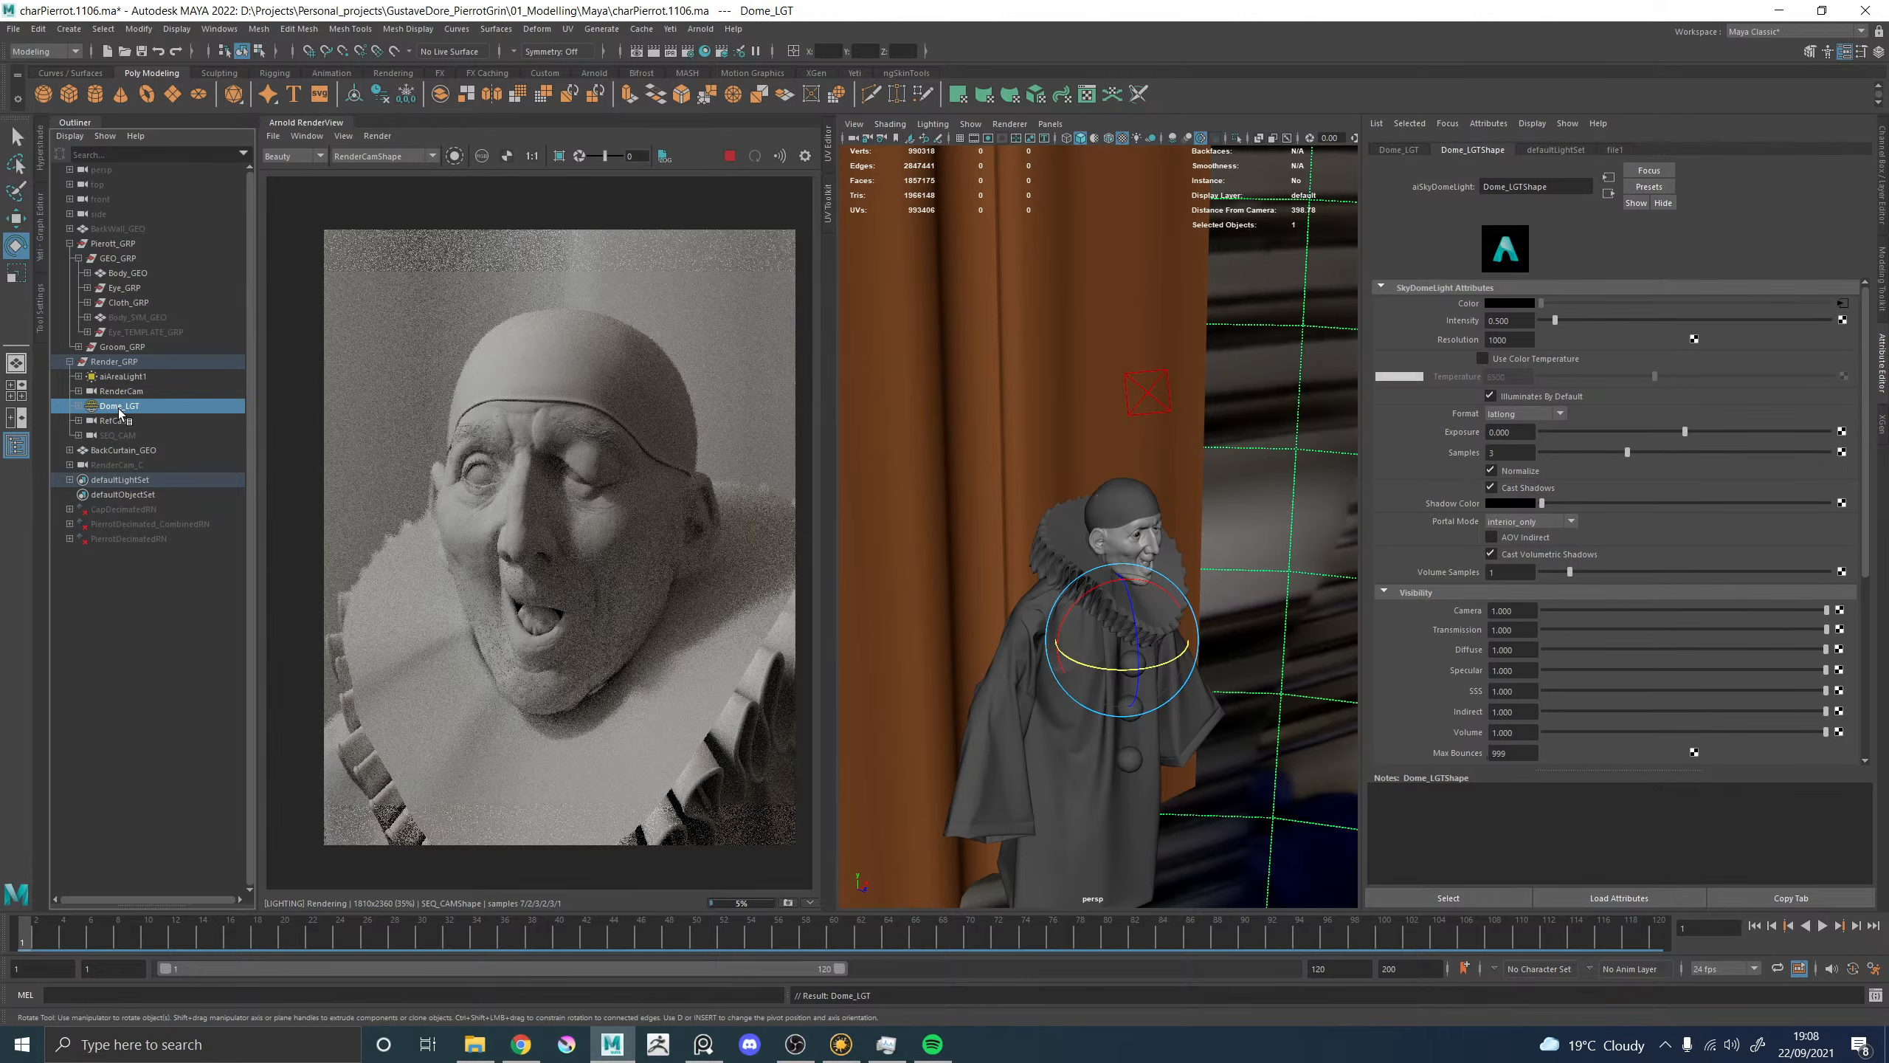
# Rename the area light aiAreaLight1 to Key_LGT.
pyautogui.doubleClick(124, 377)
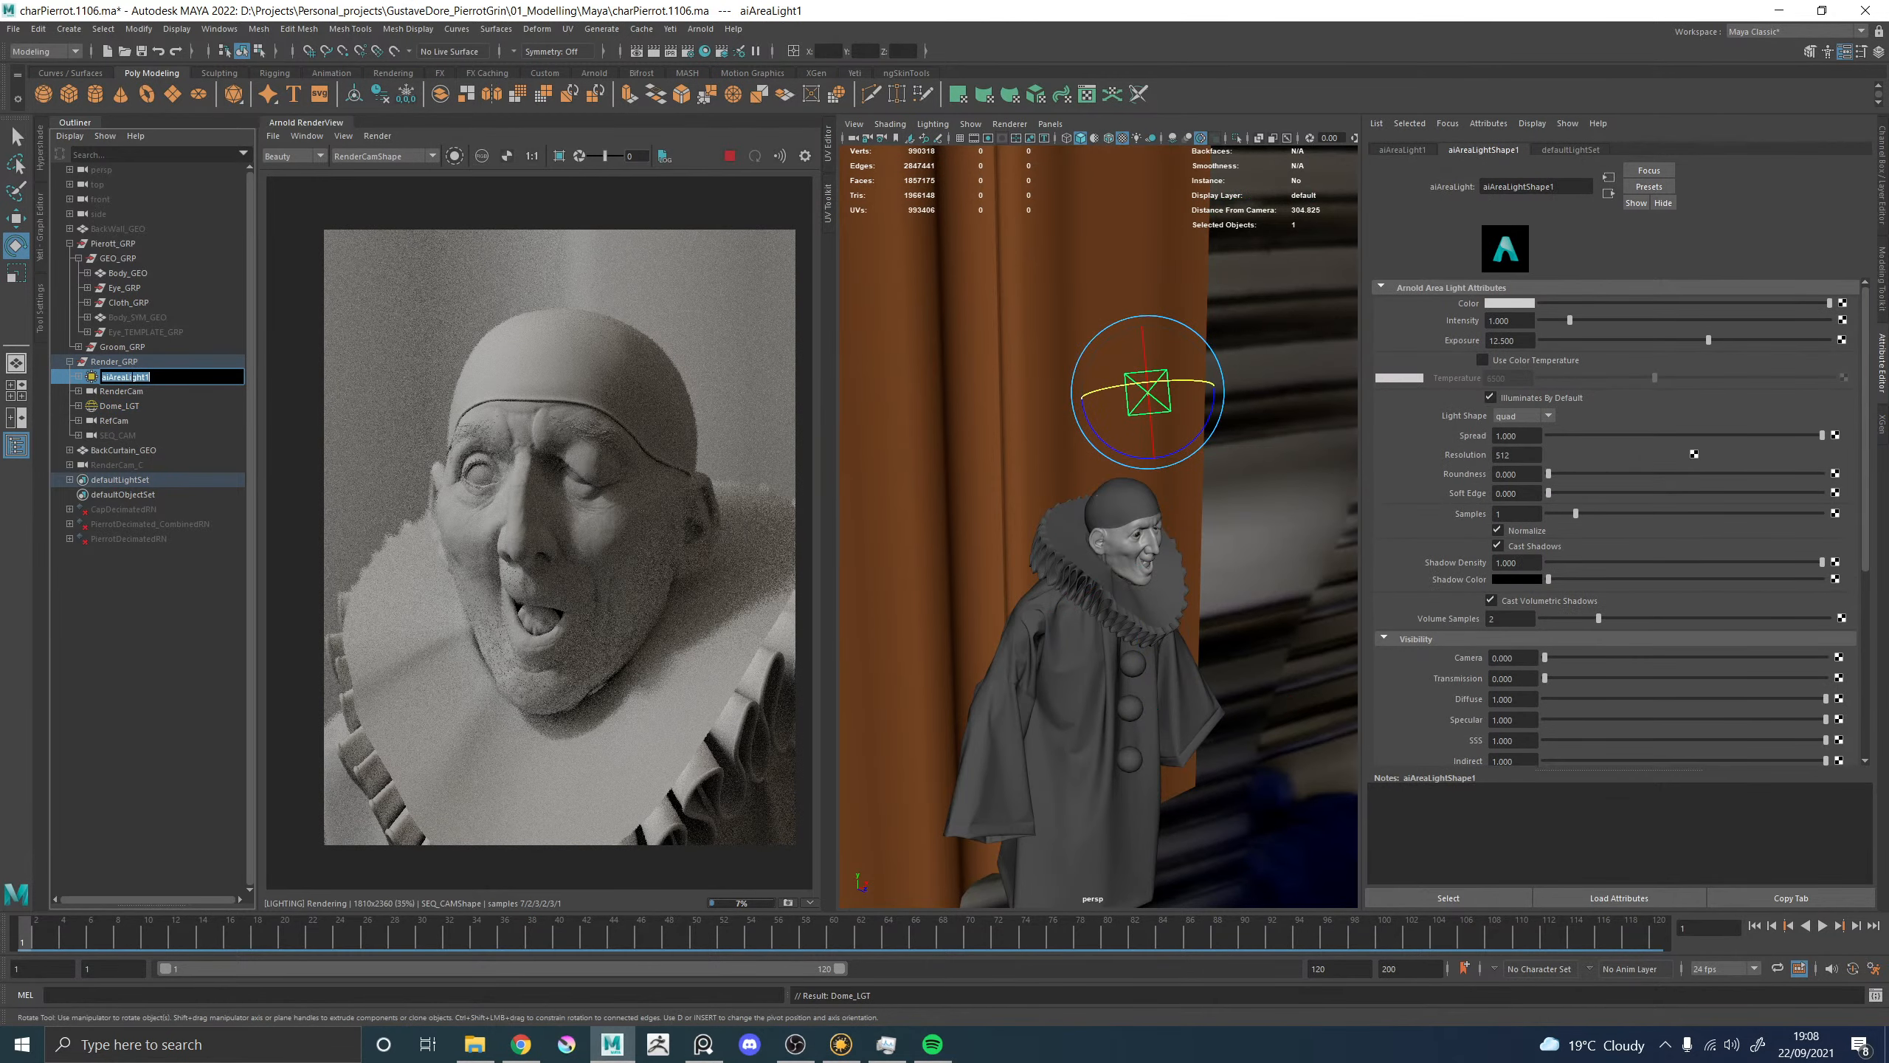
pyautogui.write('Key_LGT')
pyautogui.press('Return')
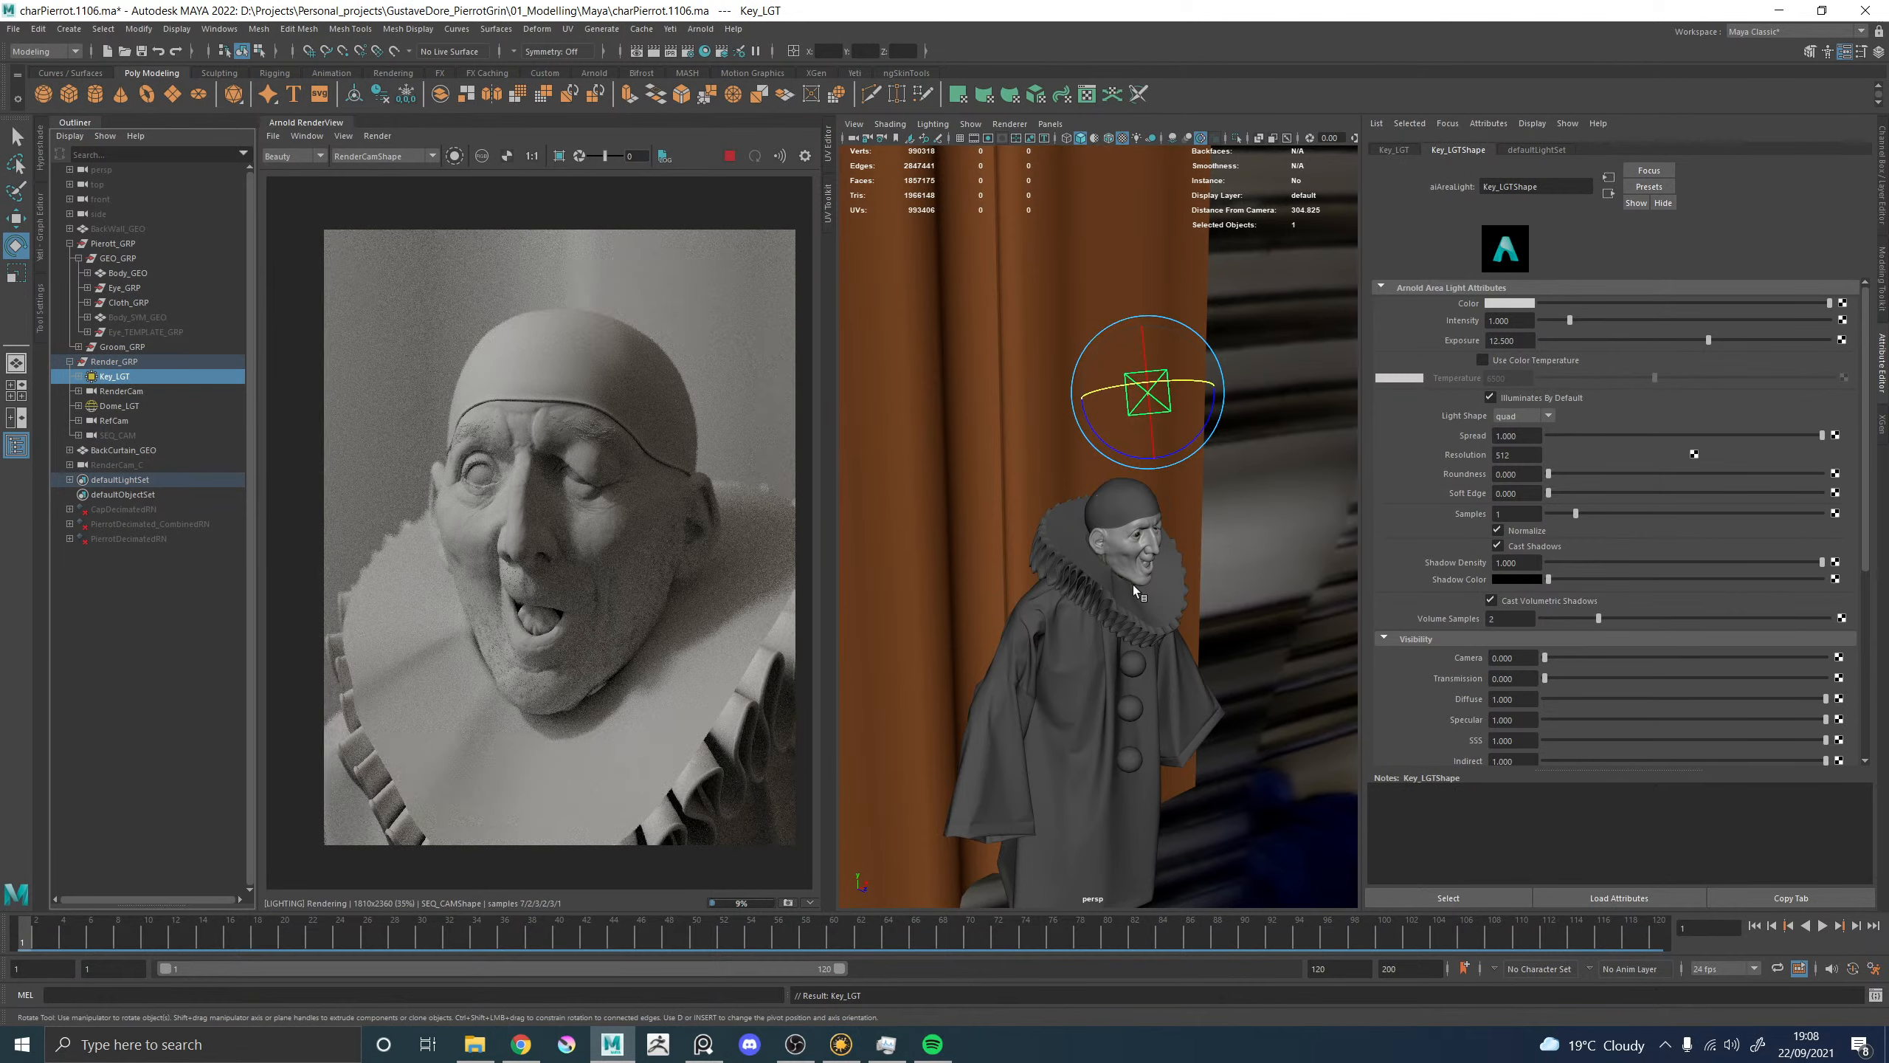
# Examine Key_LGT's position and aim relative to the Pierrot character from several viewing angles.
pyautogui.keyDown('alt'); pyautogui.moveTo(1131, 585); pyautogui.dragTo(1128, 579); pyautogui.keyUp('alt')
pyautogui.press('w')
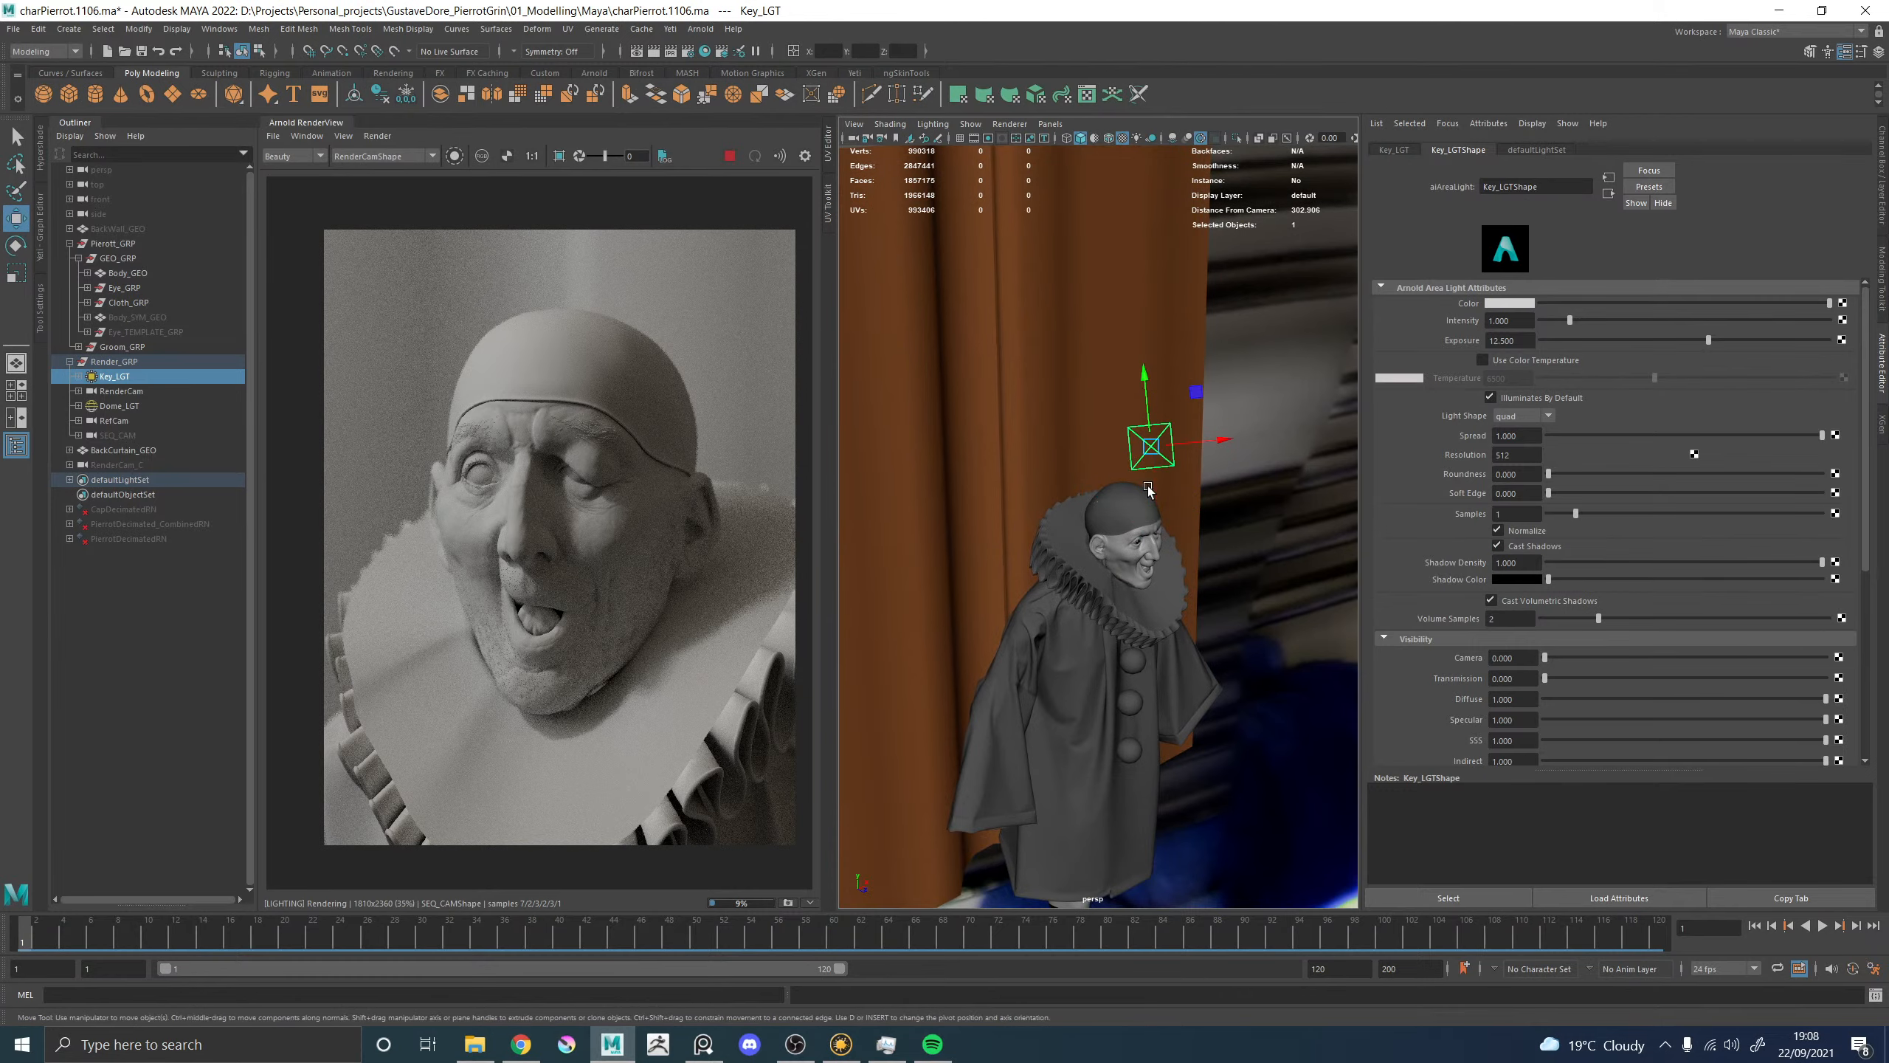
pyautogui.keyDown('alt'); pyautogui.moveTo(1231, 507); pyautogui.dragTo(900, 452); pyautogui.keyUp('alt')
pyautogui.press('t')
pyautogui.keyDown('alt'); pyautogui.moveTo(900, 452); pyautogui.dragTo(1222, 545, button='middle'); pyautogui.keyUp('alt')
pyautogui.press('w')
pyautogui.keyDown('alt'); pyautogui.moveTo(1027, 520); pyautogui.dragTo(1288, 548); pyautogui.keyUp('alt')
pyautogui.keyDown('alt'); pyautogui.moveTo(1025, 497); pyautogui.dragTo(1082, 459); pyautogui.keyUp('alt')
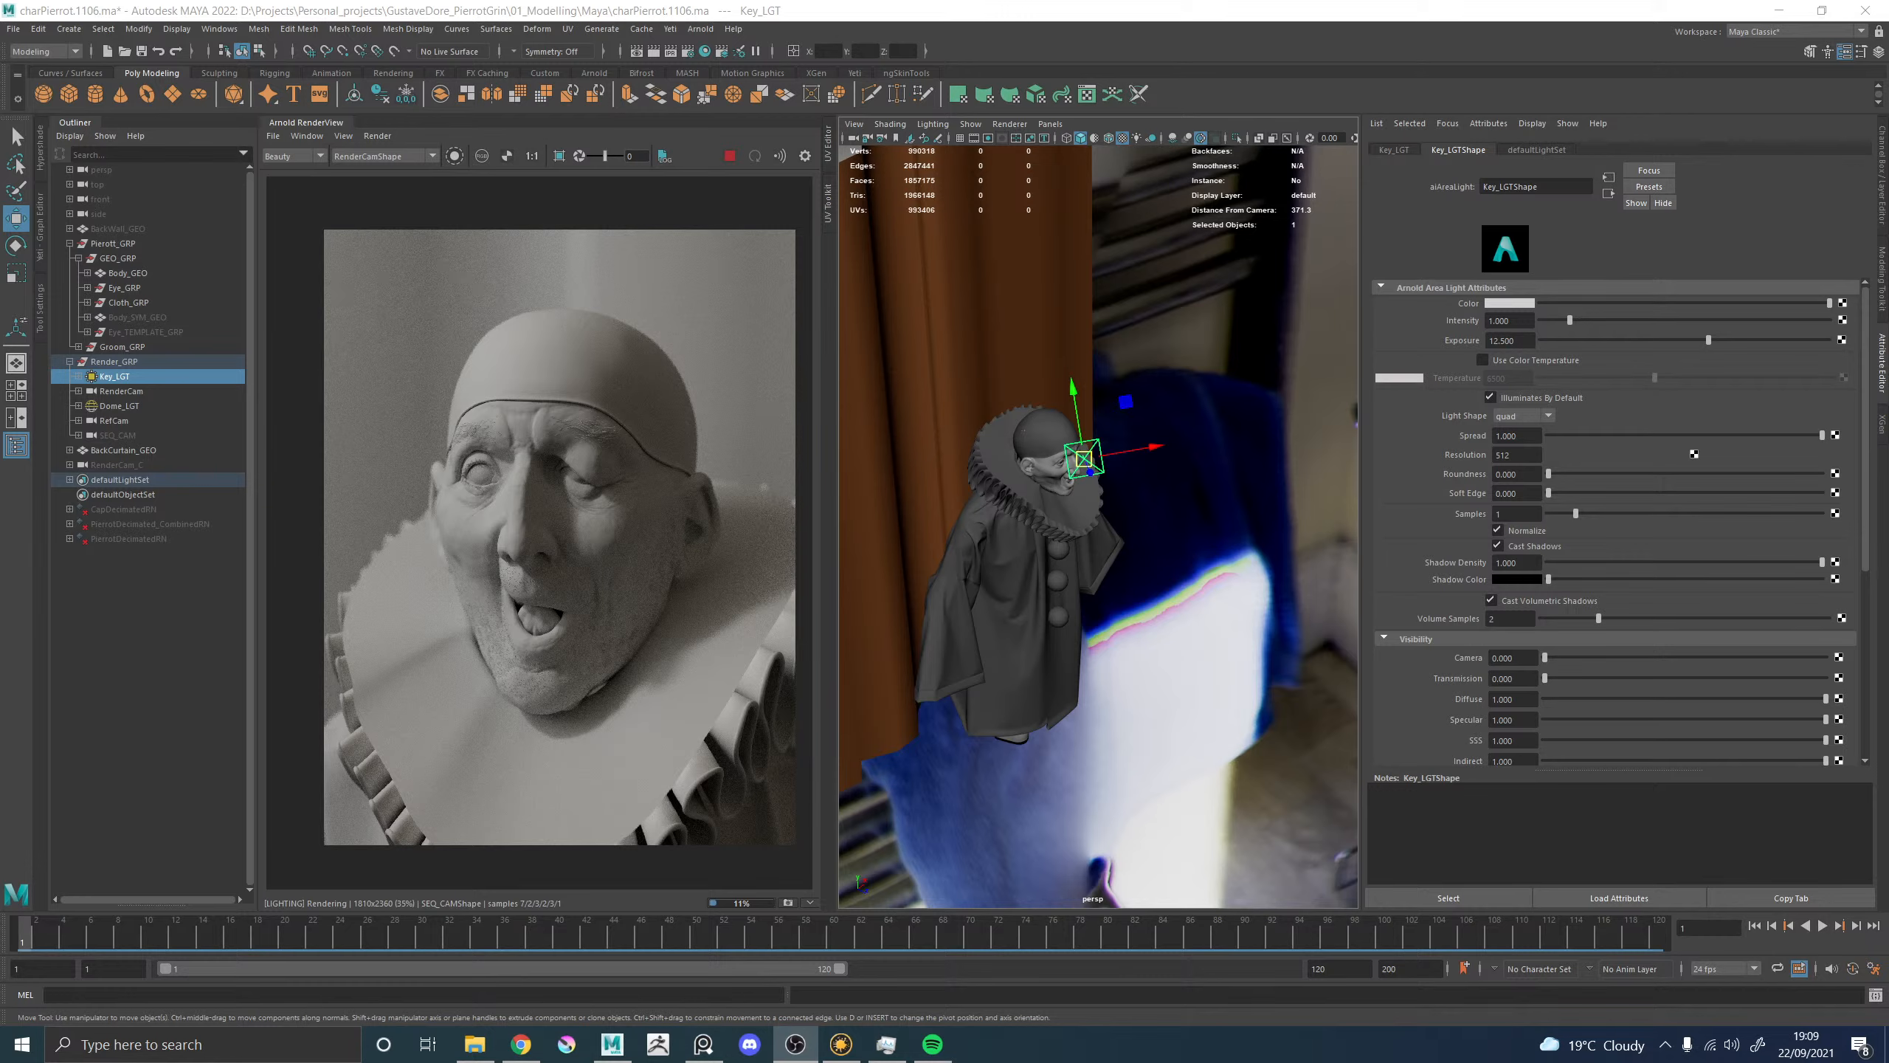
pyautogui.hotkey('alt', 'Tab')
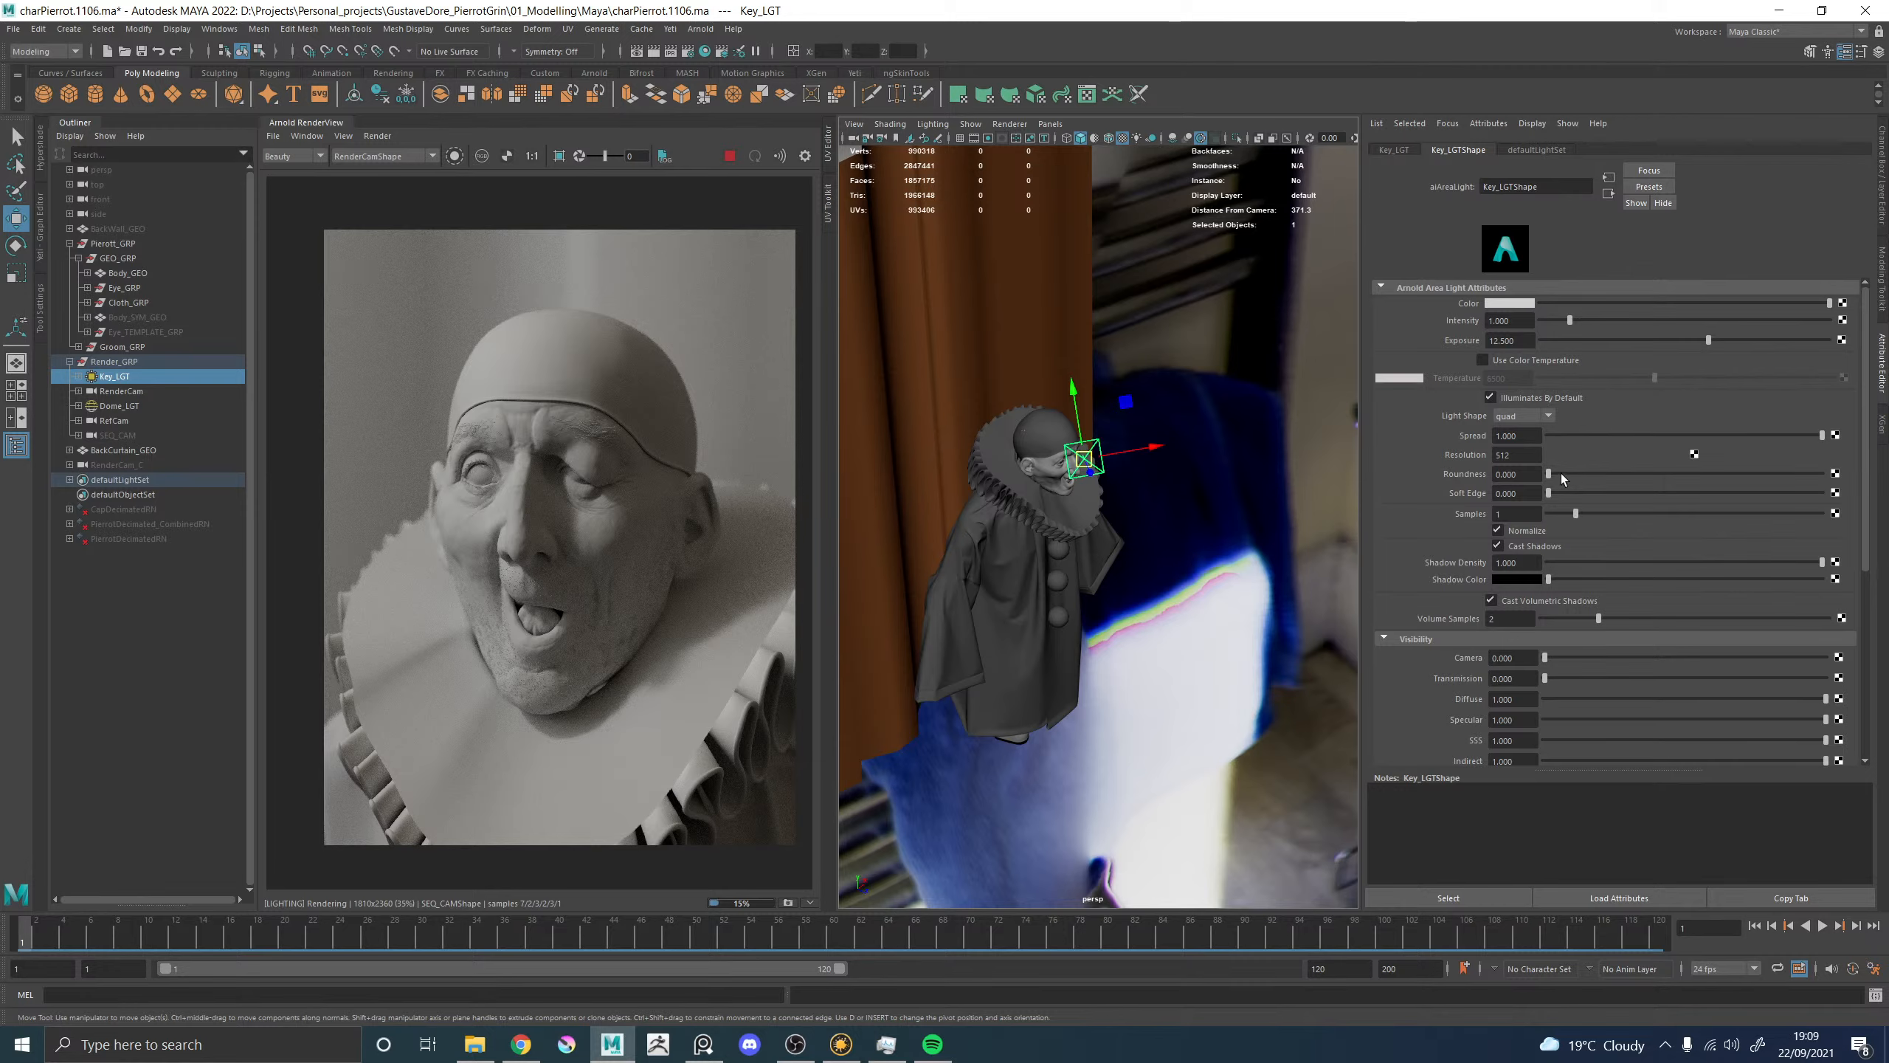
# Narrow Key_LGT's spread to 0.36 and set its exposure to 11.
pyautogui.moveTo(1609, 435); pyautogui.dragTo(1645, 436)
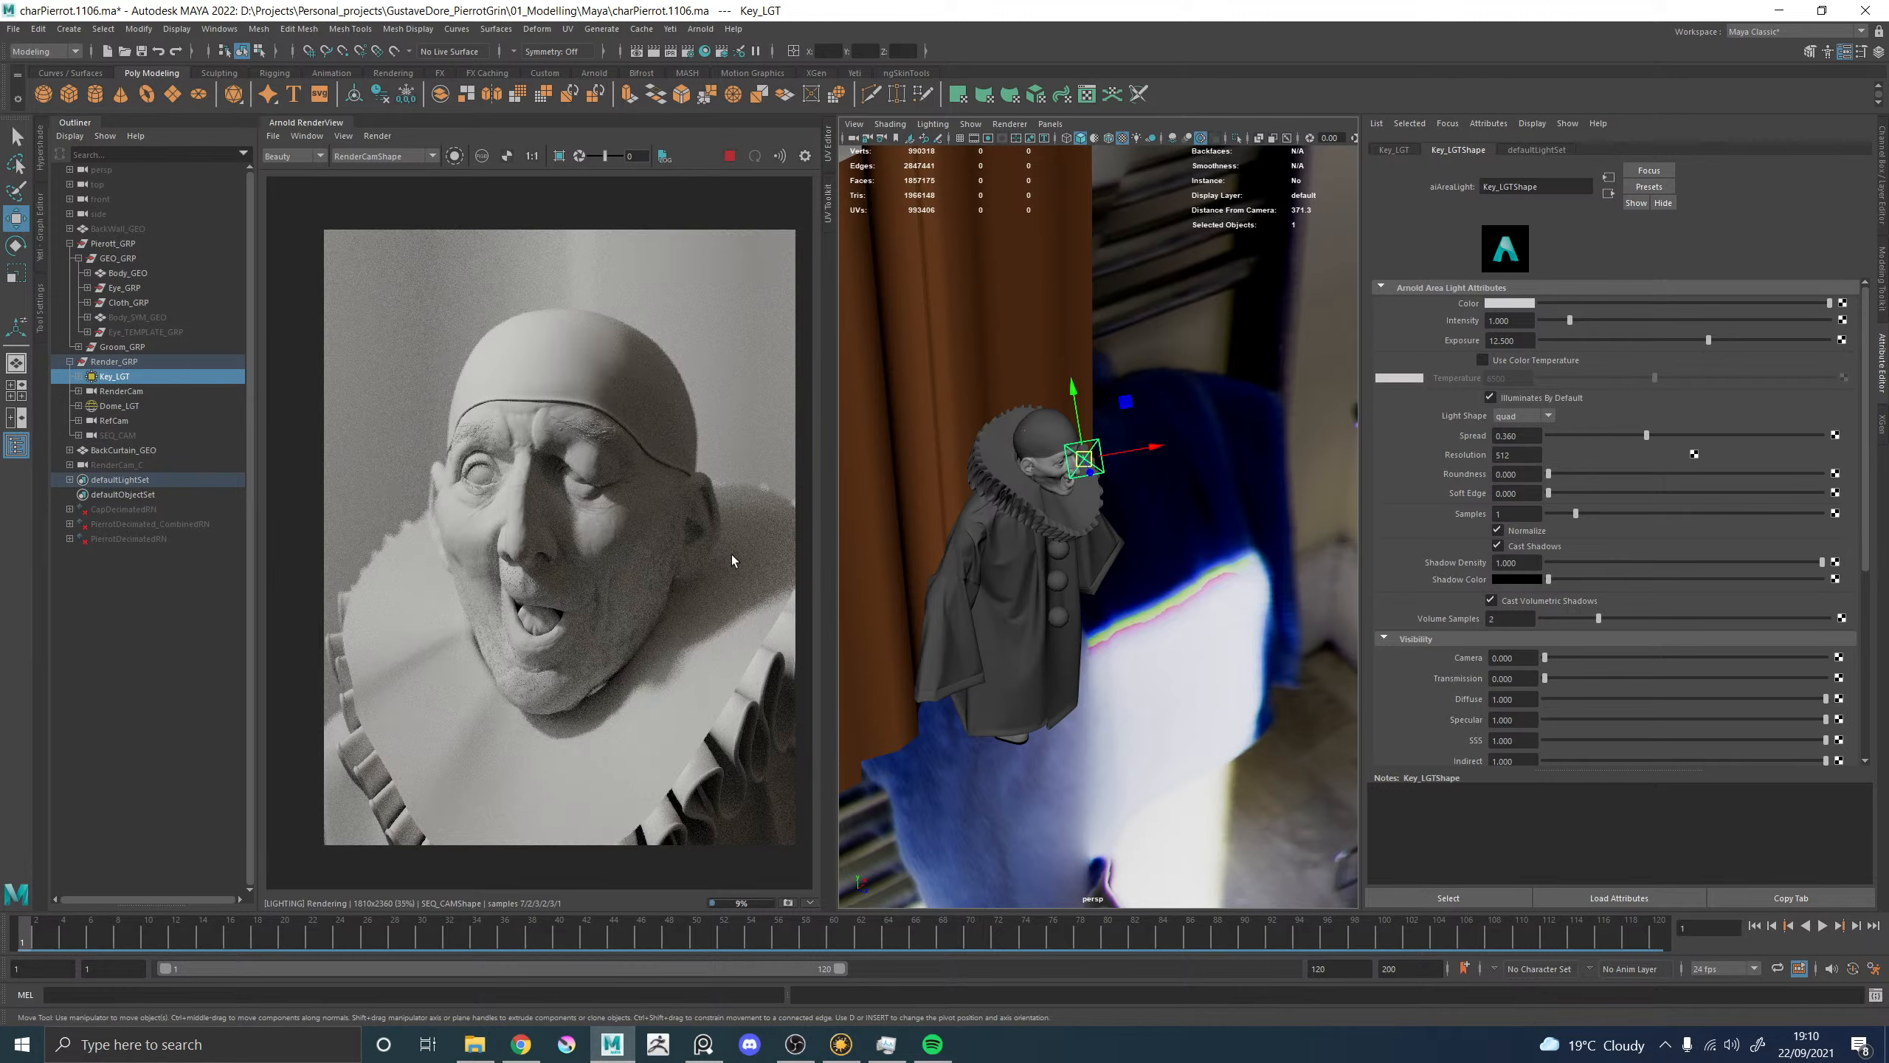
pyautogui.click(1524, 342)
pyautogui.write('11')
pyautogui.press('Return')
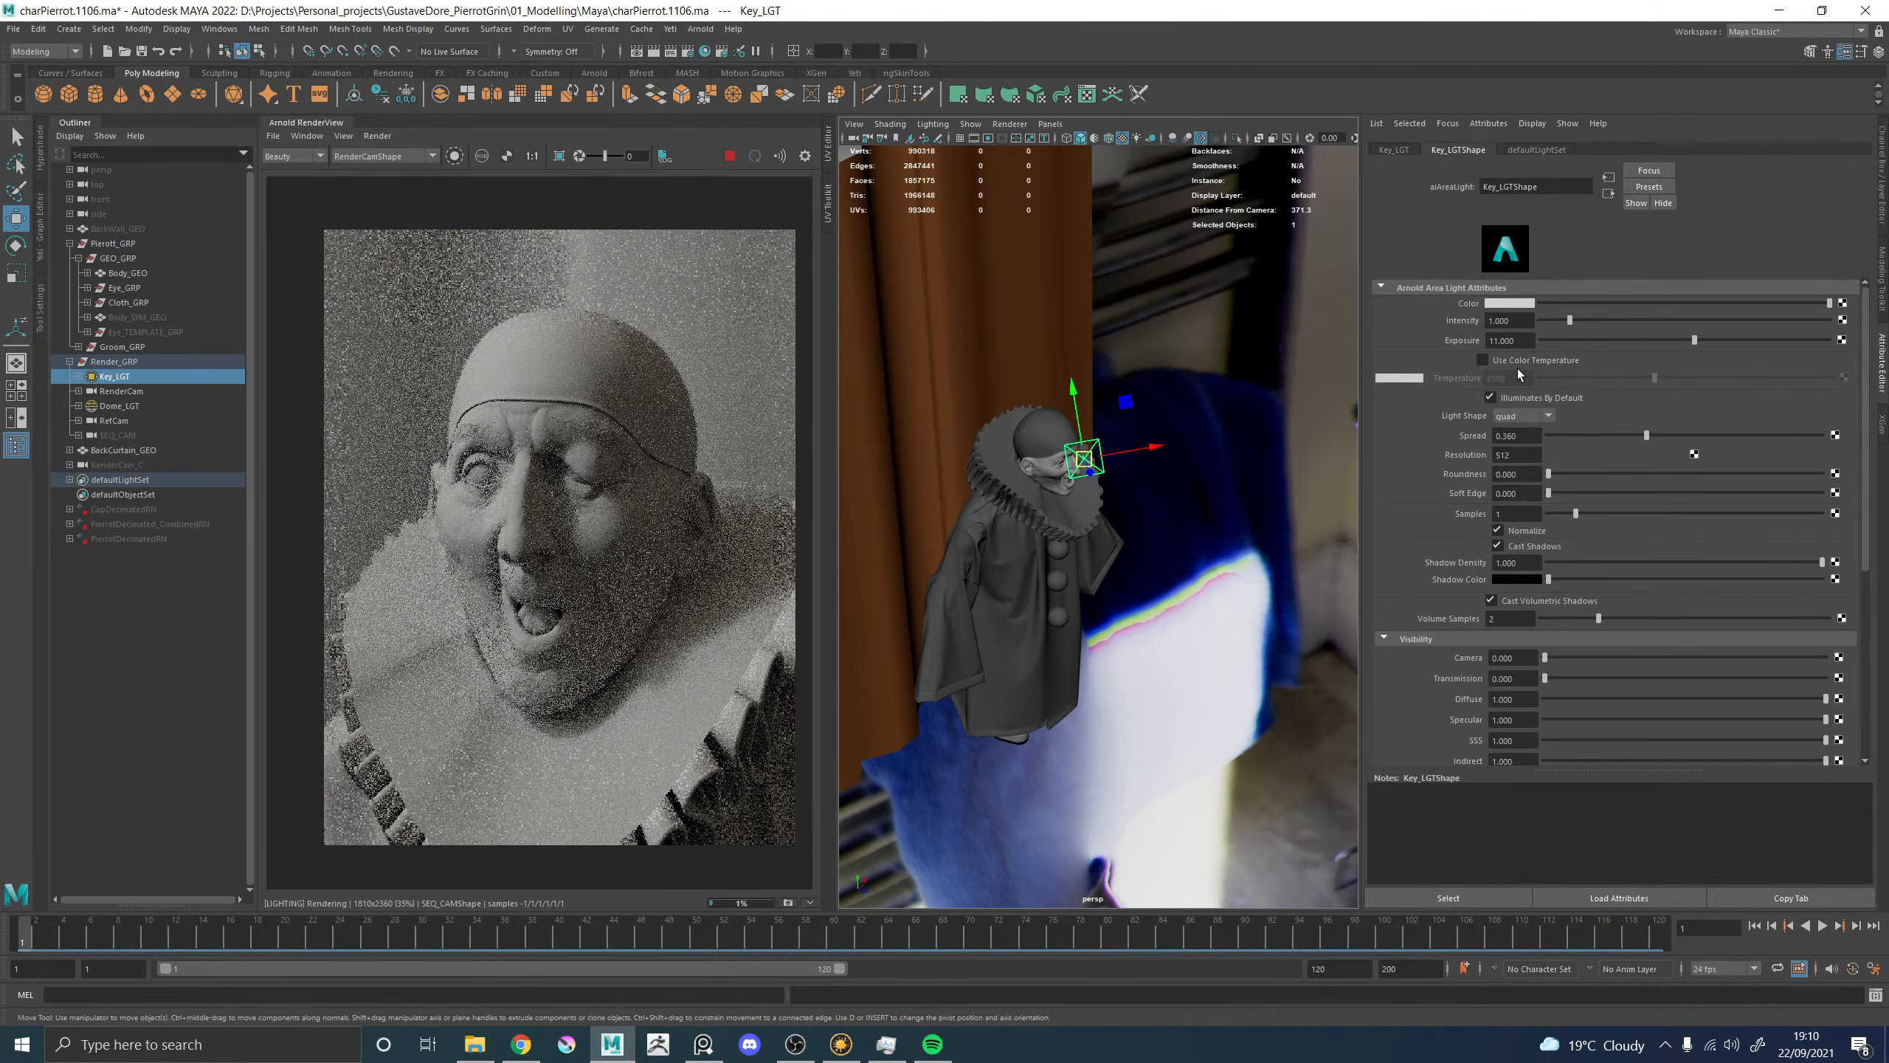
# Set Key_LGT's exposure to 11.5 and inspect the face in the render preview up close.
pyautogui.moveTo(1529, 342); pyautogui.dragTo(1468, 346)
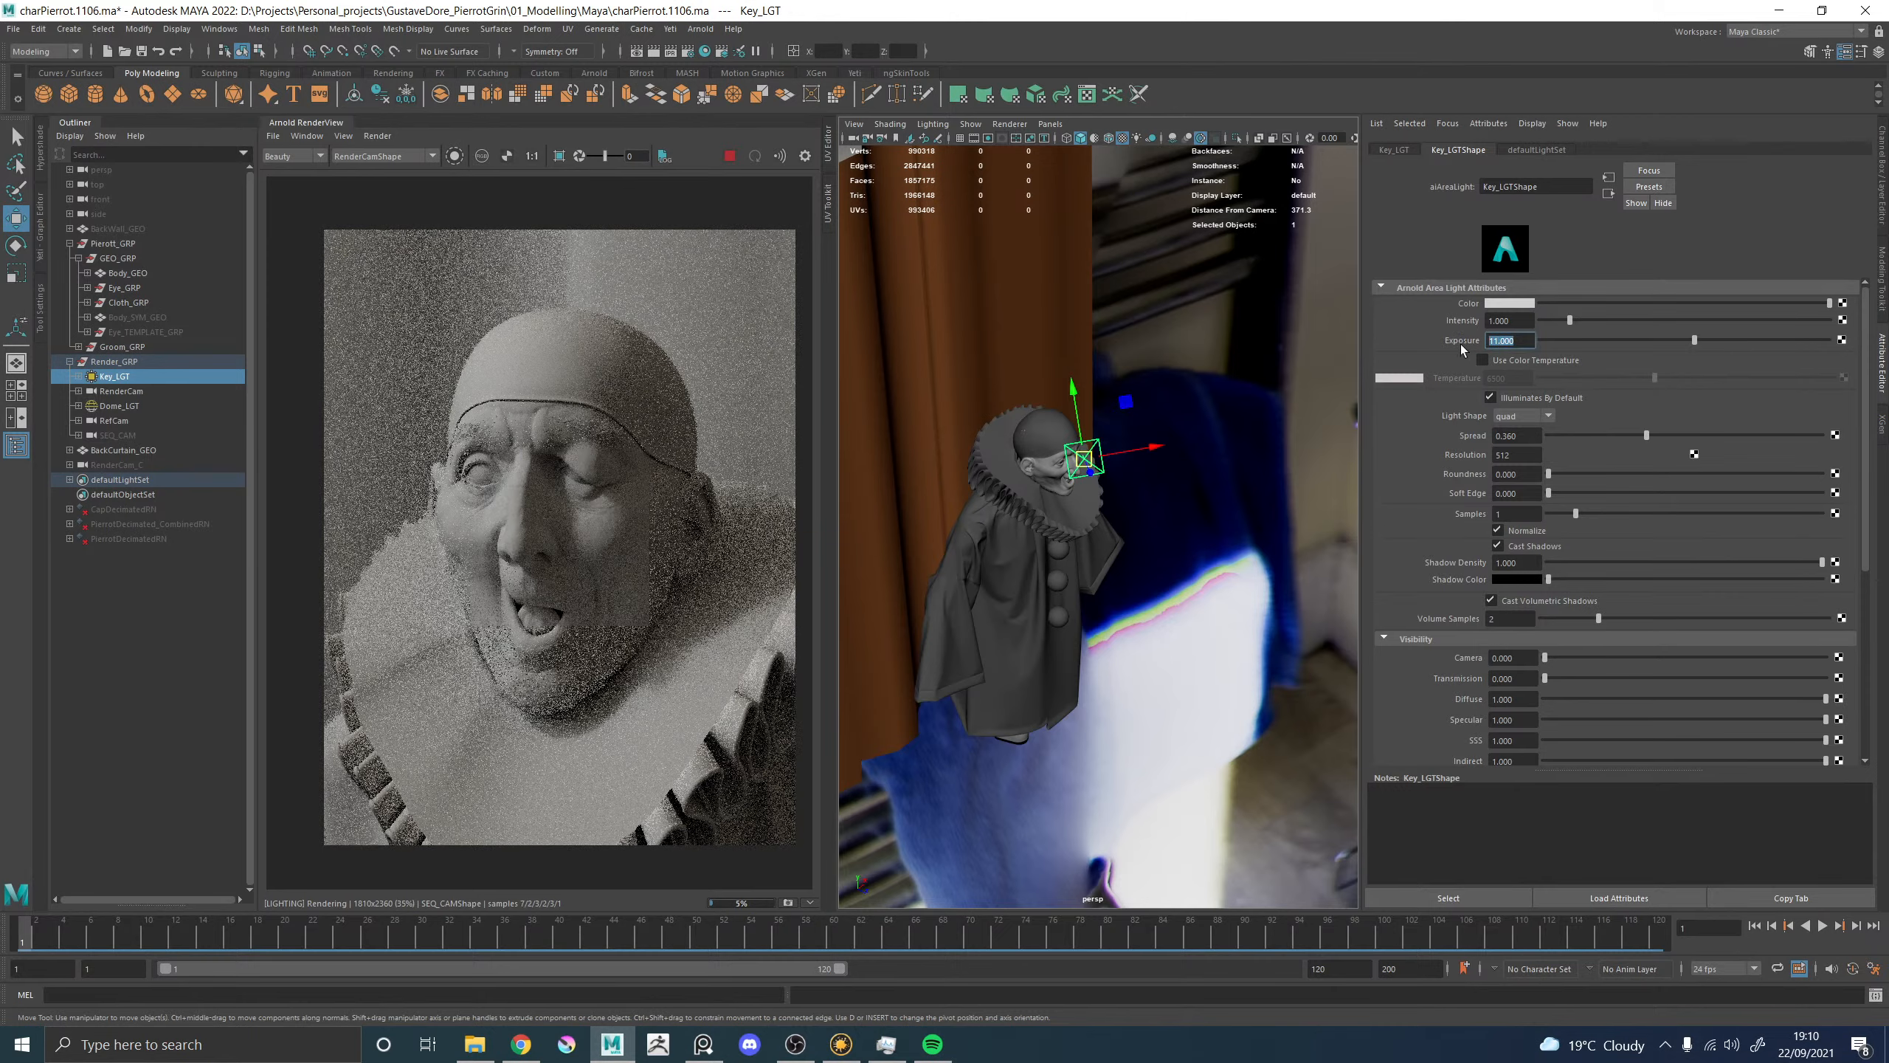
pyautogui.write('11.5')
pyautogui.press('Return')
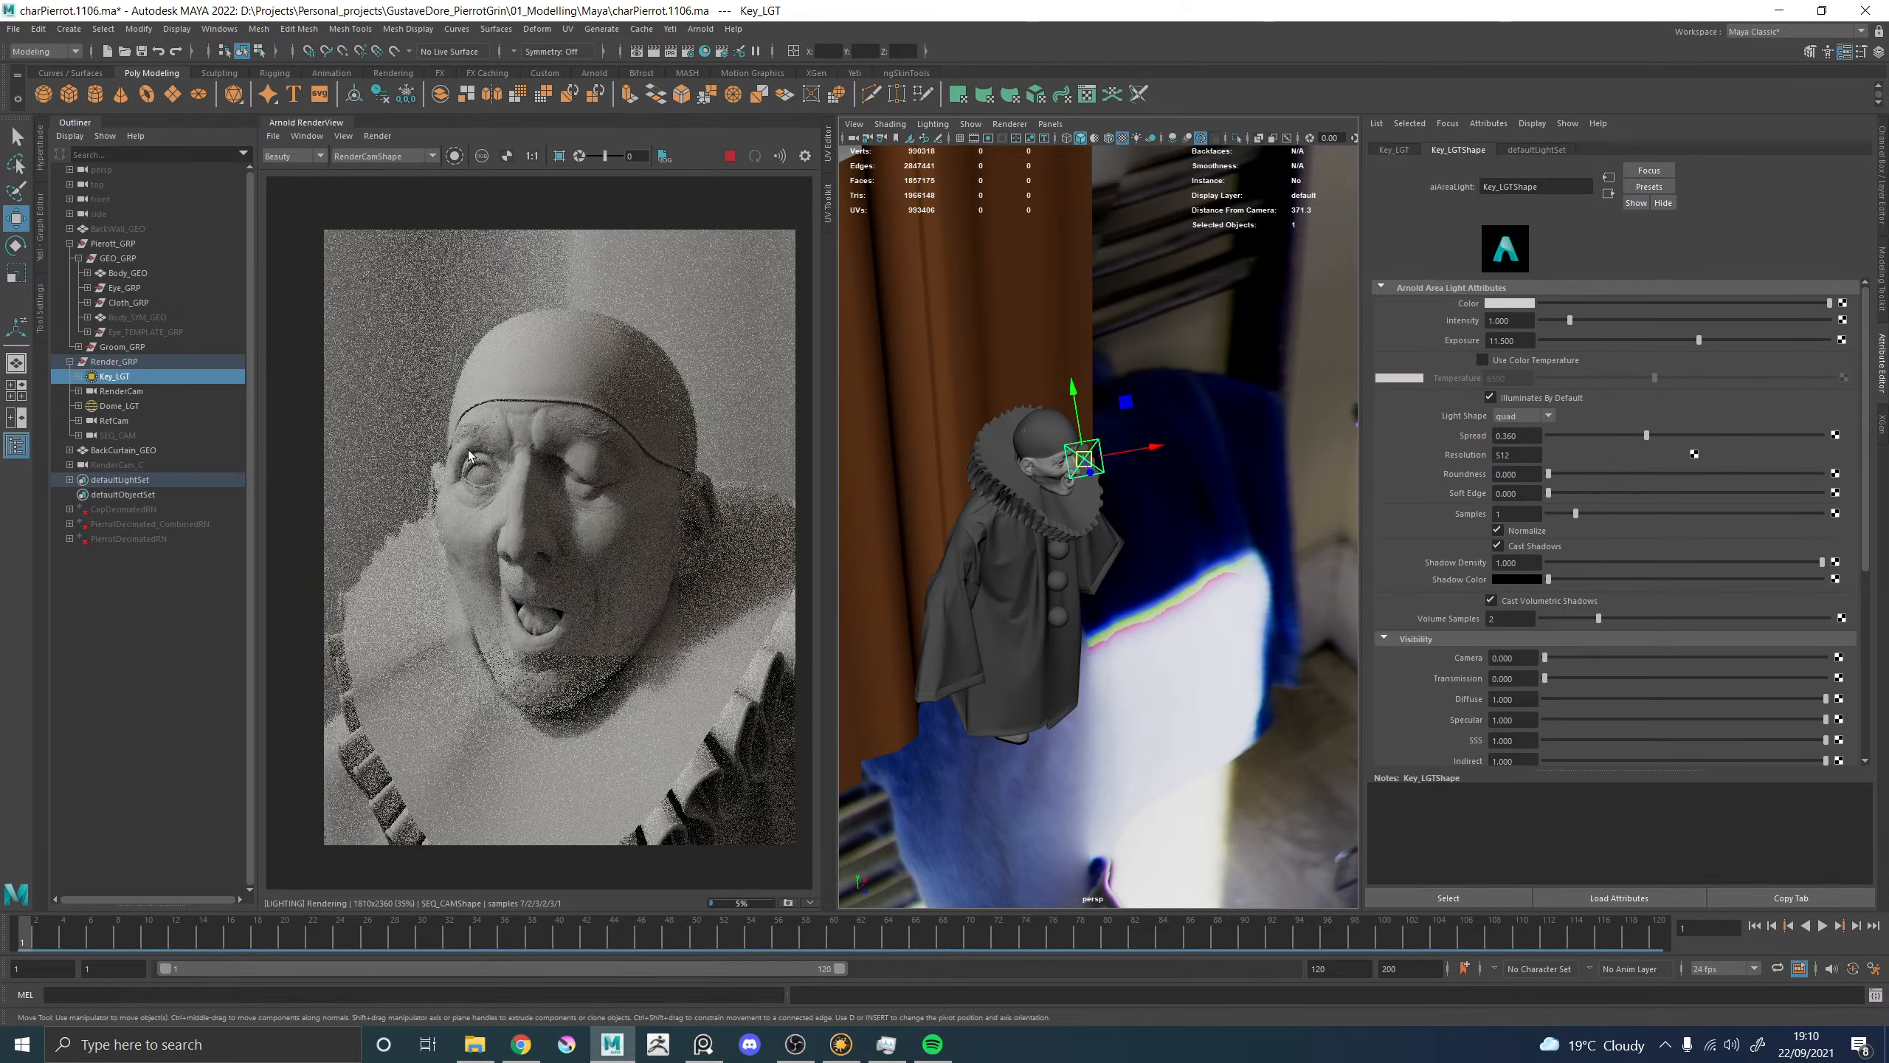
pyautogui.scroll(1, 499, 509)
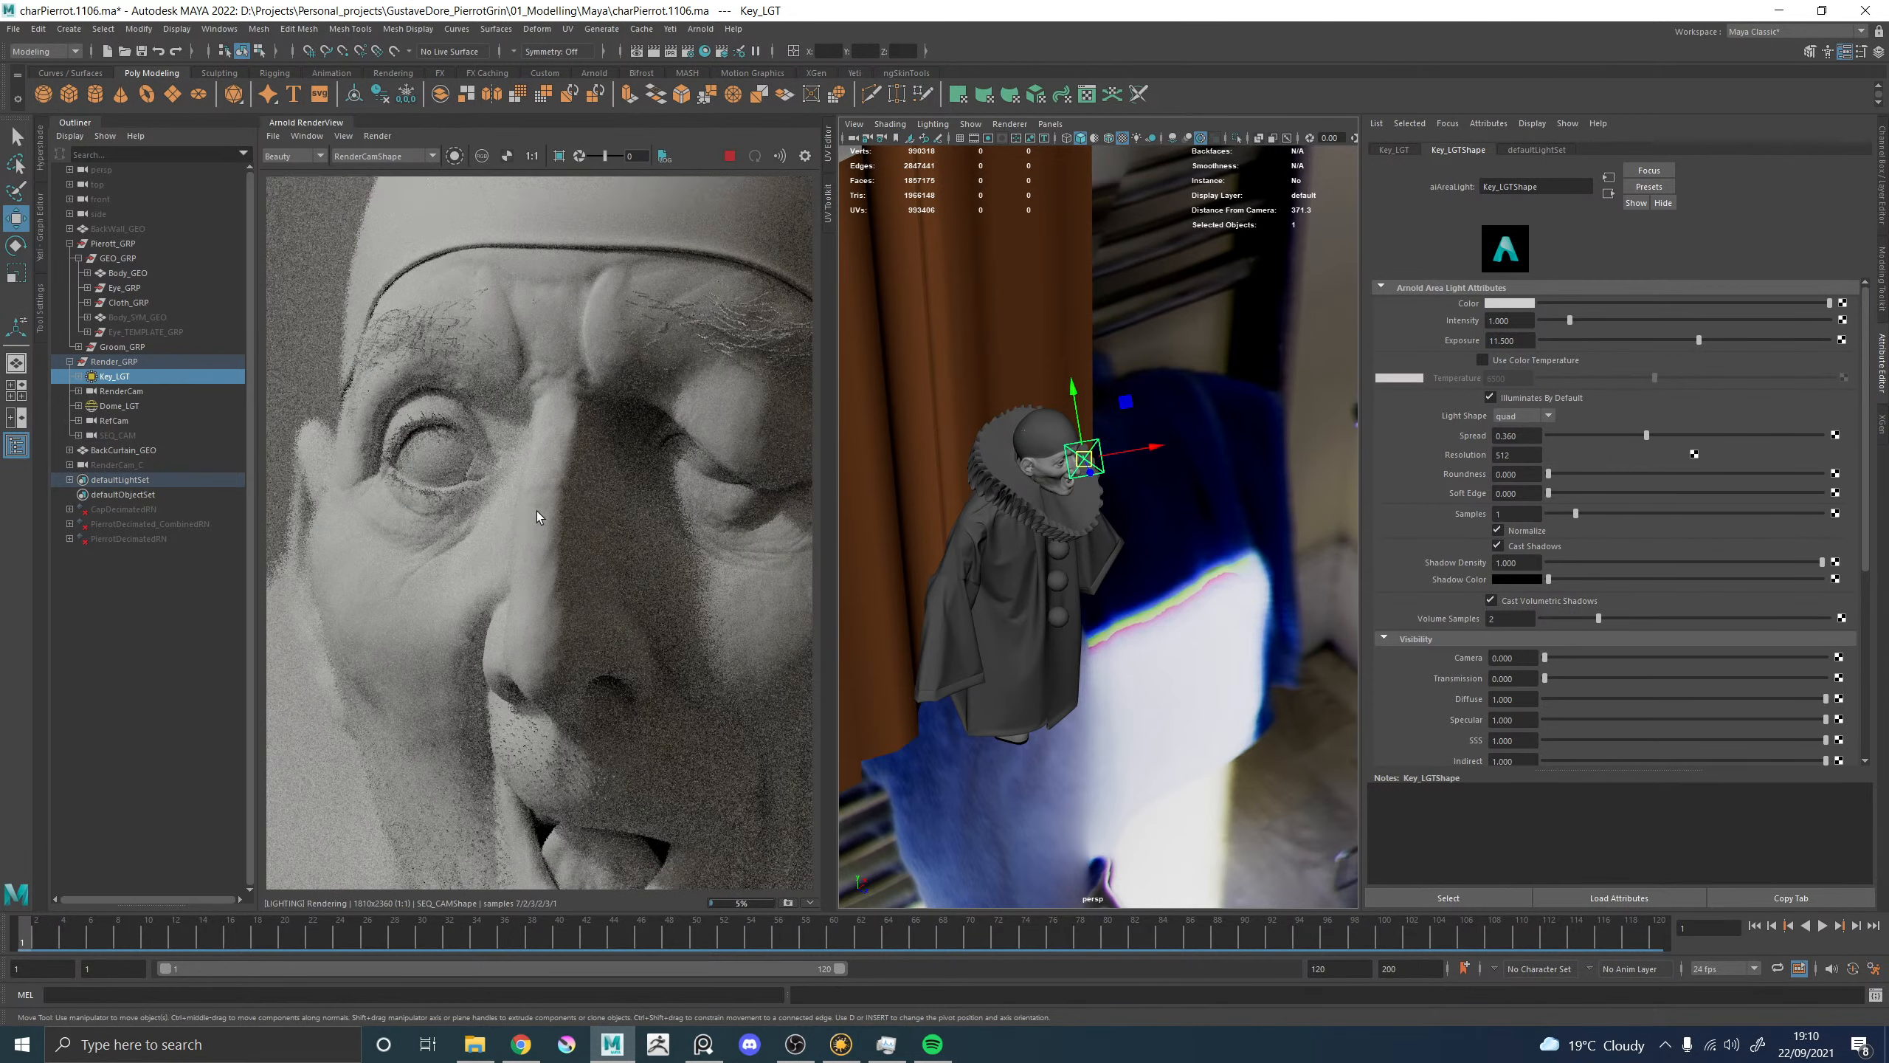
pyautogui.scroll(-1, 537, 512)
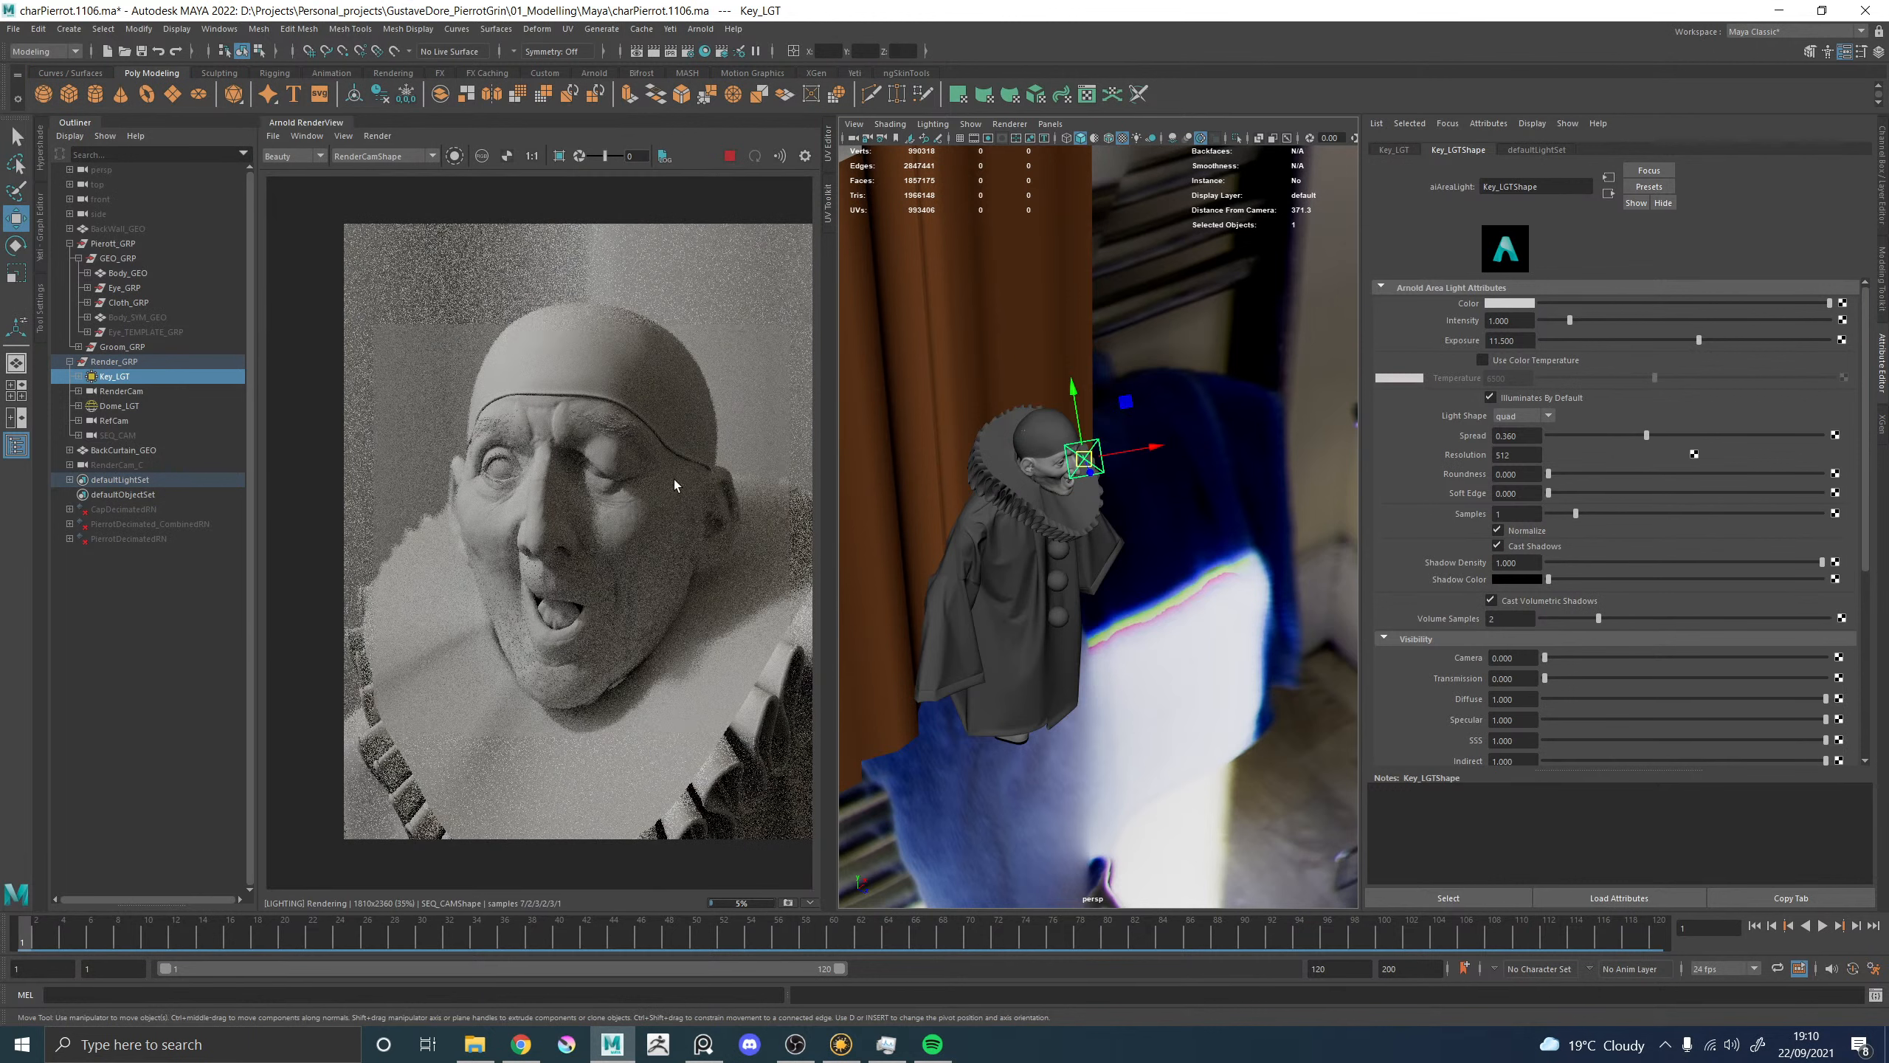
pyautogui.moveTo(673, 484); pyautogui.dragTo(530, 499, button='middle')
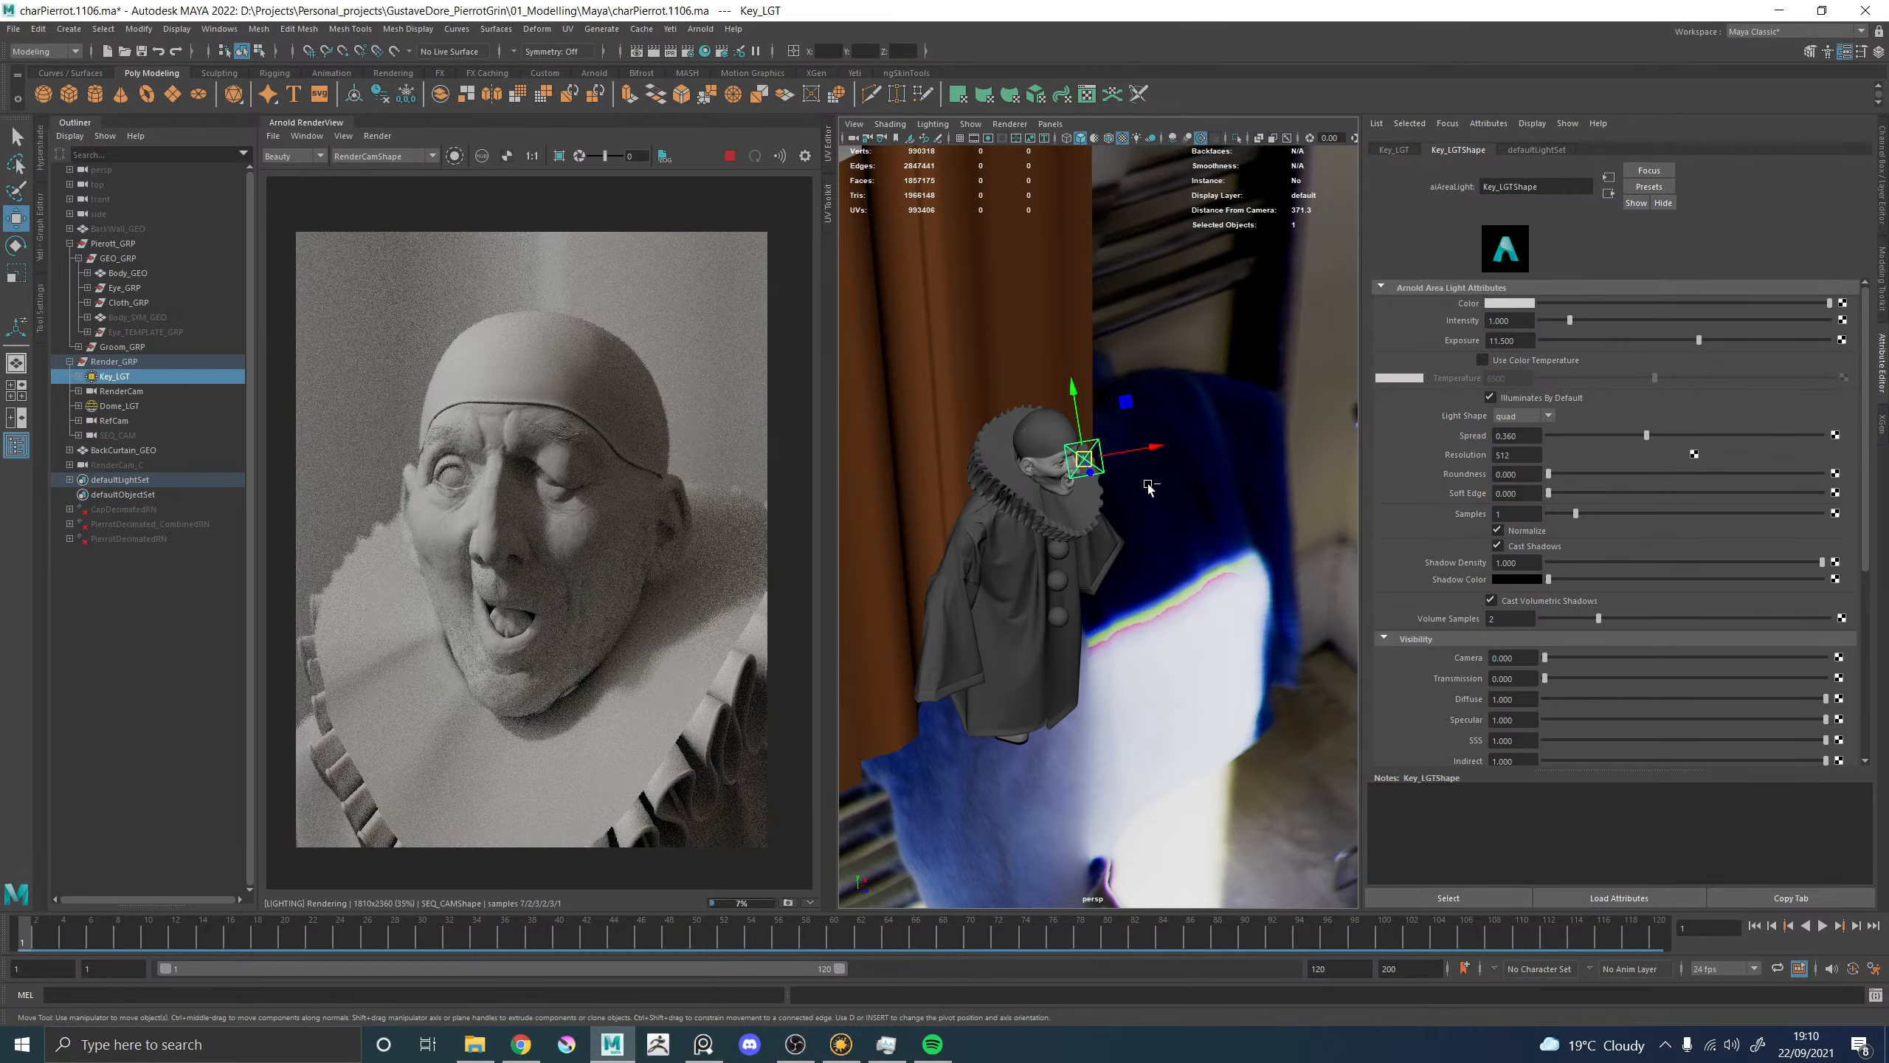
# Duplicate Key_LGT, place the copy on the opposite side of the character and rotate it toward the face.
pyautogui.hotkey('ctrl', 'd')
pyautogui.keyDown('alt'); pyautogui.moveTo(1147, 483); pyautogui.dragTo(1337, 540); pyautogui.keyUp('alt')
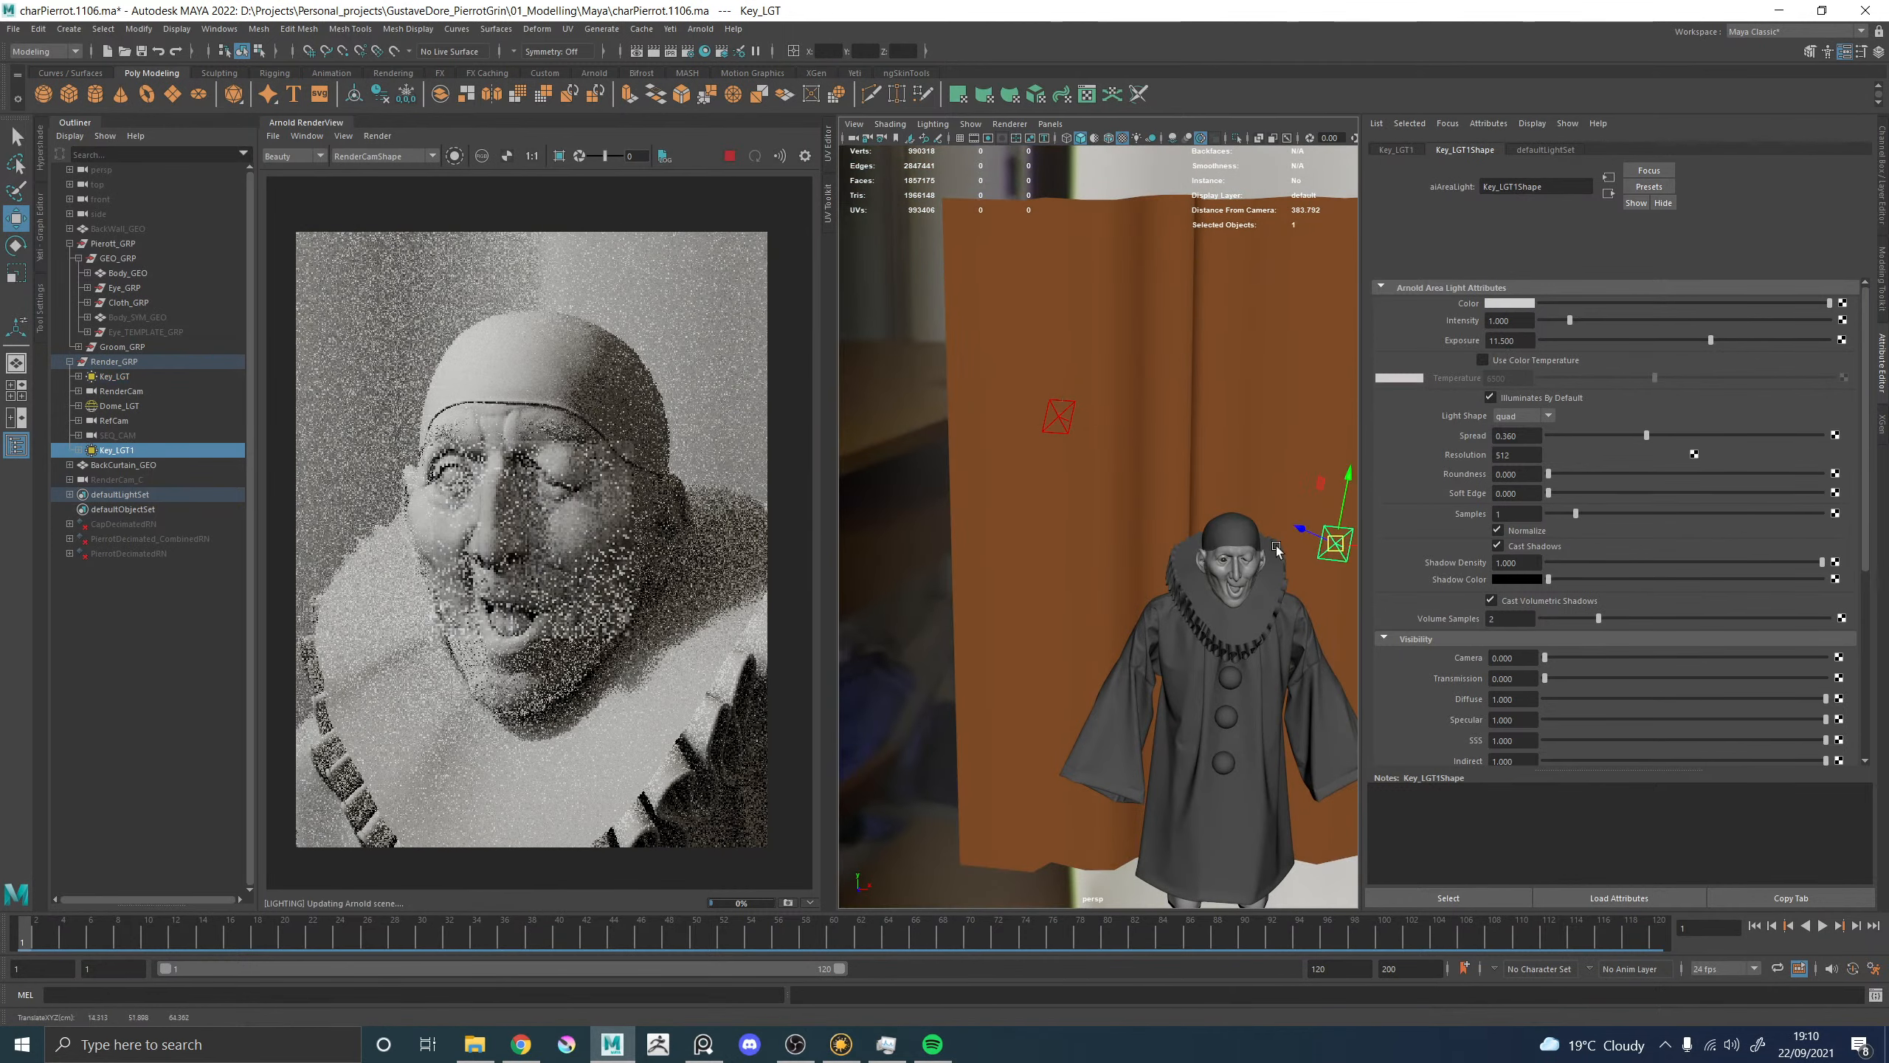
pyautogui.keyDown('alt'); pyautogui.moveTo(1274, 546); pyautogui.dragTo(673, 375, button='middle'); pyautogui.keyUp('alt')
pyautogui.keyDown('alt'); pyautogui.moveTo(927, 488); pyautogui.dragTo(835, 476); pyautogui.keyUp('alt')
pyautogui.press('e')
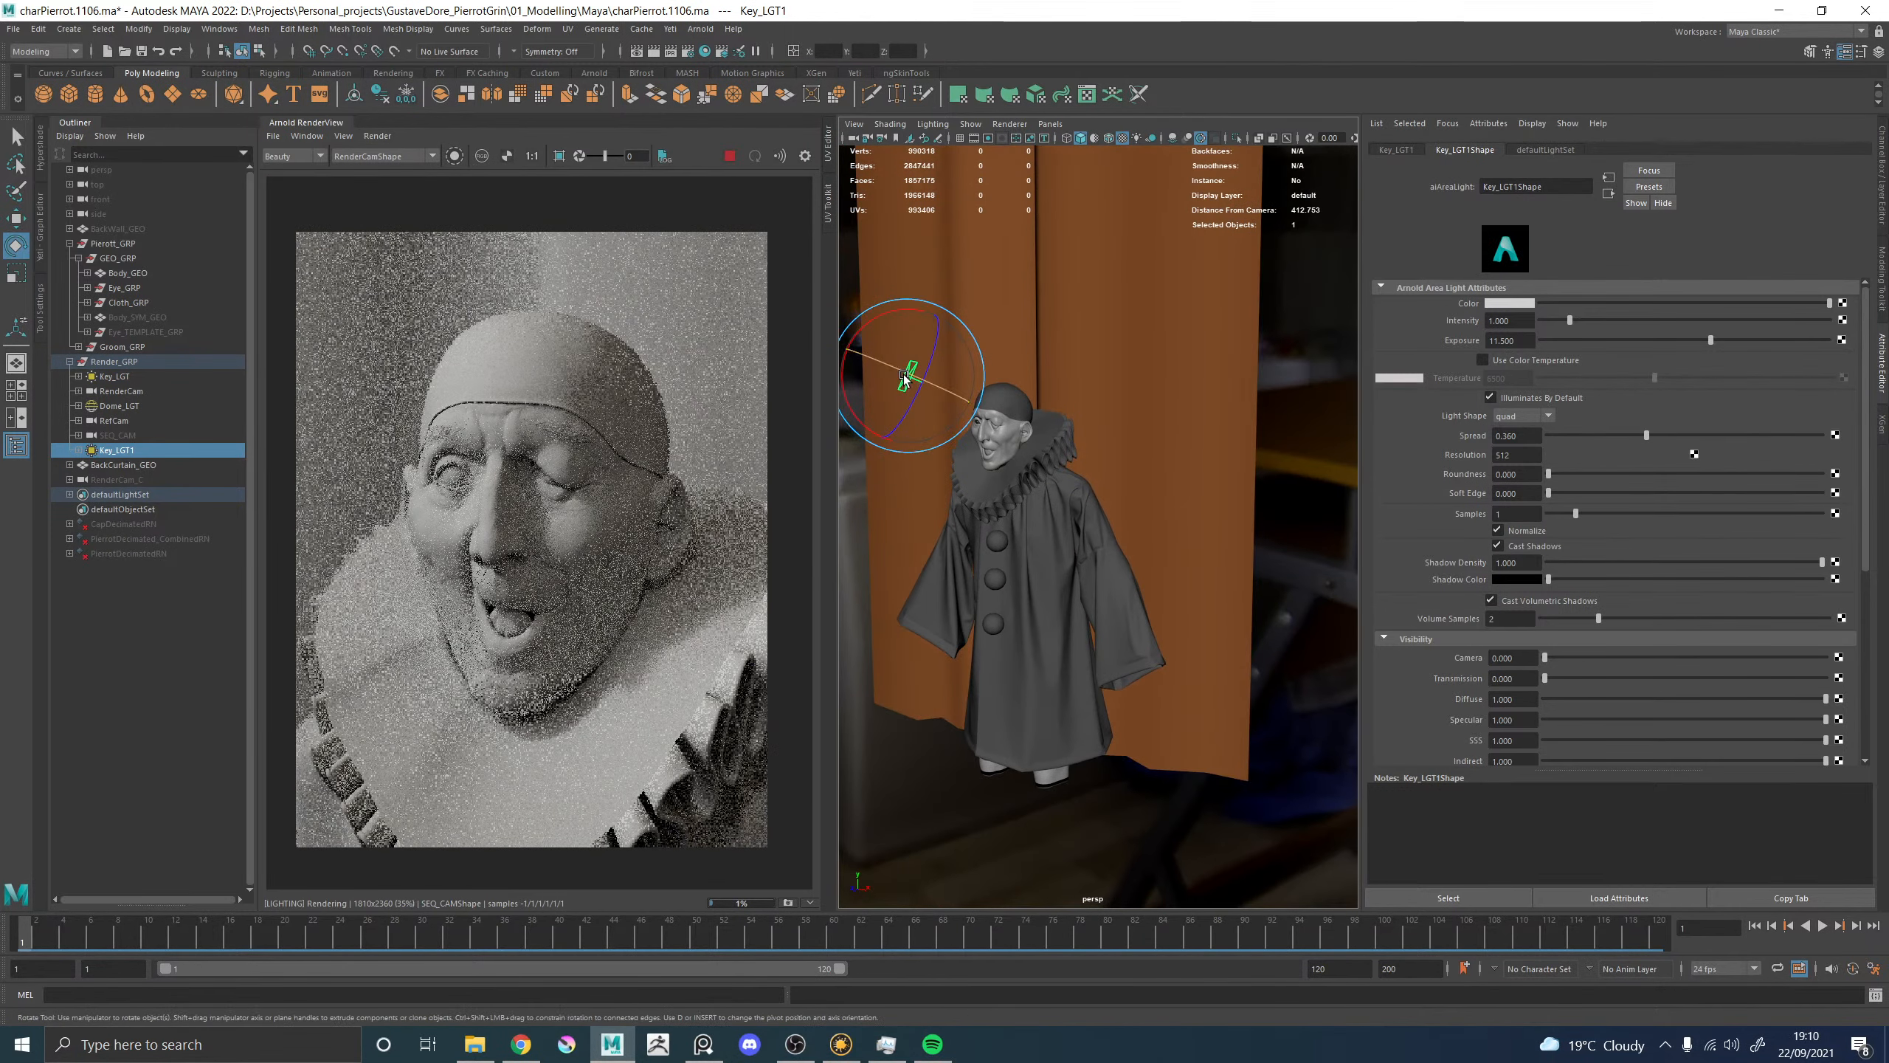
pyautogui.moveTo(906, 372); pyautogui.dragTo(1279, 424)
pyautogui.press('w')
pyautogui.press('e')
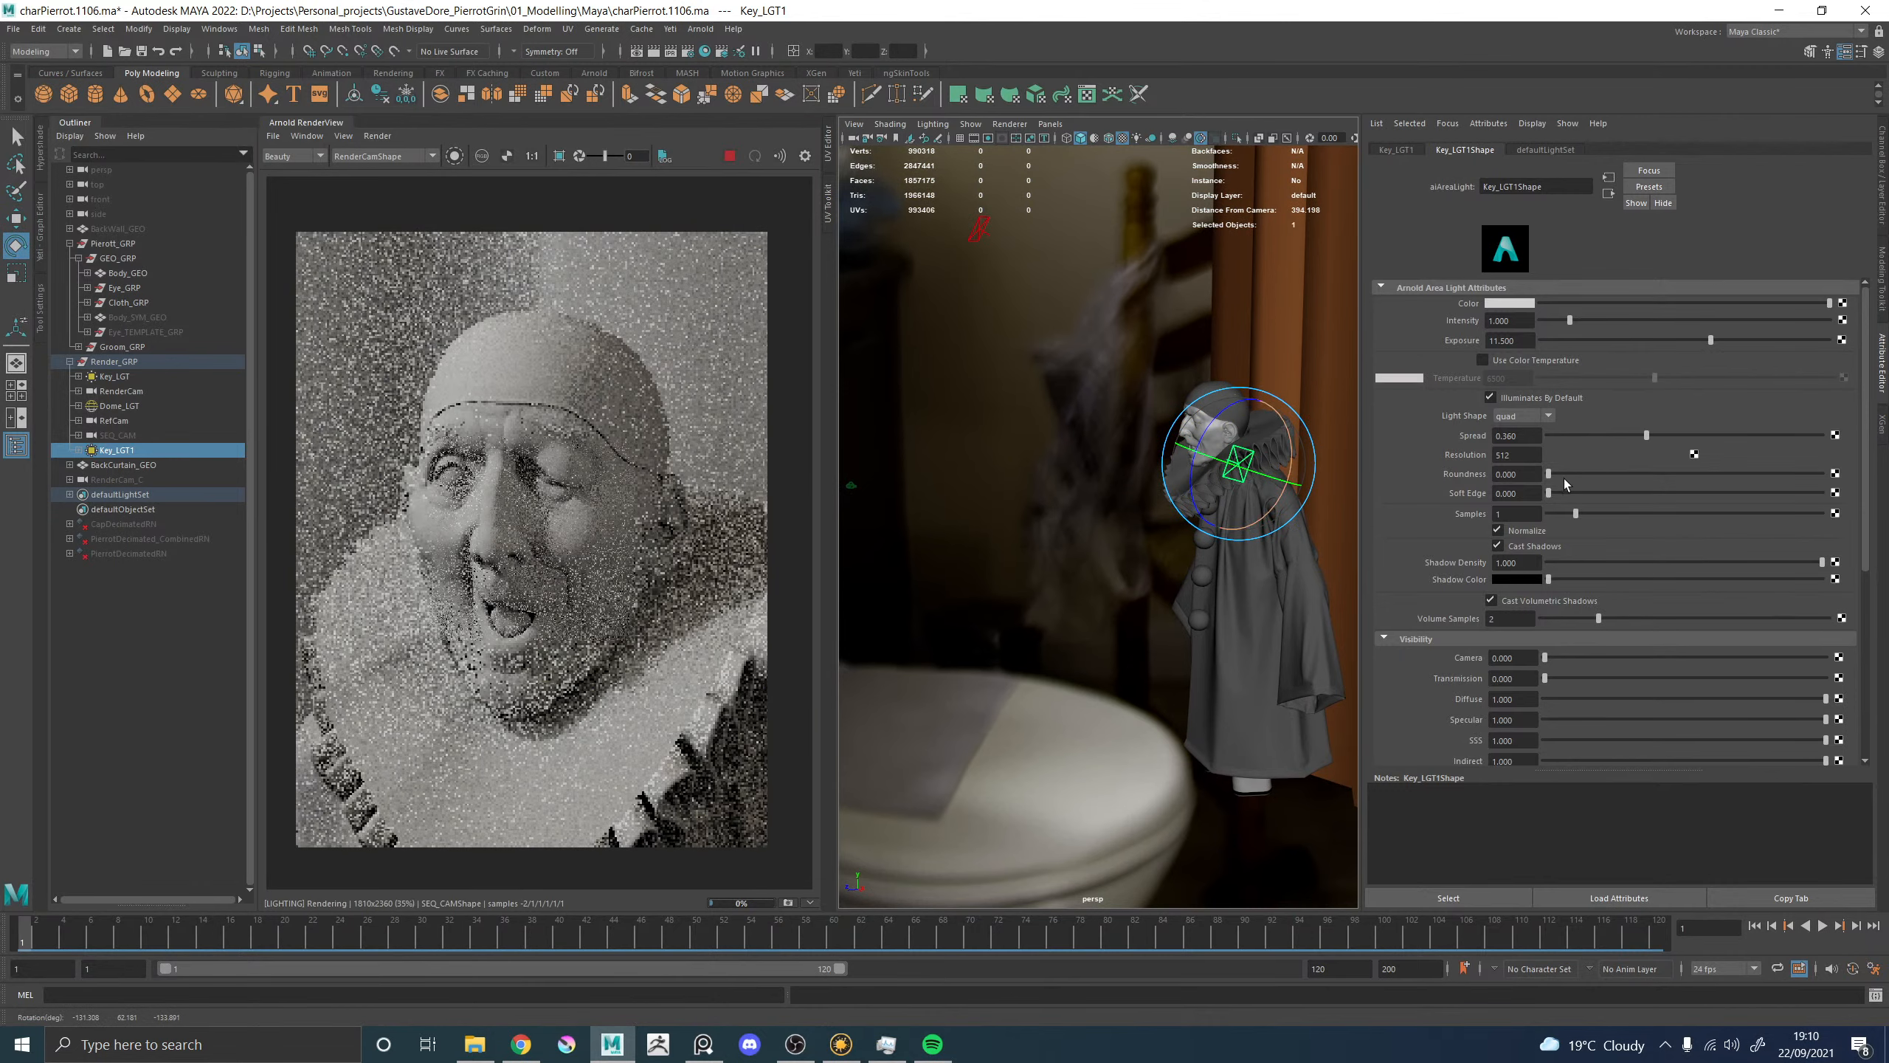
# Move the duplicate key light back toward the curtain, beside the head, and rotate it to re-aim it at the character.
pyautogui.keyDown('alt'); pyautogui.moveTo(936, 517); pyautogui.dragTo(1133, 472); pyautogui.keyUp('alt')
pyautogui.keyDown('alt'); pyautogui.moveTo(1134, 473); pyautogui.dragTo(1256, 418, button='middle'); pyautogui.keyUp('alt')
pyautogui.press('w')
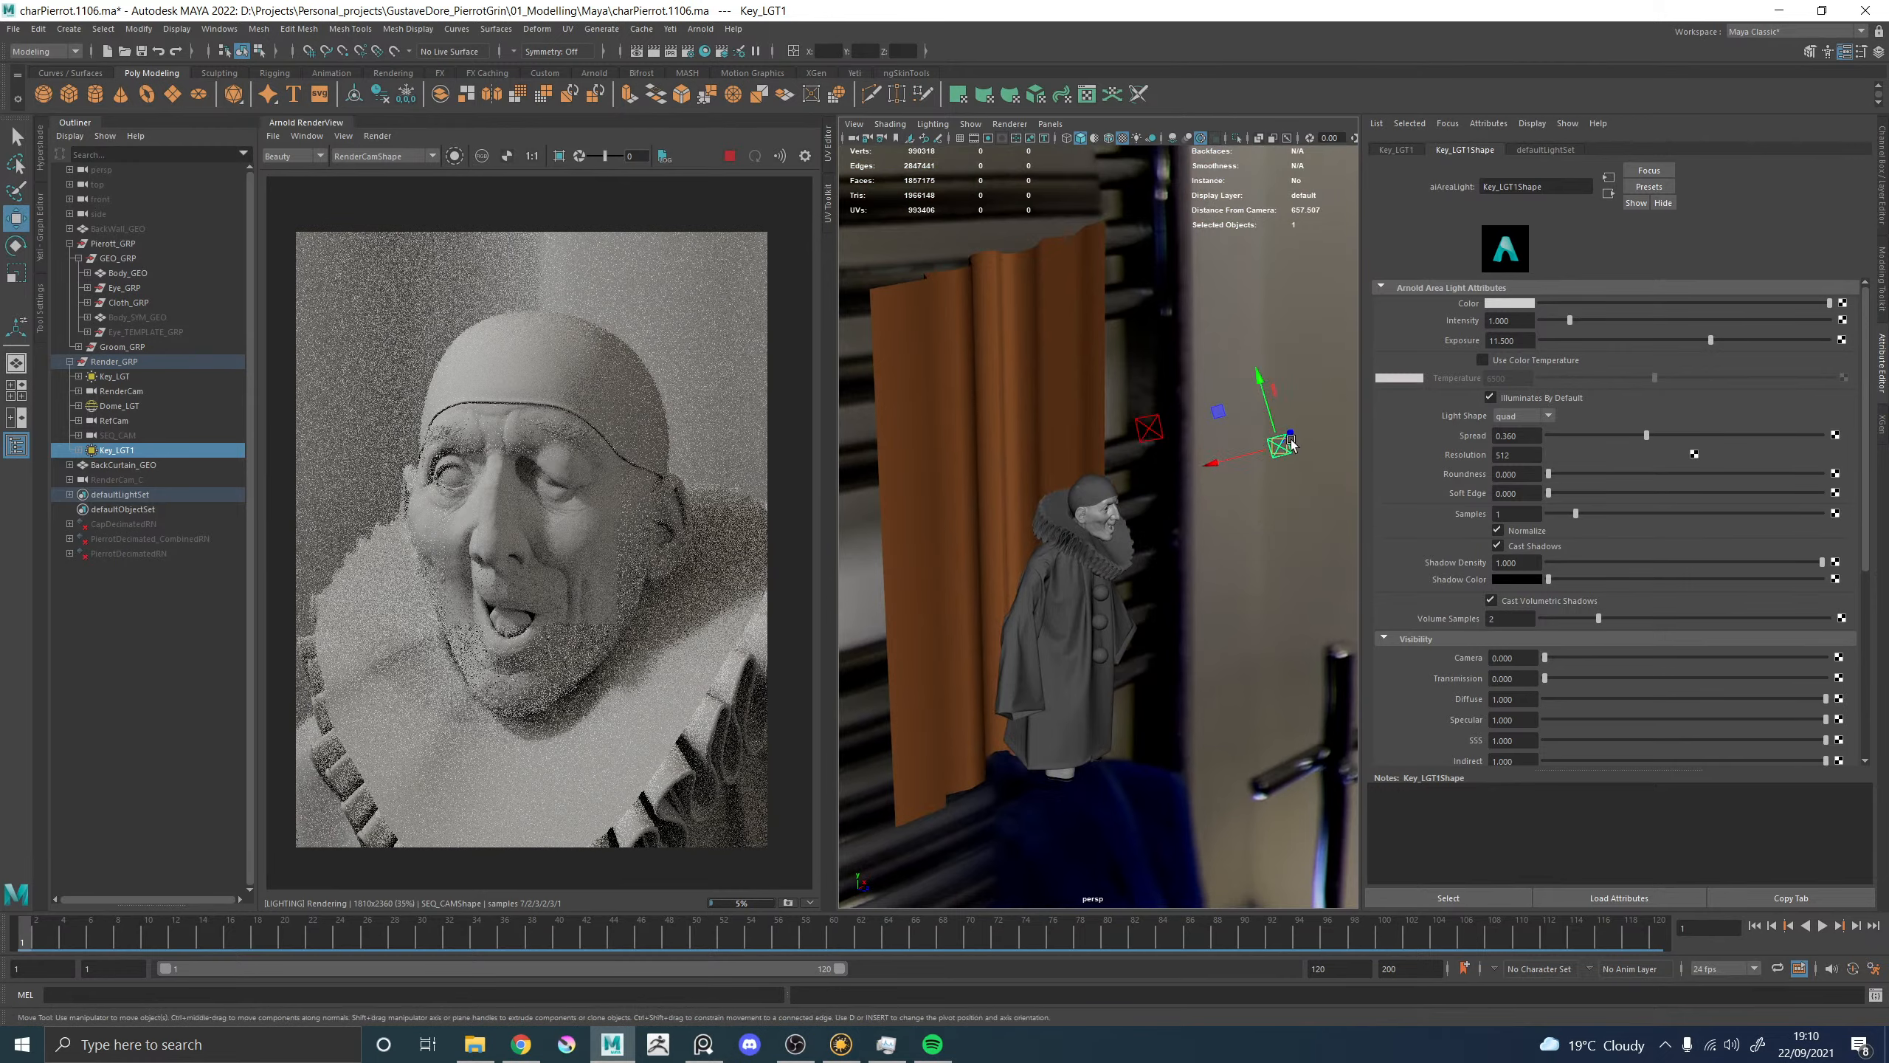
pyautogui.moveTo(1278, 445); pyautogui.dragTo(1132, 454)
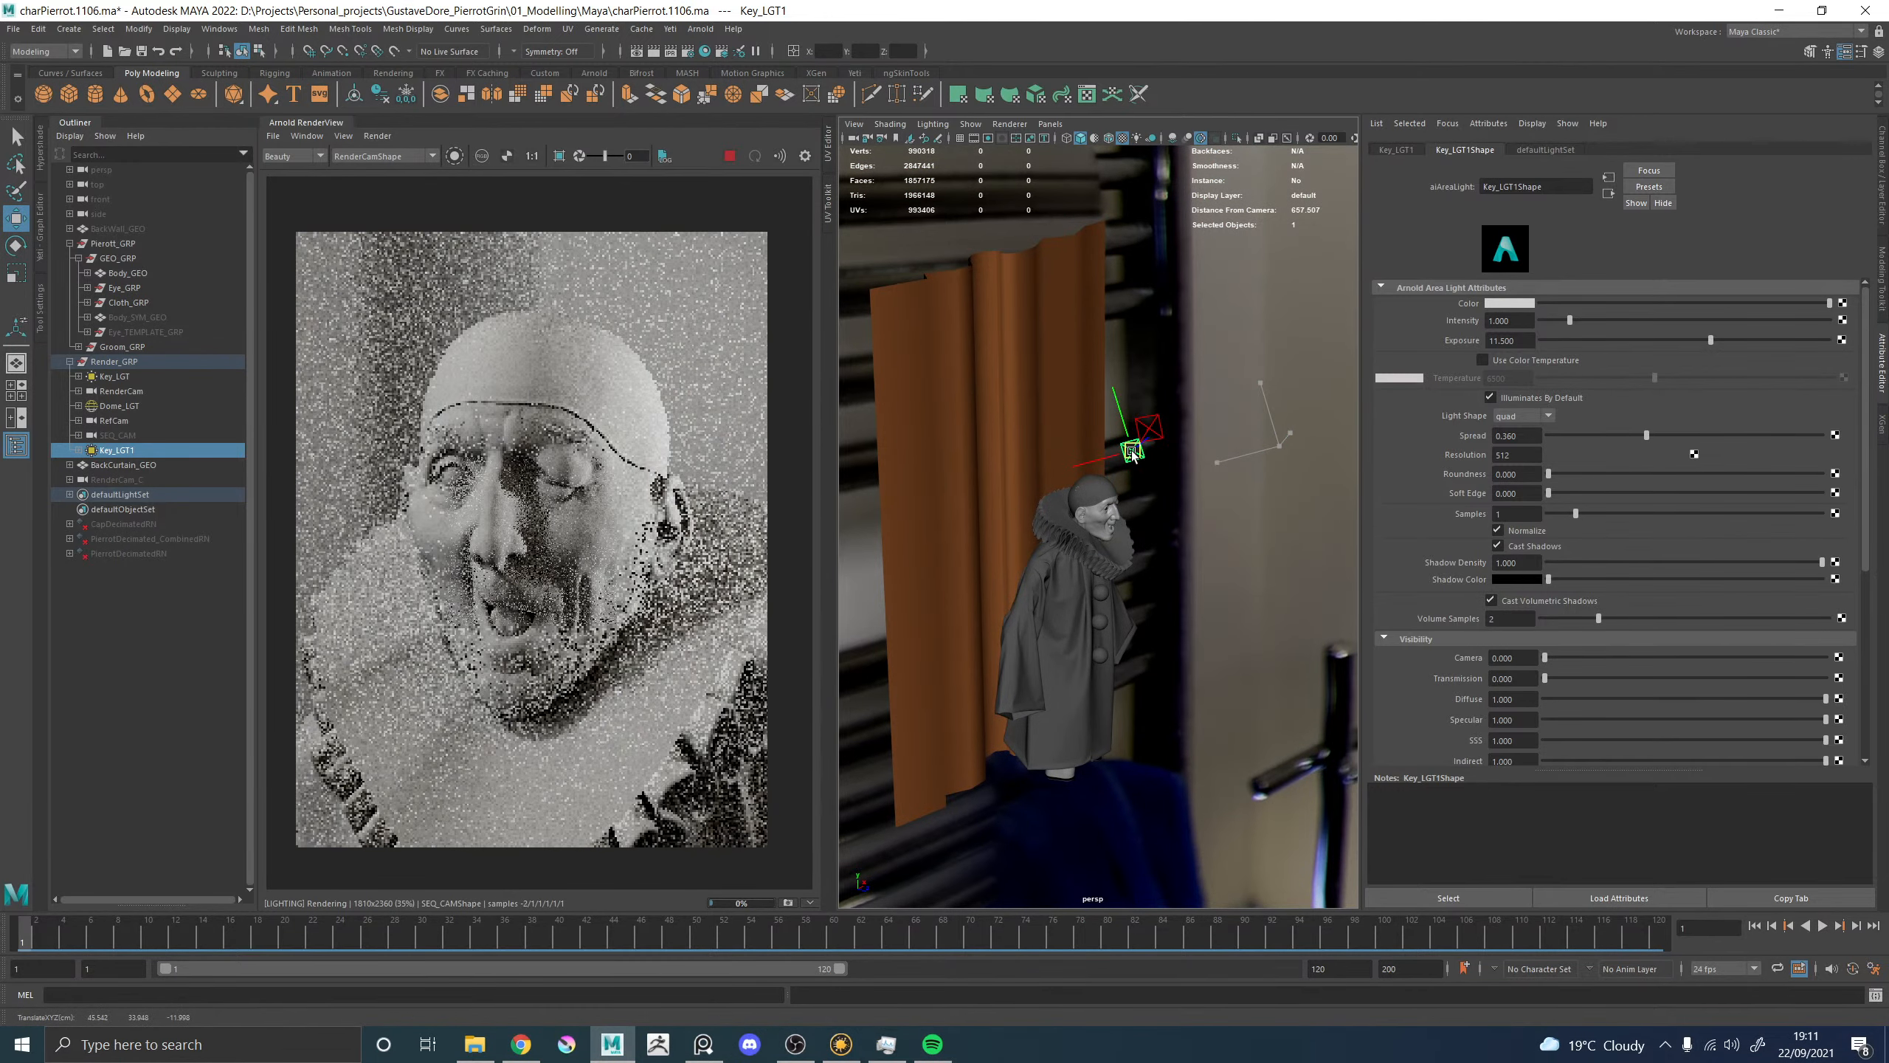
pyautogui.press('e')
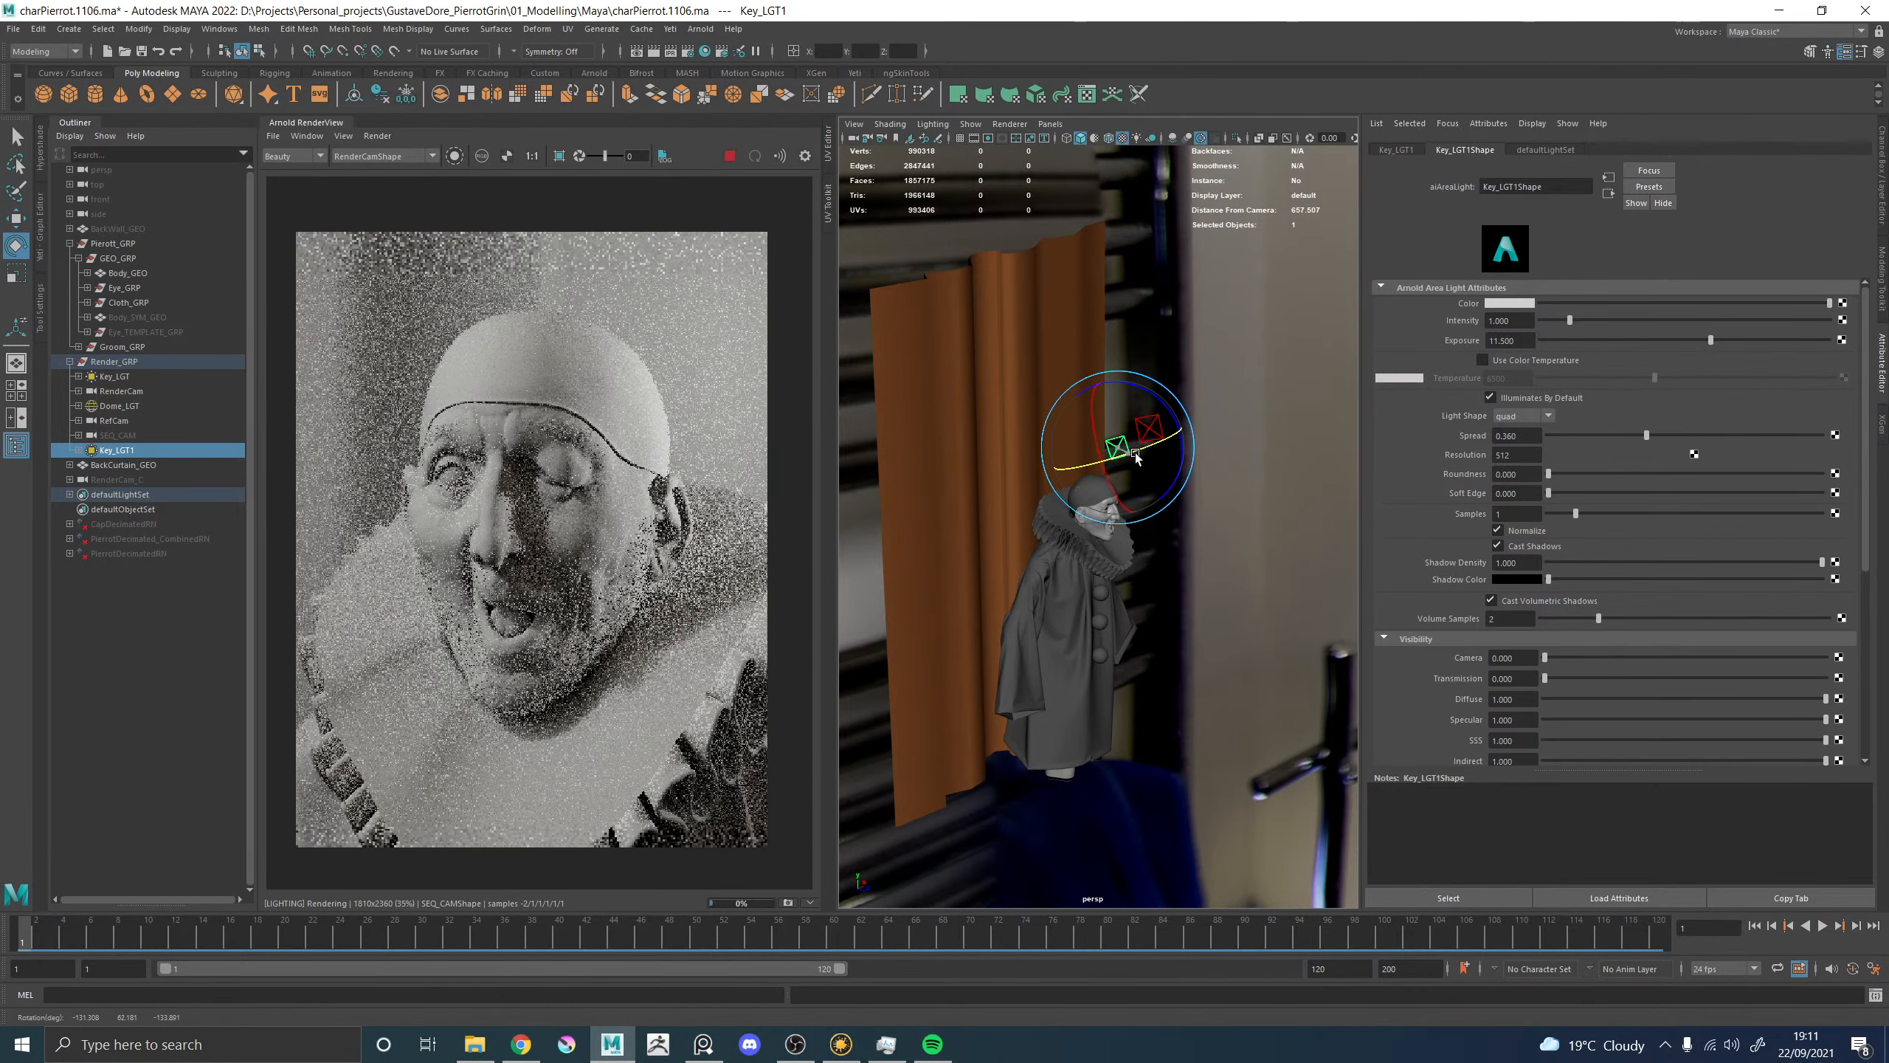
pyautogui.moveTo(1136, 452); pyautogui.dragTo(1135, 564)
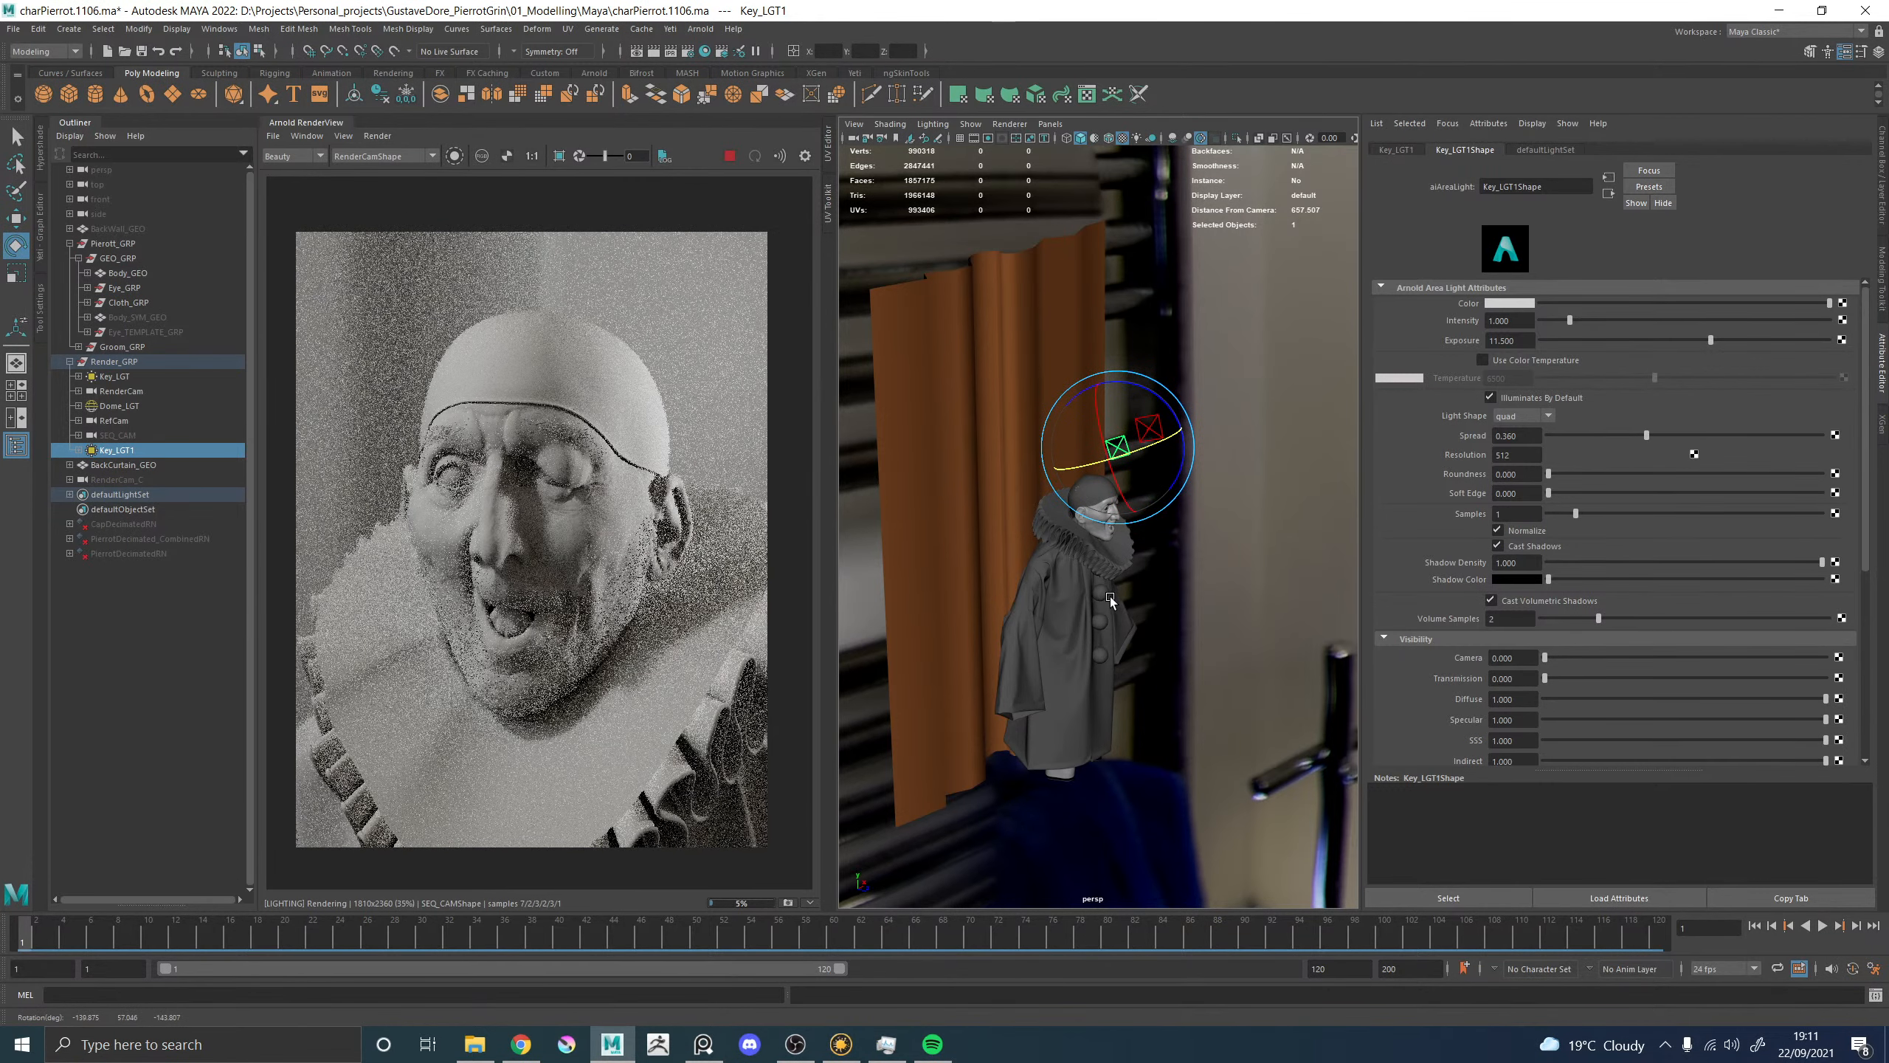
# Reposition the duplicate key light around head height, adjusting its distance in front of the curtain.
pyautogui.keyDown('alt'); pyautogui.moveTo(1141, 588); pyautogui.dragTo(1131, 549); pyautogui.keyUp('alt')
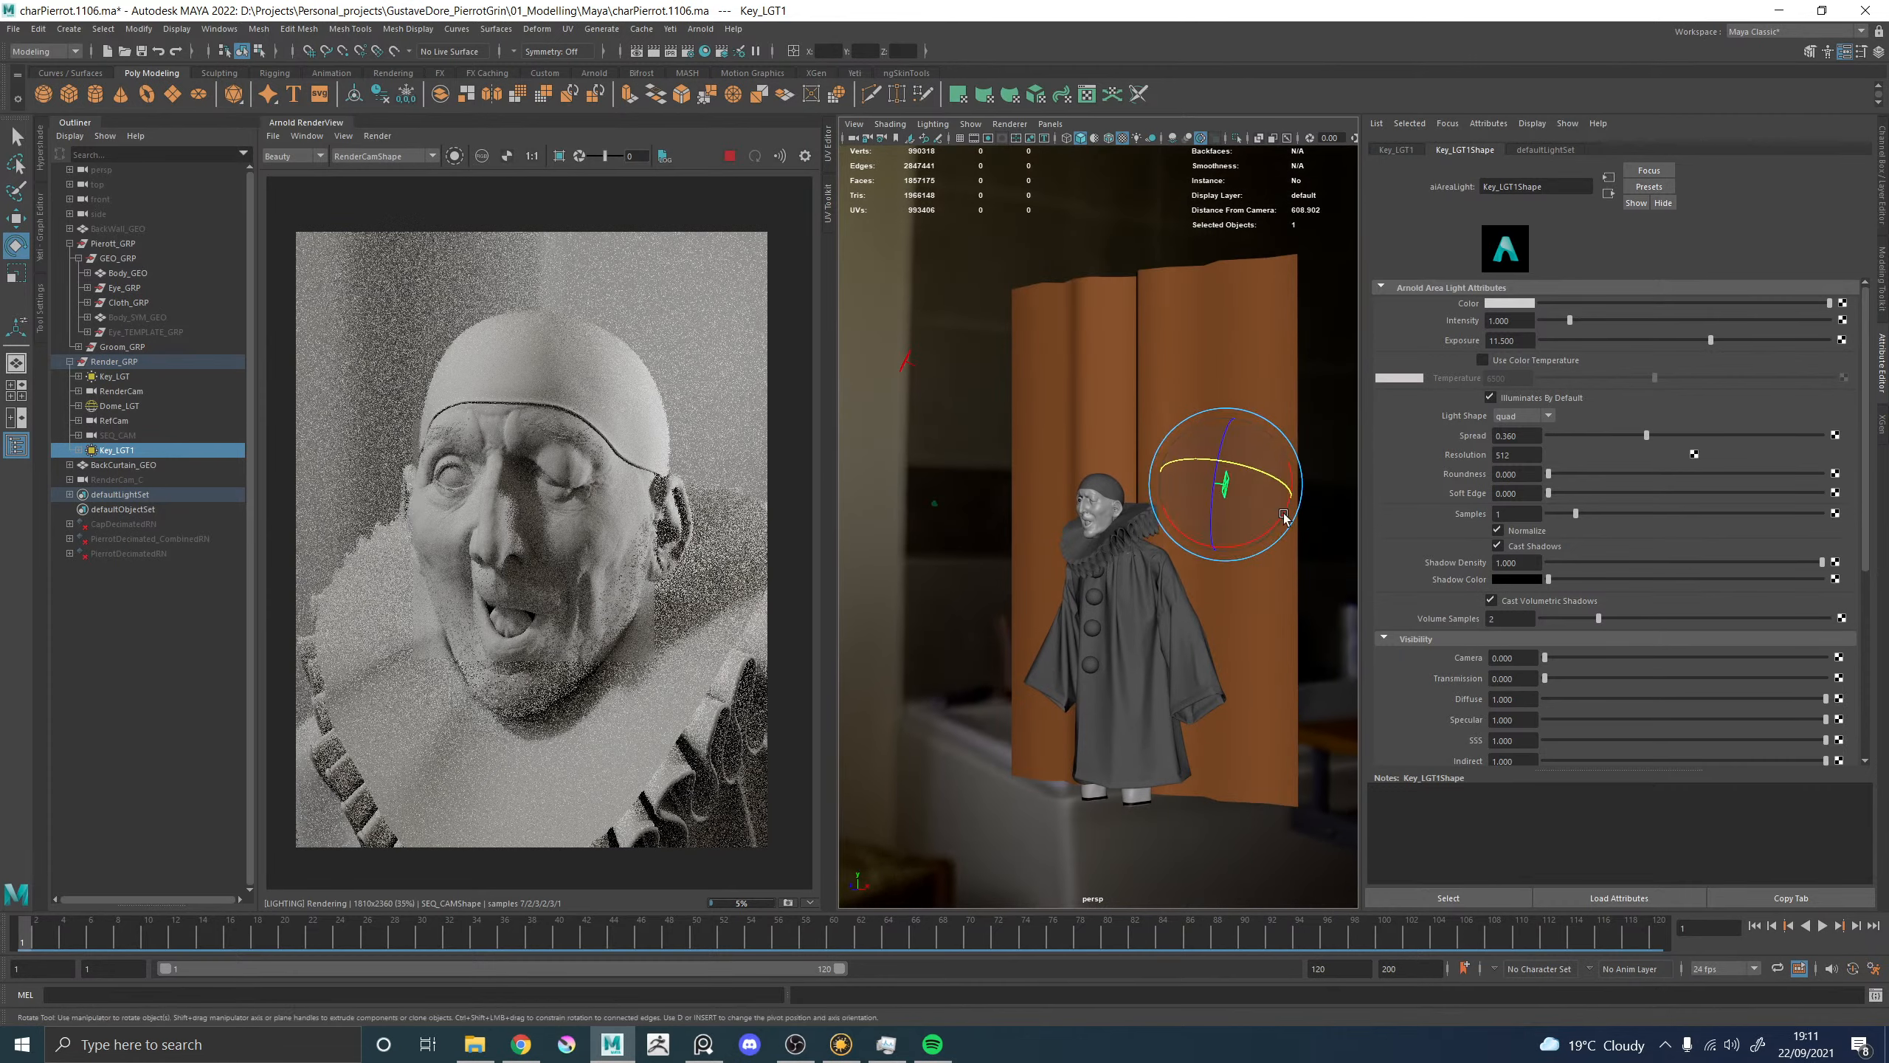
pyautogui.press('w')
pyautogui.moveTo(1225, 484); pyautogui.dragTo(1417, 524)
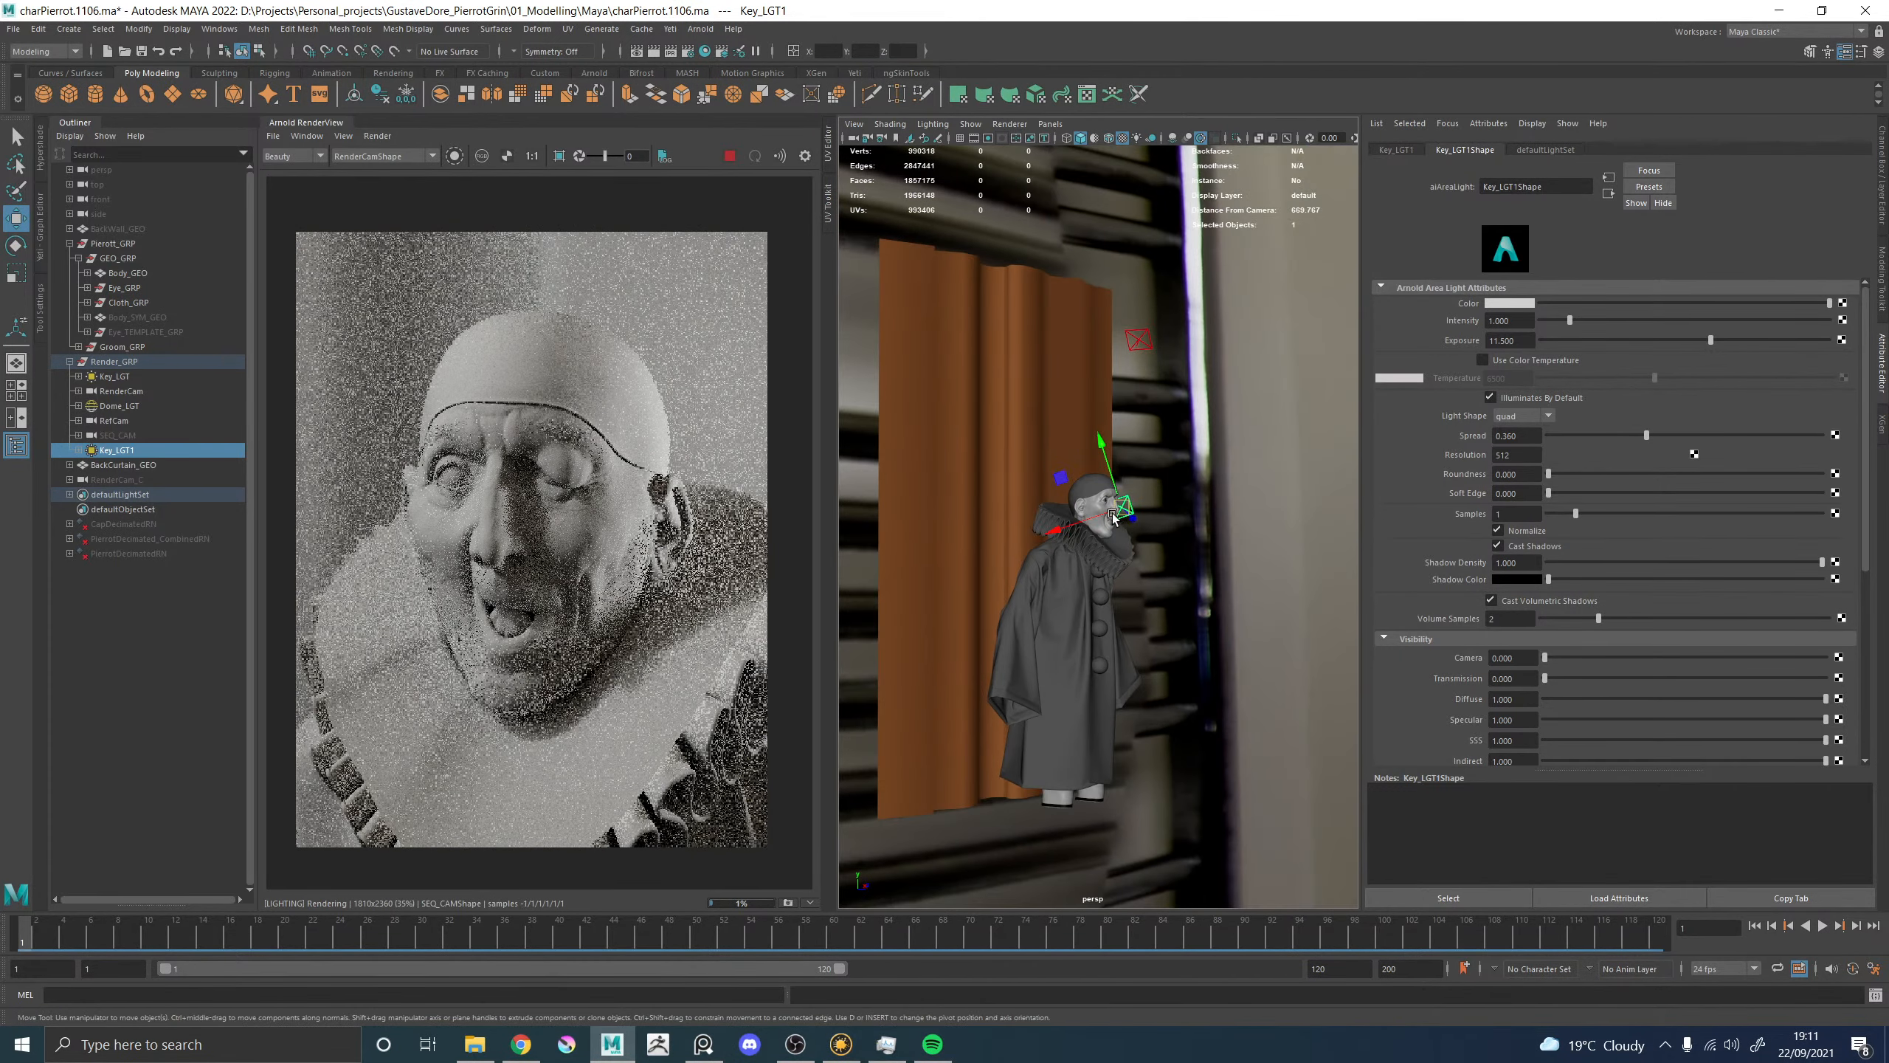
pyautogui.moveTo(1126, 509); pyautogui.dragTo(1158, 484)
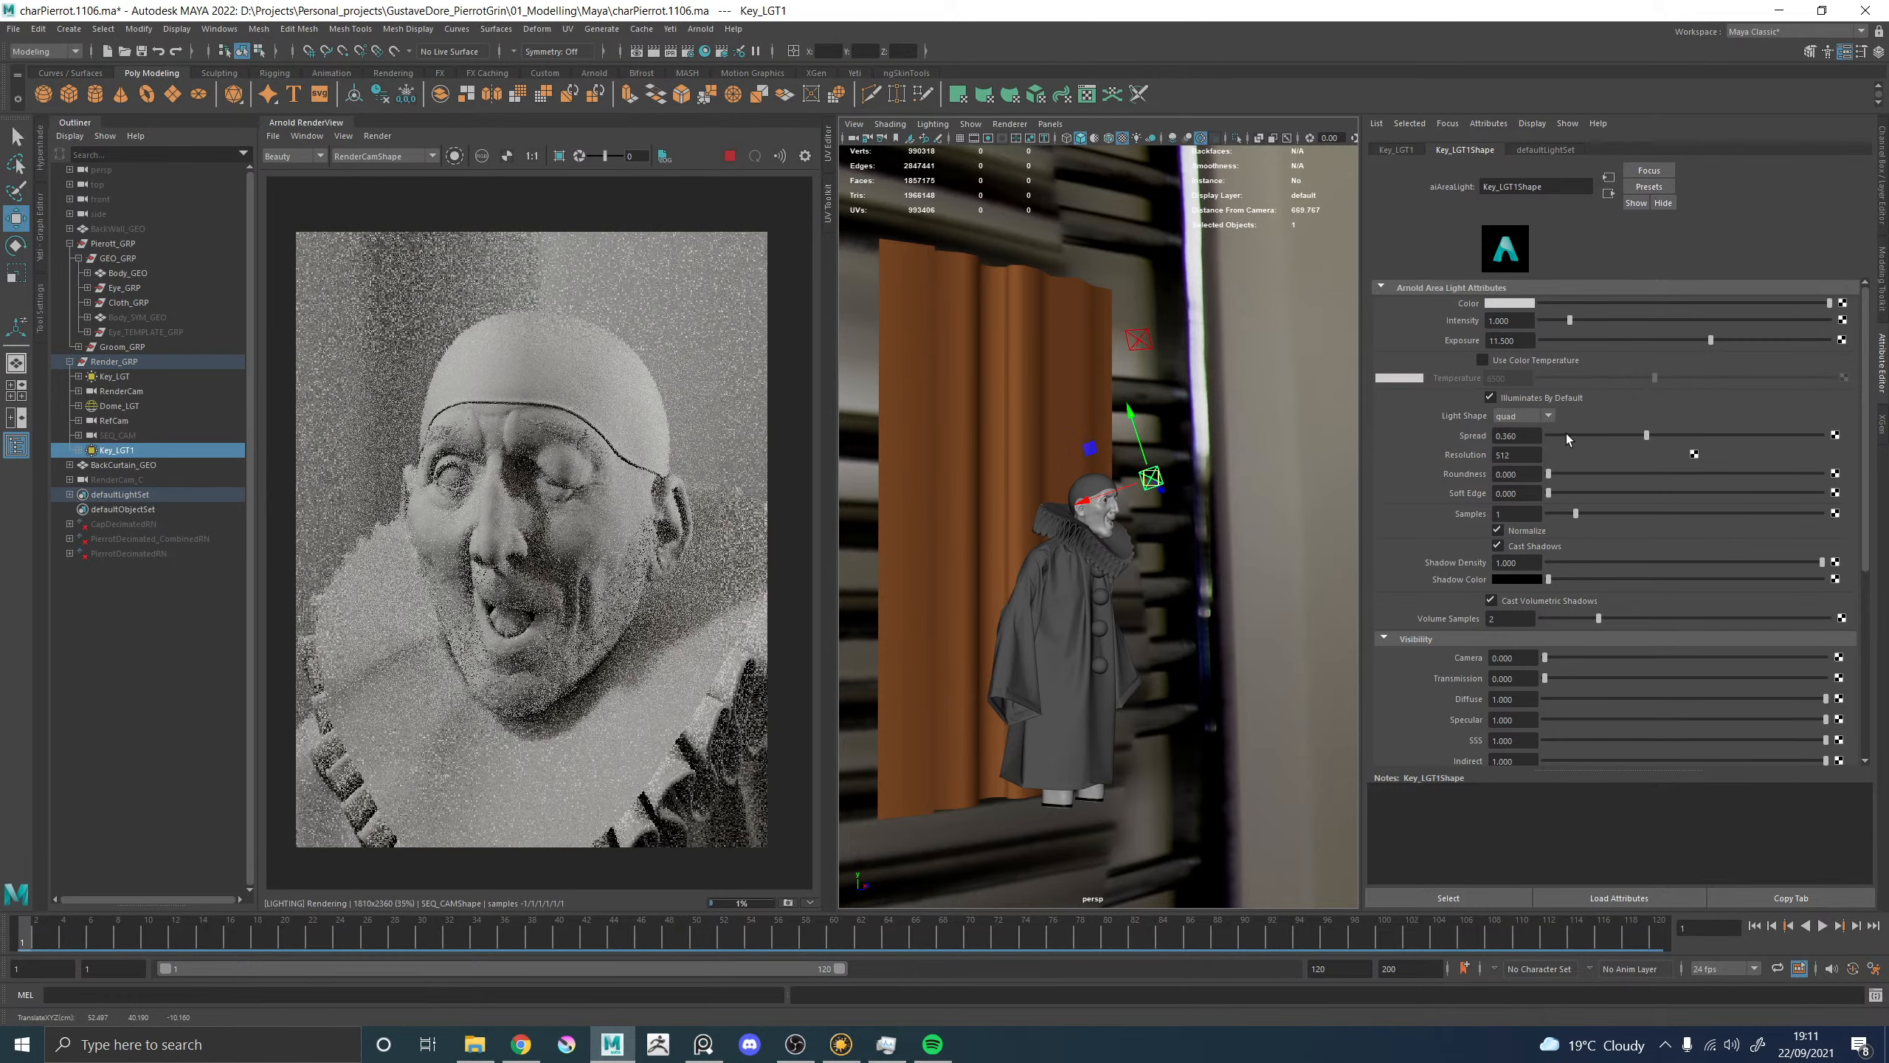
# Set the duplicate key light's spread to 1 and exposure to 10, with volumetric shadow casting turned off.
pyautogui.moveTo(1530, 436); pyautogui.dragTo(1492, 436)
pyautogui.write('1')
pyautogui.press('Return')
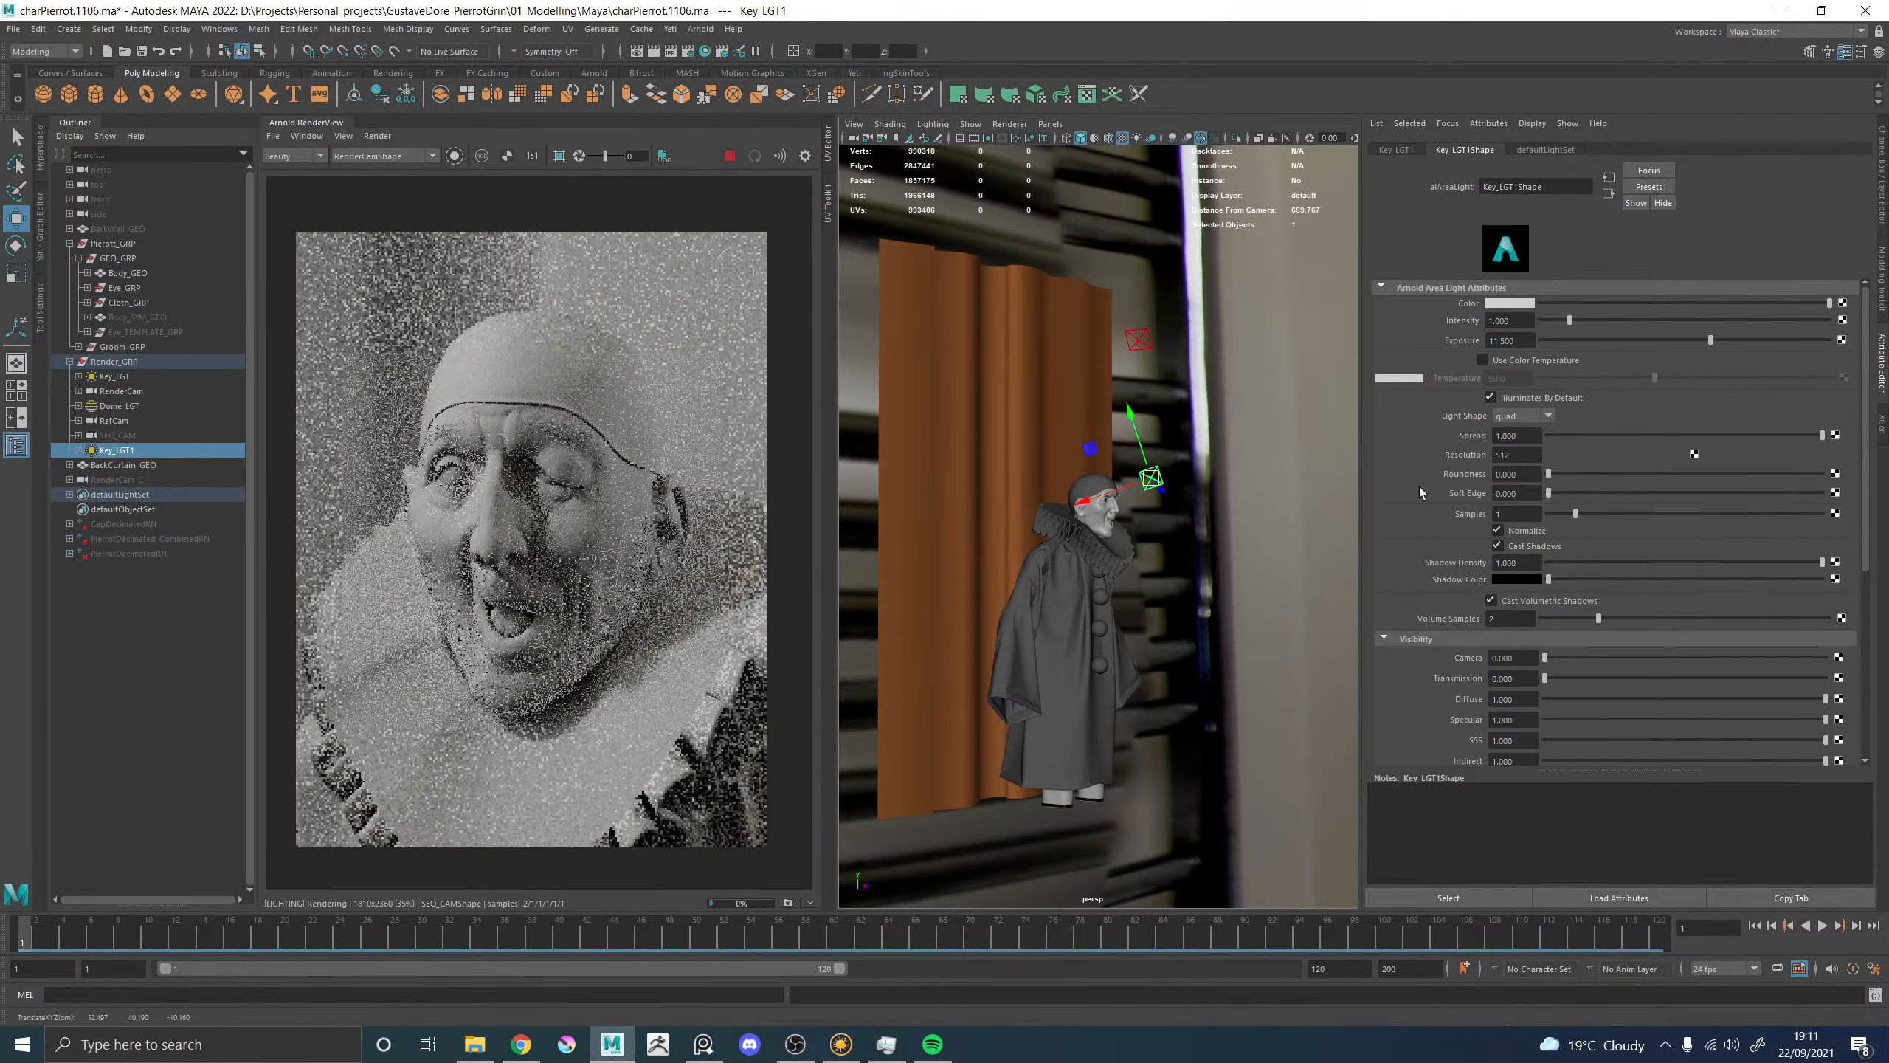
pyautogui.click(1510, 341)
pyautogui.write('10')
pyautogui.press('Return')
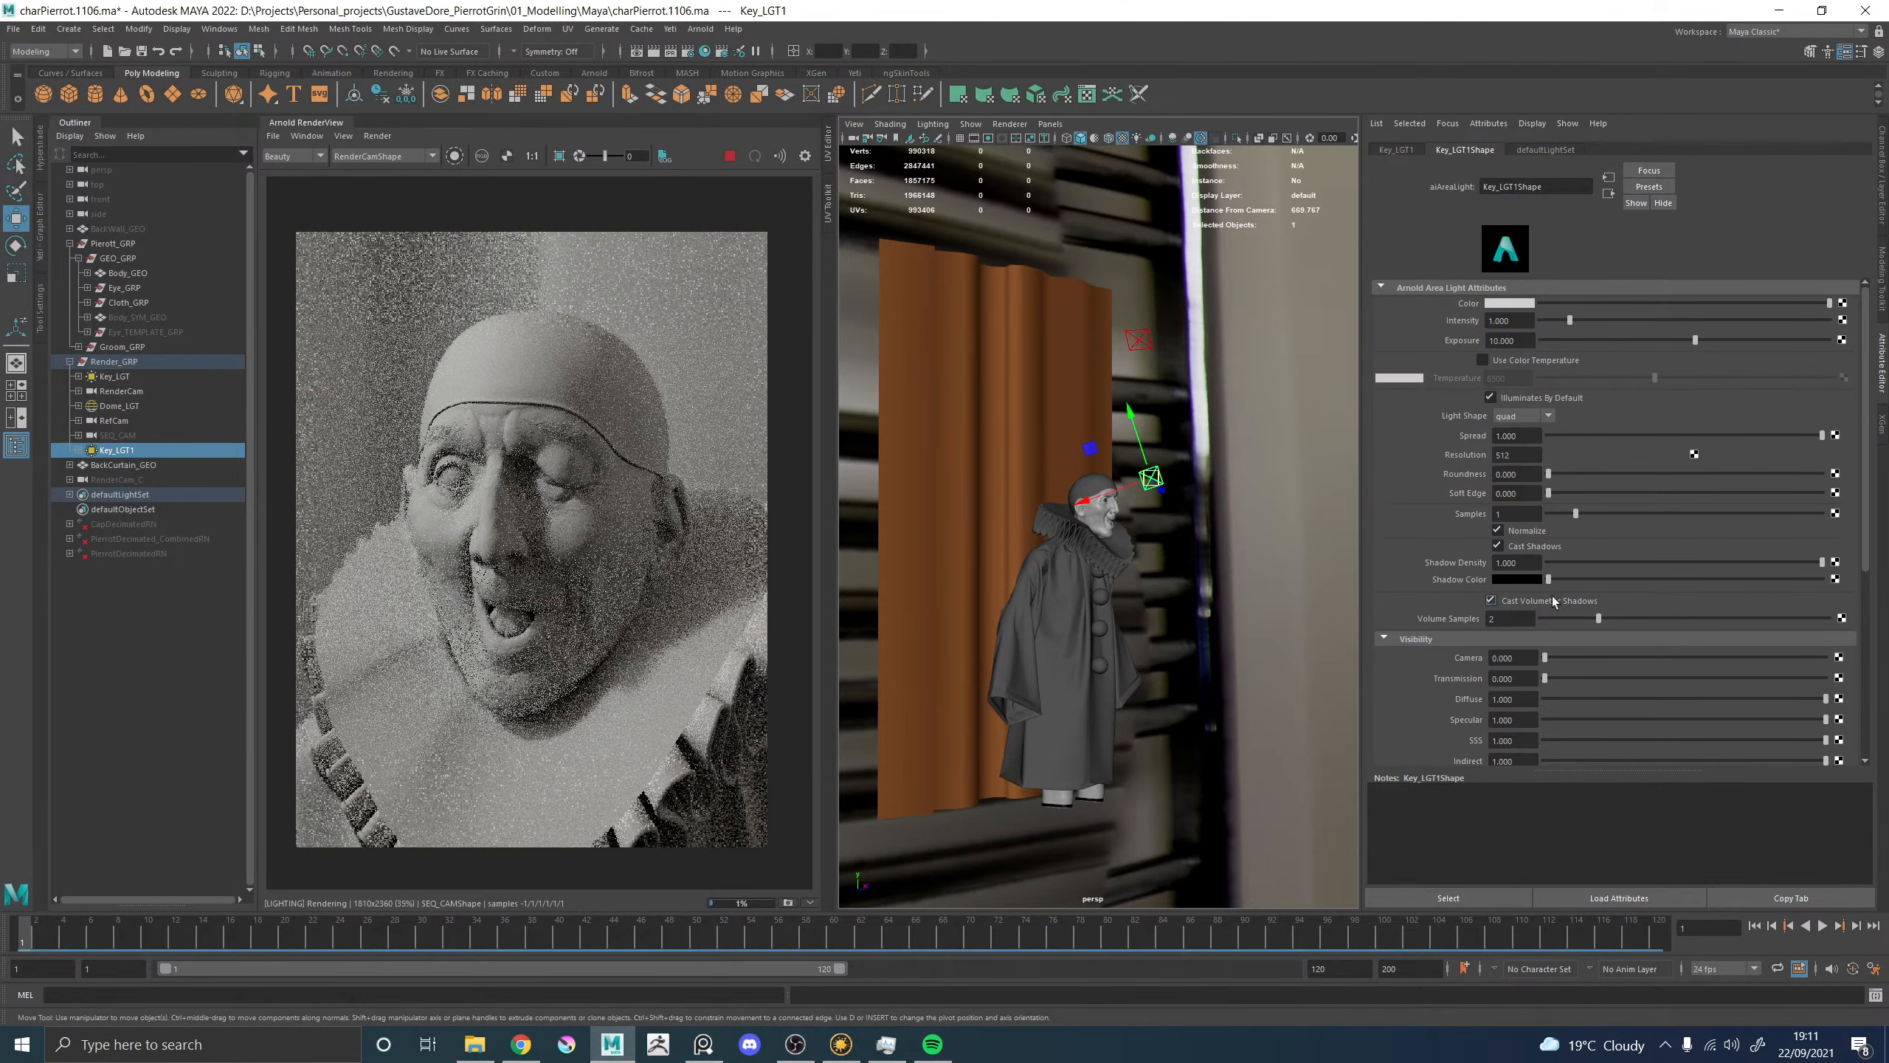
pyautogui.click(1522, 603)
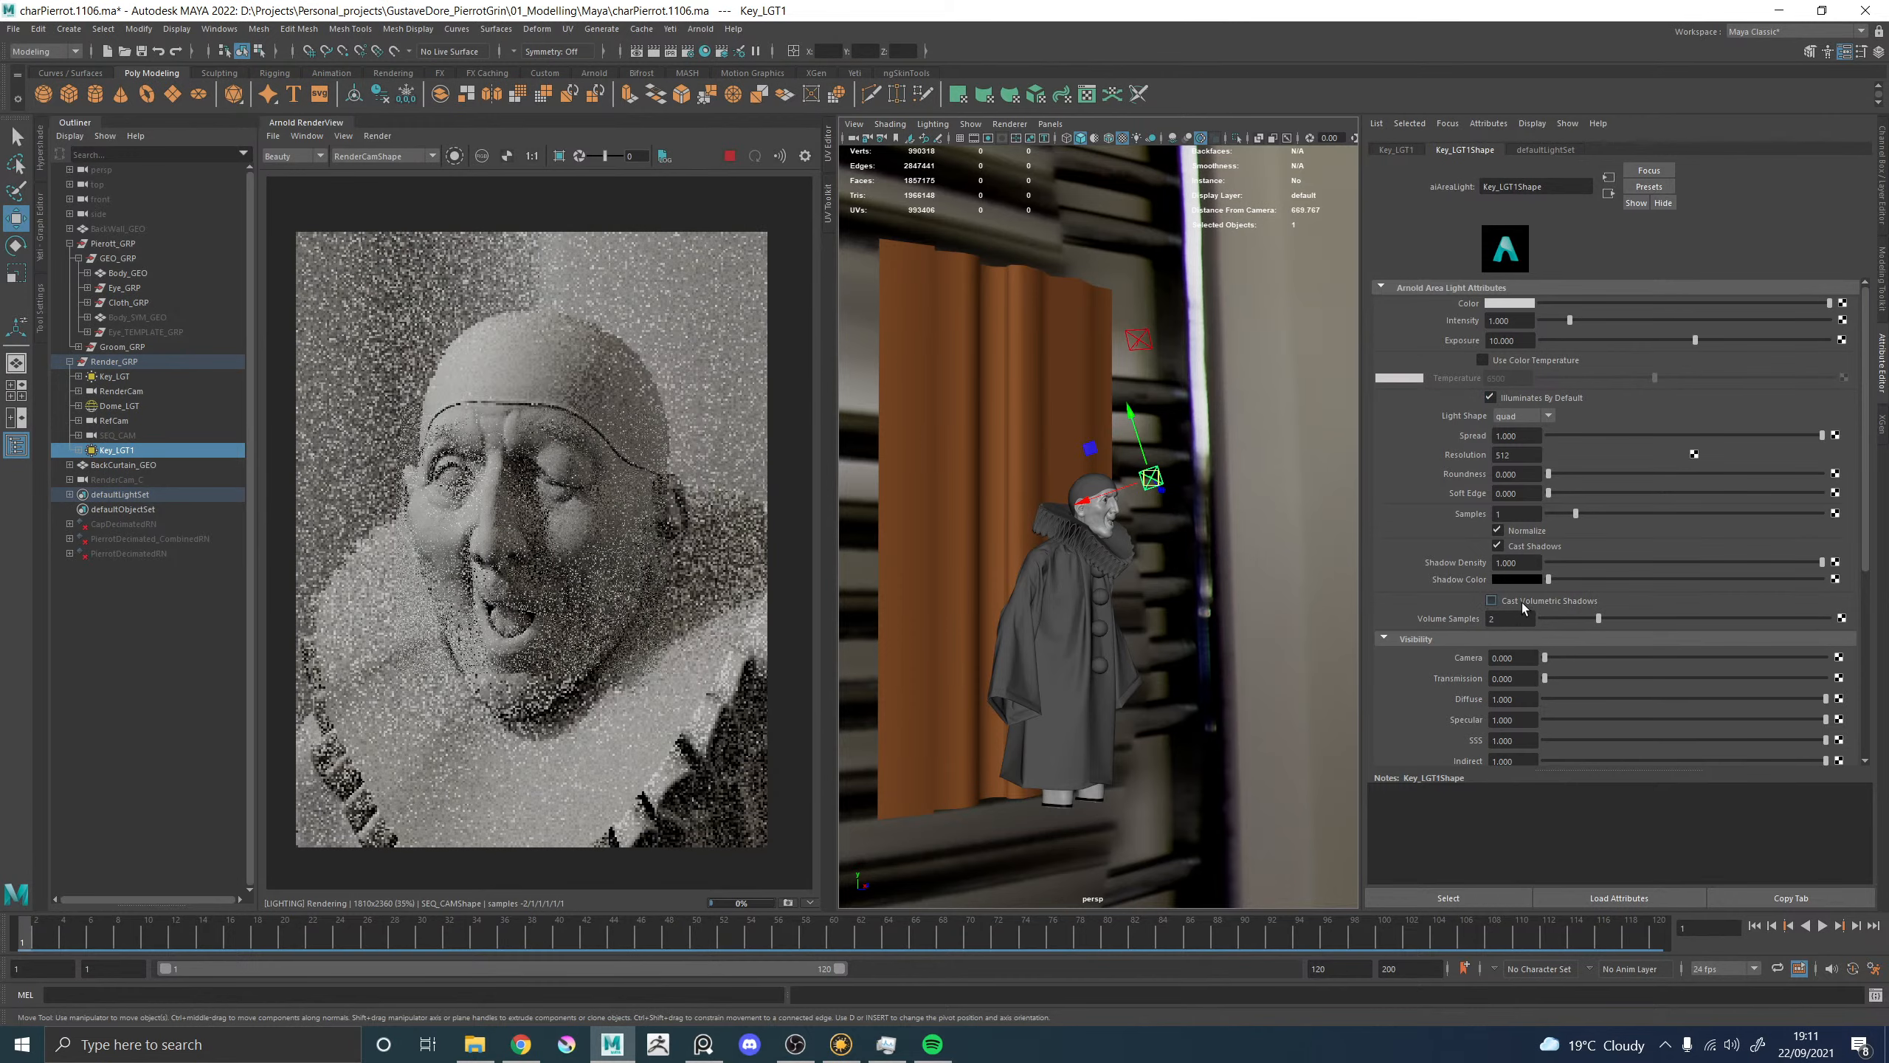
# Toggle the duplicate key light's visibility to compare its effect in the render, and delete that light.
pyautogui.press('h')
pyautogui.press('h')
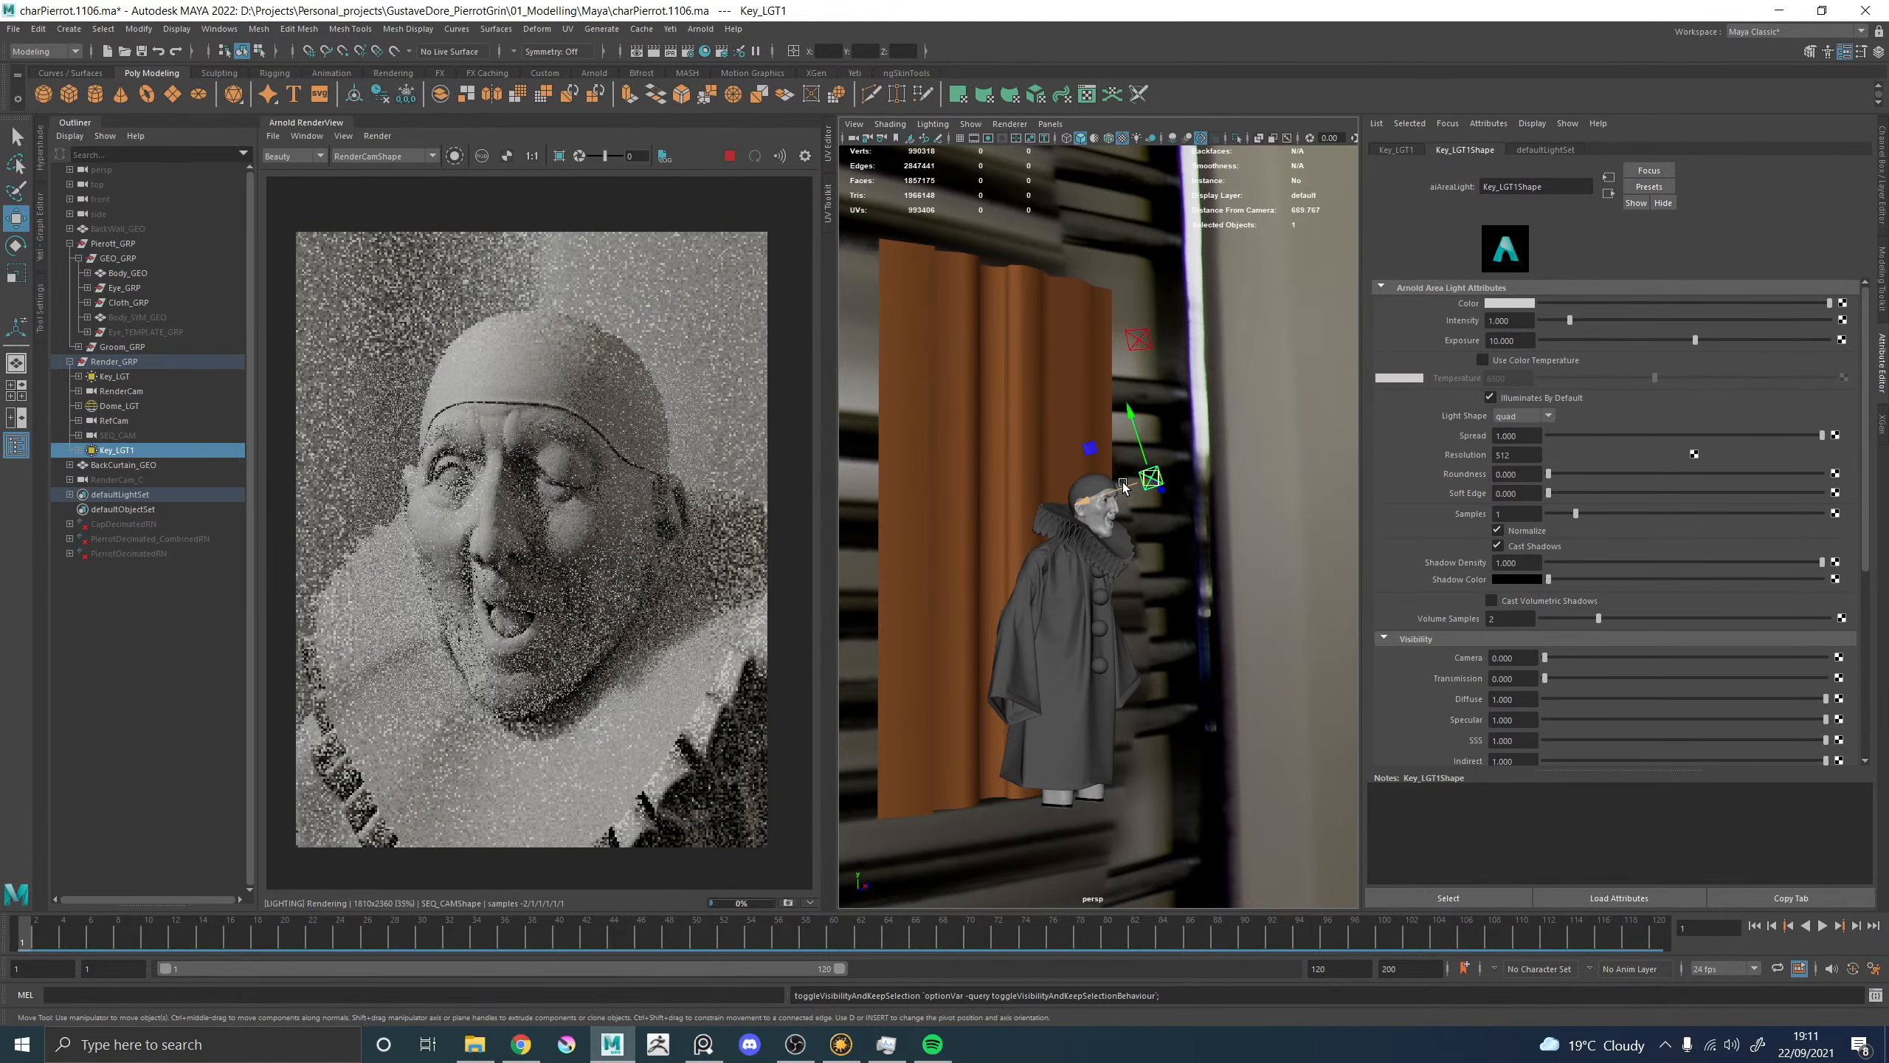
pyautogui.press('h')
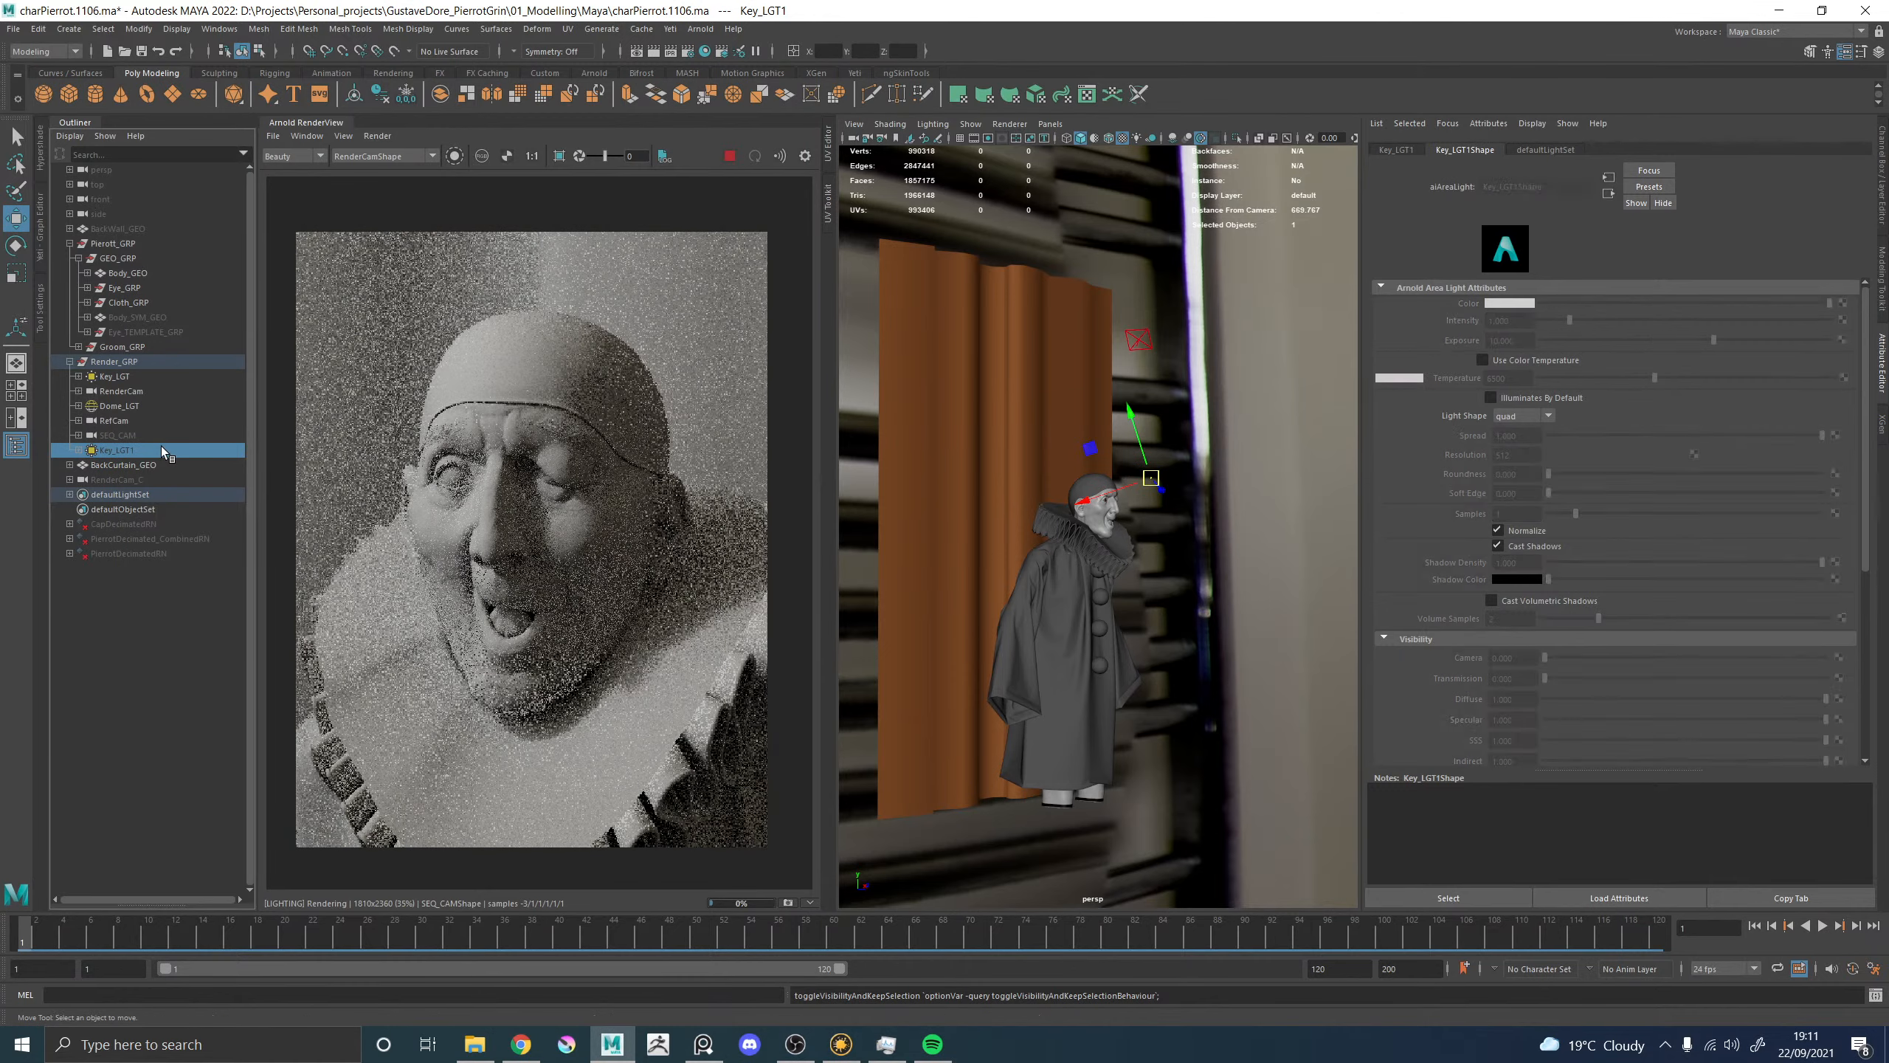
pyautogui.press('Delete')
# Disable debug shading in the render view so the character renders with its full materials.
pyautogui.click(344, 135)
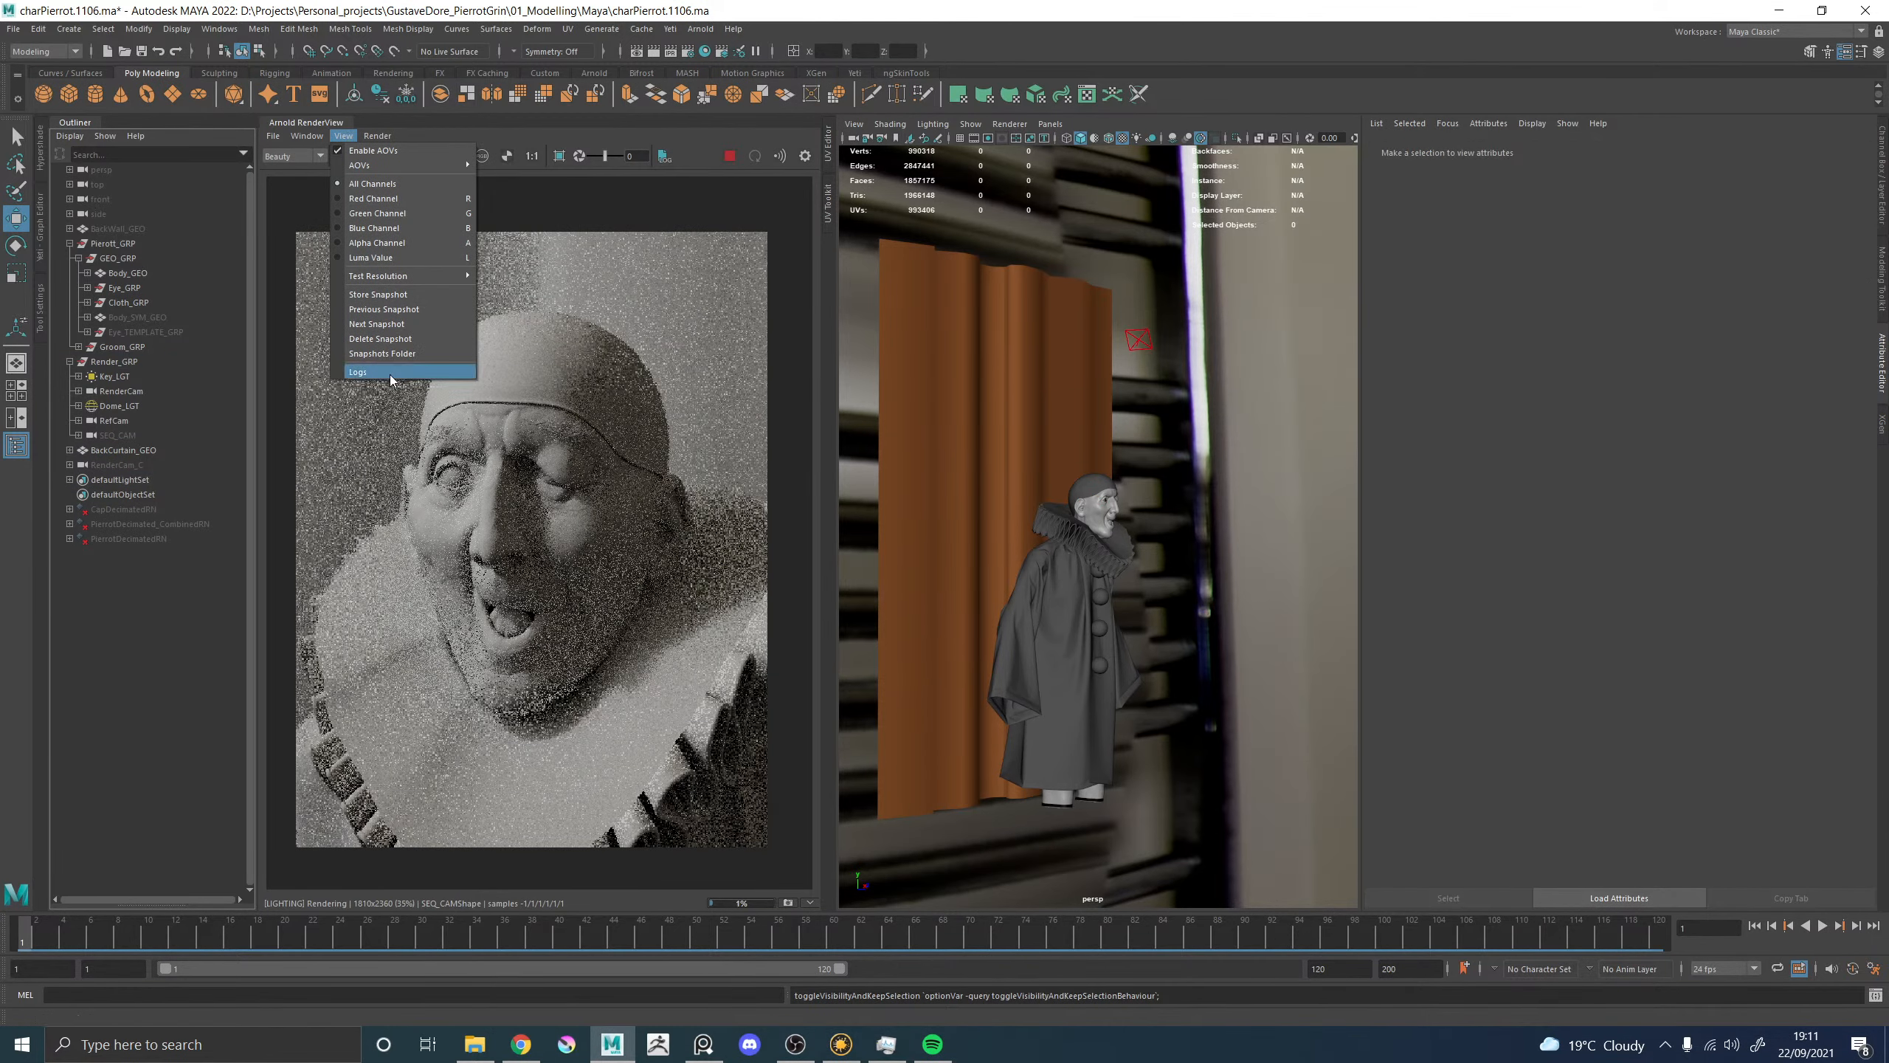
pyautogui.click(306, 136)
pyautogui.click(377, 136)
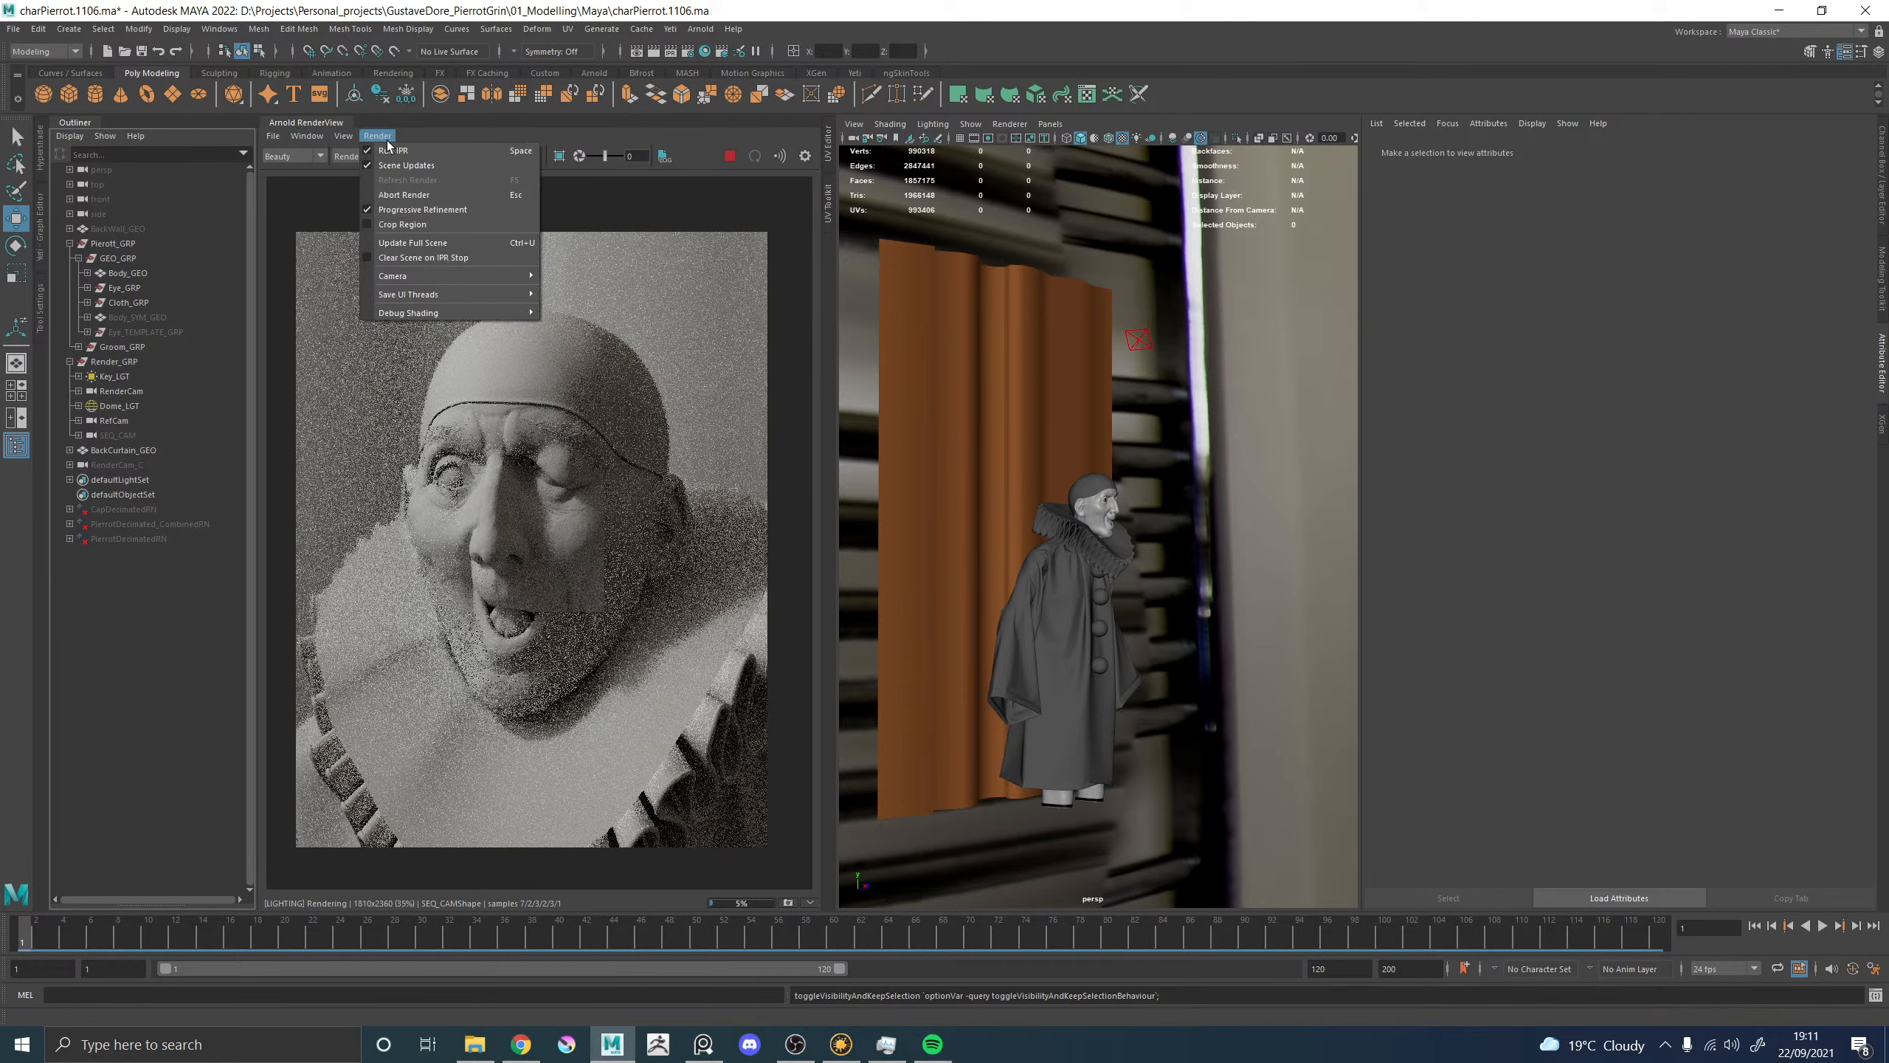
pyautogui.moveTo(521, 313)
pyautogui.click(588, 314)
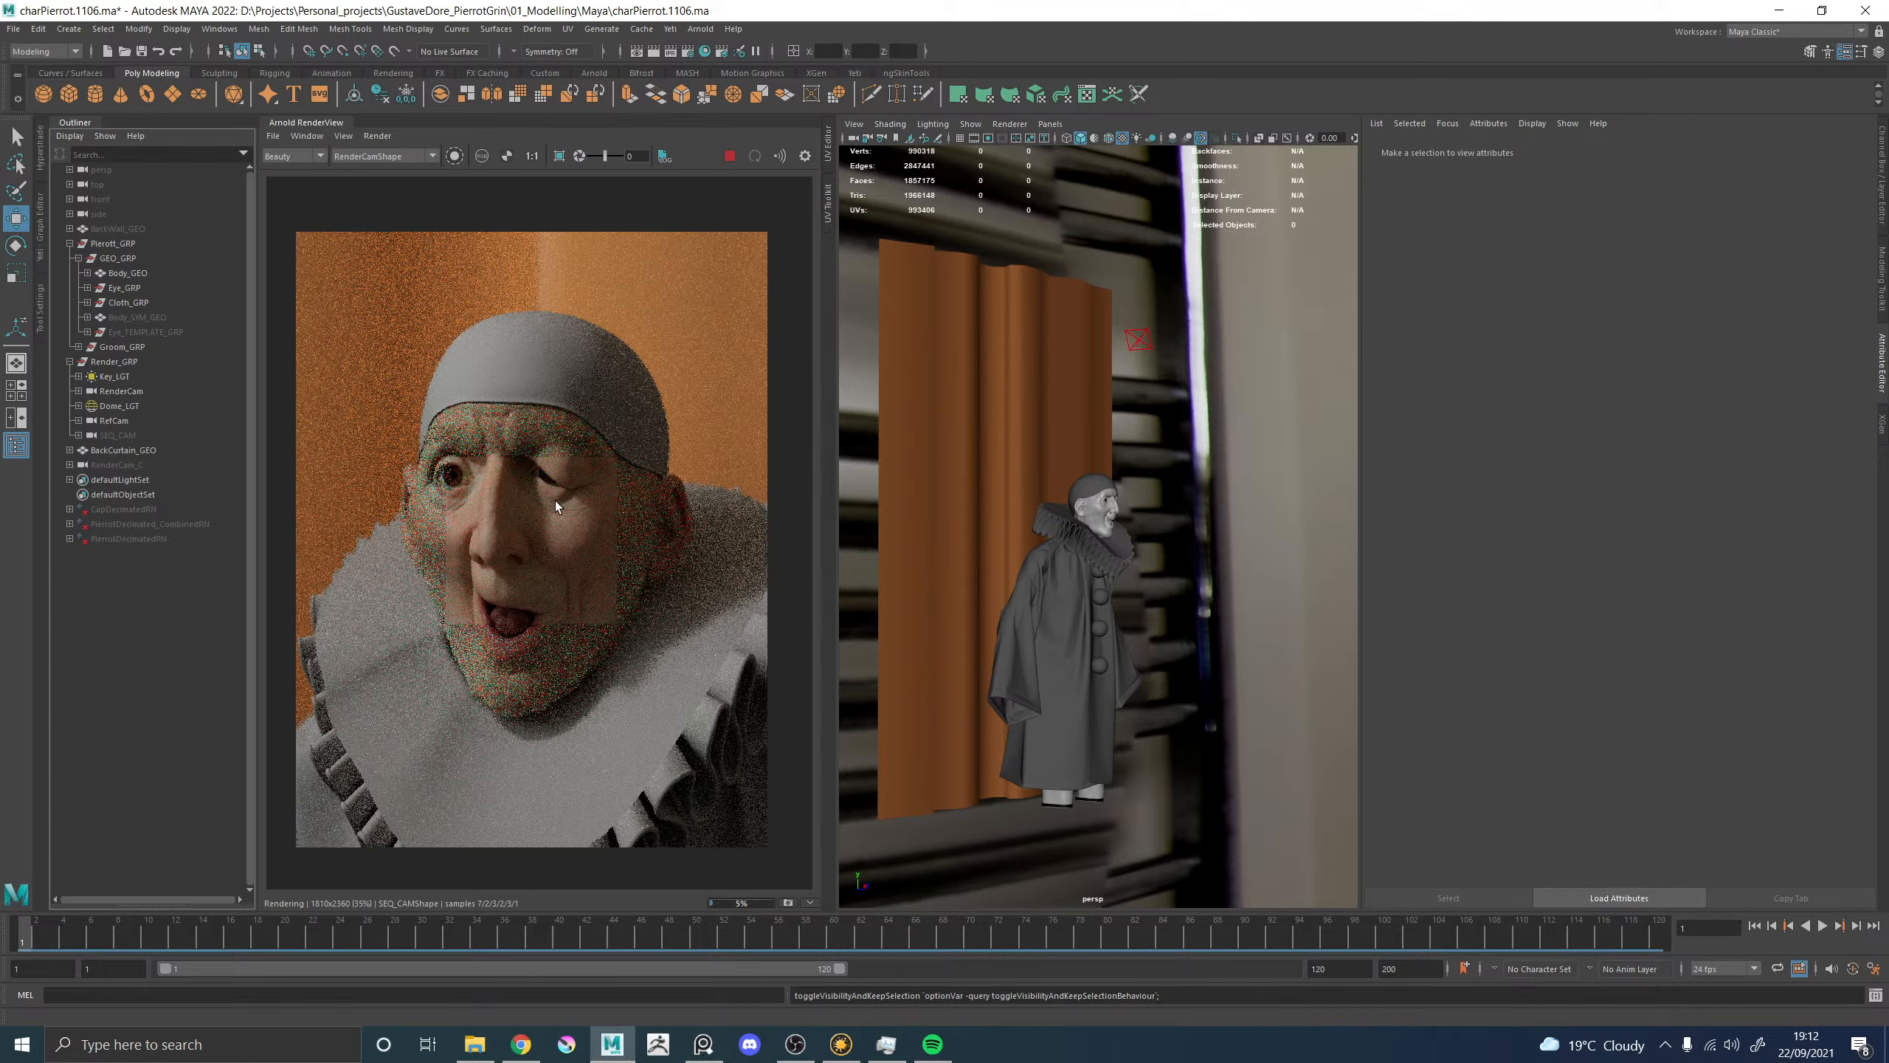
# Set the exposure of the key light Key_LGT to 12 and check the face in the render.
pyautogui.scroll(2, 555, 501)
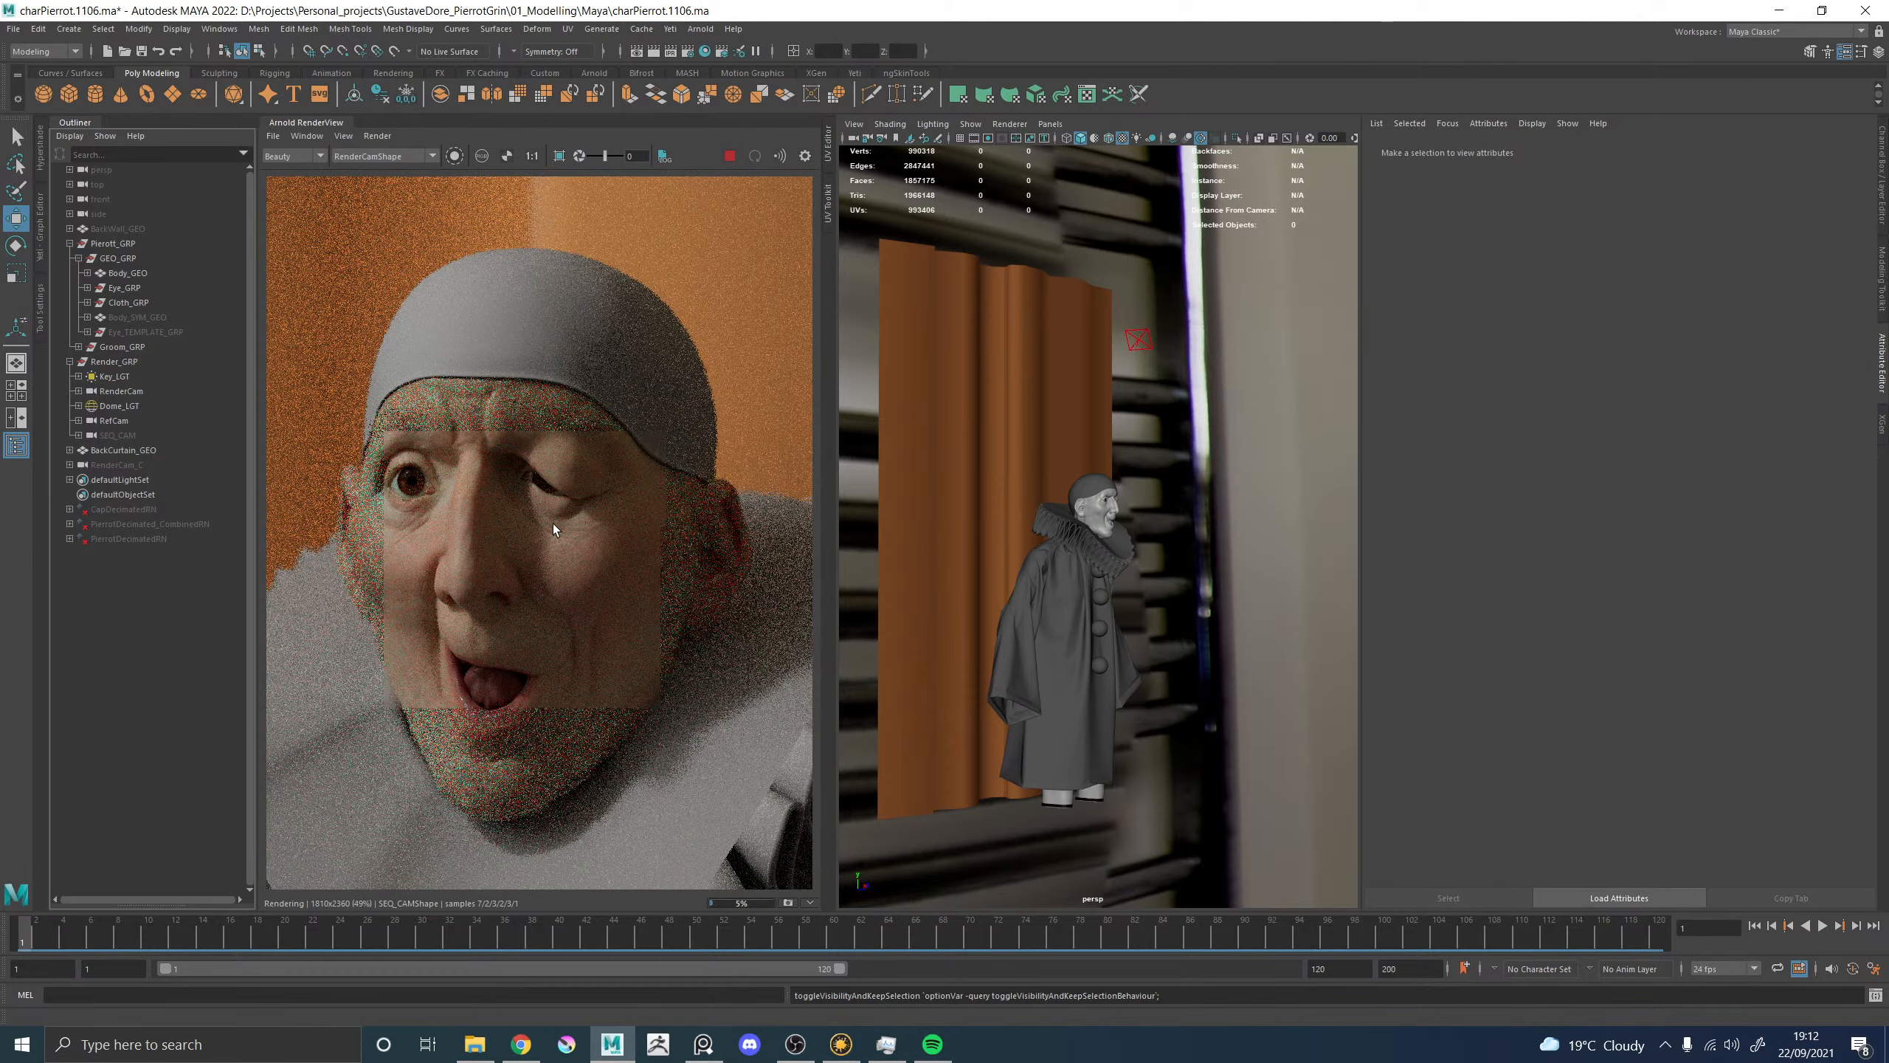
pyautogui.click(1138, 338)
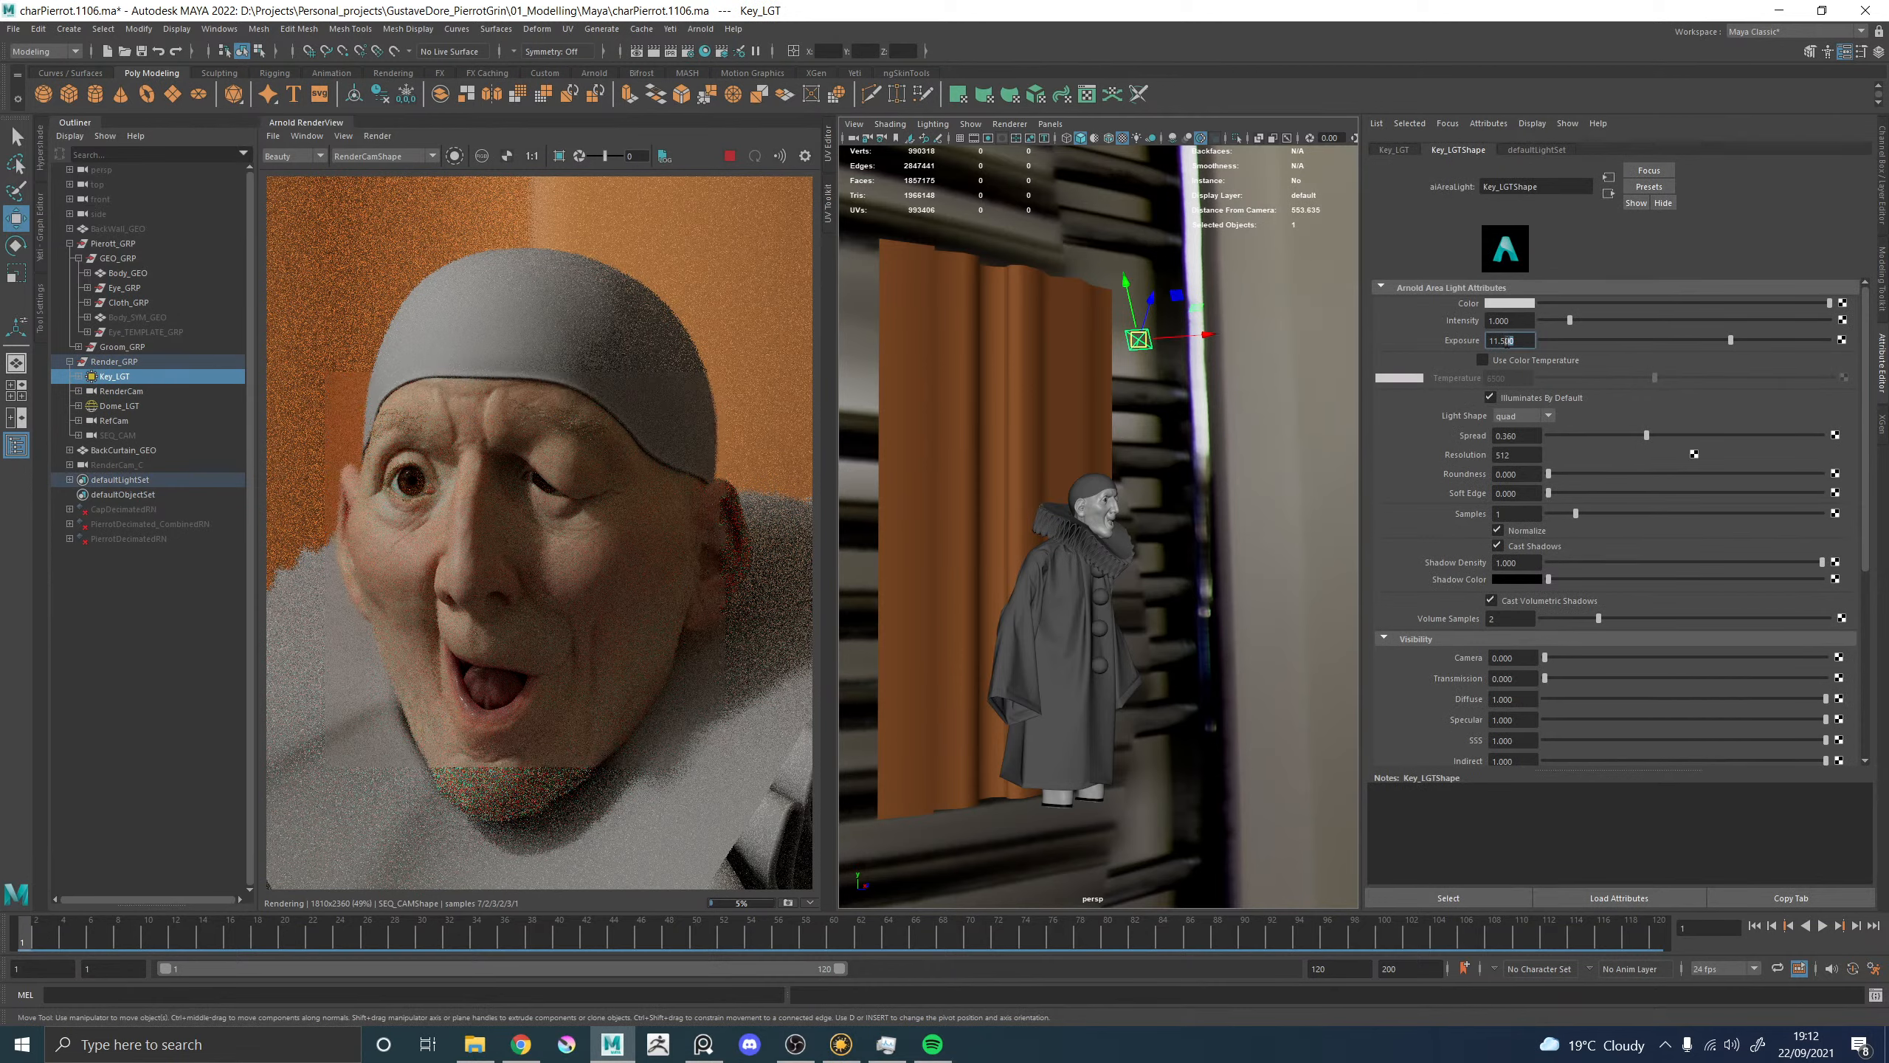
pyautogui.write('12')
pyautogui.press('Return')
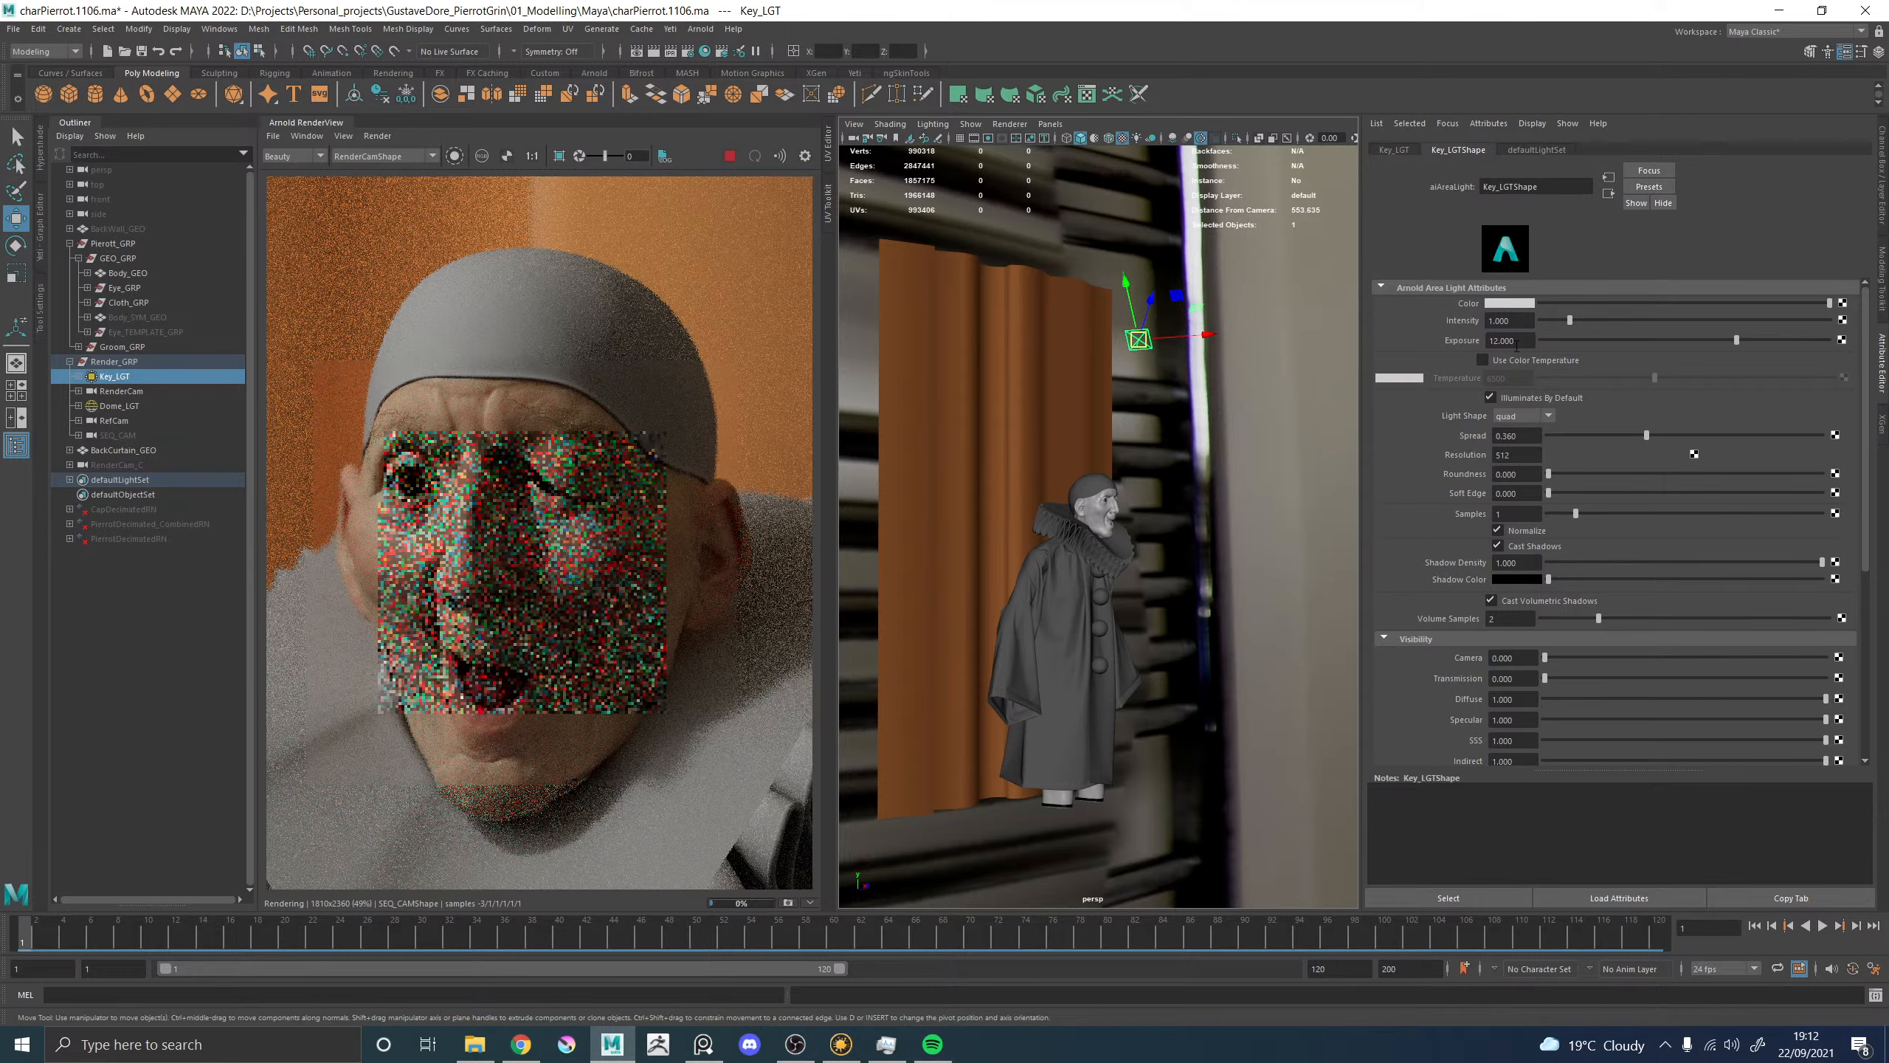
pyautogui.scroll(-2, 552, 530)
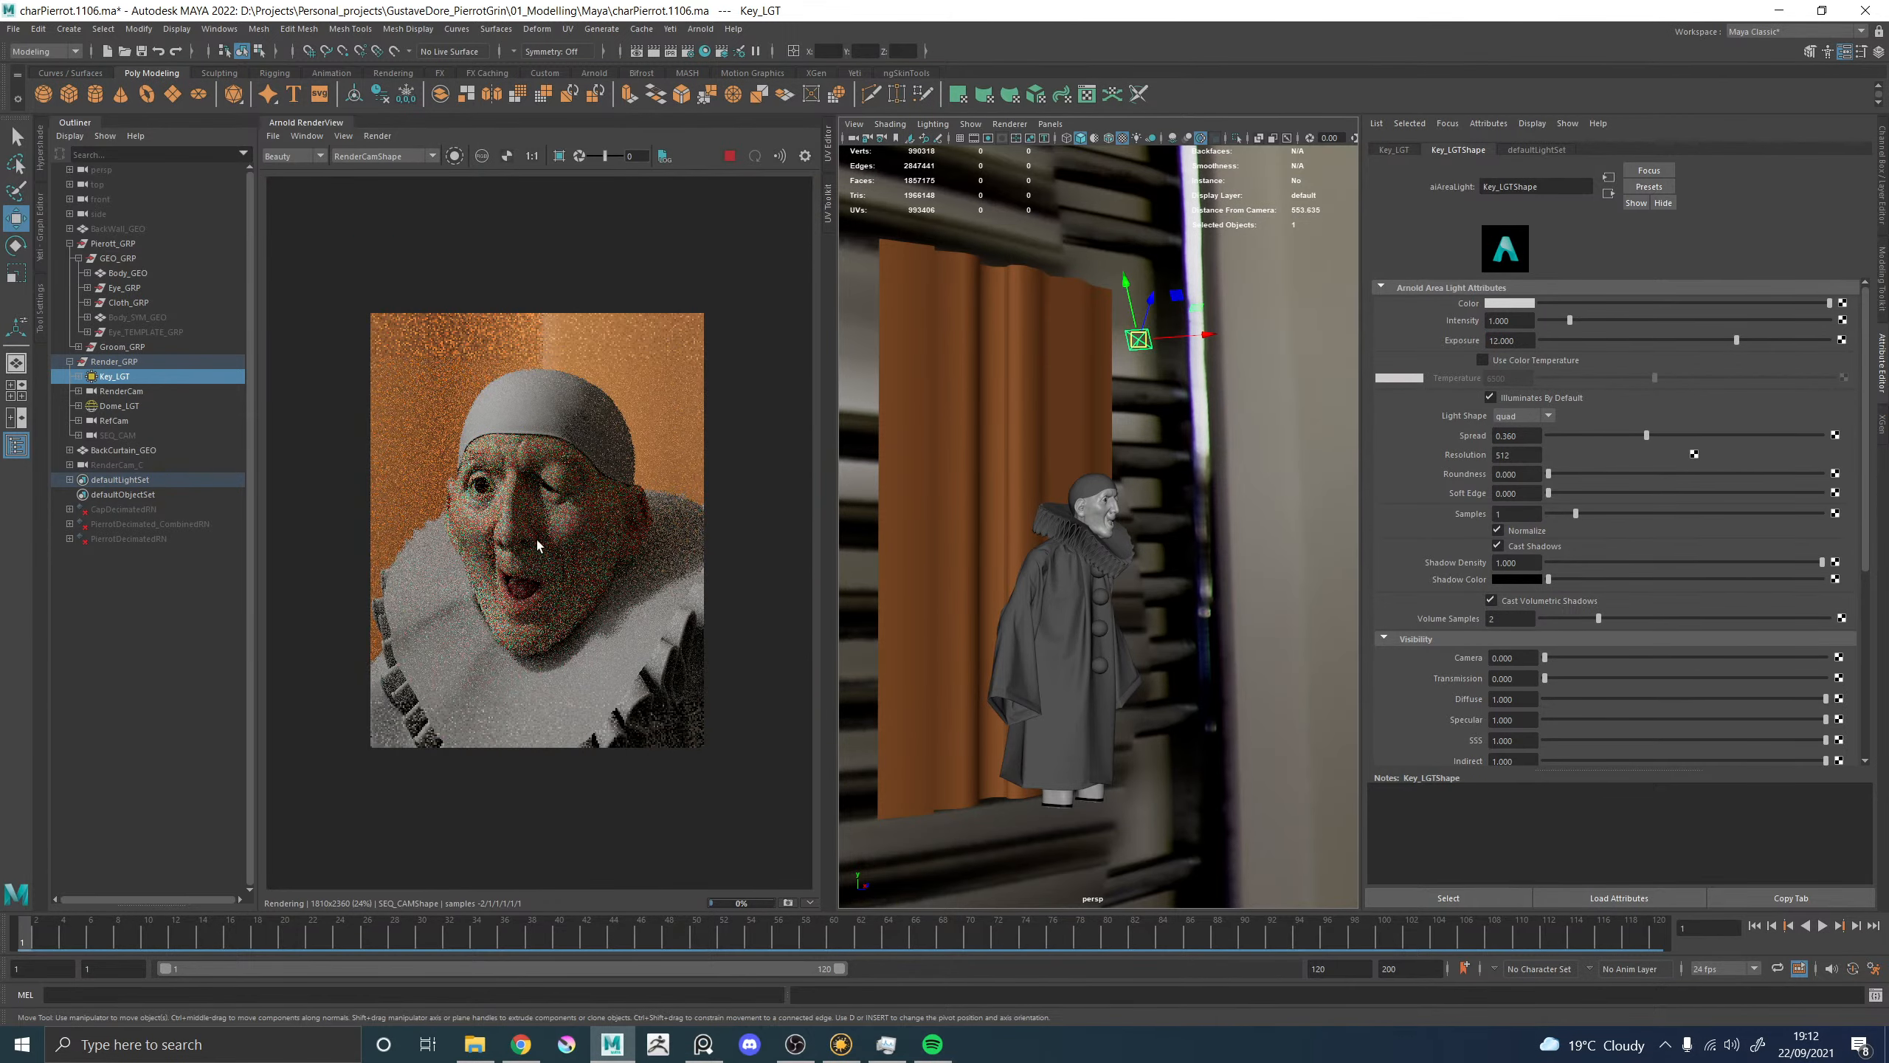
pyautogui.scroll(2, 535, 540)
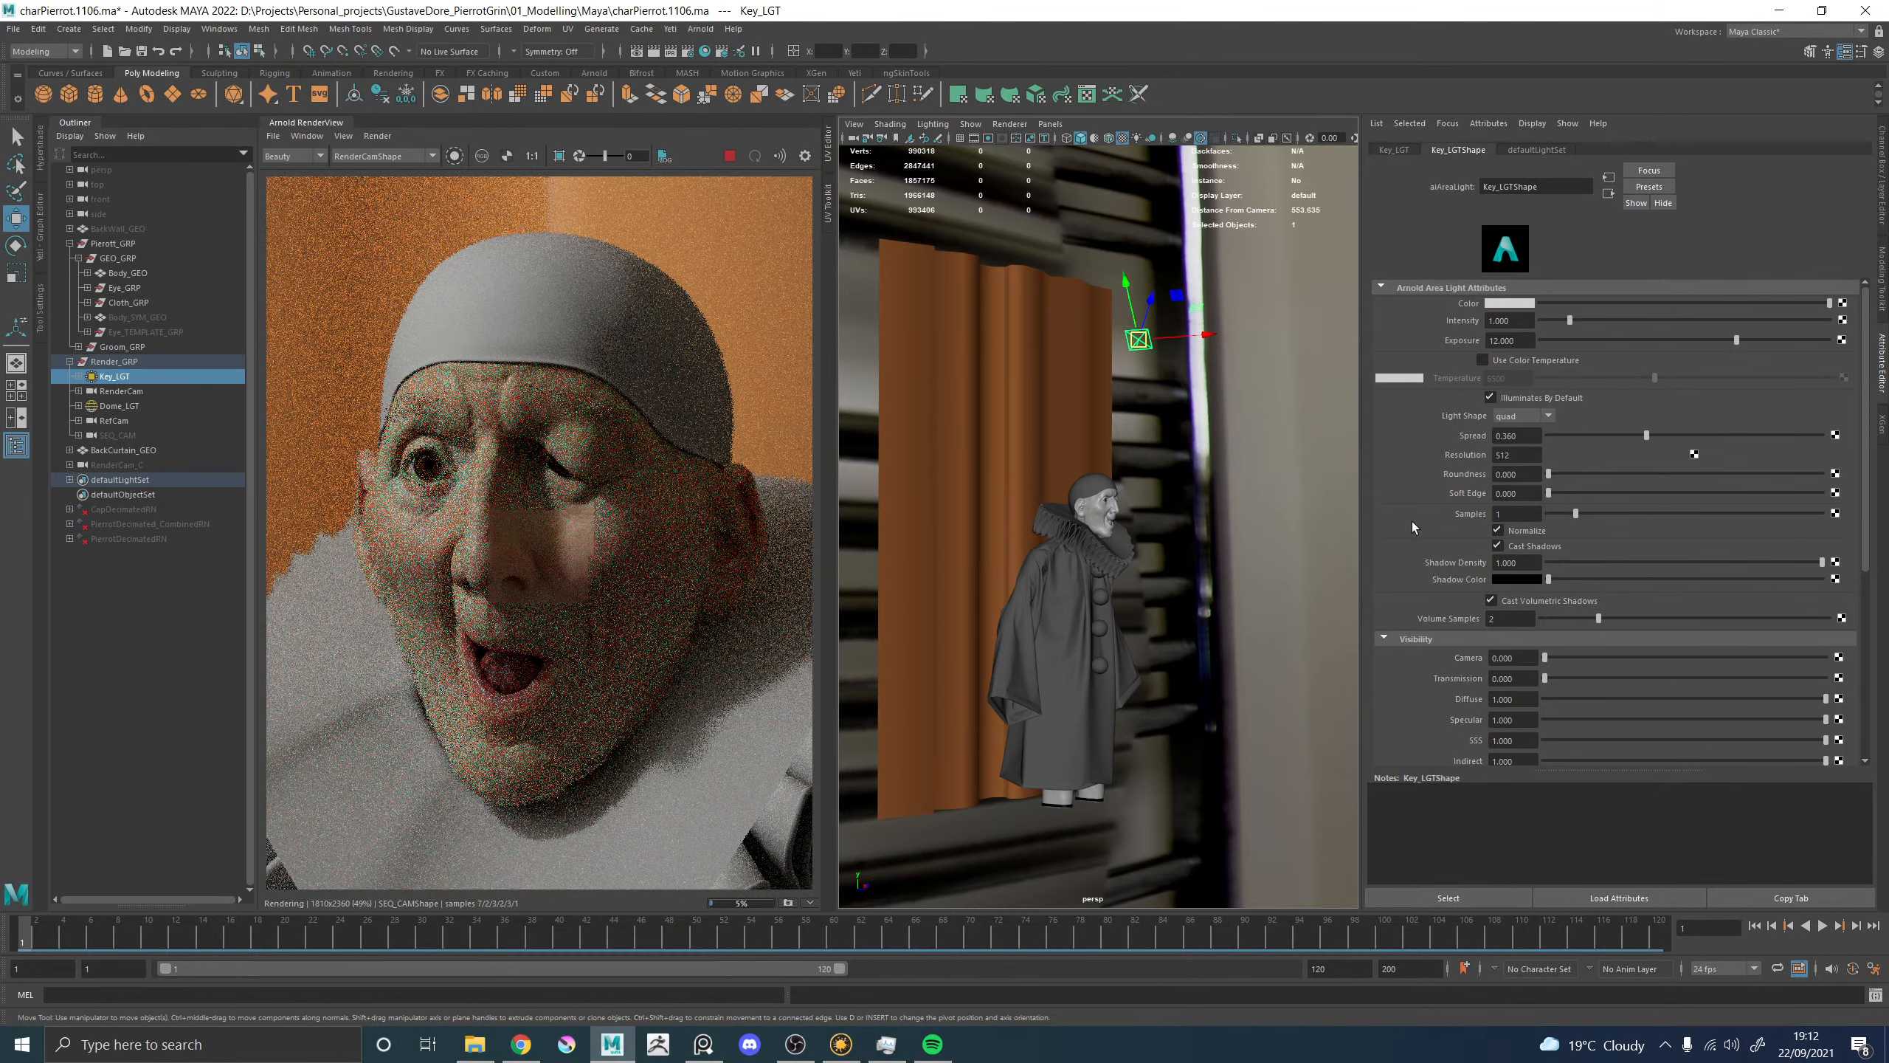
# Raise the key light's camera and transmission visibility to 1.
pyautogui.scroll(-5, 1413, 523)
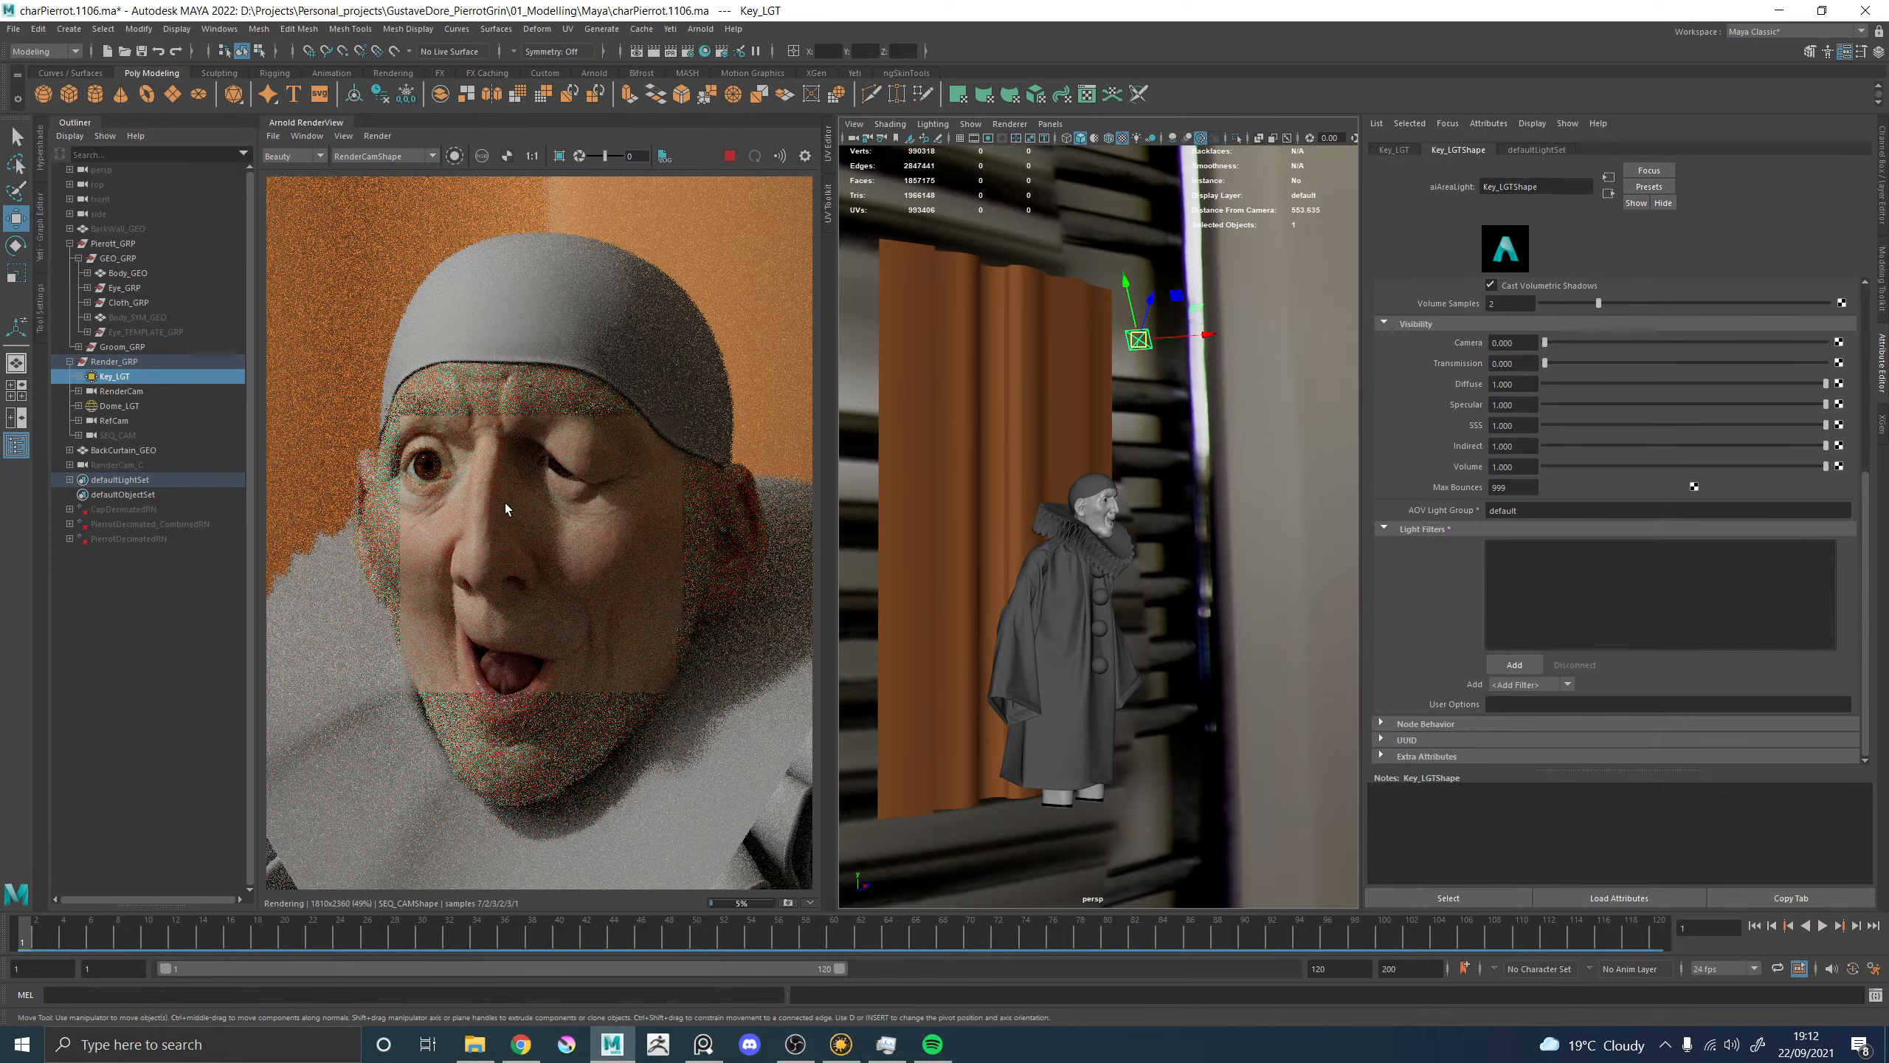
pyautogui.scroll(5, 1380, 529)
pyautogui.scroll(2, 1378, 528)
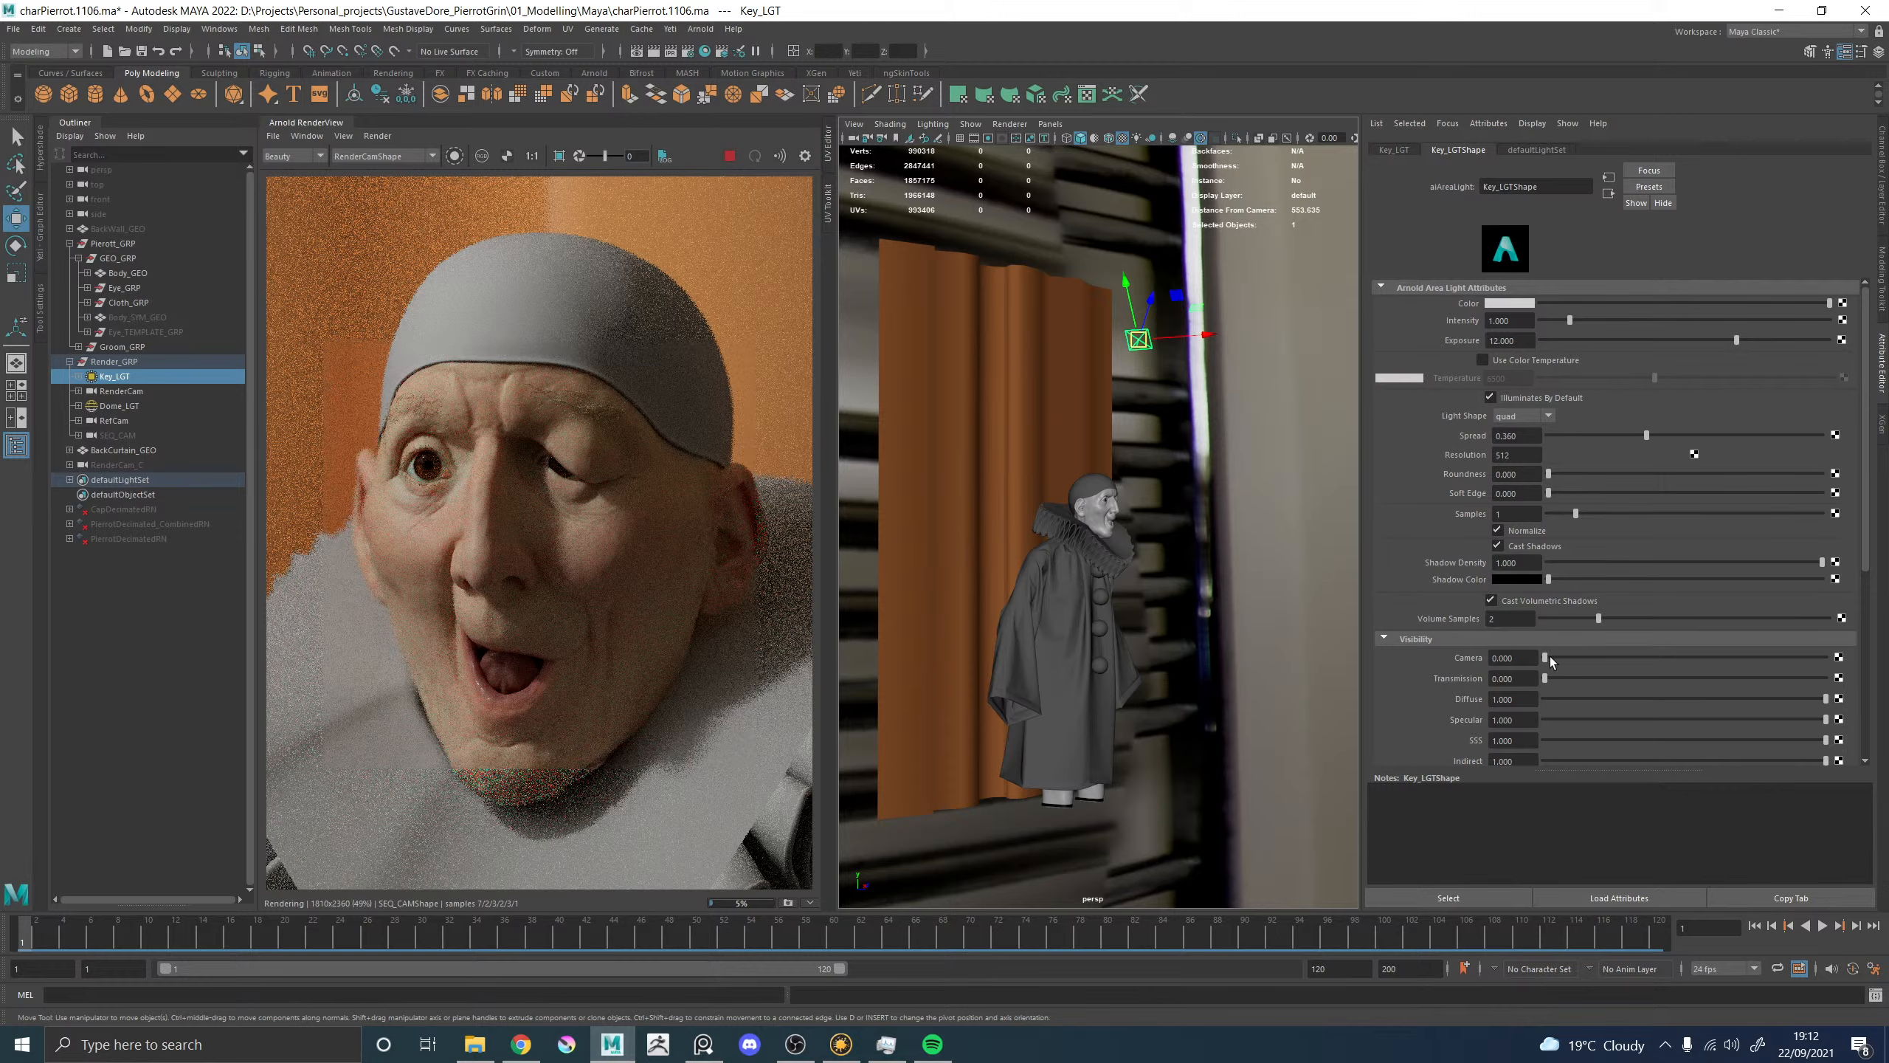
pyautogui.moveTo(1546, 657); pyautogui.dragTo(1835, 660)
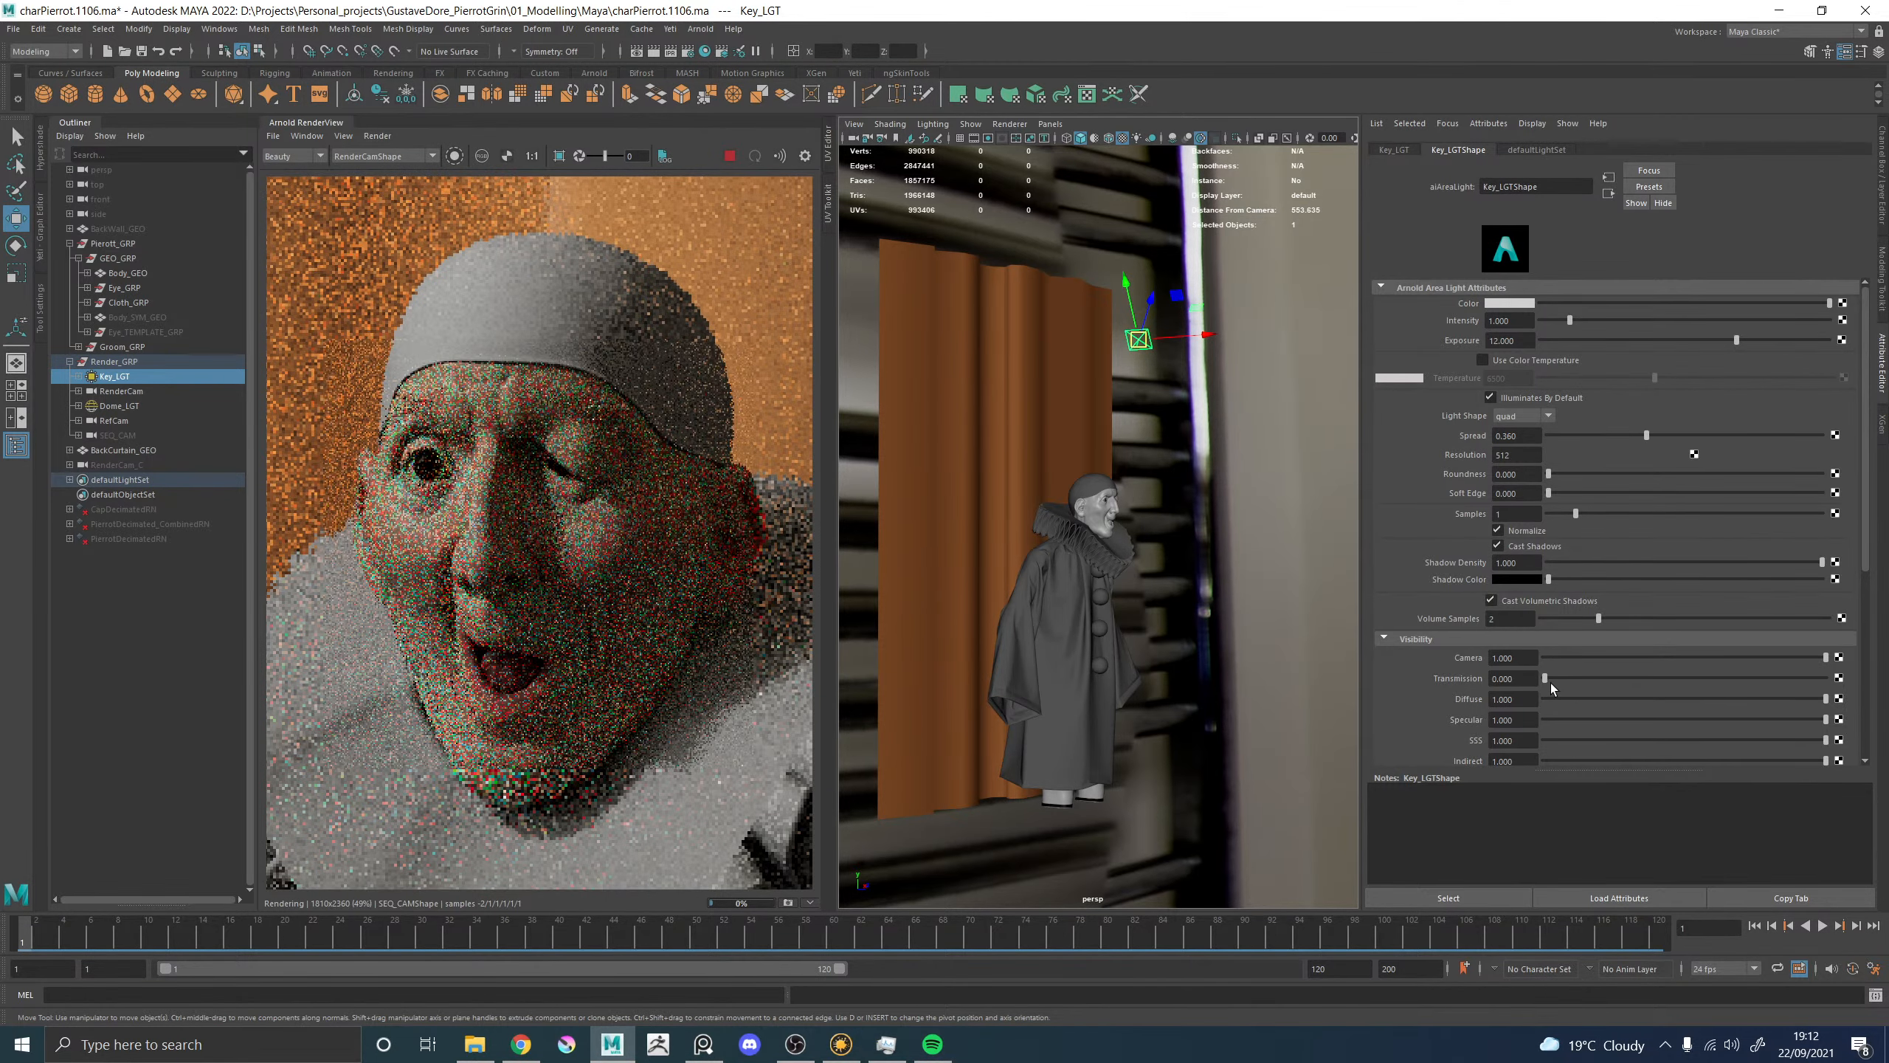
pyautogui.moveTo(1547, 678); pyautogui.dragTo(1830, 679)
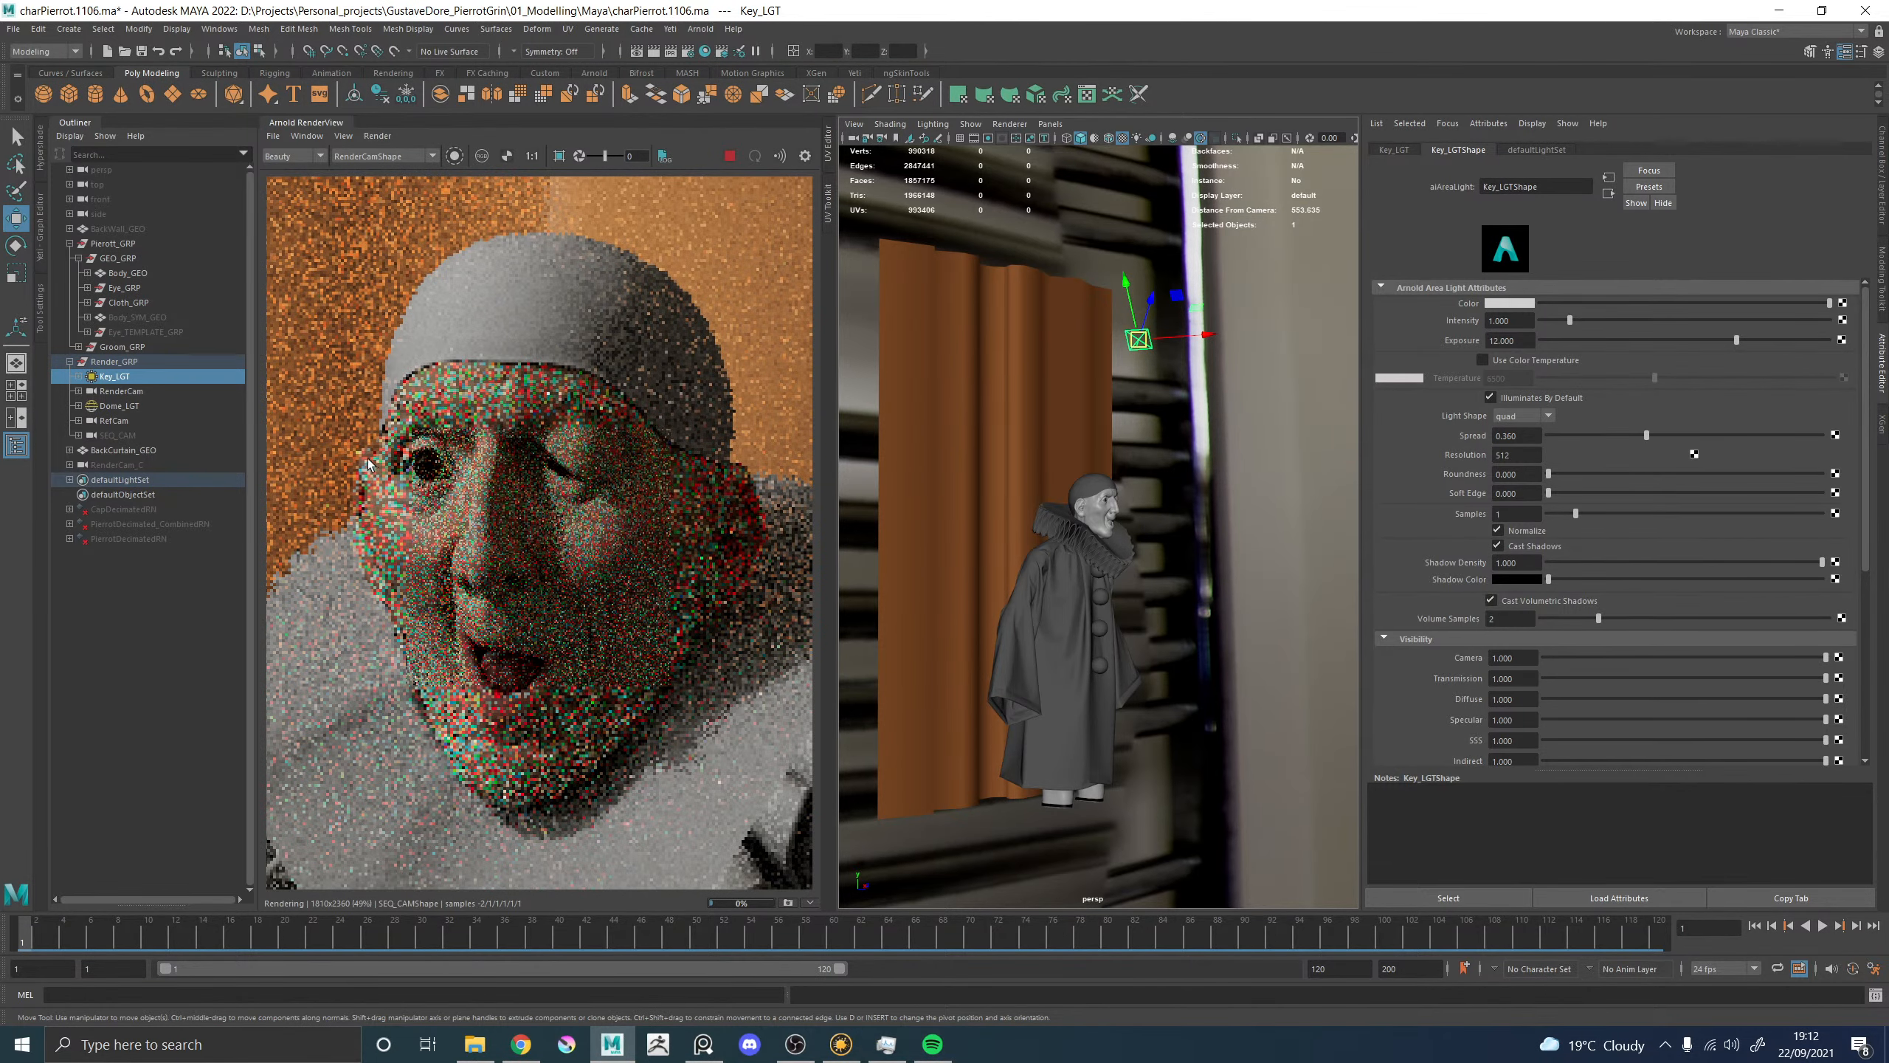
# Render only a crop region around the character's open eye to examine its reflections, and turn the crop off again.
pyautogui.scroll(5, 369, 464)
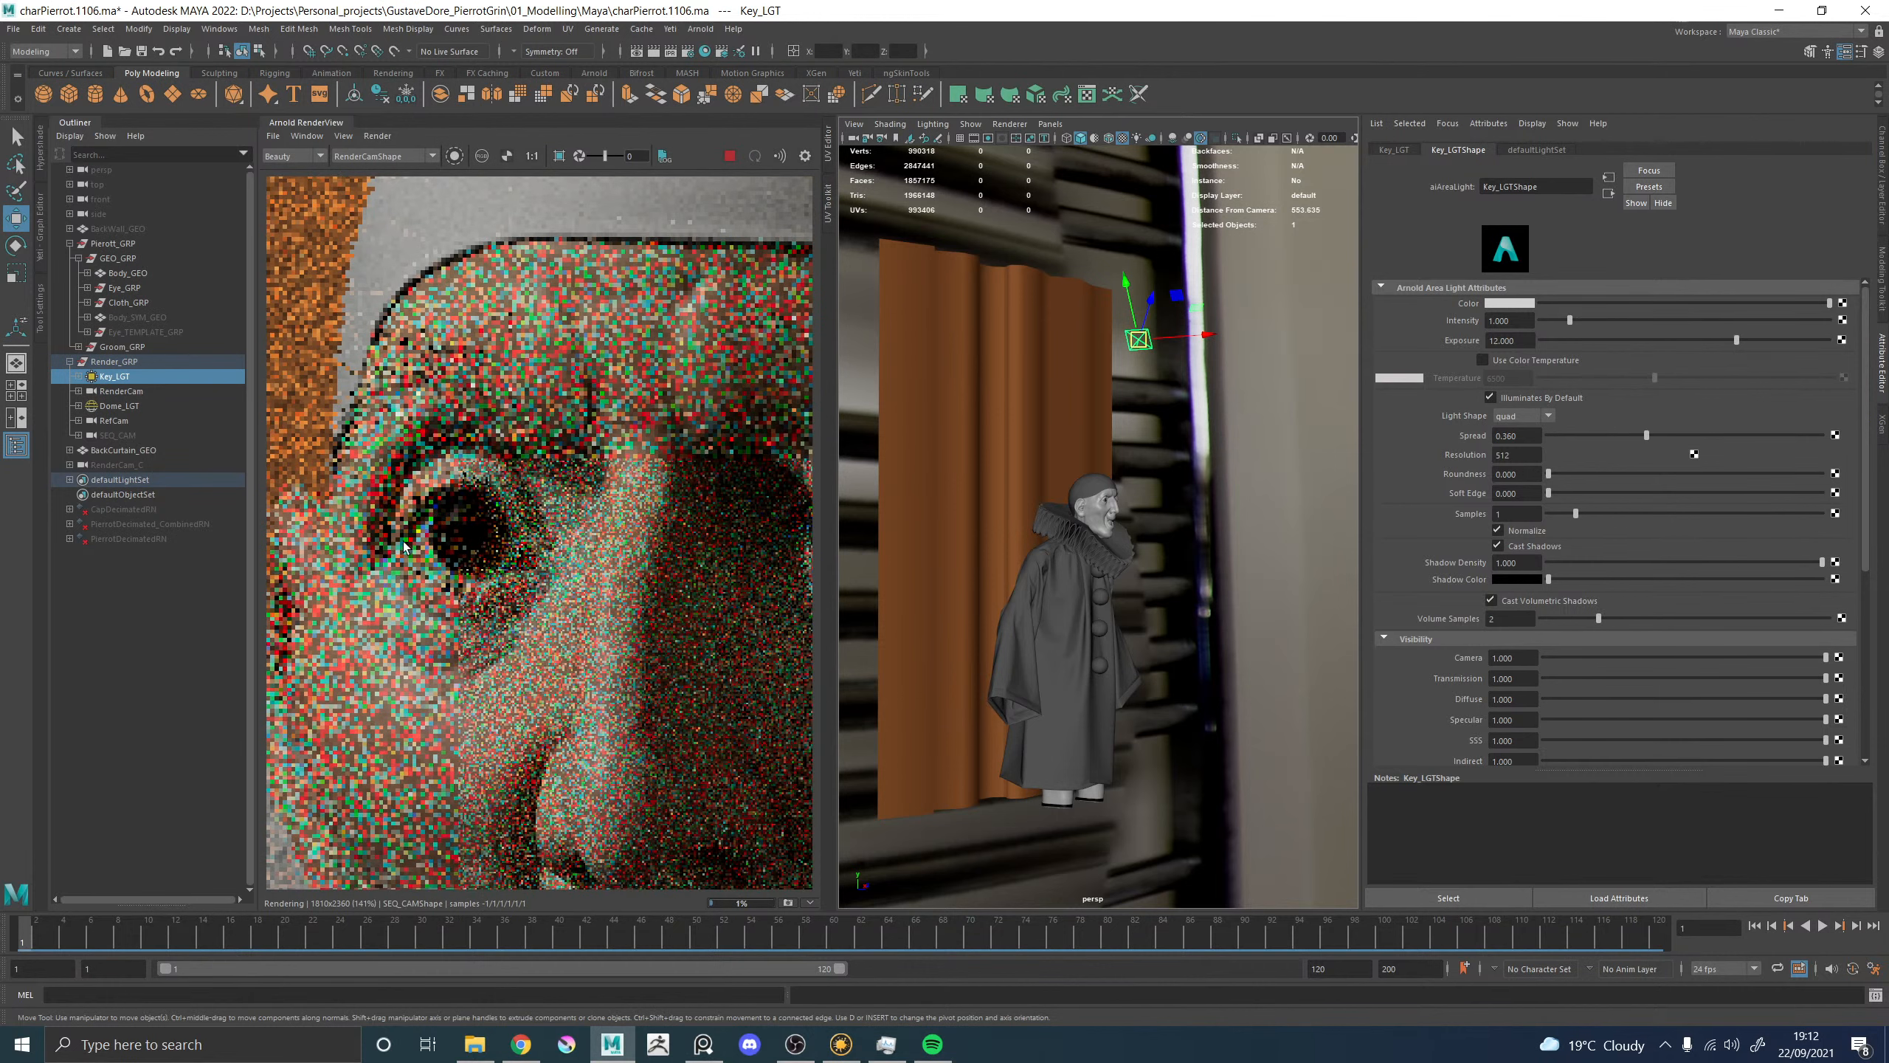
pyautogui.keyDown('shift'); pyautogui.moveTo(373, 430); pyautogui.dragTo(450, 506); pyautogui.keyUp('shift')
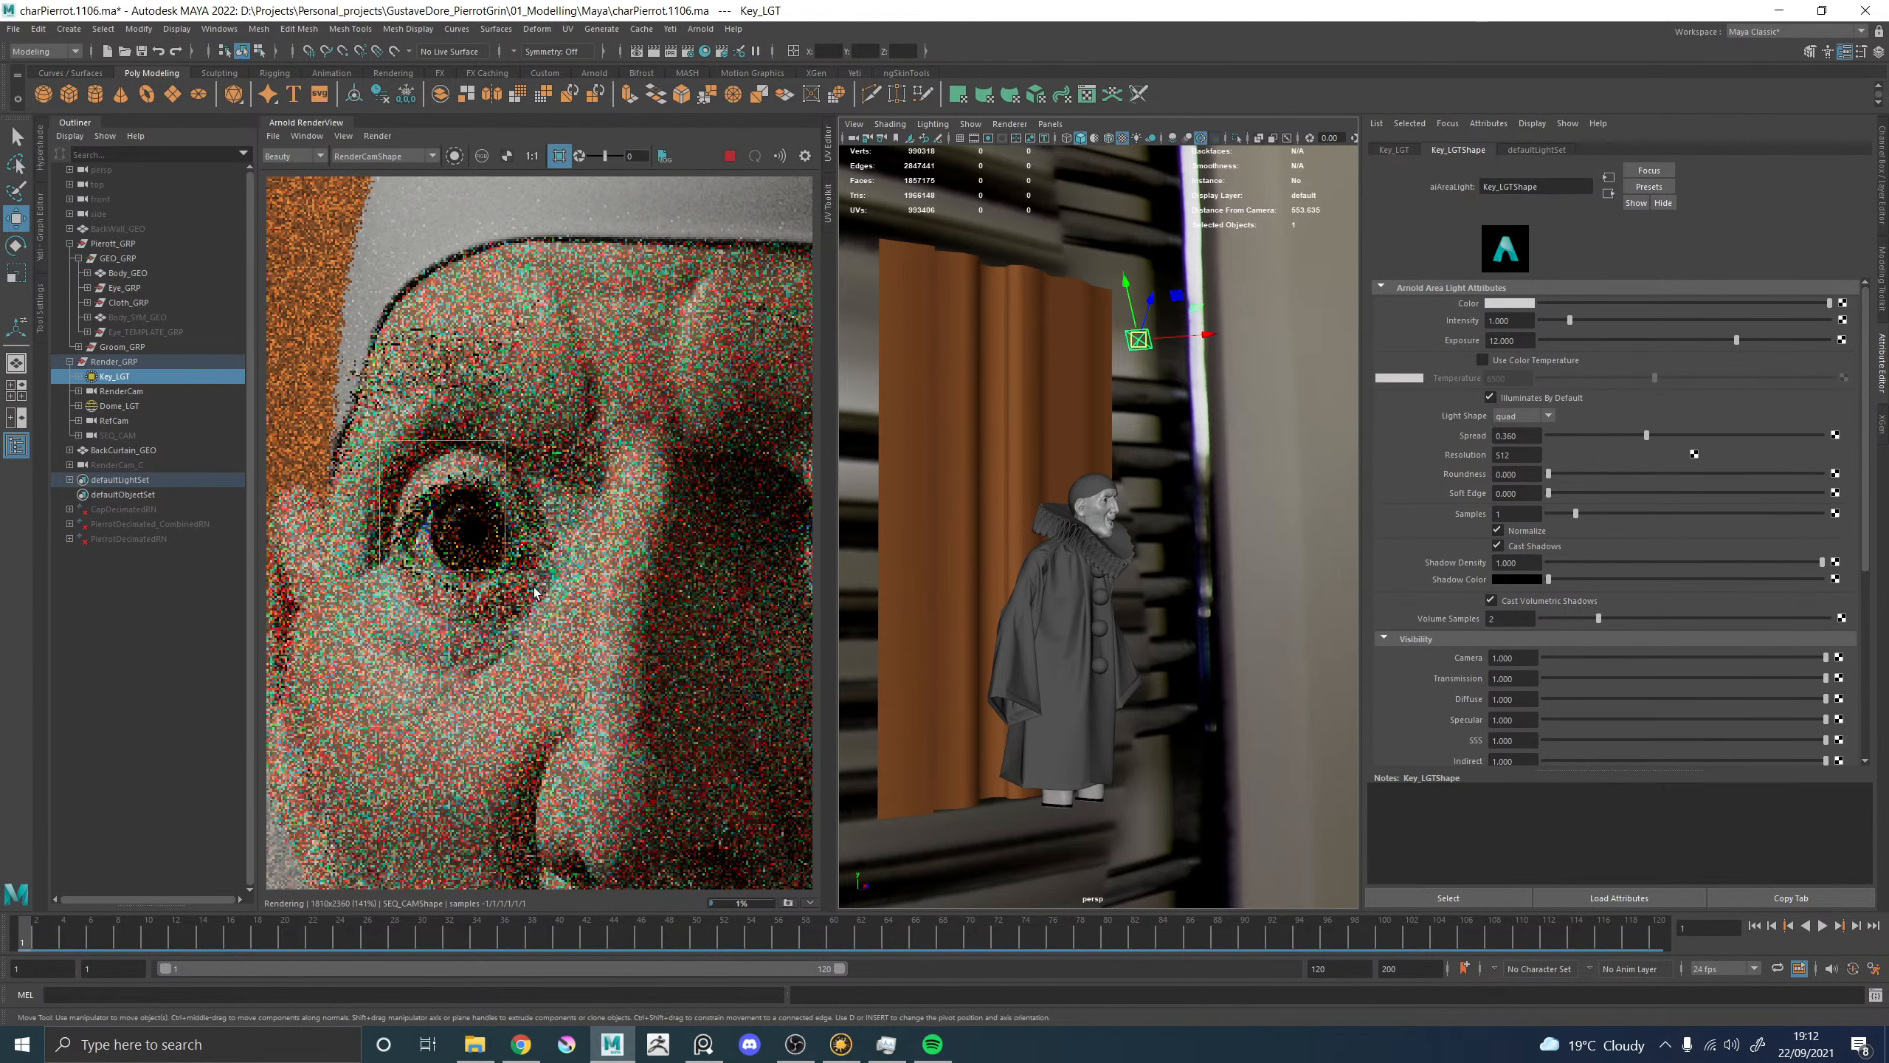
pyautogui.keyDown('shift'); pyautogui.moveTo(557, 605); pyautogui.dragTo(562, 610); pyautogui.keyUp('shift')
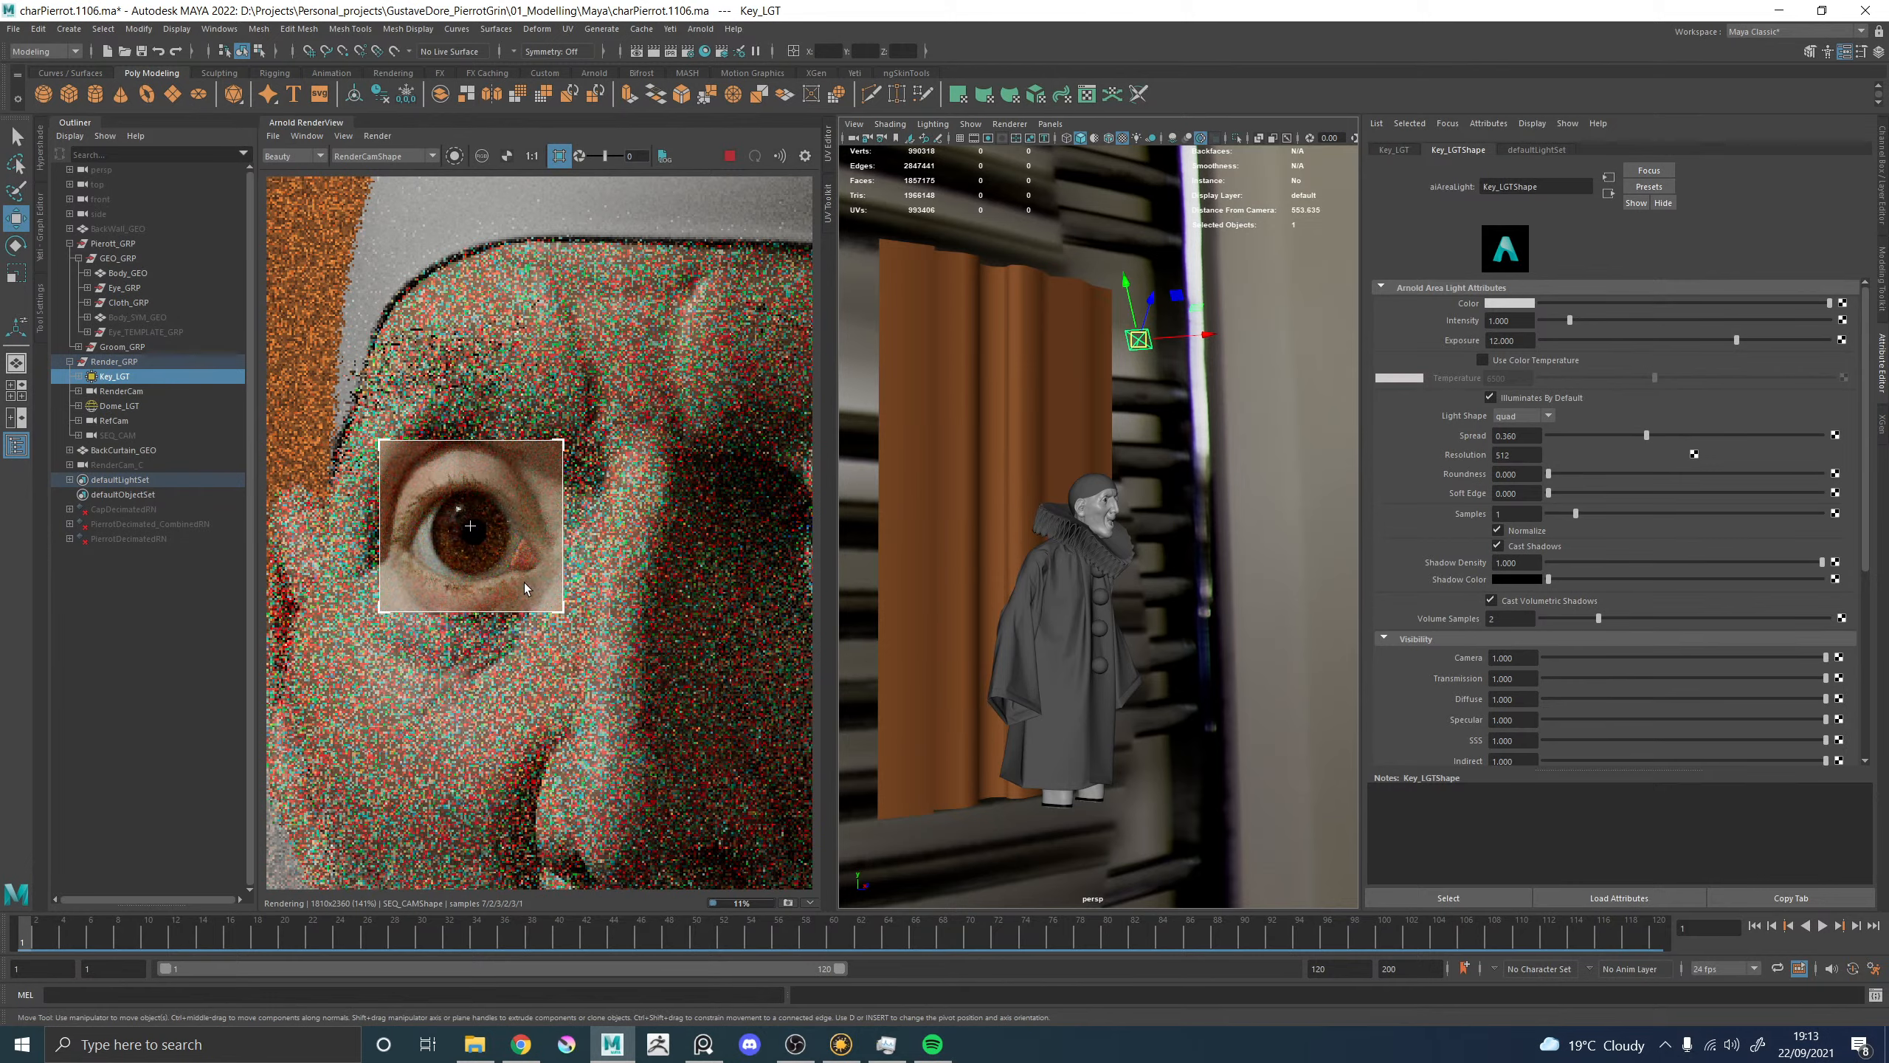
pyautogui.scroll(-5, 531, 546)
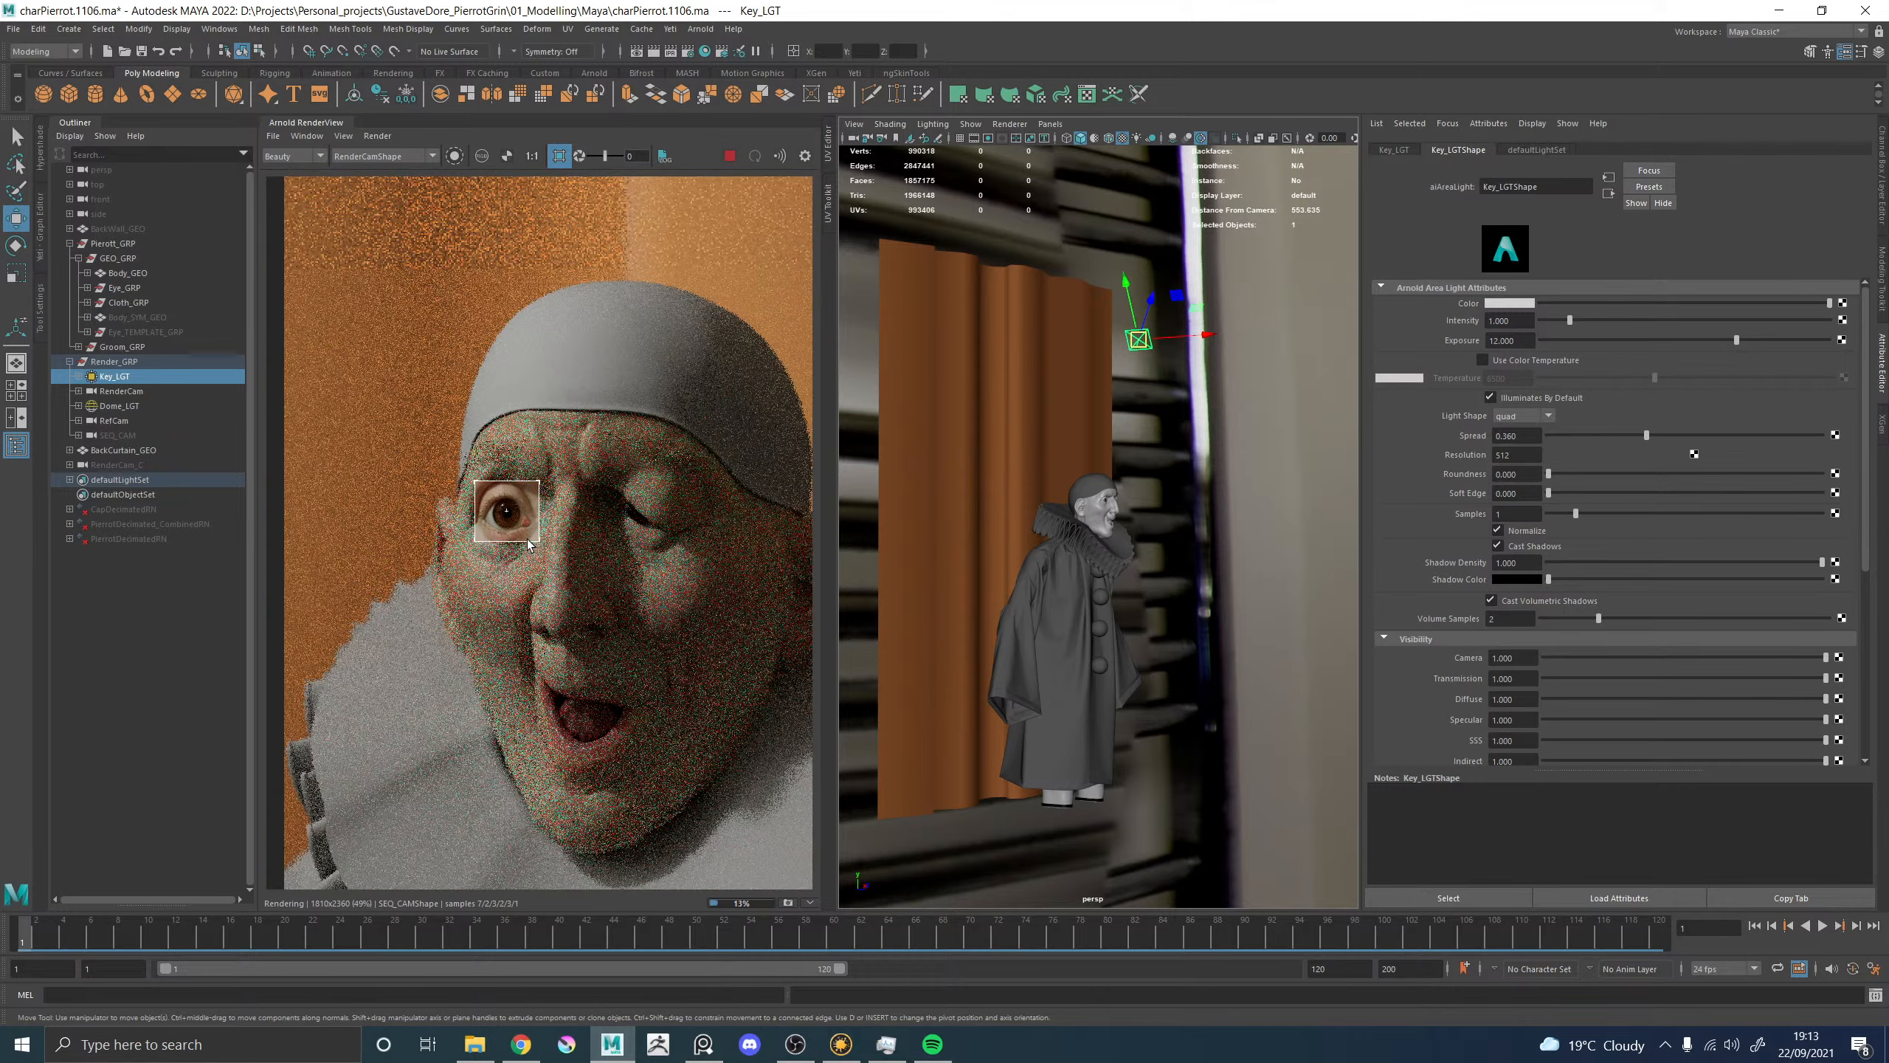
pyautogui.scroll(5, 540, 523)
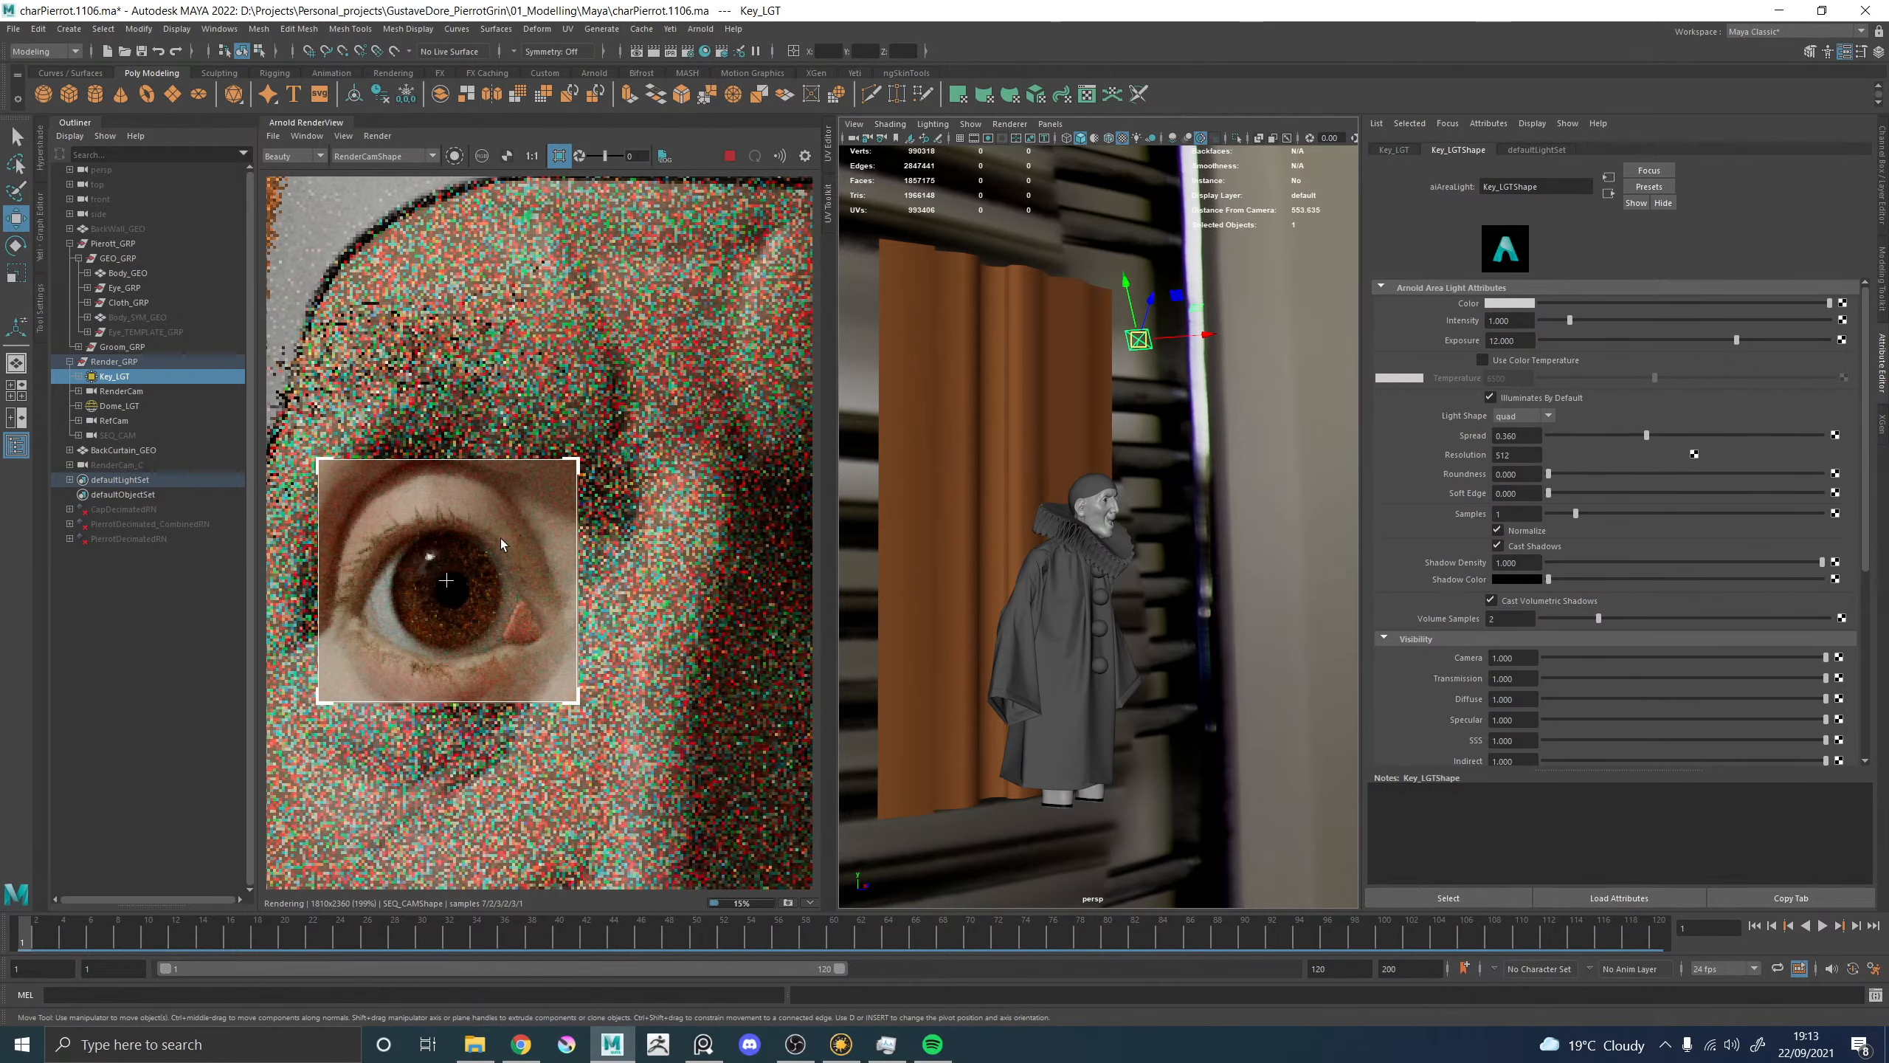
pyautogui.scroll(-8, 516, 551)
pyautogui.scroll(4, 527, 586)
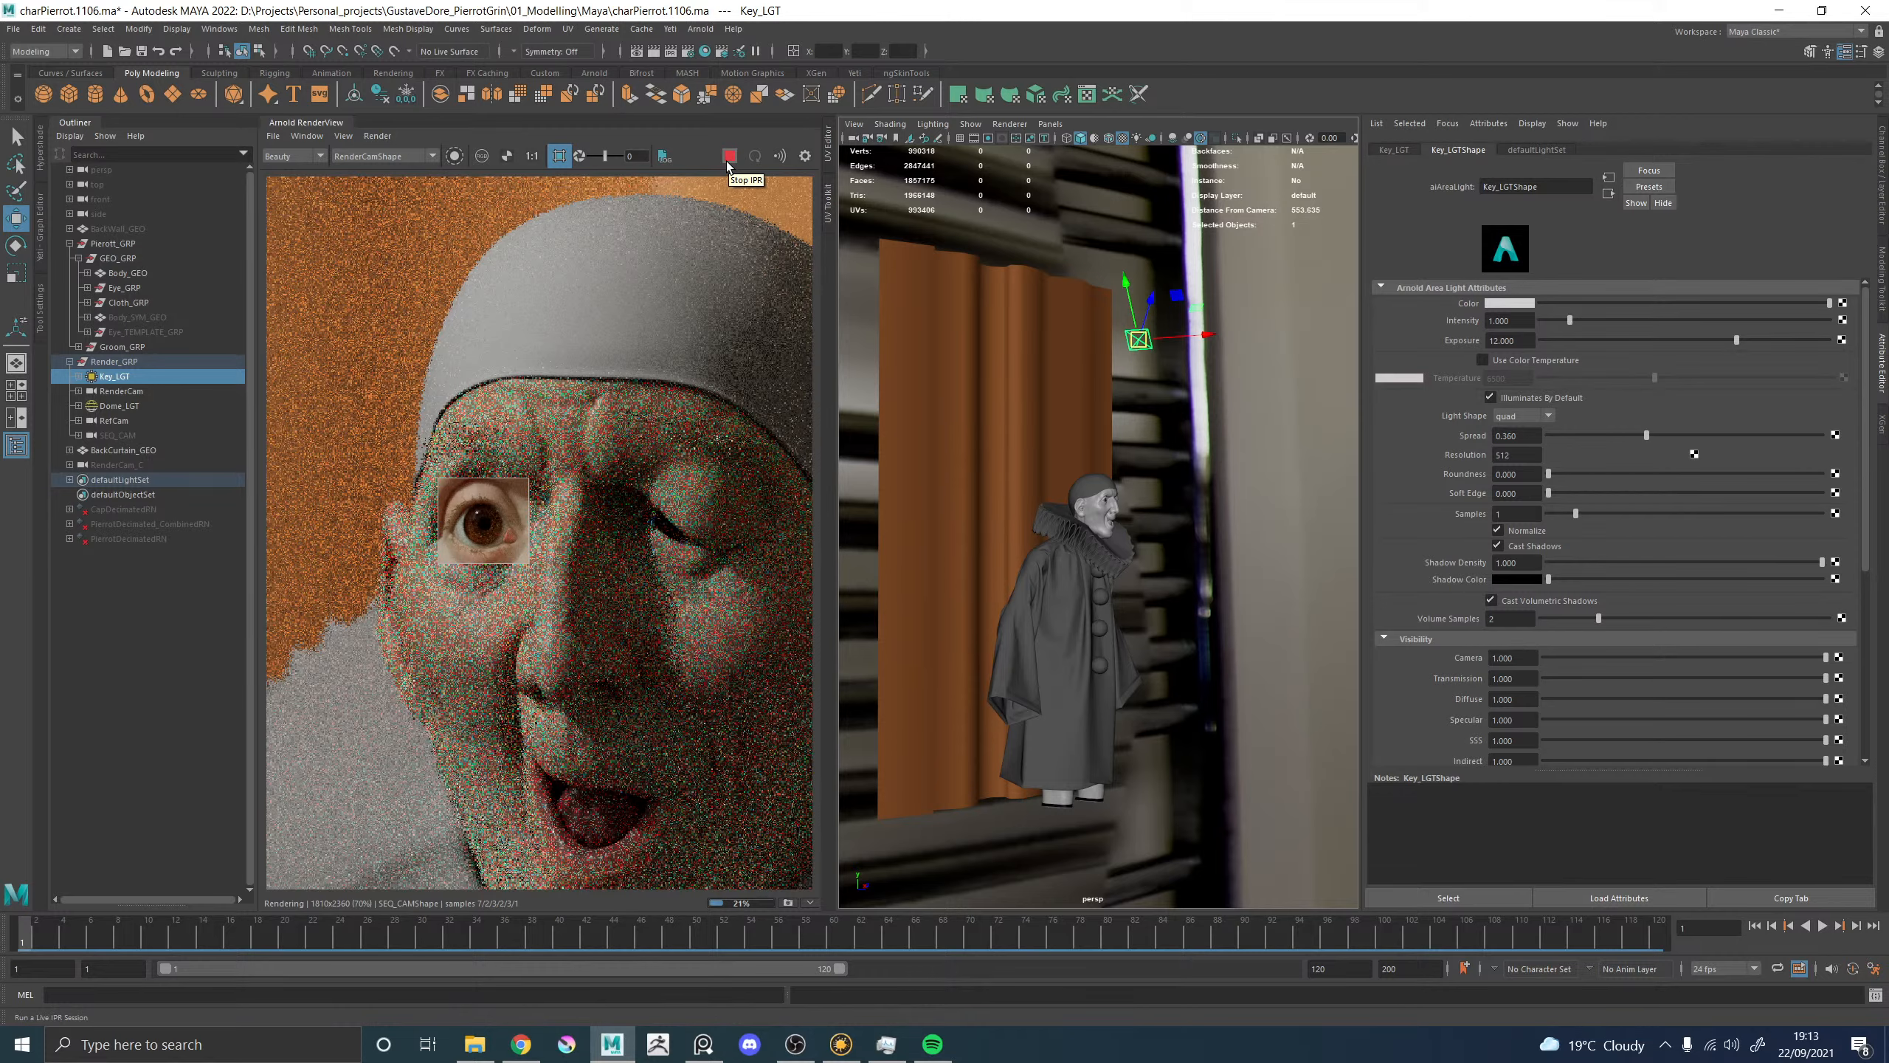
pyautogui.click(558, 156)
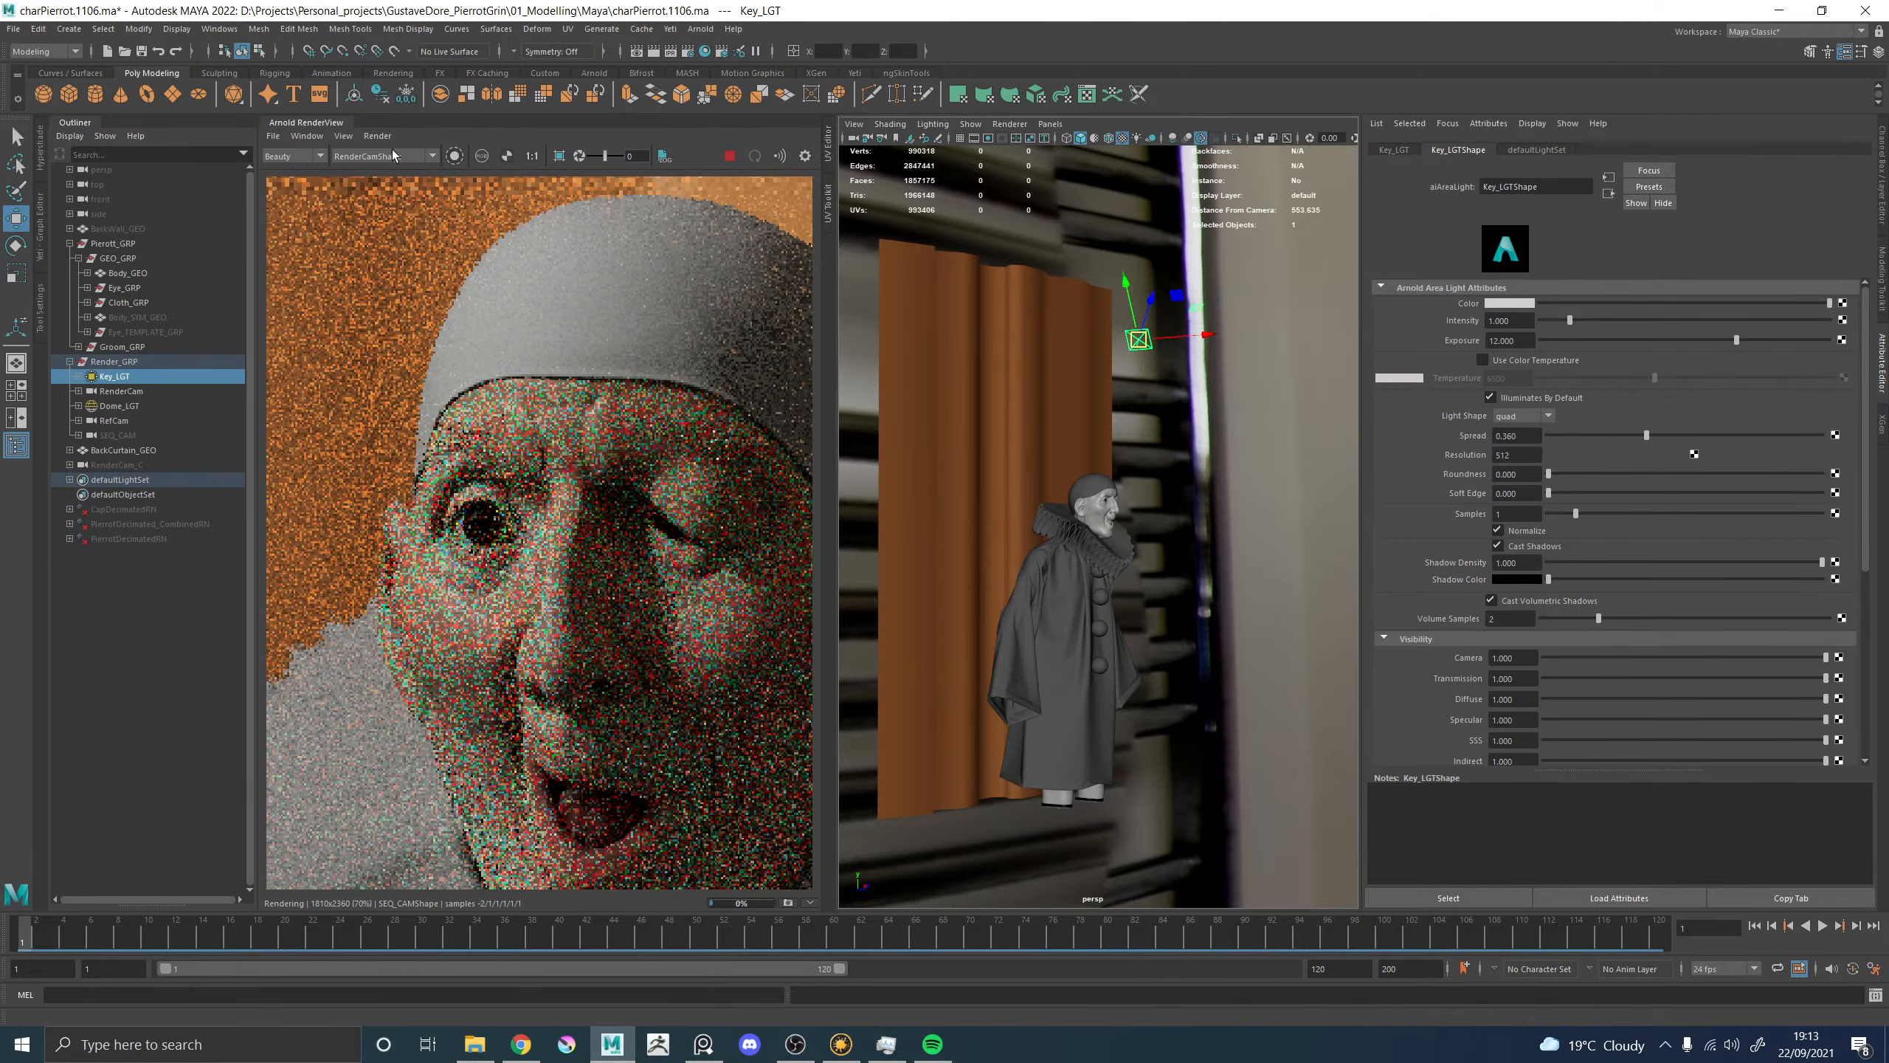
# Switch the render's debug shading to Lighting.
pyautogui.click(377, 135)
pyautogui.moveTo(521, 313)
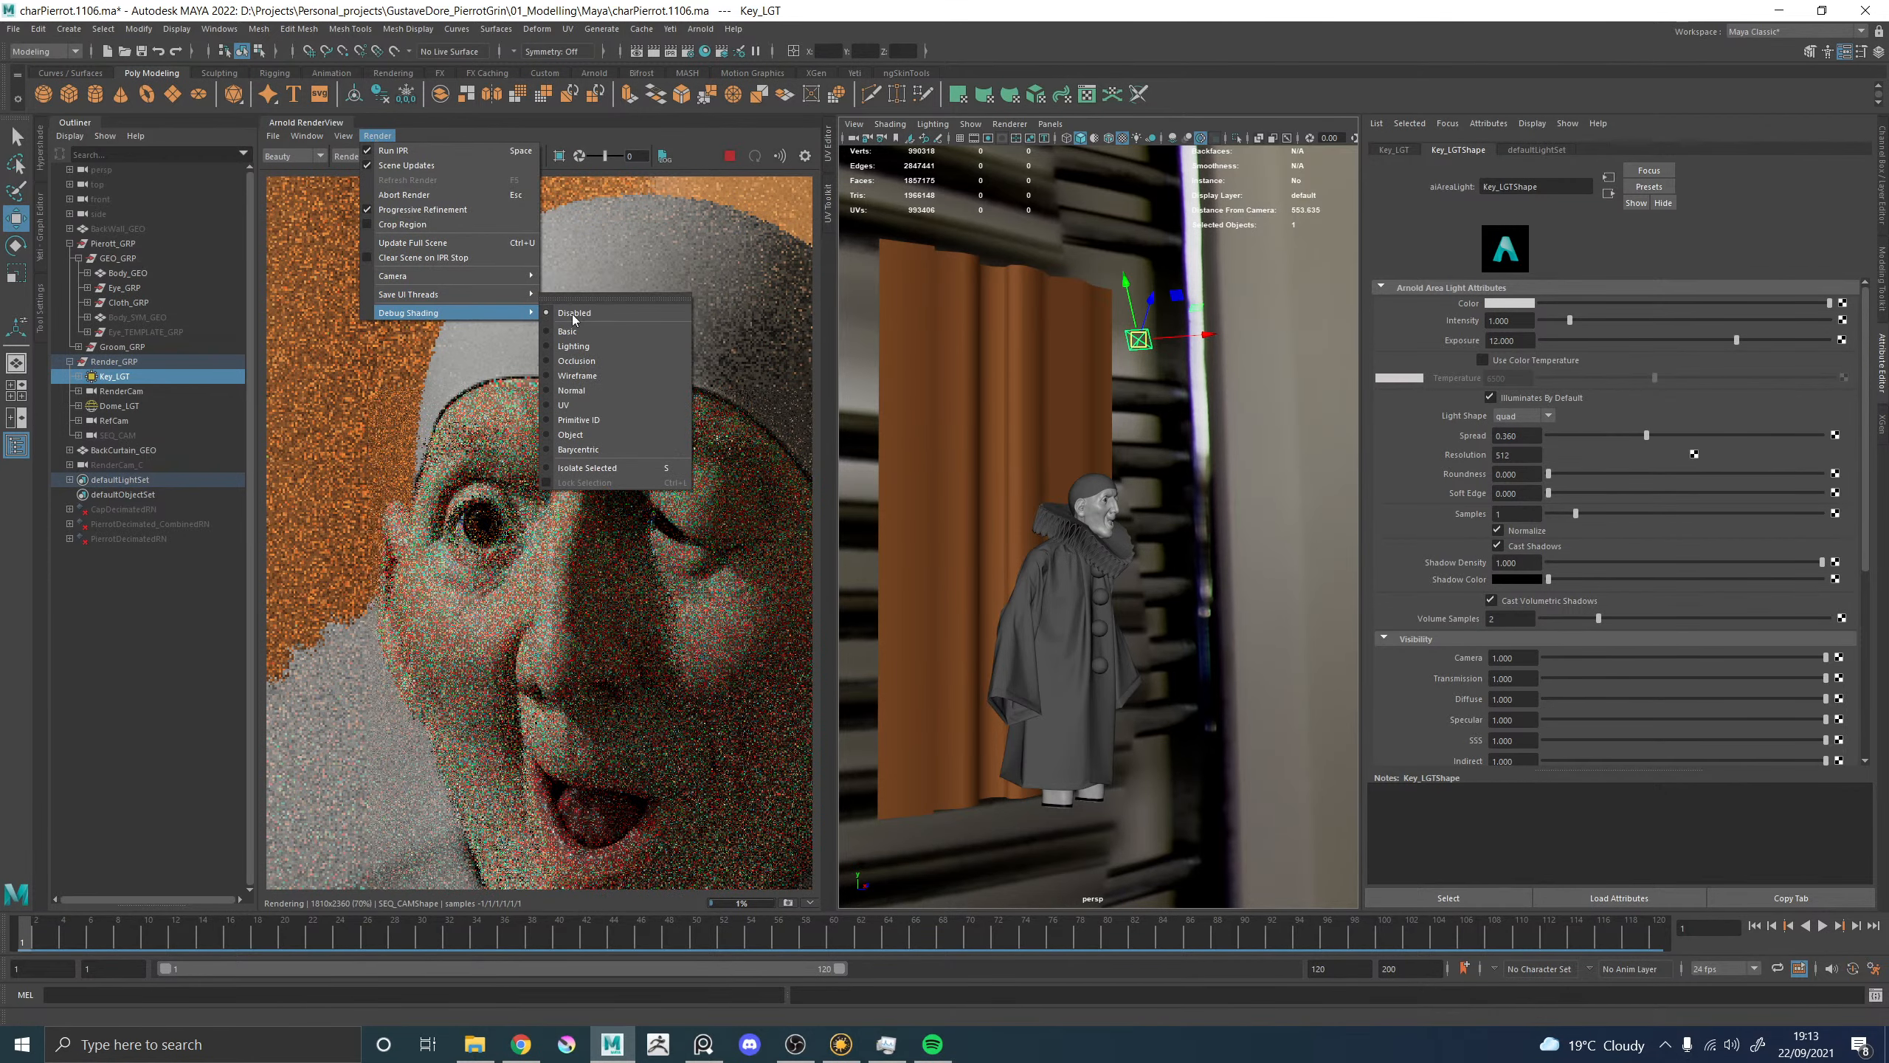
pyautogui.click(586, 347)
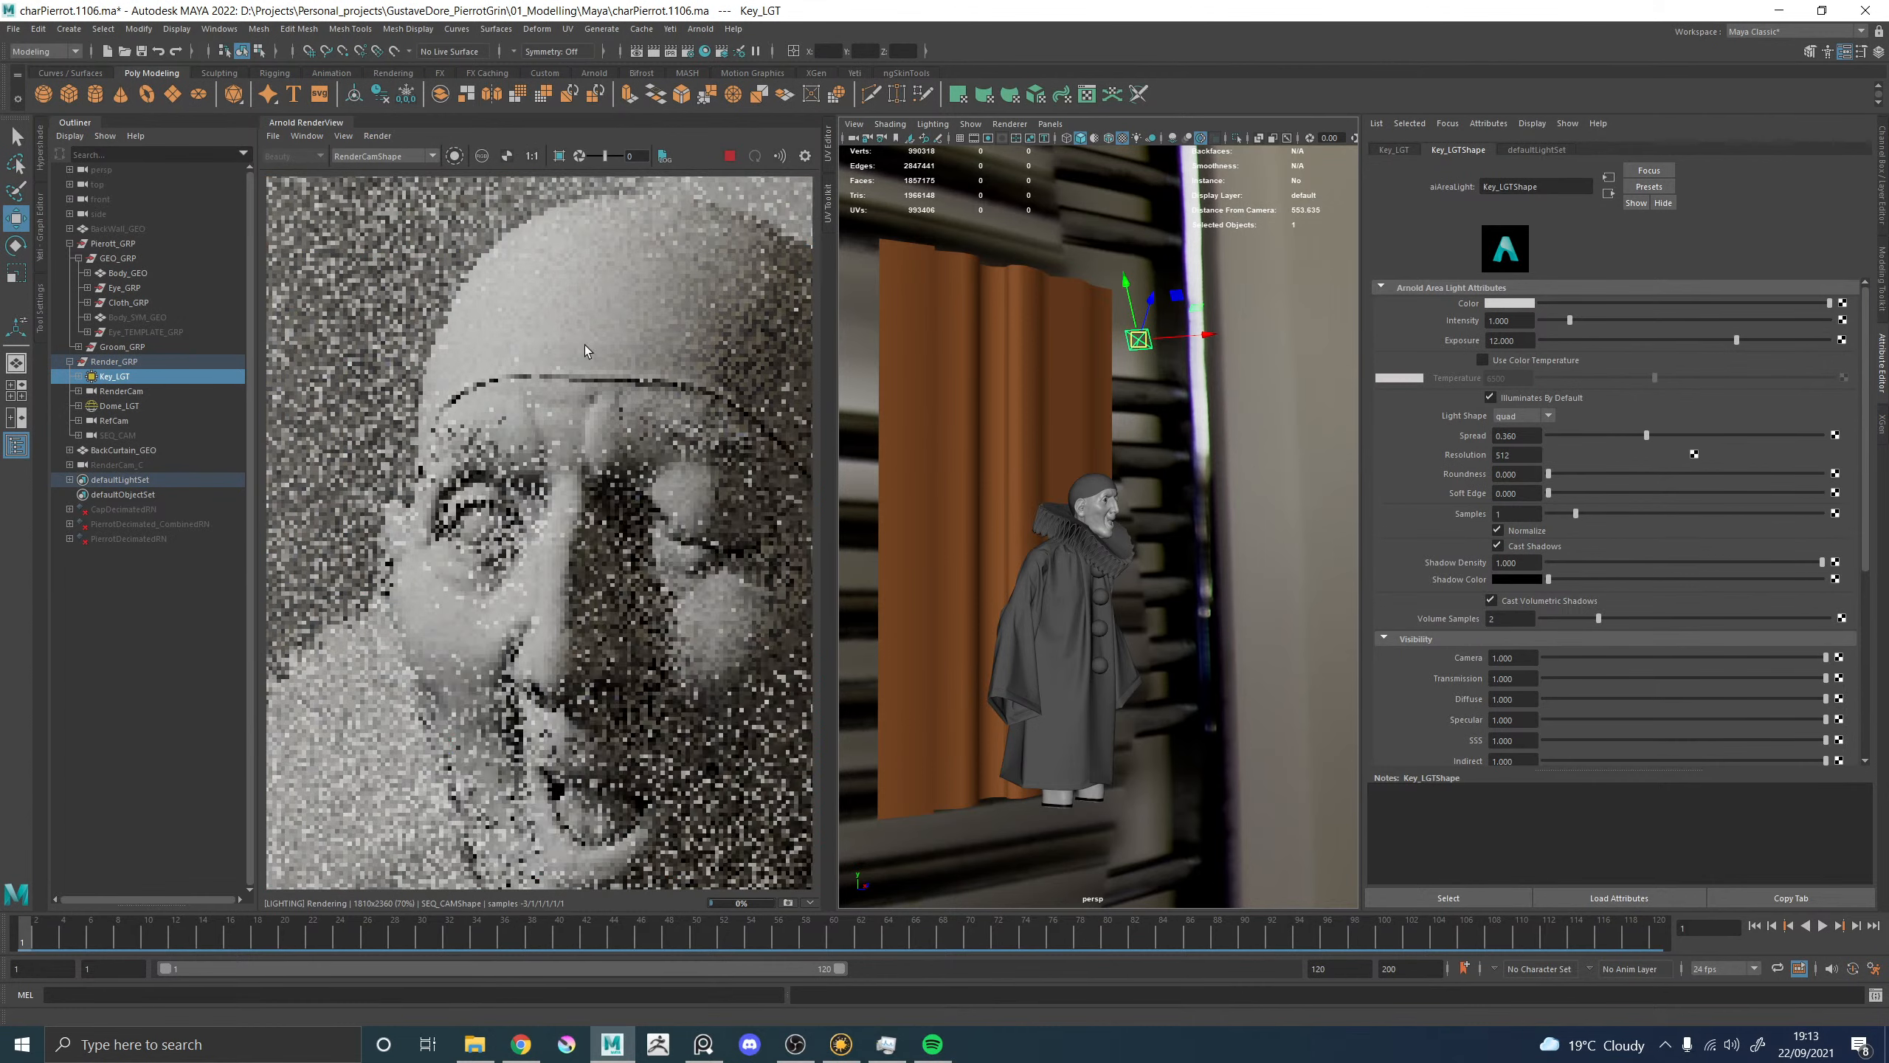
# Enable color temperature on the key light and warm it to about 5490.
pyautogui.click(1483, 359)
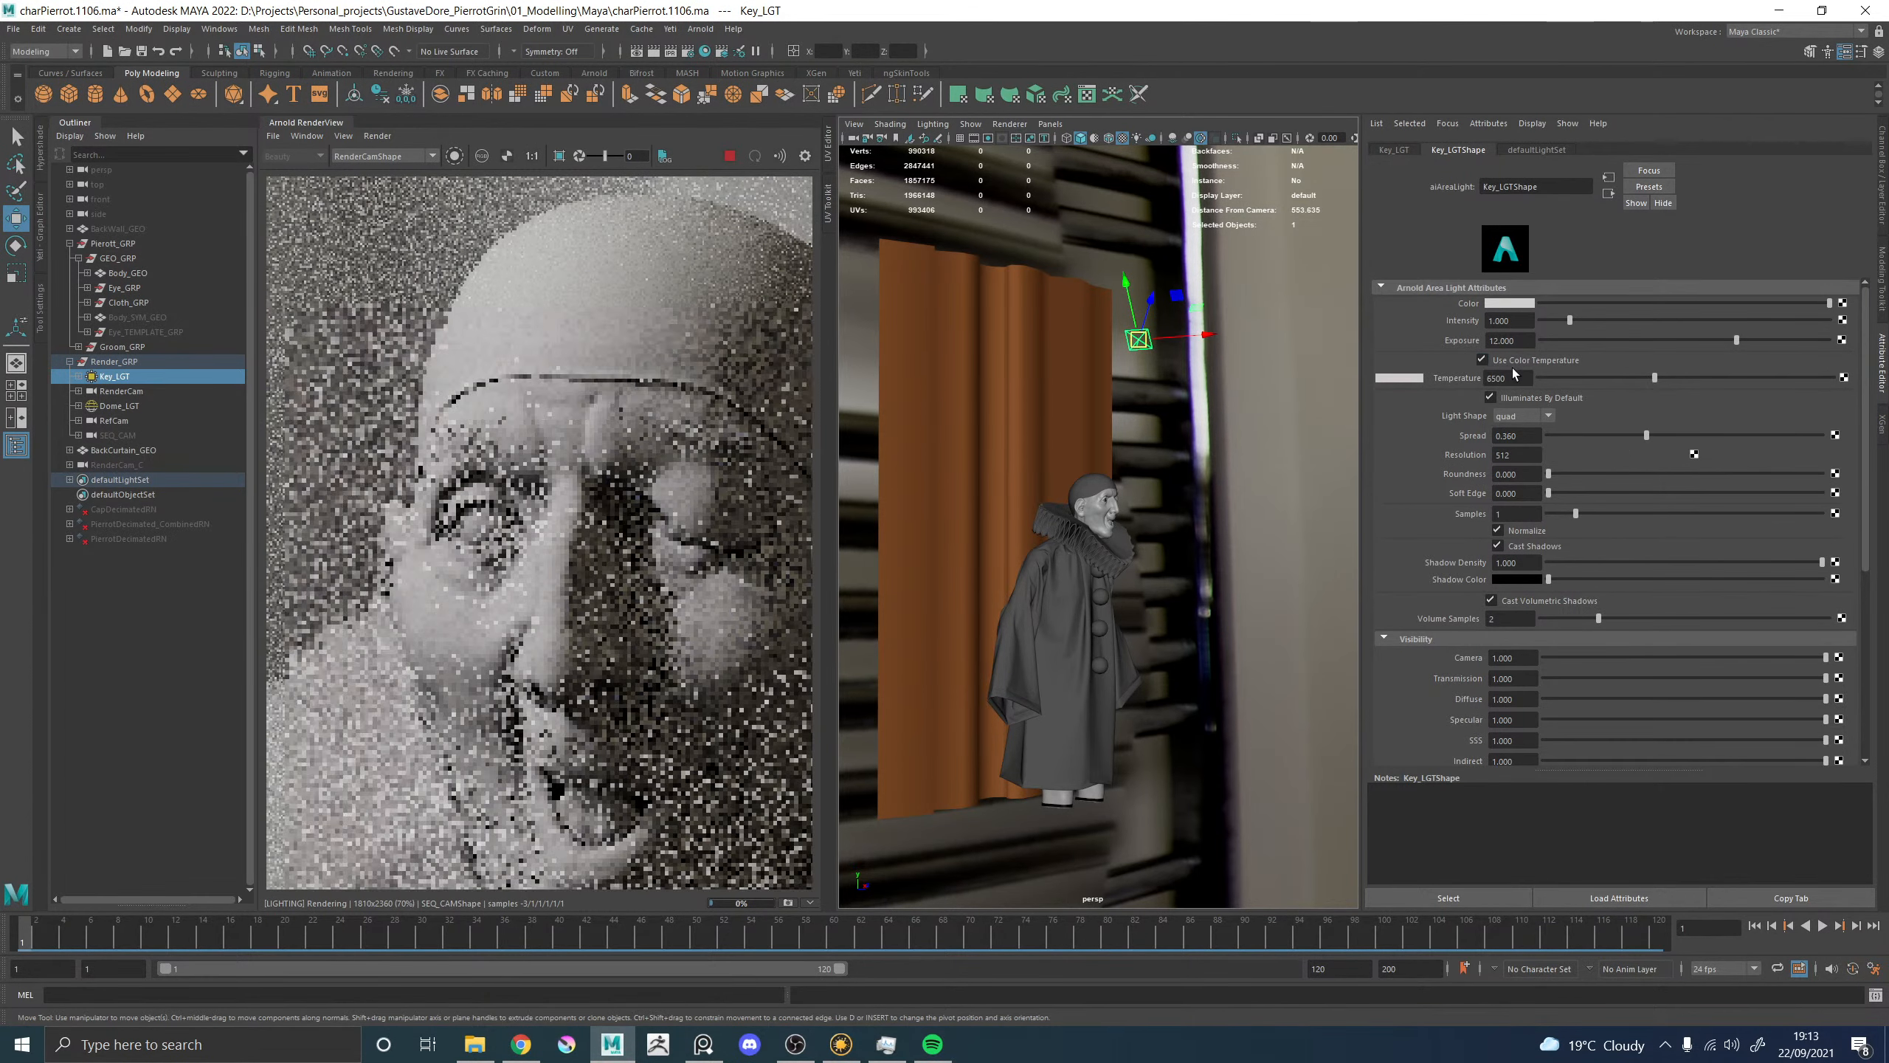
pyautogui.moveTo(1659, 378)
pyautogui.mouseDown()
pyautogui.moveTo(1708, 381)
pyautogui.moveTo(1633, 374)
pyautogui.mouseUp()
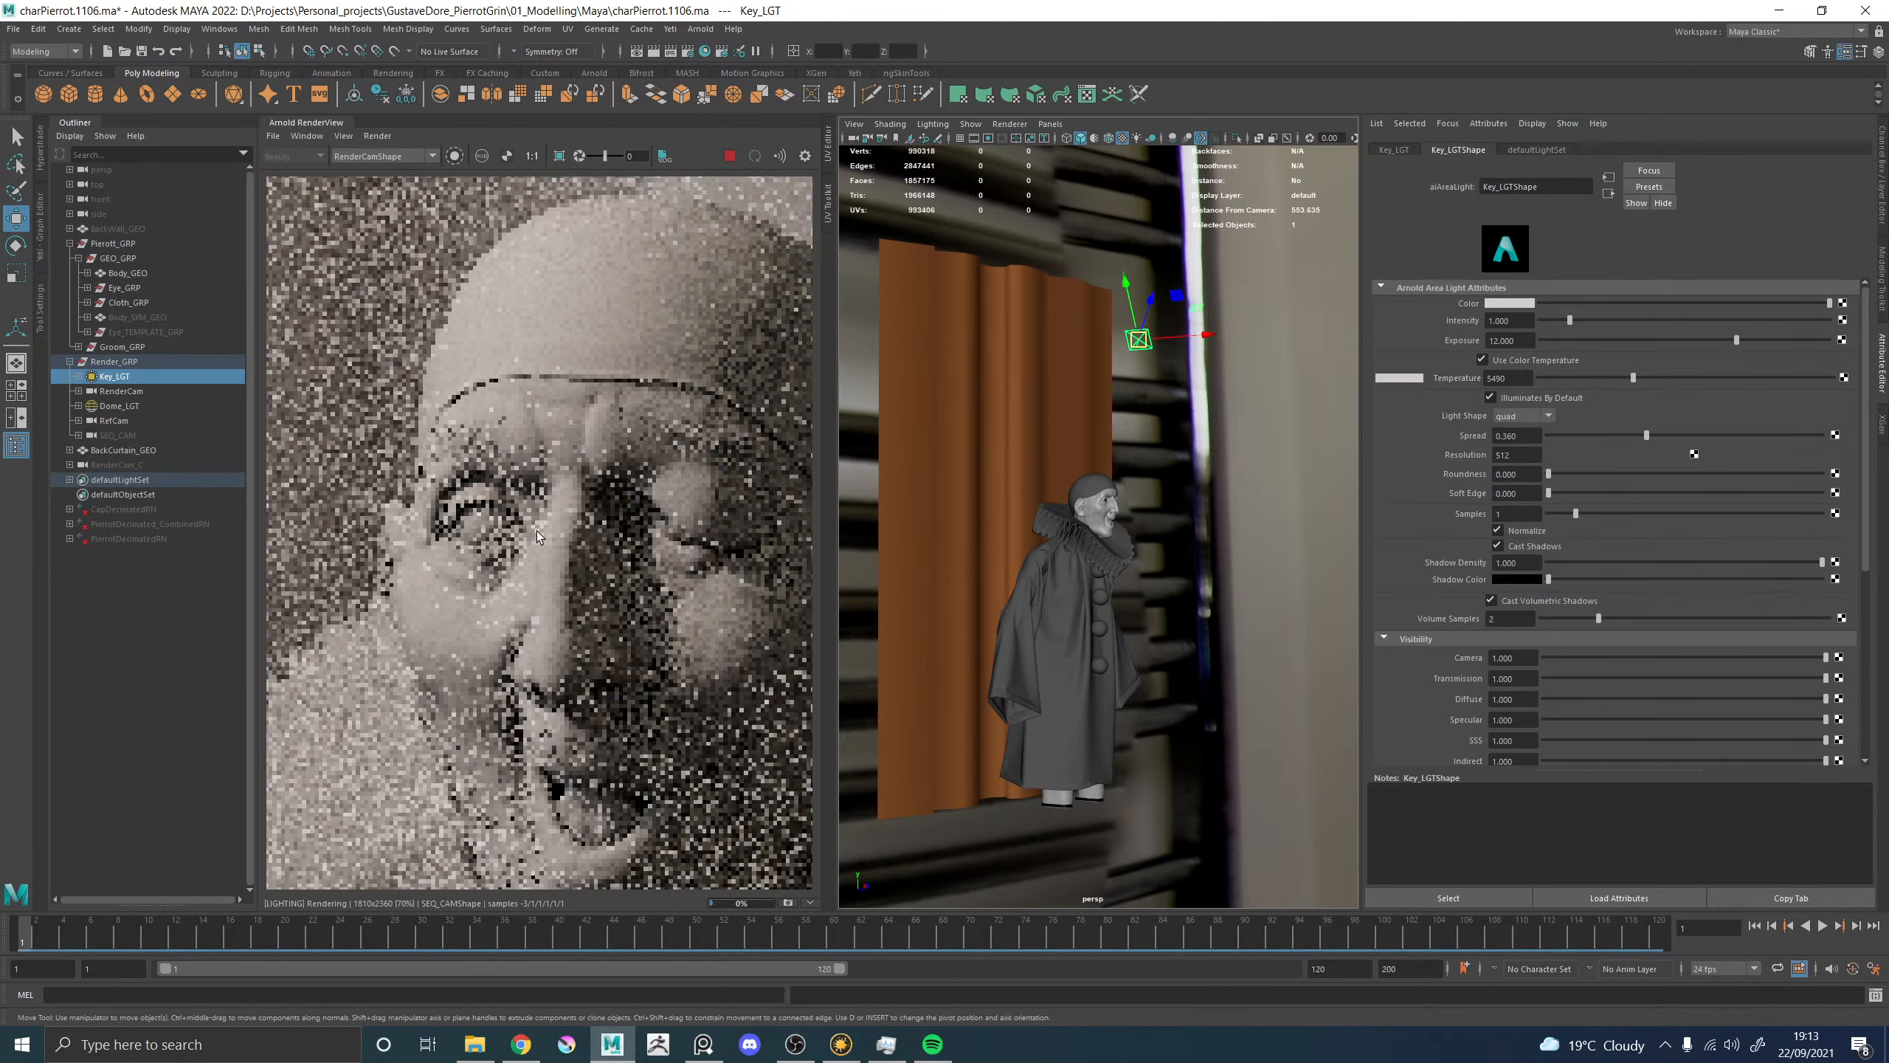
pyautogui.scroll(-3, 537, 538)
pyautogui.scroll(2, 539, 538)
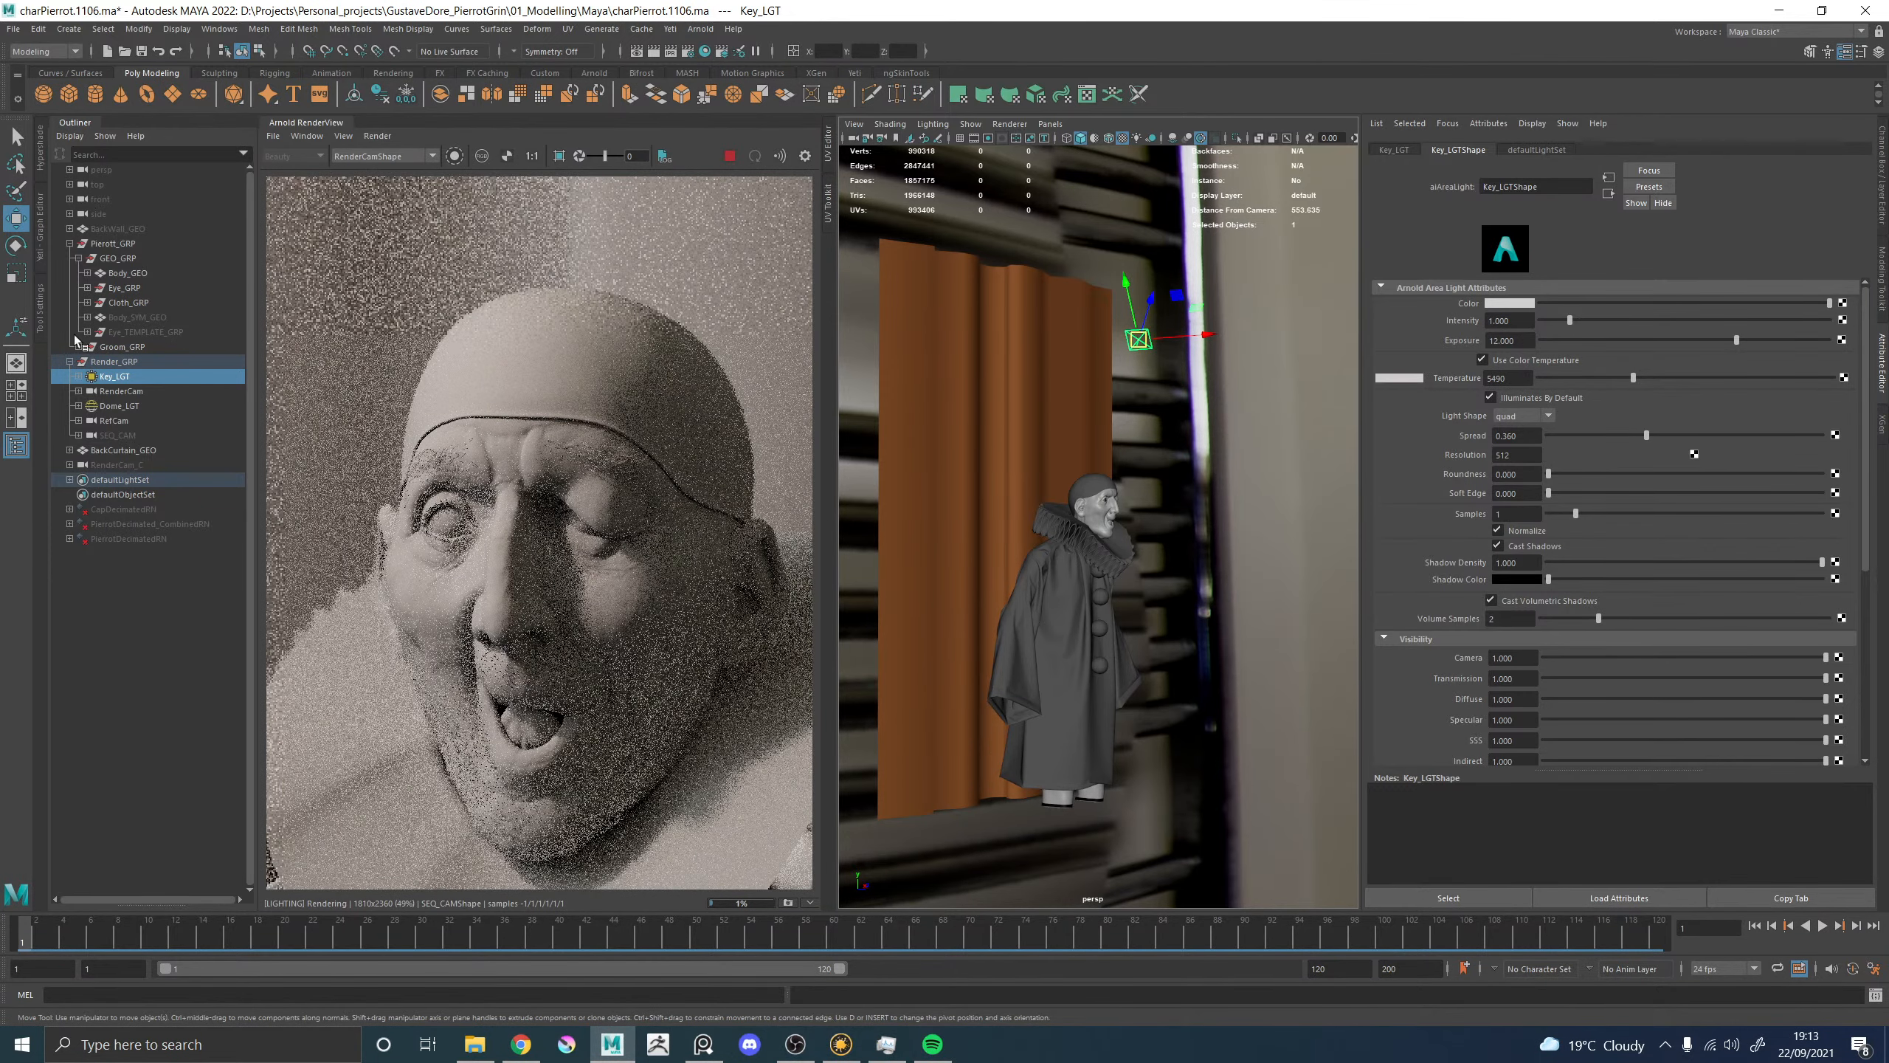
# Enable color temperature on the dome light Dome_LGT and cool it to about 12773.
pyautogui.click(1242, 366)
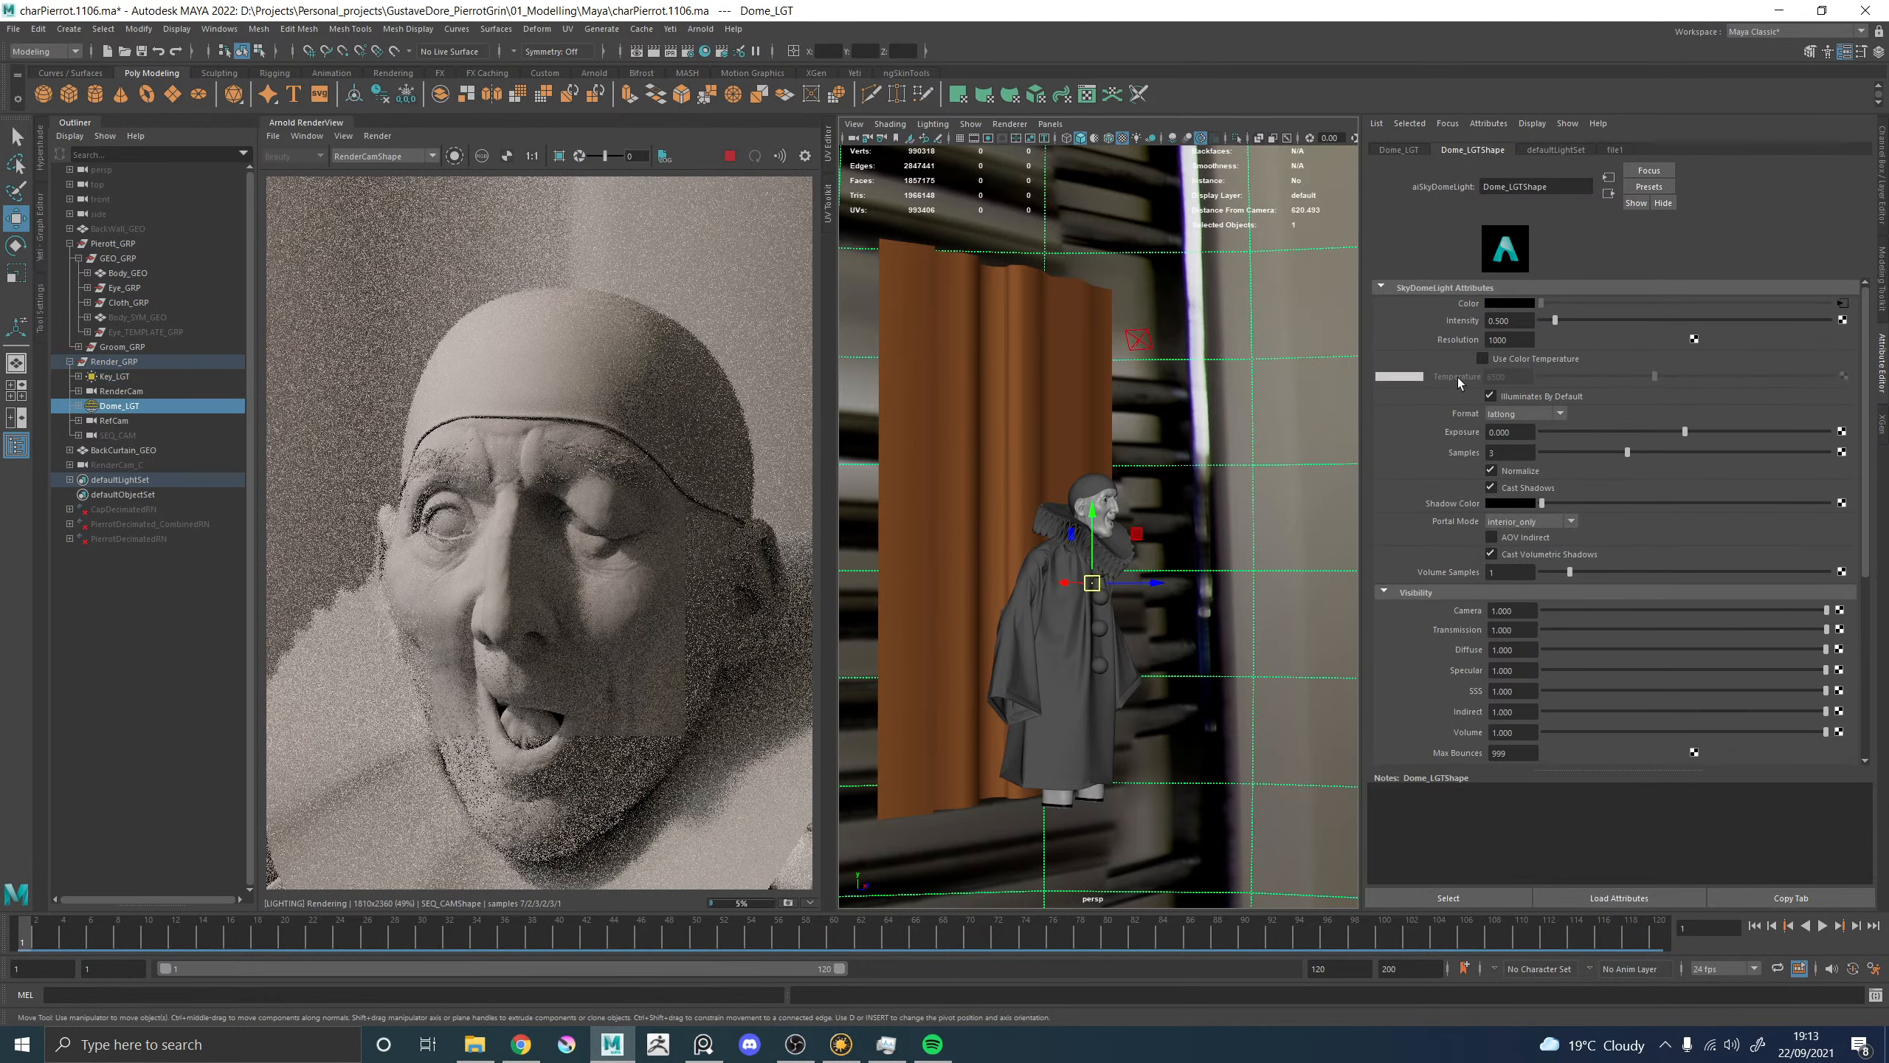
pyautogui.click(1503, 360)
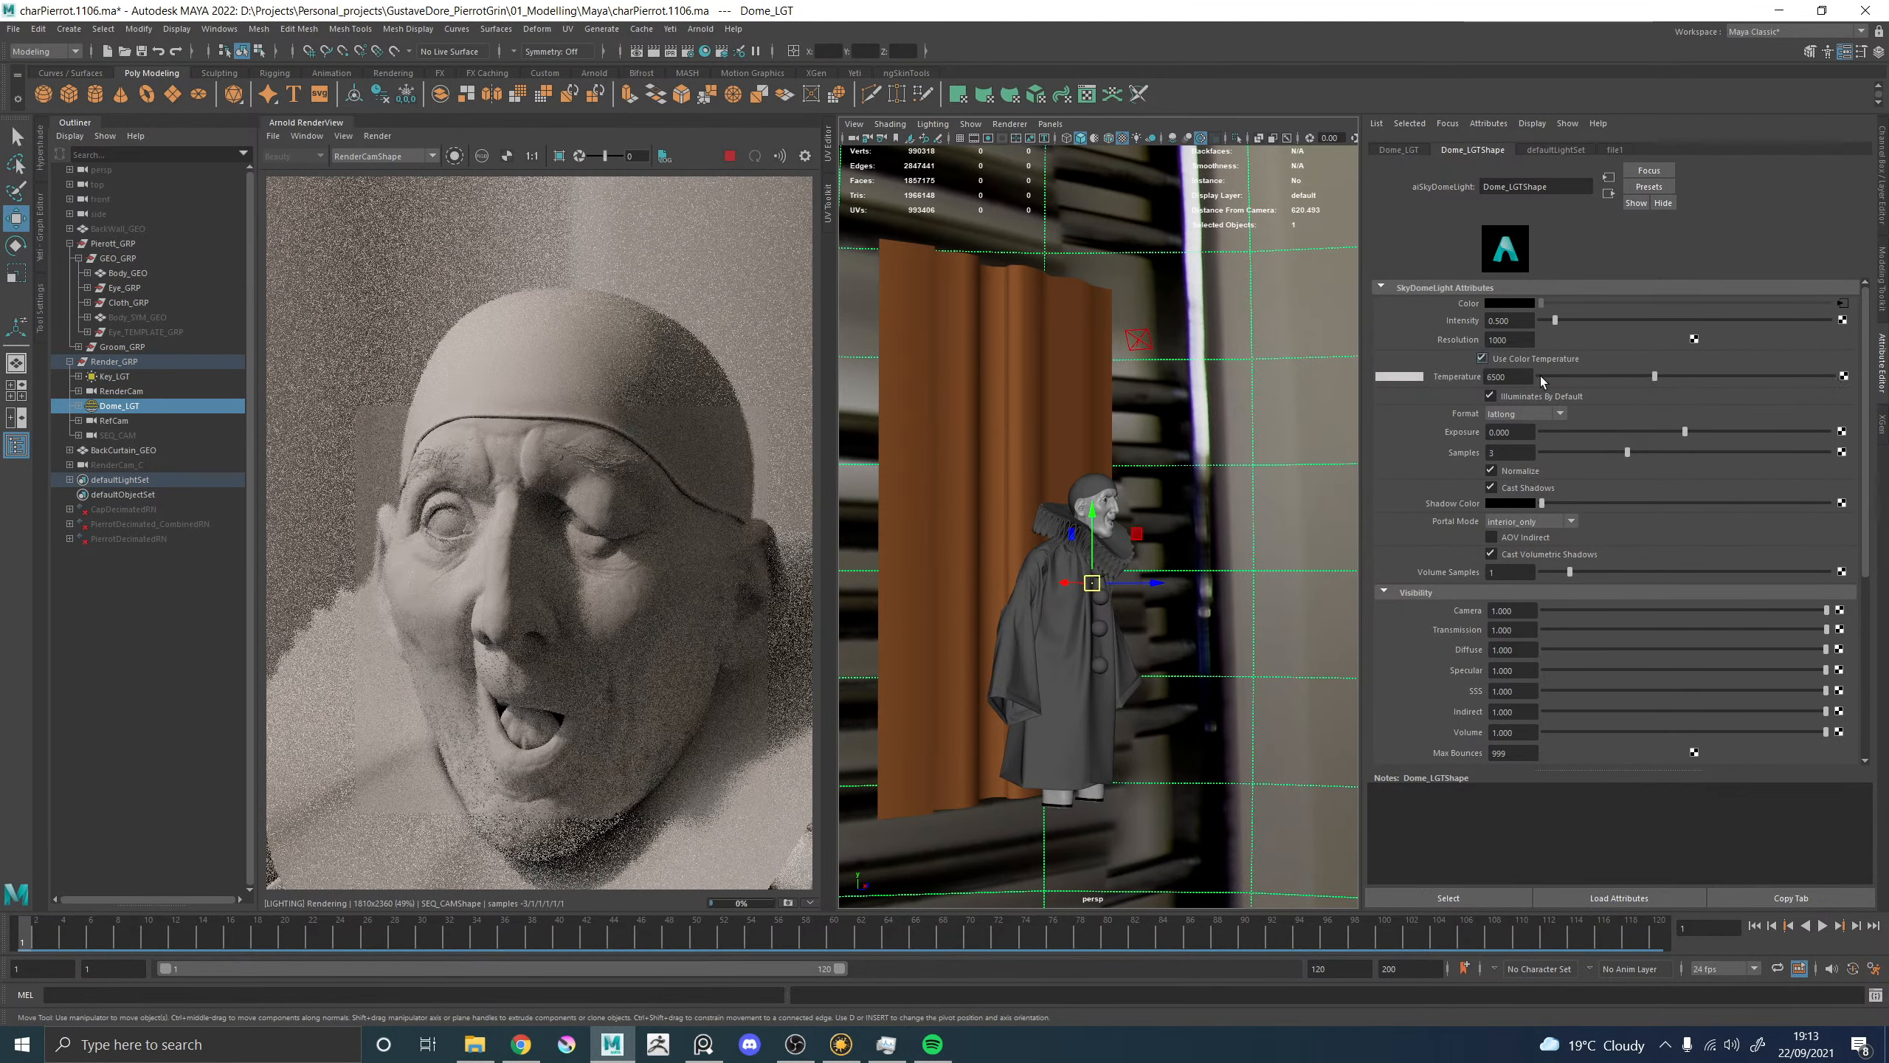
pyautogui.moveTo(1655, 376); pyautogui.dragTo(1870, 387)
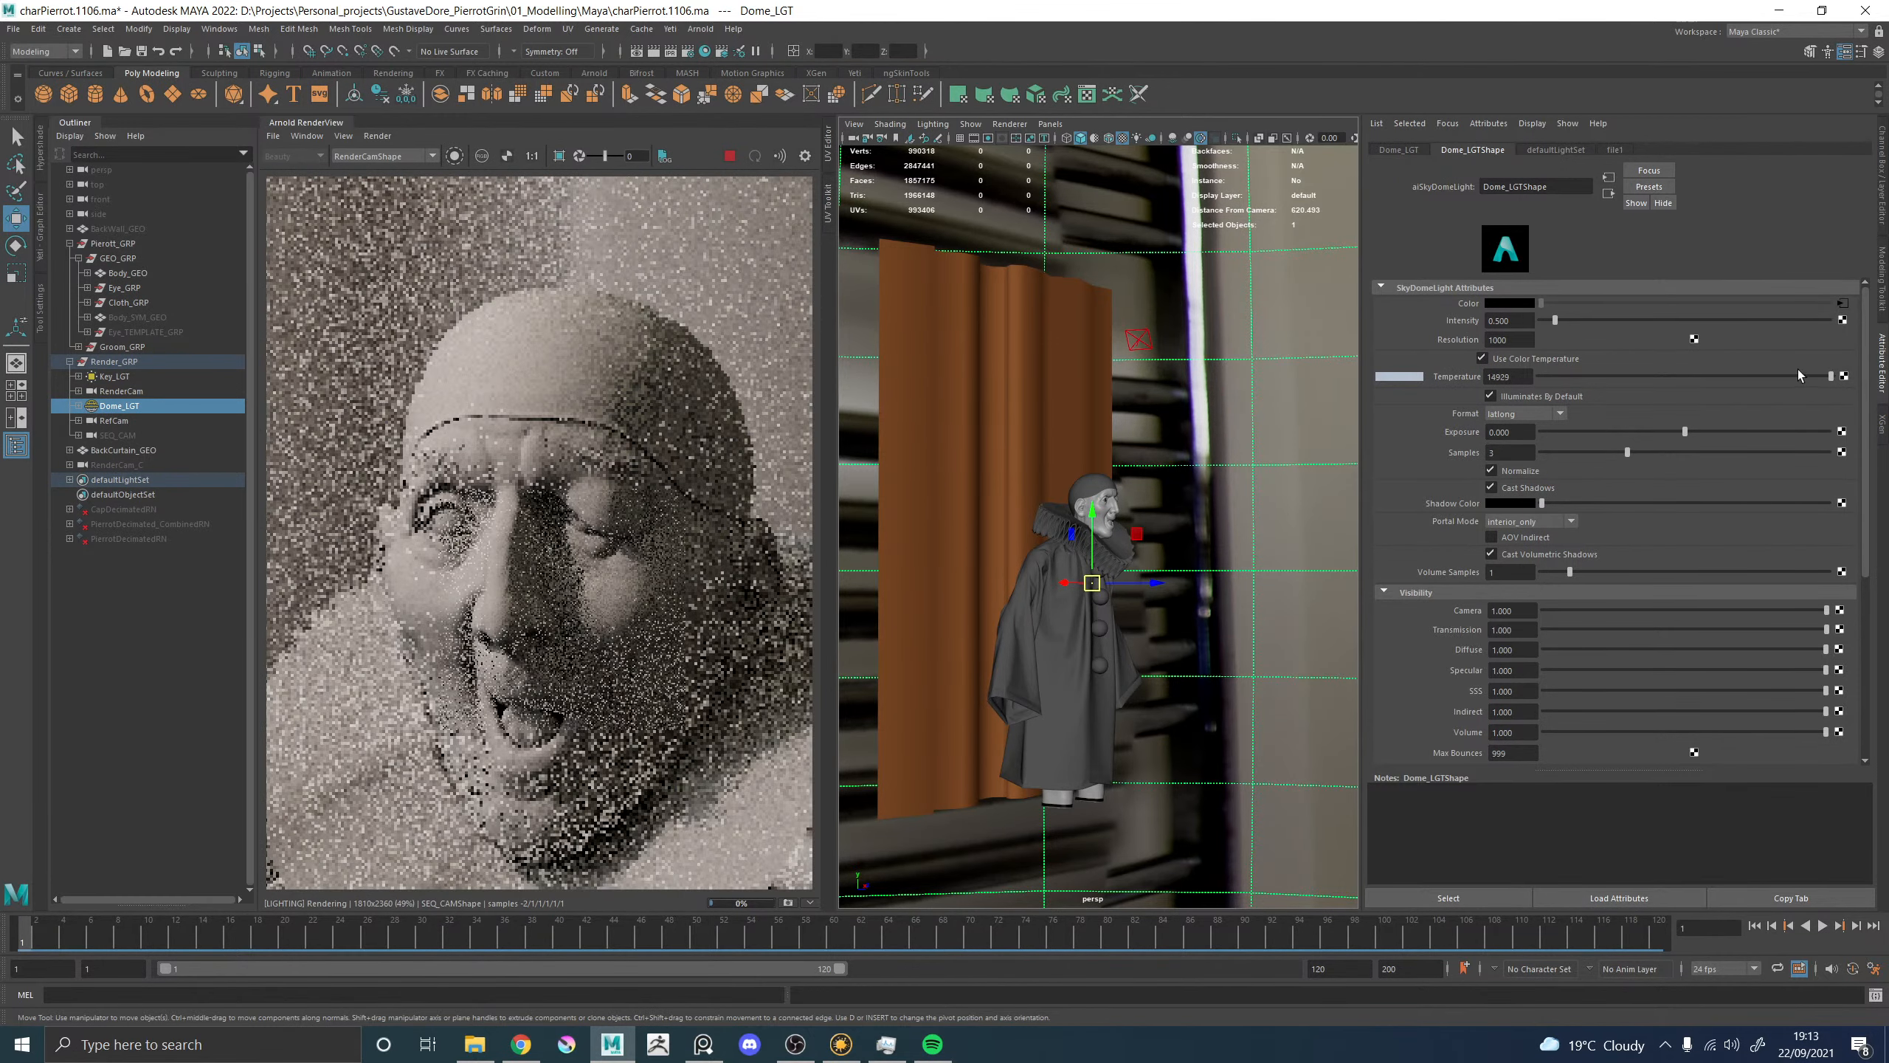
pyautogui.moveTo(1833, 376); pyautogui.dragTo(1784, 376)
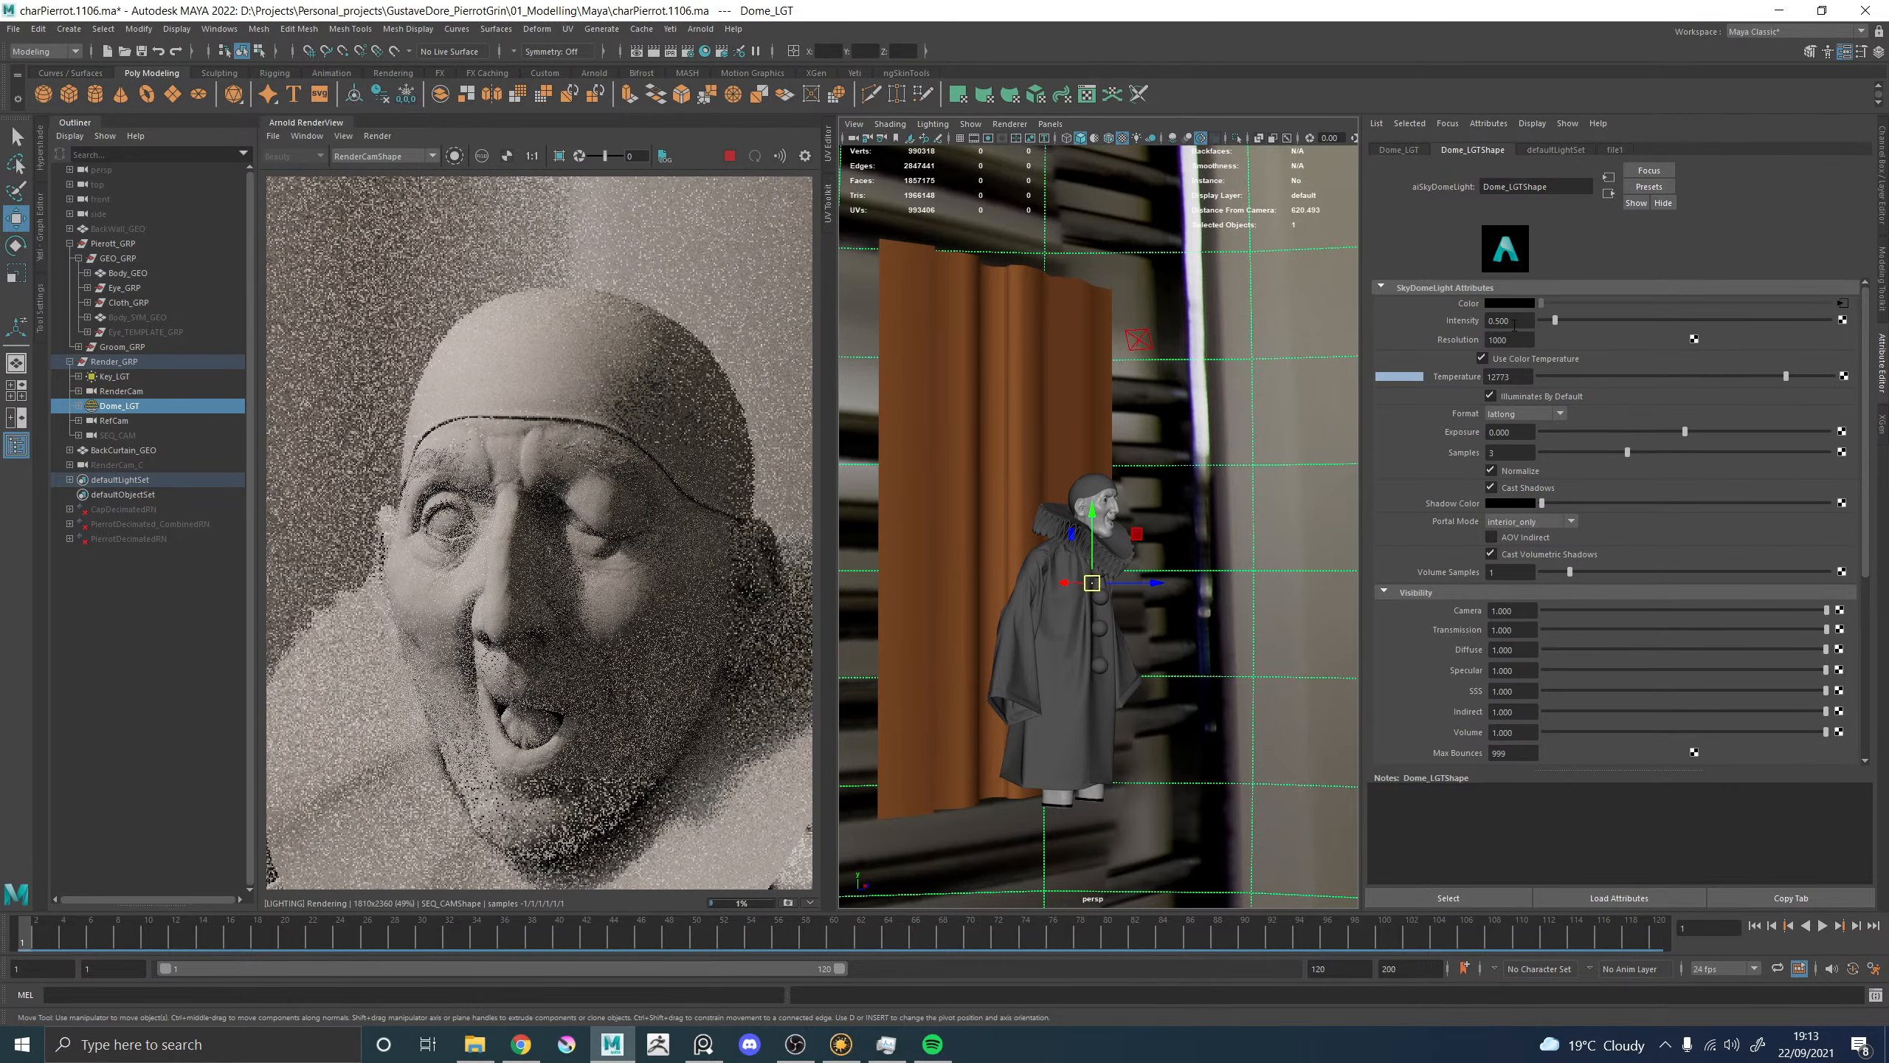
# Try dome light intensities of 10 and 1, and restore the intensity to 0.5.
pyautogui.moveTo(1519, 321); pyautogui.dragTo(1455, 324)
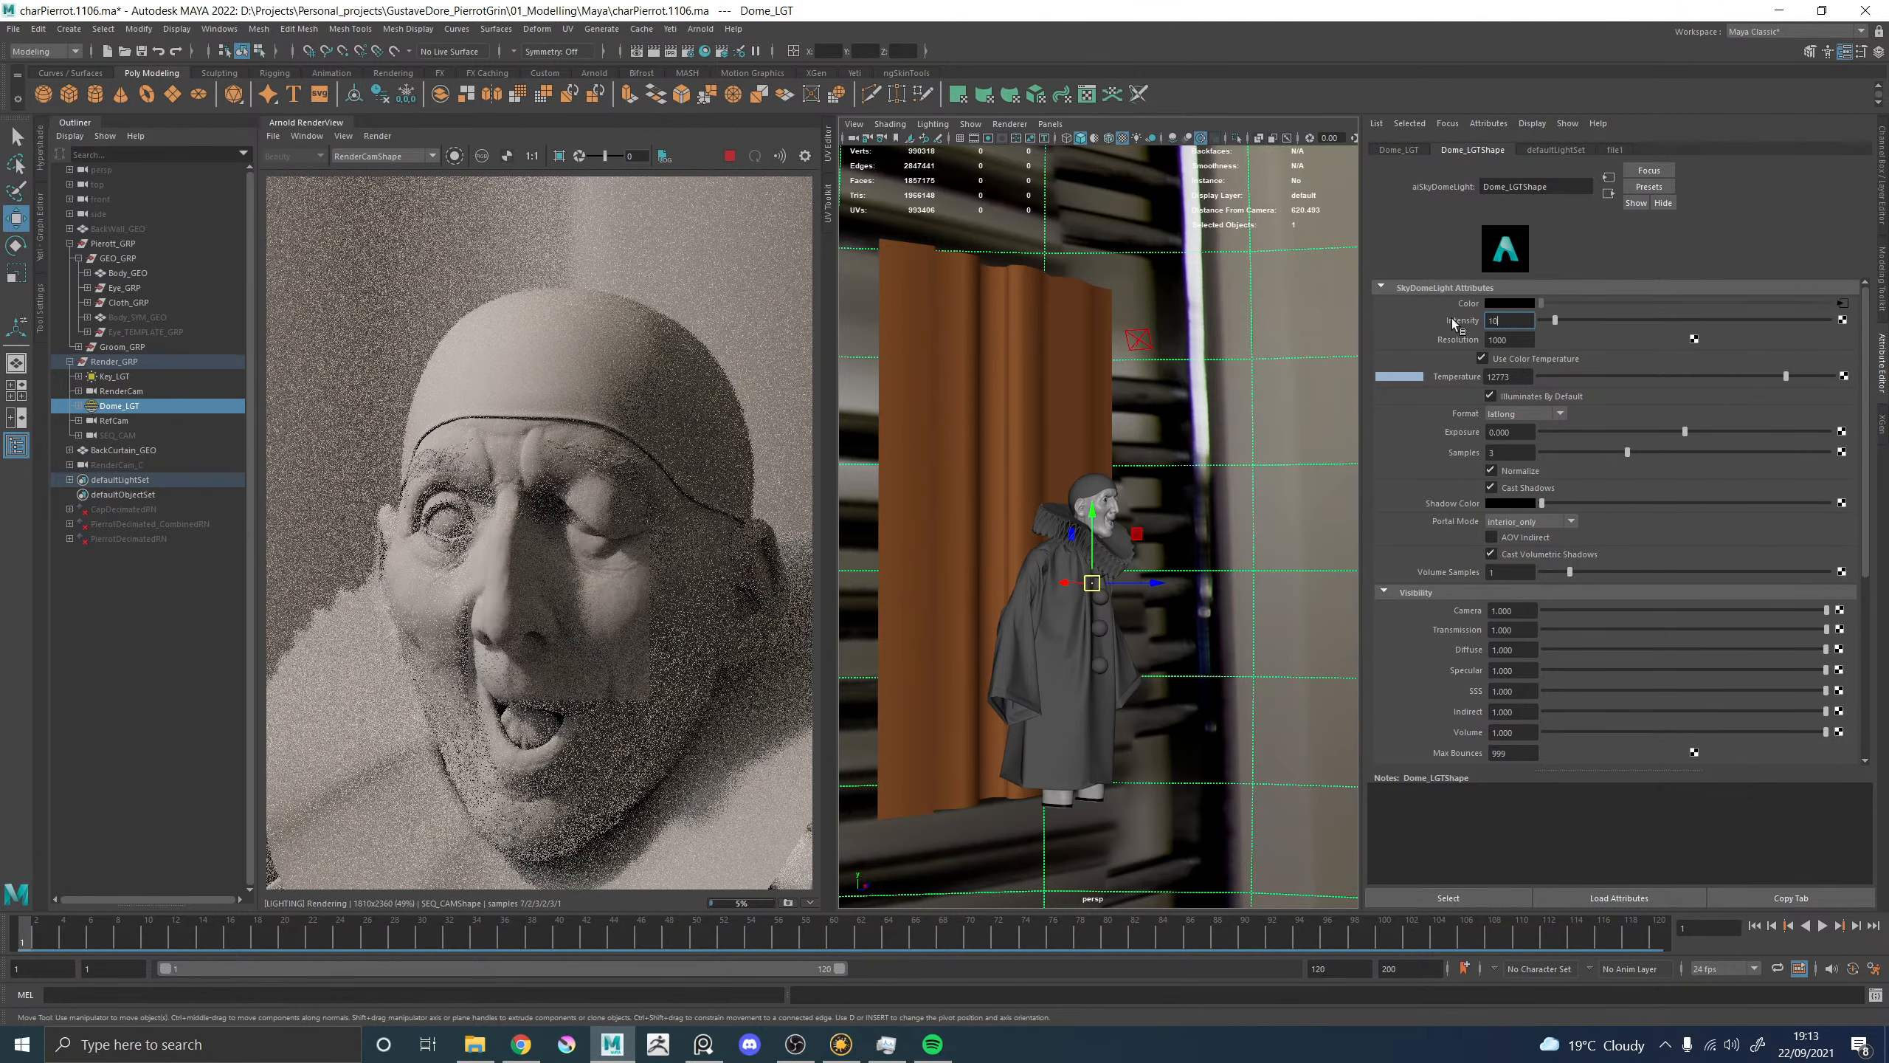
pyautogui.write('10')
pyautogui.press('Return')
pyautogui.moveTo(1533, 323); pyautogui.dragTo(1468, 325)
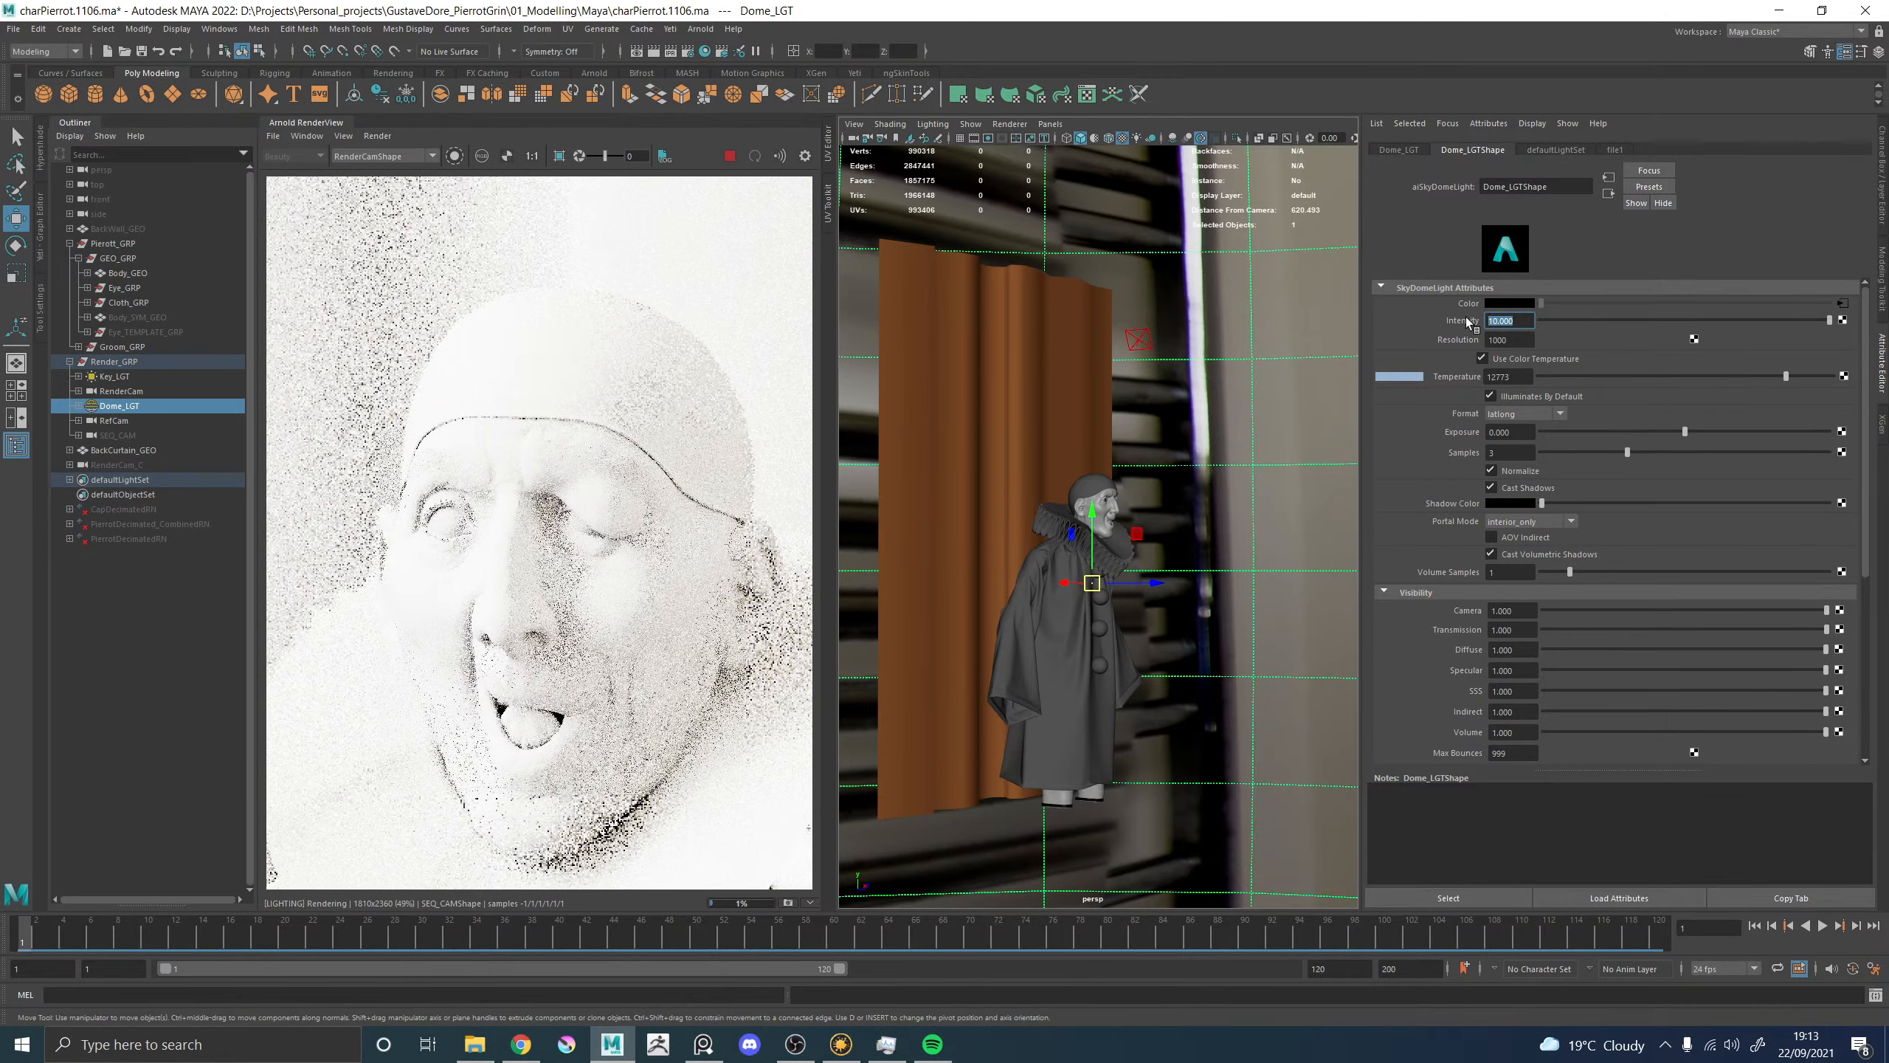
pyautogui.write('1')
pyautogui.press('Return')
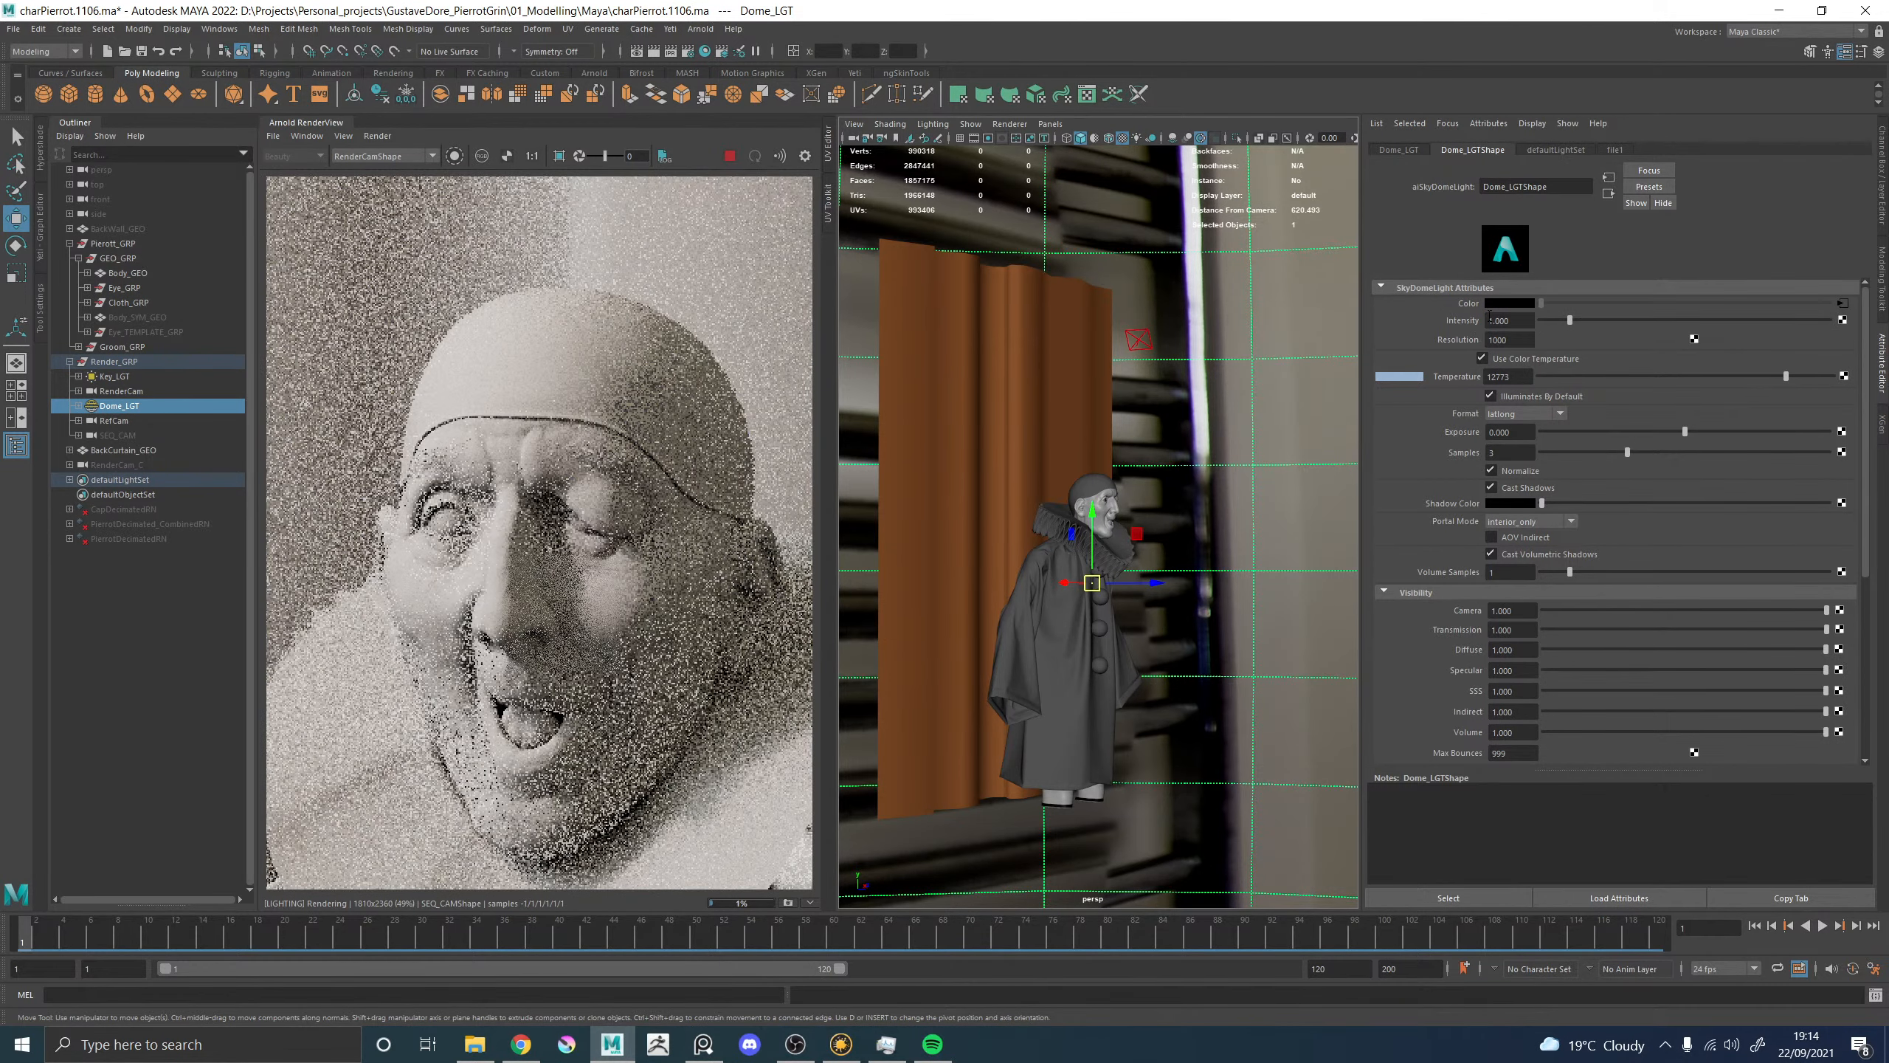
pyautogui.moveTo(1523, 322); pyautogui.dragTo(1451, 324)
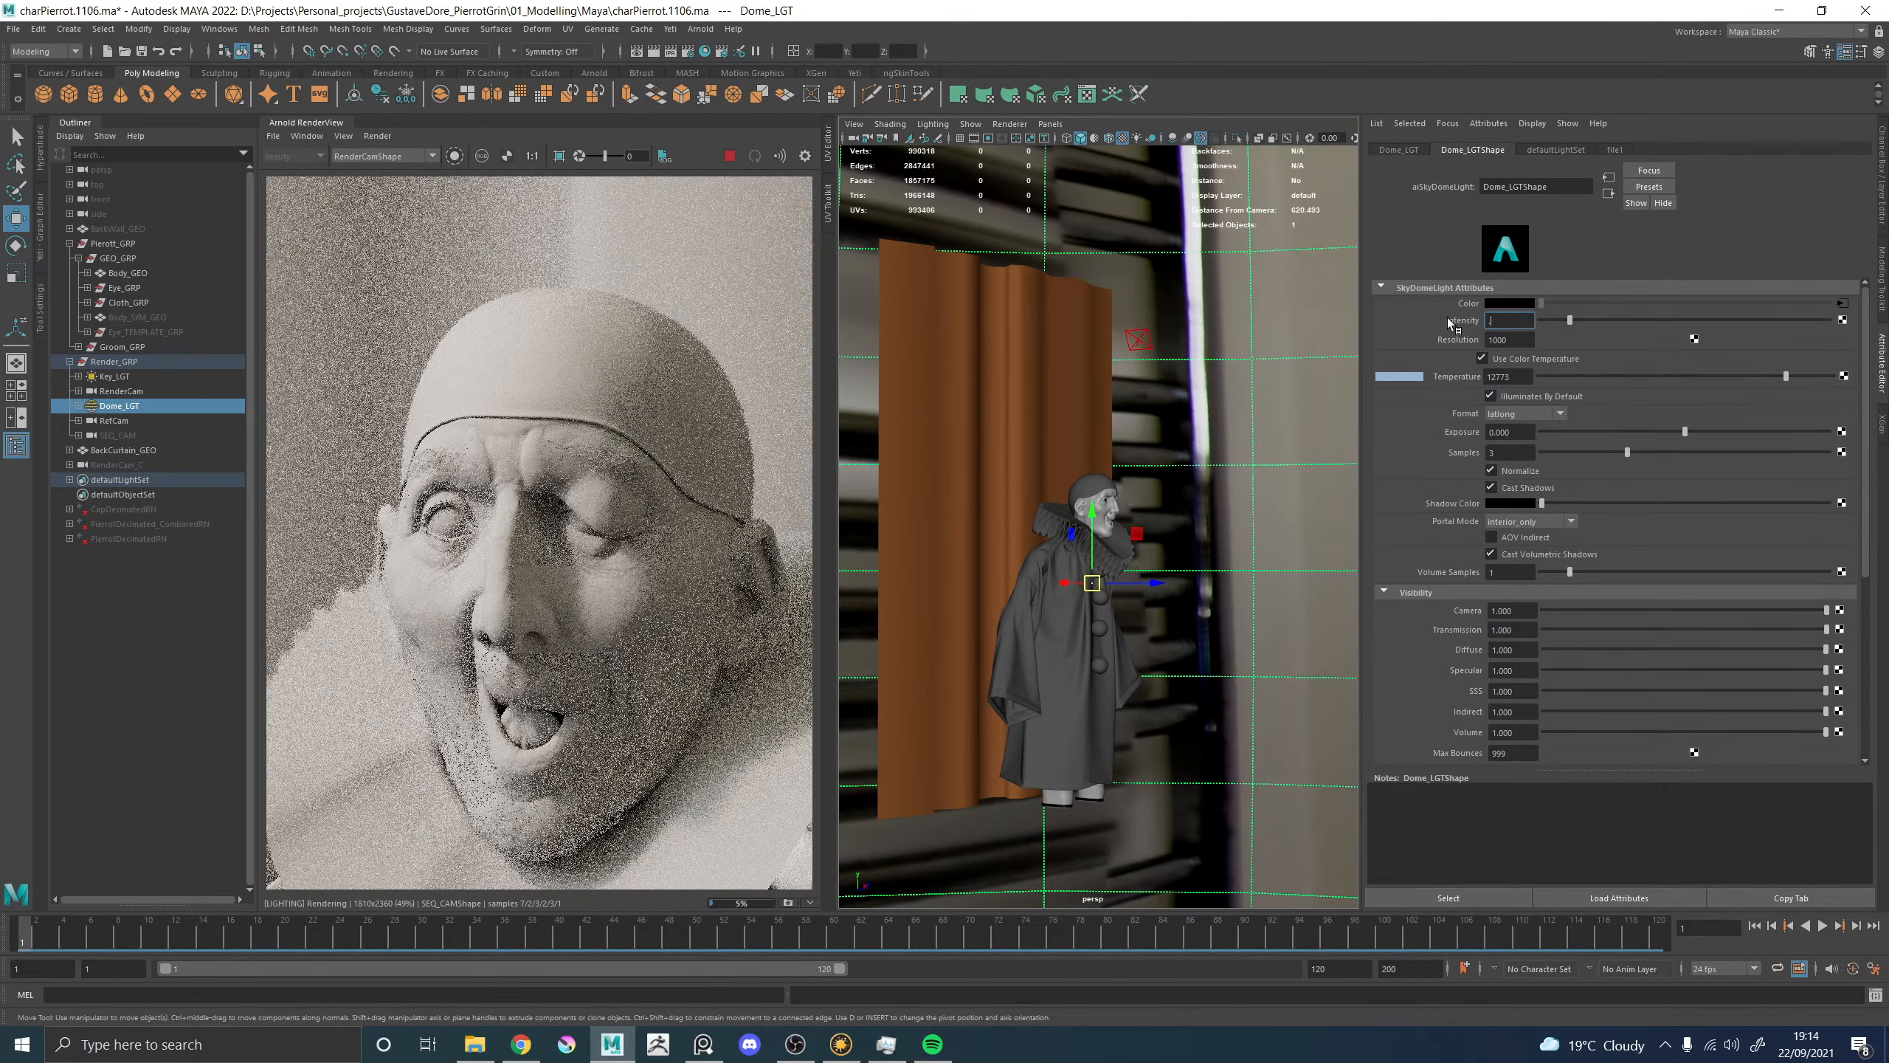
pyautogui.write('0.5')
pyautogui.press('Return')
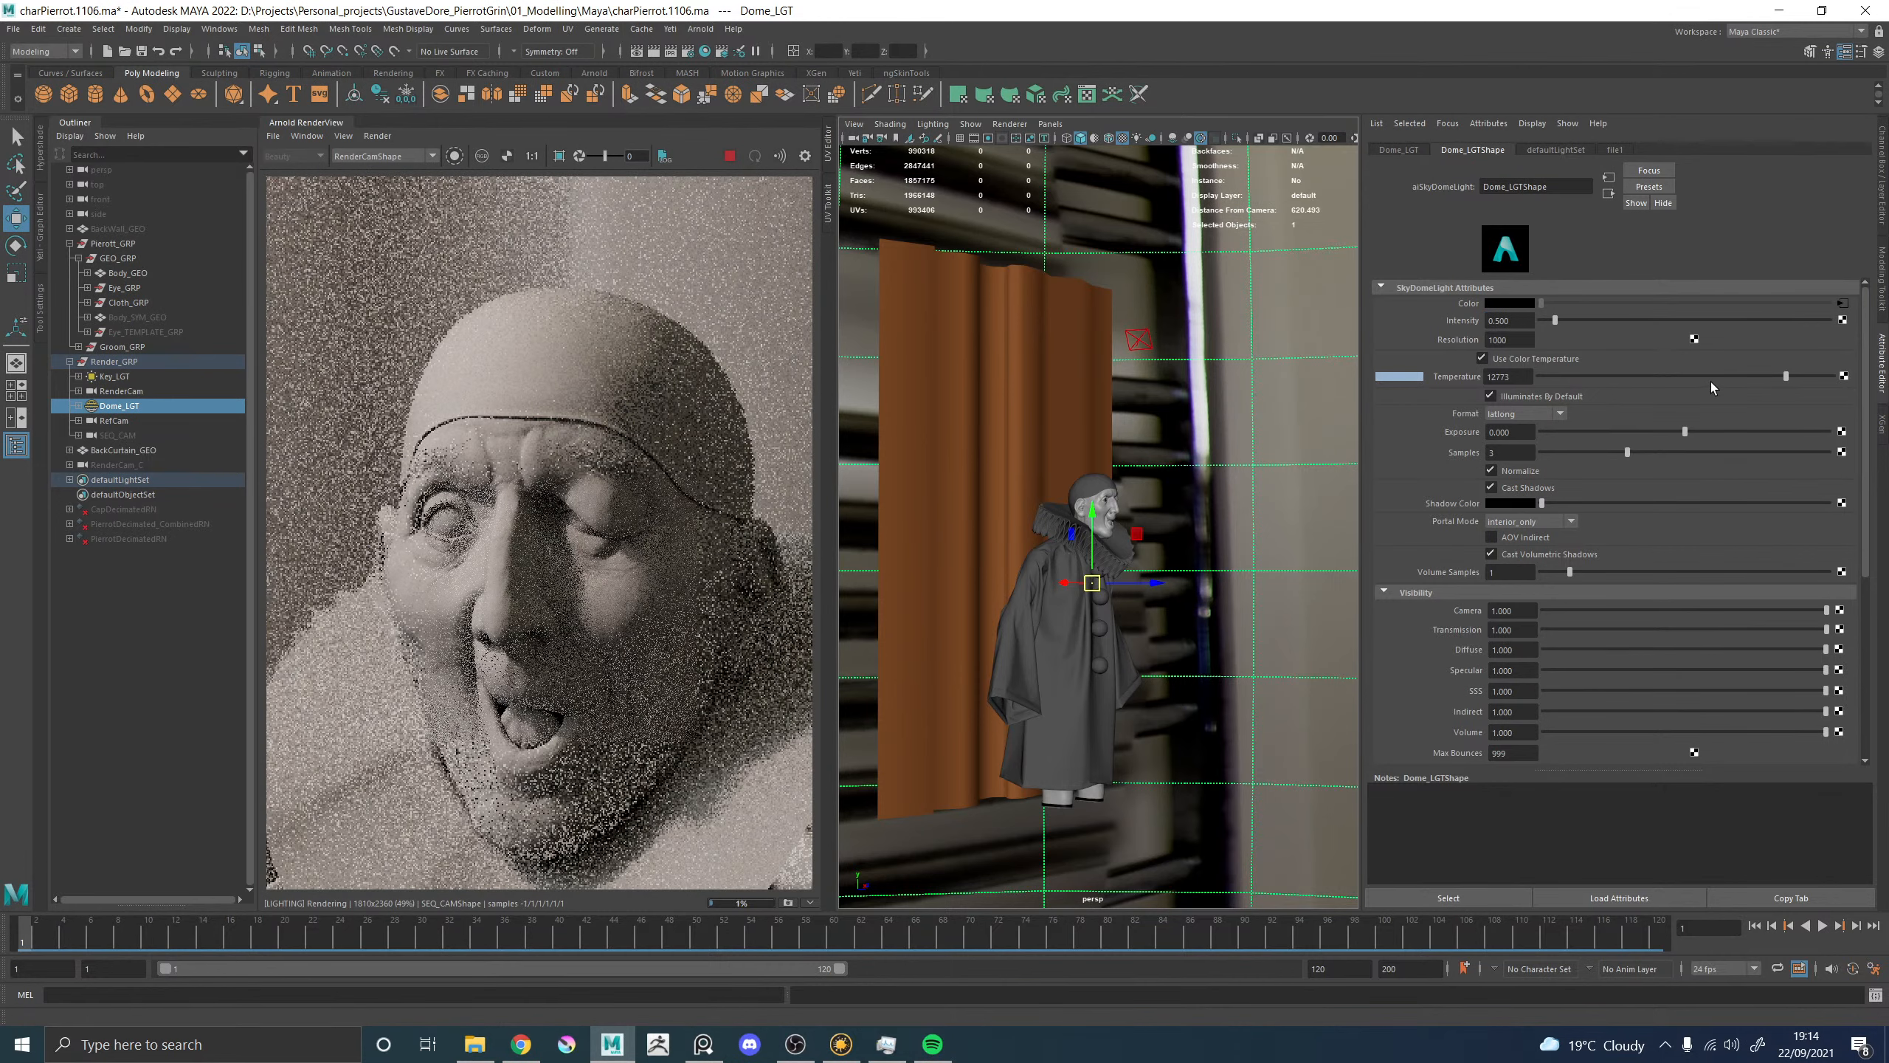
# Set the dome light's color temperature to about 9131 and check the whole head in the render.
pyautogui.click(1709, 376)
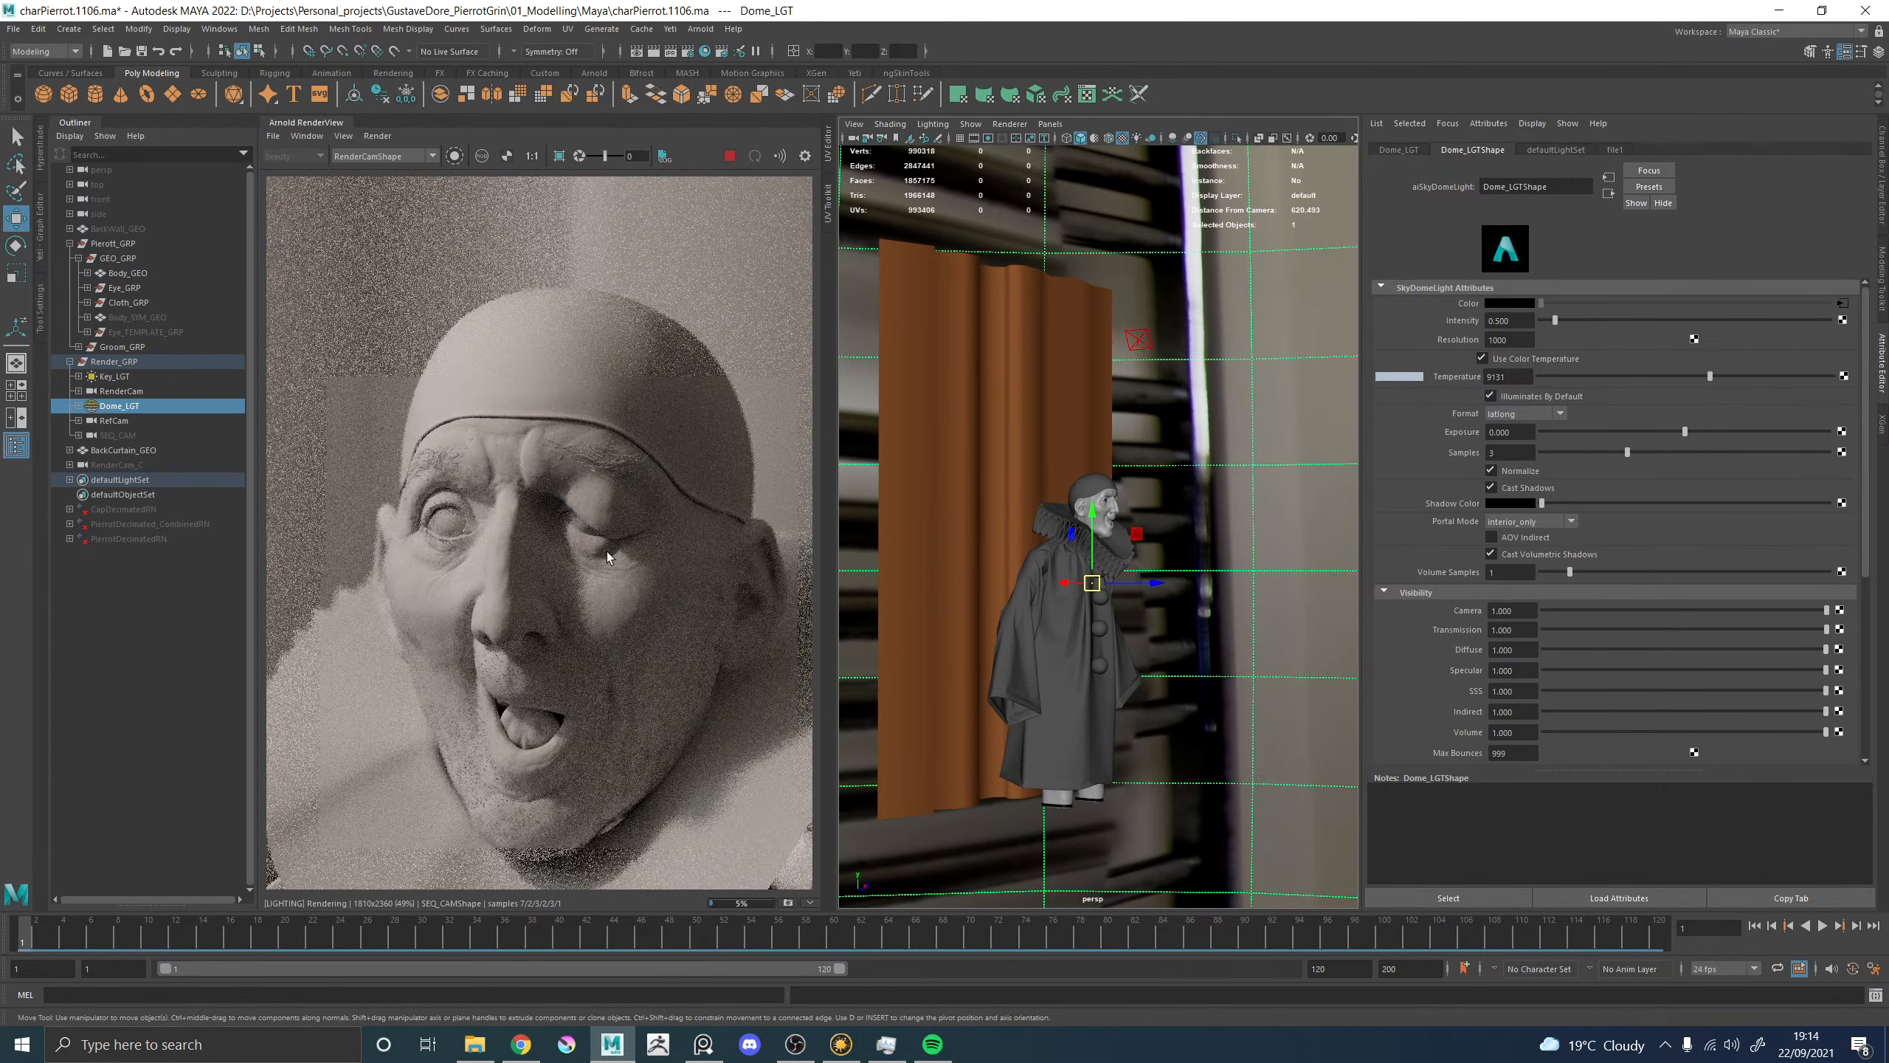
pyautogui.scroll(-2, 606, 552)
pyautogui.scroll(1, 603, 554)
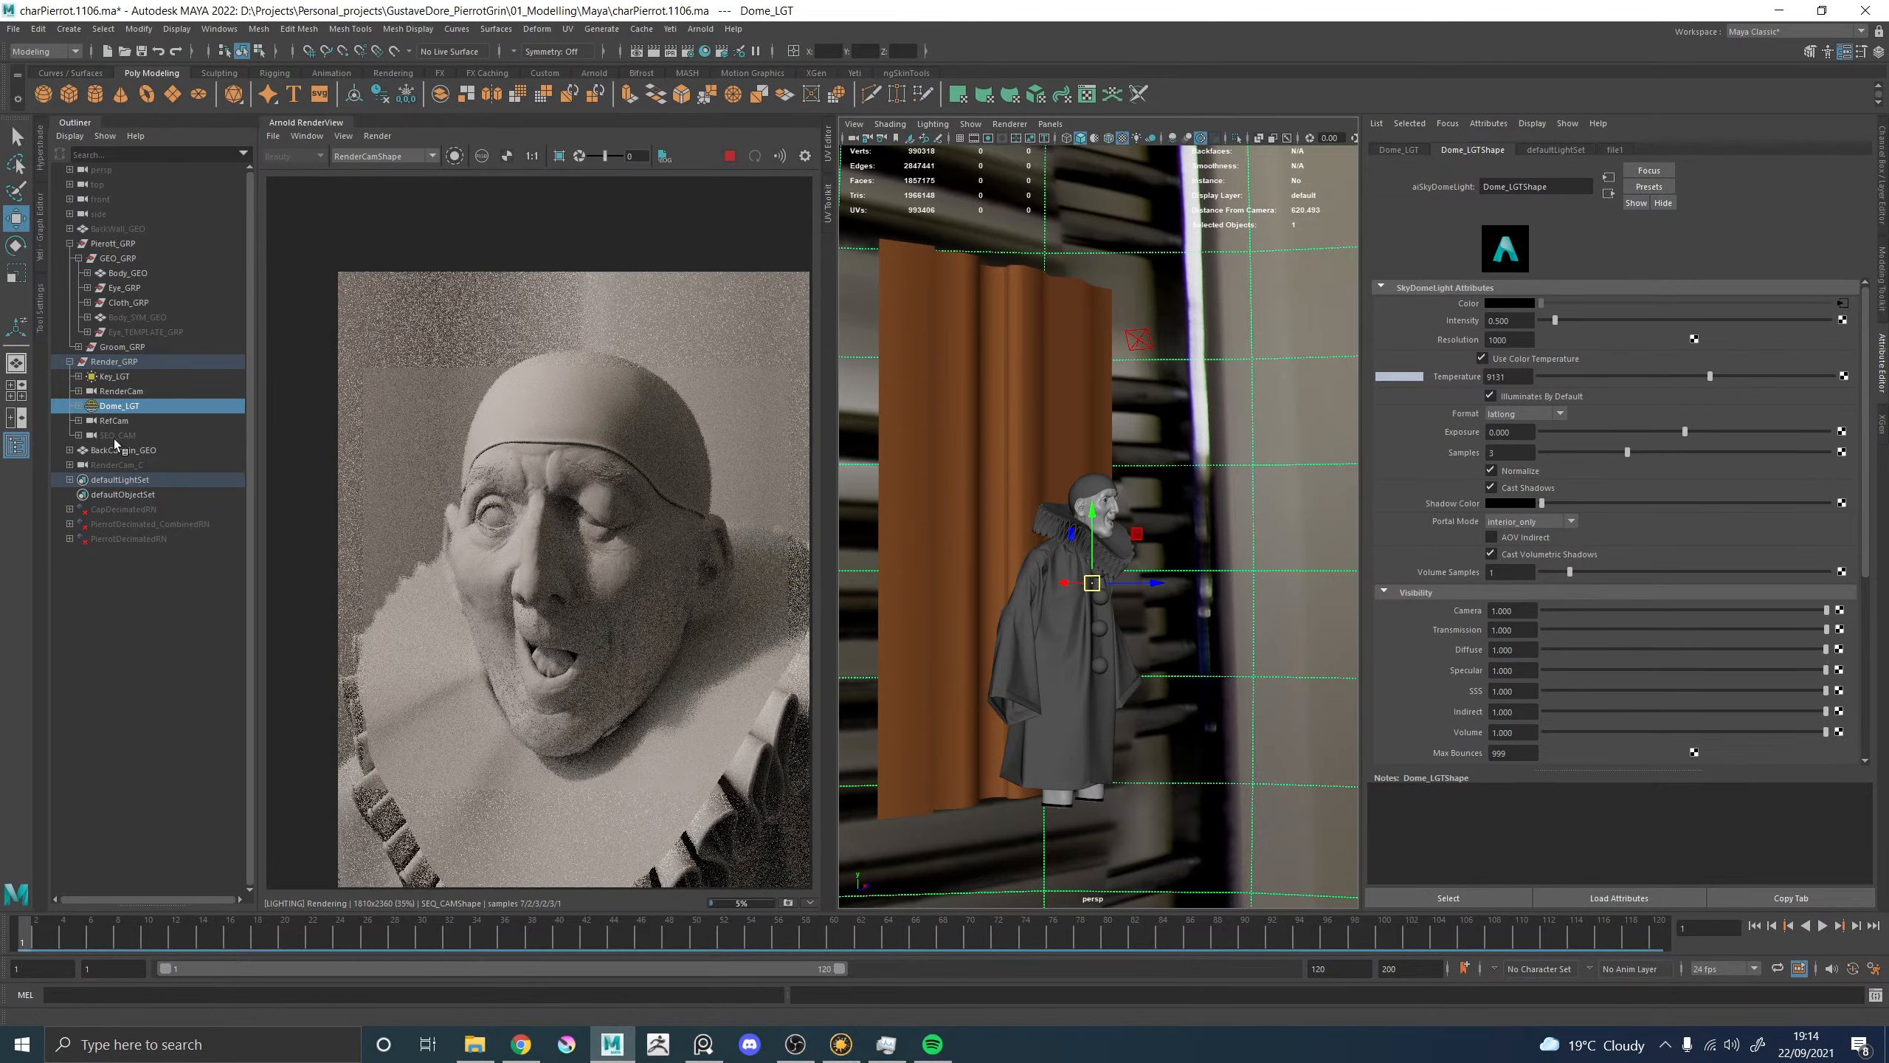
# Disable the Lighting debug shading in the Arnold render so the character's face renders with its full materials.
pyautogui.click(377, 136)
pyautogui.moveTo(417, 278)
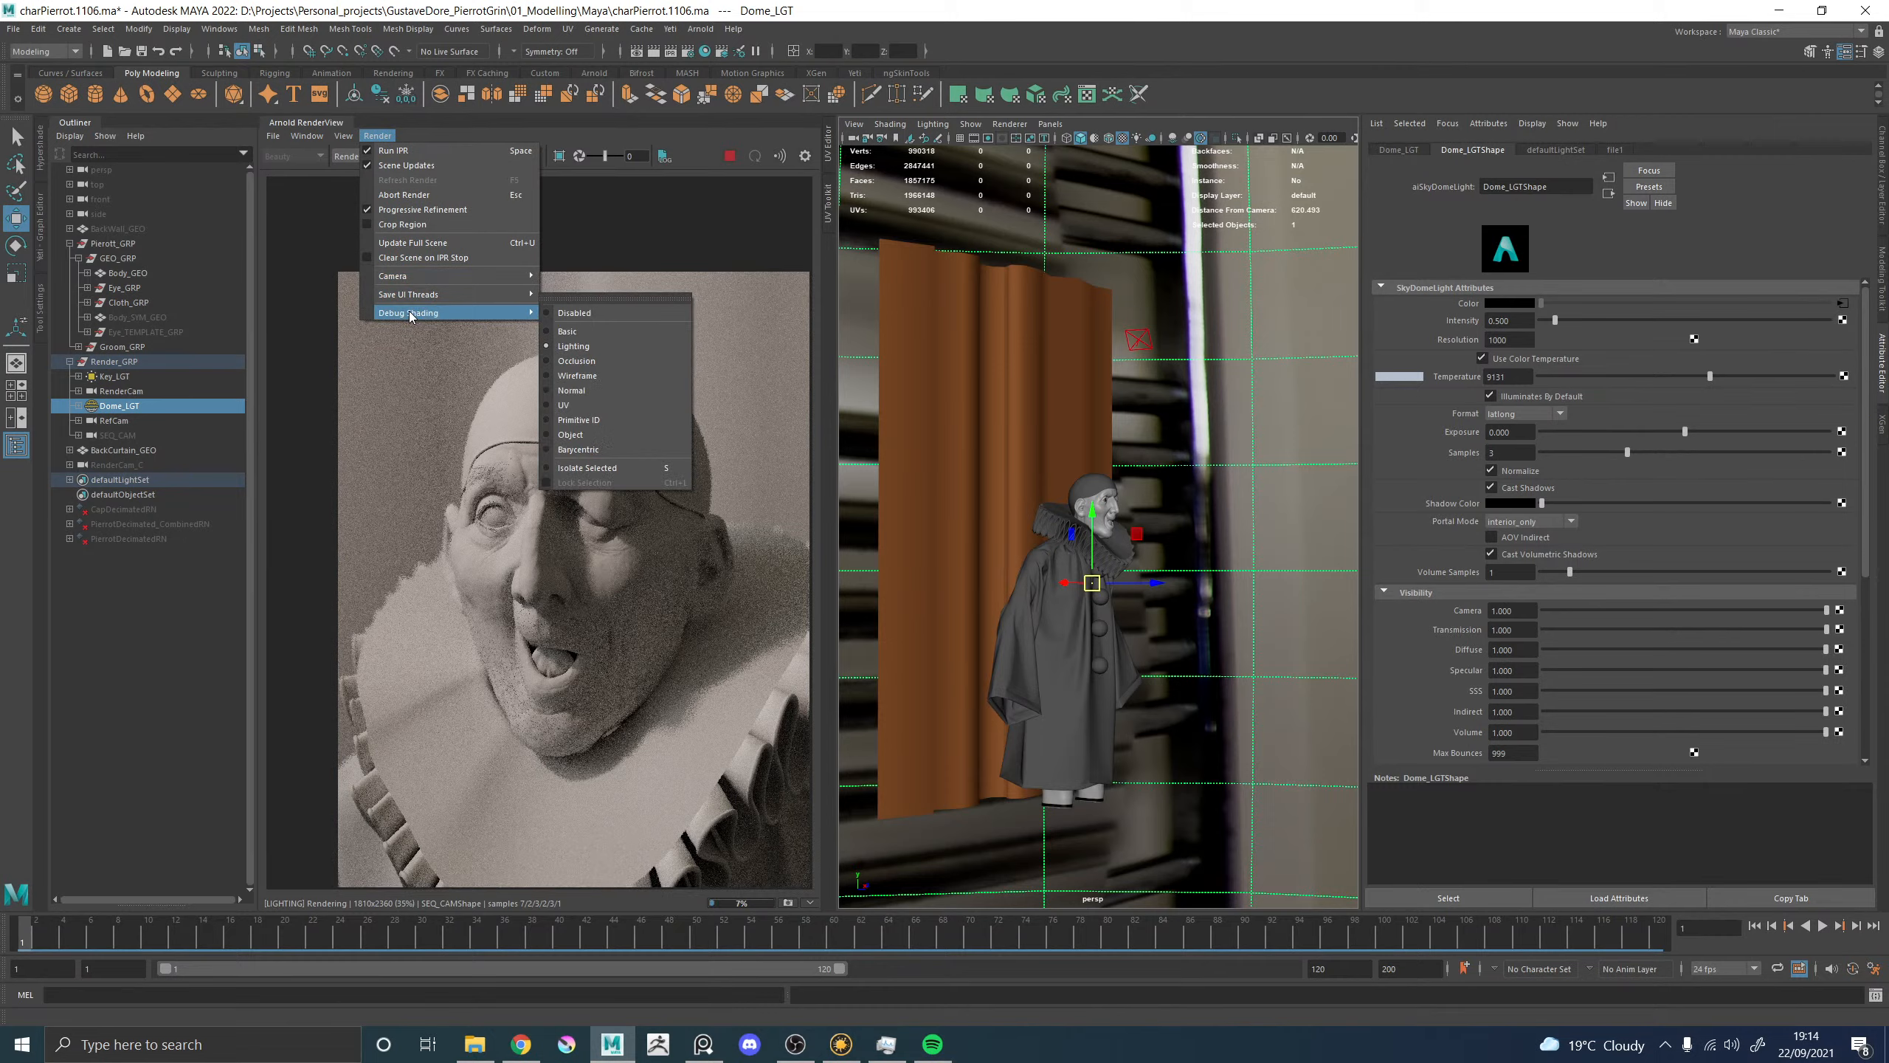
pyautogui.click(577, 314)
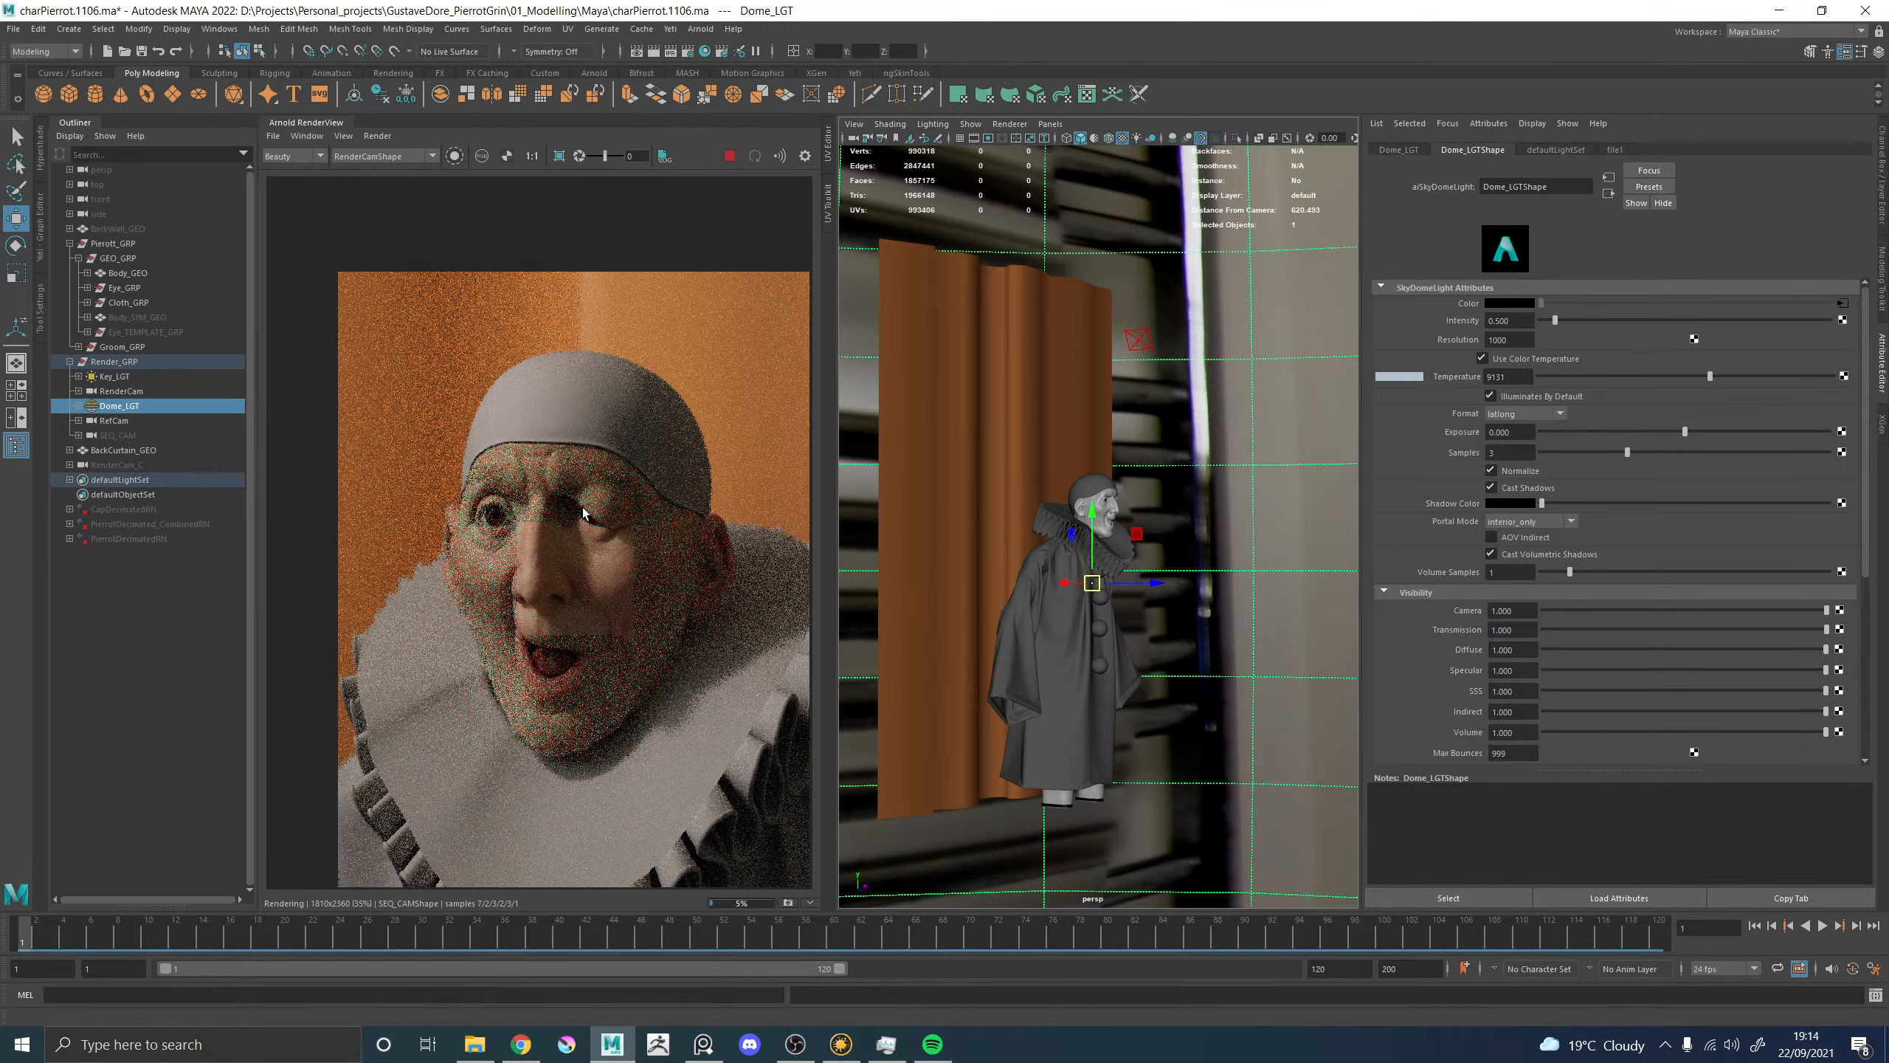
pyautogui.scroll(3, 558, 517)
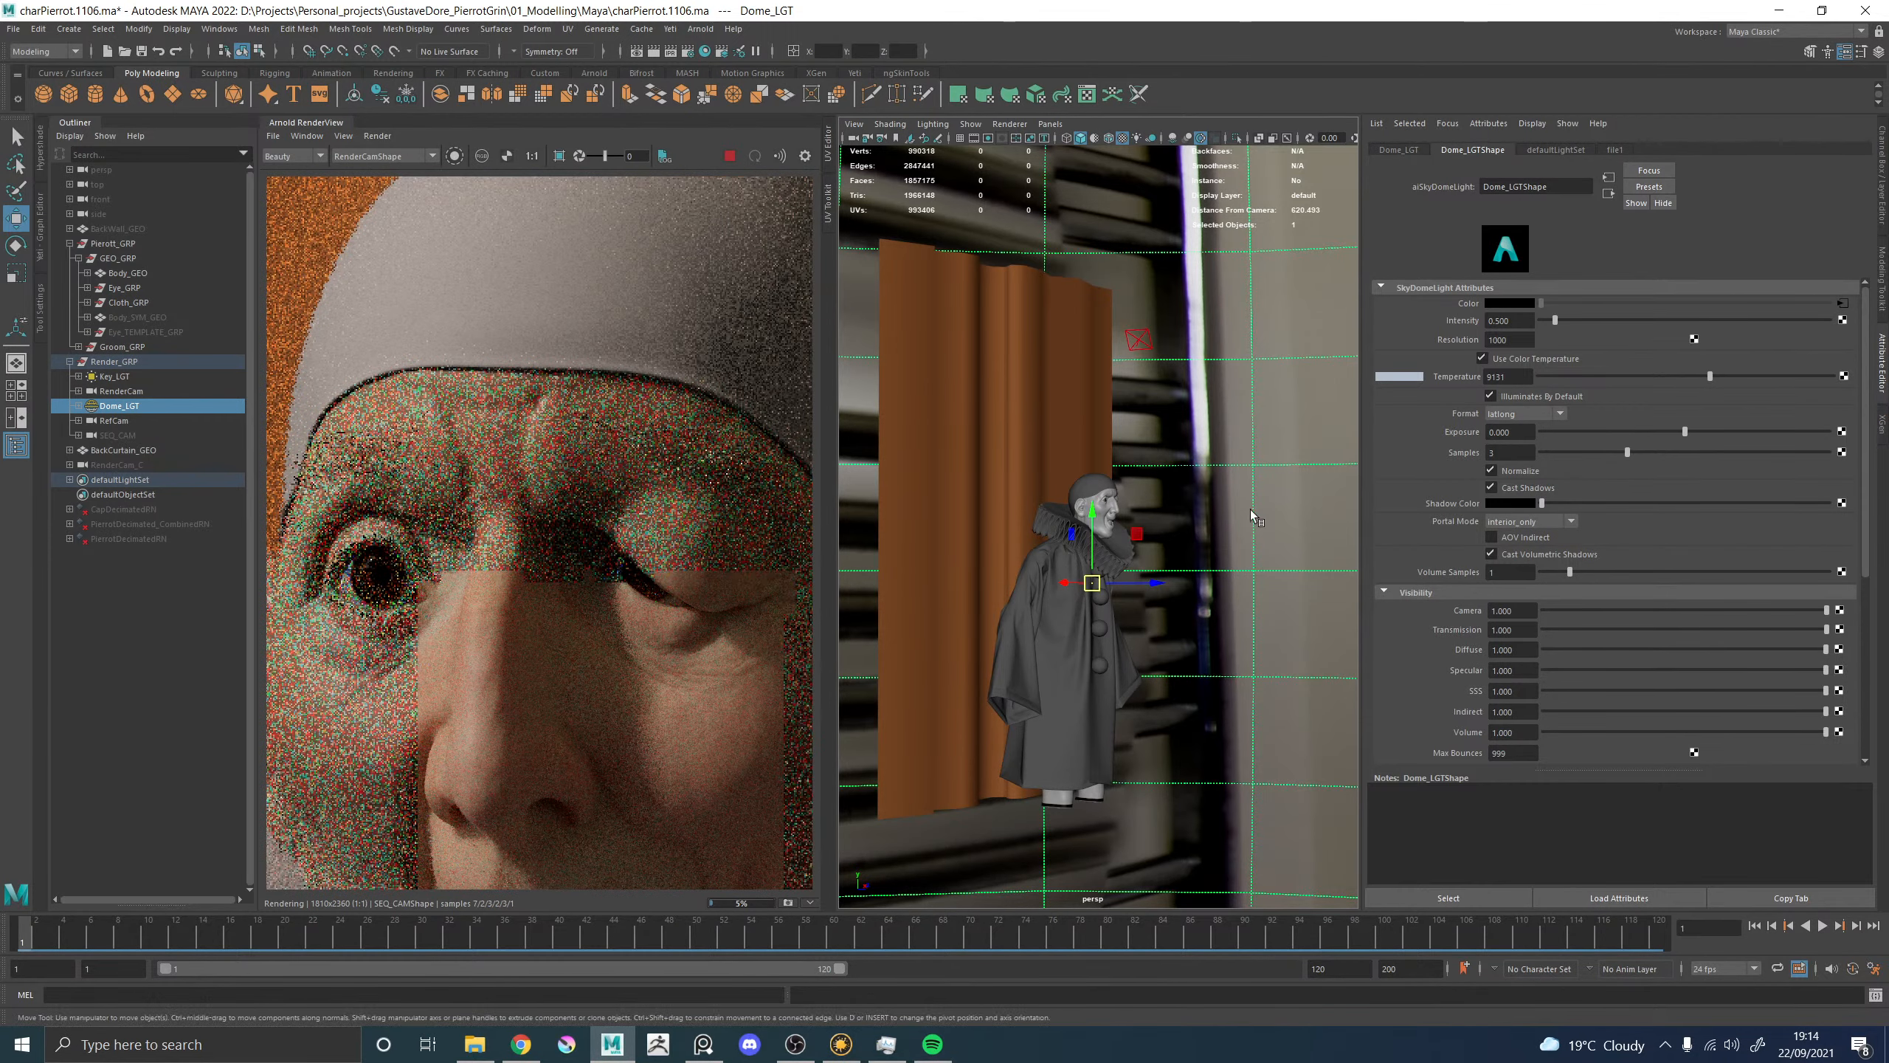
# Set the key light's color temperature to 6000 and check the whole head in the render.
pyautogui.click(1142, 332)
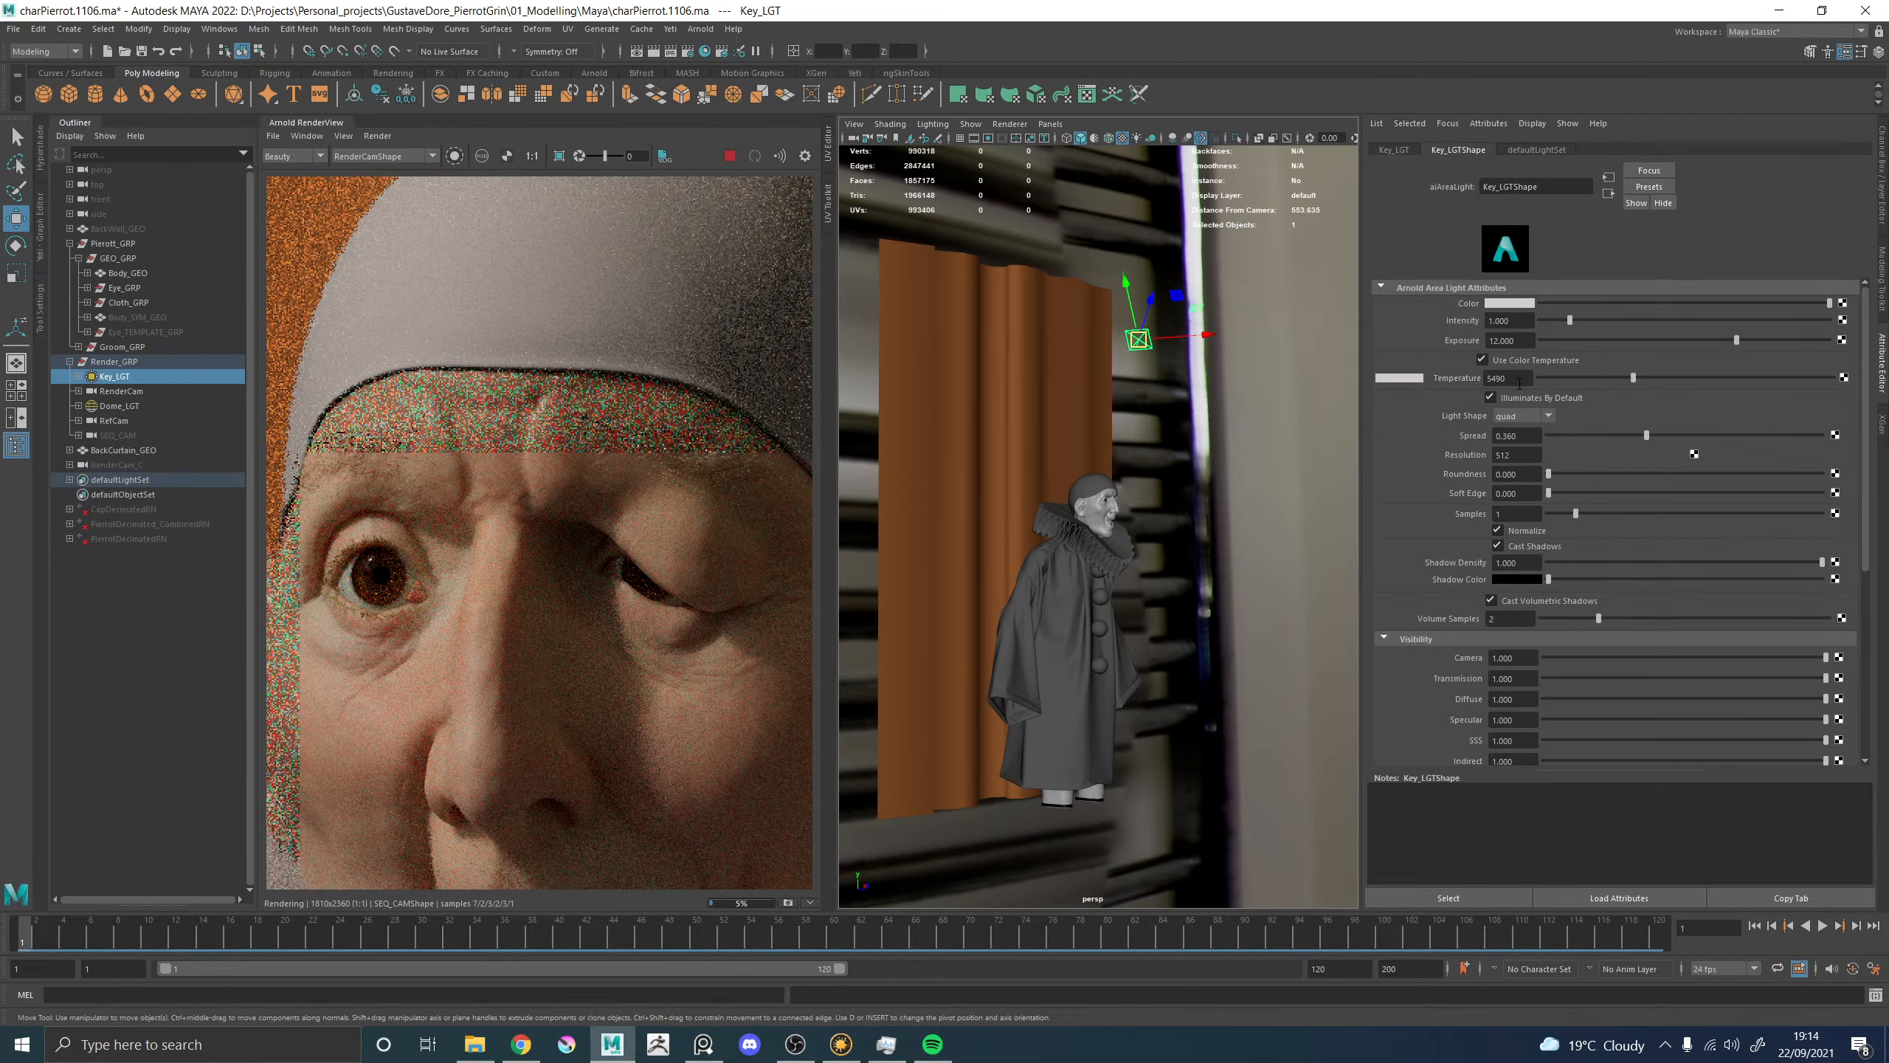
pyautogui.moveTo(1522, 382); pyautogui.dragTo(1473, 390)
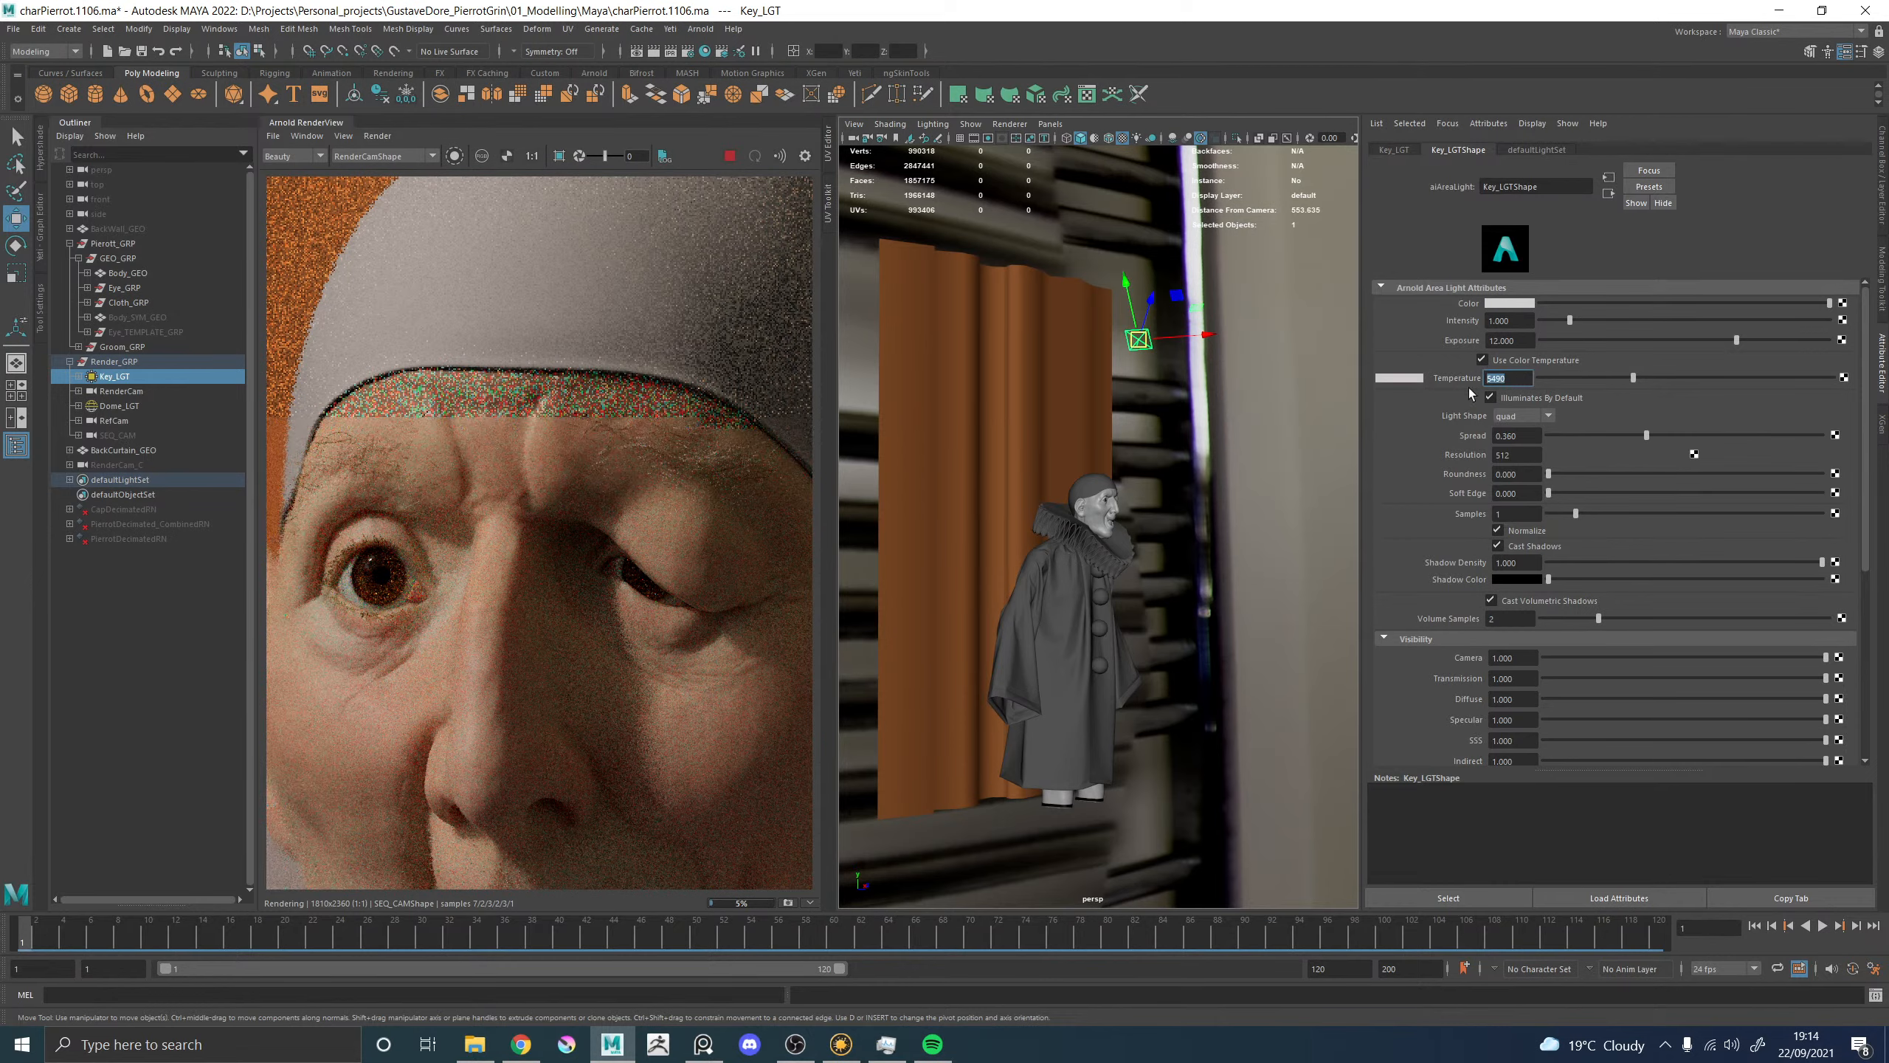
pyautogui.write('6000')
pyautogui.press('Return')
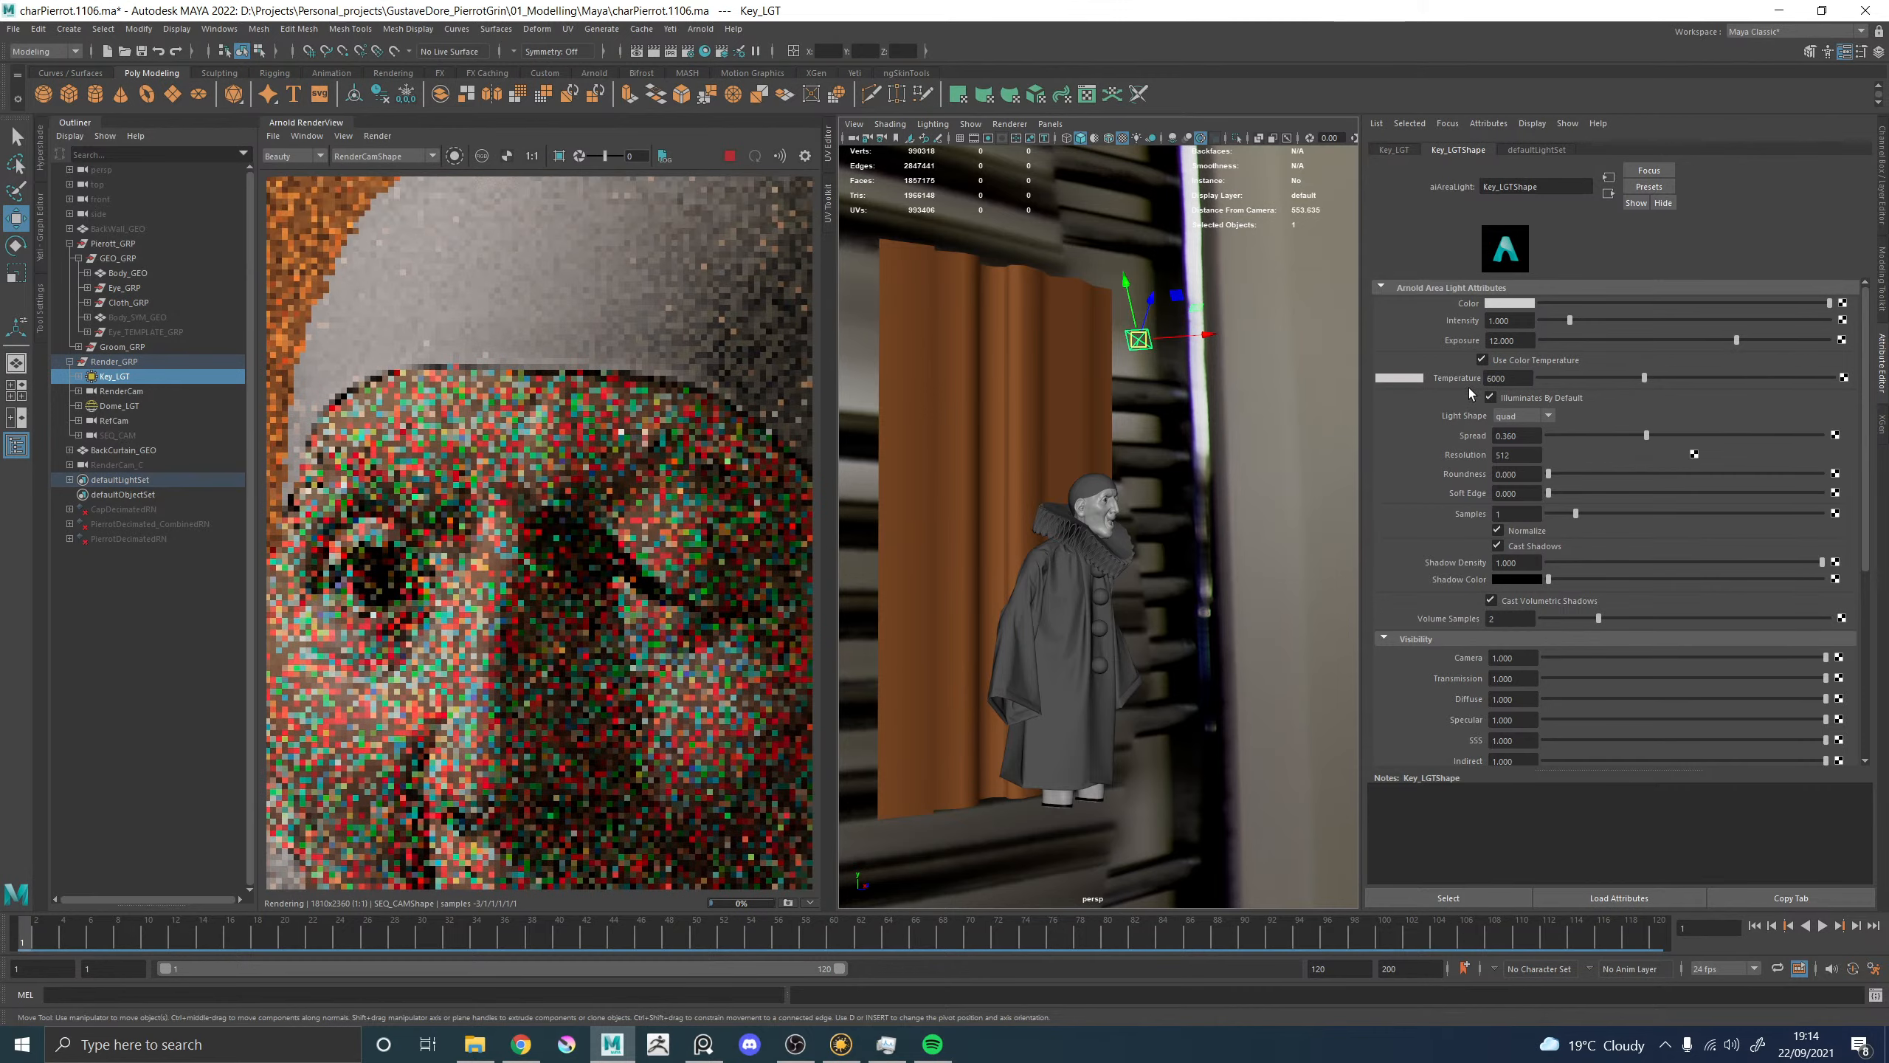
pyautogui.press('f')
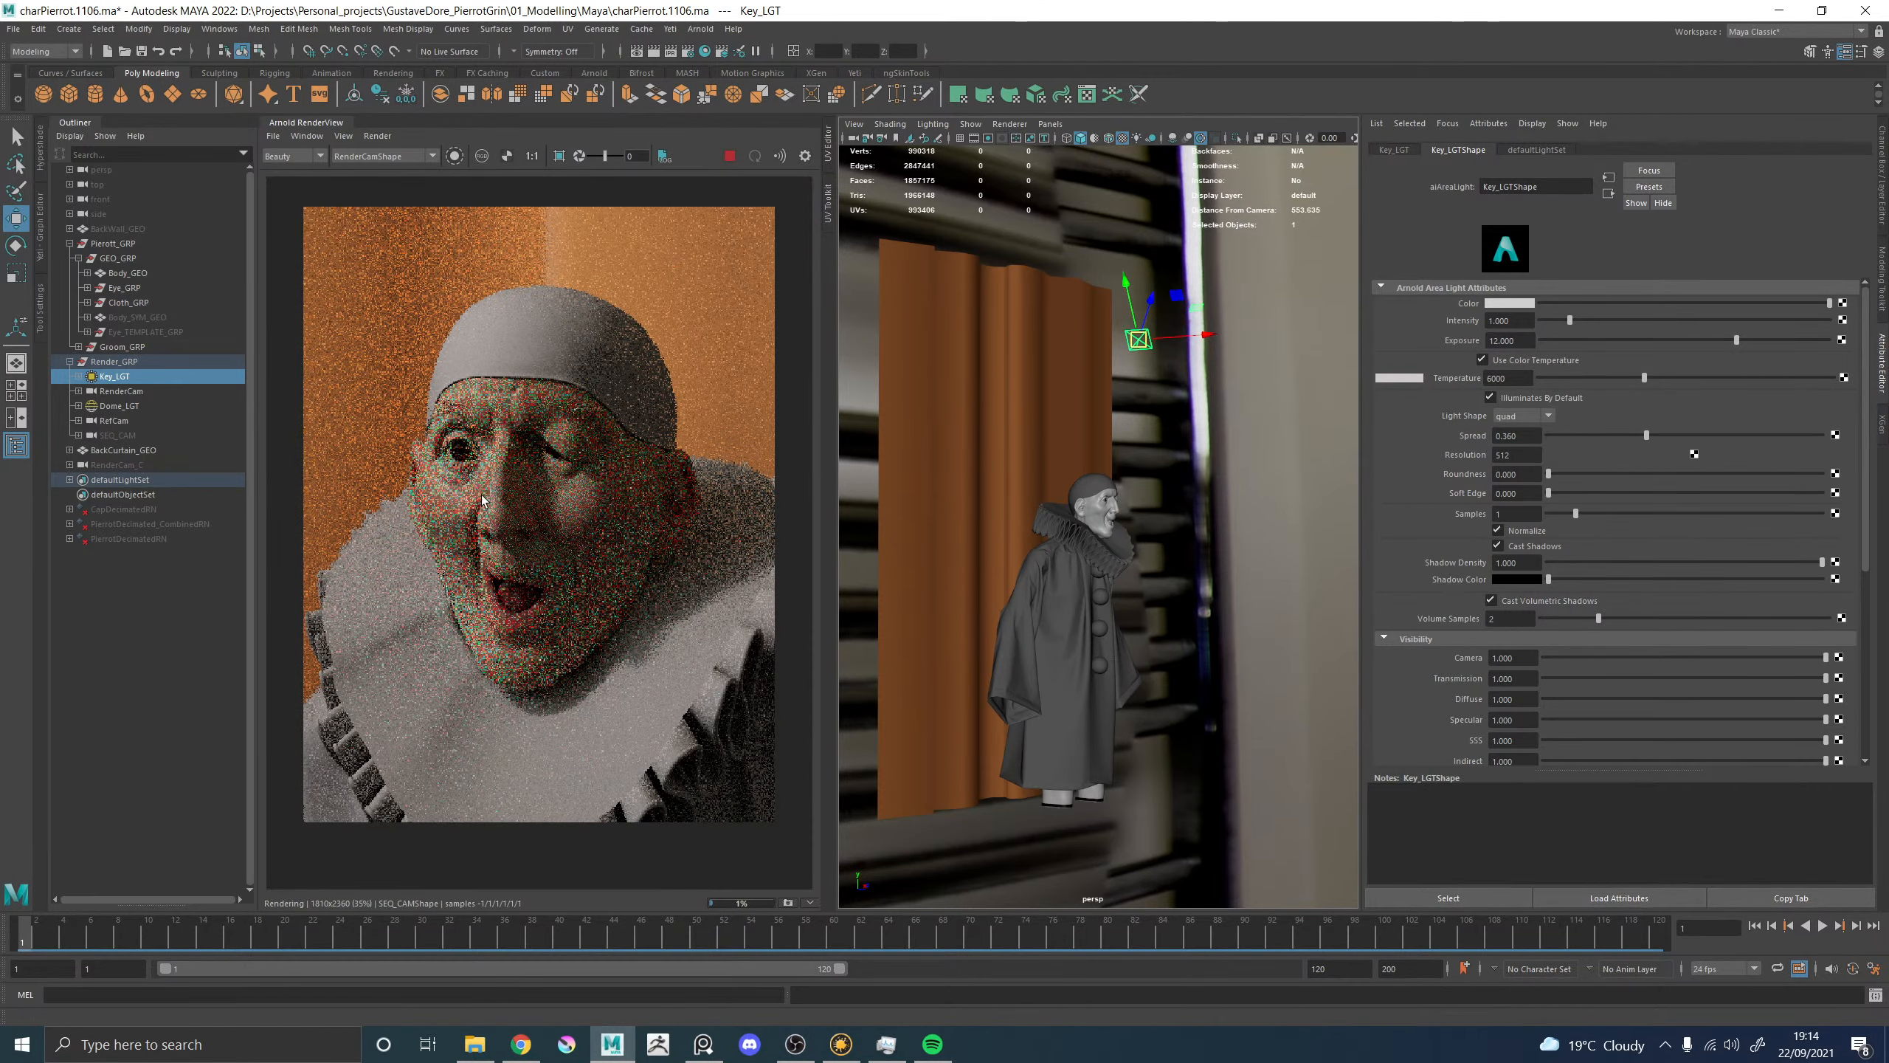
pyautogui.scroll(2, 544, 483)
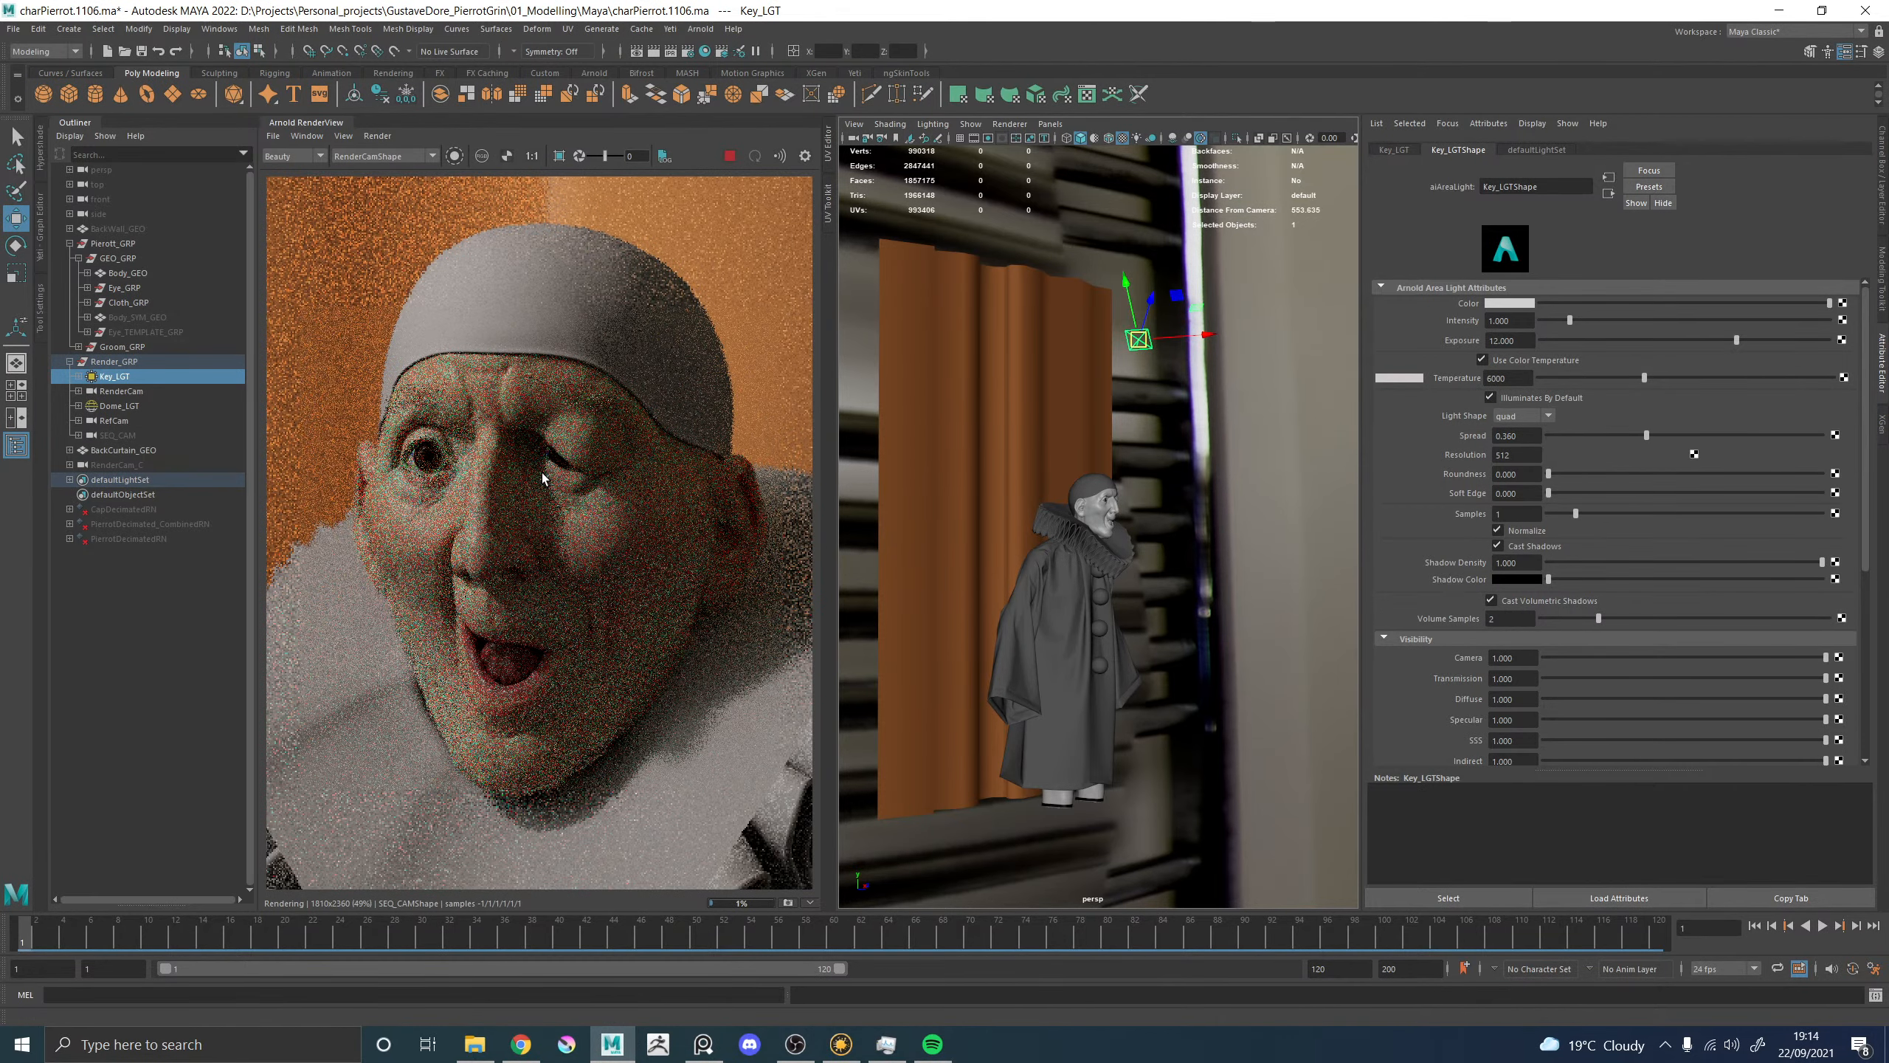
pyautogui.scroll(-3, 548, 503)
pyautogui.scroll(4, 521, 505)
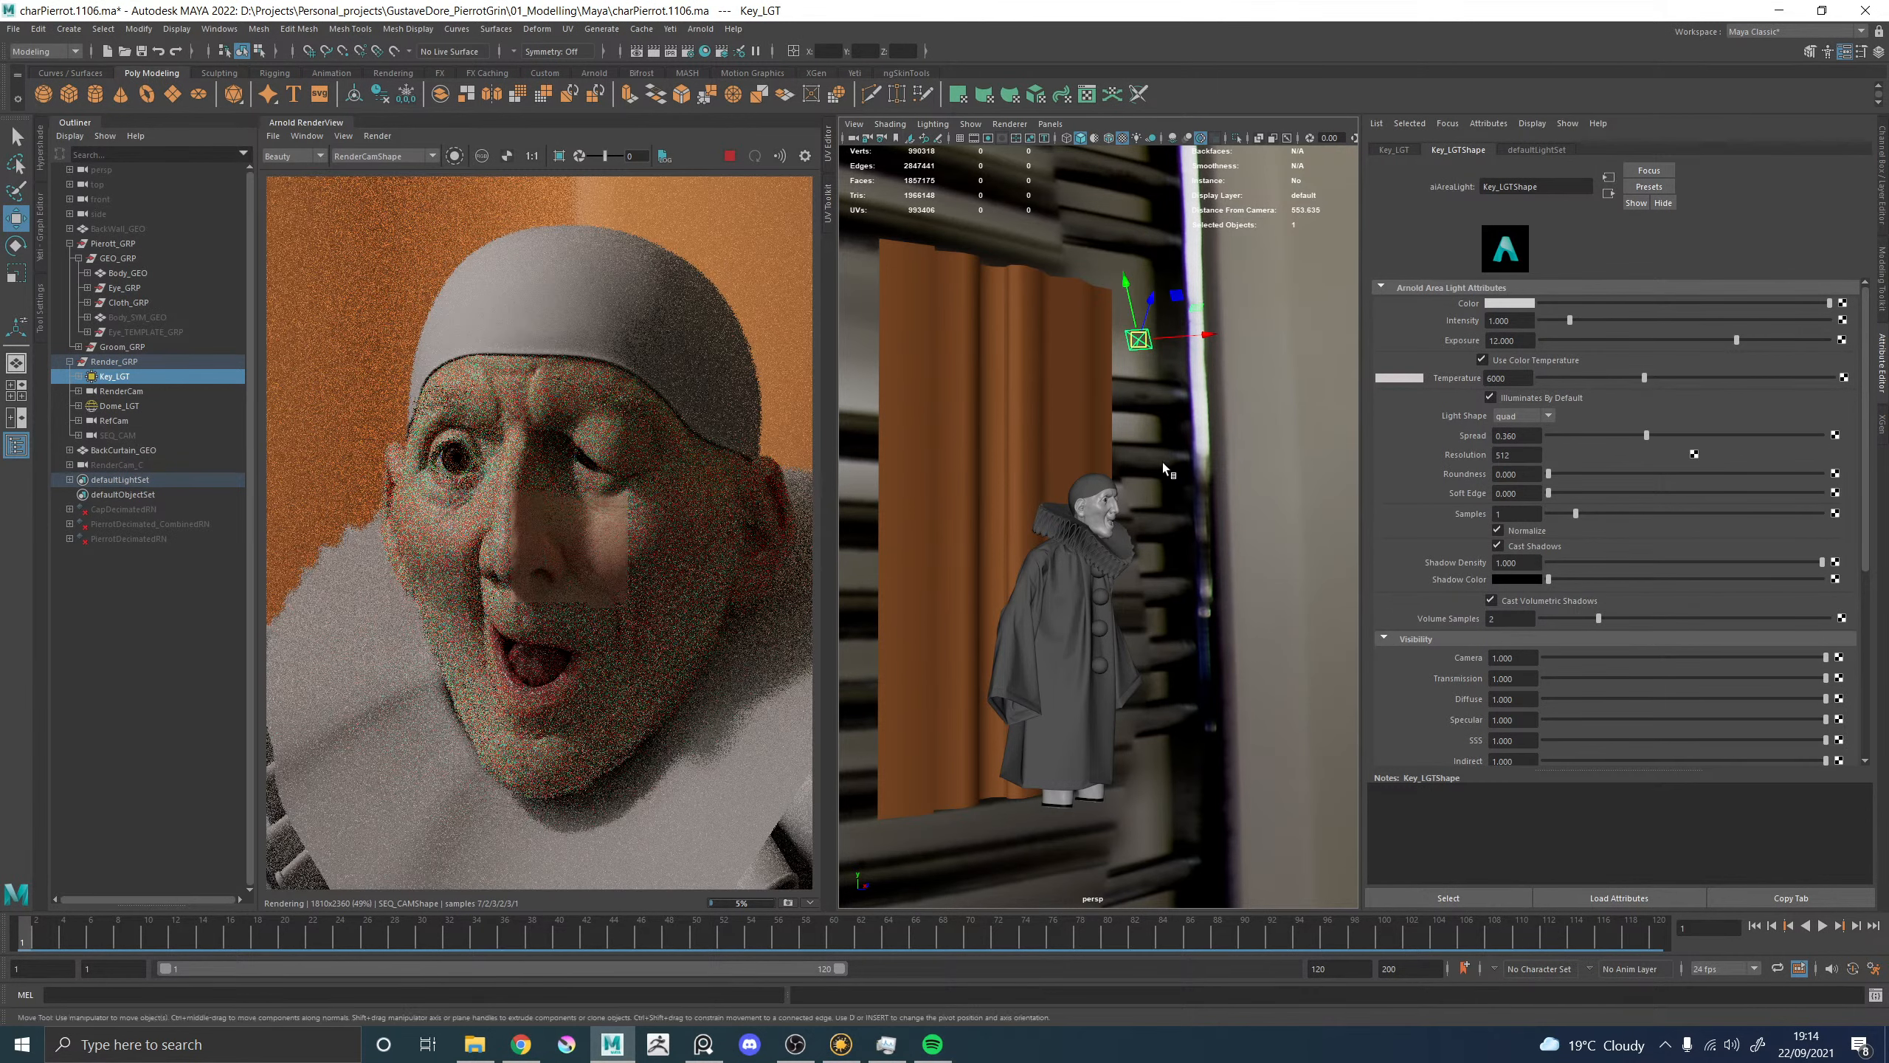
# Hide RefCam and the dome light Dome_LGT so that only the key light illuminates the render.
pyautogui.click(1251, 444)
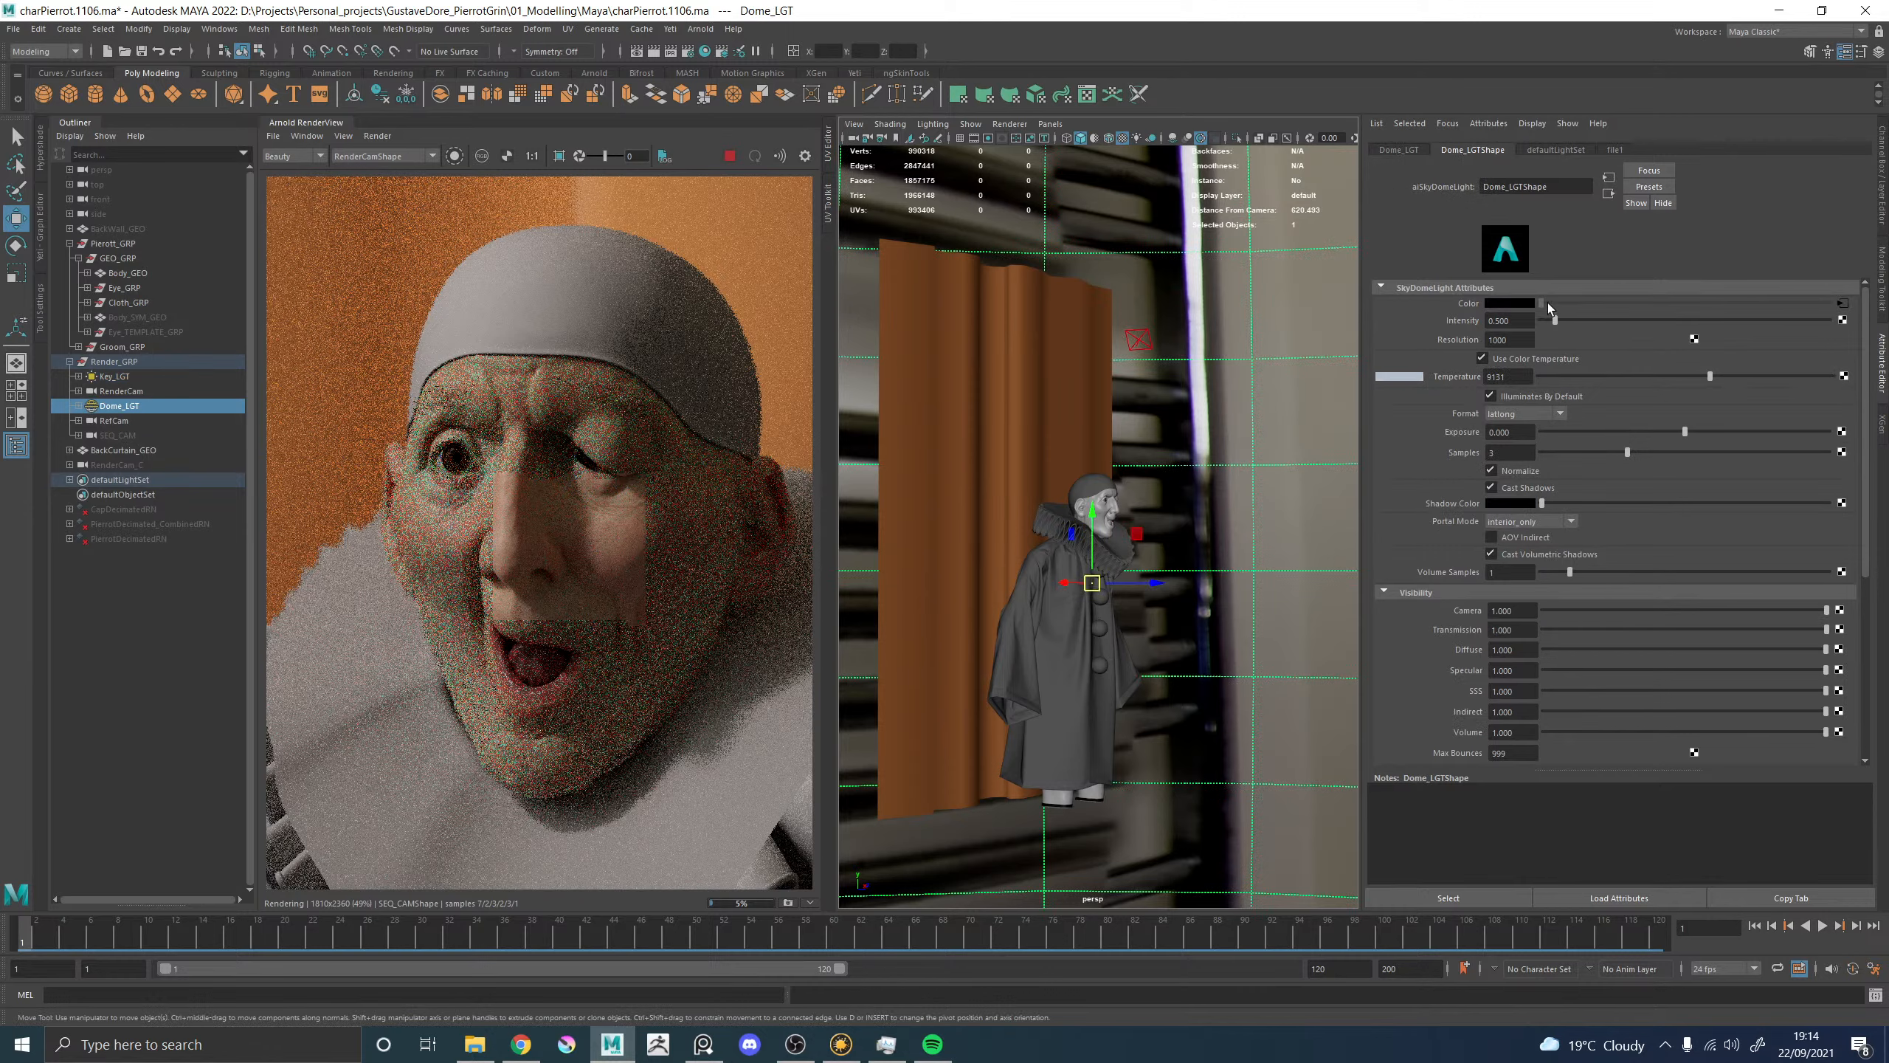
pyautogui.click(115, 421)
pyautogui.press('h')
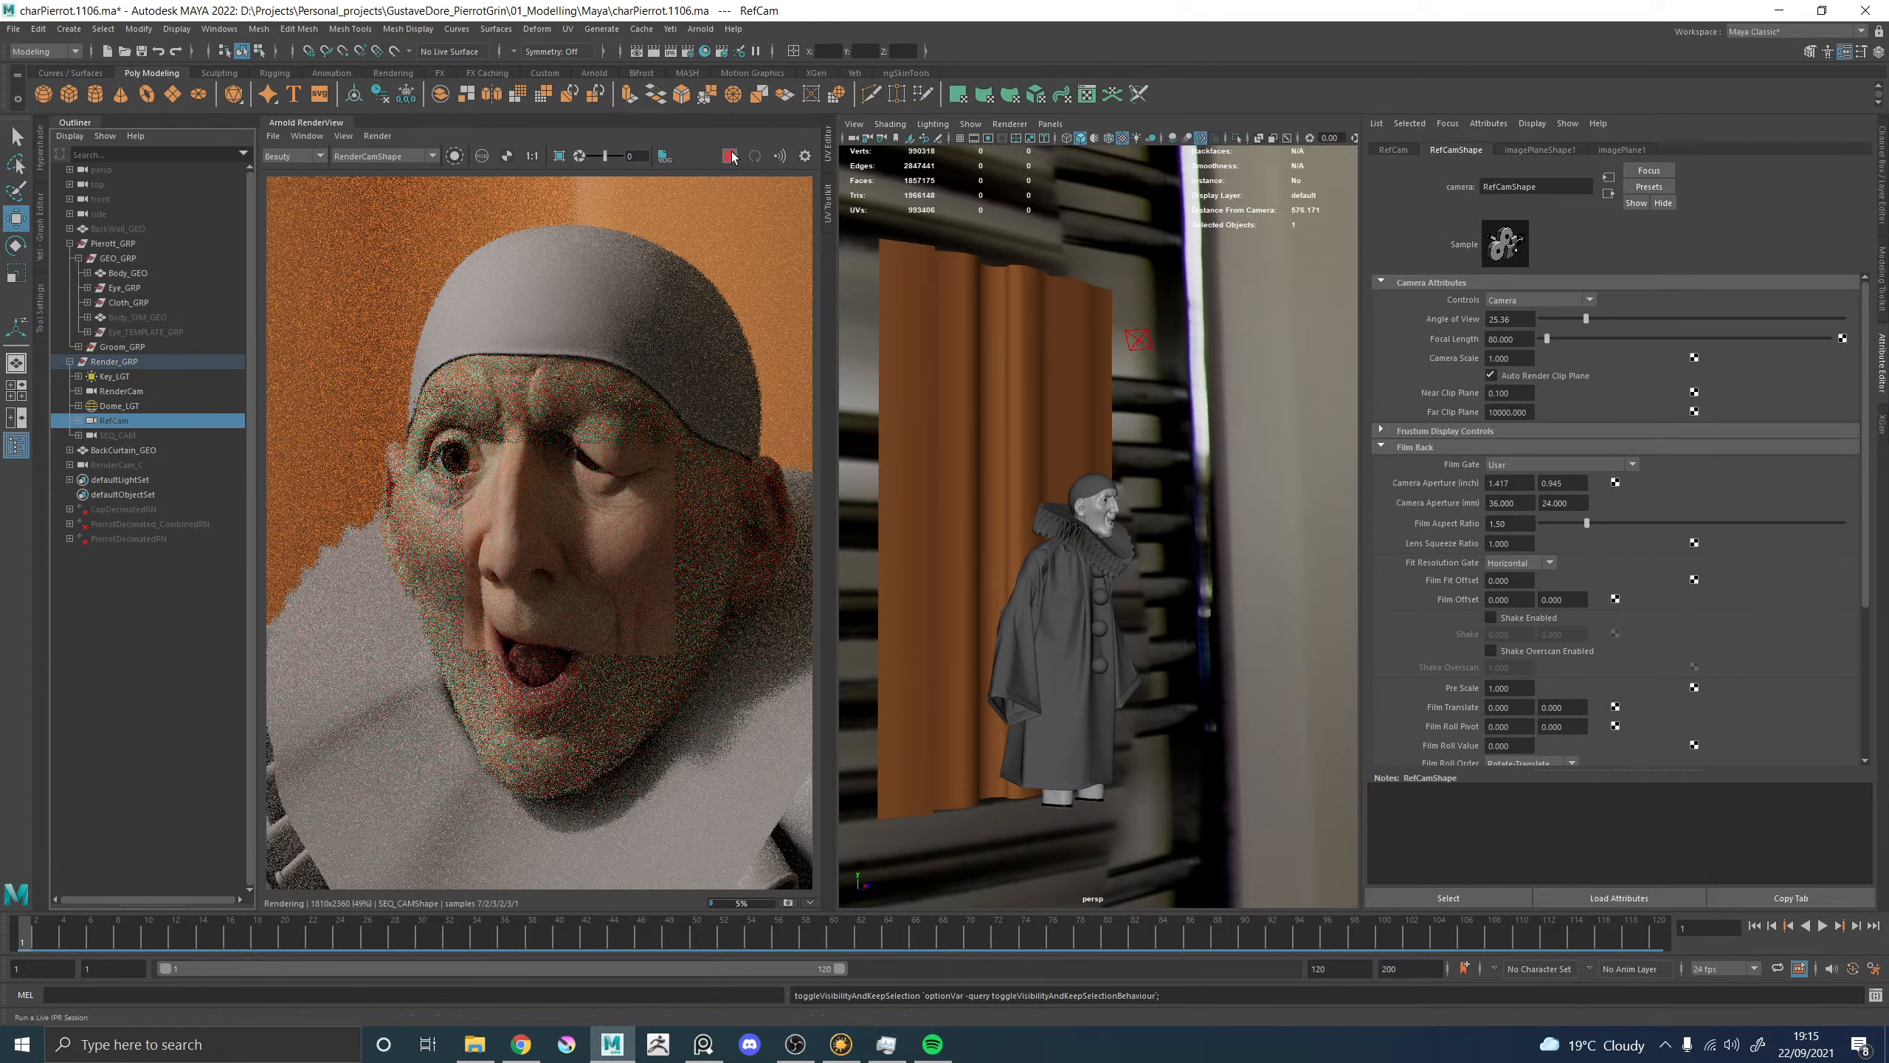
pyautogui.click(119, 409)
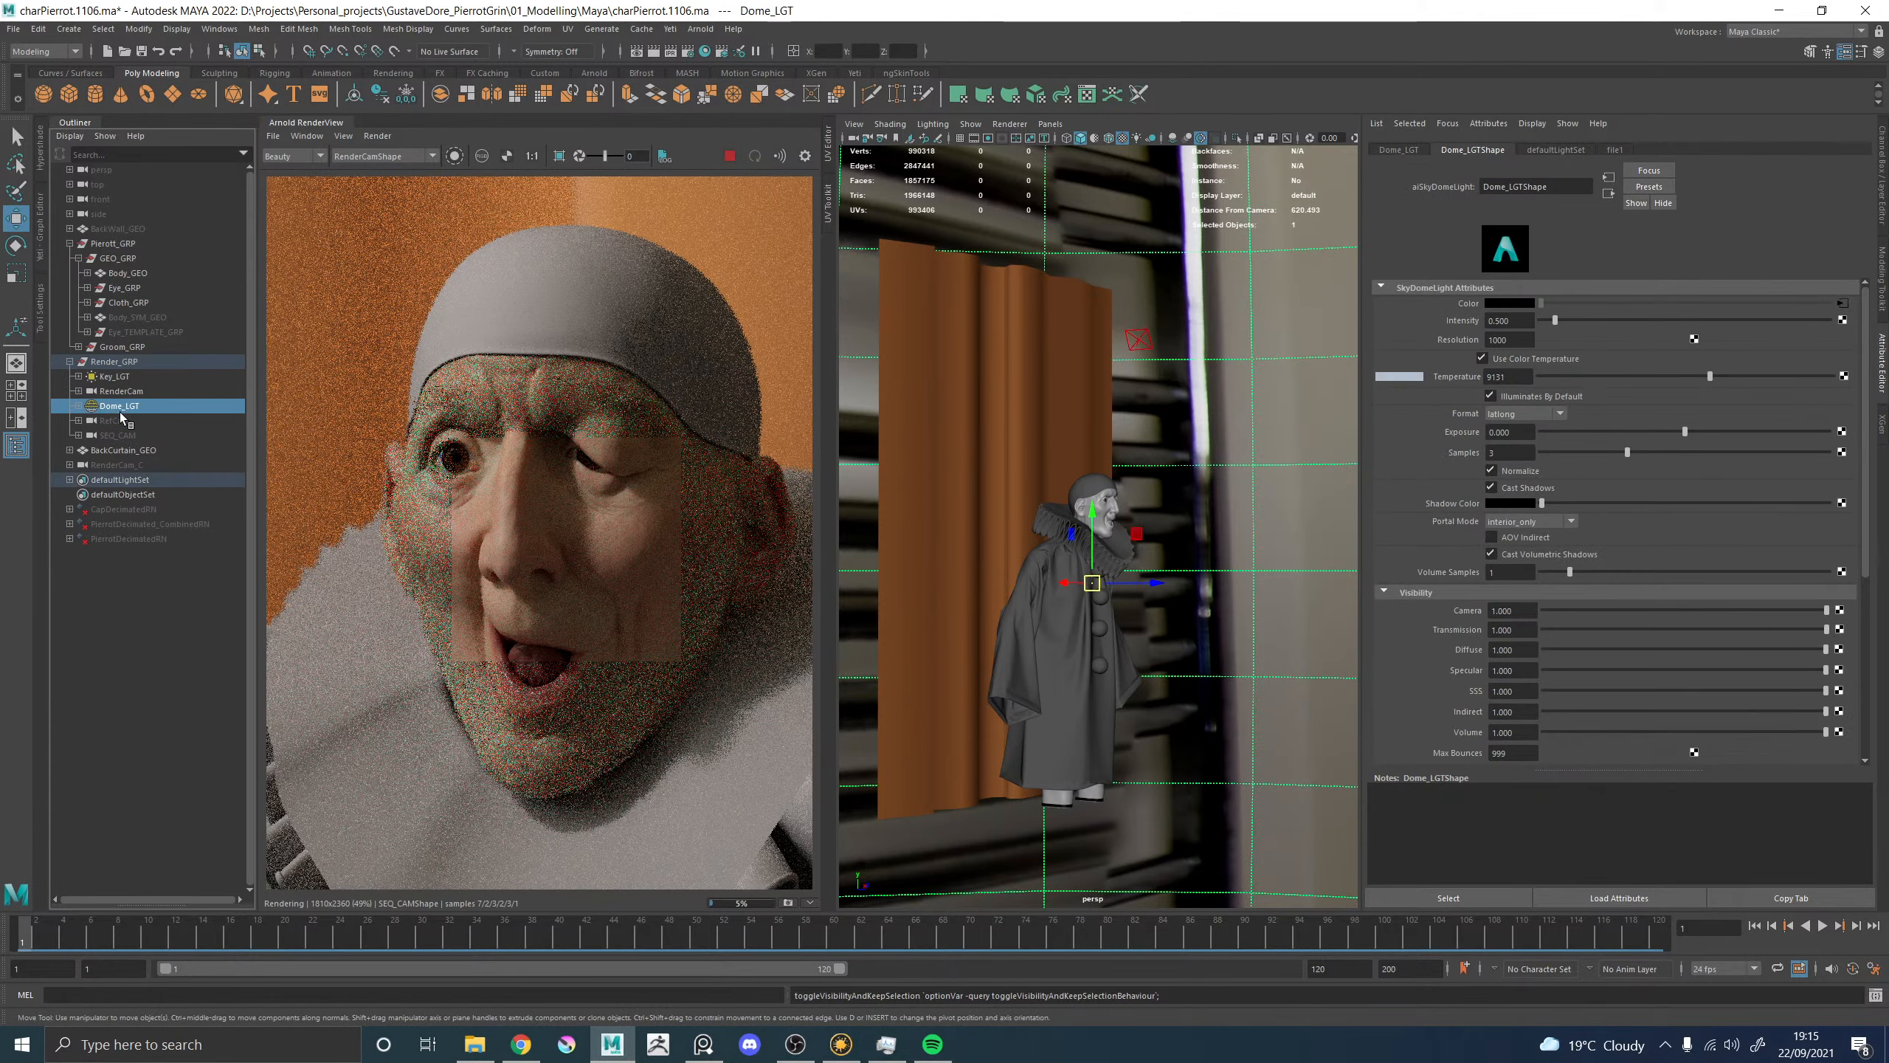
pyautogui.press('h')
pyautogui.scroll(-2, 538, 494)
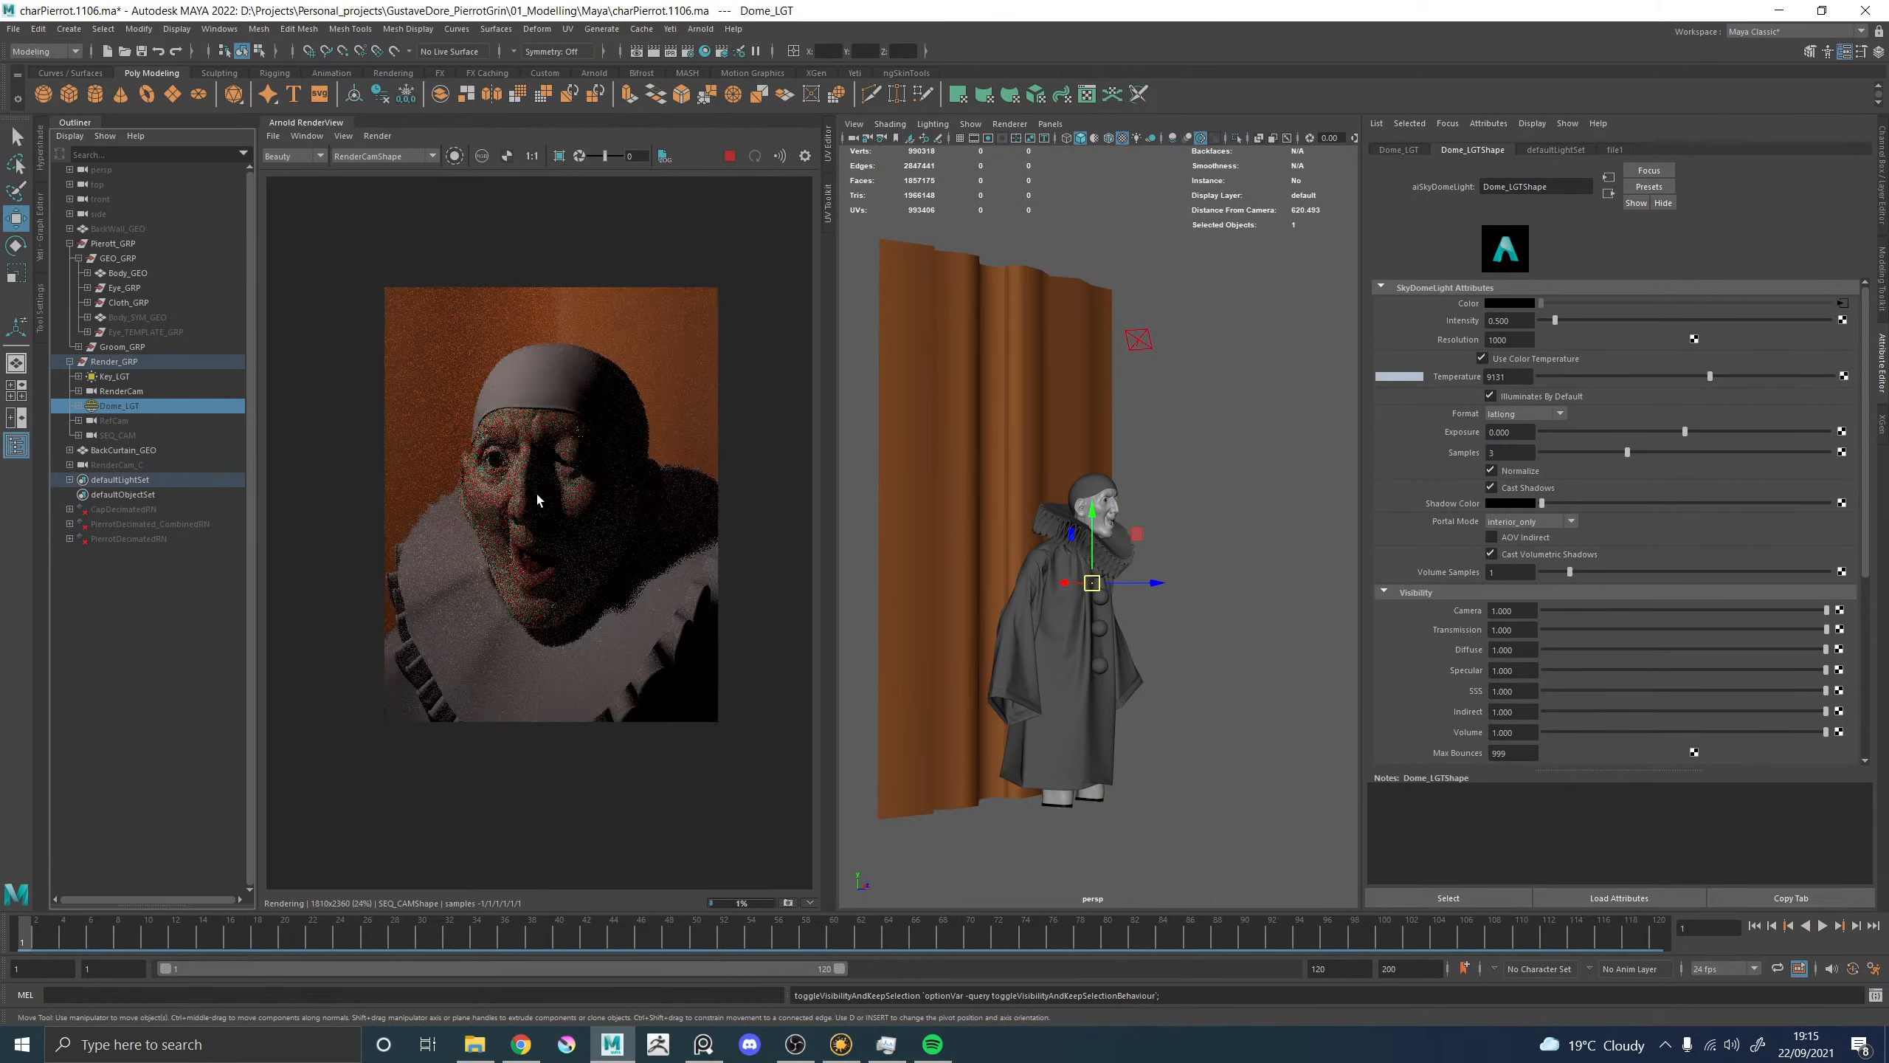
pyautogui.scroll(-1, 538, 493)
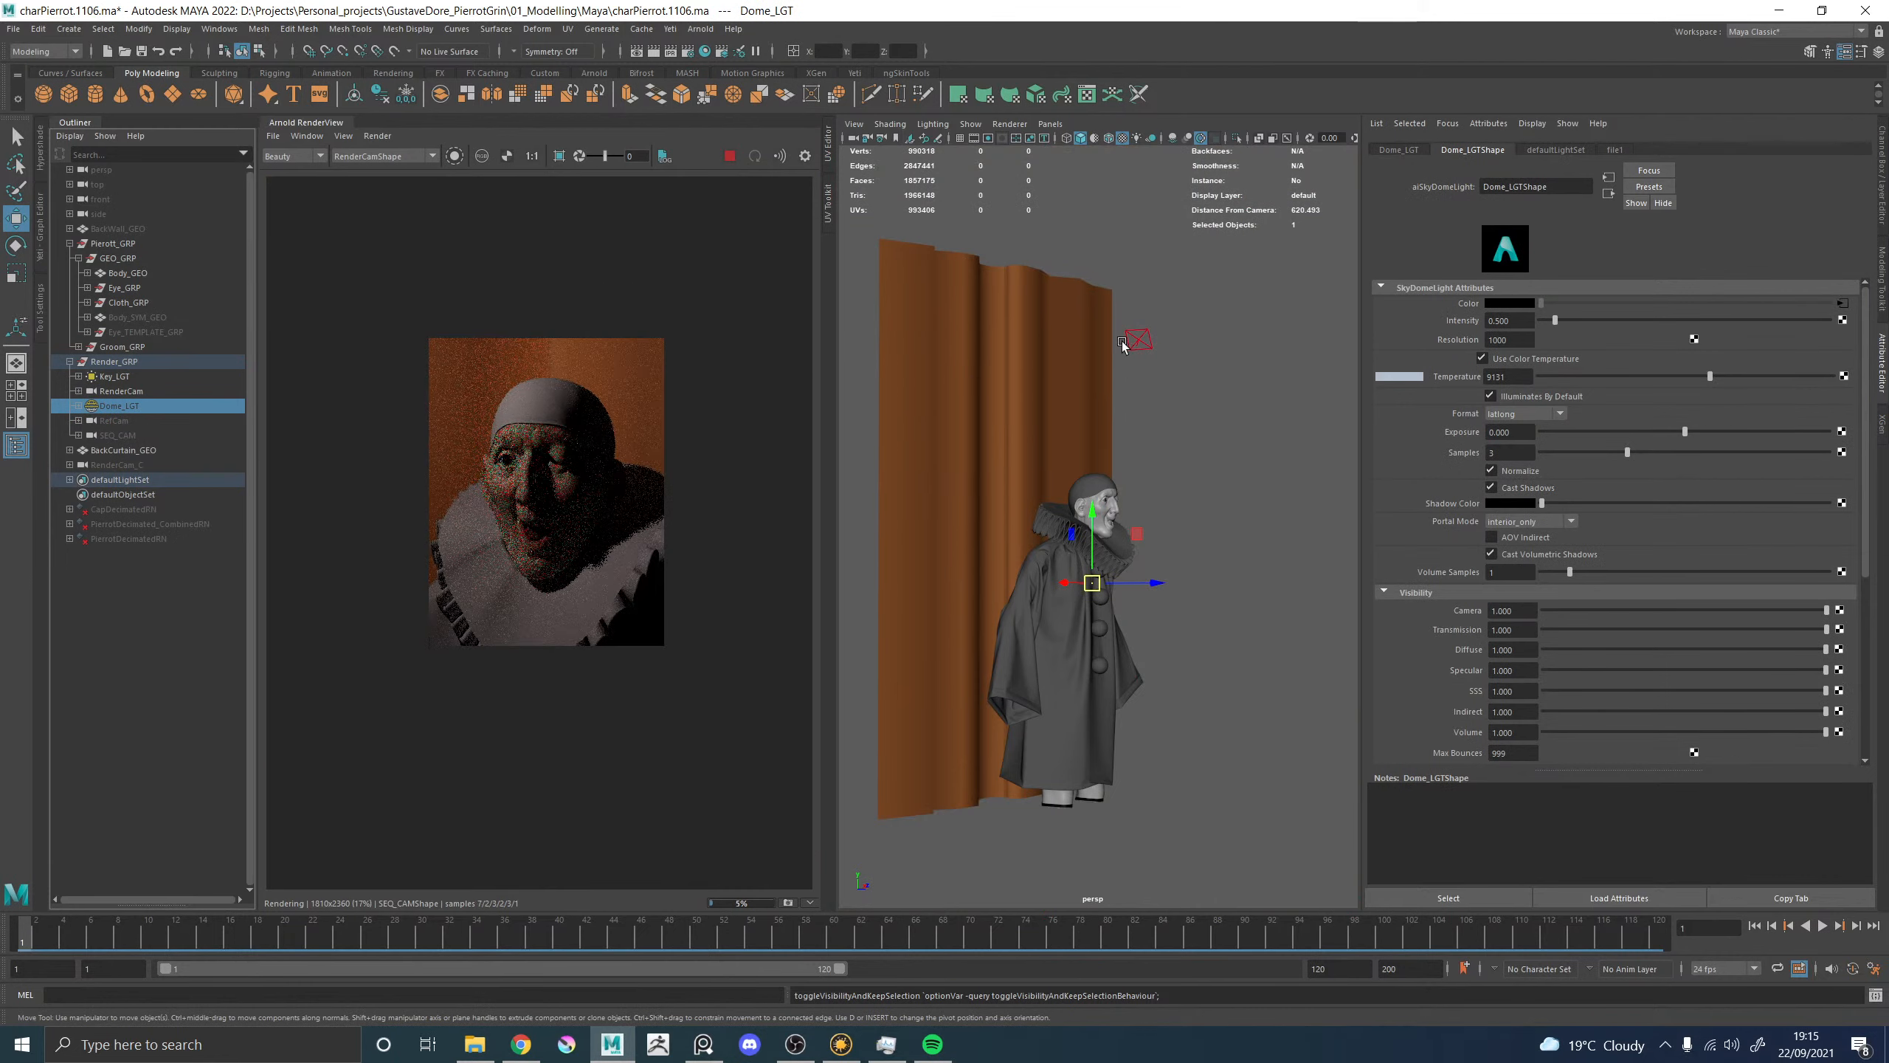
# Narrow the spread of the key light Key_LGT to about 0.184.
pyautogui.click(1150, 338)
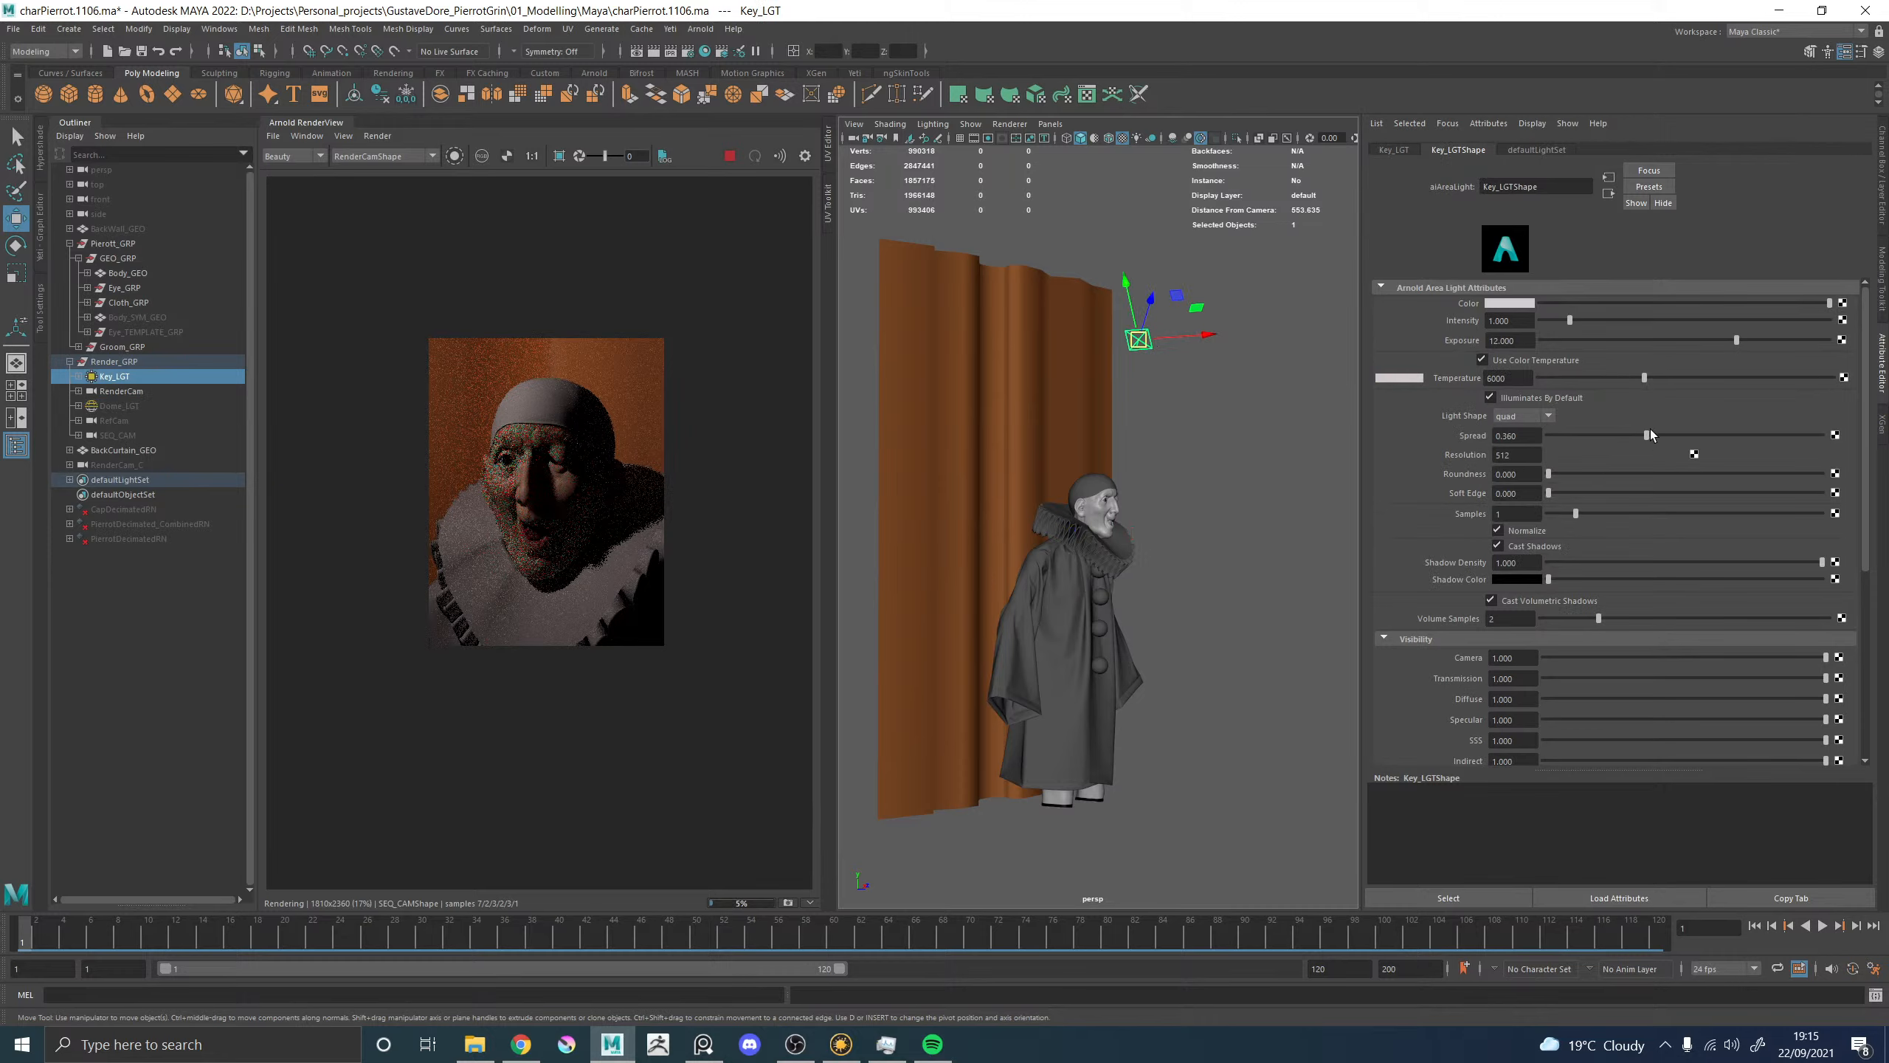
pyautogui.moveTo(1621, 435); pyautogui.dragTo(1593, 435)
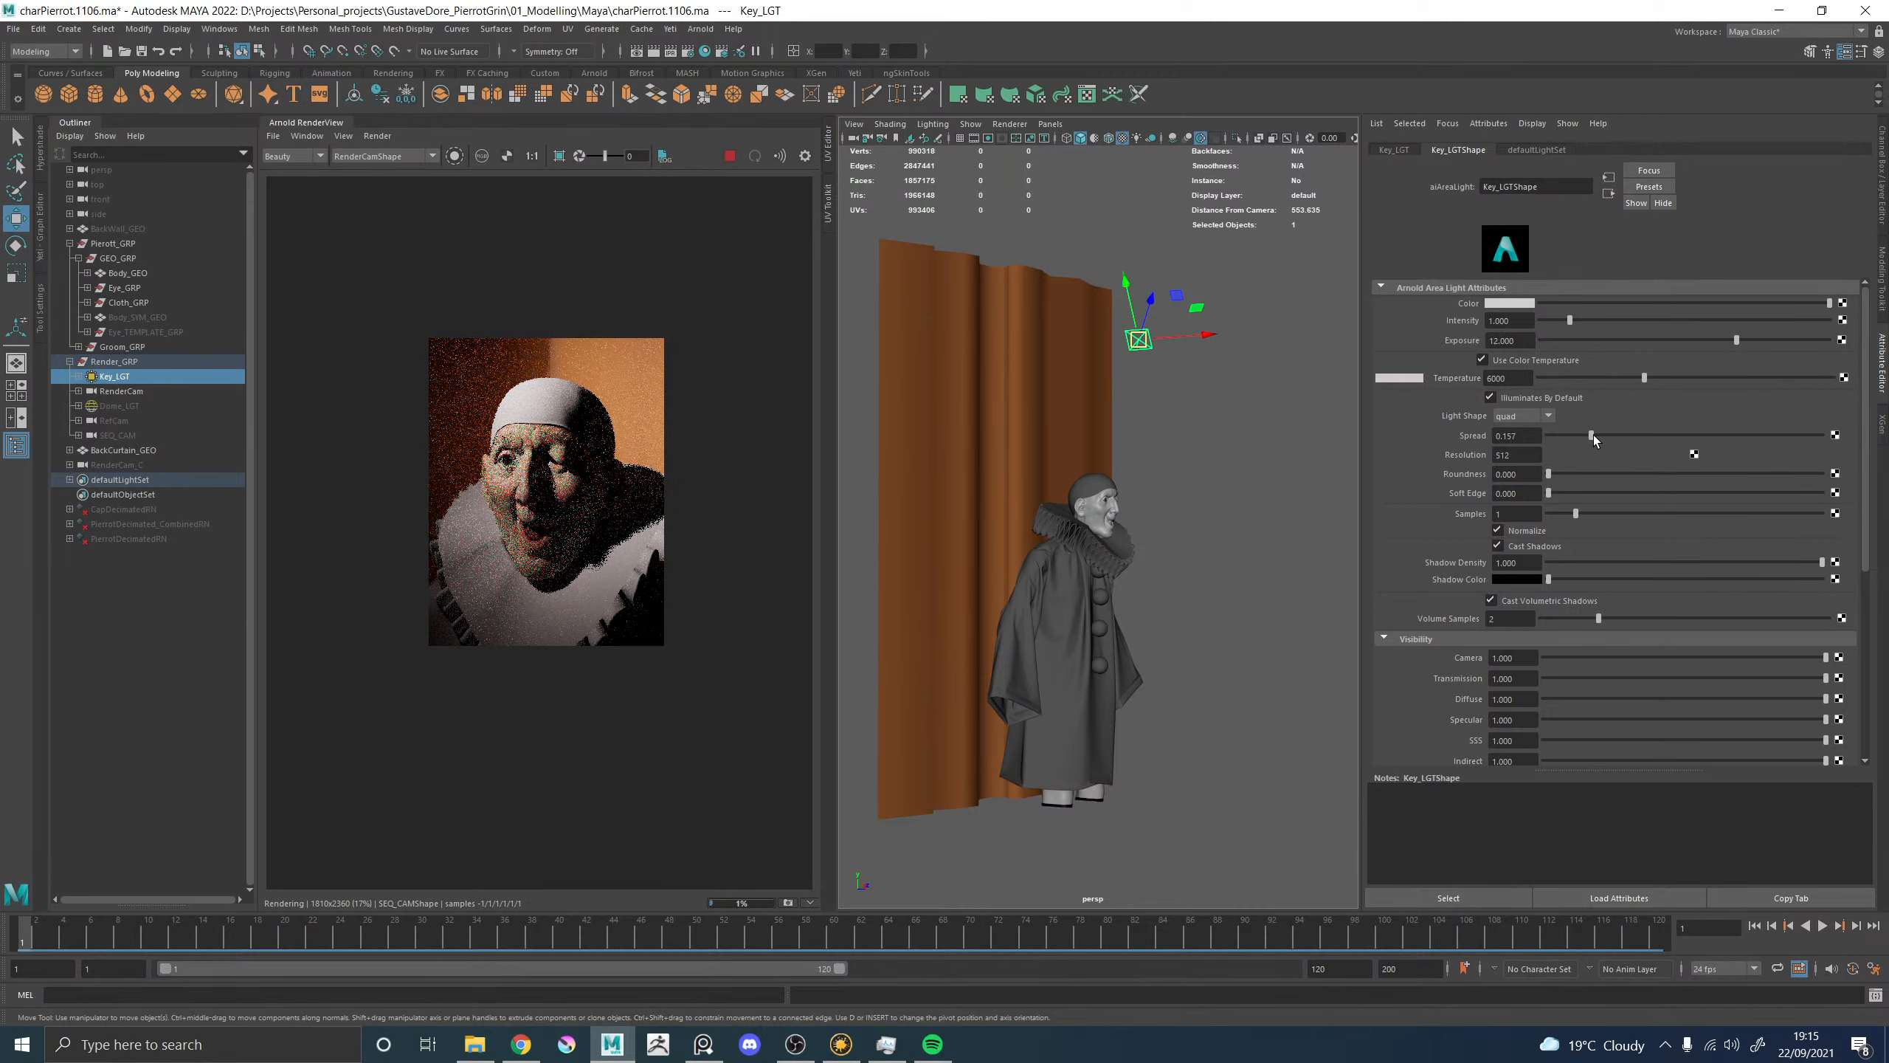
pyautogui.moveTo(1594, 435); pyautogui.dragTo(1599, 435)
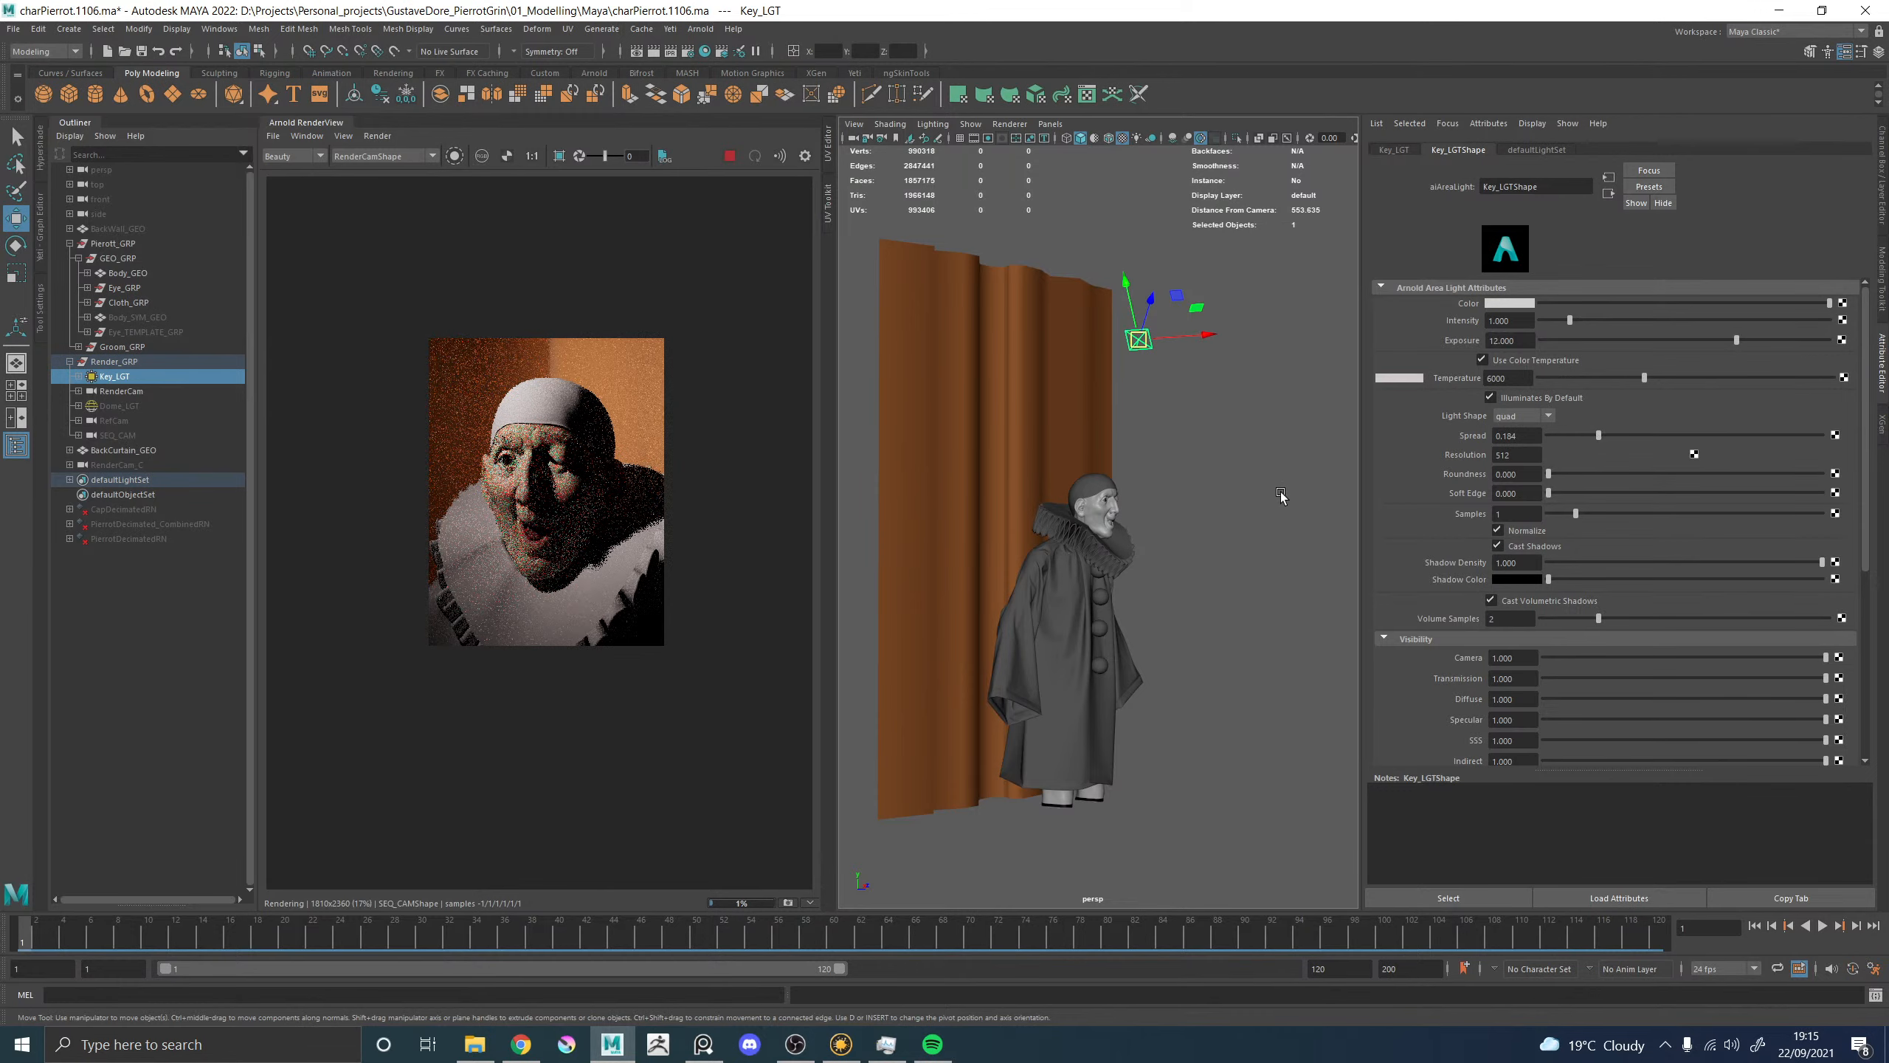
# Examine the shadows and highlights on the face, cap and collar in the key-light-only render, both close up and in full.
pyautogui.keyDown('alt'); pyautogui.moveTo(1281, 497); pyautogui.dragTo(1258, 512); pyautogui.keyUp('alt')
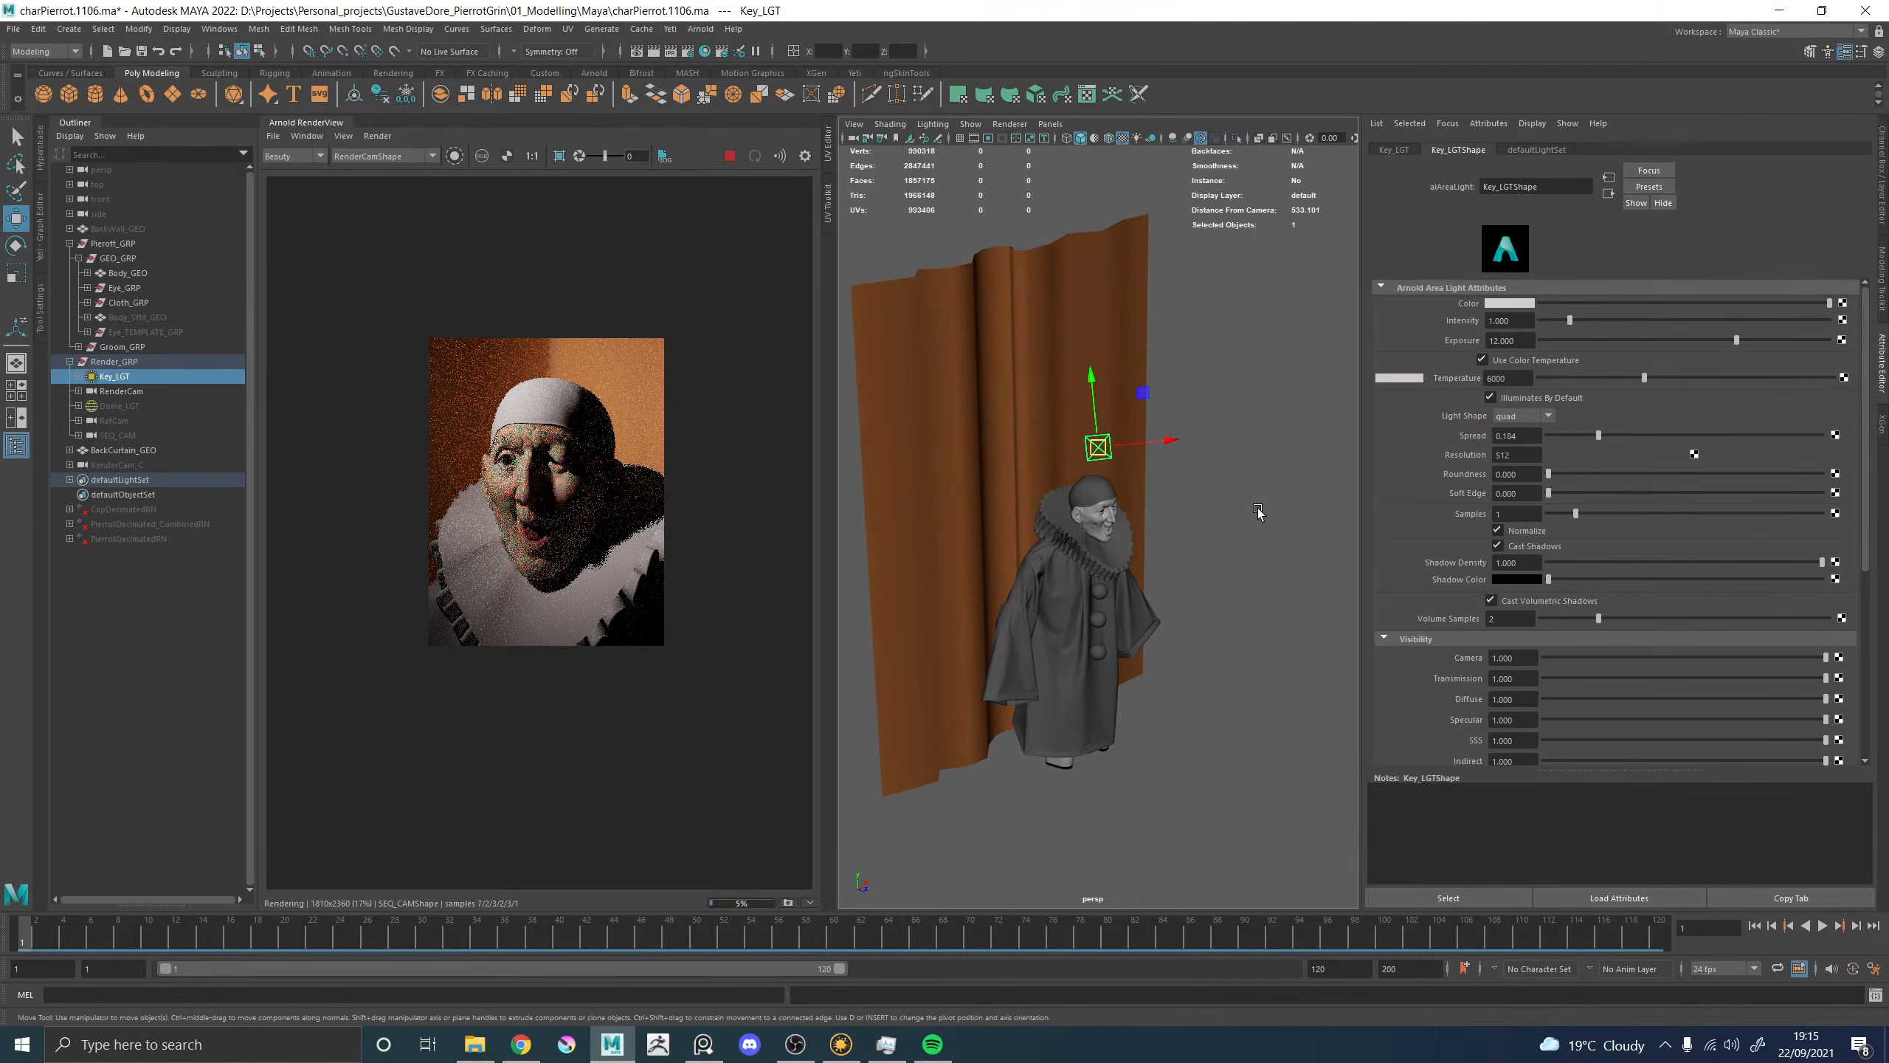
pyautogui.scroll(5, 540, 466)
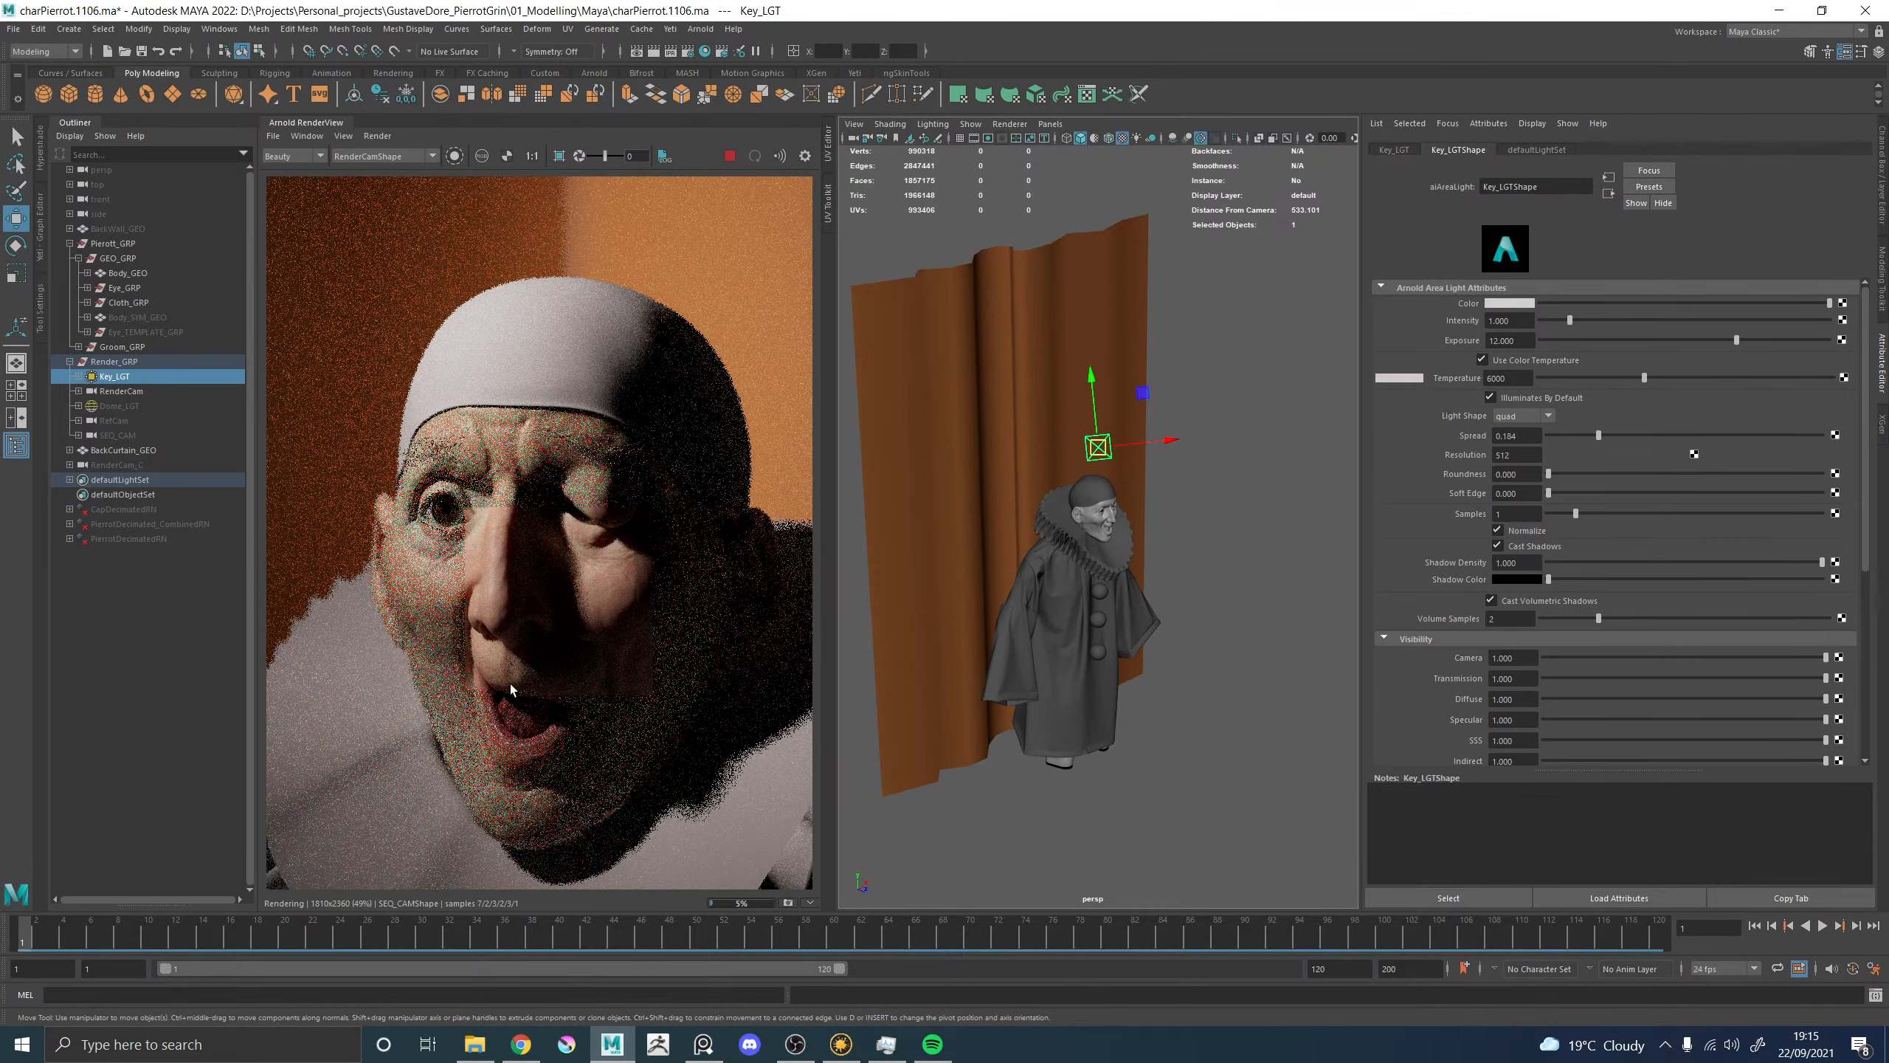
pyautogui.scroll(2, 468, 534)
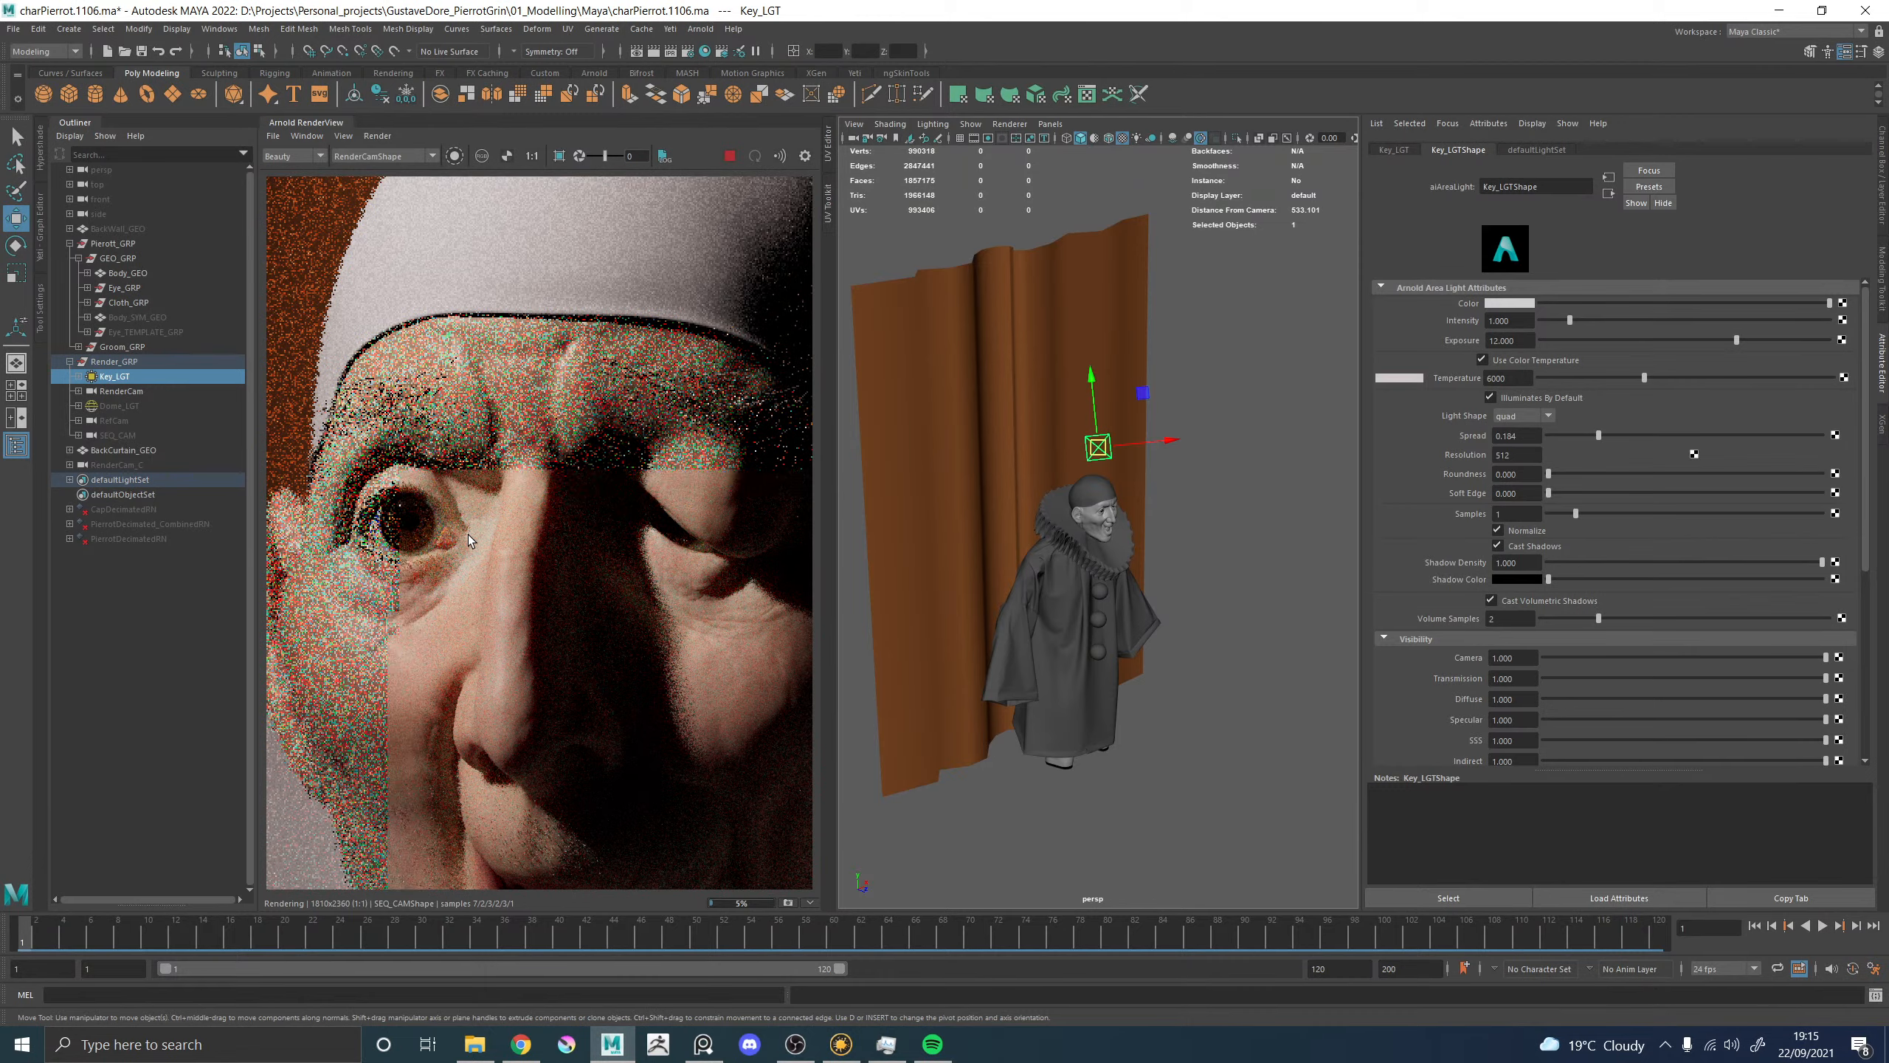
pyautogui.scroll(-4, 468, 534)
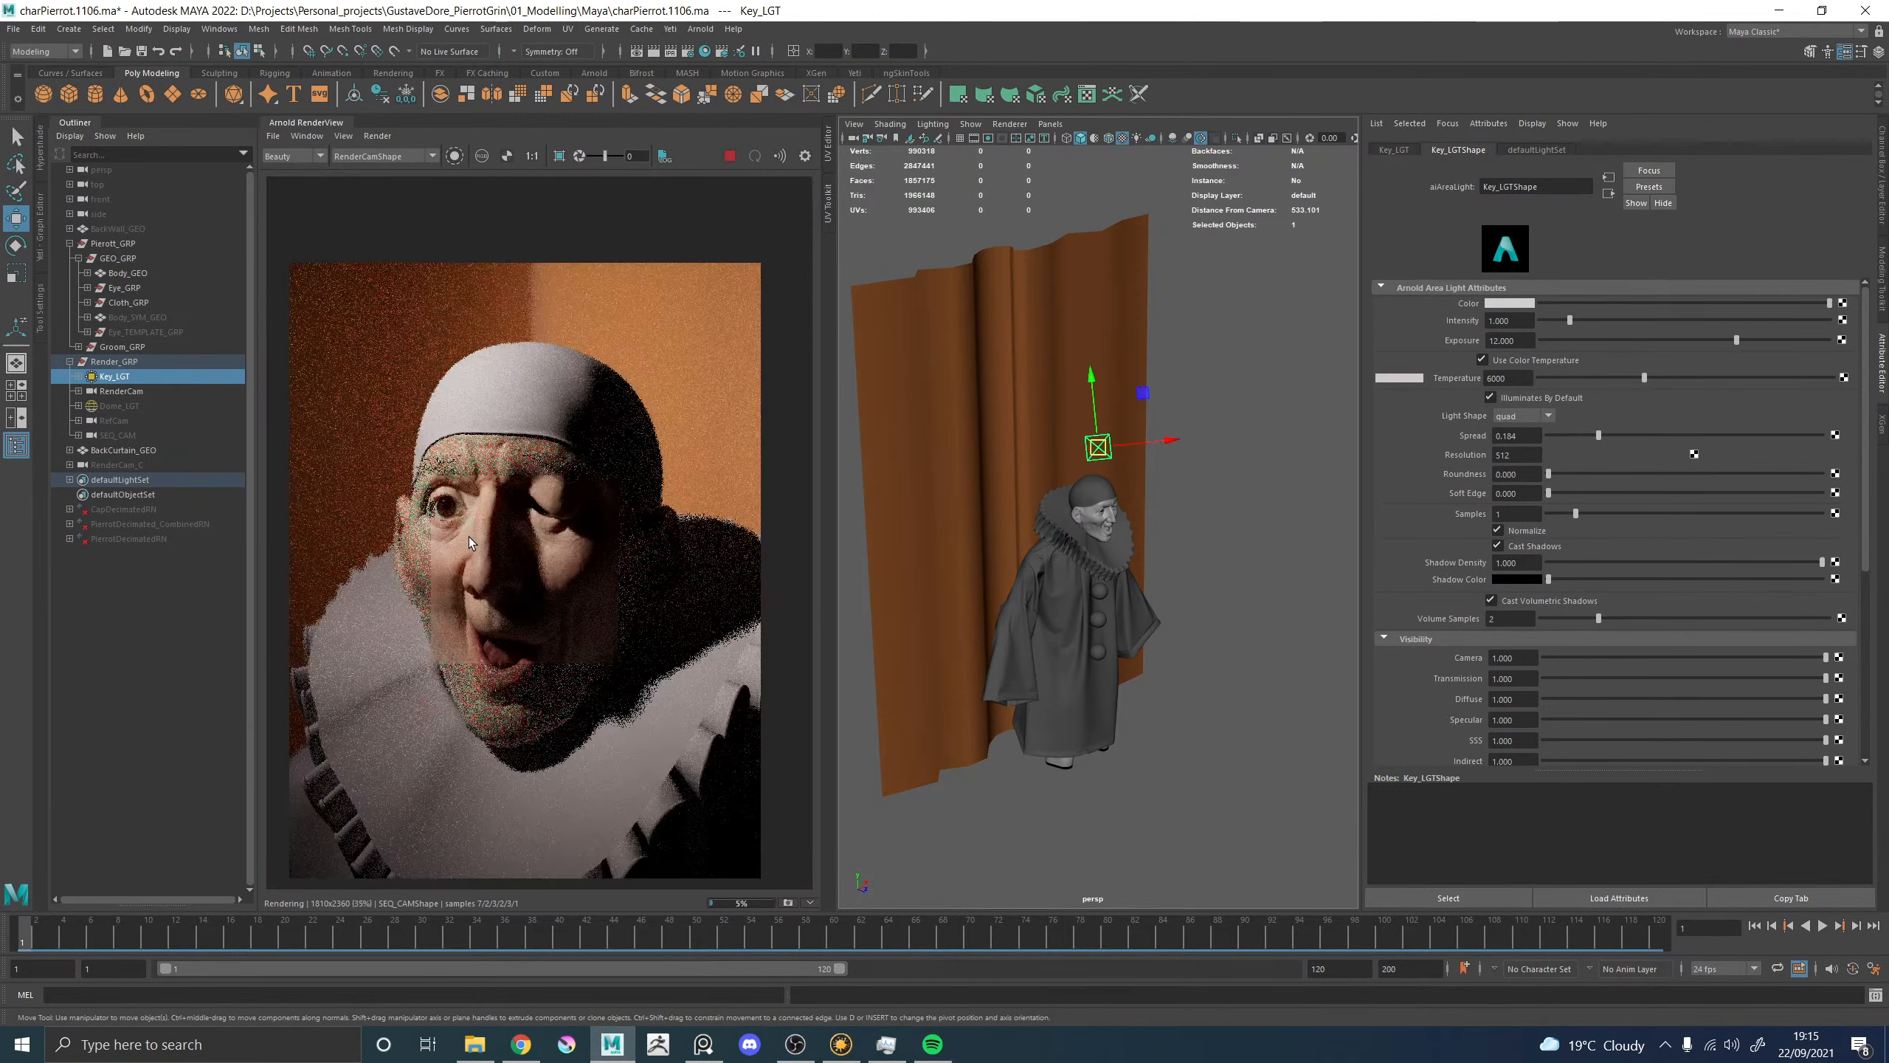
pyautogui.scroll(3, 502, 540)
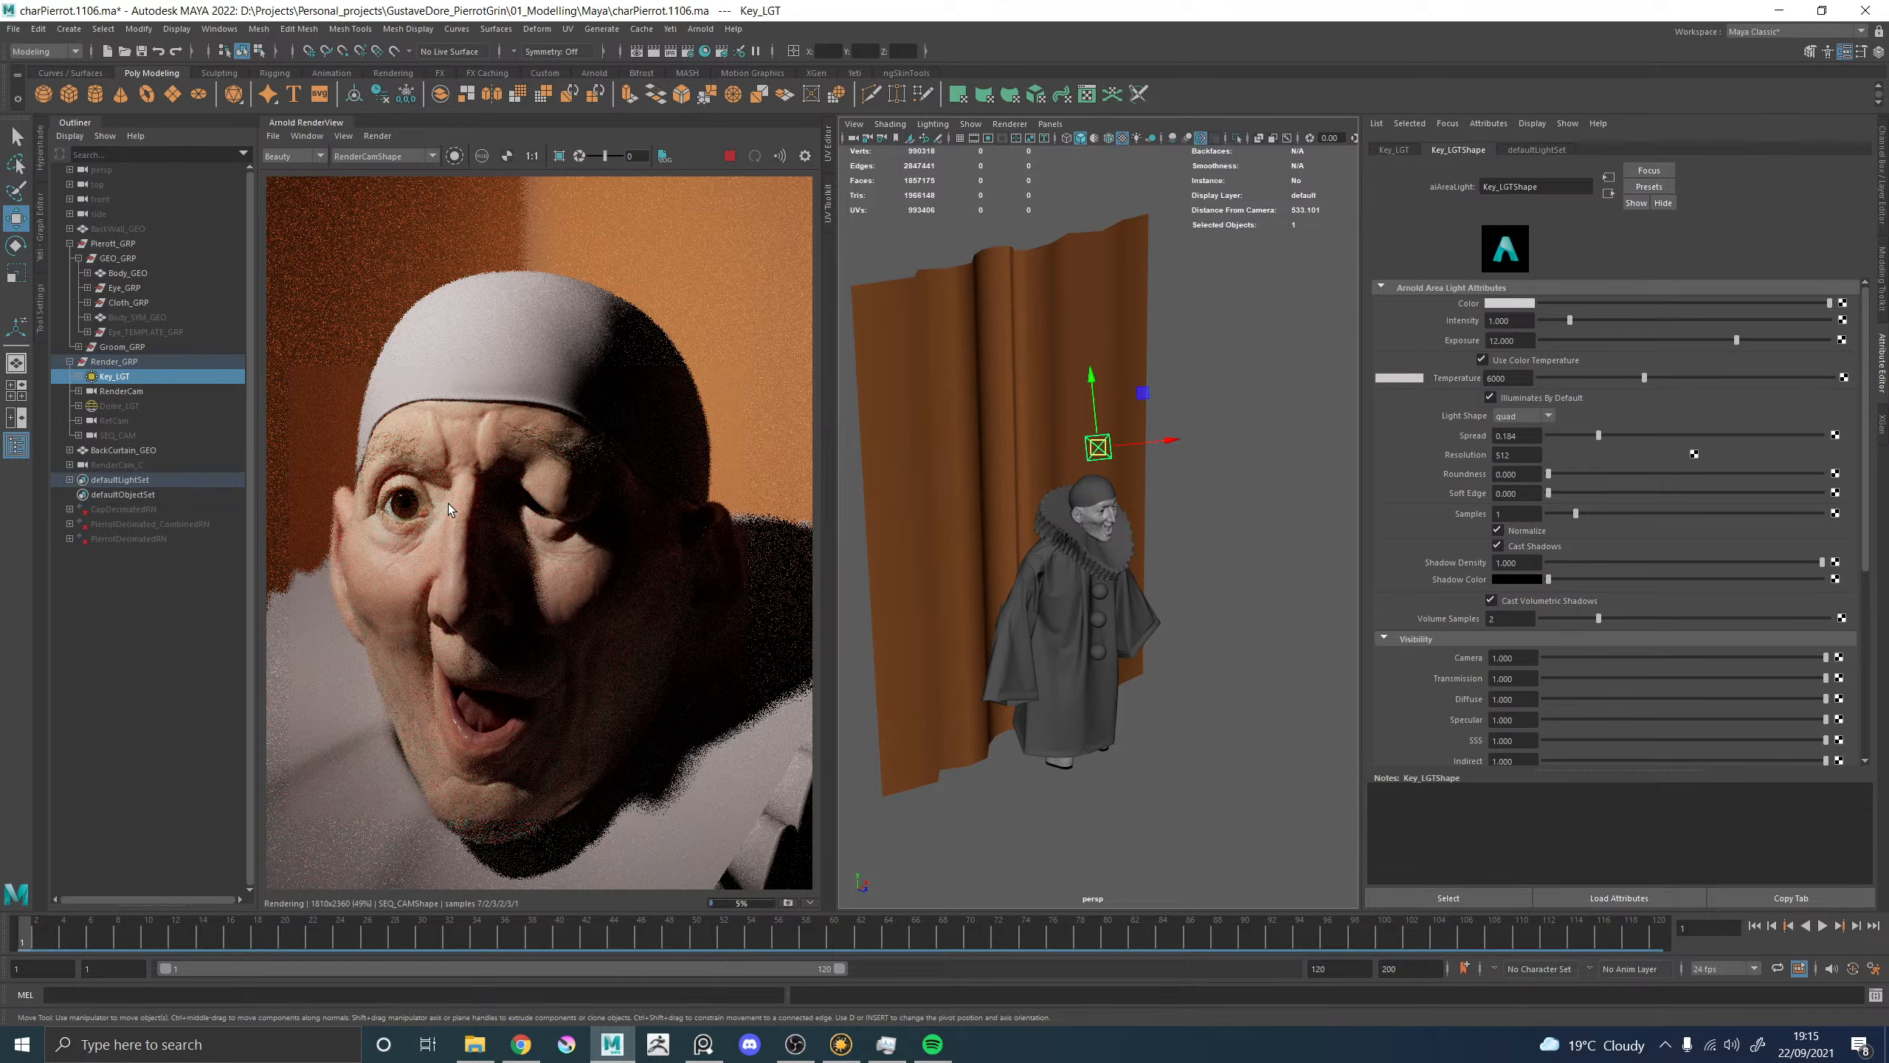
pyautogui.scroll(-5, 444, 493)
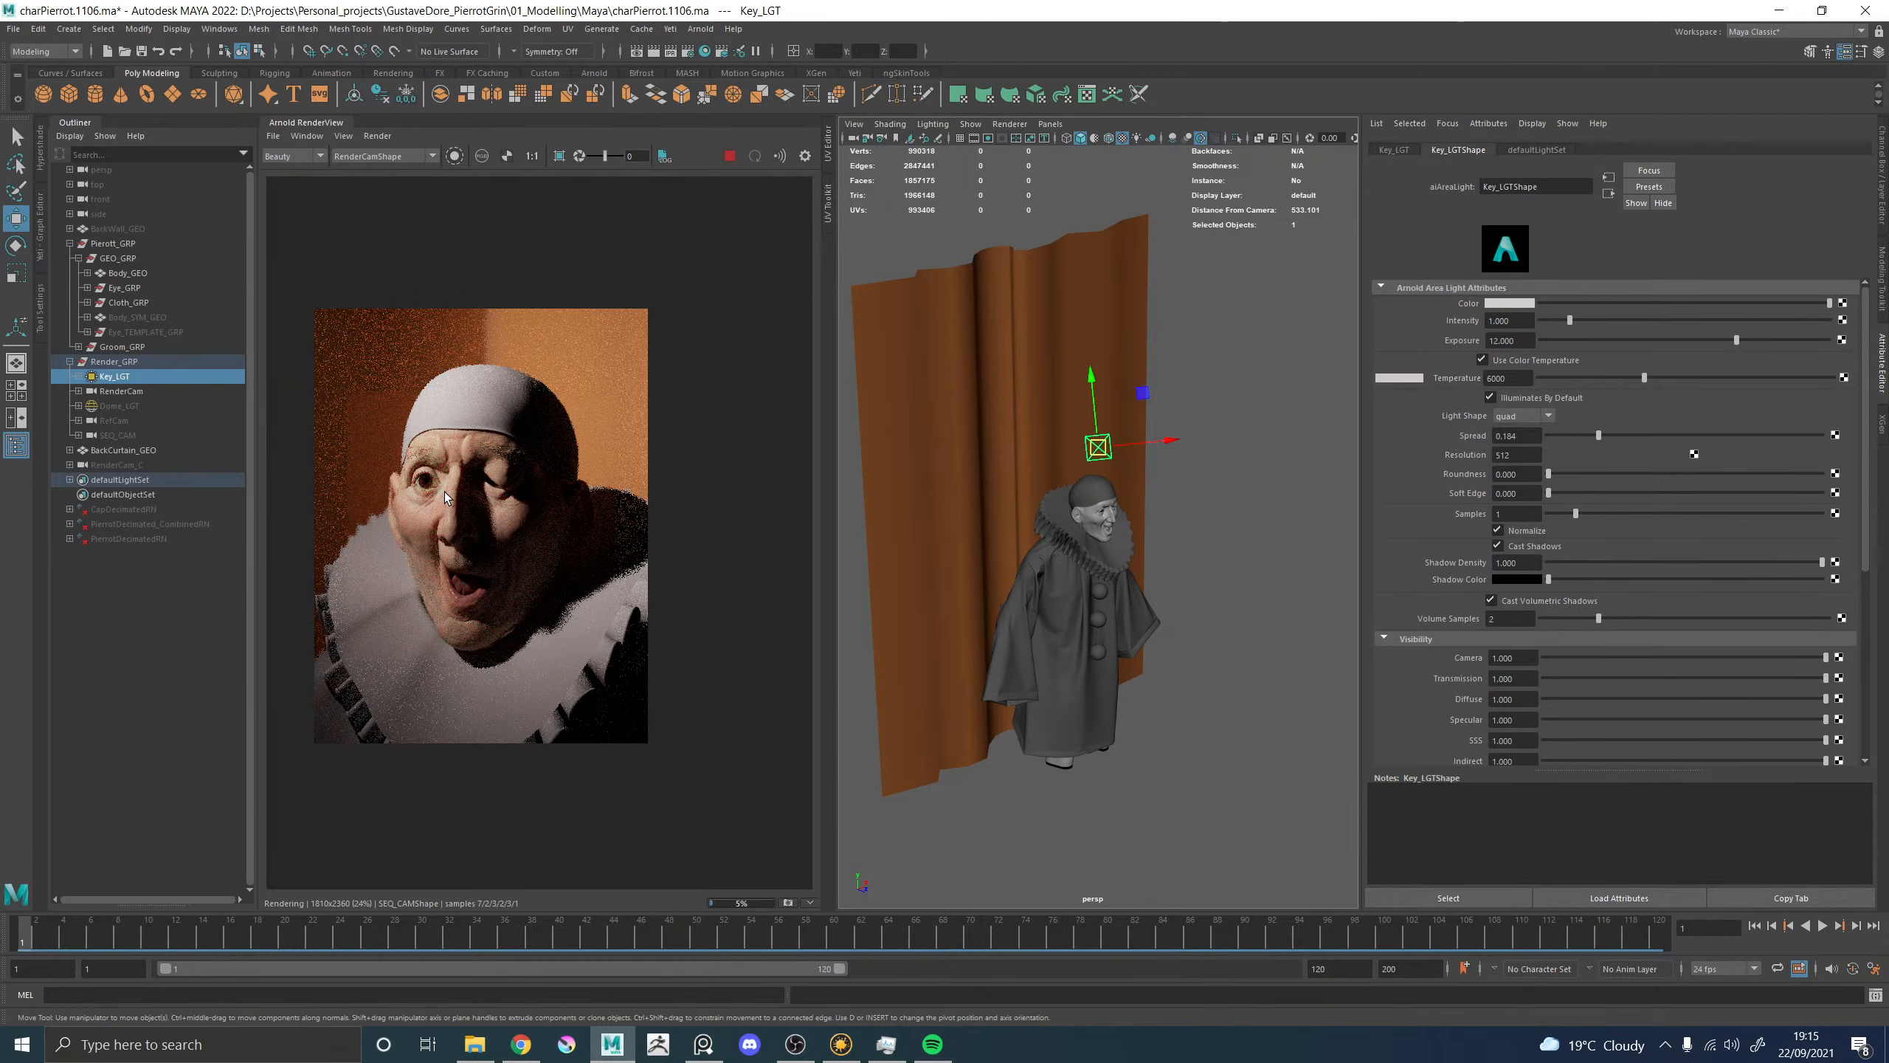
pyautogui.scroll(5, 443, 472)
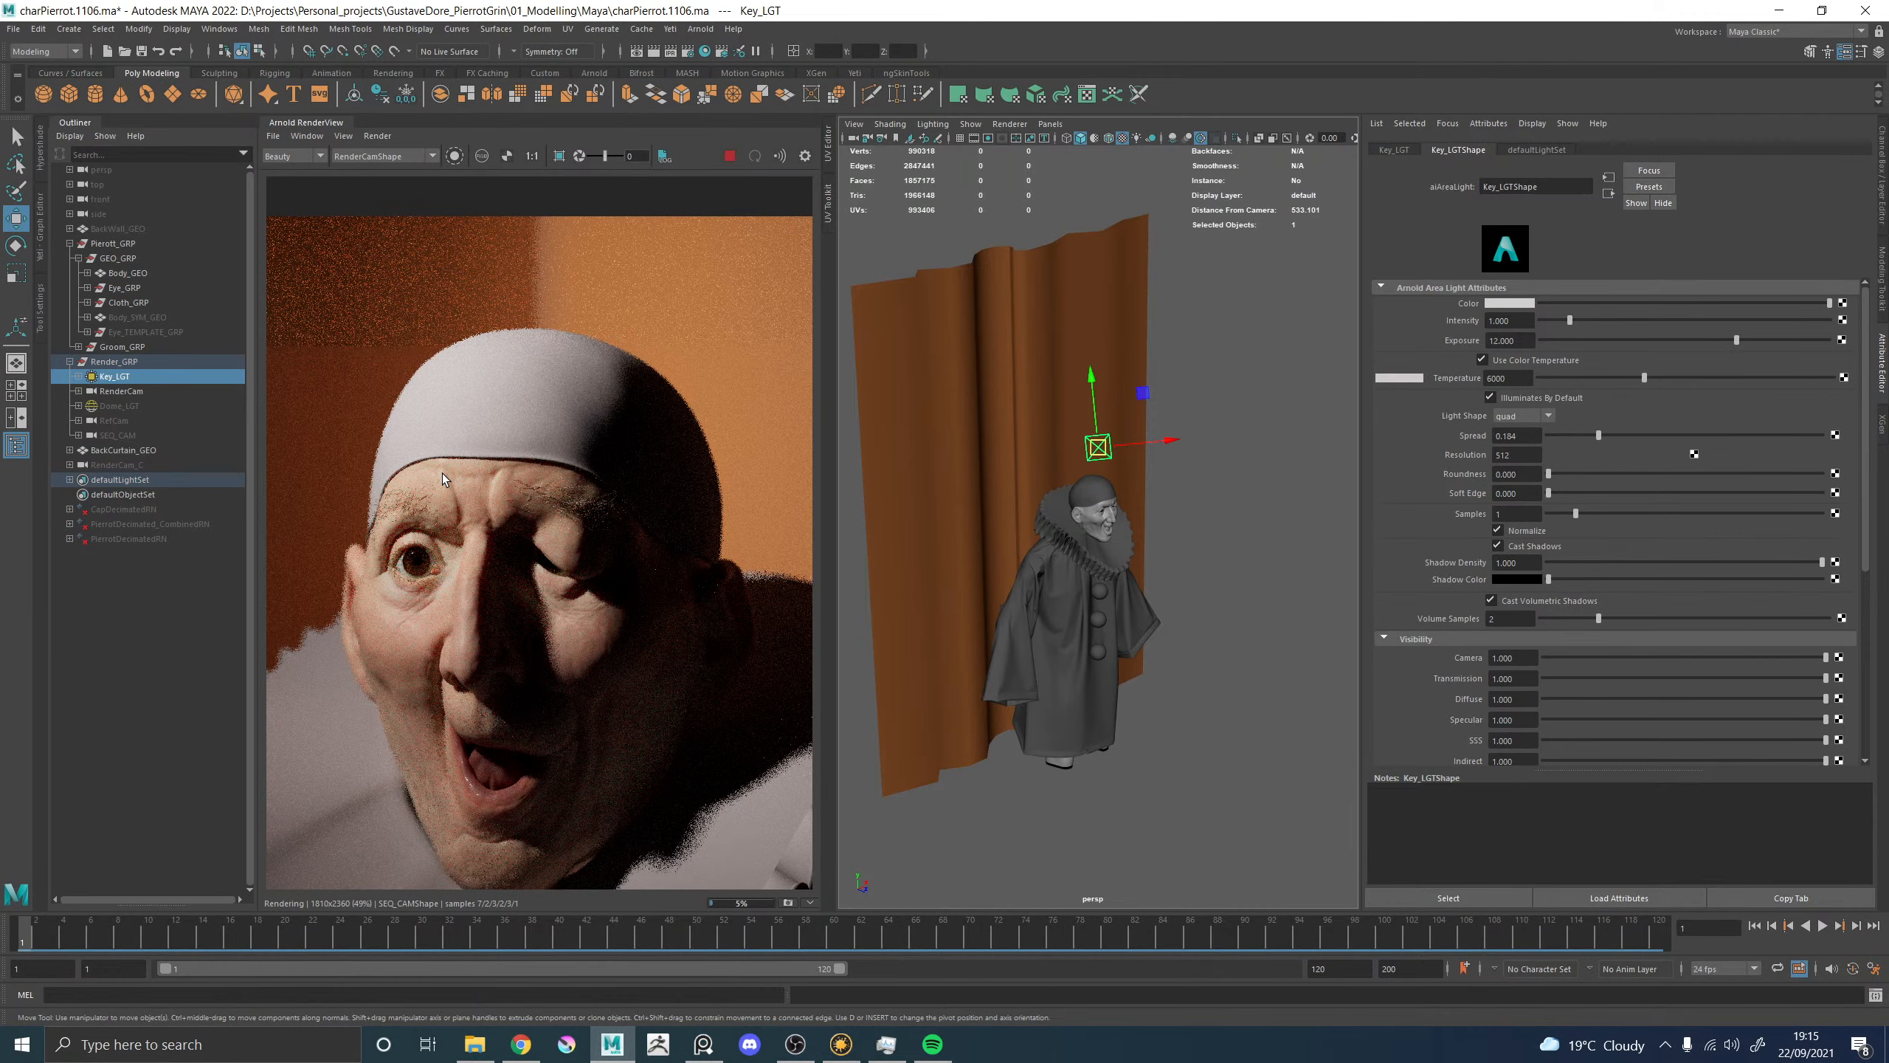
pyautogui.scroll(-3, 443, 472)
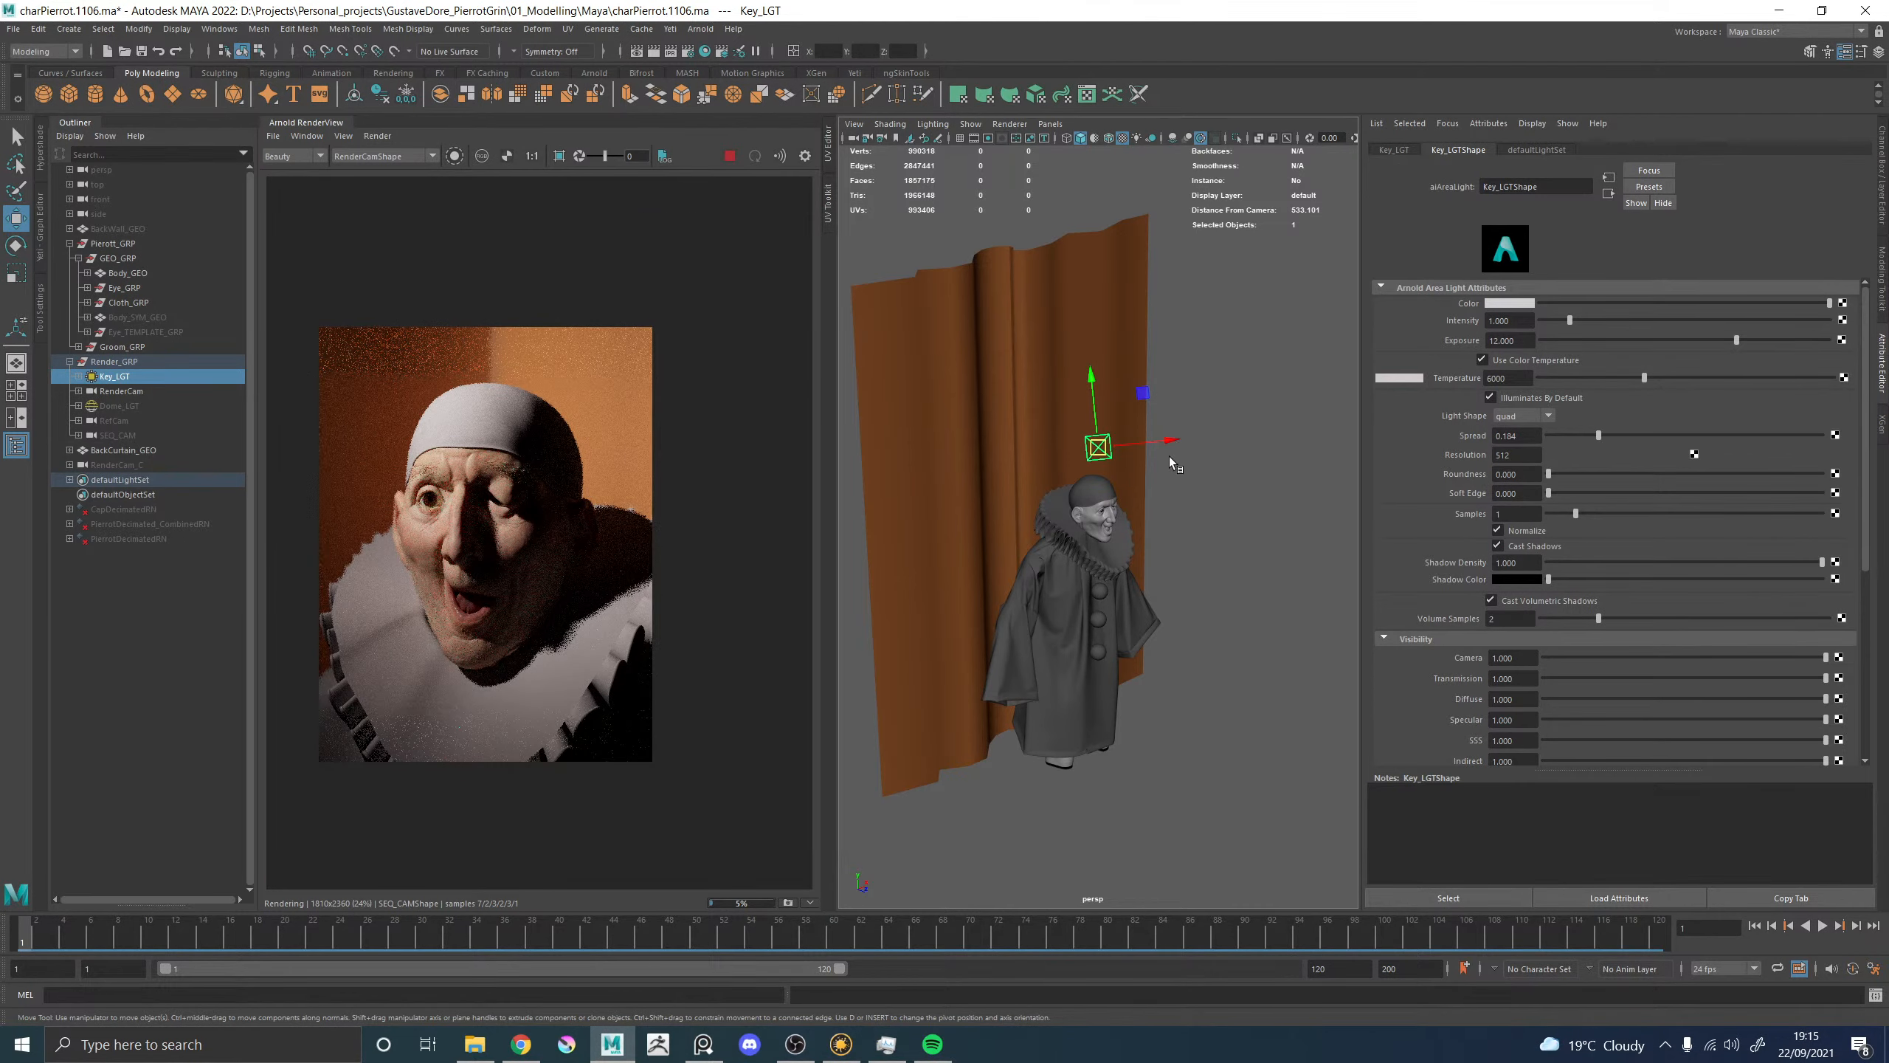
# Look through the key light Key_LGT in the viewport, adjust its aim slightly and briefly check the resolution gate.
pyautogui.click(1050, 123)
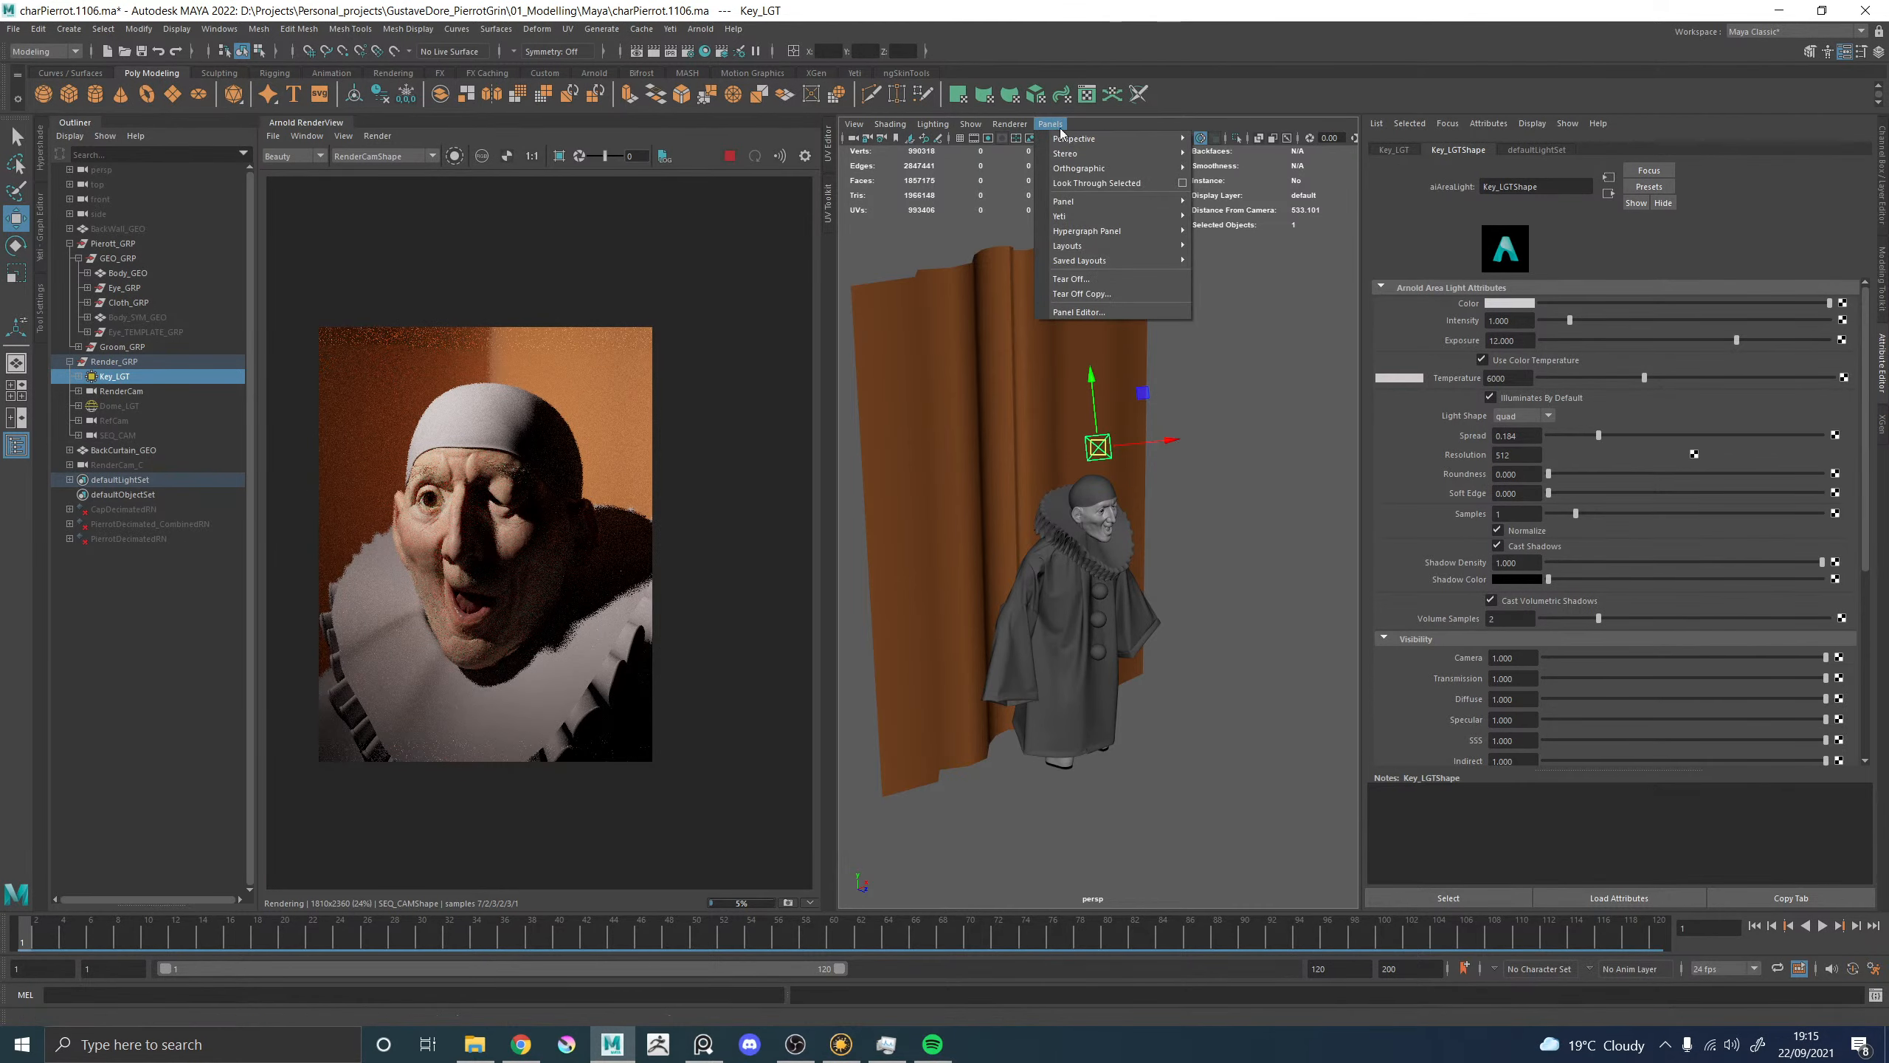
pyautogui.click(1119, 186)
pyautogui.keyDown('alt'); pyautogui.moveTo(1187, 477); pyautogui.dragTo(1175, 480); pyautogui.keyUp('alt')
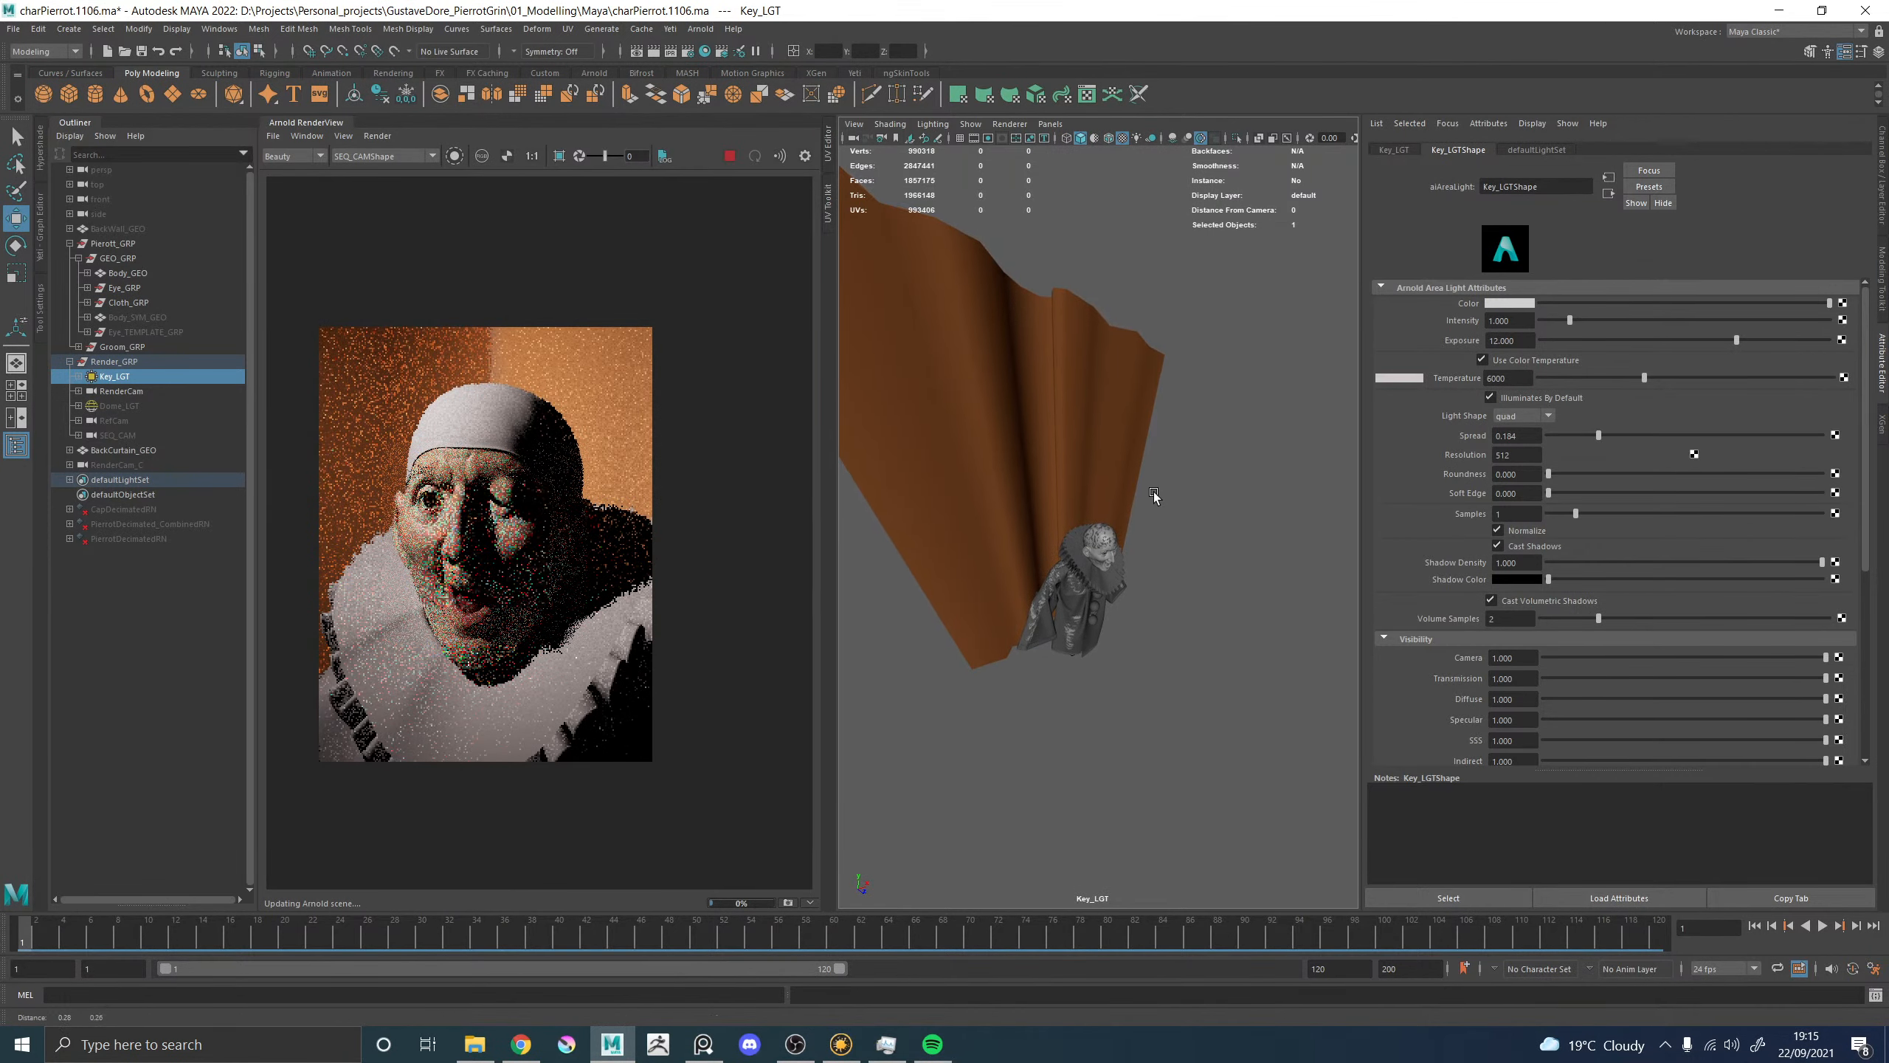
pyautogui.click(988, 139)
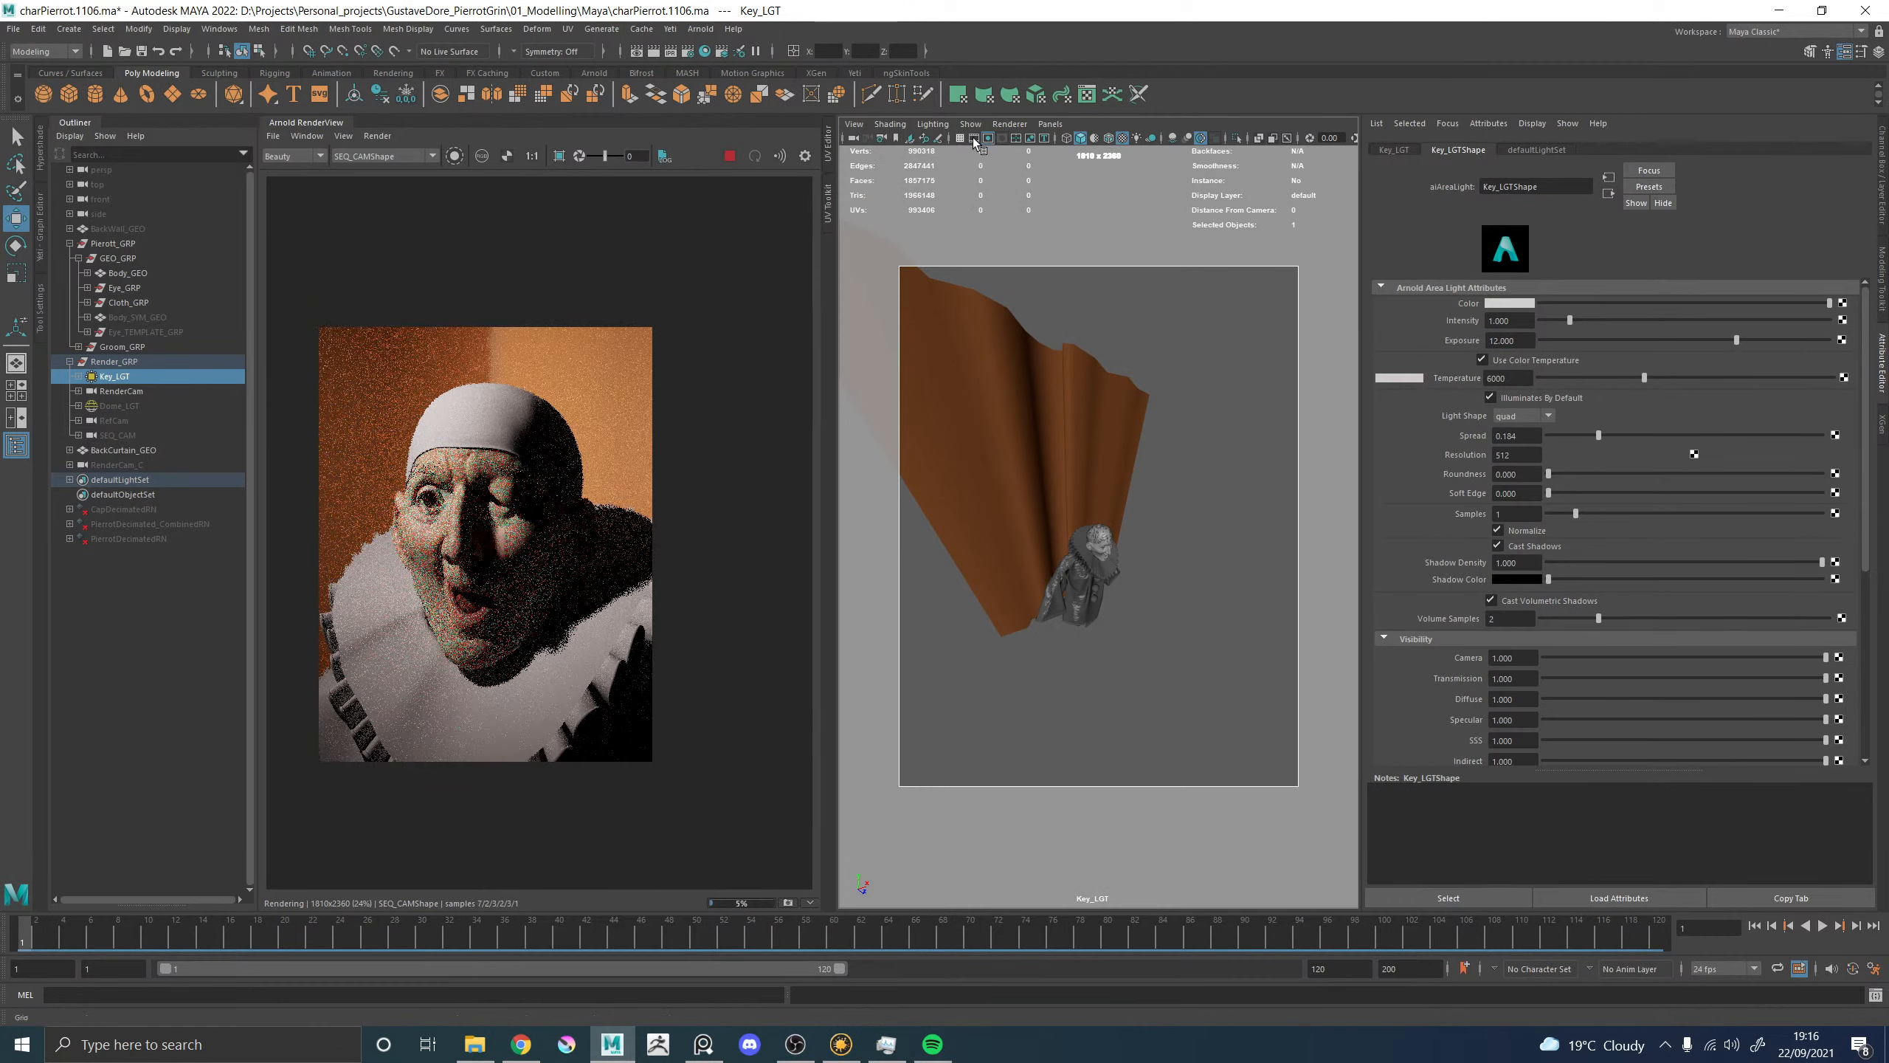
pyautogui.click(989, 139)
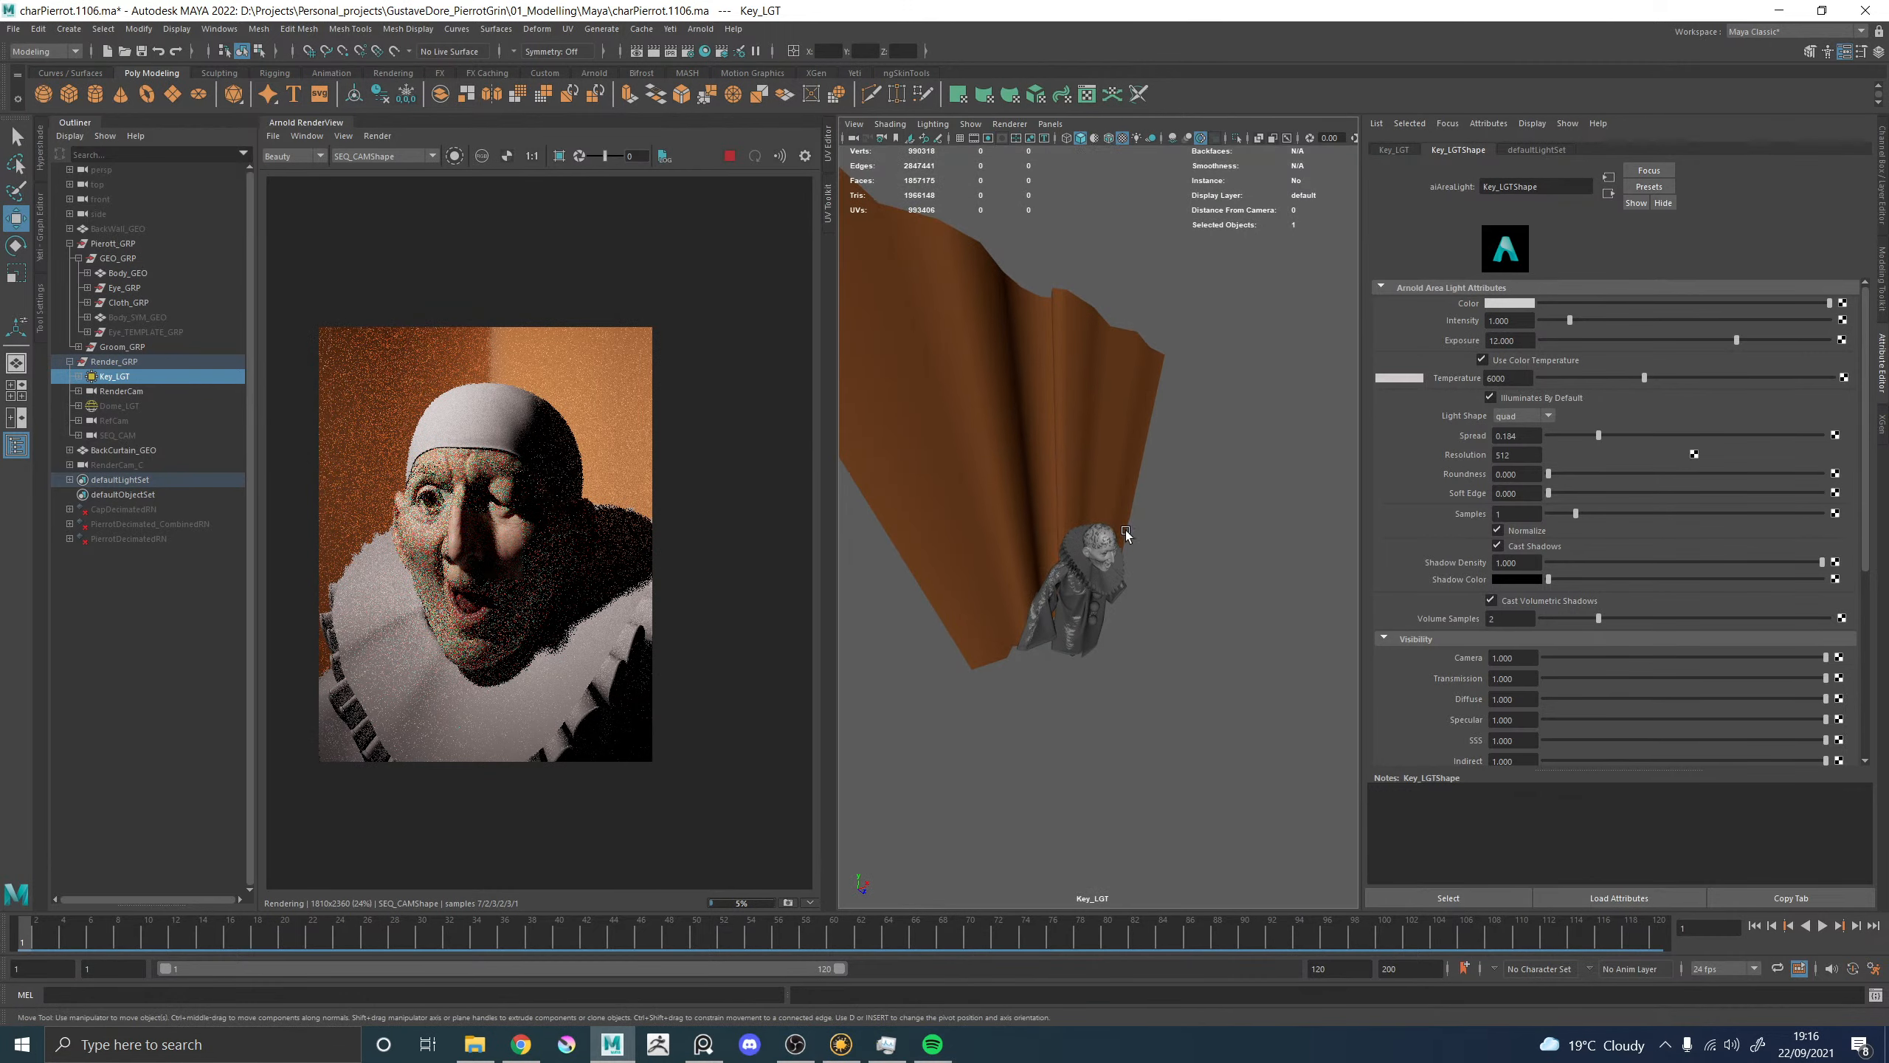
# Reposition and re-aim the key light around Body_GEO while looking through it, and check the face shadows in the render.
pyautogui.click(1098, 563)
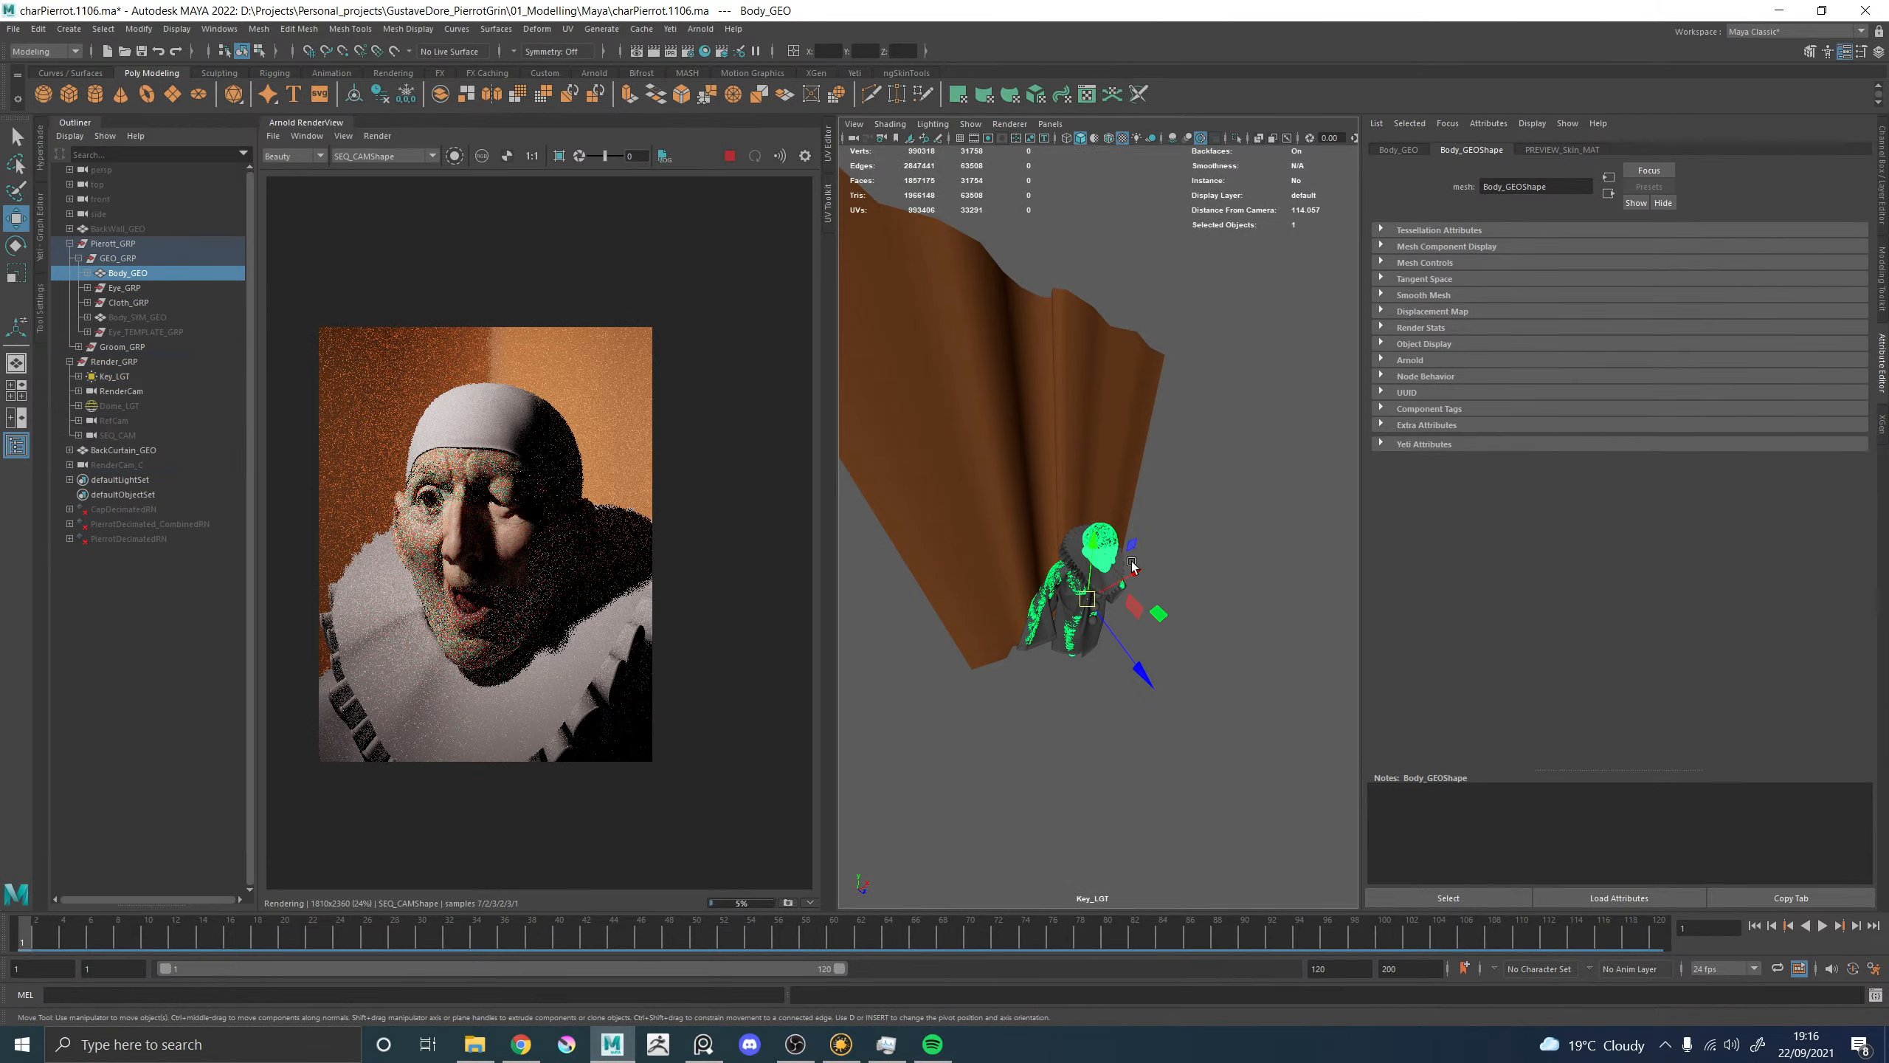
pyautogui.press('f')
pyautogui.keyDown('alt'); pyautogui.moveTo(1188, 510); pyautogui.dragTo(1164, 568, button='middle'); pyautogui.keyUp('alt')
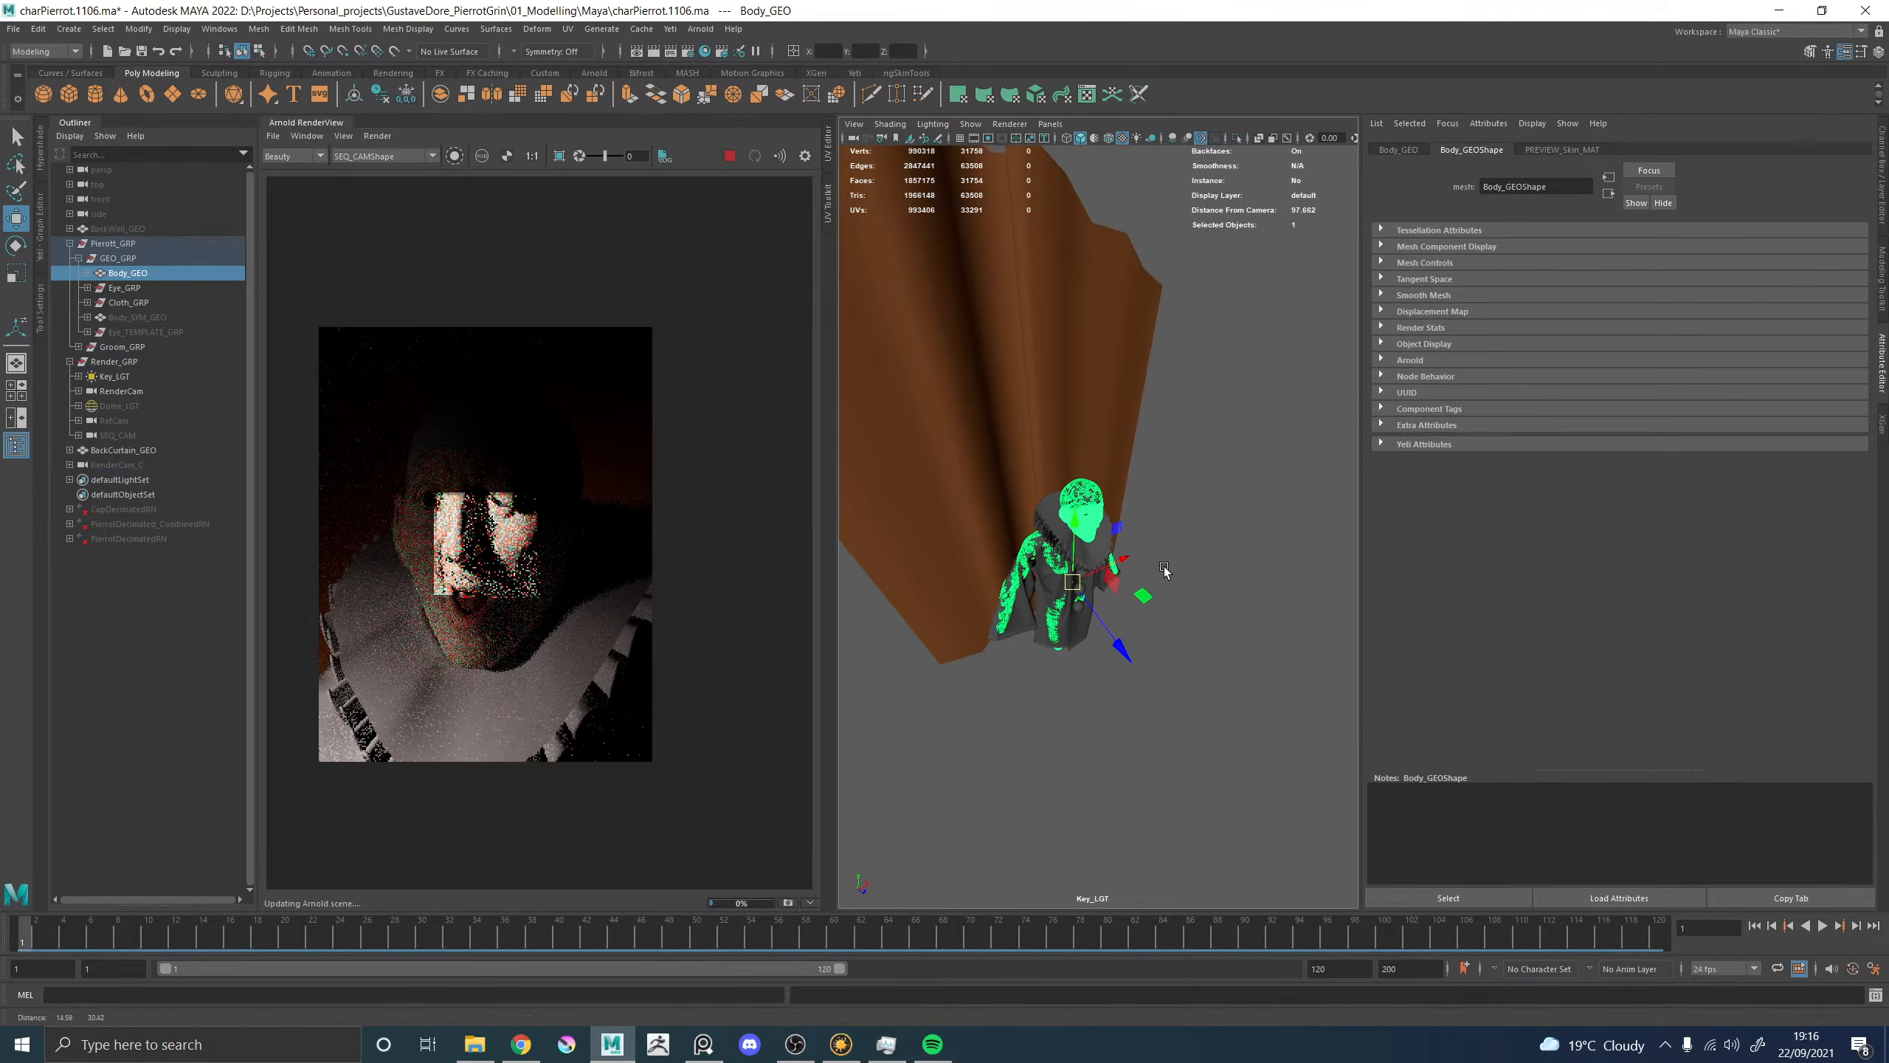
pyautogui.keyDown('alt'); pyautogui.moveTo(1163, 566); pyautogui.dragTo(1171, 577); pyautogui.keyUp('alt')
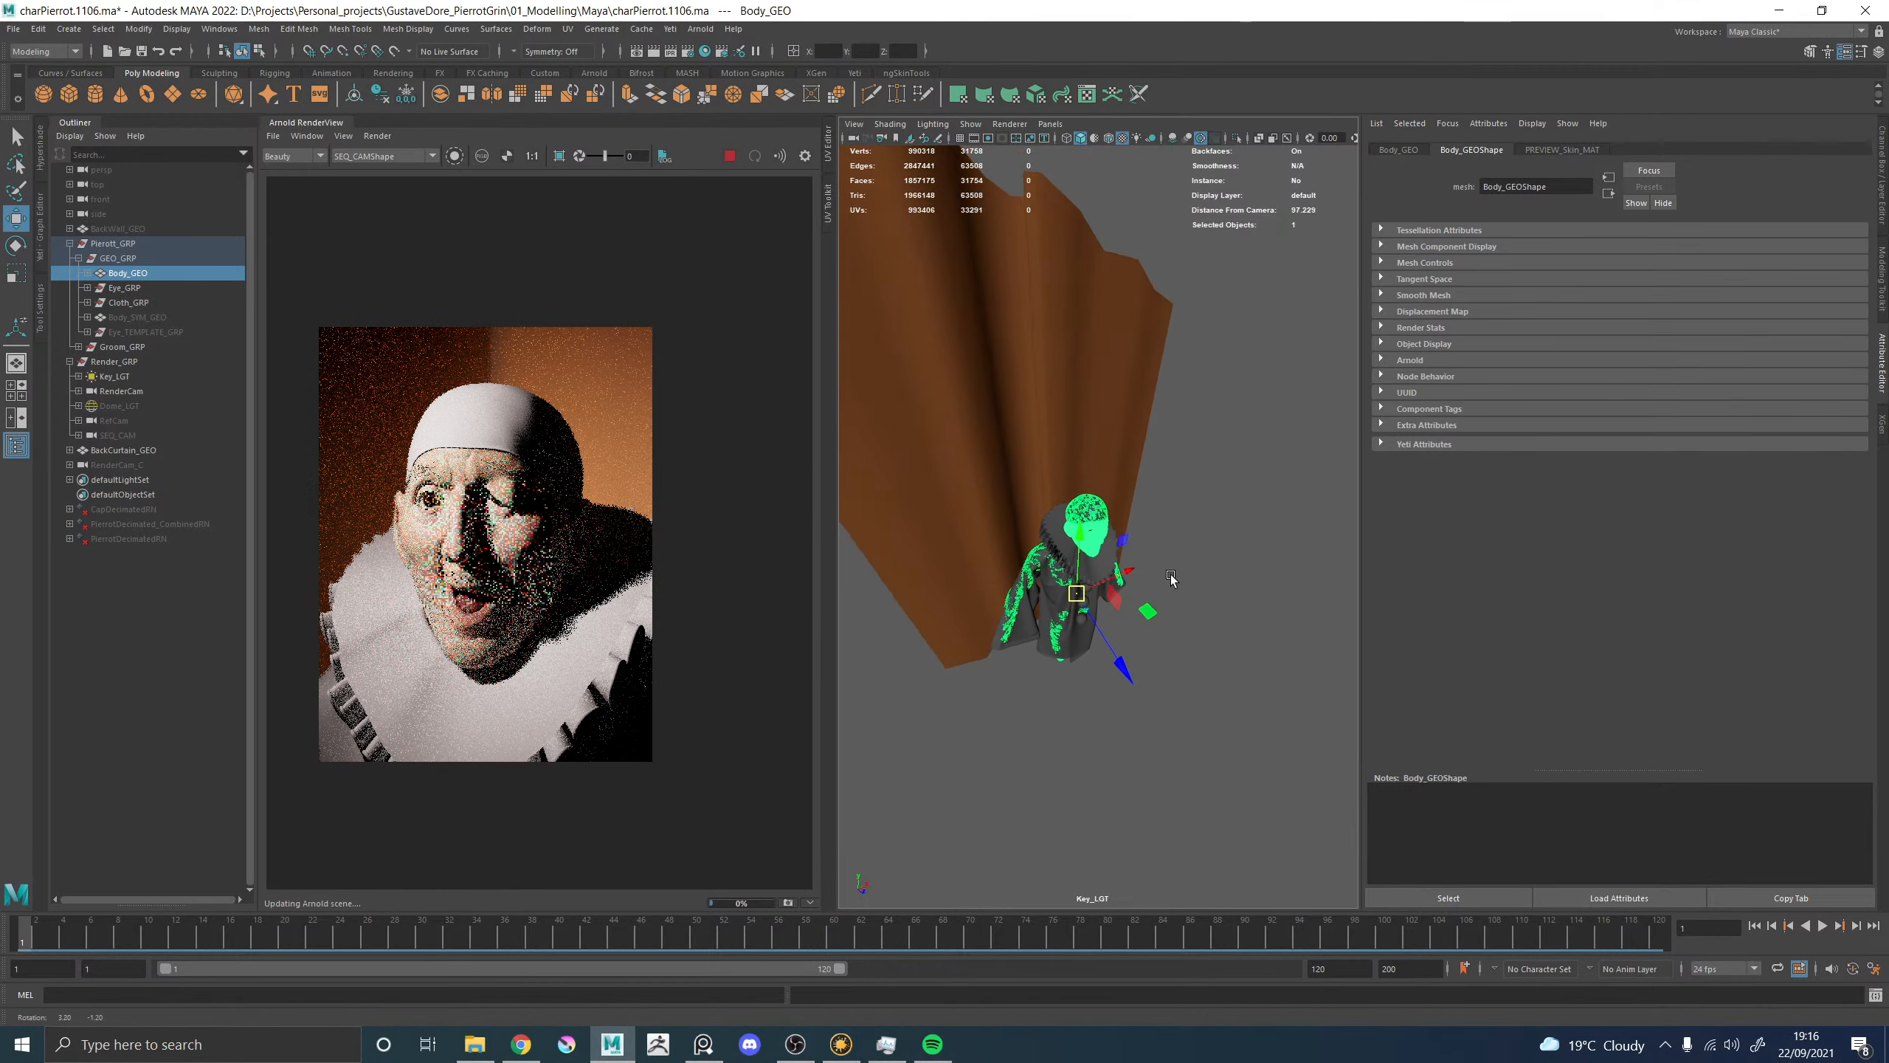
pyautogui.keyDown('alt'); pyautogui.moveTo(1186, 580); pyautogui.dragTo(1138, 580, button='right'); pyautogui.keyUp('alt')
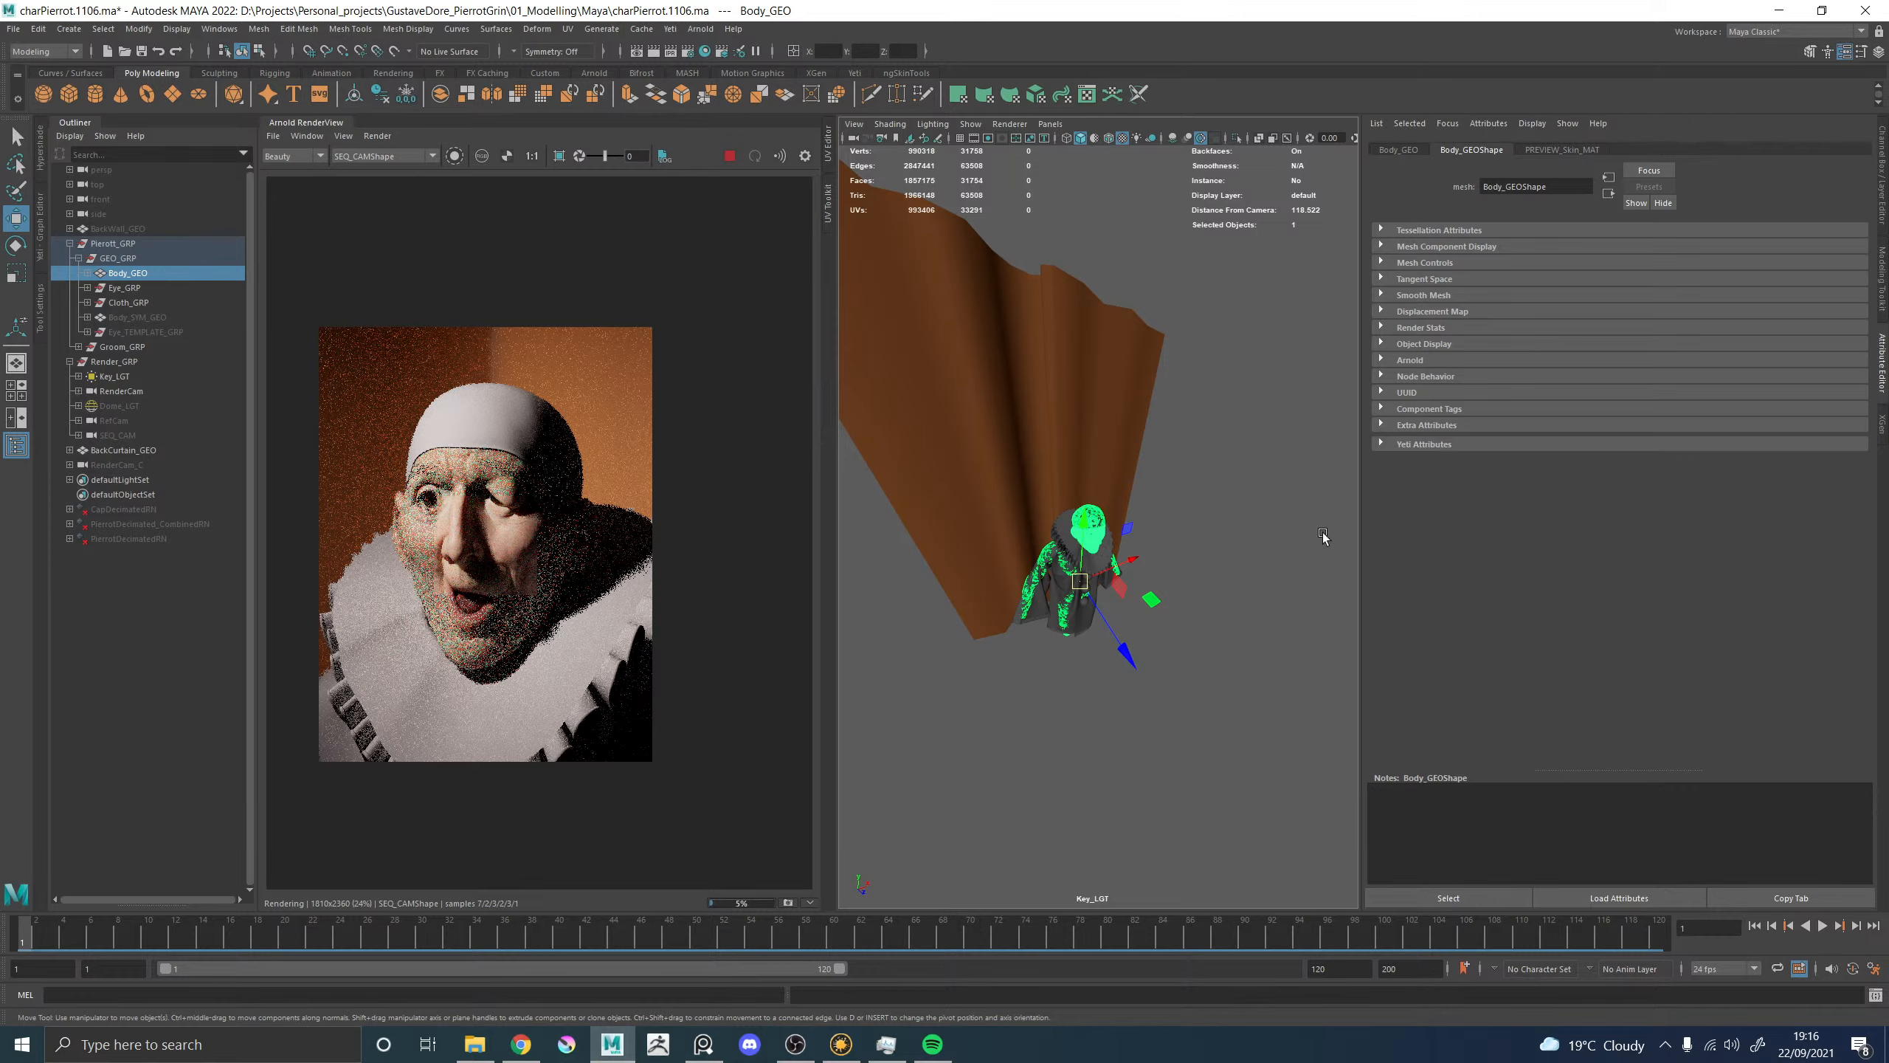
pyautogui.keyDown('alt'); pyautogui.moveTo(1226, 572); pyautogui.dragTo(1234, 577); pyautogui.keyUp('alt')
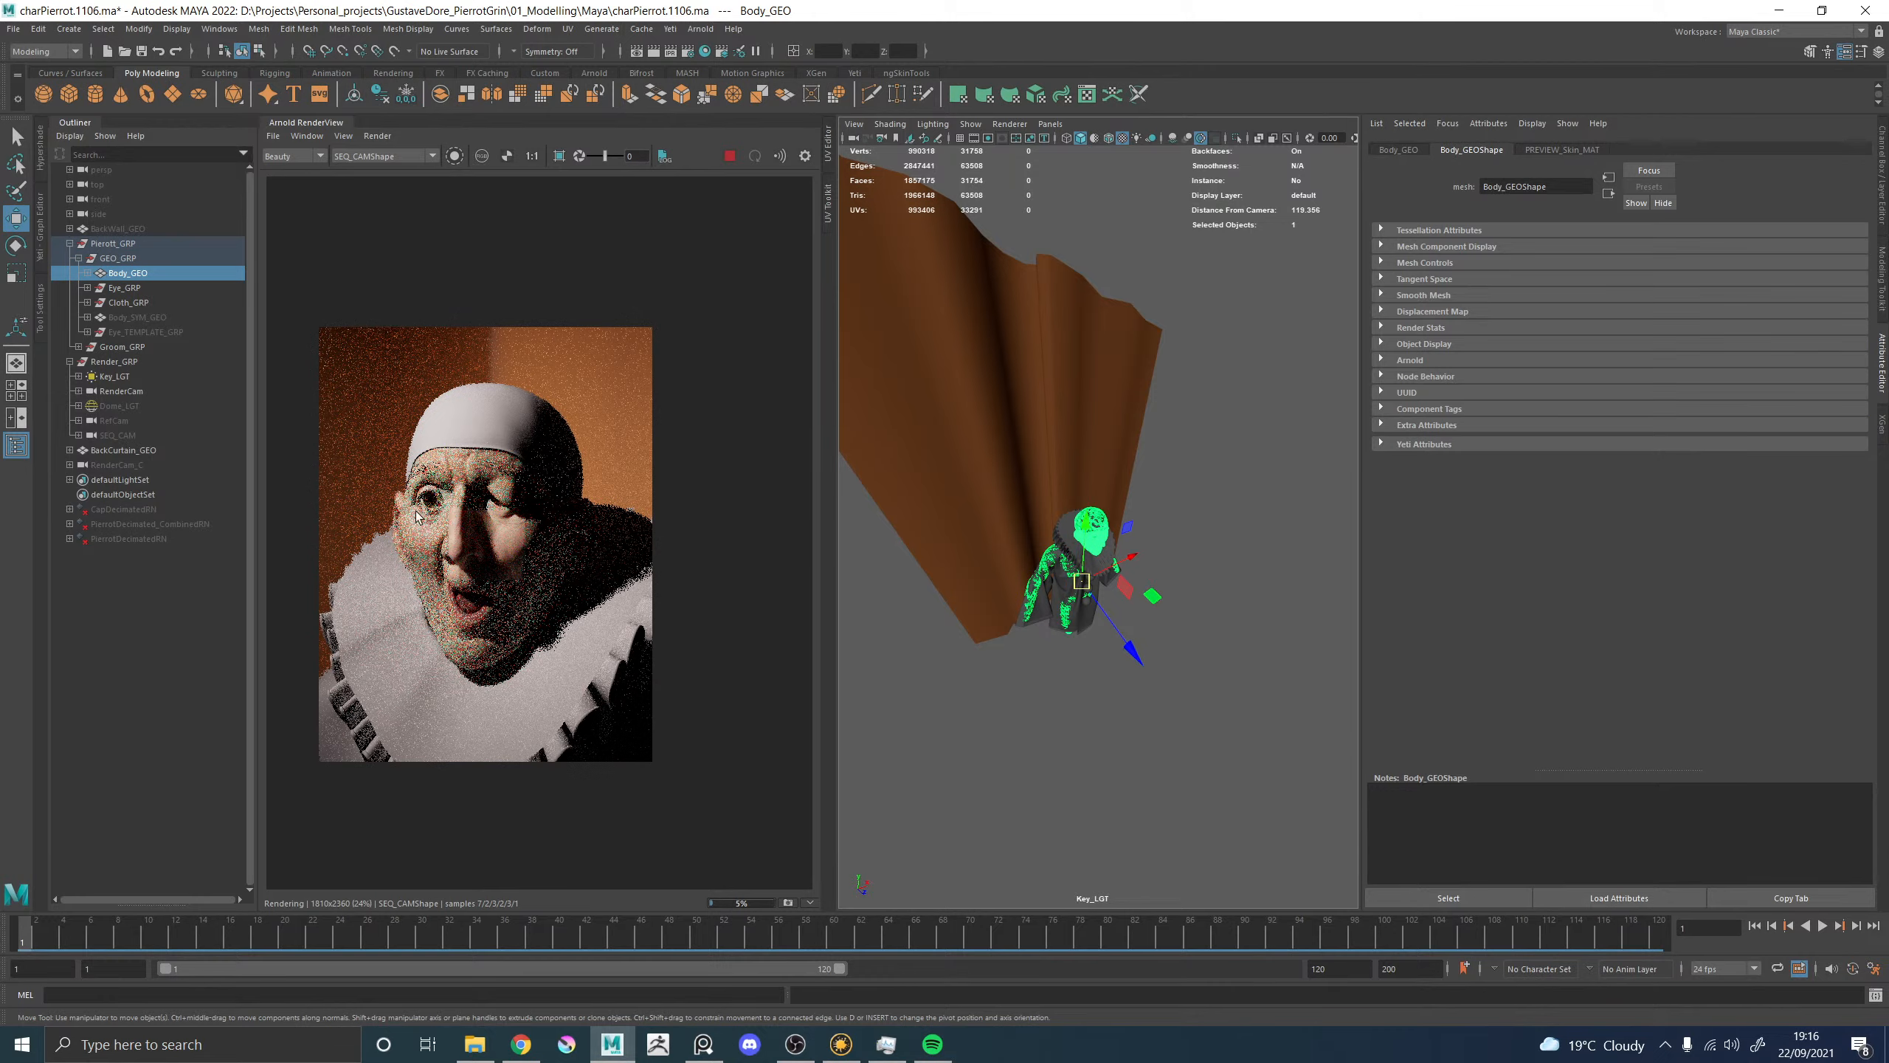
pyautogui.scroll(3, 474, 527)
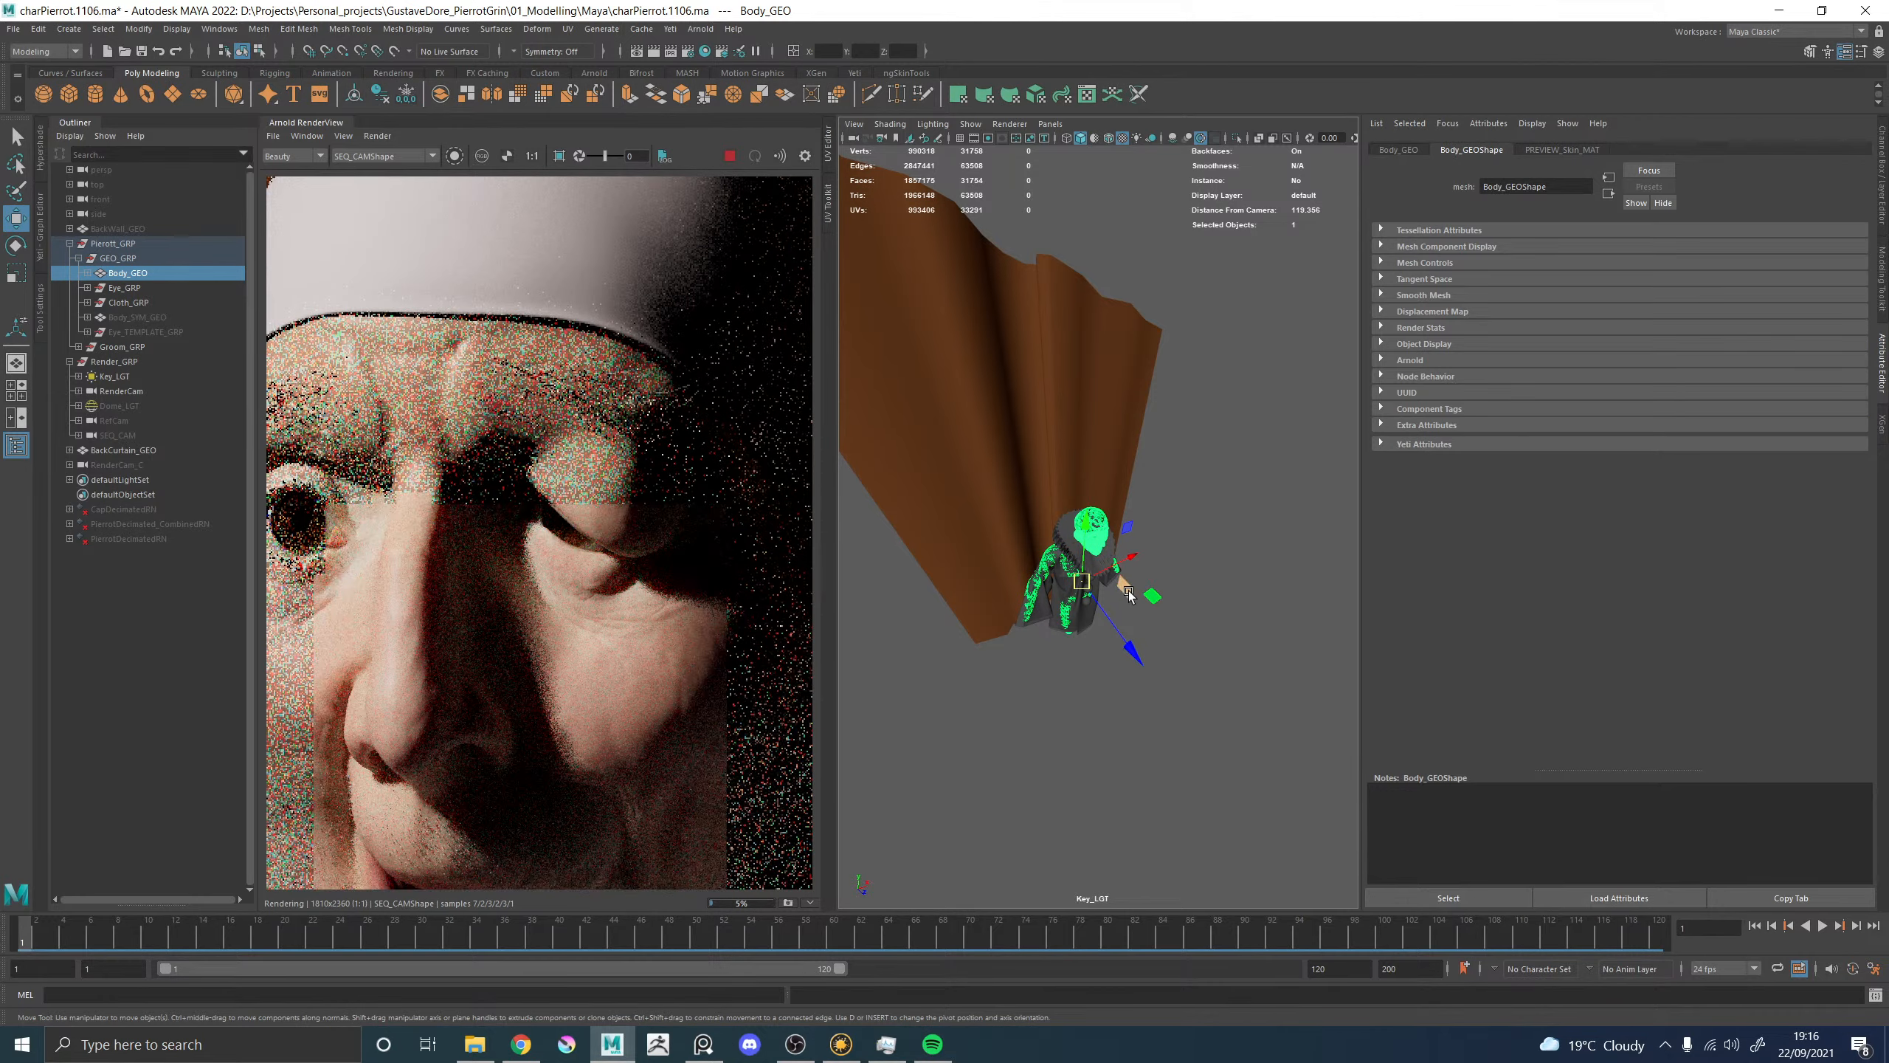
# Pull the key light slightly farther from the character and nudge its angle while looking through it, checking the face shadows.
pyautogui.scroll(-3, 447, 581)
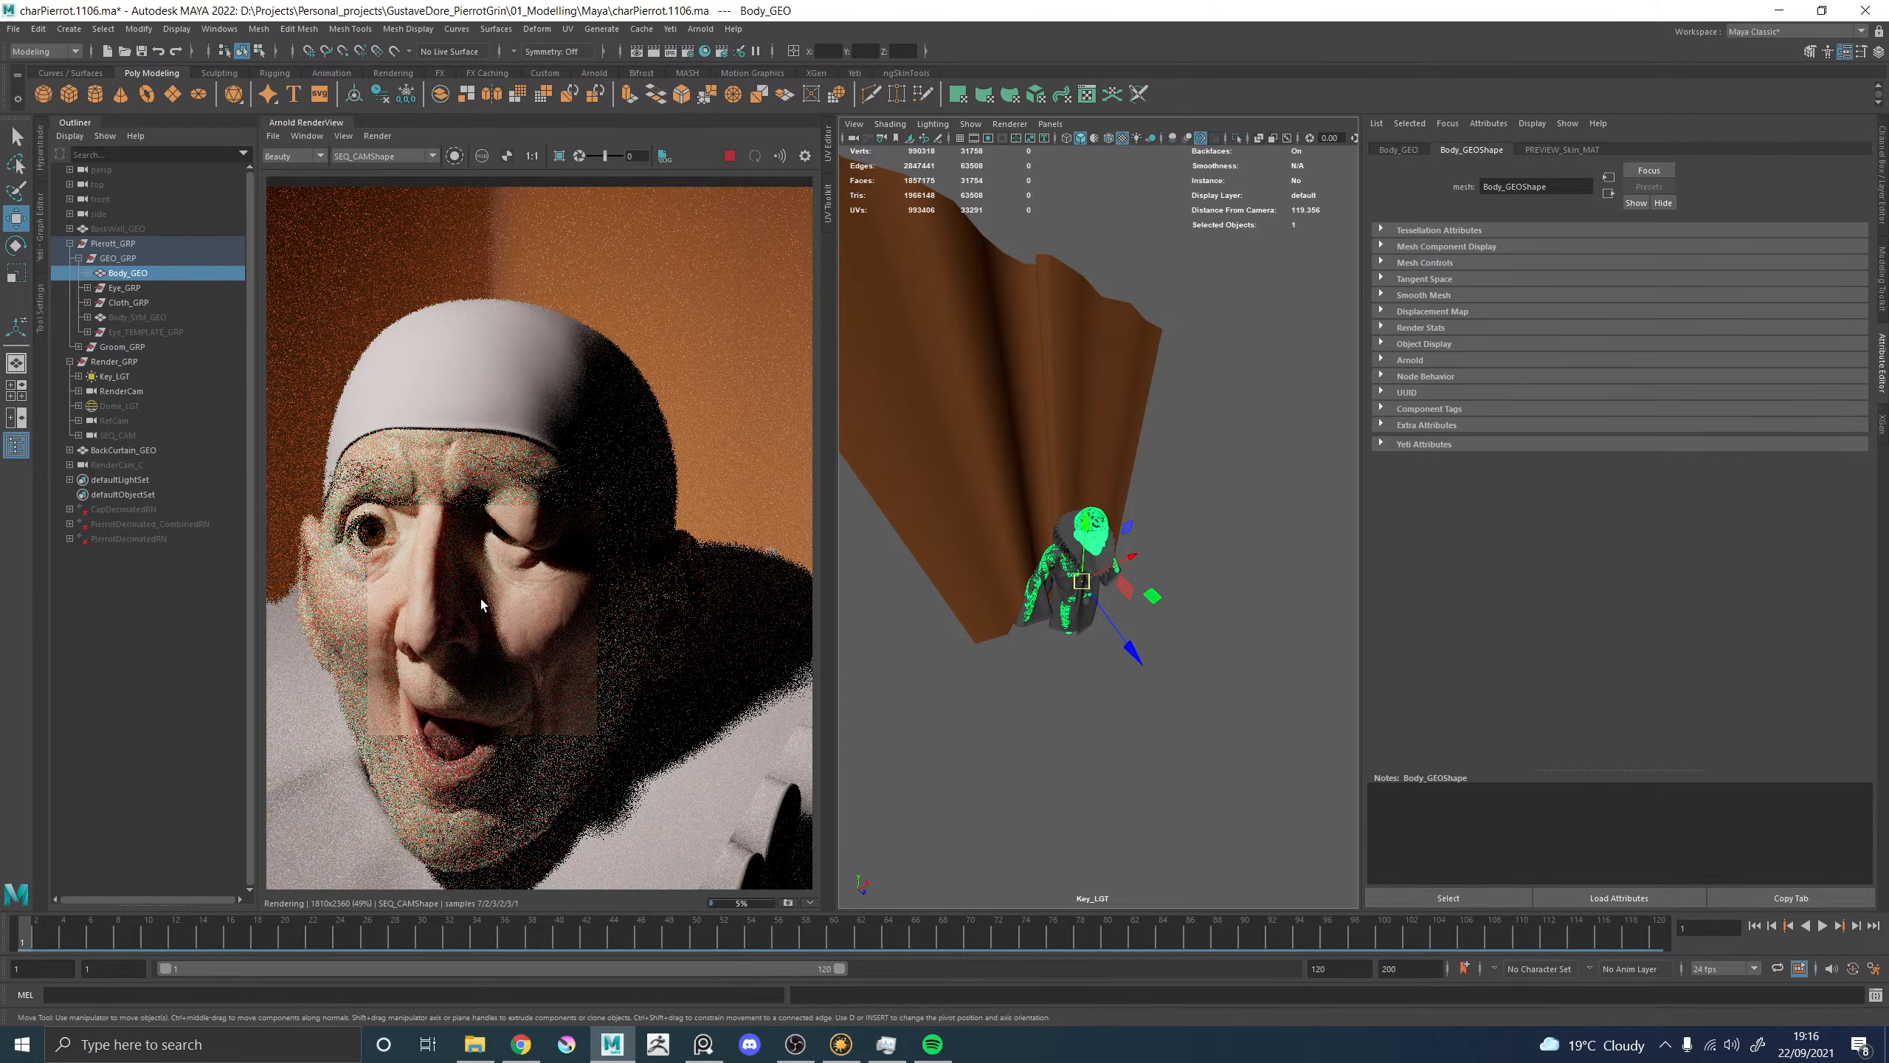
pyautogui.keyDown('alt'); pyautogui.moveTo(1169, 582); pyautogui.dragTo(1146, 584, button='right'); pyautogui.keyUp('alt')
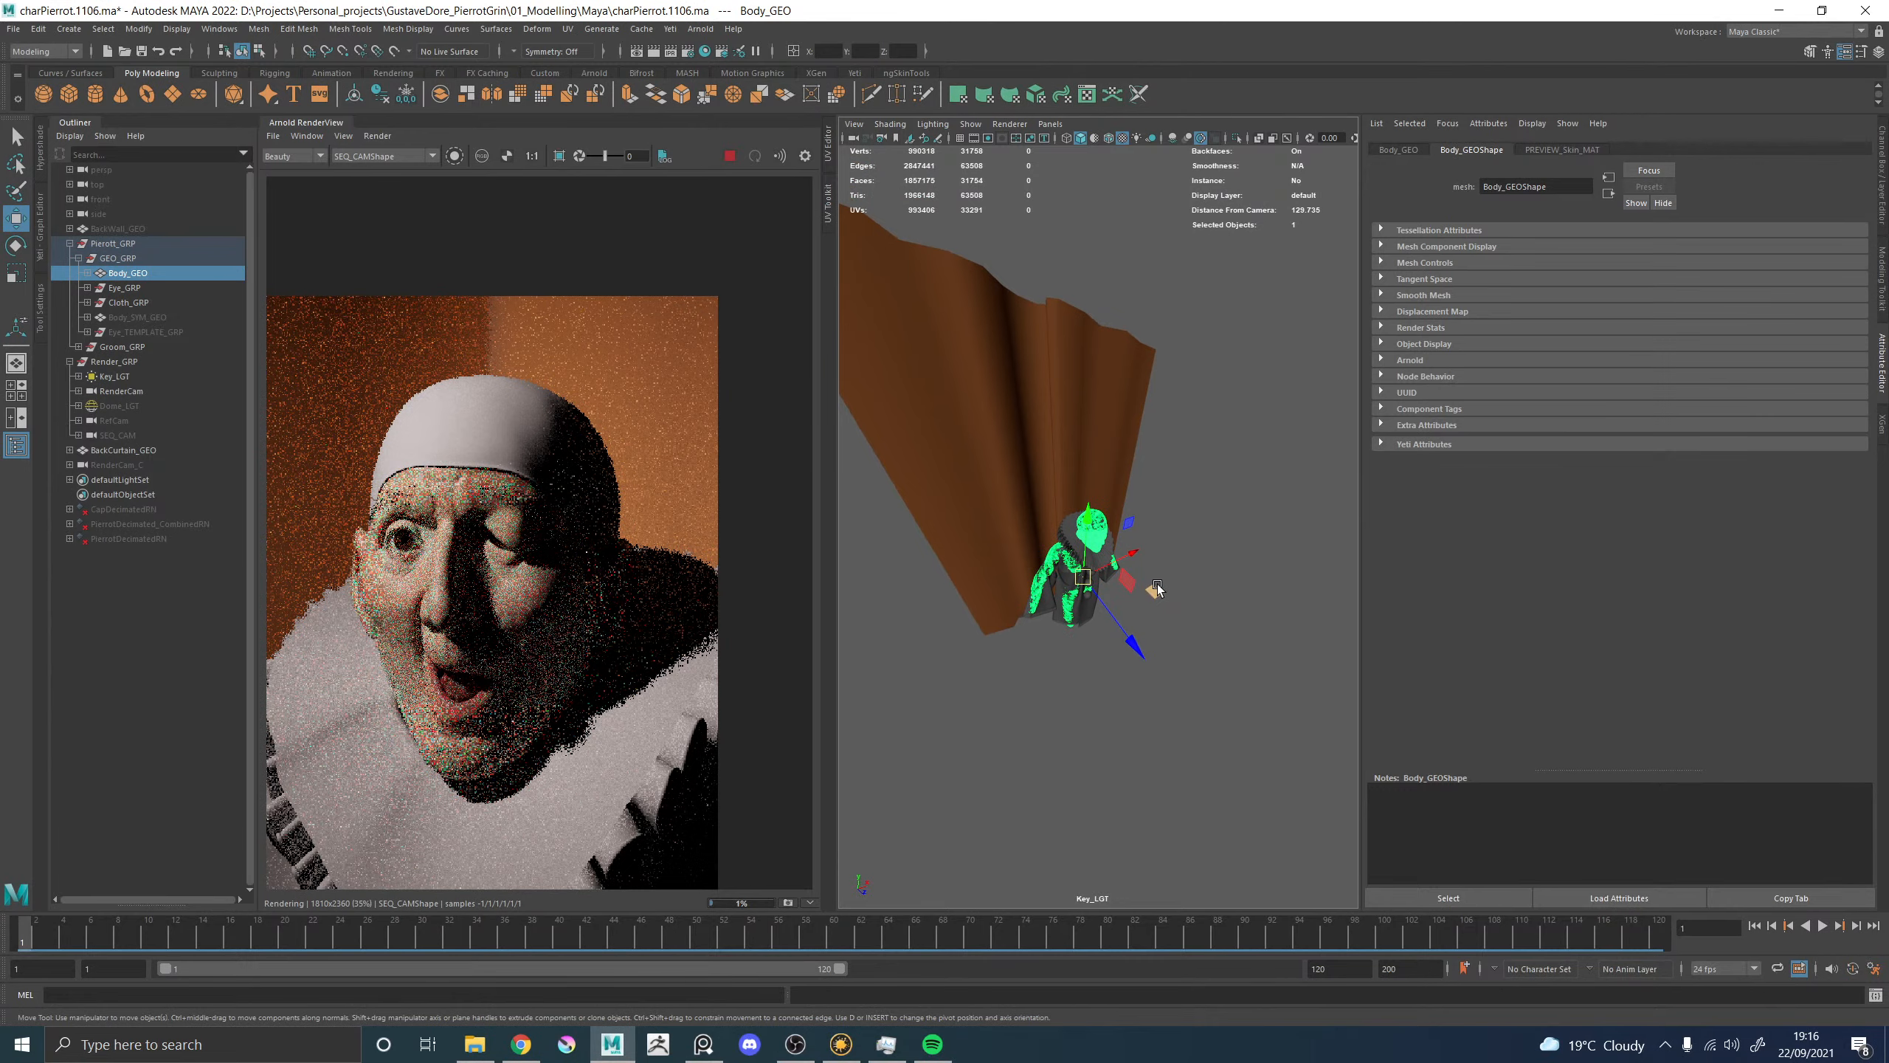
pyautogui.keyDown('alt'); pyautogui.moveTo(1157, 585); pyautogui.dragTo(1154, 588, button='right'); pyautogui.keyUp('alt')
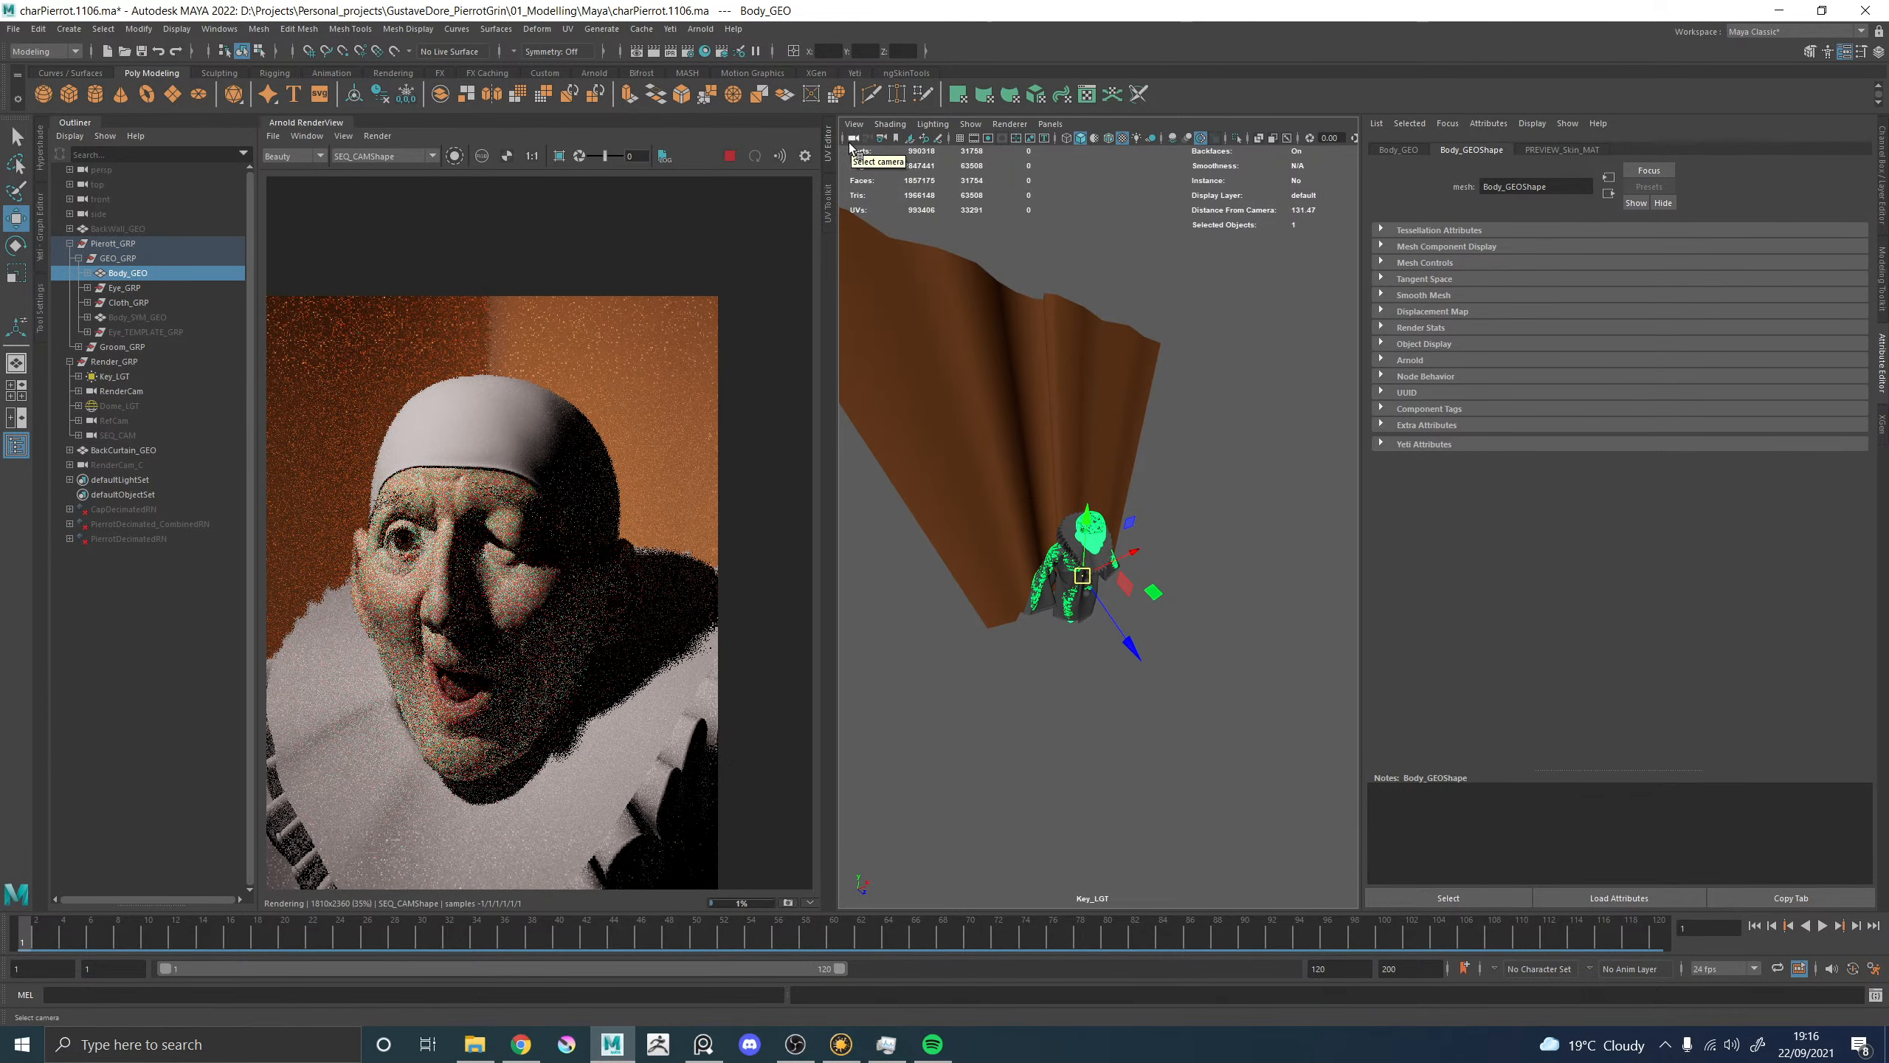
pyautogui.keyDown('alt'); pyautogui.moveTo(1229, 458); pyautogui.dragTo(1238, 453); pyautogui.keyUp('alt')
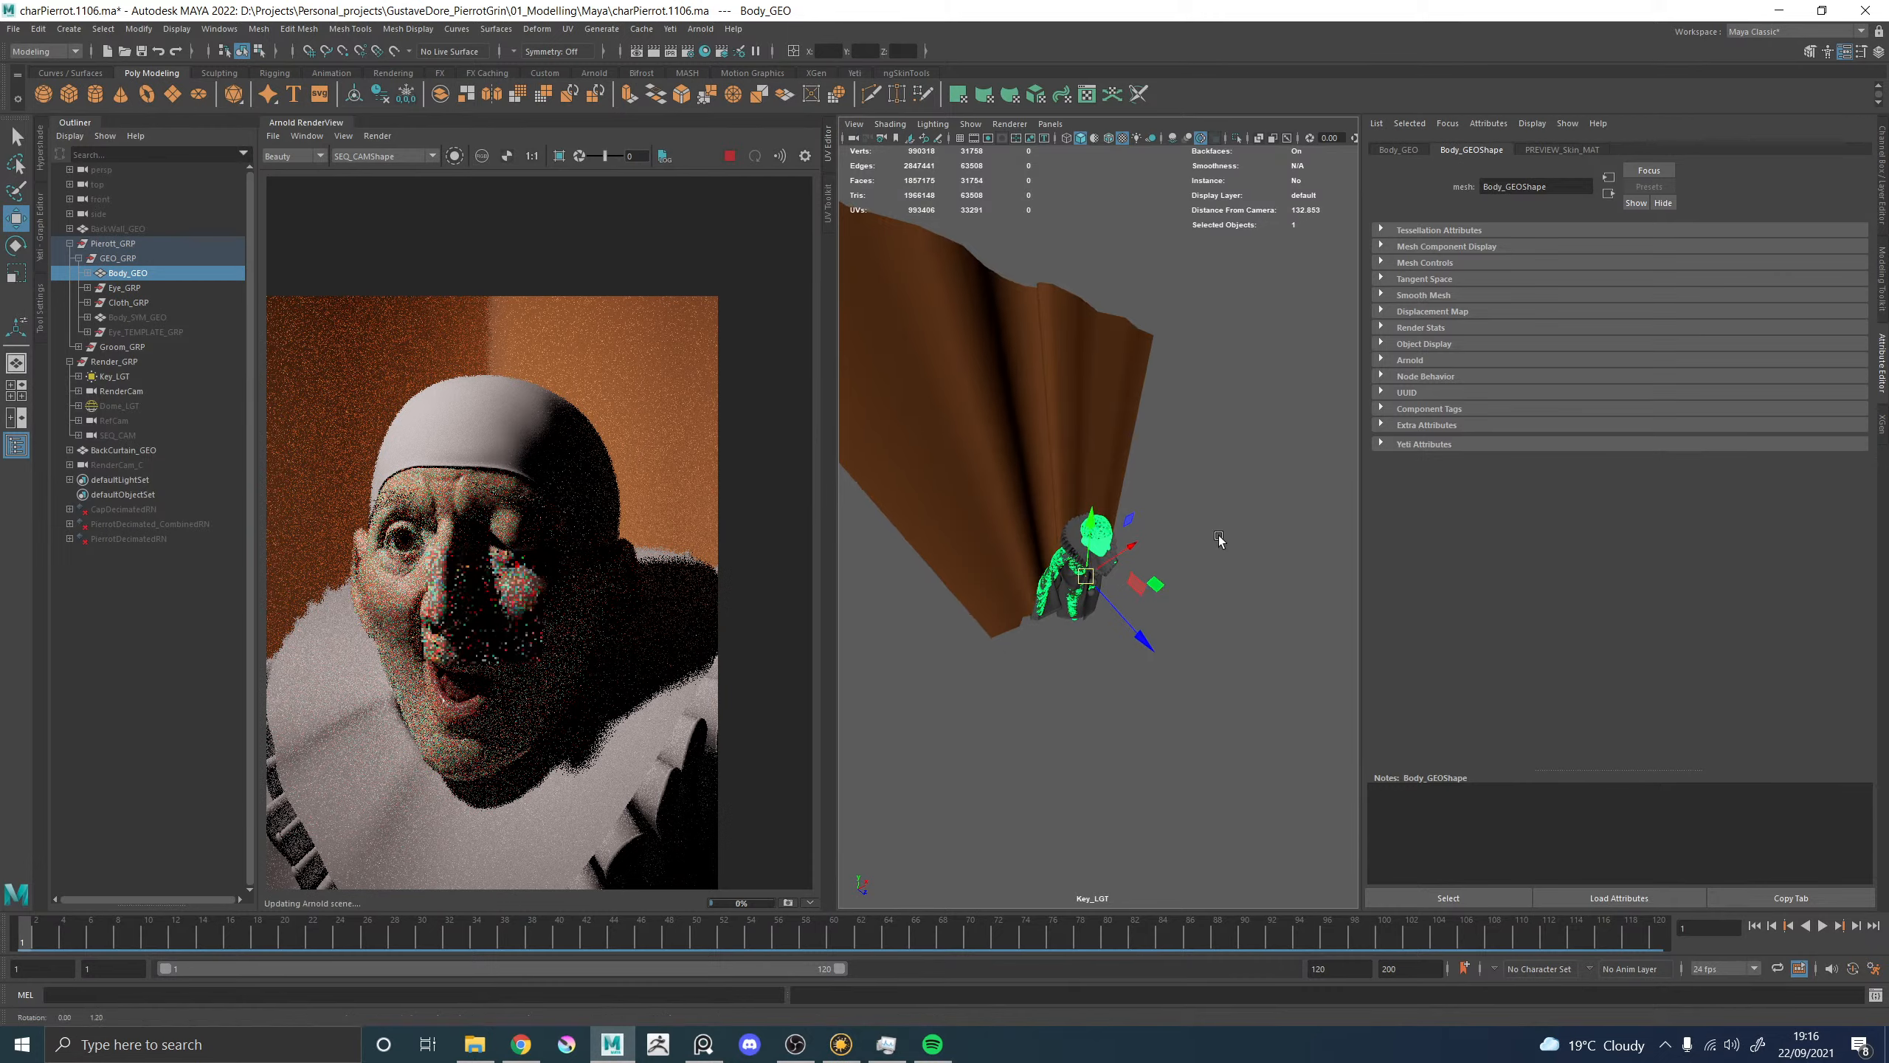
pyautogui.keyDown('alt'); pyautogui.moveTo(1219, 535); pyautogui.dragTo(1214, 534); pyautogui.keyUp('alt')
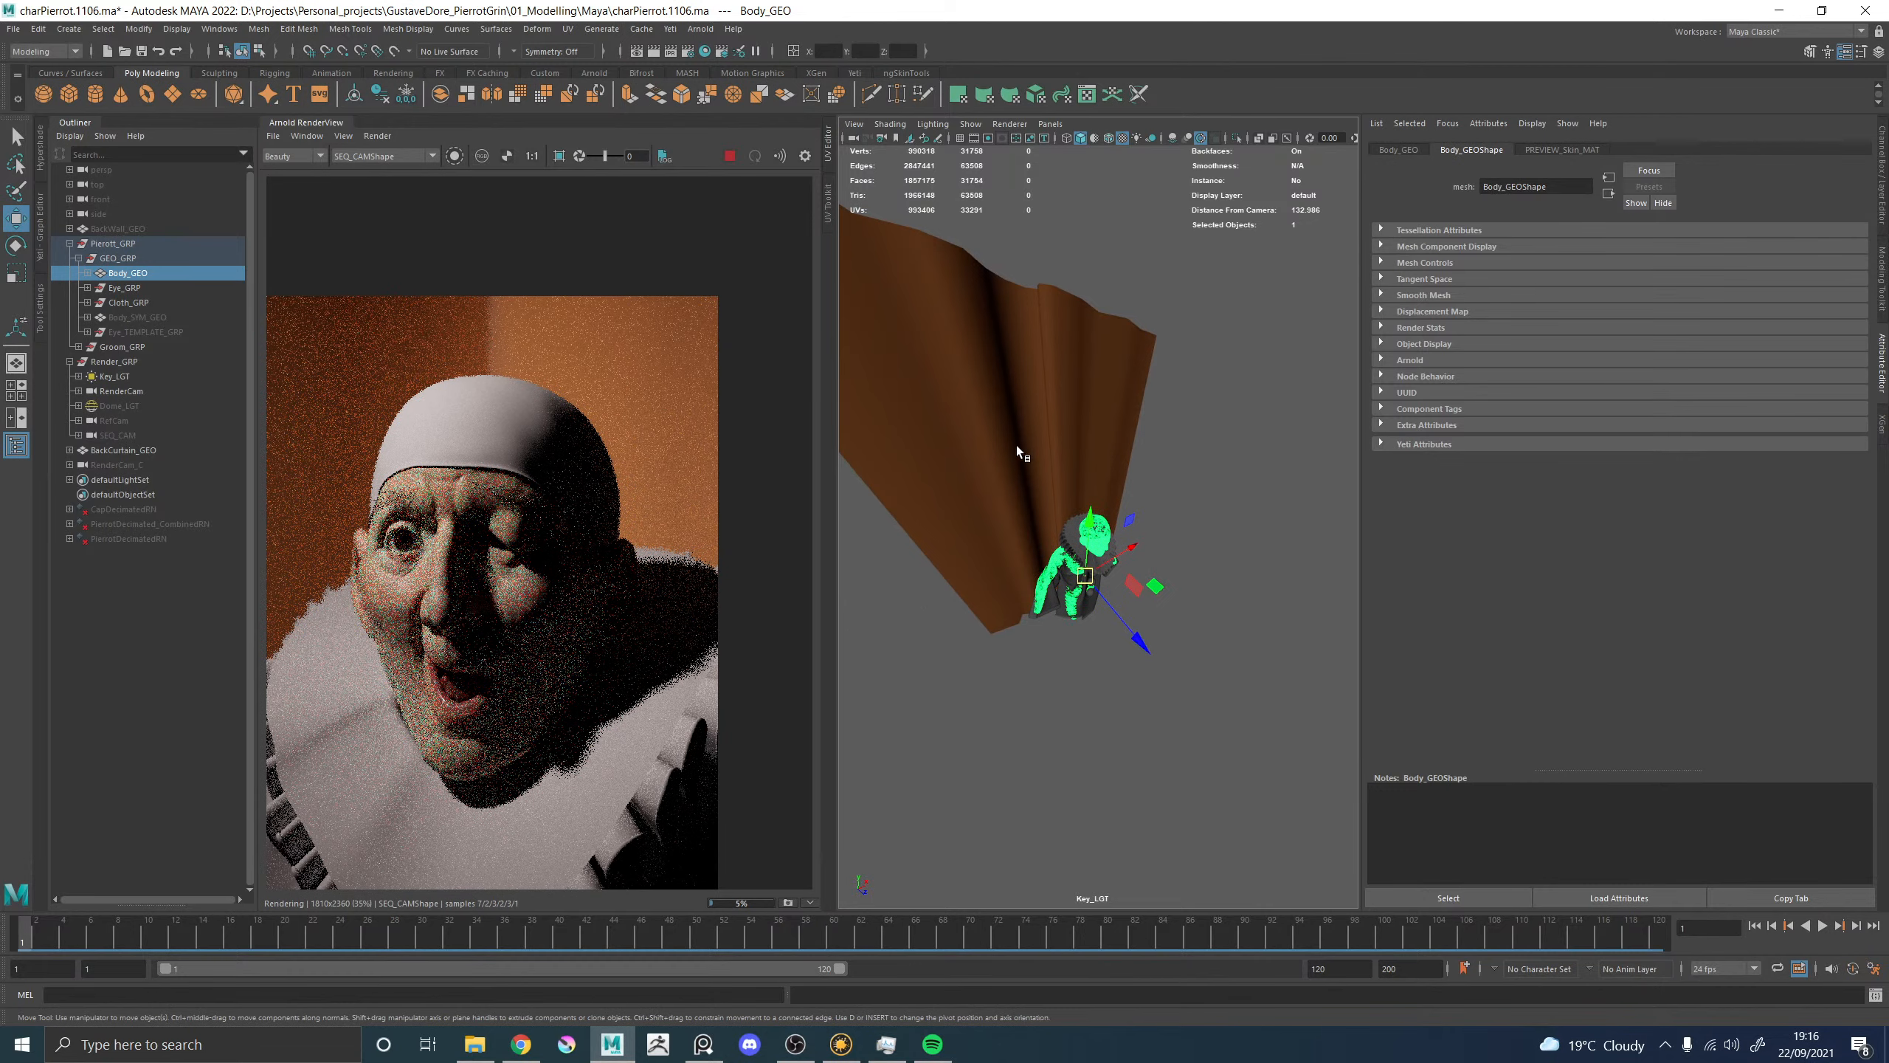
# Switch to the reference board and compare the face lighting of the painted Pierrot with the render.
pyautogui.hotkey('alt', 'Tab')
pyautogui.moveTo(1209, 291); pyautogui.dragTo(1152, 264, button='right')
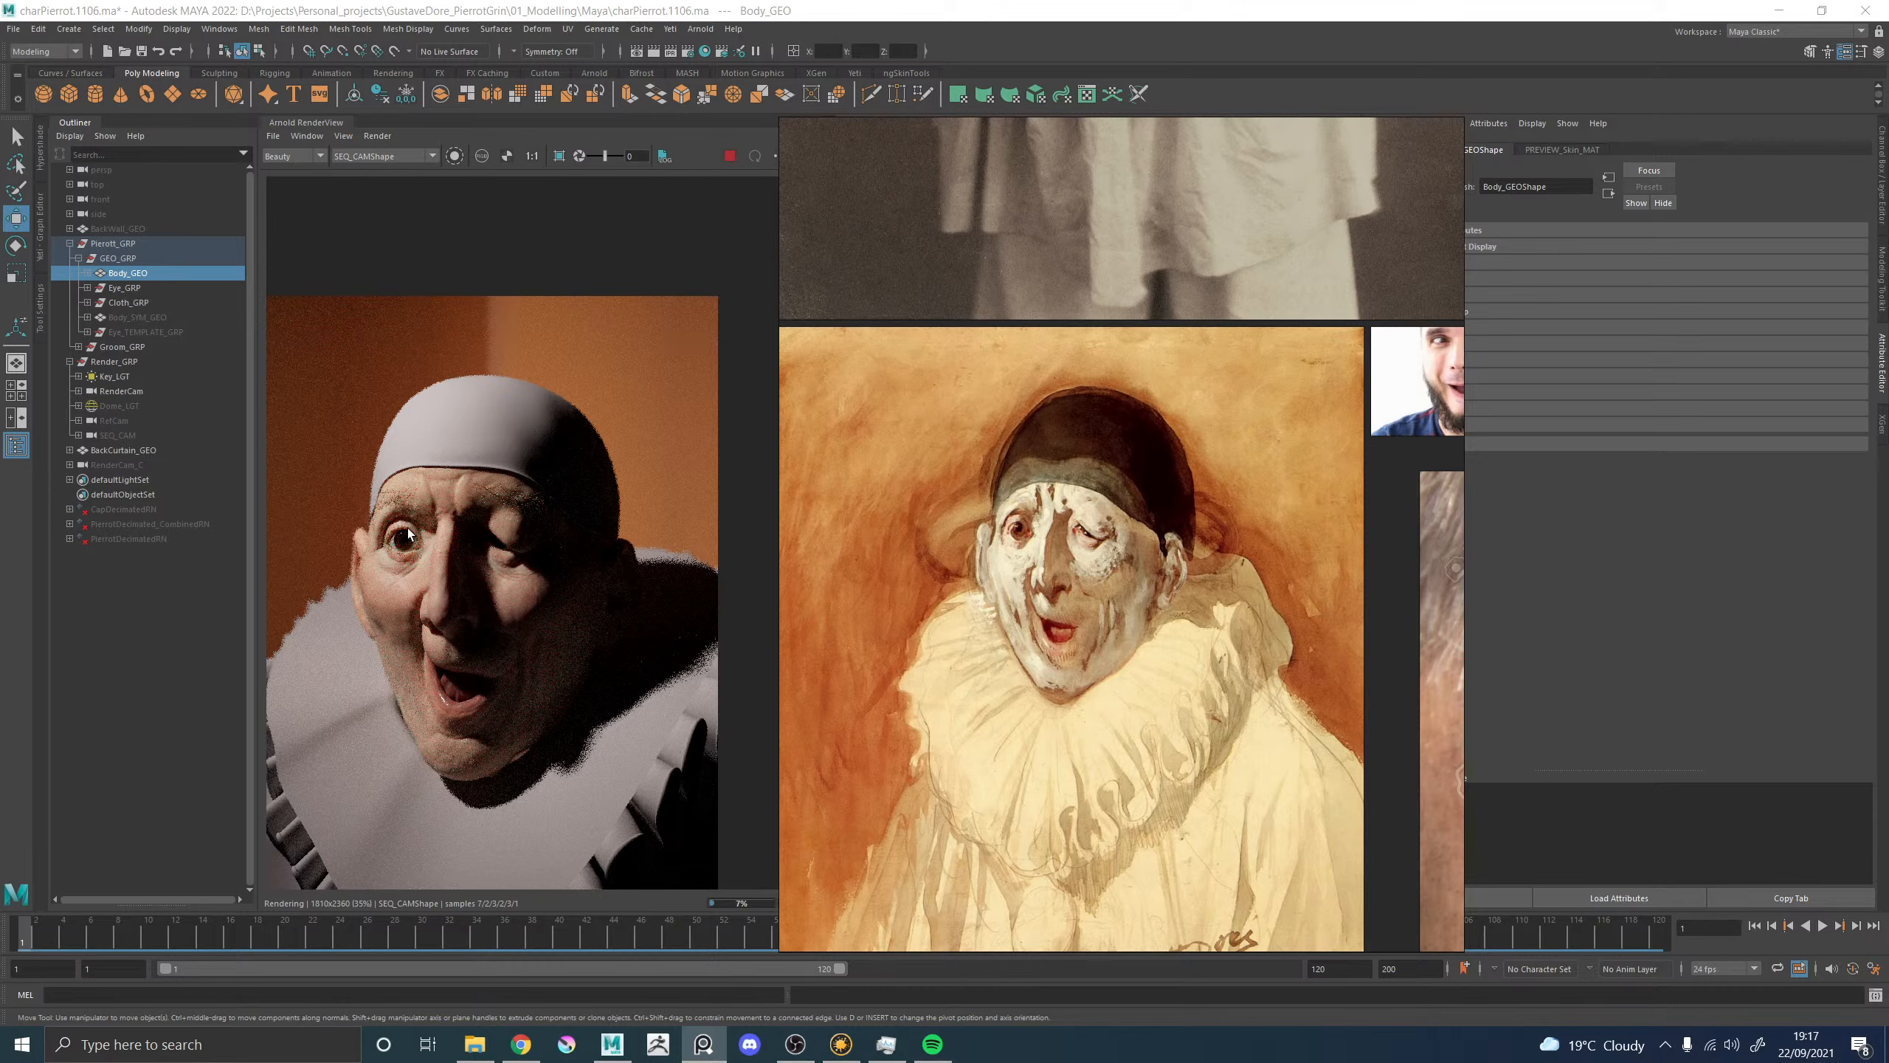
pyautogui.scroll(5, 407, 528)
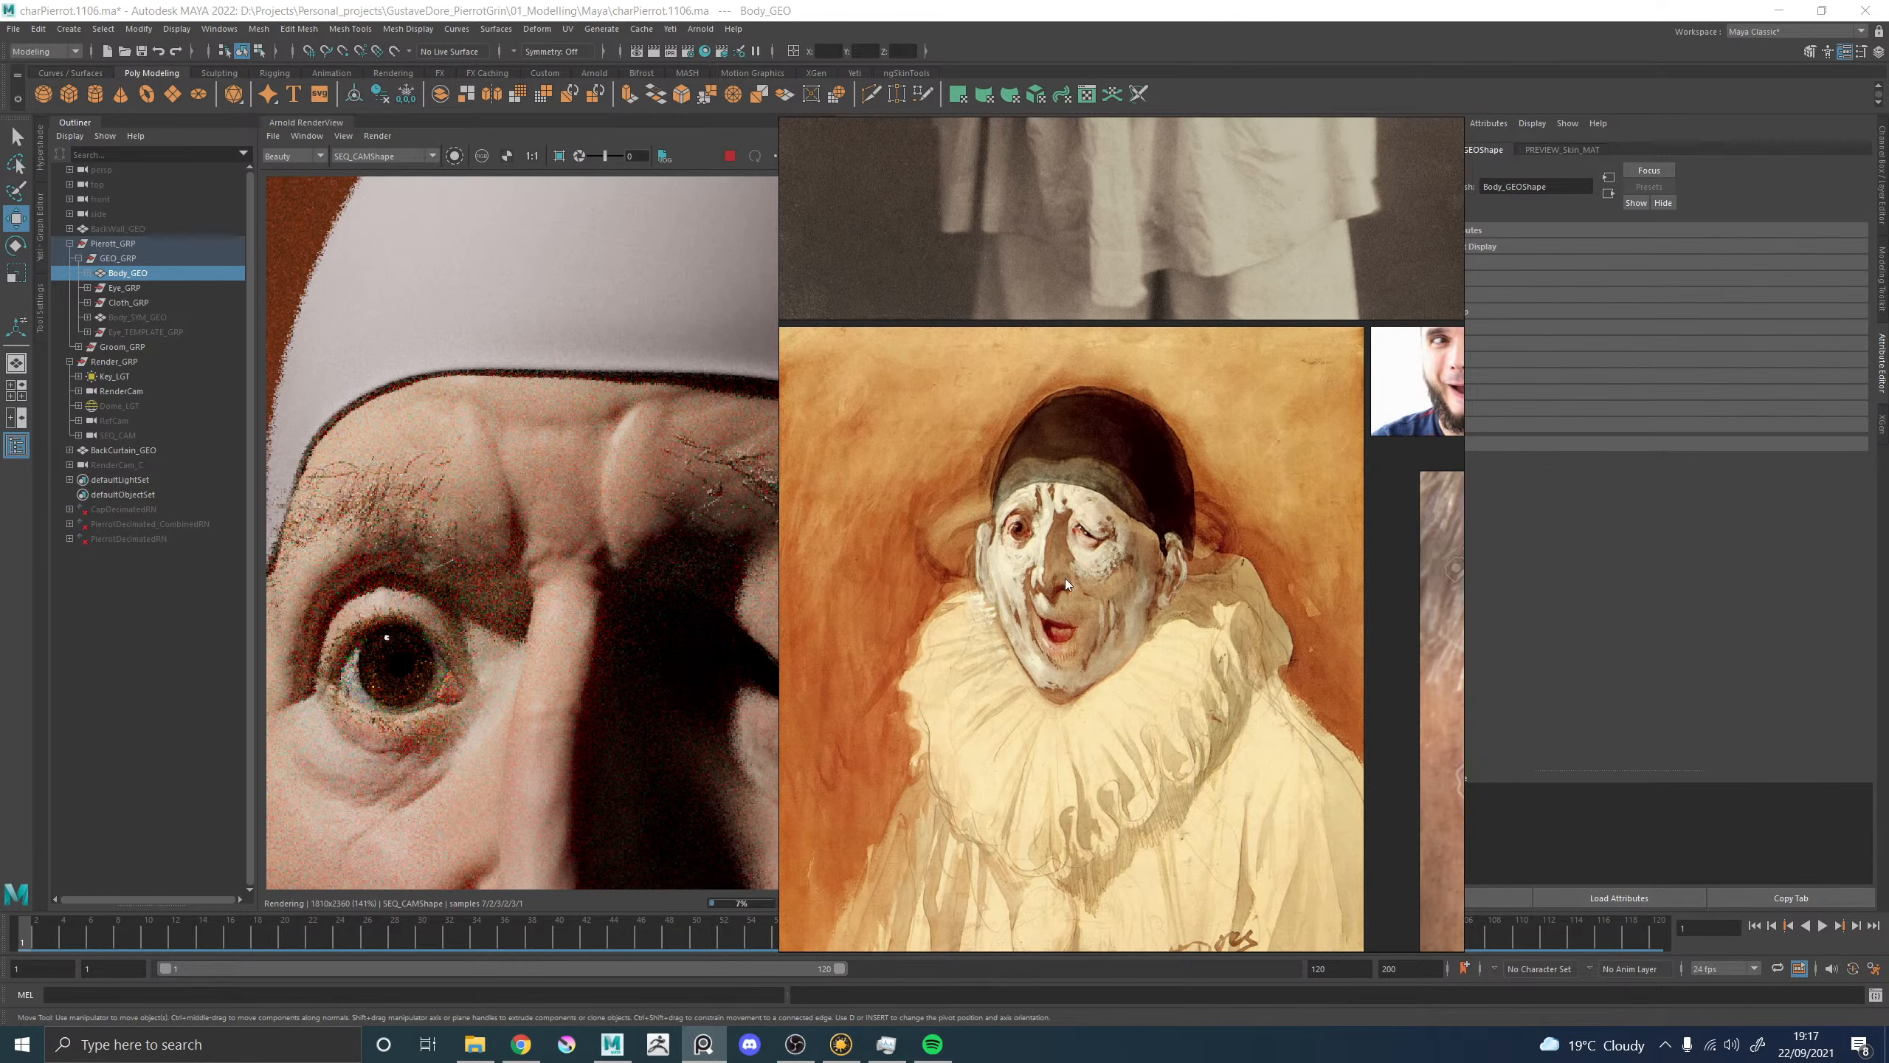
pyautogui.moveTo(1169, 392); pyautogui.dragTo(1888, 350, button='right')
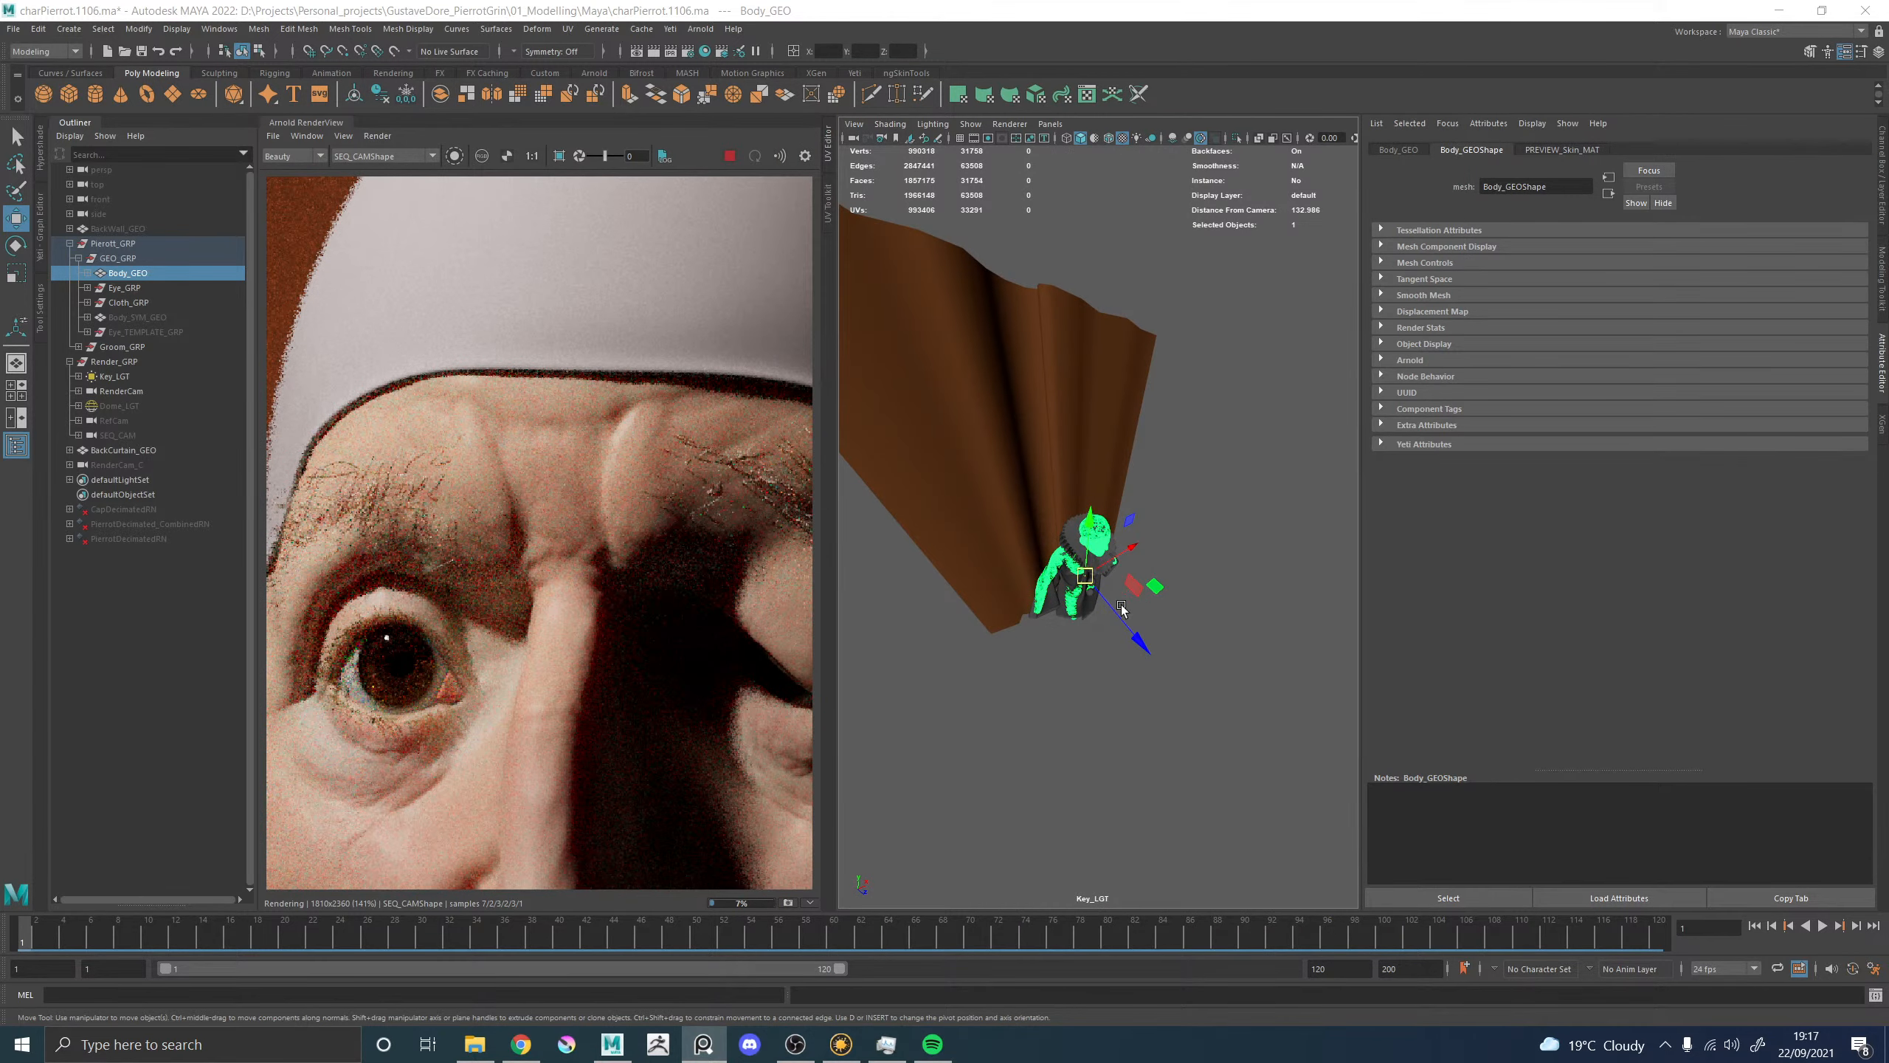
# Orbit the key light farther sideways around Body_GEO to deepen the nose shadow across the winking side of the face.
pyautogui.keyDown('alt'); pyautogui.moveTo(1113, 567); pyautogui.dragTo(1119, 564); pyautogui.keyUp('alt')
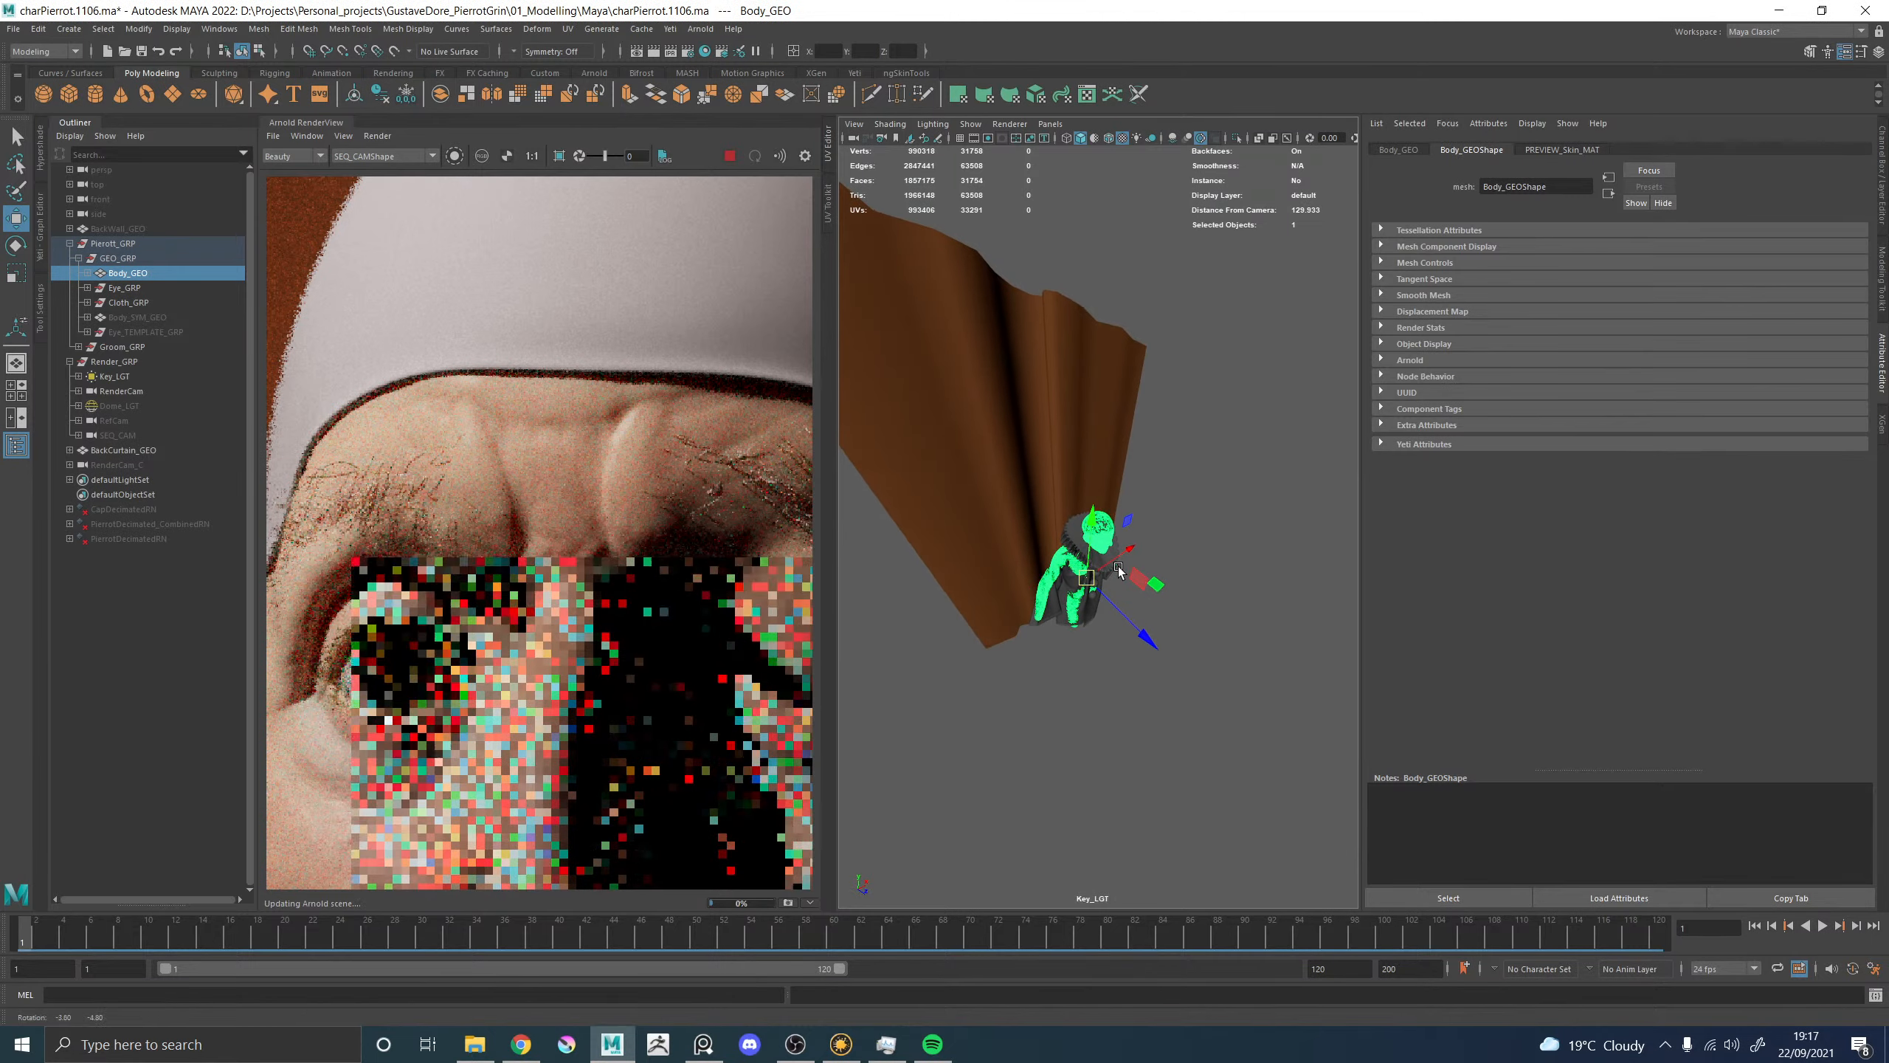
pyautogui.scroll(-3, 469, 583)
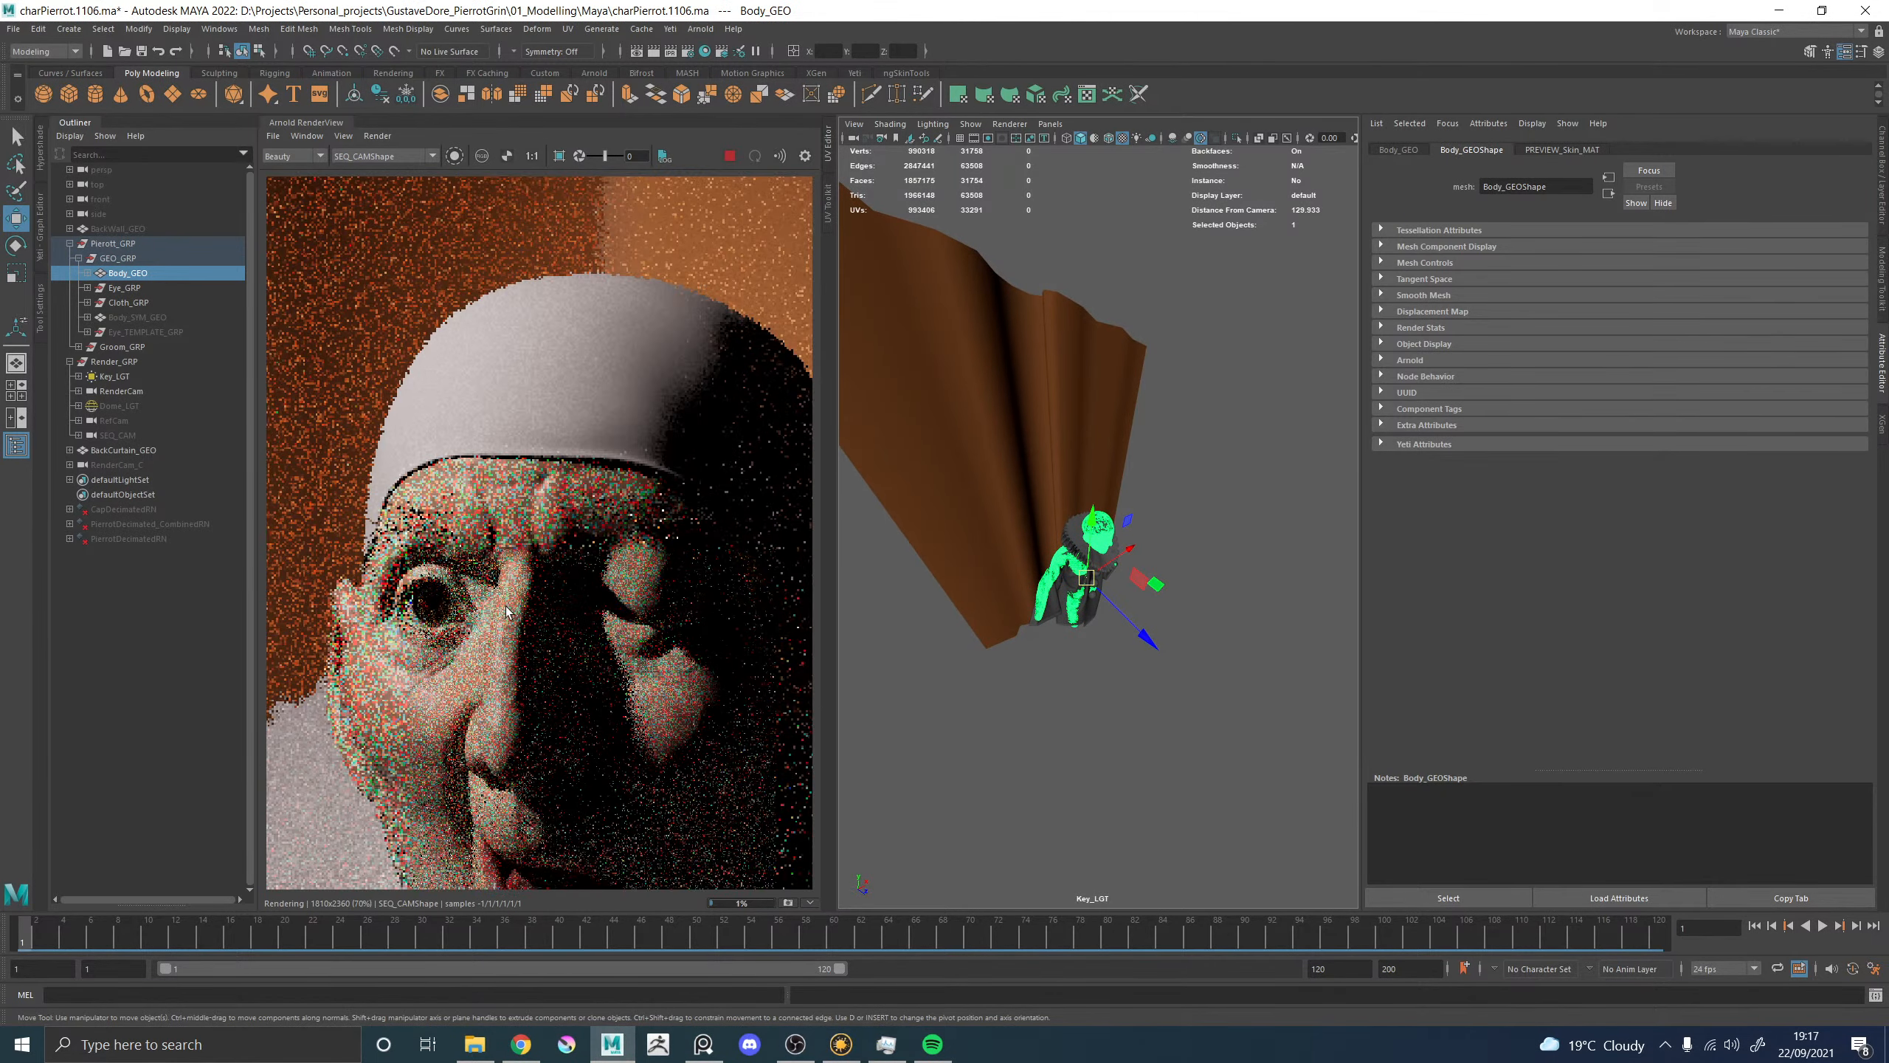
pyautogui.scroll(-3, 469, 583)
pyautogui.scroll(3, 584, 643)
pyautogui.moveTo(1207, 597)
pyautogui.keyDown('alt'); pyautogui.mouseDown()
pyautogui.moveTo(1244, 586)
pyautogui.moveTo(1216, 606)
pyautogui.mouseUp(); pyautogui.keyUp('alt')
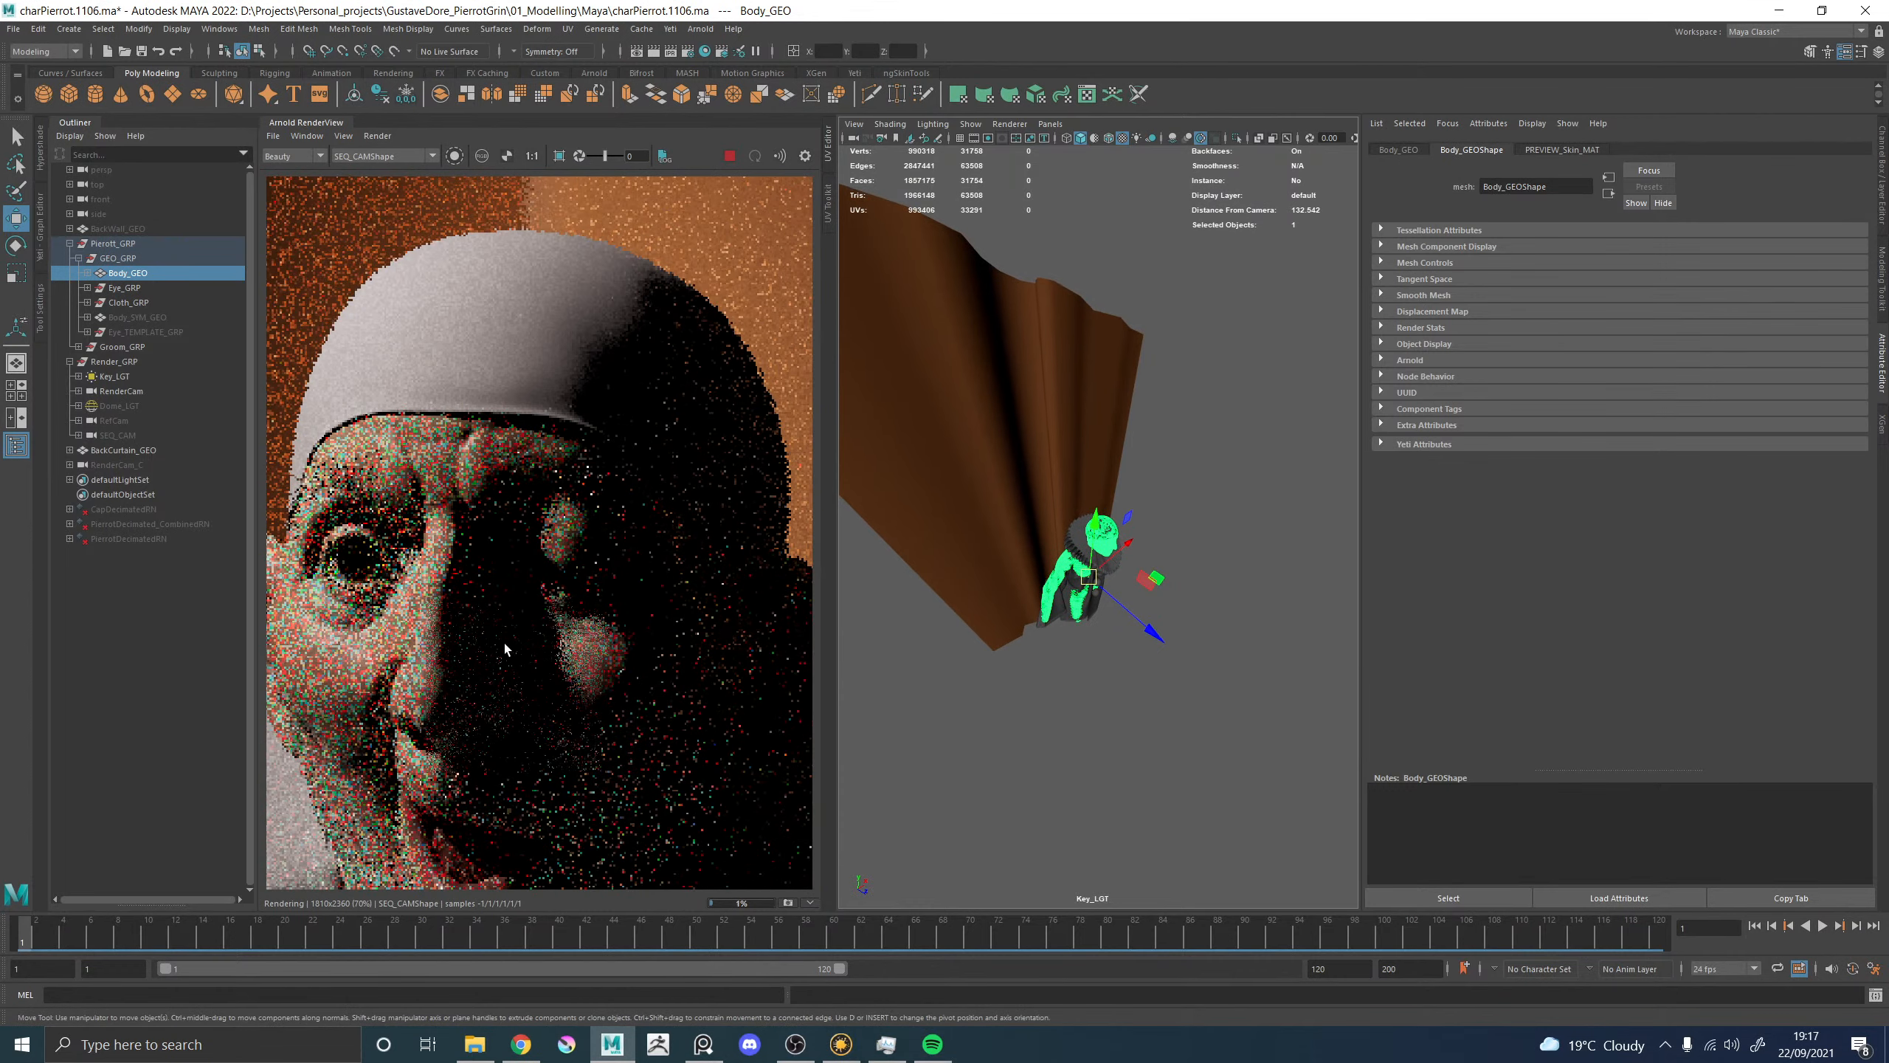
pyautogui.scroll(-2, 395, 560)
pyautogui.scroll(-2, 394, 565)
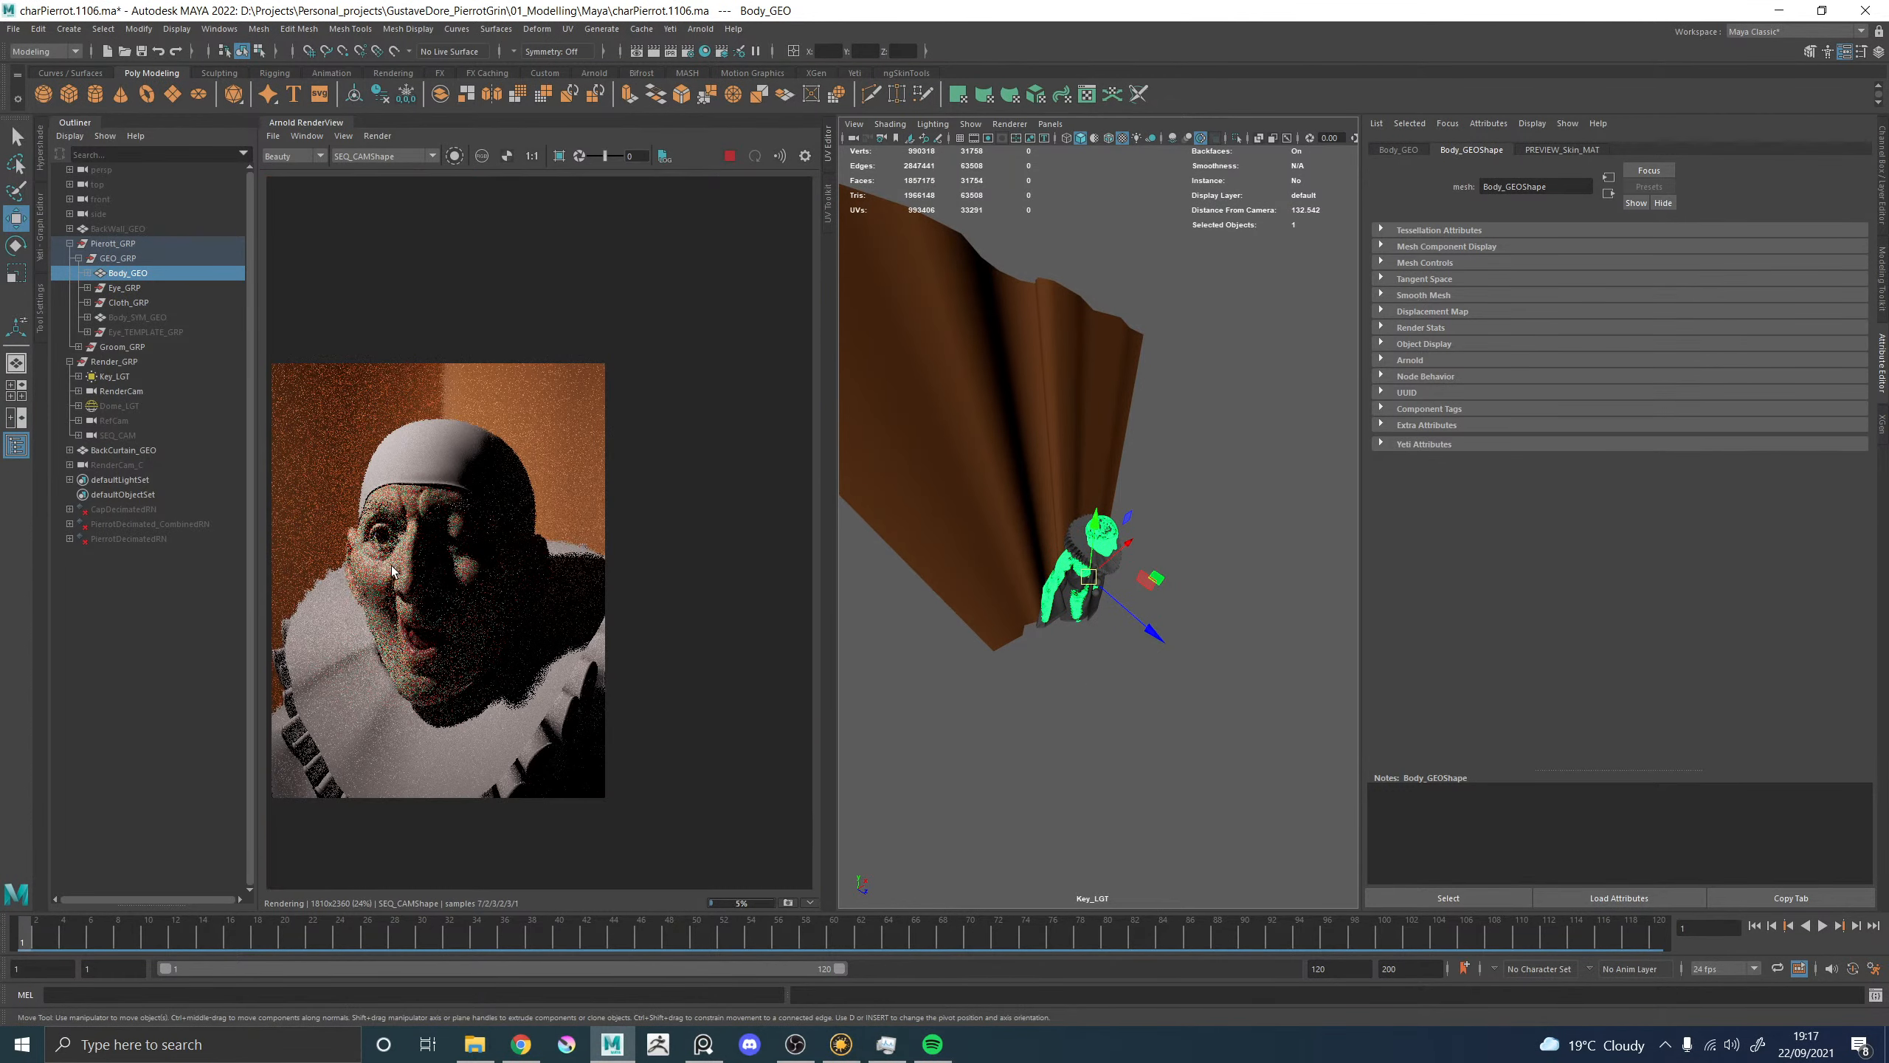
# Examine the shadows around the eyes, nose and mouth in the render, both close up and in full frame.
pyautogui.scroll(2, 388, 575)
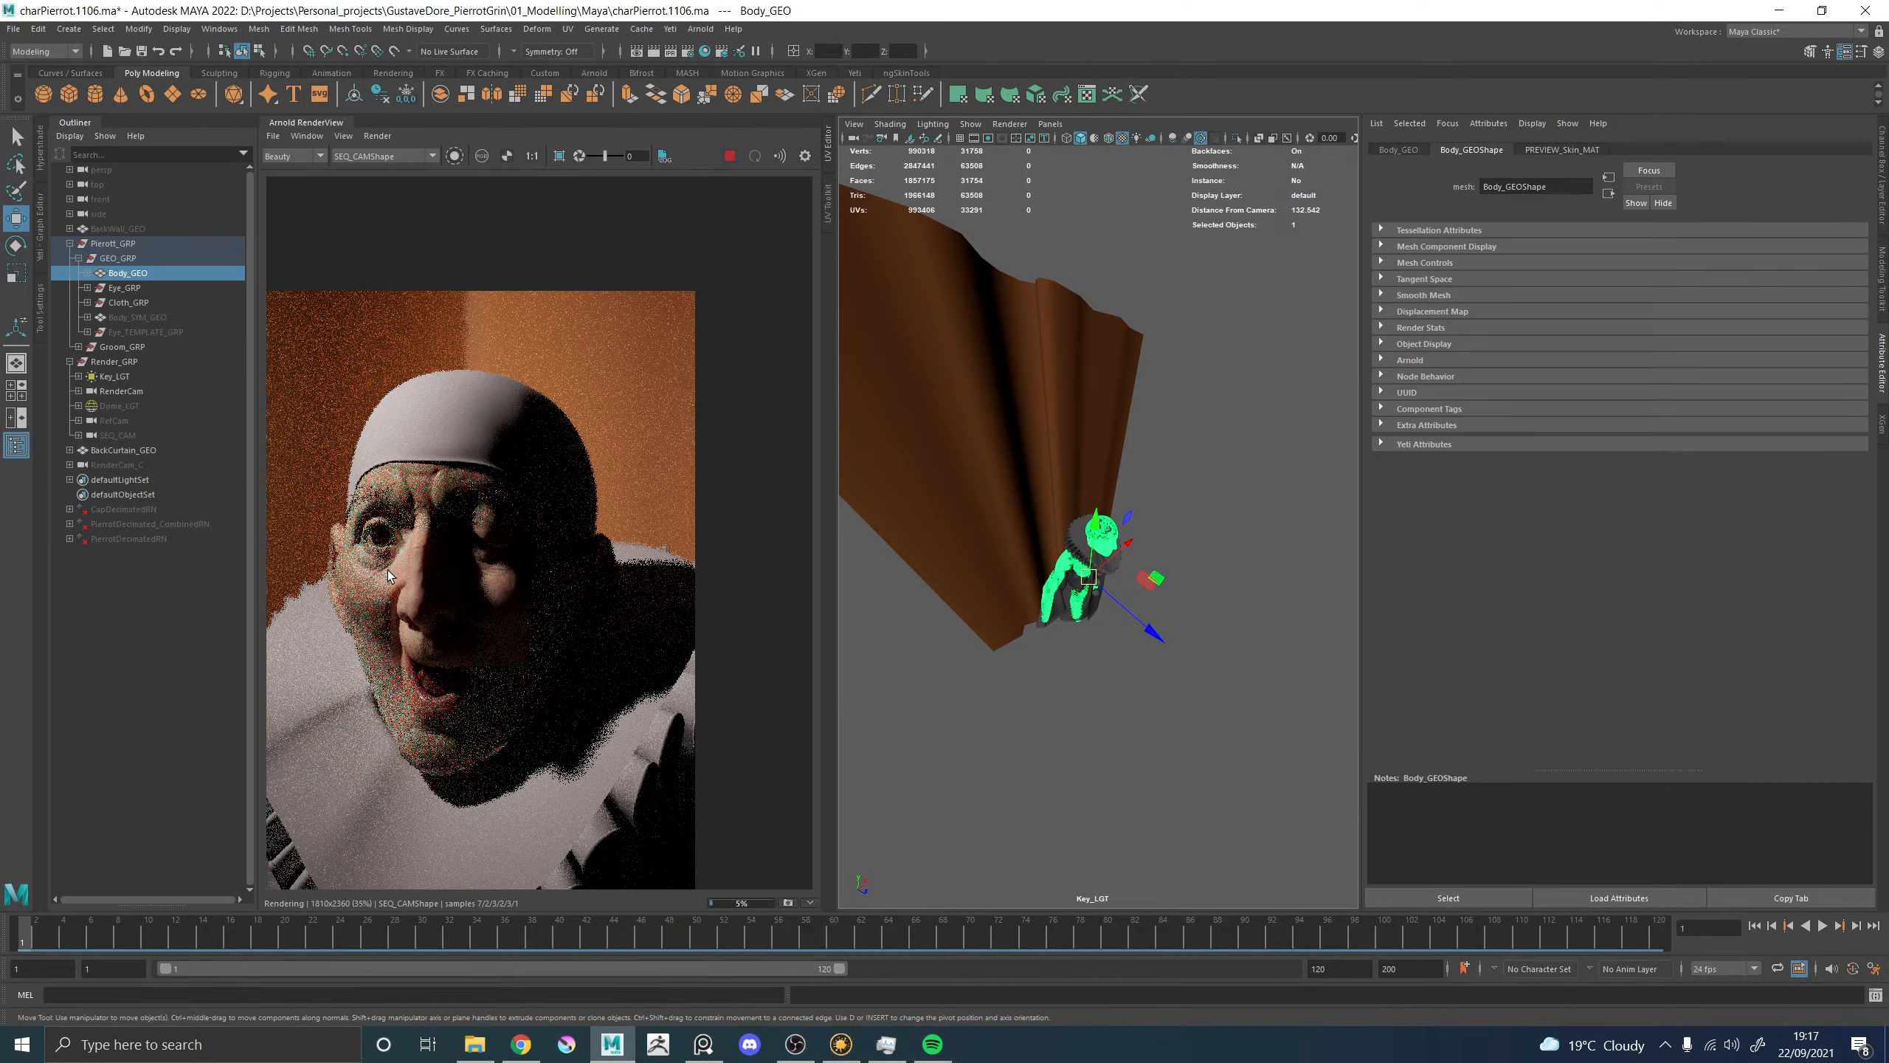
pyautogui.scroll(6, 393, 564)
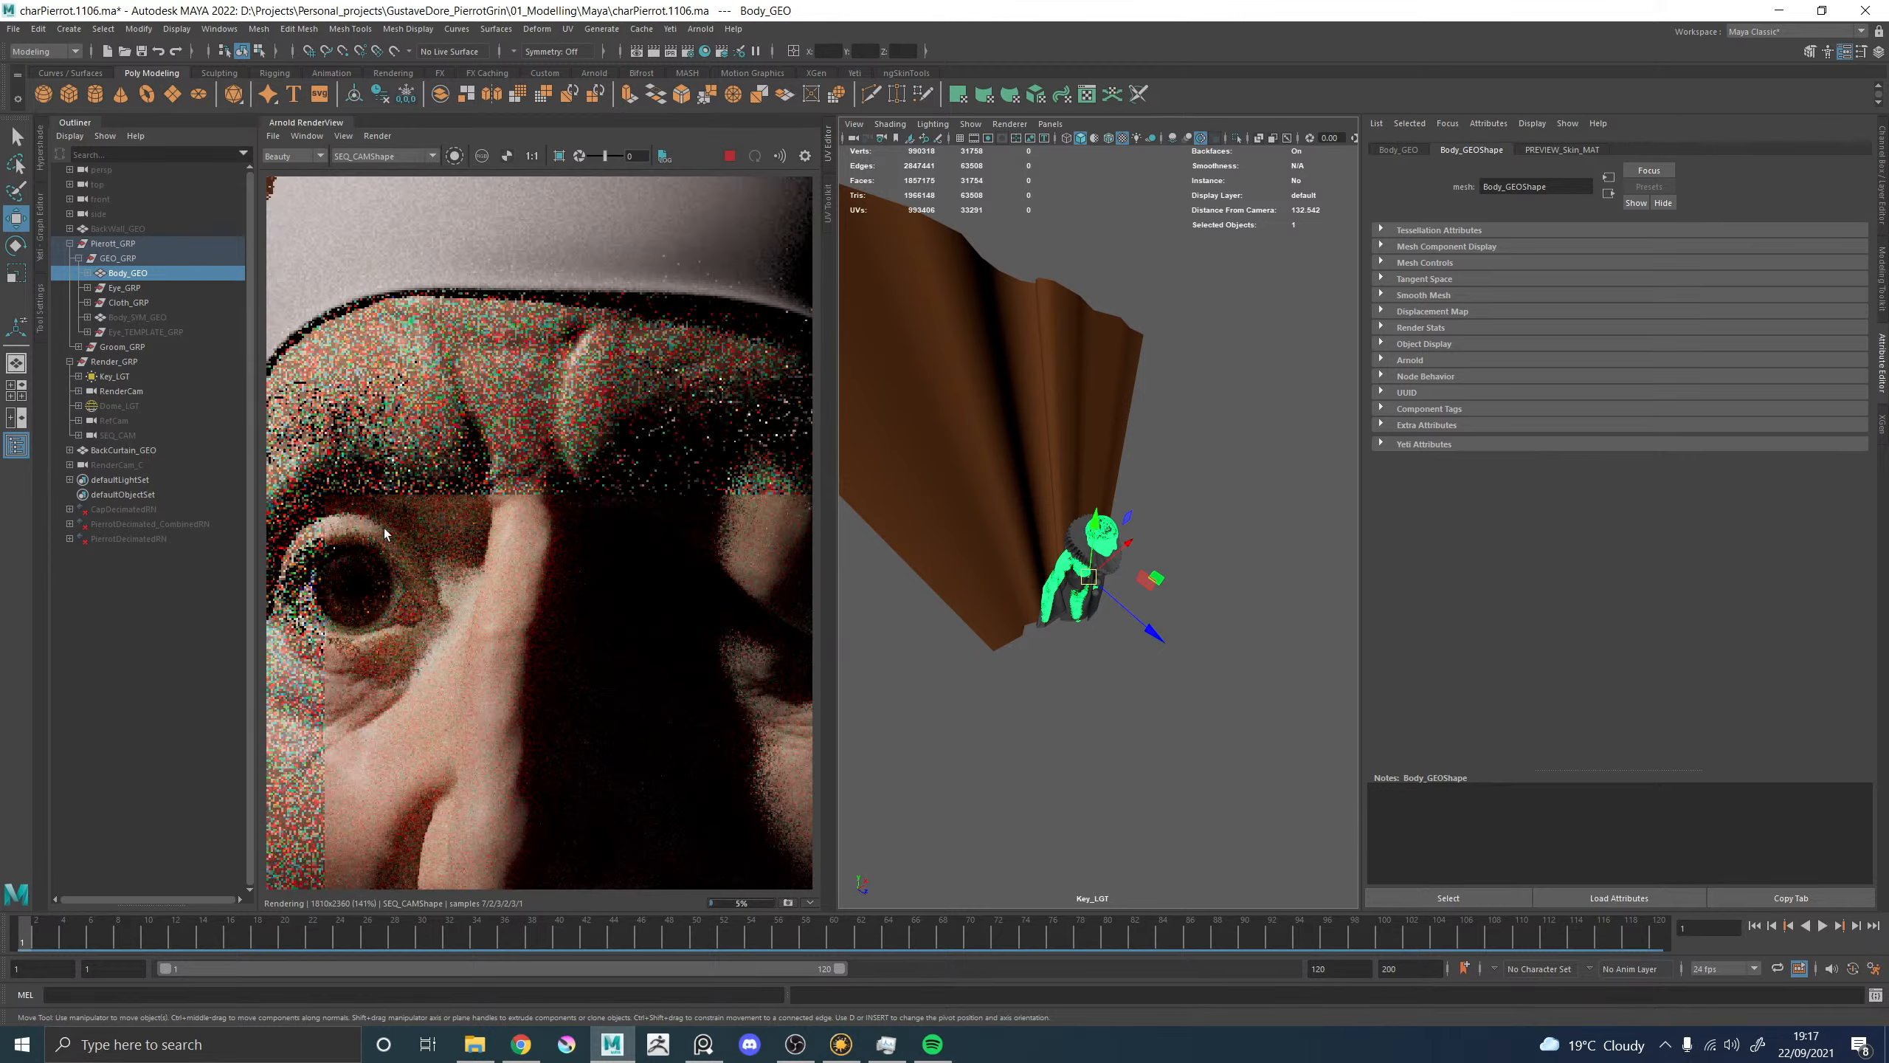
pyautogui.scroll(-6, 428, 557)
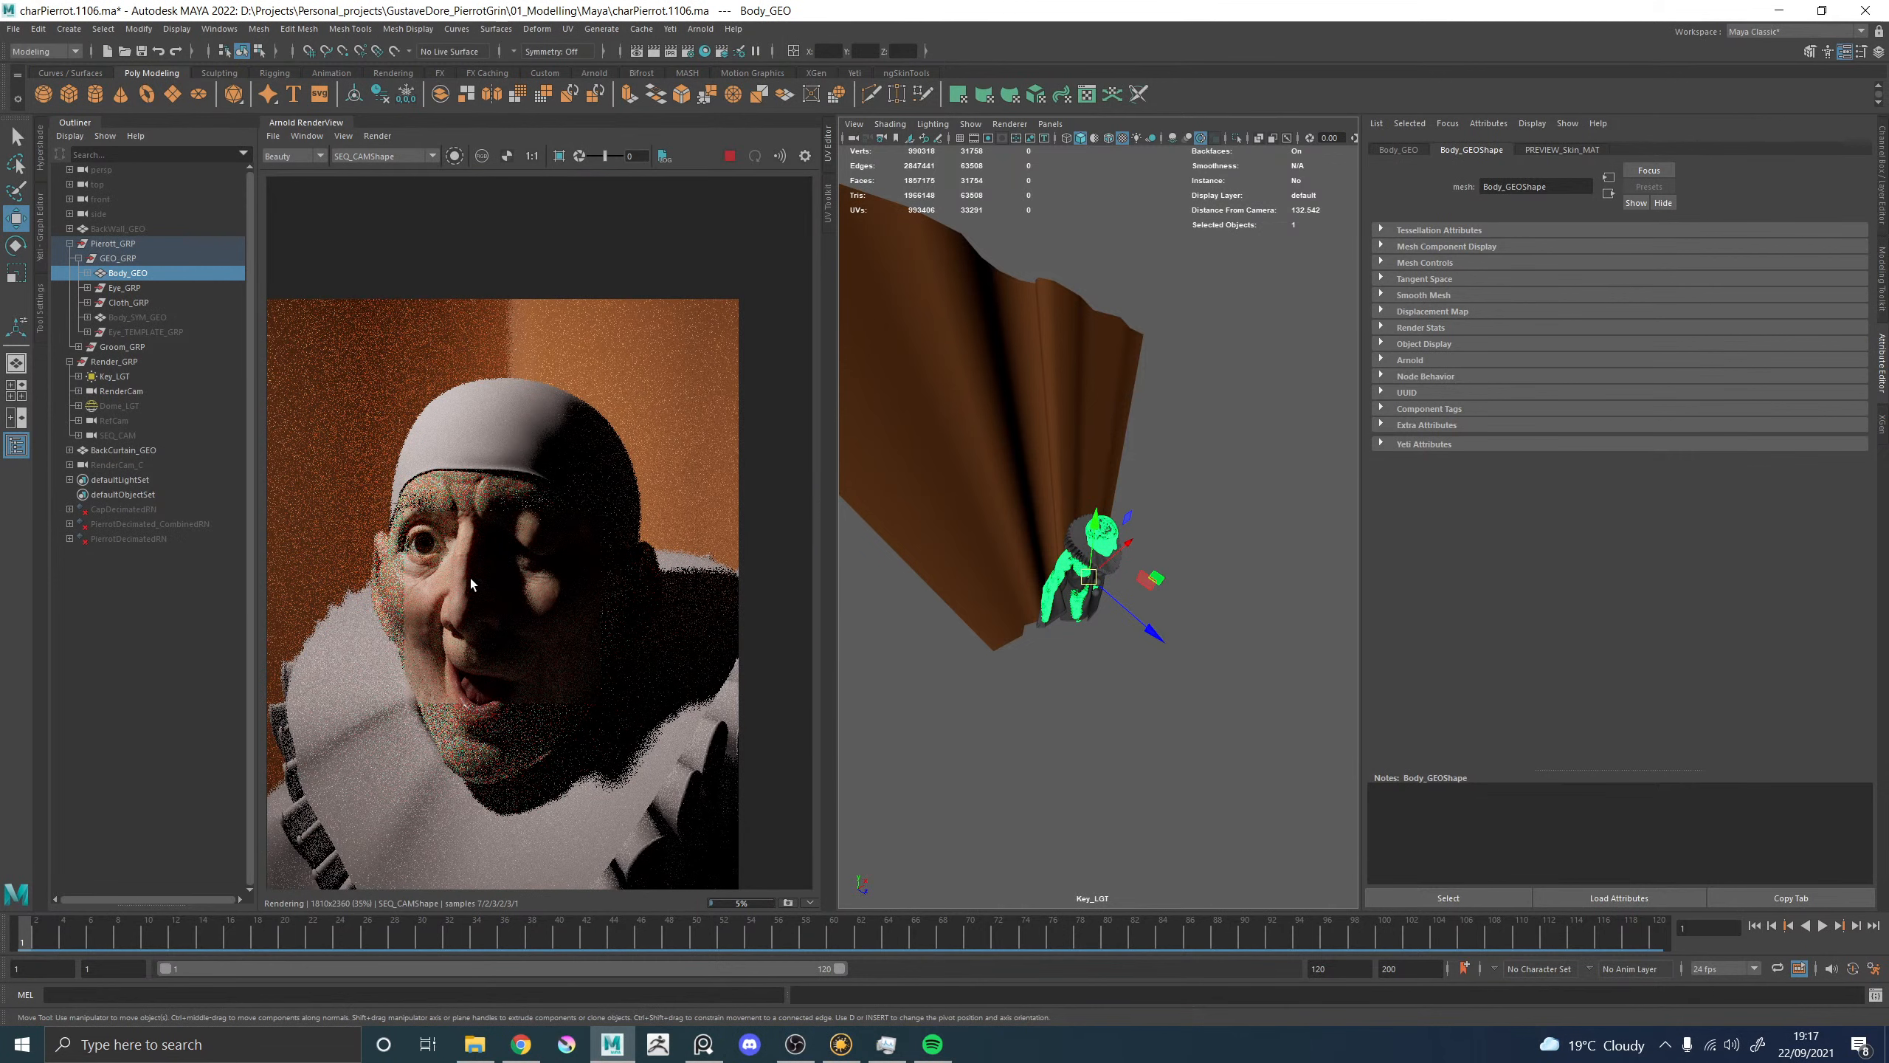
pyautogui.scroll(1, 461, 600)
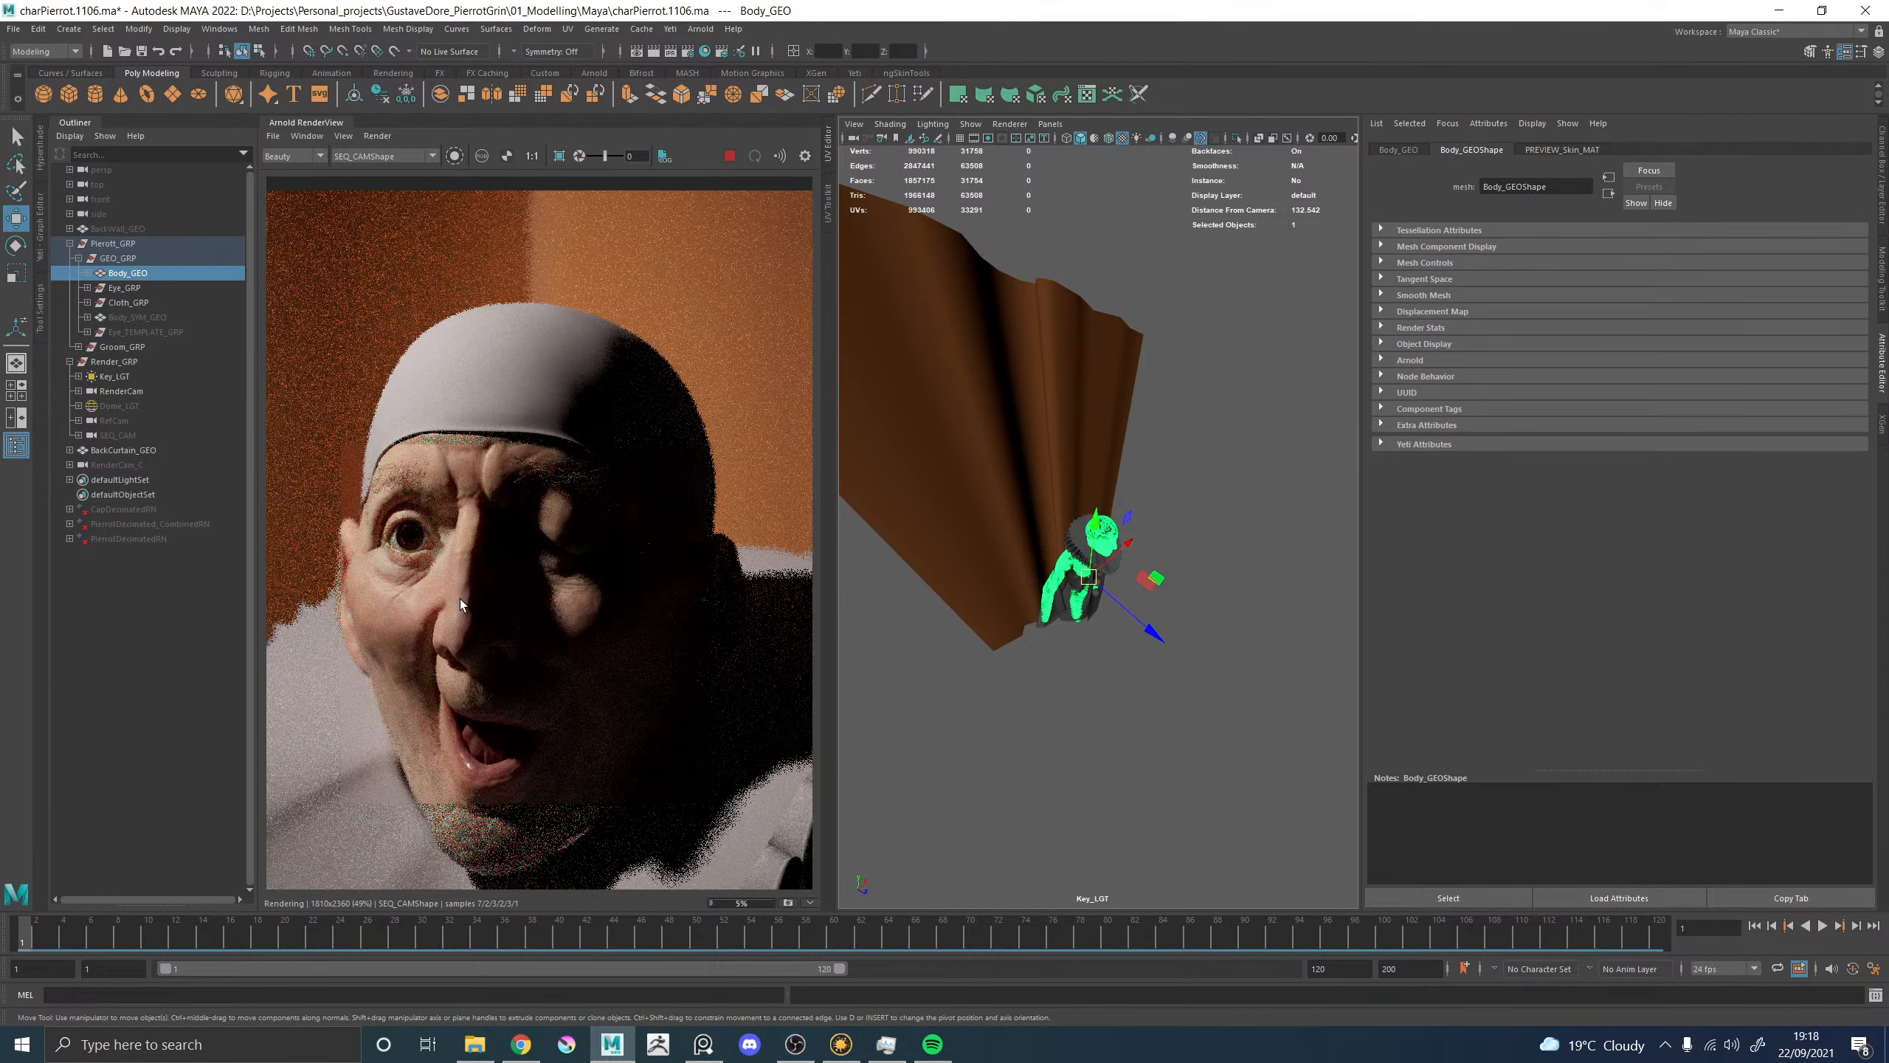
pyautogui.scroll(-1, 461, 600)
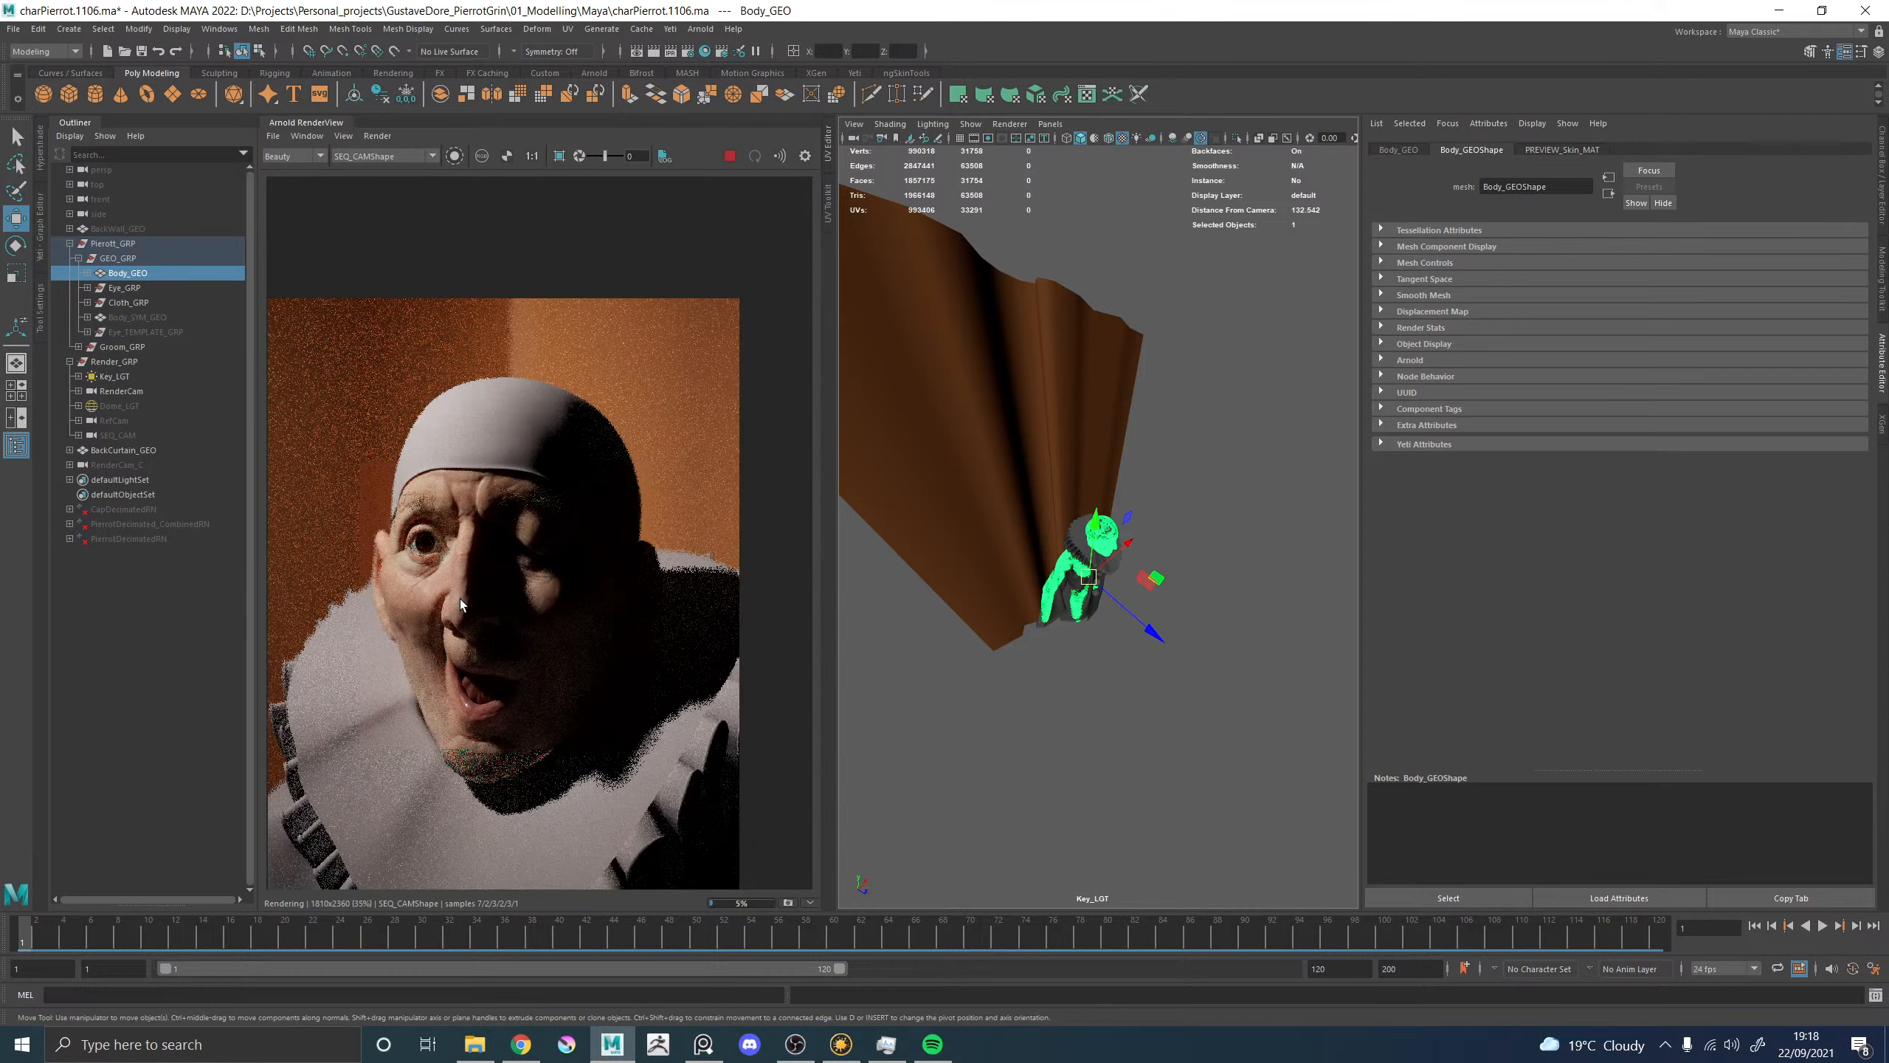
pyautogui.scroll(-1, 461, 600)
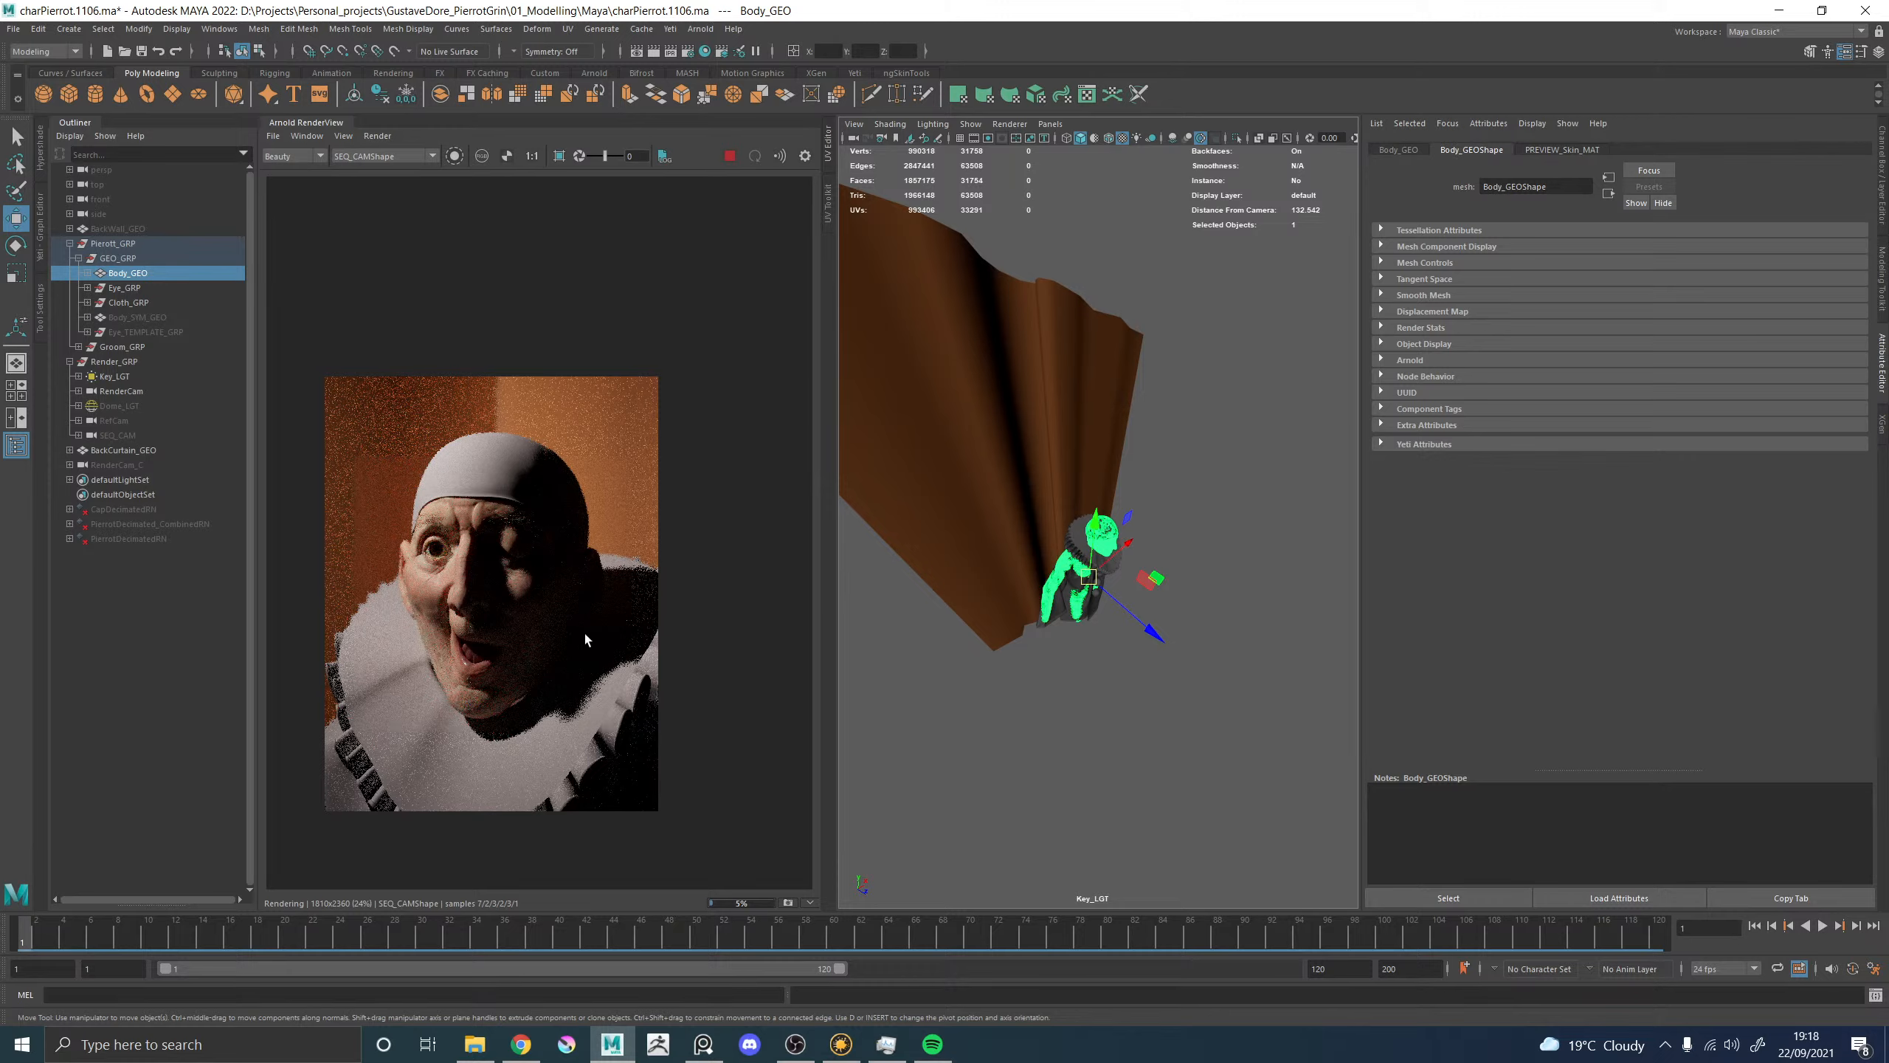
pyautogui.scroll(2, 457, 577)
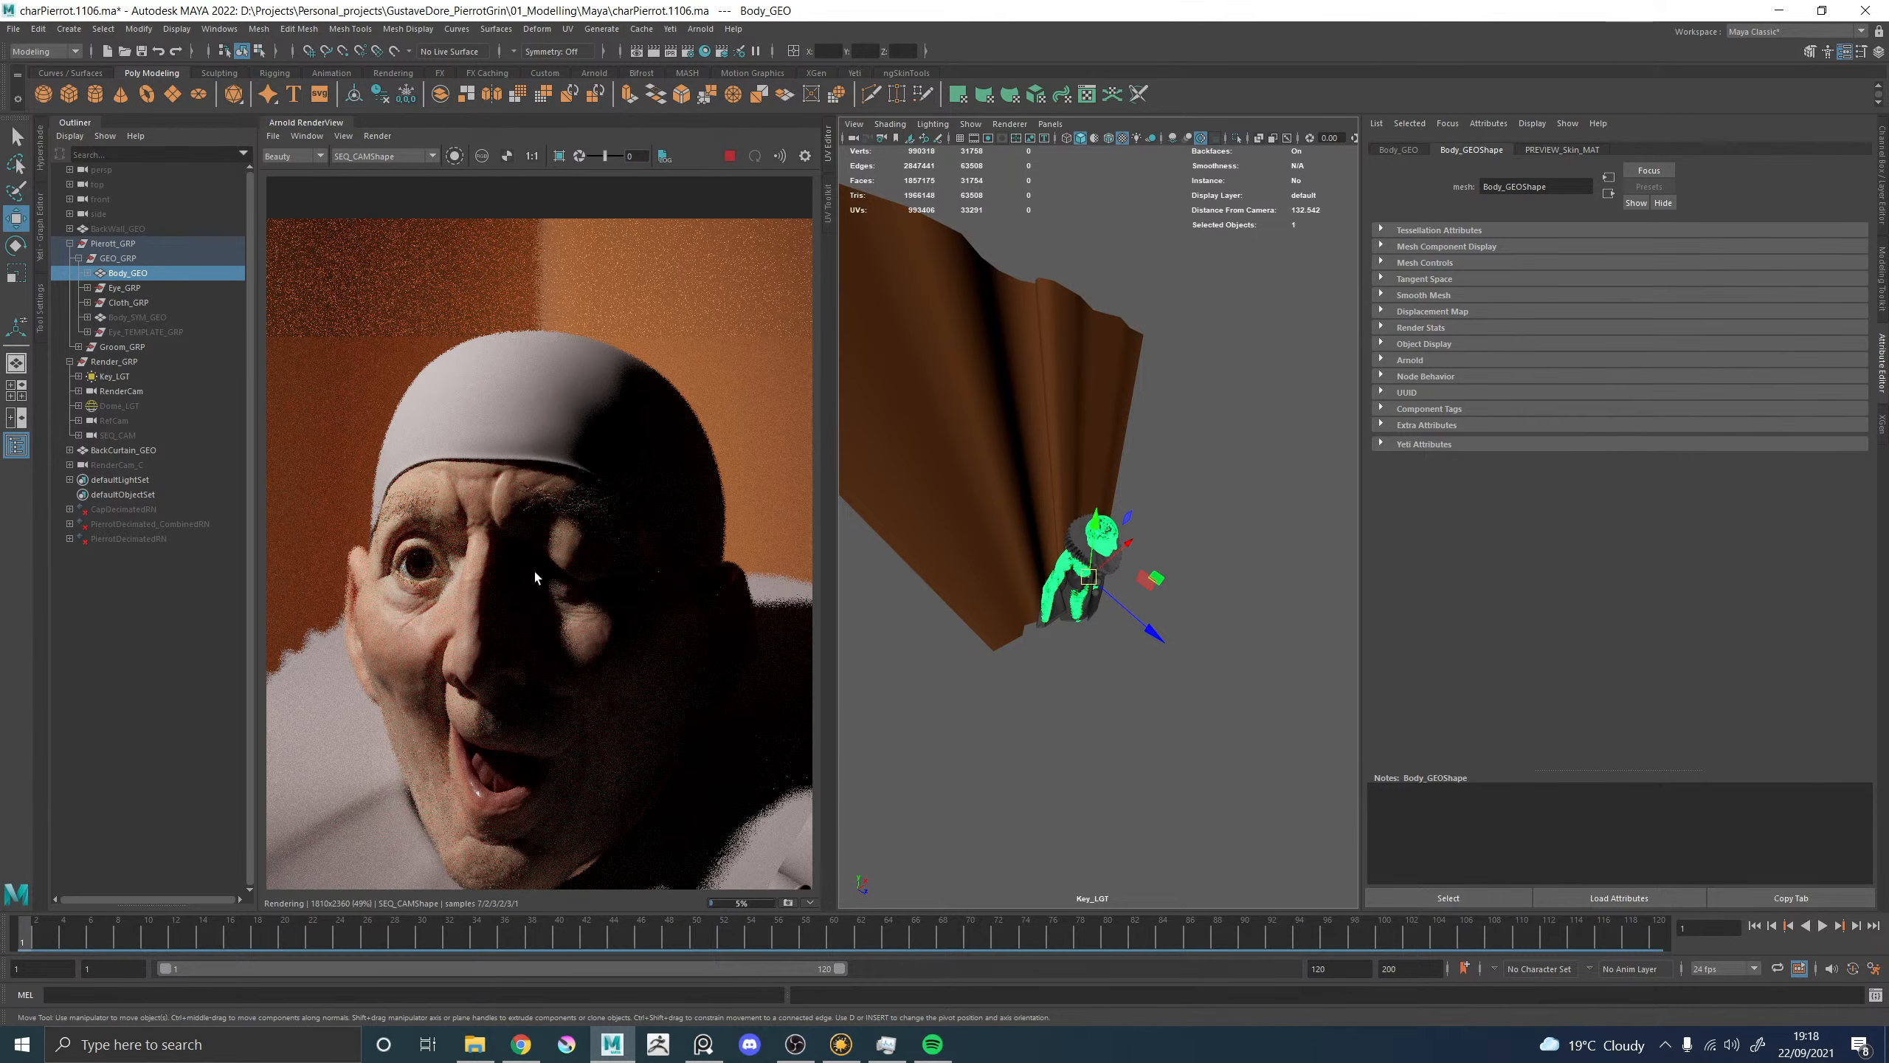
# Orbit the key light partly back to bring more light onto the winking eye and cheek.
pyautogui.keyDown('alt'); pyautogui.moveTo(1208, 633); pyautogui.dragTo(1202, 623); pyautogui.keyUp('alt')
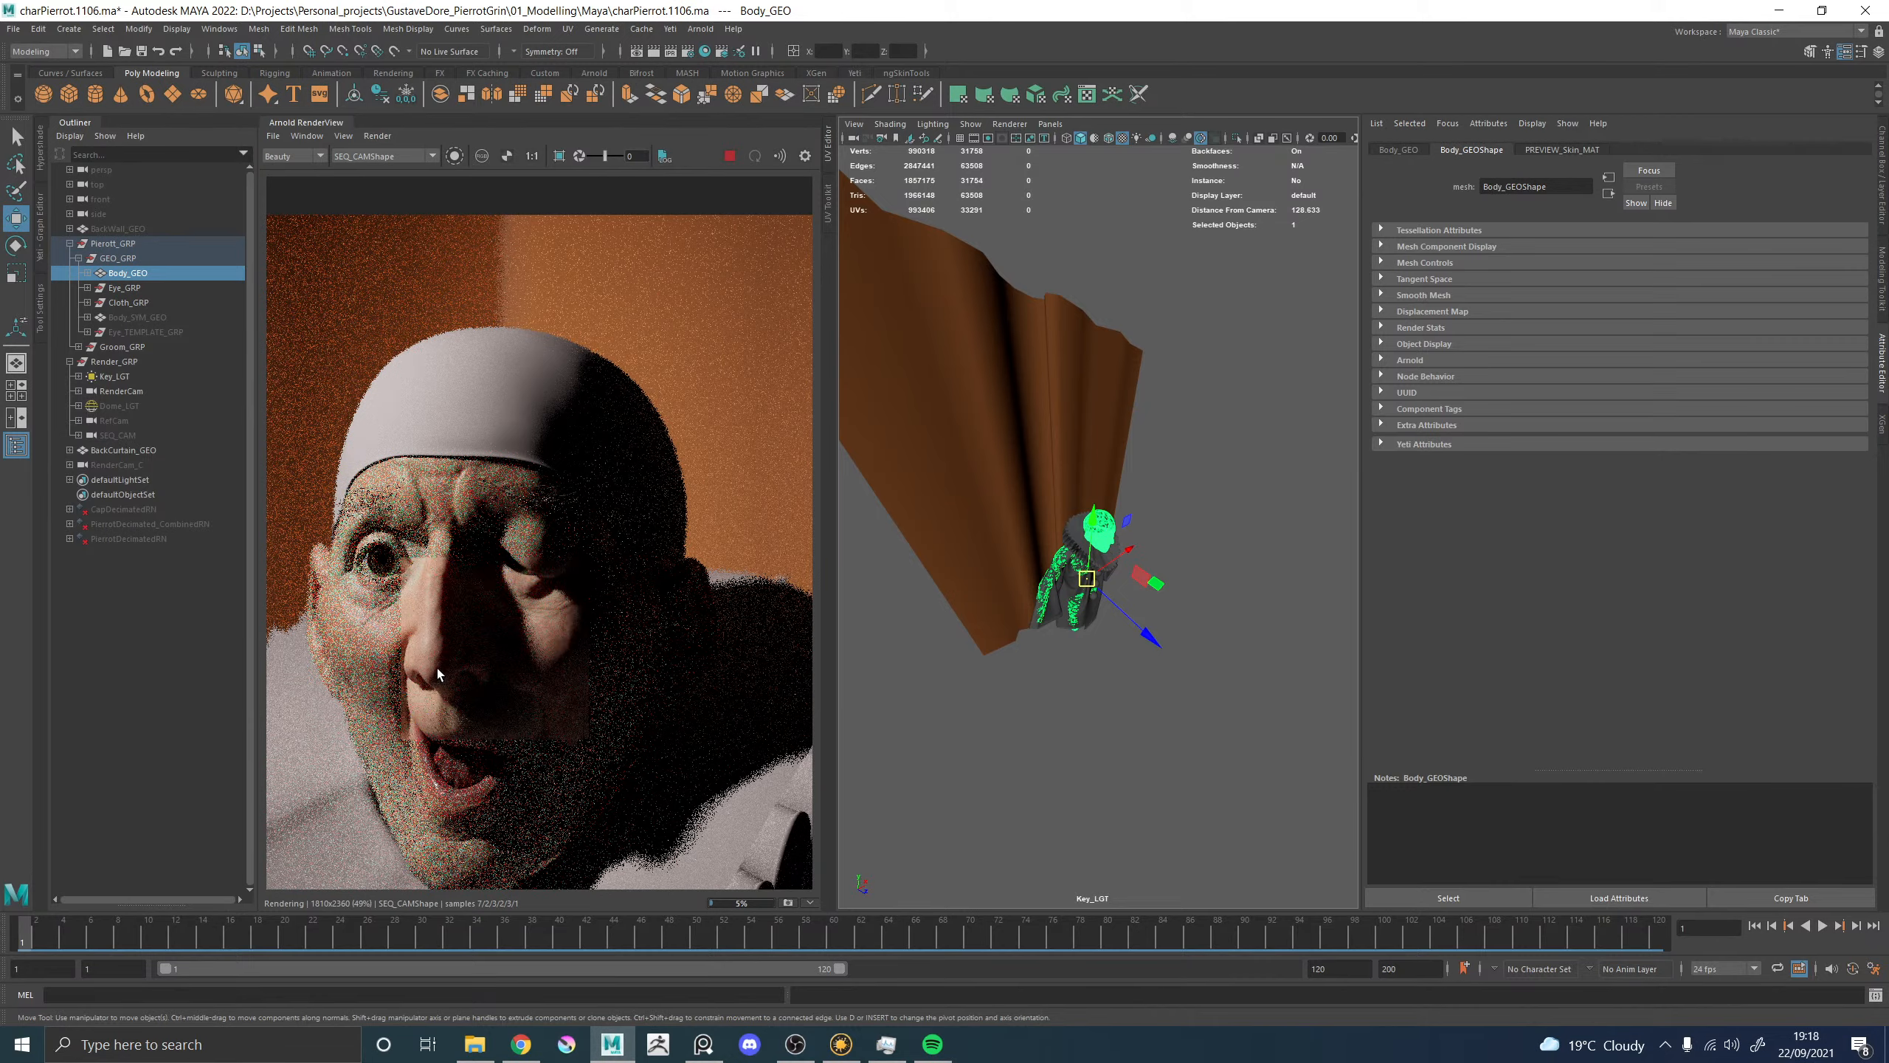
pyautogui.scroll(5, 416, 658)
pyautogui.scroll(-5, 423, 624)
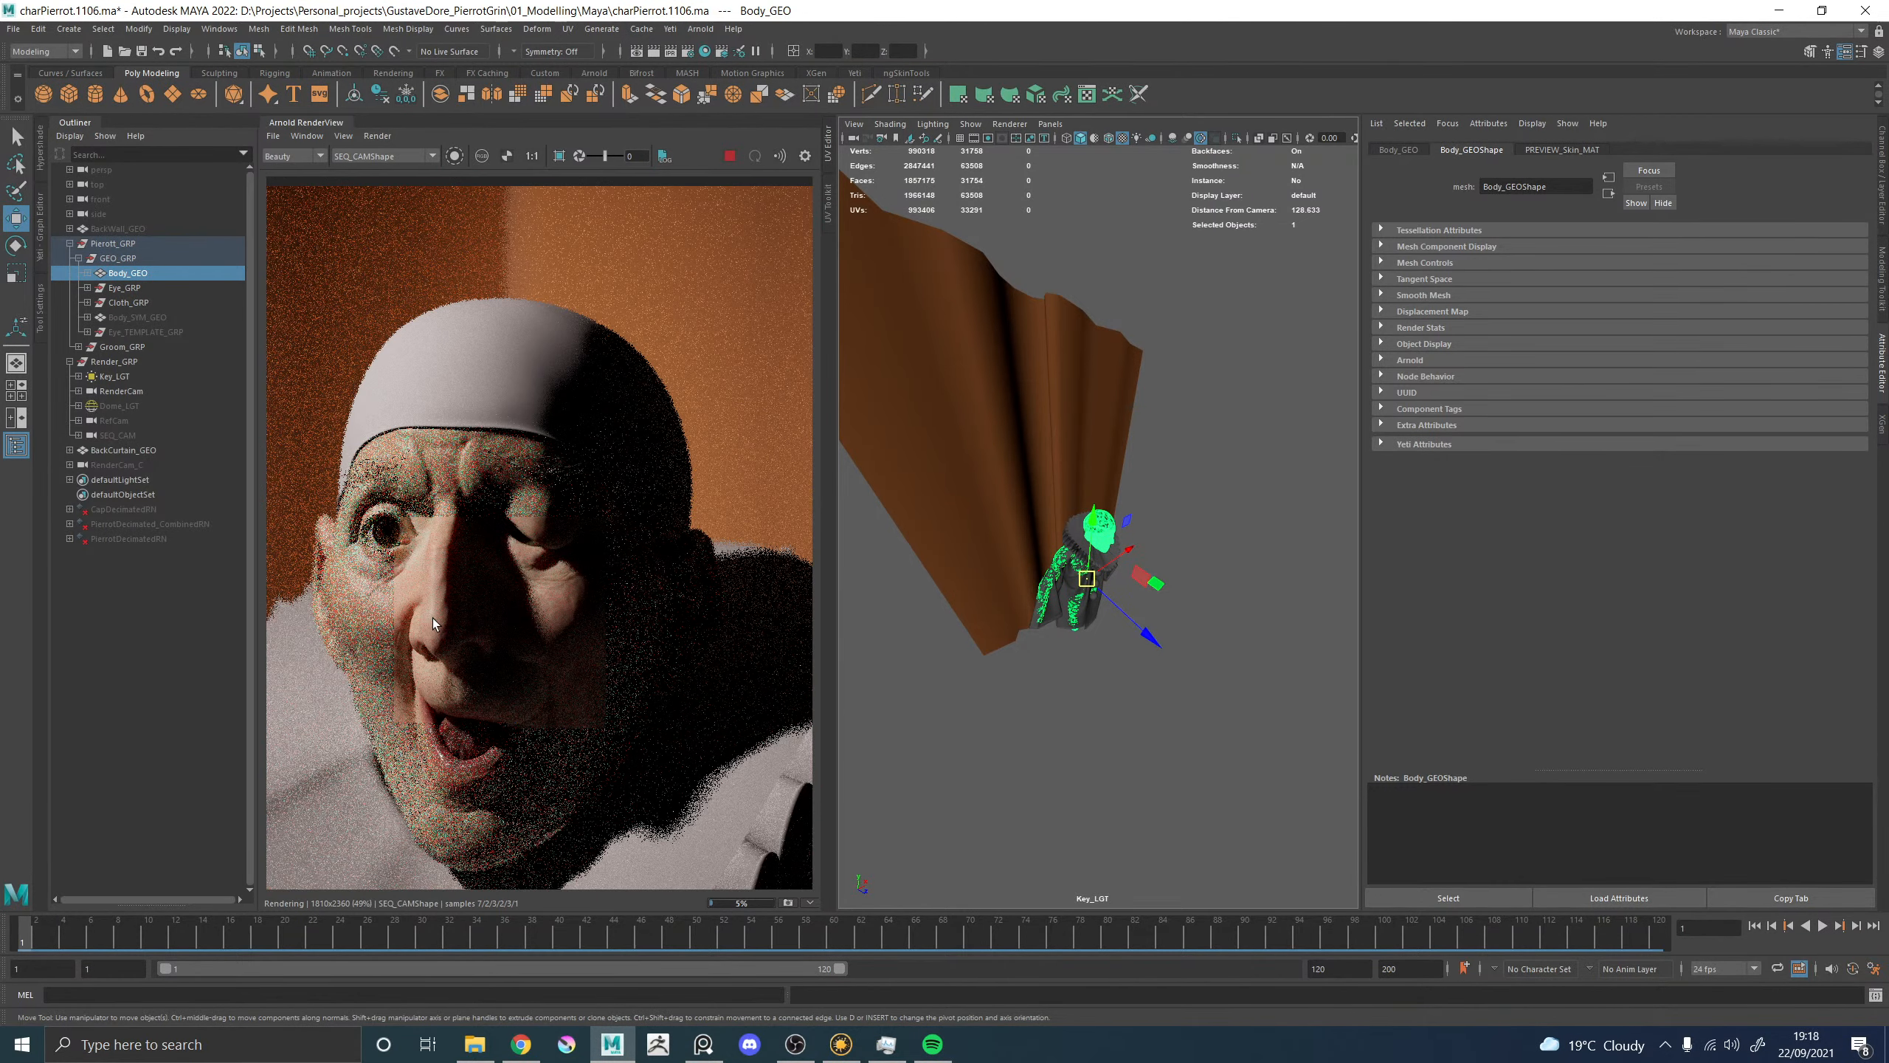
# Lower the render view's test resolution to 50% and frame the face in the preview.
pyautogui.moveTo(475, 469); pyautogui.dragTo(523, 412, button='middle')
pyautogui.click(343, 136)
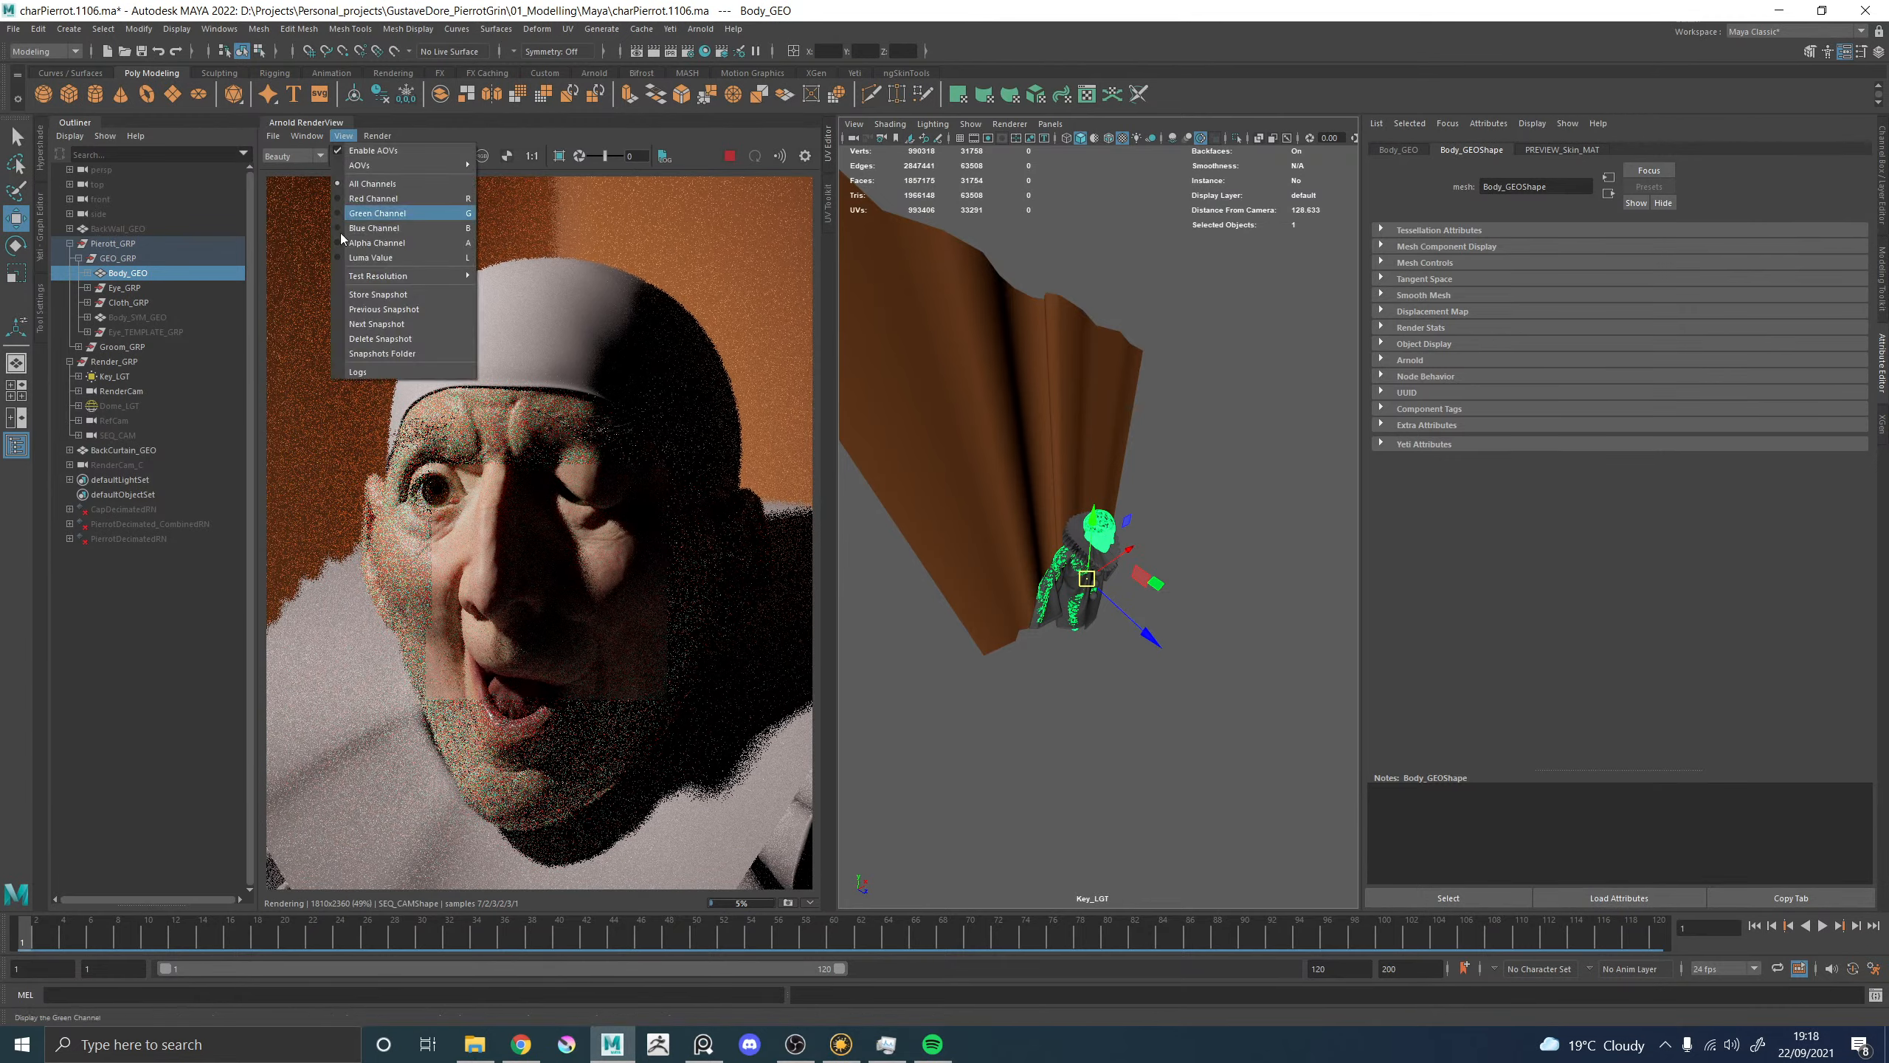
pyautogui.moveTo(431, 281)
pyautogui.click(503, 305)
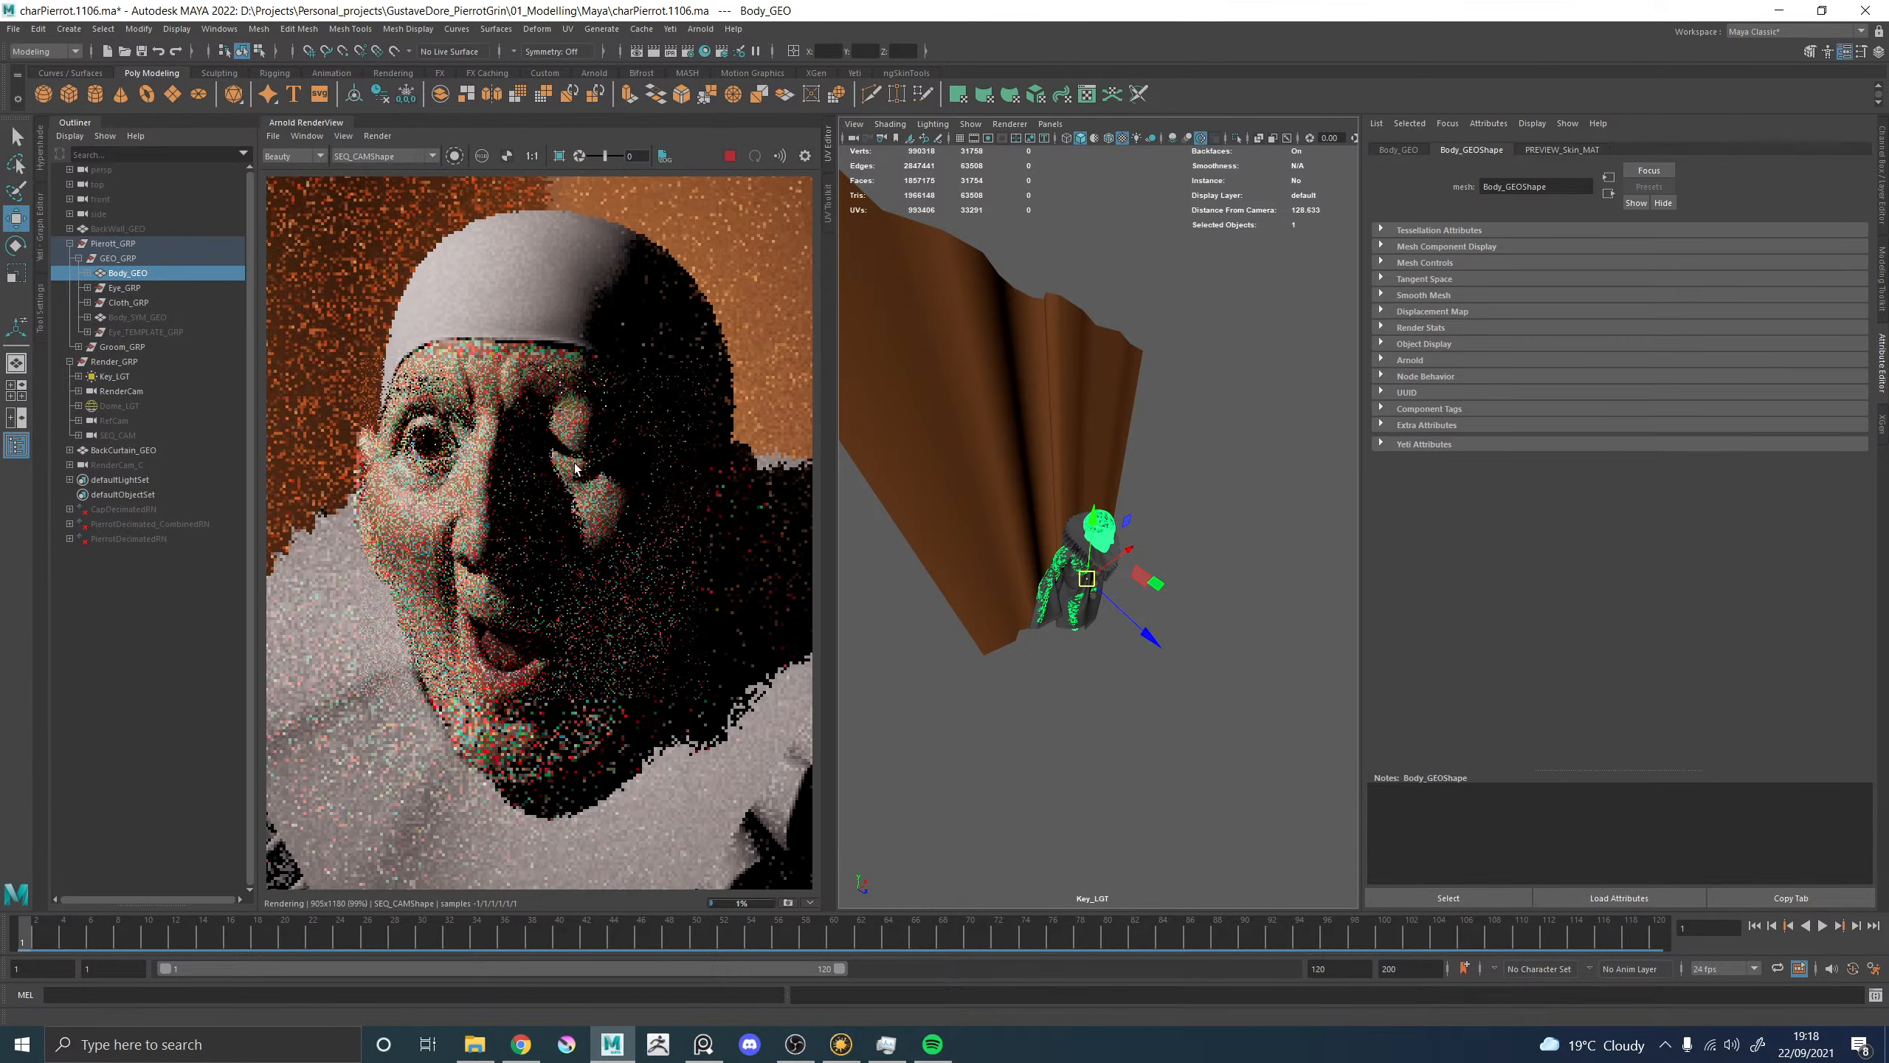
pyautogui.scroll(2, 571, 447)
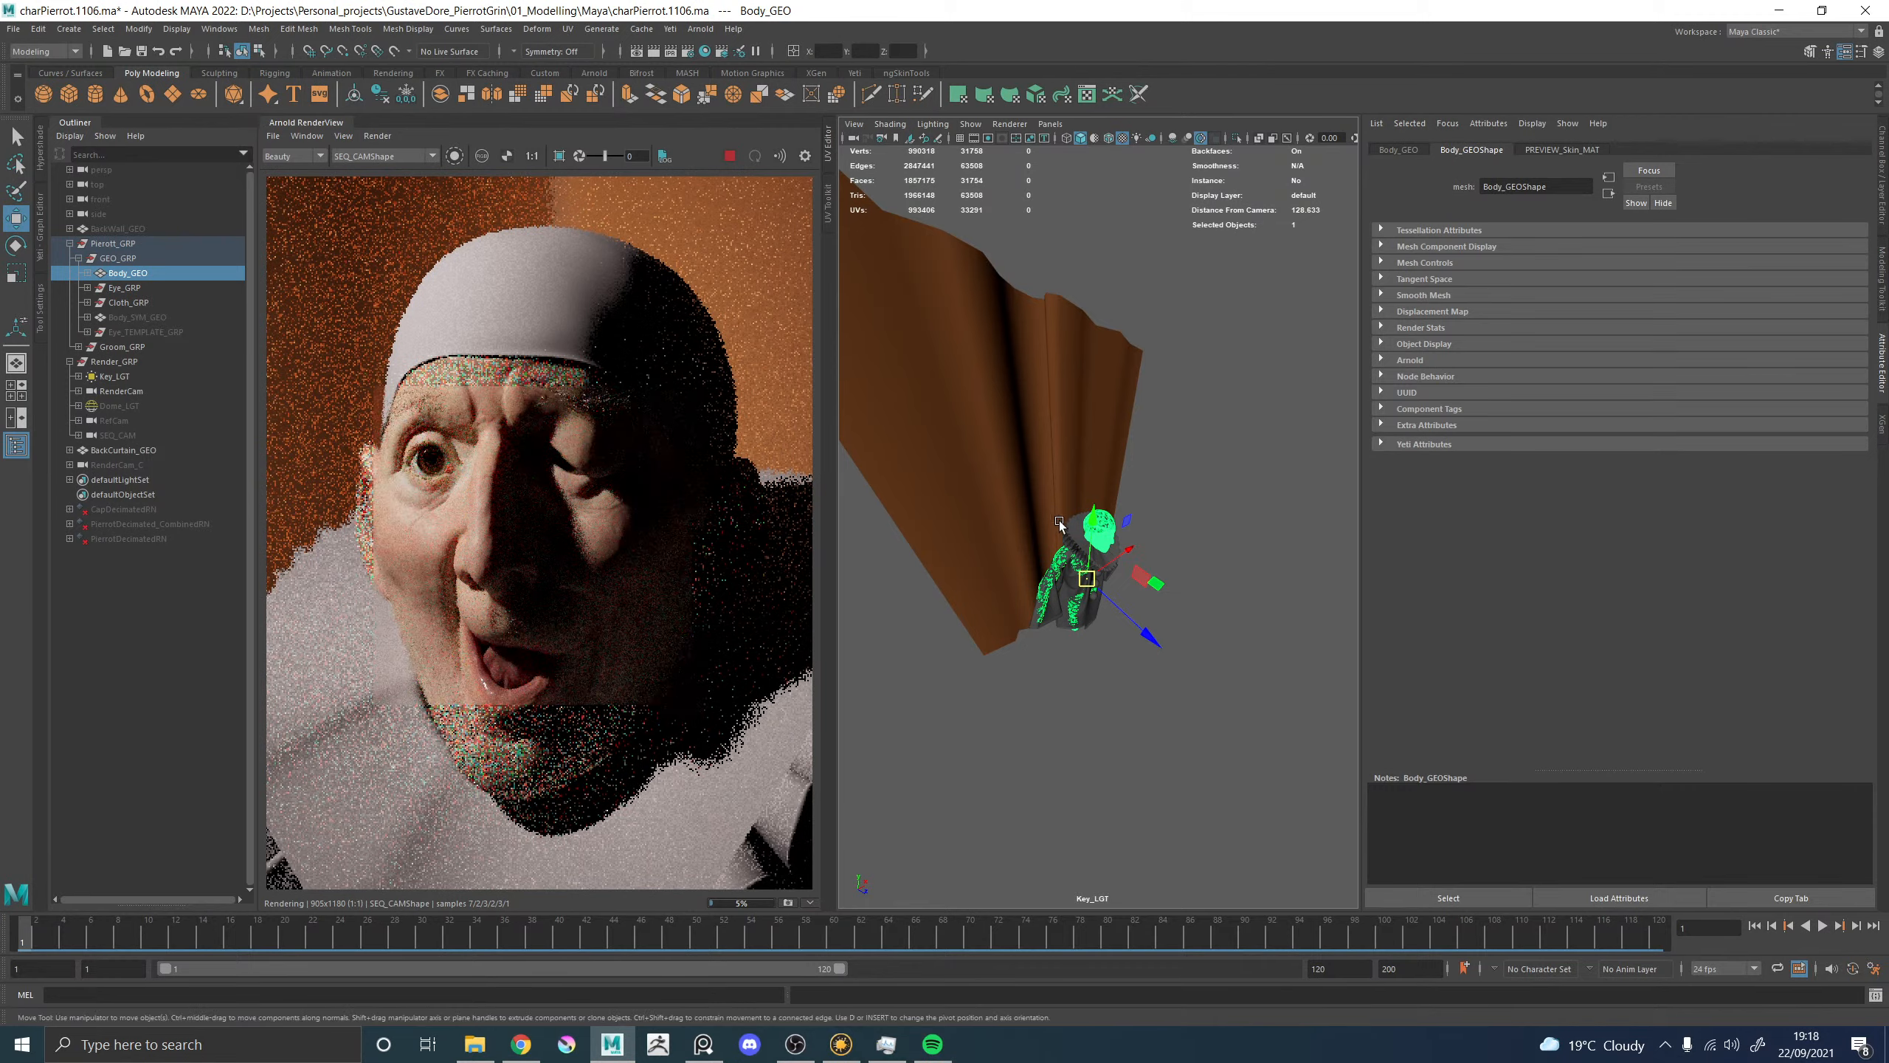
# Orbit the key light in small increments toward the front of the face, checking the nose and cheek shadows in the render.
pyautogui.keyDown('alt'); pyautogui.moveTo(1059, 521); pyautogui.dragTo(1061, 540); pyautogui.keyUp('alt')
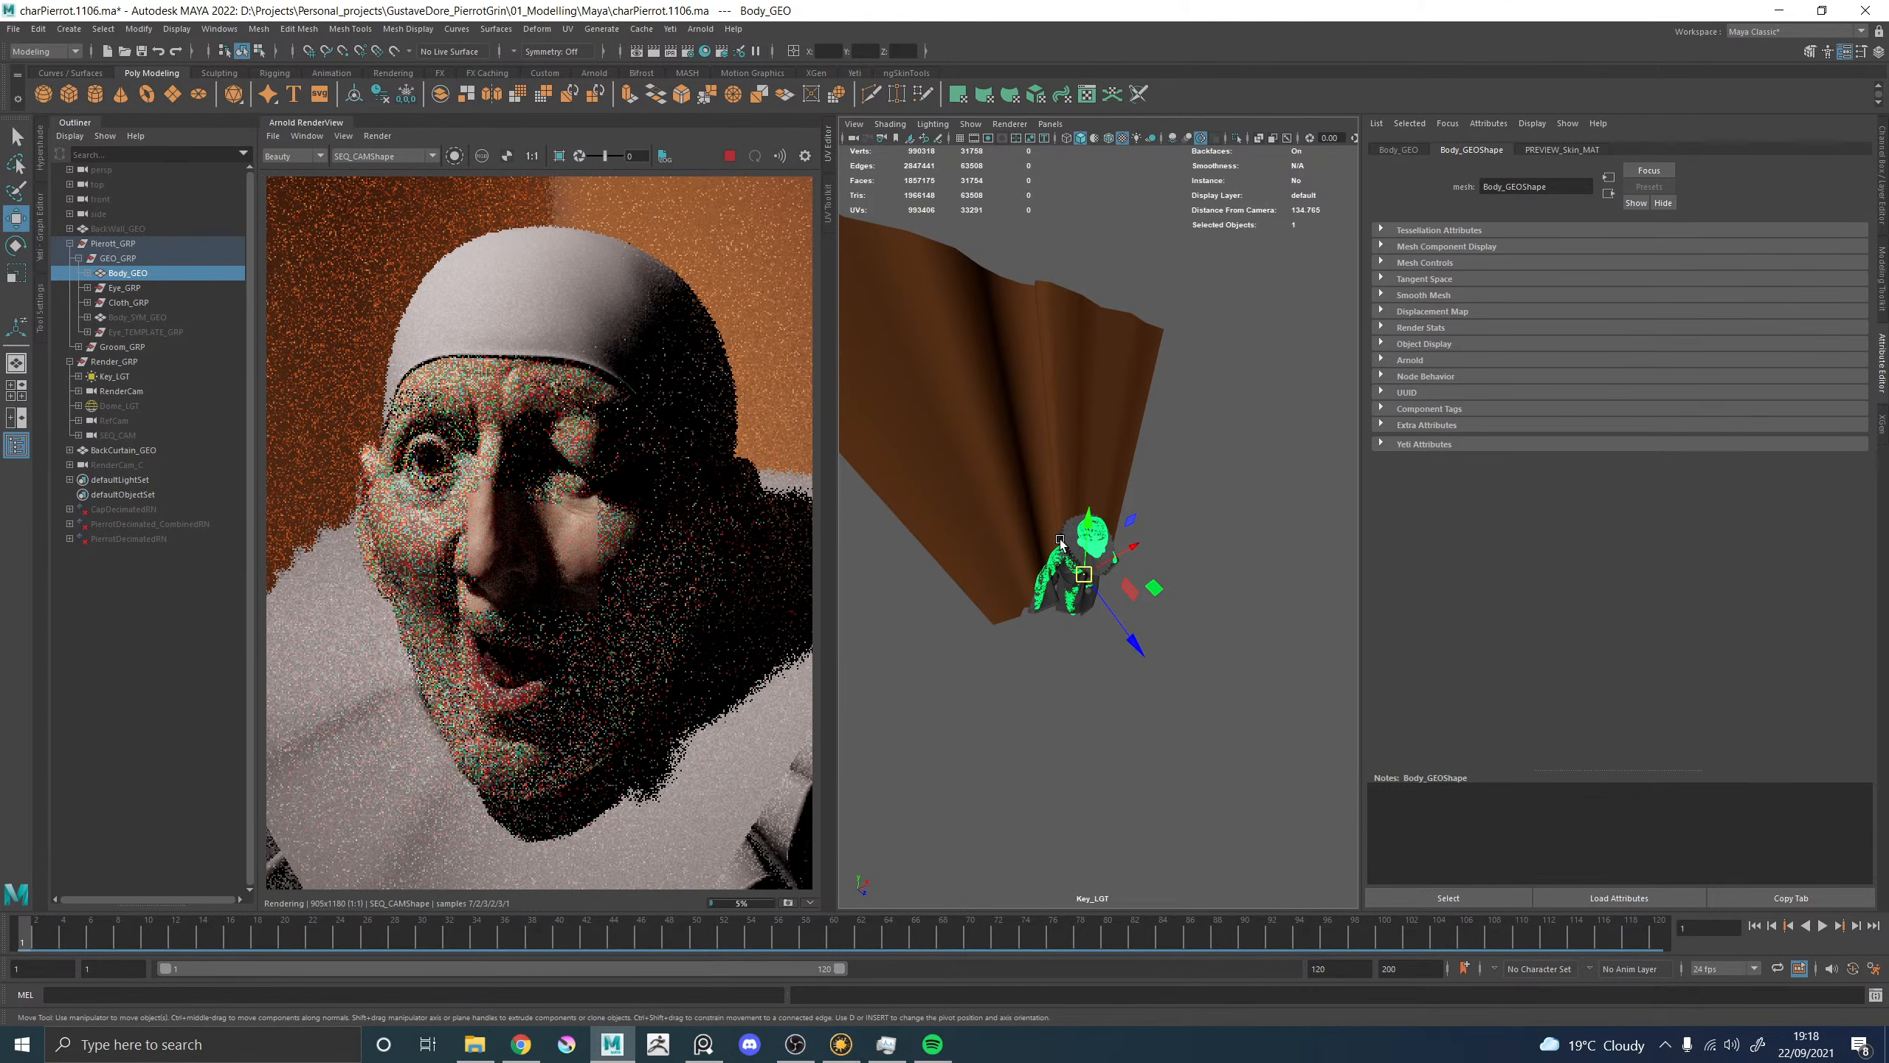
pyautogui.keyDown('alt'); pyautogui.moveTo(1059, 539); pyautogui.dragTo(1053, 539); pyautogui.keyUp('alt')
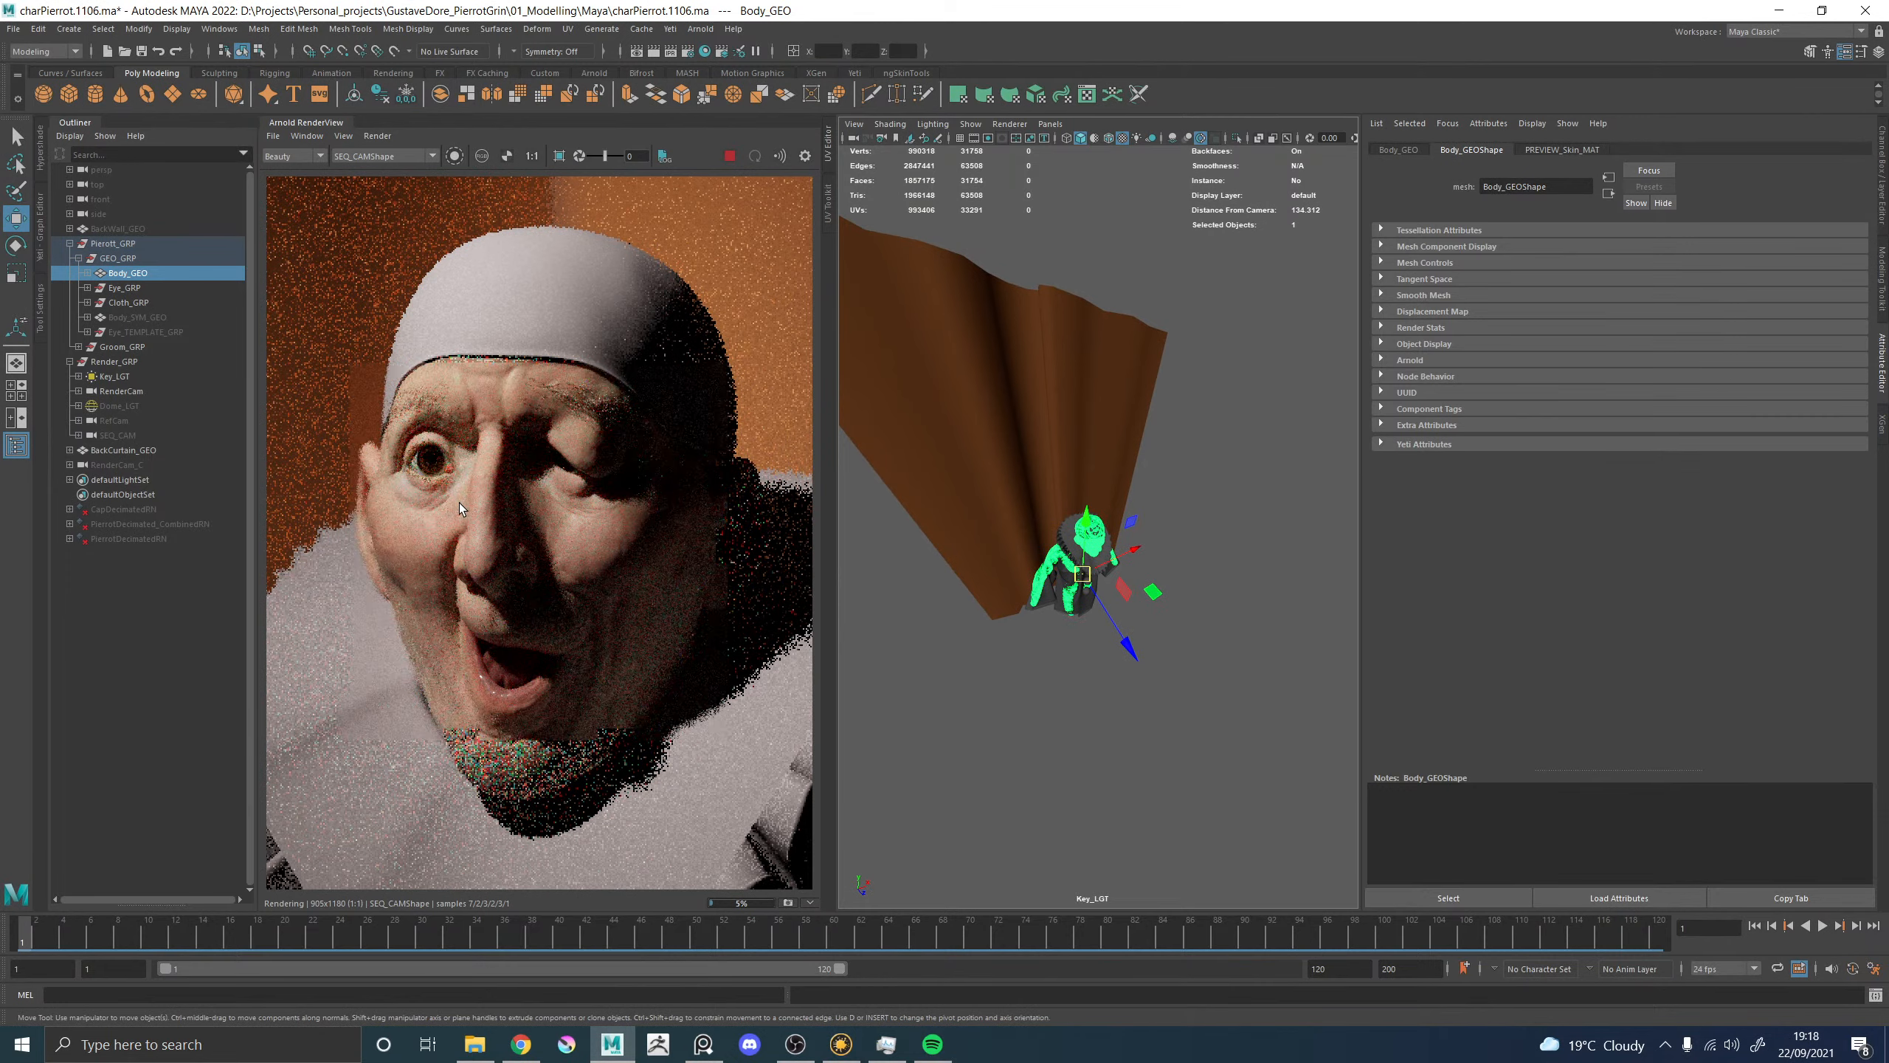
pyautogui.scroll(-3, 551, 530)
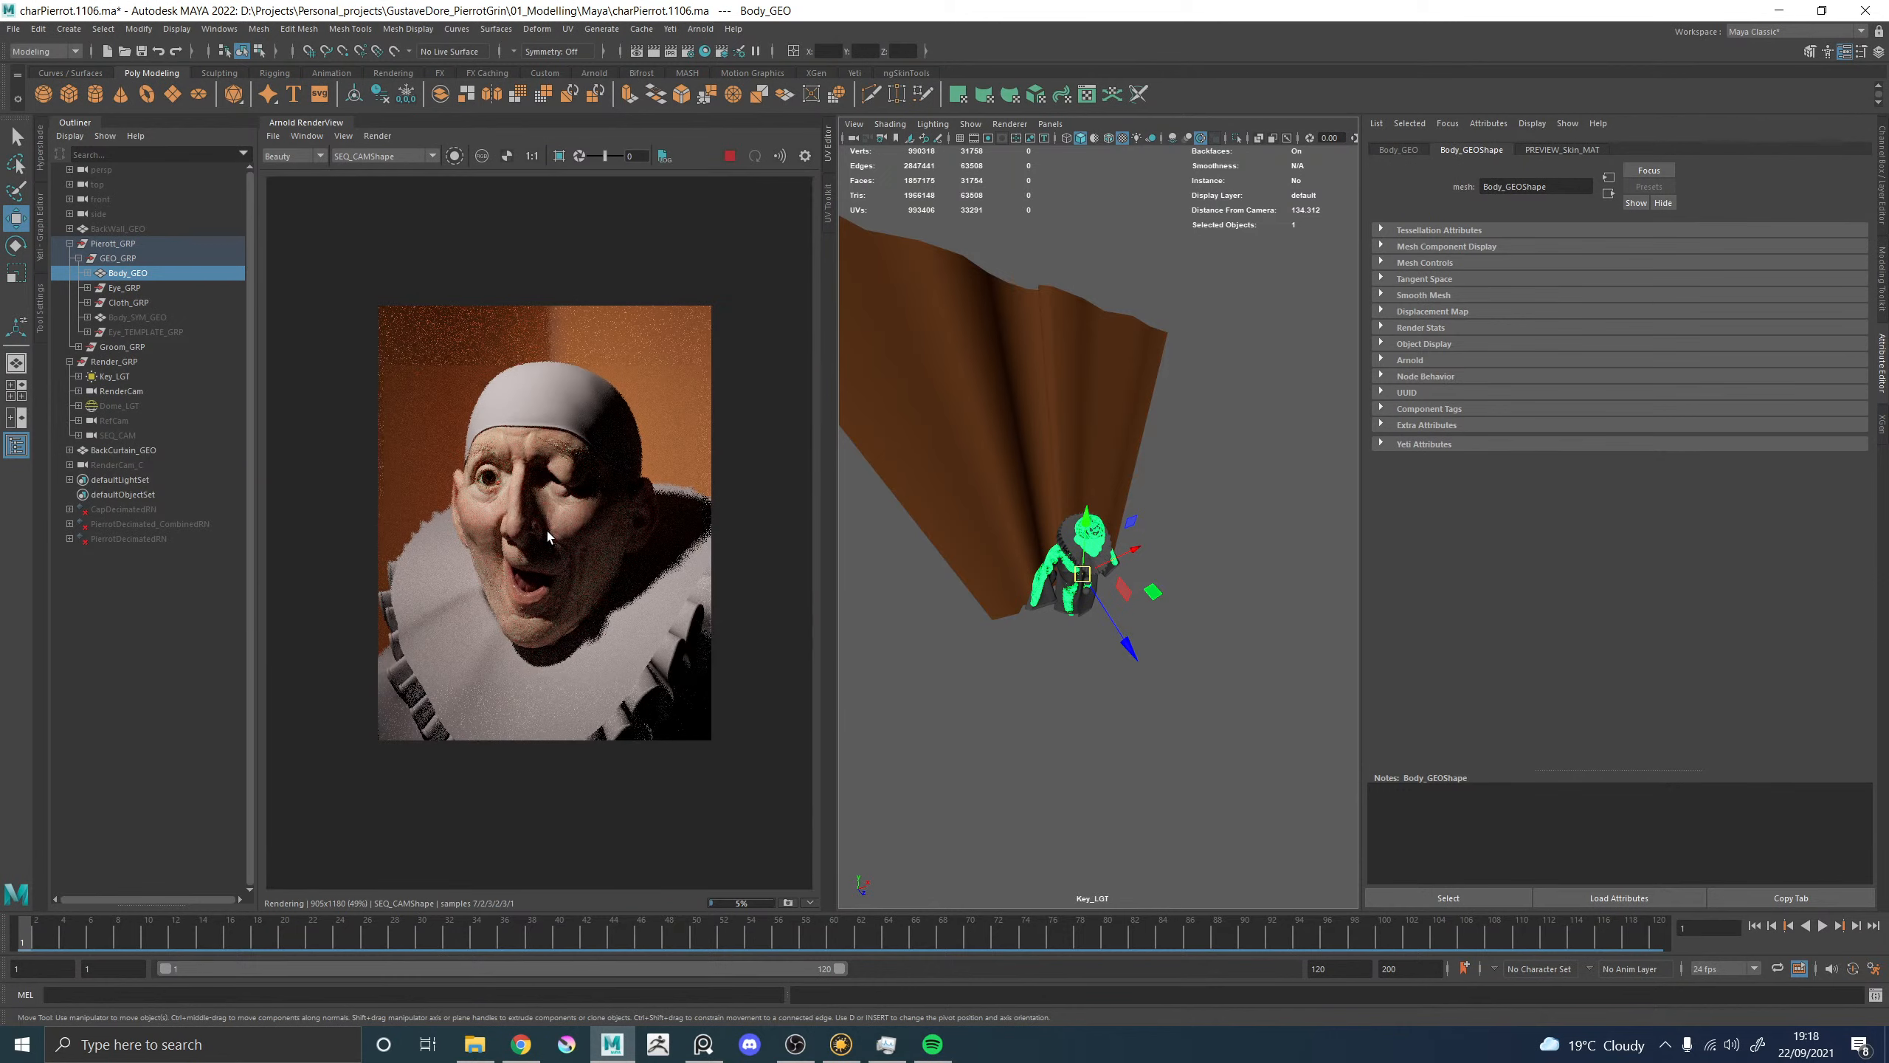
pyautogui.keyDown('alt'); pyautogui.moveTo(1126, 596); pyautogui.dragTo(1106, 595); pyautogui.keyUp('alt')
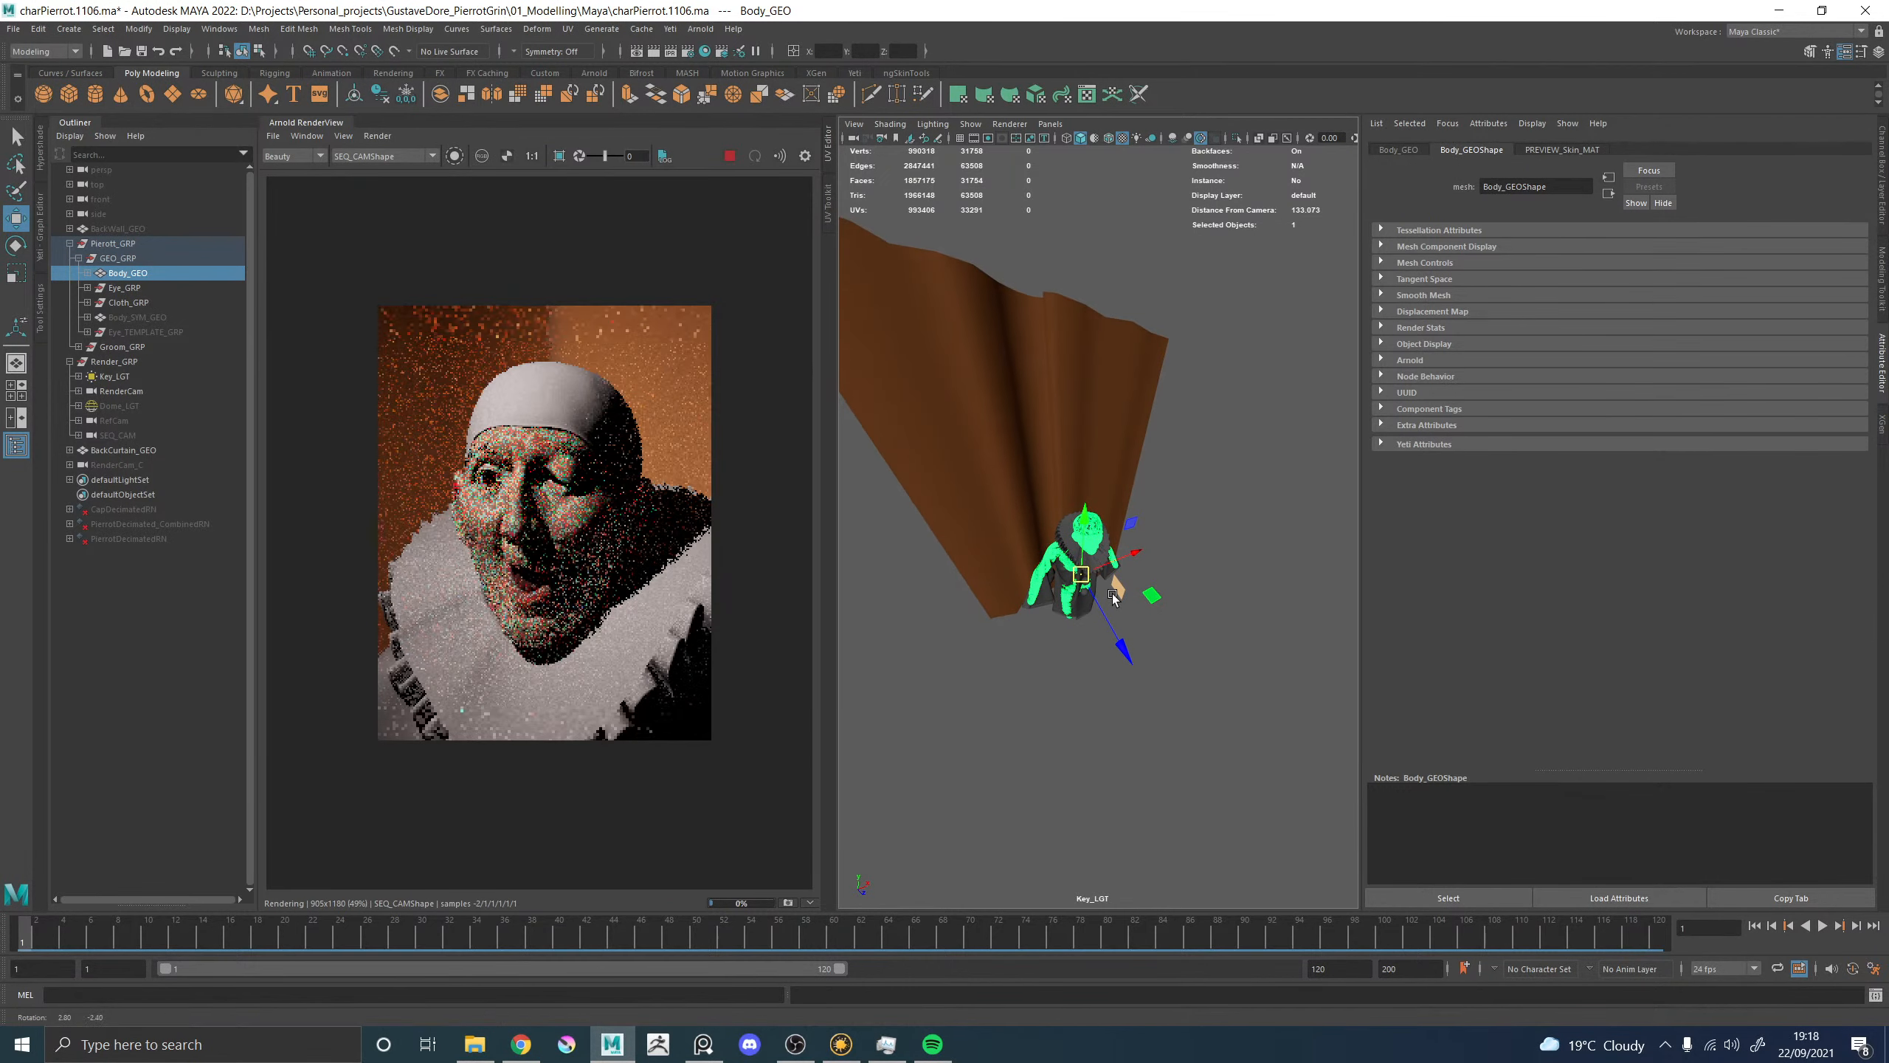
pyautogui.scroll(2, 543, 509)
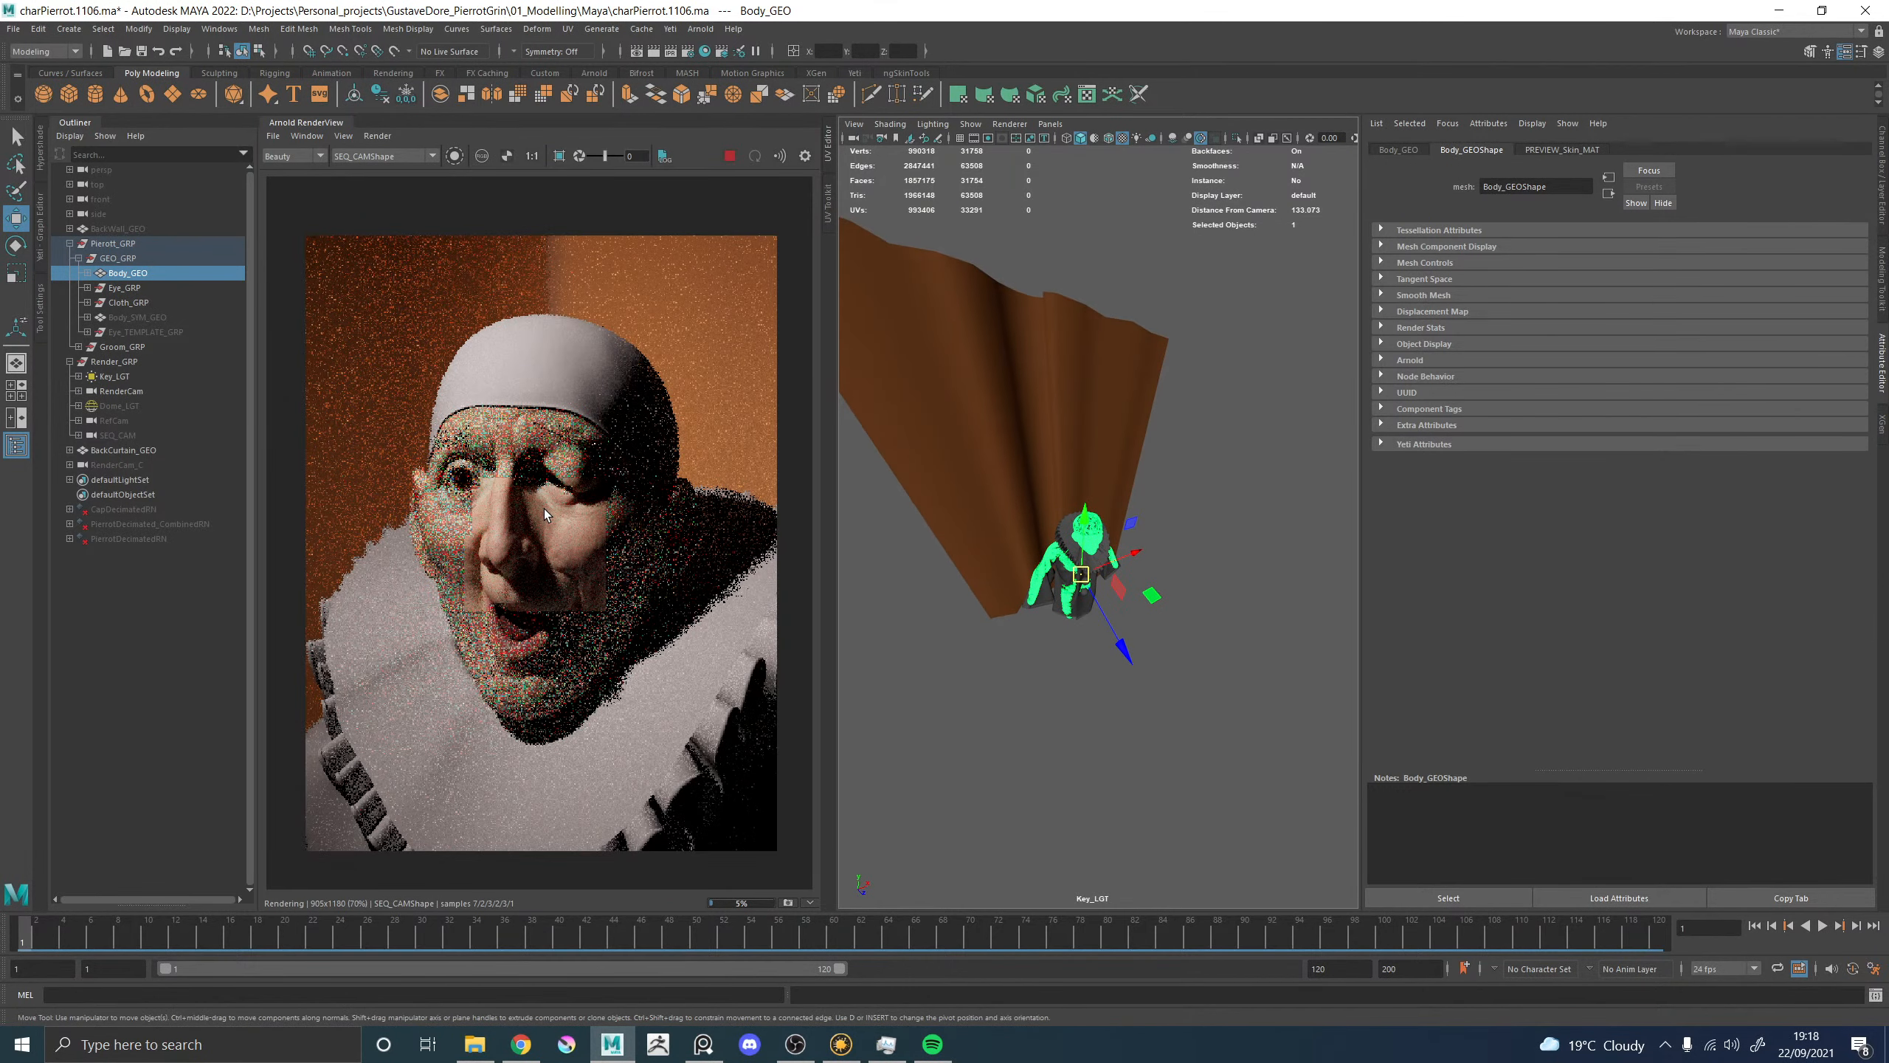
pyautogui.scroll(3, 528, 520)
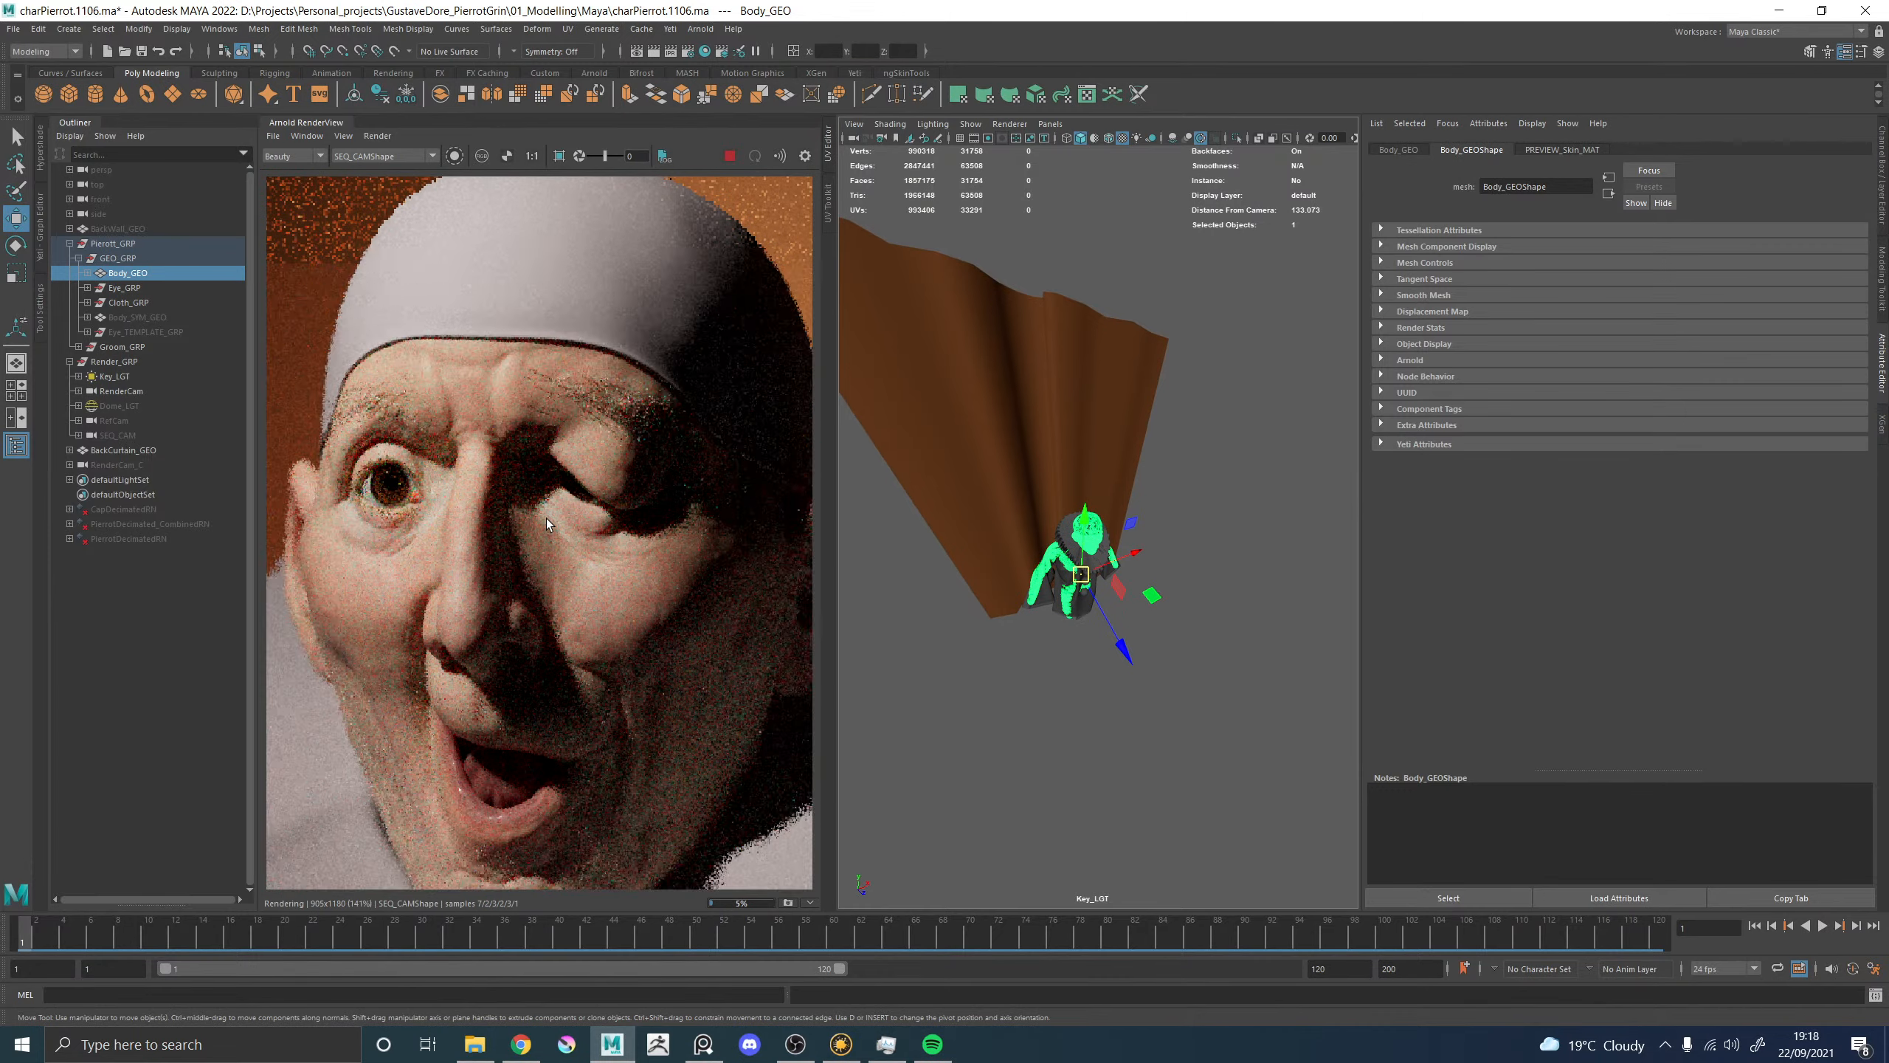
pyautogui.scroll(-3, 546, 519)
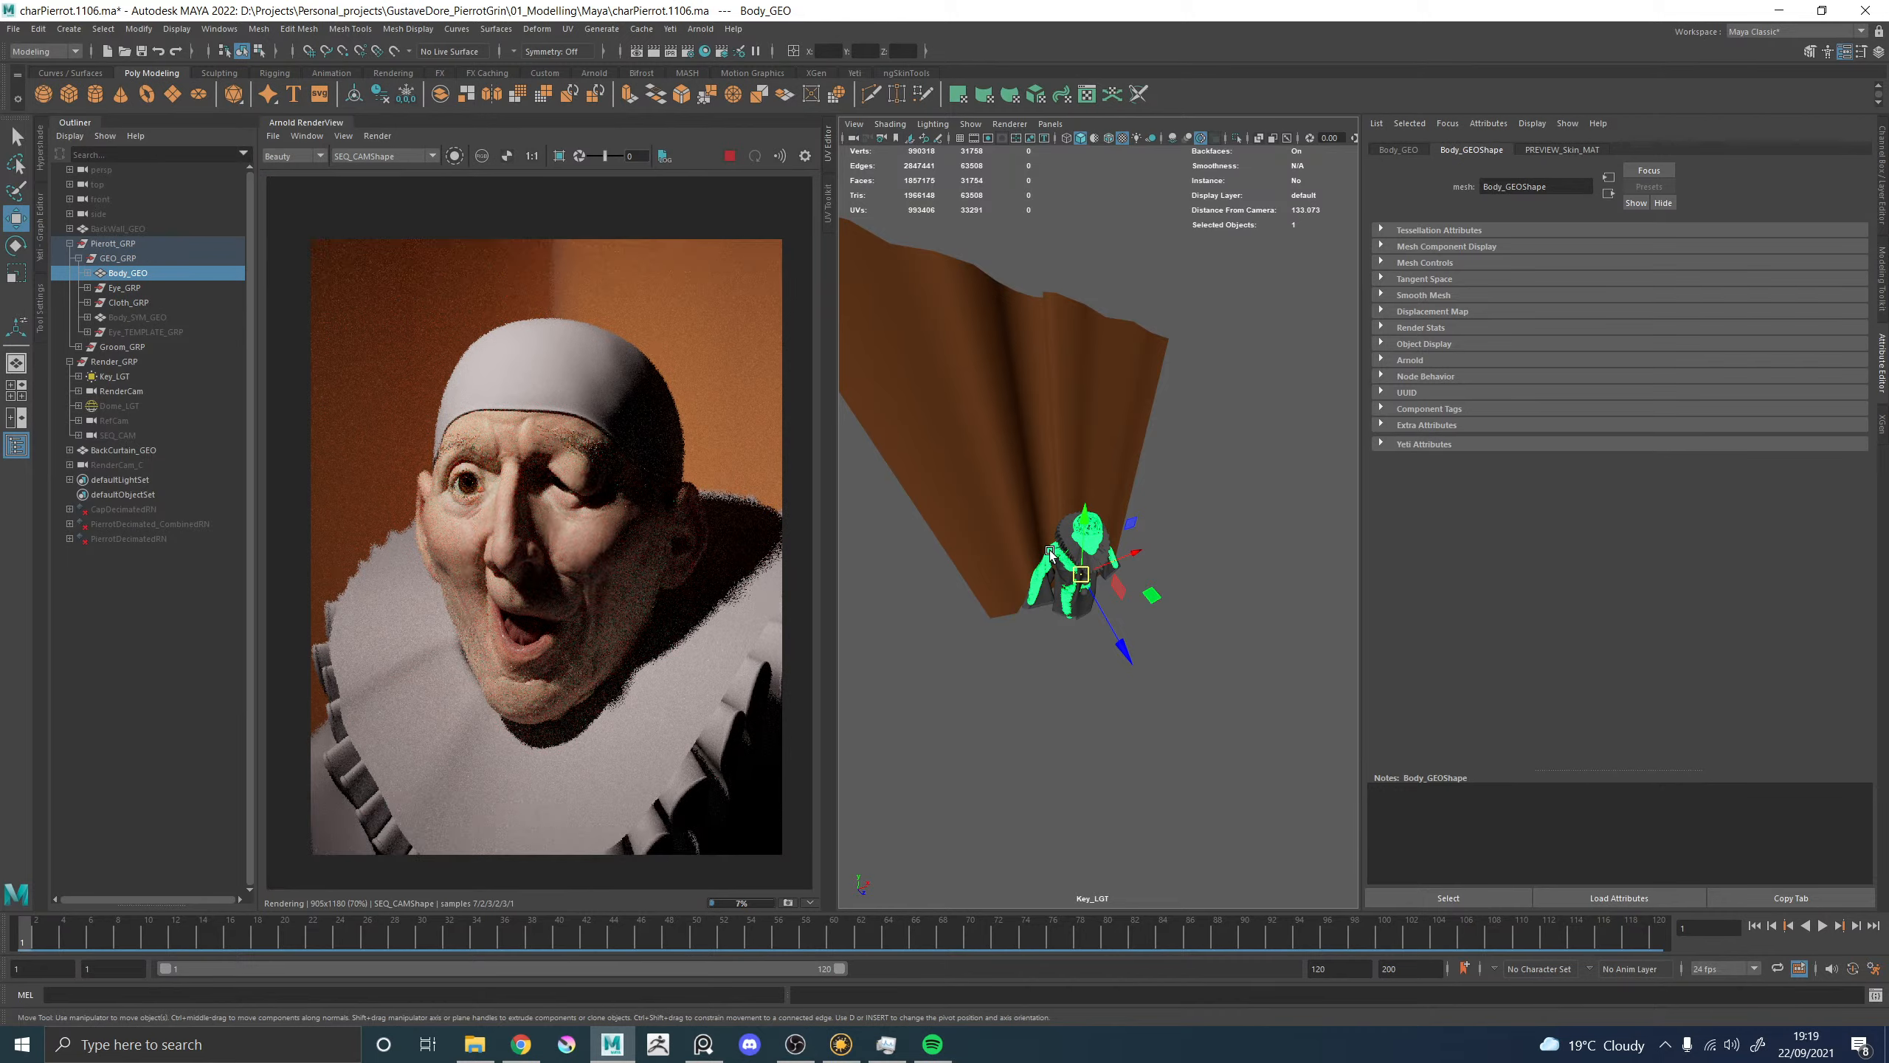
# Fine-tune the key light's angle back toward the side to strengthen the nose shadow, and check the face up close.
pyautogui.keyDown('alt'); pyautogui.moveTo(1050, 552); pyautogui.dragTo(1067, 549); pyautogui.keyUp('alt')
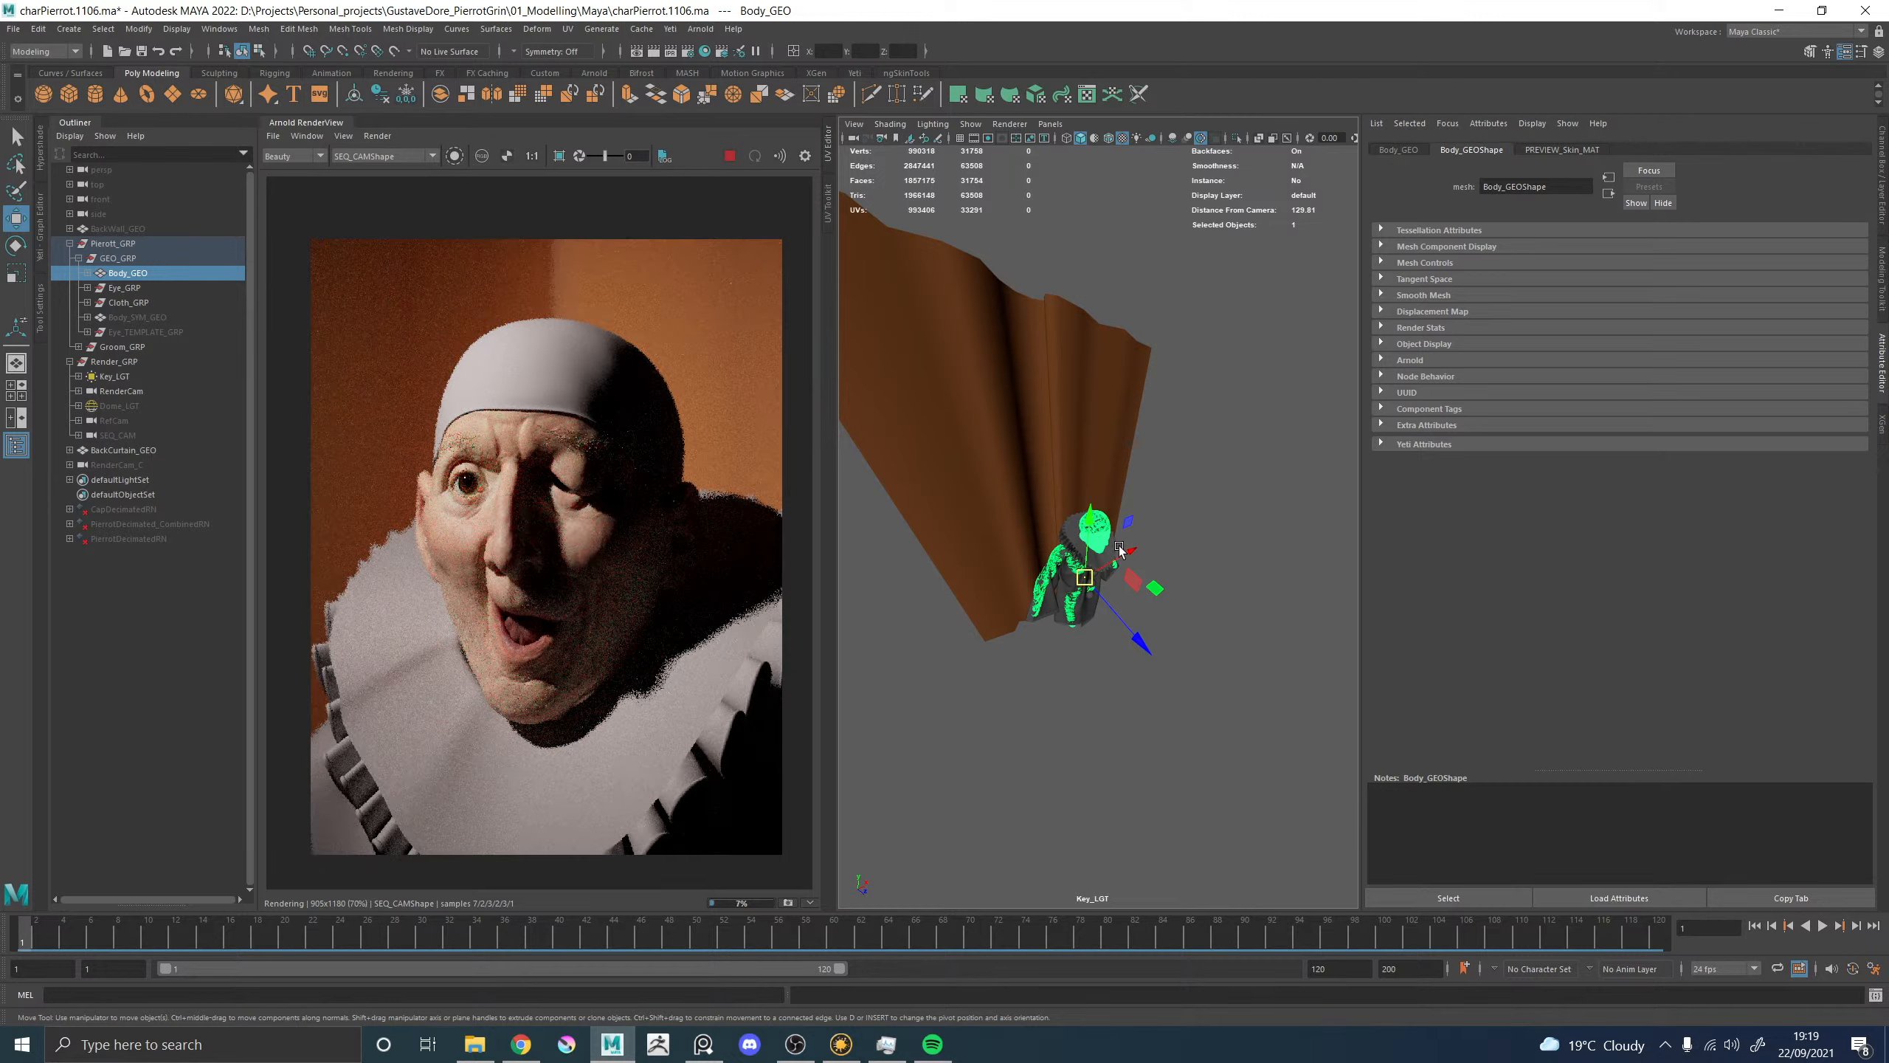
pyautogui.keyDown('alt'); pyautogui.moveTo(1119, 549); pyautogui.dragTo(1111, 545); pyautogui.keyUp('alt')
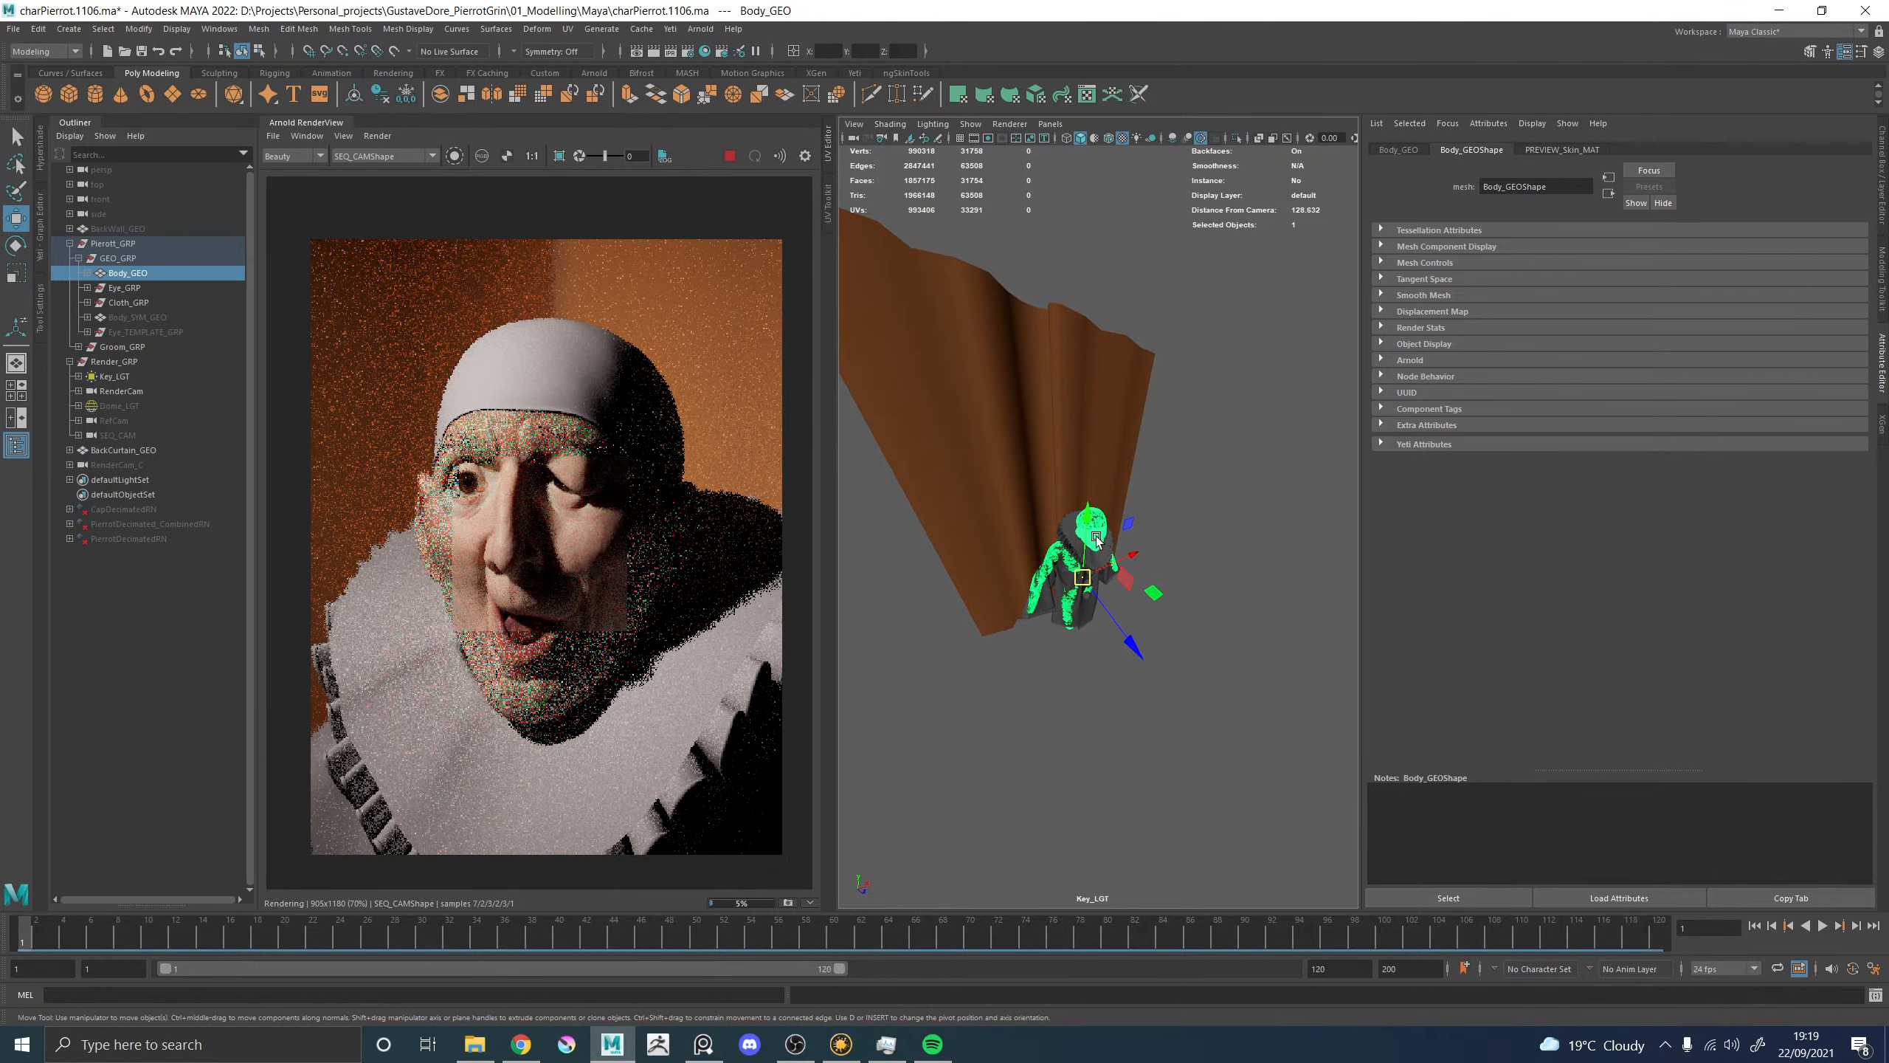
pyautogui.keyDown('alt'); pyautogui.moveTo(1103, 544); pyautogui.dragTo(1103, 545); pyautogui.keyUp('alt')
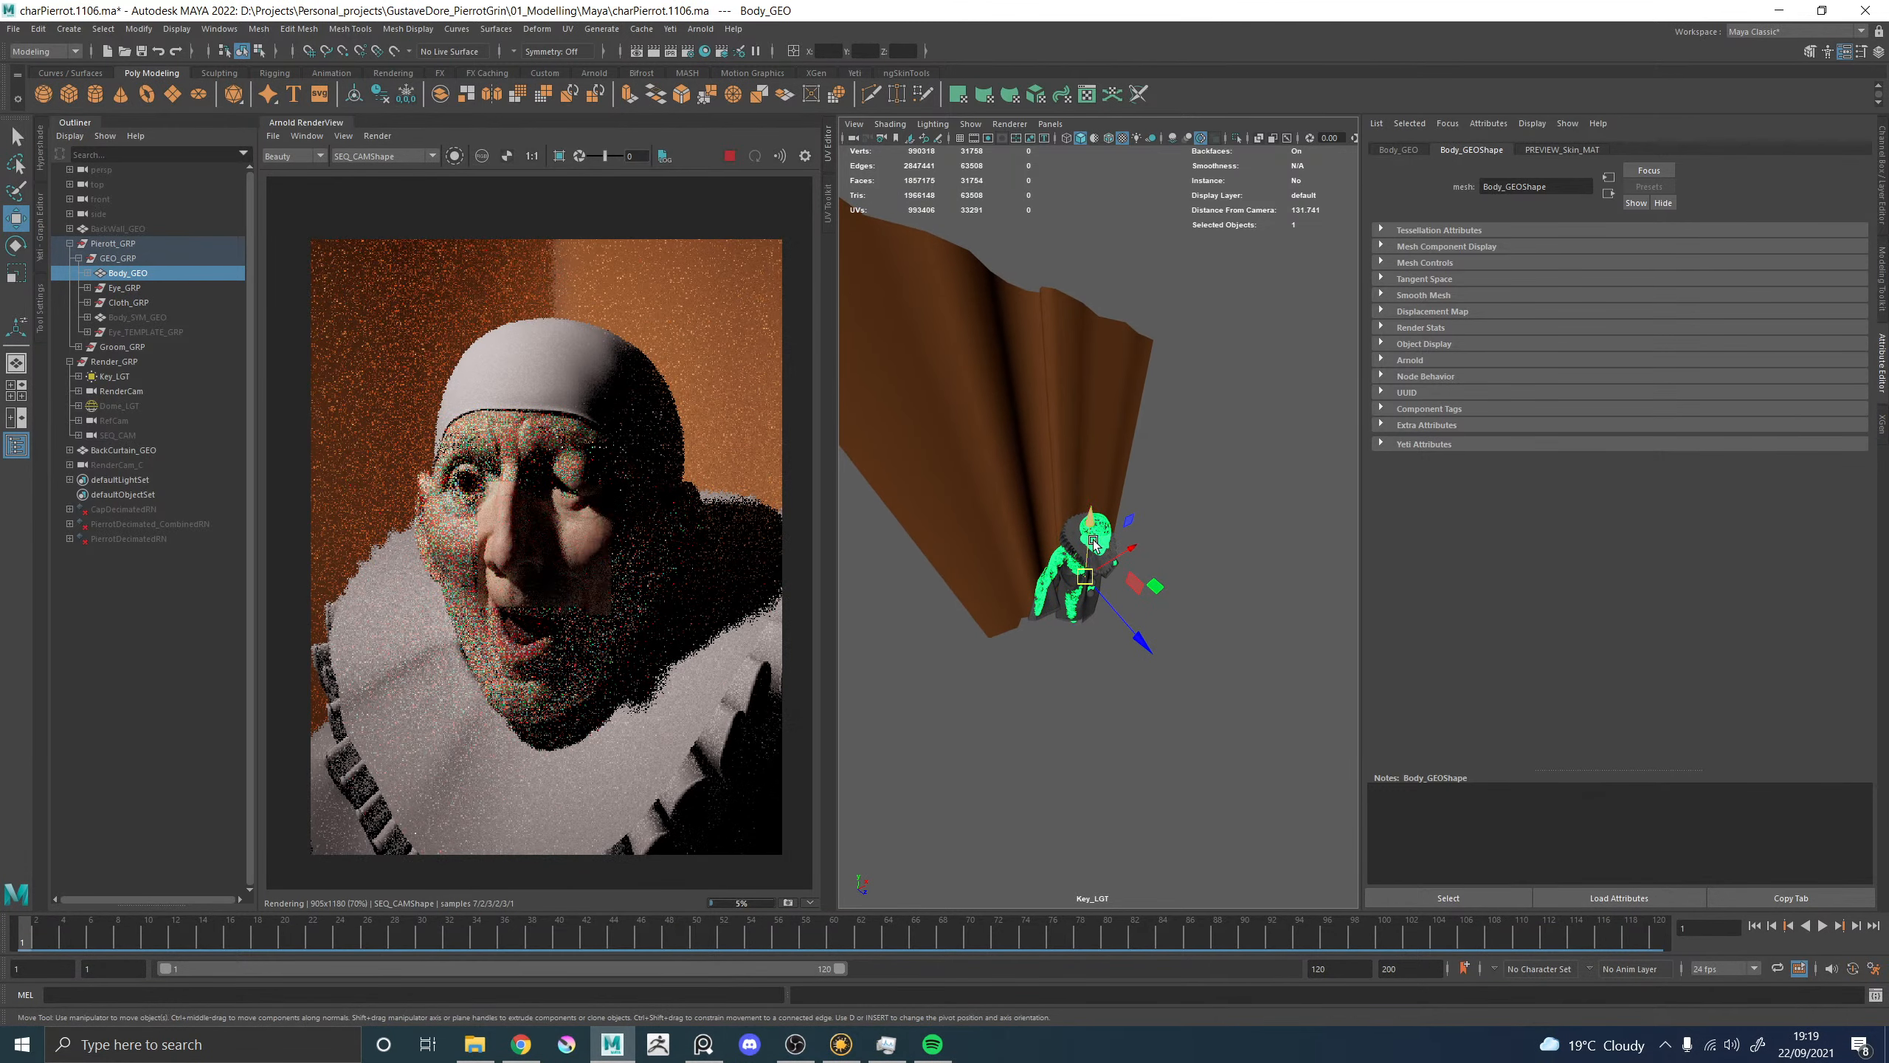
pyautogui.scroll(2, 503, 462)
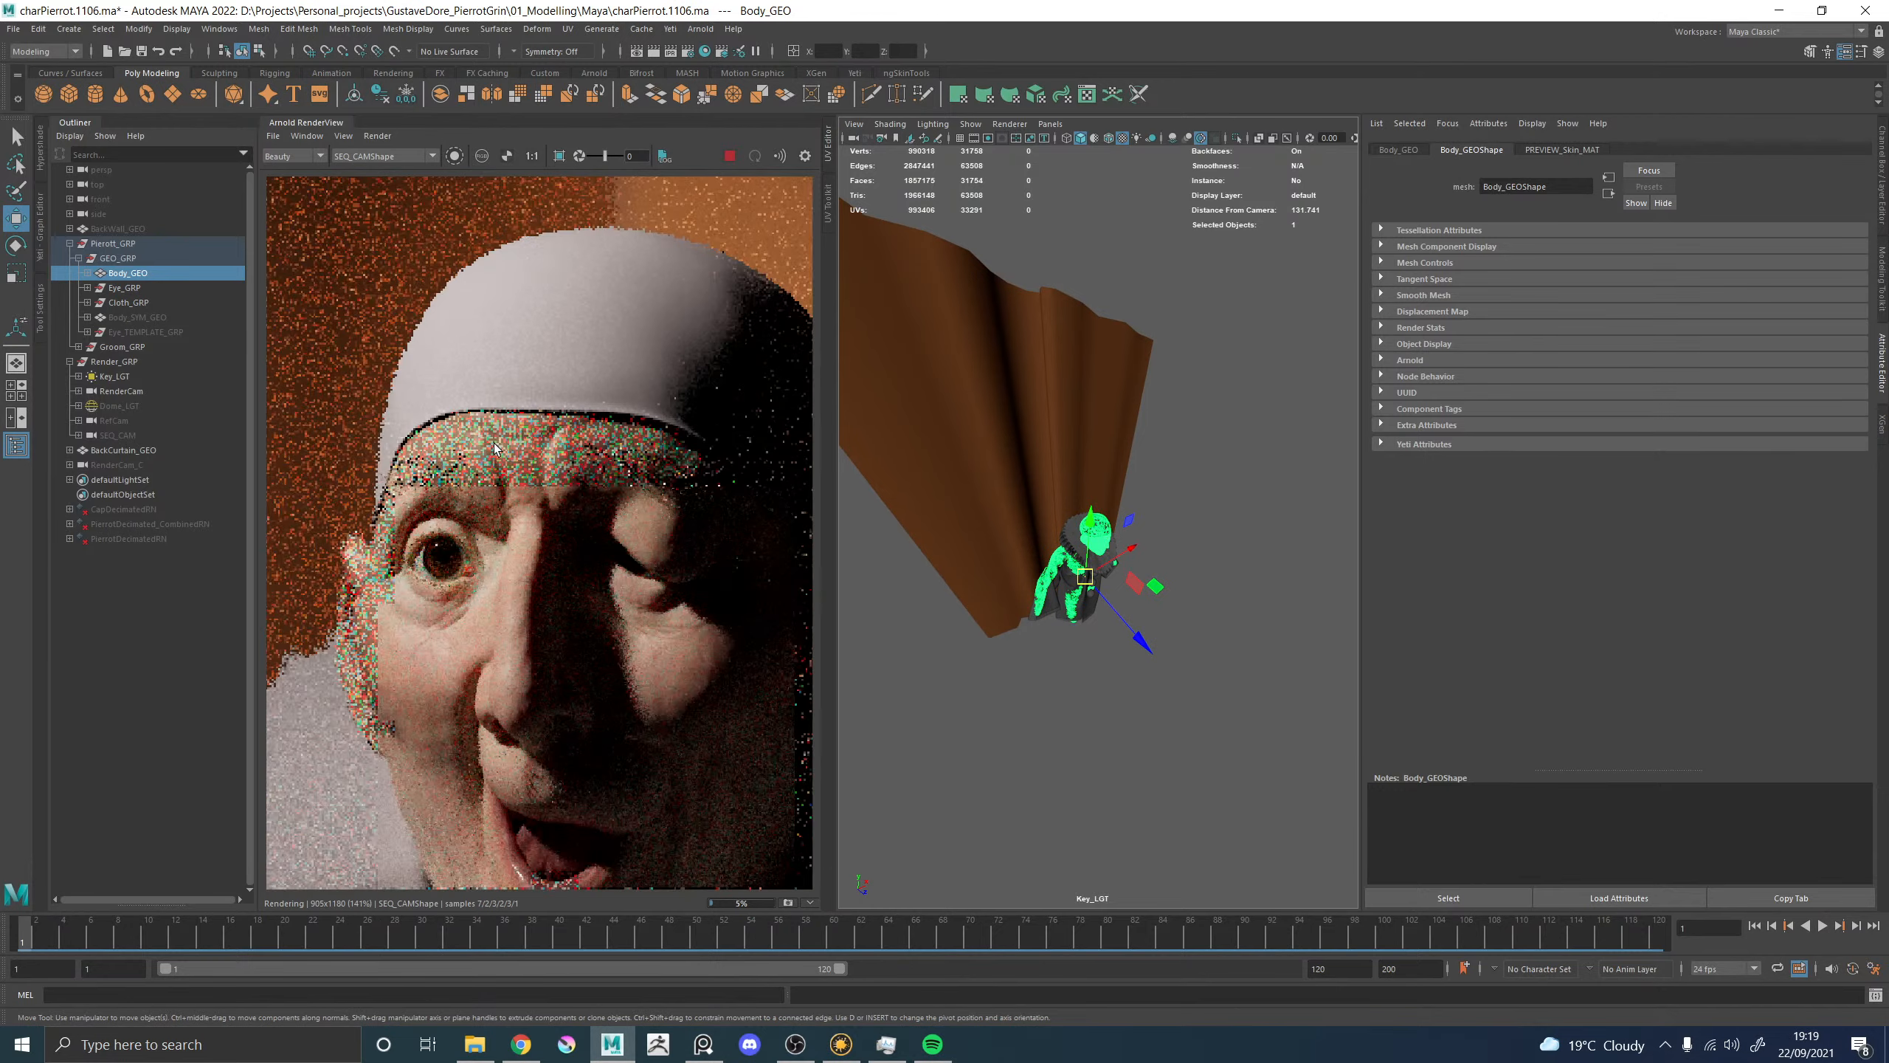
# Select the key light, fine-tune its spread to 0.187, and check the shadows on the face in the render.
pyautogui.scroll(-2, 511, 442)
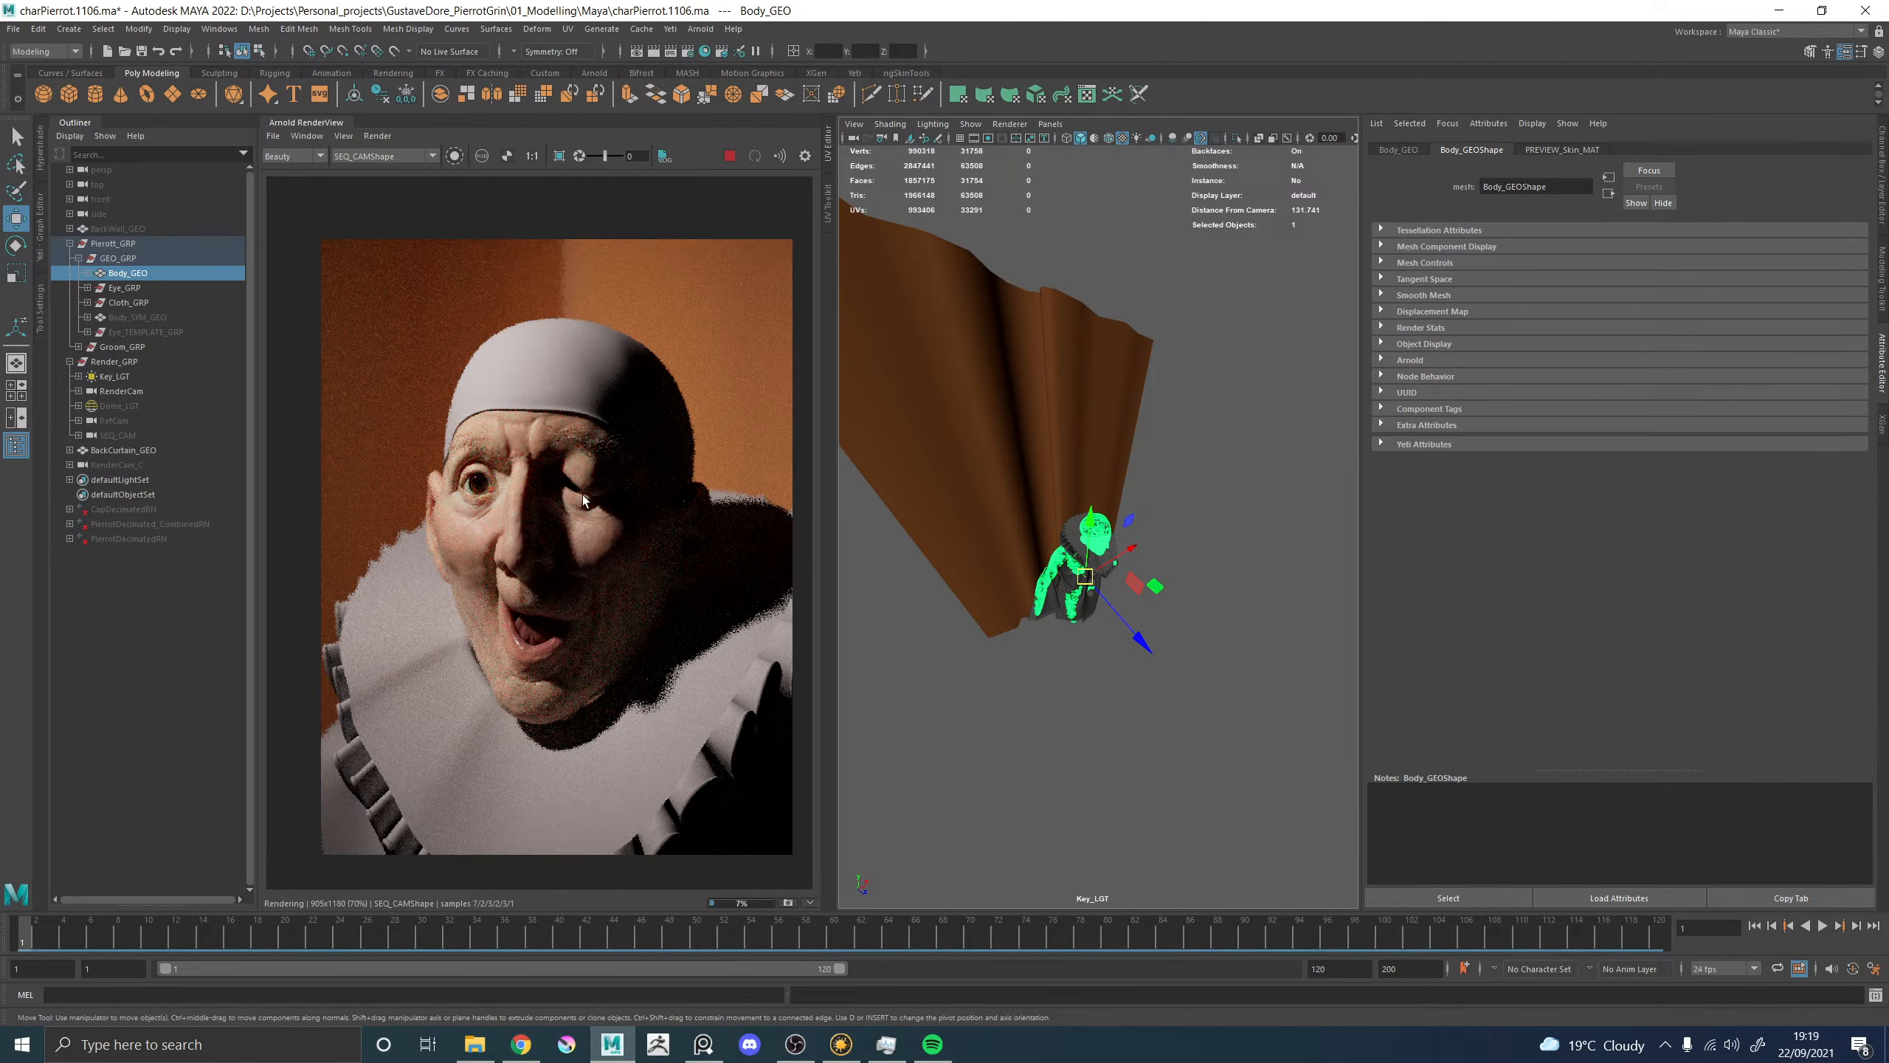
pyautogui.scroll(1, 582, 495)
pyautogui.scroll(1, 512, 527)
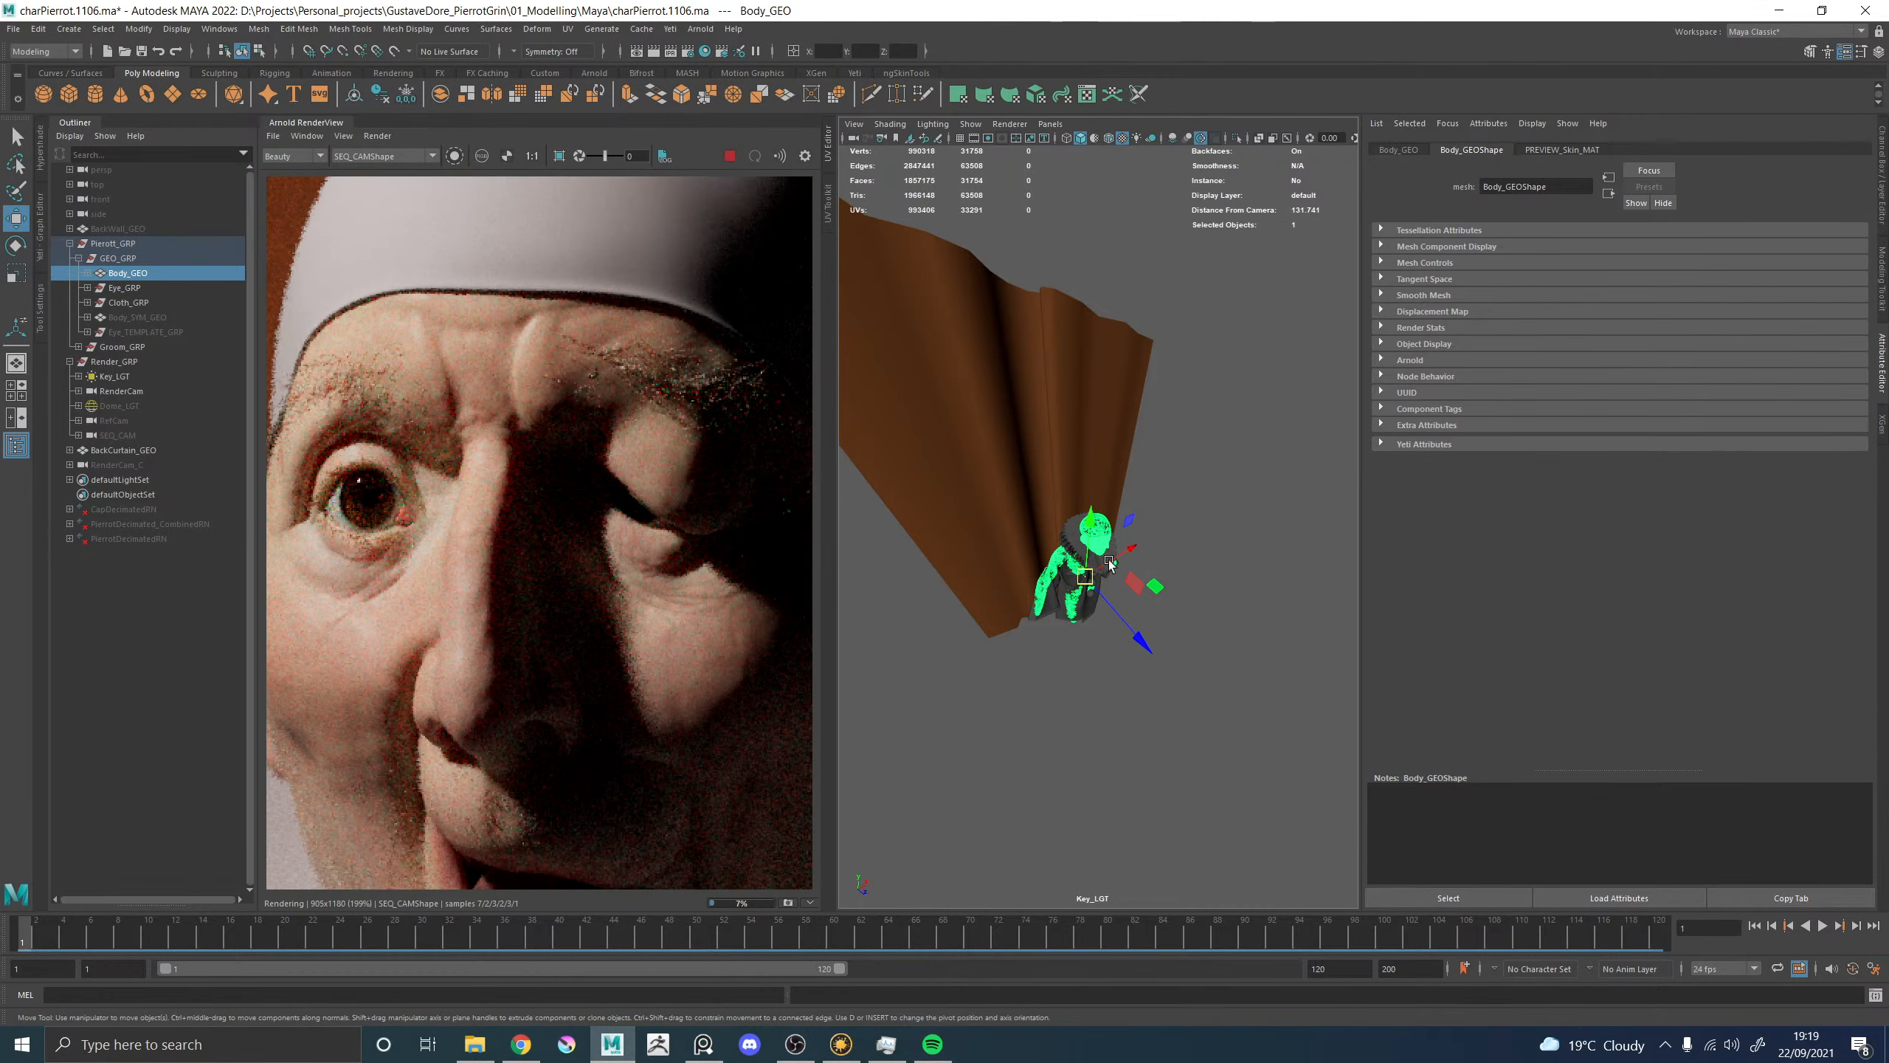
pyautogui.press('q')
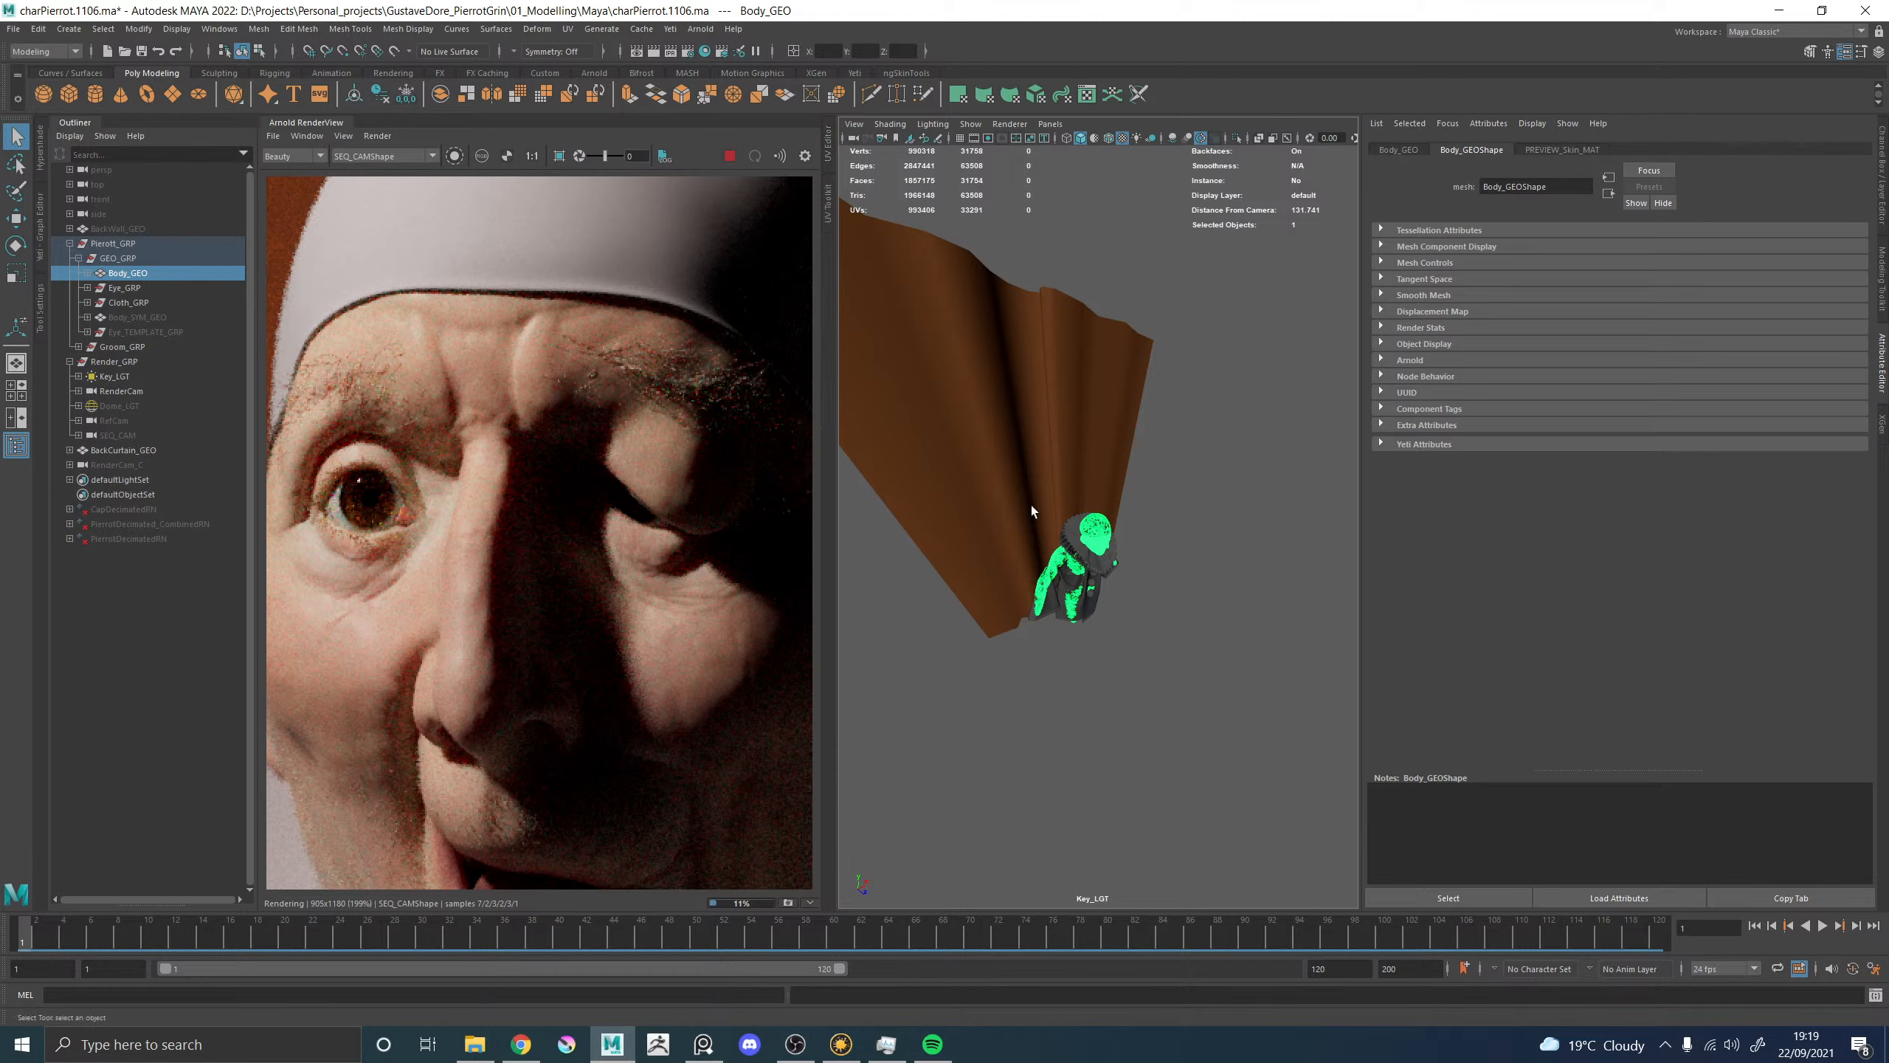
pyautogui.click(854, 138)
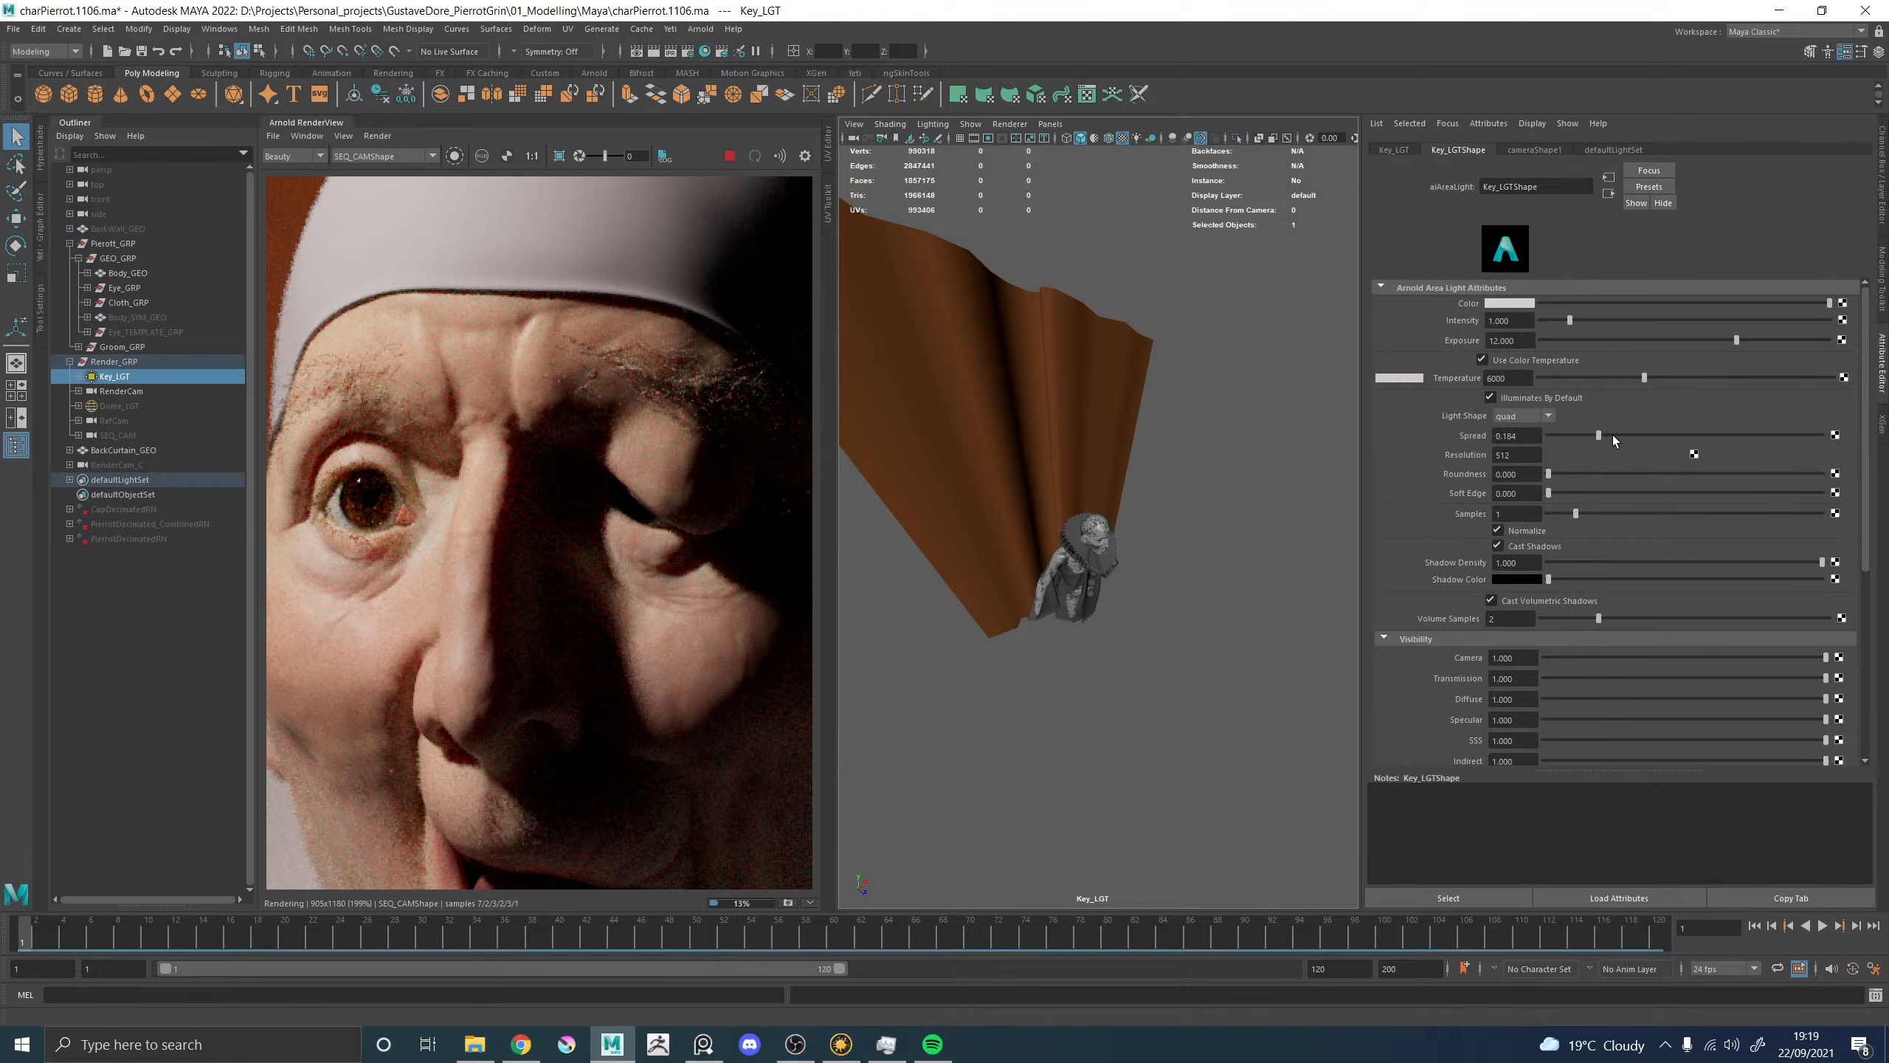
pyautogui.moveTo(1609, 433)
pyautogui.mouseDown()
pyautogui.moveTo(1638, 434)
pyautogui.moveTo(1599, 431)
pyautogui.mouseUp()
pyautogui.scroll(-4, 528, 530)
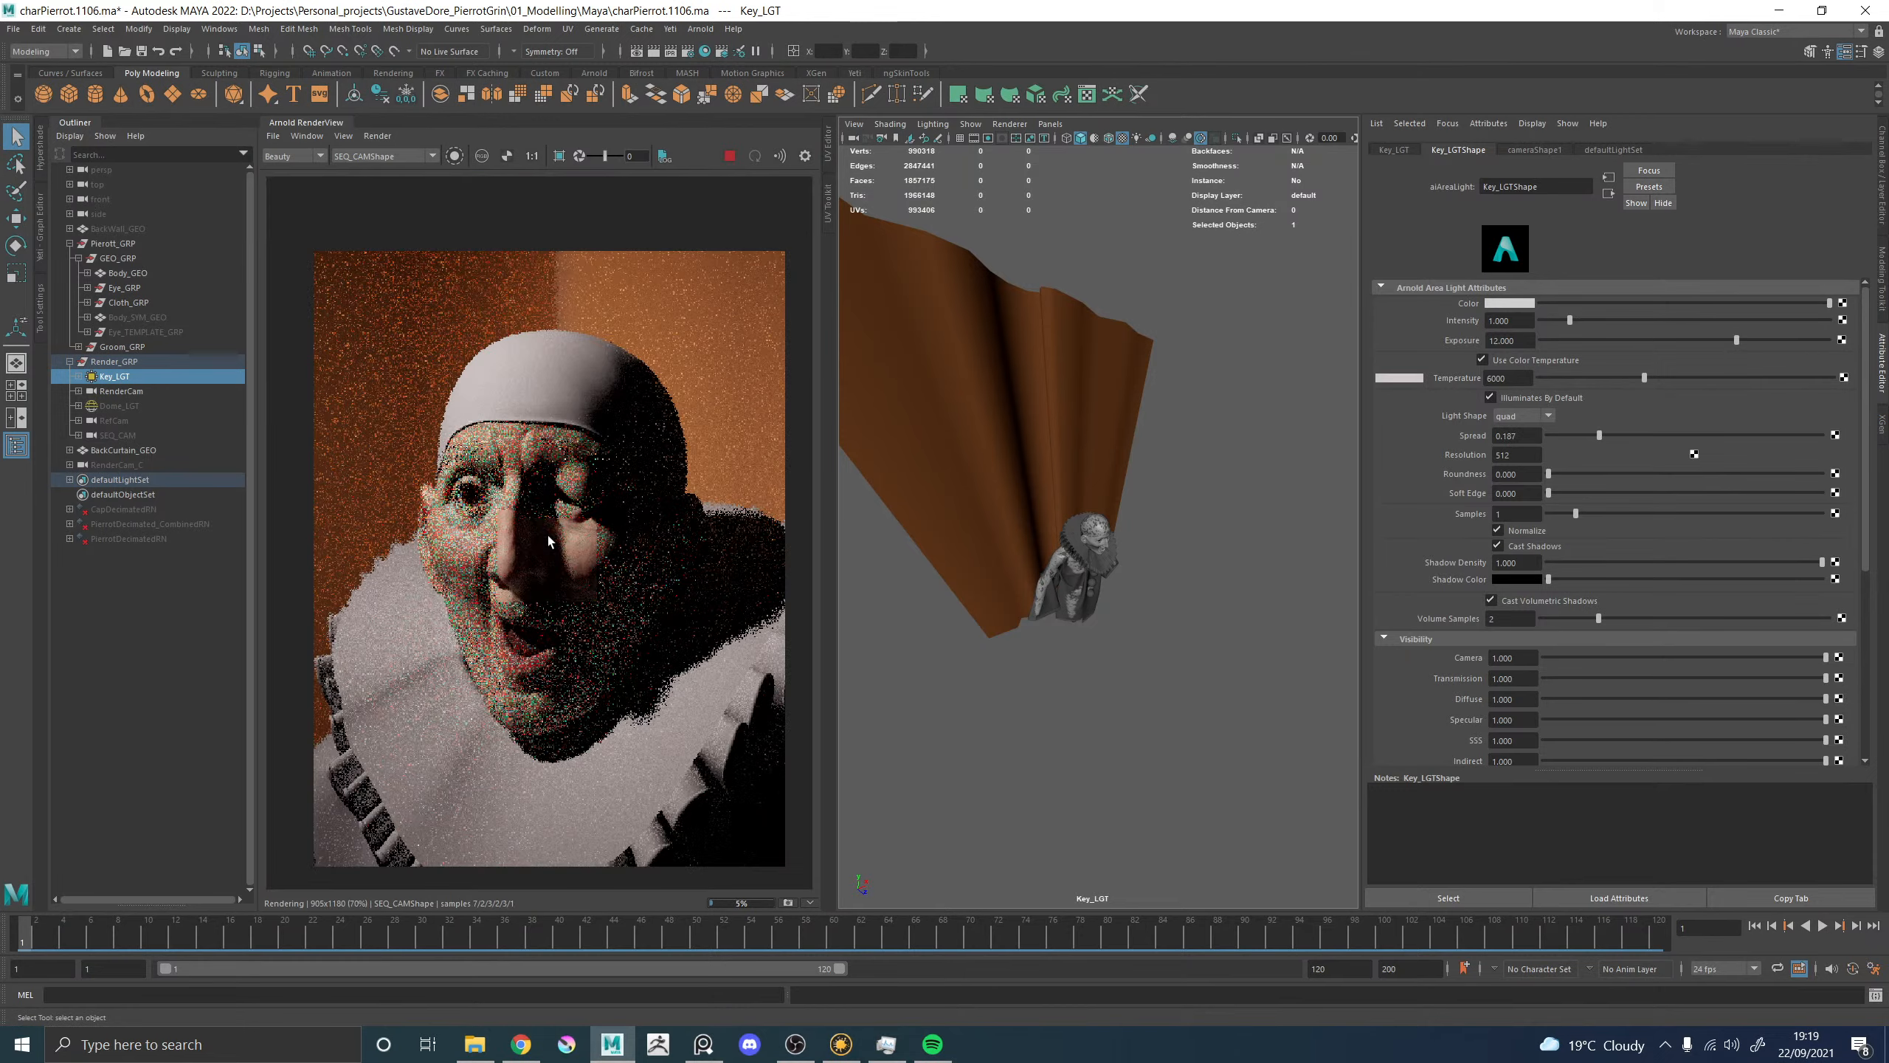
pyautogui.scroll(2, 548, 535)
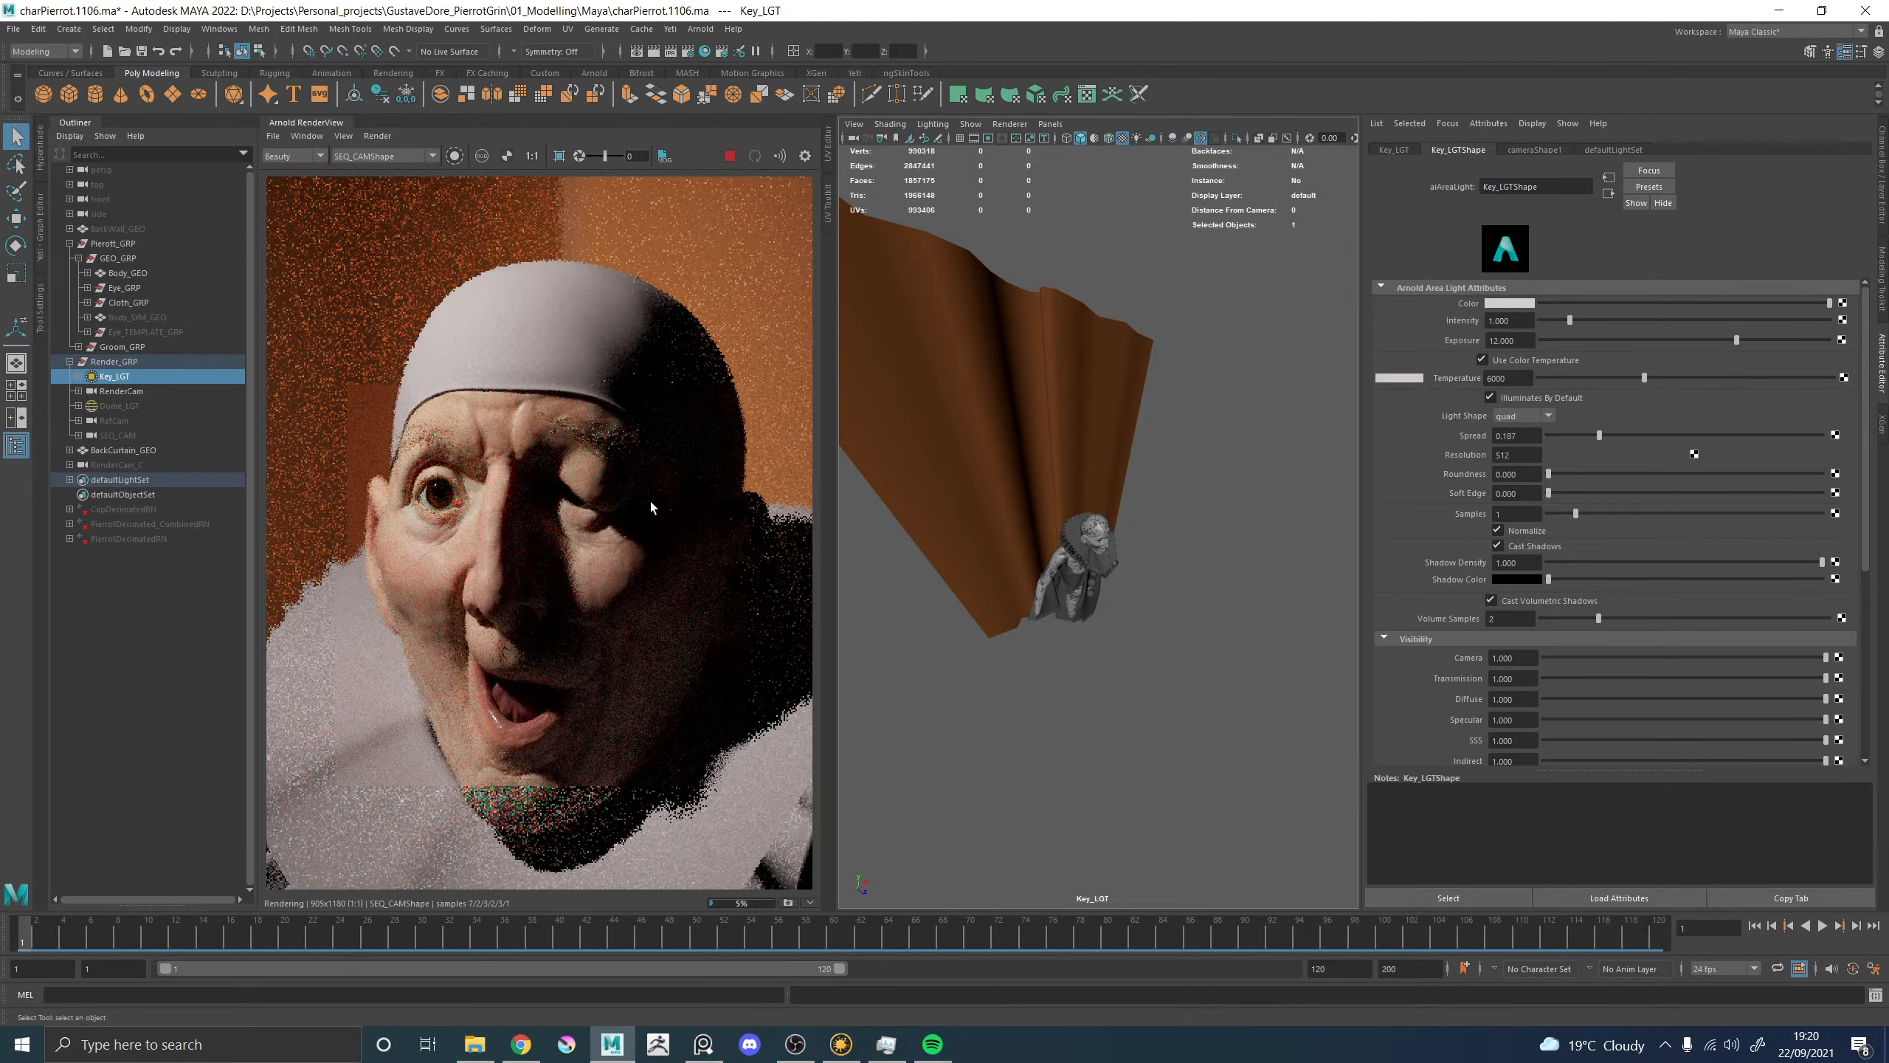
pyautogui.scroll(-3, 582, 513)
pyautogui.scroll(2, 581, 513)
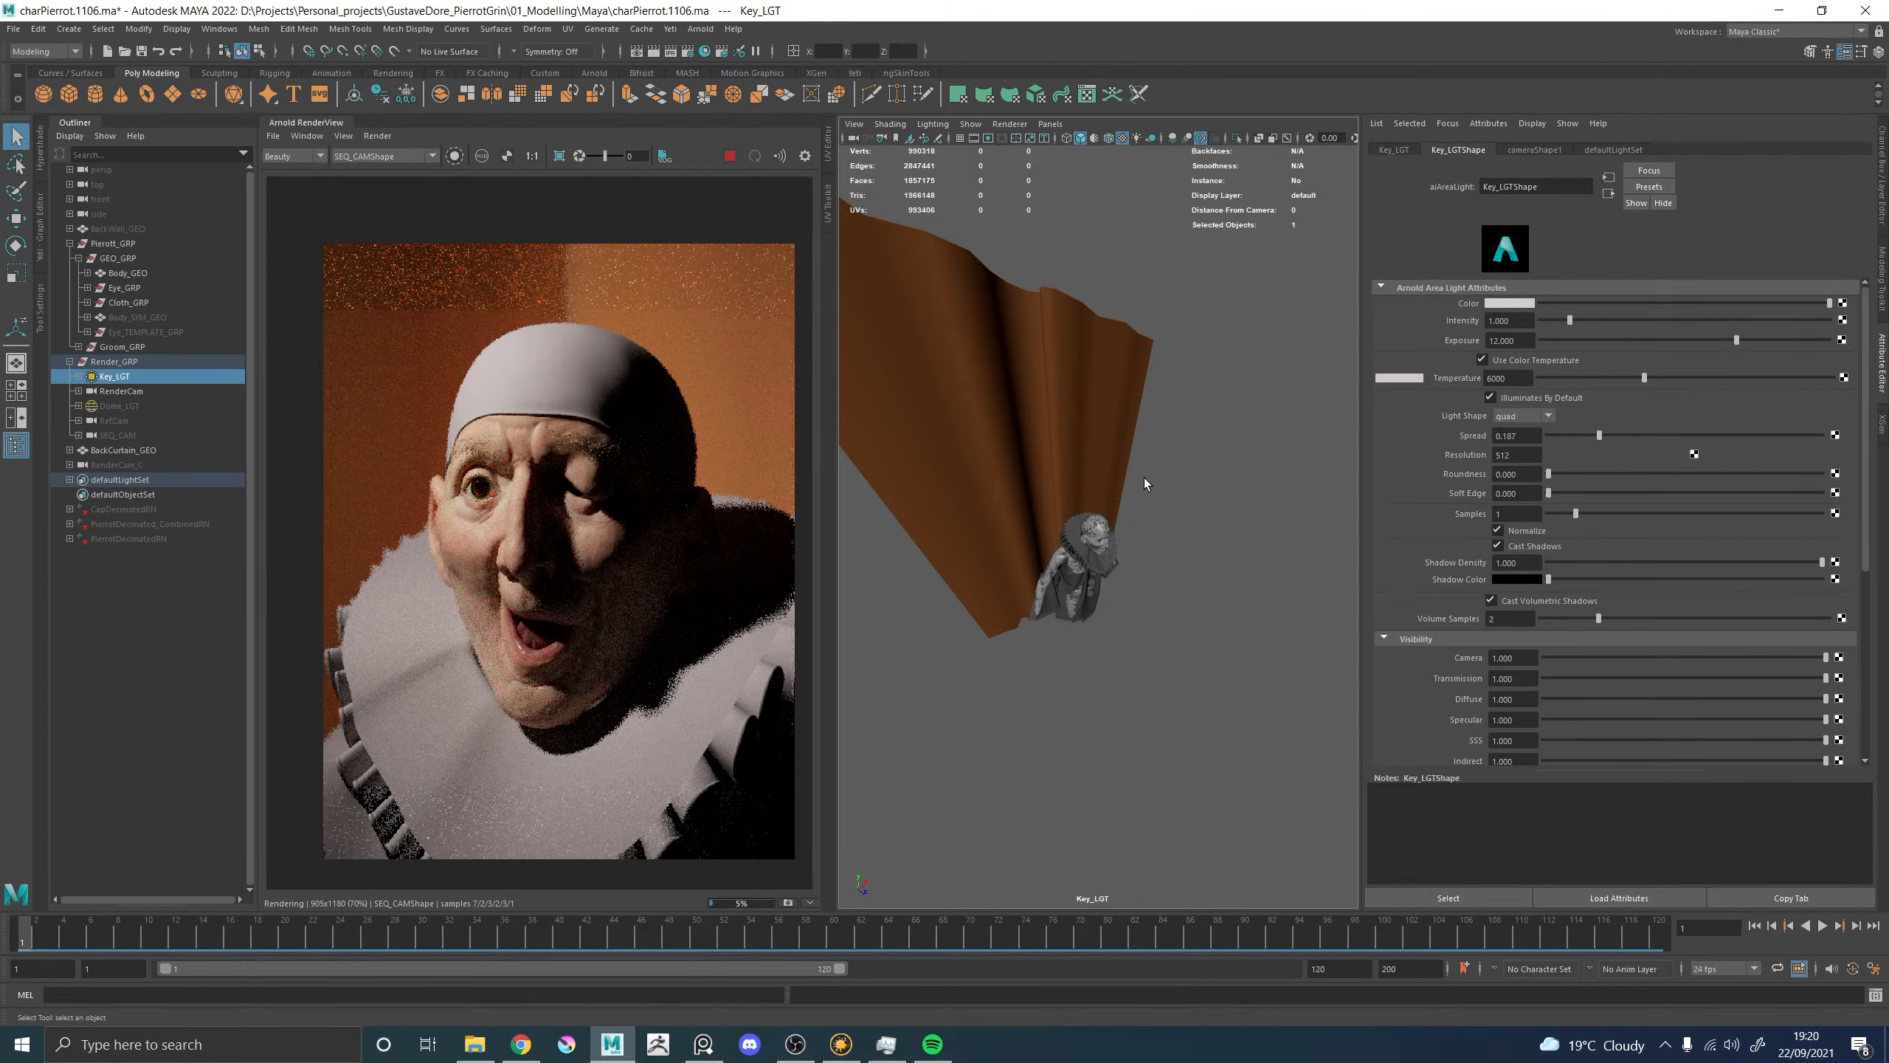
# Unhide the dome light Dome_LGT and switch the viewport to the persp camera, framing the whole character and the key light.
pyautogui.click(133, 411)
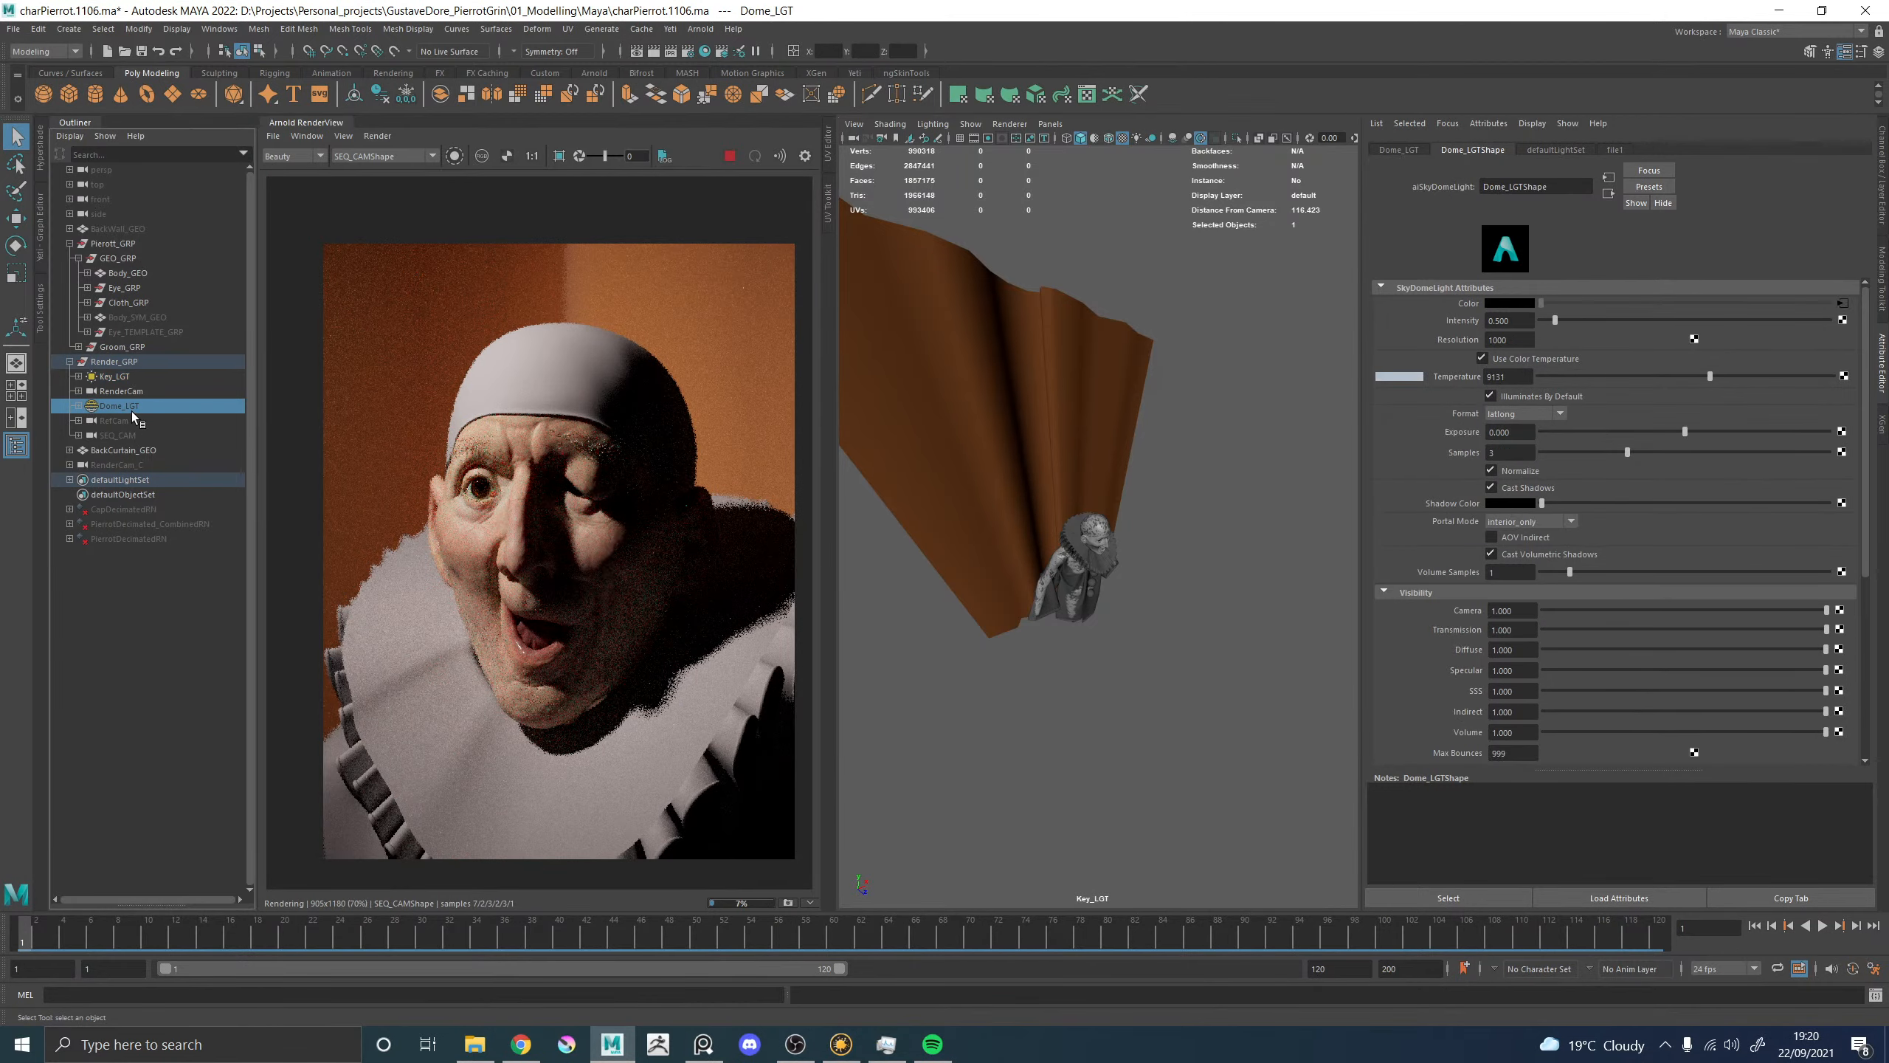
pyautogui.press('h')
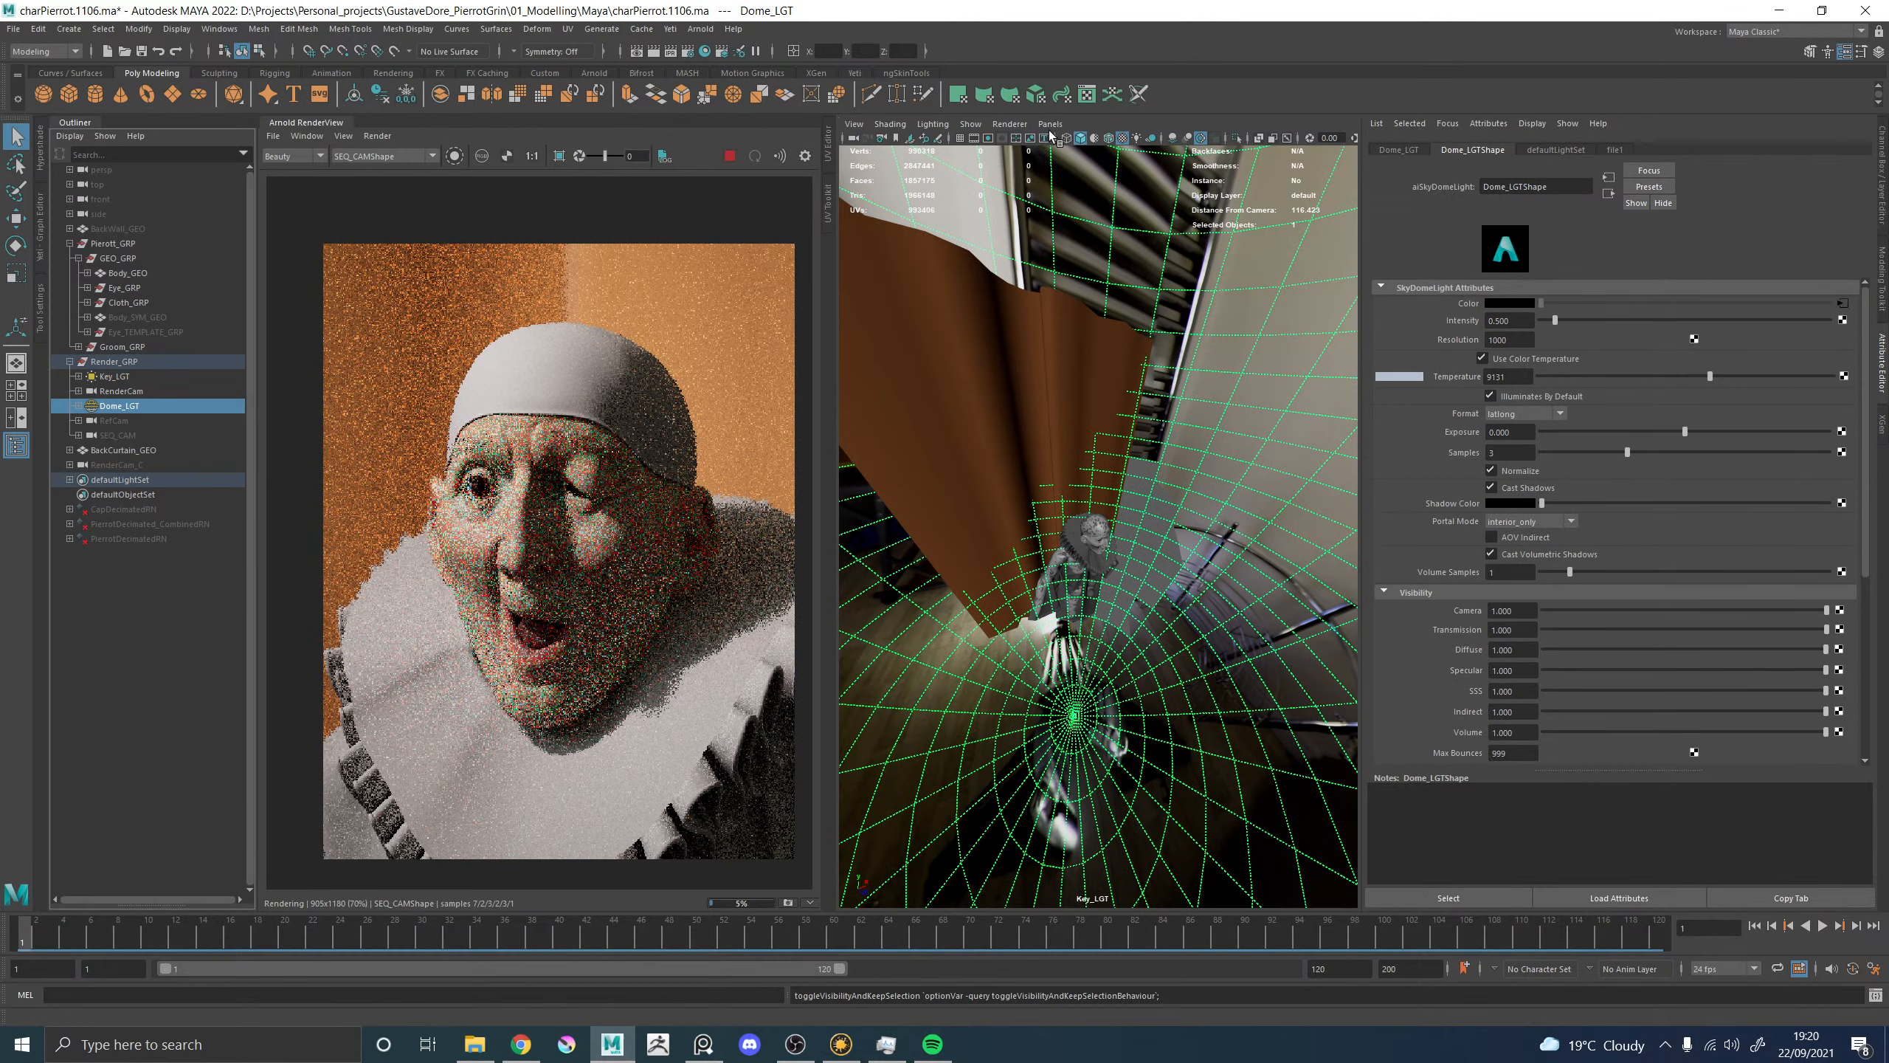
pyautogui.click(1050, 124)
pyautogui.moveTo(1116, 139)
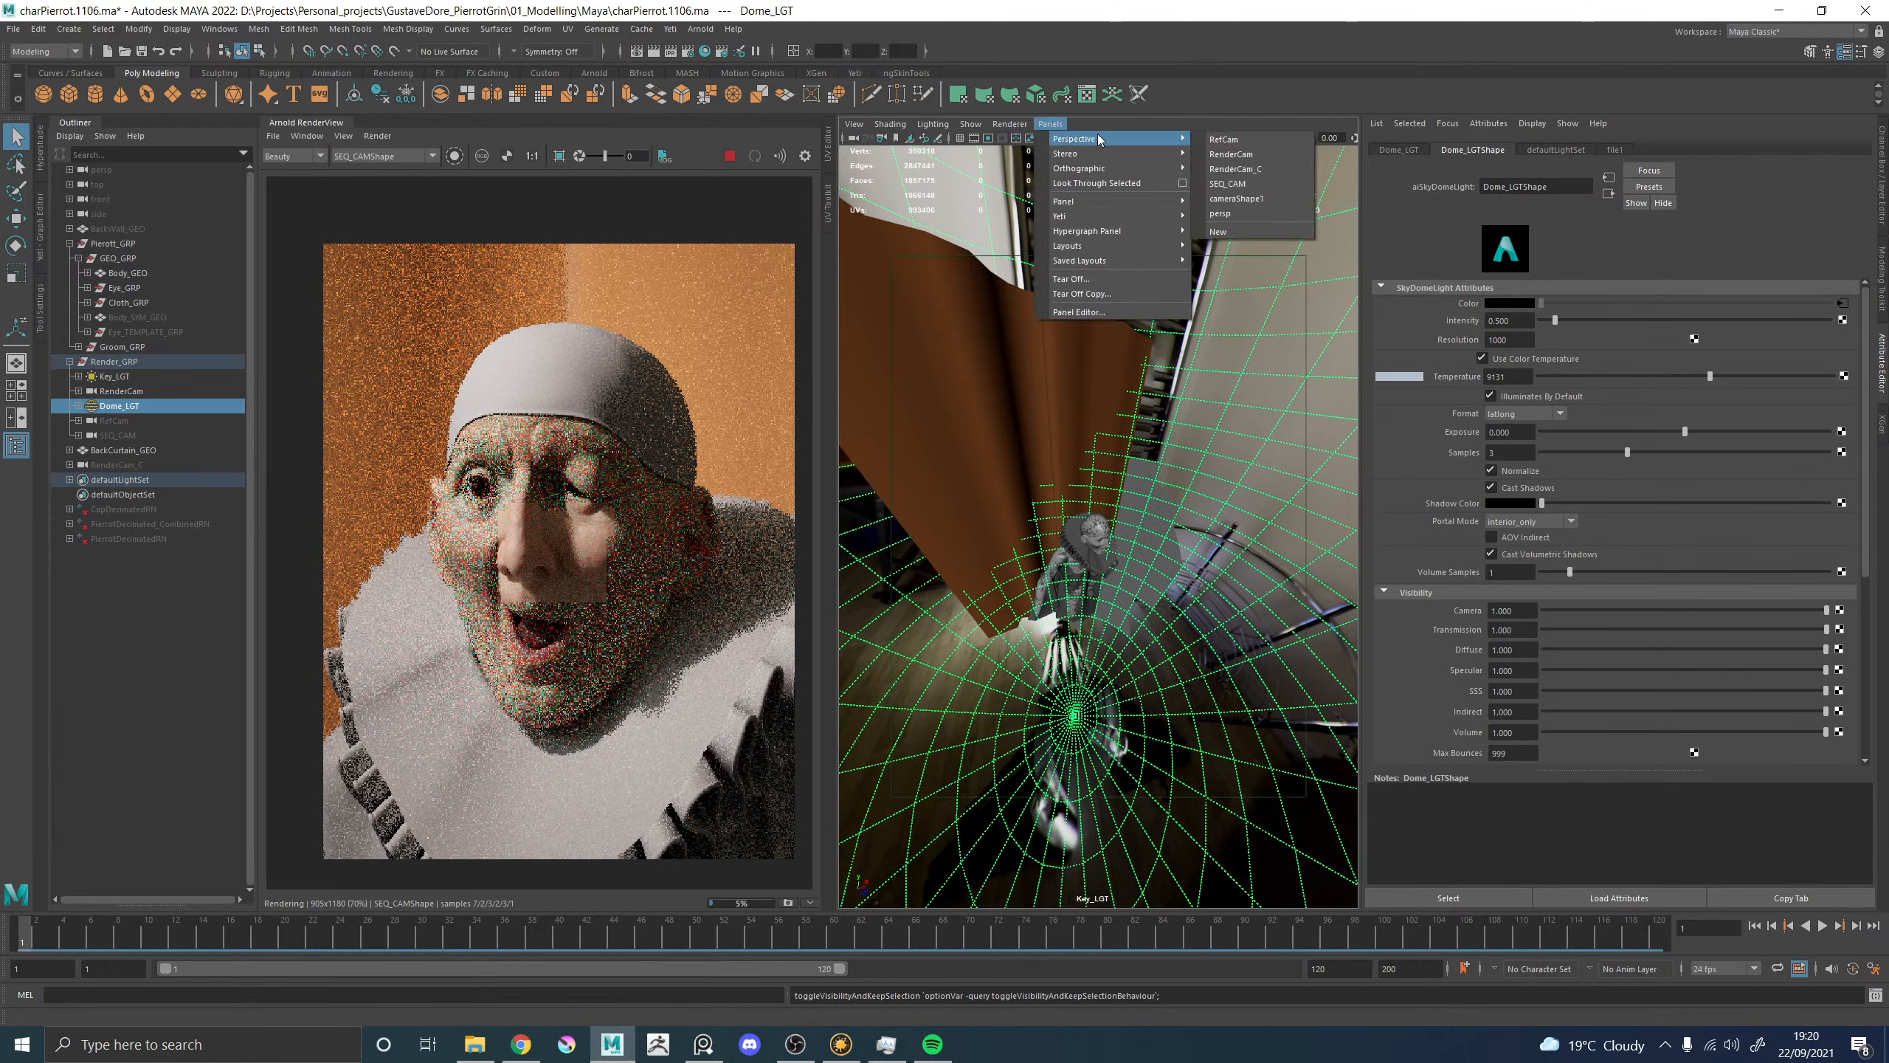
pyautogui.click(1224, 214)
pyautogui.moveTo(1109, 476)
pyautogui.keyDown('alt'); pyautogui.mouseDown()
pyautogui.moveTo(1150, 480)
pyautogui.moveTo(1042, 464)
pyautogui.moveTo(1115, 461)
pyautogui.mouseUp(); pyautogui.keyUp('alt')
pyautogui.keyDown('alt'); pyautogui.moveTo(1002, 359); pyautogui.dragTo(951, 348); pyautogui.keyUp('alt')
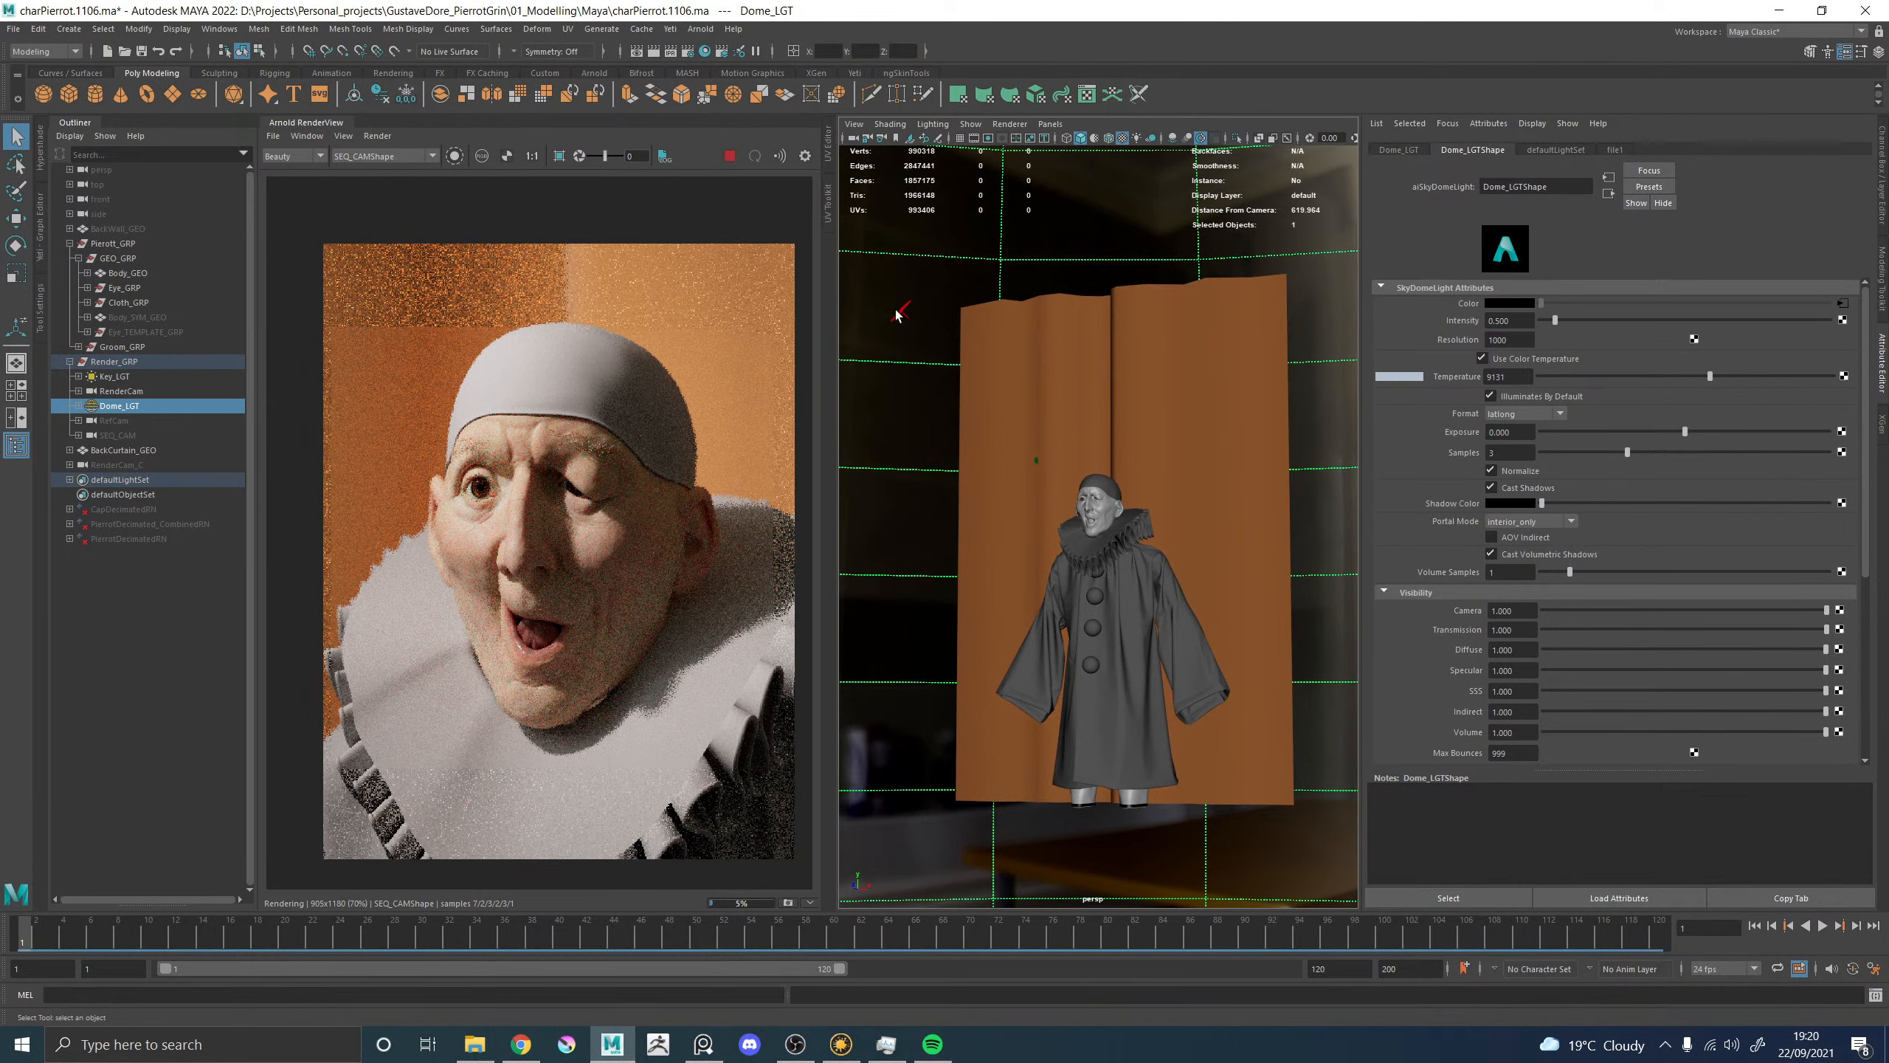
# Select the key light in the scene and set its exposure to 11.5.
pyautogui.click(899, 314)
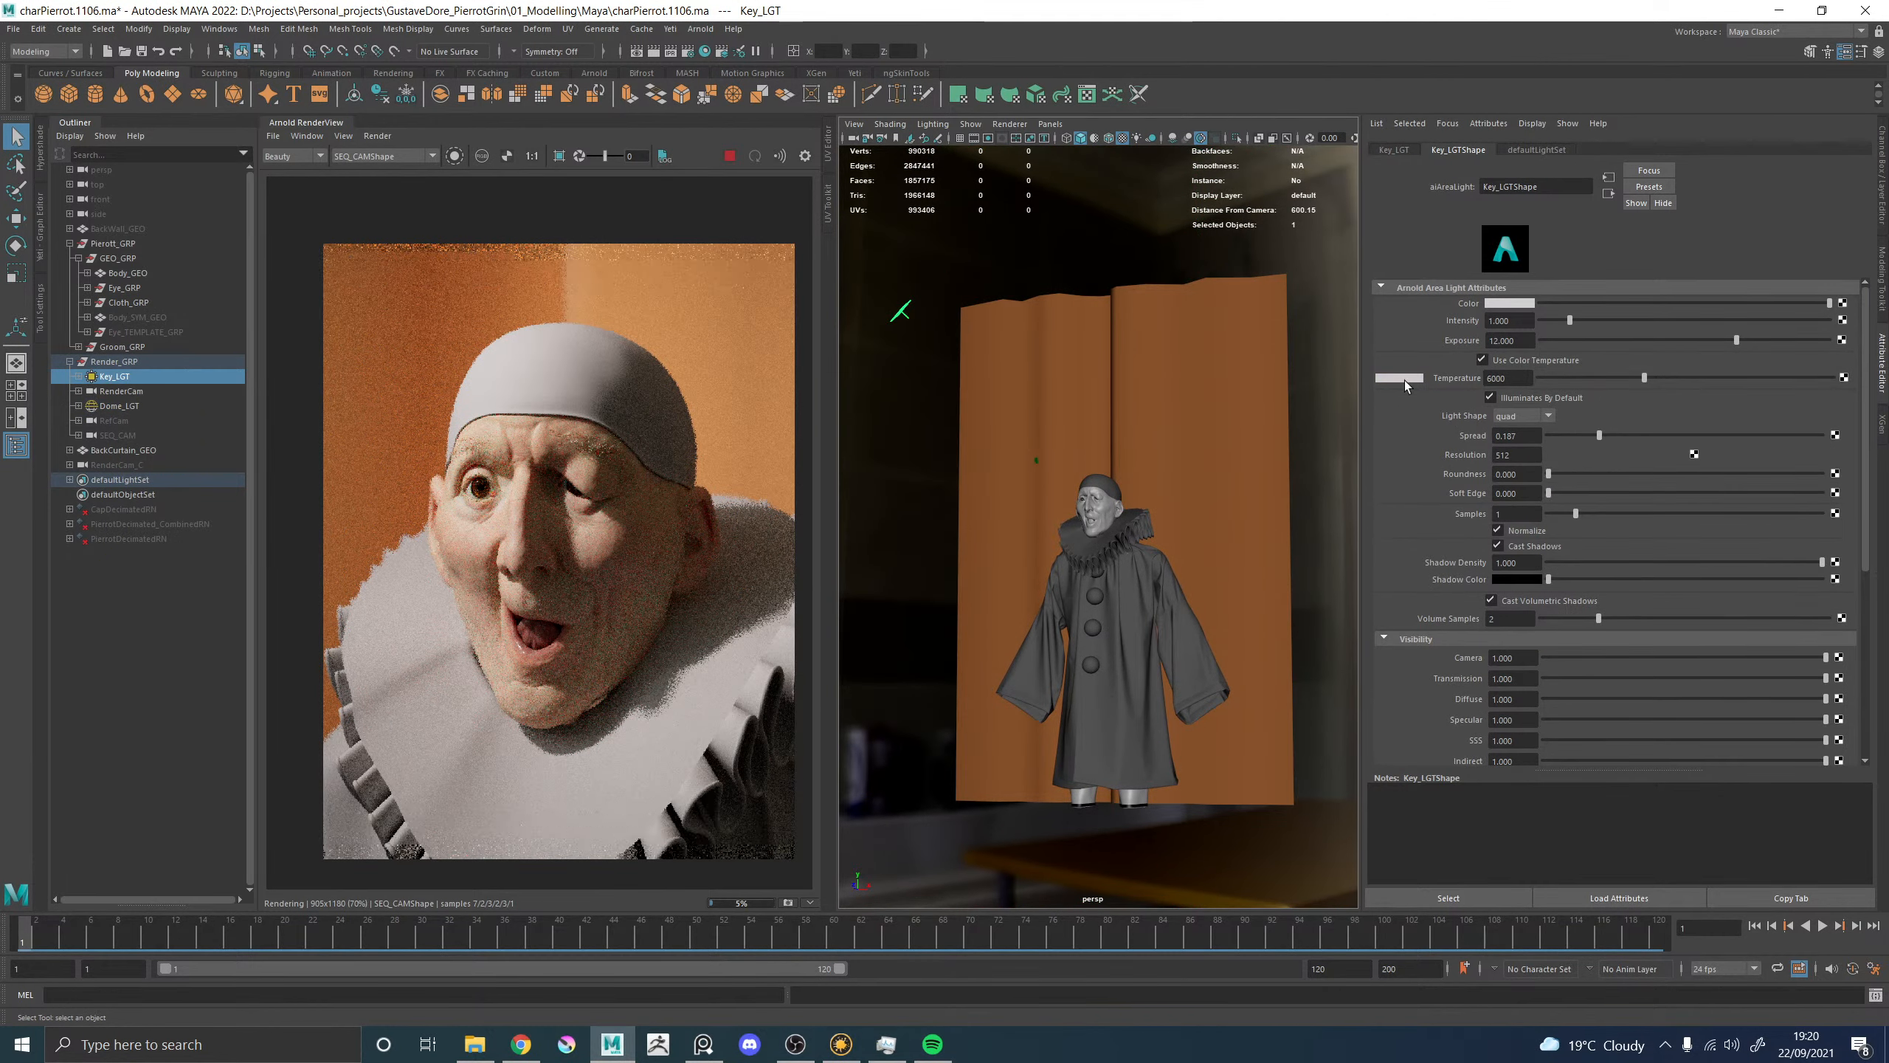
pyautogui.write('11.5')
pyautogui.press('Return')
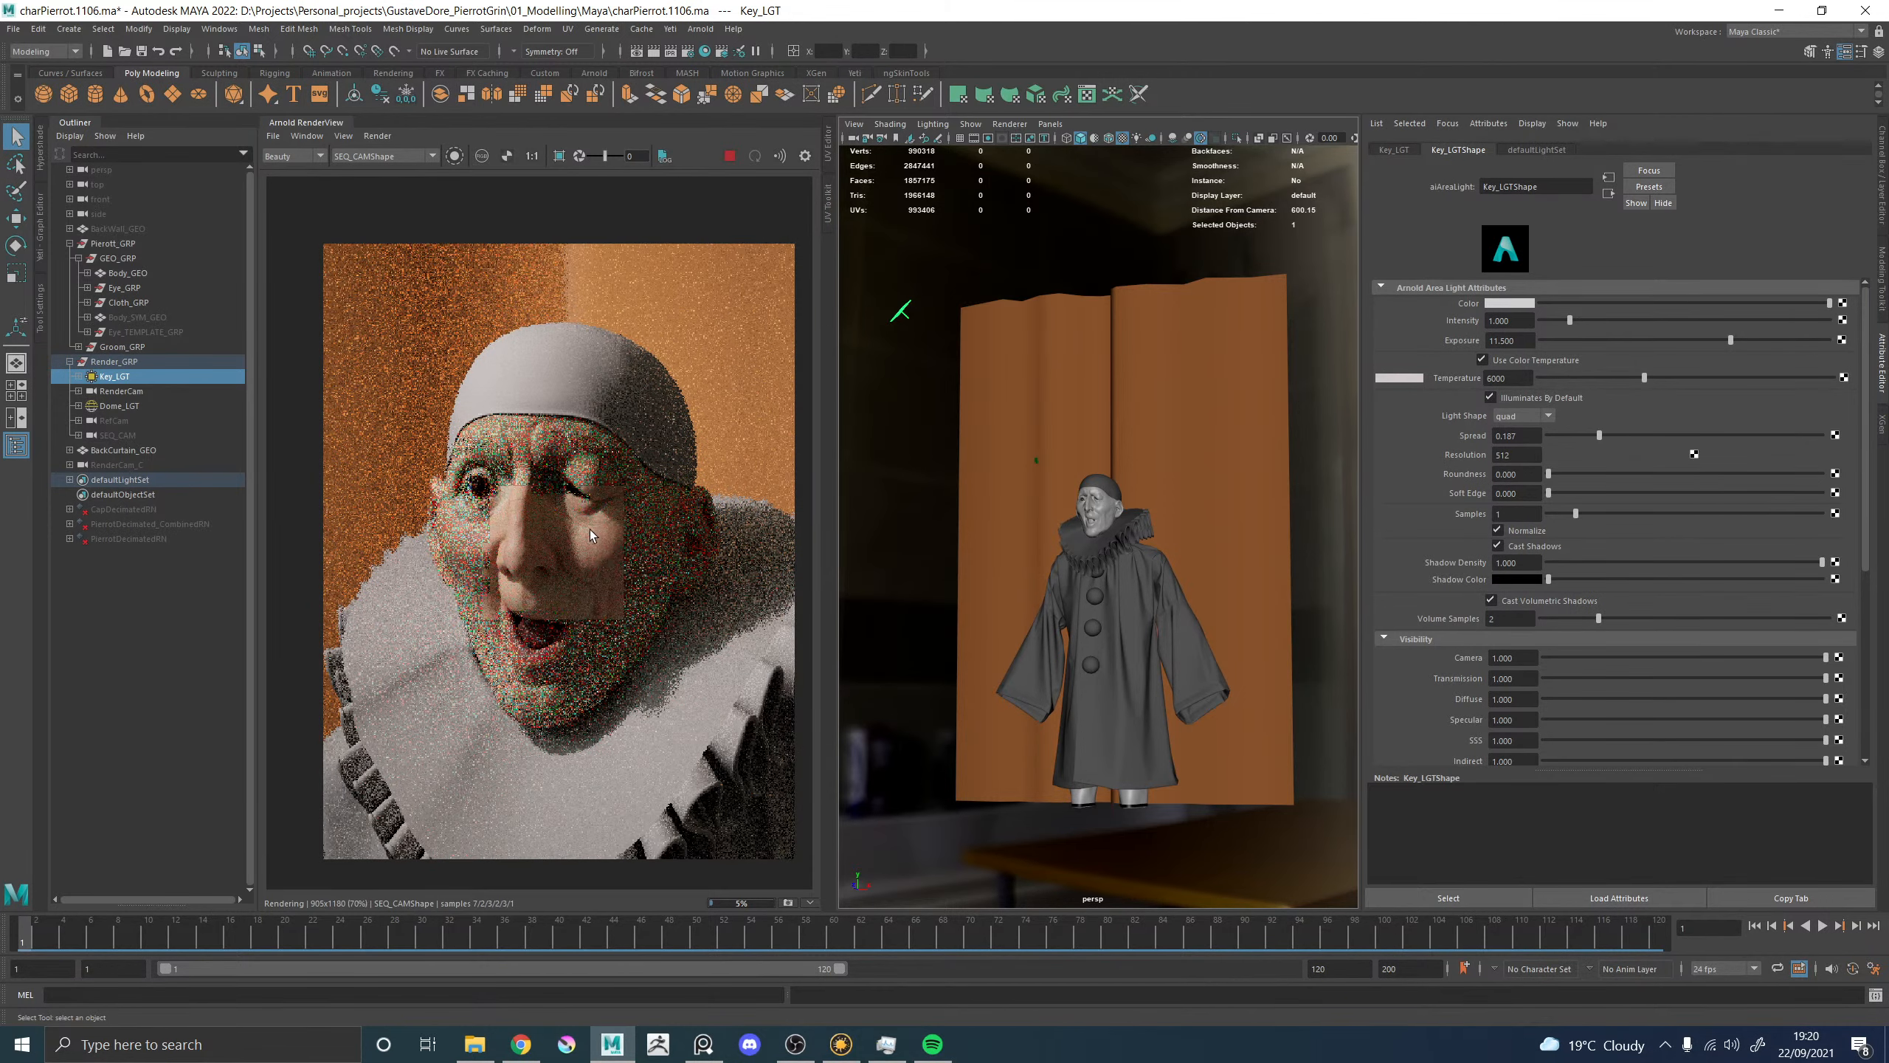
# Examine the combined key and dome lighting in the render, from the winking eye and nose up close to the full frame.
pyautogui.scroll(2, 525, 510)
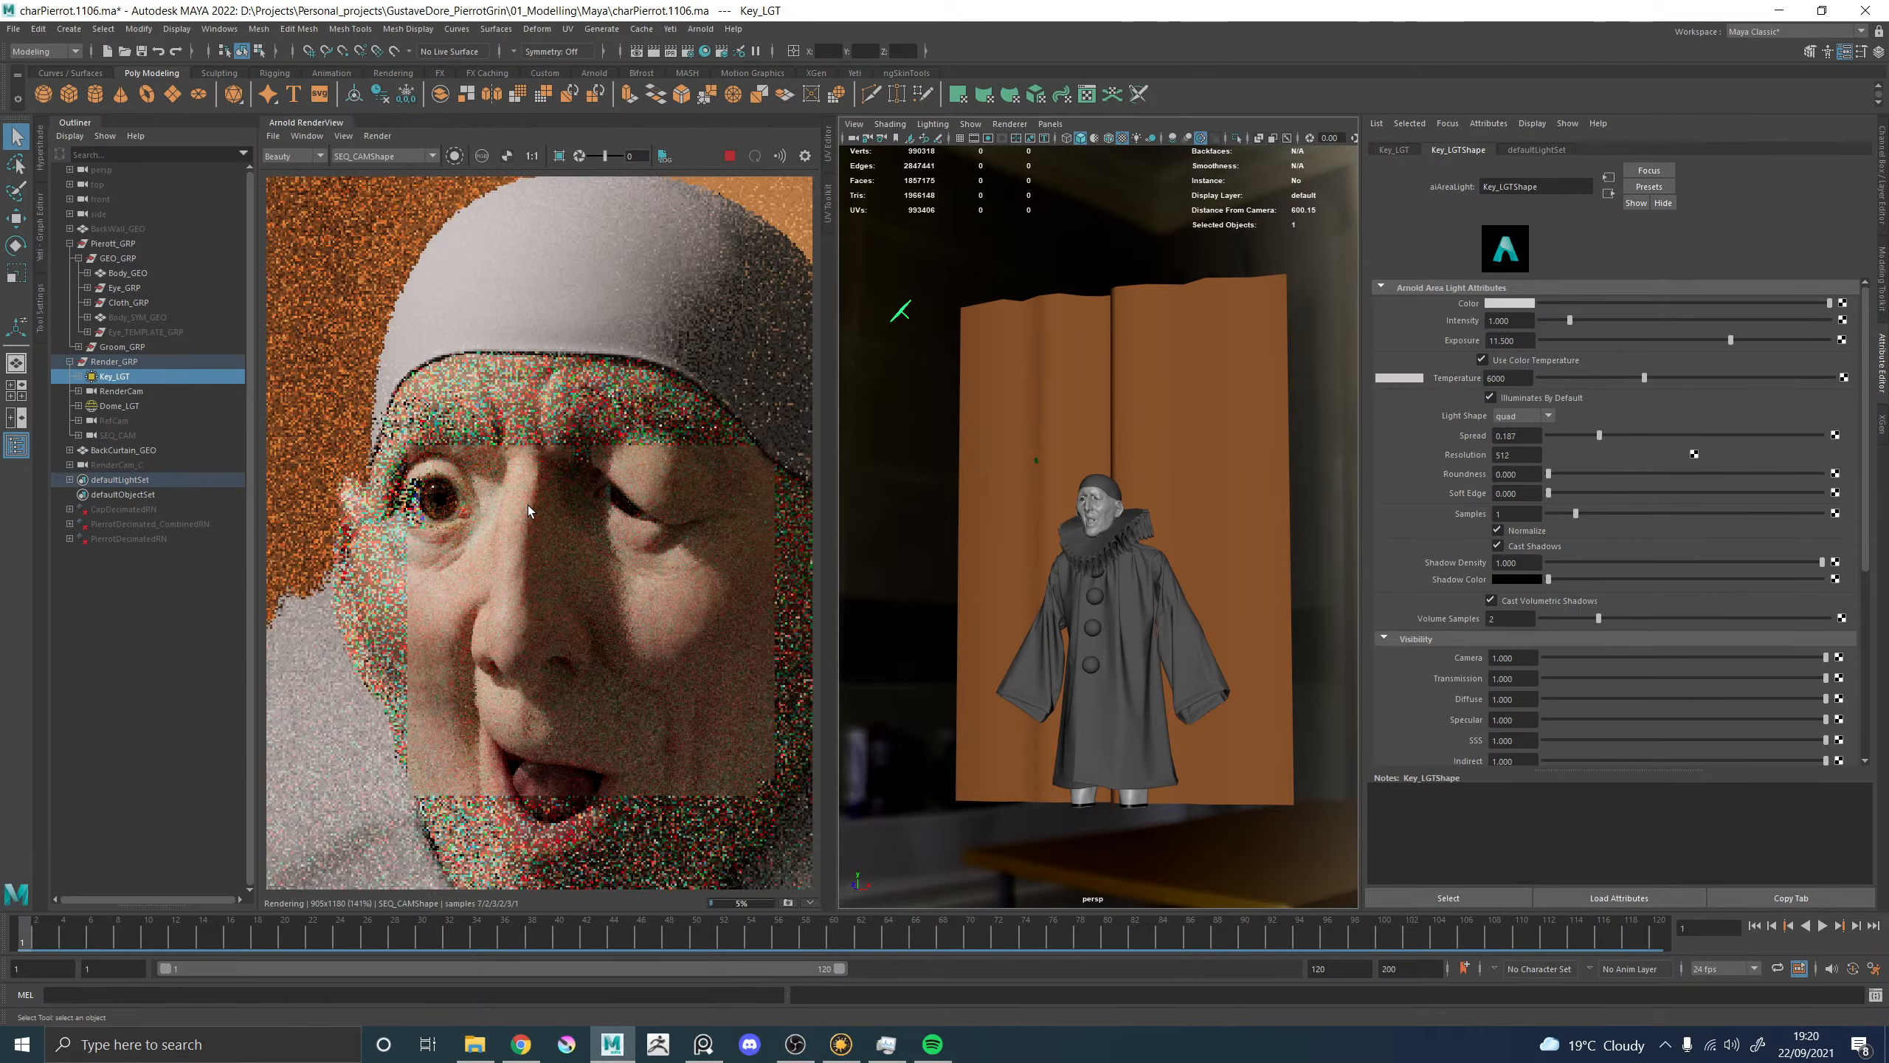
pyautogui.scroll(-2, 528, 505)
pyautogui.scroll(1, 529, 505)
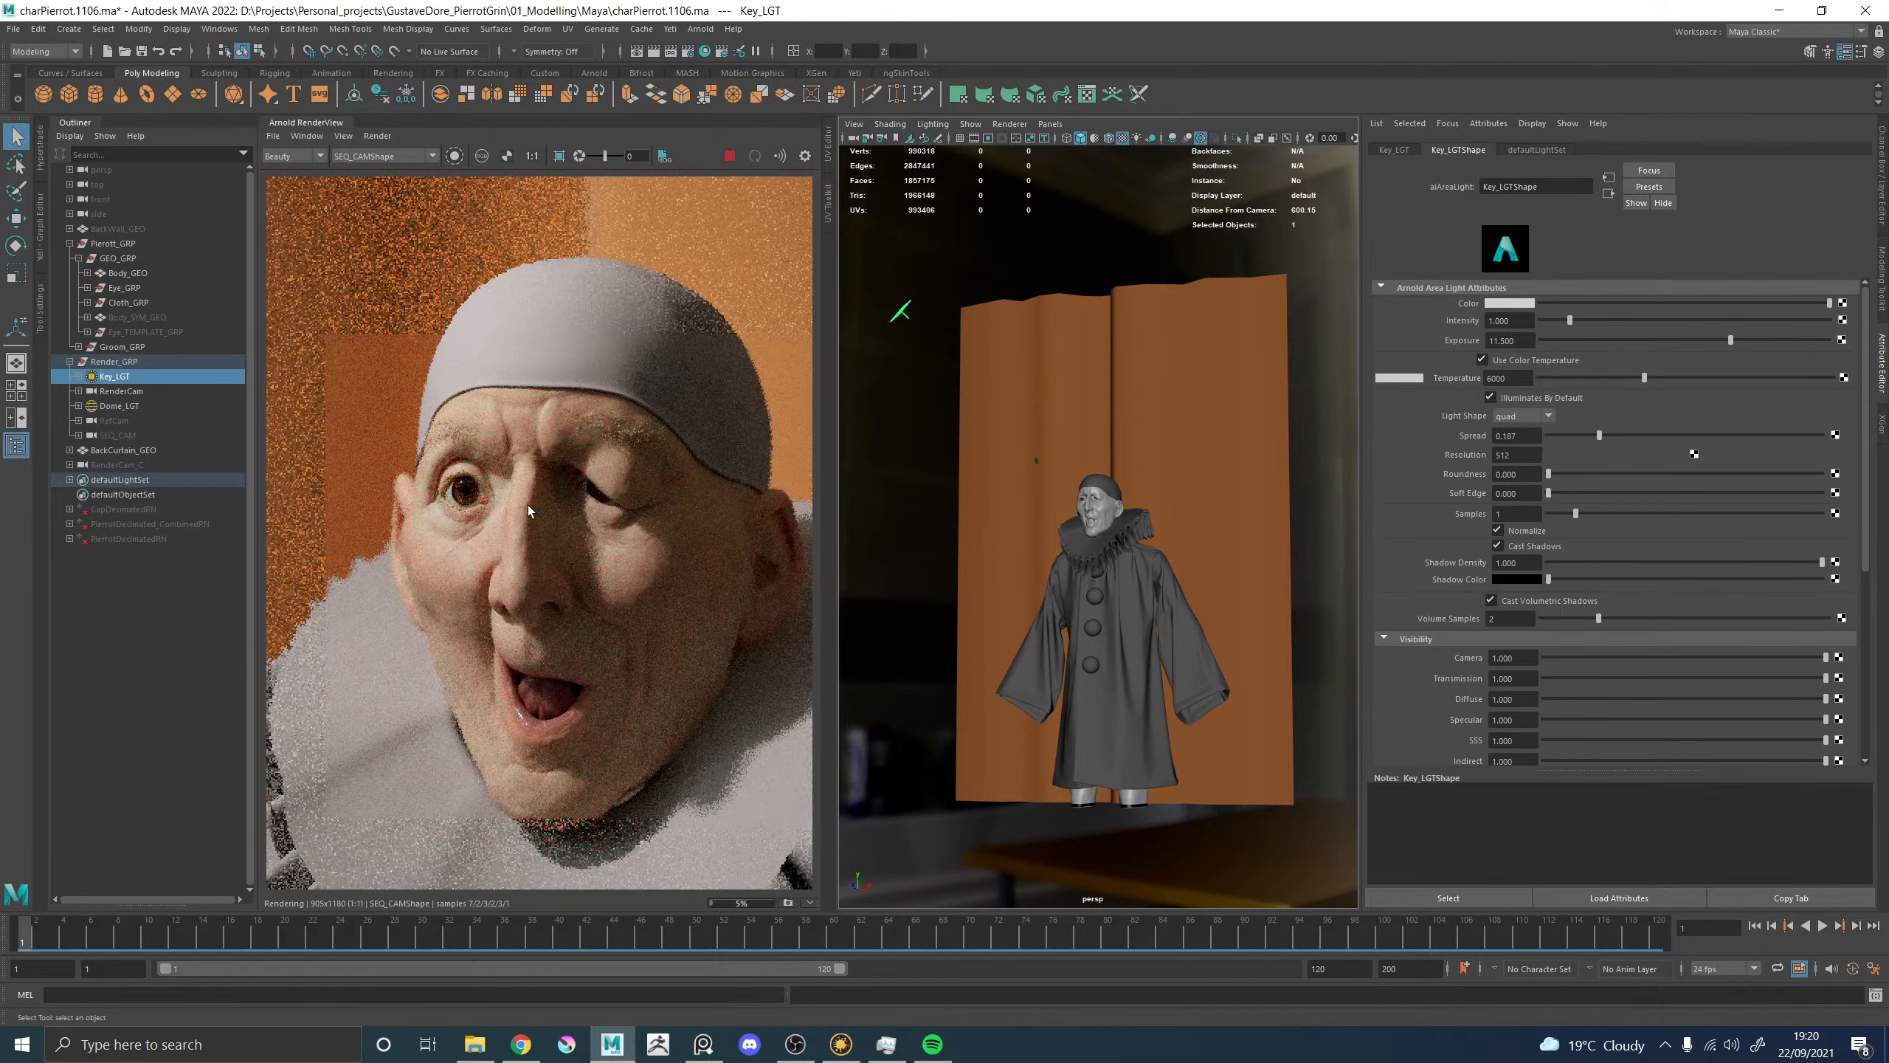
pyautogui.scroll(-1, 528, 506)
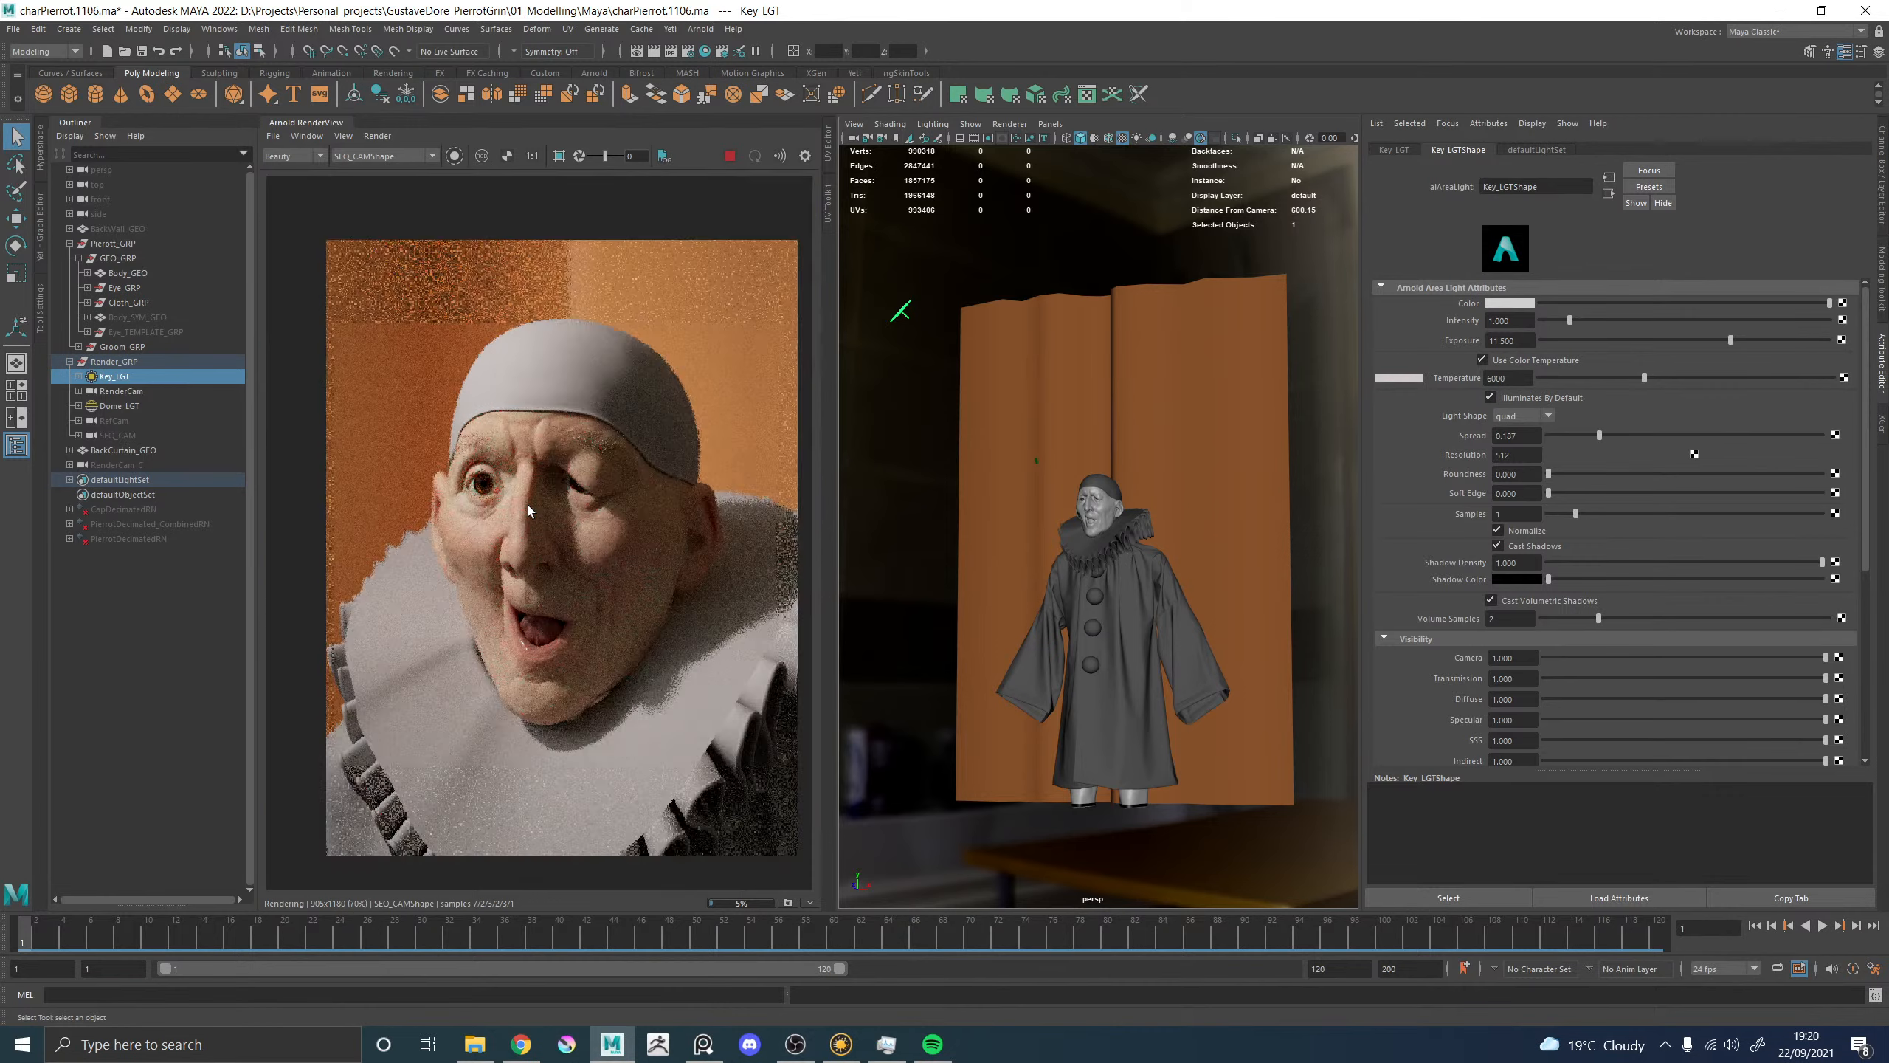
pyautogui.scroll(-1, 529, 505)
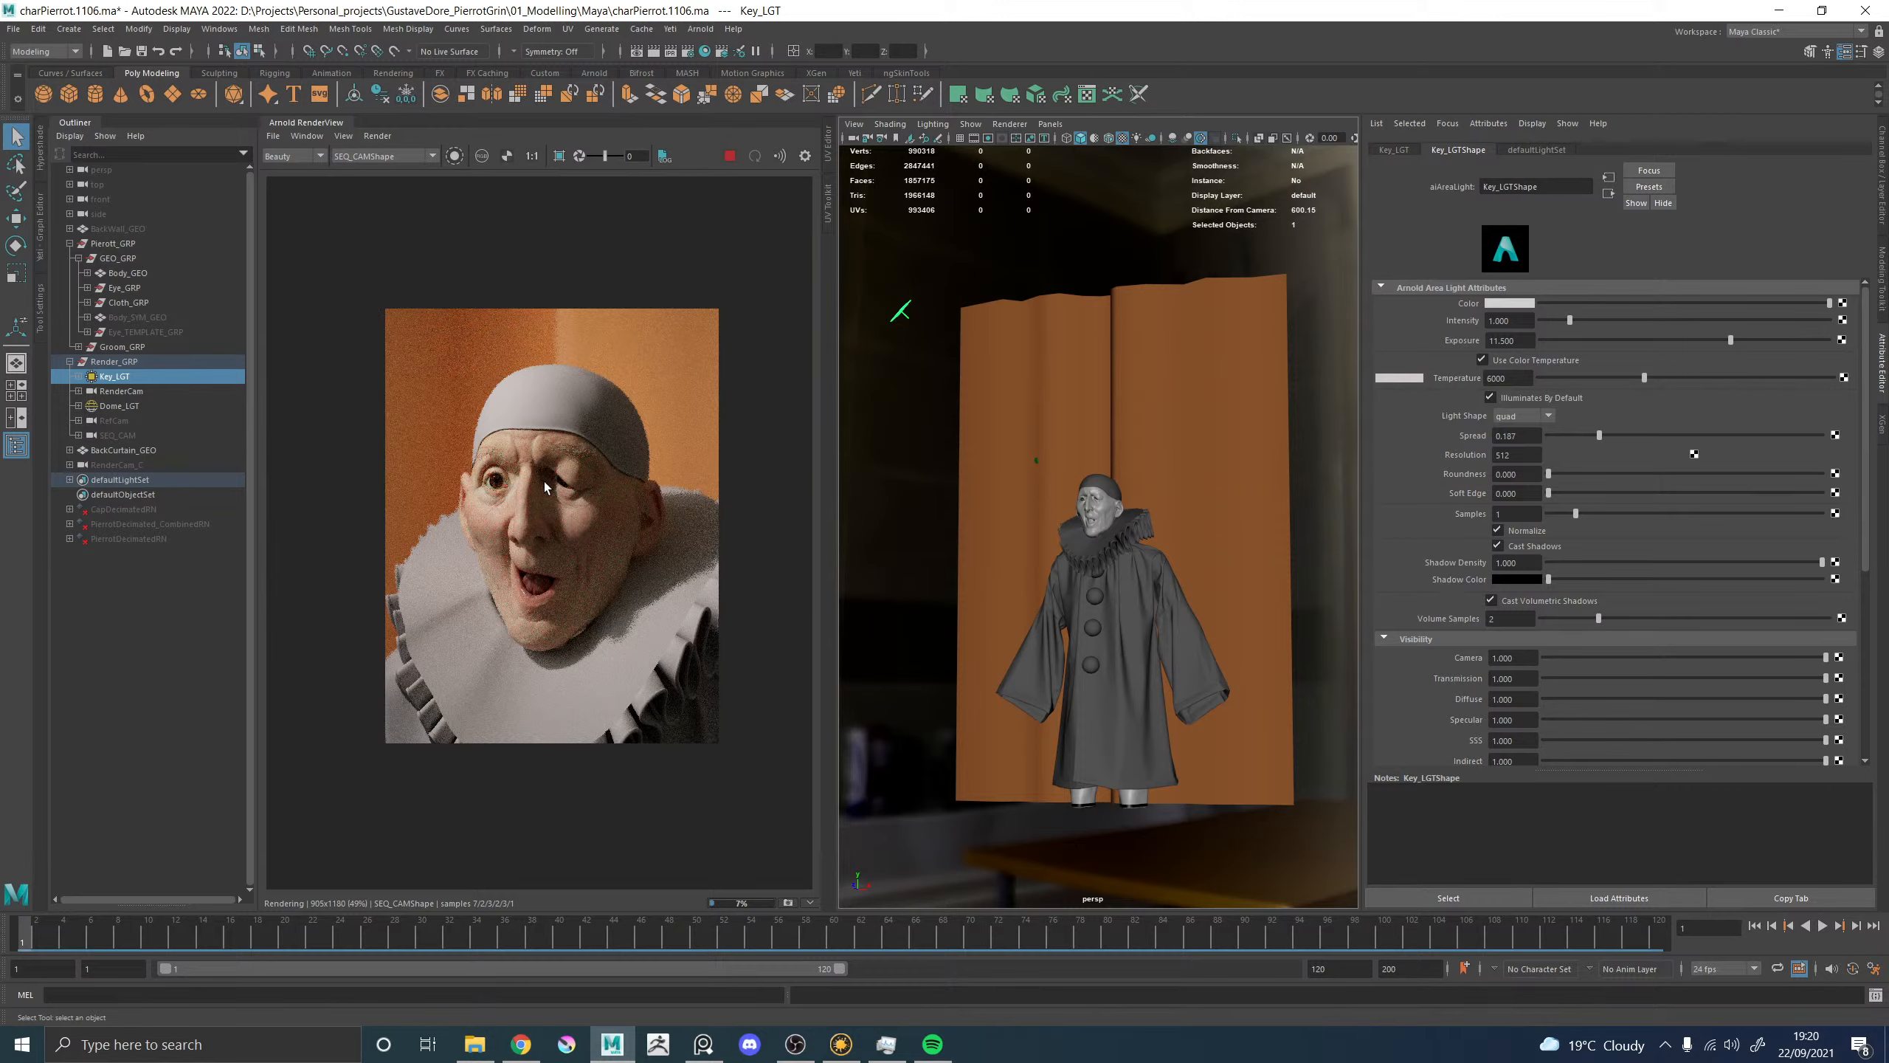
pyautogui.scroll(4, 556, 493)
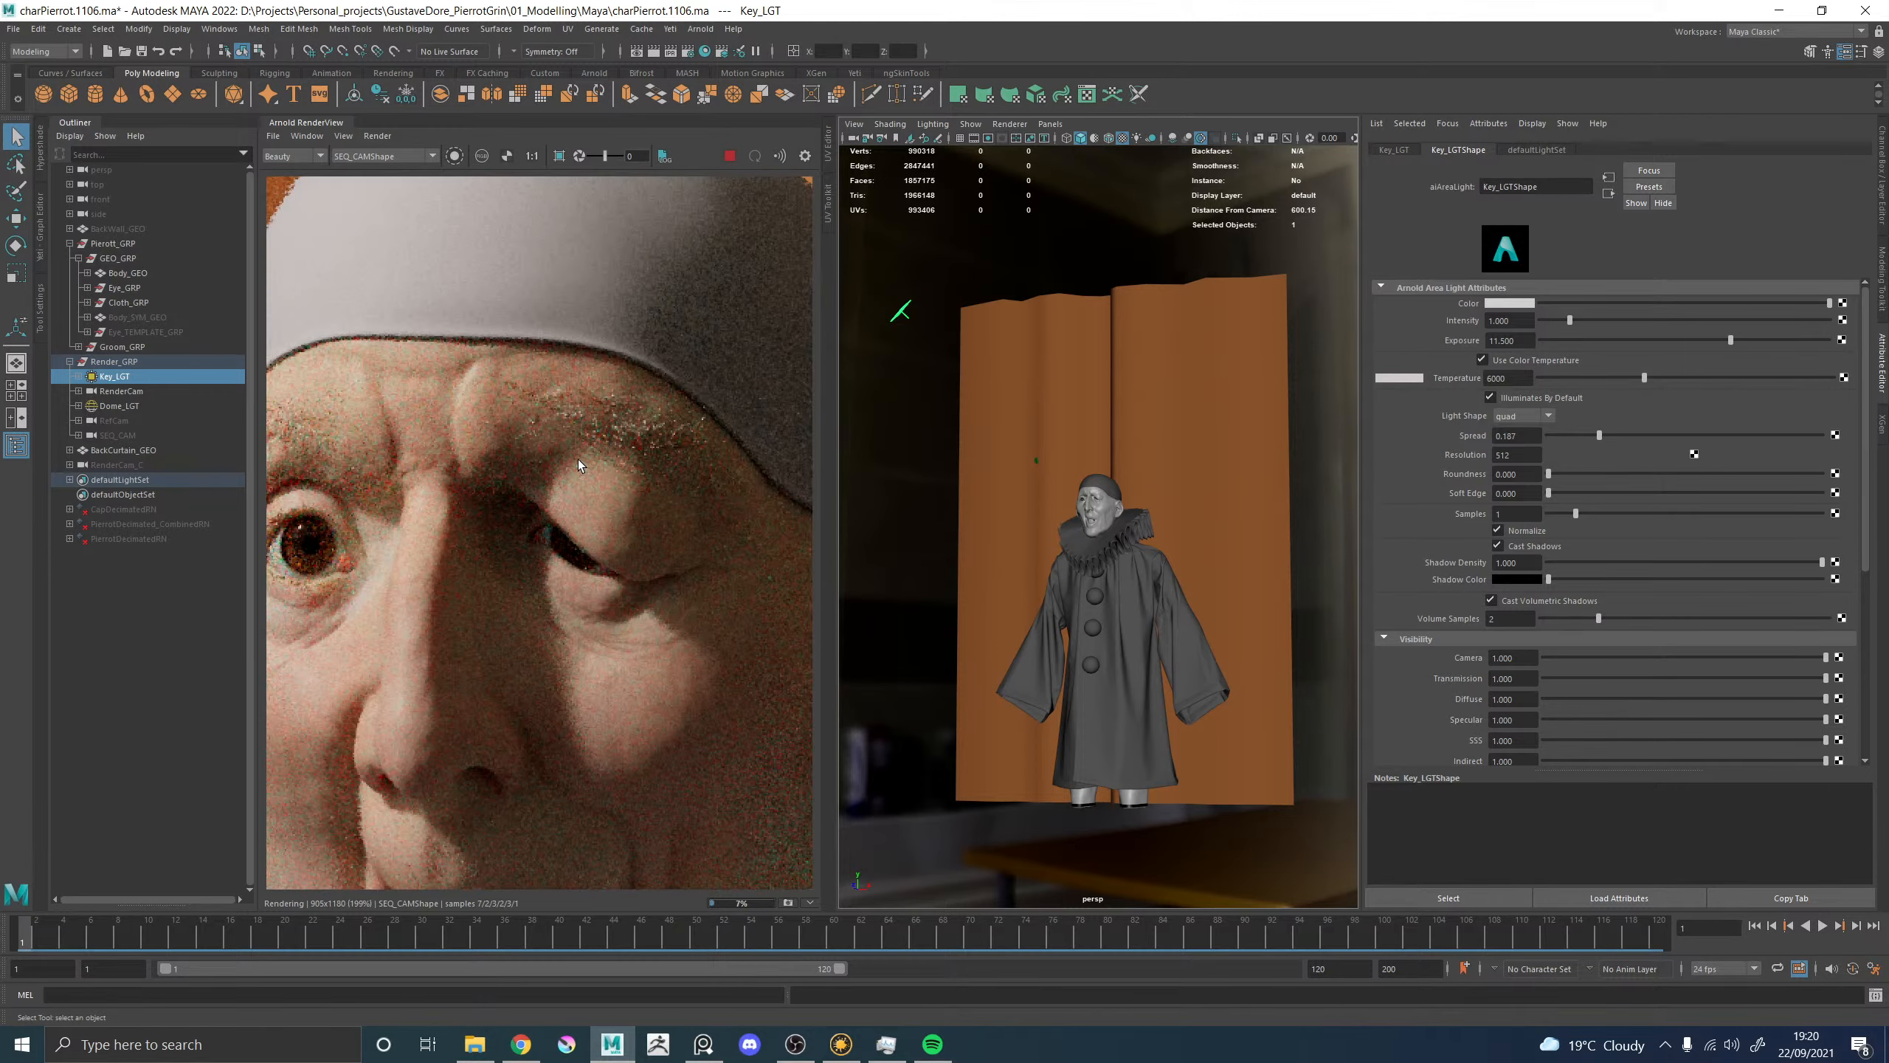
pyautogui.scroll(-4, 579, 459)
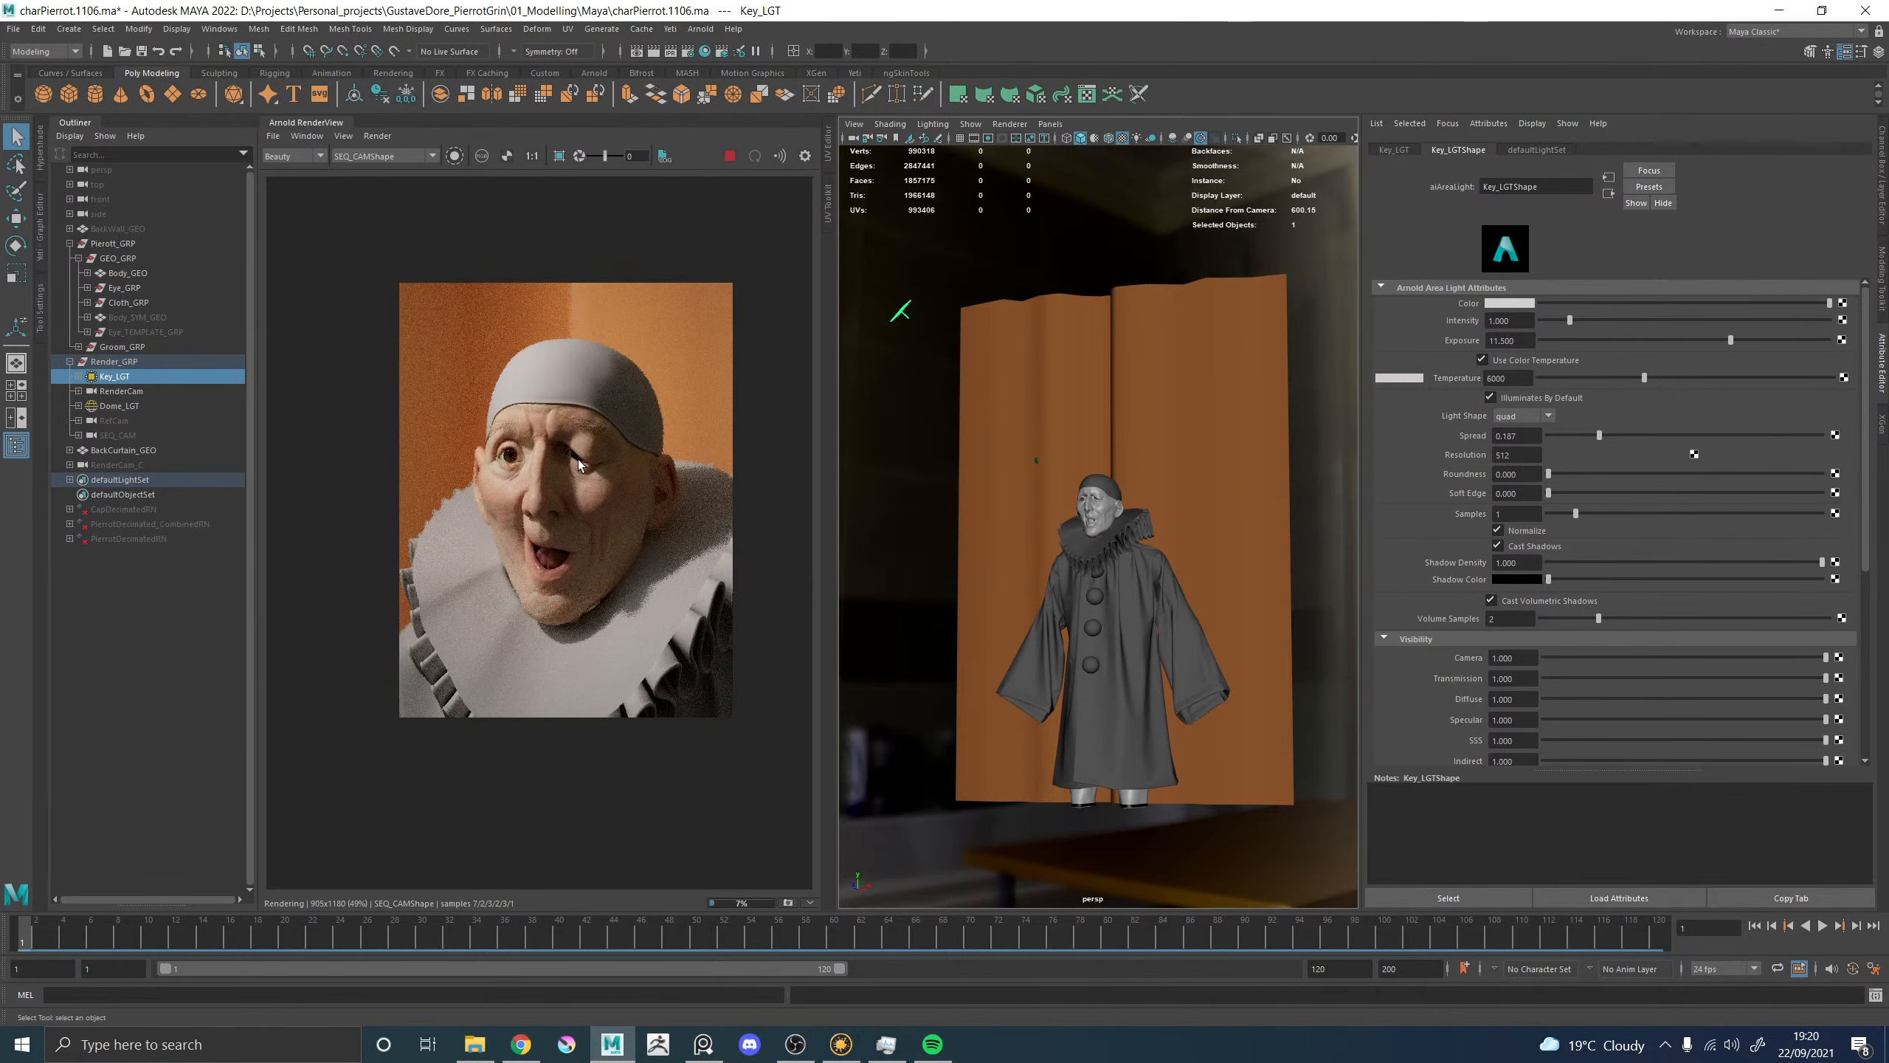
pyautogui.scroll(2, 555, 472)
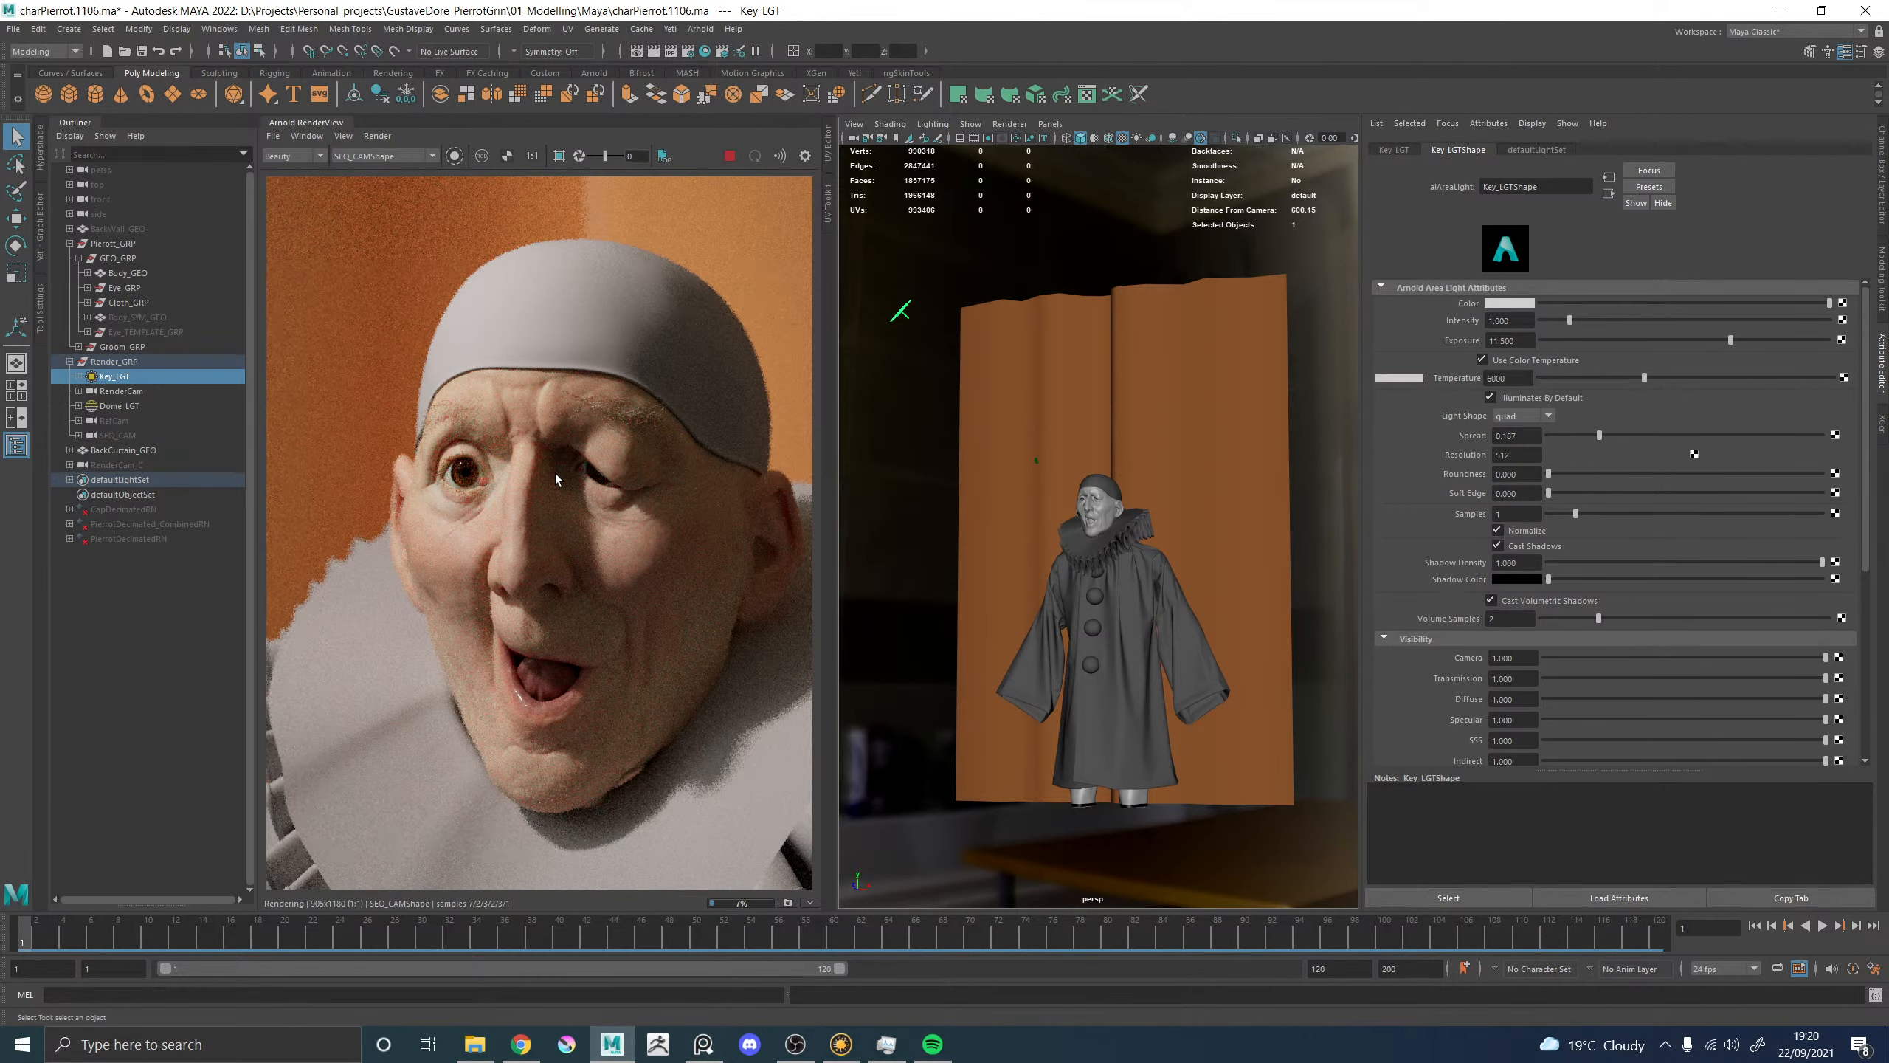
pyautogui.scroll(-3, 556, 476)
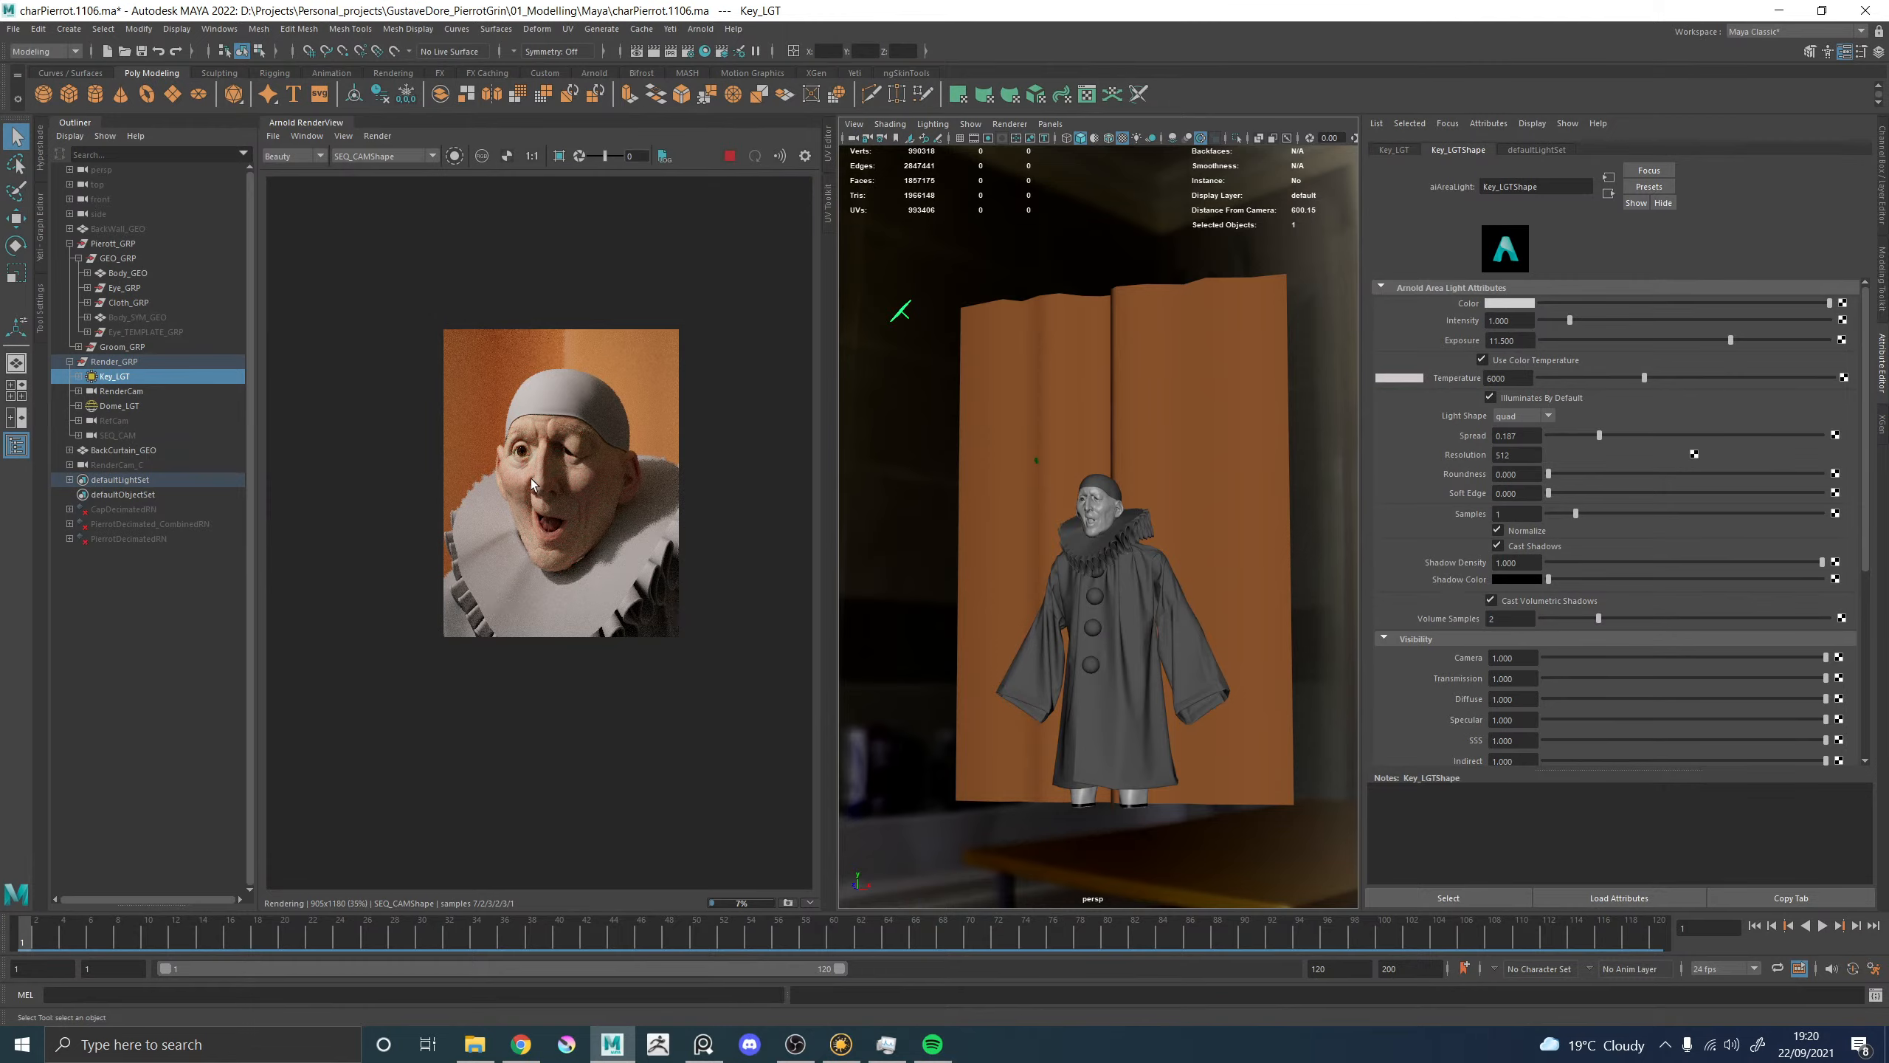
pyautogui.scroll(3, 555, 462)
pyautogui.scroll(-1, 555, 462)
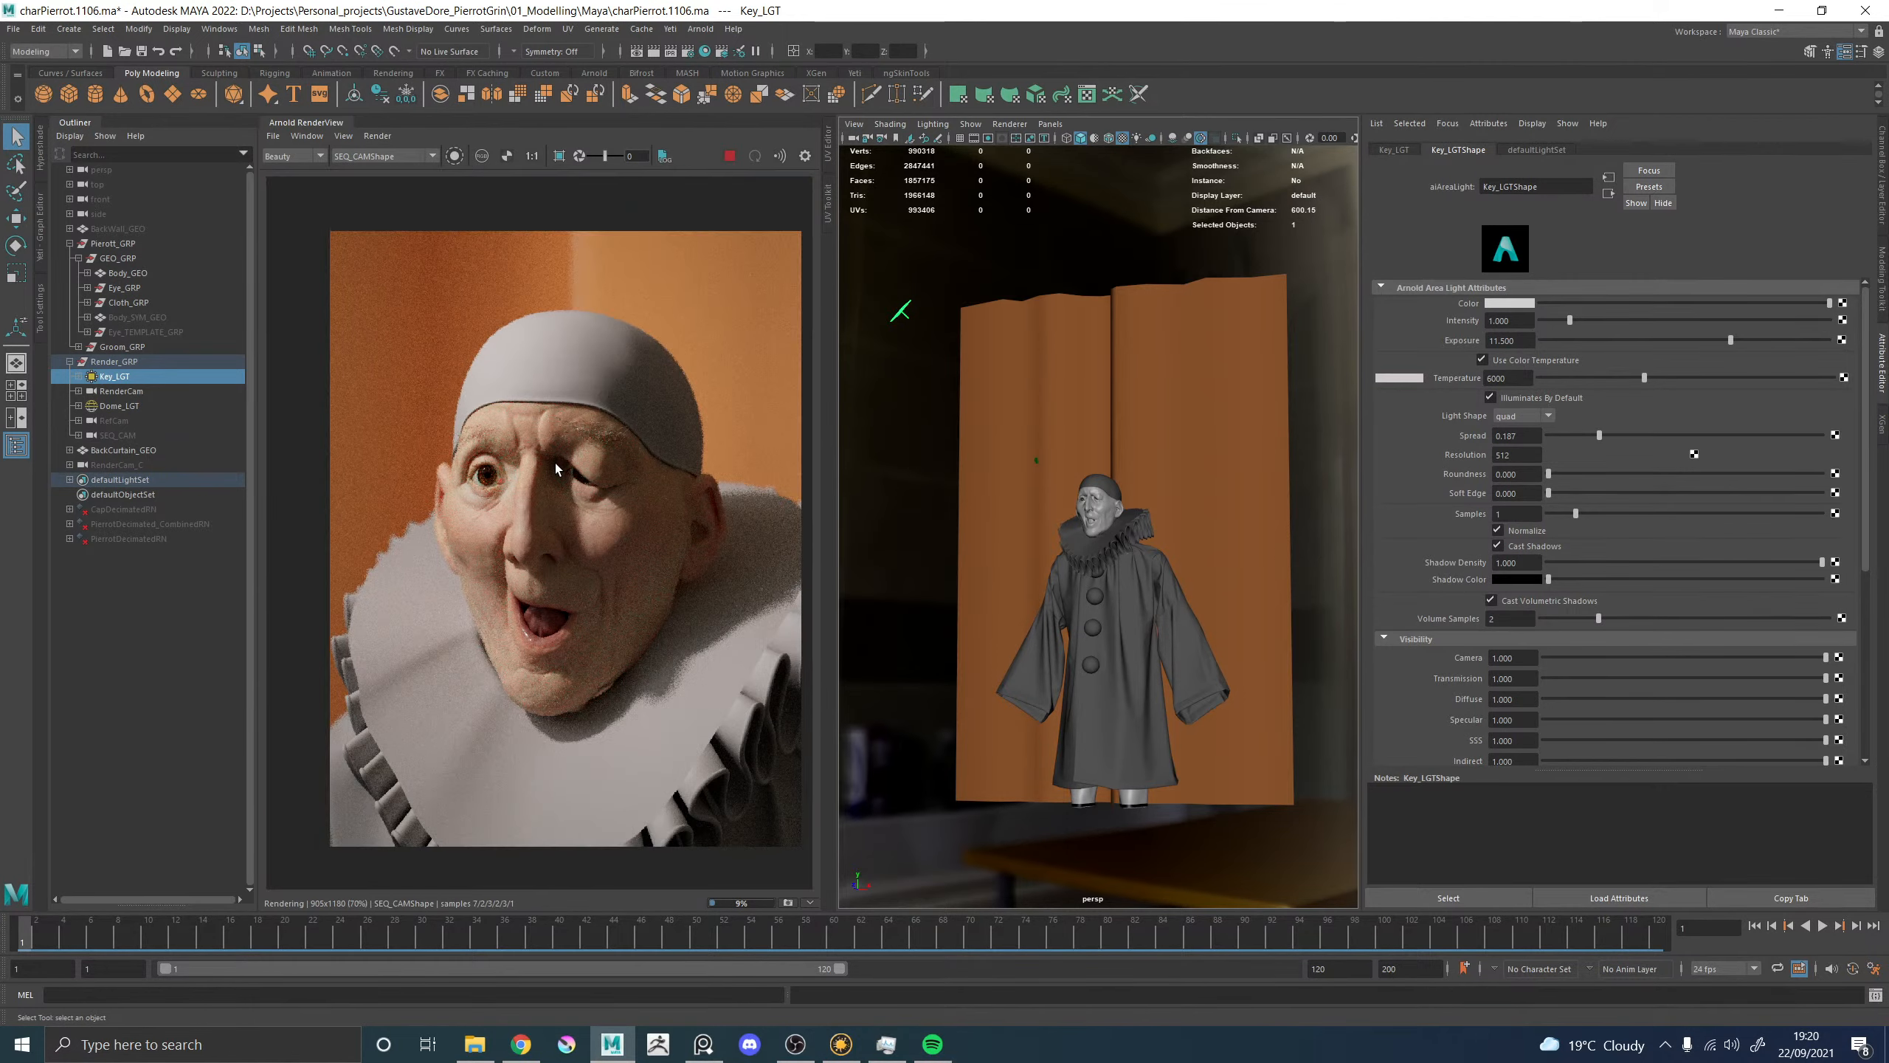
# Switch to File Explorer, open charPierrot_023.jpg from ProgressionImages to view the earlier render over the scene, and put the windows away.
pyautogui.click(474, 1044)
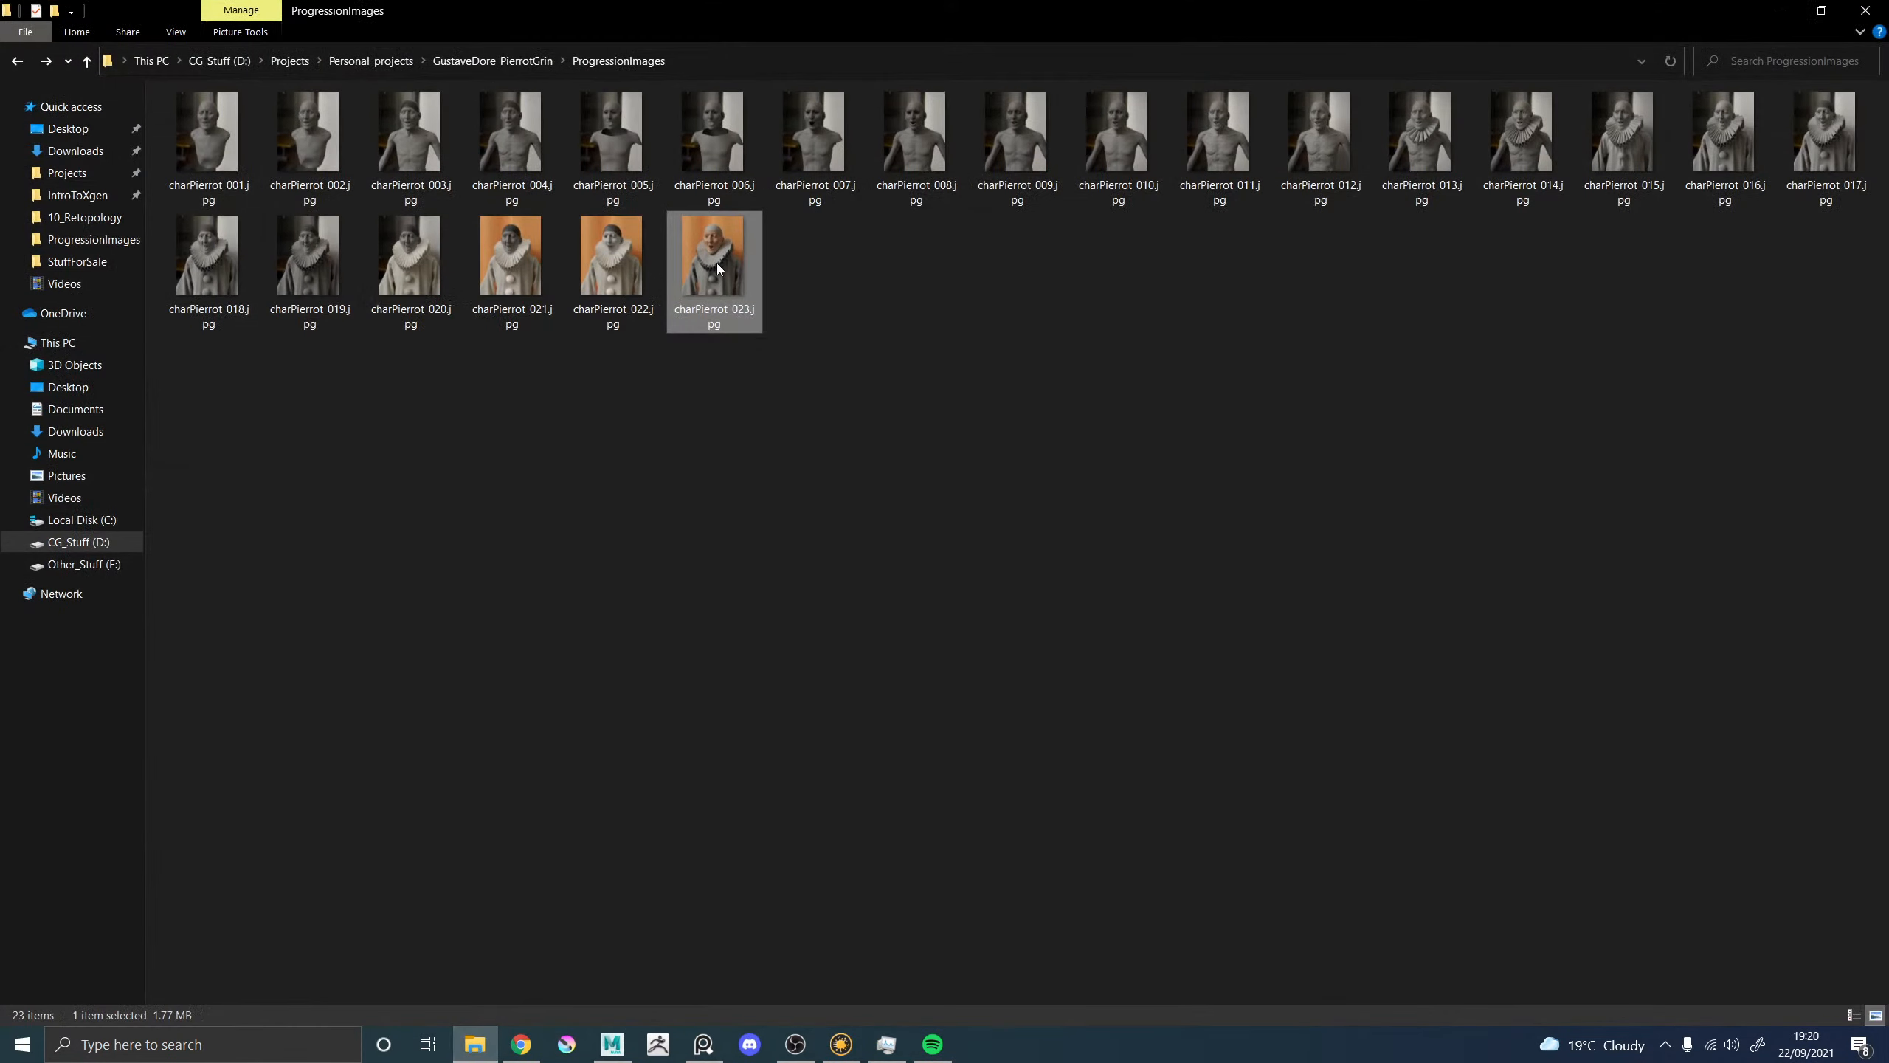
pyautogui.doubleClick(717, 266)
pyautogui.moveTo(793, 6); pyautogui.dragTo(638, 294)
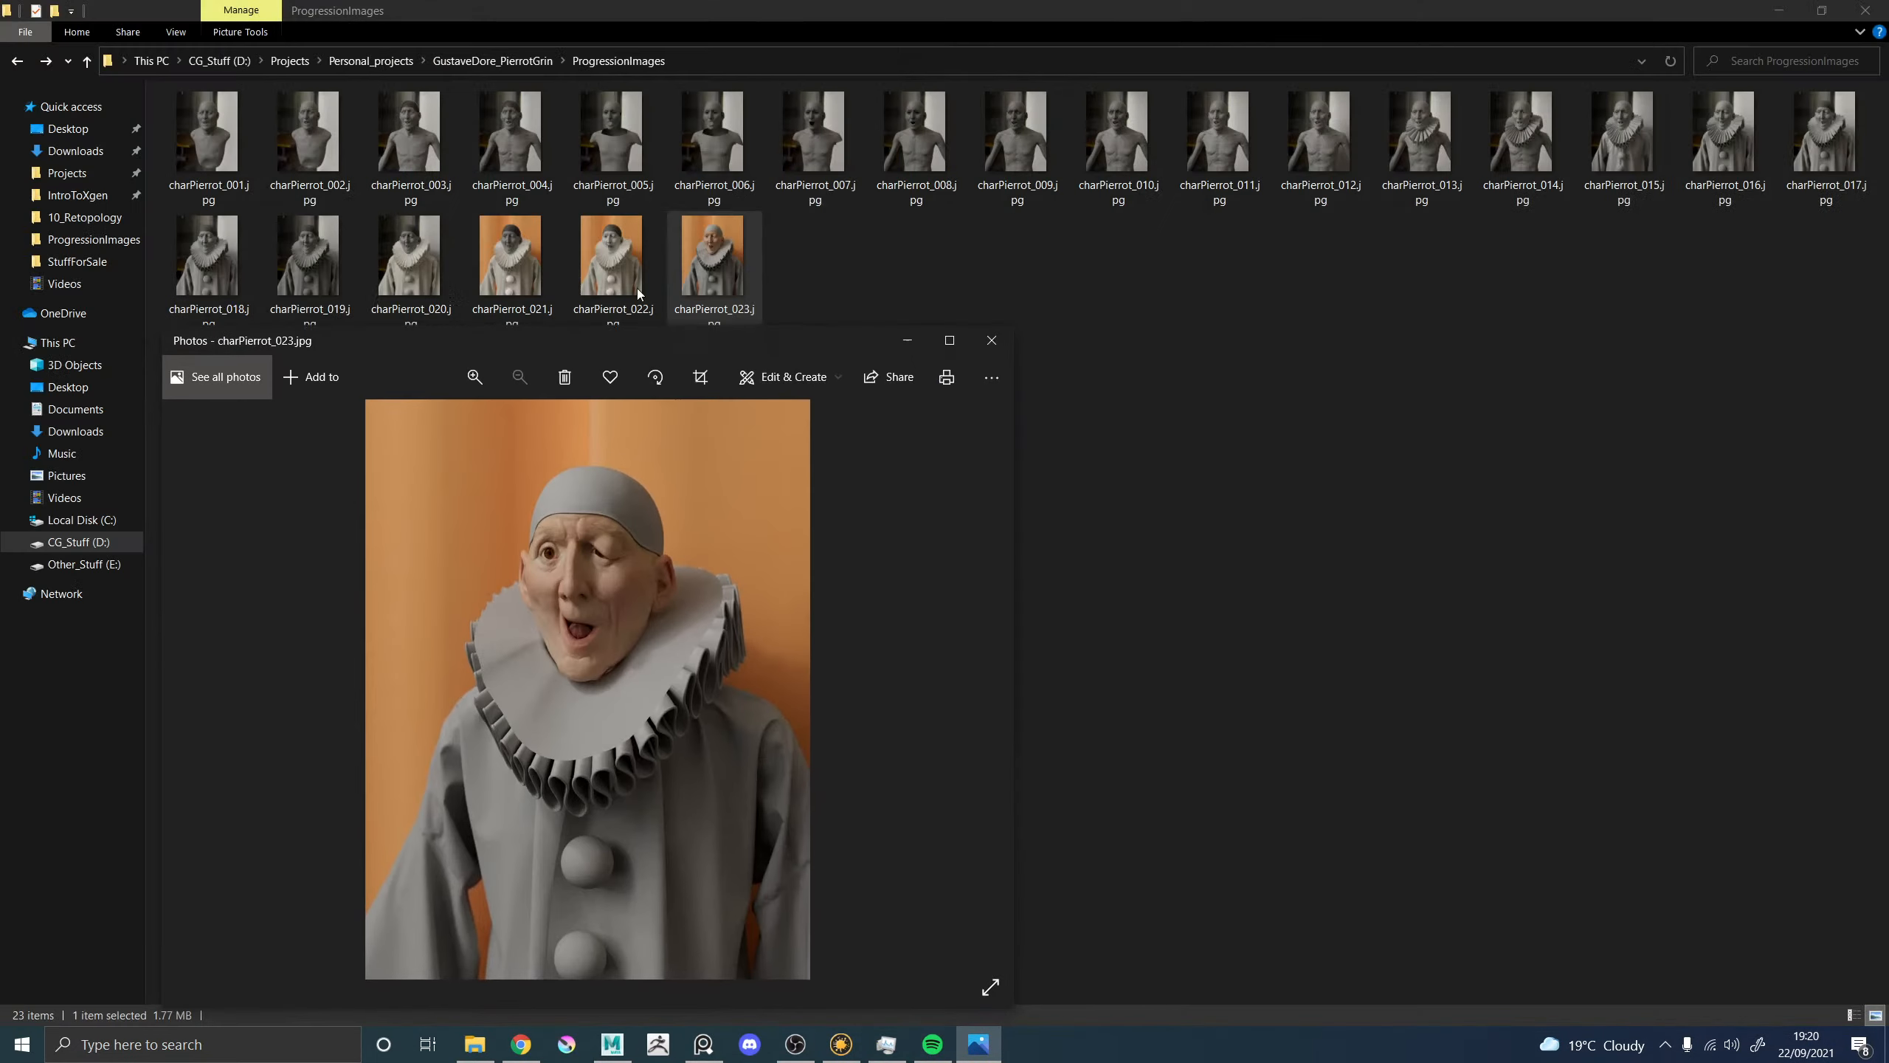
pyautogui.moveTo(997, 20); pyautogui.dragTo(1559, 351)
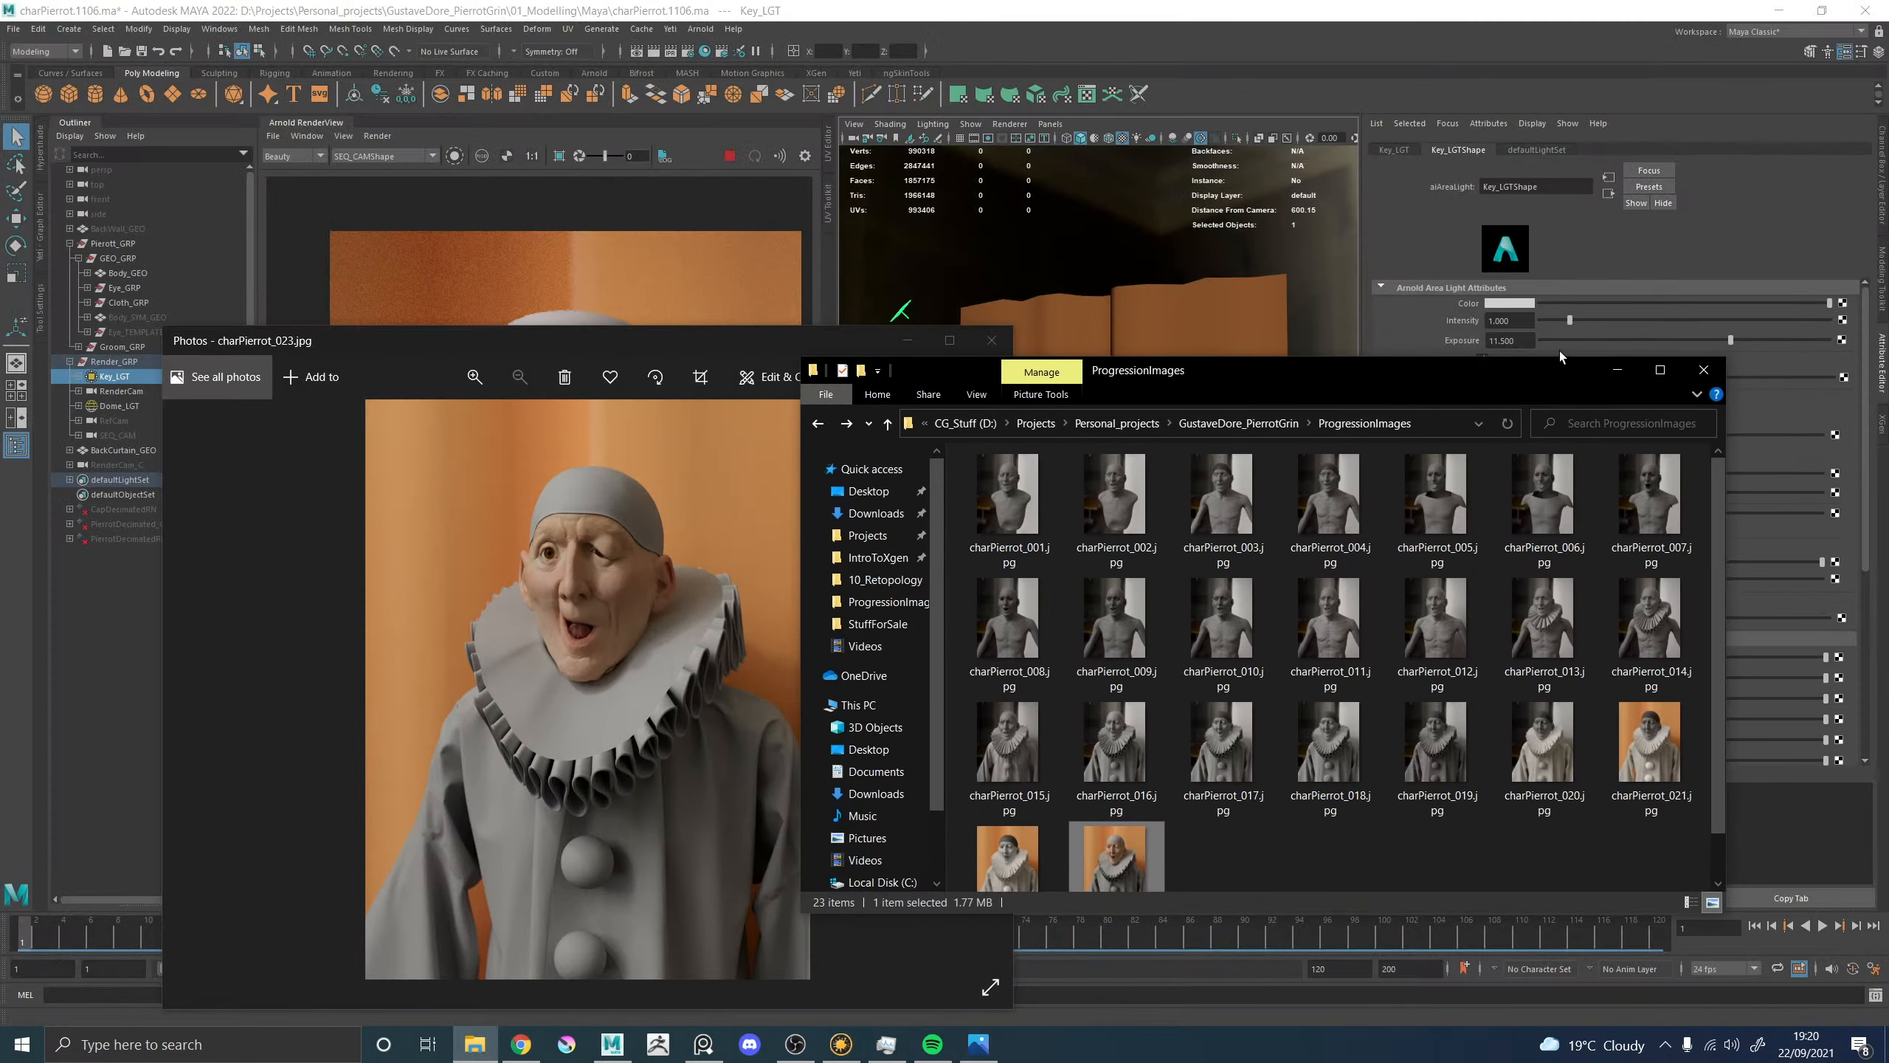
pyautogui.click(1617, 369)
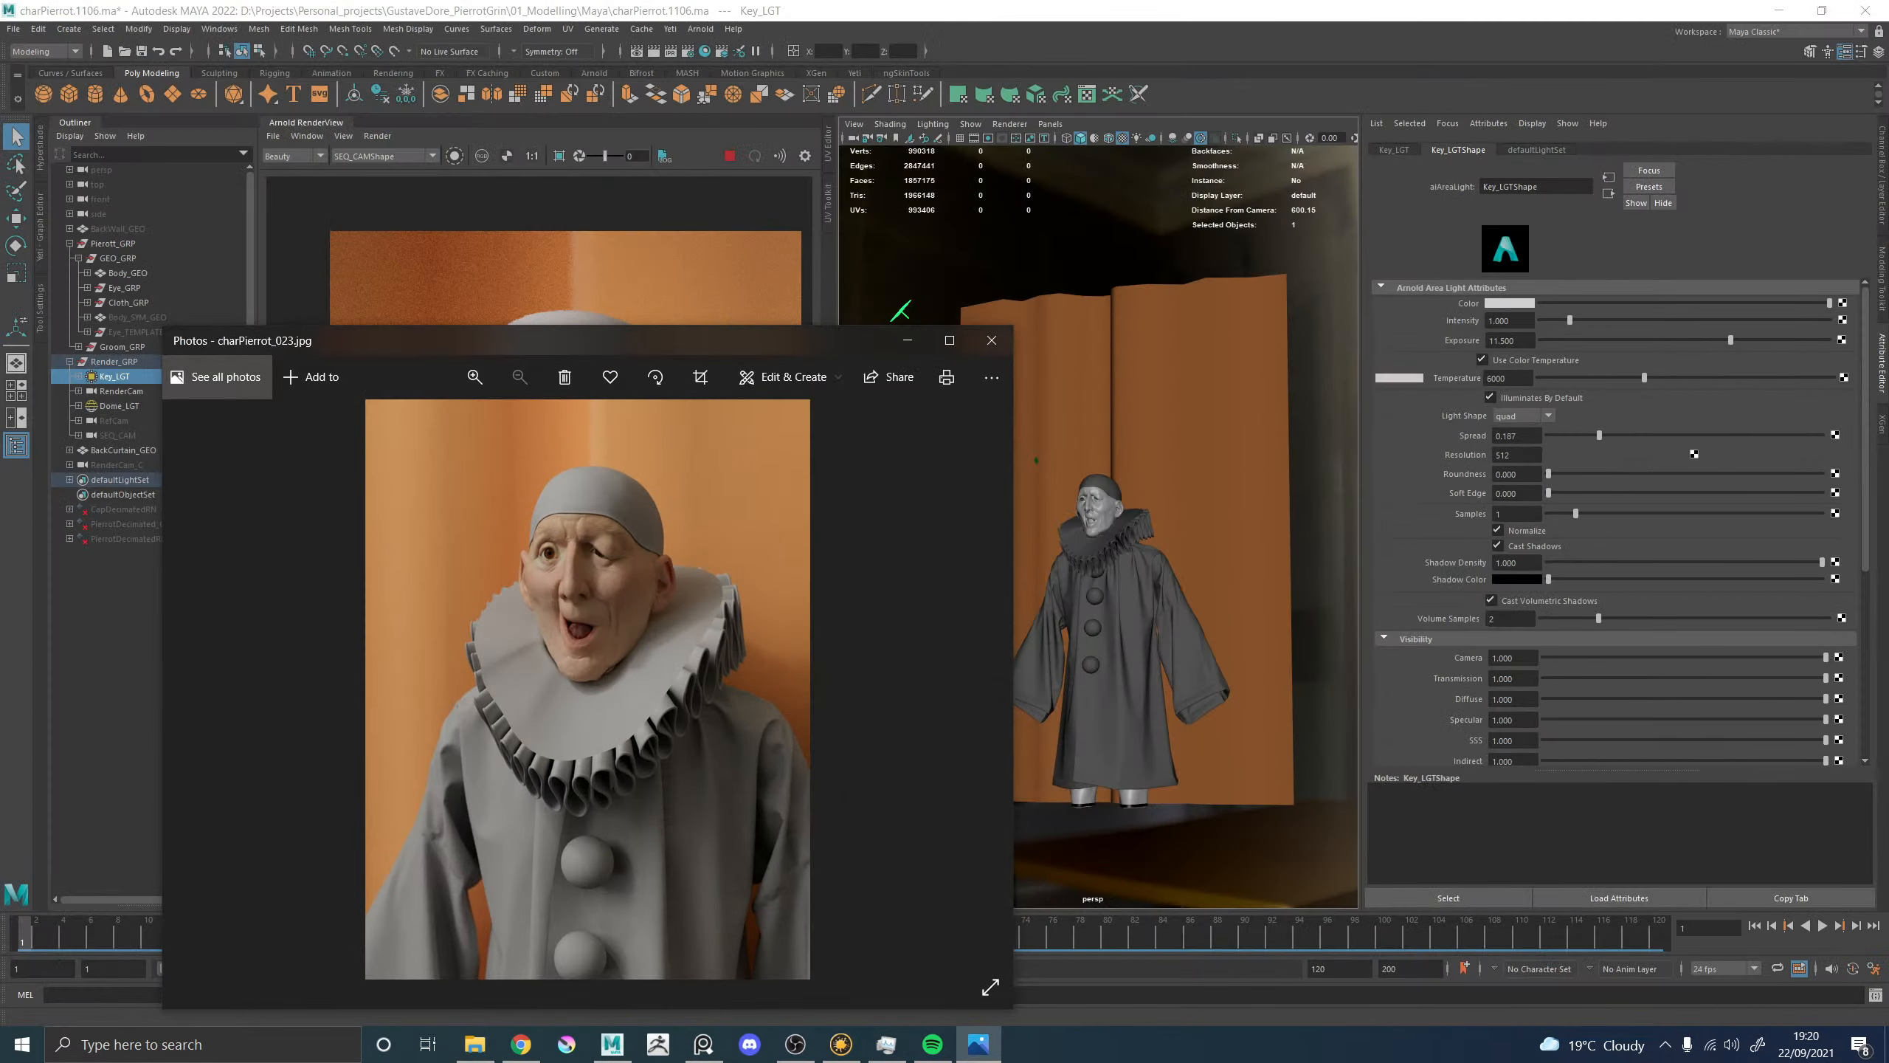
pyautogui.click(274, 772)
pyautogui.click(475, 1044)
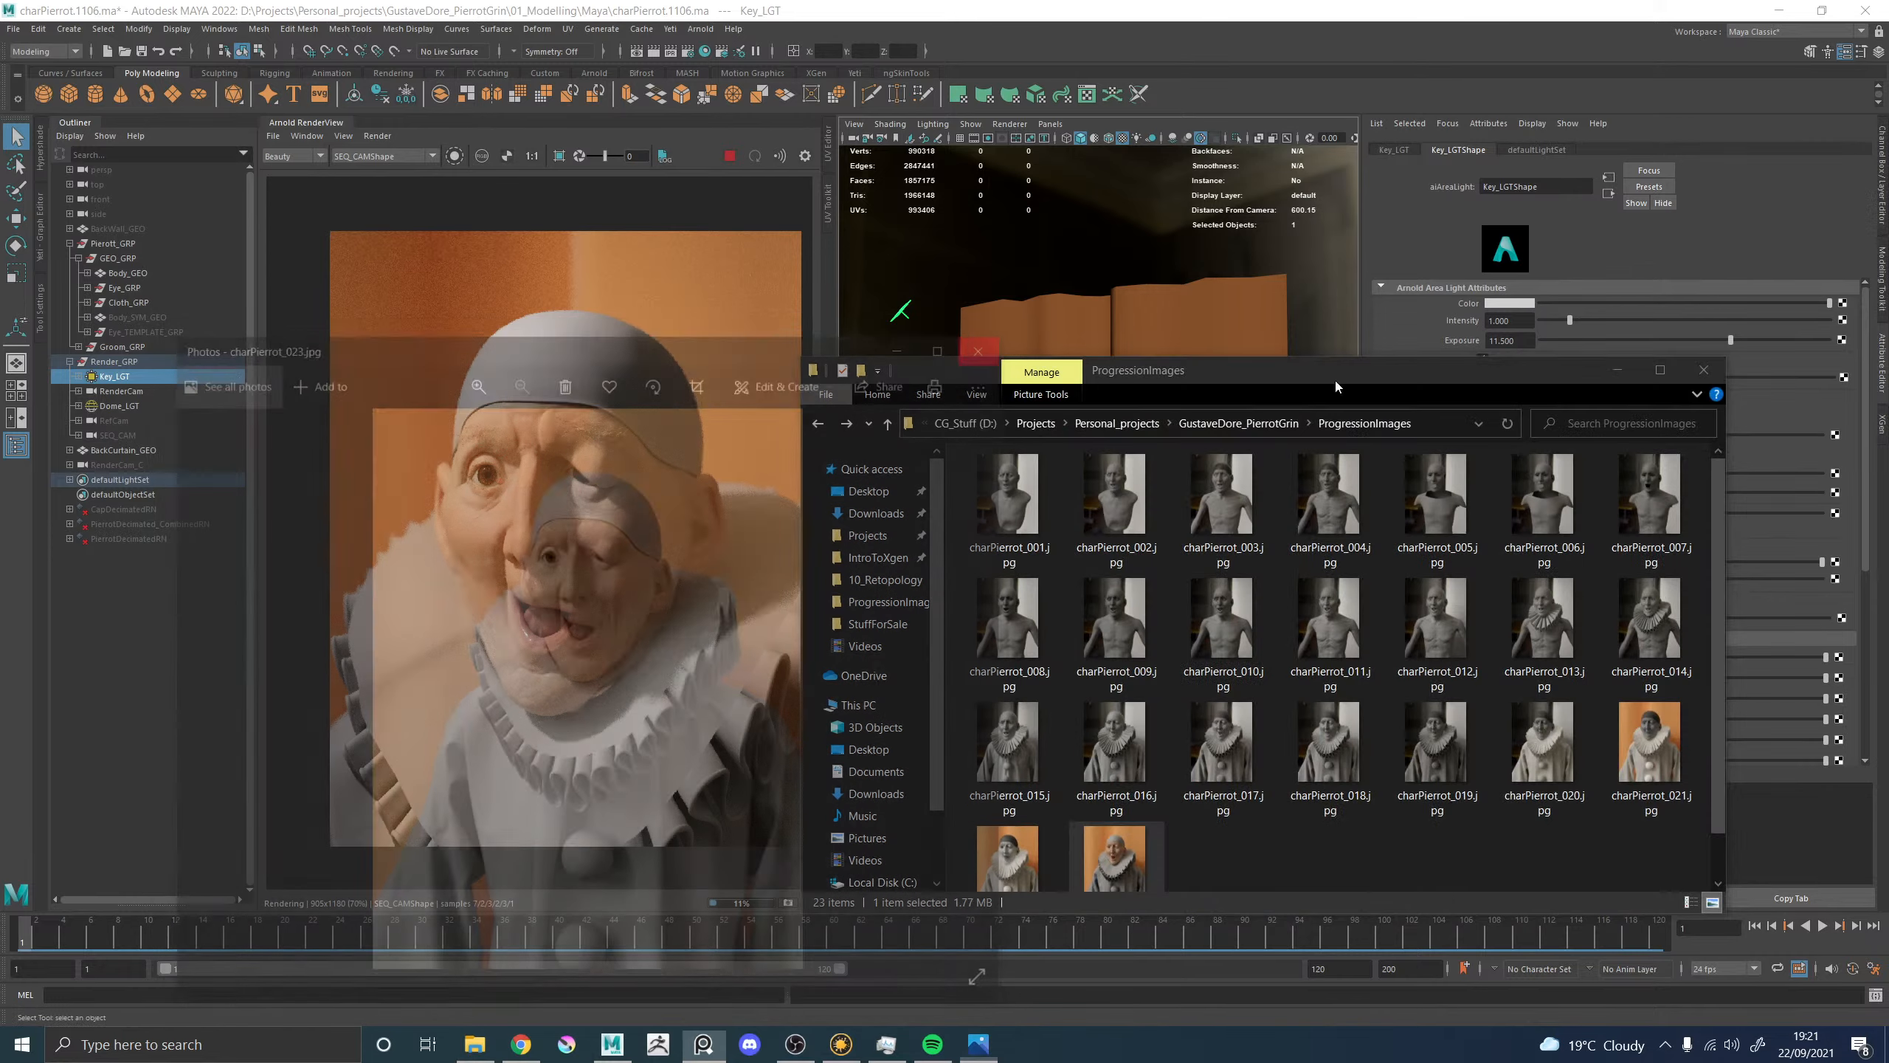
pyautogui.click(1663, 371)
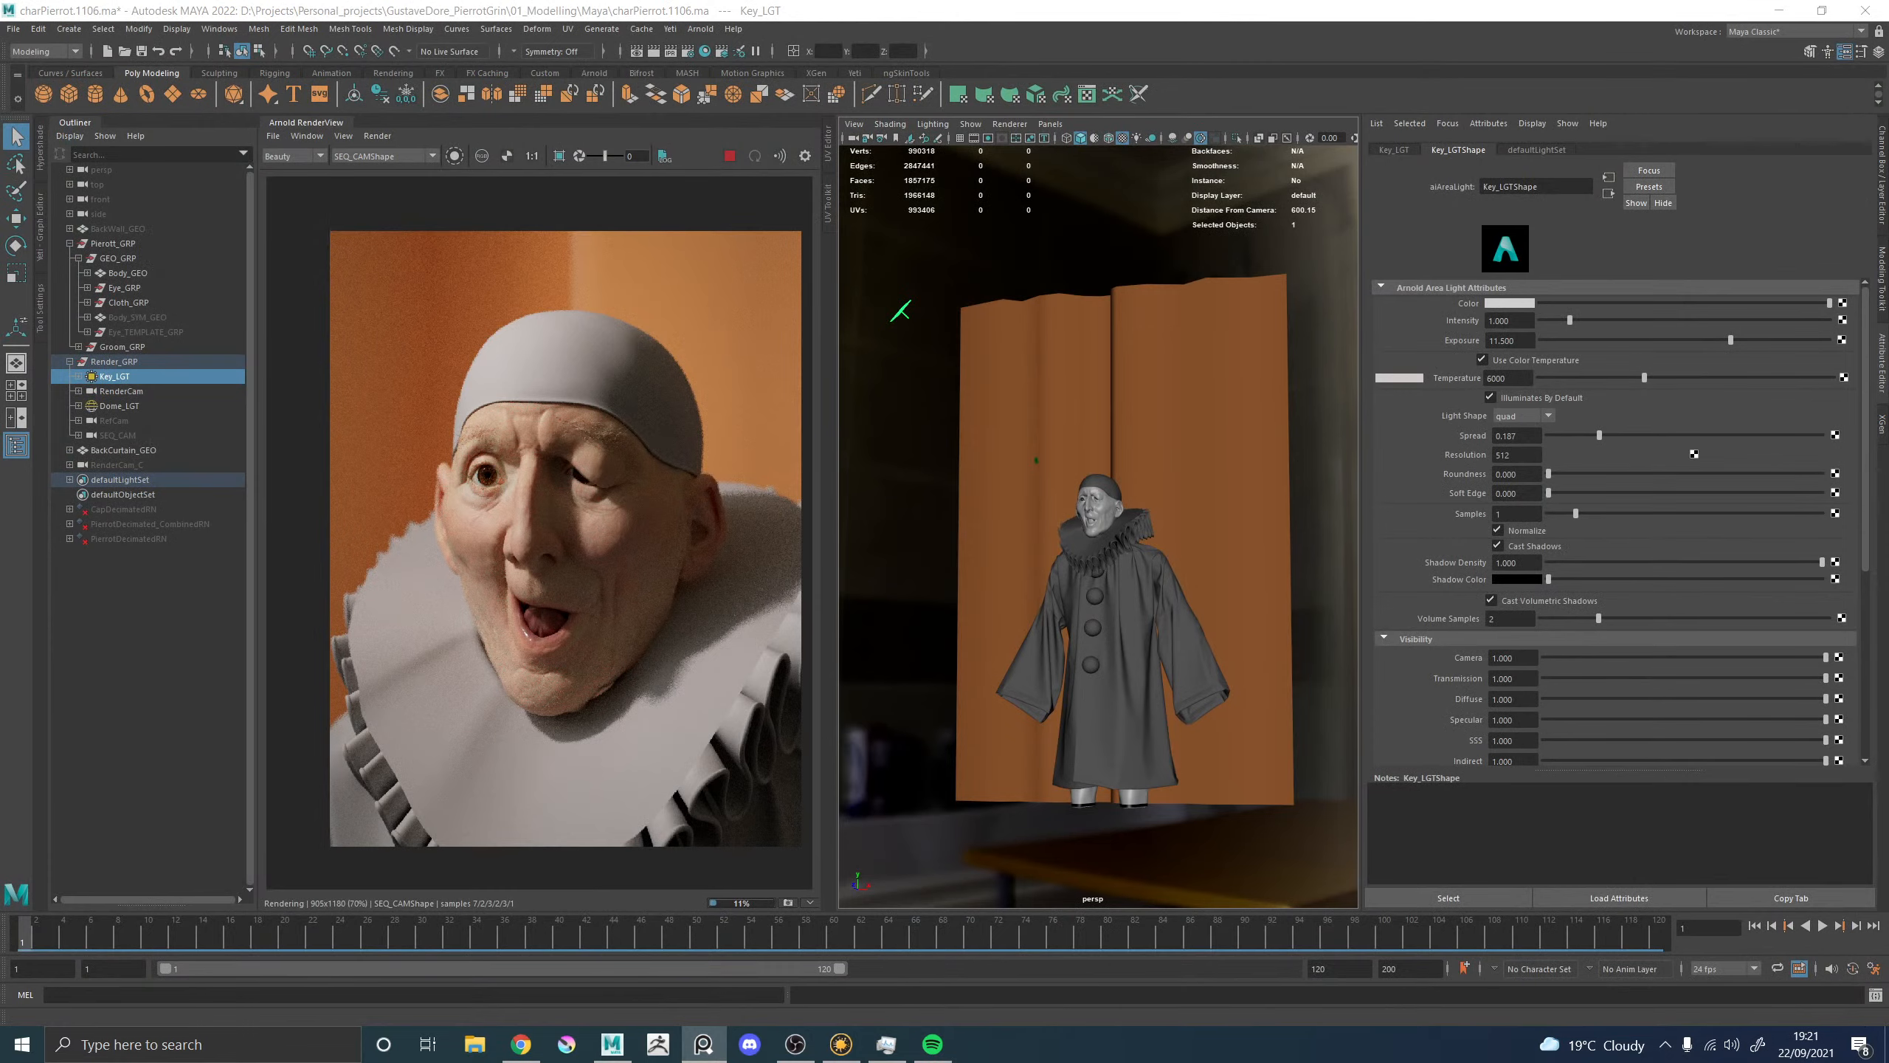
# Place the earlier render's reference overlay beside the current one, compare the face lighting at several zoom levels, and move the overlay away.
pyautogui.moveTo(979, 472); pyautogui.dragTo(1247, 431, button='right')
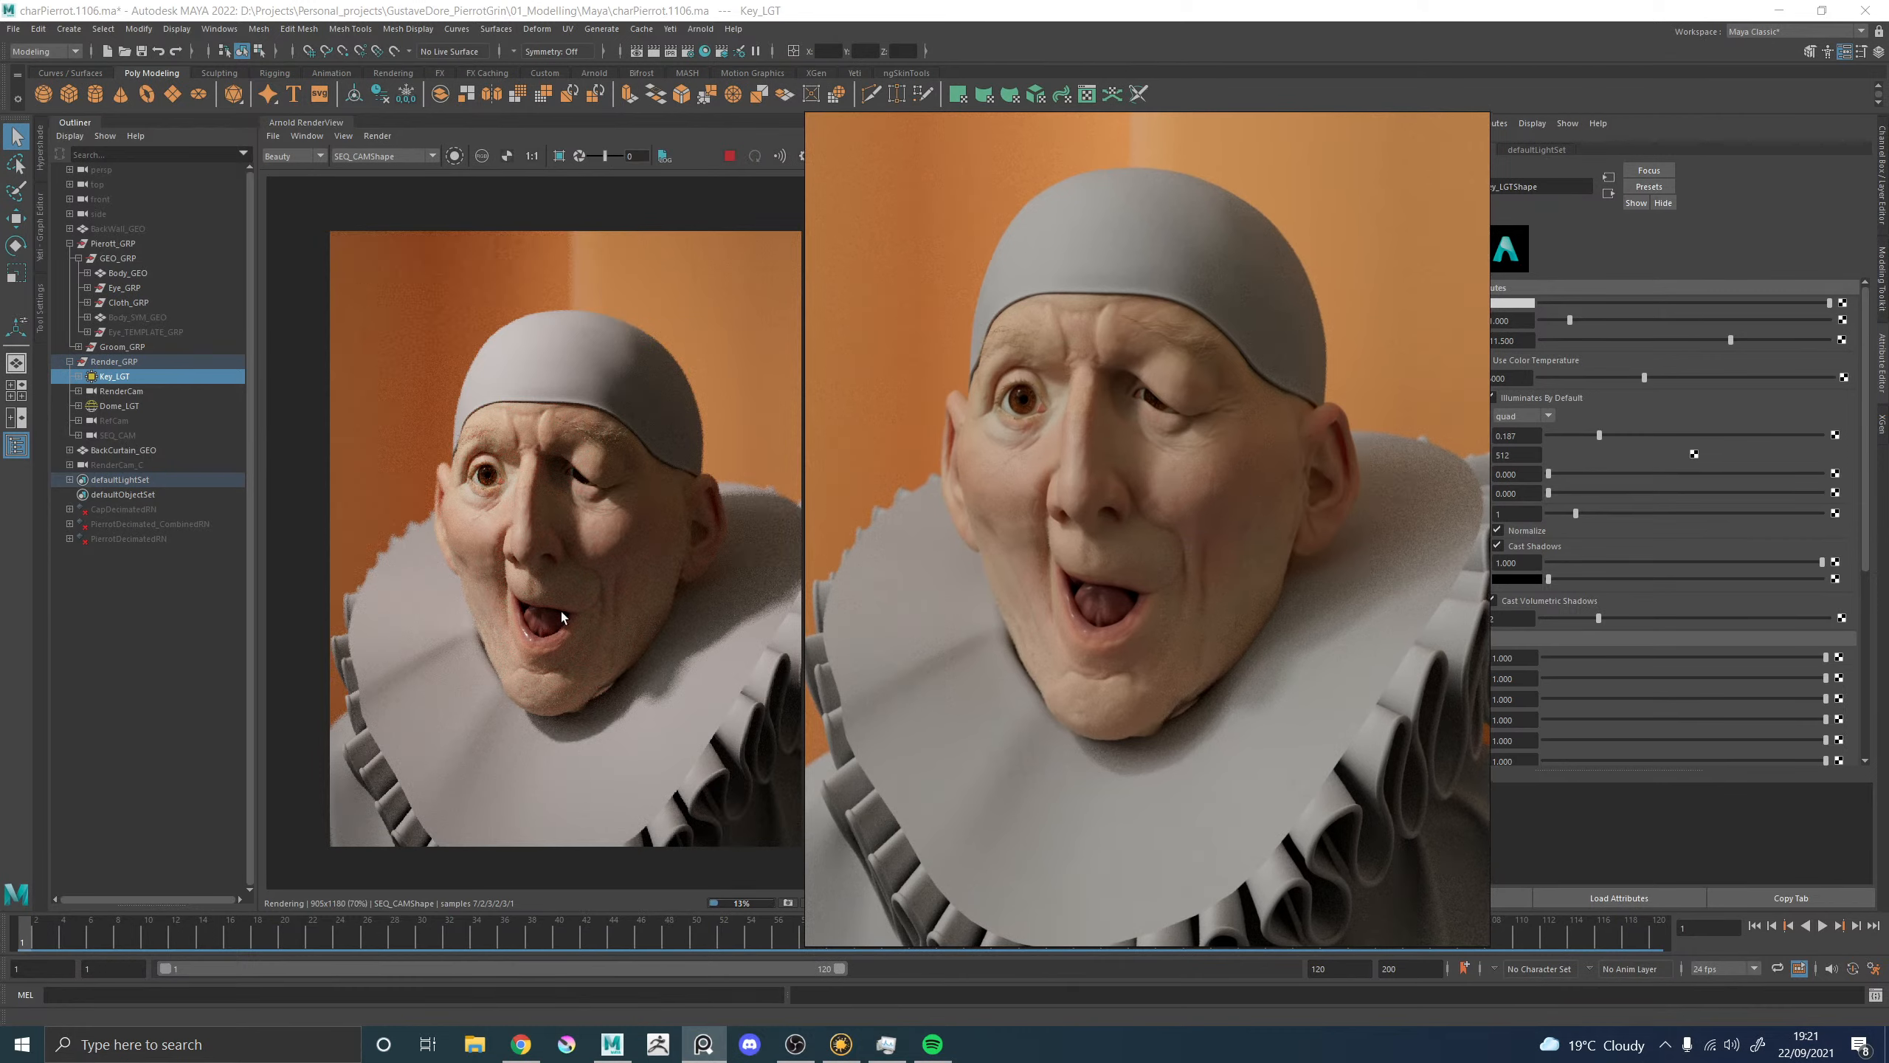
pyautogui.scroll(4, 496, 517)
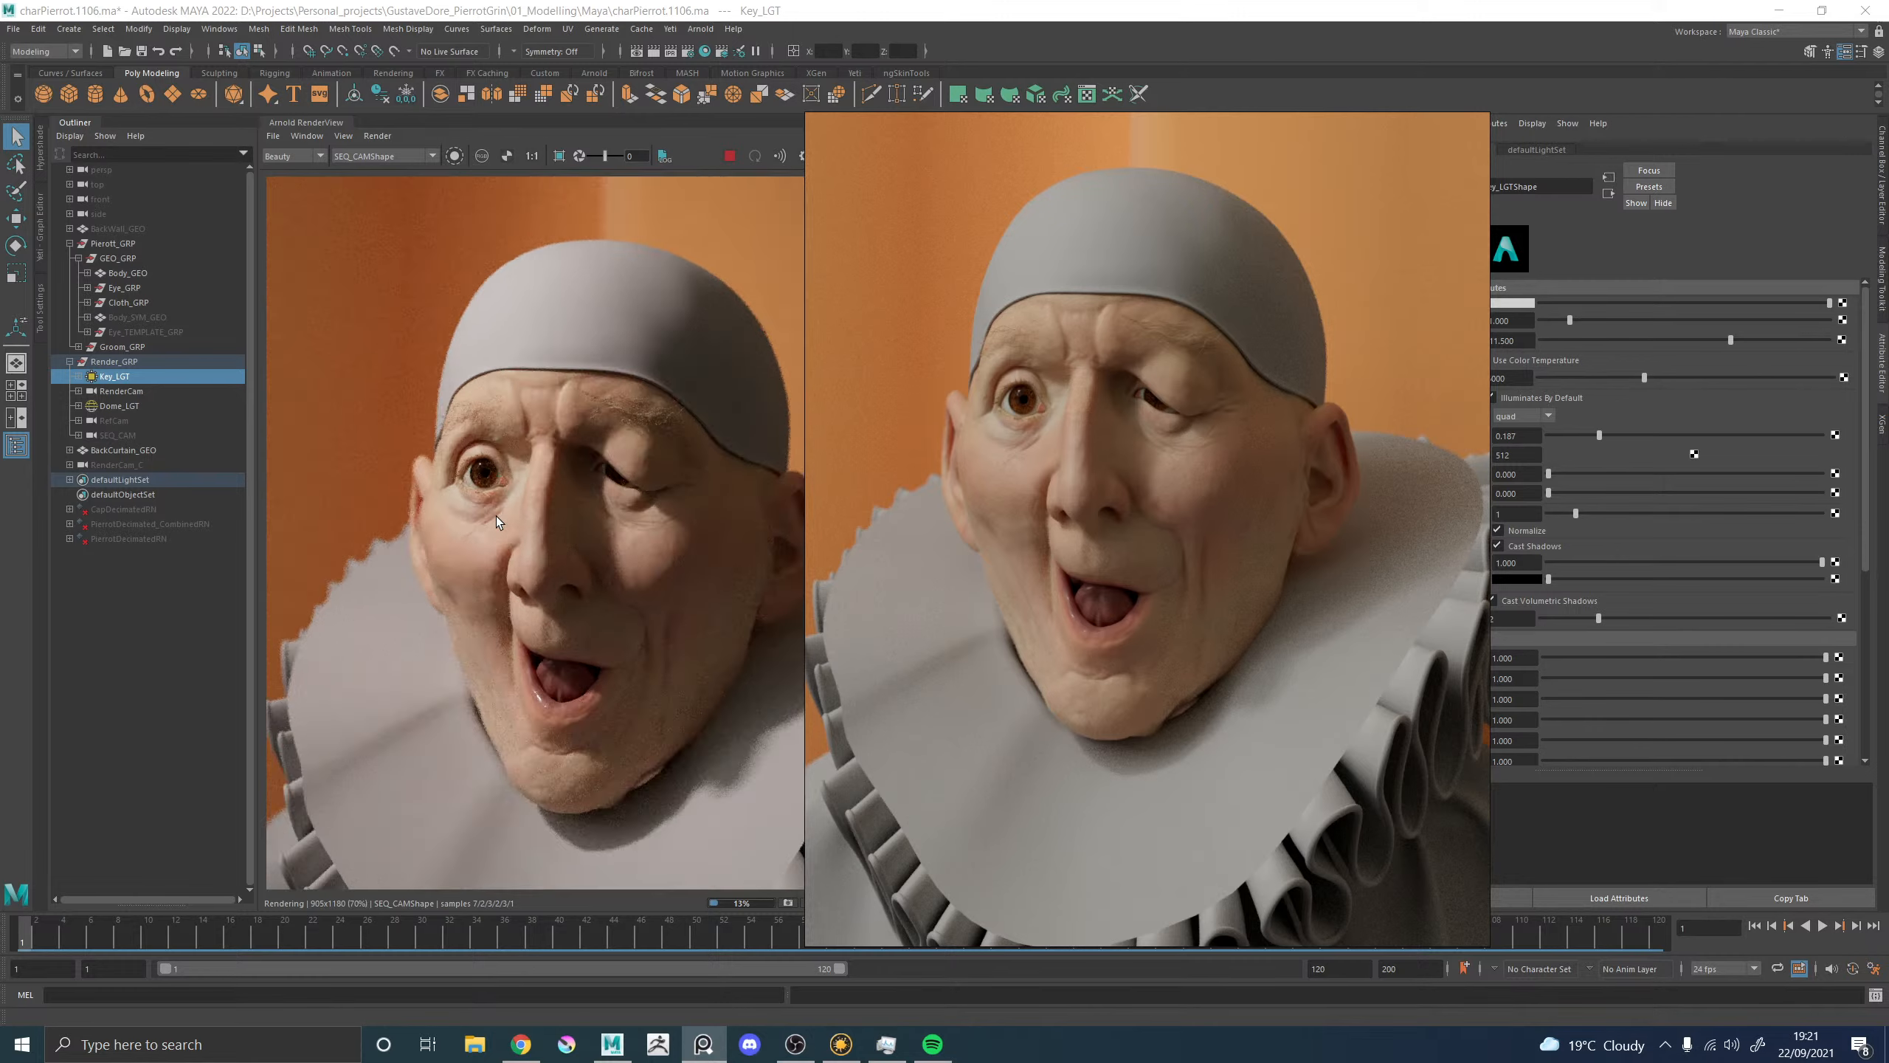
pyautogui.scroll(-2, 528, 544)
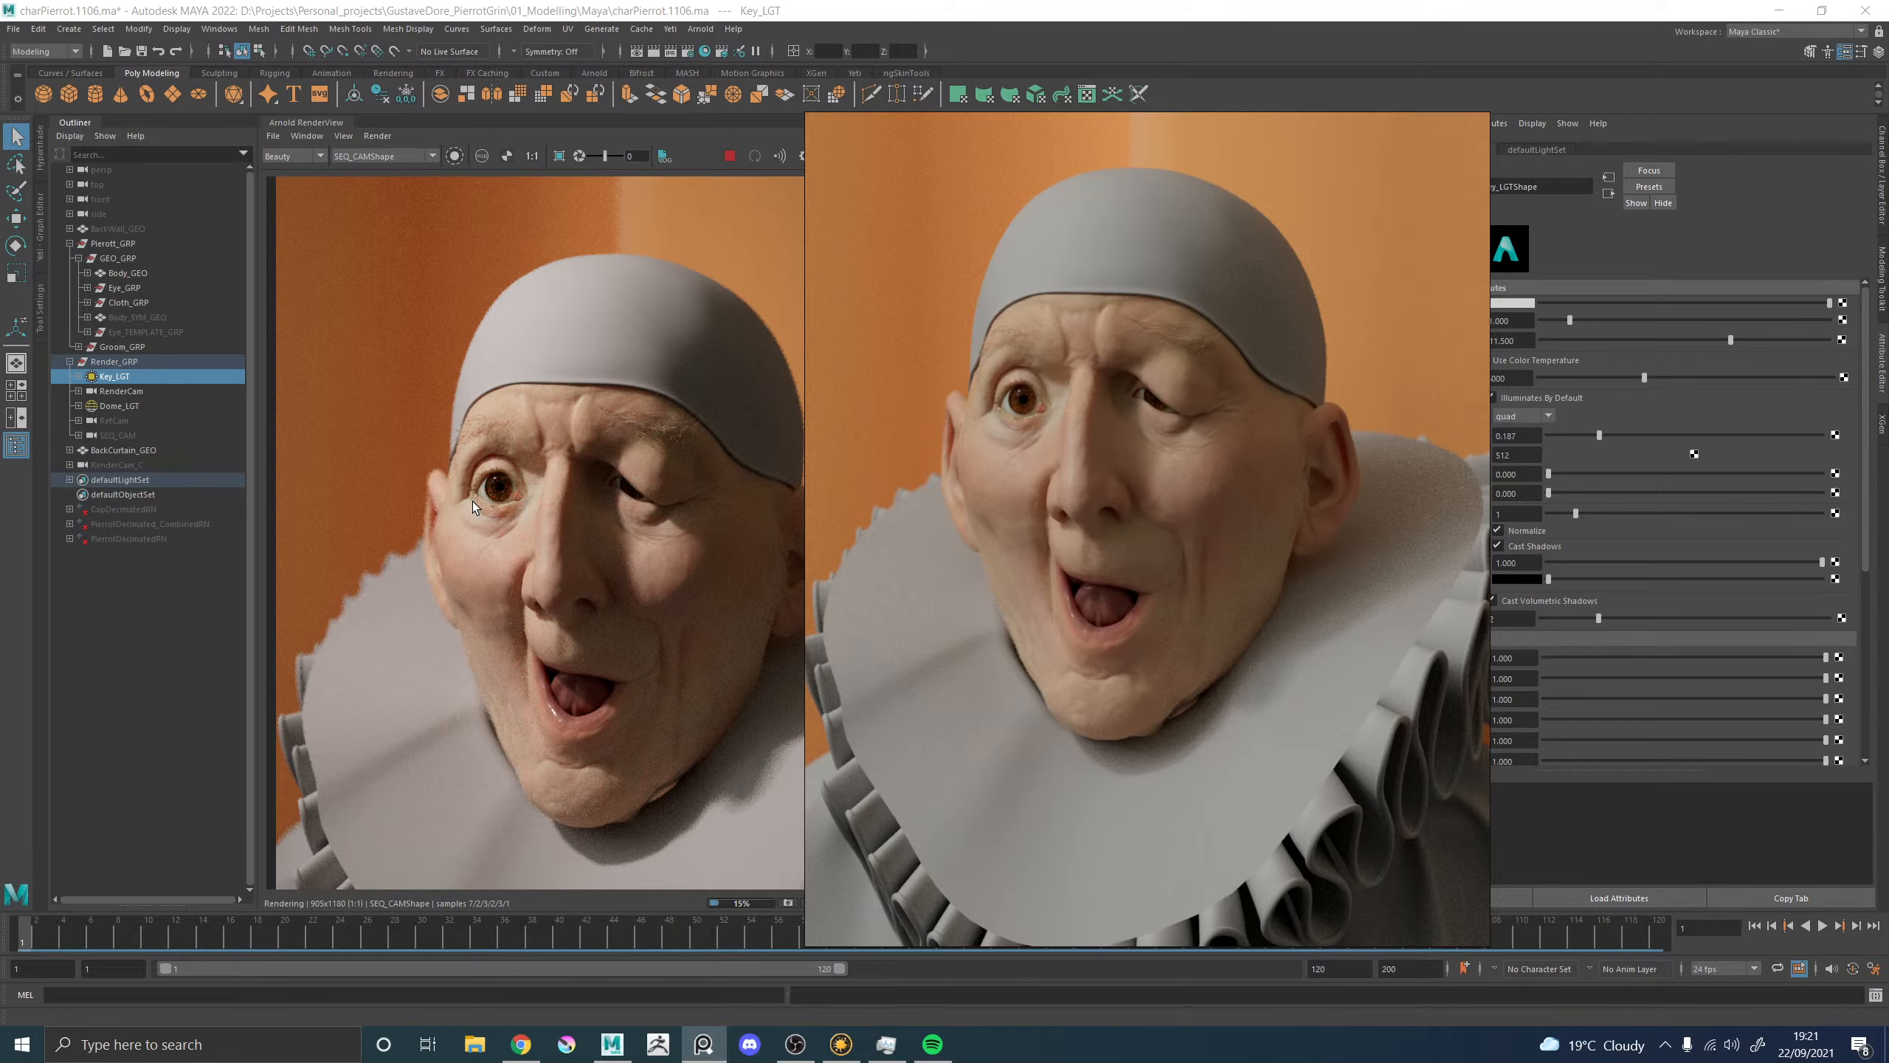
pyautogui.scroll(-3, 472, 503)
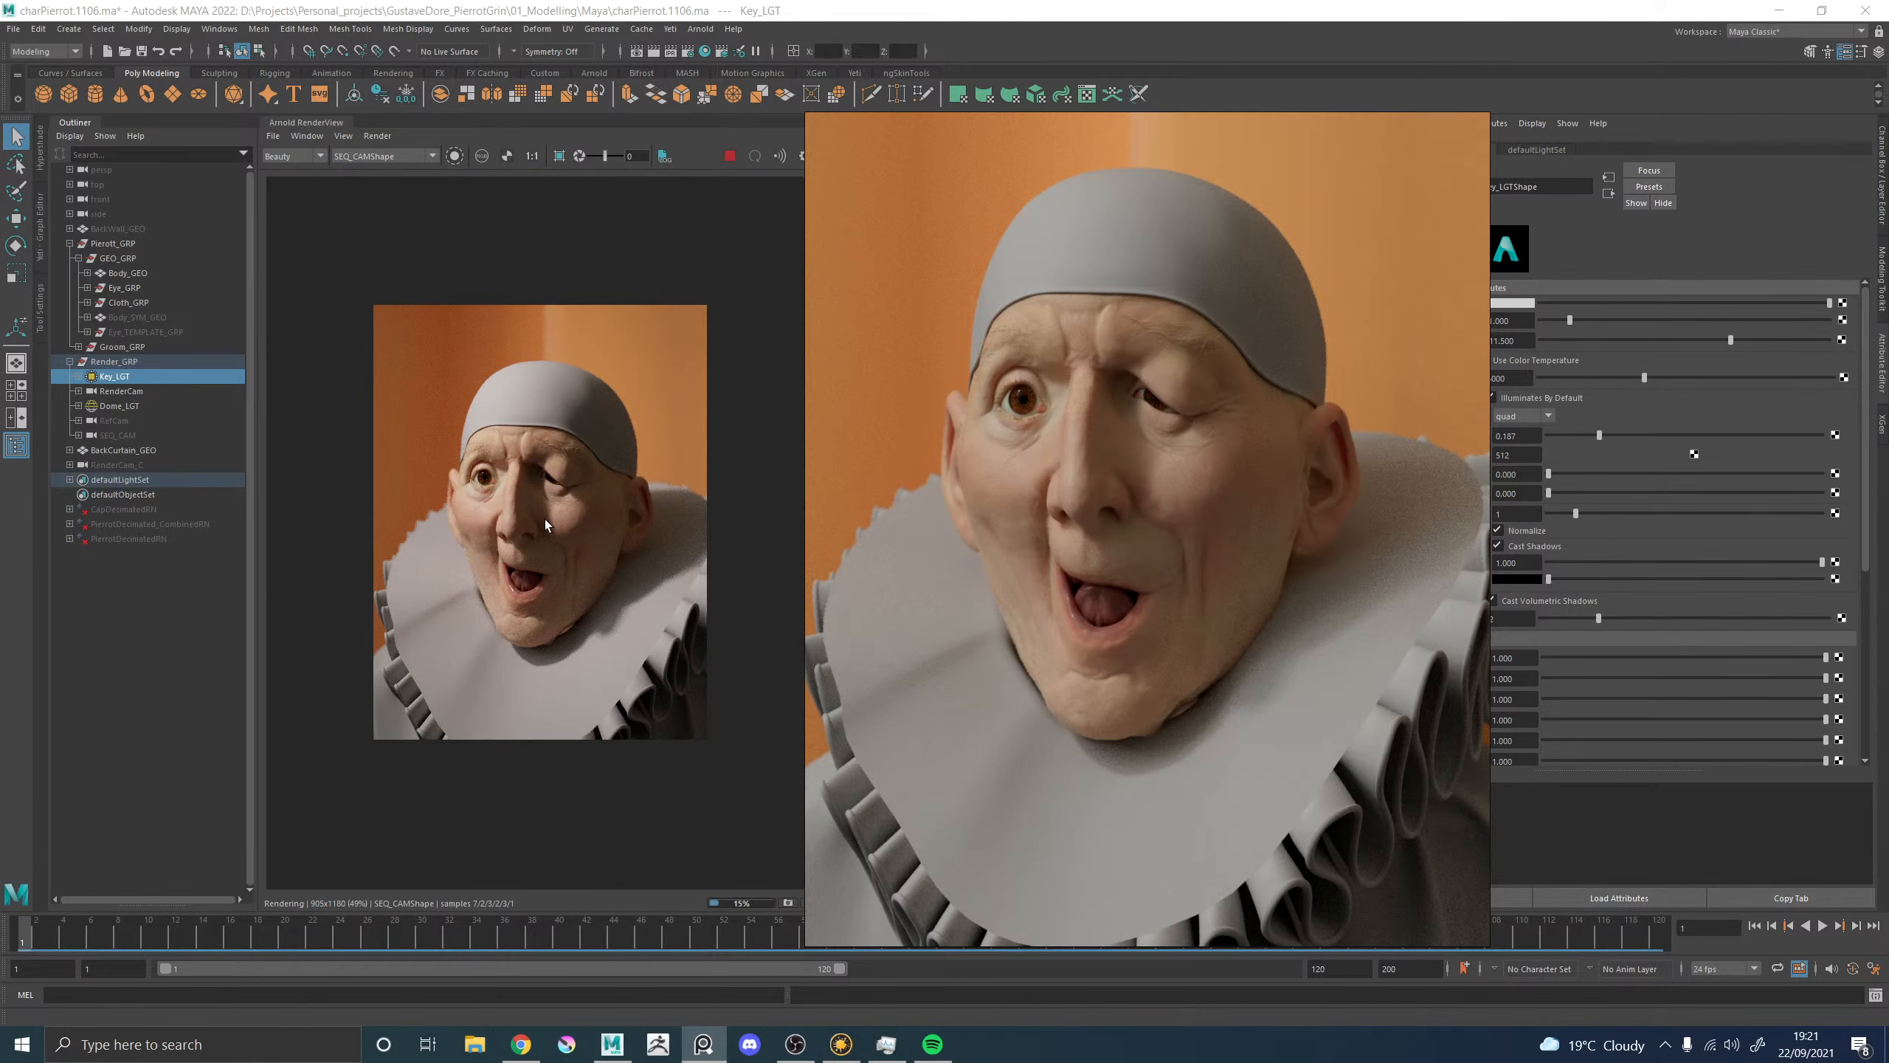
pyautogui.scroll(4, 518, 508)
pyautogui.moveTo(1056, 349); pyautogui.dragTo(1888, 268)
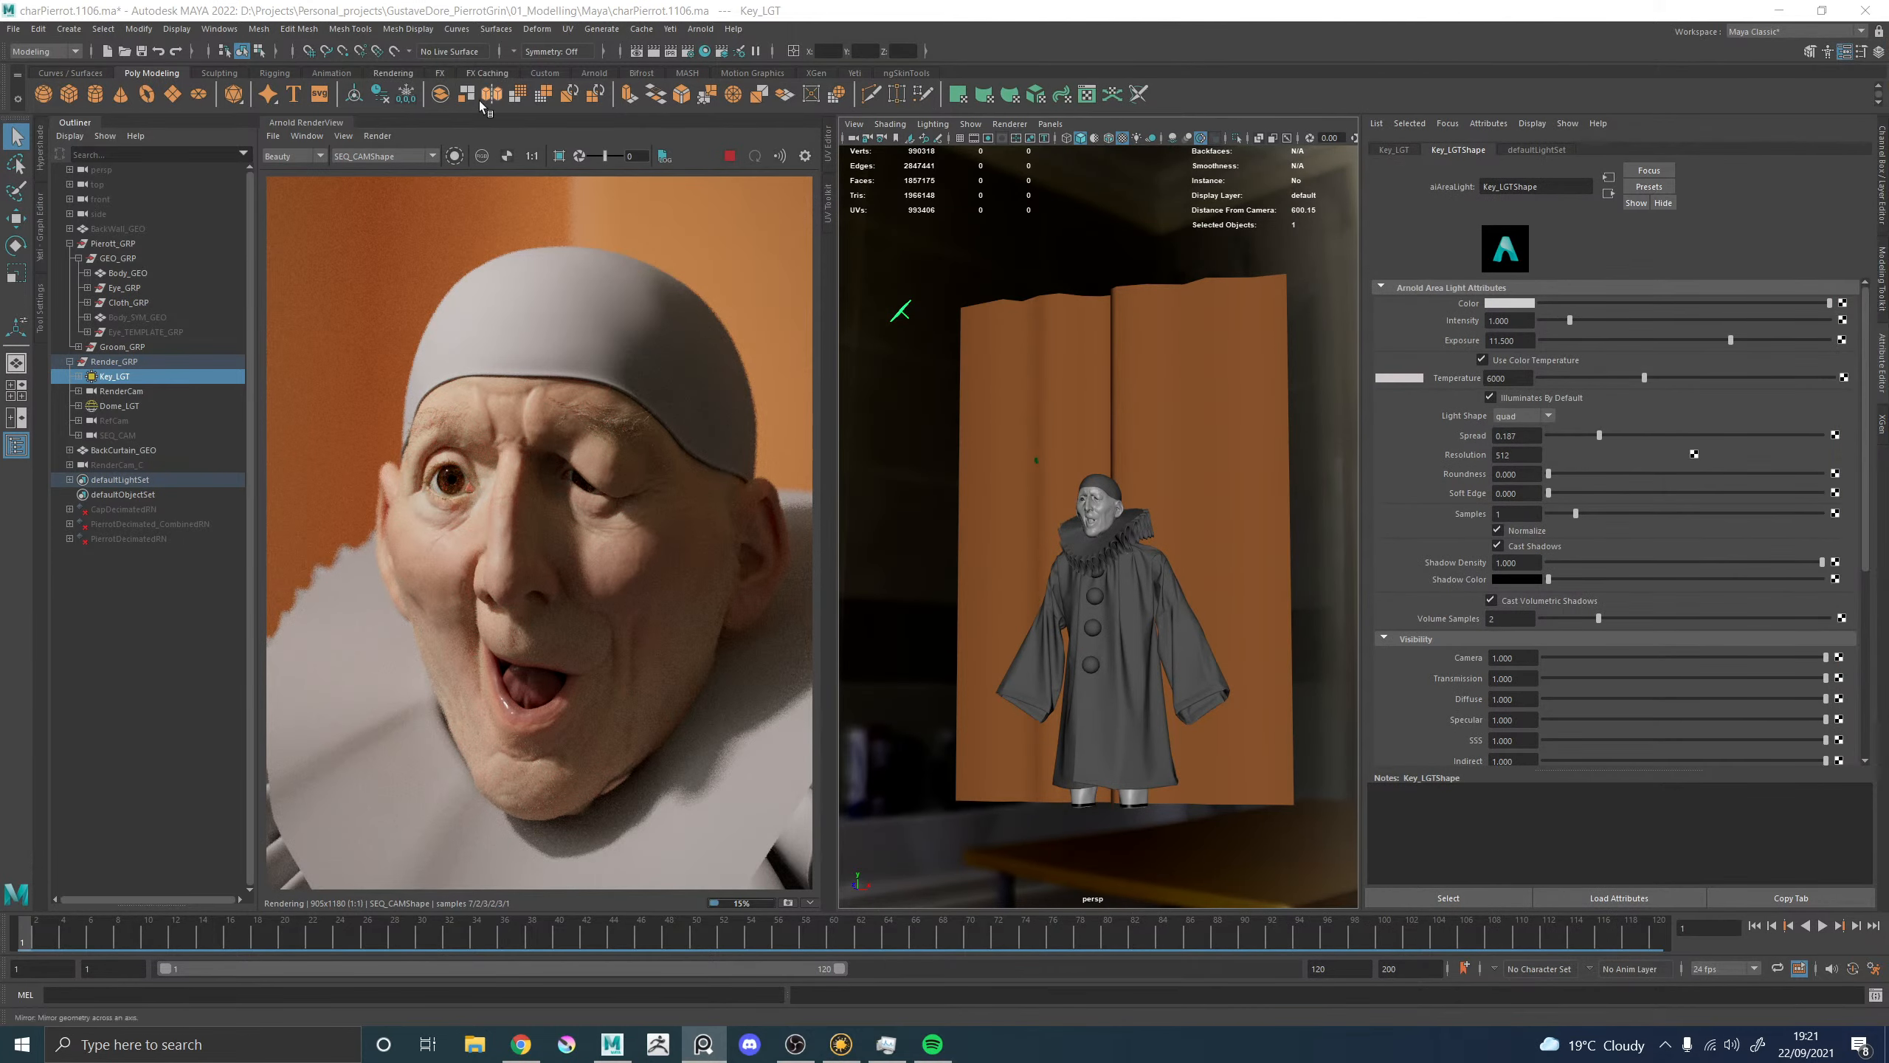
# Switch the render view's camera to RenderCamShape and fit the half-length character in the preview.
pyautogui.click(383, 156)
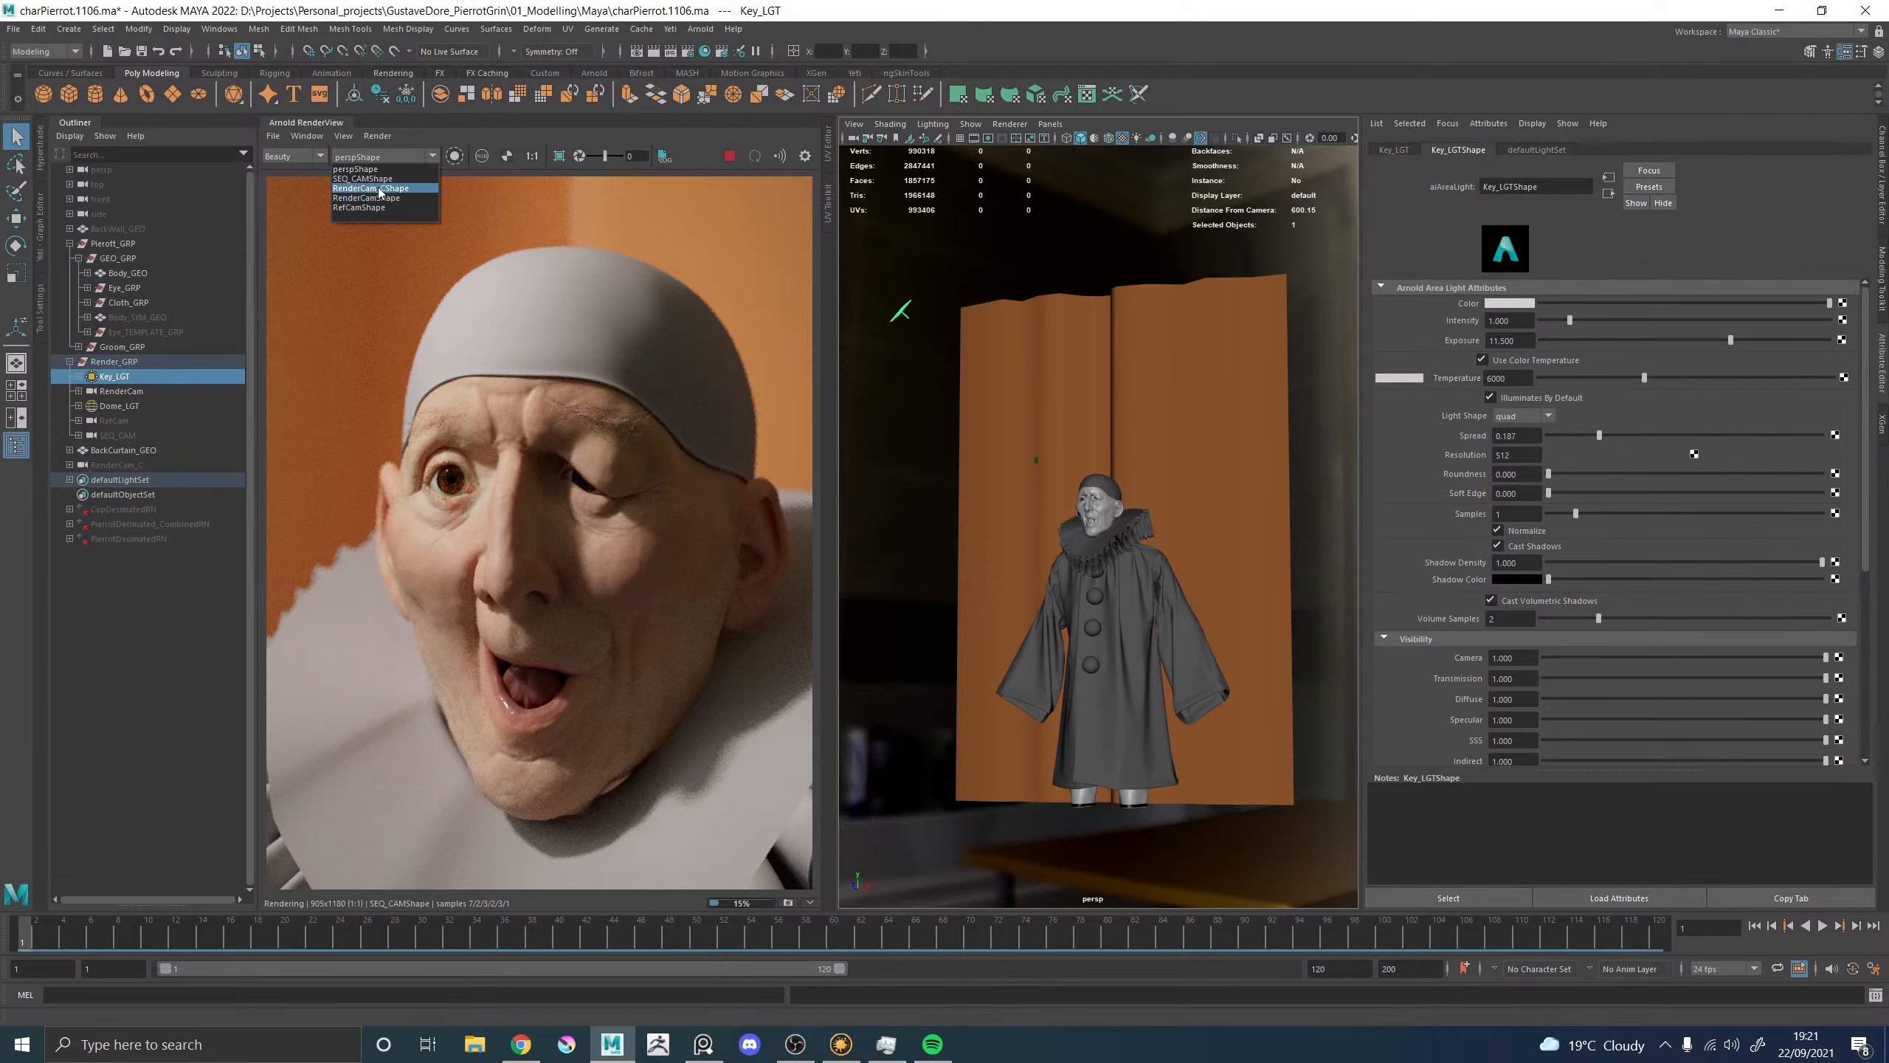
pyautogui.click(371, 197)
pyautogui.scroll(-2, 560, 409)
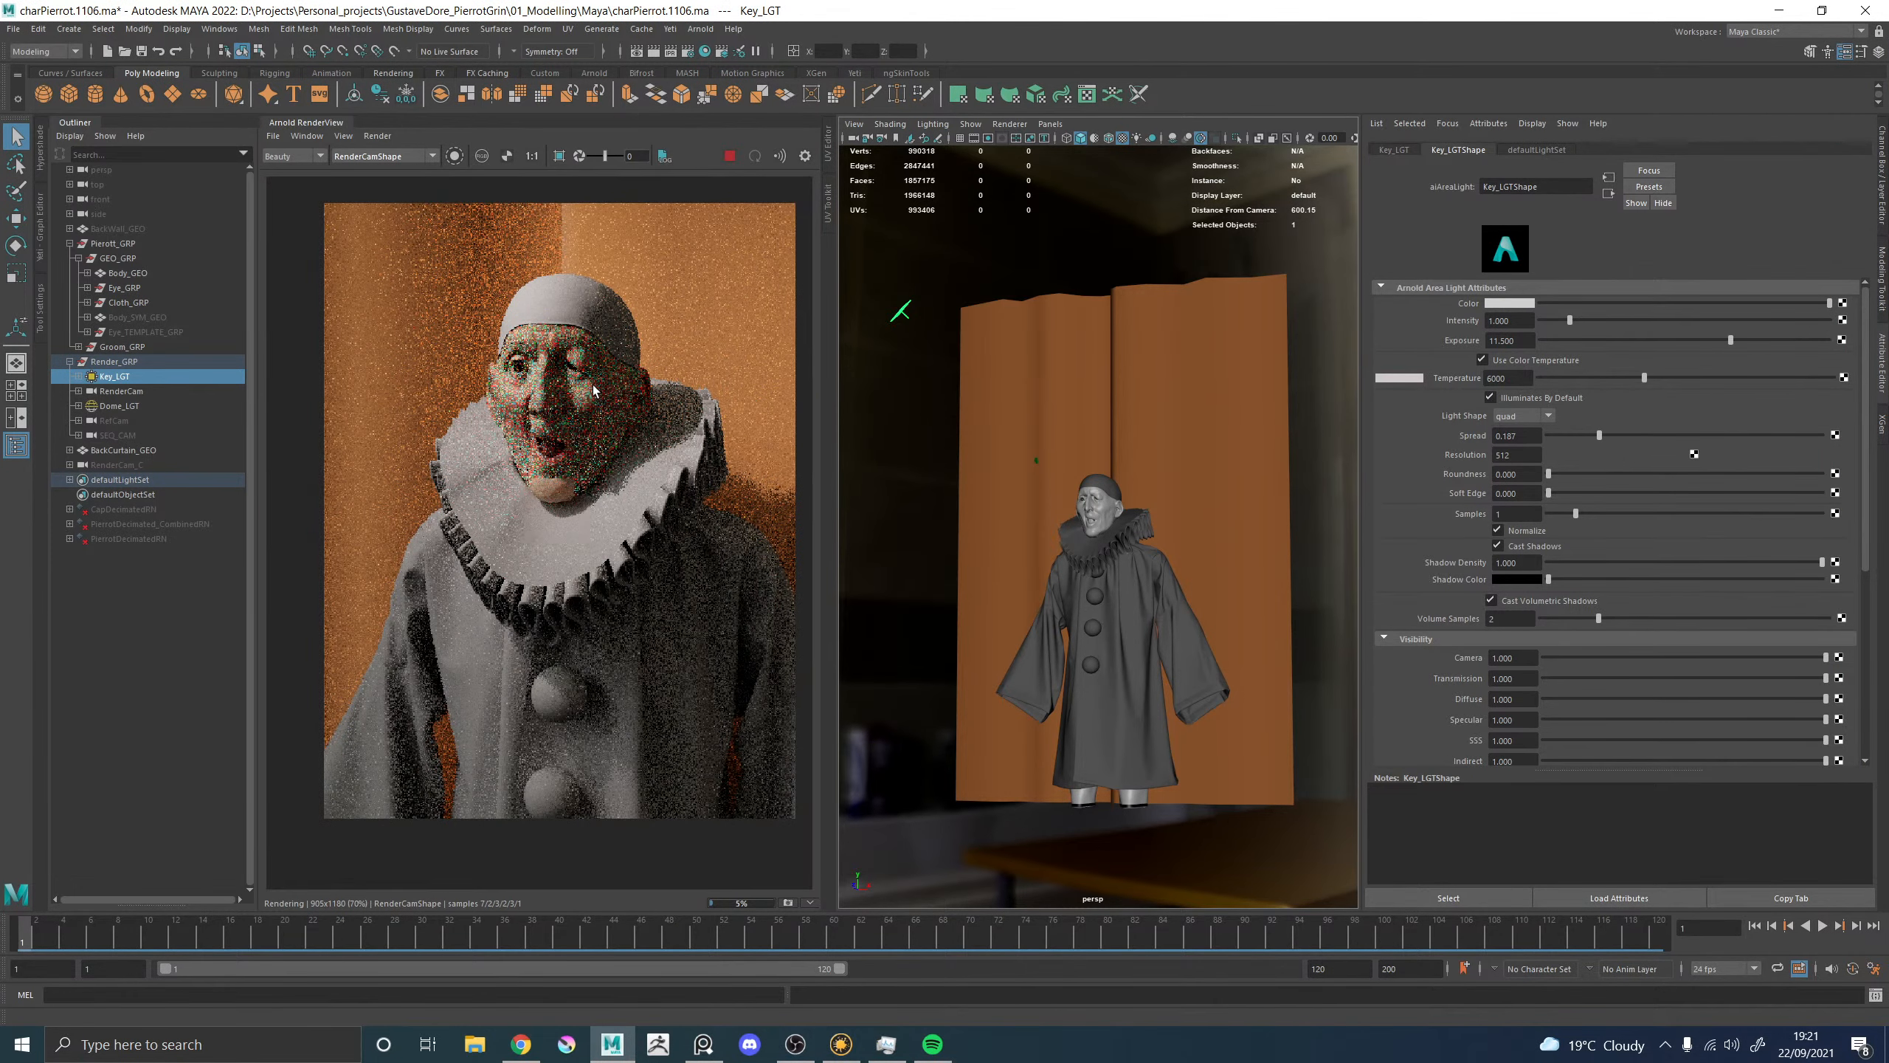
# Switch to the reference board, place the earlier render beside the current one, and compare the lighting on the face and ruff.
pyautogui.hotkey('alt', 'Tab')
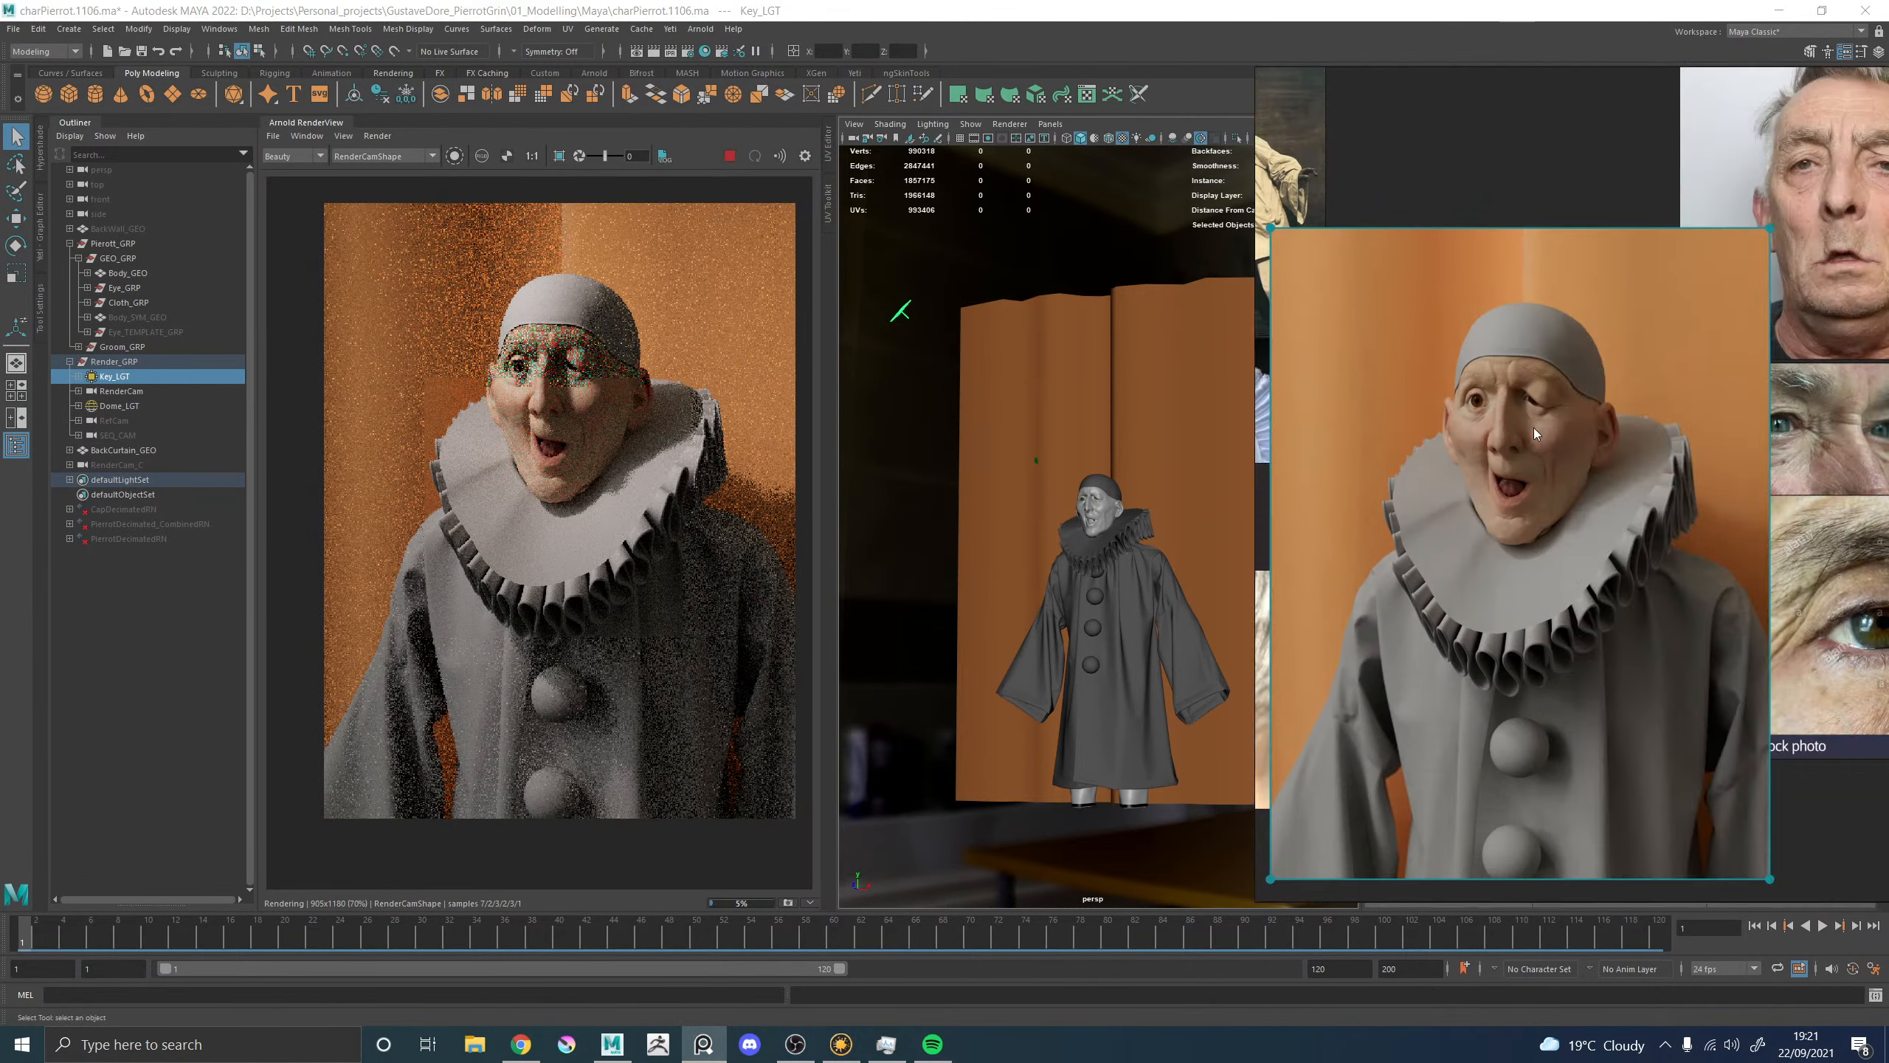
pyautogui.moveTo(1617, 425); pyautogui.dragTo(1208, 417, button='right')
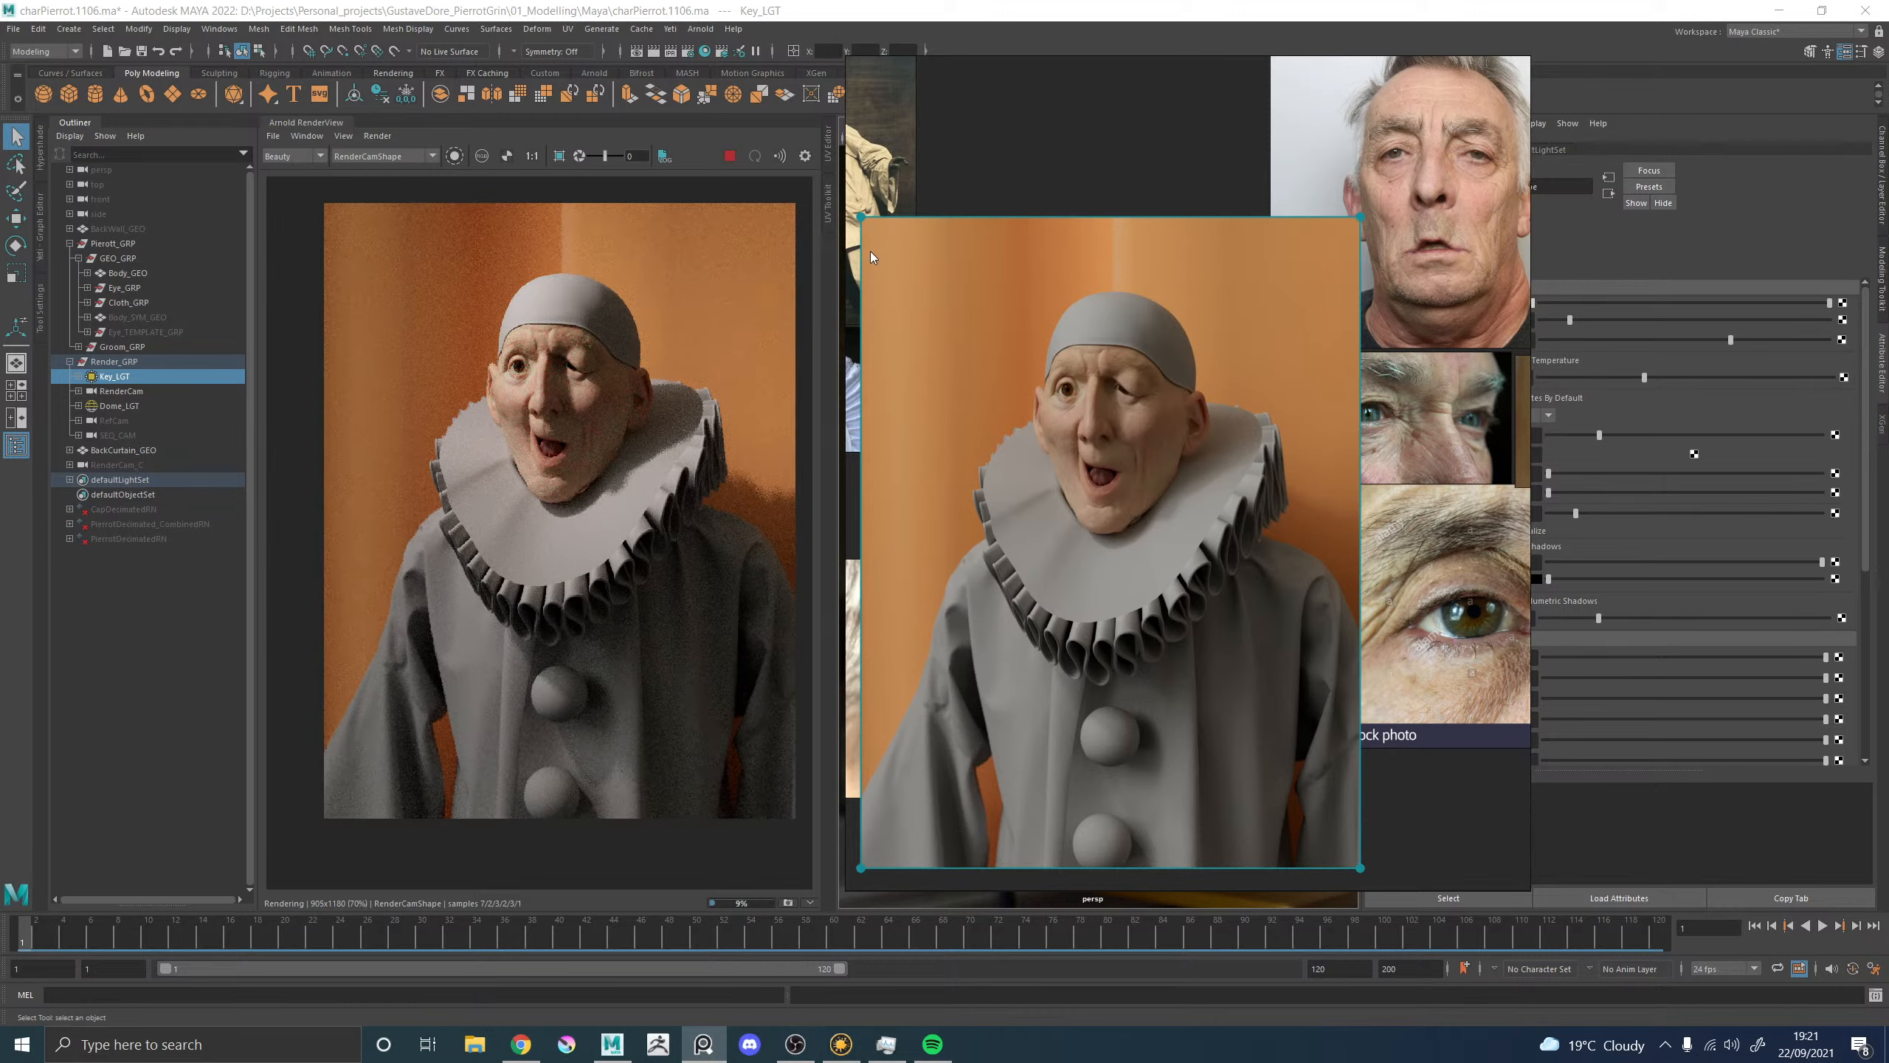
pyautogui.scroll(3, 521, 335)
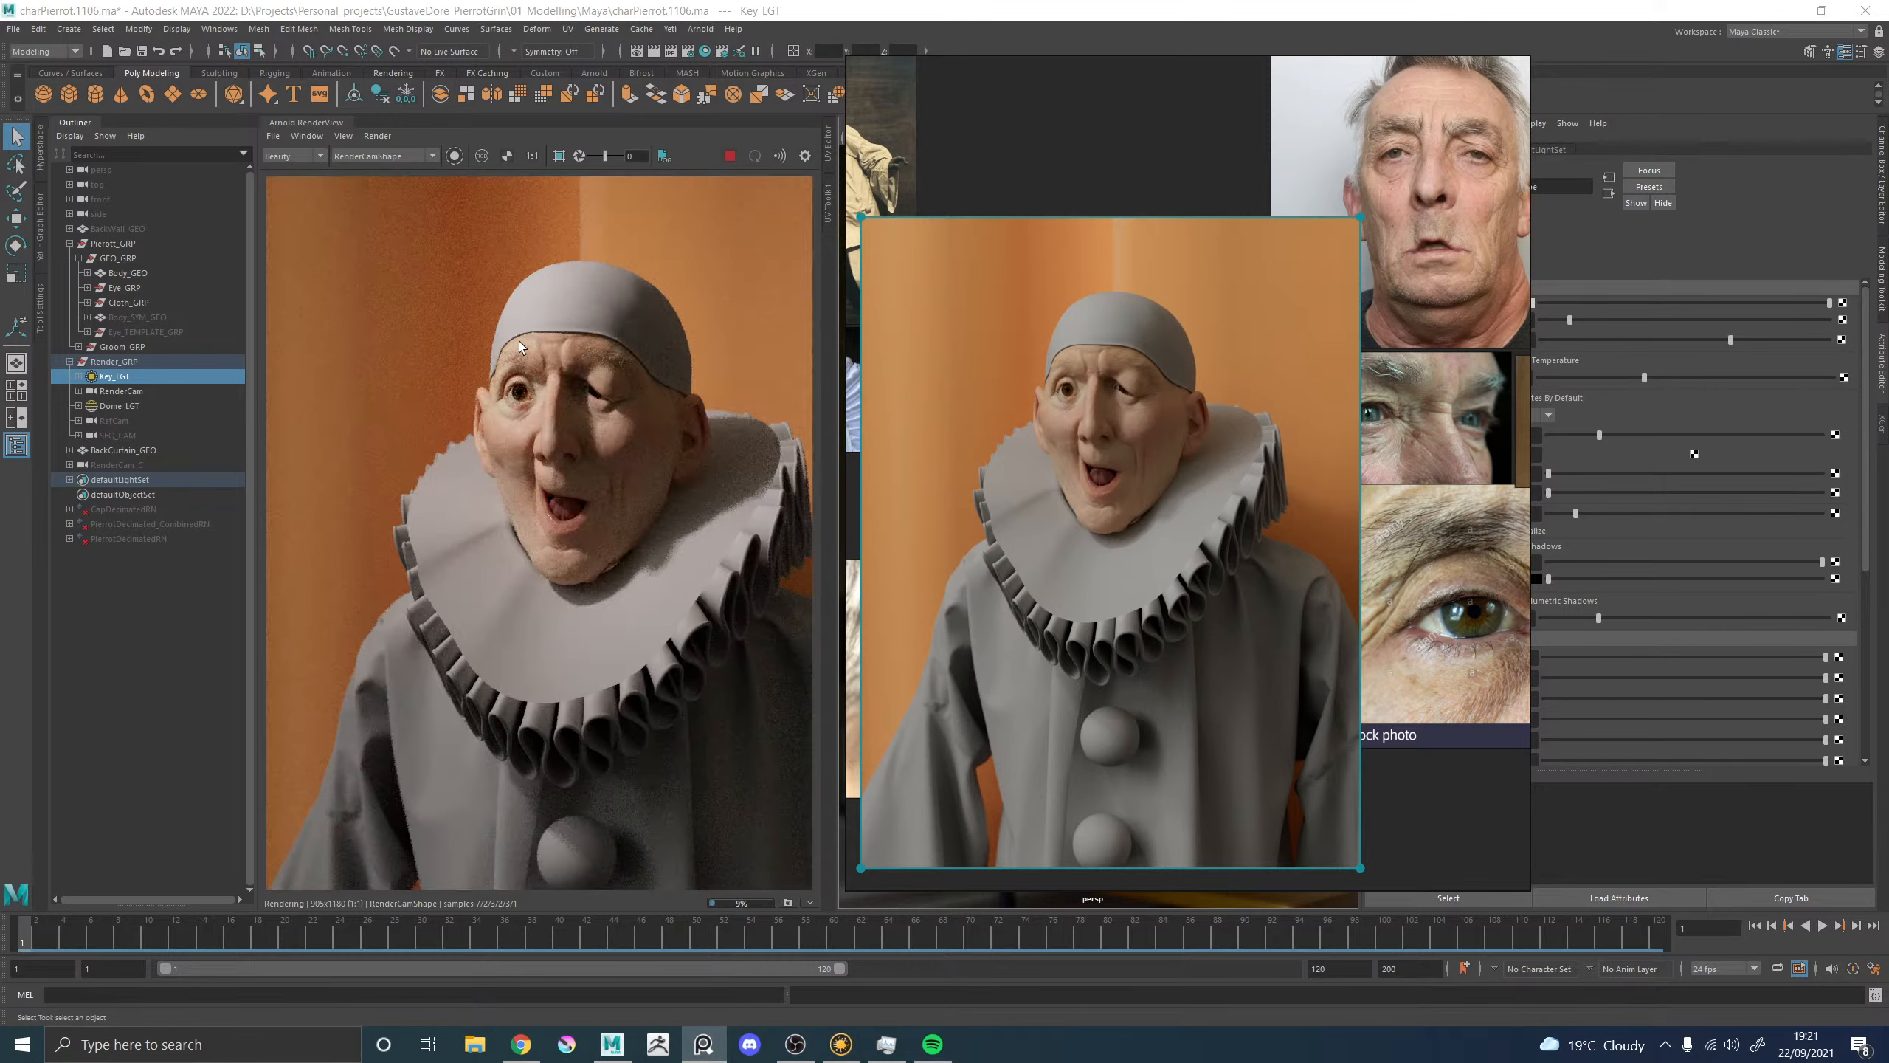
pyautogui.scroll(-3, 1145, 415)
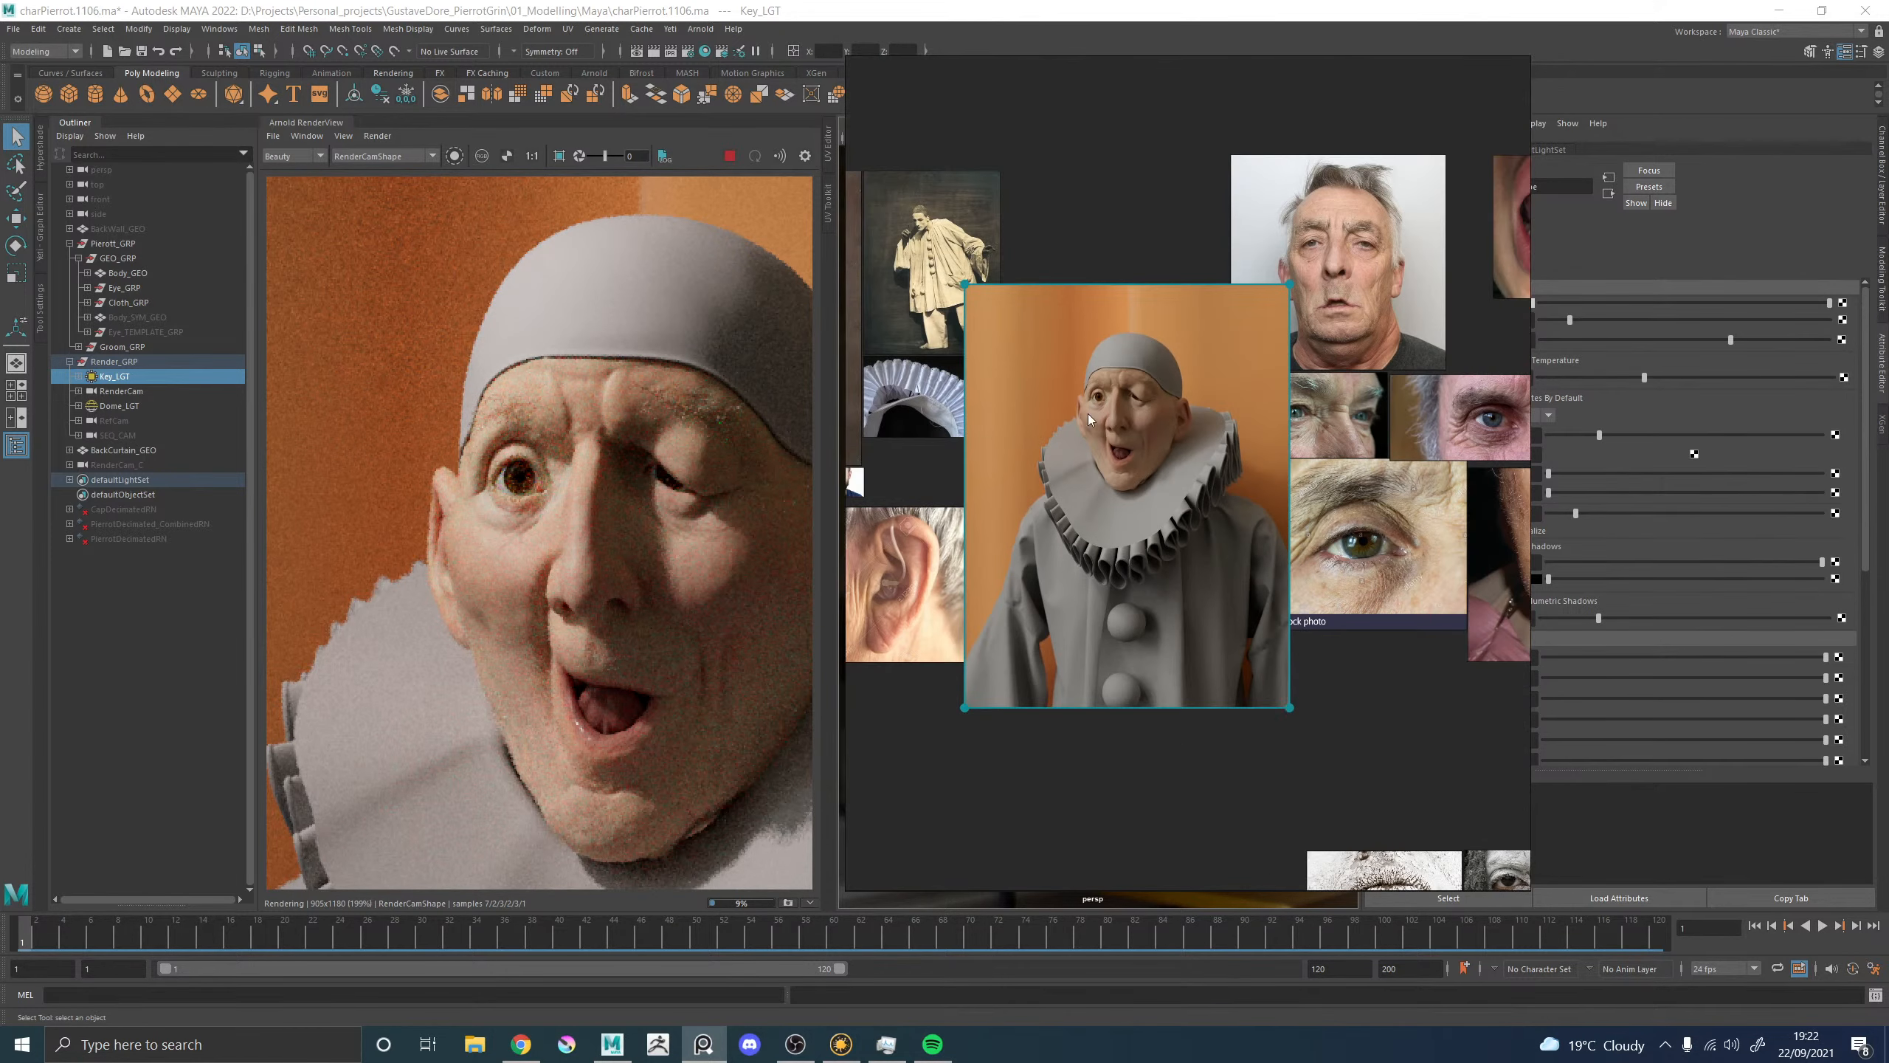
# Bring up the painted Pierrot reference, compare its lighting with the render up close and full frame, and move the reference board away.
pyautogui.moveTo(1034, 400); pyautogui.dragTo(1580, 331, button='middle')
pyautogui.scroll(5, 1296, 468)
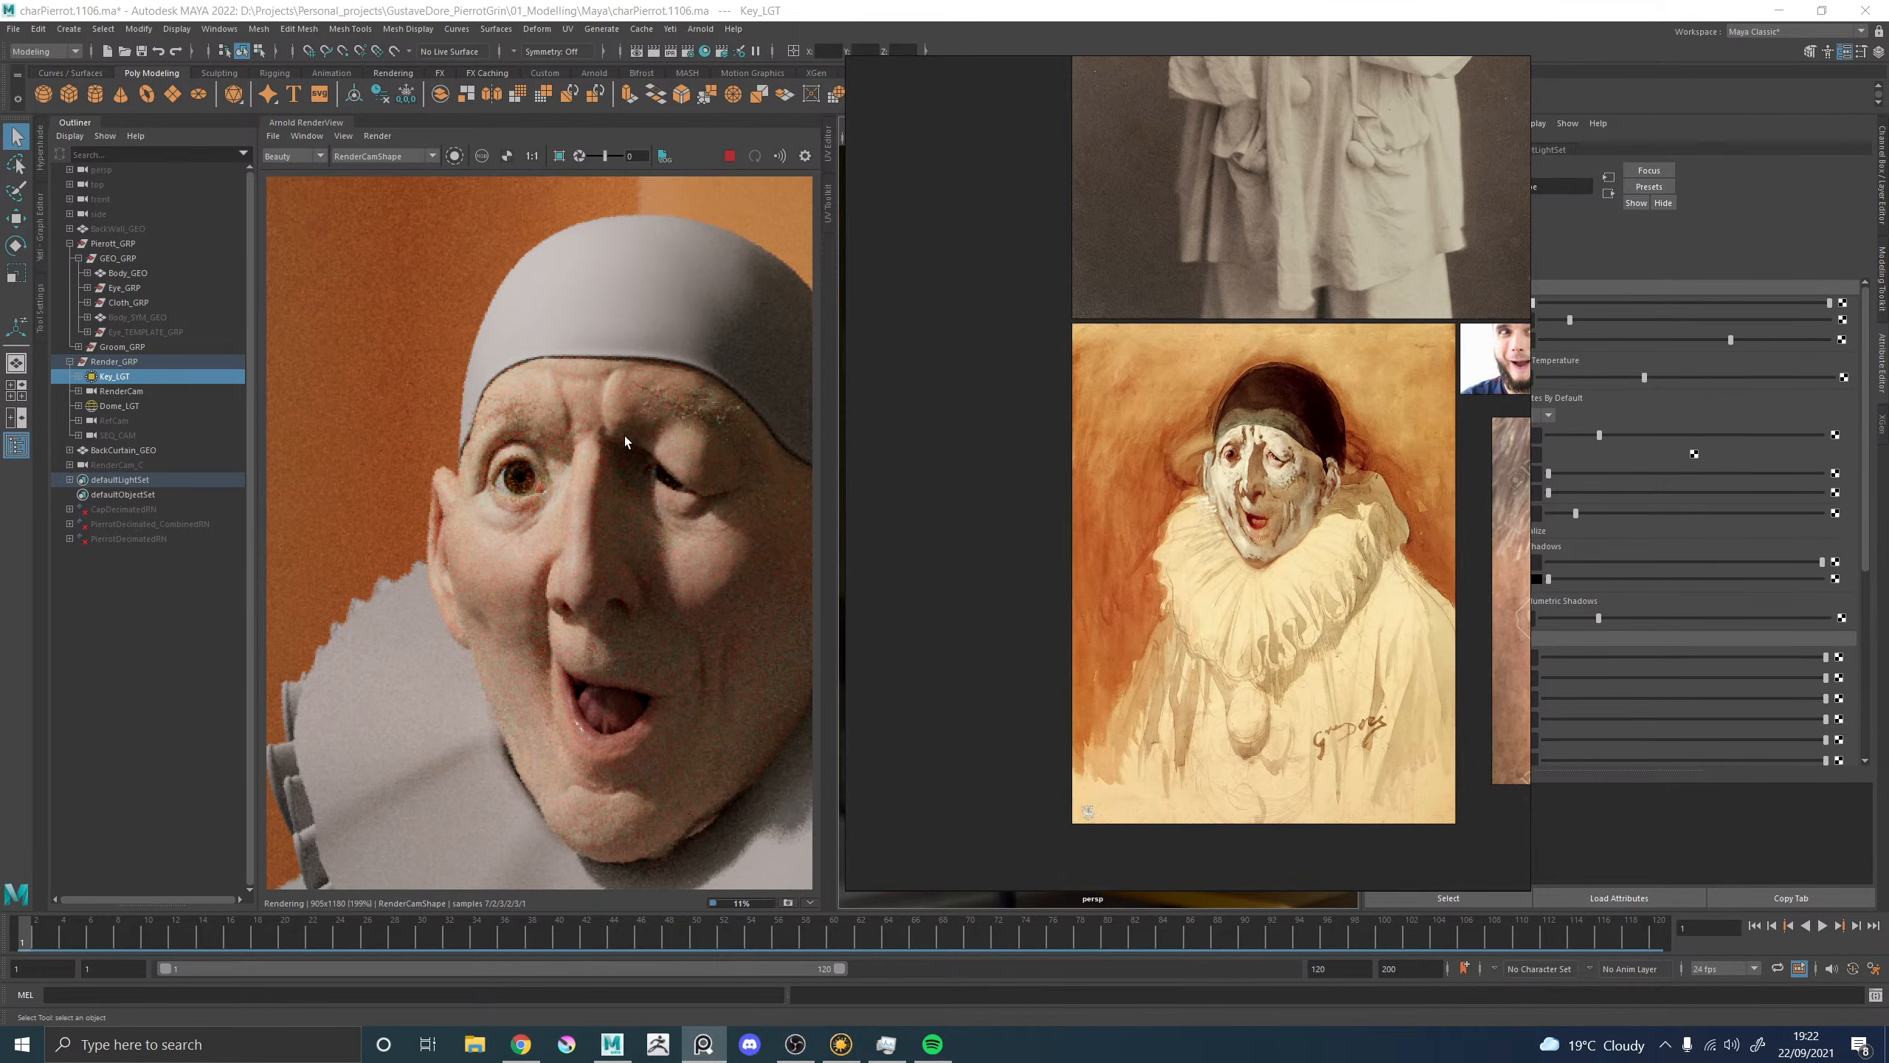
pyautogui.scroll(2, 517, 482)
pyautogui.scroll(-4, 518, 475)
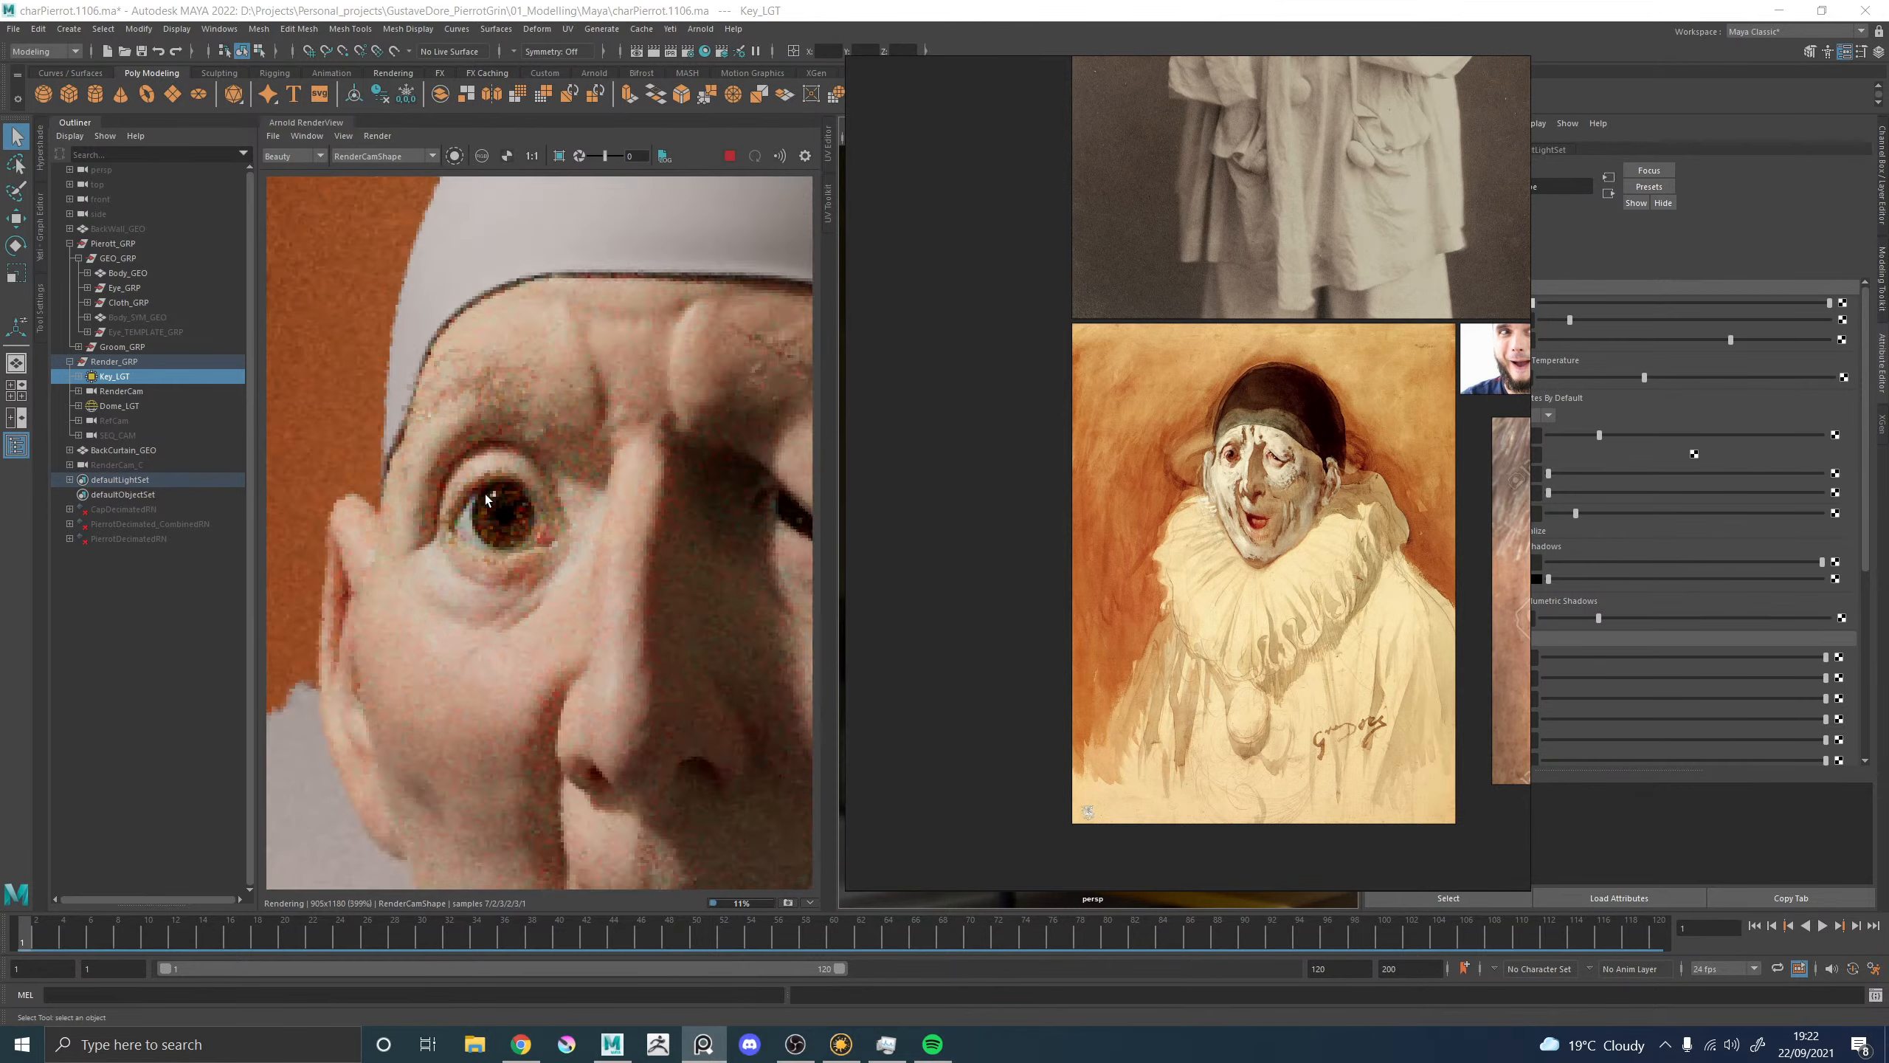
pyautogui.scroll(-10, 528, 516)
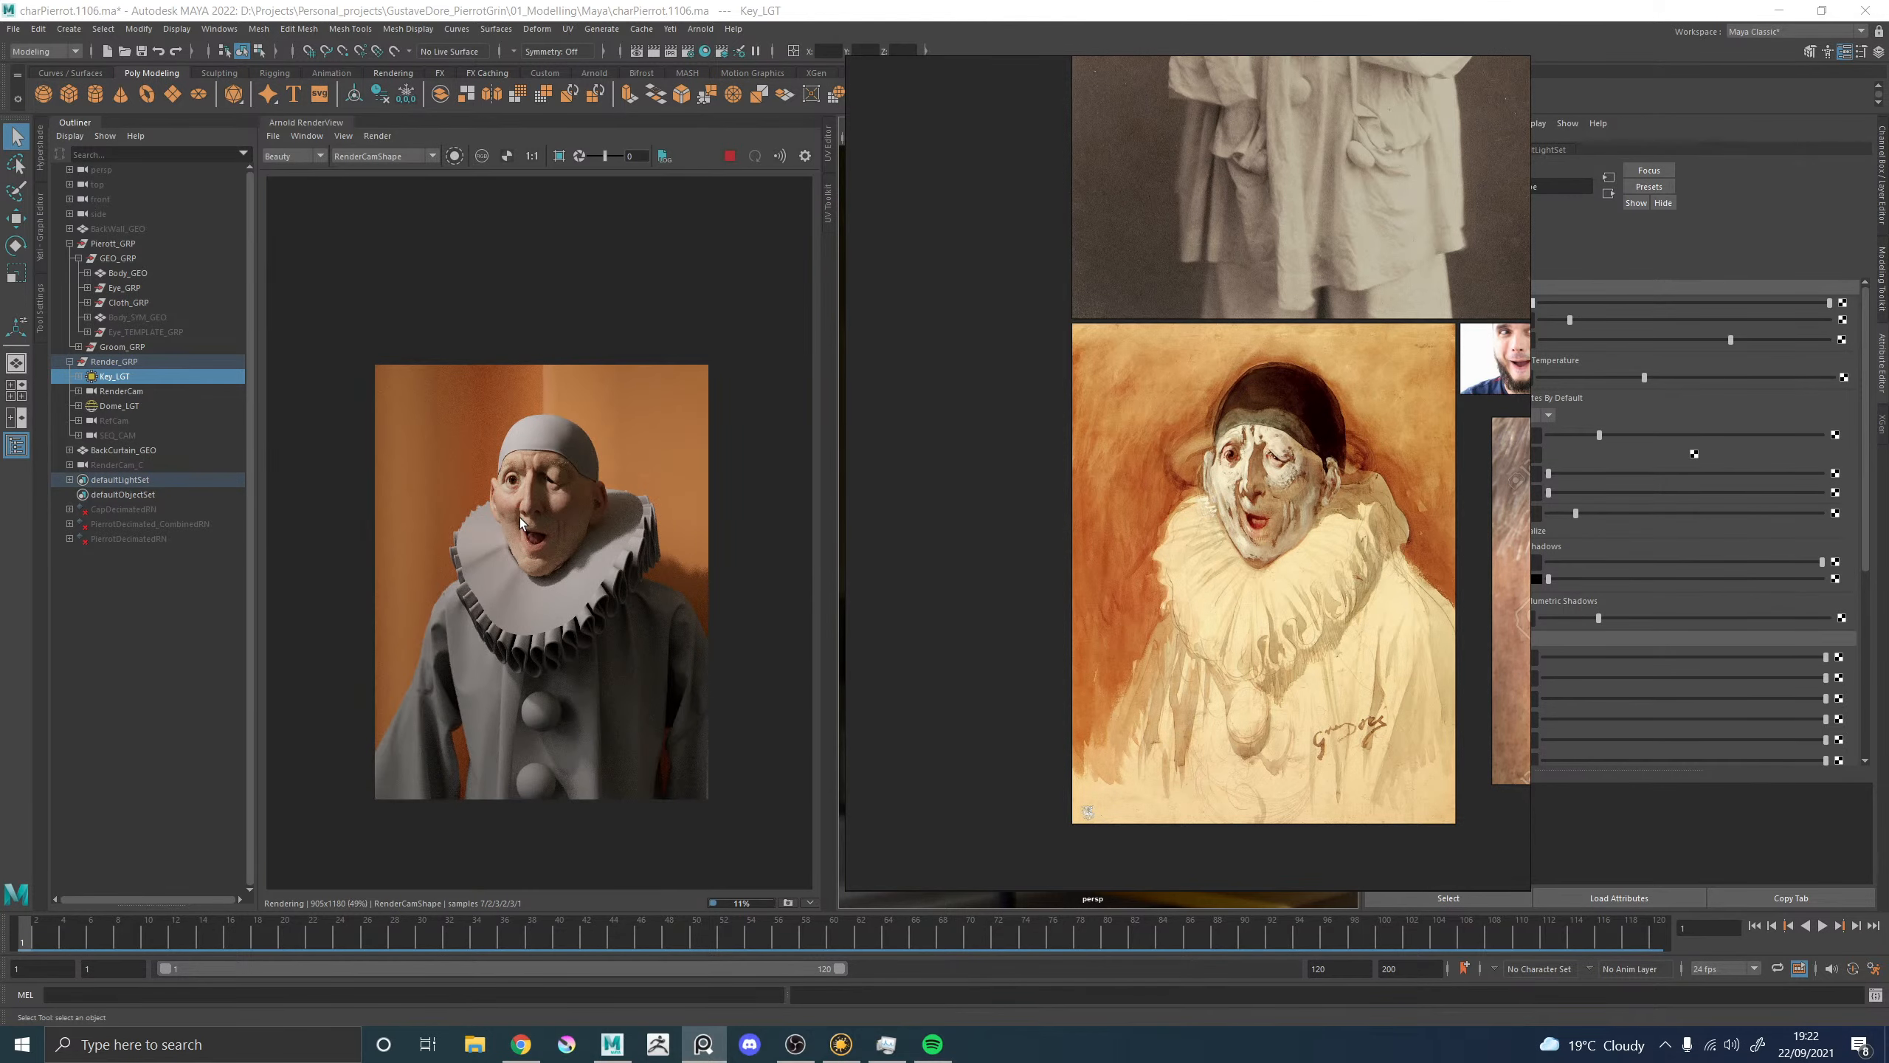
pyautogui.scroll(10, 501, 491)
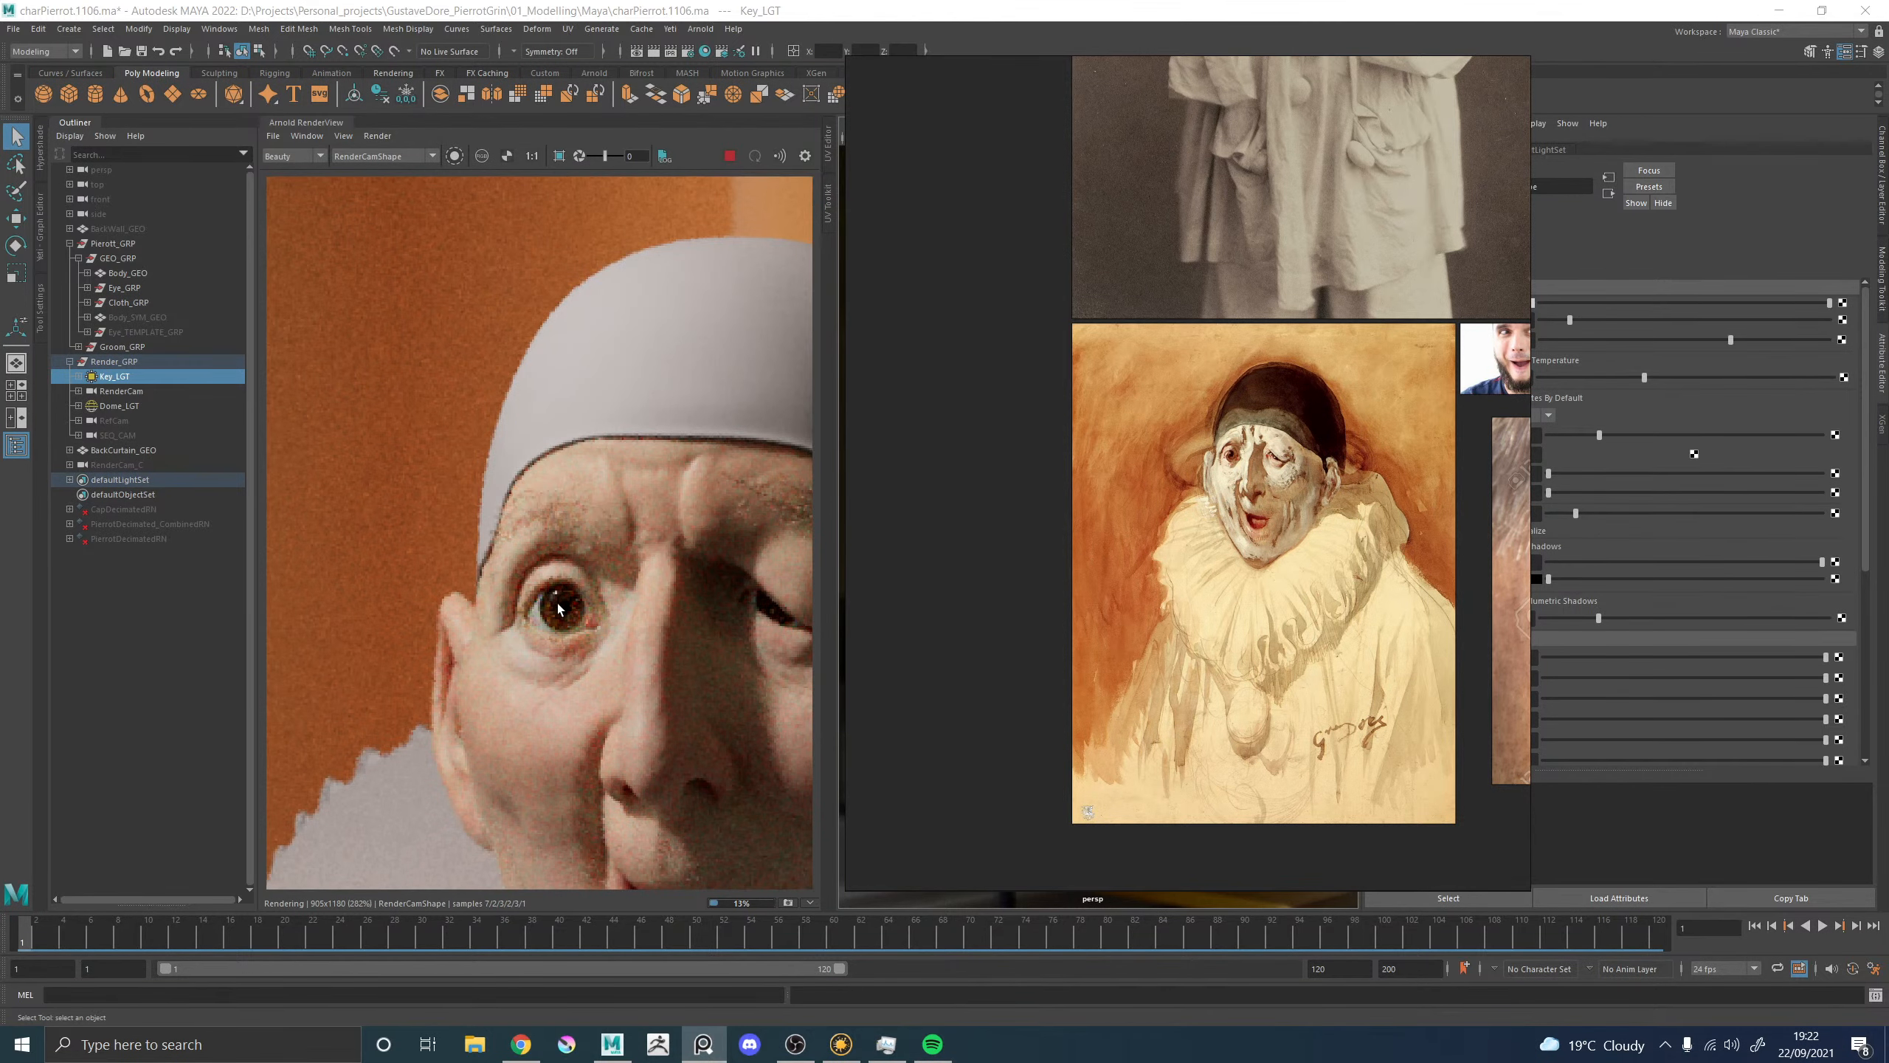
pyautogui.scroll(-3, 580, 615)
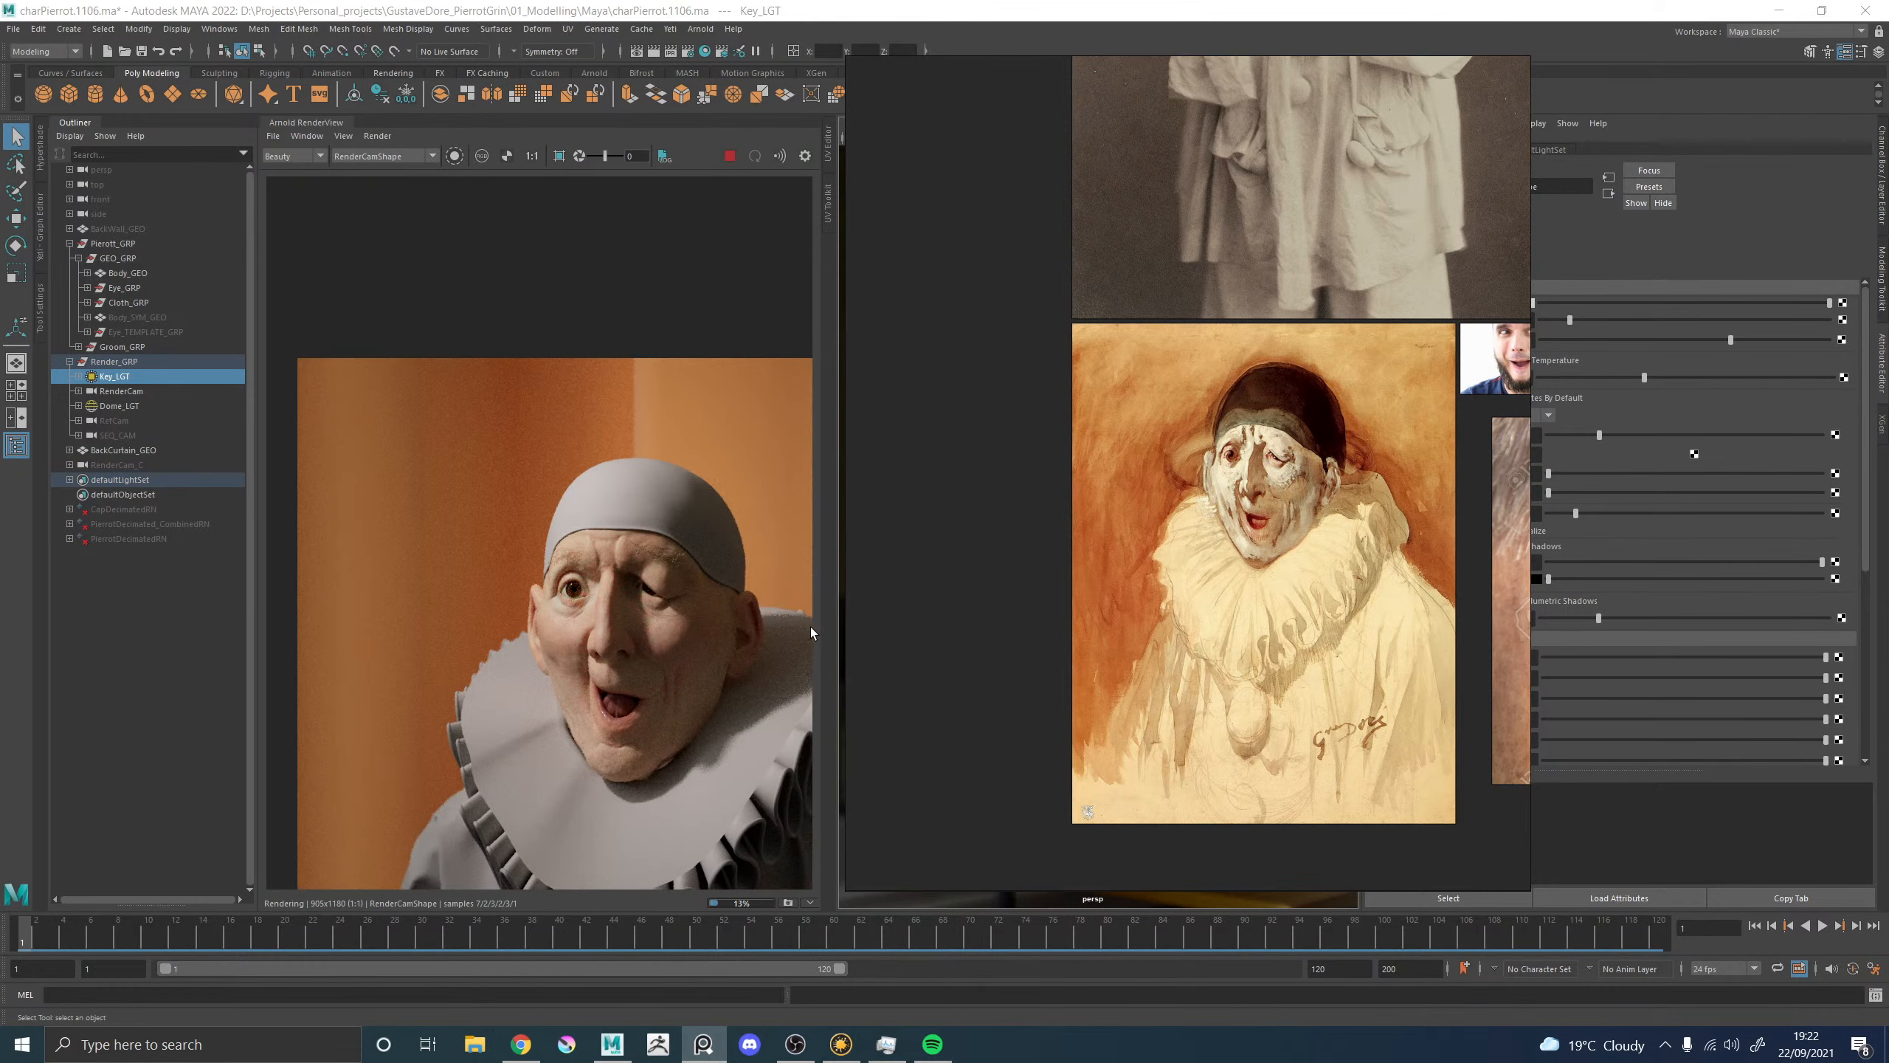
pyautogui.scroll(-2, 747, 612)
pyautogui.moveTo(672, 572); pyautogui.dragTo(563, 478)
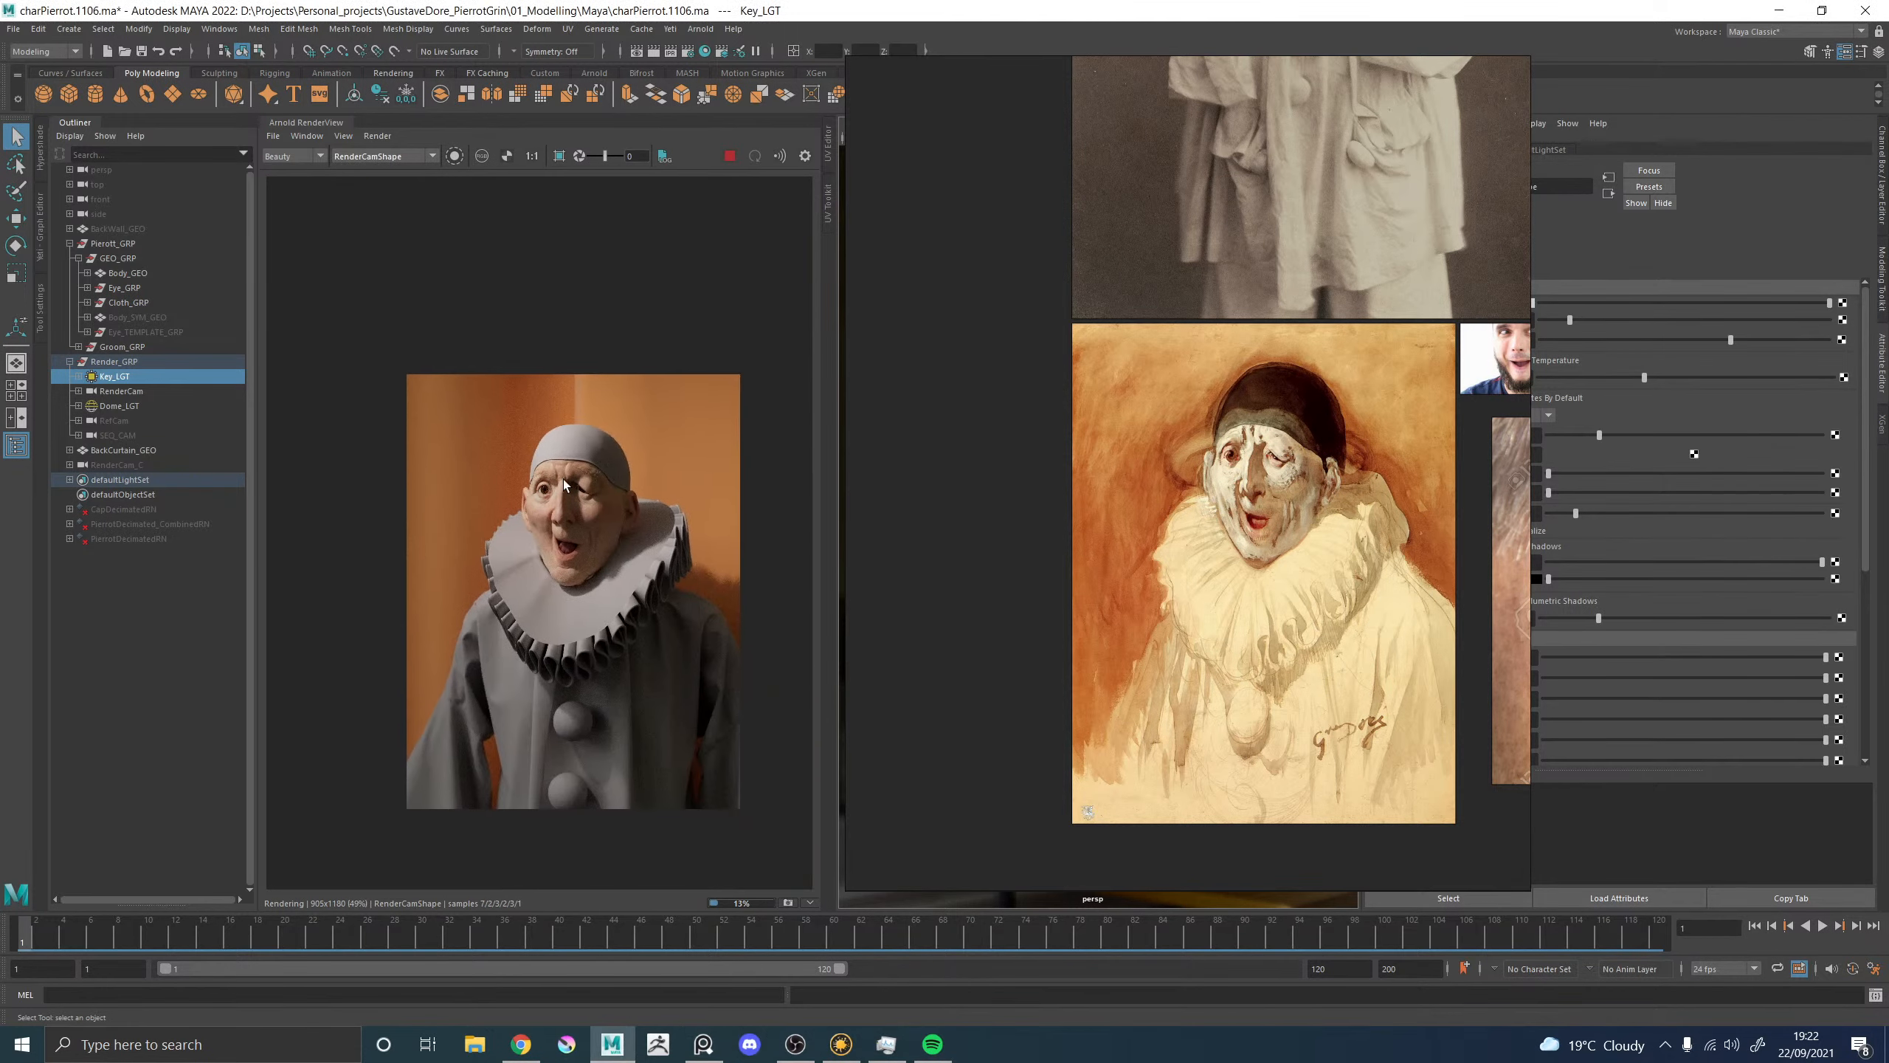
pyautogui.scroll(2, 508, 454)
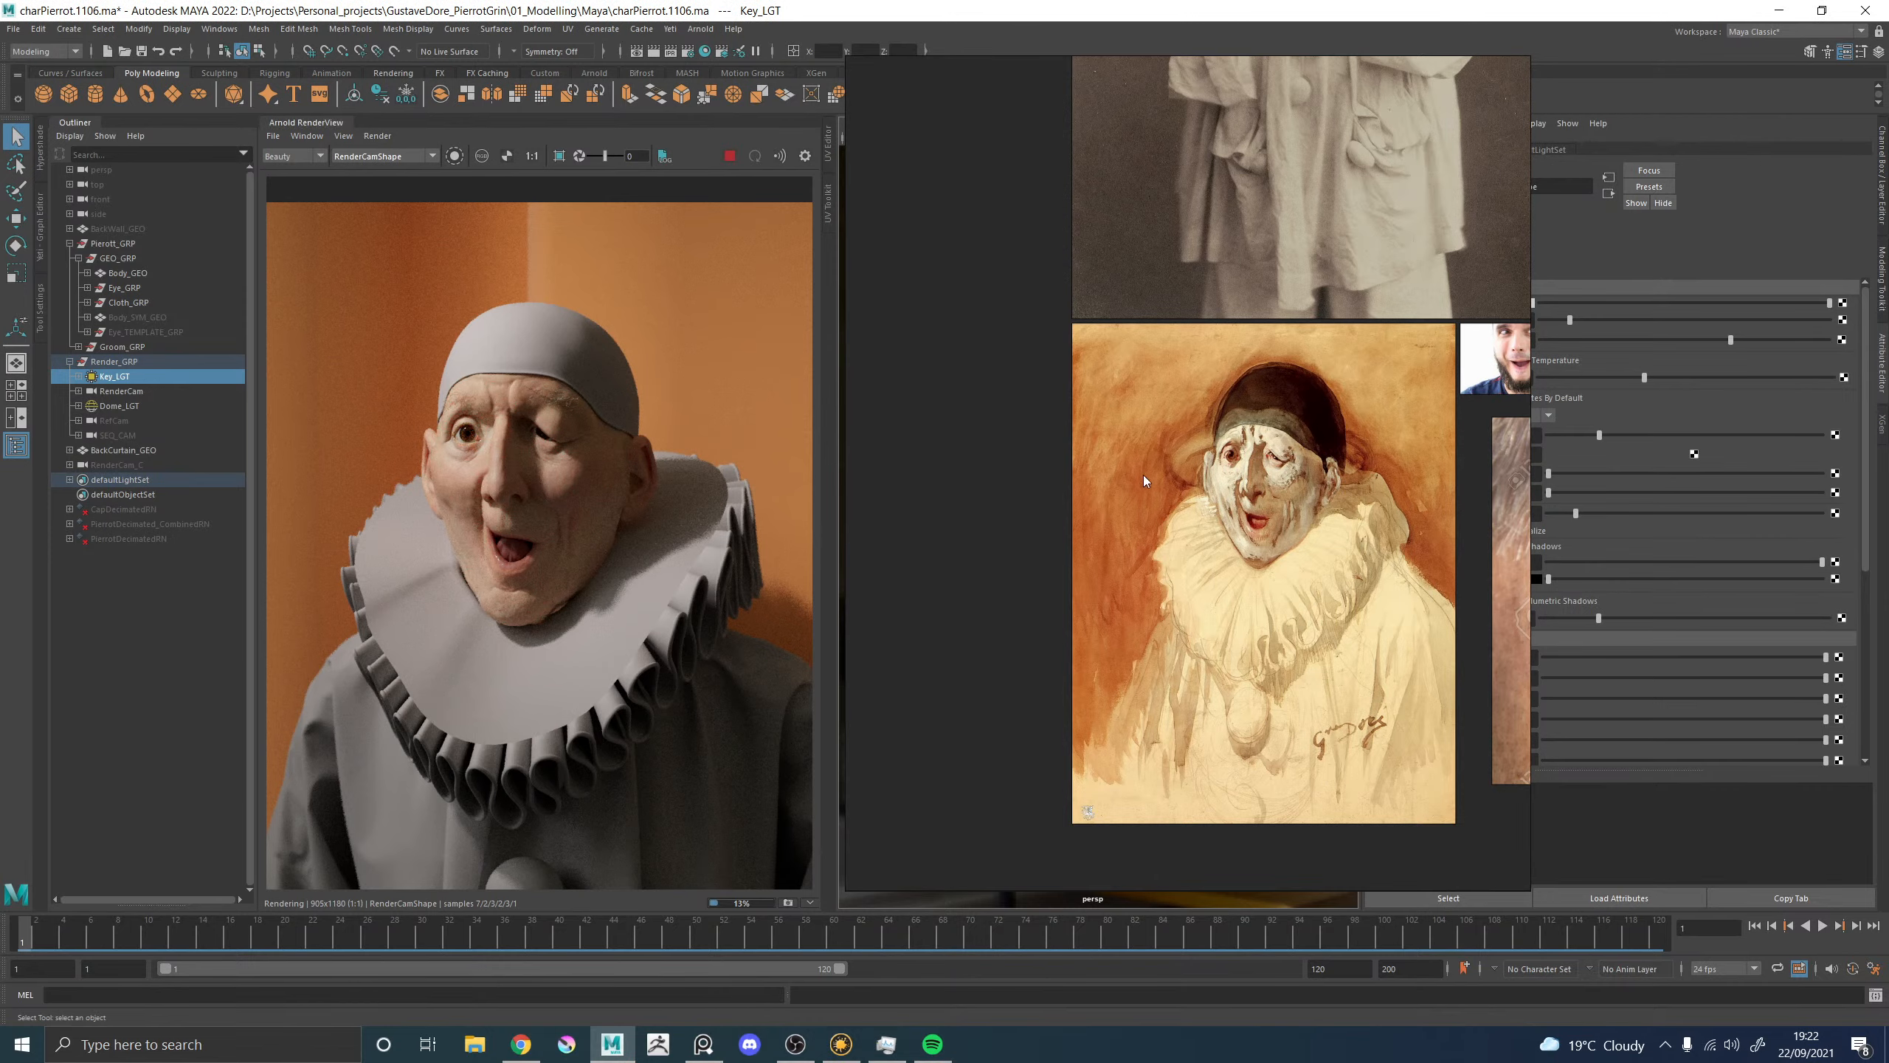
pyautogui.moveTo(1142, 475); pyautogui.dragTo(1888, 497, button='right')
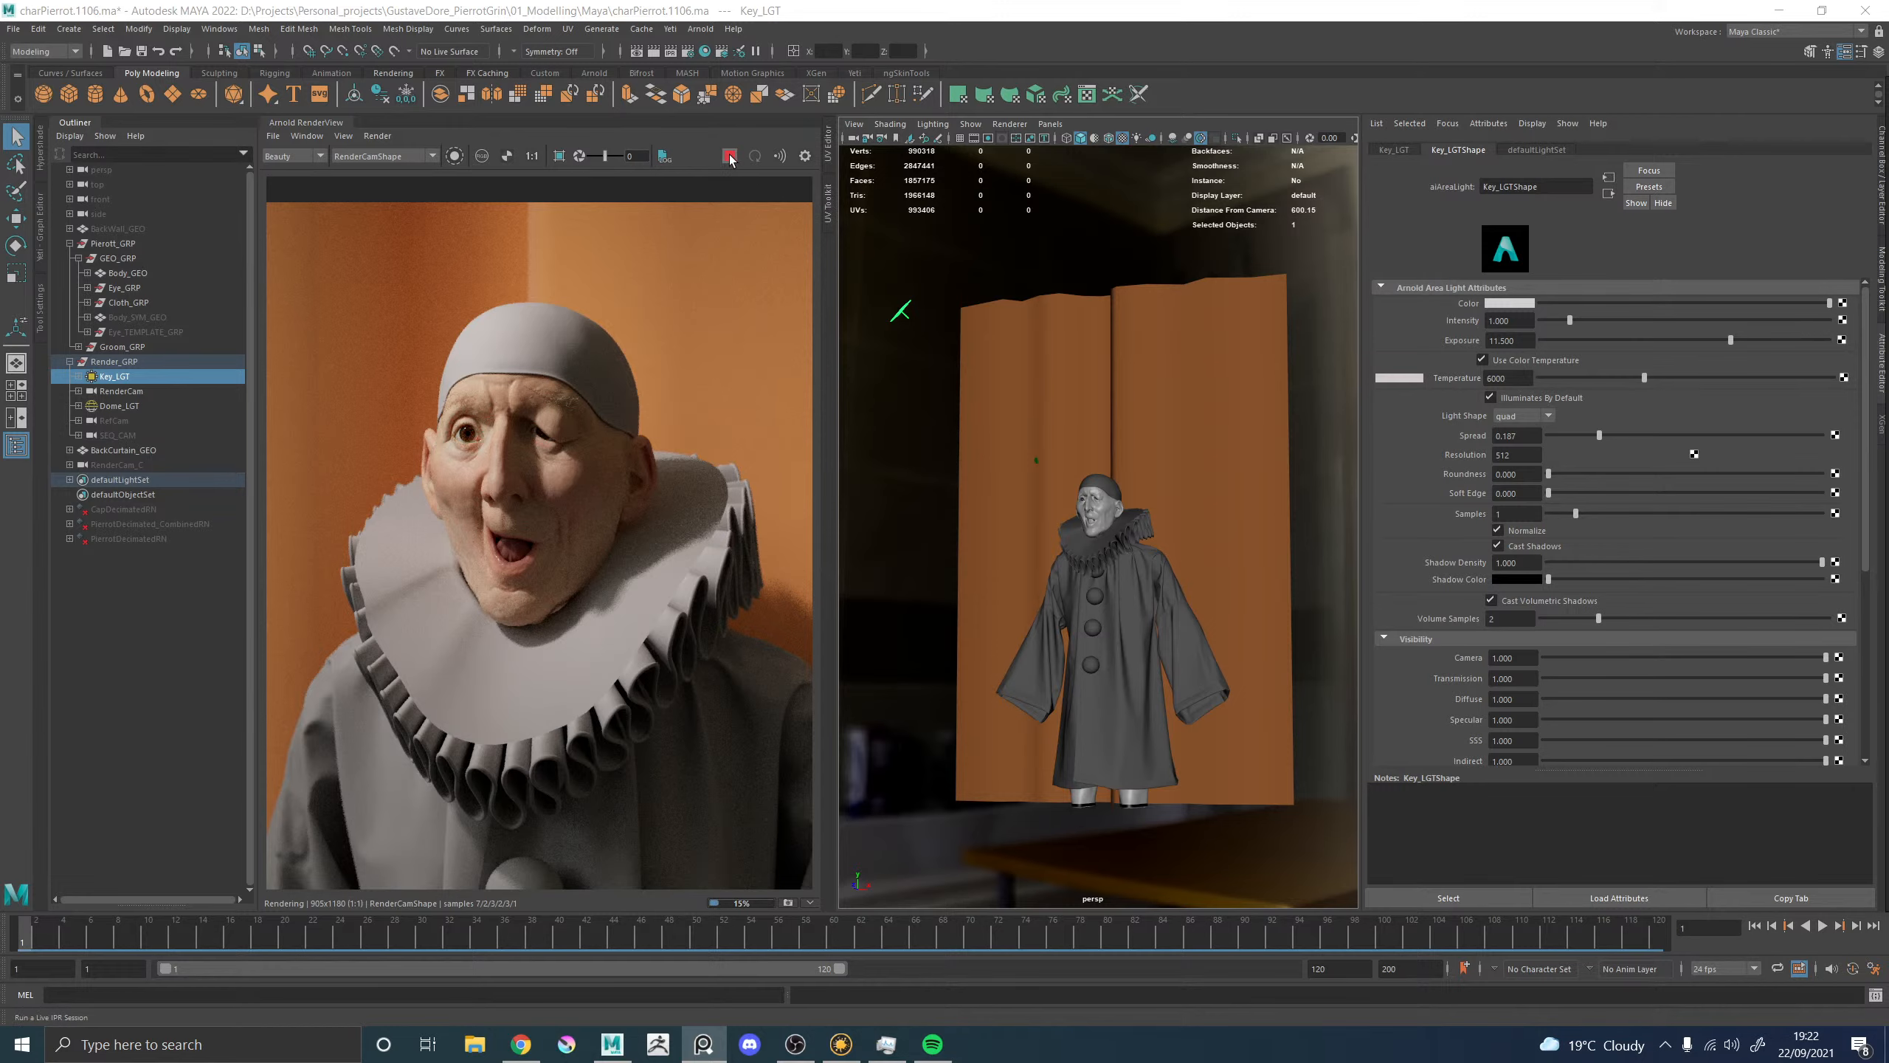
# Stop the live render and save the scene incrementally as charPierrot.1107.ma.
pyautogui.scroll(-3, 537, 436)
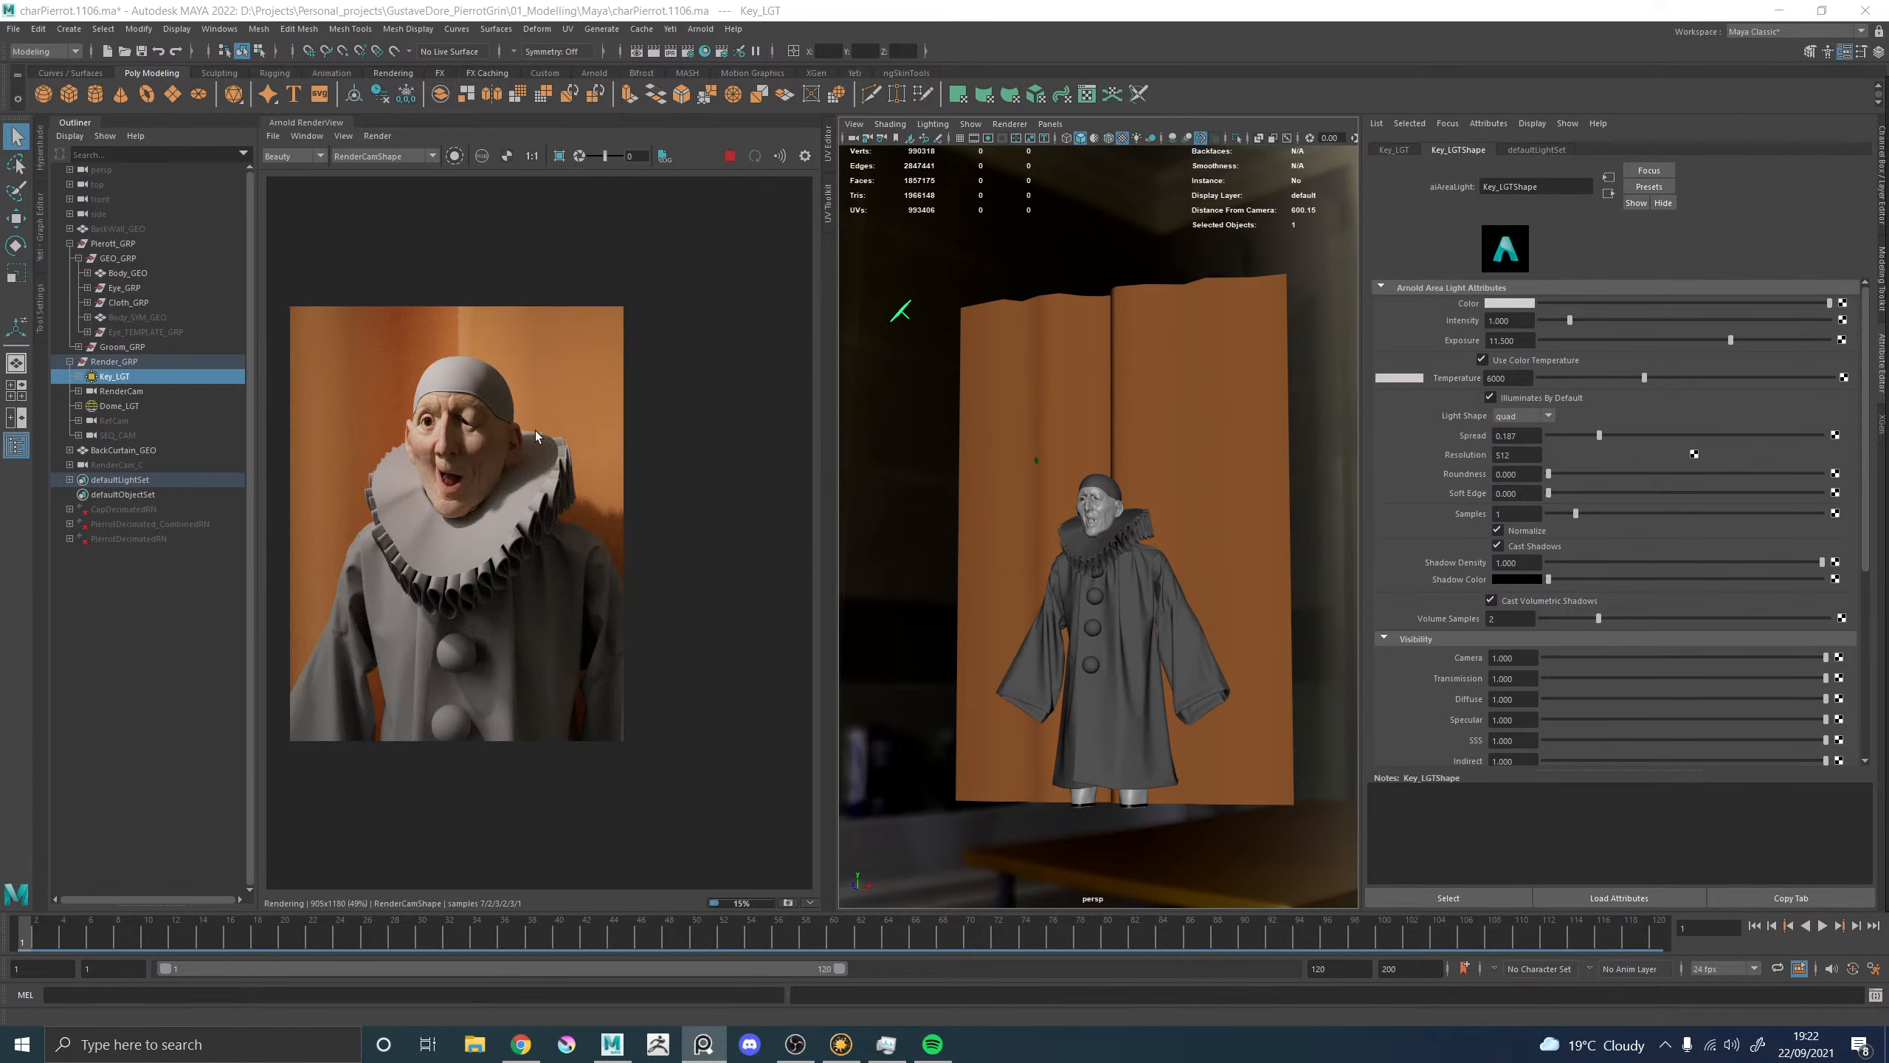
pyautogui.scroll(3, 525, 445)
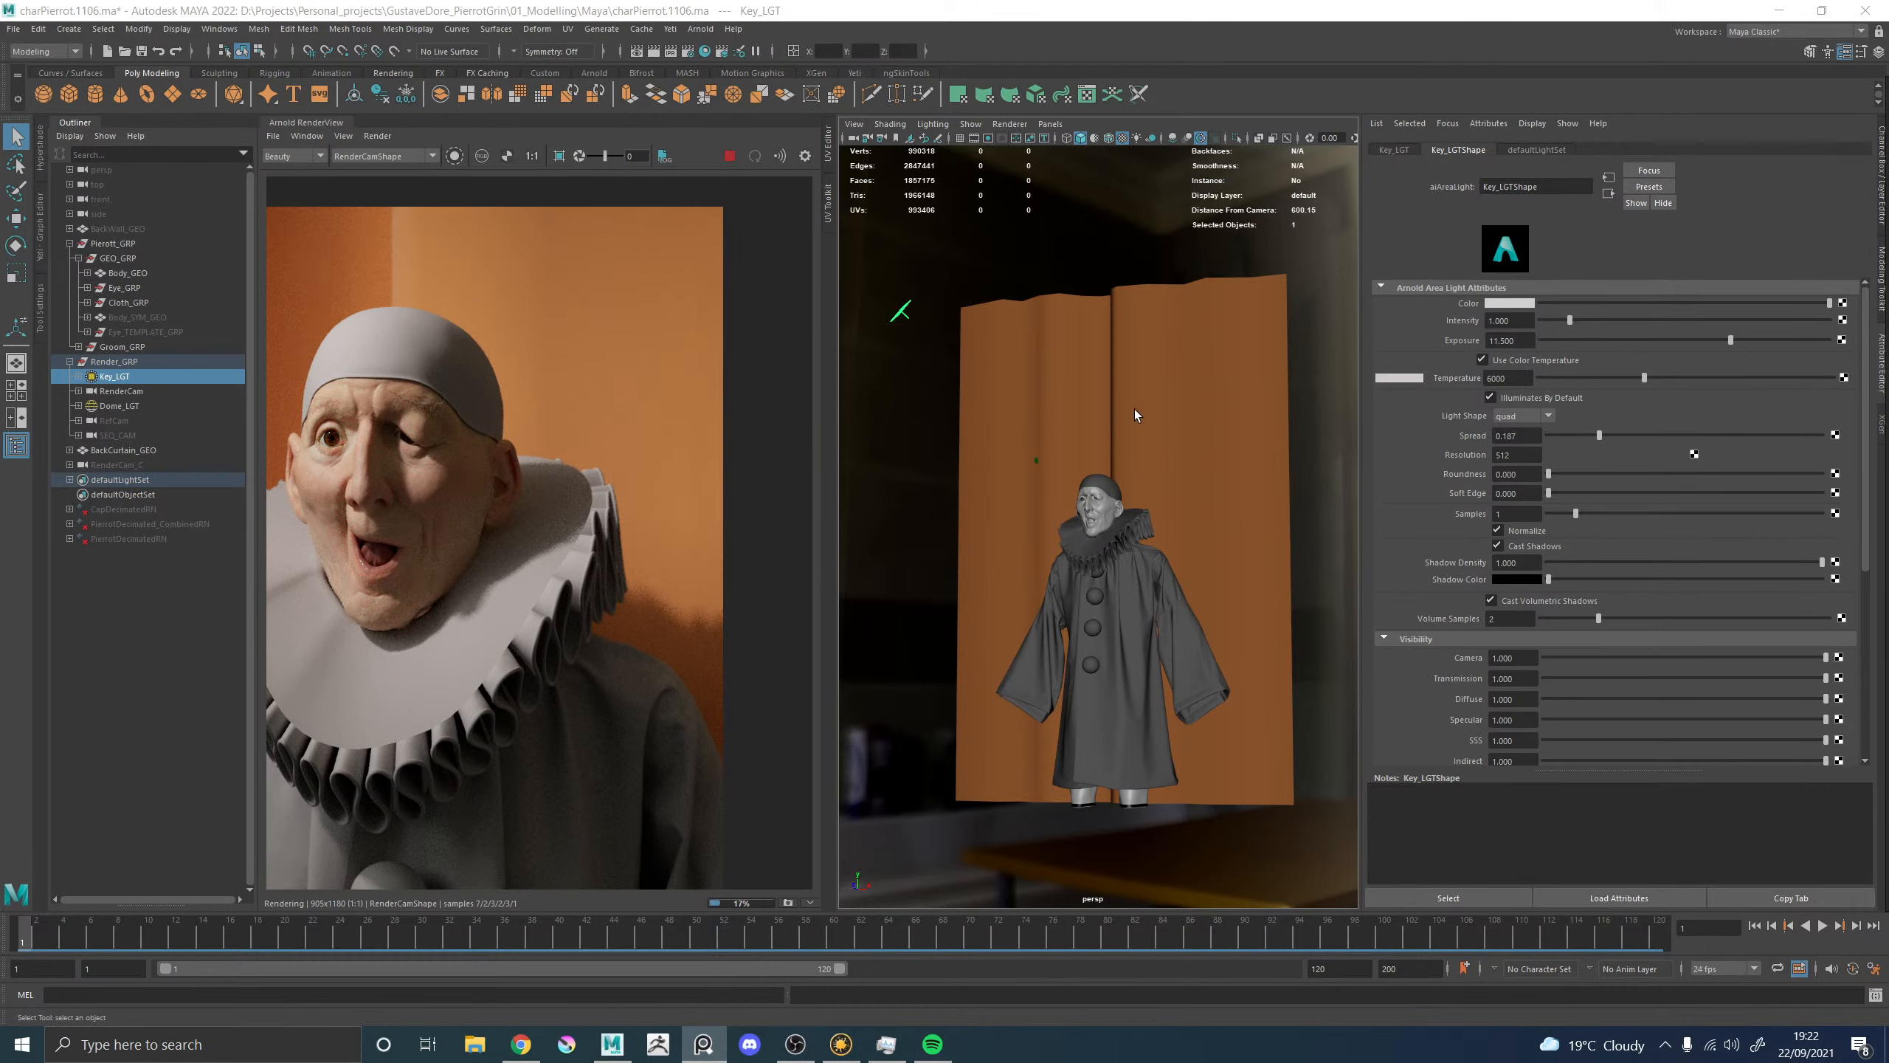
pyautogui.scroll(-2, 467, 418)
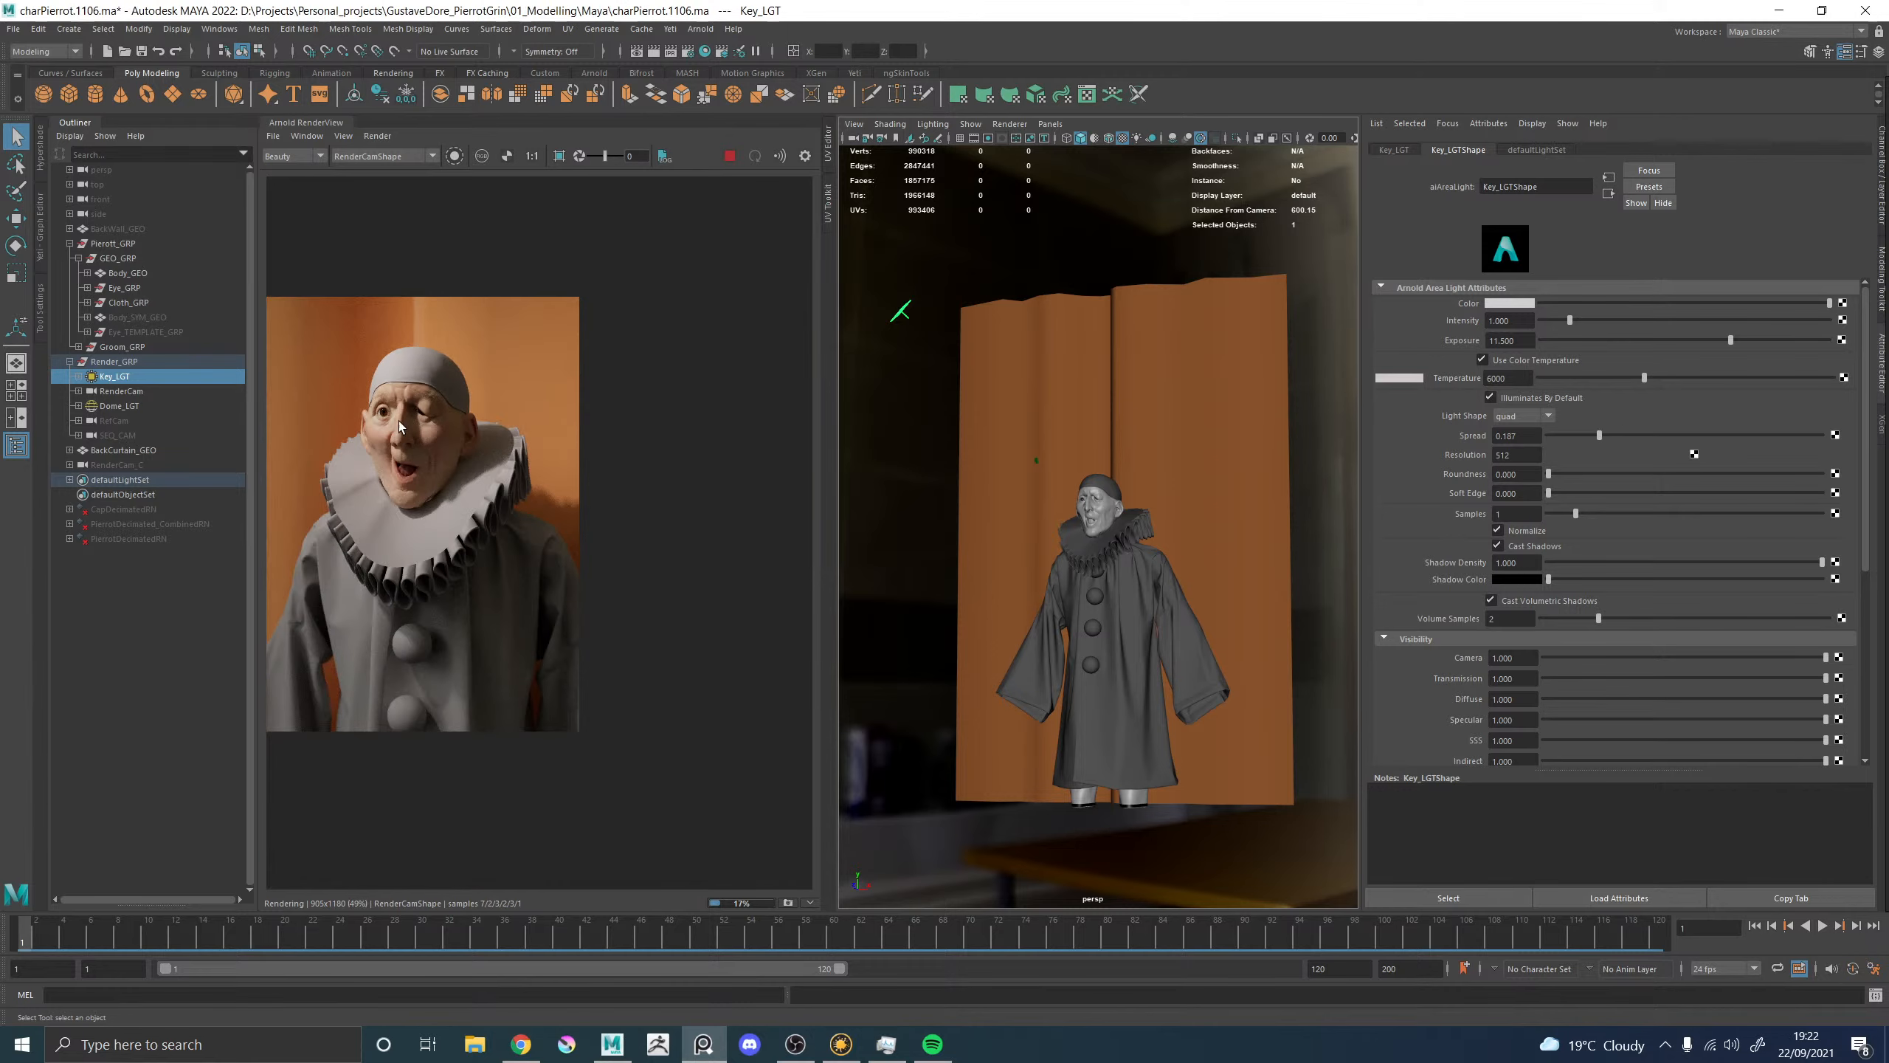
pyautogui.scroll(4, 551, 446)
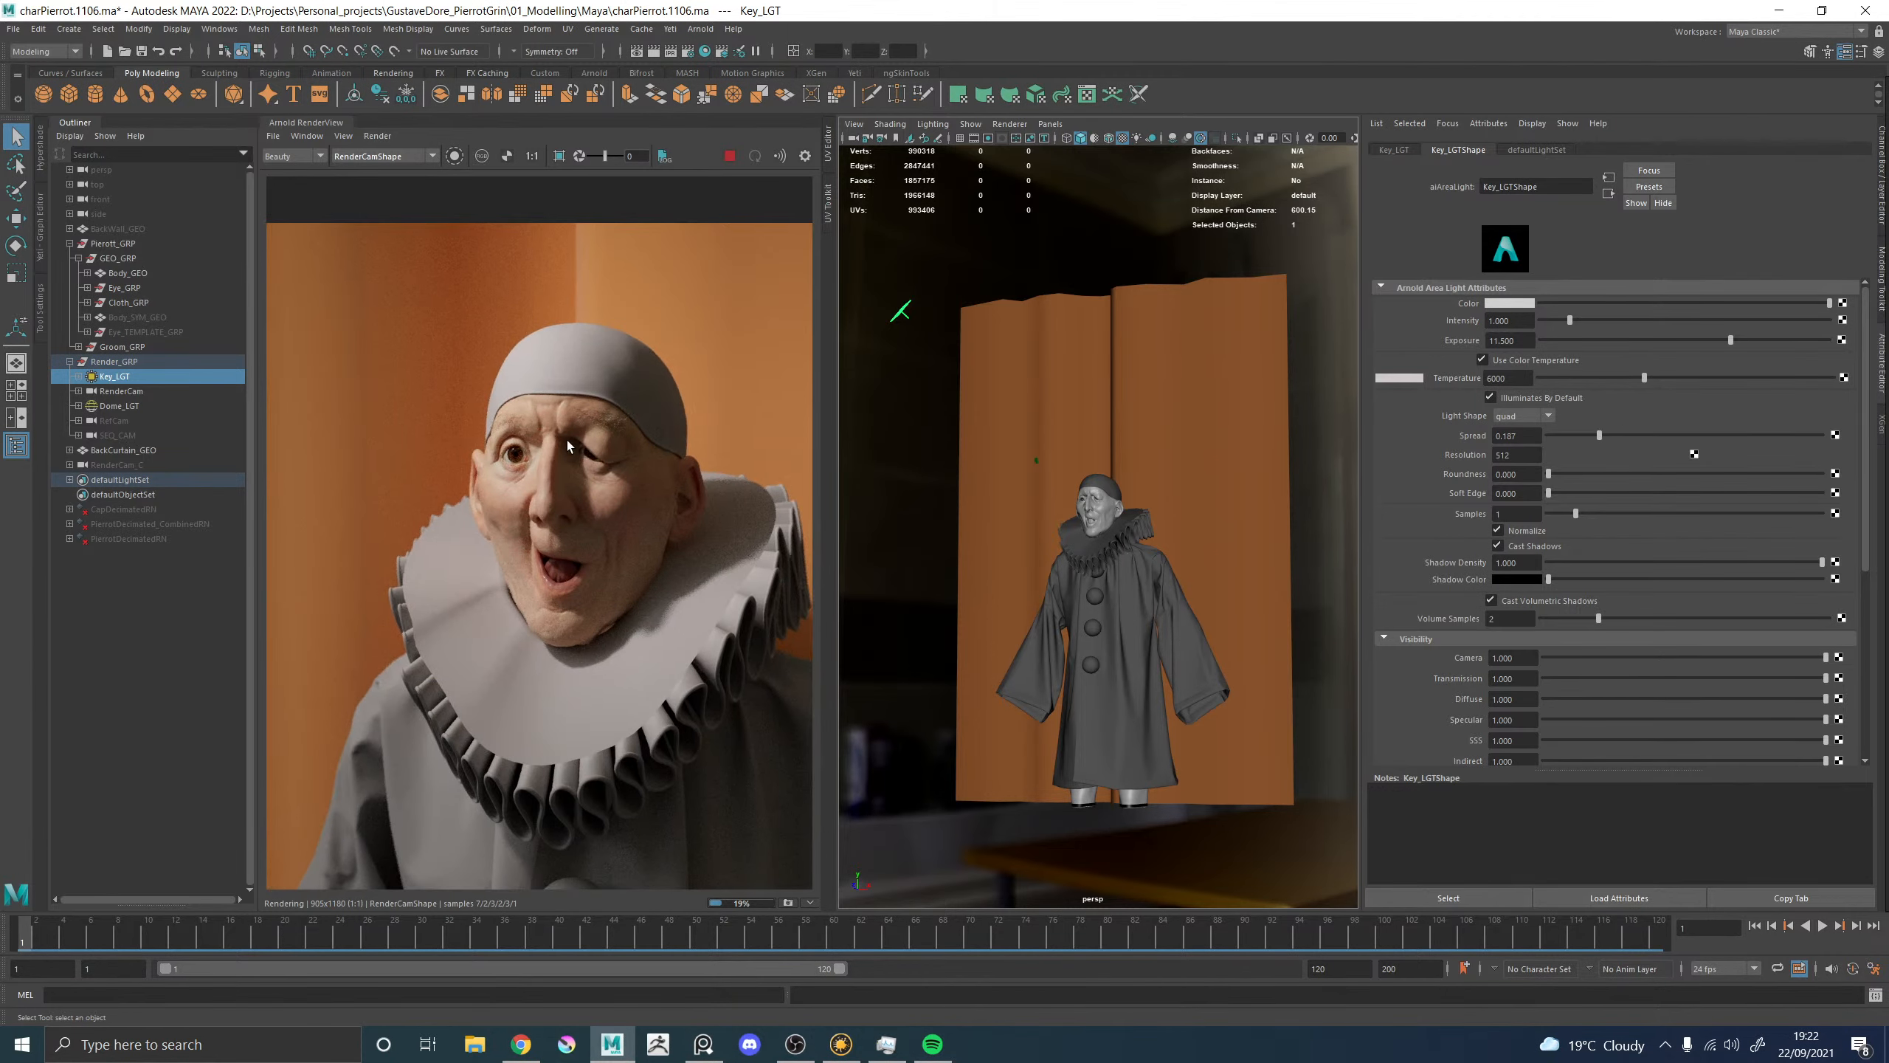
pyautogui.moveTo(561, 451); pyautogui.dragTo(488, 450, button='middle')
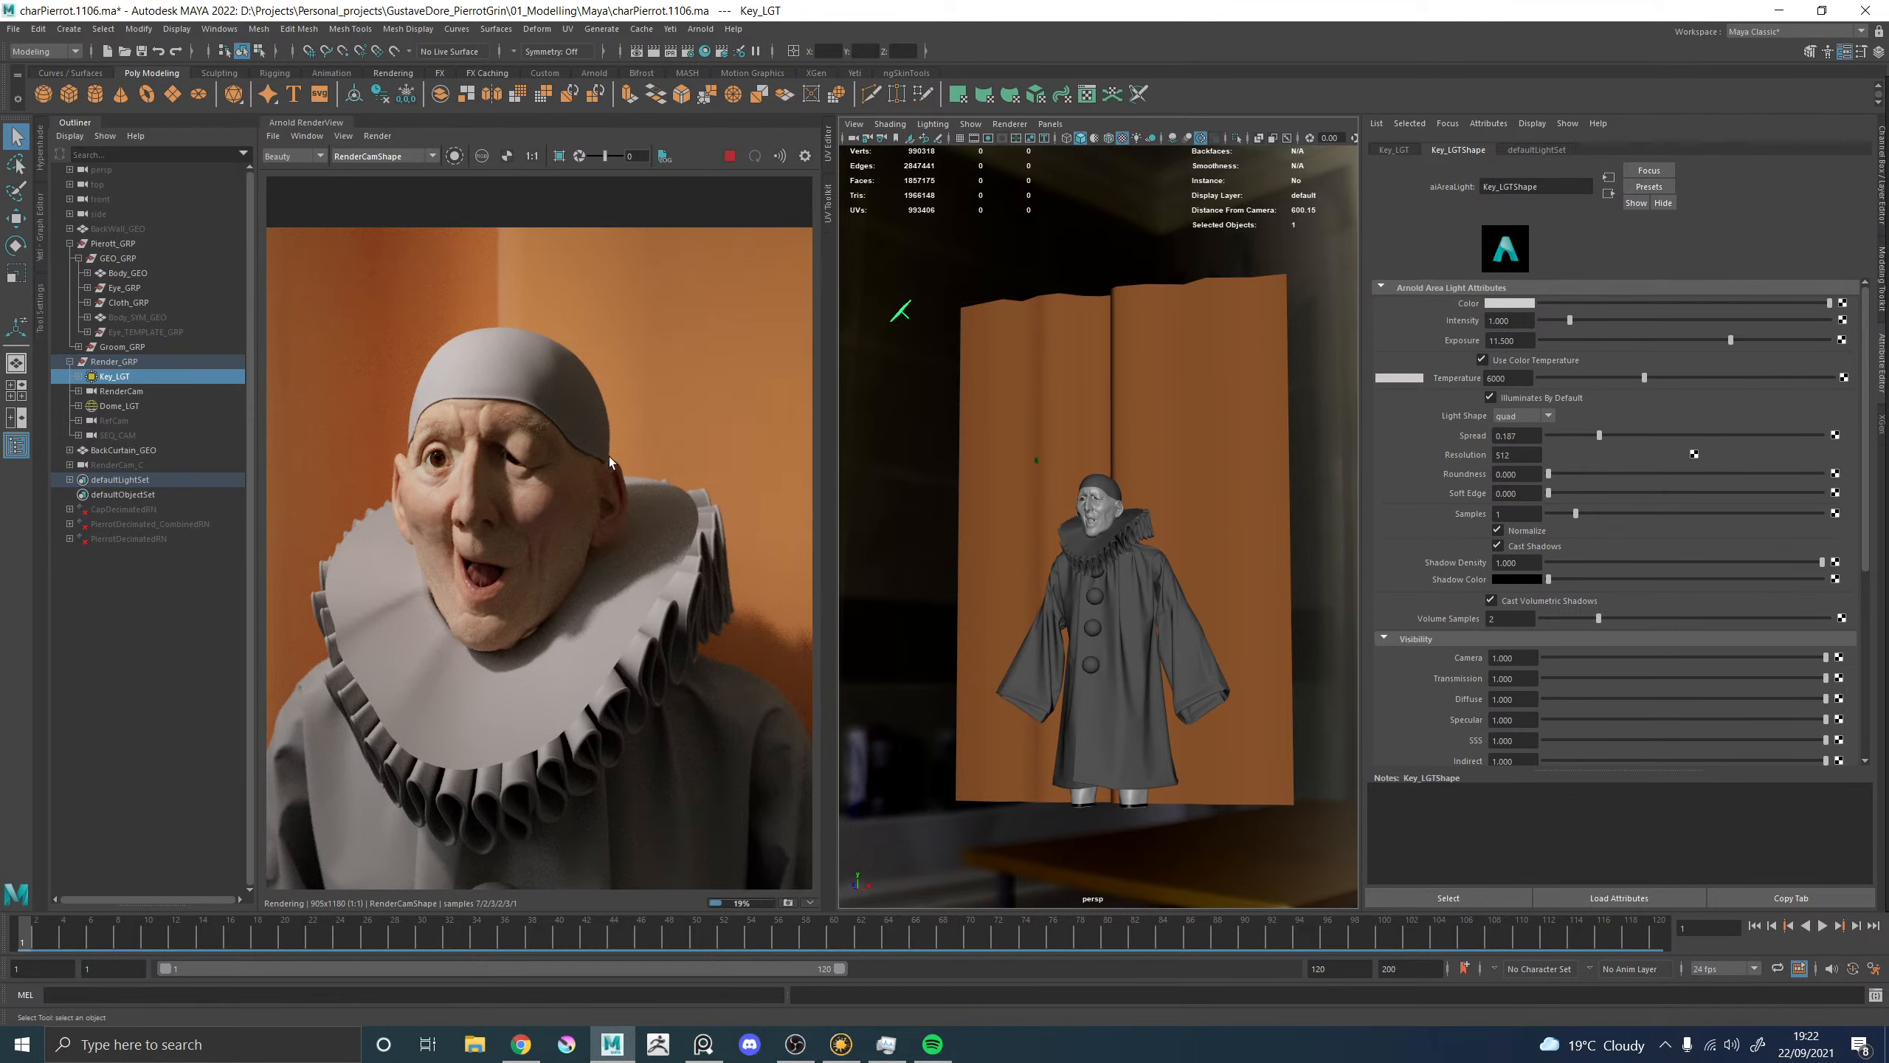
pyautogui.click(729, 157)
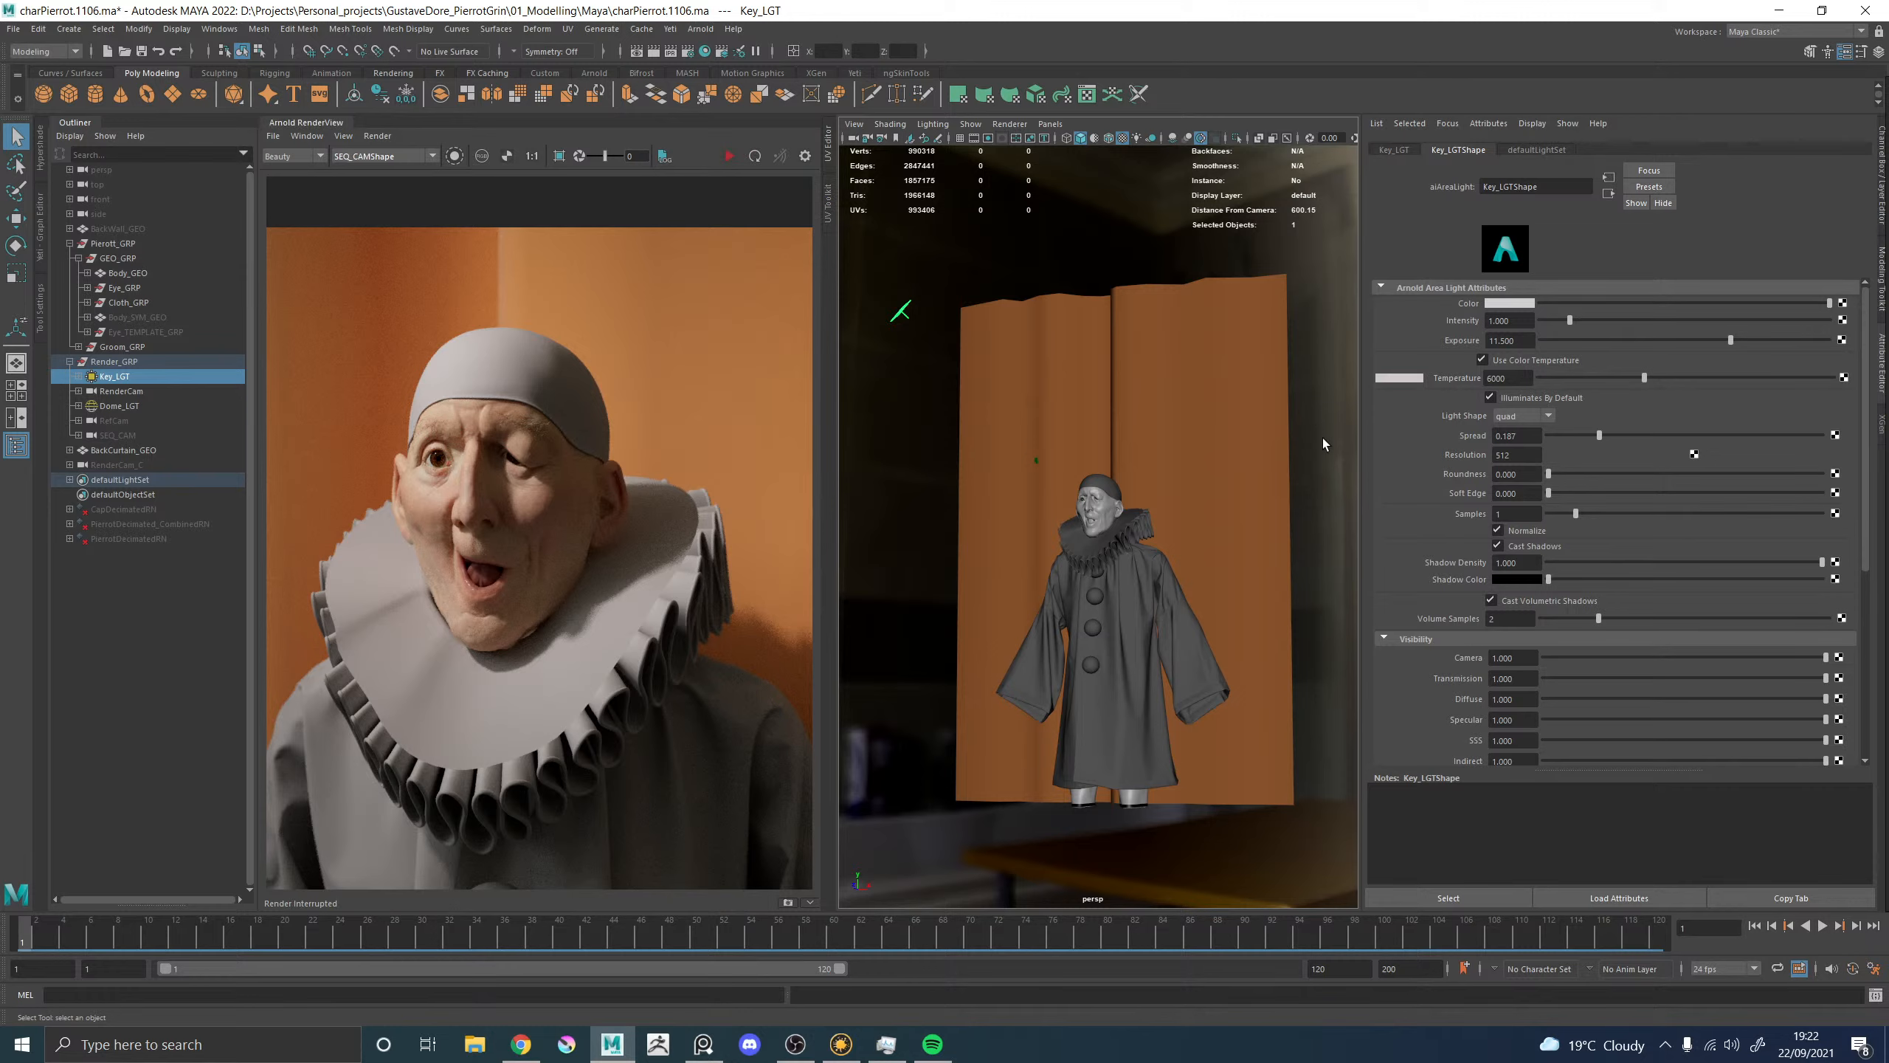
pyautogui.keyDown('alt'); pyautogui.moveTo(1322, 437); pyautogui.dragTo(1307, 449); pyautogui.keyUp('alt')
pyautogui.click(1298, 442)
pyautogui.hotkey('ctrl', 'alt', 's')
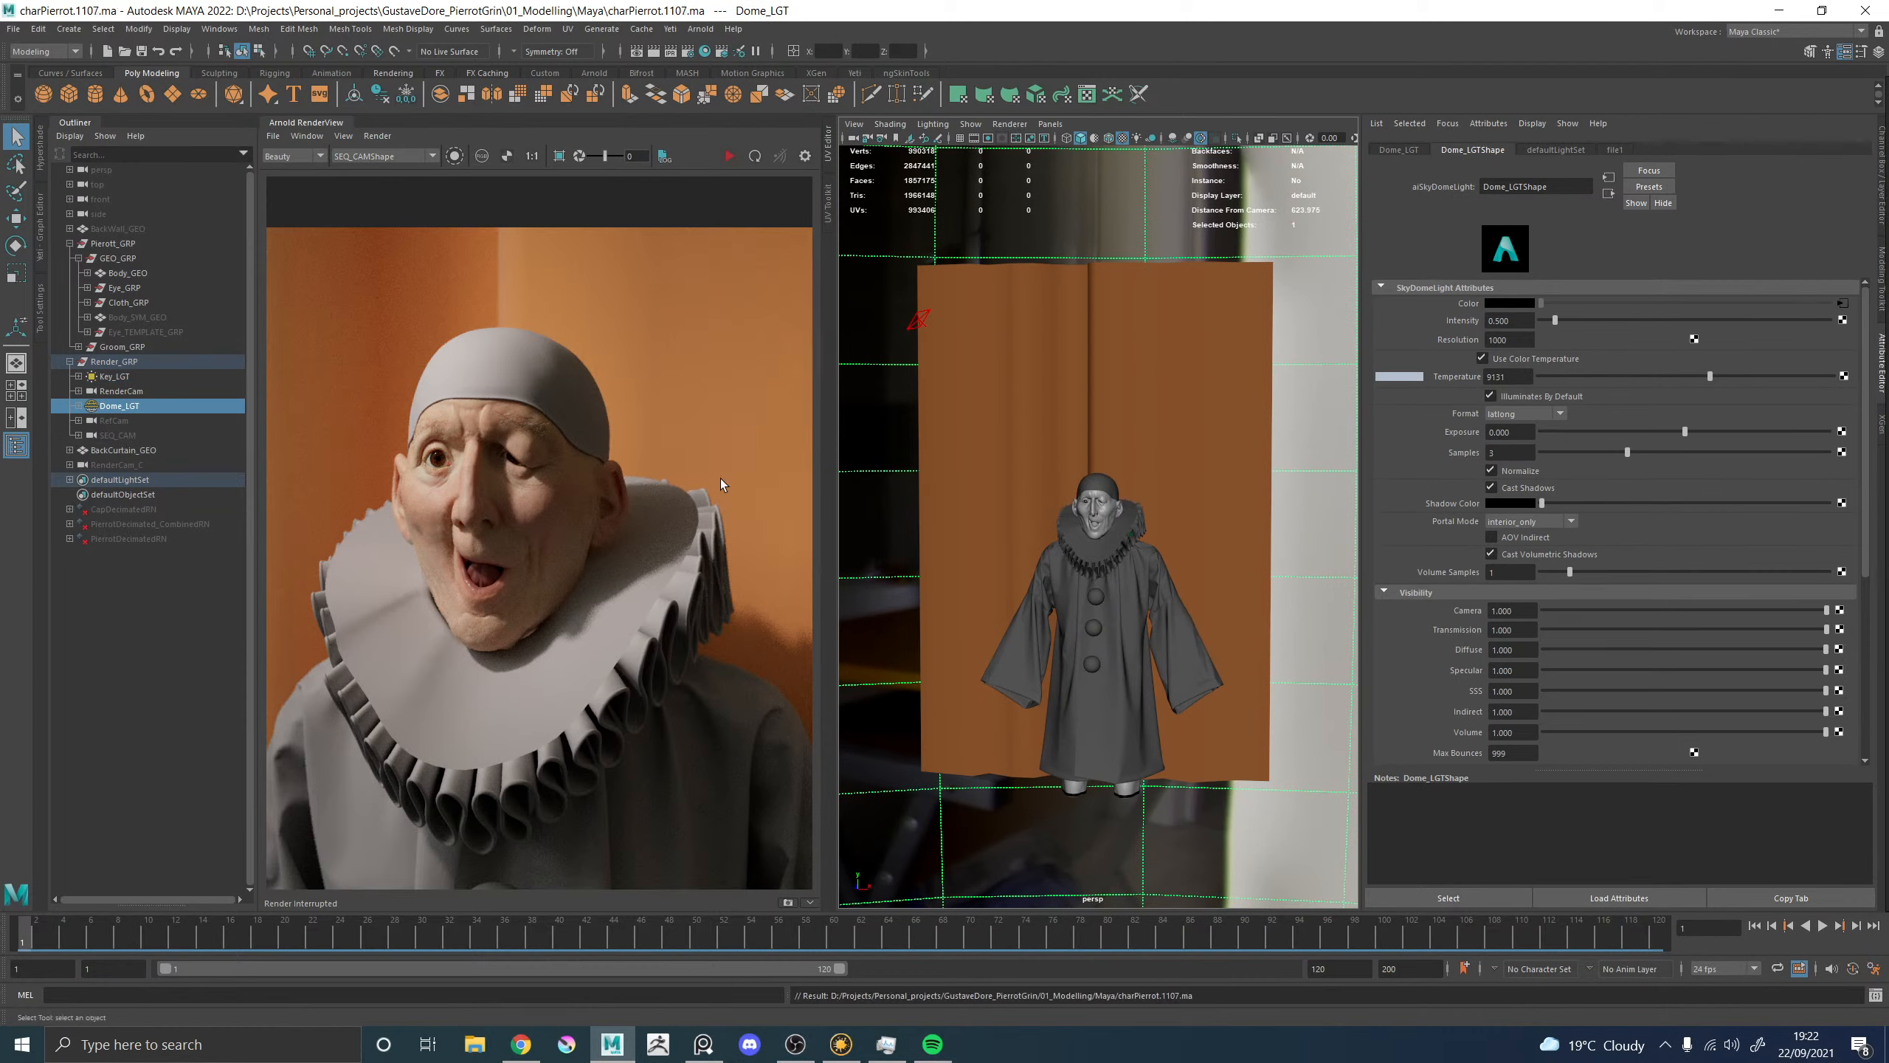
# Select Body_GEO, graph its Skin_MATSG shading network in Hypershade, and select the Skin_MAT shader.
pyautogui.click(1100, 517)
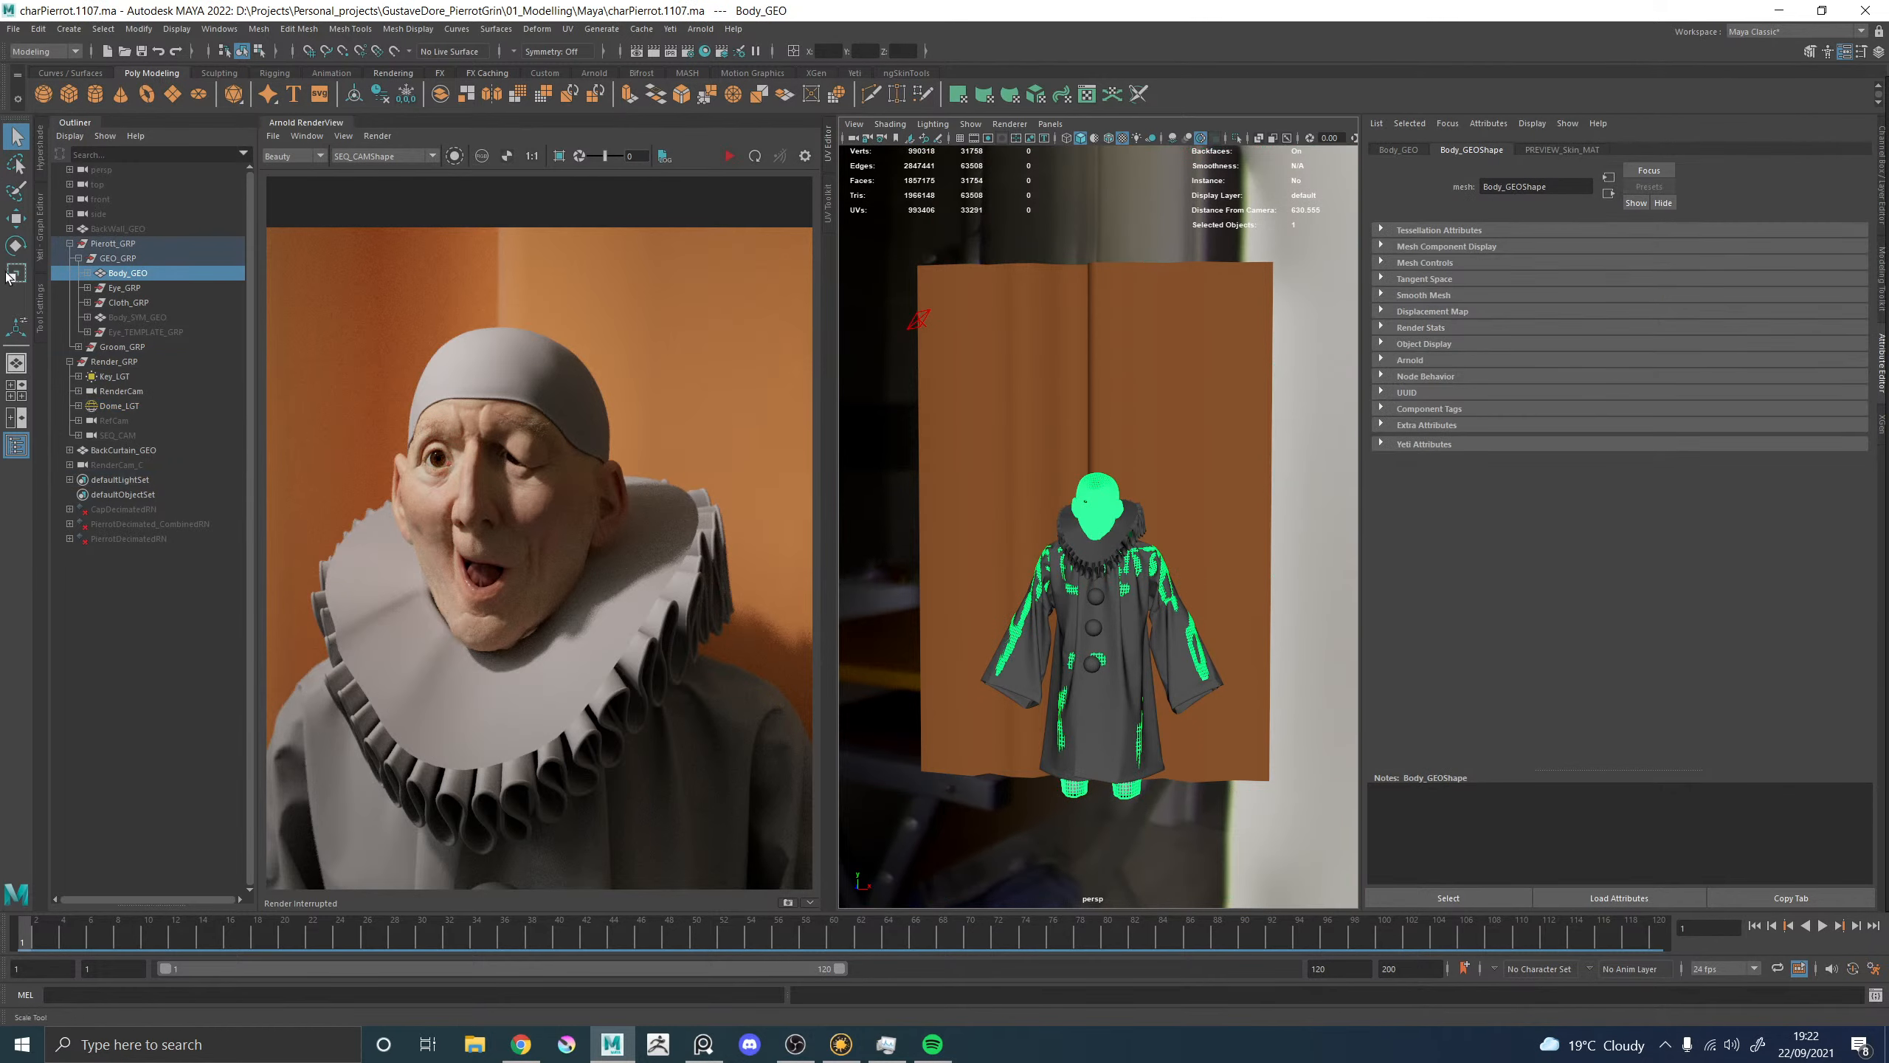
pyautogui.click(40, 155)
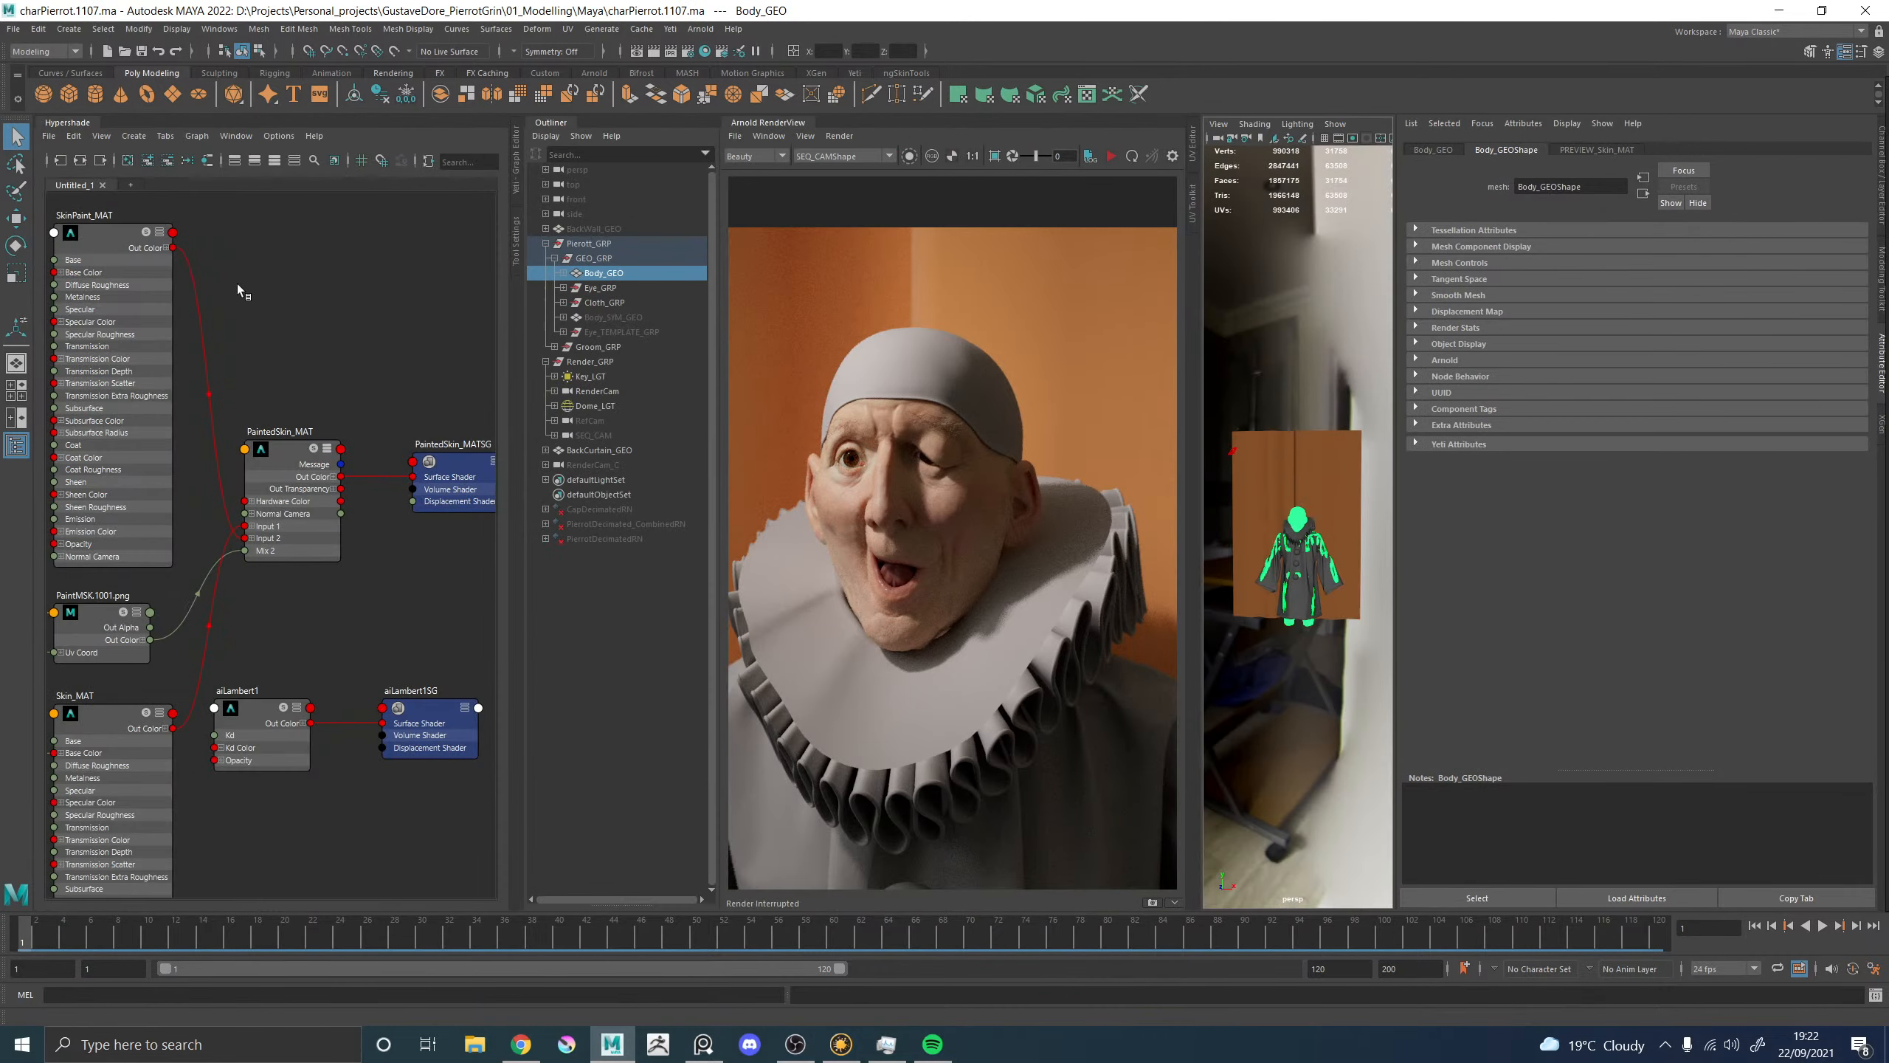
pyautogui.click(78, 161)
pyautogui.click(280, 518)
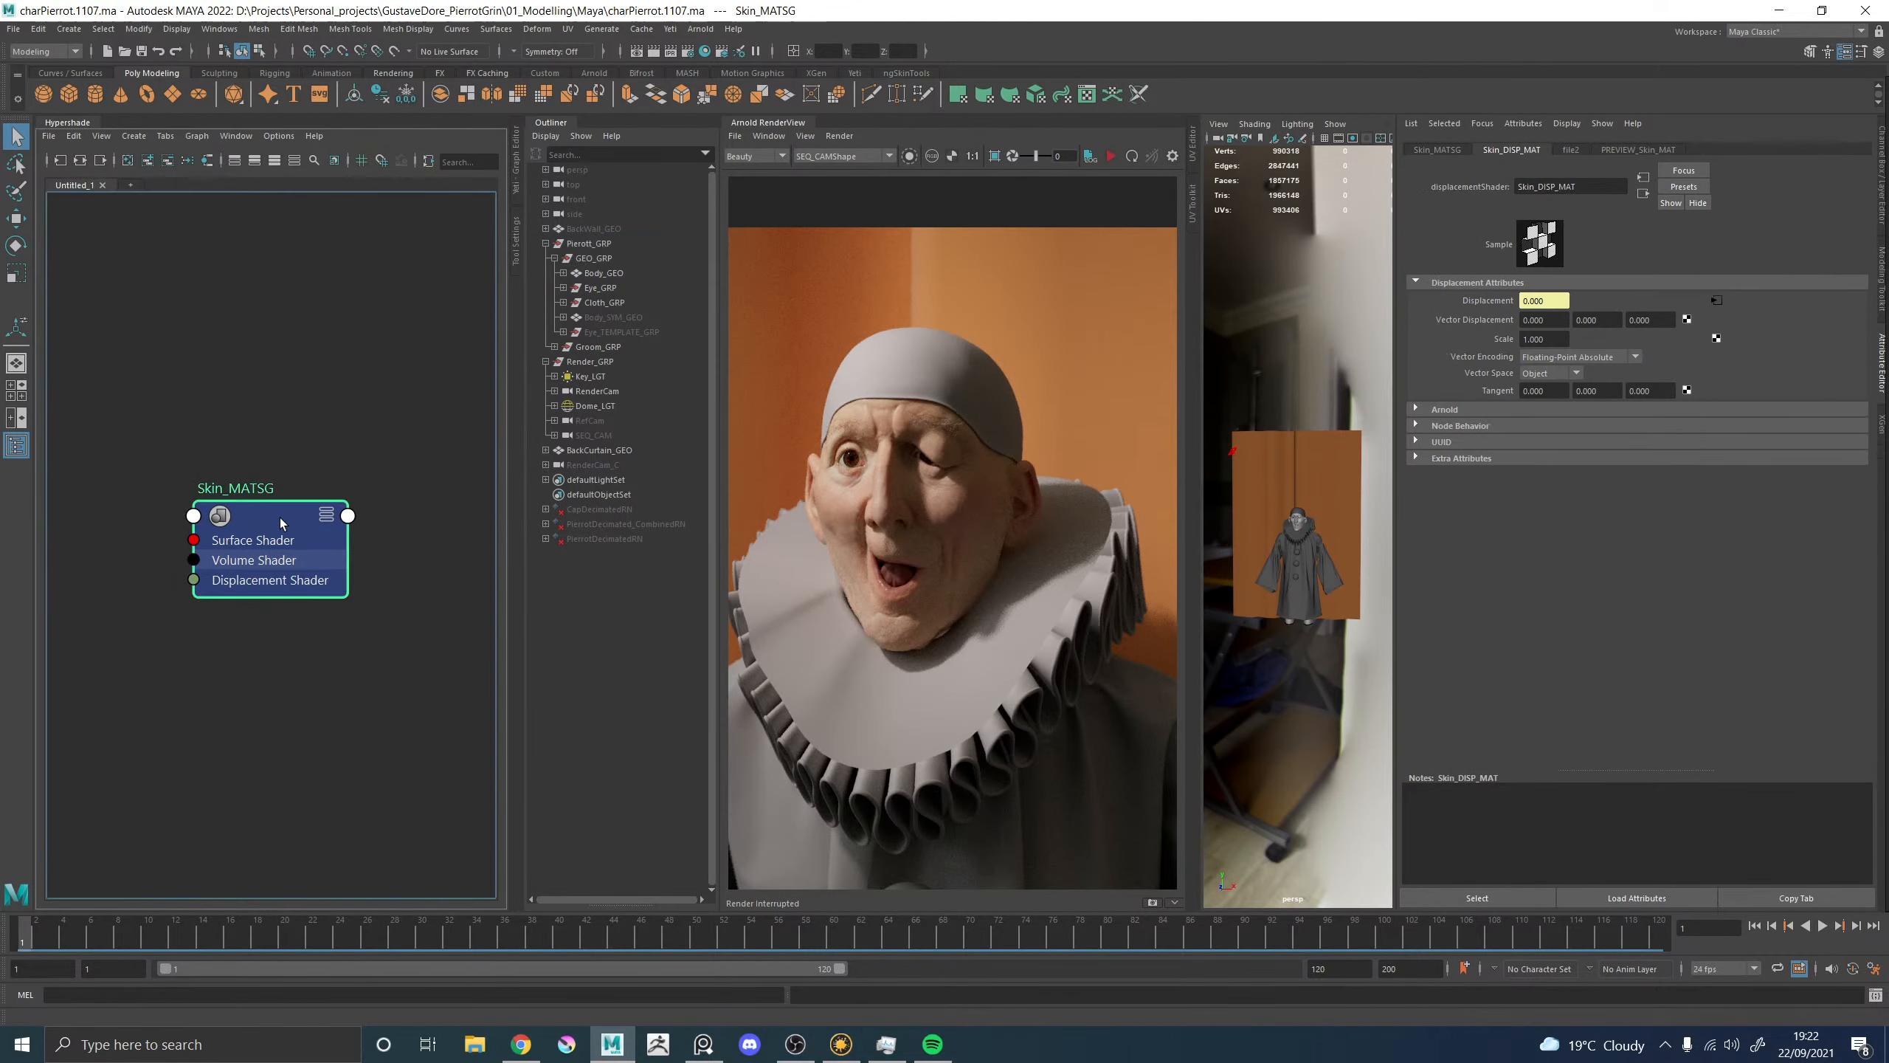
pyautogui.click(80, 161)
pyautogui.scroll(3, 313, 374)
pyautogui.click(311, 374)
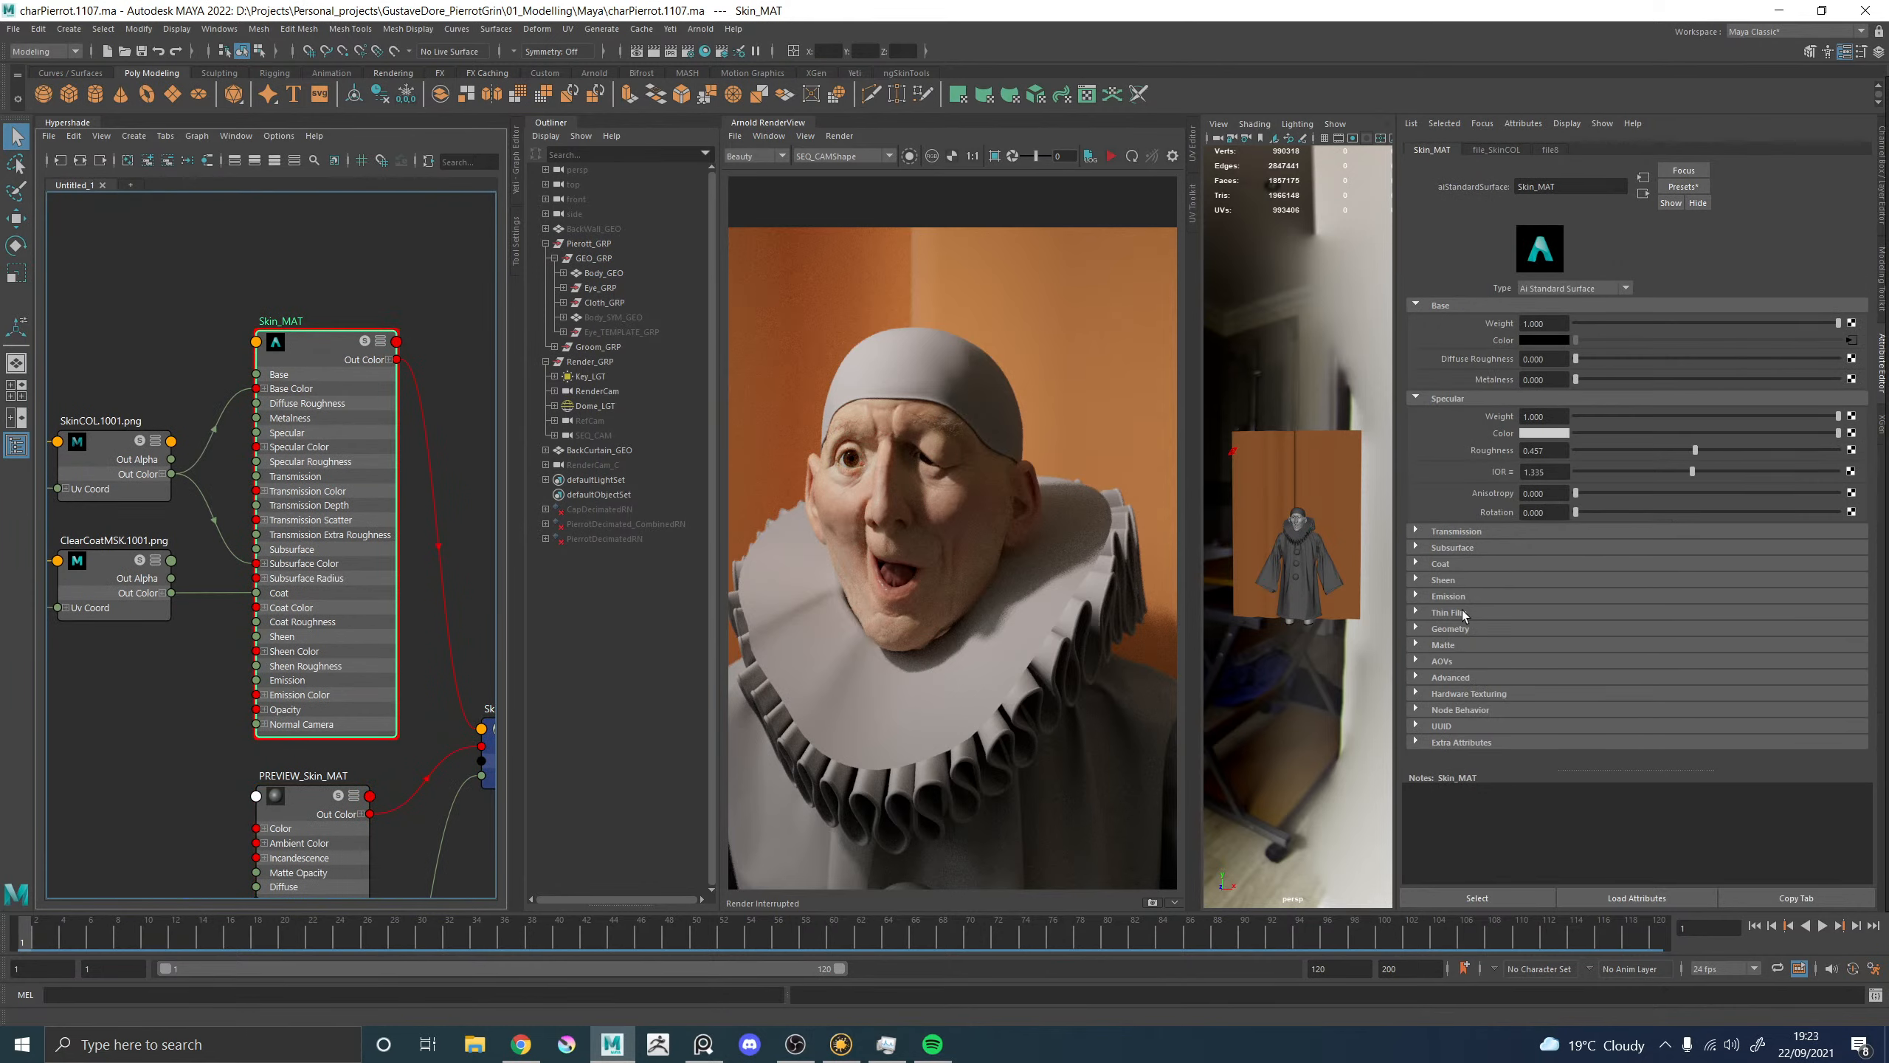
# Set the Subsurface Scale of Skin_MAT to 0.15.
pyautogui.click(1446, 548)
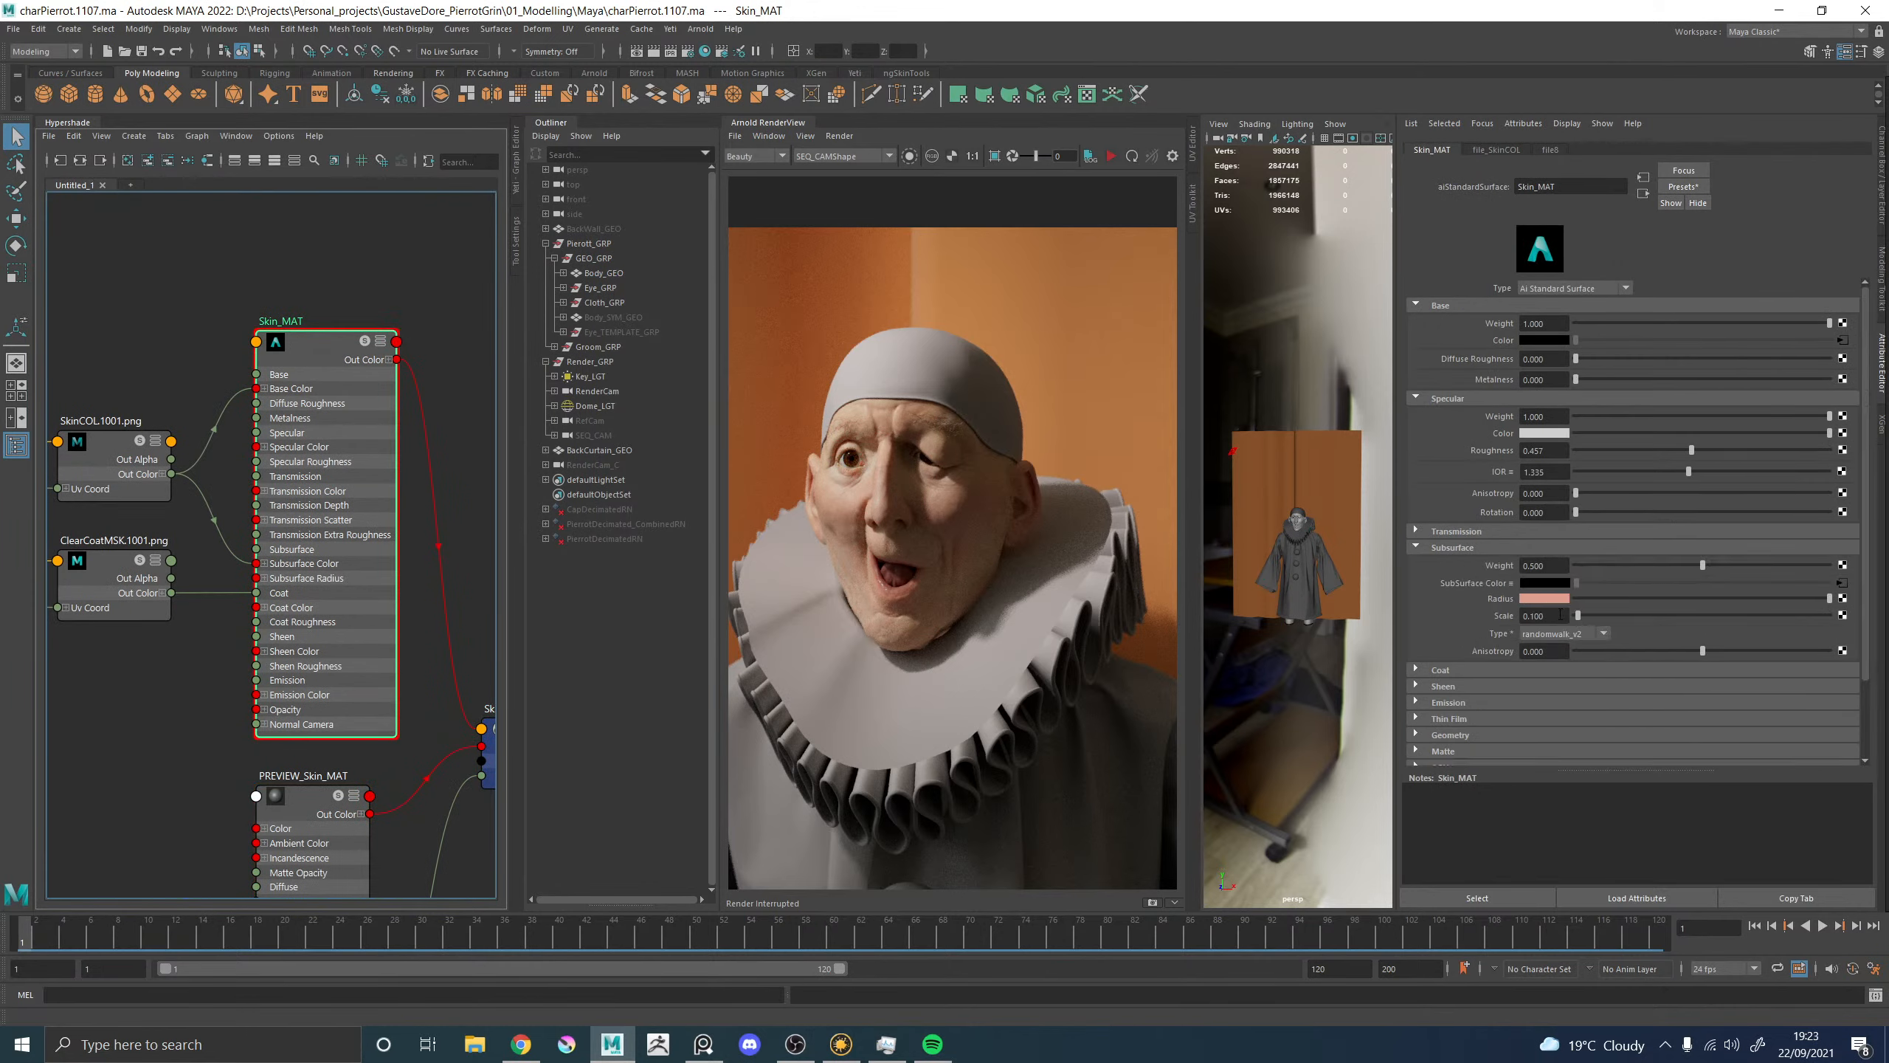
pyautogui.click(1547, 615)
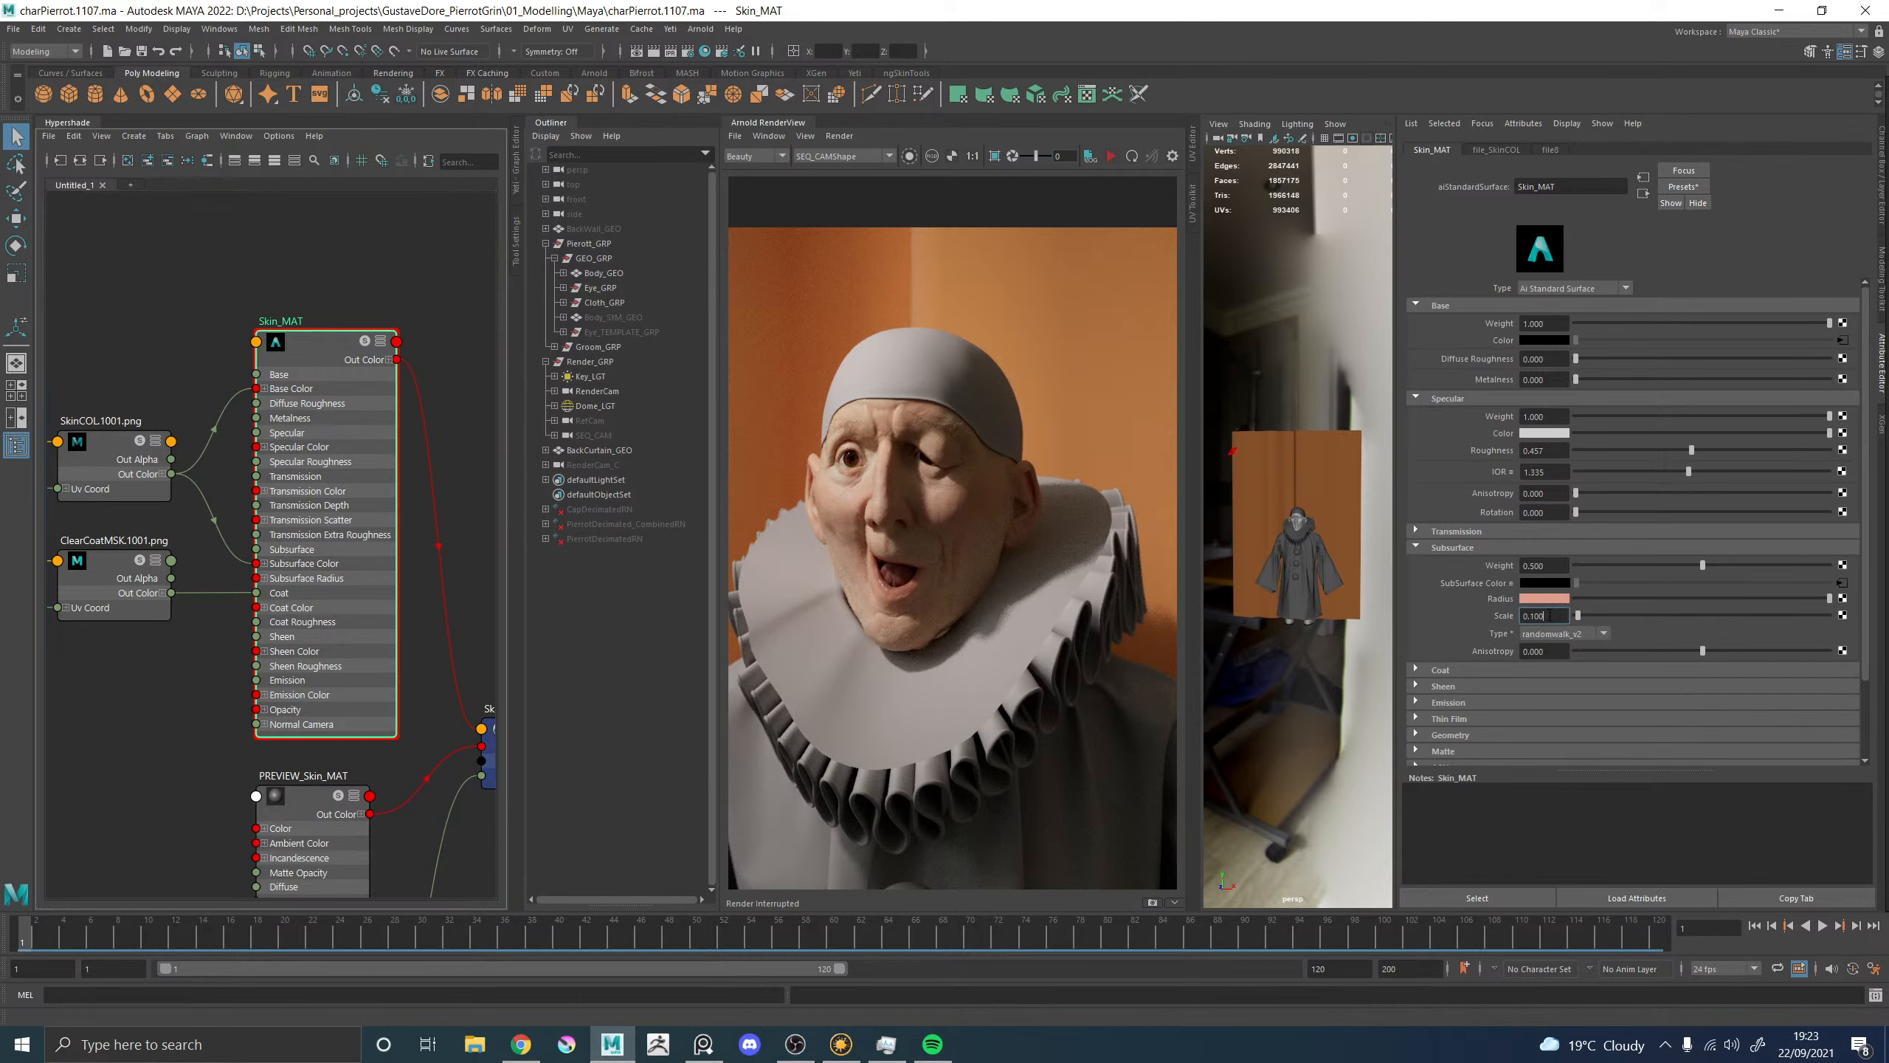
pyautogui.write('0.15')
pyautogui.press('Return')
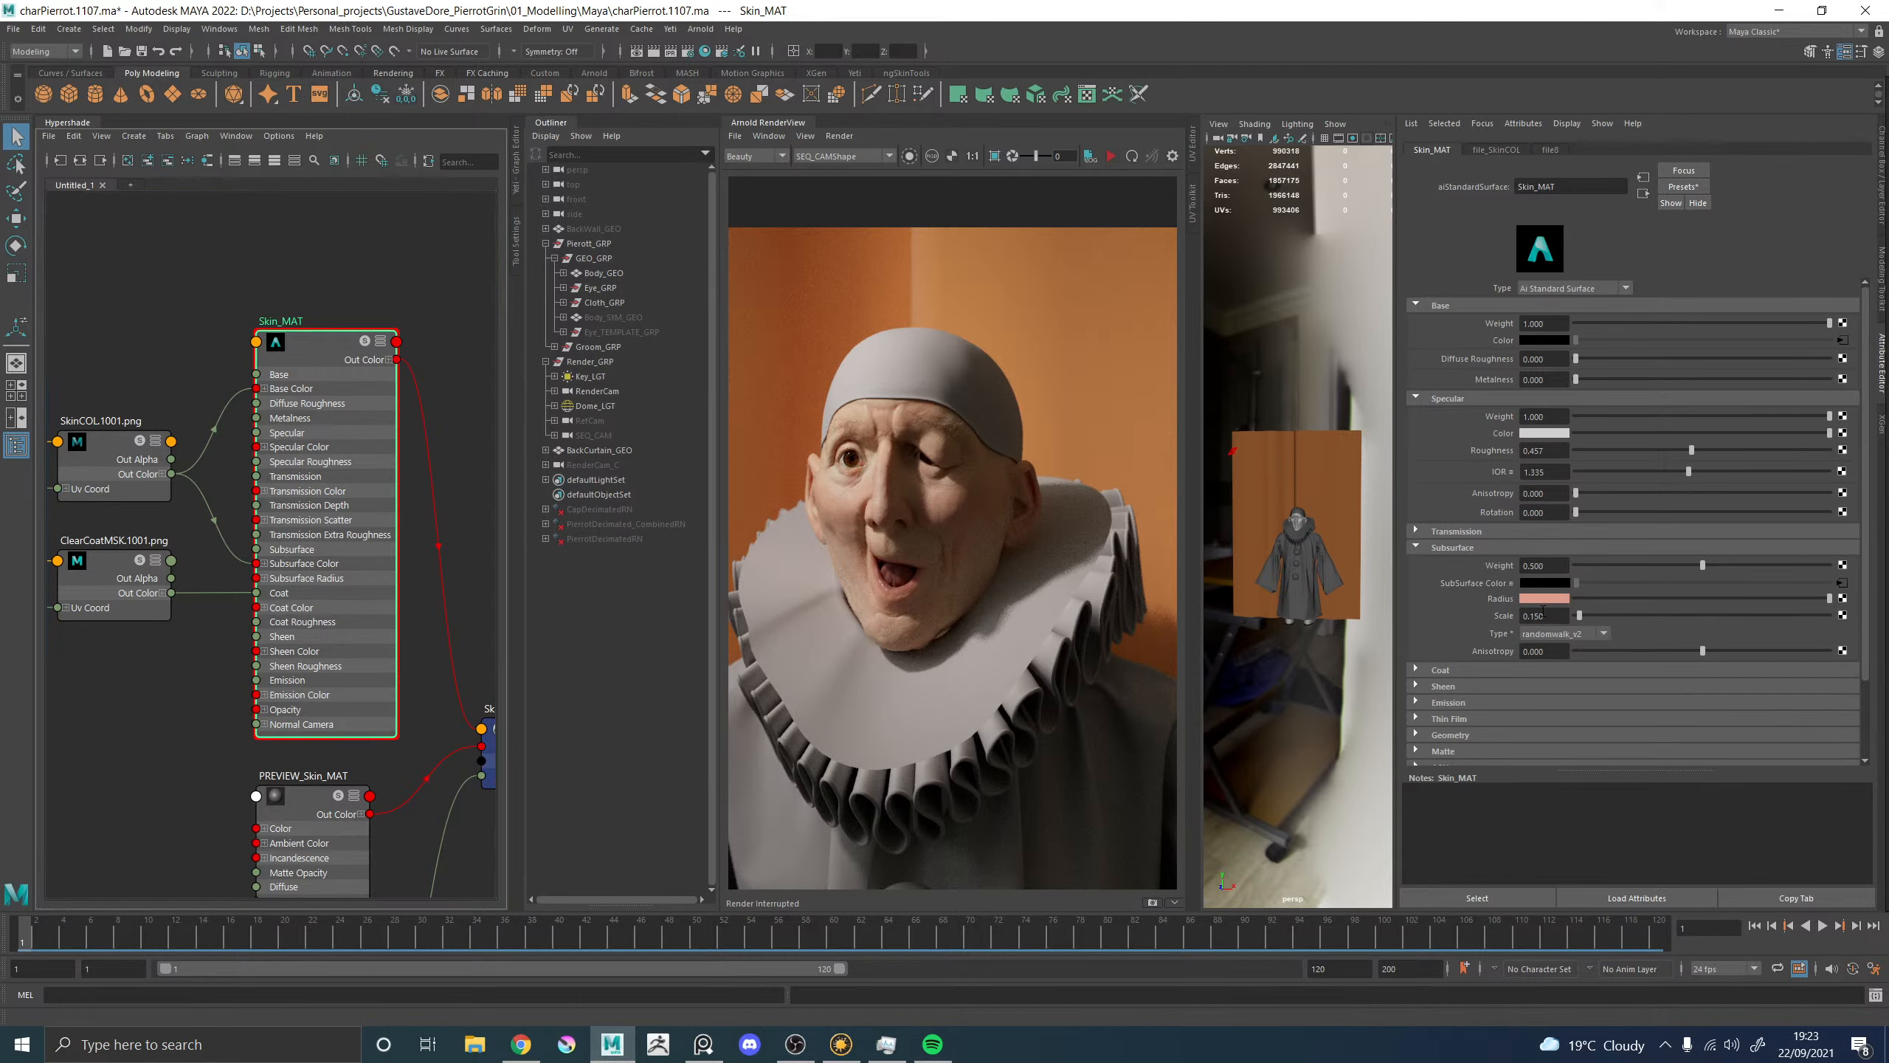
# Put Hypershade away and store a snapshot of the current Arnold render for comparison.
pyautogui.click(49, 122)
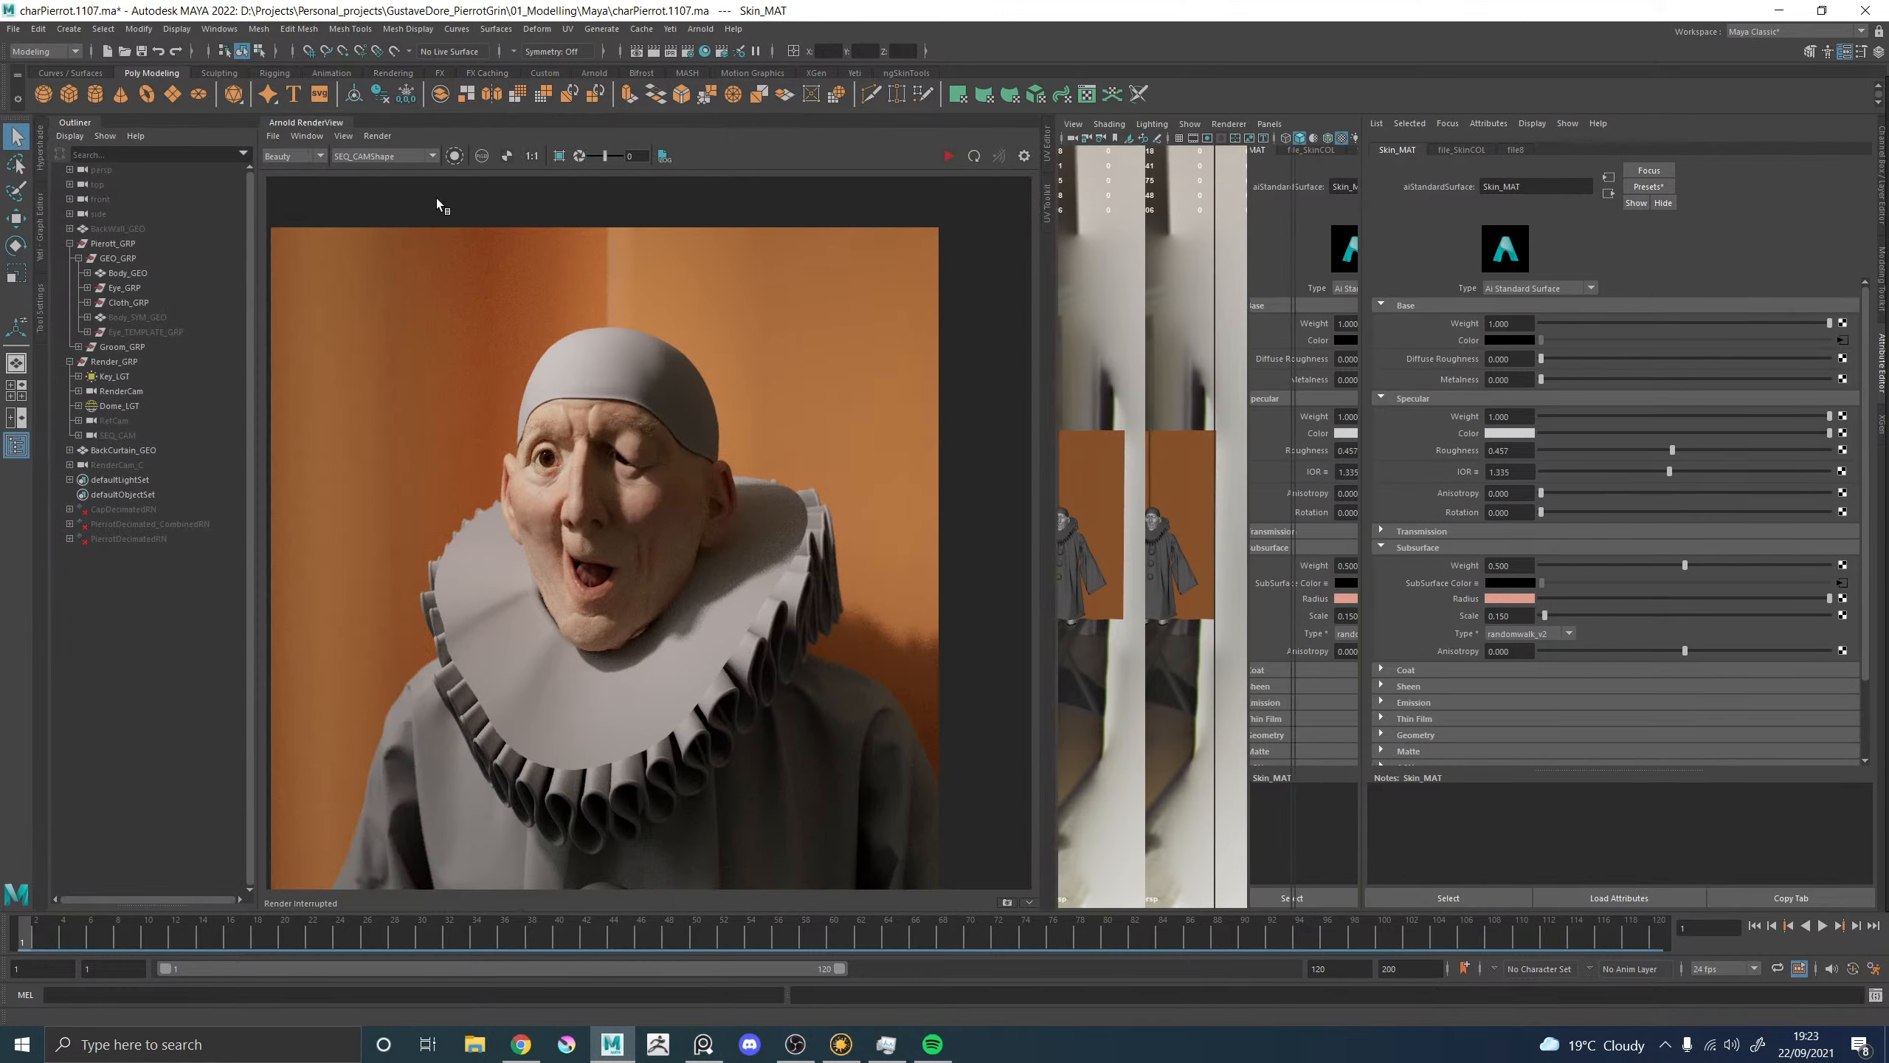
pyautogui.click(343, 137)
pyautogui.click(388, 301)
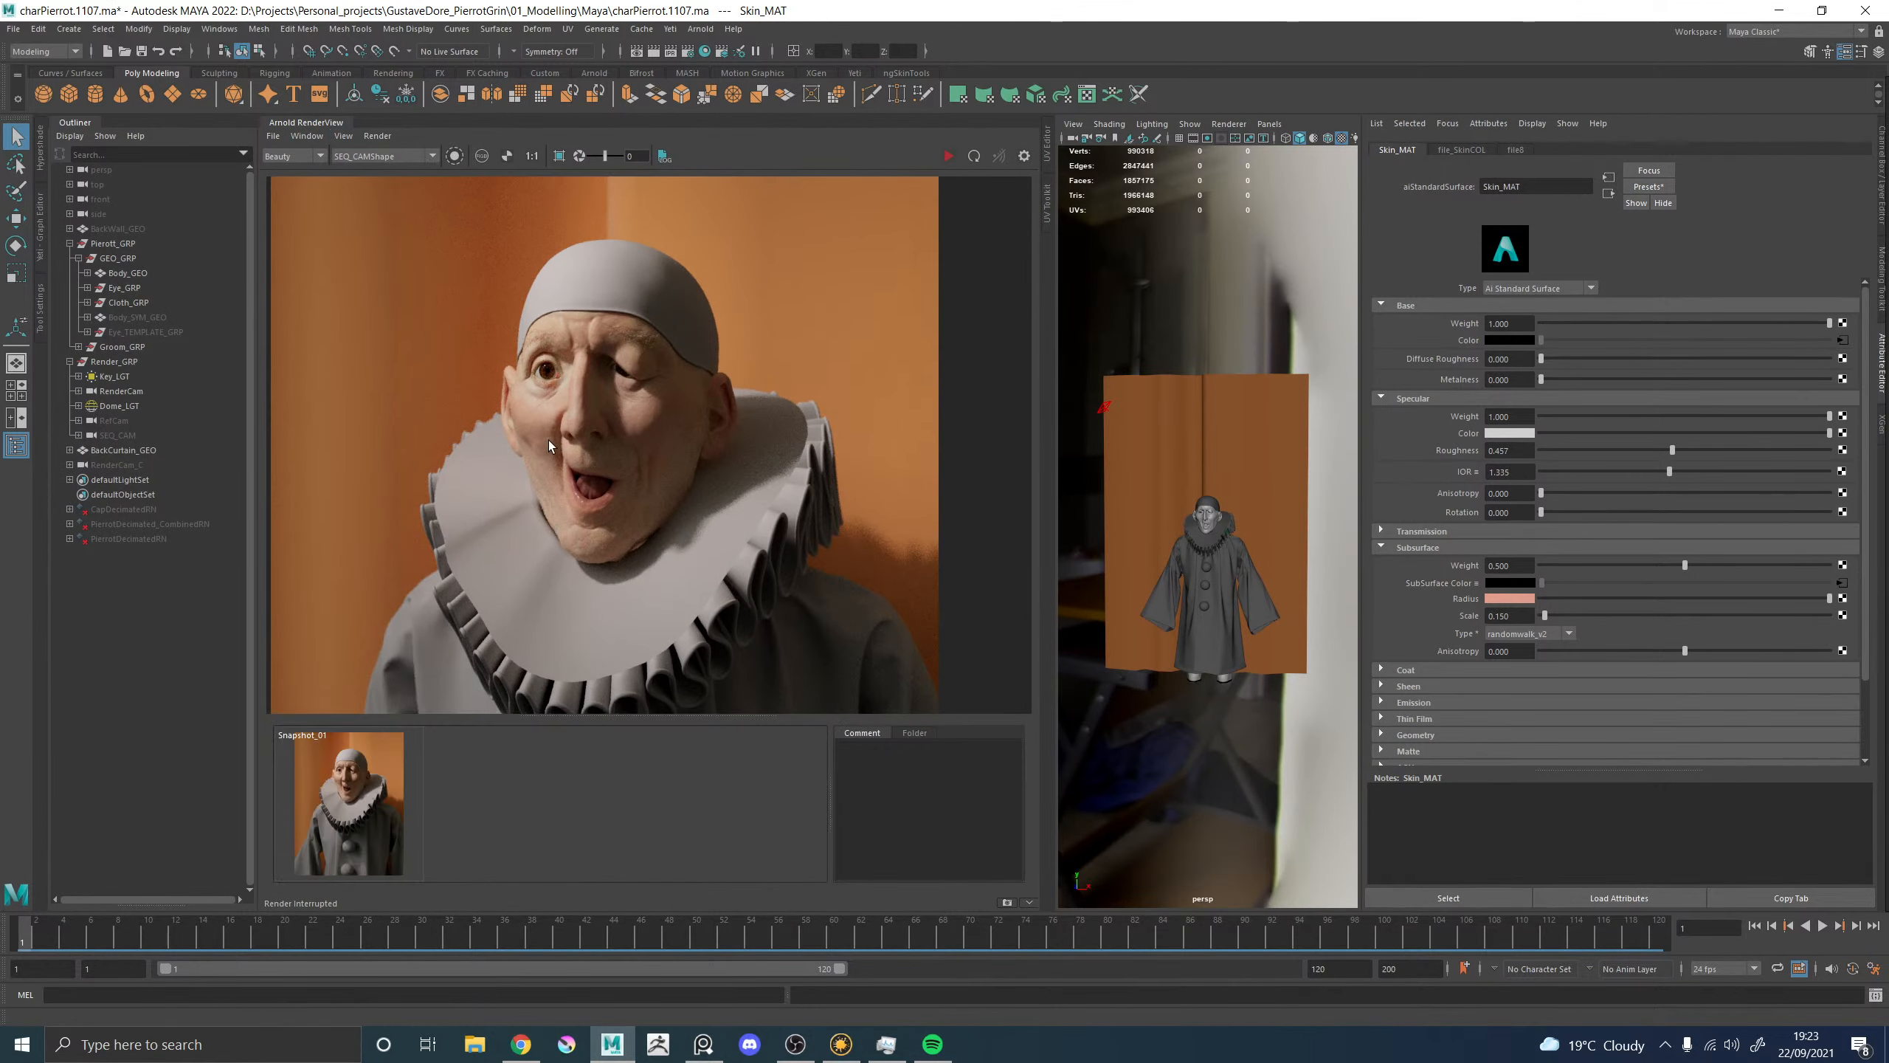
# Define a crop region around the face and render it through RenderCamShape.
pyautogui.moveTo(476, 269); pyautogui.dragTo(744, 580)
pyautogui.click(948, 155)
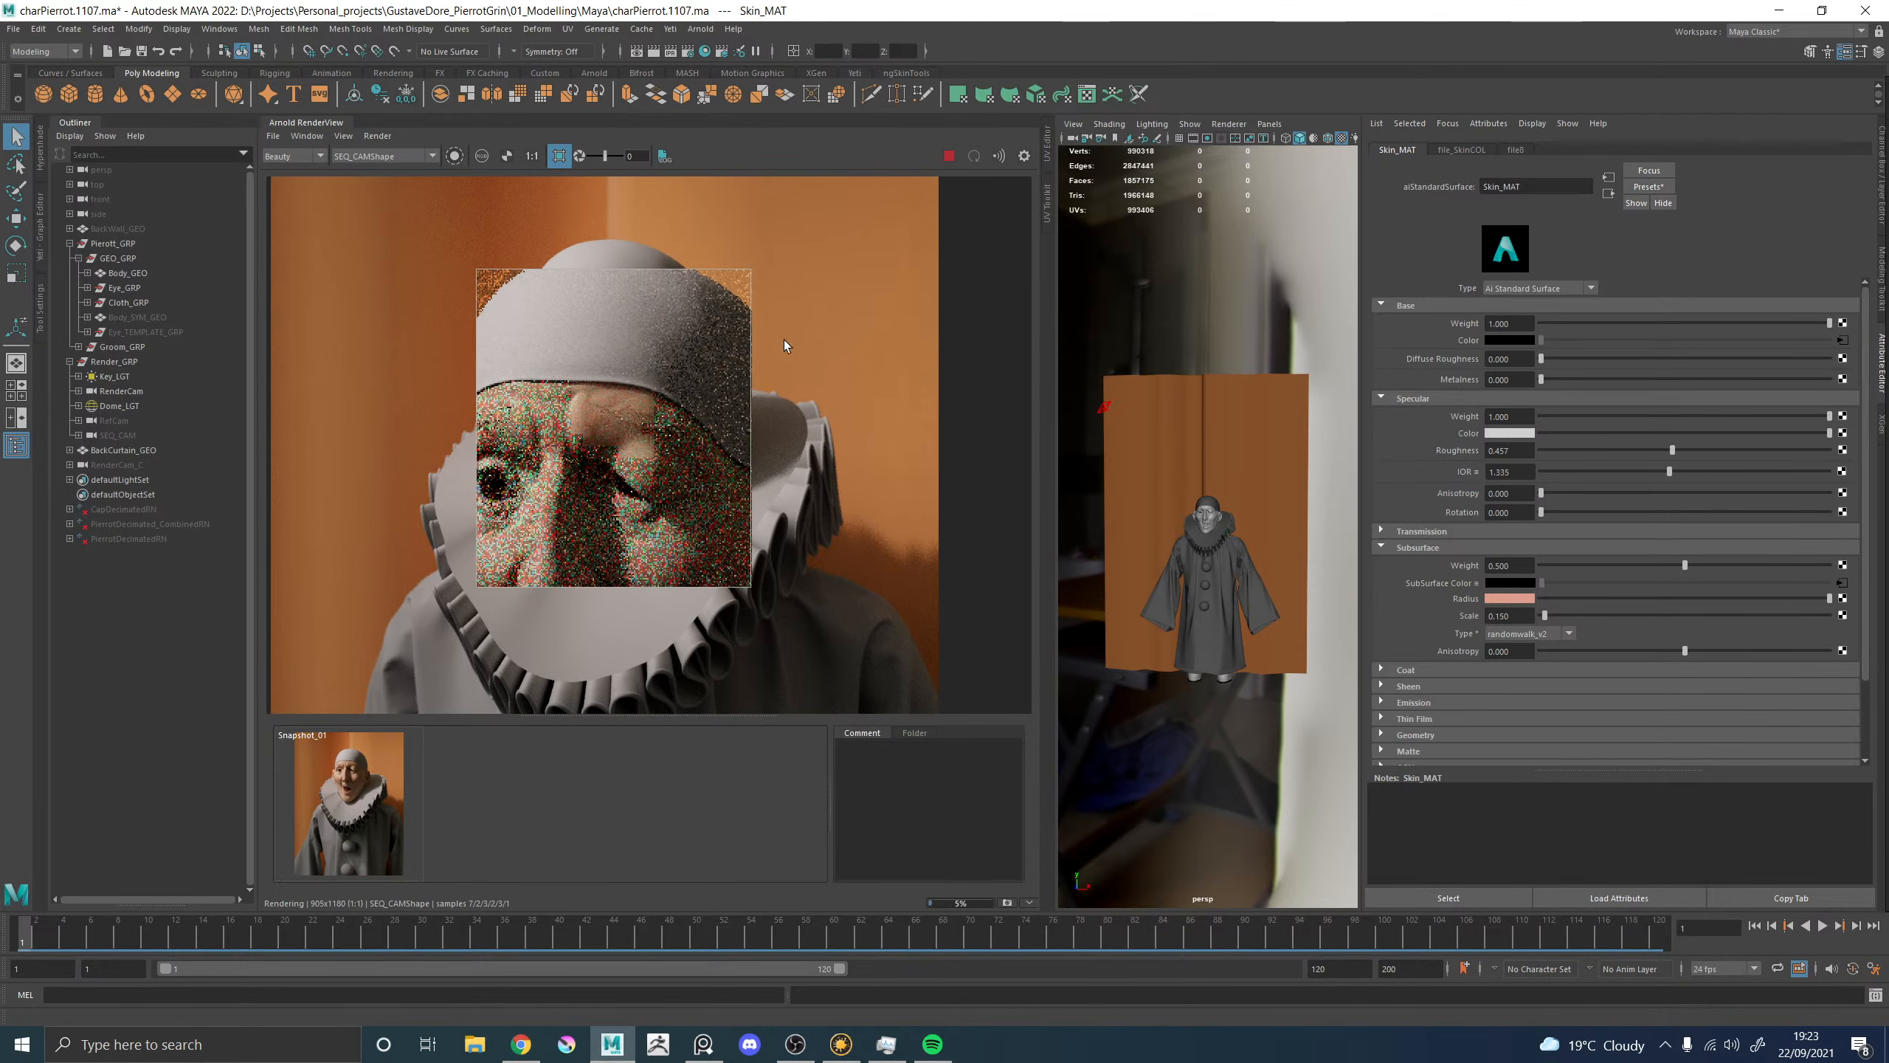
pyautogui.click(432, 158)
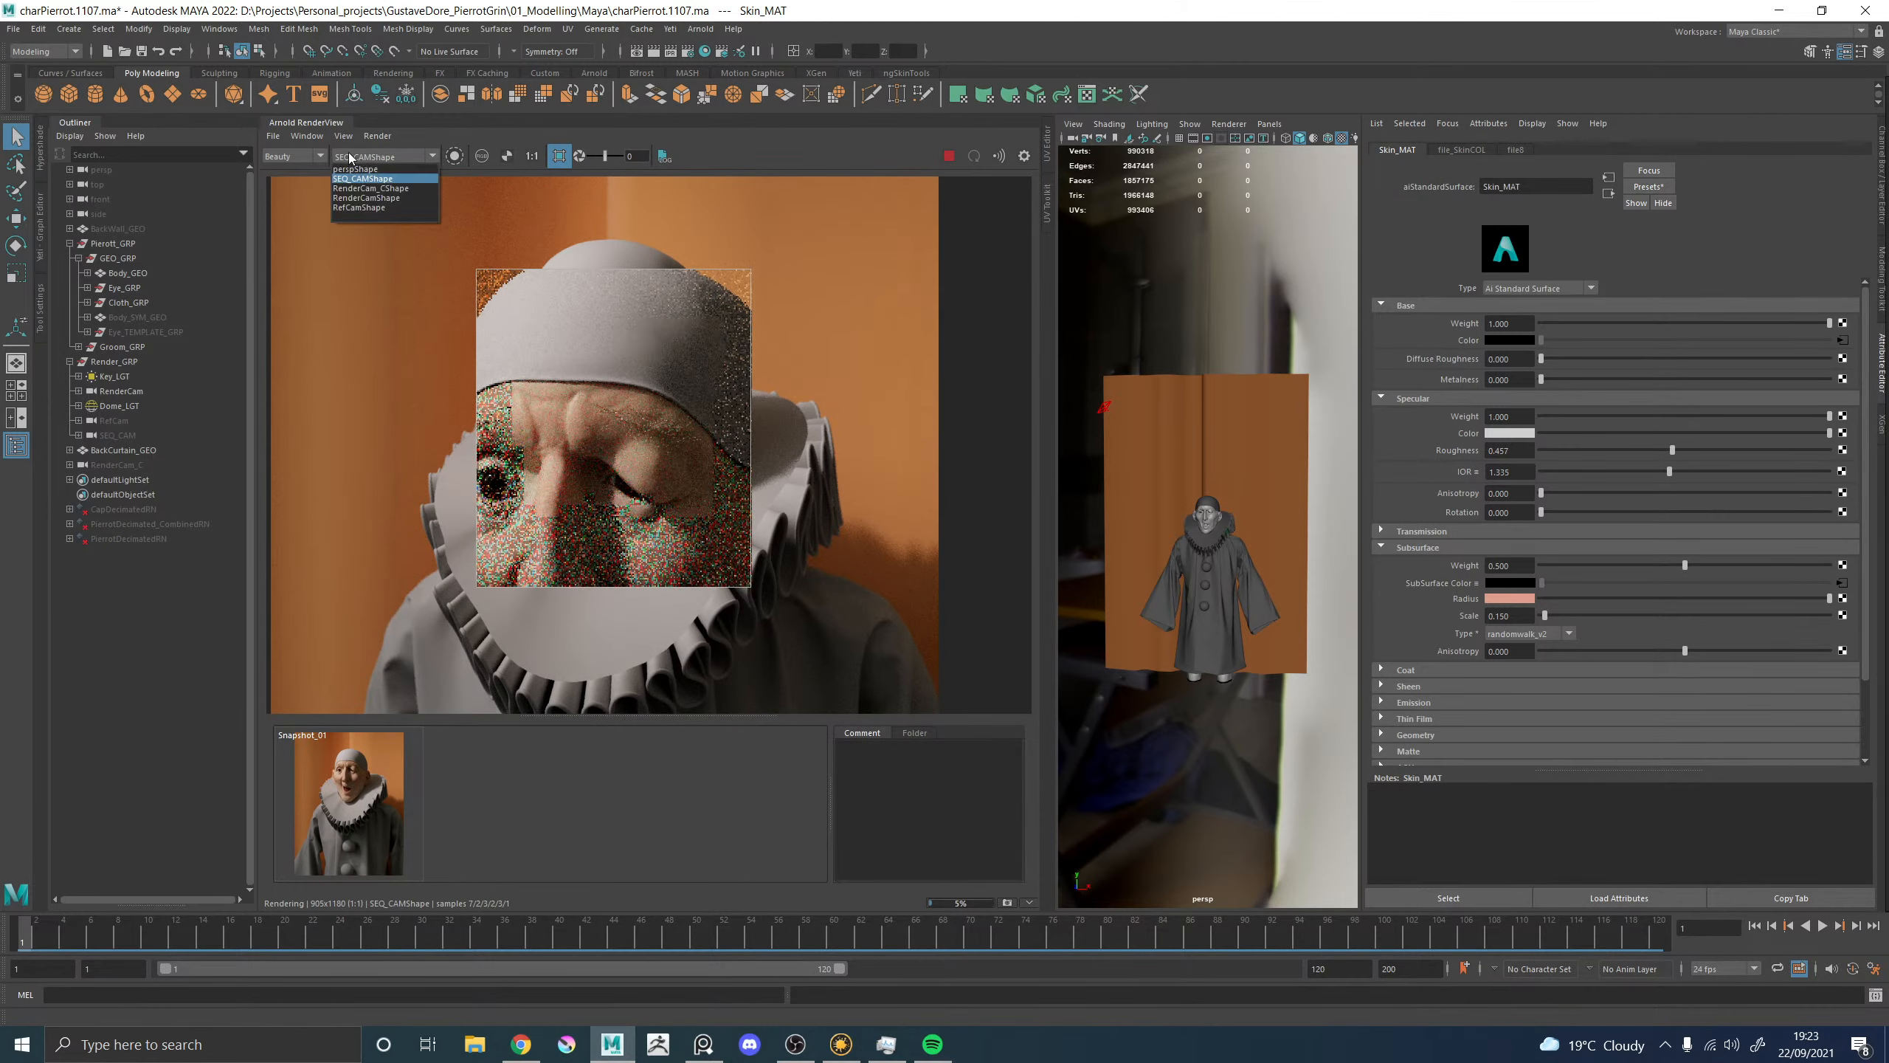
pyautogui.click(371, 197)
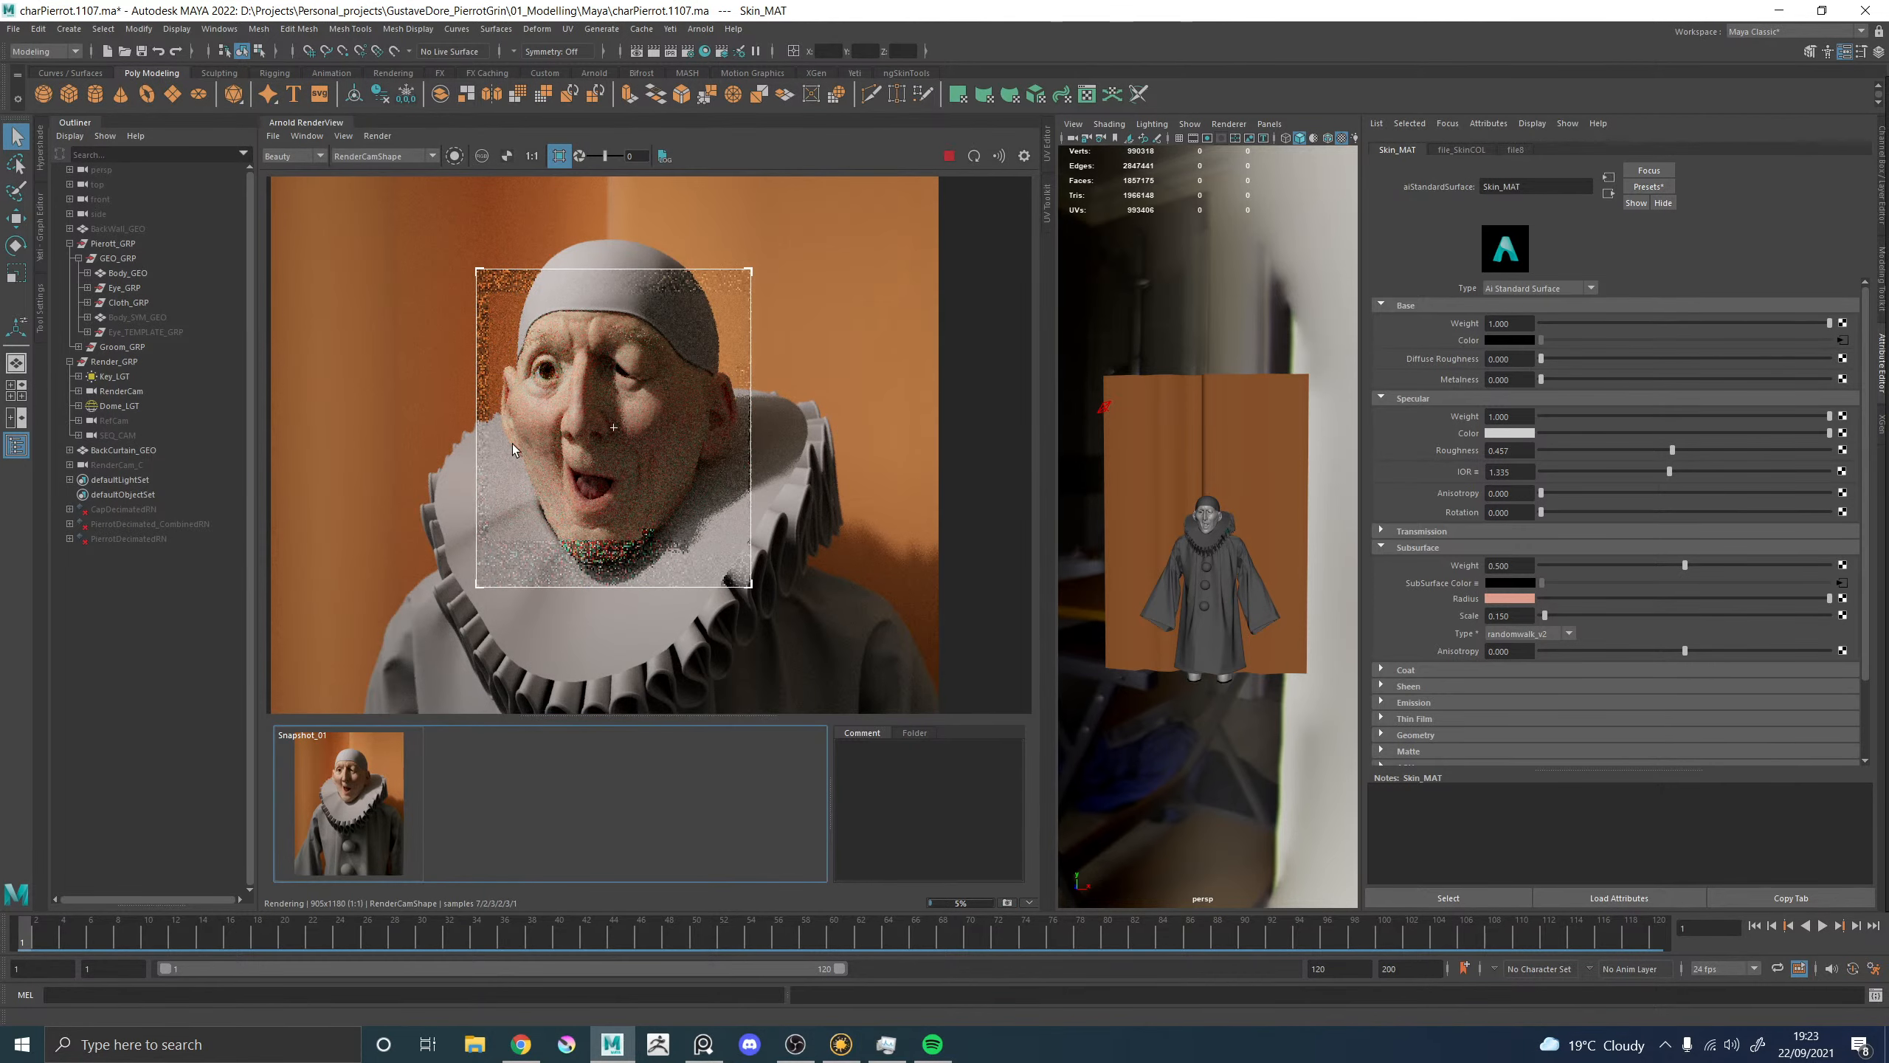
pyautogui.scroll(3, 587, 398)
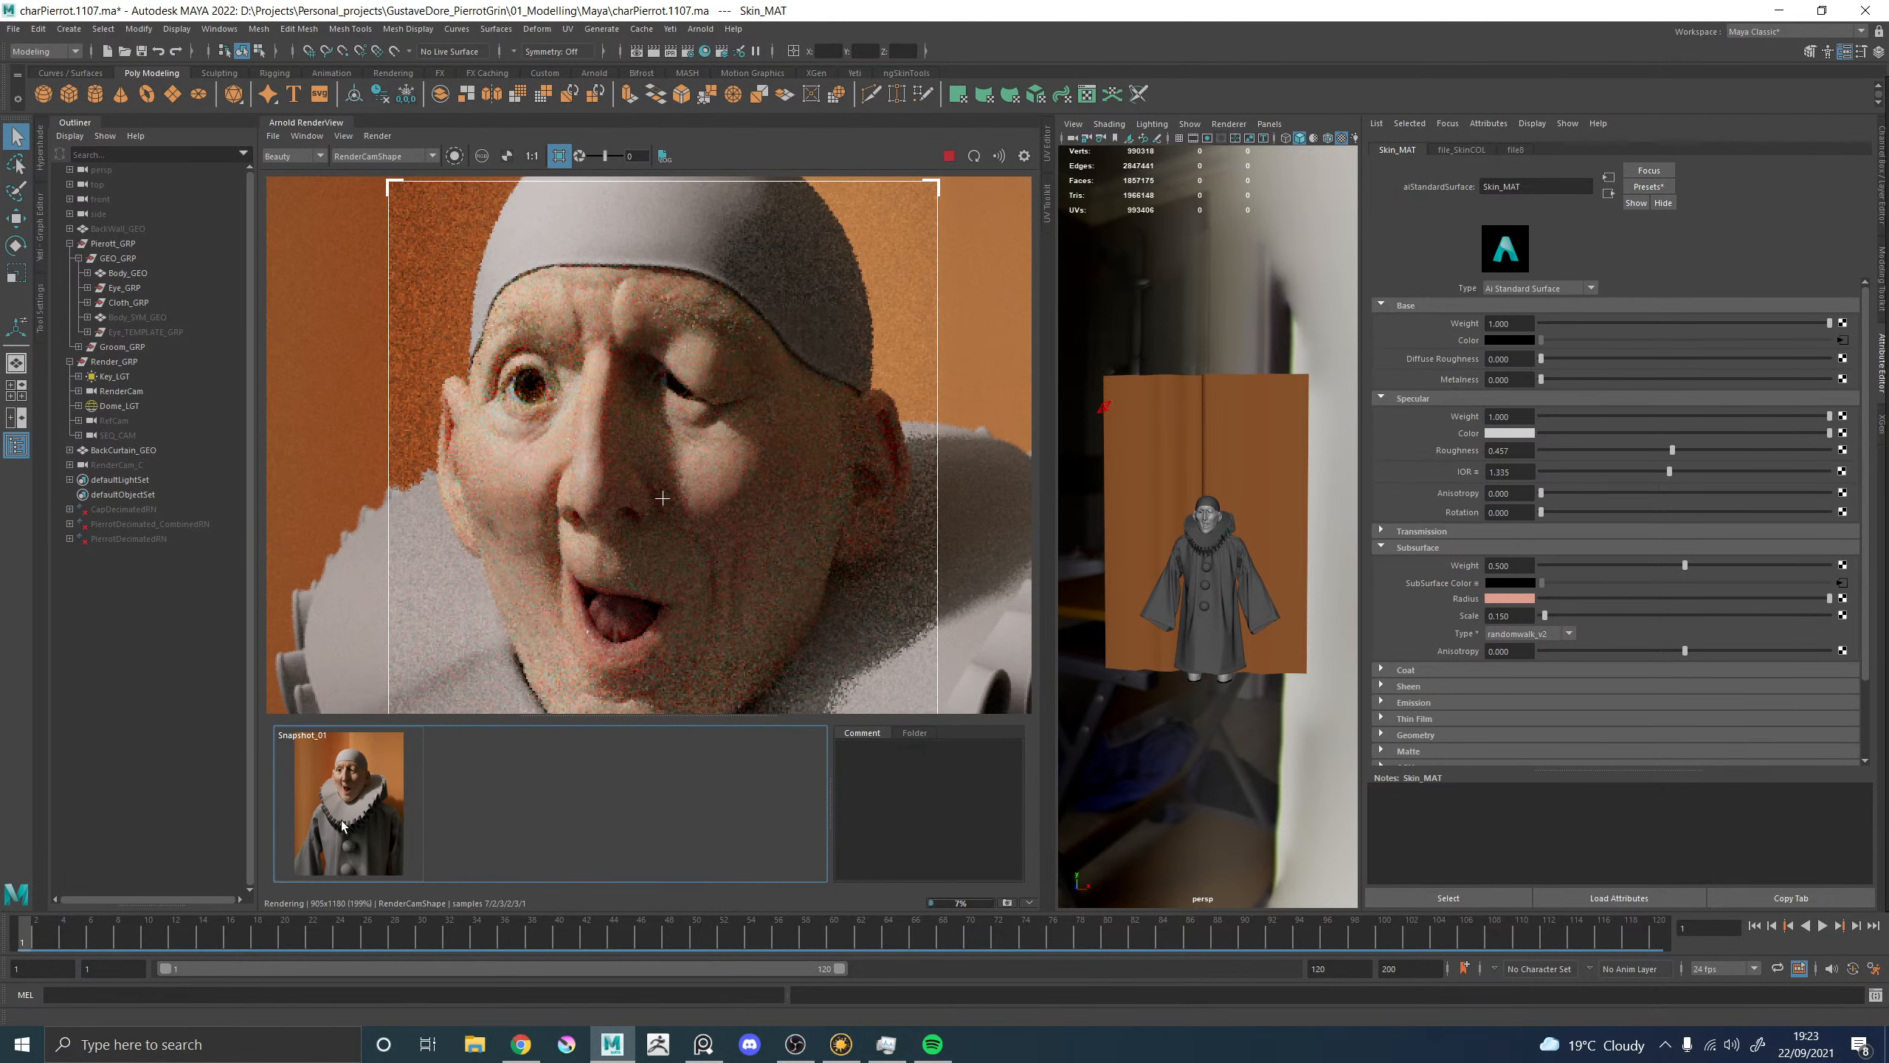
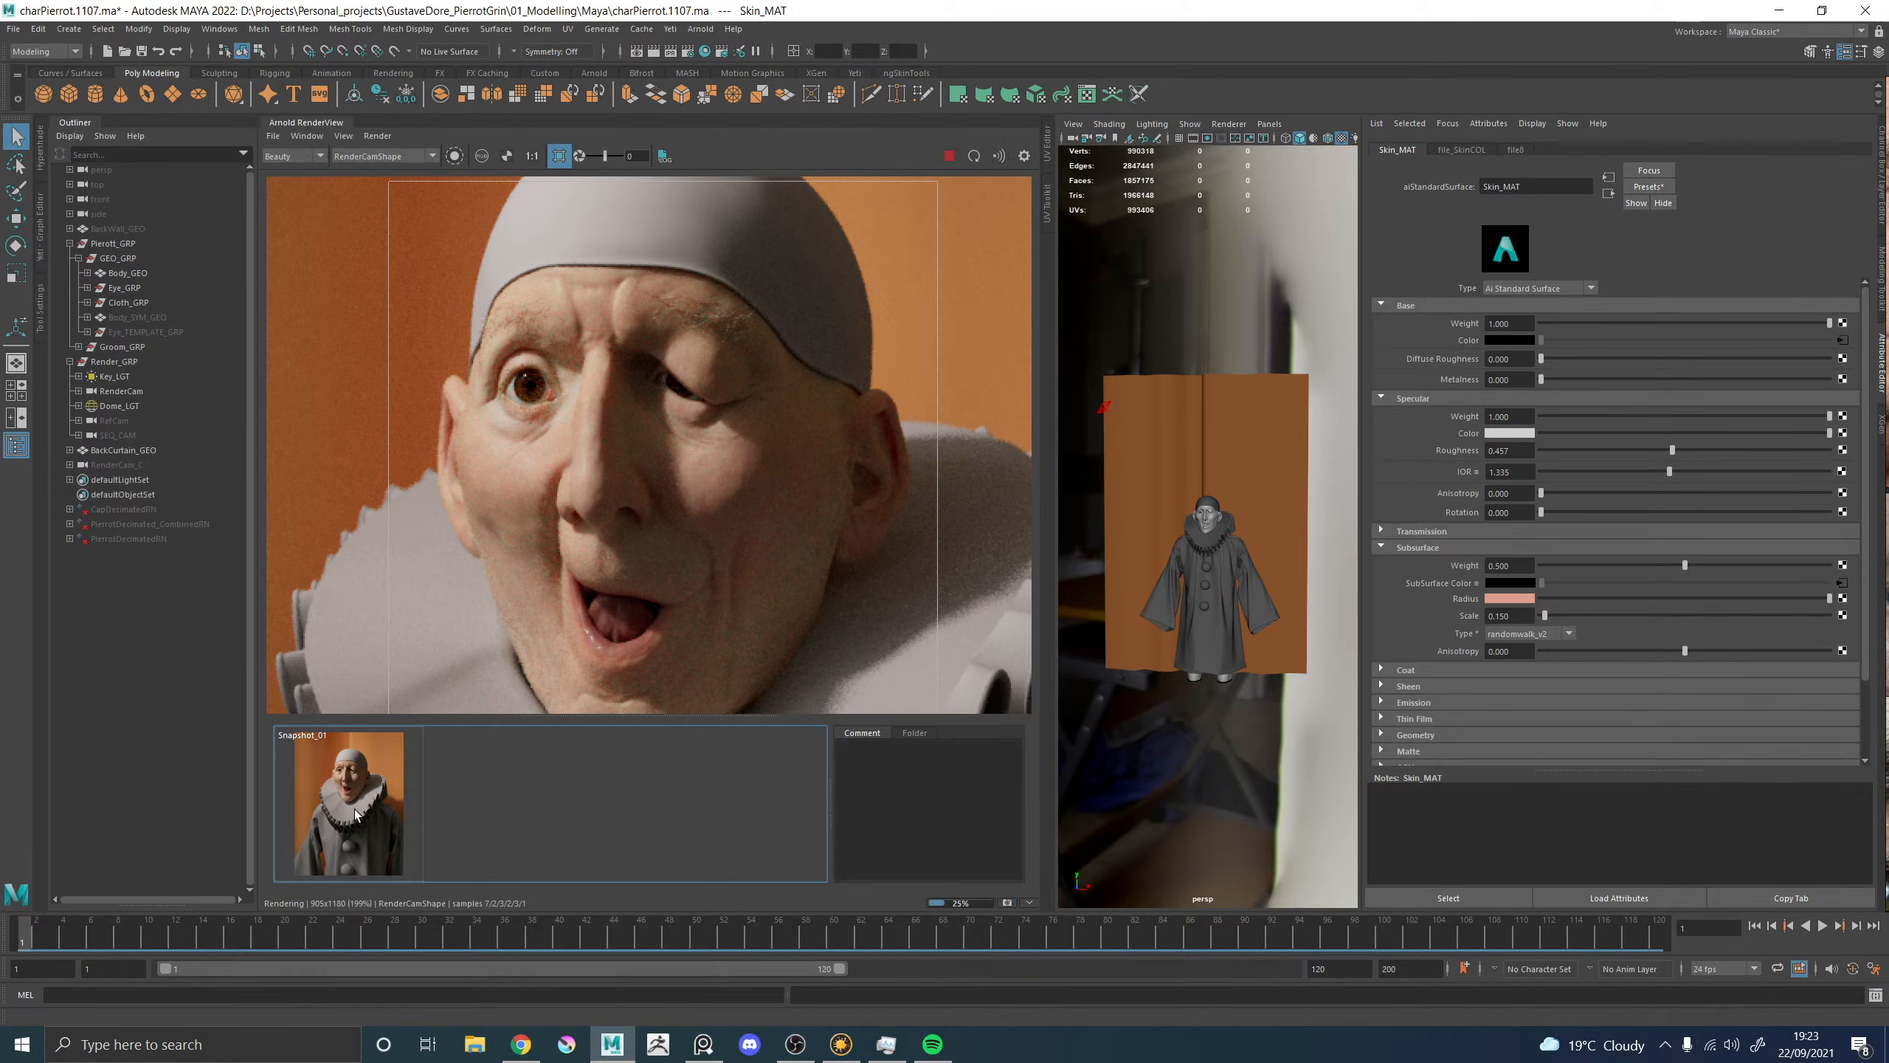
# Stop the cropped face render and store it as a second snapshot.
pyautogui.click(949, 155)
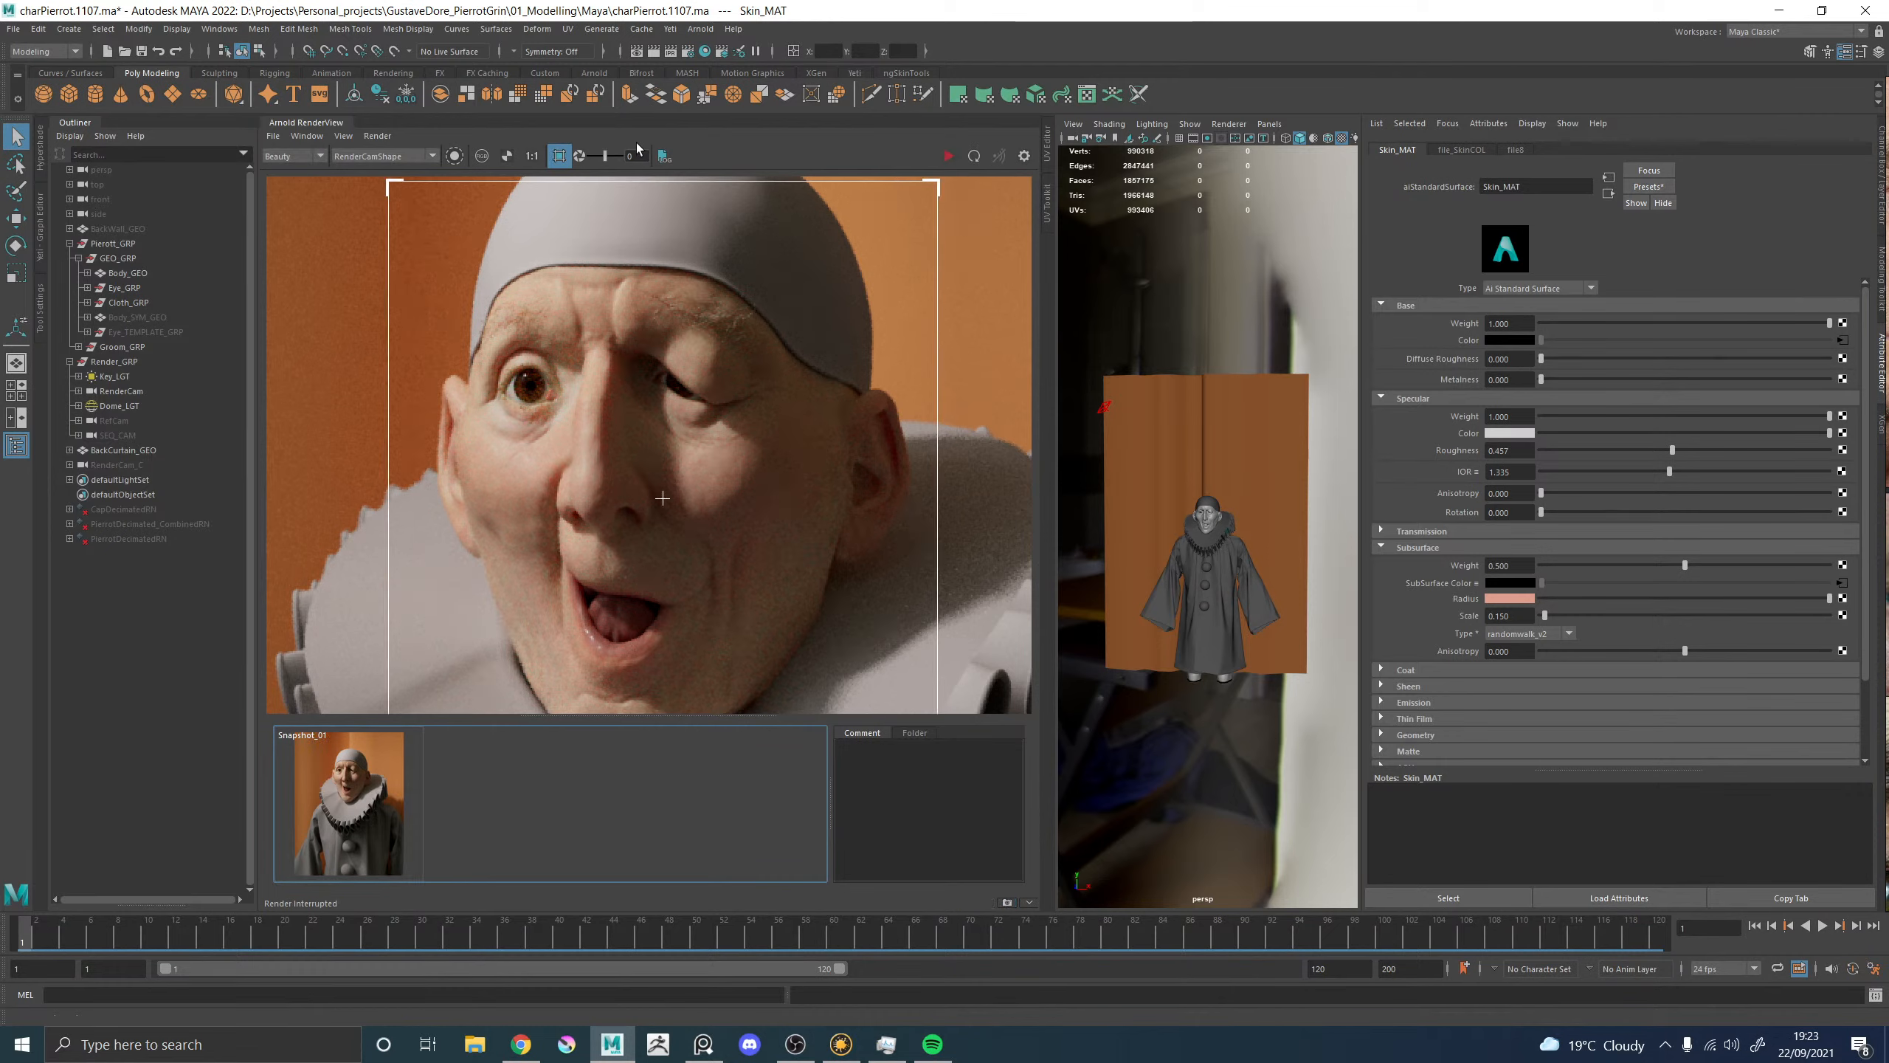
pyautogui.click(344, 137)
pyautogui.click(376, 293)
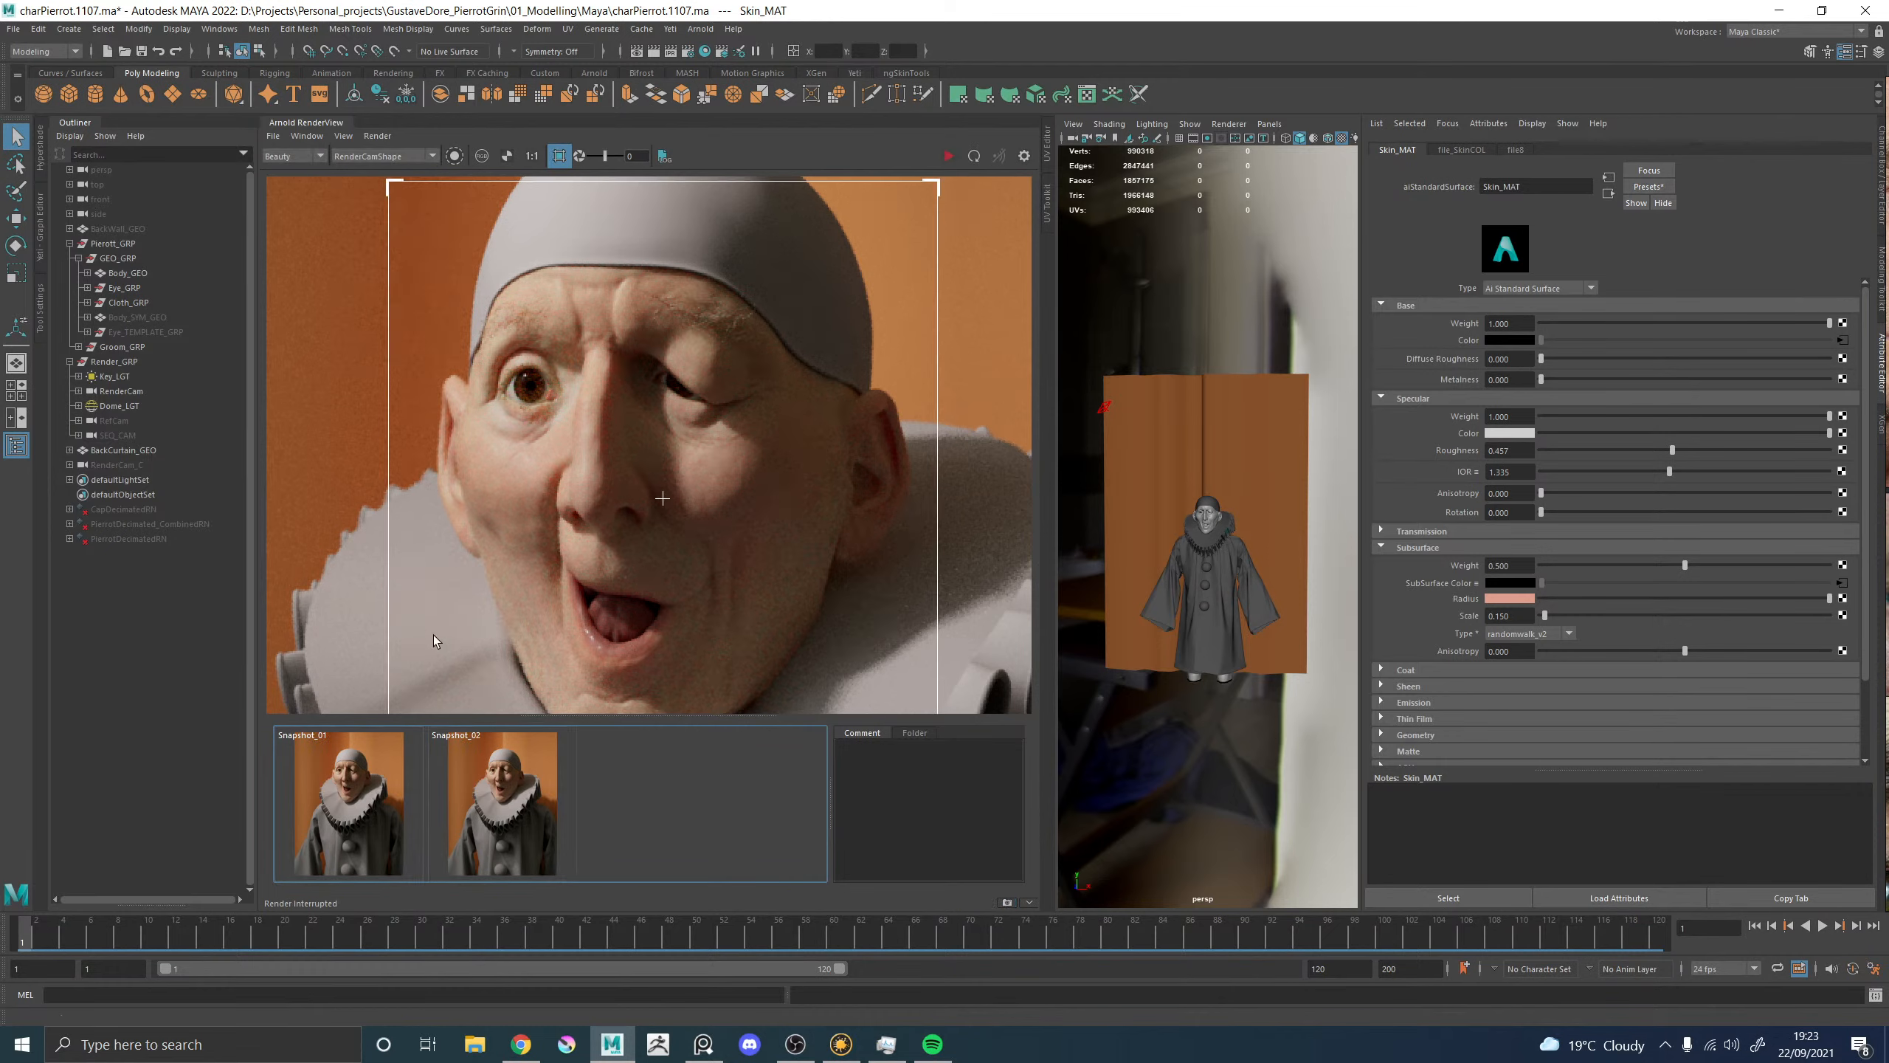
# Set the Subsurface Scale of Skin_MAT to 0.125 and start rendering the cropped face region.
pyautogui.click(1501, 615)
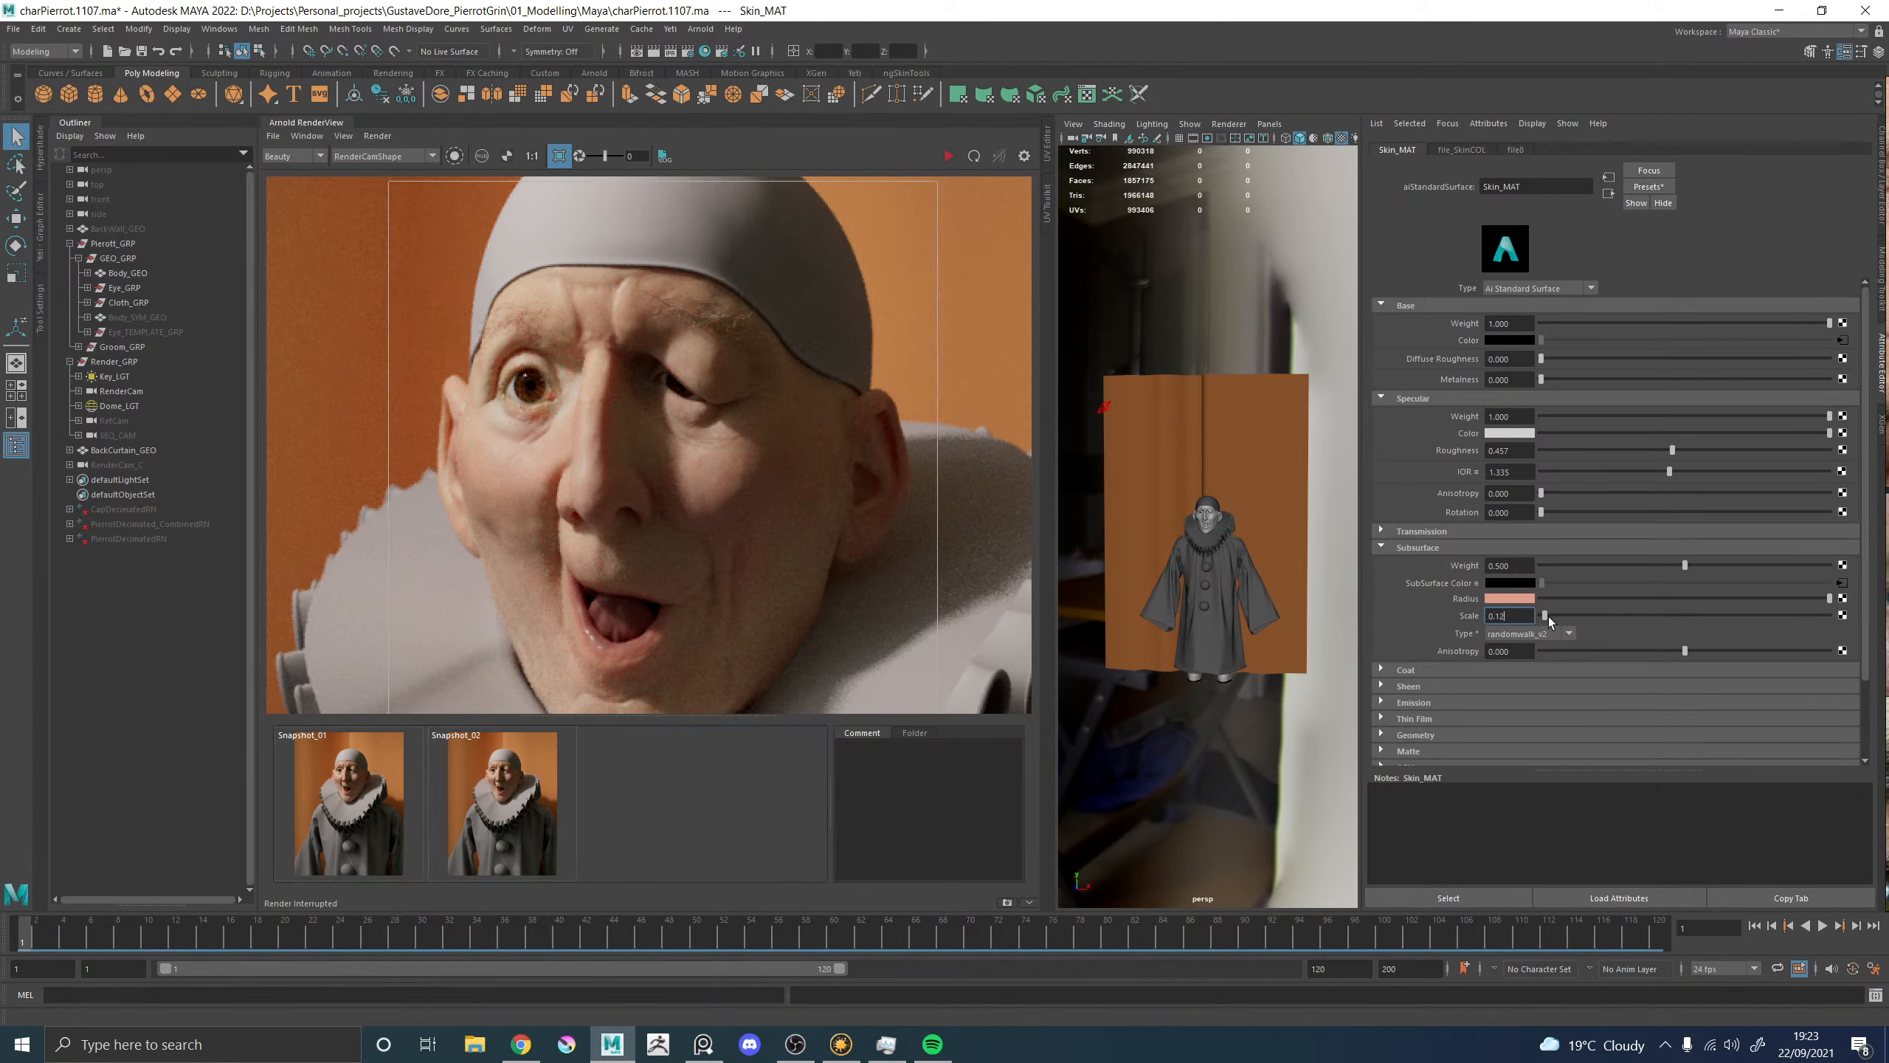
pyautogui.click(949, 157)
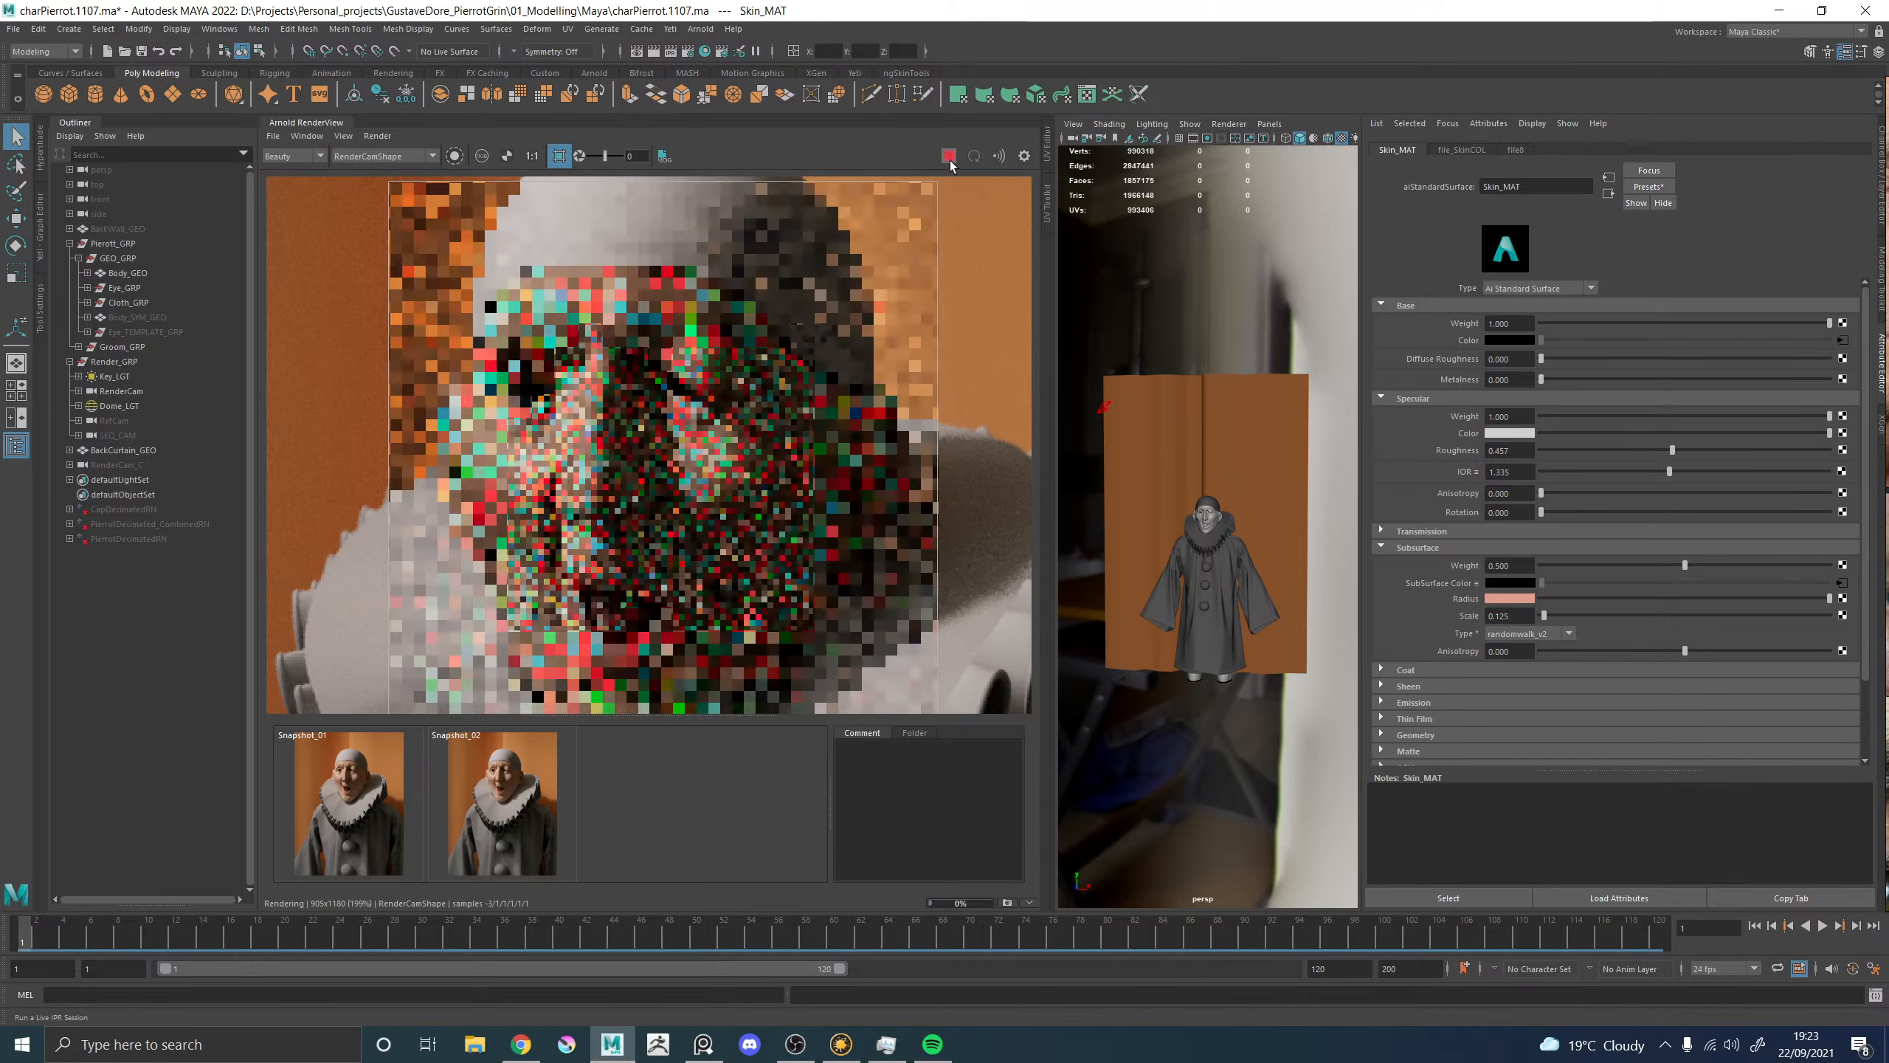
# Compare the early face render with both stored snapshots, toggling repeatedly between Snapshot_01 and the live result.
pyautogui.click(357, 789)
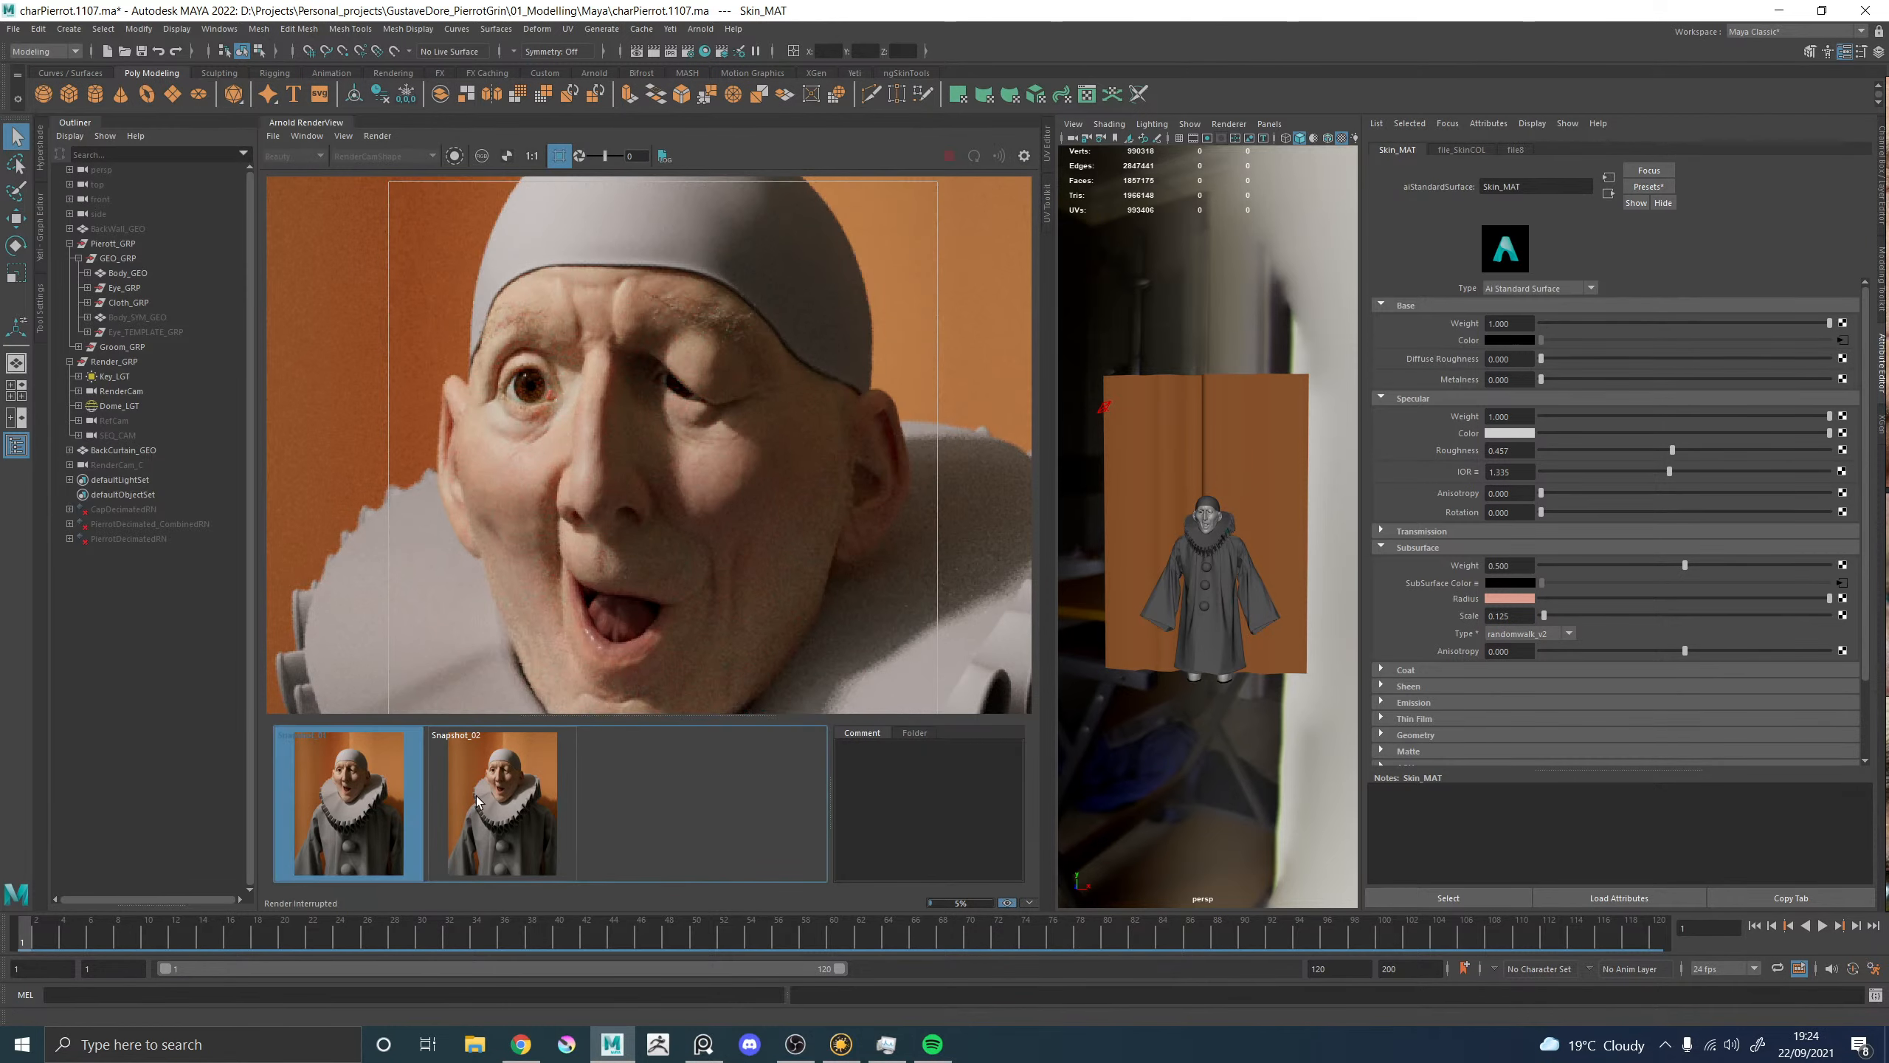
pyautogui.click(462, 819)
pyautogui.click(482, 821)
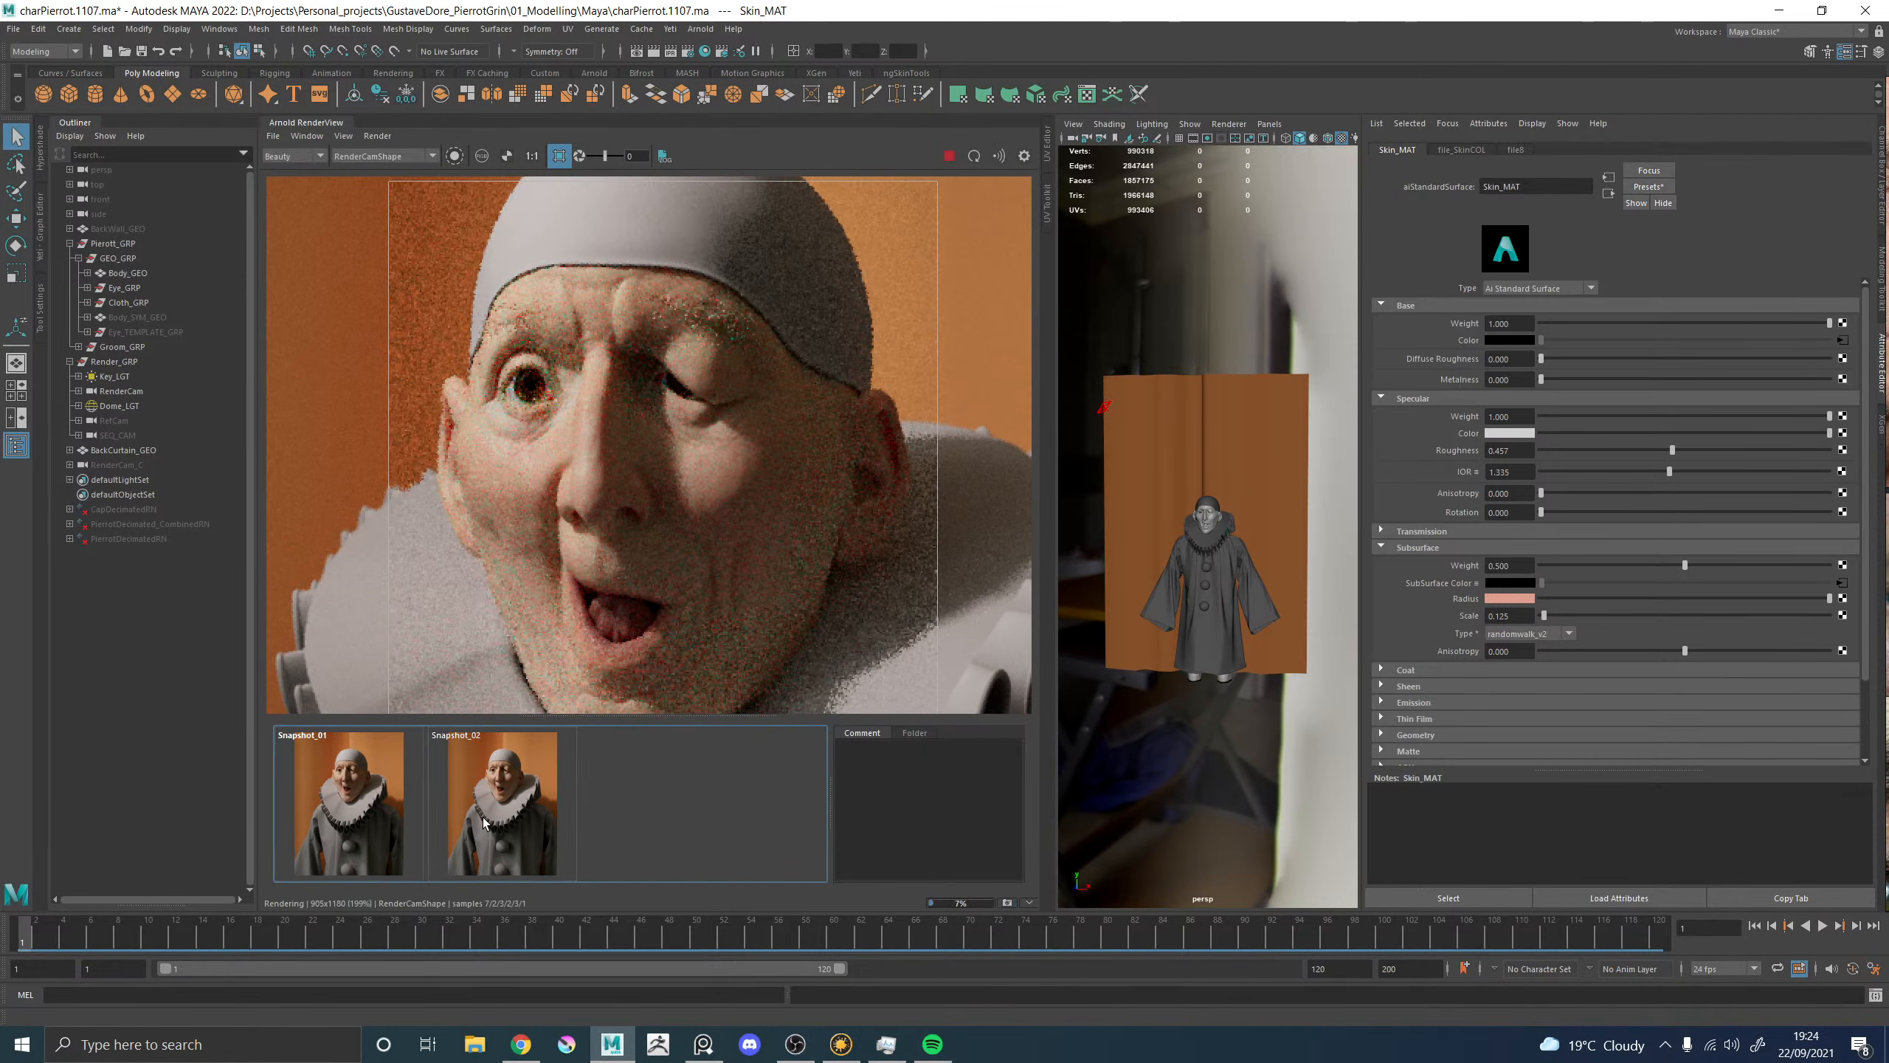
pyautogui.click(496, 821)
pyautogui.click(490, 820)
pyautogui.click(369, 818)
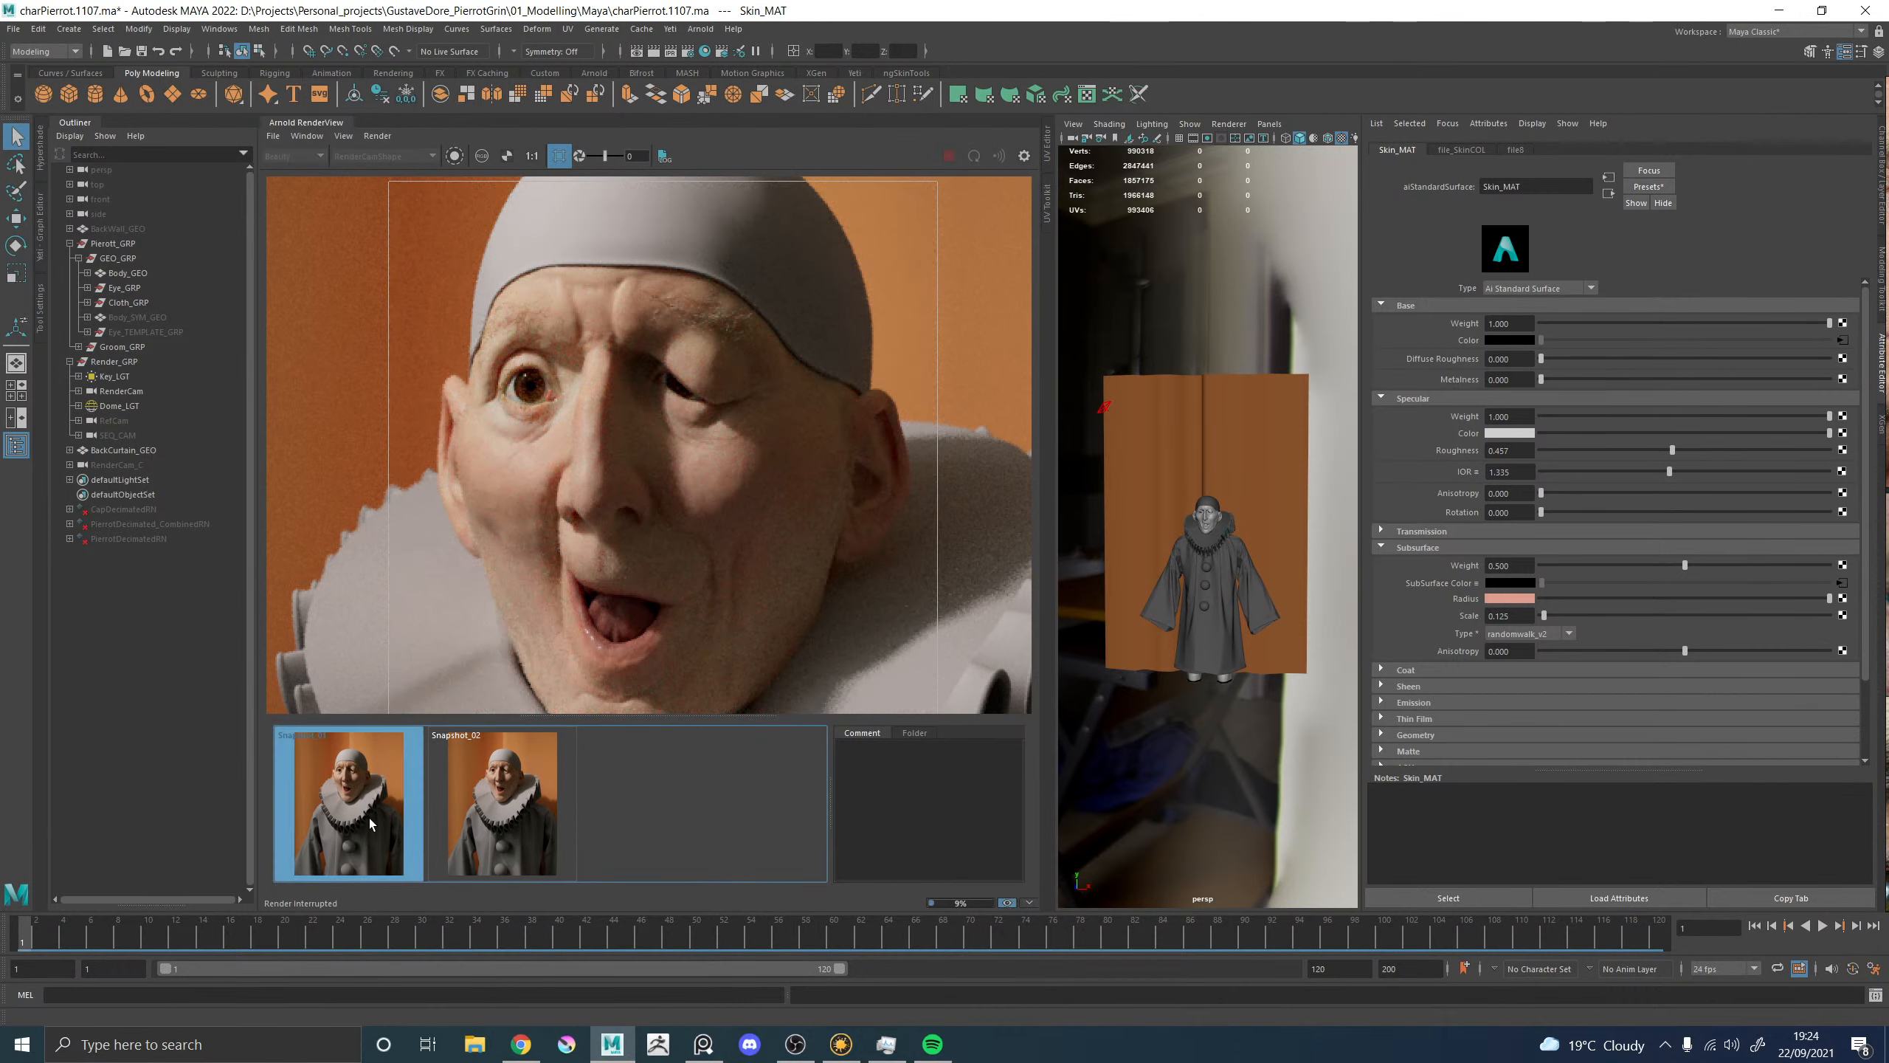
pyautogui.click(369, 817)
pyautogui.click(369, 817)
pyautogui.click(369, 818)
pyautogui.click(369, 818)
pyautogui.click(369, 817)
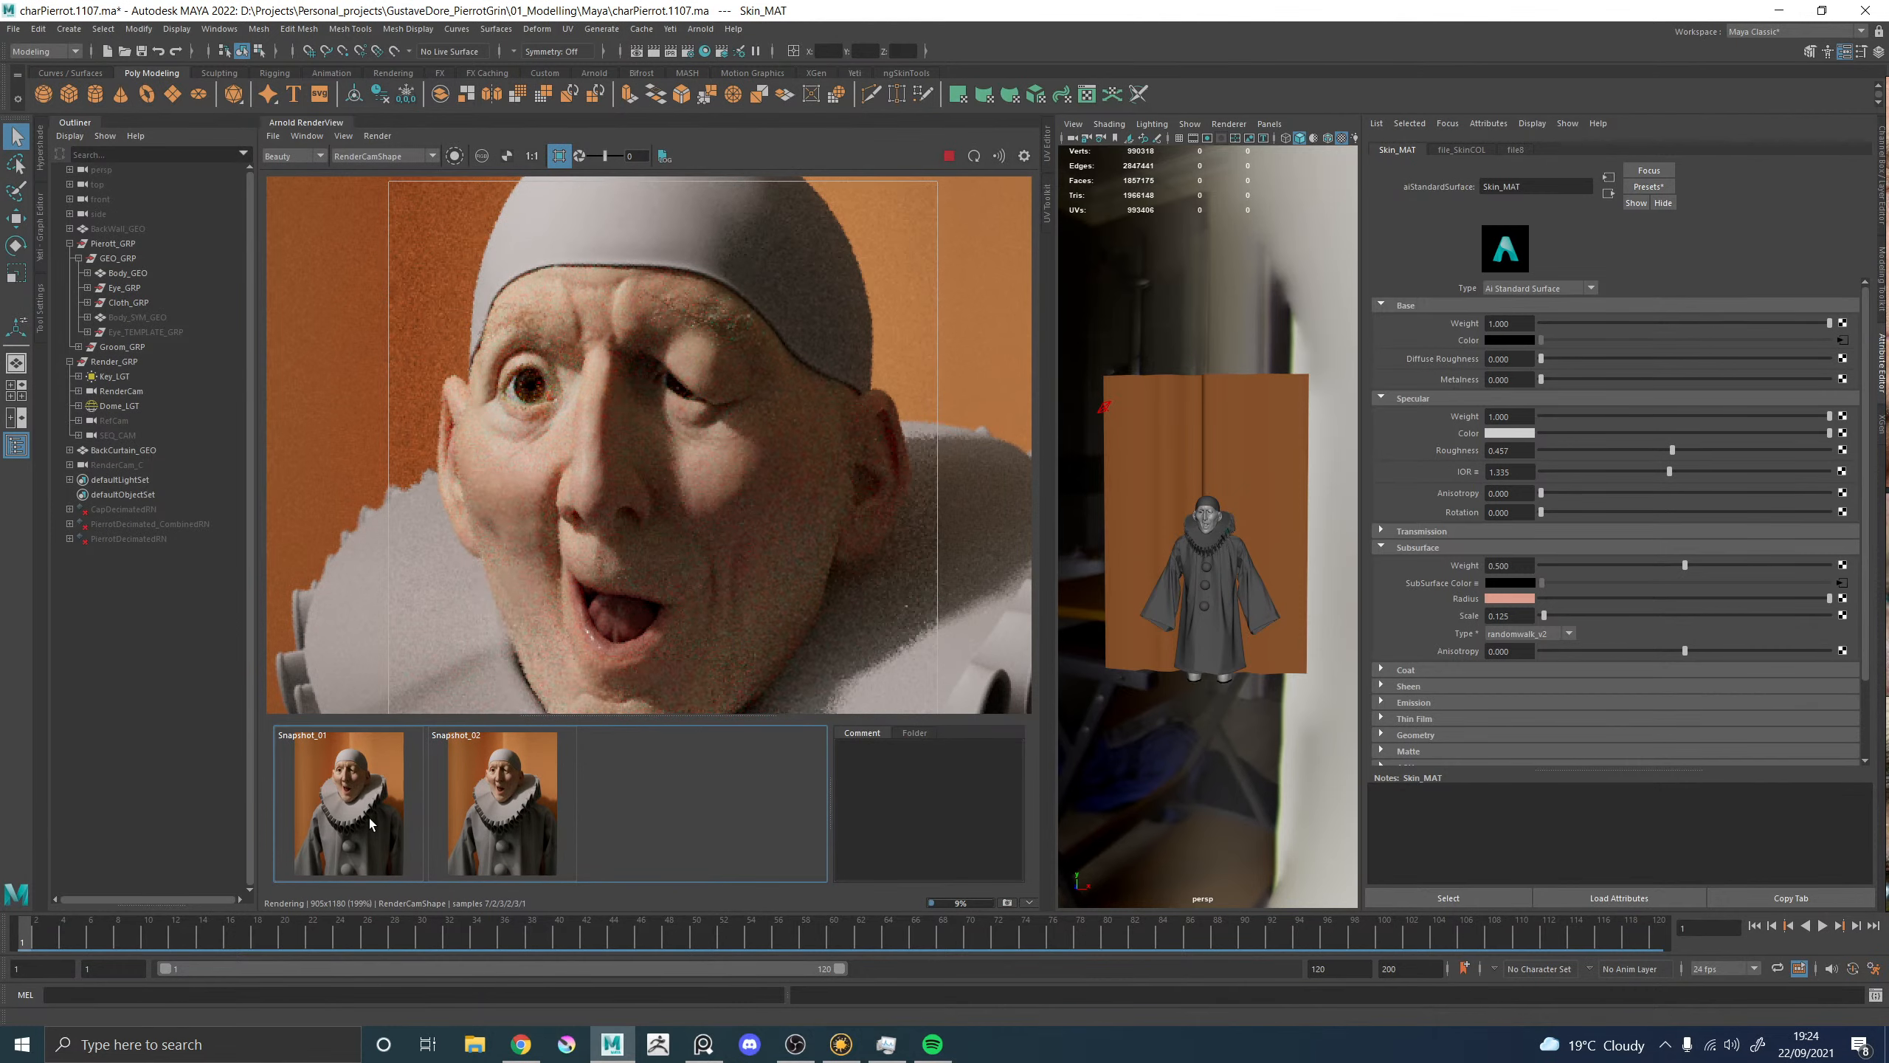
pyautogui.click(369, 817)
pyautogui.click(369, 817)
pyautogui.click(369, 818)
pyautogui.click(369, 818)
pyautogui.click(369, 817)
pyautogui.click(369, 818)
pyautogui.click(369, 818)
pyautogui.click(369, 818)
pyautogui.click(369, 818)
pyautogui.click(369, 818)
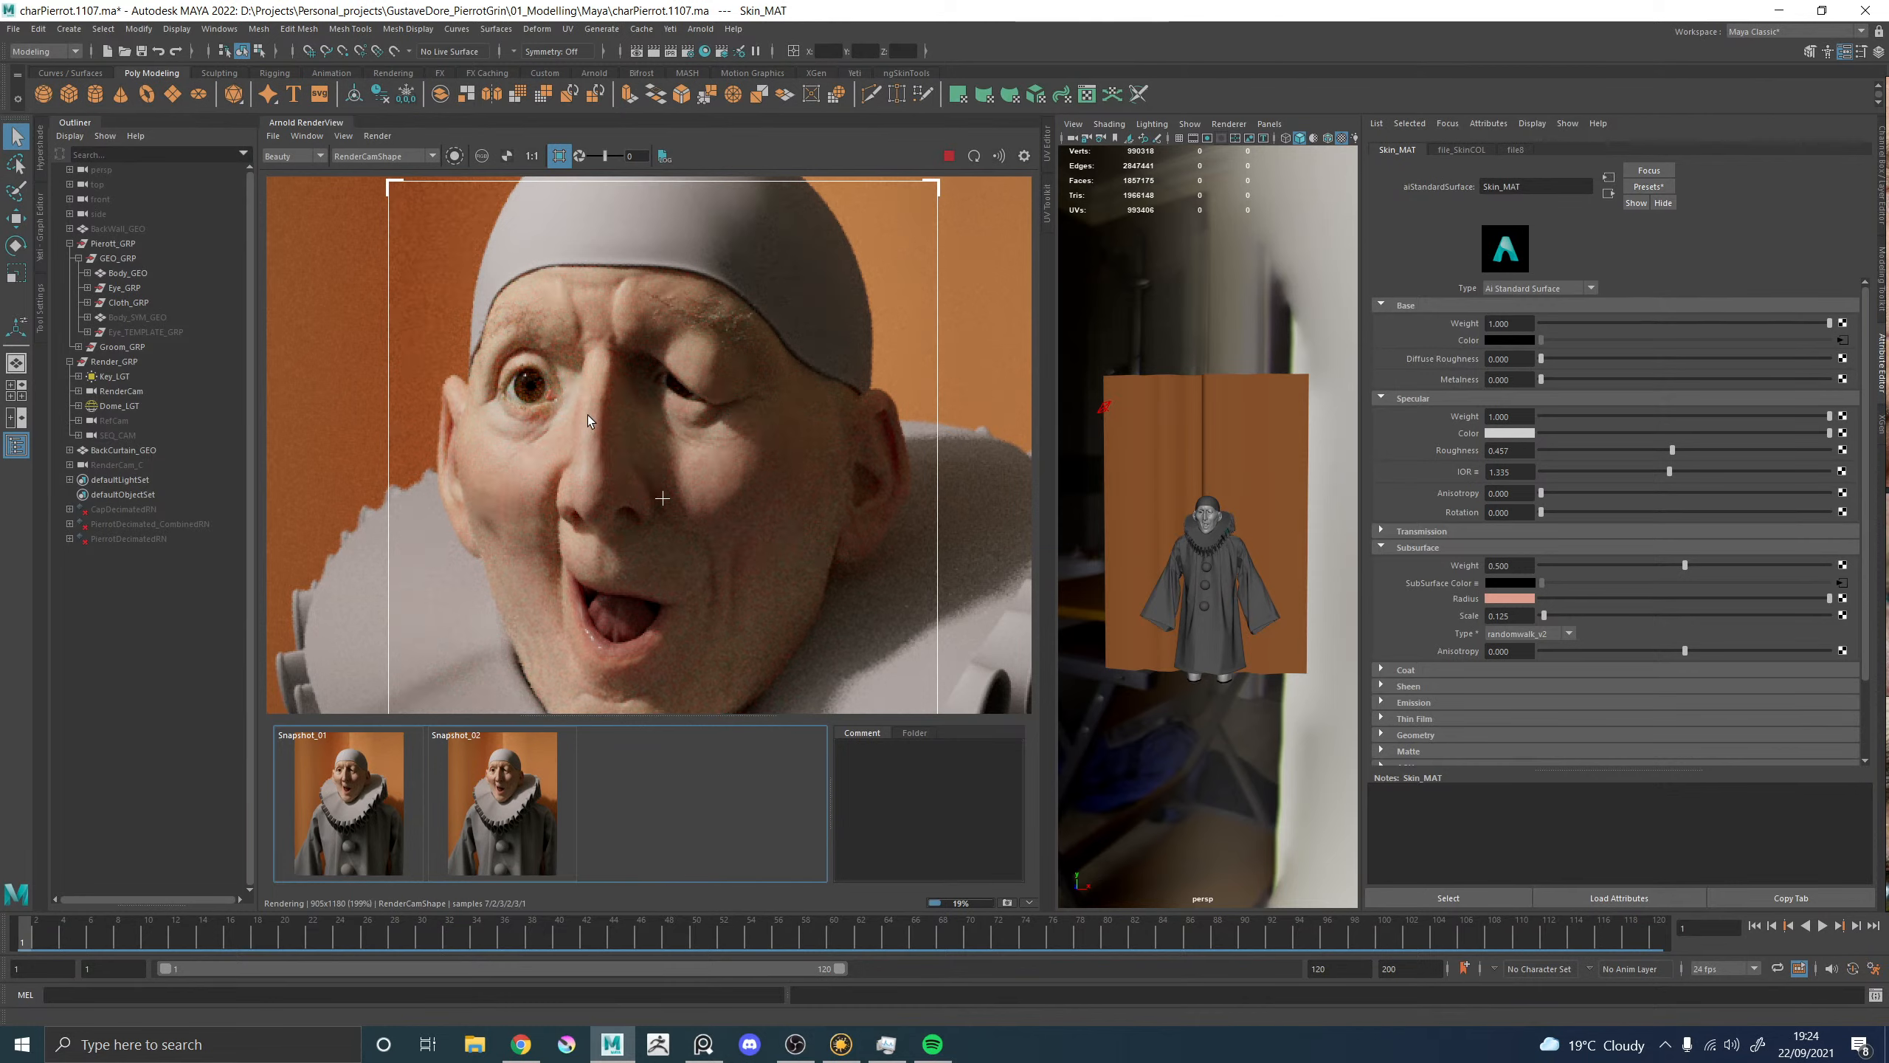
# Check the skin shading of the further refined render against Snapshot_01 and Snapshot_02.
pyautogui.click(329, 813)
pyautogui.click(330, 813)
pyautogui.click(329, 813)
pyautogui.click(329, 813)
pyautogui.click(336, 813)
pyautogui.click(460, 870)
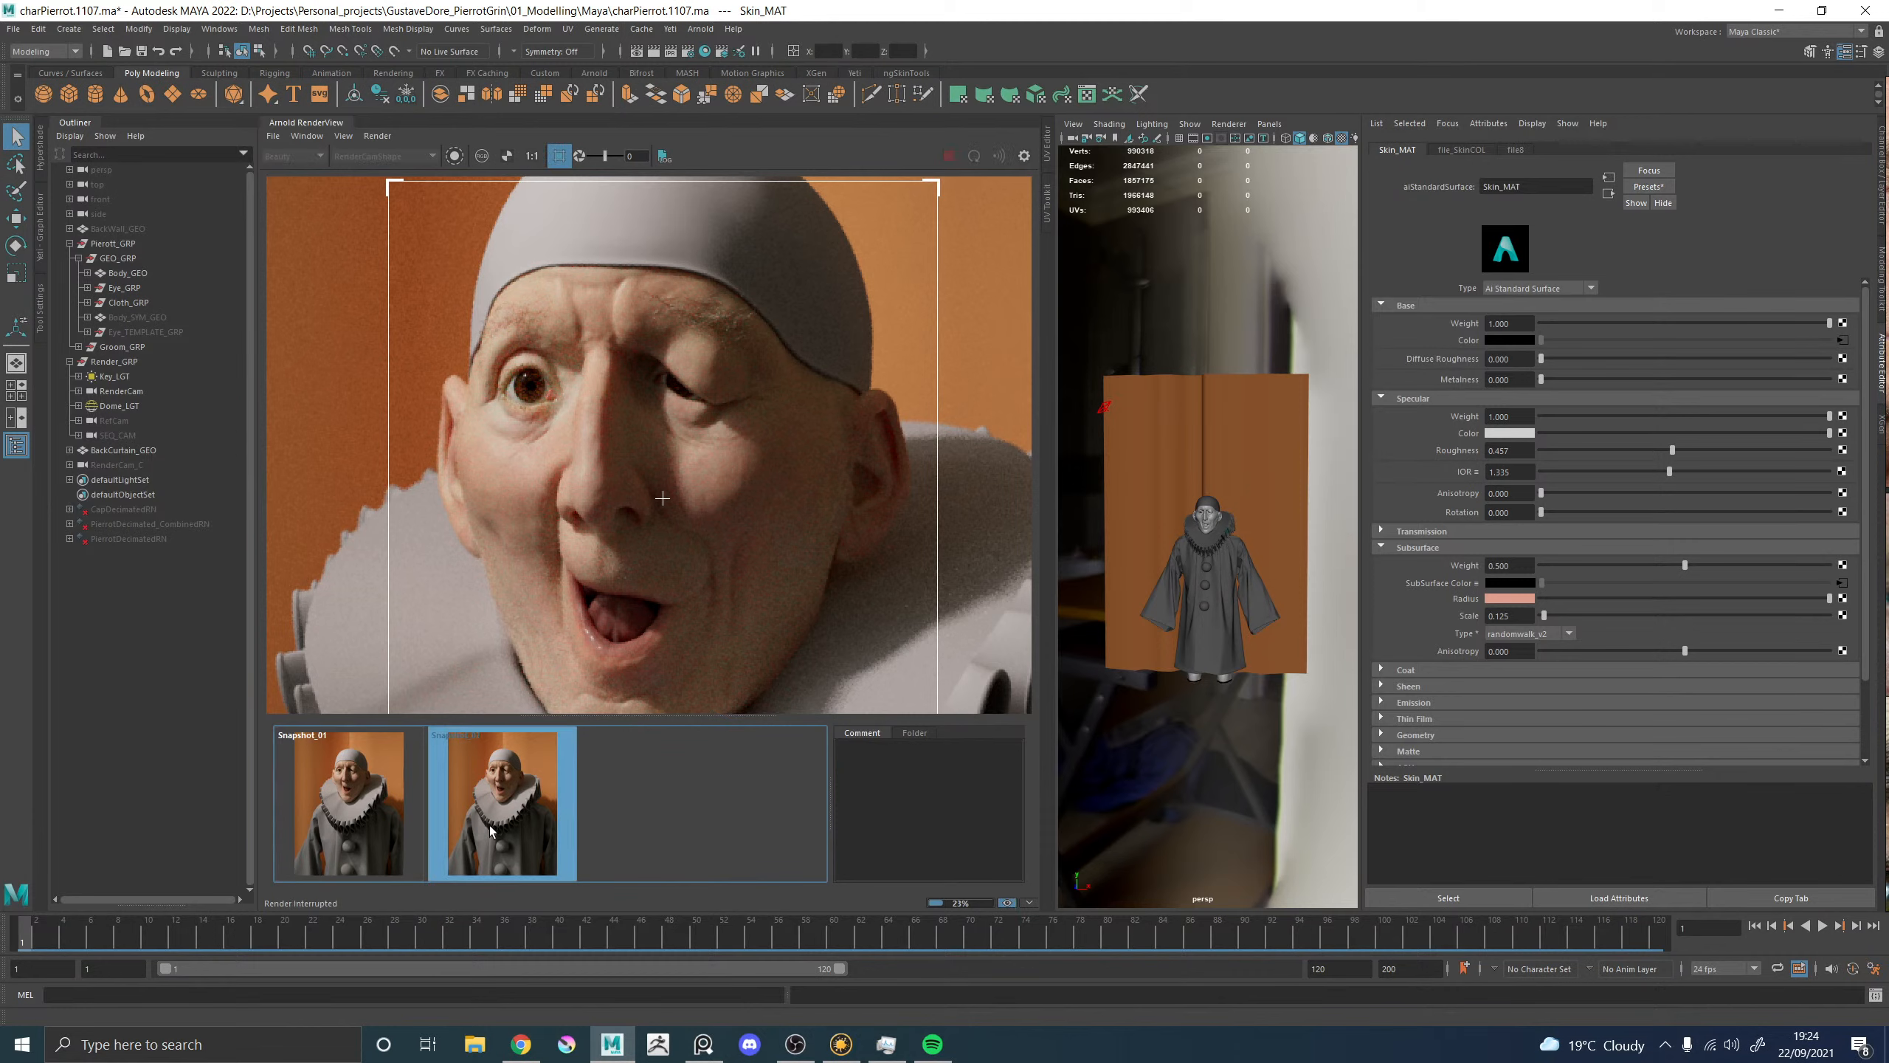
pyautogui.click(460, 871)
pyautogui.click(459, 871)
pyautogui.click(459, 869)
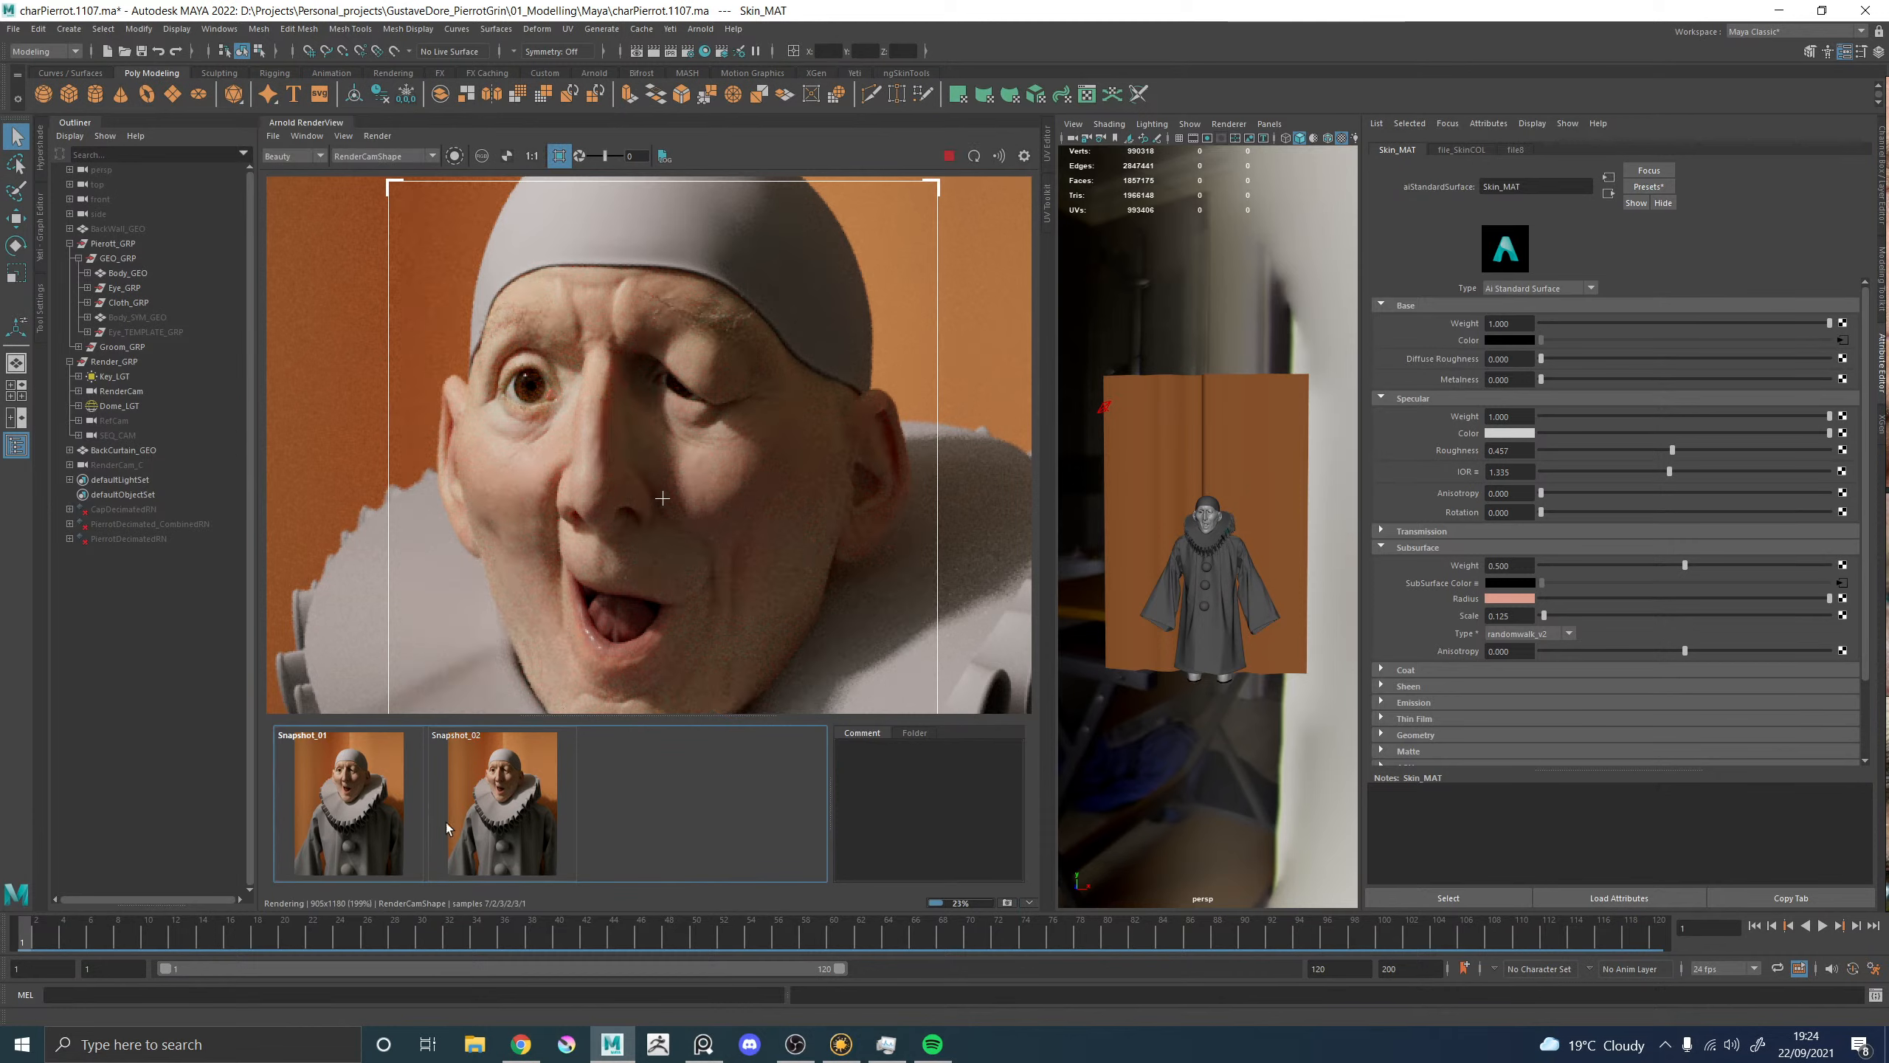
pyautogui.click(386, 858)
pyautogui.click(386, 857)
pyautogui.click(387, 858)
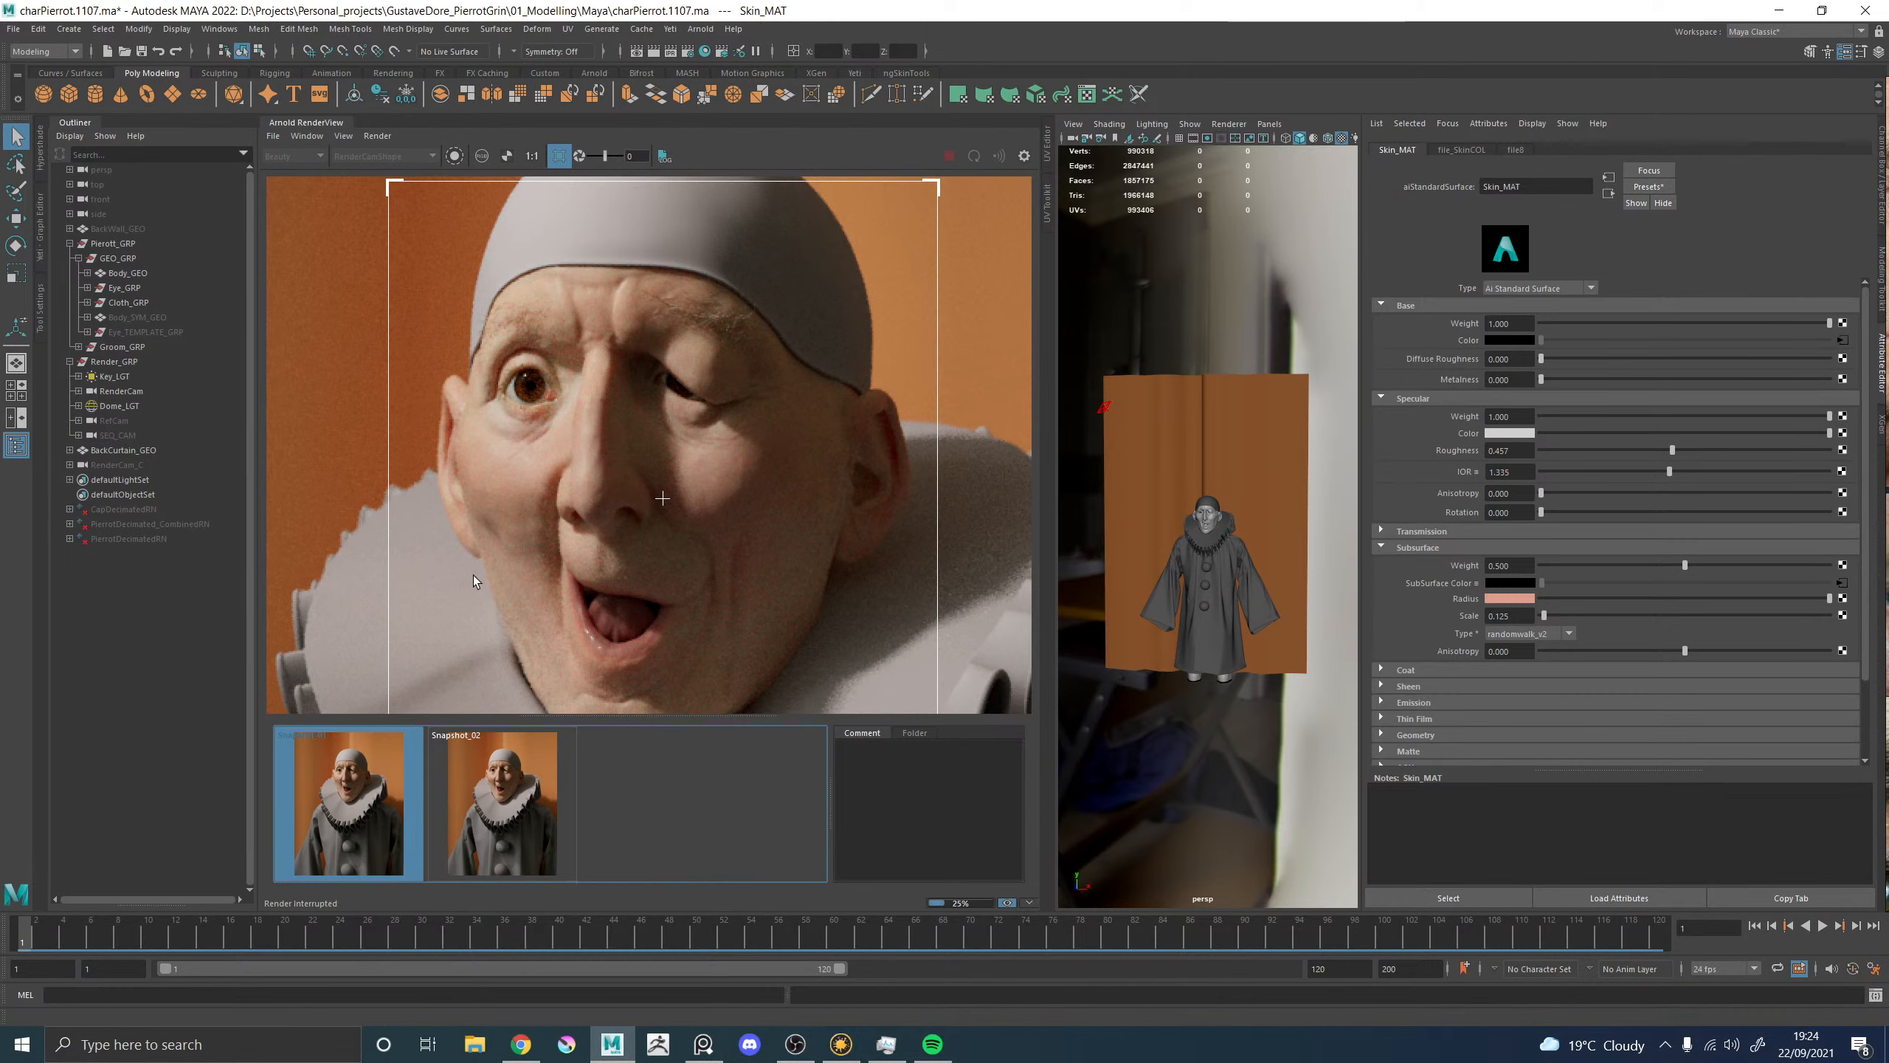
pyautogui.click(350, 819)
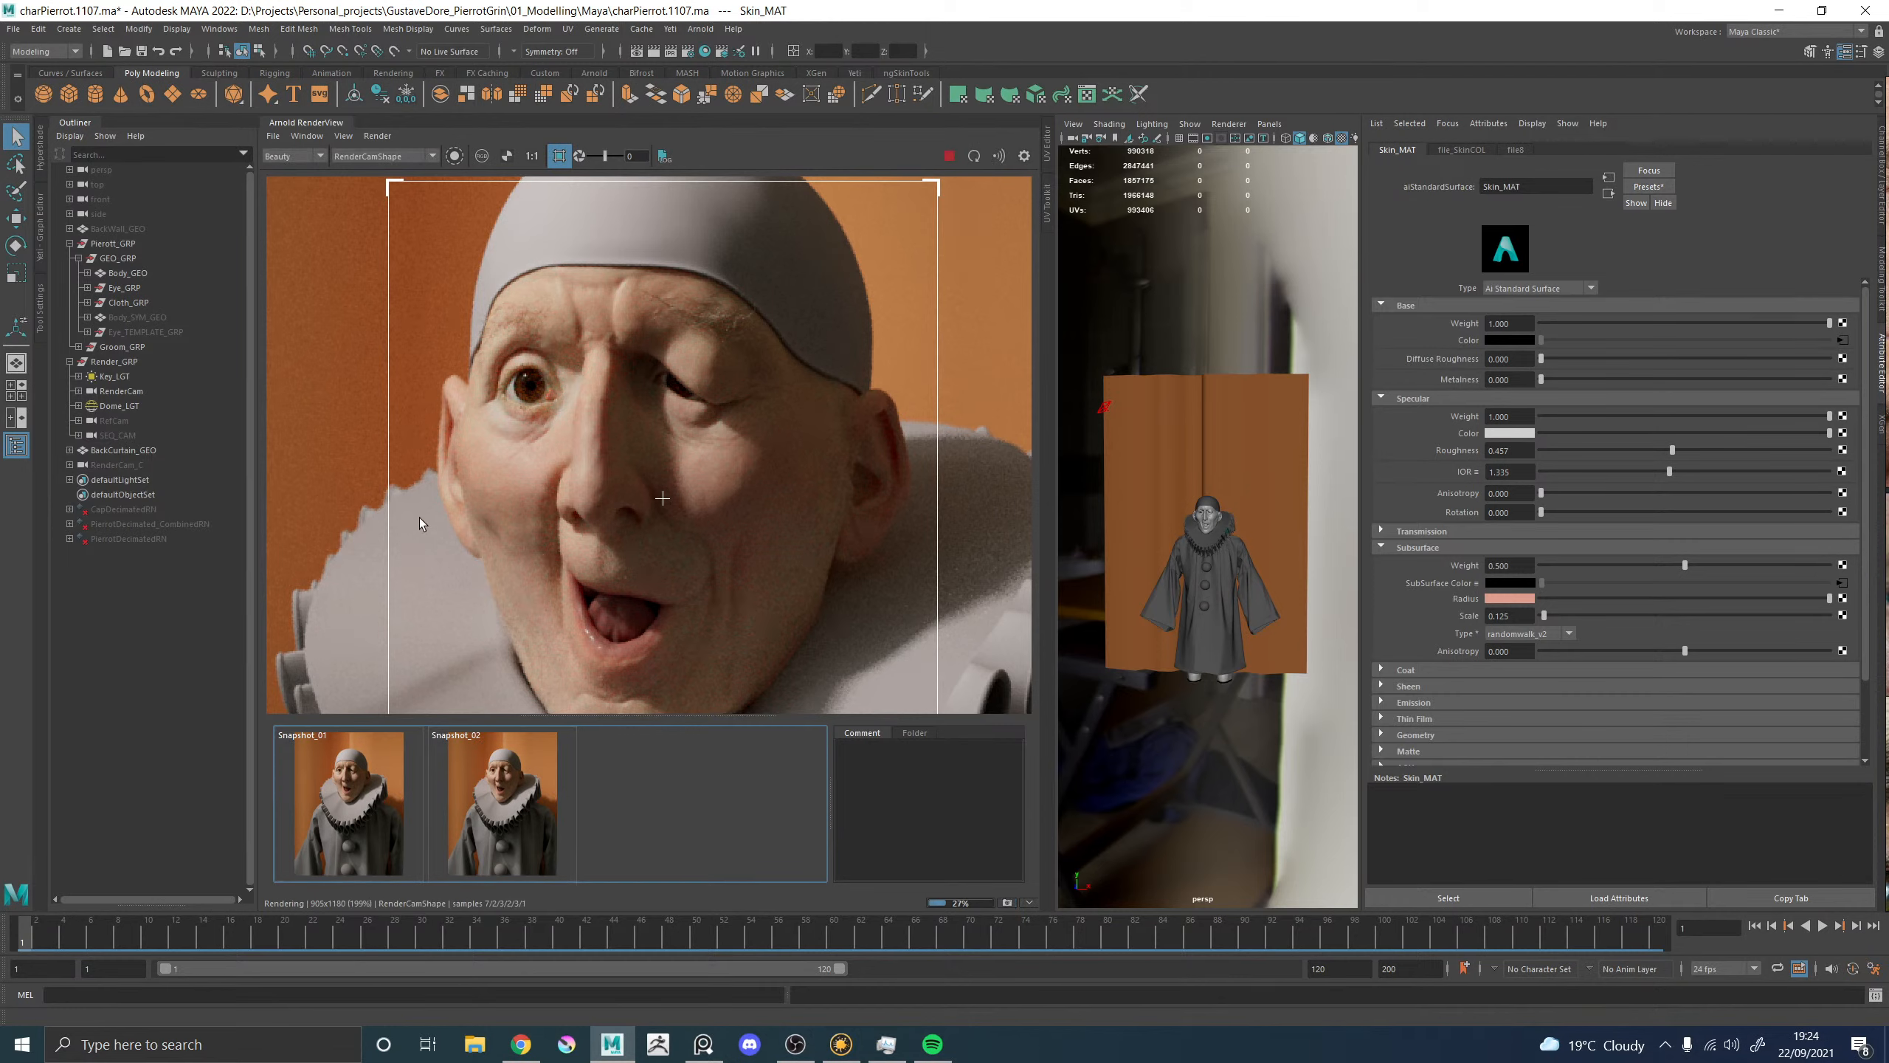
pyautogui.click(324, 823)
pyautogui.click(324, 823)
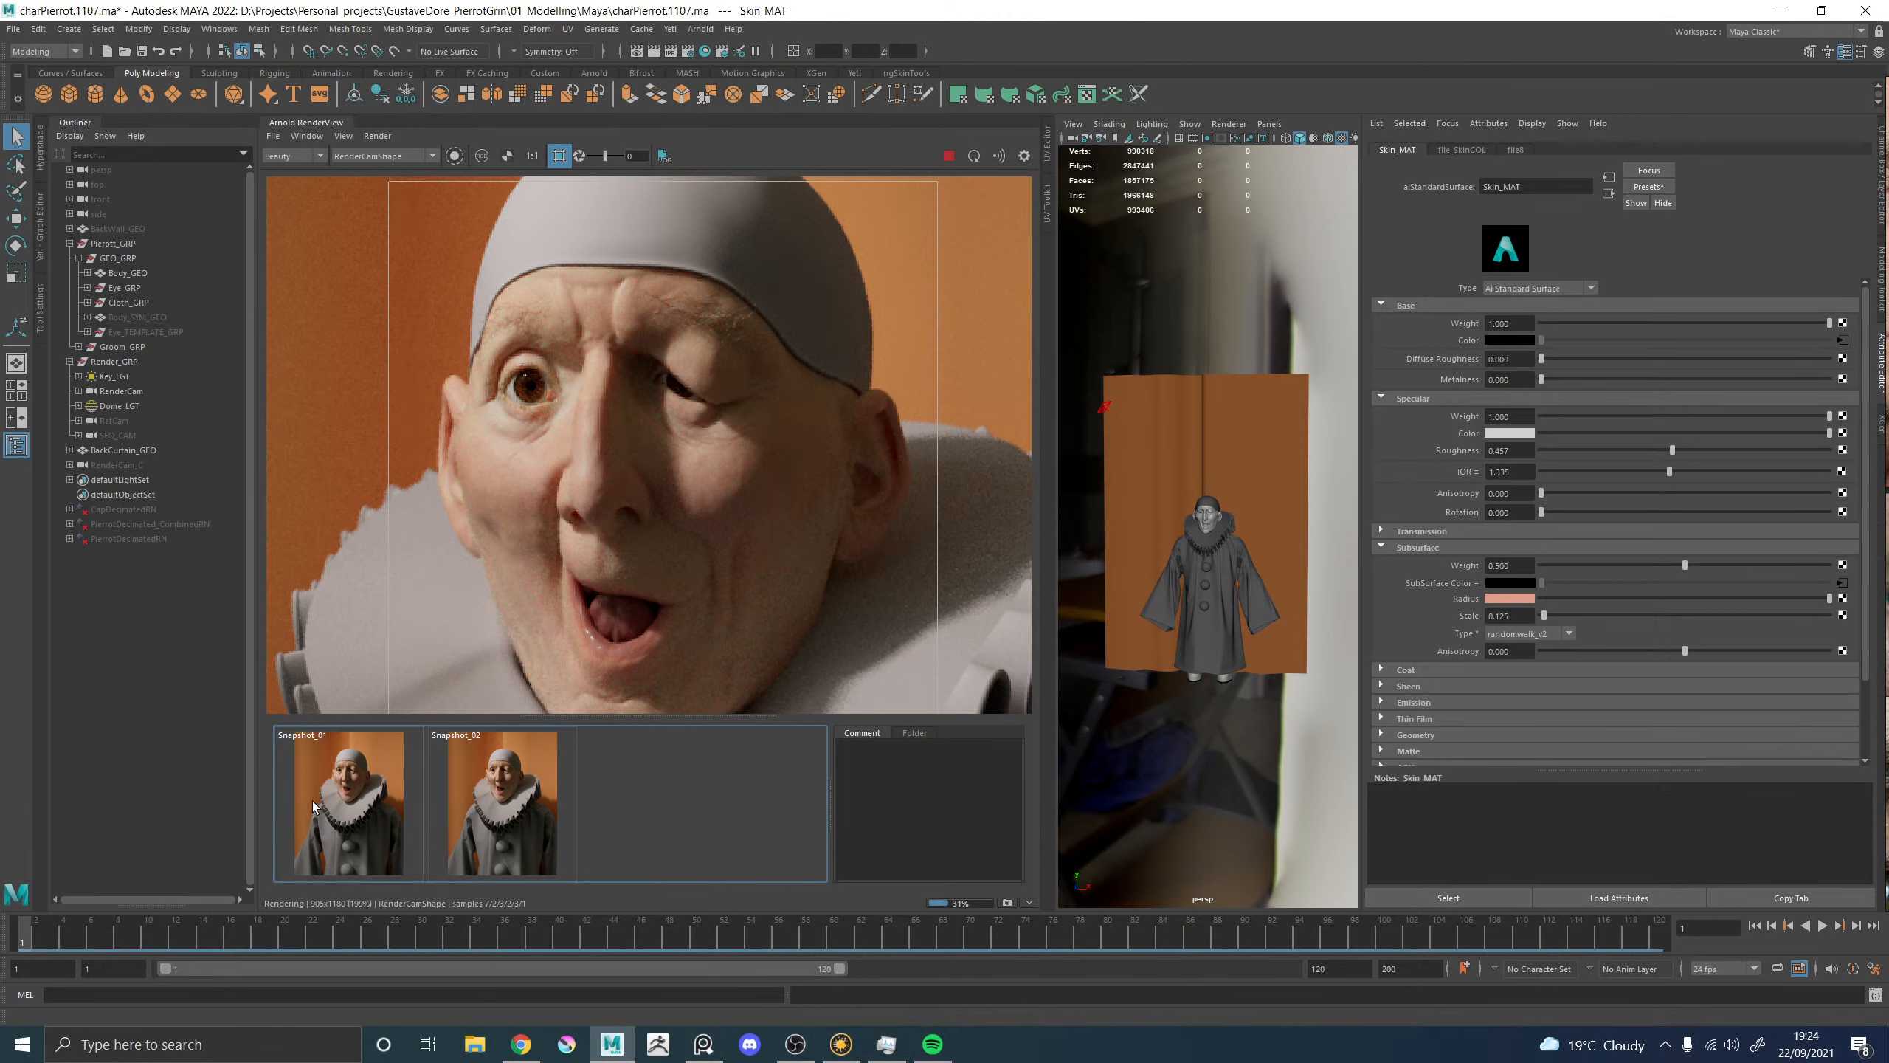
pyautogui.click(313, 800)
pyautogui.click(313, 800)
pyautogui.click(313, 801)
pyautogui.click(313, 801)
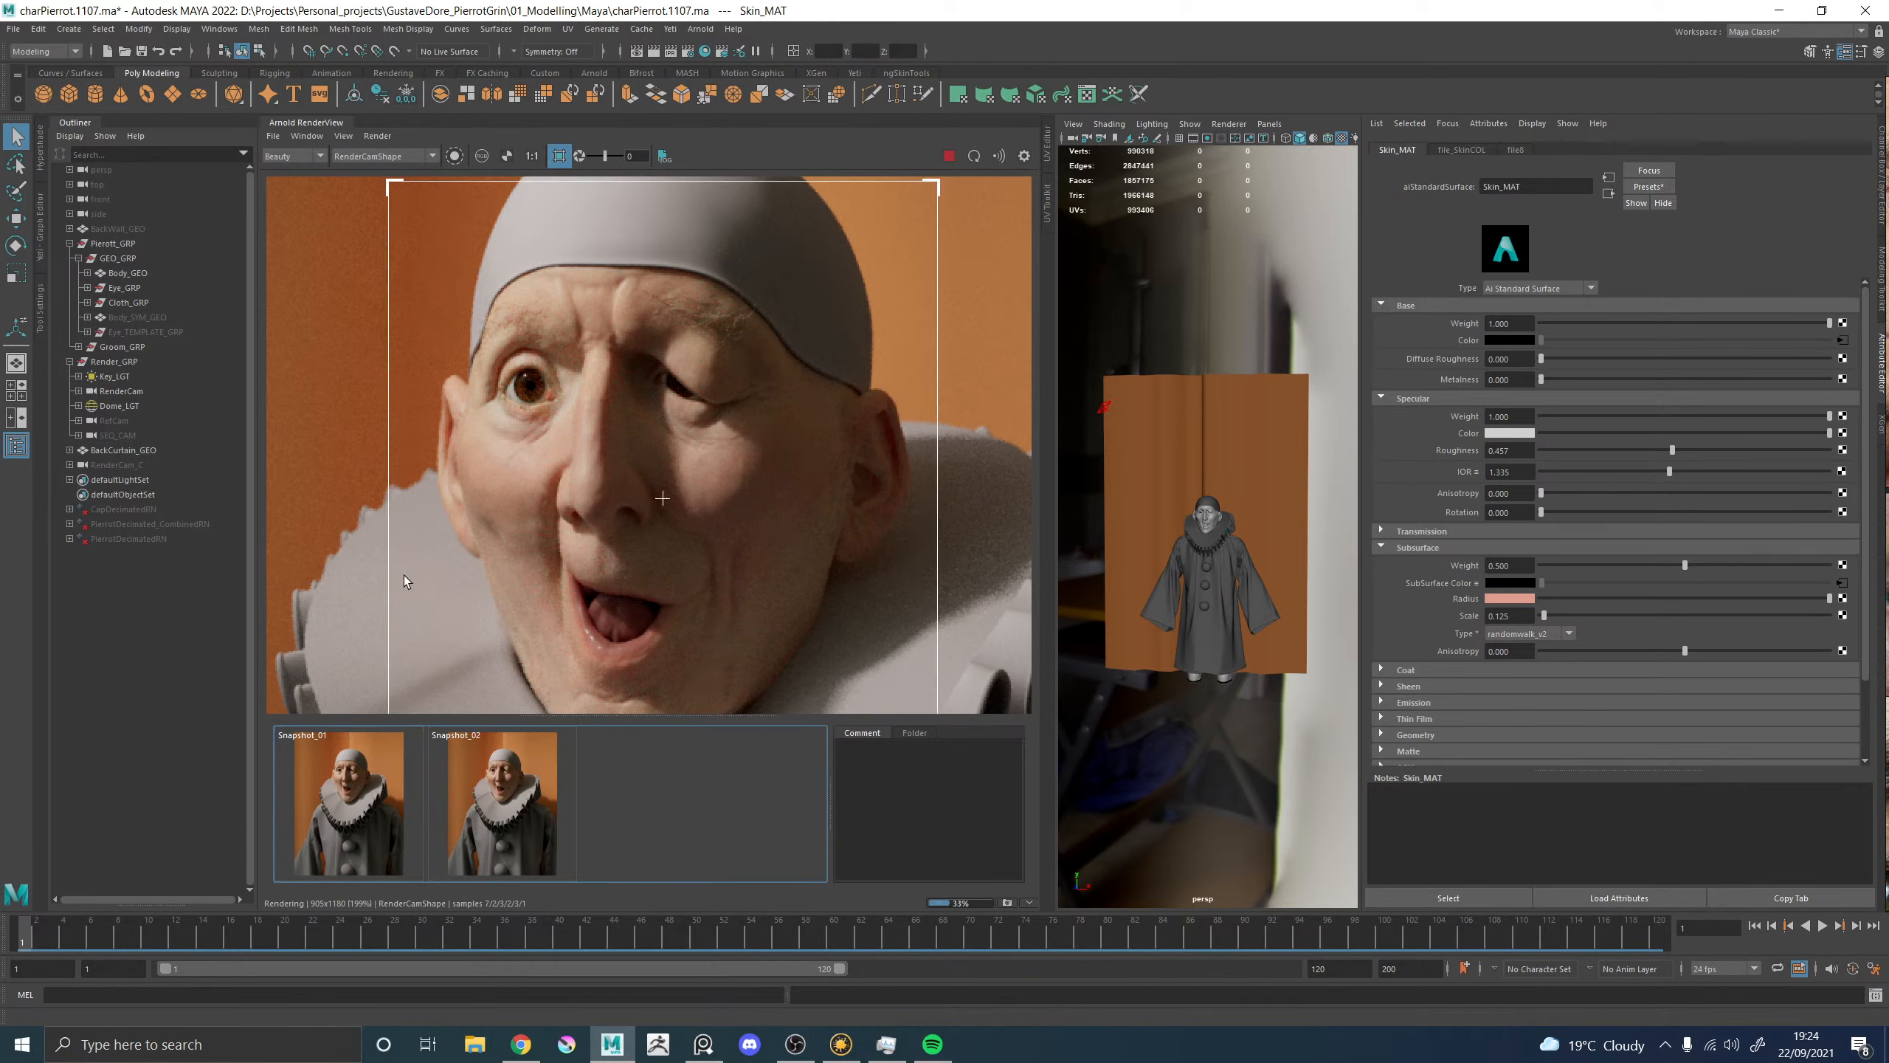
# Inspect the face render from afar and close up, and stop the render.
pyautogui.scroll(-4, 664, 497)
pyautogui.scroll(2, 687, 513)
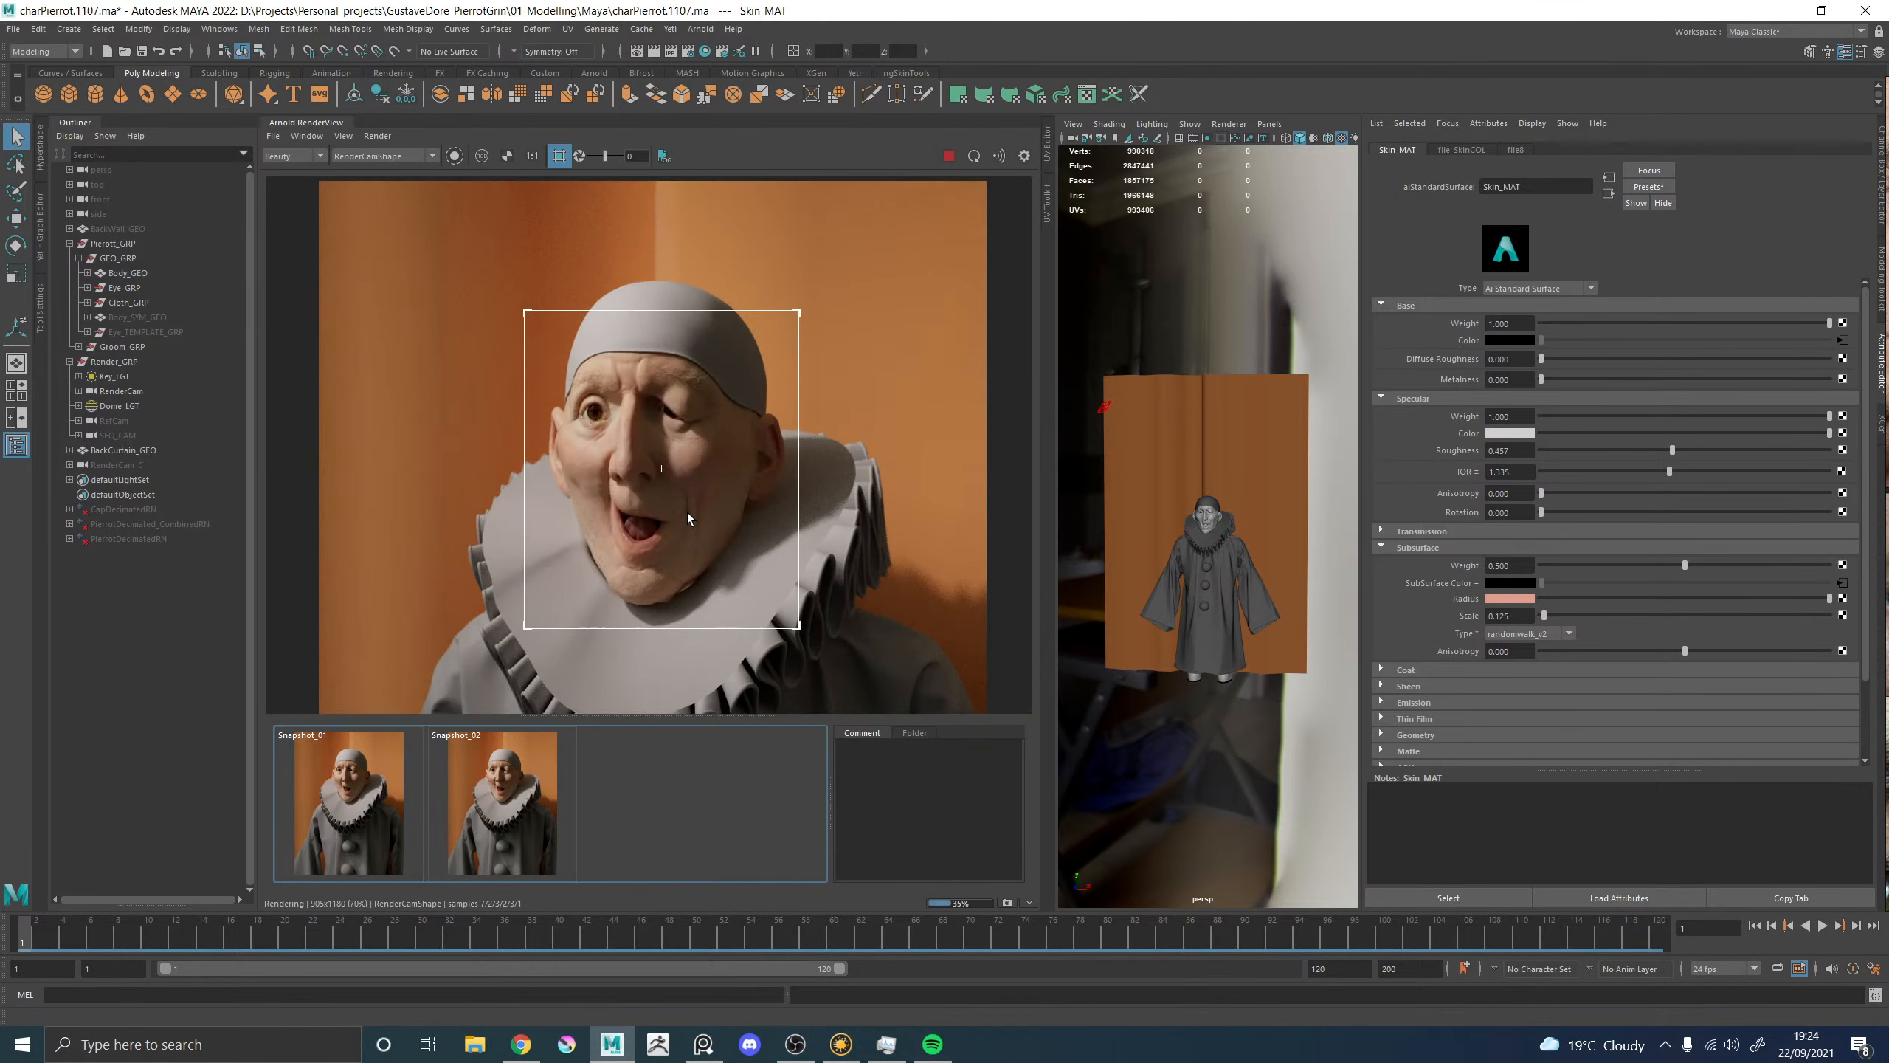
pyautogui.scroll(1, 659, 434)
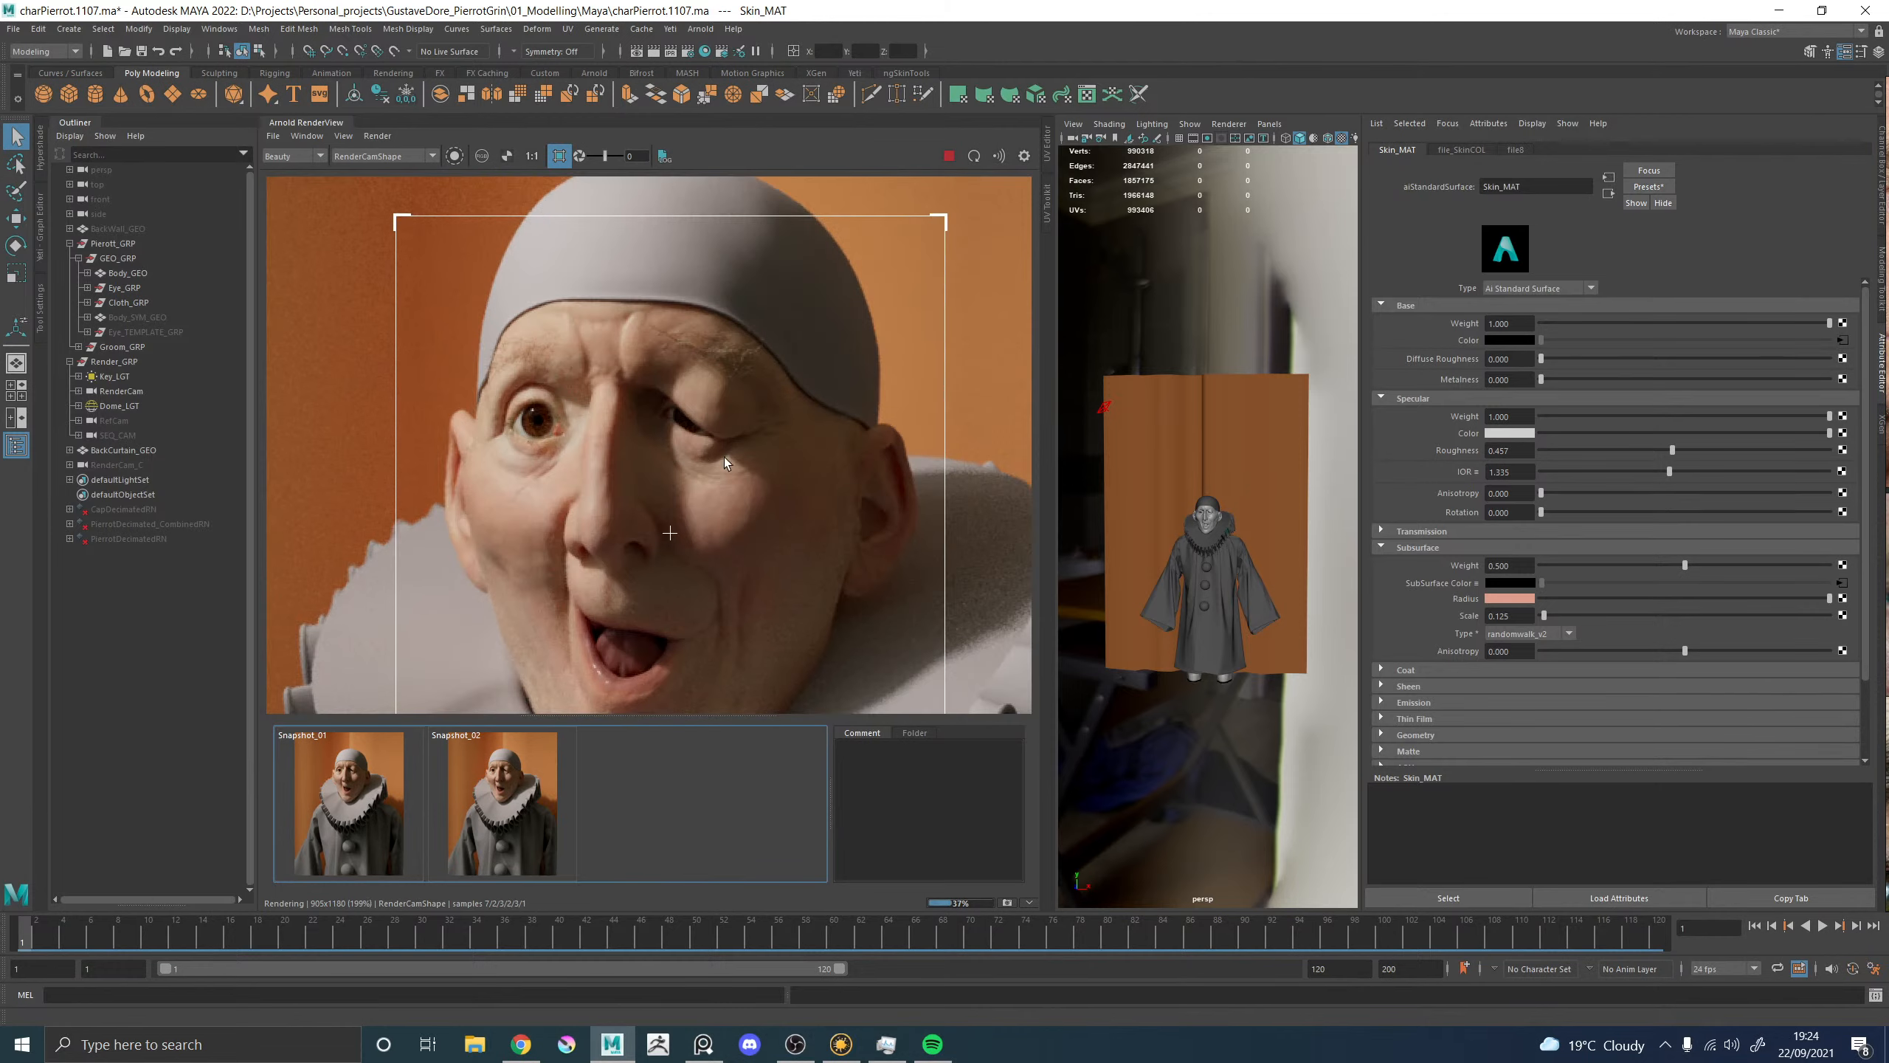
pyautogui.scroll(-1, 736, 462)
pyautogui.moveTo(826, 466); pyautogui.dragTo(760, 452, button='middle')
pyautogui.scroll(2, 648, 488)
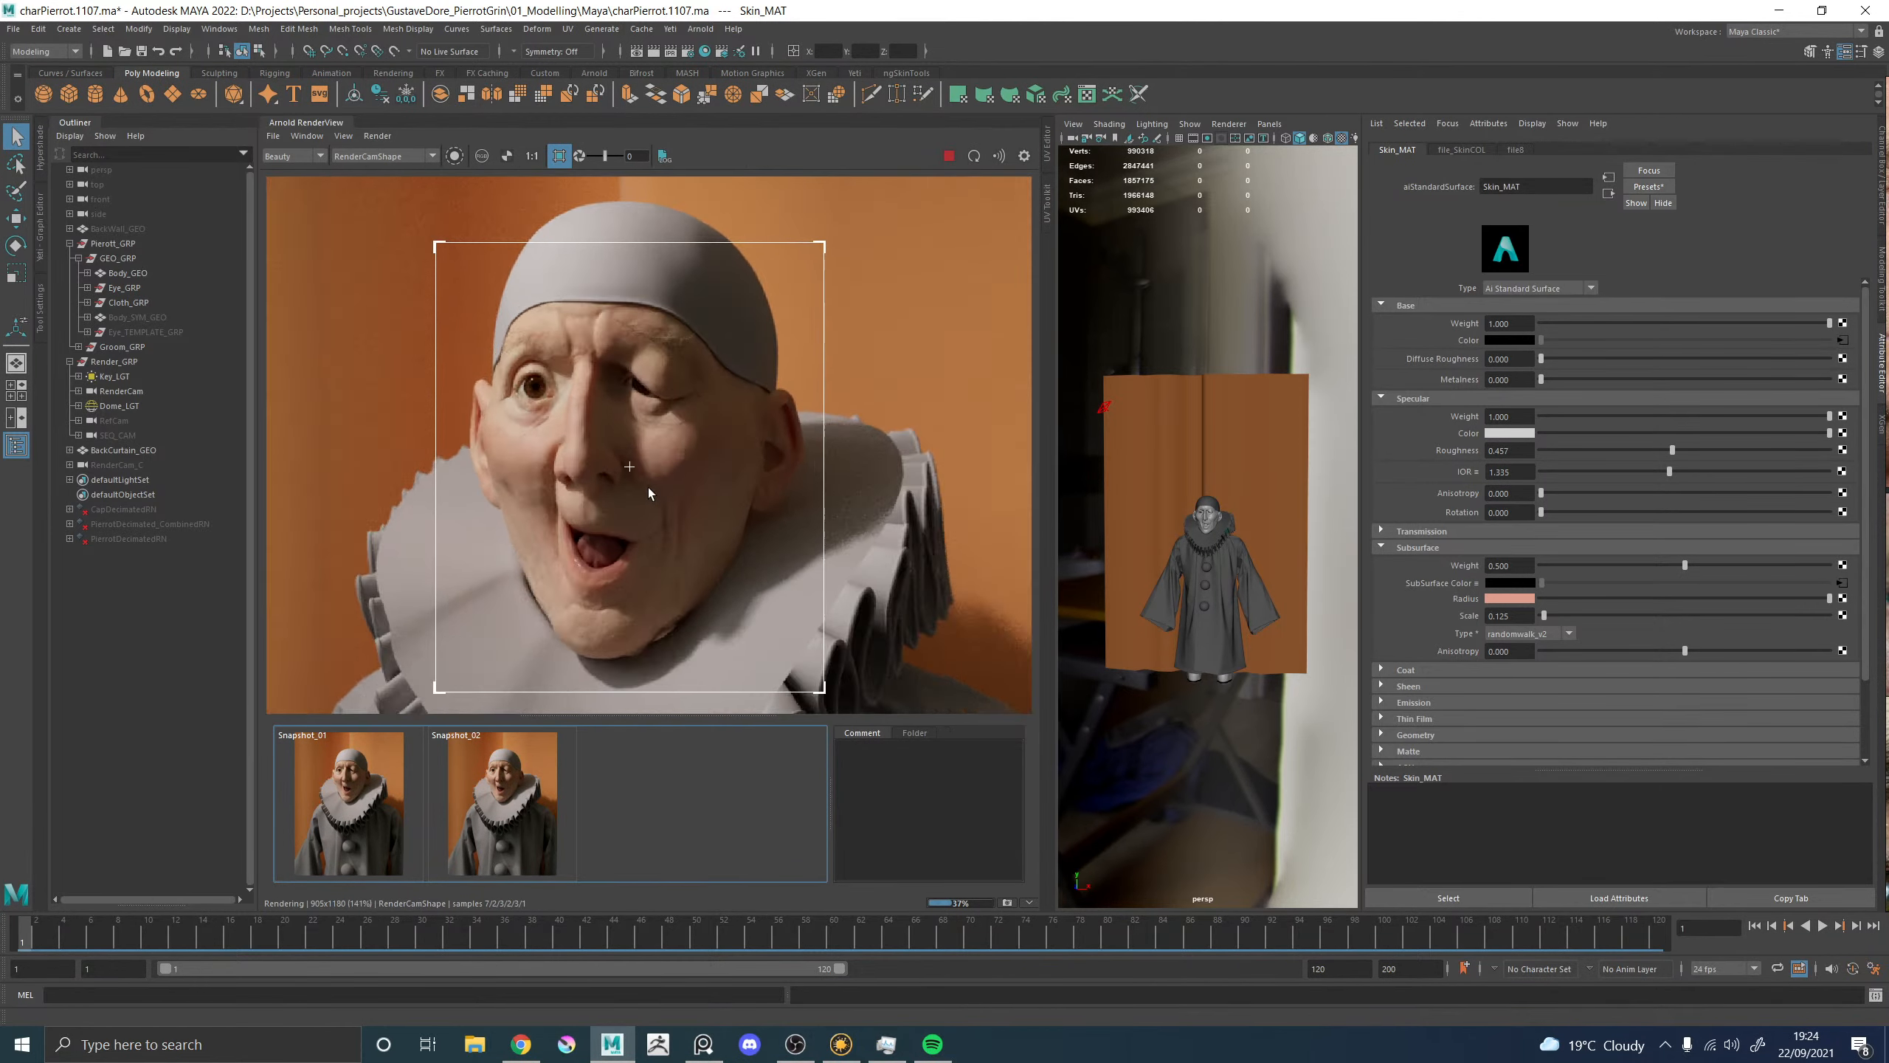
pyautogui.click(952, 155)
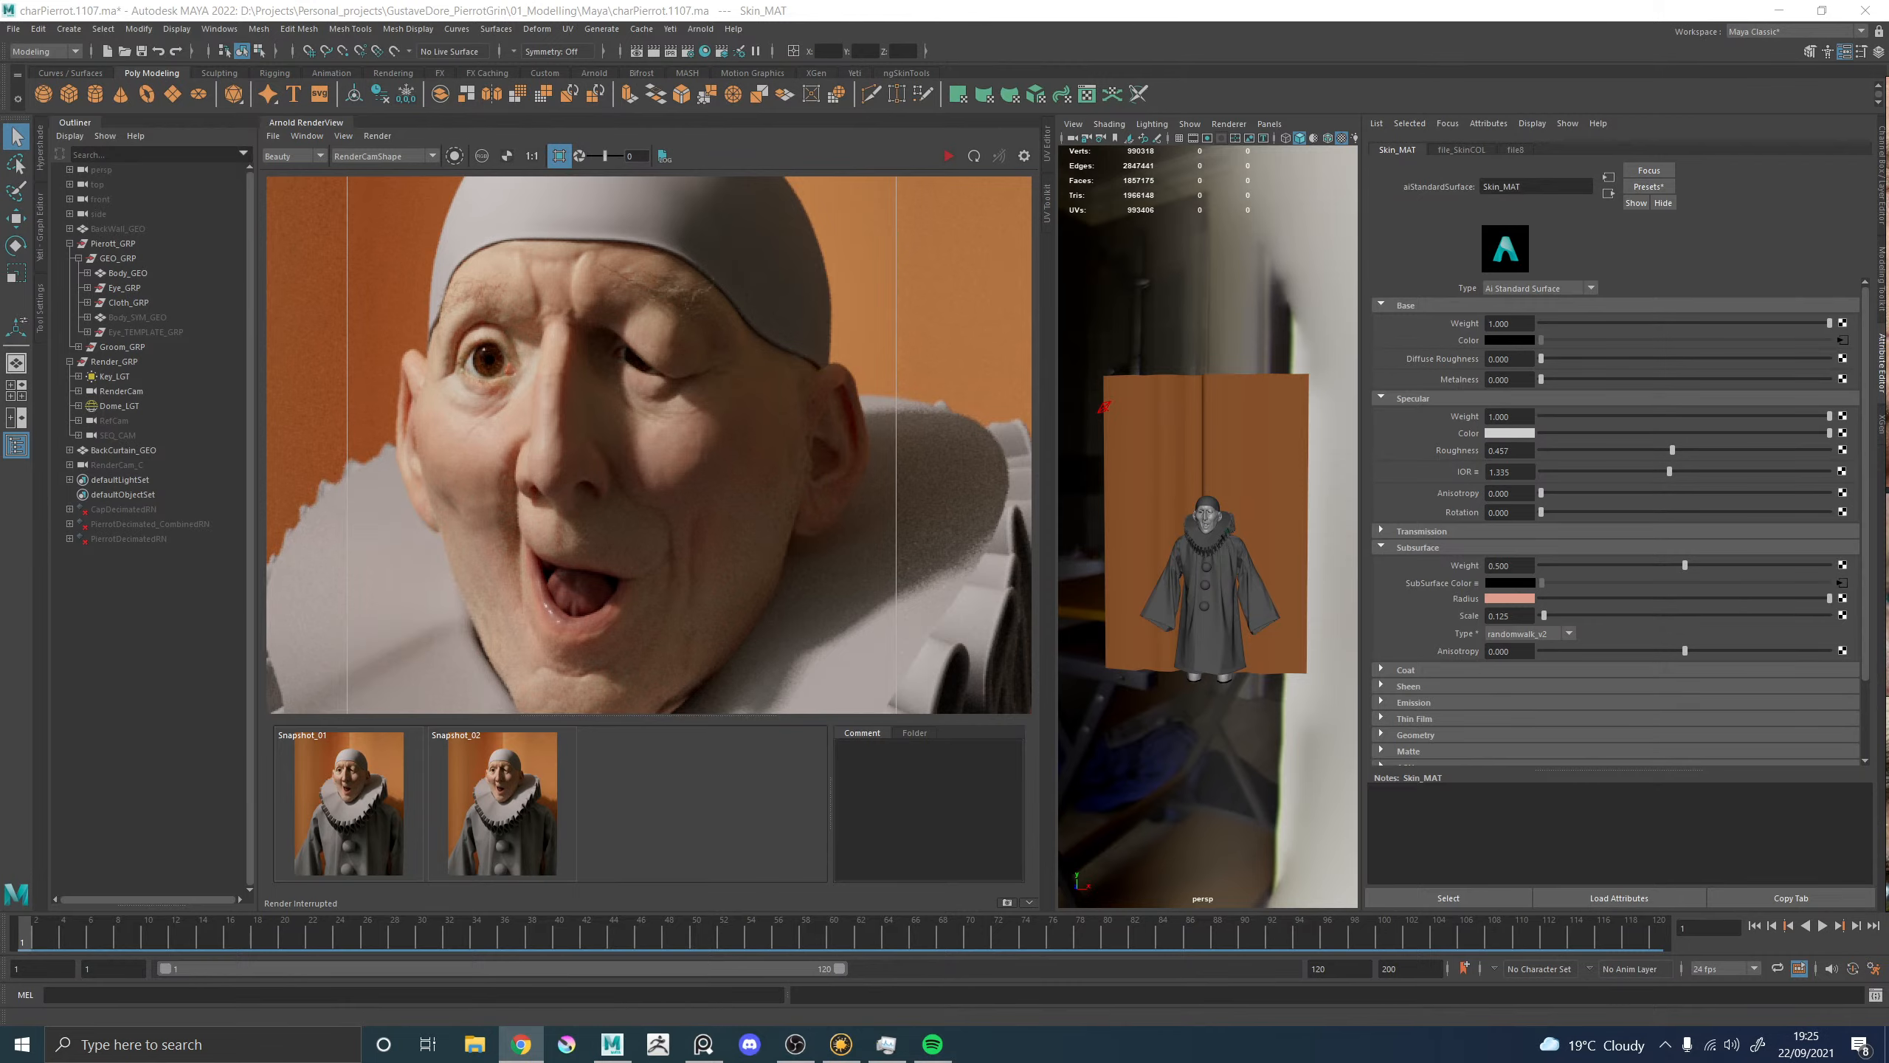
# Switch to Chrome, open Arnold's Subsurface documentation page and review its Weight, Radius and Scale sections.
pyautogui.hotkey('alt', 'Tab')
pyautogui.click(346, 301)
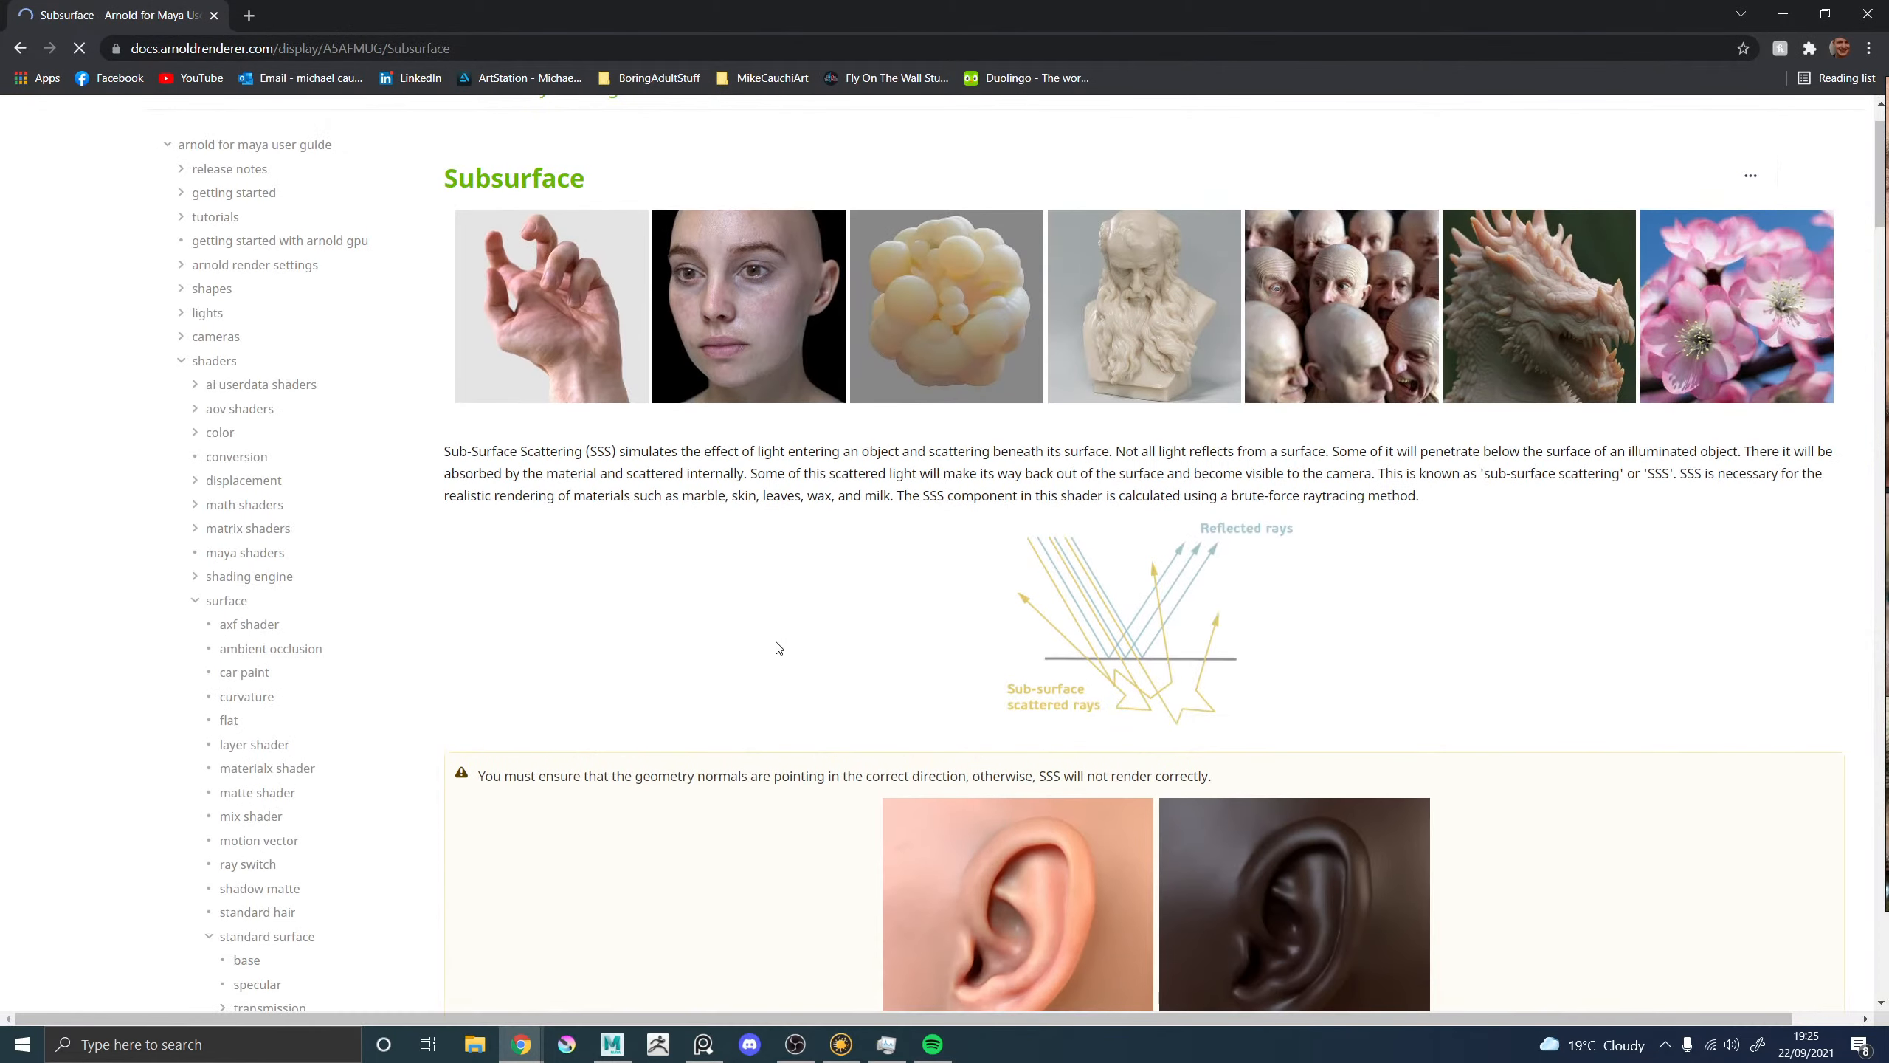
pyautogui.scroll(-10, 777, 651)
pyautogui.scroll(-15, 775, 654)
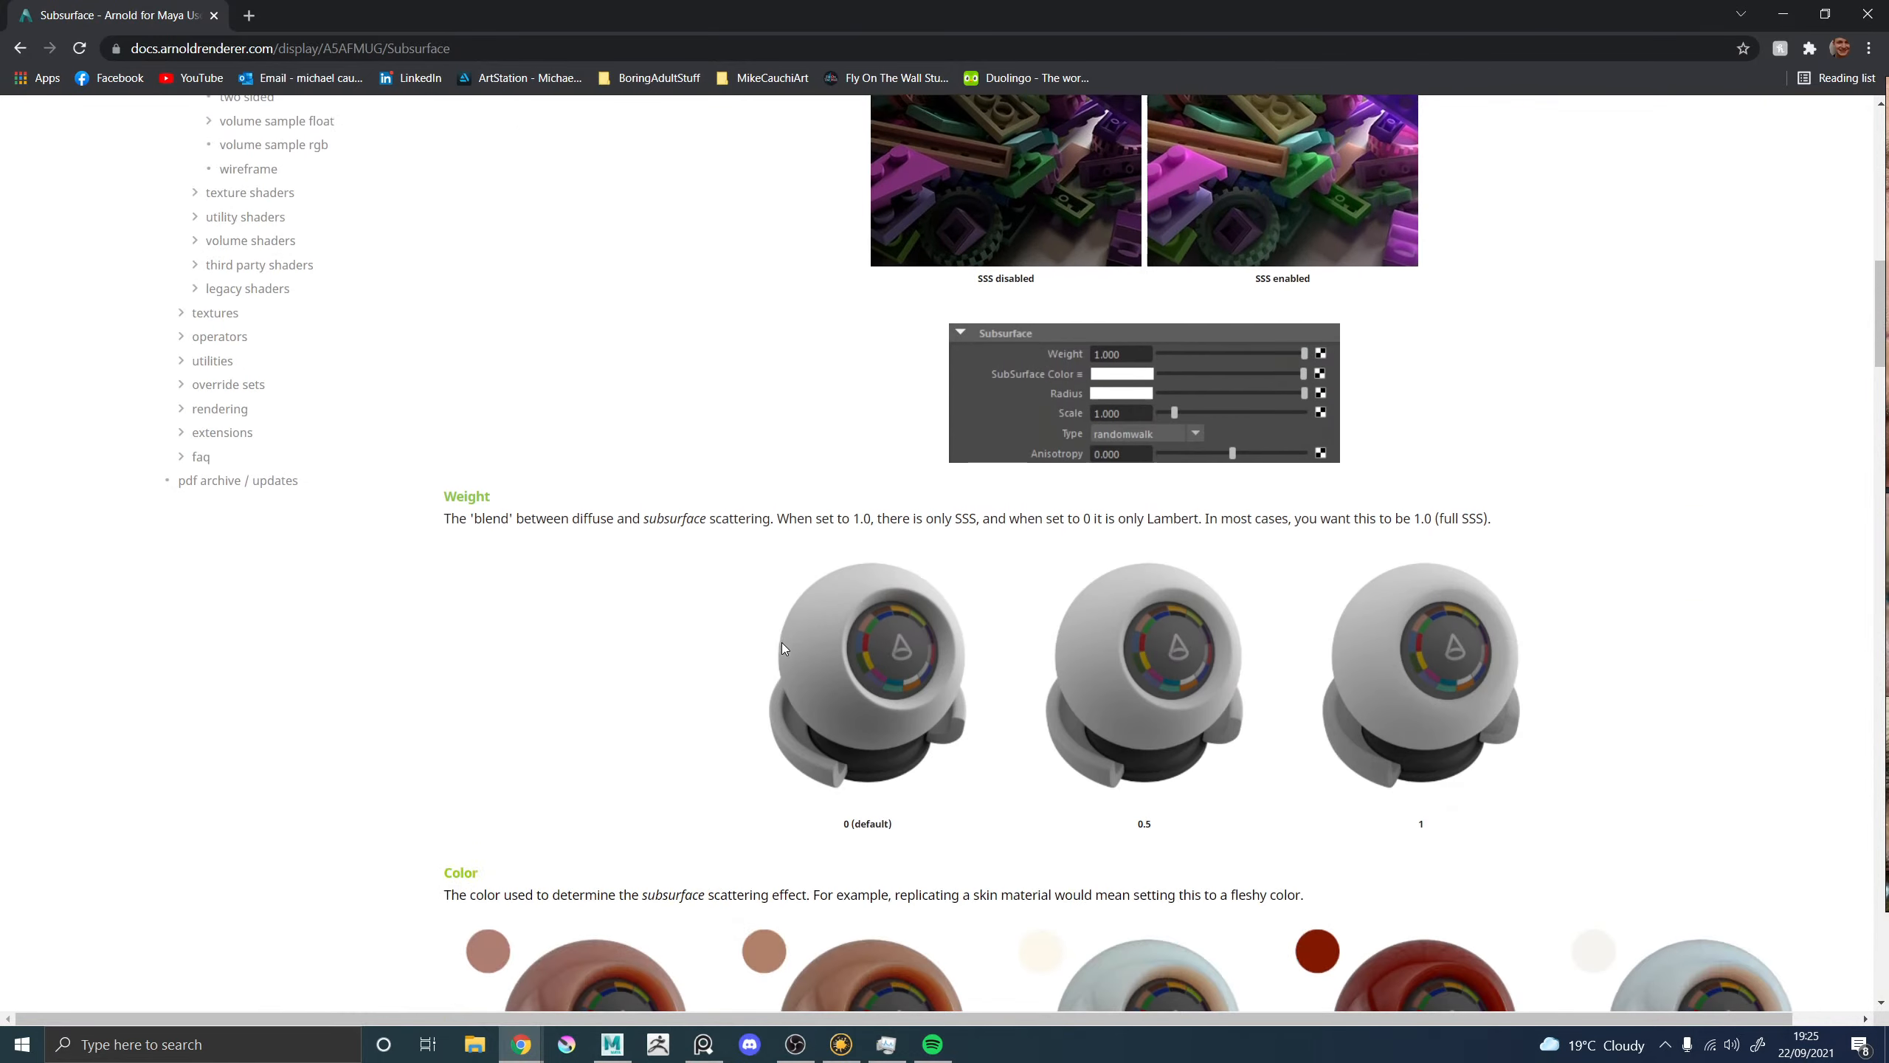
pyautogui.scroll(-5, 772, 589)
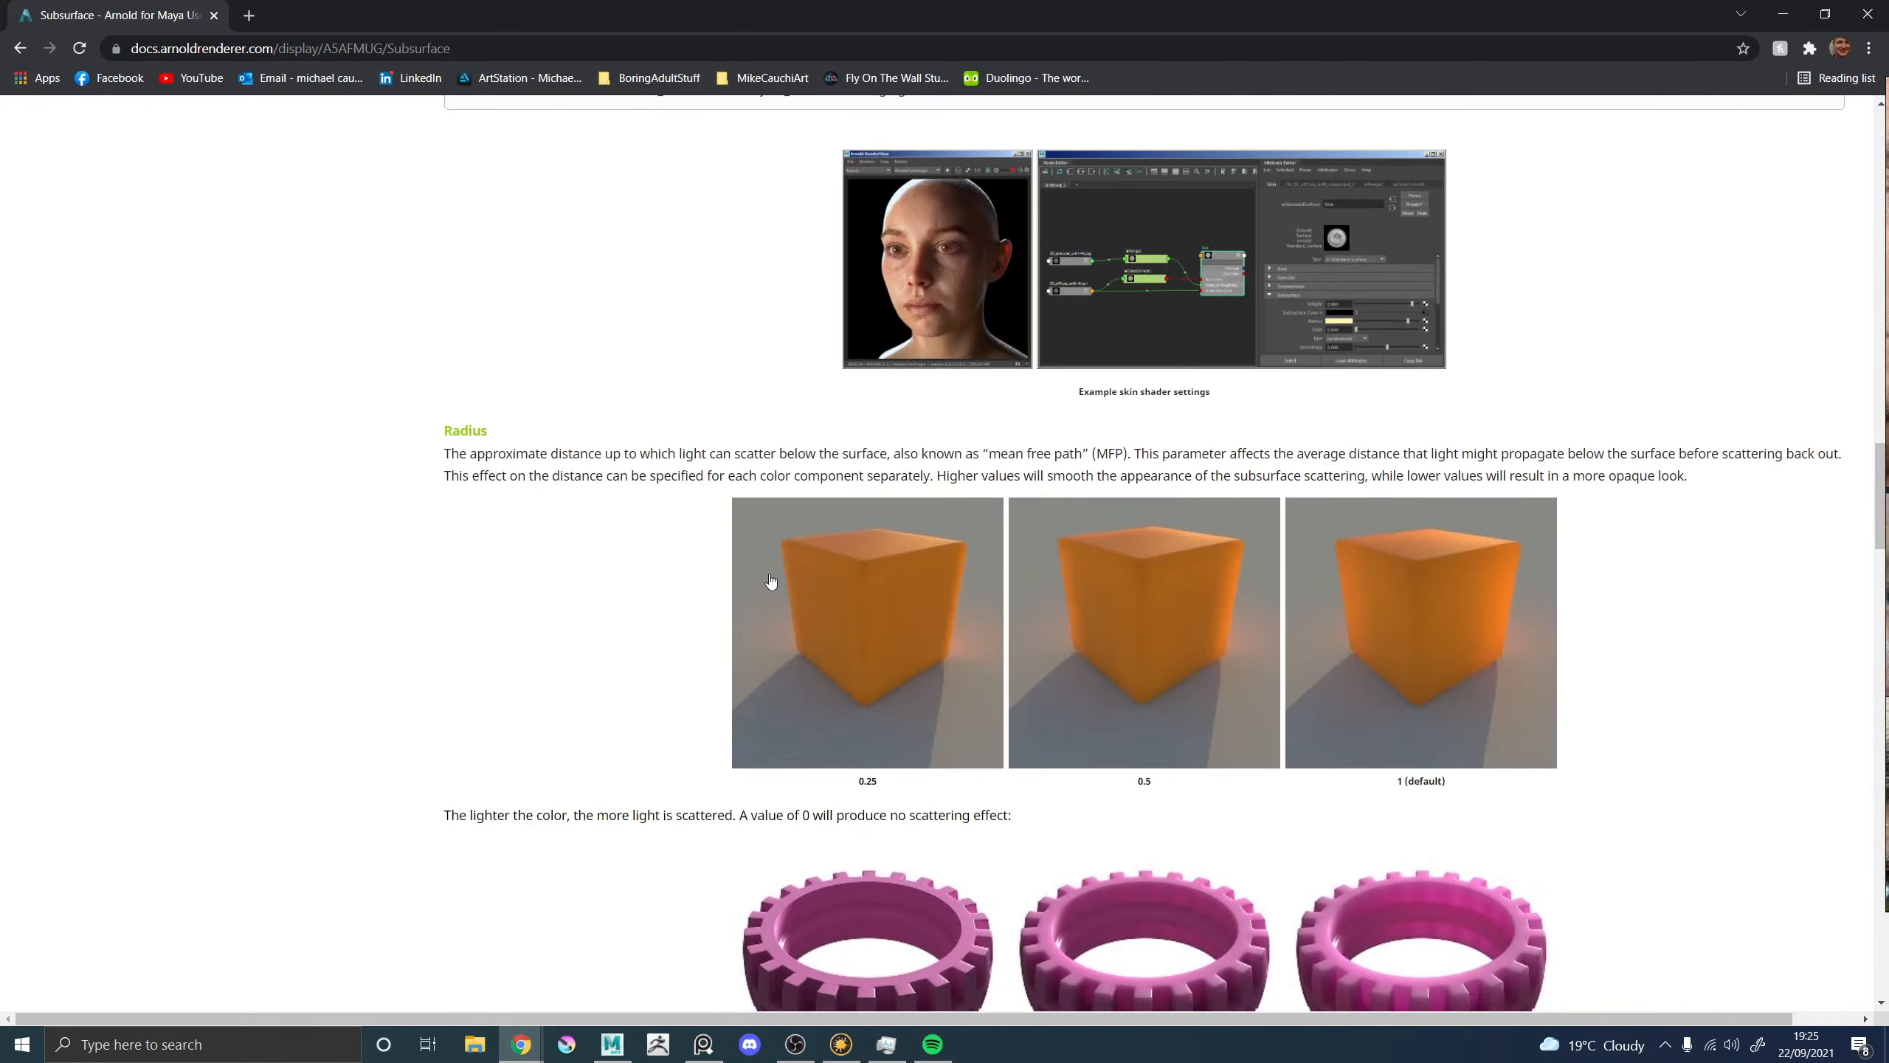
pyautogui.scroll(-8, 727, 550)
pyautogui.scroll(-12, 730, 550)
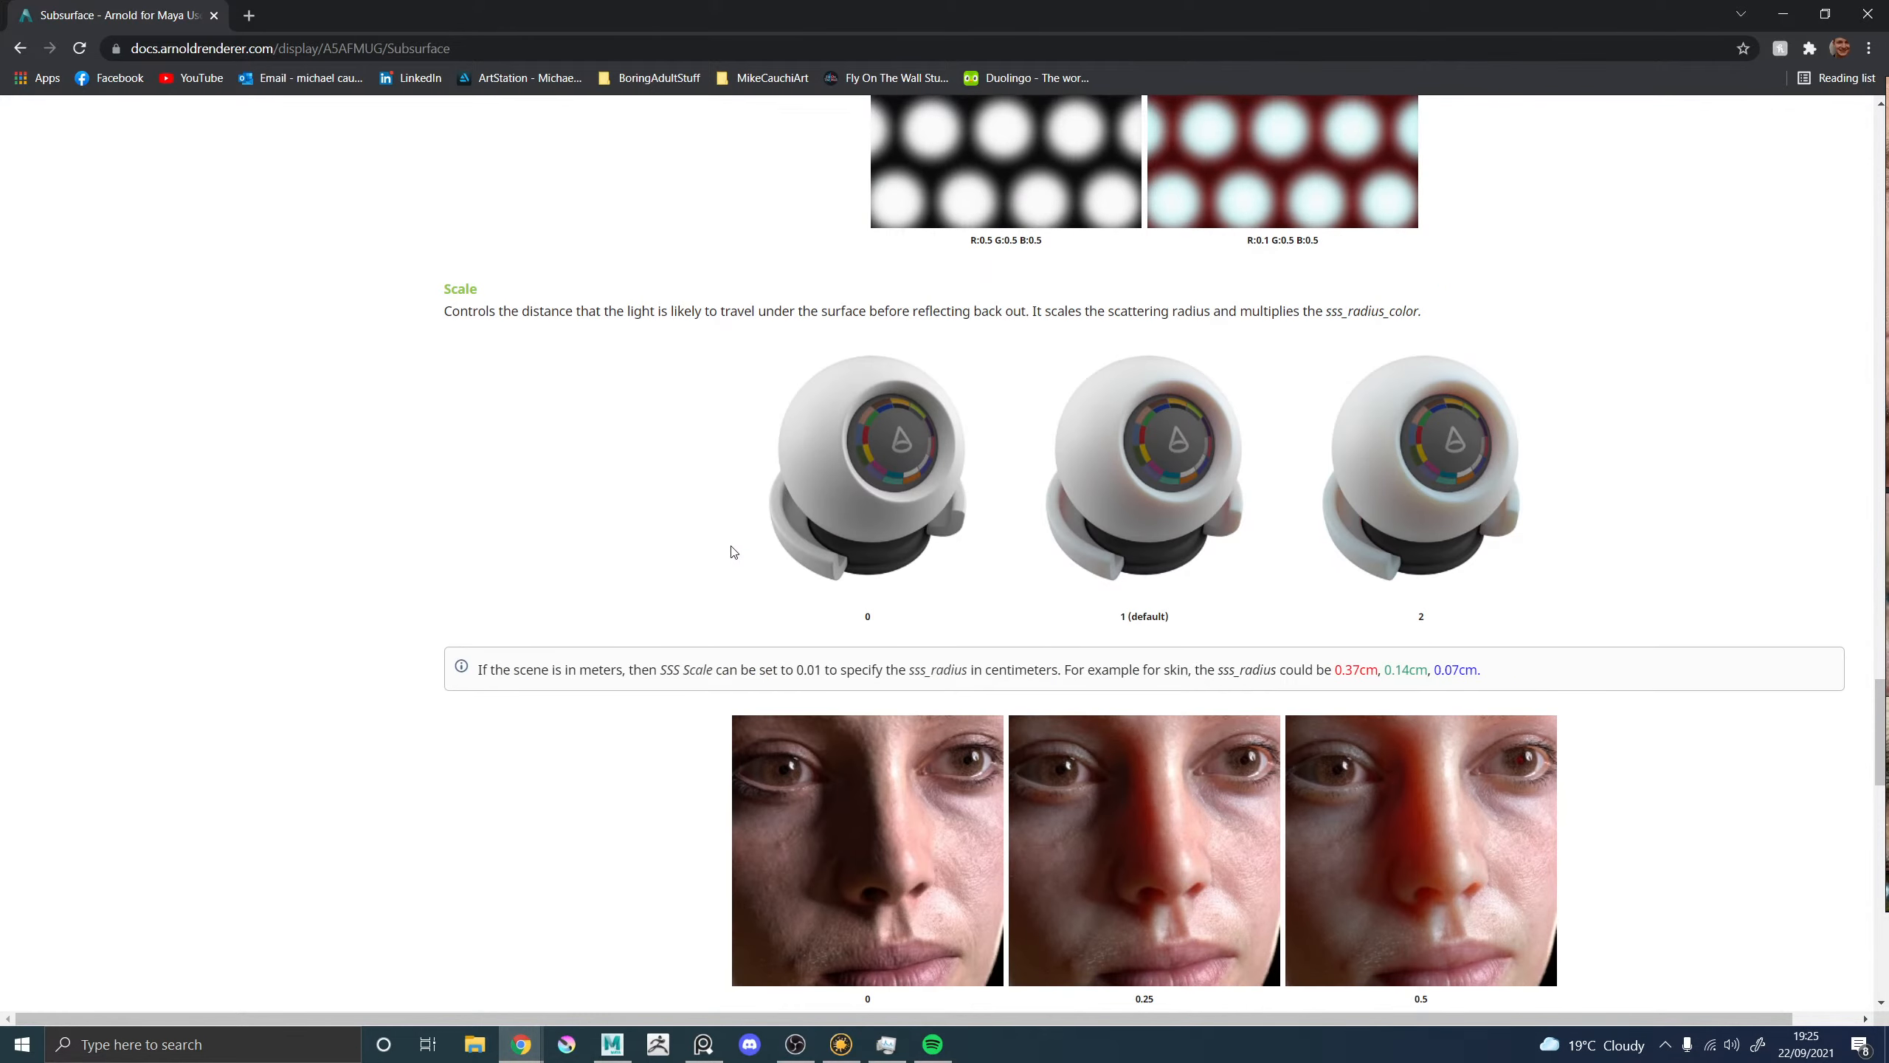
pyautogui.scroll(-10, 734, 552)
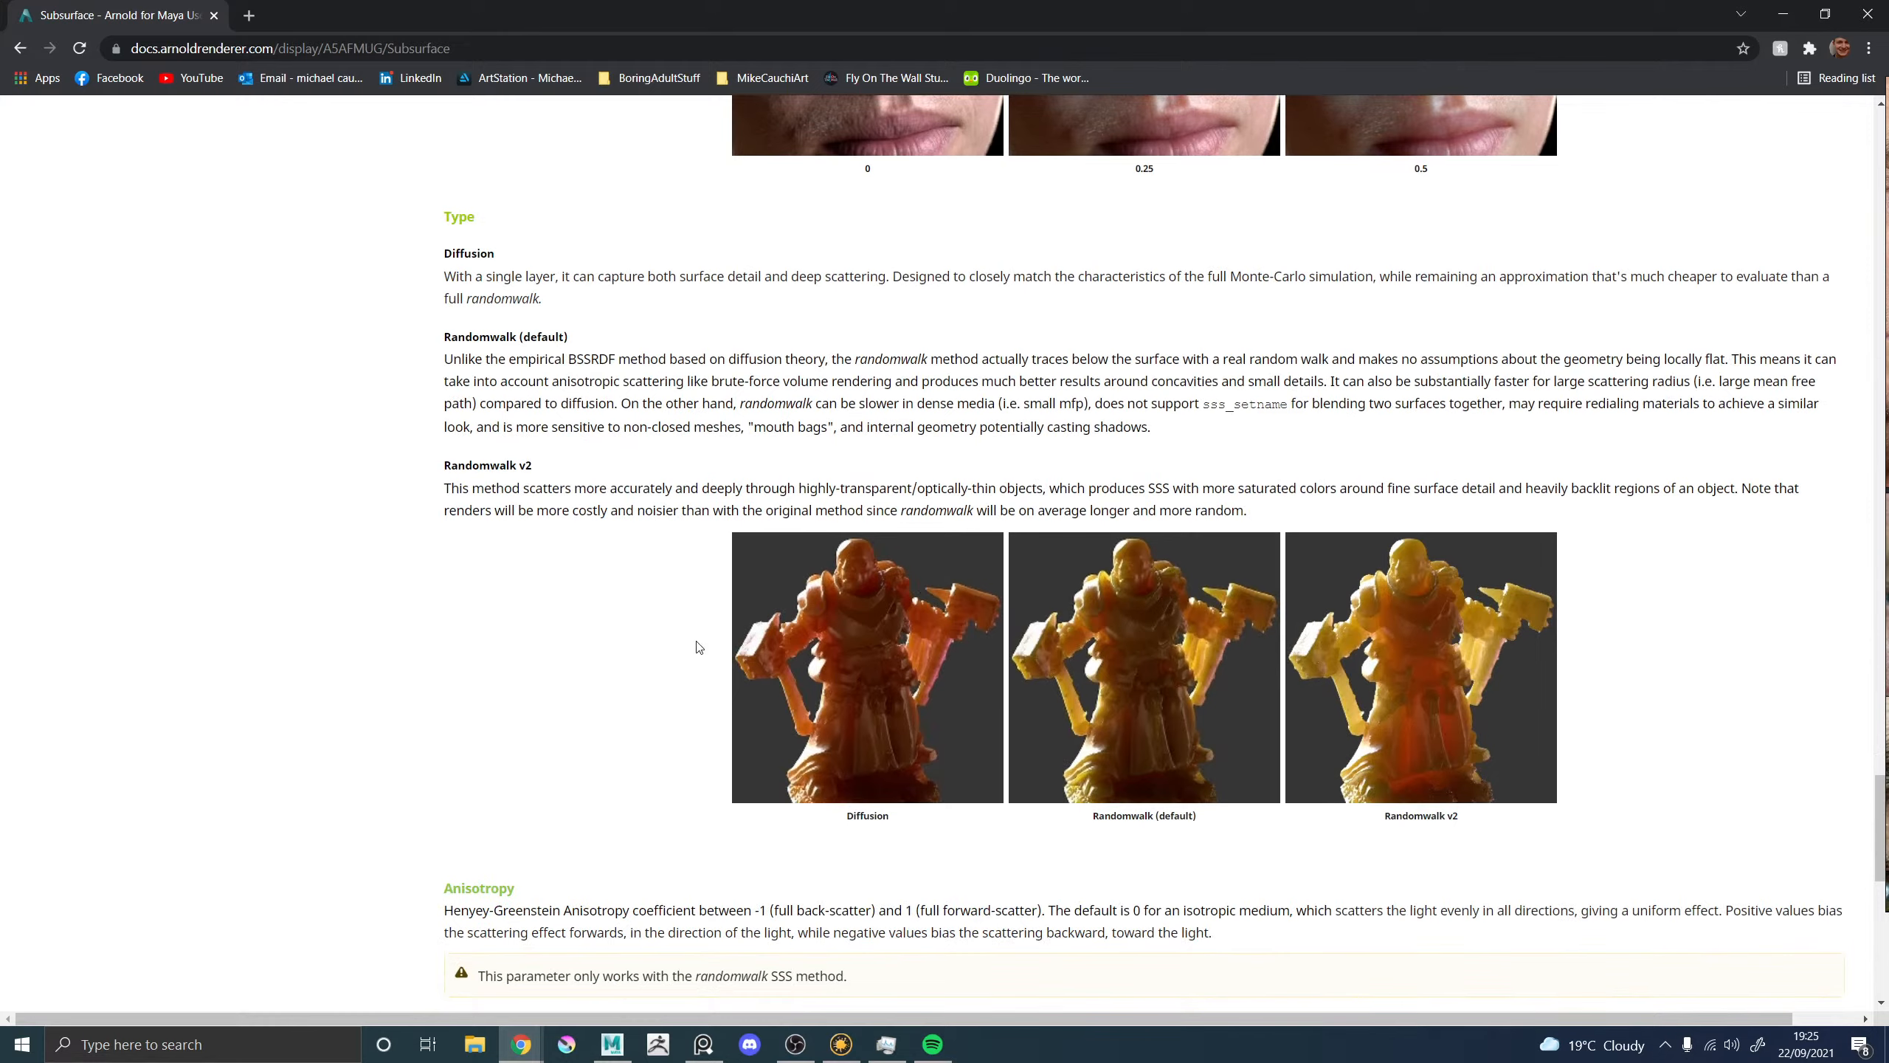
# Read the Type, Anisotropy and SSS Between Objects sections of the documentation, and return to Maya.
pyautogui.scroll(-1, 672, 660)
pyautogui.scroll(-8, 669, 655)
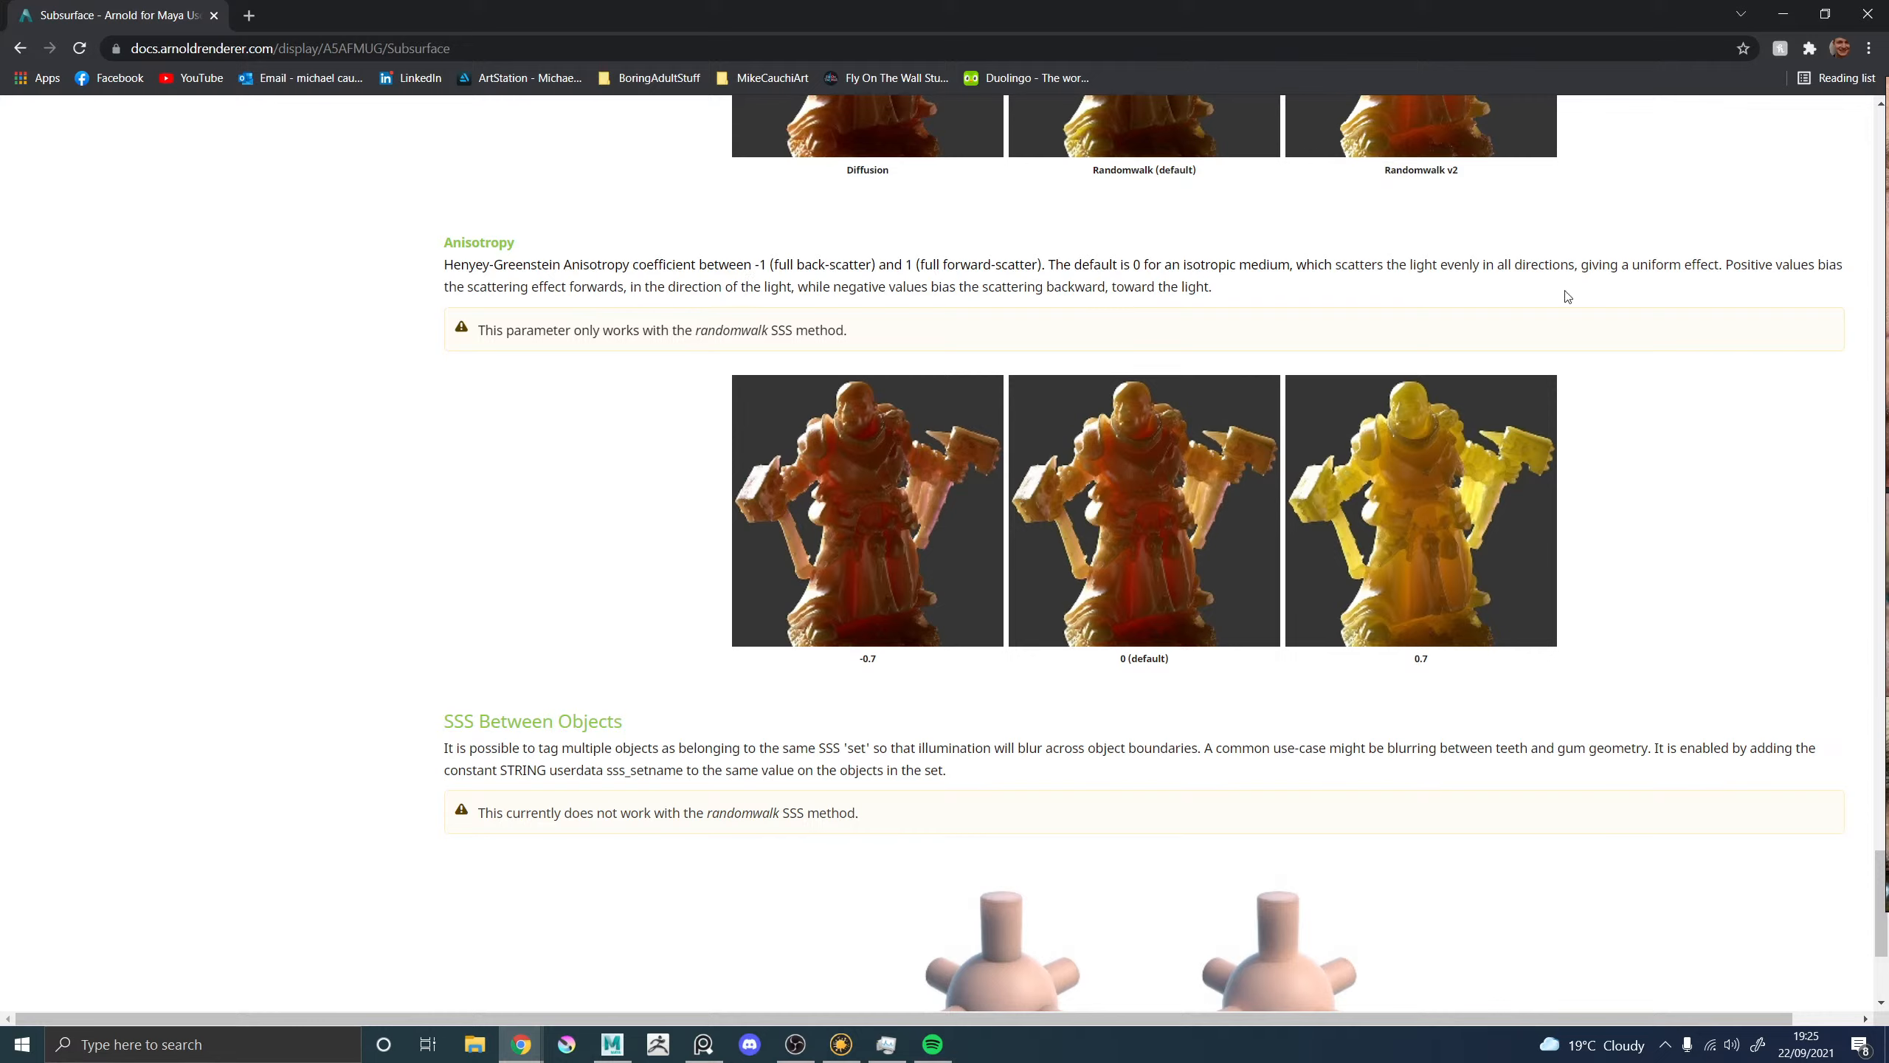
pyautogui.scroll(-1, 1049, 612)
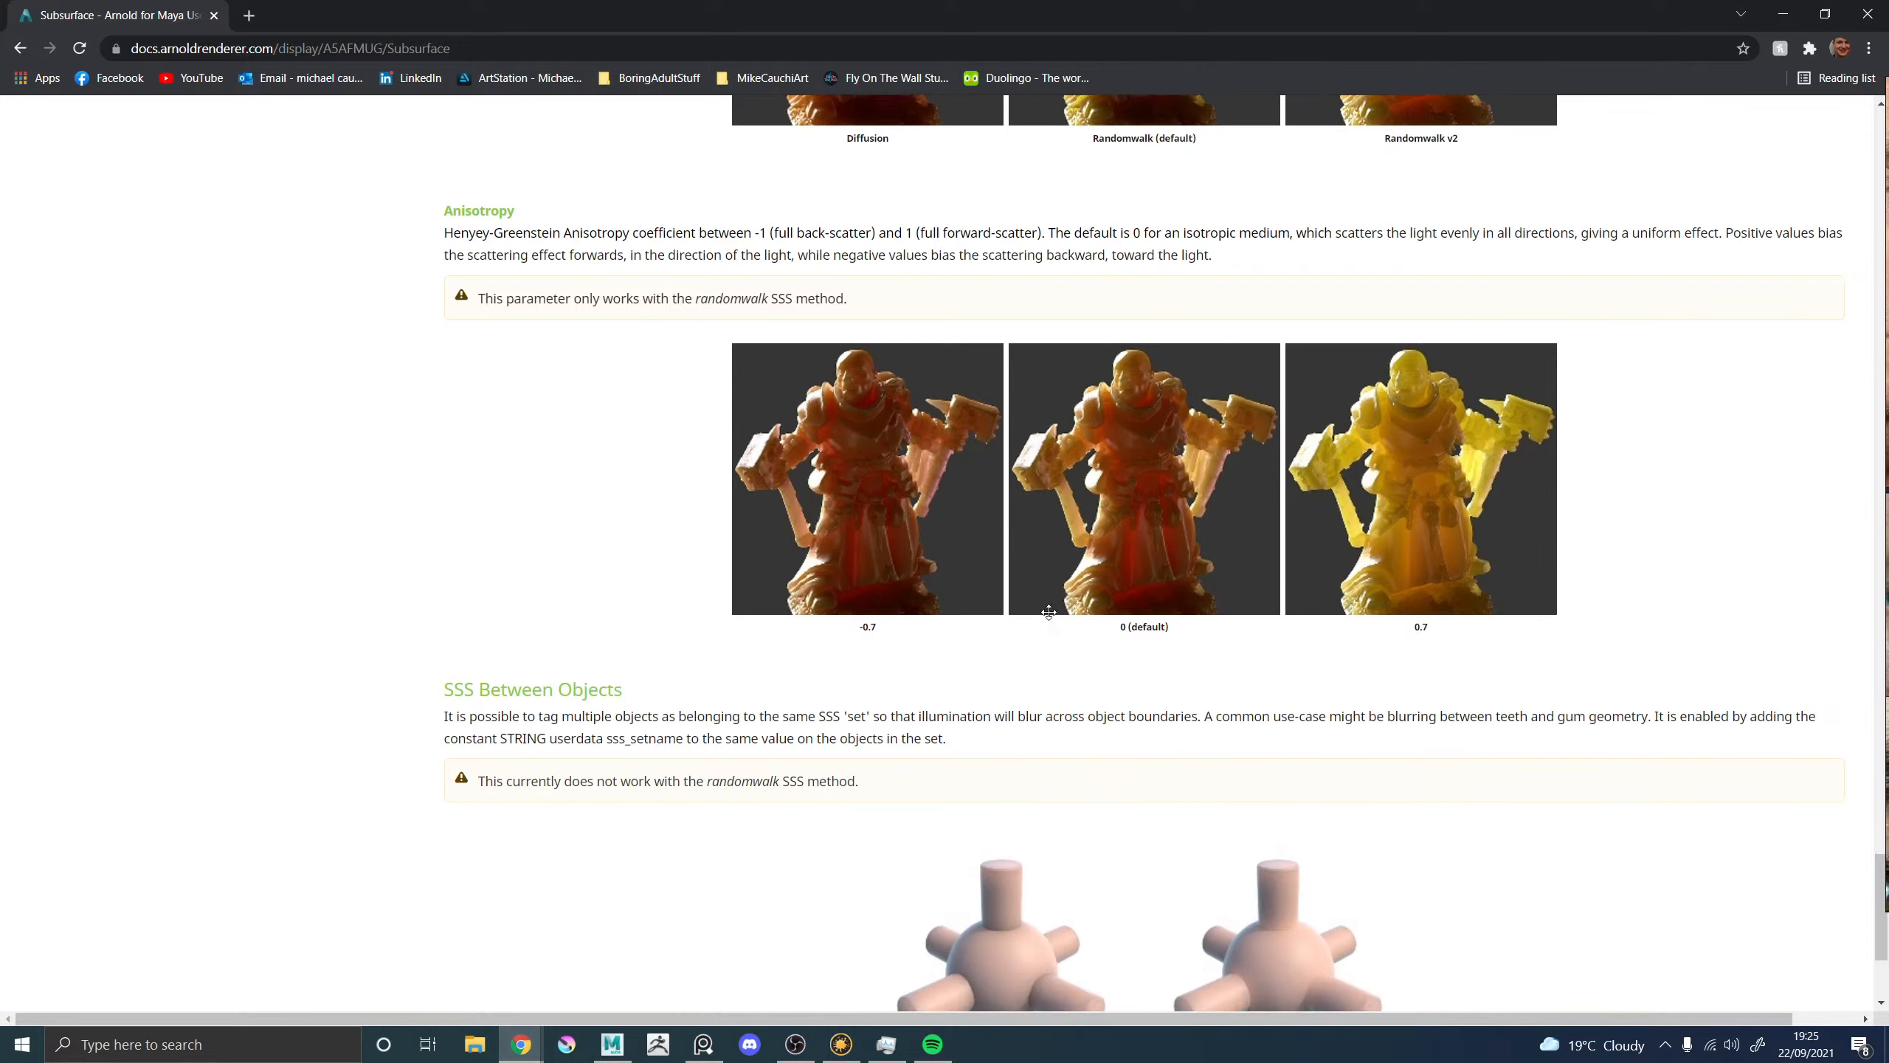
pyautogui.scroll(-4, 1049, 612)
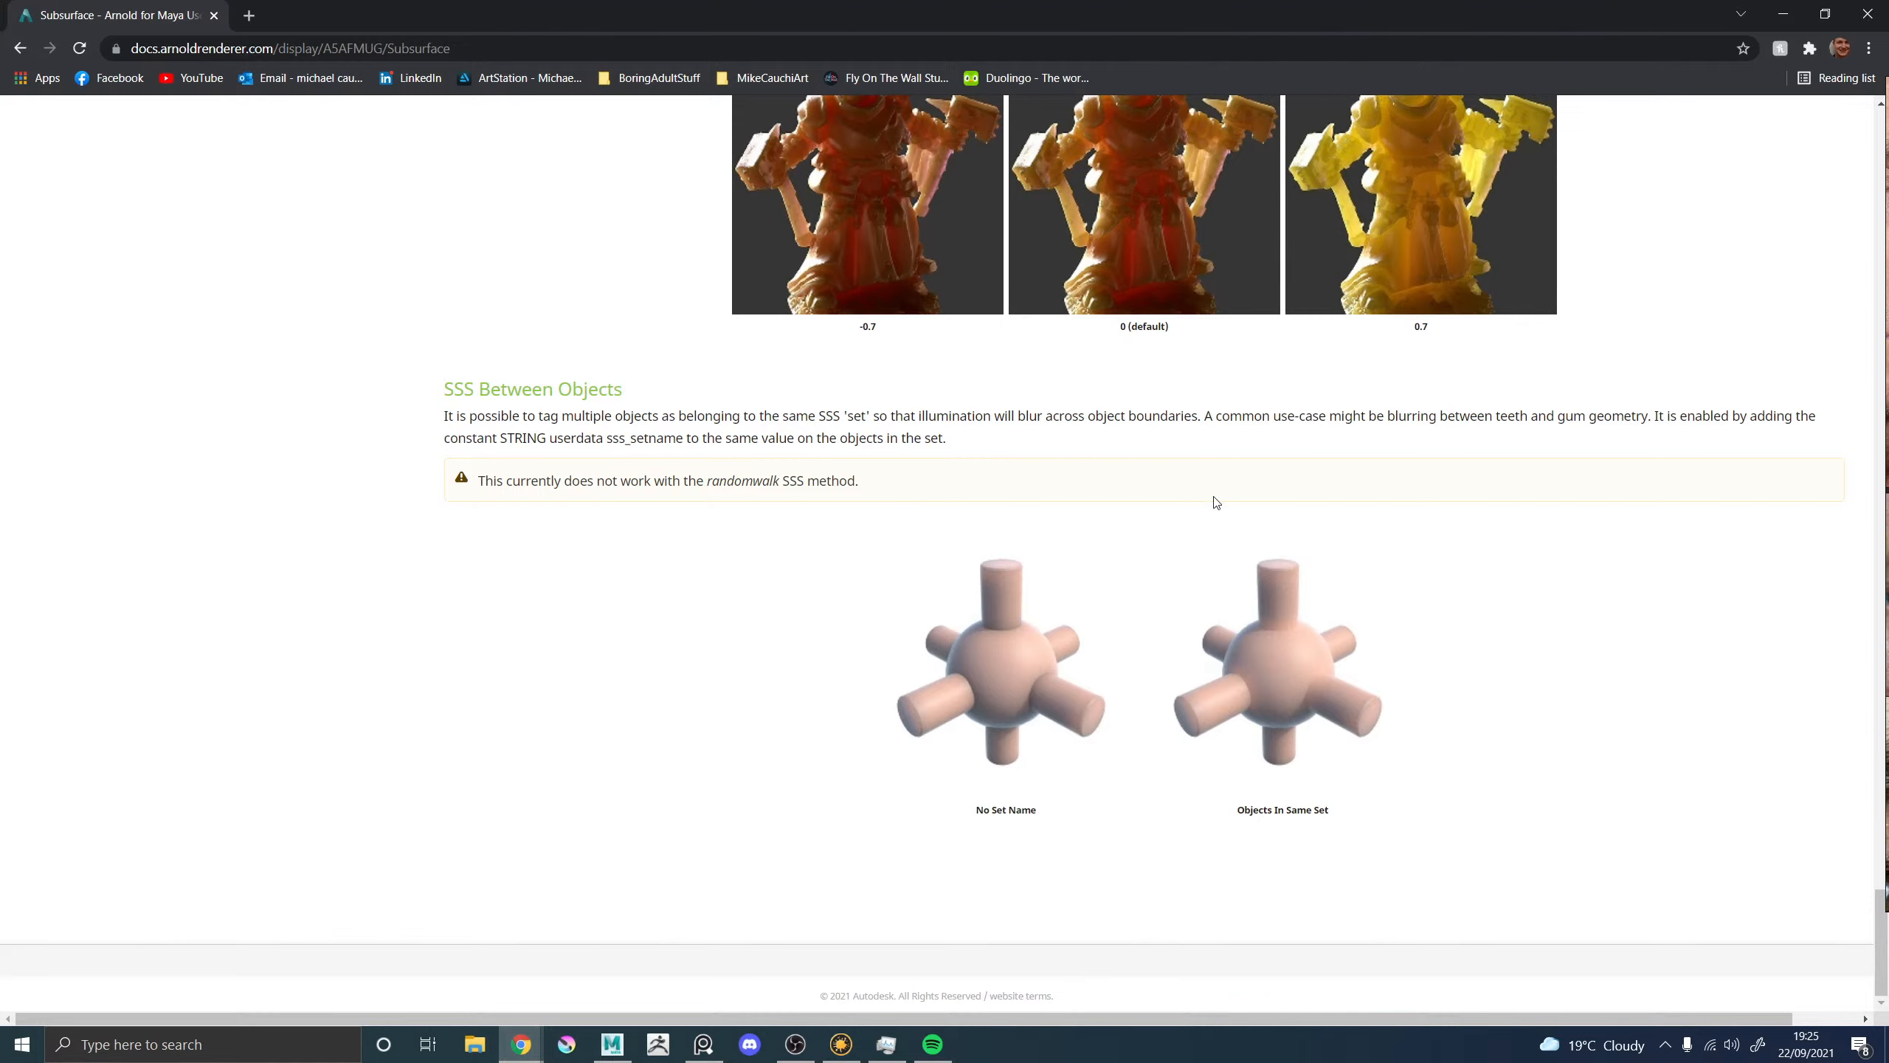
pyautogui.scroll(4, 1207, 514)
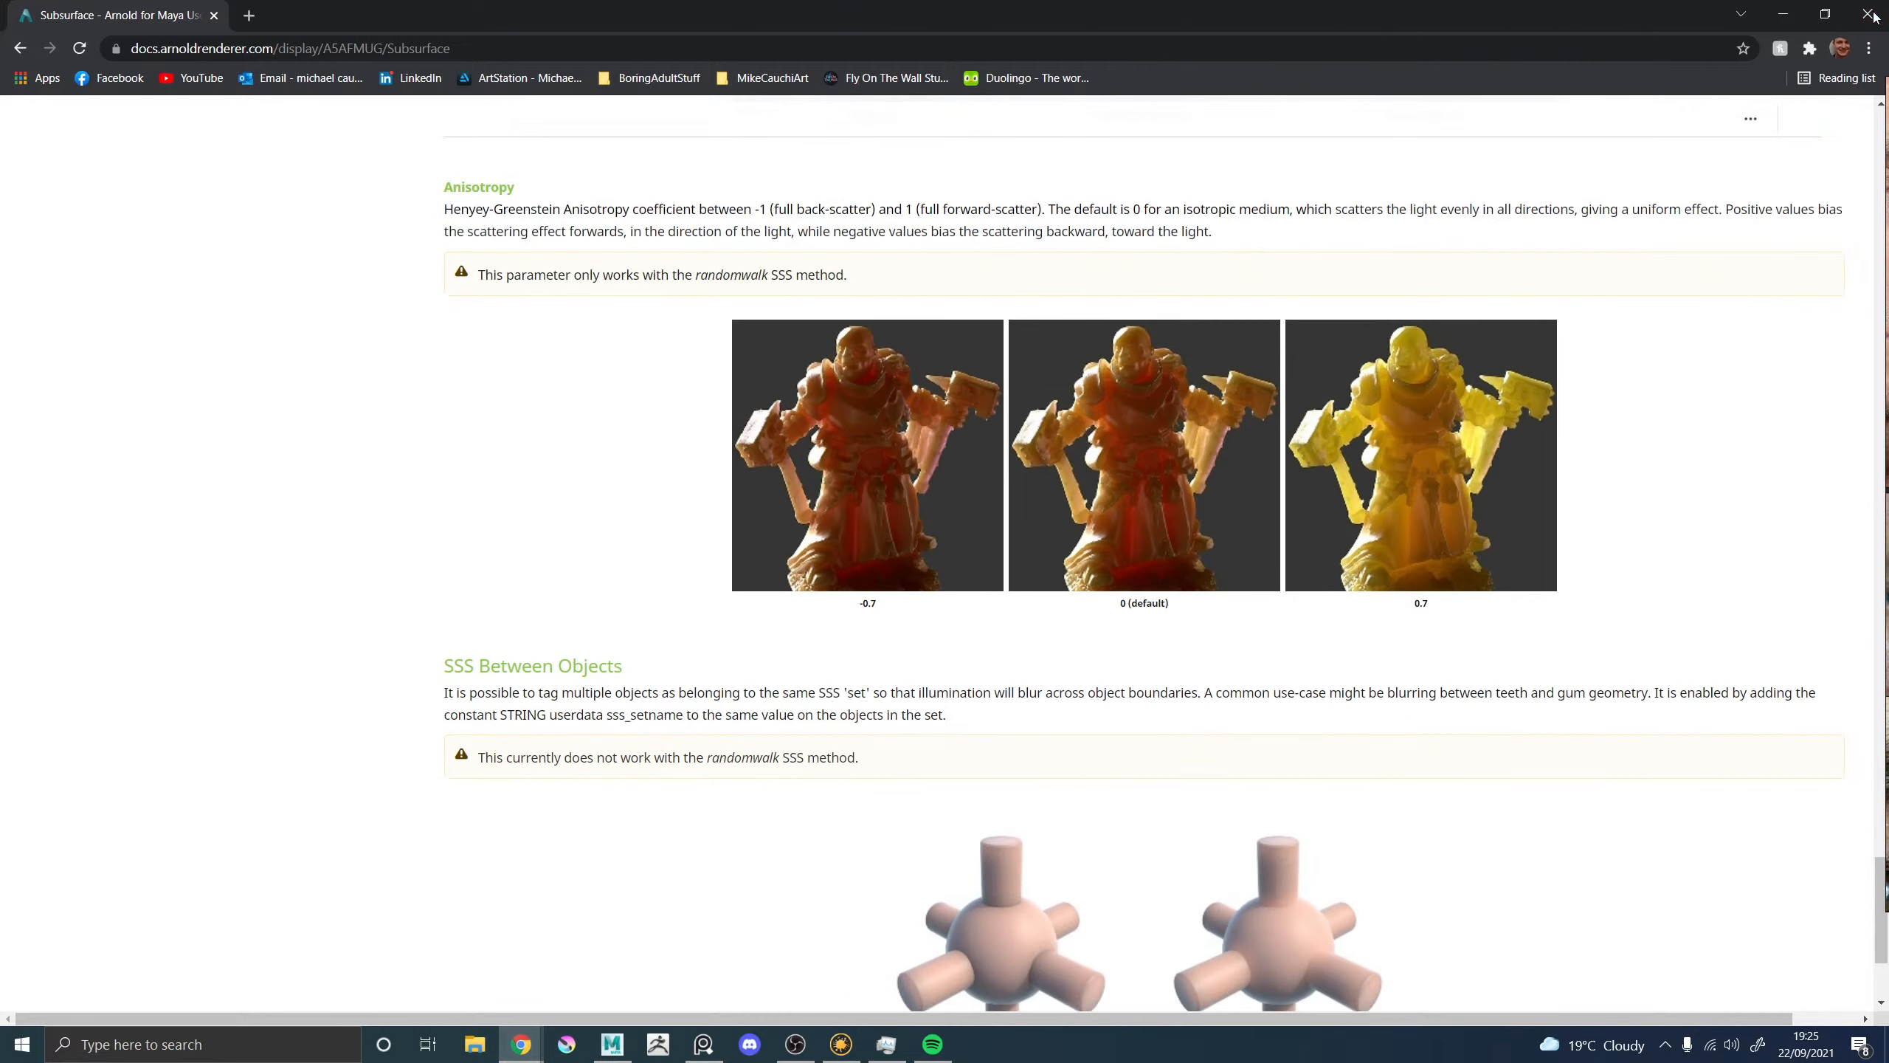
pyautogui.hotkey('alt', 'Tab')
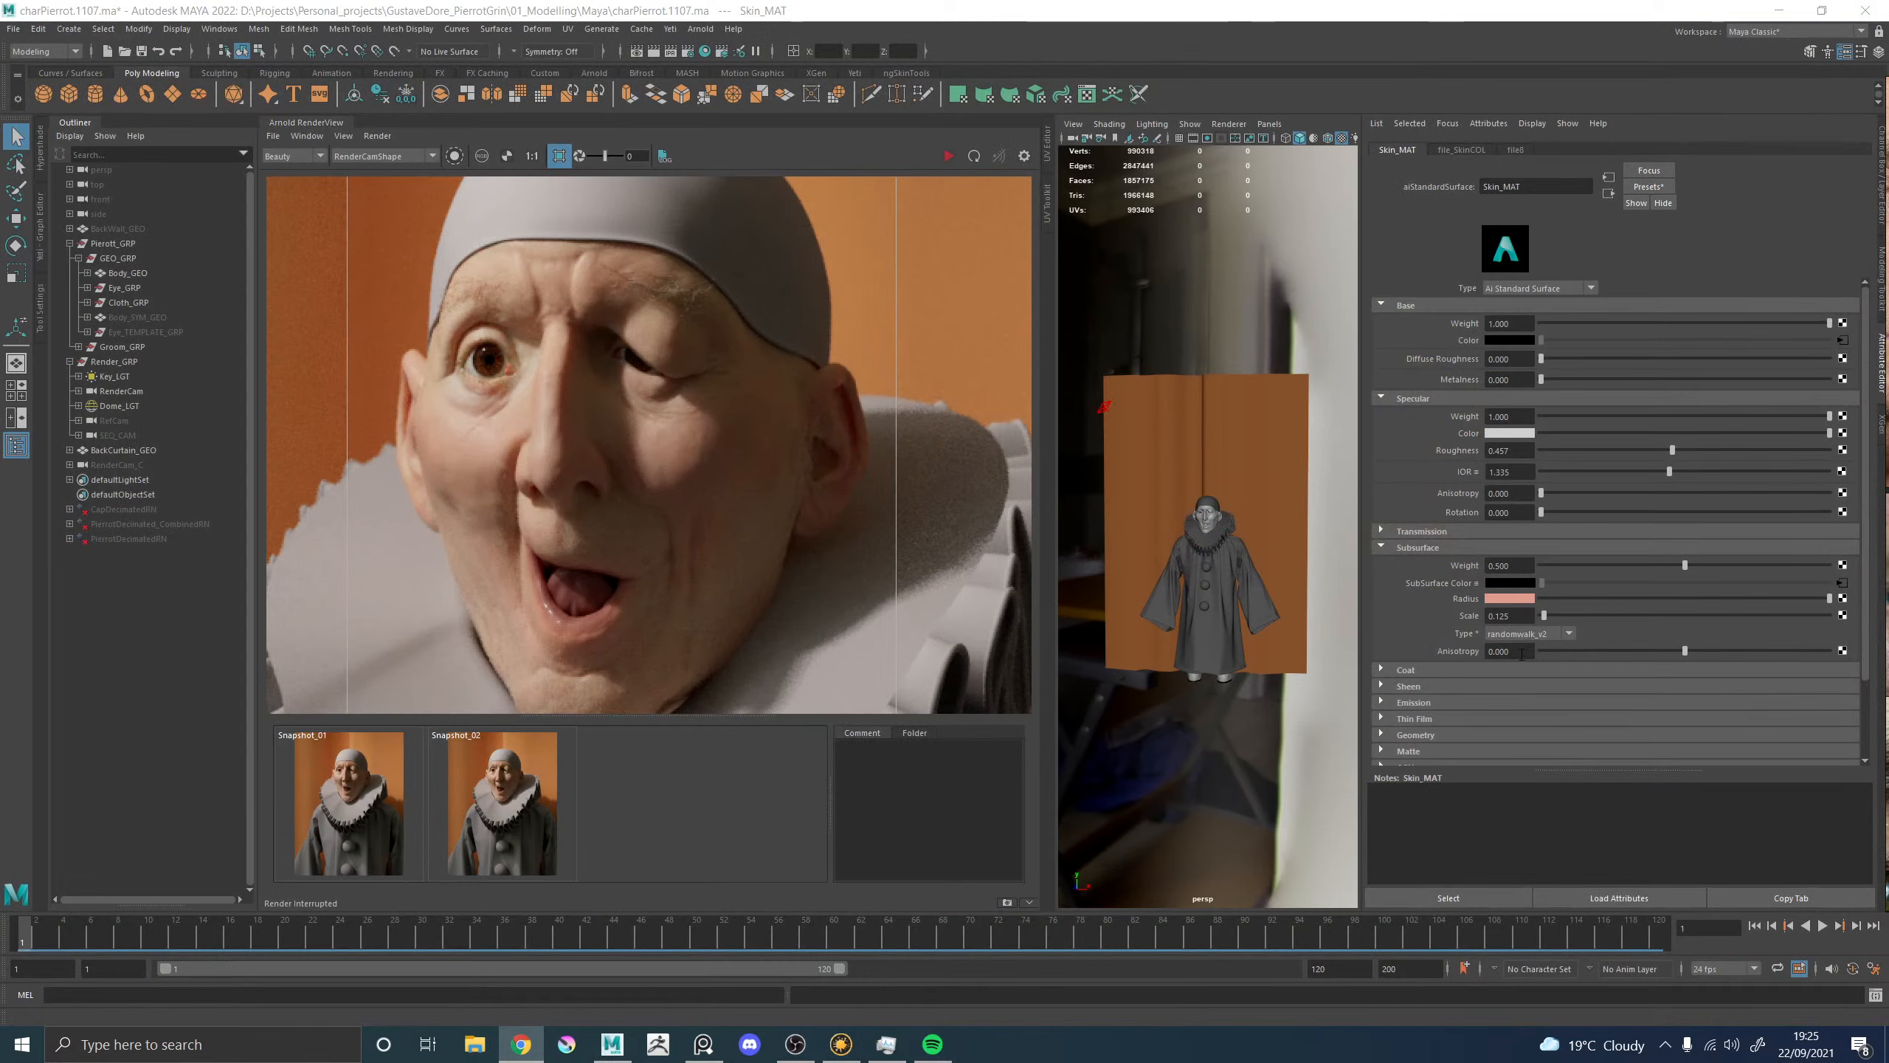
# Store the current face render as a third snapshot and restart the cropped render.
pyautogui.click(343, 136)
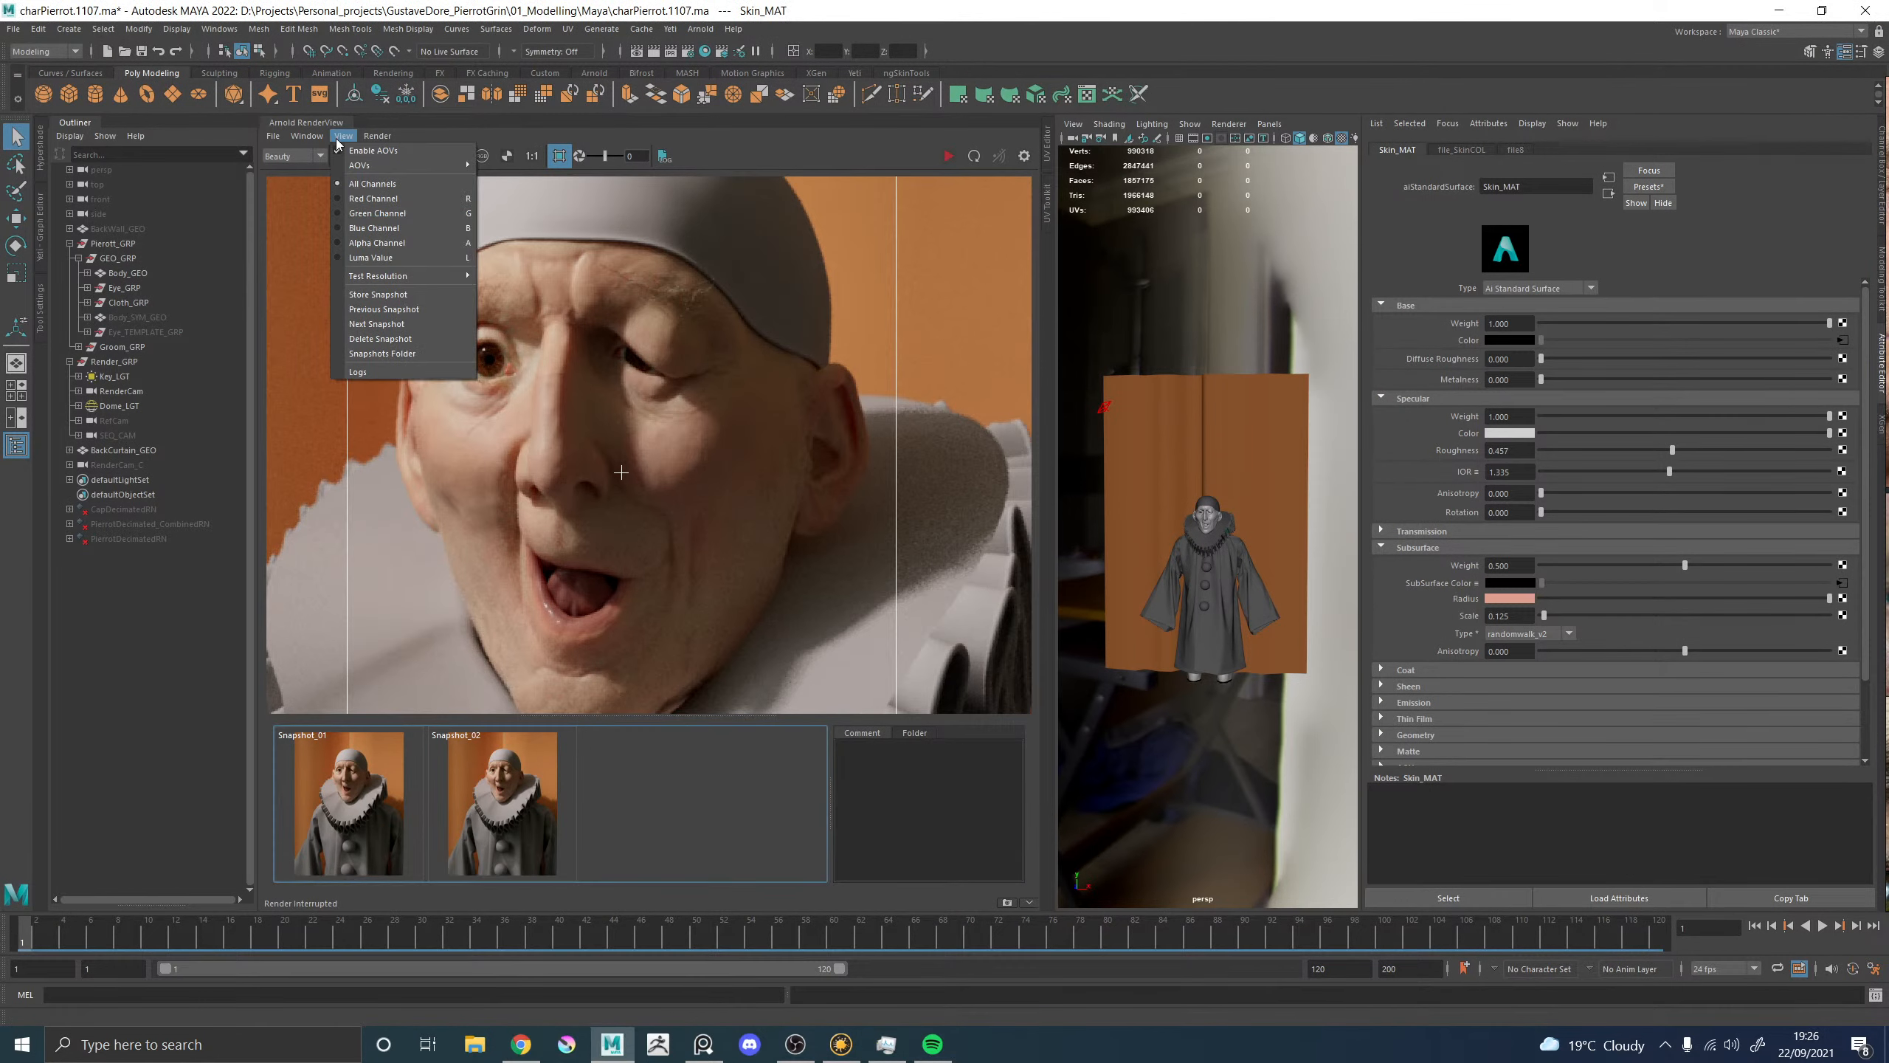
pyautogui.click(378, 294)
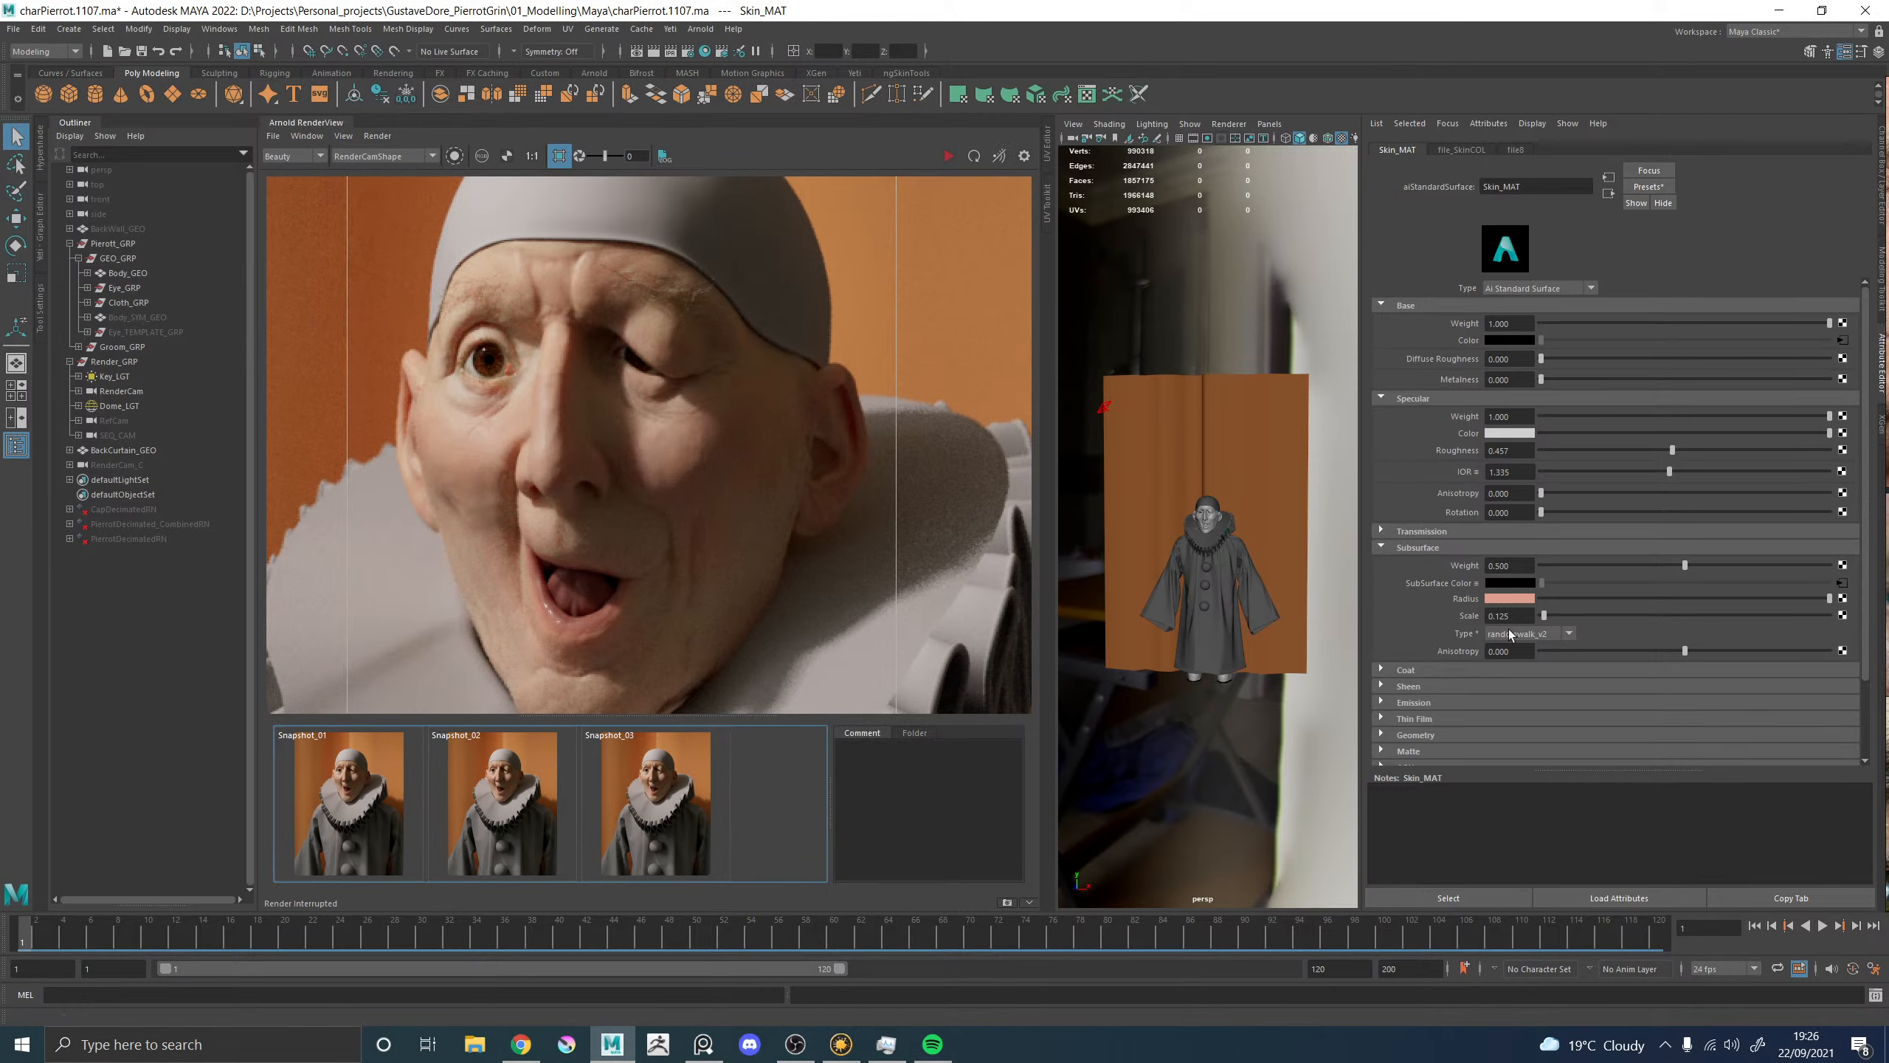
pyautogui.click(947, 158)
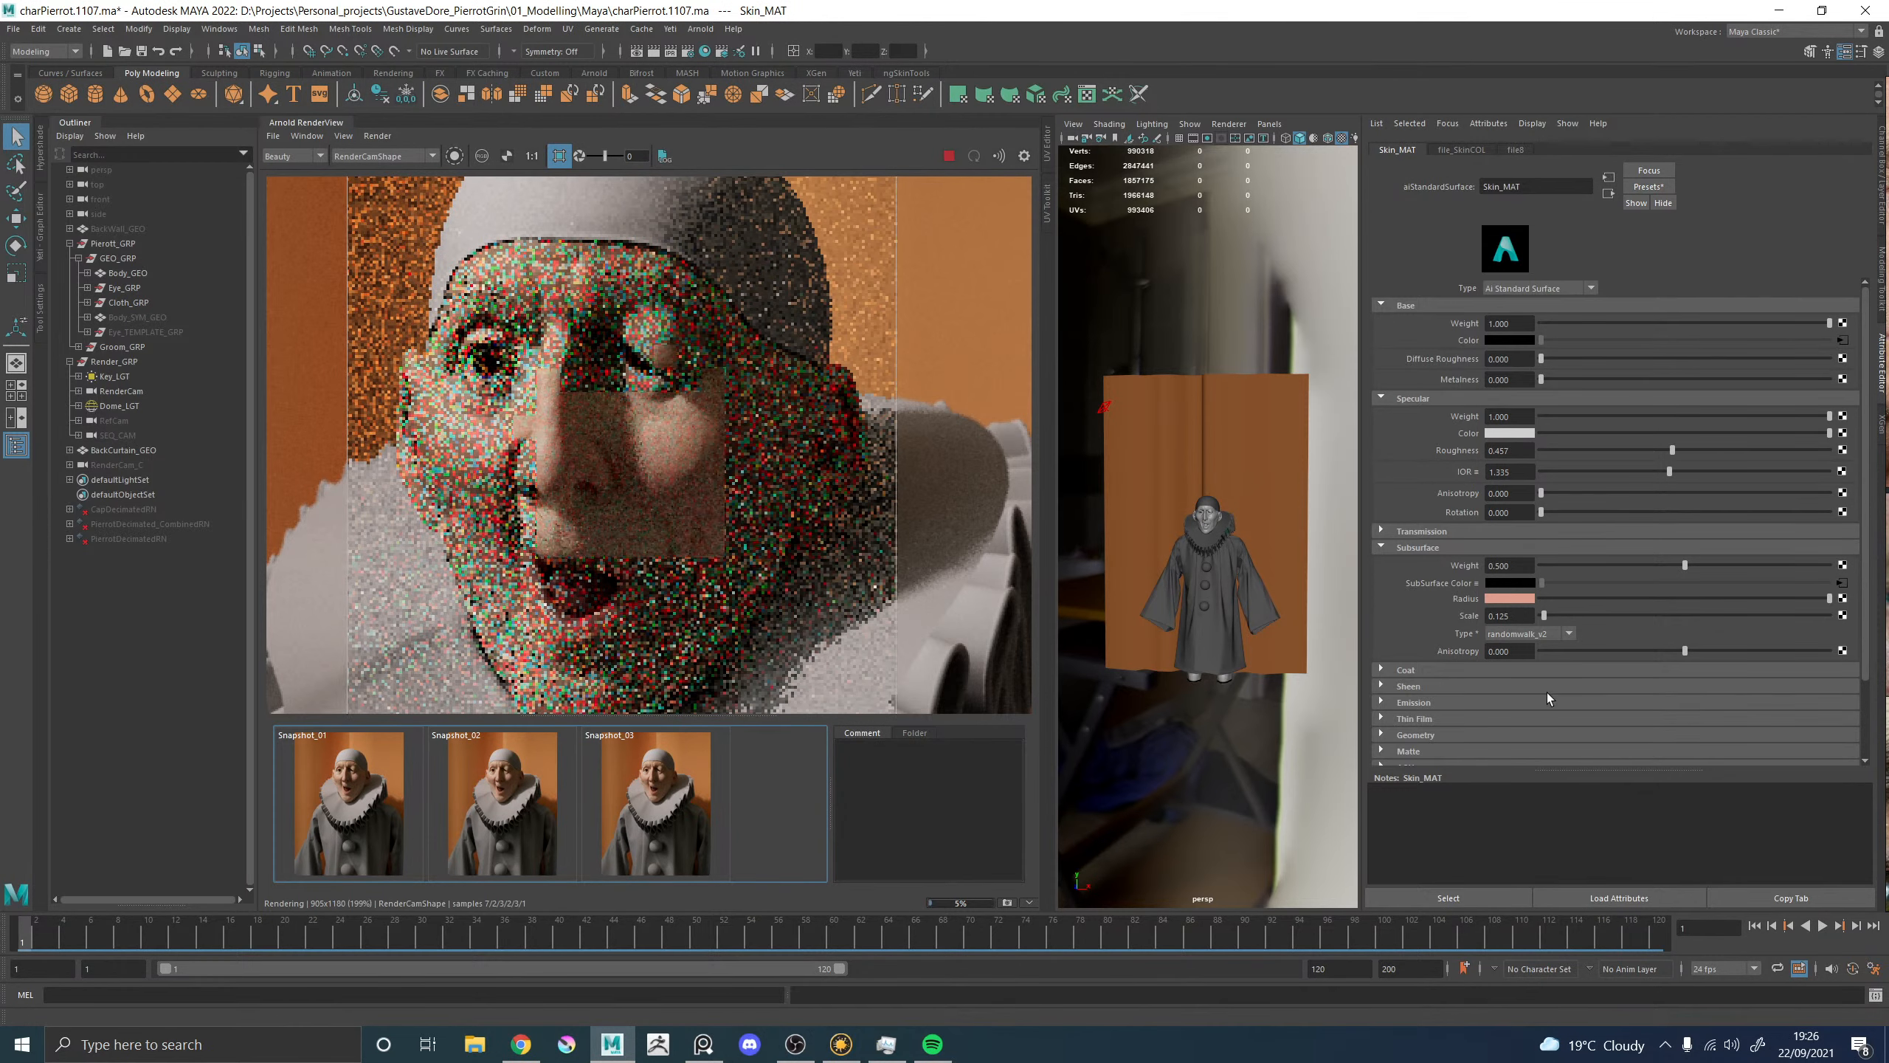
# Set the Subsurface Anisotropy of Skin_MAT to 1.
pyautogui.moveTo(1519, 652); pyautogui.dragTo(1430, 652)
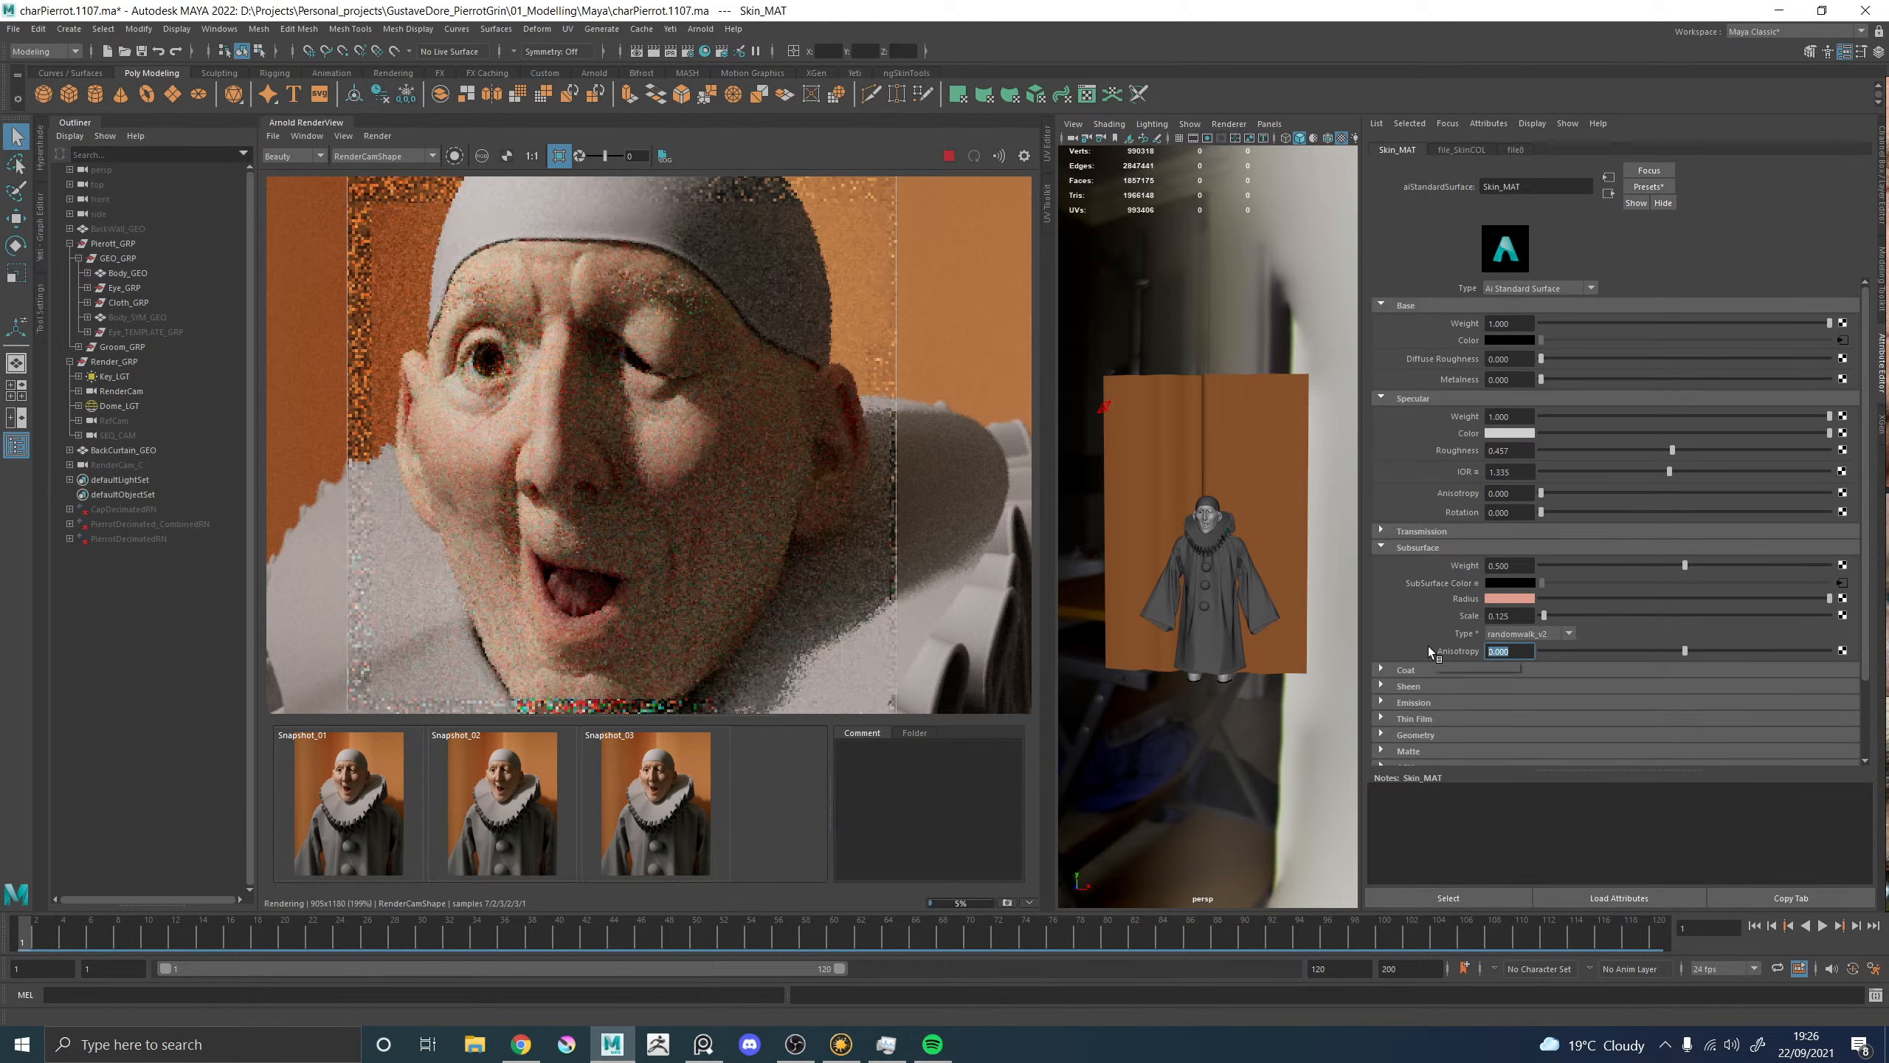
pyautogui.write('1')
pyautogui.press('Return')
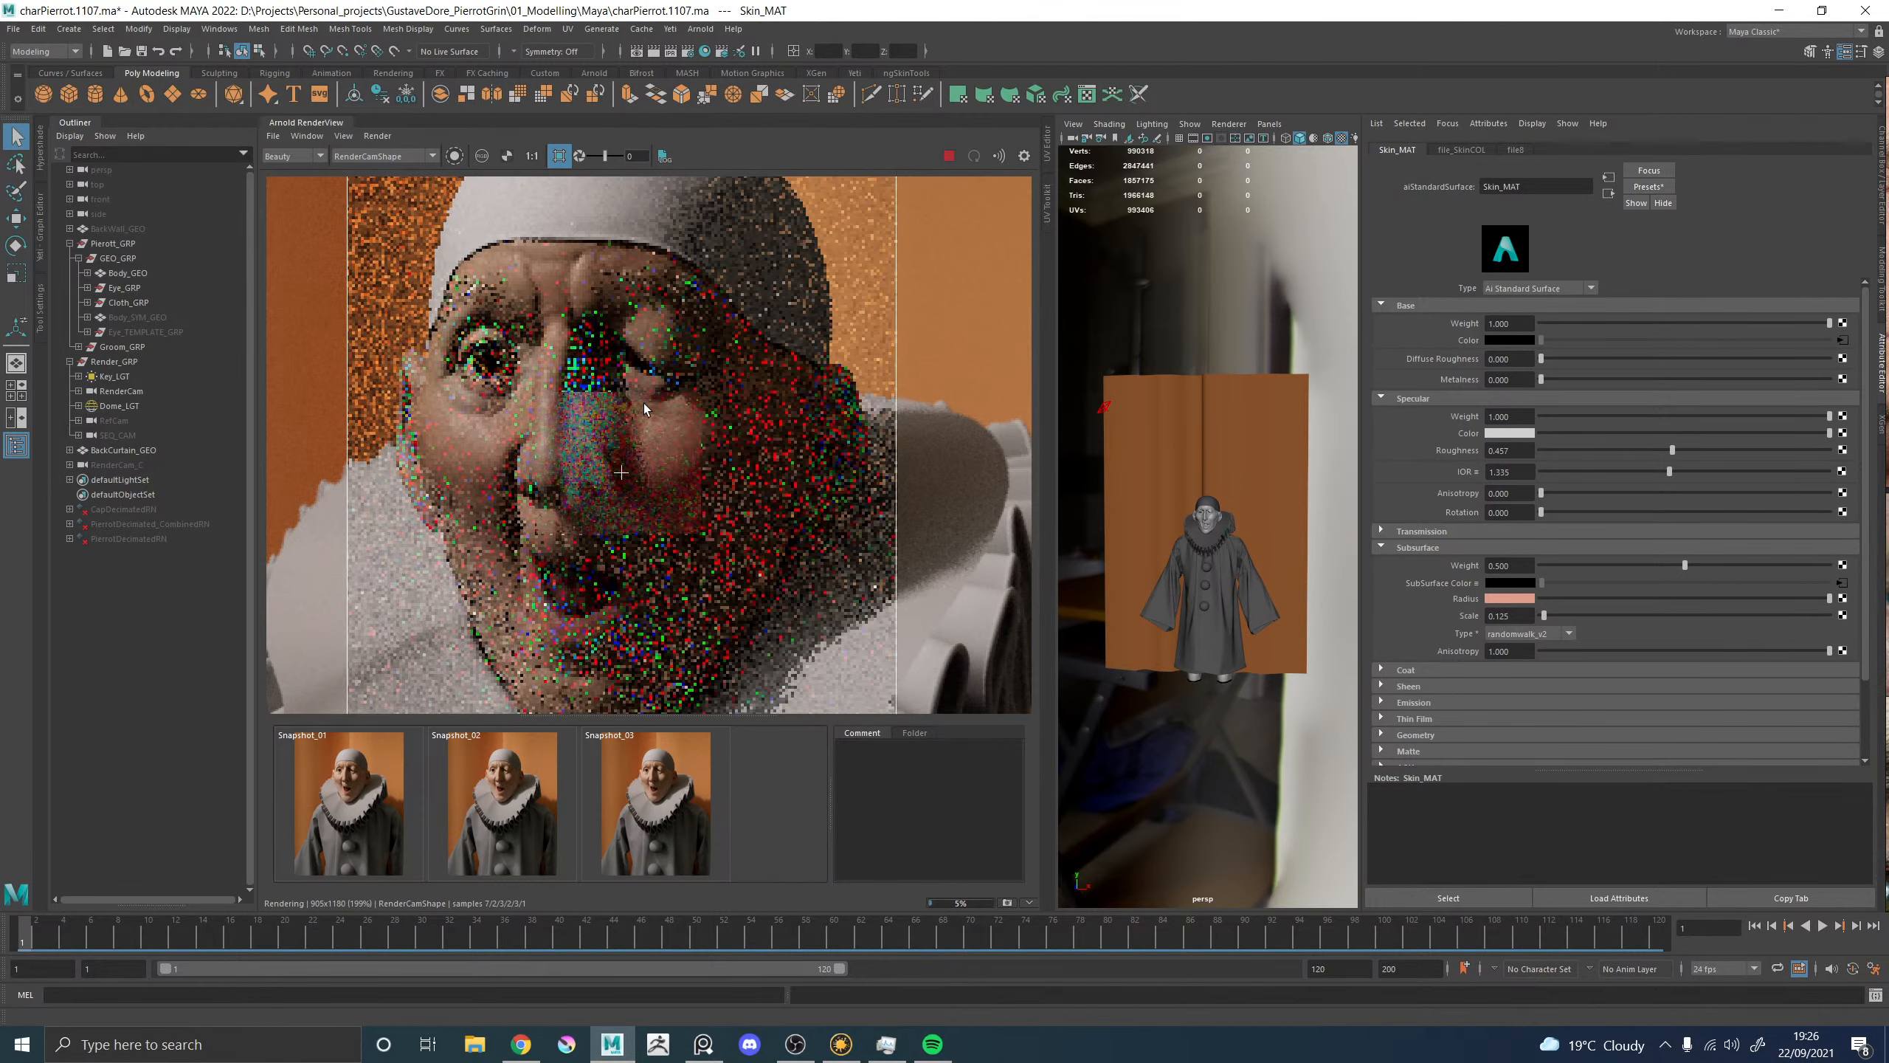
# Compare the full-anisotropy face render with Snapshot_01.
pyautogui.click(318, 807)
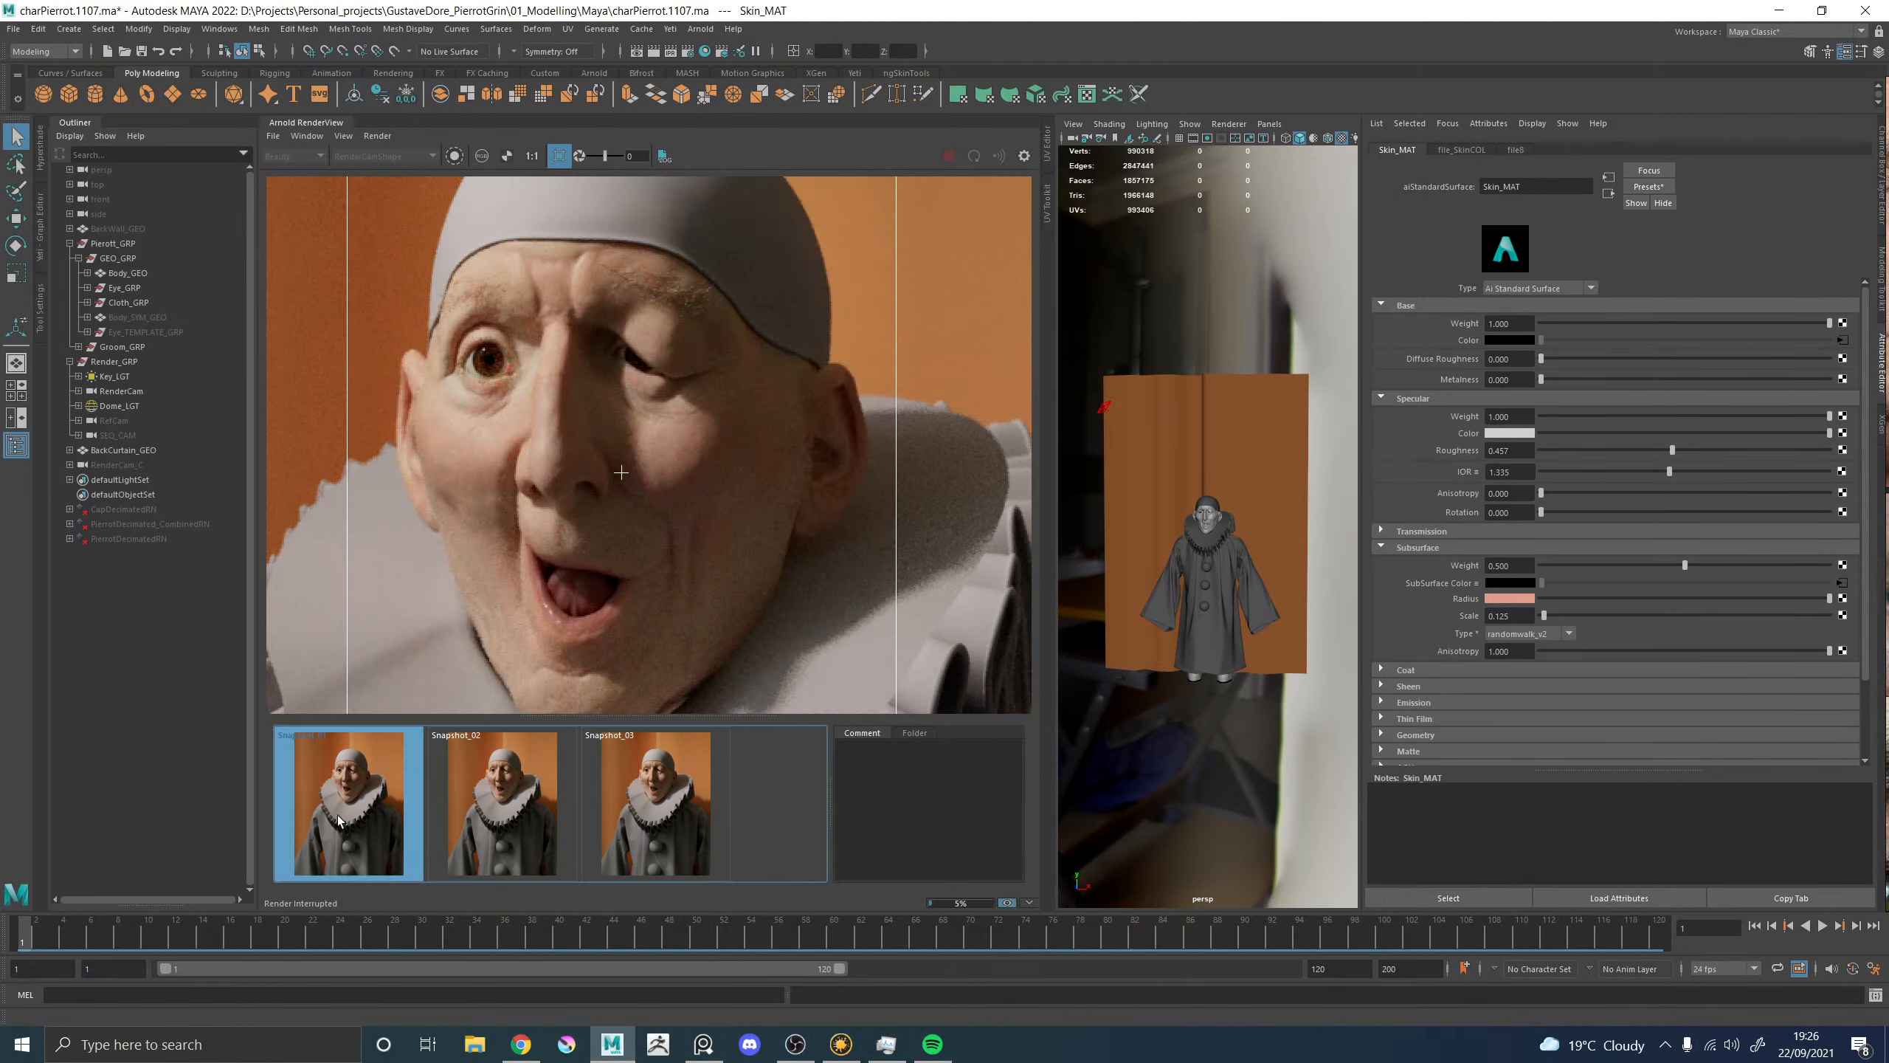
pyautogui.click(327, 813)
pyautogui.click(337, 819)
pyautogui.click(338, 819)
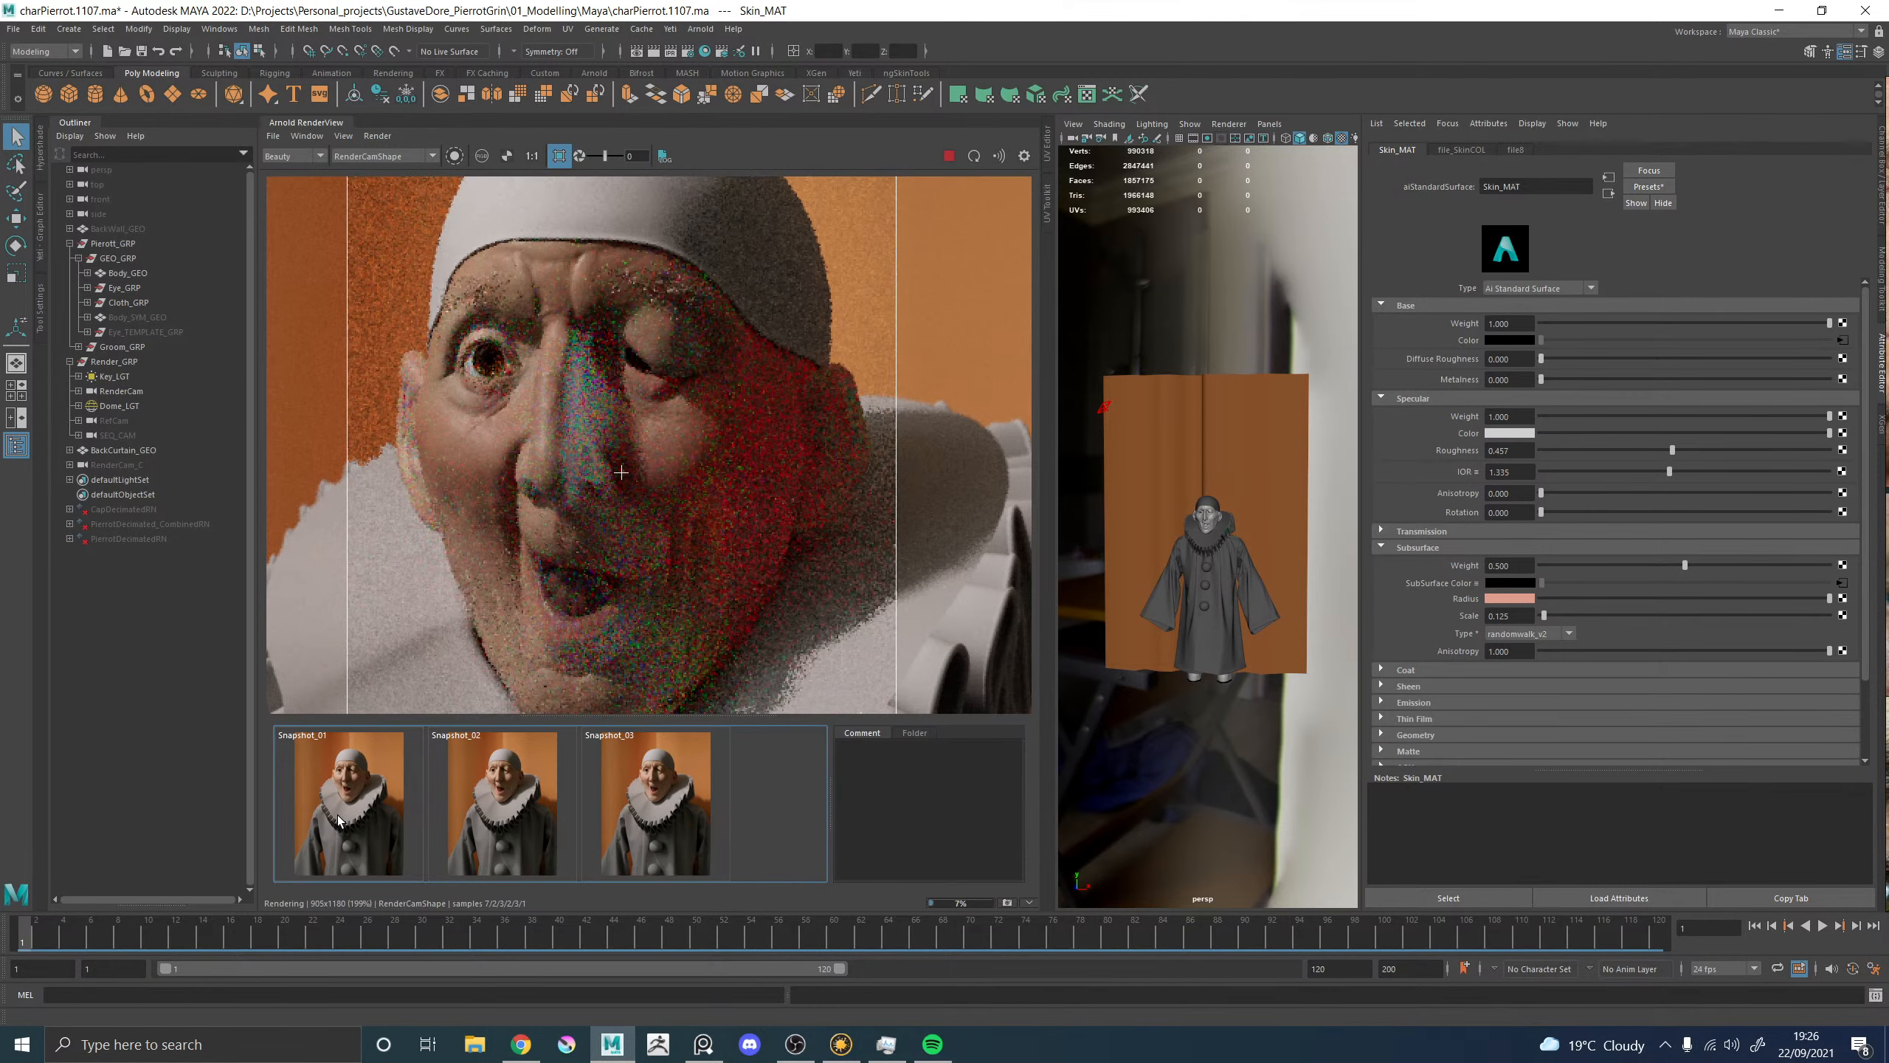
pyautogui.click(337, 819)
pyautogui.click(338, 820)
# Set the Subsurface Anisotropy of Skin_MAT to 0.9 and compare the face render with Snapshot_01.
pyautogui.moveTo(1522, 651); pyautogui.dragTo(1446, 640)
pyautogui.write('.')
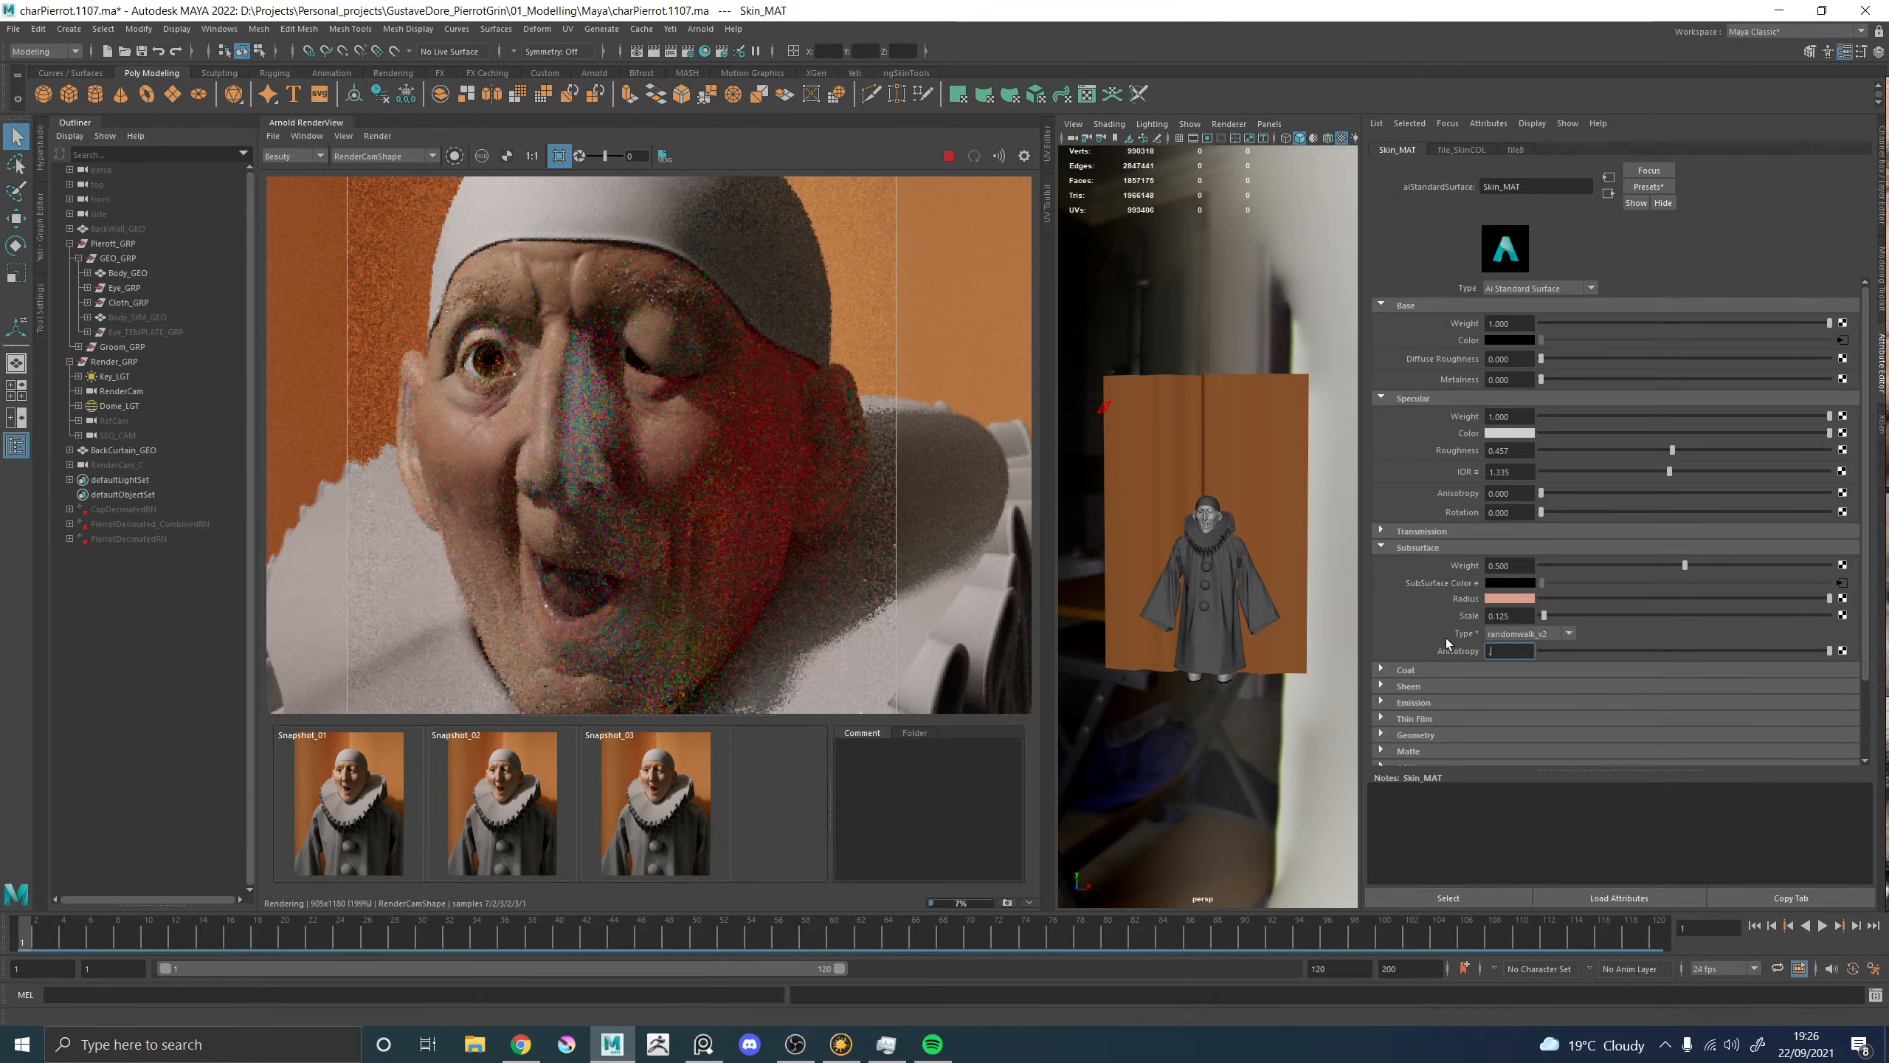
pyautogui.write('9')
pyautogui.press('Return')
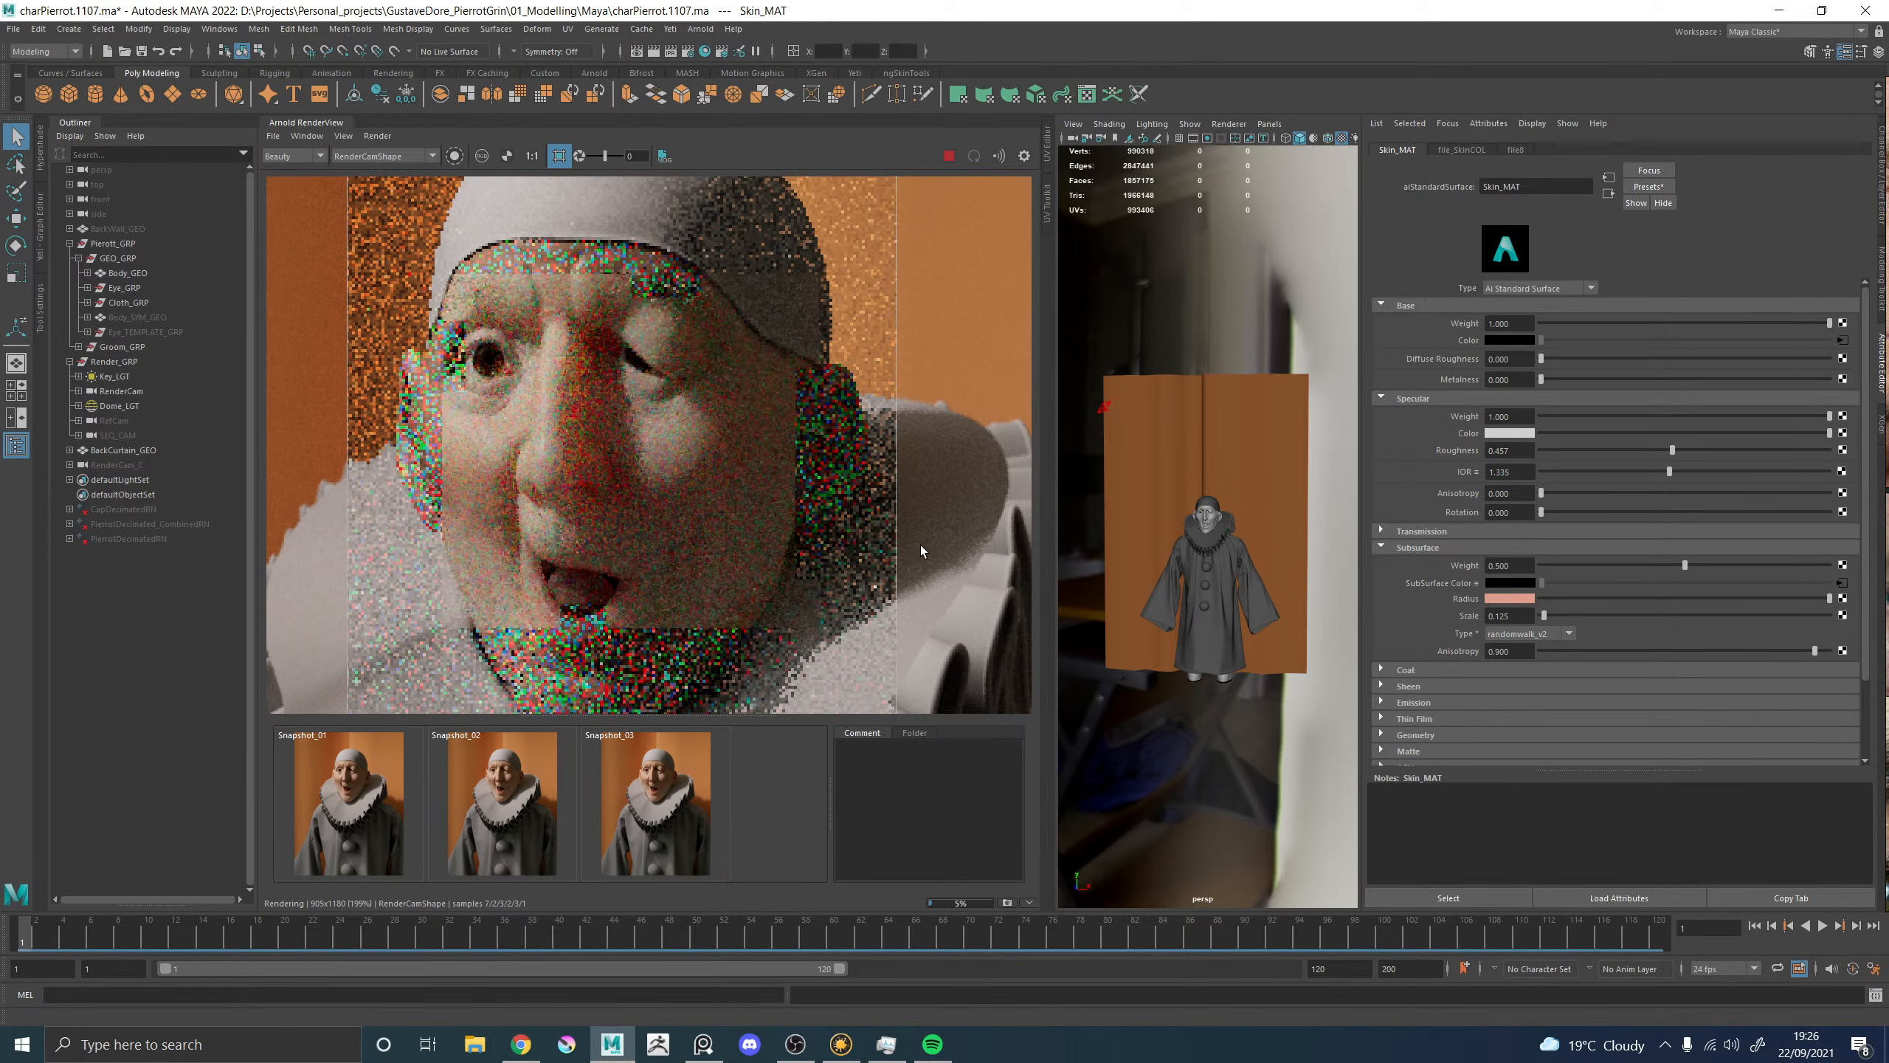
pyautogui.click(353, 782)
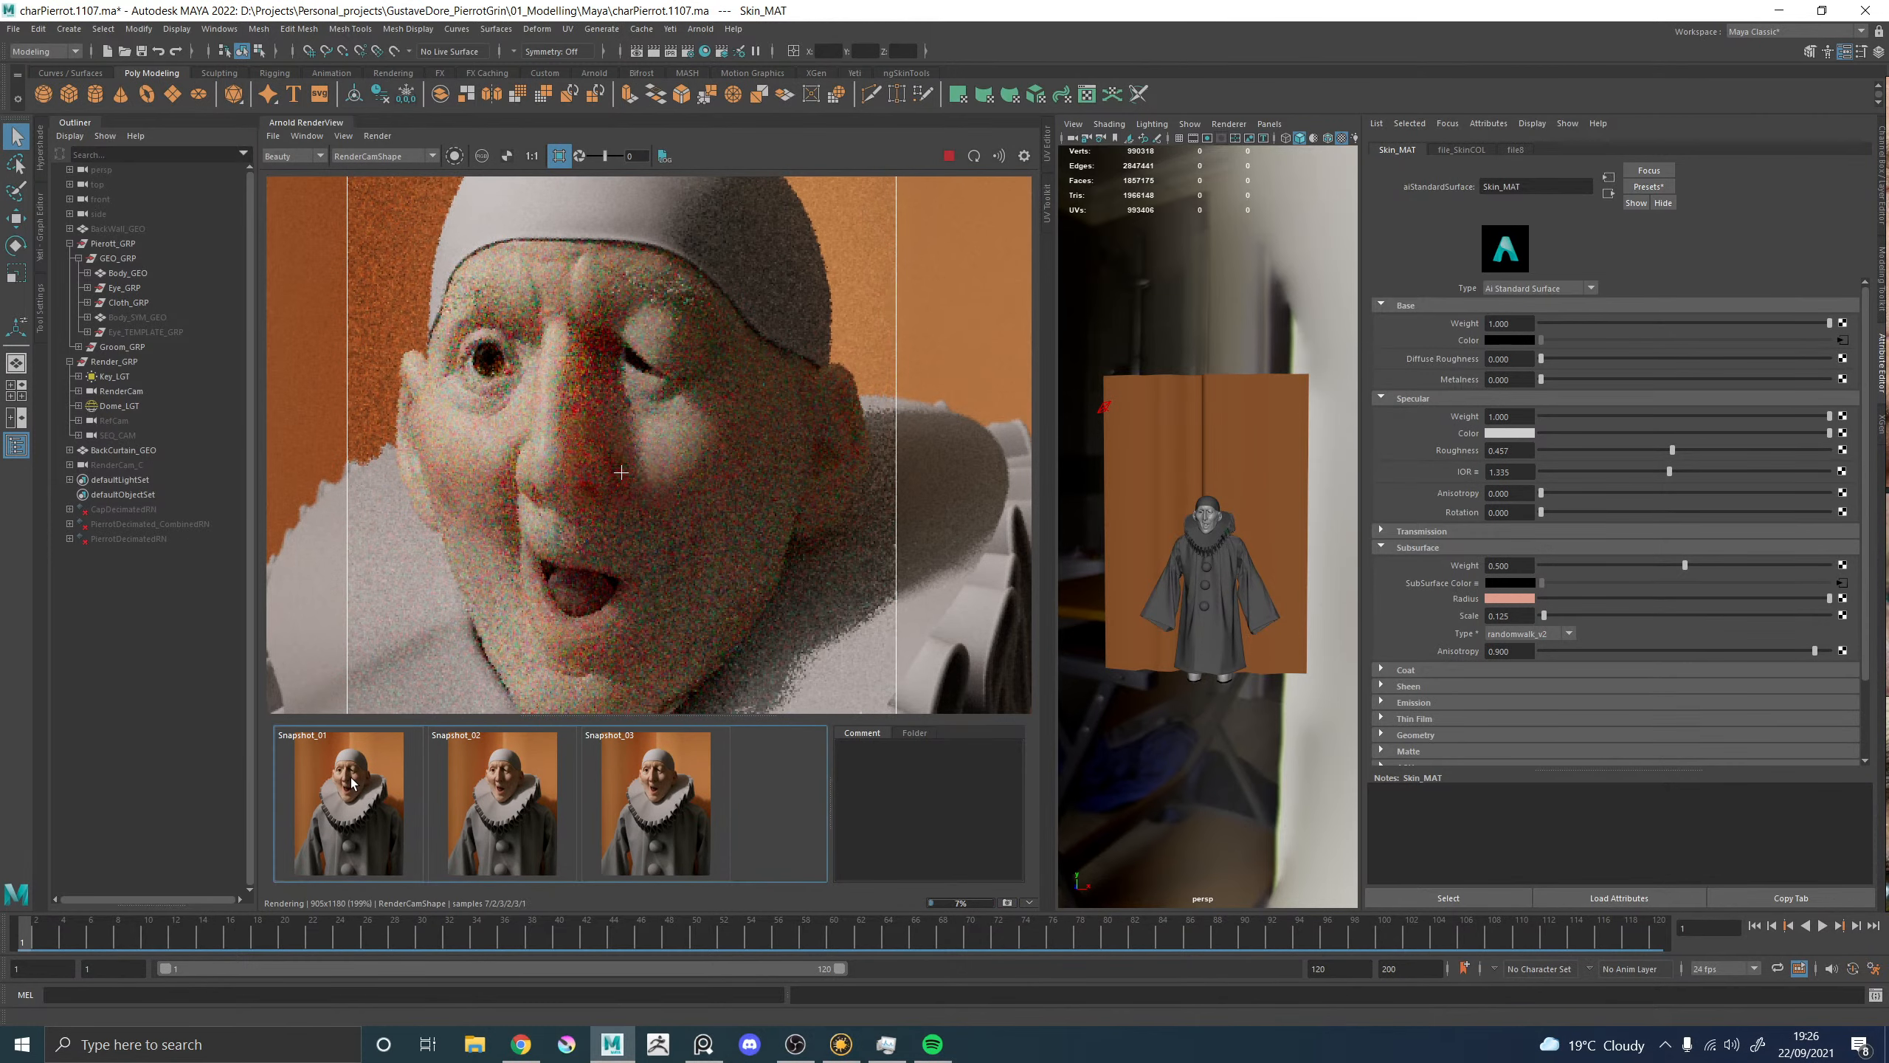
pyautogui.click(353, 781)
# Set the Subsurface Anisotropy of Skin_MAT to 0.1.
pyautogui.click(1506, 651)
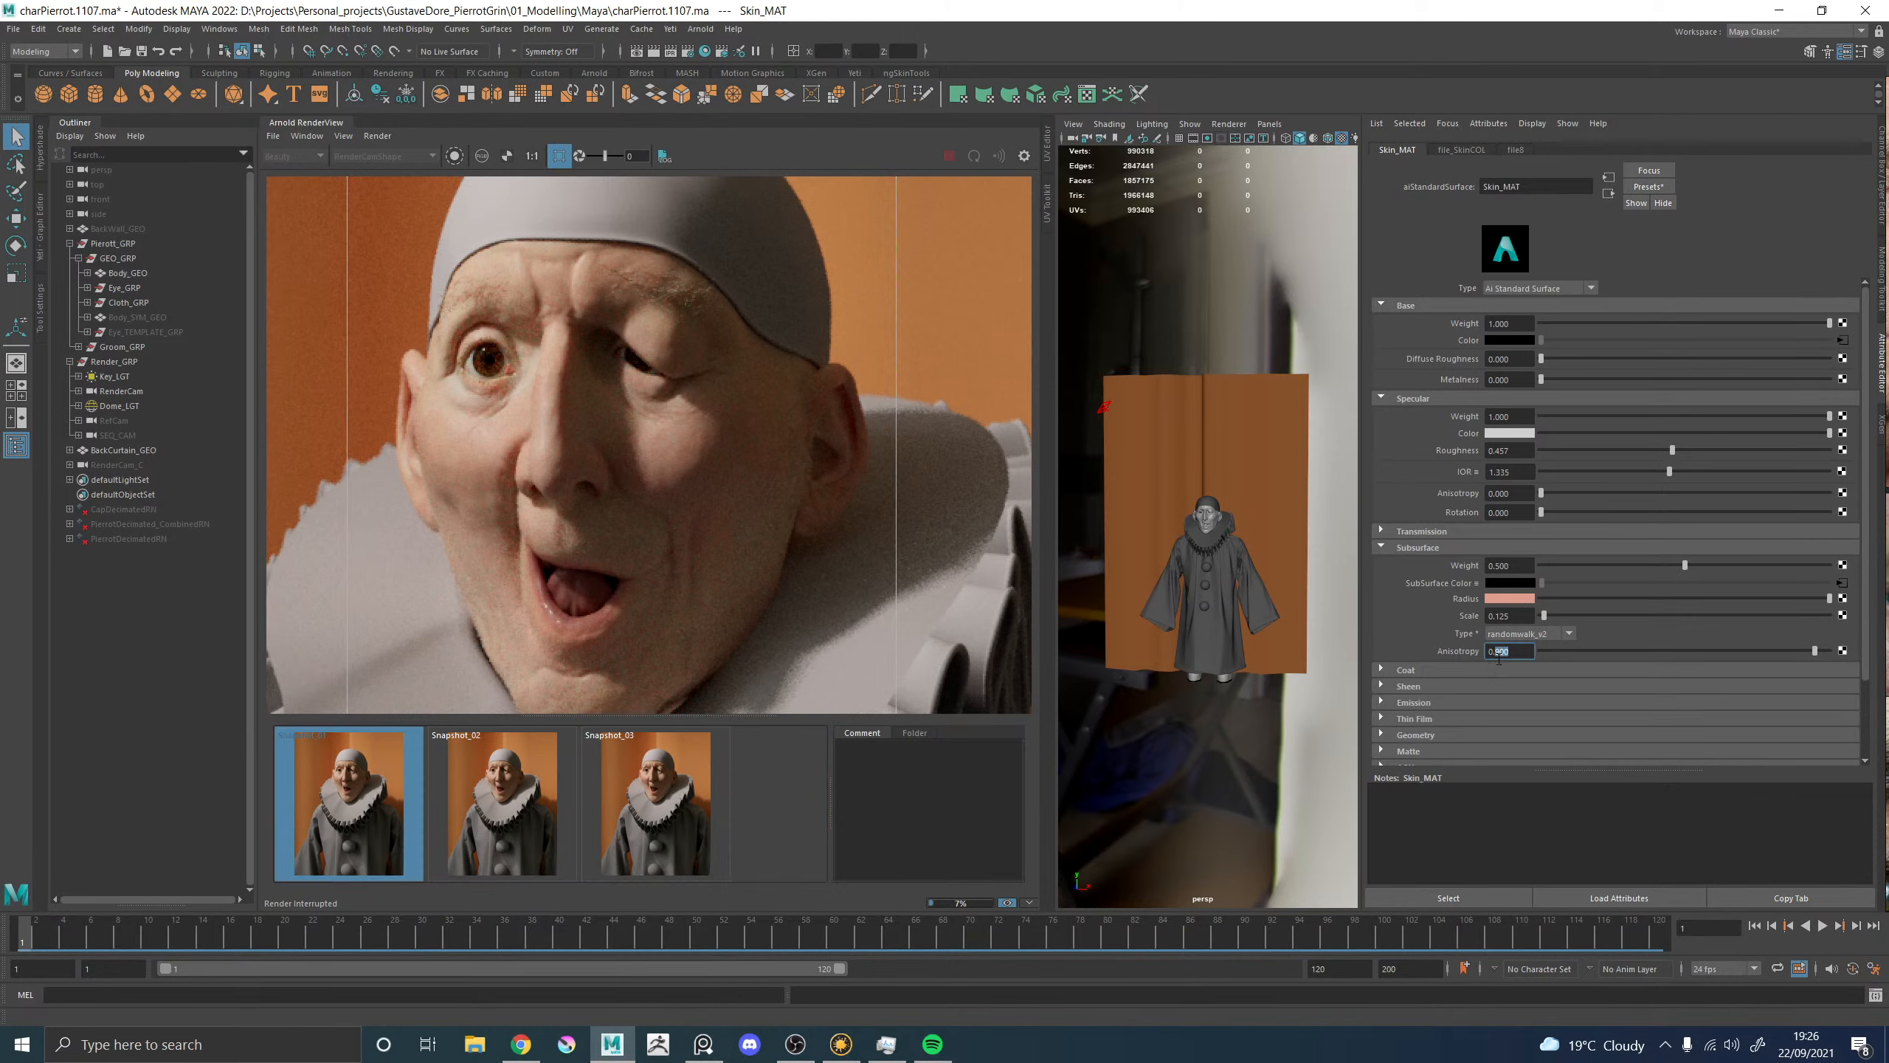
pyautogui.moveTo(1509, 652); pyautogui.dragTo(1497, 653)
pyautogui.write('1')
pyautogui.press('Return')
# Compare the face render at 0.1 anisotropy with Snapshot_01 as it refines.
pyautogui.click(311, 792)
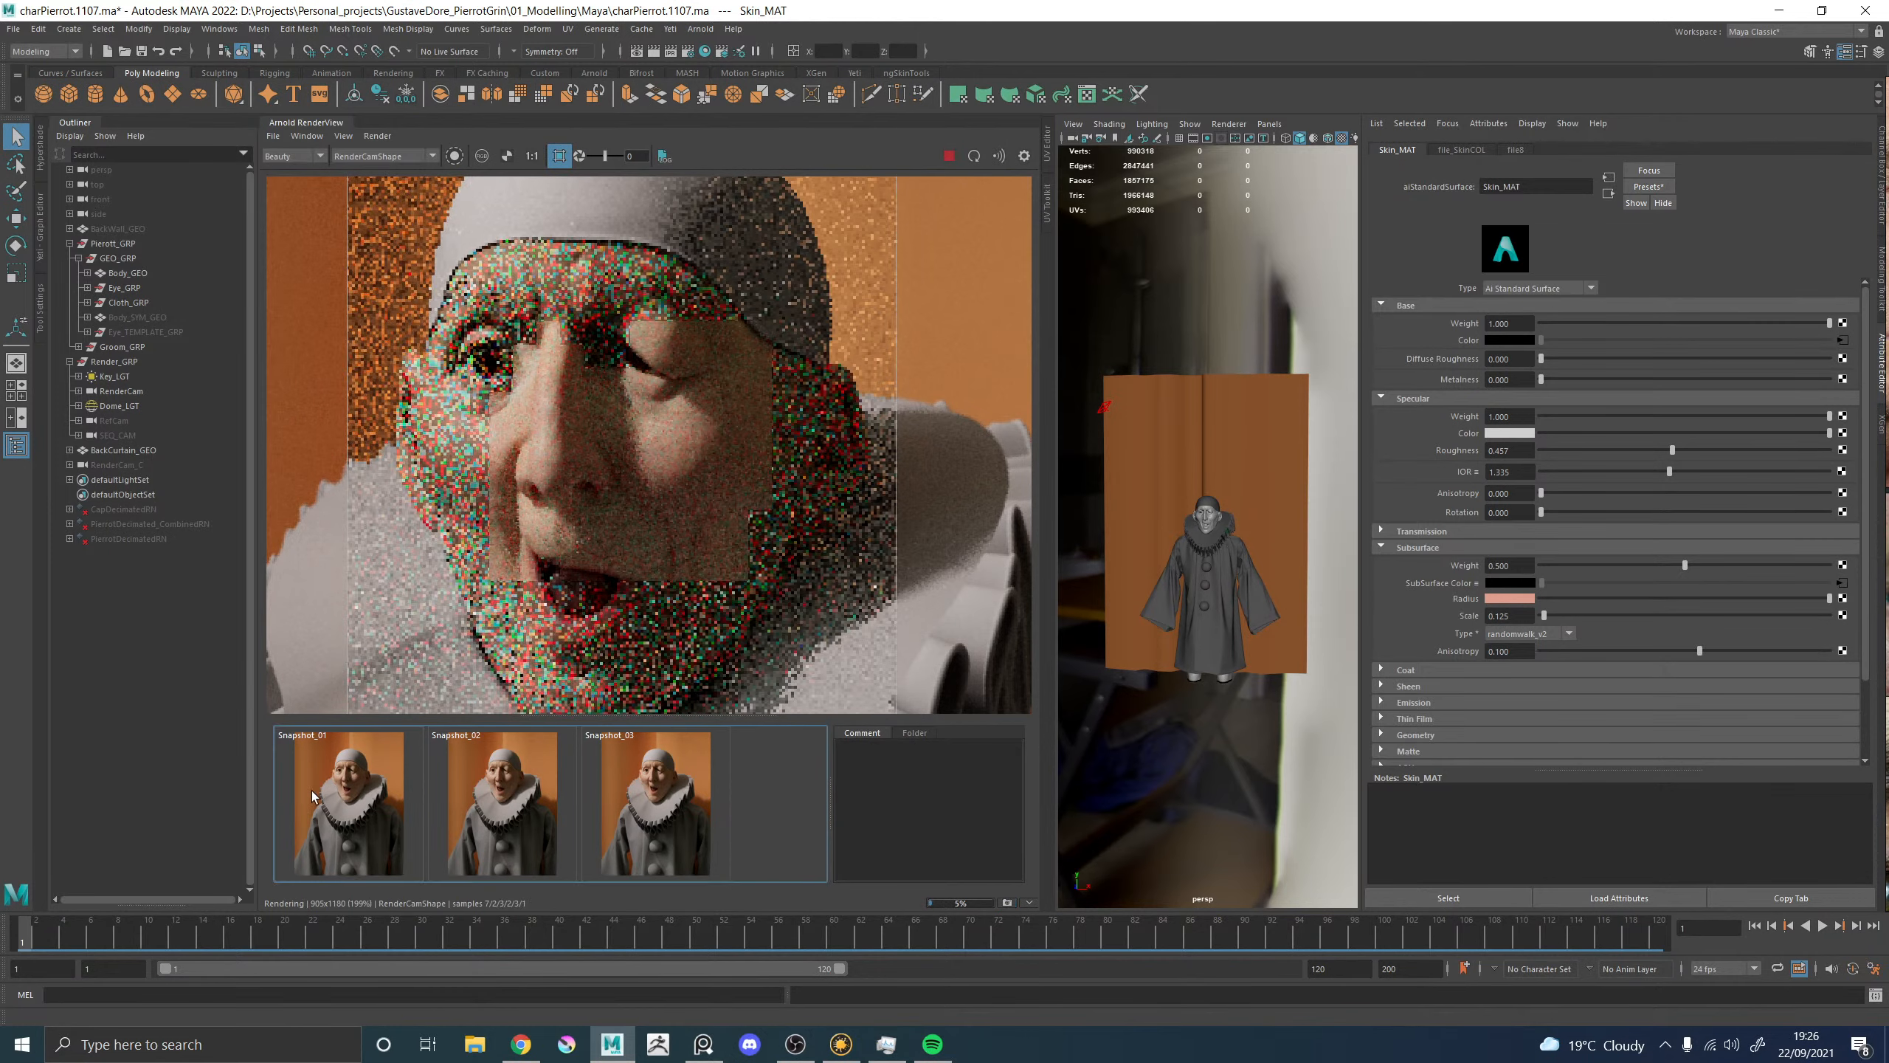
pyautogui.click(312, 792)
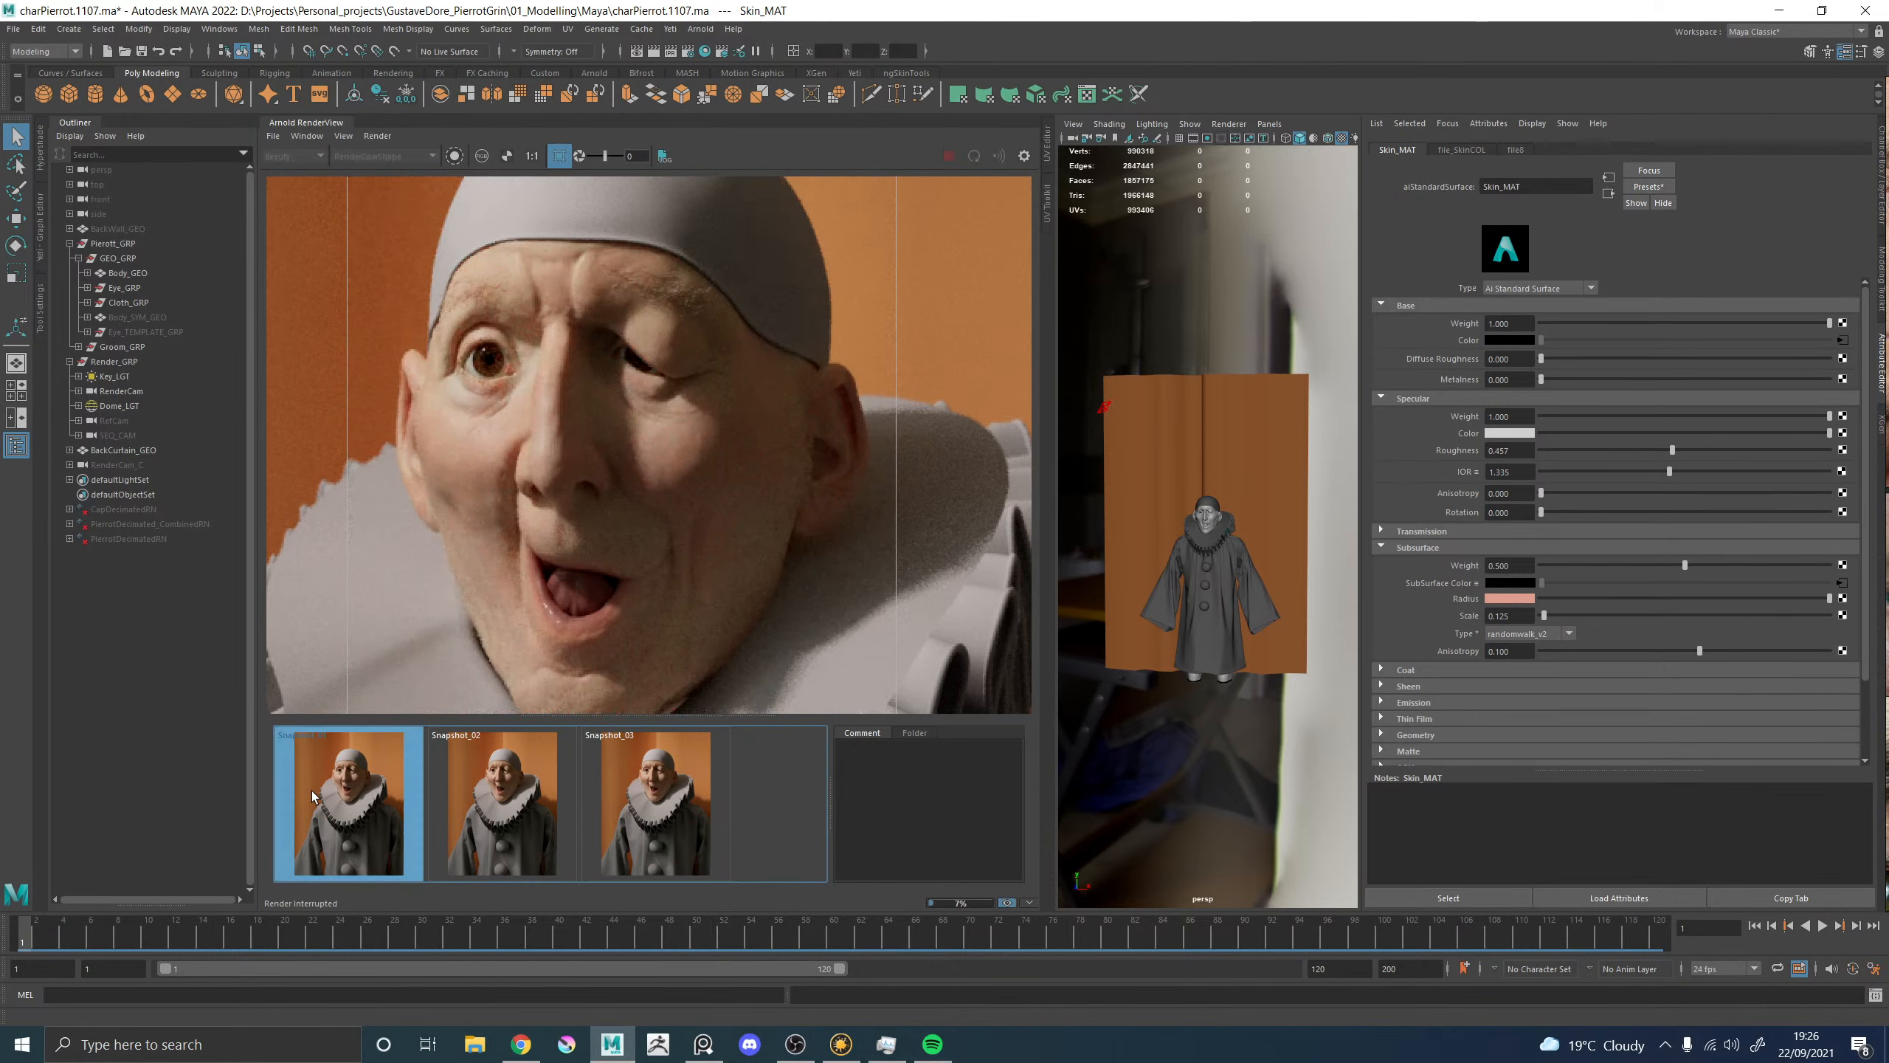
pyautogui.click(311, 792)
pyautogui.click(311, 792)
pyautogui.click(311, 791)
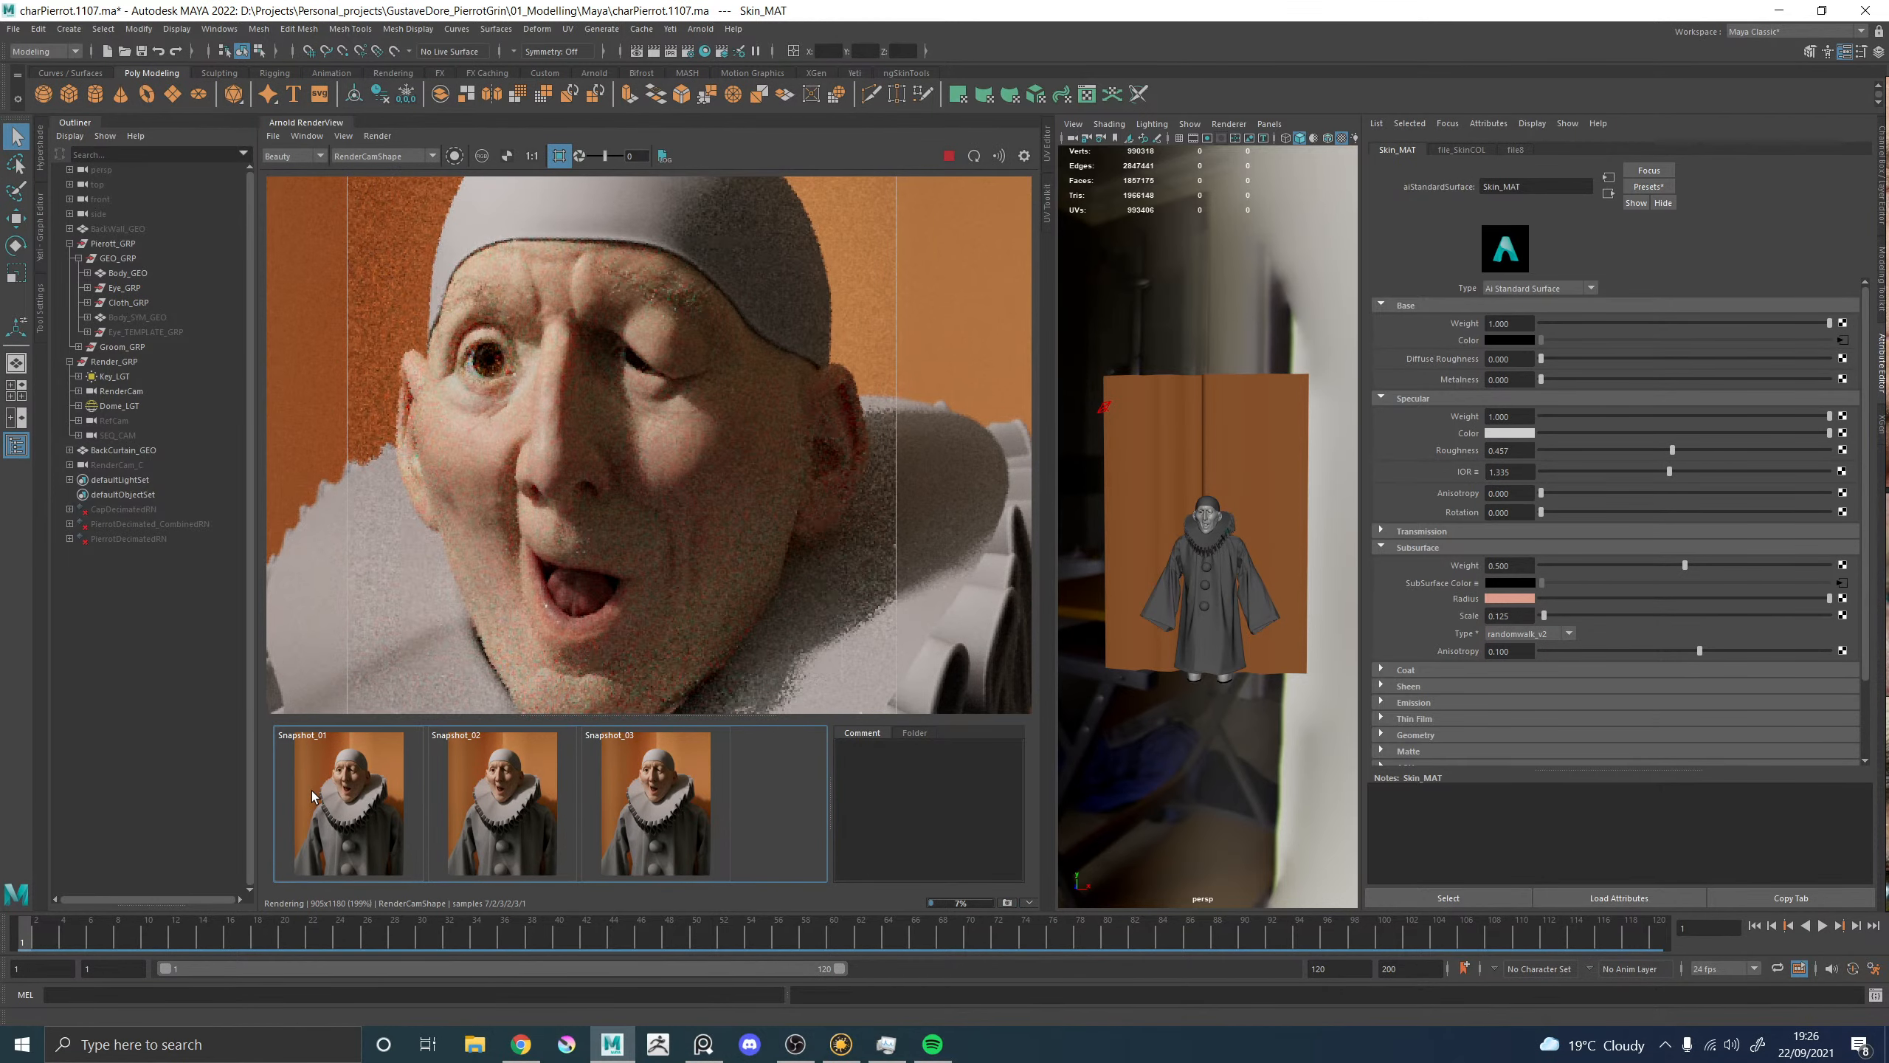
pyautogui.click(311, 792)
pyautogui.click(312, 792)
pyautogui.click(312, 792)
pyautogui.click(311, 792)
pyautogui.click(311, 791)
pyautogui.click(311, 792)
pyautogui.click(312, 792)
pyautogui.click(312, 792)
pyautogui.click(312, 792)
pyautogui.click(312, 792)
pyautogui.click(311, 792)
pyautogui.click(311, 791)
pyautogui.click(312, 792)
pyautogui.click(312, 791)
pyautogui.click(311, 791)
pyautogui.click(312, 792)
pyautogui.click(313, 789)
pyautogui.click(313, 789)
pyautogui.click(313, 789)
pyautogui.click(313, 789)
pyautogui.click(313, 789)
pyautogui.click(313, 789)
pyautogui.click(313, 789)
pyautogui.click(312, 789)
pyautogui.click(313, 789)
pyautogui.click(313, 789)
pyautogui.click(313, 789)
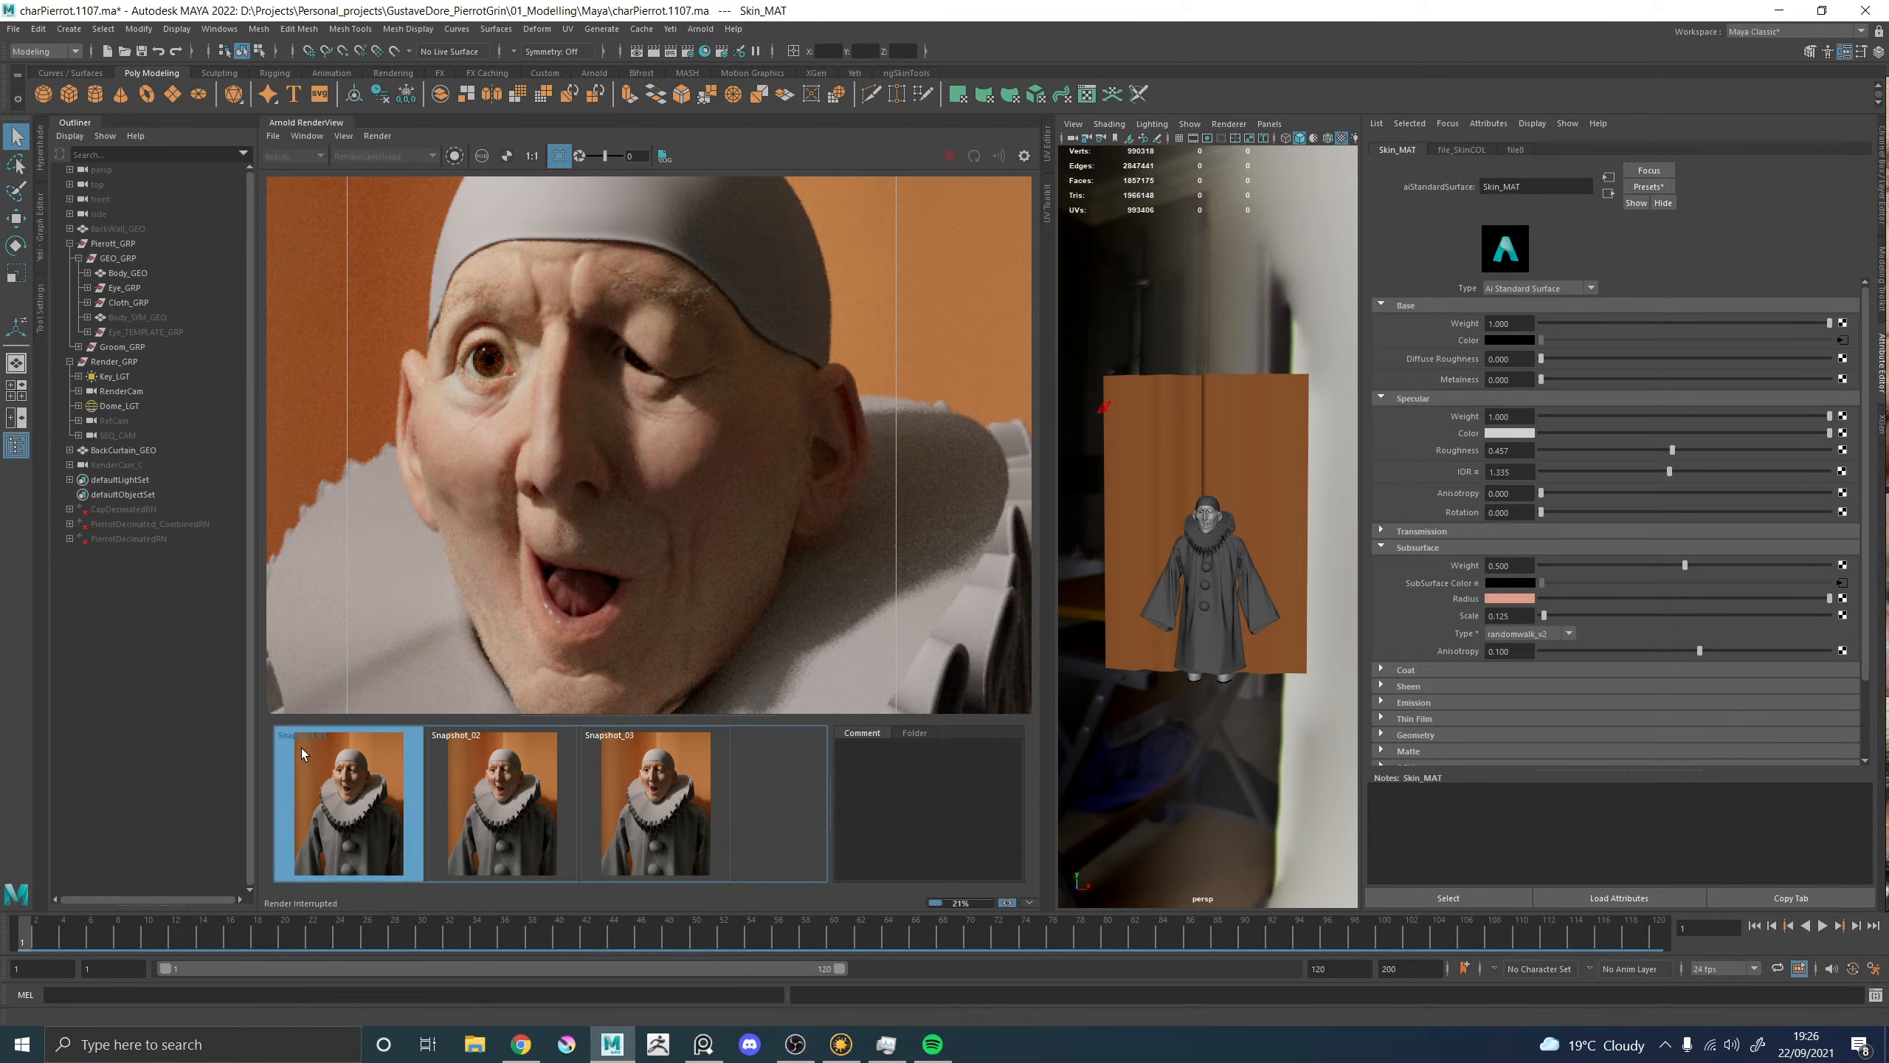
pyautogui.click(322, 771)
pyautogui.click(320, 777)
pyautogui.click(320, 777)
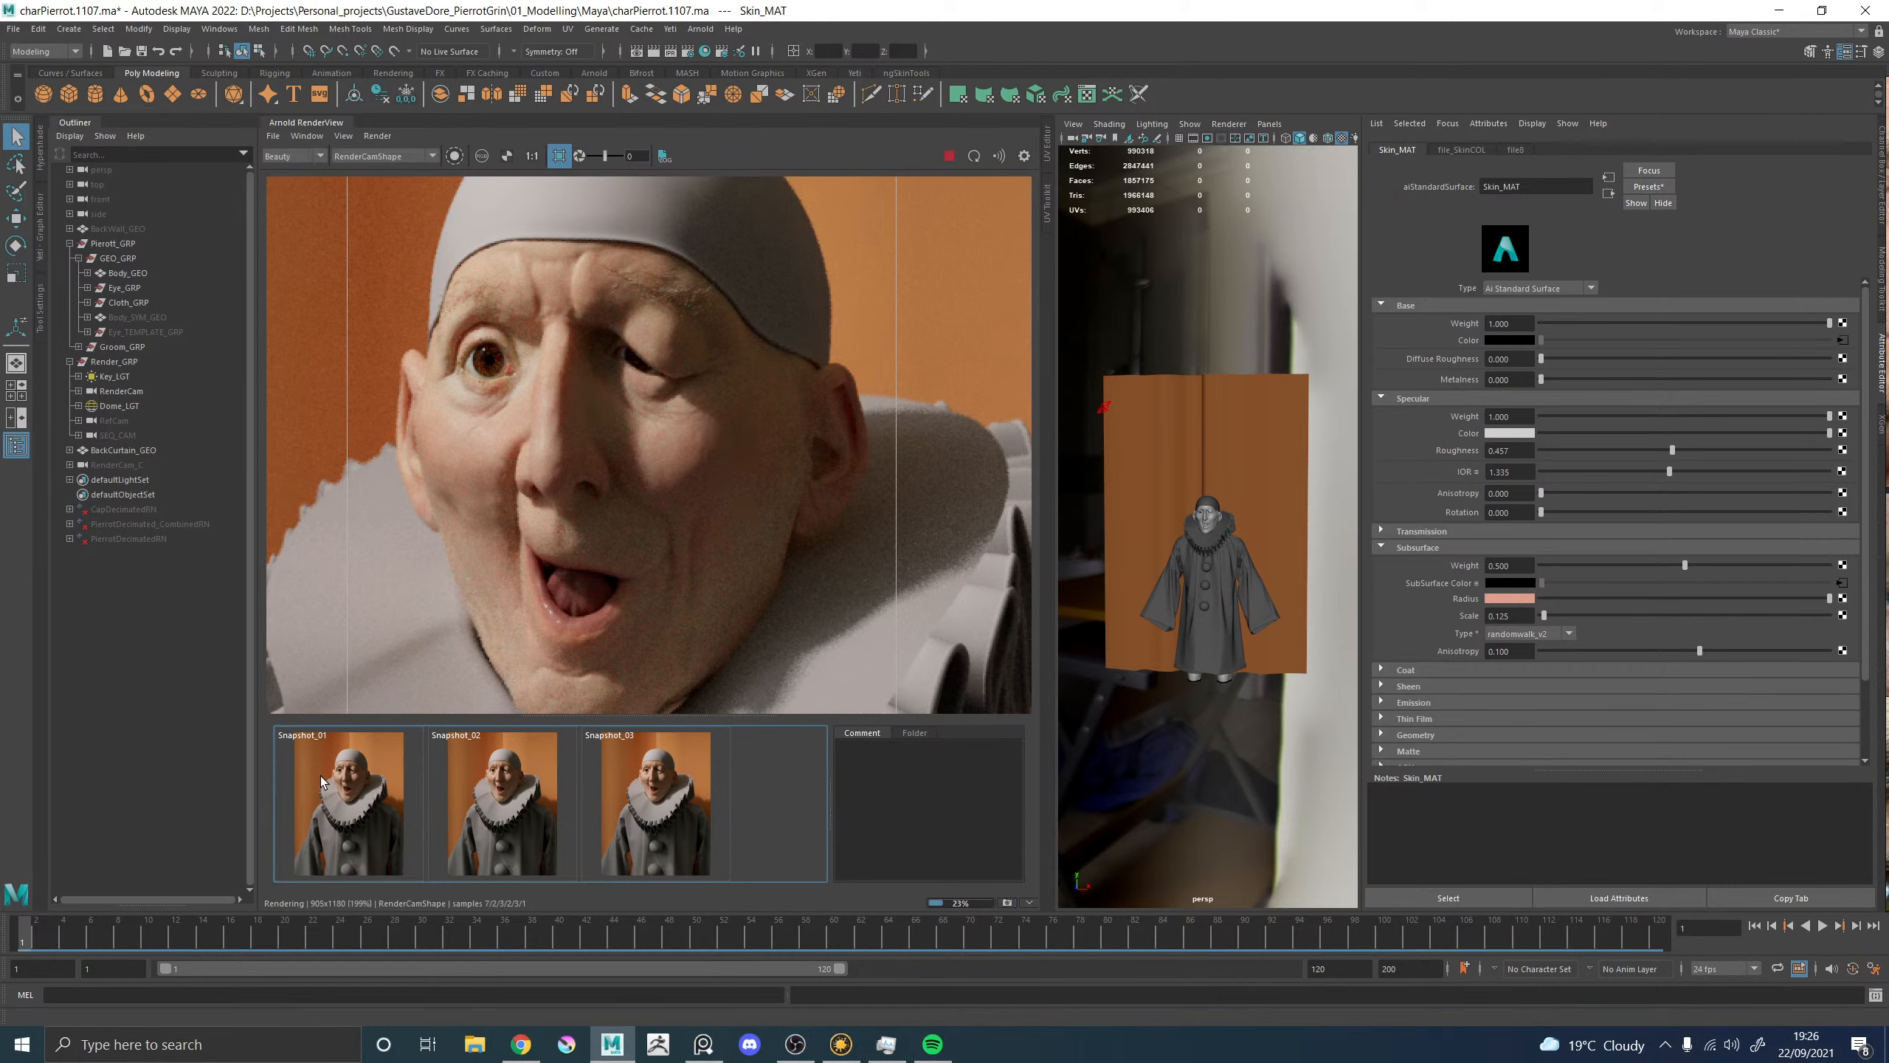
pyautogui.click(320, 777)
pyautogui.click(321, 777)
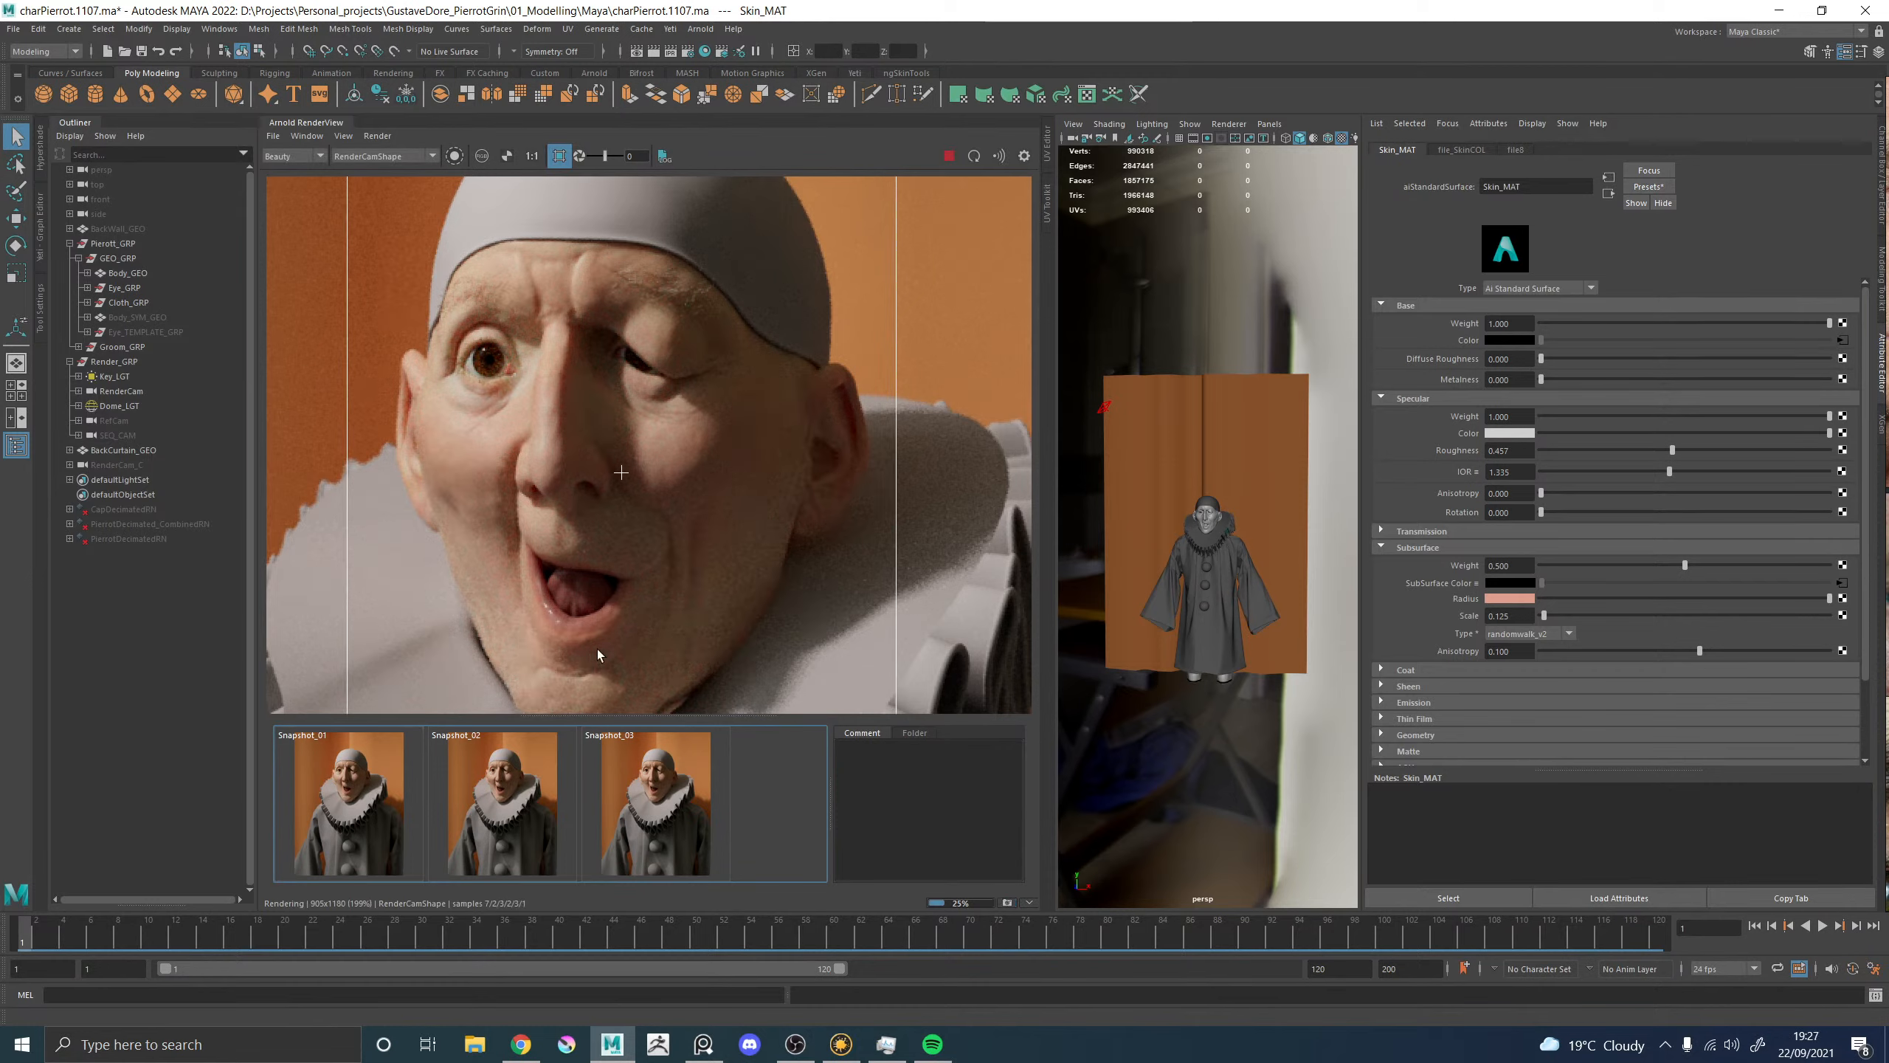
# Set the Subsurface Anisotropy of Skin_MAT to 0.05.
pyautogui.moveTo(1518, 652); pyautogui.dragTo(1502, 655)
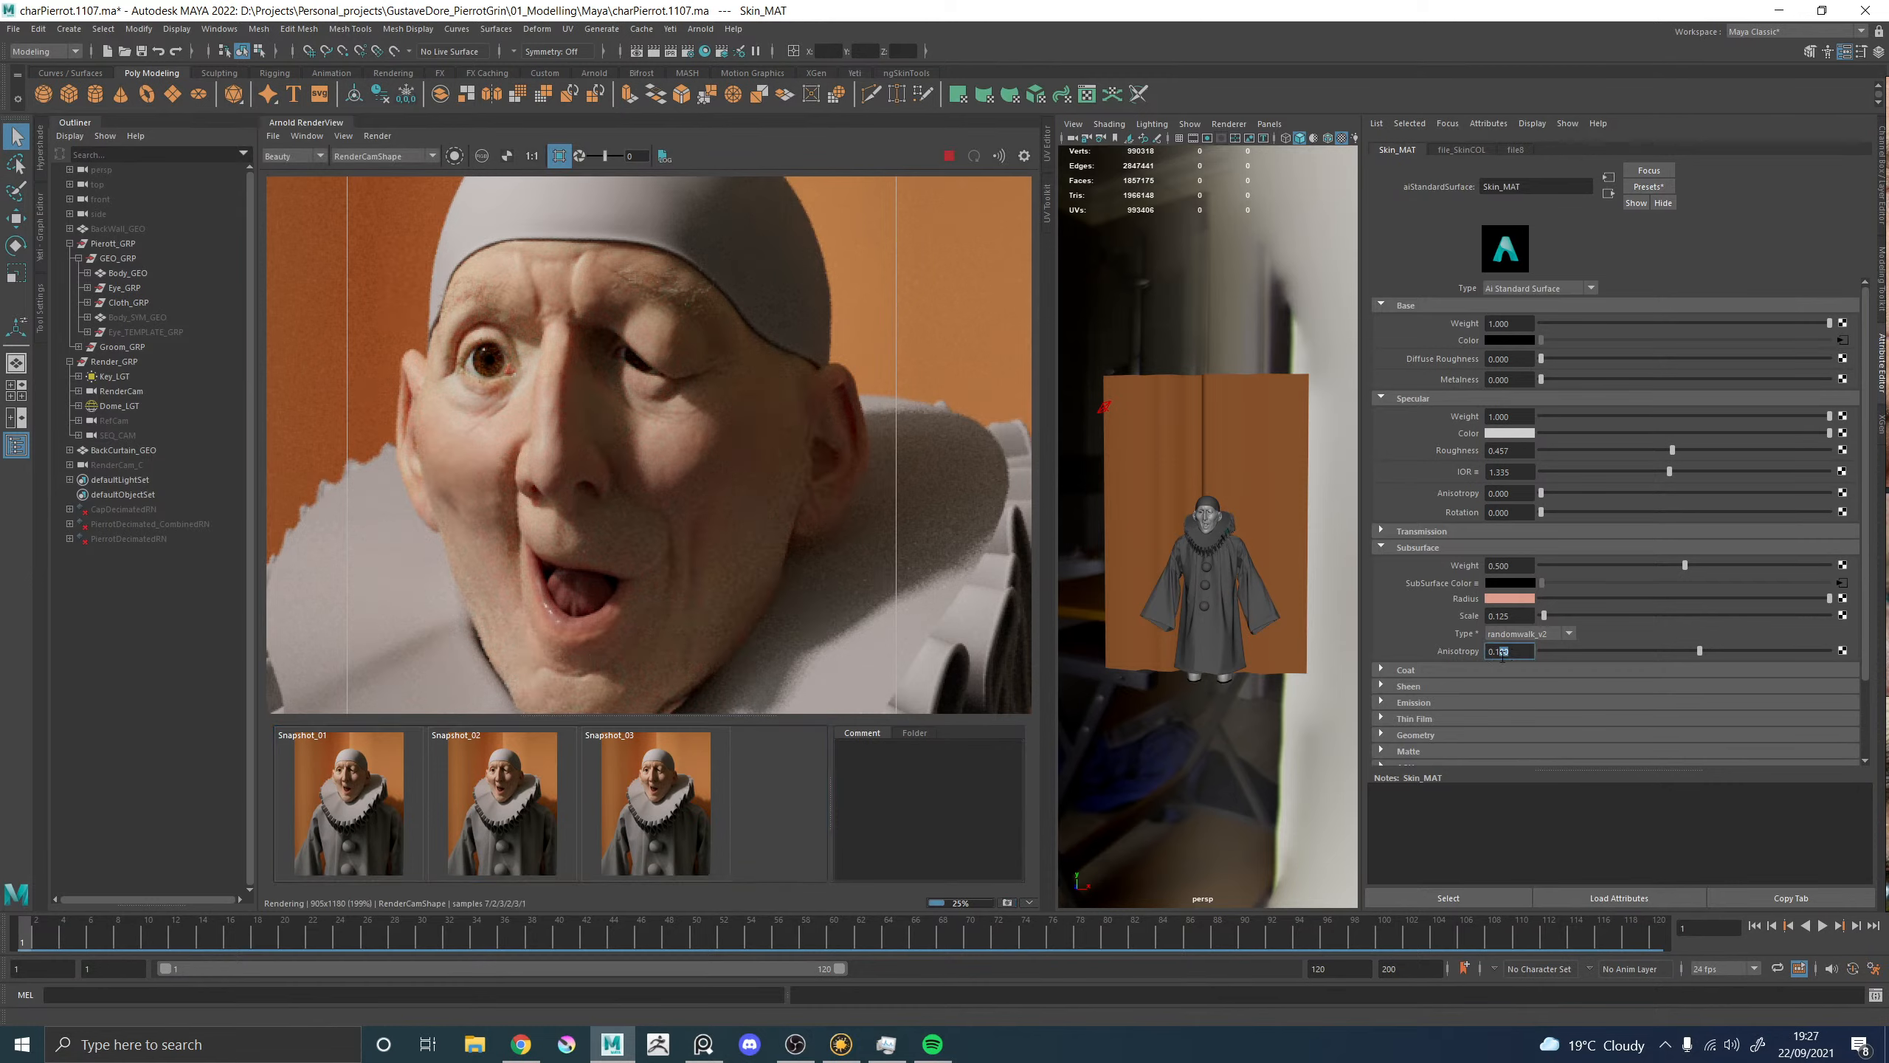
pyautogui.press('BackSpace')
pyautogui.write('5')
pyautogui.press('Return')
# Compare the whole head and collar render at 0.05 anisotropy with Snapshot_01.
pyautogui.click(372, 788)
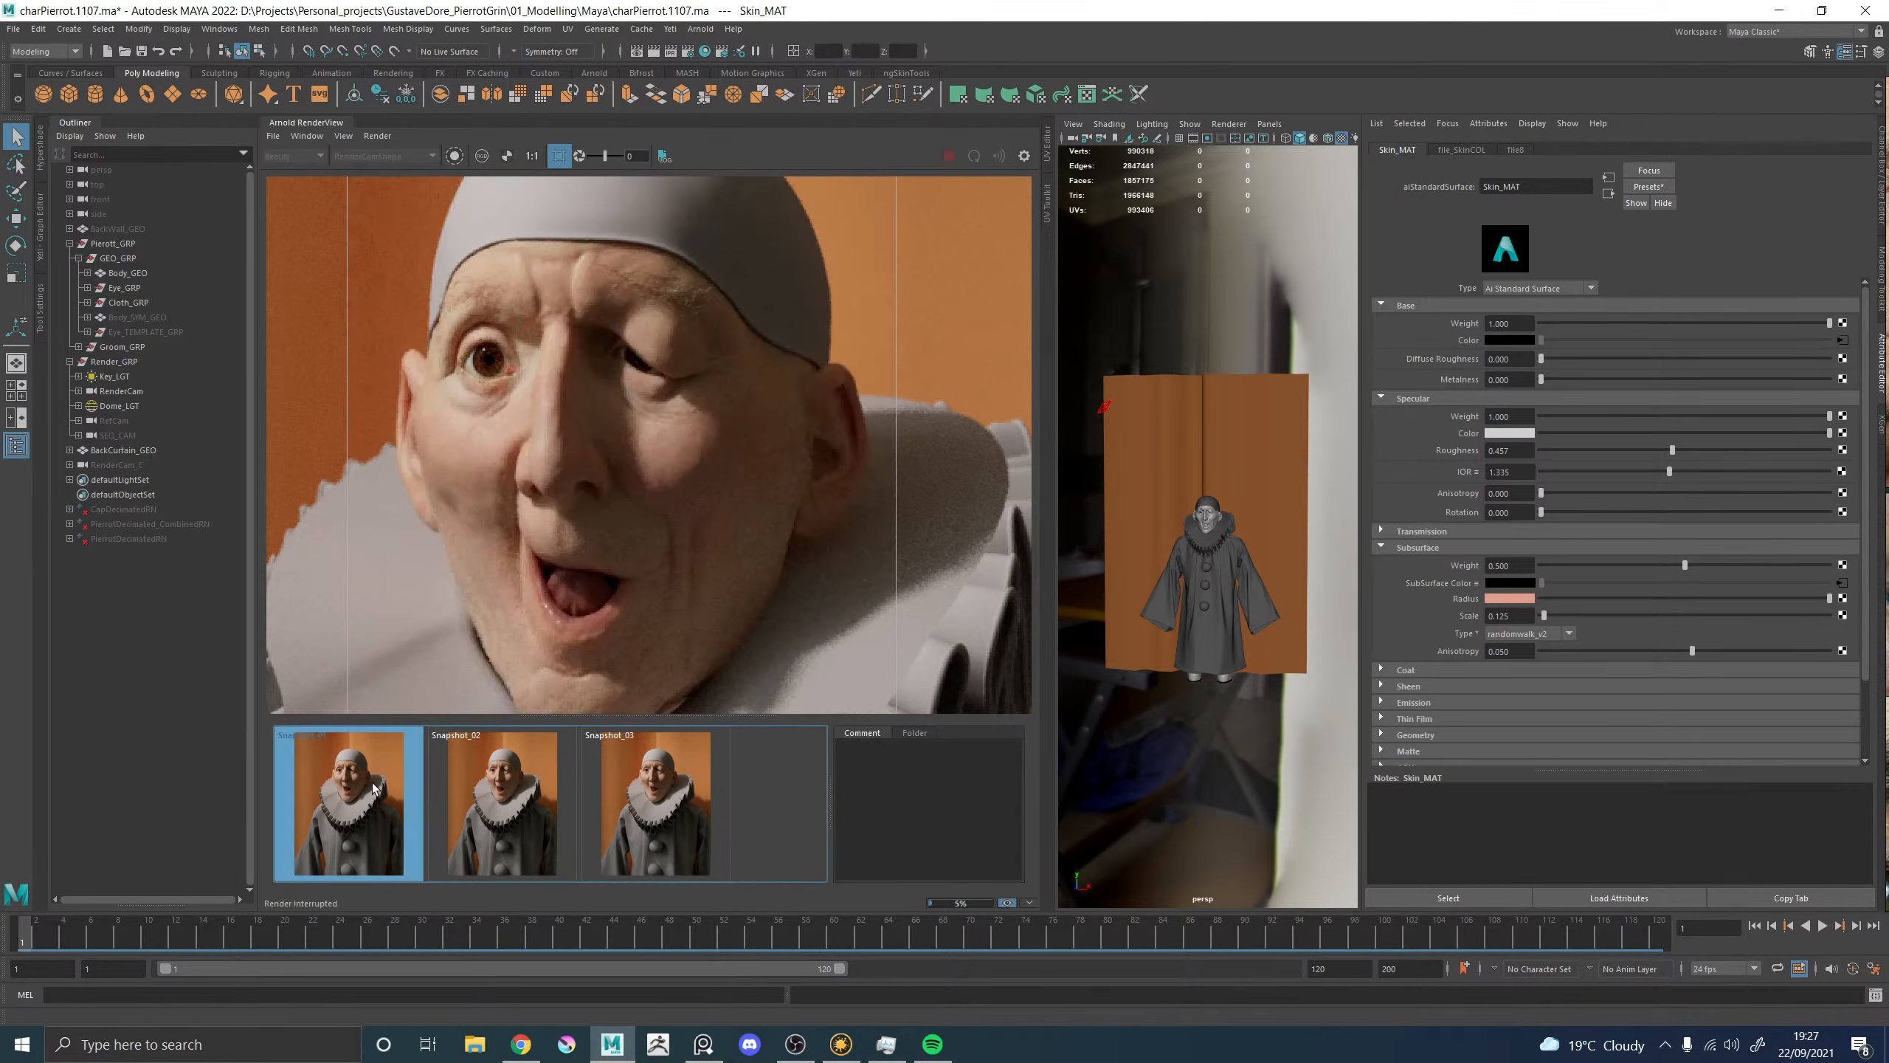
pyautogui.click(374, 787)
pyautogui.click(373, 788)
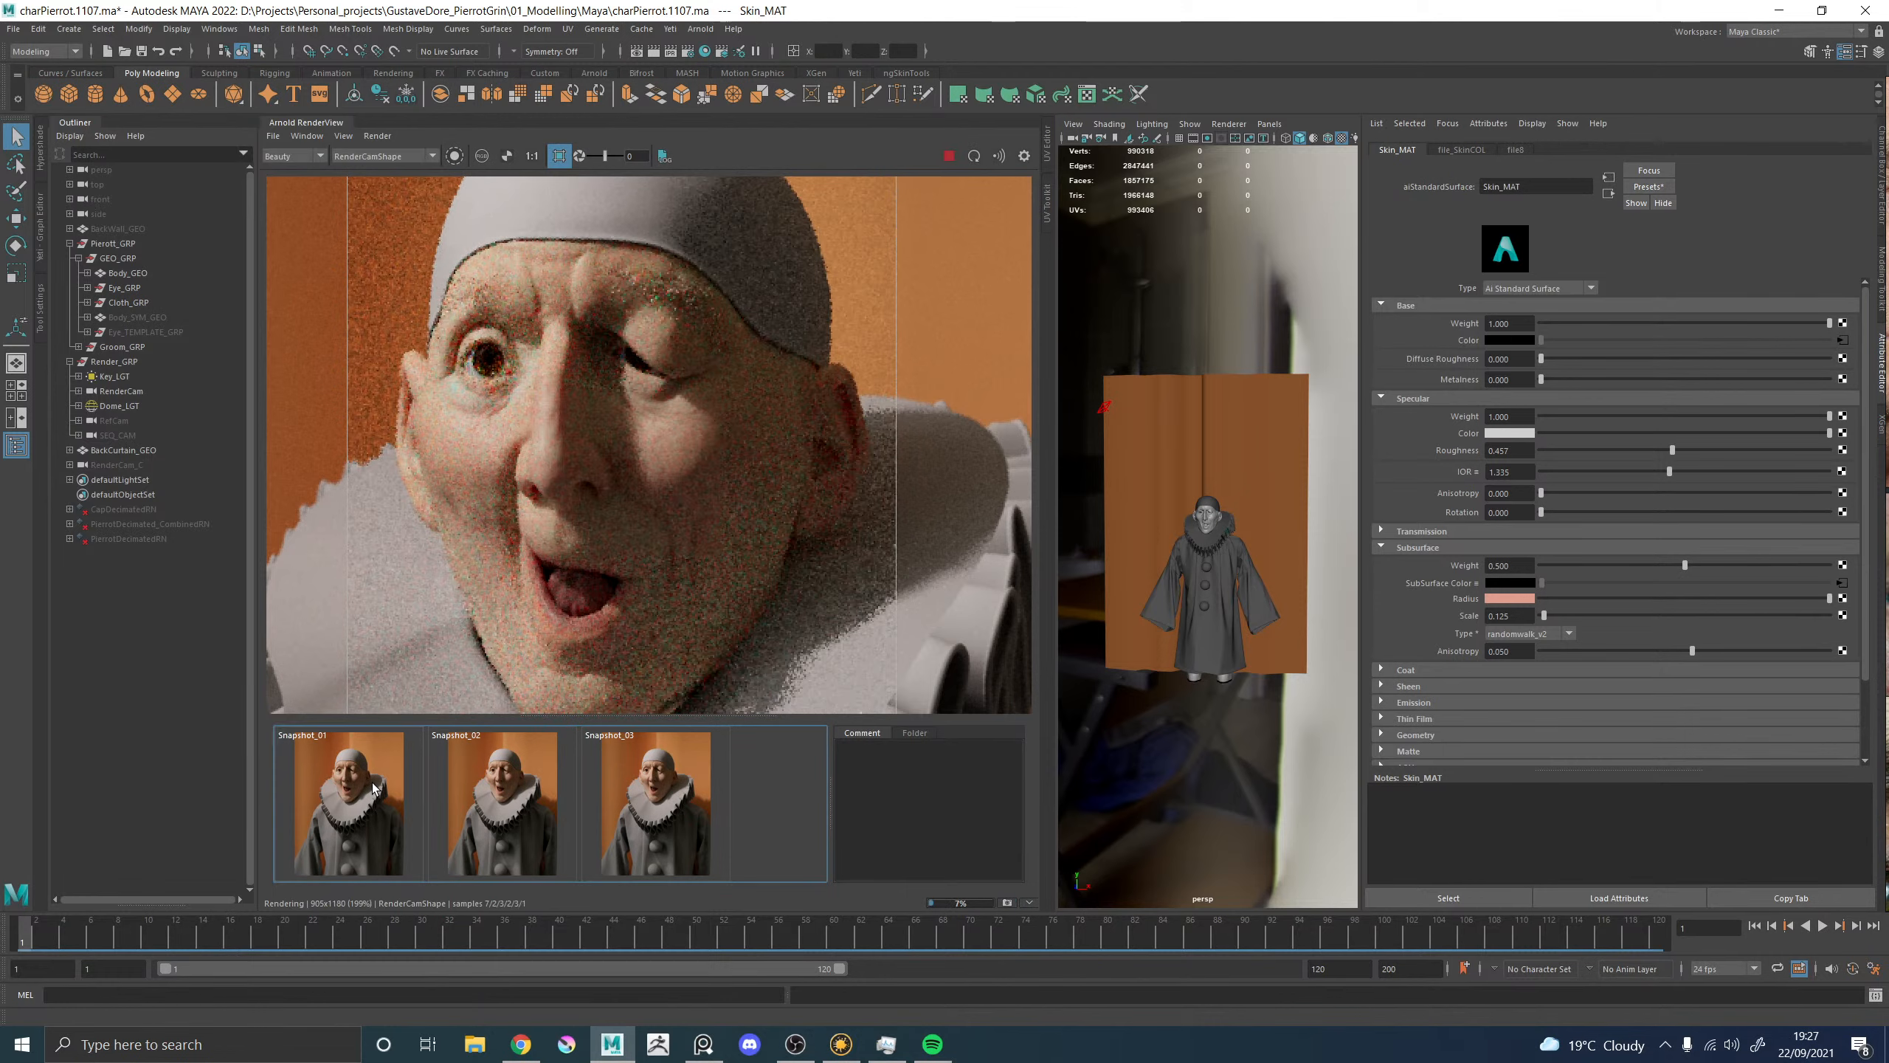
pyautogui.click(372, 788)
pyautogui.scroll(-1, 588, 454)
pyautogui.scroll(1, 600, 482)
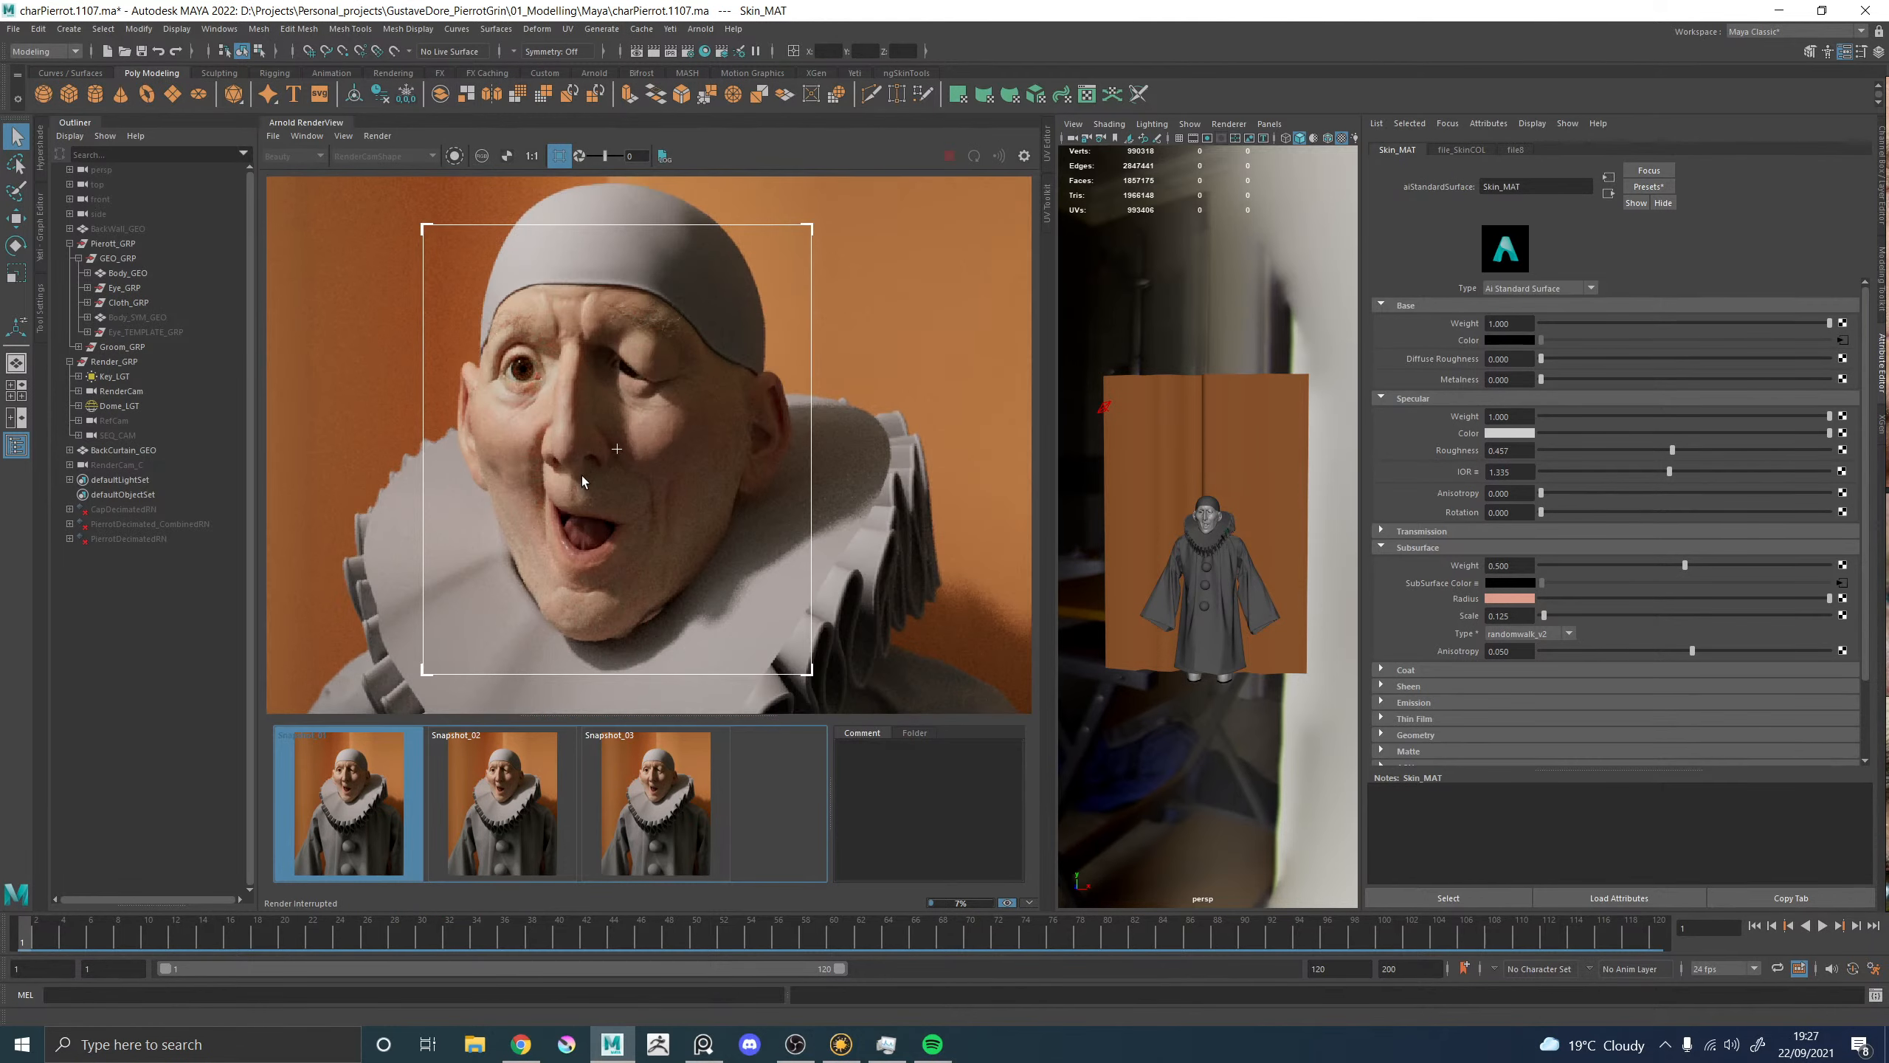
pyautogui.click(350, 831)
pyautogui.click(349, 831)
pyautogui.click(350, 831)
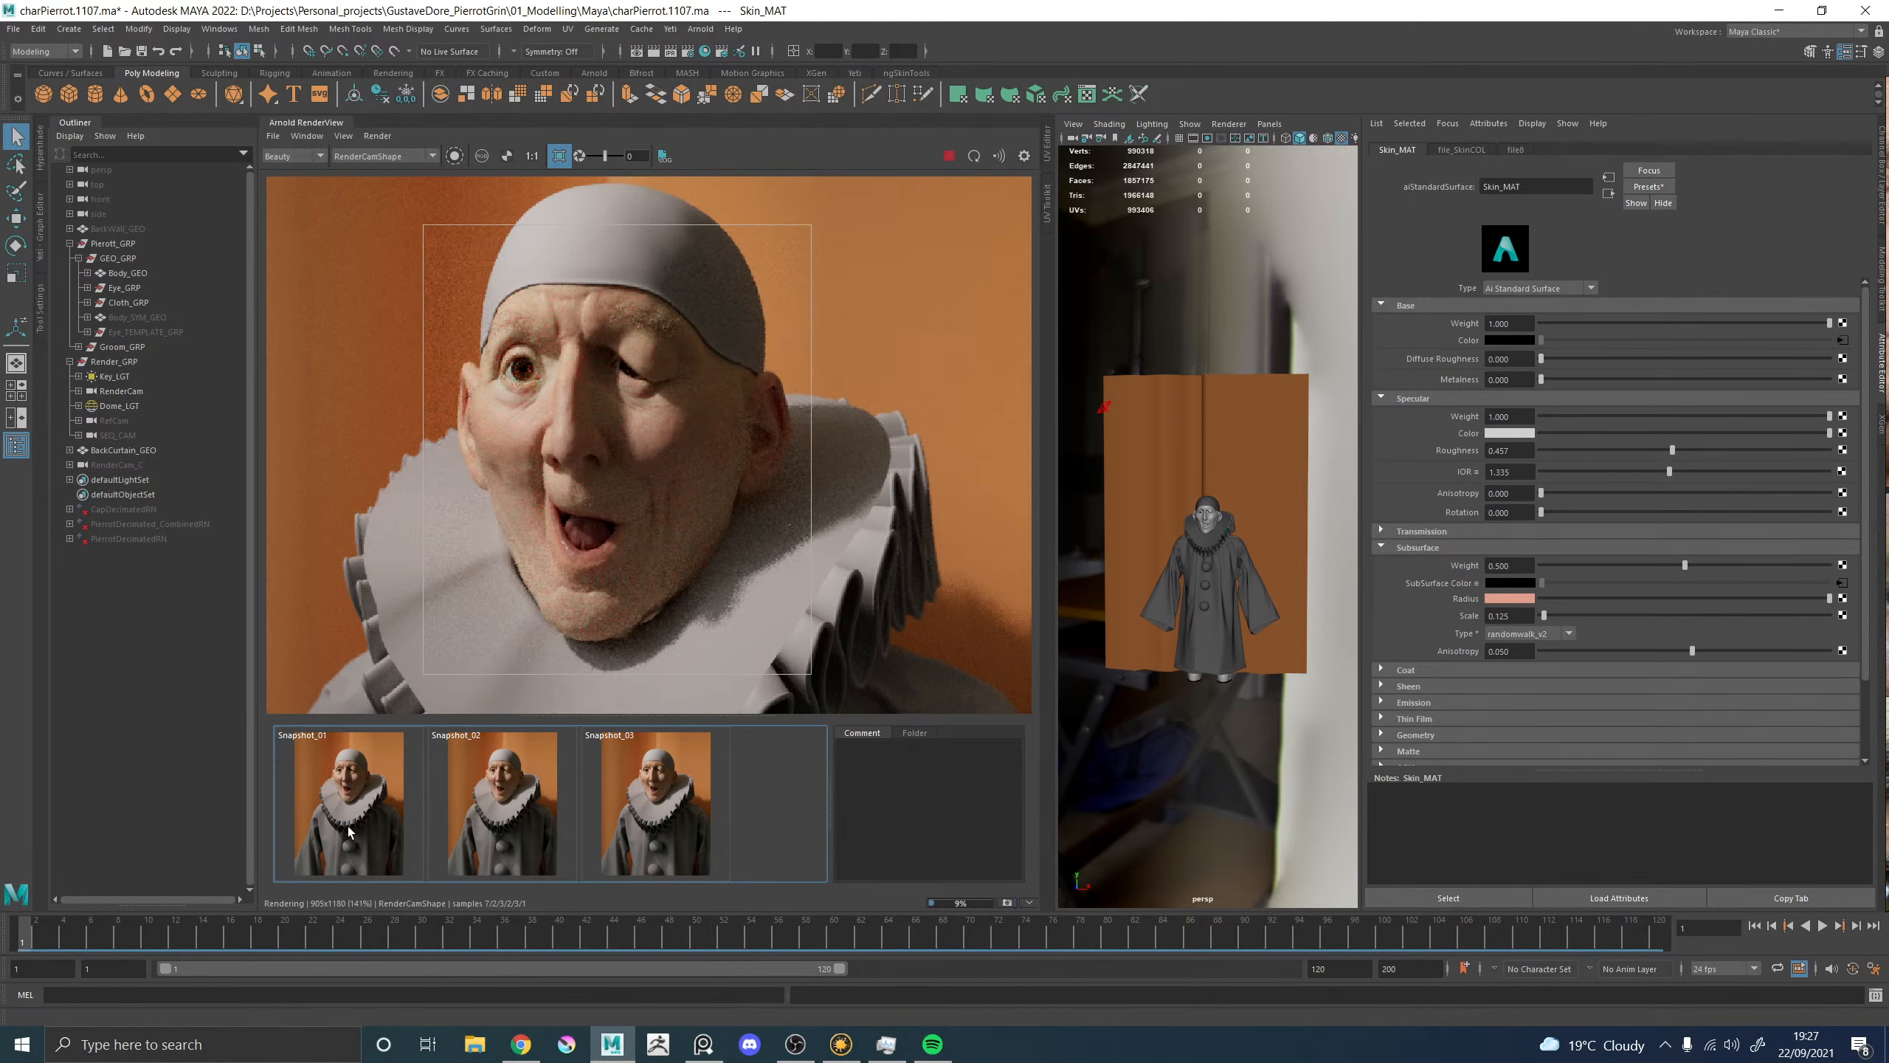
pyautogui.click(350, 831)
pyautogui.click(350, 831)
pyautogui.click(349, 807)
pyautogui.click(349, 808)
# Examine the eyes and nose up close and compare the refined face render with Snapshot_01.
pyautogui.scroll(3, 580, 422)
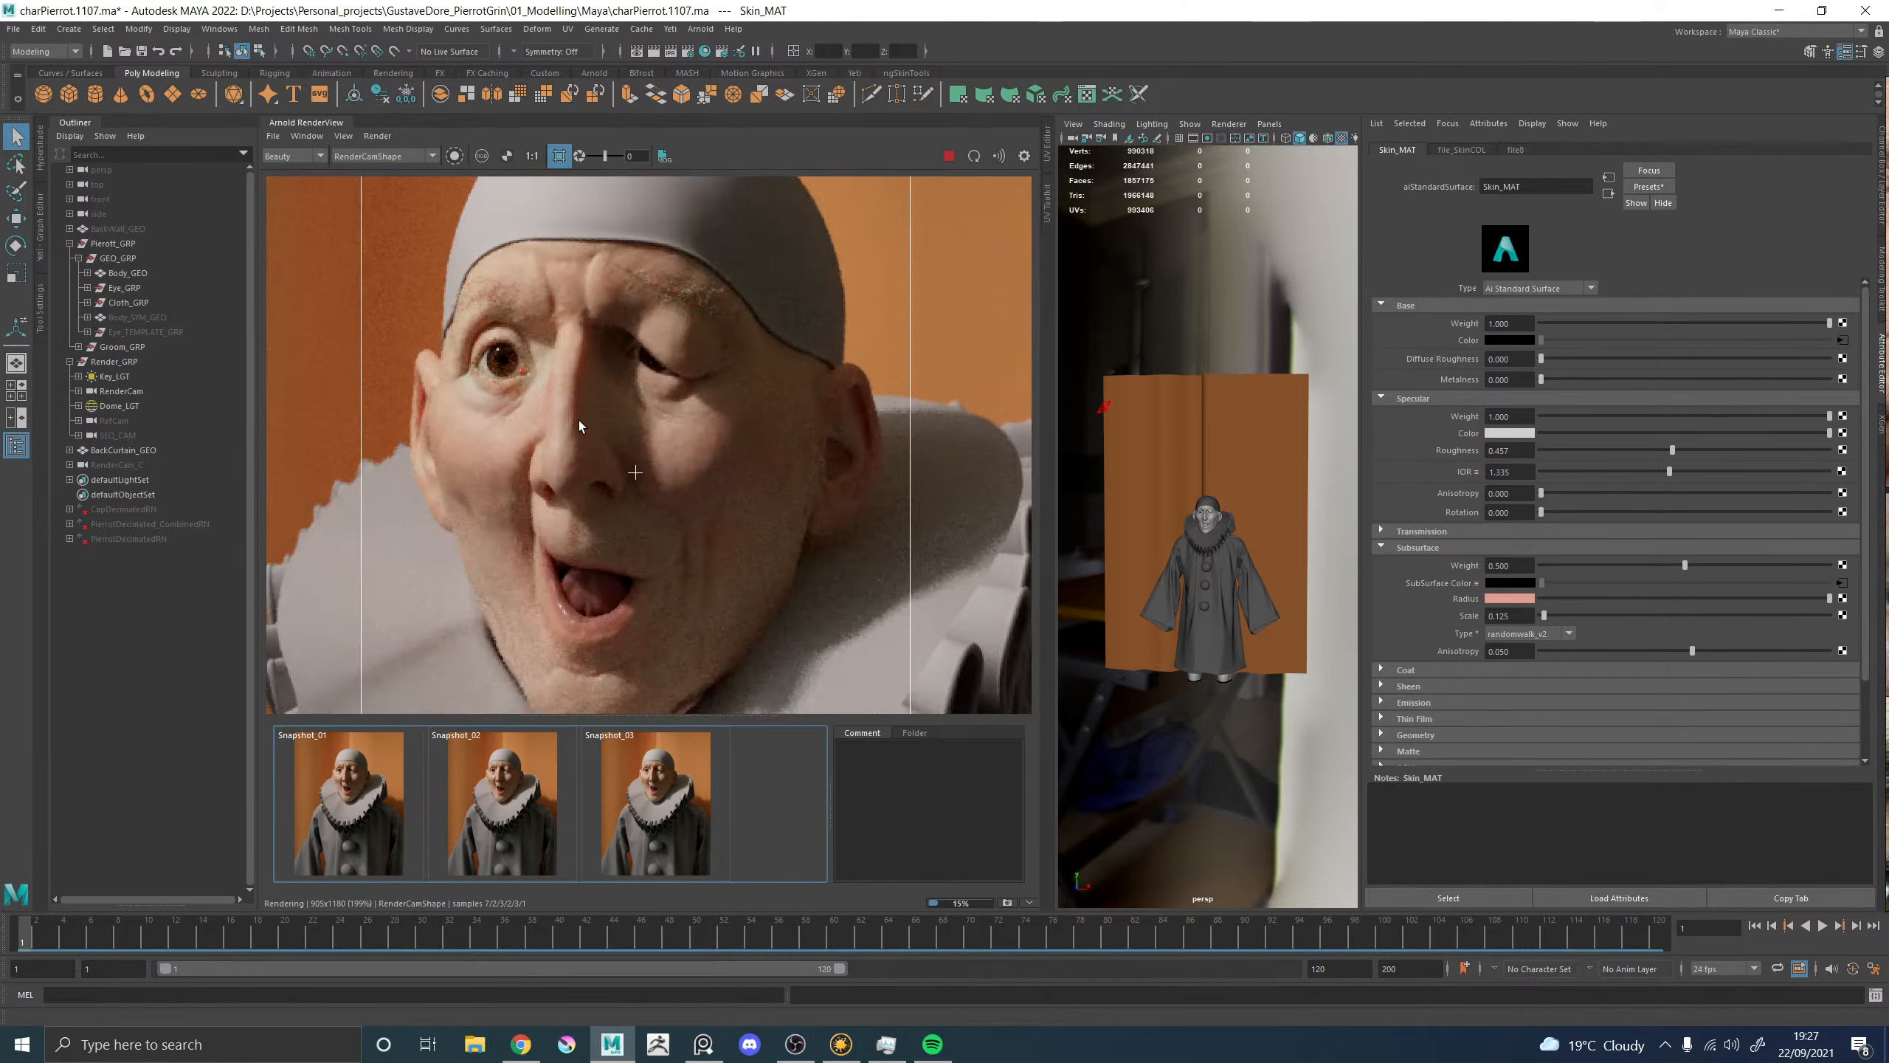
pyautogui.scroll(3, 580, 426)
pyautogui.click(357, 792)
pyautogui.click(356, 791)
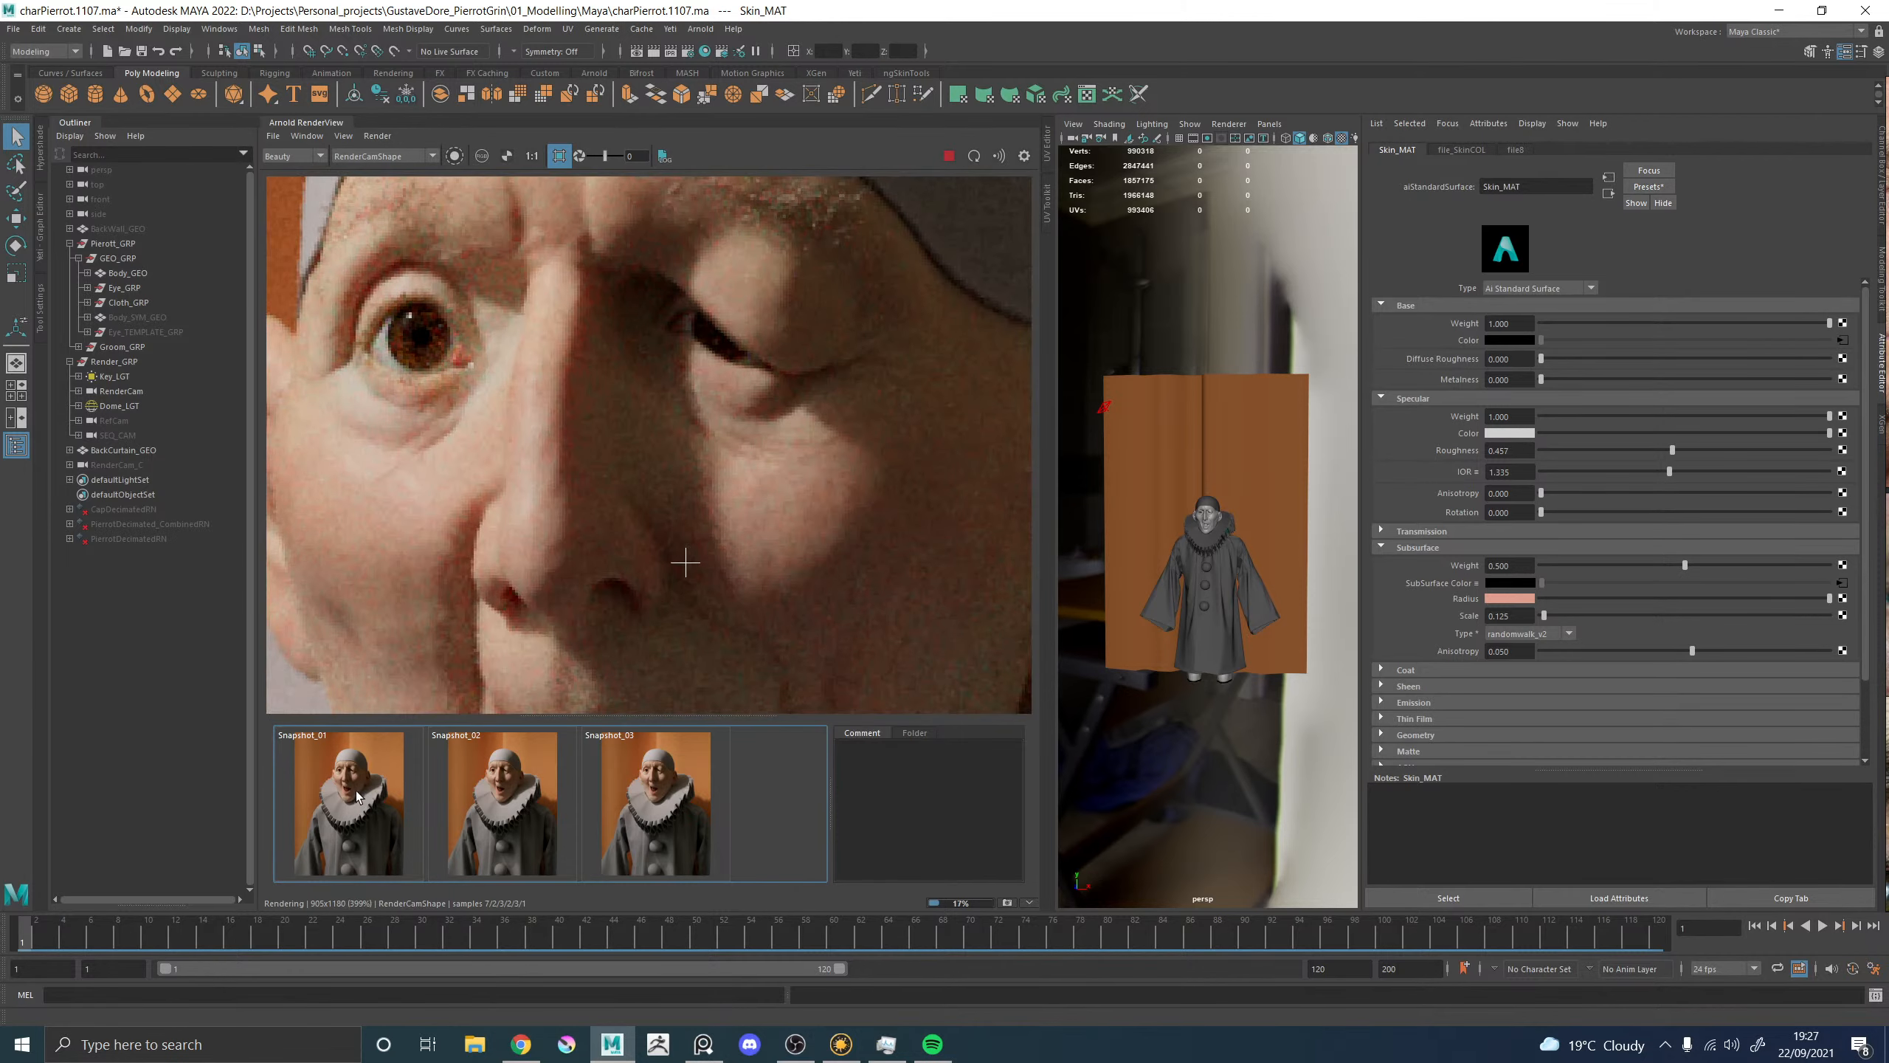
pyautogui.scroll(-4, 585, 482)
pyautogui.scroll(1, 608, 552)
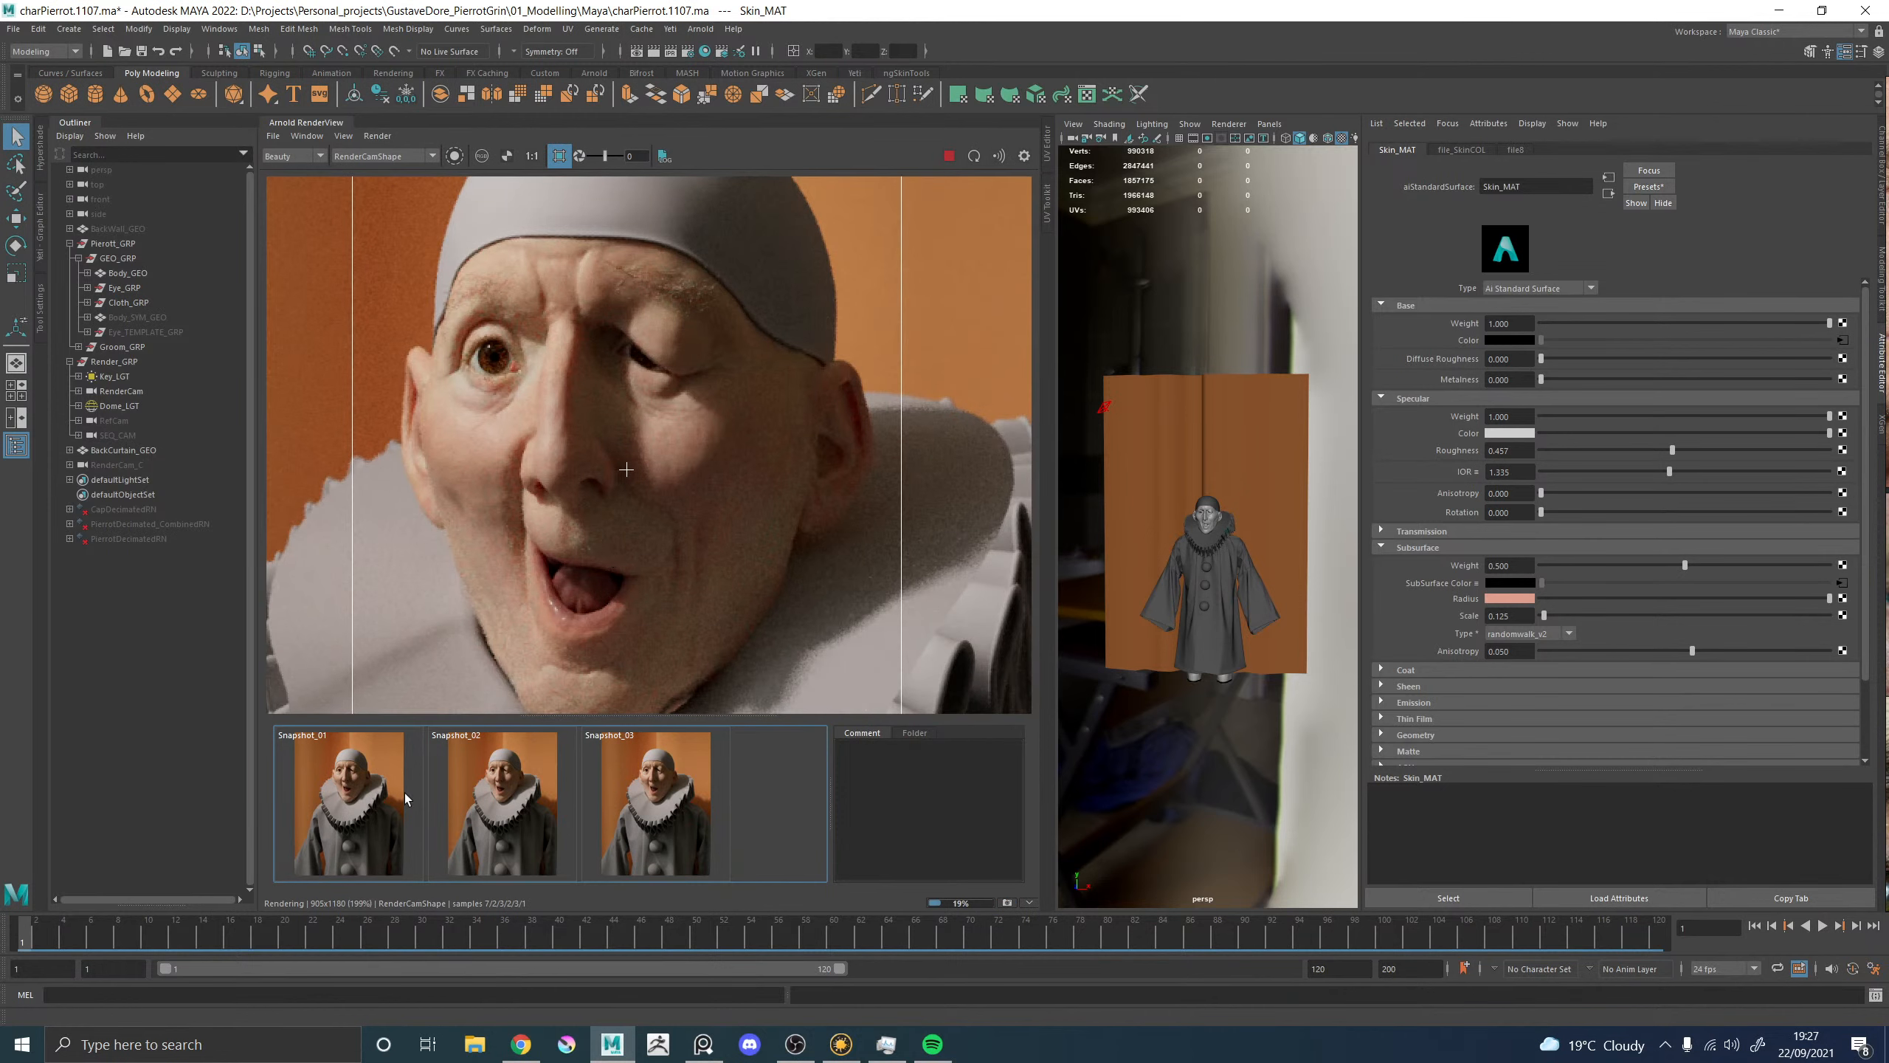
pyautogui.click(370, 821)
pyautogui.click(358, 826)
pyautogui.click(358, 826)
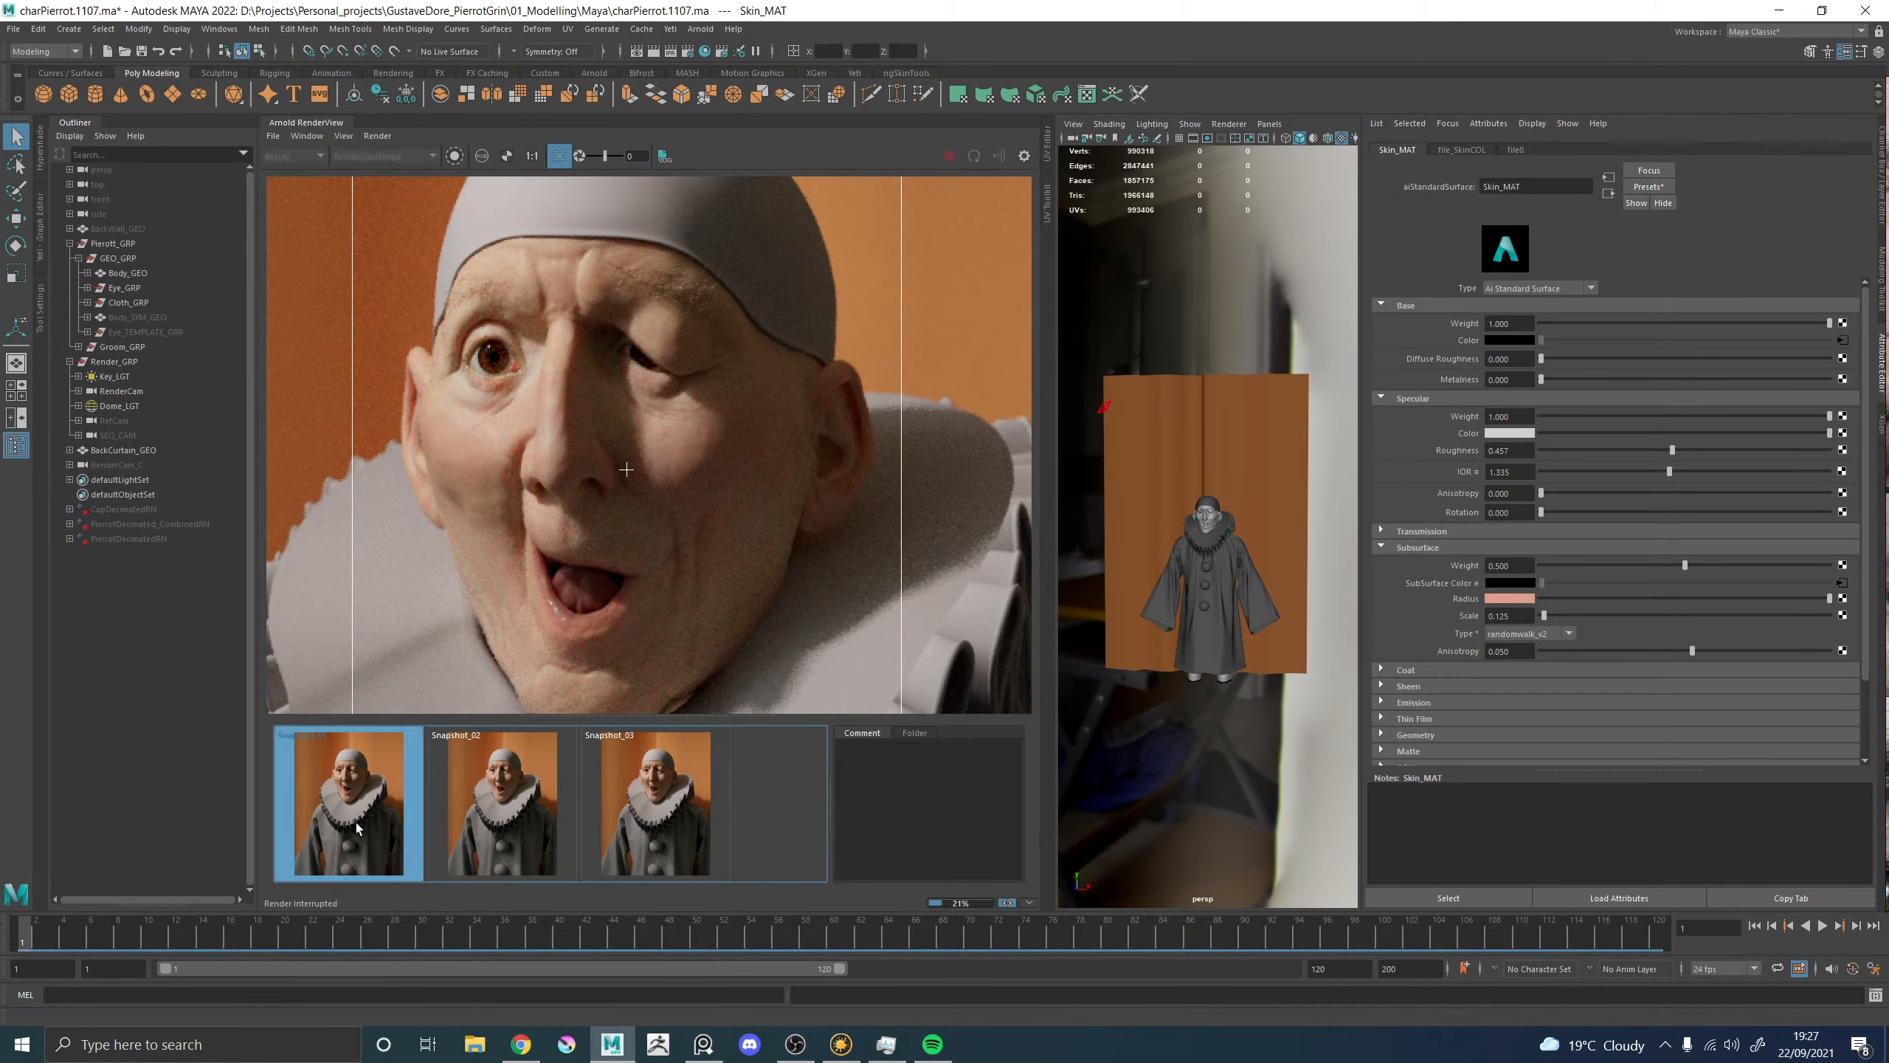
pyautogui.click(358, 826)
pyautogui.click(358, 826)
pyautogui.click(358, 825)
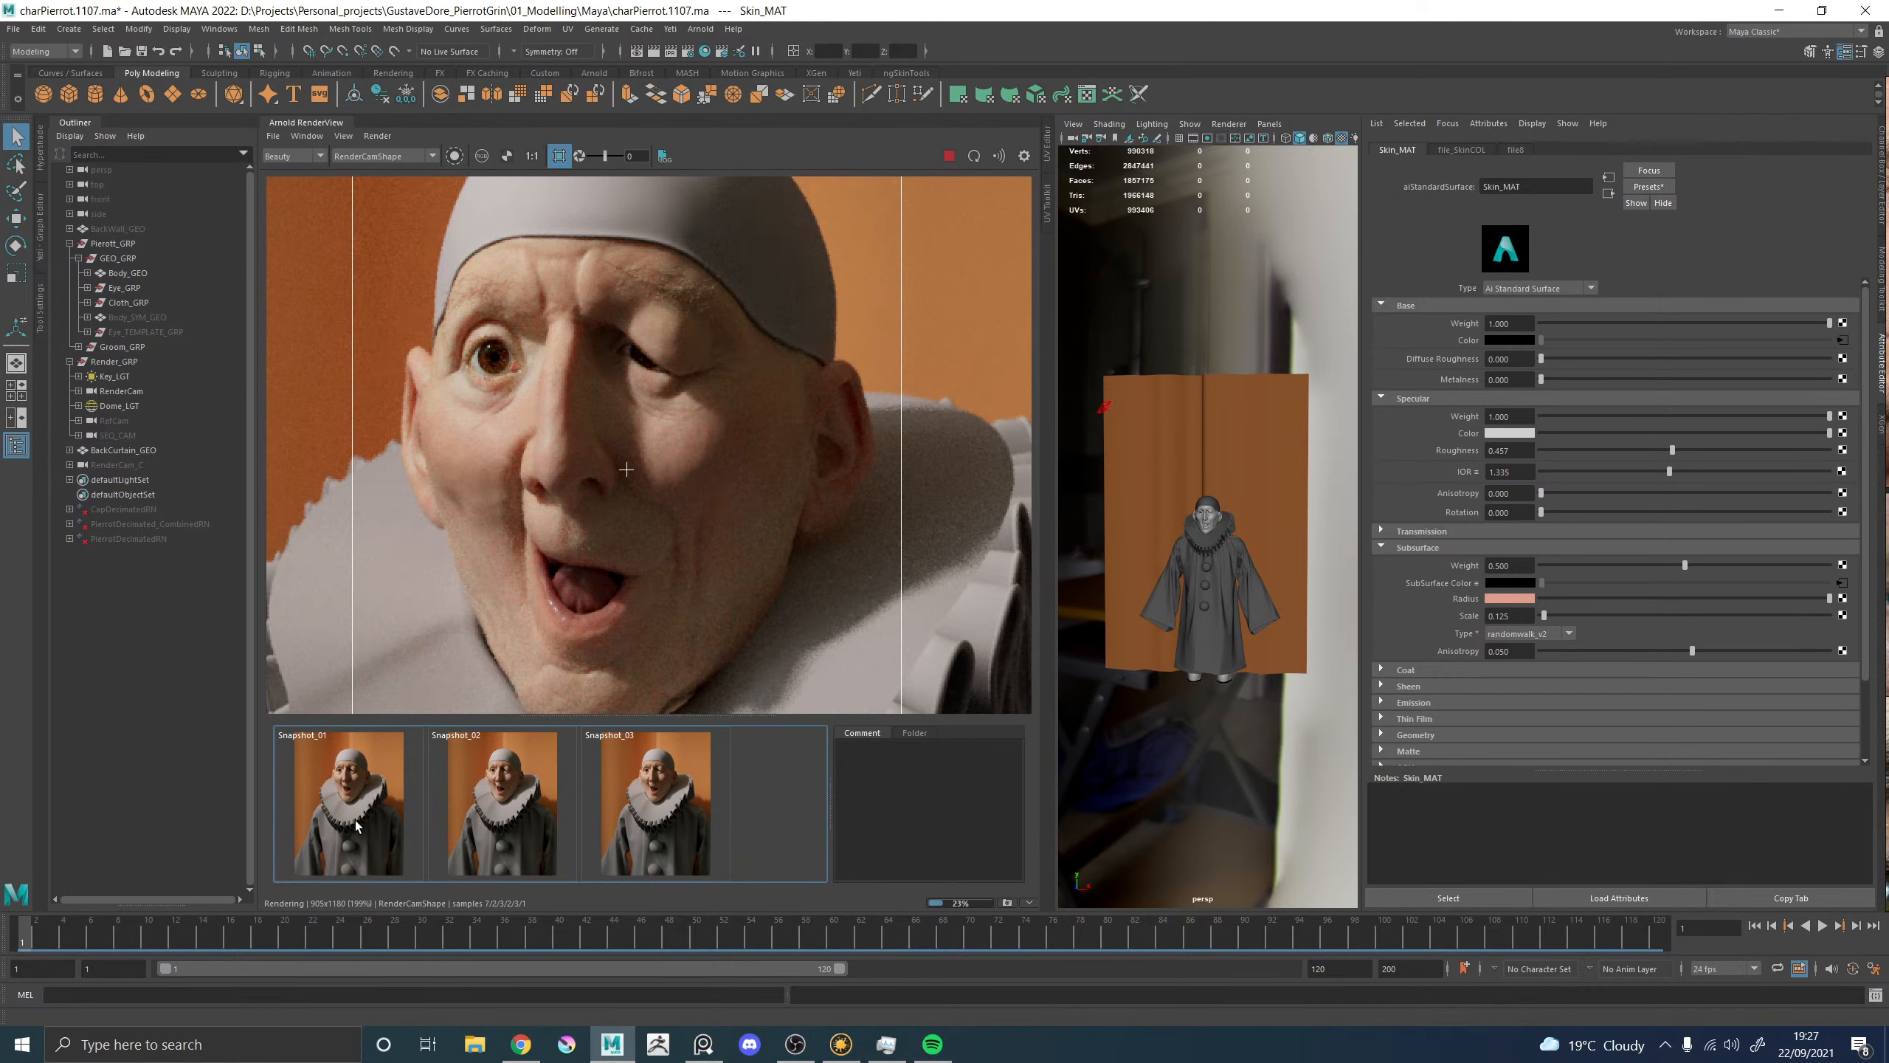
pyautogui.click(357, 823)
pyautogui.click(357, 823)
pyautogui.click(357, 823)
pyautogui.click(357, 823)
pyautogui.click(357, 823)
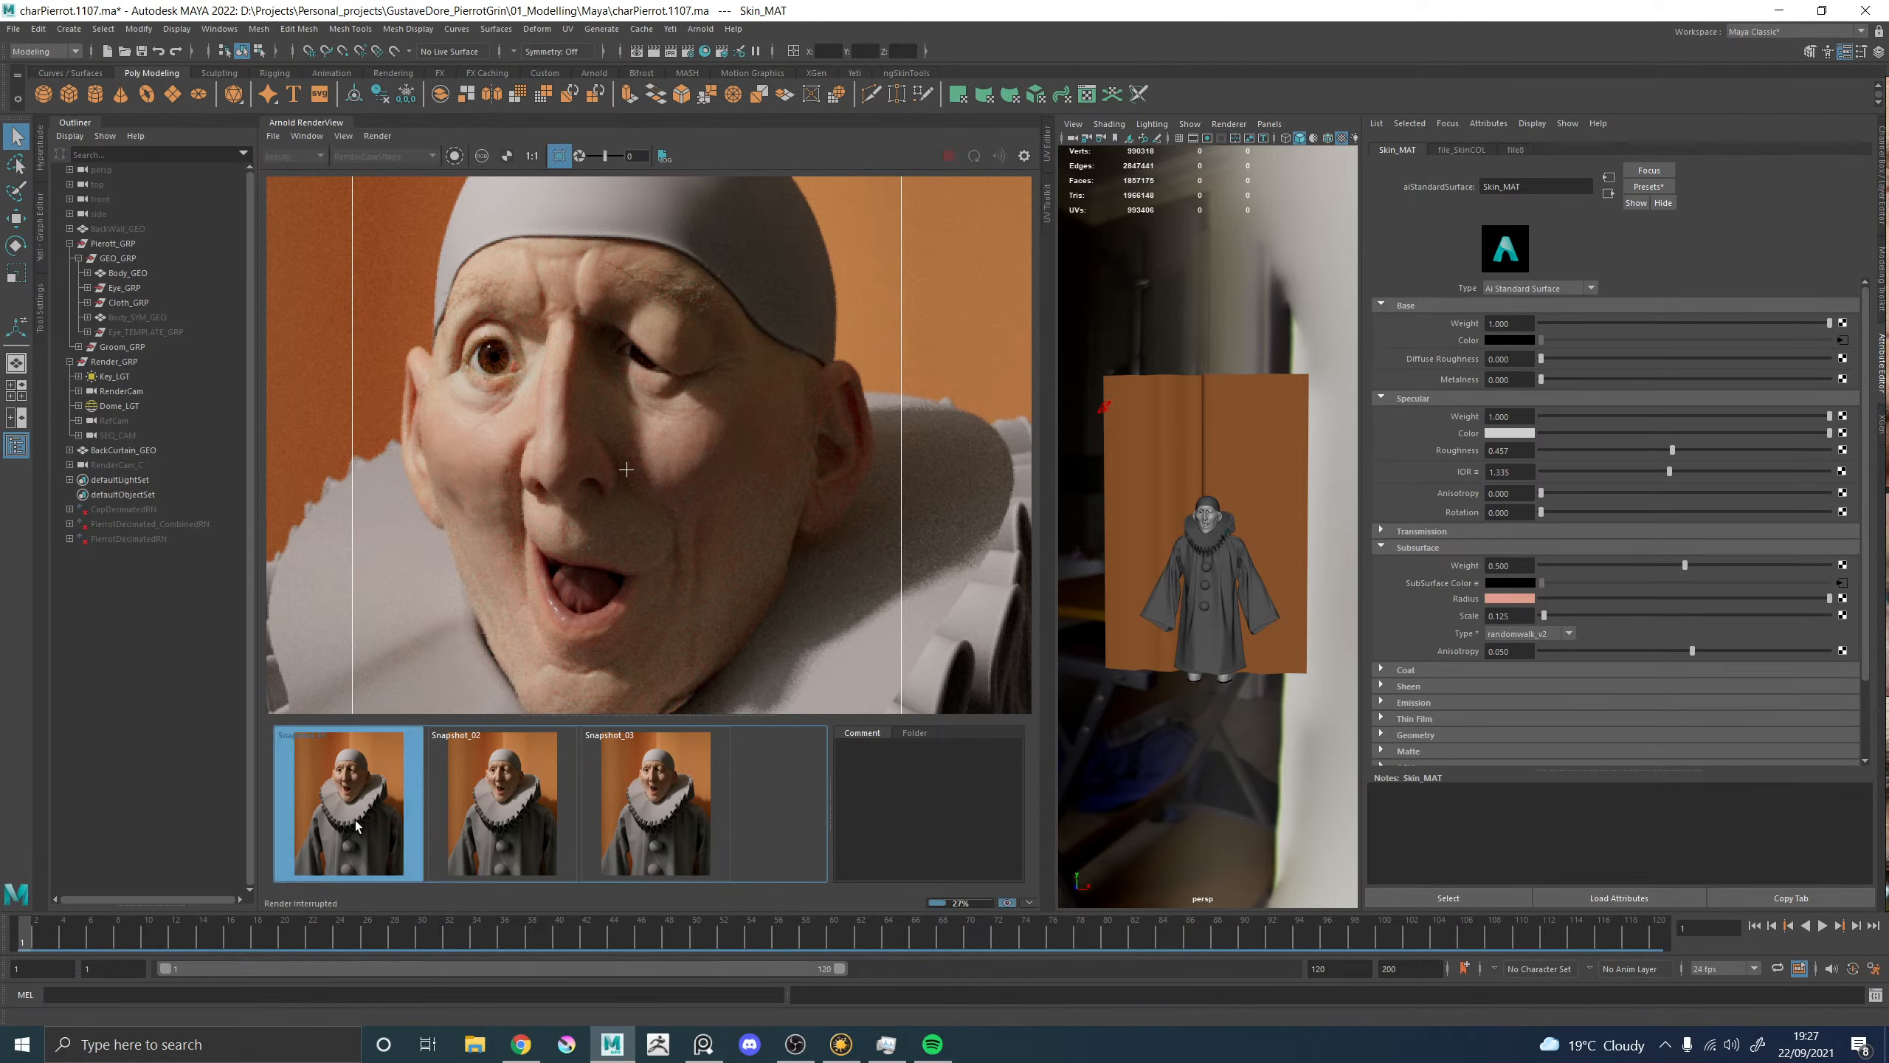
pyautogui.click(358, 823)
pyautogui.click(362, 820)
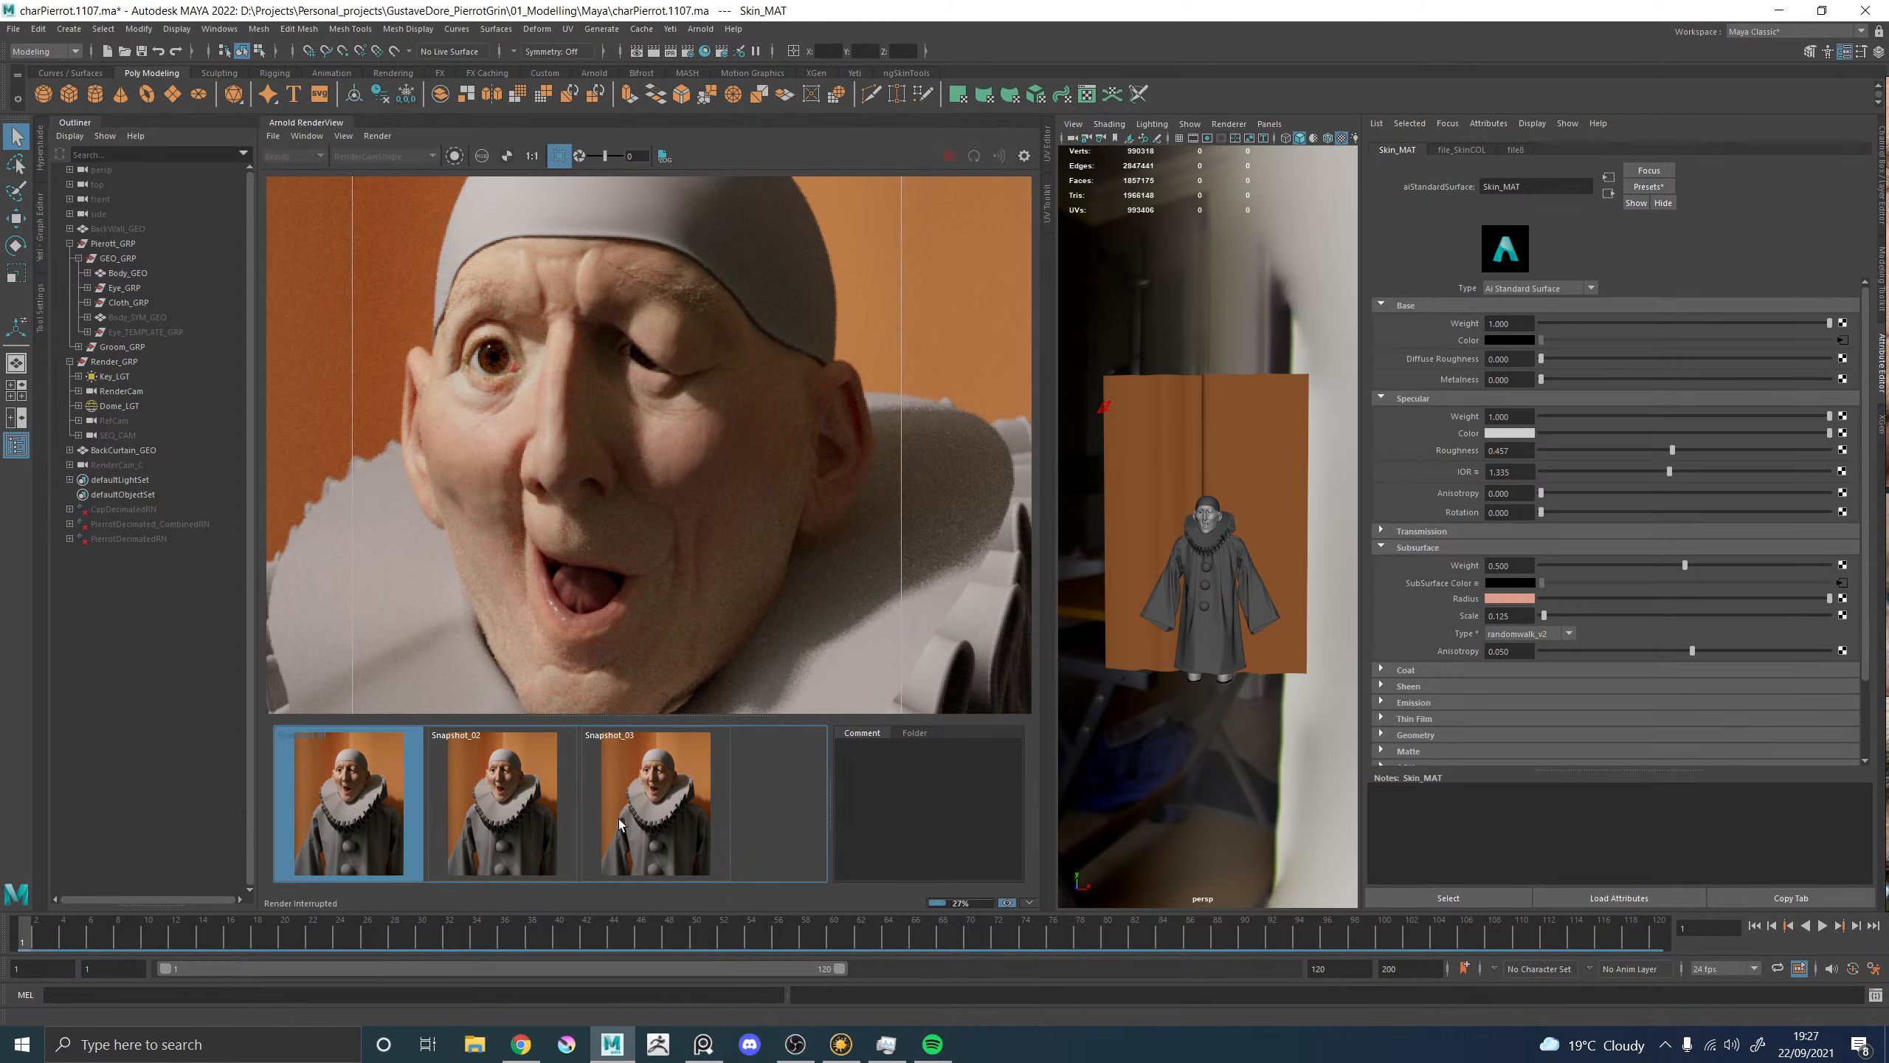
# Compare the current face render with the three stored snapshots in turn.
pyautogui.click(620, 819)
pyautogui.click(379, 805)
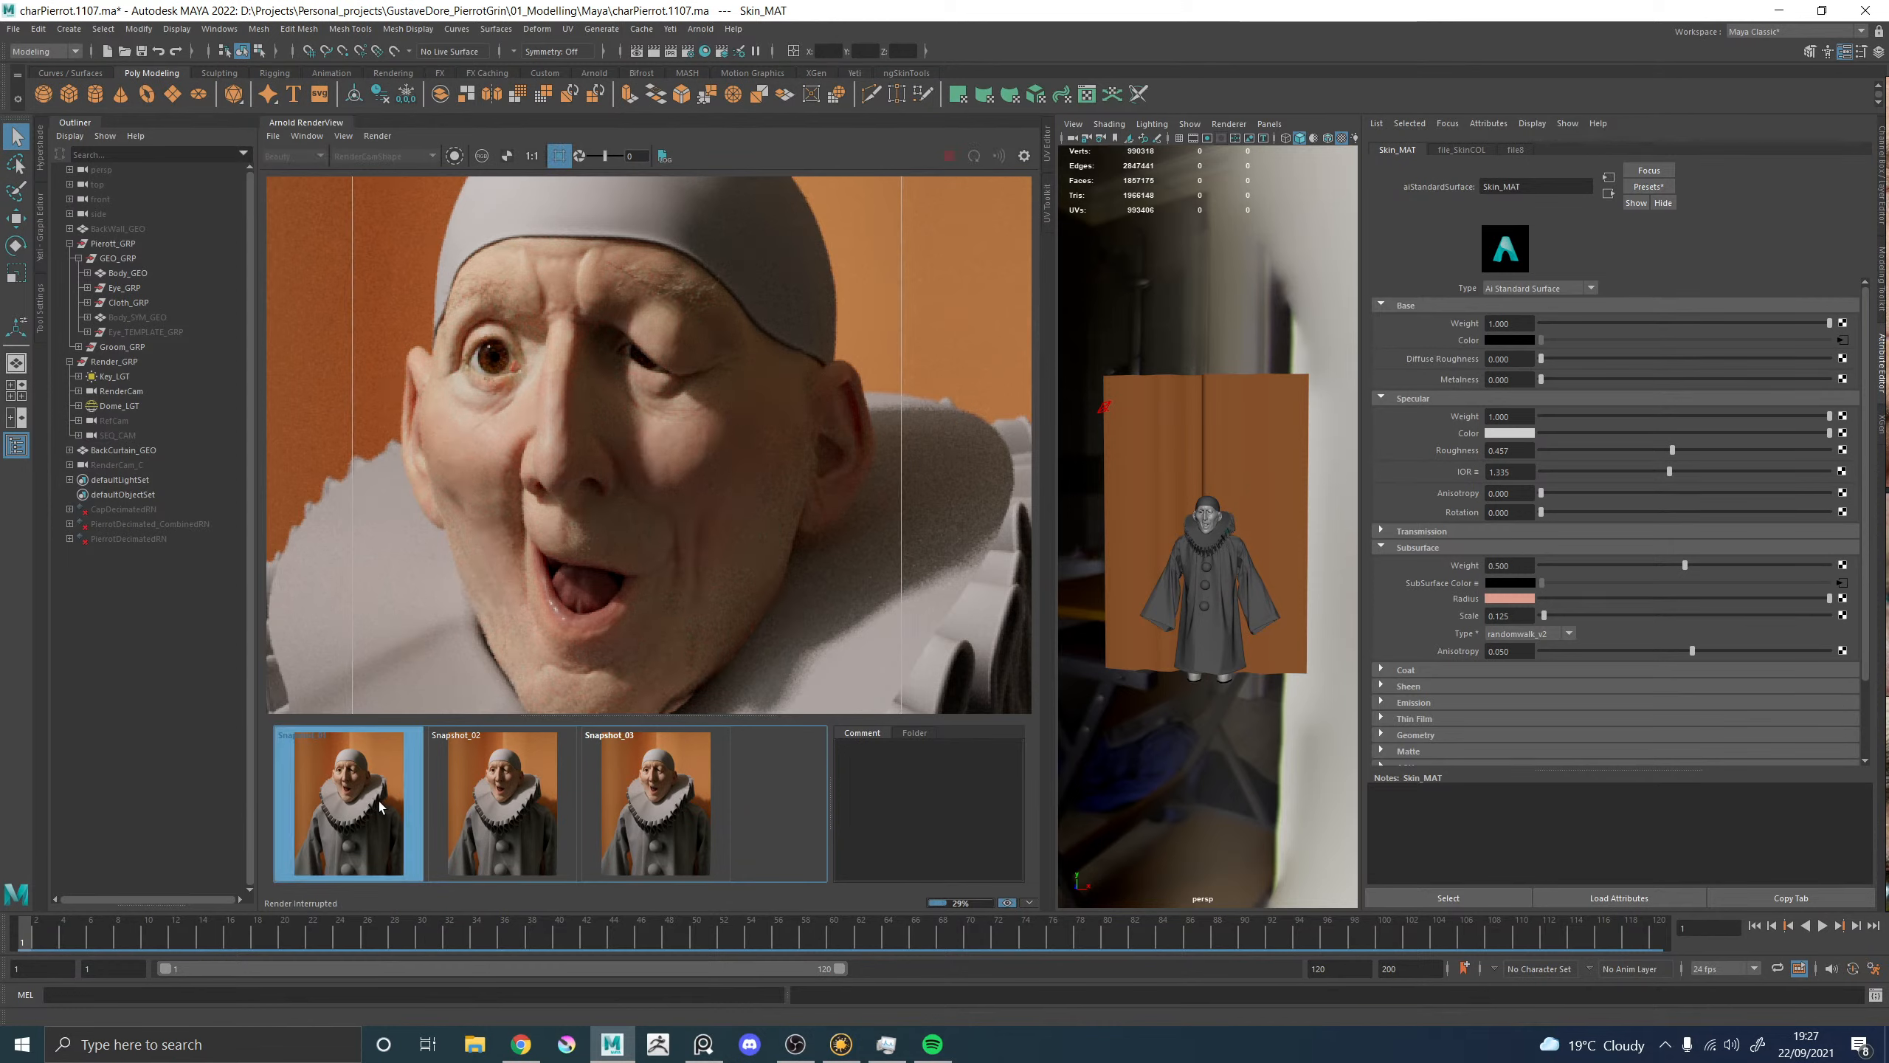
pyautogui.click(437, 823)
pyautogui.click(585, 832)
pyautogui.click(372, 829)
pyautogui.click(371, 829)
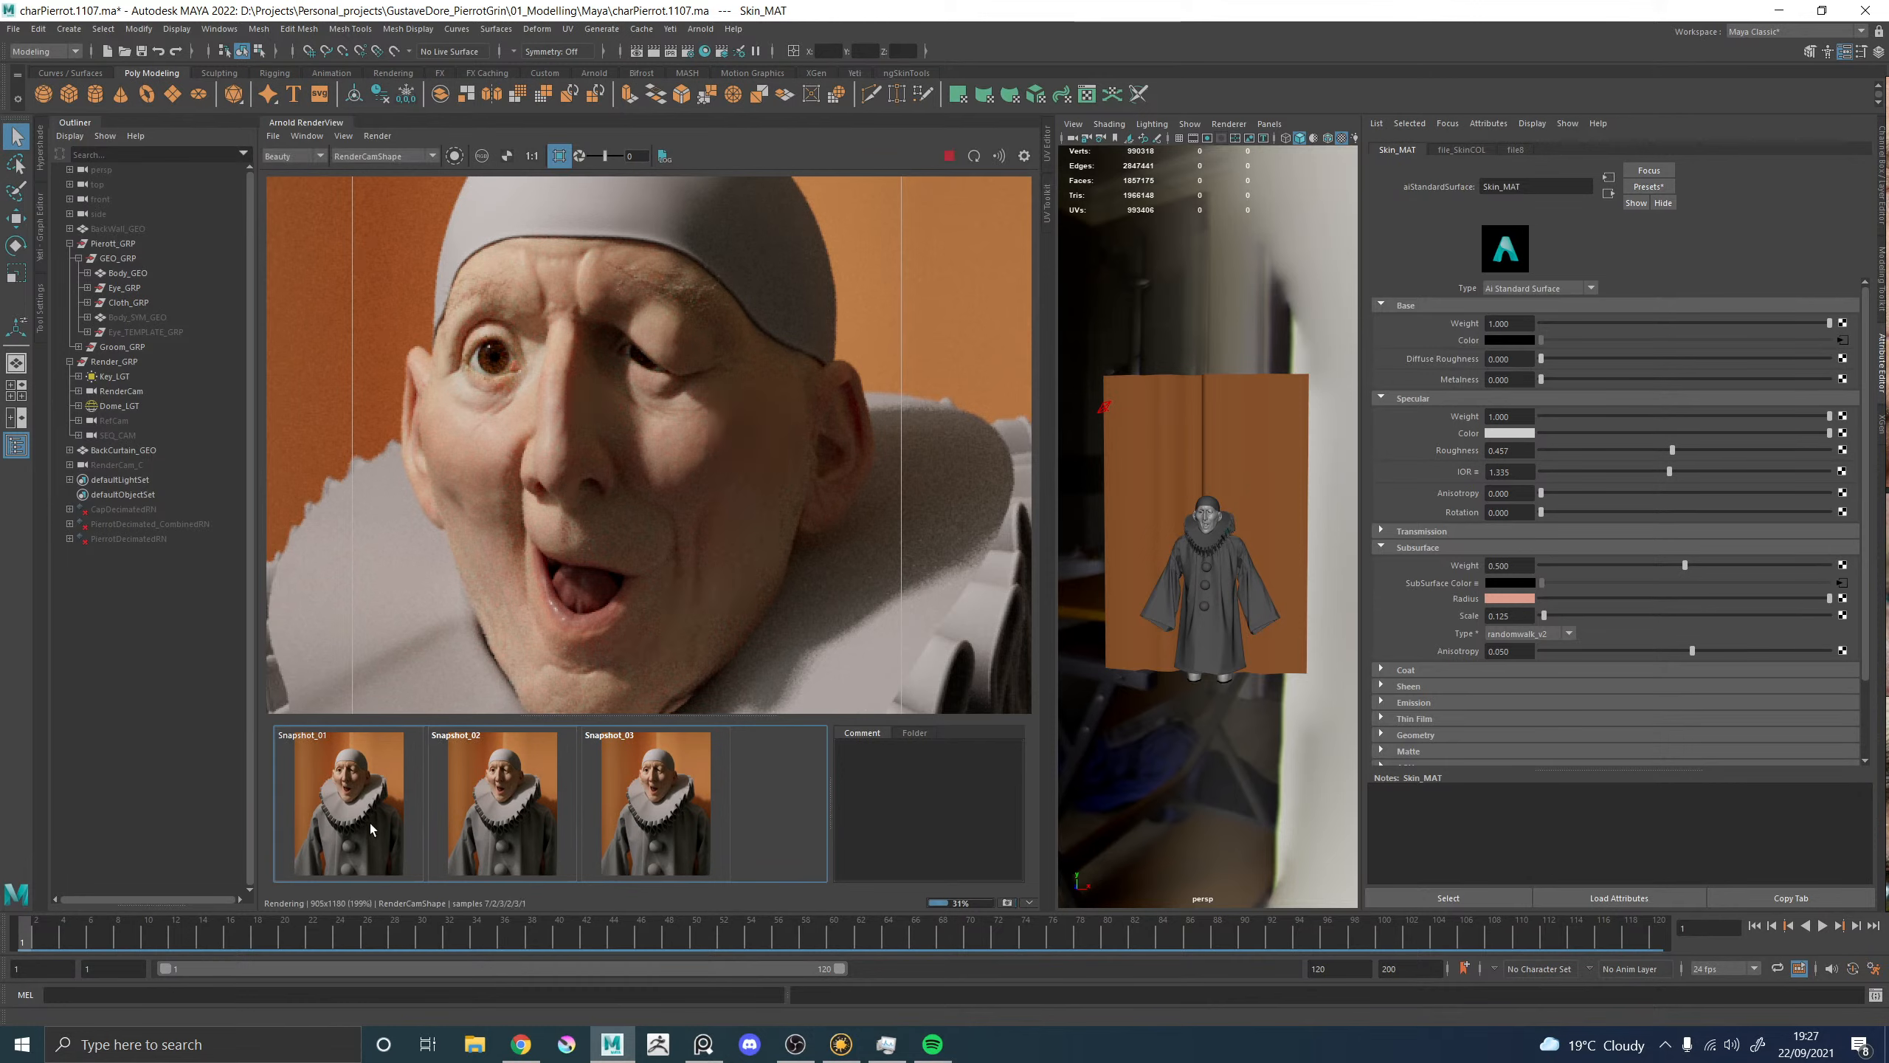
# Compare the current face render with Snapshot_03.
pyautogui.click(628, 821)
pyautogui.click(630, 820)
pyautogui.click(631, 821)
pyautogui.click(632, 821)
pyautogui.click(635, 820)
pyautogui.click(635, 821)
pyautogui.click(635, 821)
pyautogui.click(635, 820)
pyautogui.click(634, 820)
pyautogui.click(635, 821)
pyautogui.click(634, 821)
pyautogui.click(634, 820)
pyautogui.click(634, 821)
pyautogui.click(634, 821)
pyautogui.click(635, 821)
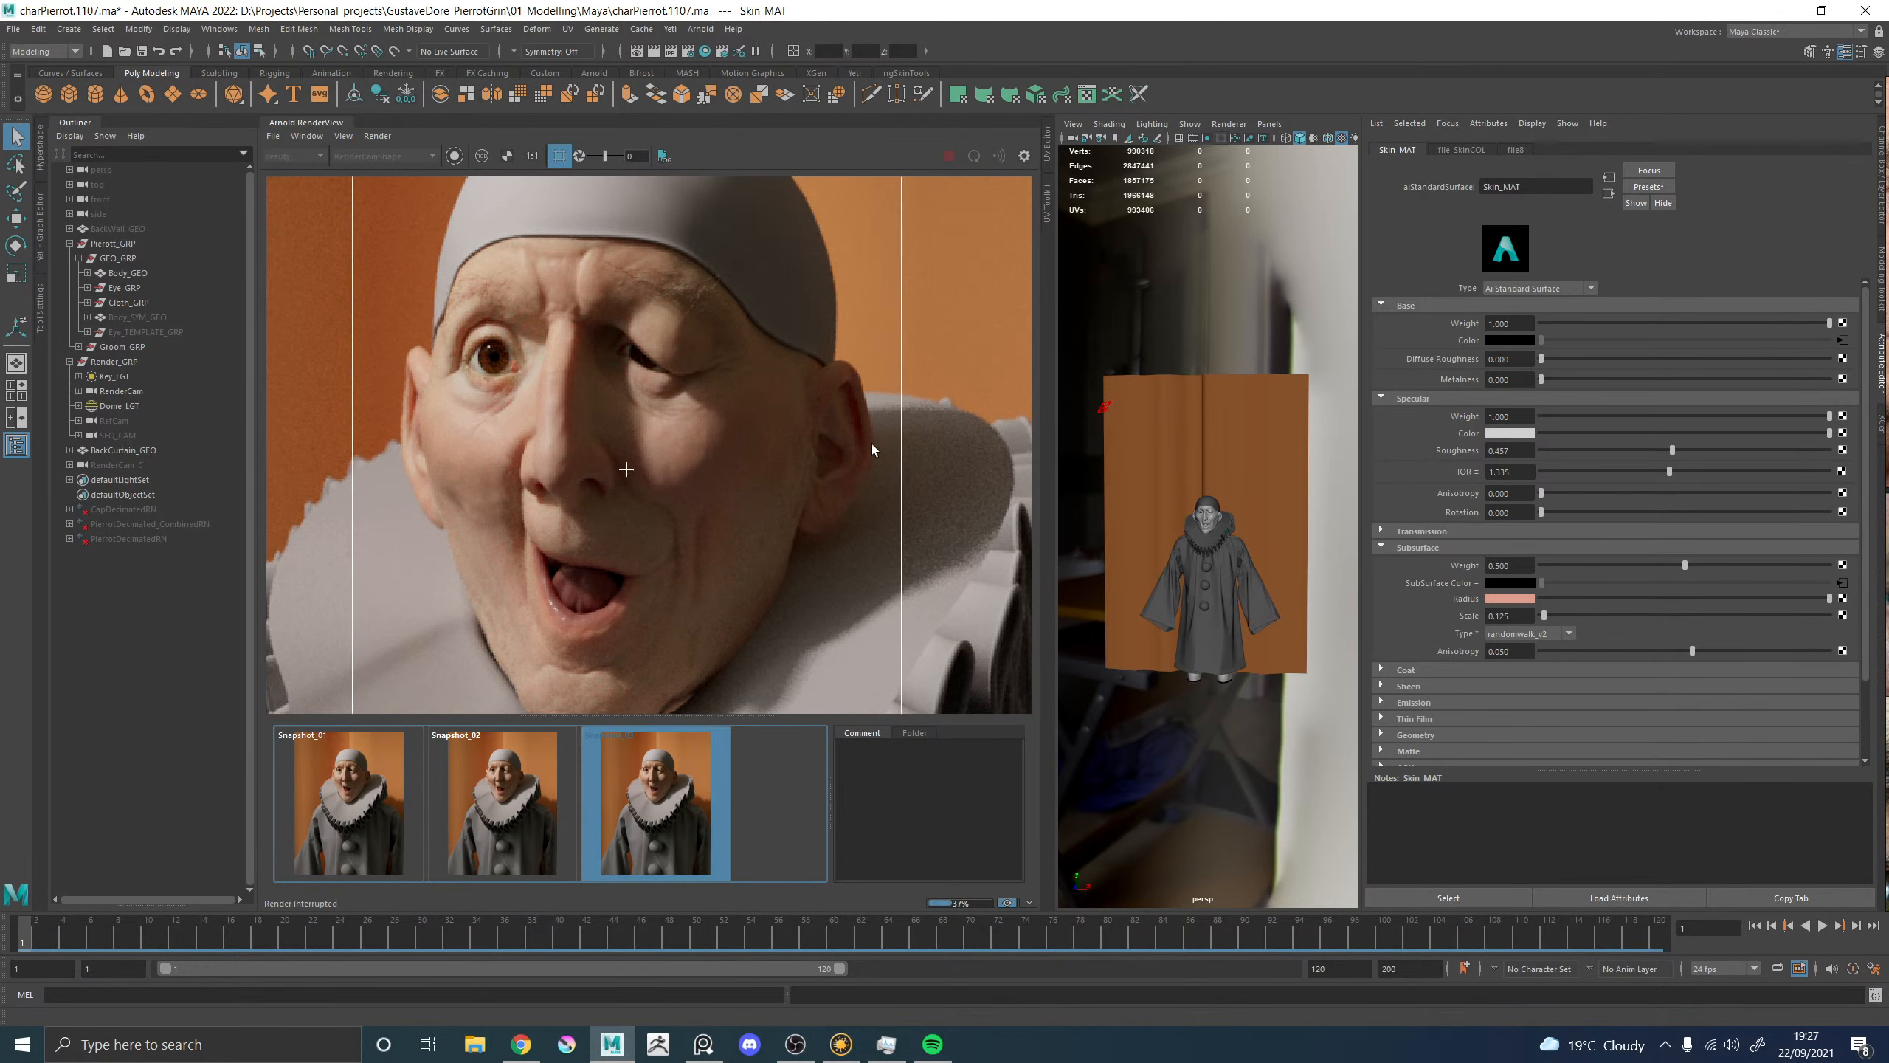
# Compare the shadowed ear in close-up between the current render and Snapshot_03.
pyautogui.scroll(5, 868, 424)
pyautogui.click(678, 803)
pyautogui.click(678, 803)
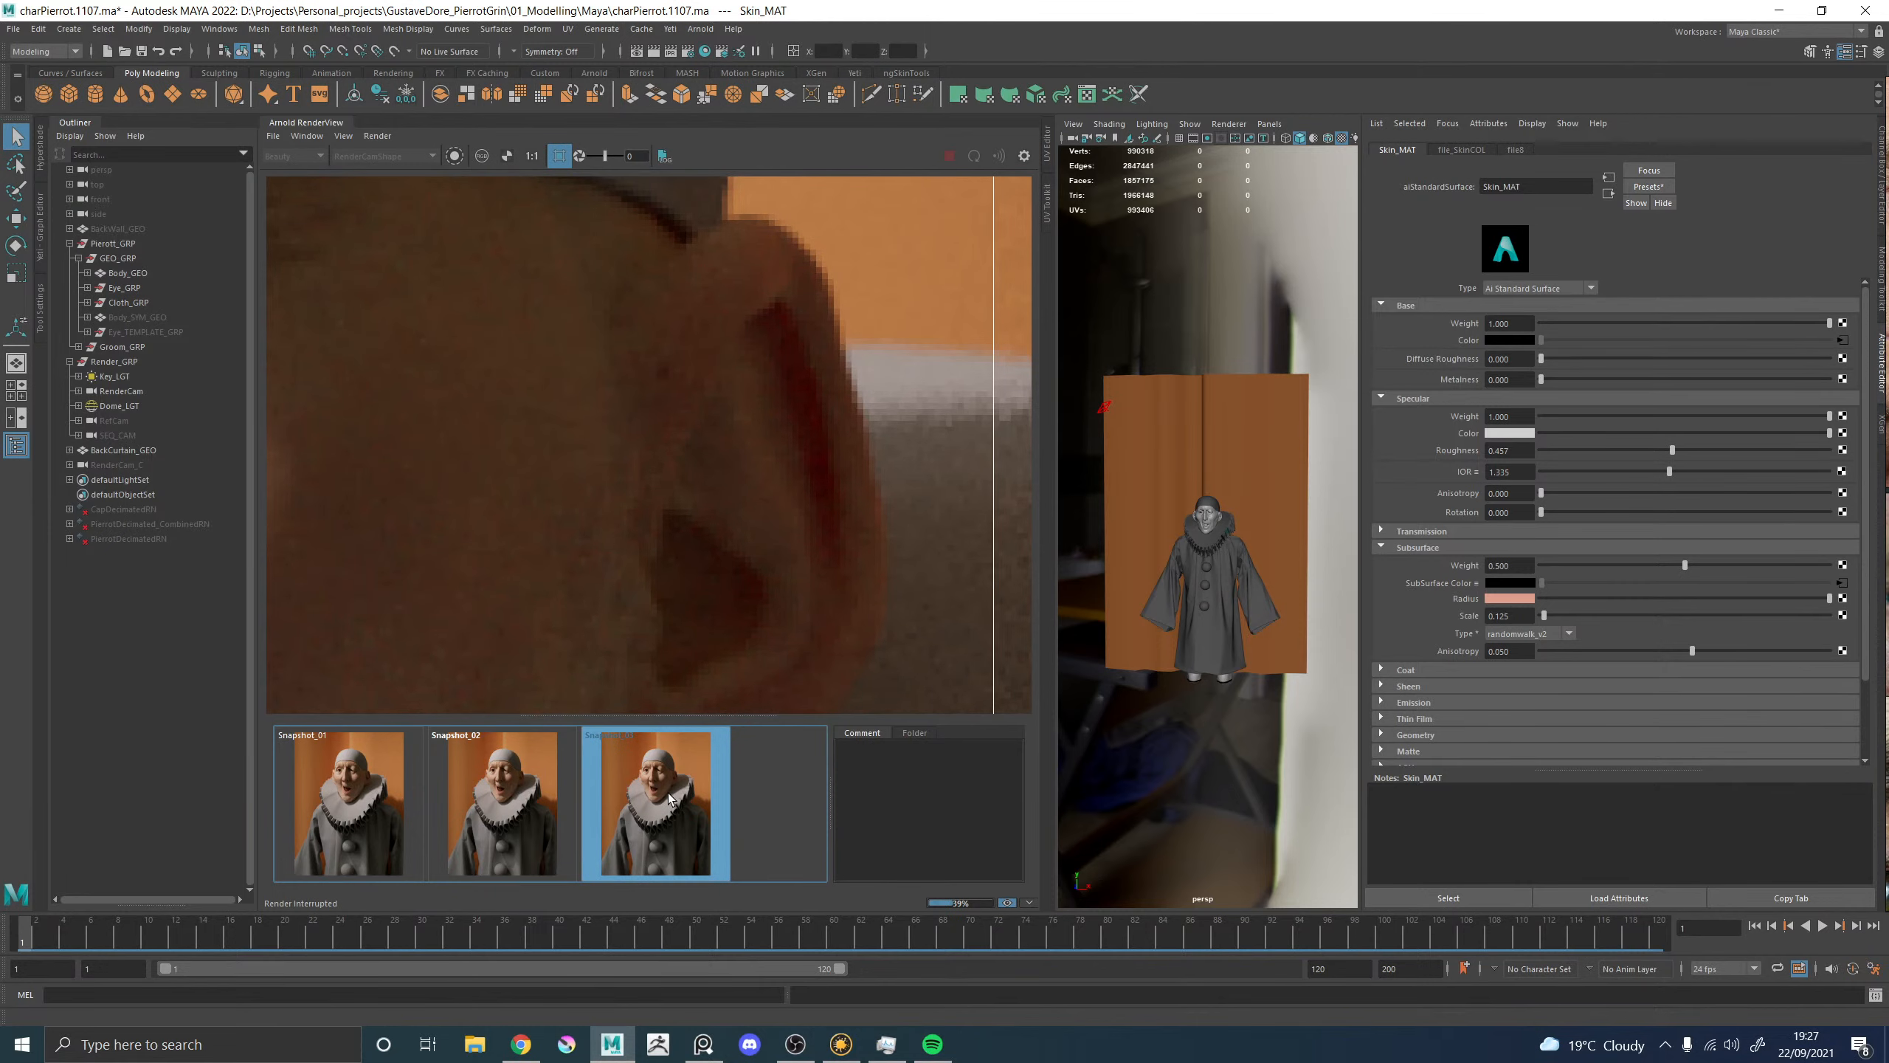
pyautogui.click(679, 804)
pyautogui.click(680, 811)
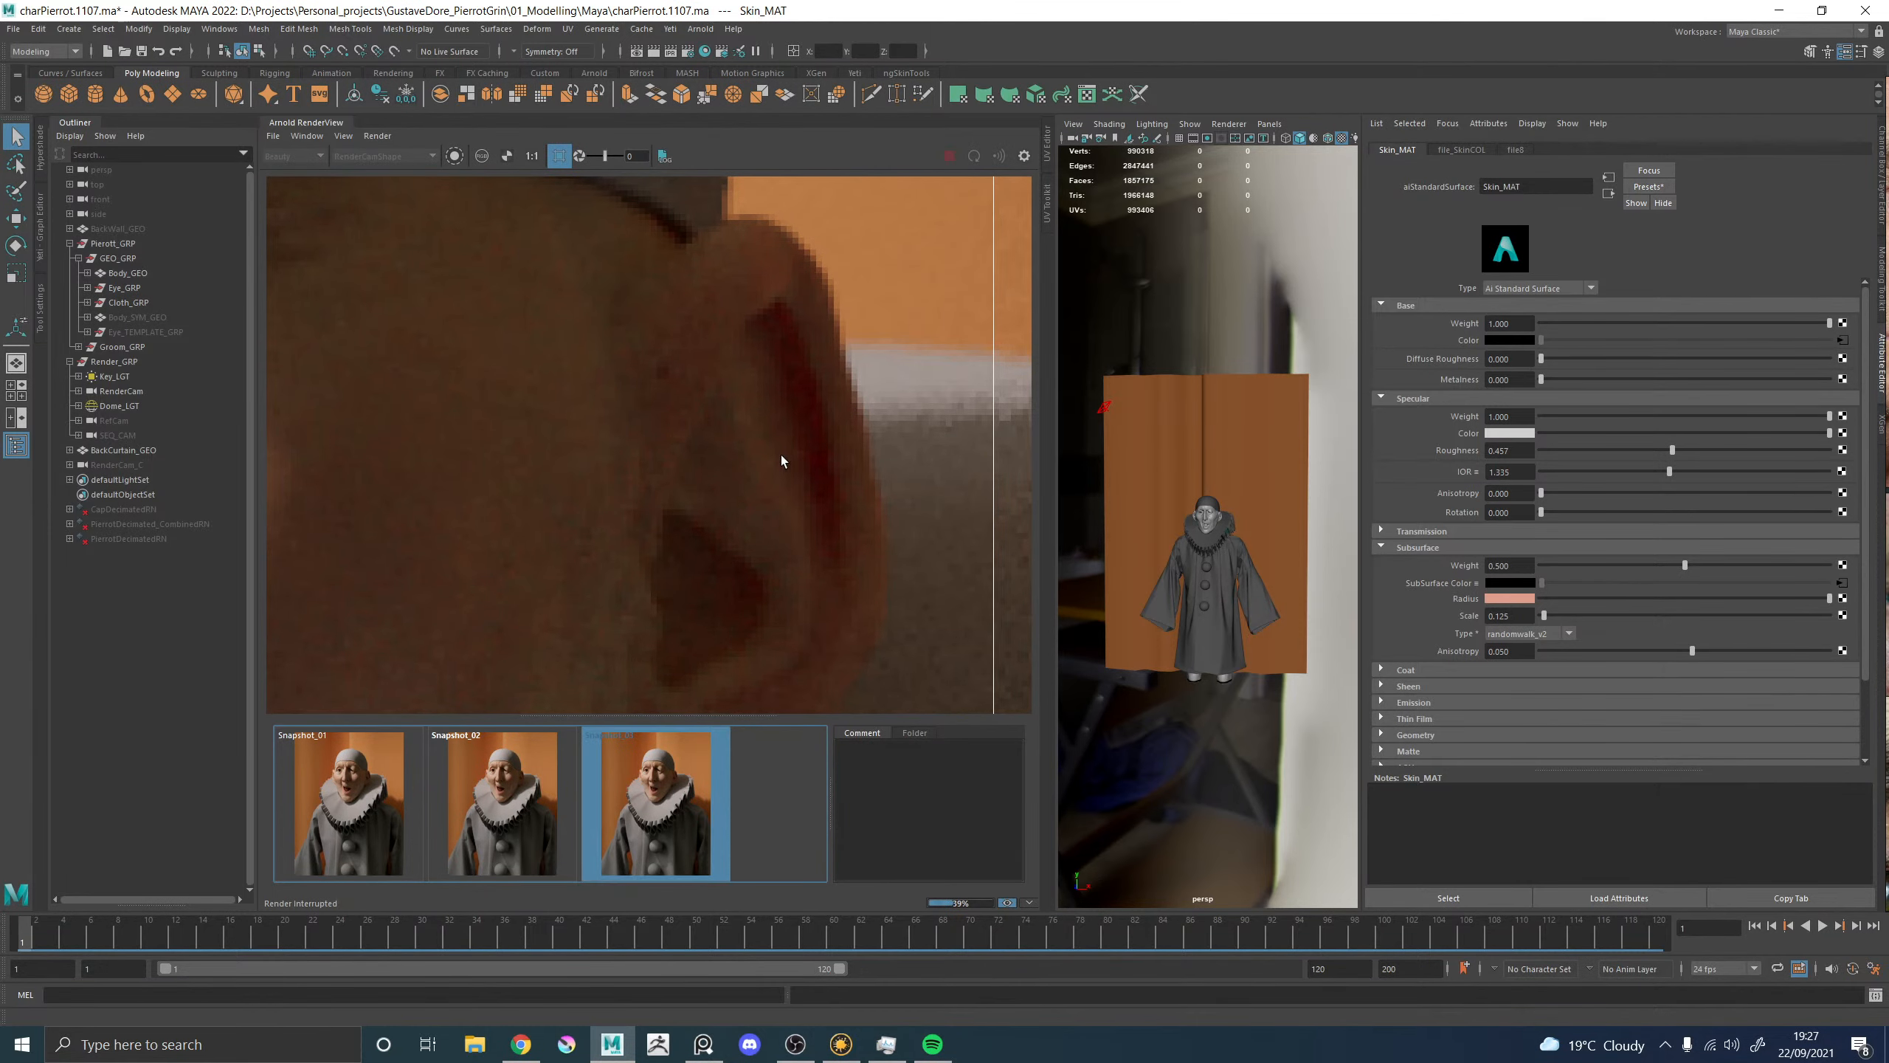
# Compare the open eye, cheek and nose in close-up between the current render and Snapshot_03.
pyautogui.scroll(-4, 551, 462)
pyautogui.moveTo(453, 470); pyautogui.dragTo(756, 495, button='middle')
pyautogui.scroll(3, 612, 464)
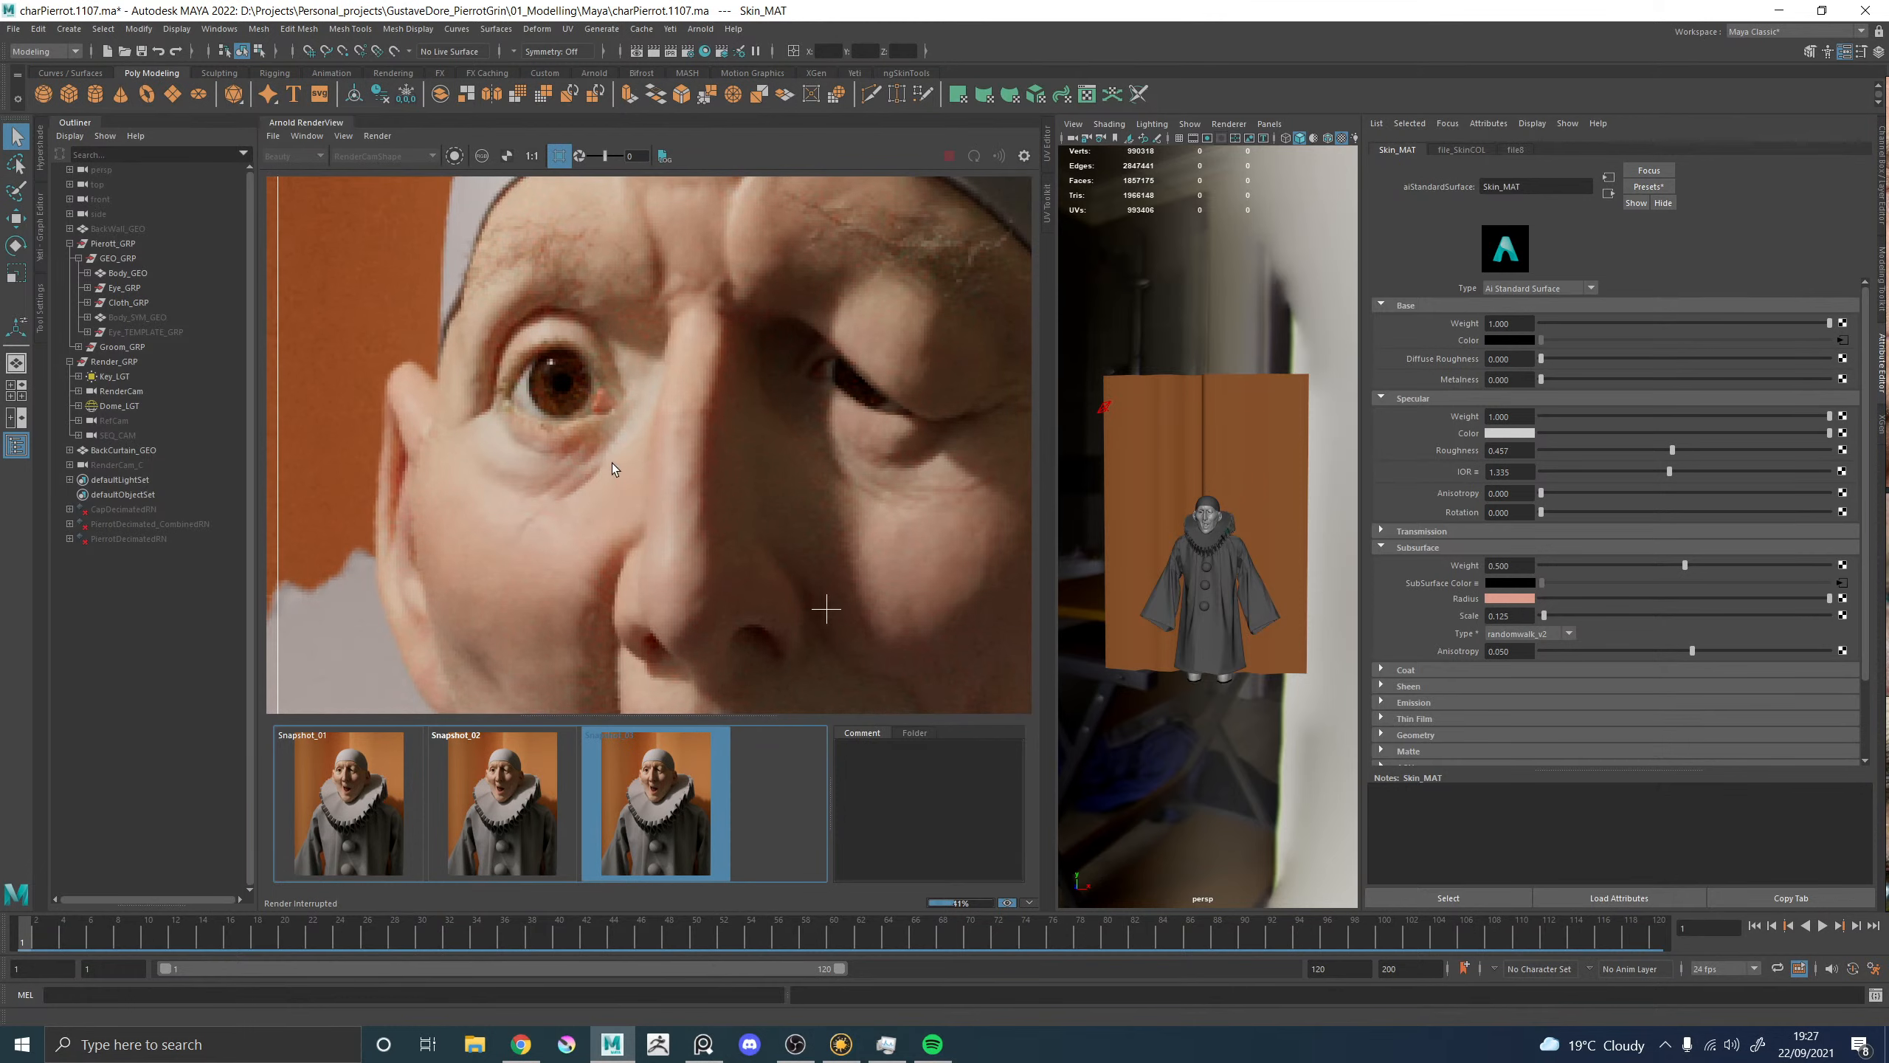
pyautogui.scroll(1, 415, 452)
pyautogui.click(679, 836)
pyautogui.click(679, 835)
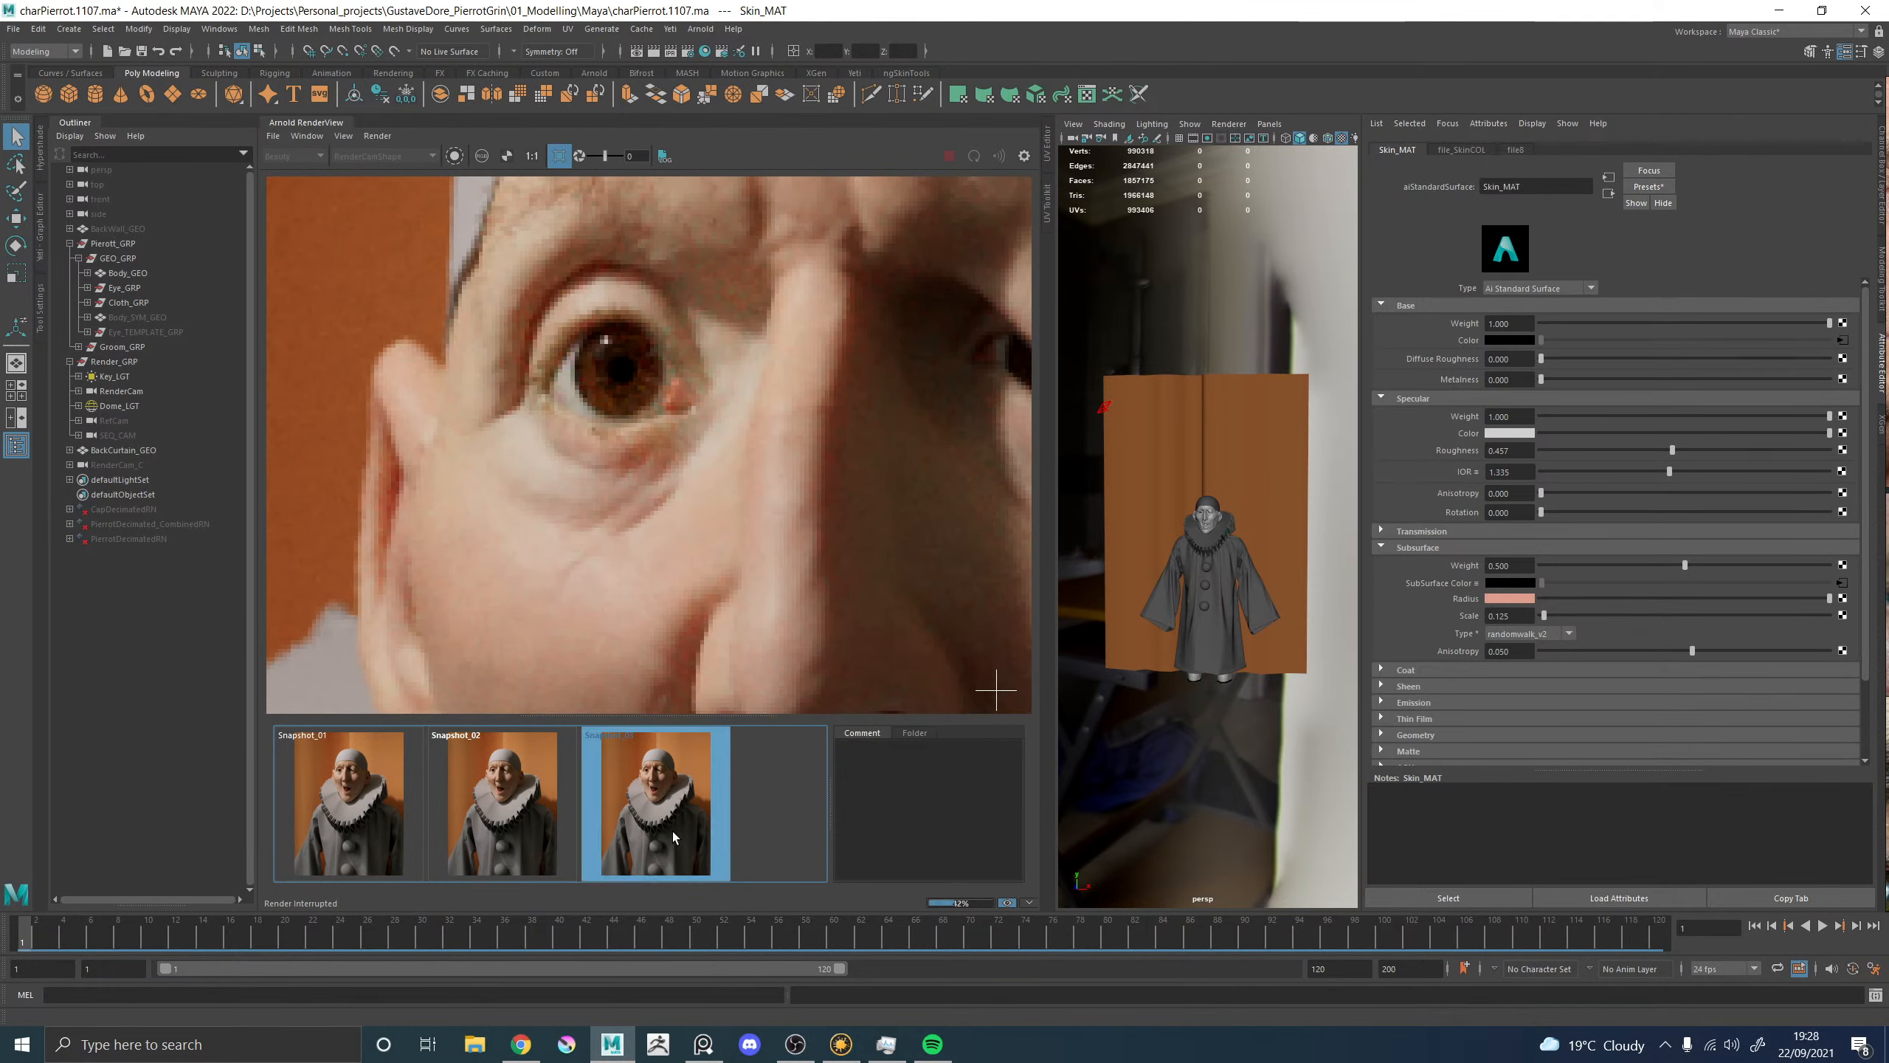
pyautogui.click(673, 831)
pyautogui.click(673, 831)
pyautogui.click(673, 831)
pyautogui.click(673, 831)
pyautogui.click(673, 831)
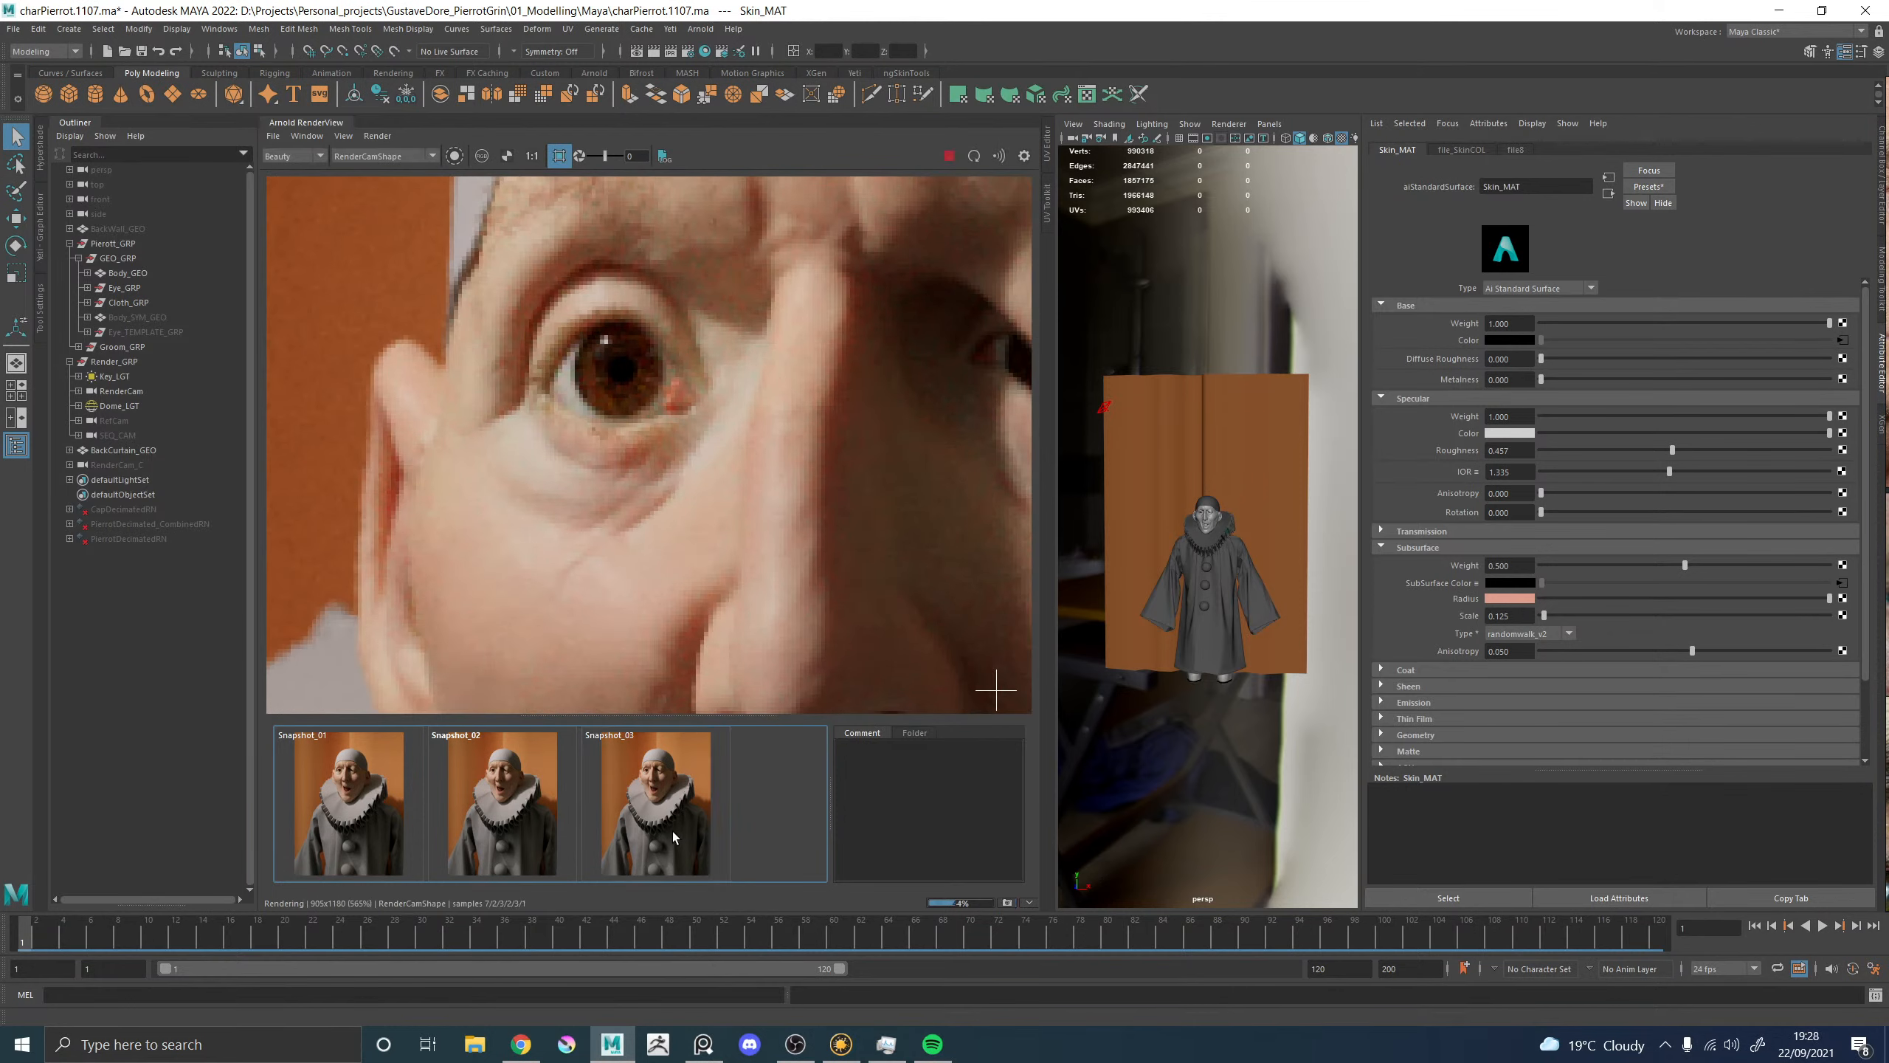
pyautogui.click(673, 831)
pyautogui.click(673, 831)
pyautogui.click(673, 831)
pyautogui.click(673, 831)
pyautogui.click(673, 831)
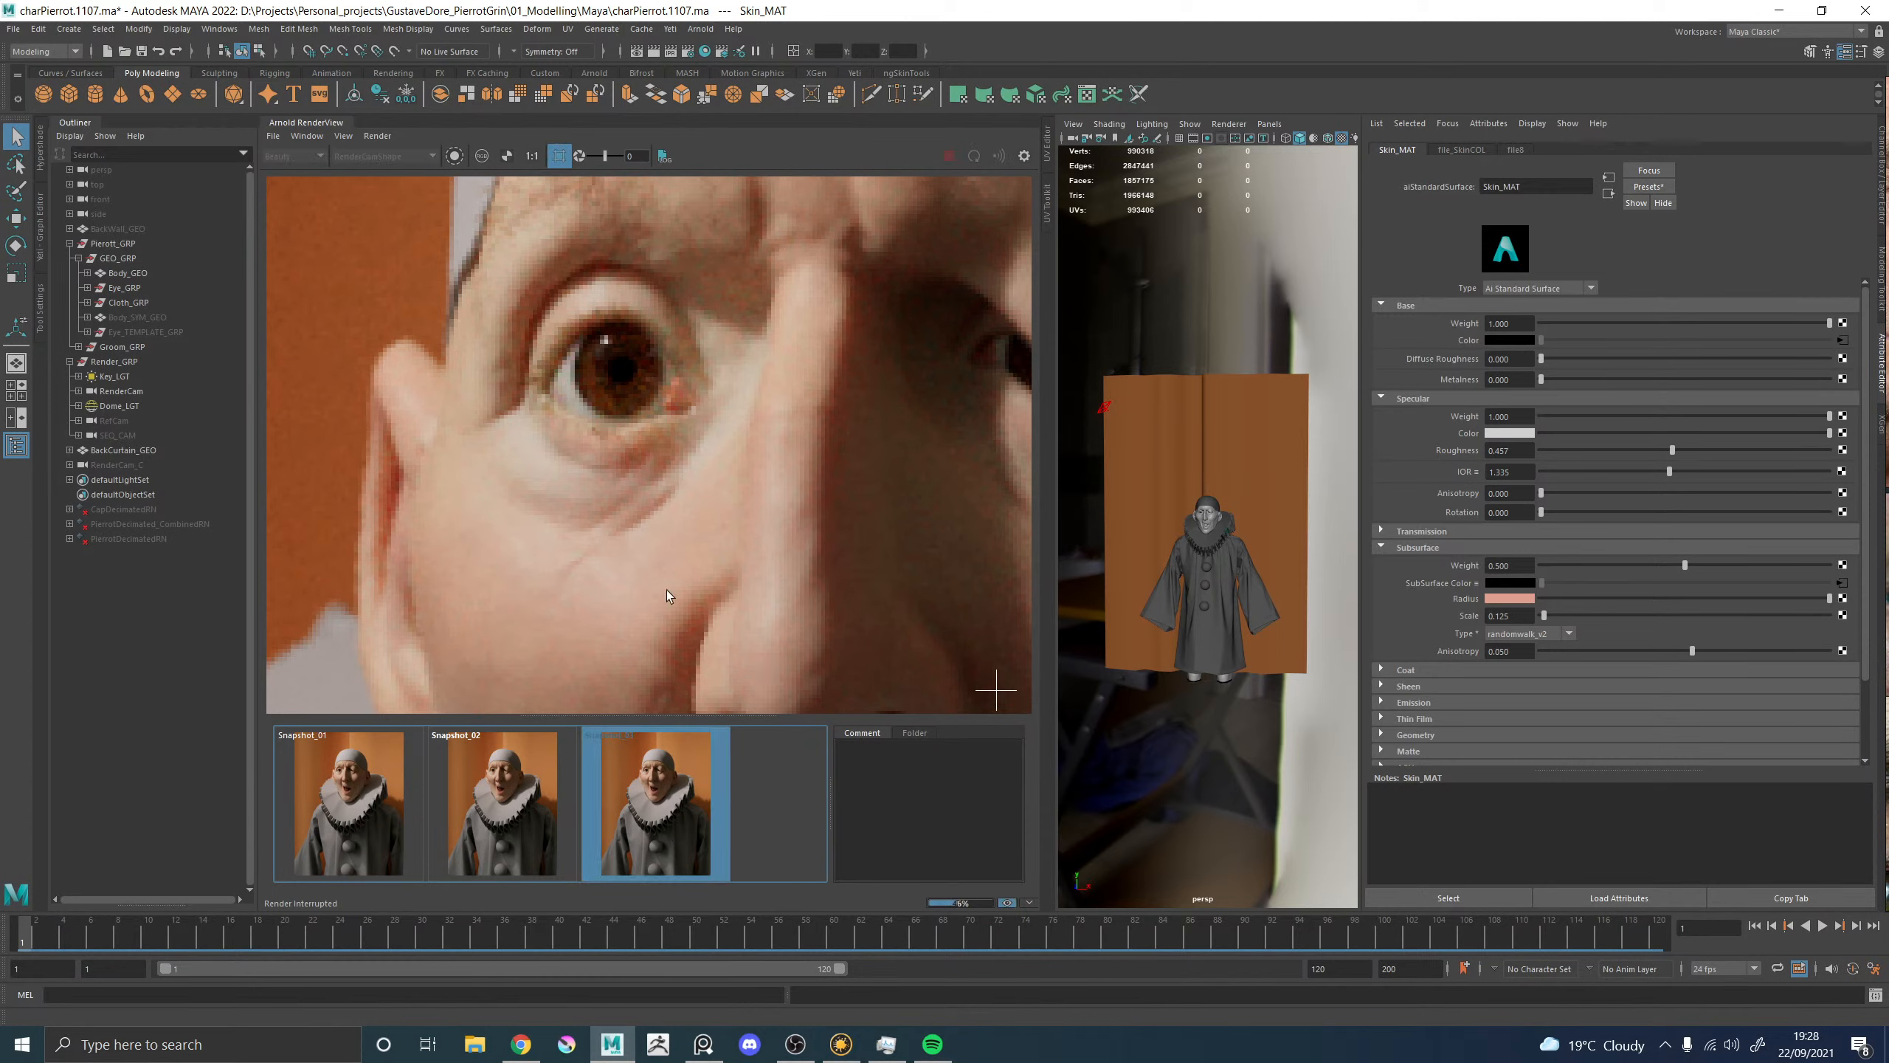
pyautogui.click(684, 810)
pyautogui.click(684, 809)
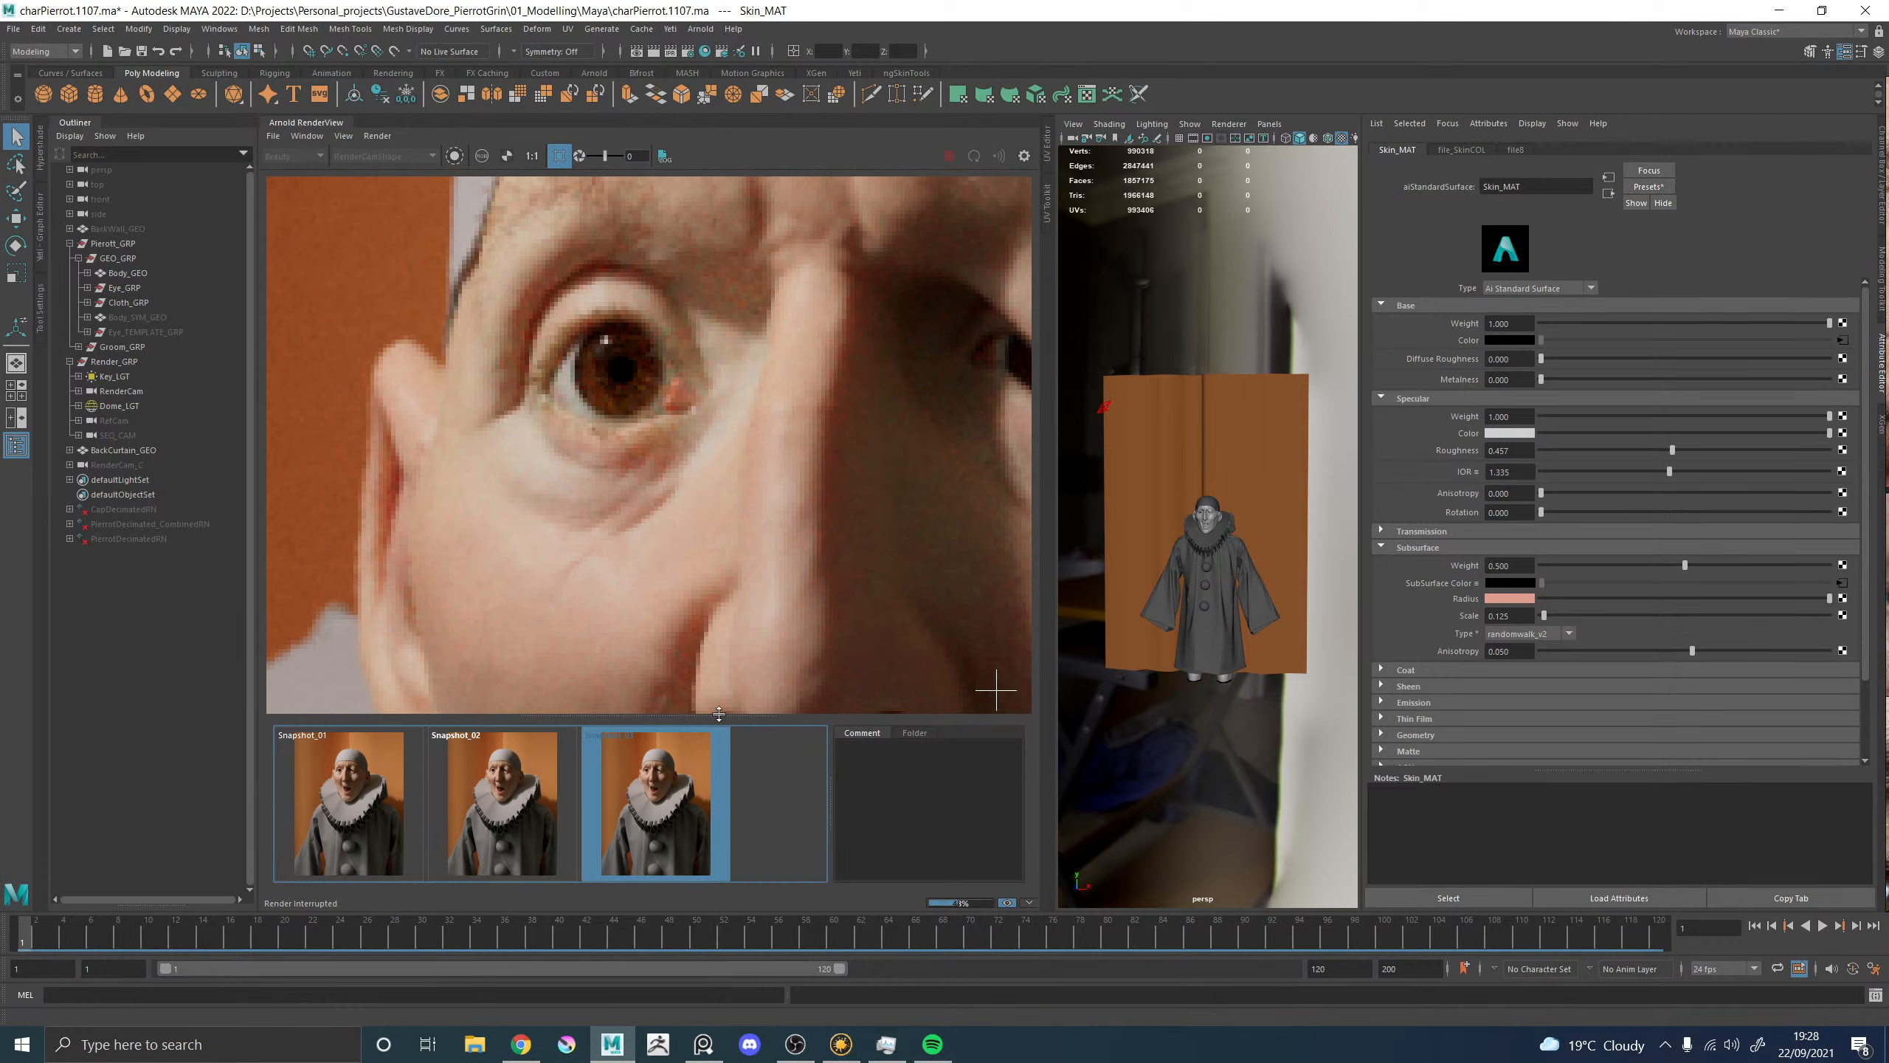
pyautogui.click(673, 816)
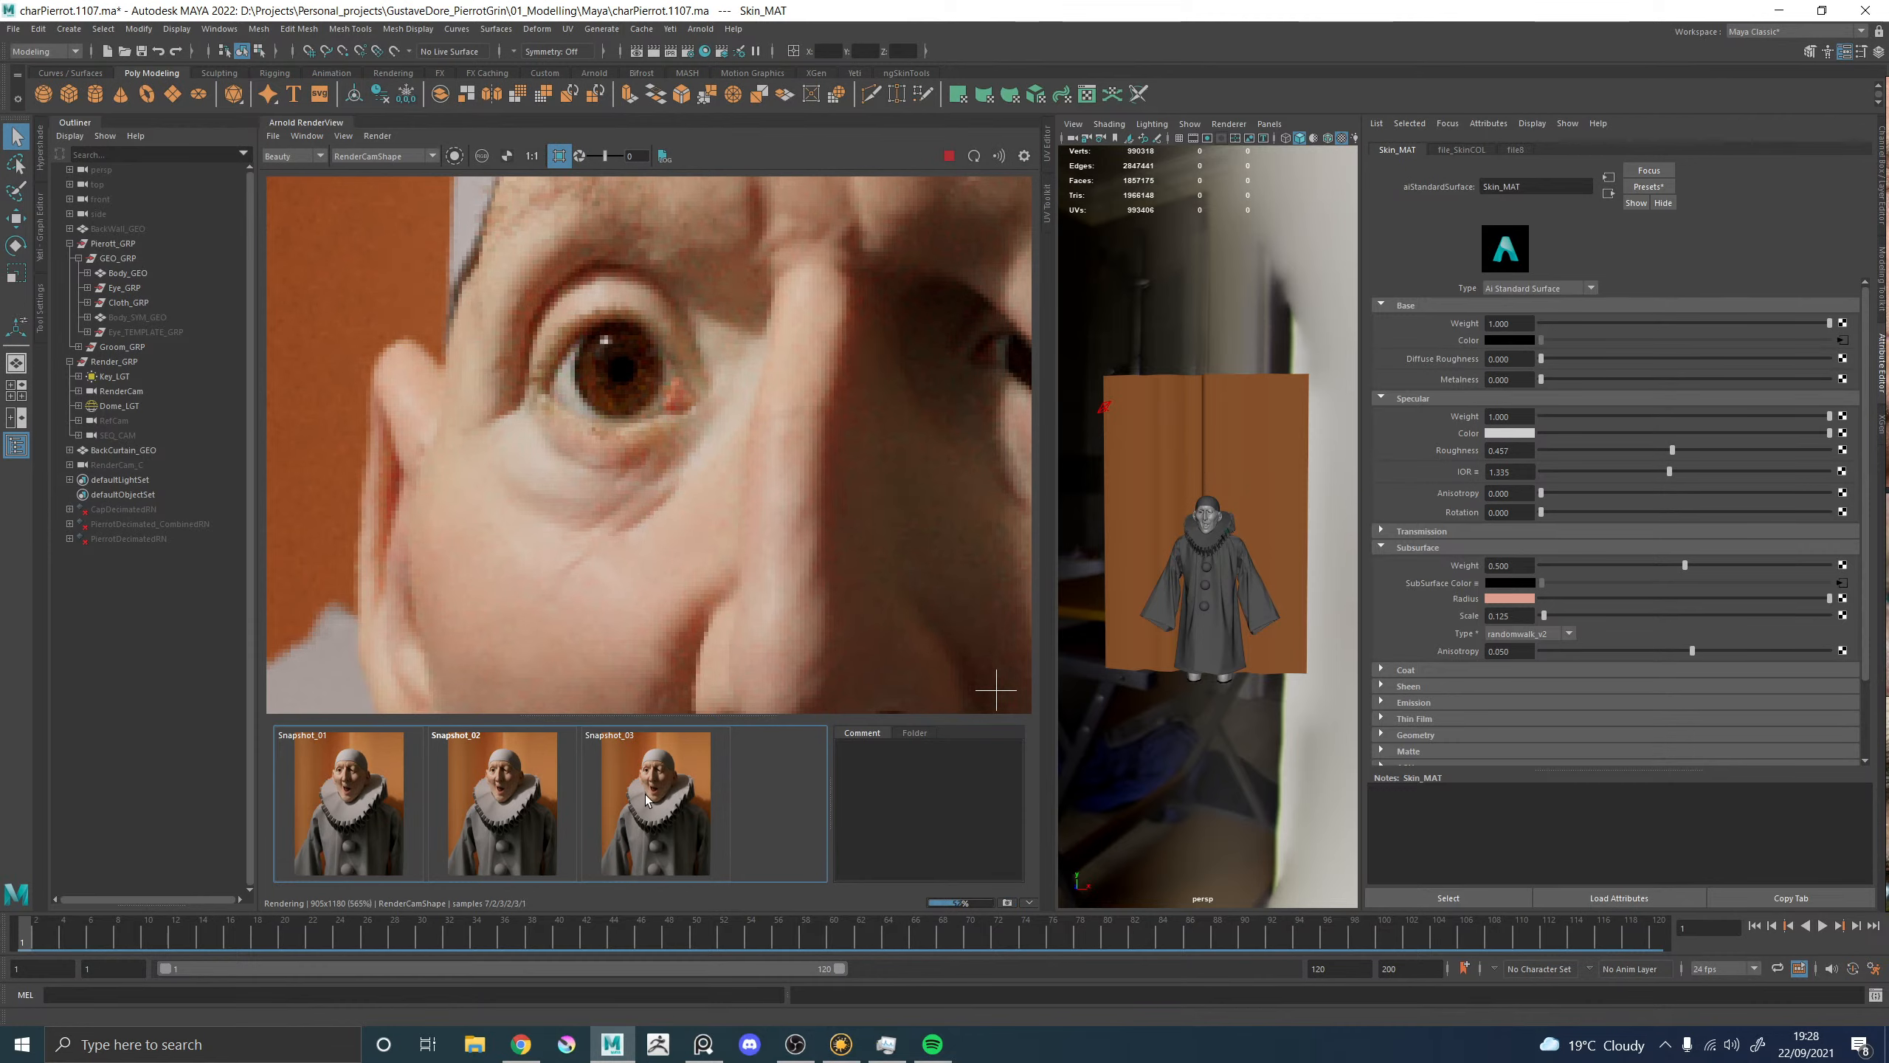
# Compare the whole face between the current render, Snapshot_01 and Snapshot_03.
pyautogui.scroll(-5, 579, 363)
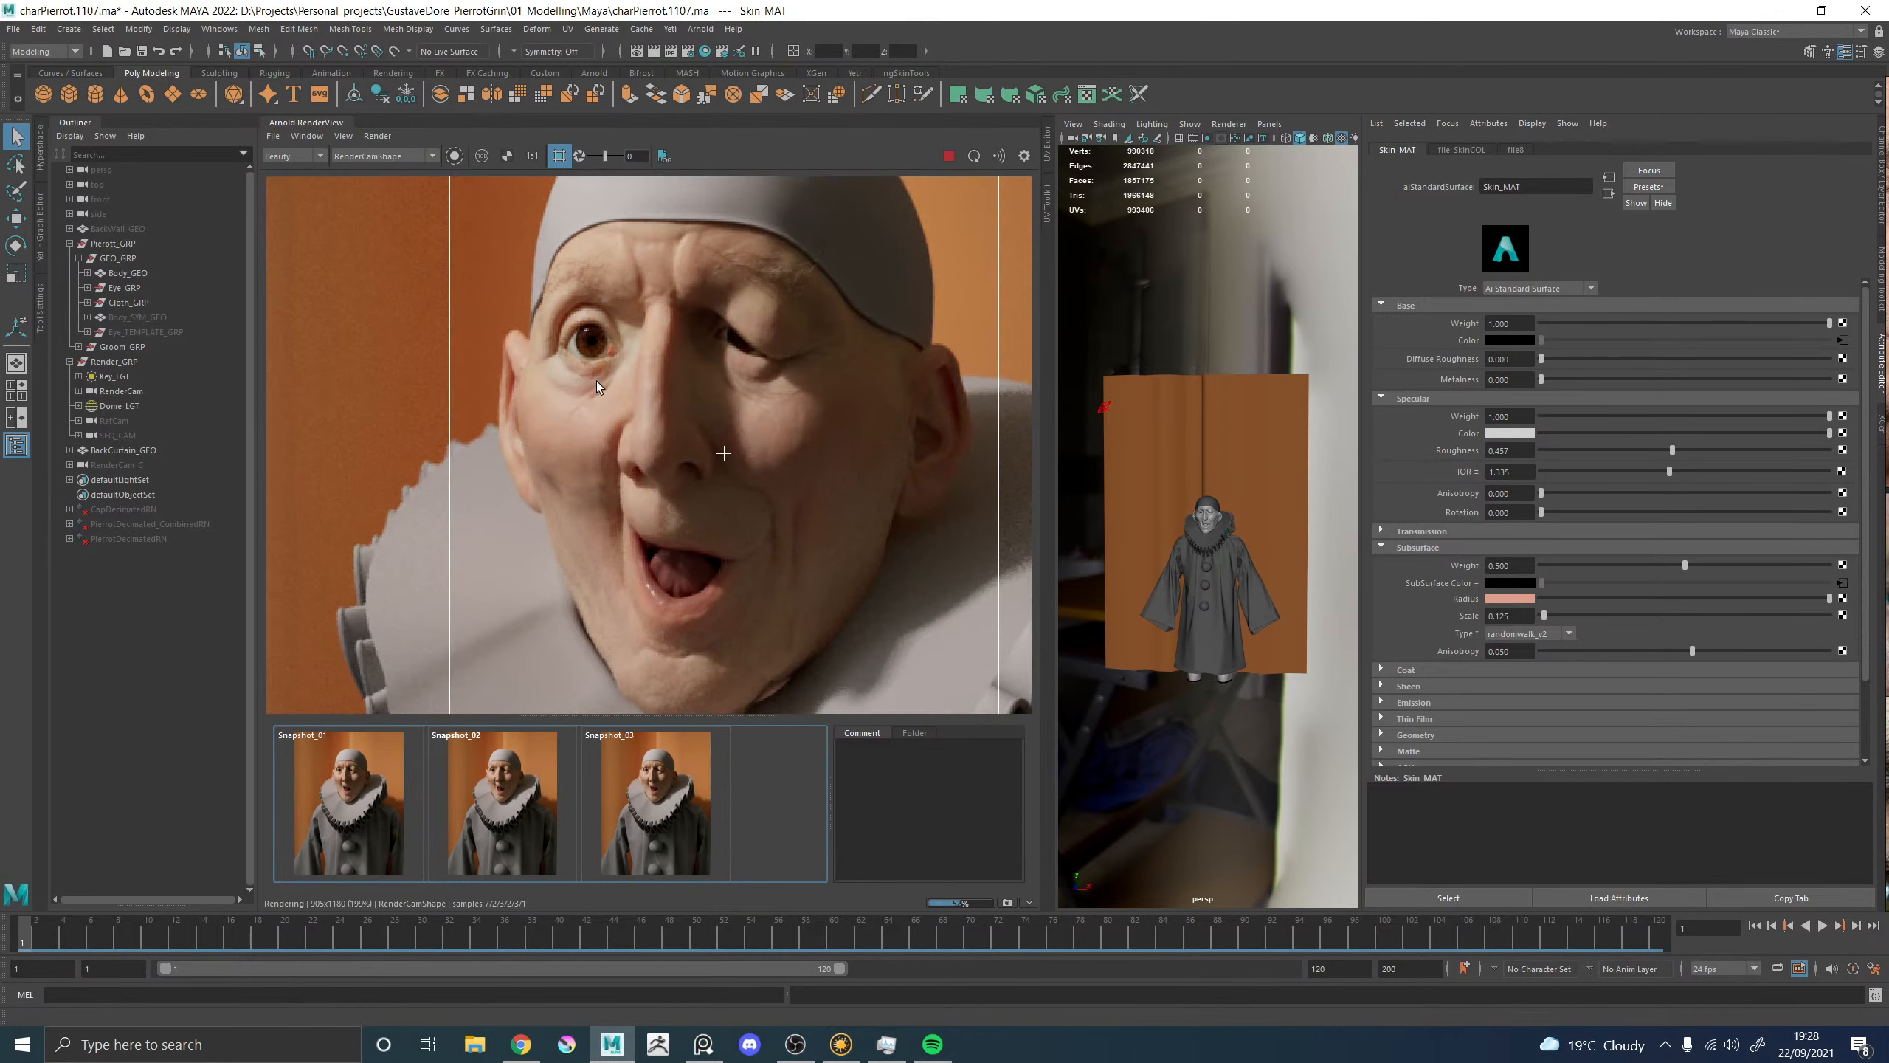
pyautogui.scroll(3, 454, 685)
pyautogui.scroll(1, 452, 685)
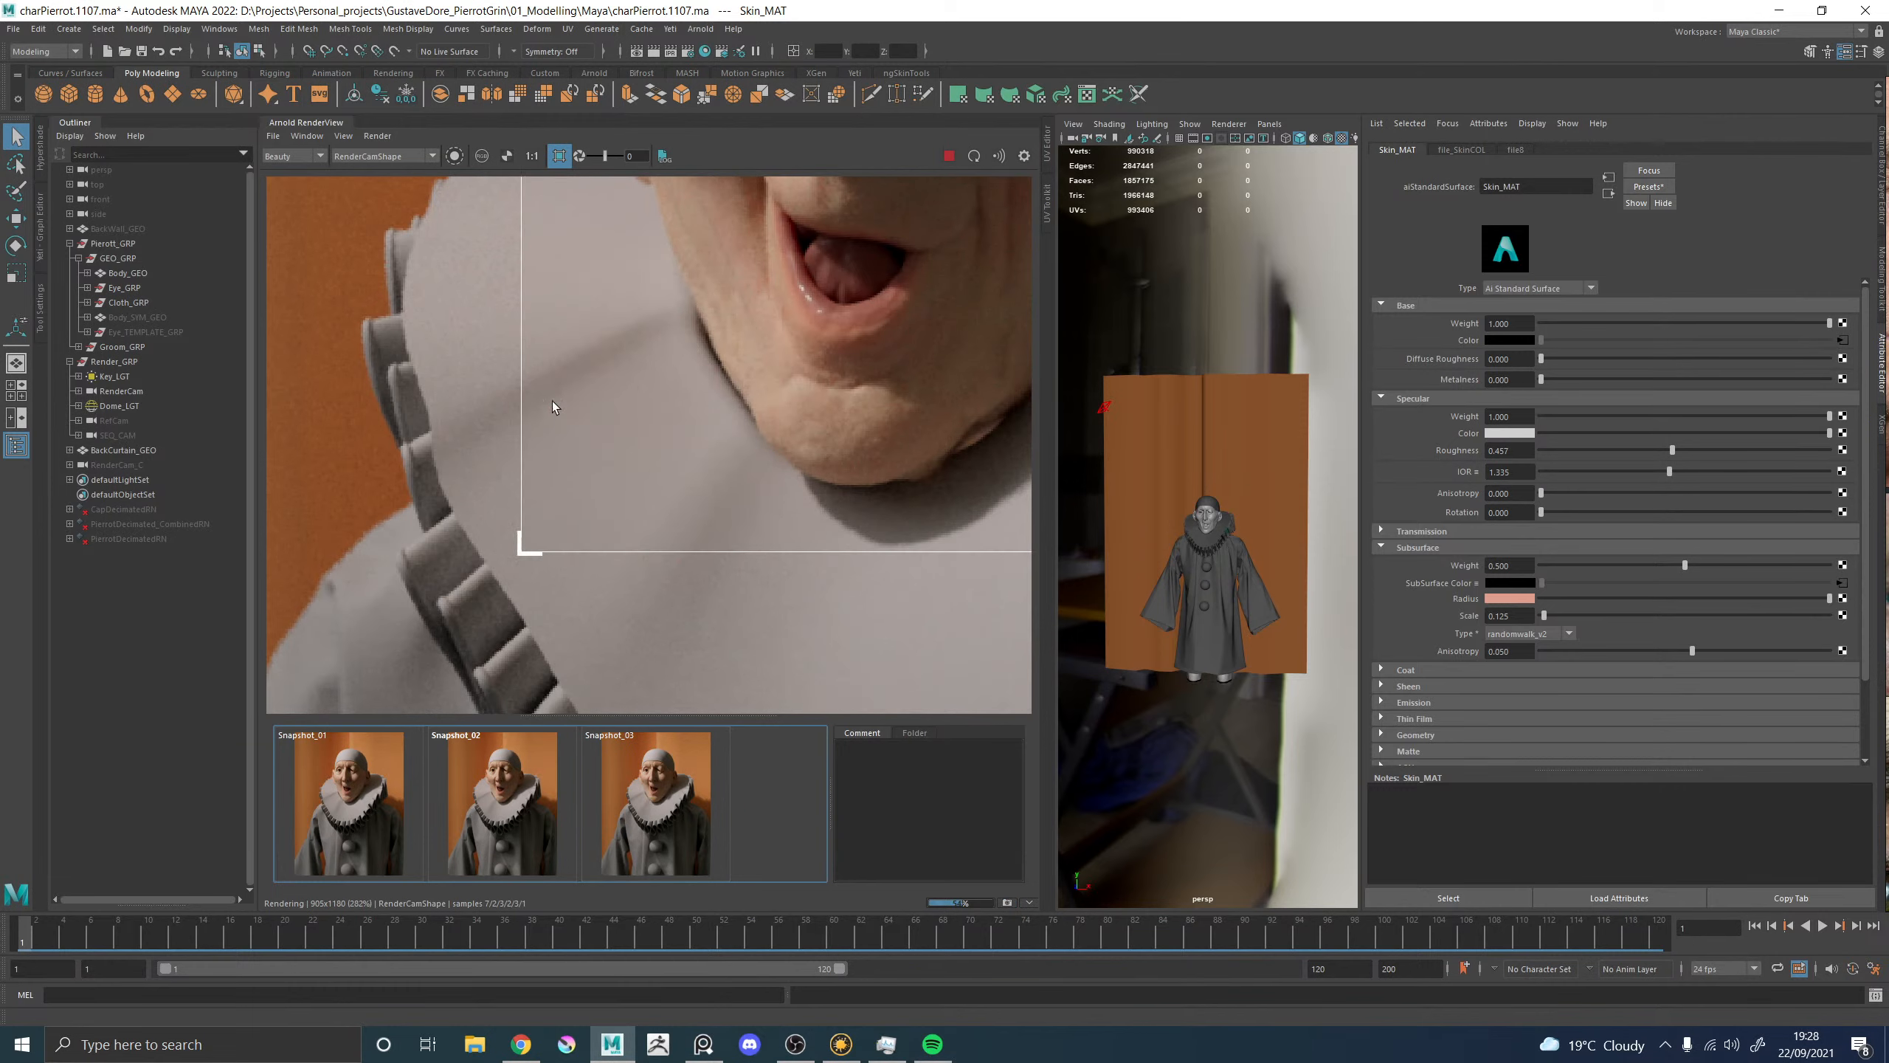
pyautogui.moveTo(658, 354); pyautogui.dragTo(350, 750, button='middle')
pyautogui.click(344, 787)
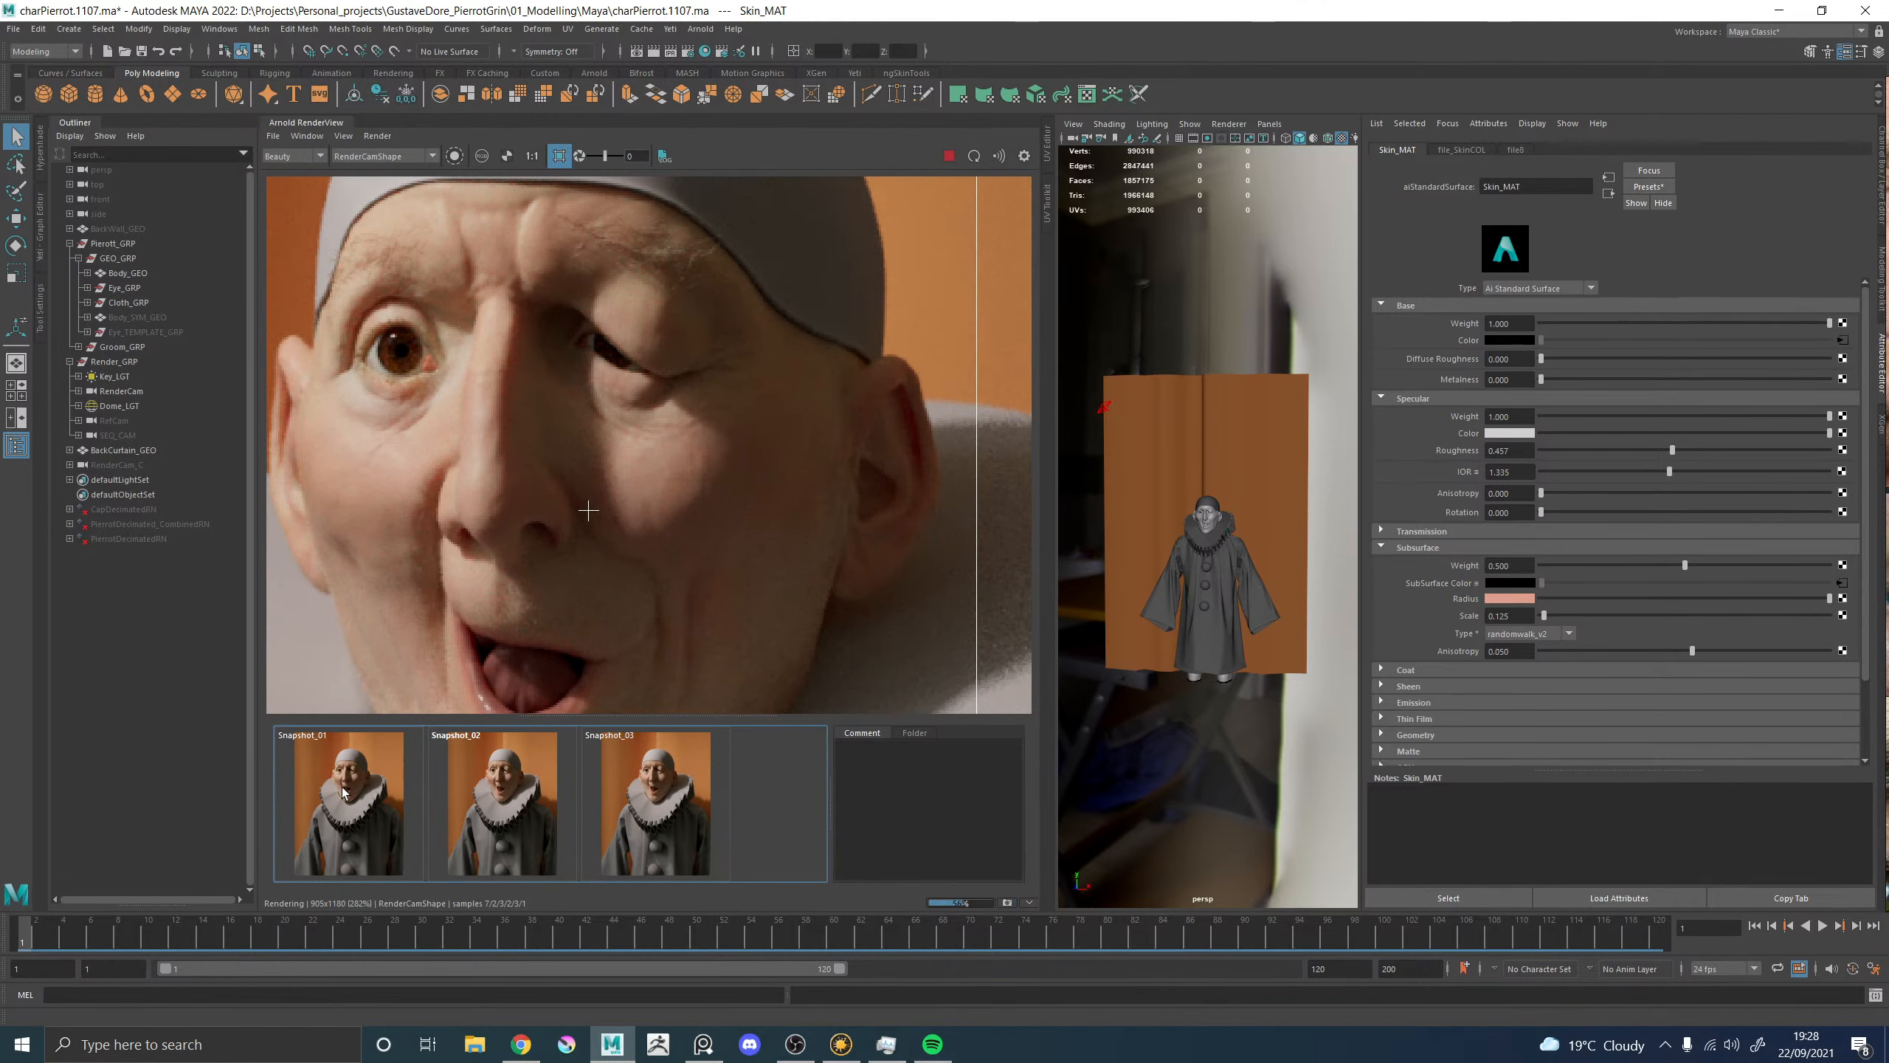
pyautogui.click(668, 803)
pyautogui.click(668, 800)
pyautogui.click(668, 801)
pyautogui.scroll(-5, 657, 411)
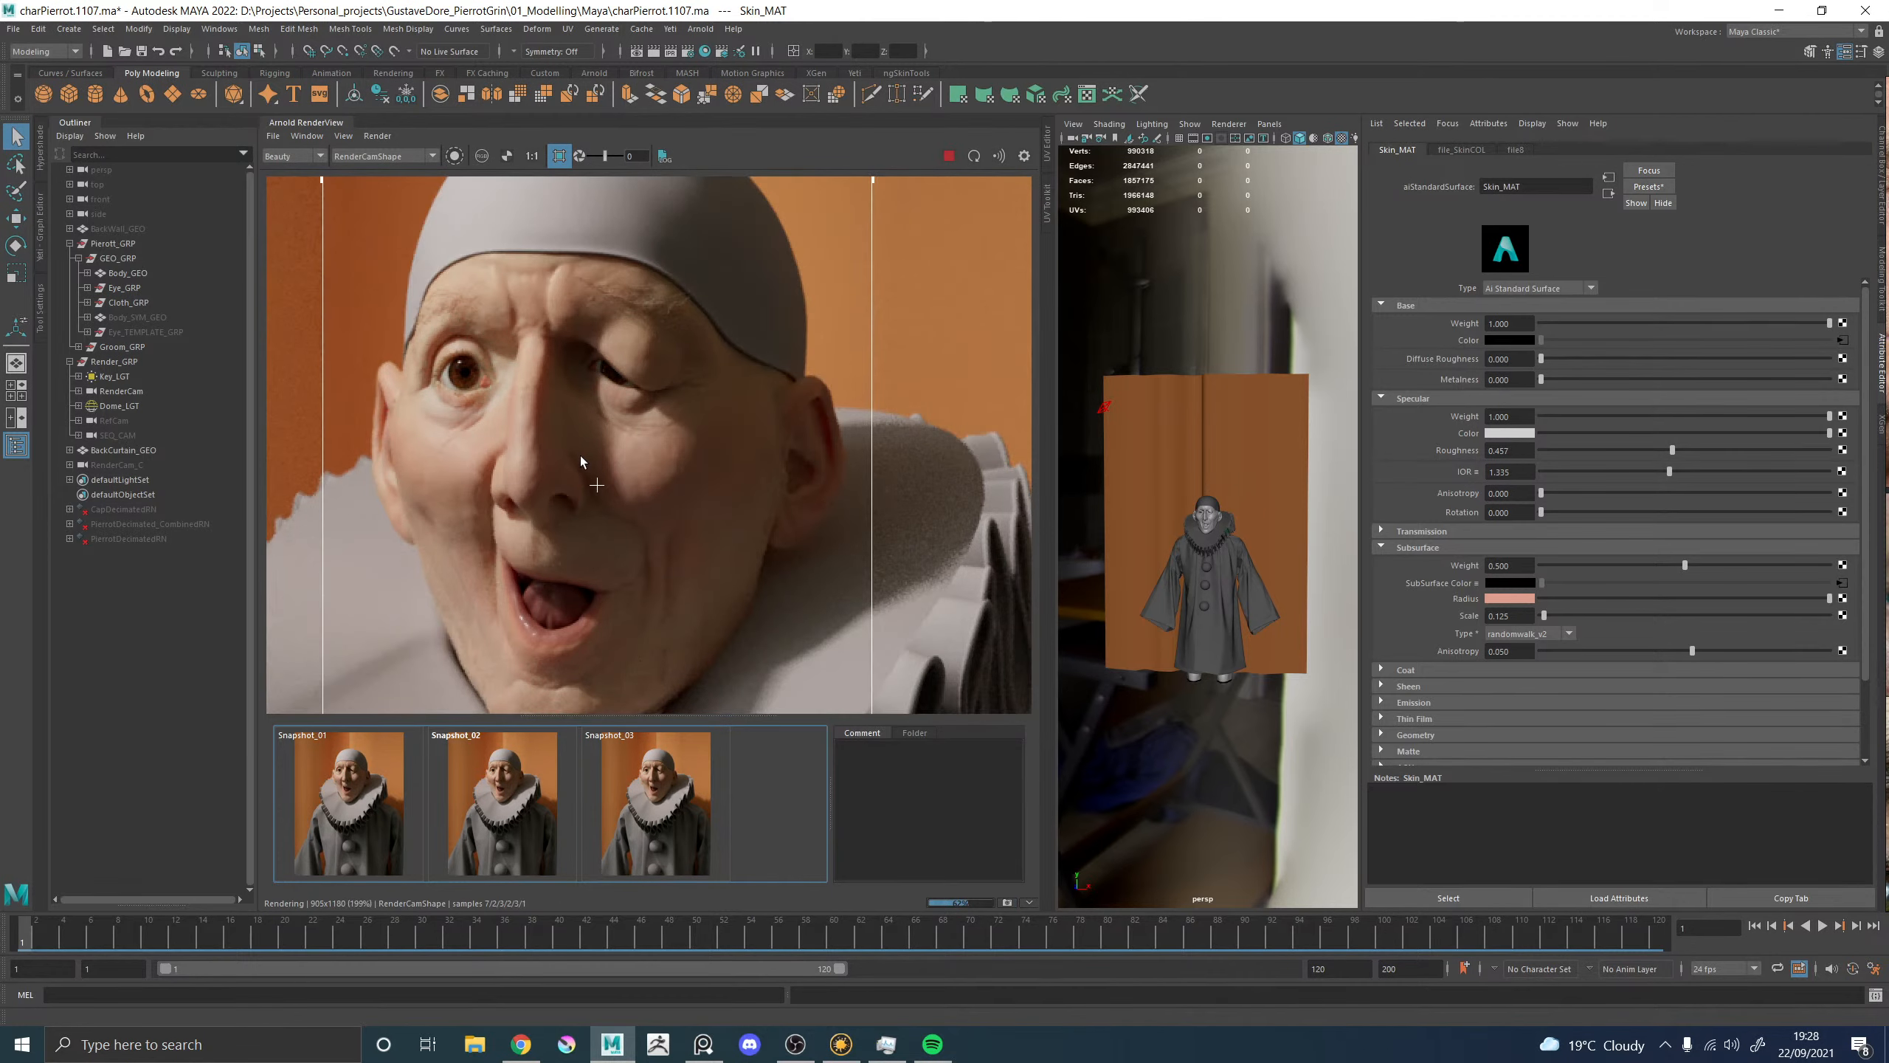
pyautogui.scroll(1, 782, 453)
pyautogui.scroll(-1, 760, 451)
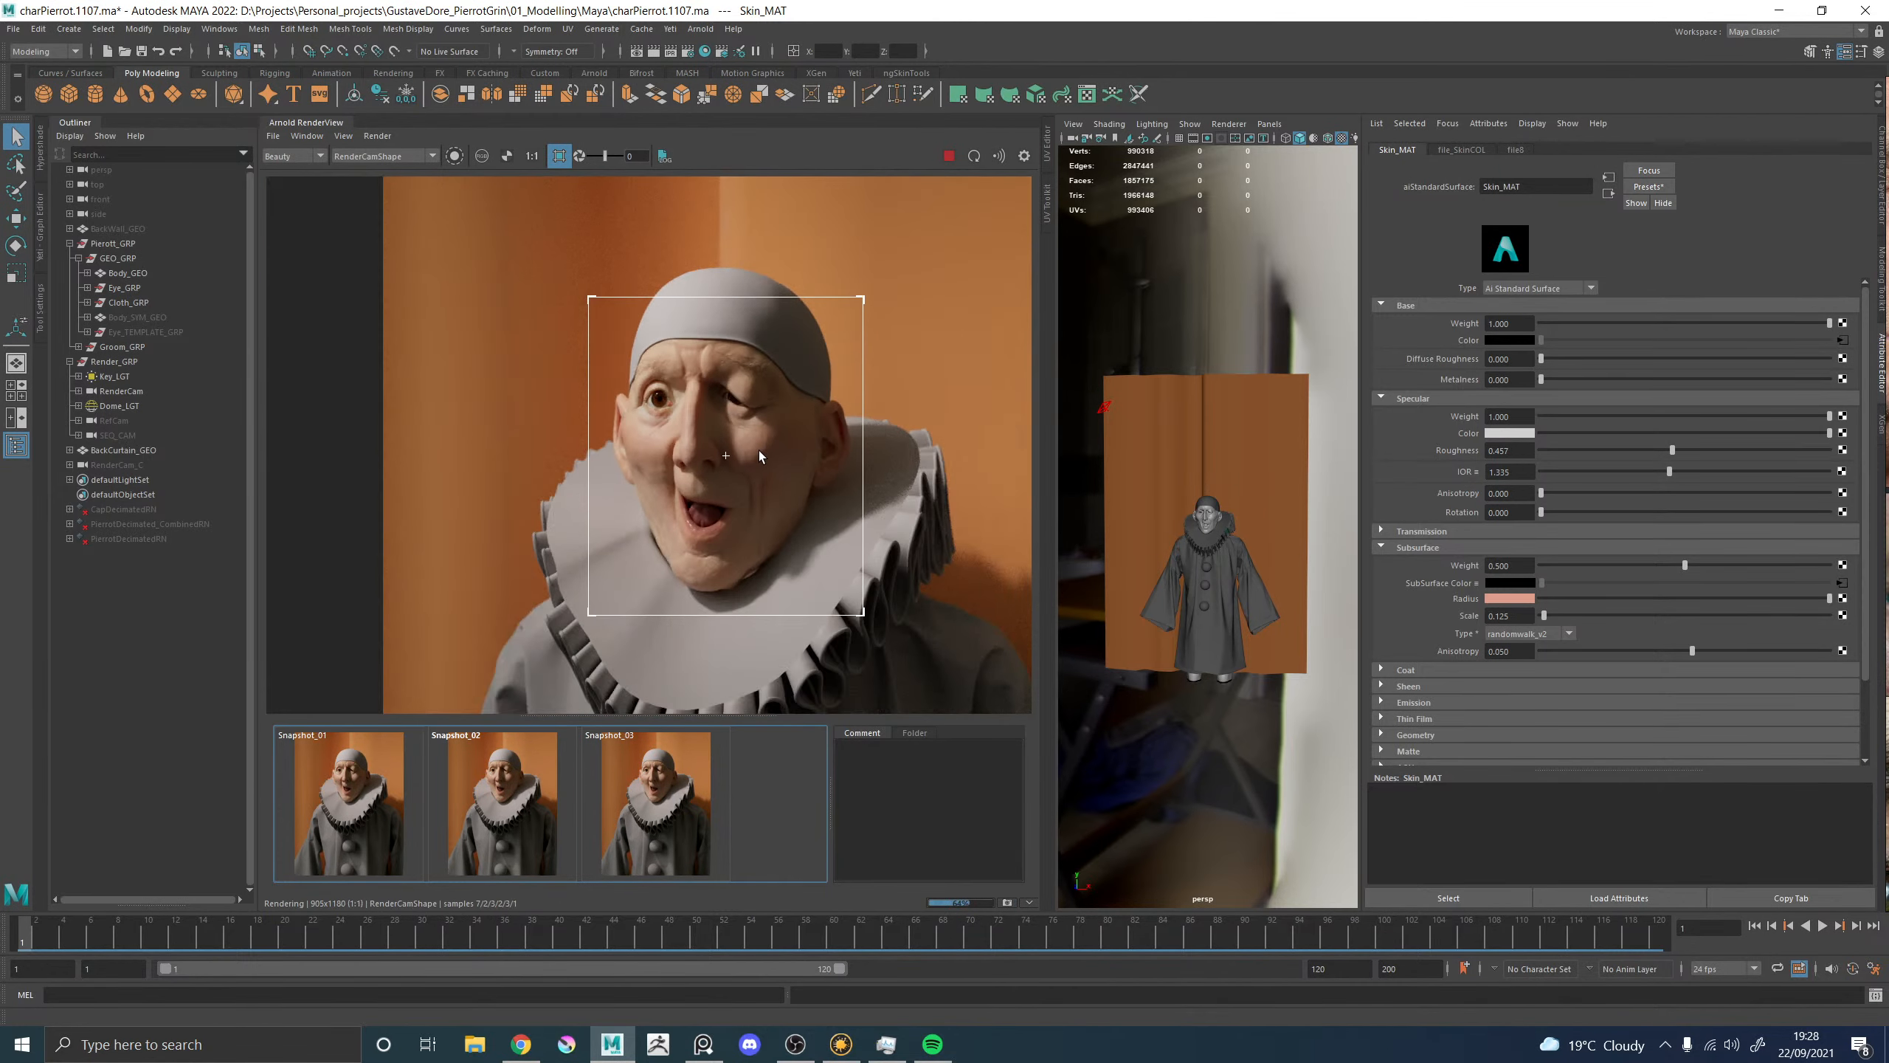
pyautogui.moveTo(766, 414); pyautogui.dragTo(735, 419, button='middle')
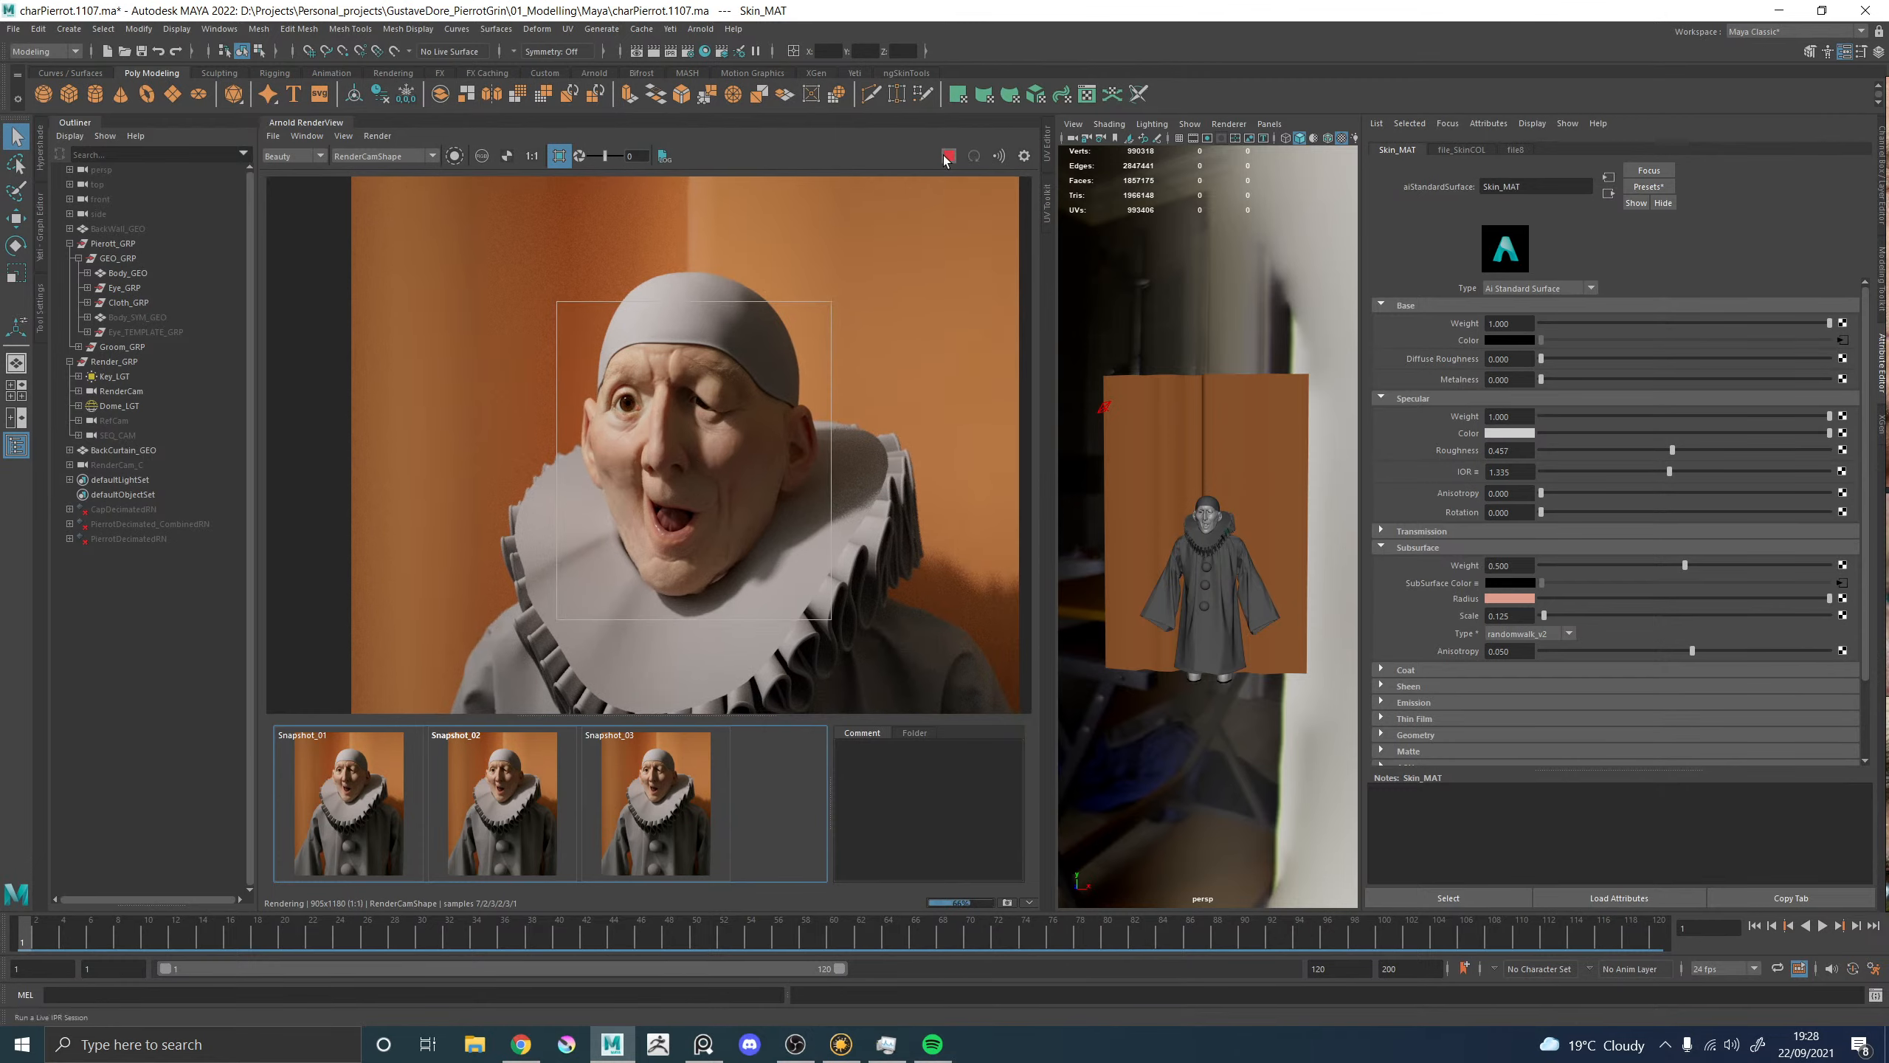
# Stop the interactive render and review the Advanced options of the Arnold render settings.
pyautogui.click(949, 157)
pyautogui.click(686, 60)
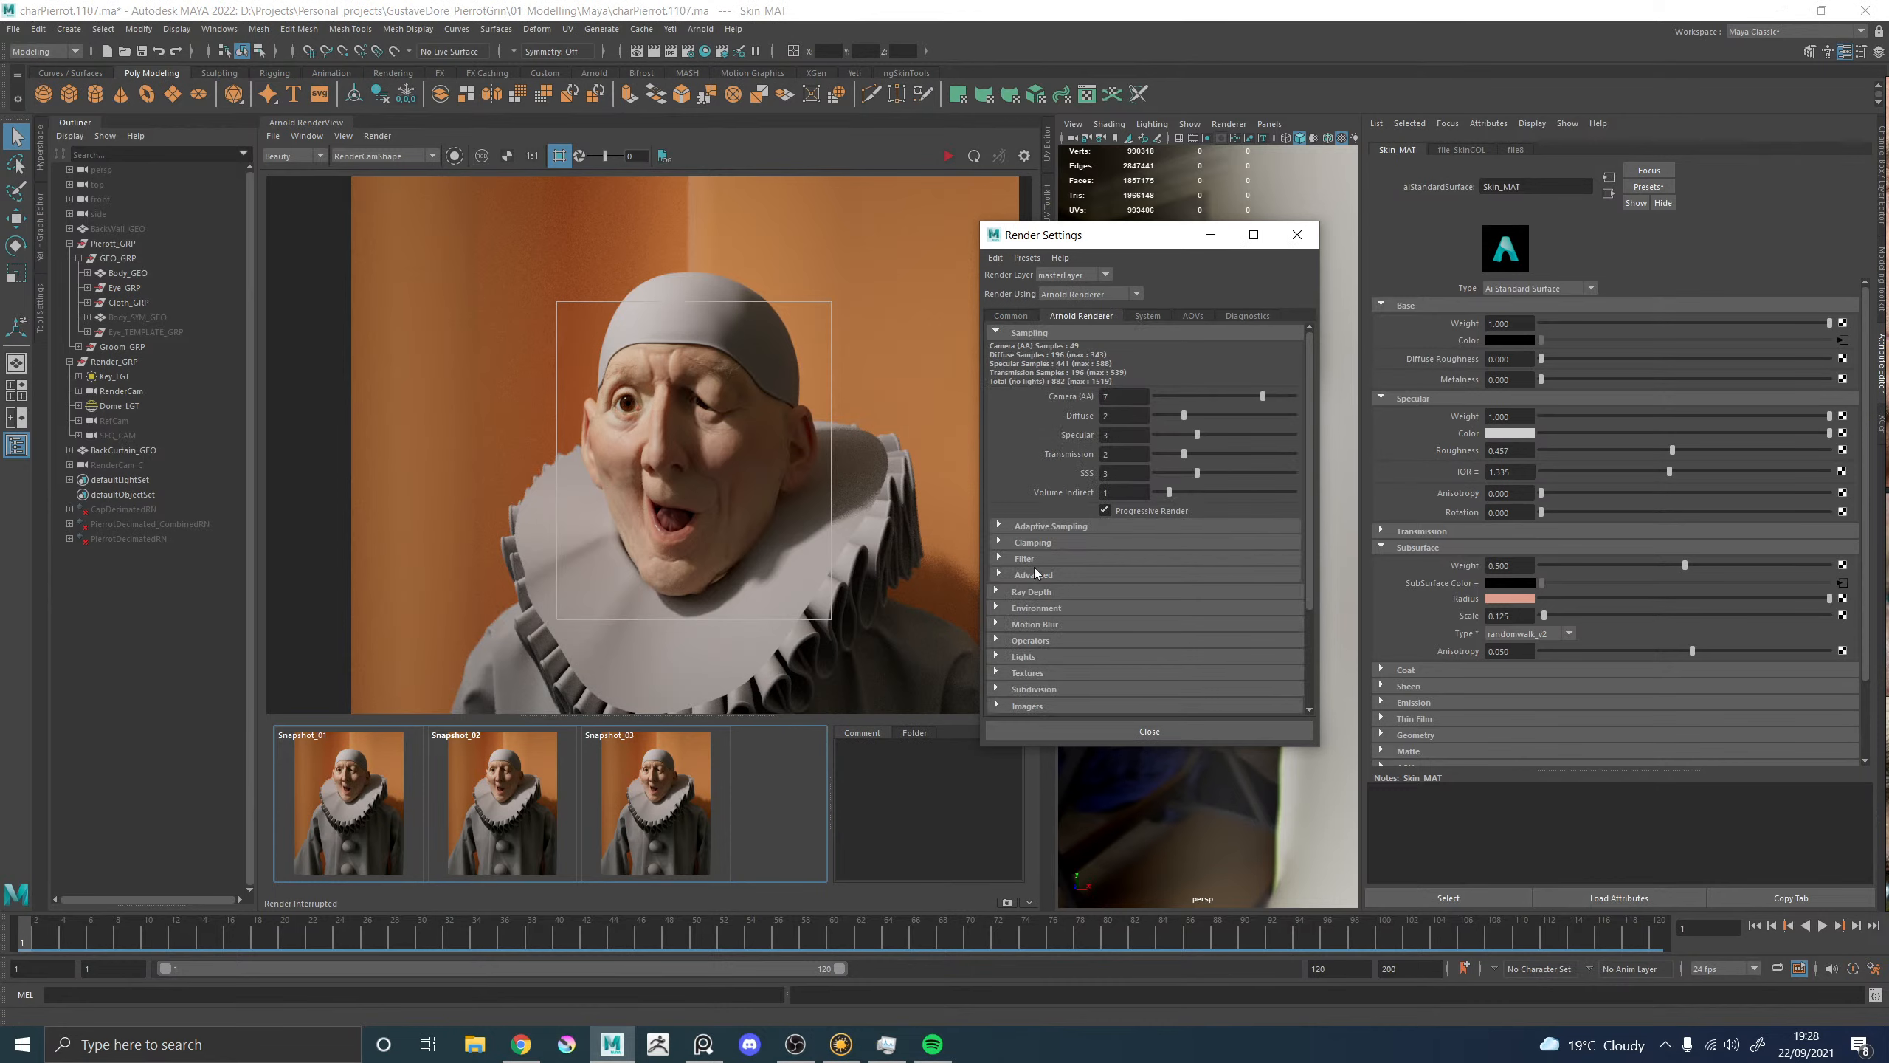
pyautogui.click(1035, 573)
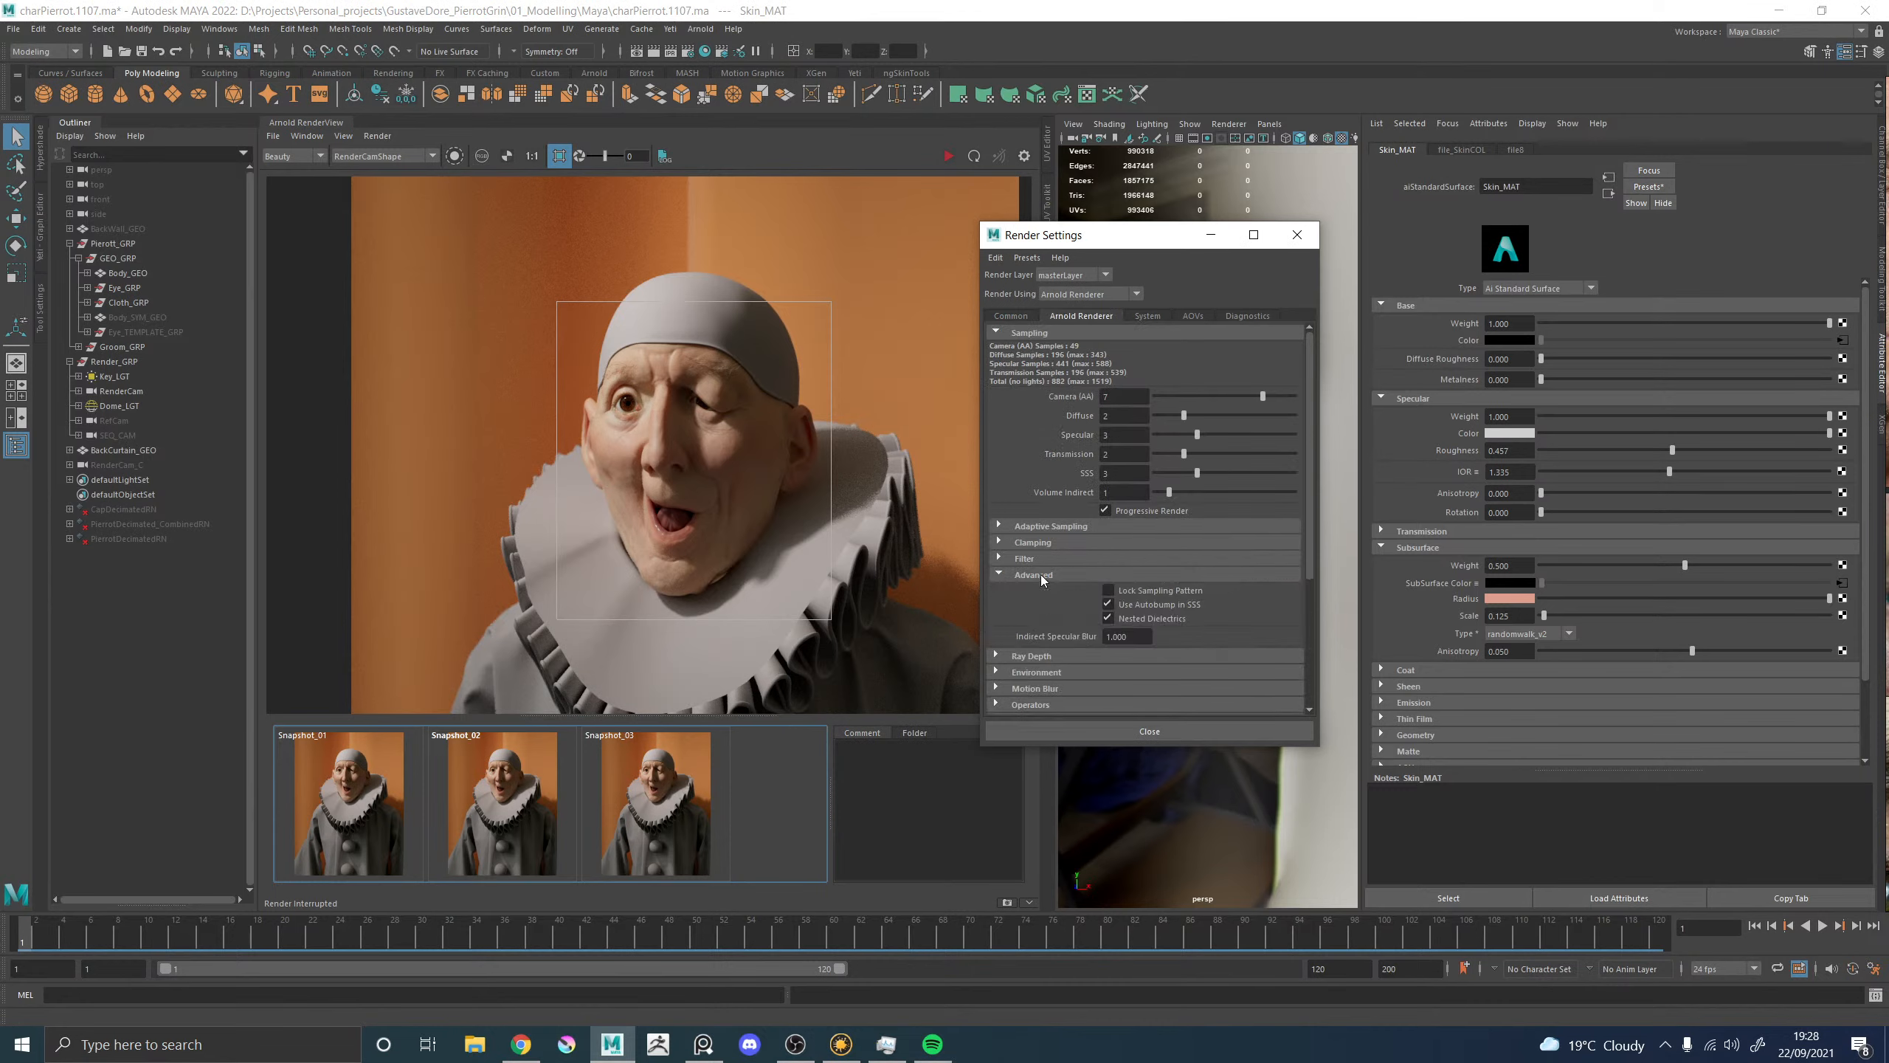
pyautogui.click(1291, 234)
# Review the Advanced, AOVs, Matte and Geometry settings of the Skin_MAT material.
pyautogui.scroll(-3, 1417, 611)
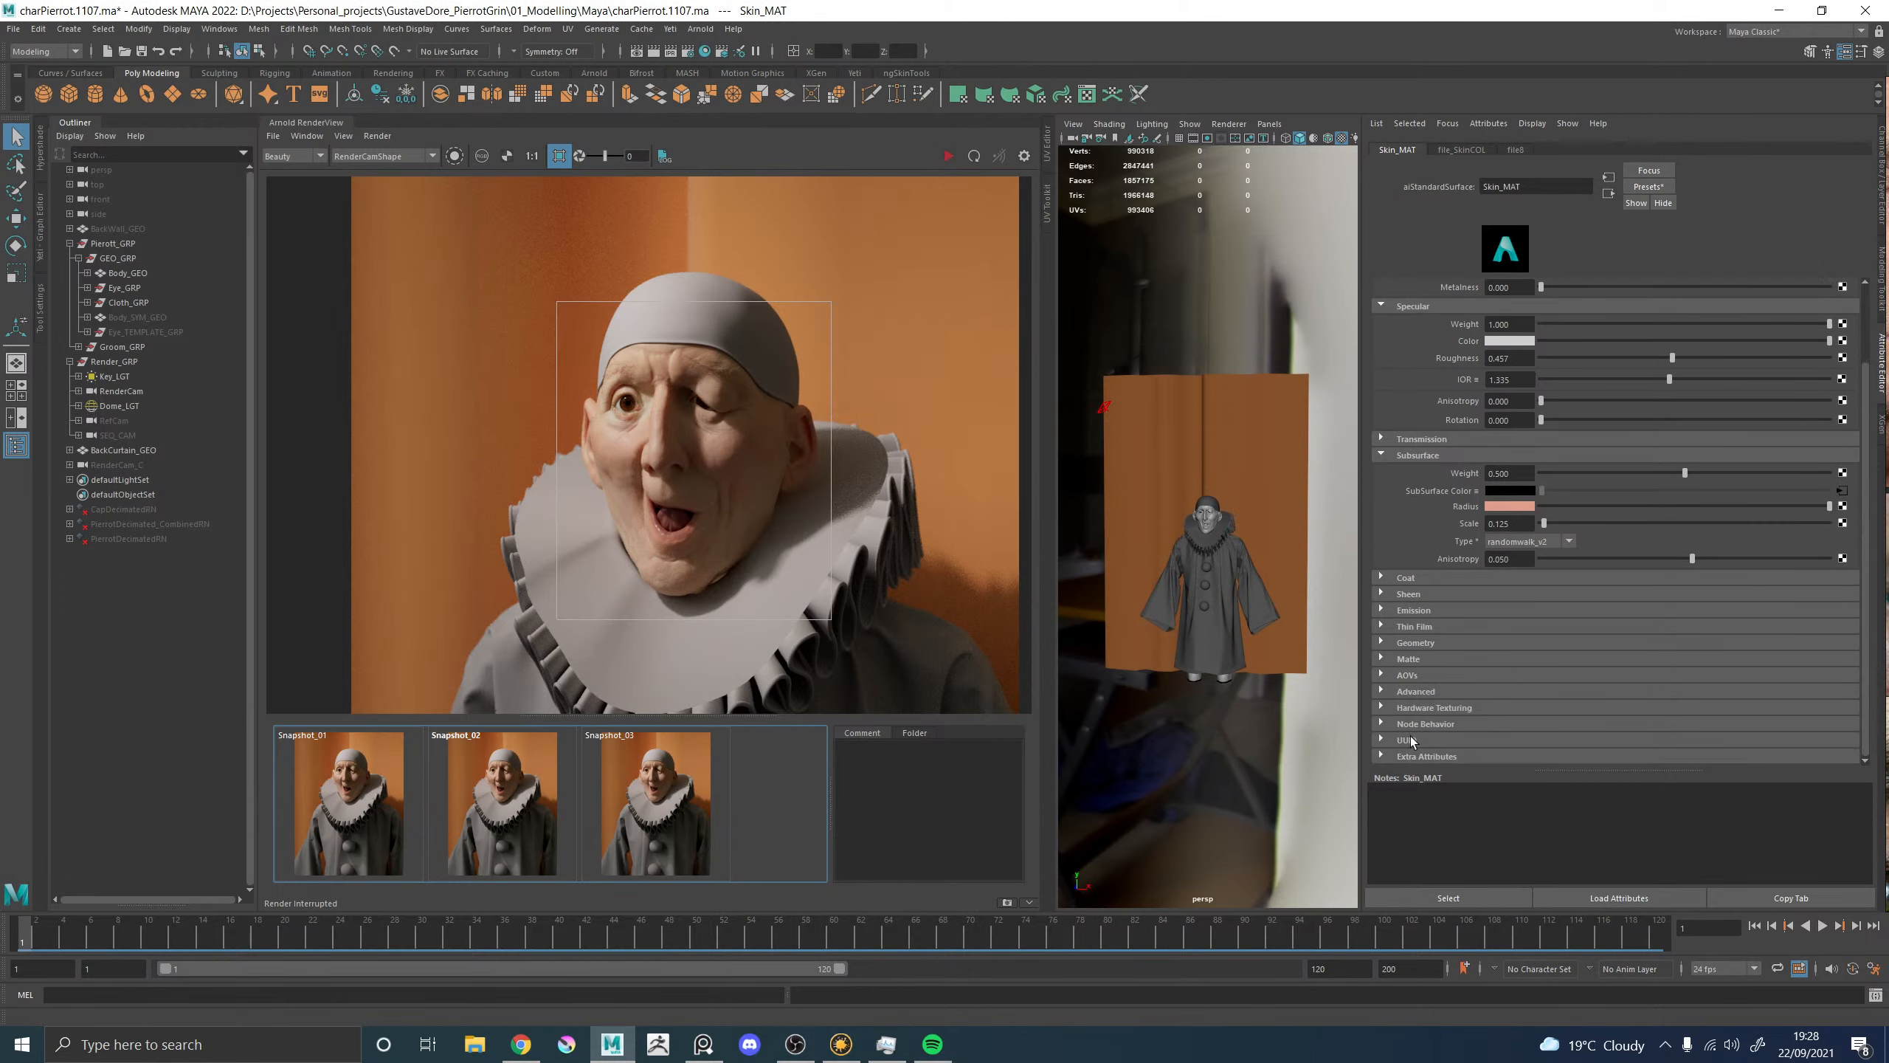
pyautogui.click(1411, 693)
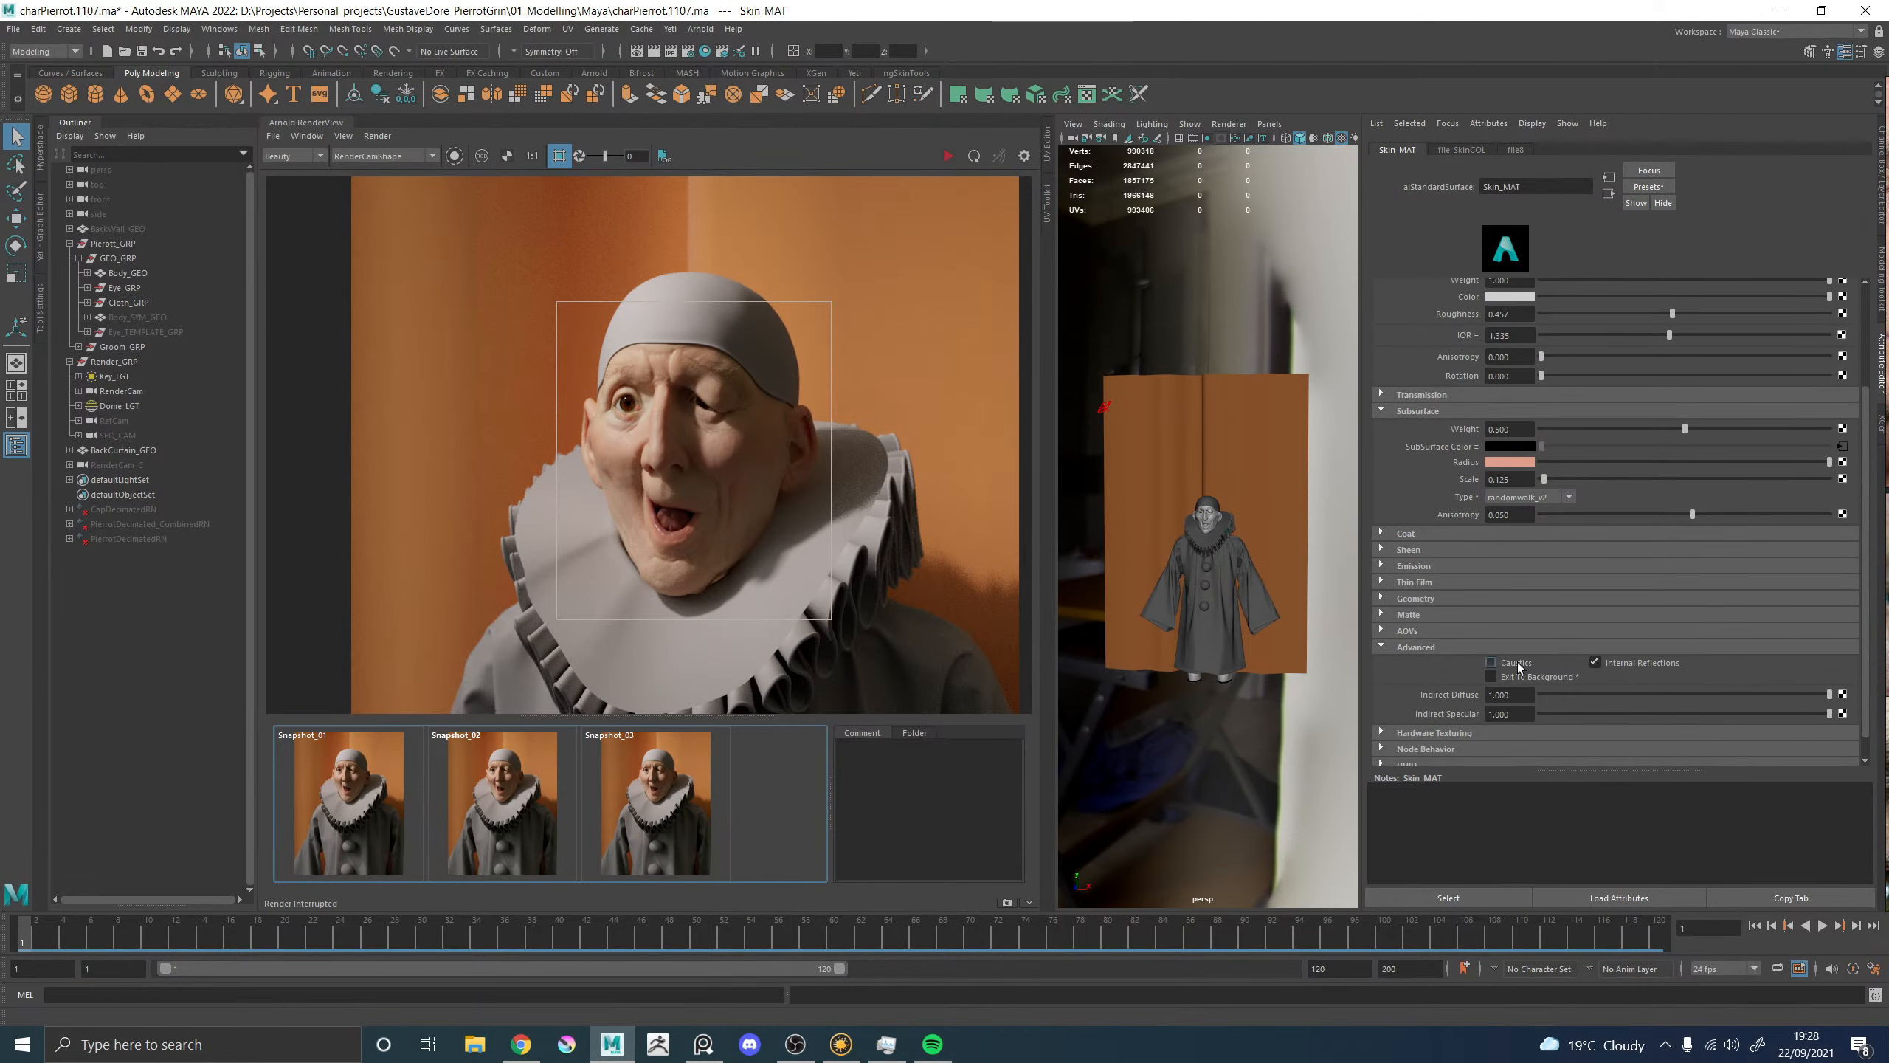
pyautogui.click(1418, 629)
pyautogui.click(1410, 614)
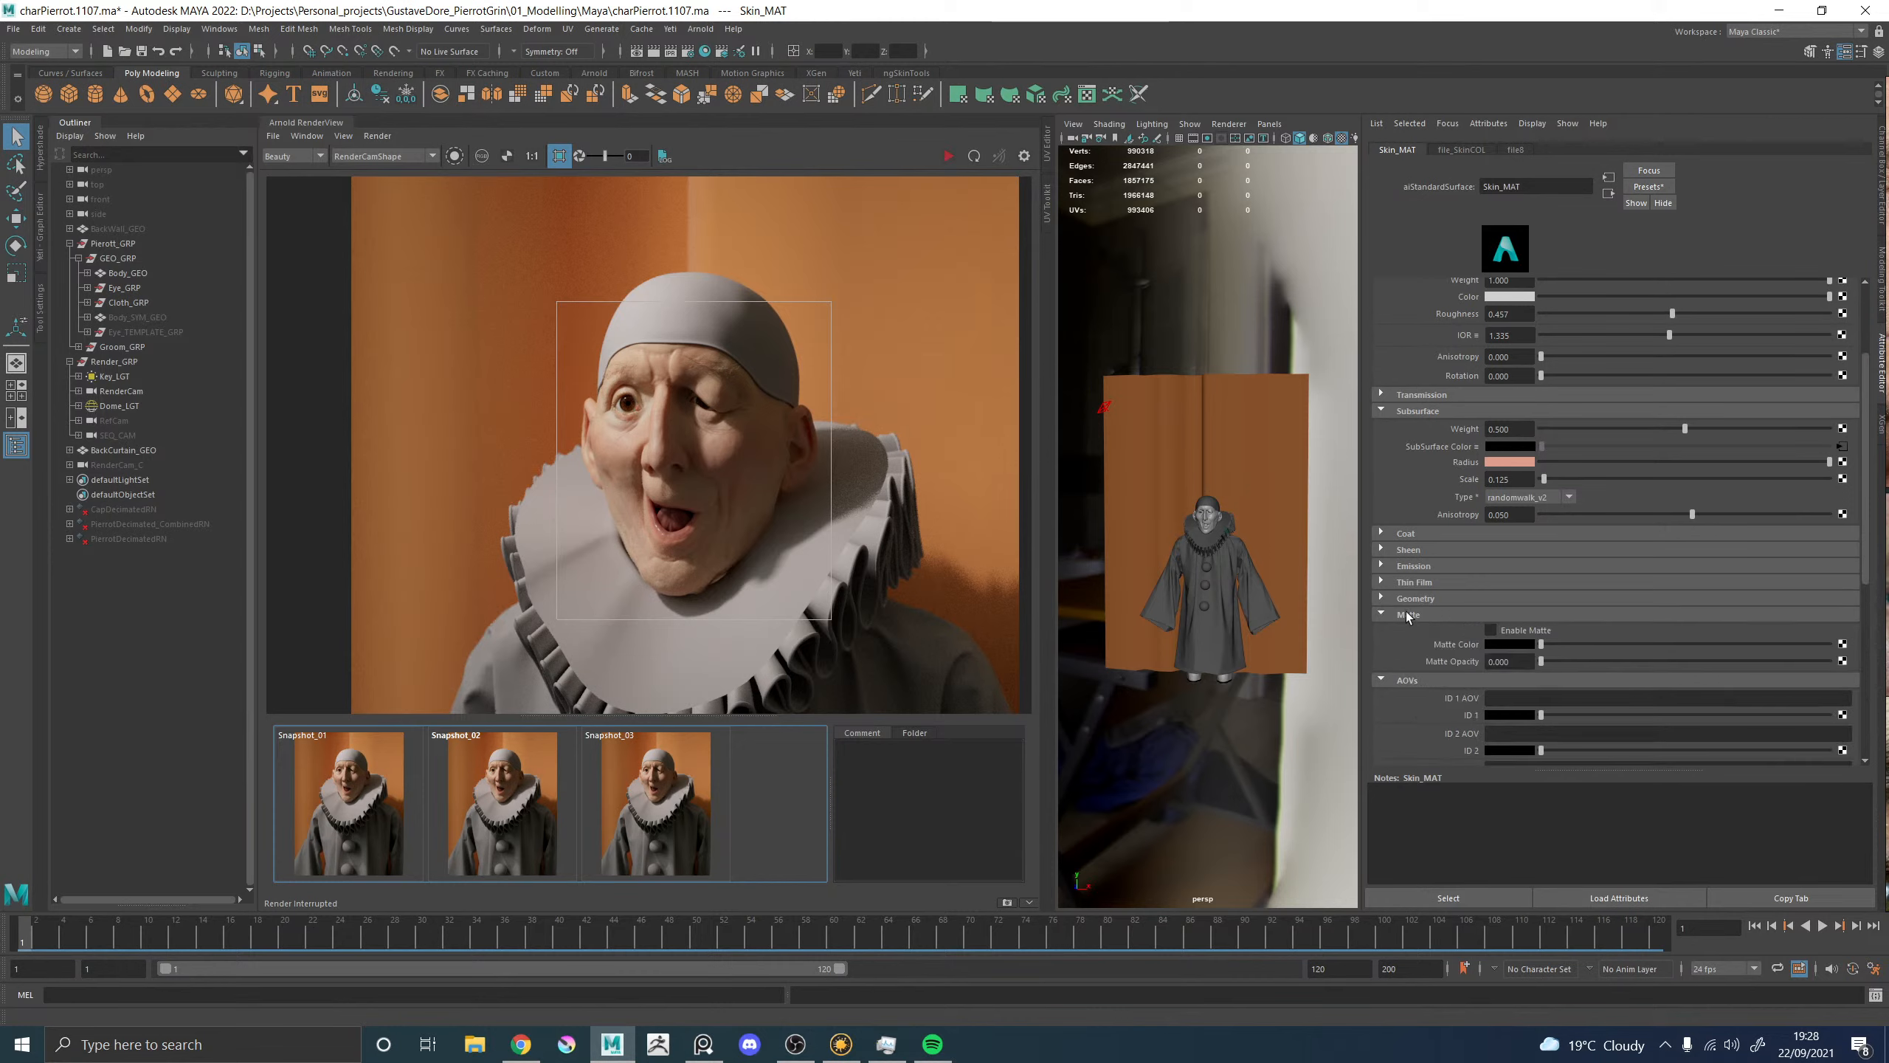
pyautogui.click(1408, 599)
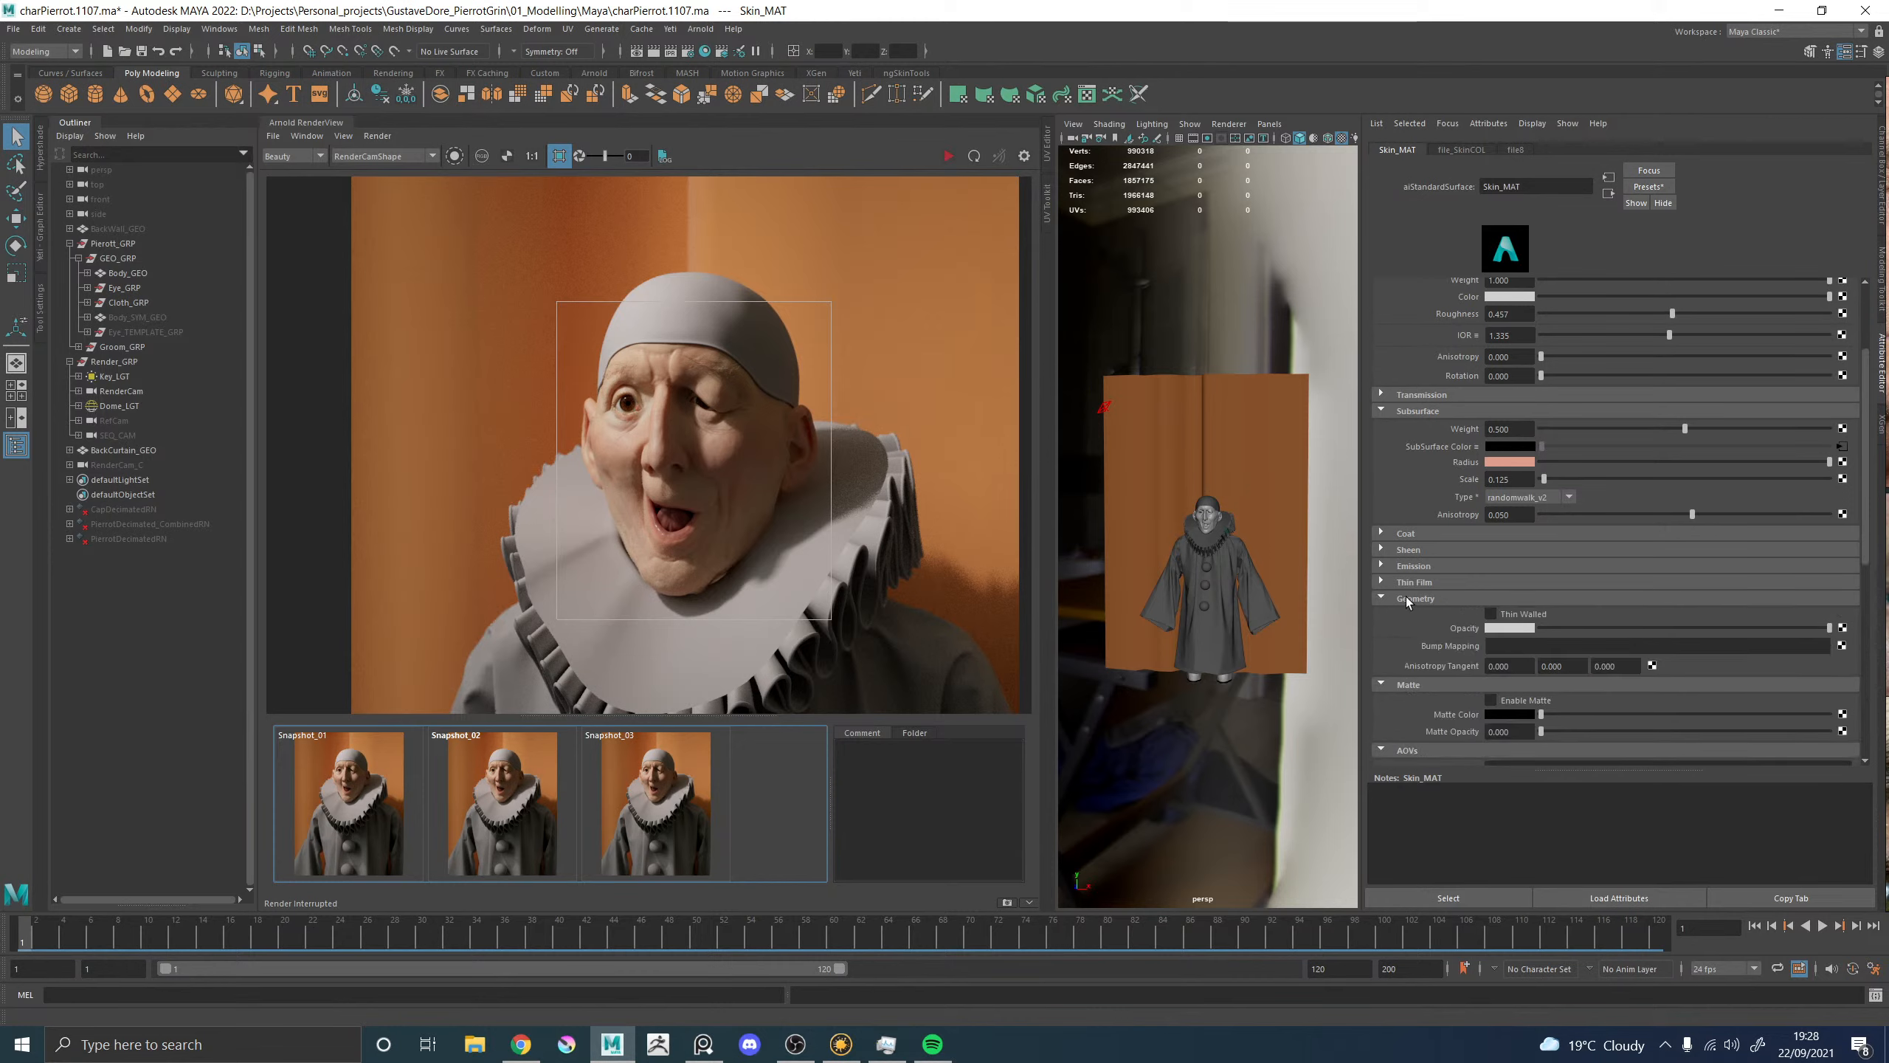
# Set the Max Bounces of the Key_LGT area light to 50.
pyautogui.click(1104, 408)
pyautogui.scroll(-5, 1411, 638)
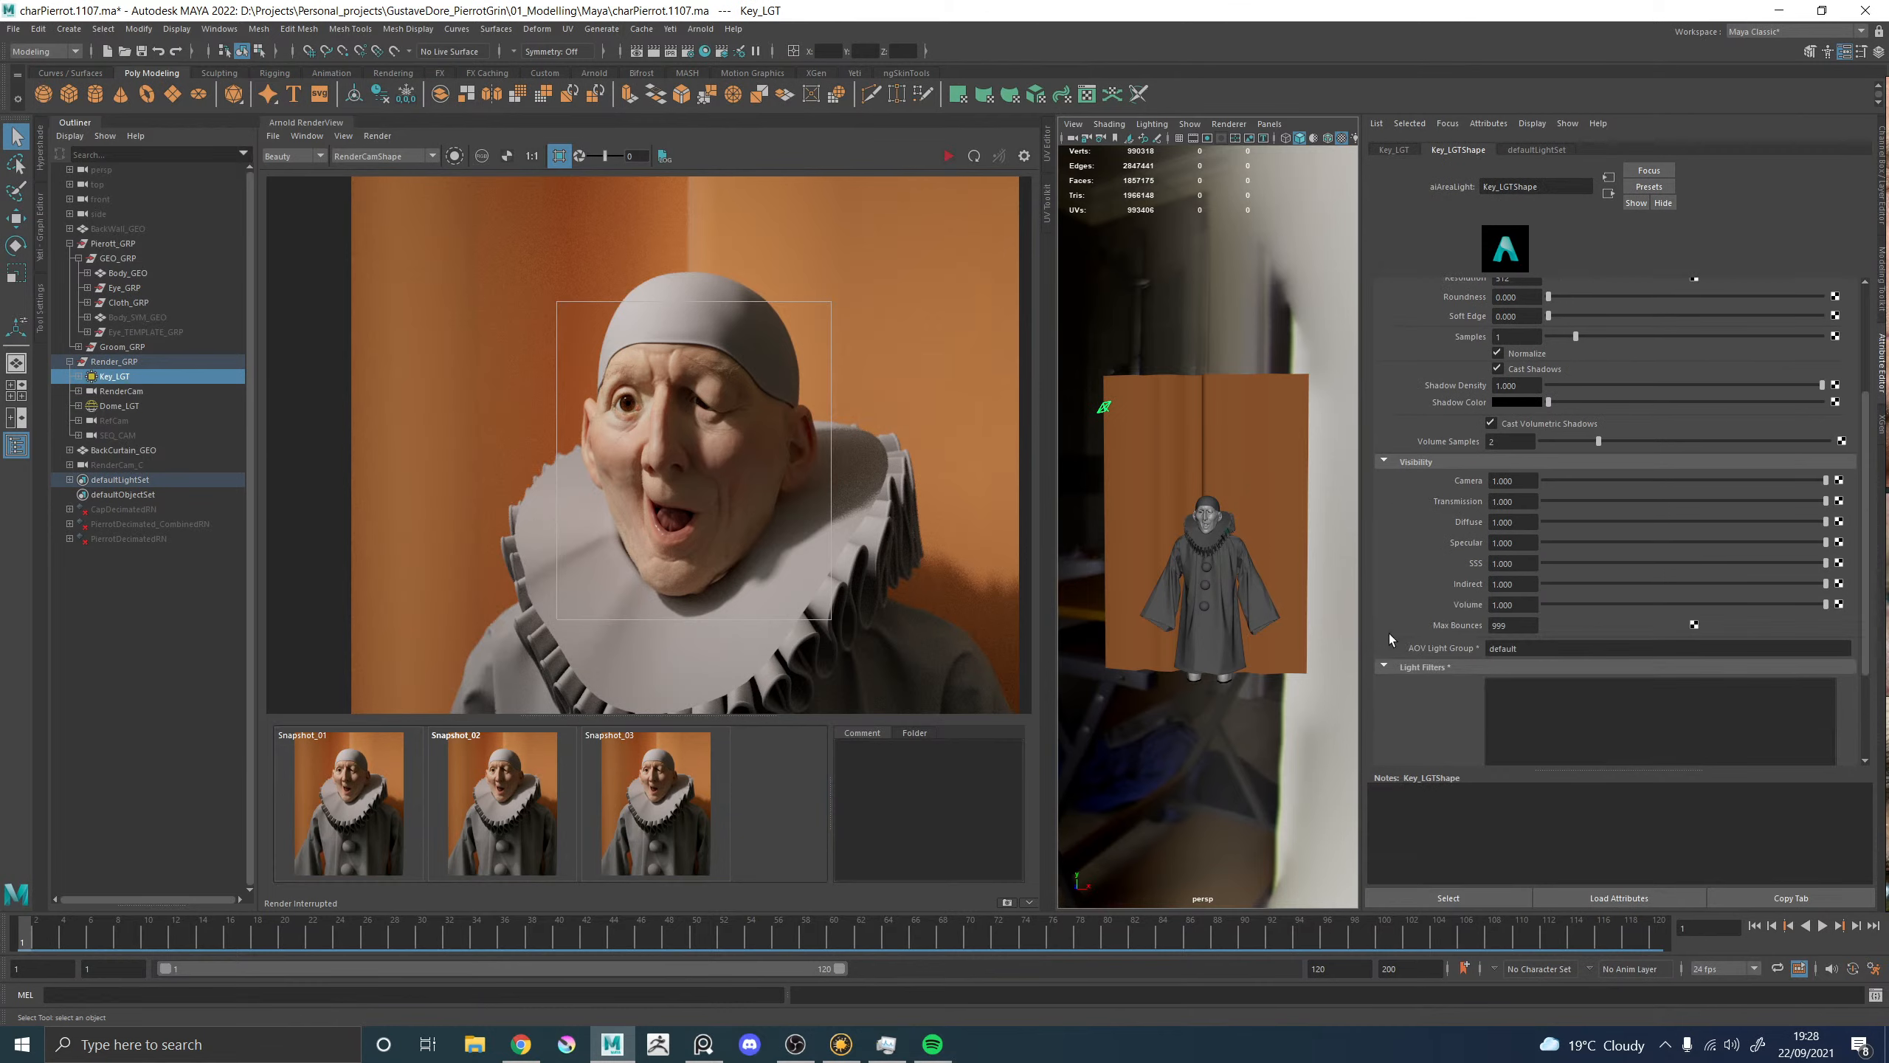
pyautogui.scroll(-2, 1389, 633)
pyautogui.doubleClick(1513, 581)
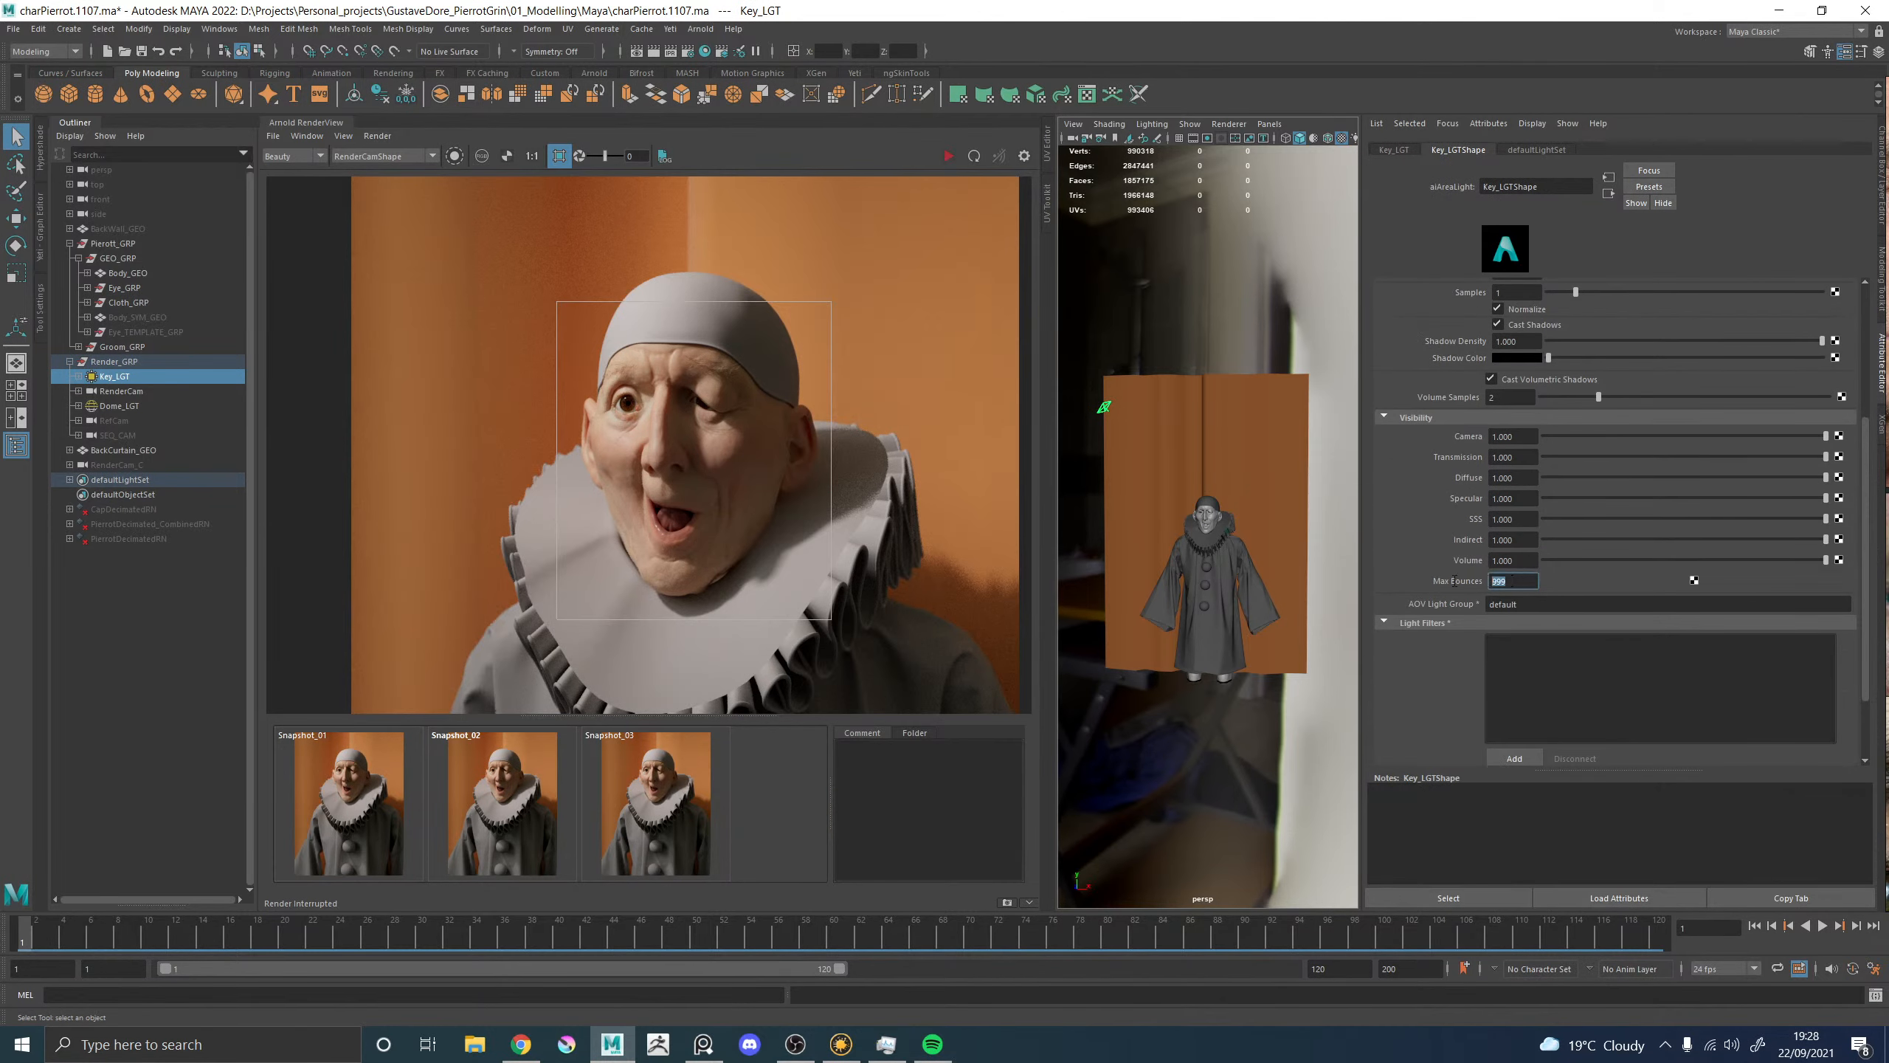
pyautogui.write('50')
pyautogui.press('Return')
# Set the Samples of the Key_LGT area light to 2.
pyautogui.scroll(6, 1473, 535)
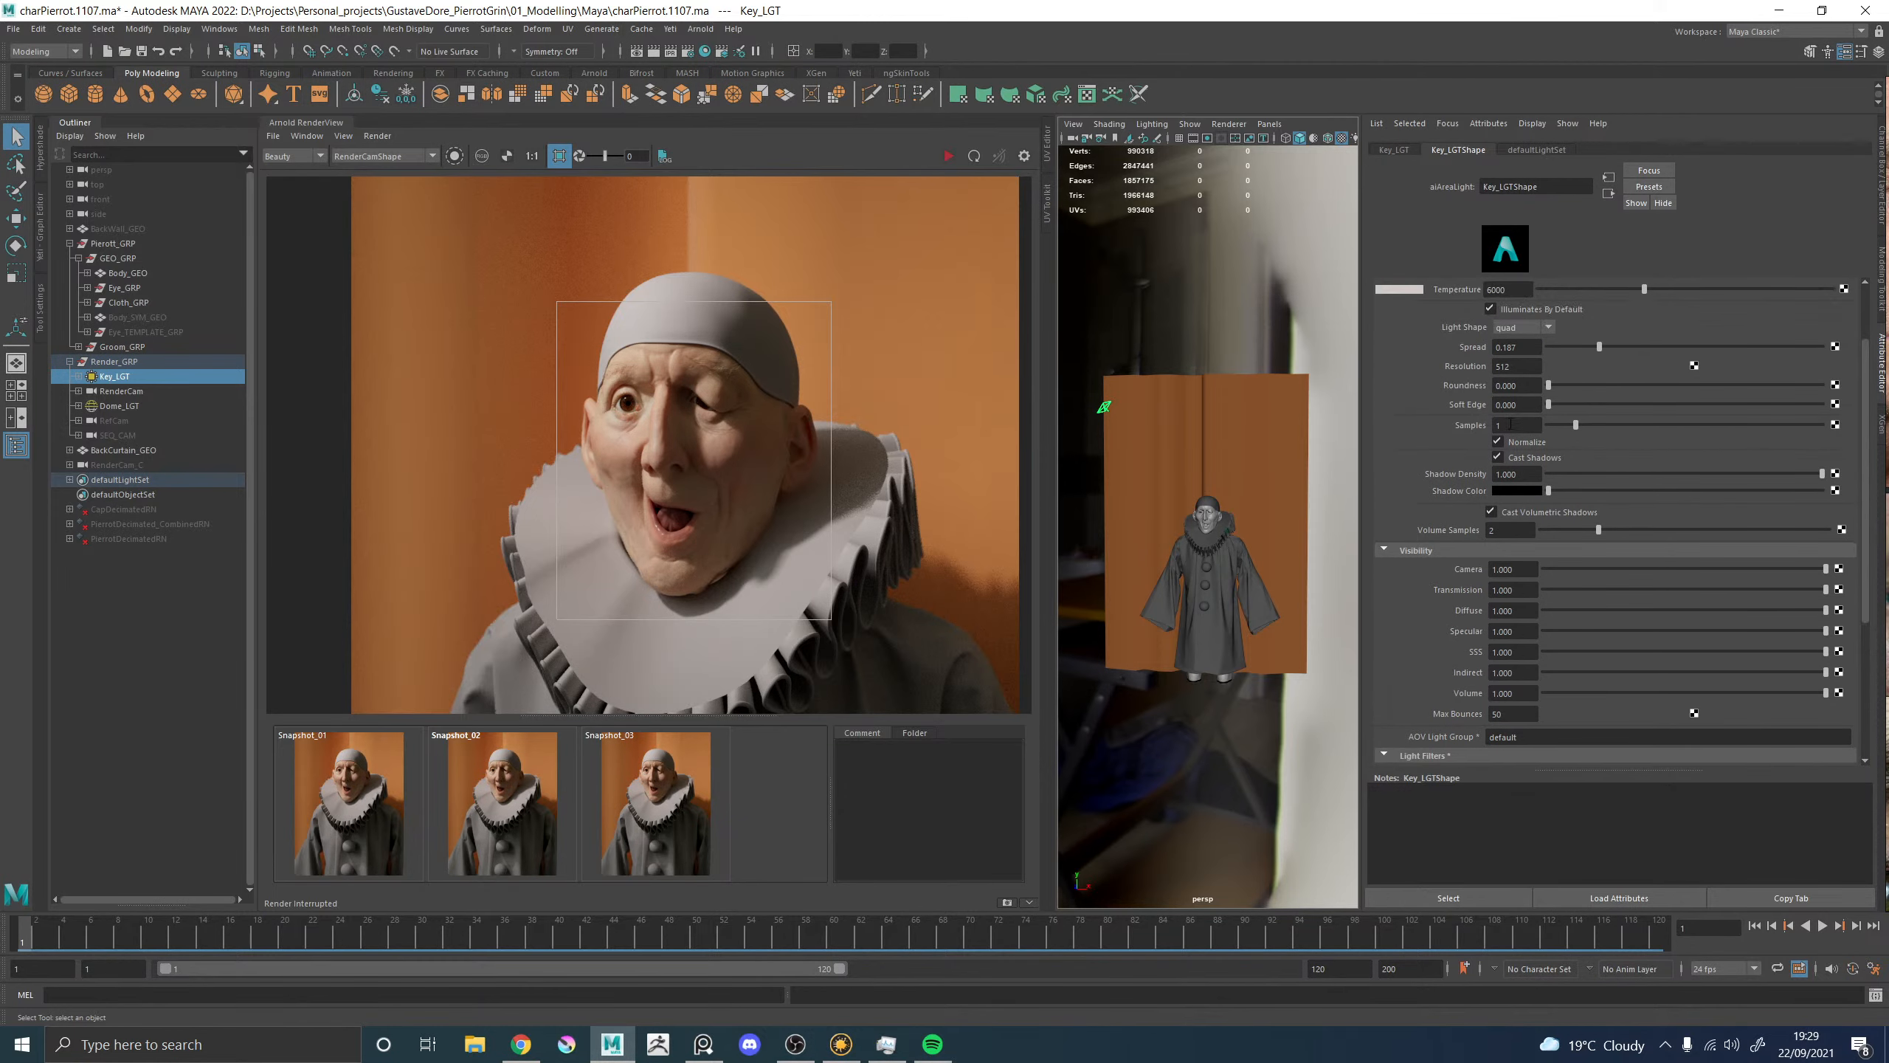
pyautogui.click(1511, 424)
pyautogui.write('2')
pyautogui.press('Return')
pyautogui.scroll(4, 1429, 377)
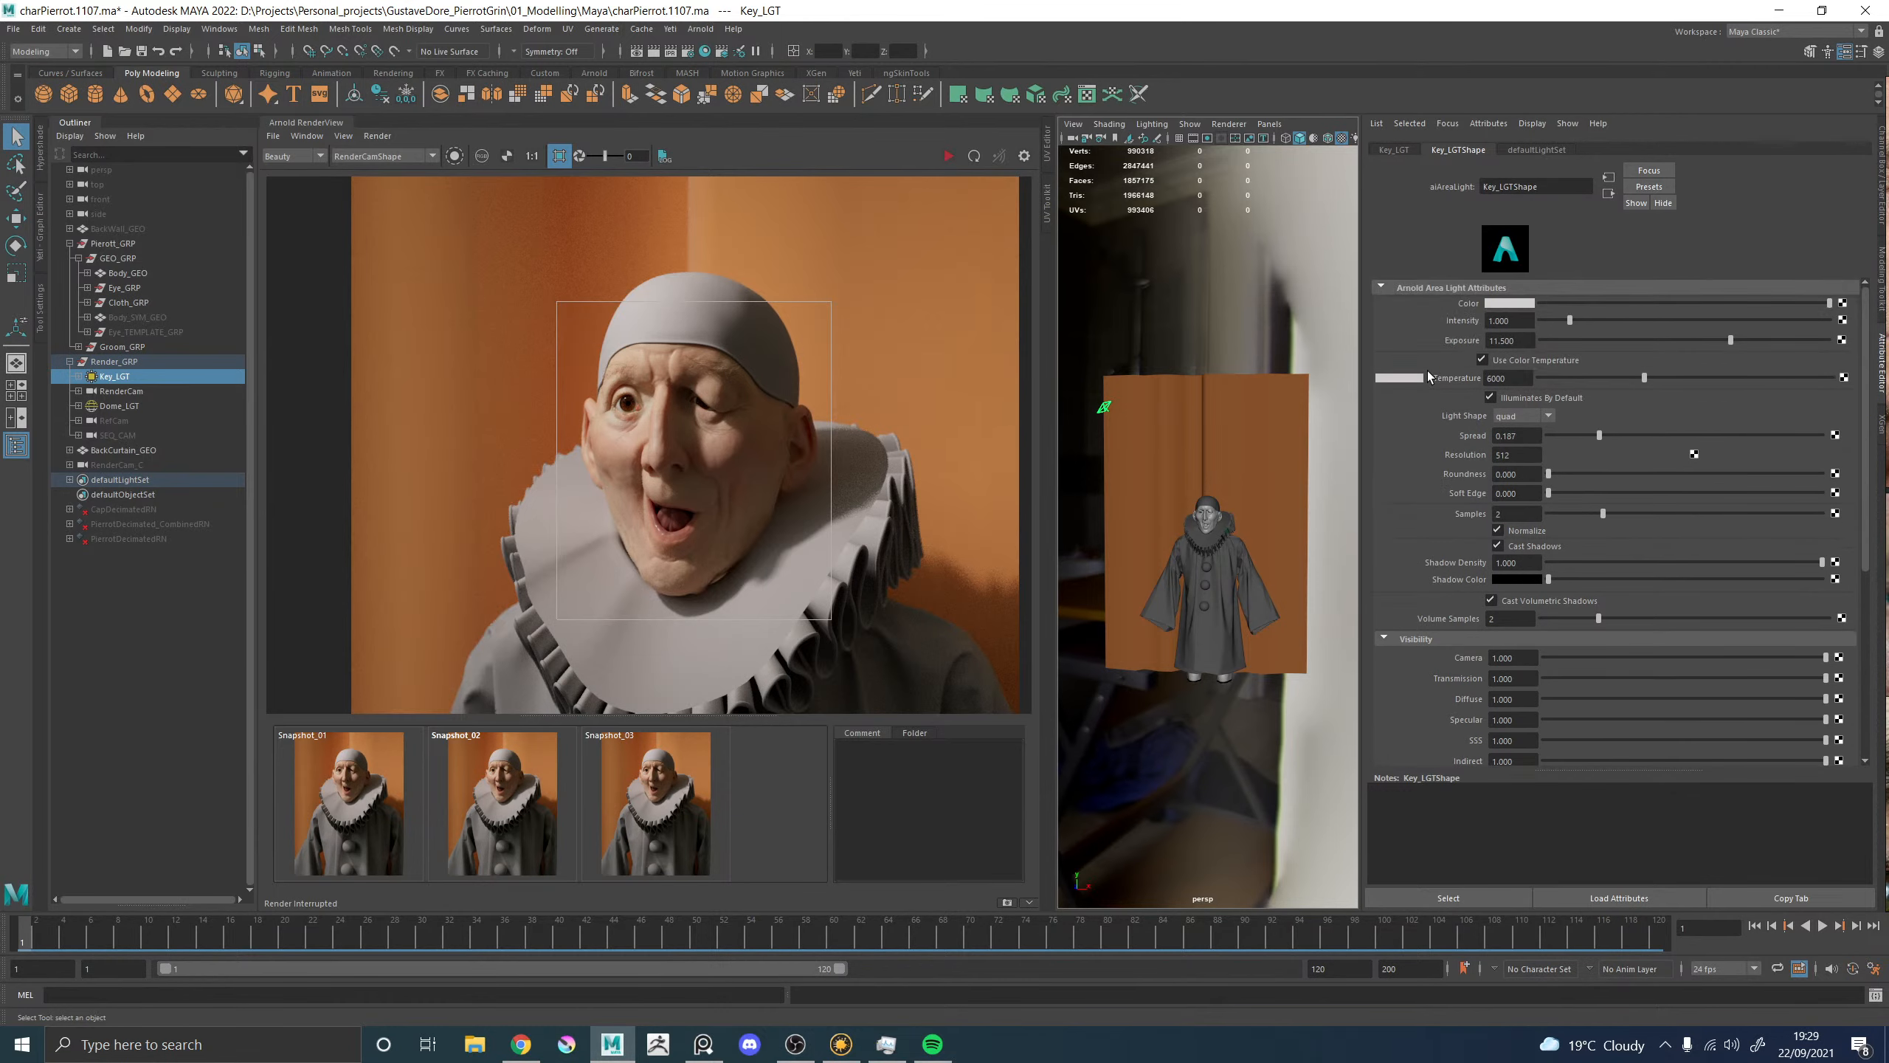
# Inspect the open eye's cornea mesh for its Arnold attributes and its Eye_Cornea_MAT material down to the Advanced settings.
pyautogui.scroll(10, 1195, 494)
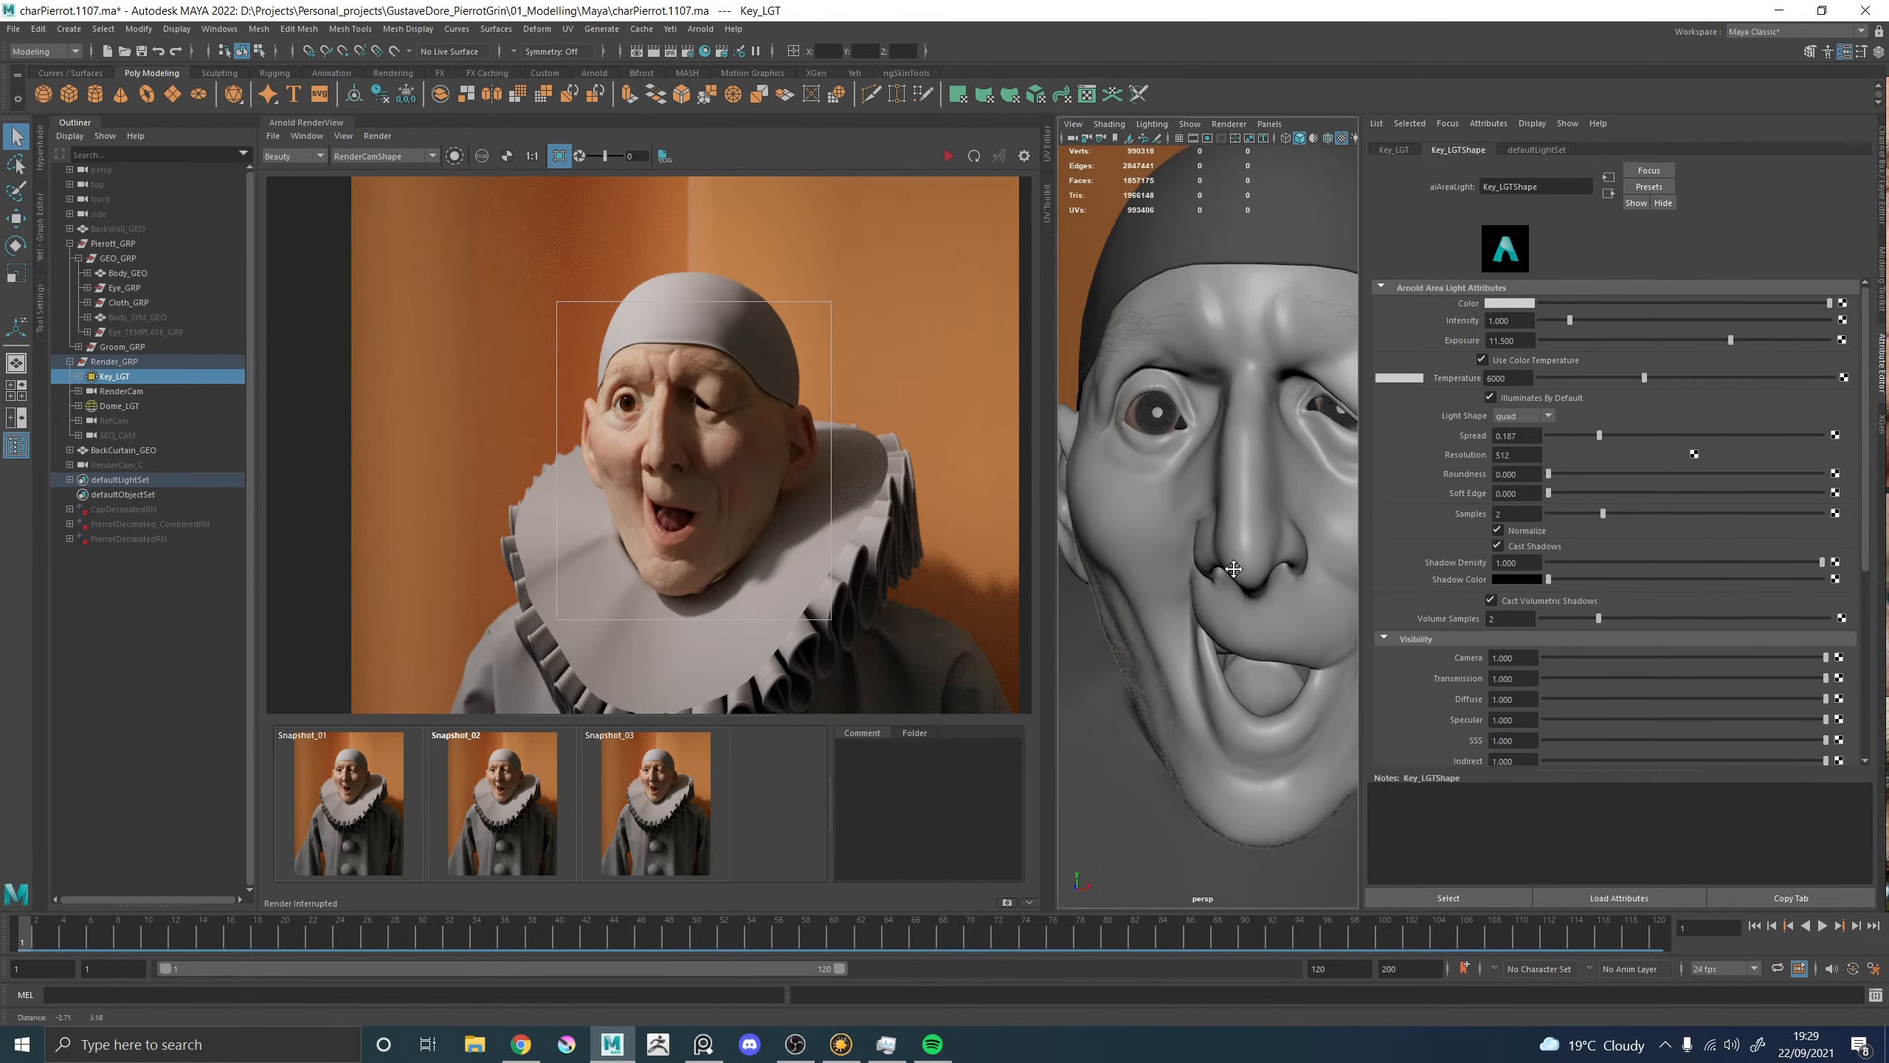
pyautogui.click(1167, 432)
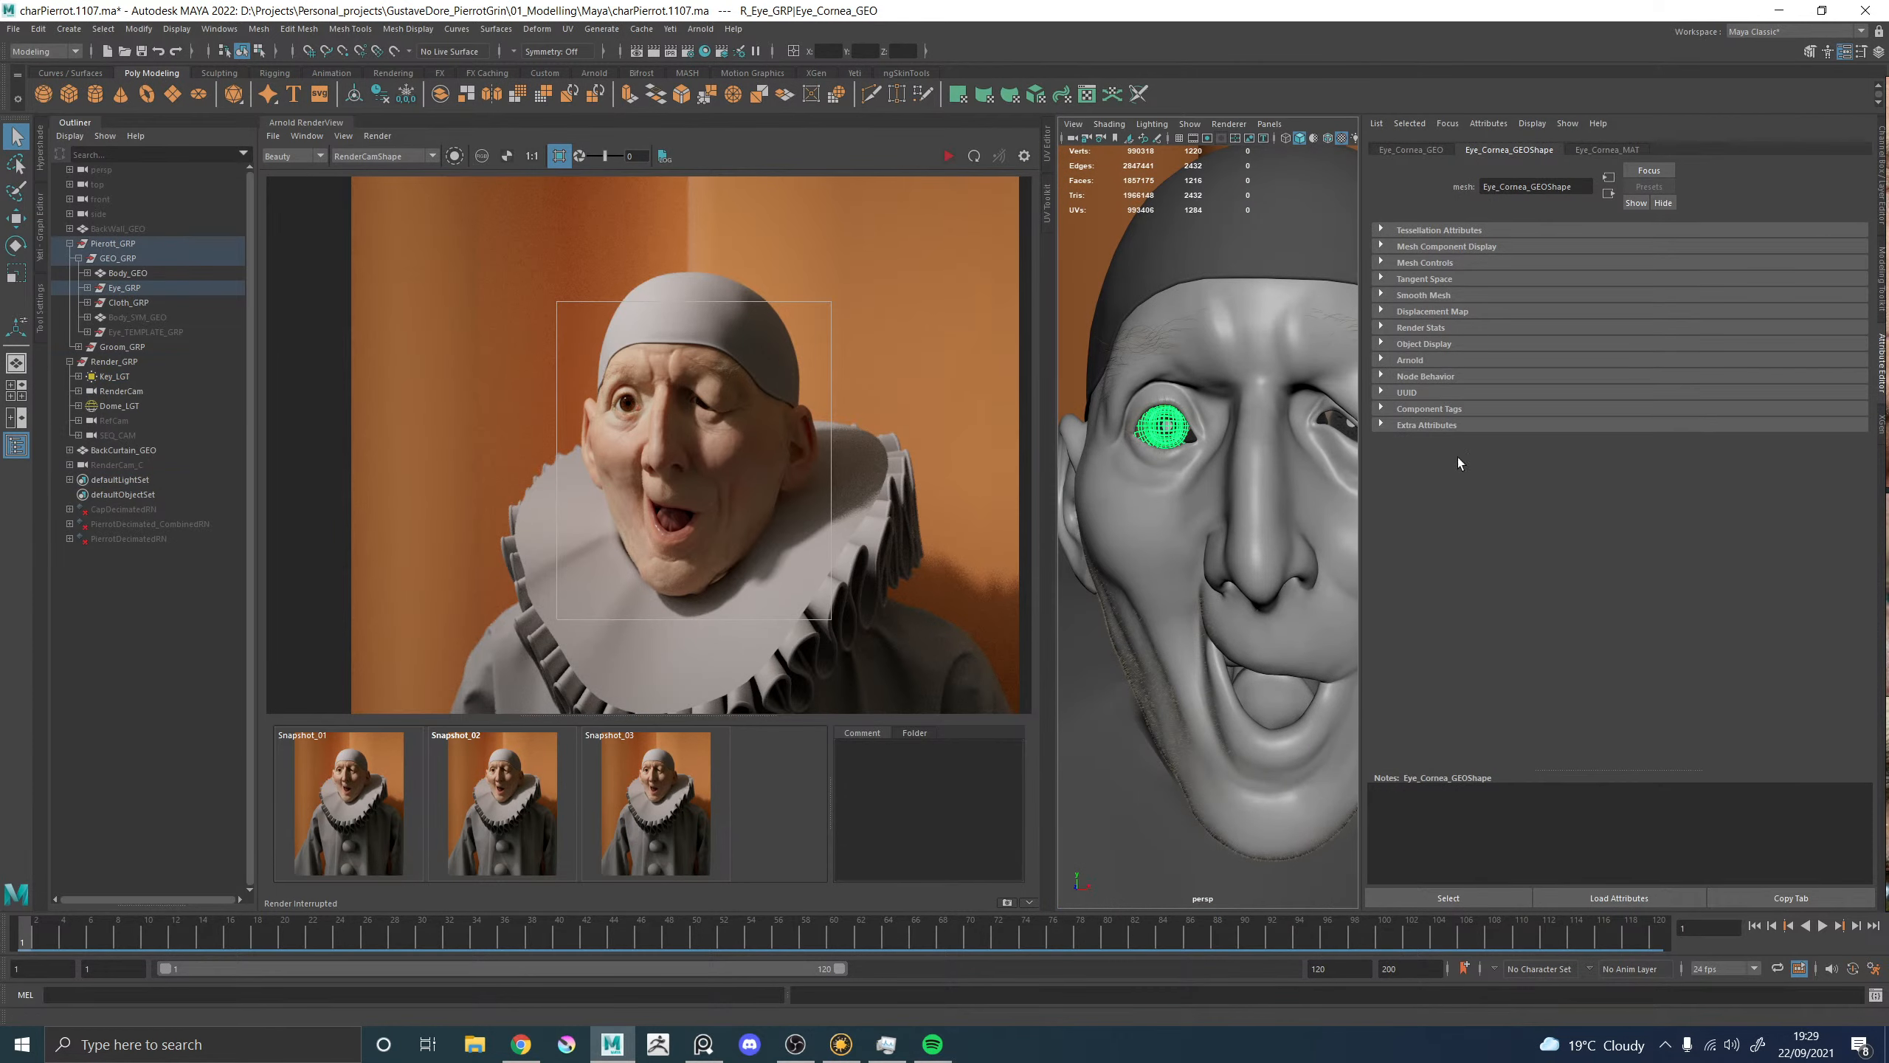
pyautogui.click(1410, 360)
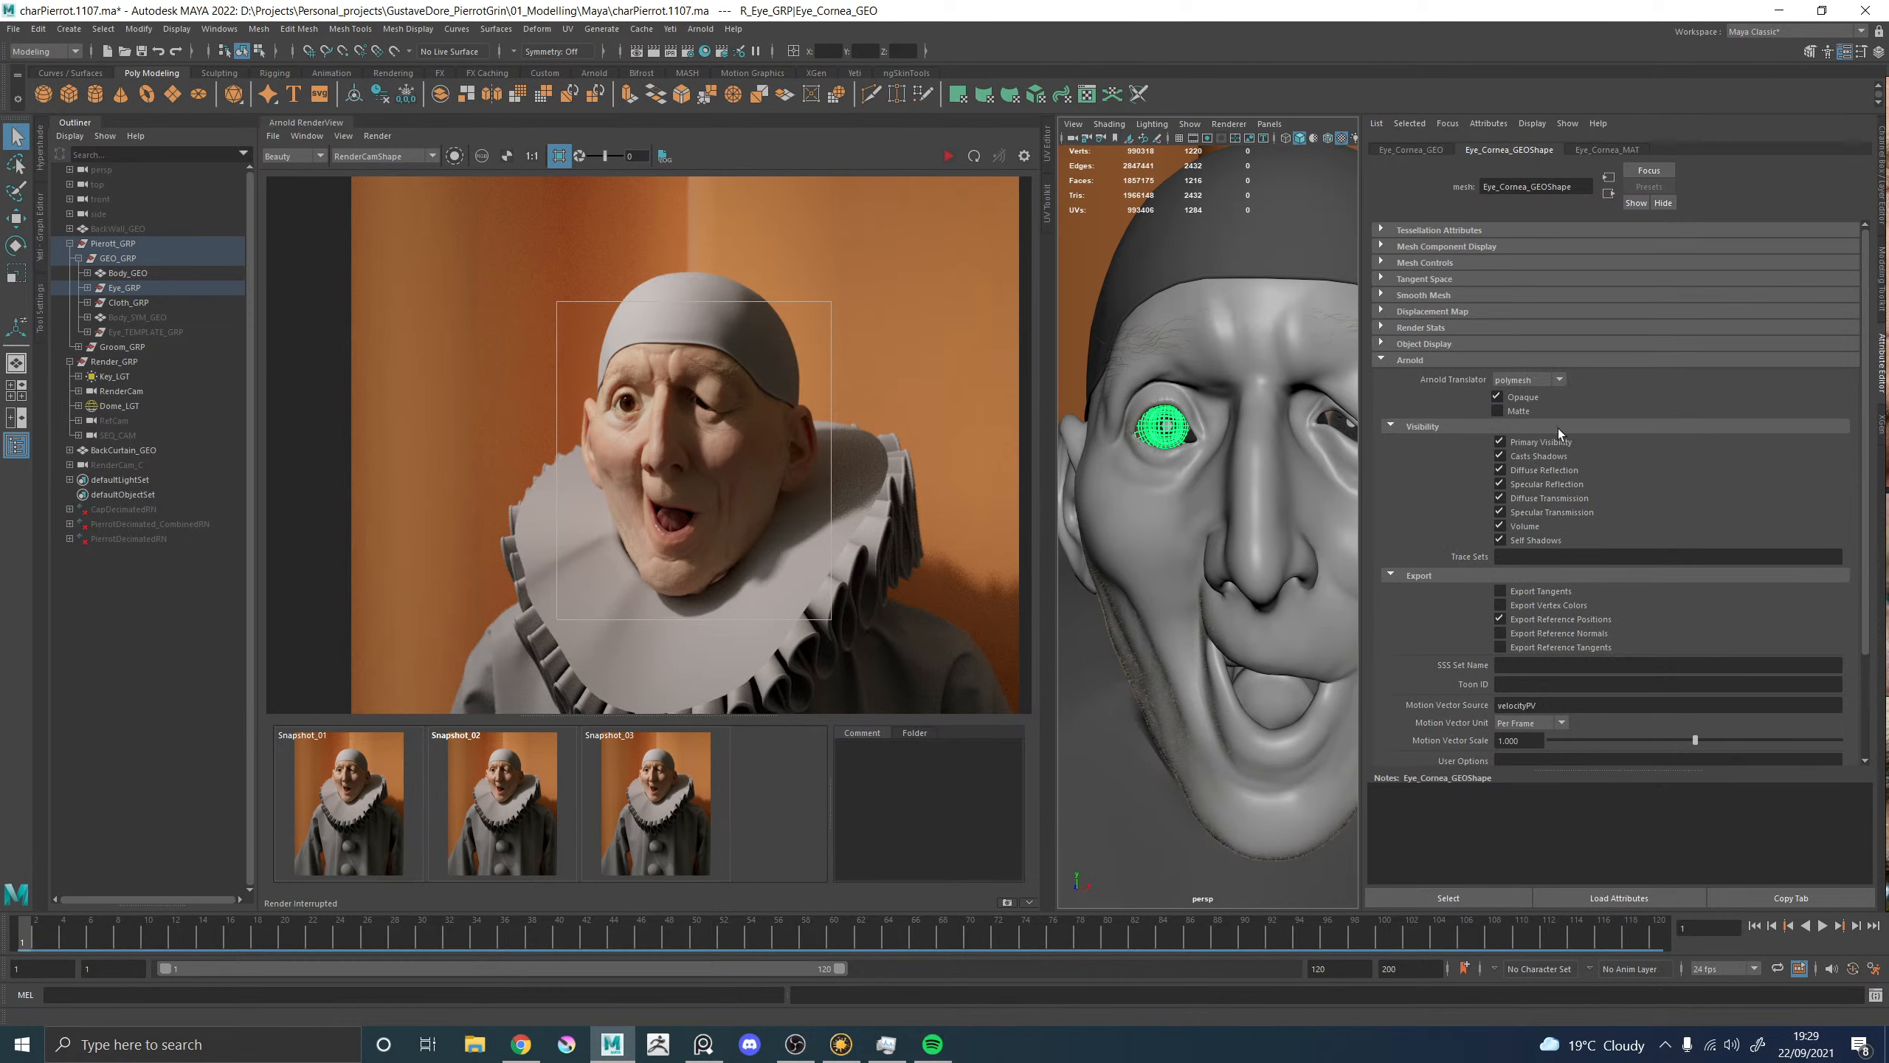
pyautogui.click(1606, 150)
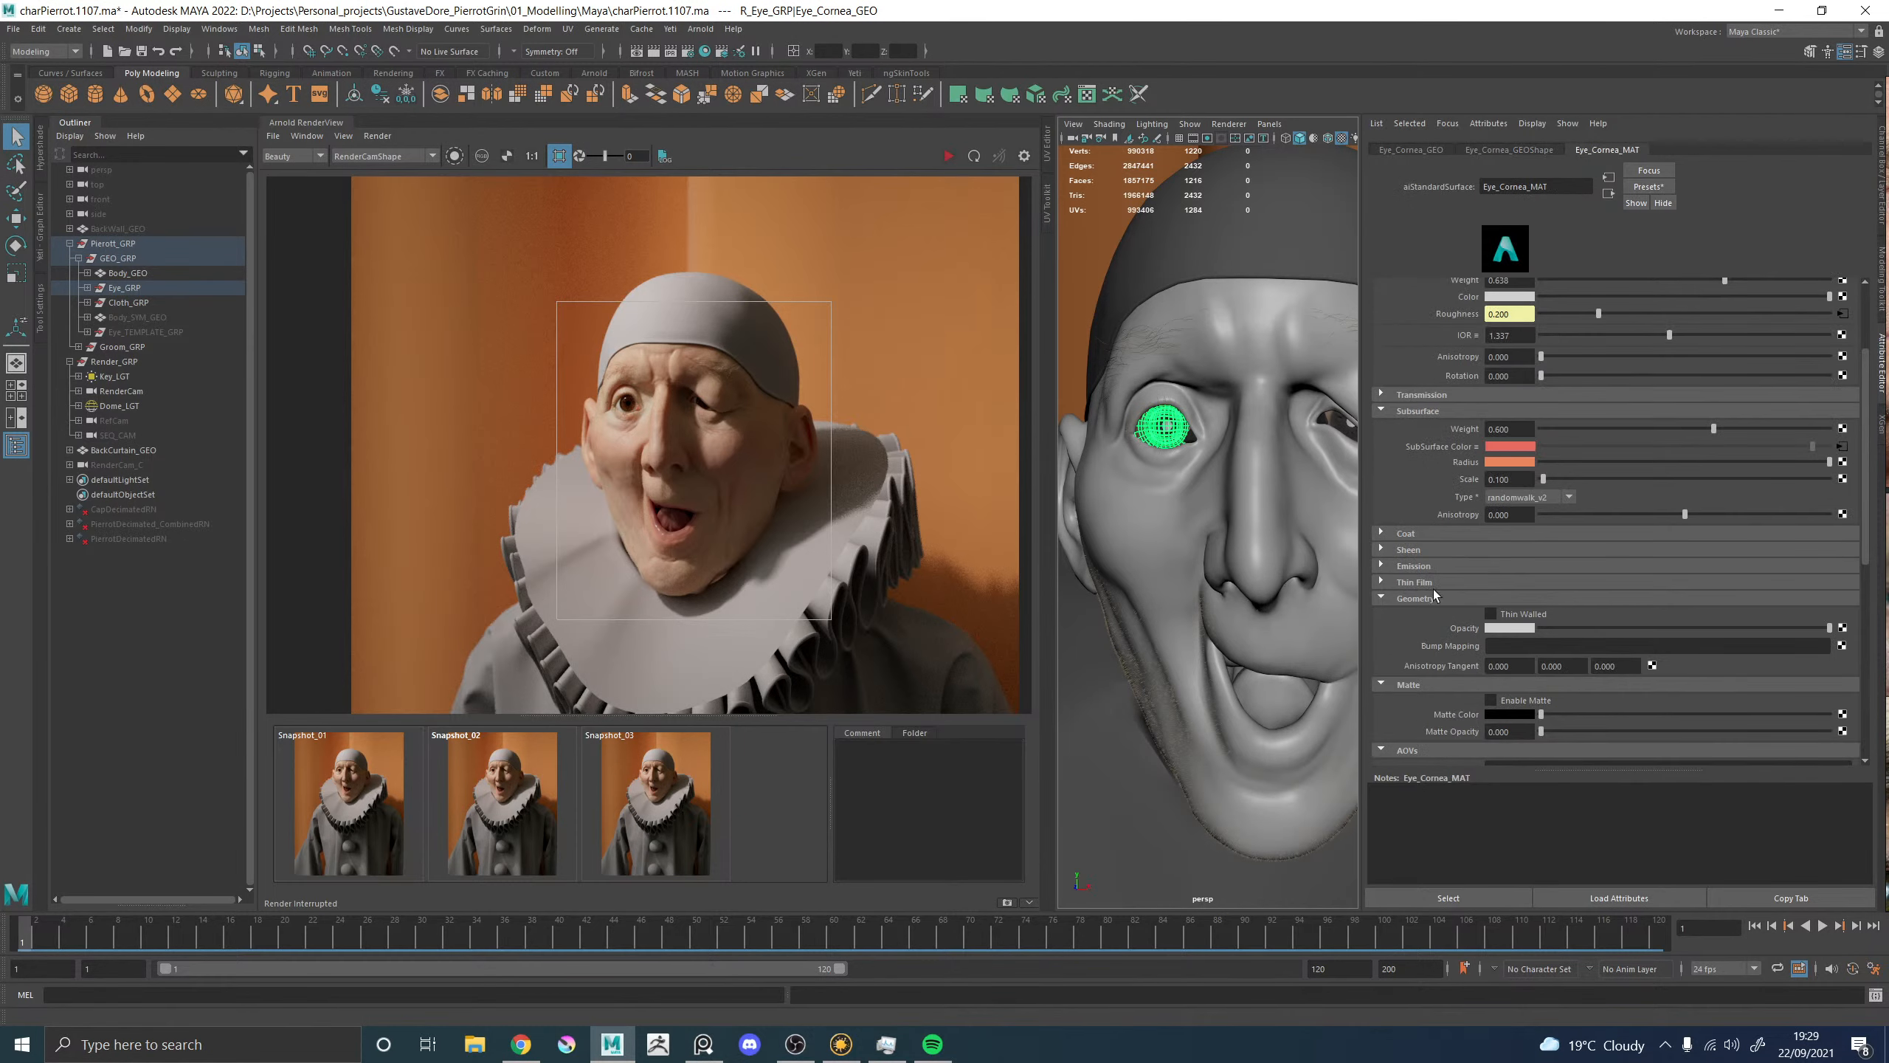
pyautogui.scroll(-3, 1414, 638)
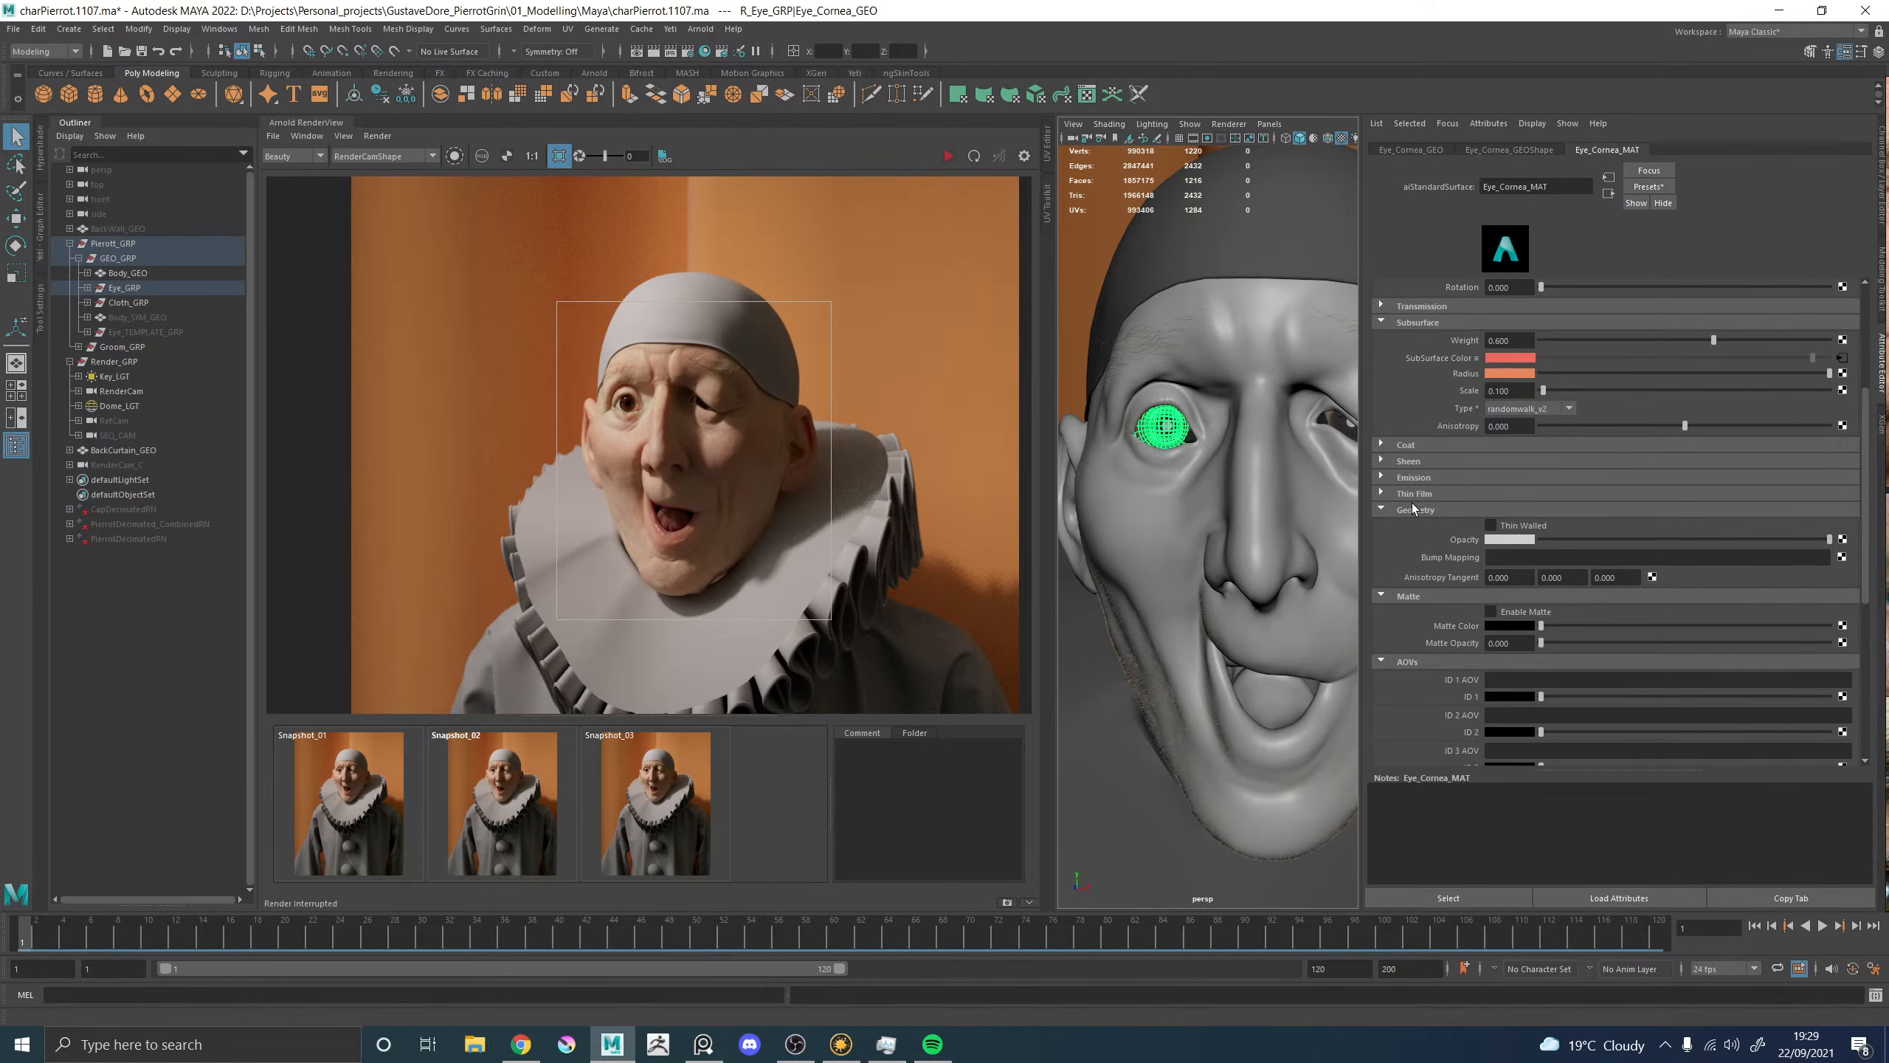
pyautogui.scroll(-10, 1411, 495)
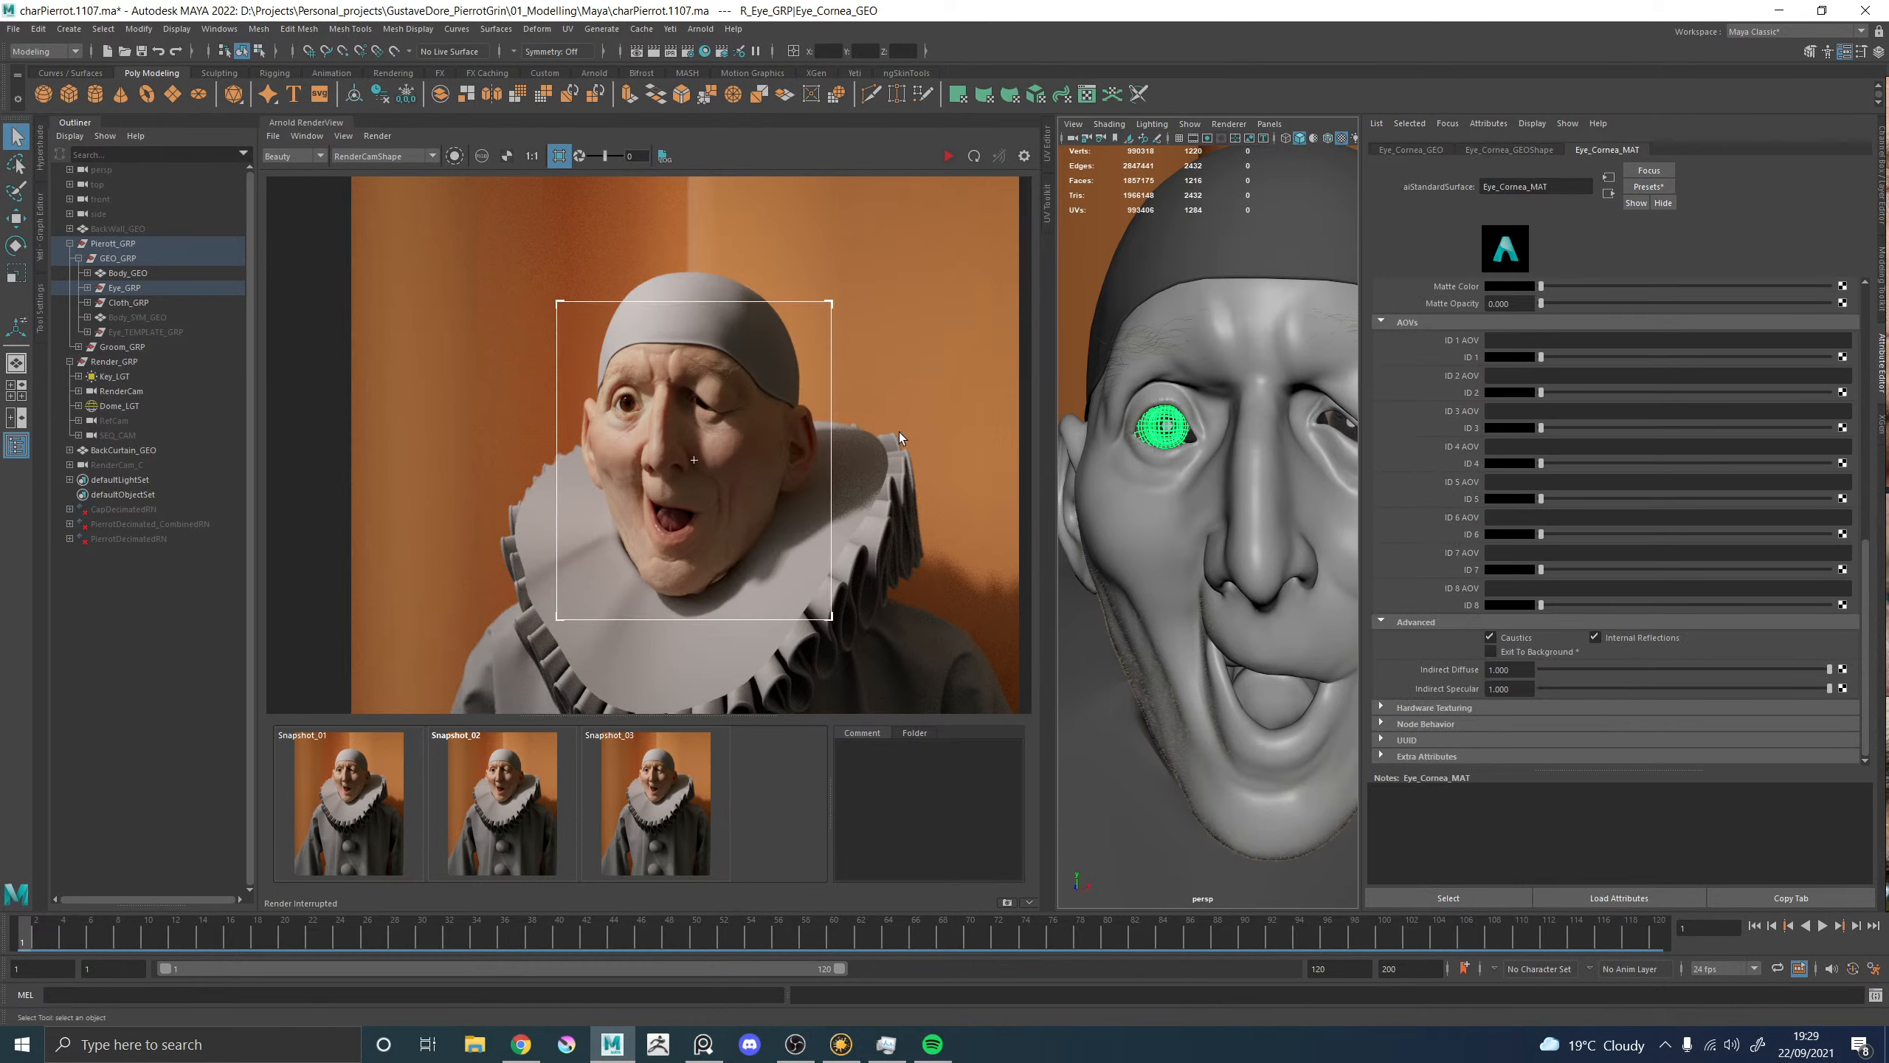
# Select Eye_Fluid_GEO in R_Eye_GRP and check the Caustics option of its Eye_Fluid_MAT material.
pyautogui.keyDown('alt'); pyautogui.moveTo(1154, 419); pyautogui.dragTo(1201, 439); pyautogui.keyUp('alt')
pyautogui.keyDown('alt'); pyautogui.moveTo(1202, 439); pyautogui.dragTo(1291, 465, button='right'); pyautogui.keyUp('alt')
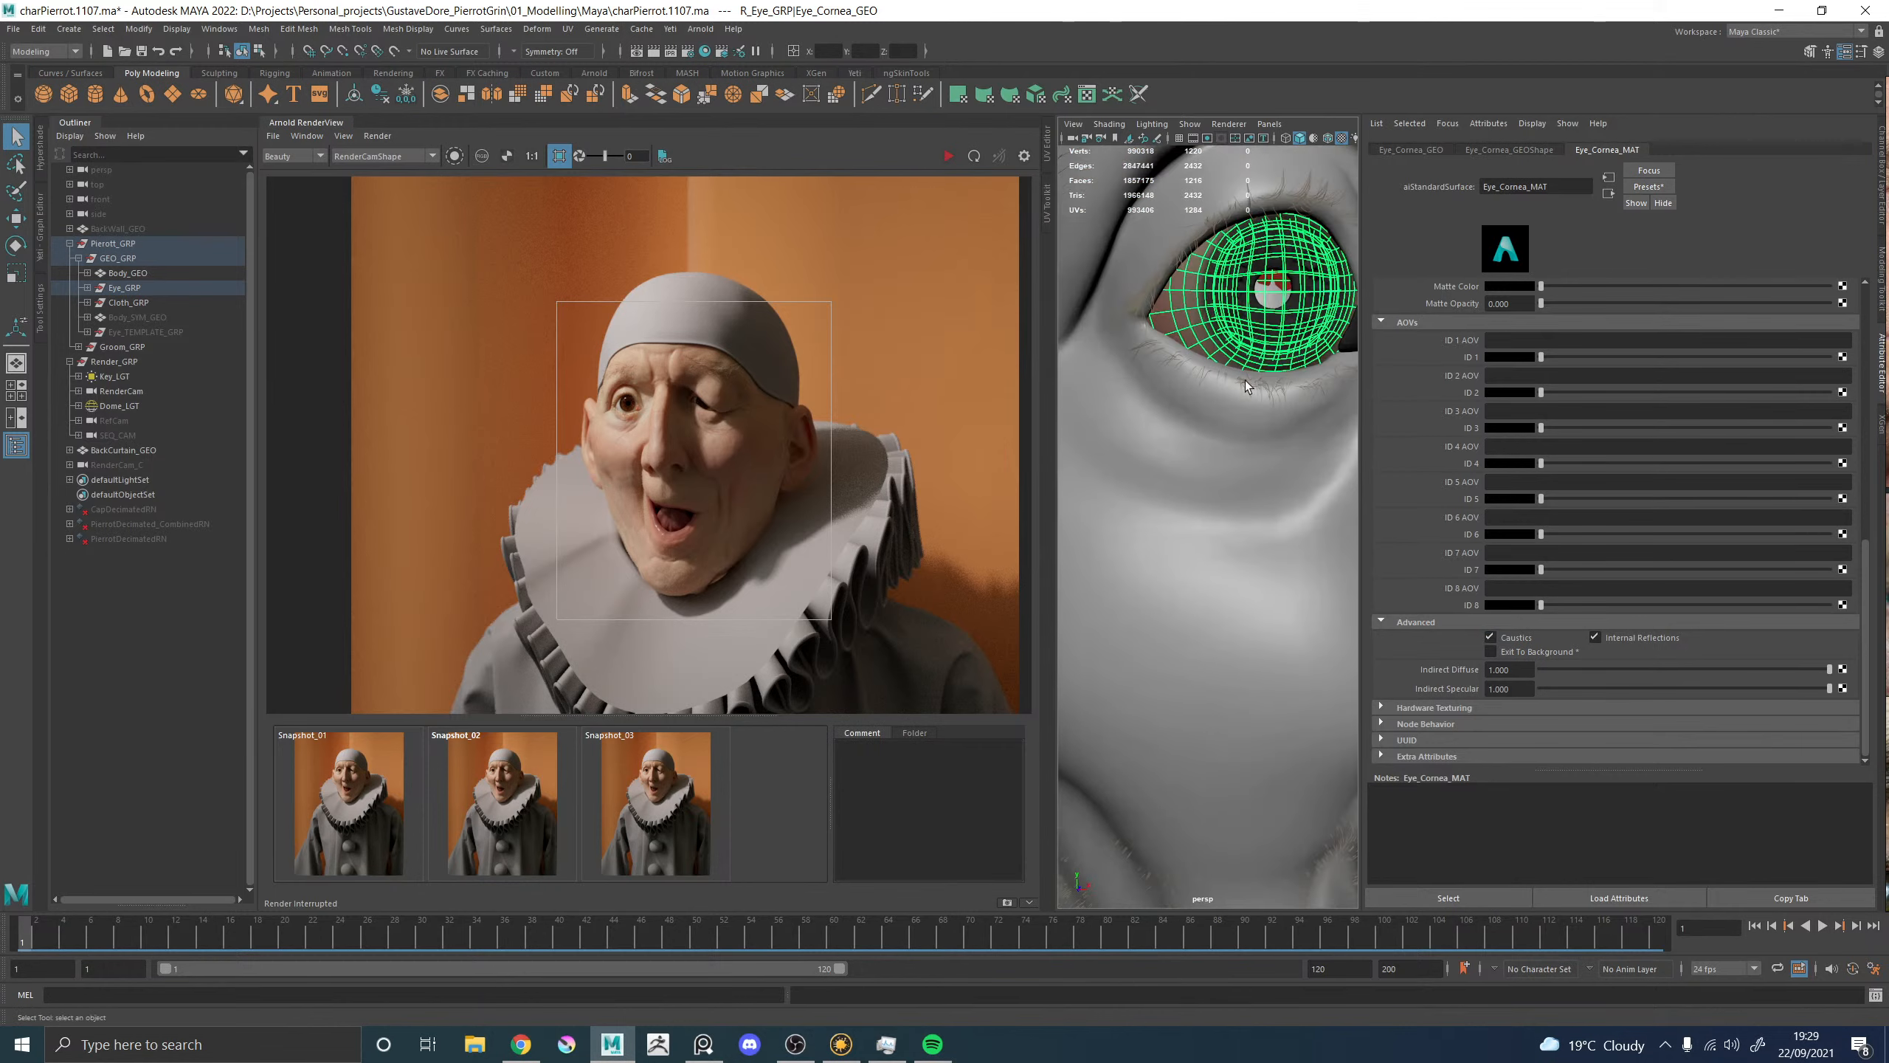
pyautogui.keyDown('alt'); pyautogui.moveTo(1269, 292); pyautogui.dragTo(1149, 515, button='middle'); pyautogui.keyUp('alt')
pyautogui.keyDown('alt'); pyautogui.moveTo(1149, 516); pyautogui.dragTo(1214, 523, button='right'); pyautogui.keyUp('alt')
pyautogui.keyDown('alt'); pyautogui.moveTo(1084, 530); pyautogui.dragTo(1156, 500, button='right'); pyautogui.keyUp('alt')
pyautogui.click(1195, 531)
pyautogui.click(1156, 500)
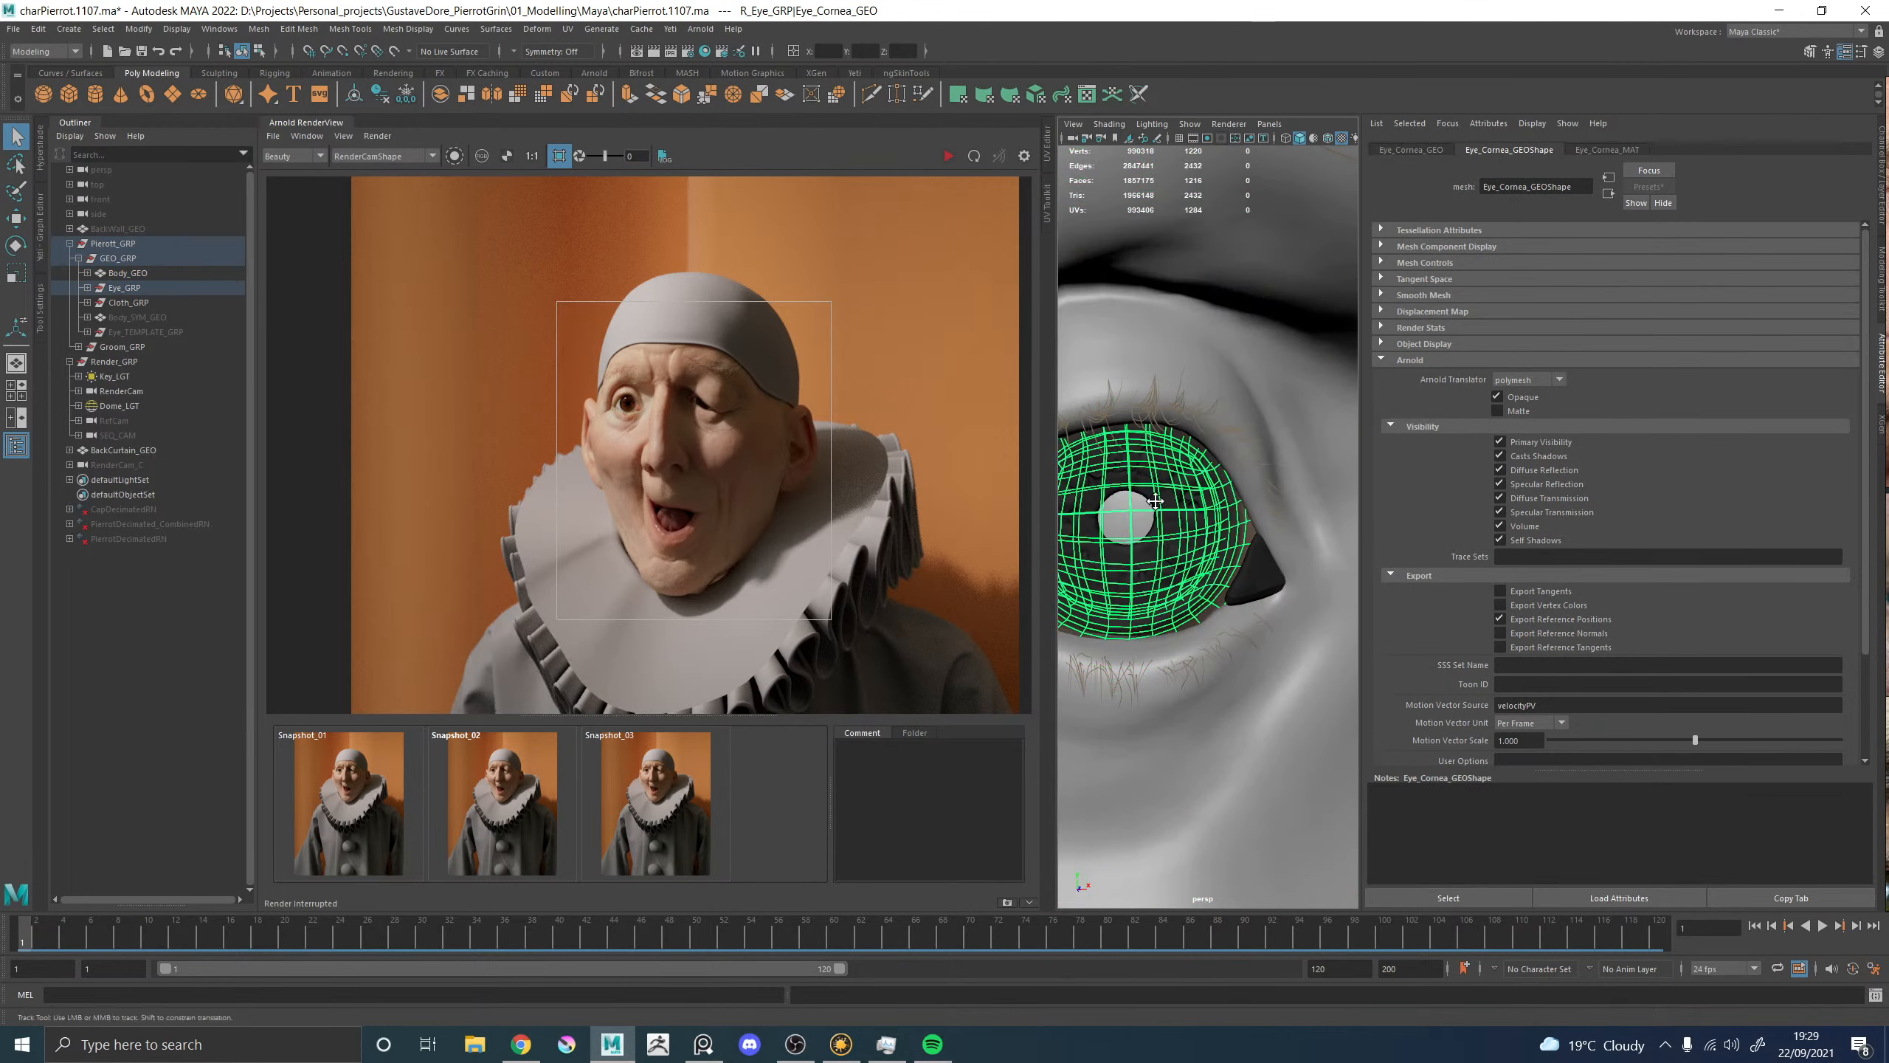
pyautogui.click(87, 288)
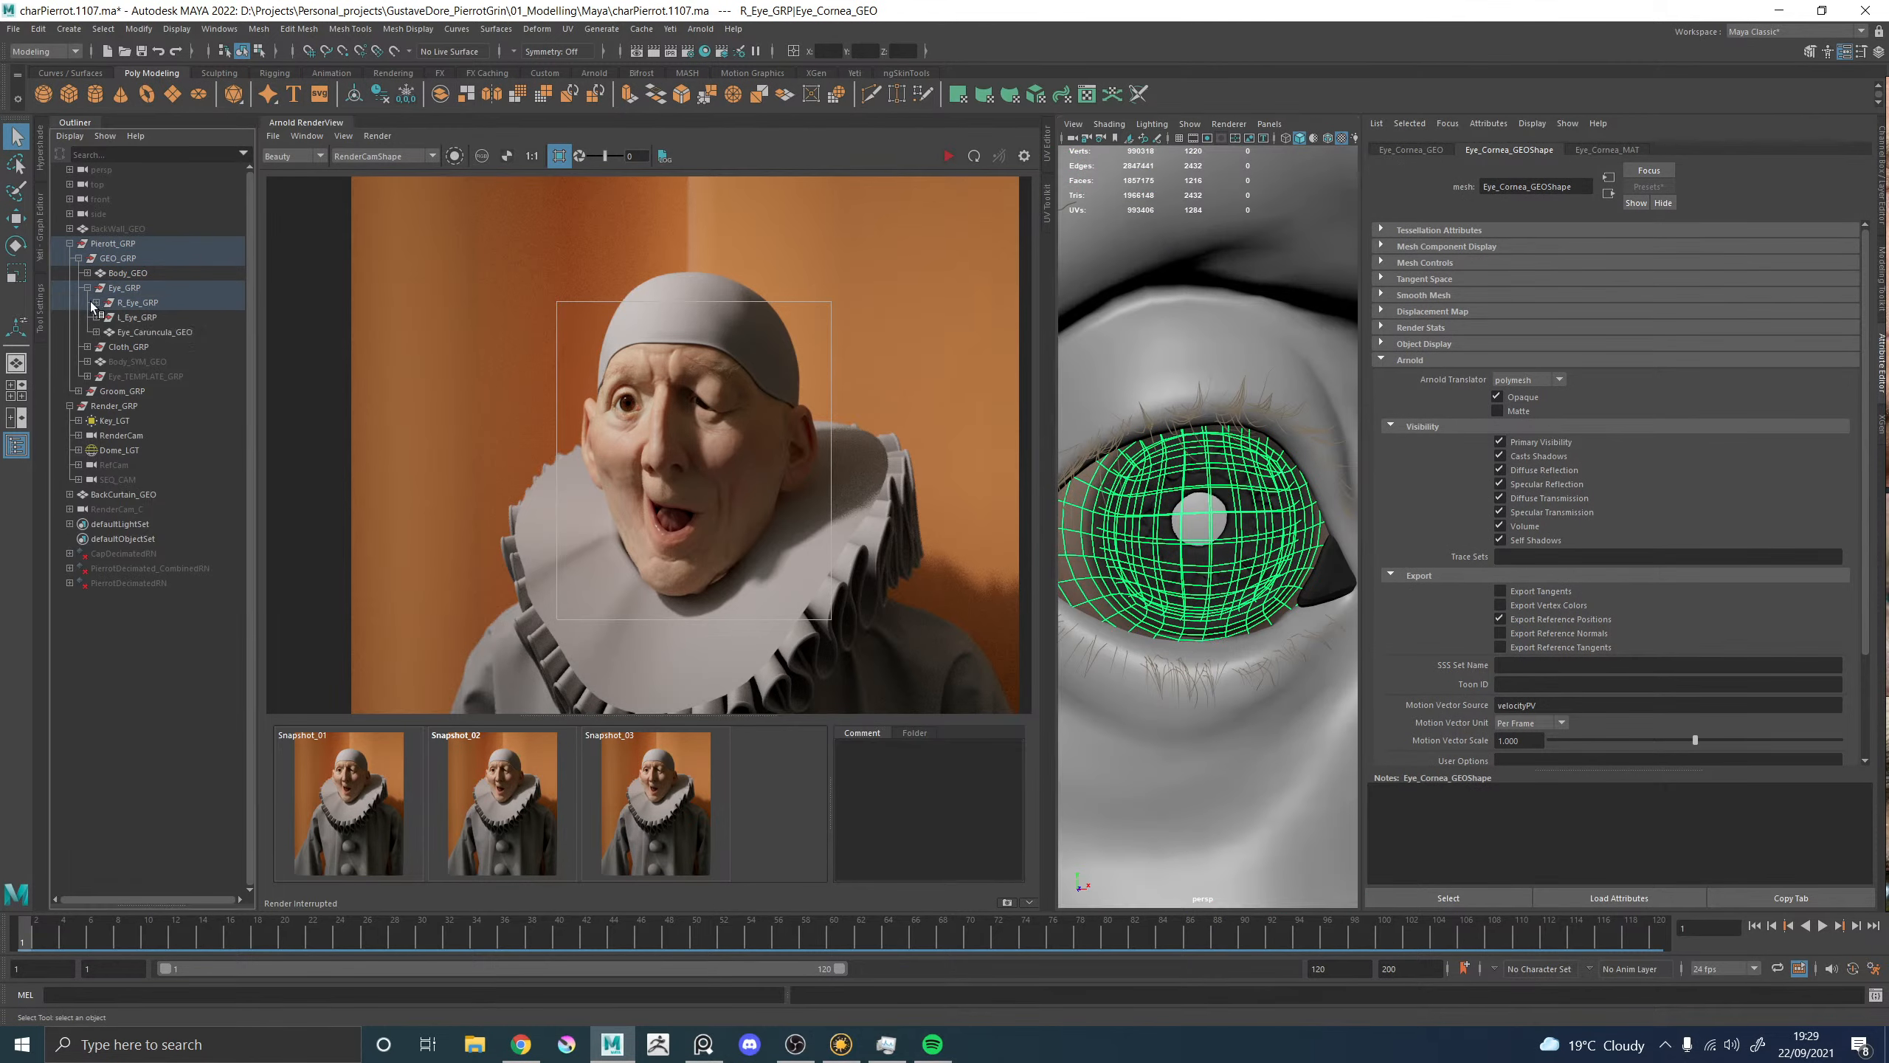
pyautogui.click(95, 302)
pyautogui.click(159, 358)
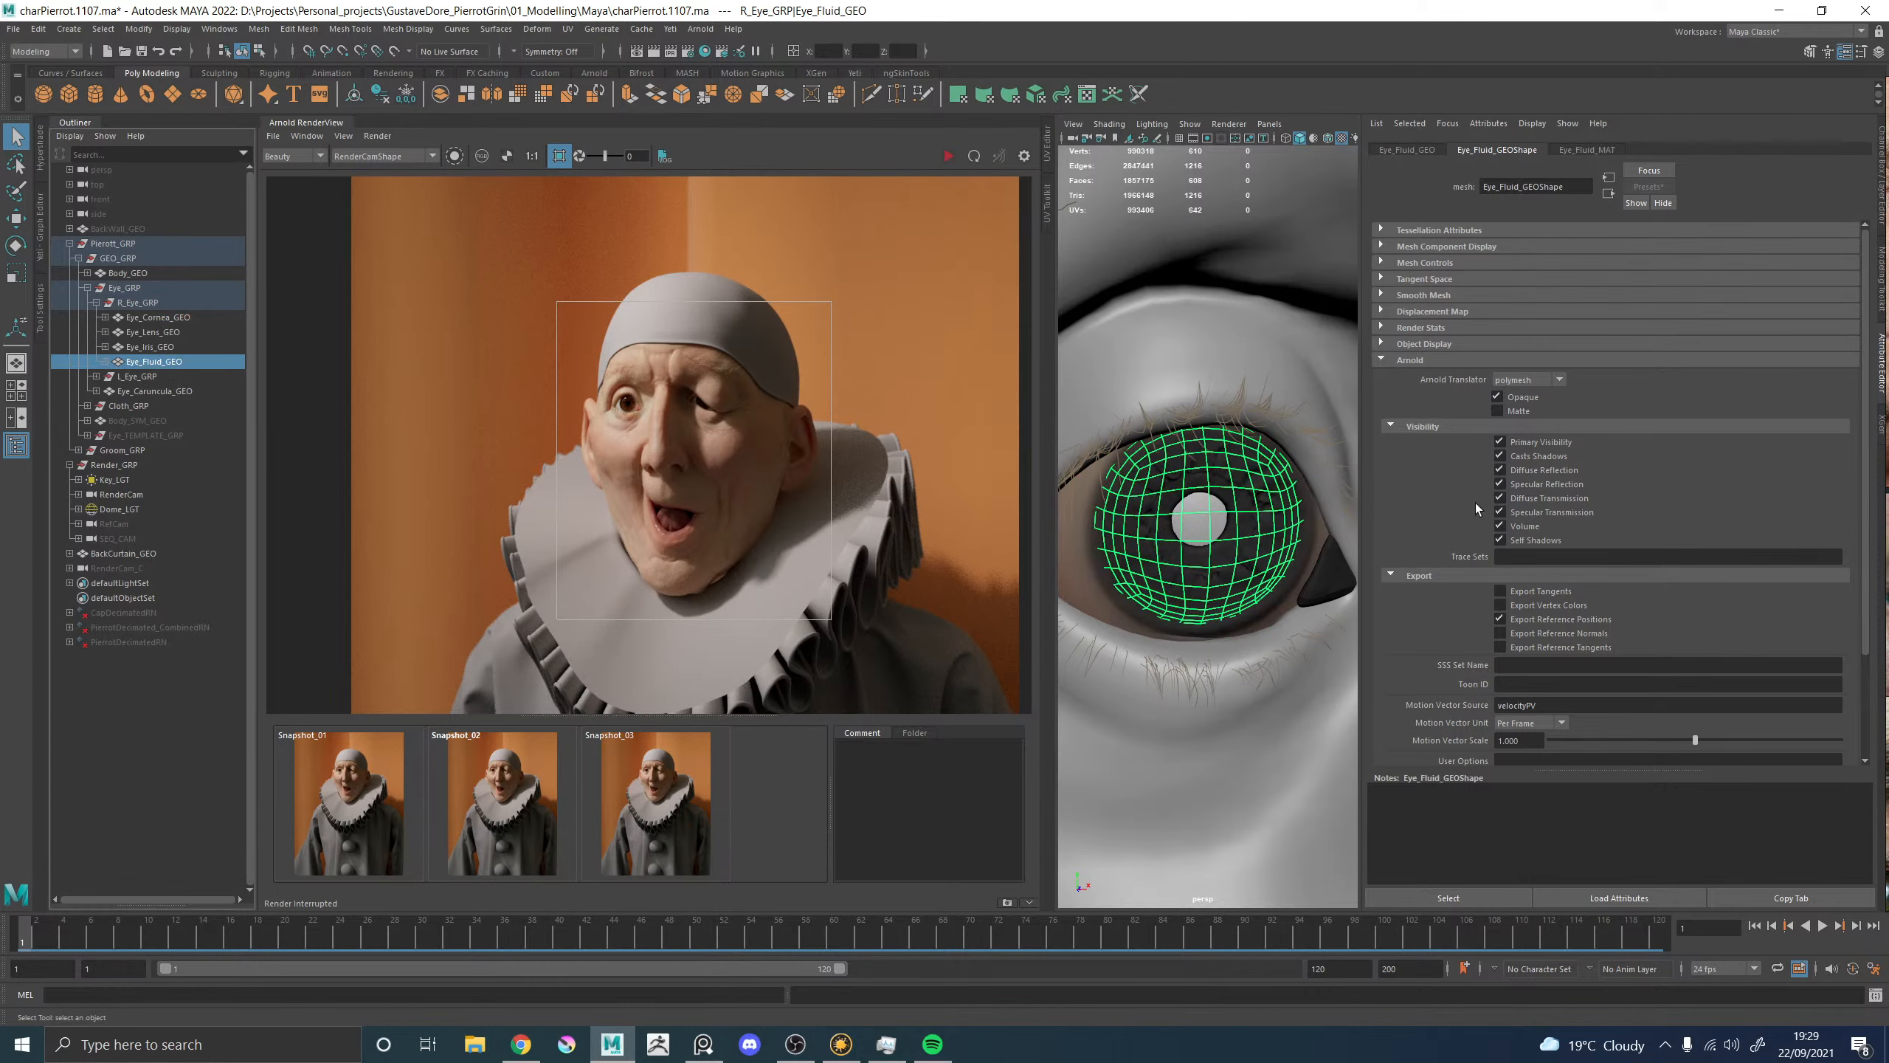
pyautogui.click(1594, 153)
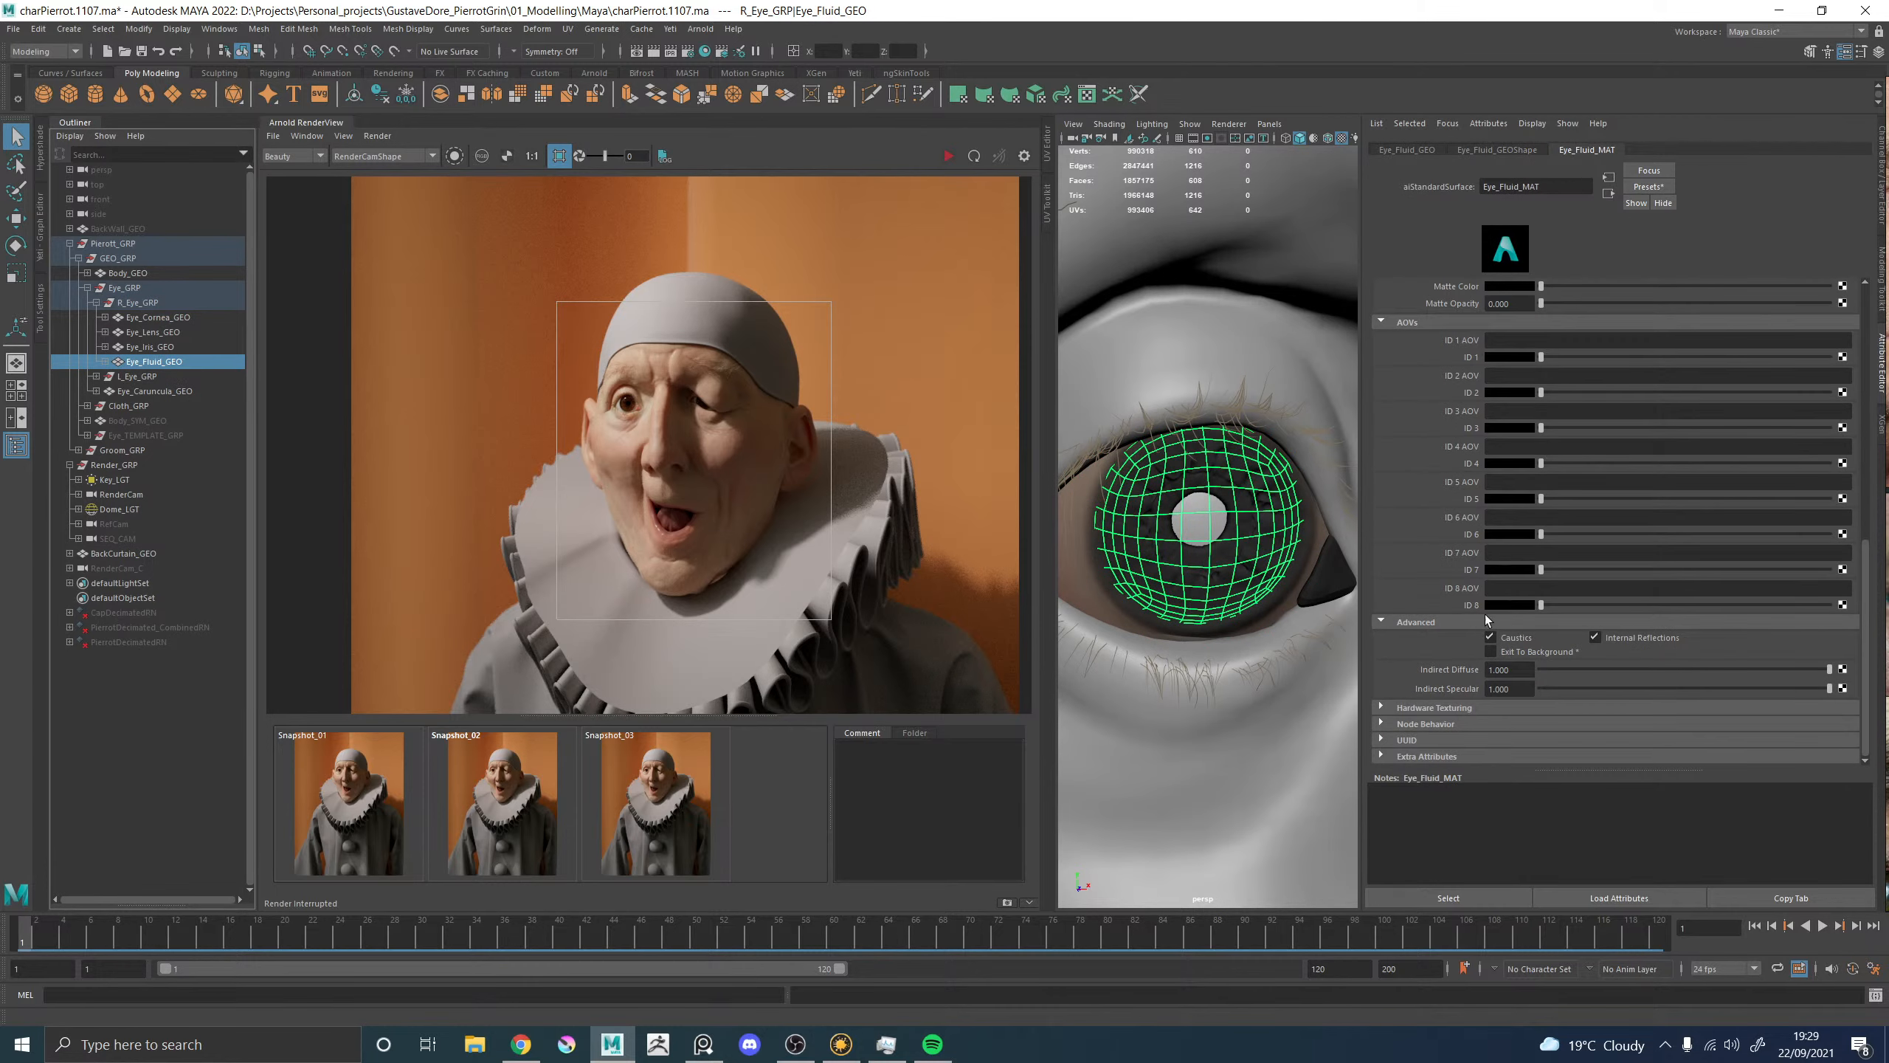
# Check the Caustics option on the right eye's iris material and enable Caustics on the Eye_Lense_MAT material.
pyautogui.click(150, 347)
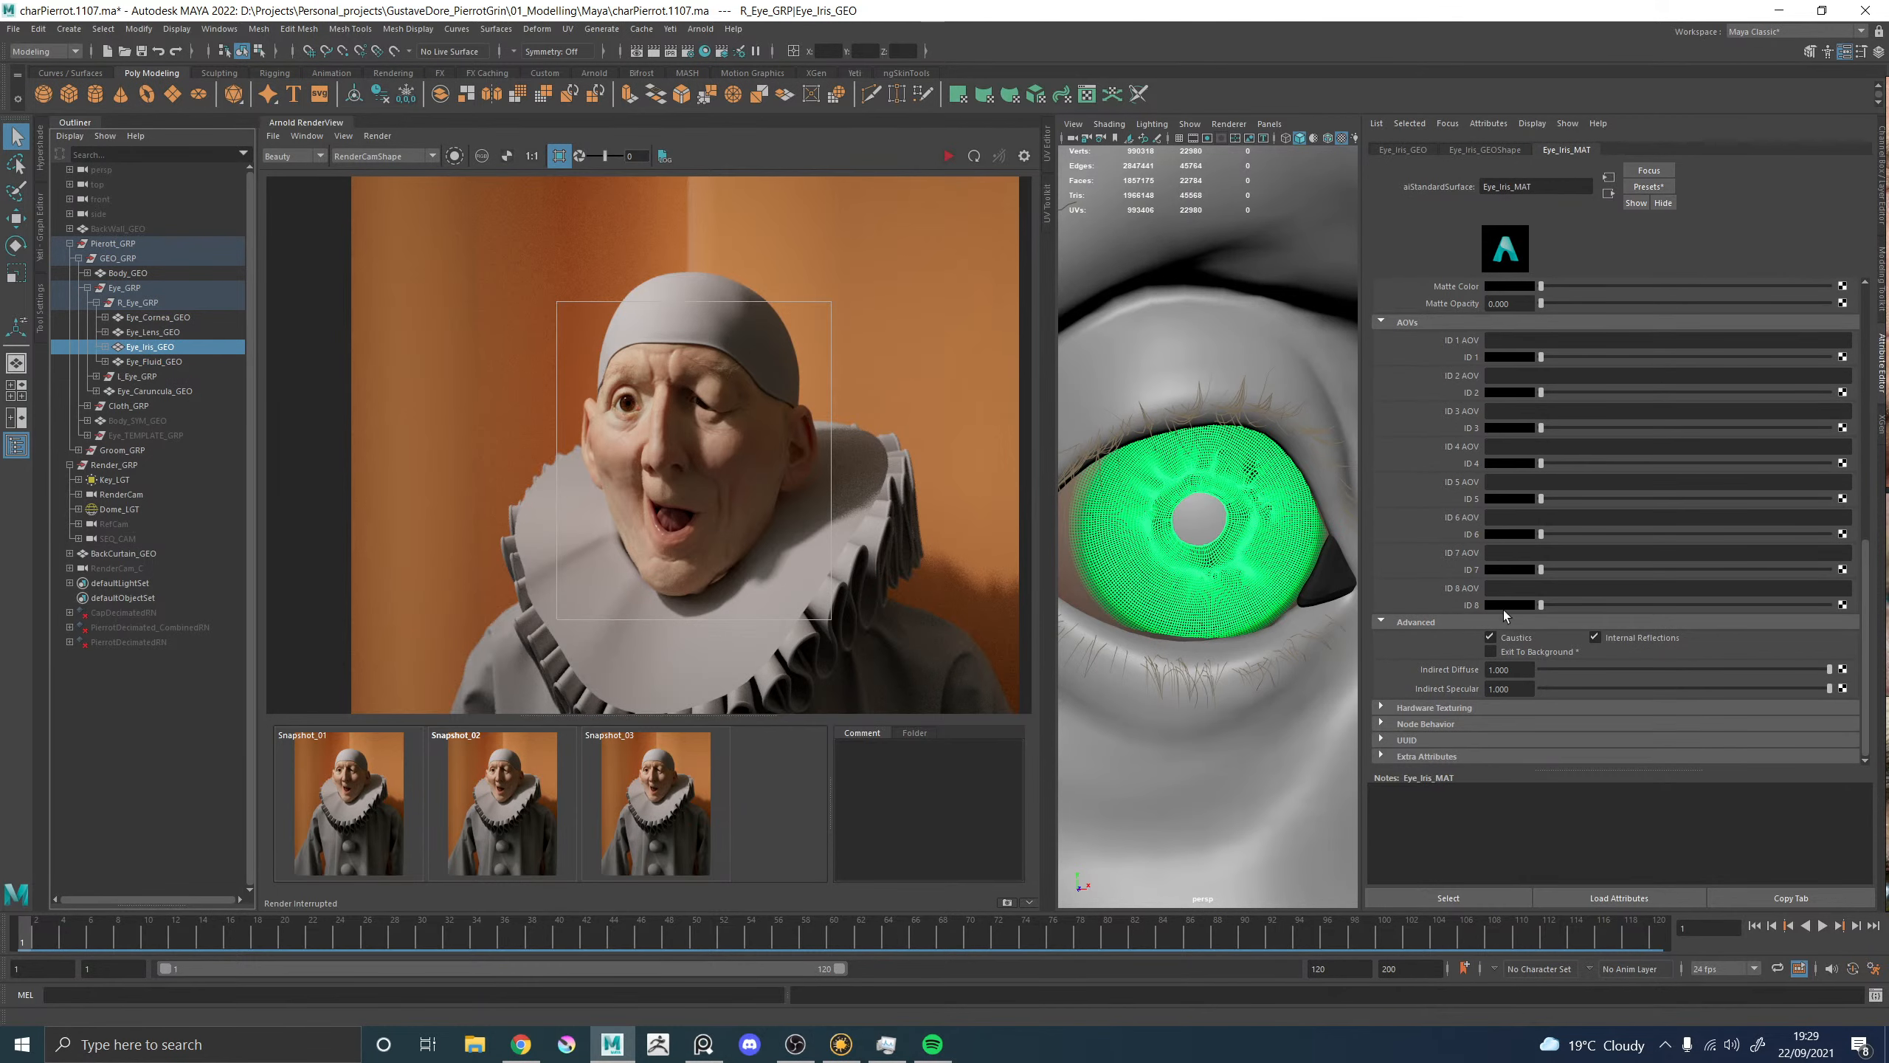
pyautogui.click(166, 333)
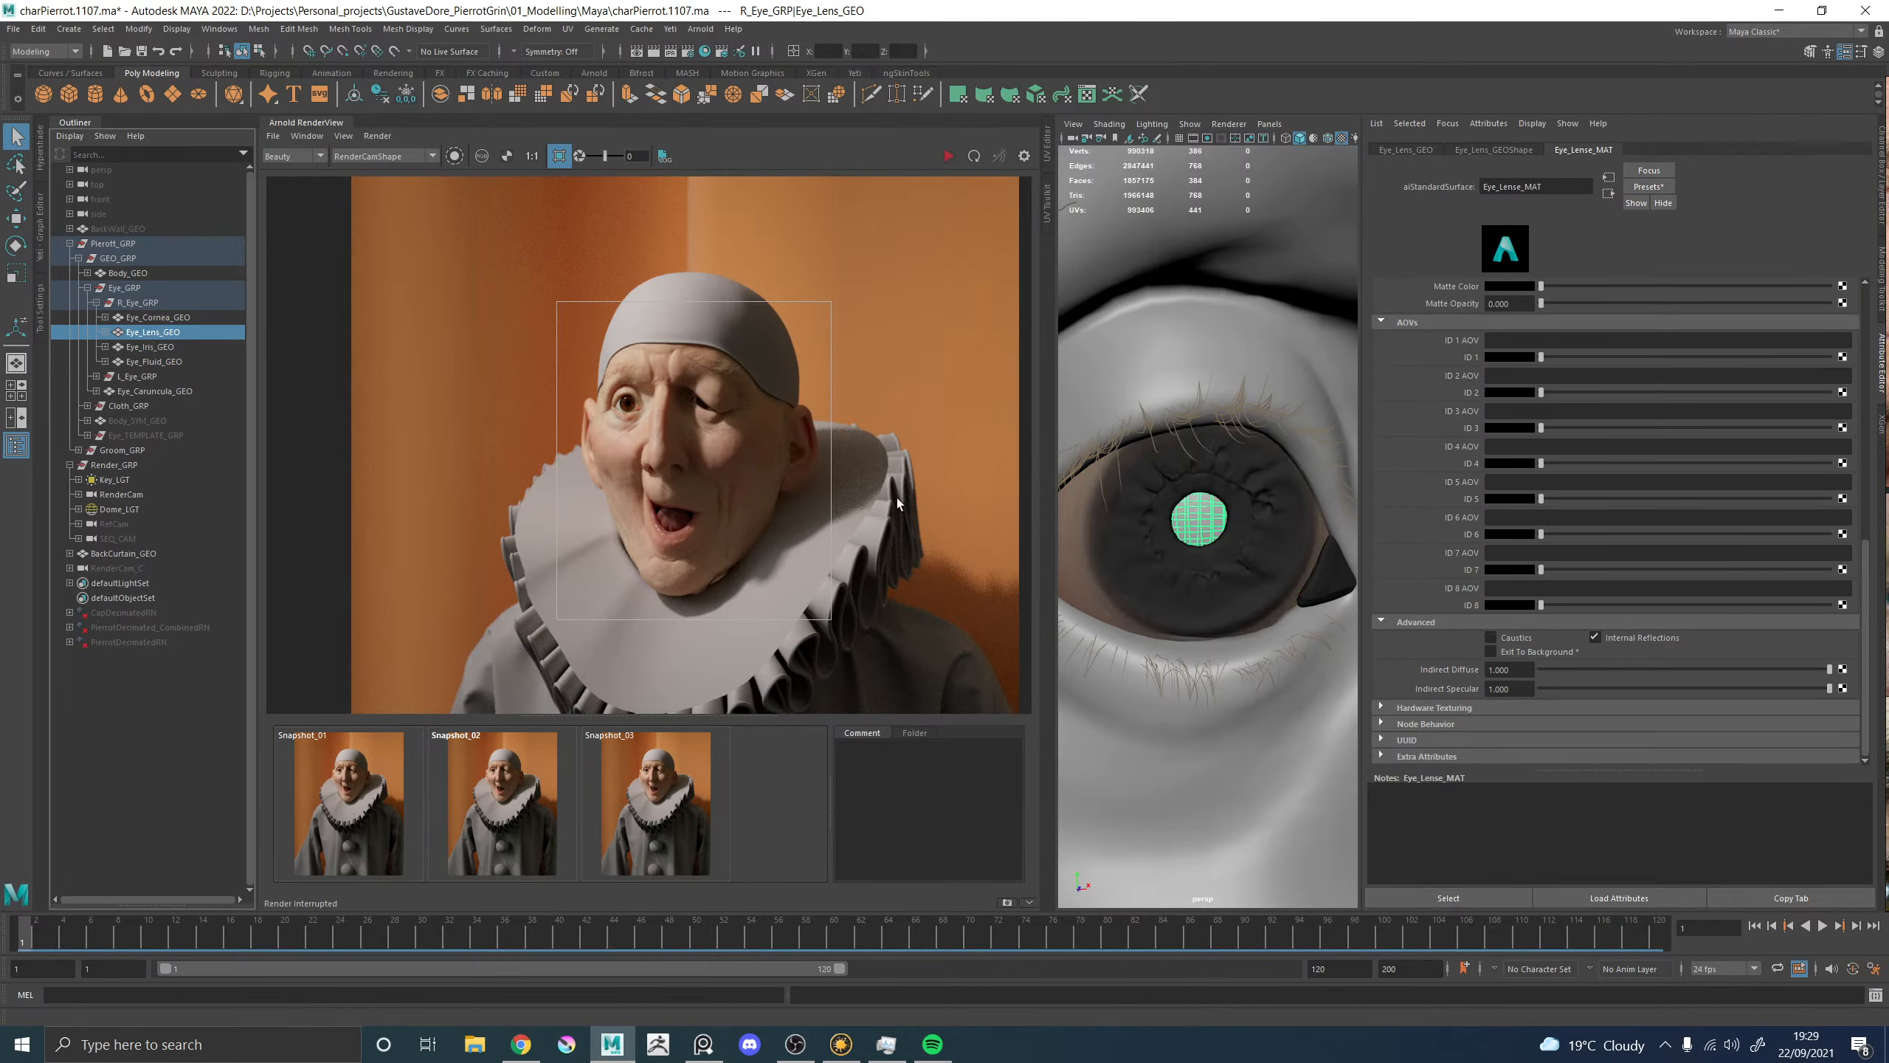
pyautogui.keyDown('alt'); pyautogui.moveTo(1224, 605); pyautogui.dragTo(1141, 534, button='middle'); pyautogui.keyUp('alt')
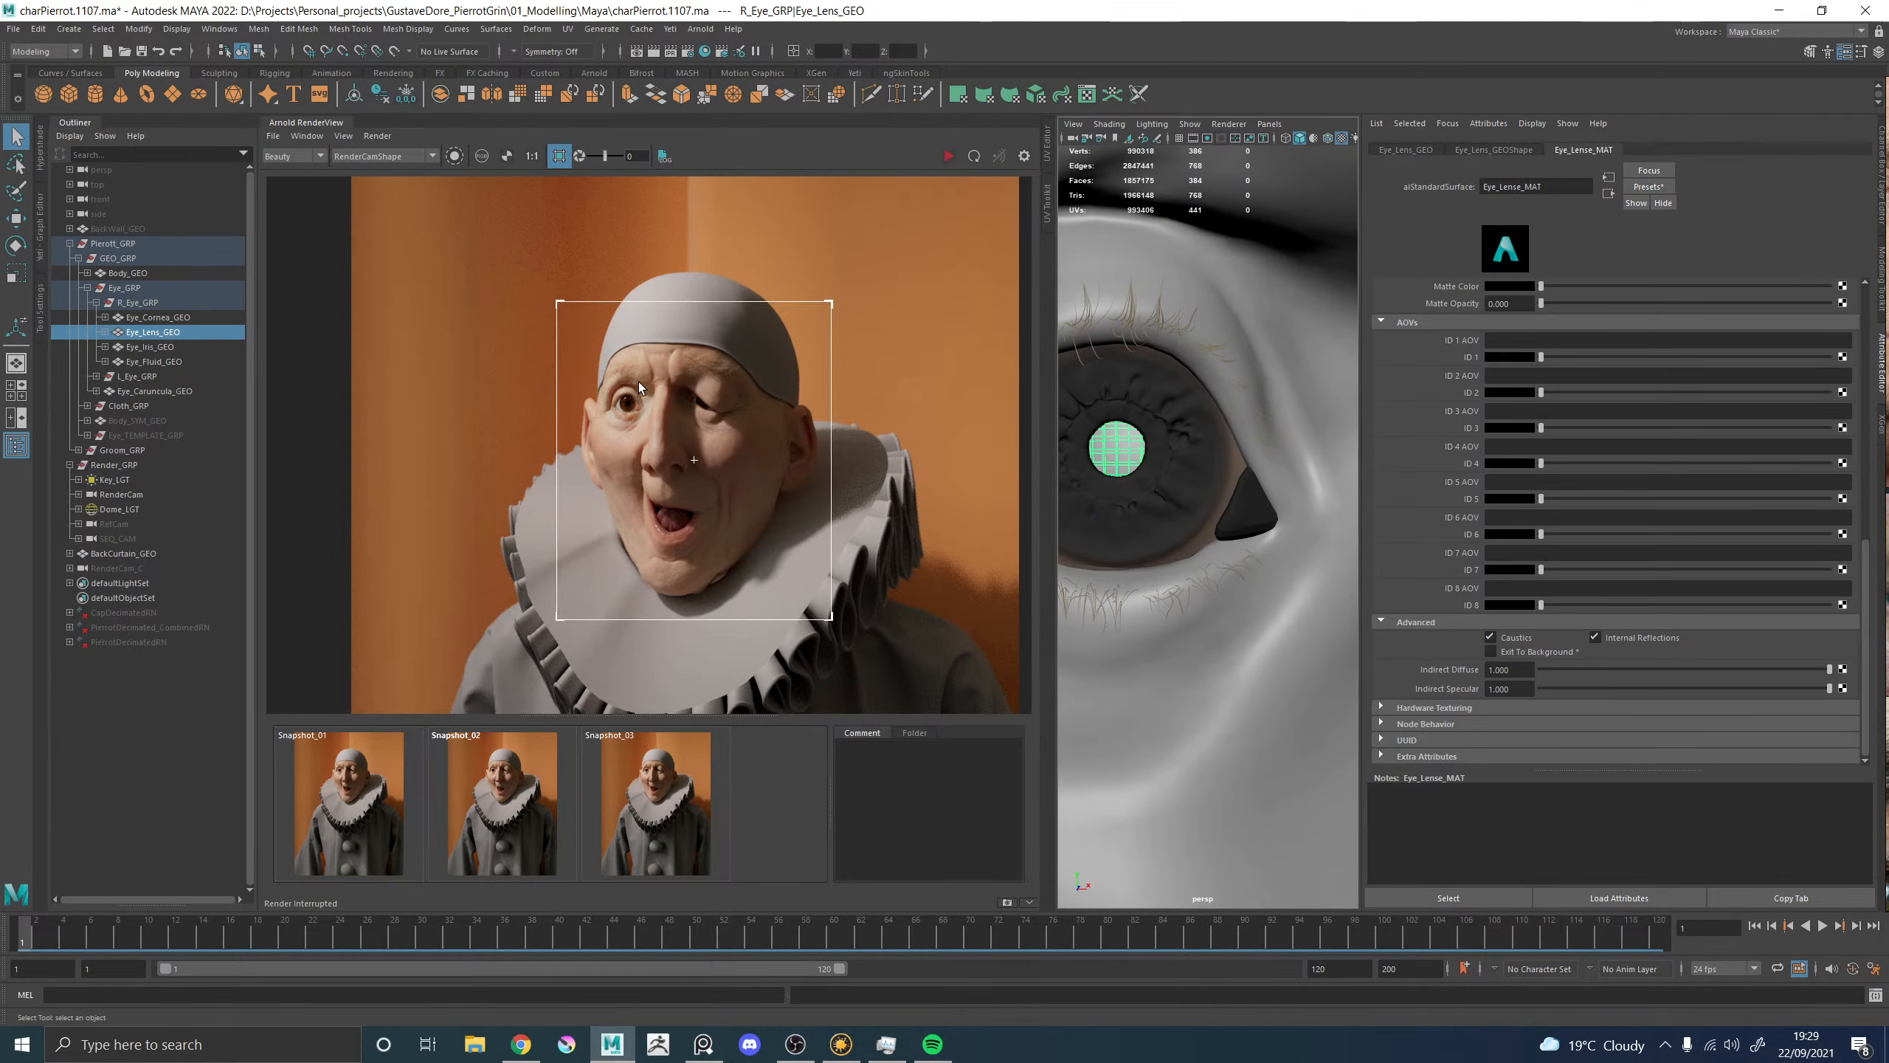
# Define a small render region around the open eye and restart the interactive render.
pyautogui.scroll(3, 638, 513)
pyautogui.moveTo(590, 444); pyautogui.dragTo(688, 542)
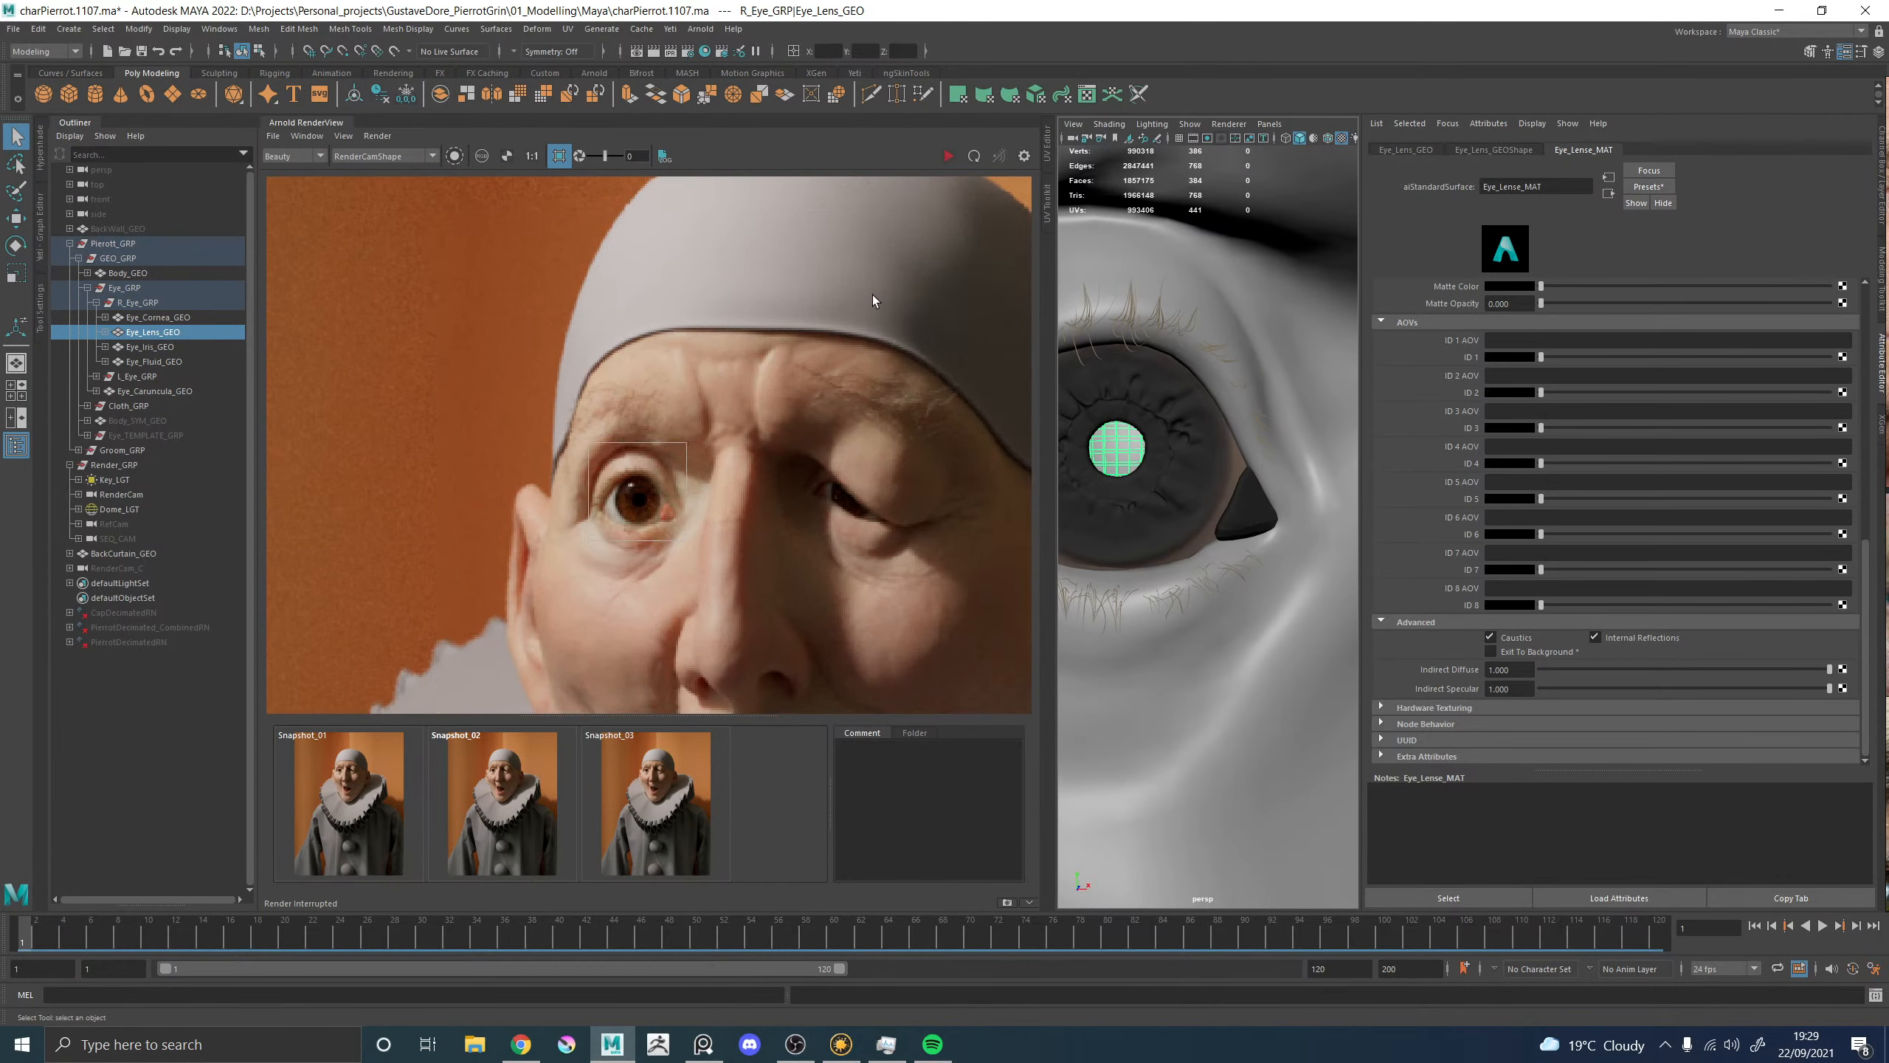
pyautogui.click(948, 160)
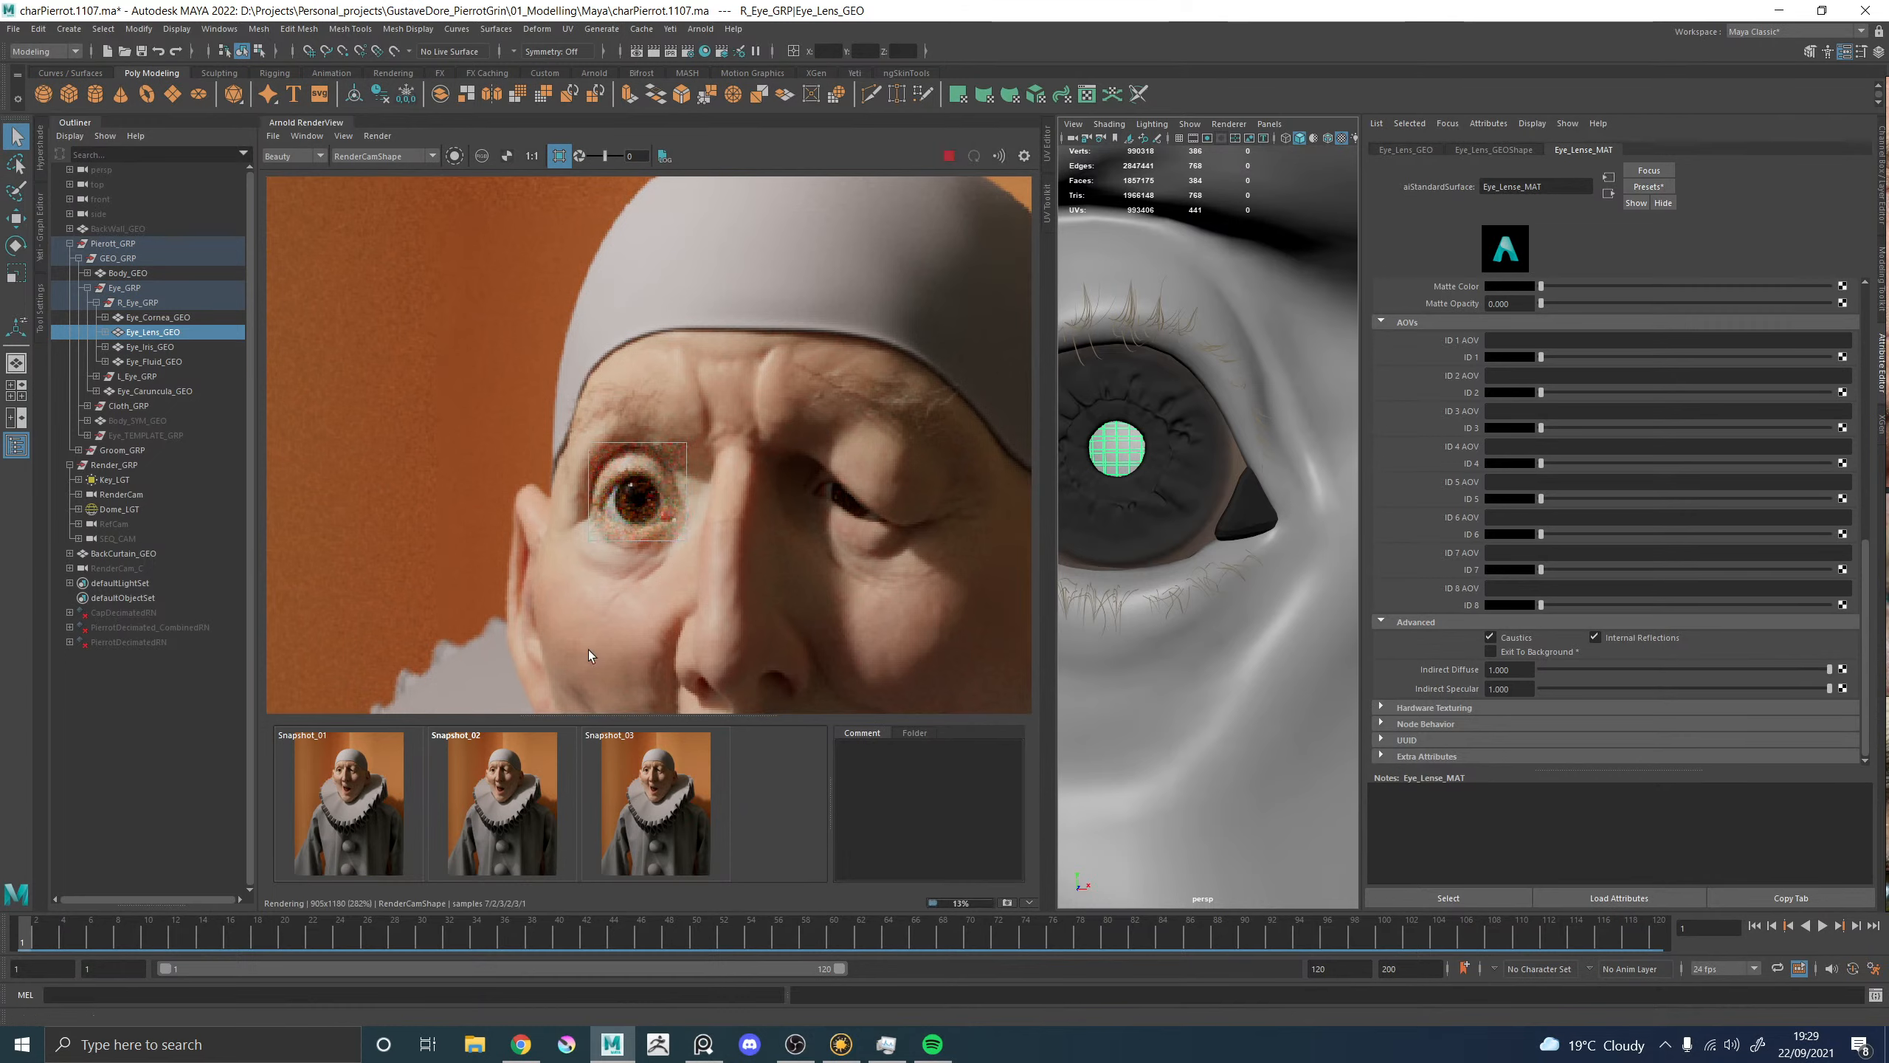
# Compare the open eye in close-up between the current render, Snapshot_01 and Snapshot_03.
pyautogui.scroll(3, 634, 523)
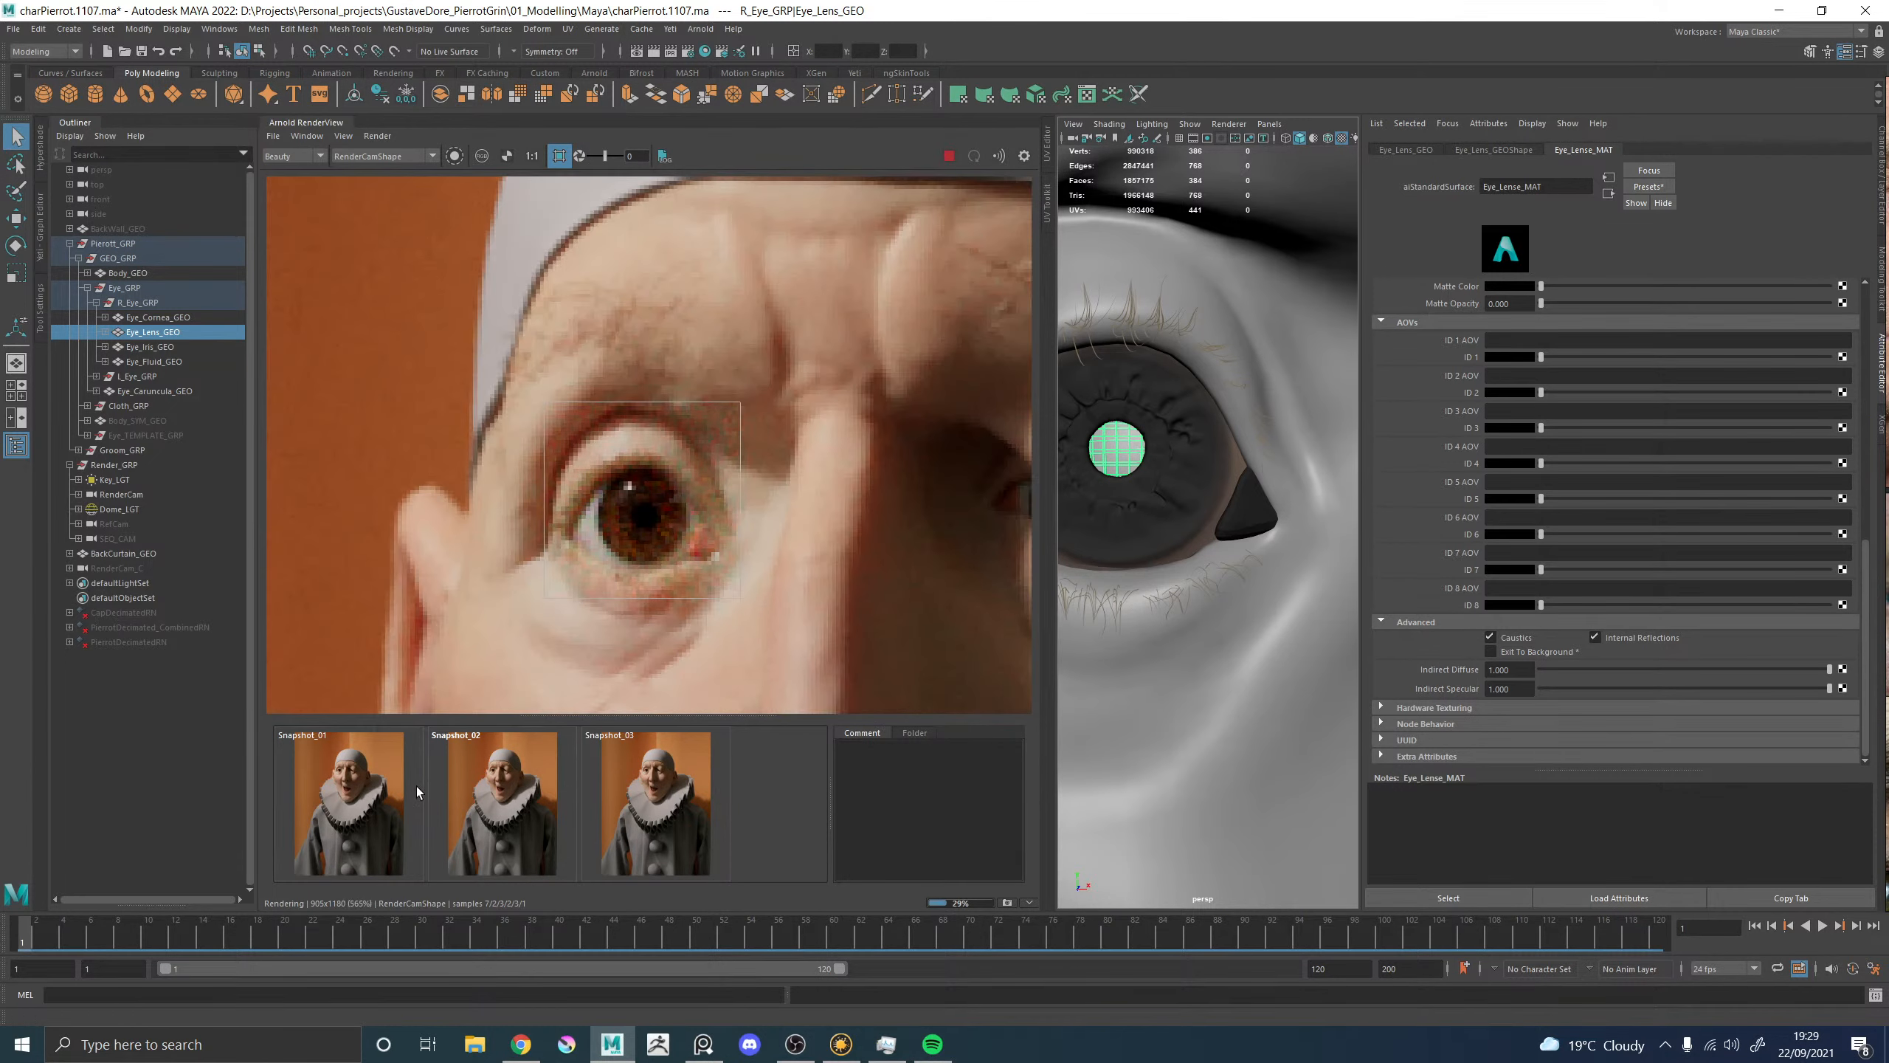
pyautogui.click(347, 803)
pyautogui.click(345, 805)
pyautogui.click(656, 783)
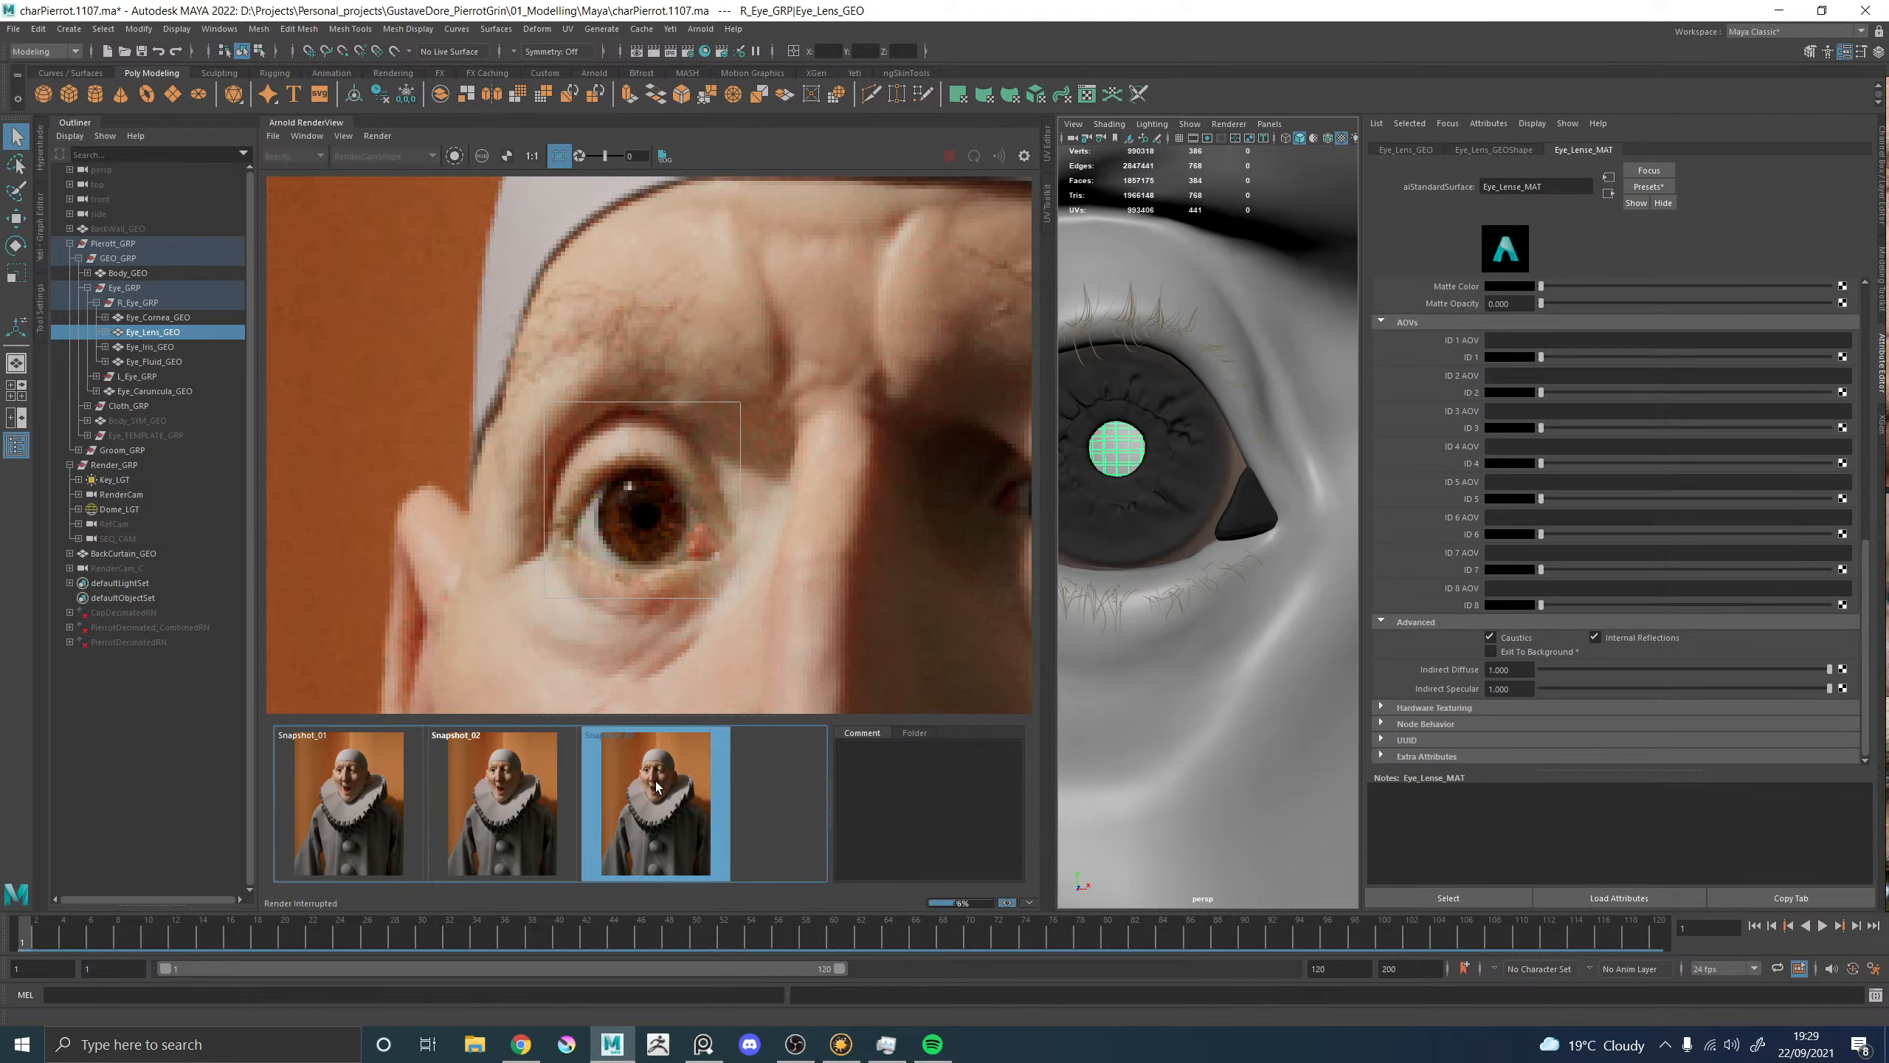
pyautogui.click(682, 789)
pyautogui.click(680, 805)
pyautogui.click(680, 806)
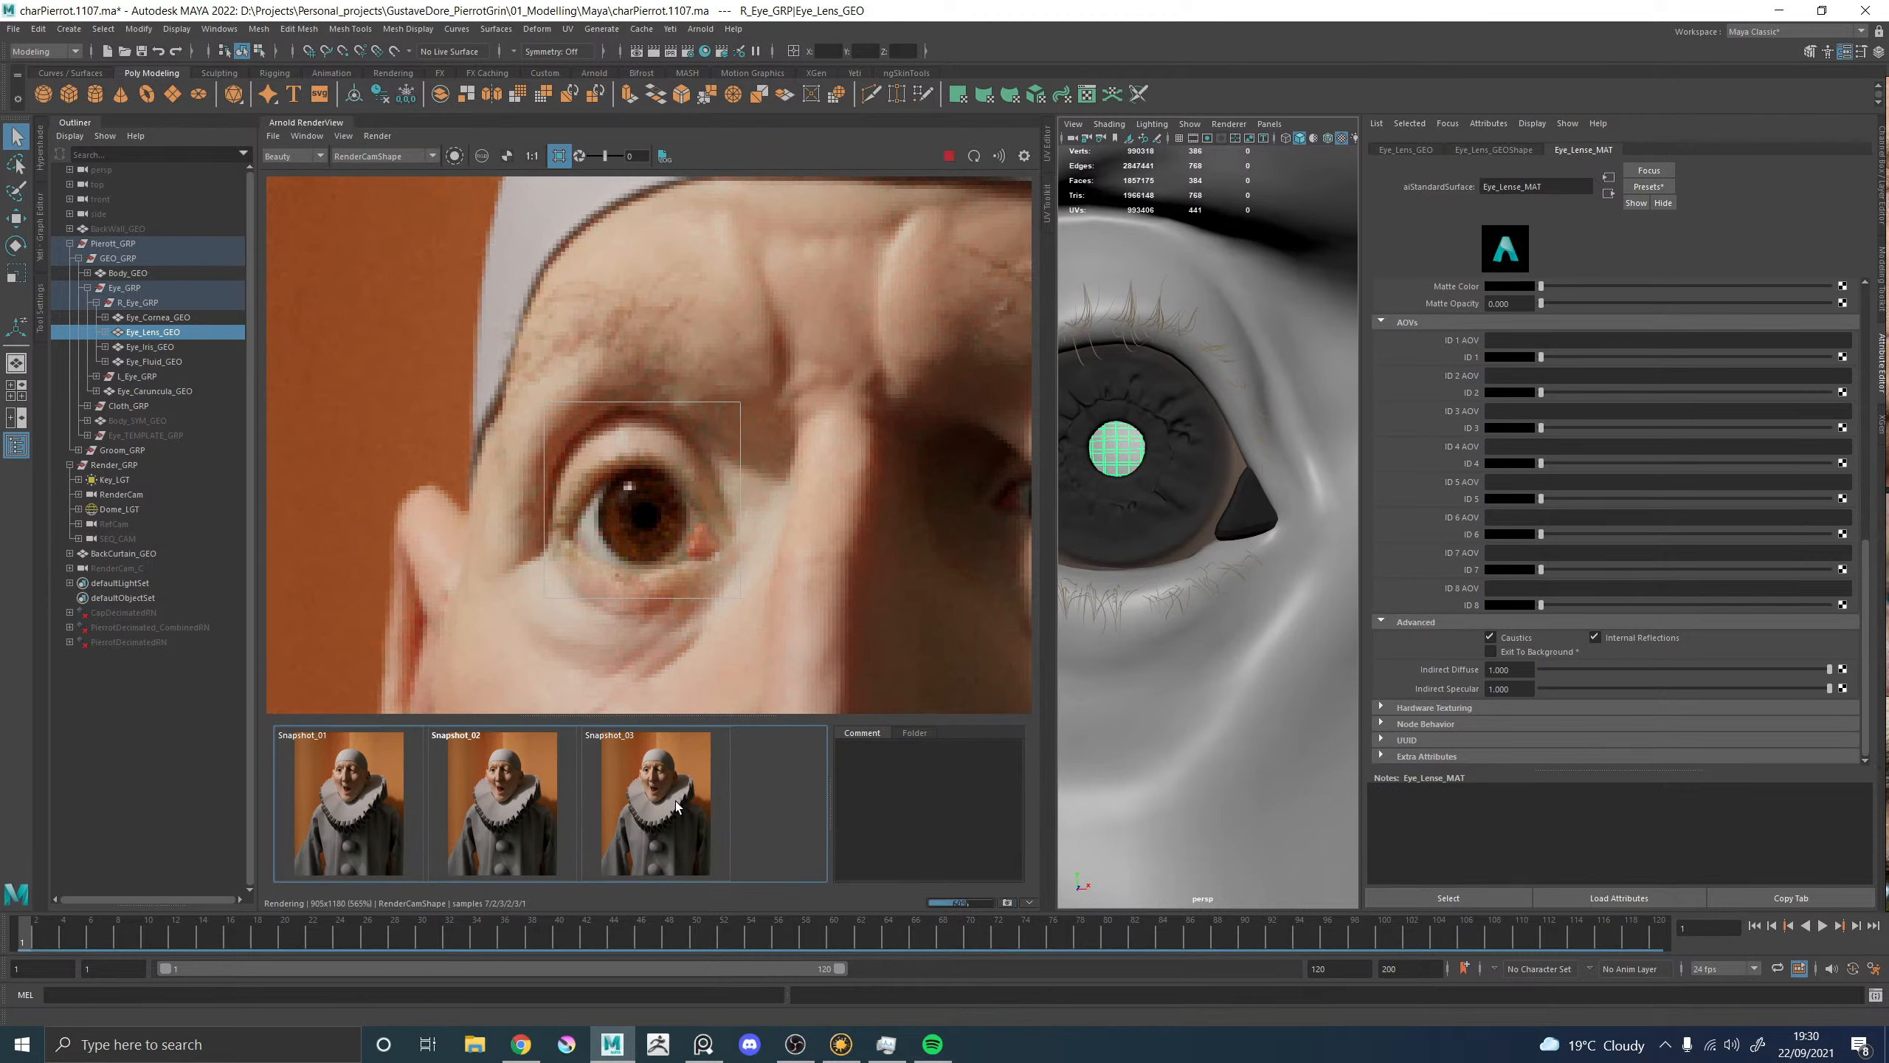
# Return to the current render, turn off the render region around the open eye, and show the full character.
pyautogui.click(680, 805)
pyautogui.click(680, 806)
pyautogui.scroll(-5, 690, 594)
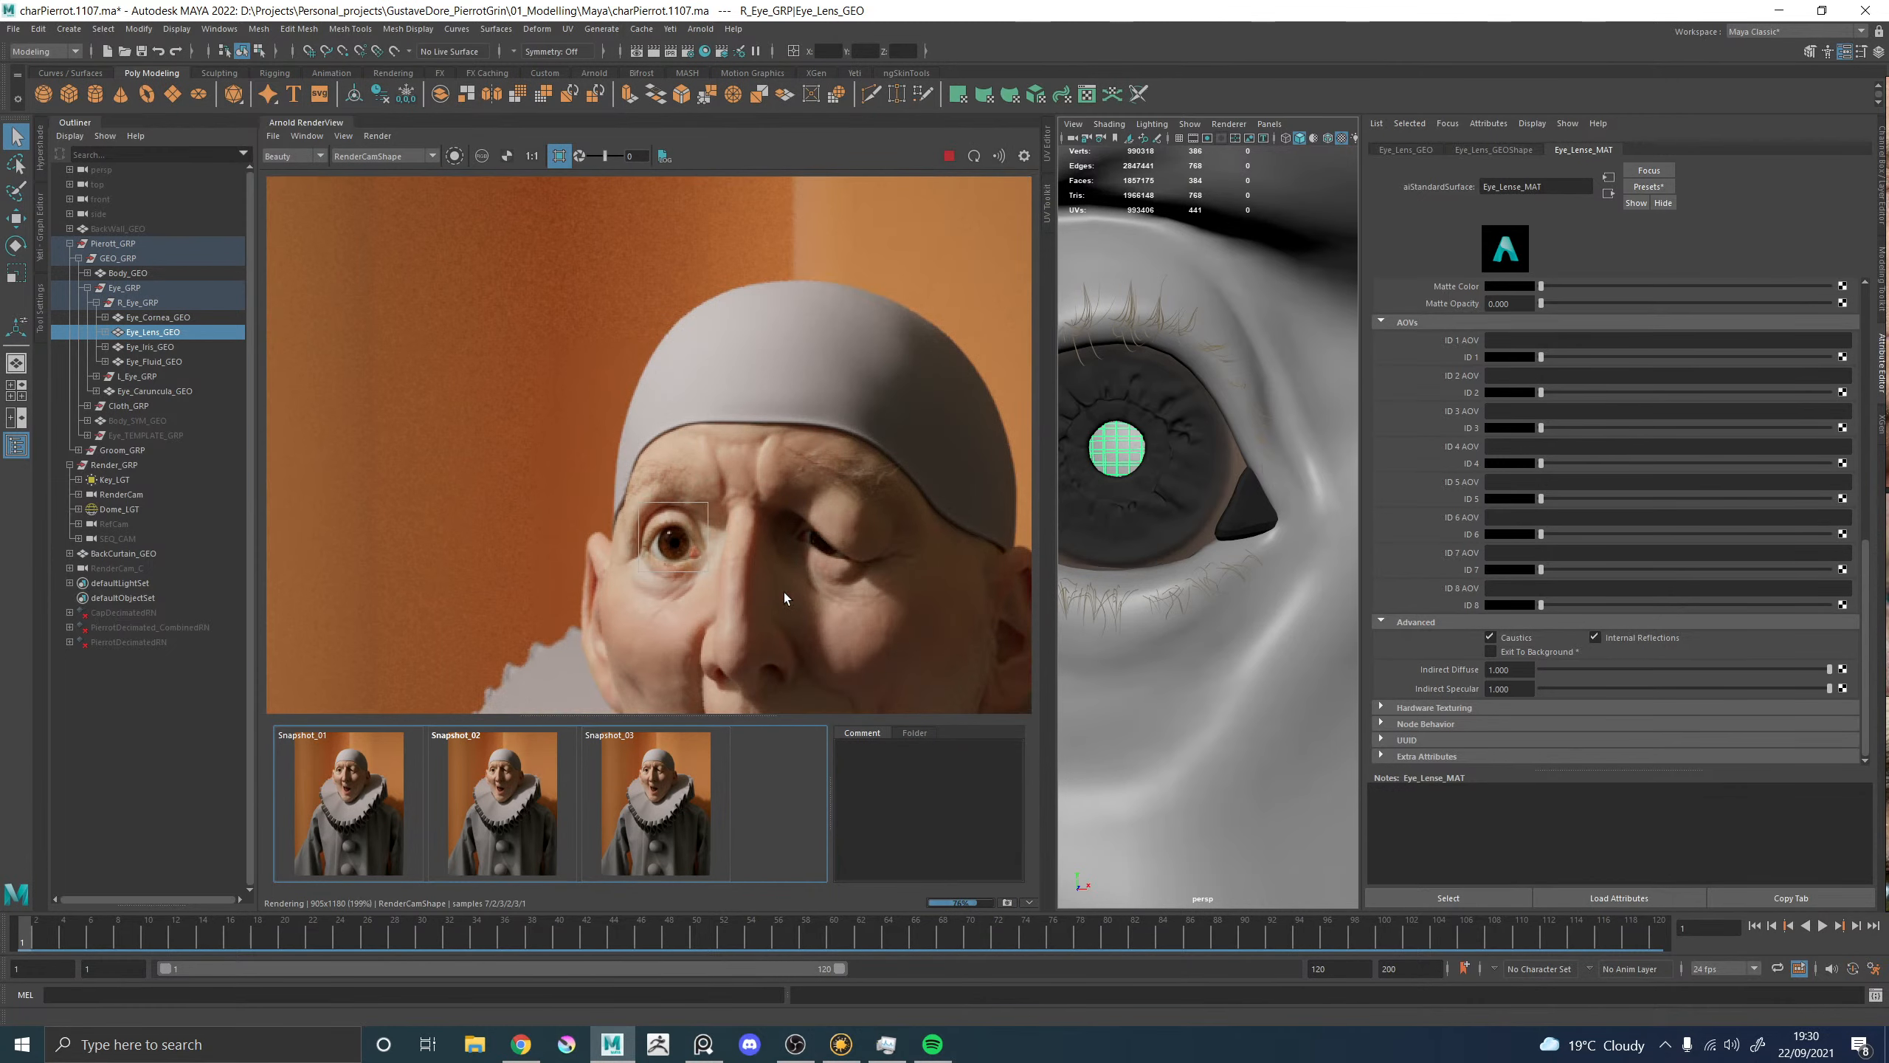
pyautogui.click(559, 155)
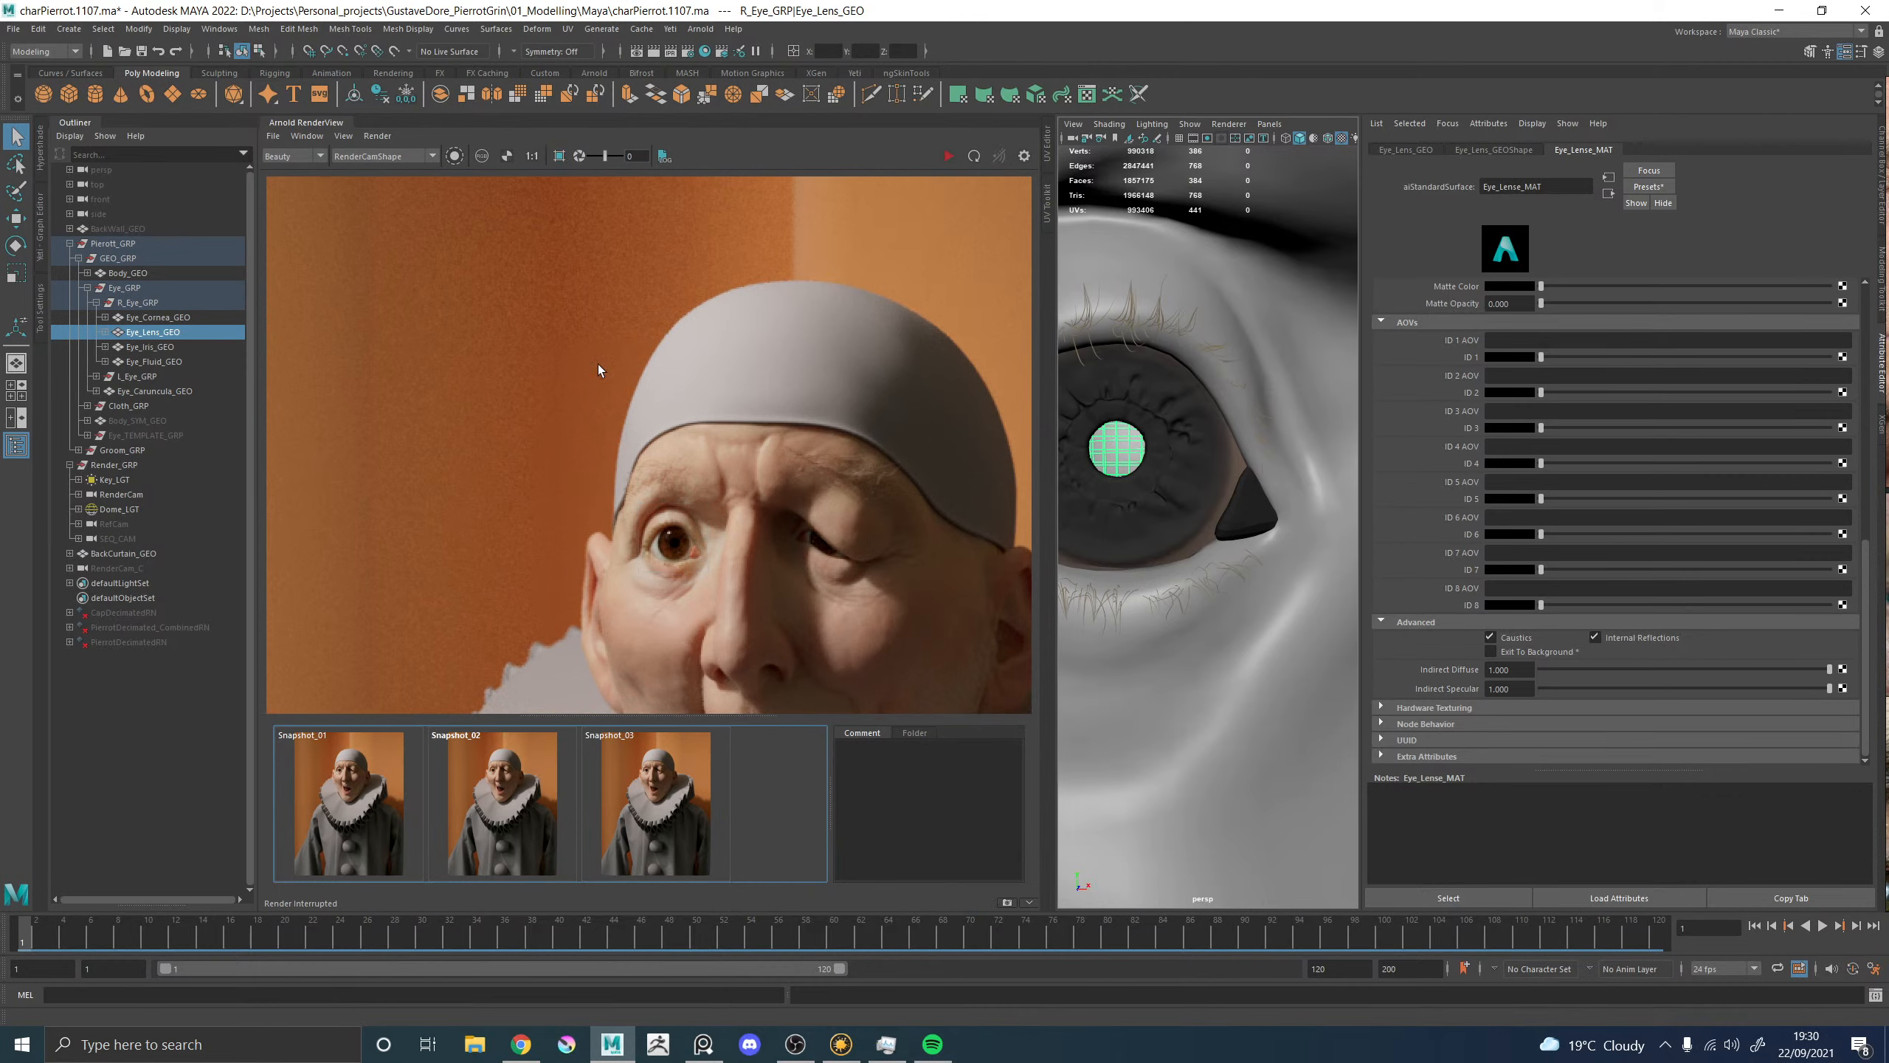
pyautogui.scroll(-5, 652, 564)
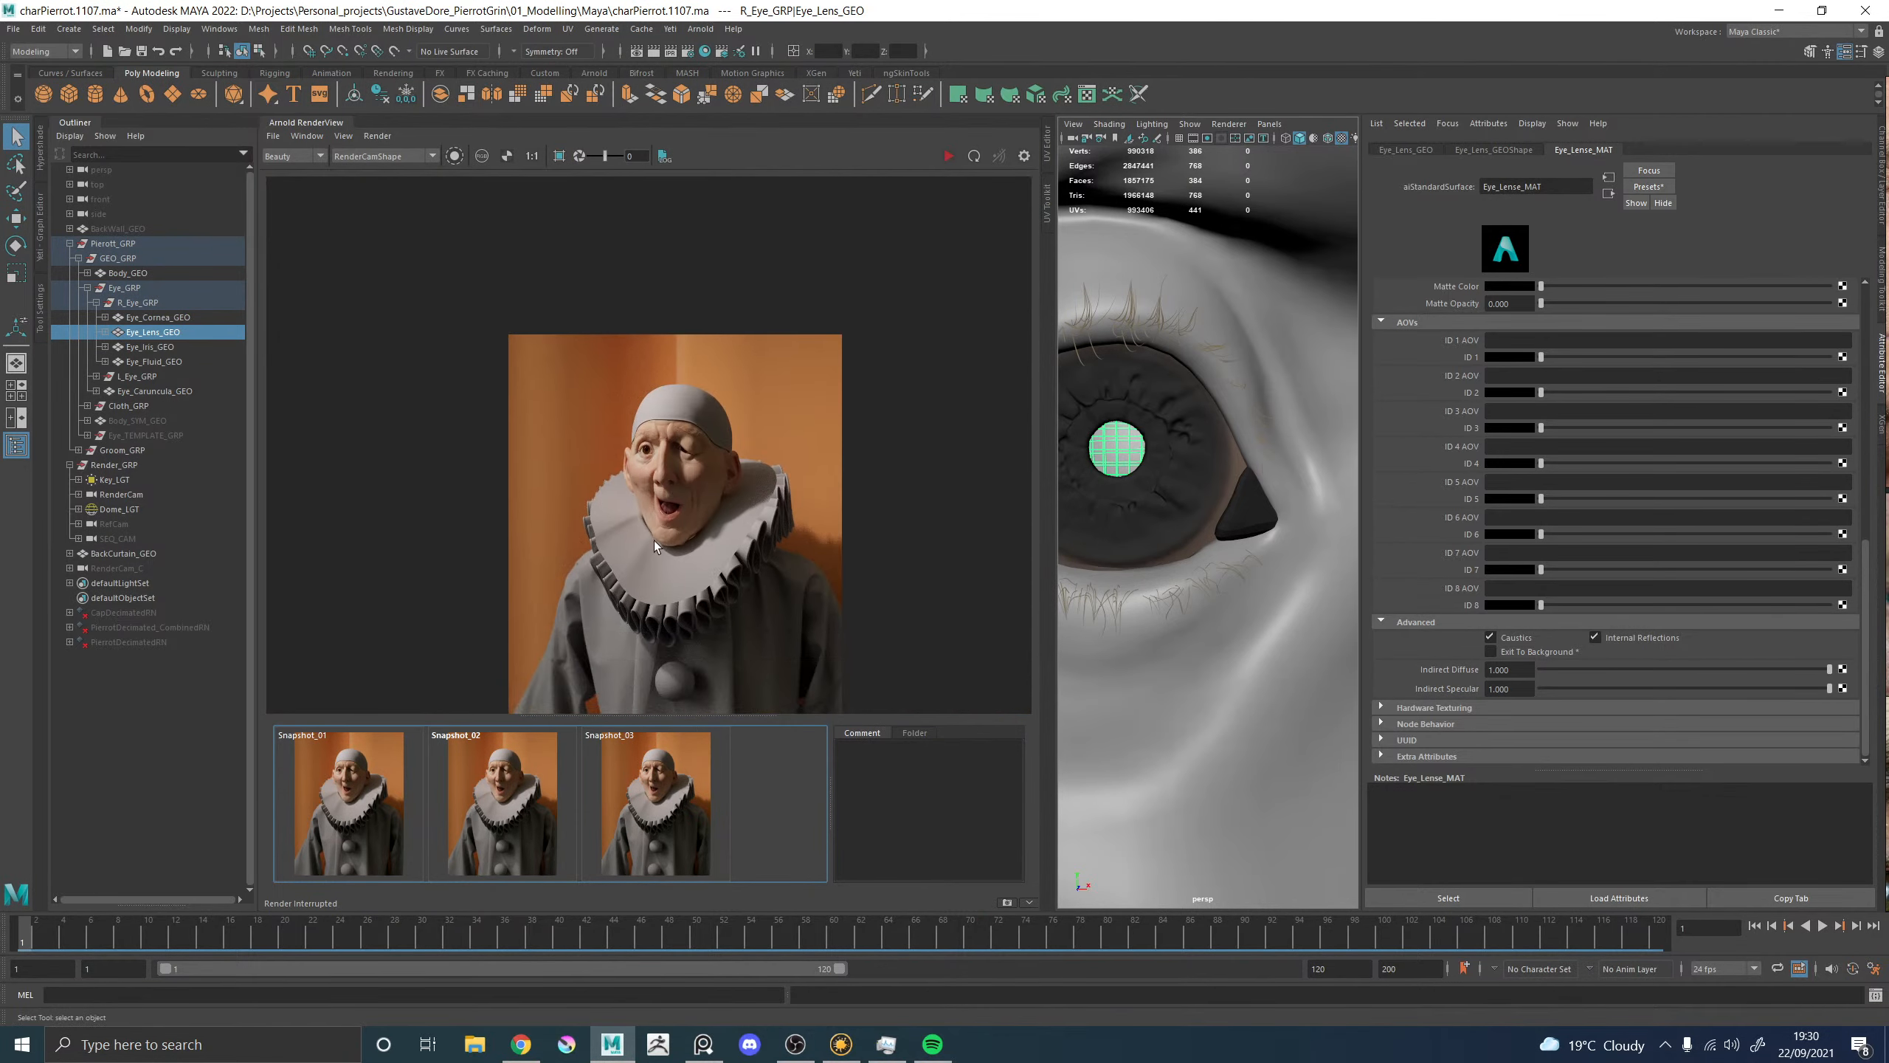
# Switch to the reference image board and compare the reference Pierrot's face and lighting with the current render.
pyautogui.scroll(2, 633, 521)
pyautogui.scroll(2, 623, 502)
pyautogui.hotkey('alt', 'Tab')
pyautogui.moveTo(1398, 476); pyautogui.dragTo(1389, 387, button='right')
pyautogui.scroll(-5, 1390, 495)
pyautogui.scroll(2, 1416, 470)
pyautogui.scroll(6, 1242, 468)
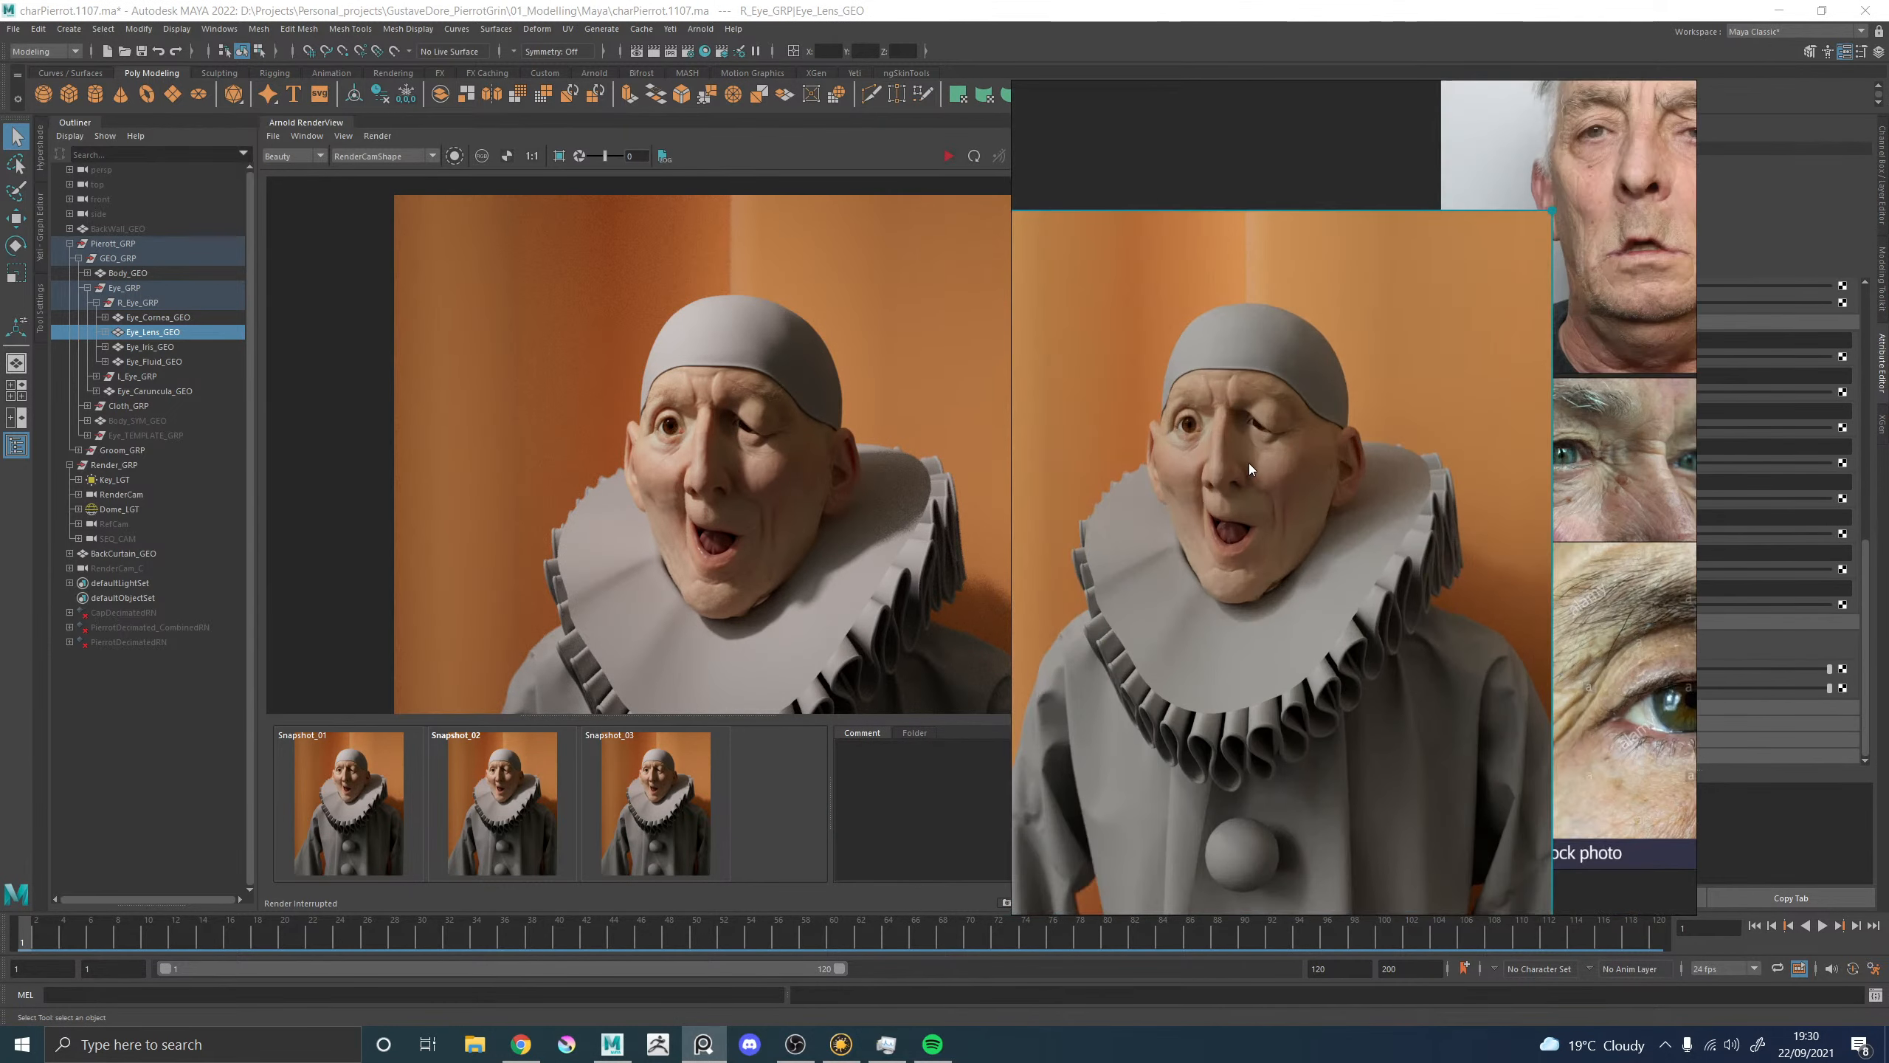
pyautogui.moveTo(1234, 432); pyautogui.dragTo(1261, 445, button='middle')
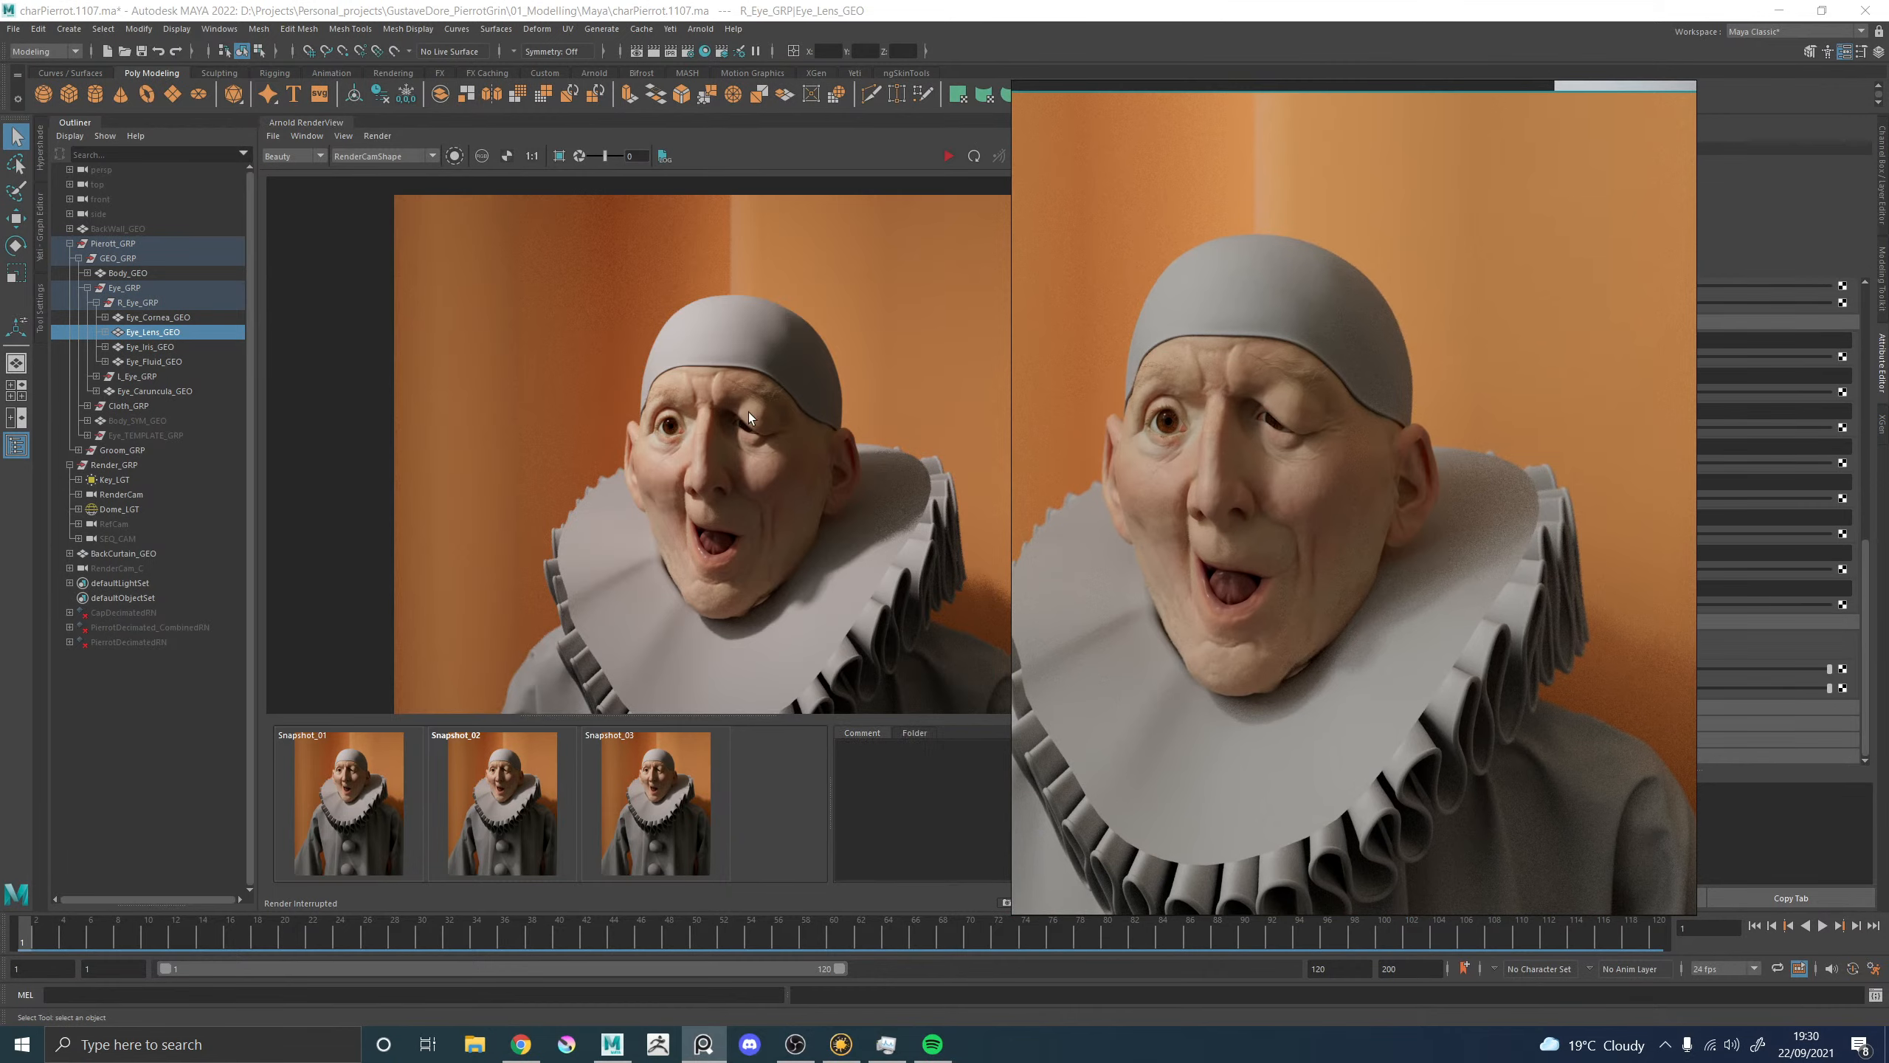
pyautogui.scroll(1, 1247, 428)
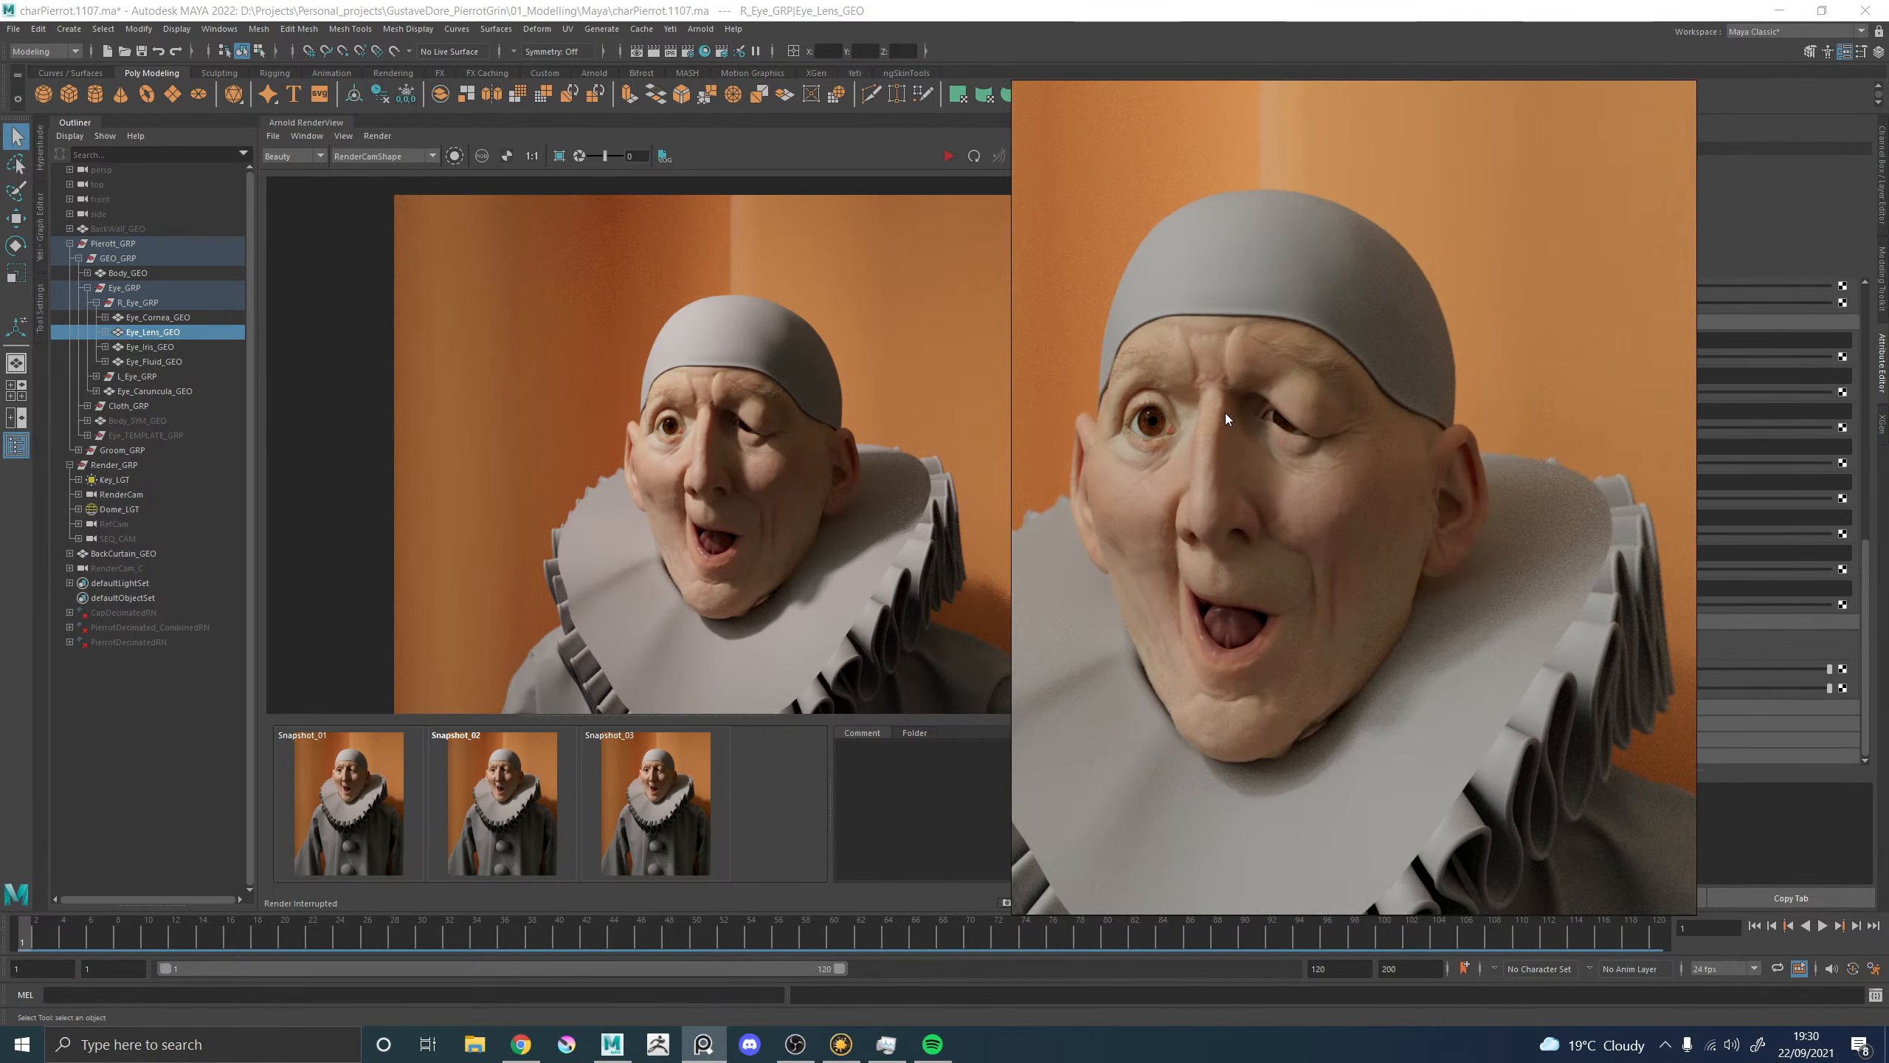
pyautogui.scroll(1, 1225, 414)
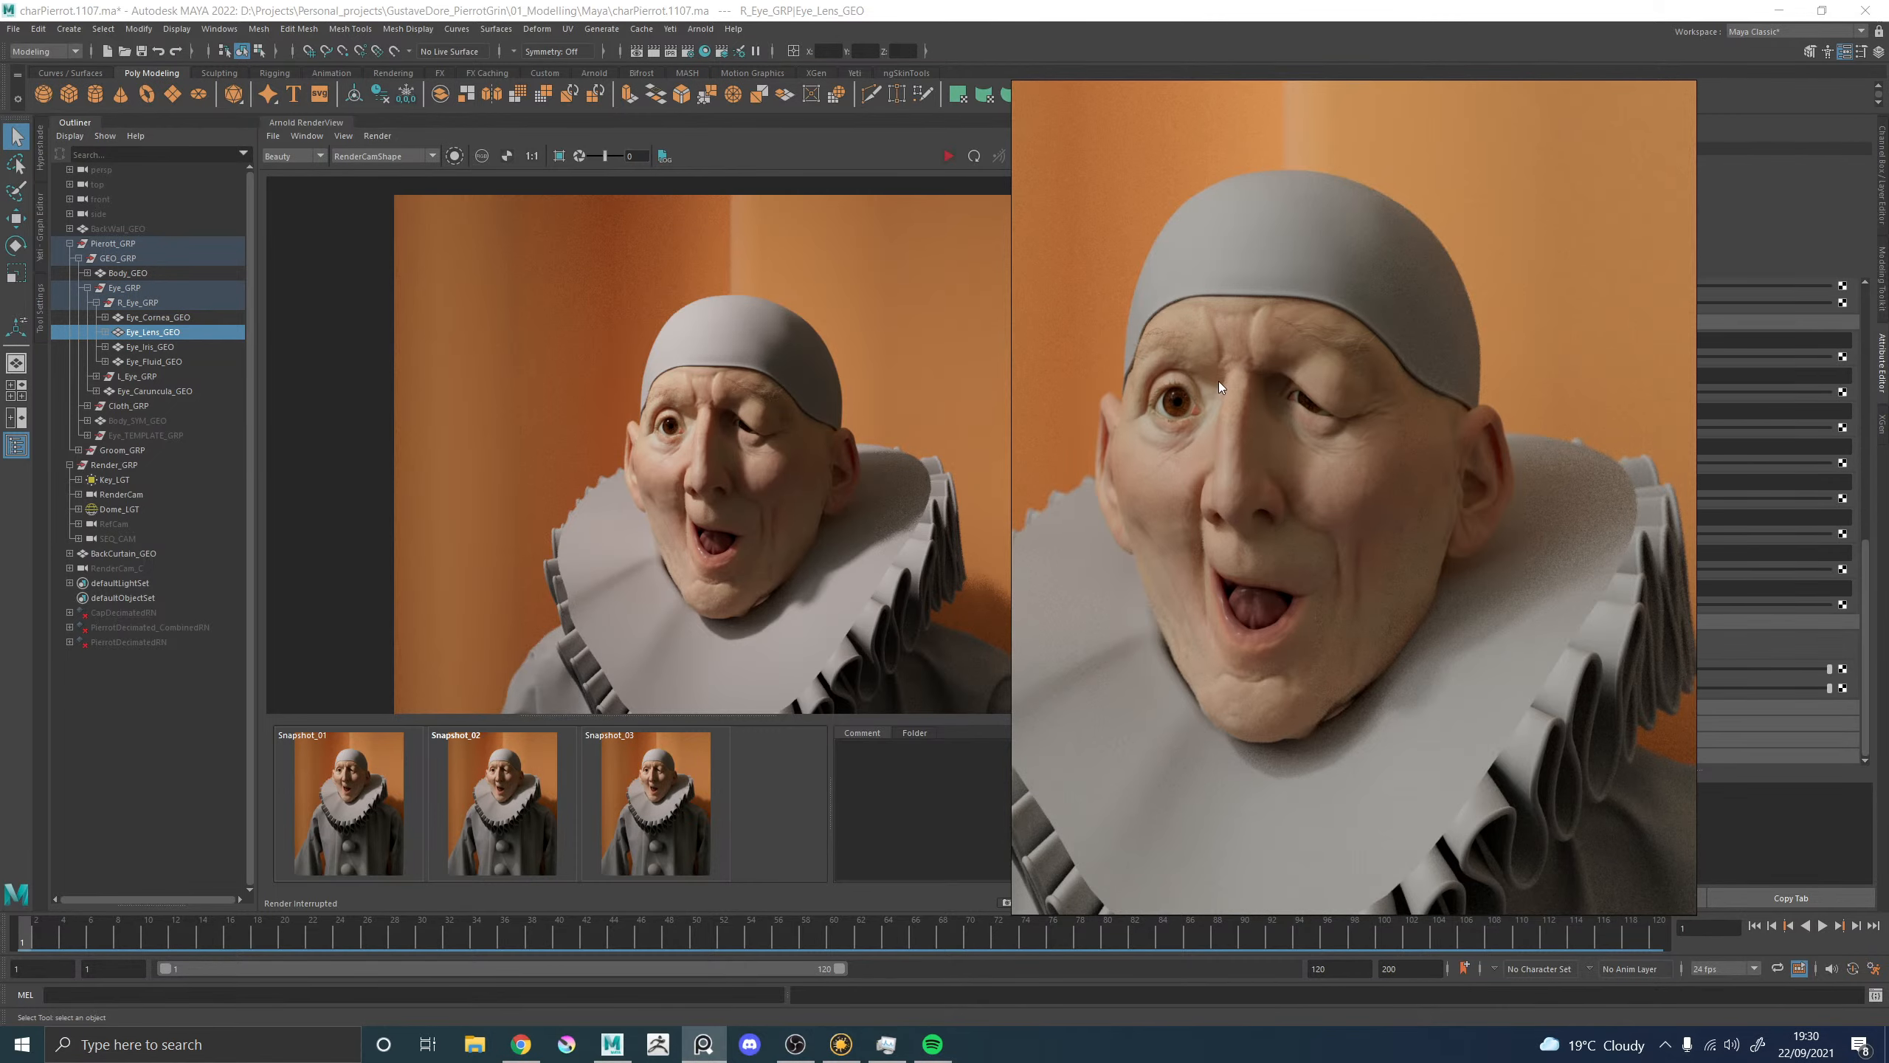
pyautogui.moveTo(1189, 378); pyautogui.dragTo(1251, 408, button='middle')
pyautogui.moveTo(1358, 397); pyautogui.dragTo(1888, 405, button='right')
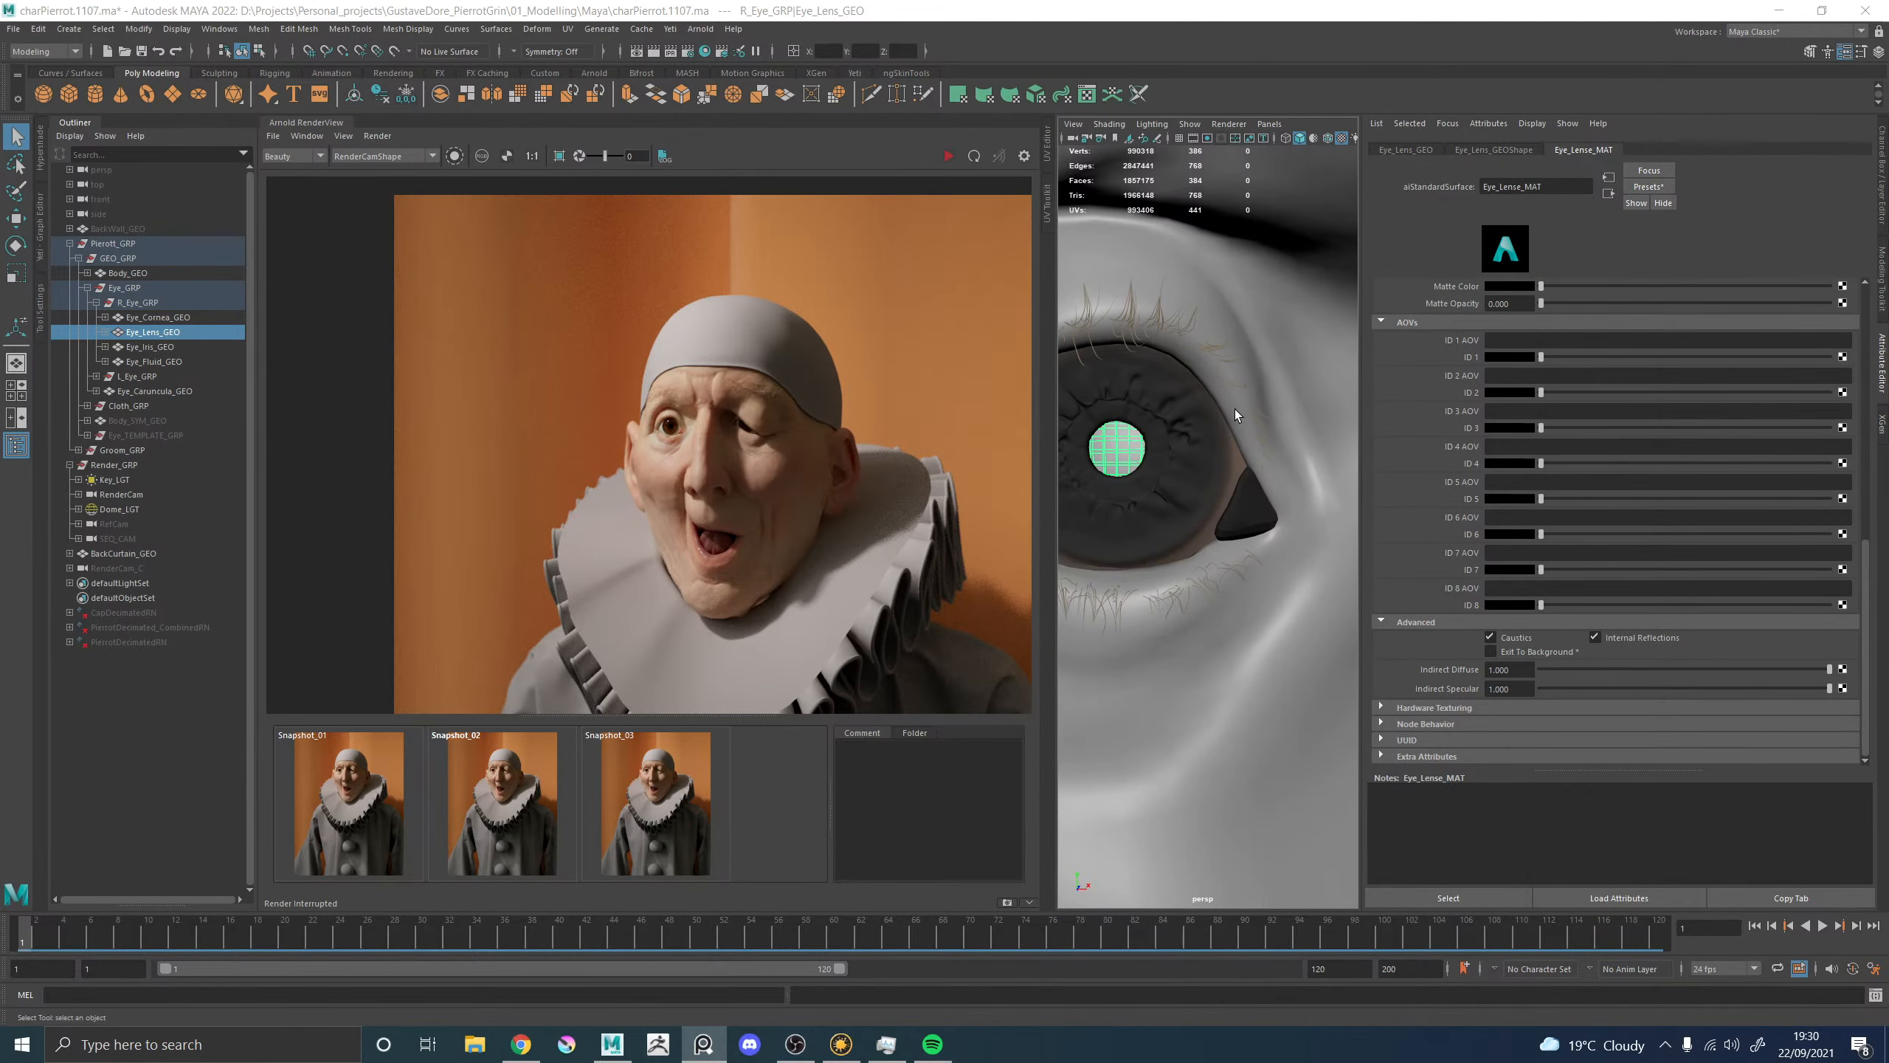
# Frame the whole Pierrot figure in the perspective view and save the scene.
pyautogui.keyDown('alt'); pyautogui.moveTo(1234, 410); pyautogui.dragTo(1151, 431, button='right'); pyautogui.keyUp('alt')
pyautogui.keyDown('alt'); pyautogui.moveTo(1151, 430); pyautogui.dragTo(1260, 411); pyautogui.keyUp('alt')
pyautogui.hotkey('ctrl', 's')
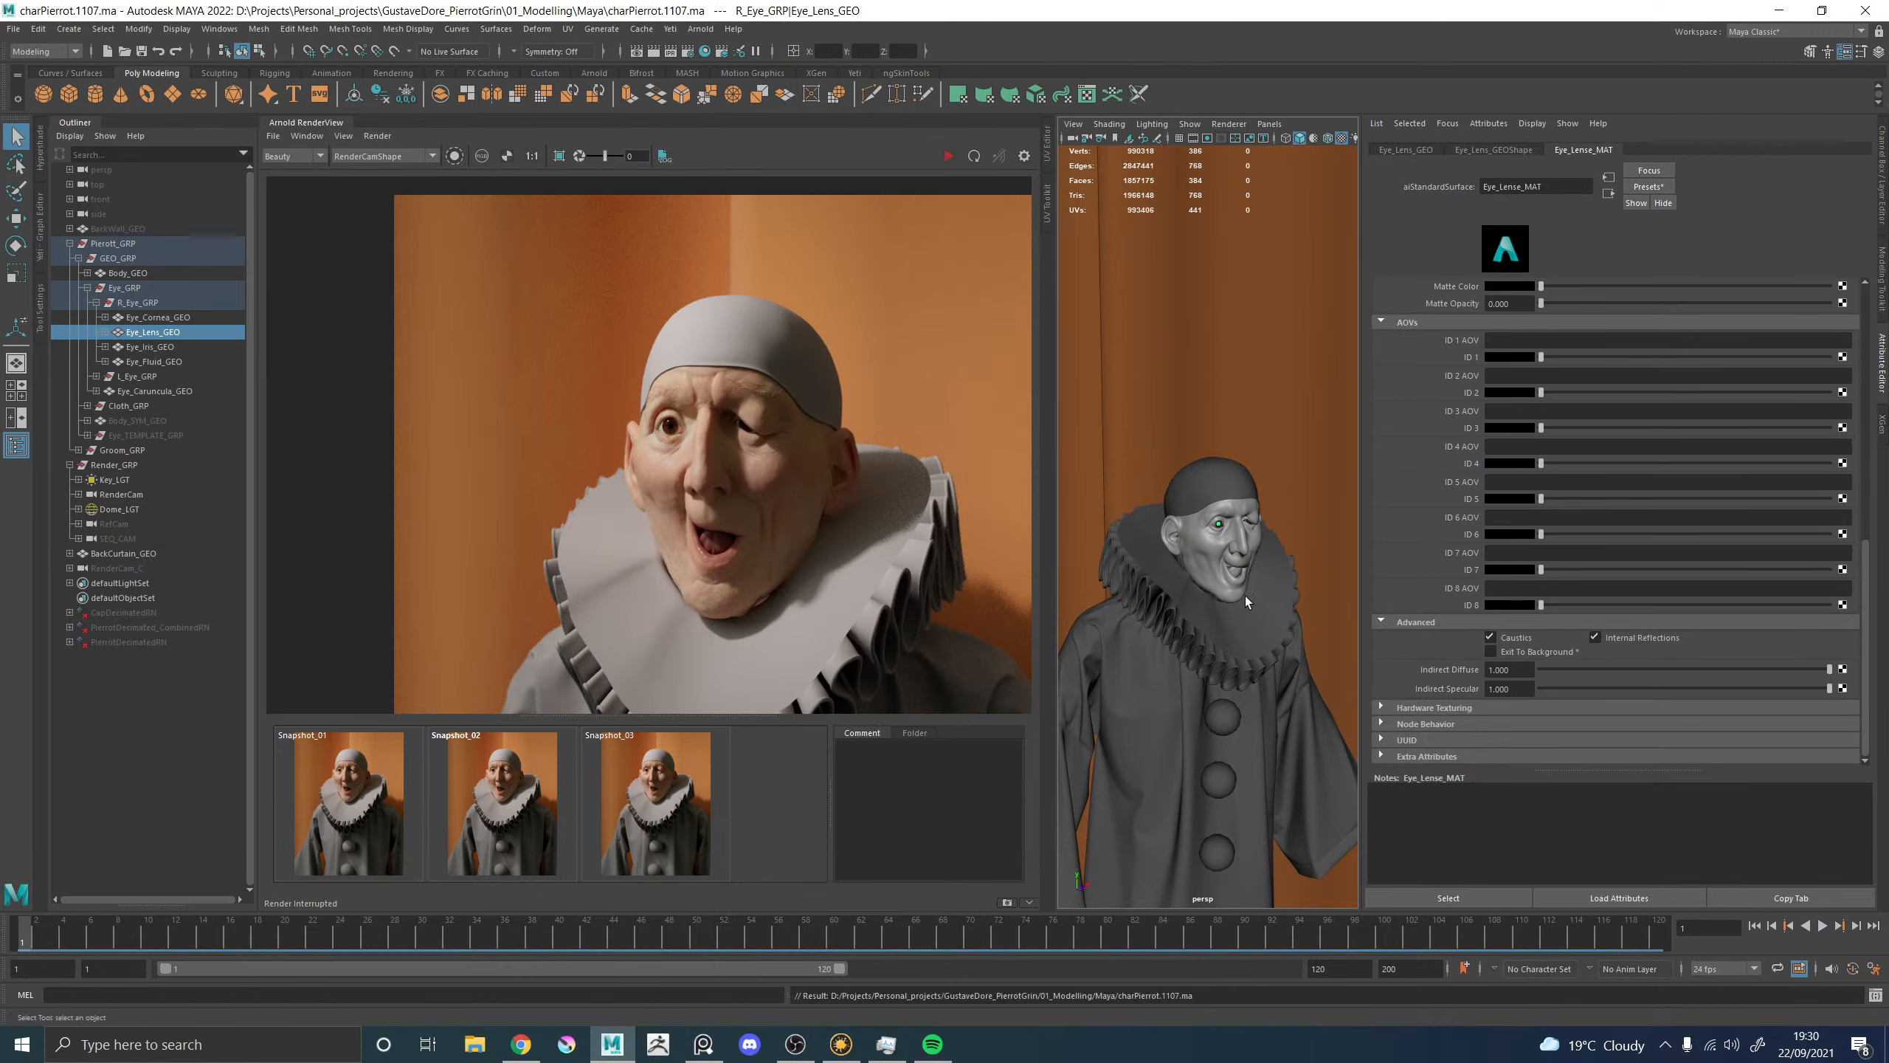
# Lower the Key_LGT exposure to 11.0 and set the Dome_LGT intensity to 0.6.
pyautogui.keyDown('alt'); pyautogui.moveTo(1246, 597); pyautogui.dragTo(1134, 366, button='right'); pyautogui.keyUp('alt')
pyautogui.click(1146, 377)
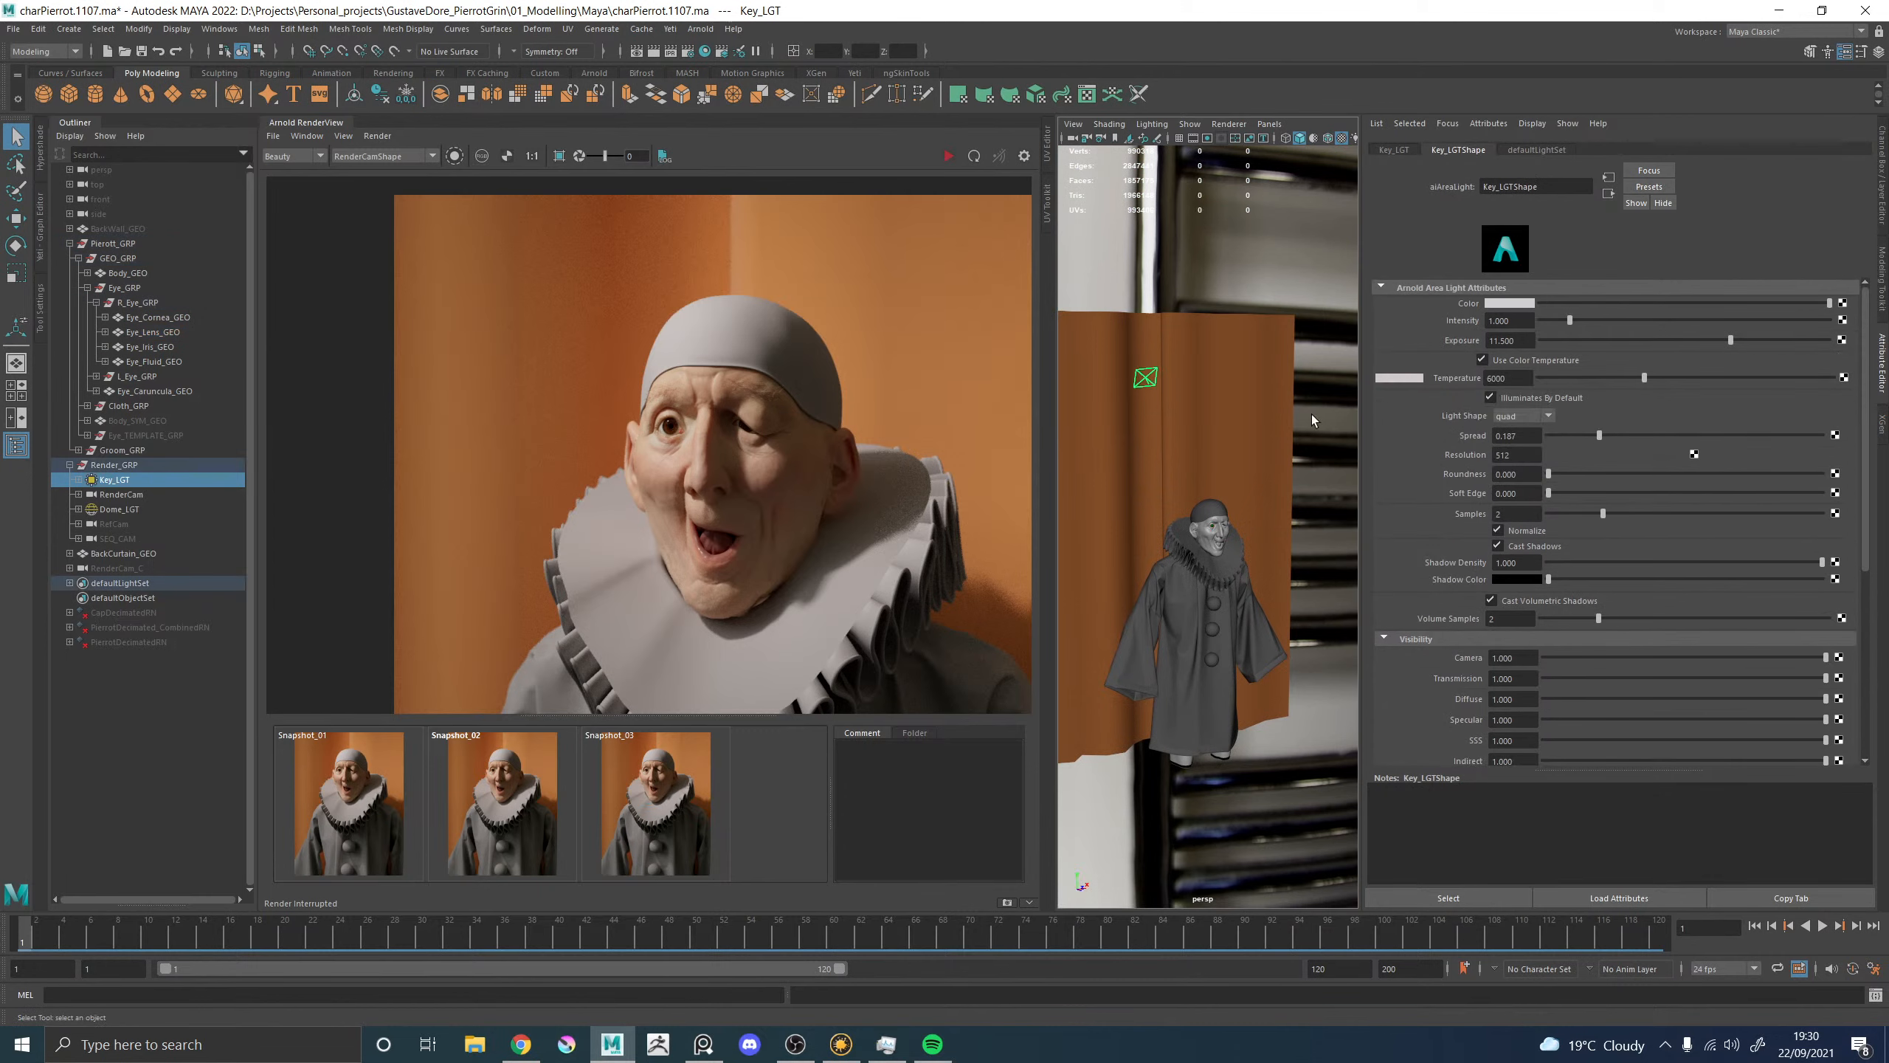
pyautogui.moveTo(1520, 339); pyautogui.dragTo(1506, 341)
pyautogui.click(1298, 455)
pyautogui.moveTo(1513, 321); pyautogui.dragTo(1502, 321)
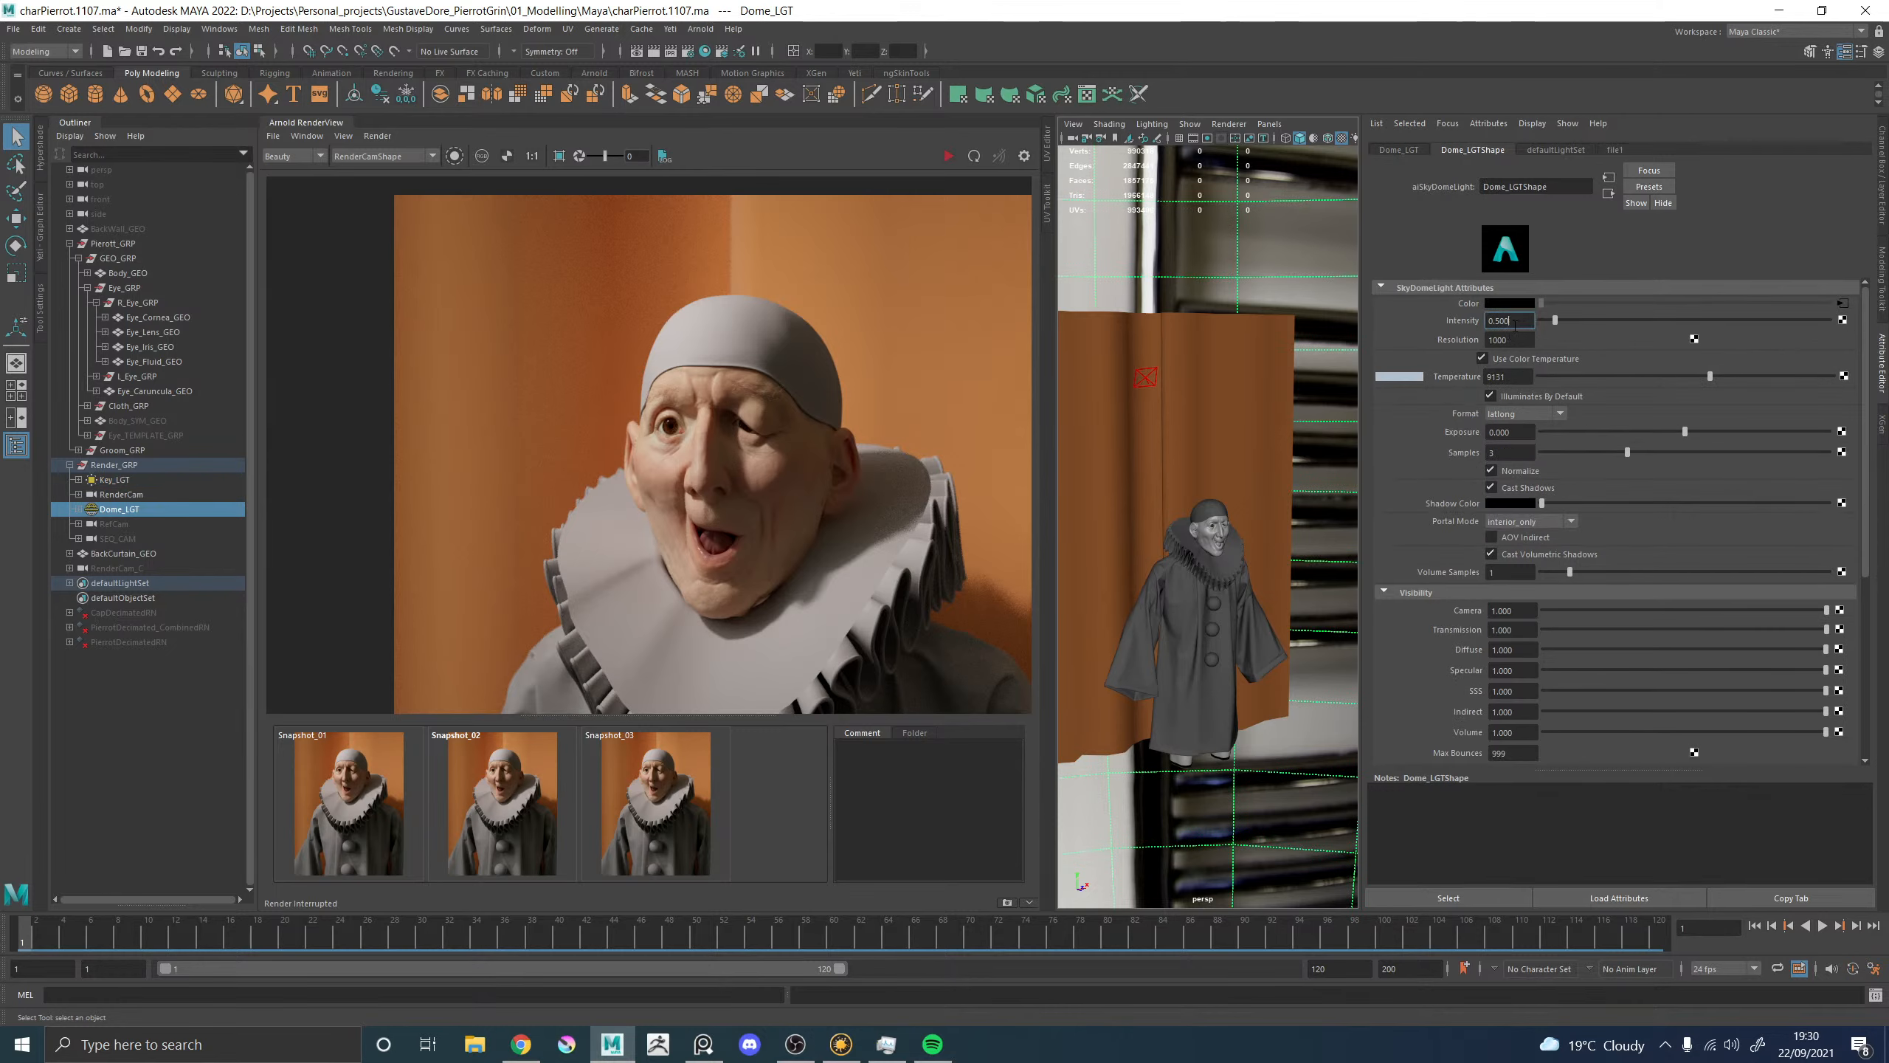
pyautogui.write('6')
pyautogui.press('Return')
# Store a snapshot of the displayed render and restart the interactive render with the new light values.
pyautogui.click(343, 136)
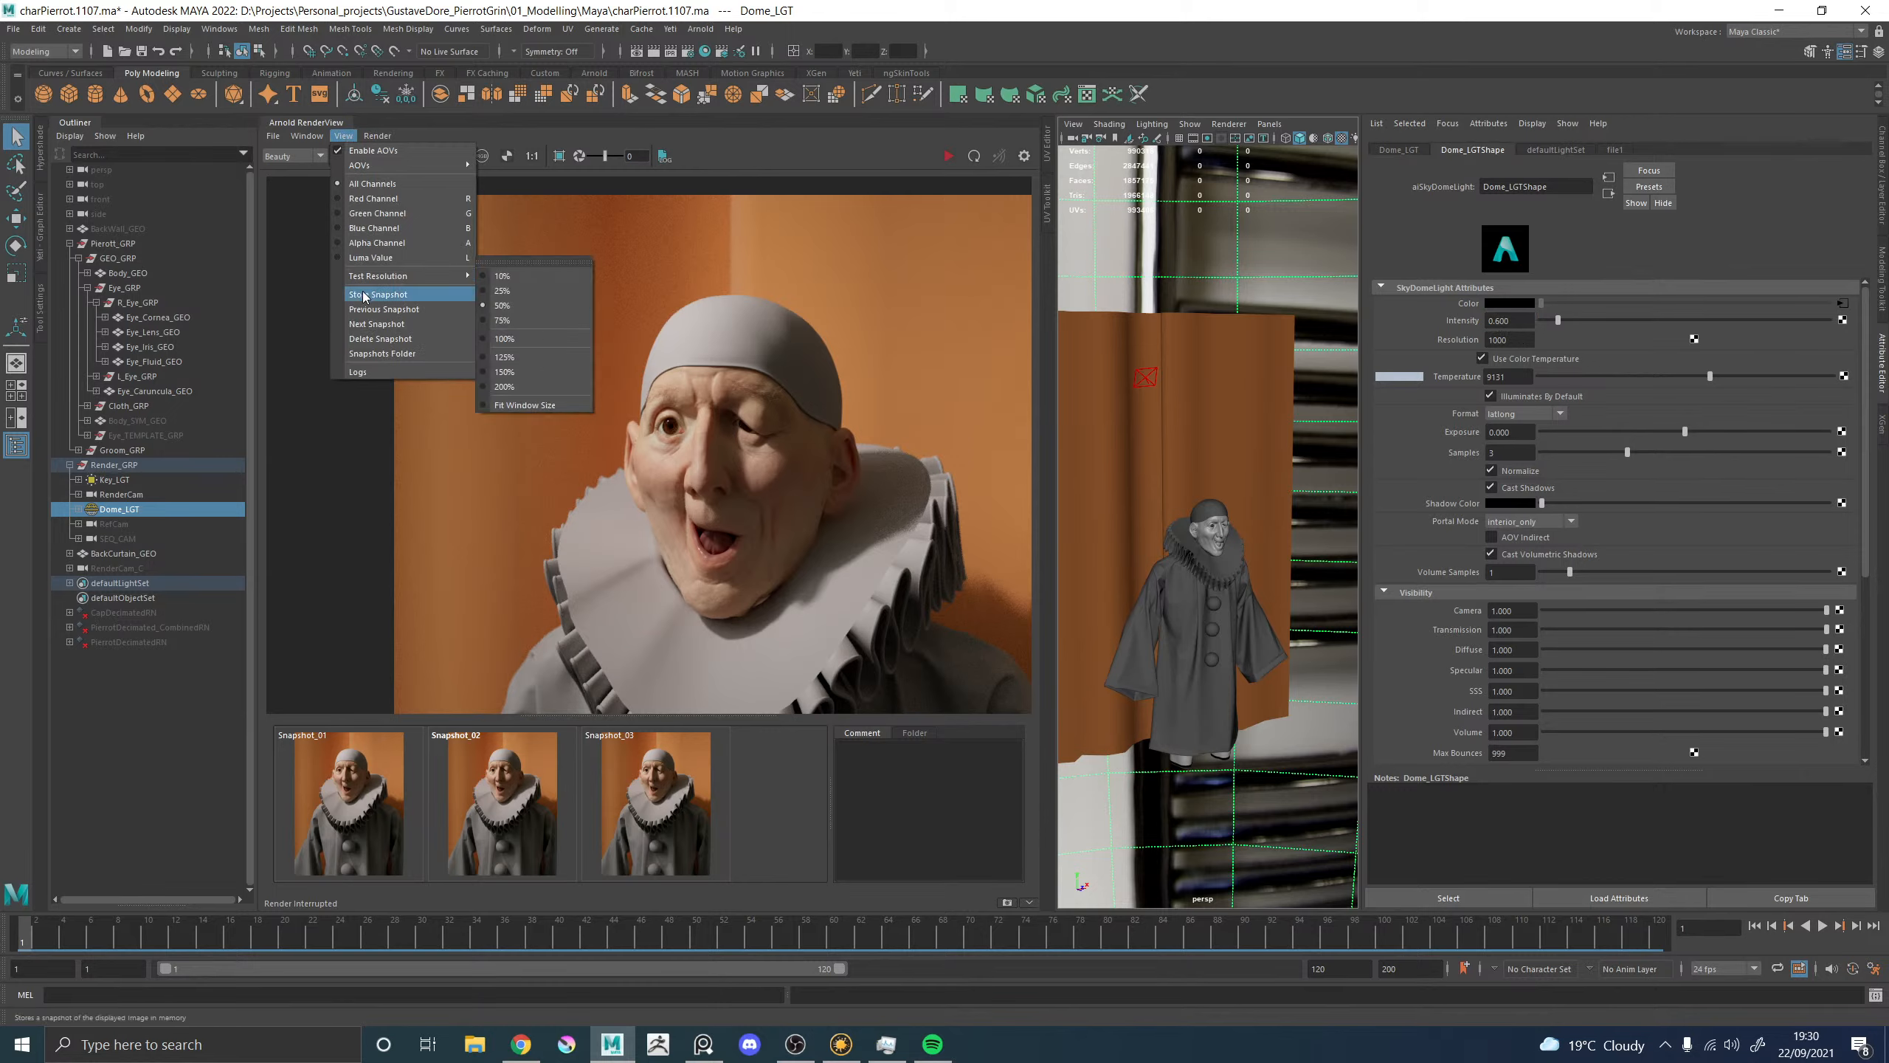
pyautogui.click(363, 294)
pyautogui.click(948, 156)
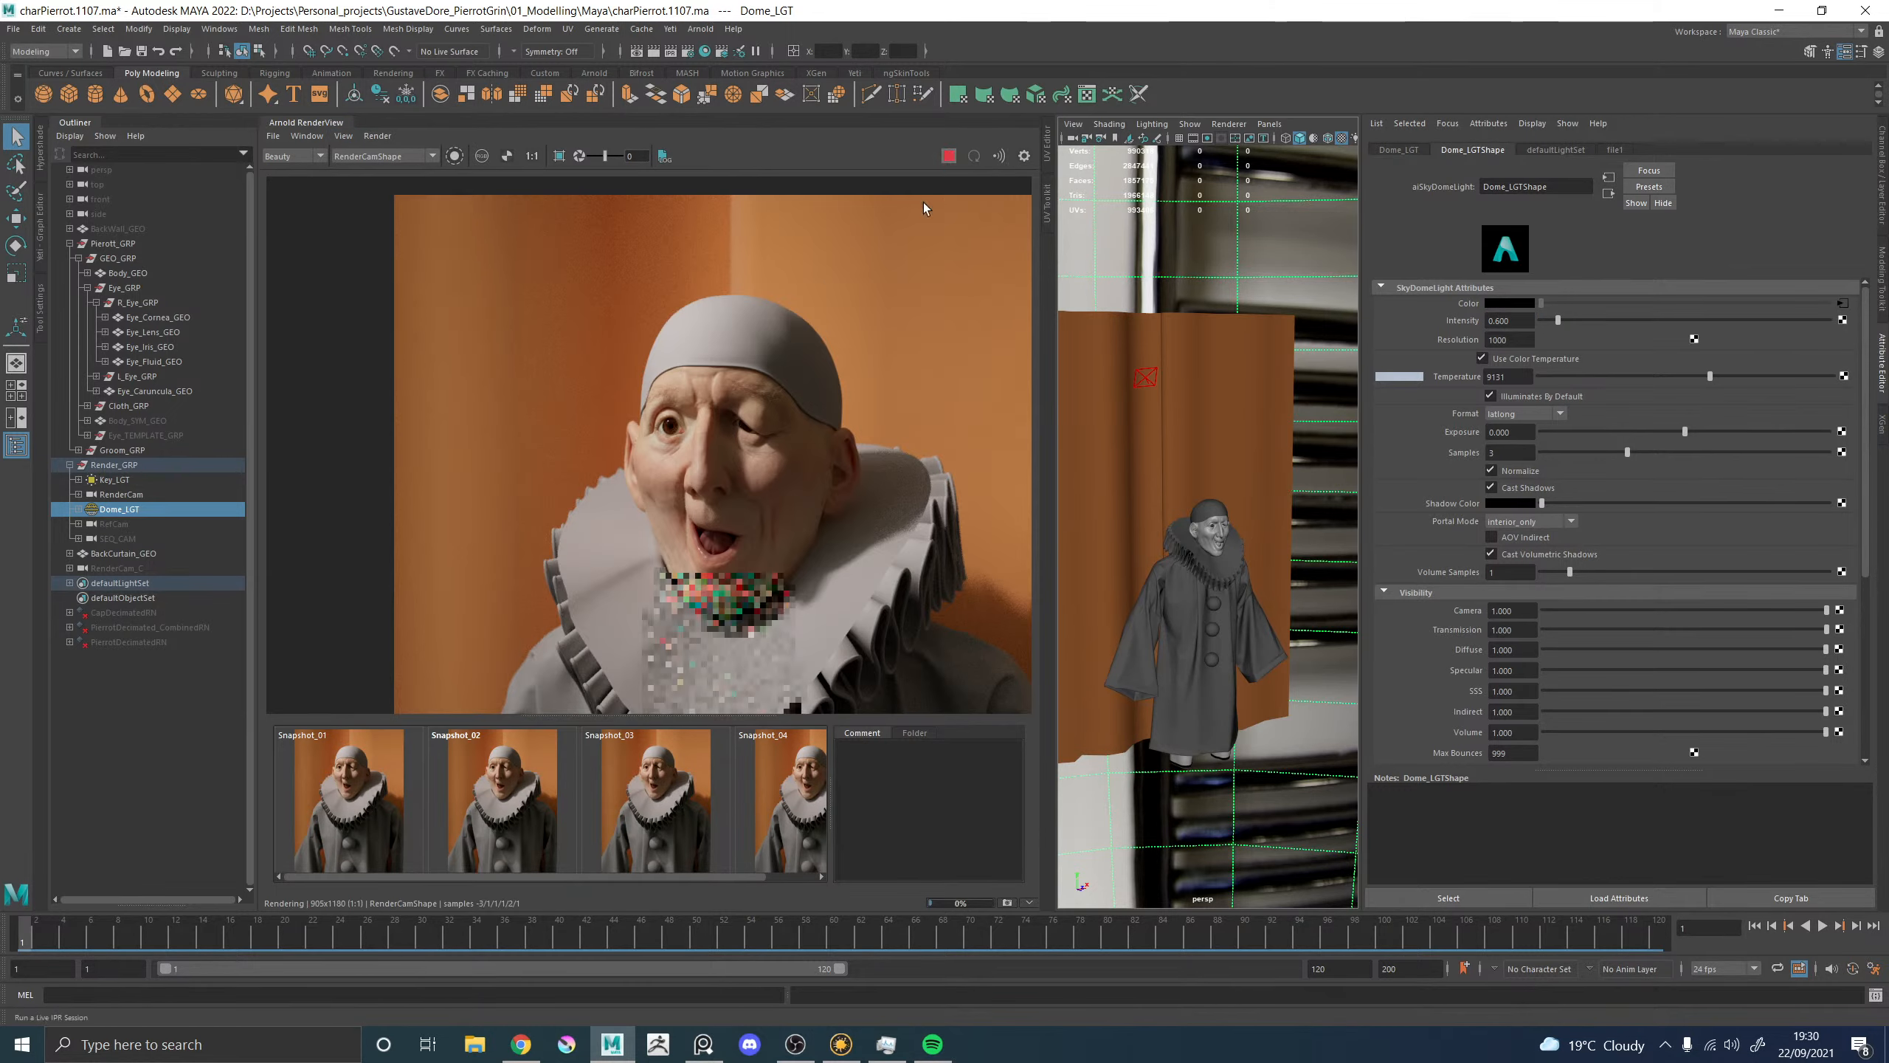
# Compare the refining render with Snapshot_04 repeatedly, examining how the light changes affect the face, collar and backdrop.
pyautogui.scroll(-1, 744, 783)
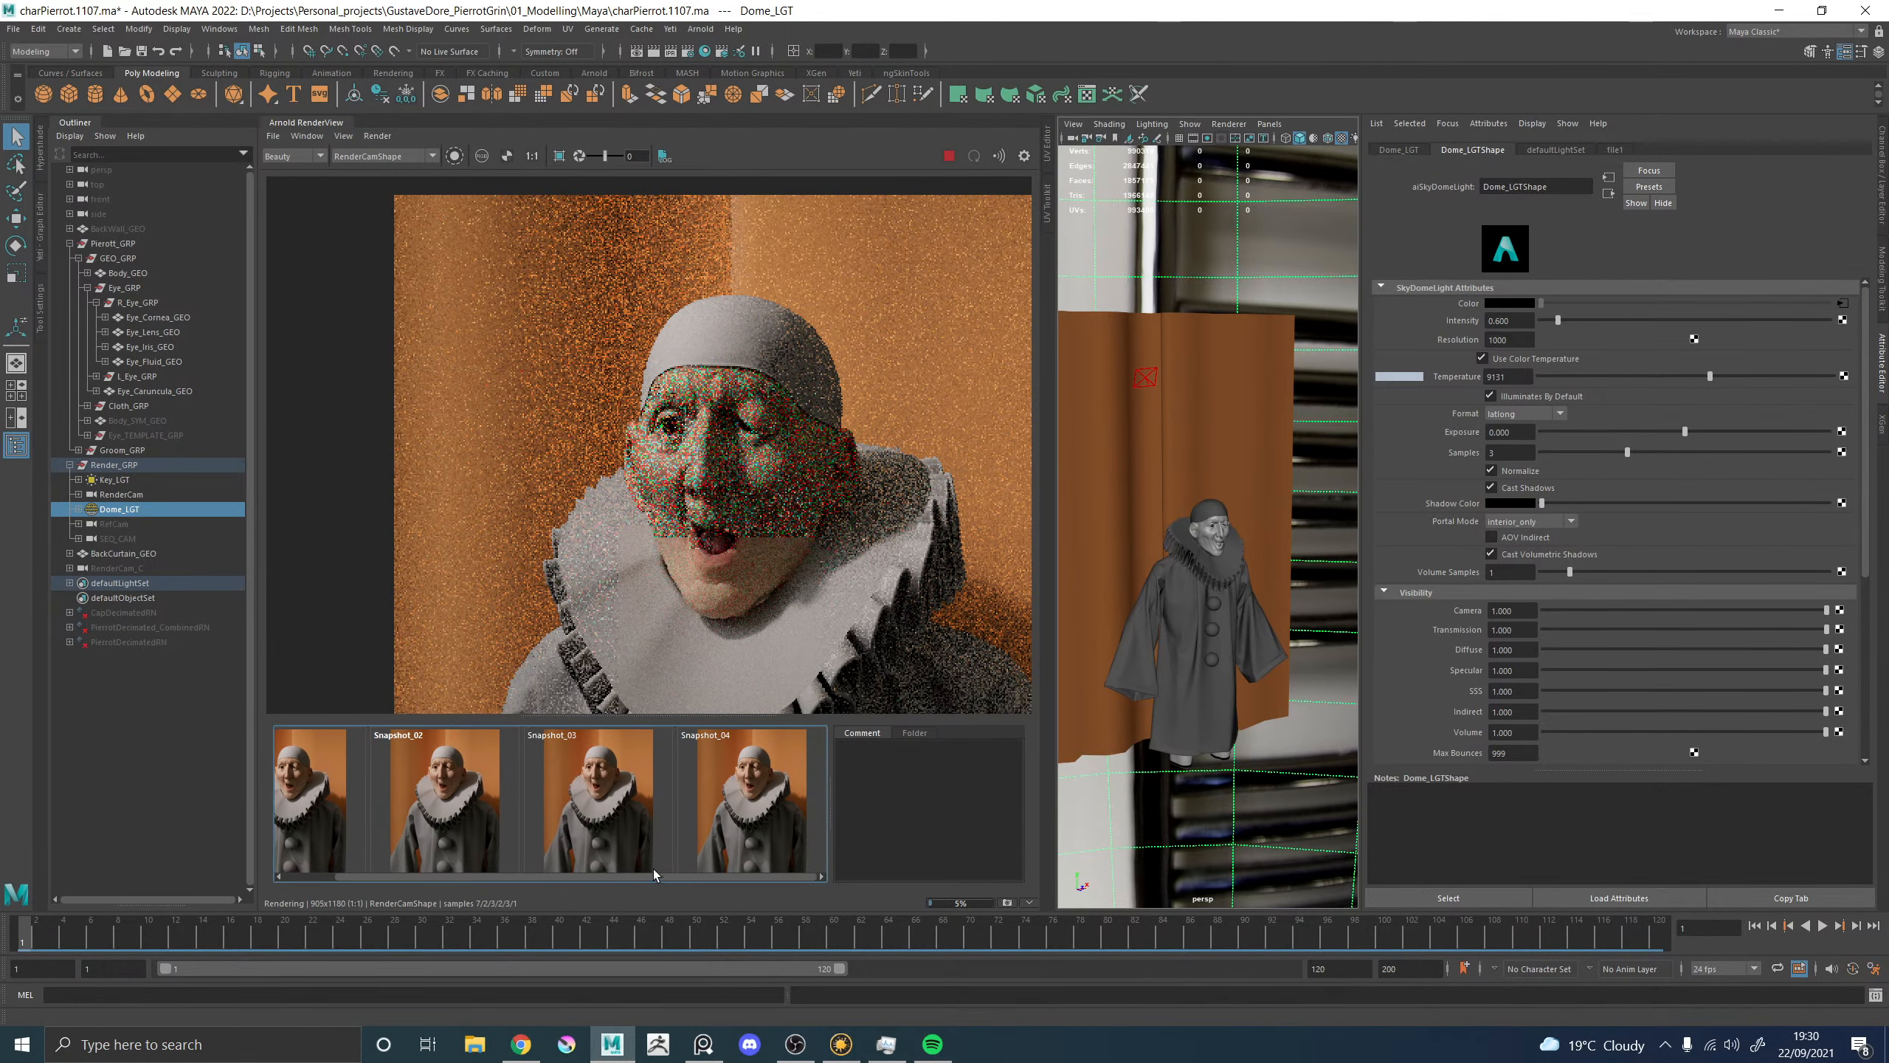
pyautogui.click(744, 783)
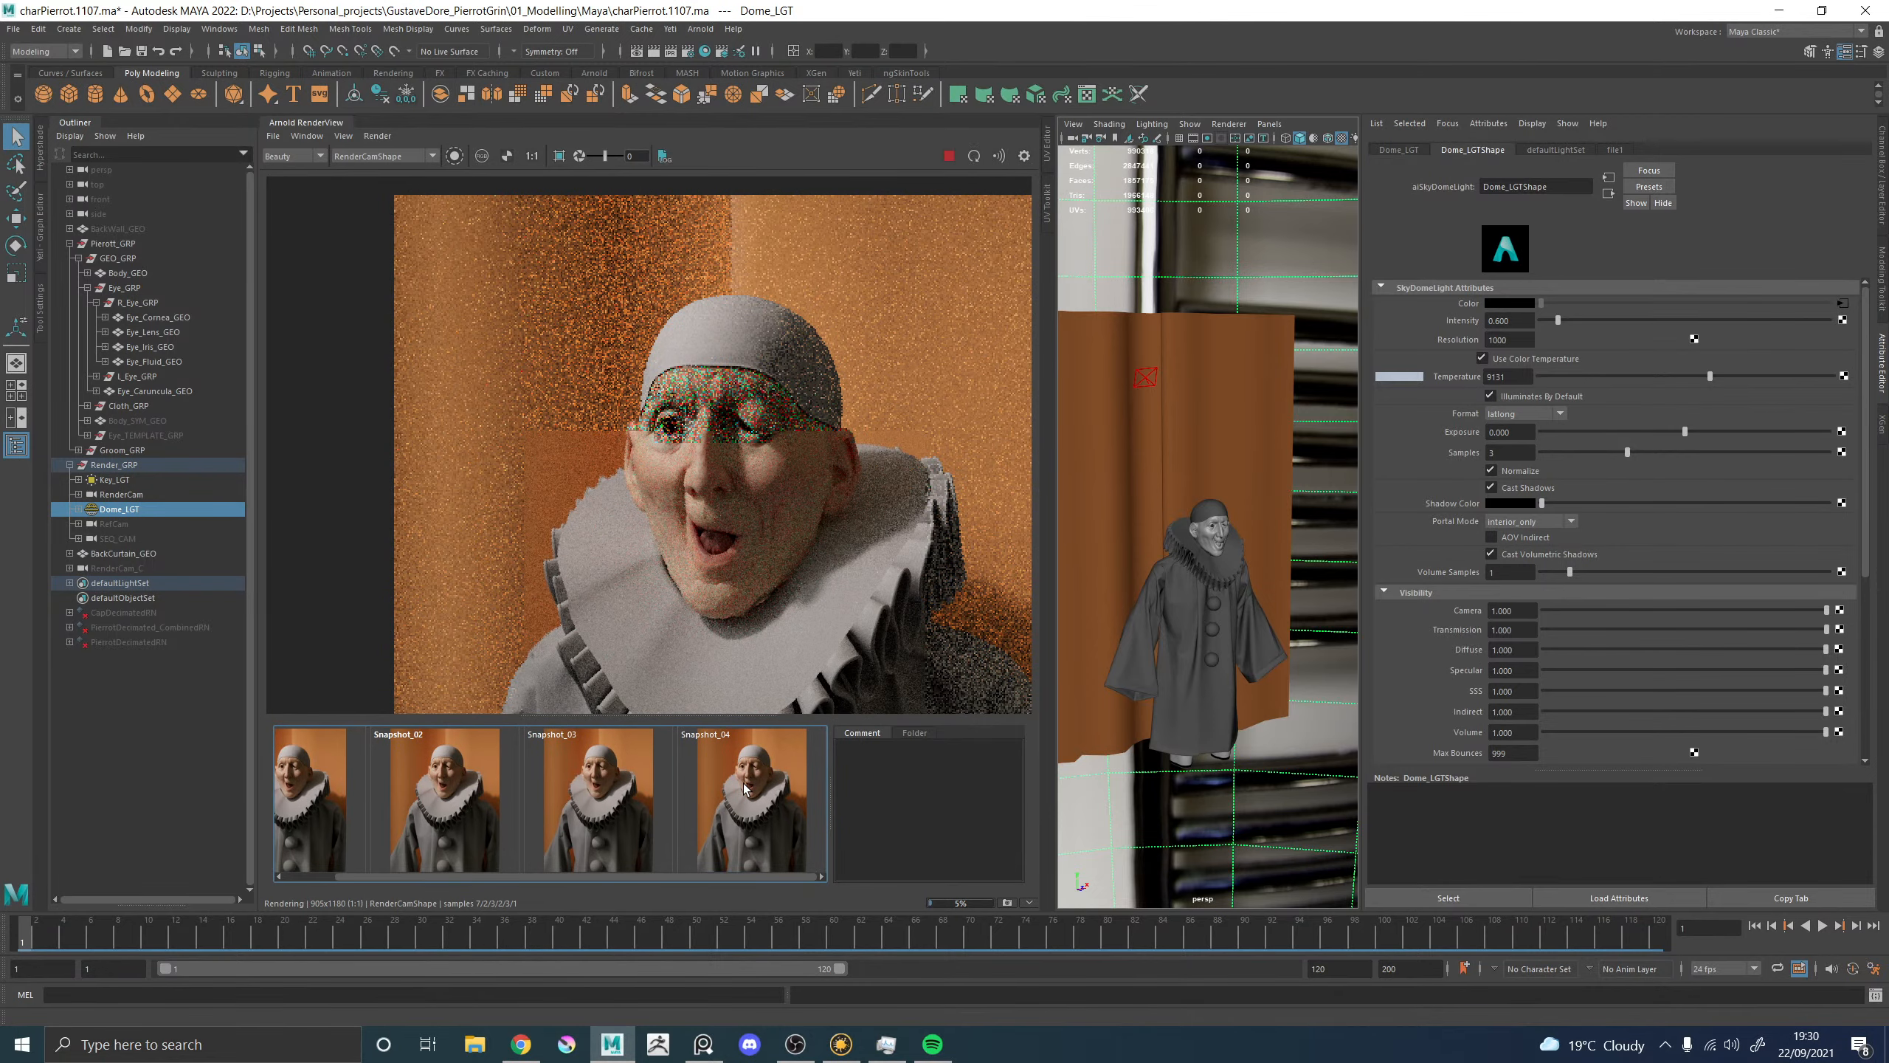
pyautogui.click(744, 783)
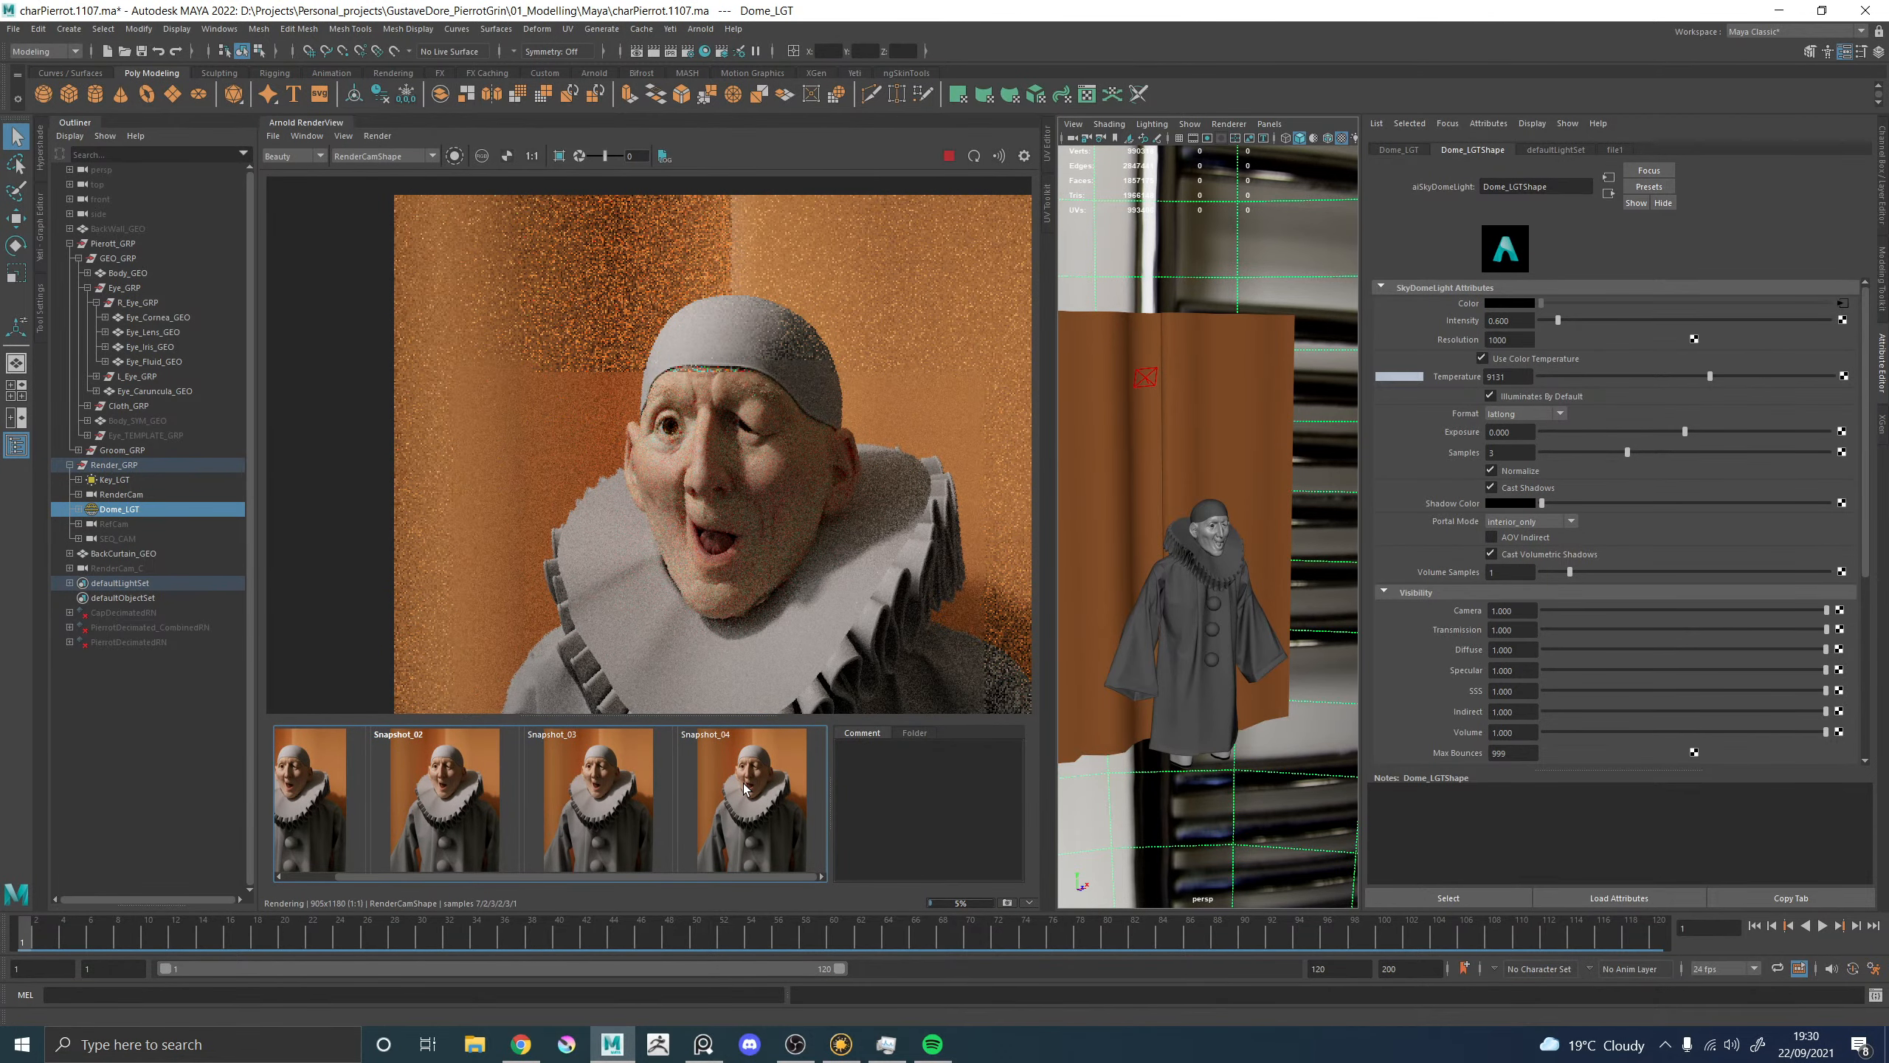
pyautogui.click(744, 783)
pyautogui.click(744, 783)
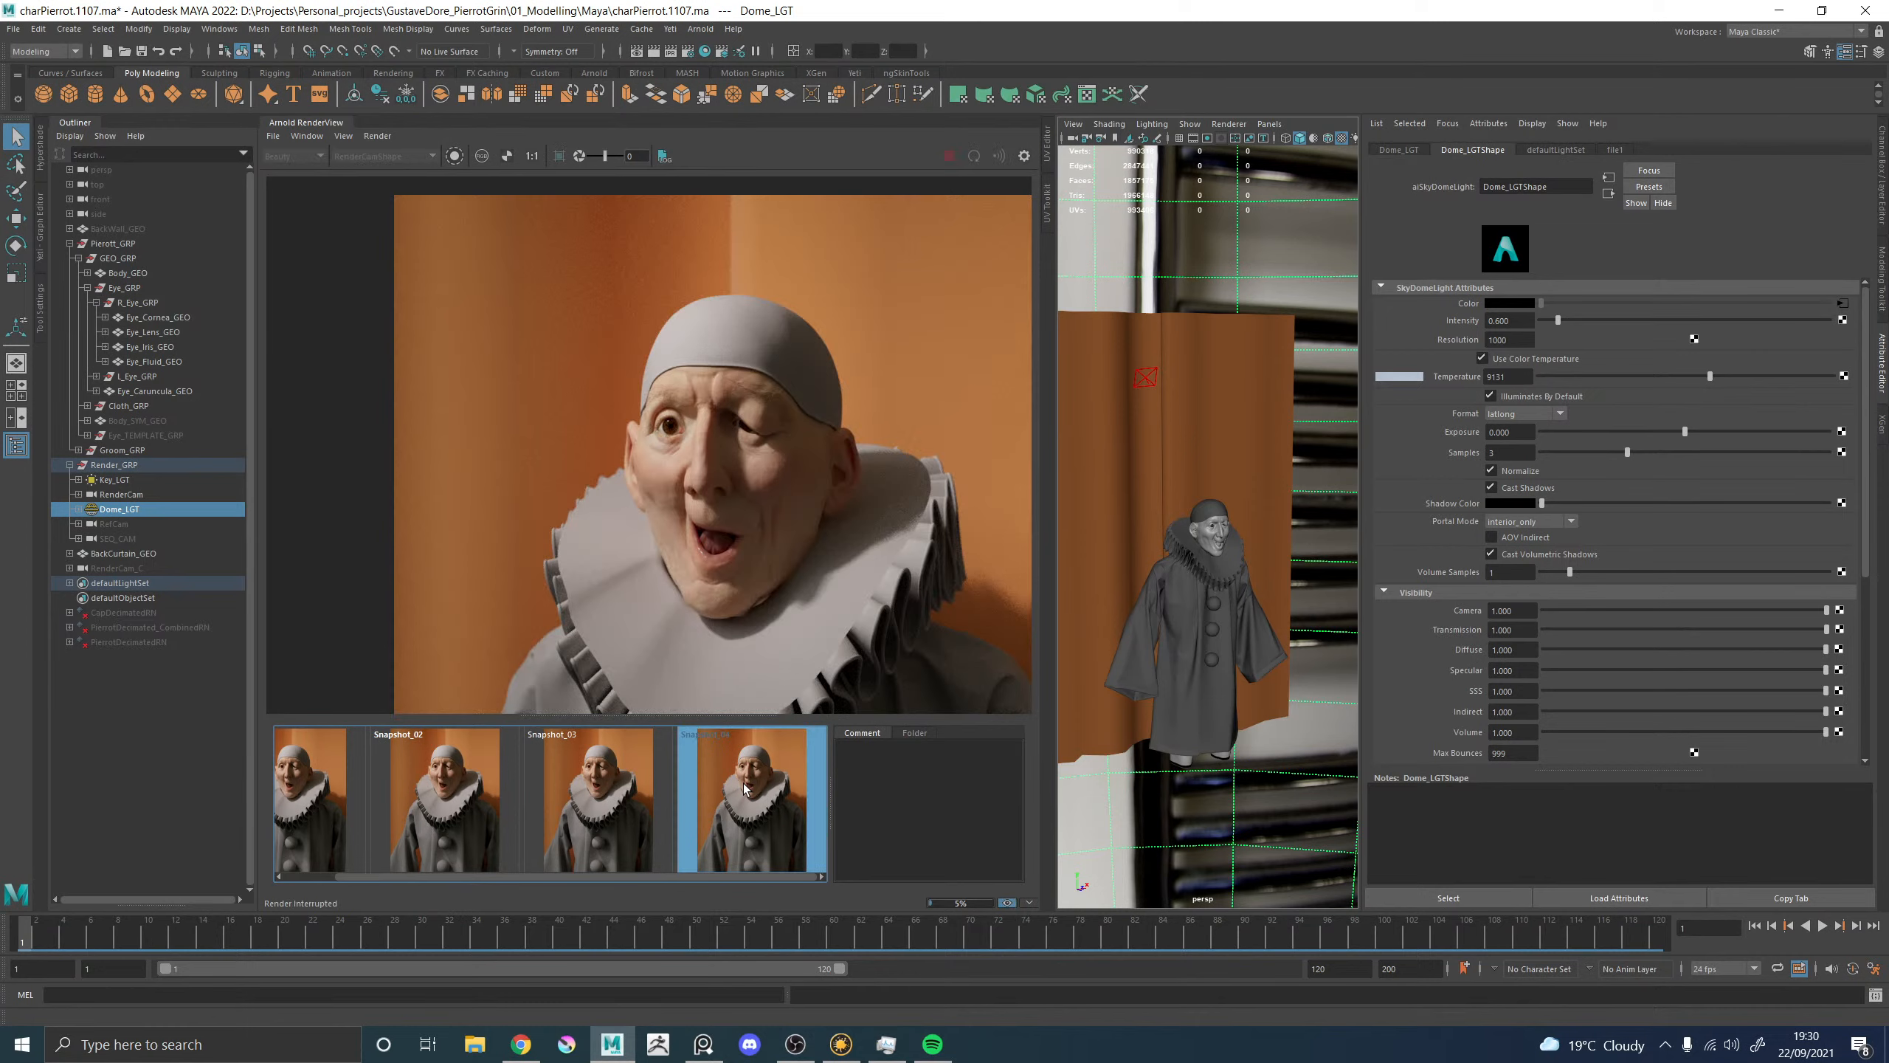
pyautogui.click(744, 783)
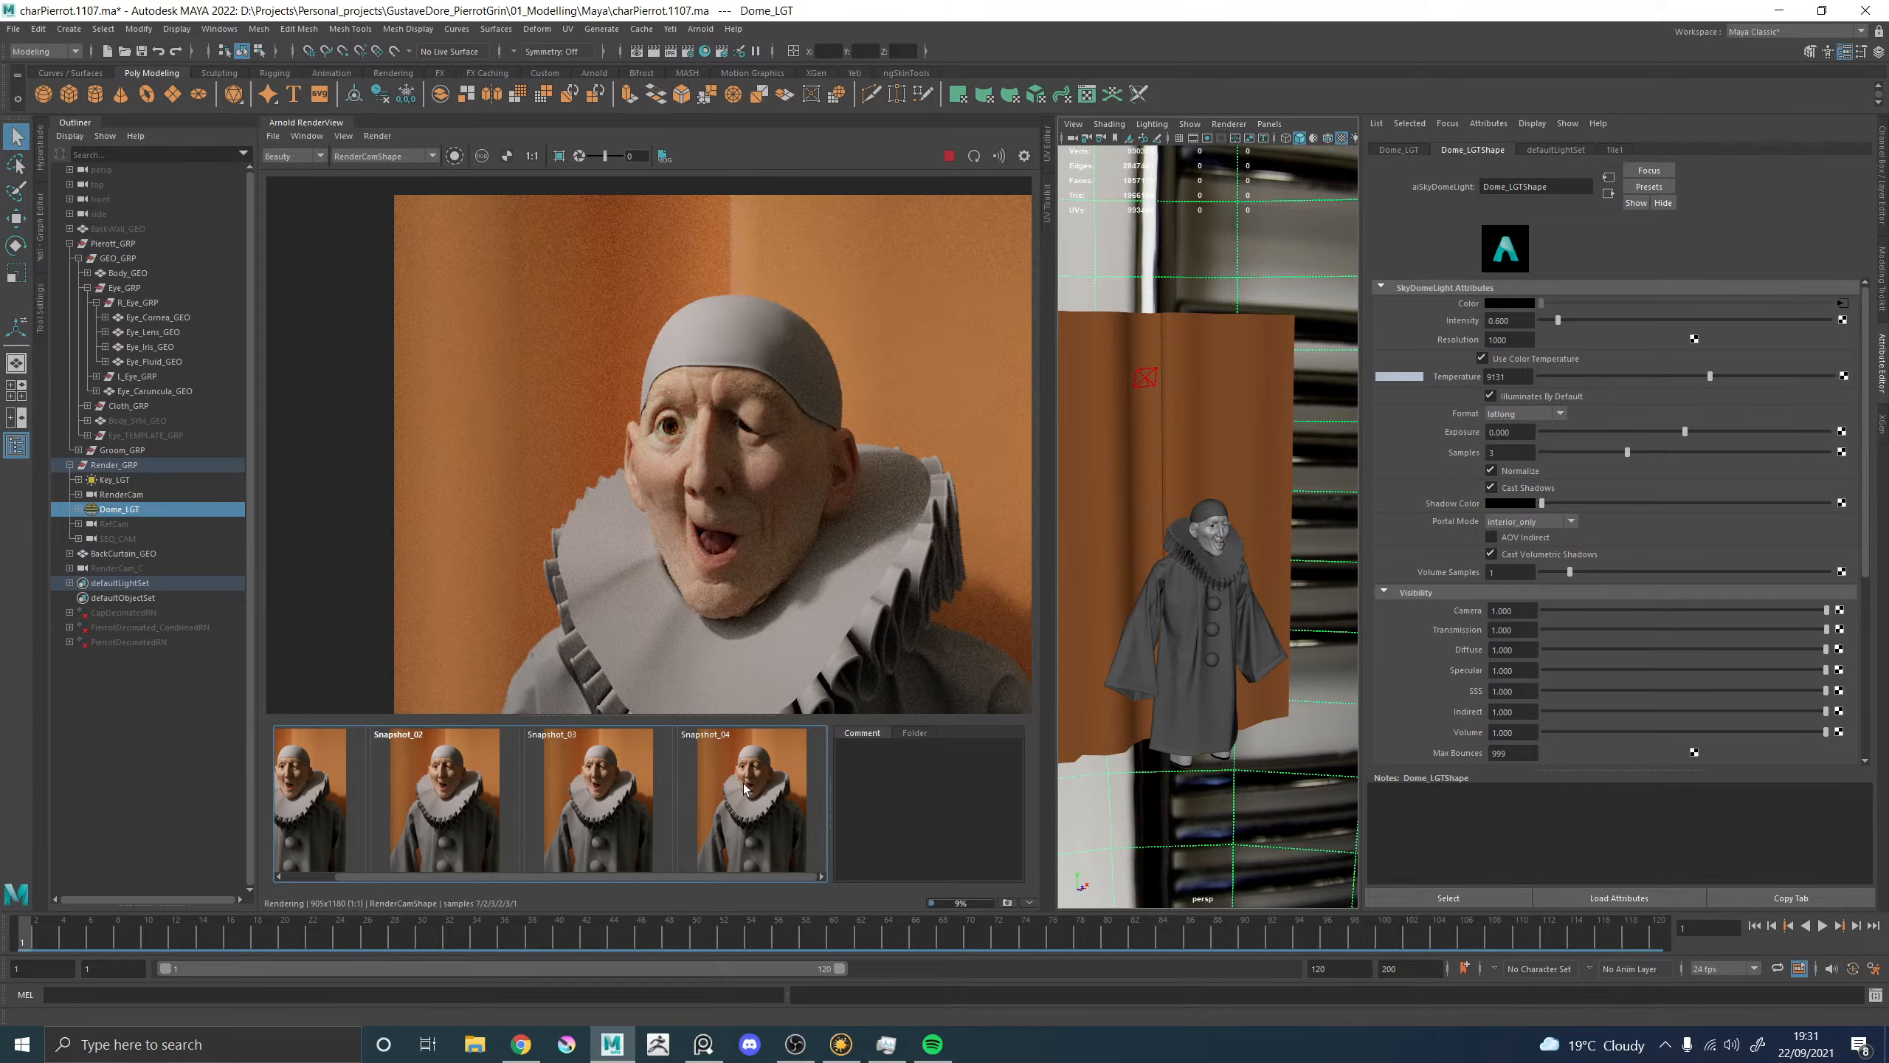
pyautogui.click(744, 783)
pyautogui.click(744, 783)
pyautogui.click(743, 783)
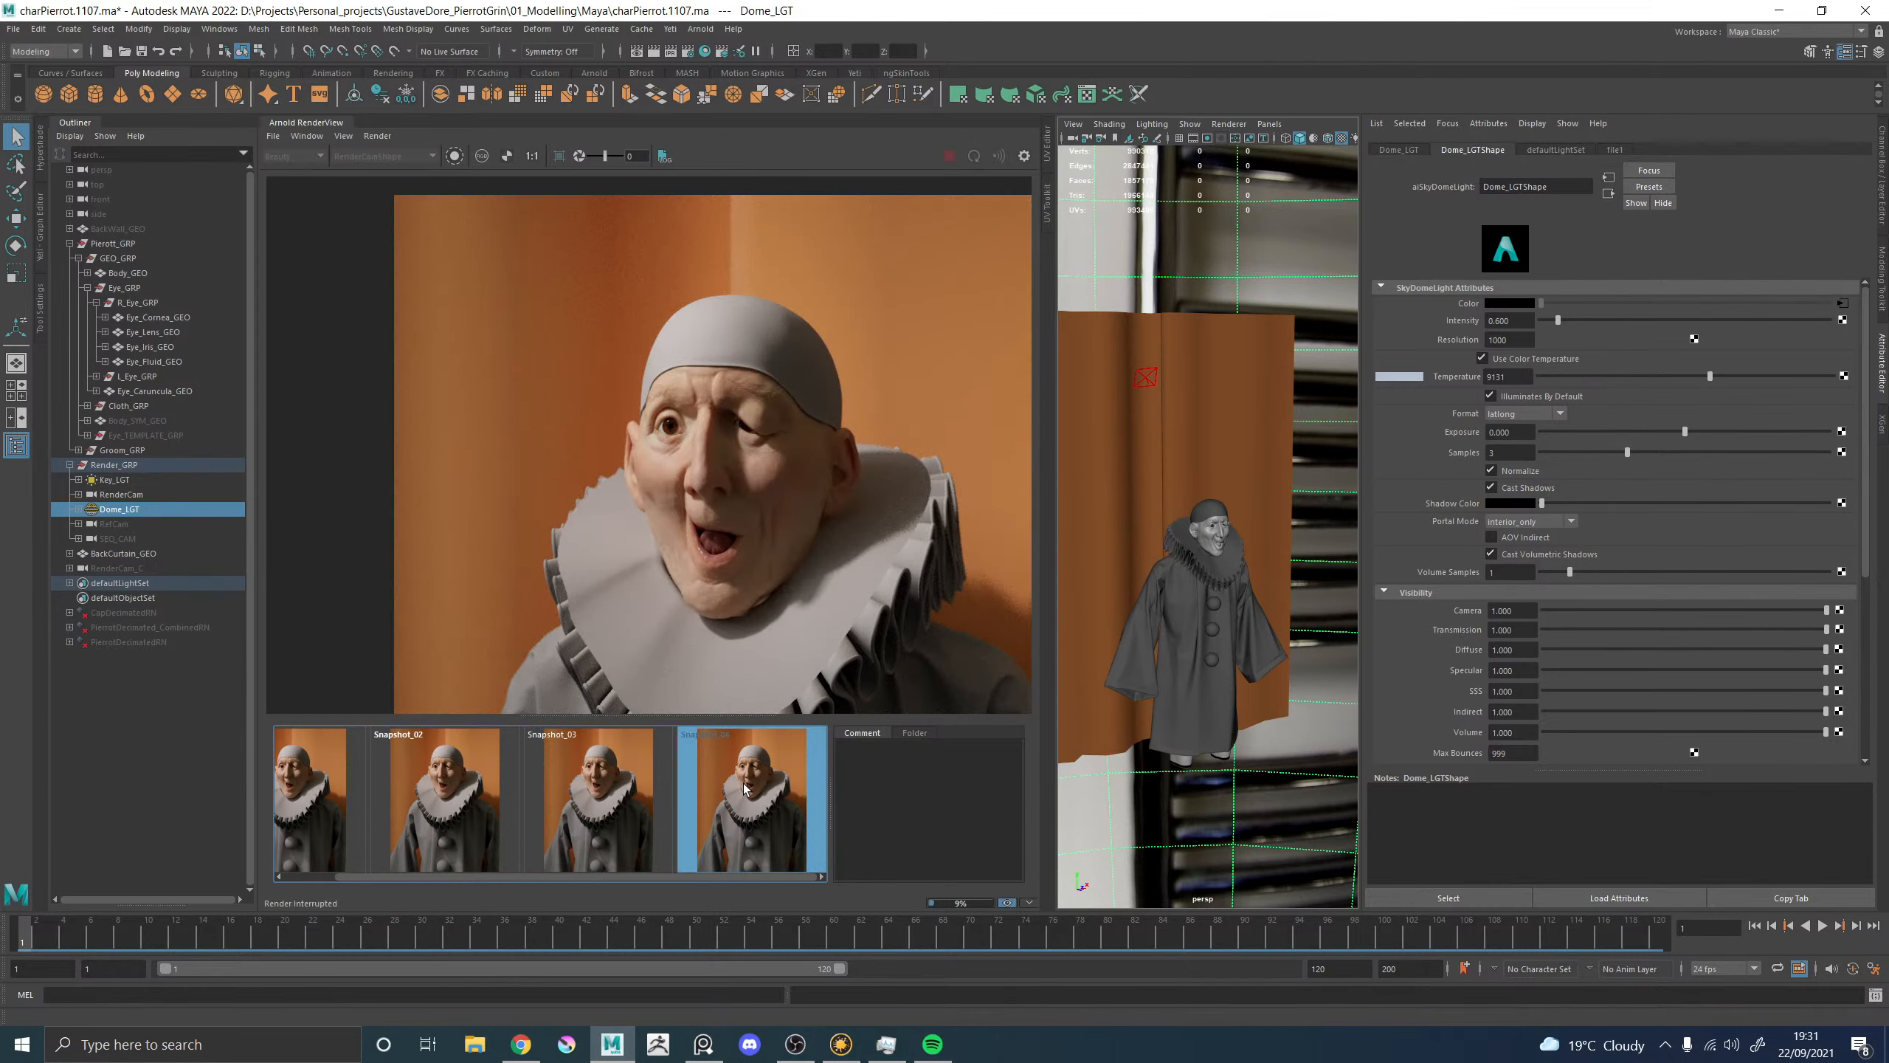
pyautogui.click(744, 783)
pyautogui.click(744, 783)
pyautogui.click(744, 783)
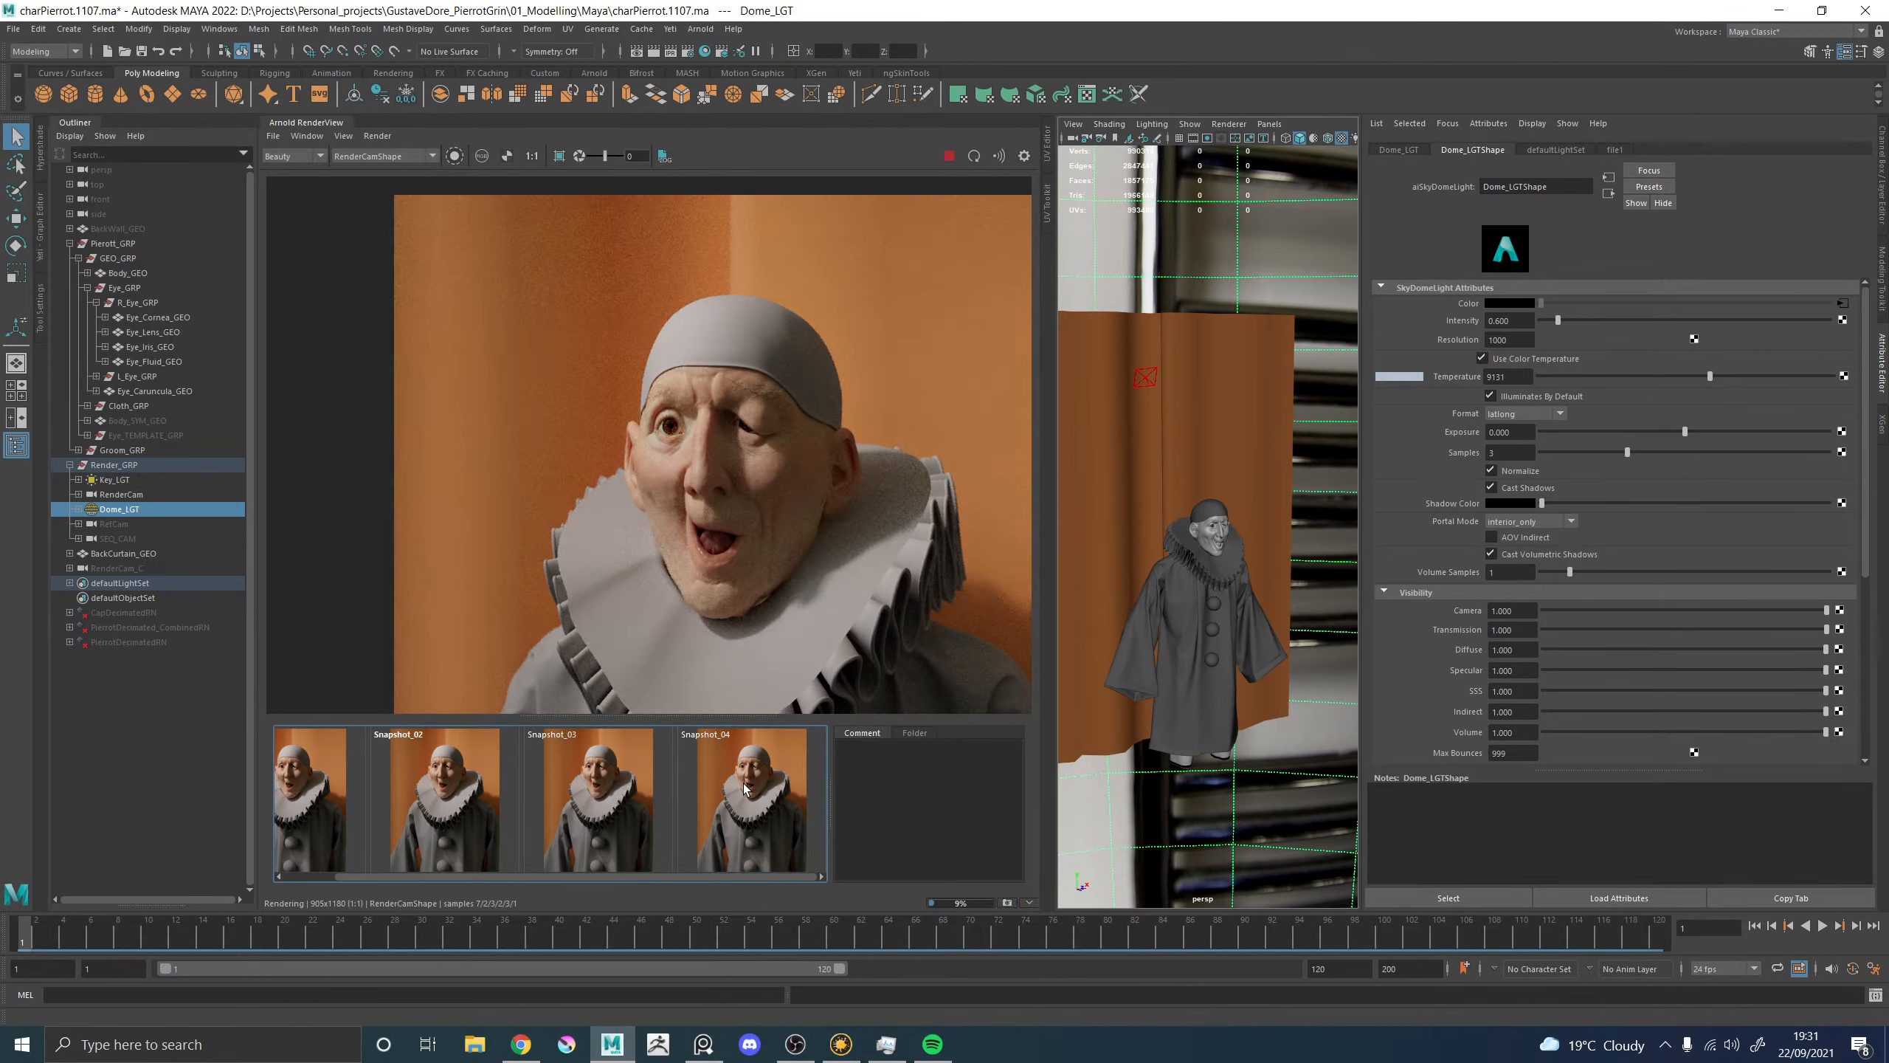
pyautogui.click(744, 783)
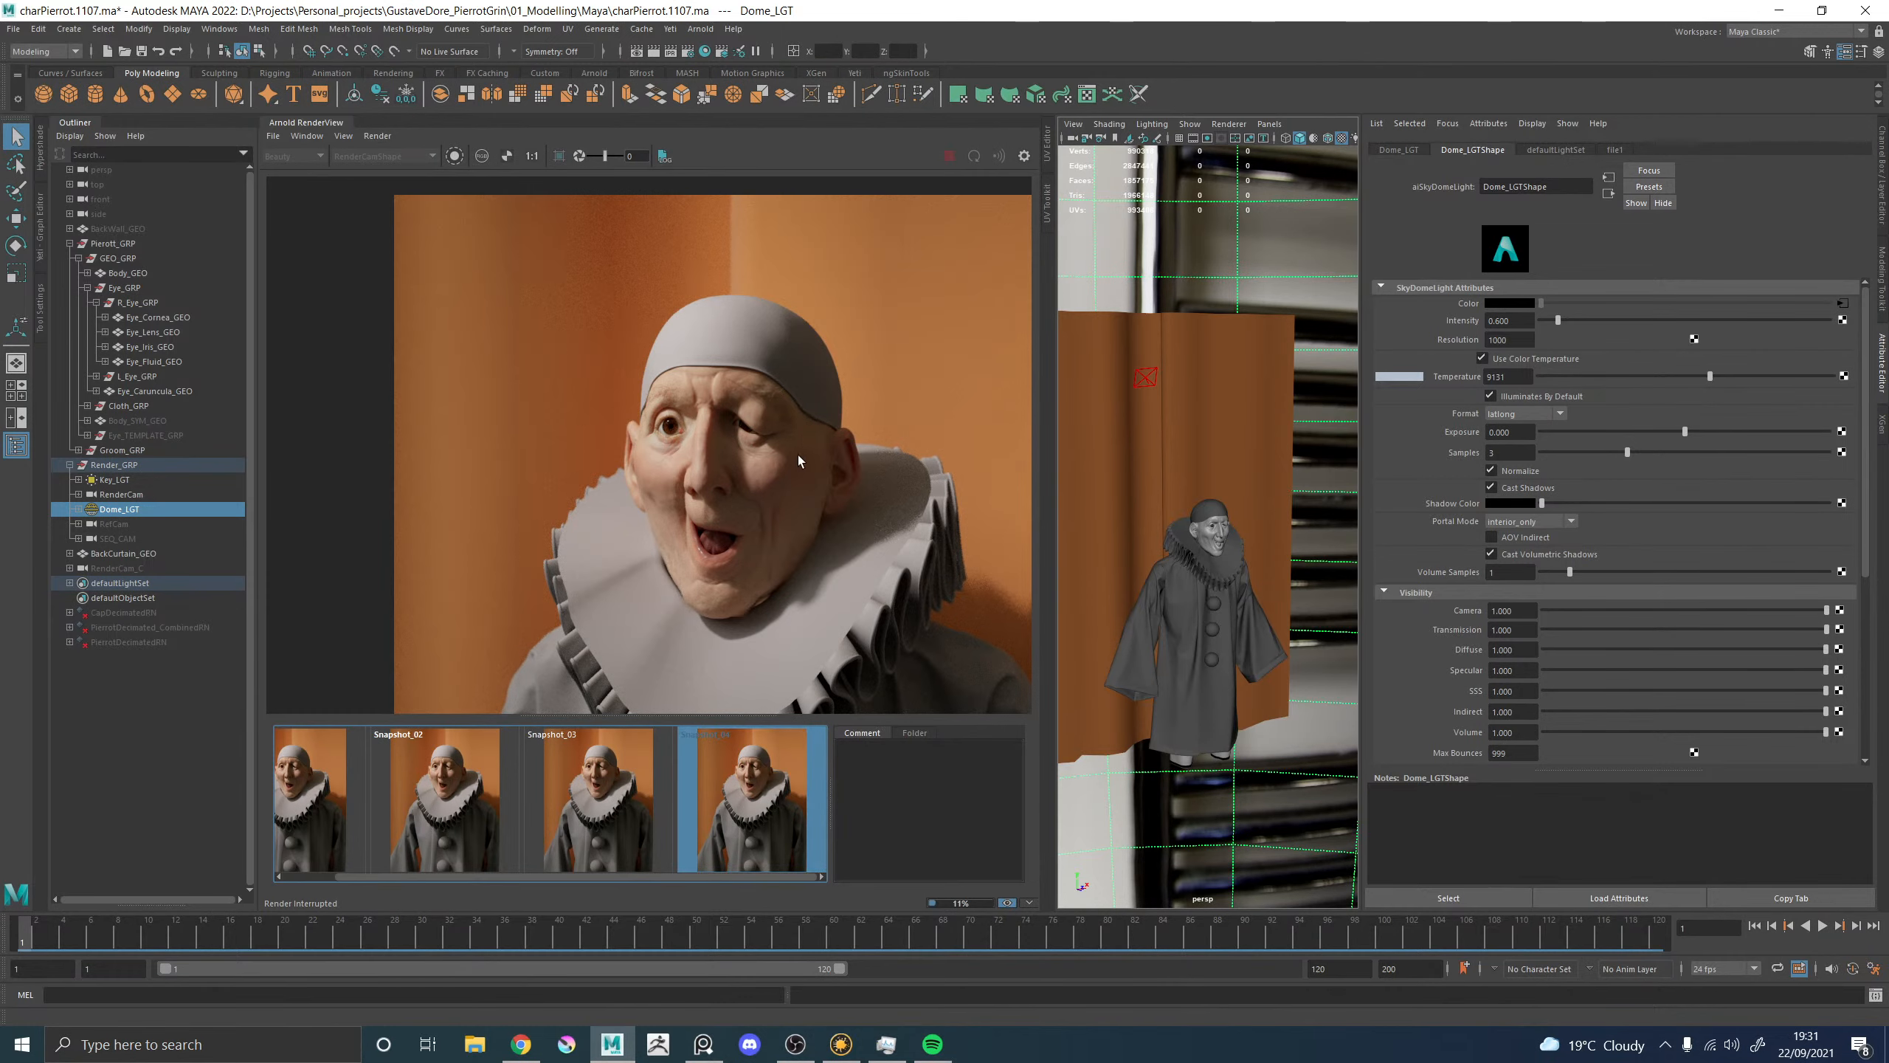
pyautogui.click(756, 739)
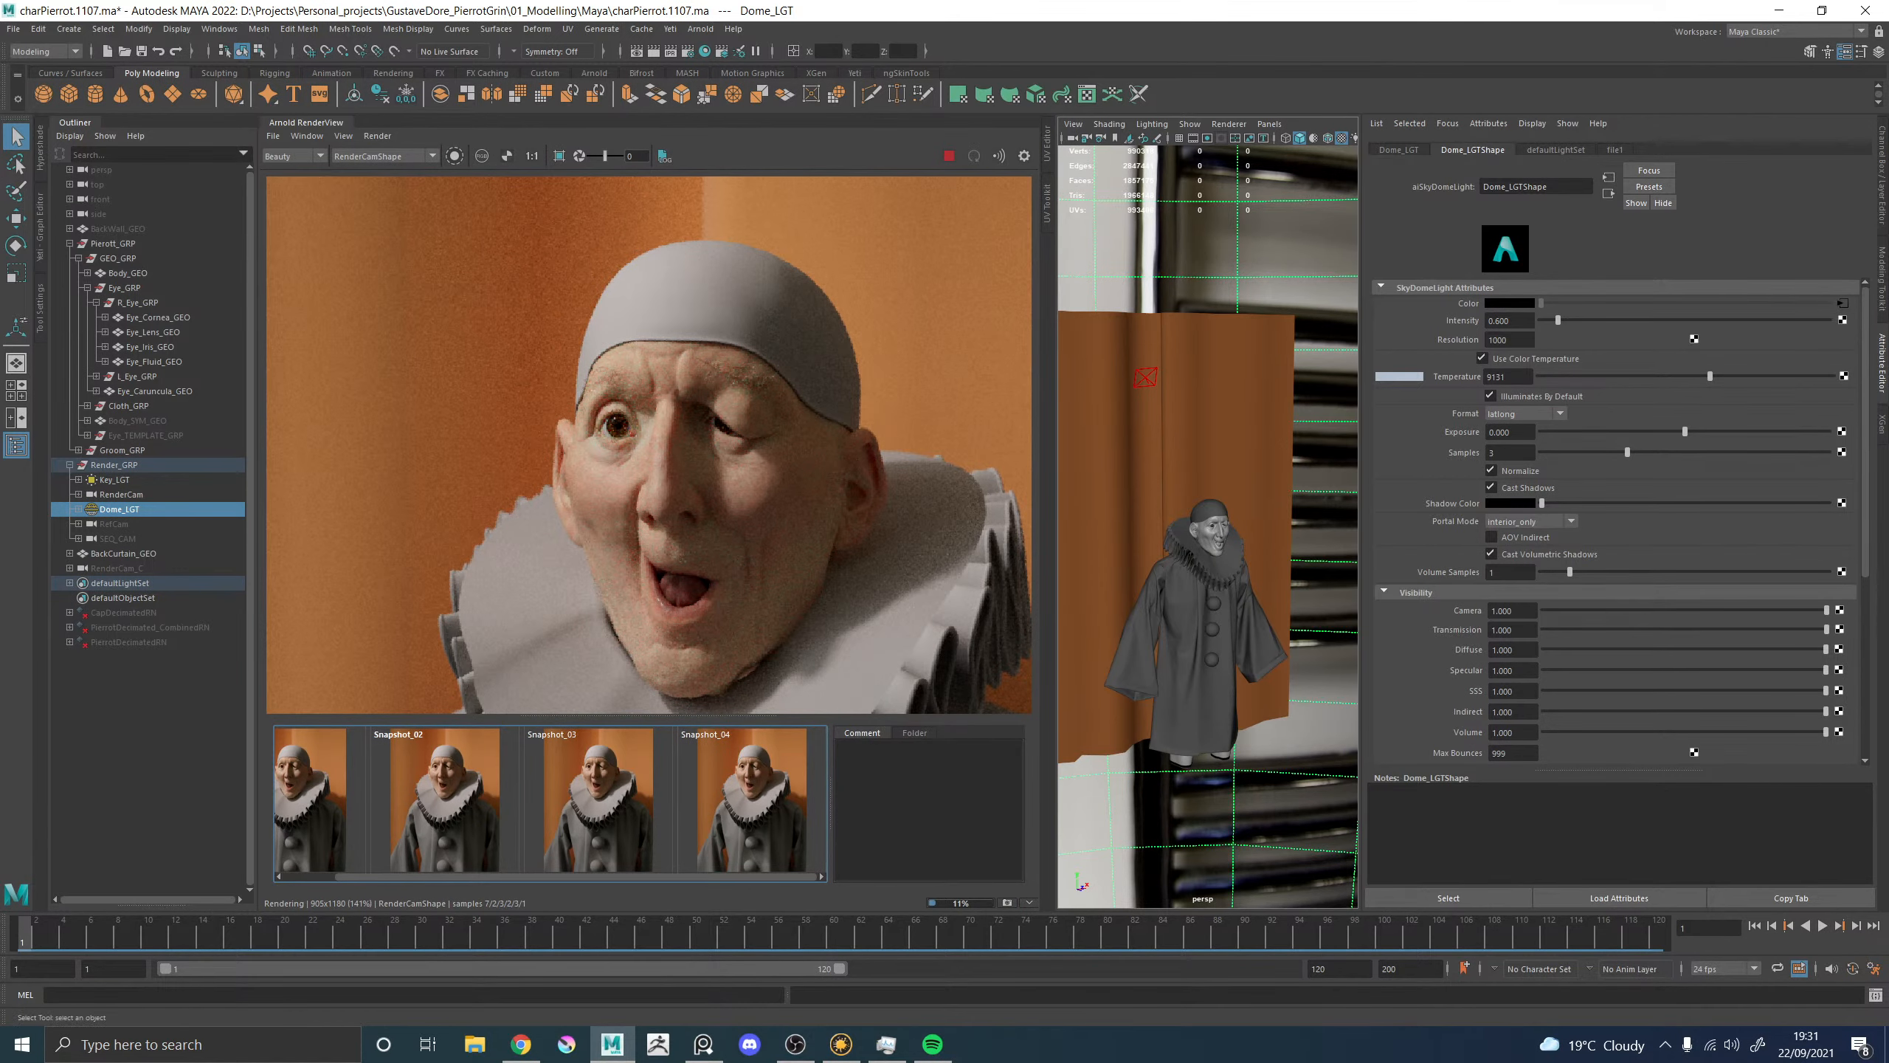
# Compare the head in close-up against the reference image and Snapshot_04 to judge the fill light.
pyautogui.hotkey('alt', 'Tab')
pyautogui.moveTo(1378, 467); pyautogui.dragTo(1311, 482, button='right')
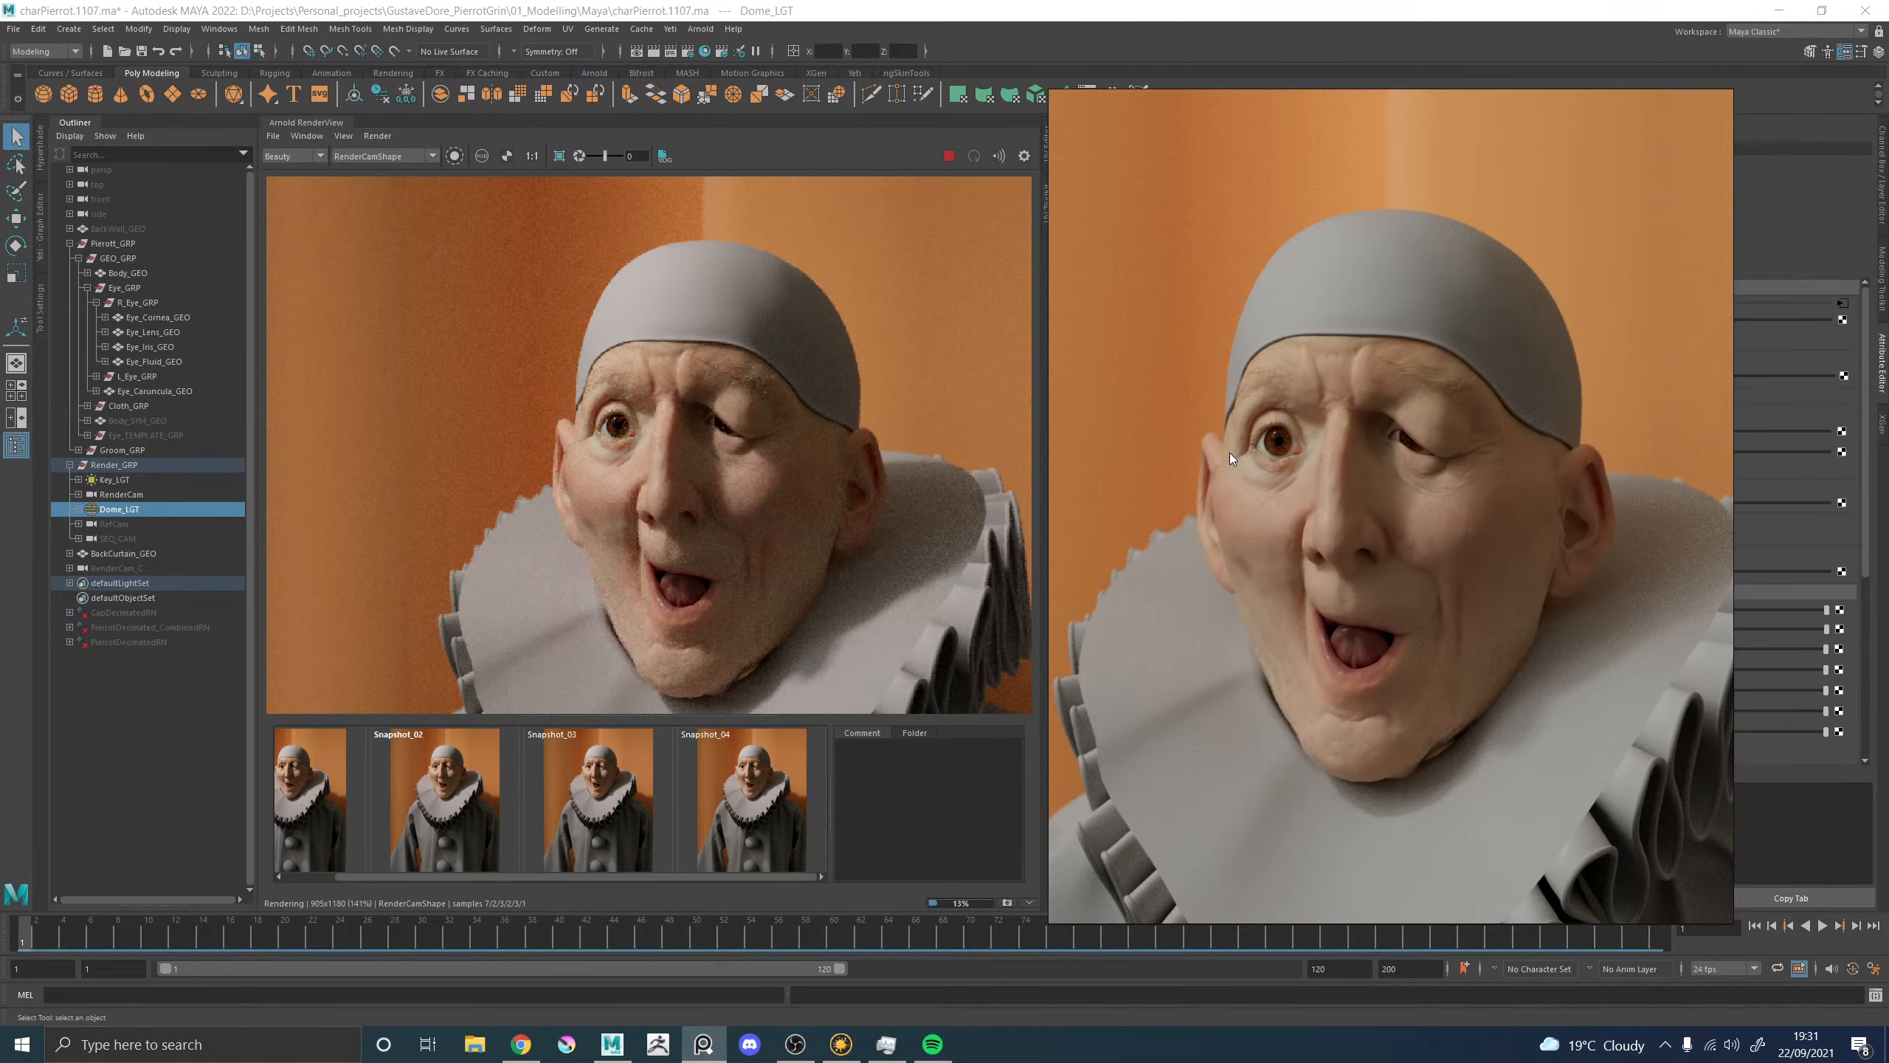
pyautogui.hotkey('alt', 'Tab')
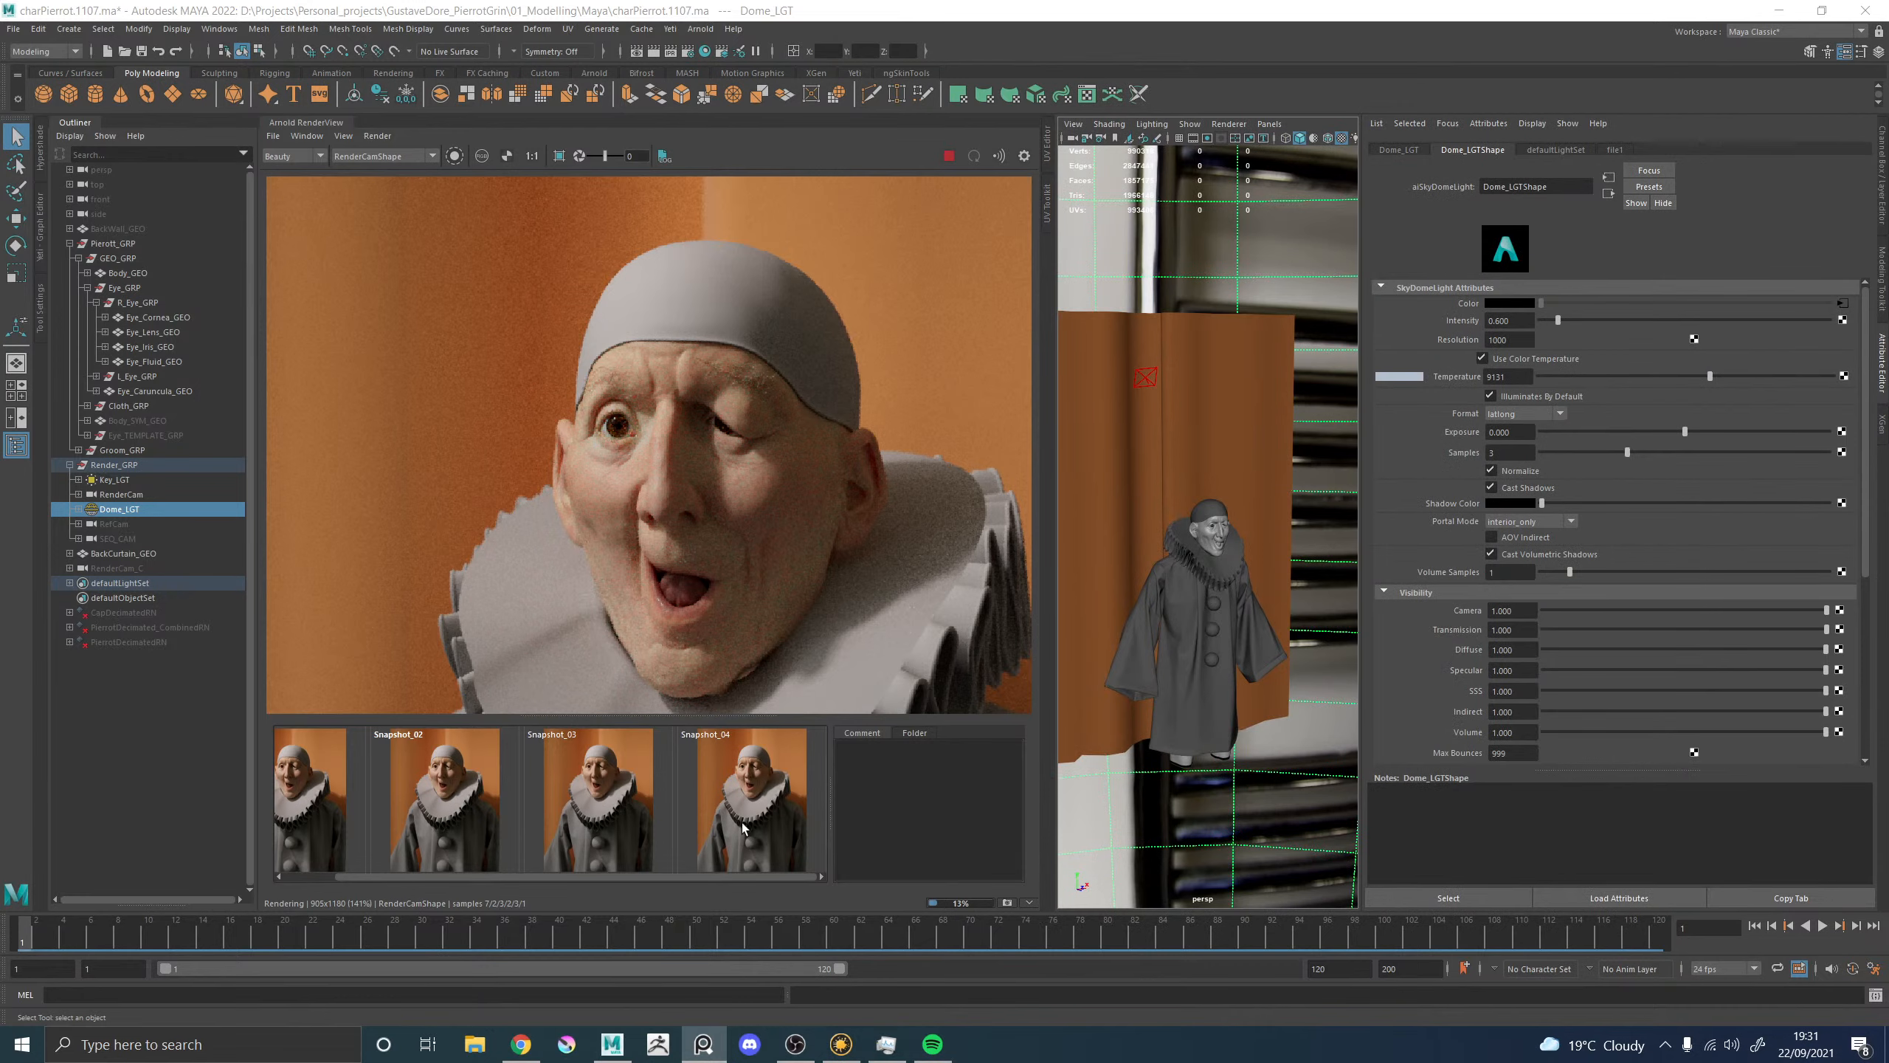
pyautogui.click(744, 826)
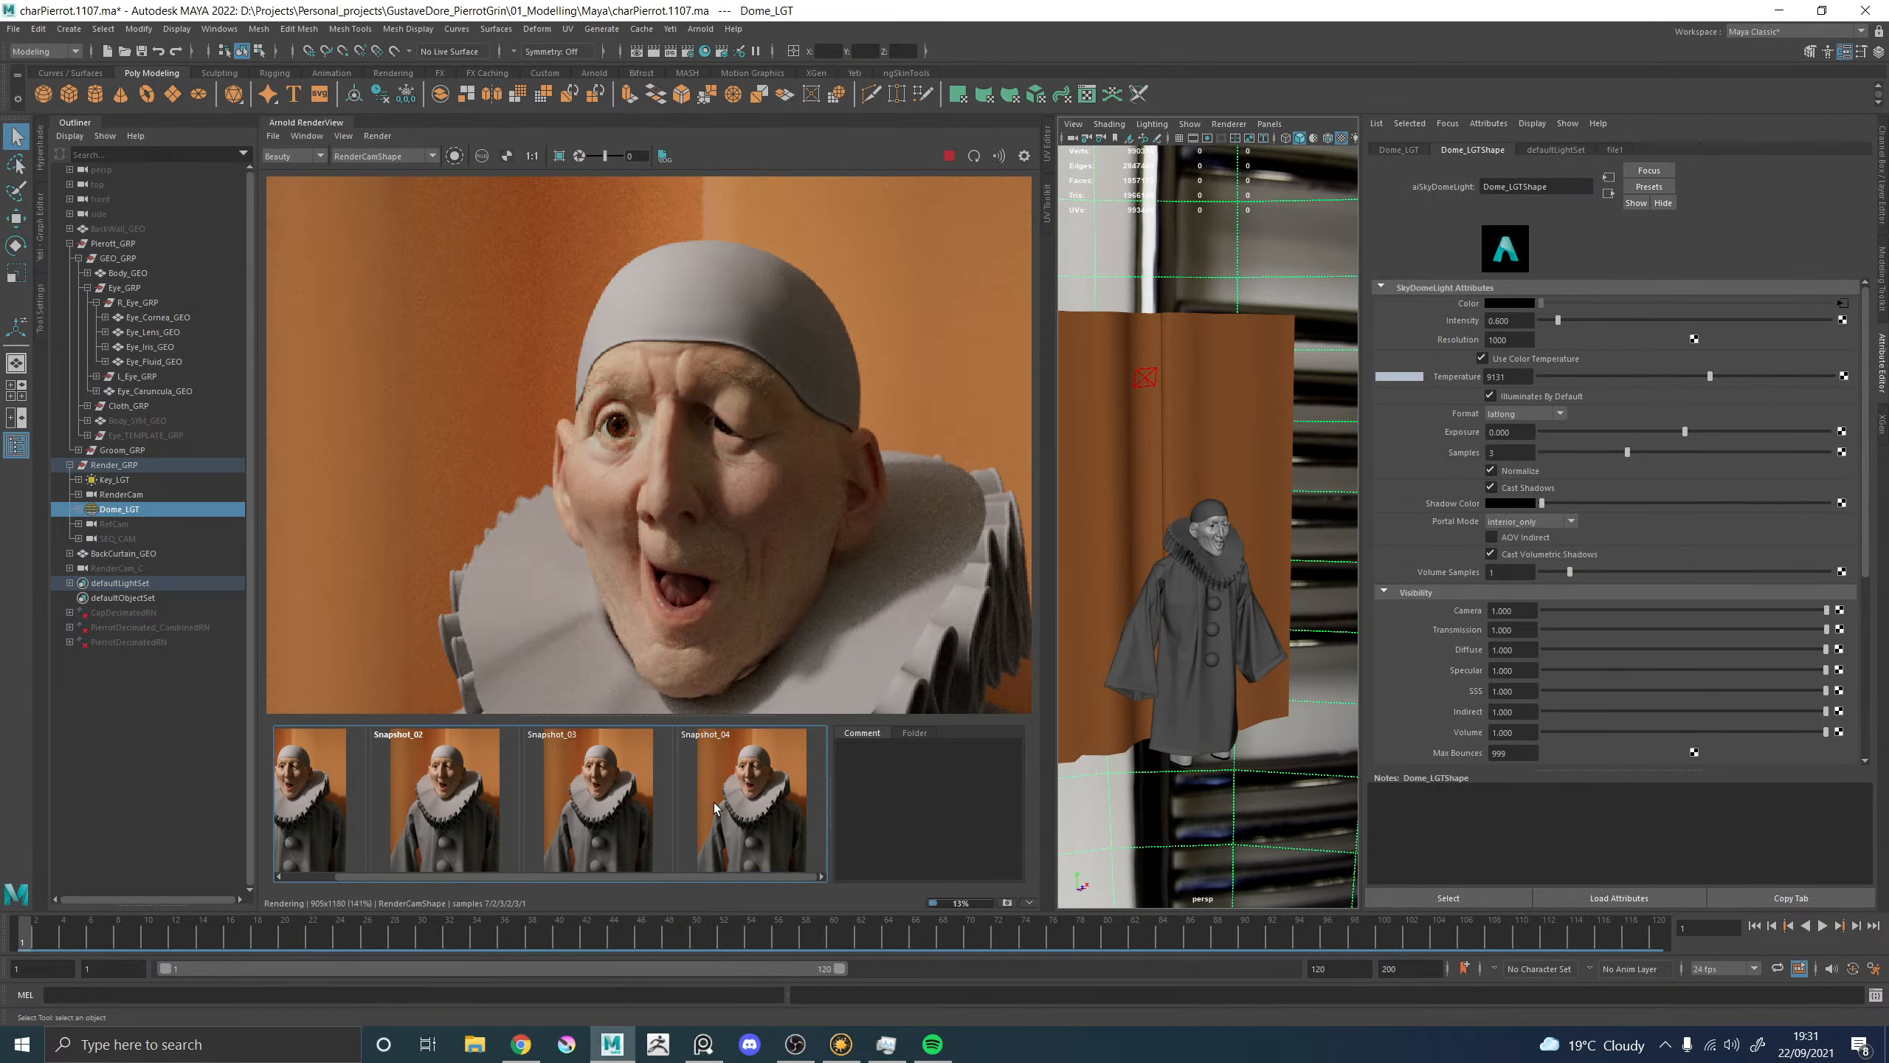
pyautogui.click(723, 800)
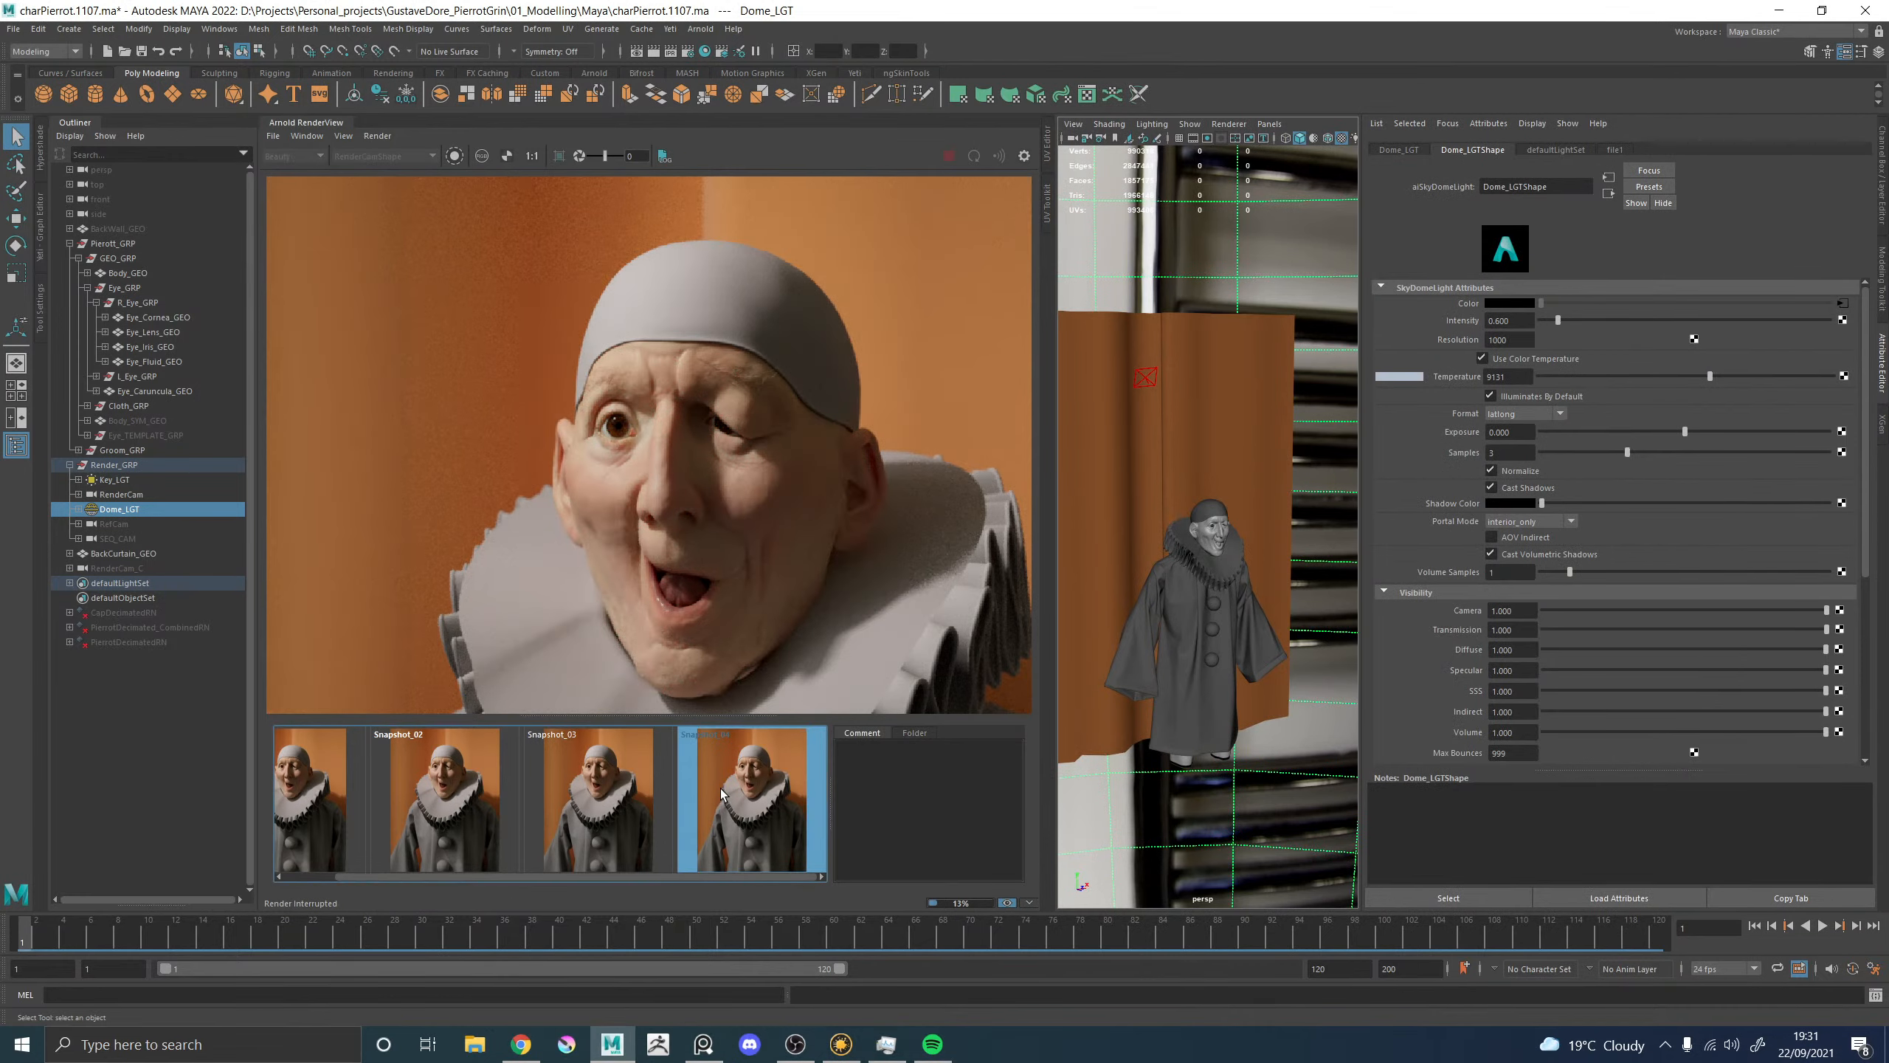
pyautogui.click(722, 793)
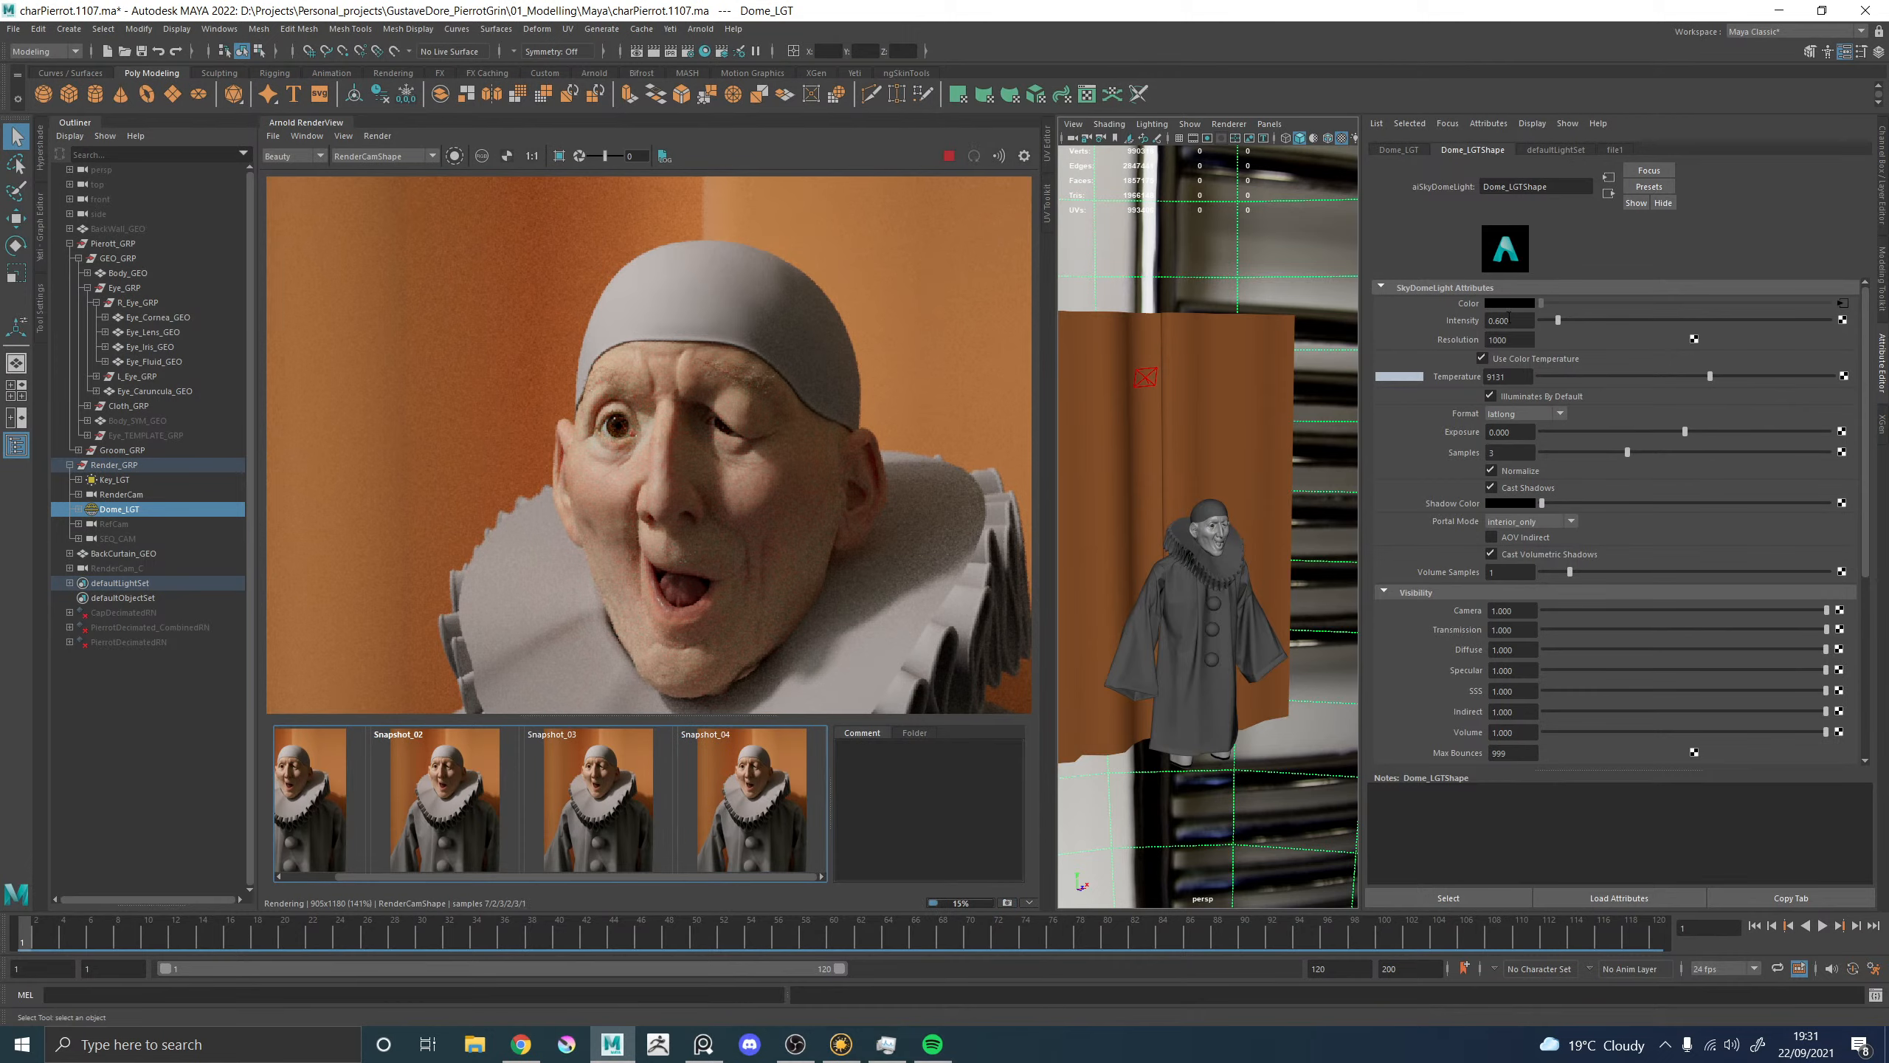
# Set the Dome_LGT intensity to 0.55.
pyautogui.moveTo(1509, 317); pyautogui.dragTo(1493, 318)
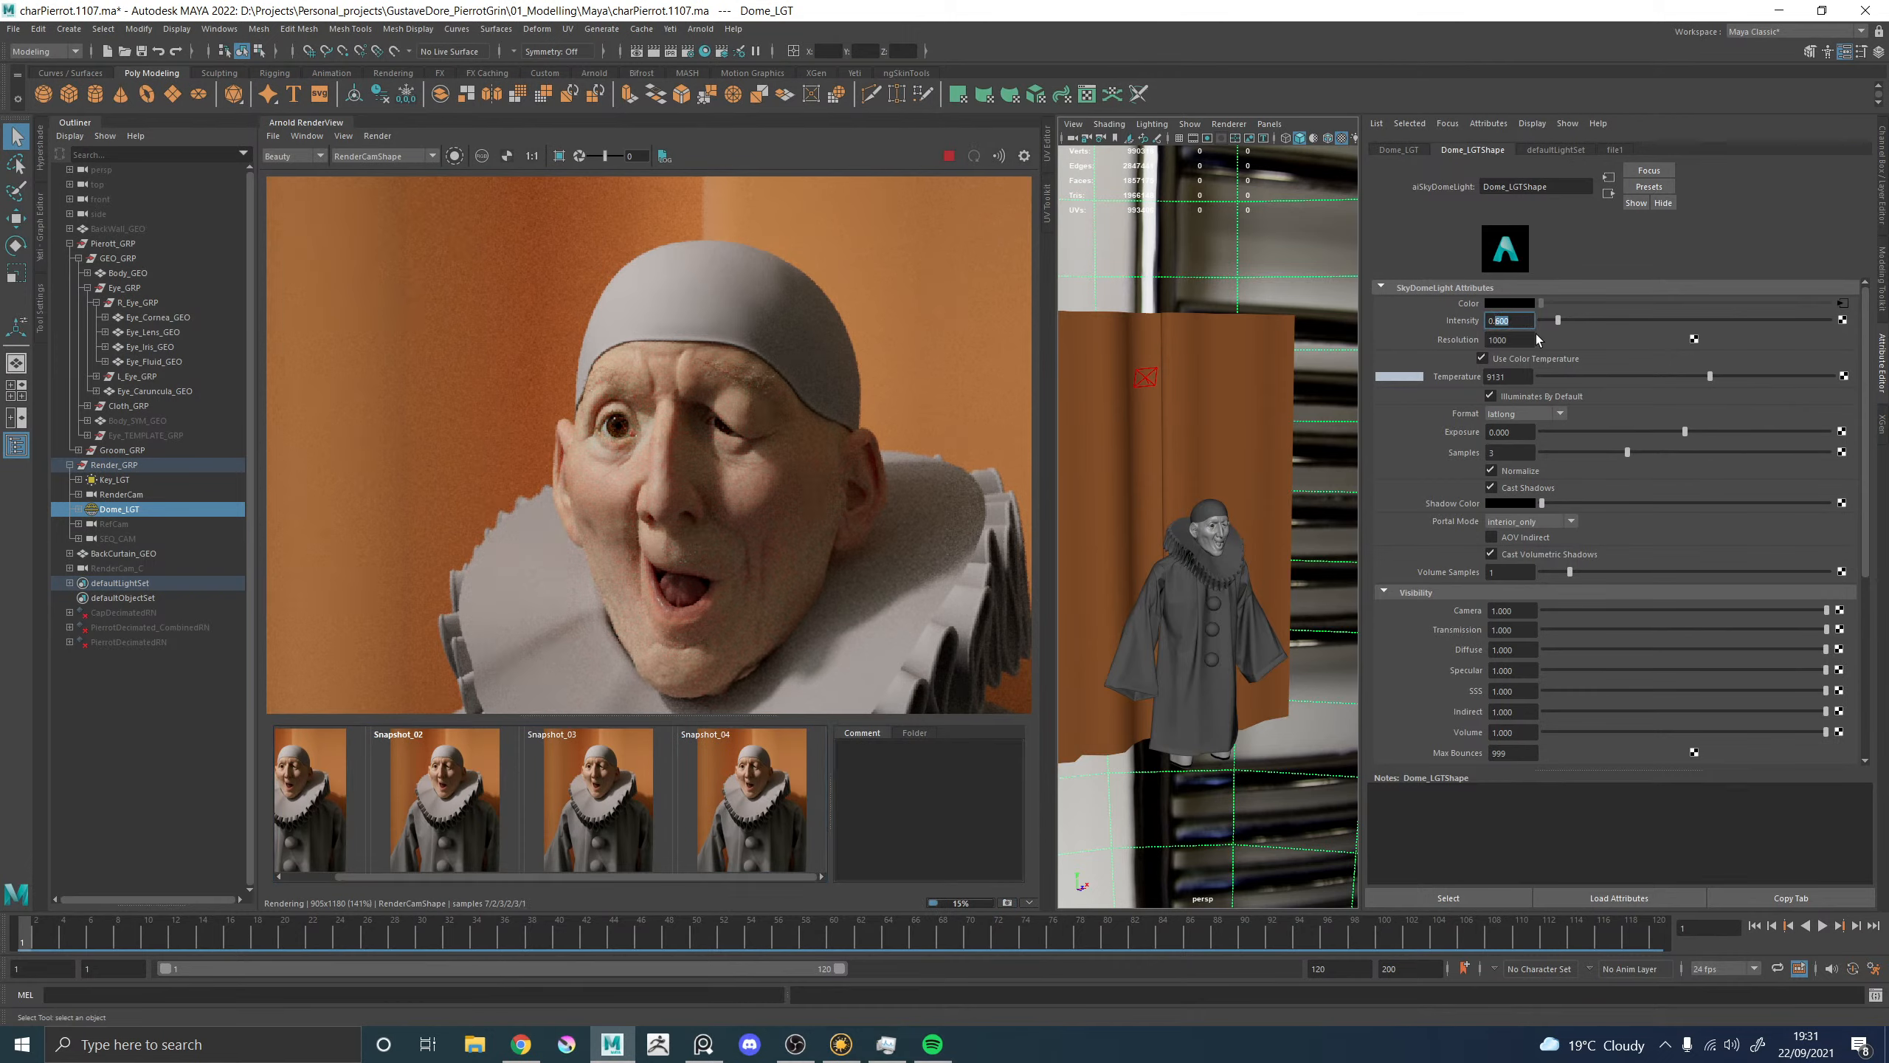
pyautogui.write('.55')
pyautogui.press('Return')
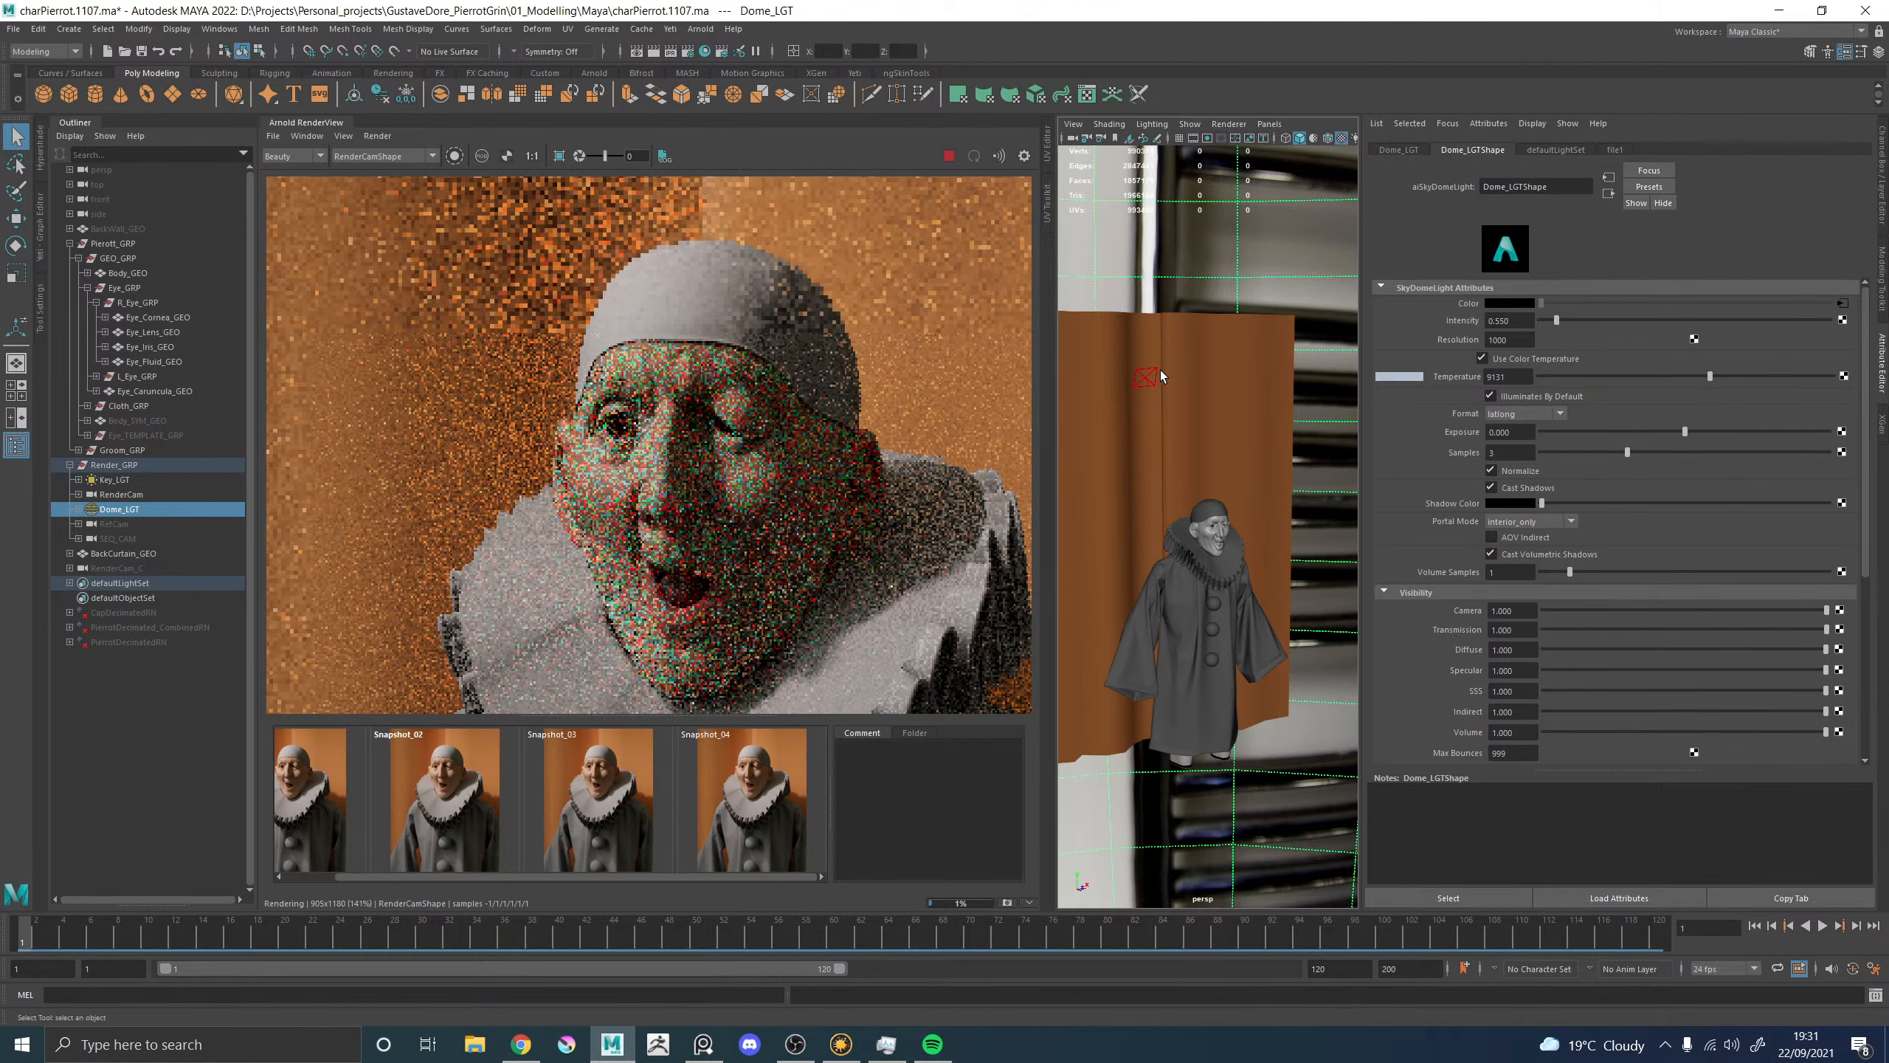
# Select the Key_LGT area light and open its Exposure value for editing.
pyautogui.click(1144, 378)
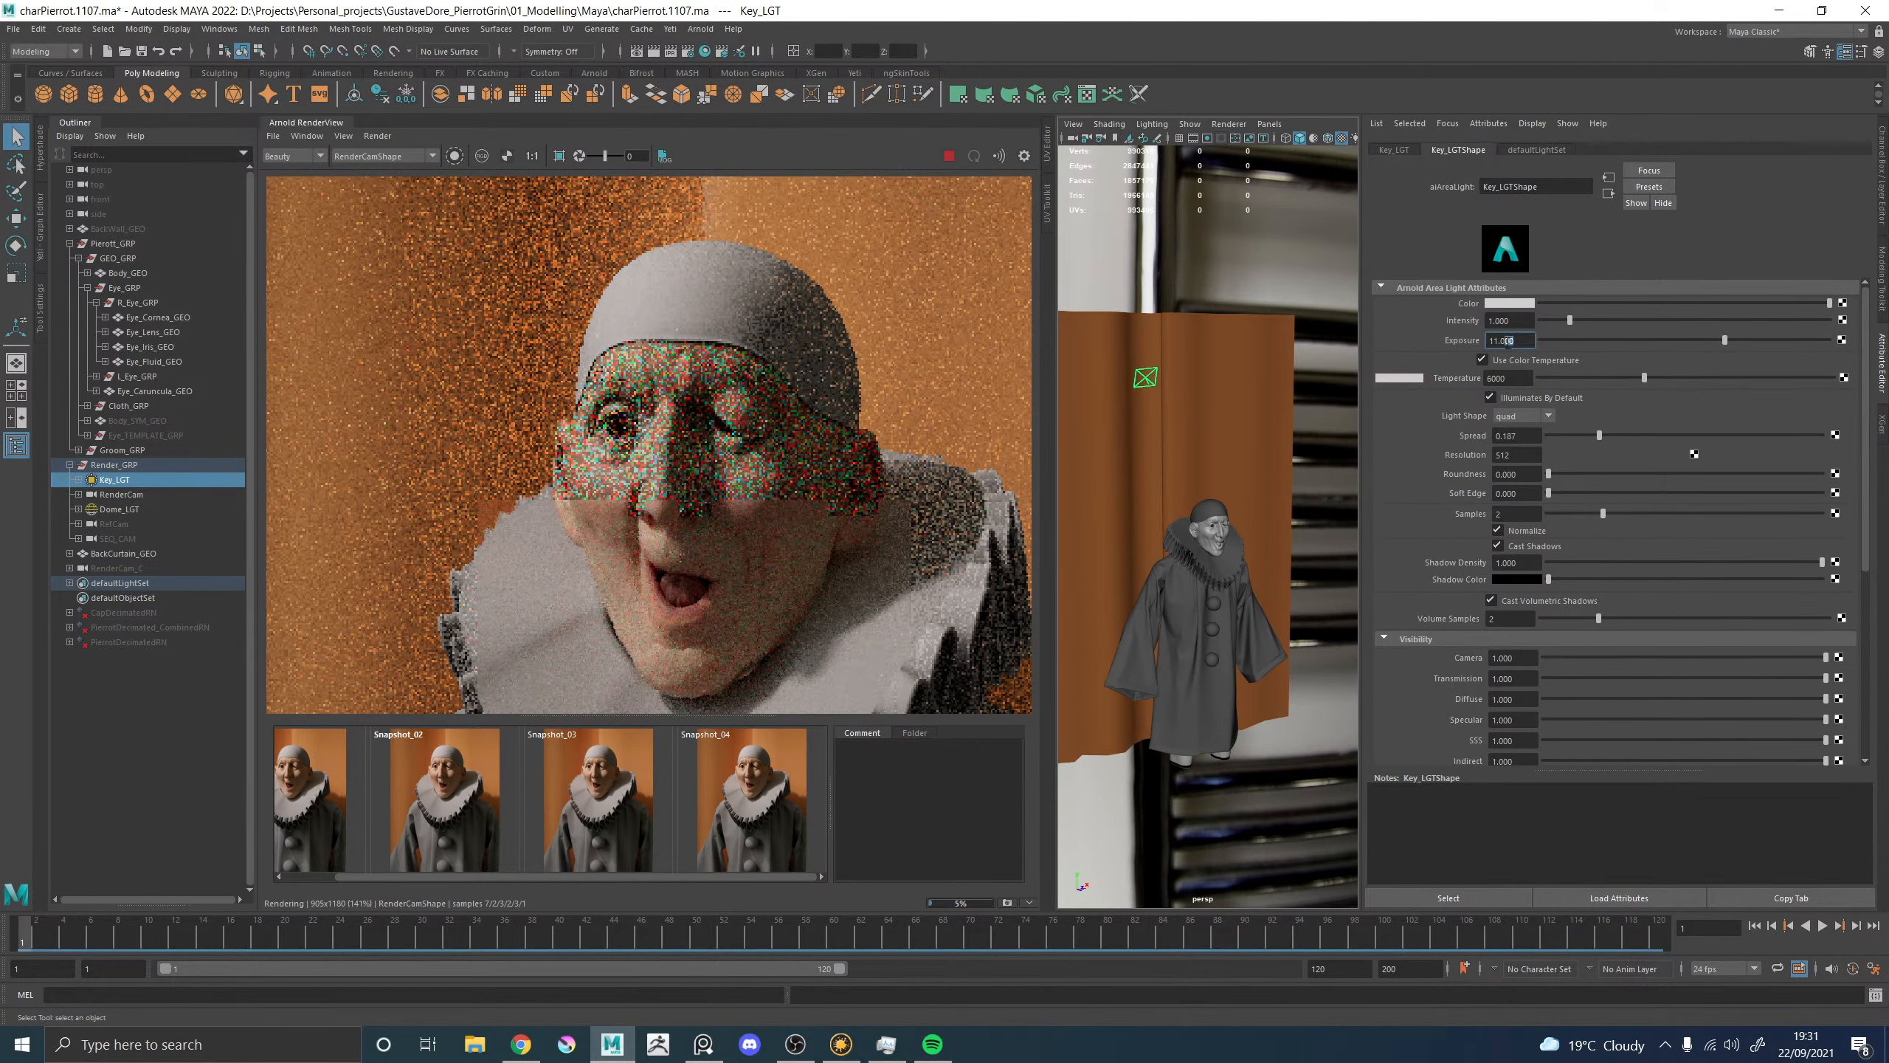
# Set the exposure of Key_LGT to 11.25.
pyautogui.moveTo(1514, 341); pyautogui.dragTo(1504, 343)
pyautogui.write('25')
pyautogui.press('Return')
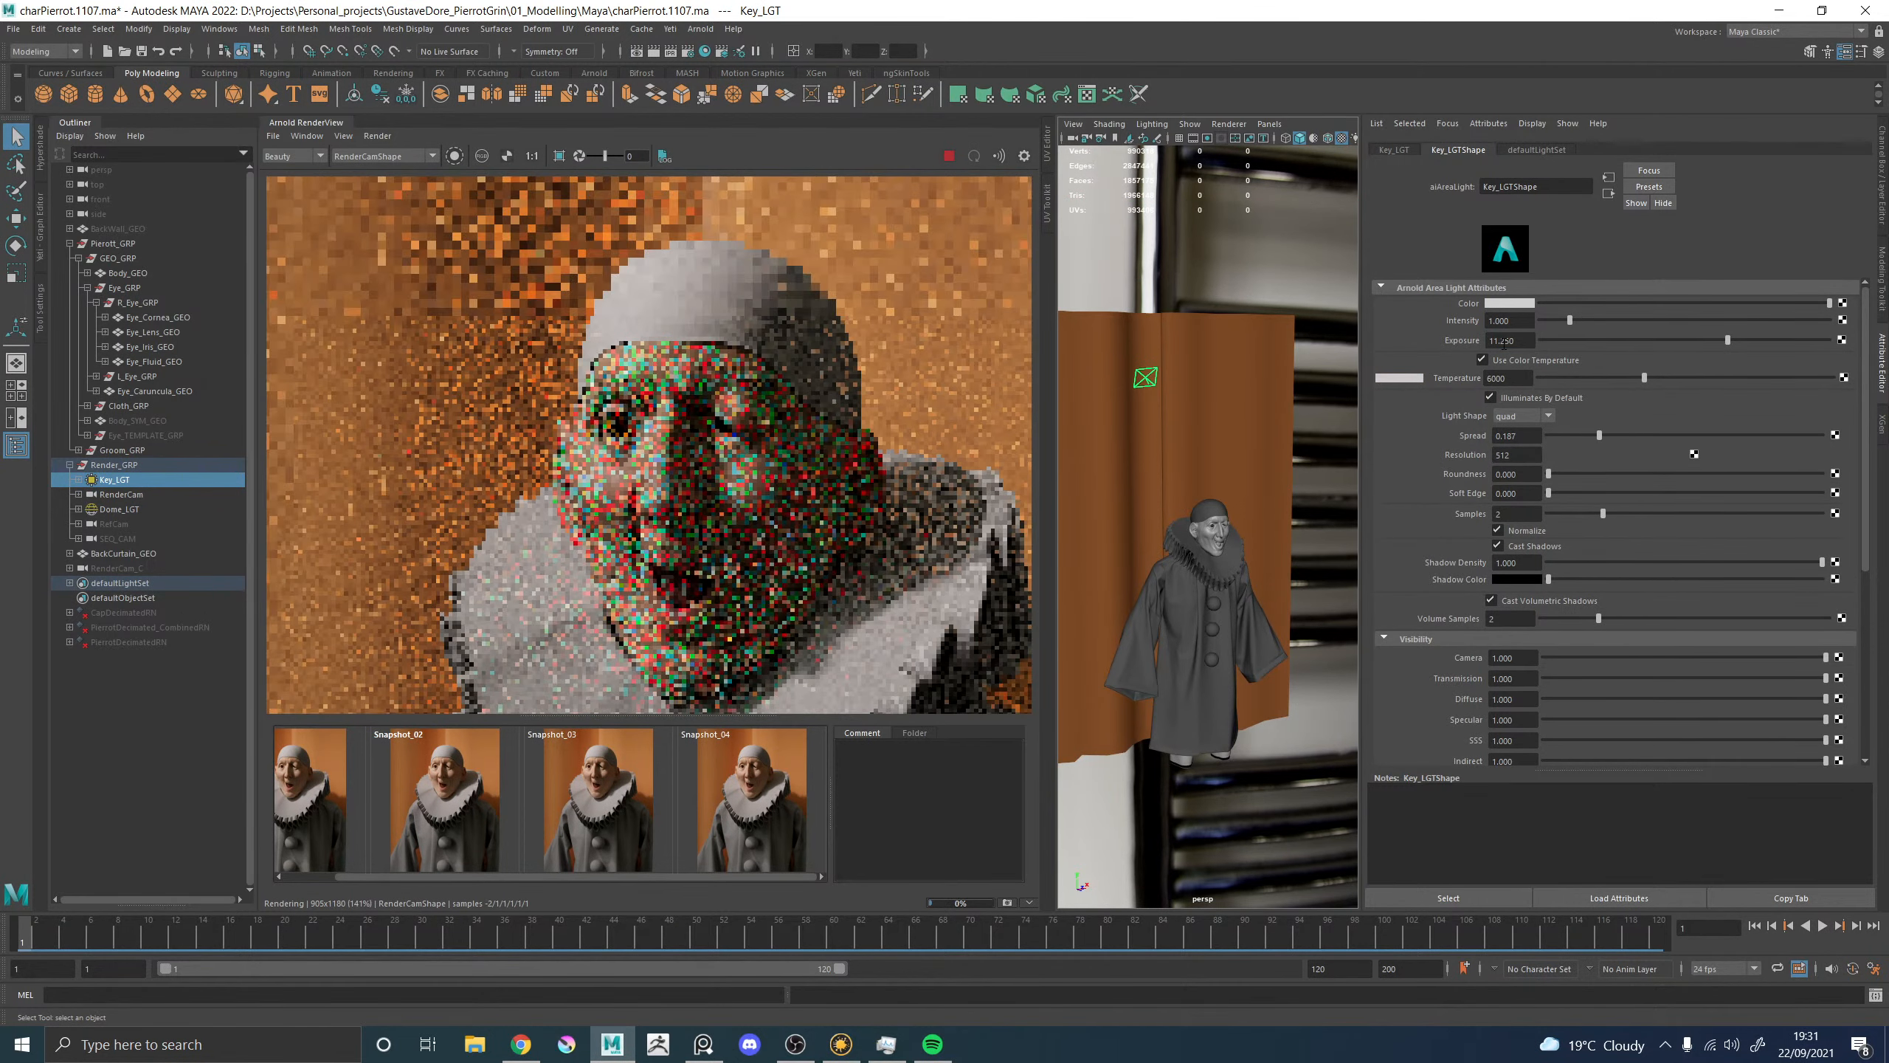
# Compare the updated live render of the face and collar with Snapshot_04.
pyautogui.click(752, 794)
pyautogui.click(753, 793)
pyautogui.click(753, 794)
pyautogui.click(753, 794)
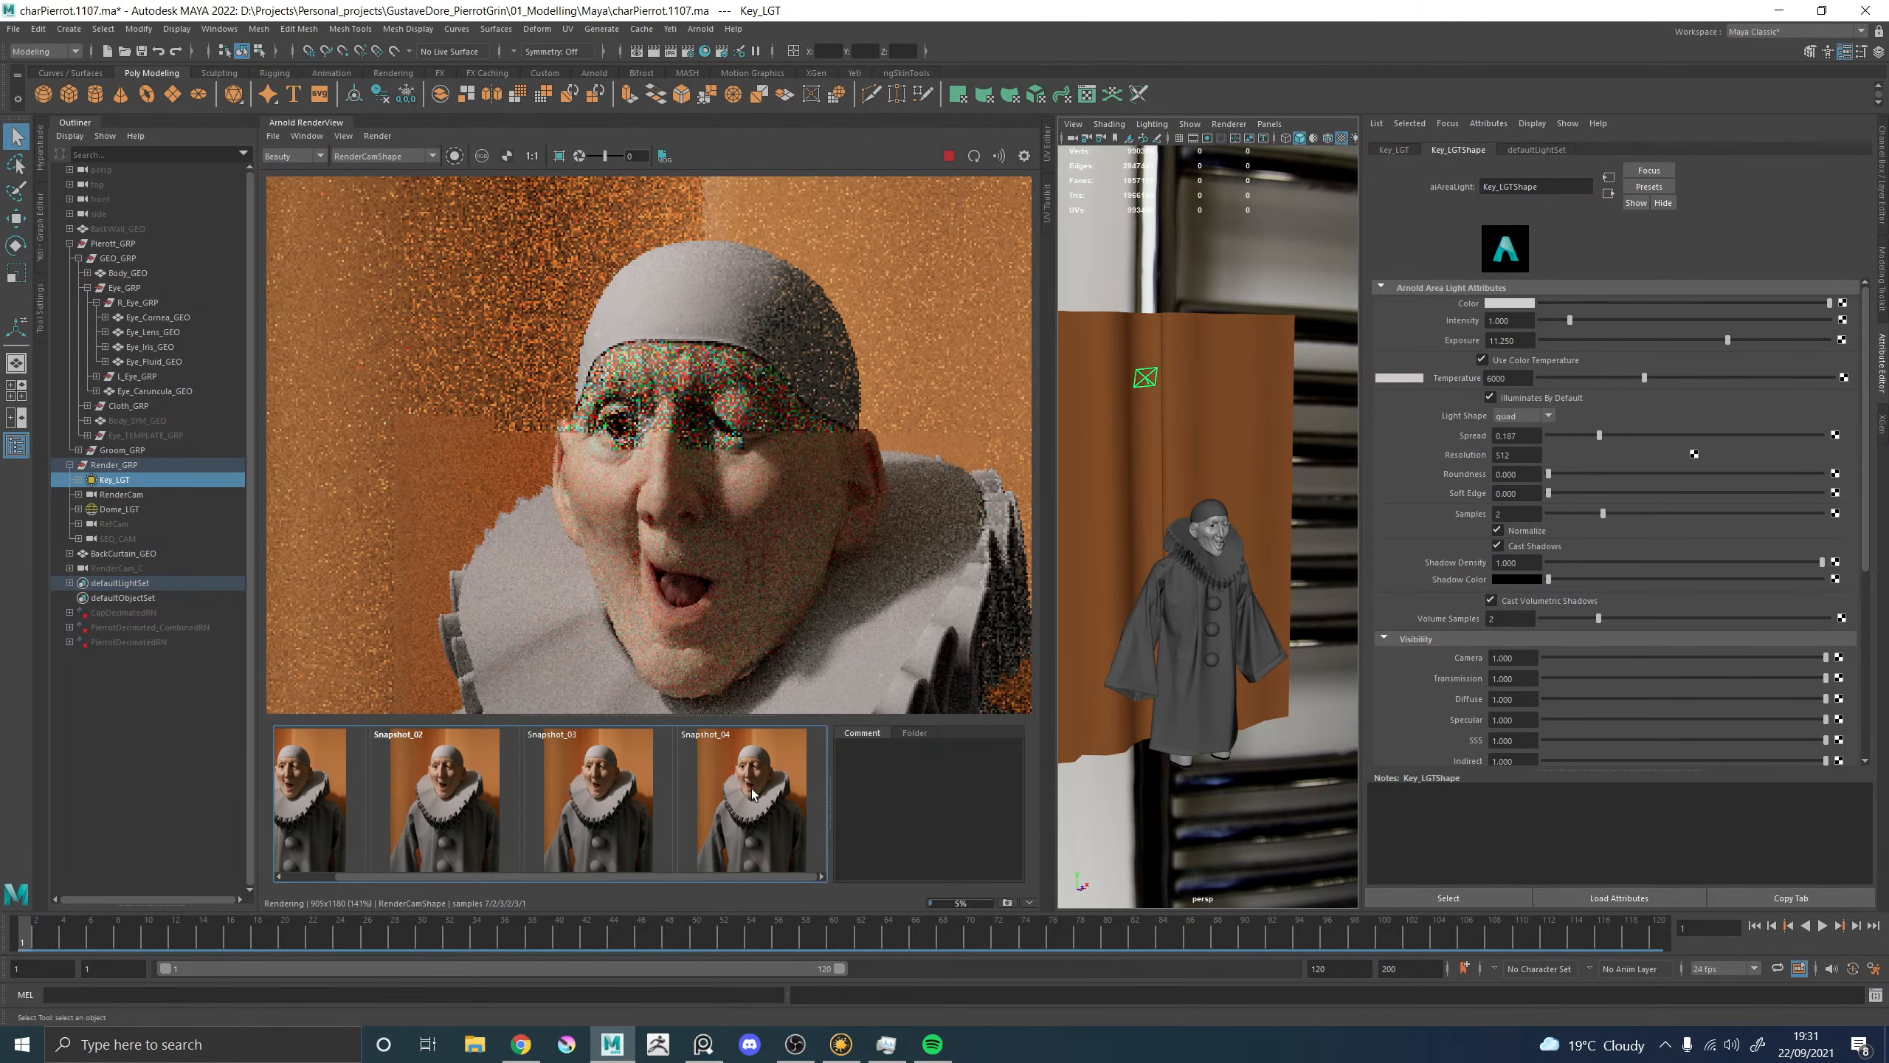
pyautogui.click(752, 794)
pyautogui.click(753, 793)
pyautogui.click(752, 793)
pyautogui.click(753, 794)
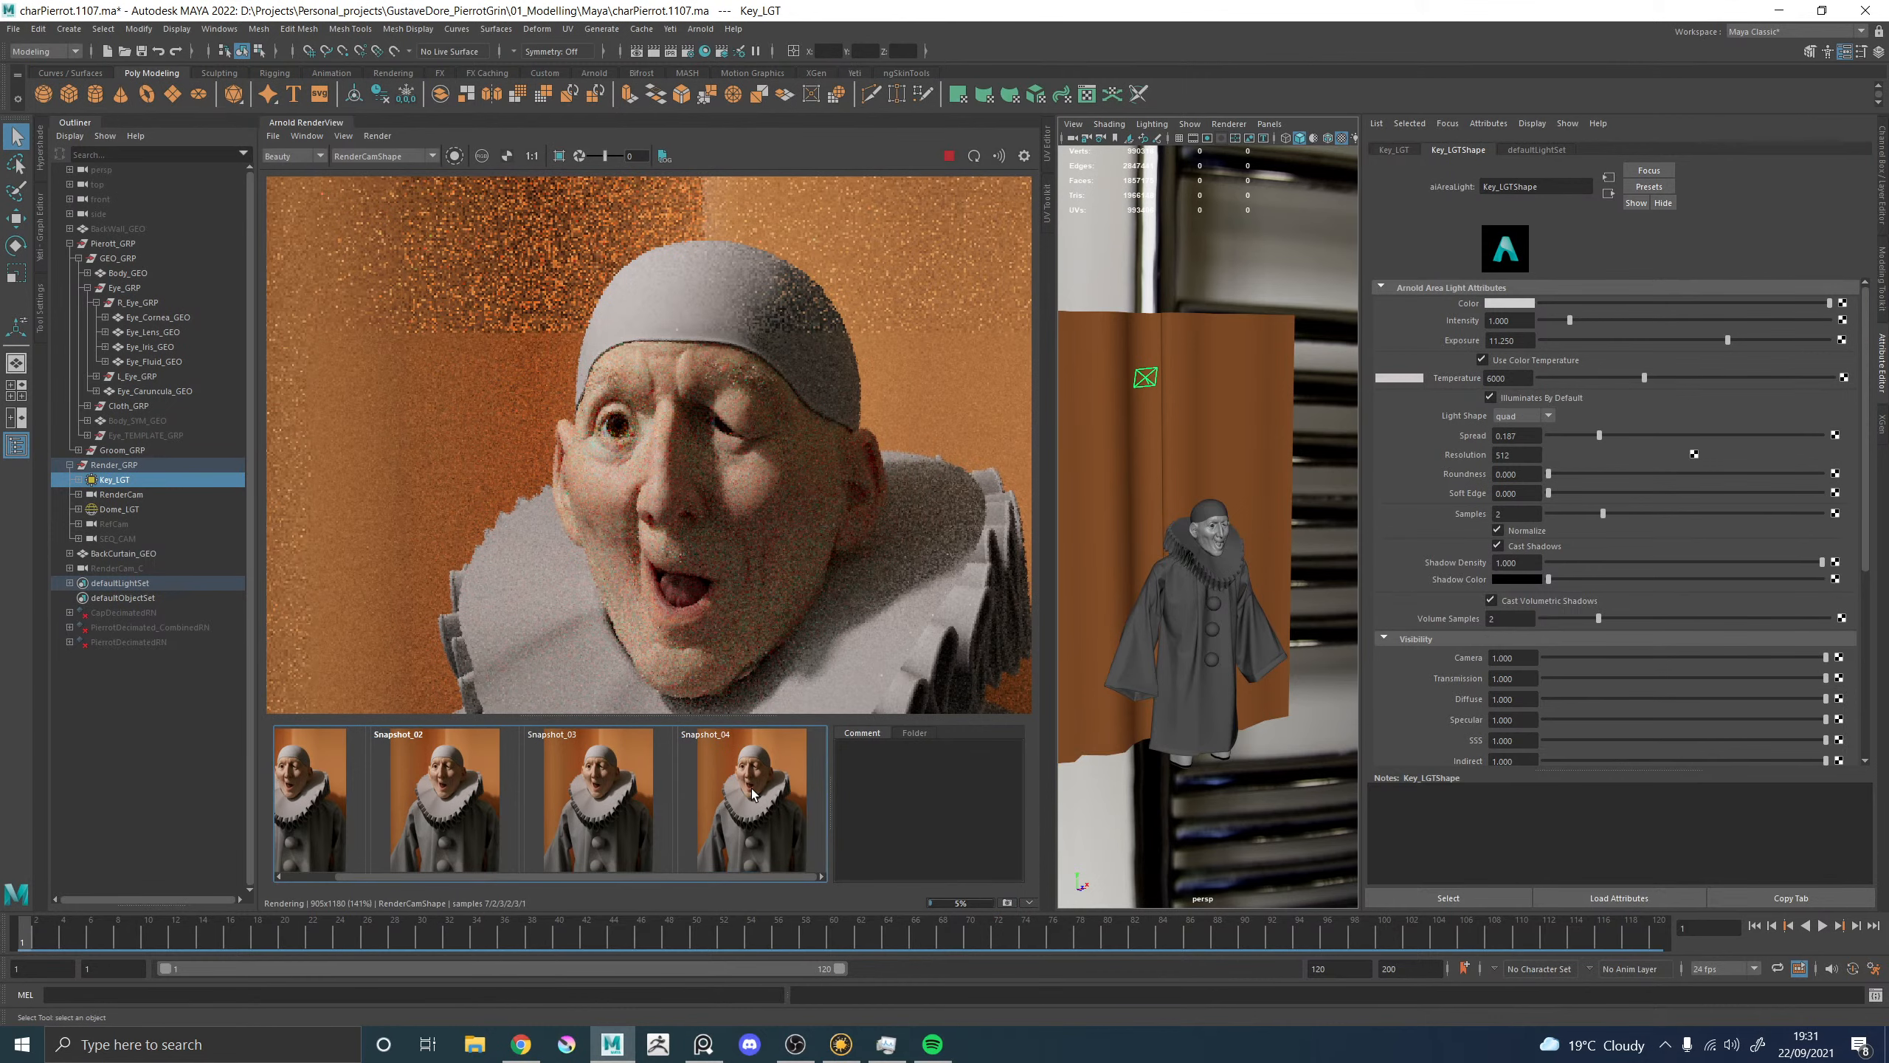
pyautogui.click(753, 793)
pyautogui.click(753, 793)
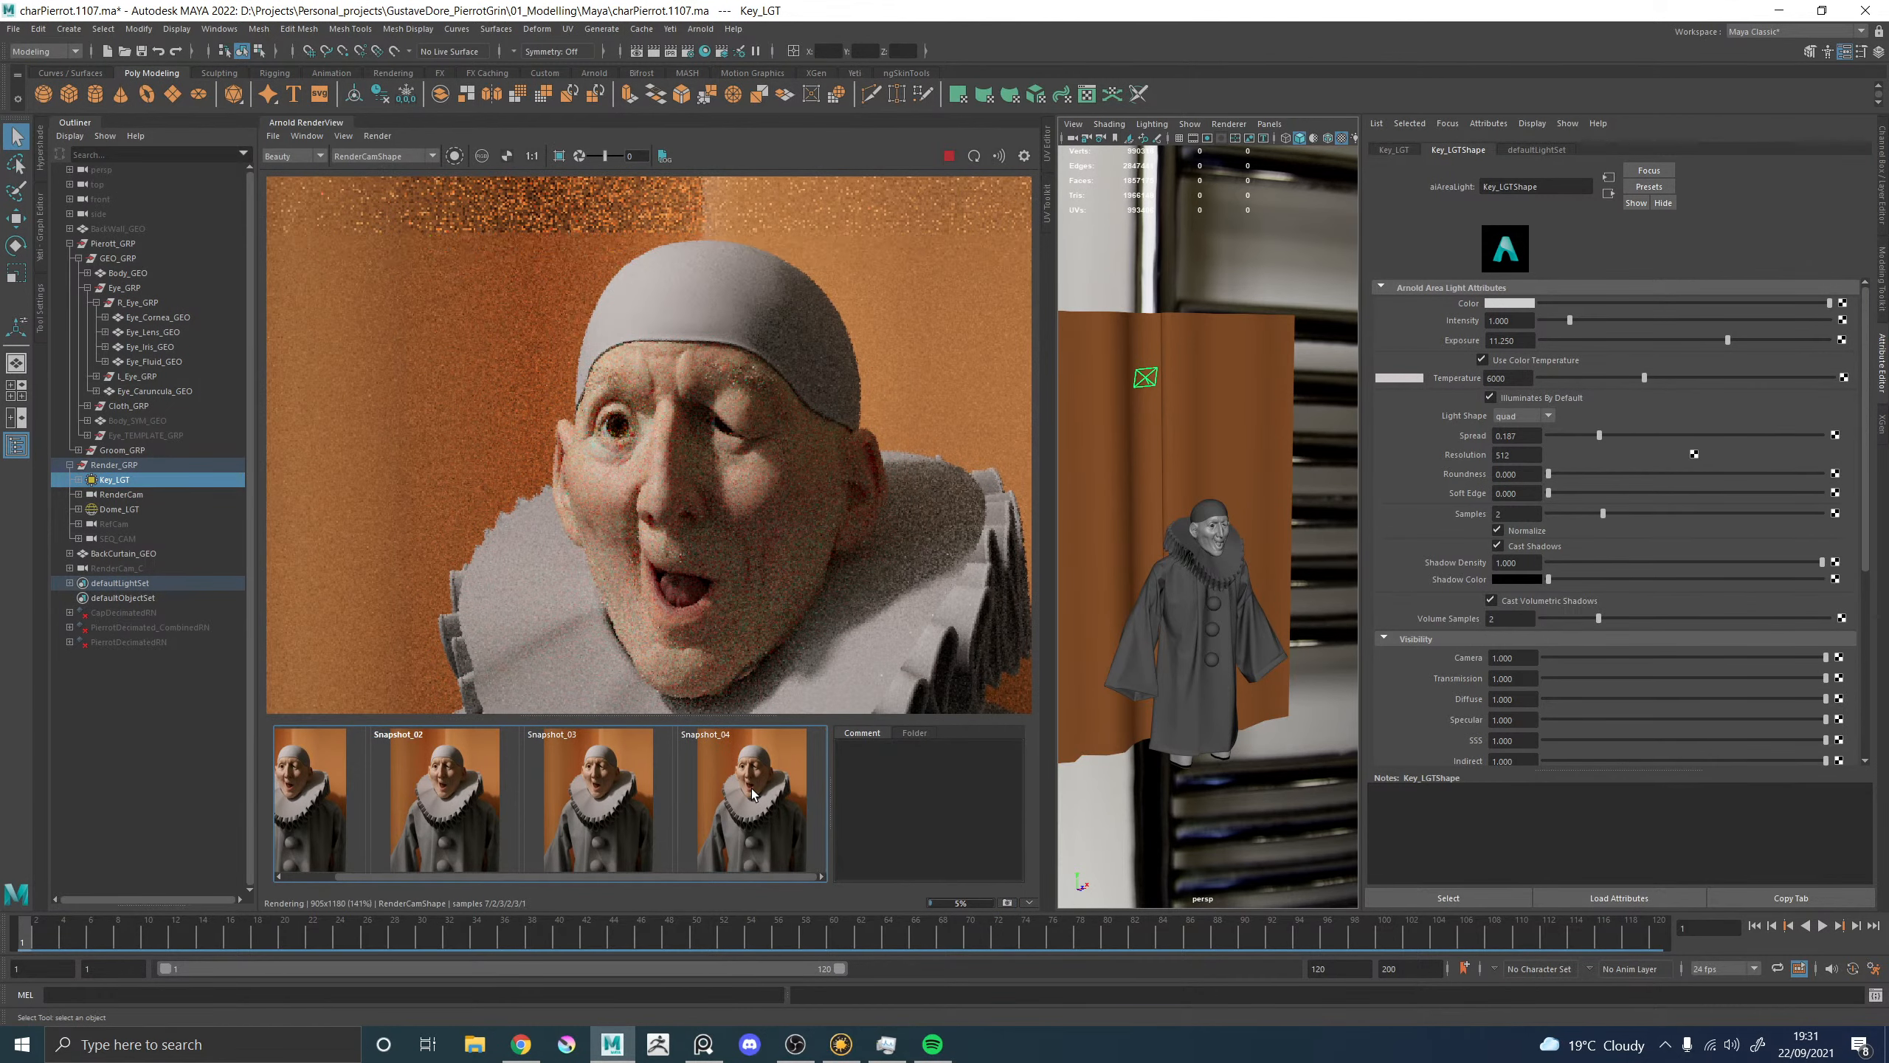
pyautogui.click(752, 793)
pyautogui.click(753, 793)
# Examine the cap and forehead close up, comparing the live render with Snapshot_04.
pyautogui.scroll(2, 768, 294)
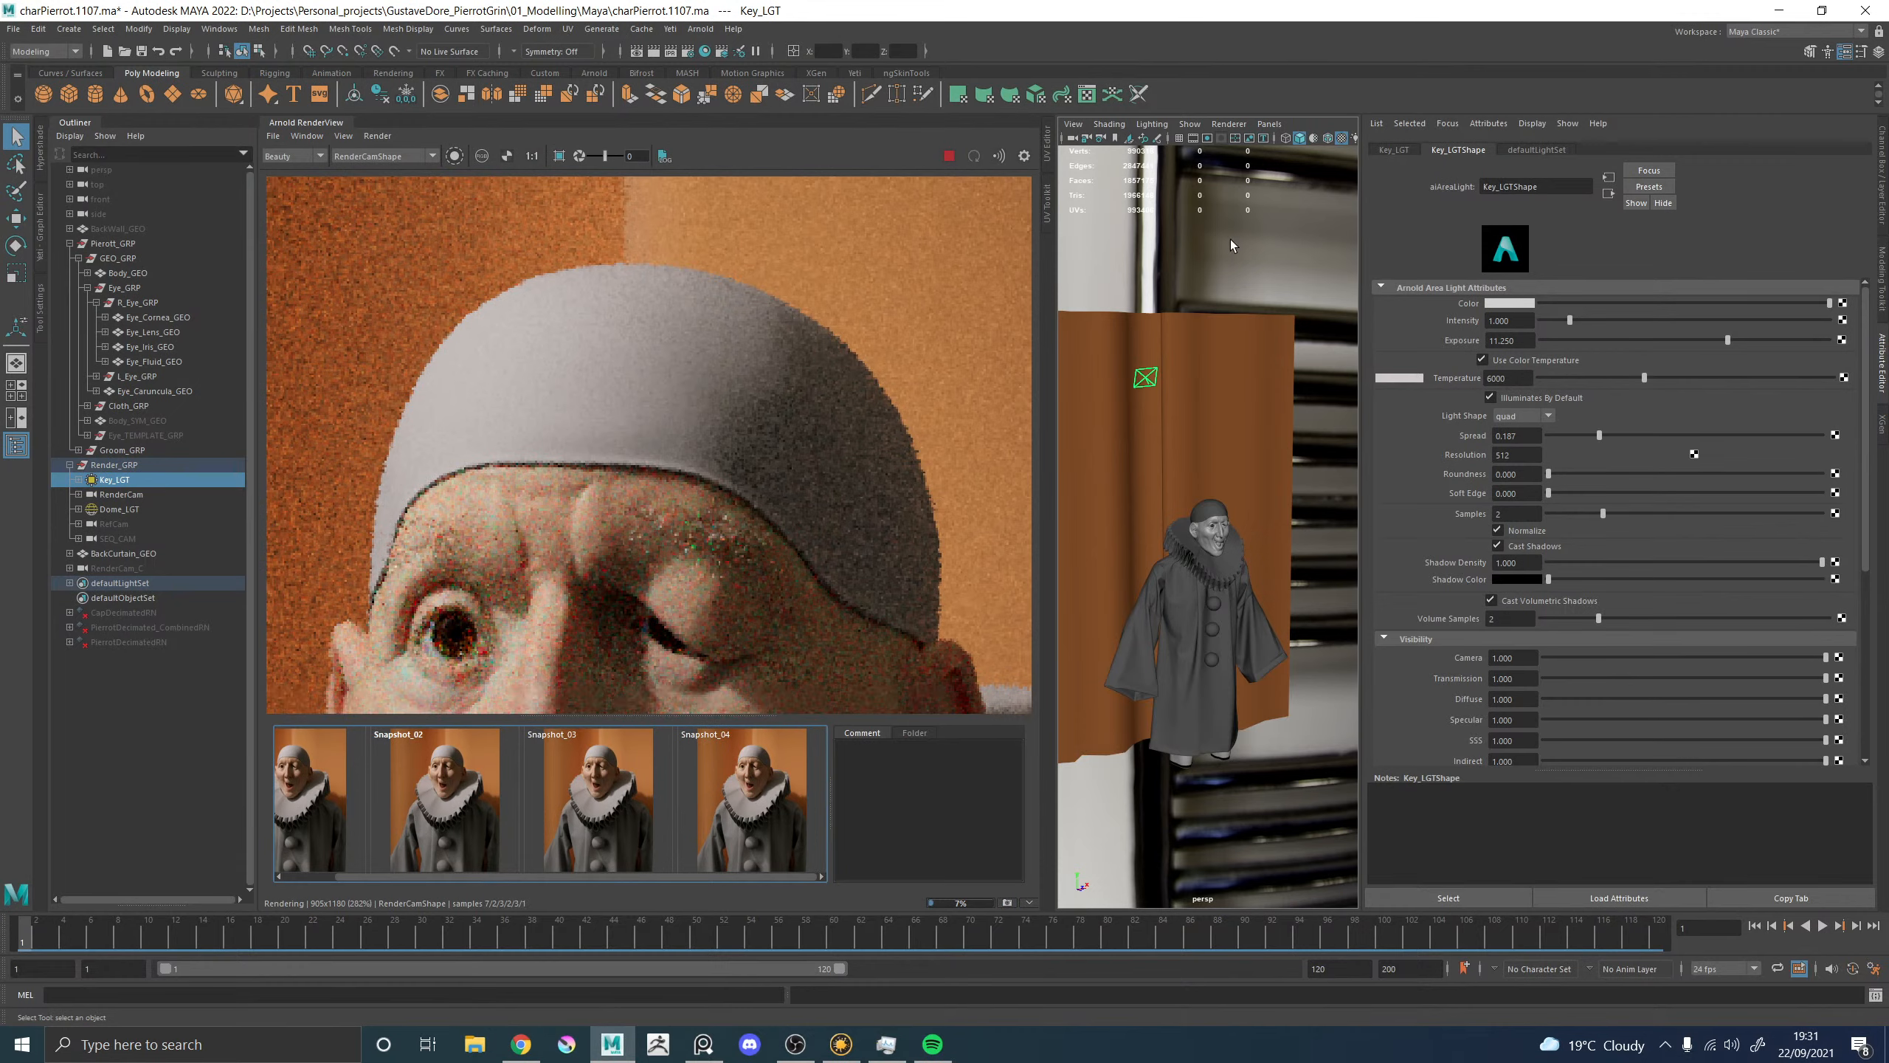
pyautogui.click(766, 800)
pyautogui.click(766, 800)
pyautogui.click(766, 800)
pyautogui.click(766, 800)
pyautogui.click(766, 800)
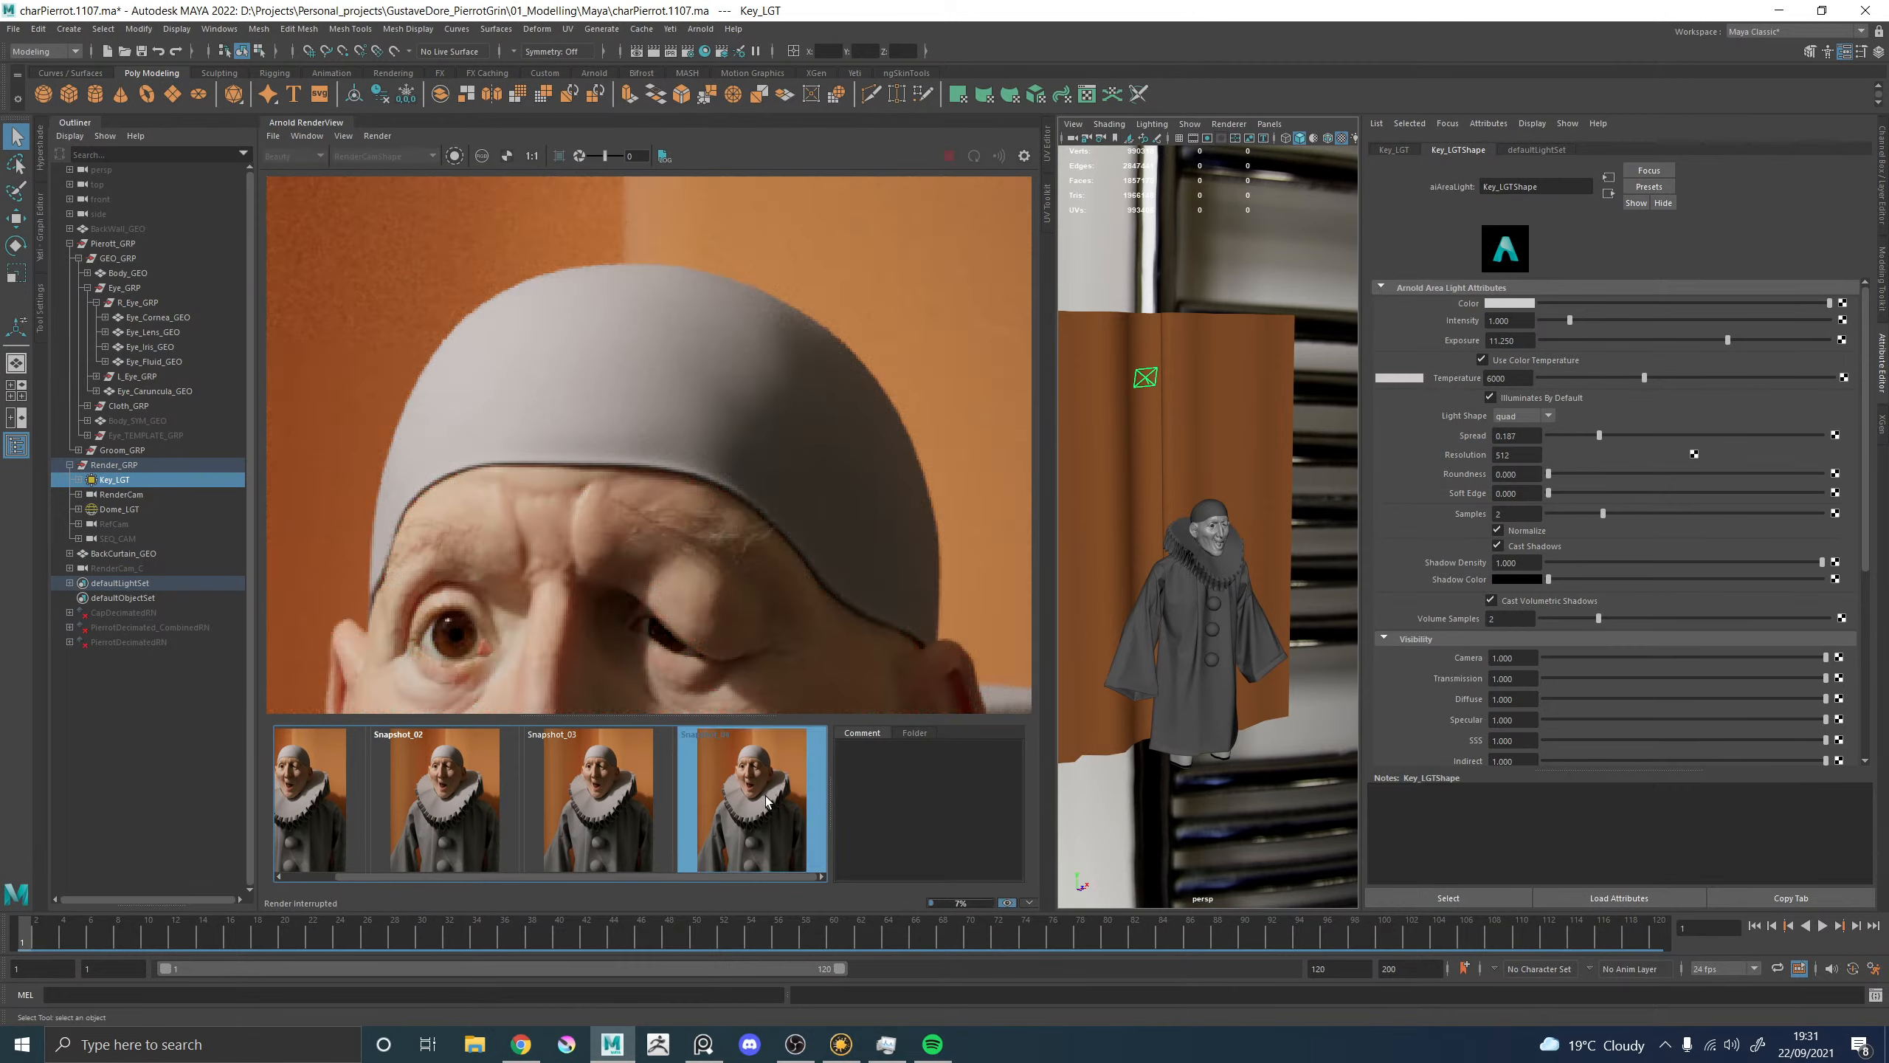
pyautogui.click(767, 800)
pyautogui.click(766, 800)
pyautogui.click(766, 800)
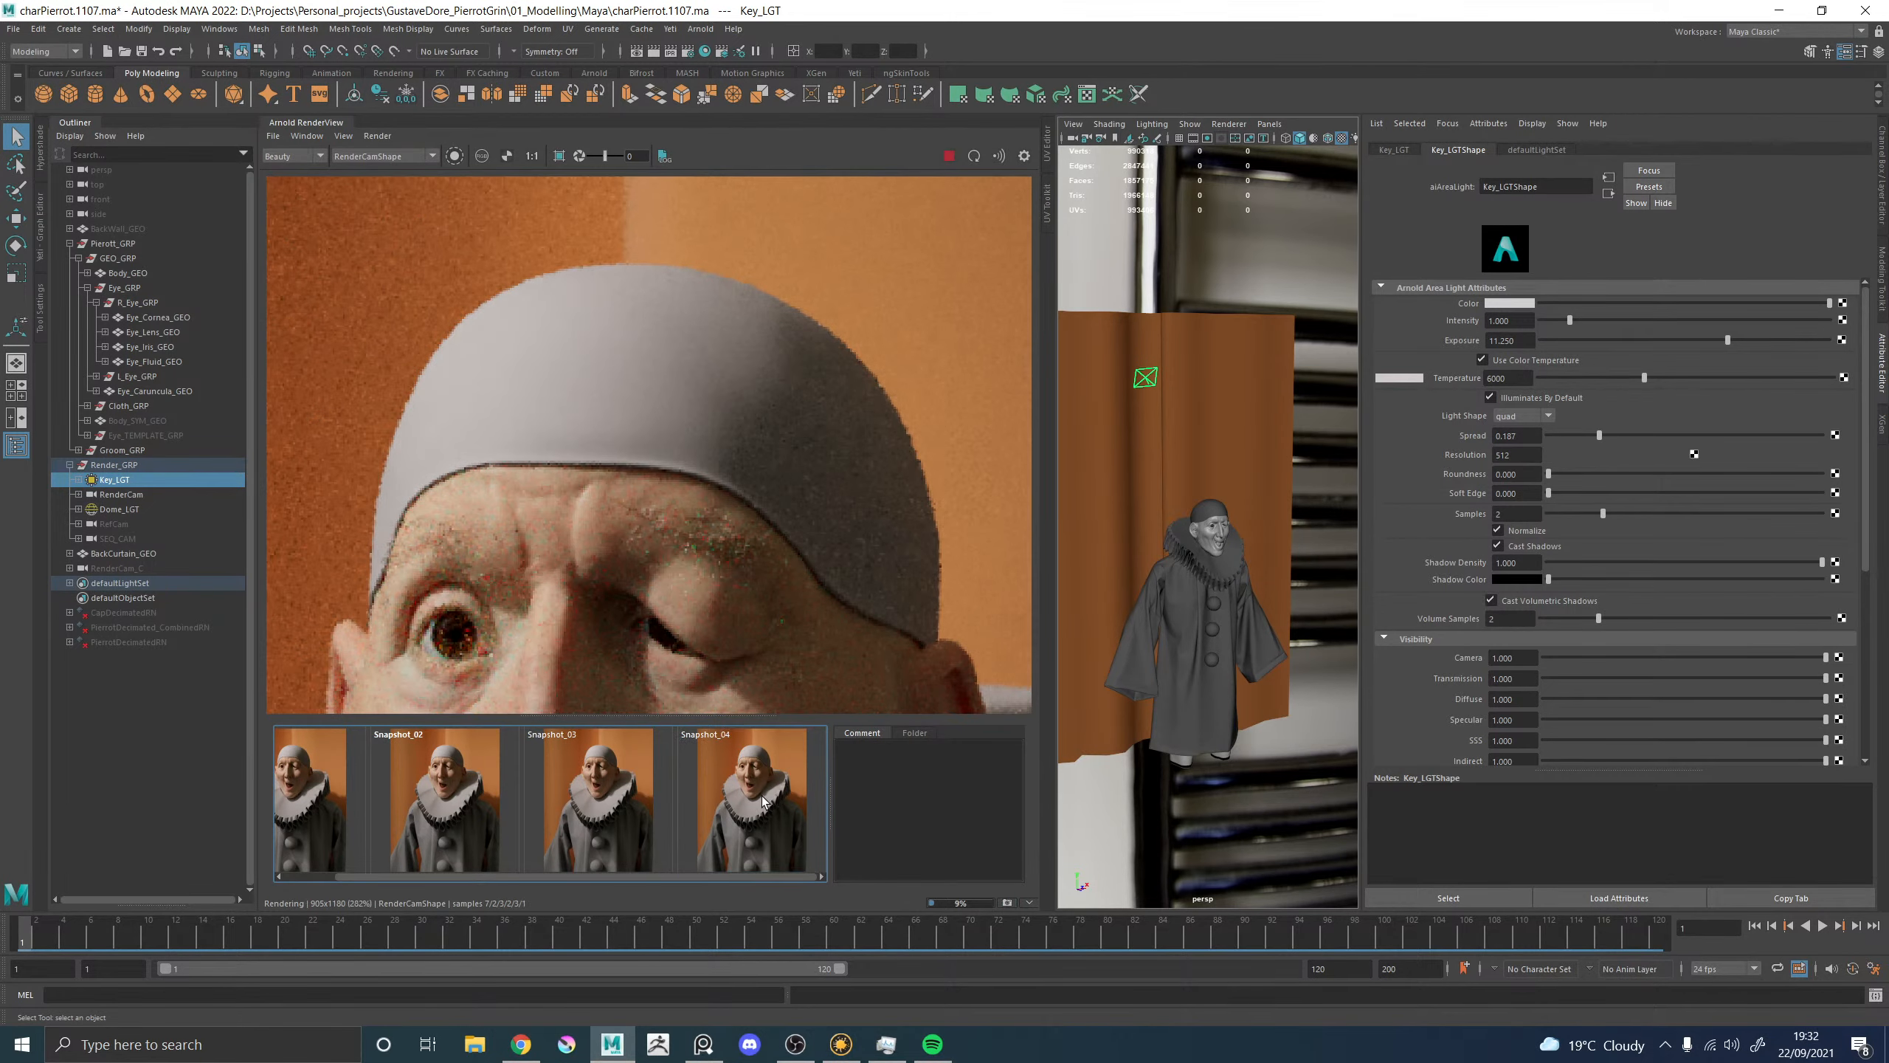
# Inspect the open eye and brow at several magnifications, checking the shading against Snapshot_04.
pyautogui.scroll(-3, 732, 582)
pyautogui.scroll(-2, 729, 597)
pyautogui.scroll(4, 729, 597)
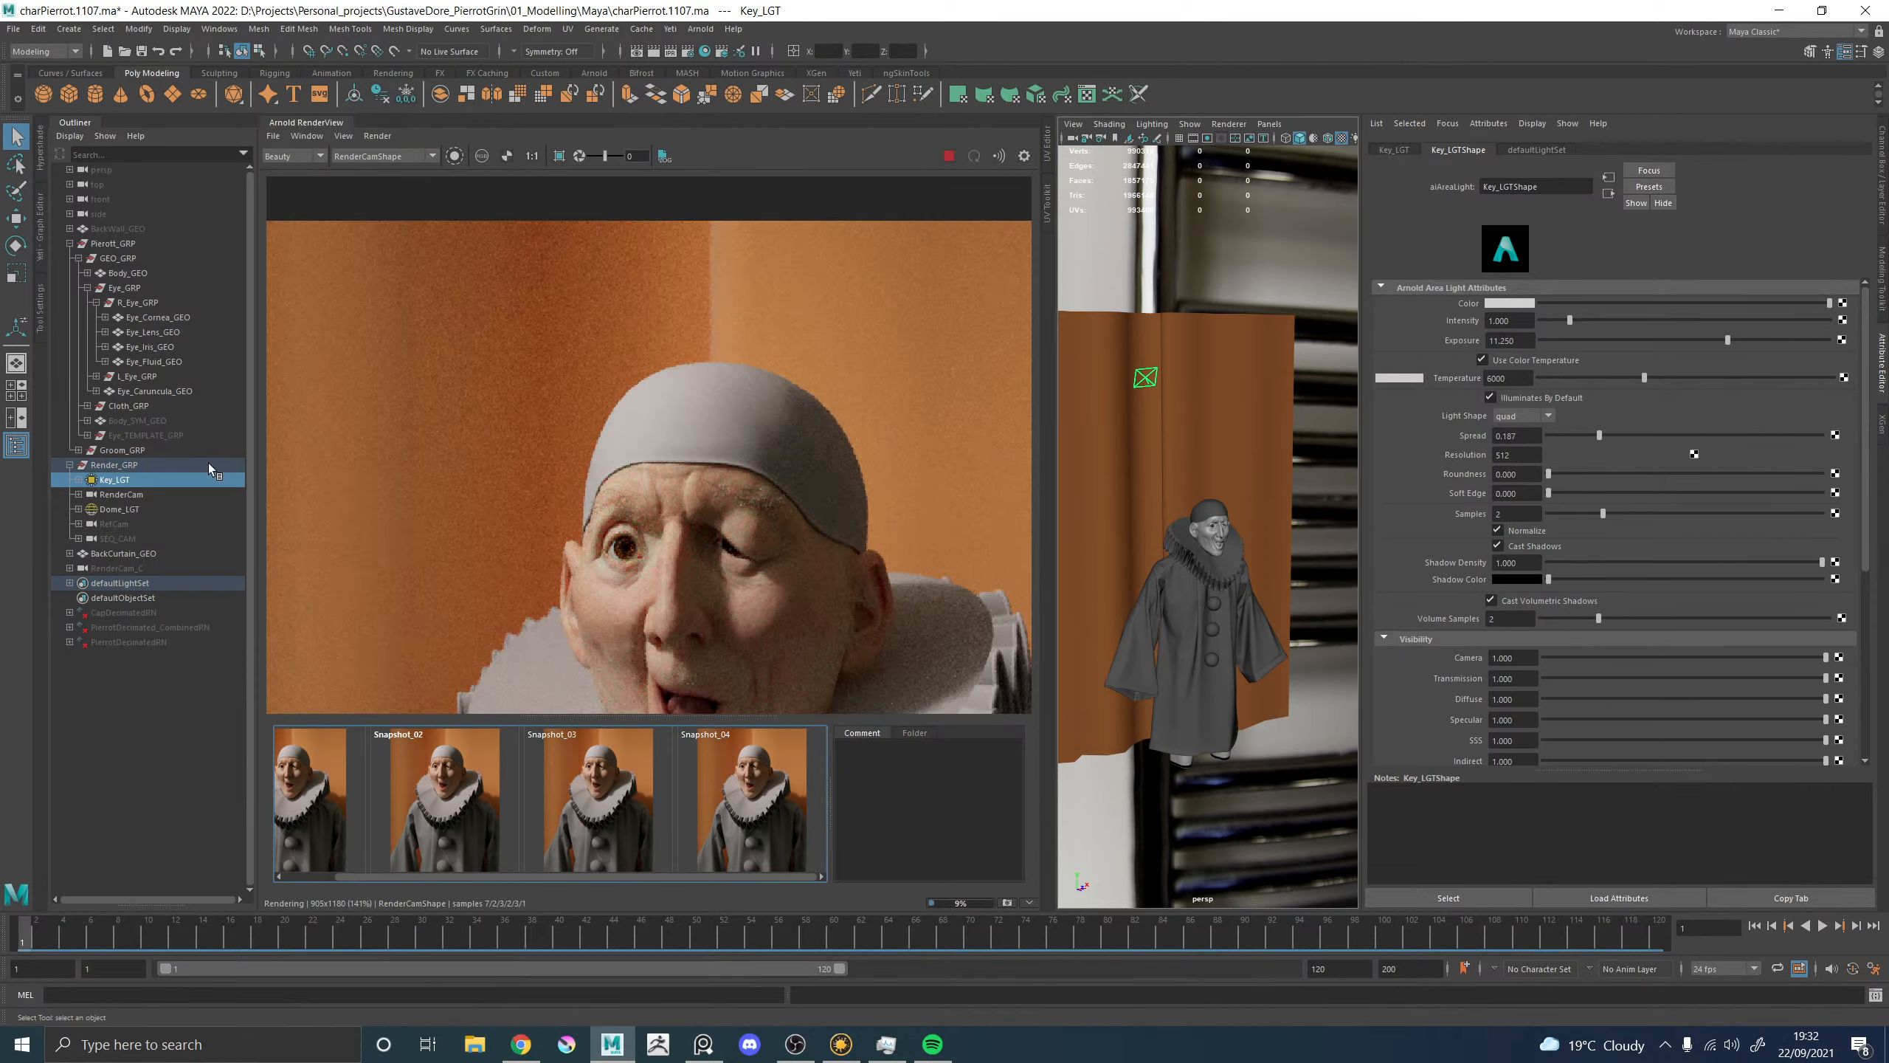
pyautogui.scroll(2, 630, 535)
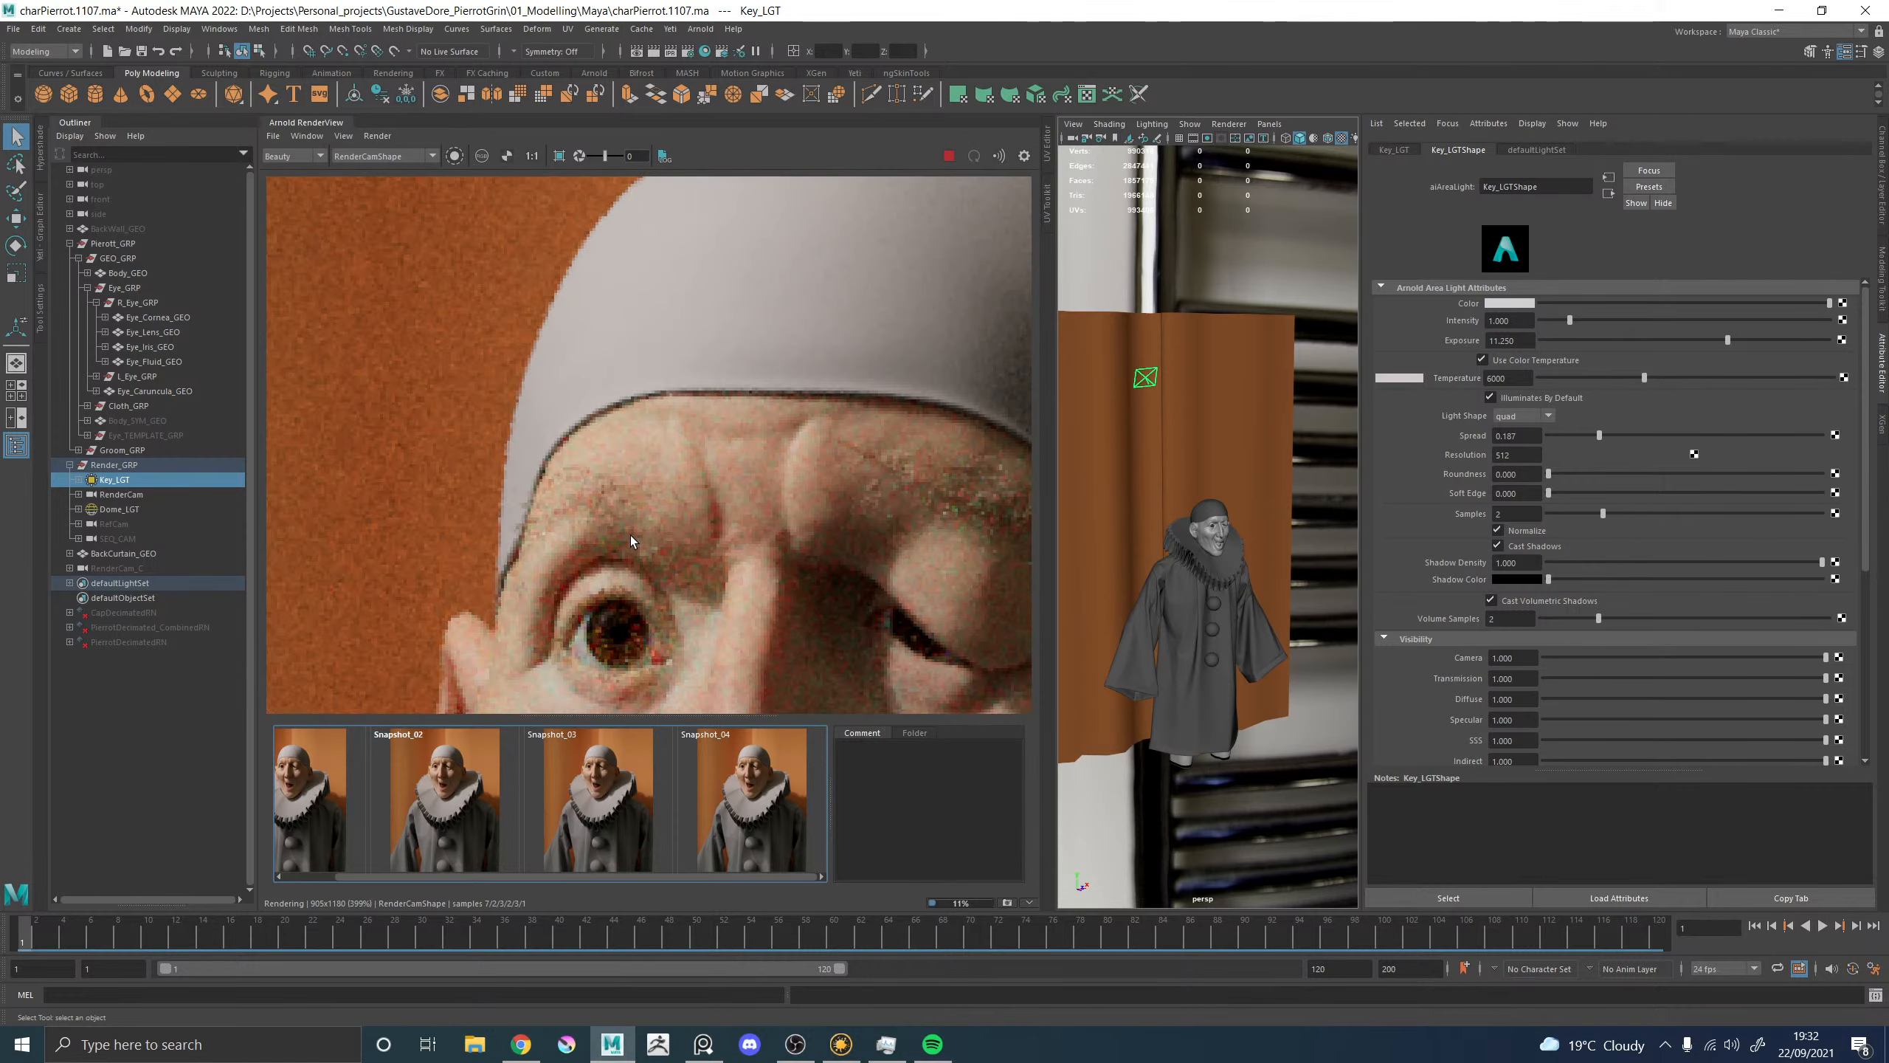
pyautogui.scroll(-4, 641, 546)
pyautogui.scroll(6, 661, 574)
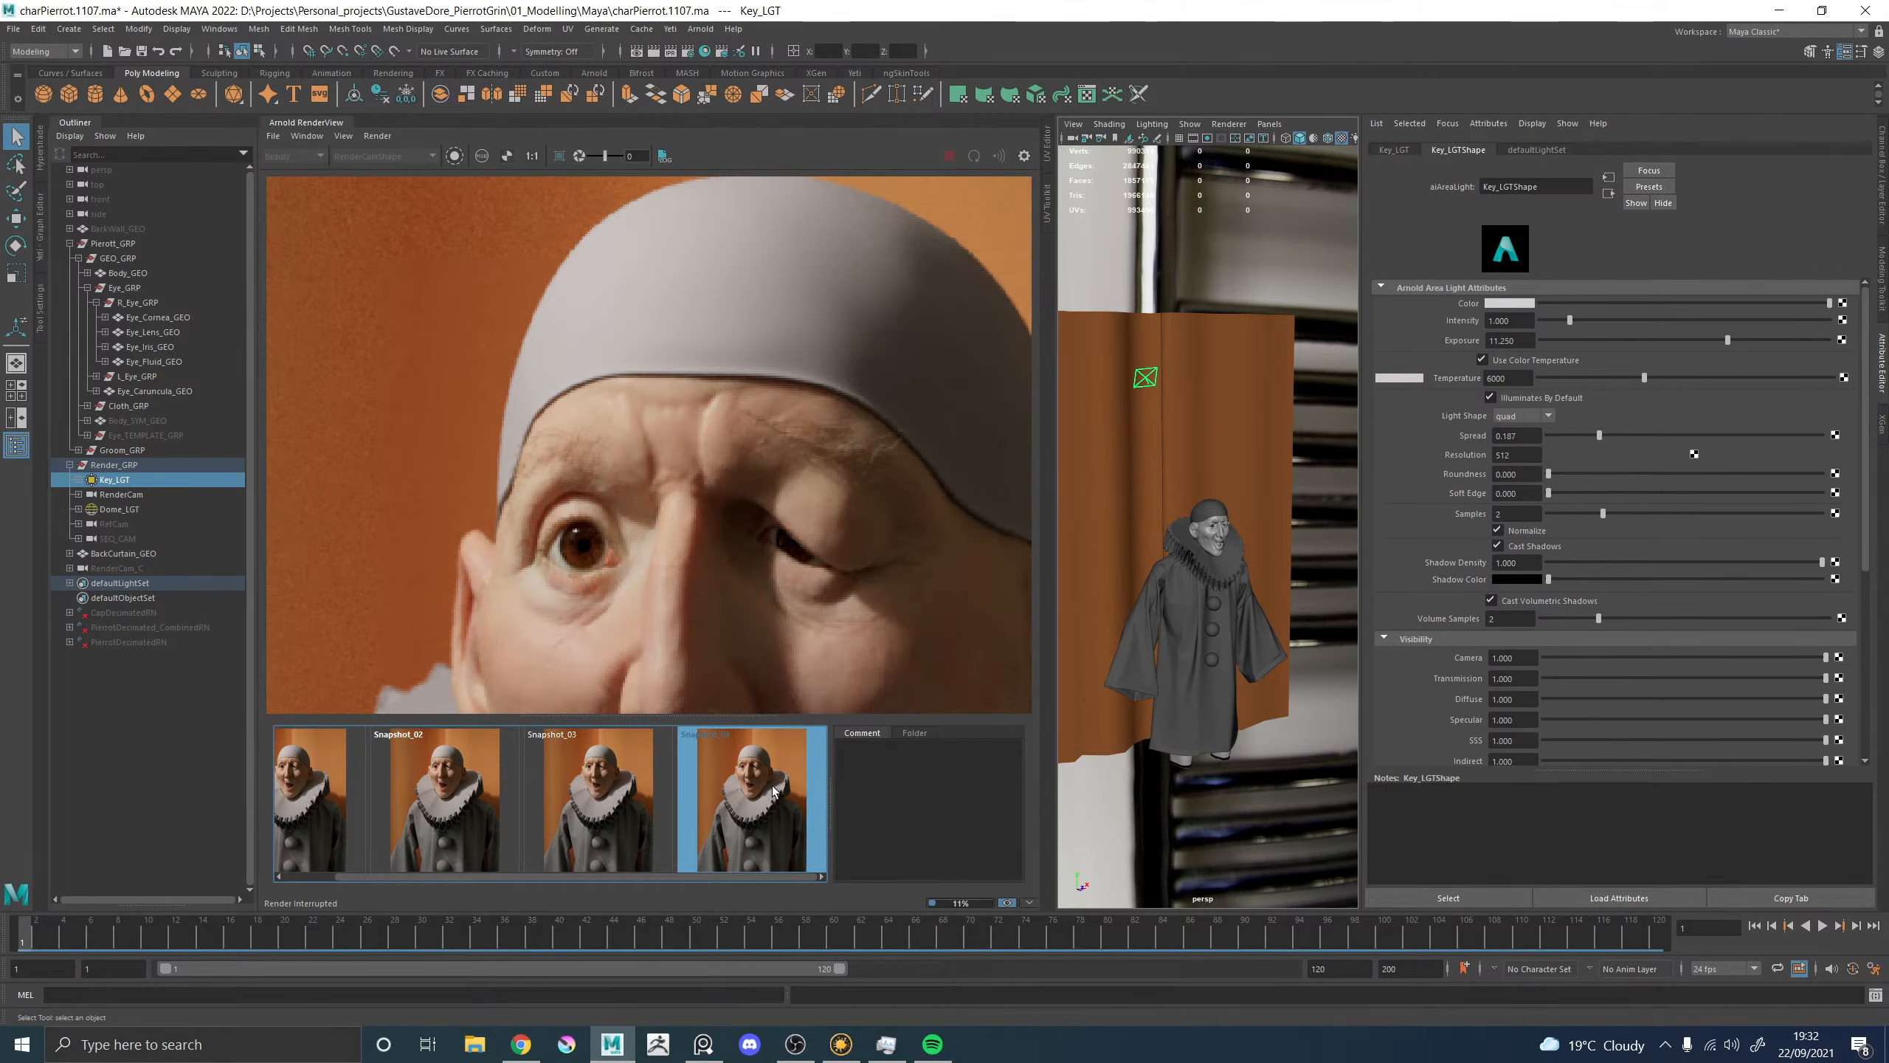
pyautogui.scroll(-3, 777, 543)
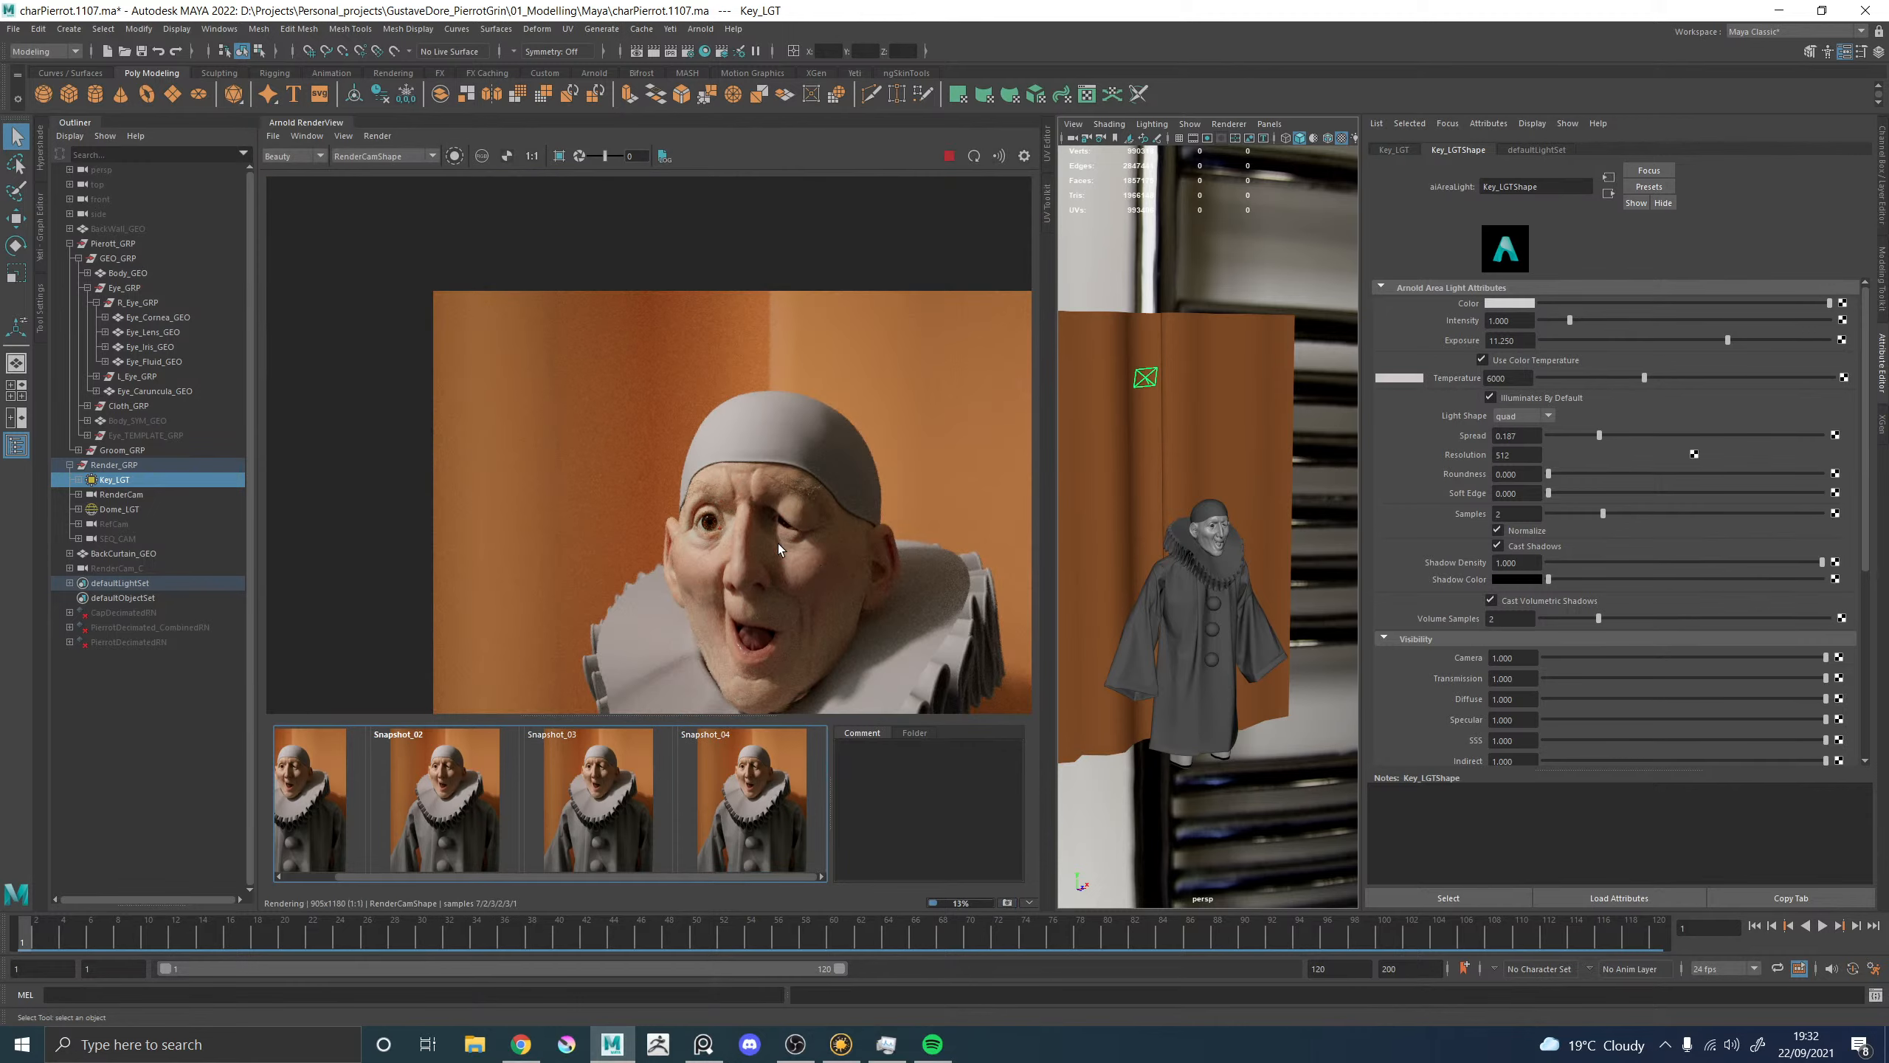
pyautogui.scroll(3, 844, 573)
pyautogui.scroll(4, 560, 476)
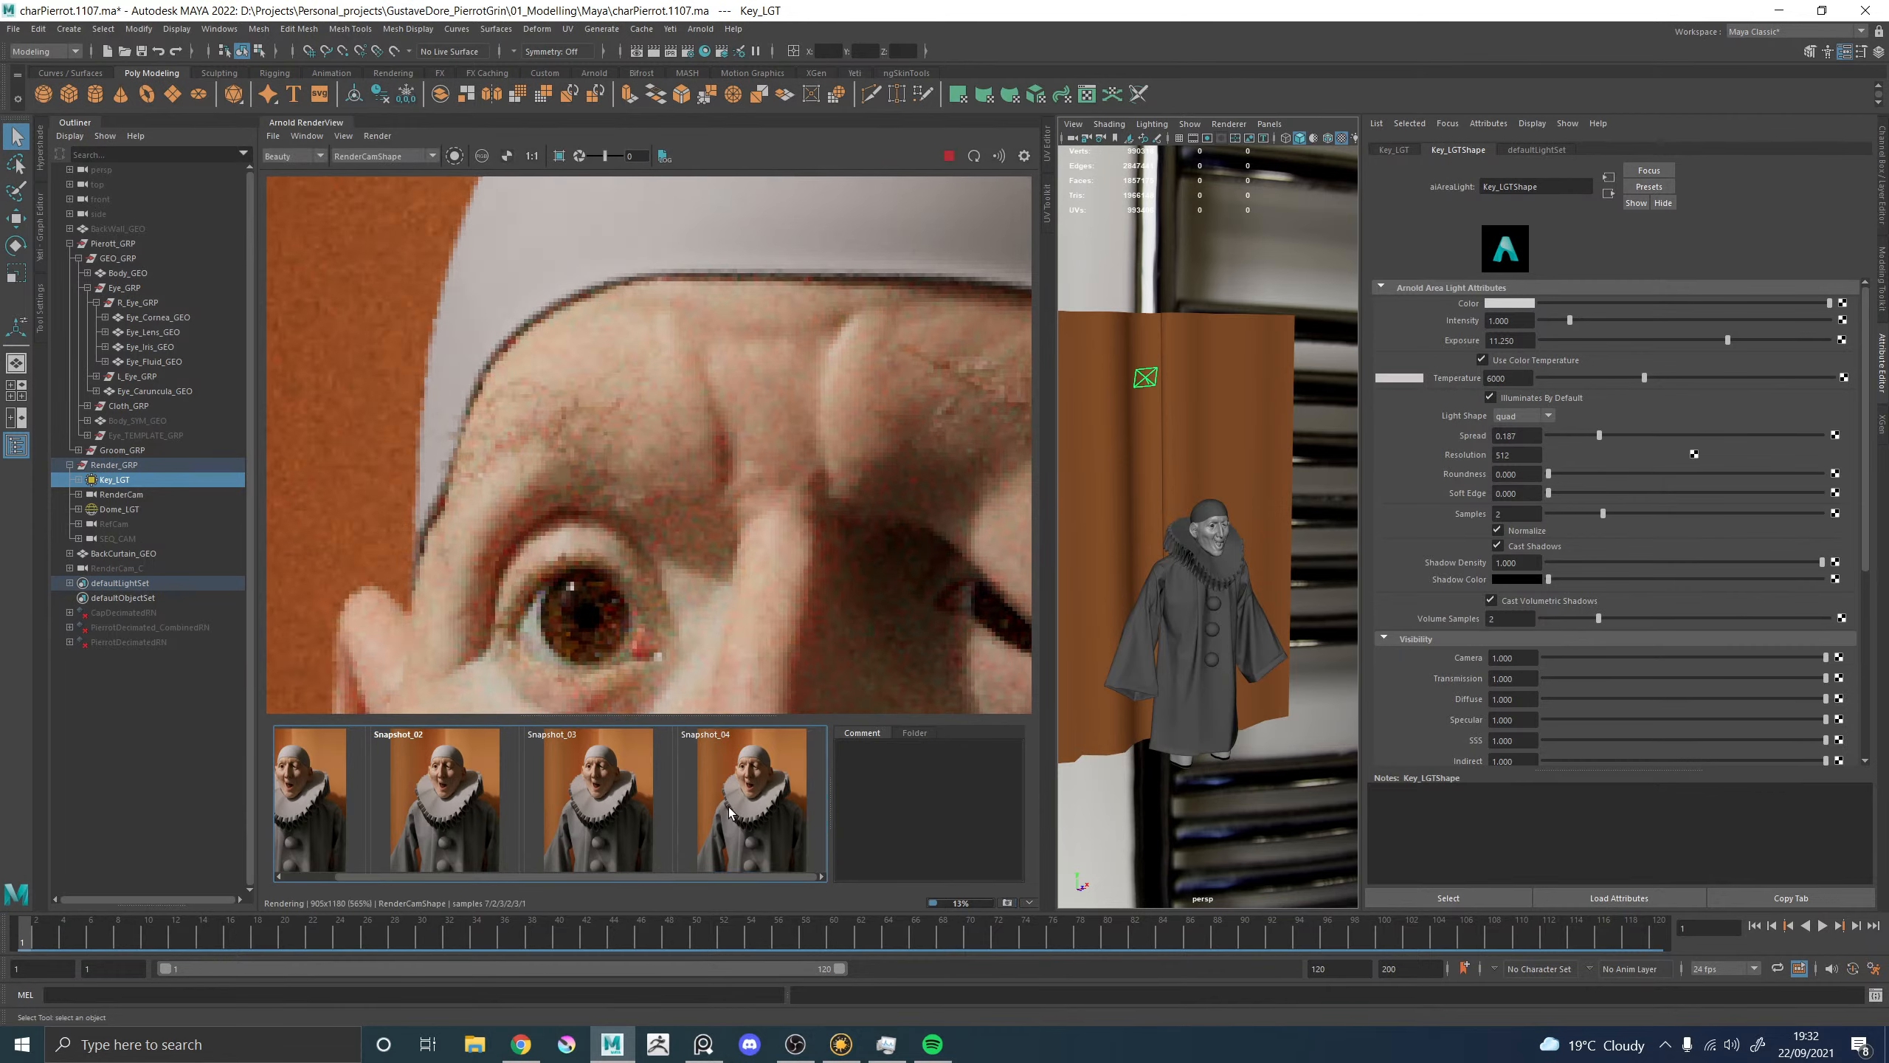
# Compare the lighting on the whole head between the live render and Snapshot_04.
pyautogui.scroll(-8, 681, 557)
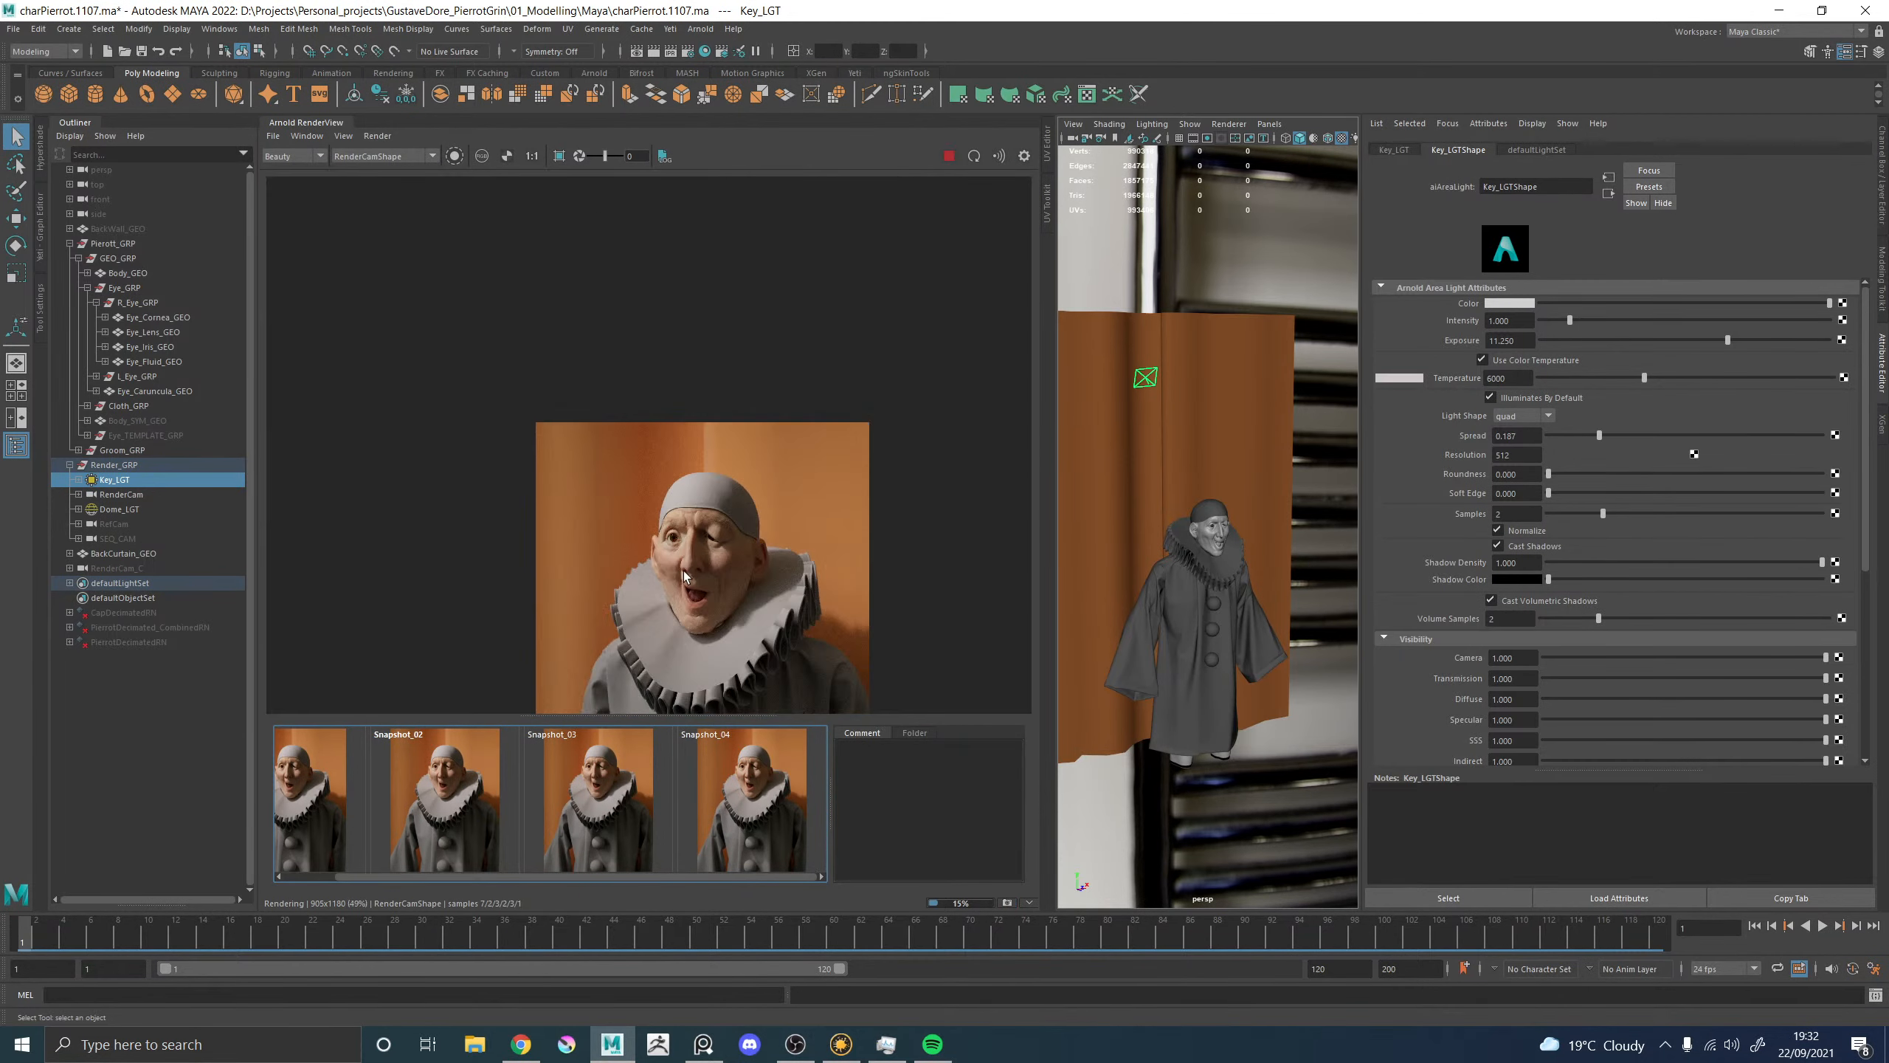
pyautogui.scroll(5, 699, 574)
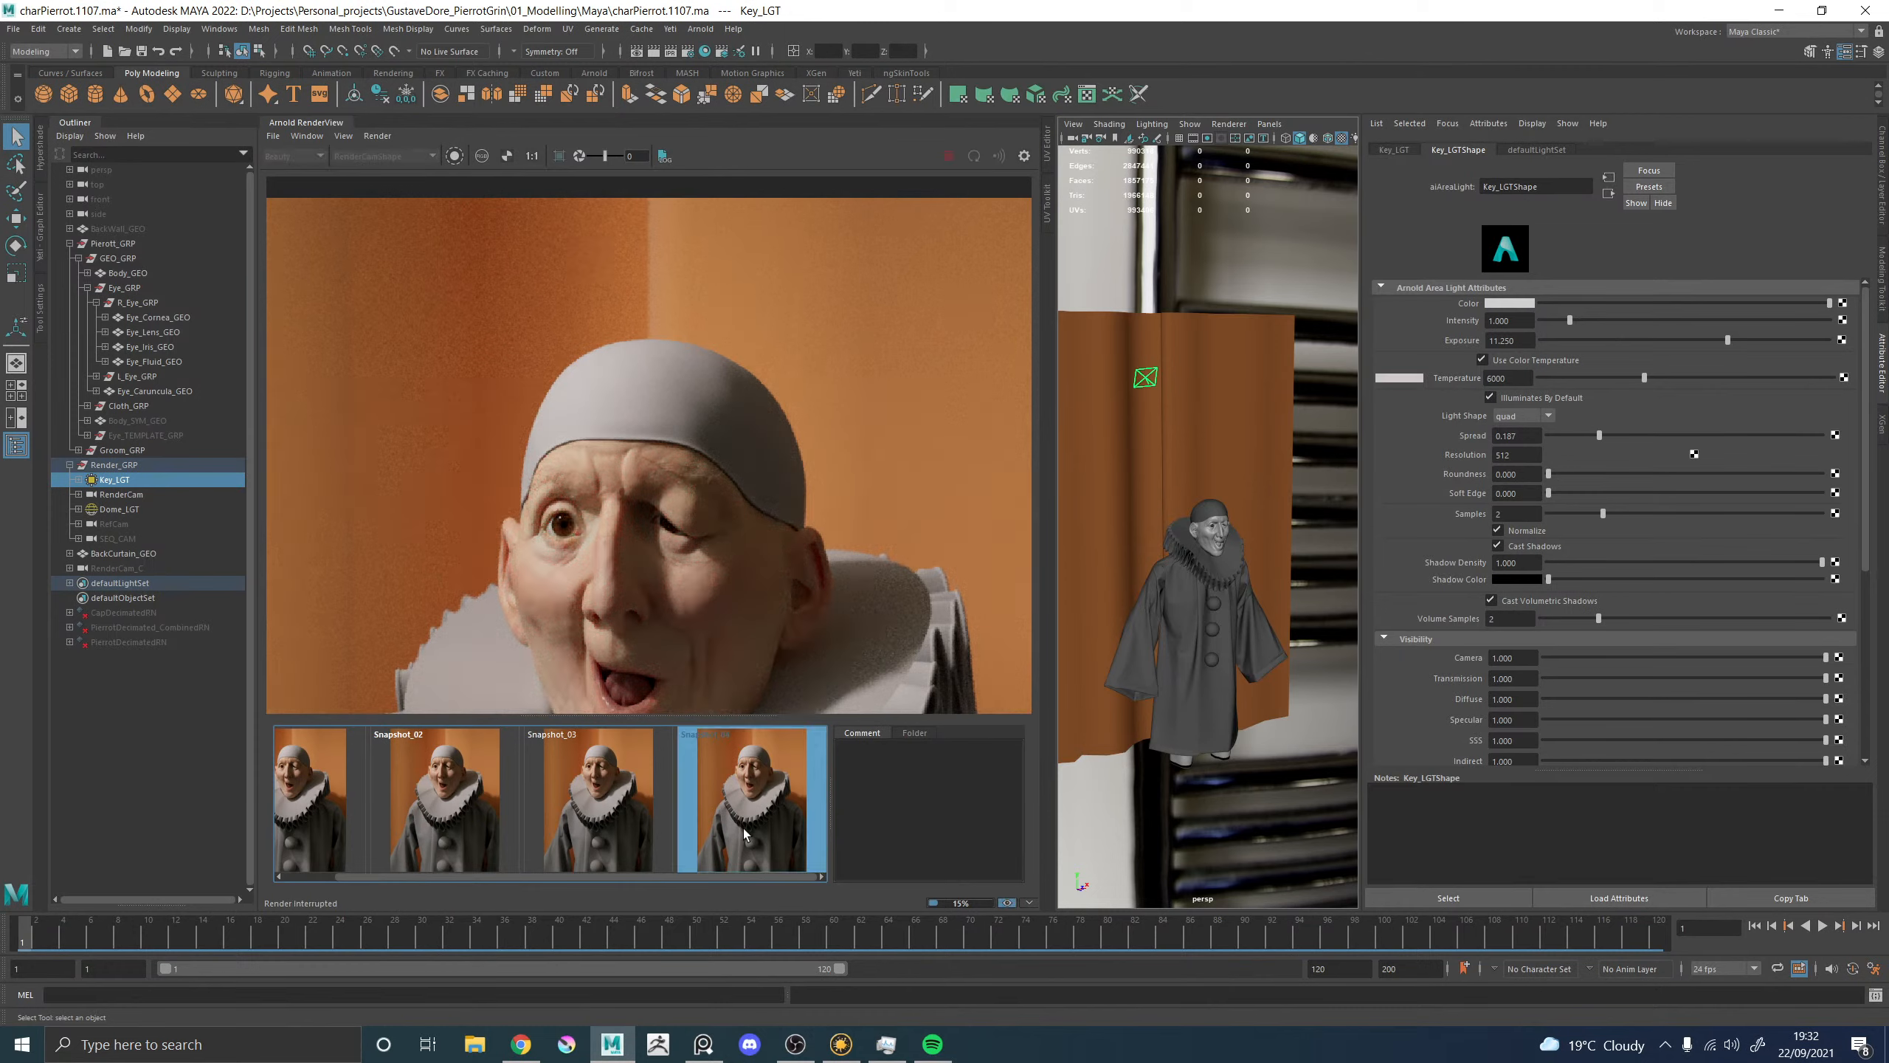
pyautogui.click(744, 834)
pyautogui.click(744, 834)
pyautogui.click(744, 833)
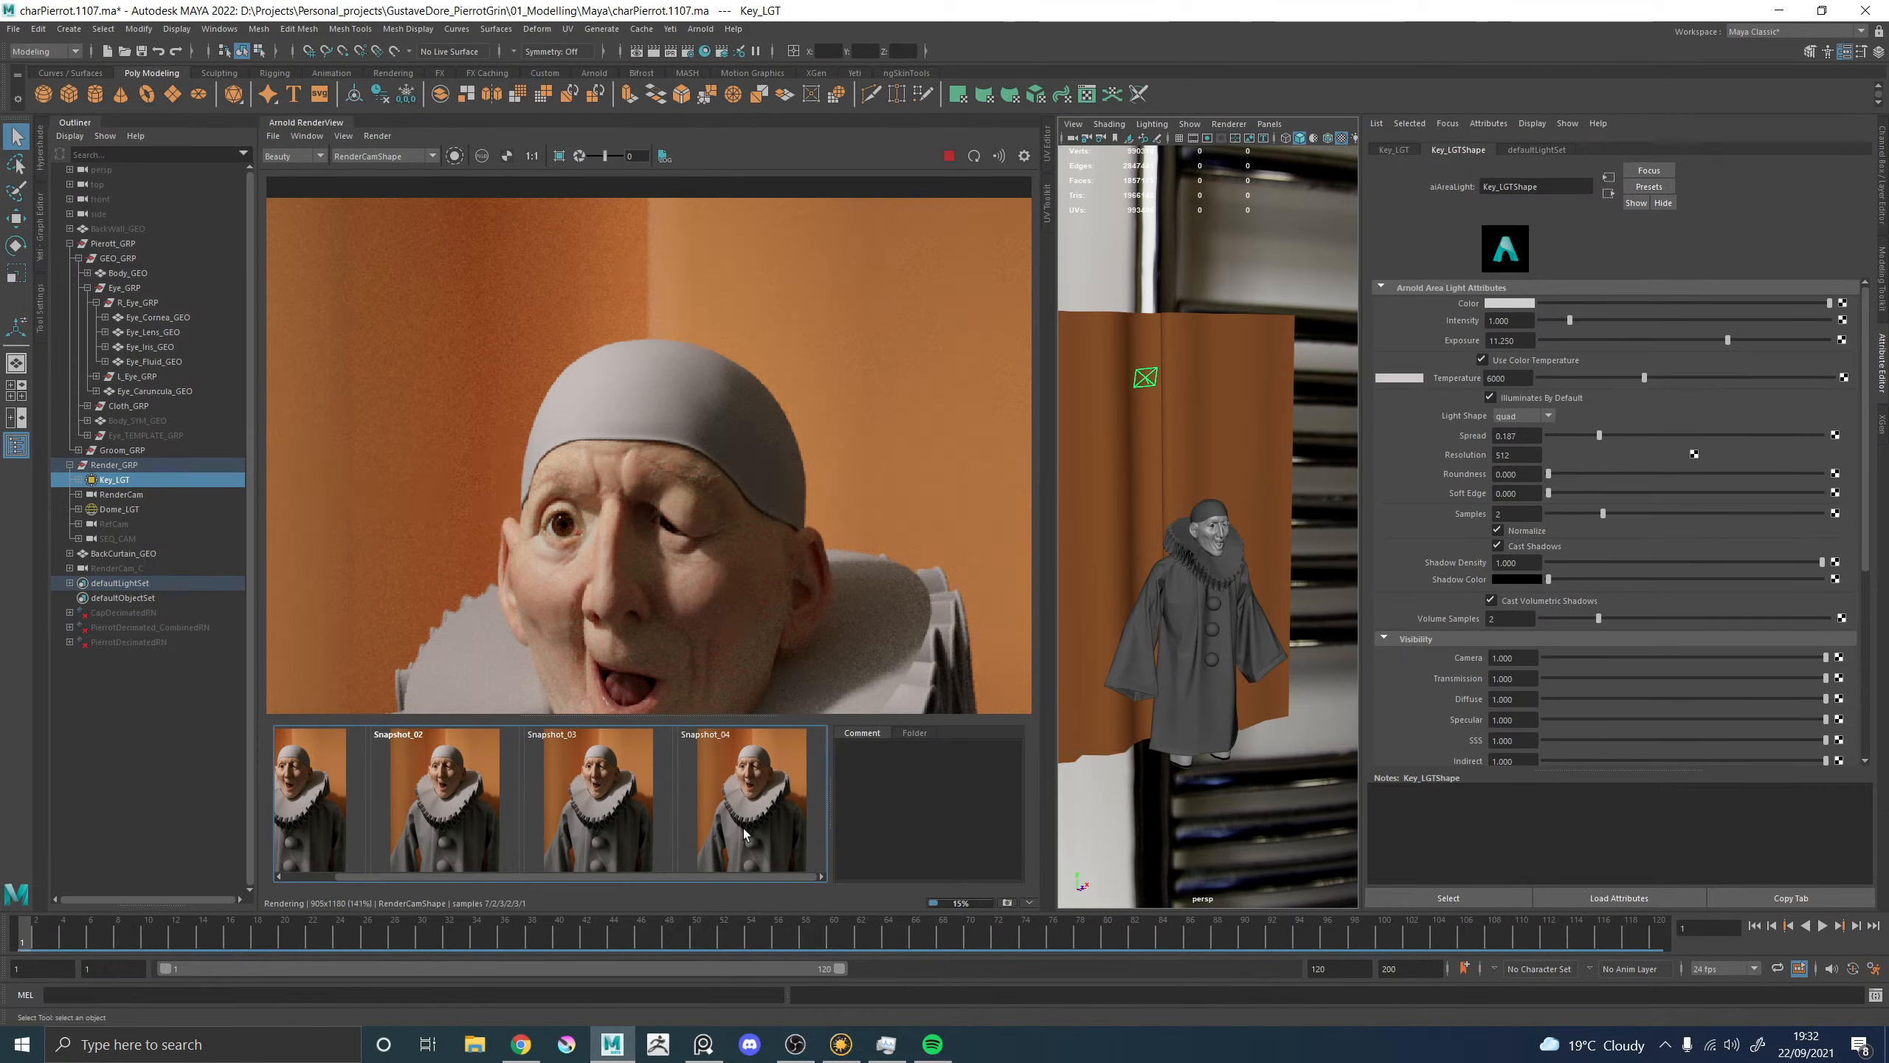
pyautogui.click(744, 833)
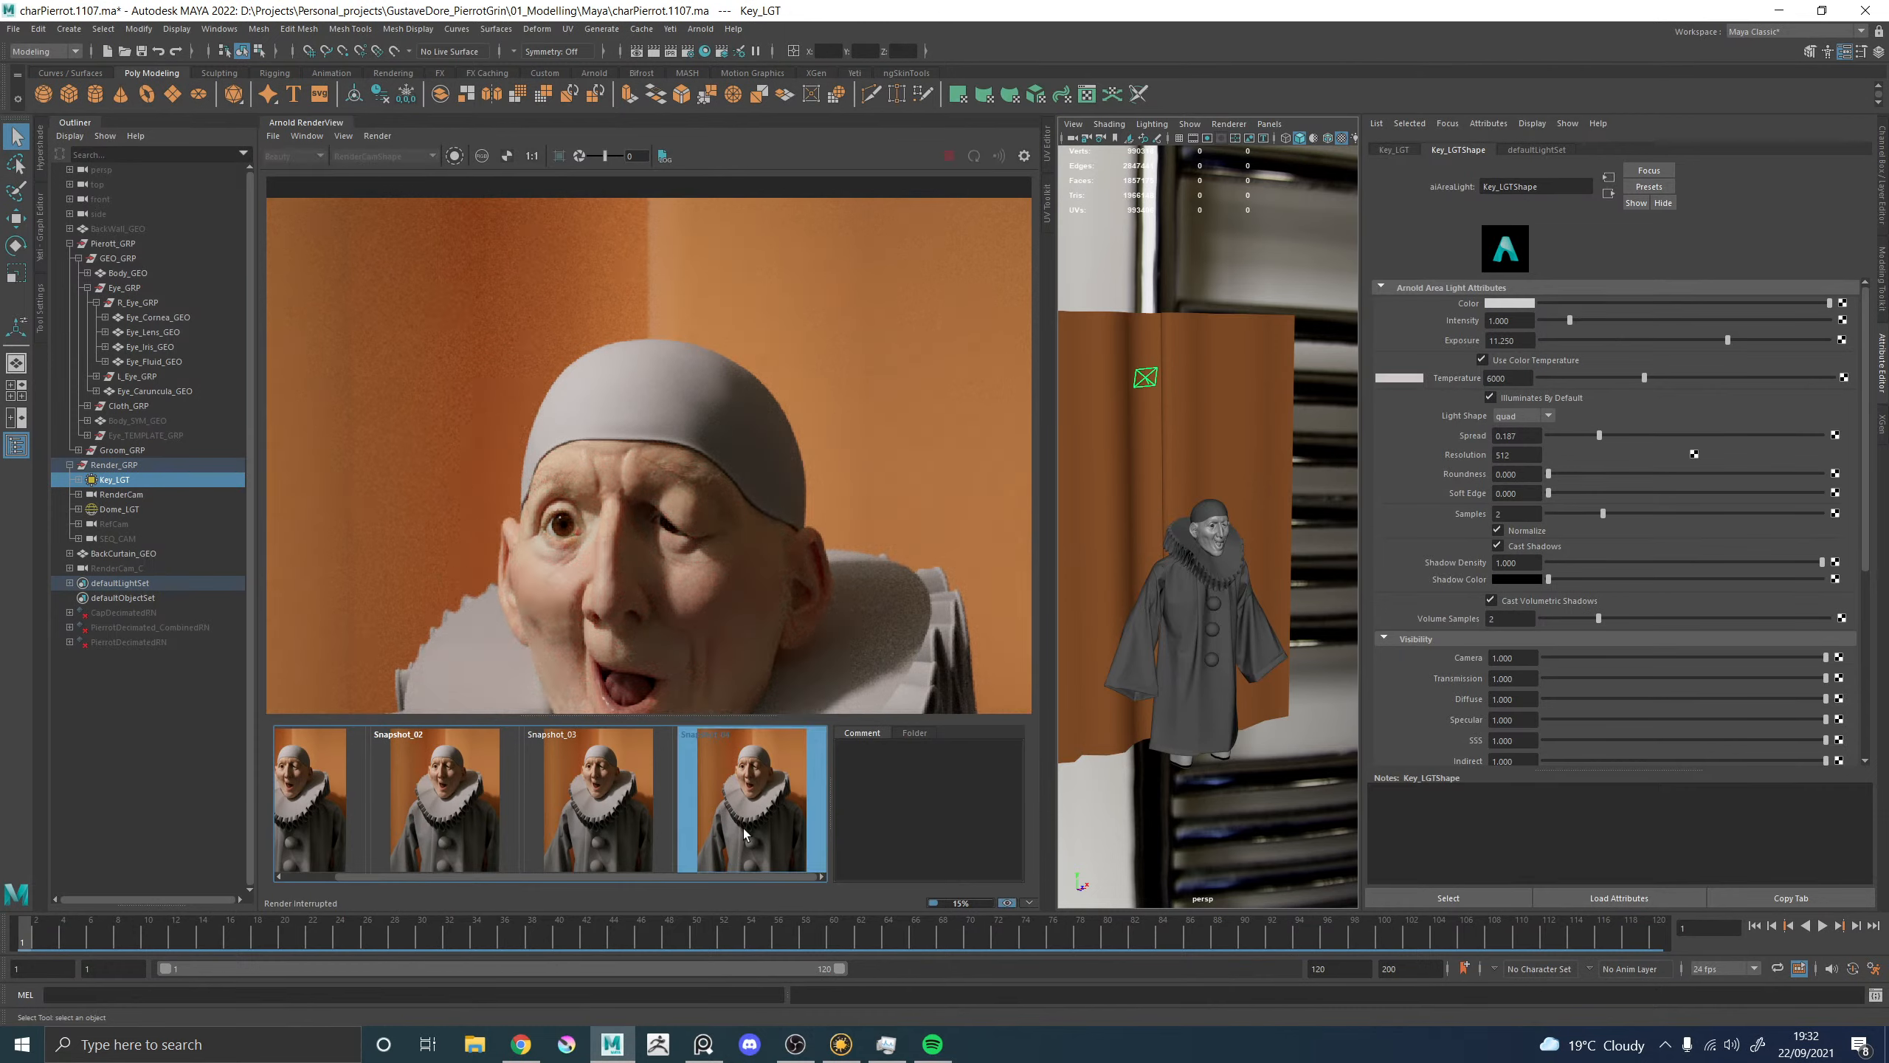
pyautogui.click(744, 833)
pyautogui.click(744, 833)
pyautogui.click(744, 834)
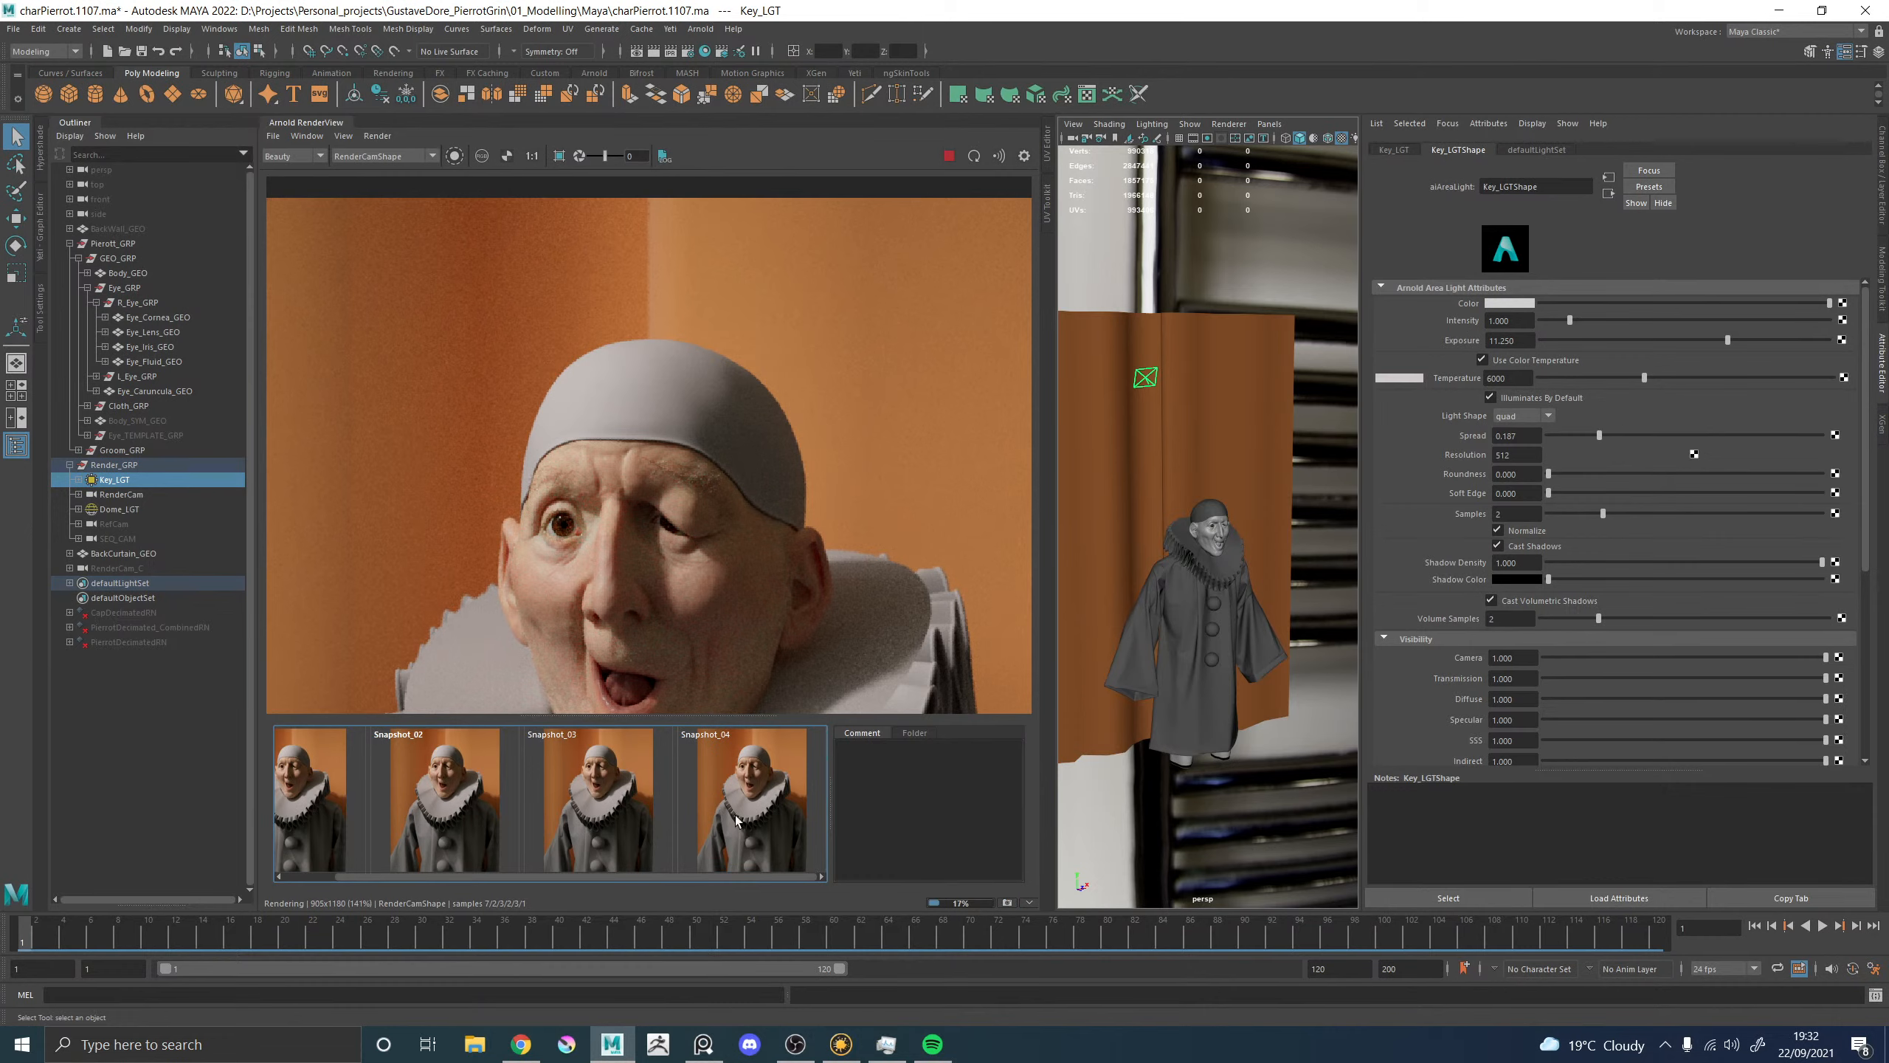
# Compare the full portrait, including the ruff and costume, between the live render and Snapshot_04.
pyautogui.scroll(-3, 720, 588)
pyautogui.scroll(2, 707, 635)
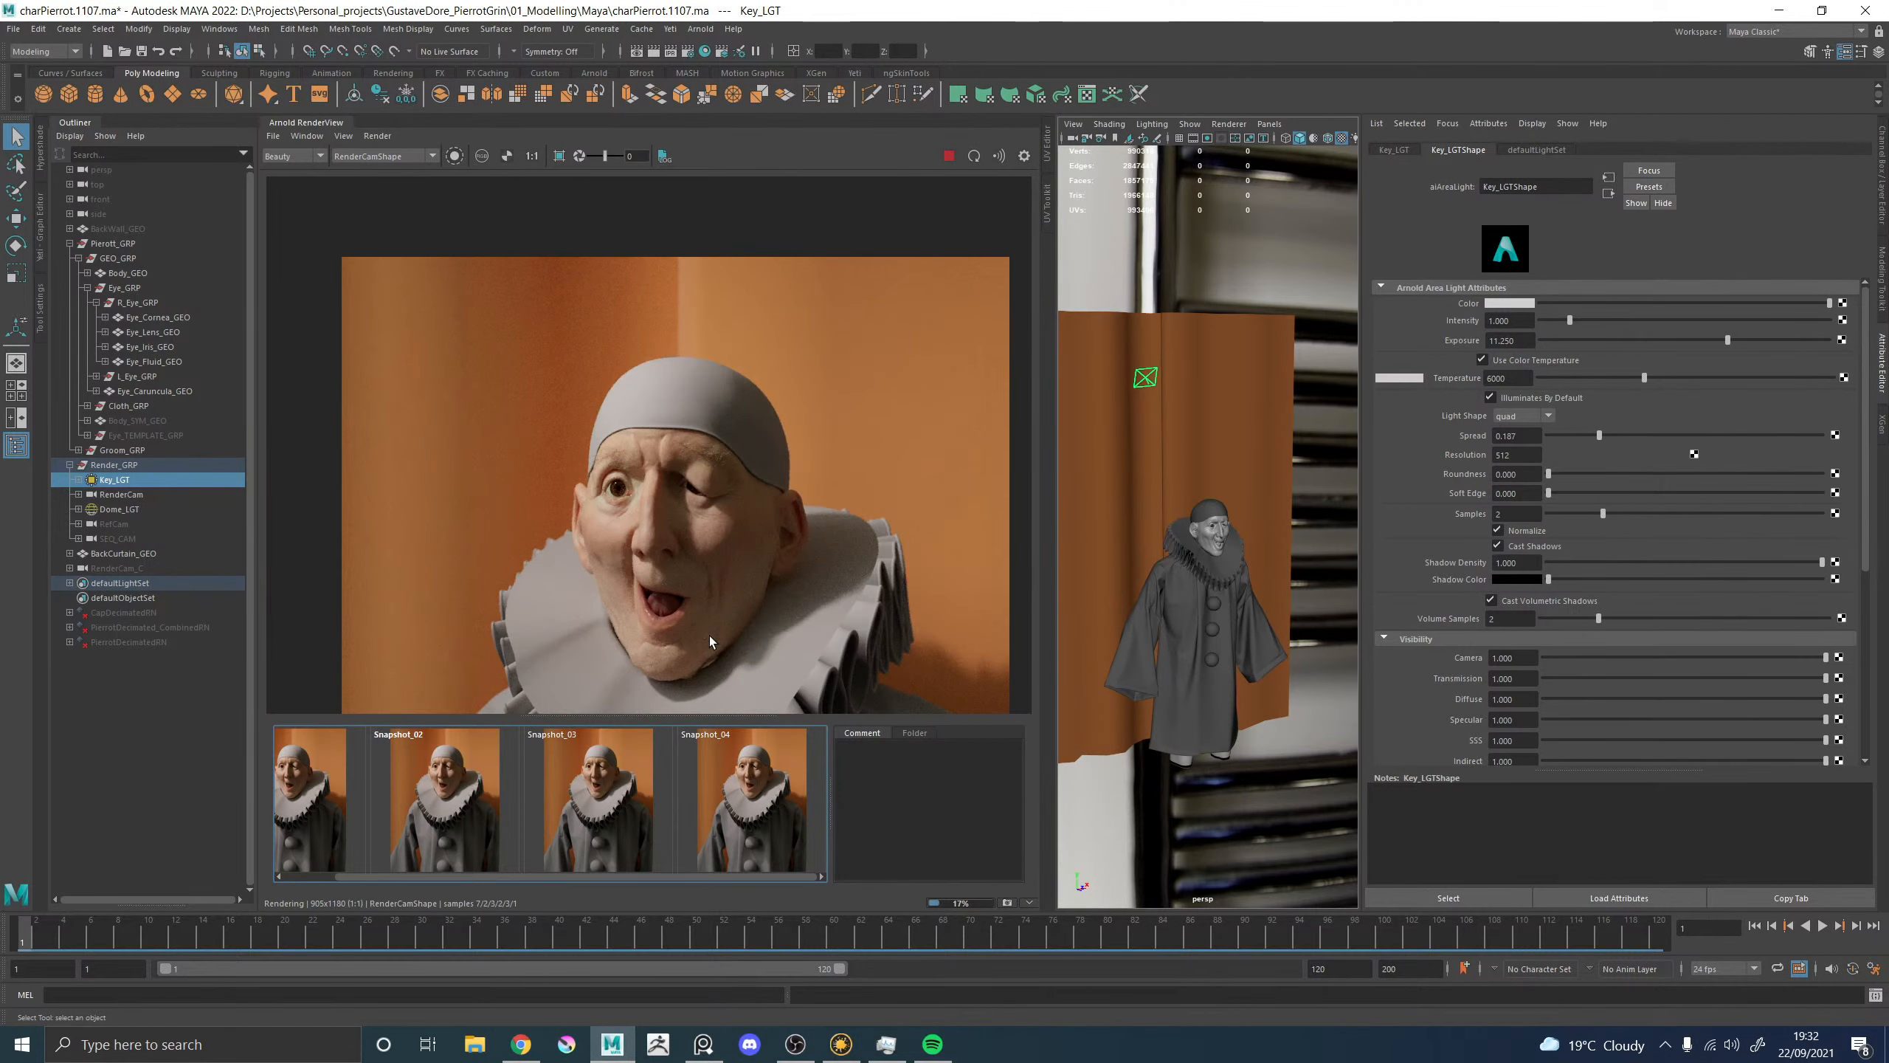
pyautogui.scroll(-5, 708, 635)
pyautogui.moveTo(697, 626); pyautogui.dragTo(684, 533, button='middle')
pyautogui.scroll(4, 685, 538)
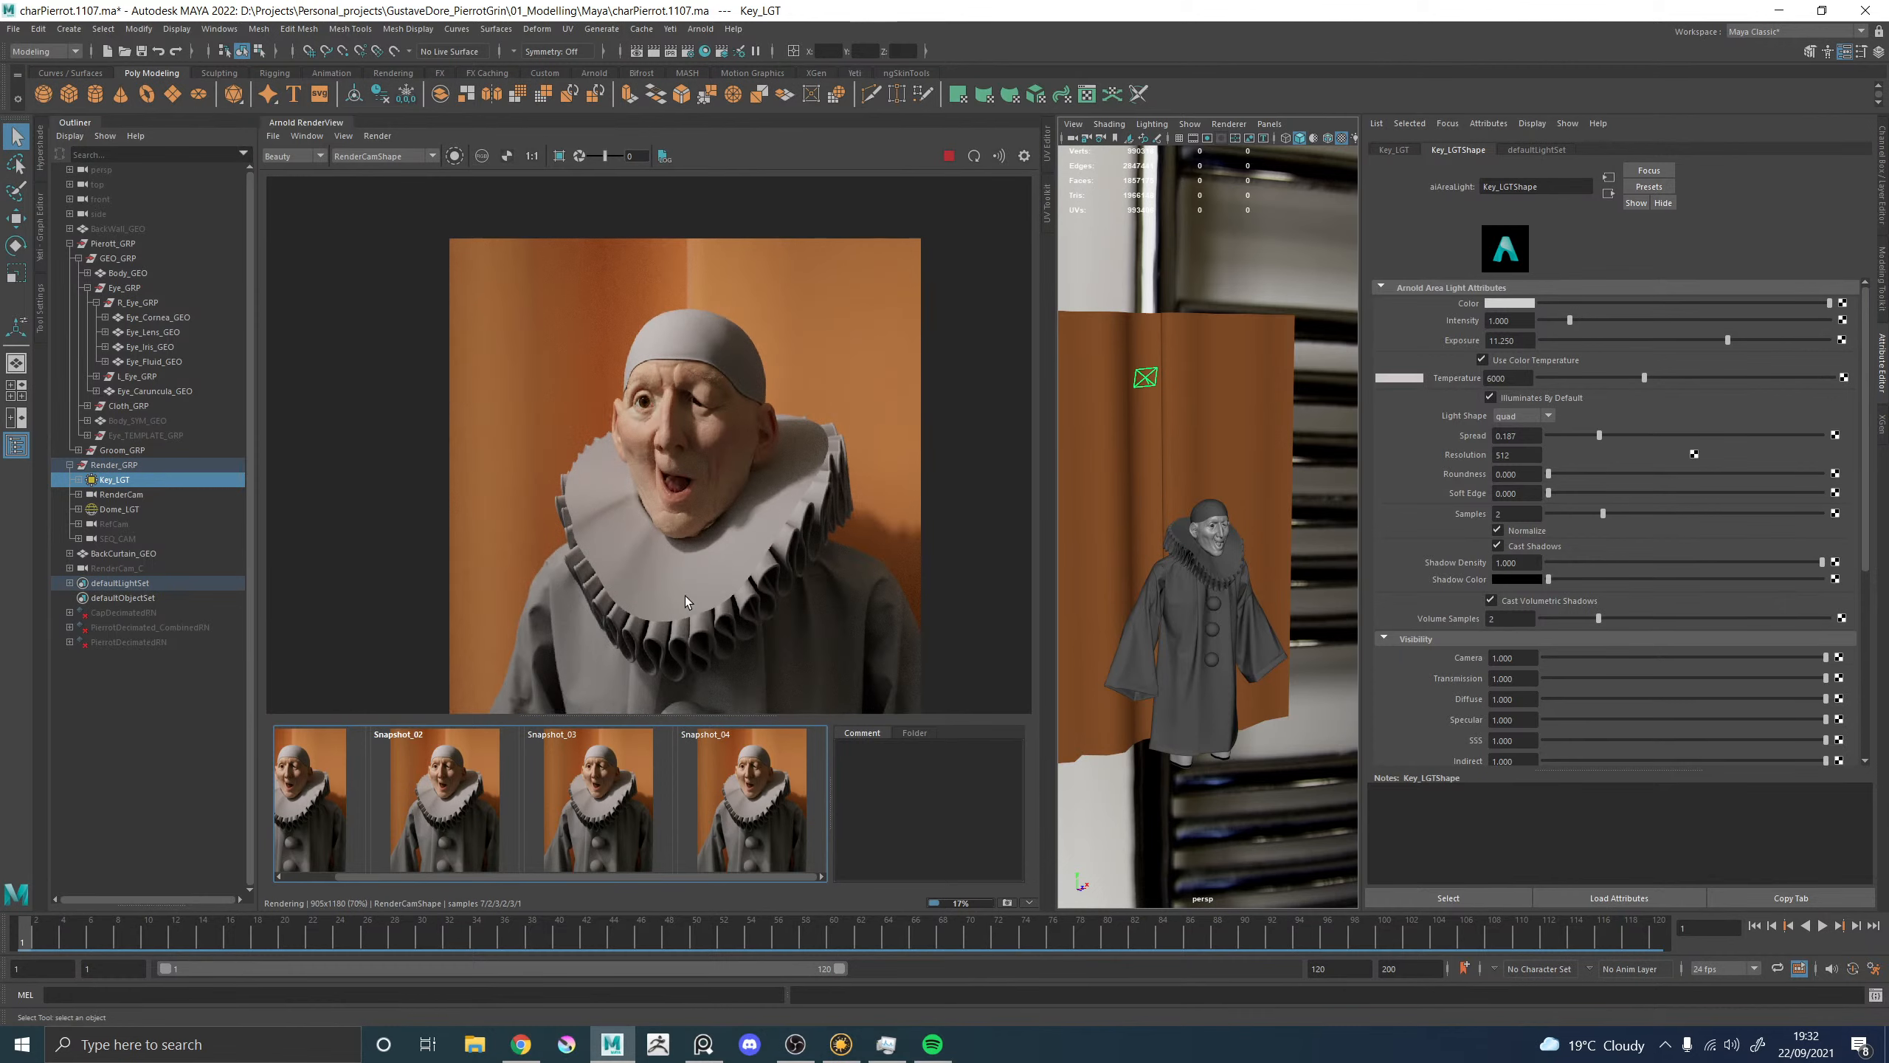
pyautogui.click(761, 839)
pyautogui.click(757, 829)
pyautogui.click(752, 820)
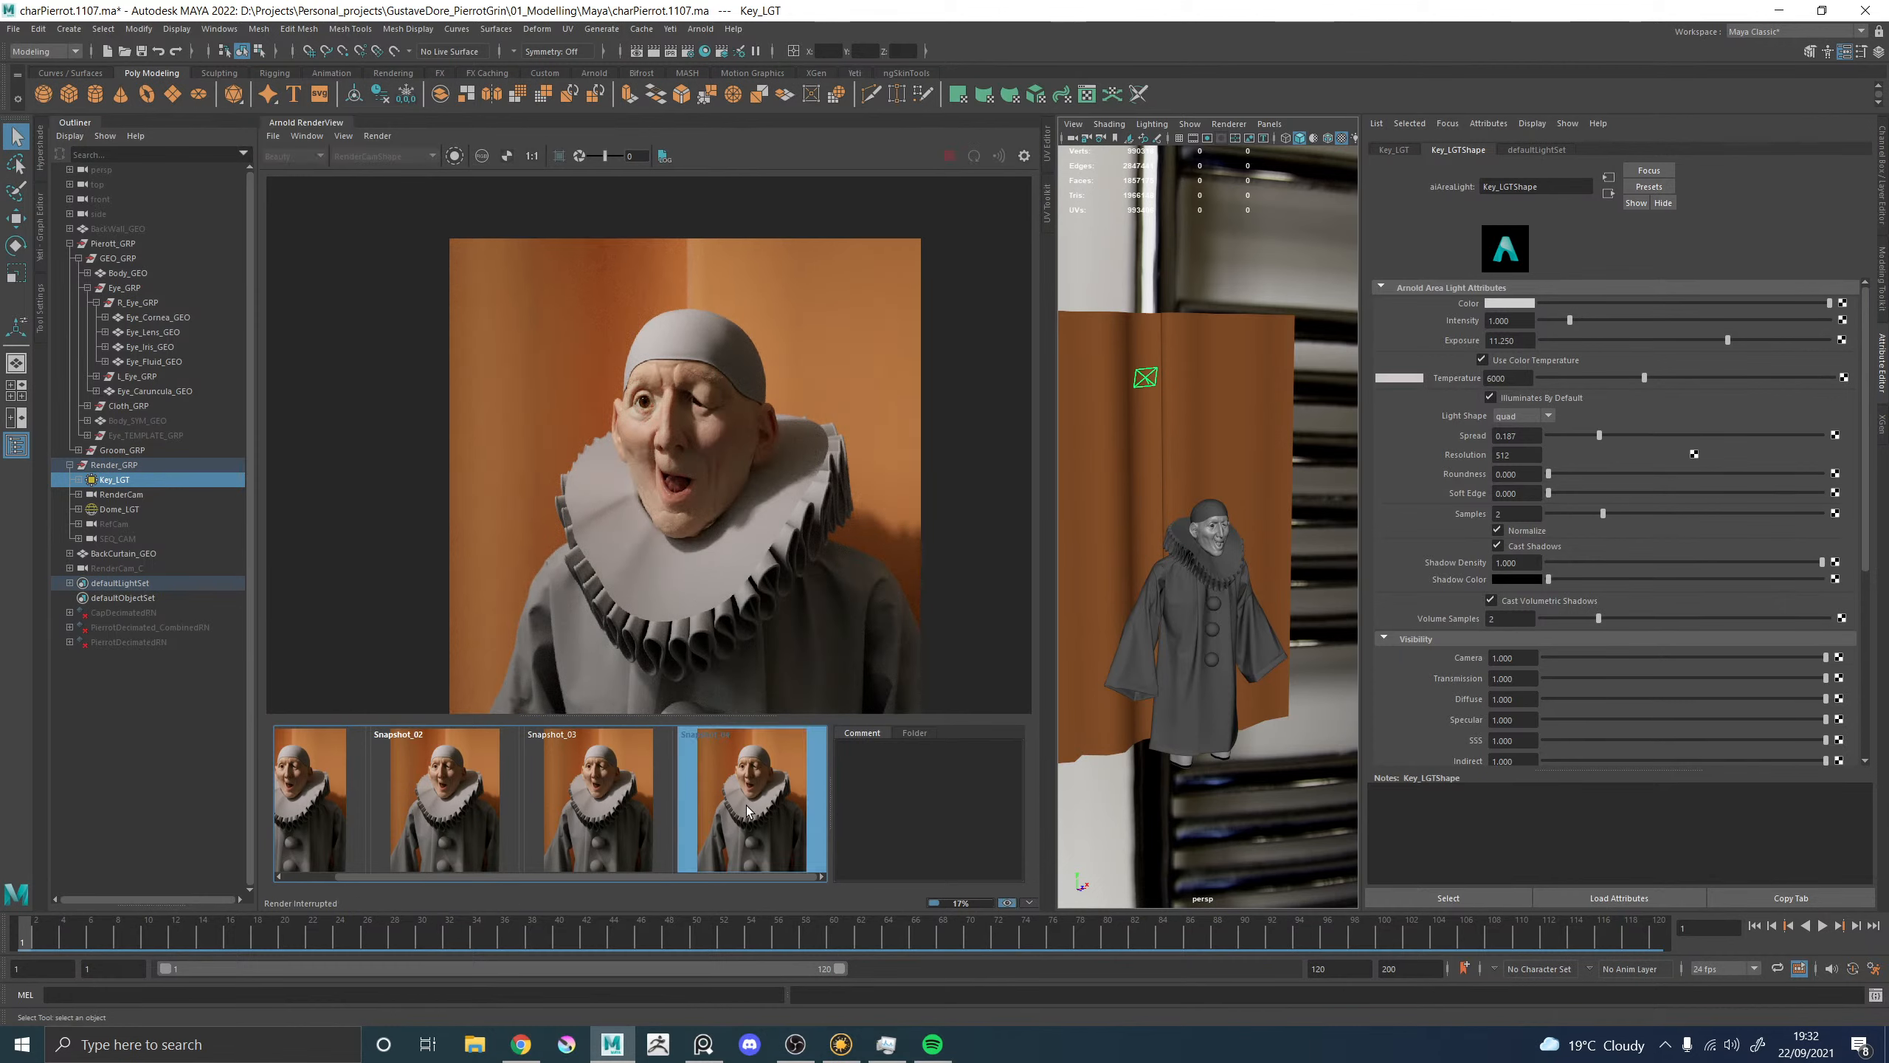
pyautogui.click(748, 811)
pyautogui.click(748, 811)
pyautogui.click(747, 811)
pyautogui.click(748, 811)
pyautogui.click(747, 811)
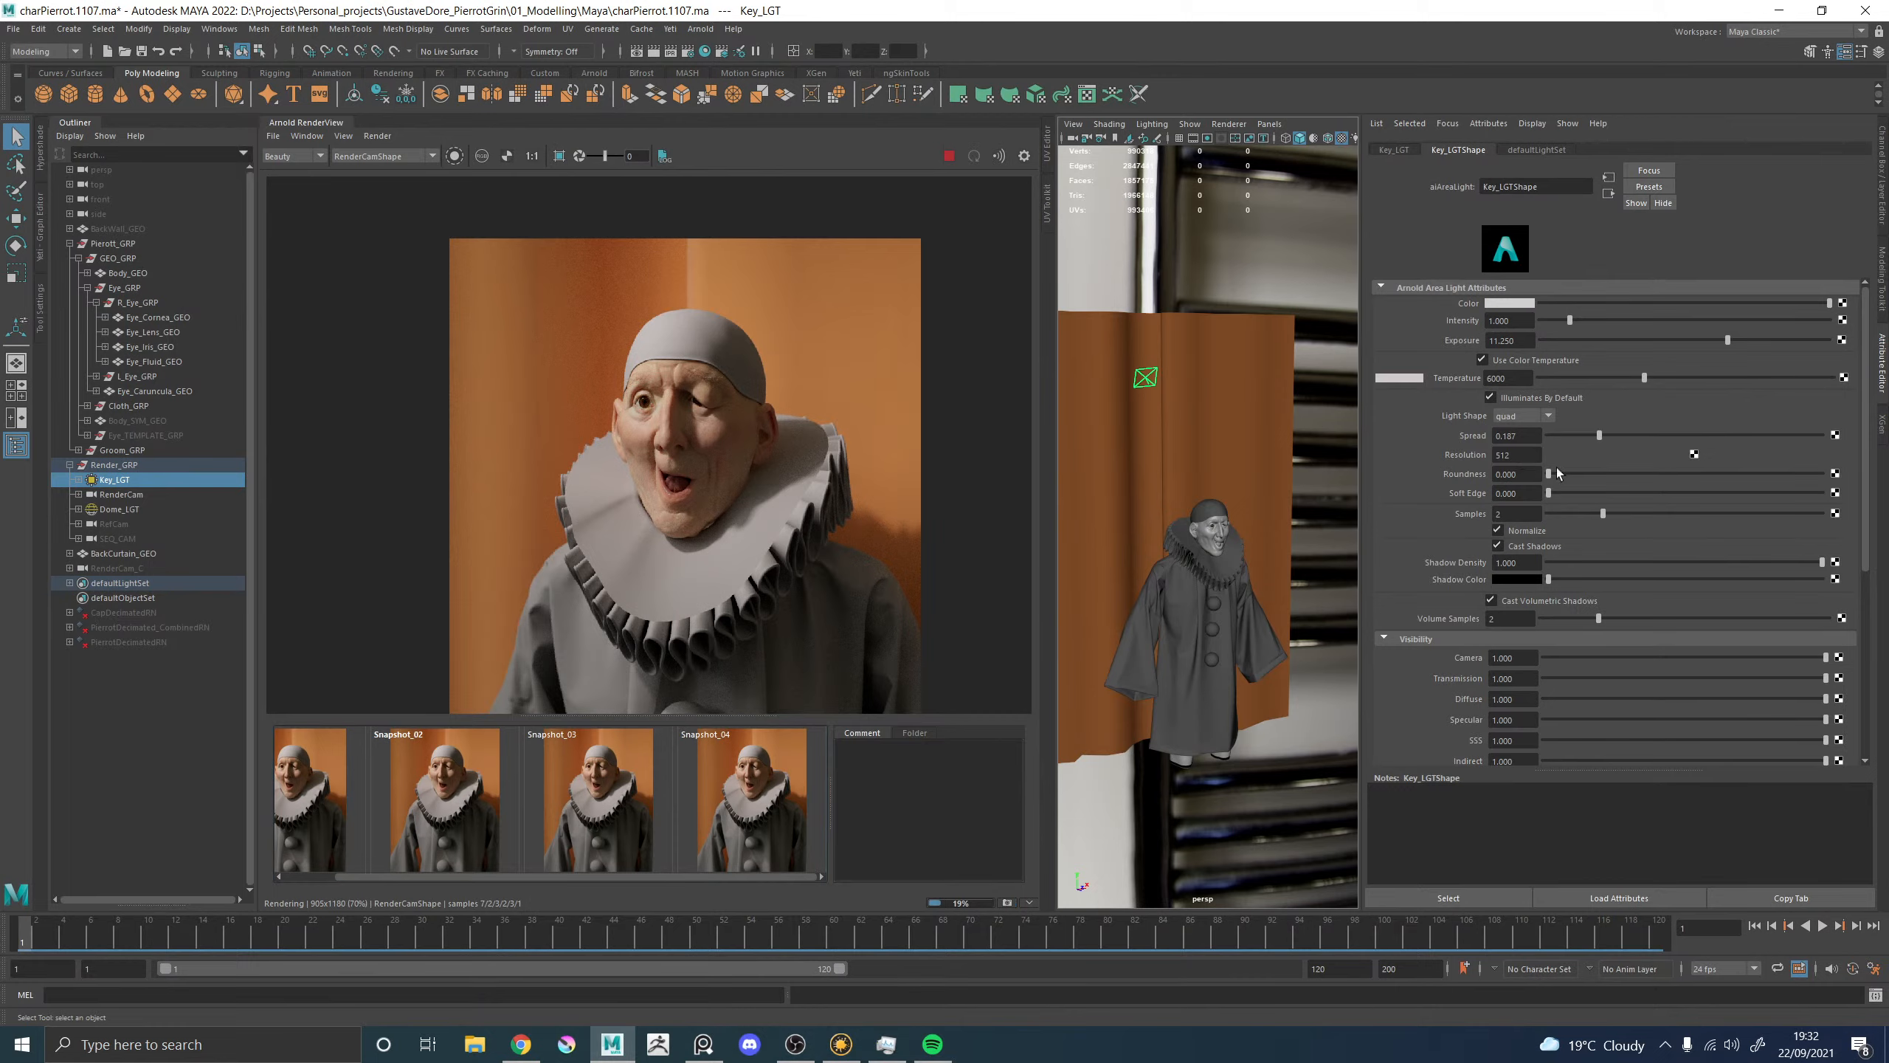
# Try a roundness of 1 on Key_LGT and compare the face with Snapshot_04.
pyautogui.moveTo(1585, 494); pyautogui.dragTo(1837, 480)
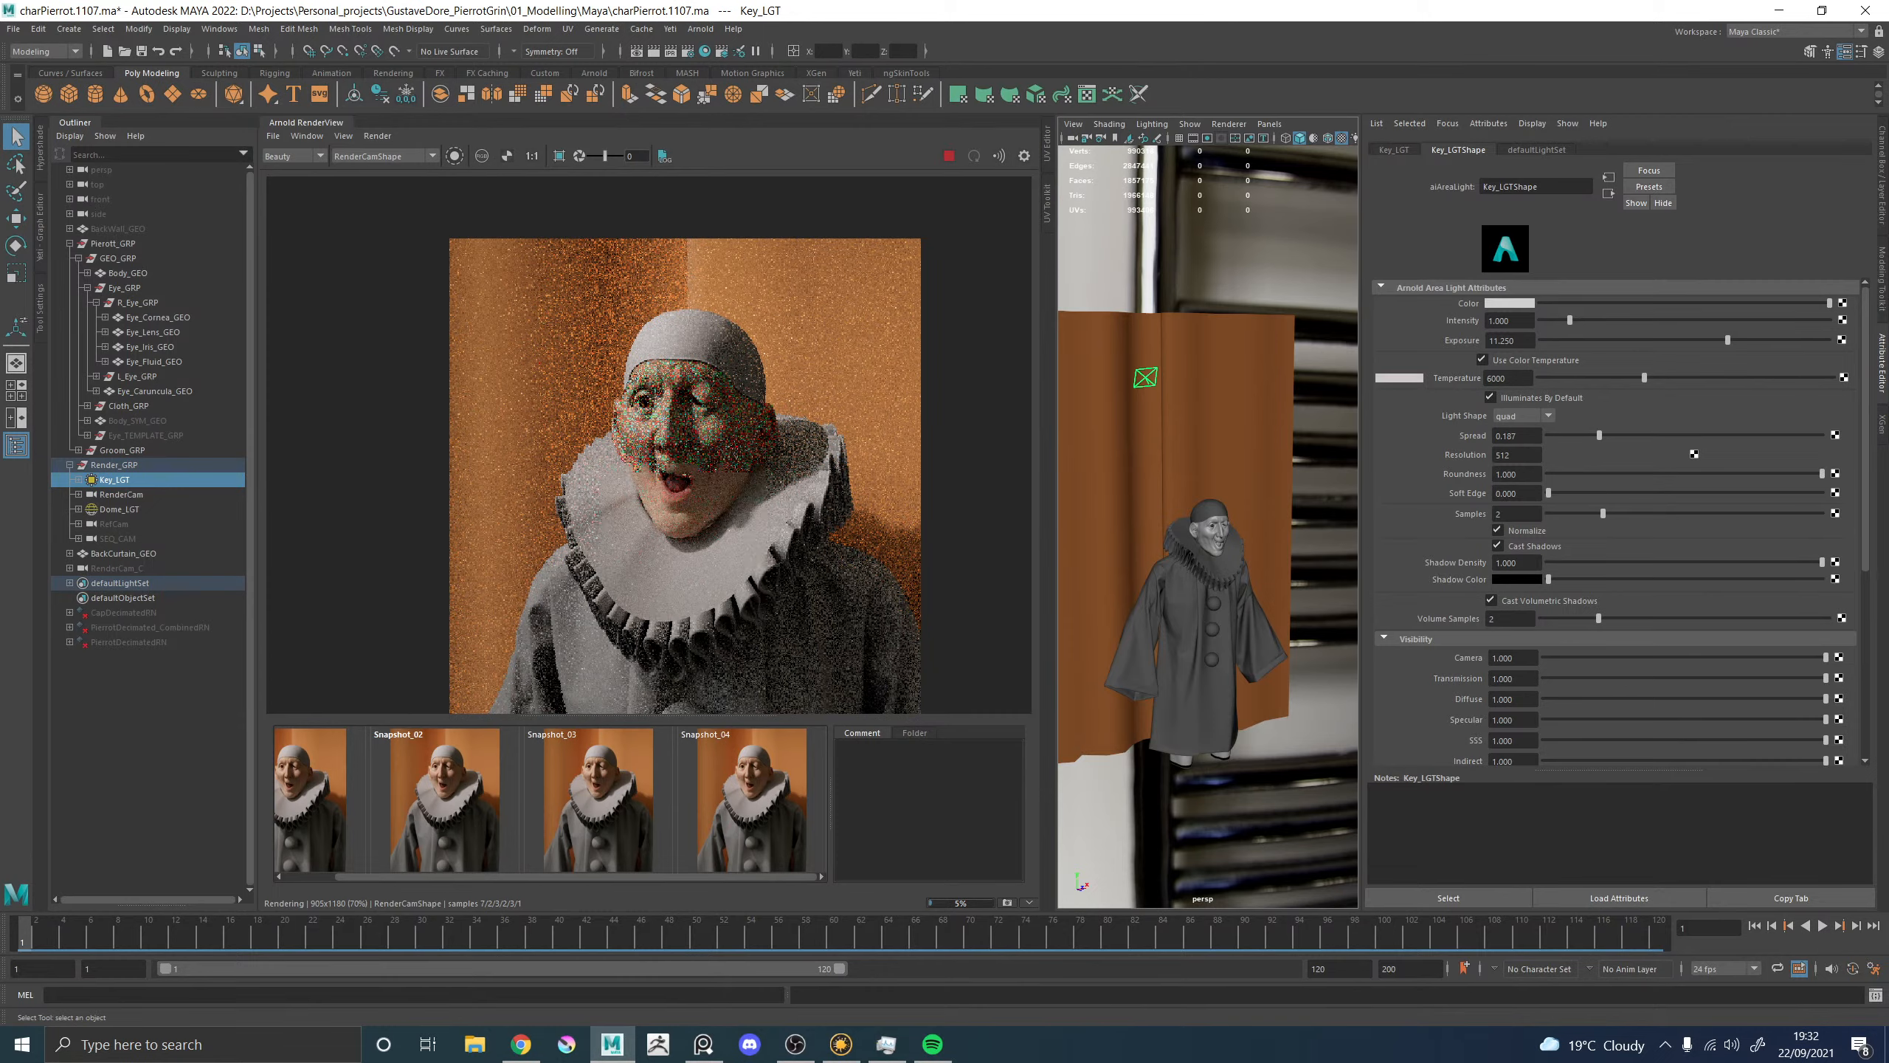
pyautogui.scroll(5, 630, 349)
pyautogui.click(771, 794)
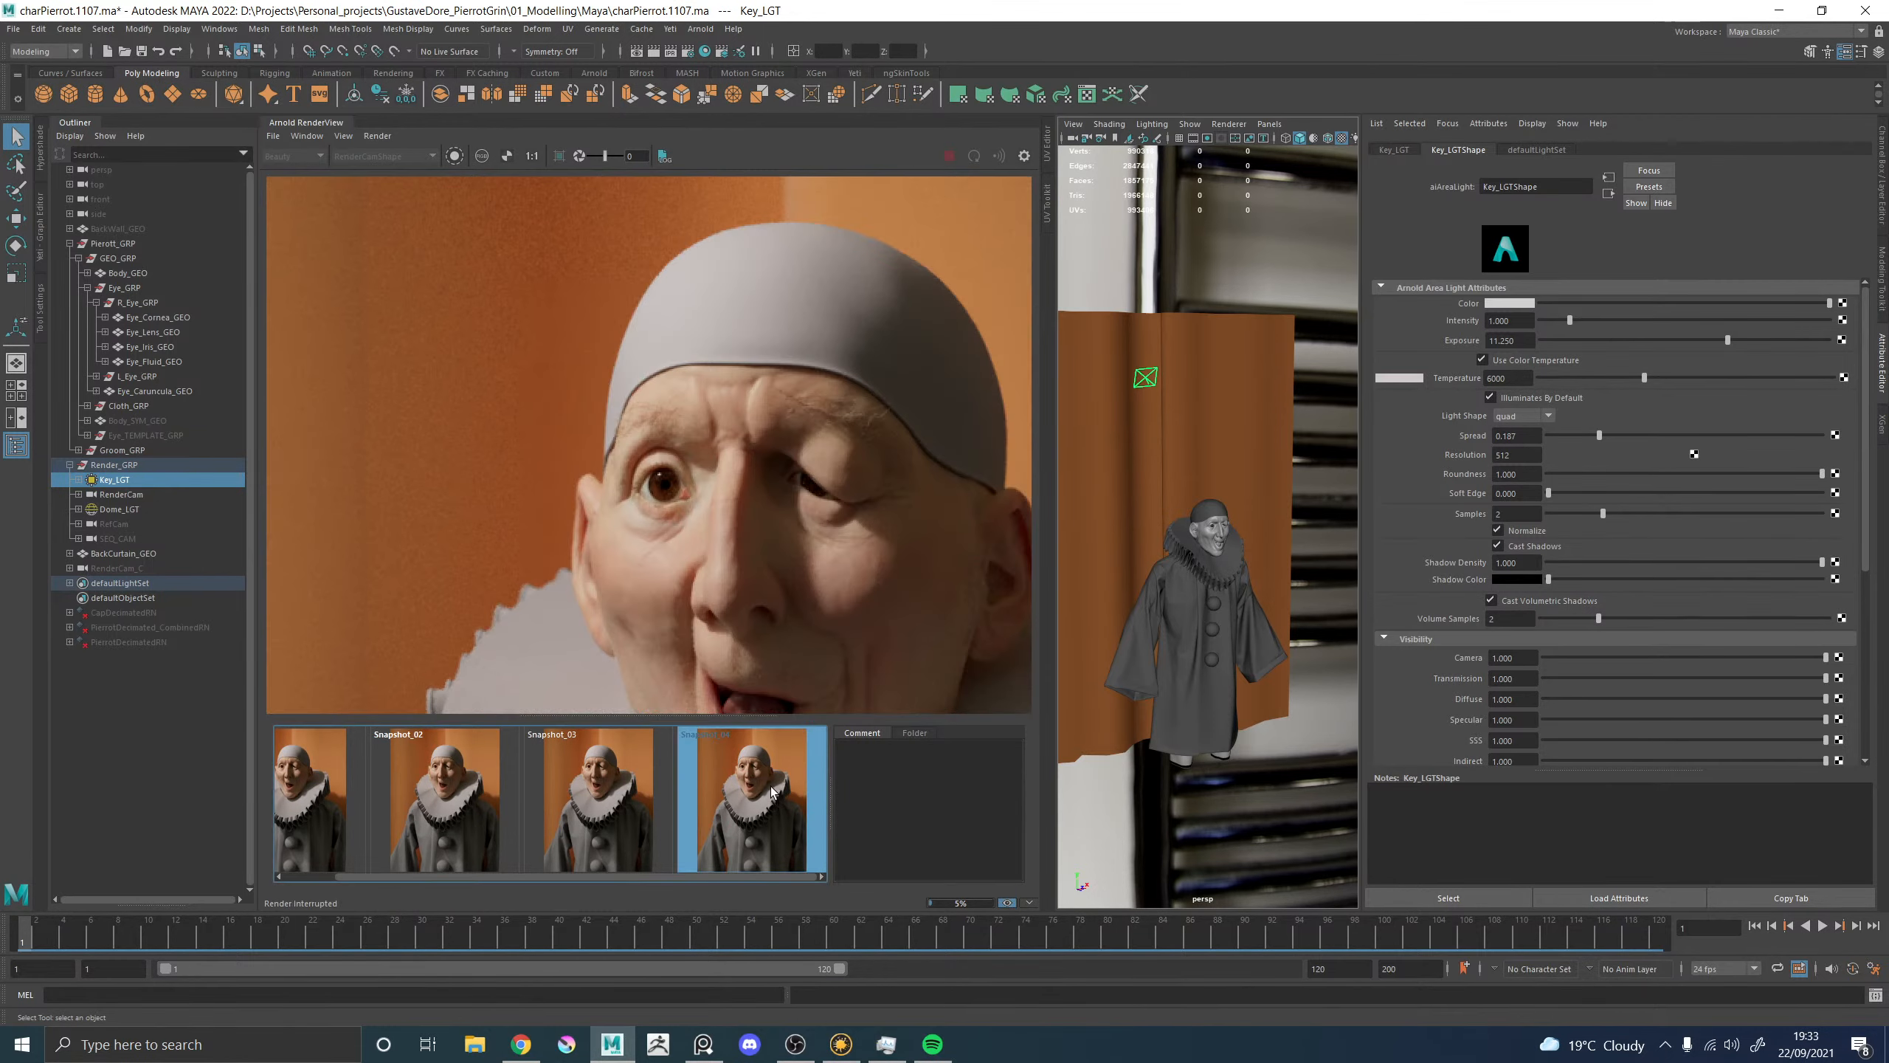
pyautogui.click(771, 793)
pyautogui.click(771, 793)
pyautogui.click(771, 793)
pyautogui.click(772, 793)
pyautogui.click(771, 794)
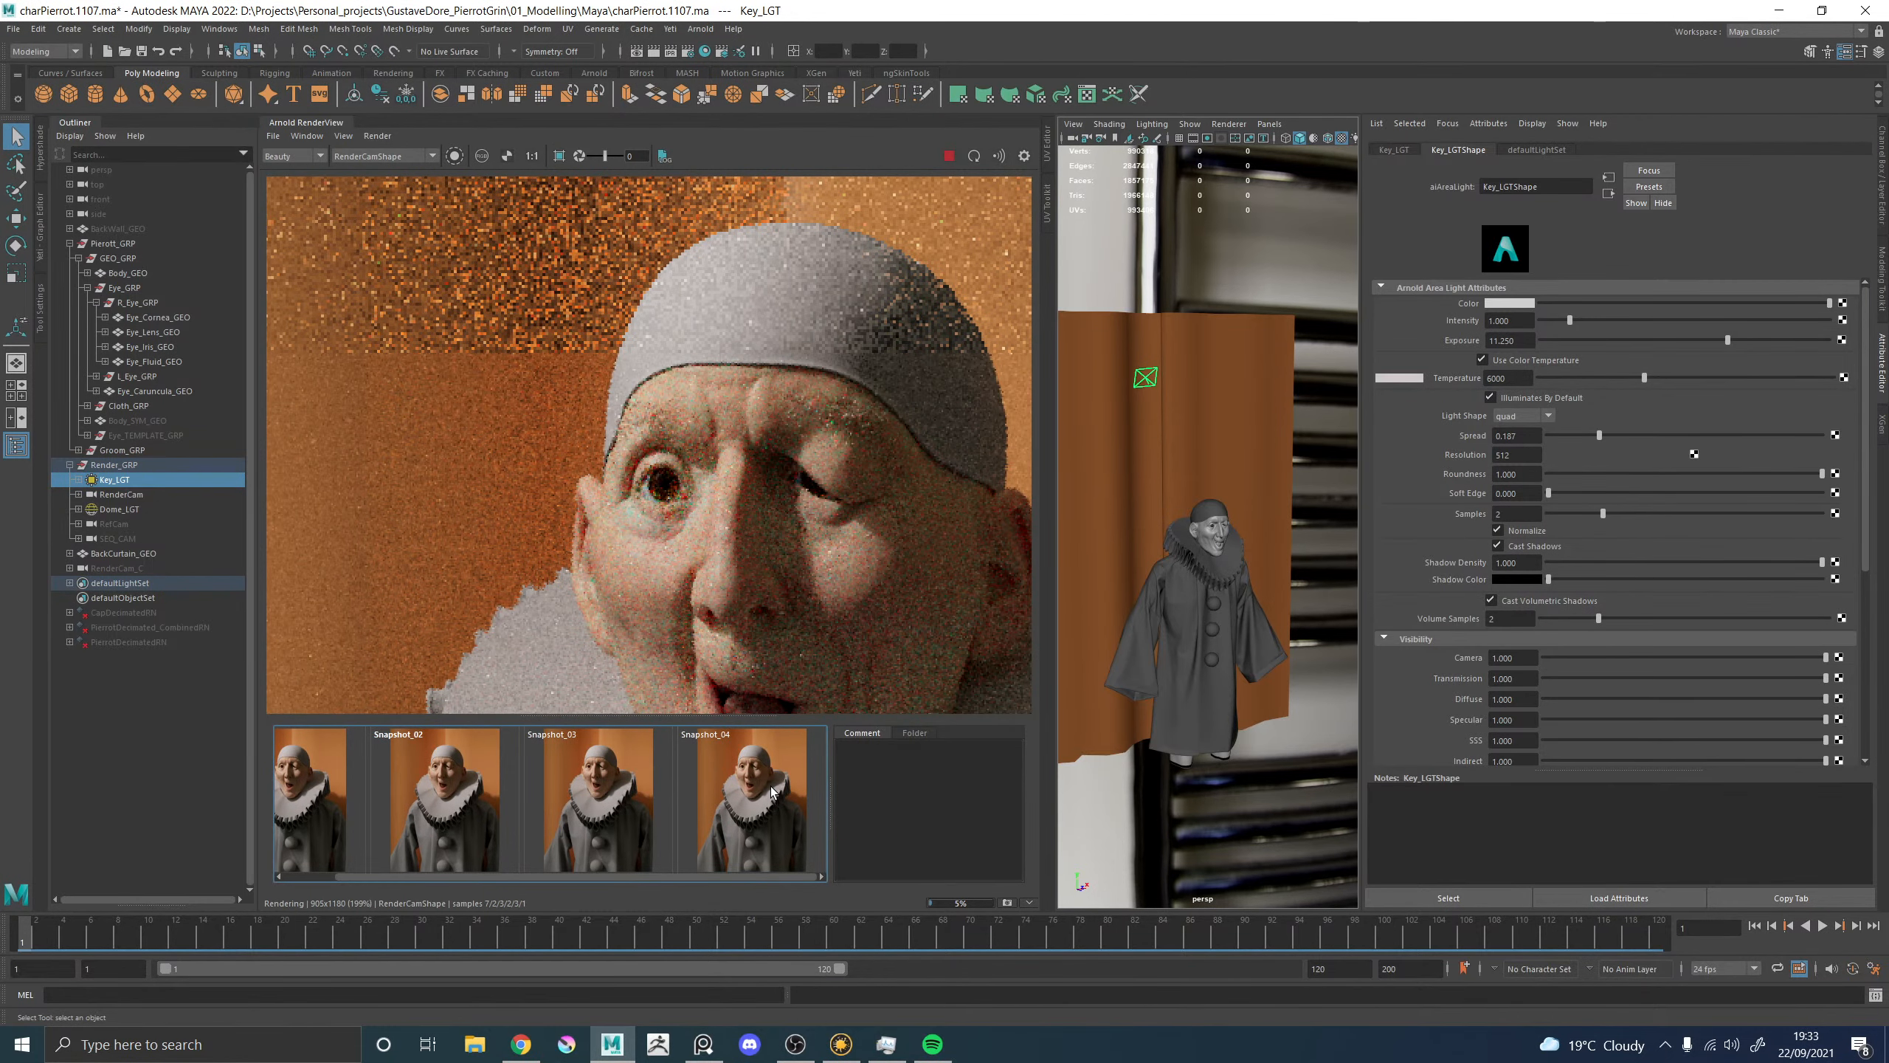
pyautogui.click(771, 793)
pyautogui.click(772, 794)
pyautogui.click(771, 794)
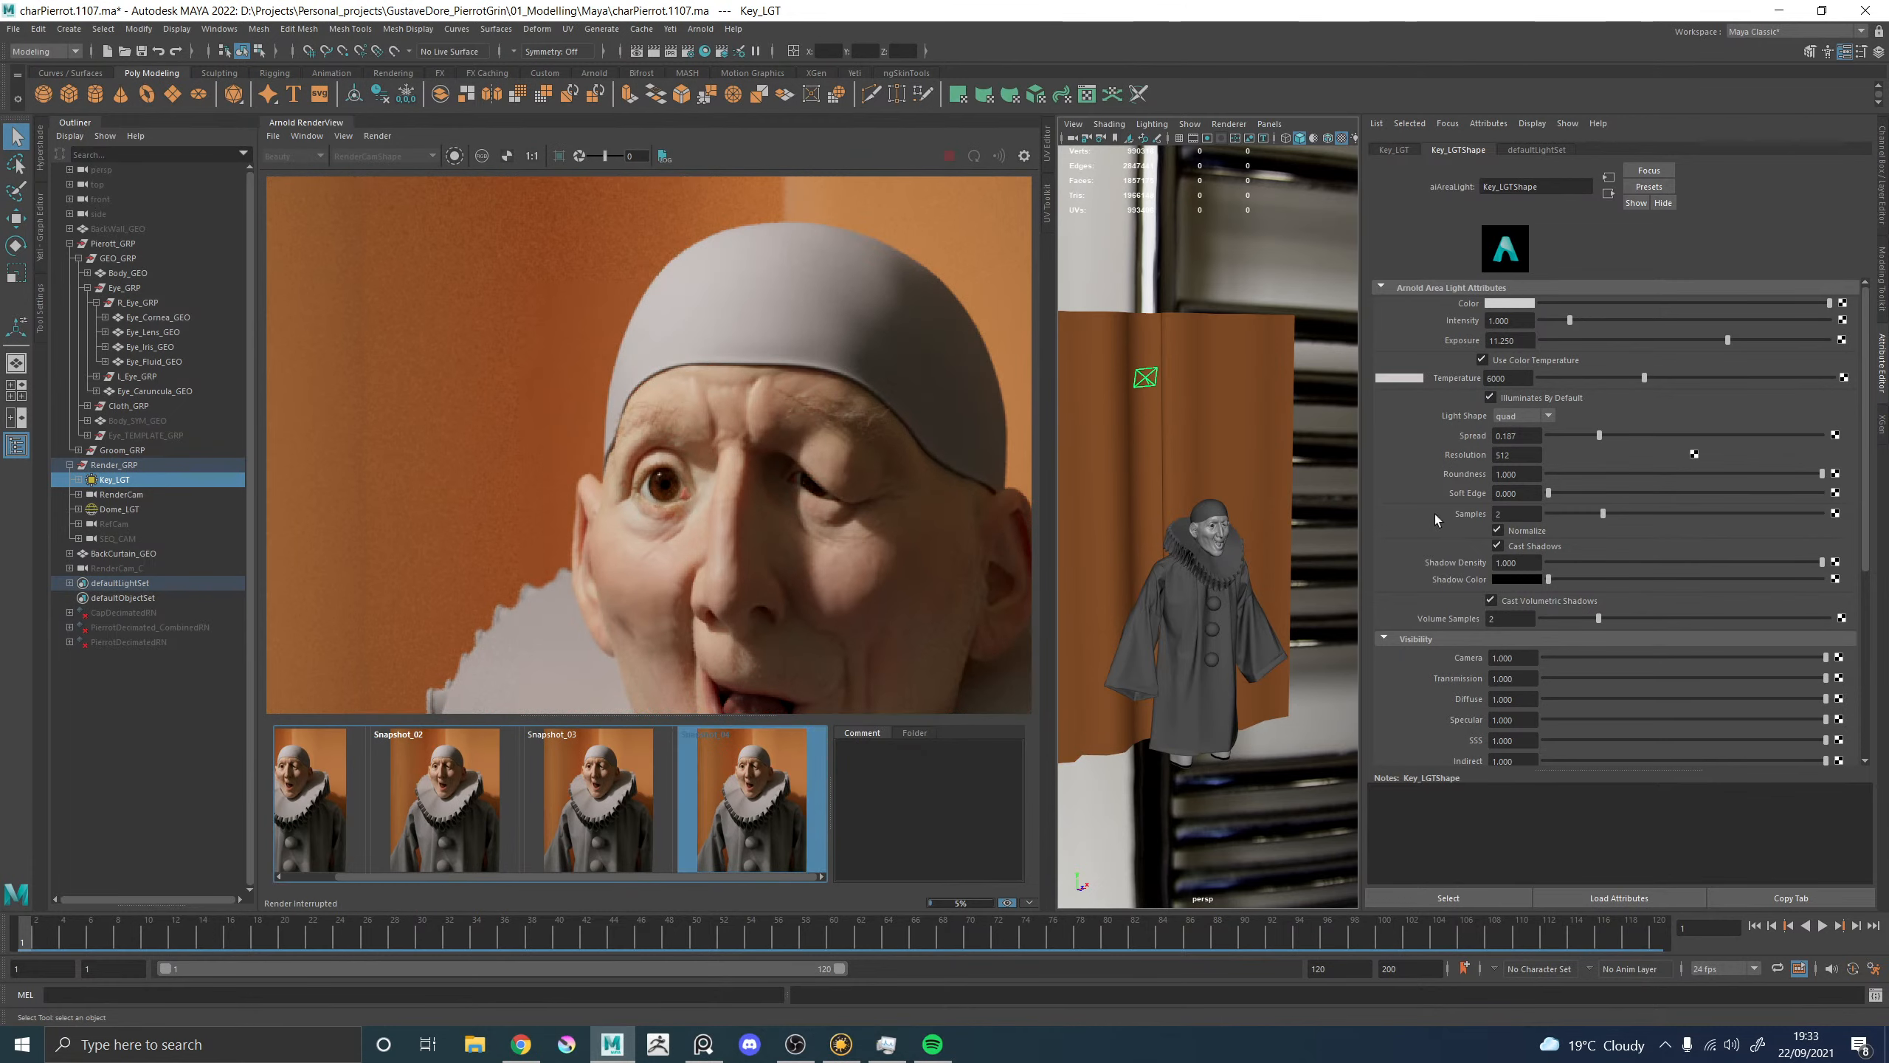
# Return the roundness of Key_LGT to 0.
pyautogui.click(1586, 473)
pyautogui.click(744, 830)
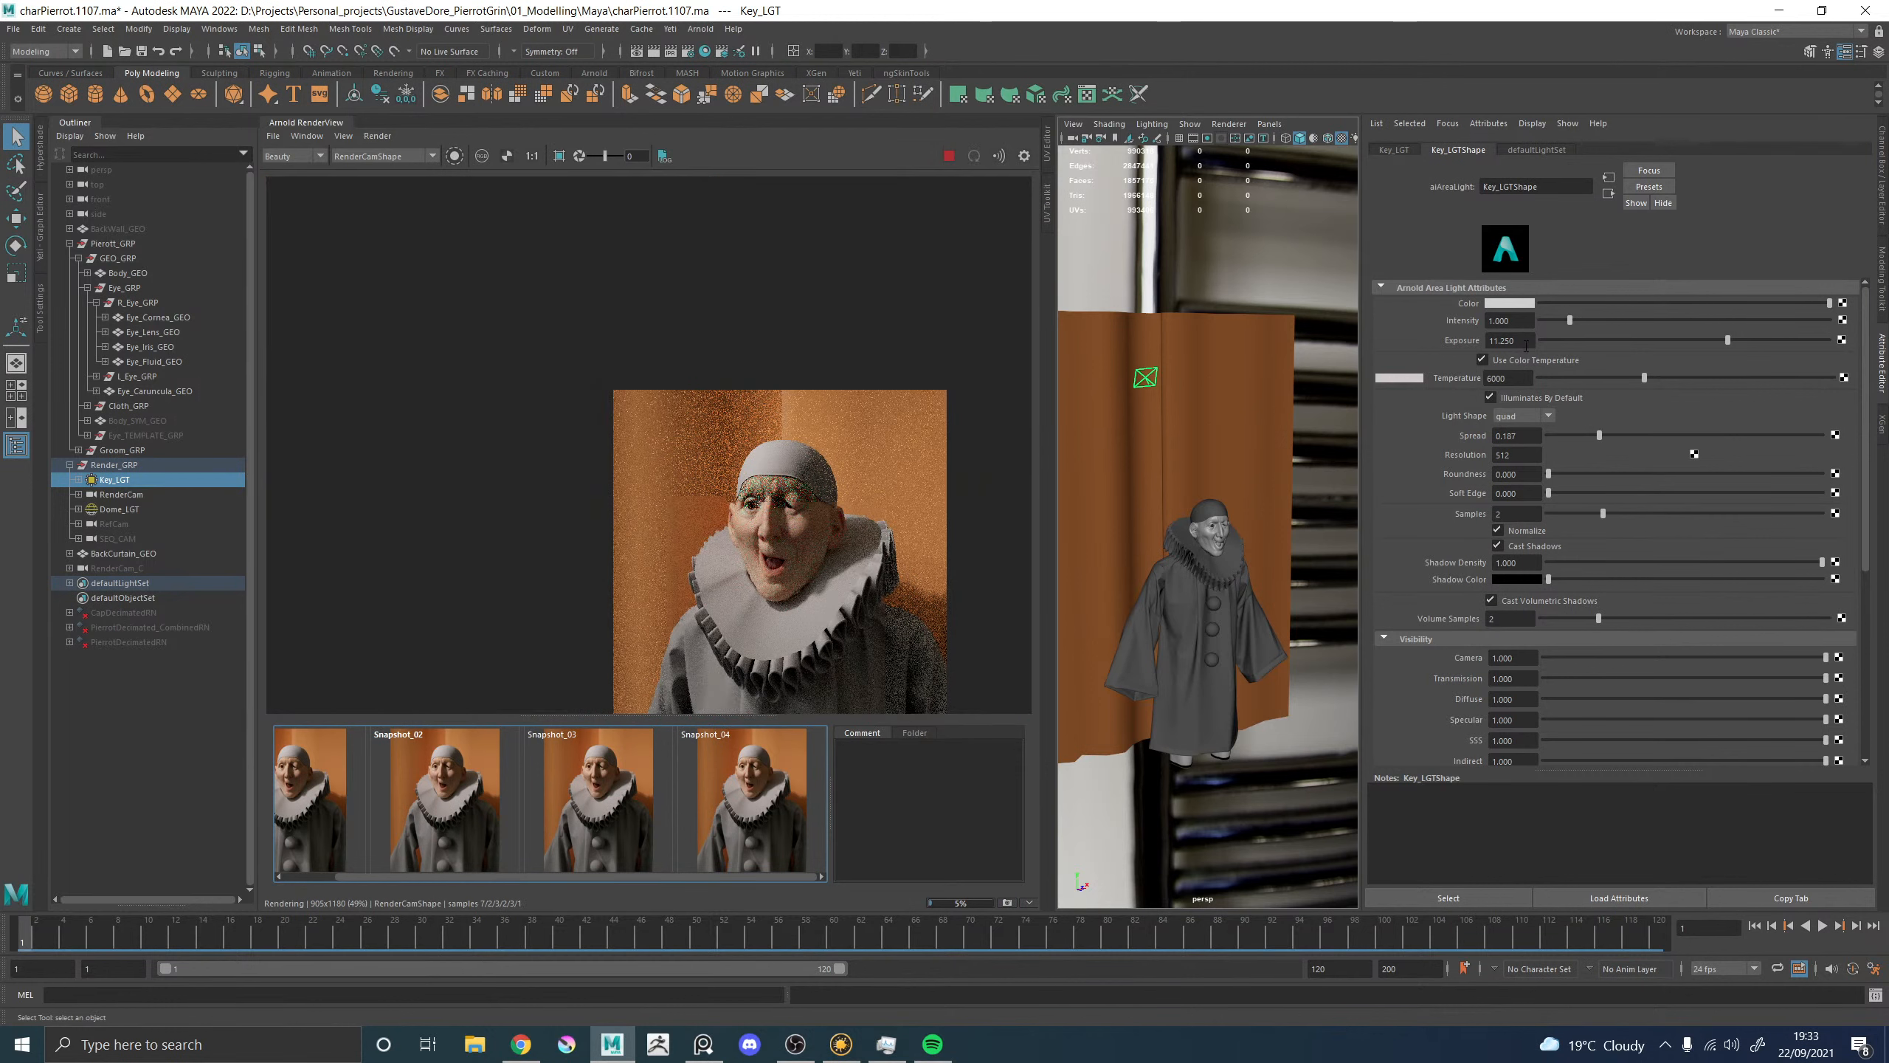
pyautogui.moveTo(1525, 346); pyautogui.dragTo(1504, 347)
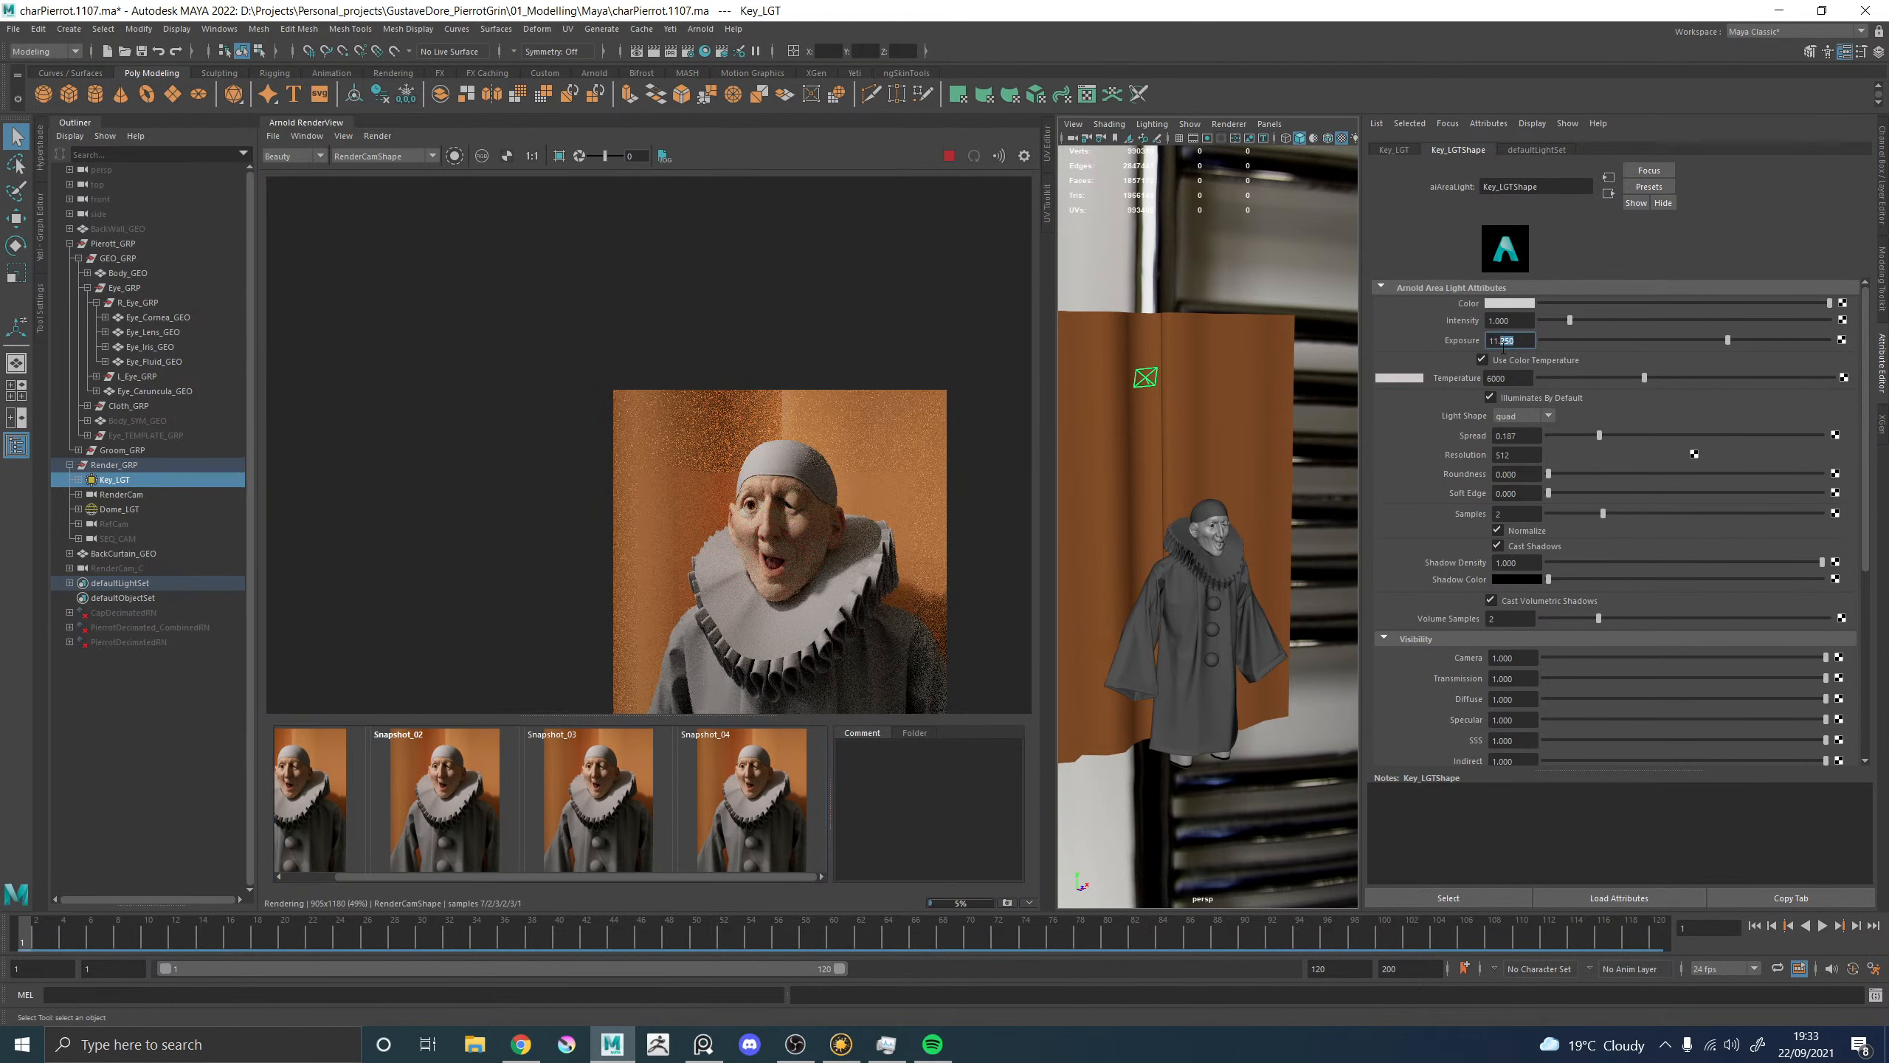
# Set the intensity of Dome_LGT to 0.5.
pyautogui.click(120, 510)
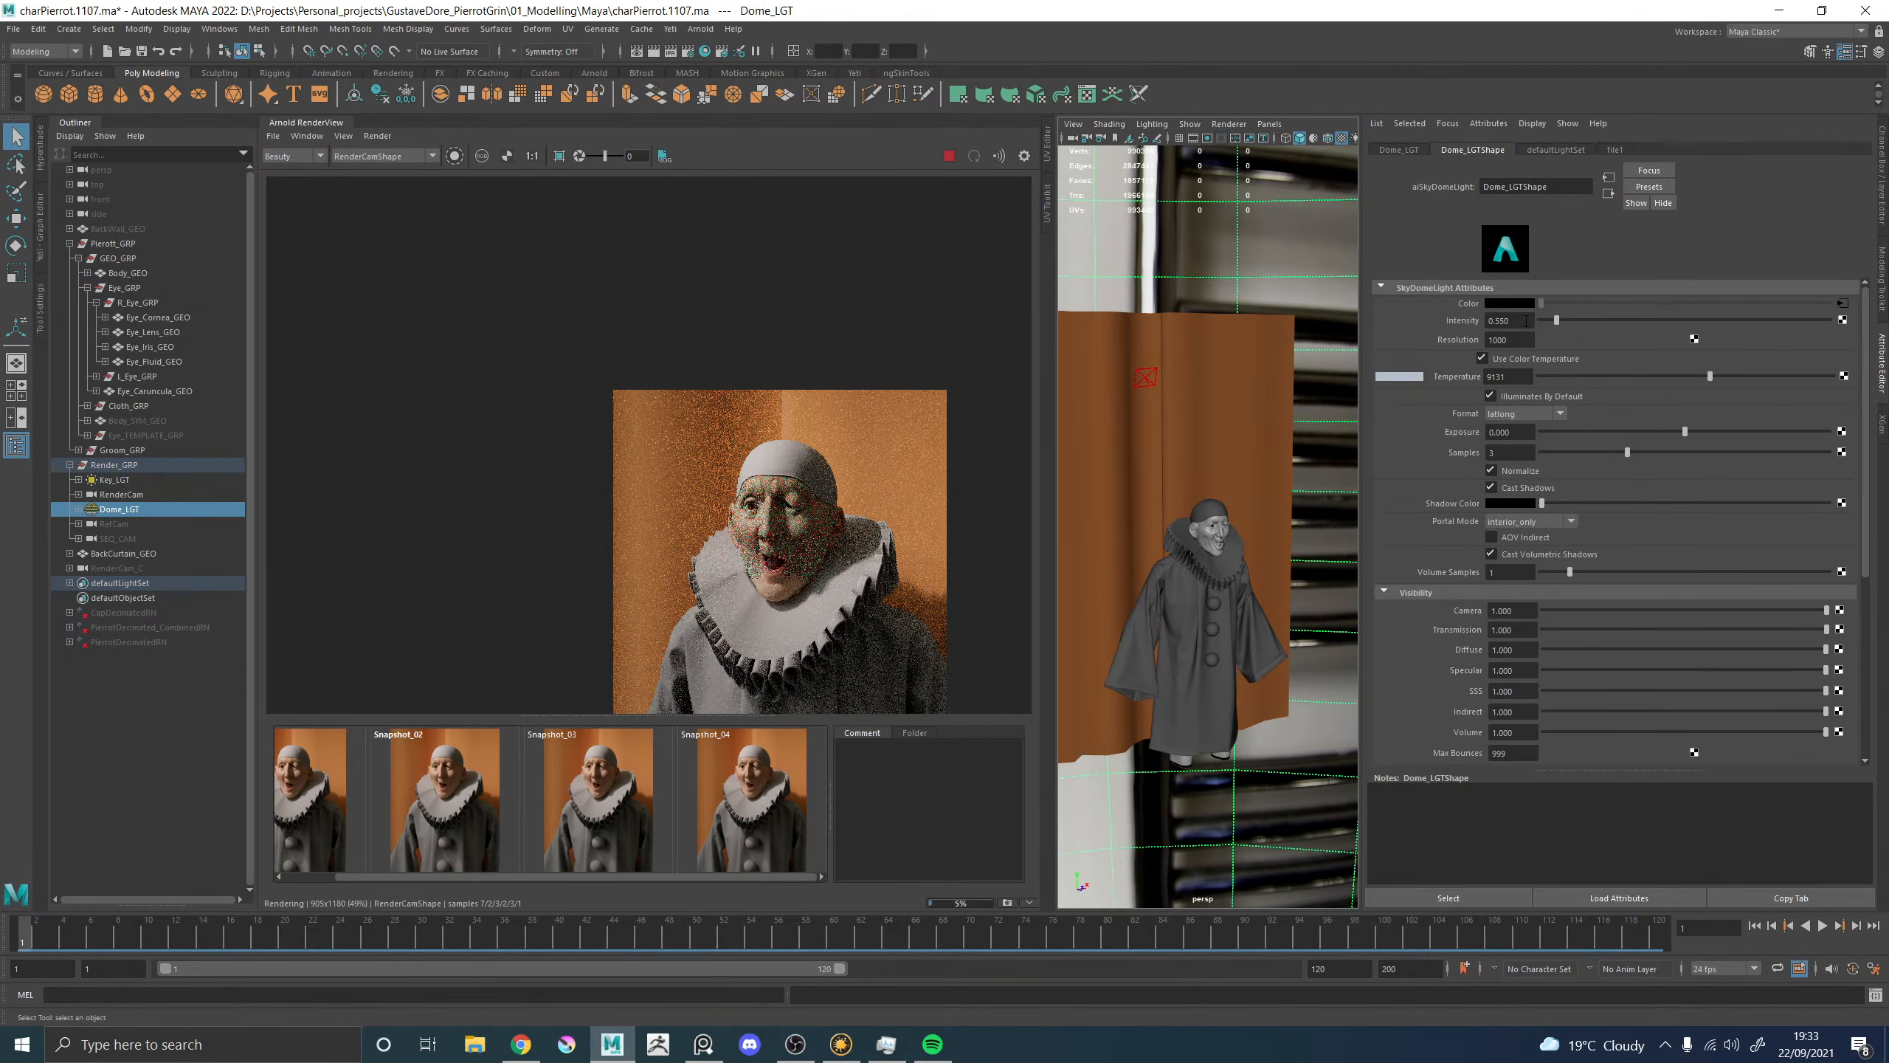
pyautogui.moveTo(1526, 321); pyautogui.dragTo(1502, 325)
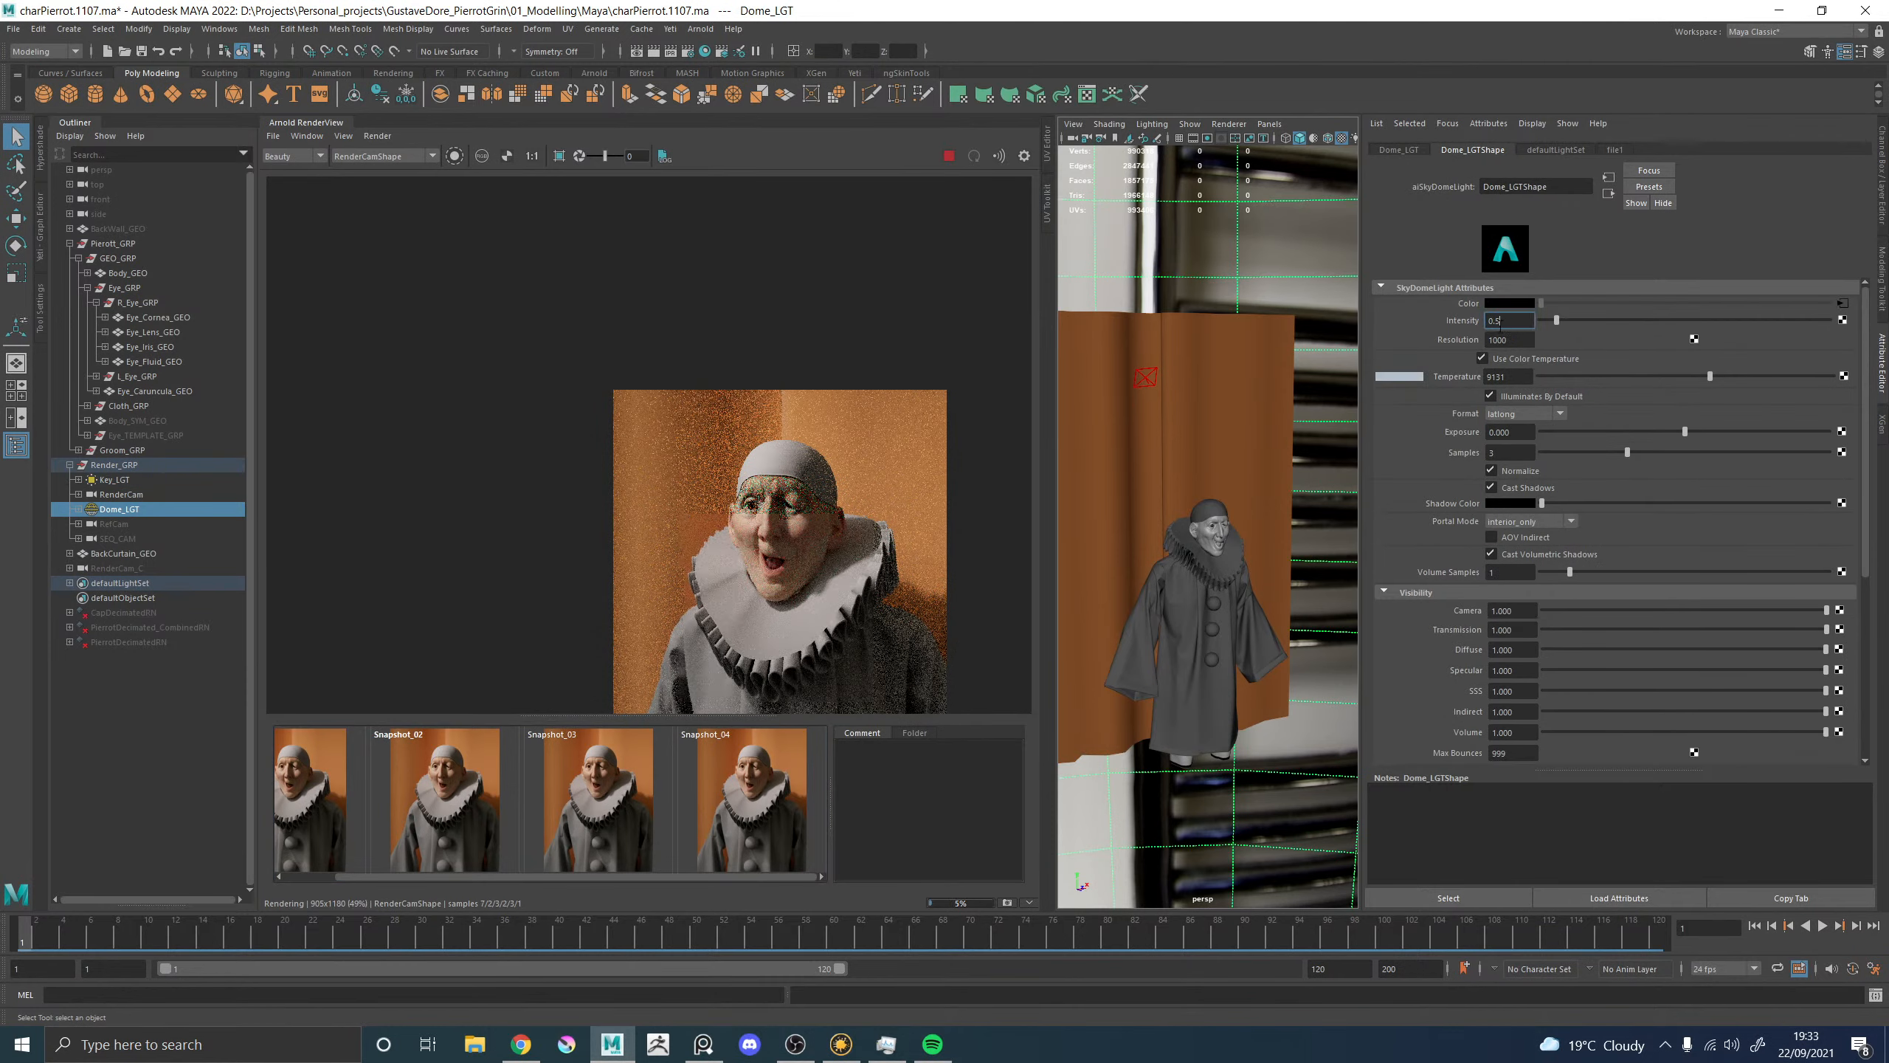
pyautogui.press('Return')
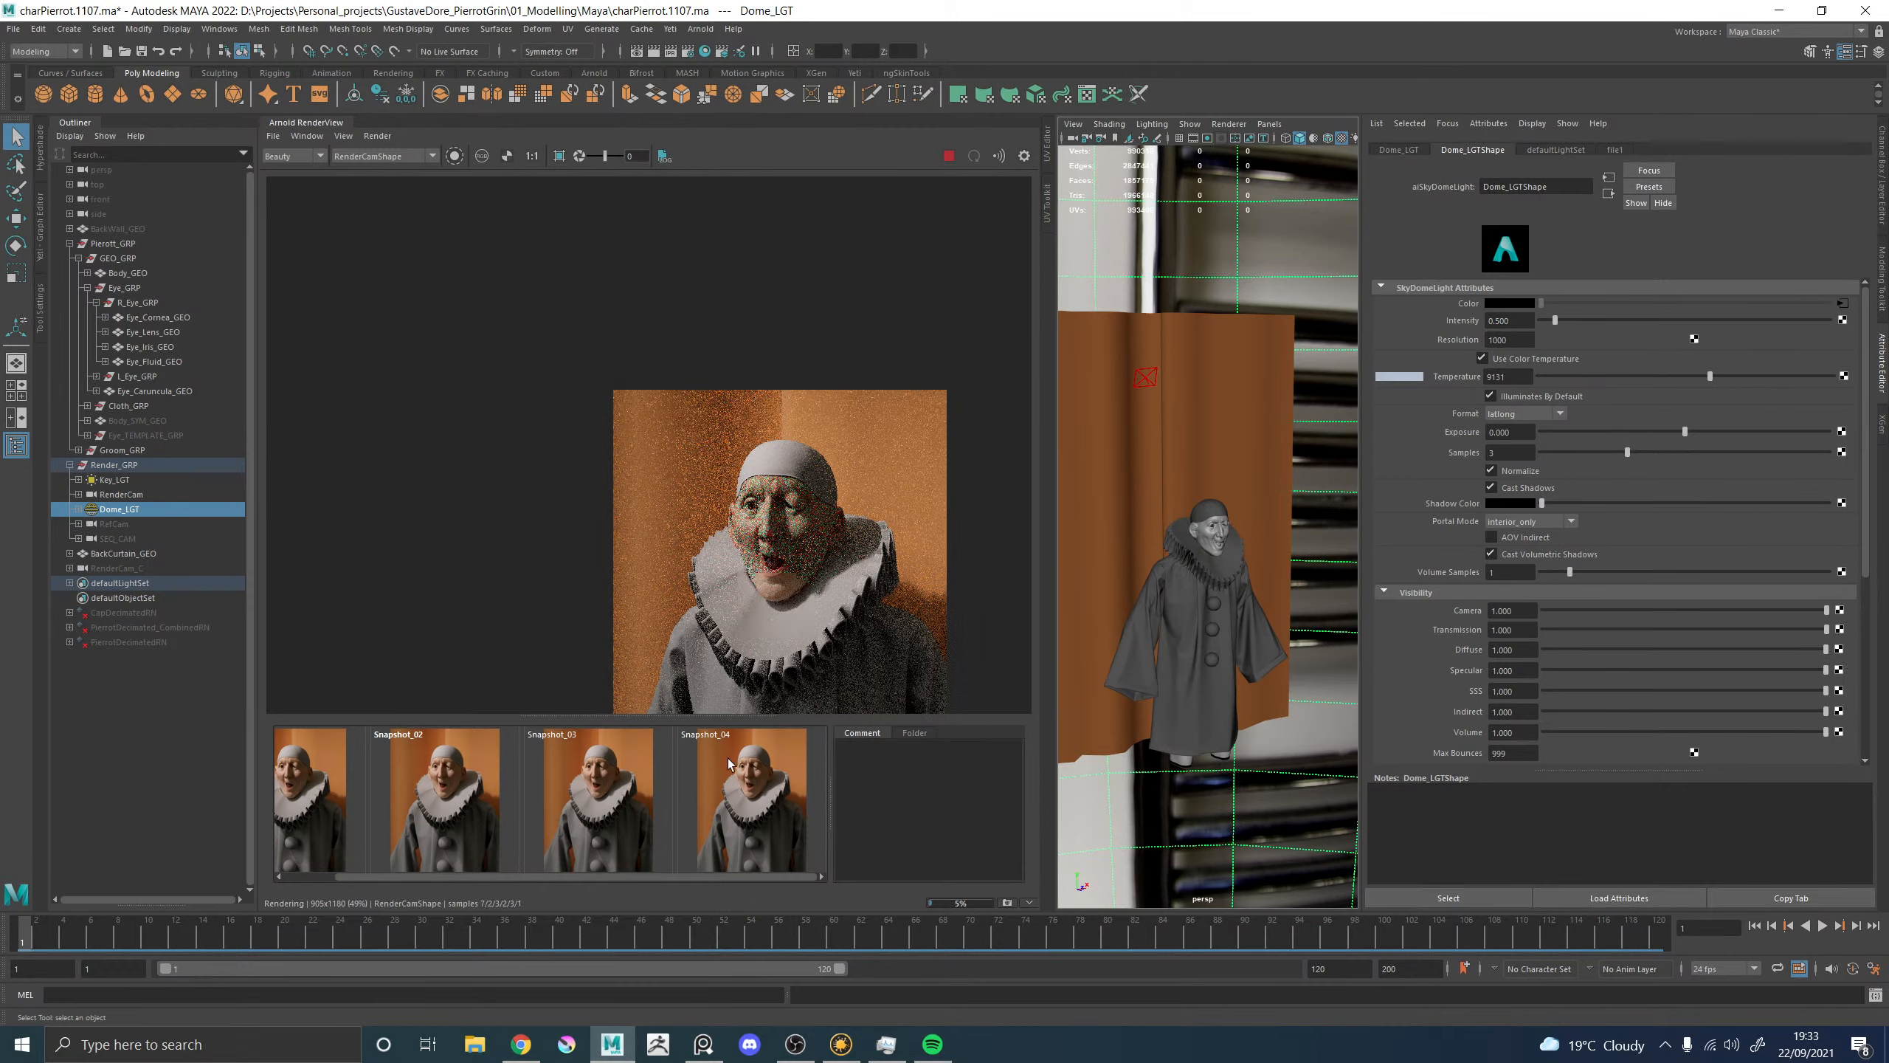
# Compare the head and ruff in the live render with Snapshot_04 to judge the dome light change.
pyautogui.click(728, 763)
pyautogui.scroll(4, 852, 607)
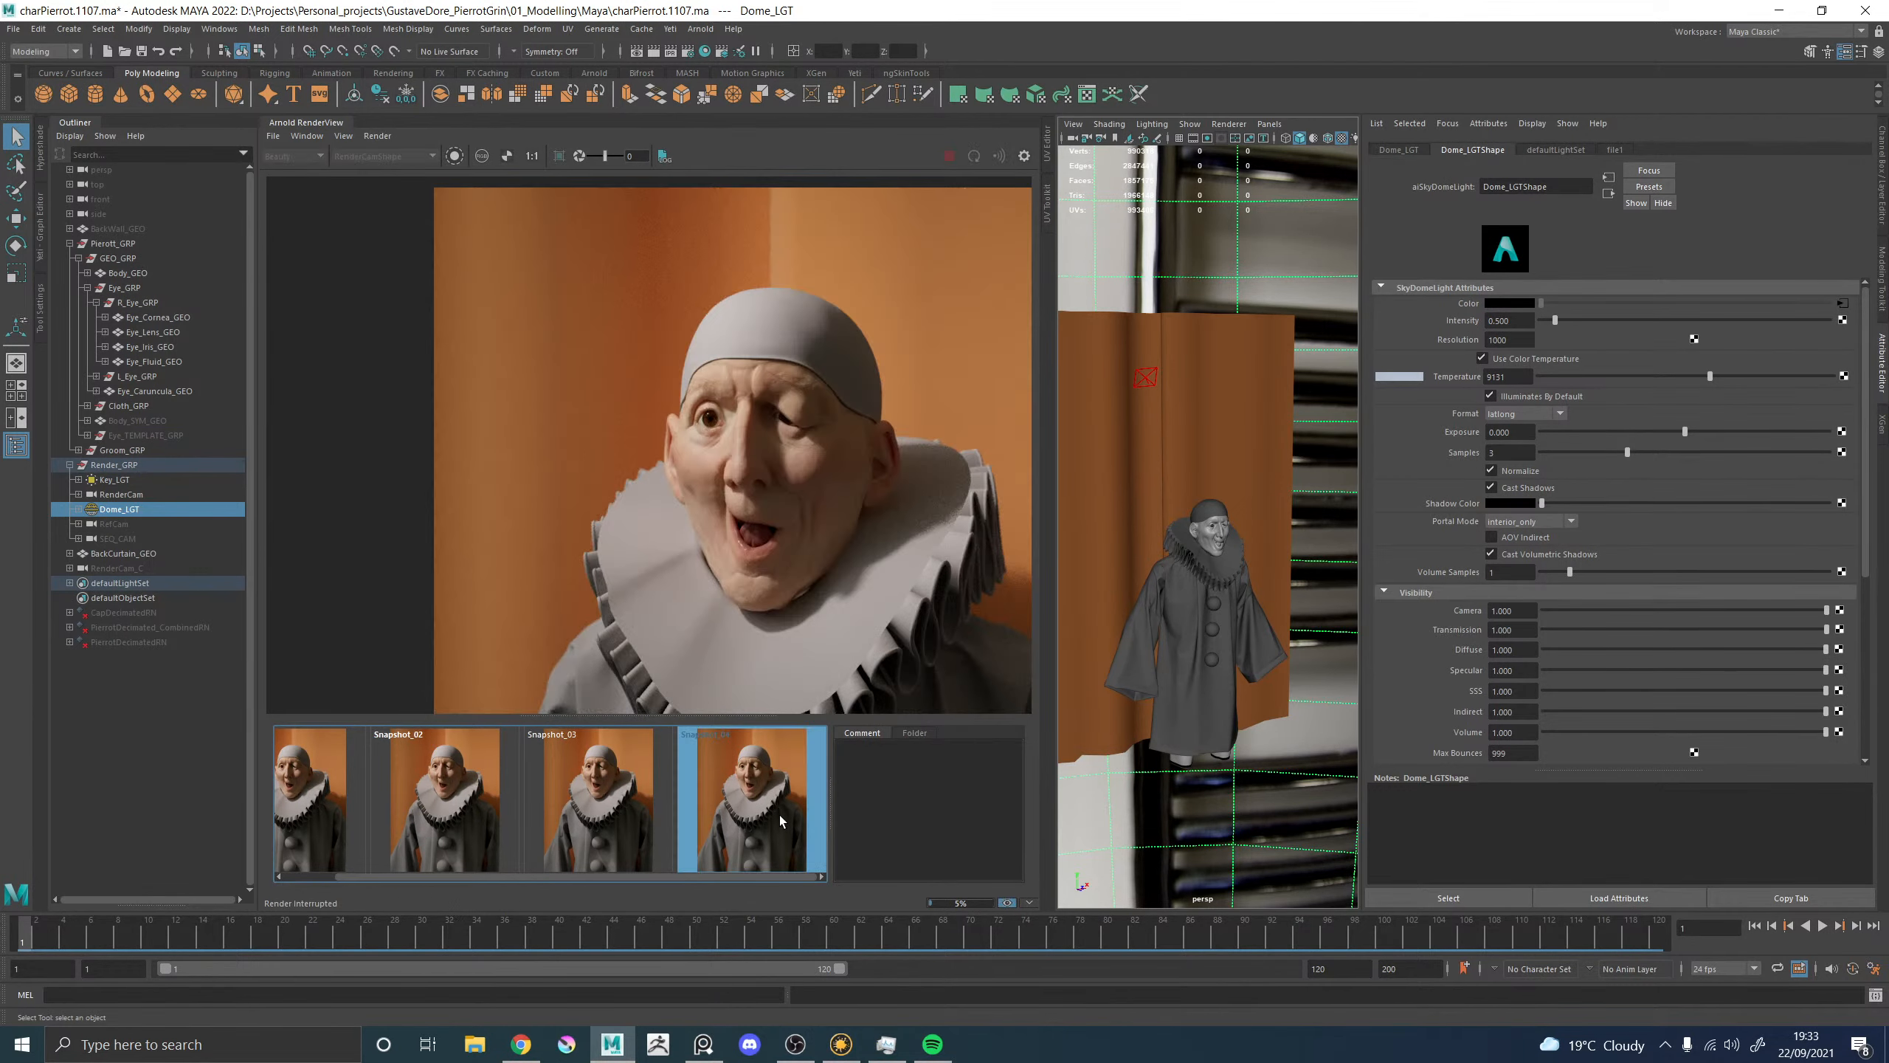
pyautogui.click(780, 821)
pyautogui.click(780, 820)
pyautogui.click(780, 821)
pyautogui.click(780, 821)
pyautogui.click(781, 821)
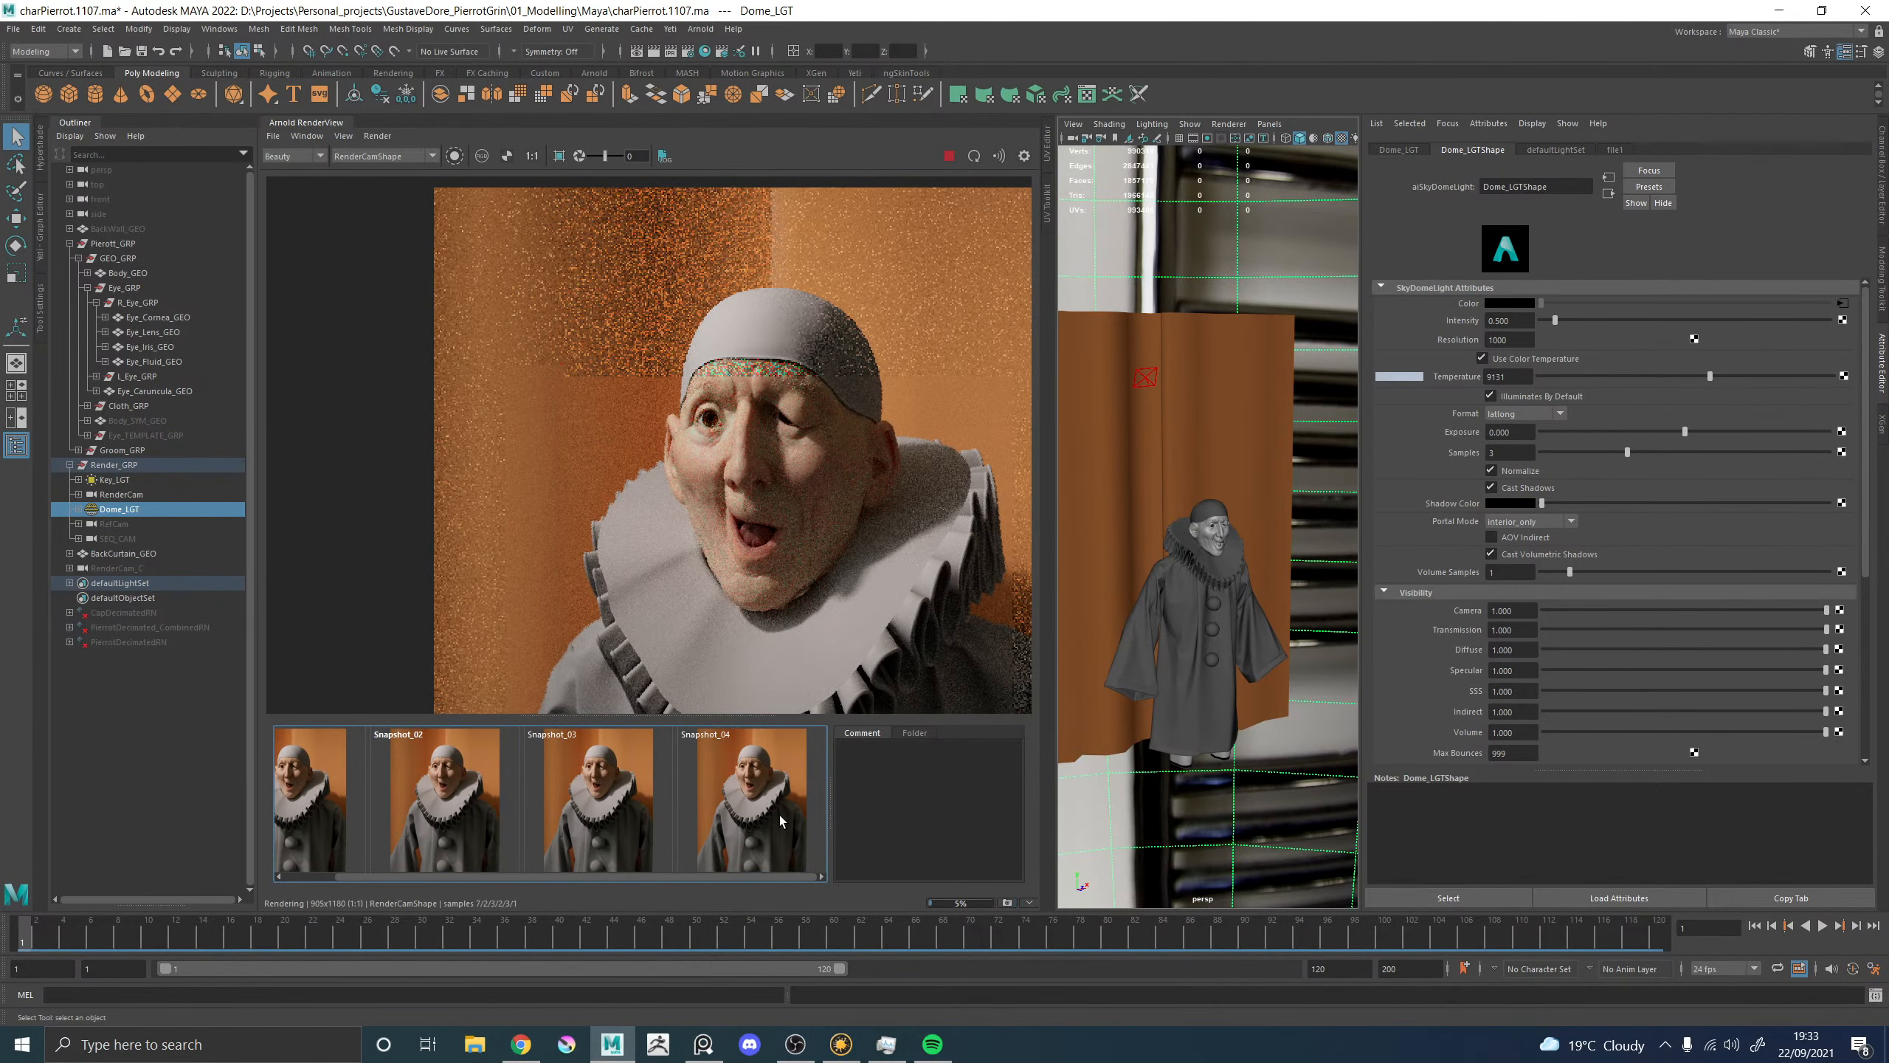
# Compare the mouth area with Snapshot_04 and define a render region around the open mouth.
pyautogui.scroll(4, 691, 617)
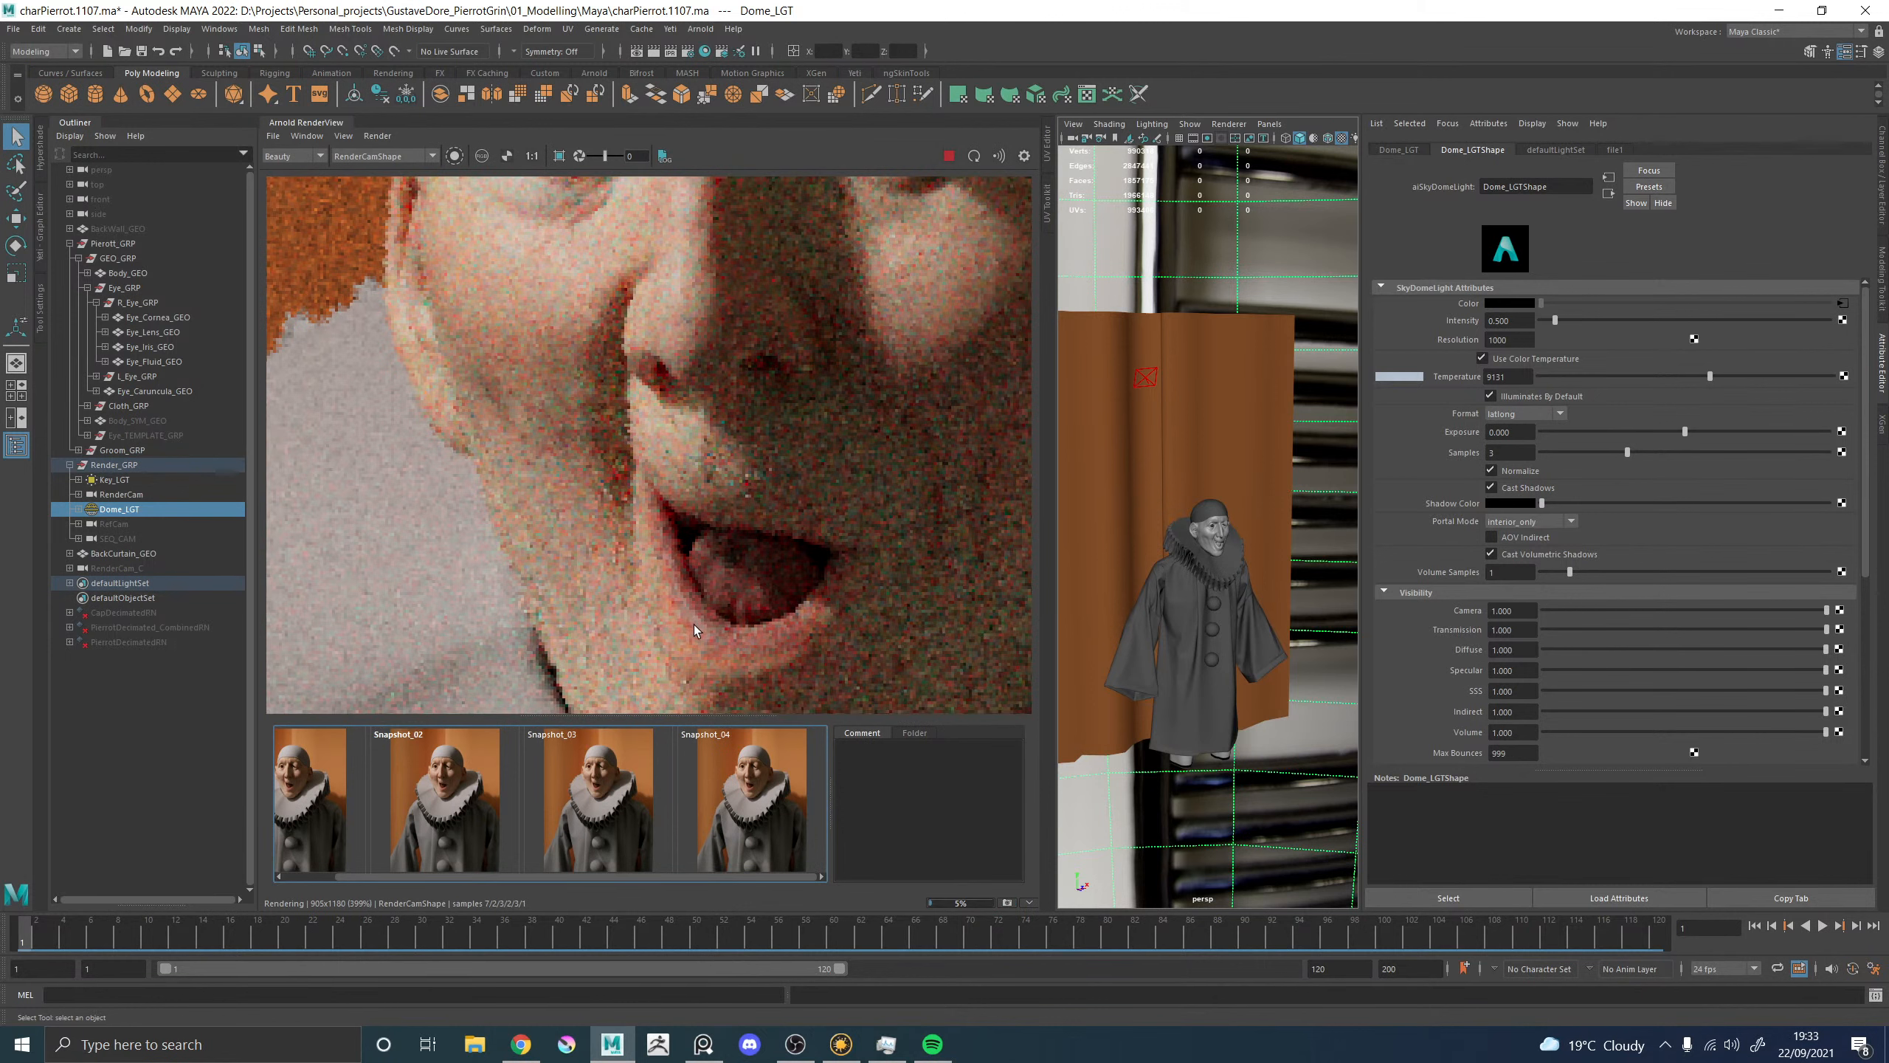
pyautogui.moveTo(719, 691); pyautogui.dragTo(719, 510, button='middle')
pyautogui.click(751, 803)
pyautogui.click(751, 803)
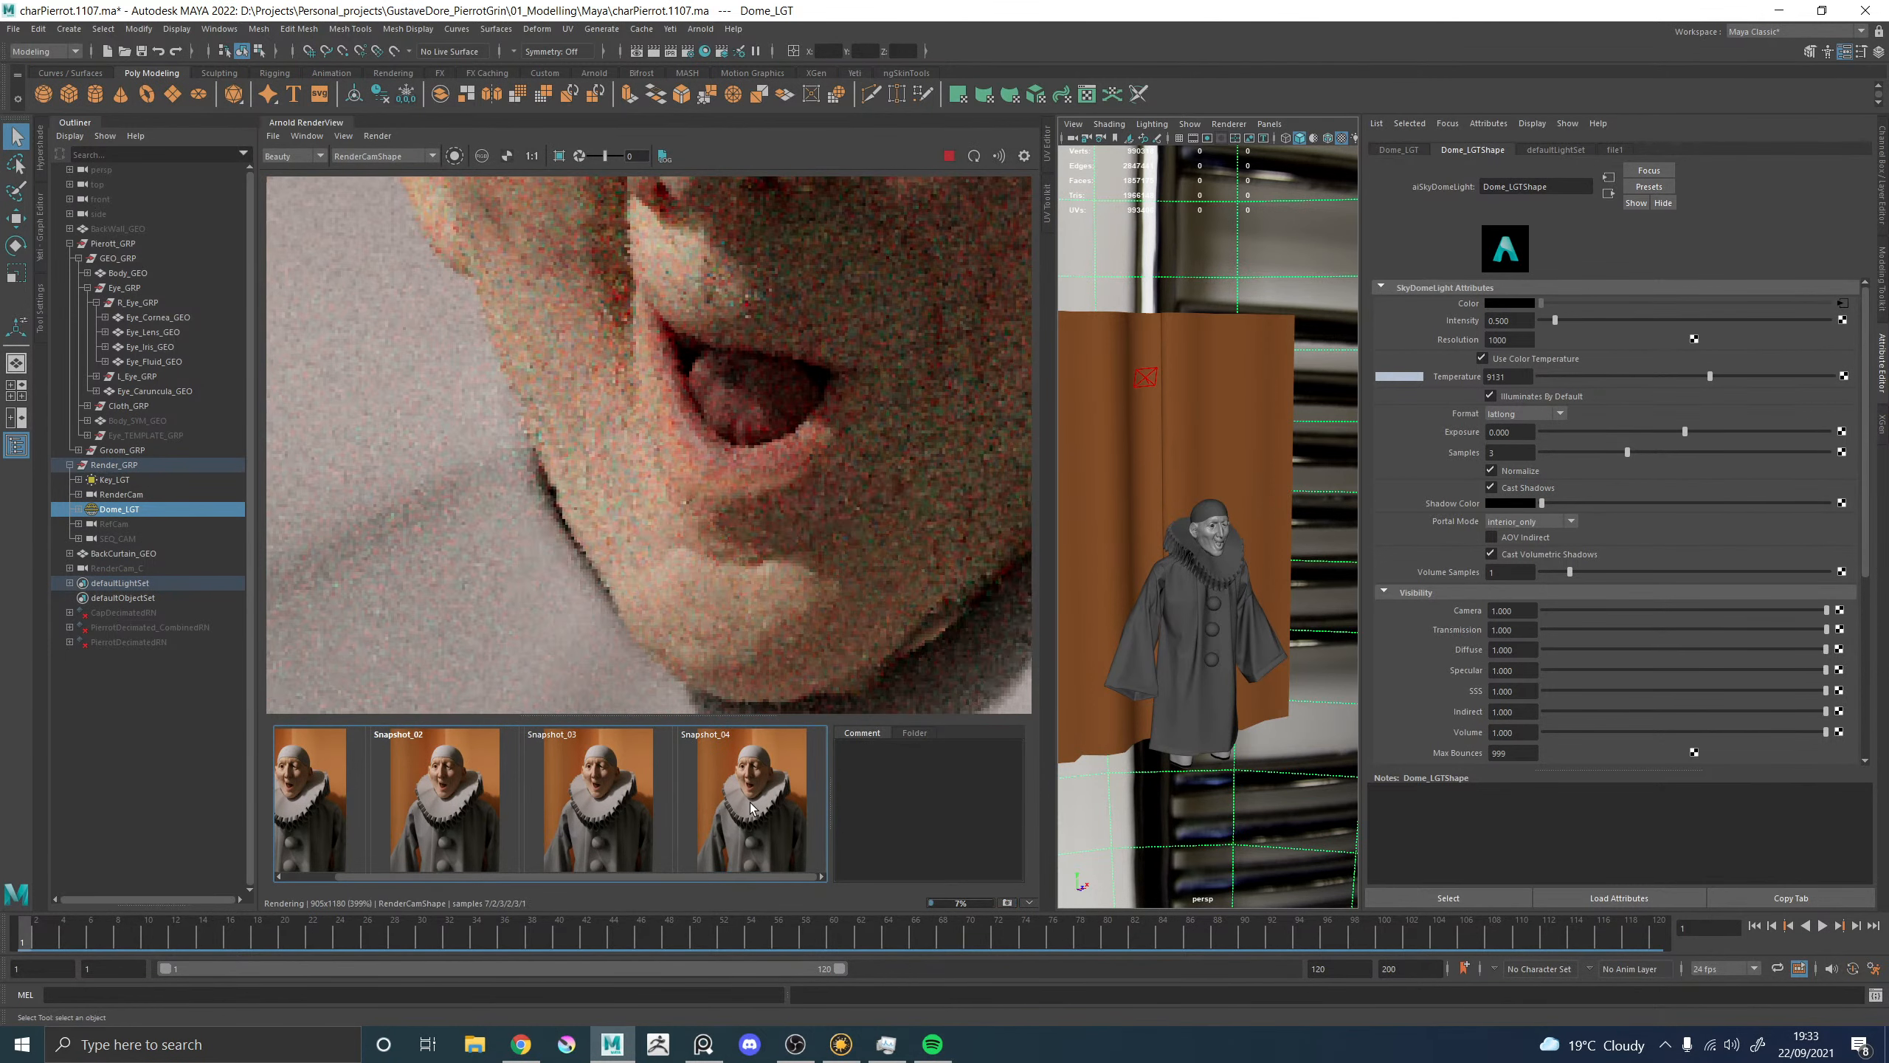
pyautogui.moveTo(617, 312); pyautogui.dragTo(746, 458)
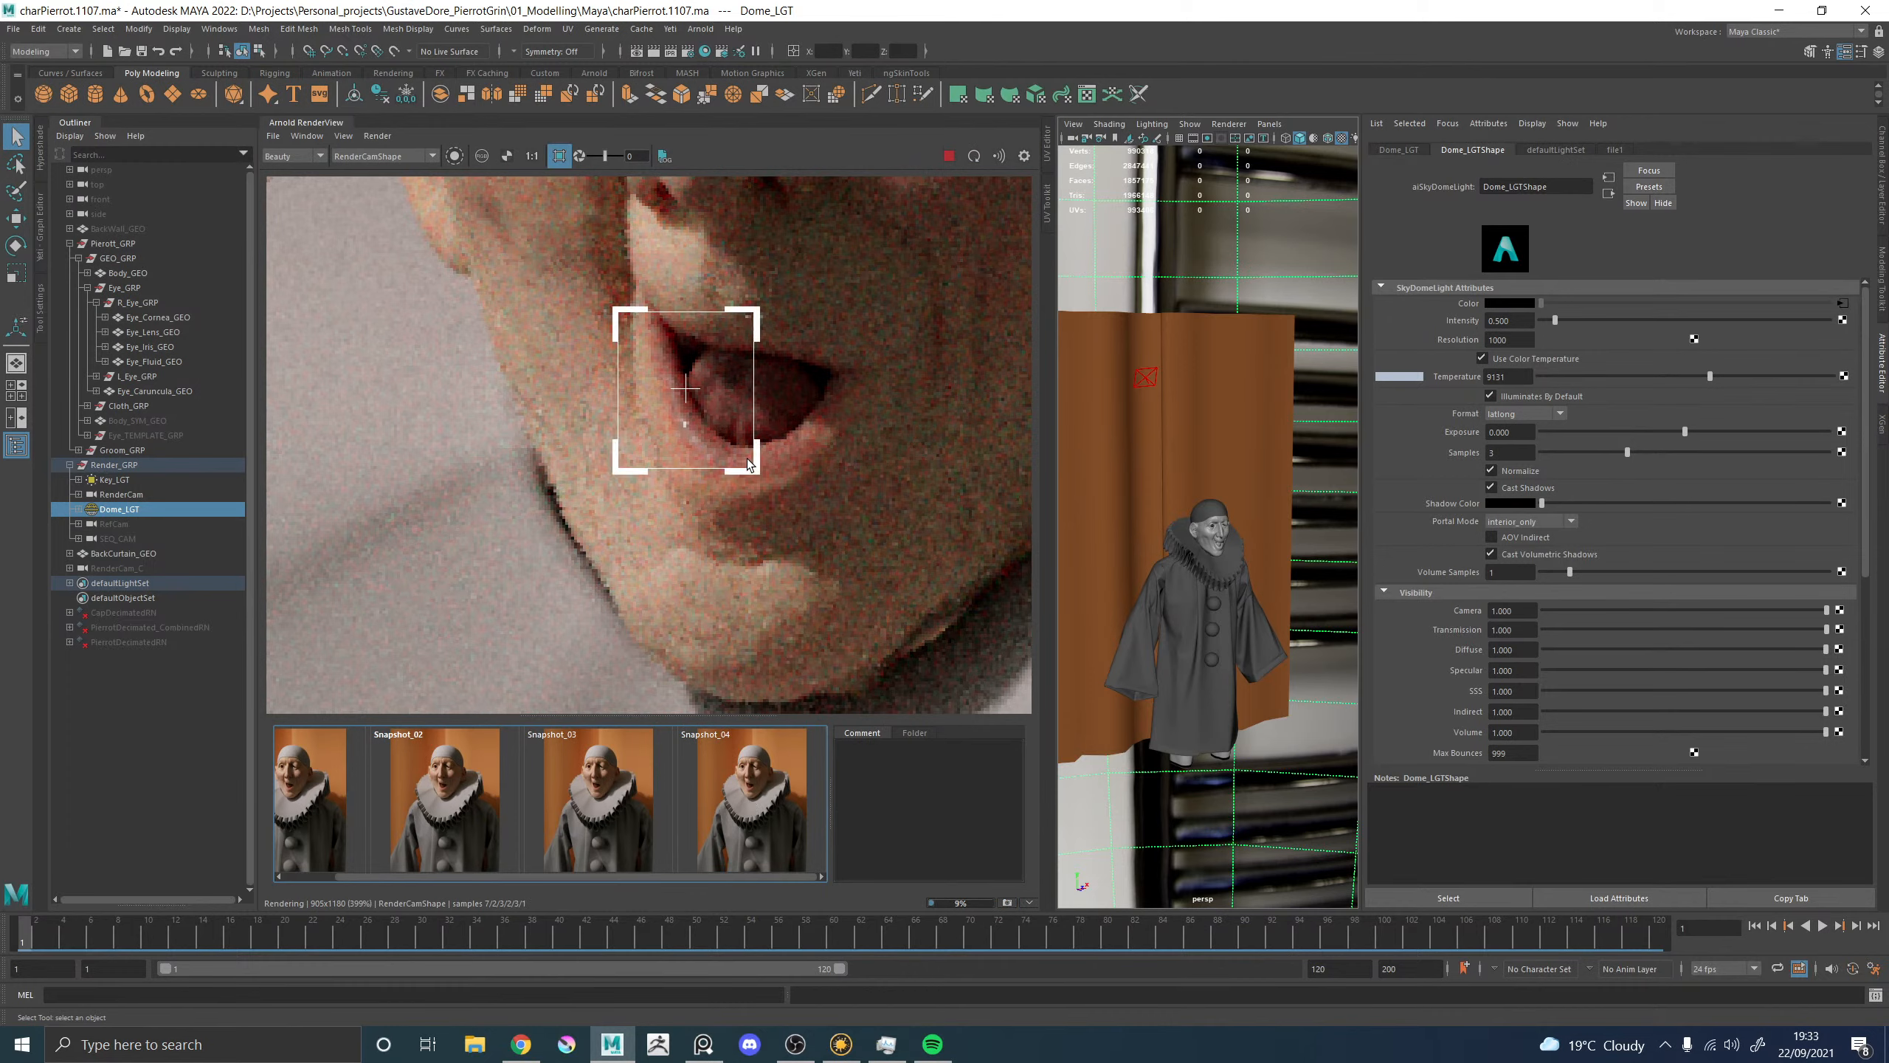
# Compare the rendered region around the open mouth with Snapshot_04.
pyautogui.click(769, 829)
pyautogui.click(769, 829)
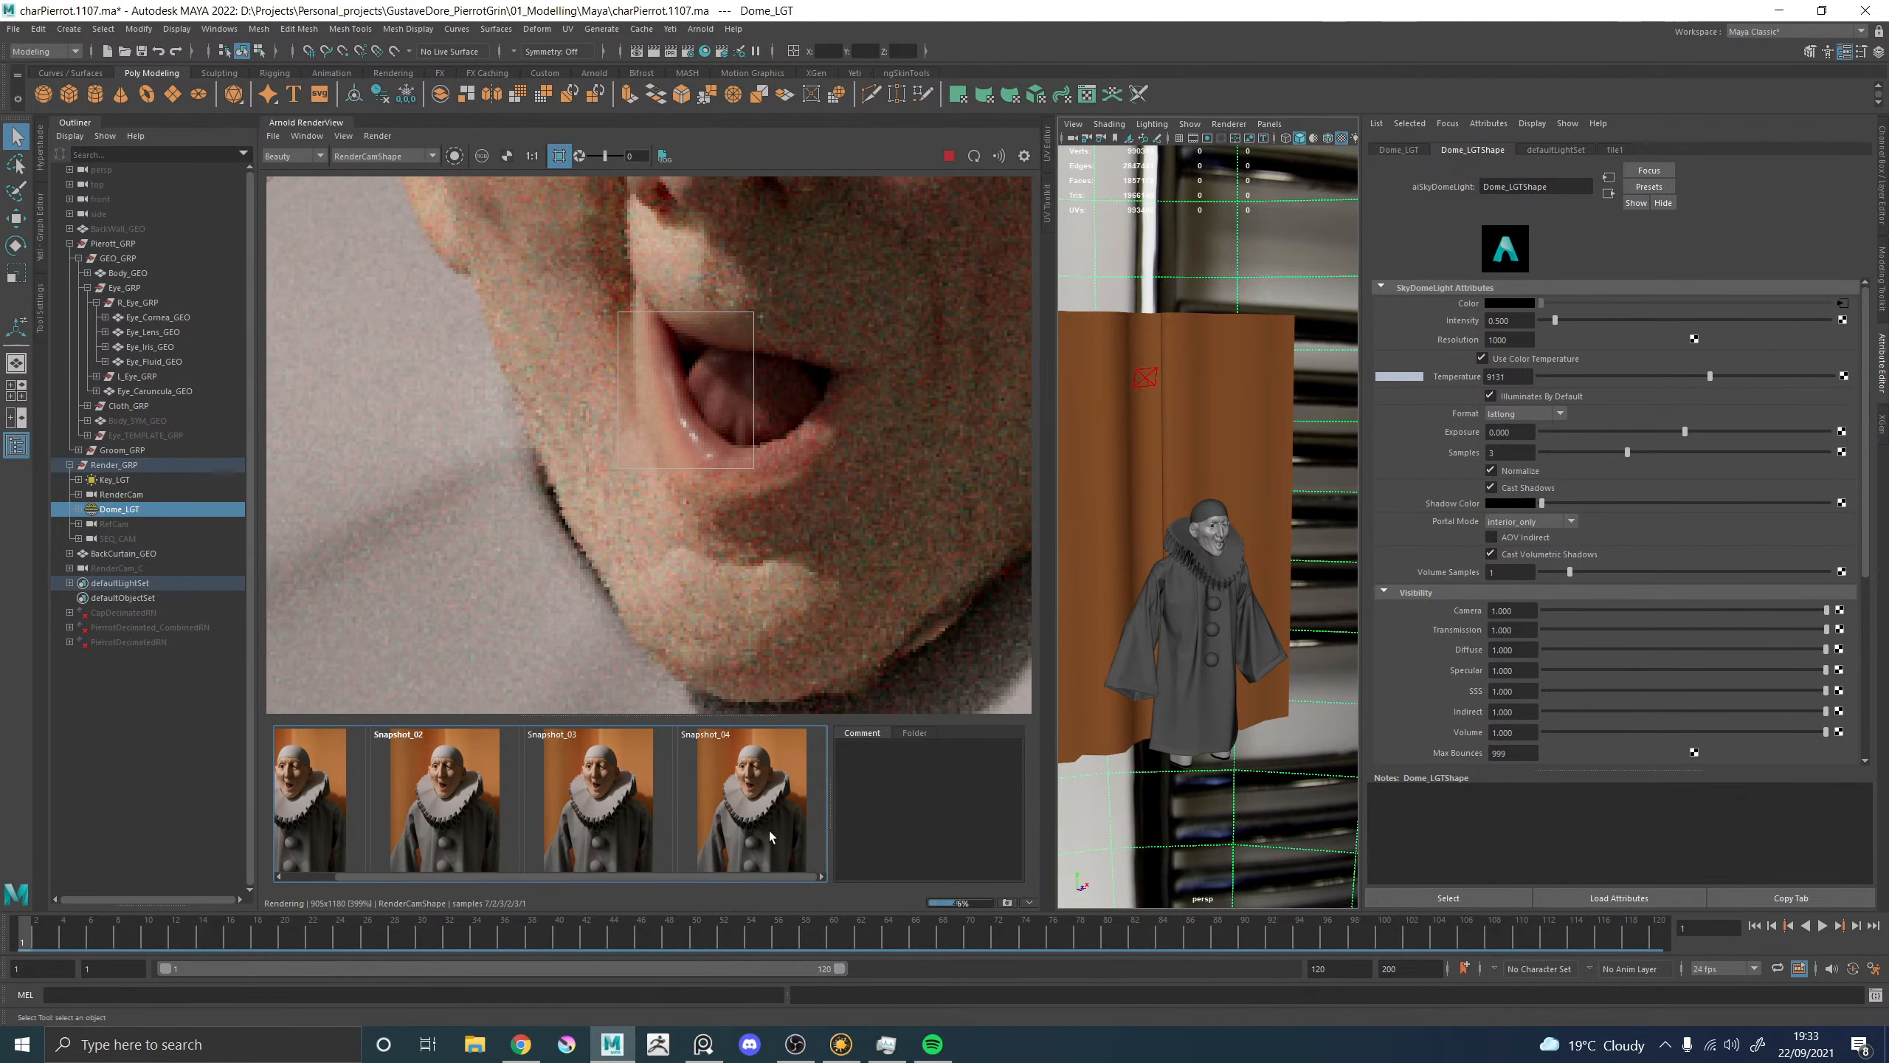
pyautogui.scroll(-3, 806, 474)
pyautogui.scroll(5, 750, 452)
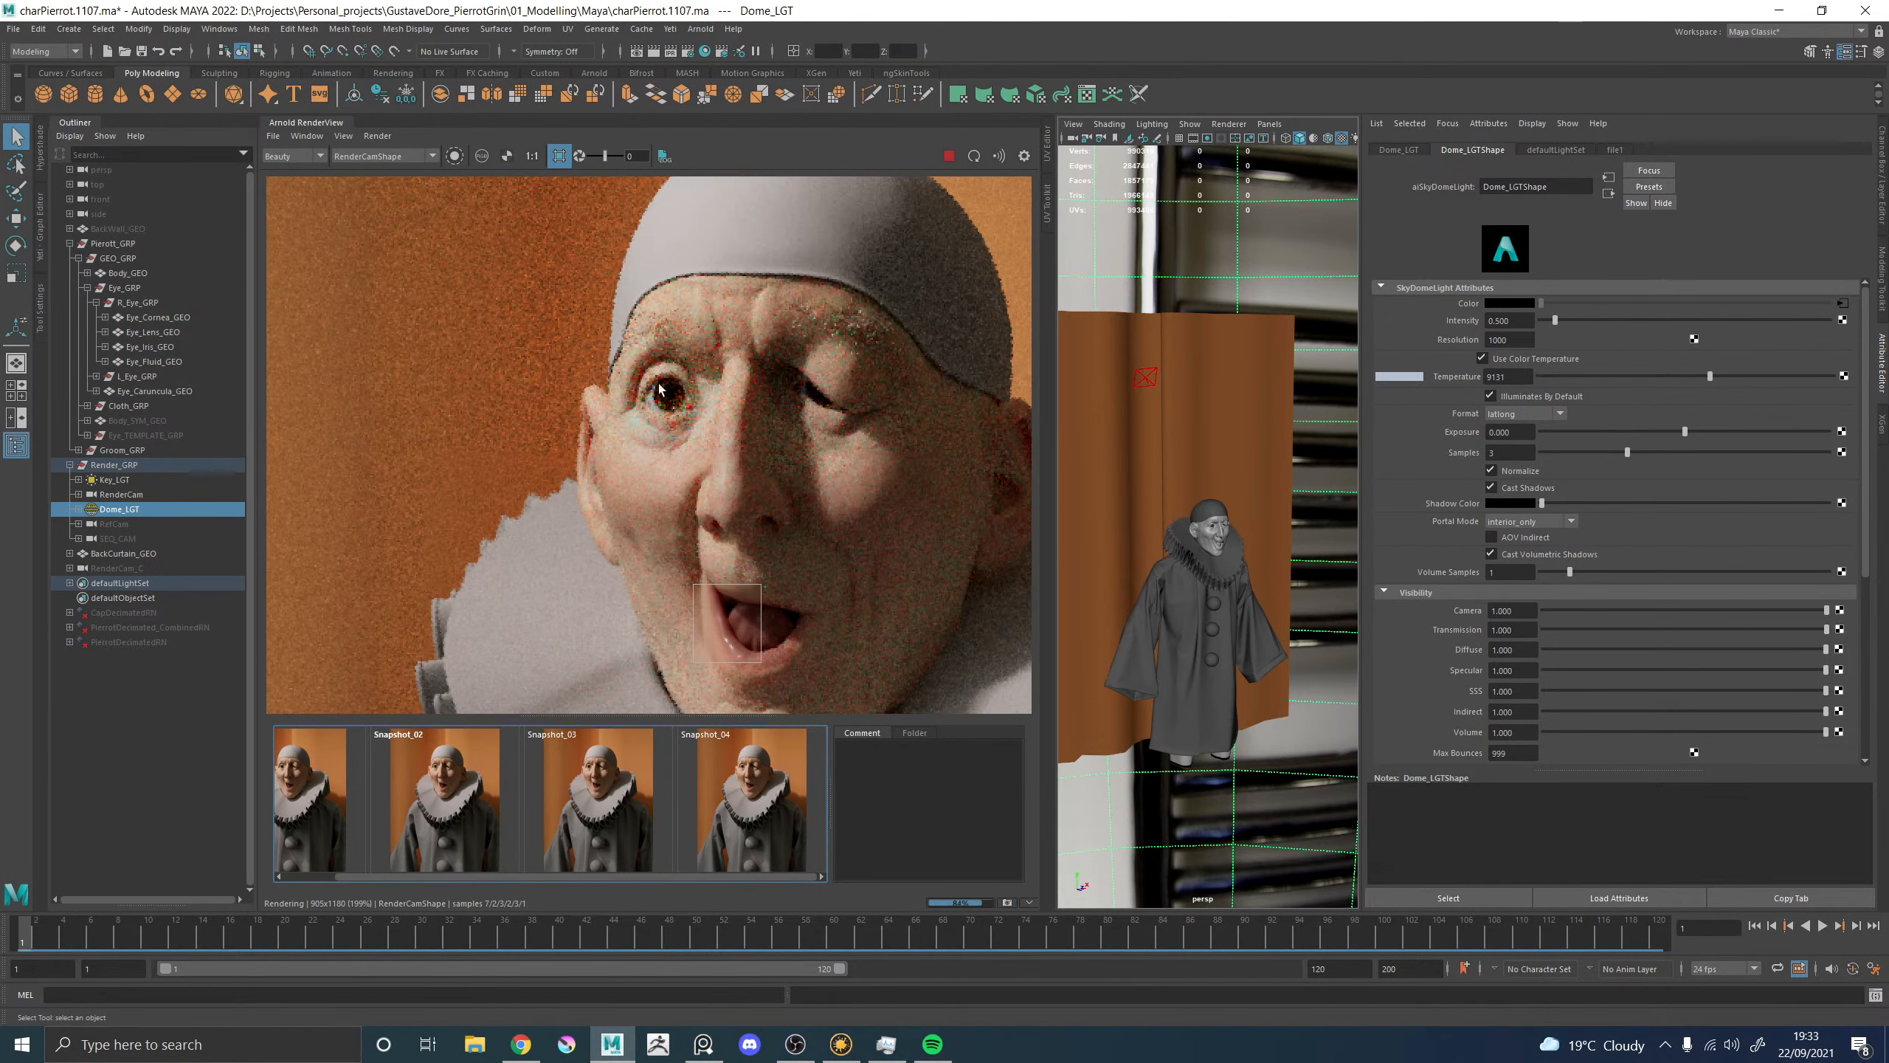
# Define a render region around the open eye and nose bridge and compare it with Snapshot_04.
pyautogui.moveTo(567, 309); pyautogui.dragTo(811, 470)
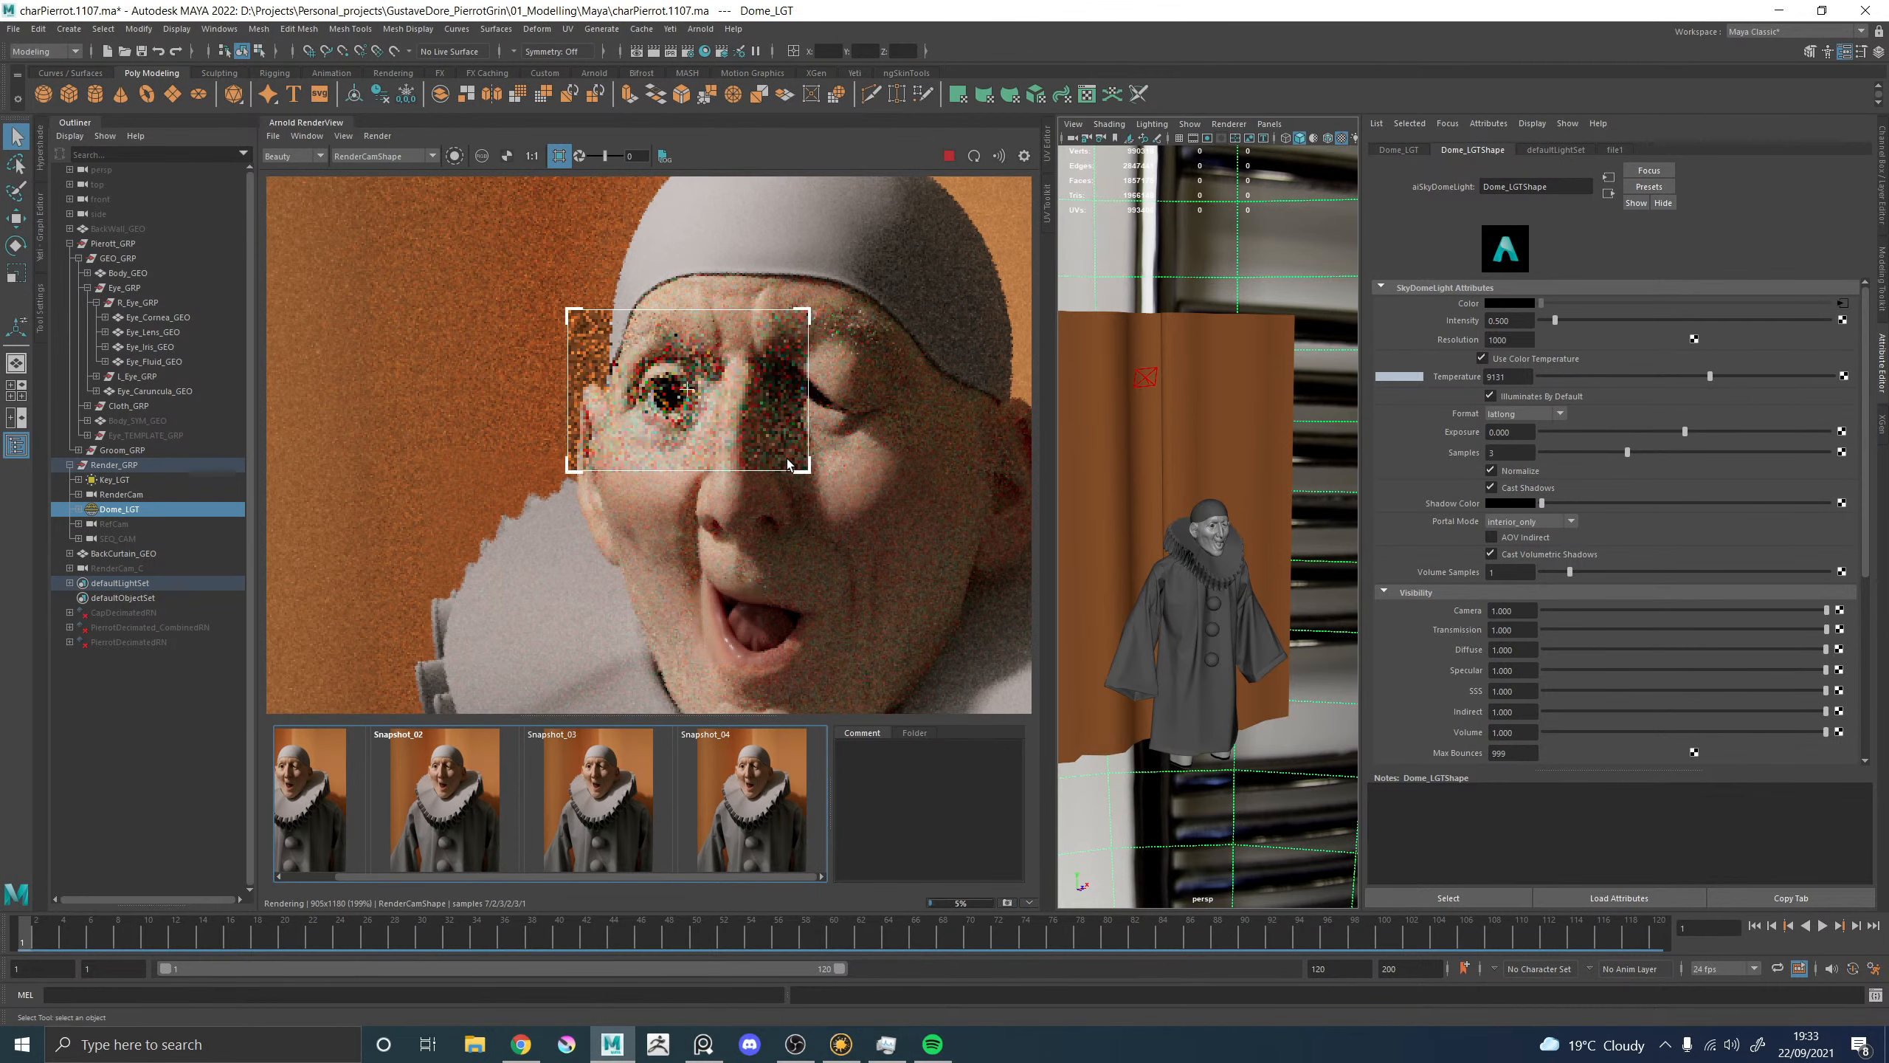
pyautogui.click(773, 809)
pyautogui.click(772, 809)
pyautogui.click(773, 809)
pyautogui.click(772, 808)
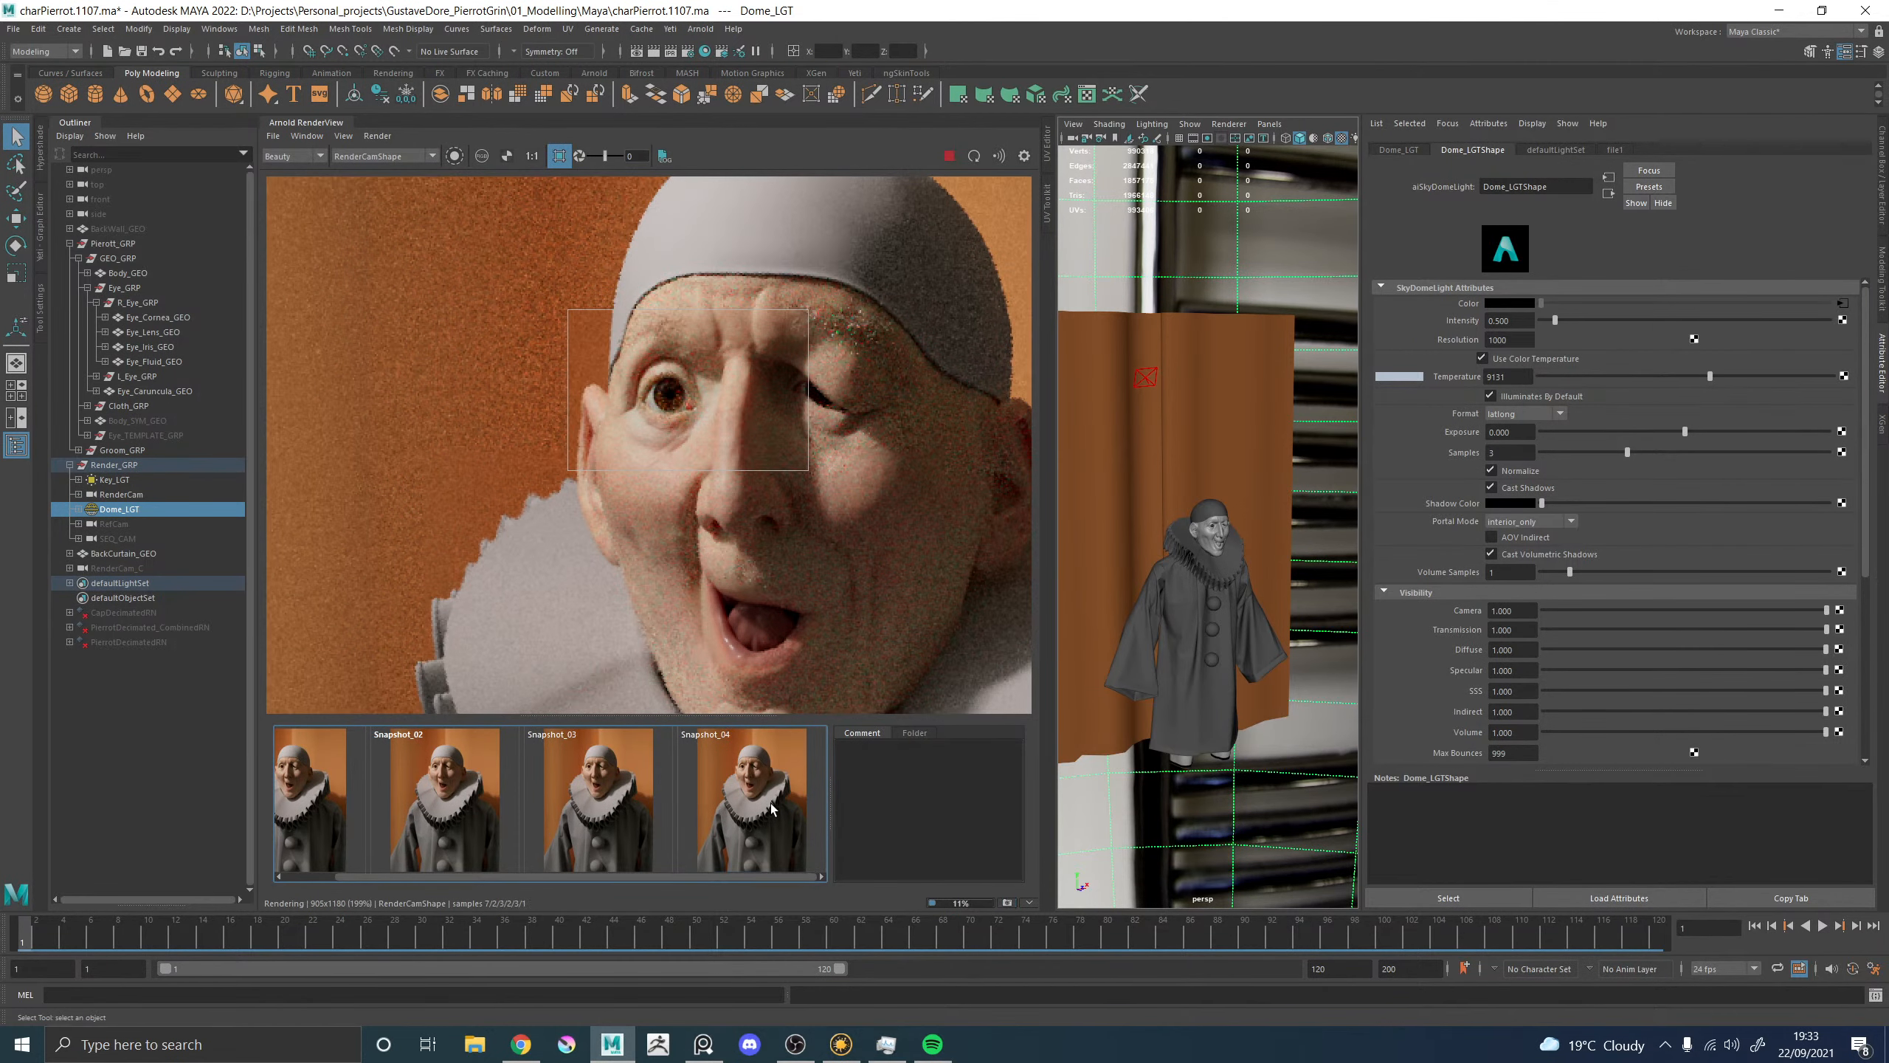
pyautogui.scroll(3, 682, 386)
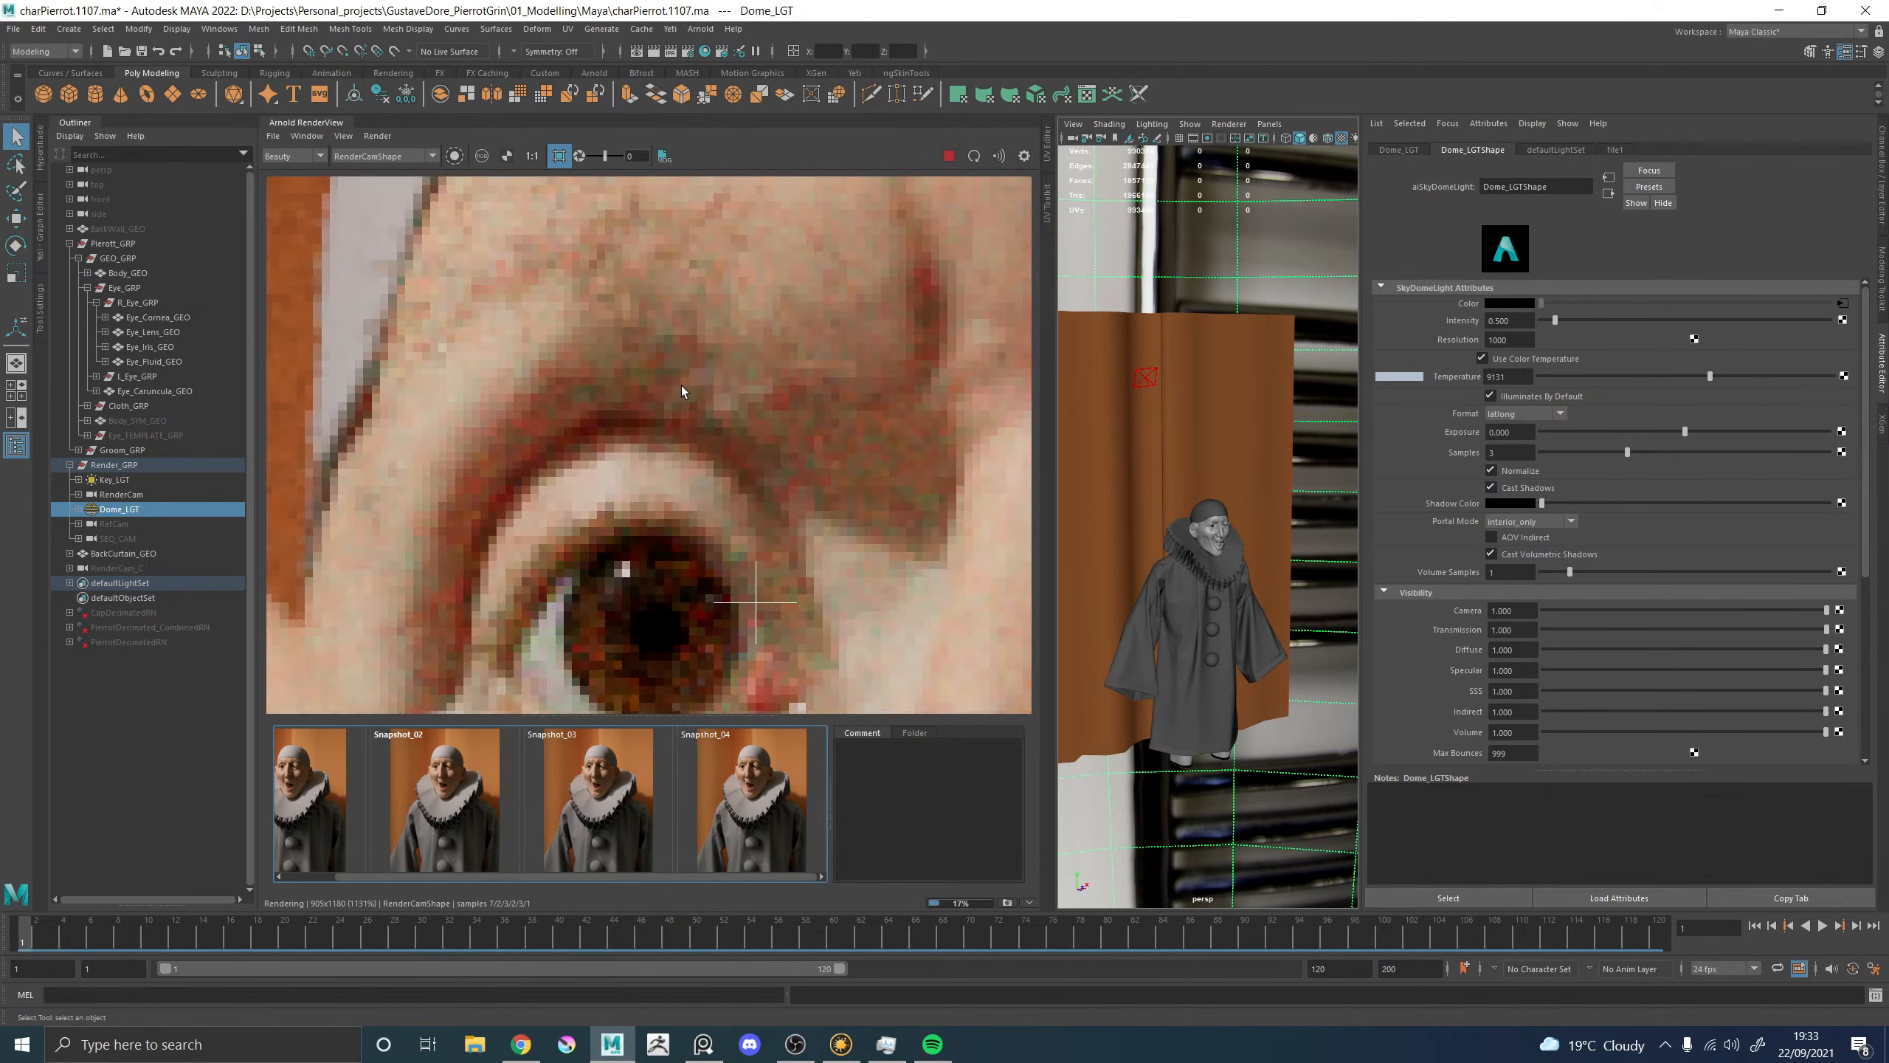
pyautogui.scroll(-2, 682, 394)
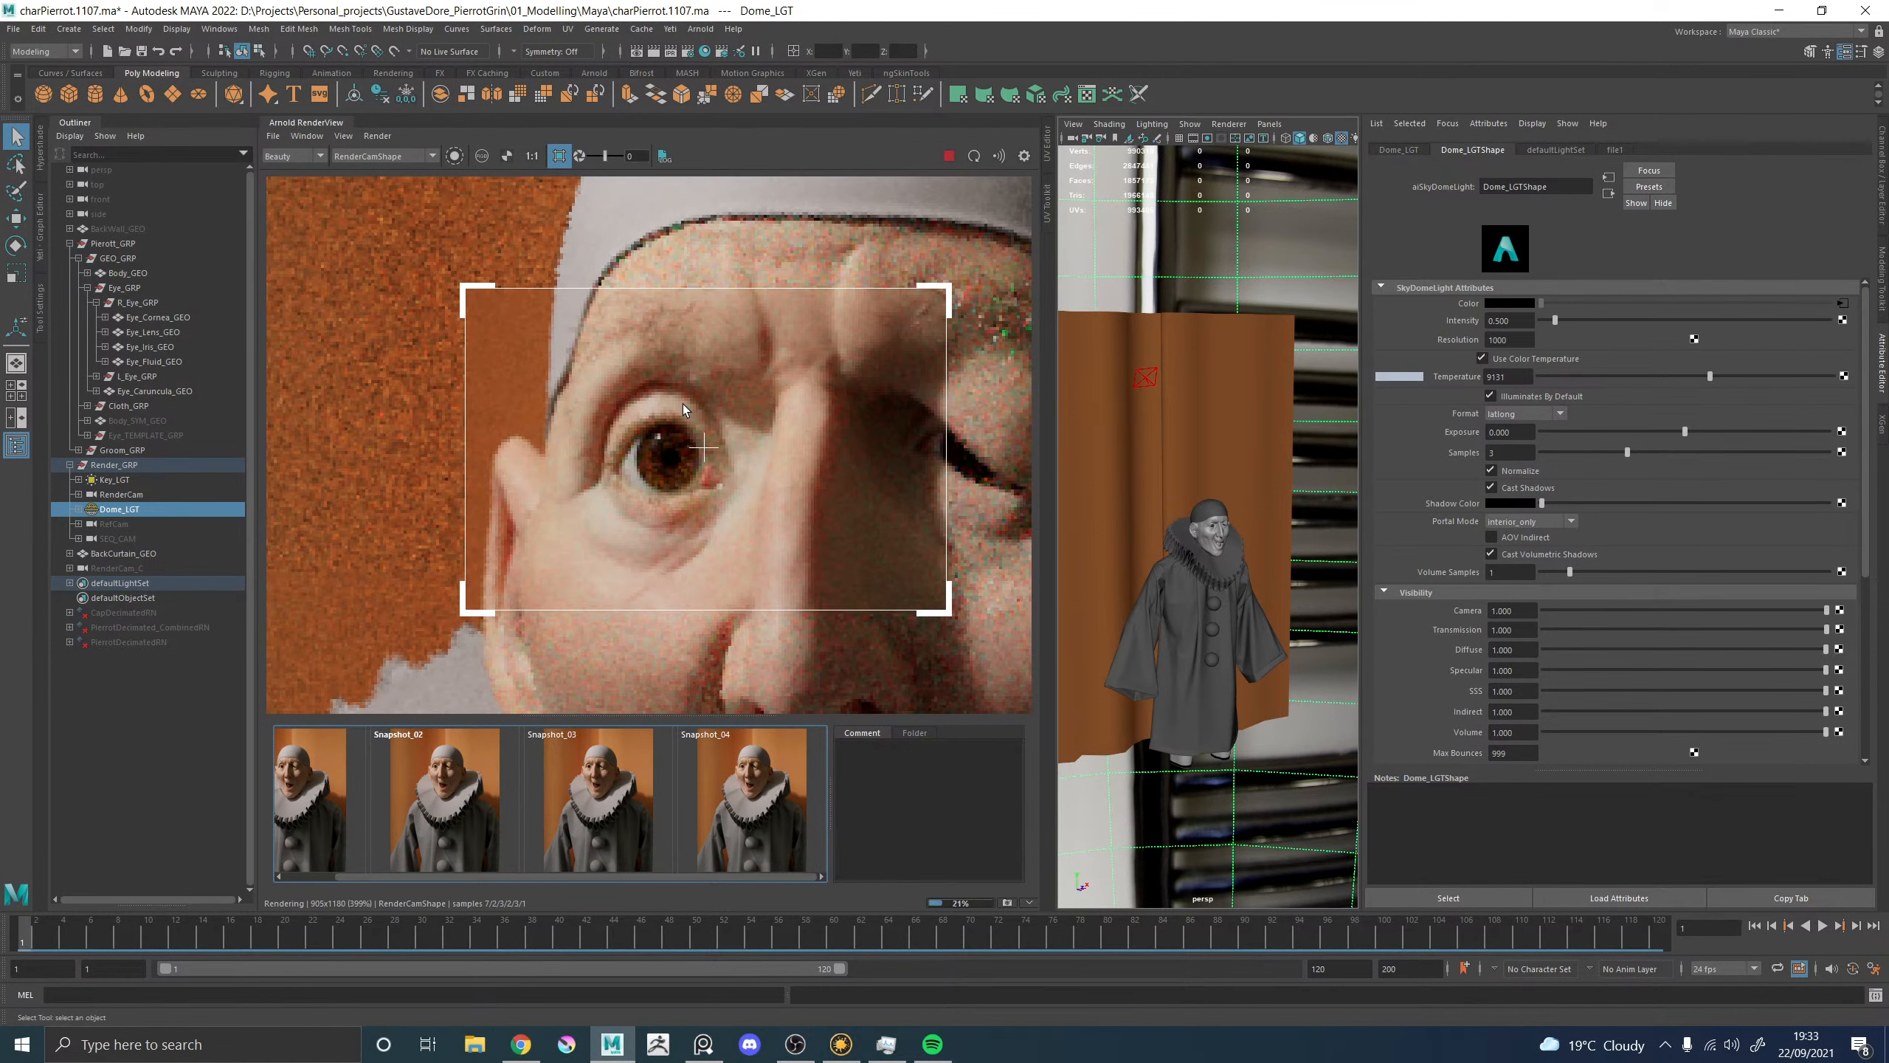
pyautogui.scroll(-5, 707, 414)
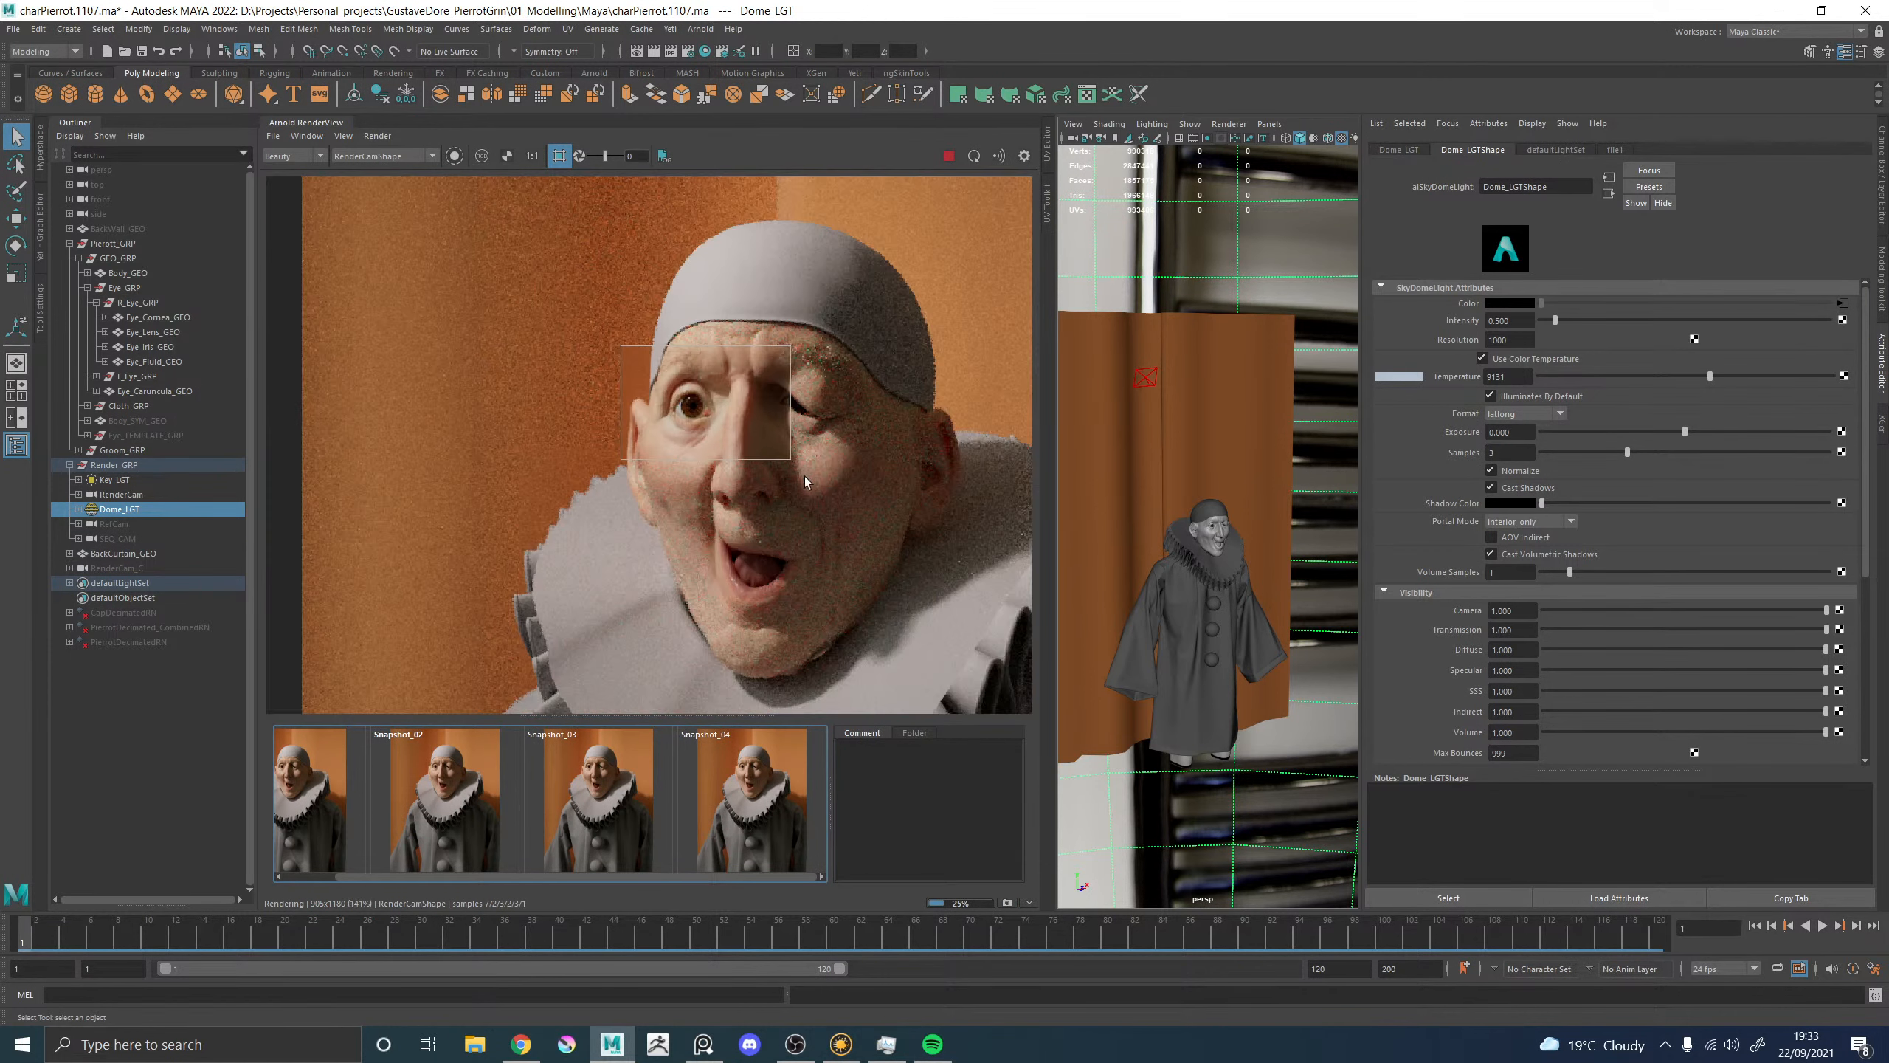
pyautogui.scroll(1, 887, 458)
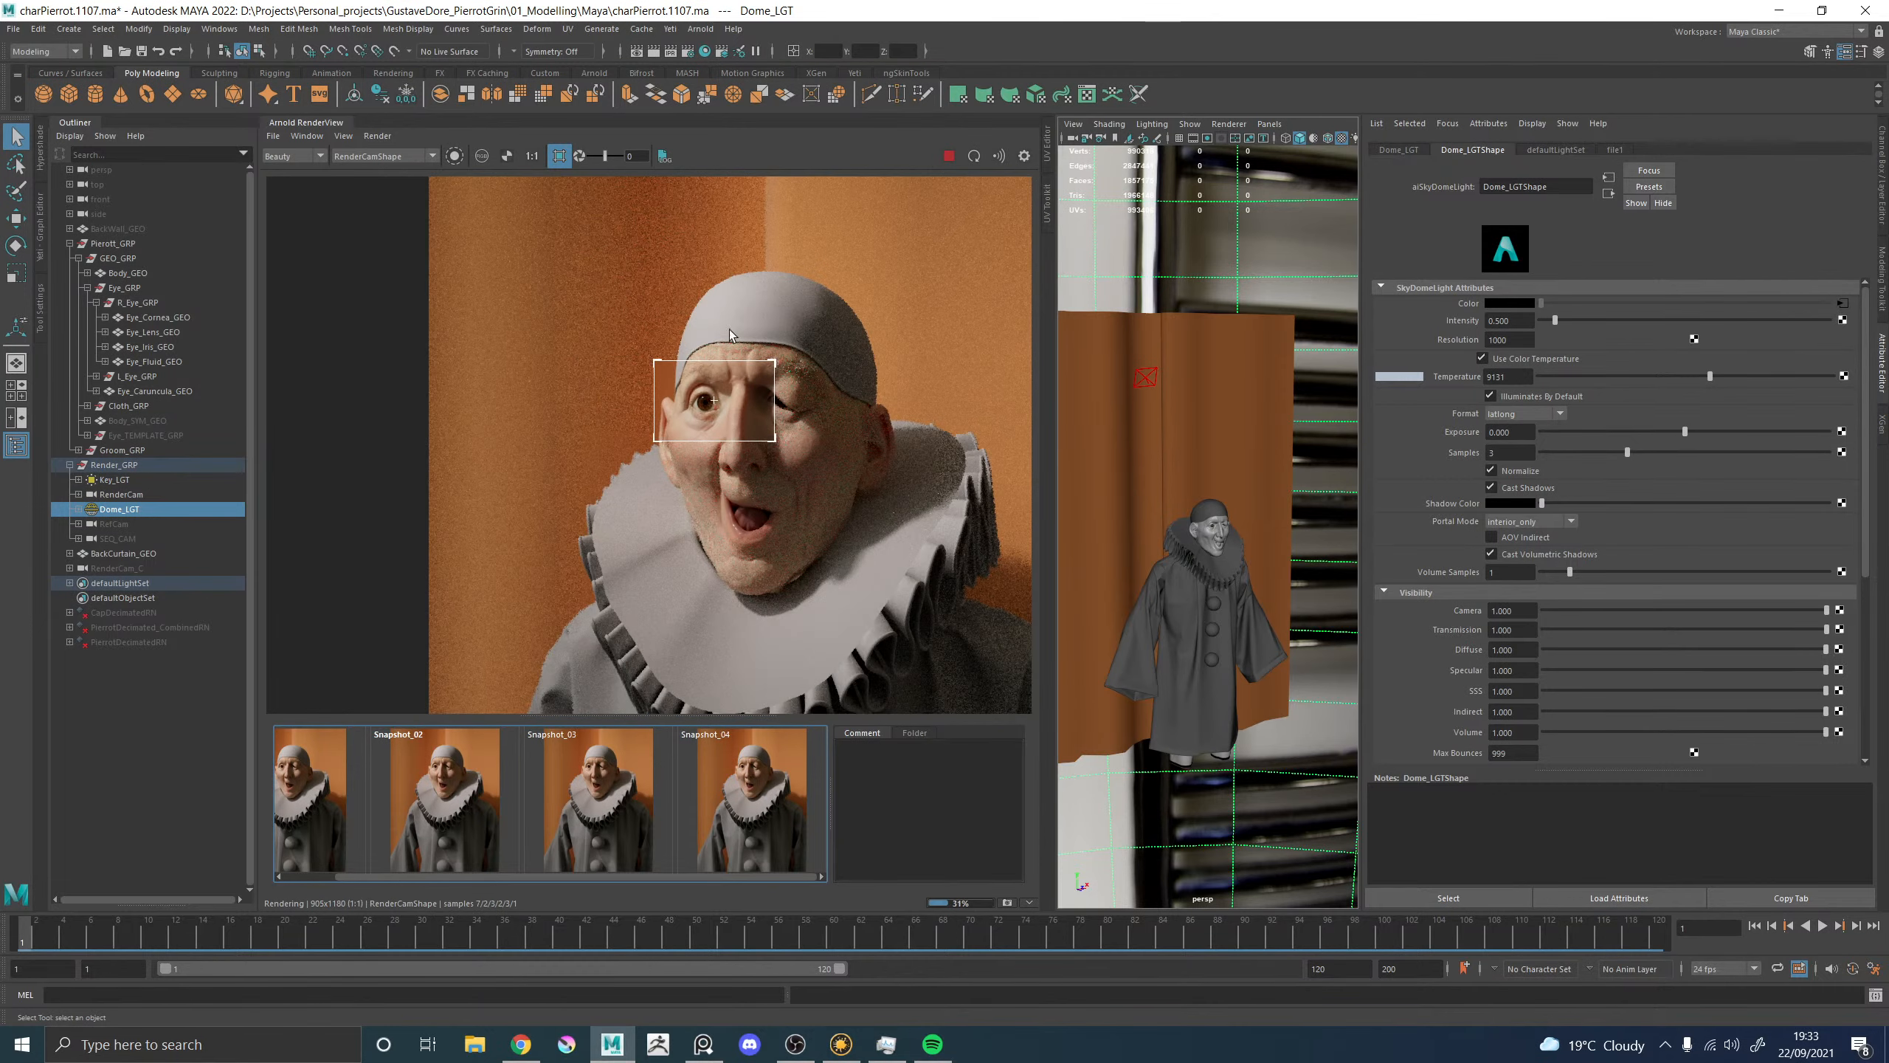
# Turn off region rendering in the render view and save the scene.
pyautogui.click(560, 157)
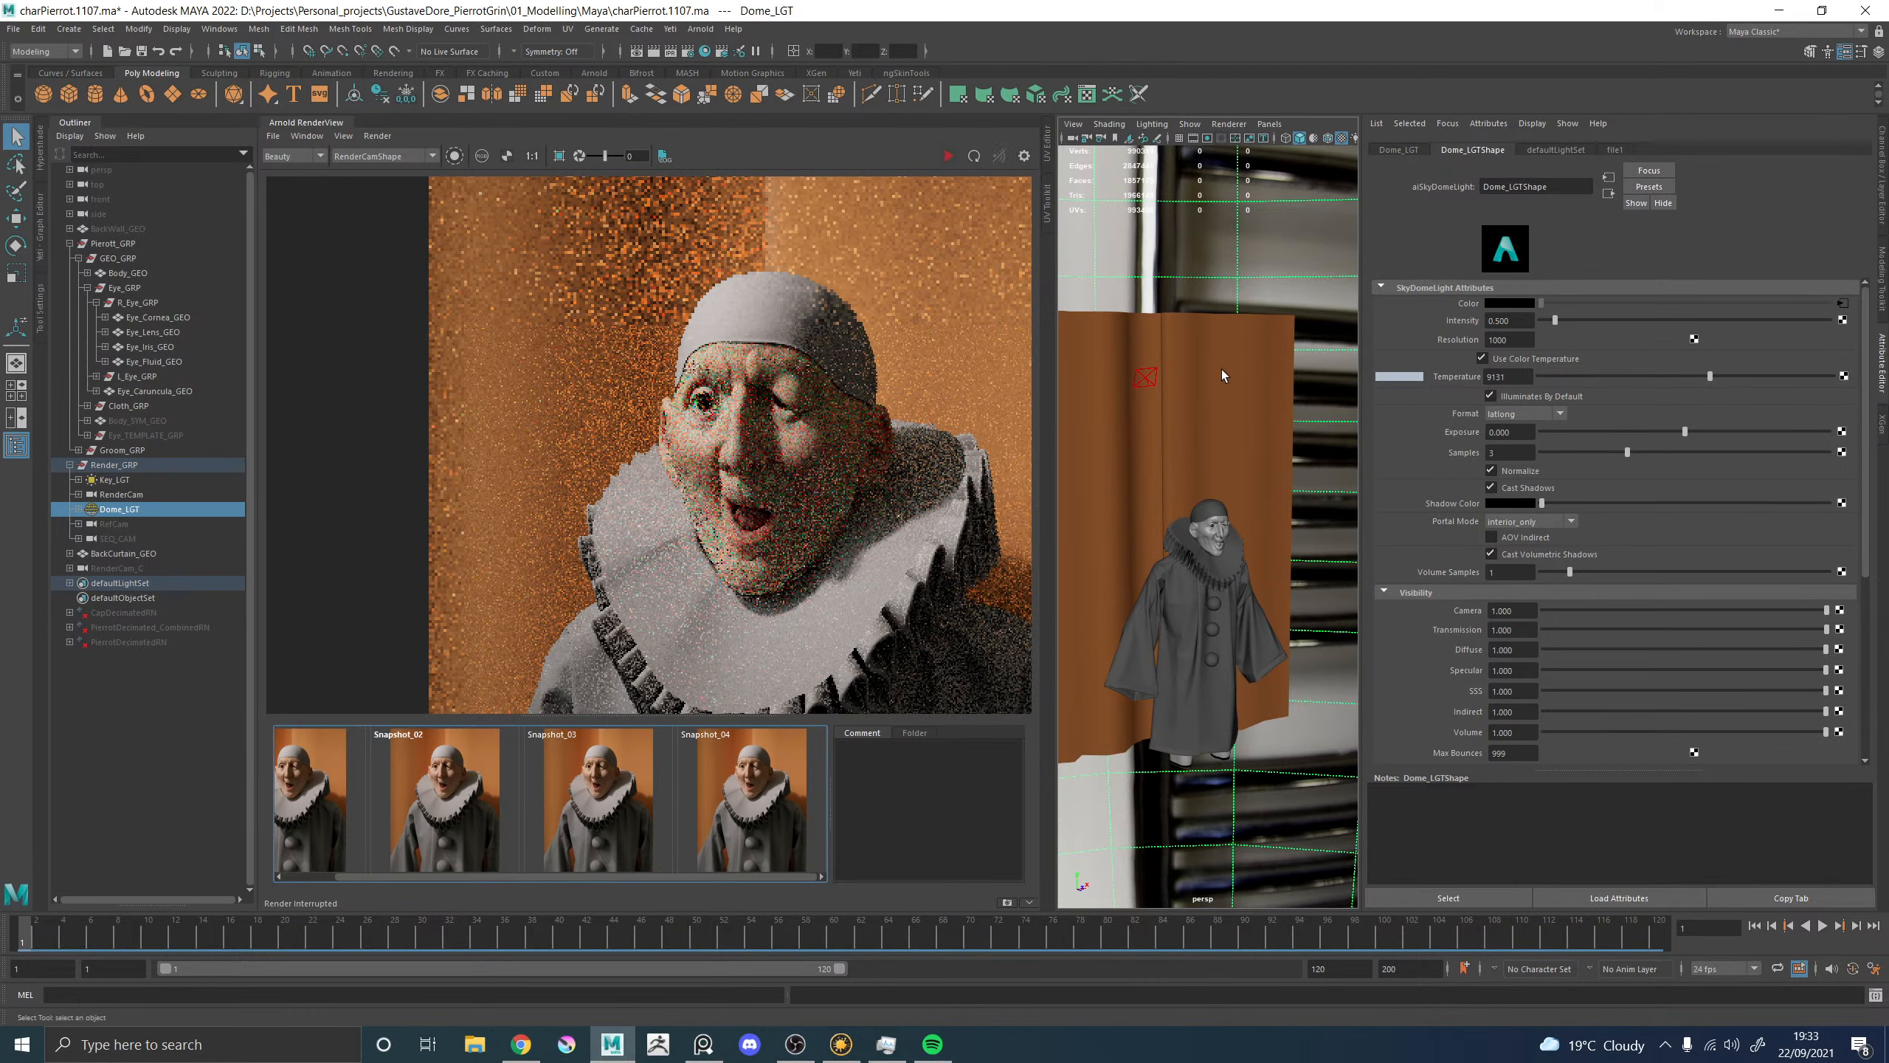
pyautogui.keyDown('alt'); pyautogui.moveTo(1299, 423); pyautogui.dragTo(1261, 423); pyautogui.keyUp('alt')
pyautogui.hotkey('ctrl', 's')
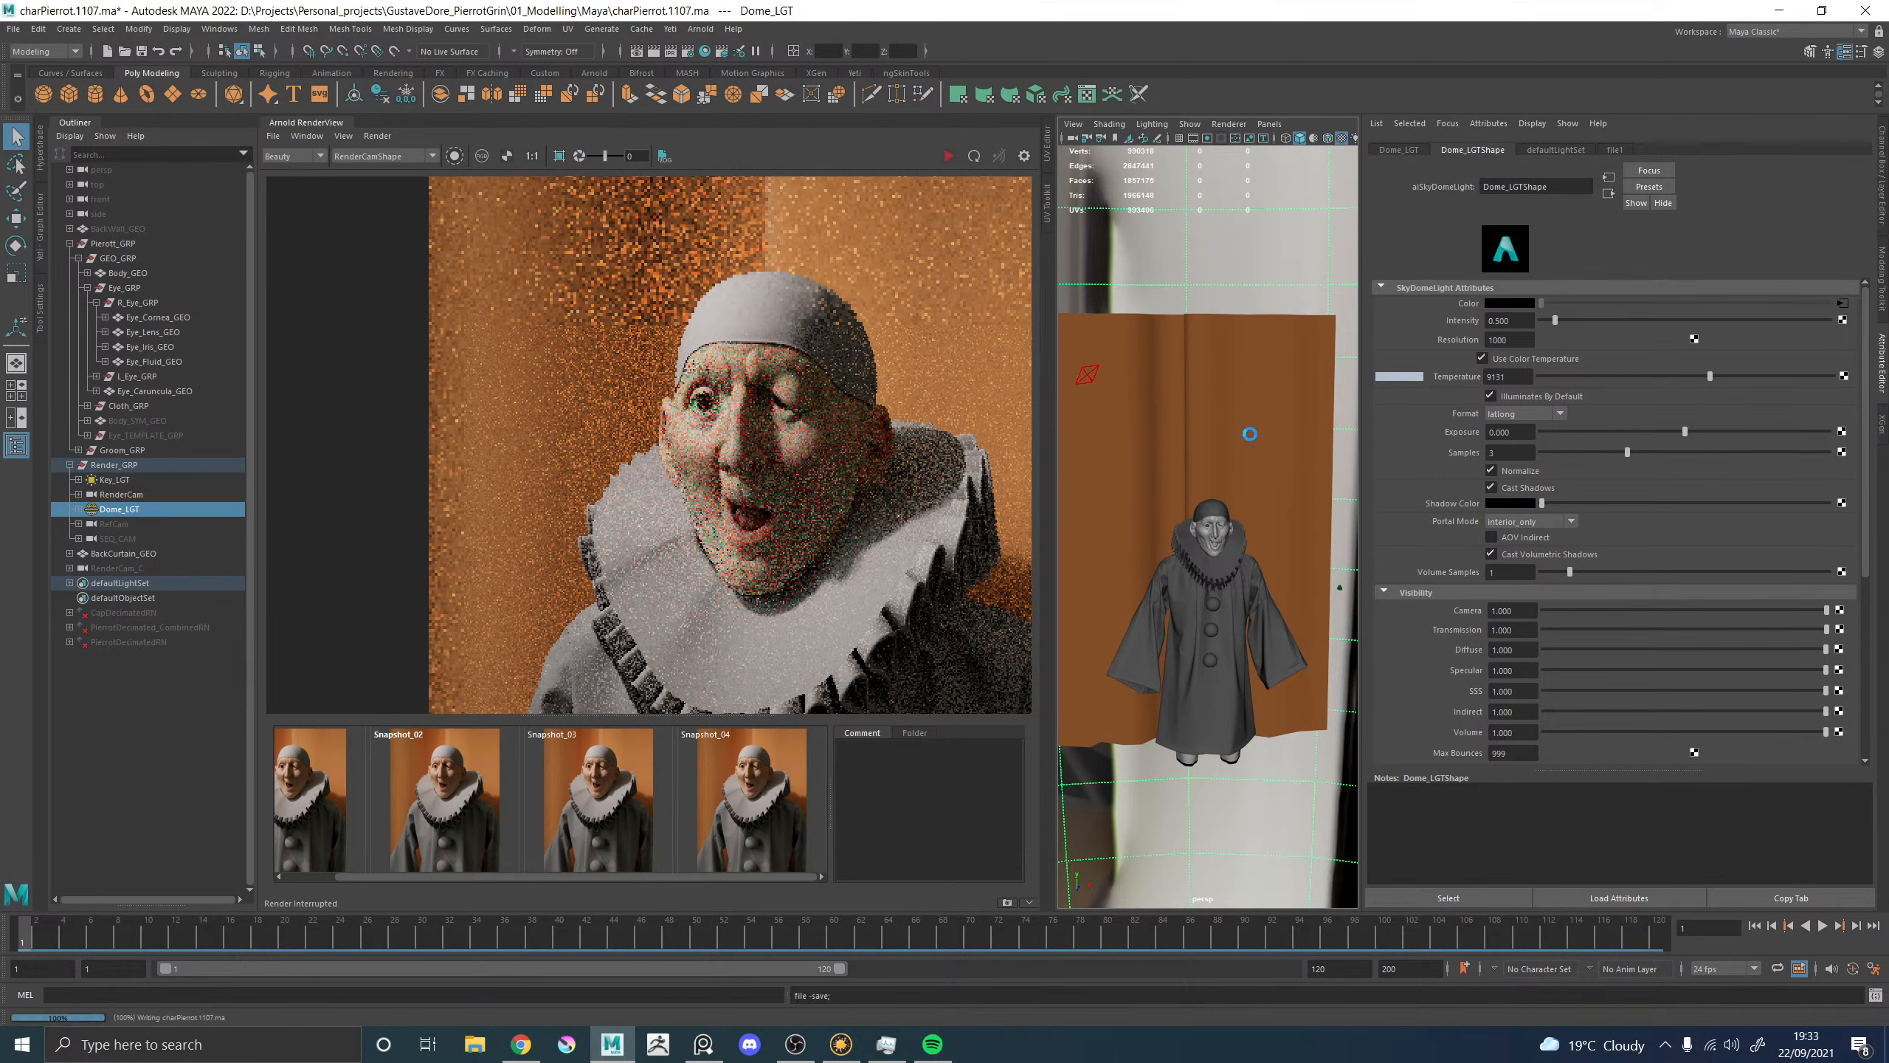
# Collapse the render view, select the back curtain mesh and show its UV layout in the UV Editor.
pyautogui.doubleClick(316, 124)
pyautogui.click(856, 377)
pyautogui.keyDown('alt'); pyautogui.moveTo(1088, 421); pyautogui.dragTo(1030, 411); pyautogui.keyUp('alt')
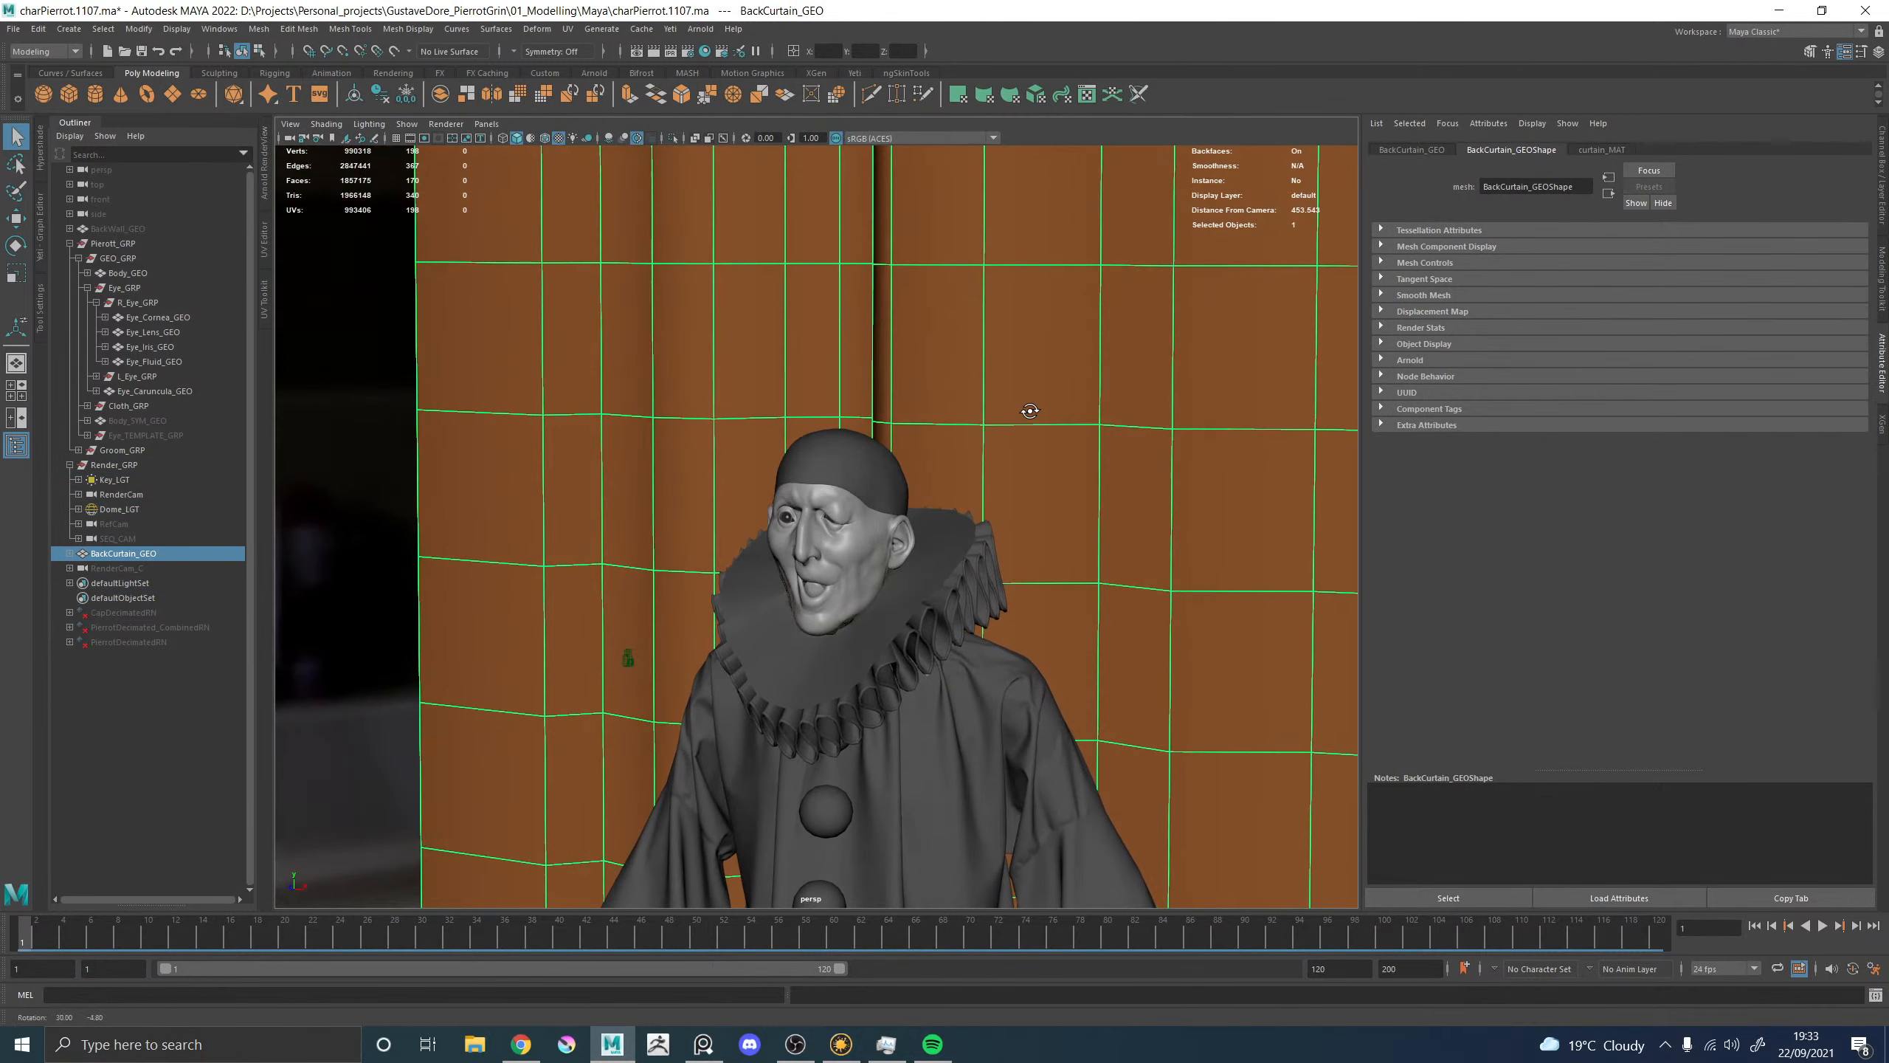
pyautogui.click(567, 28)
pyautogui.click(593, 59)
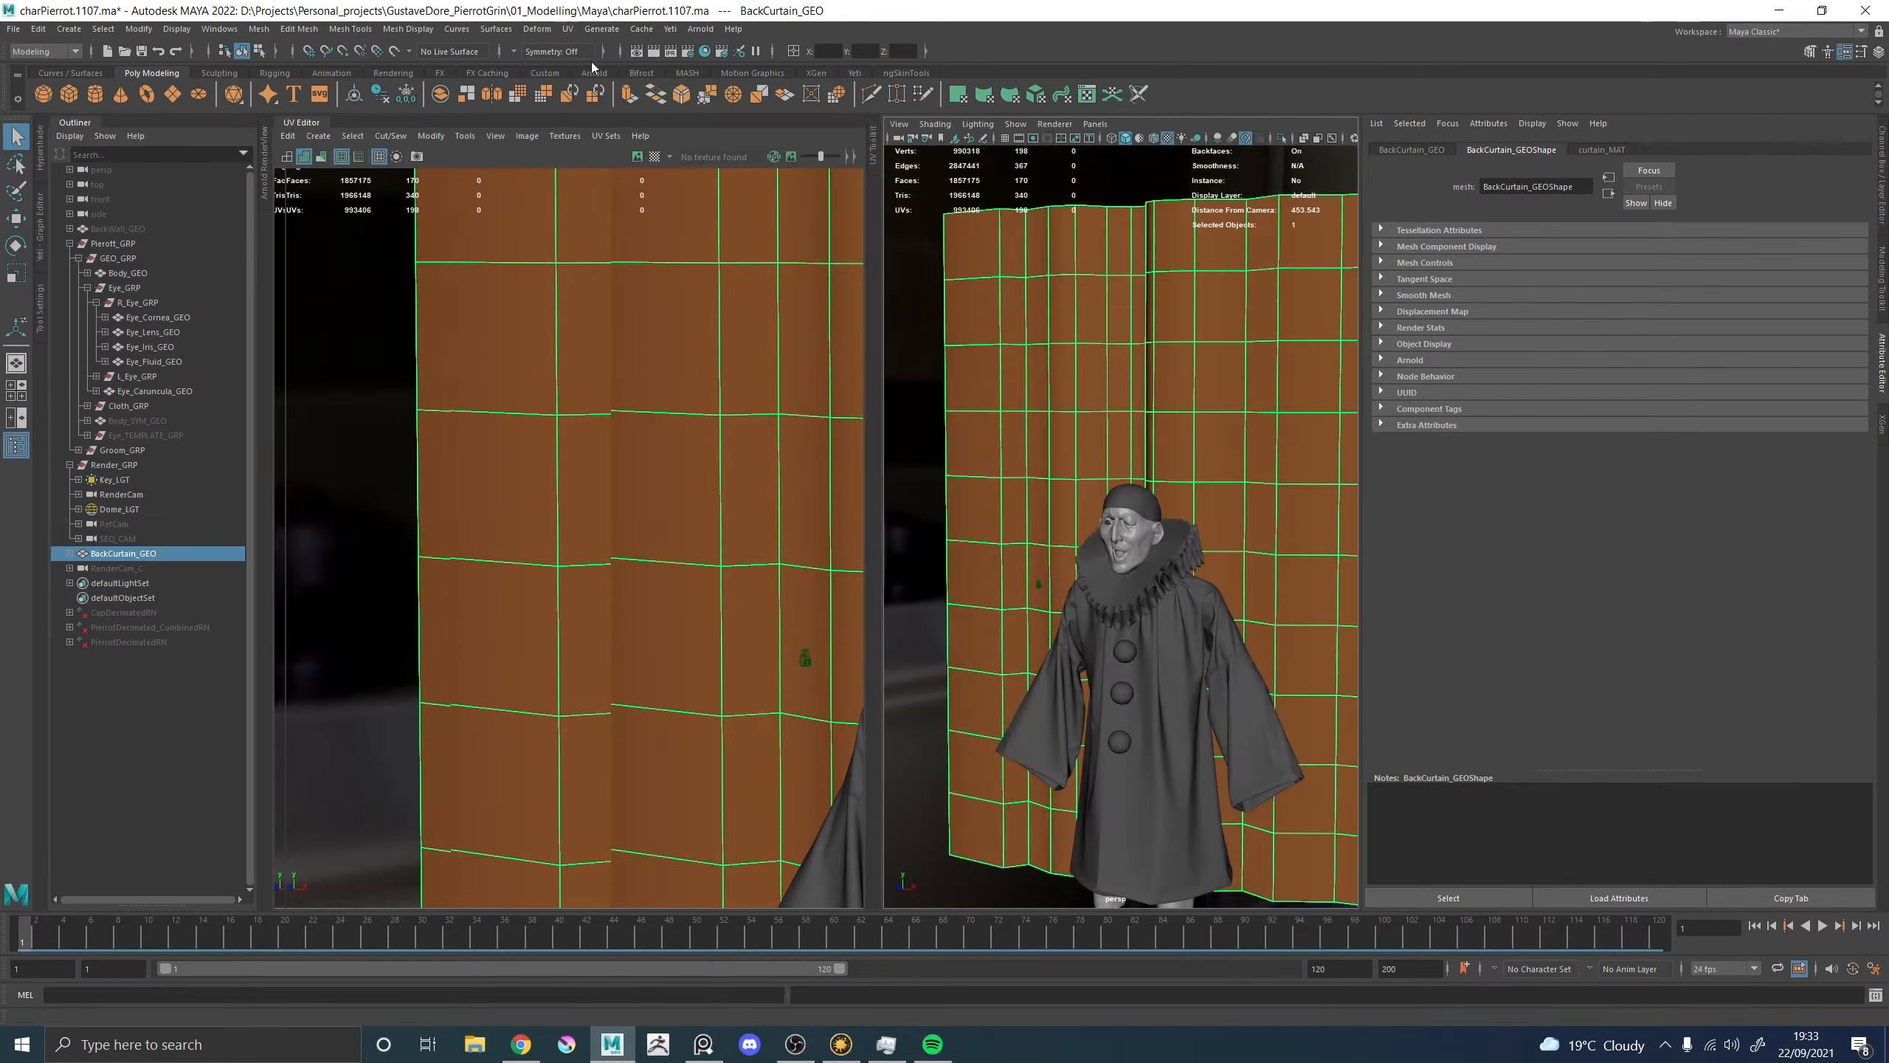
pyautogui.scroll(-4, 628, 441)
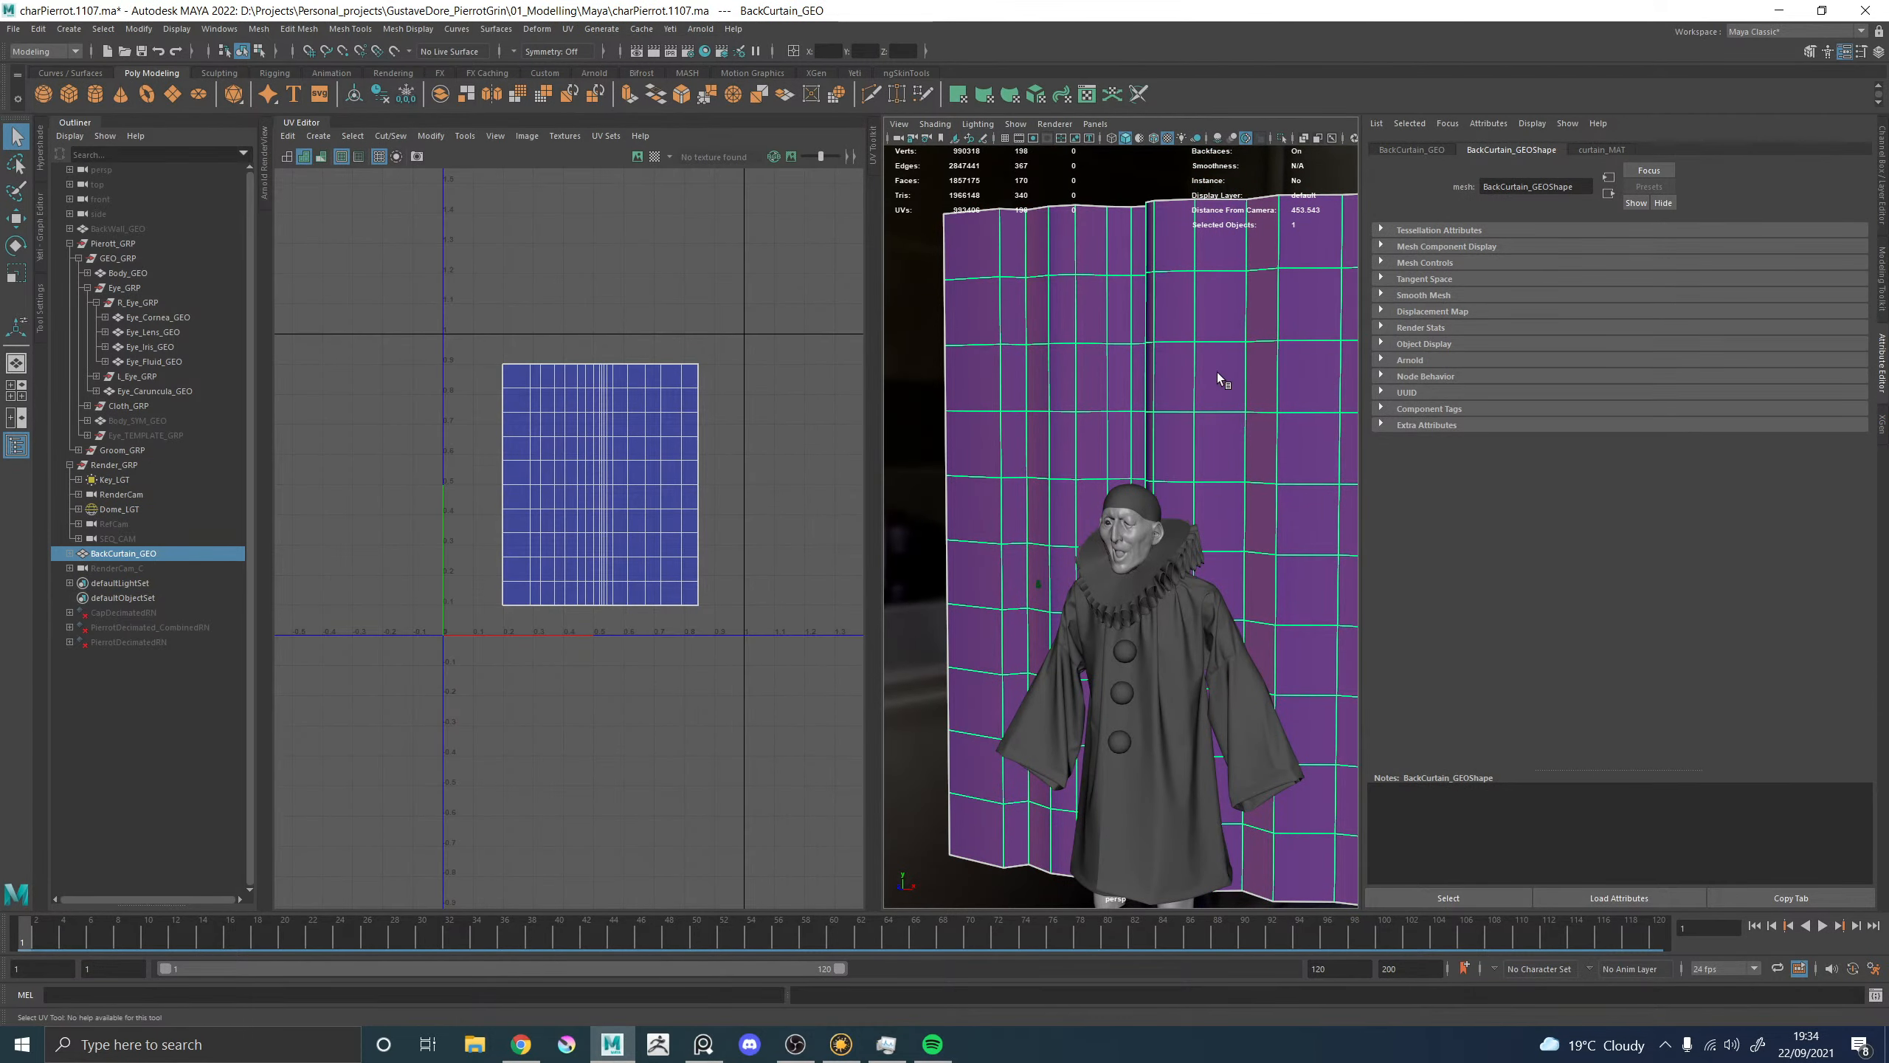
# Display the checker map on the back curtain, unfold all of its UVs and return to object selection.
pyautogui.keyDown('alt'); pyautogui.moveTo(1220, 375); pyautogui.dragTo(1269, 393); pyautogui.keyUp('alt')
pyautogui.click(655, 156)
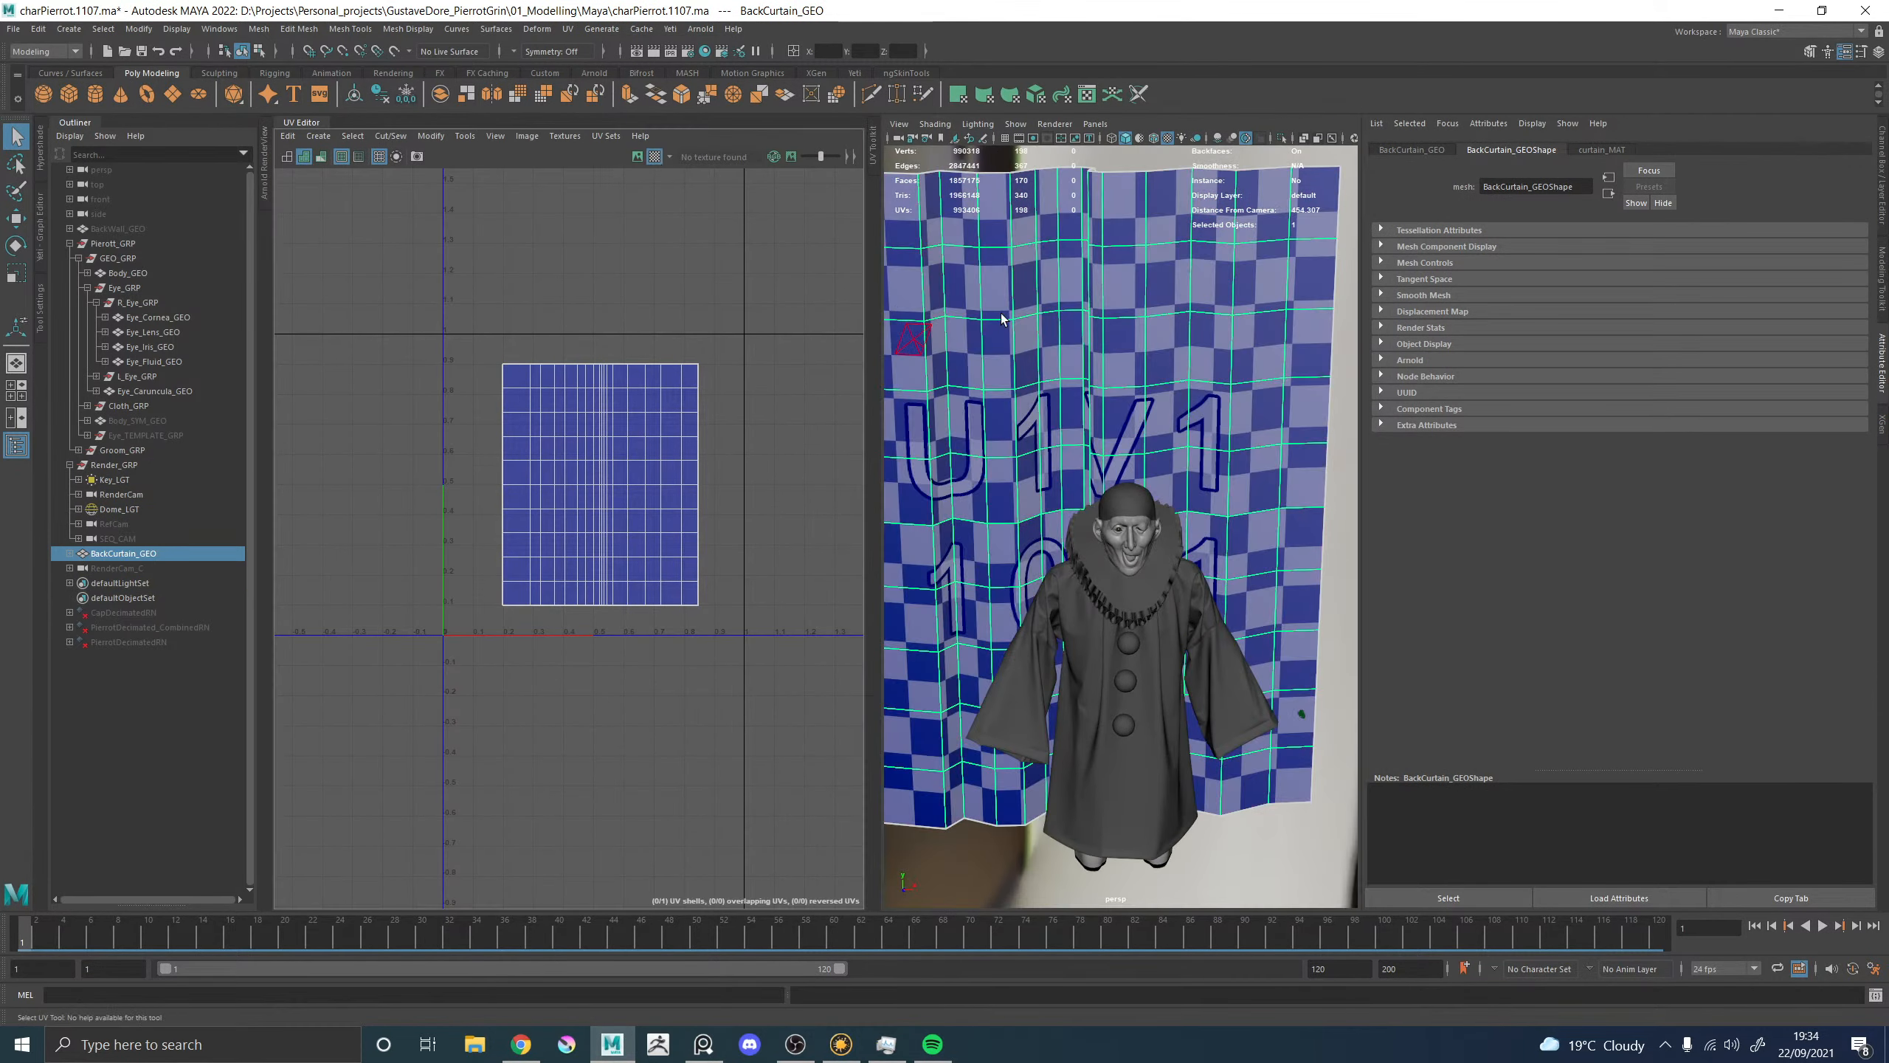
pyautogui.keyDown('alt'); pyautogui.moveTo(1001, 313); pyautogui.dragTo(1003, 366); pyautogui.keyUp('alt')
pyautogui.moveTo(590, 456); pyautogui.dragTo(408, 456, button='right')
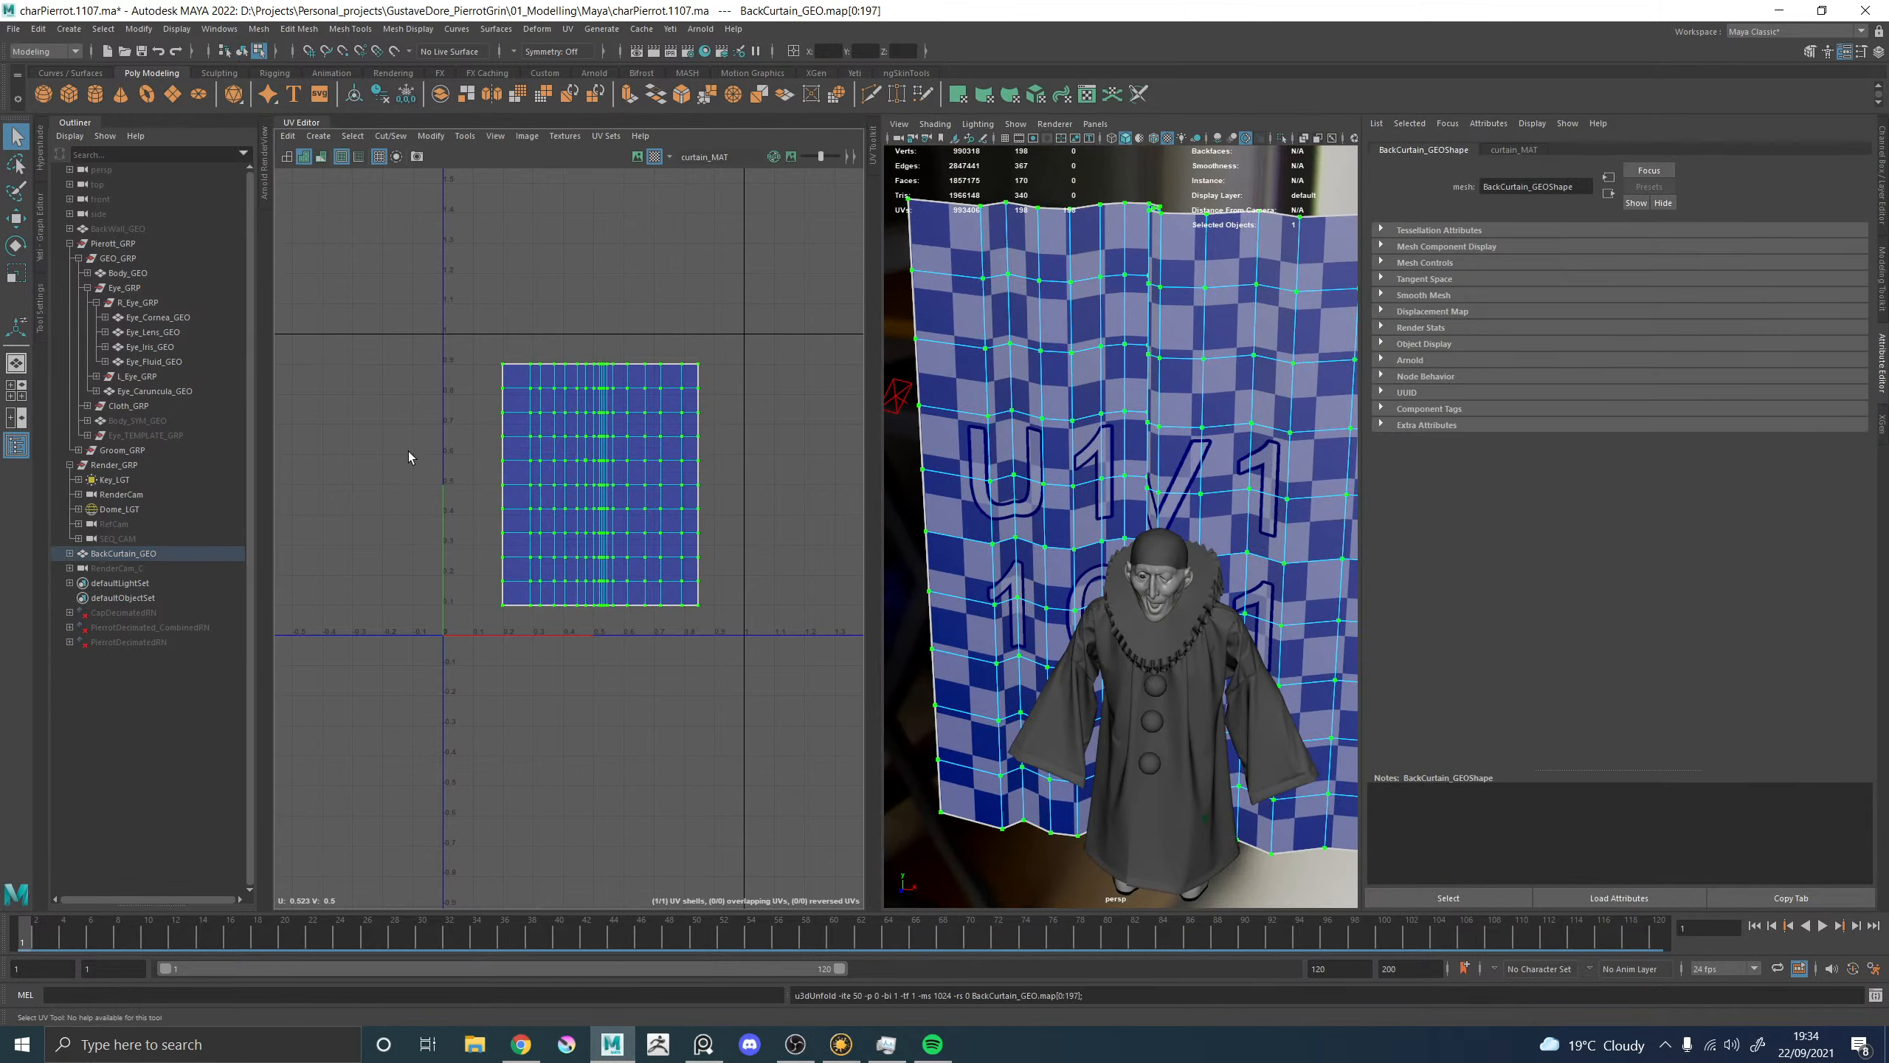
pyautogui.keyDown('alt'); pyautogui.moveTo(909, 495); pyautogui.dragTo(985, 479); pyautogui.keyUp('alt')
pyautogui.moveTo(999, 494); pyautogui.dragTo(1071, 468, button='right')
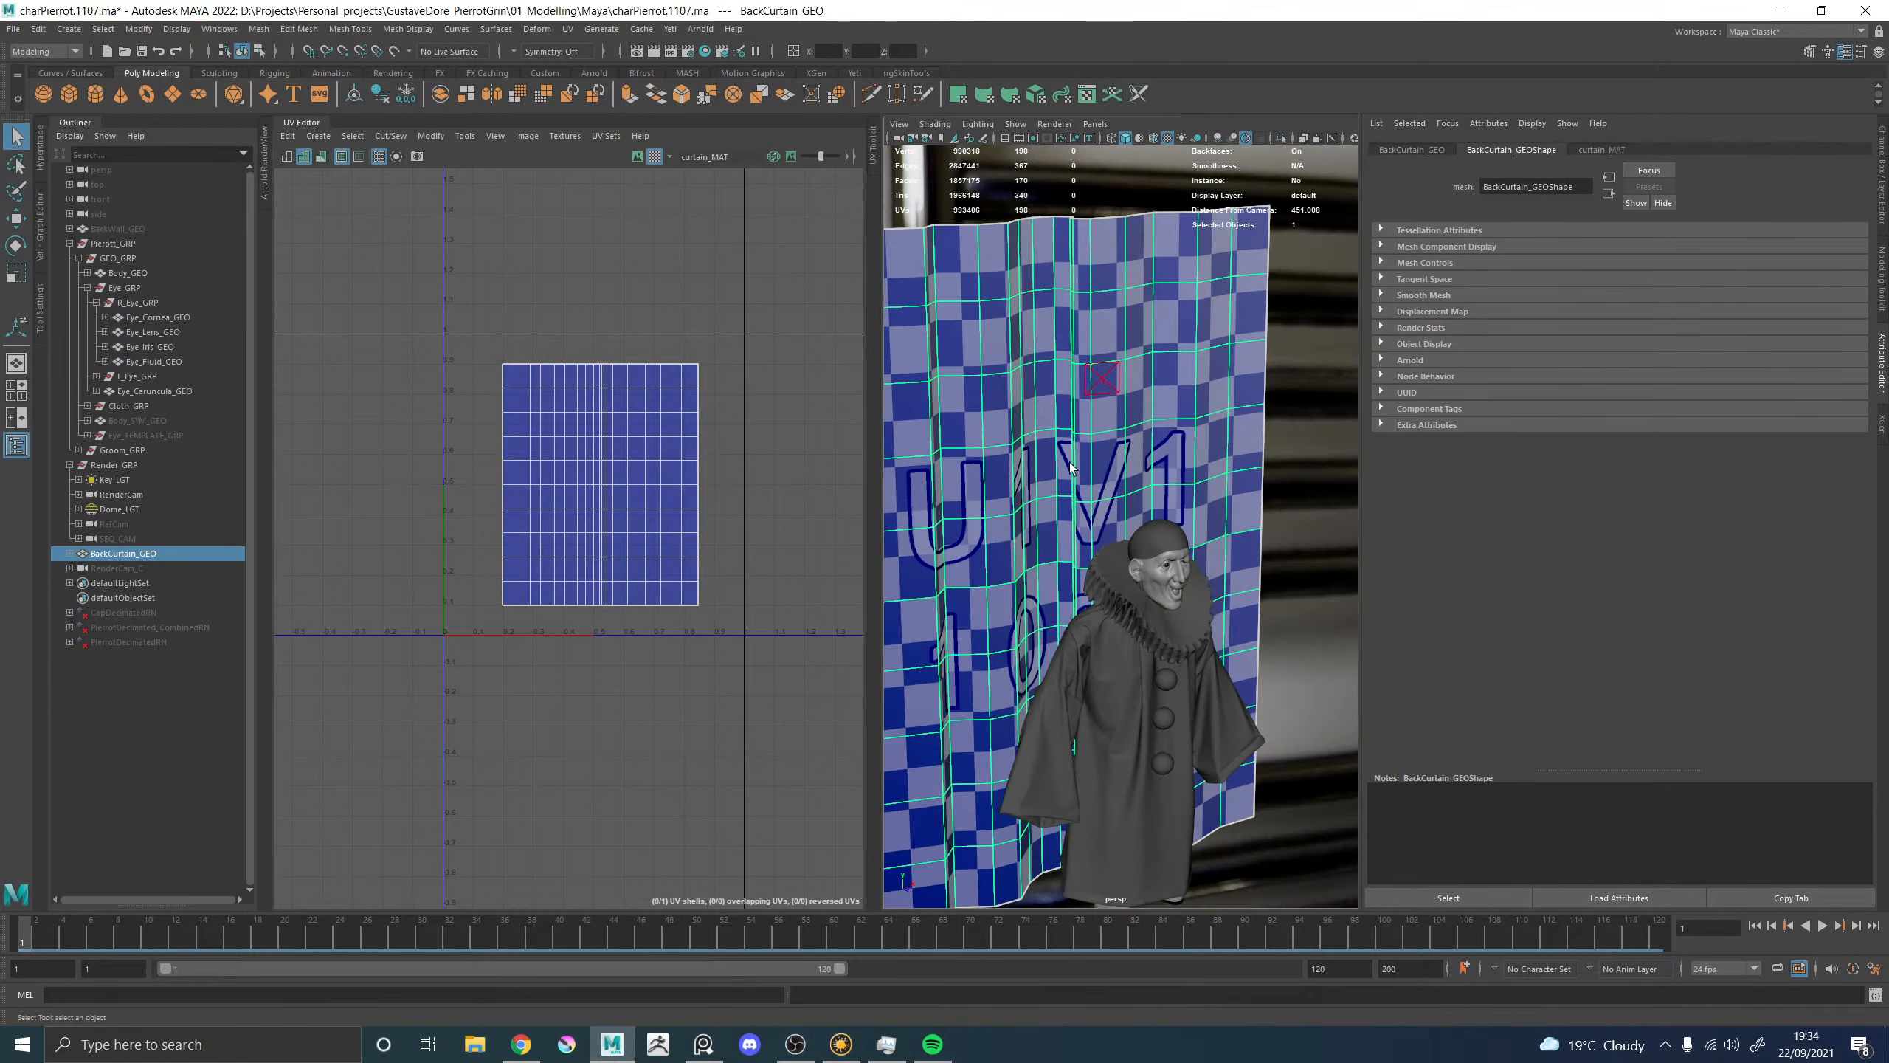
pyautogui.keyDown('alt'); pyautogui.moveTo(1086, 483); pyautogui.dragTo(1001, 489); pyautogui.keyUp('alt')
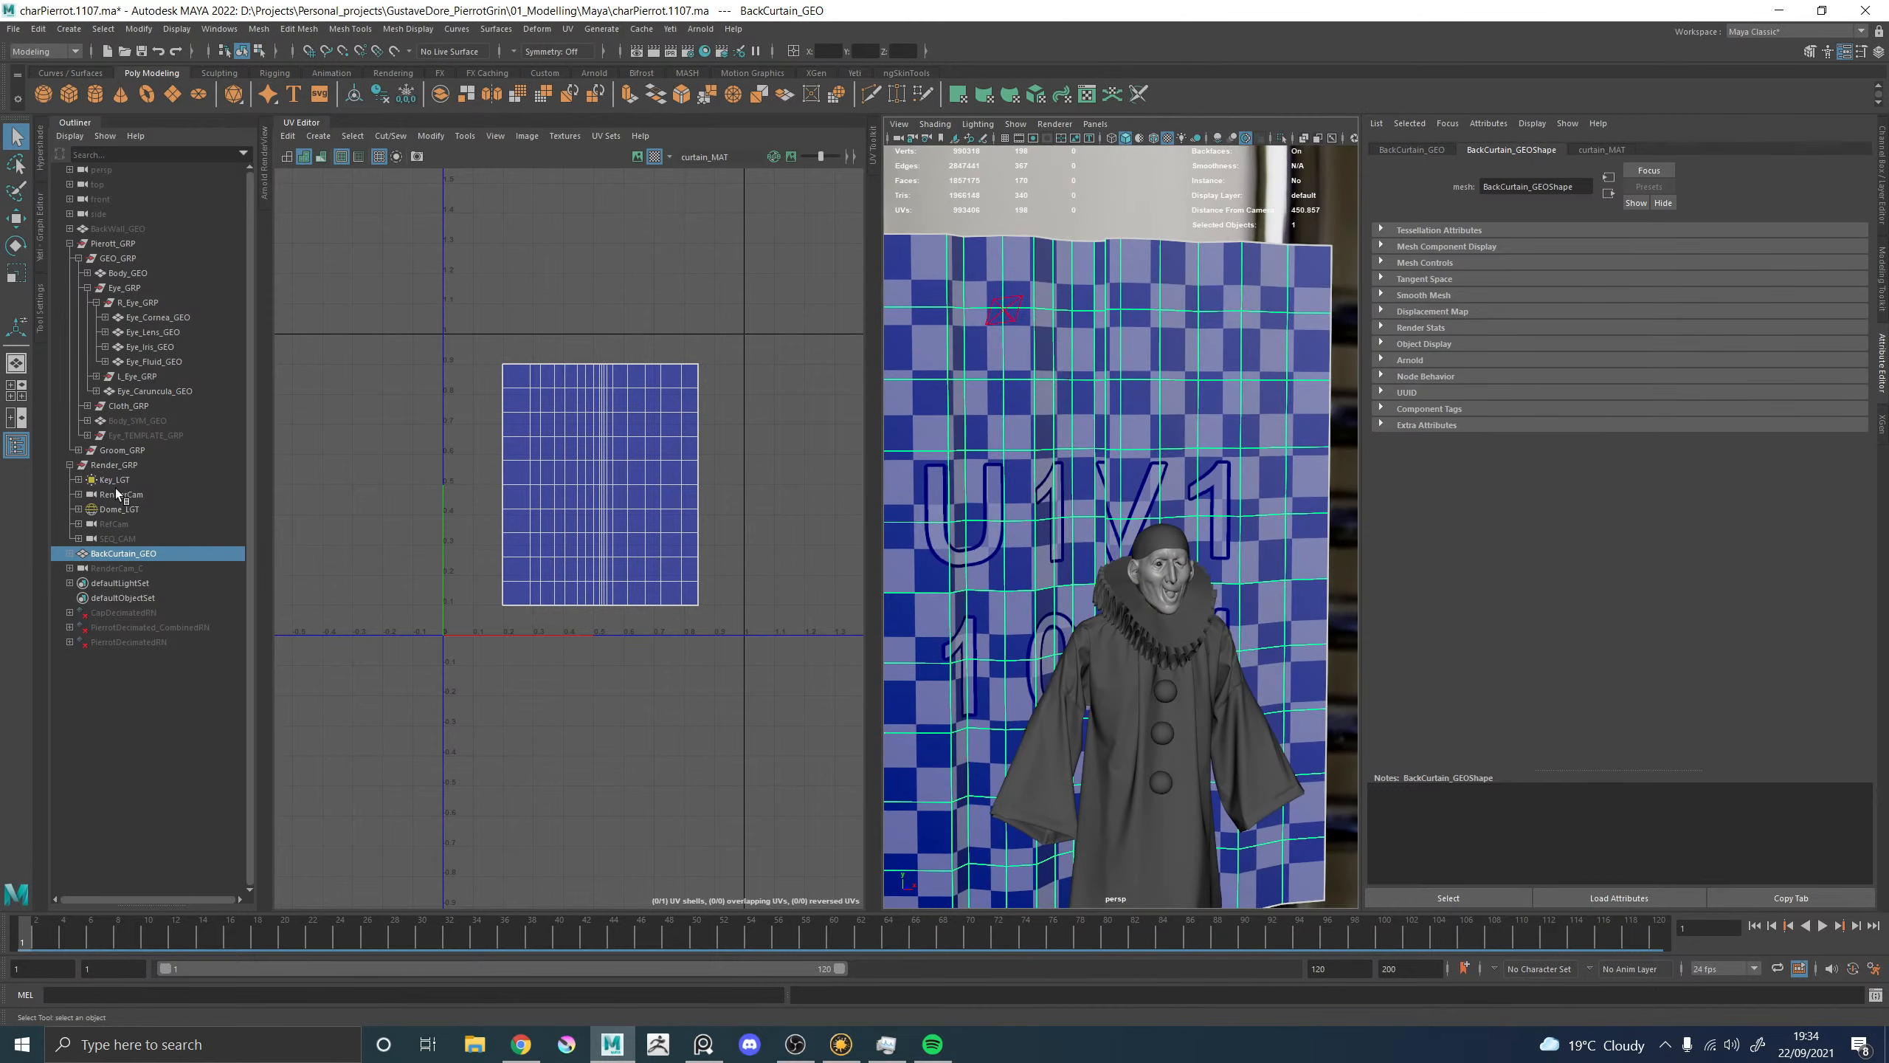
# Review the base and specular attributes of the curtain_MAT material and collapse the UV Editor.
pyautogui.click(1599, 150)
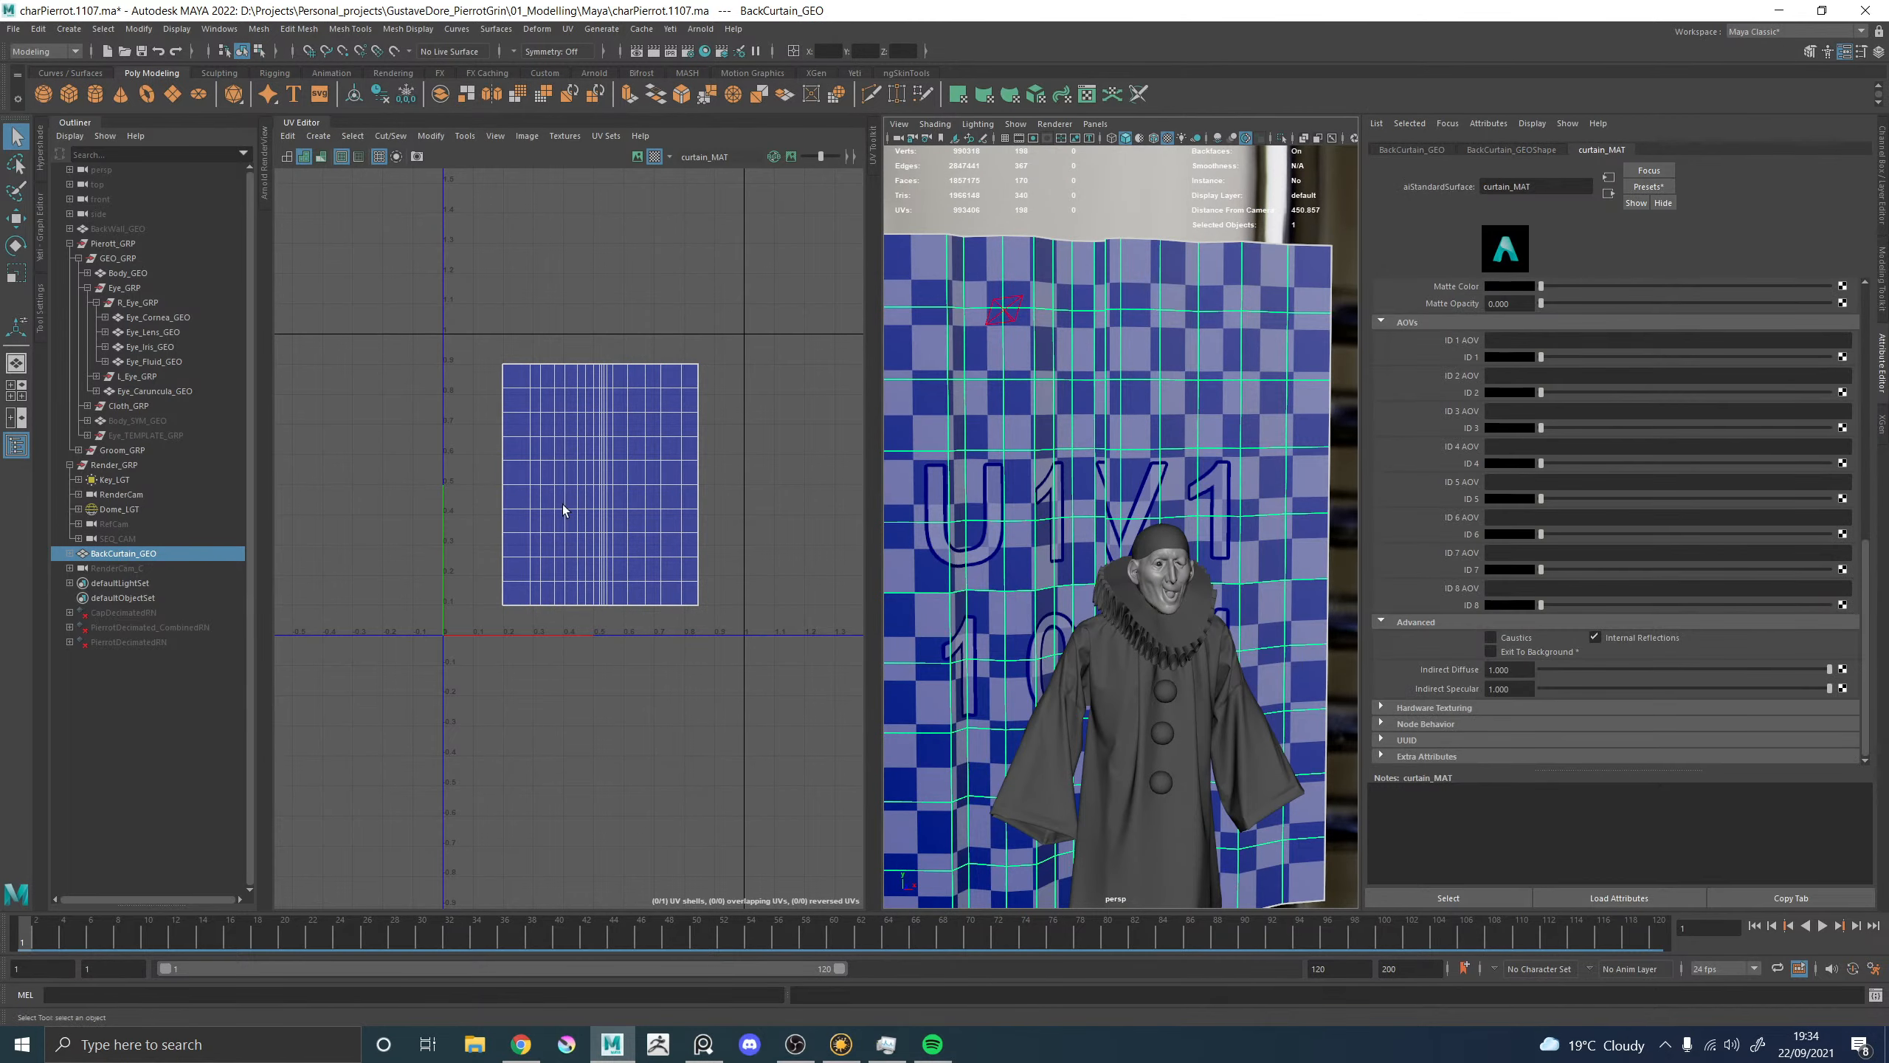
pyautogui.scroll(3, 1406, 476)
pyautogui.scroll(-5, 1410, 476)
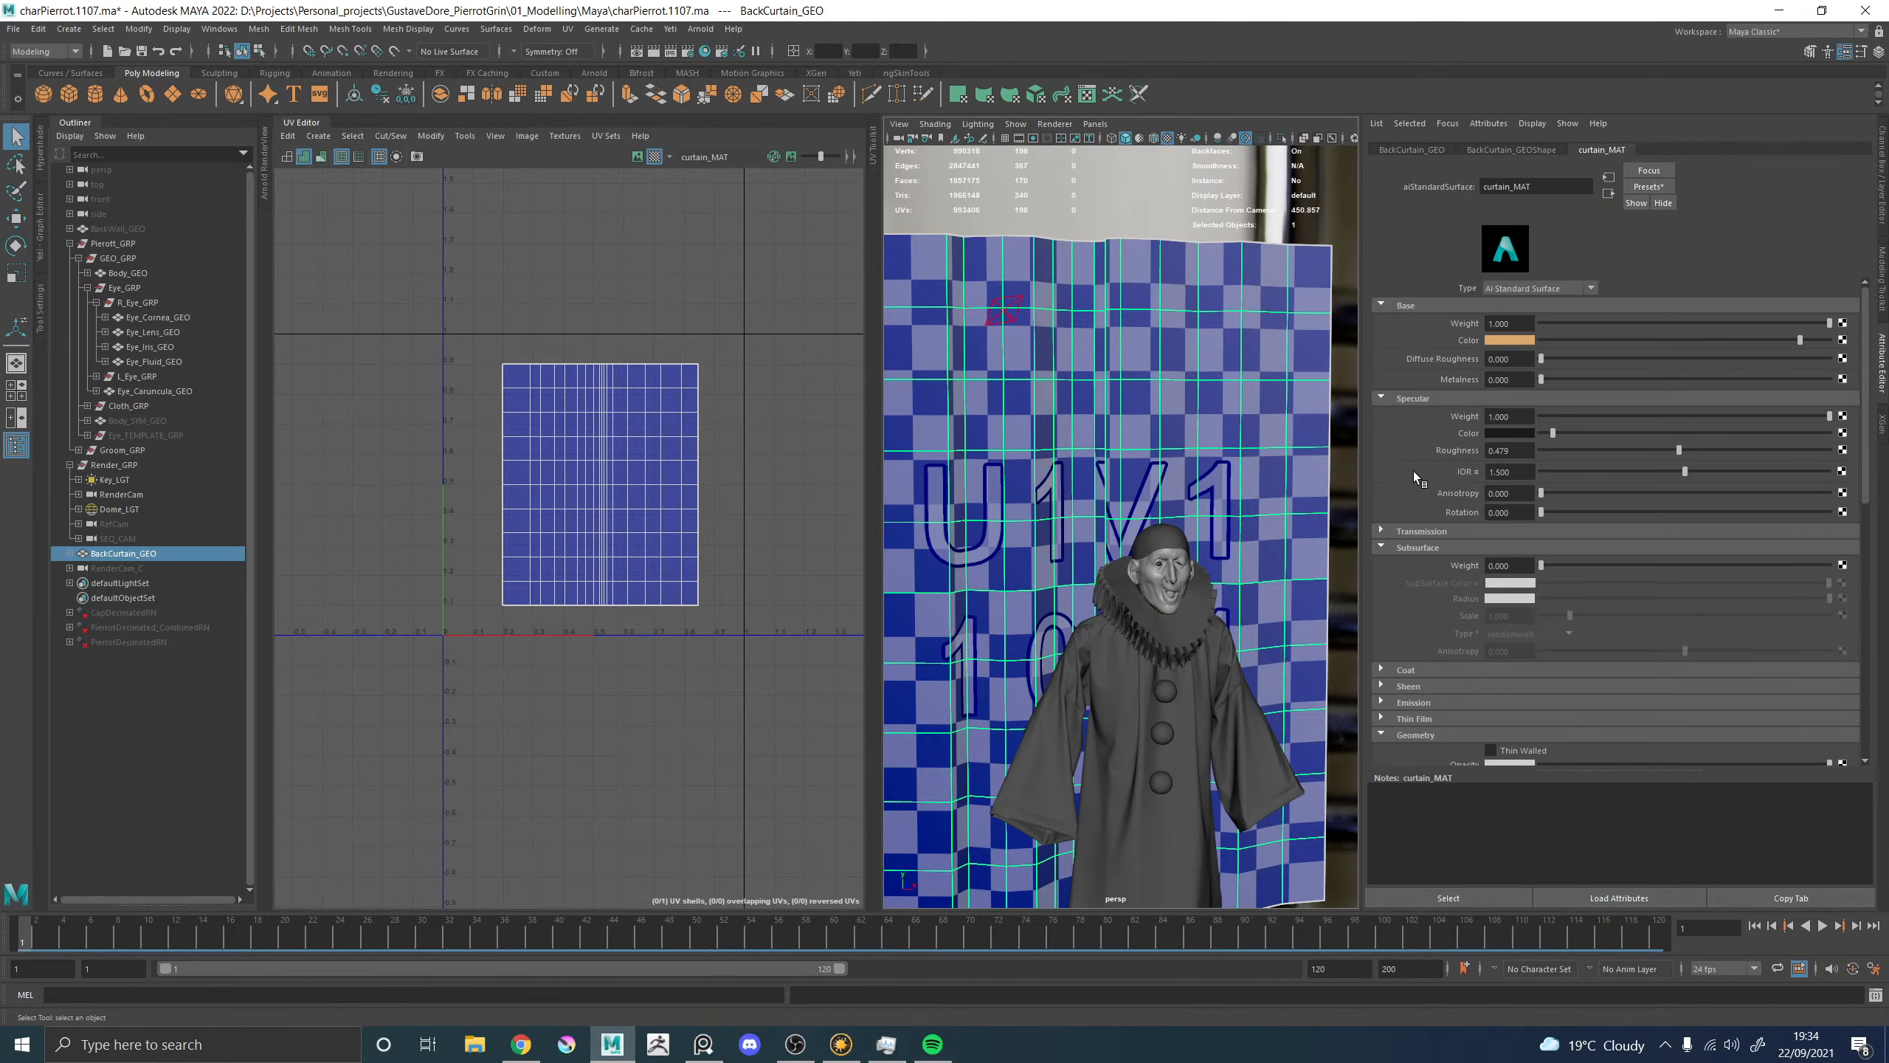
pyautogui.scroll(6, 1417, 488)
pyautogui.click(311, 124)
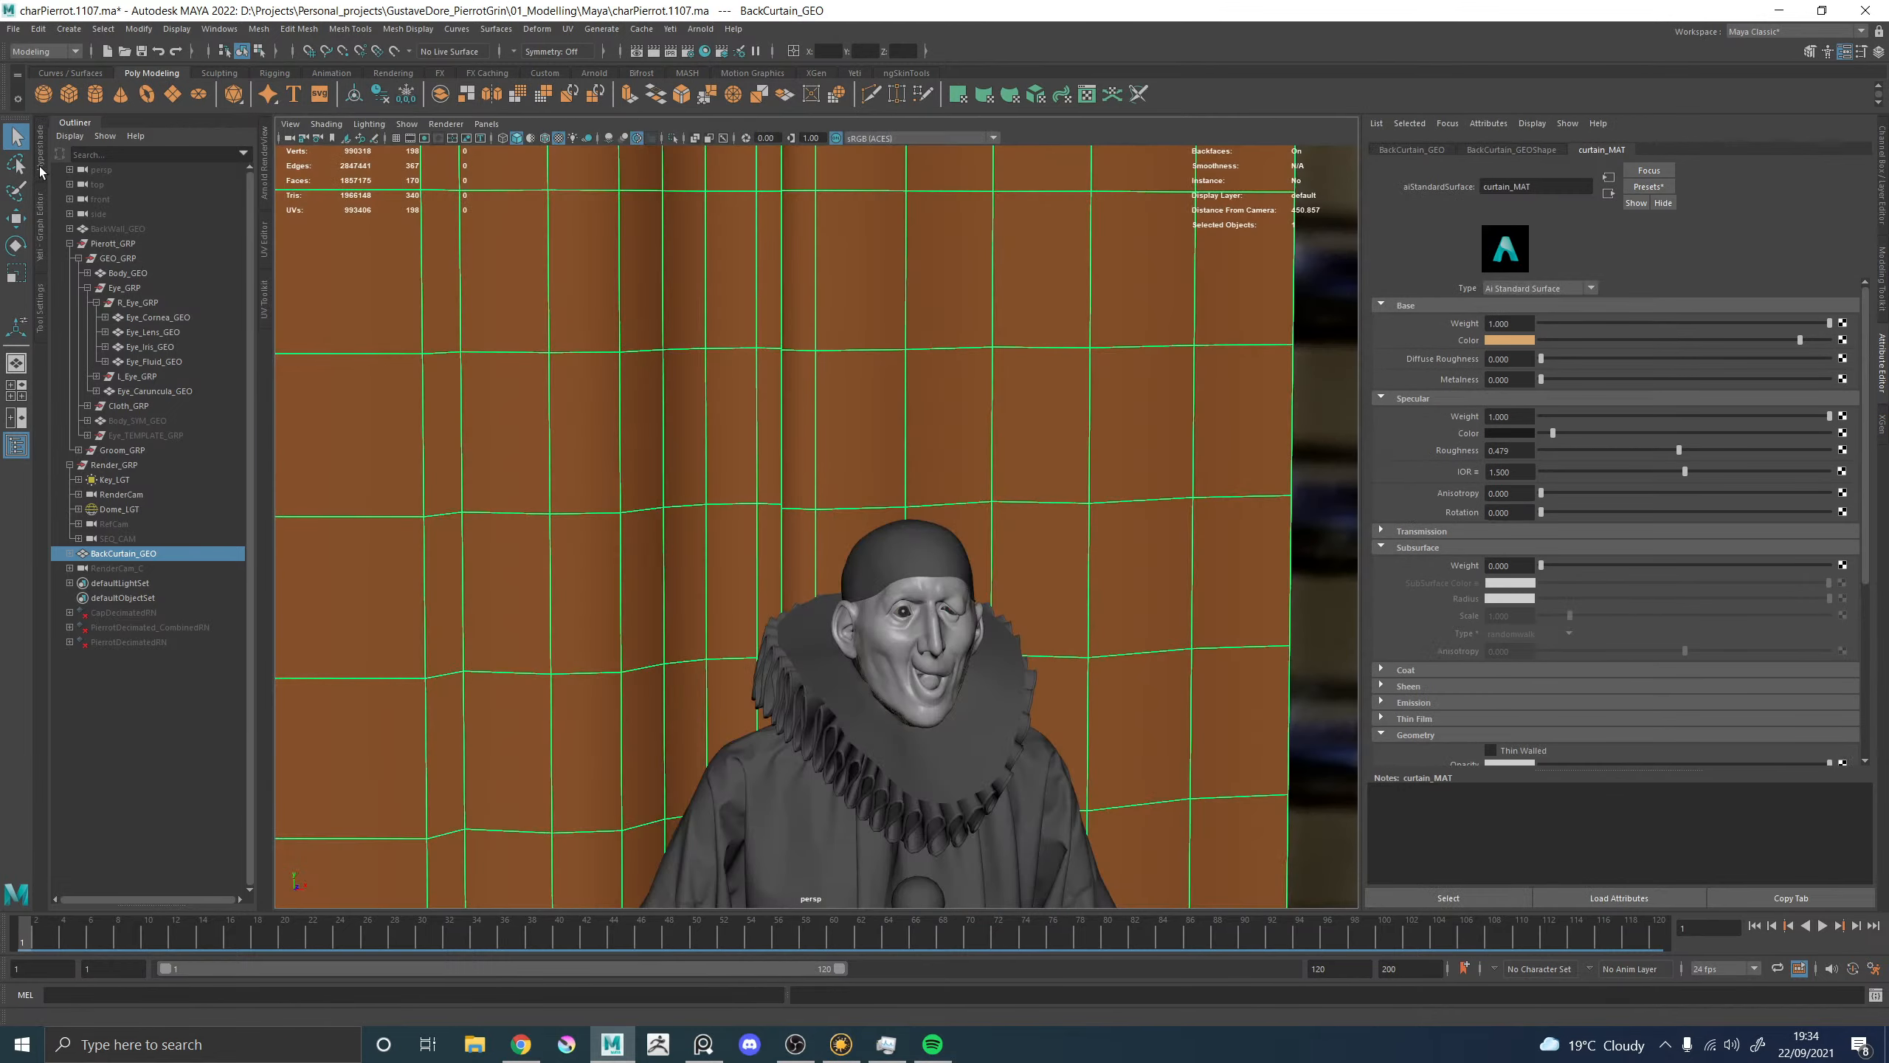
# Close the docked Hypershade and show it in a two-pane layout beside the perspective view instead.
pyautogui.click(41, 169)
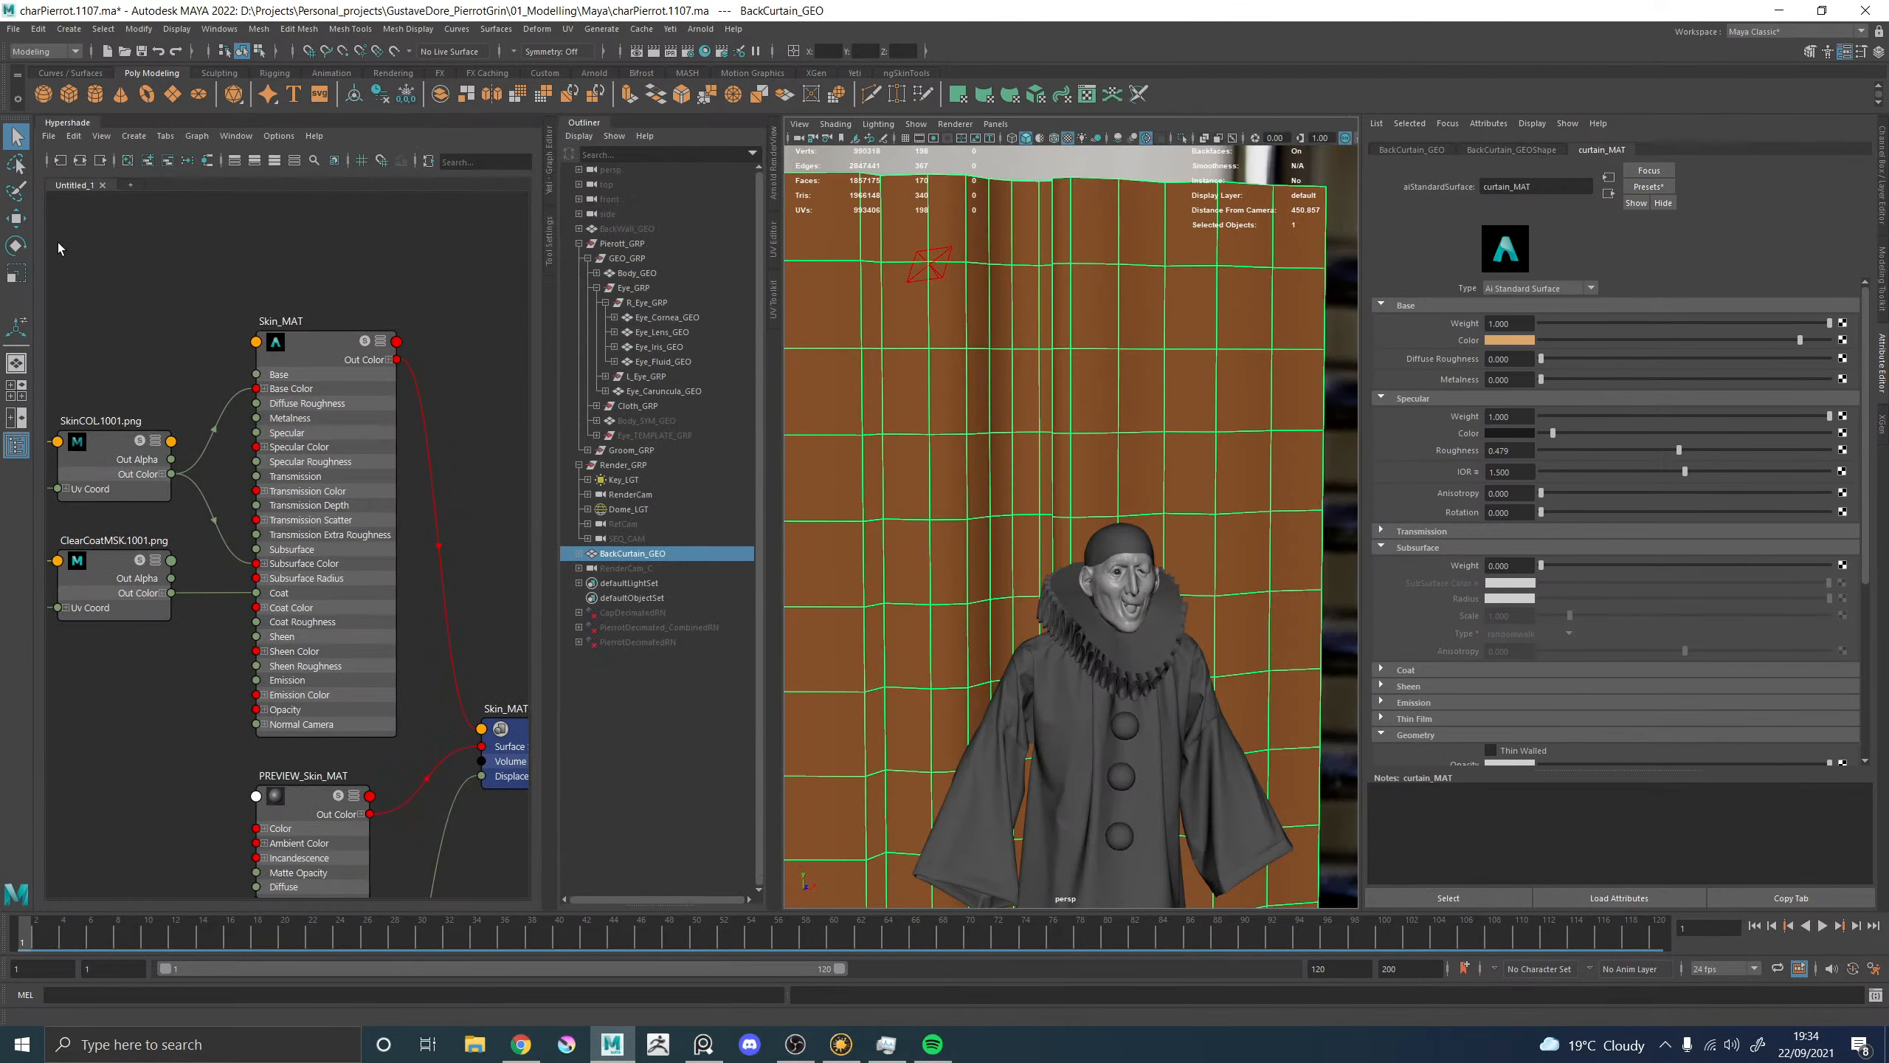
pyautogui.rightClick(88, 121)
pyautogui.click(127, 181)
pyautogui.click(17, 415)
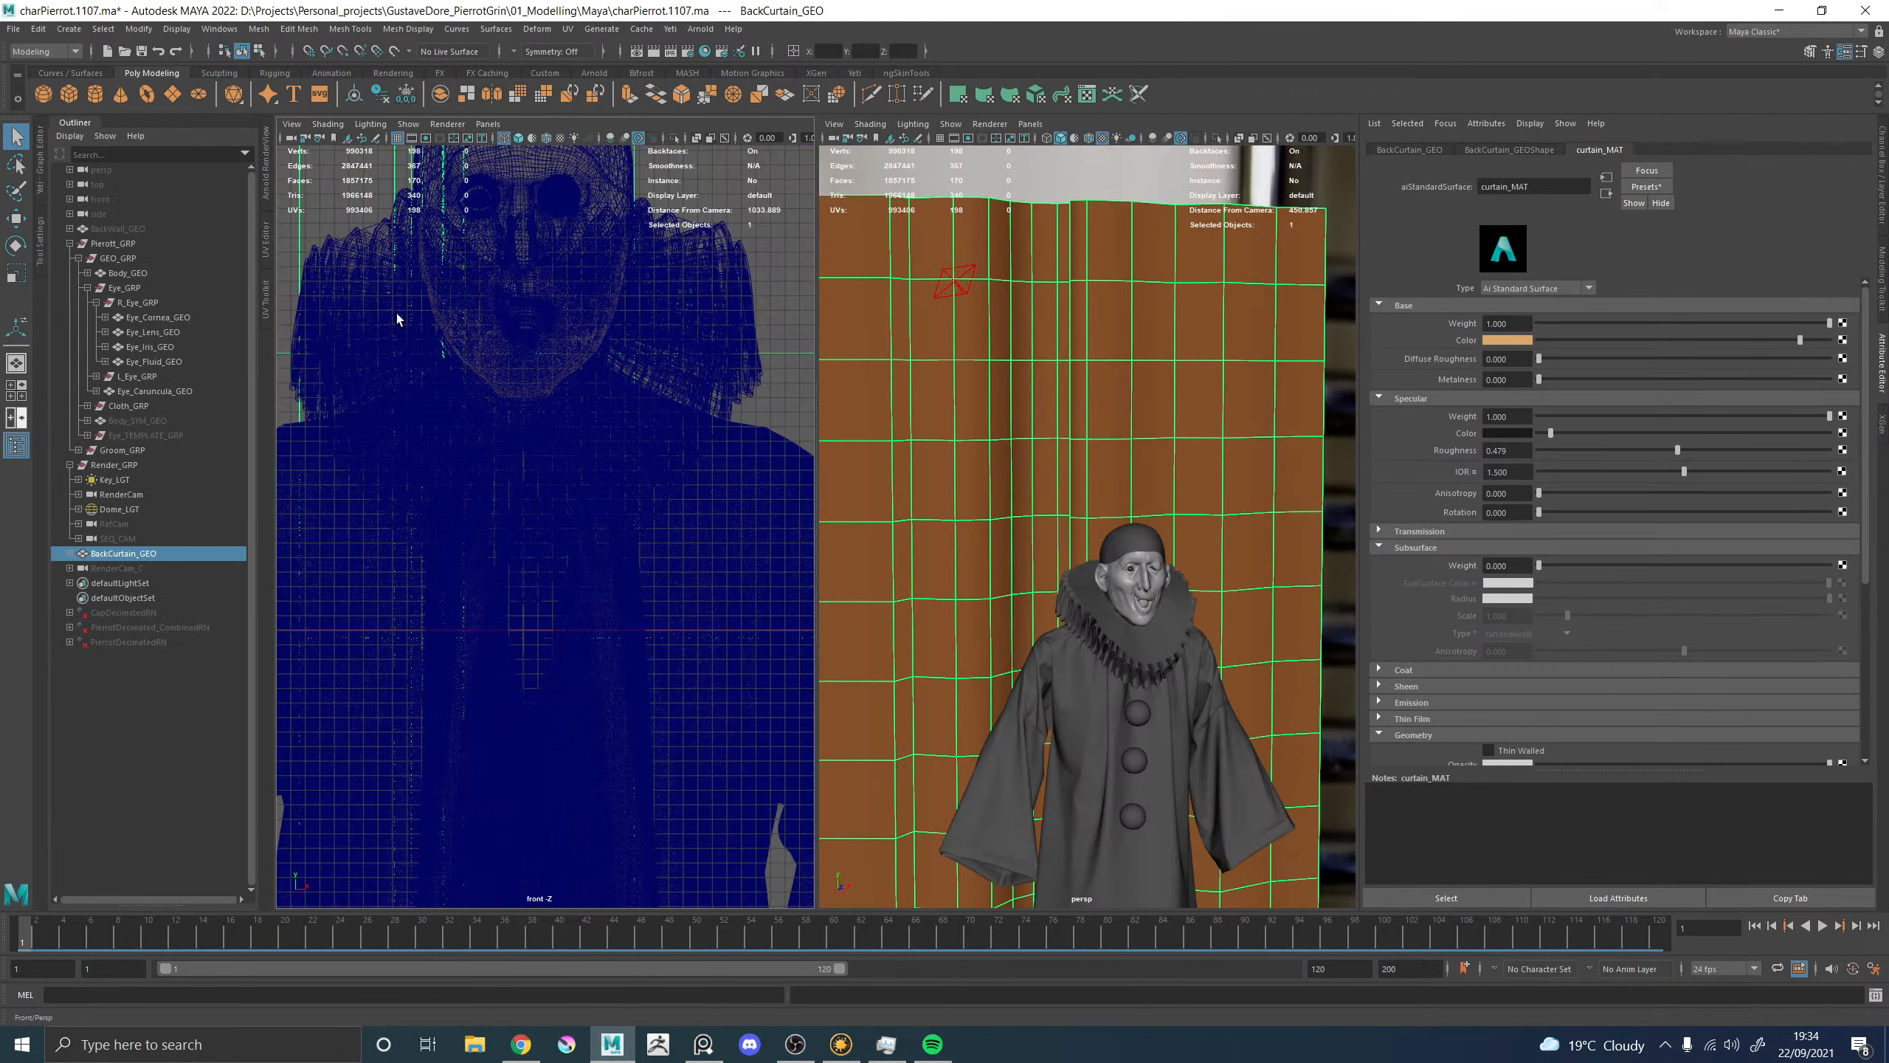
pyautogui.click(488, 124)
pyautogui.moveTo(509, 204)
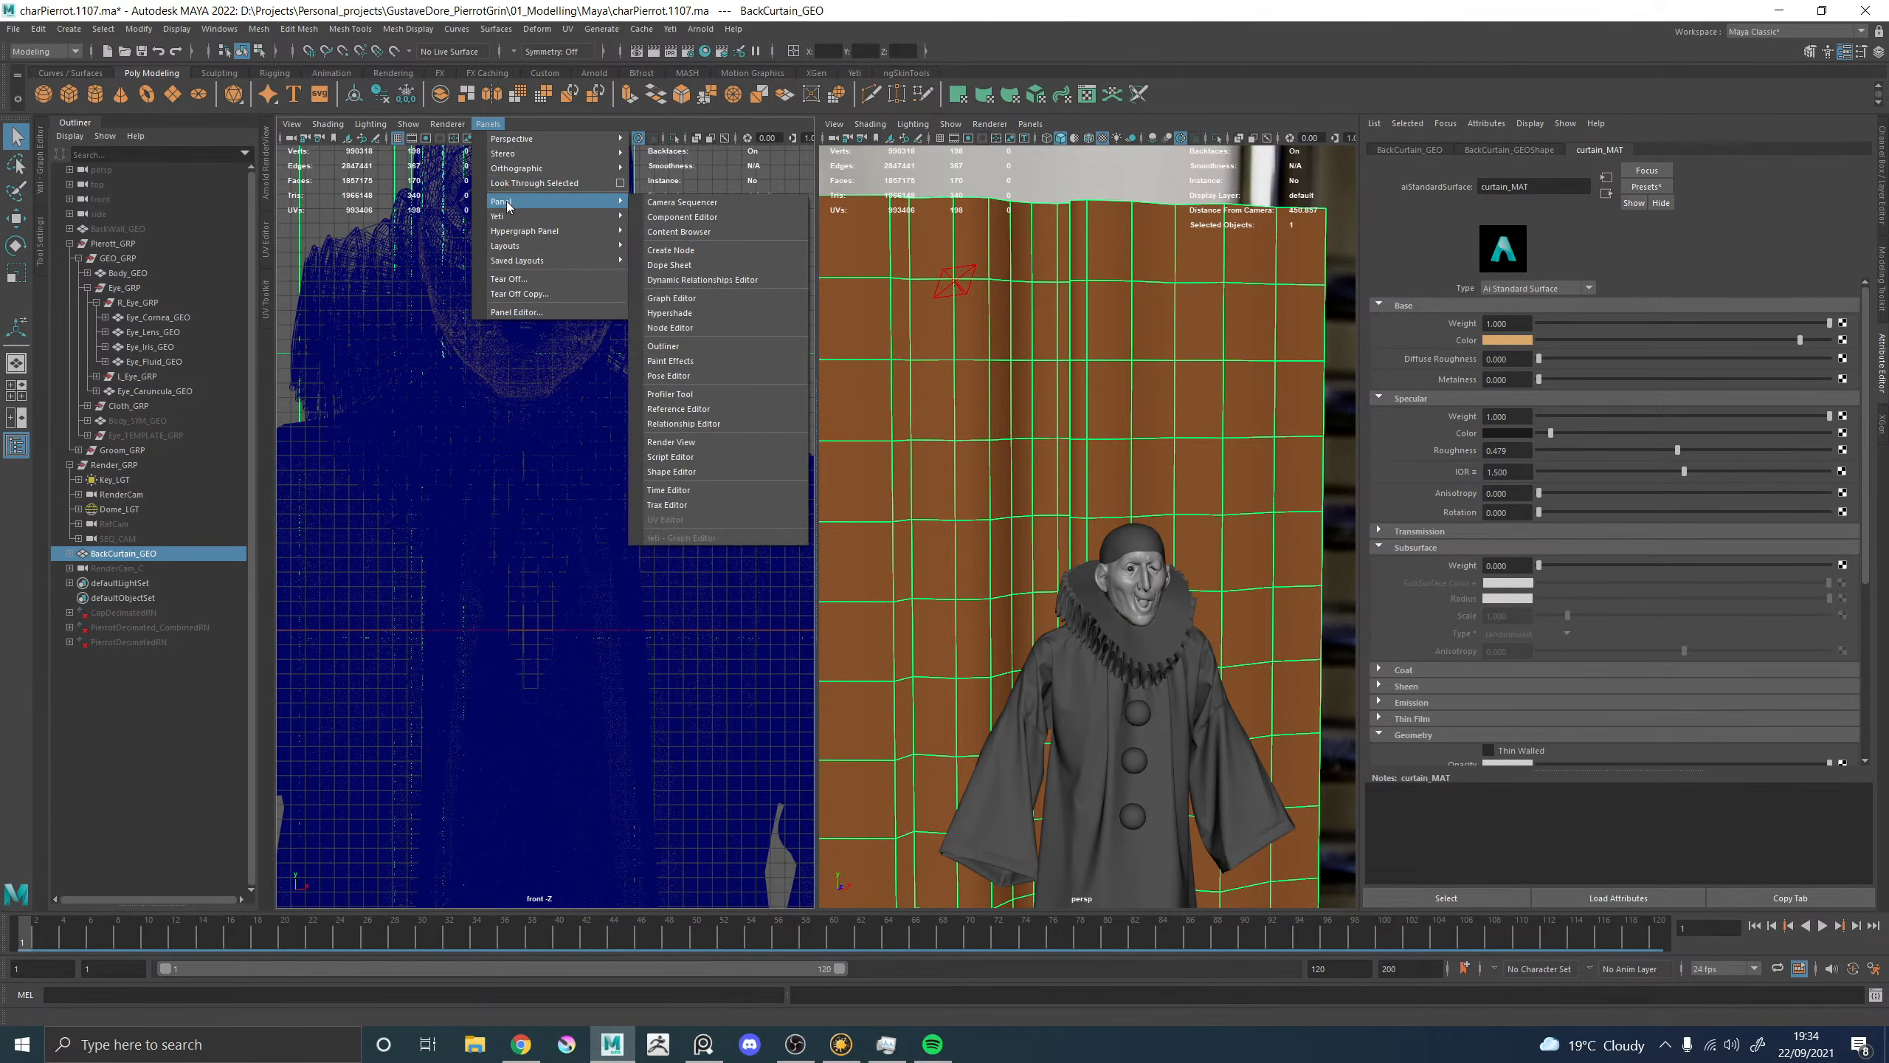
pyautogui.click(671, 314)
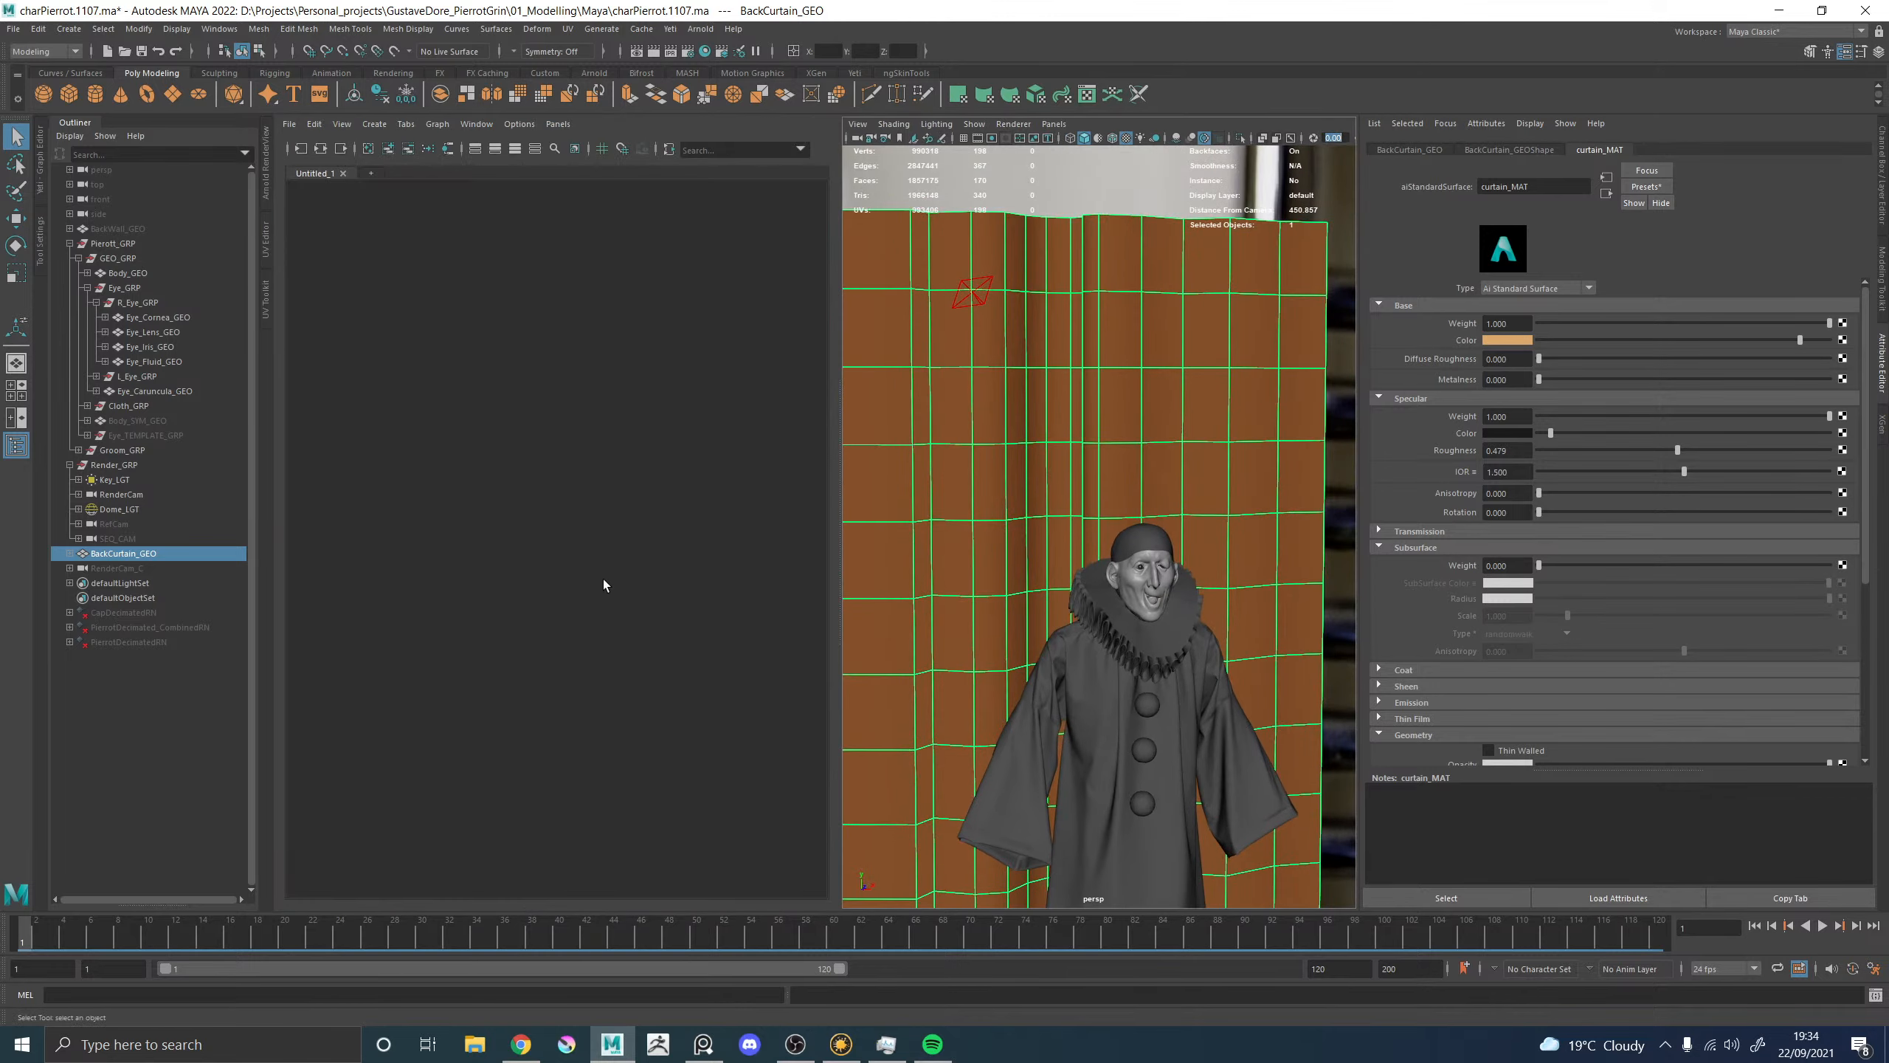
# Show the Arnold render view next to the maximized Hypershade pane and collapse the Outliner.
pyautogui.click(266, 162)
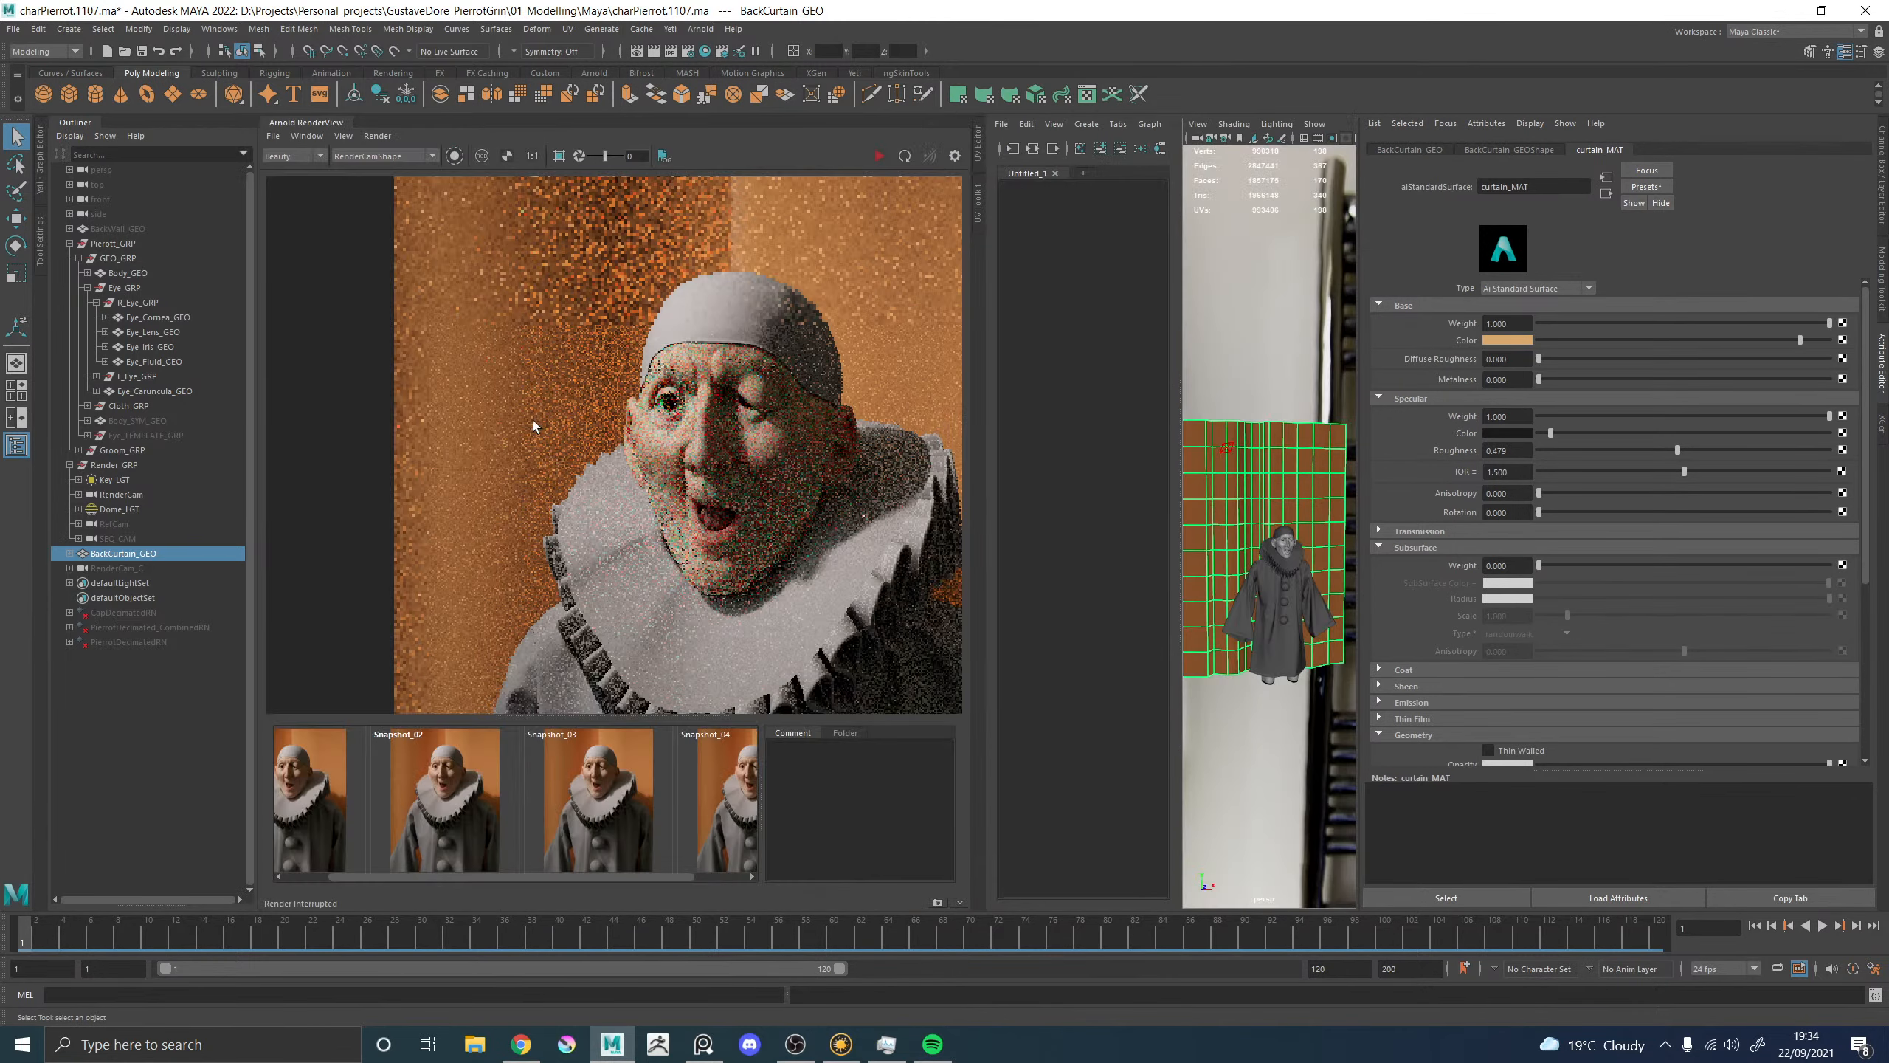
pyautogui.click(1106, 488)
pyautogui.press('space')
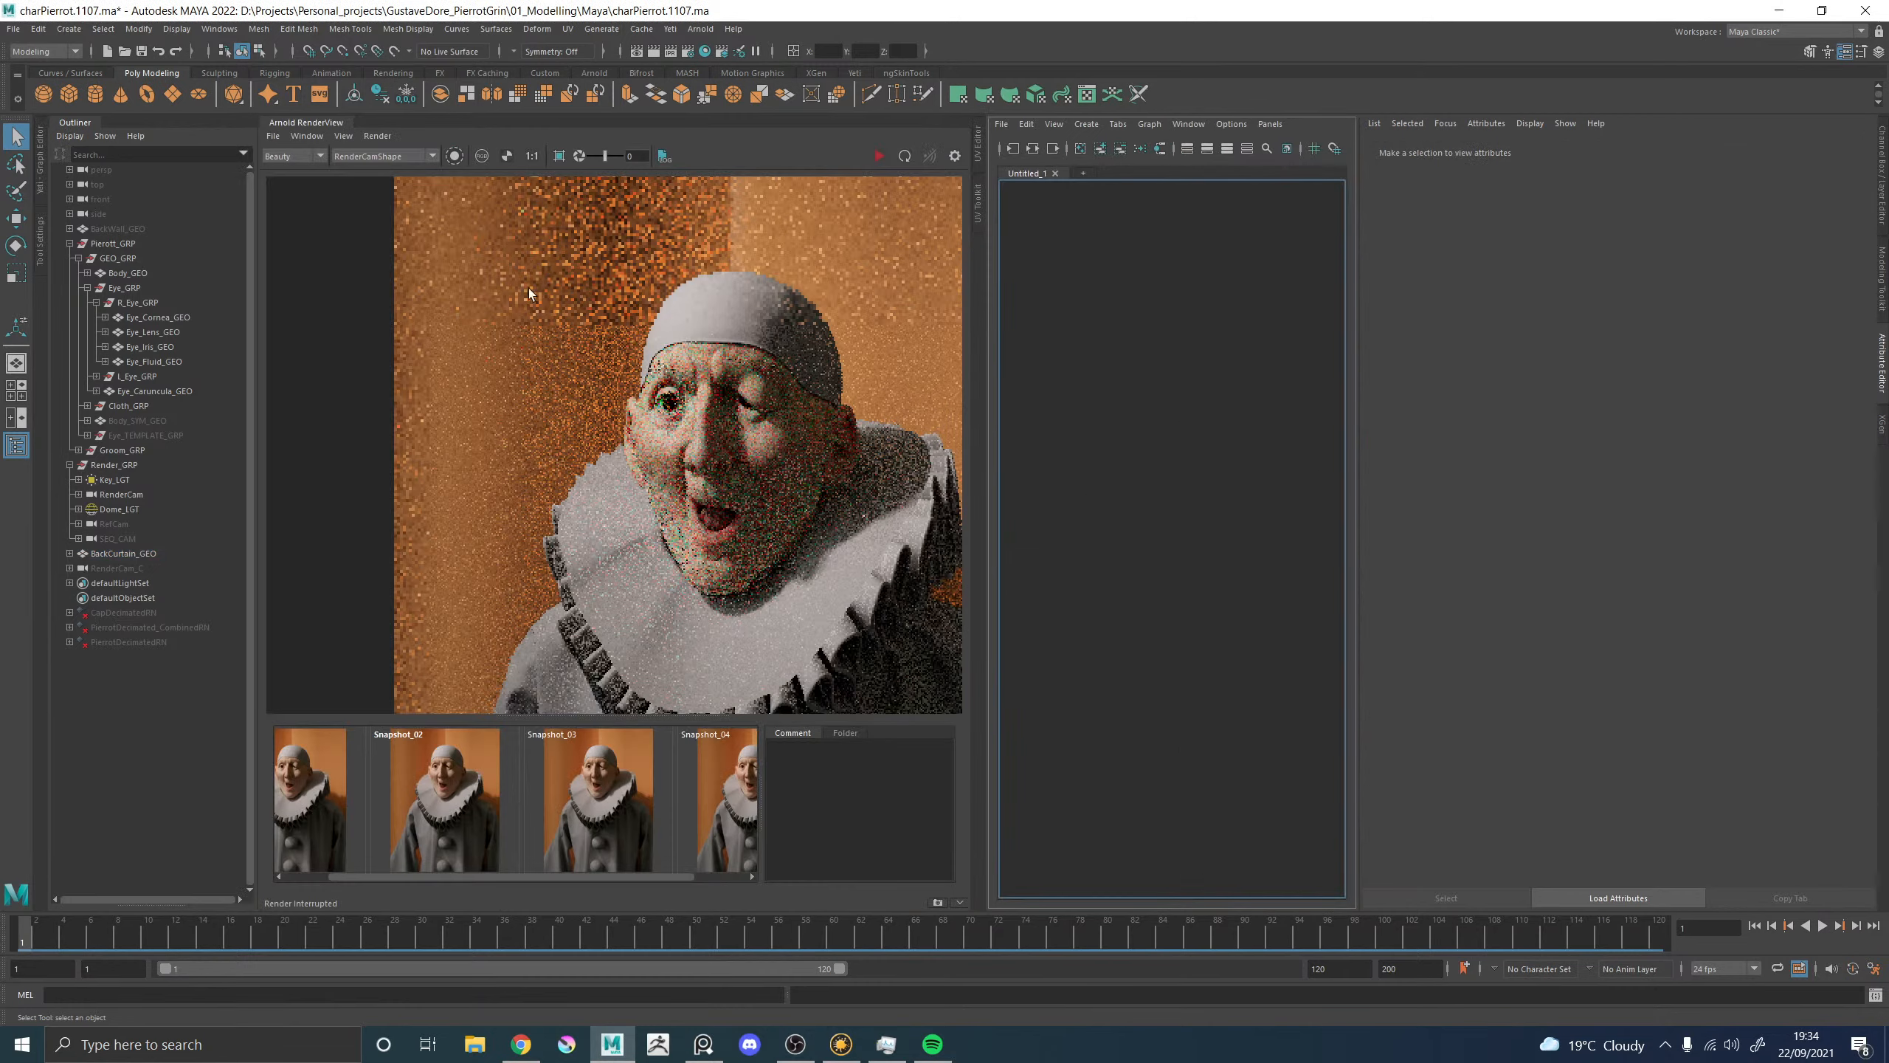
pyautogui.click(91, 122)
# Graph the back curtain's shading network in the Hypershade, with curtain_MAT connected to its shading group.
pyautogui.click(960, 152)
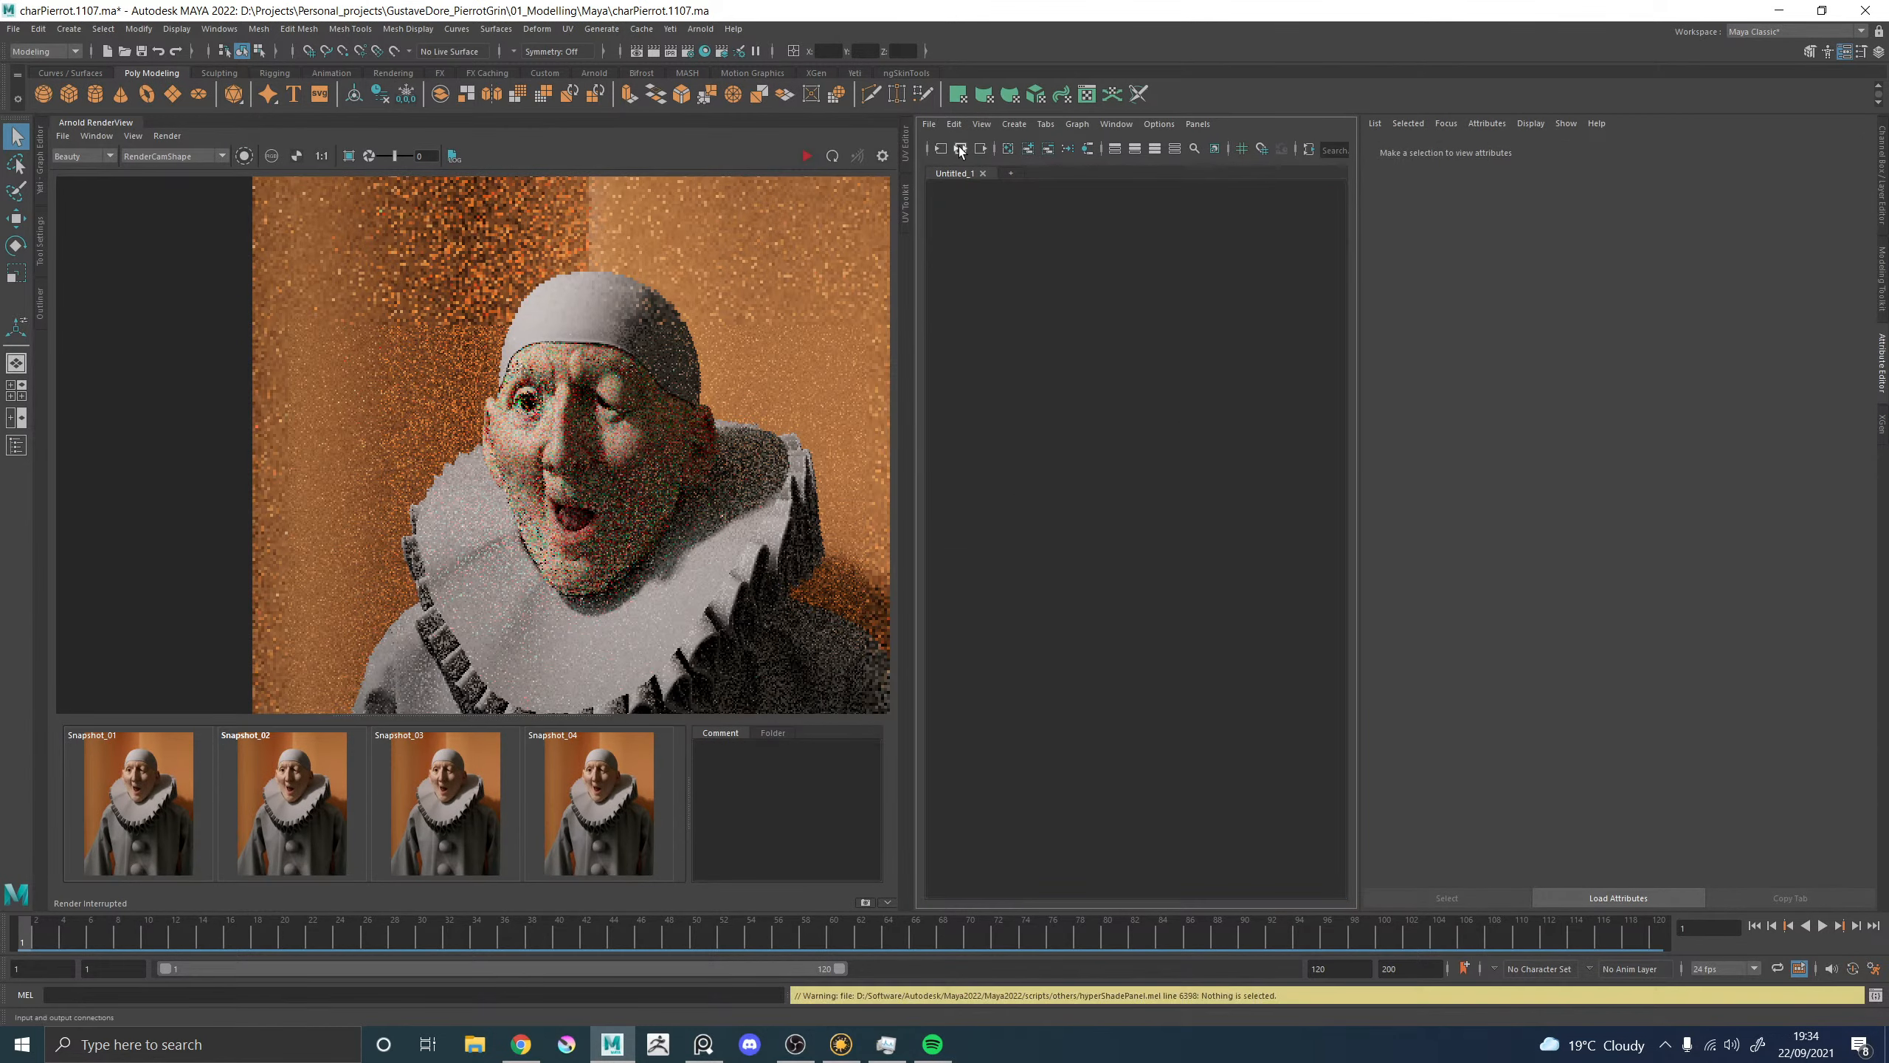
pyautogui.press('space')
pyautogui.click(1278, 421)
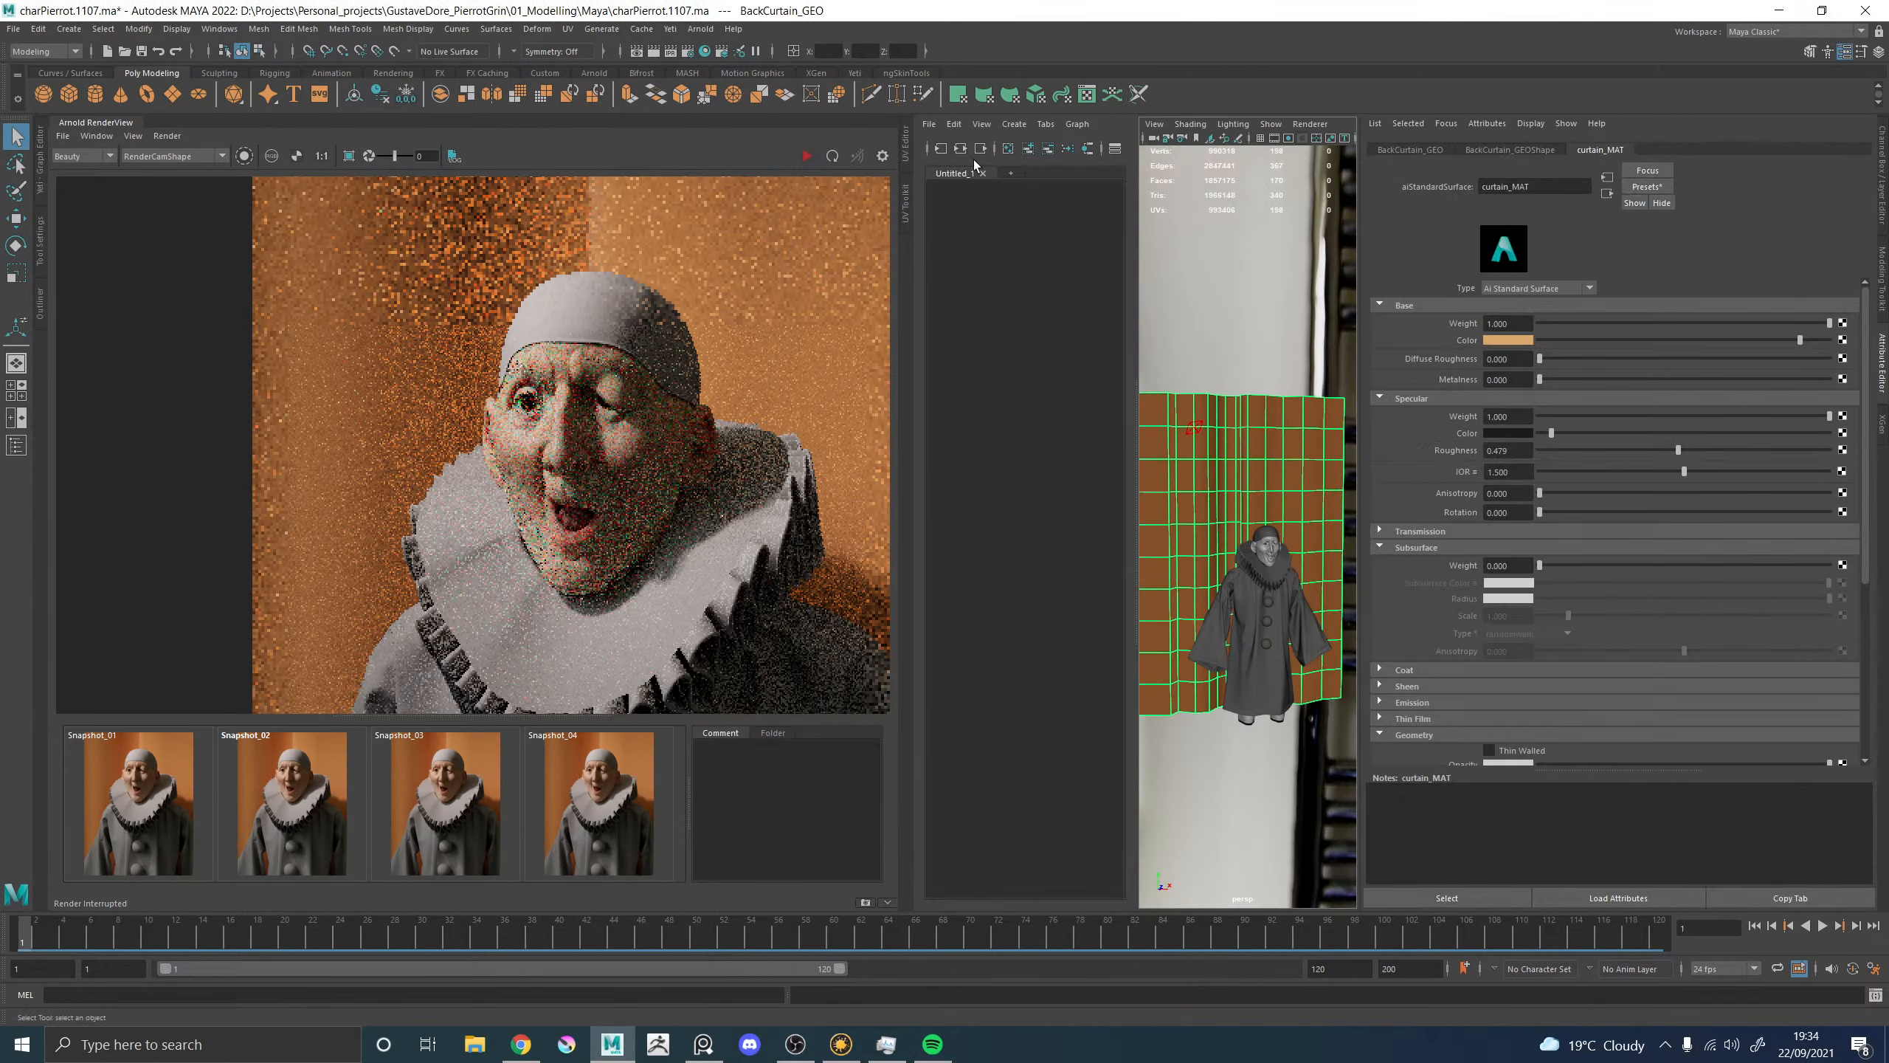
pyautogui.click(960, 151)
pyautogui.press('space')
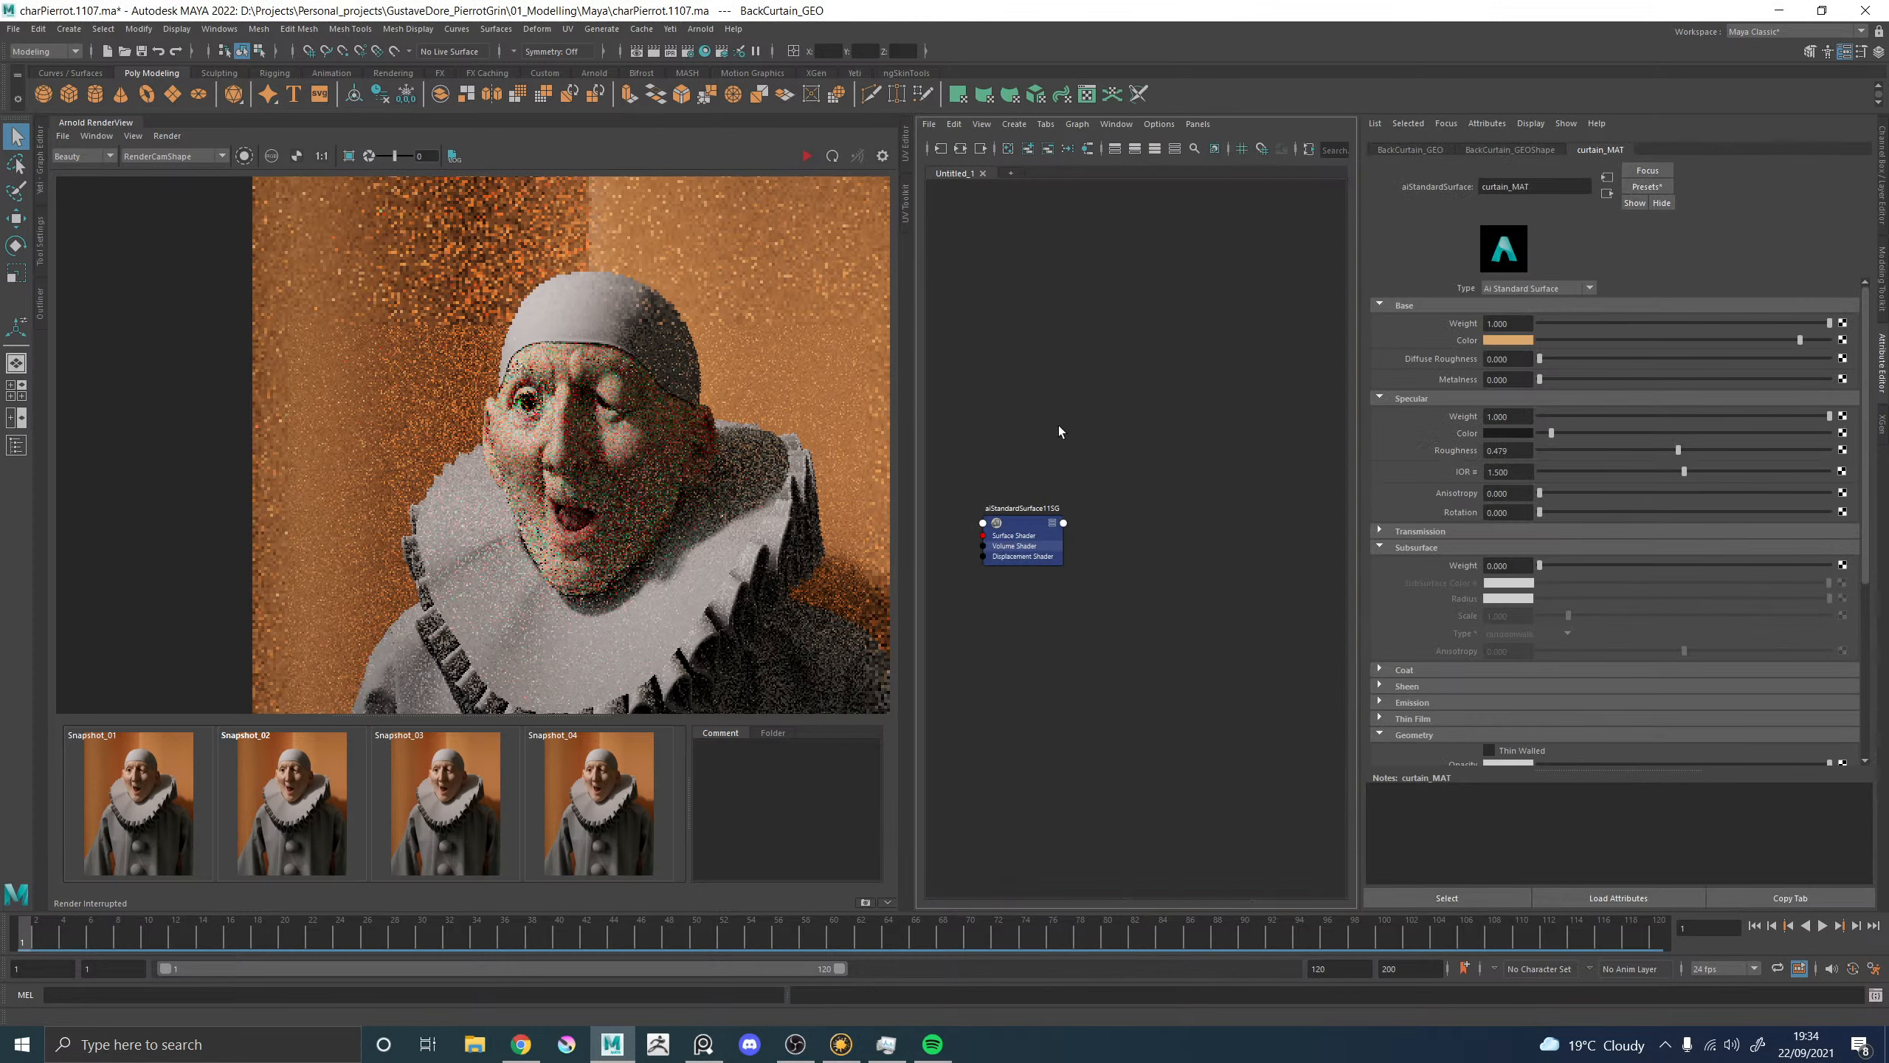
pyautogui.click(1024, 545)
pyautogui.click(960, 149)
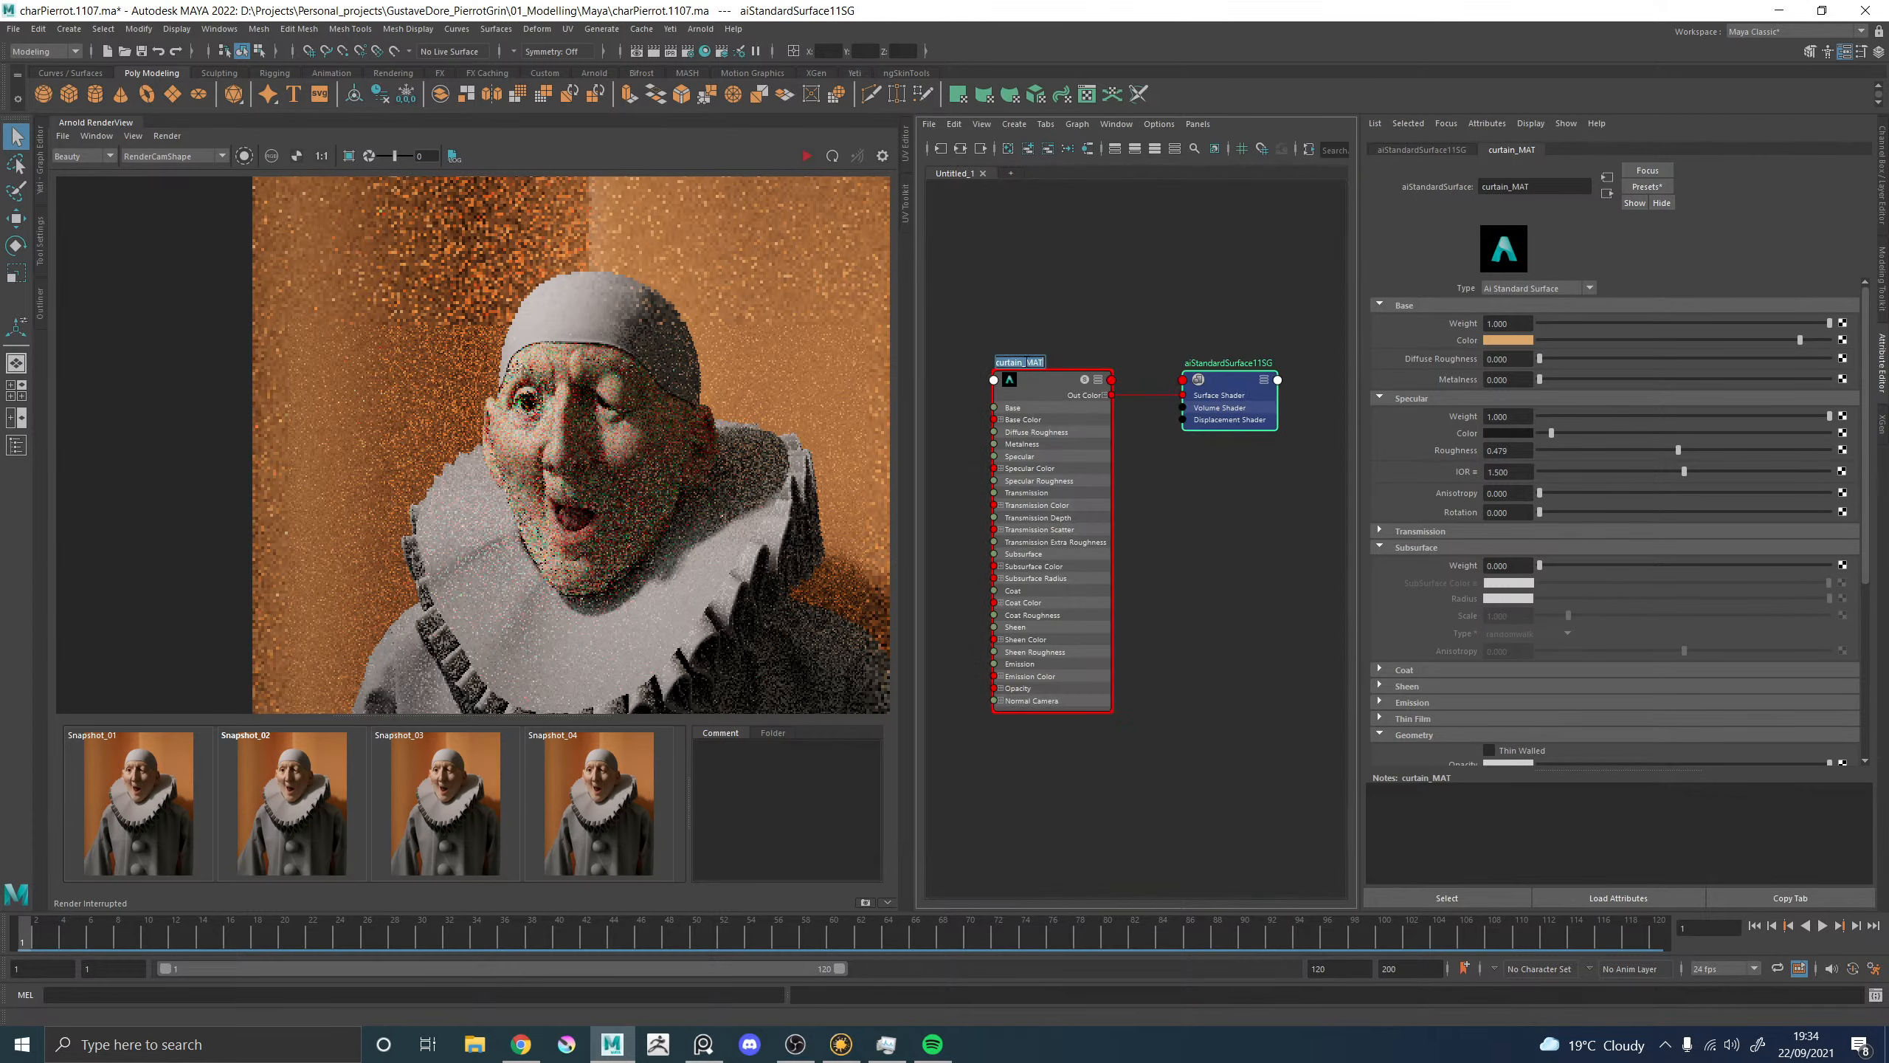
# Rename the curtain's shading group as curtain_MATSG.
pyautogui.doubleClick(1239, 363)
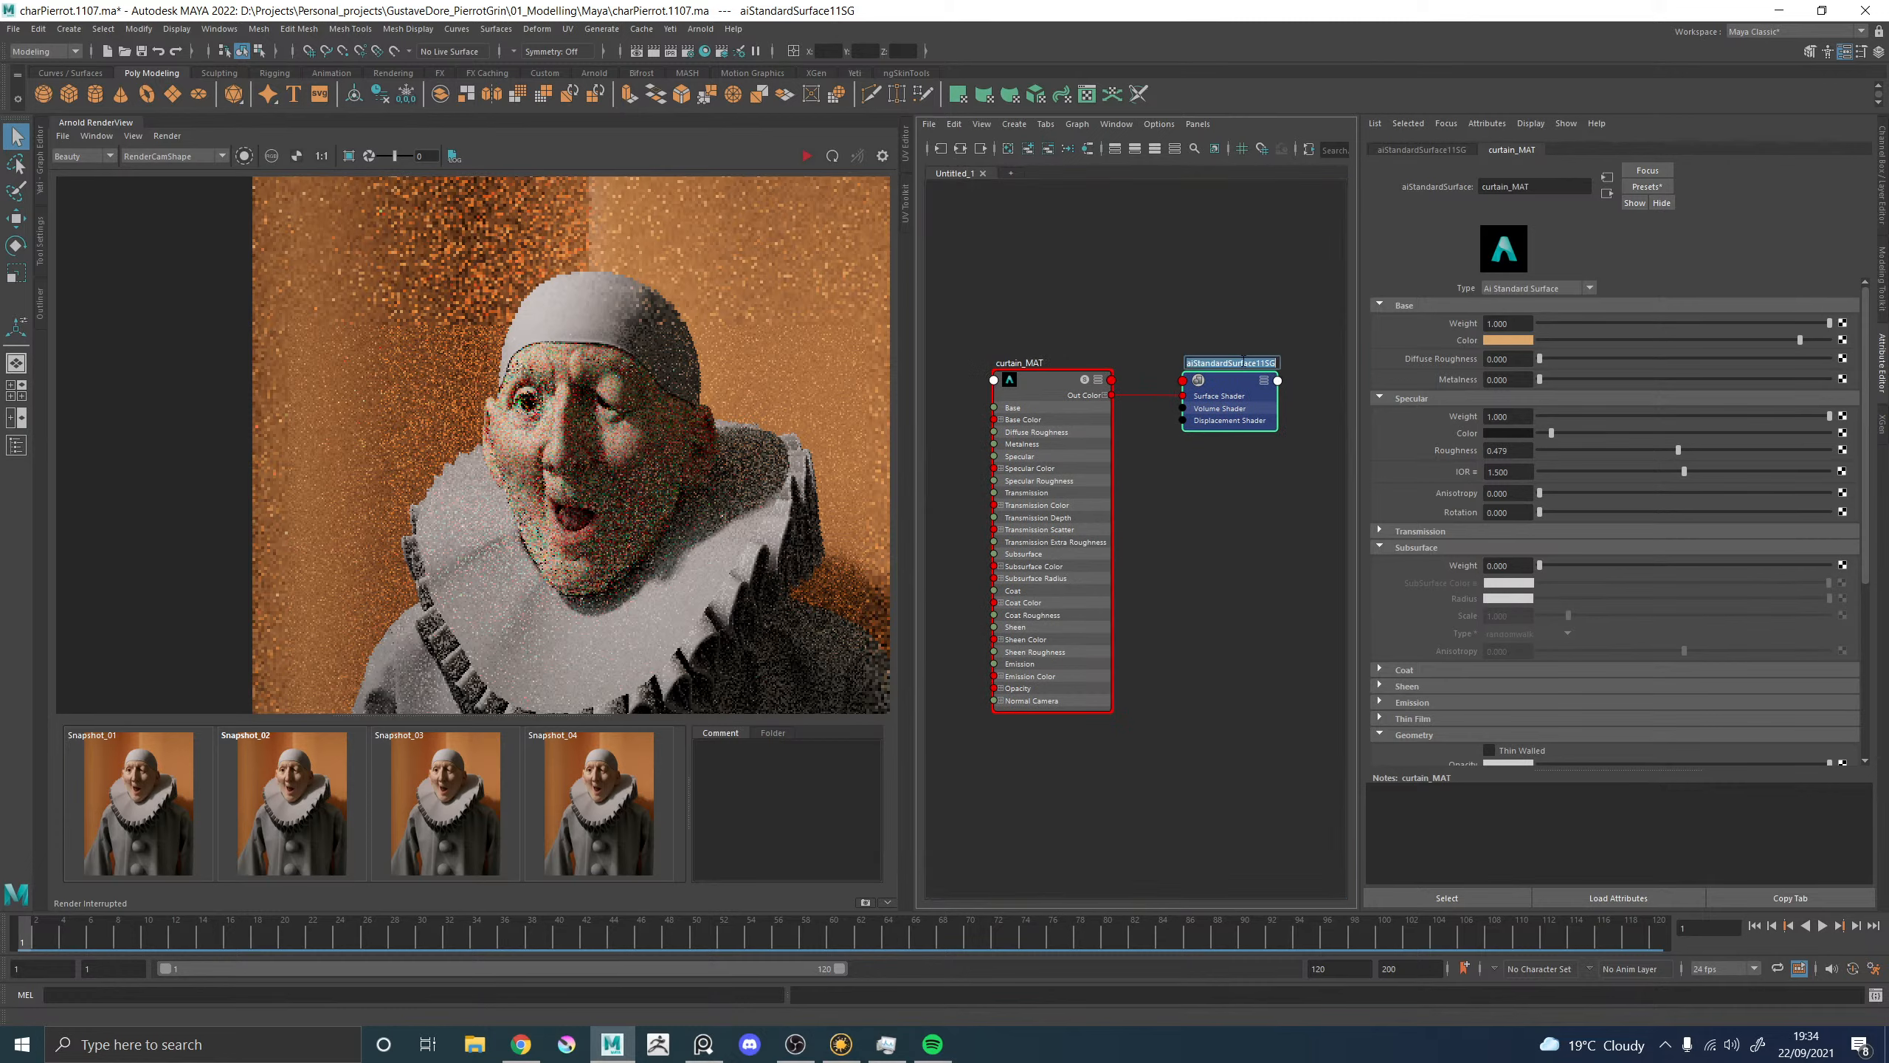
pyautogui.write('curtain_MATSG')
pyautogui.press('Return')
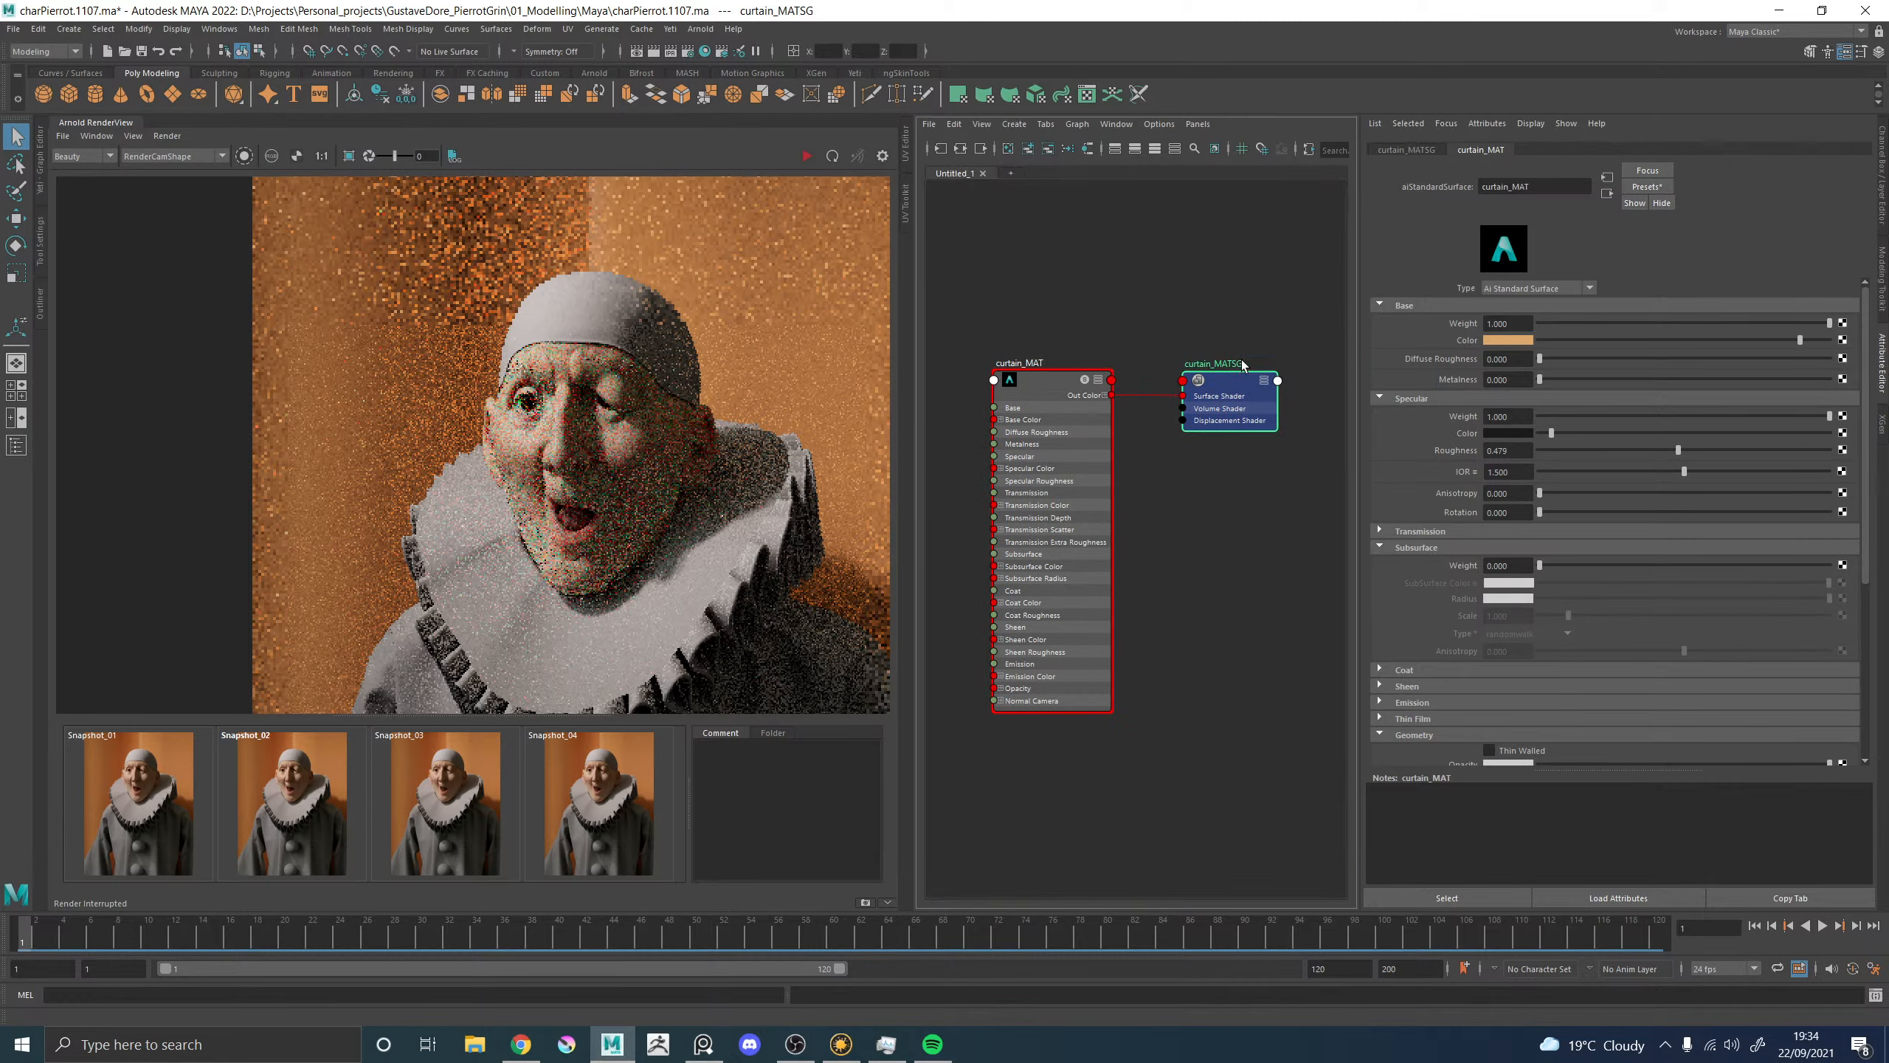
# Add a displacementShader node below curtain_MAT and connect its displacement to the curtain_MATSG displacement shader input.
pyautogui.click(1048, 384)
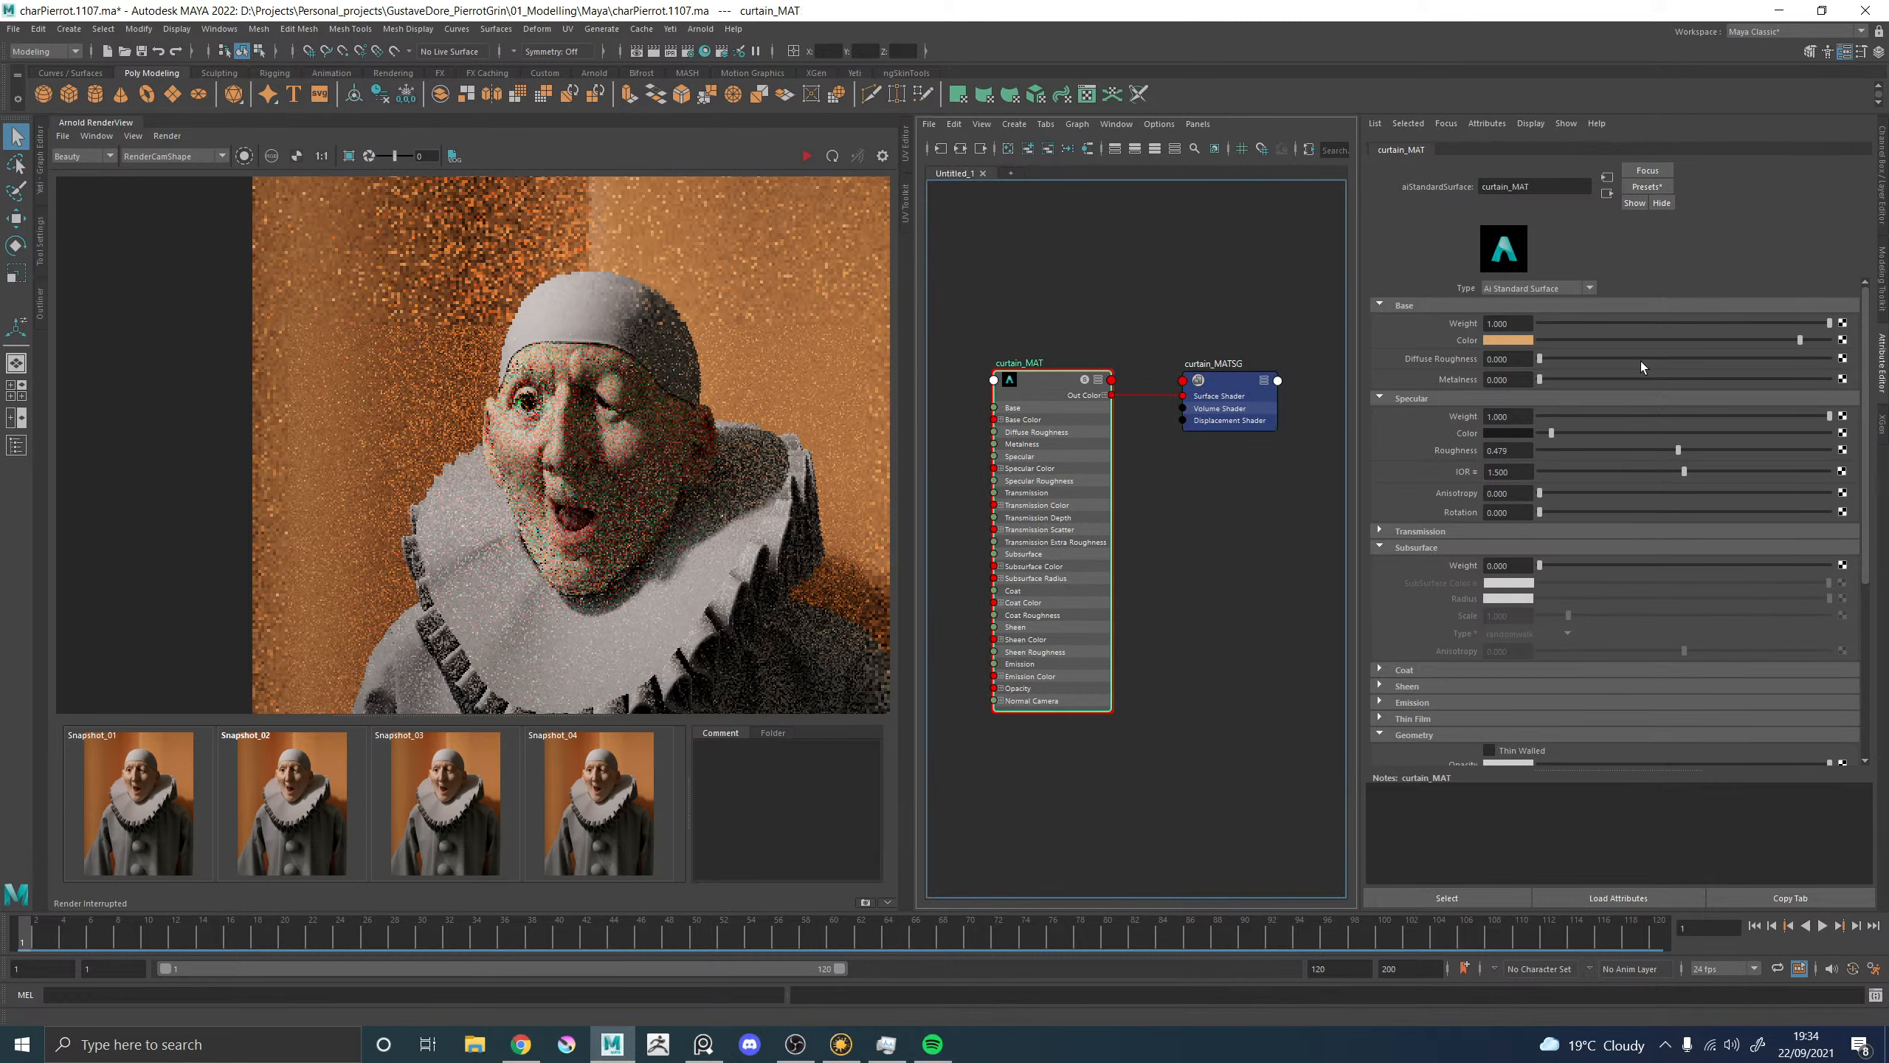
pyautogui.moveTo(1049, 529); pyautogui.dragTo(1000, 419)
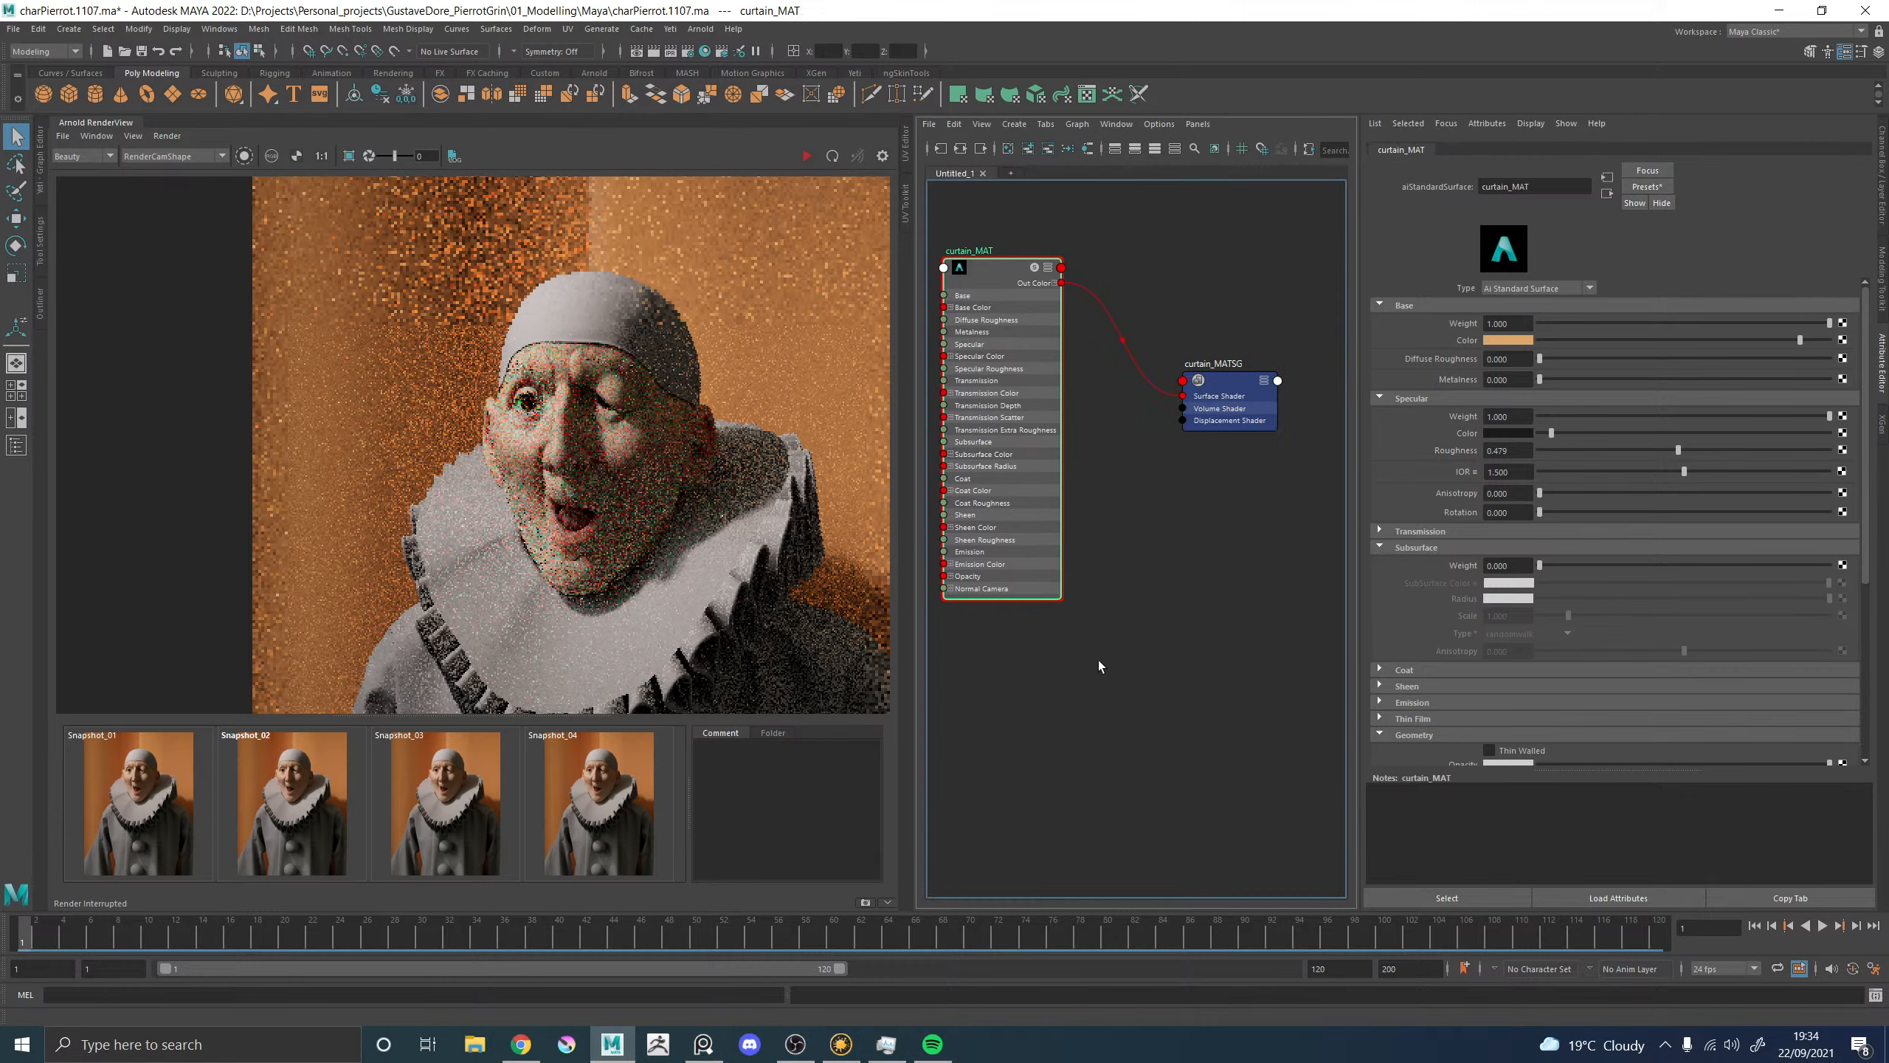
pyautogui.keyDown('alt'); pyautogui.moveTo(1098, 660); pyautogui.dragTo(1165, 614, button='middle'); pyautogui.keyUp('alt')
pyautogui.click(1124, 706)
pyautogui.press('Tab')
pyautogui.write('disp')
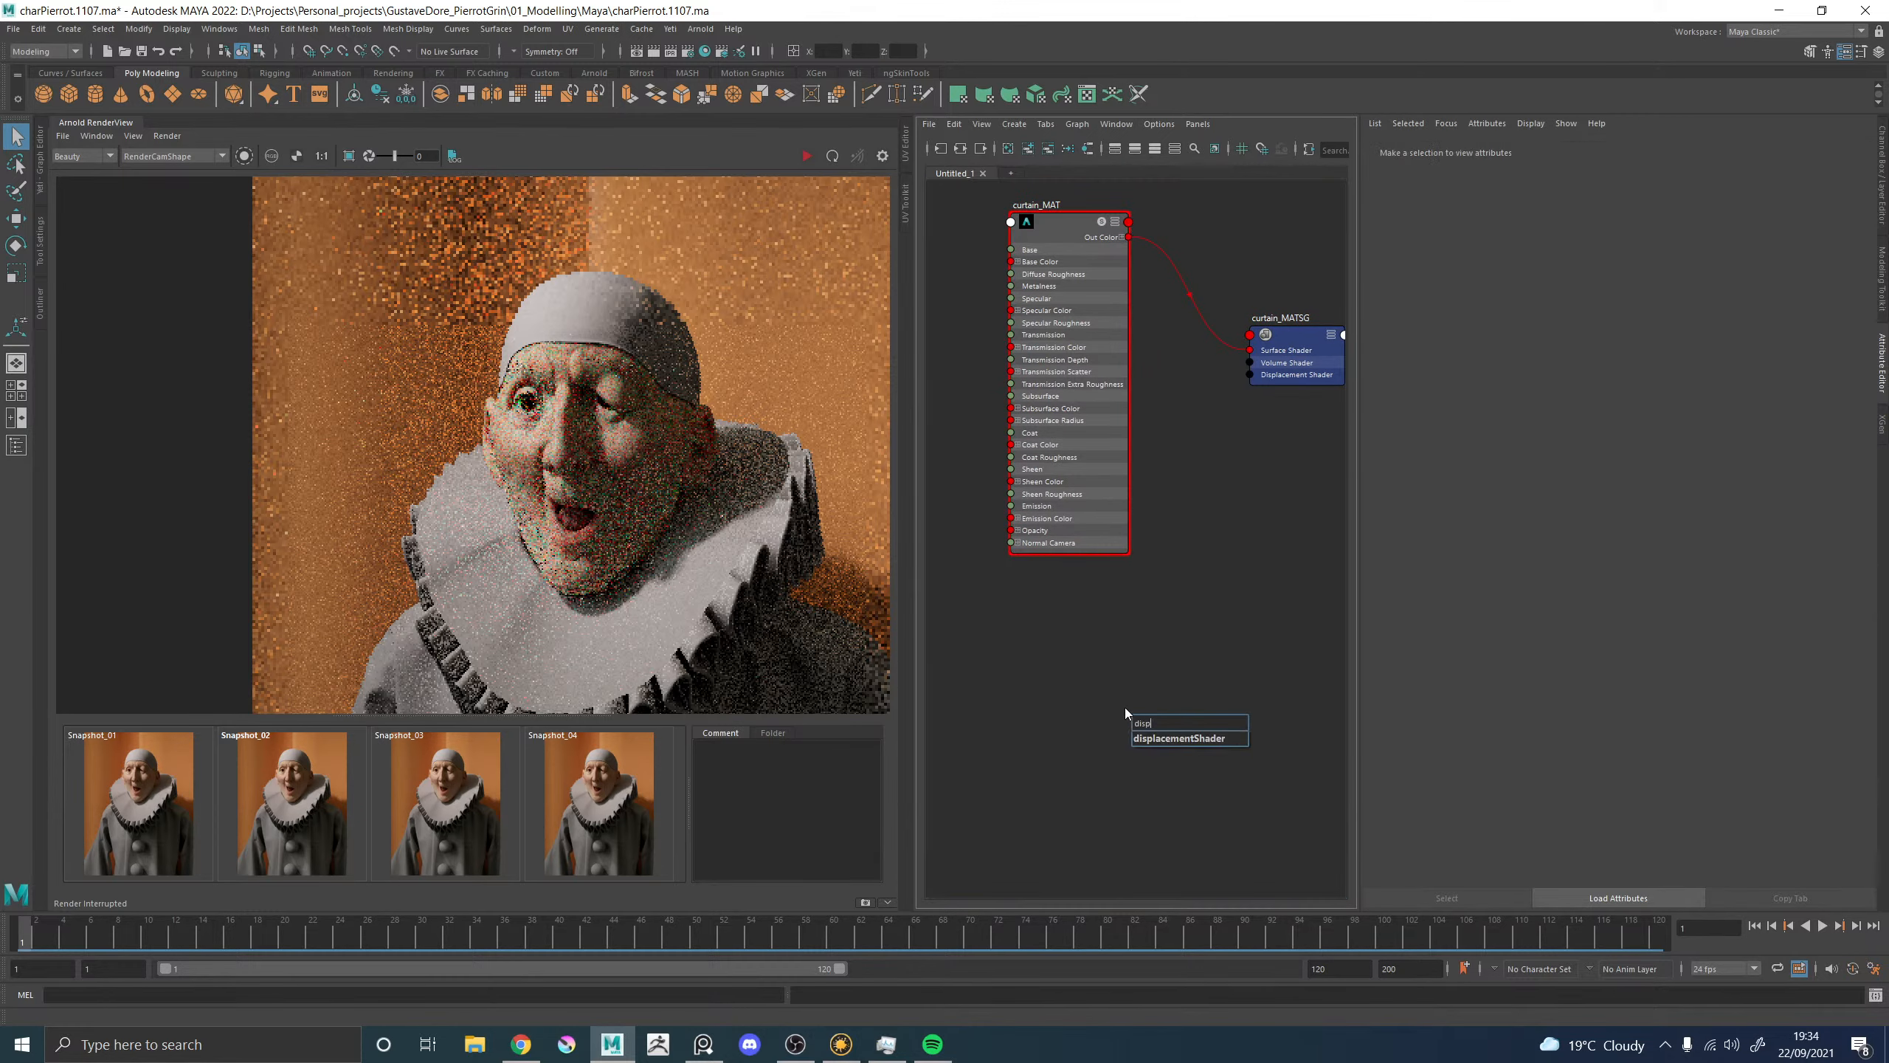
pyautogui.press('Down')
pyautogui.press('Return')
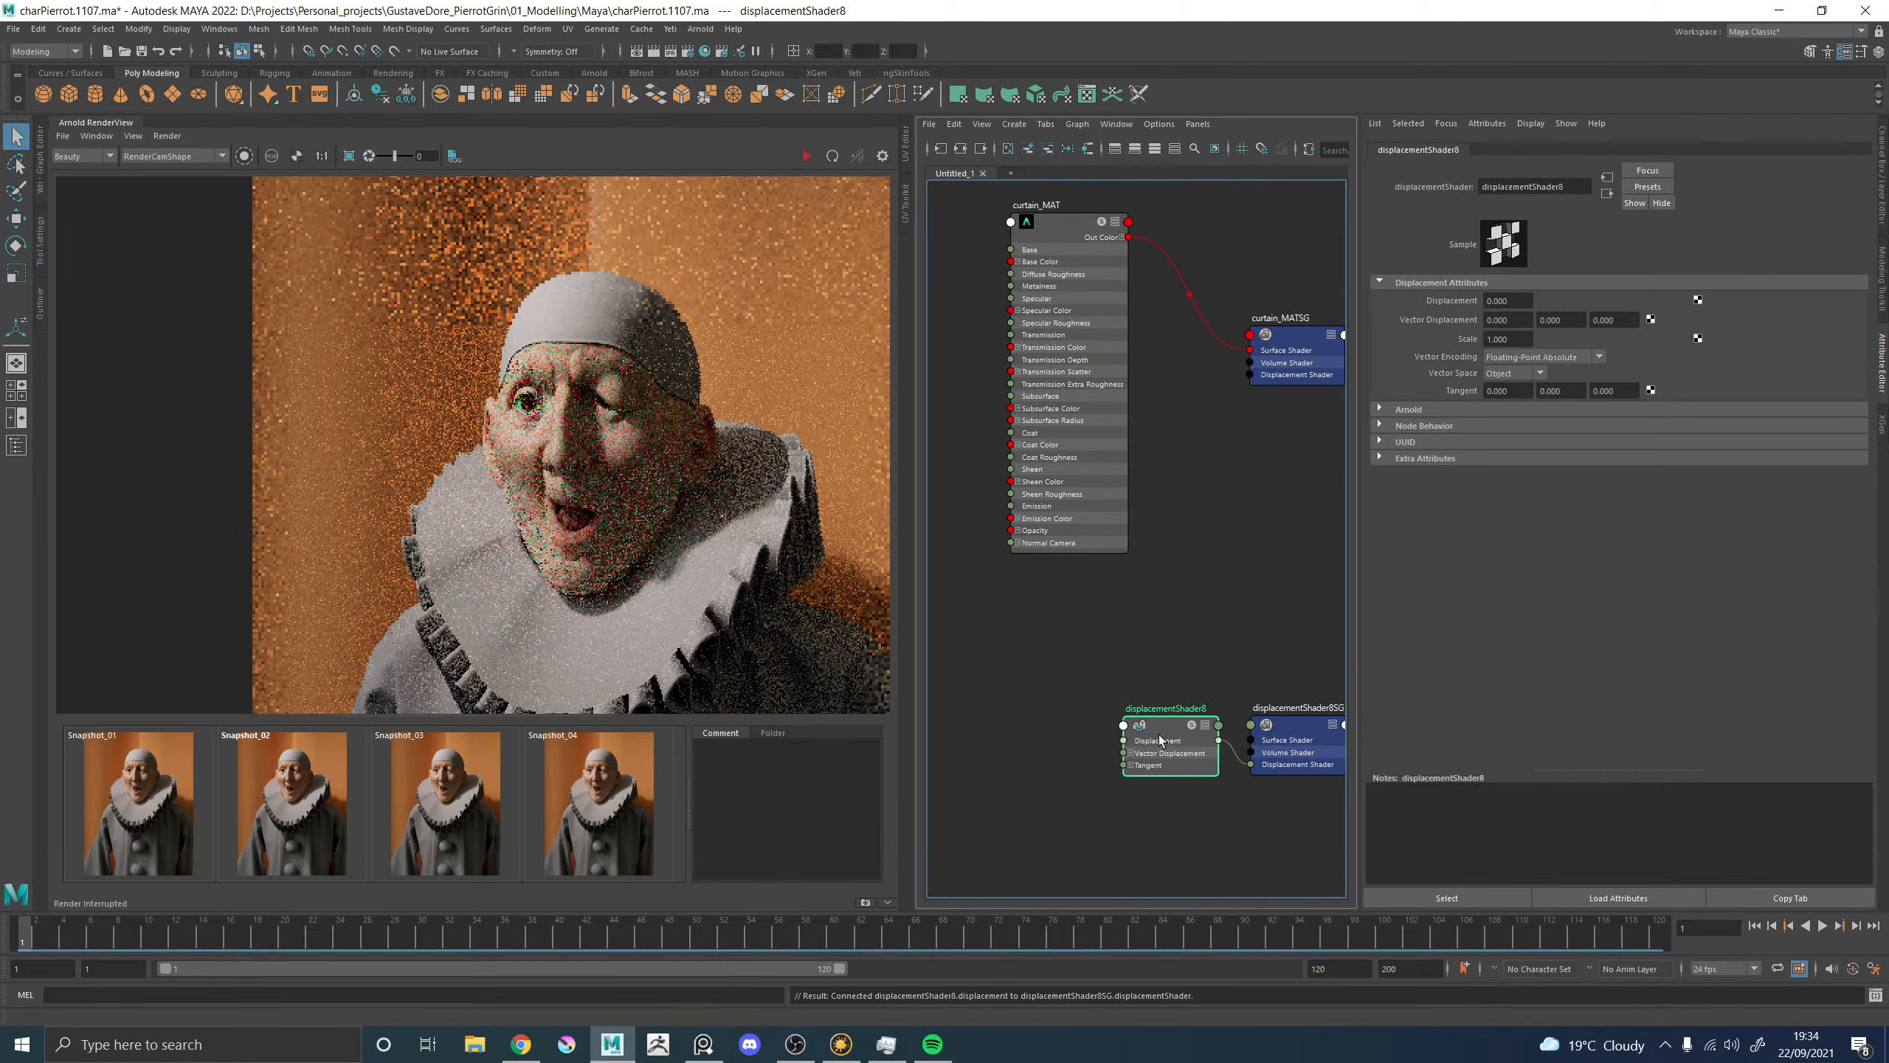
pyautogui.moveTo(1152, 749)
pyautogui.mouseDown()
pyautogui.moveTo(1078, 698)
pyautogui.moveTo(1250, 374)
pyautogui.mouseUp()
pyautogui.moveTo(1088, 677); pyautogui.dragTo(1072, 653)
# Add an aiCellNoise node to the graph and place it upstream of the displacement shader.
pyautogui.keyDown('alt'); pyautogui.moveTo(959, 746); pyautogui.dragTo(1010, 727, button='middle'); pyautogui.keyUp('alt')
pyautogui.click(1010, 728)
pyautogui.press('Tab')
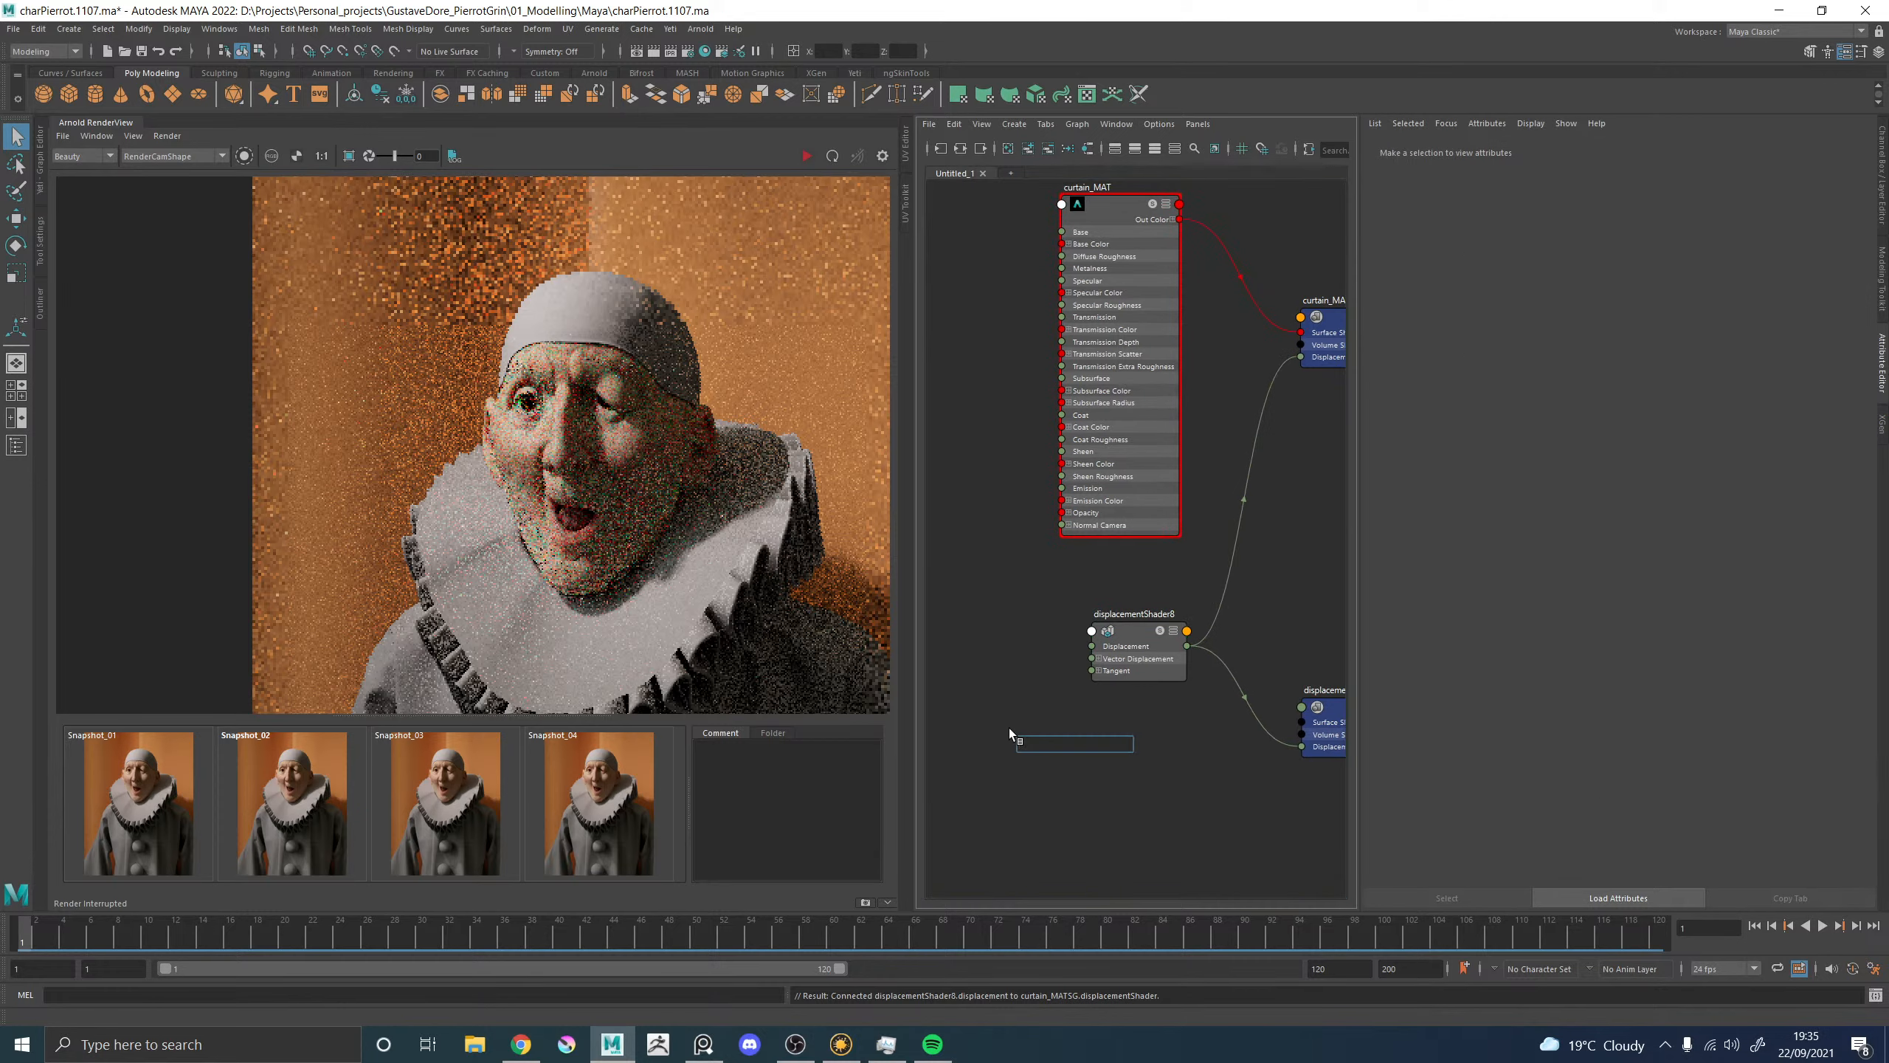
pyautogui.write('aice')
pyautogui.press('Return')
pyautogui.moveTo(1040, 749); pyautogui.dragTo(822, 711)
pyautogui.keyDown('alt'); pyautogui.moveTo(1084, 739); pyautogui.dragTo(1234, 709, button='middle'); pyautogui.keyUp('alt')
pyautogui.moveTo(979, 679); pyautogui.dragTo(1001, 632)
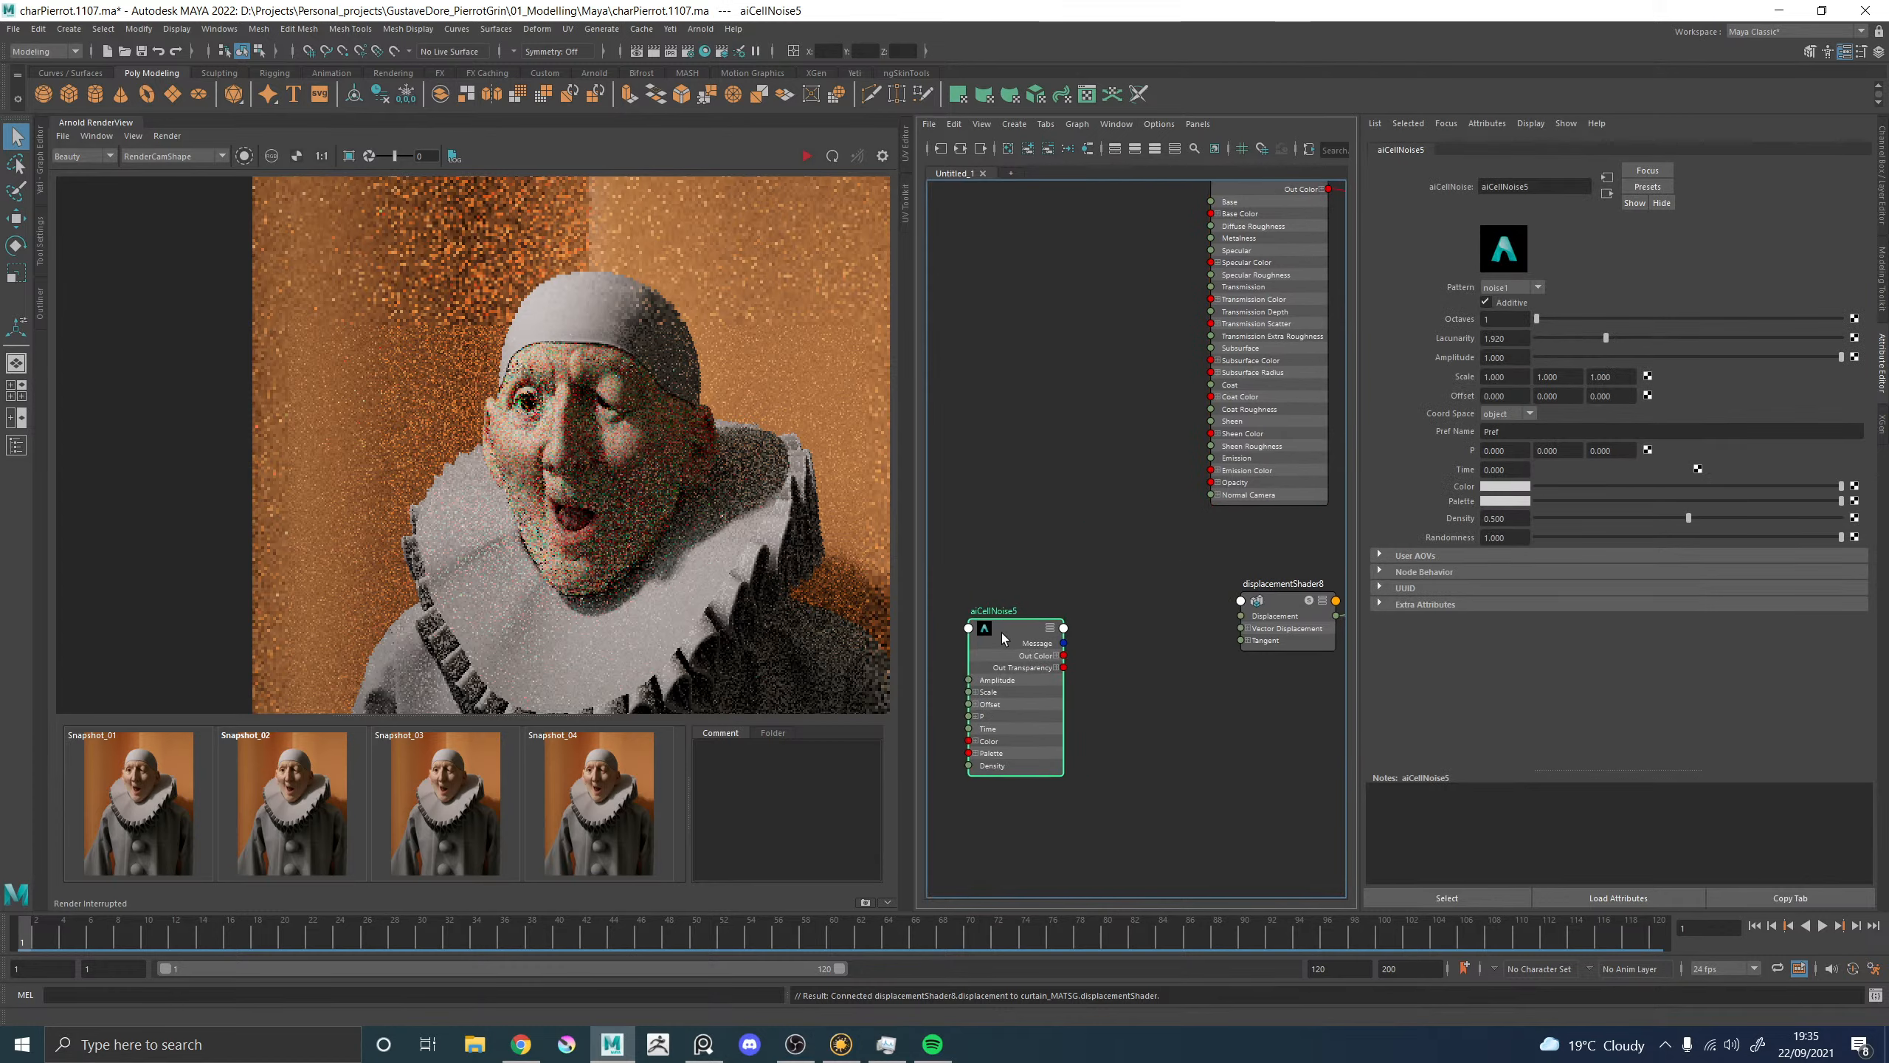
# Add a setRange node and feed the cell noise's Out Color into its Value input.
pyautogui.click(1166, 721)
pyautogui.press('Tab')
pyautogui.write('setra')
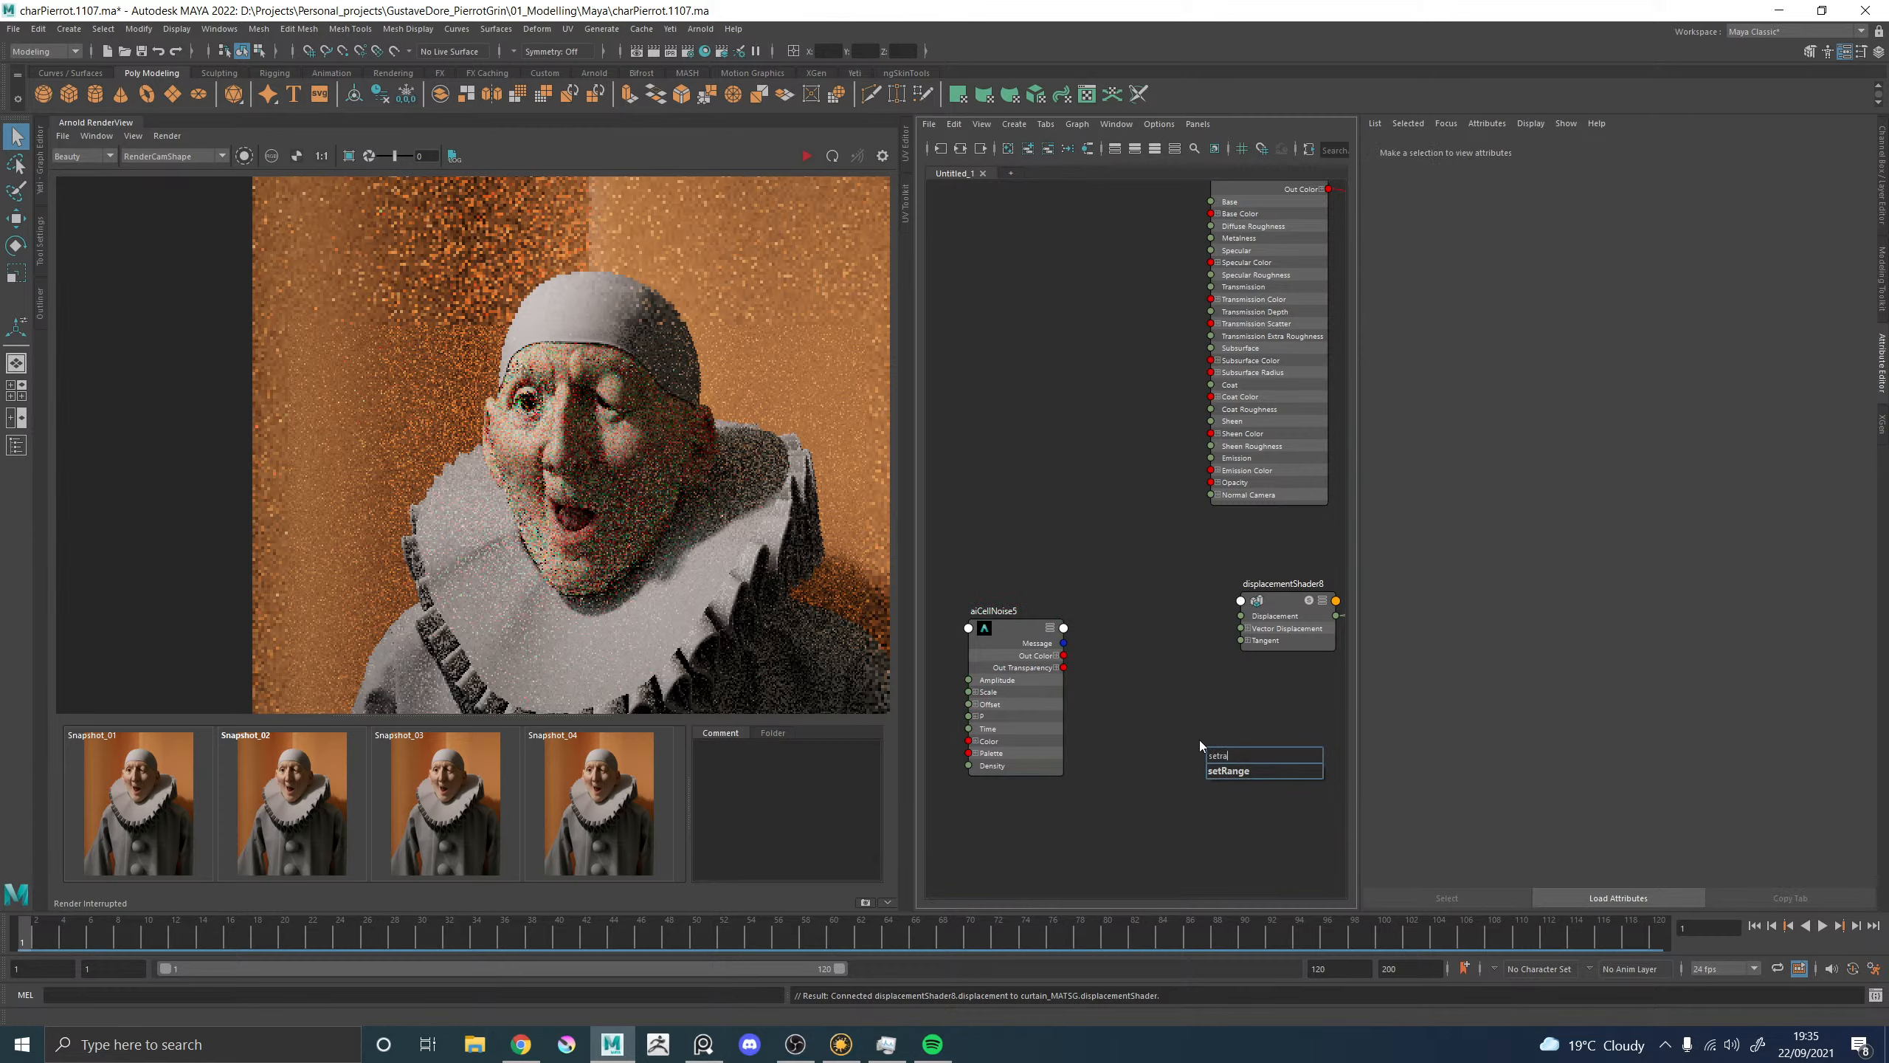
pyautogui.press('Return')
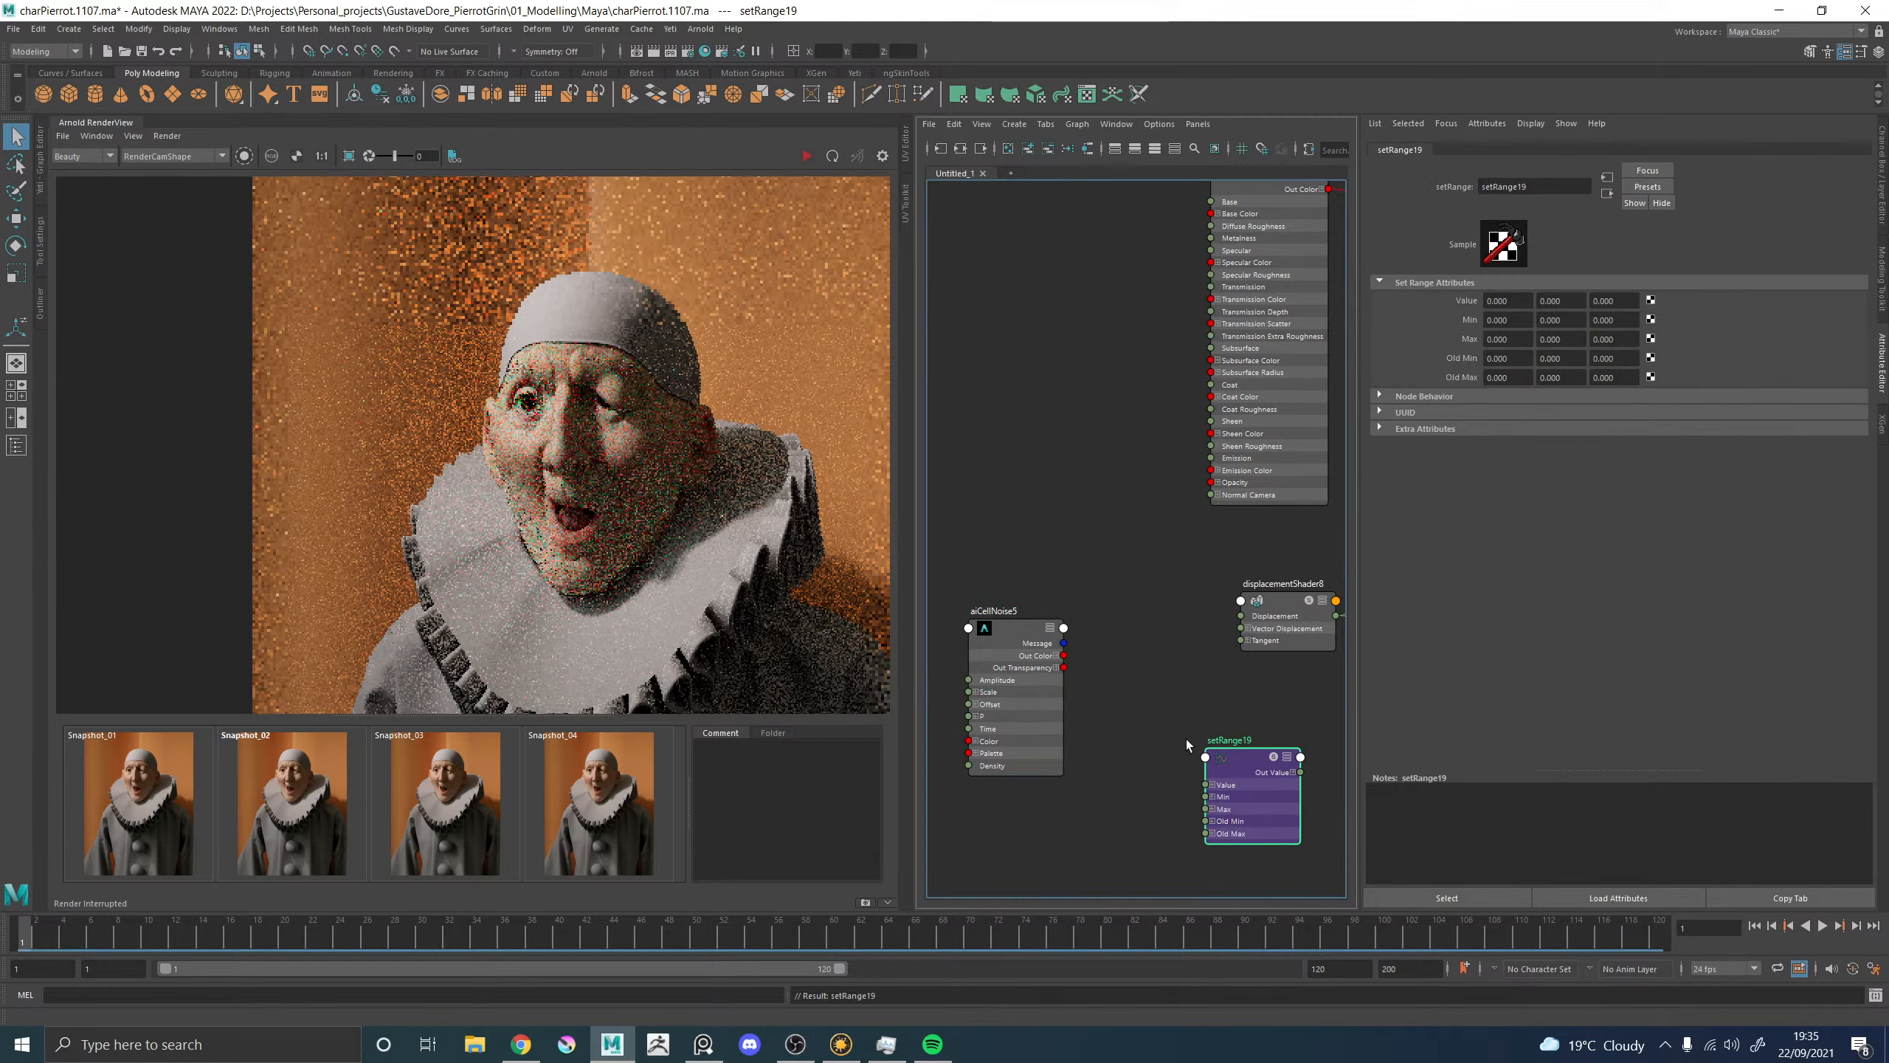
pyautogui.moveTo(1064, 655); pyautogui.dragTo(1200, 775)
# Set the first components of the setRange node to Max 1, Old Max 1 and Min -1.
pyautogui.click(1507, 339)
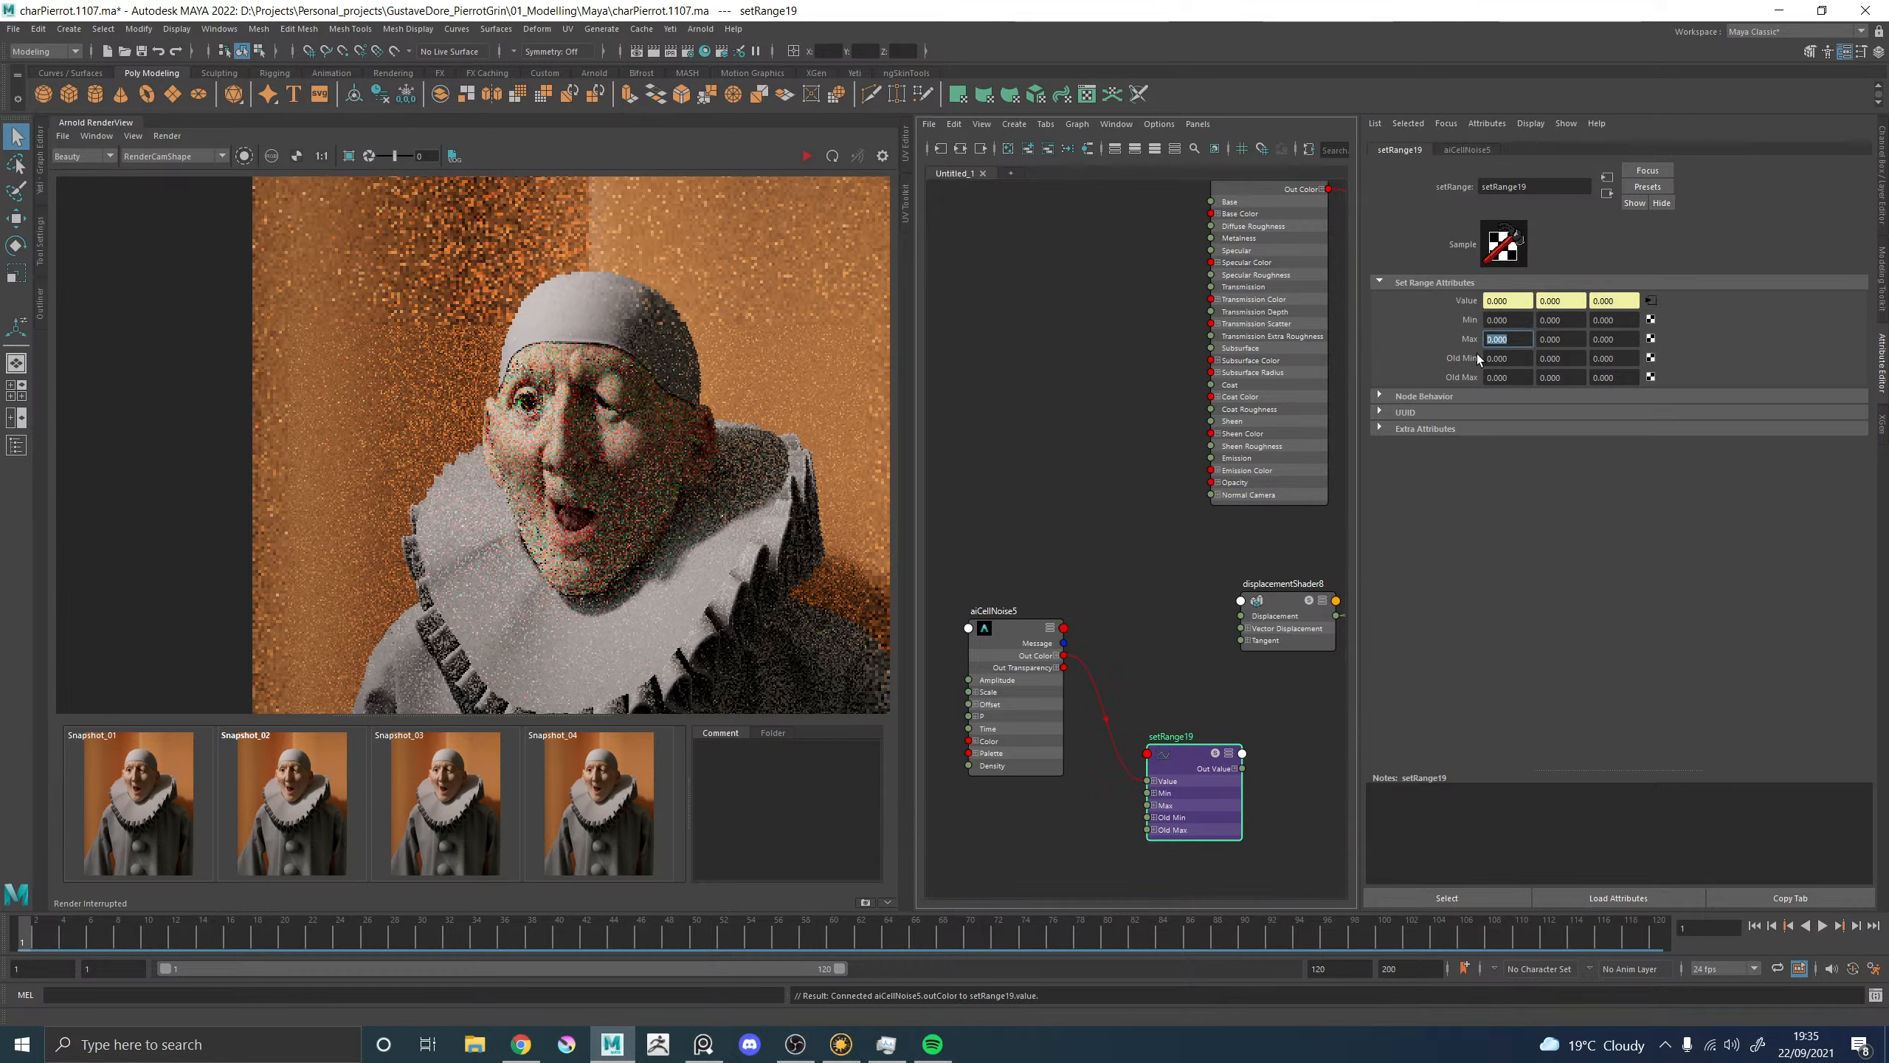
pyautogui.write('1')
pyautogui.click(1510, 377)
pyautogui.write('1')
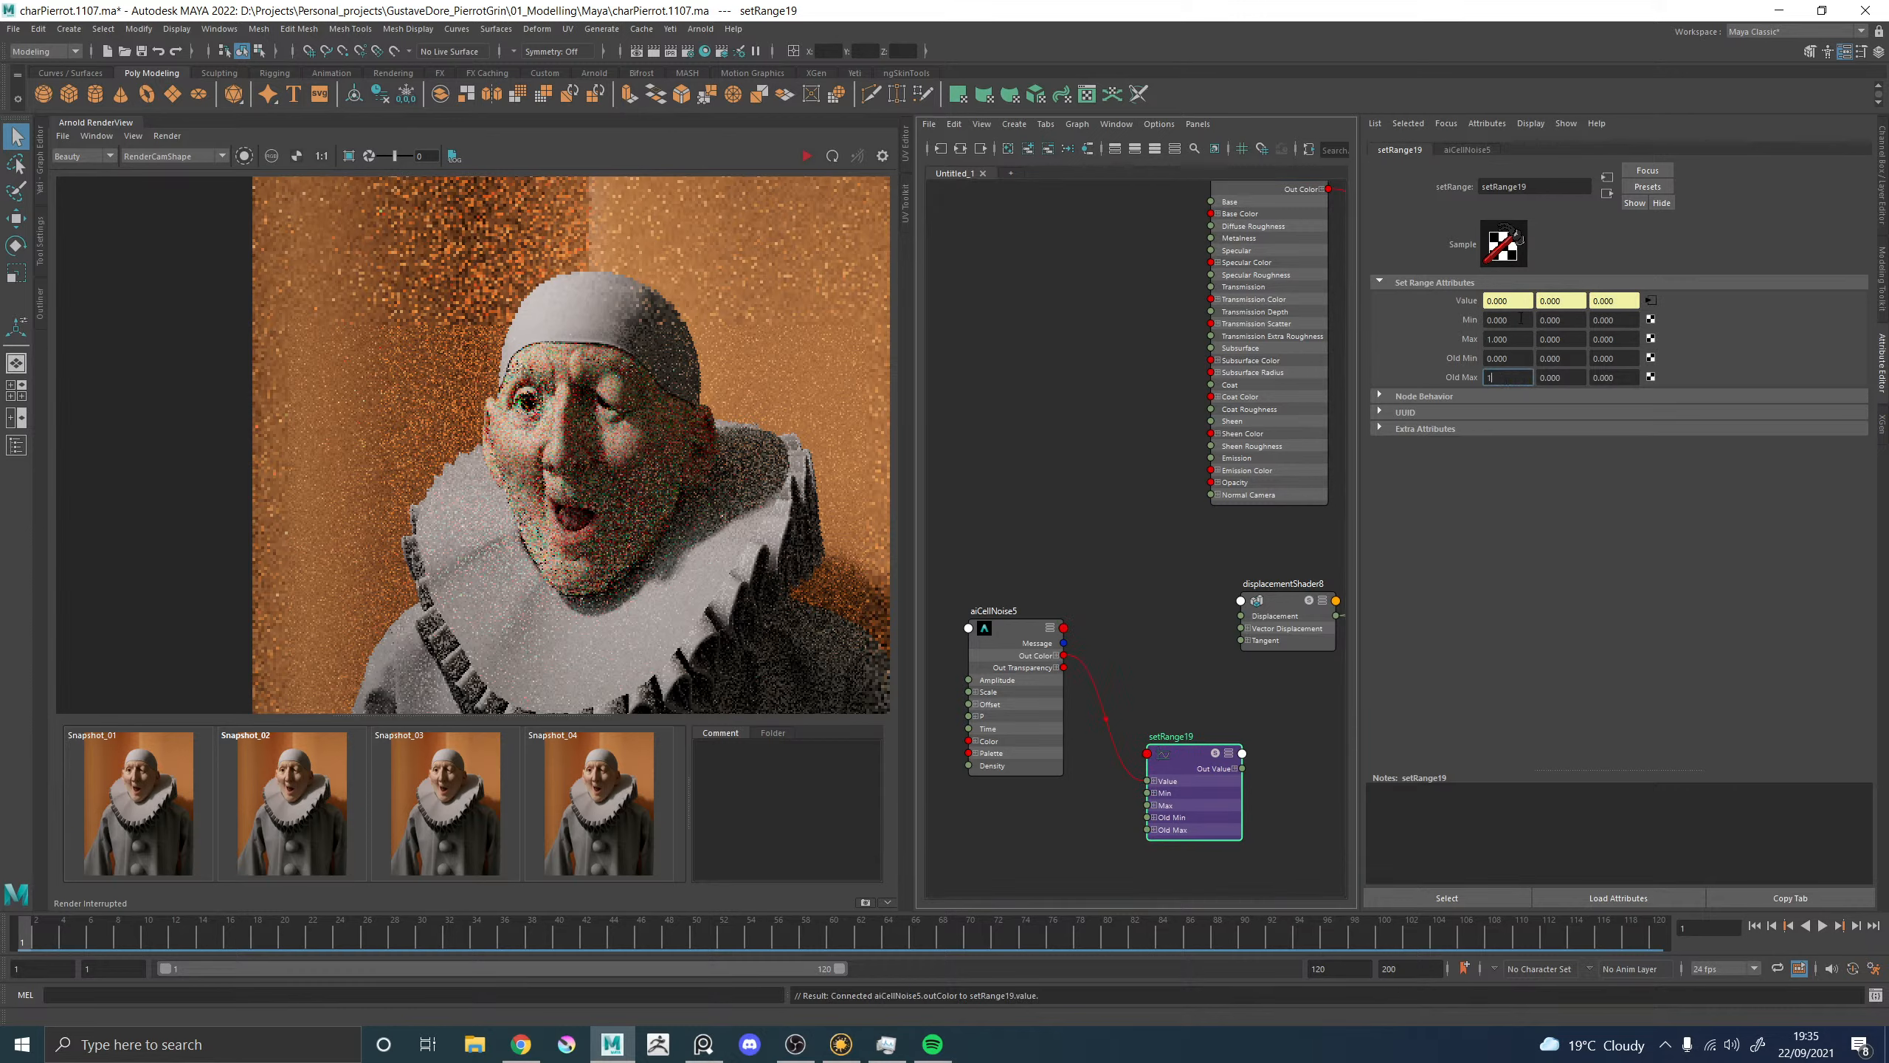
pyautogui.click(1521, 320)
pyautogui.write('-1')
pyautogui.press('Return')
# Add a multiplyDivide node, connect the setRange Out Value to its Input 1, and shift the noise nodes away from the displacement shader.
pyautogui.click(1305, 767)
pyautogui.press('Tab')
pyautogui.write('mult')
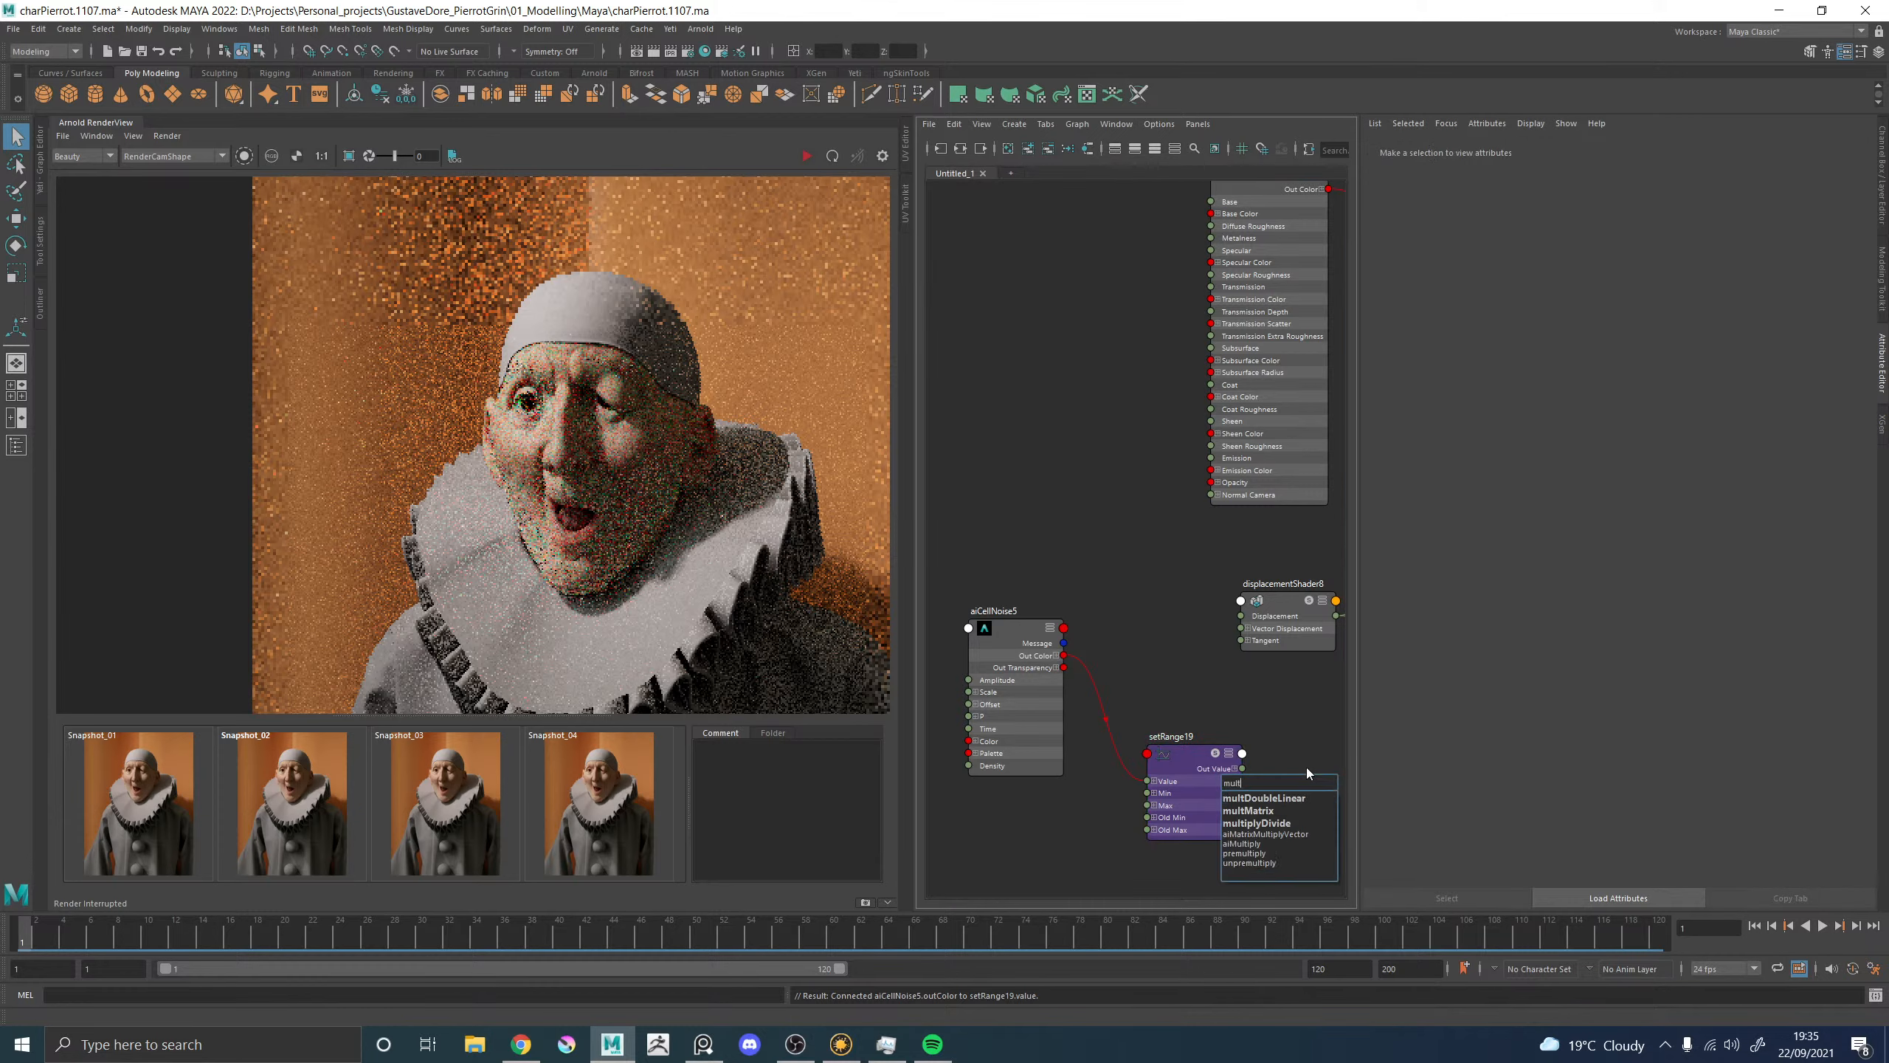
pyautogui.write('i')
pyautogui.press('Down')
pyautogui.press('Return')
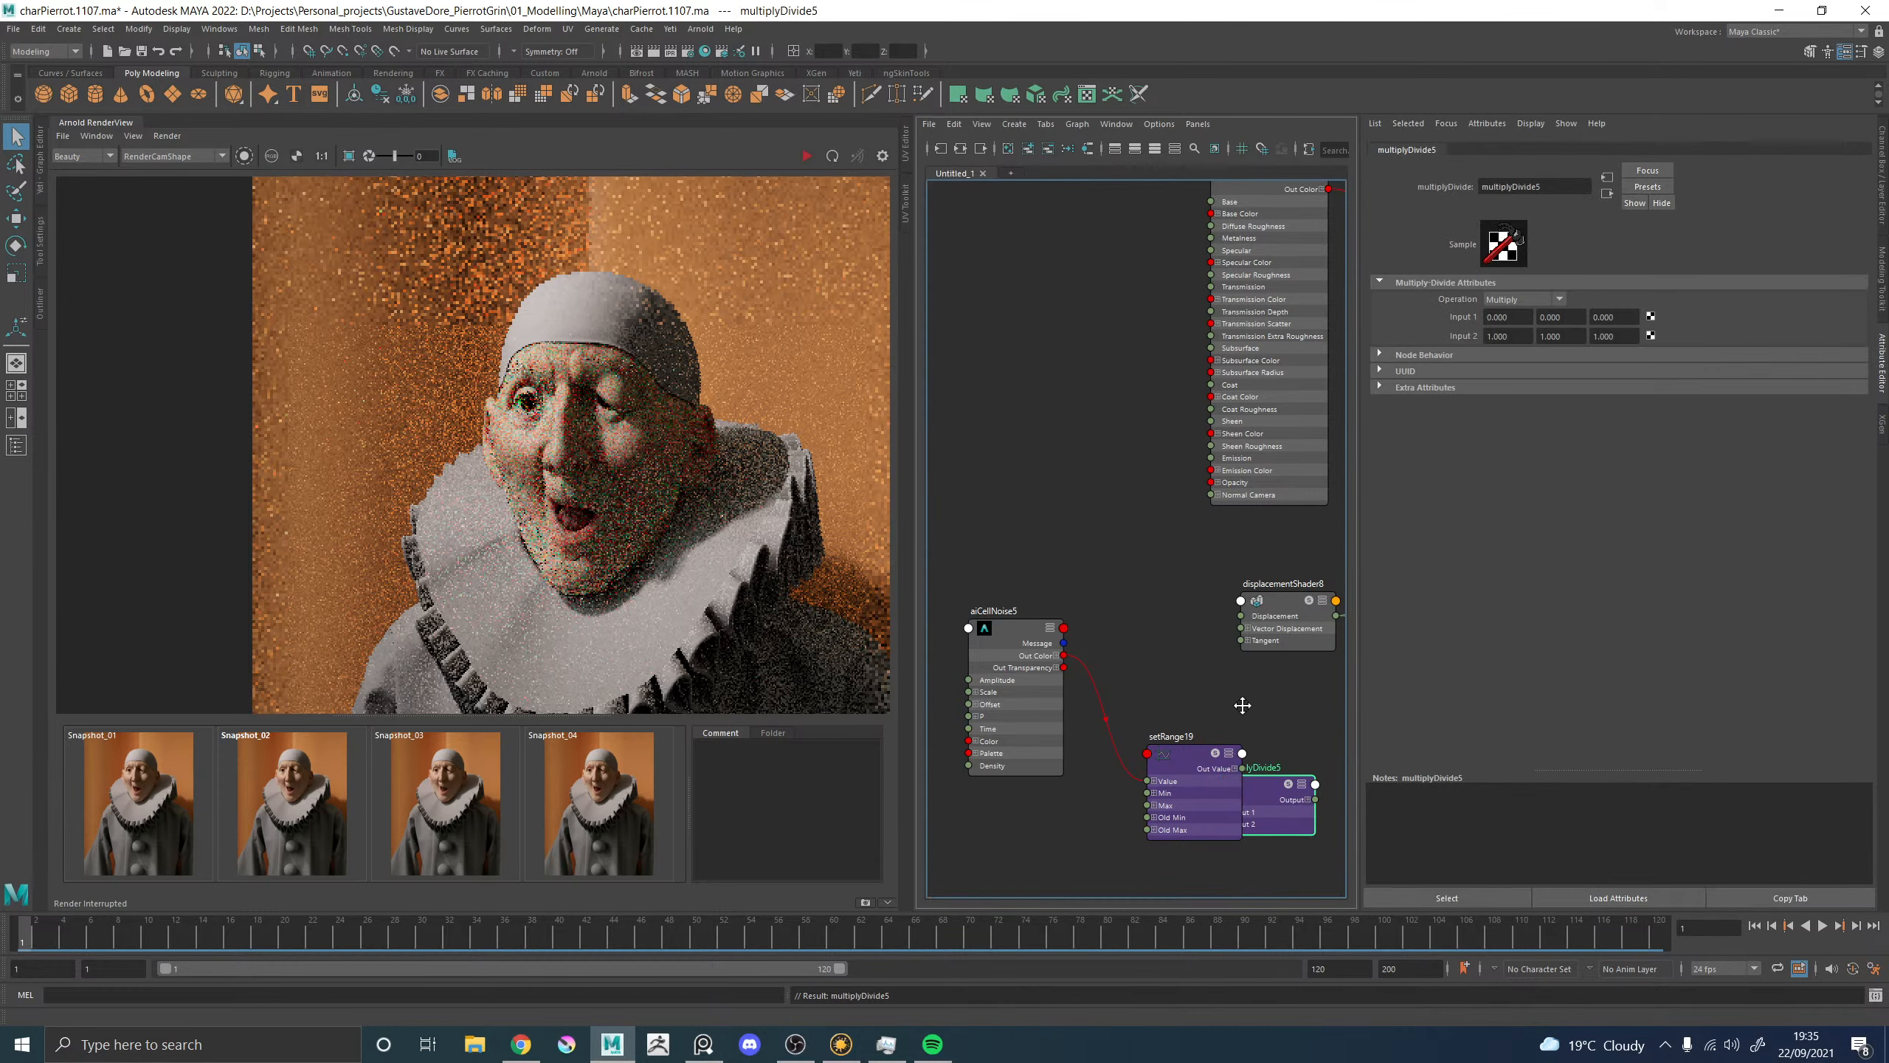
pyautogui.keyDown('alt'); pyautogui.moveTo(1243, 705); pyautogui.dragTo(1169, 638, button='middle'); pyautogui.keyUp('alt')
pyautogui.moveTo(1192, 713); pyautogui.dragTo(1255, 706)
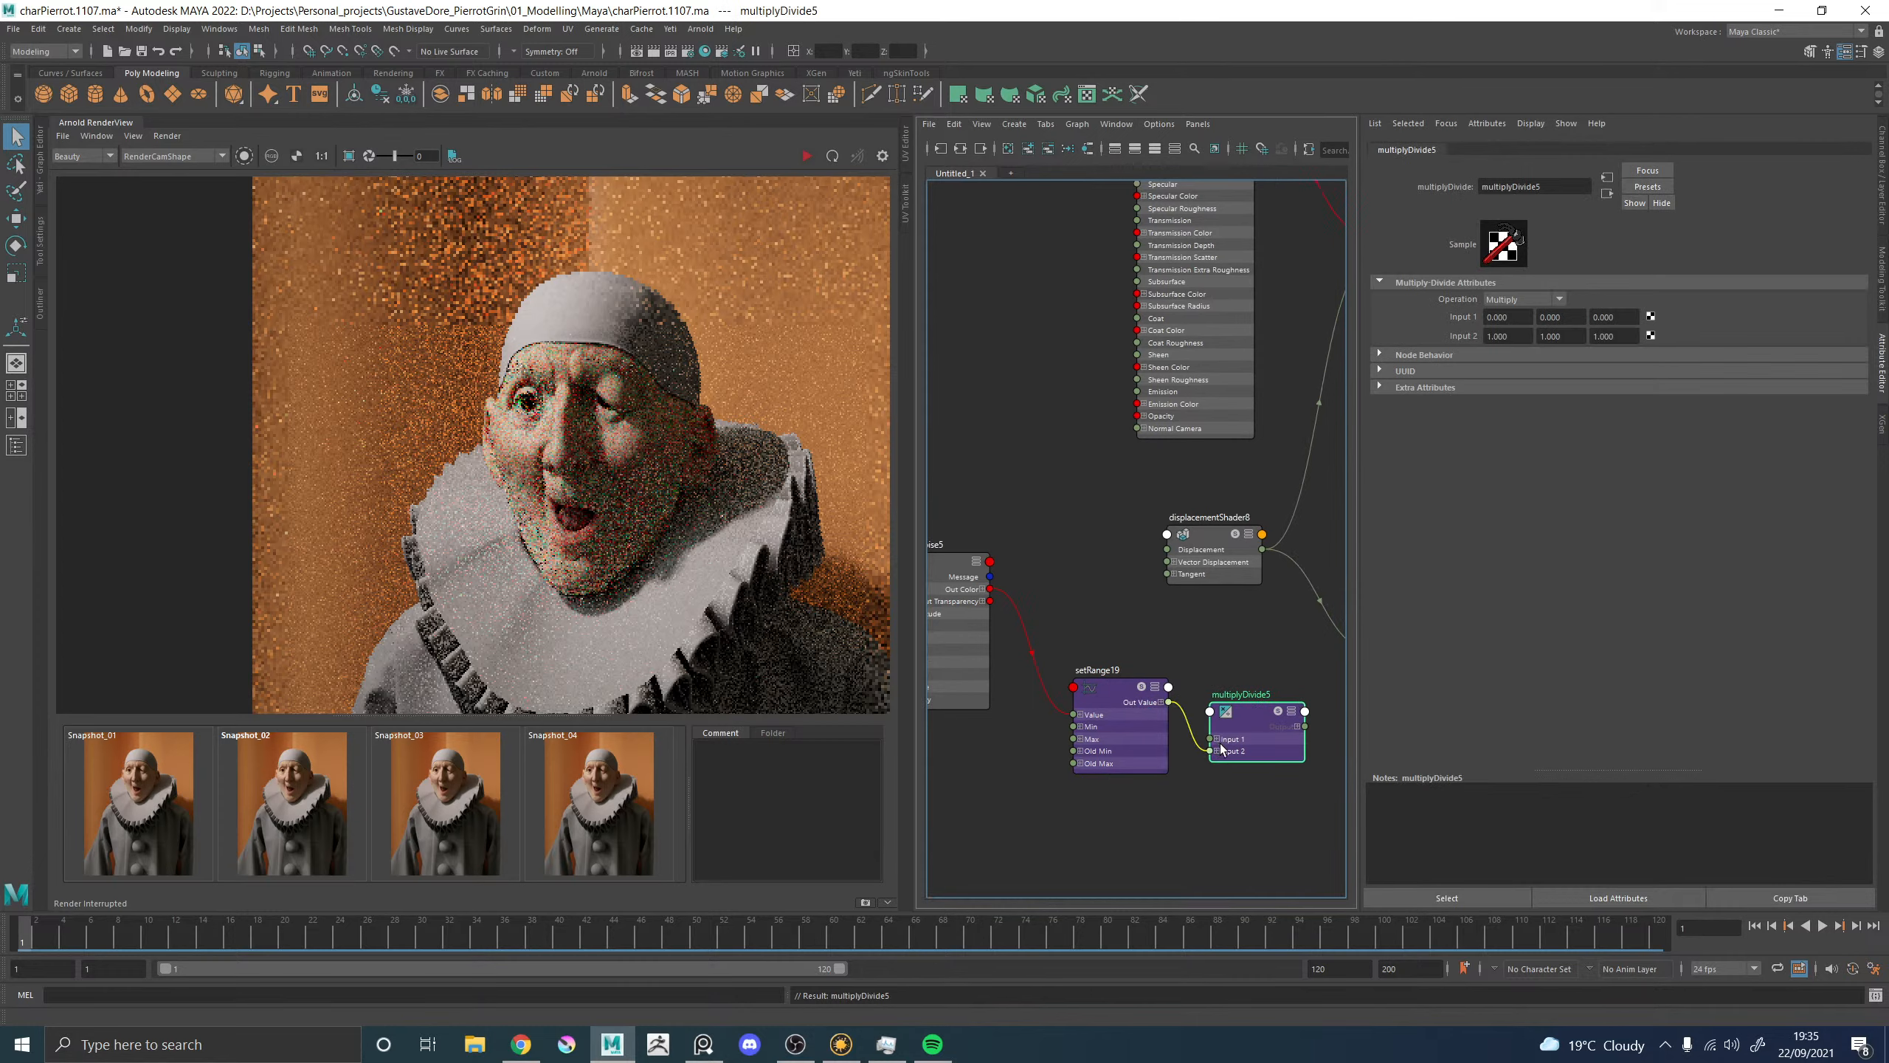
pyautogui.moveTo(1169, 703); pyautogui.dragTo(1226, 738)
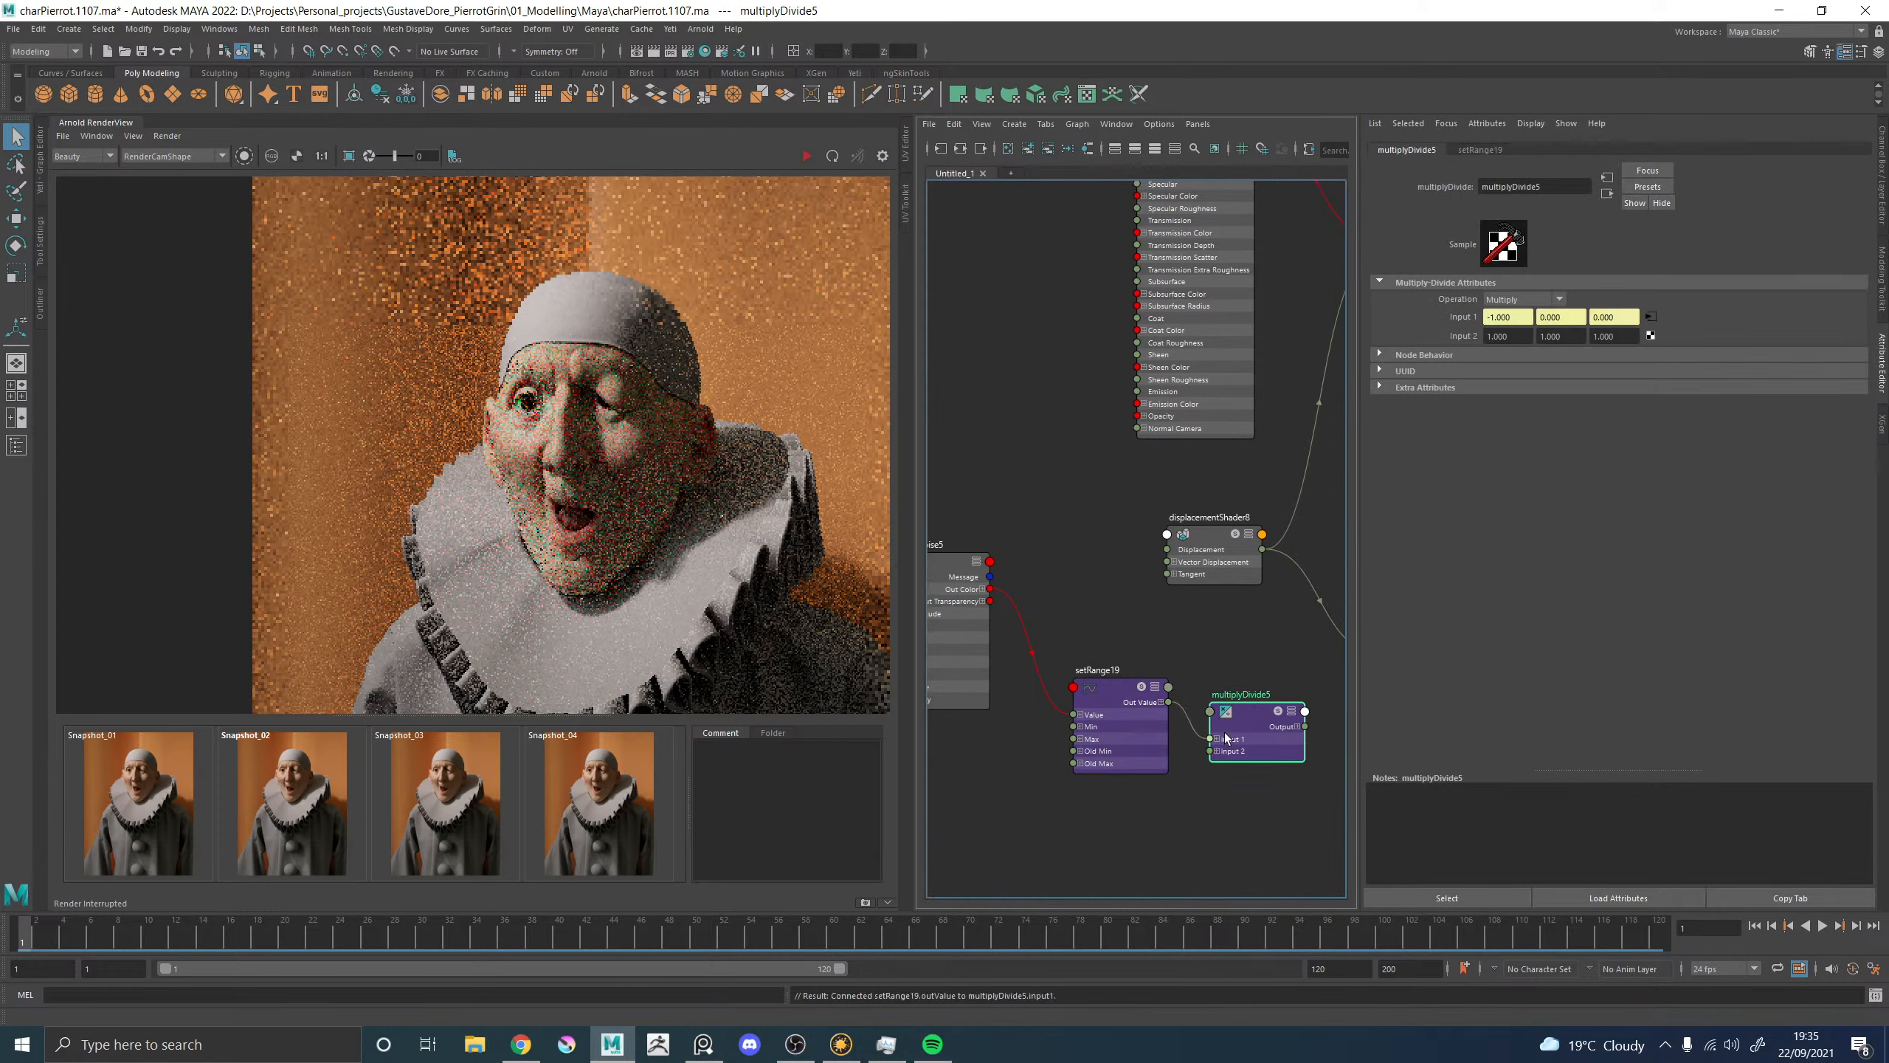
pyautogui.moveTo(971, 662); pyautogui.dragTo(923, 647)
pyautogui.moveTo(1256, 730); pyautogui.dragTo(969, 683)
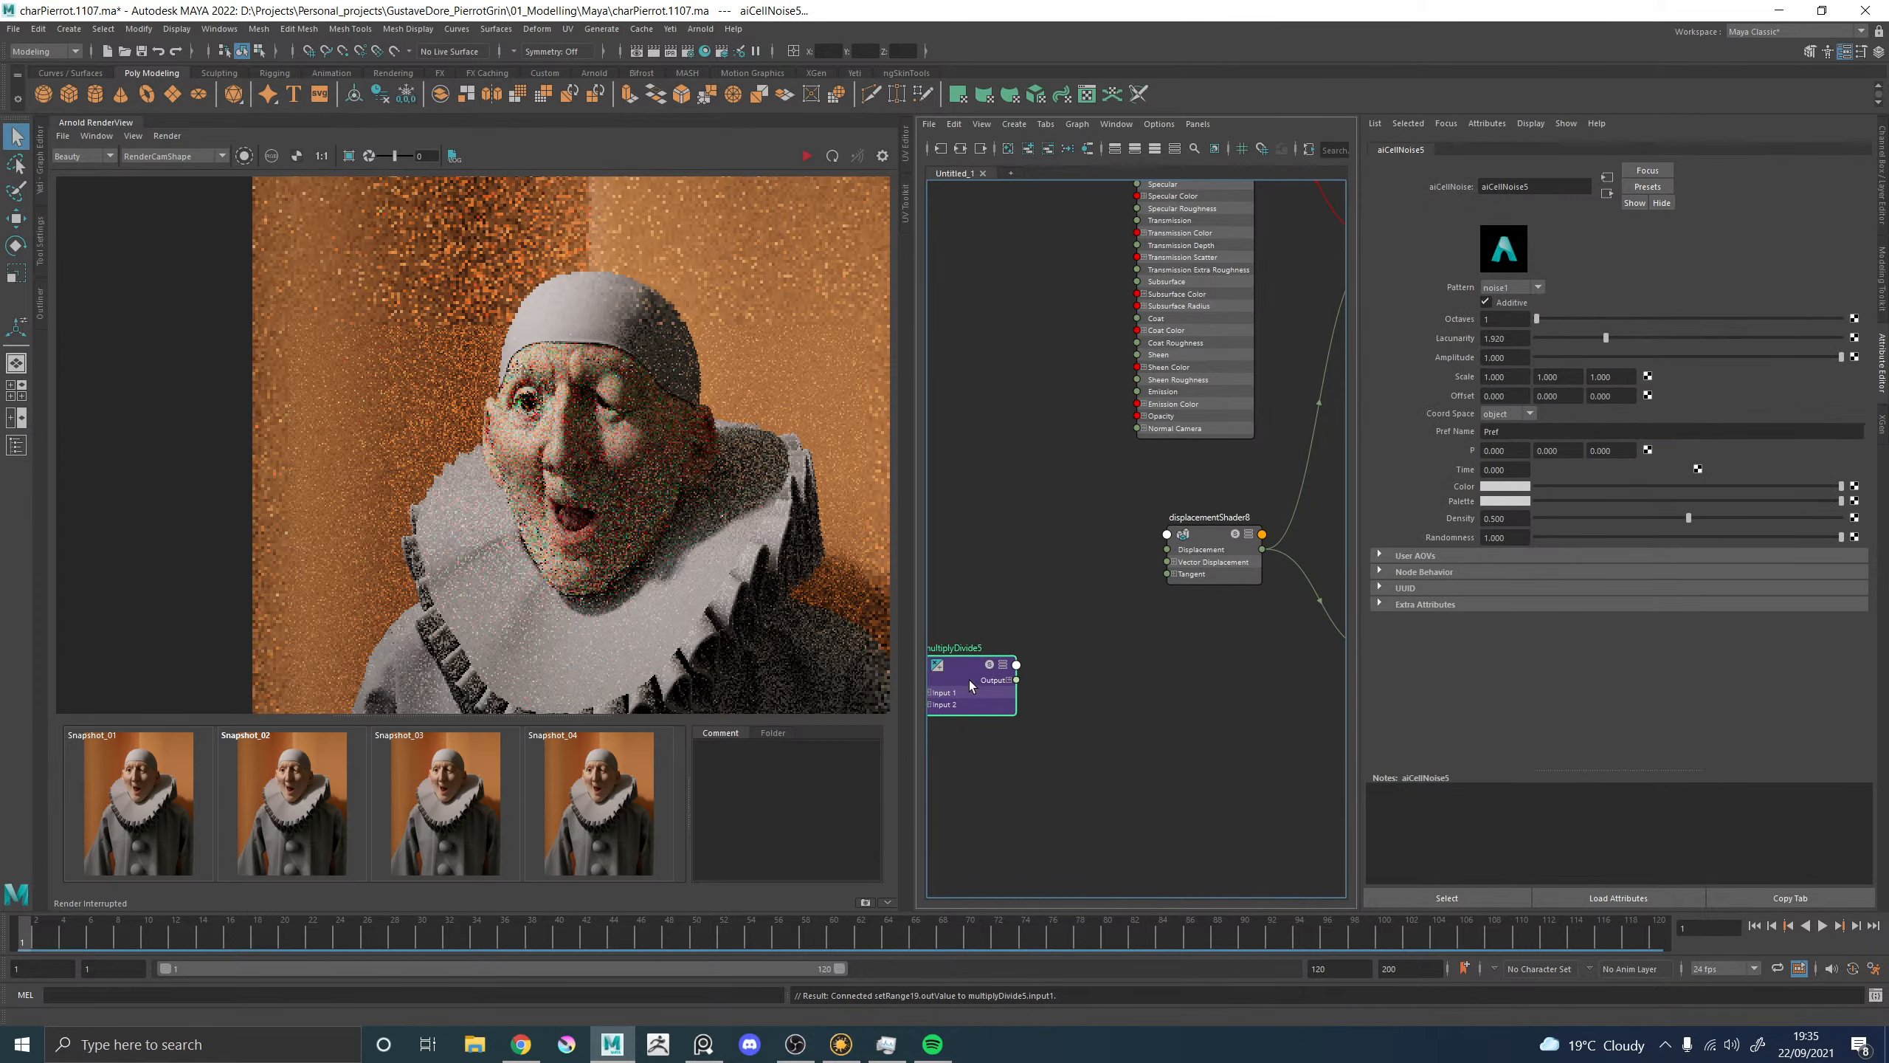
pyautogui.click(1098, 644)
# Set the back curtain's Arnold subdivision type to catclark and expand its displacement attributes.
pyautogui.click(1262, 449)
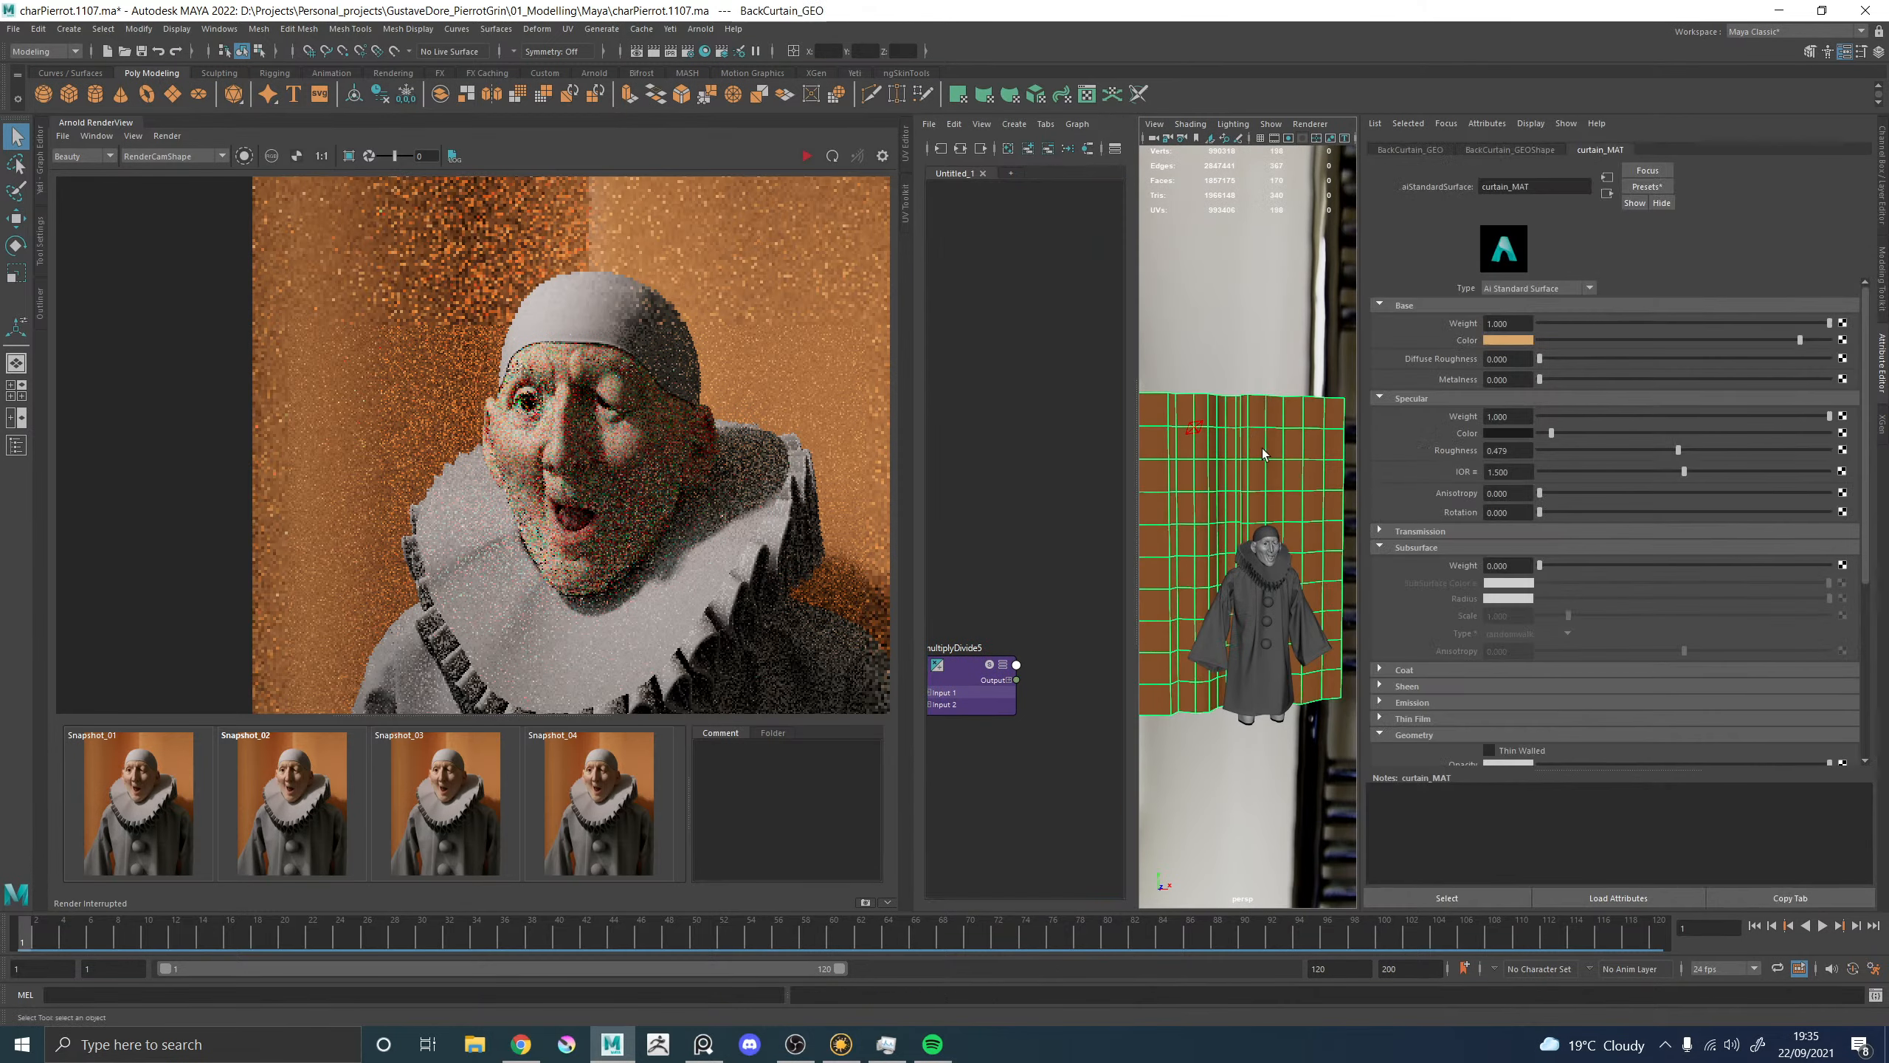
pyautogui.click(1480, 149)
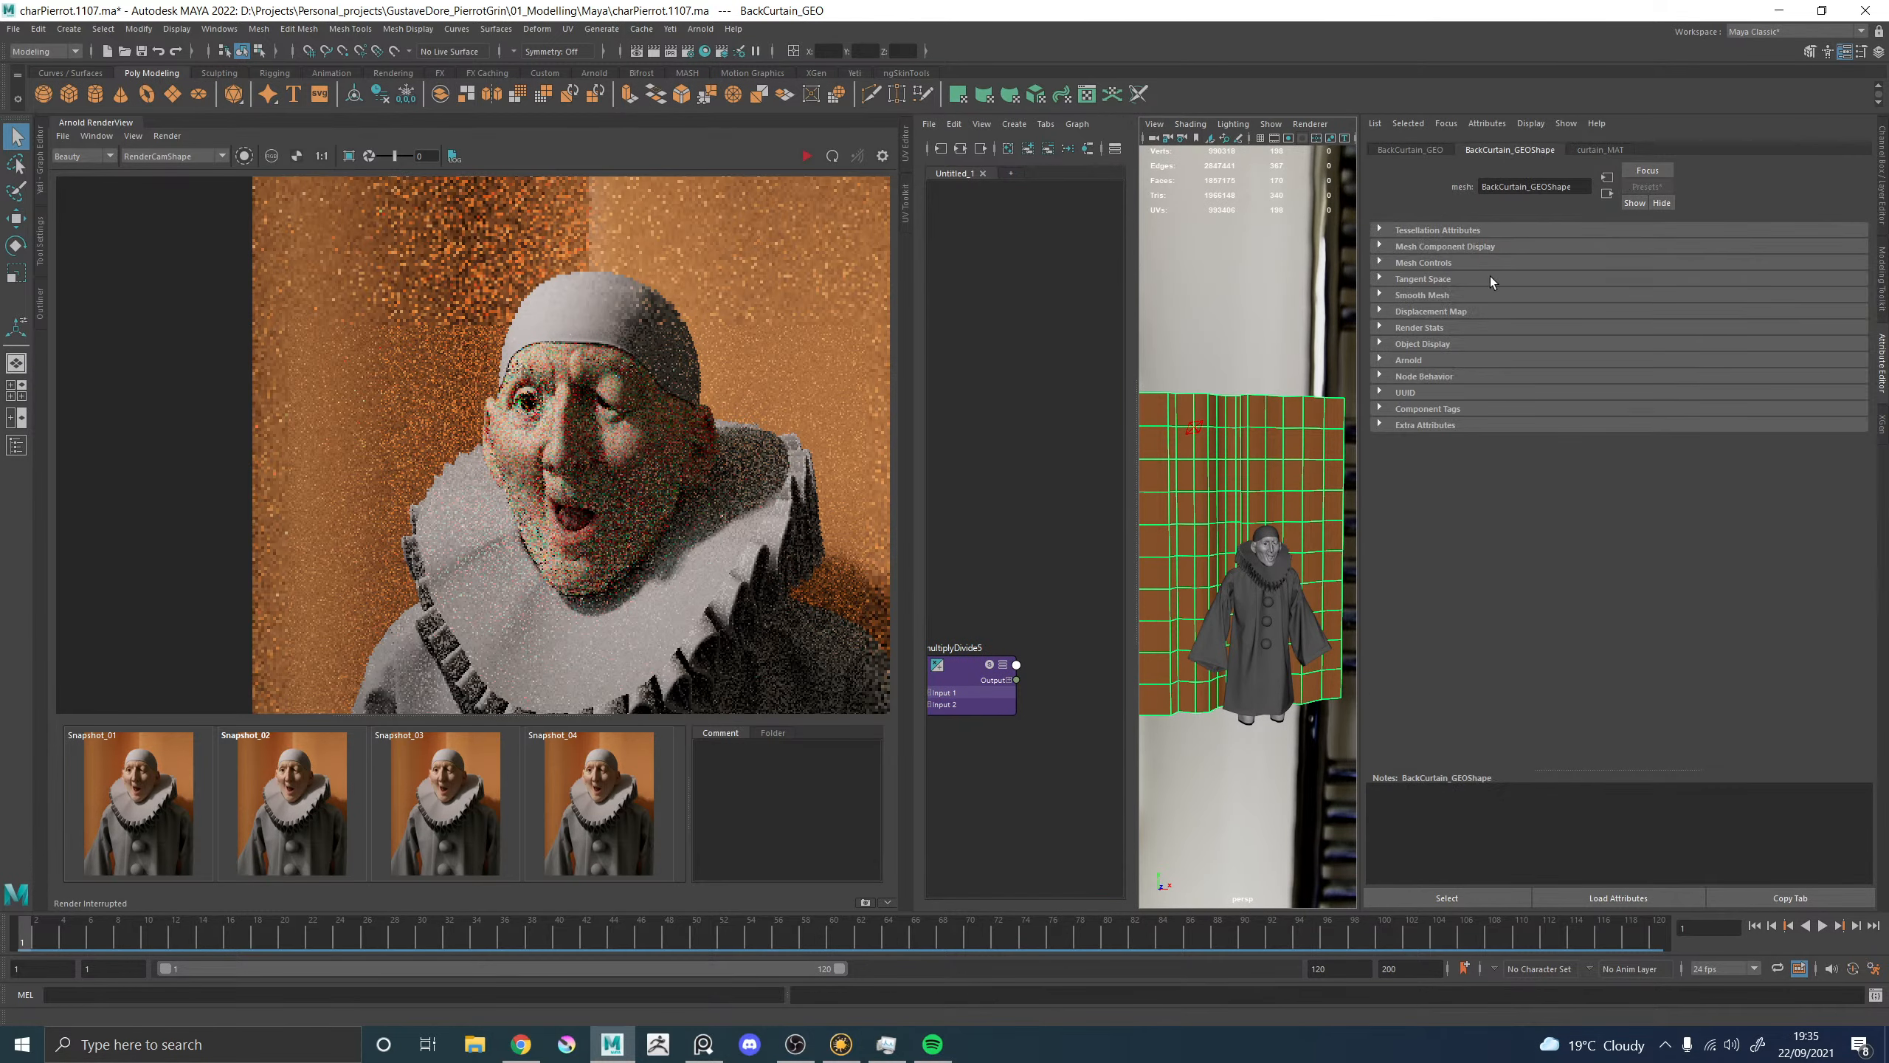
pyautogui.click(1408, 360)
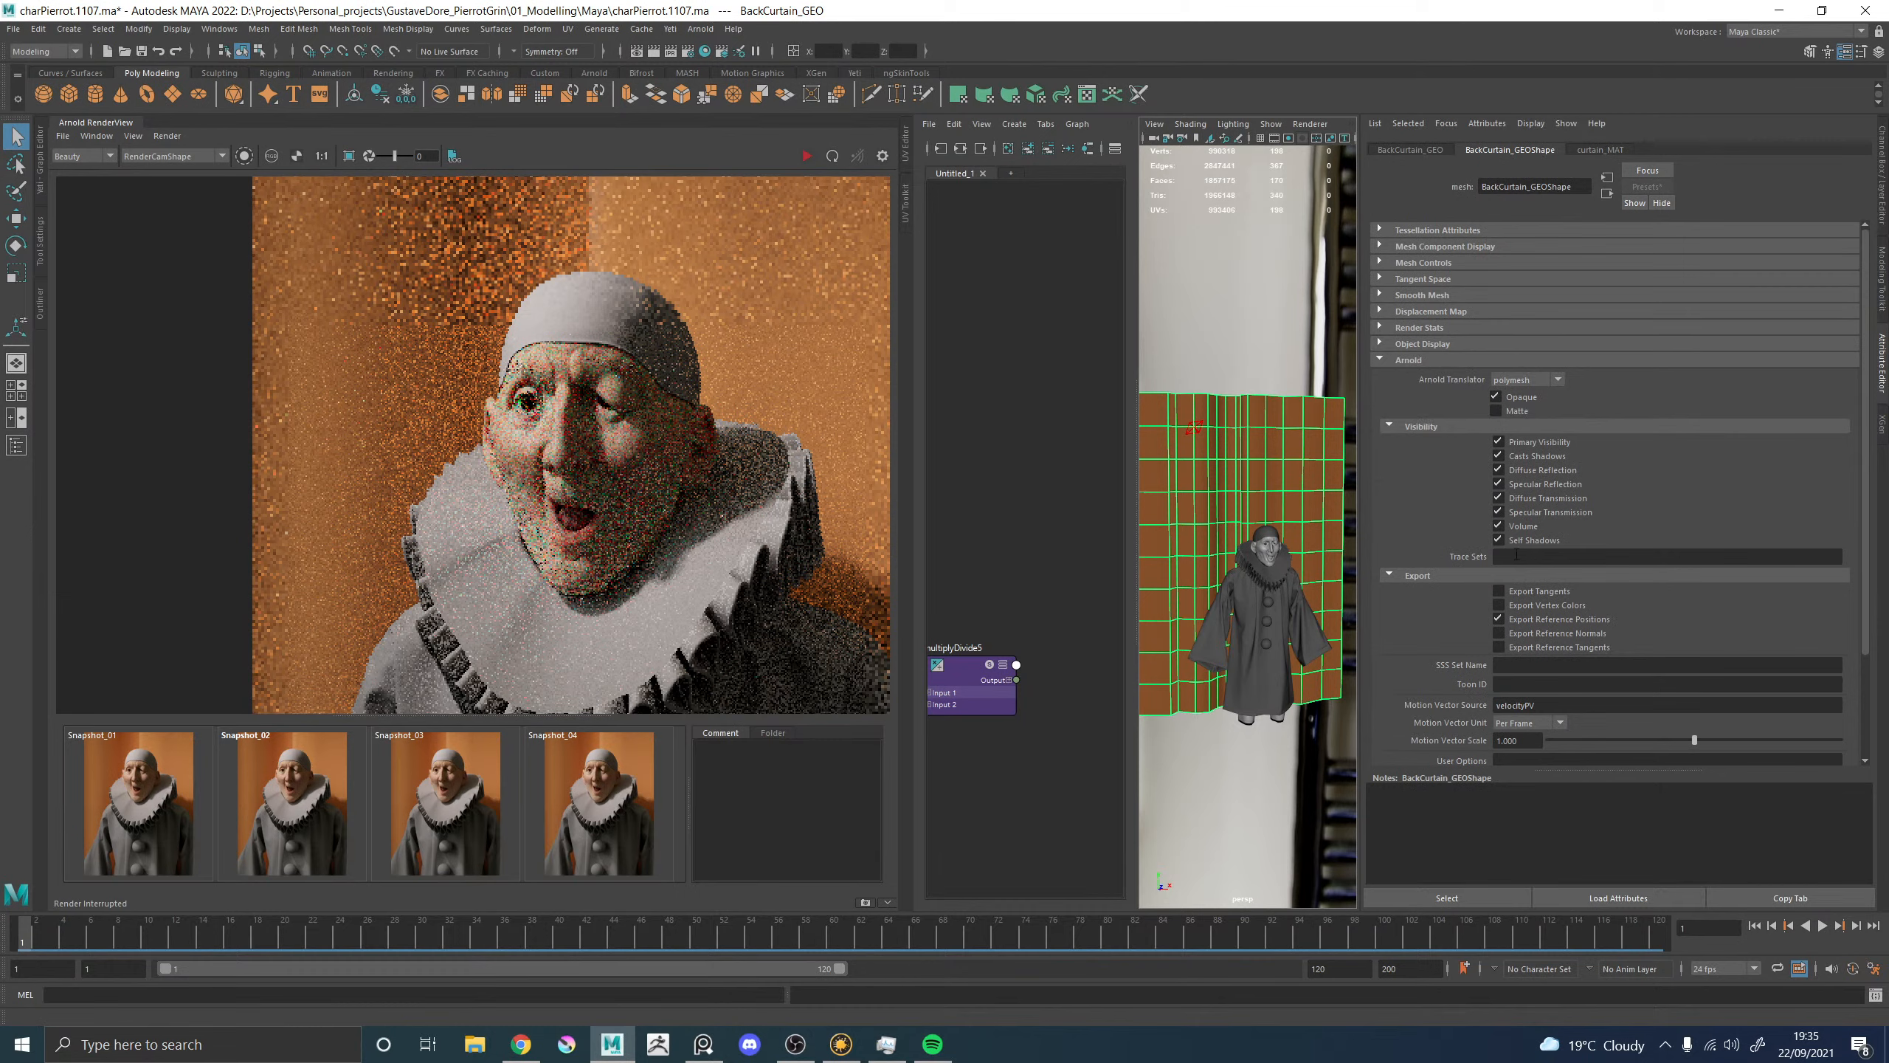
pyautogui.scroll(-3, 1480, 632)
pyautogui.click(1449, 652)
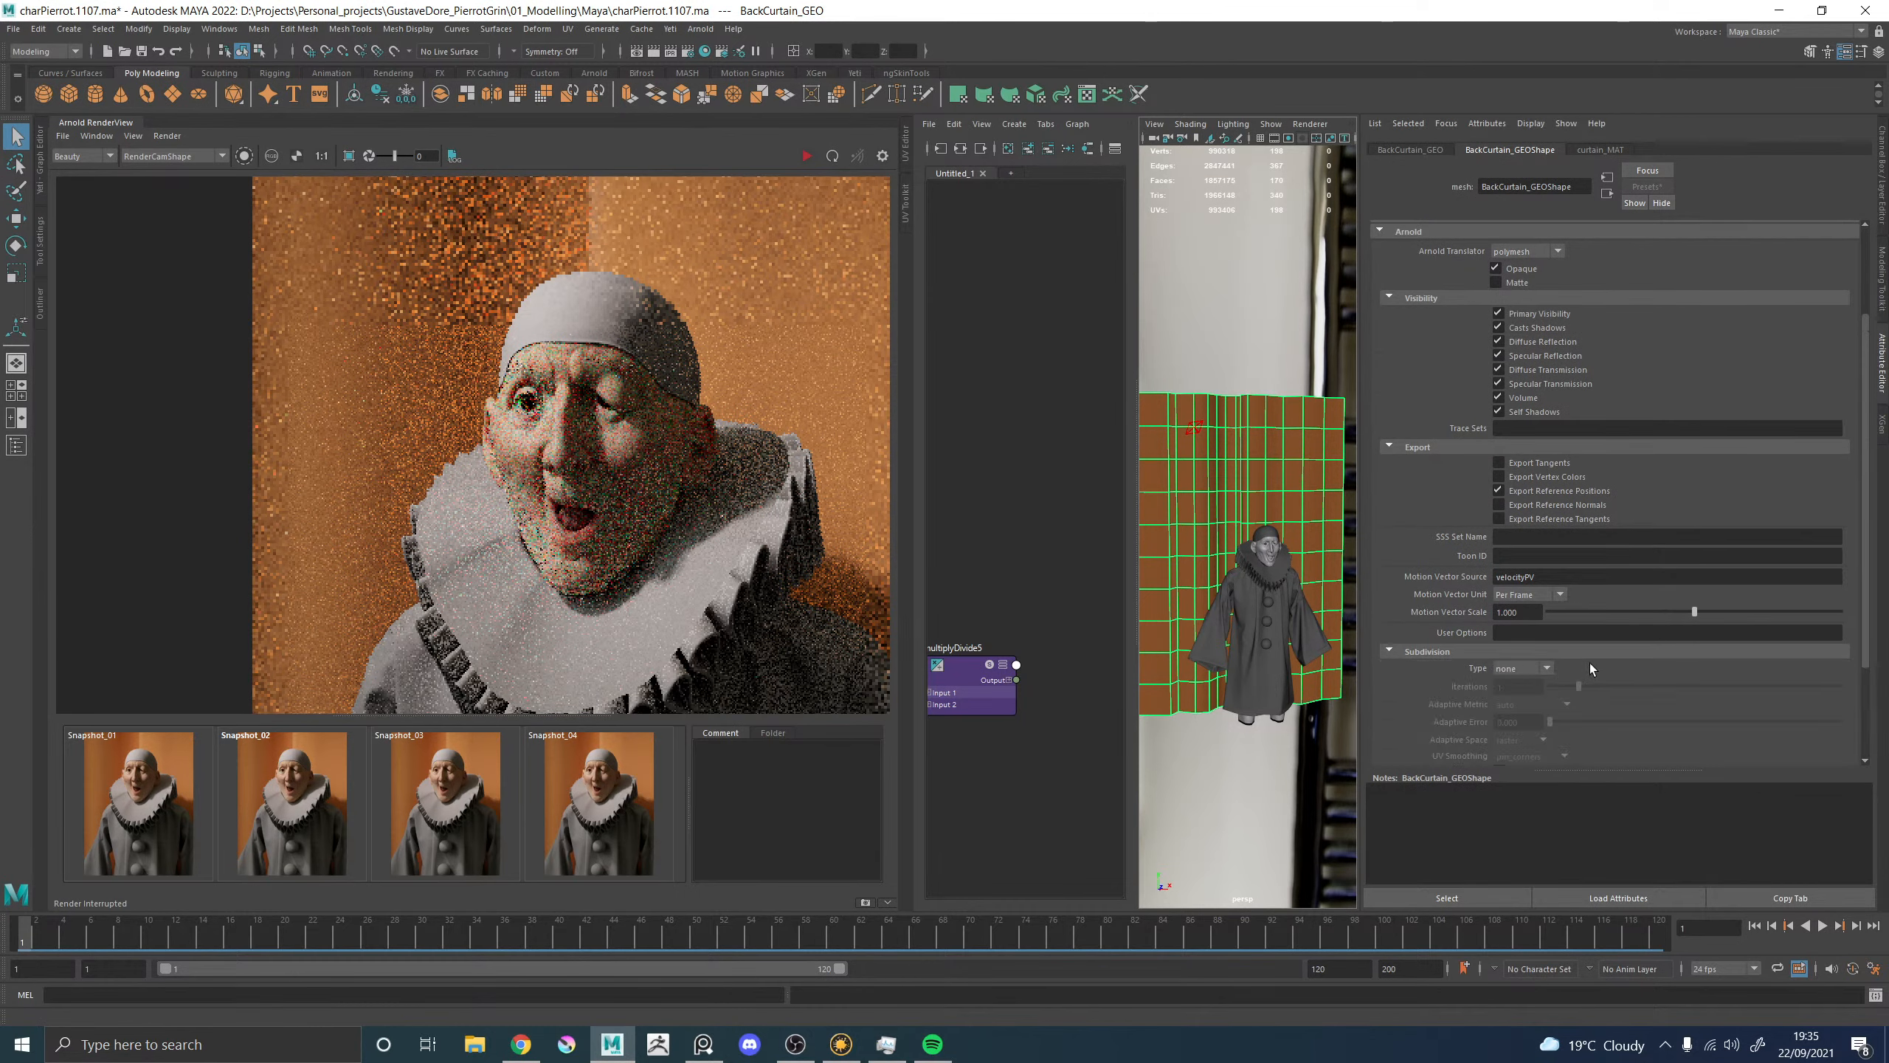
pyautogui.click(1536, 696)
pyautogui.scroll(-1, 1456, 670)
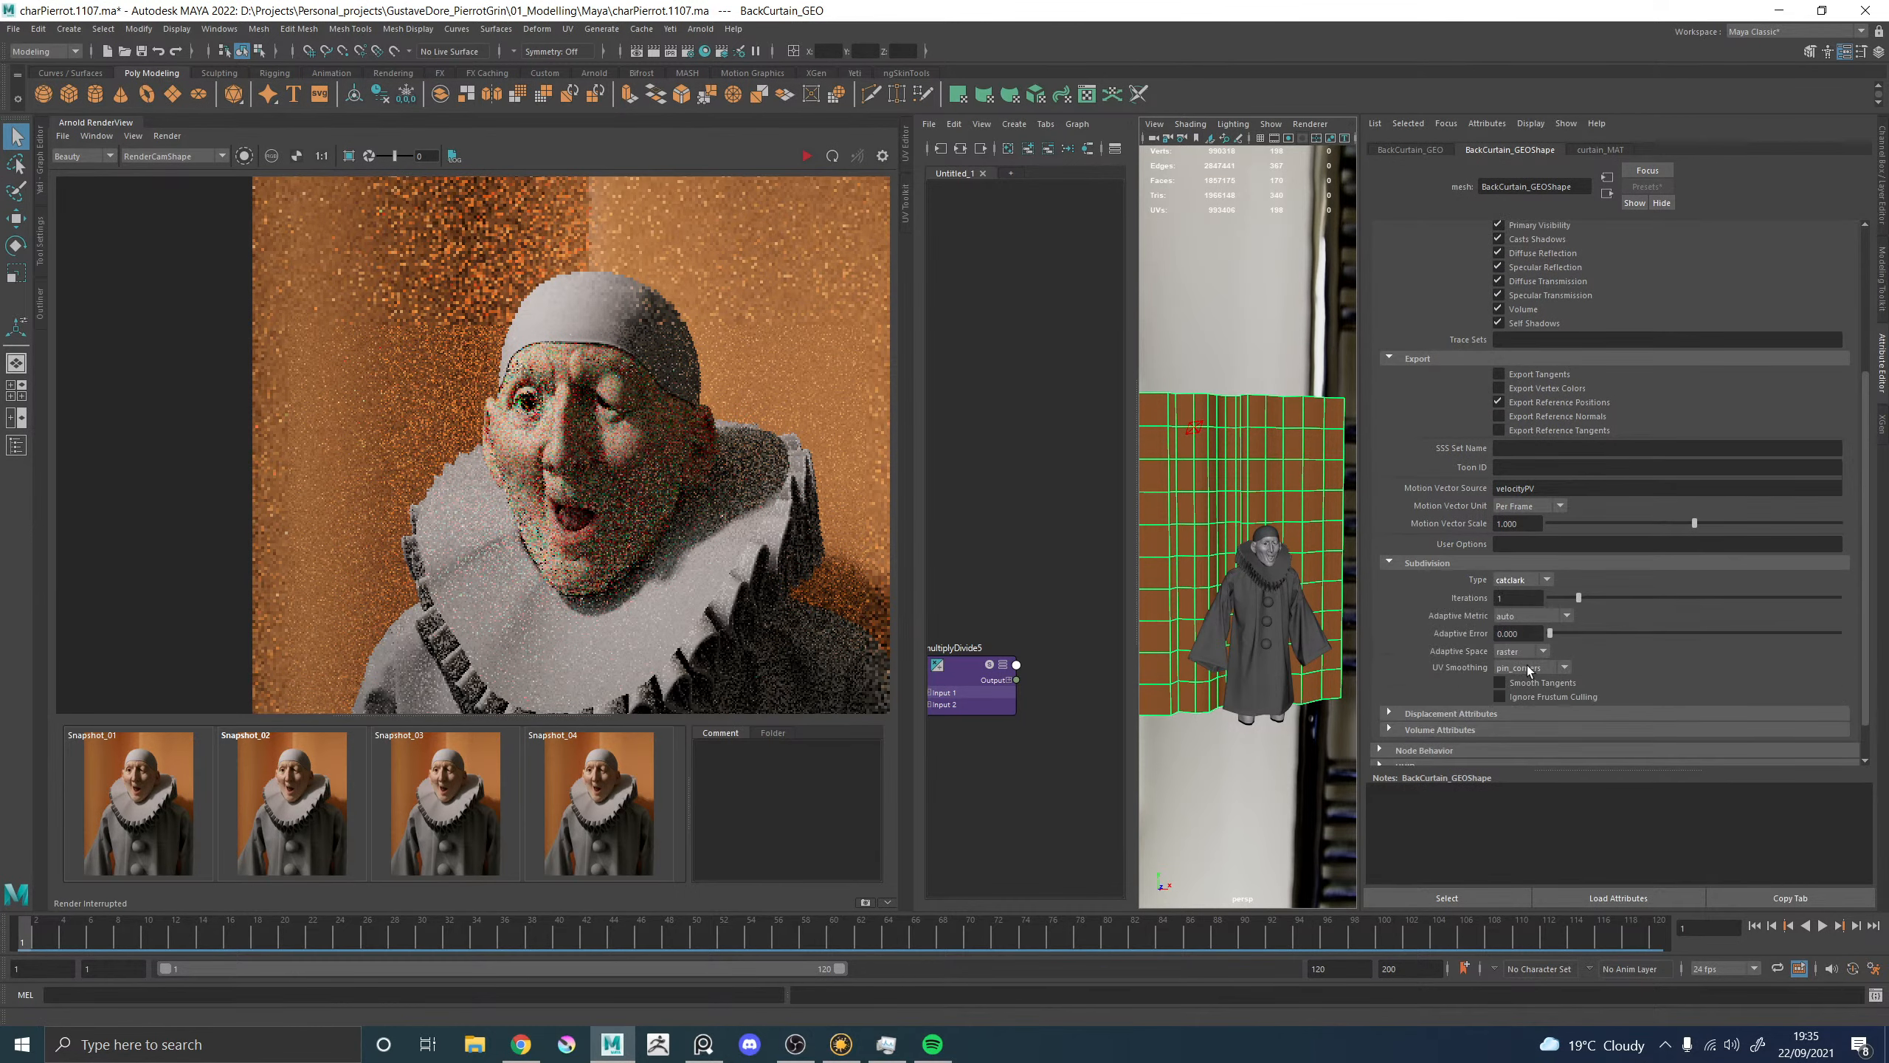
pyautogui.click(1429, 712)
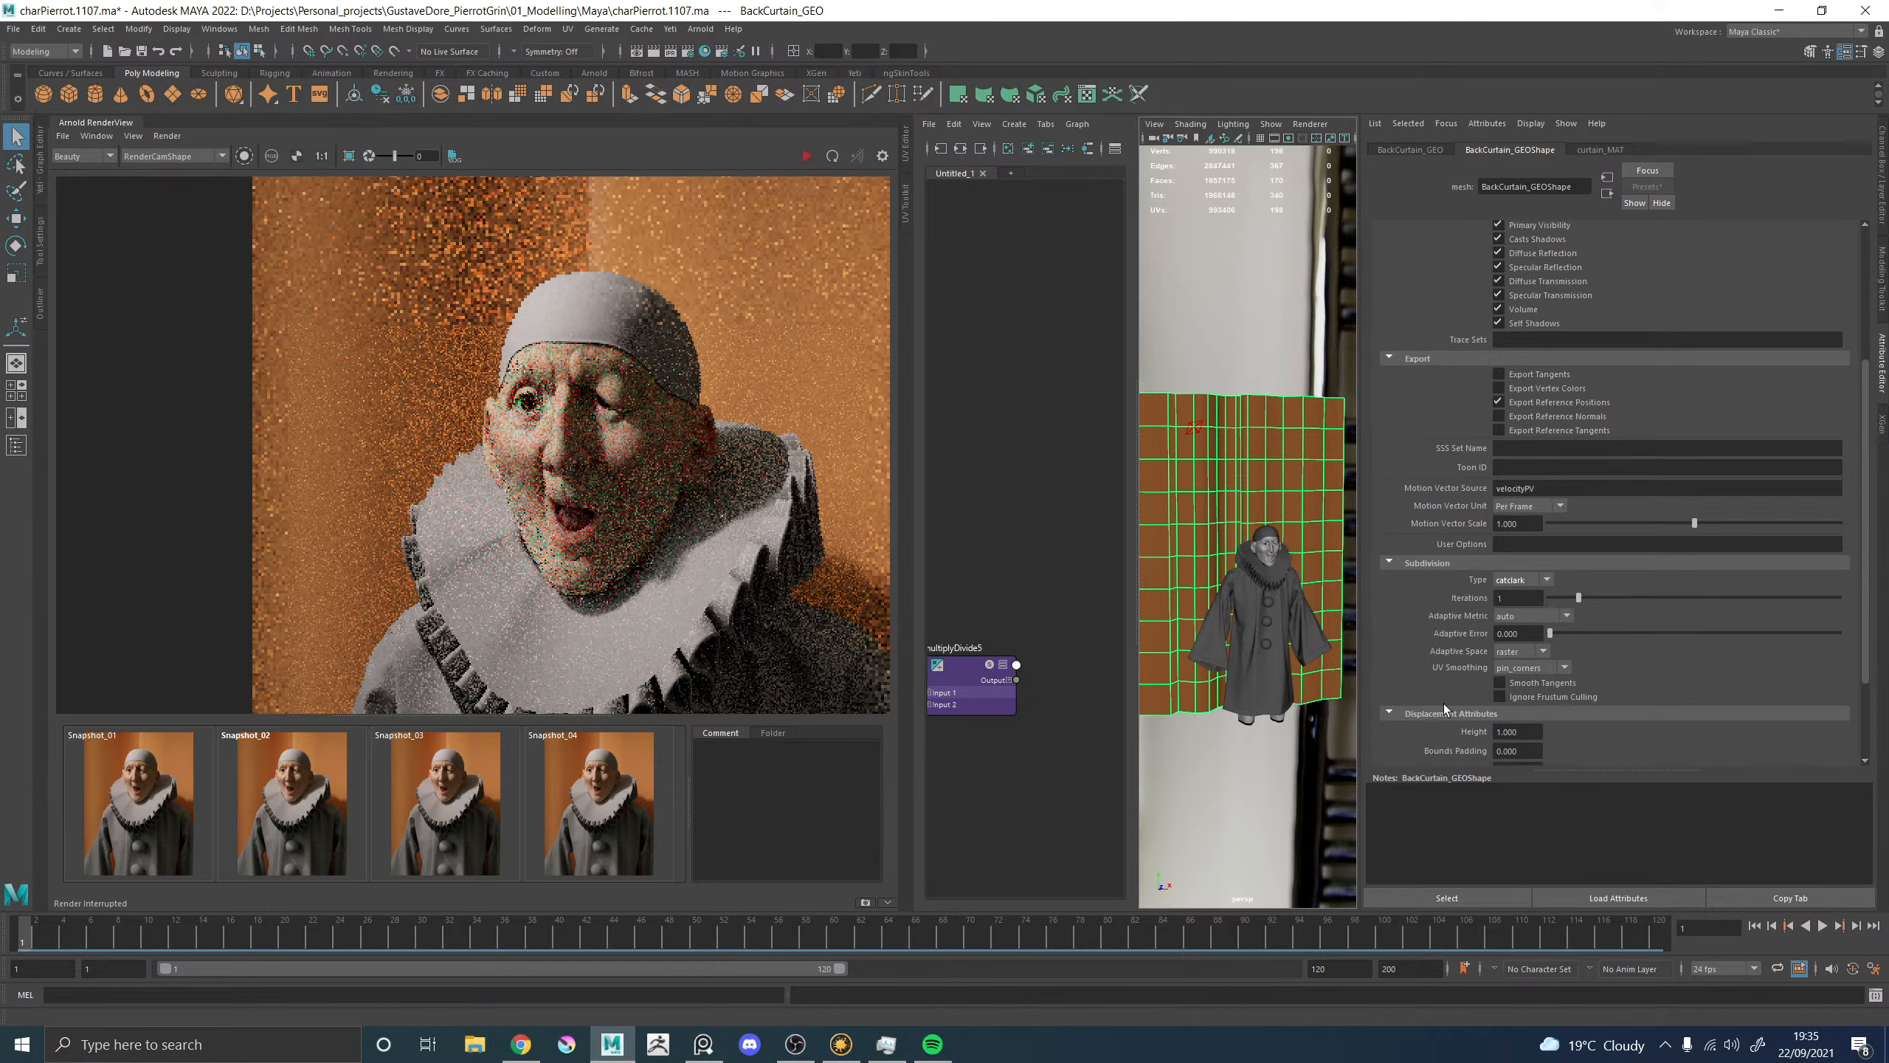
pyautogui.scroll(-1, 1450, 701)
pyautogui.click(1431, 700)
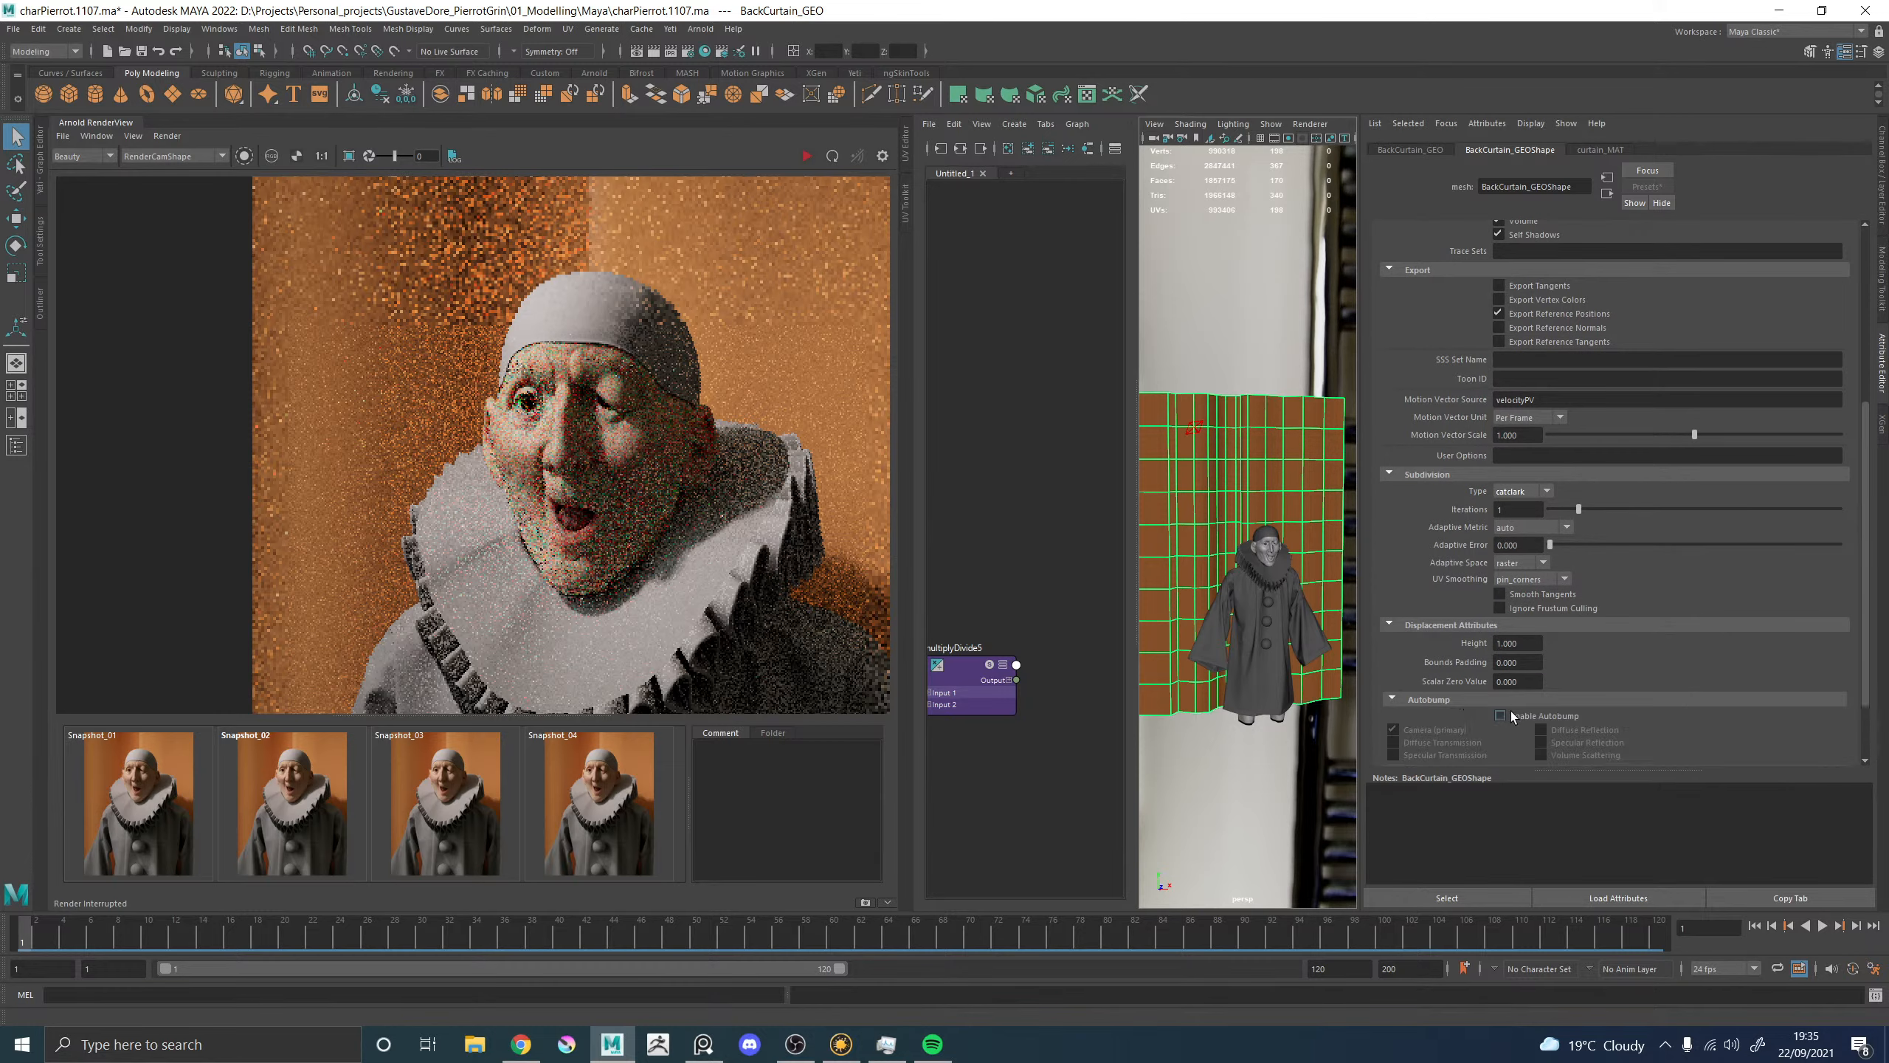
pyautogui.click(1427, 701)
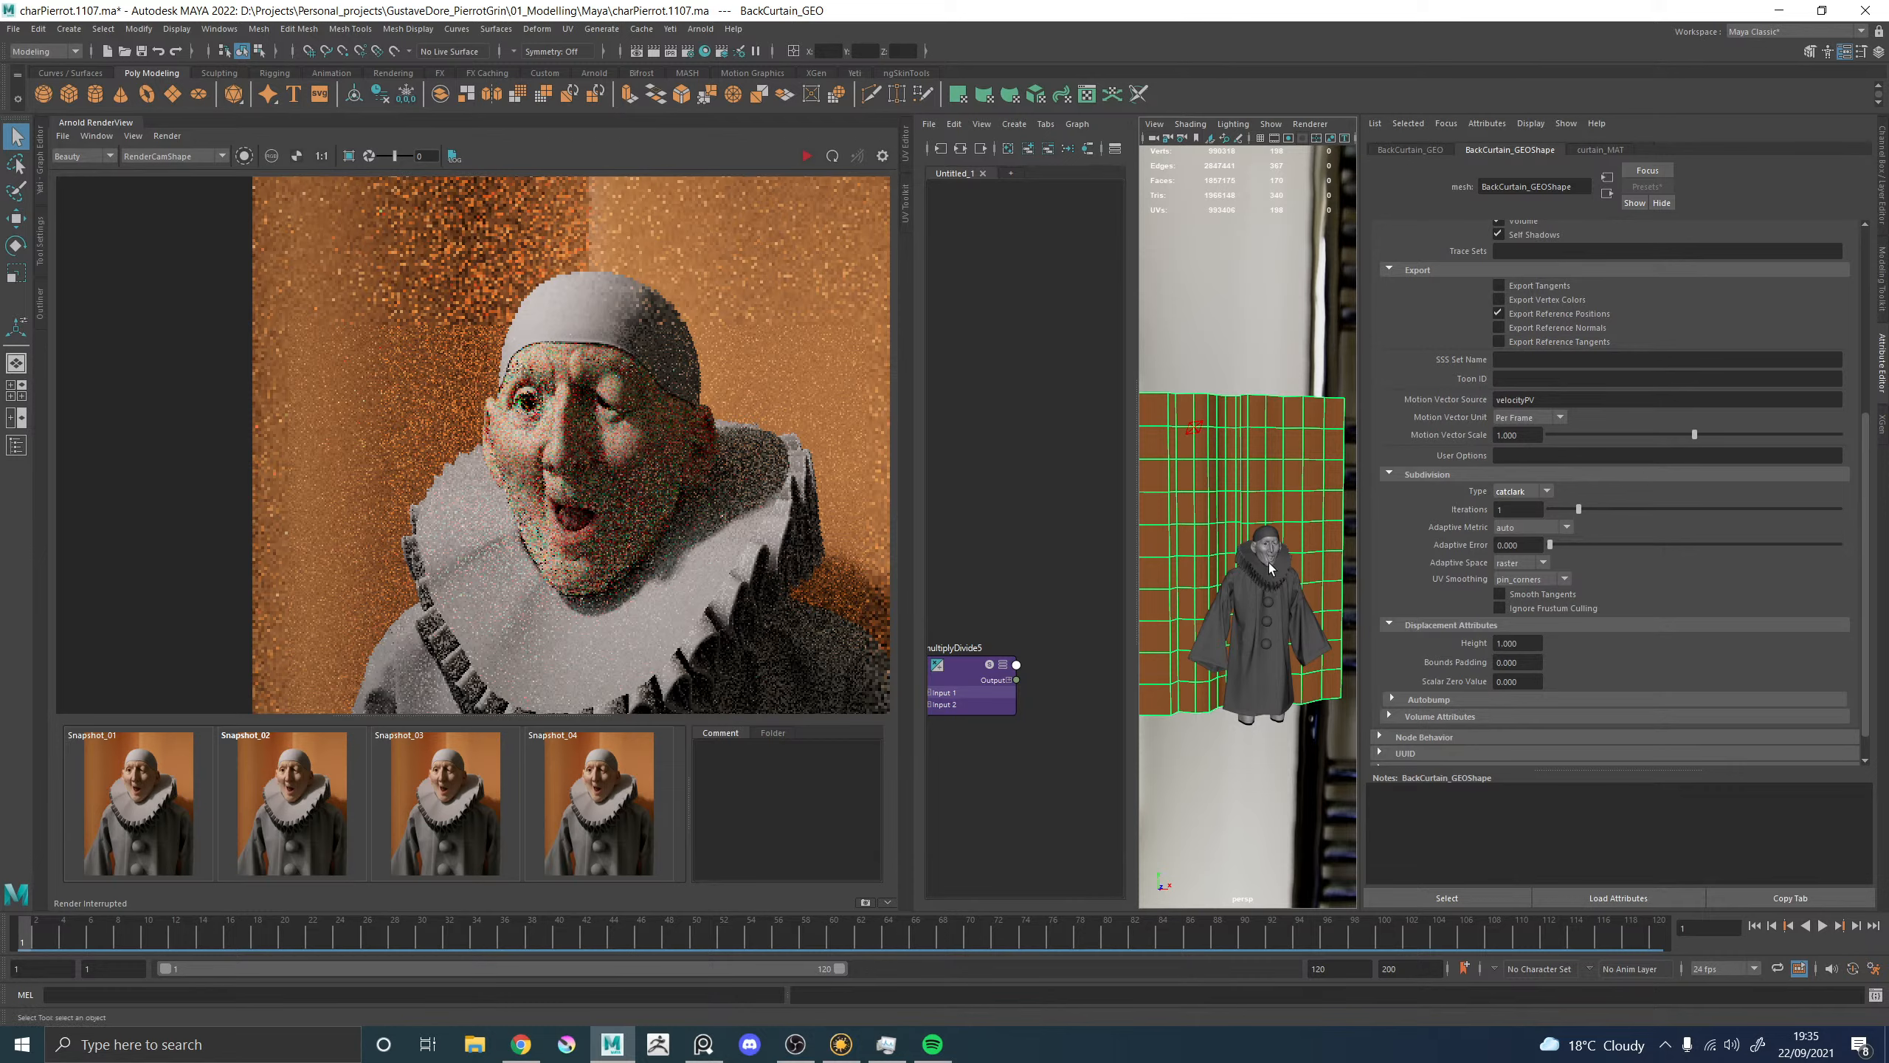
# Enable autobump in the Arnold displacement attributes of the character's body mesh.
pyautogui.click(1268, 549)
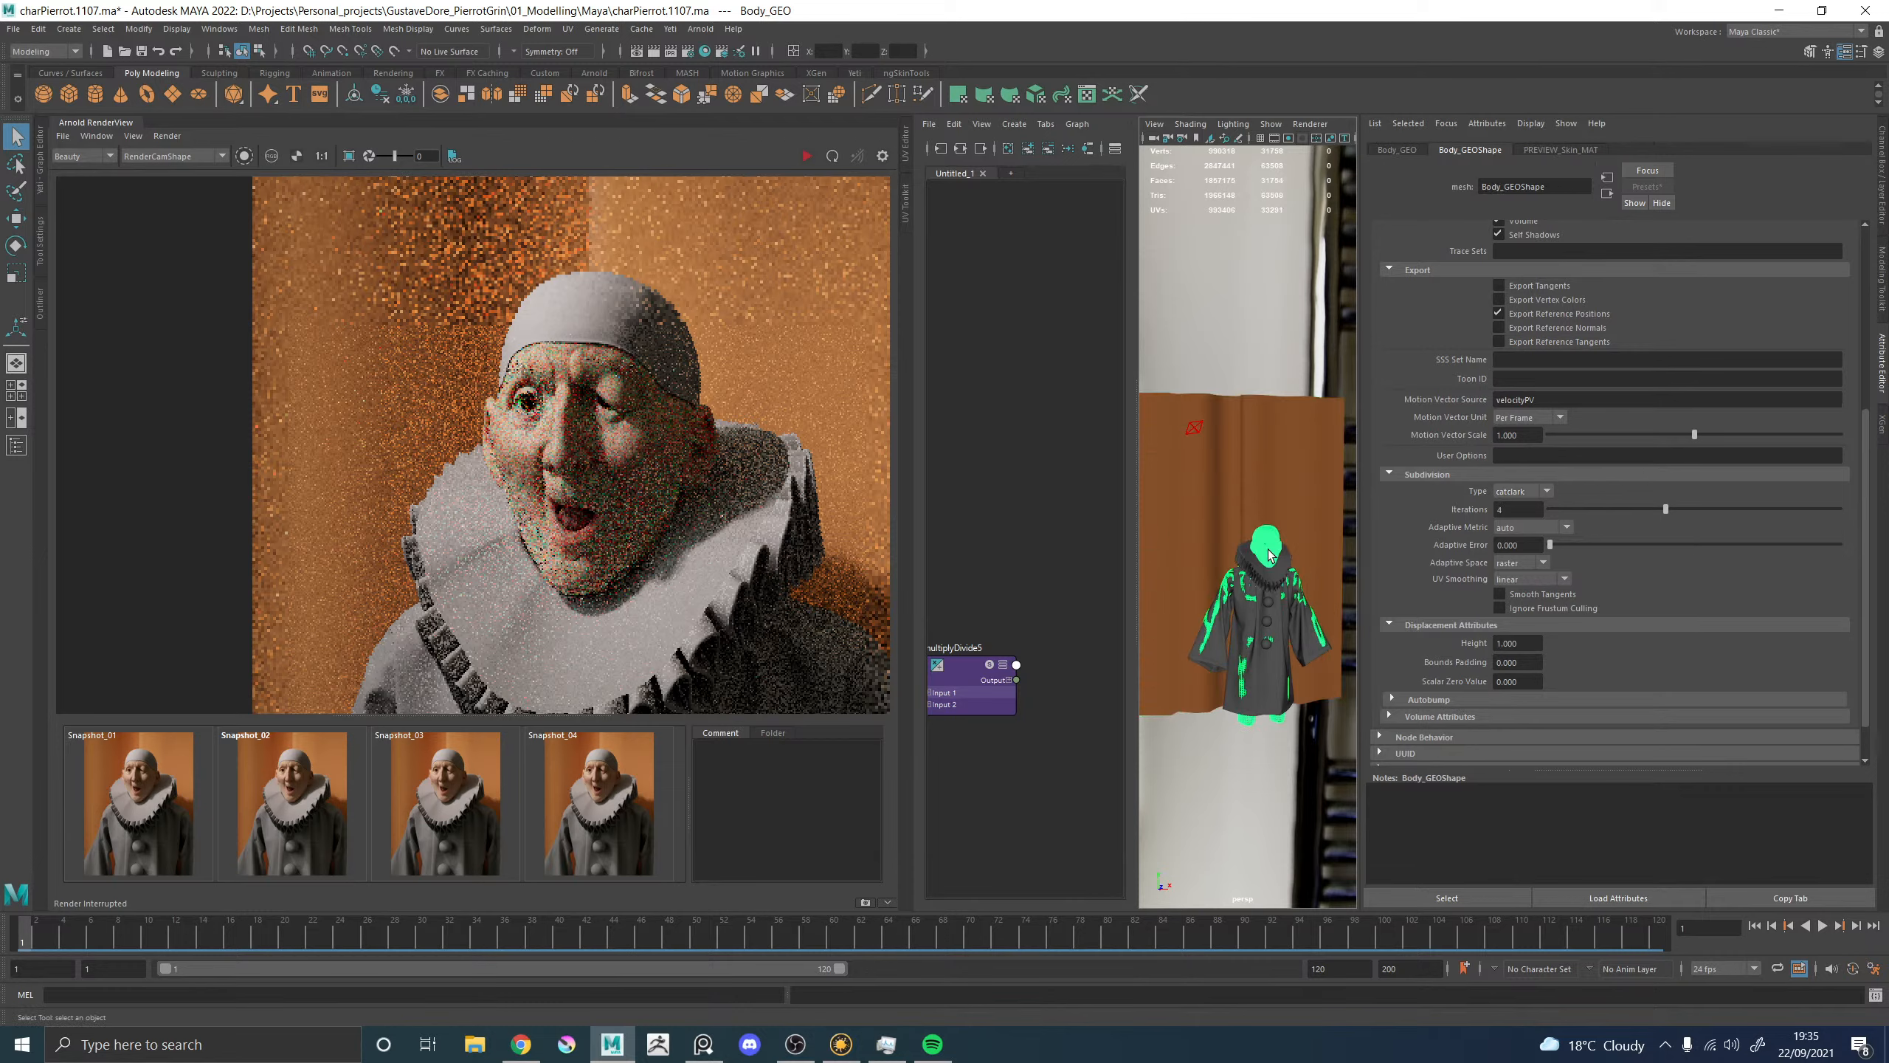
pyautogui.click(1427, 700)
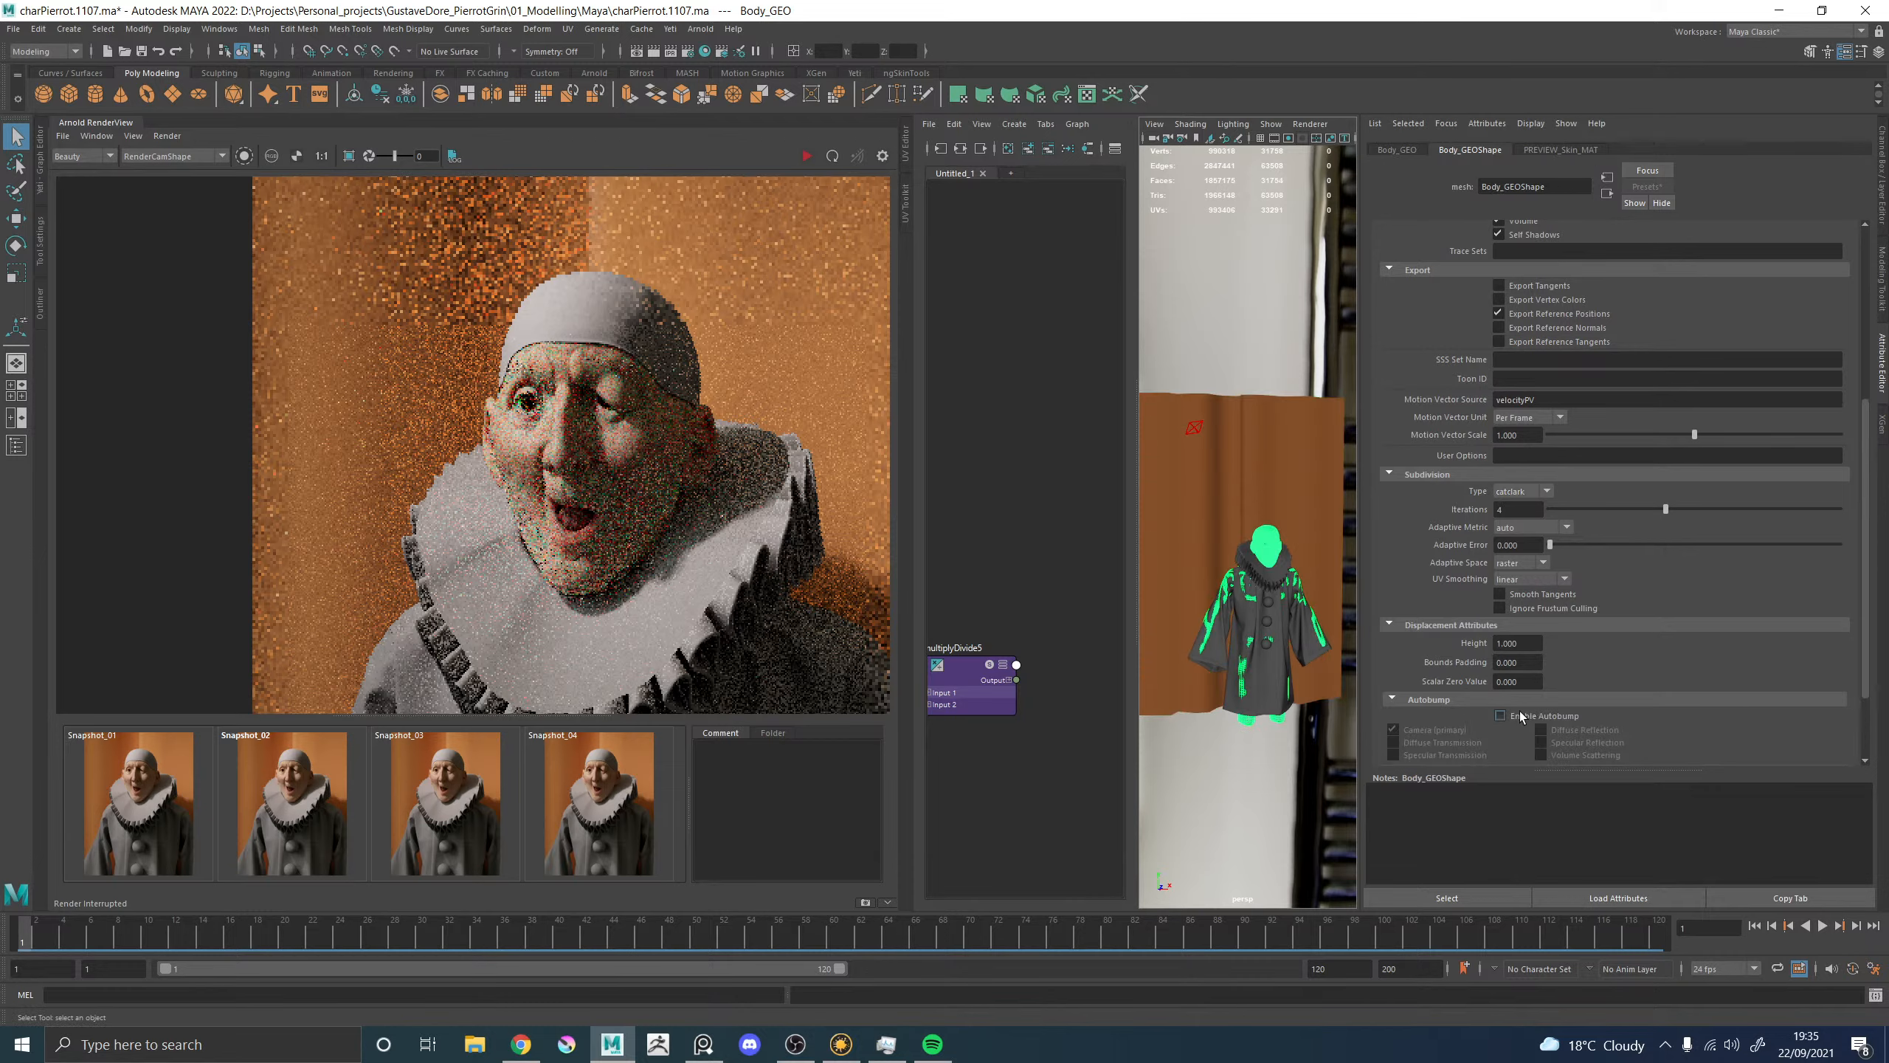
pyautogui.click(1521, 713)
pyautogui.scroll(-1, 1460, 703)
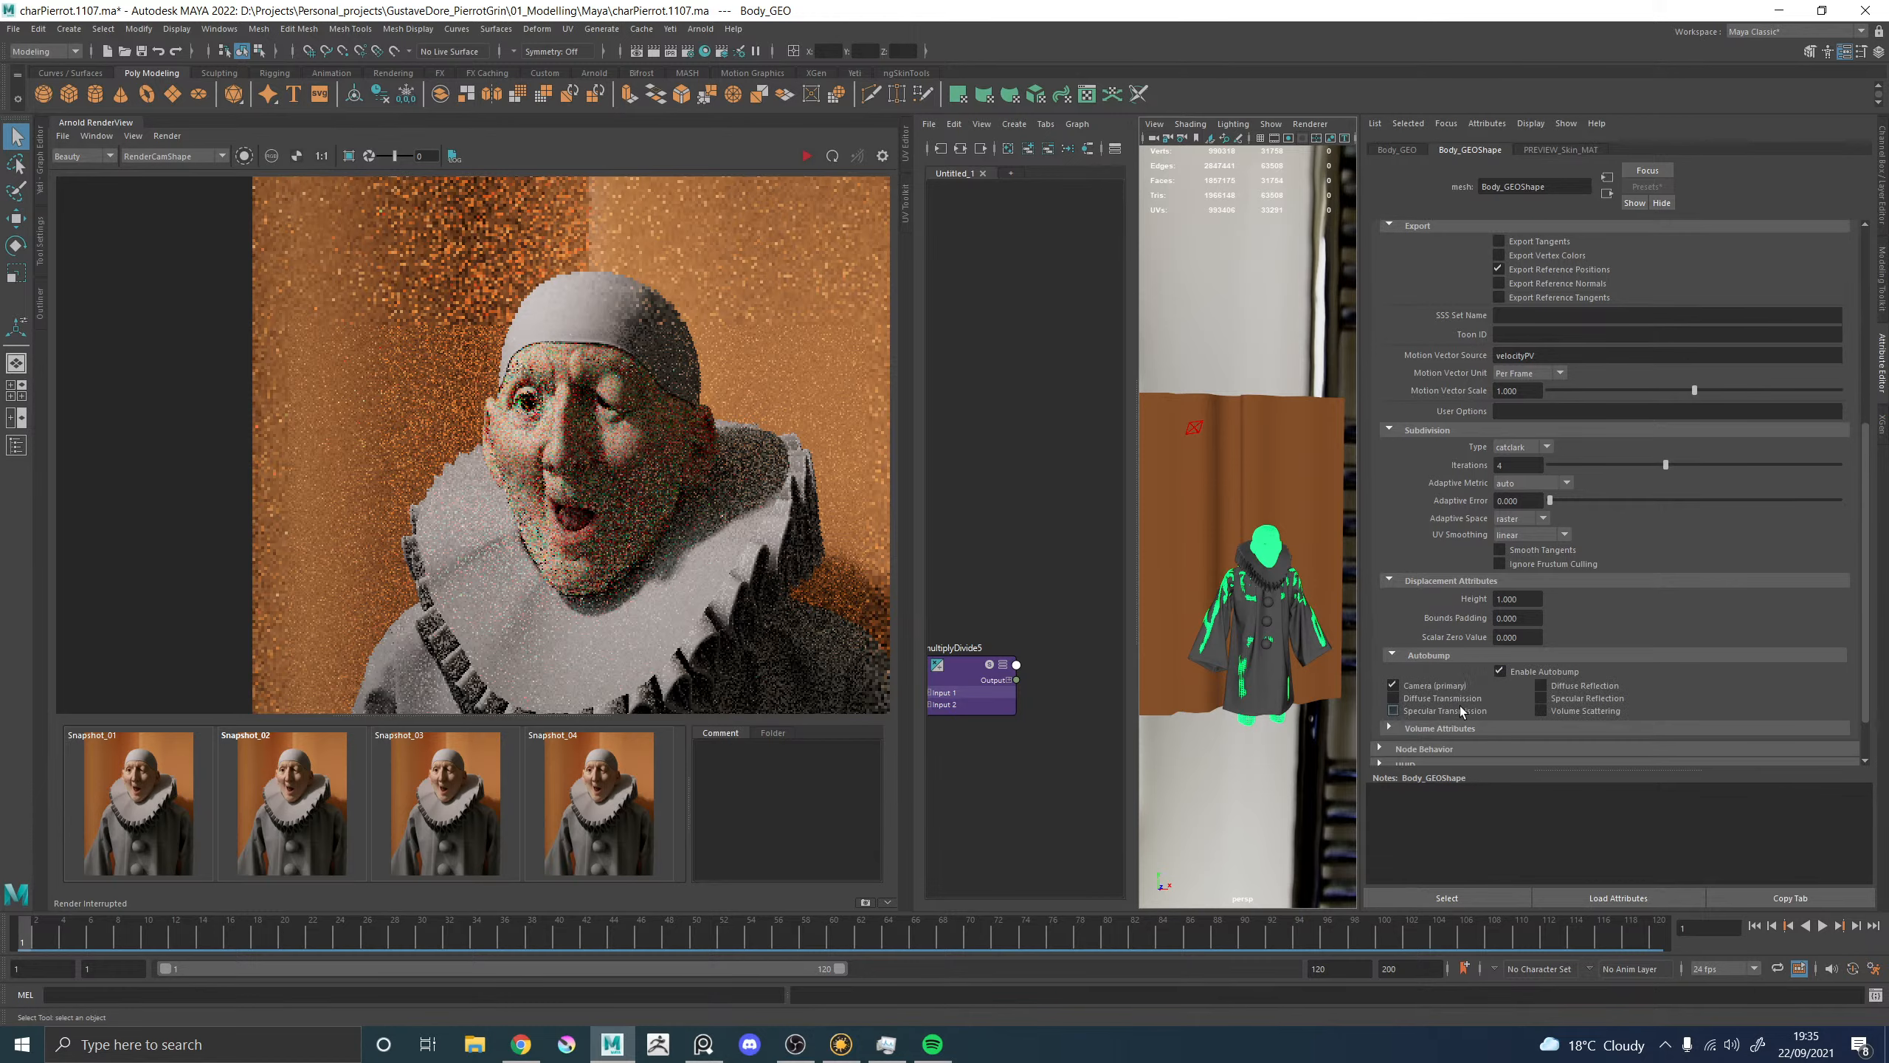
pyautogui.click(1433, 655)
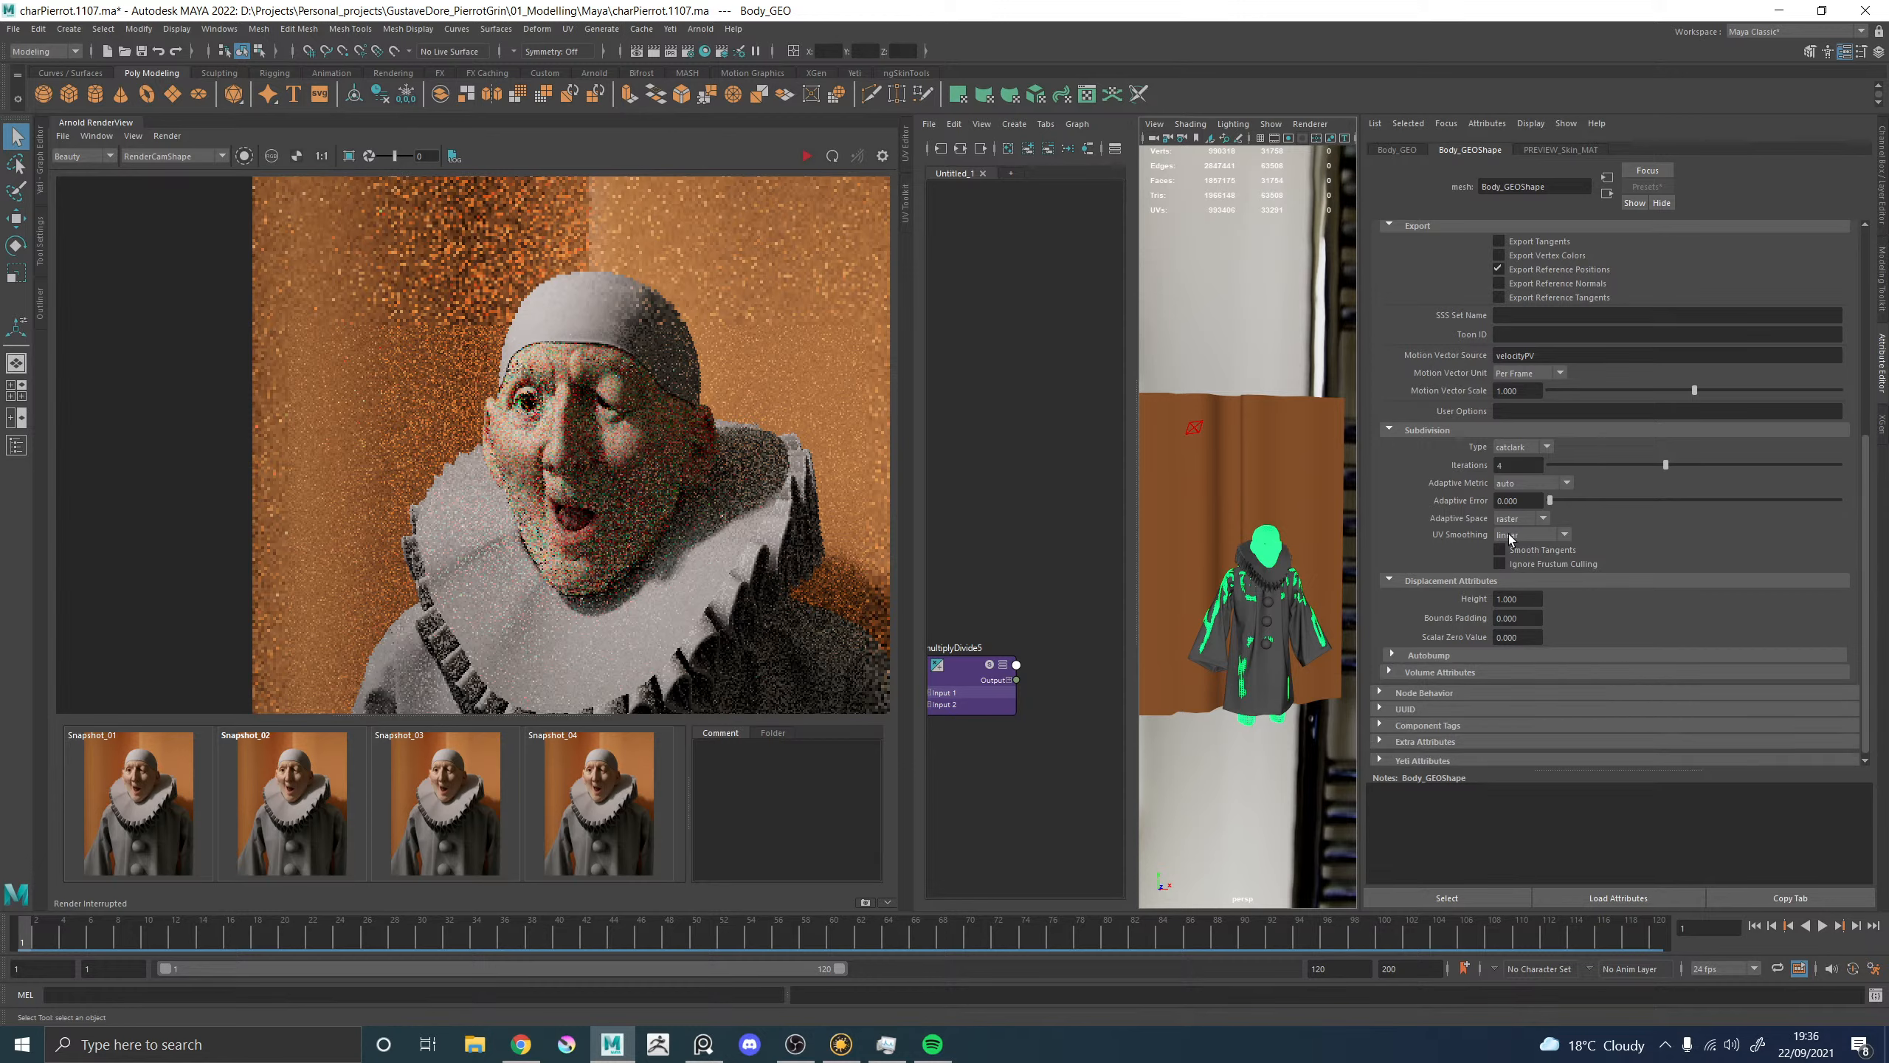
# Set the back curtain's Arnold subdivision iterations to 2.
pyautogui.click(1282, 478)
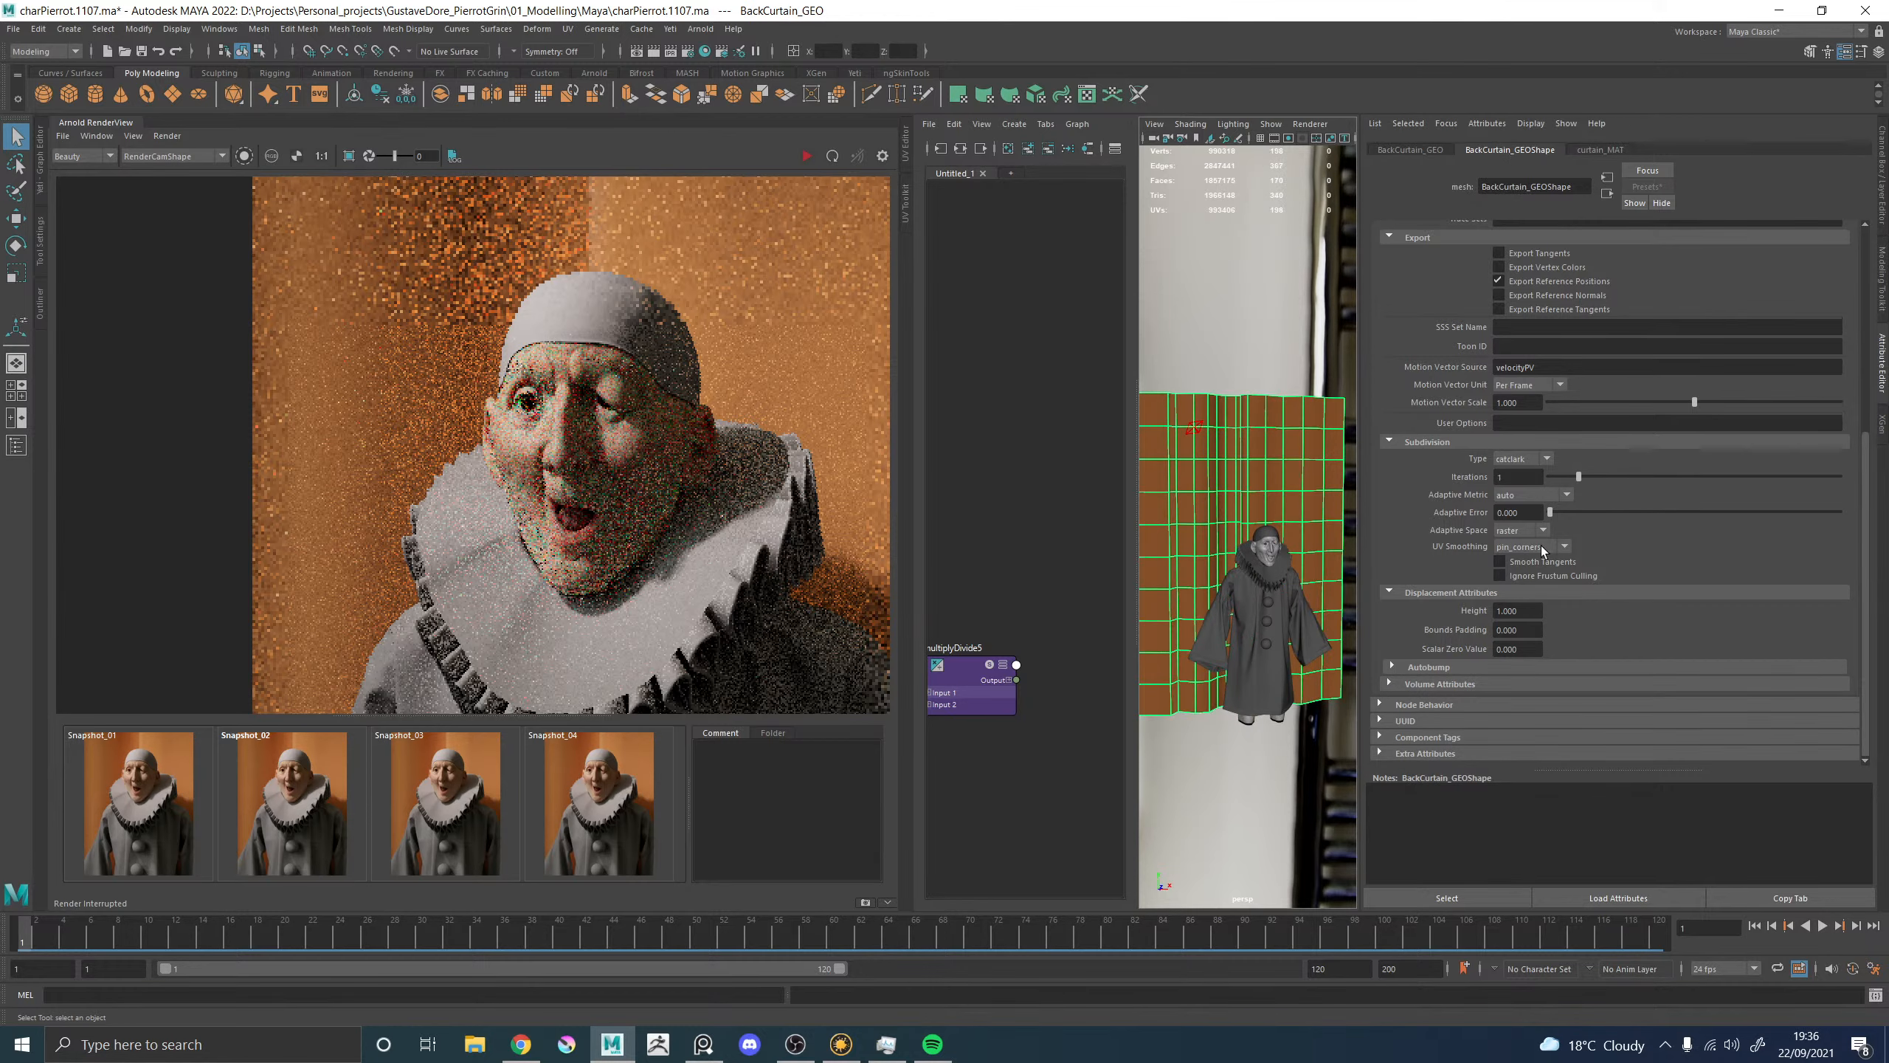
pyautogui.click(1522, 477)
pyautogui.write('2')
pyautogui.press('Return')
# Connect the multiplyDivide node's Output X to the Displacement input of the curtain's displacementShader.
pyautogui.scroll(-5, 1054, 594)
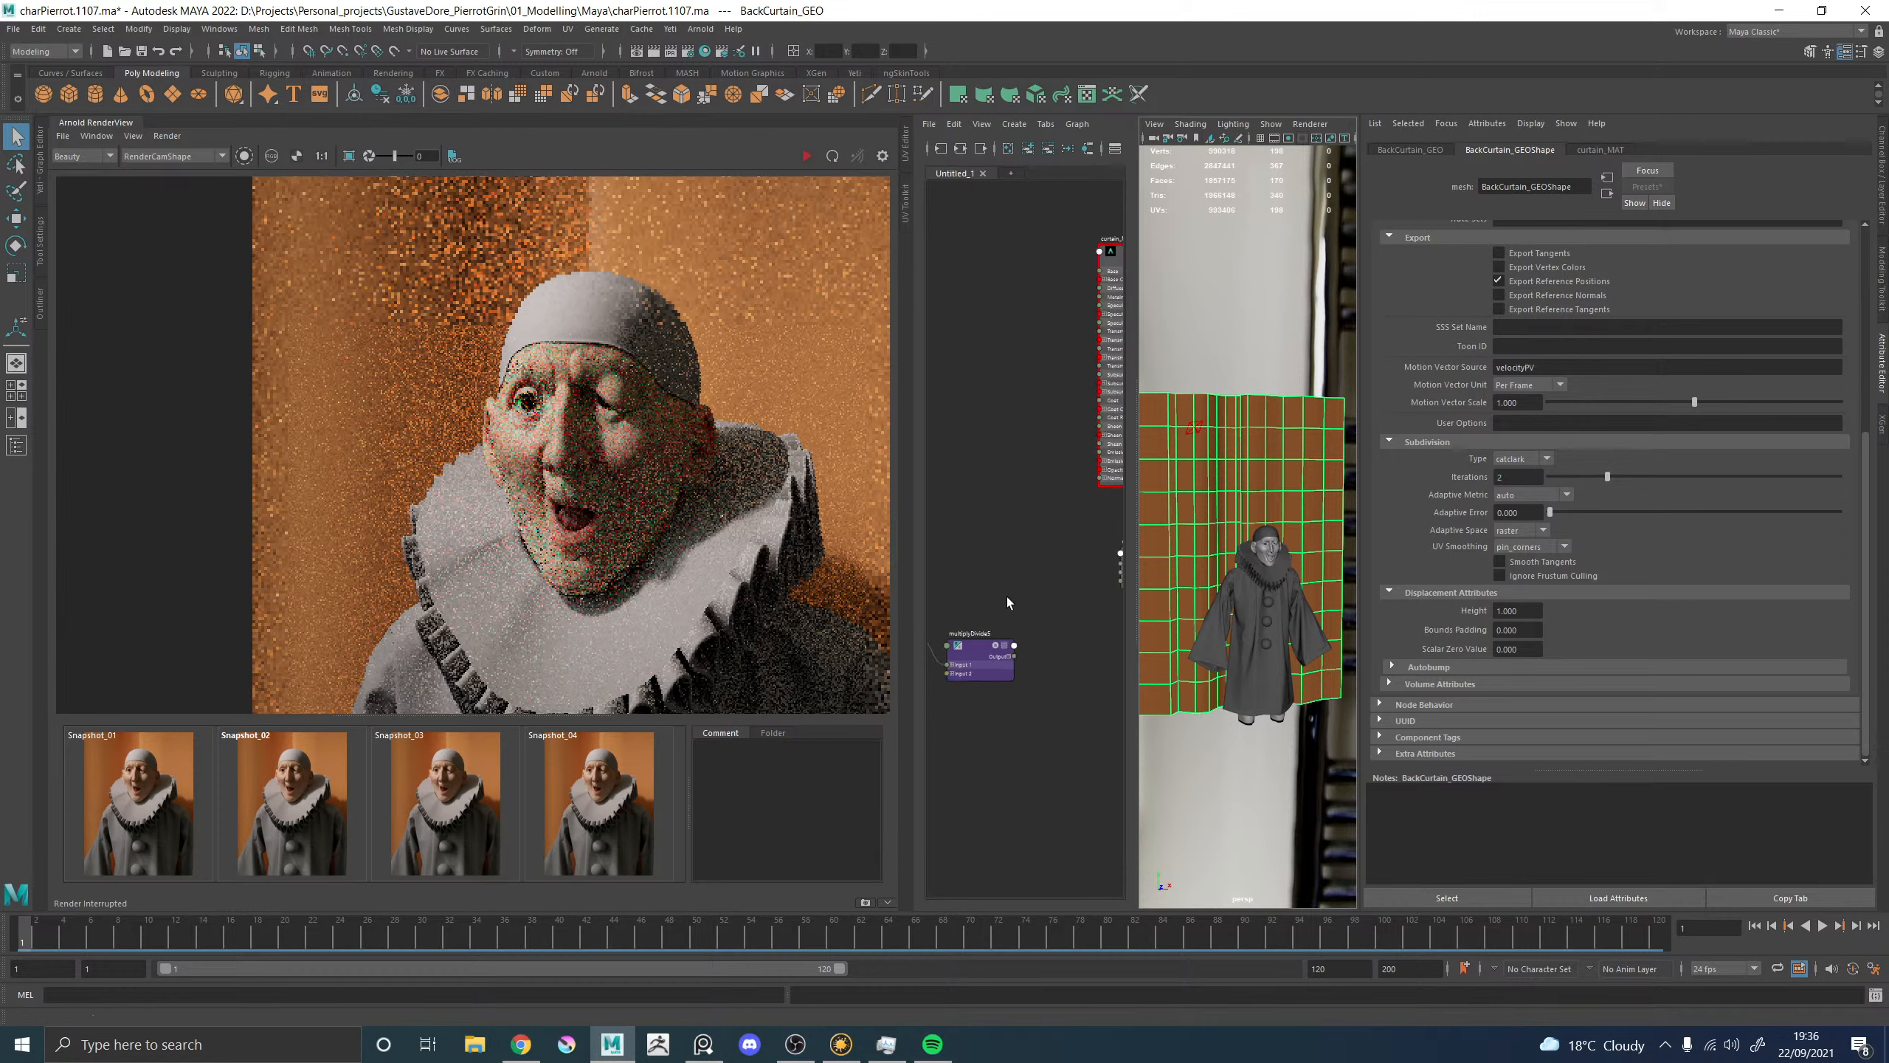
pyautogui.press('space')
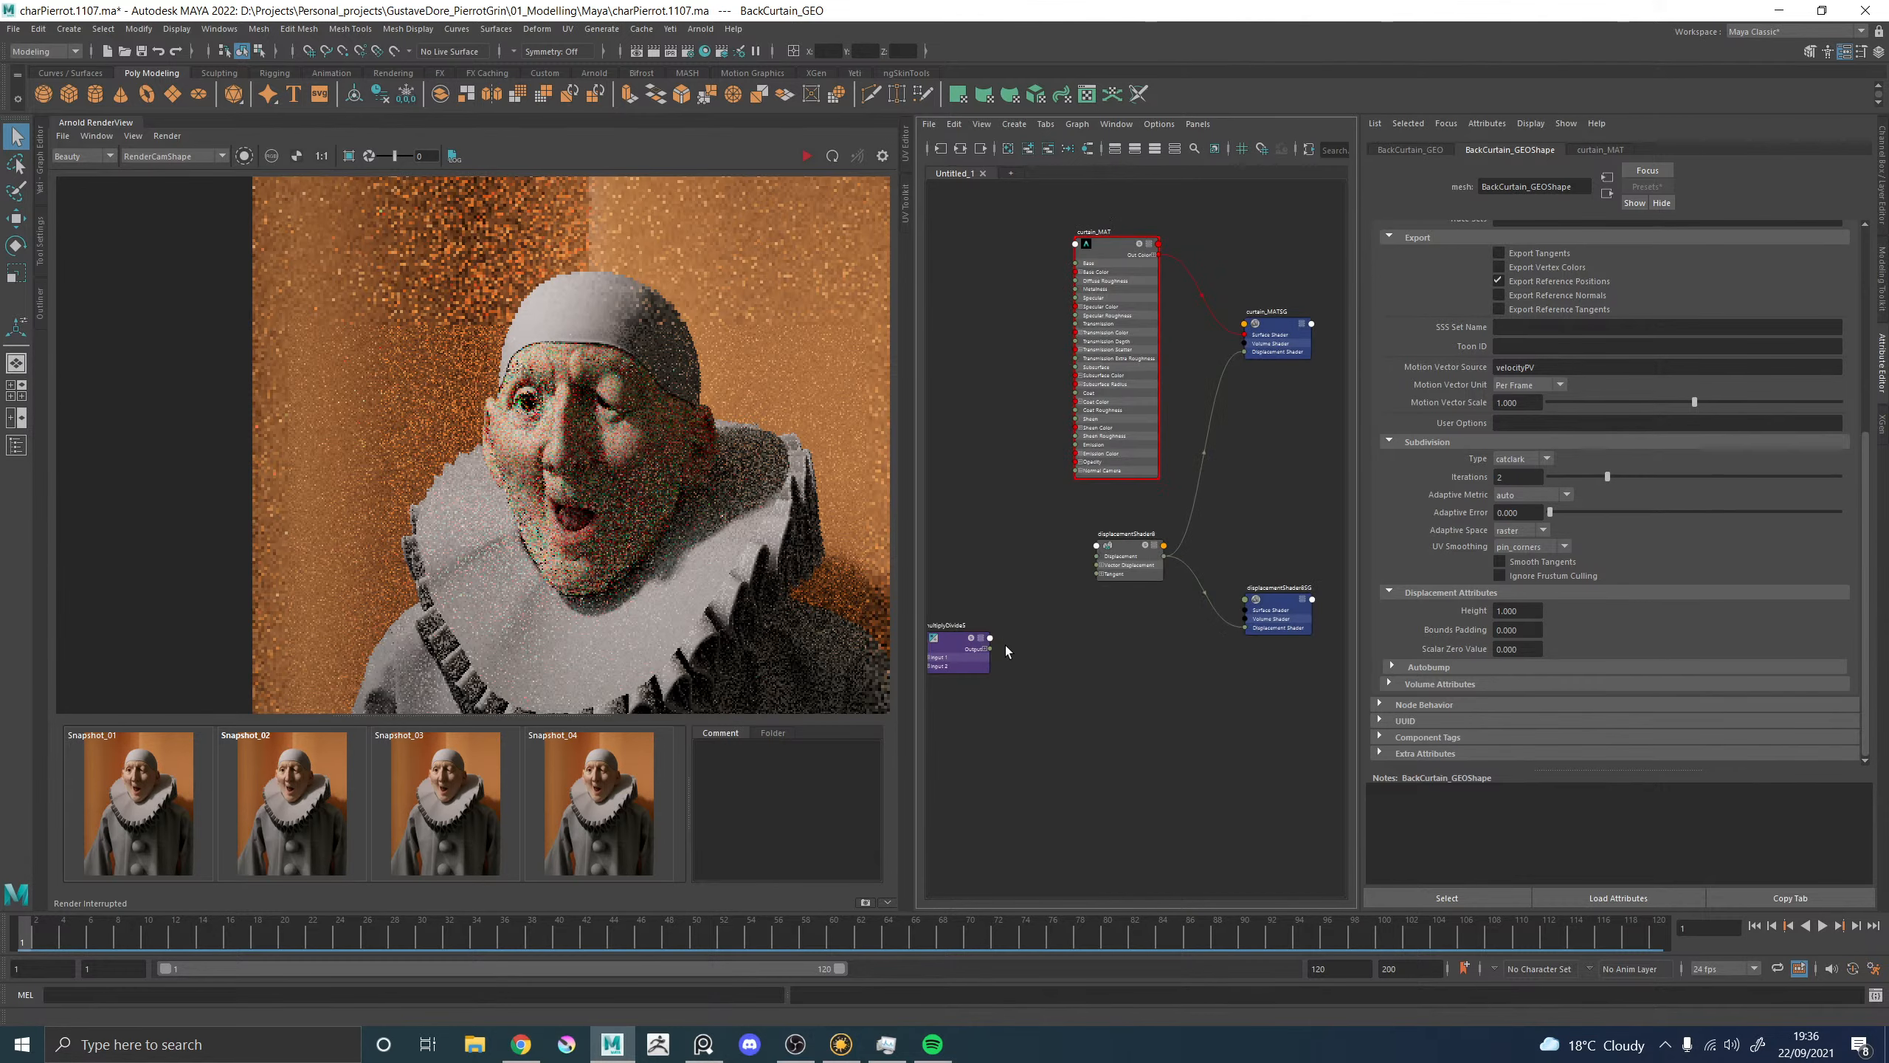
pyautogui.moveTo(989, 648); pyautogui.dragTo(1098, 555)
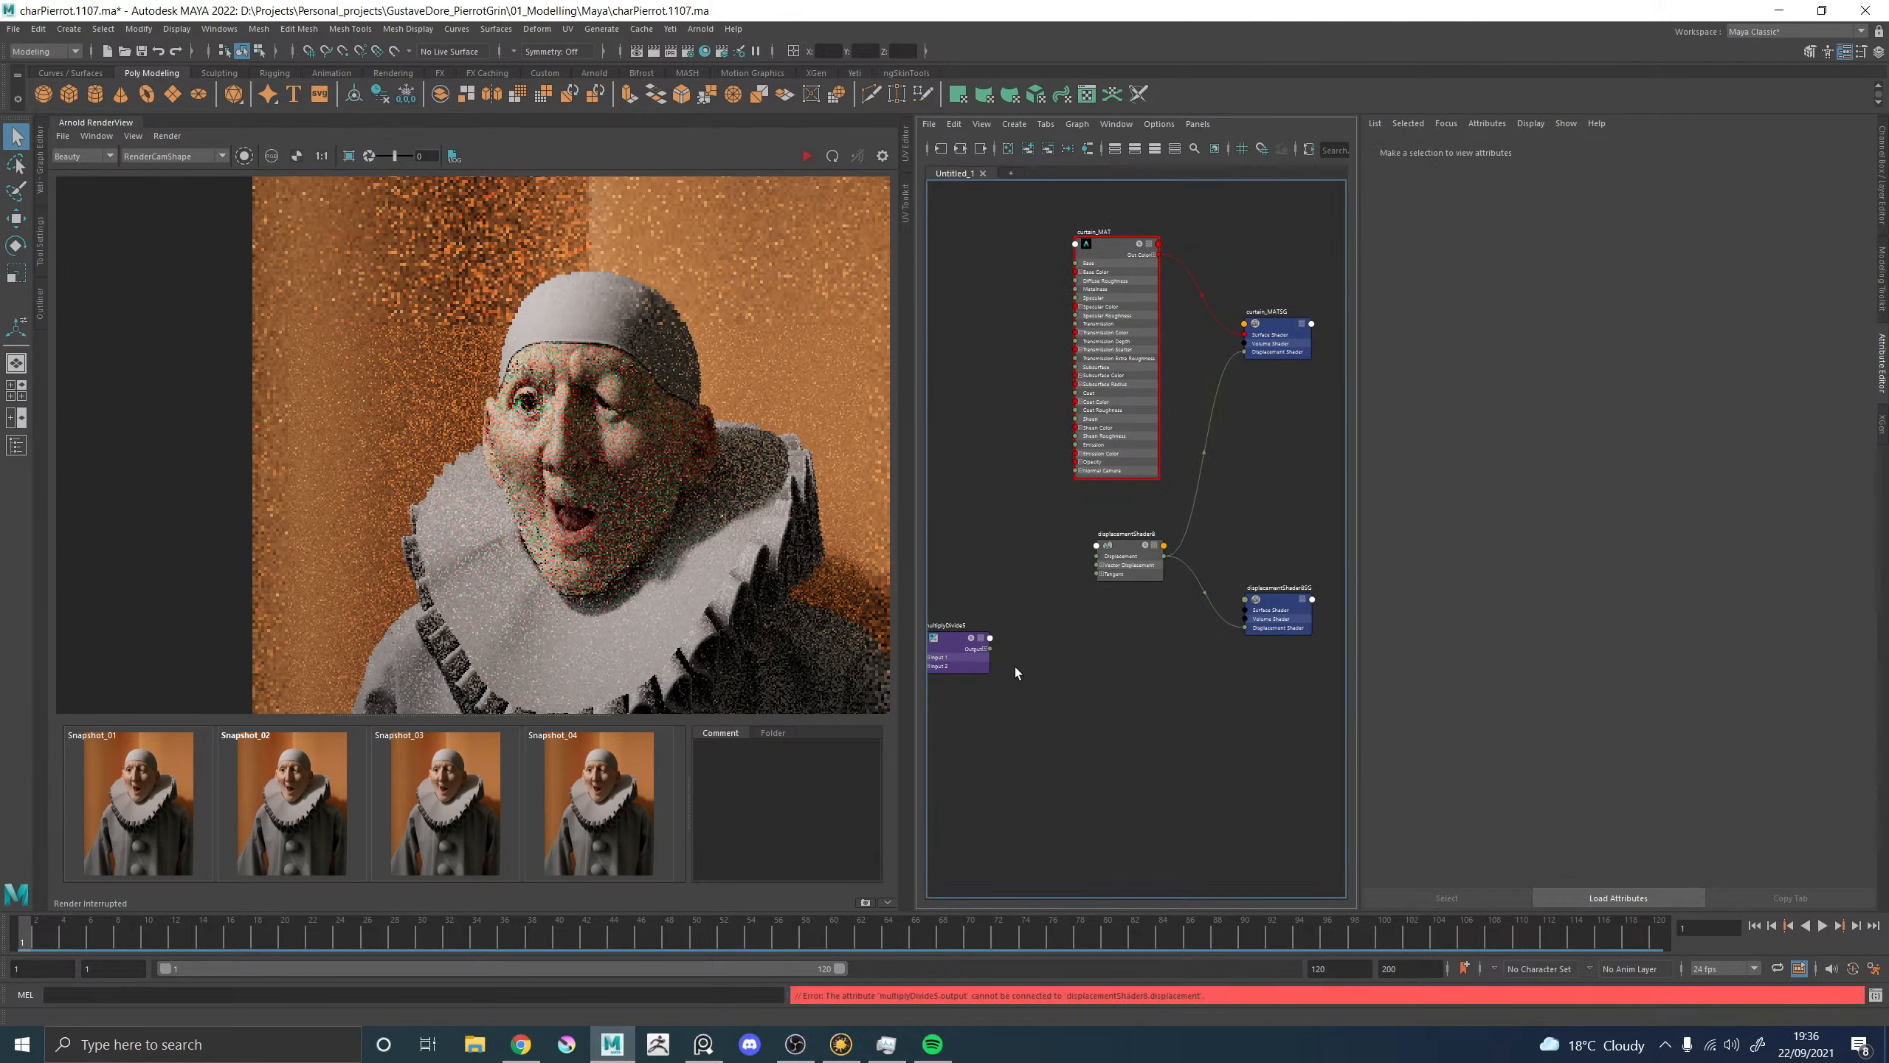
pyautogui.click(983, 647)
pyautogui.moveTo(989, 657); pyautogui.dragTo(1098, 555)
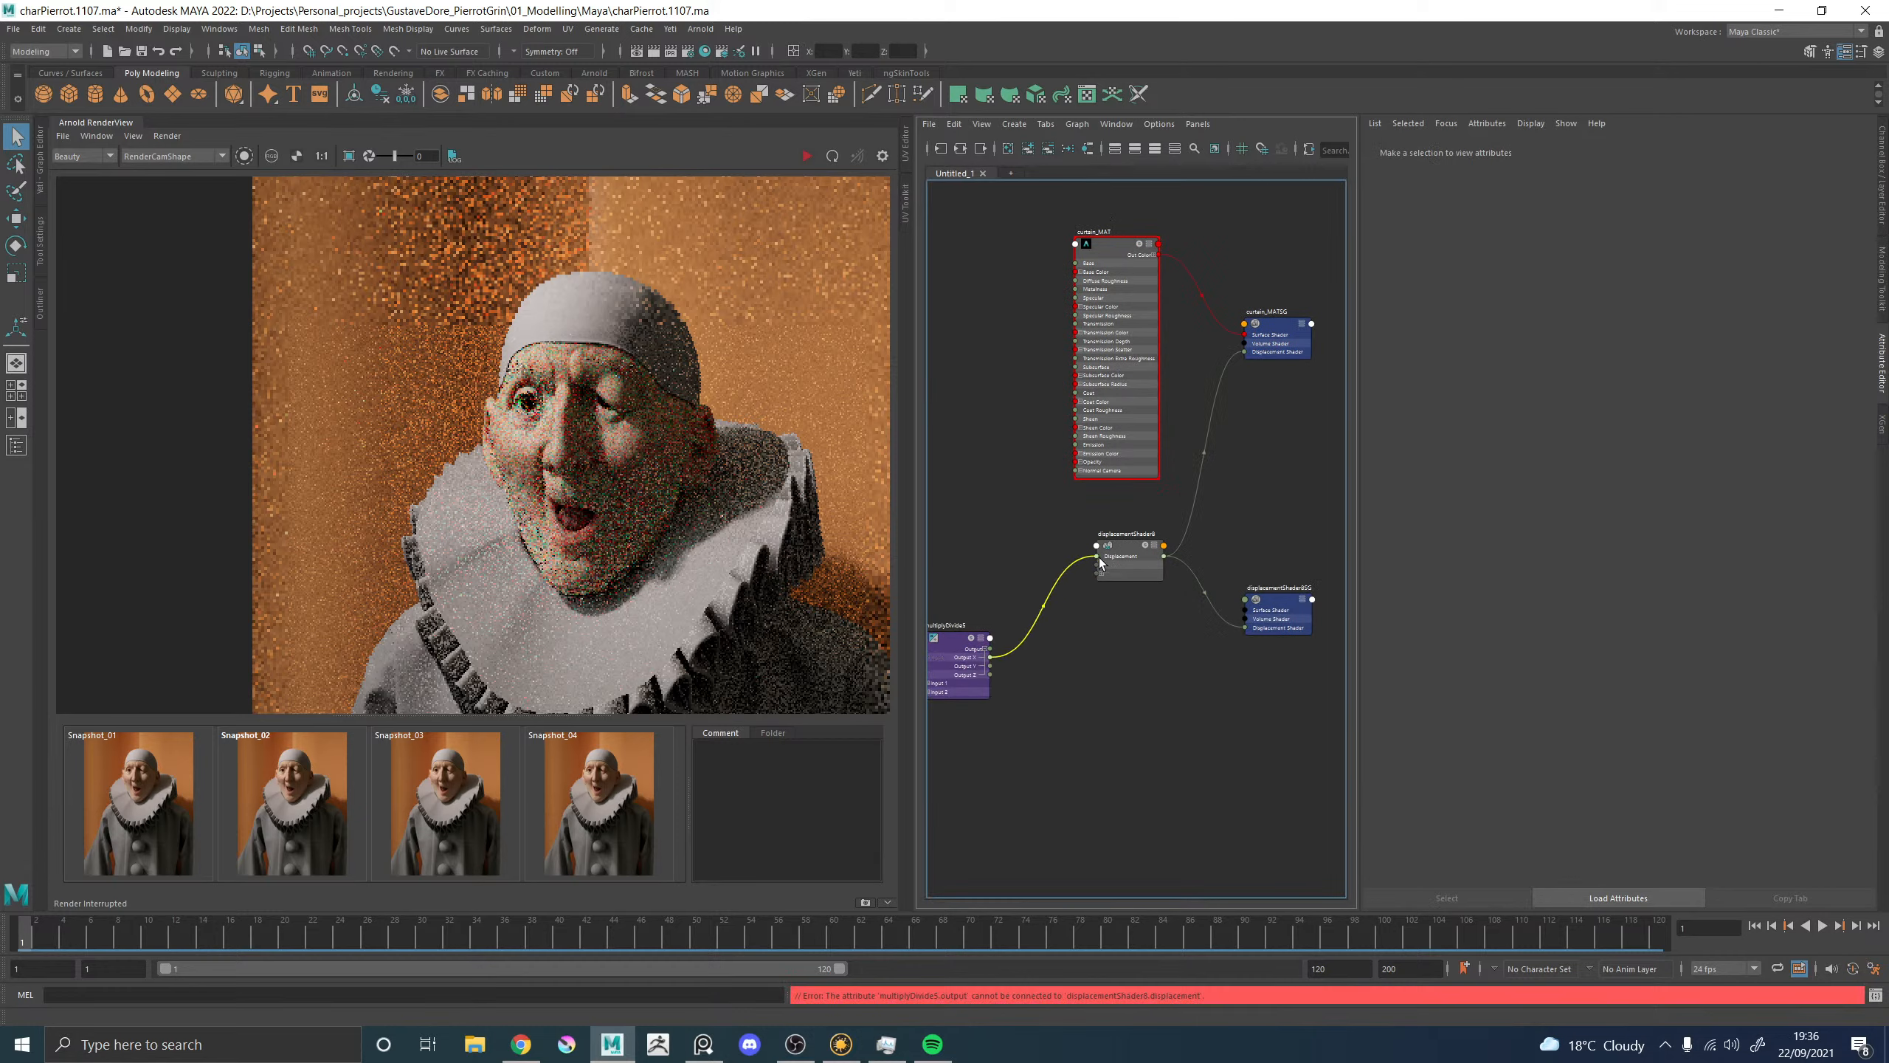
# Set the first component of the multiplyDivide node's Input 2 to 0.1 and save an incremental version of the scene.
pyautogui.click(931, 640)
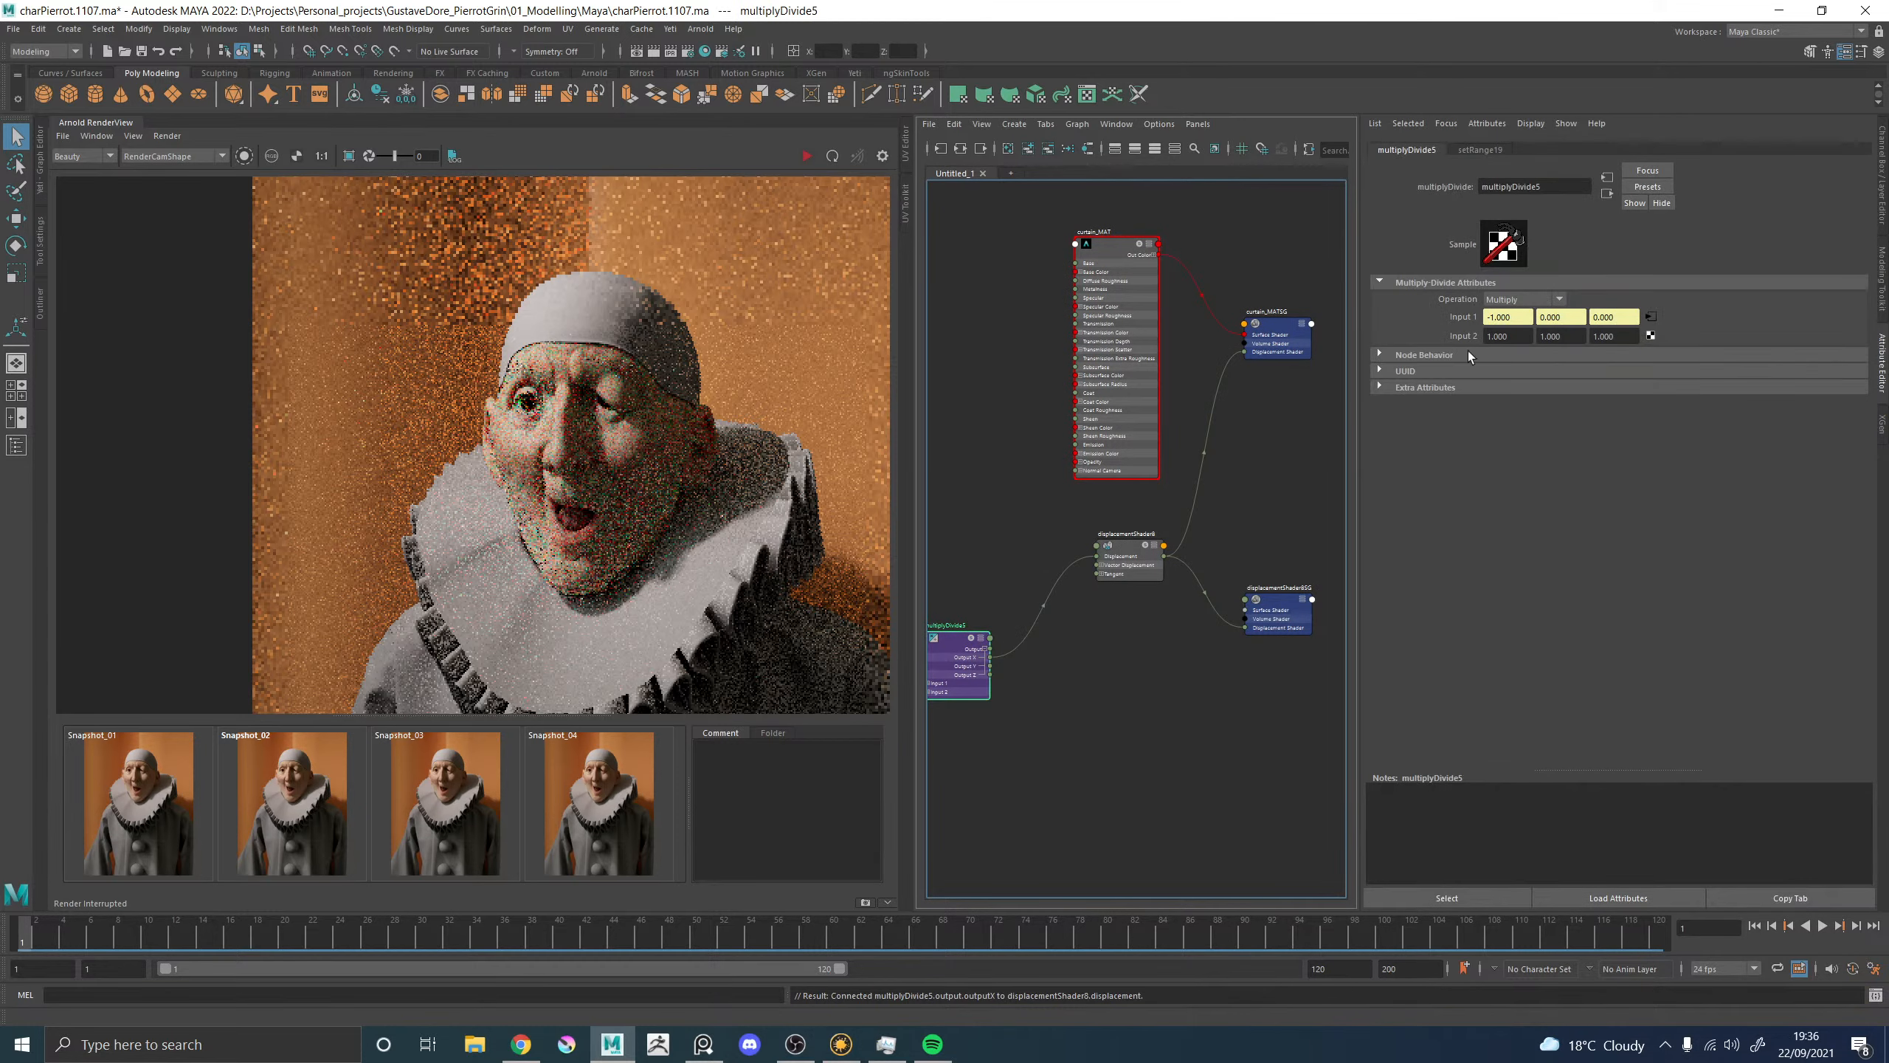
pyautogui.click(1506, 336)
pyautogui.write('0.1')
pyautogui.press('Return')
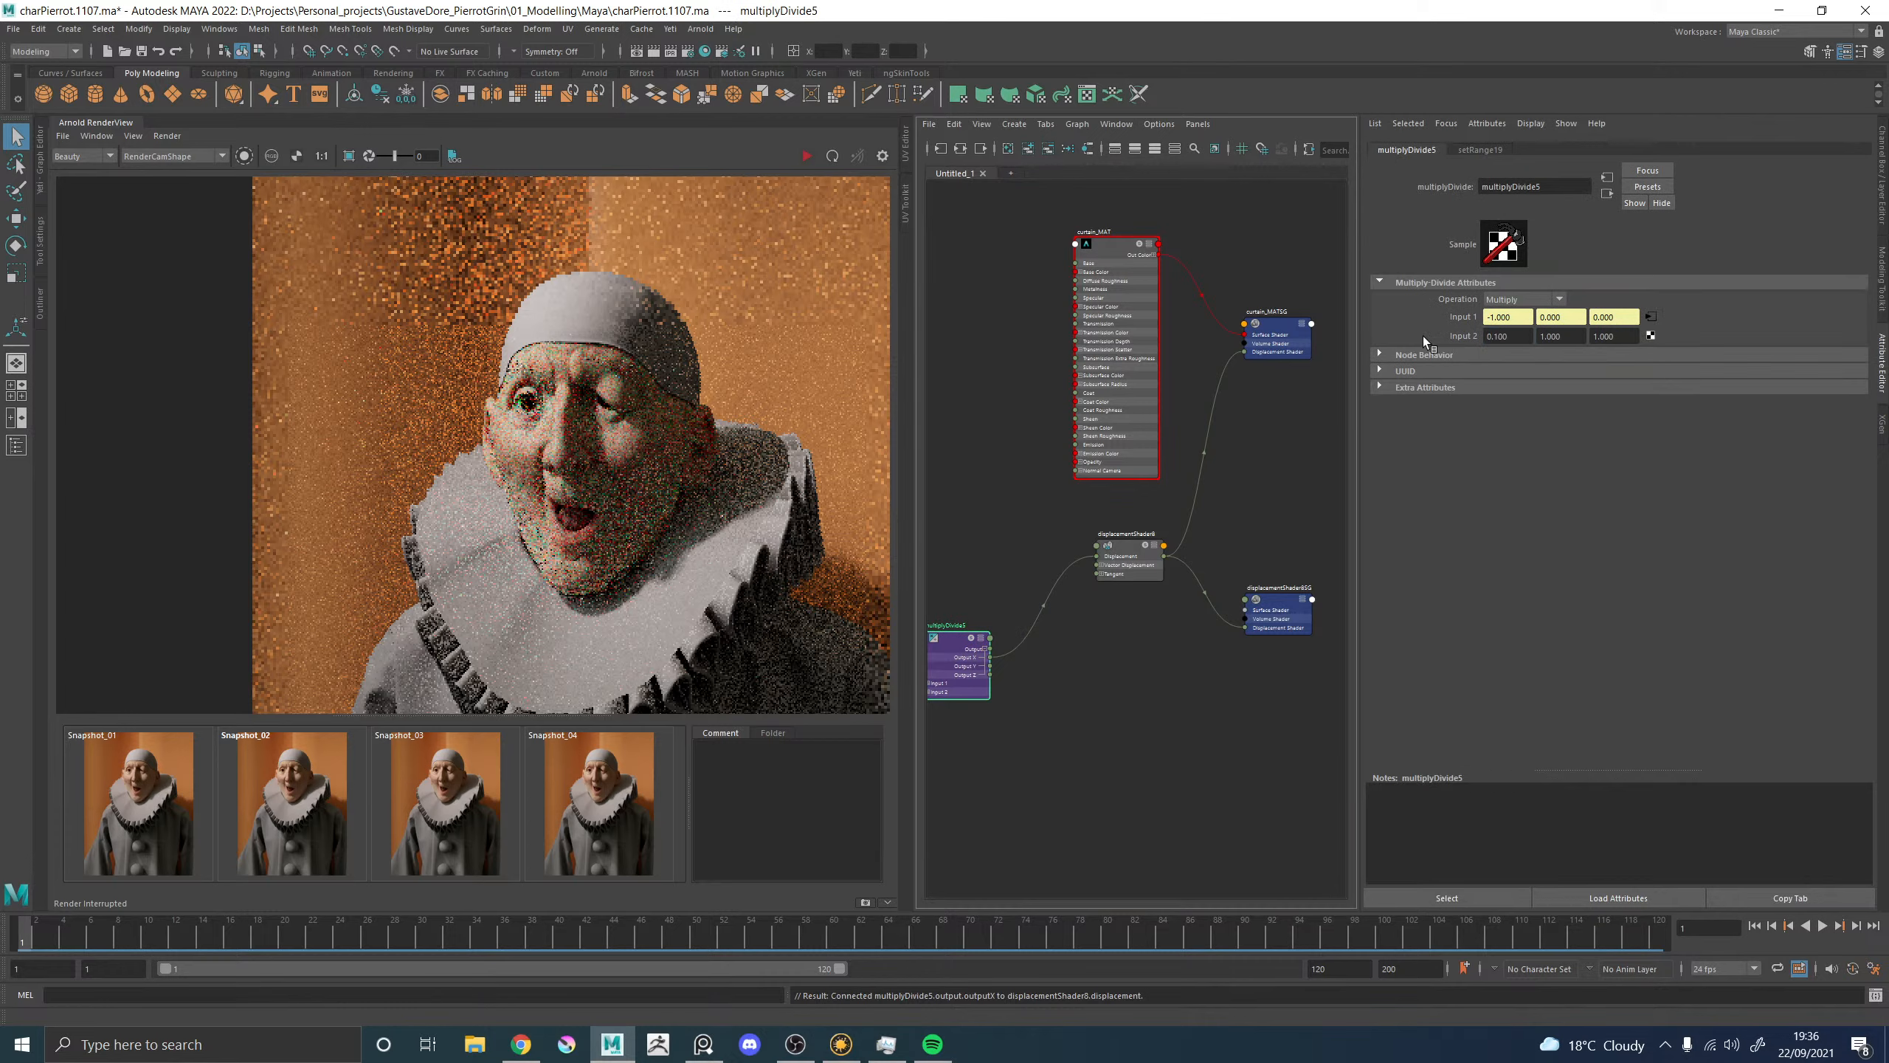
pyautogui.click(1127, 714)
pyautogui.hotkey('ctrl', 'alt', 's')
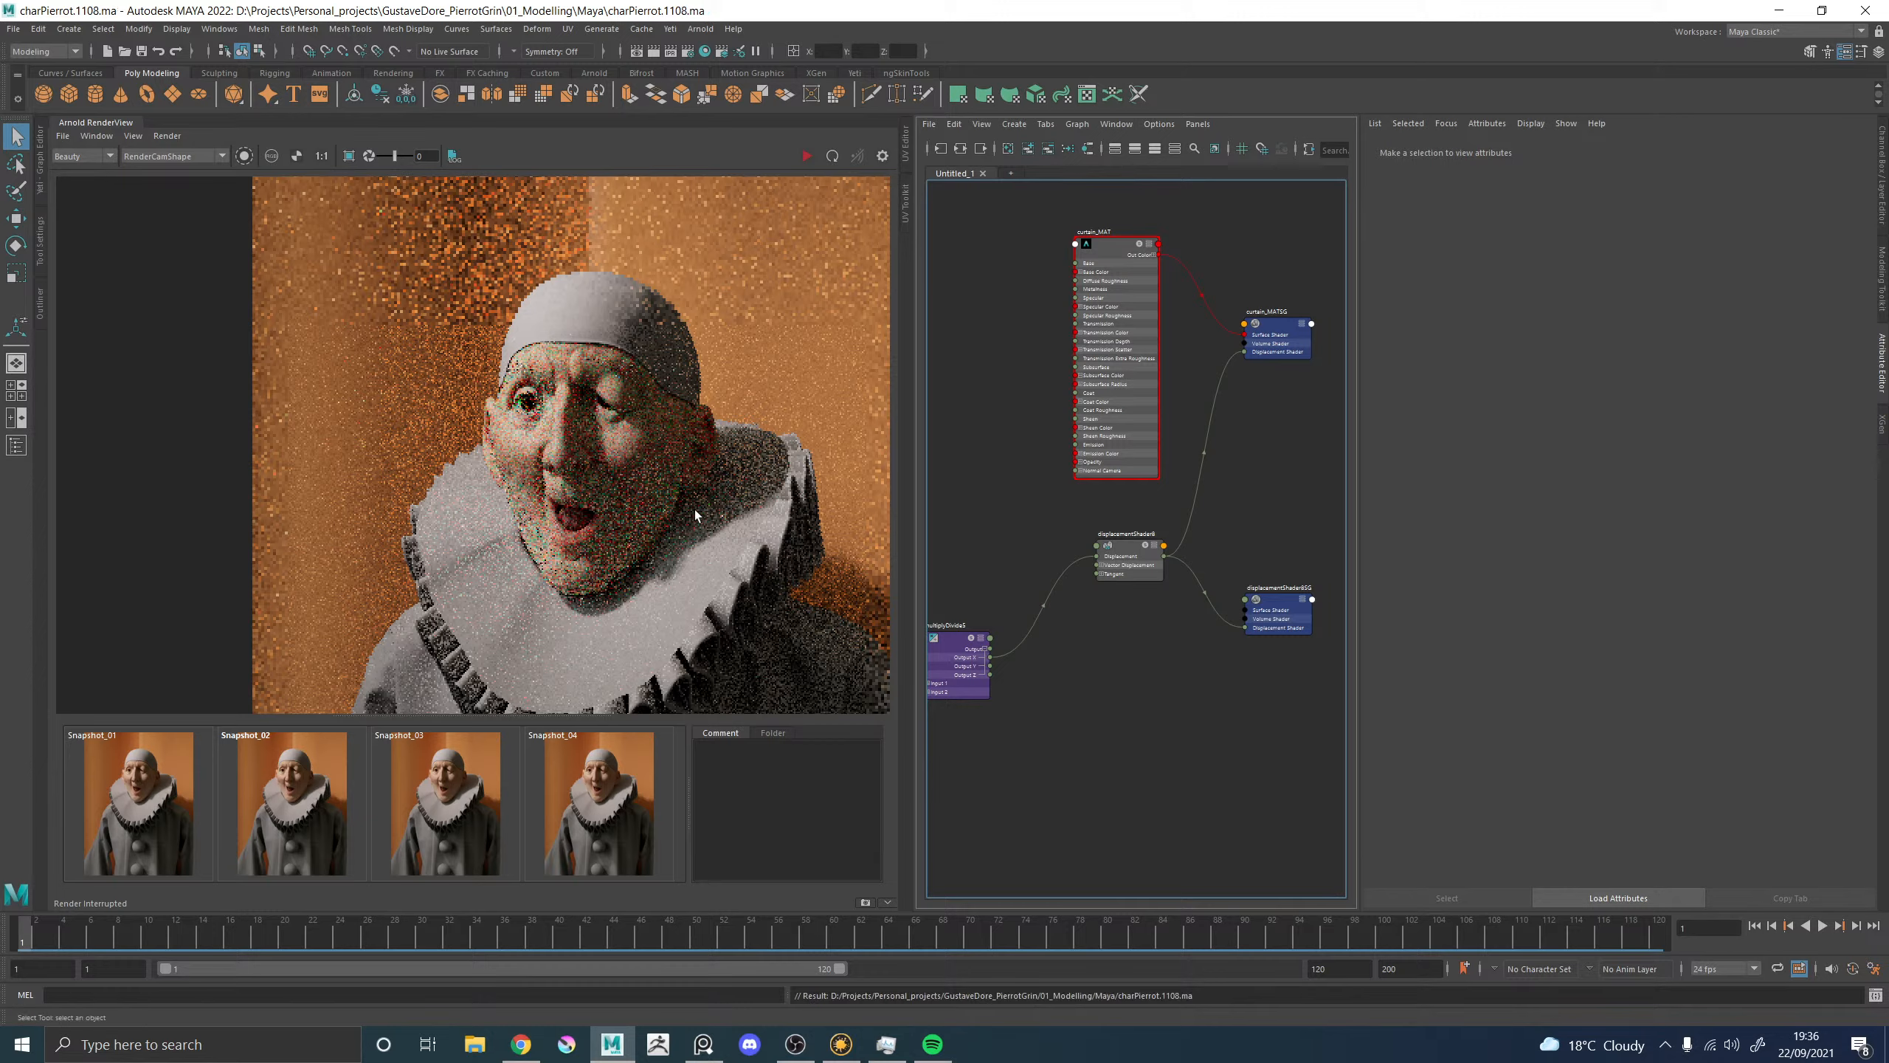
# Start the live Arnold render and check the displacement on the back curtain.
pyautogui.click(805, 156)
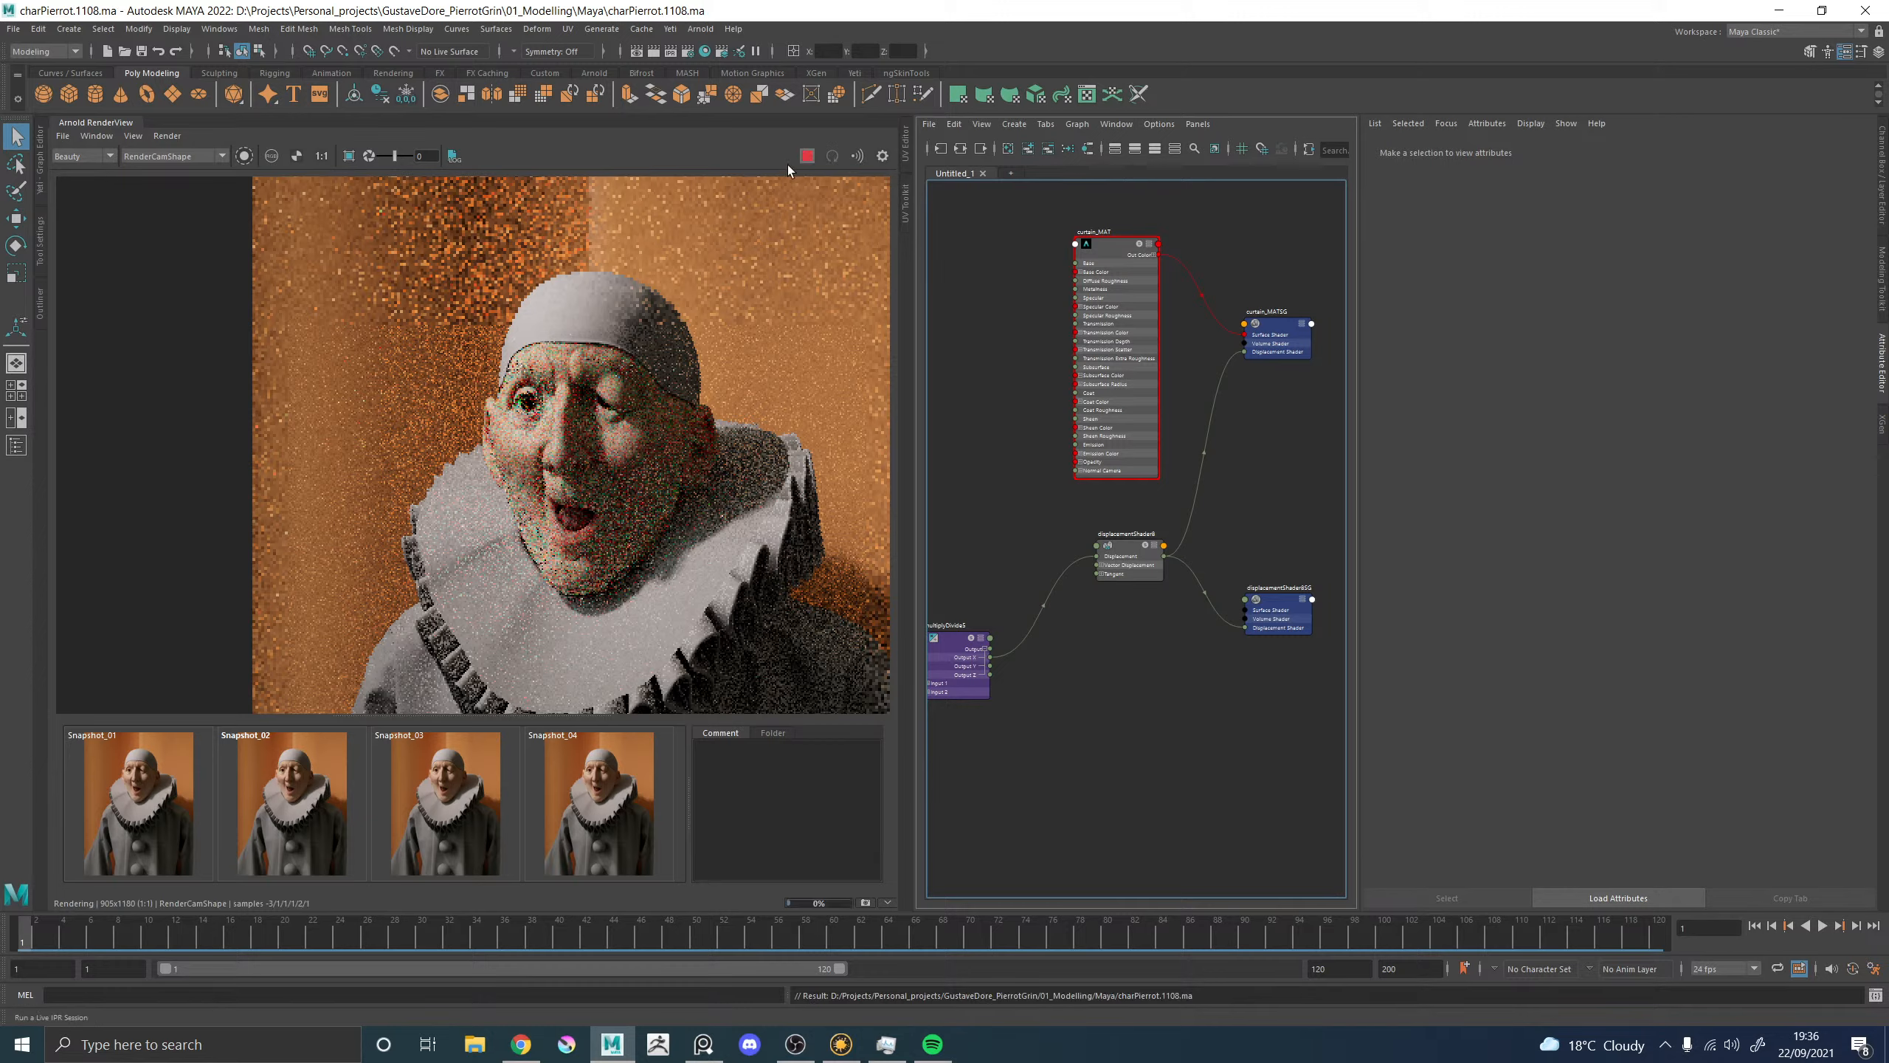
pyautogui.scroll(2, 735, 420)
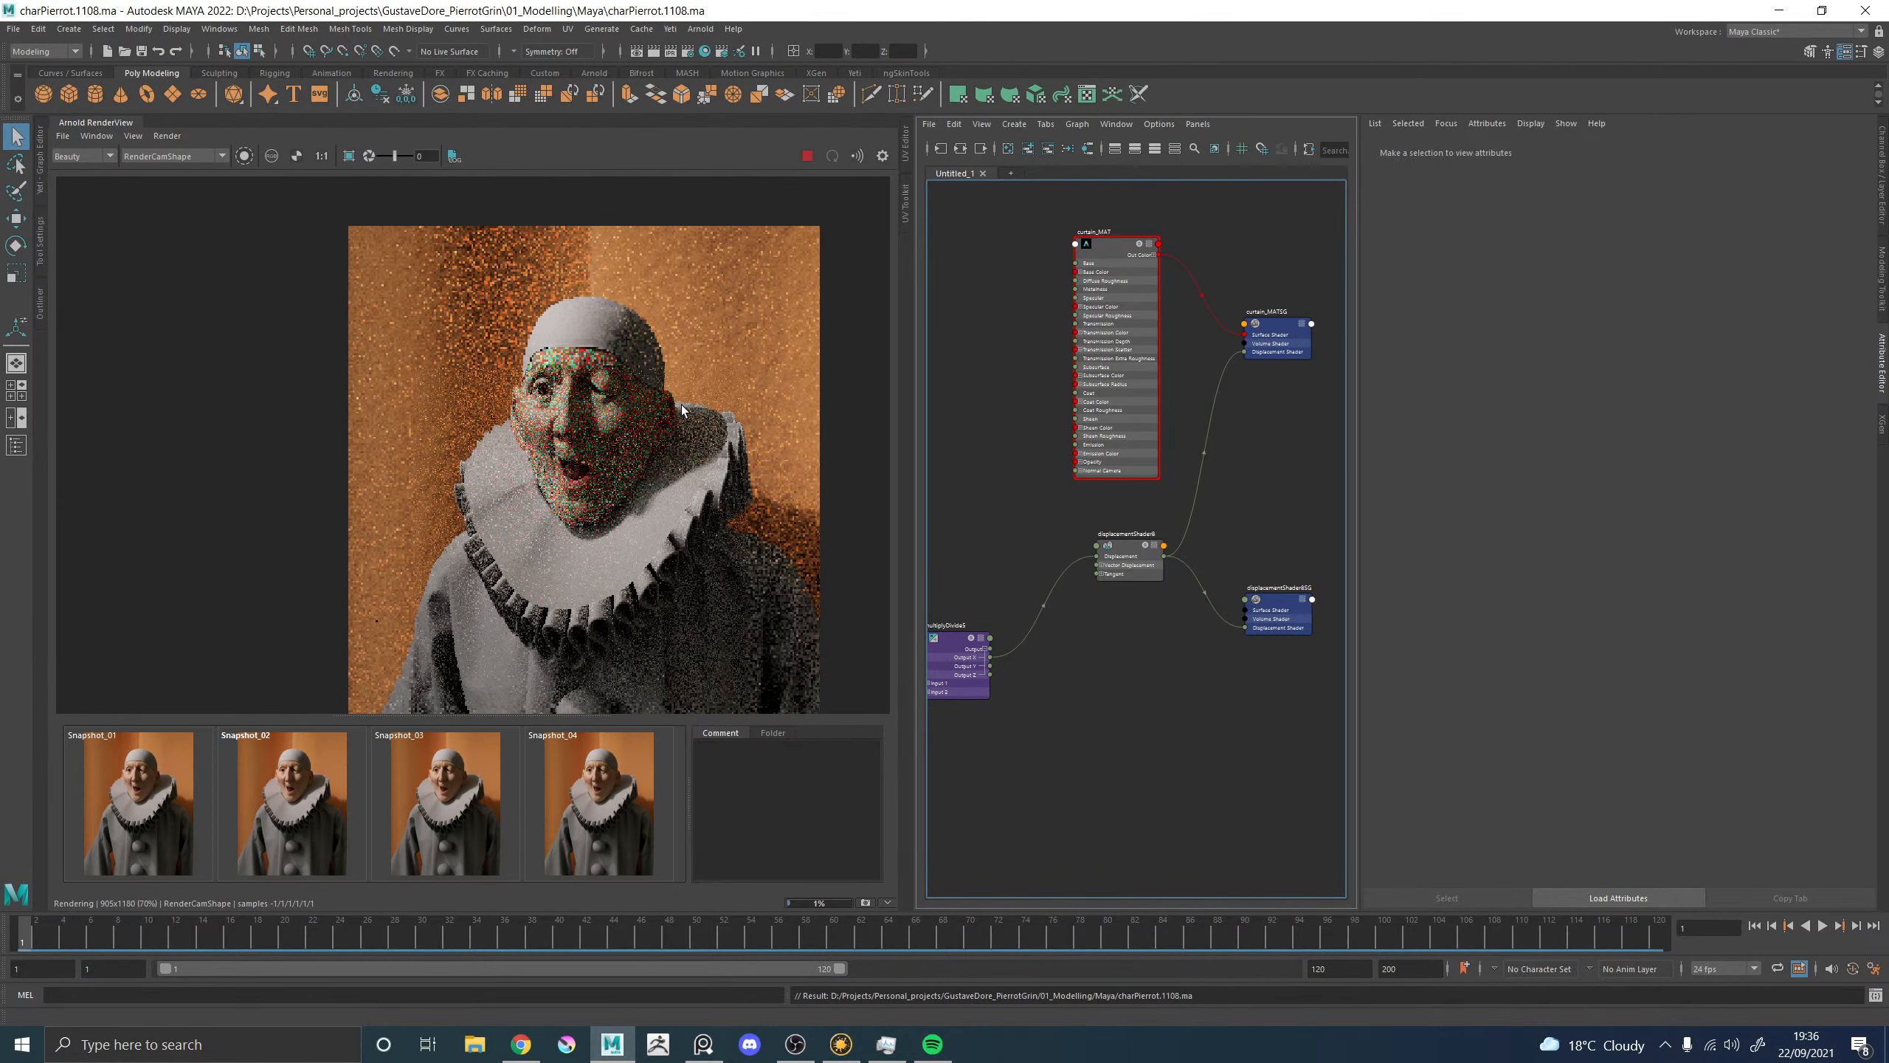
pyautogui.scroll(1, 738, 302)
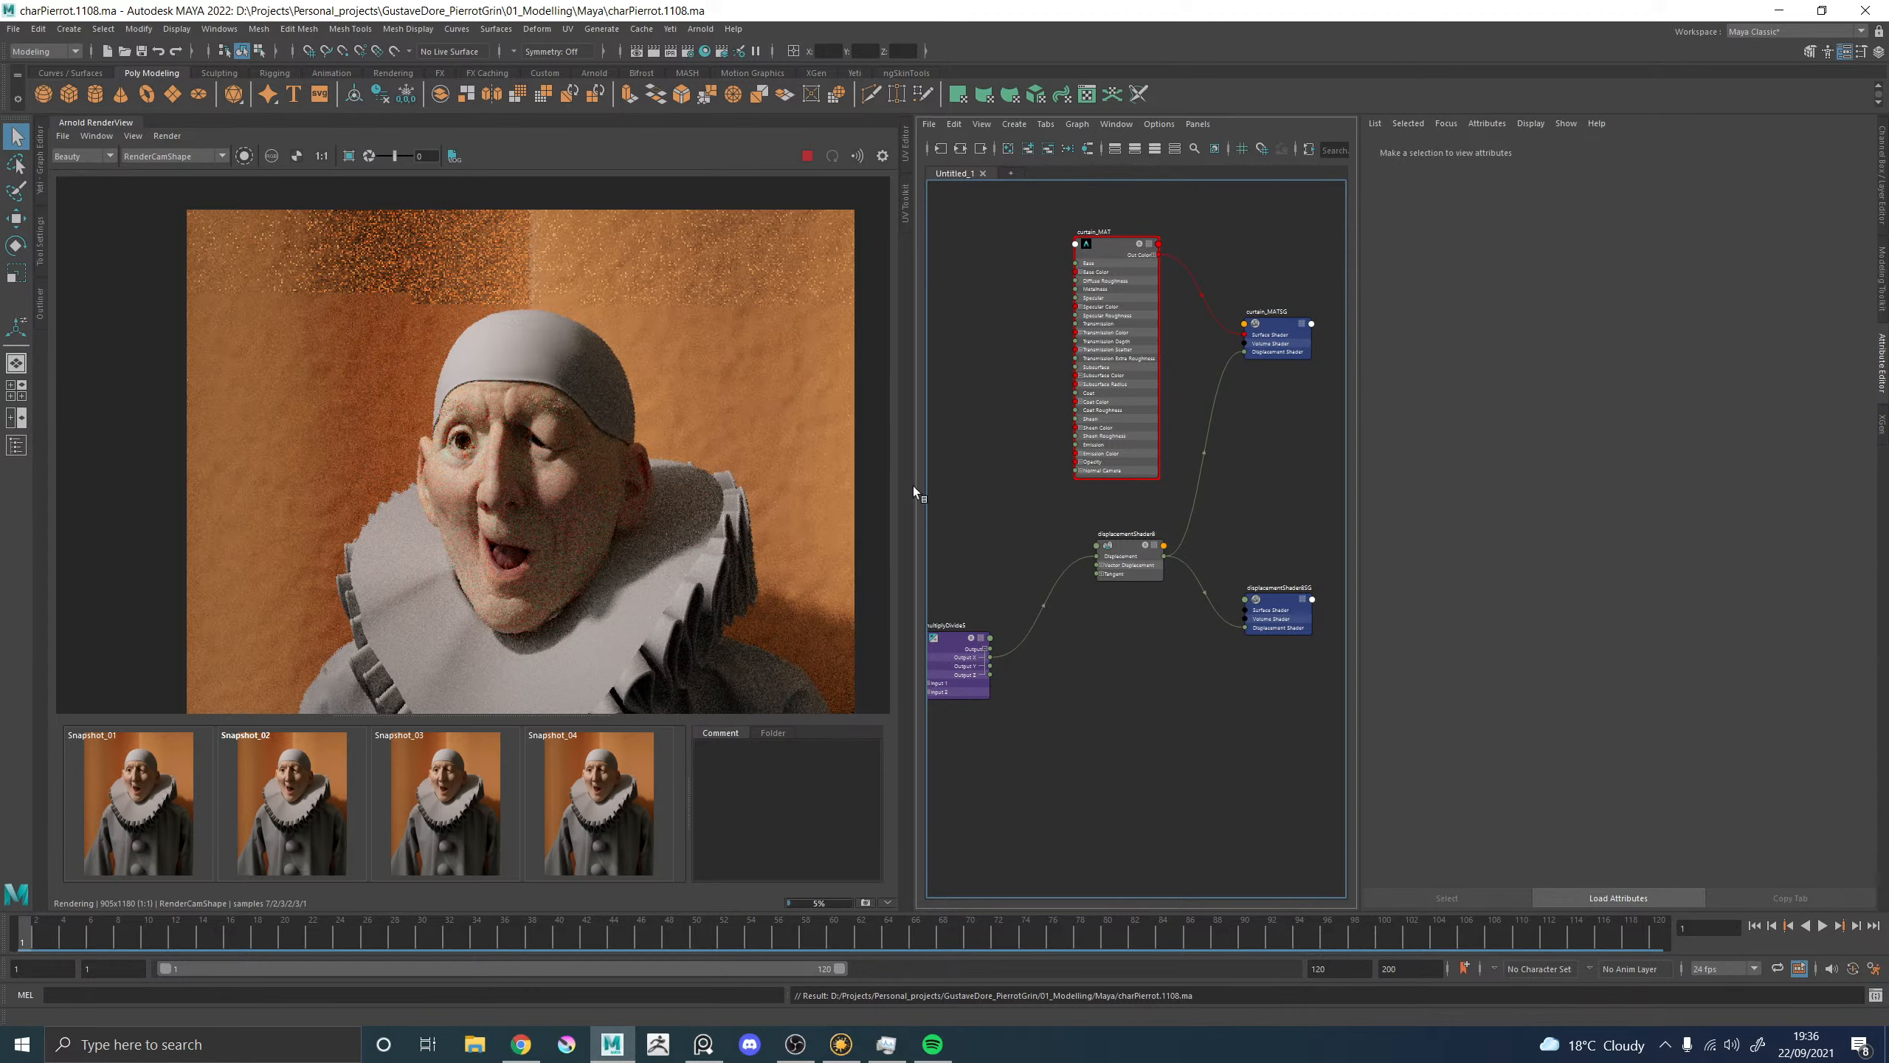
pyautogui.scroll(-2, 628, 494)
pyautogui.scroll(2, 663, 490)
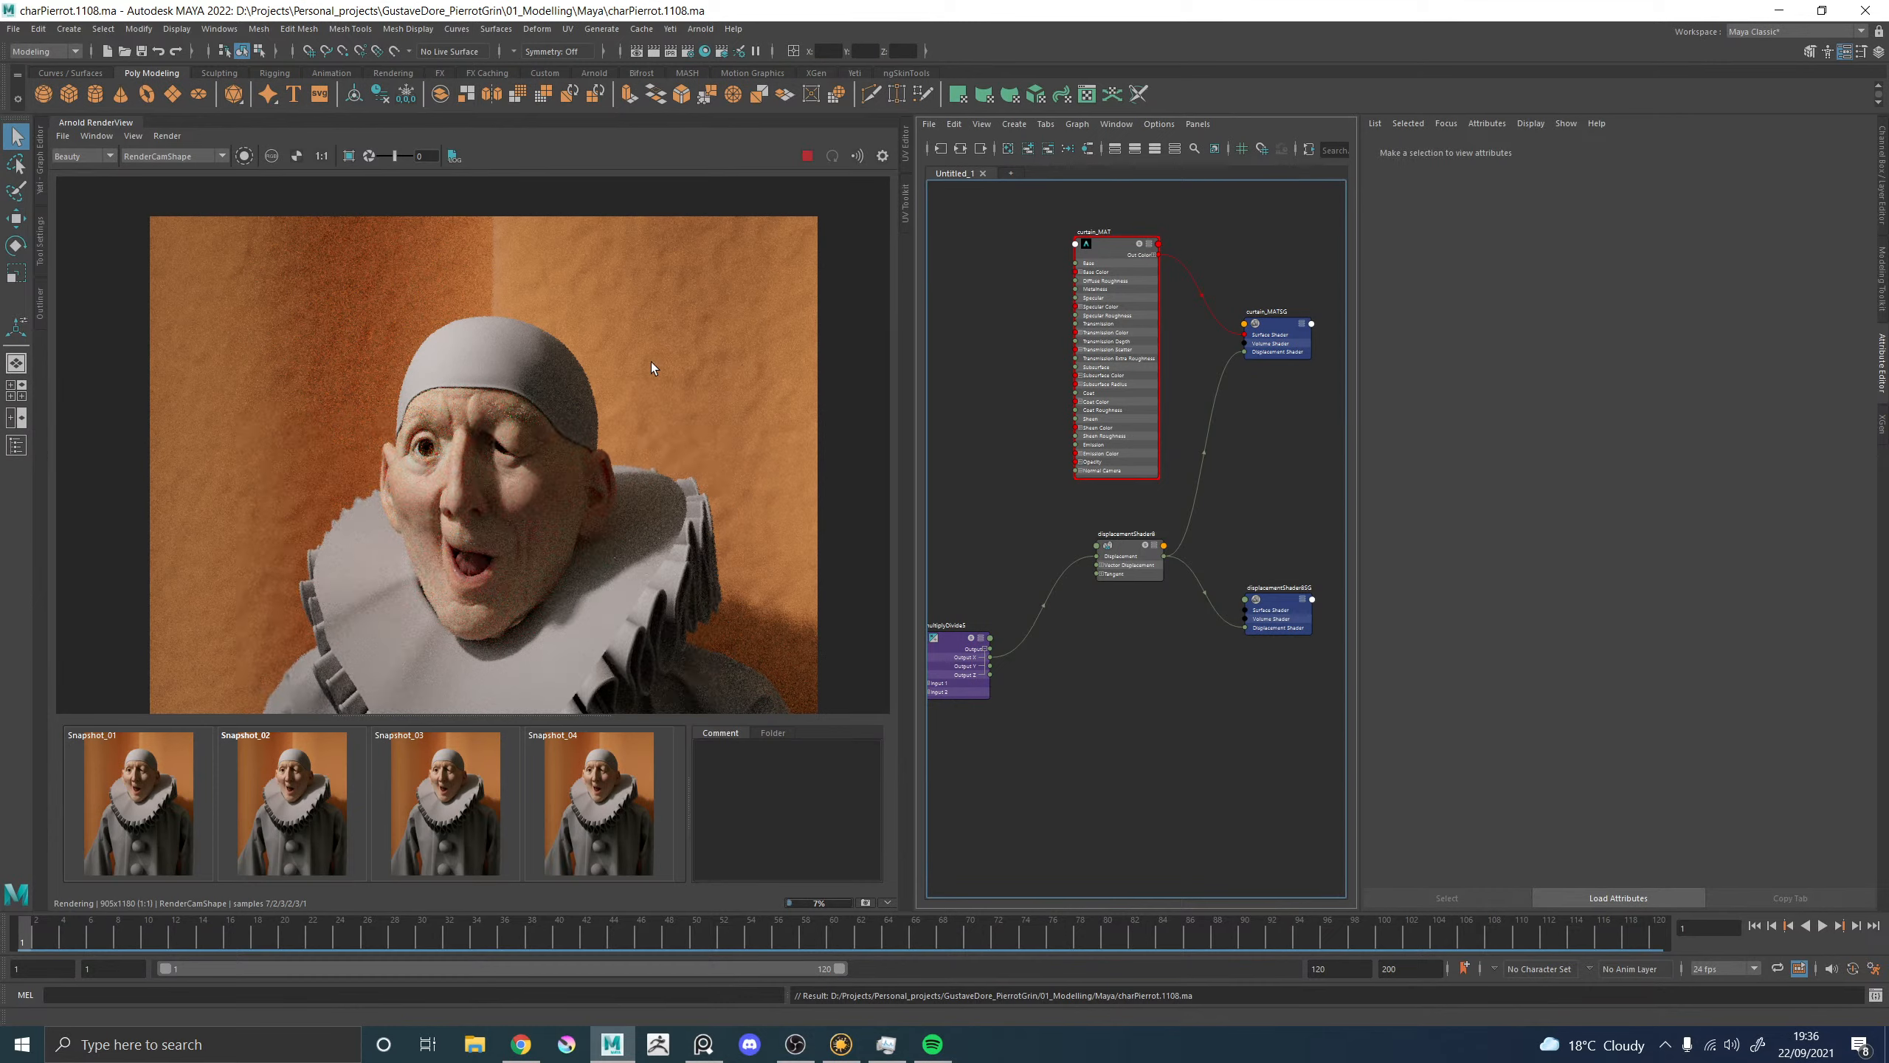
# Rearrange the aiCellNoise, setRange and multiplyDivide nodes into a tidy row in the curtain's shading network.
pyautogui.keyDown('alt'); pyautogui.moveTo(1039, 829); pyautogui.dragTo(1257, 750, button='middle'); pyautogui.keyUp('alt')
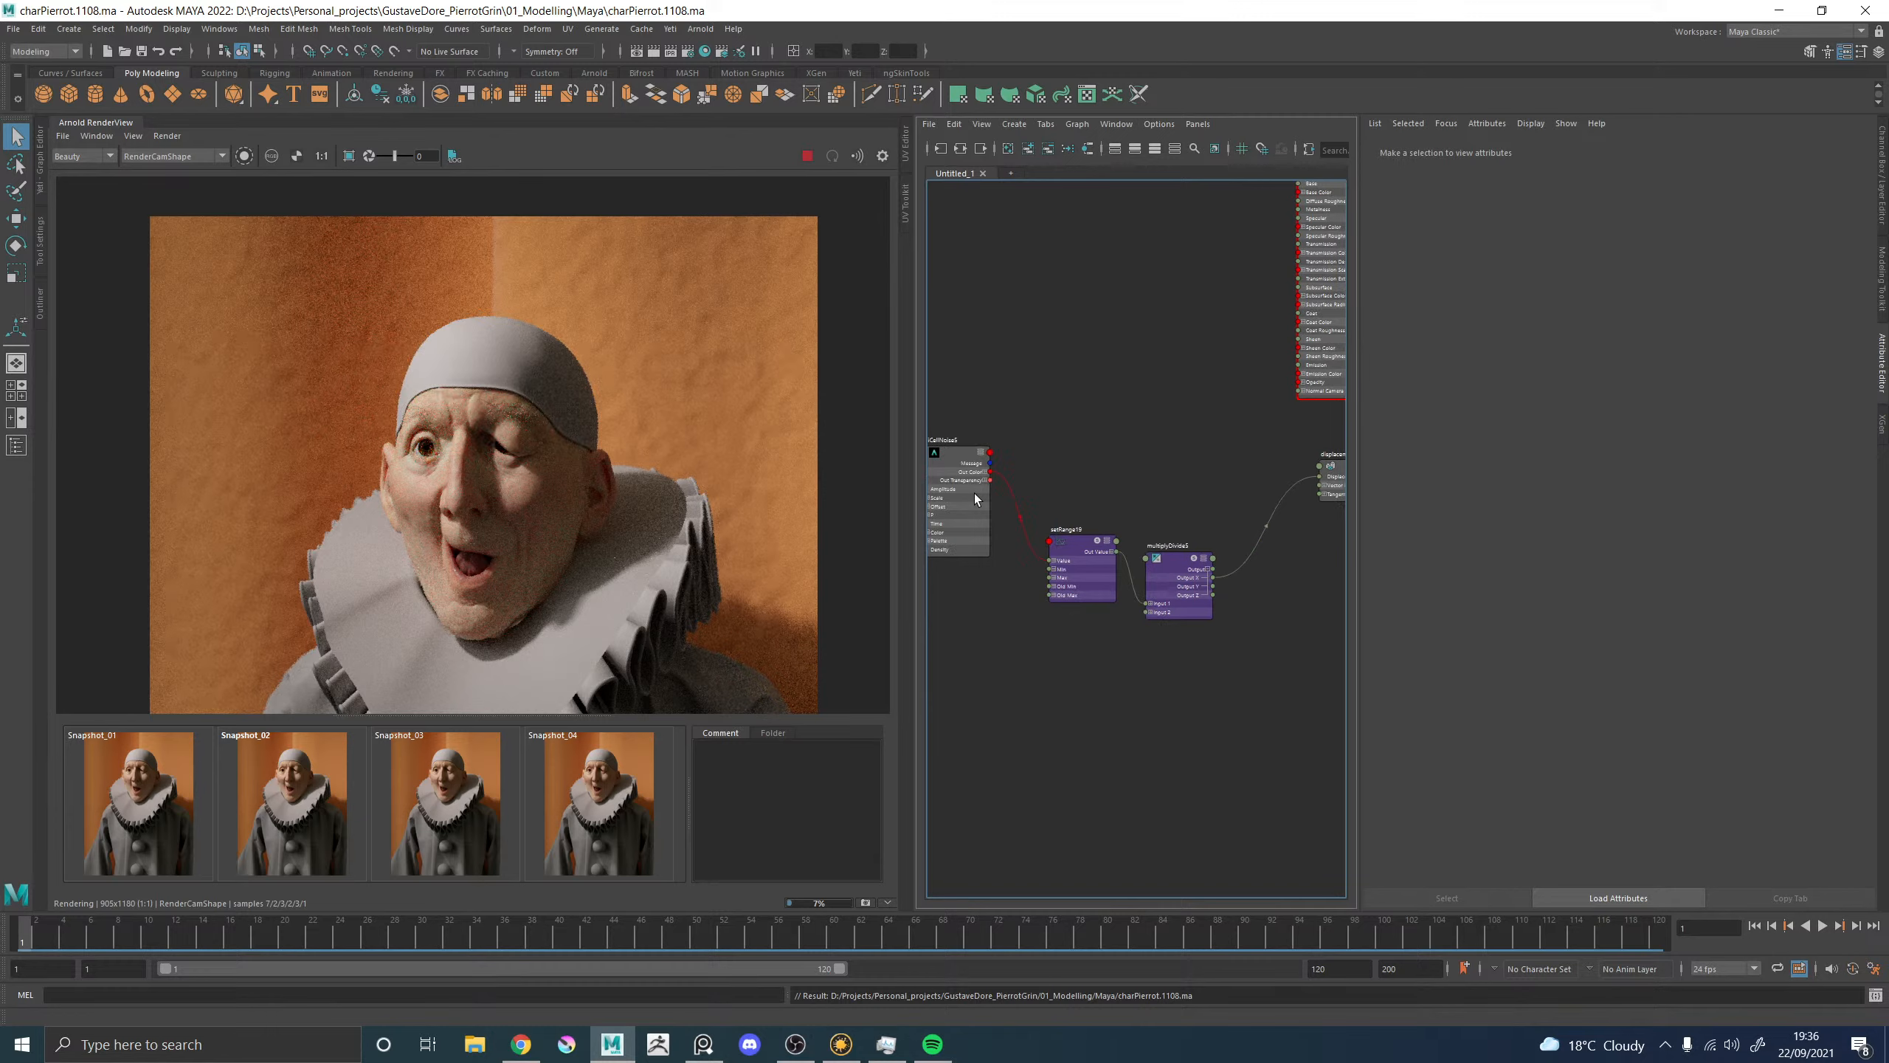
pyautogui.moveTo(960, 471); pyautogui.dragTo(984, 546)
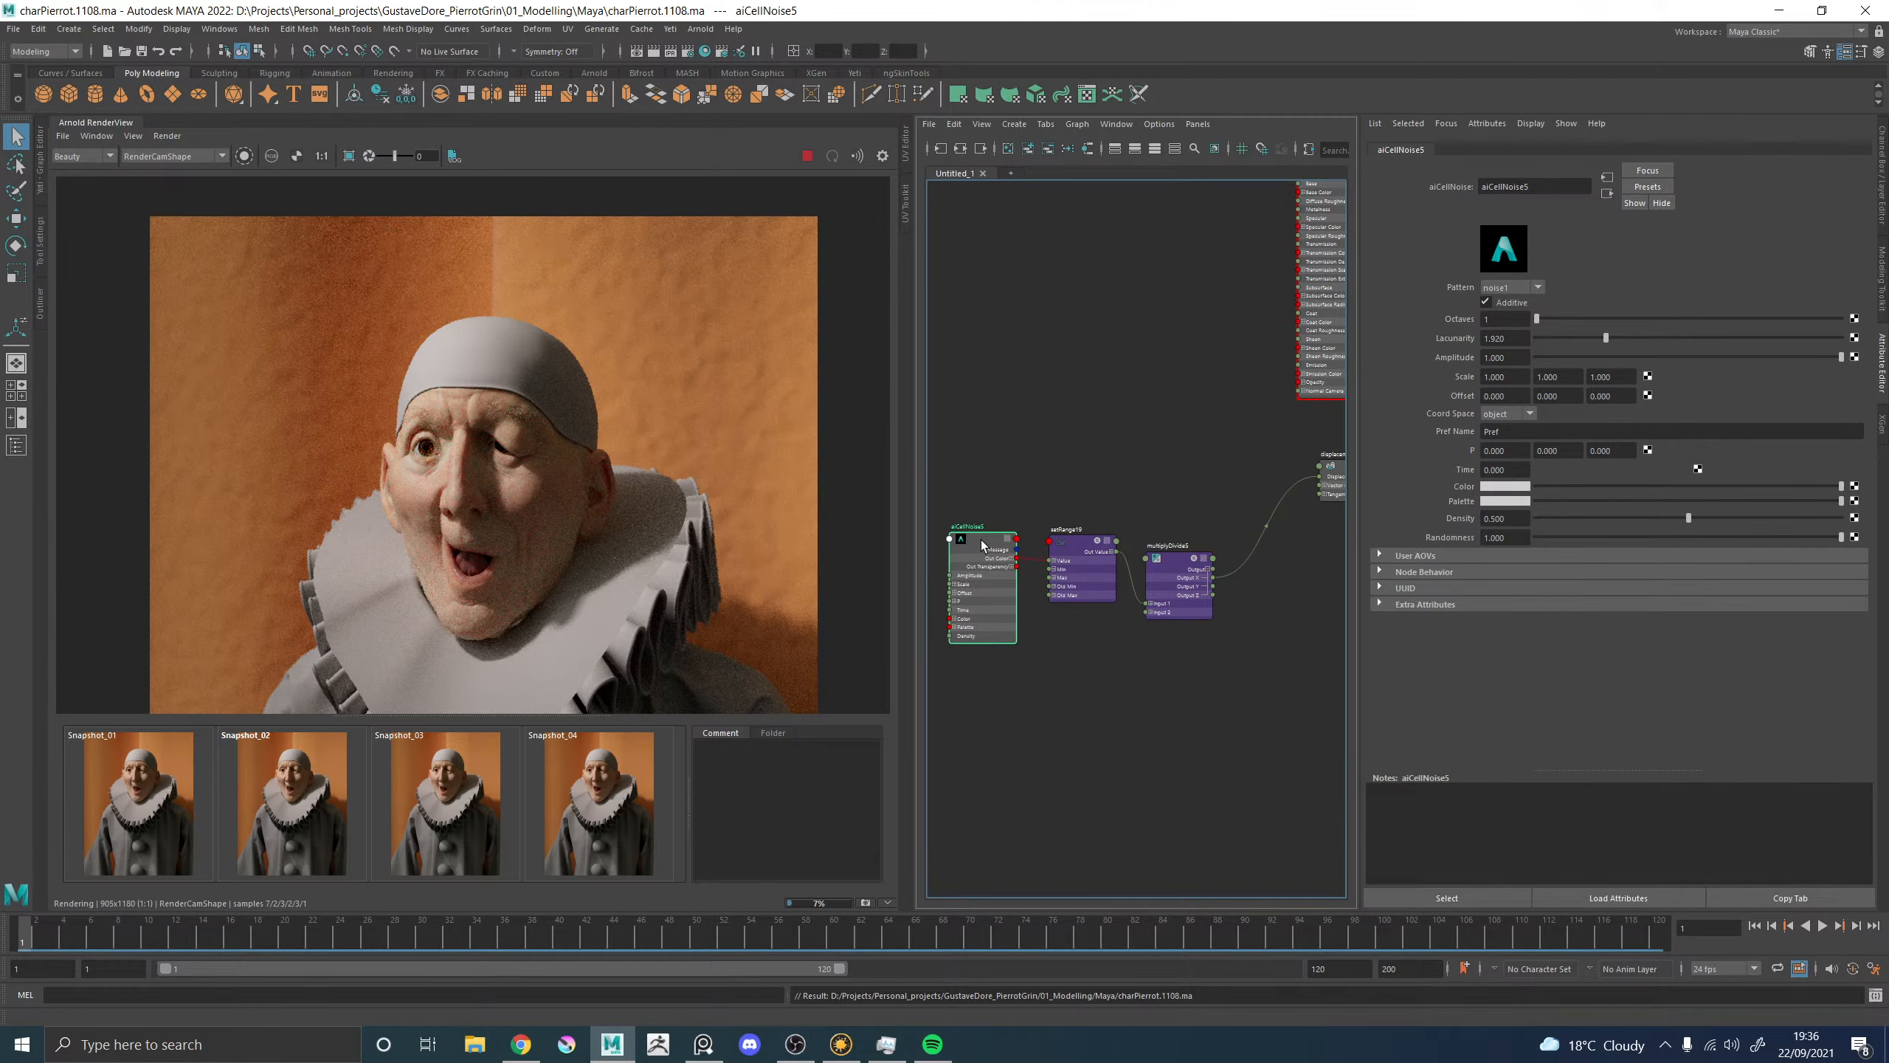
pyautogui.moveTo(977, 471)
pyautogui.mouseDown()
pyautogui.moveTo(1068, 618)
pyautogui.moveTo(1077, 590)
pyautogui.mouseUp()
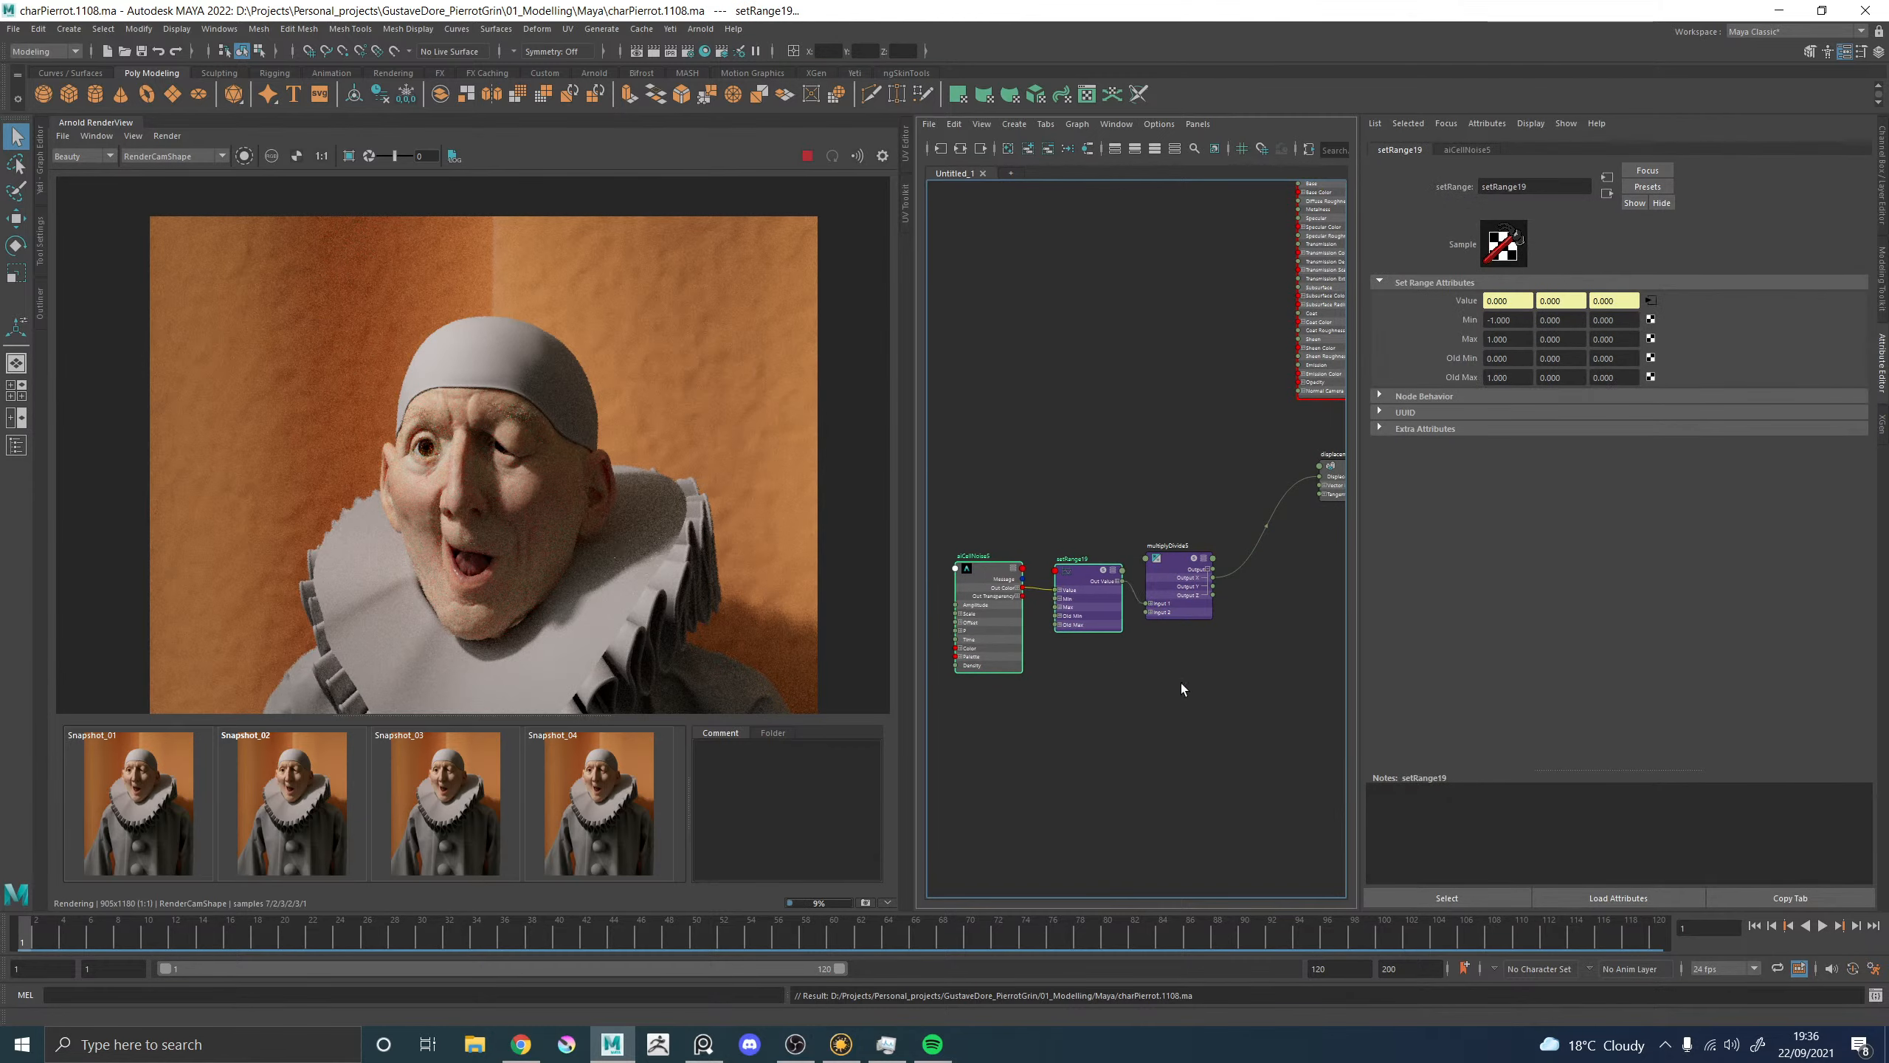
pyautogui.moveTo(1205, 693)
pyautogui.mouseDown()
pyautogui.moveTo(998, 492)
pyautogui.moveTo(969, 495)
pyautogui.mouseUp()
pyautogui.moveTo(1003, 597); pyautogui.dragTo(1009, 572)
pyautogui.click(1043, 476)
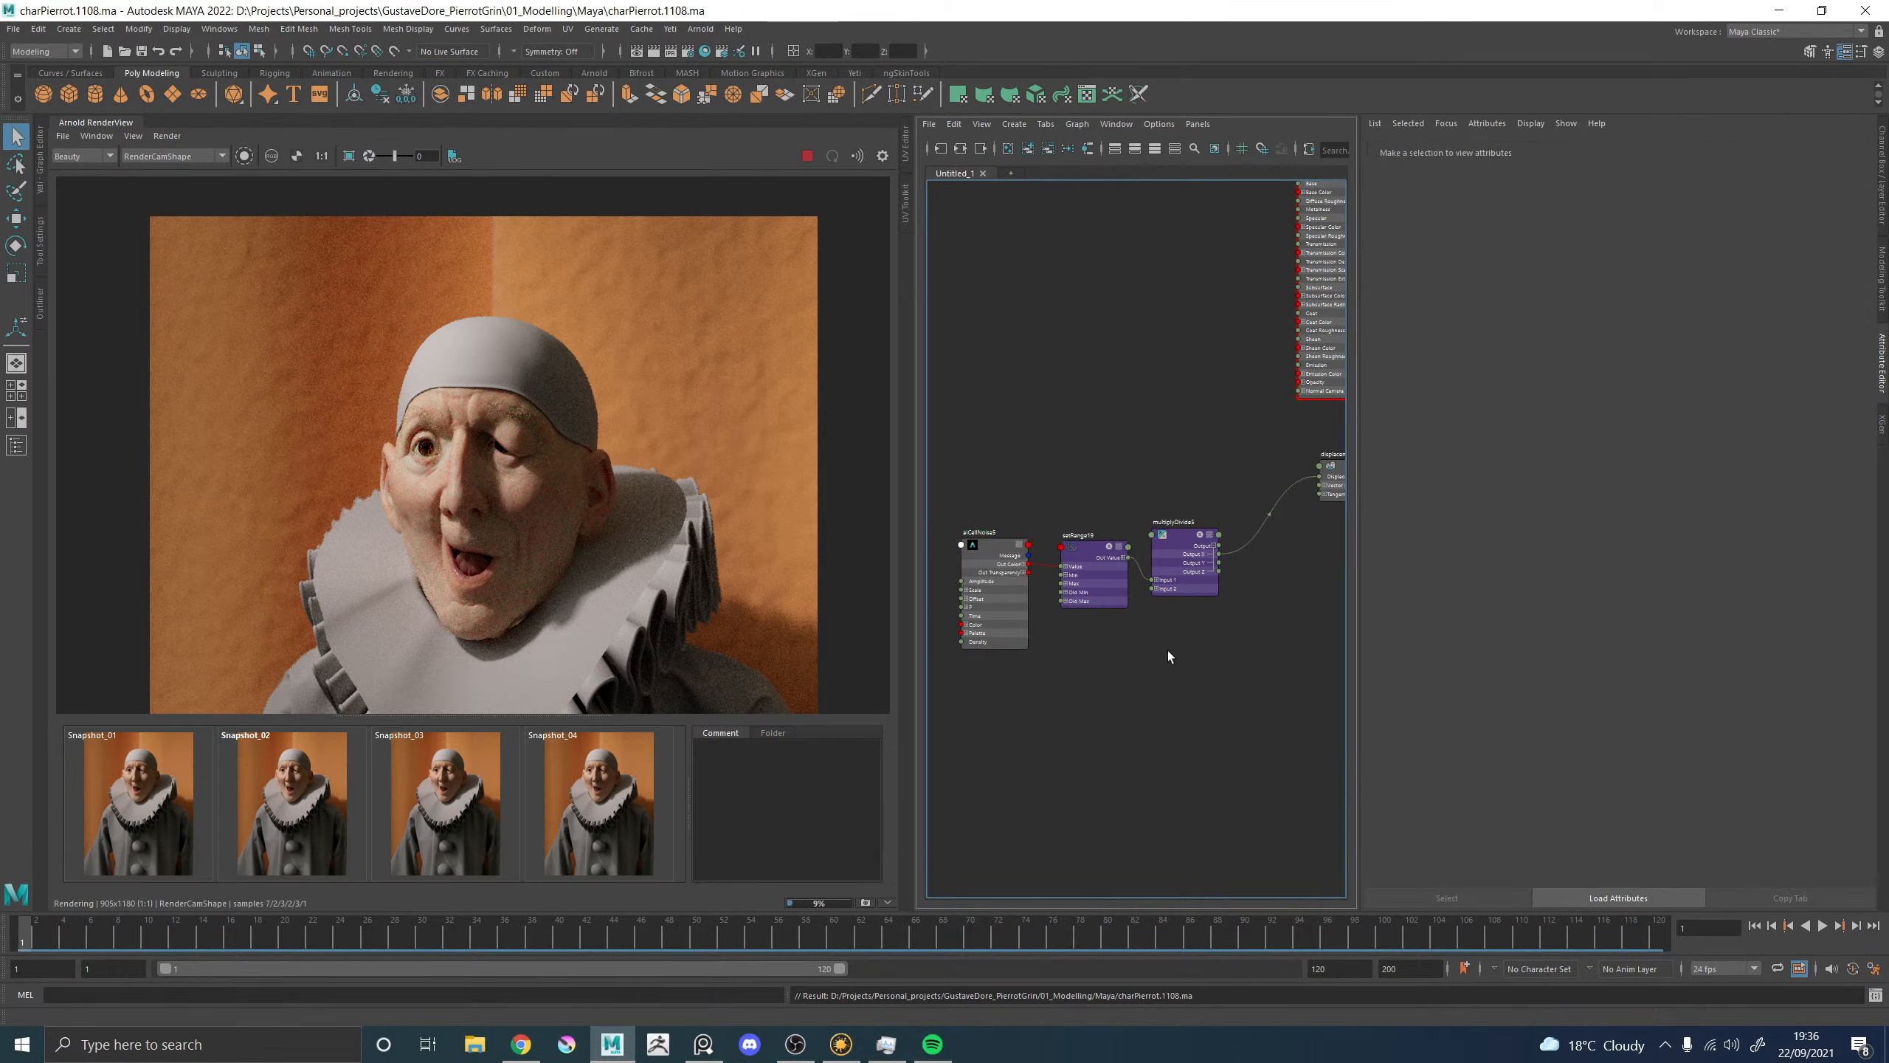
pyautogui.moveTo(1009, 497); pyautogui.dragTo(995, 494)
pyautogui.moveTo(979, 564); pyautogui.dragTo(977, 514)
pyautogui.click(1012, 434)
# Try the worley1 pattern on the aiCellNoise node and switch it to worley2.
pyautogui.click(977, 512)
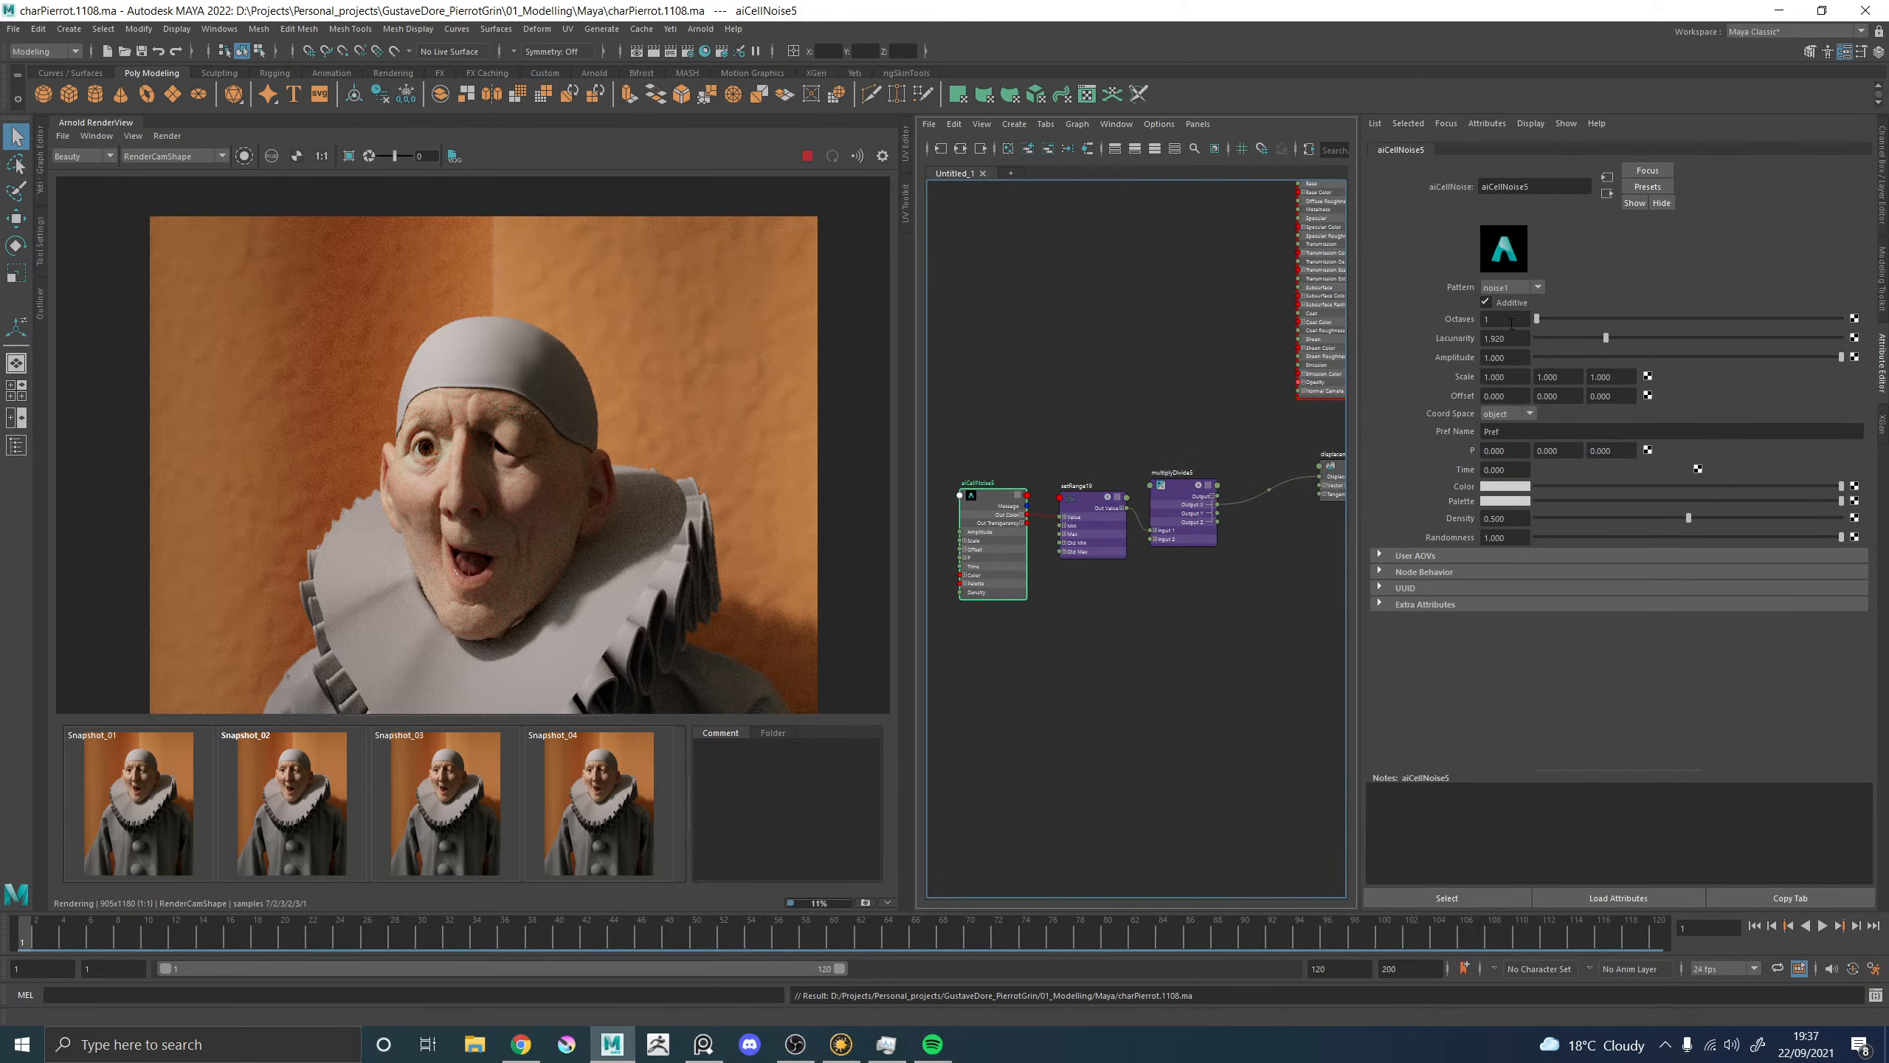
pyautogui.click(1520, 281)
pyautogui.click(1501, 361)
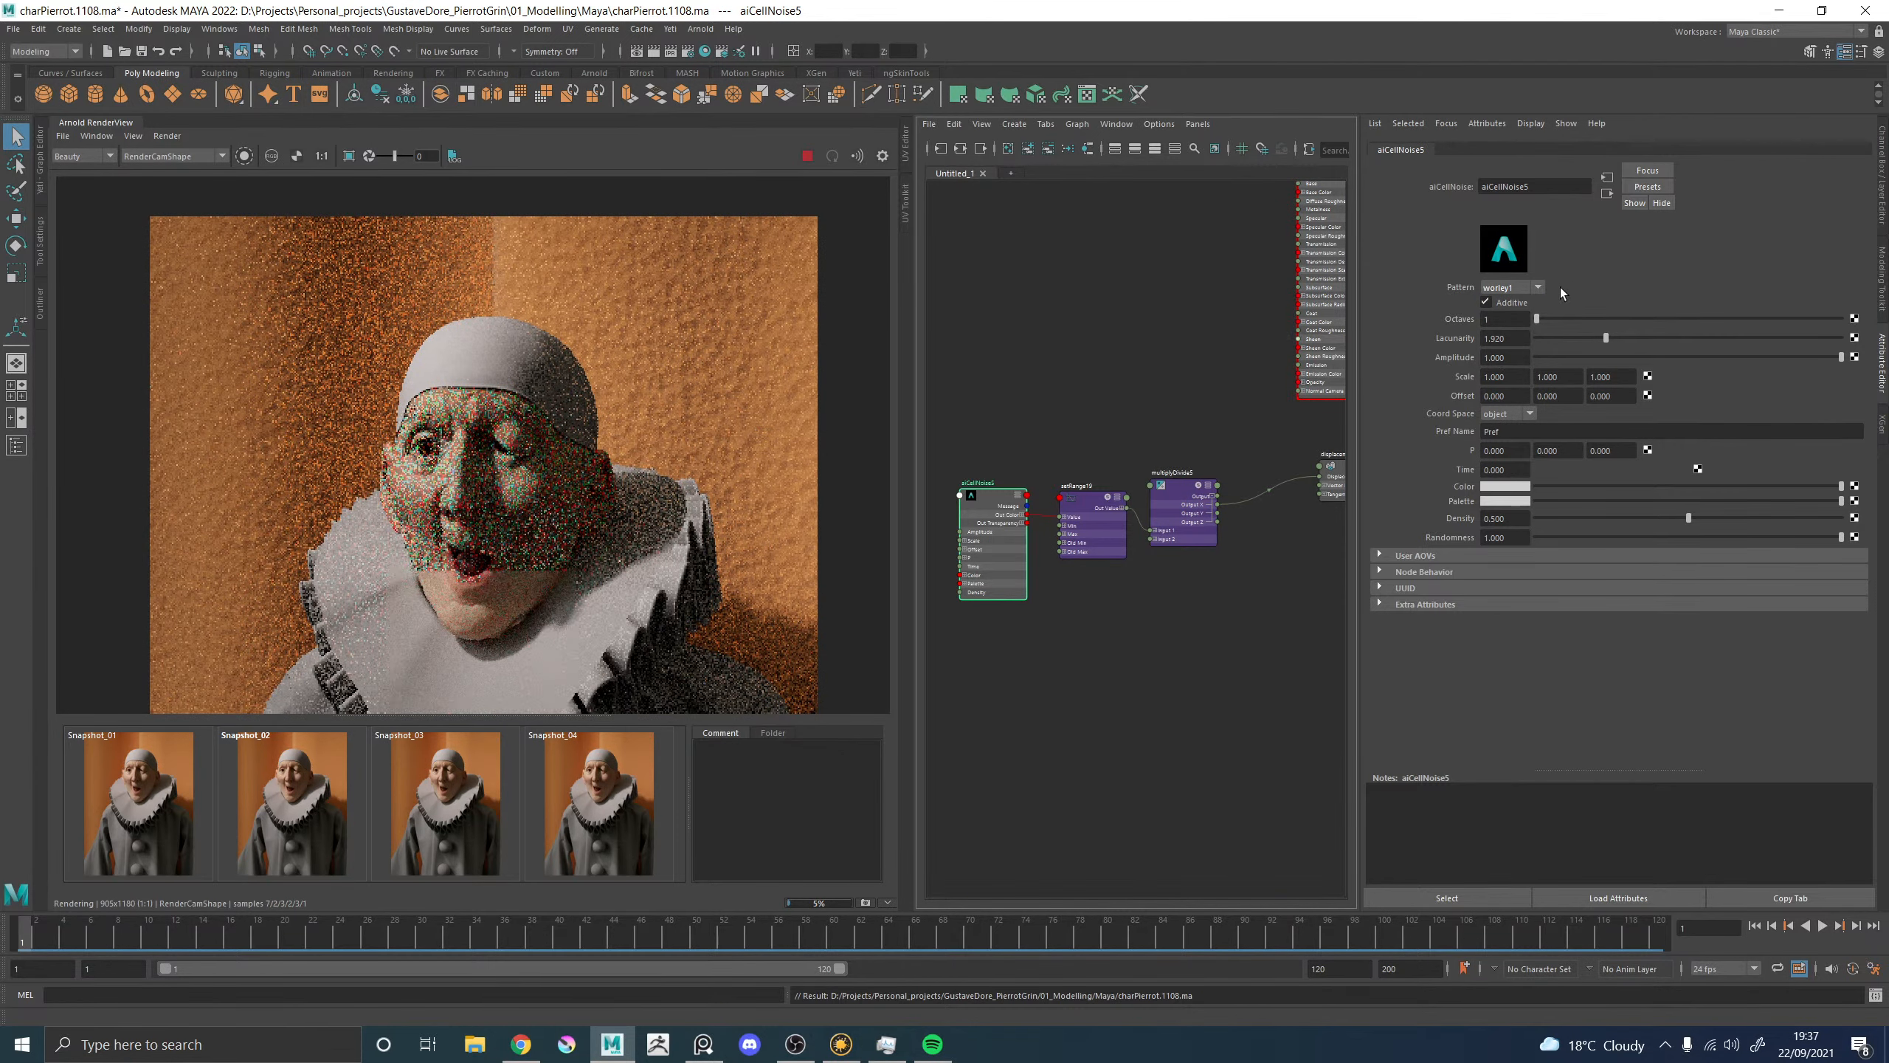
pyautogui.click(1520, 286)
pyautogui.click(1501, 371)
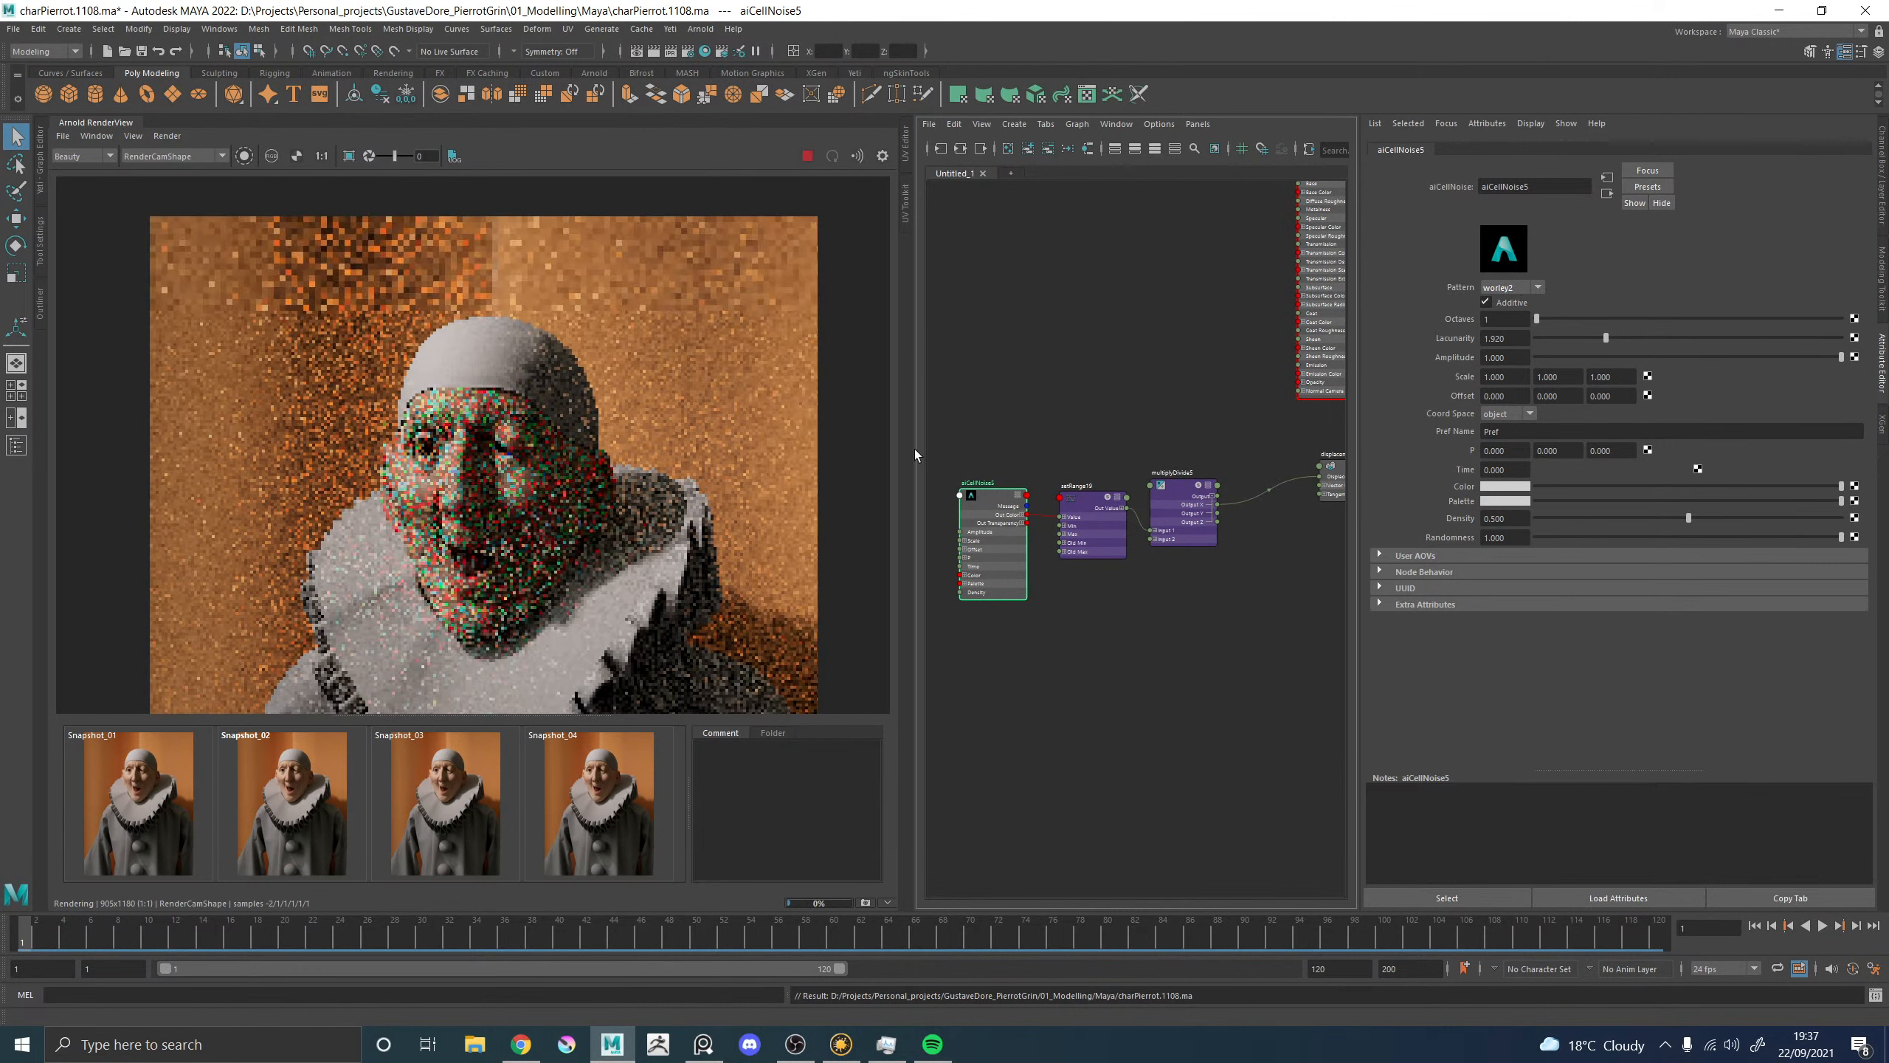
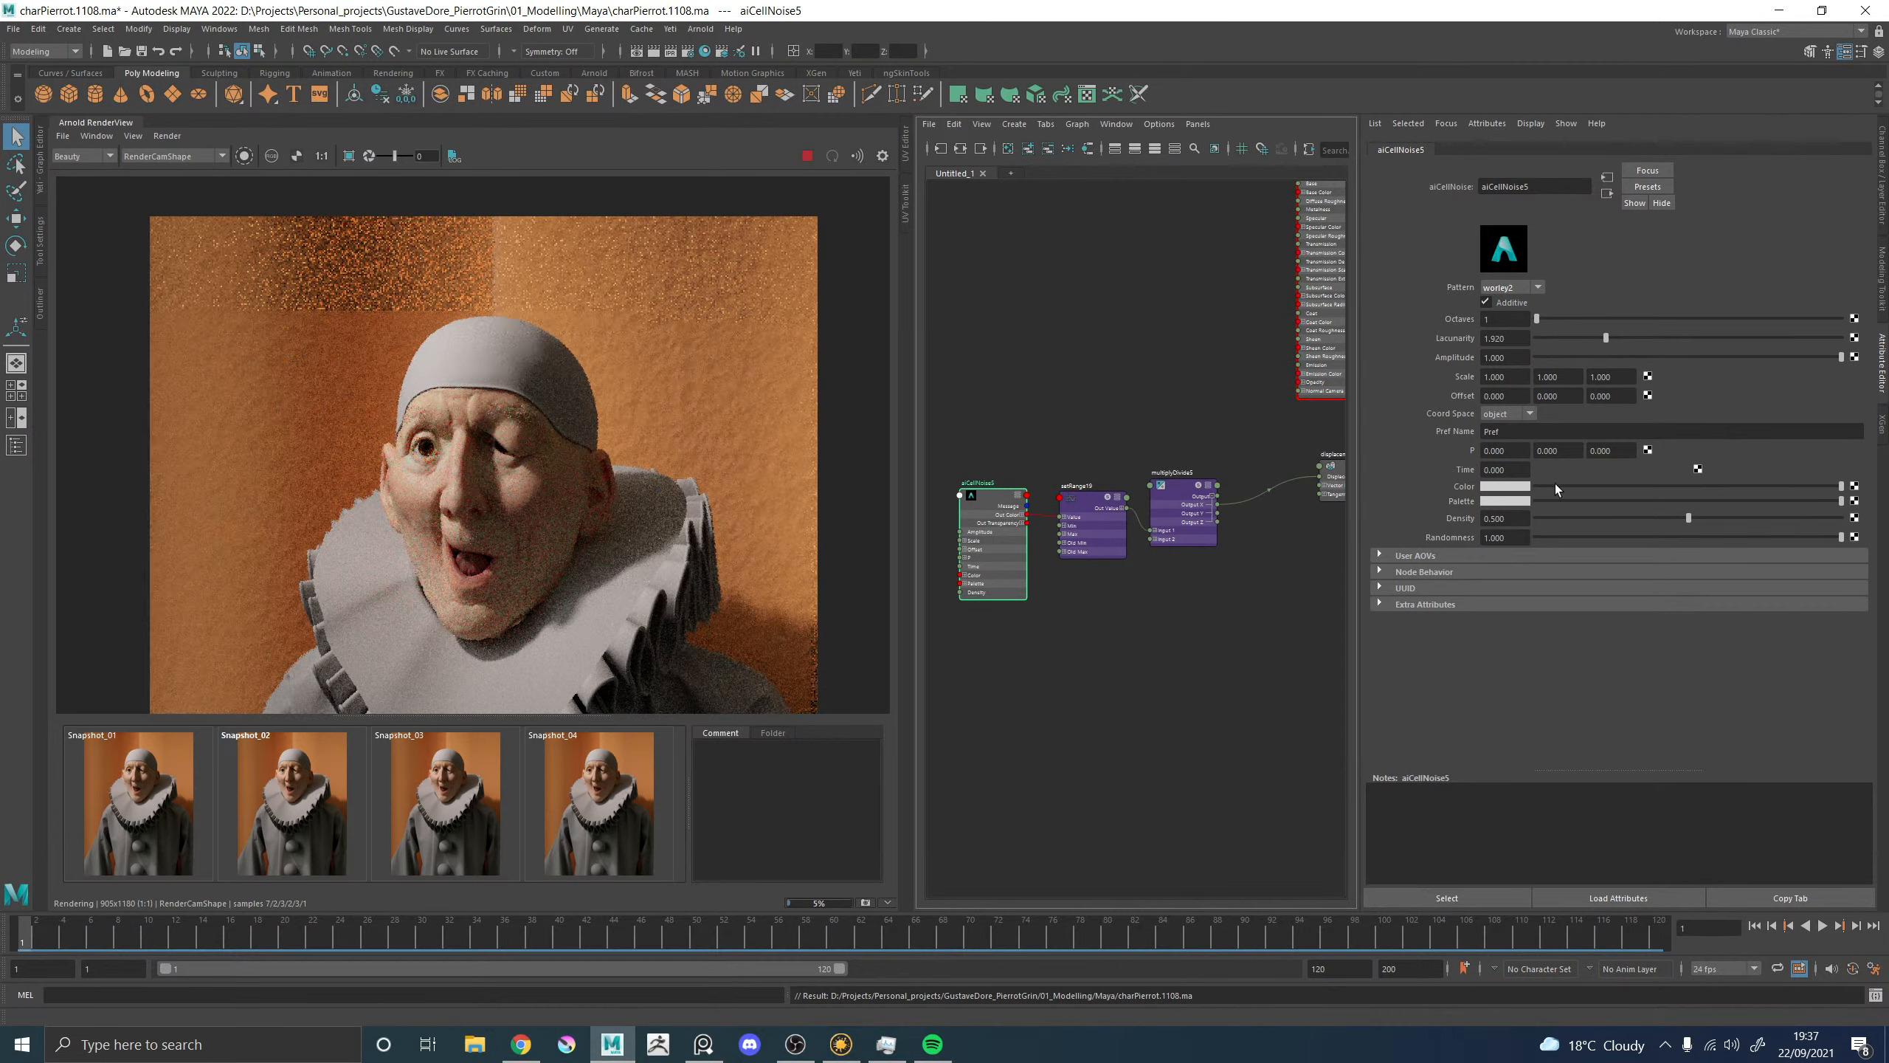
# Set the aiCellNoise scale to 3 on all three axes.
pyautogui.click(1487, 376)
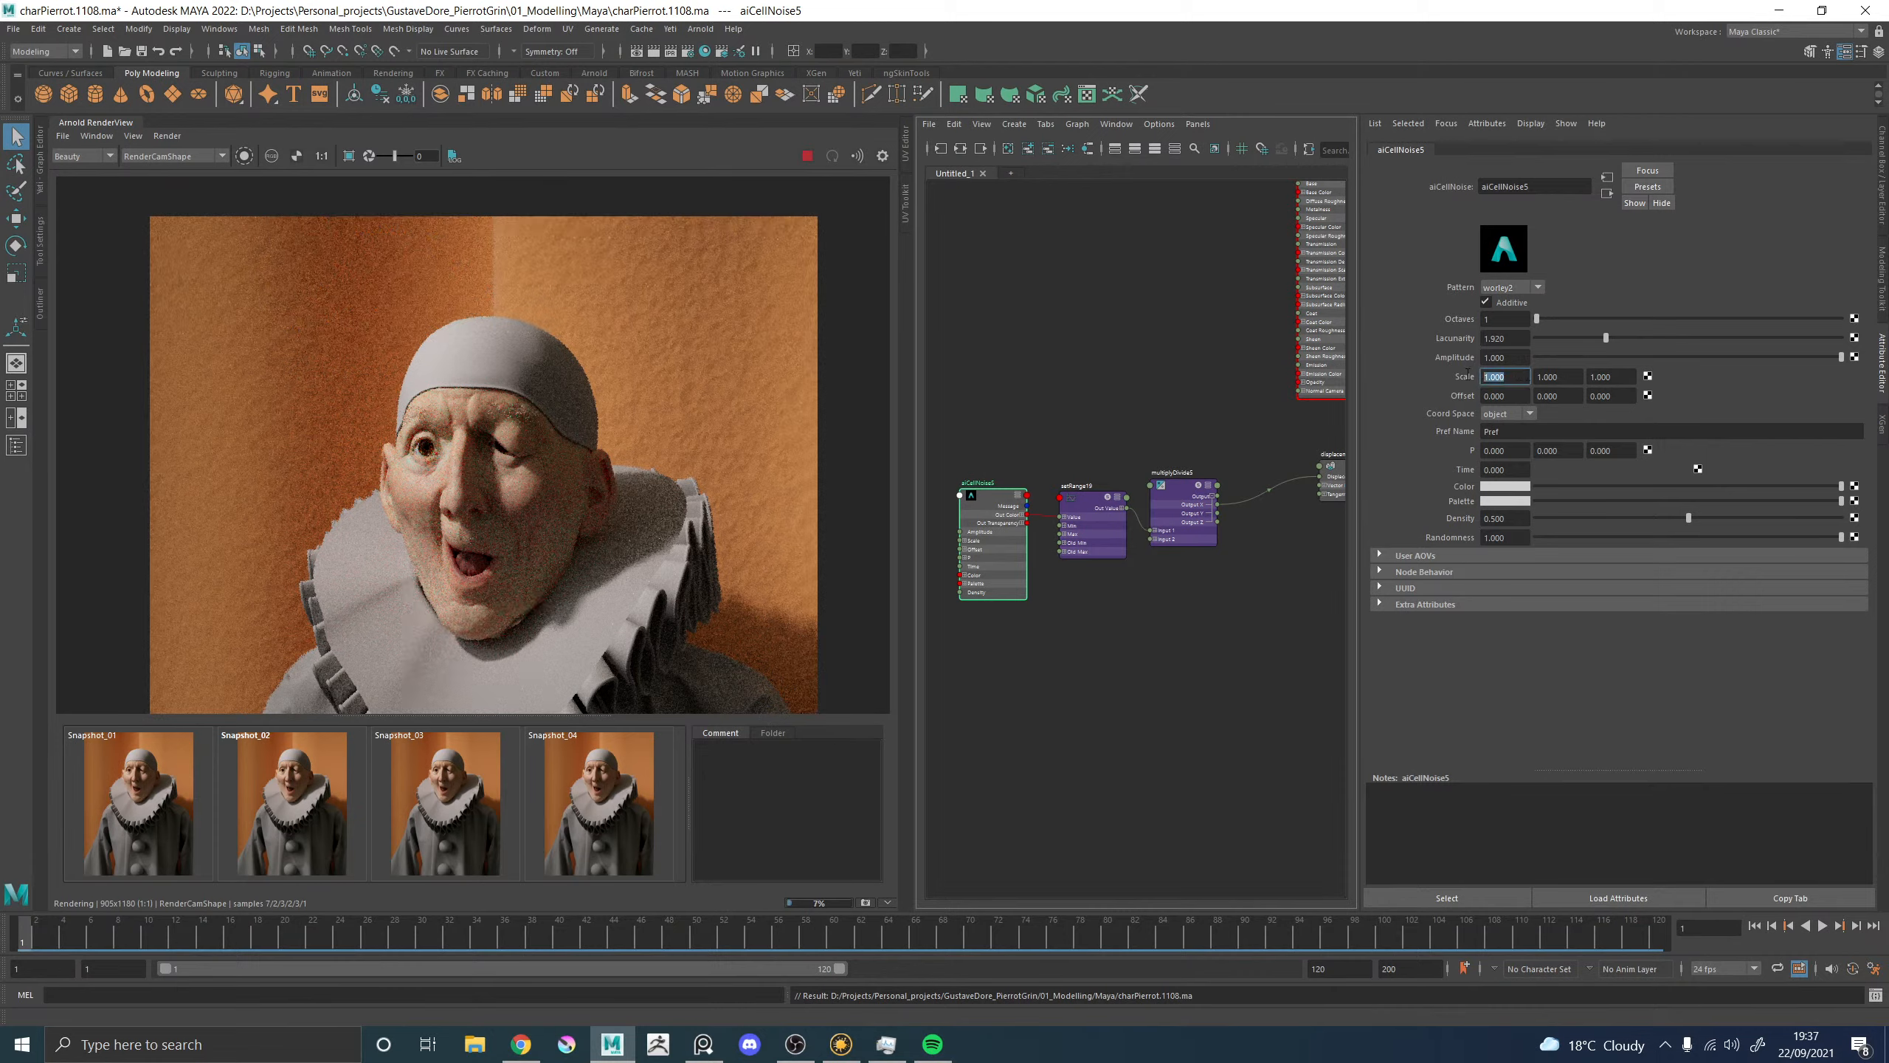
pyautogui.write('3')
pyautogui.press('Tab')
pyautogui.write('3')
pyautogui.press('Tab')
pyautogui.write('3')
pyautogui.press('Return')
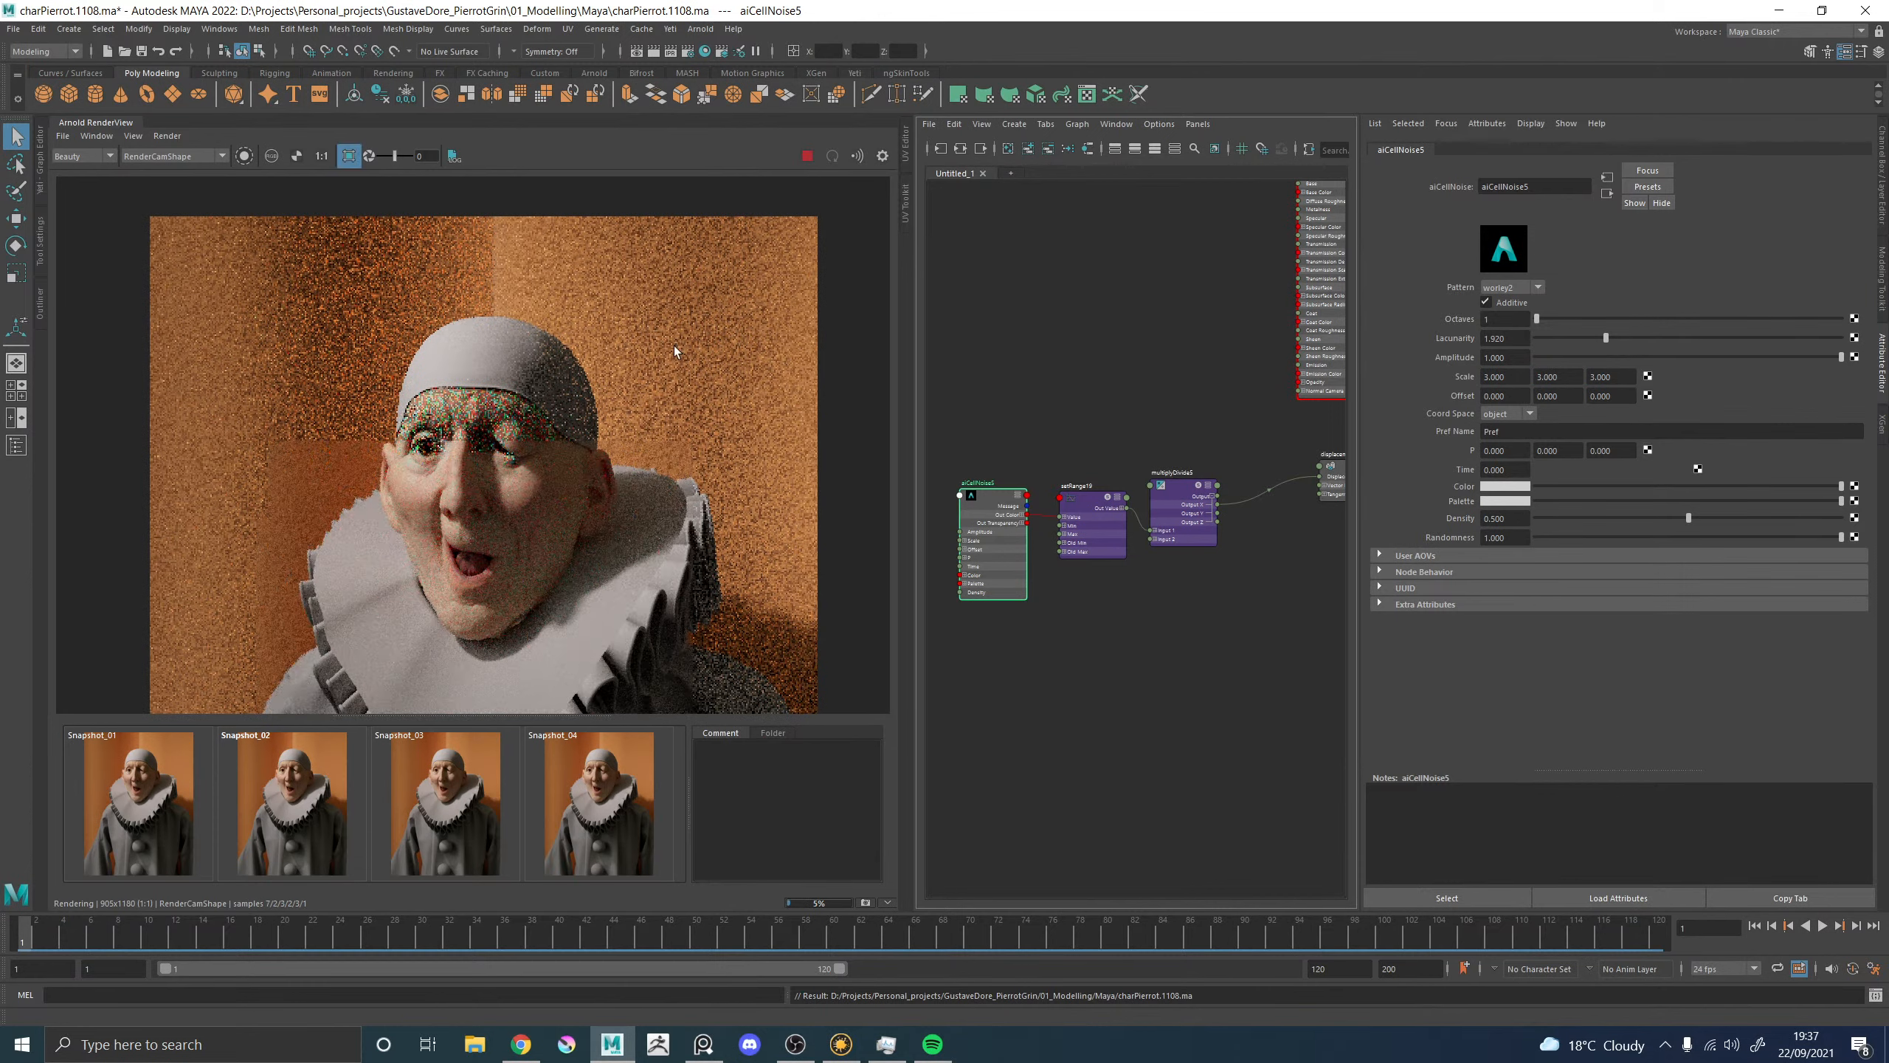
# Limit the render to the bright curtain area beside the head and set the aiCellNoise scale to 0.3 on all three axes.
pyautogui.moveTo(615, 323); pyautogui.dragTo(818, 478)
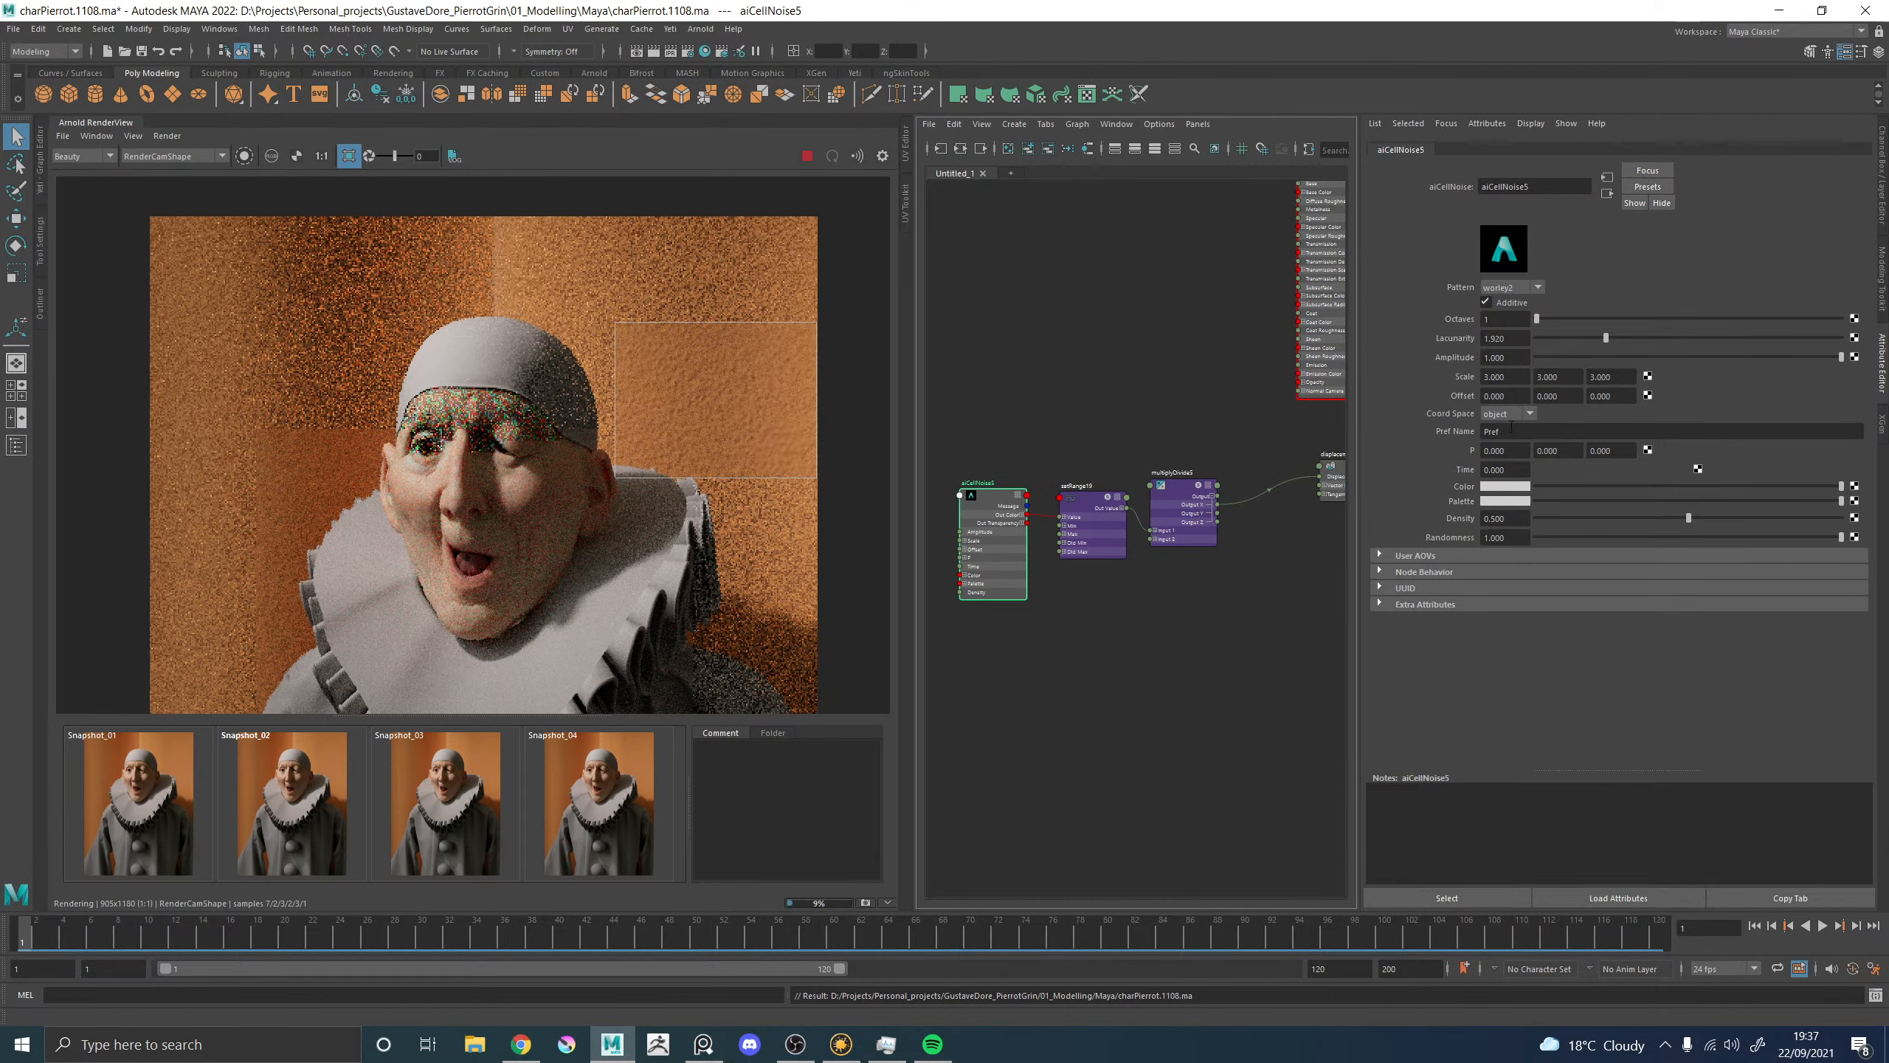
pyautogui.doubleClick(1504, 376)
pyautogui.write('0.3')
pyautogui.press('Tab')
pyautogui.write('0.3')
pyautogui.press('Tab')
pyautogui.write('.3')
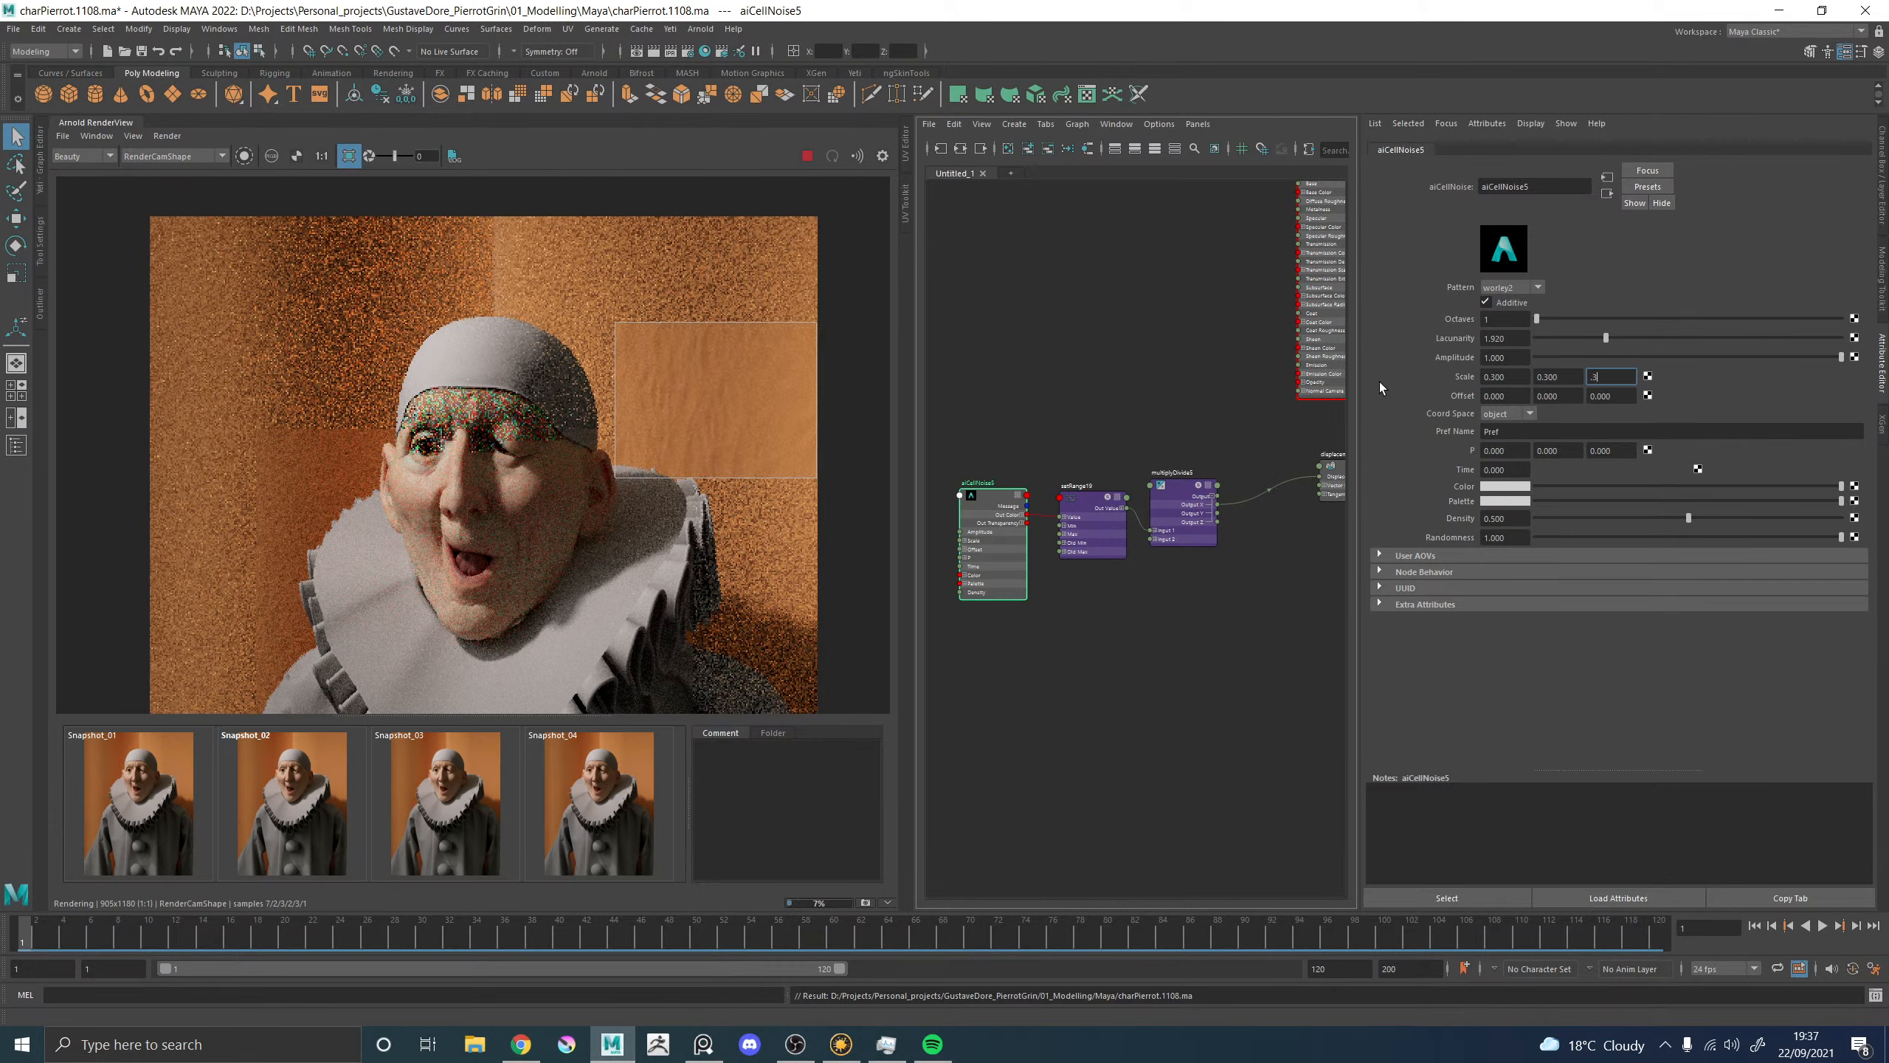
pyautogui.press('Return')
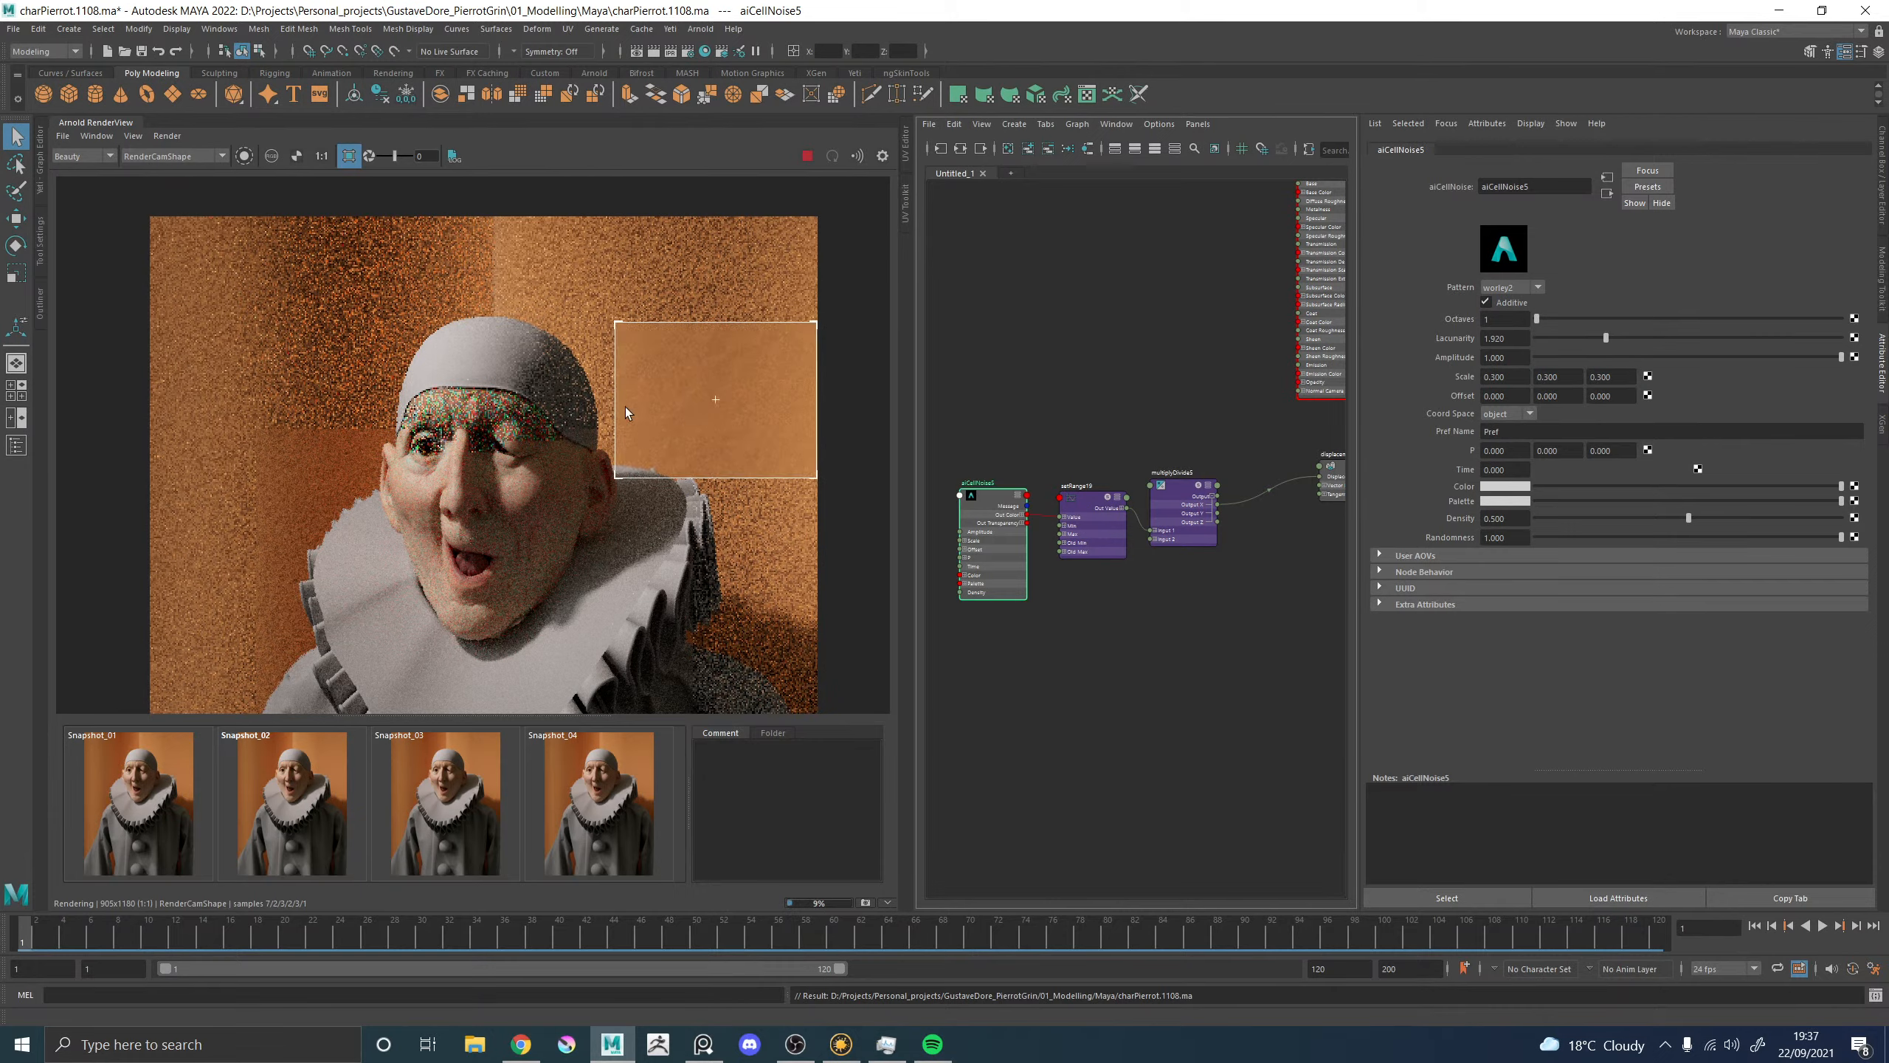
pyautogui.scroll(2, 704, 402)
pyautogui.scroll(-2, 738, 395)
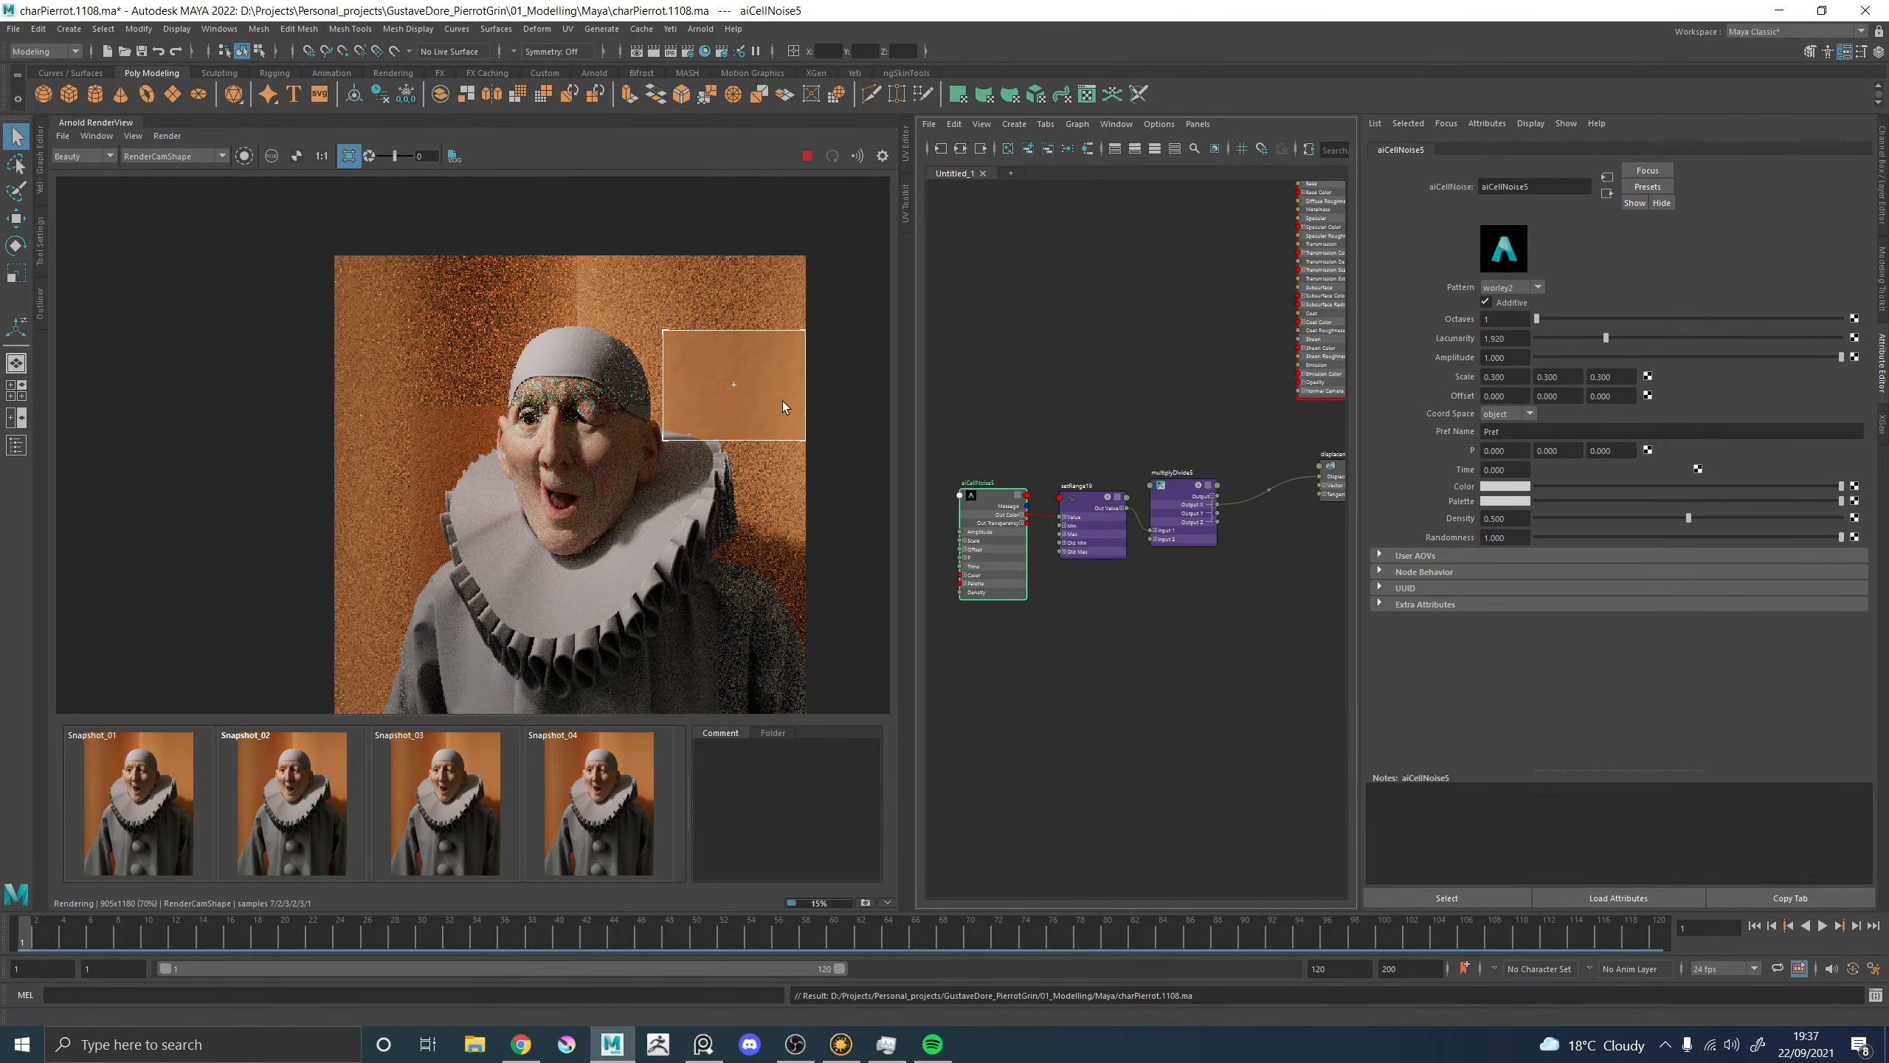
pyautogui.scroll(2, 774, 387)
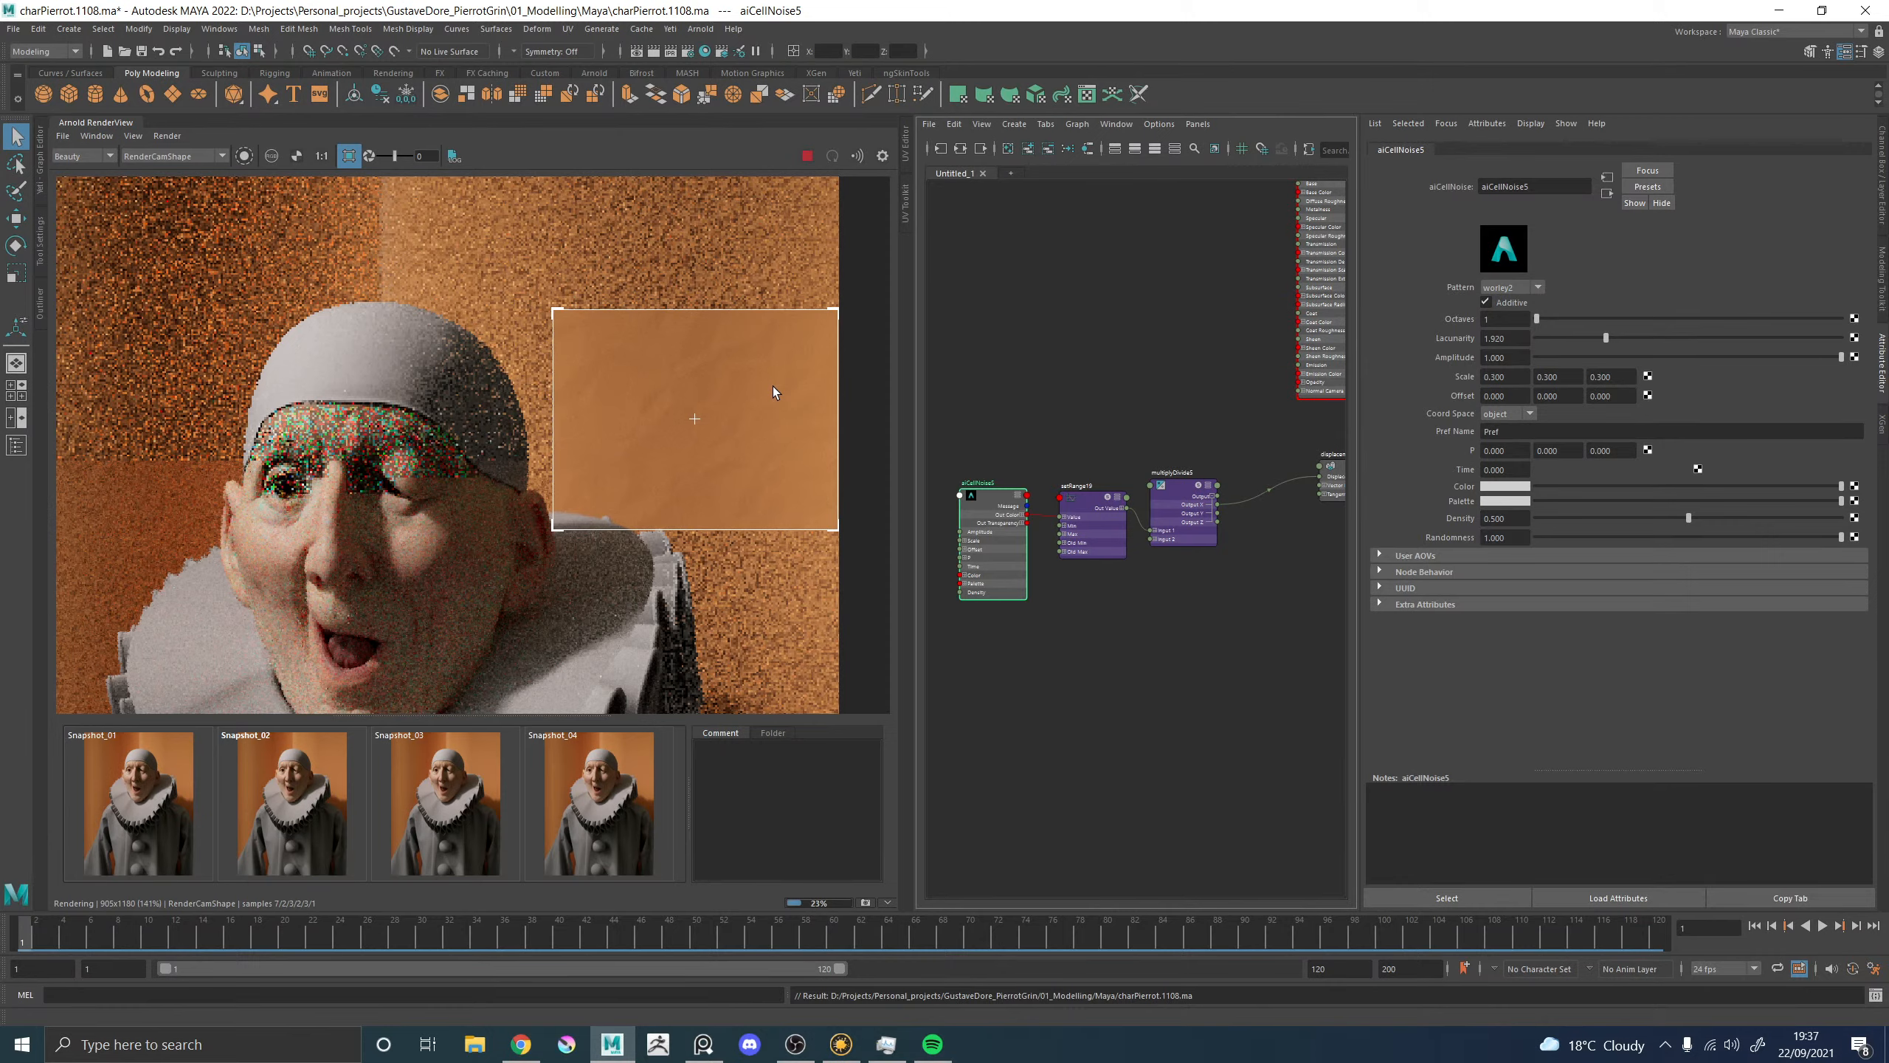
pyautogui.scroll(-3, 773, 387)
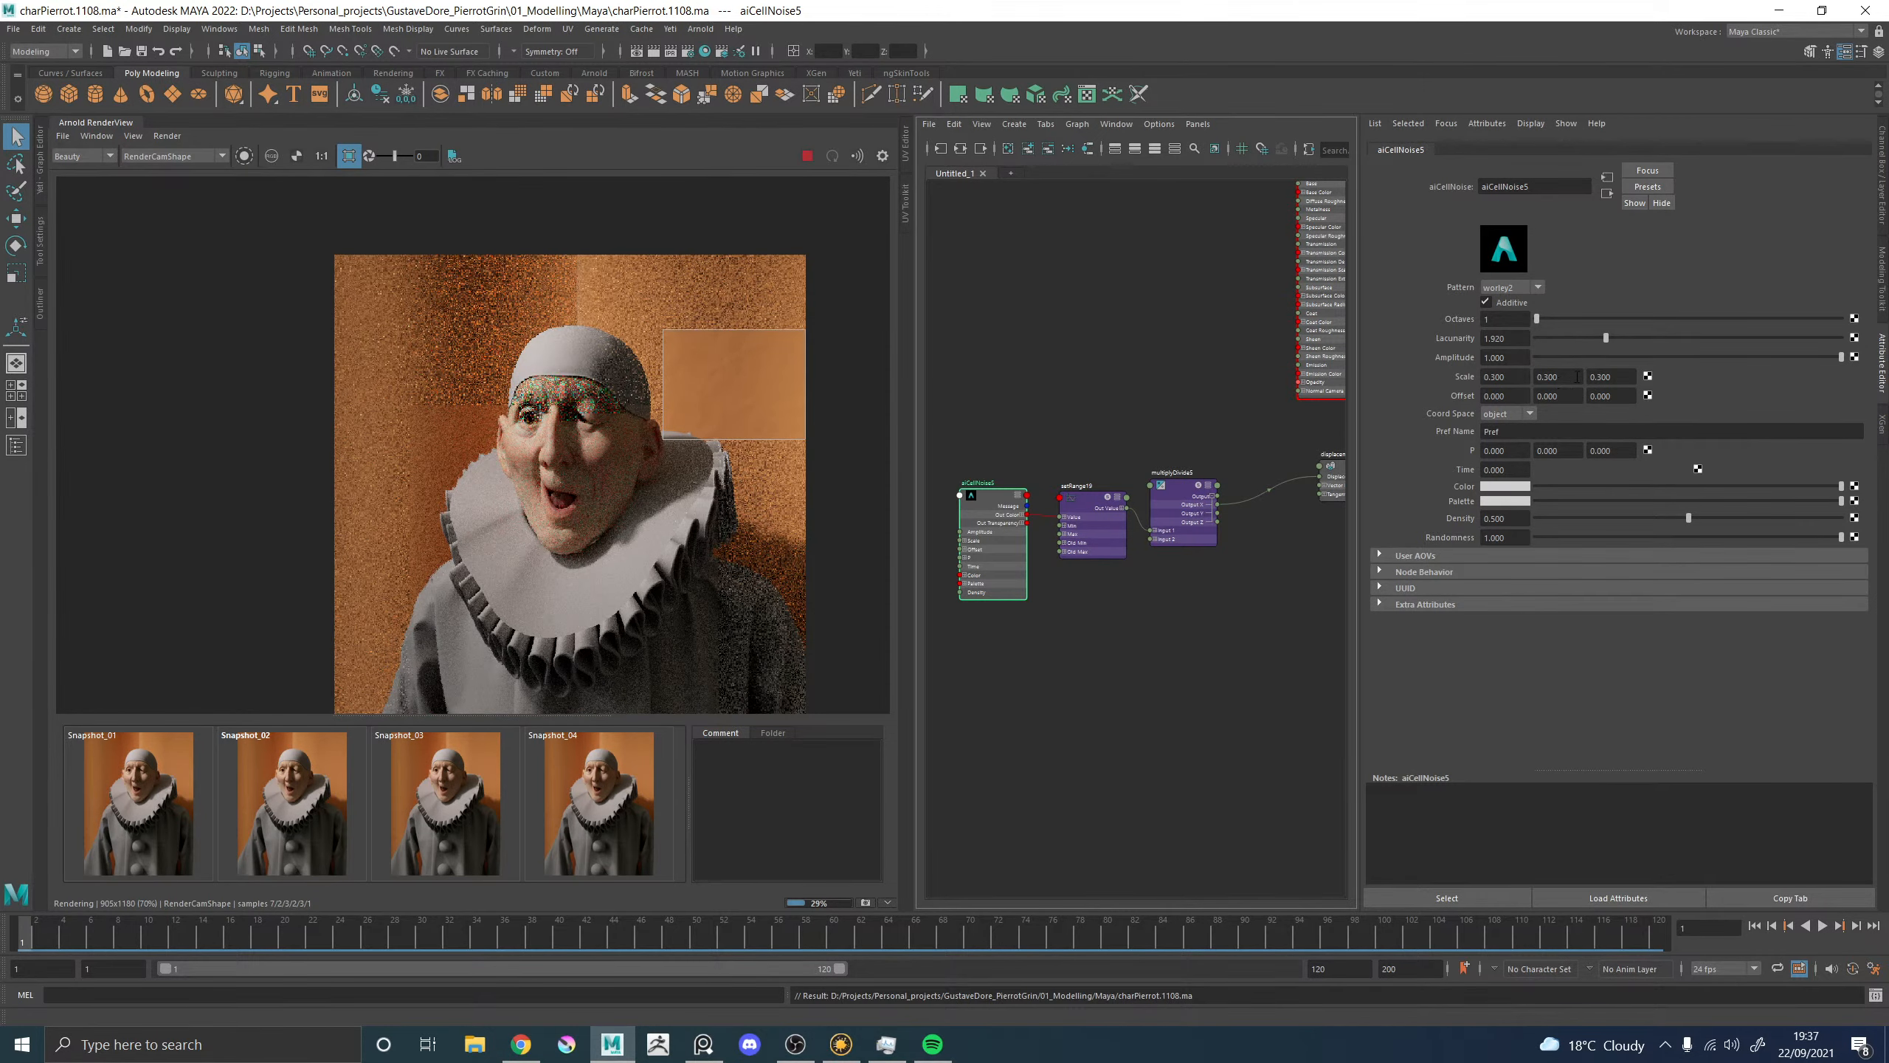
# Set the aiCellNoise Y scale to 0.1 and inspect the cropped curtain render.
pyautogui.moveTo(1578, 377); pyautogui.dragTo(1544, 378)
pyautogui.write('1')
pyautogui.press('Return')
pyautogui.scroll(3, 713, 394)
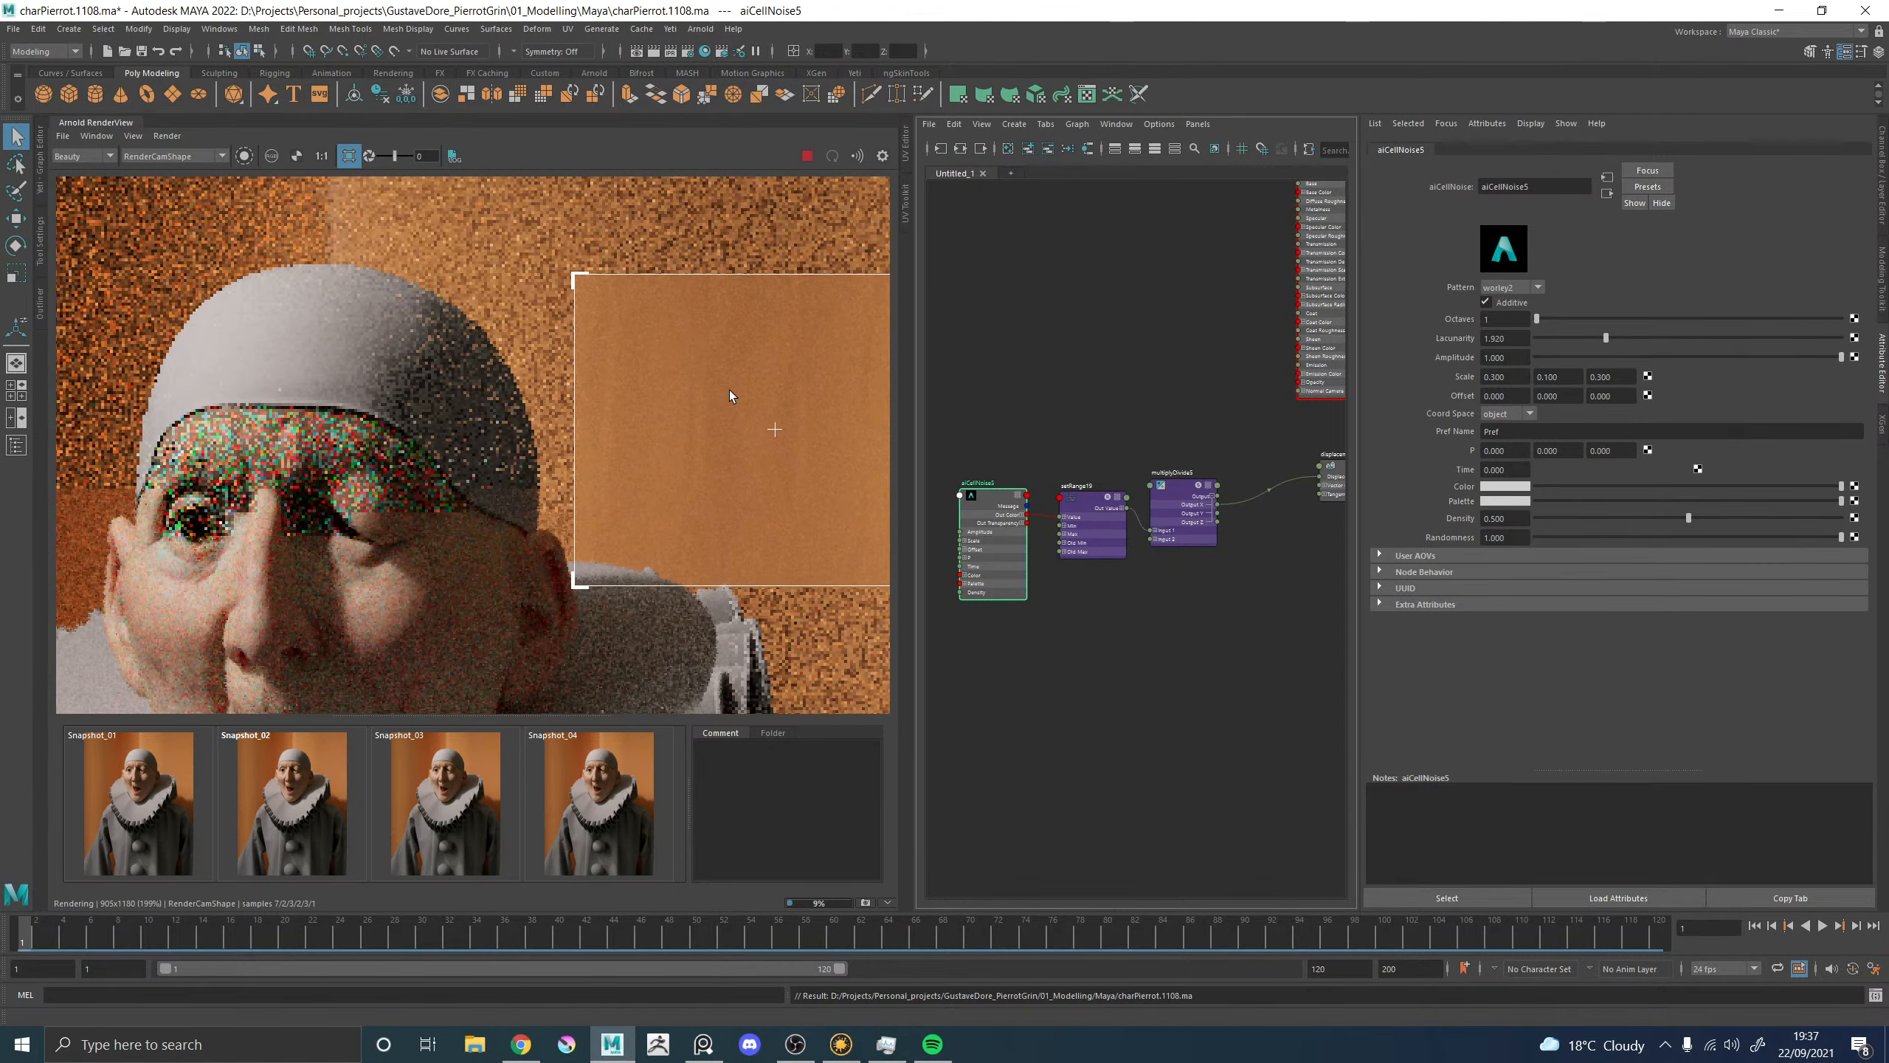
pyautogui.scroll(-2, 735, 393)
pyautogui.moveTo(759, 377); pyautogui.dragTo(724, 388, button='middle')
pyautogui.scroll(2, 723, 388)
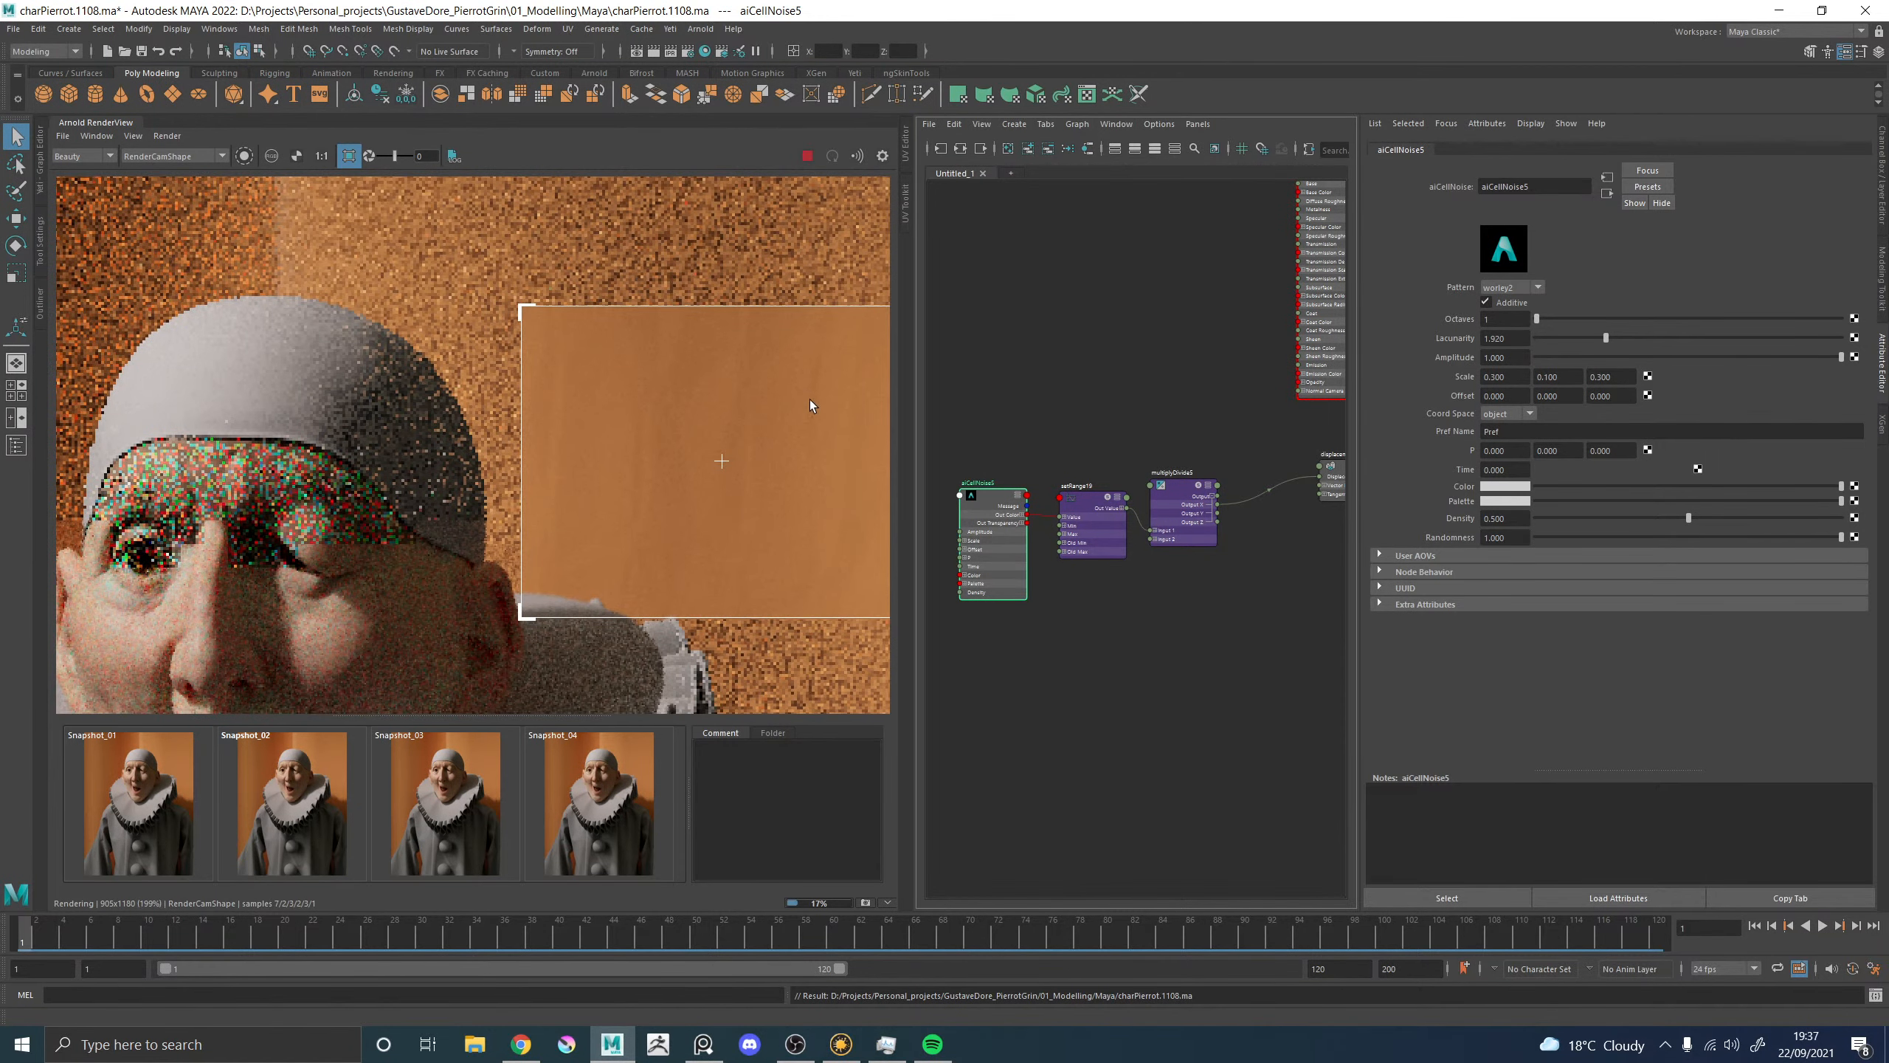
# Return the aiCellNoise Y scale to 0.3 and try an X scale of 1 on the curtain.
pyautogui.moveTo(1577, 377); pyautogui.dragTo(1525, 380)
pyautogui.write('1')
pyautogui.press('Return')
pyautogui.moveTo(1567, 377); pyautogui.dragTo(1448, 378)
pyautogui.write('0.3')
pyautogui.press('Return')
pyautogui.write('1')
pyautogui.press('Return')
pyautogui.scroll(-3, 737, 399)
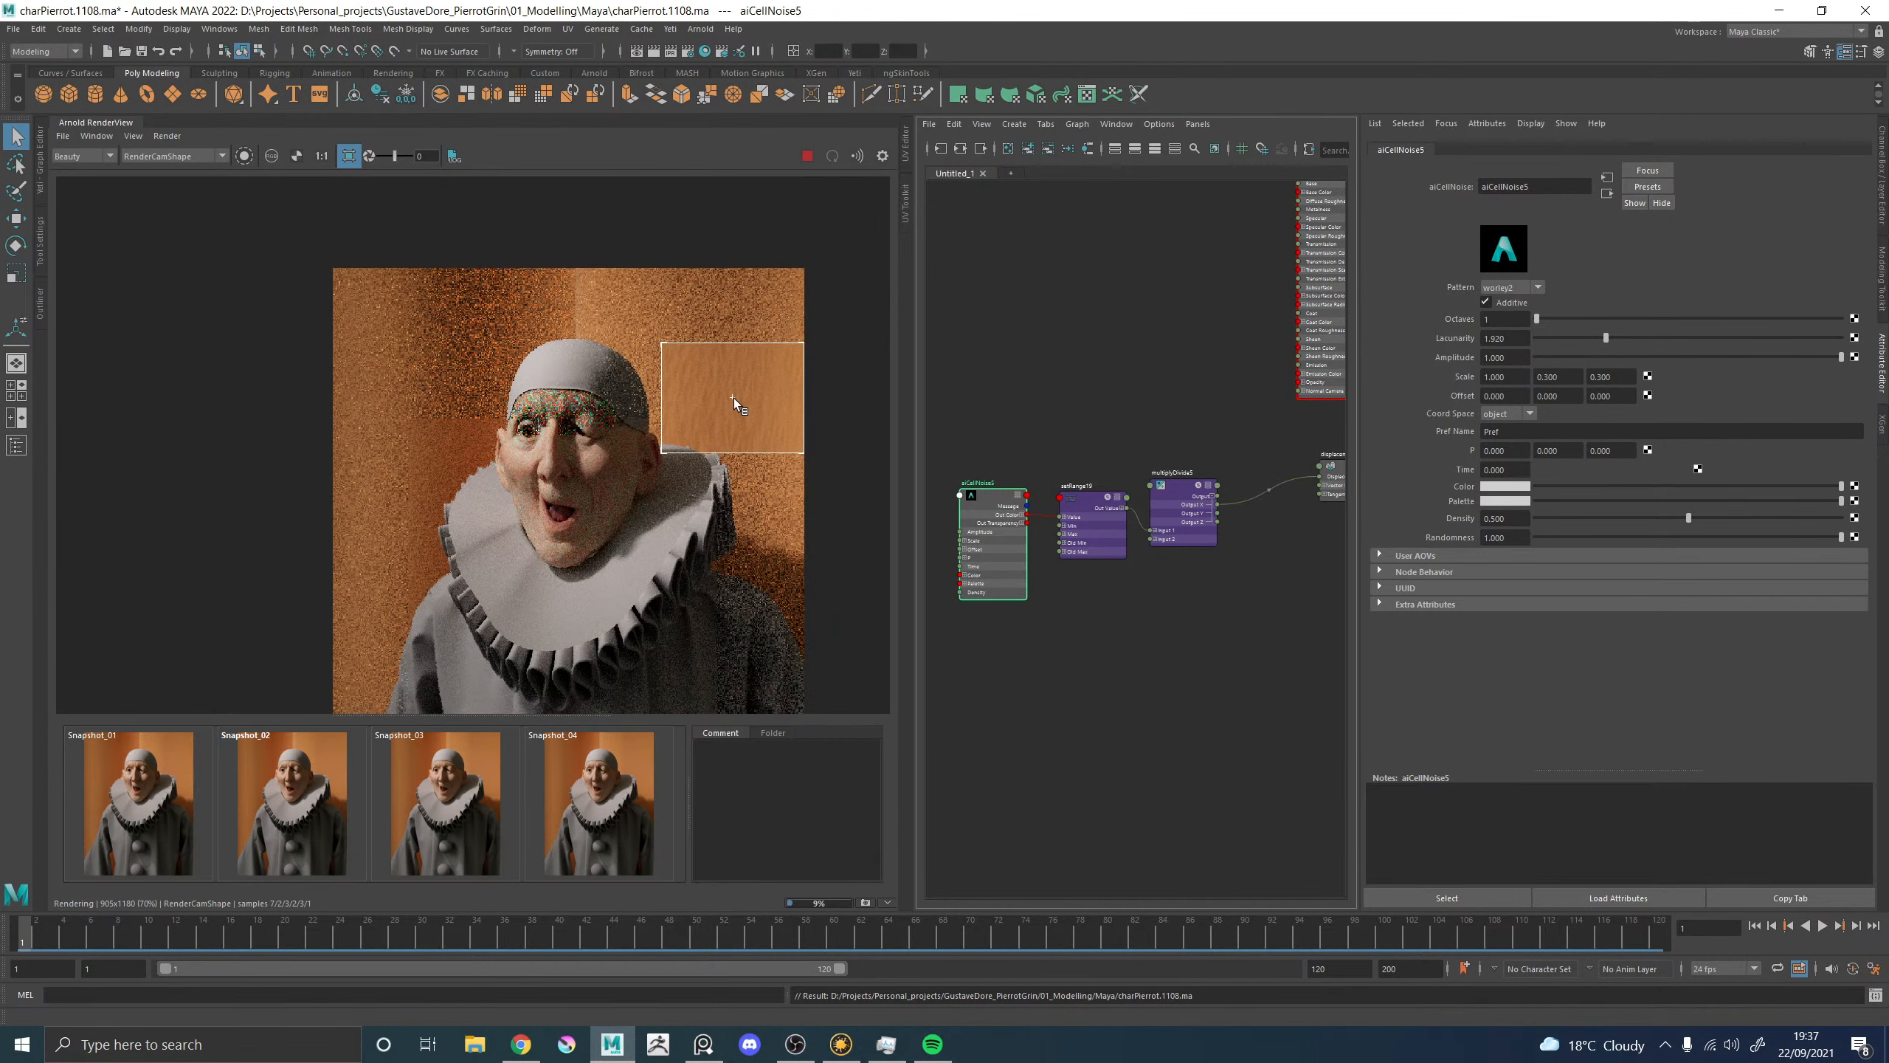
pyautogui.scroll(2, 733, 399)
# Set the aiCellNoise X scale to 0.6 and inspect the vertical creases in the curtain render.
pyautogui.doubleClick(1512, 379)
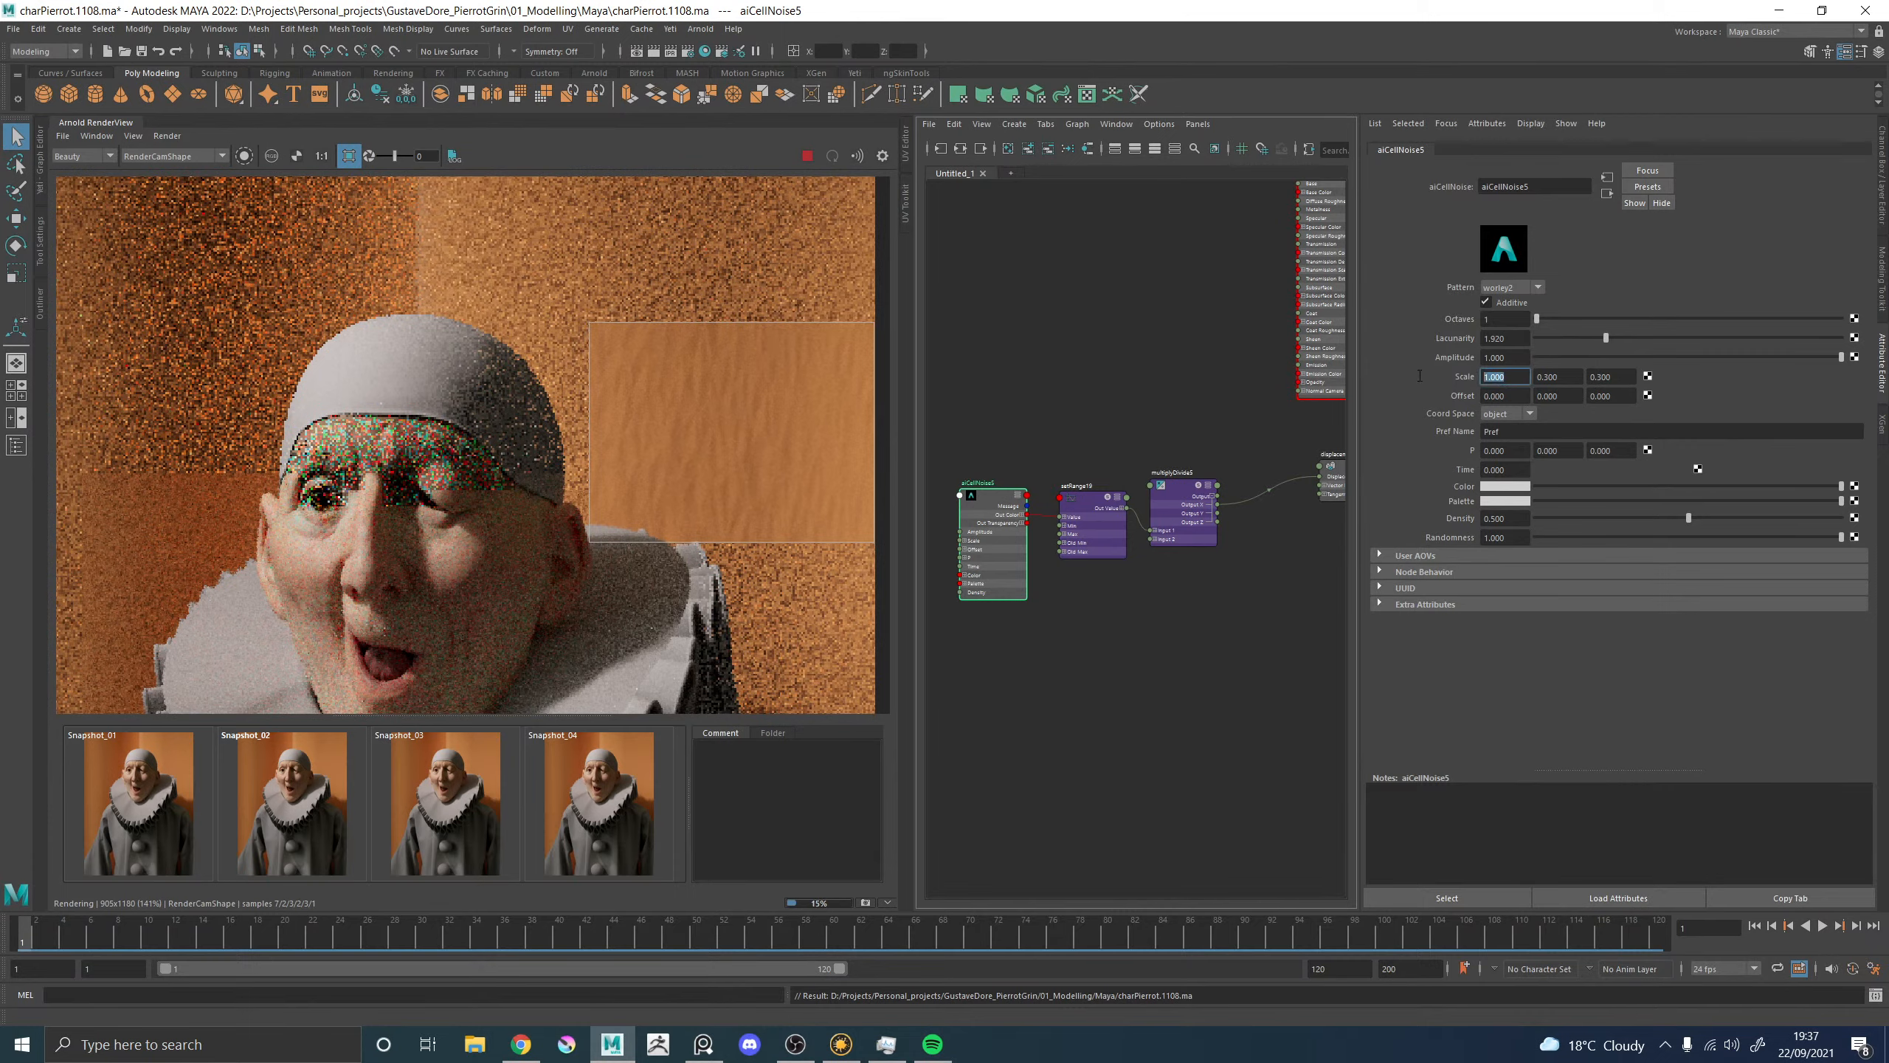
pyautogui.write('0.6')
pyautogui.press('Return')
pyautogui.scroll(-3, 778, 388)
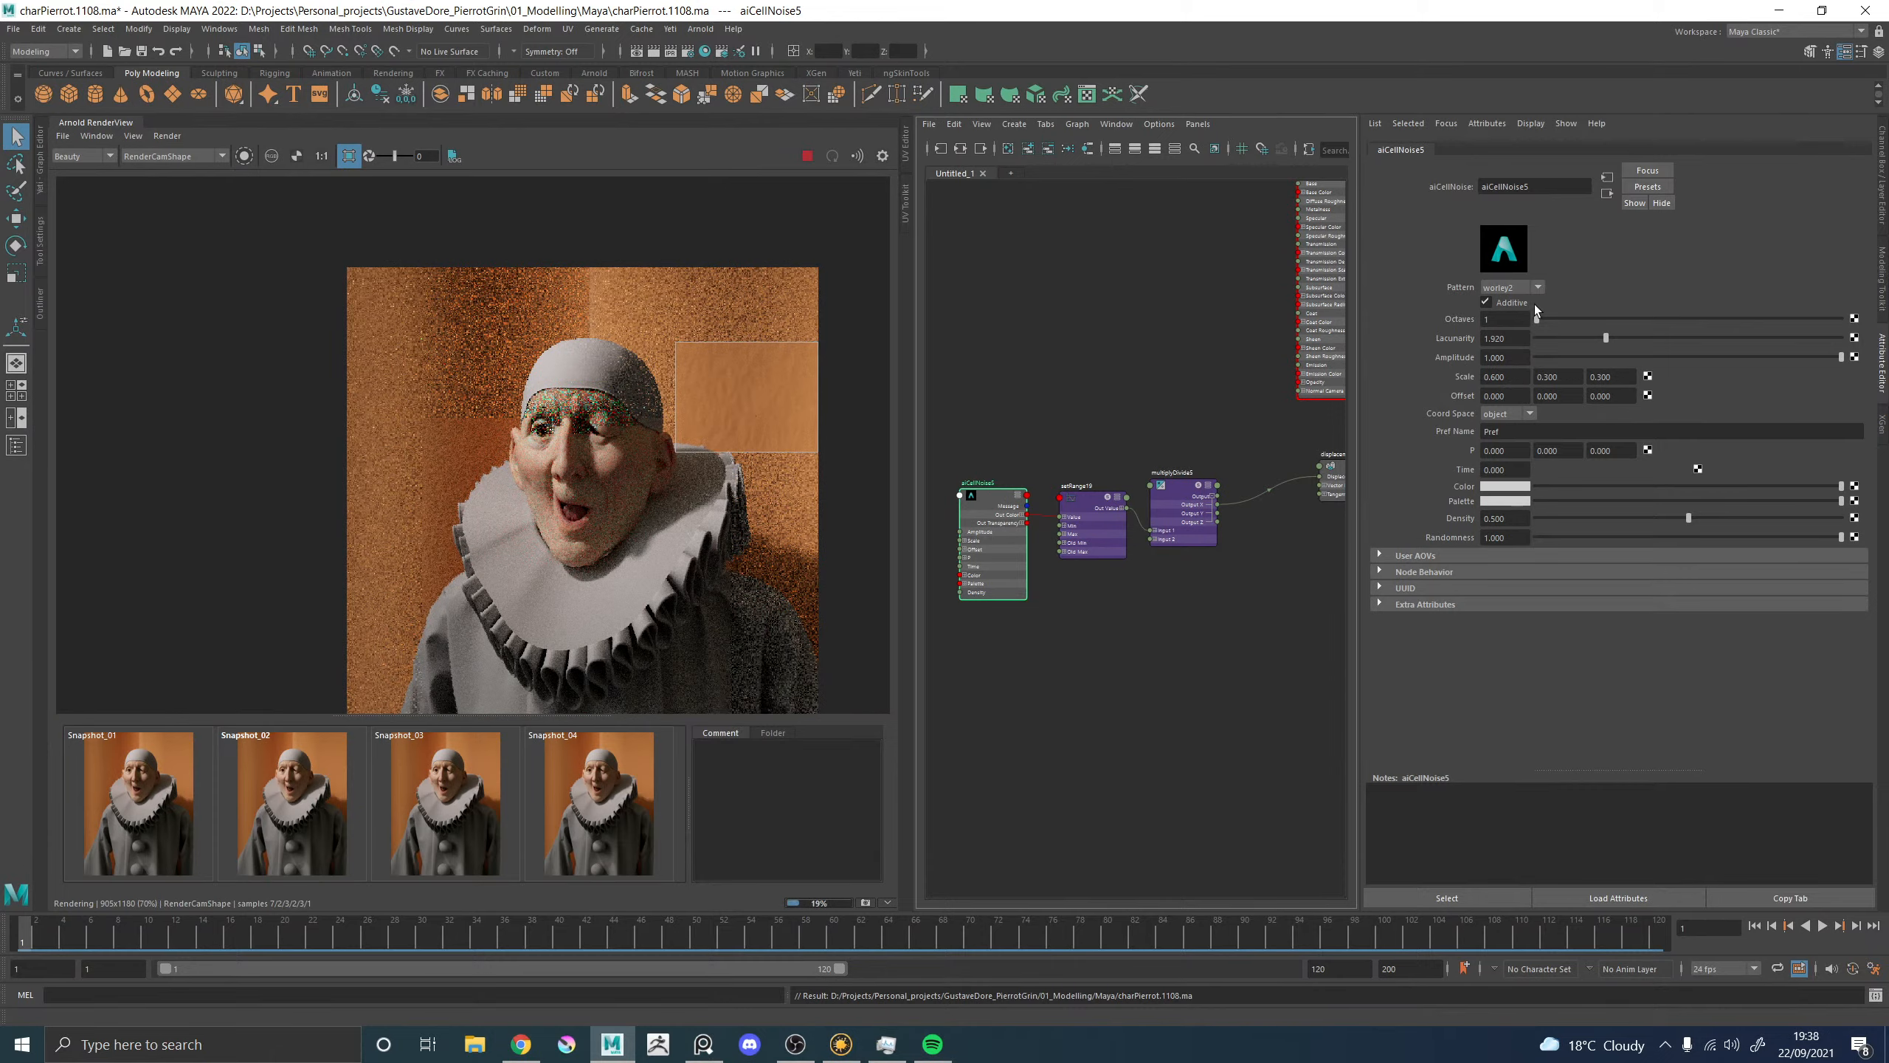
pyautogui.scroll(3, 762, 406)
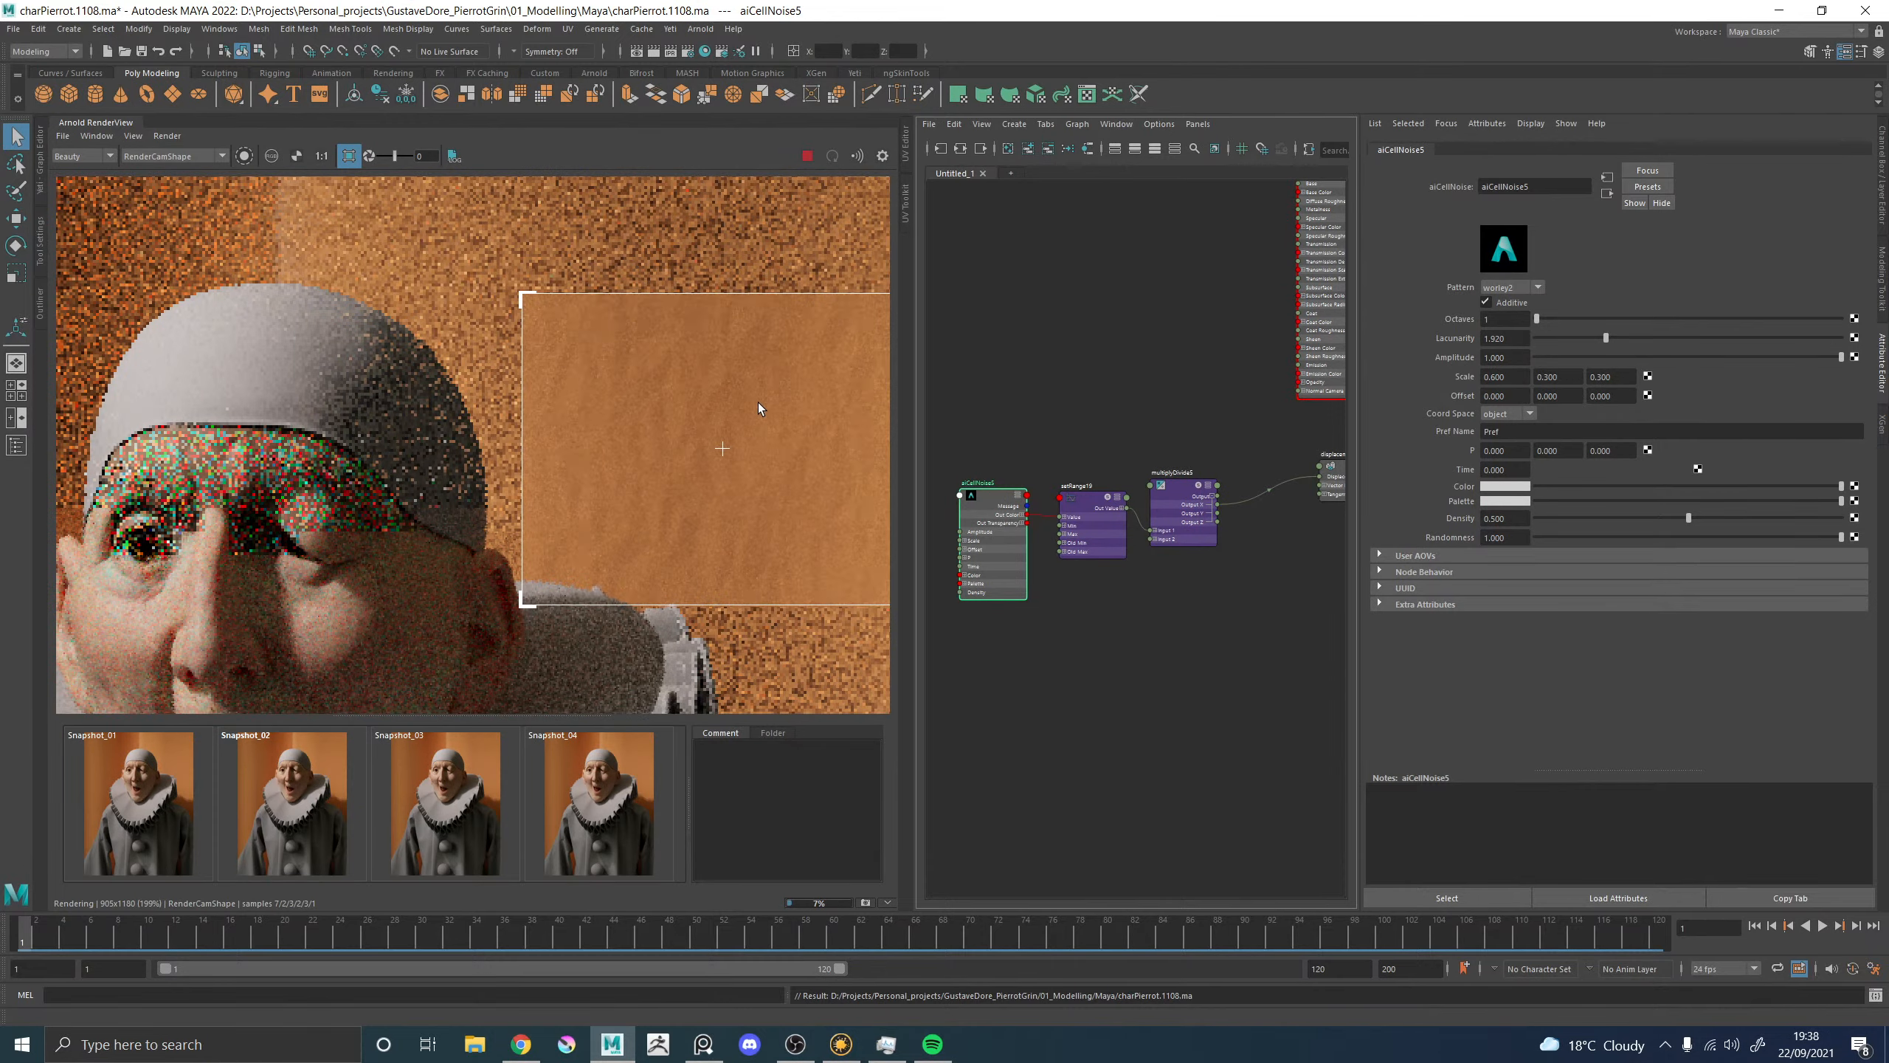
pyautogui.scroll(-3, 741, 428)
pyautogui.scroll(2, 707, 434)
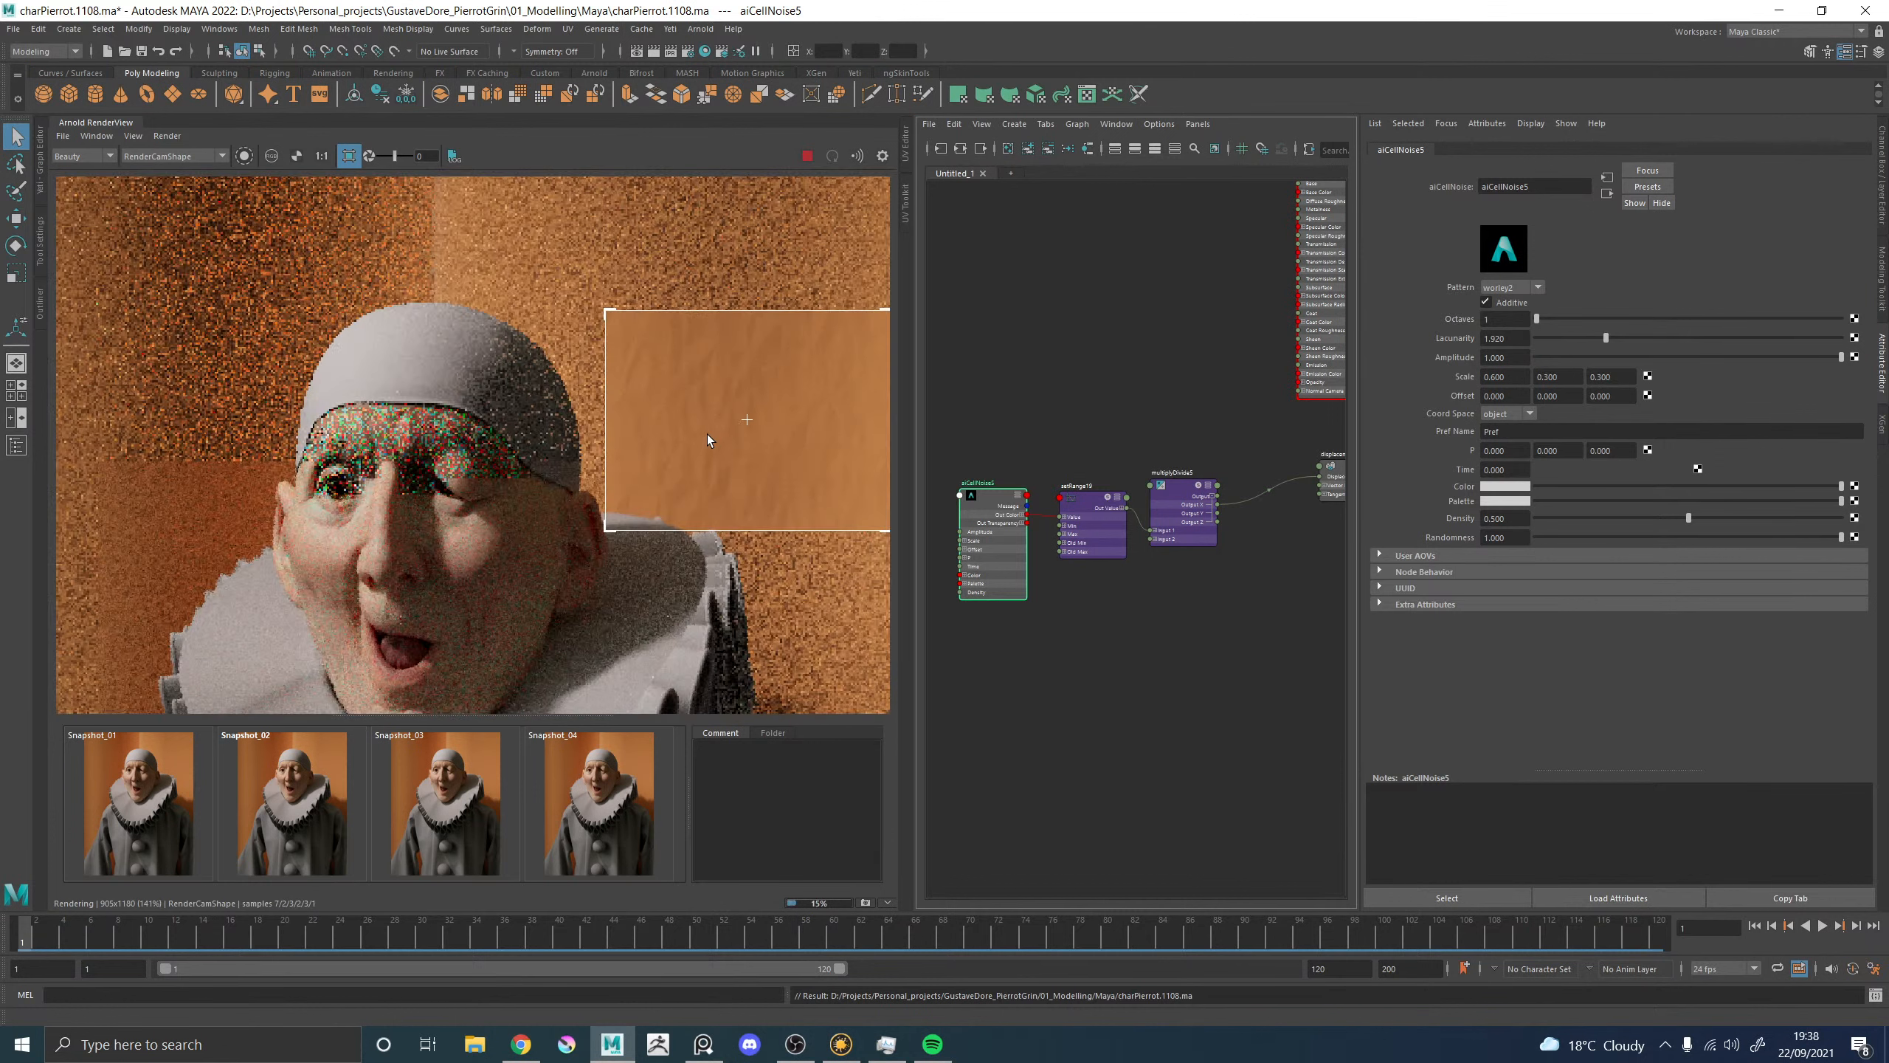
pyautogui.moveTo(822, 401); pyautogui.dragTo(759, 400, button='middle')
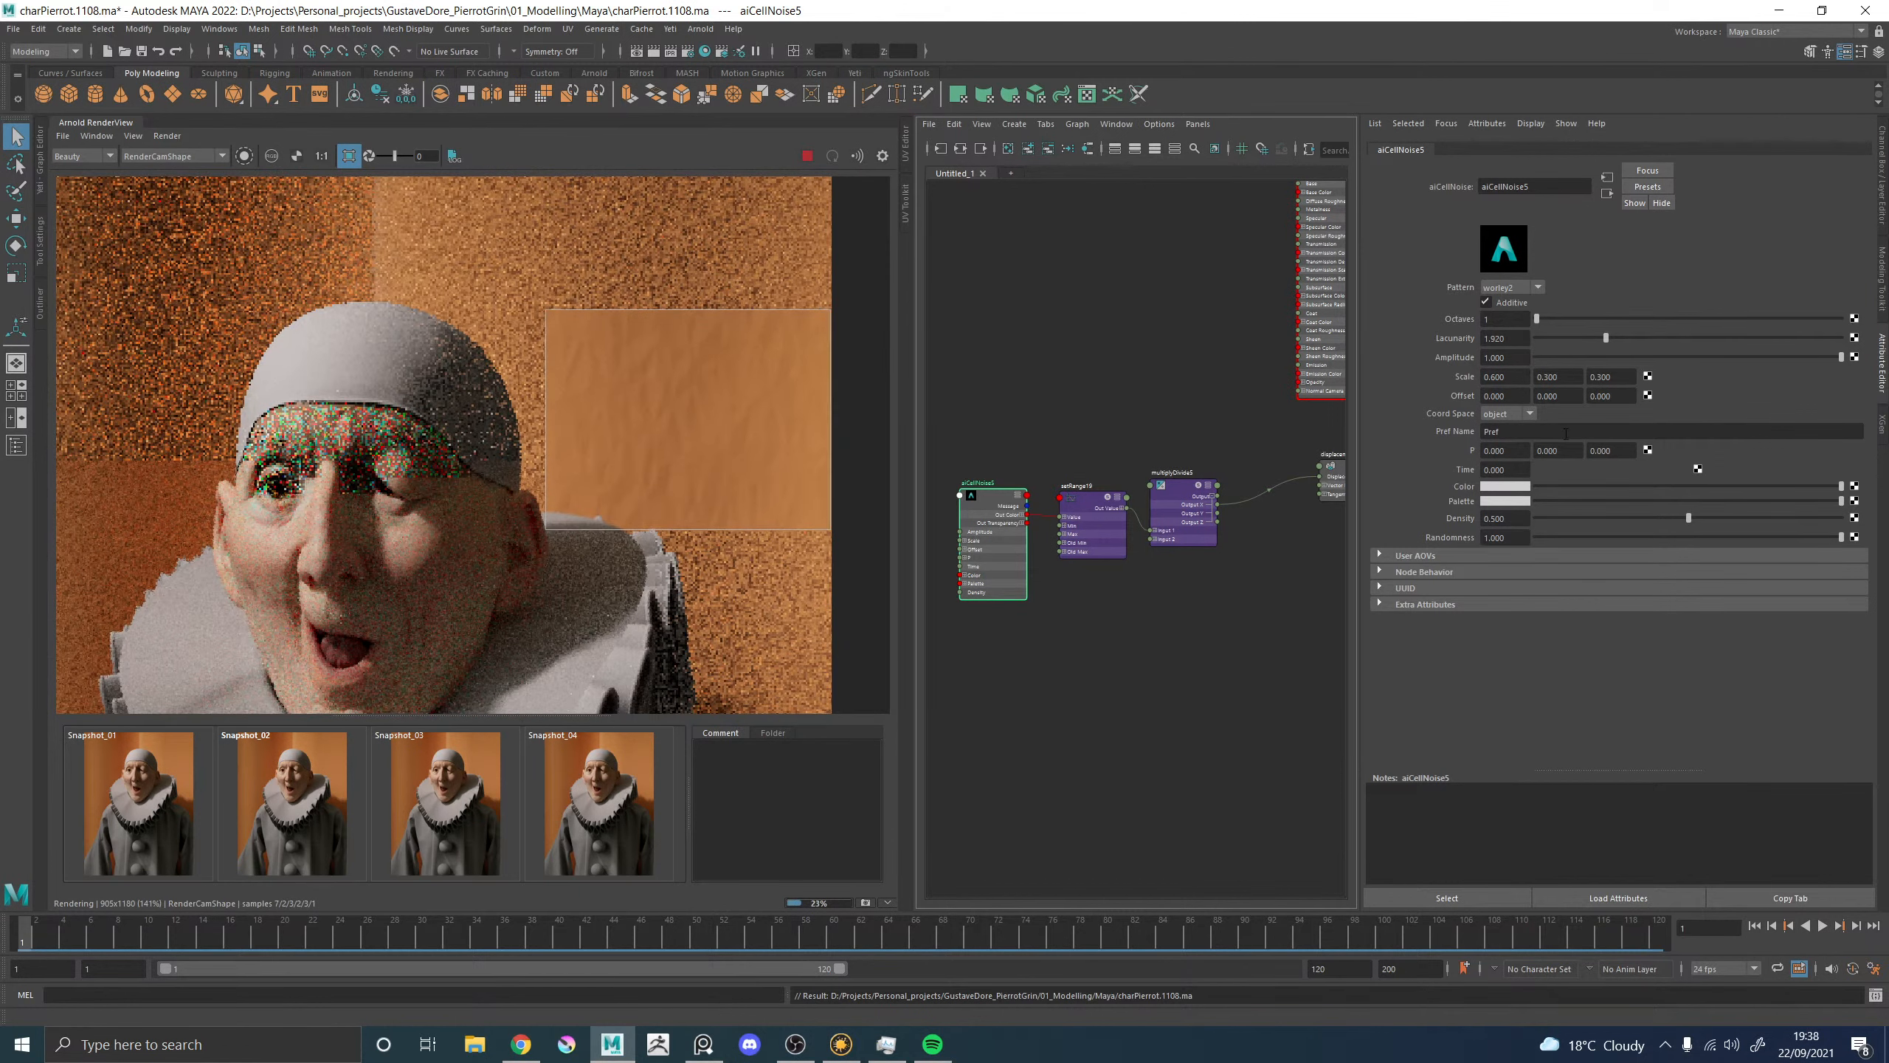
pyautogui.scroll(-2, 703, 419)
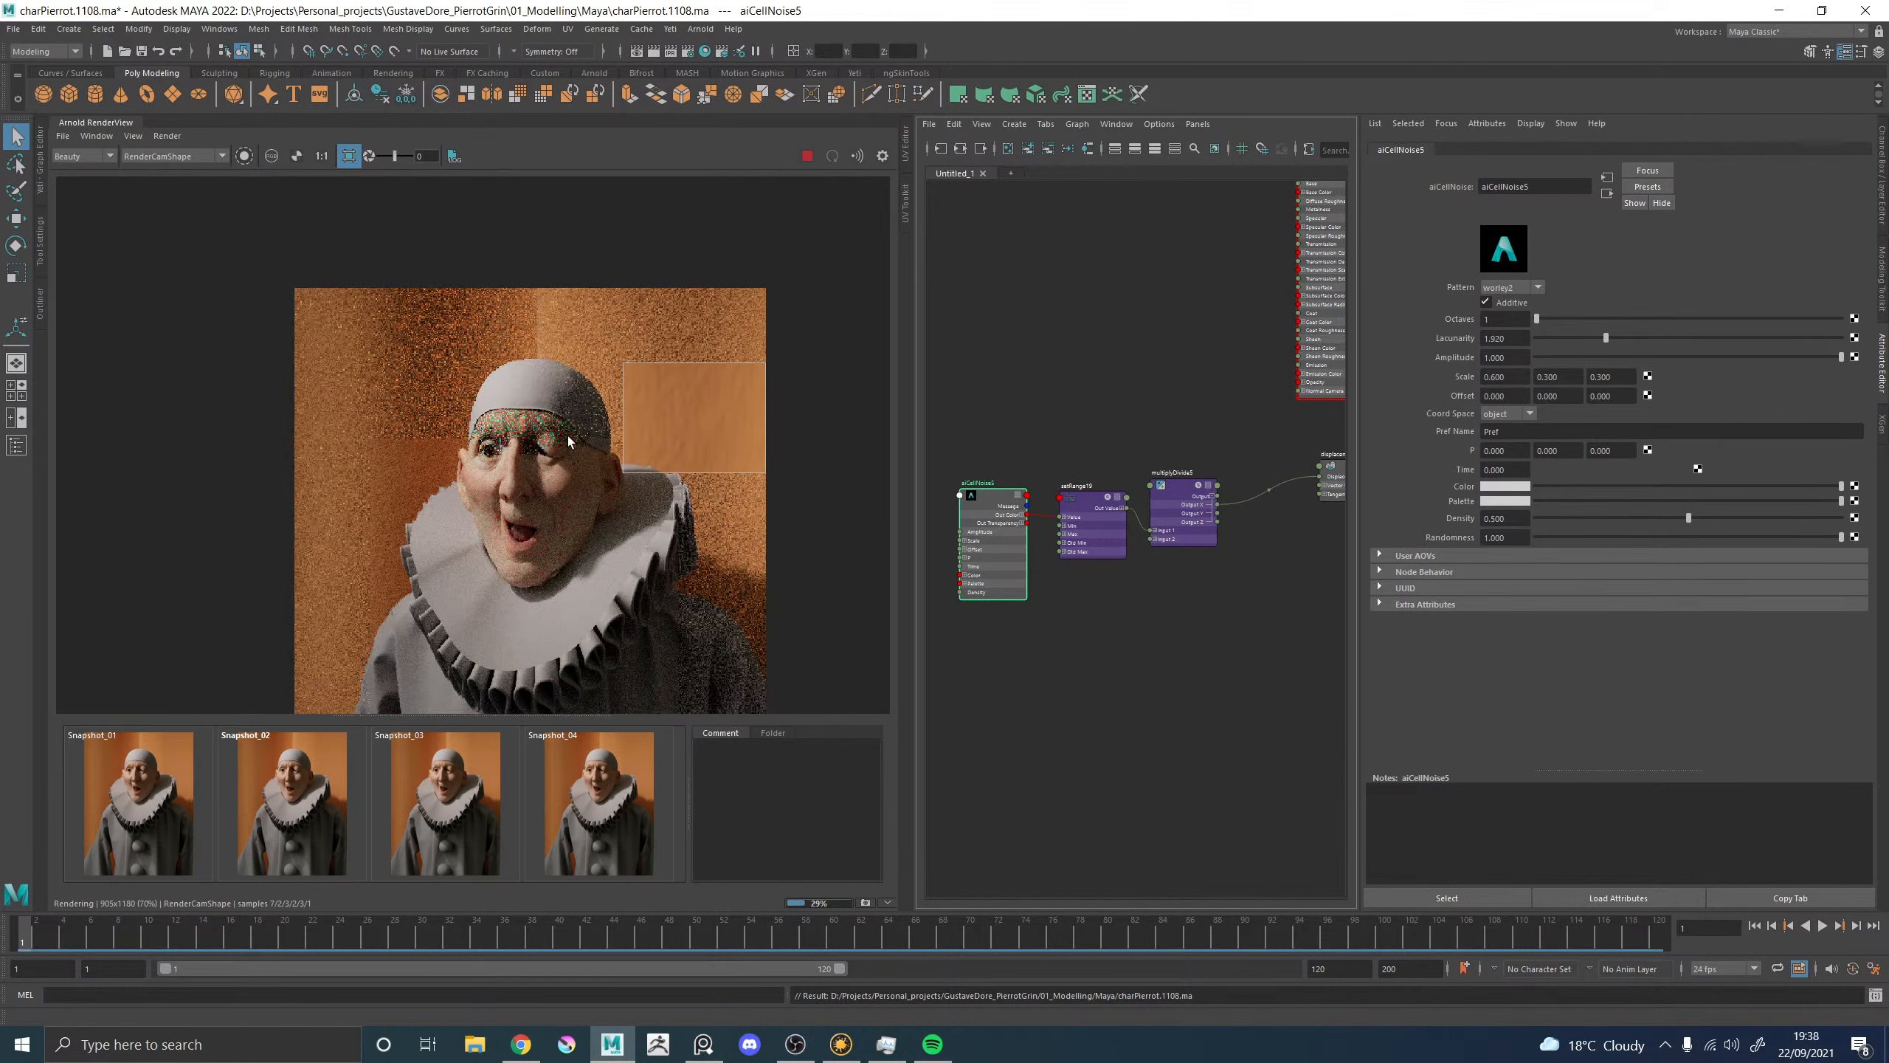
# Move the render region to the shadowed curtain area beside the face and compare it with the bright side.
pyautogui.moveTo(402, 428); pyautogui.dragTo(555, 409, button='middle')
pyautogui.scroll(1, 553, 368)
pyautogui.moveTo(404, 246); pyautogui.dragTo(631, 499)
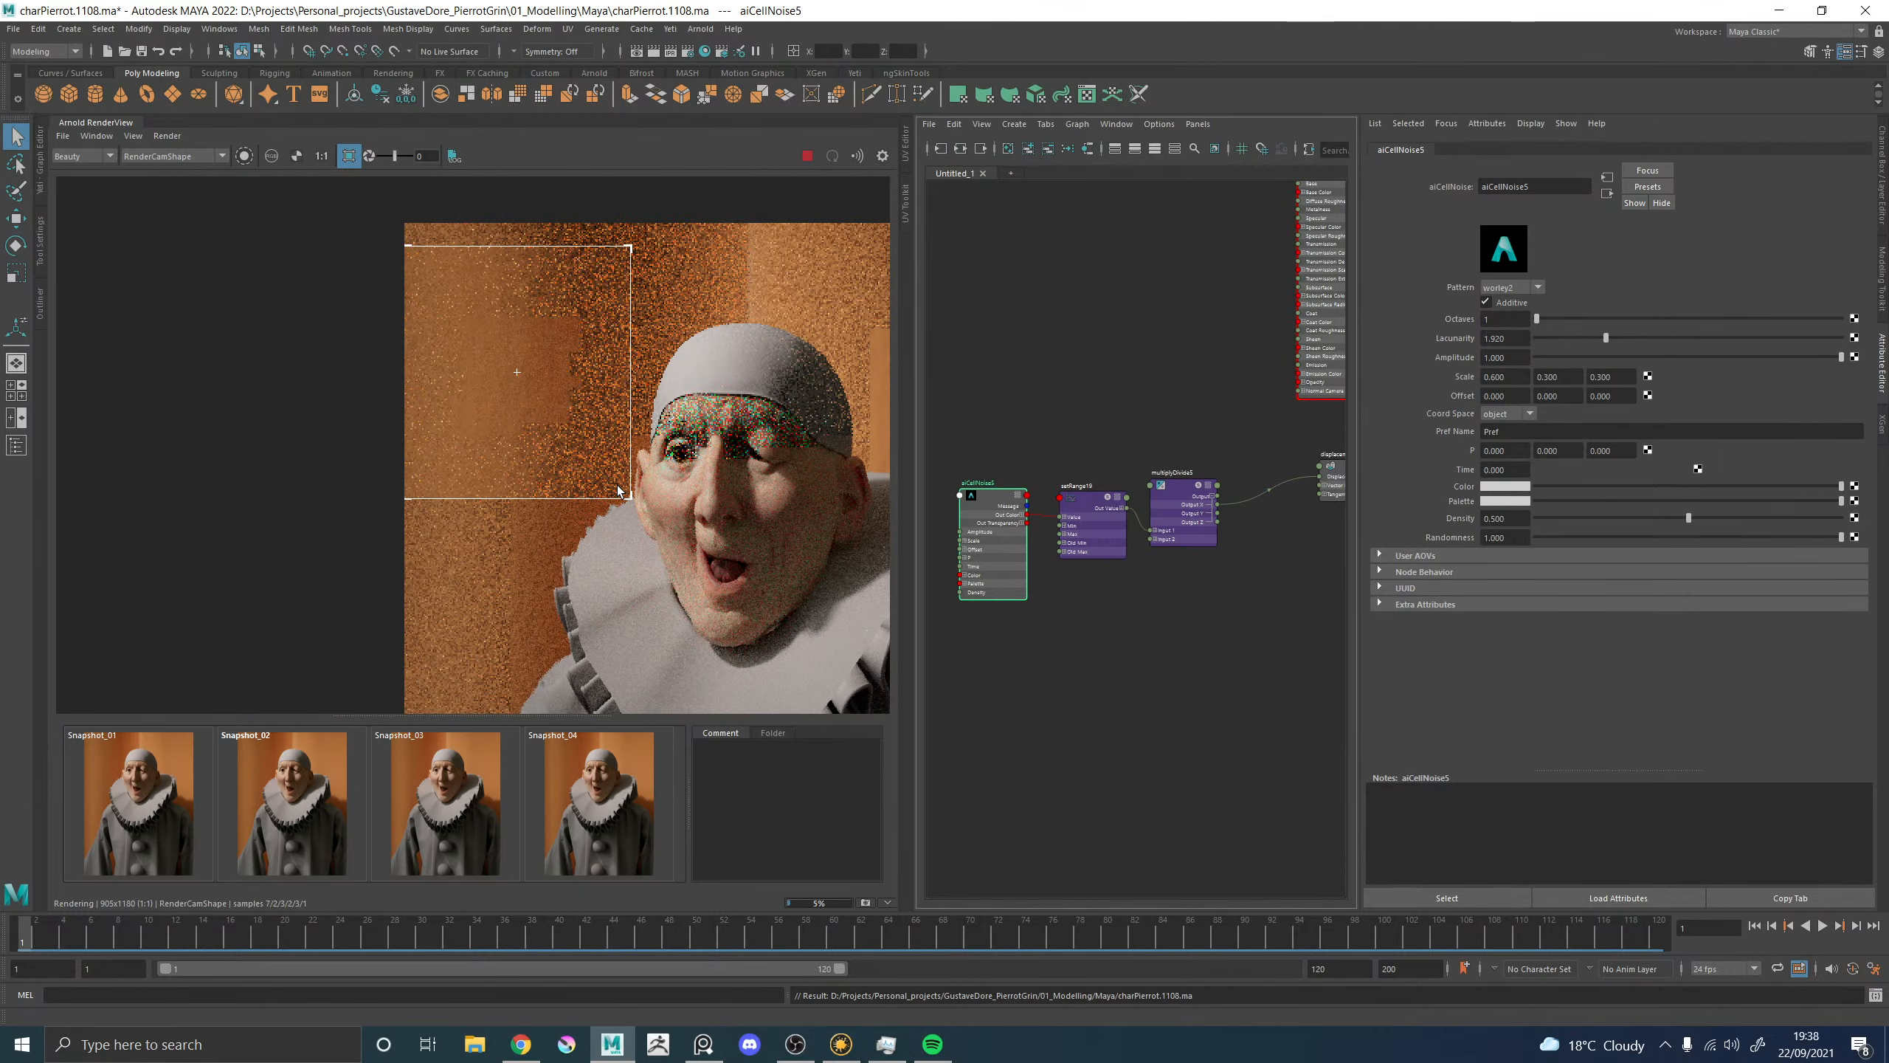
pyautogui.scroll(-2, 586, 437)
pyautogui.moveTo(778, 389); pyautogui.dragTo(653, 391, button='middle')
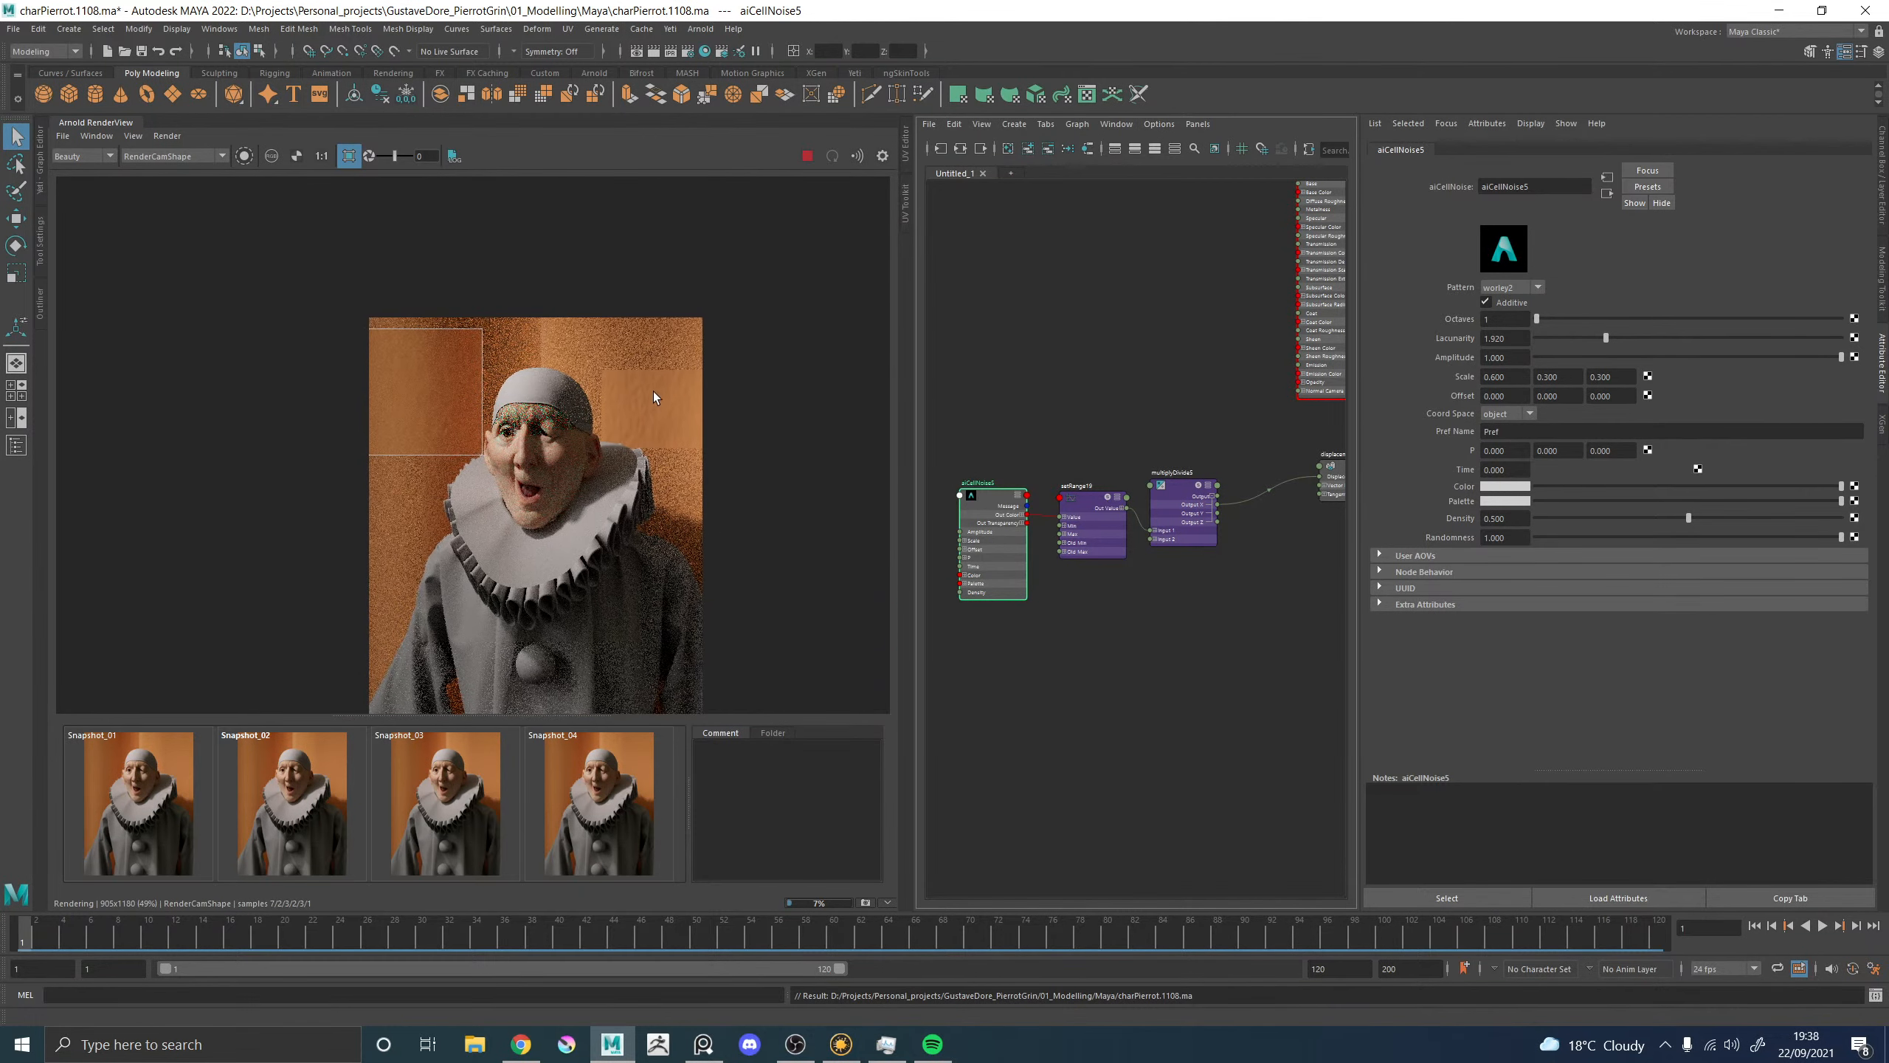
pyautogui.scroll(2, 652, 391)
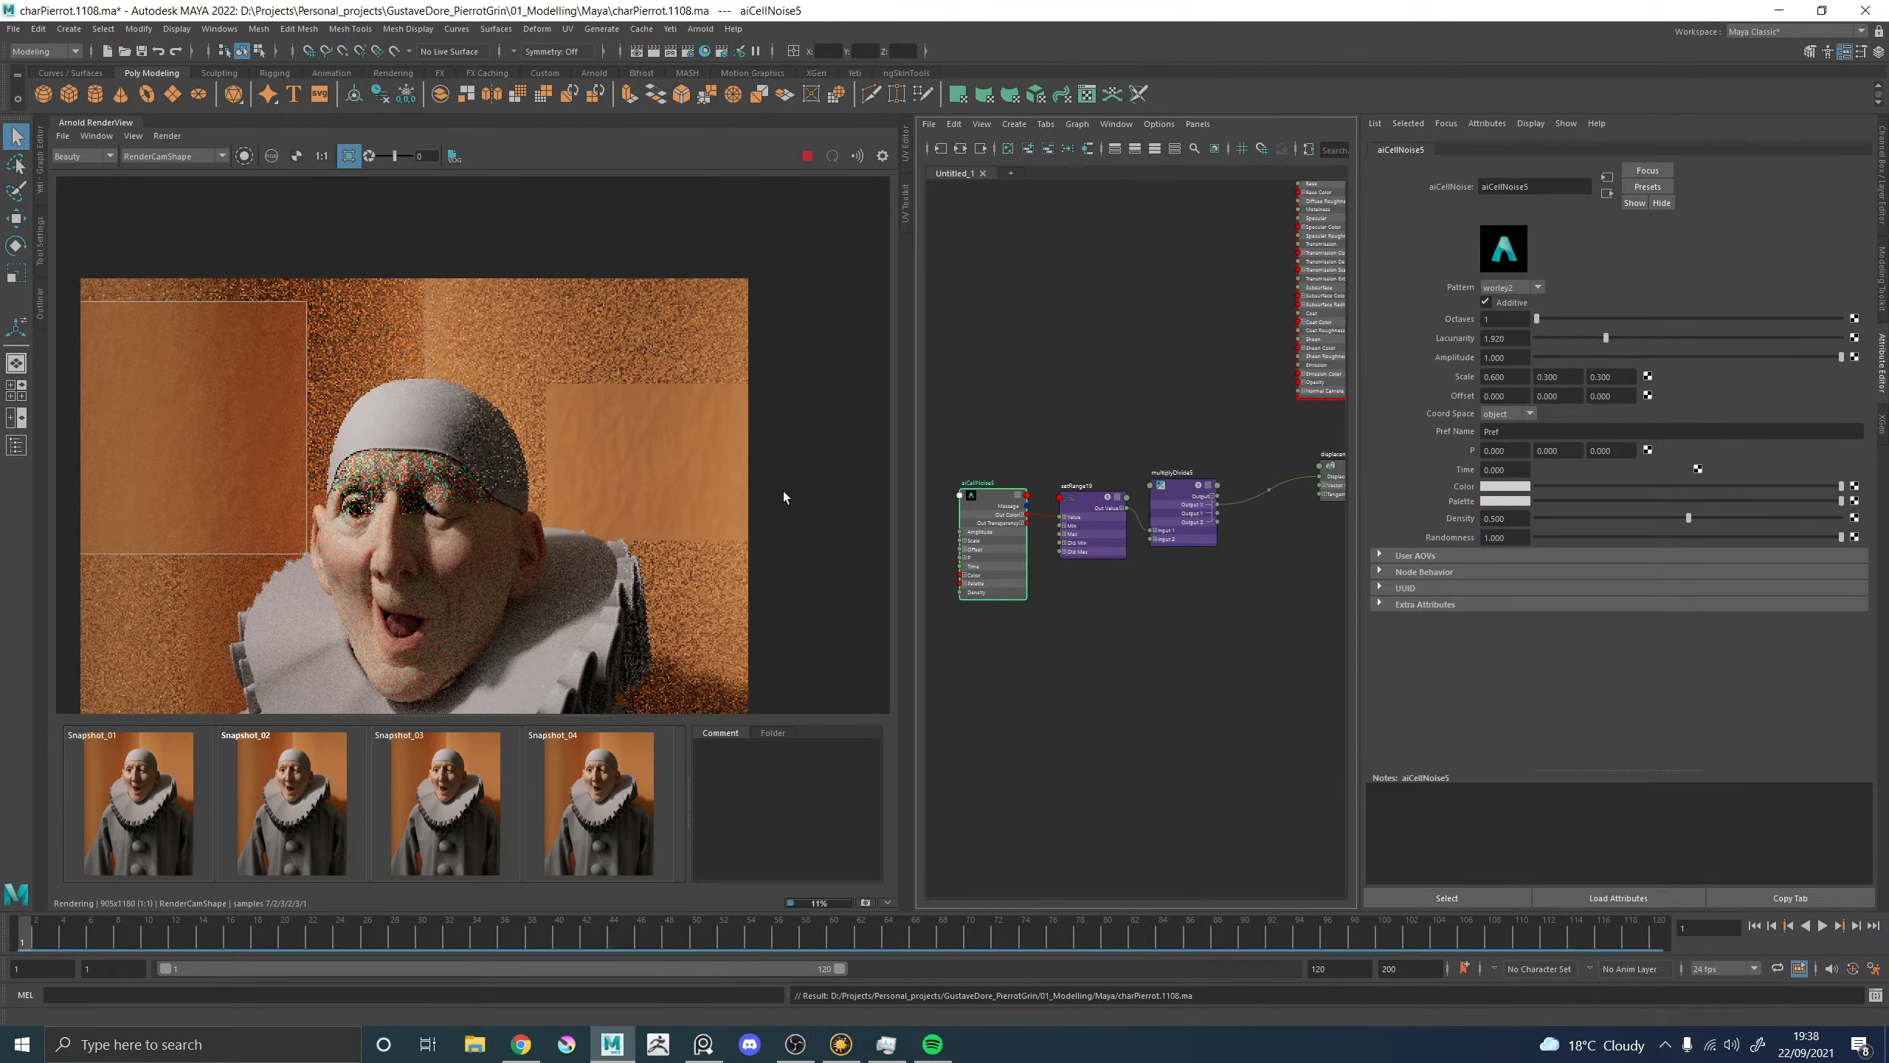
# Set the first component of the multiplyDivide node's Input 2 to 0.05 and re-render a region of the bright curtain.
pyautogui.click(1180, 505)
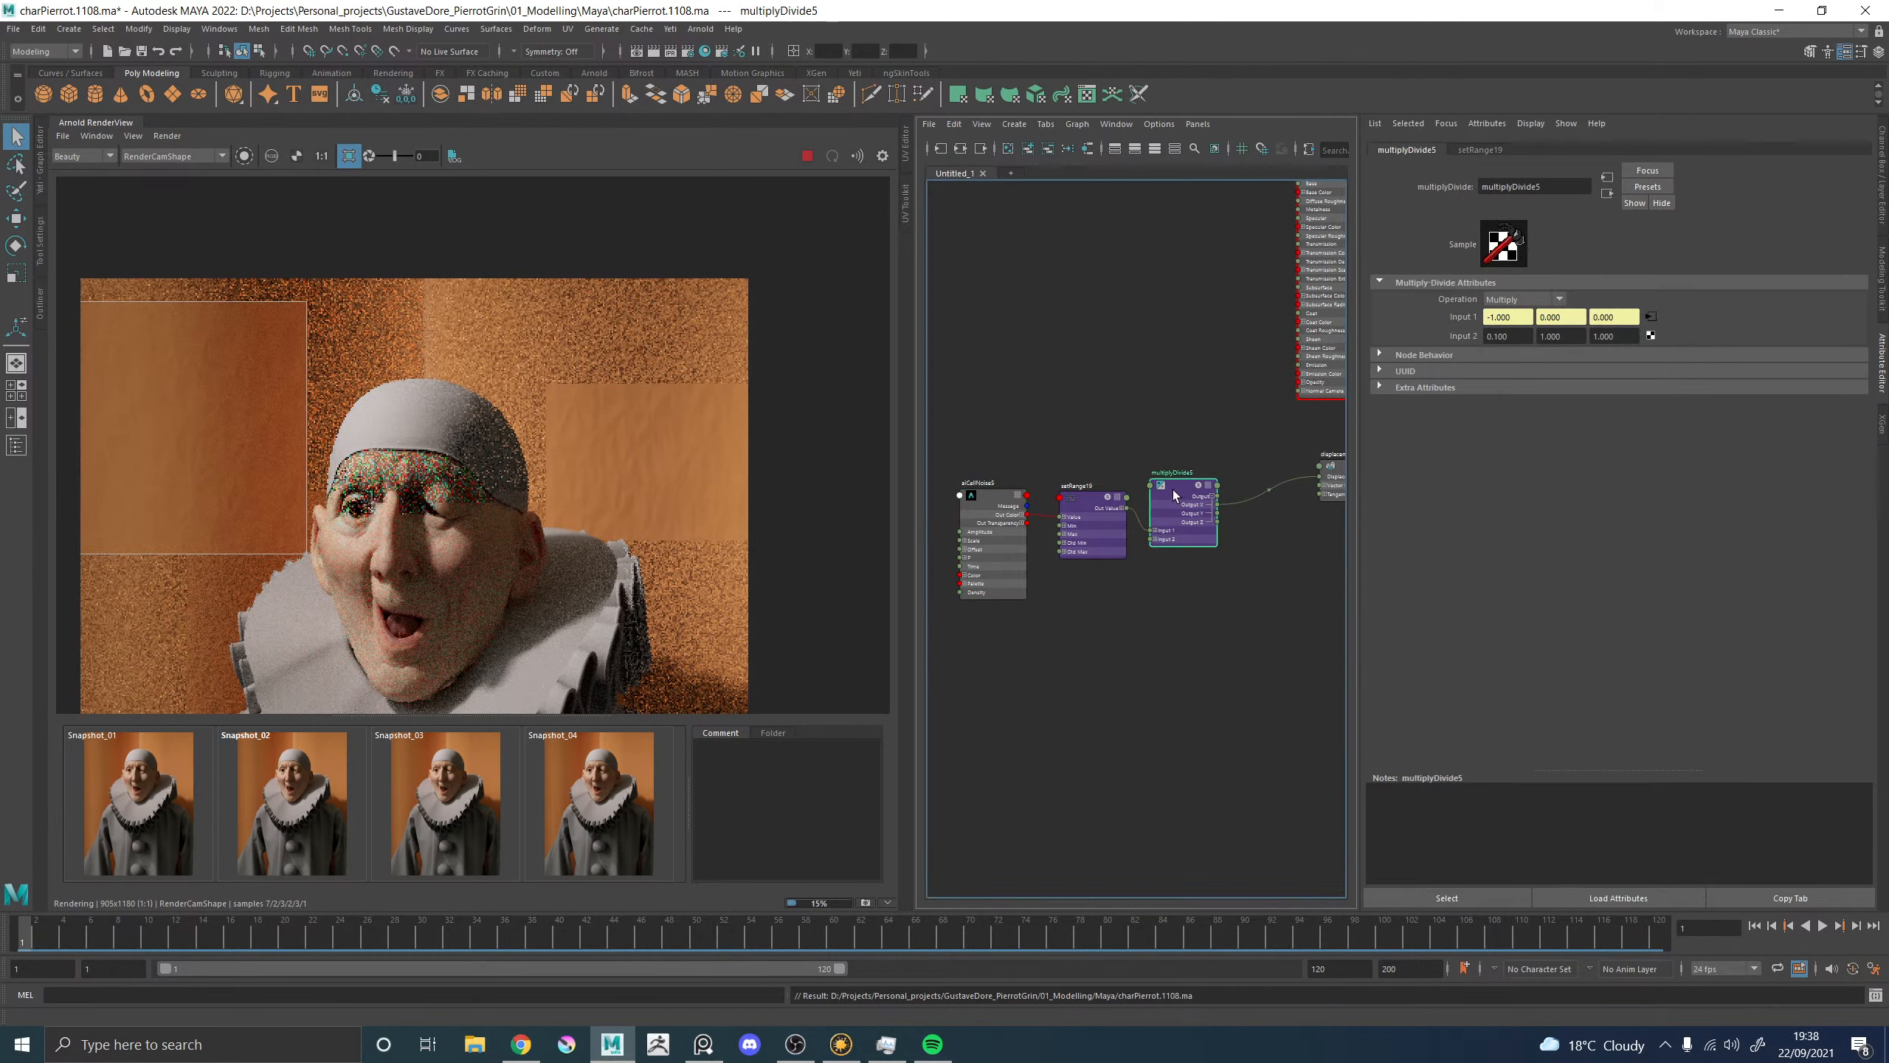
pyautogui.click(1499, 336)
pyautogui.write('05')
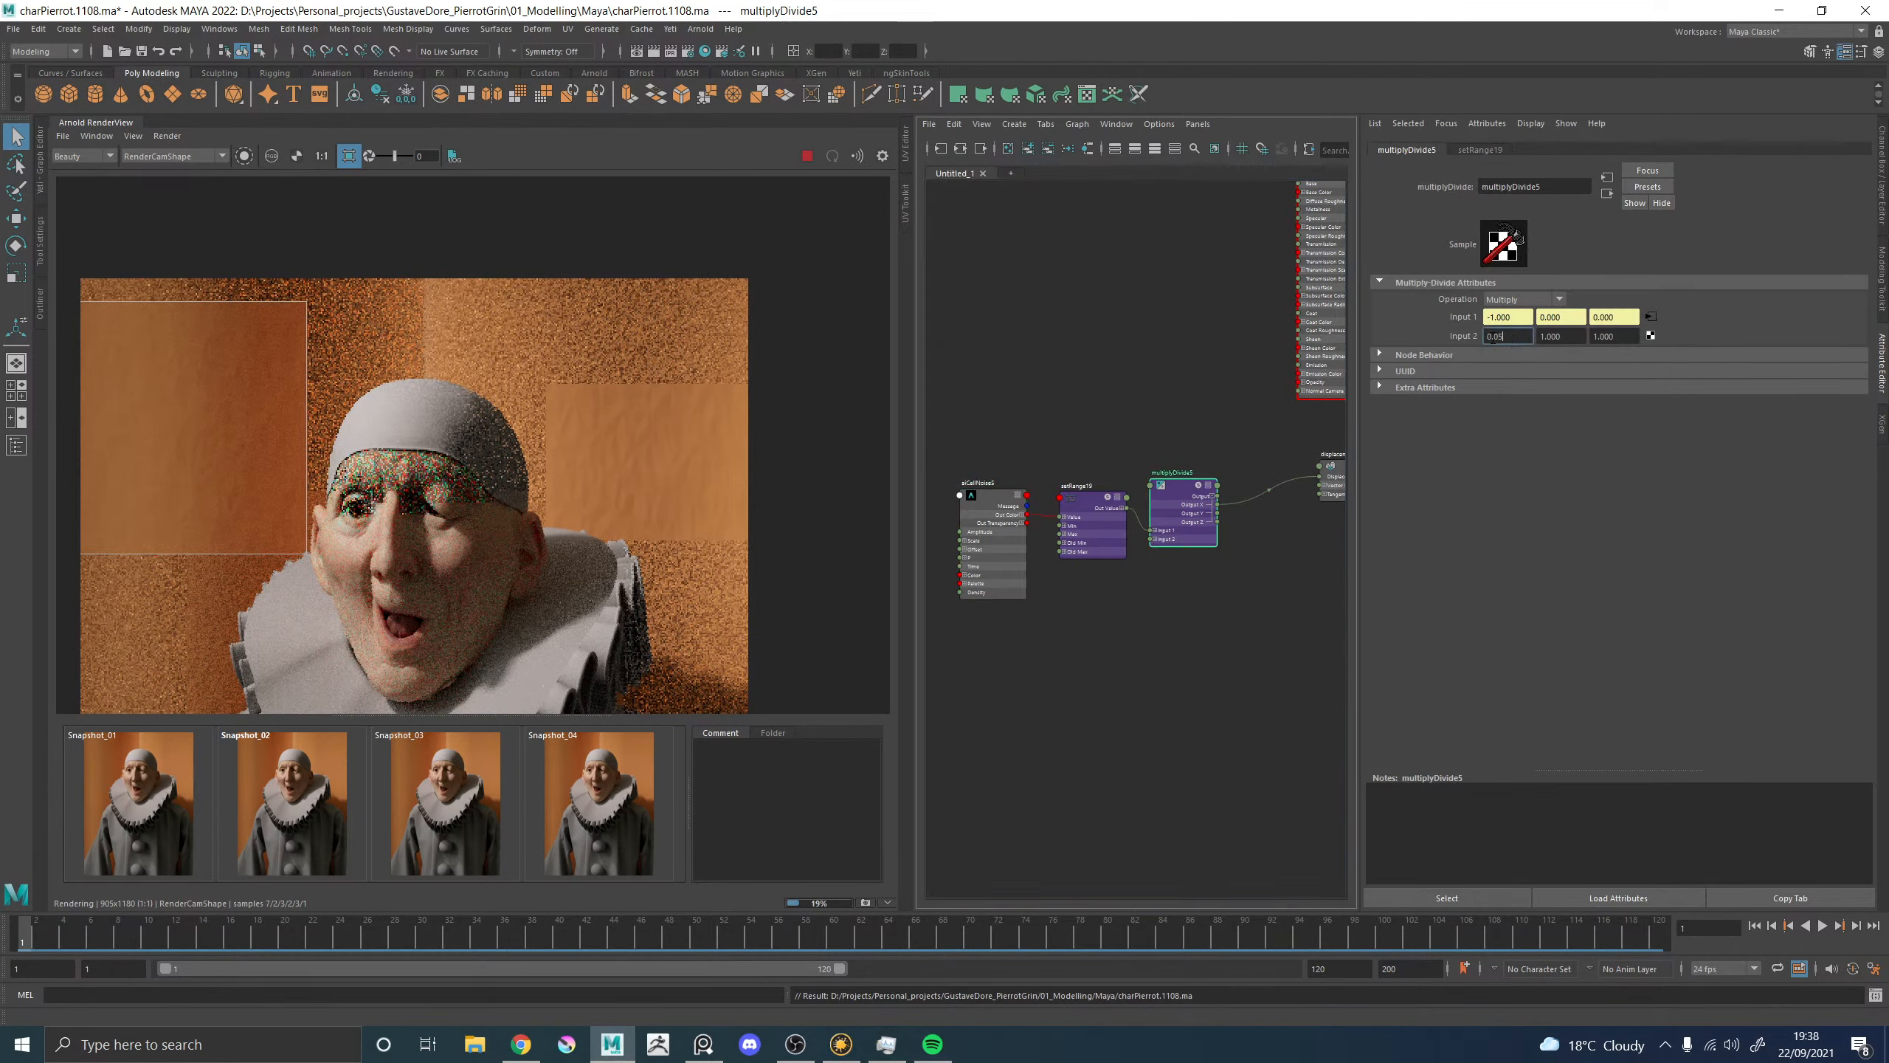
pyautogui.press('Return')
pyautogui.moveTo(739, 519); pyautogui.dragTo(577, 325)
pyautogui.scroll(1, 687, 468)
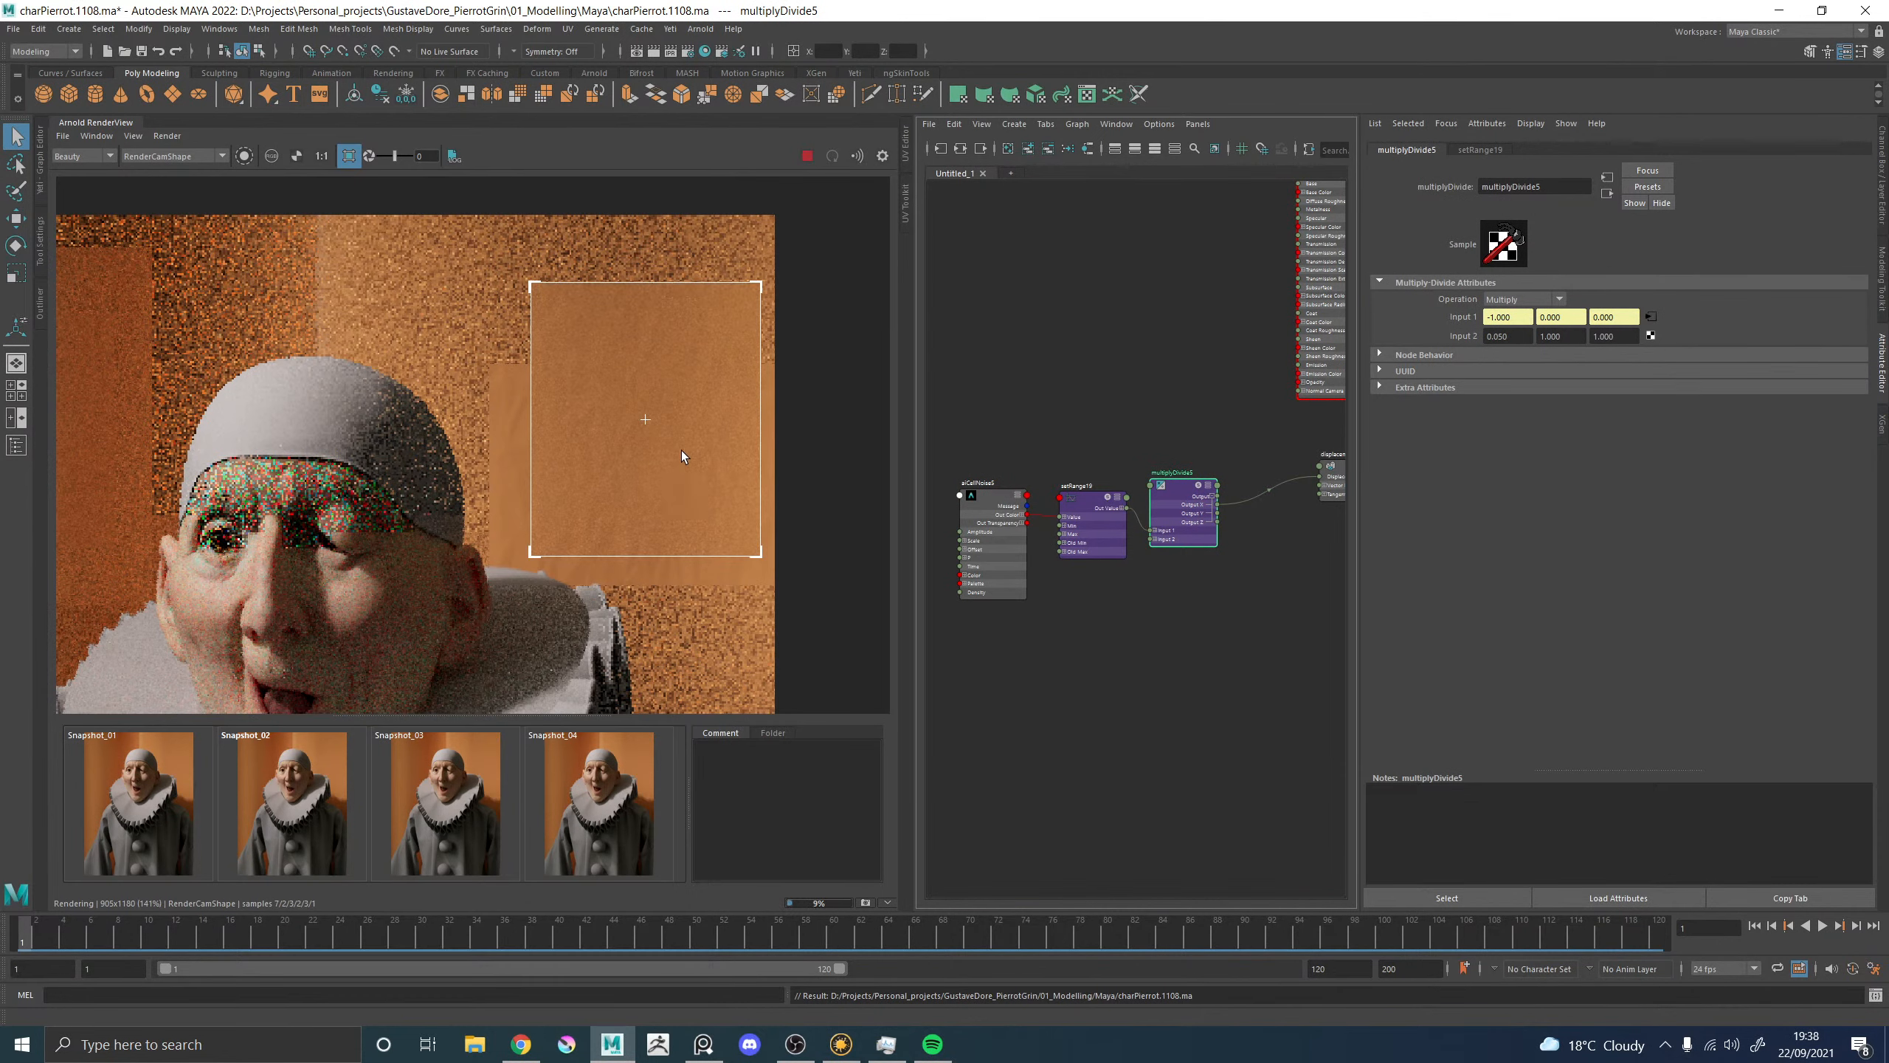
# Set the aiCellNoise X scale to 0.8 and check the creases in the curtain render.
pyautogui.scroll(-1, 682, 454)
pyautogui.moveTo(747, 583); pyautogui.dragTo(517, 332)
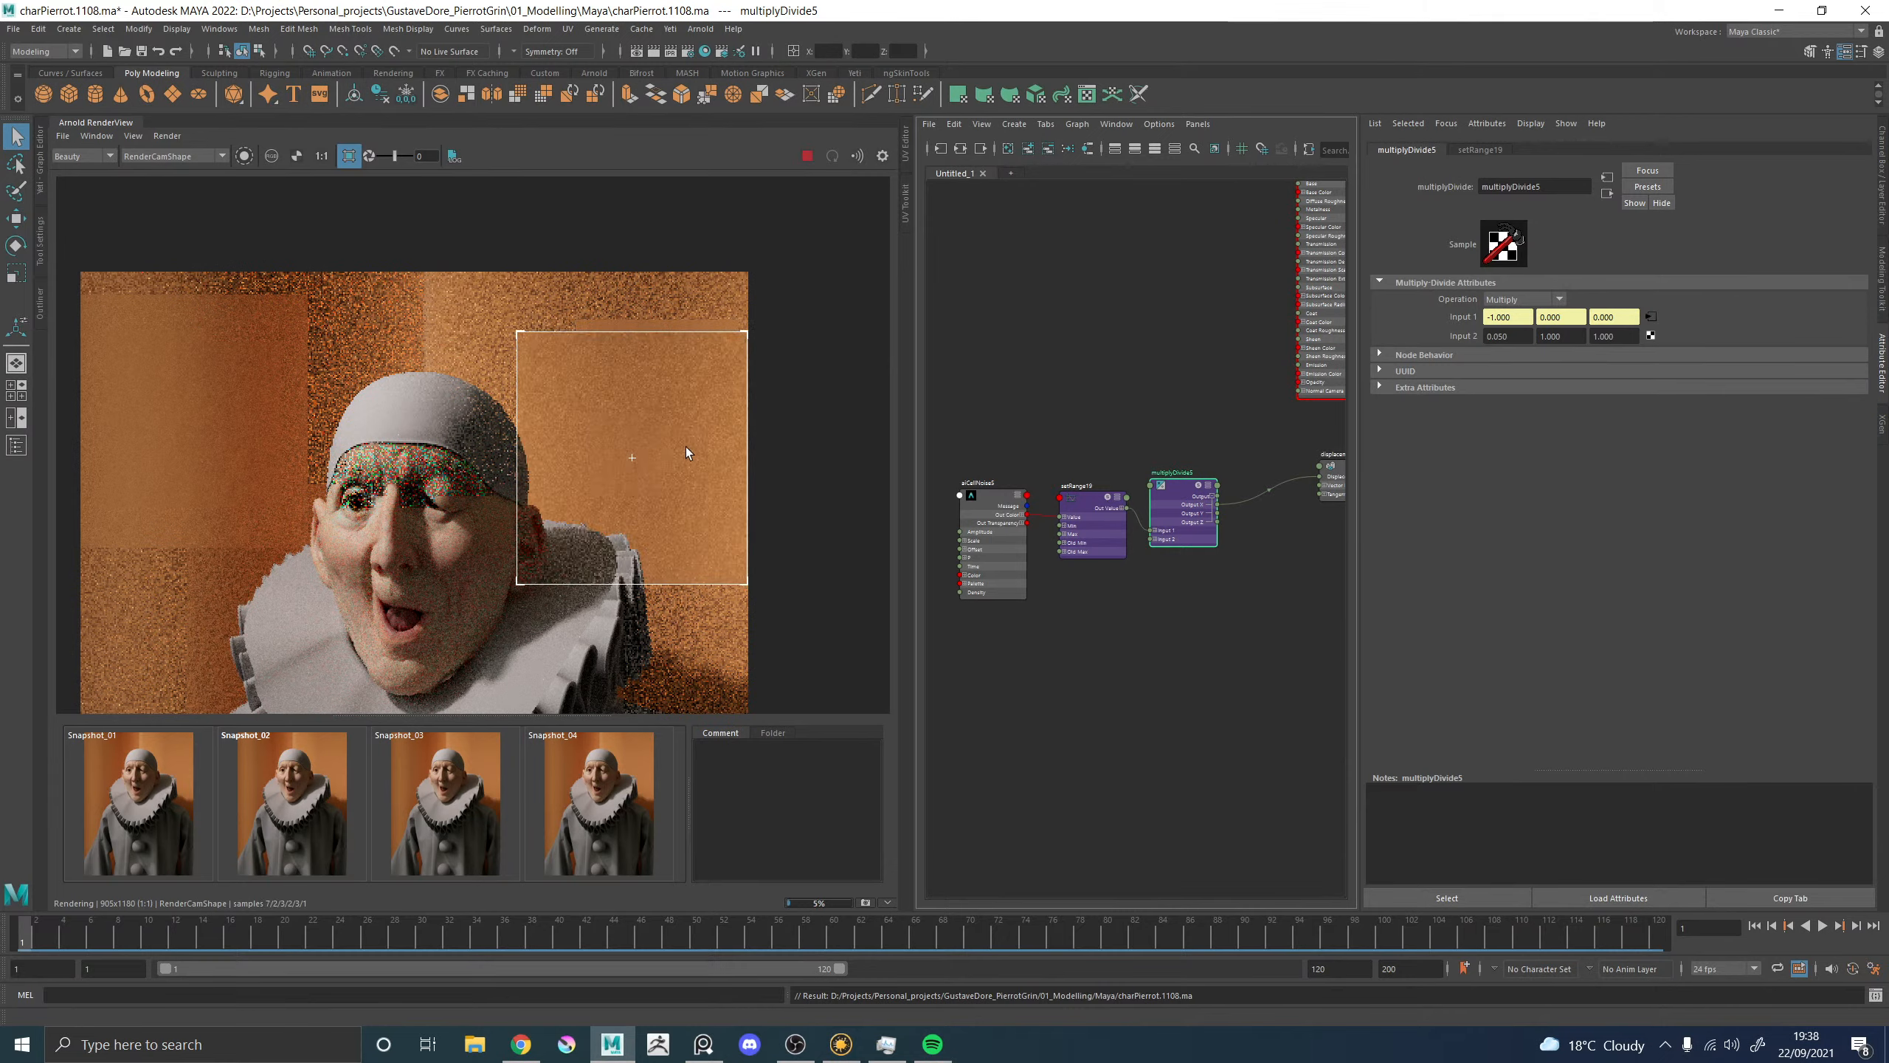
pyautogui.scroll(1, 636, 443)
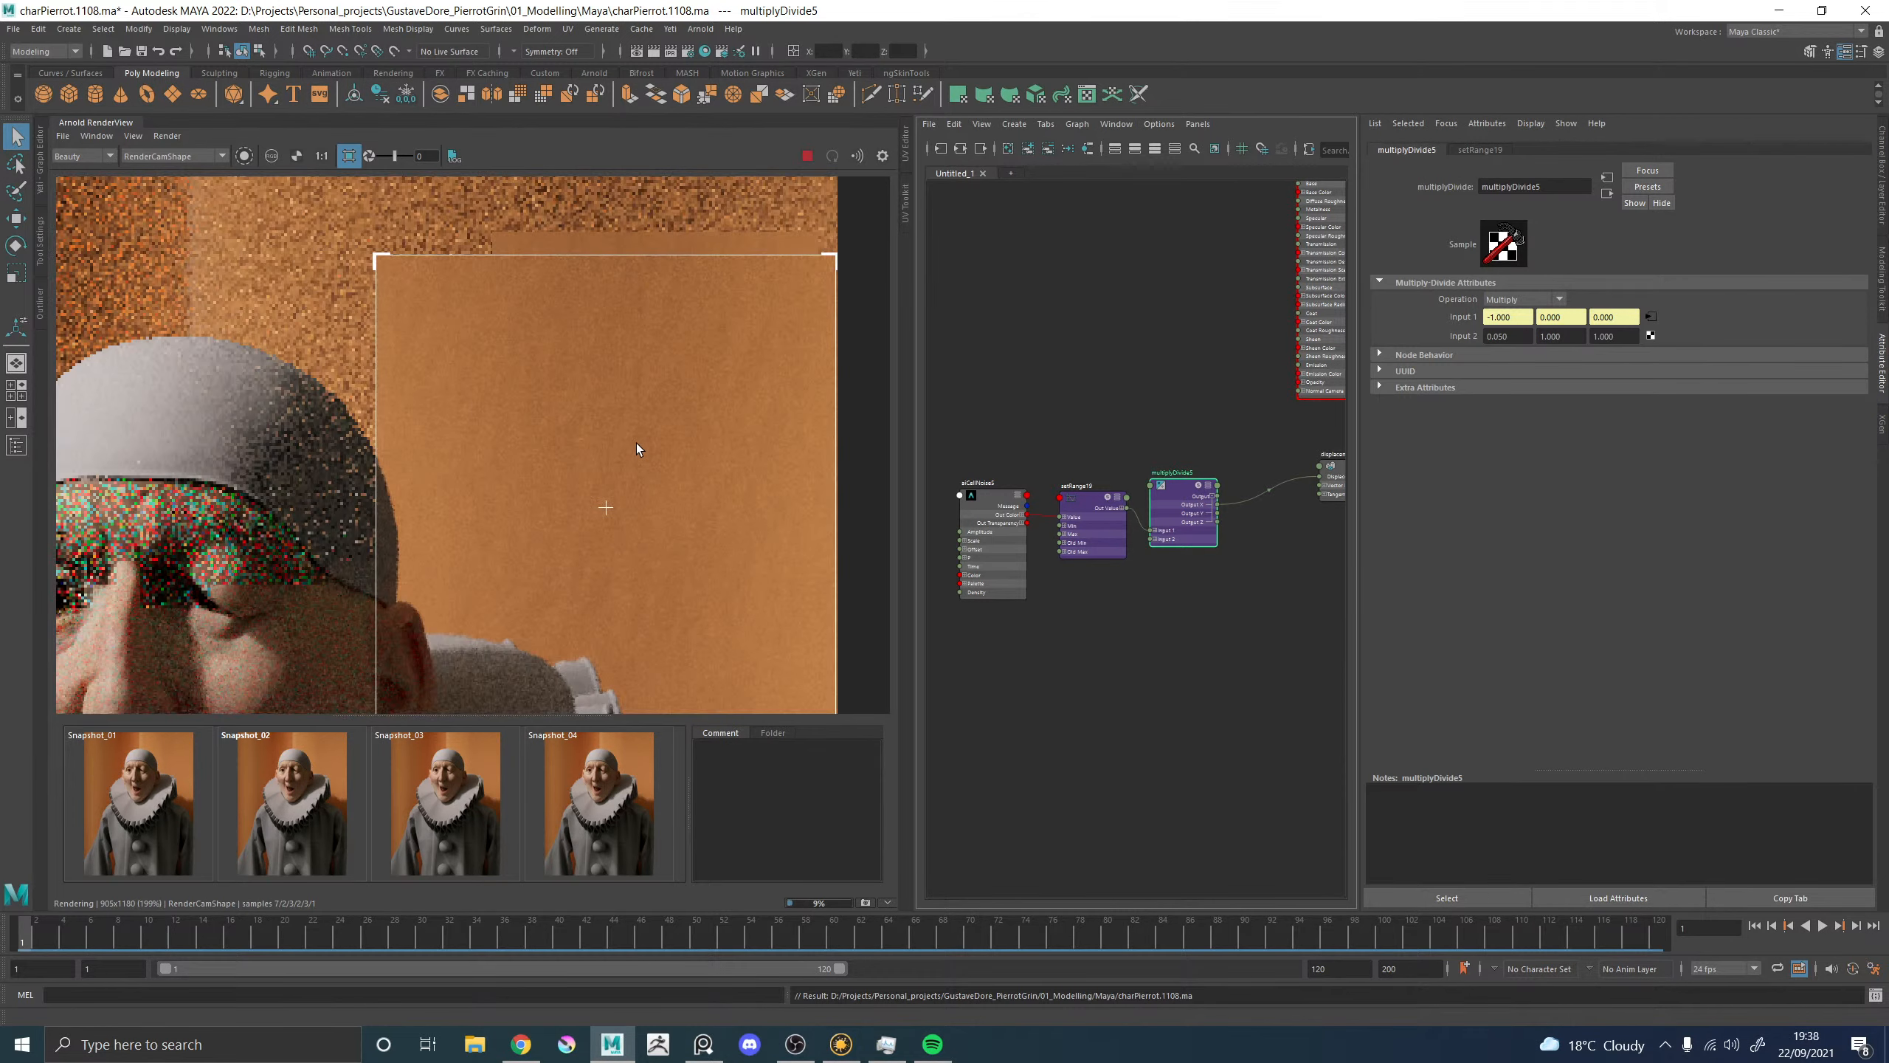
pyautogui.scroll(-2, 650, 455)
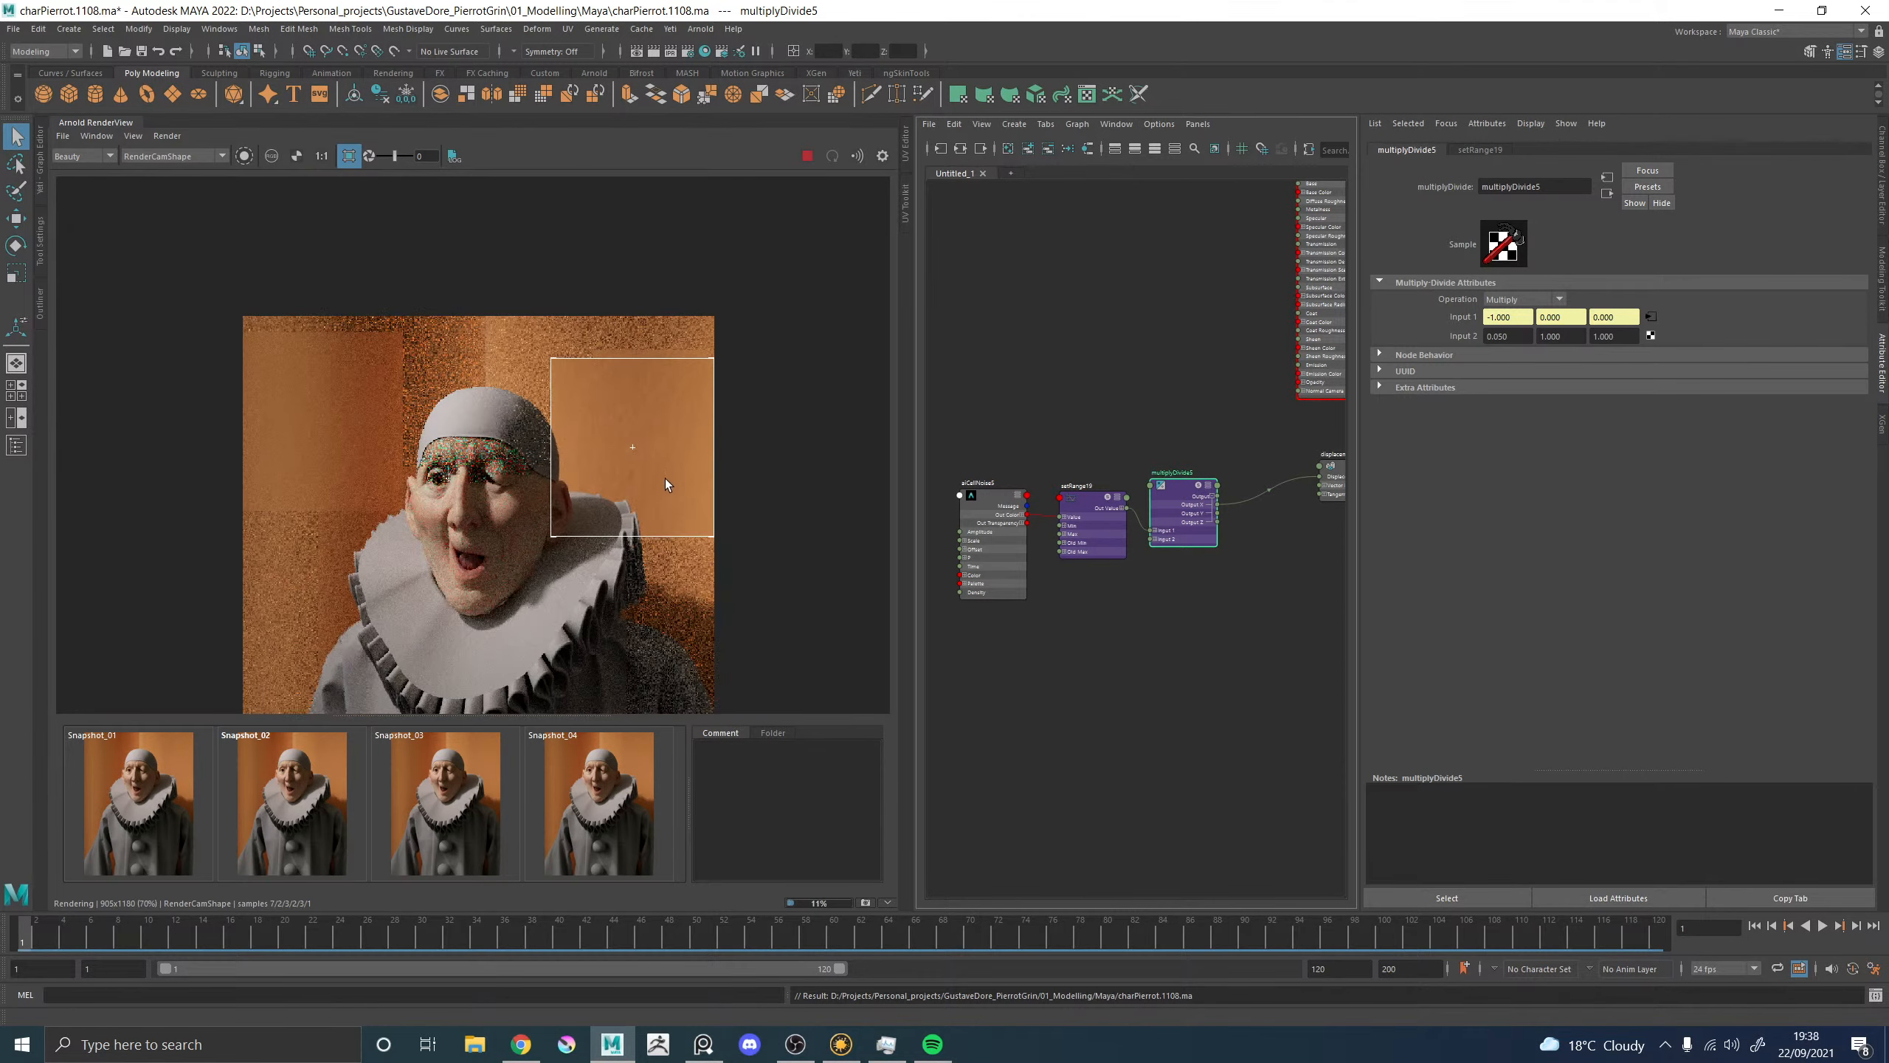
pyautogui.scroll(2, 664, 480)
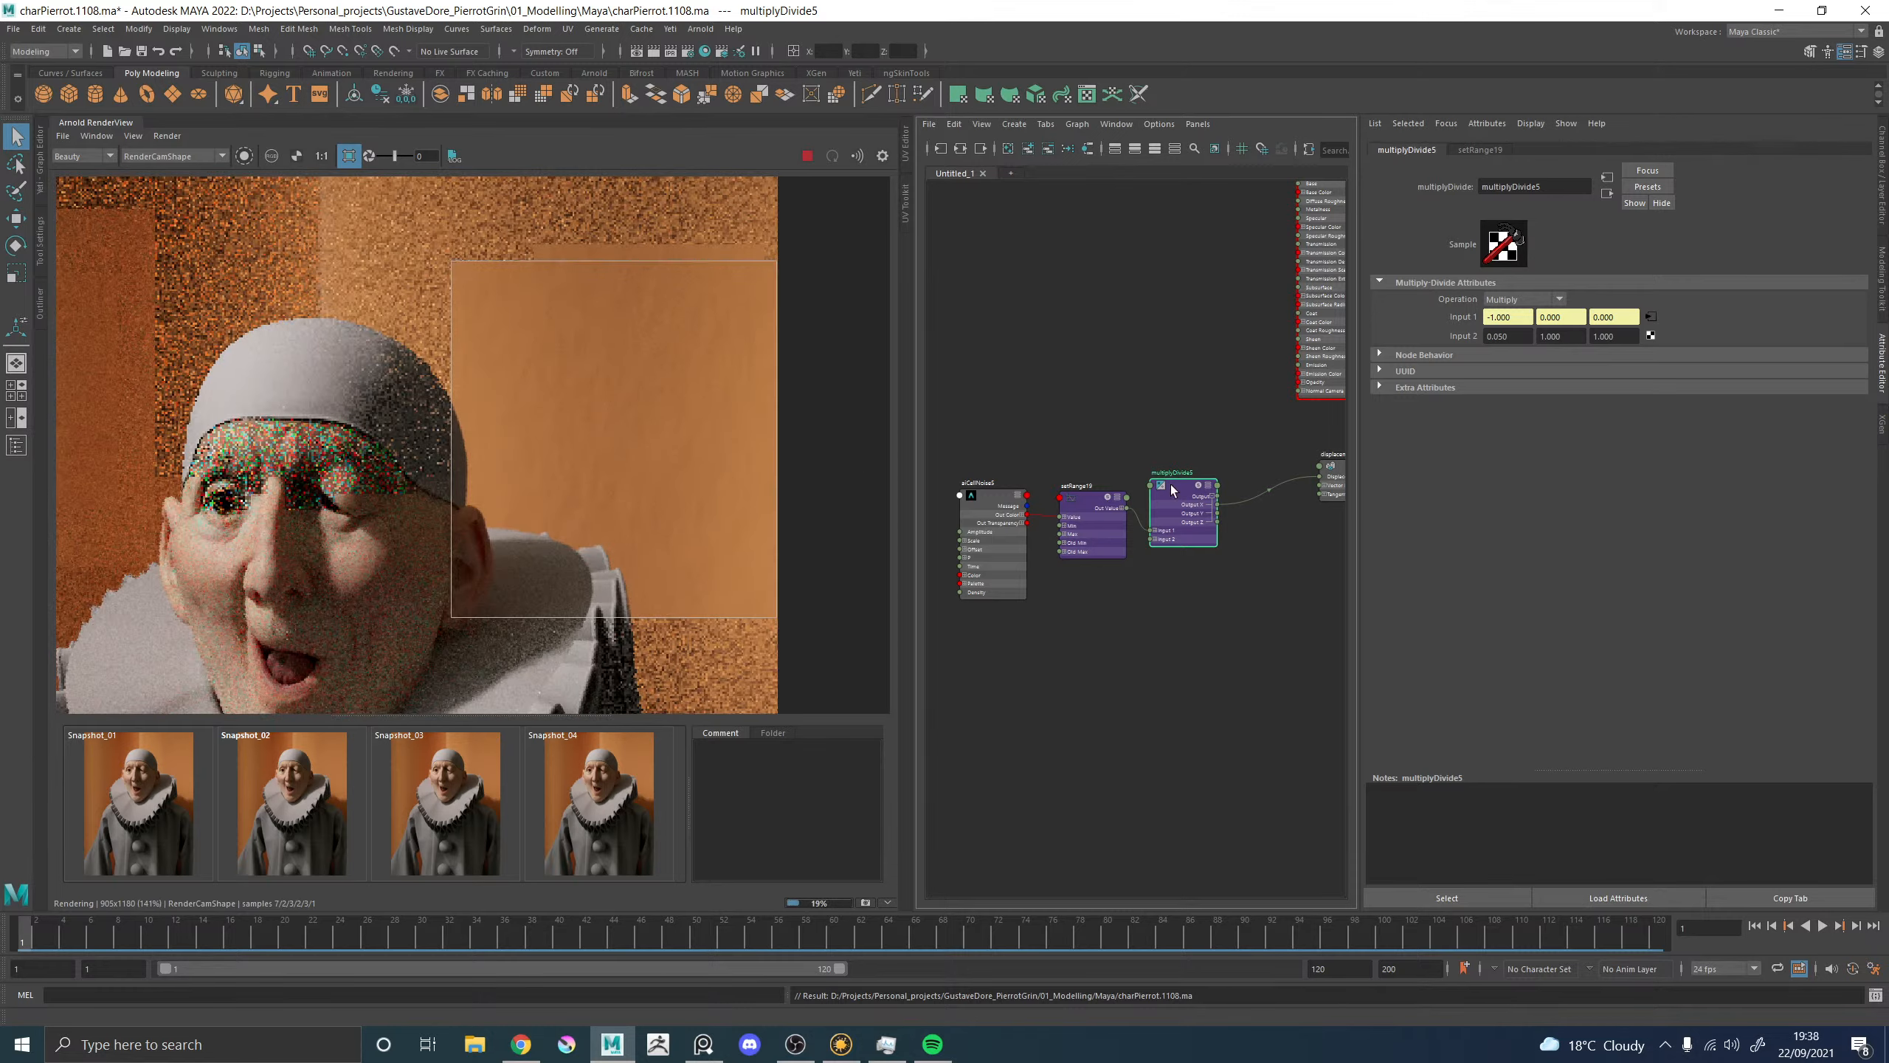
pyautogui.click(986, 503)
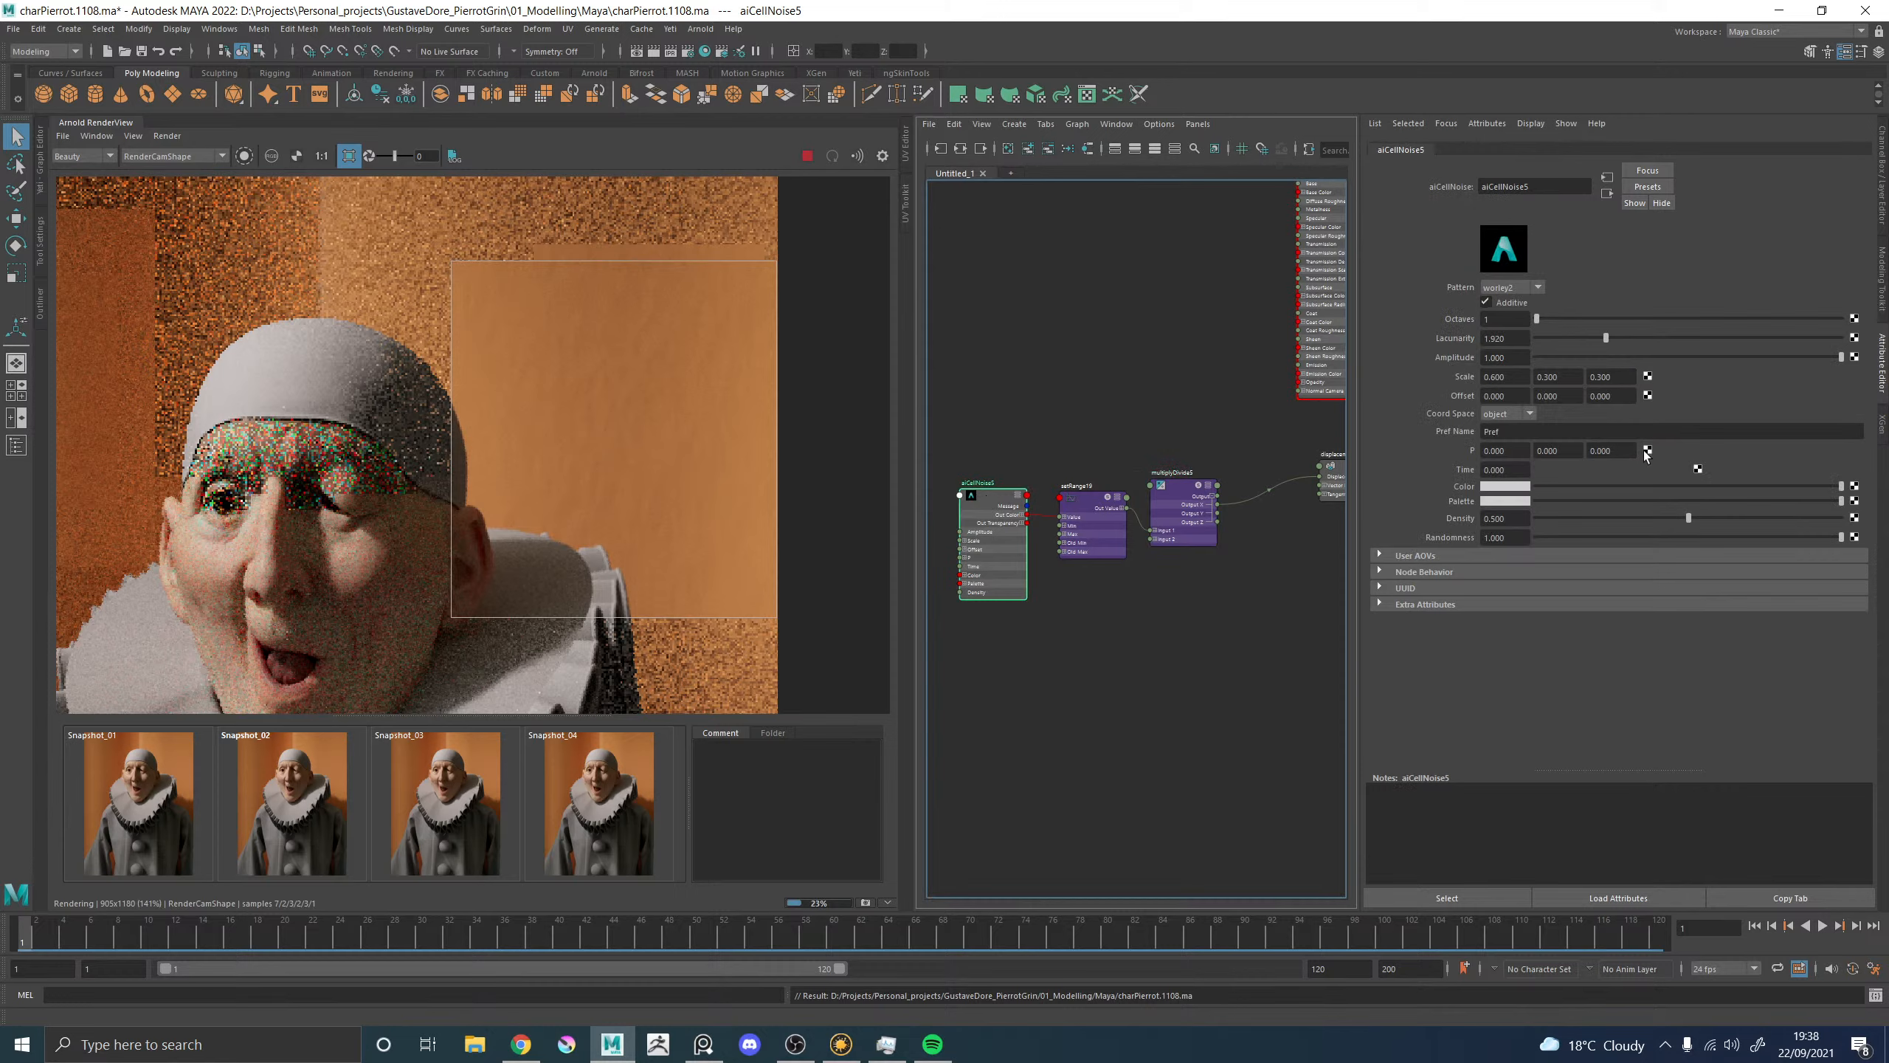
pyautogui.click(1493, 379)
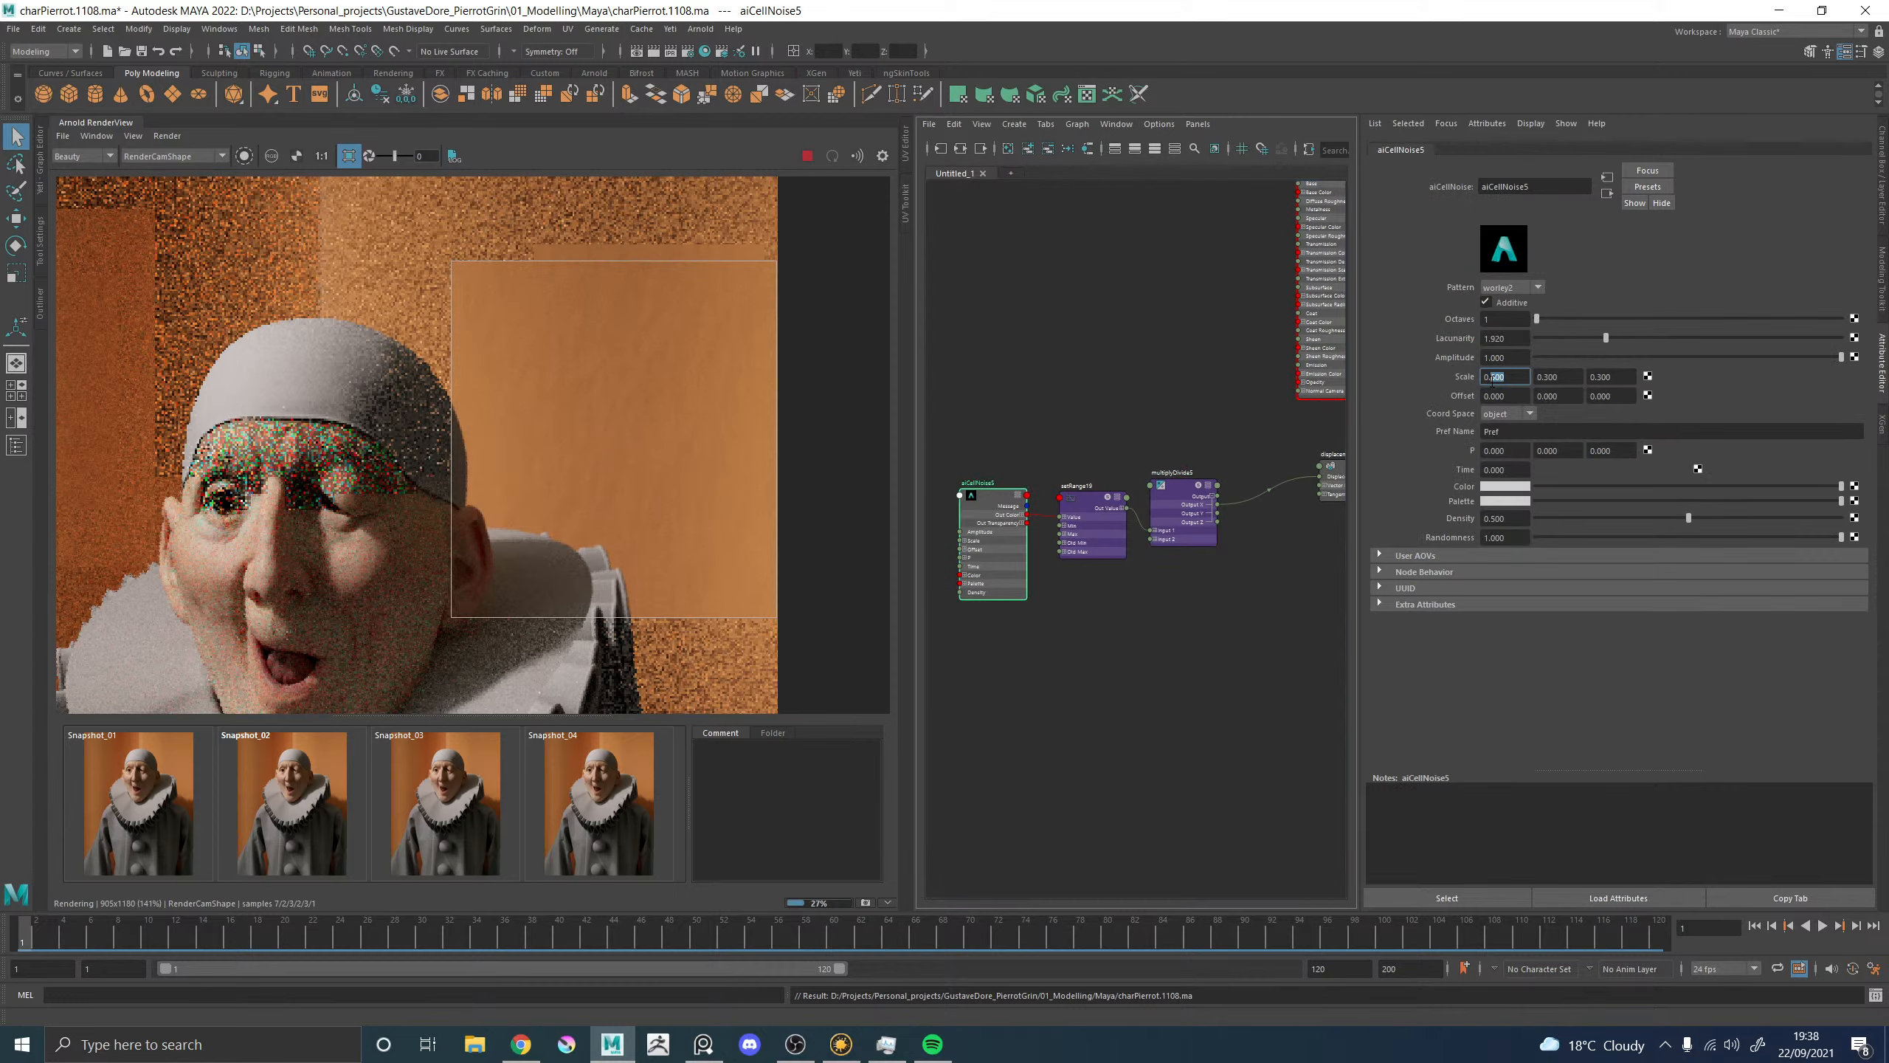
pyautogui.write('8')
pyautogui.press('Return')
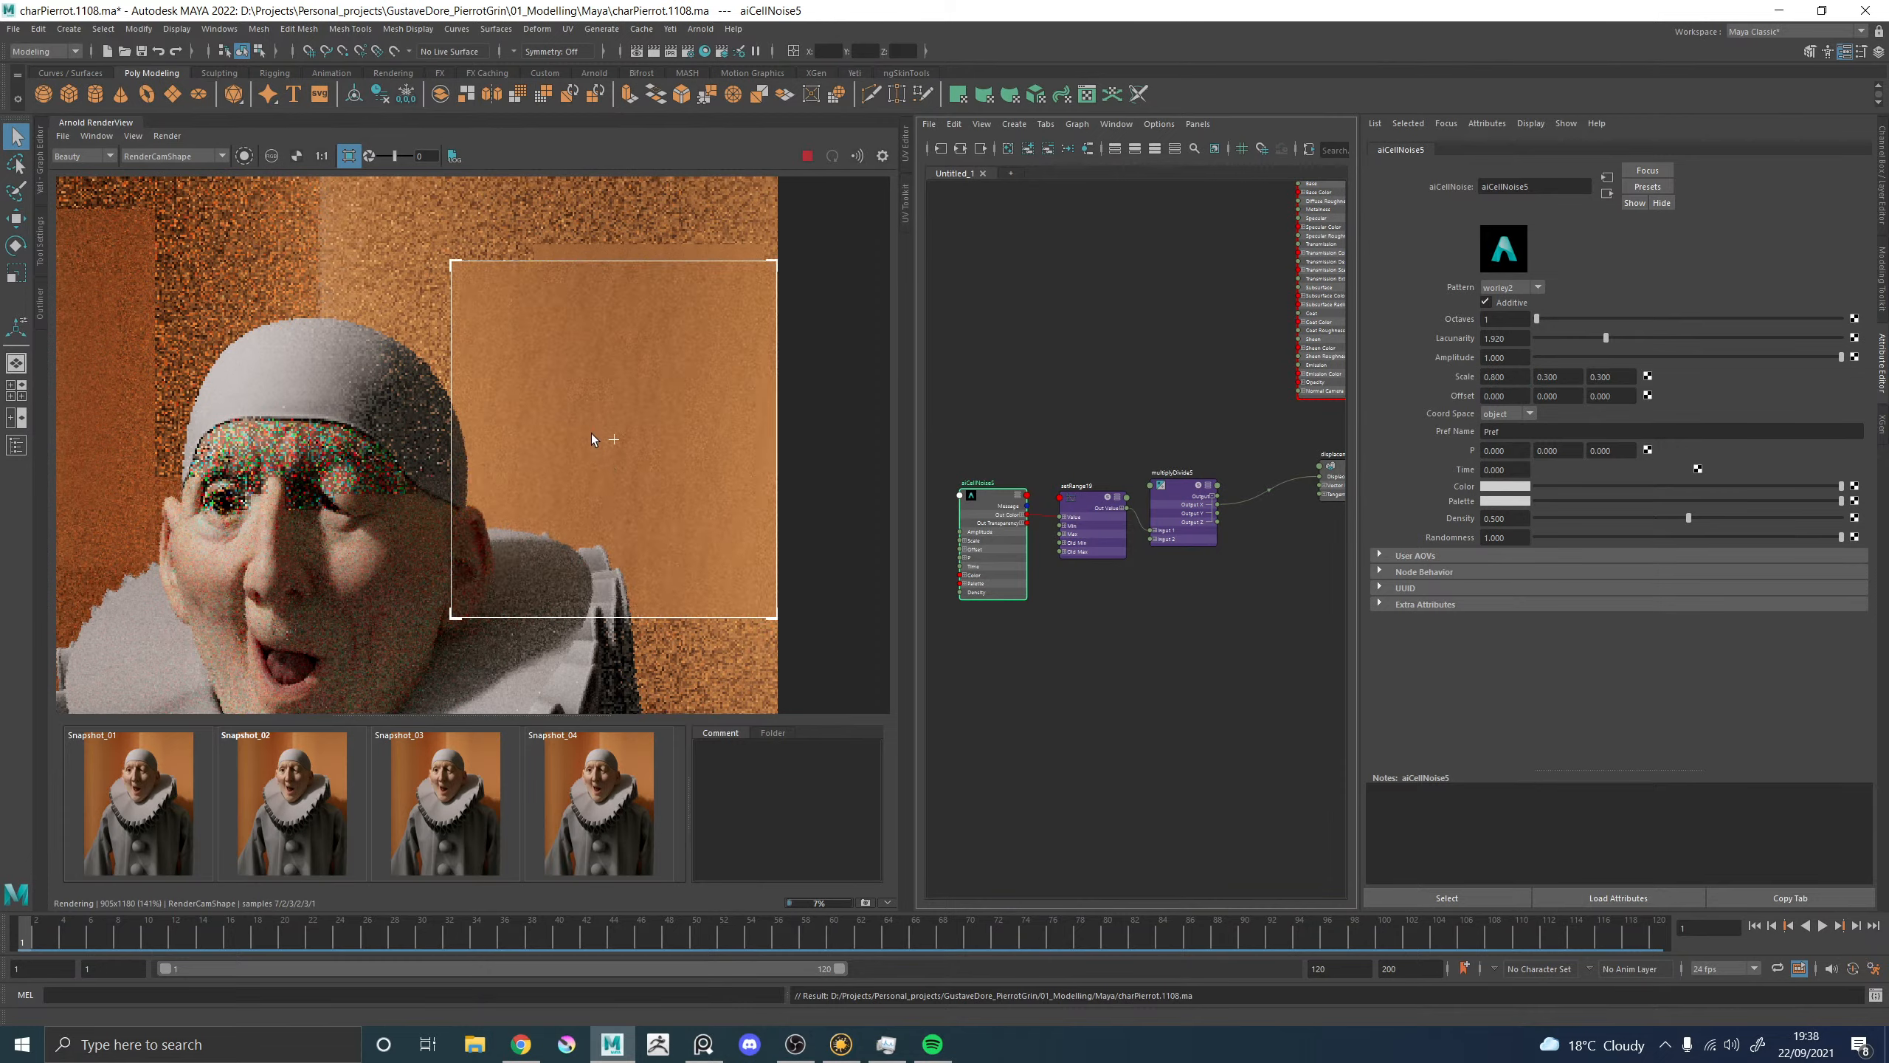
pyautogui.scroll(-3, 598, 428)
pyautogui.scroll(3, 618, 417)
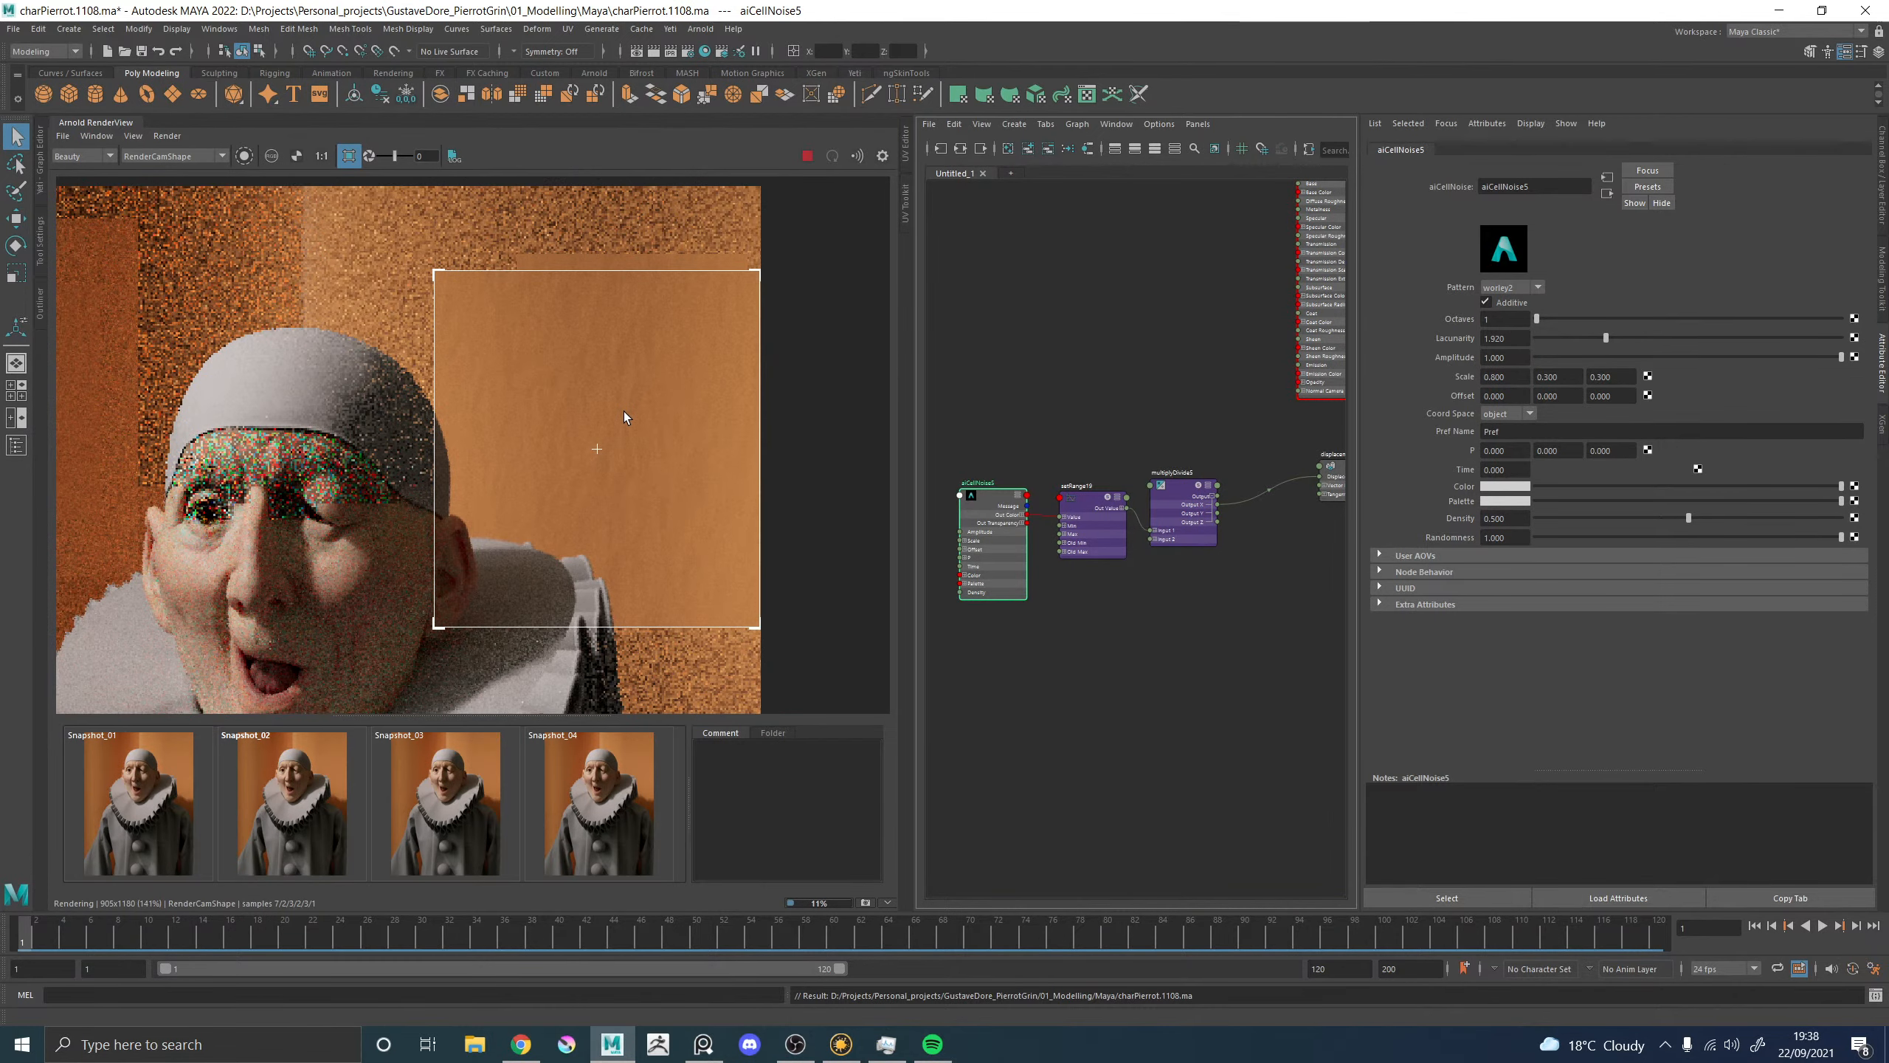
# Raise the Subsurface weight of curtain_MAT to 0.061.
pyautogui.keyDown('alt'); pyautogui.moveTo(1201, 394); pyautogui.dragTo(1101, 417, button='middle'); pyautogui.keyUp('alt')
pyautogui.click(1052, 416)
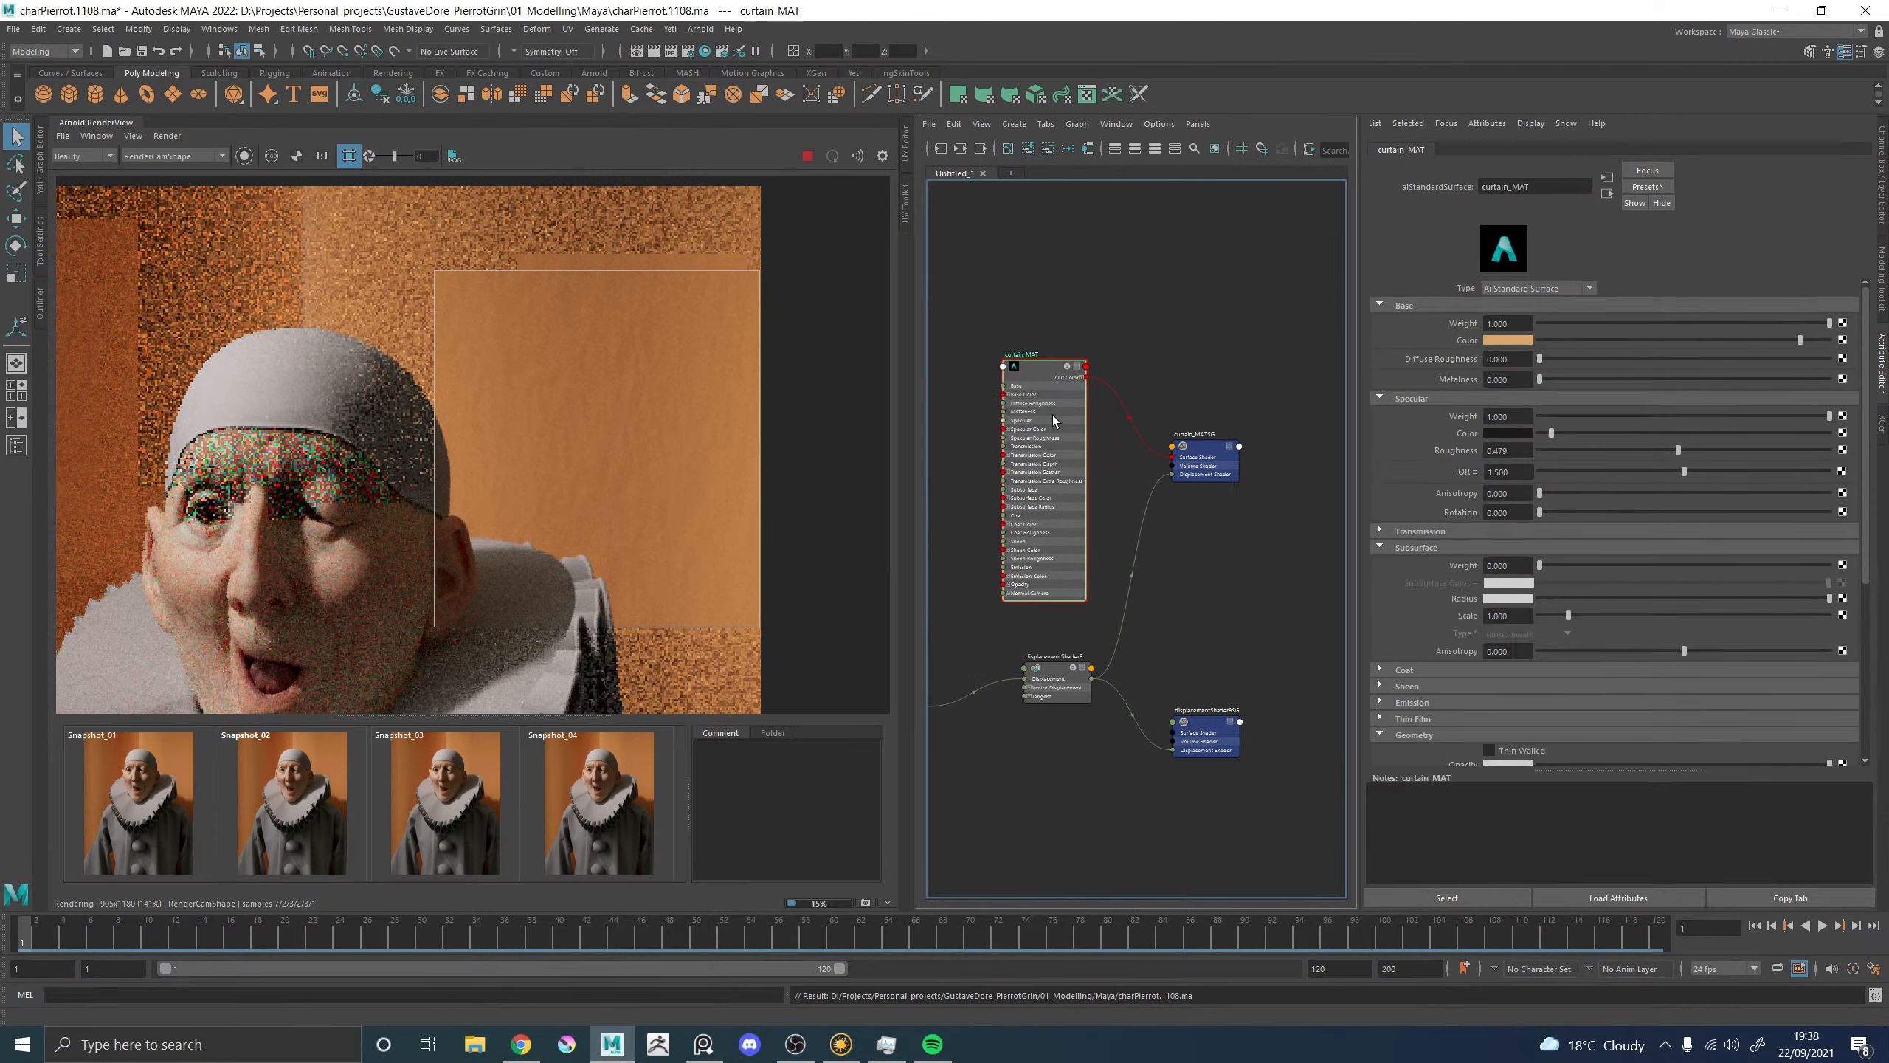
pyautogui.moveTo(1543, 567); pyautogui.dragTo(1556, 567)
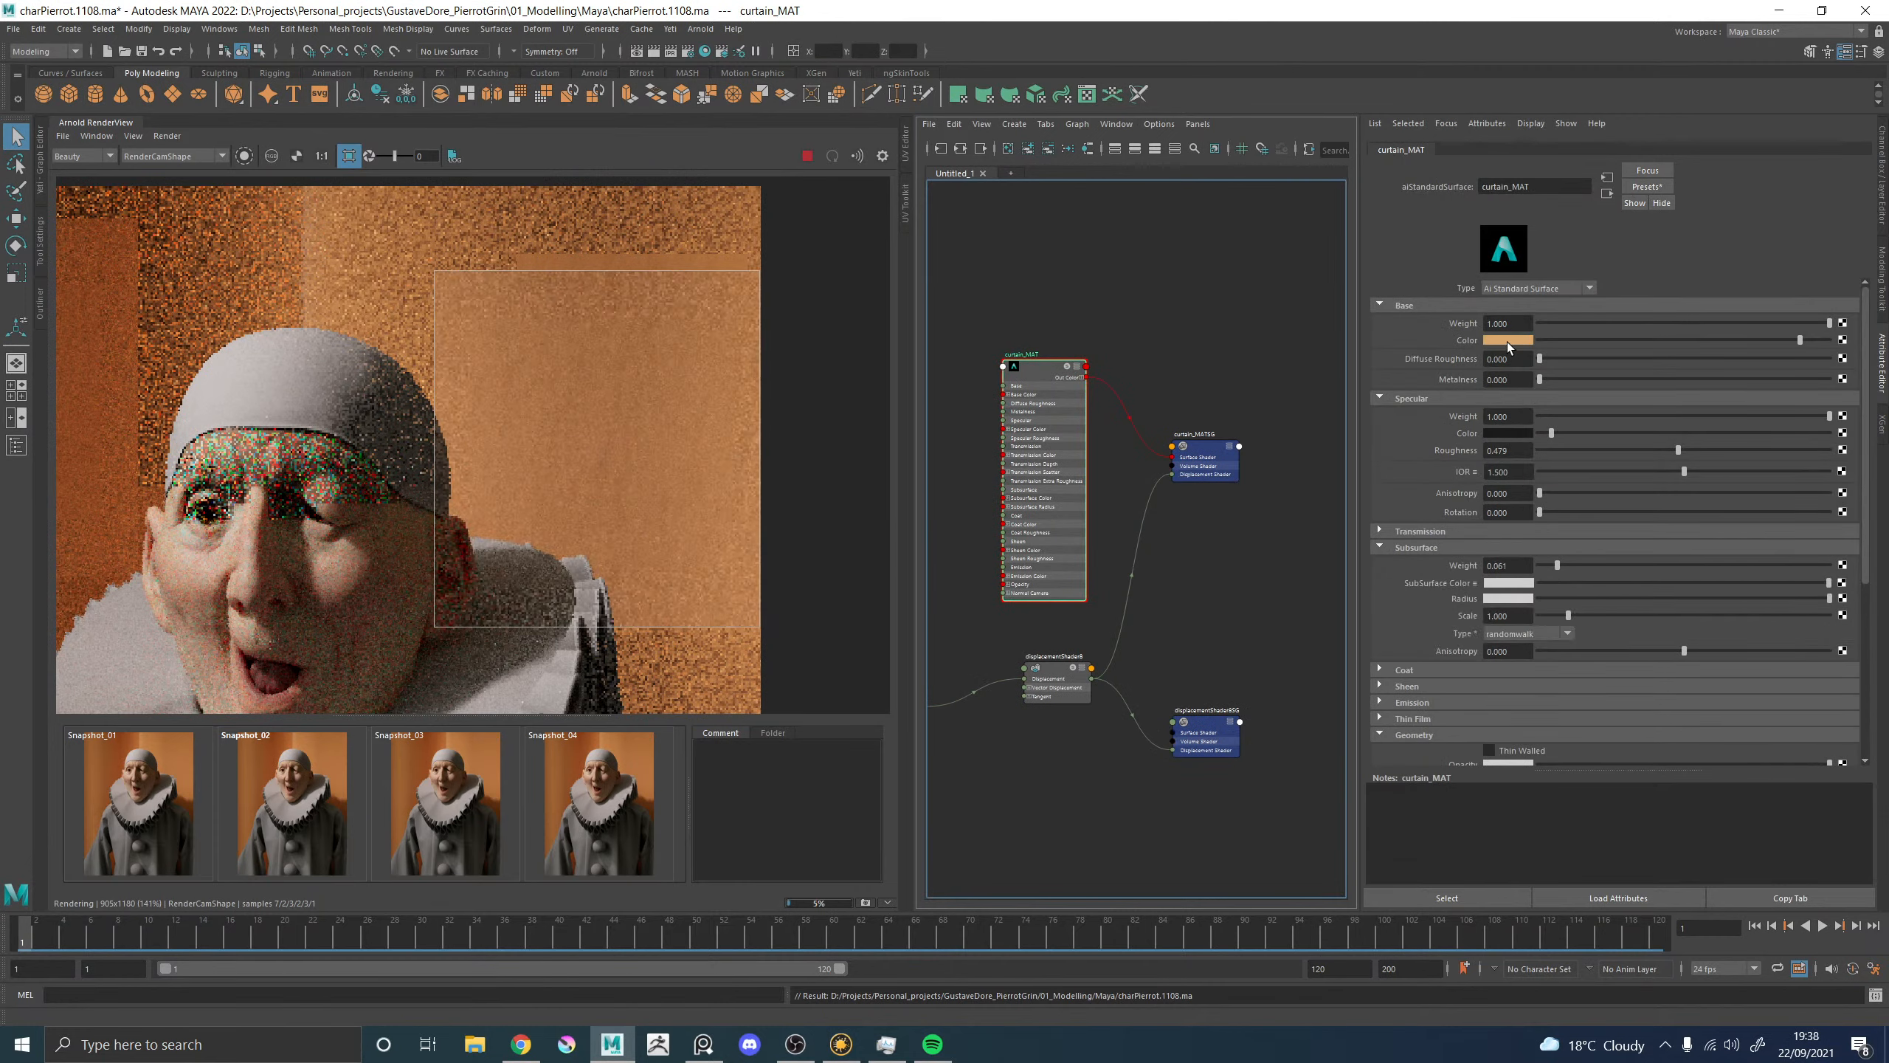
# Brighten curtain_MAT's base color by setting its HSV value to 0.876.
pyautogui.keyDown('alt'); pyautogui.moveTo(969, 358); pyautogui.dragTo(1046, 355, button='middle'); pyautogui.keyUp('alt')
pyautogui.click(997, 435)
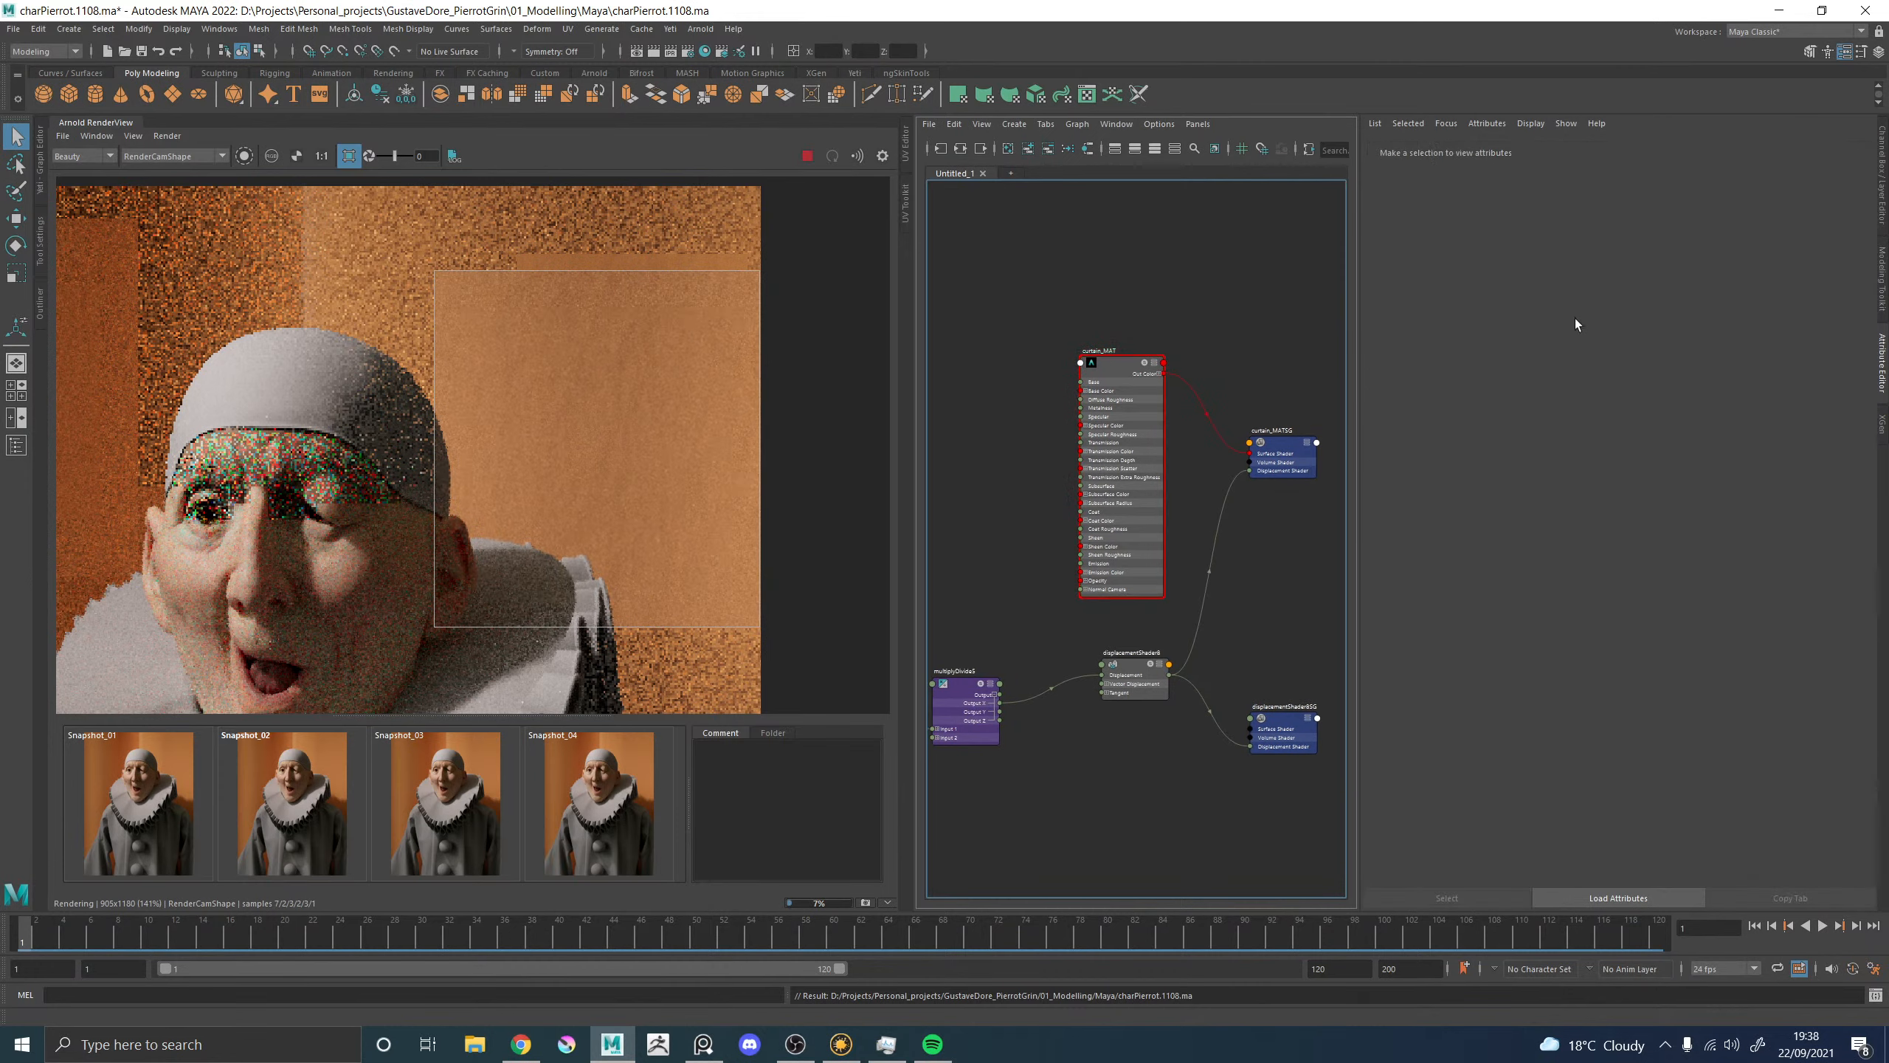
pyautogui.click(1122, 396)
pyautogui.click(1491, 342)
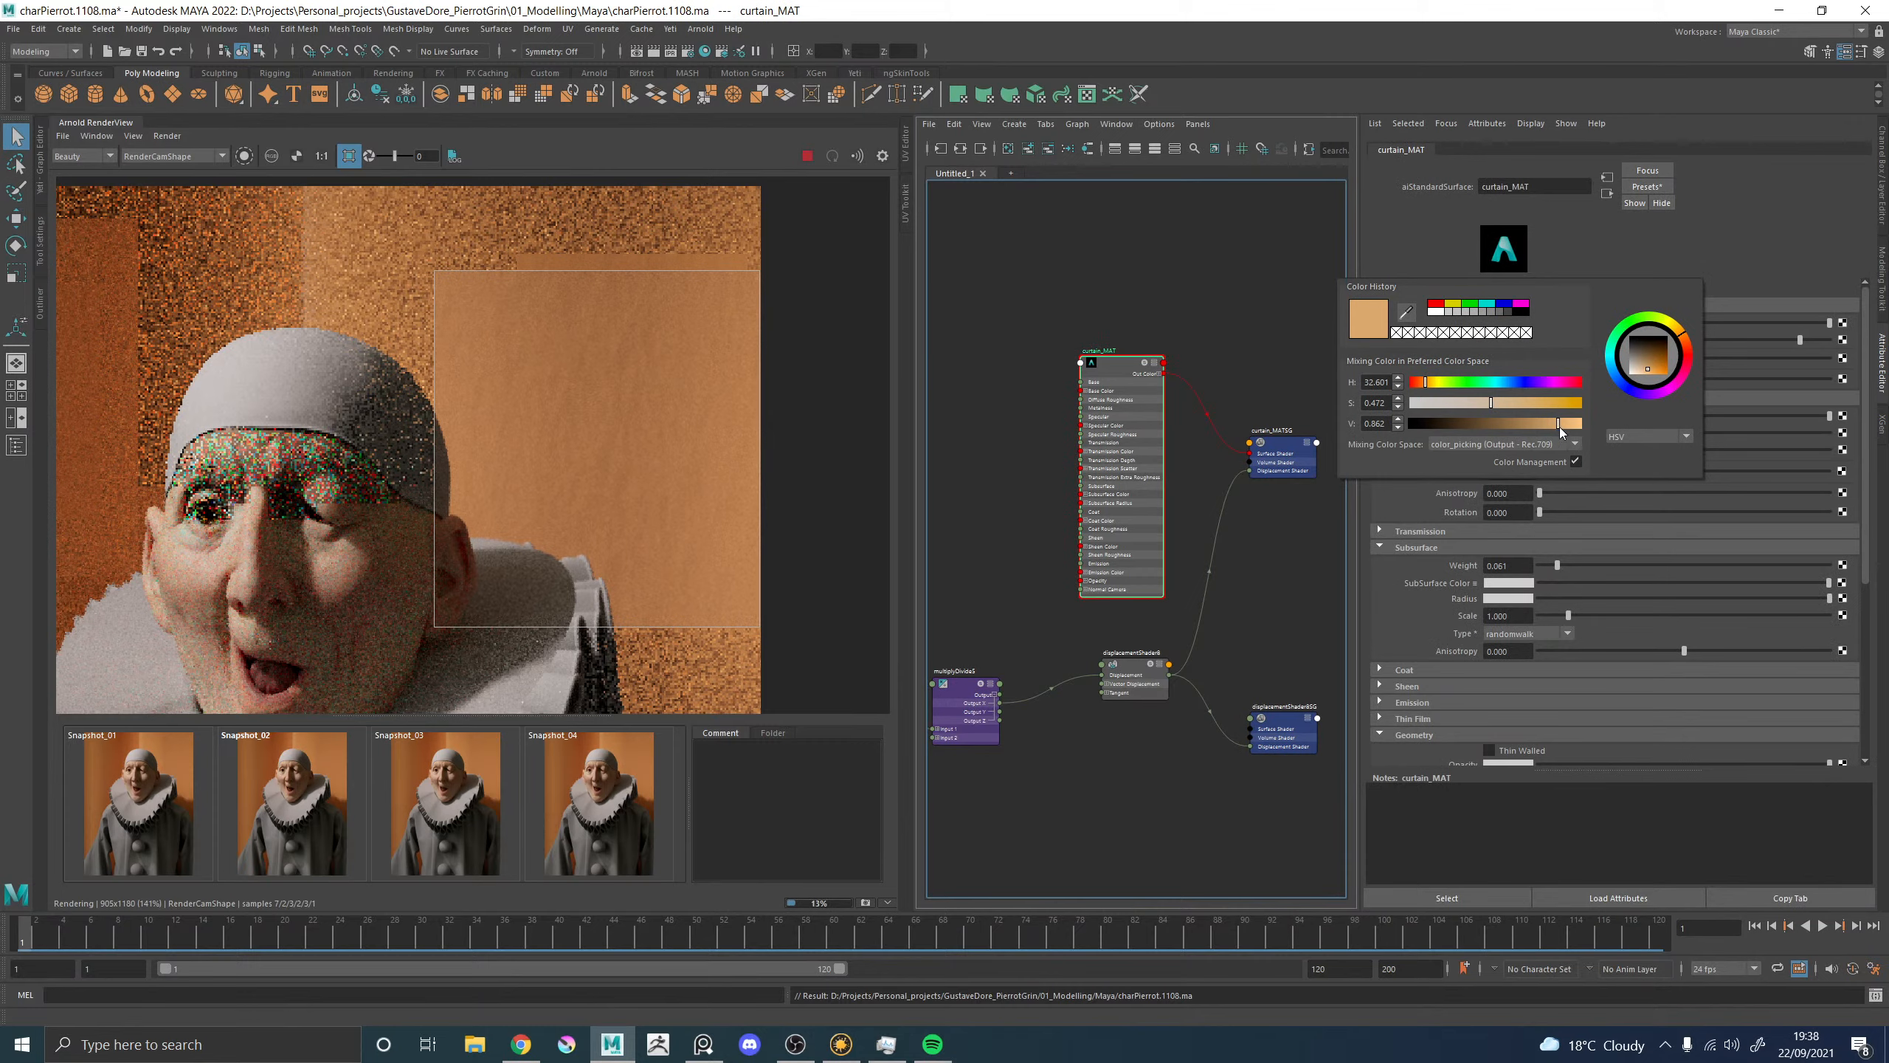
pyautogui.moveTo(1560, 426); pyautogui.dragTo(1561, 425)
pyautogui.click(1554, 426)
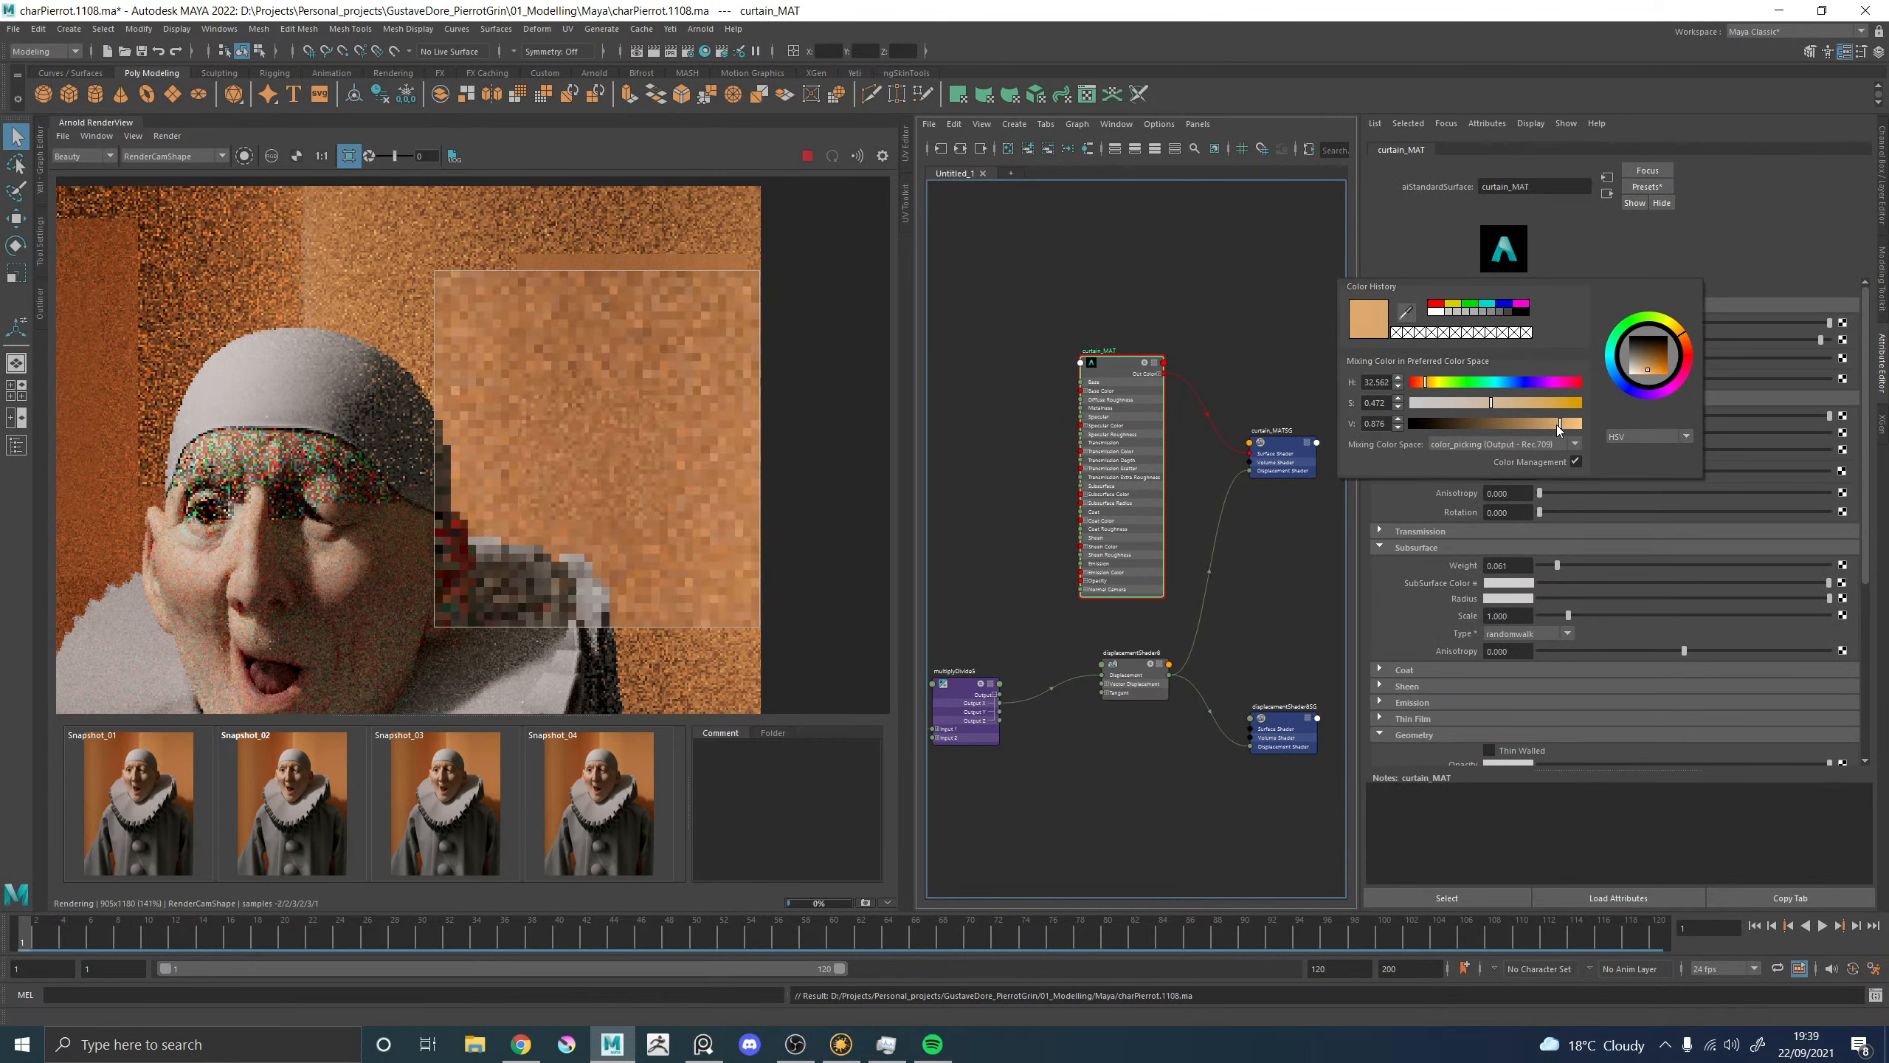
# Create a ramp texture node and arrange it beside curtain_MAT in the node graph.
pyautogui.click(1005, 448)
pyautogui.press('Tab')
pyautogui.write('ram')
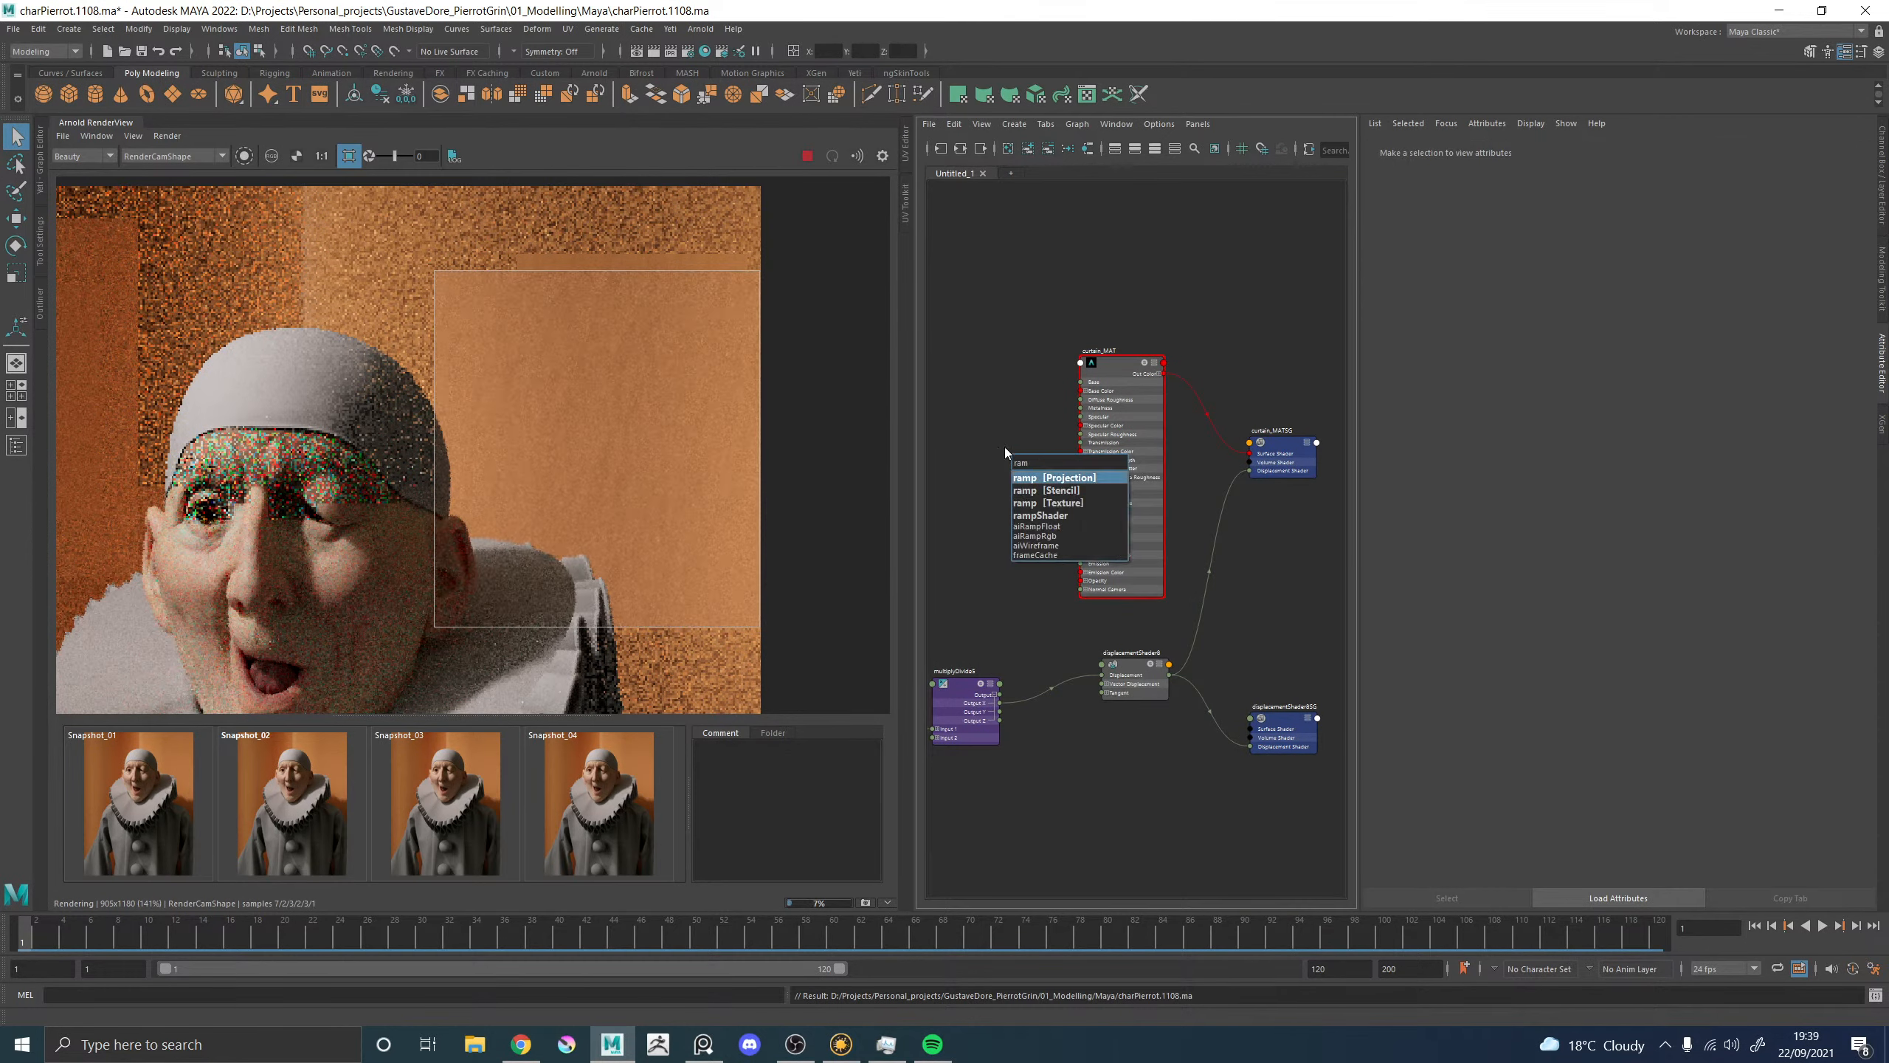
pyautogui.press('Down')
pyautogui.press('Down')
pyautogui.press('Return')
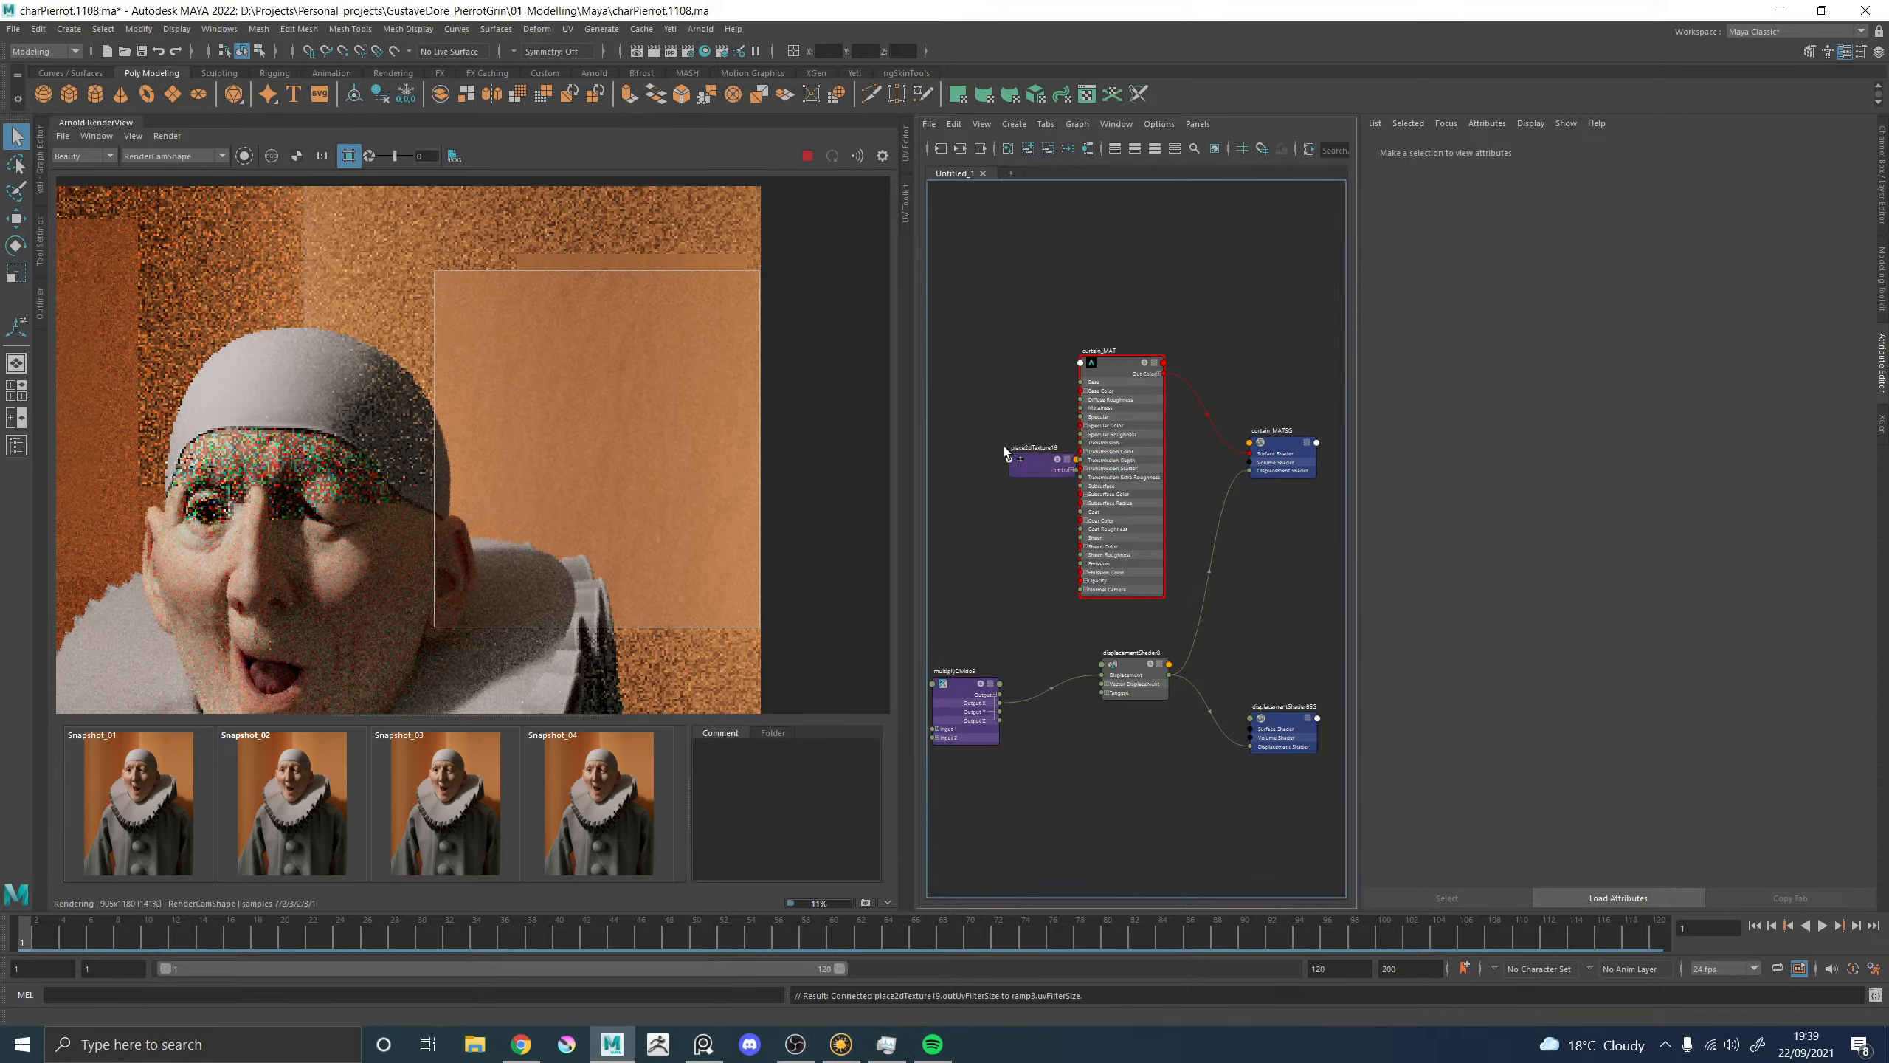
pyautogui.moveTo(1031, 473); pyautogui.dragTo(885, 460)
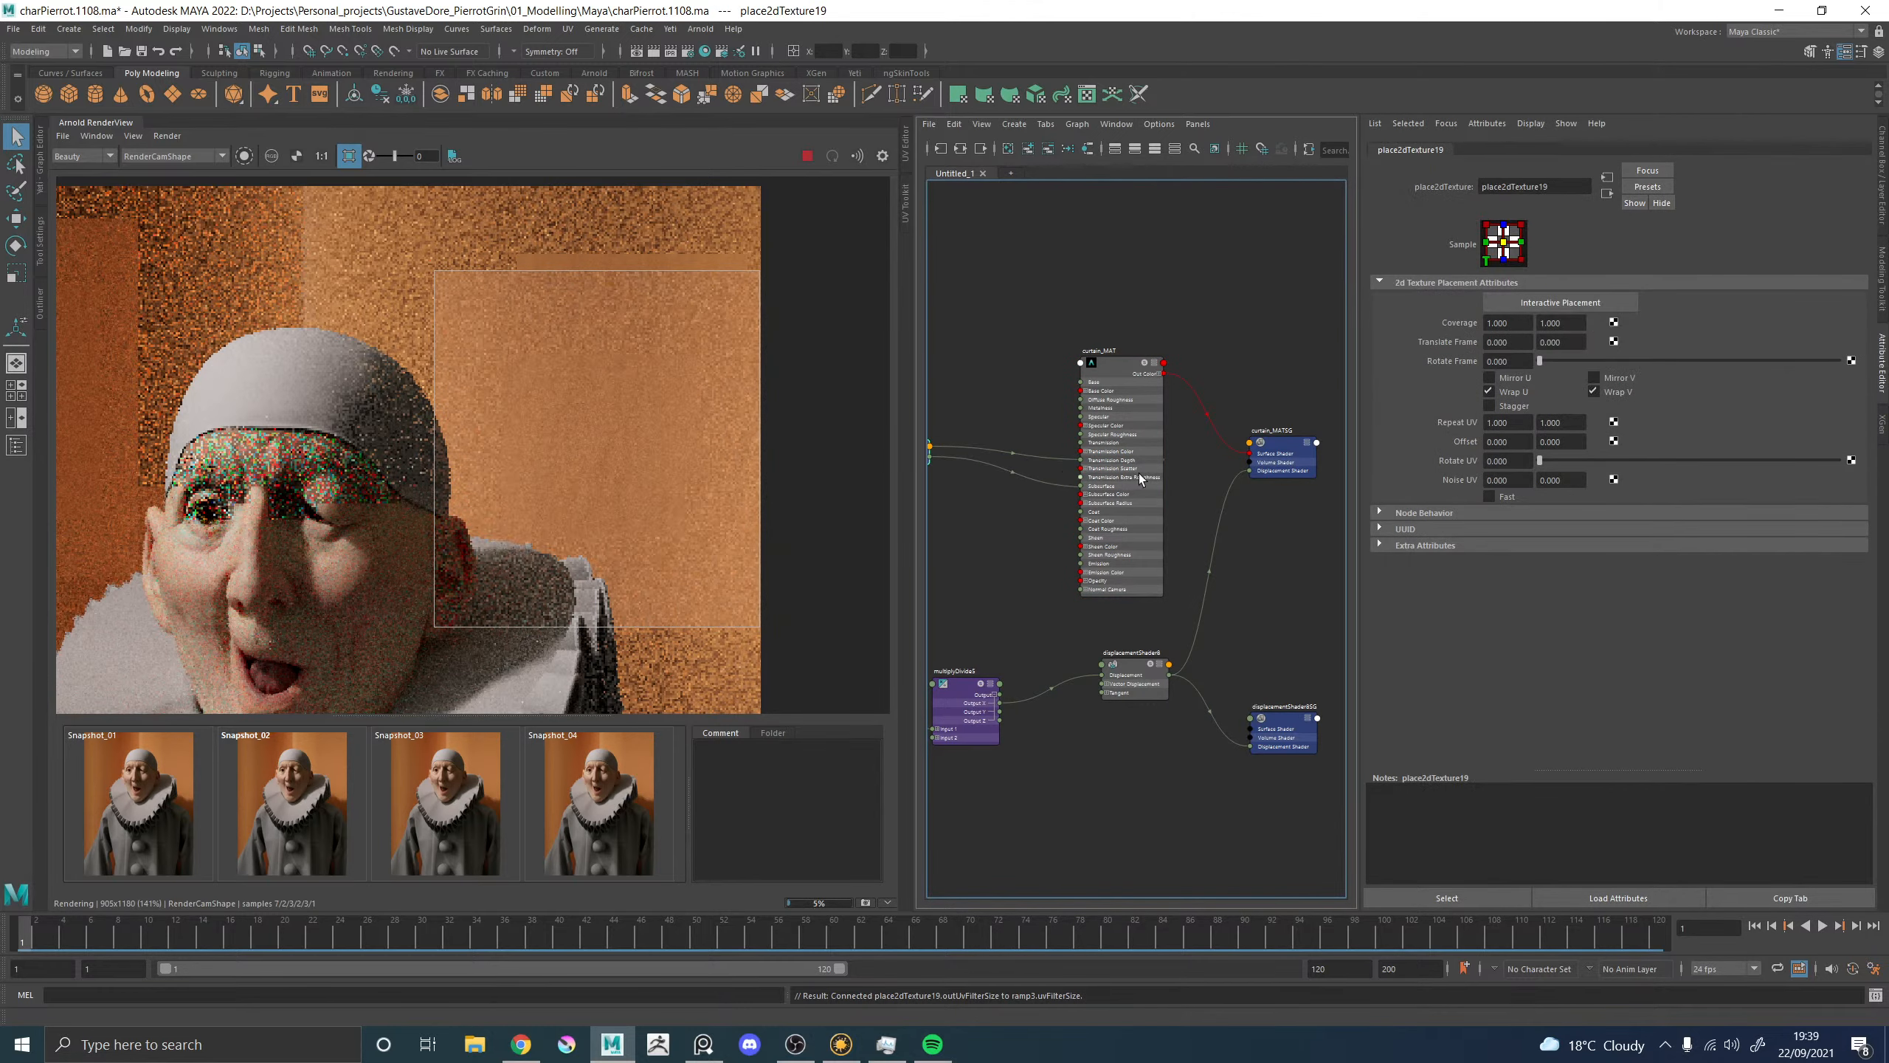
pyautogui.moveTo(1139, 473); pyautogui.dragTo(1057, 465)
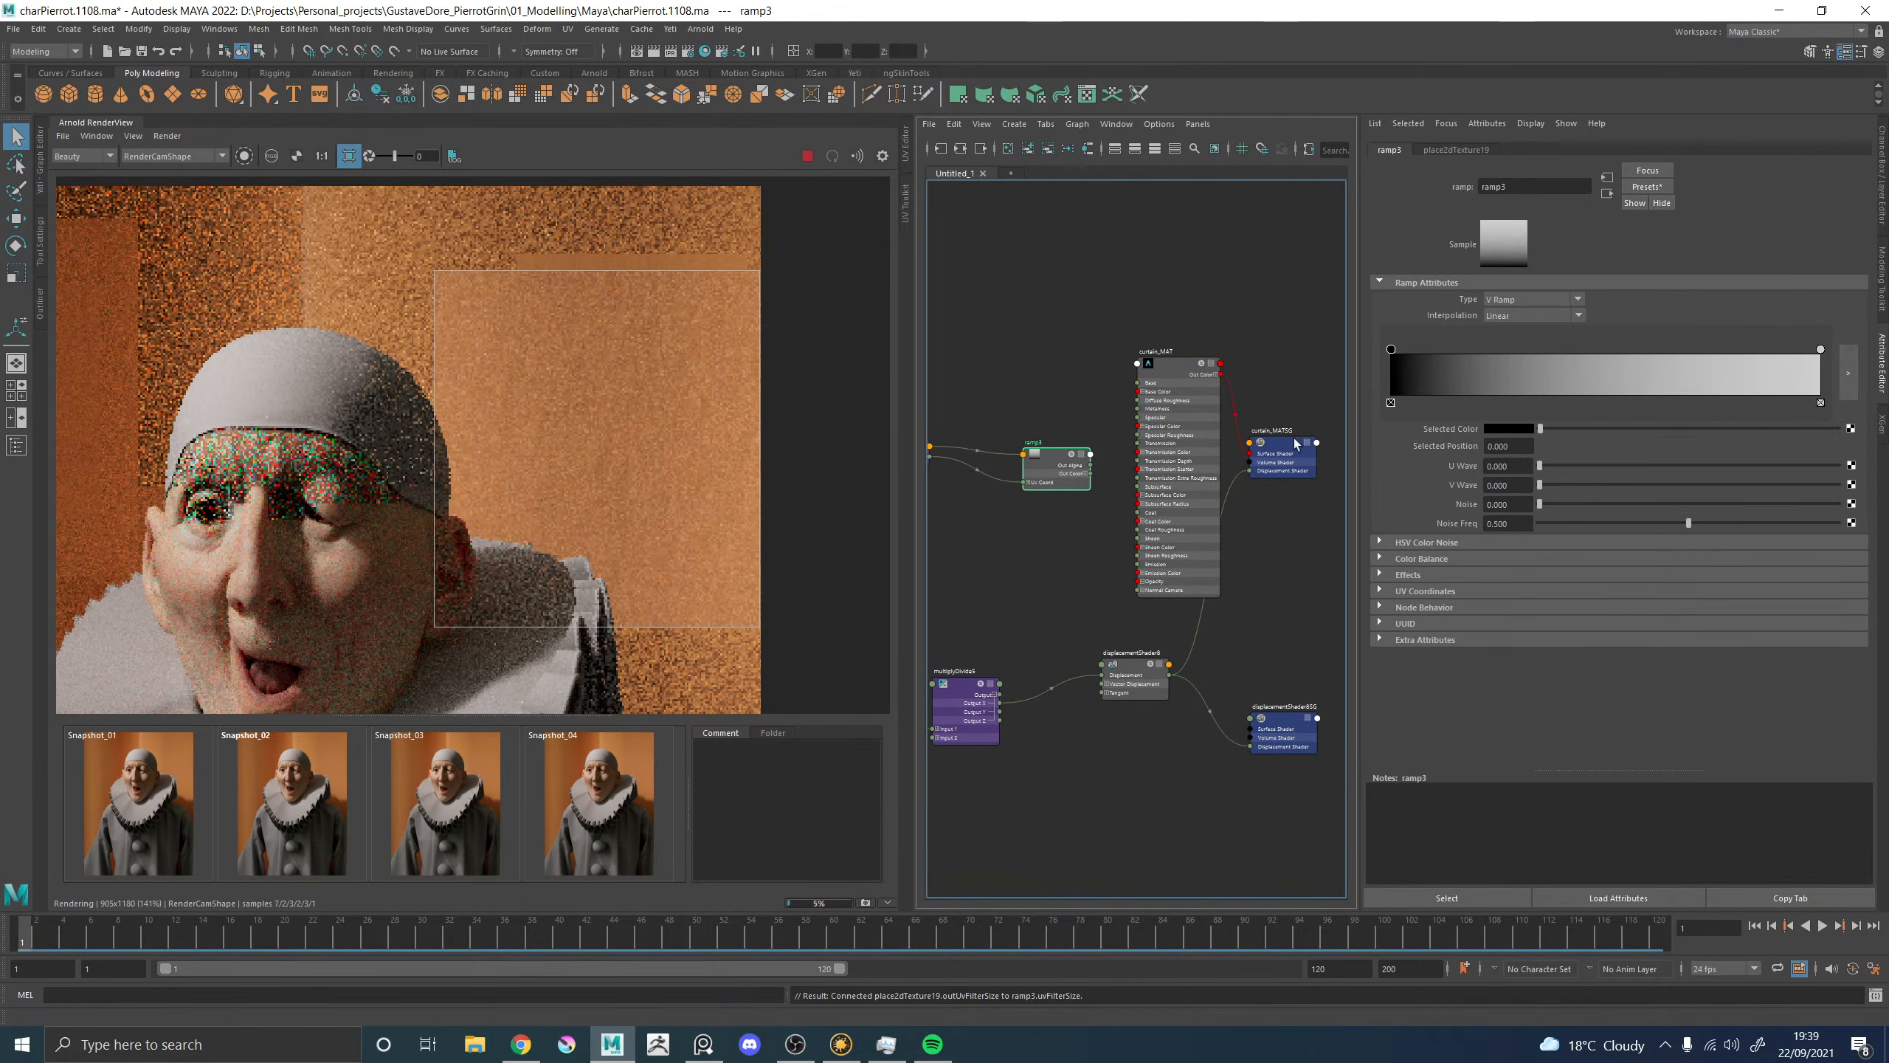
# Give the ramp's start the curtain's orange and connect its Out Color to curtain_MAT's Base Color and SubSurface Color.
pyautogui.click(1514, 428)
pyautogui.click(1518, 484)
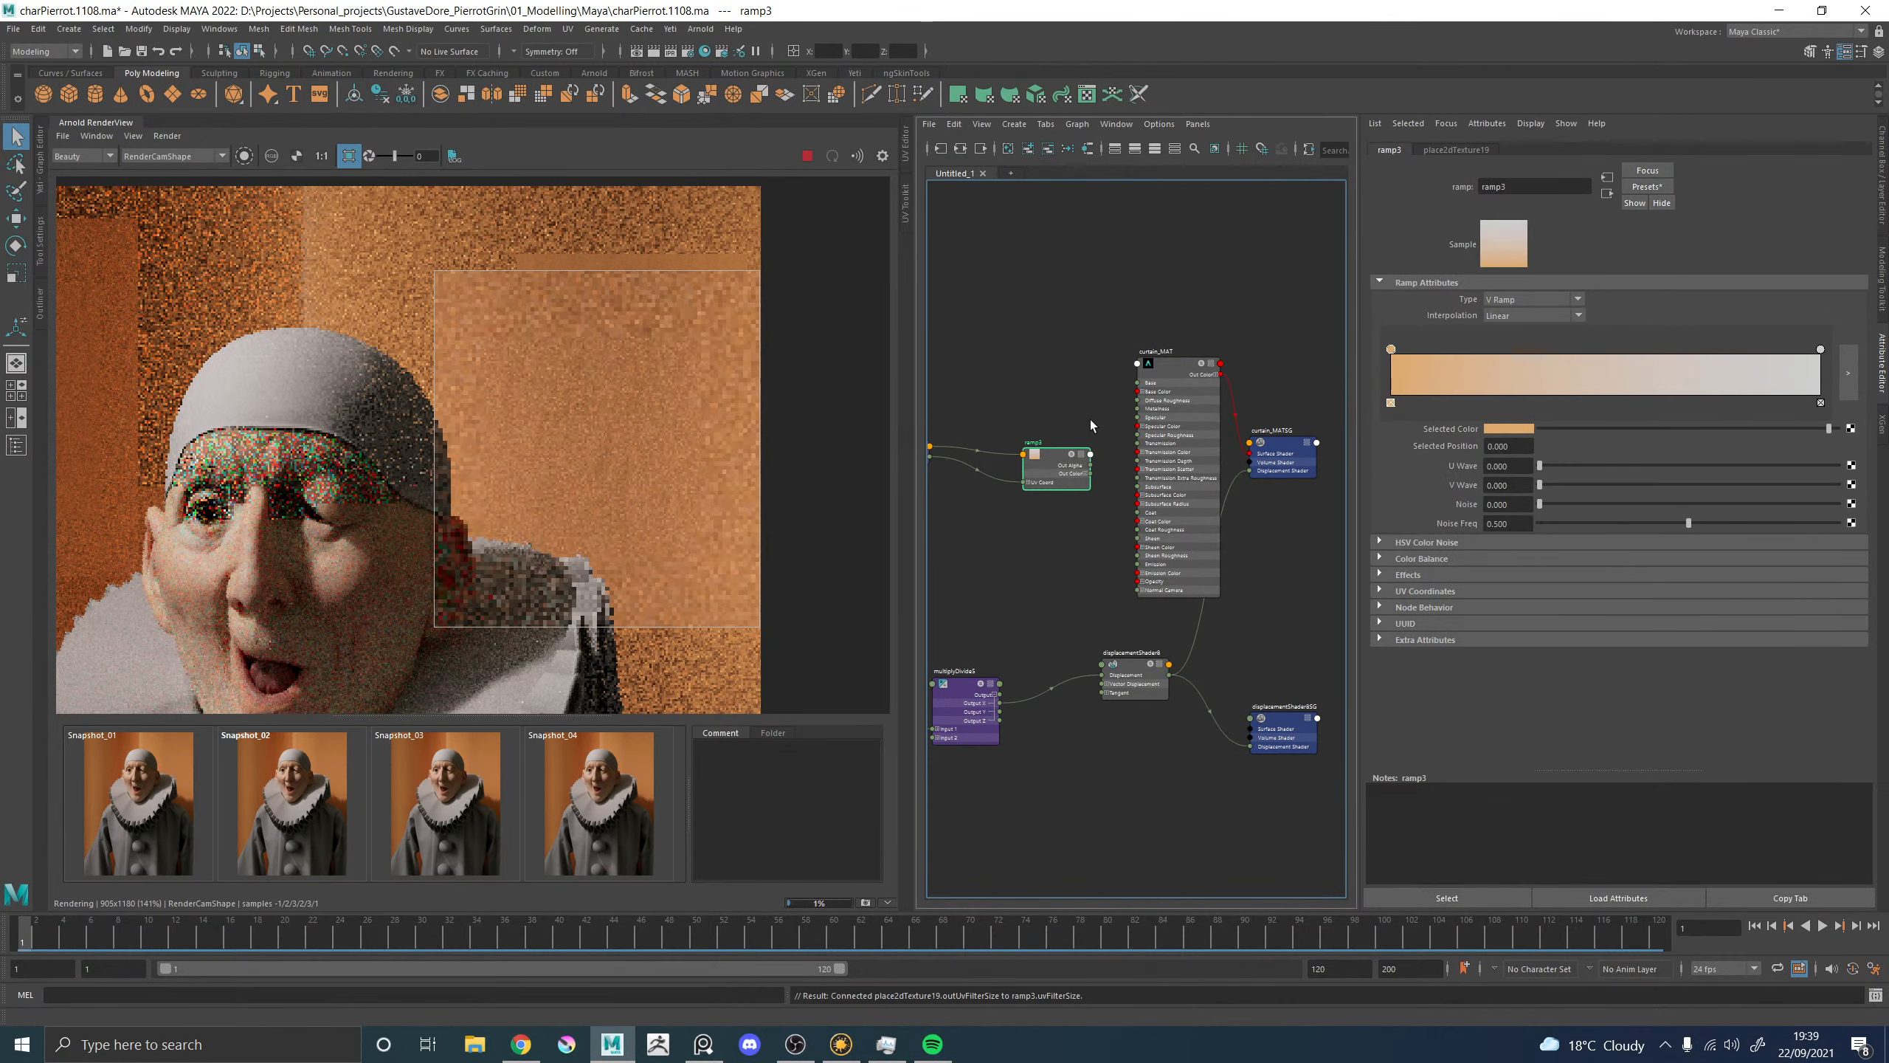
pyautogui.moveTo(1090, 473); pyautogui.dragTo(1138, 392)
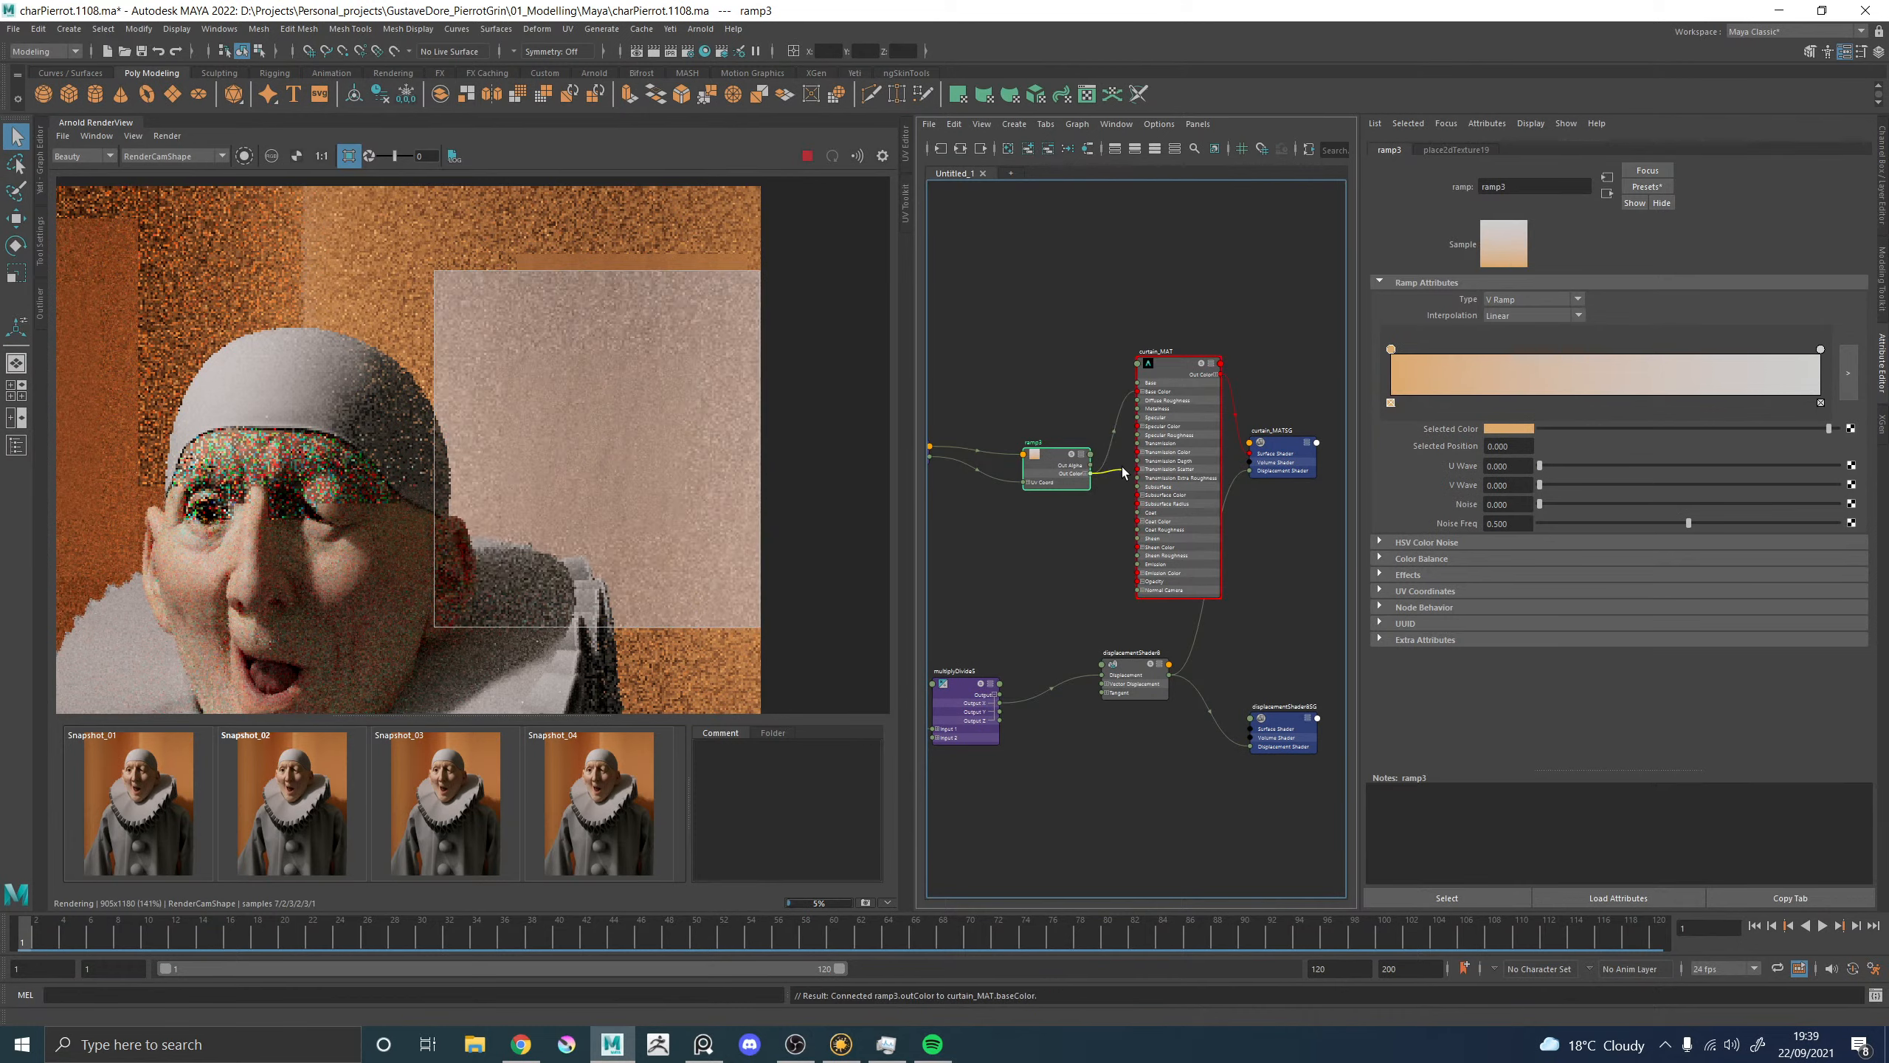
pyautogui.moveTo(1124, 473); pyautogui.dragTo(1152, 500)
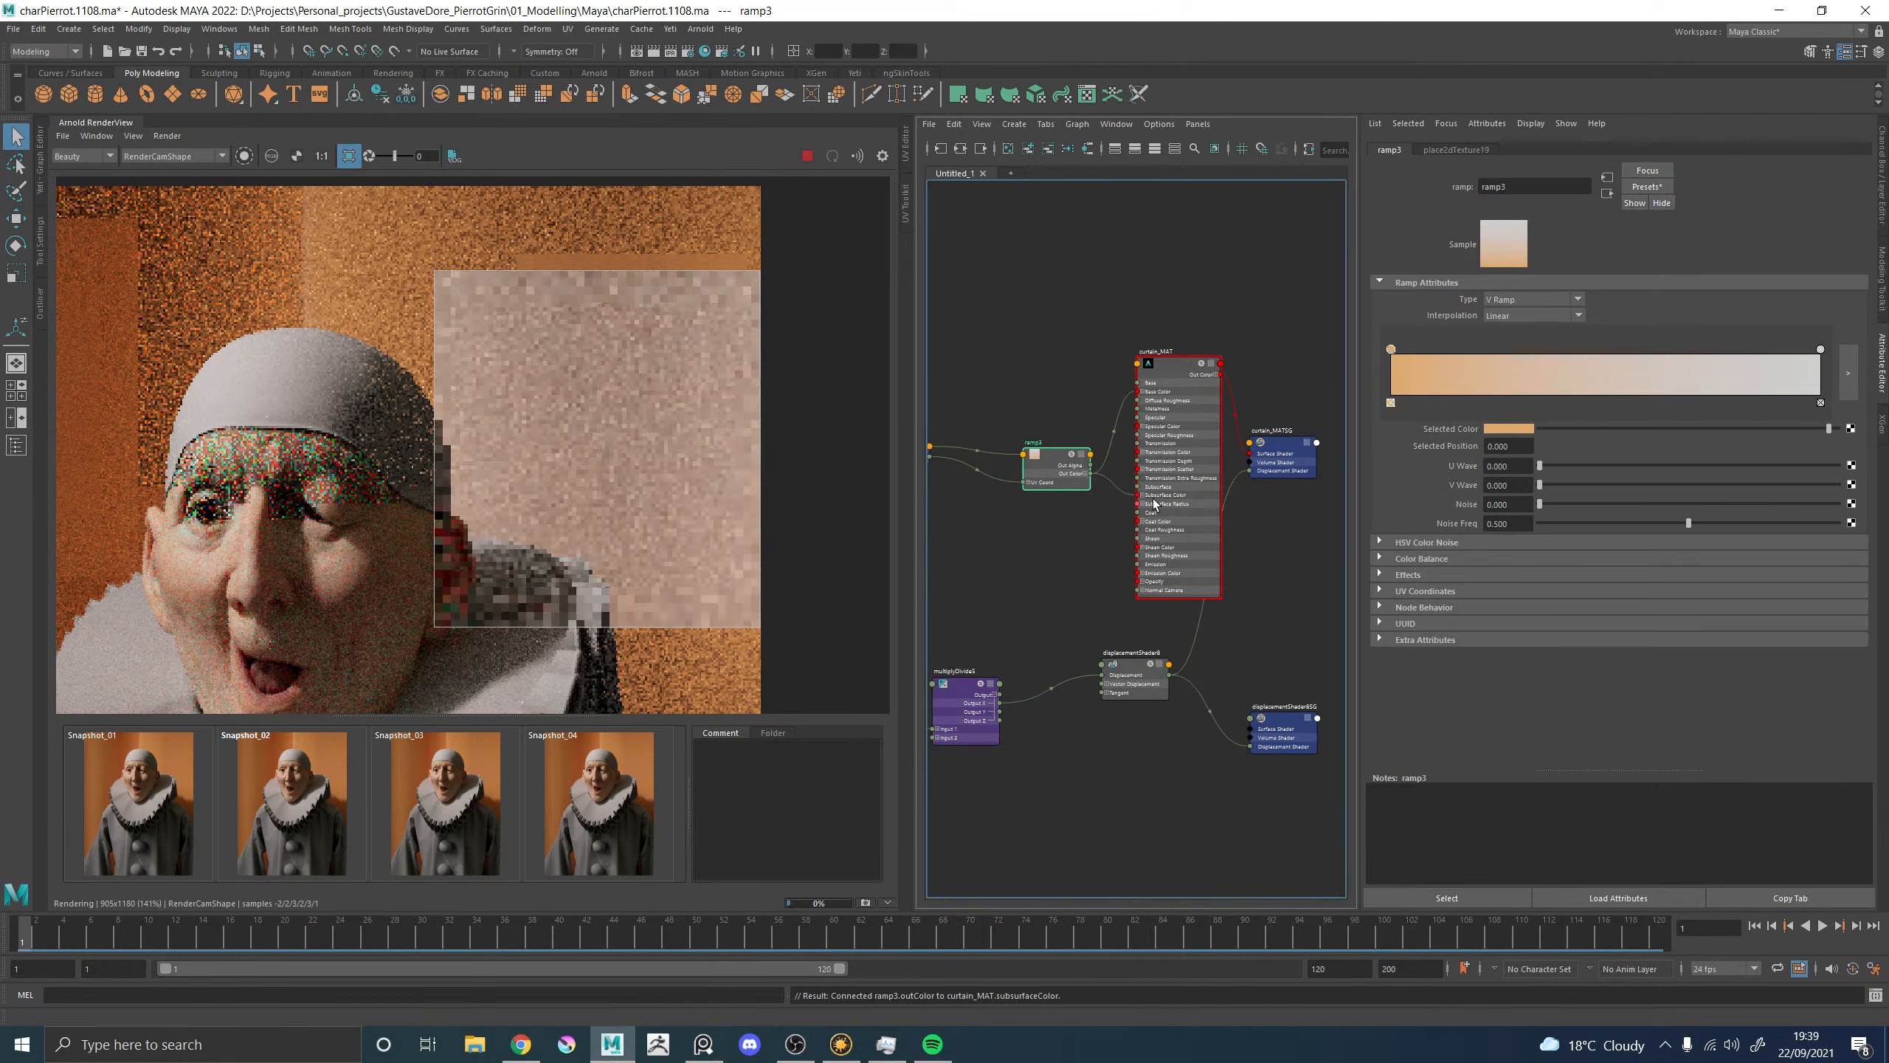
# Remove the ramp's light grey end color and space the ramp node away from curtain_MAT.
pyautogui.click(1821, 403)
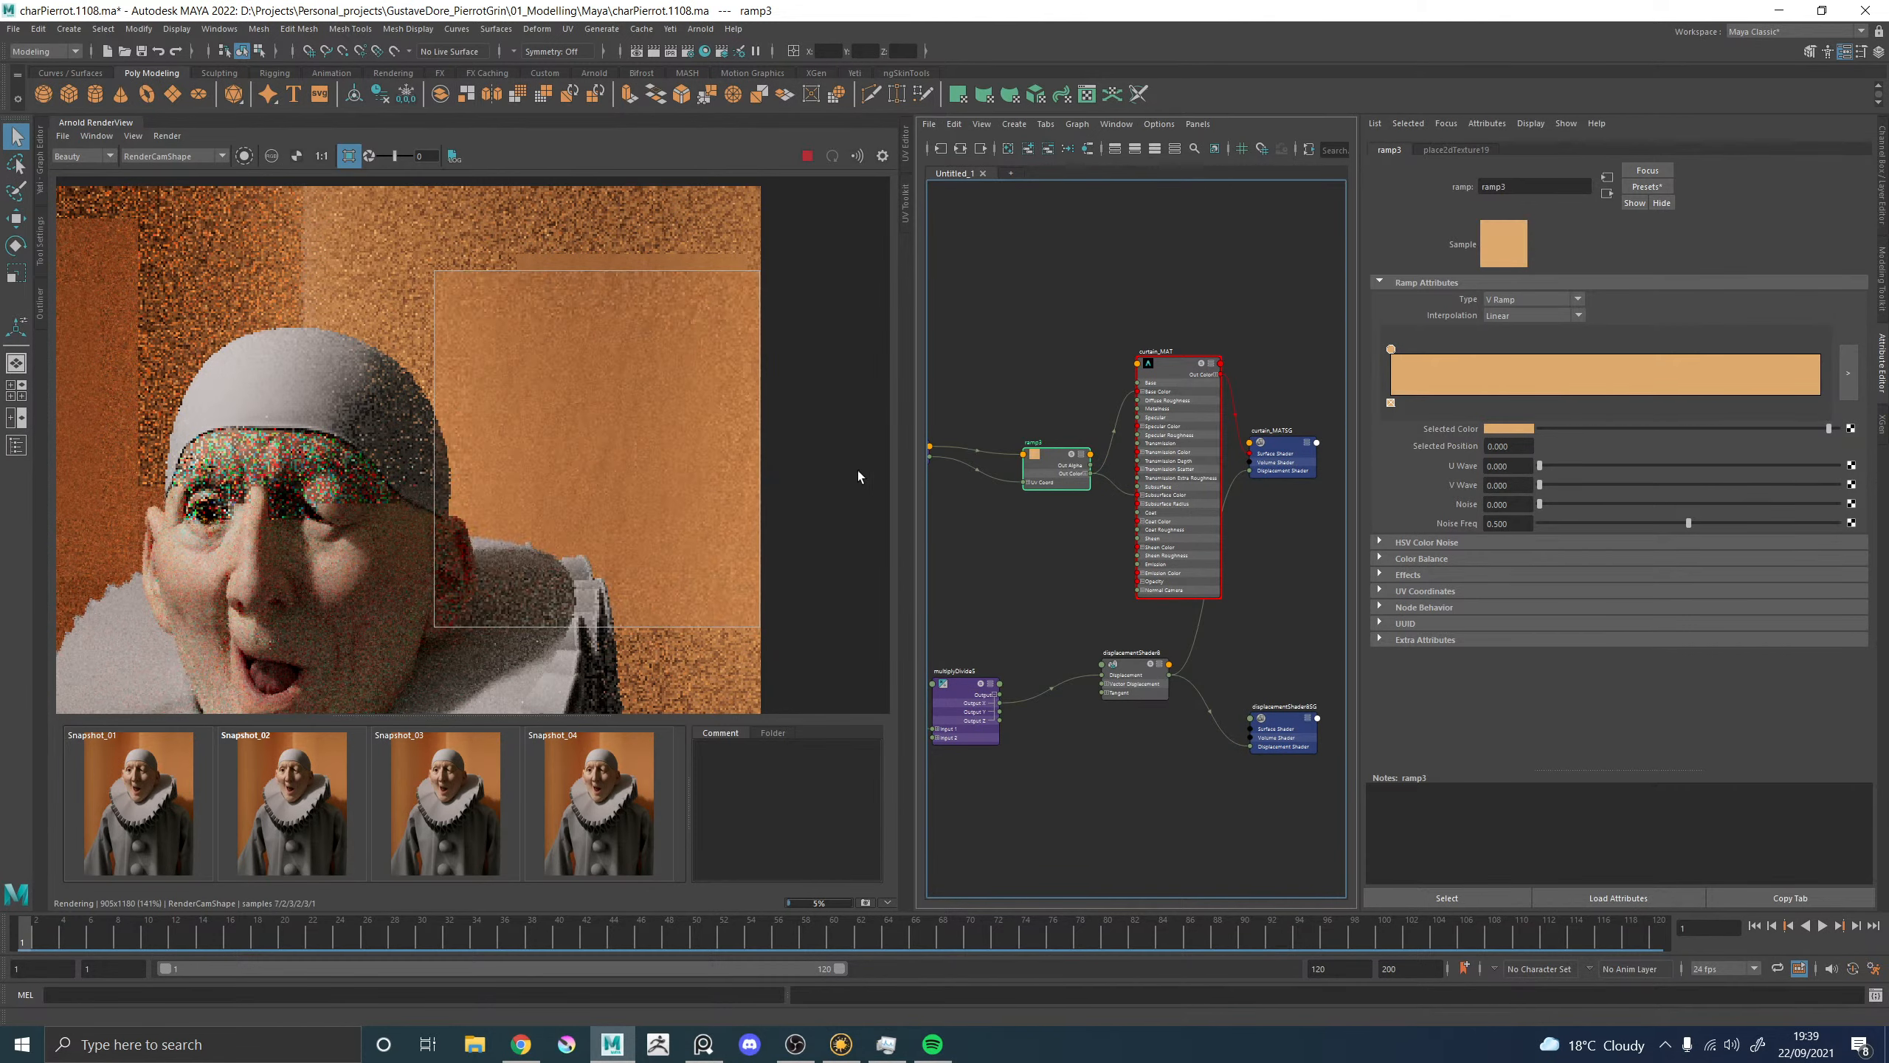
pyautogui.scroll(-2, 673, 435)
pyautogui.scroll(2, 642, 411)
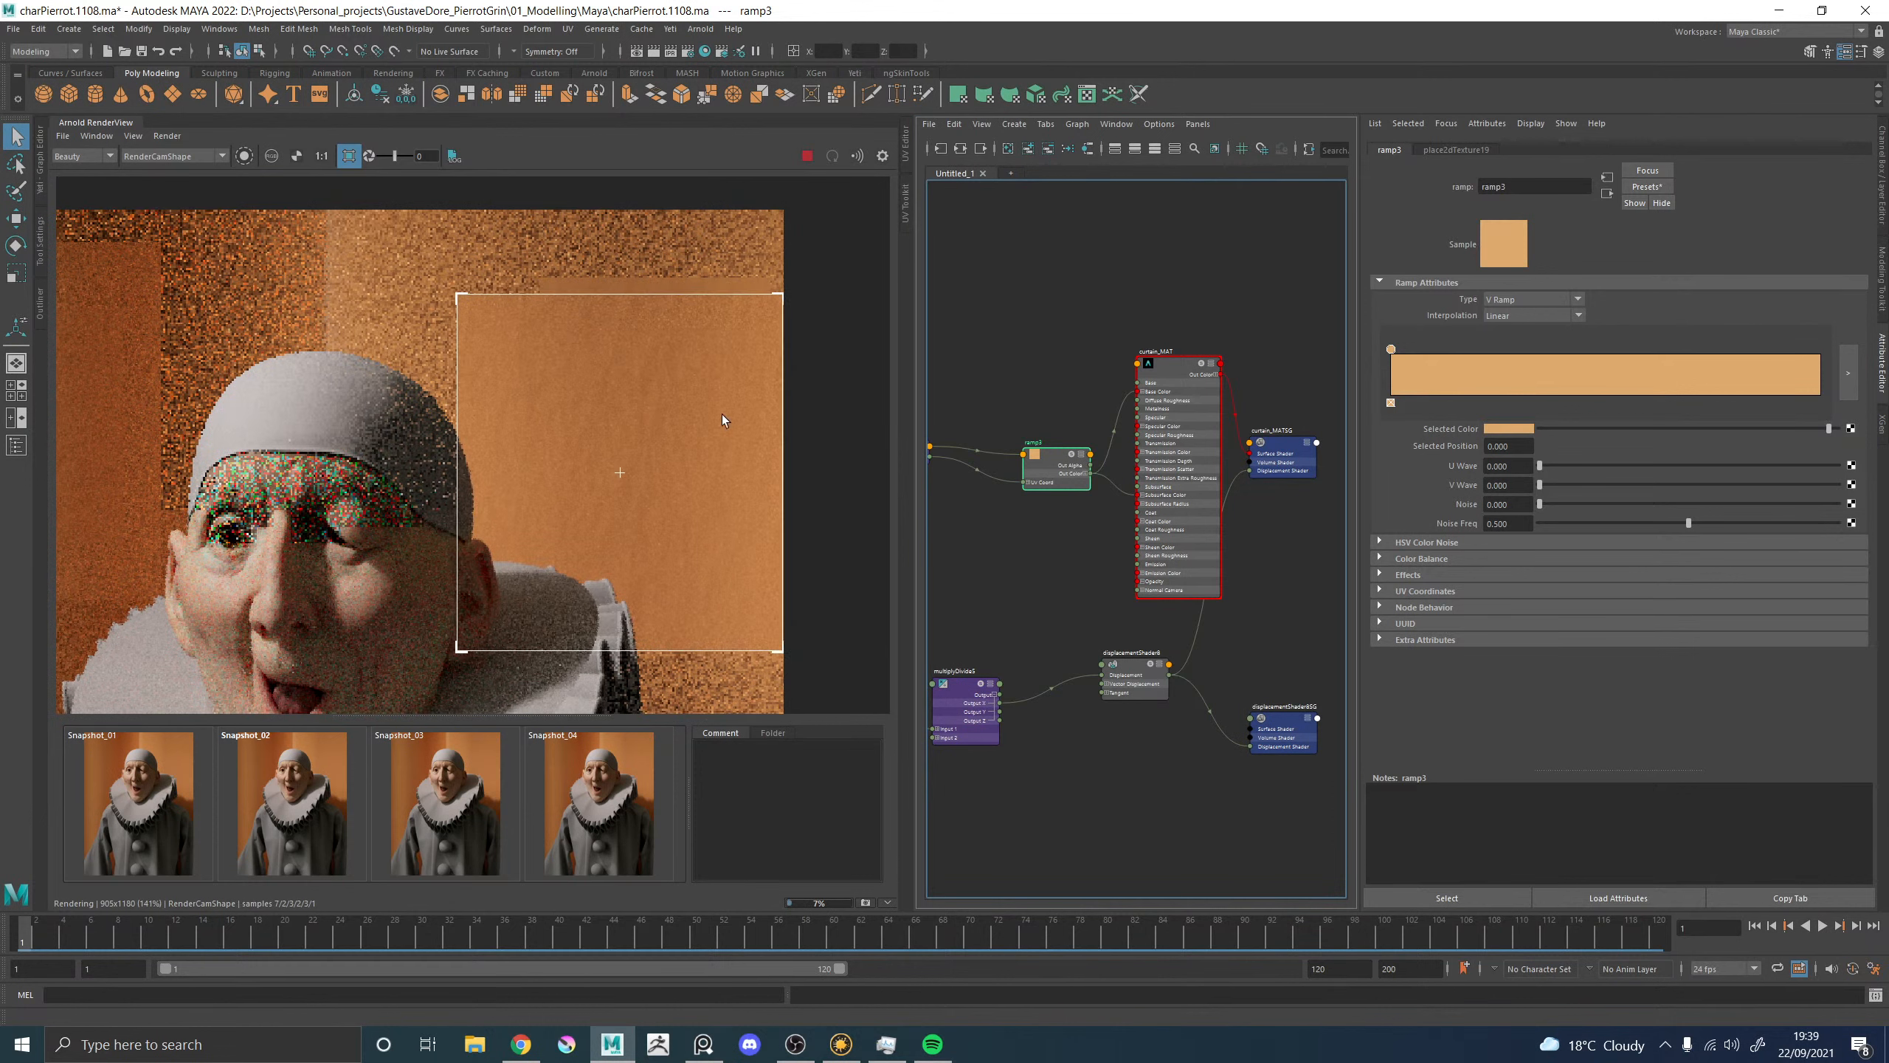
pyautogui.moveTo(1038, 465); pyautogui.dragTo(996, 454)
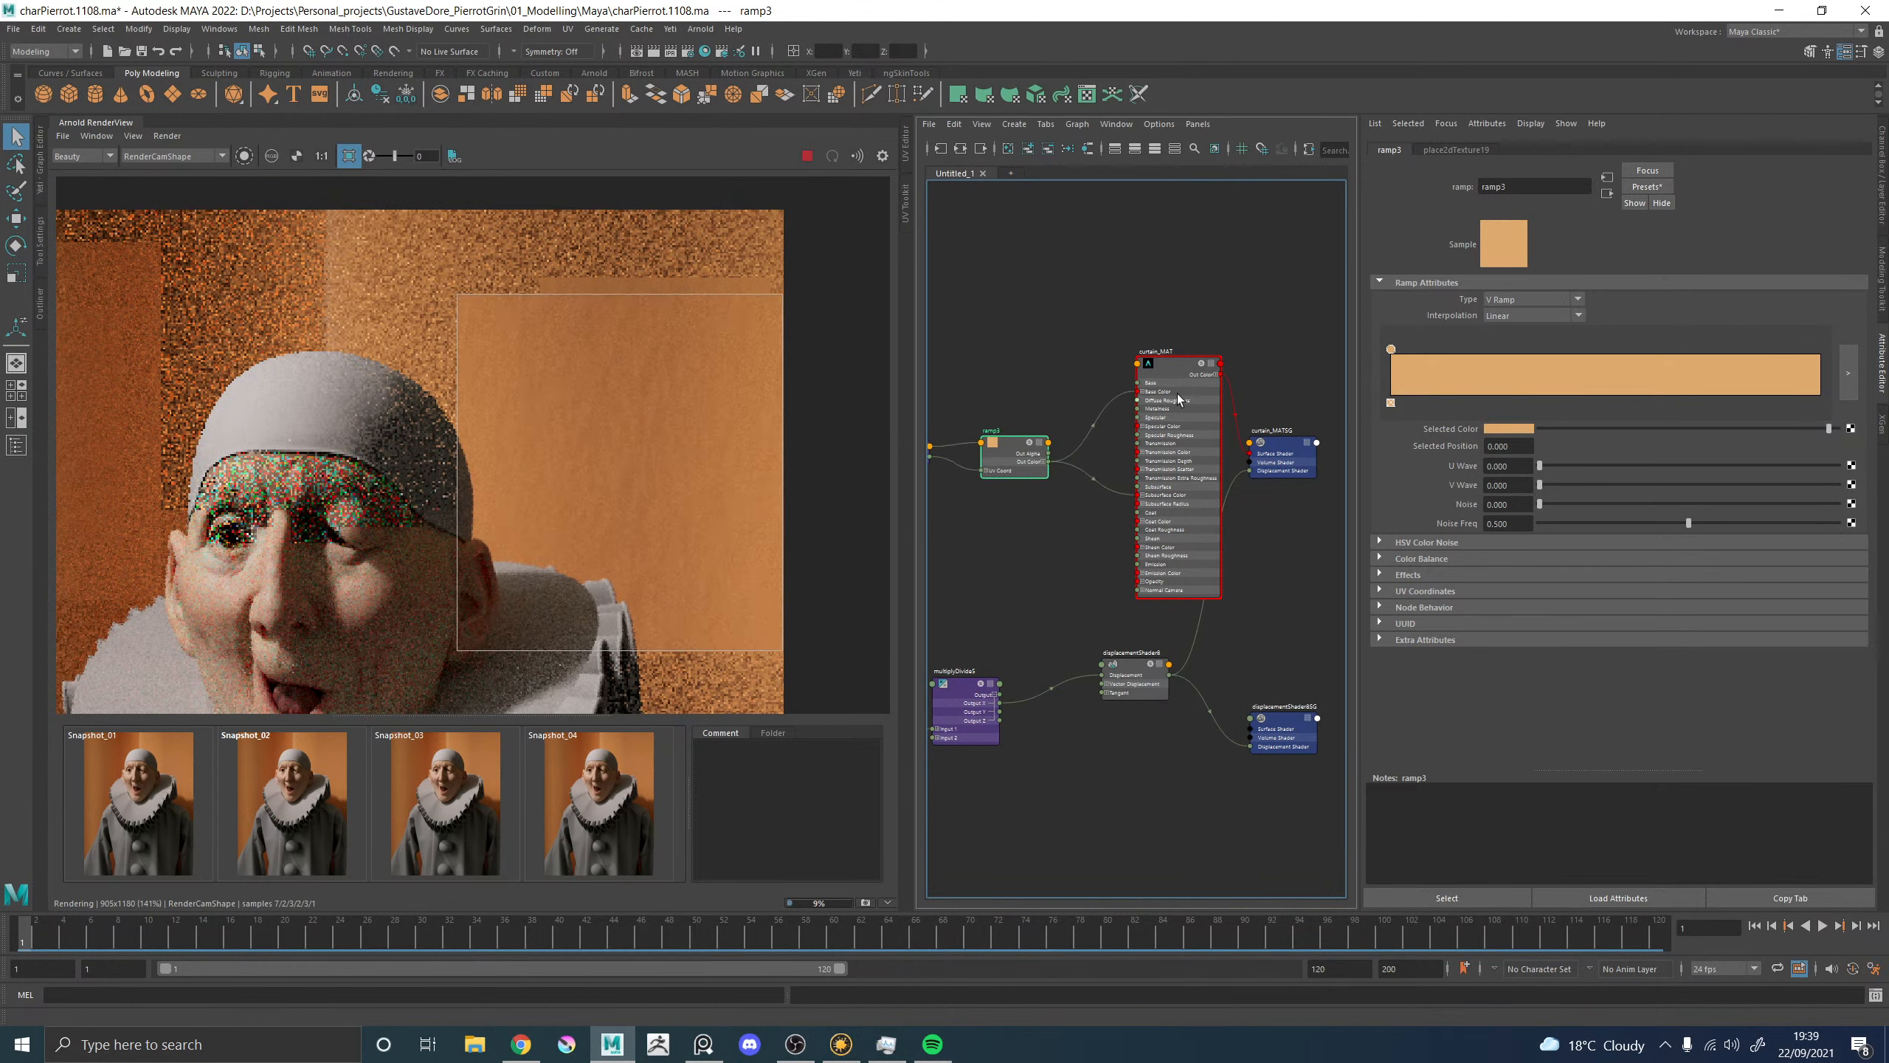
# Try the diffusion subsurface type on curtain_MAT, then change the type to randomwalk_v2.
pyautogui.click(1176, 378)
pyautogui.click(1521, 634)
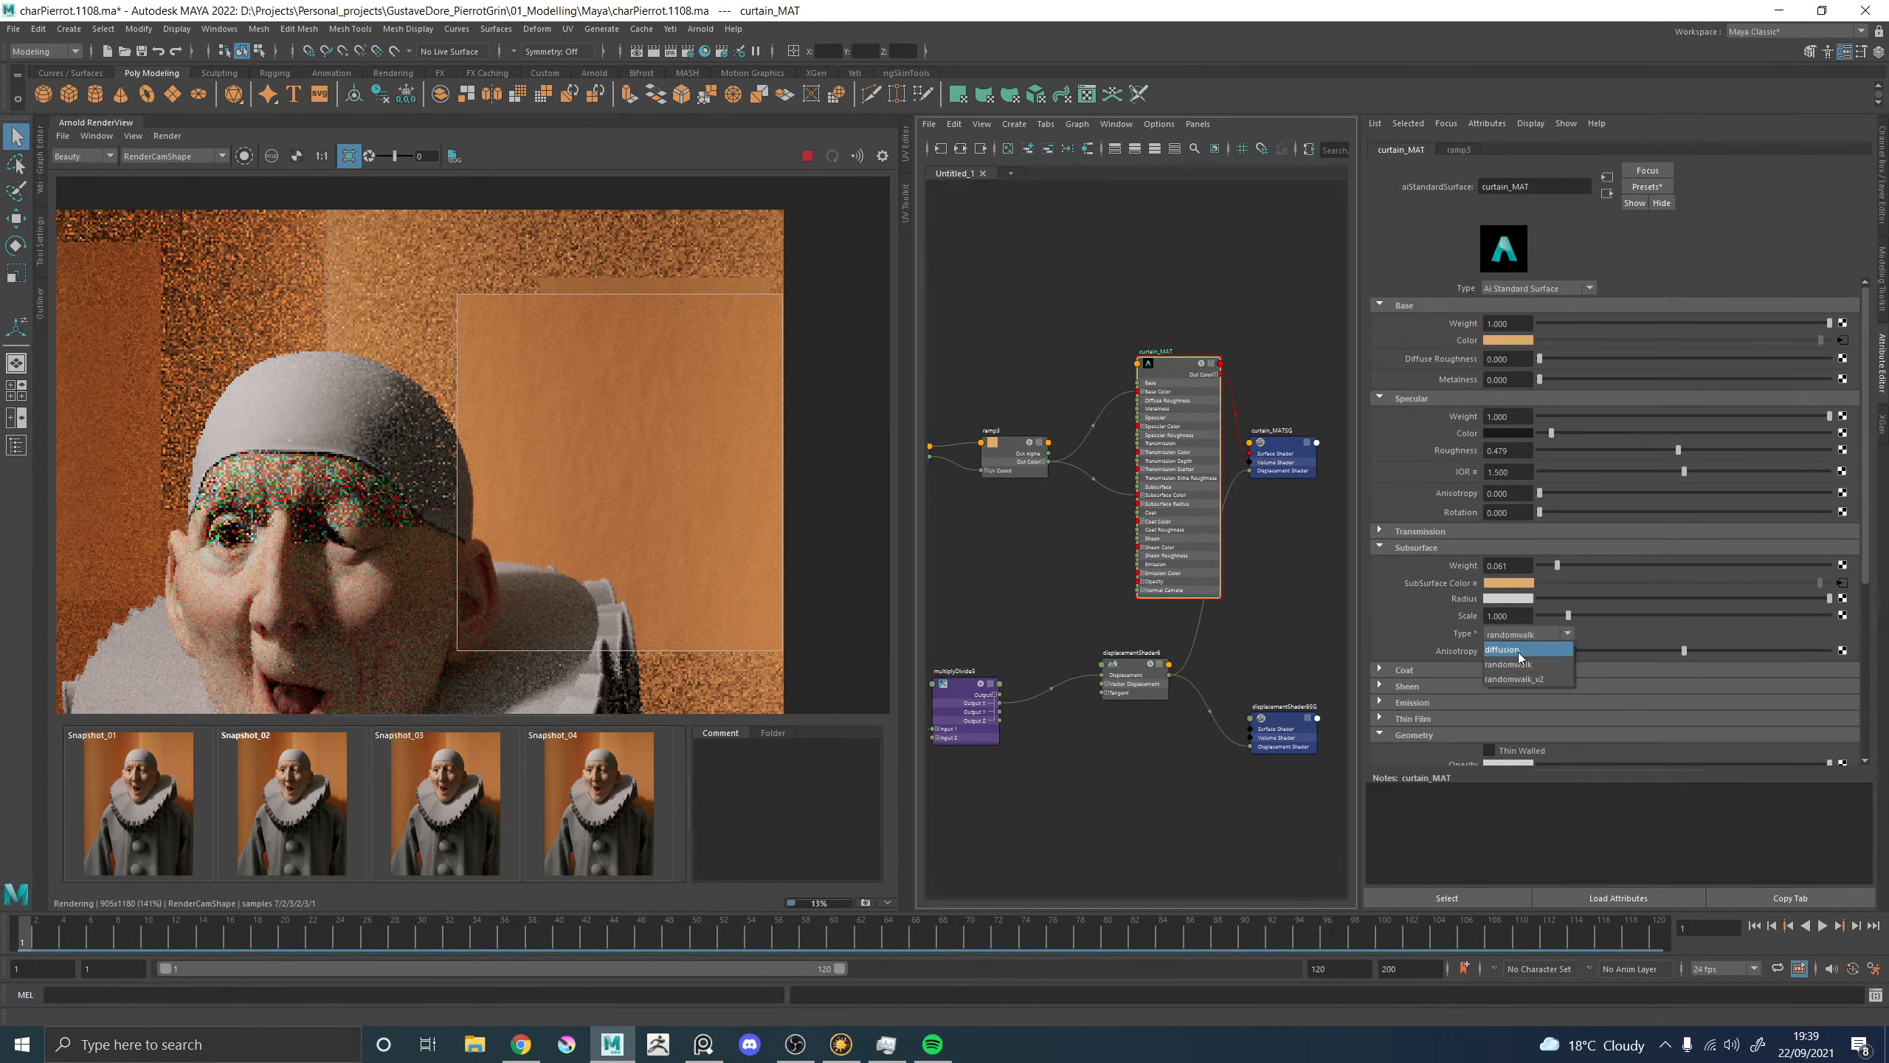
pyautogui.click(1518, 651)
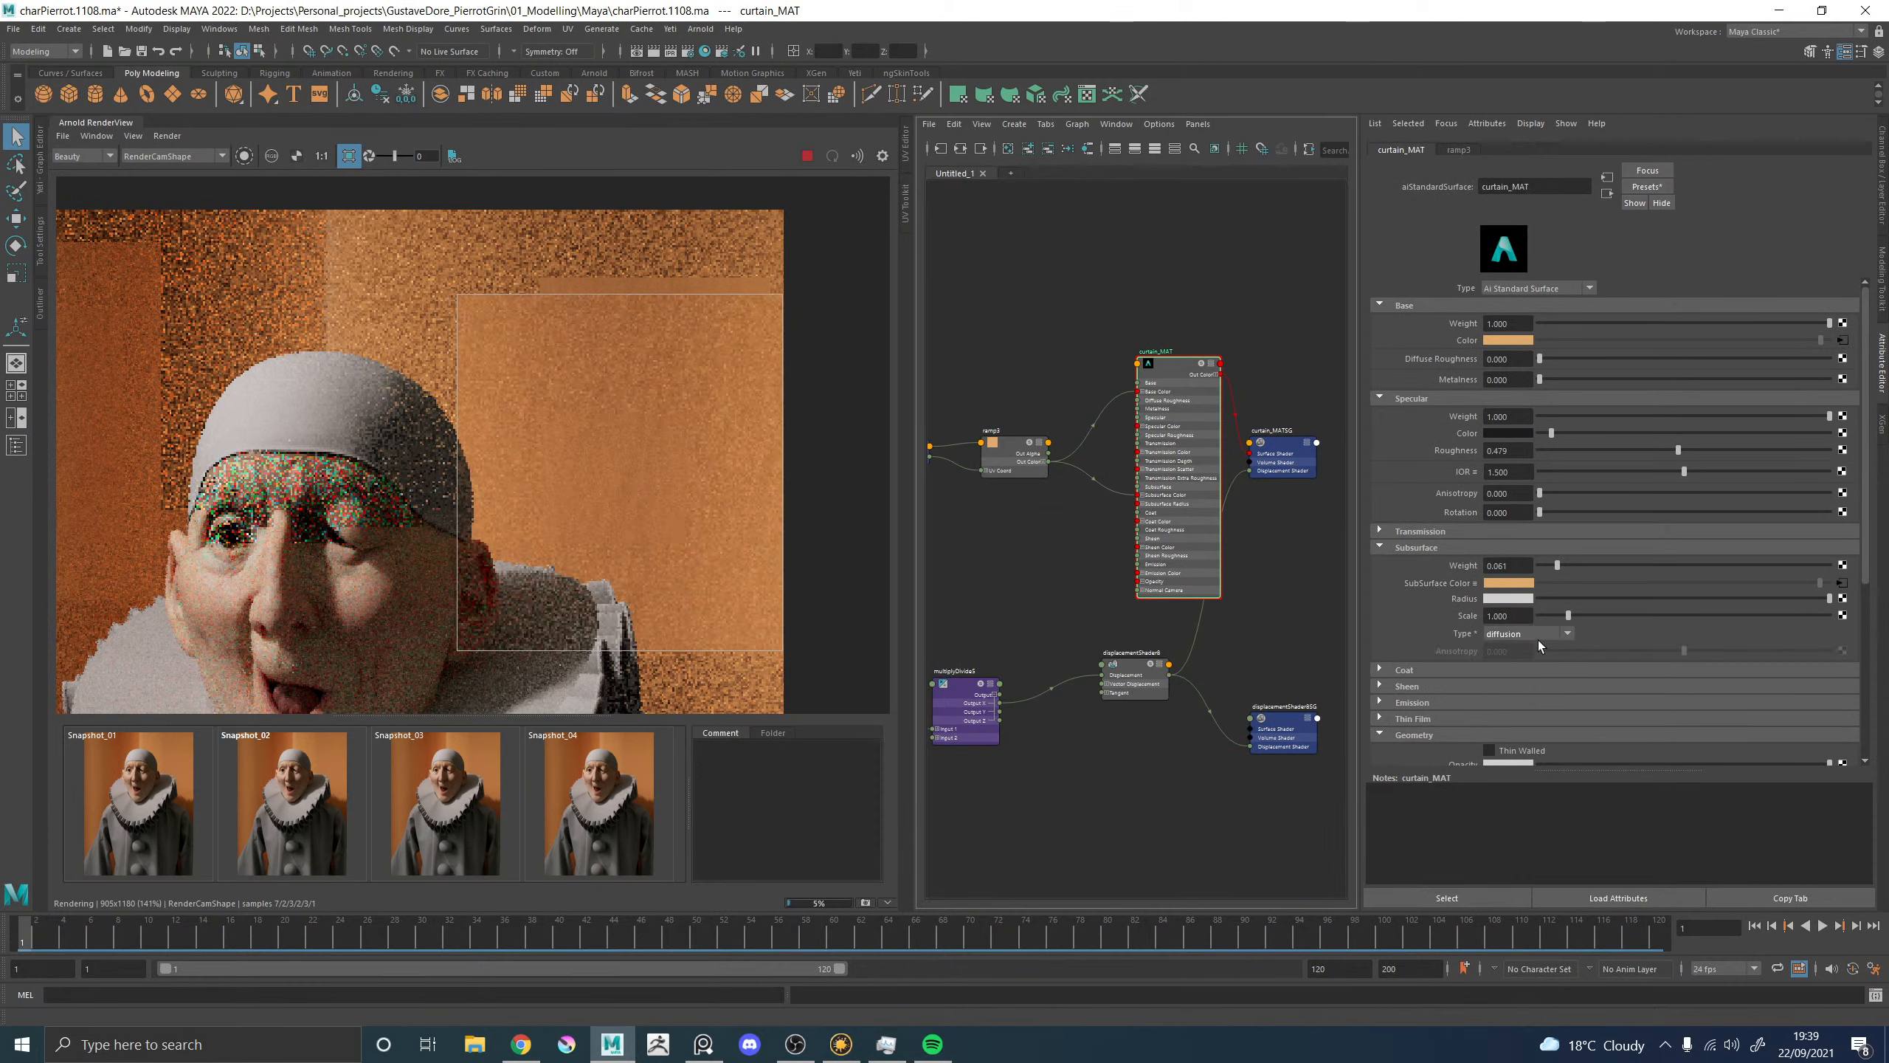
pyautogui.click(1520, 629)
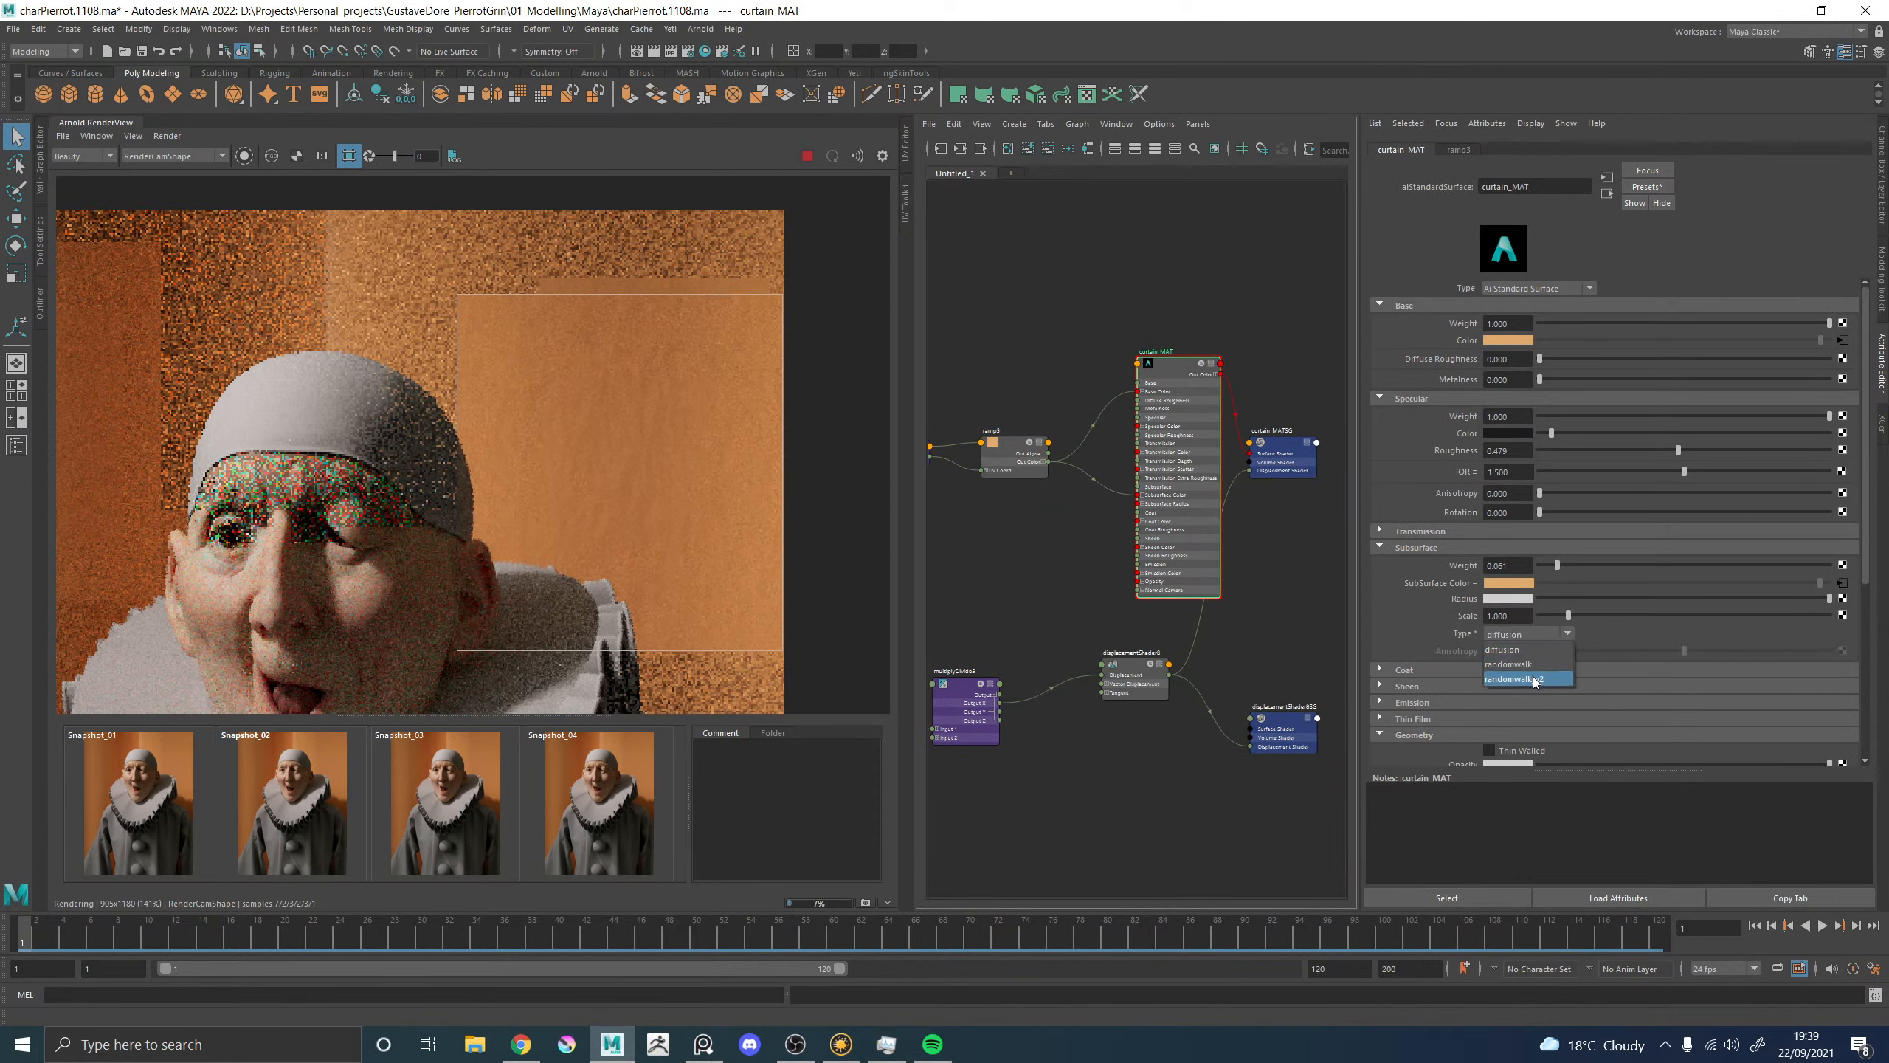
pyautogui.click(1536, 679)
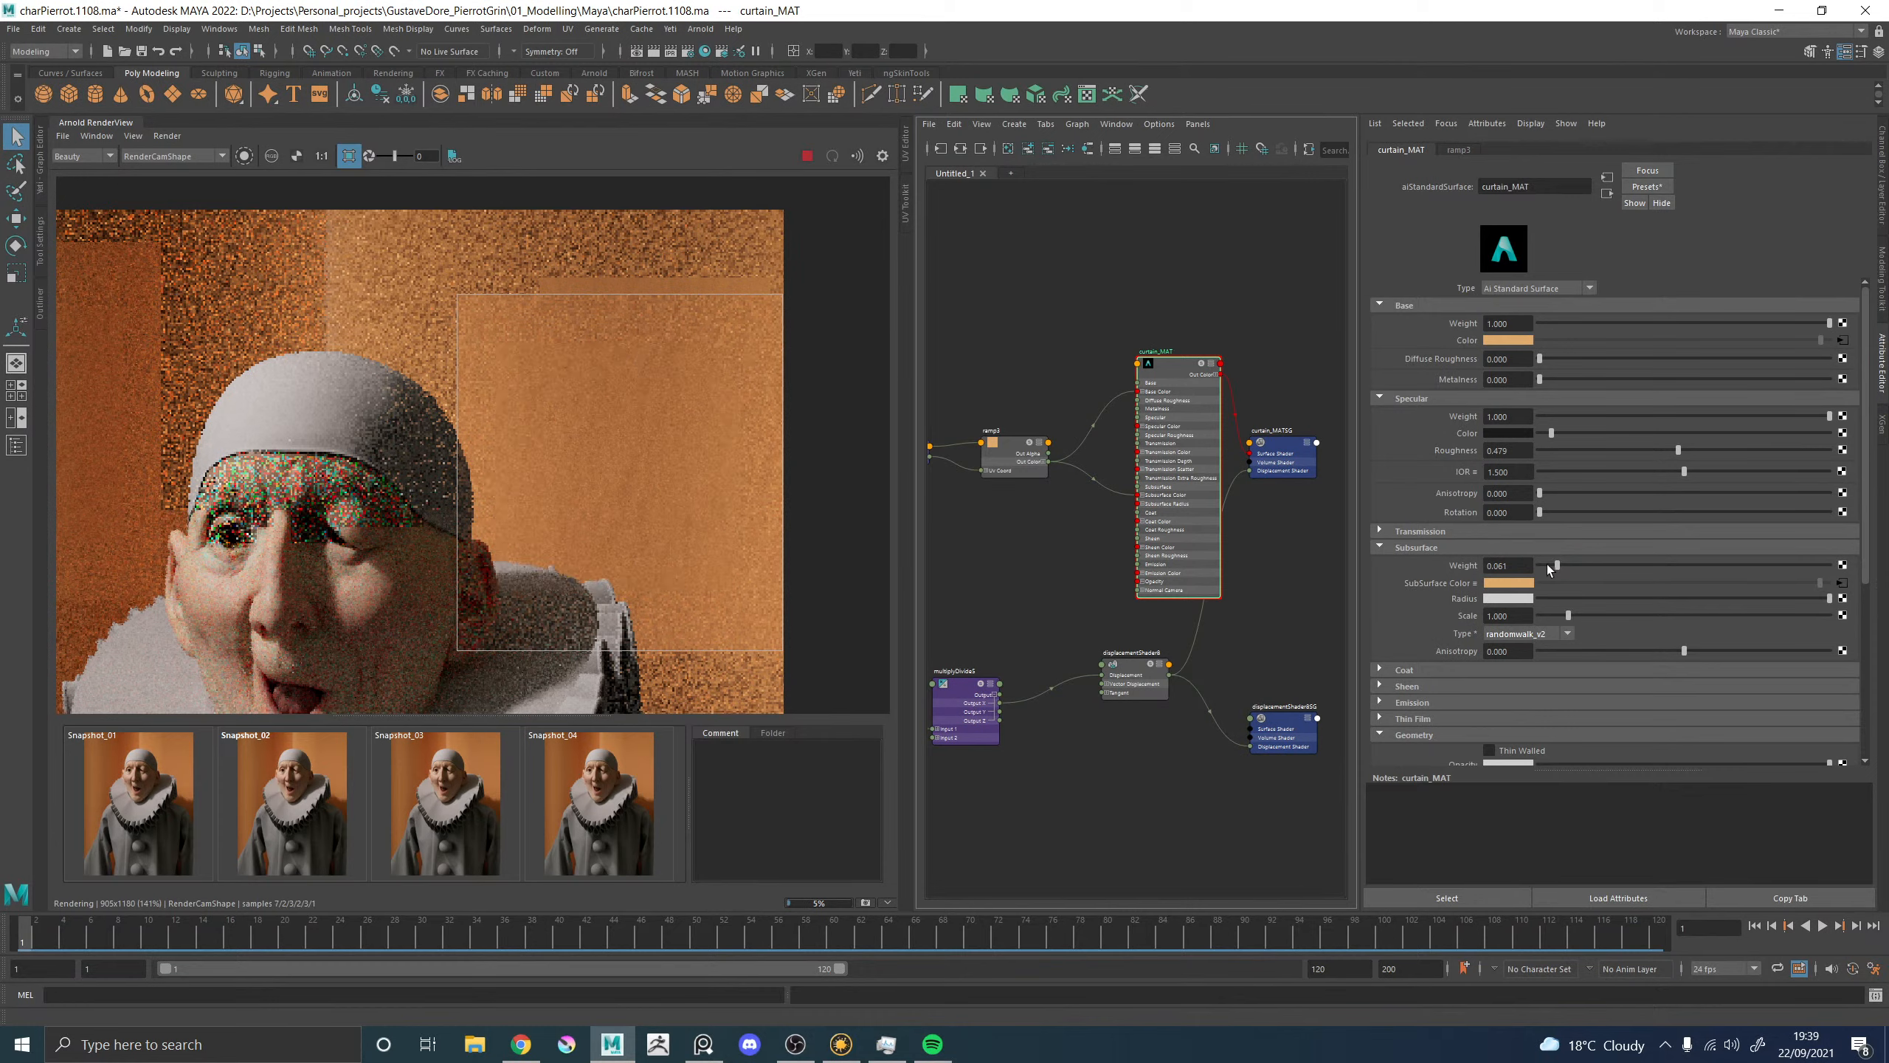
# Set curtain_MAT's Subsurface weight to 0 and inspect the curtain region in the render.
pyautogui.moveTo(1553, 565); pyautogui.dragTo(1857, 551)
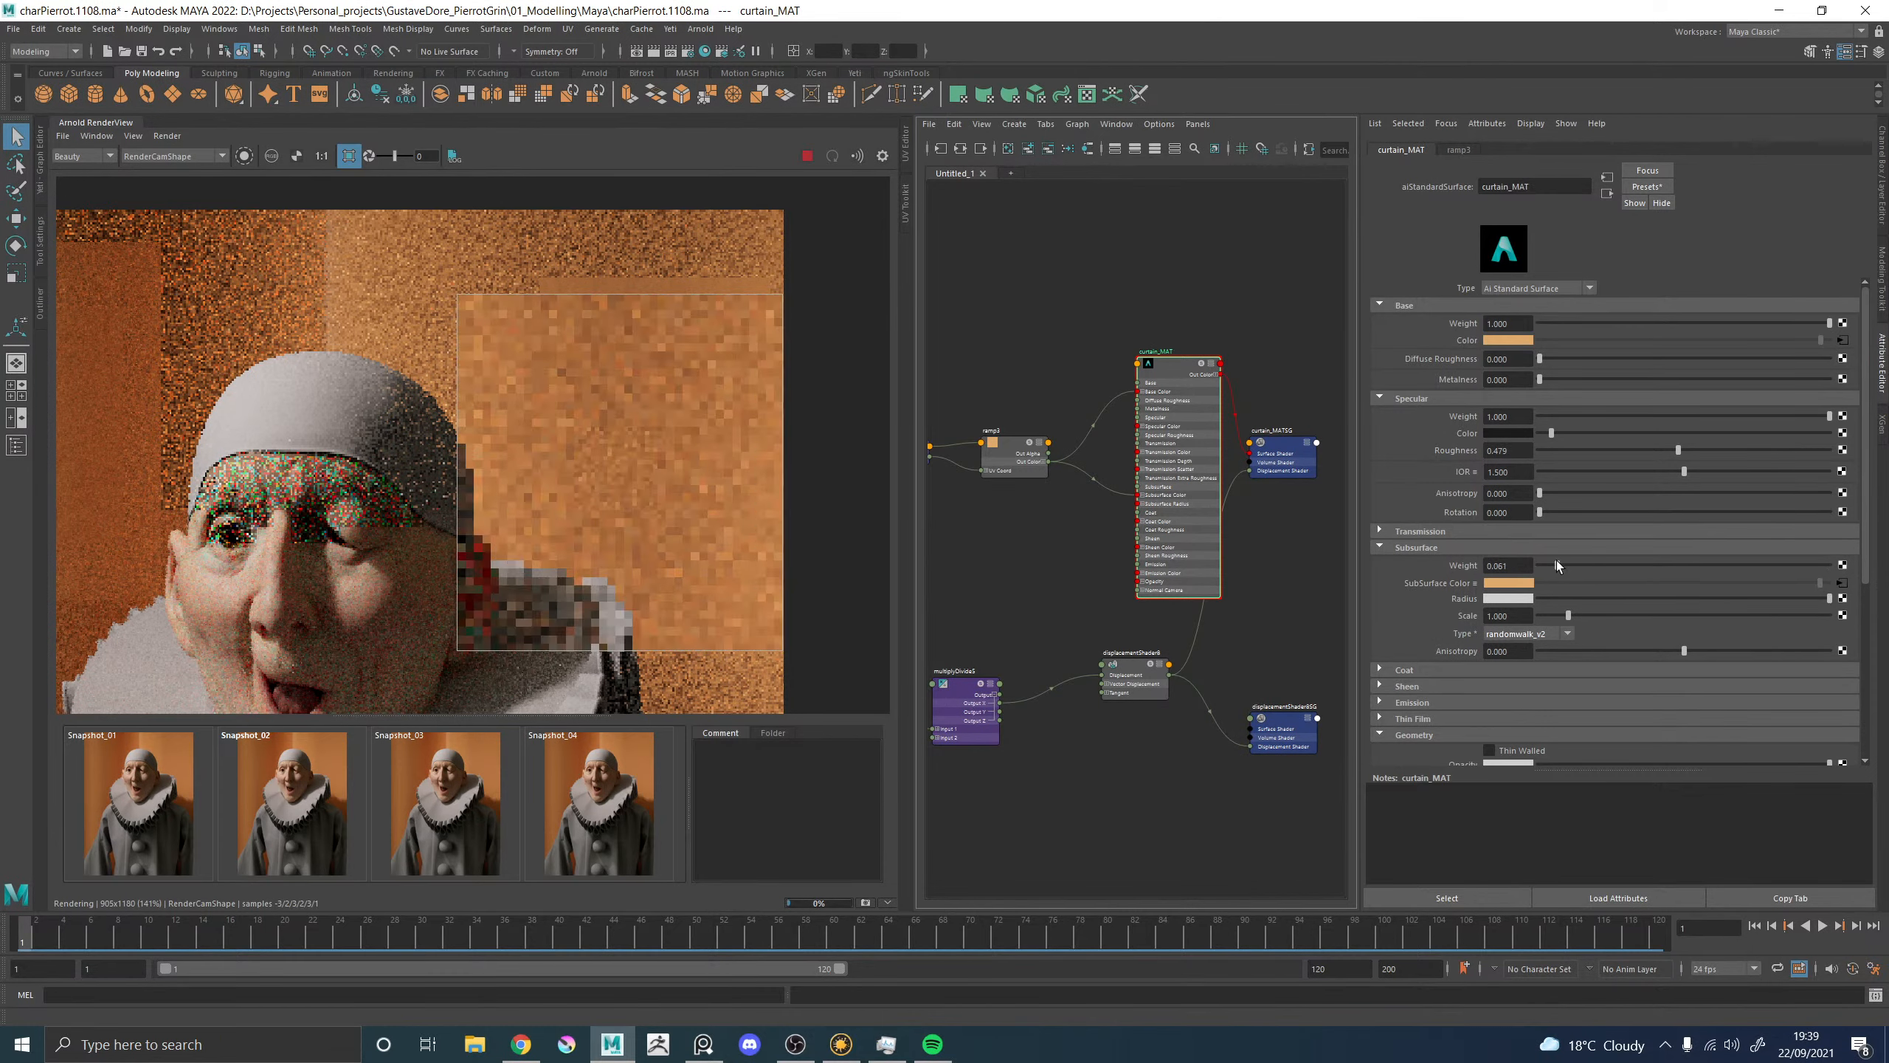
pyautogui.moveTo(1556, 561); pyautogui.dragTo(1388, 573)
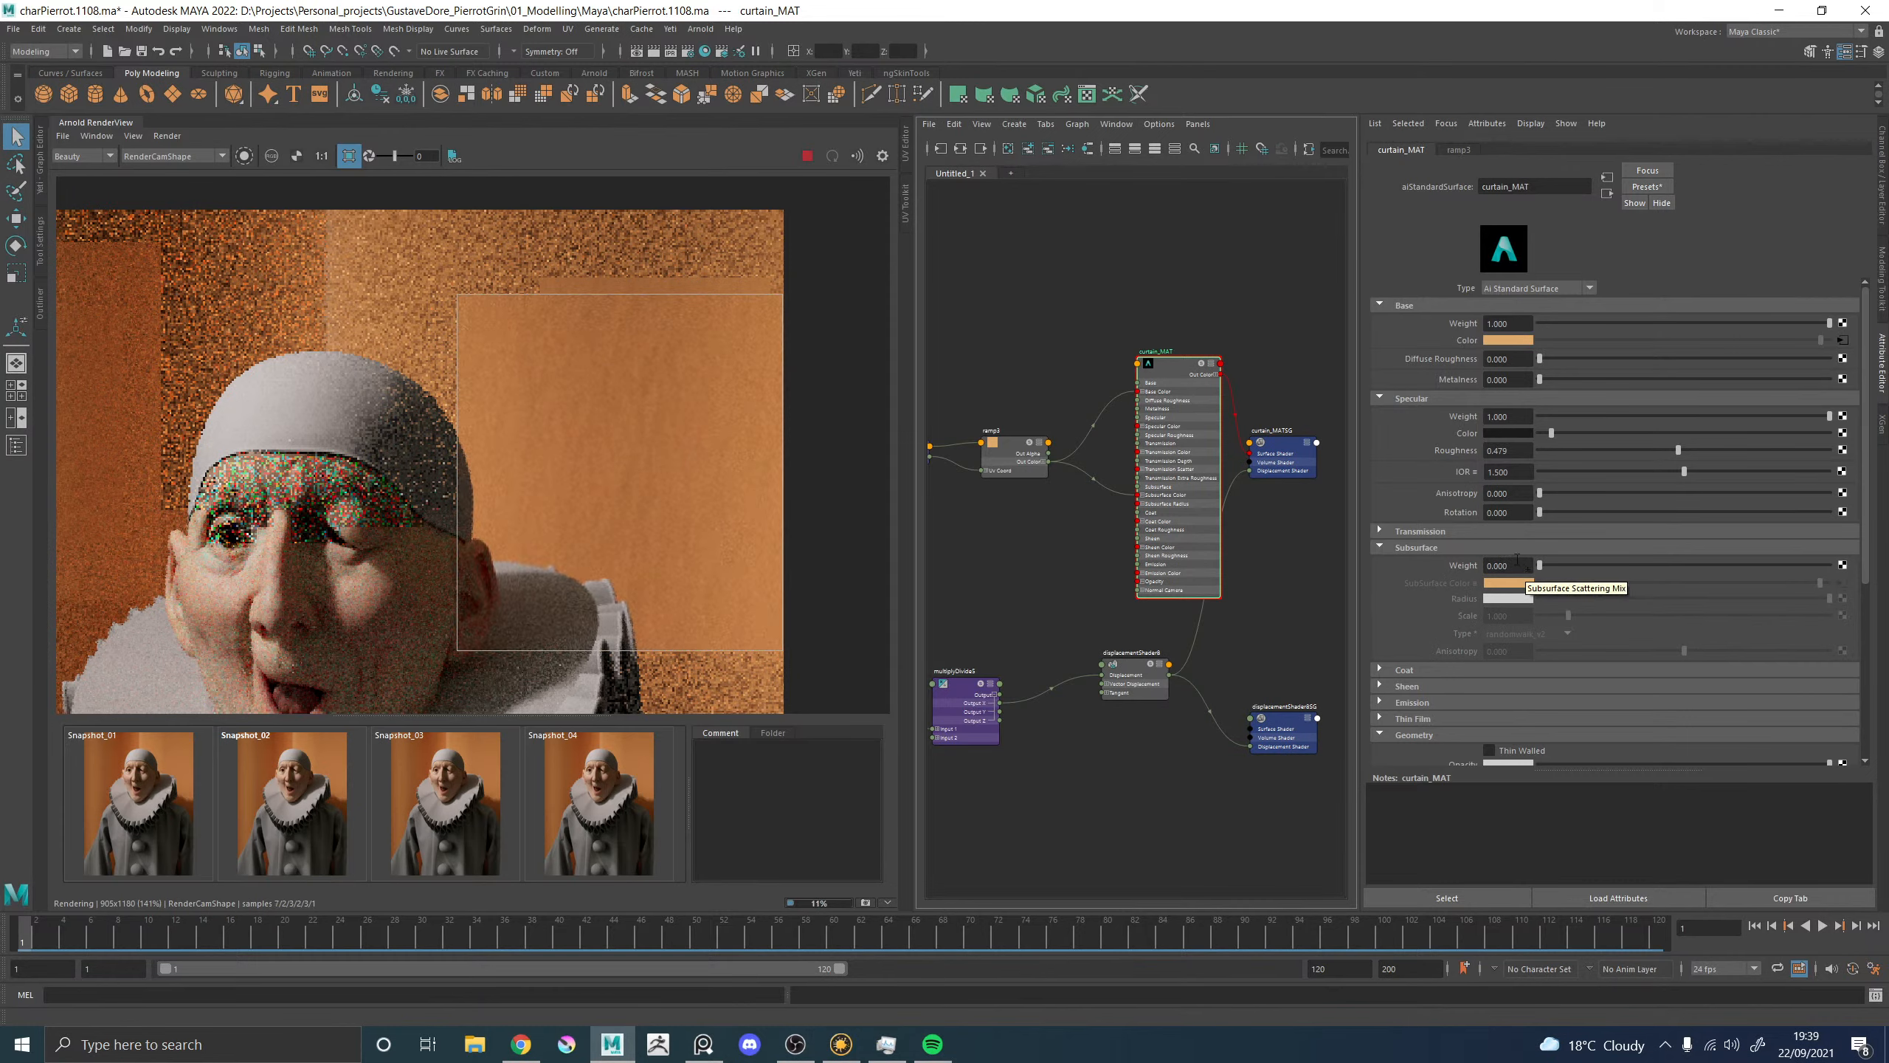
pyautogui.scroll(-3, 655, 414)
pyautogui.scroll(2, 640, 410)
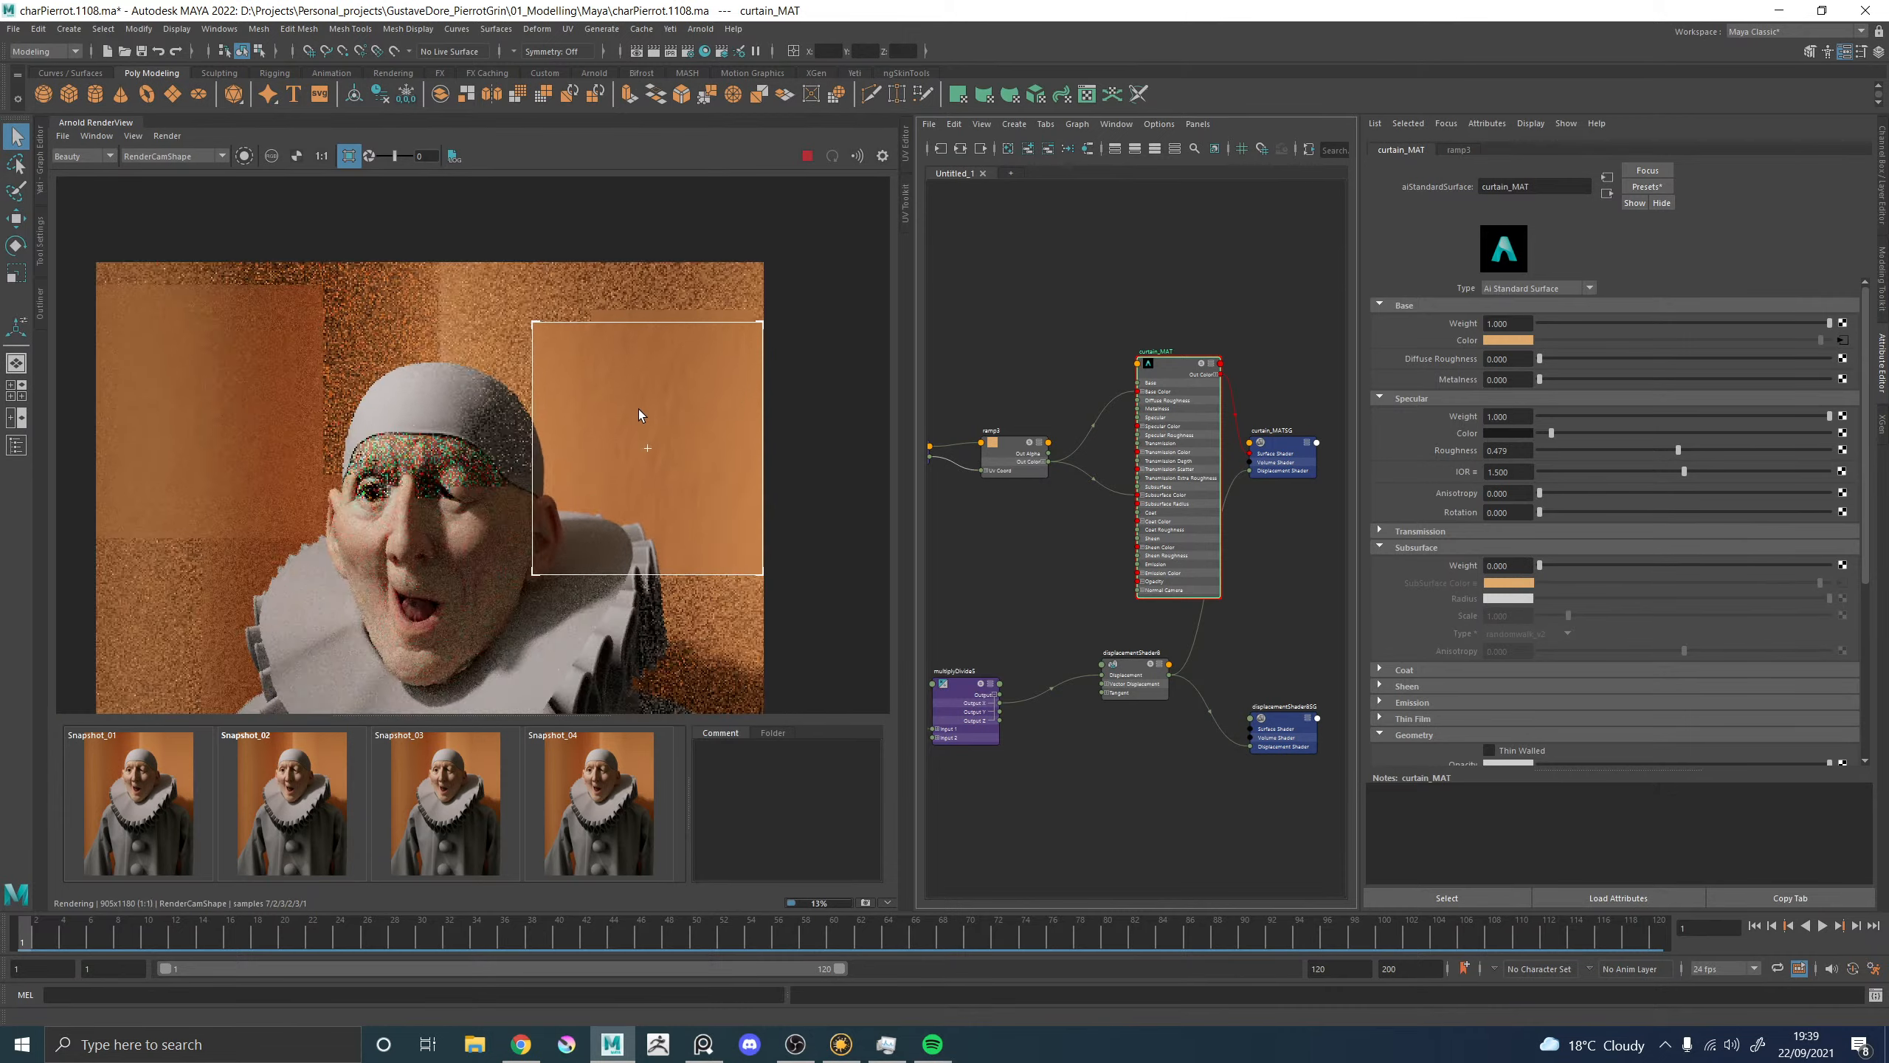
pyautogui.scroll(2, 669, 417)
pyautogui.scroll(-1, 658, 403)
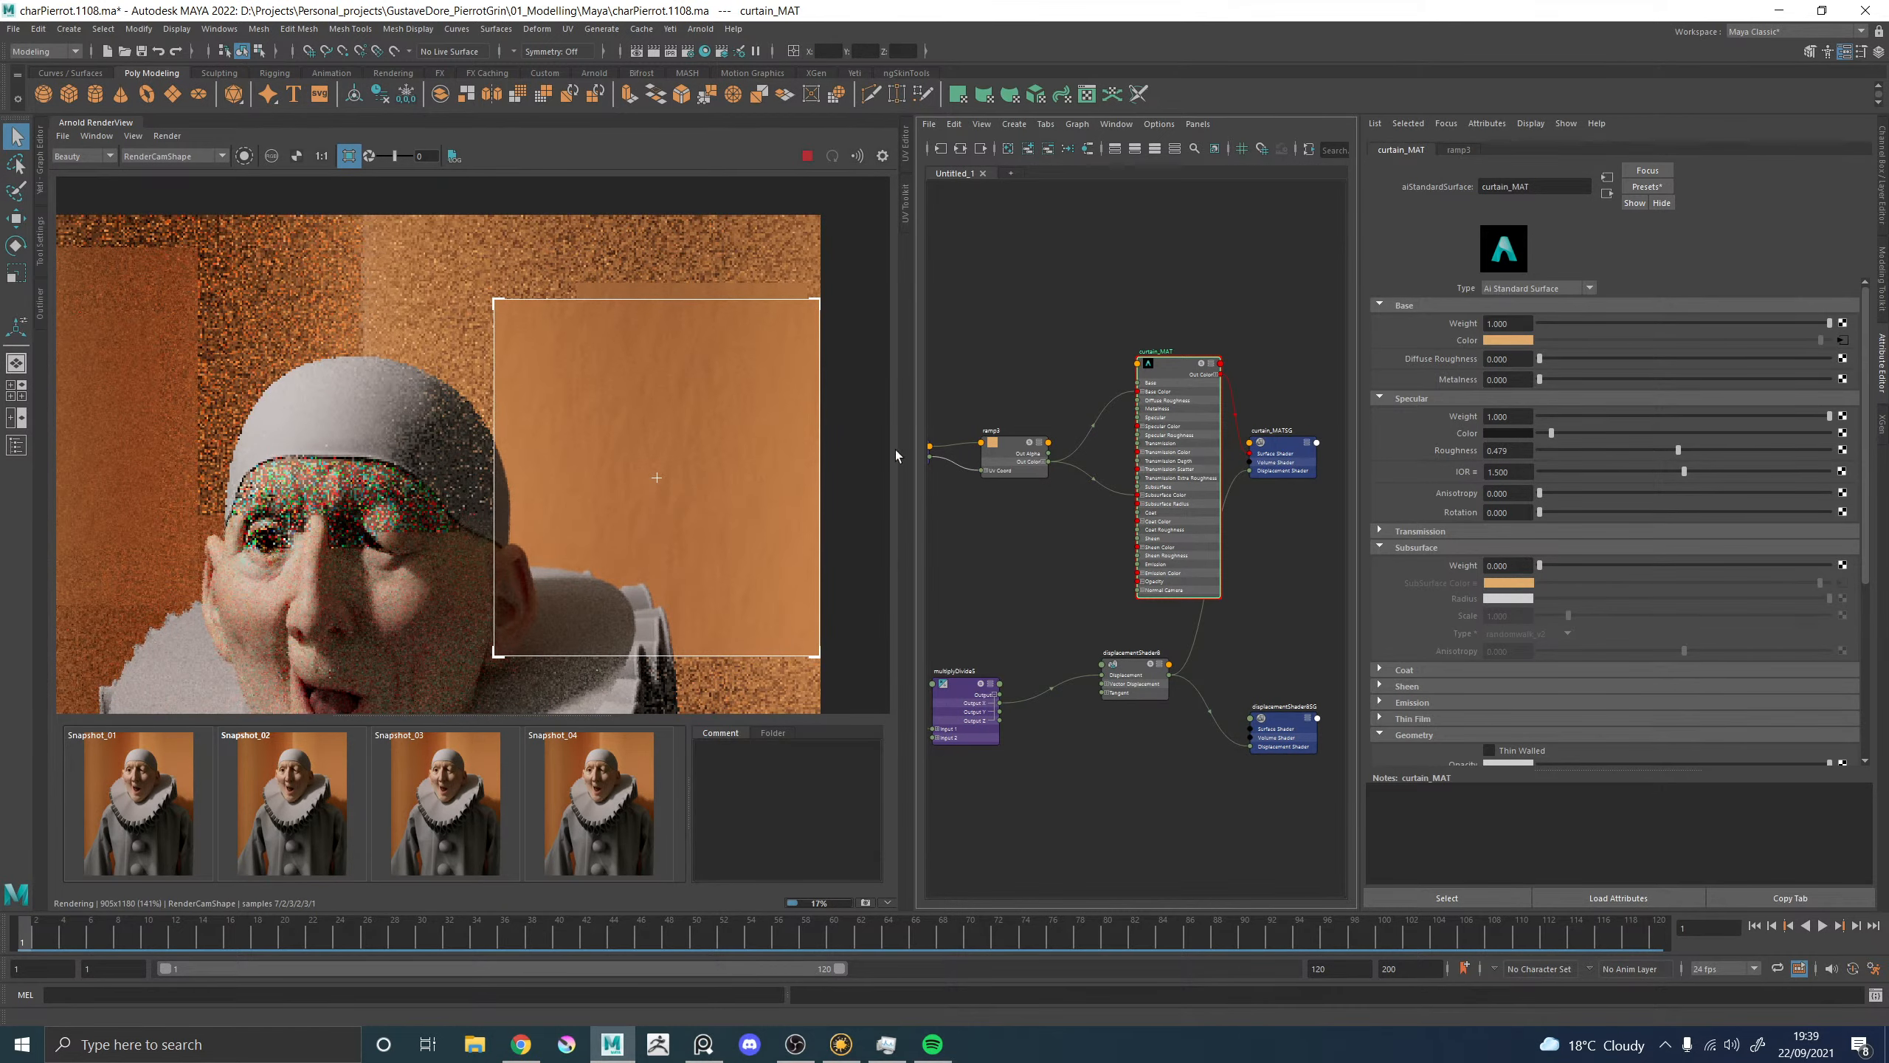
# Bring the painting reference beside ramp3's settings and set the ramp color's saturation to 0.507.
pyautogui.click(1009, 452)
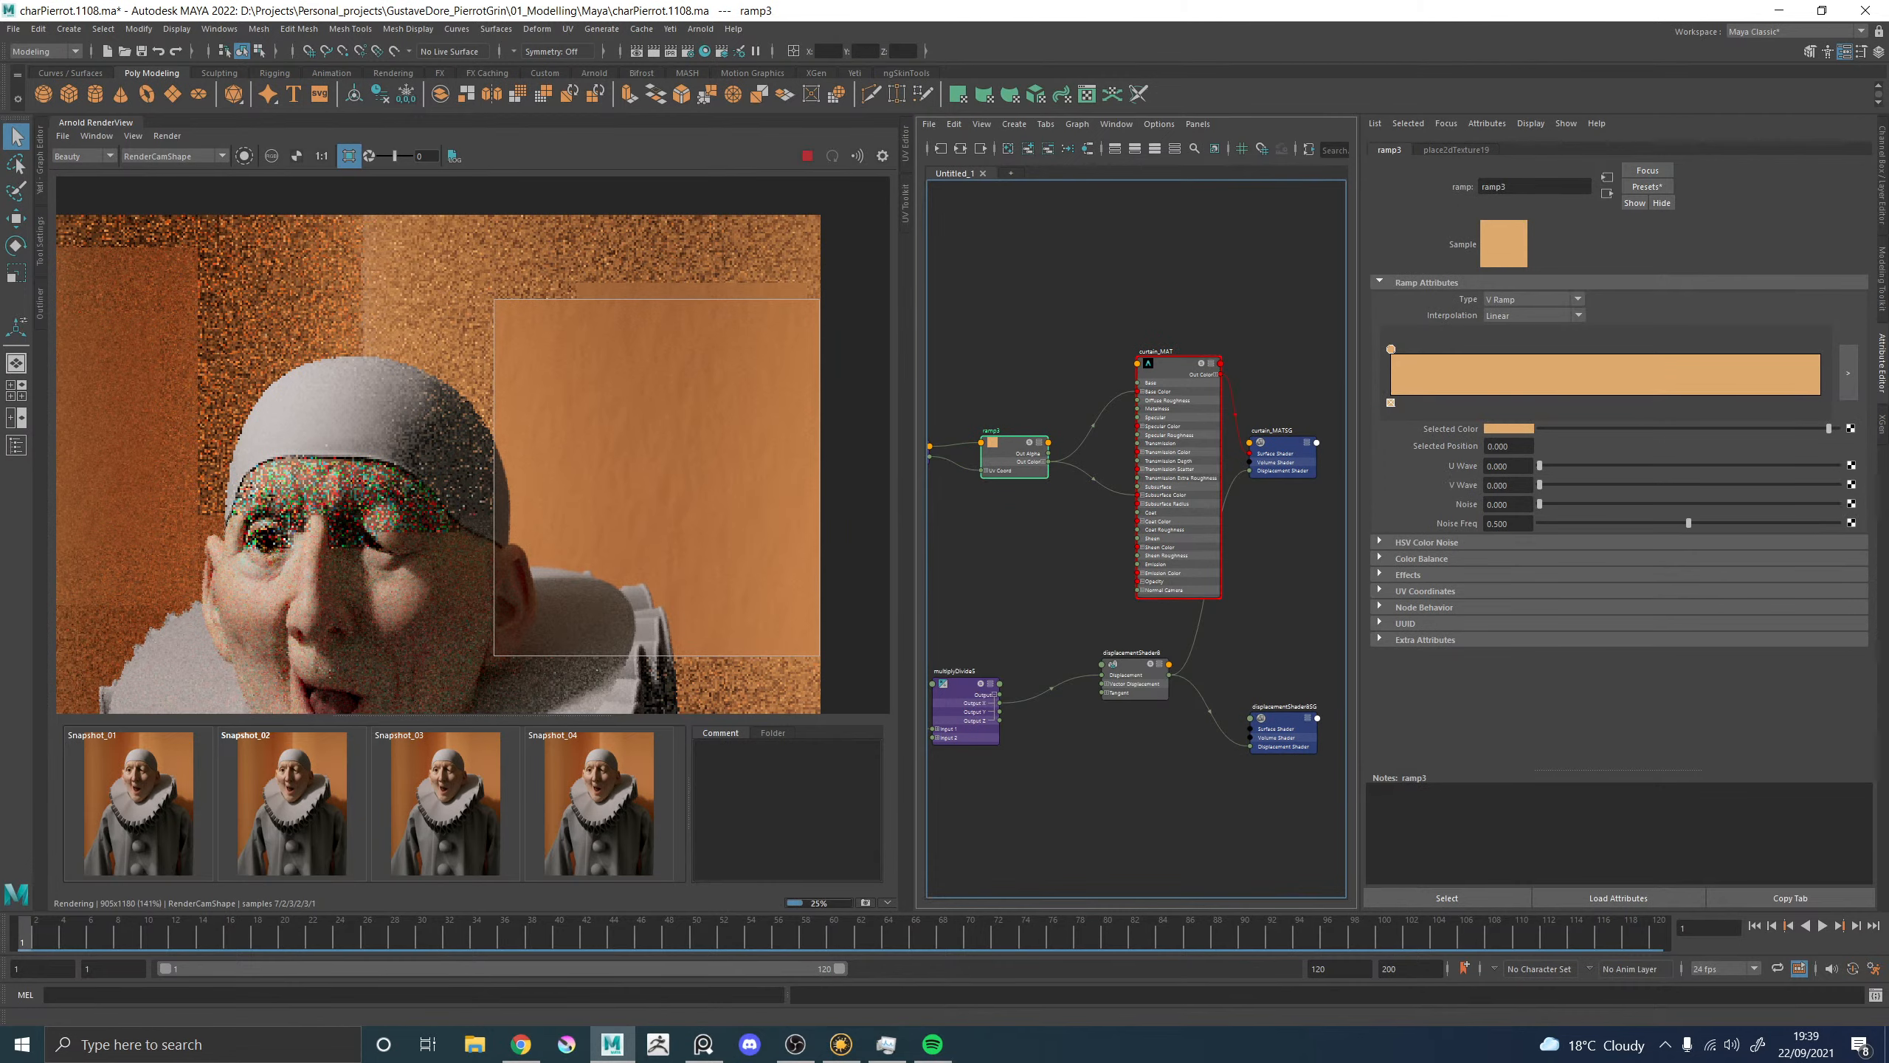
pyautogui.hotkey('alt', 'Tab')
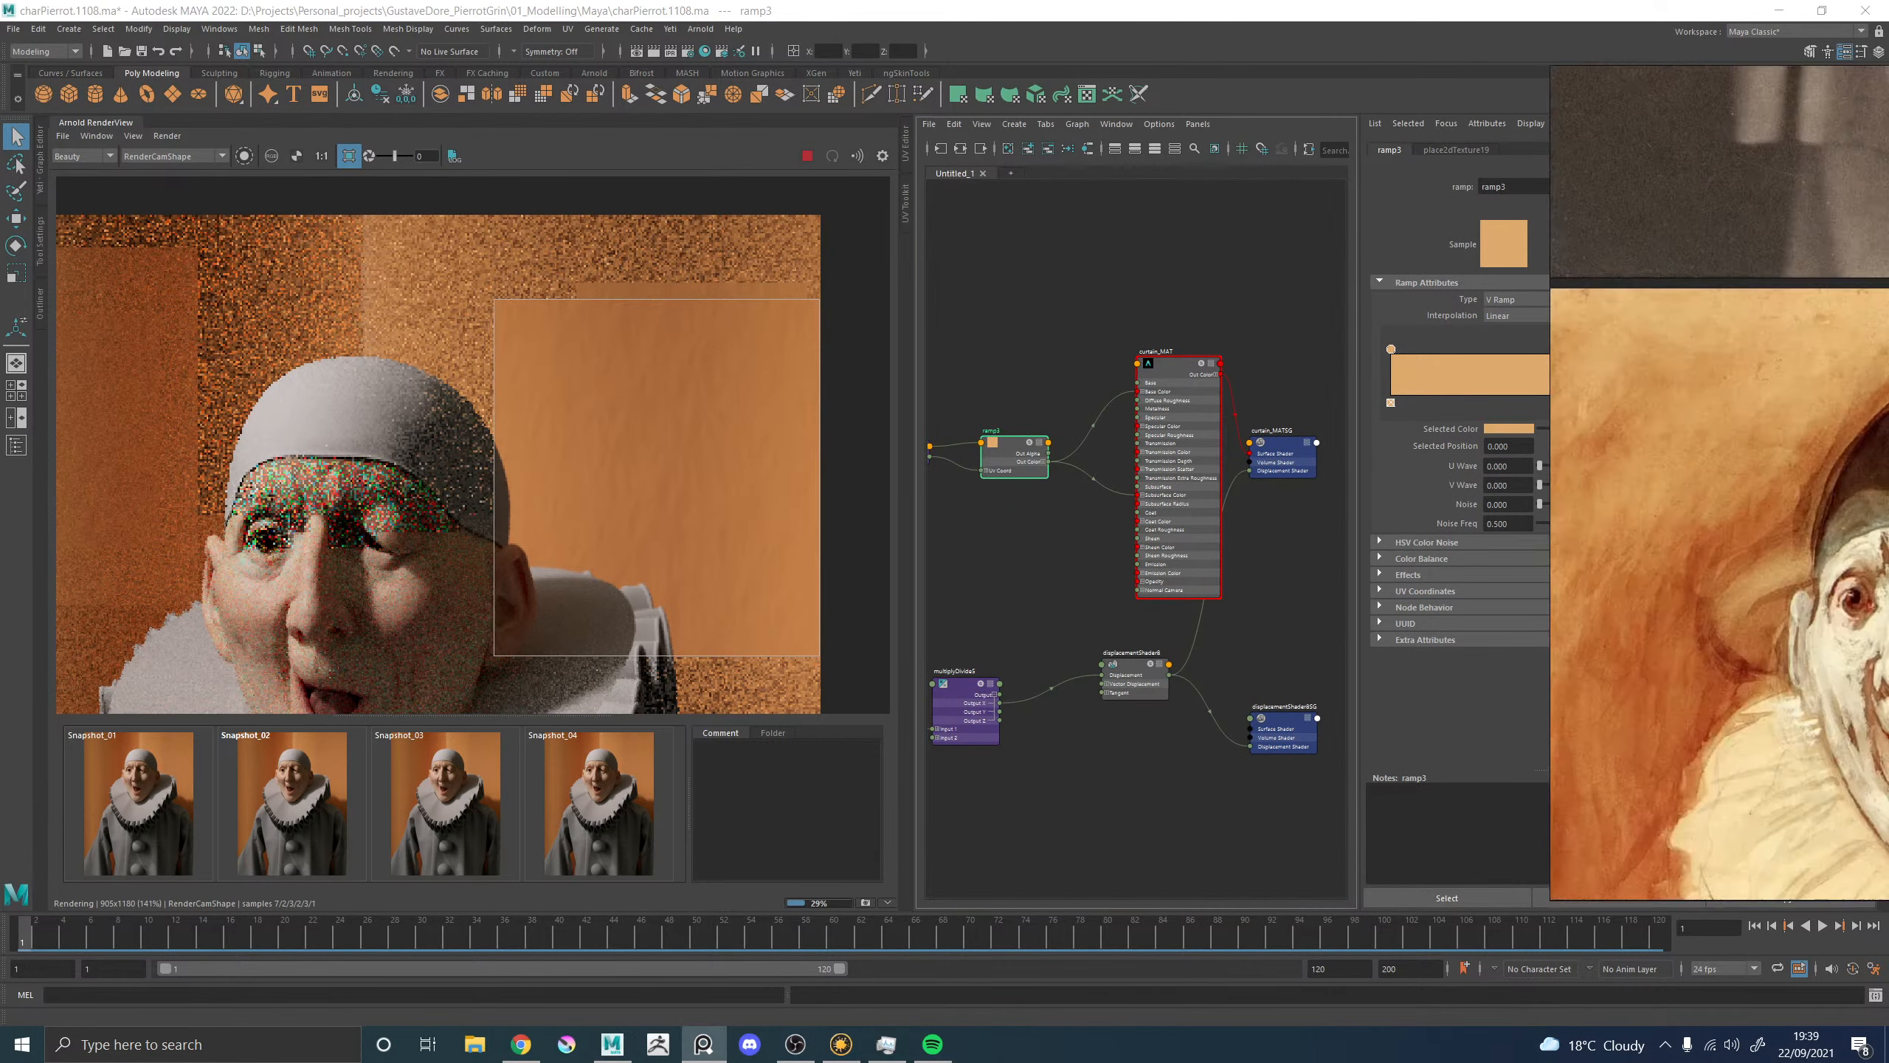
pyautogui.moveTo(1888, 415); pyautogui.dragTo(1223, 393)
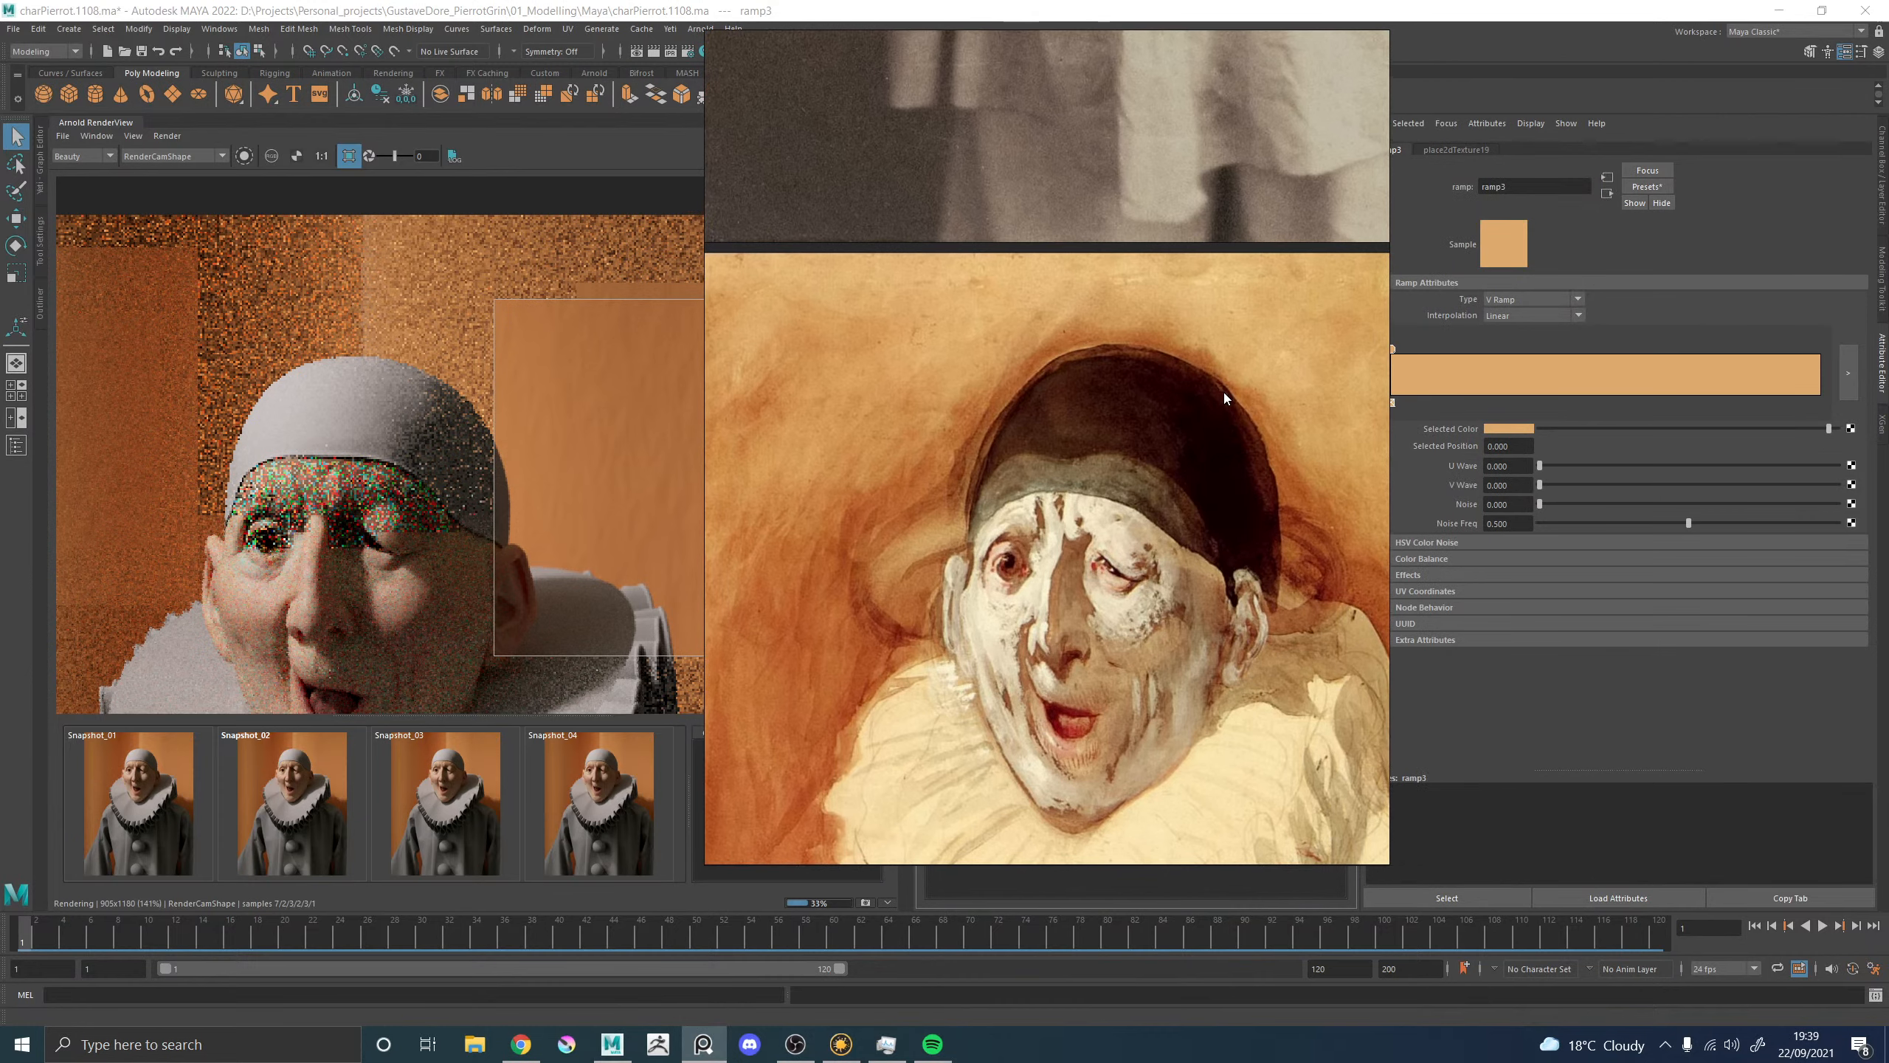
pyautogui.click(1507, 428)
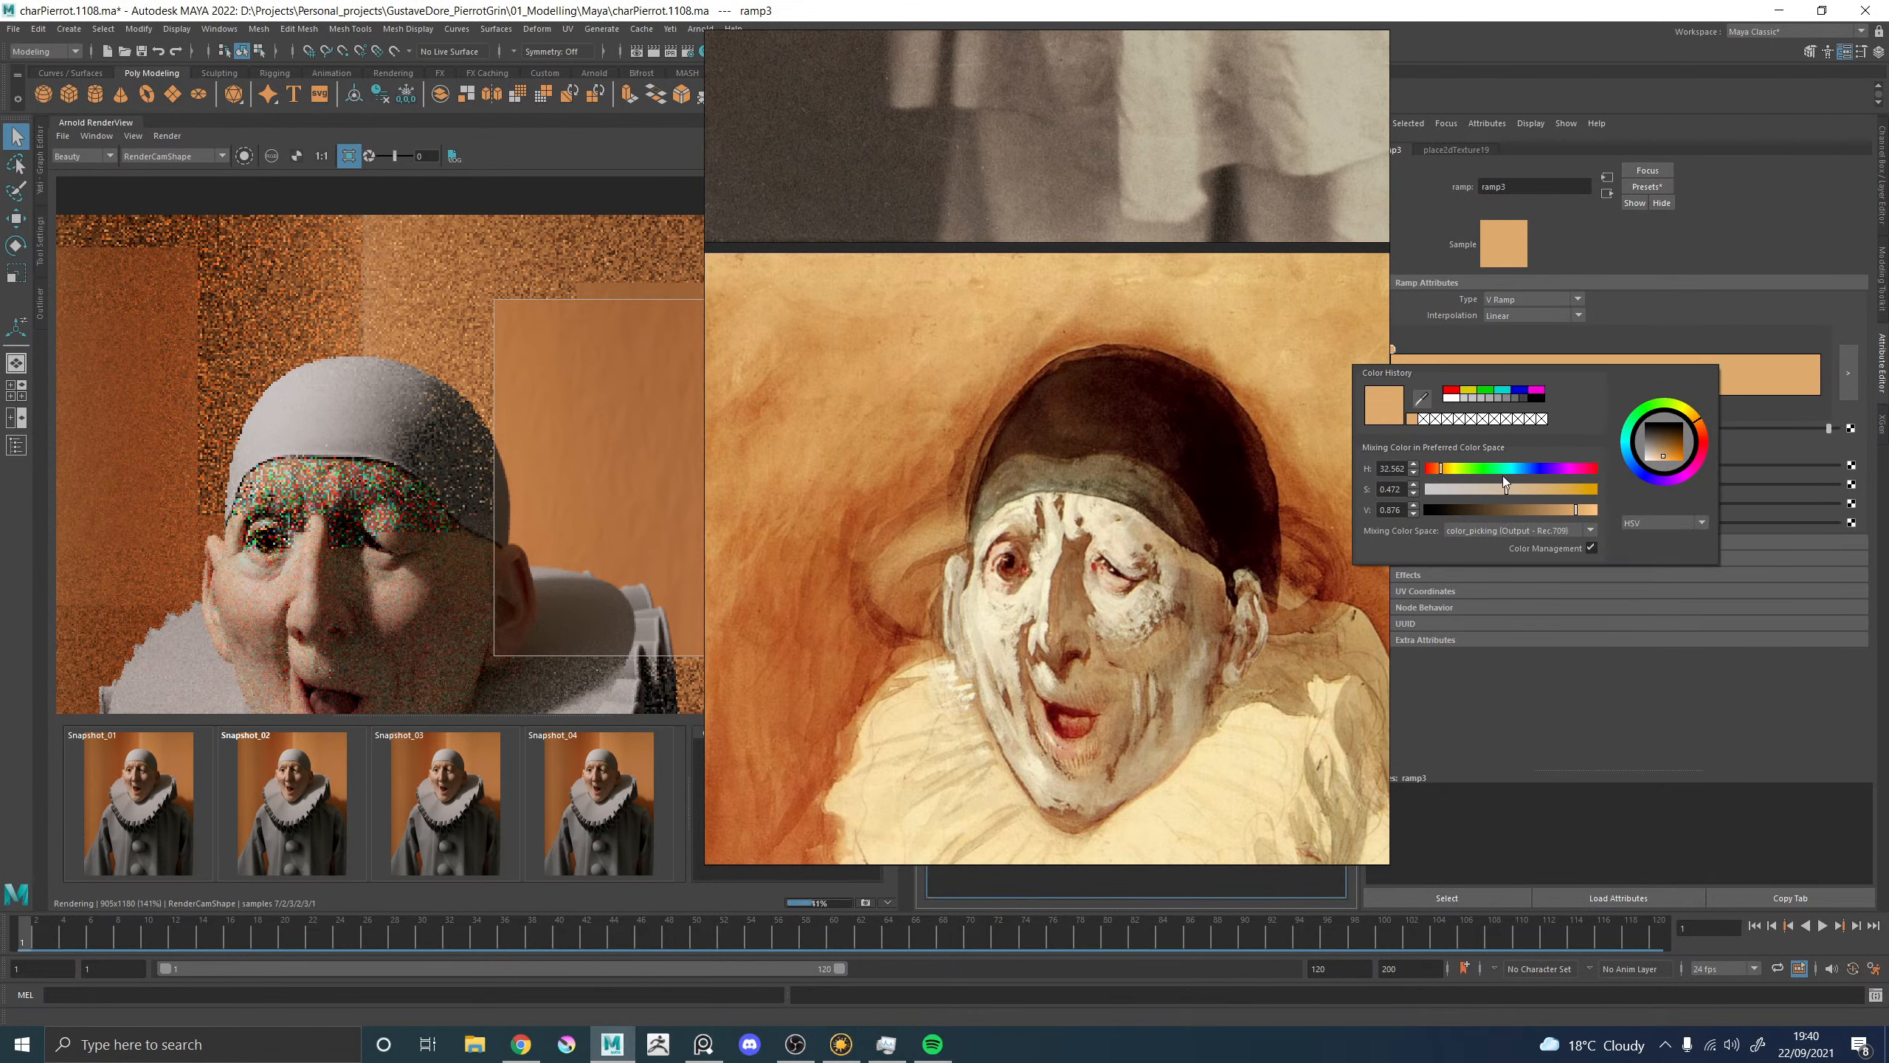
pyautogui.click(1512, 489)
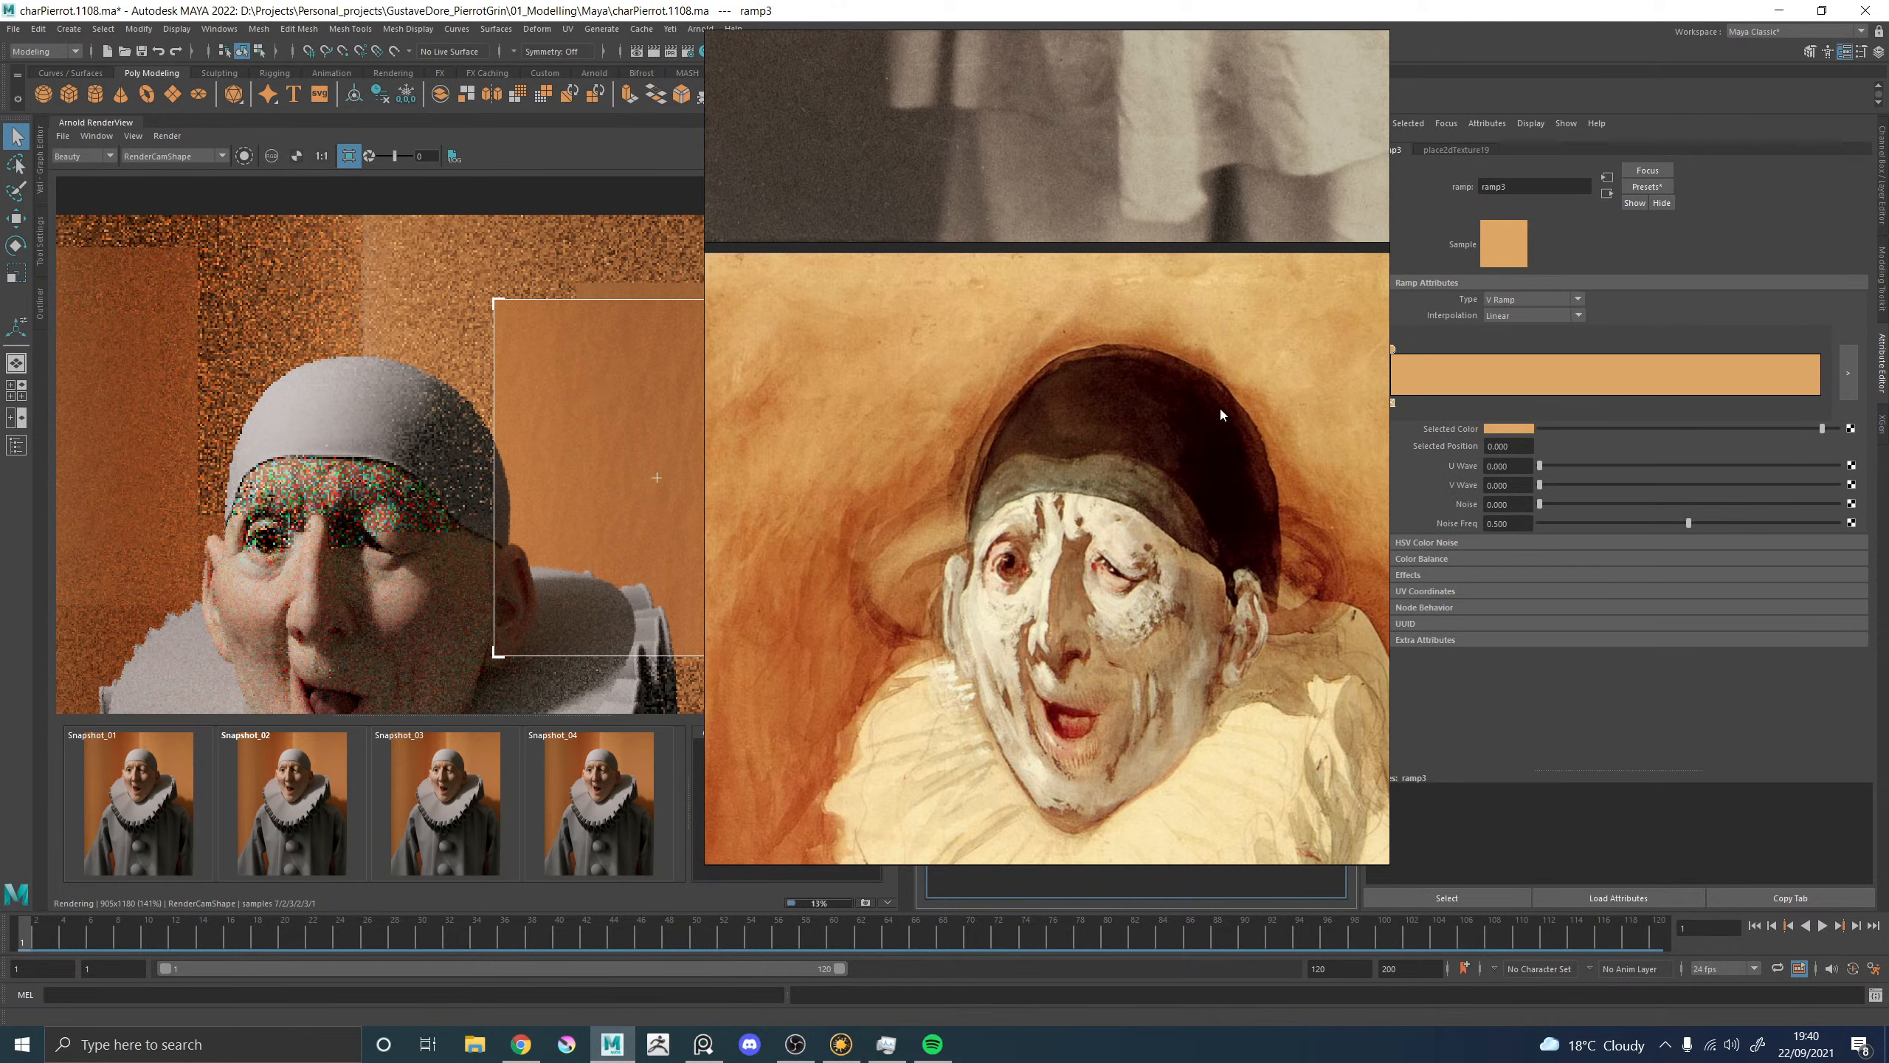
# Refine the hue of ramp3's color against the painting reference and check the curtain region in the render.
pyautogui.click(1500, 428)
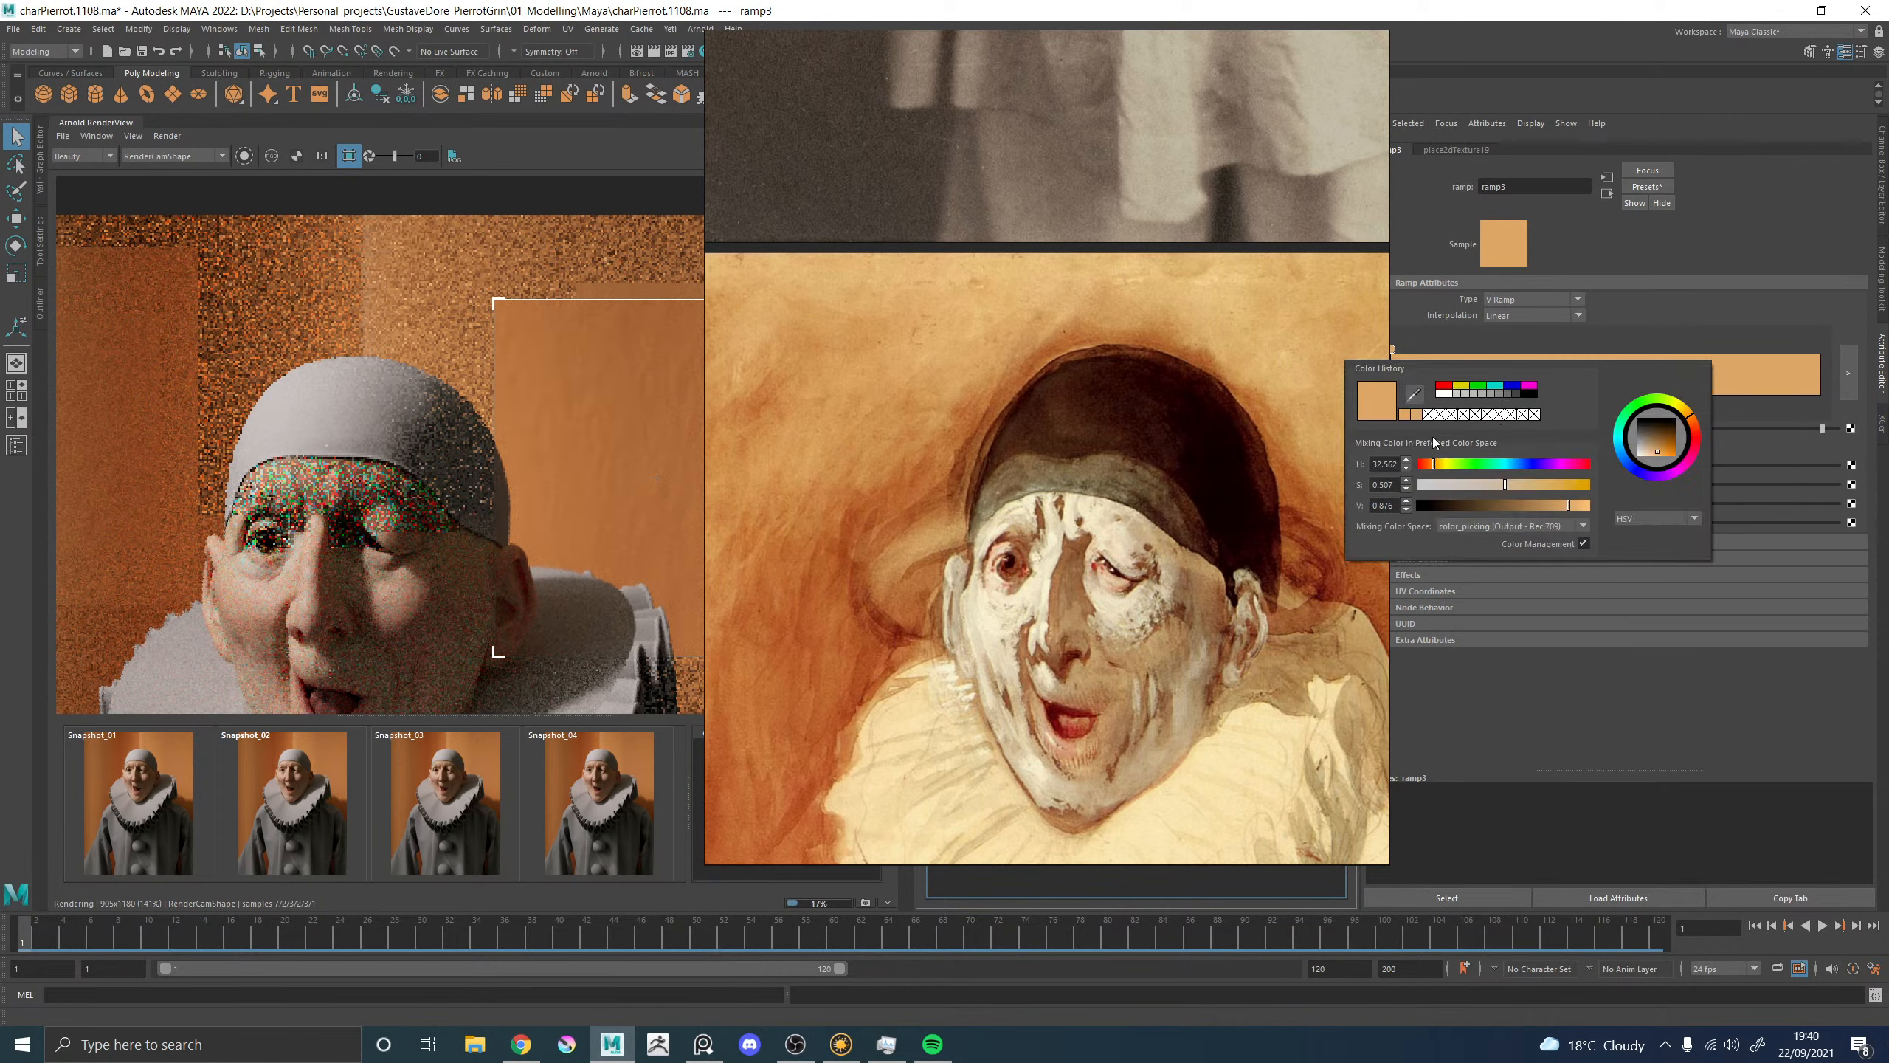
pyautogui.doubleClick(1378, 464)
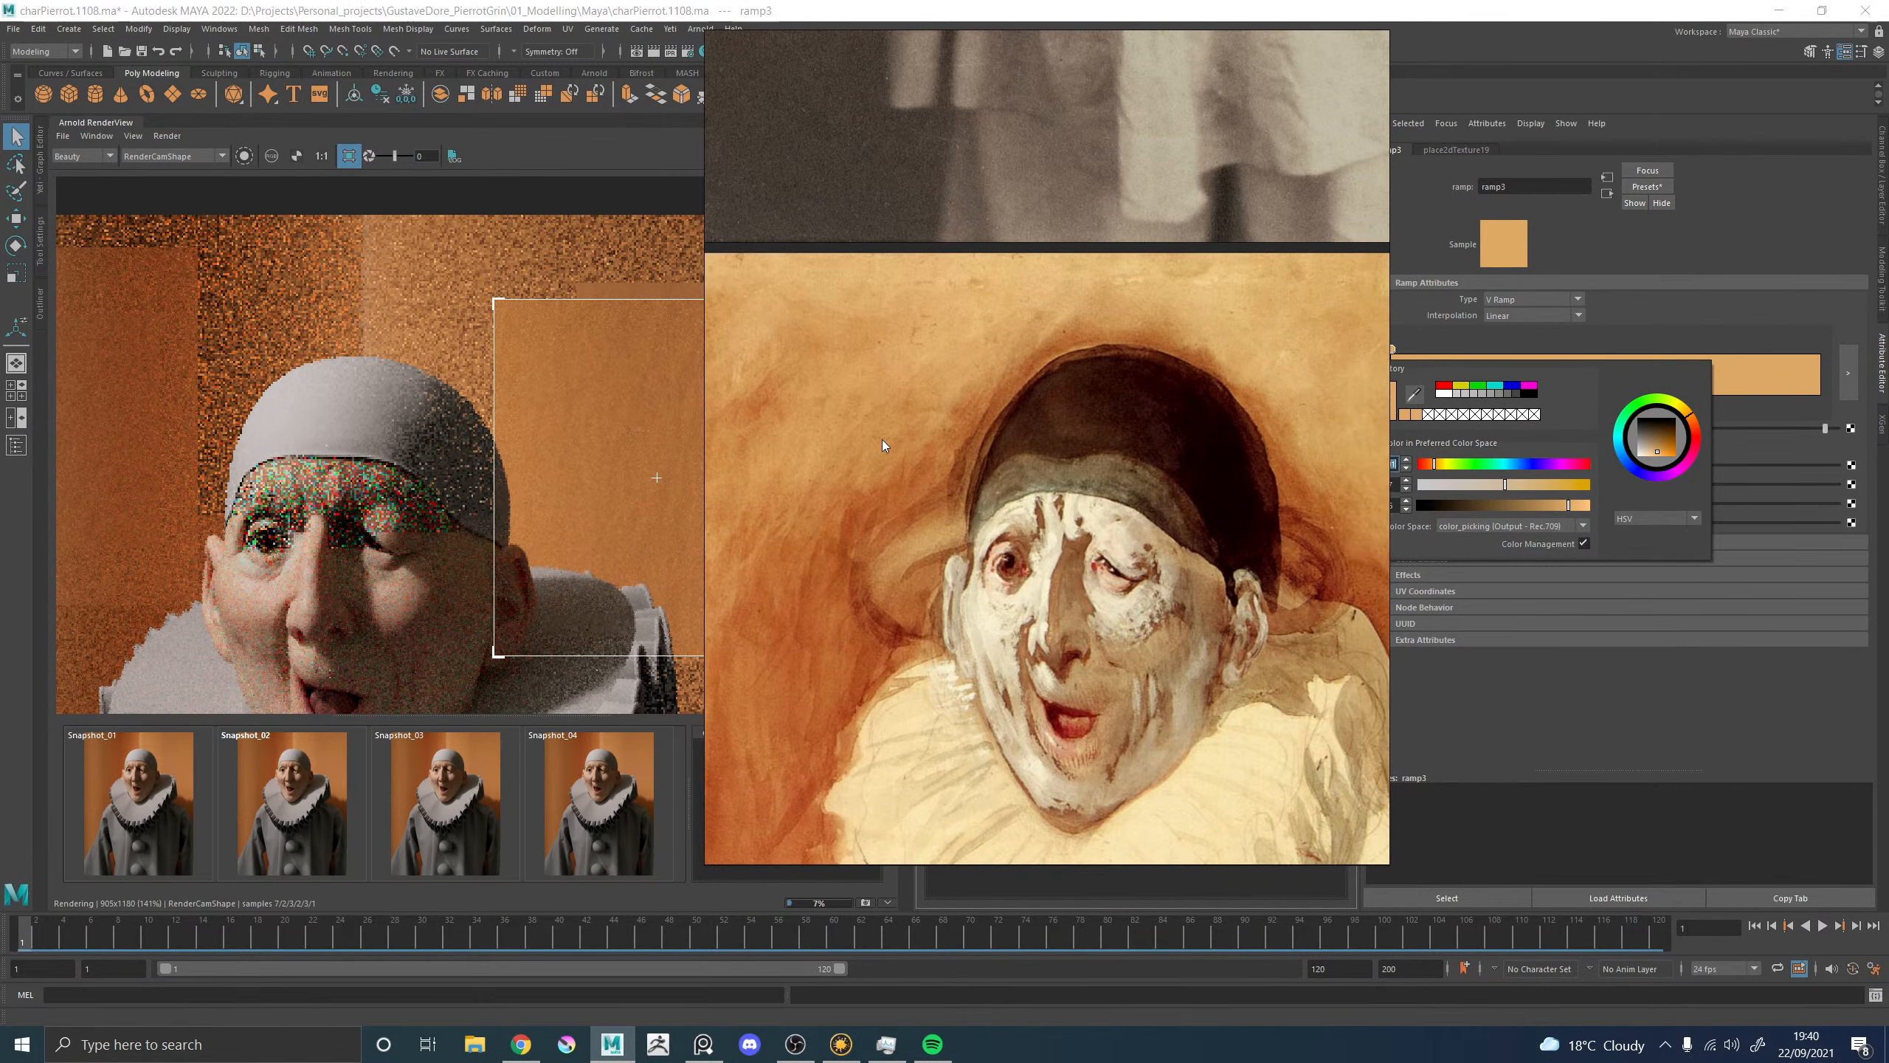
pyautogui.moveTo(882, 439); pyautogui.dragTo(1888, 441)
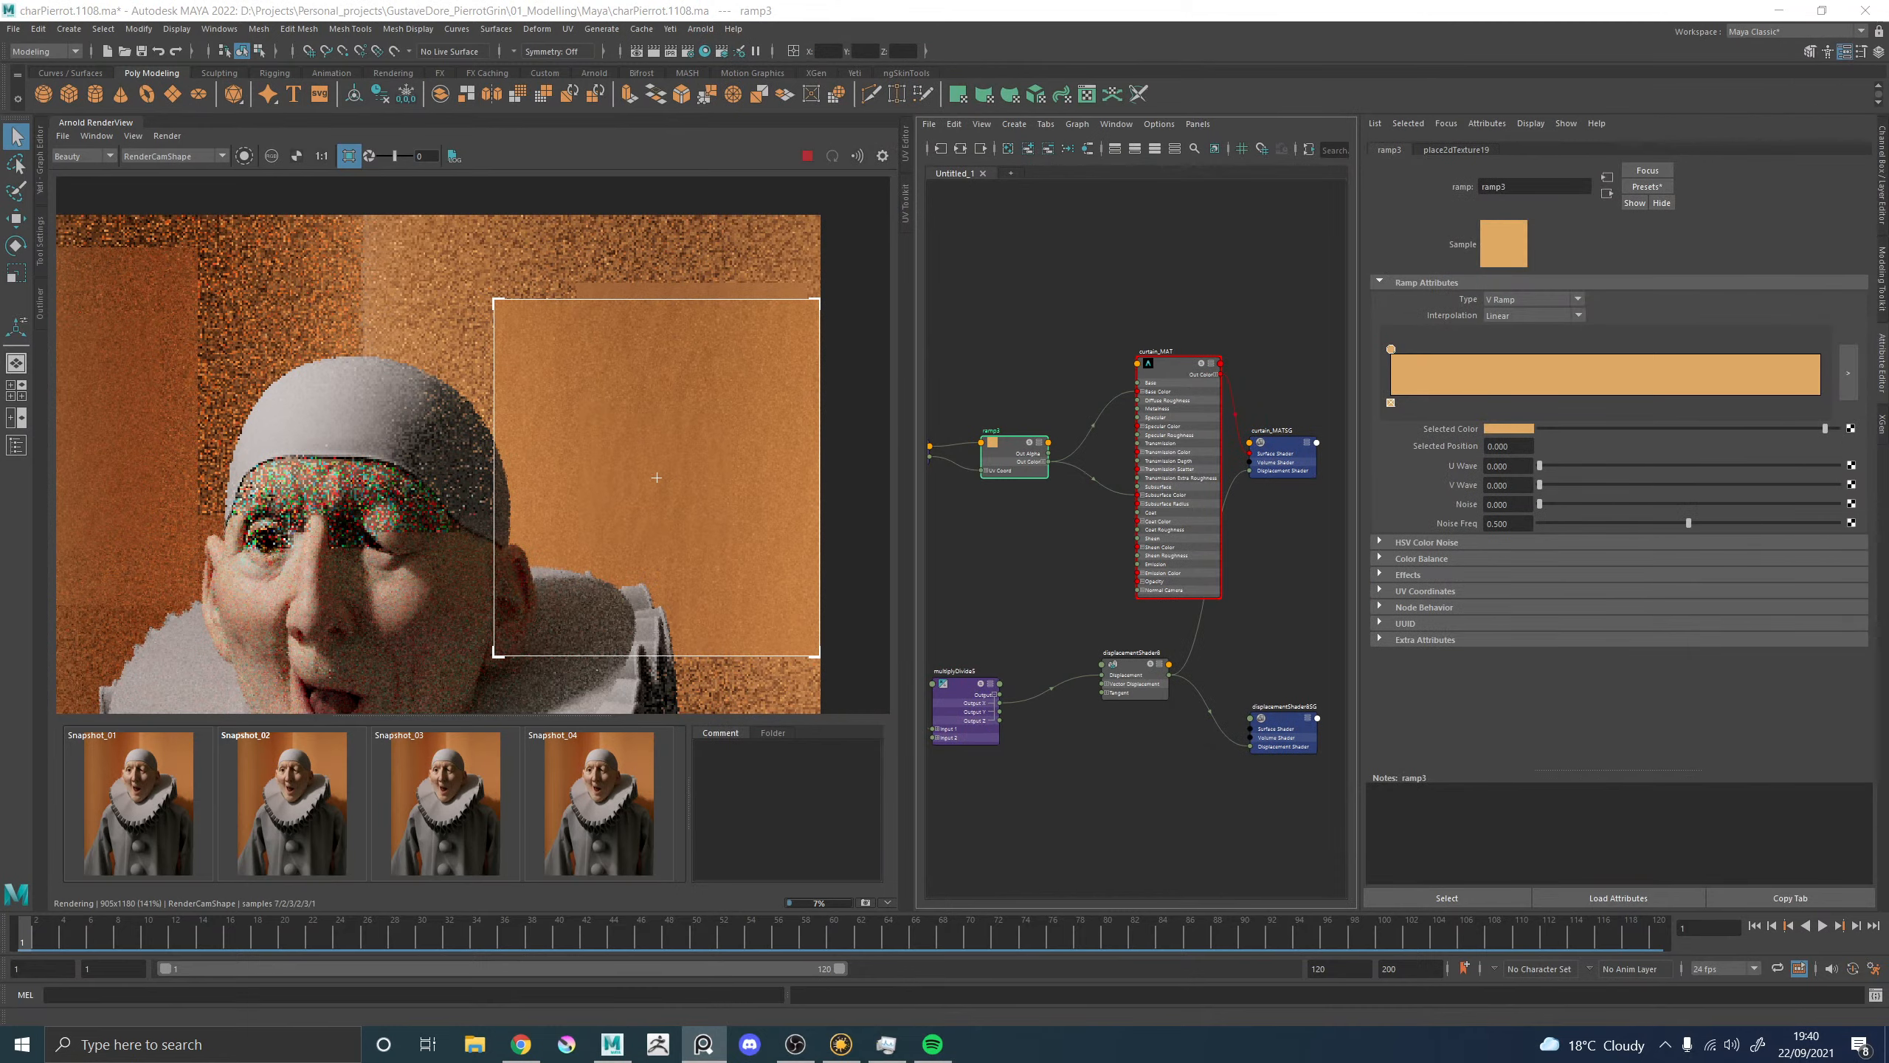
pyautogui.scroll(-2, 473, 426)
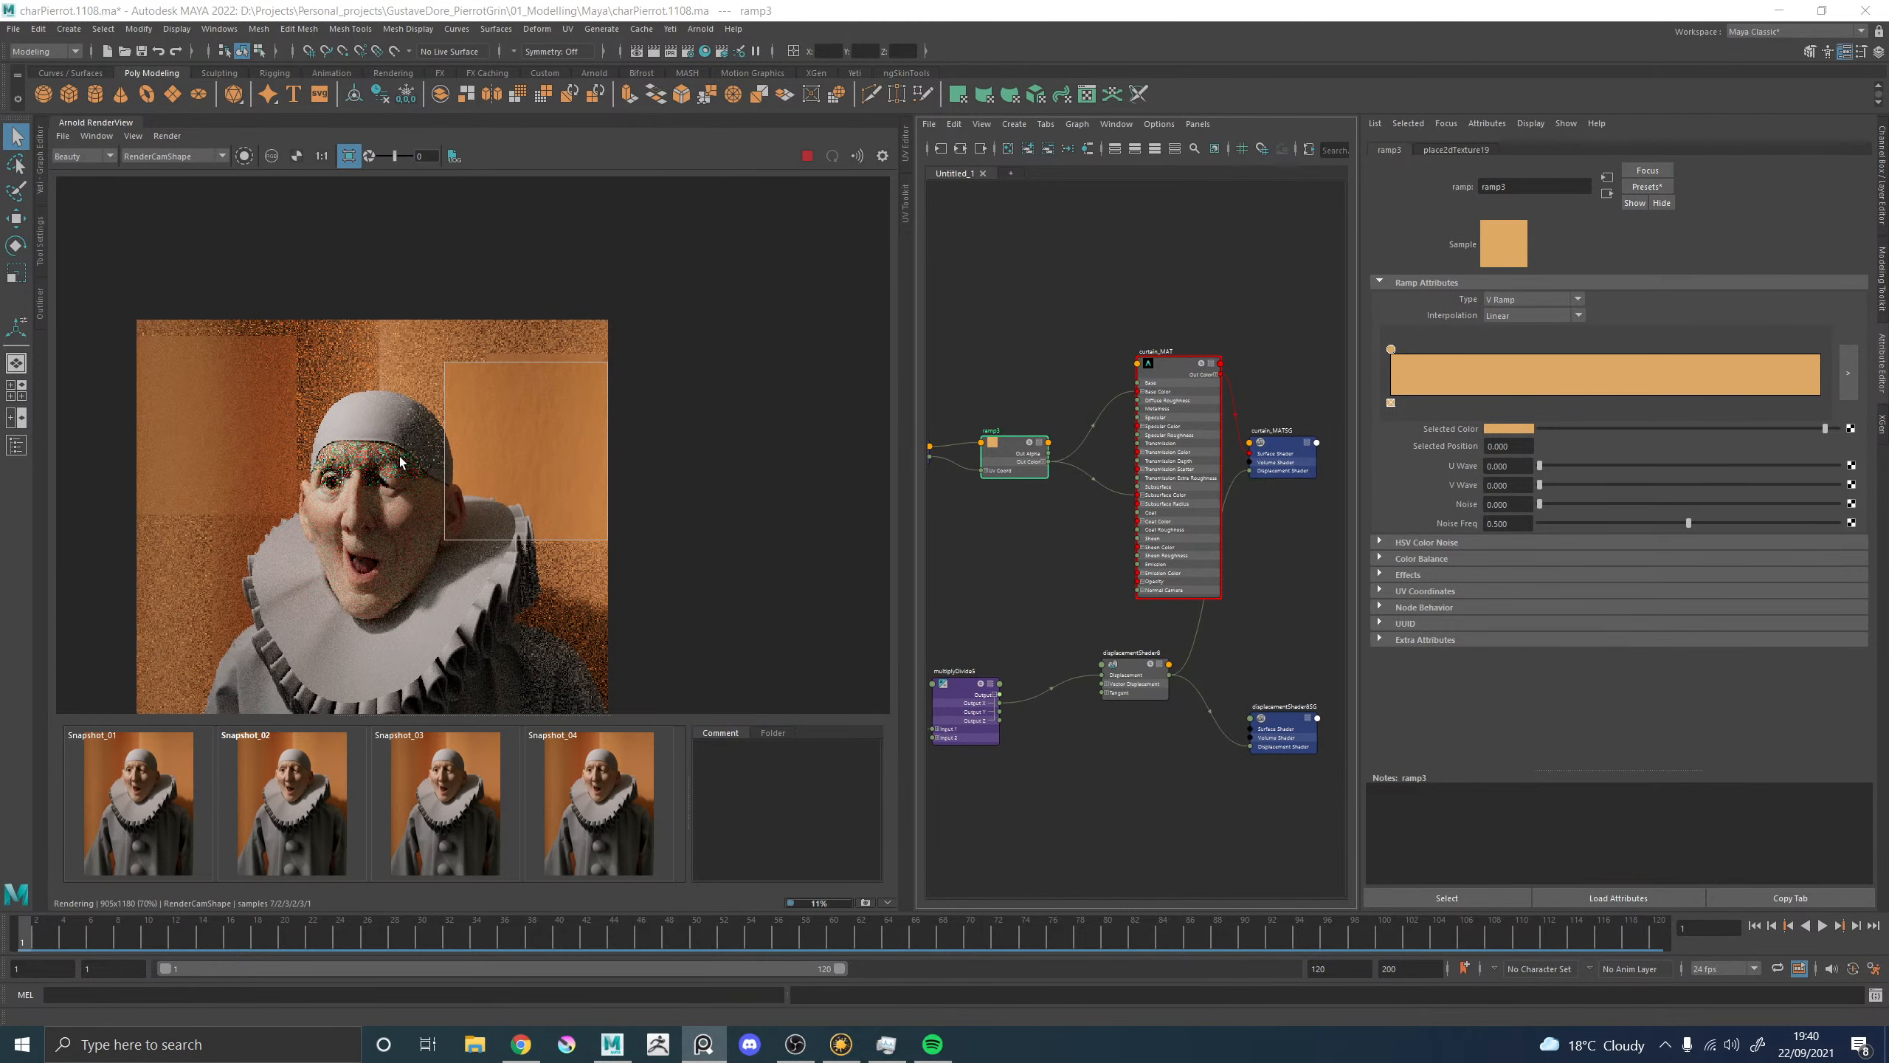
pyautogui.scroll(2, 519, 424)
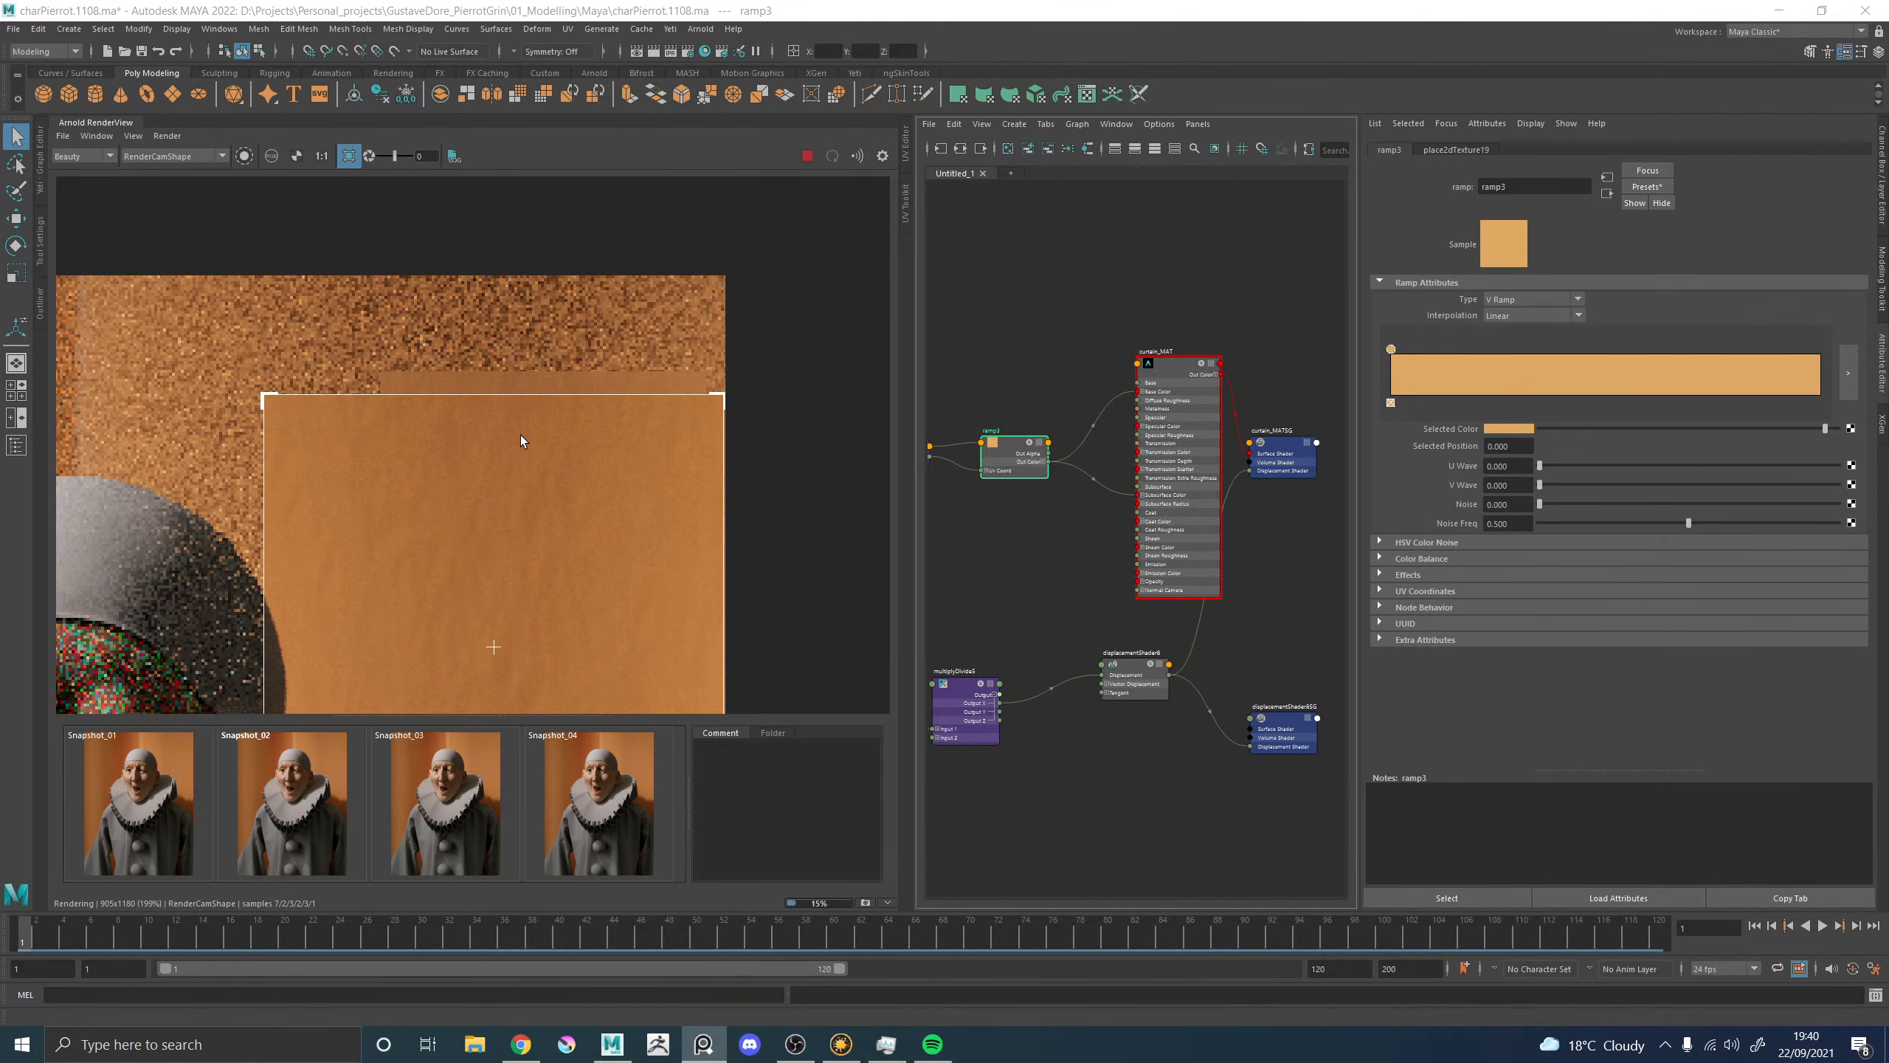
# Review curtain_MAT's Sheen settings with the Subsurface section collapsed.
pyautogui.click(1205, 467)
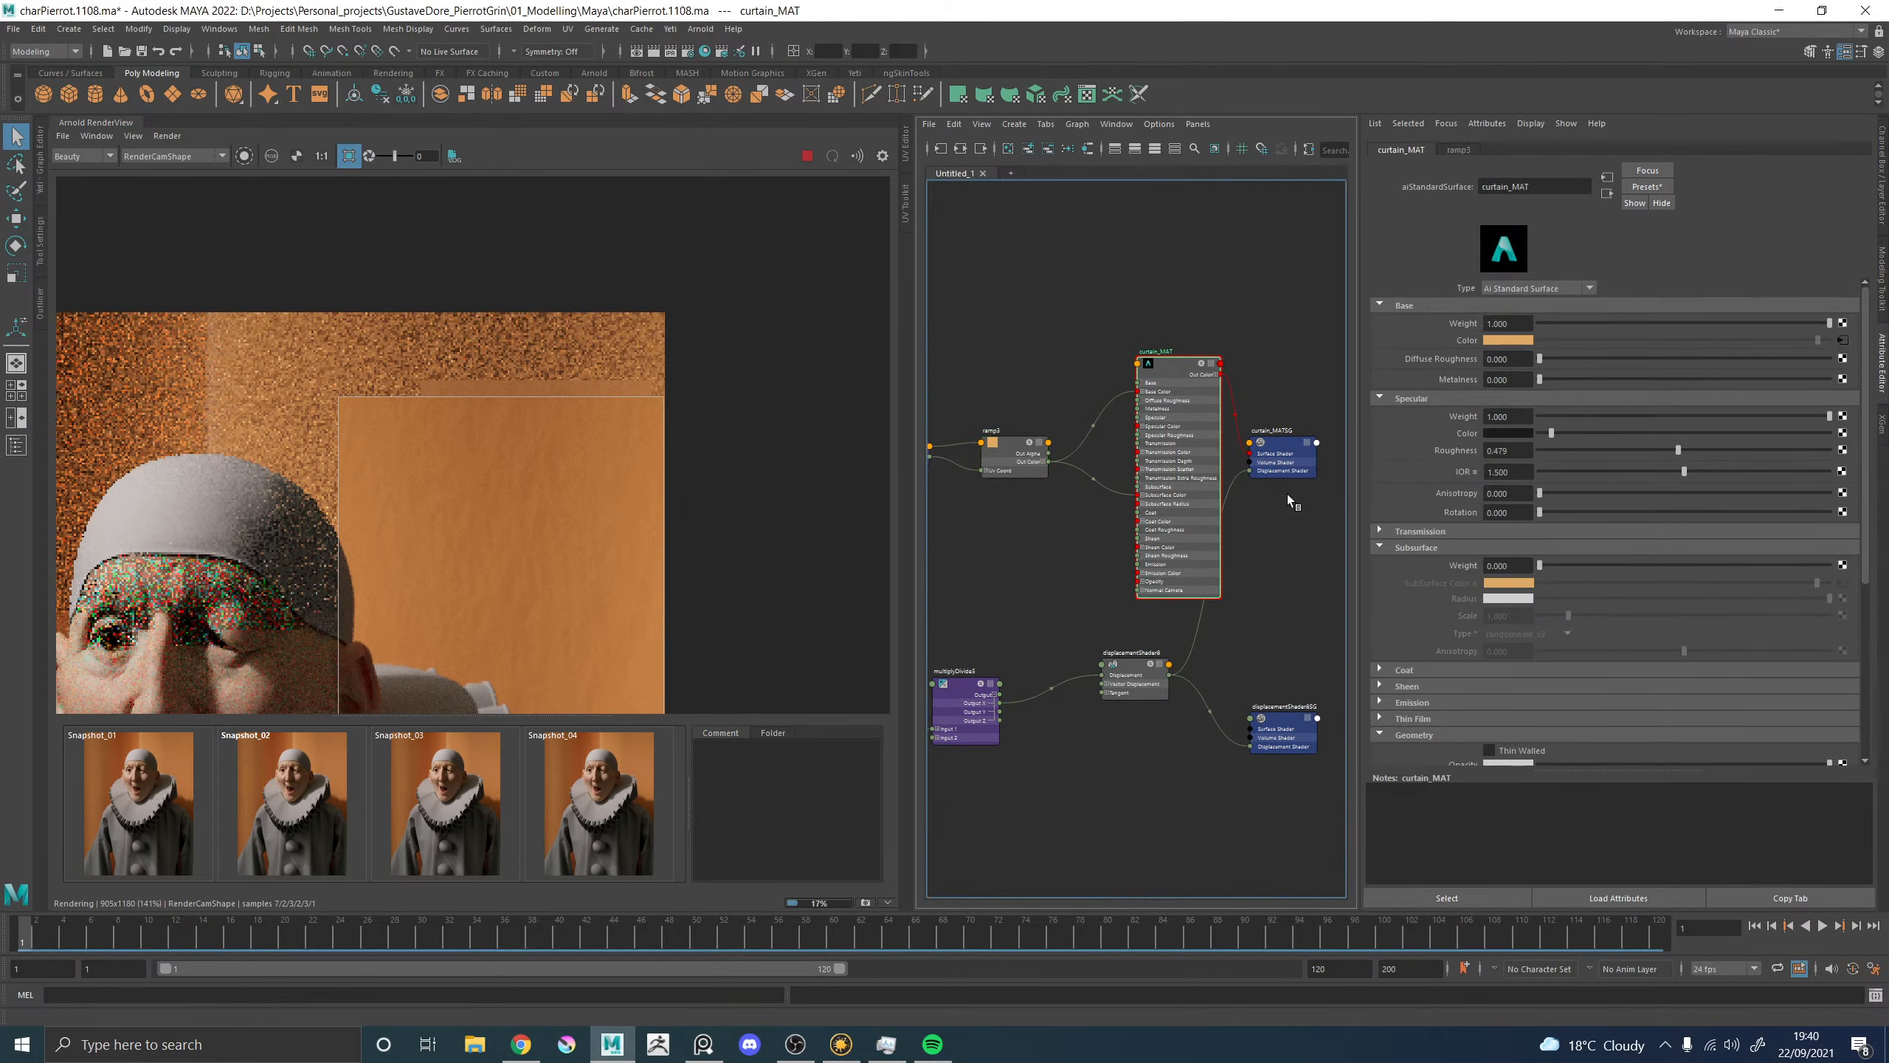
pyautogui.click(1461, 549)
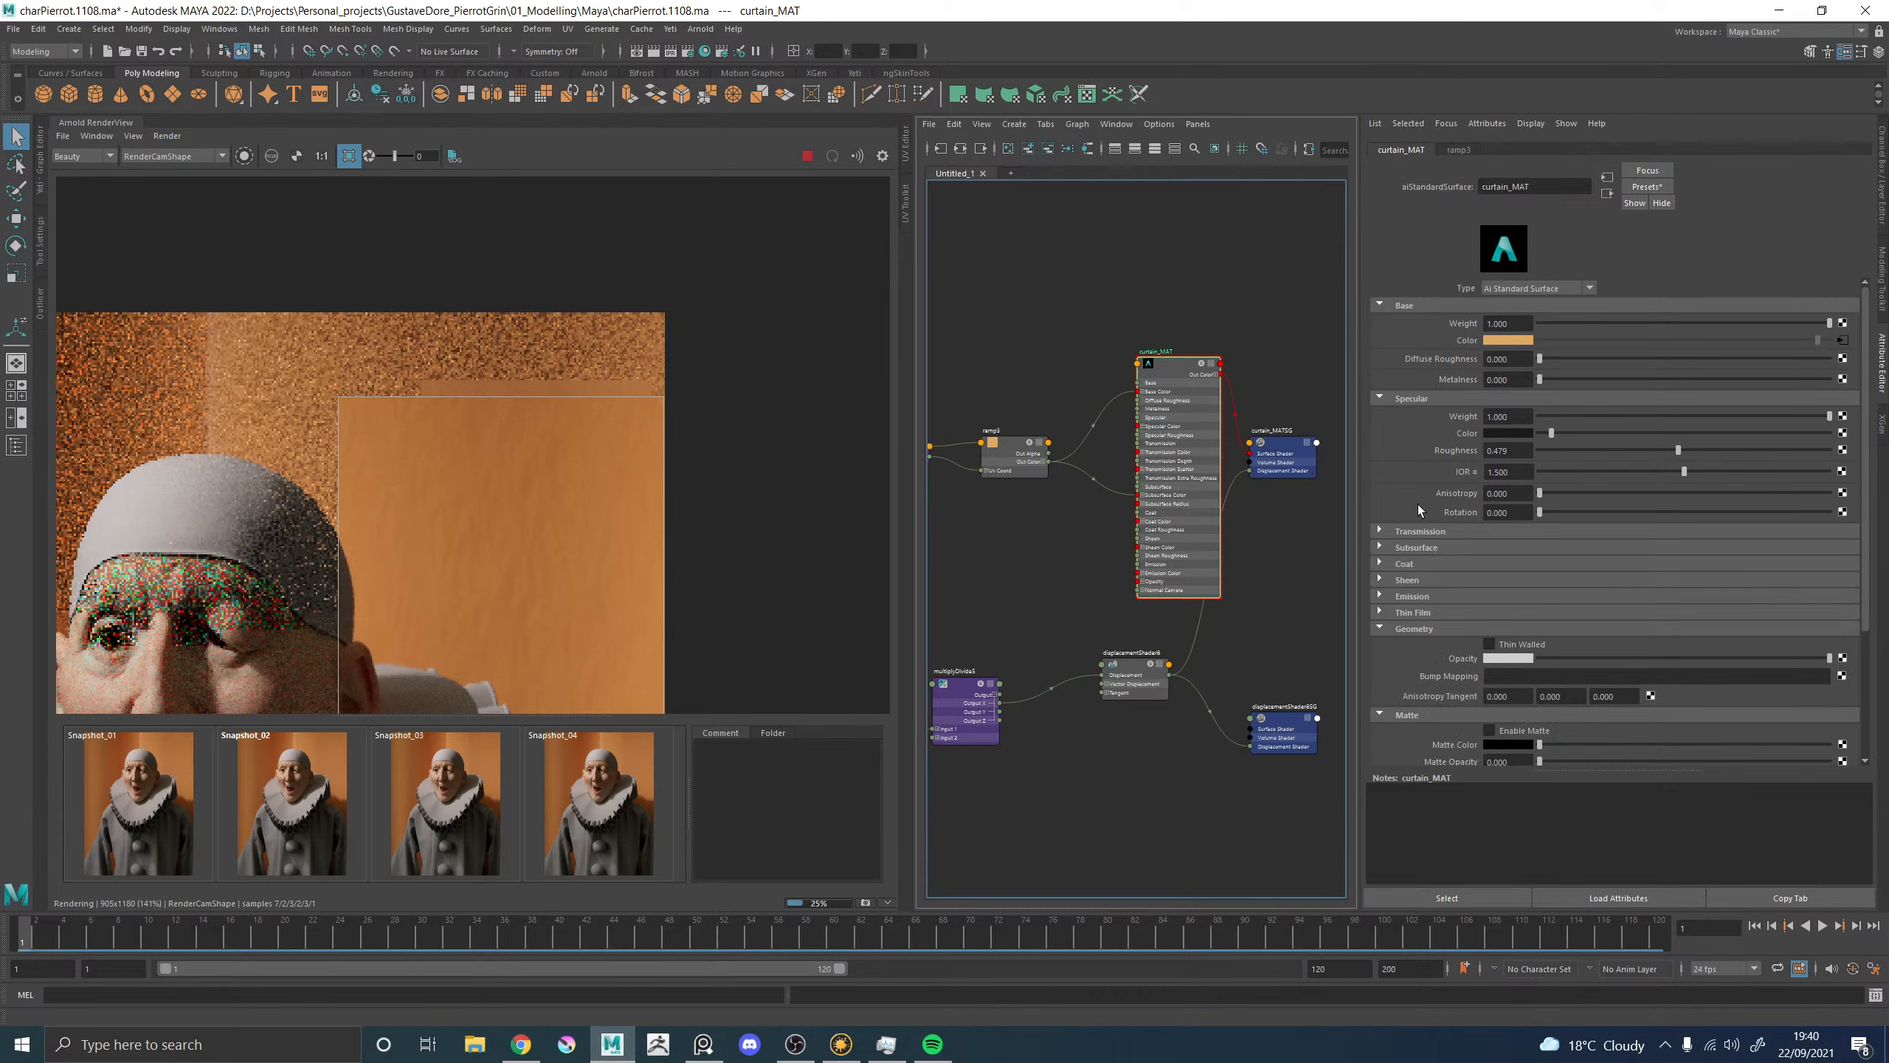
pyautogui.click(1416, 585)
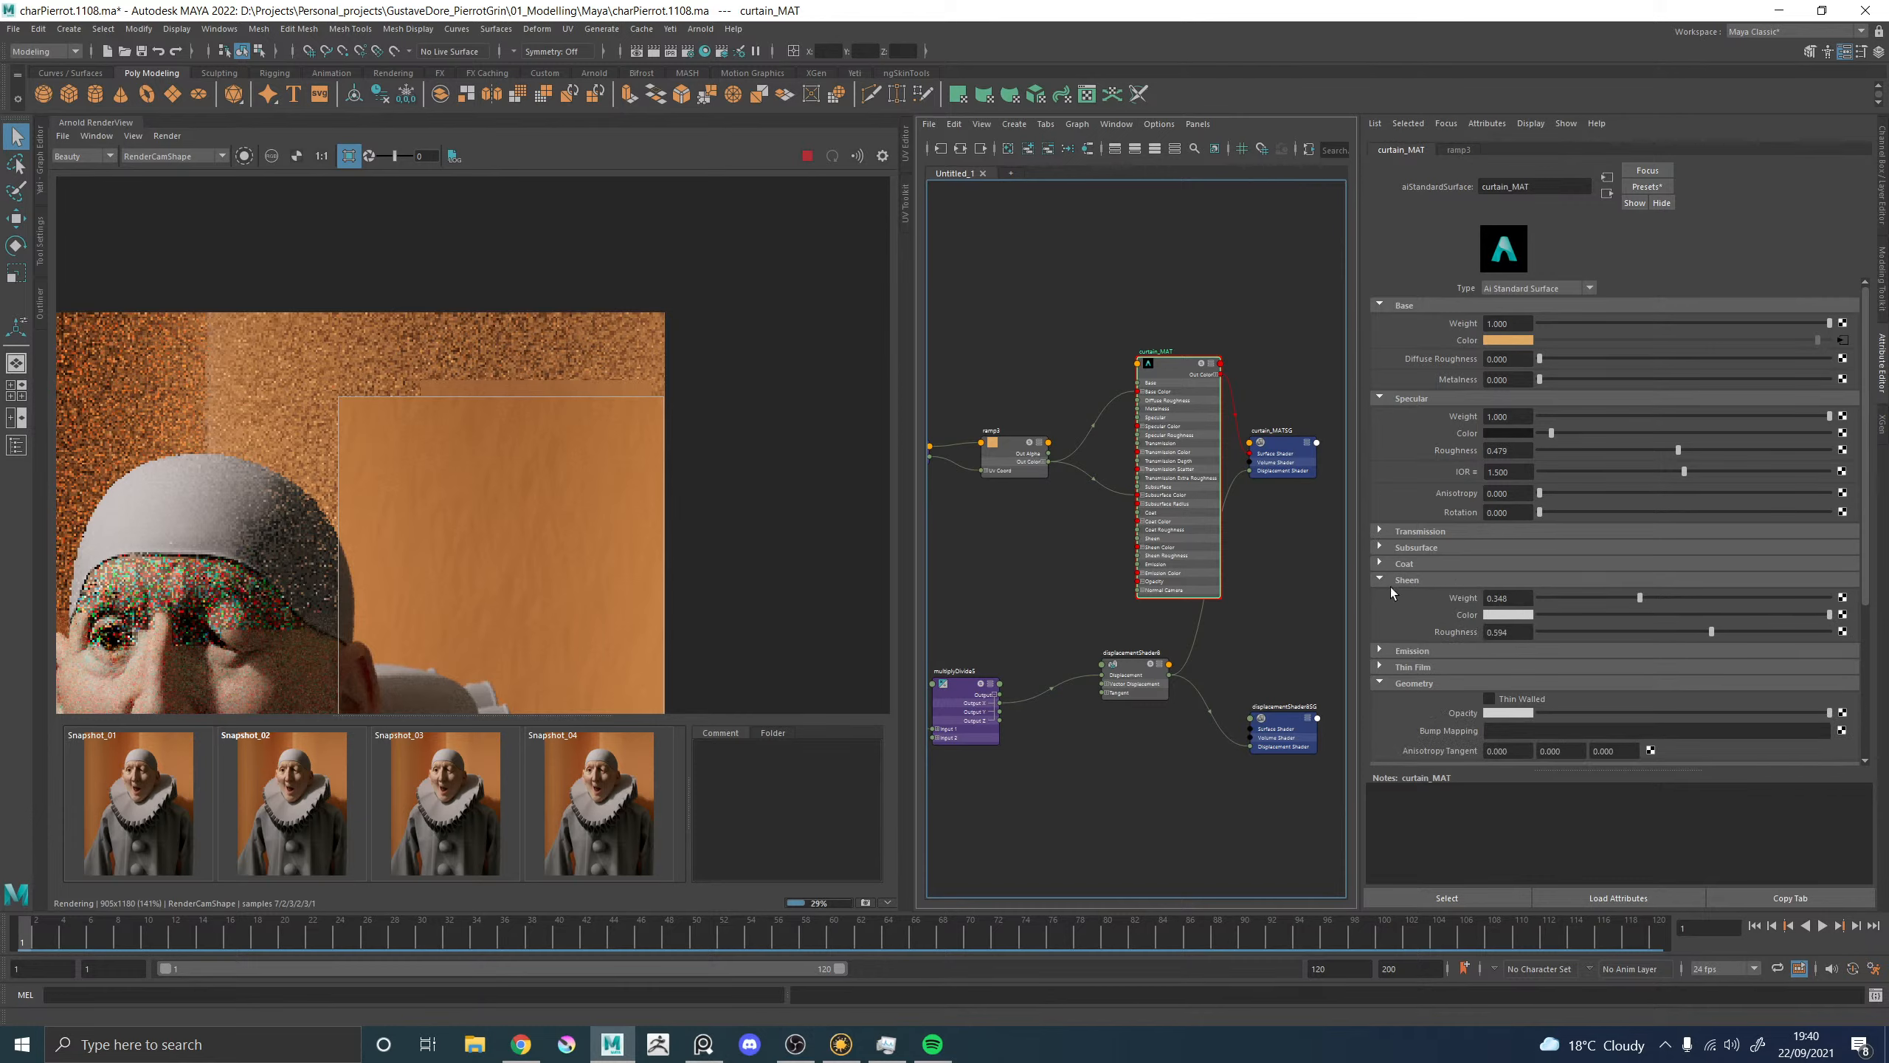
pyautogui.scroll(-1, 391, 508)
pyautogui.scroll(1, 393, 520)
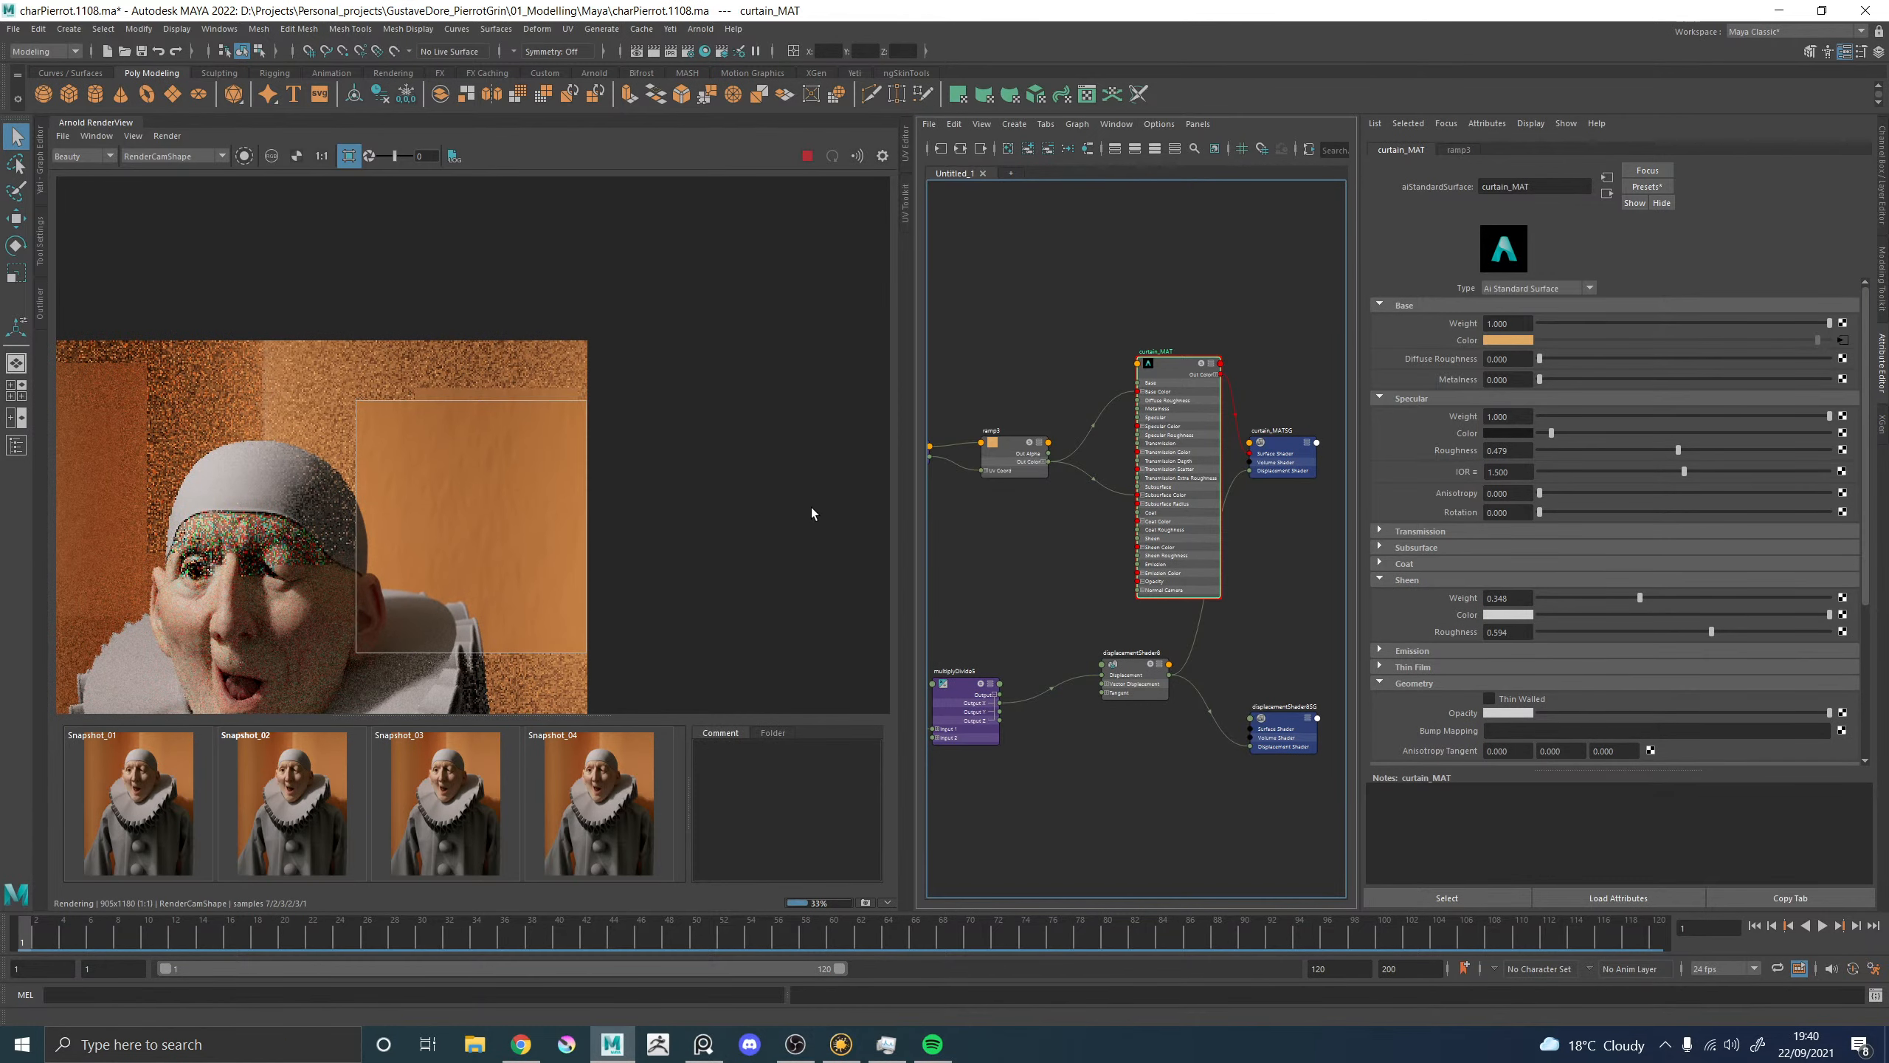
# Rename the curtain's aiCellNoise node to Noise_MemoryFolds.
pyautogui.keyDown('alt'); pyautogui.moveTo(1031, 551); pyautogui.dragTo(1181, 428, button='middle'); pyautogui.keyUp('alt')
pyautogui.keyDown('alt'); pyautogui.moveTo(1125, 486); pyautogui.dragTo(1305, 392, button='middle'); pyautogui.keyUp('alt')
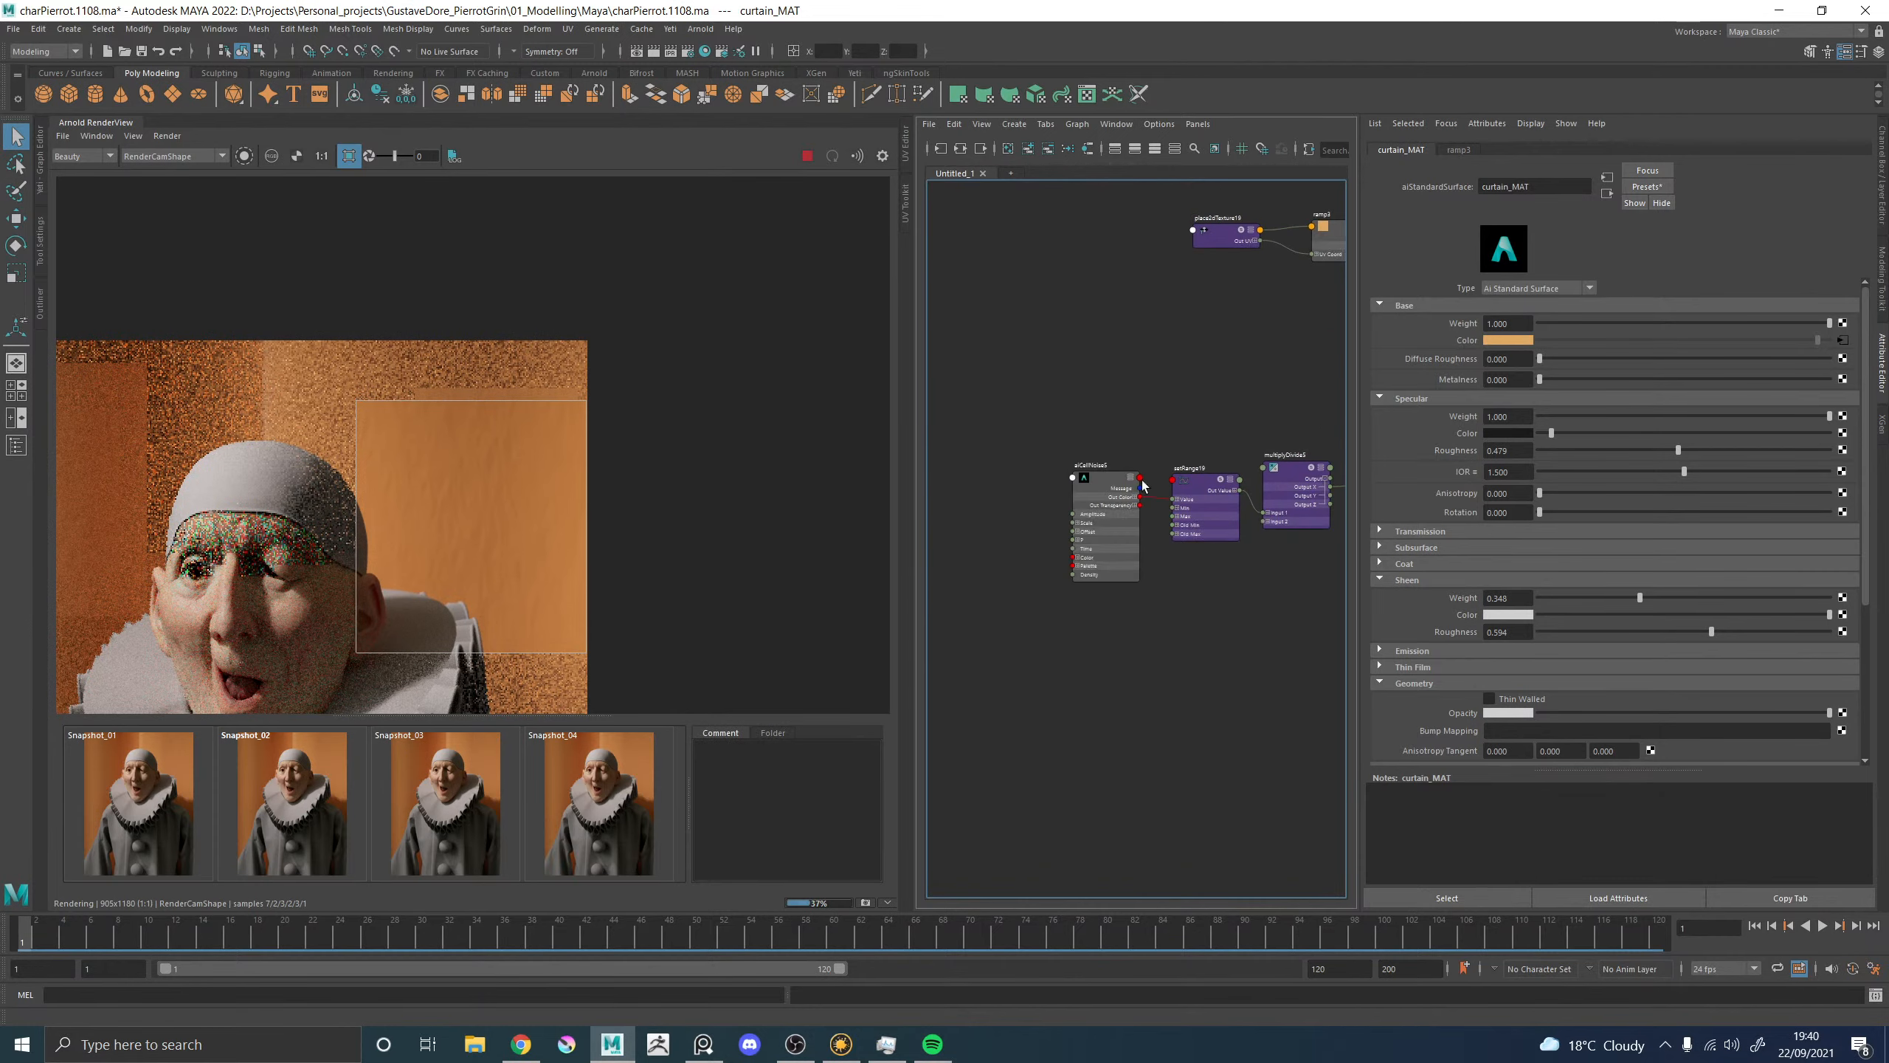
pyautogui.doubleClick(1093, 465)
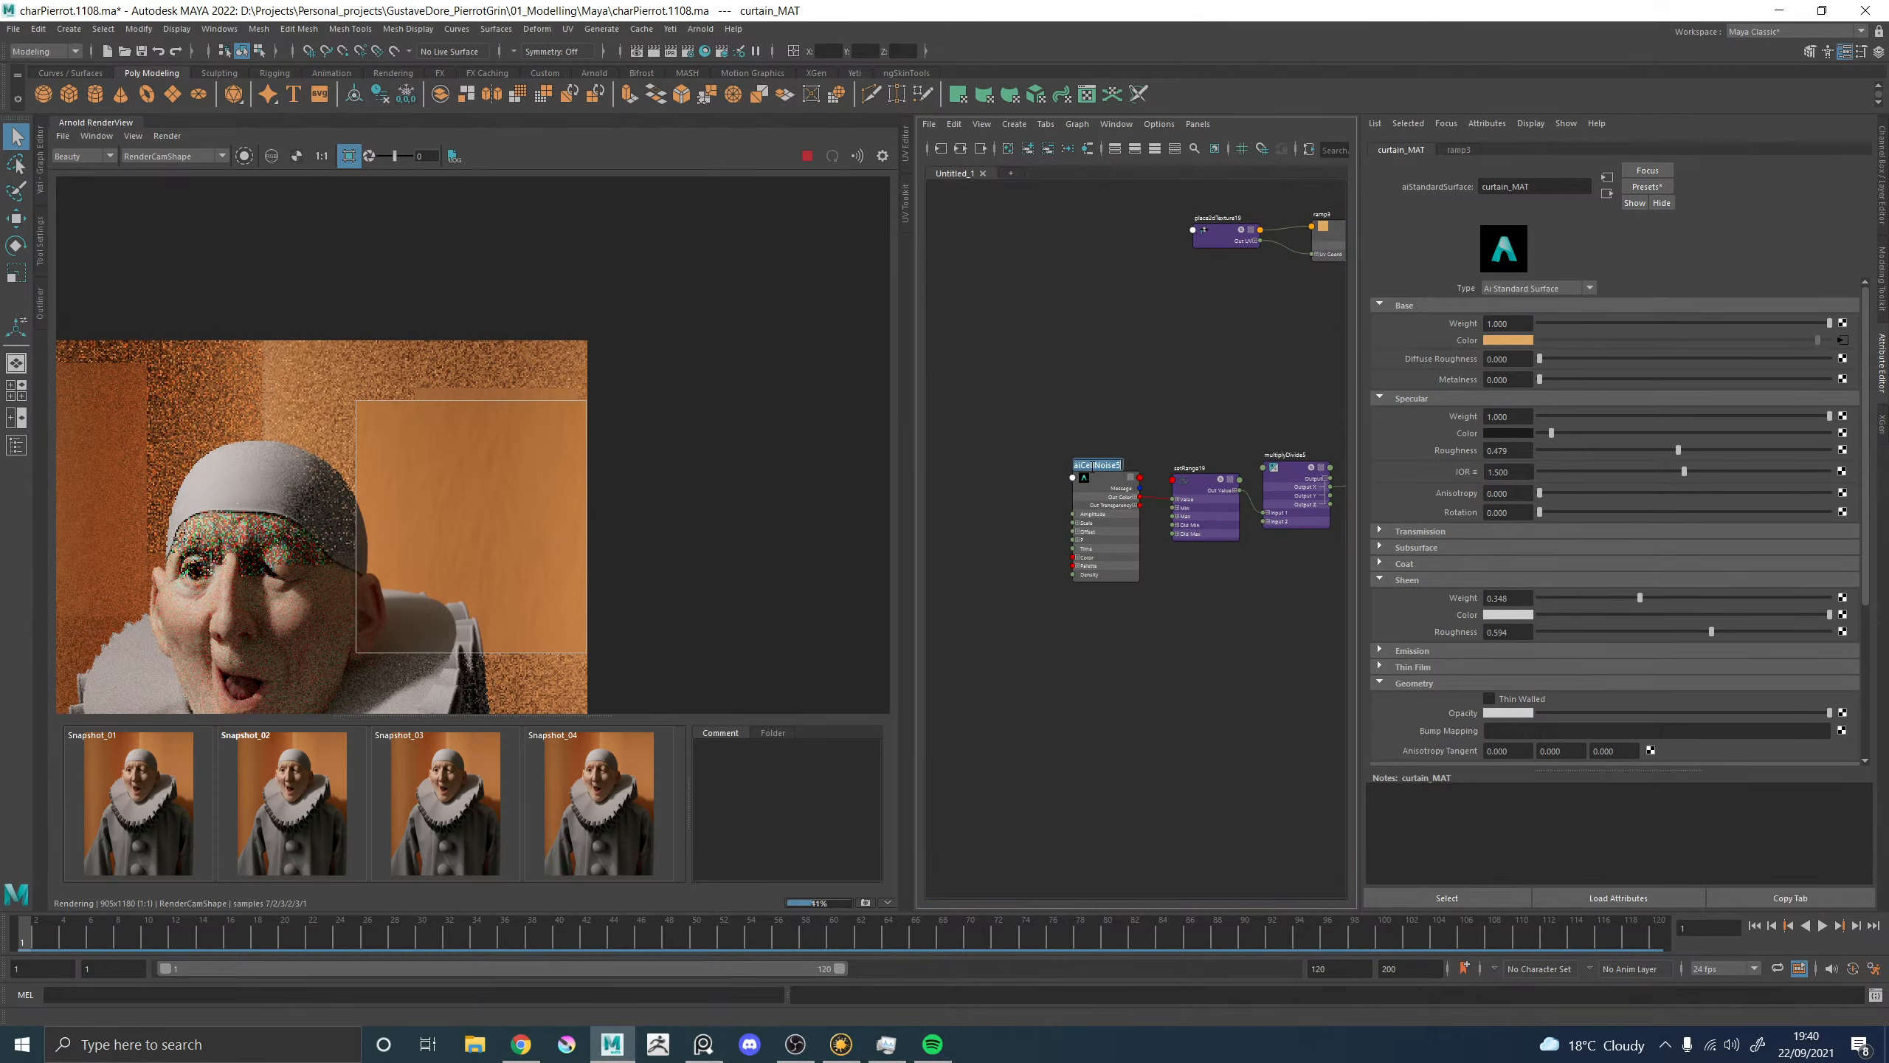
pyautogui.write('Noise_MemoryFolds')
pyautogui.press('Return')
# Duplicate the Noise_MemoryFolds, setRange and multiplyDivide chain as a shading network and arrange the copy below the original.
pyautogui.keyDown('alt'); pyautogui.moveTo(1063, 417); pyautogui.dragTo(967, 411, button='middle'); pyautogui.keyUp('alt')
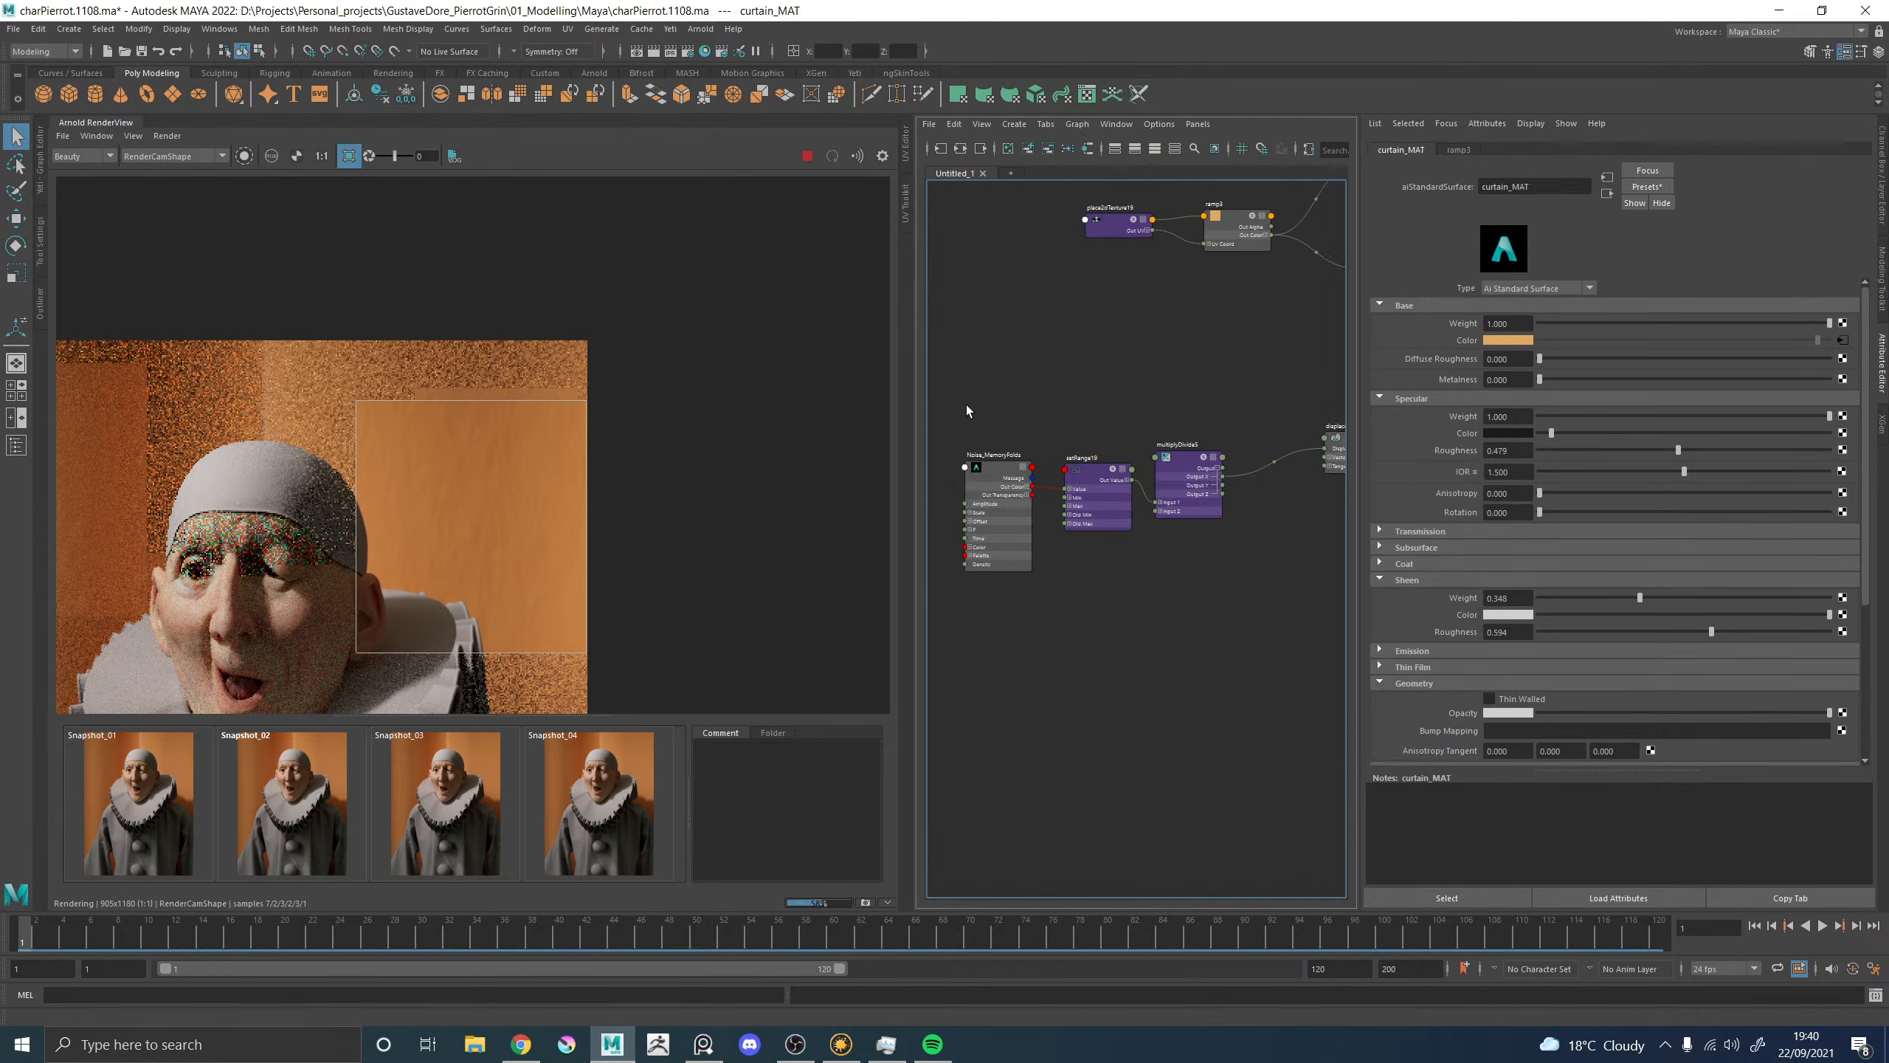
pyautogui.moveTo(967, 411); pyautogui.dragTo(1205, 542)
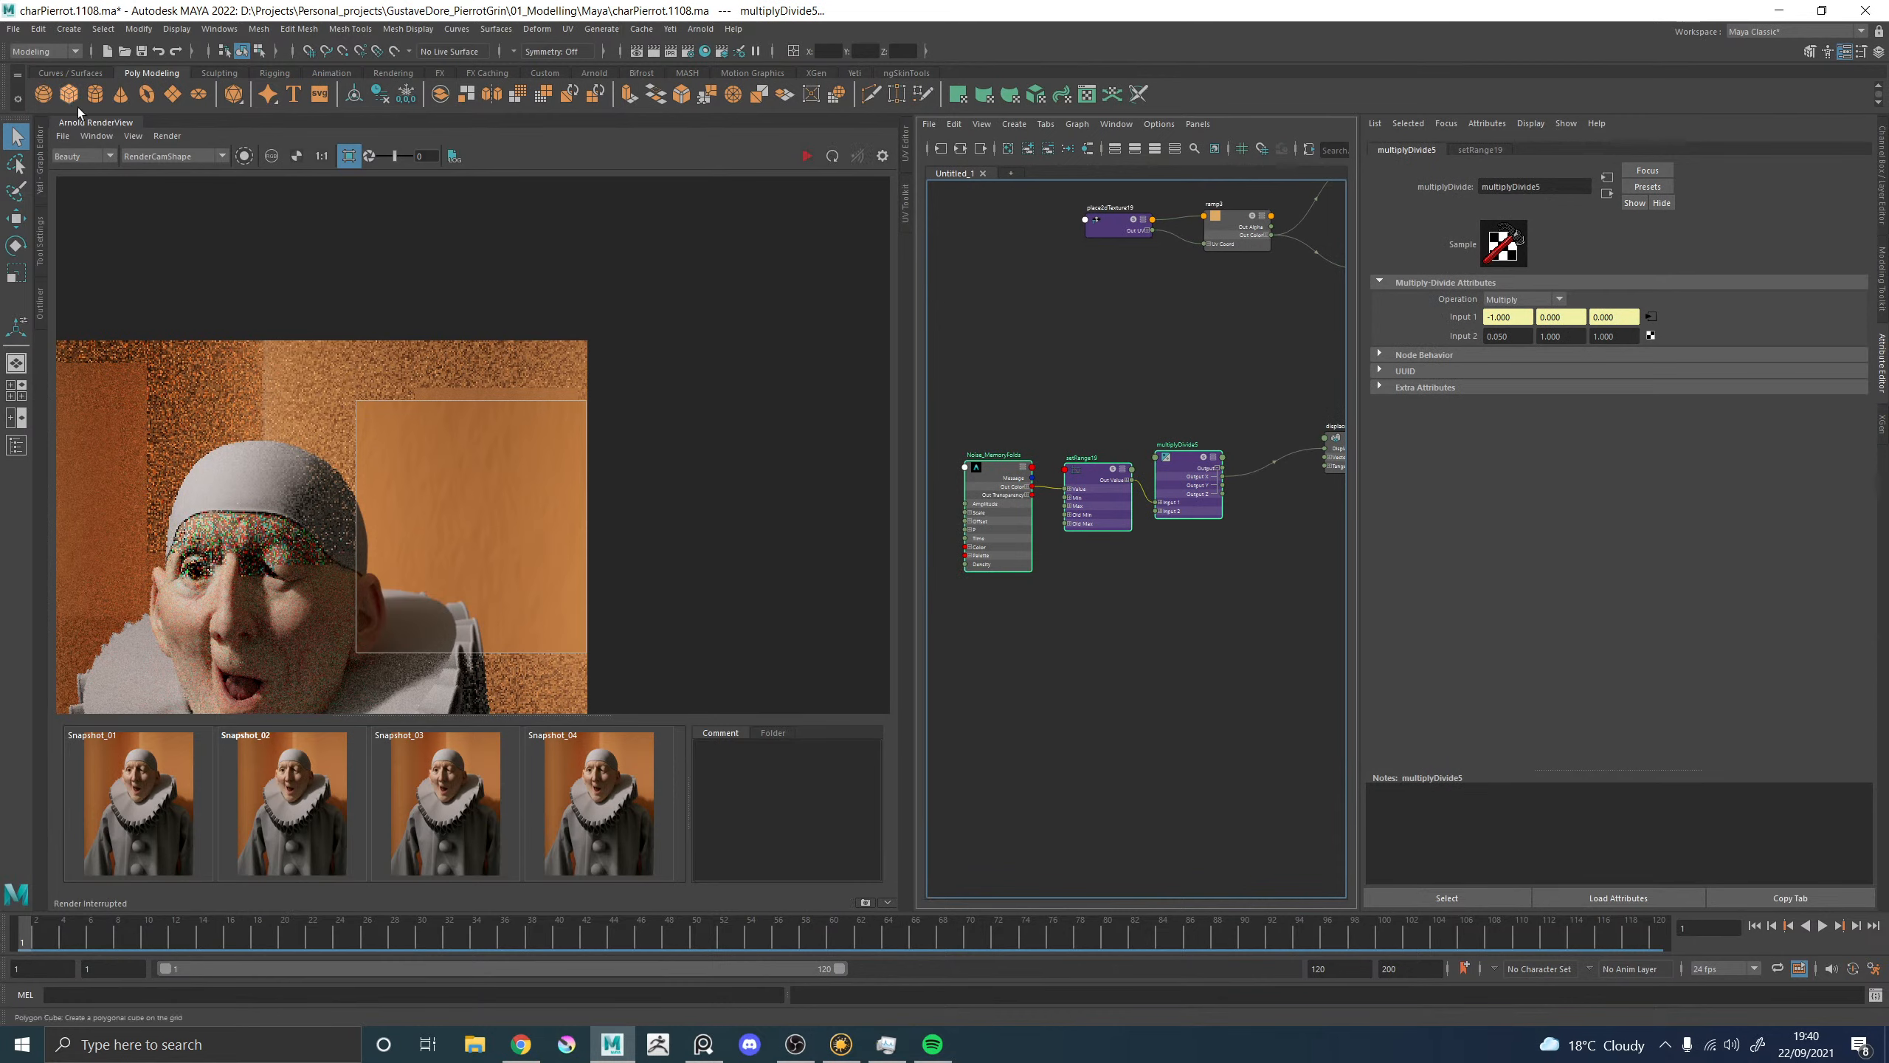
pyautogui.click(955, 124)
pyautogui.moveTo(1116, 280)
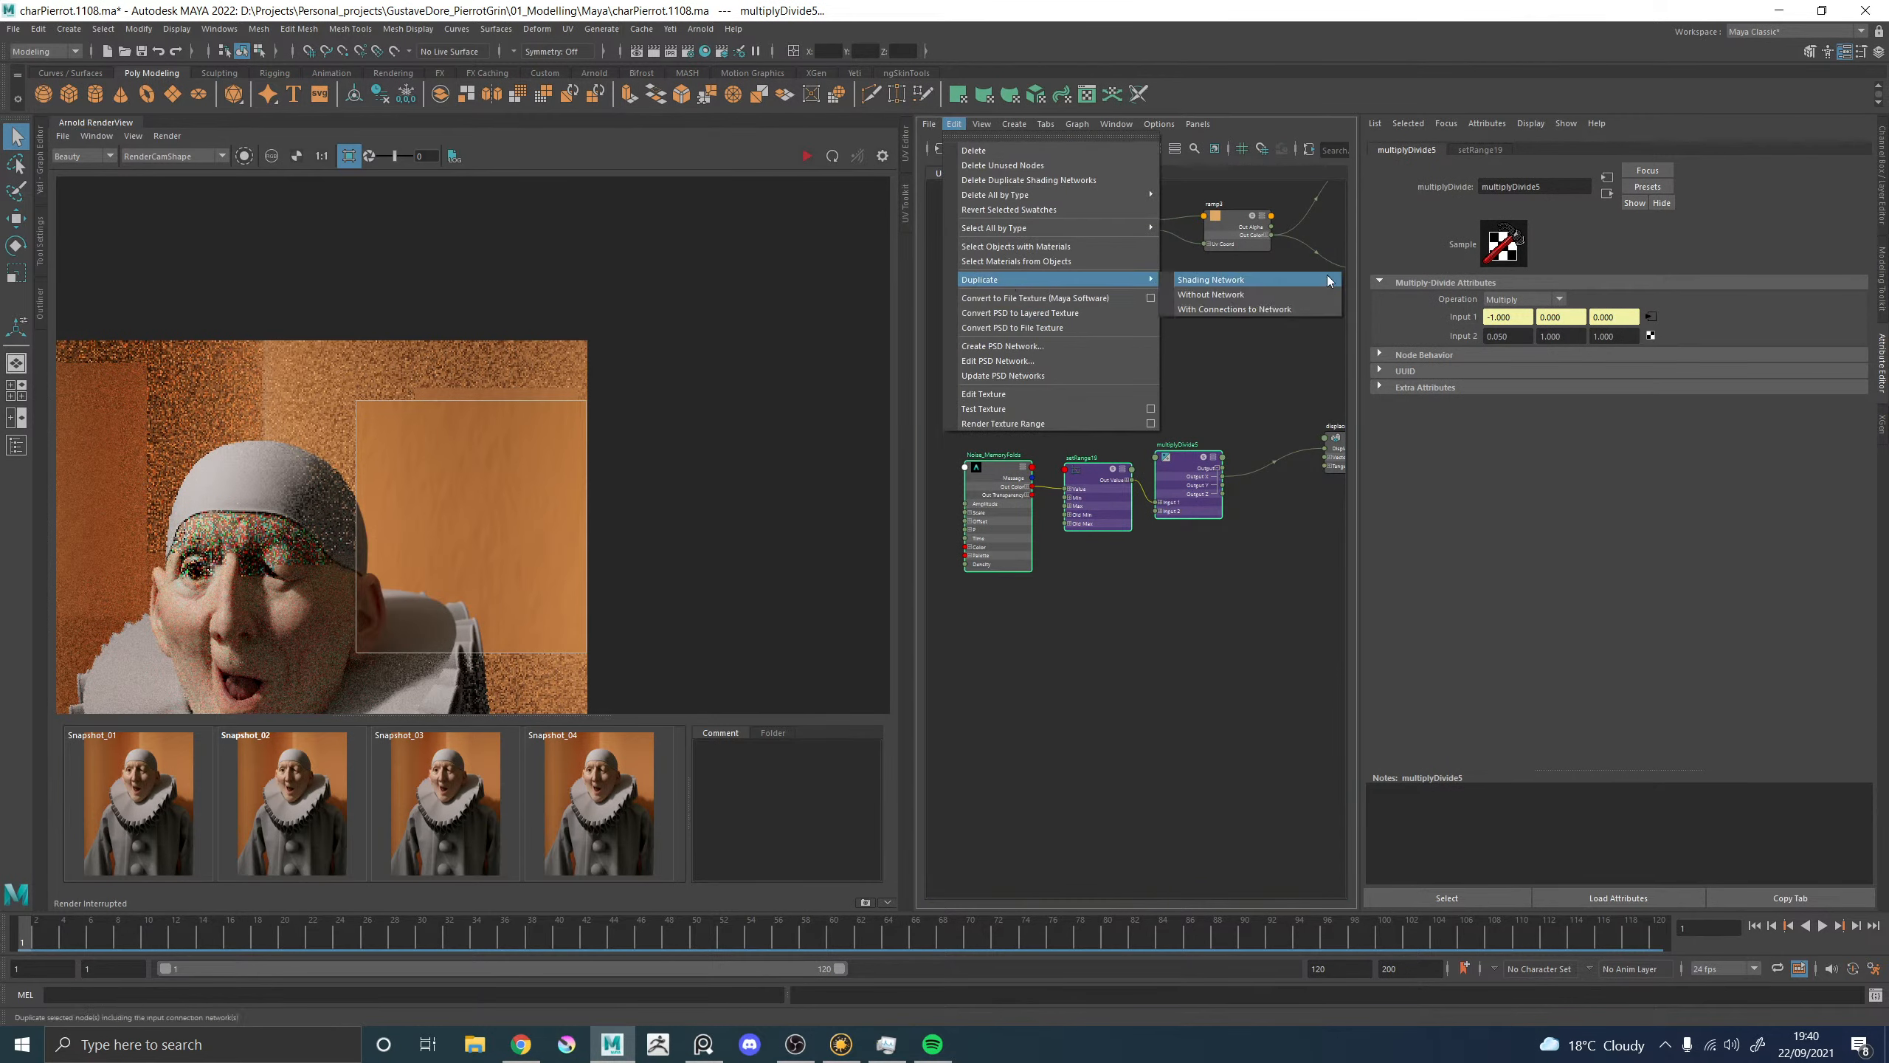
pyautogui.click(1236, 281)
pyautogui.moveTo(1131, 704); pyautogui.dragTo(1101, 701)
pyautogui.click(1062, 744)
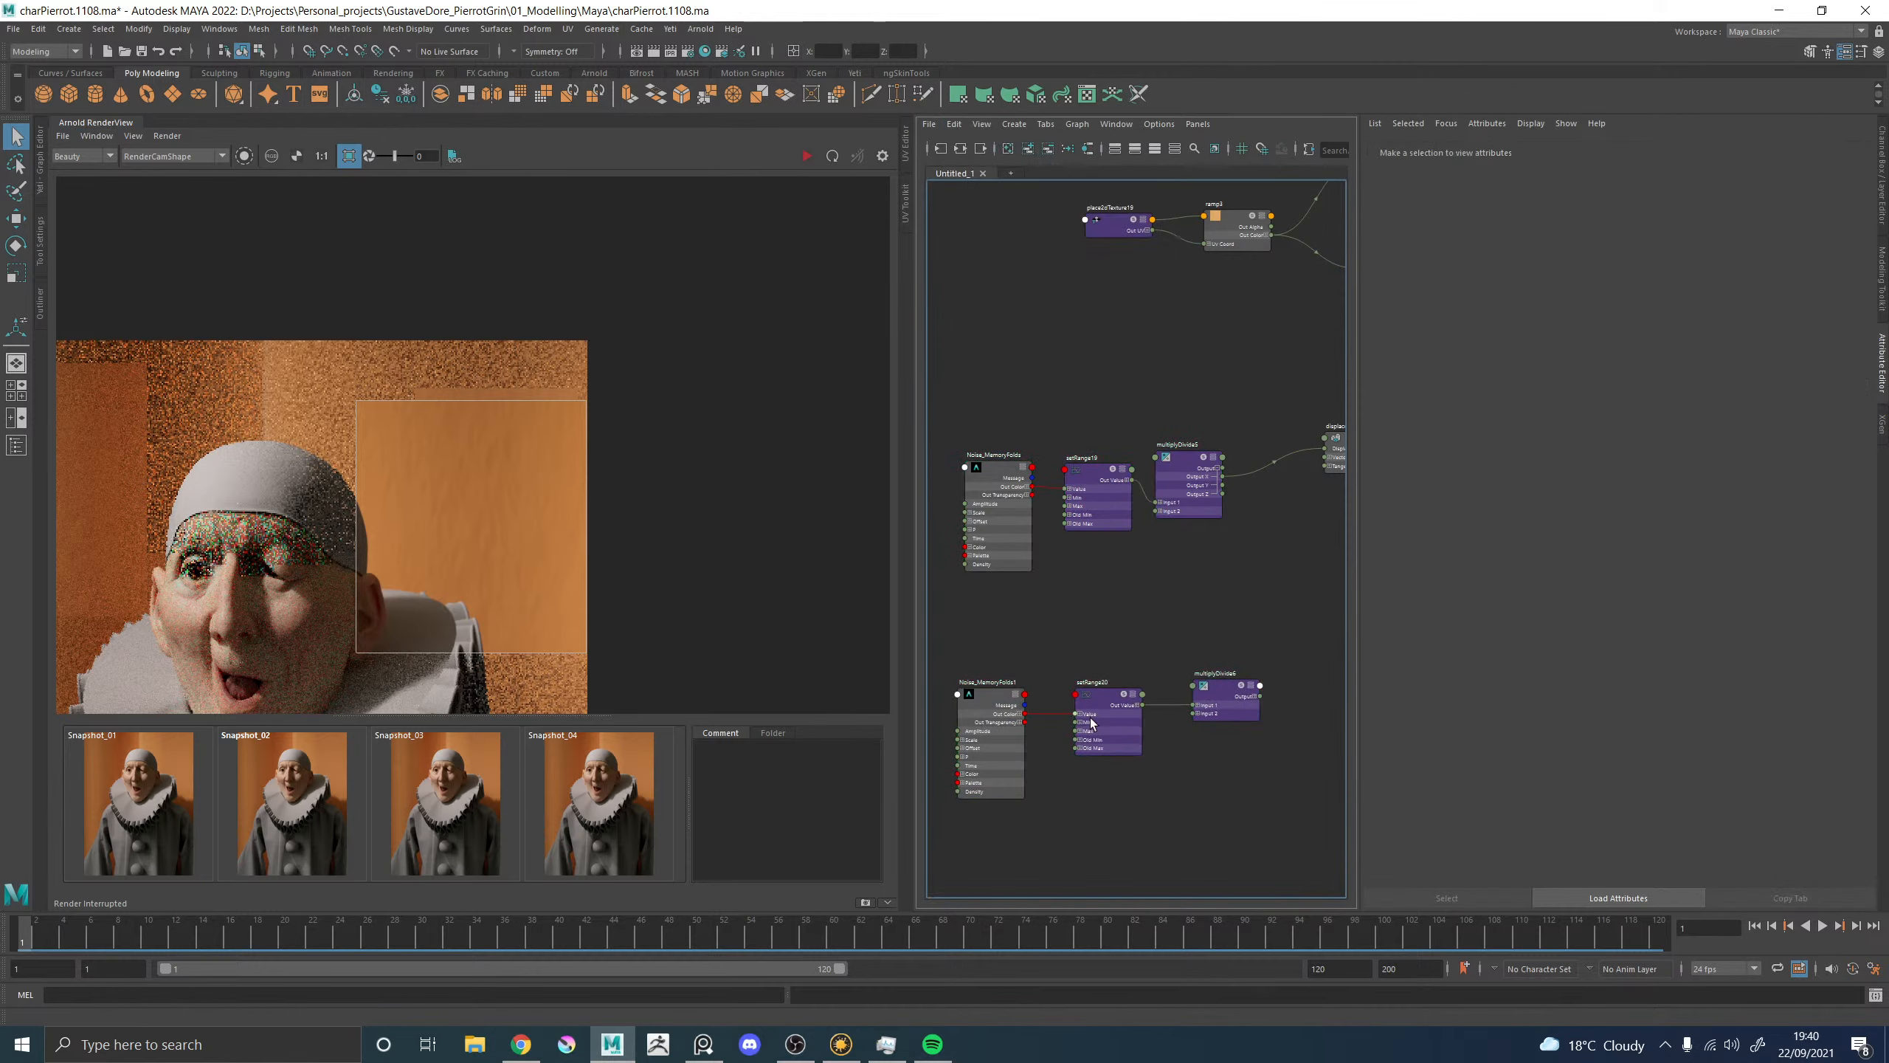
pyautogui.click(1204, 696)
# Set the duplicated cell noise's pattern to alligator and shift the duplicated chain to free space beside it.
pyautogui.click(986, 705)
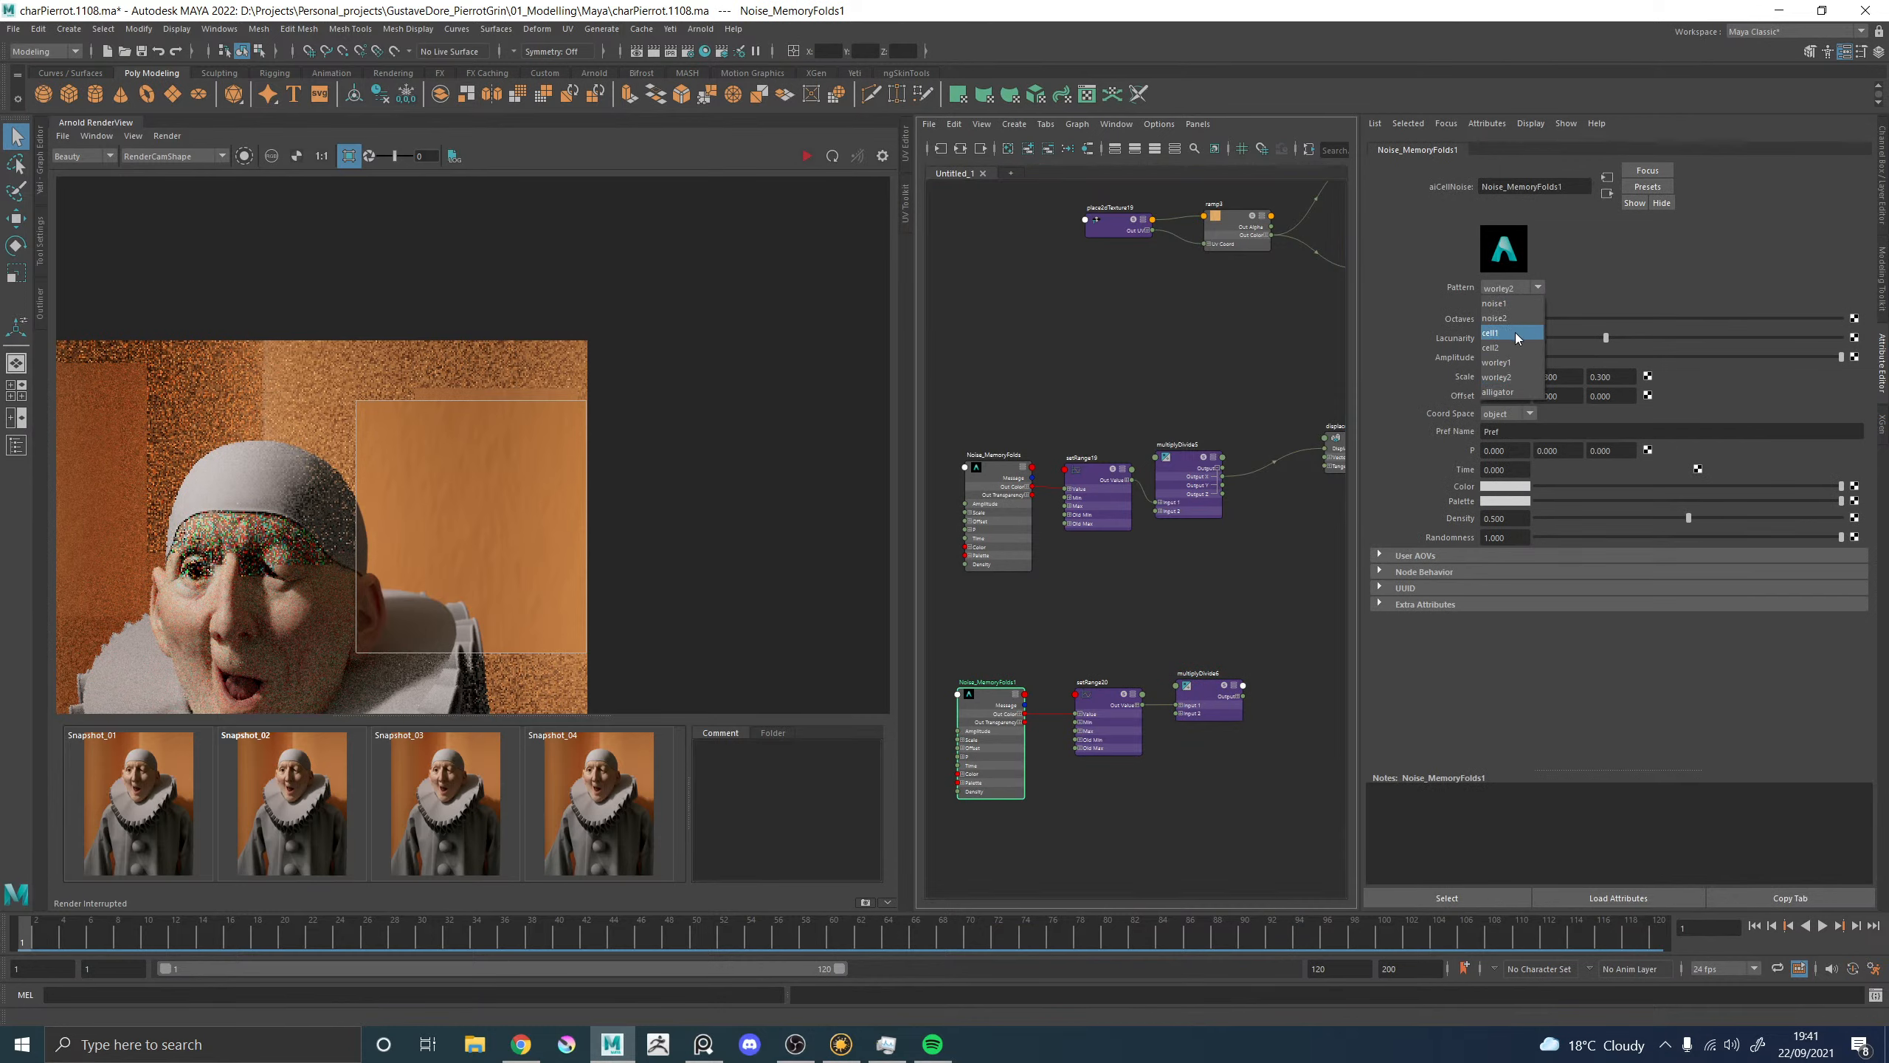
pyautogui.click(1502, 392)
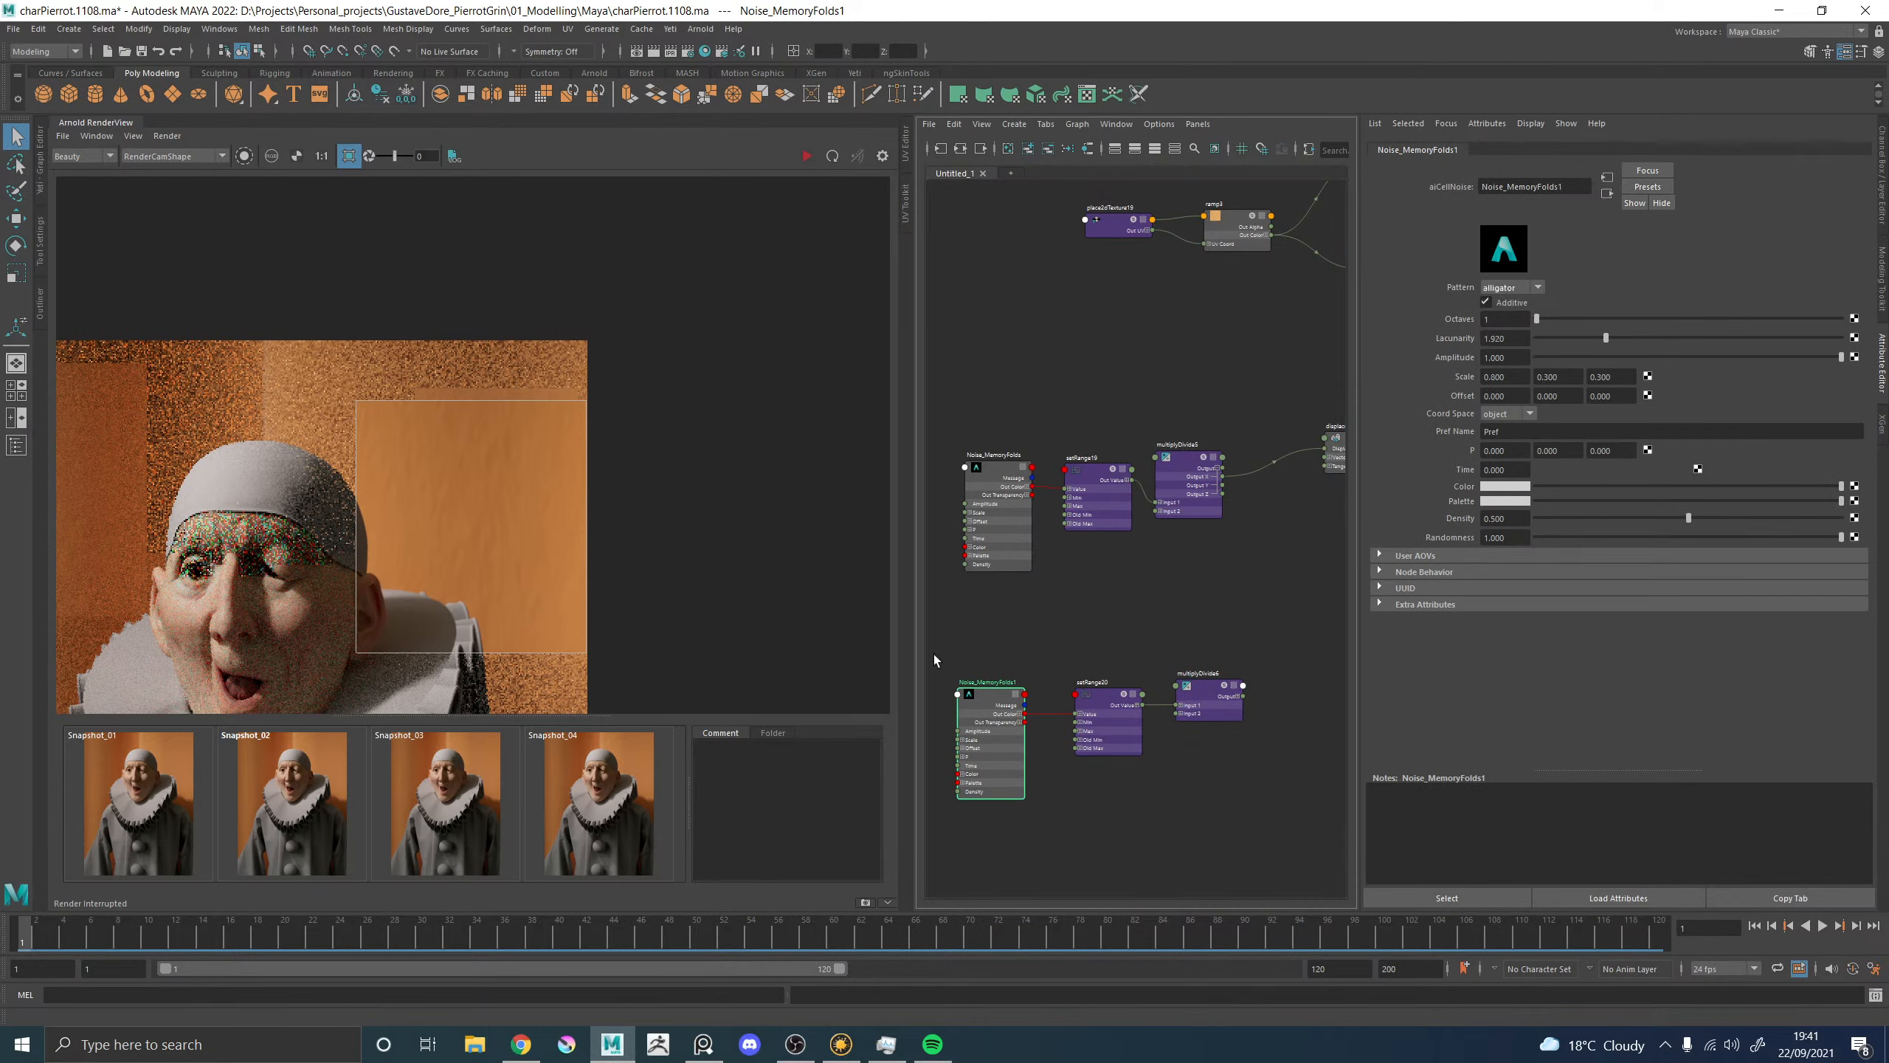
pyautogui.moveTo(932, 654); pyautogui.dragTo(1193, 712)
# Create an aiLayerRgba node and place it between the outputs of the two noise chains.
pyautogui.click(1234, 577)
pyautogui.press('Tab')
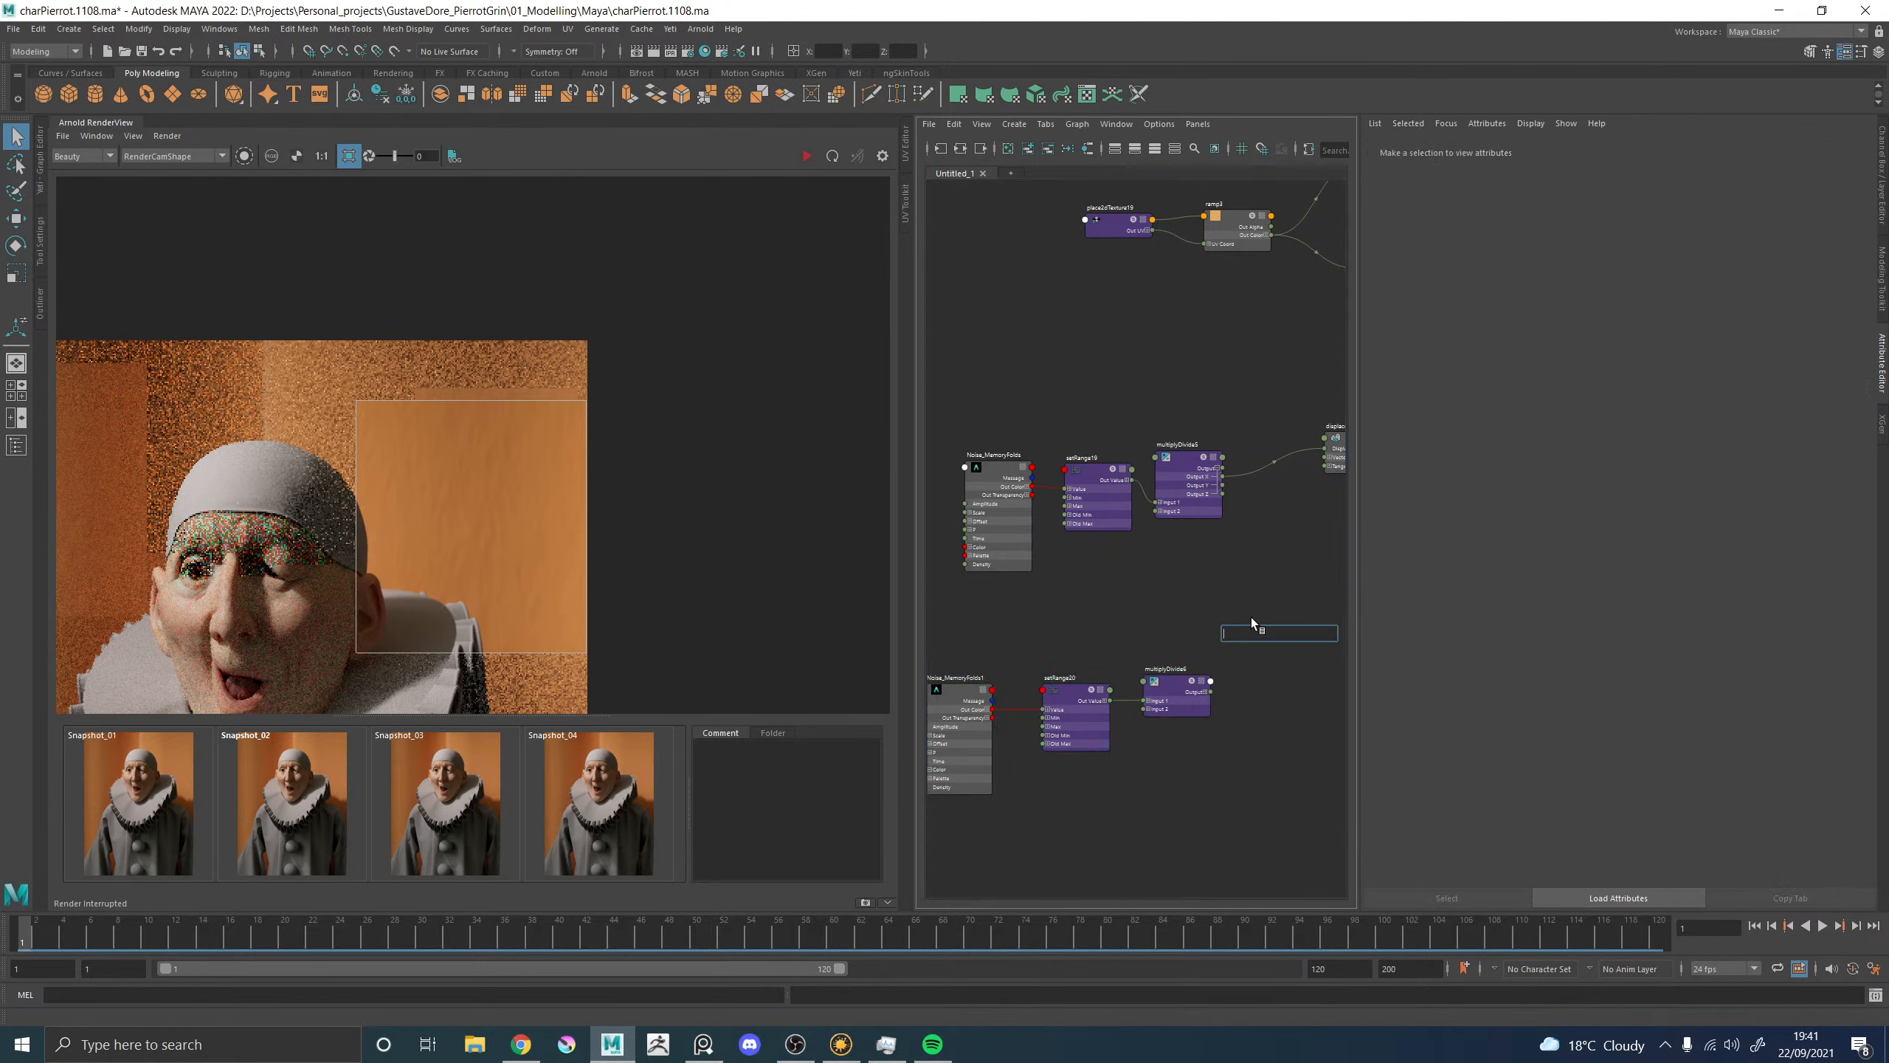
pyautogui.write('ai')
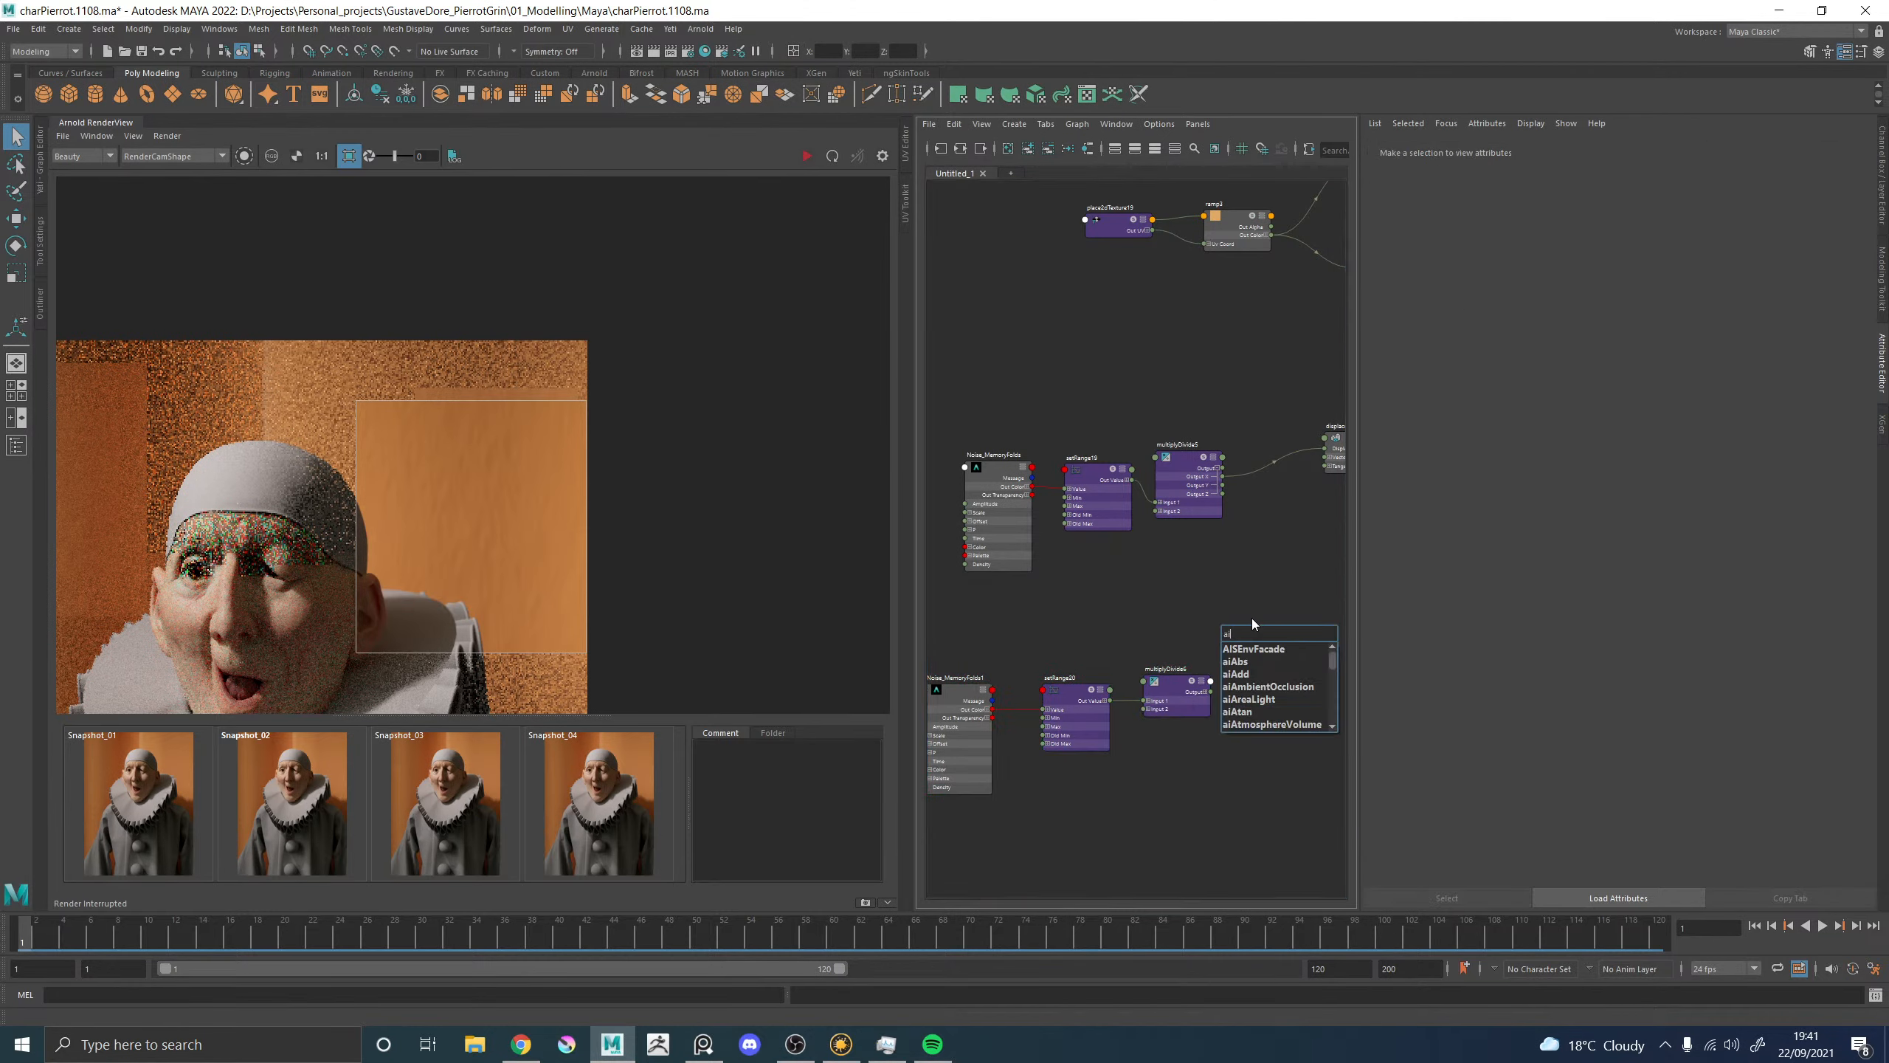
pyautogui.write('layer')
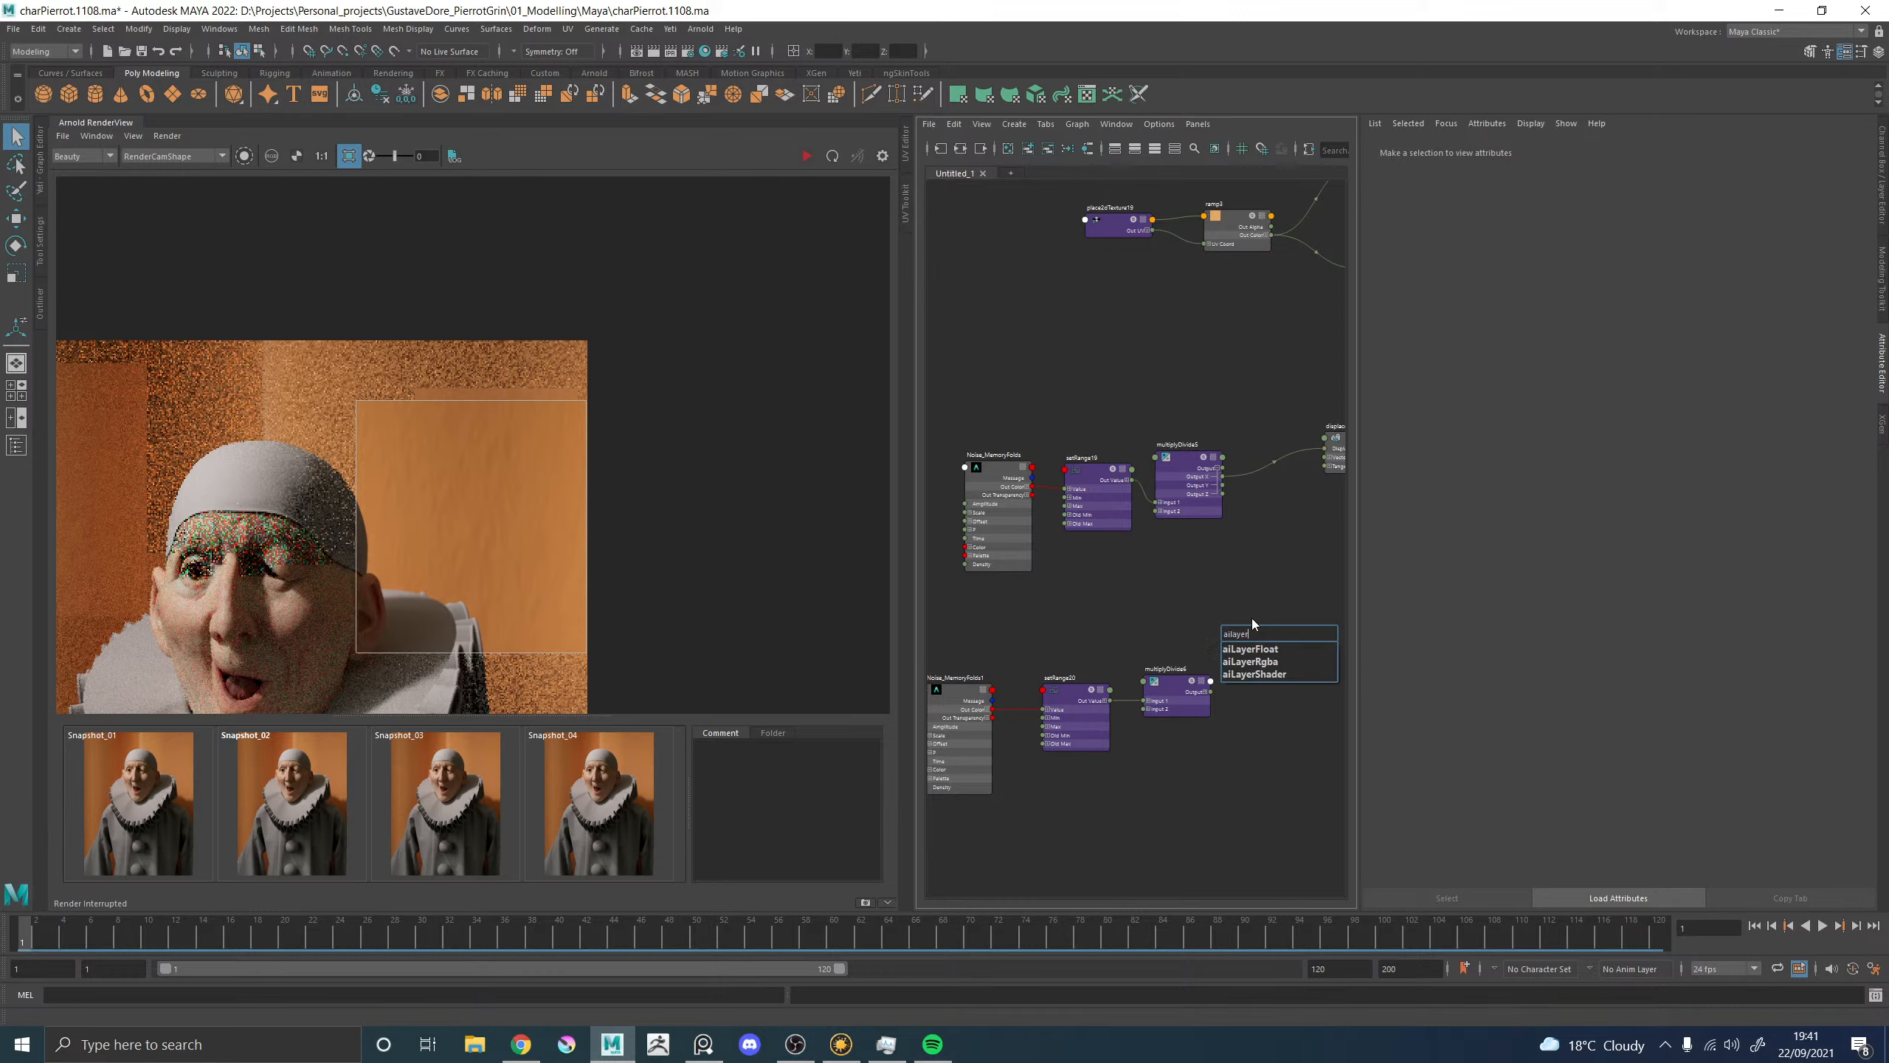
pyautogui.press('Down')
pyautogui.press('Down')
pyautogui.press('Return')
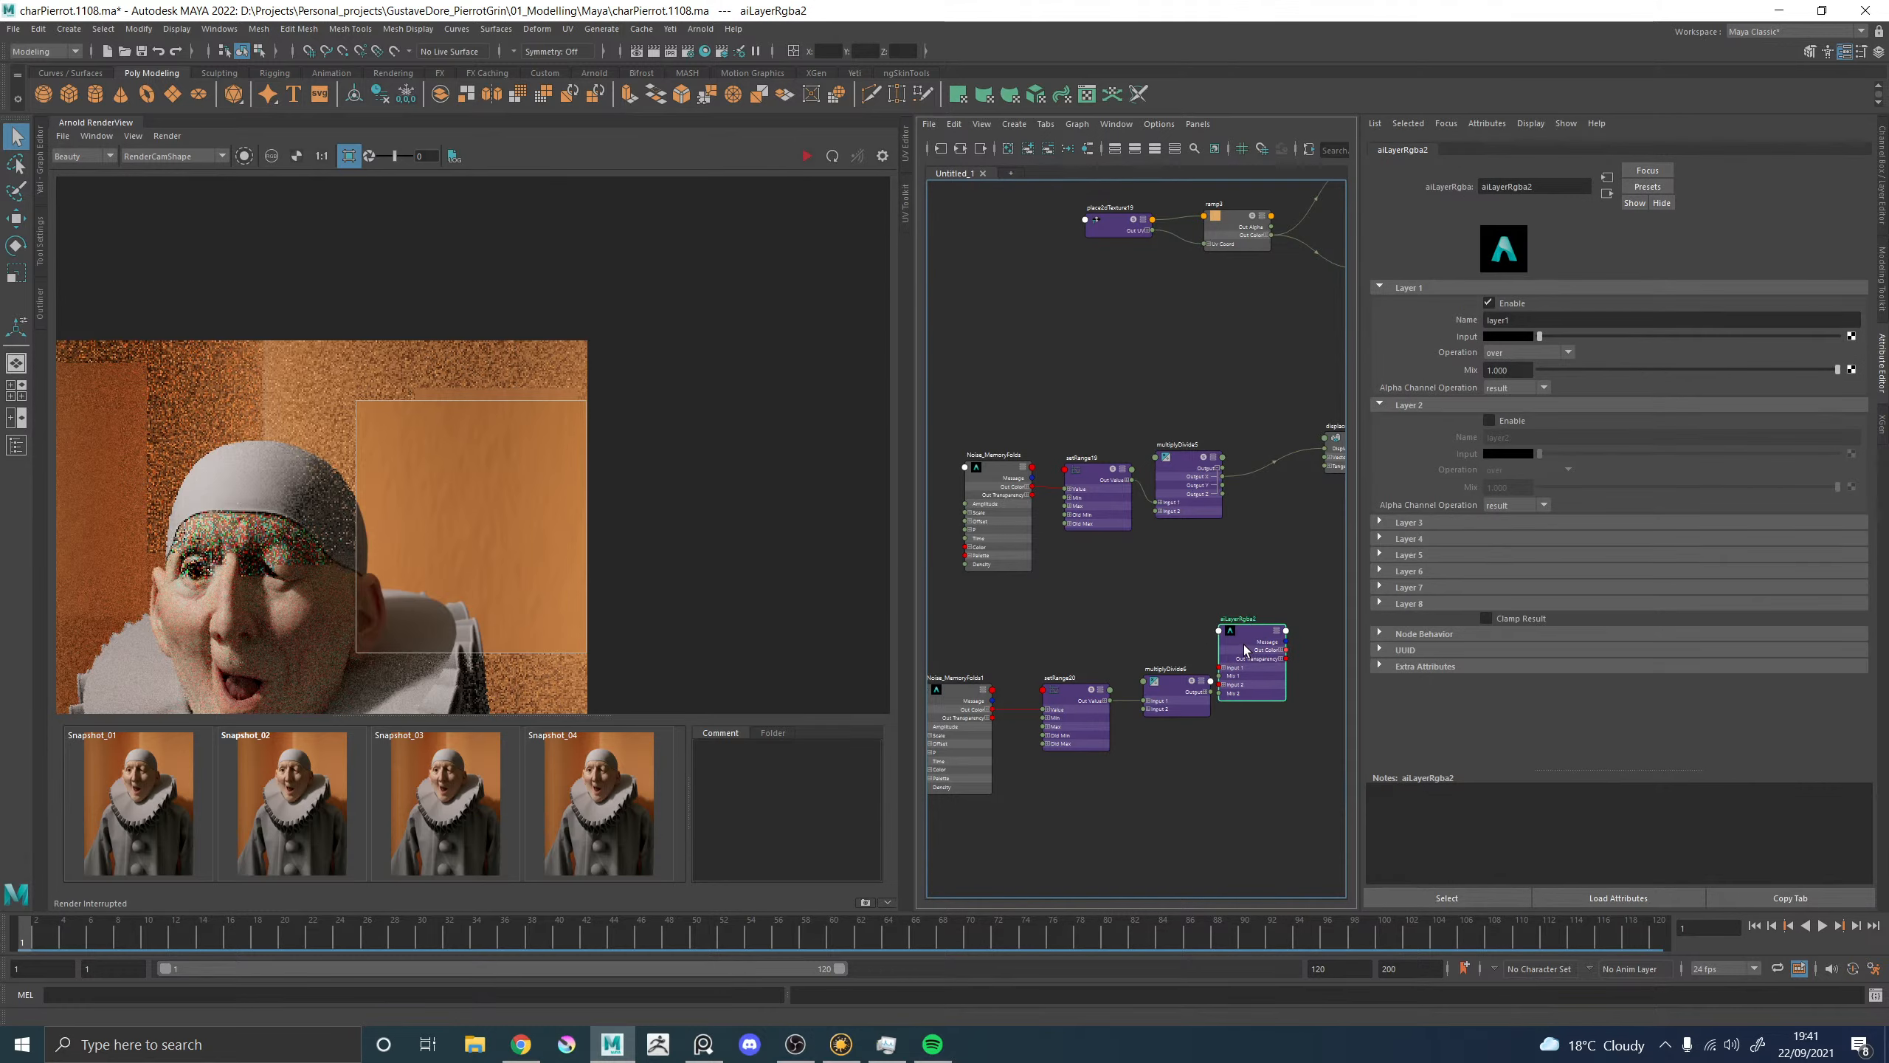
pyautogui.moveTo(1243, 646); pyautogui.dragTo(1287, 607)
pyautogui.keyDown('alt'); pyautogui.moveTo(1174, 567); pyautogui.dragTo(1172, 515, button='middle'); pyautogui.keyUp('alt')
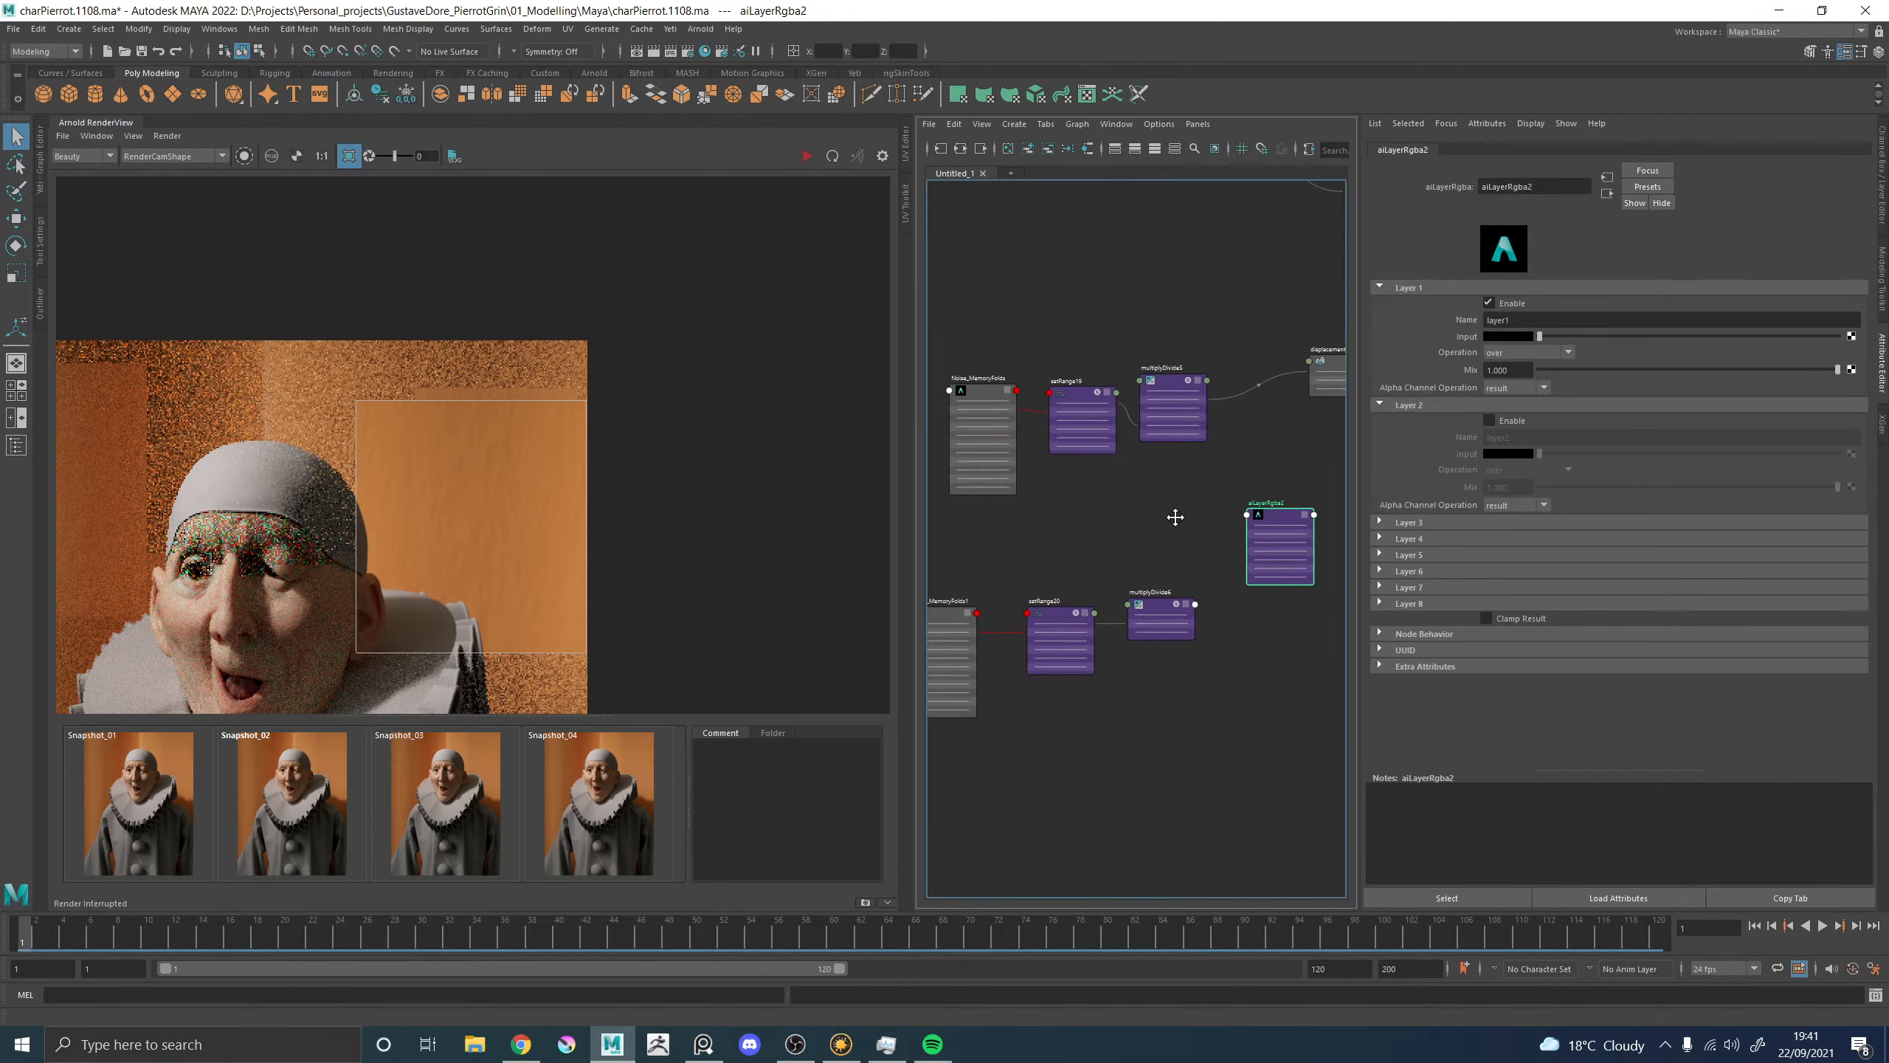
# Create a cloth texture node with its 2D placement and position it below the duplicated noise chain.
pyautogui.click(1114, 780)
pyautogui.press('Tab')
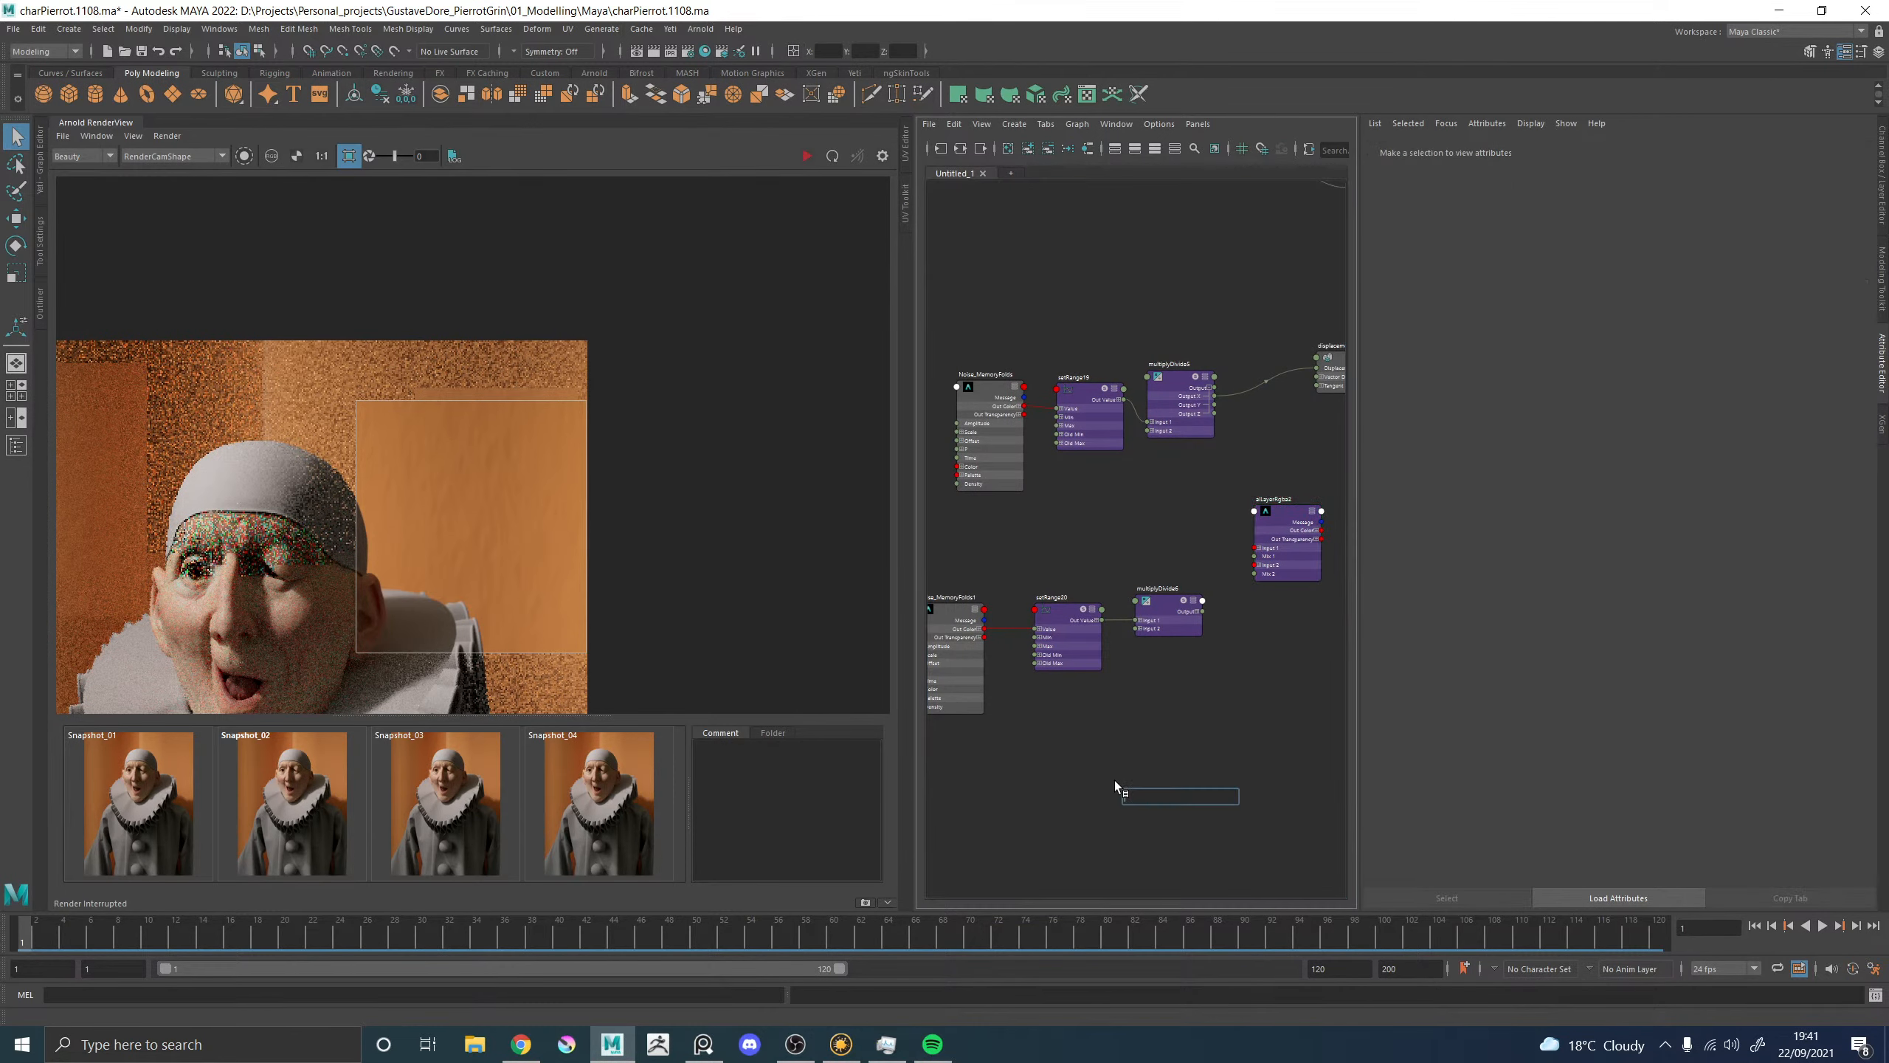
pyautogui.write('cloth')
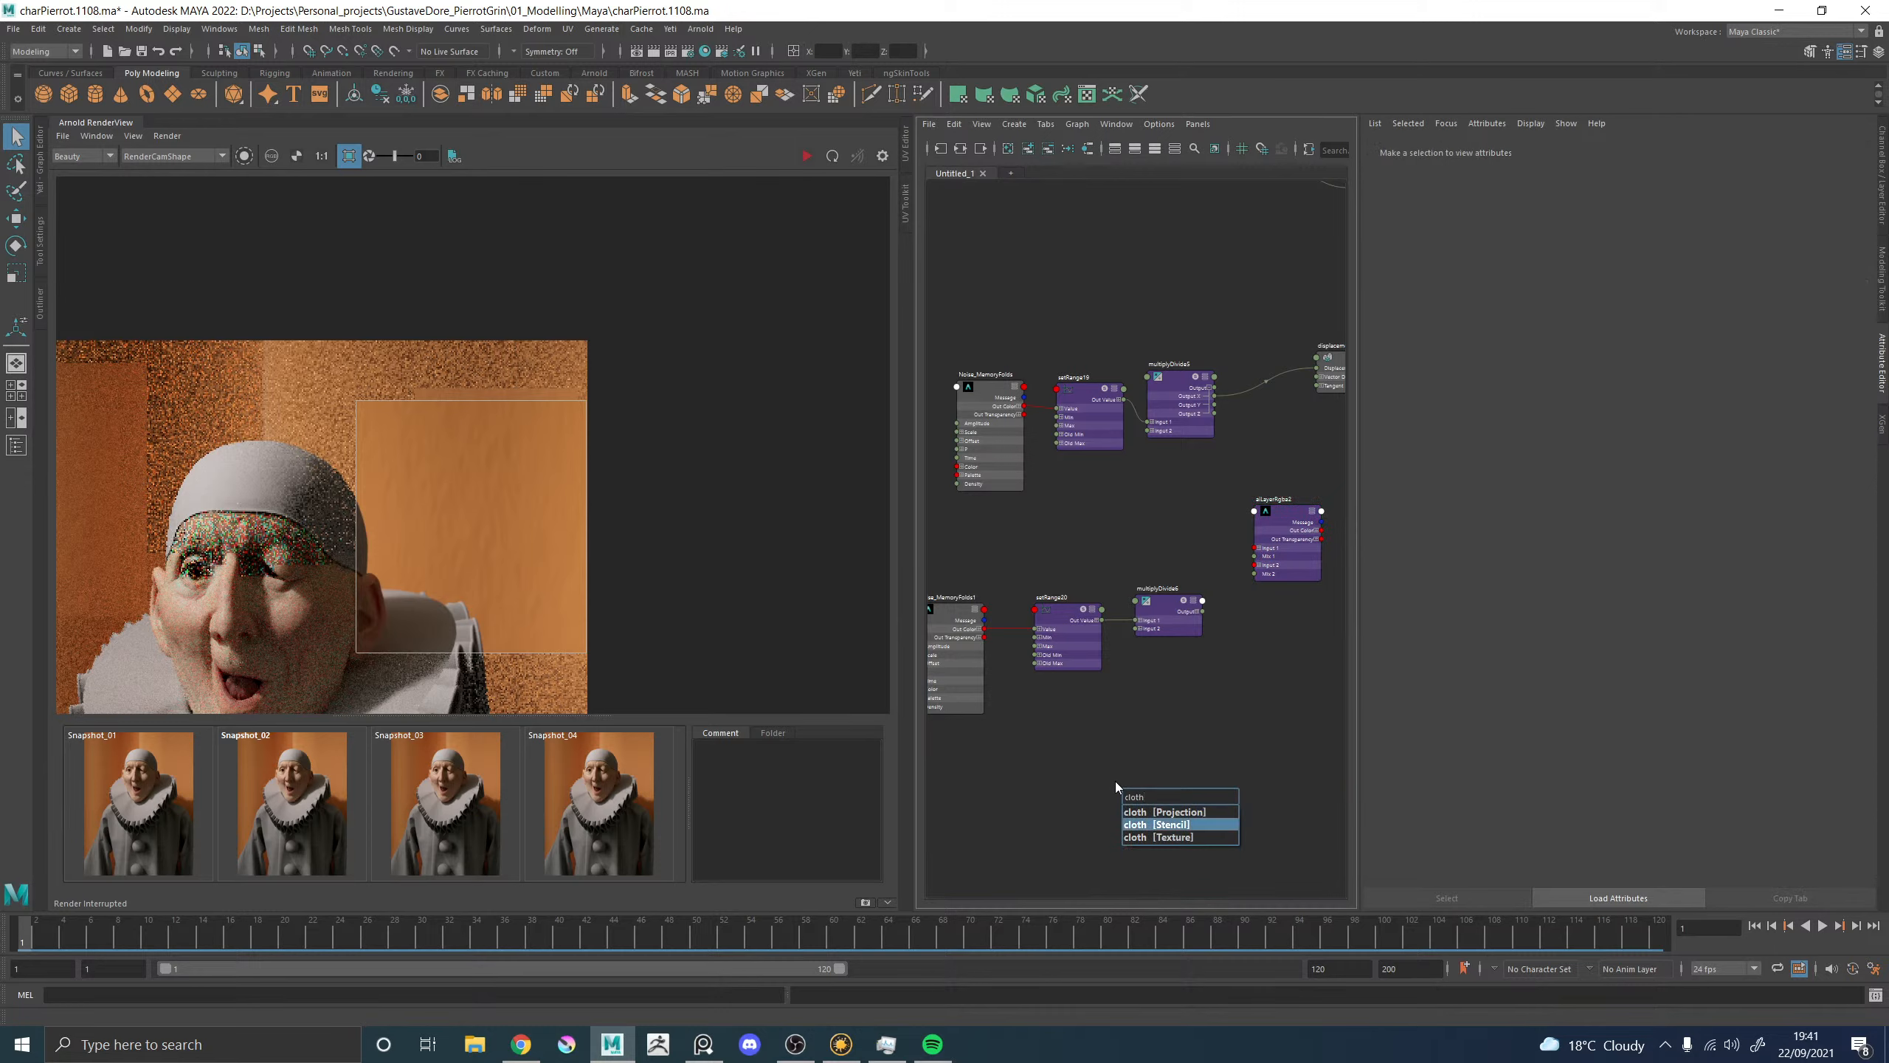
pyautogui.press('Return')
pyautogui.moveTo(1168, 771); pyautogui.dragTo(1217, 813)
pyautogui.moveTo(1217, 813); pyautogui.dragTo(1083, 778)
pyautogui.click(1232, 720)
pyautogui.click(1101, 764)
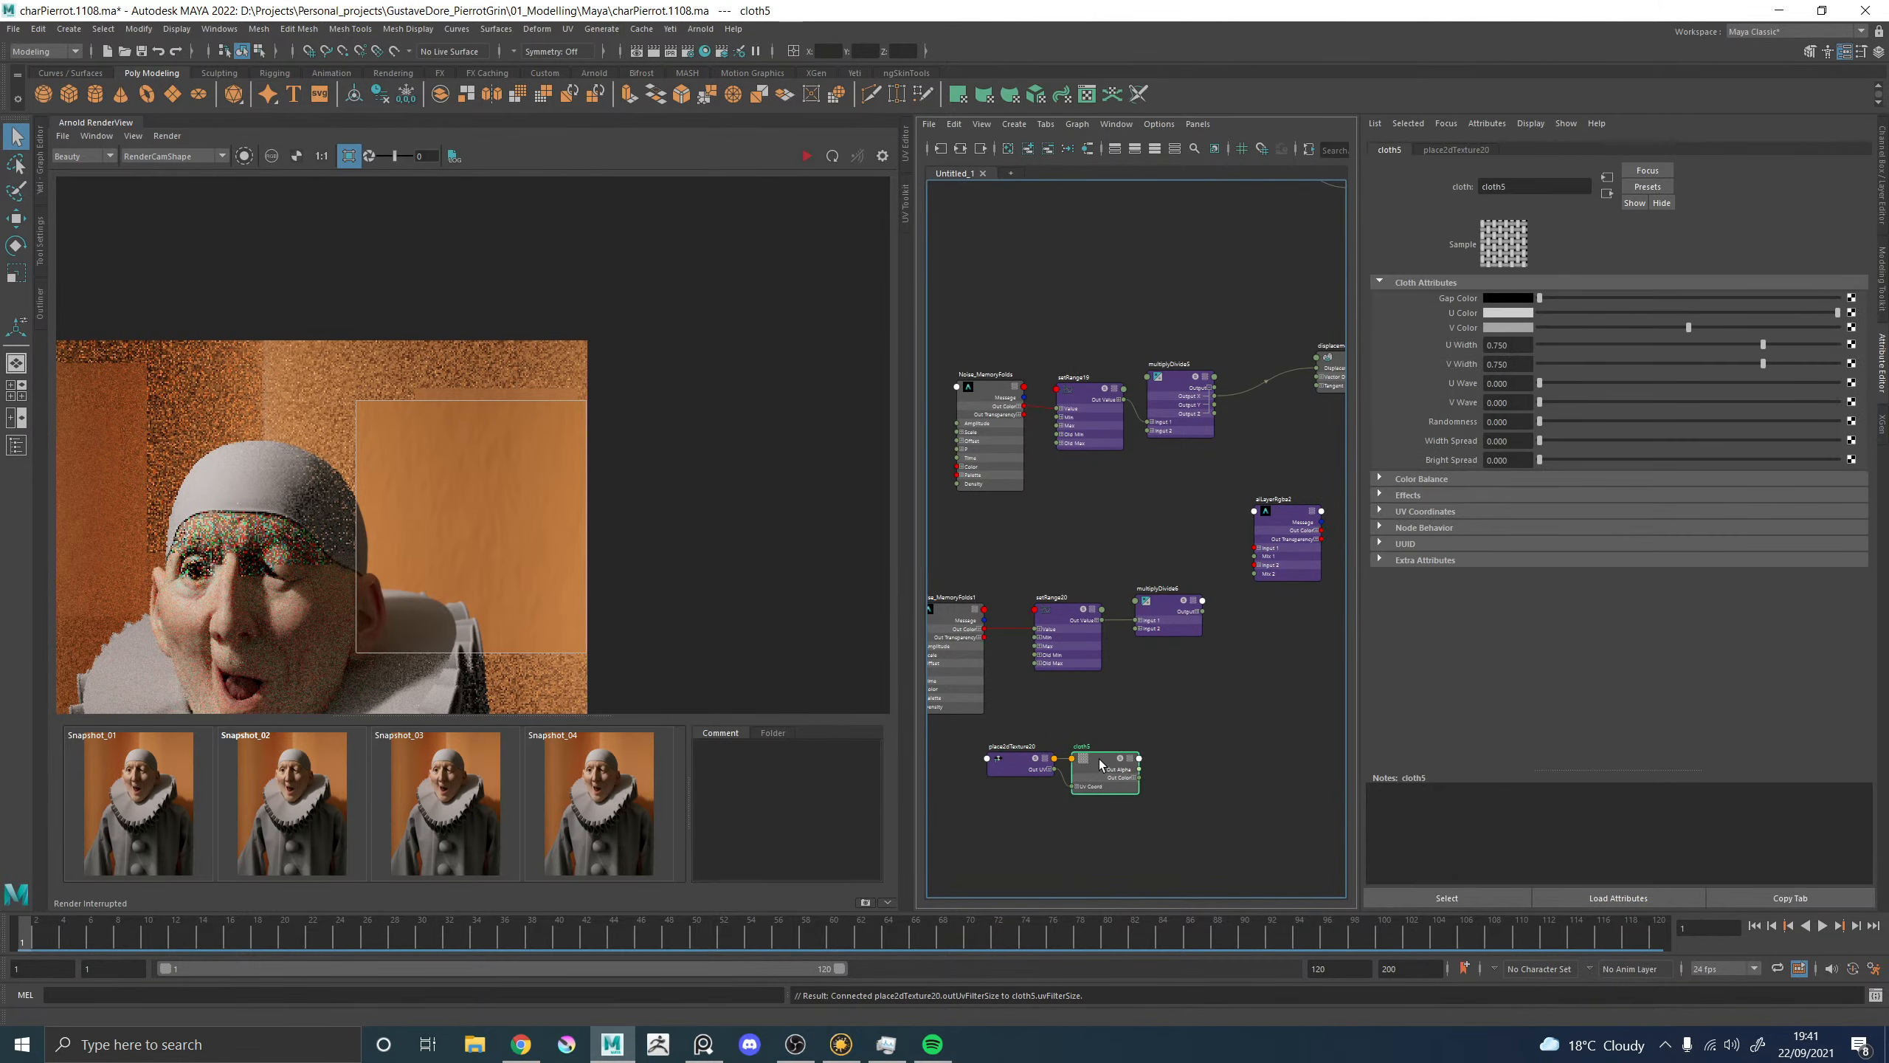
# Copy and paste the duplicated chain's setRange node, and delete the extra noise node pasted with it.
pyautogui.click(1050, 615)
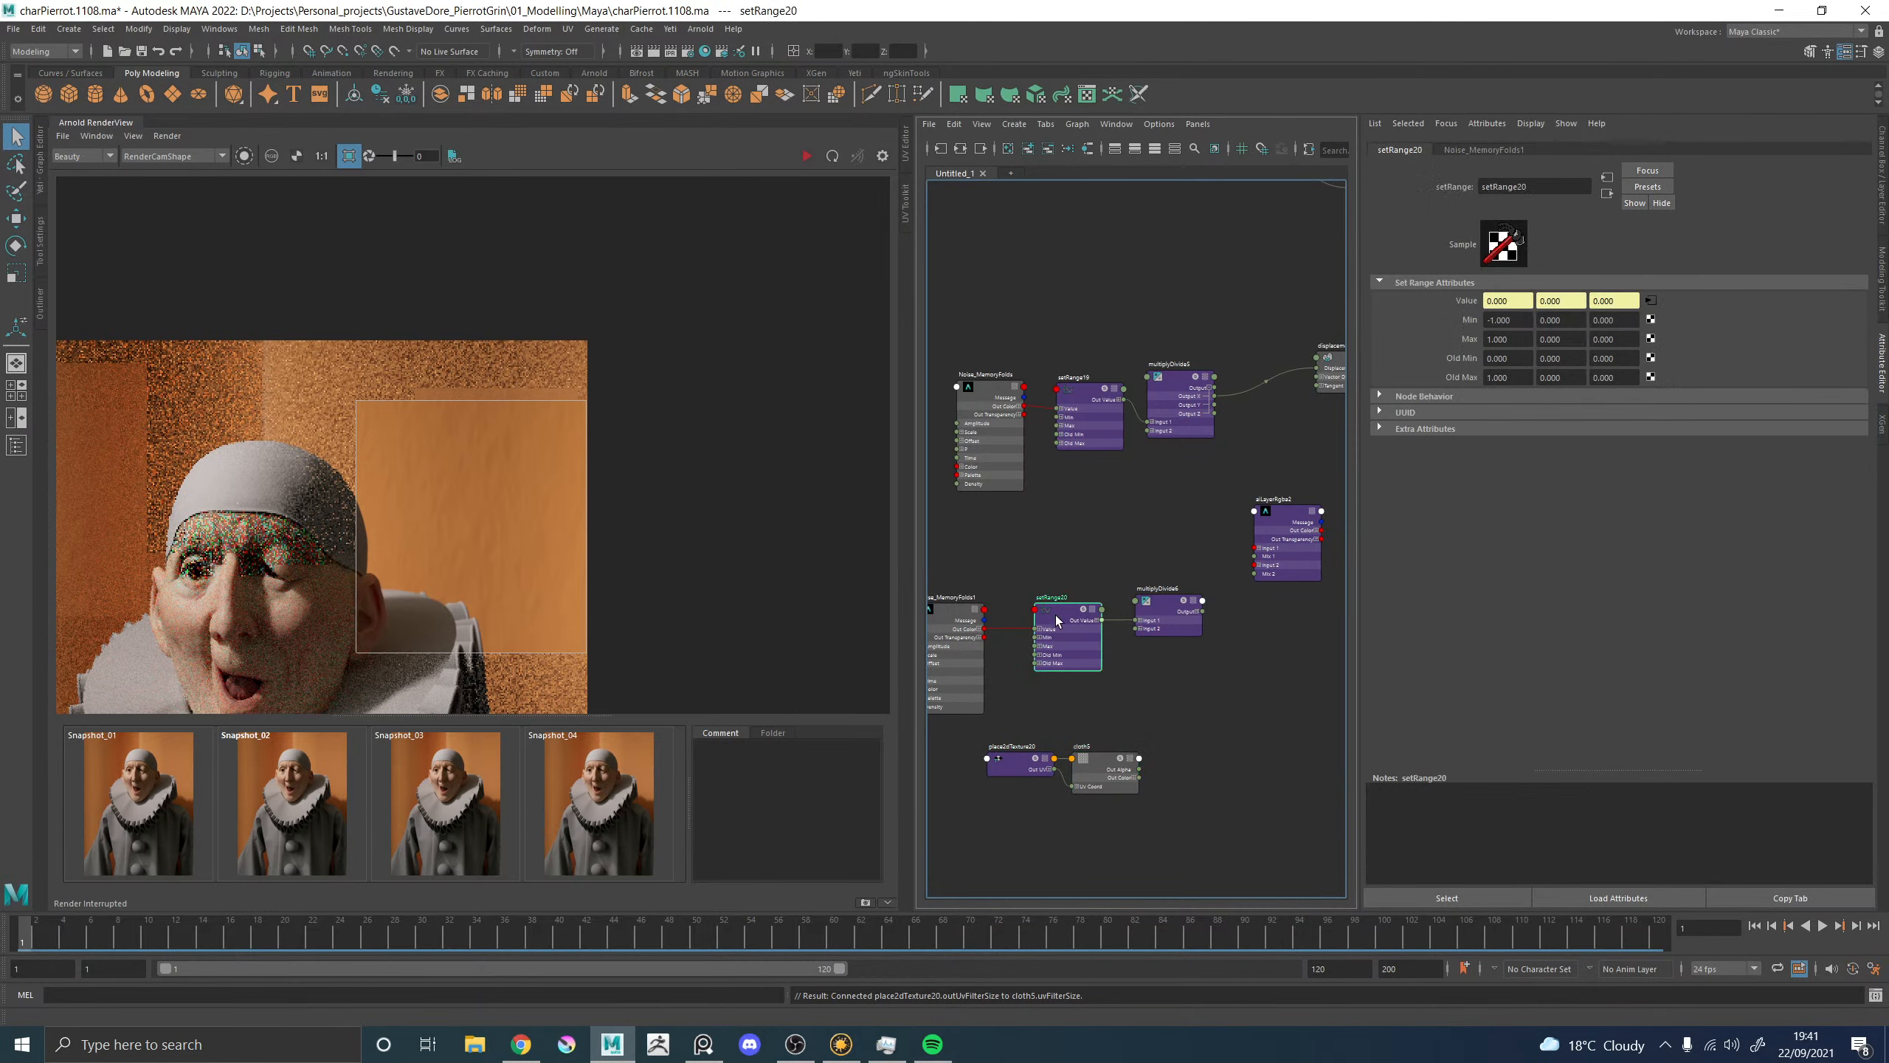
pyautogui.hotkey('ctrl', 'c')
pyautogui.hotkey('ctrl', 'v')
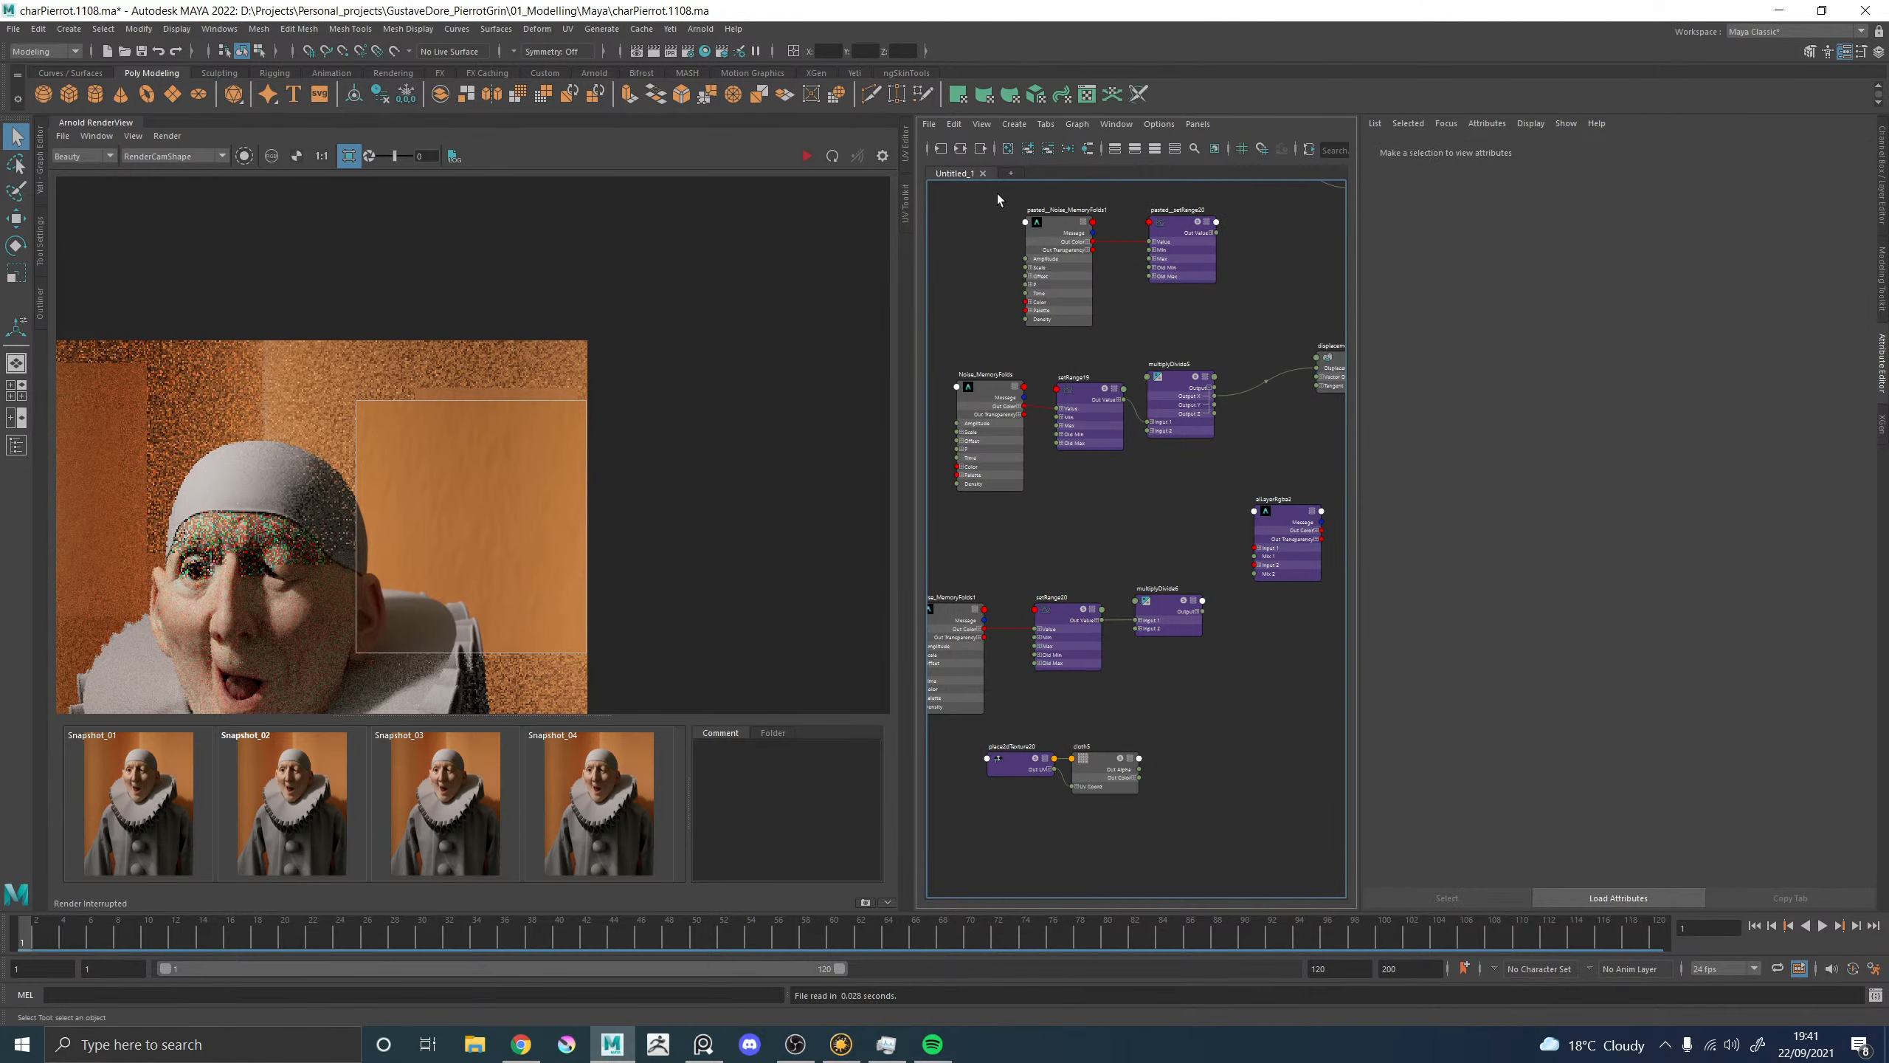
pyautogui.click(1039, 222)
pyautogui.press('Delete')
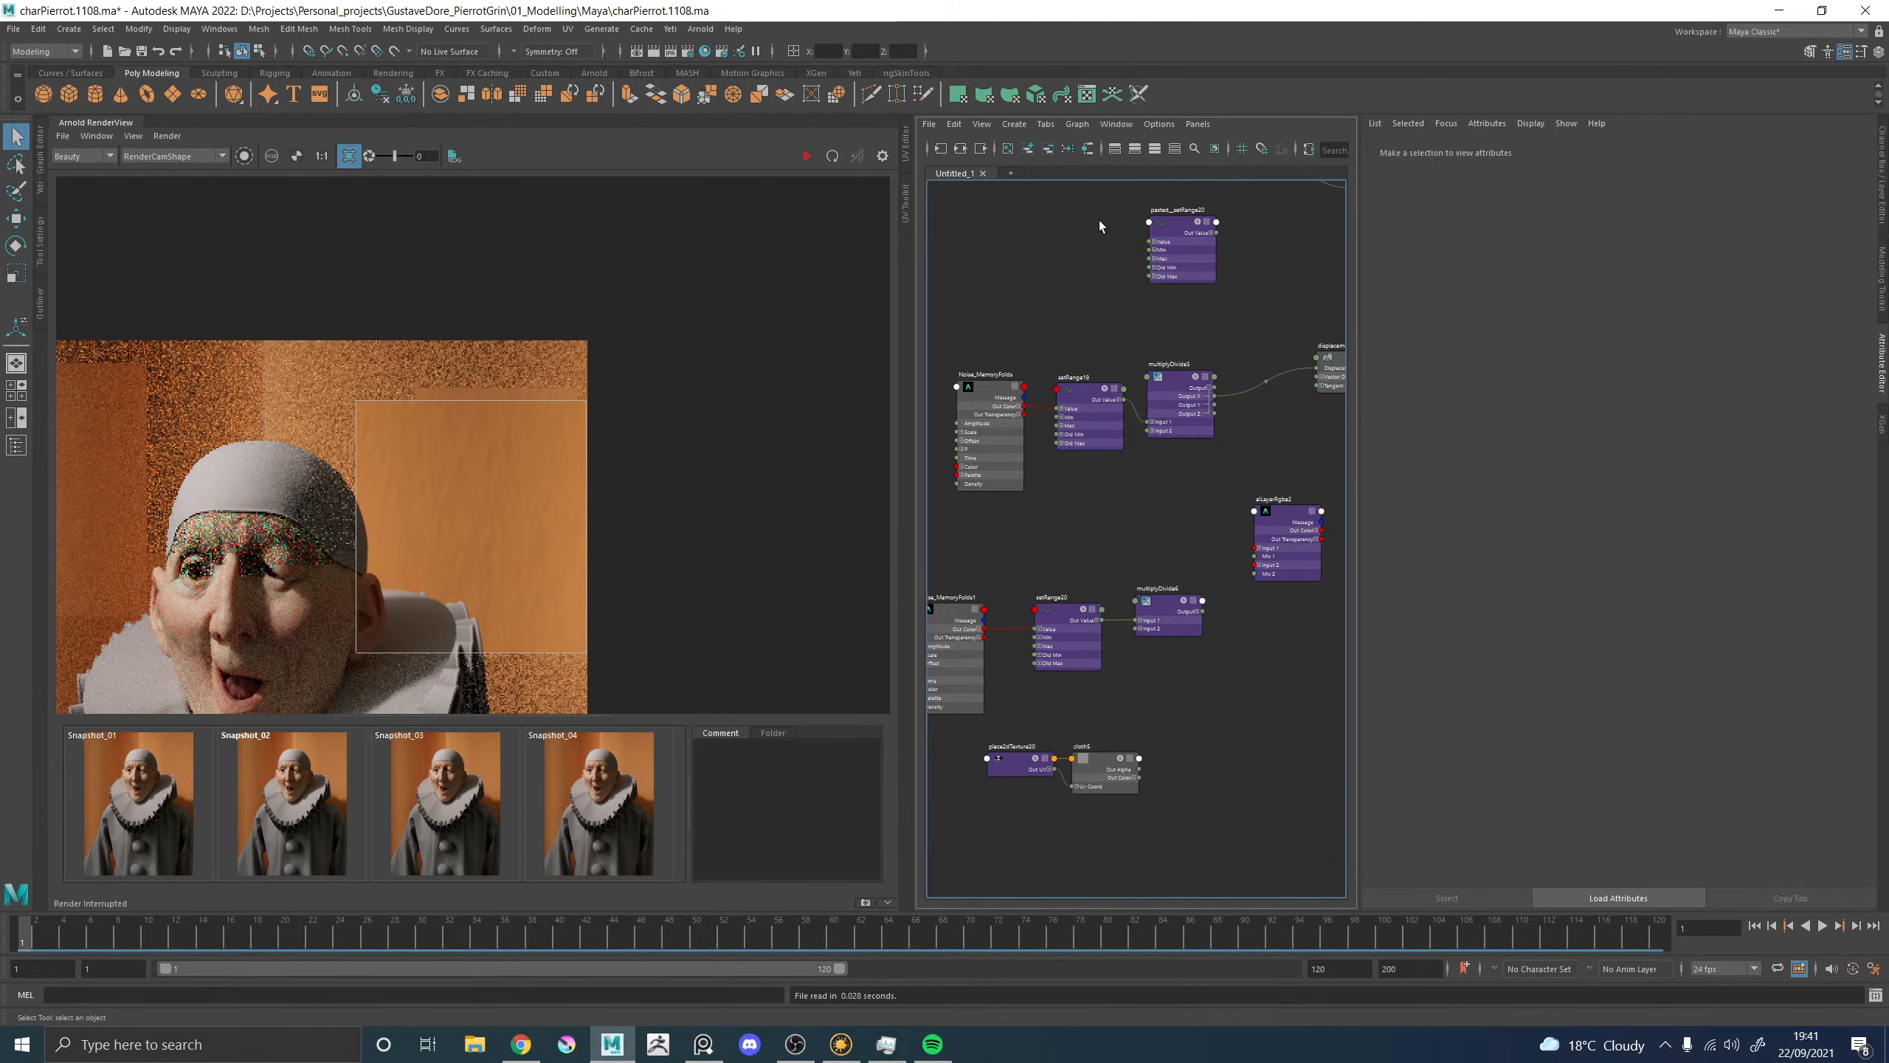
# Place the pasted setRange beside the cloth texture and connect the cloth's Out Color to its Value.
pyautogui.moveTo(1196, 270); pyautogui.dragTo(1278, 784)
pyautogui.scroll(2, 1207, 768)
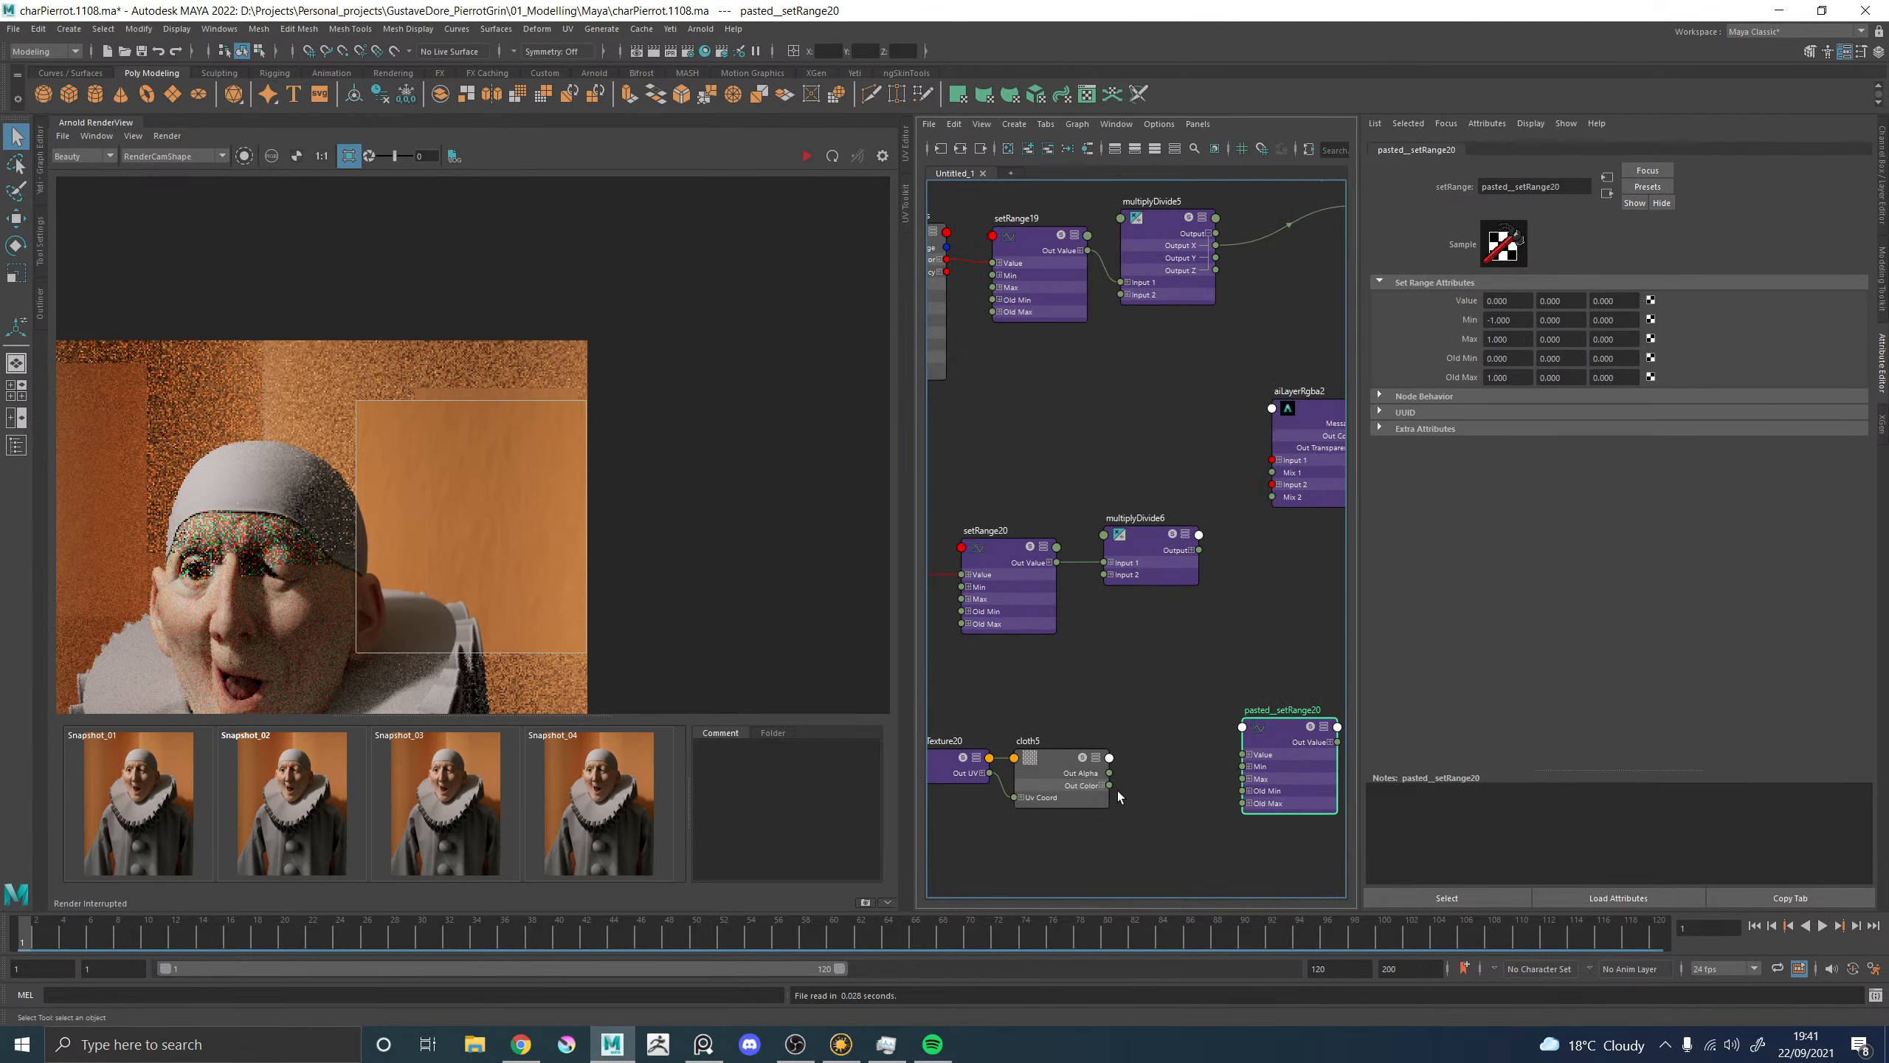
pyautogui.moveTo(1108, 787); pyautogui.dragTo(1216, 739)
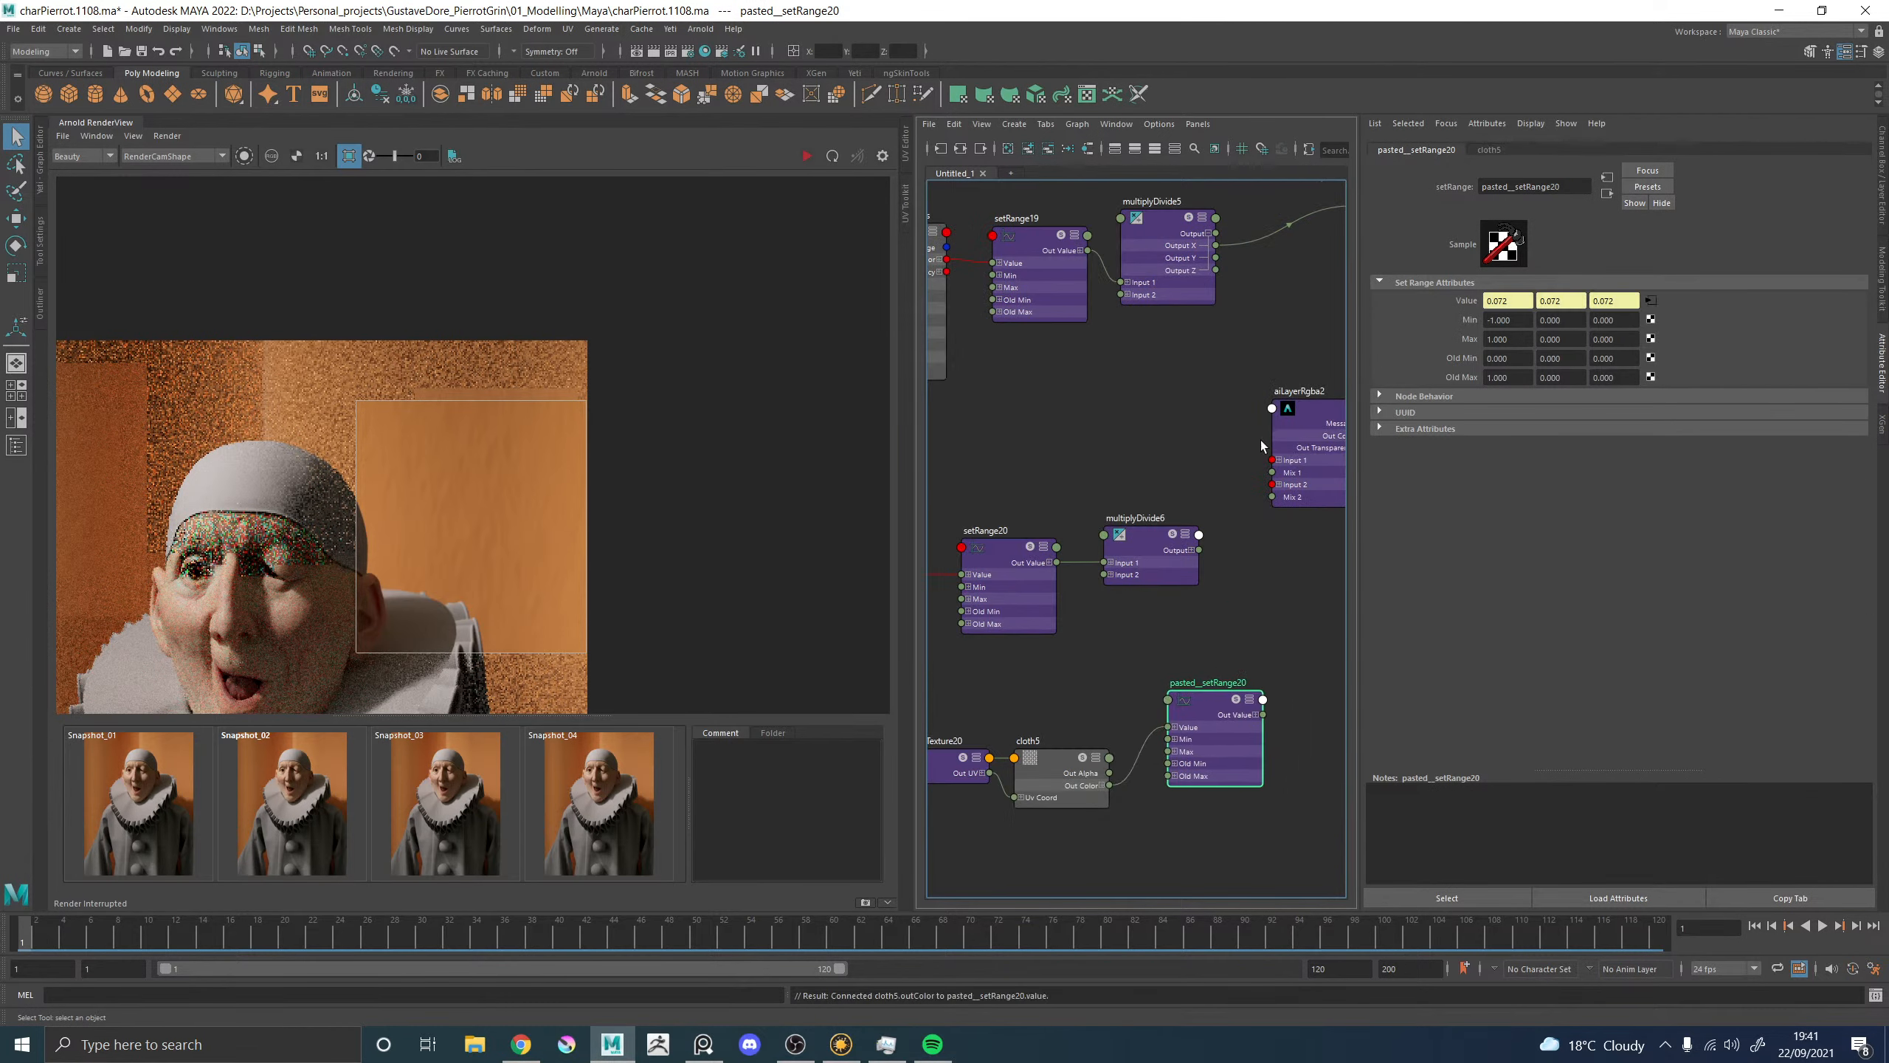
# Connect the pasted setRange's Out Value X to the R, G and B channels of aiLayerRgba2's Input 1.
pyautogui.click(1280, 461)
pyautogui.click(1255, 714)
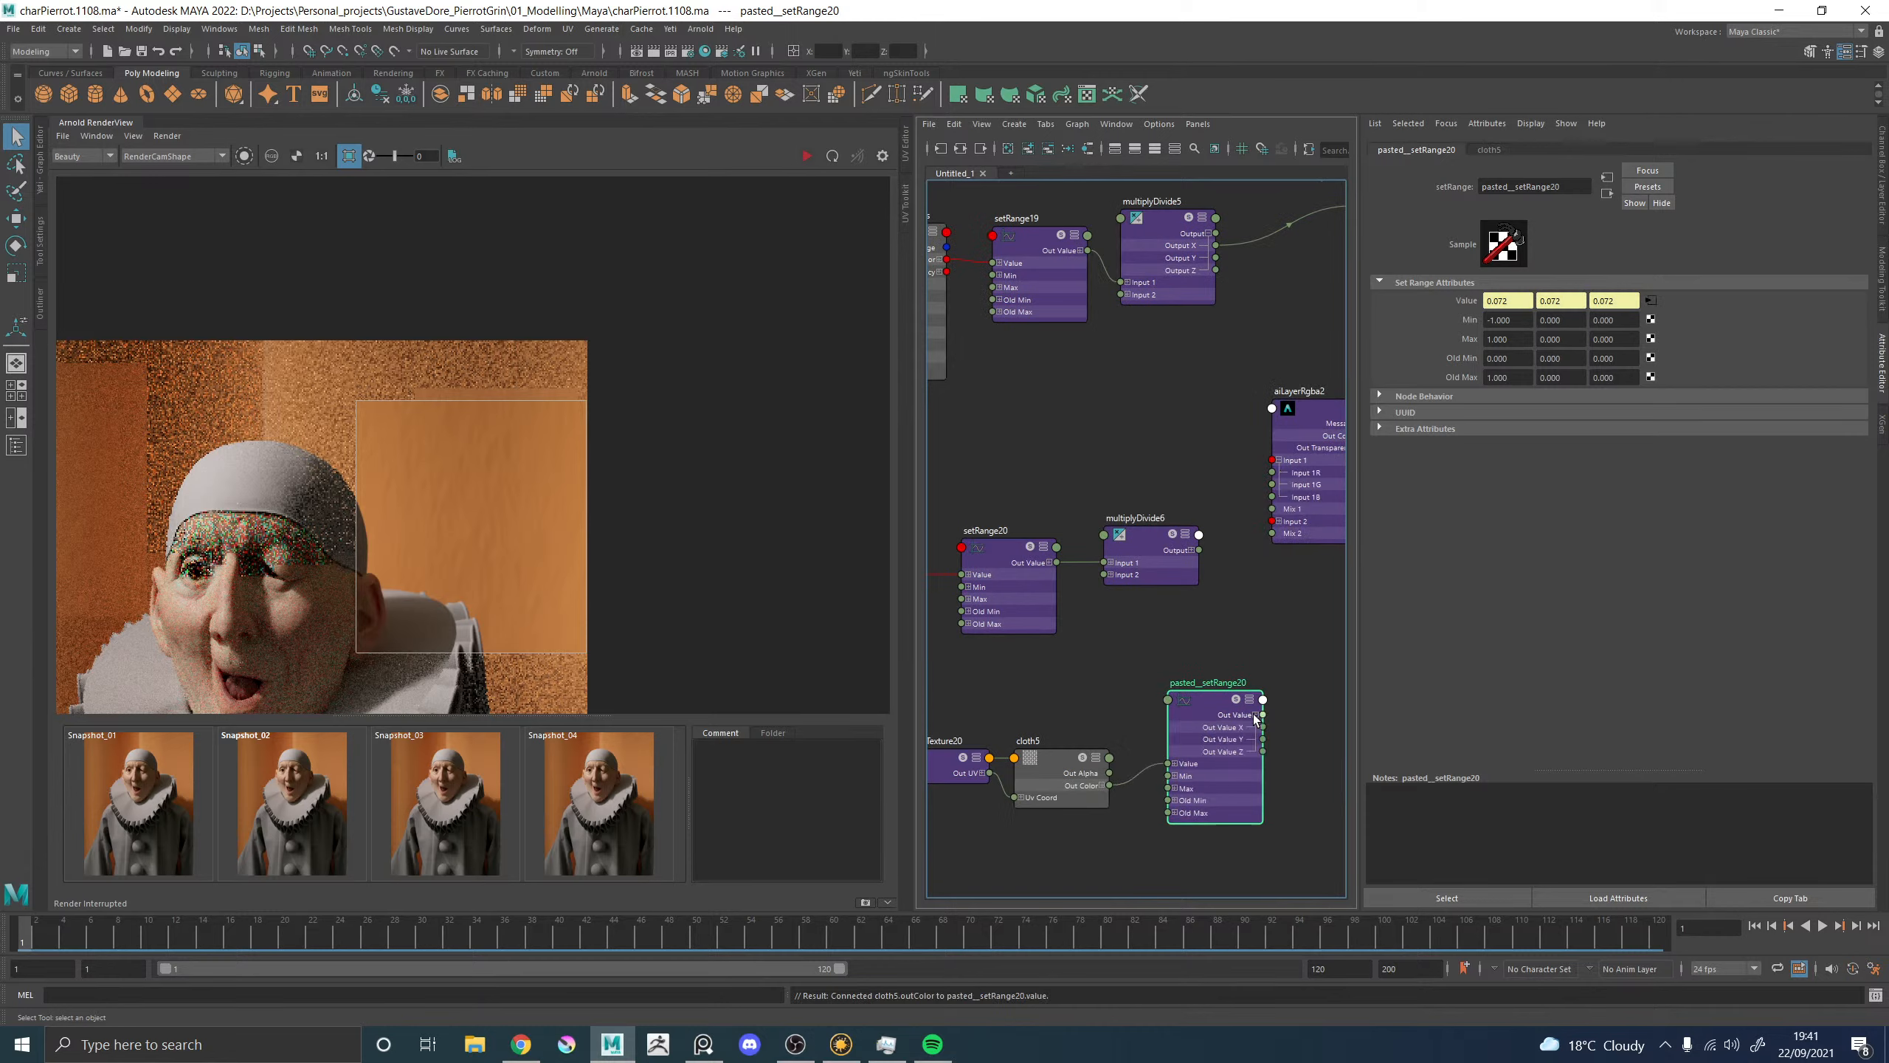
pyautogui.moveTo(1262, 727); pyautogui.dragTo(1282, 472)
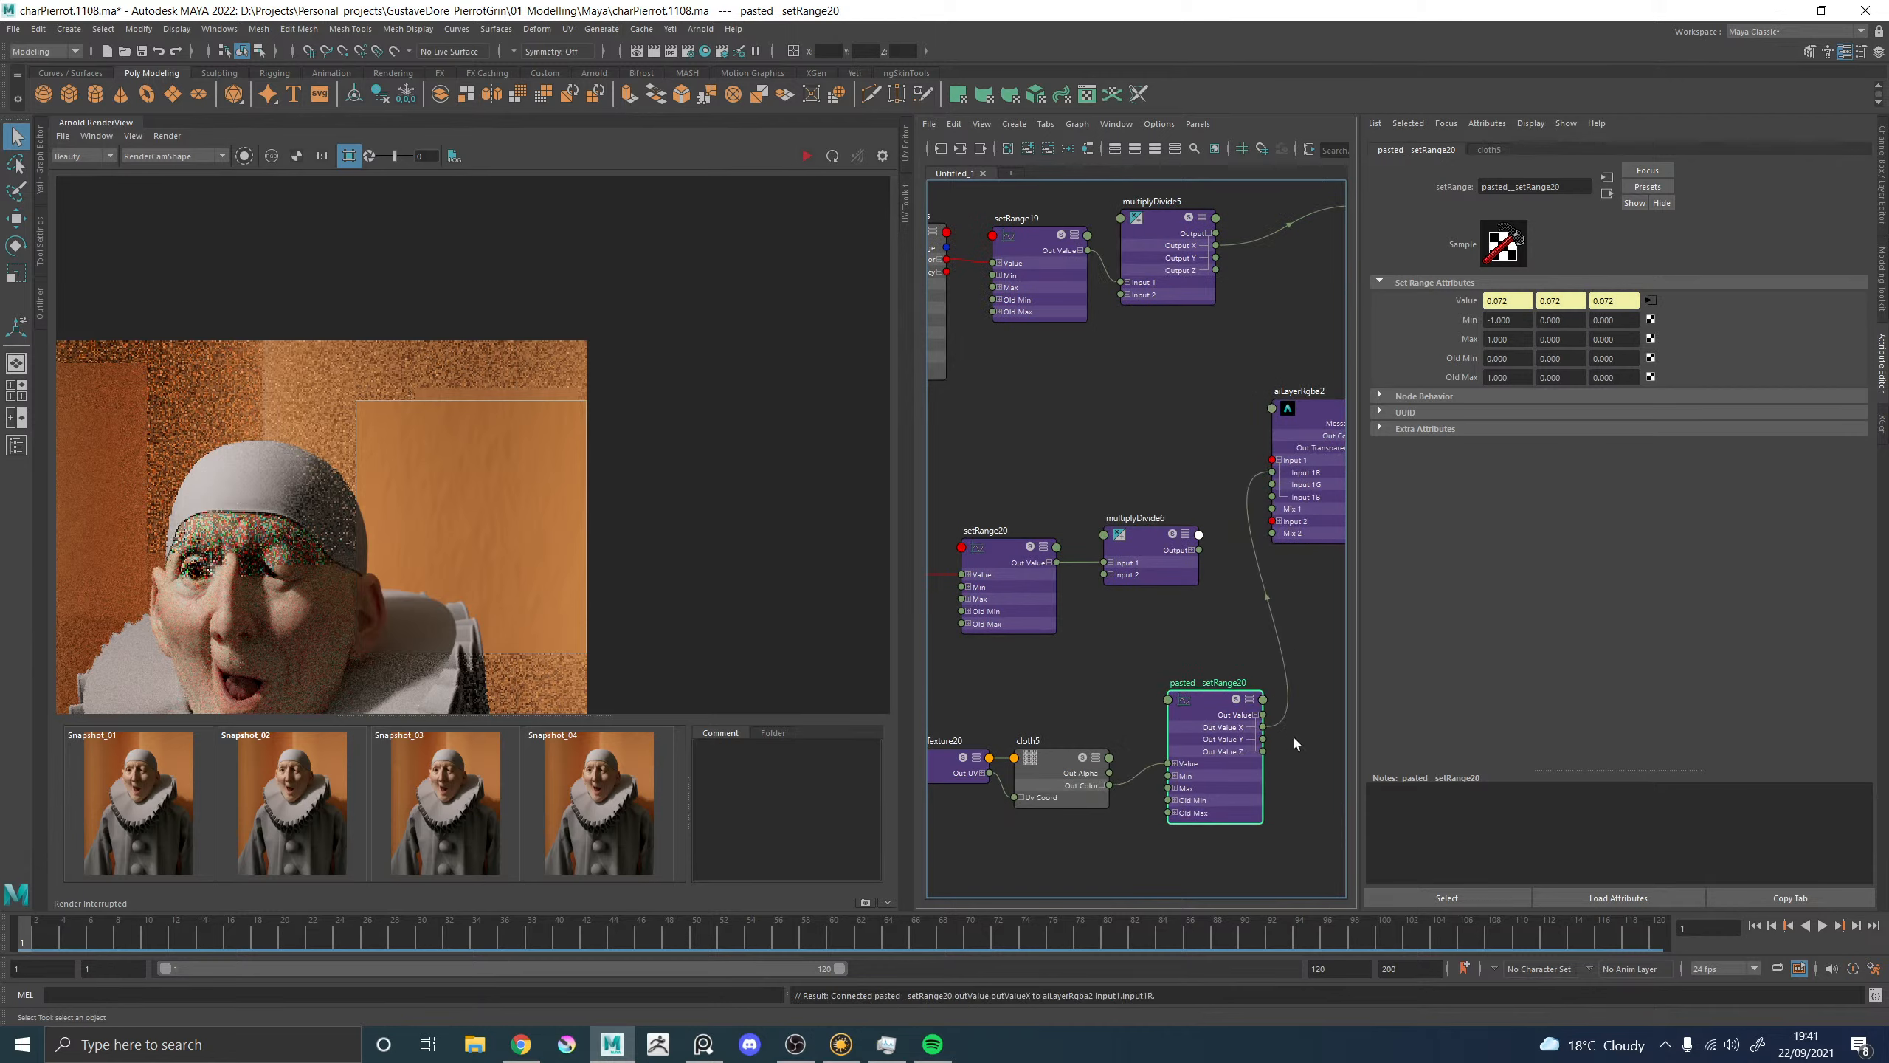
pyautogui.moveTo(1264, 728); pyautogui.dragTo(1273, 484)
pyautogui.moveTo(1267, 735); pyautogui.dragTo(1273, 497)
pyautogui.click(1279, 459)
# Connect multiplyDivide6's Output X to the R, G and B channels of aiLayerRgba2's Input 2.
pyautogui.keyDown('alt'); pyautogui.moveTo(1156, 411); pyautogui.dragTo(1050, 417, button='middle'); pyautogui.keyUp('alt')
pyautogui.click(1220, 489)
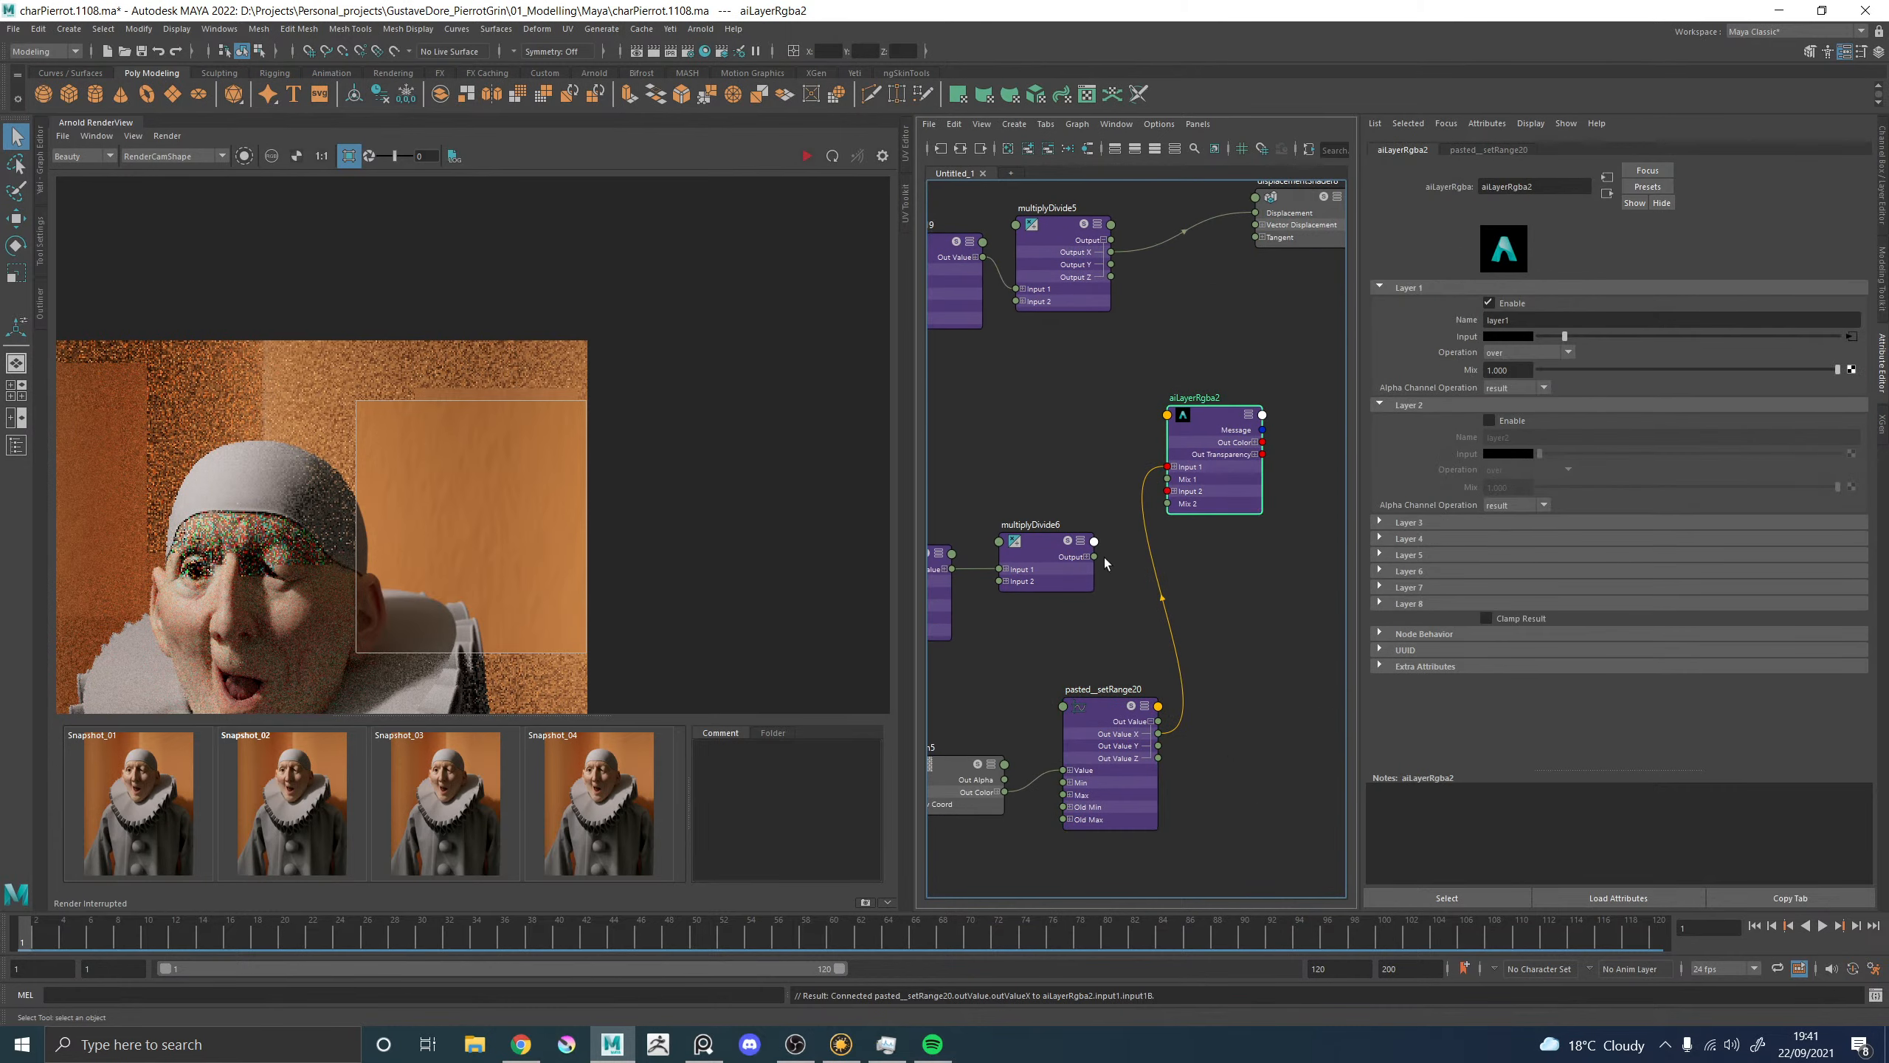
pyautogui.click(1174, 492)
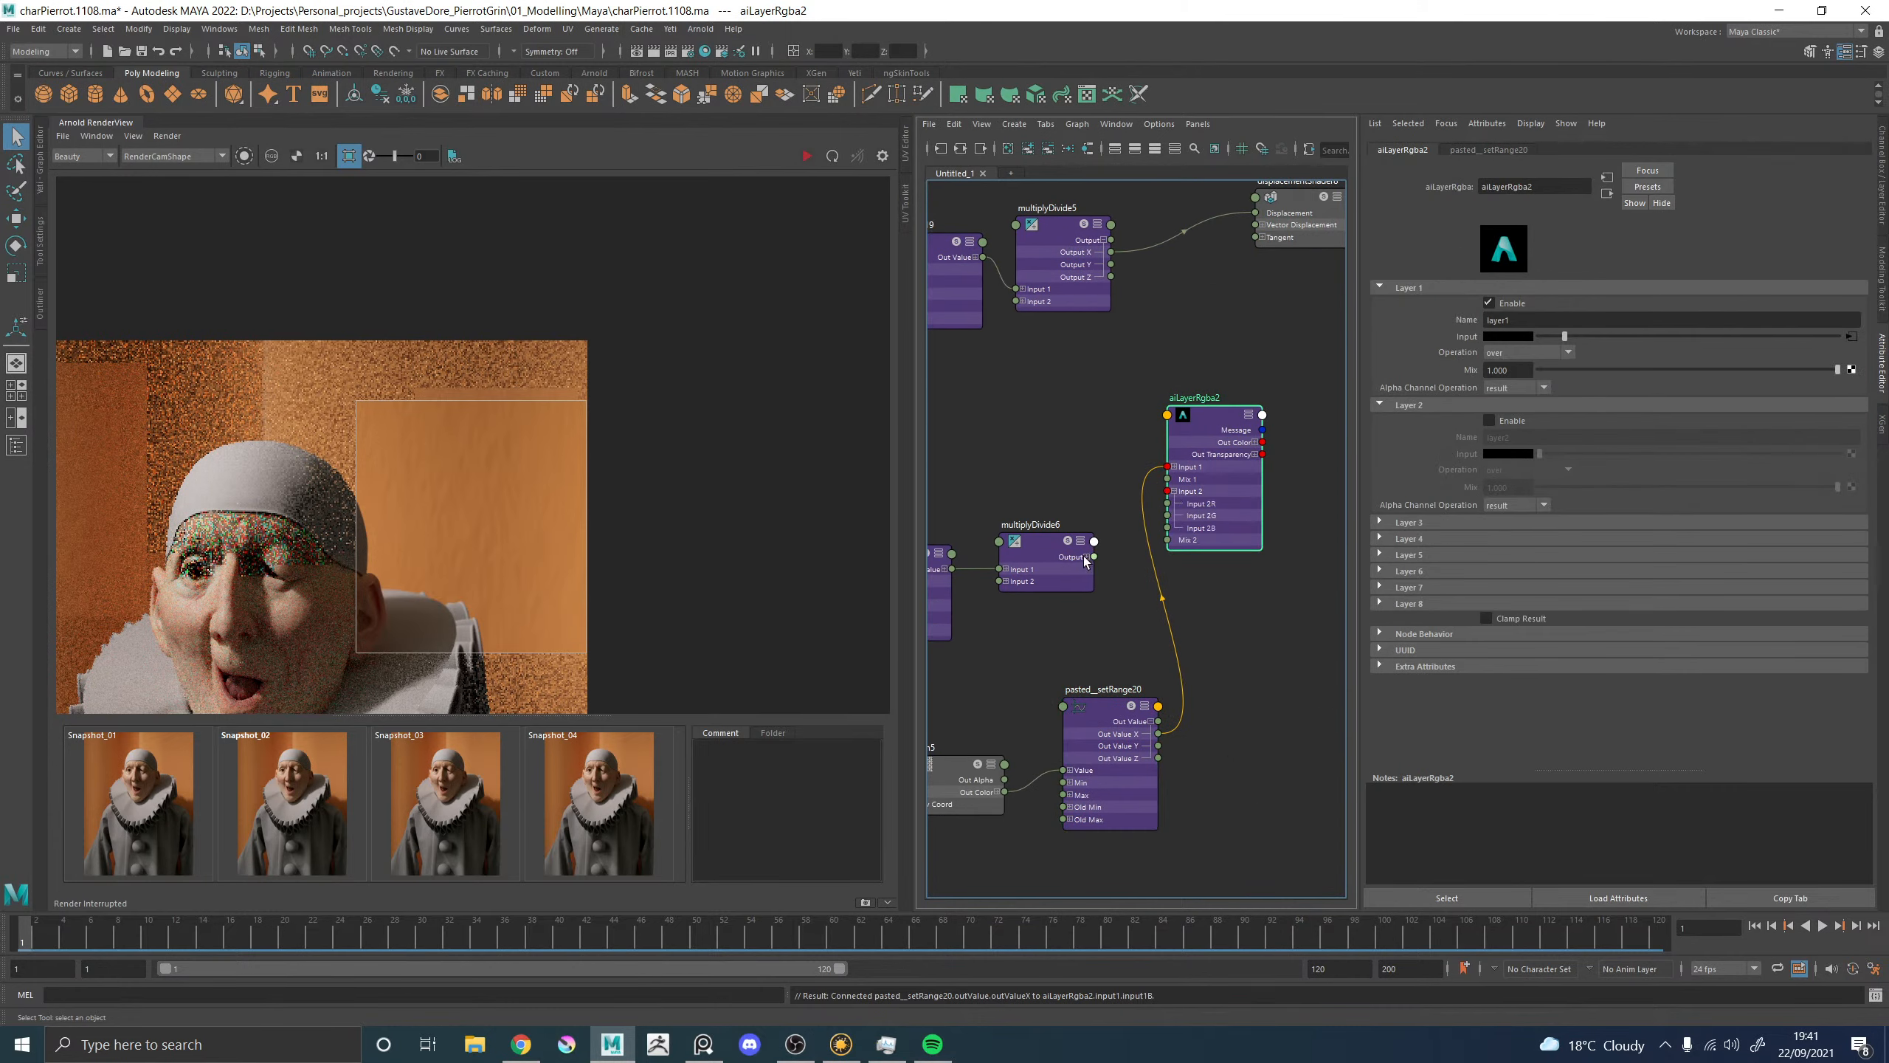
pyautogui.click(1086, 556)
pyautogui.moveTo(1094, 568); pyautogui.dragTo(1169, 504)
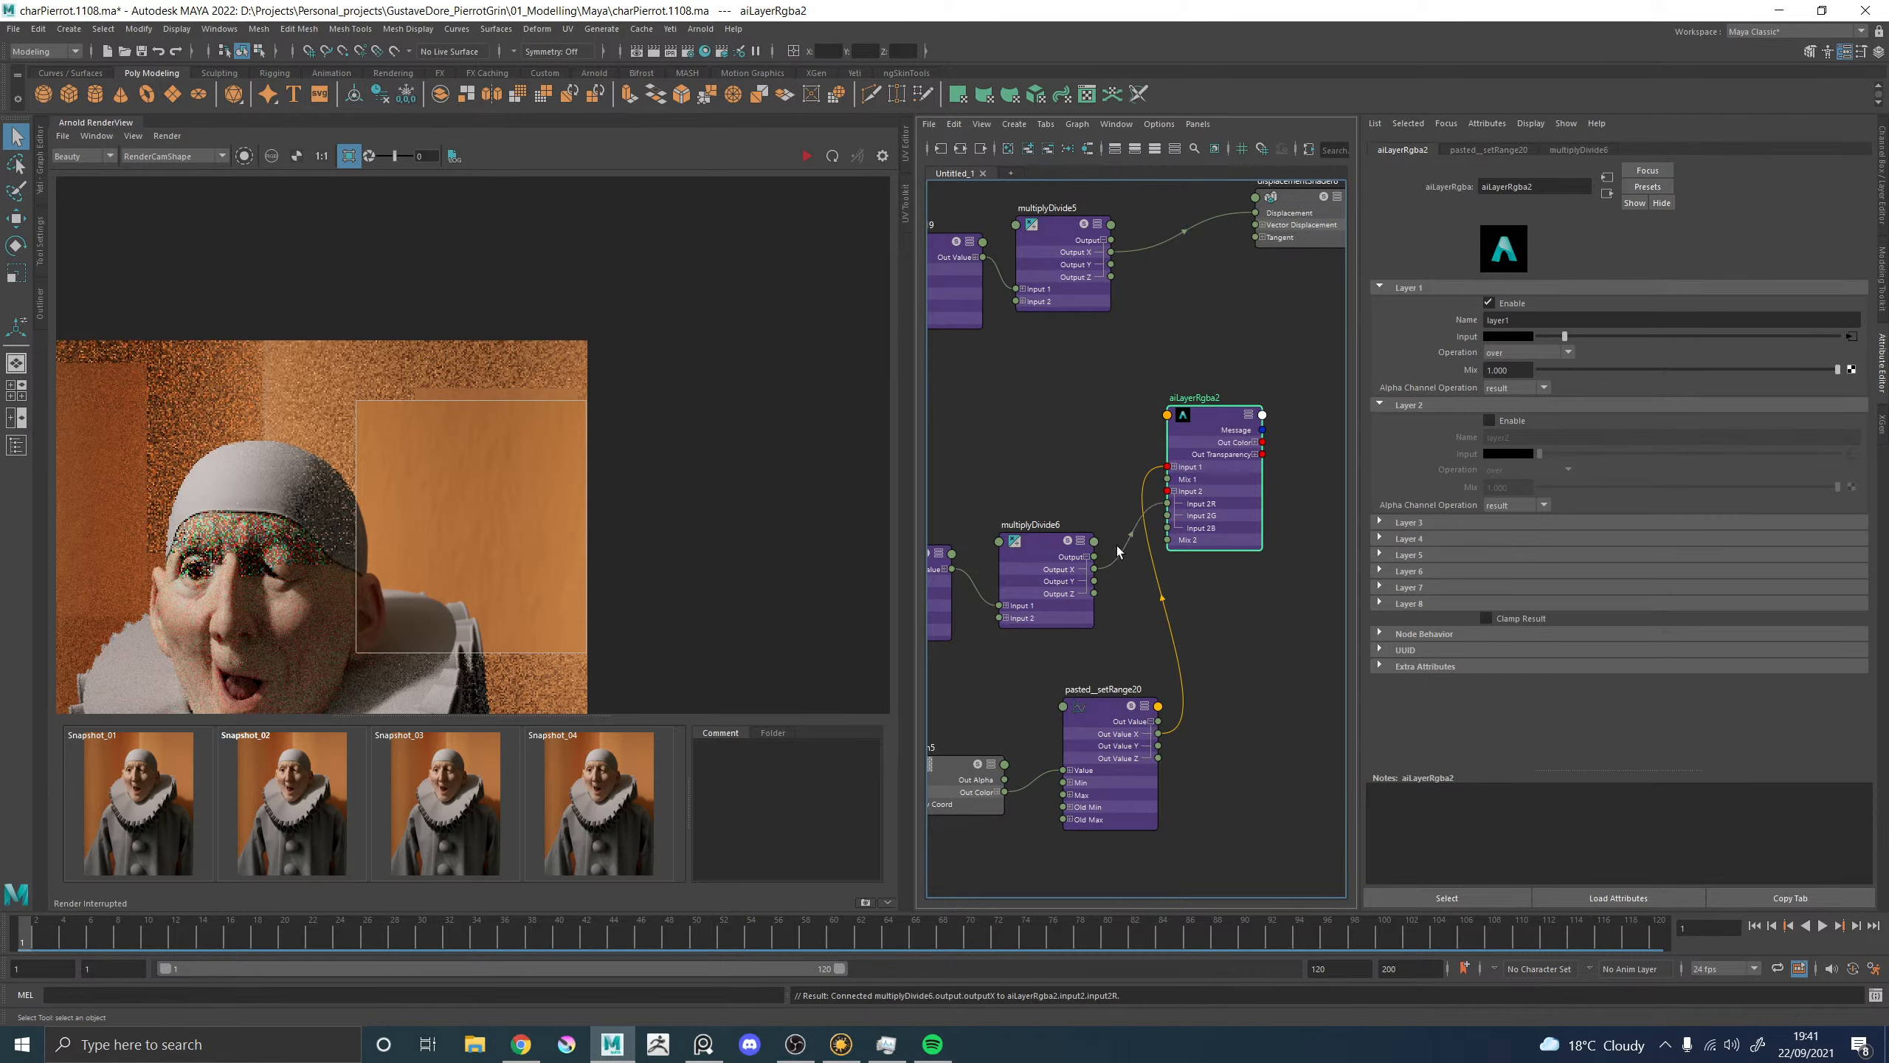
pyautogui.moveTo(1095, 568); pyautogui.dragTo(1169, 518)
pyautogui.moveTo(1095, 568); pyautogui.dragTo(1168, 528)
# Enable Layer 3 on aiLayerRgba2, link multiplyDivide5 to its input, and expand the node to show its Input 3 channels.
pyautogui.click(1403, 523)
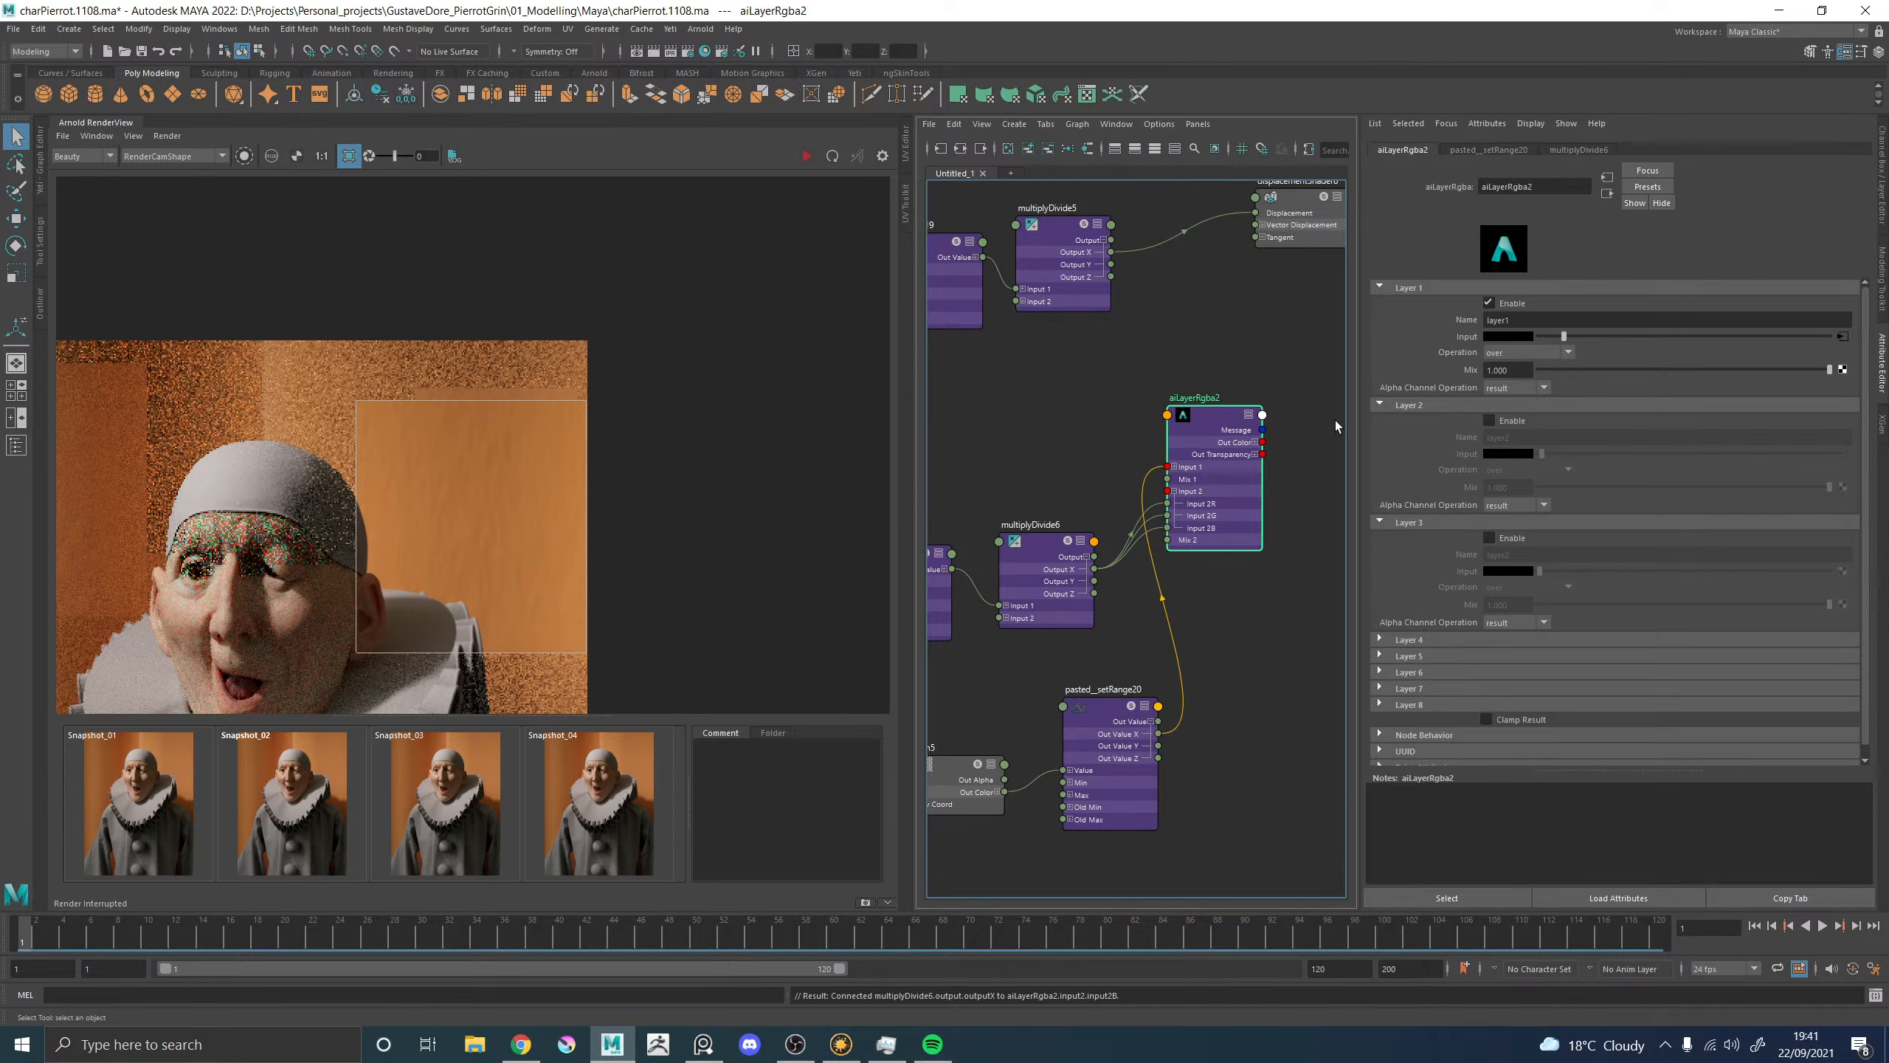
pyautogui.click(1490, 537)
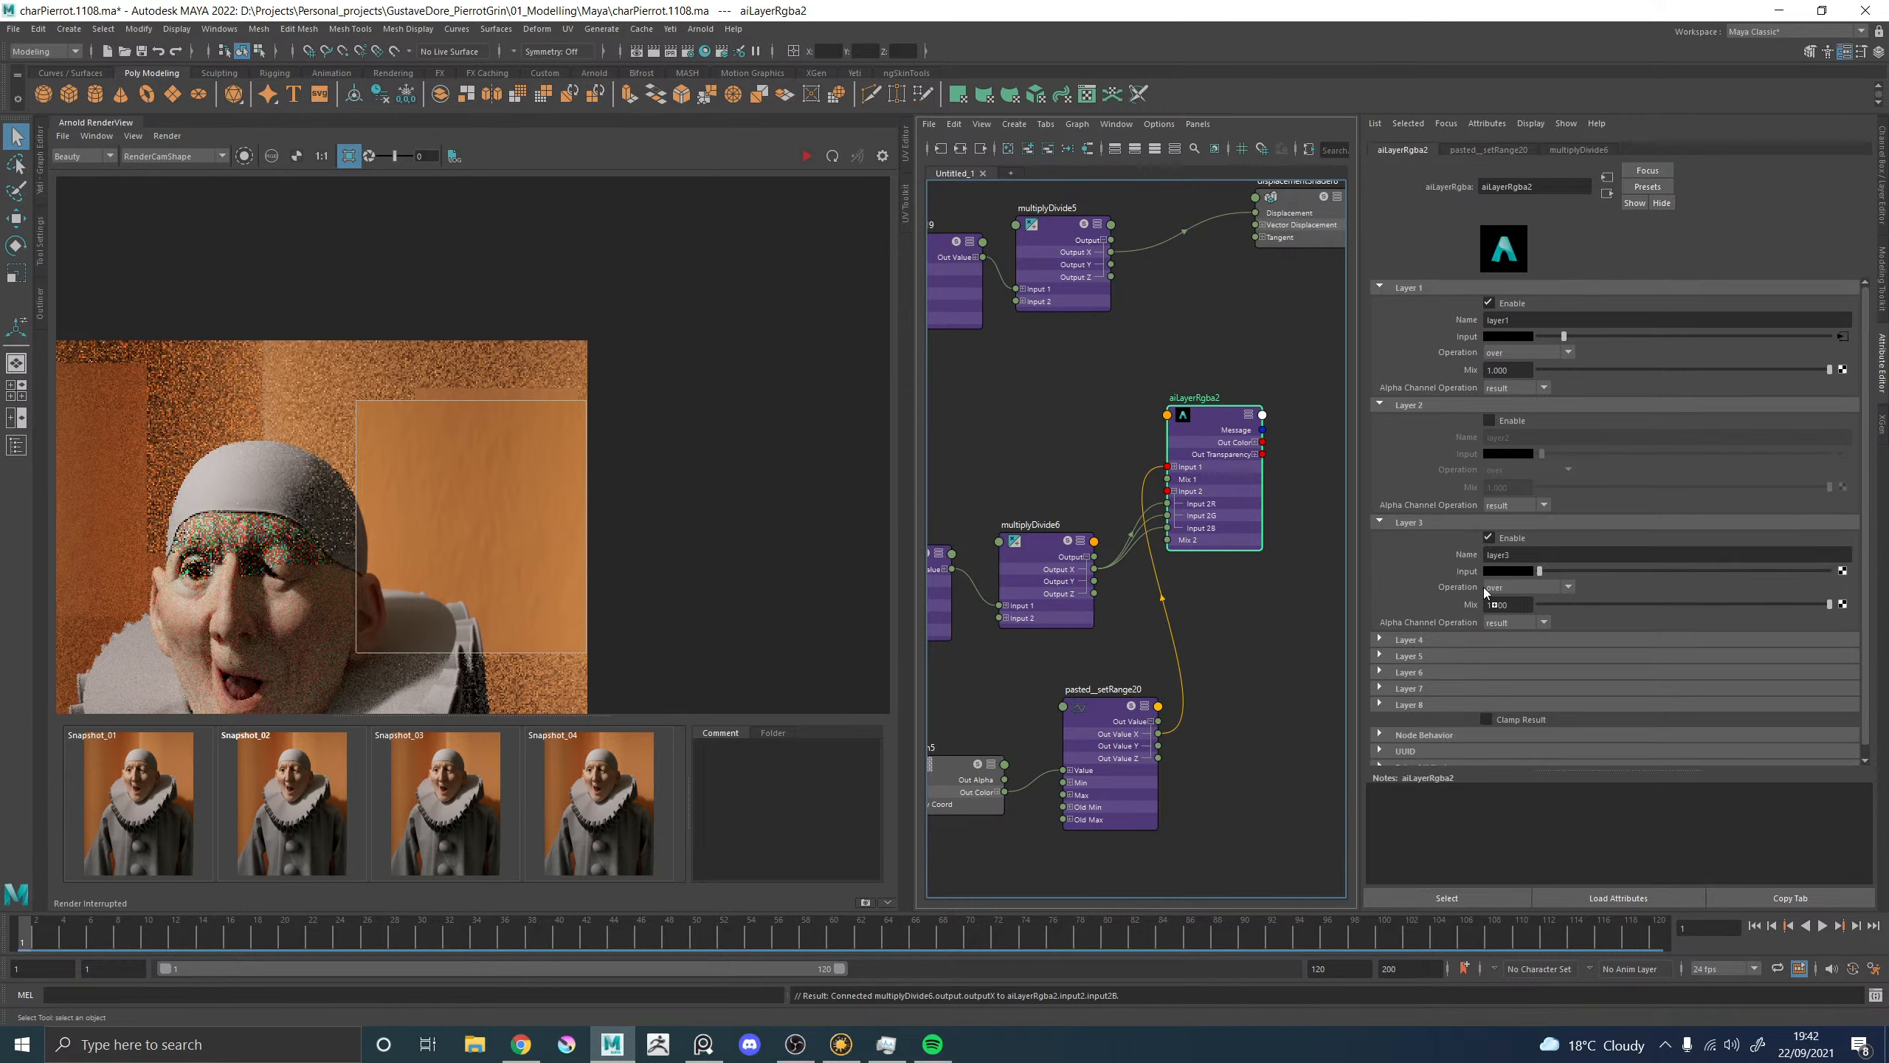
pyautogui.moveTo(1470, 567); pyautogui.dragTo(1470, 568, button='middle')
pyautogui.click(1248, 414)
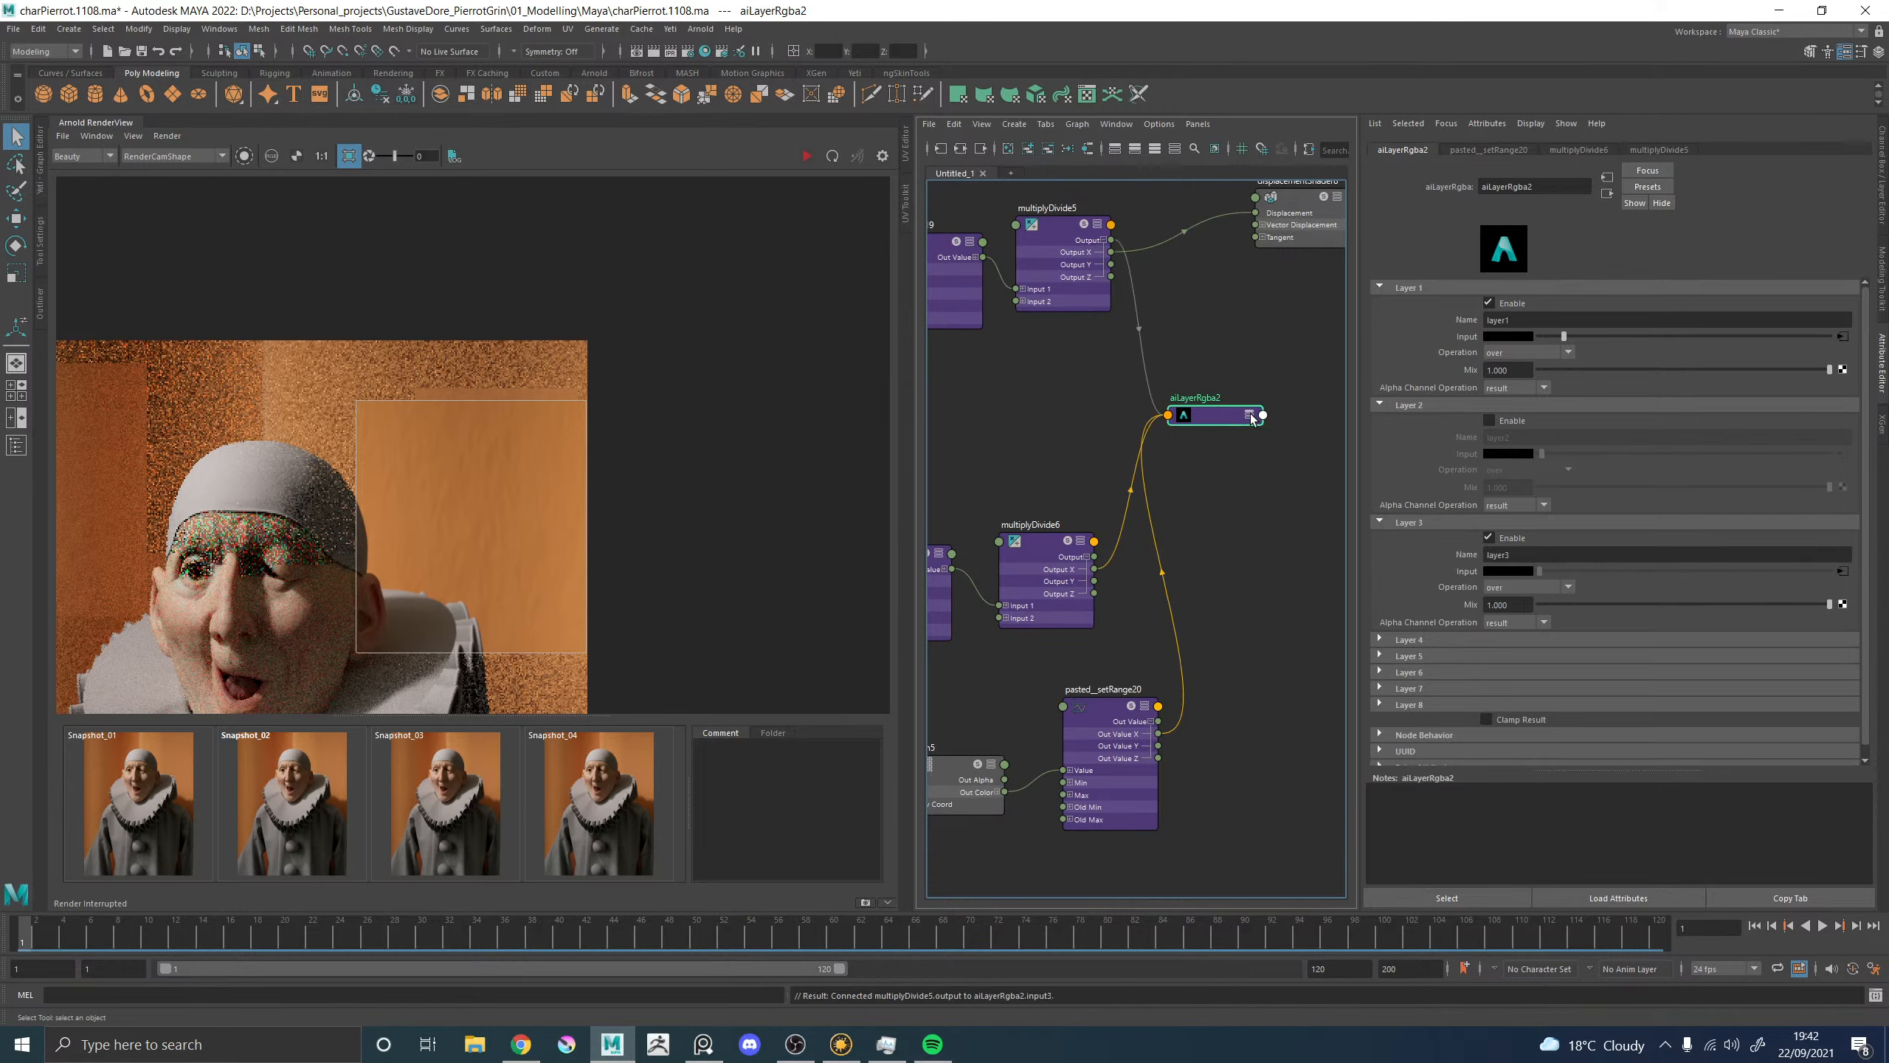
pyautogui.click(1175, 529)
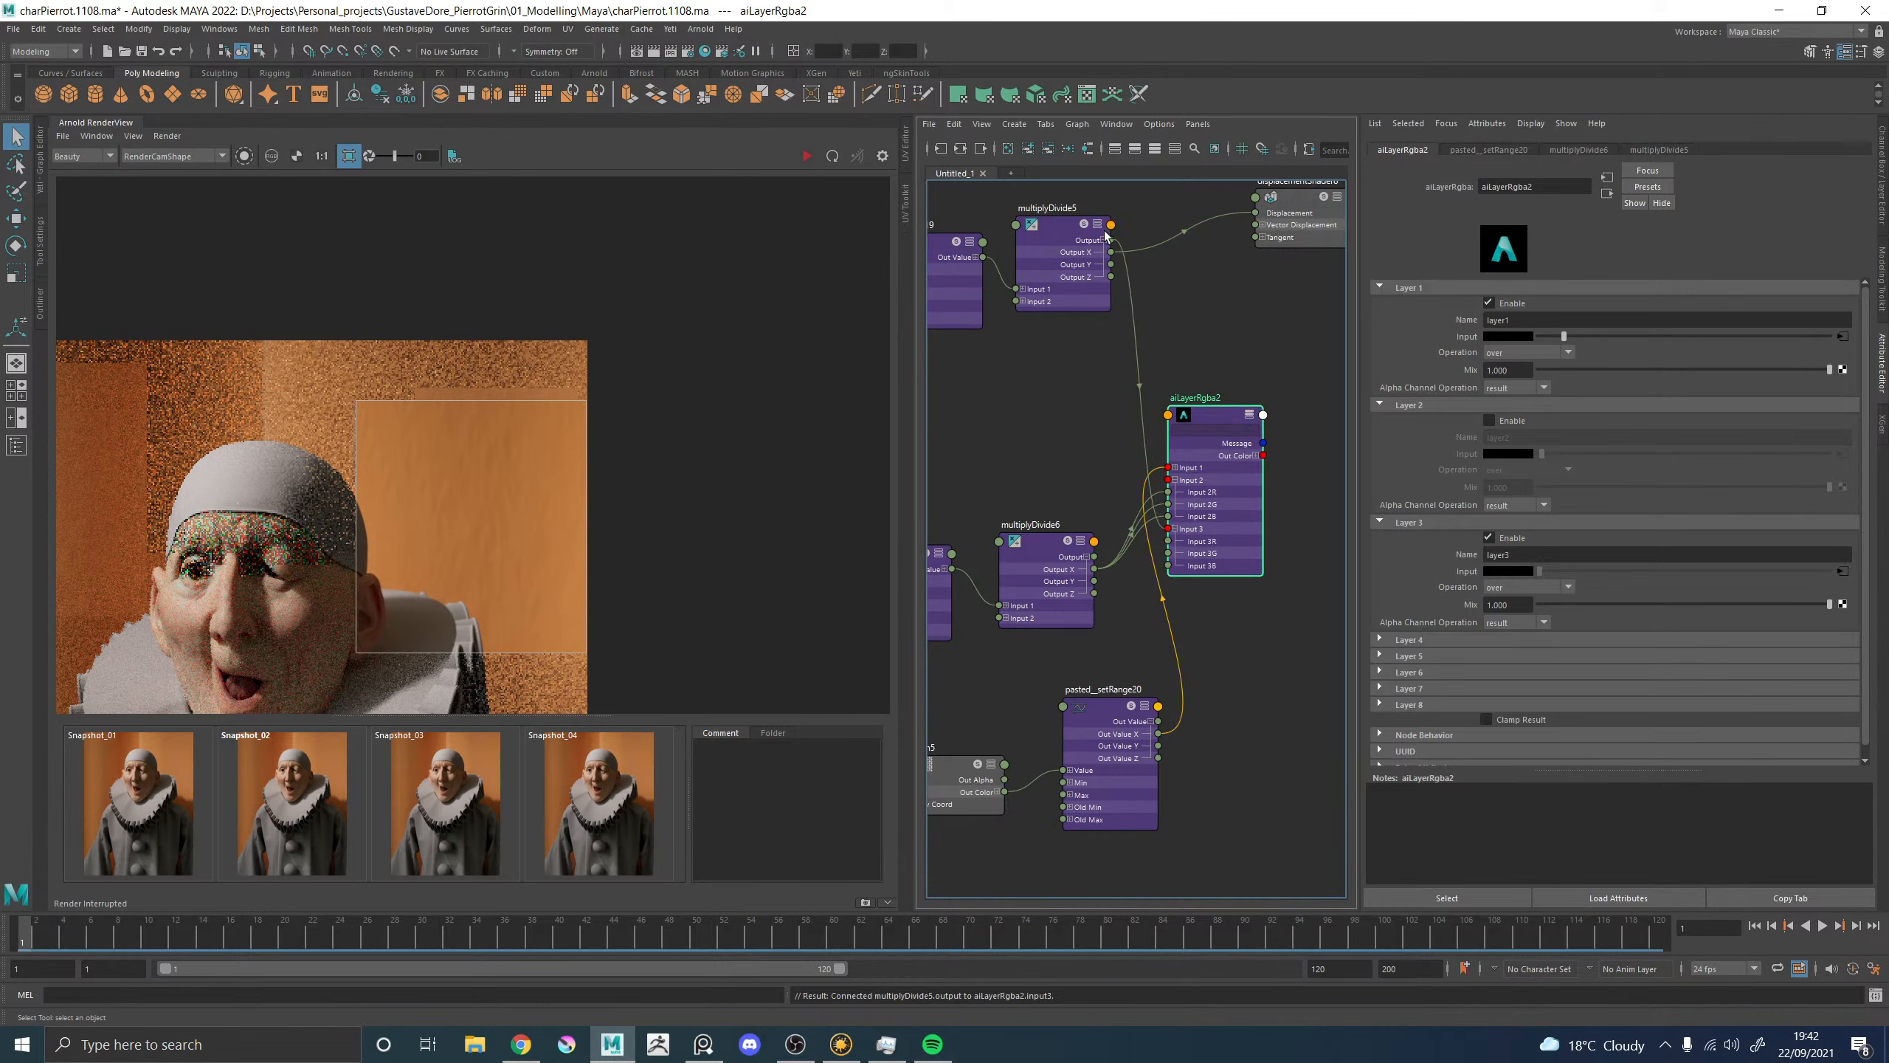
# Connect multiplyDivide5's Output X to Input 3's R, G and B, and aiLayerRgba2's Out Color R to the displacement shader's Displacement.
pyautogui.moveTo(1111, 252); pyautogui.dragTo(1168, 541)
pyautogui.moveTo(1110, 255); pyautogui.dragTo(1168, 553)
pyautogui.moveTo(1111, 253); pyautogui.dragTo(1168, 565)
pyautogui.click(1256, 455)
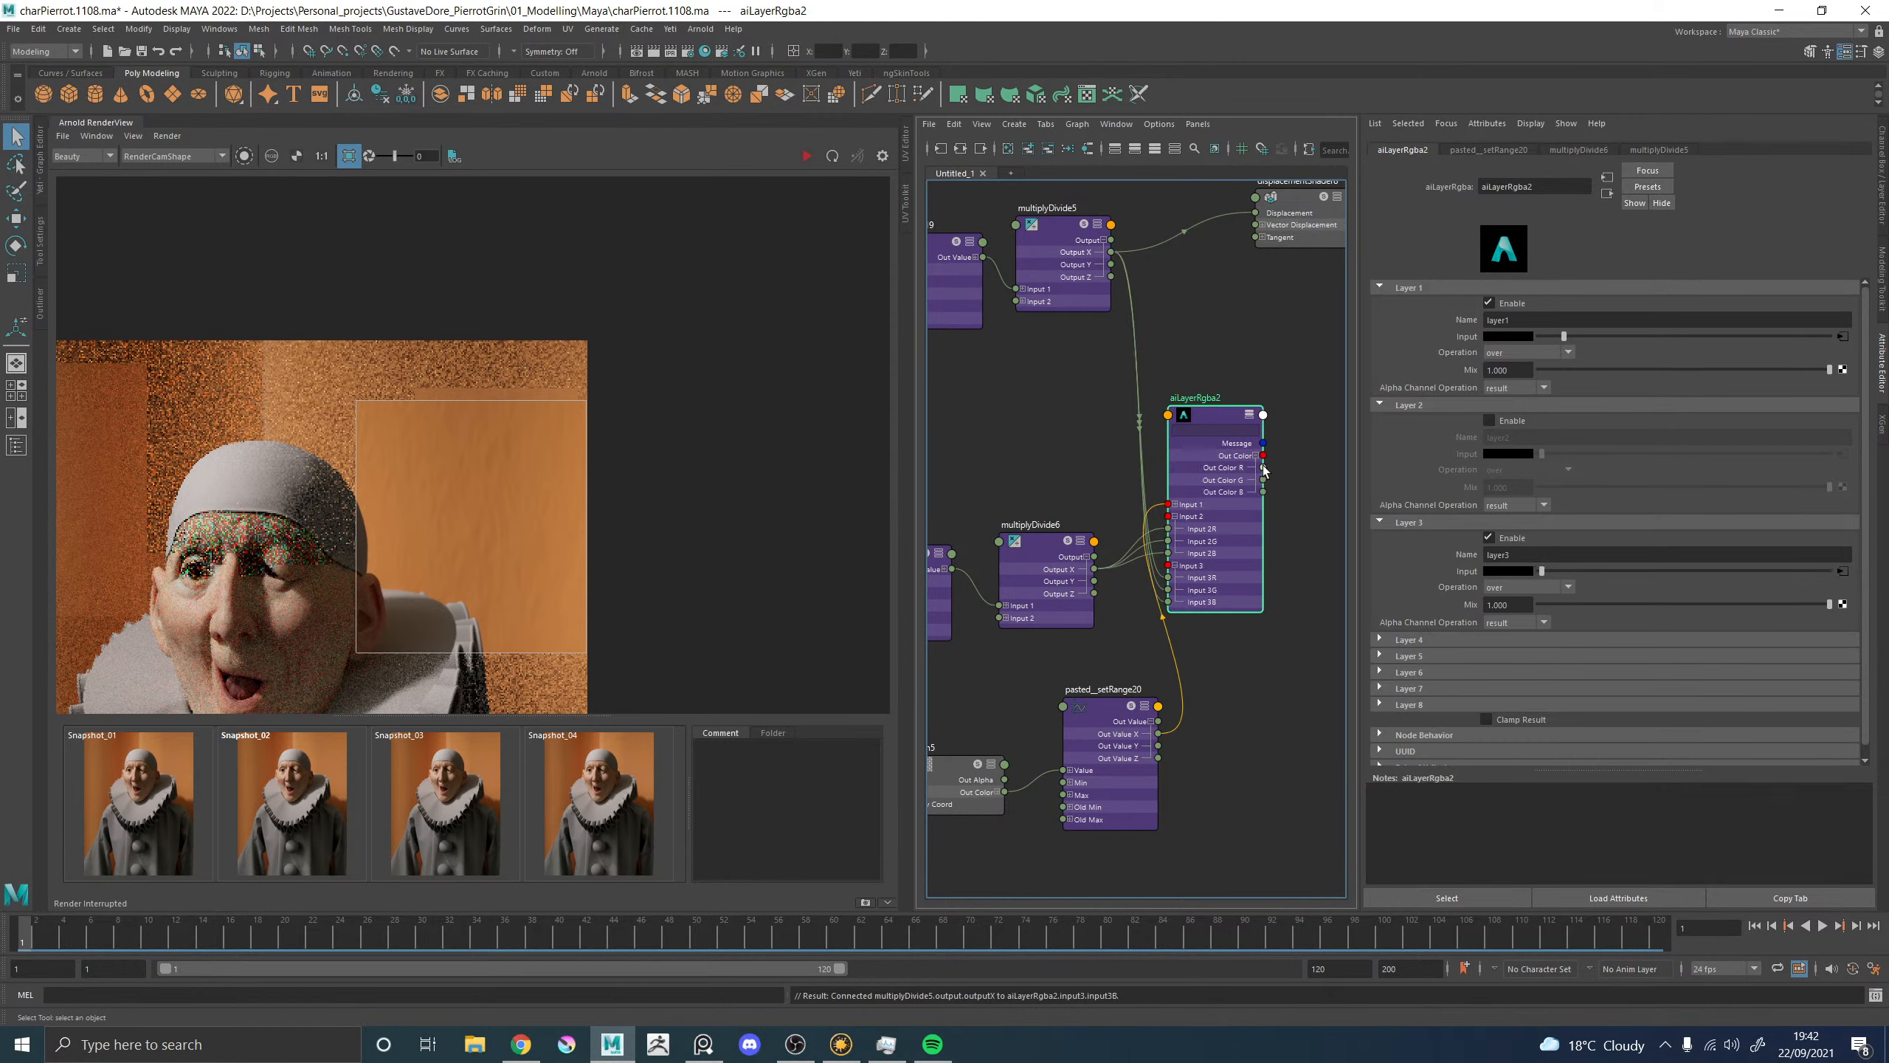
pyautogui.moveTo(1263, 467); pyautogui.dragTo(1257, 215)
# Enable Layer 2 and set the Operation of Layers 1, 2 and 3 to plus.
pyautogui.click(1511, 352)
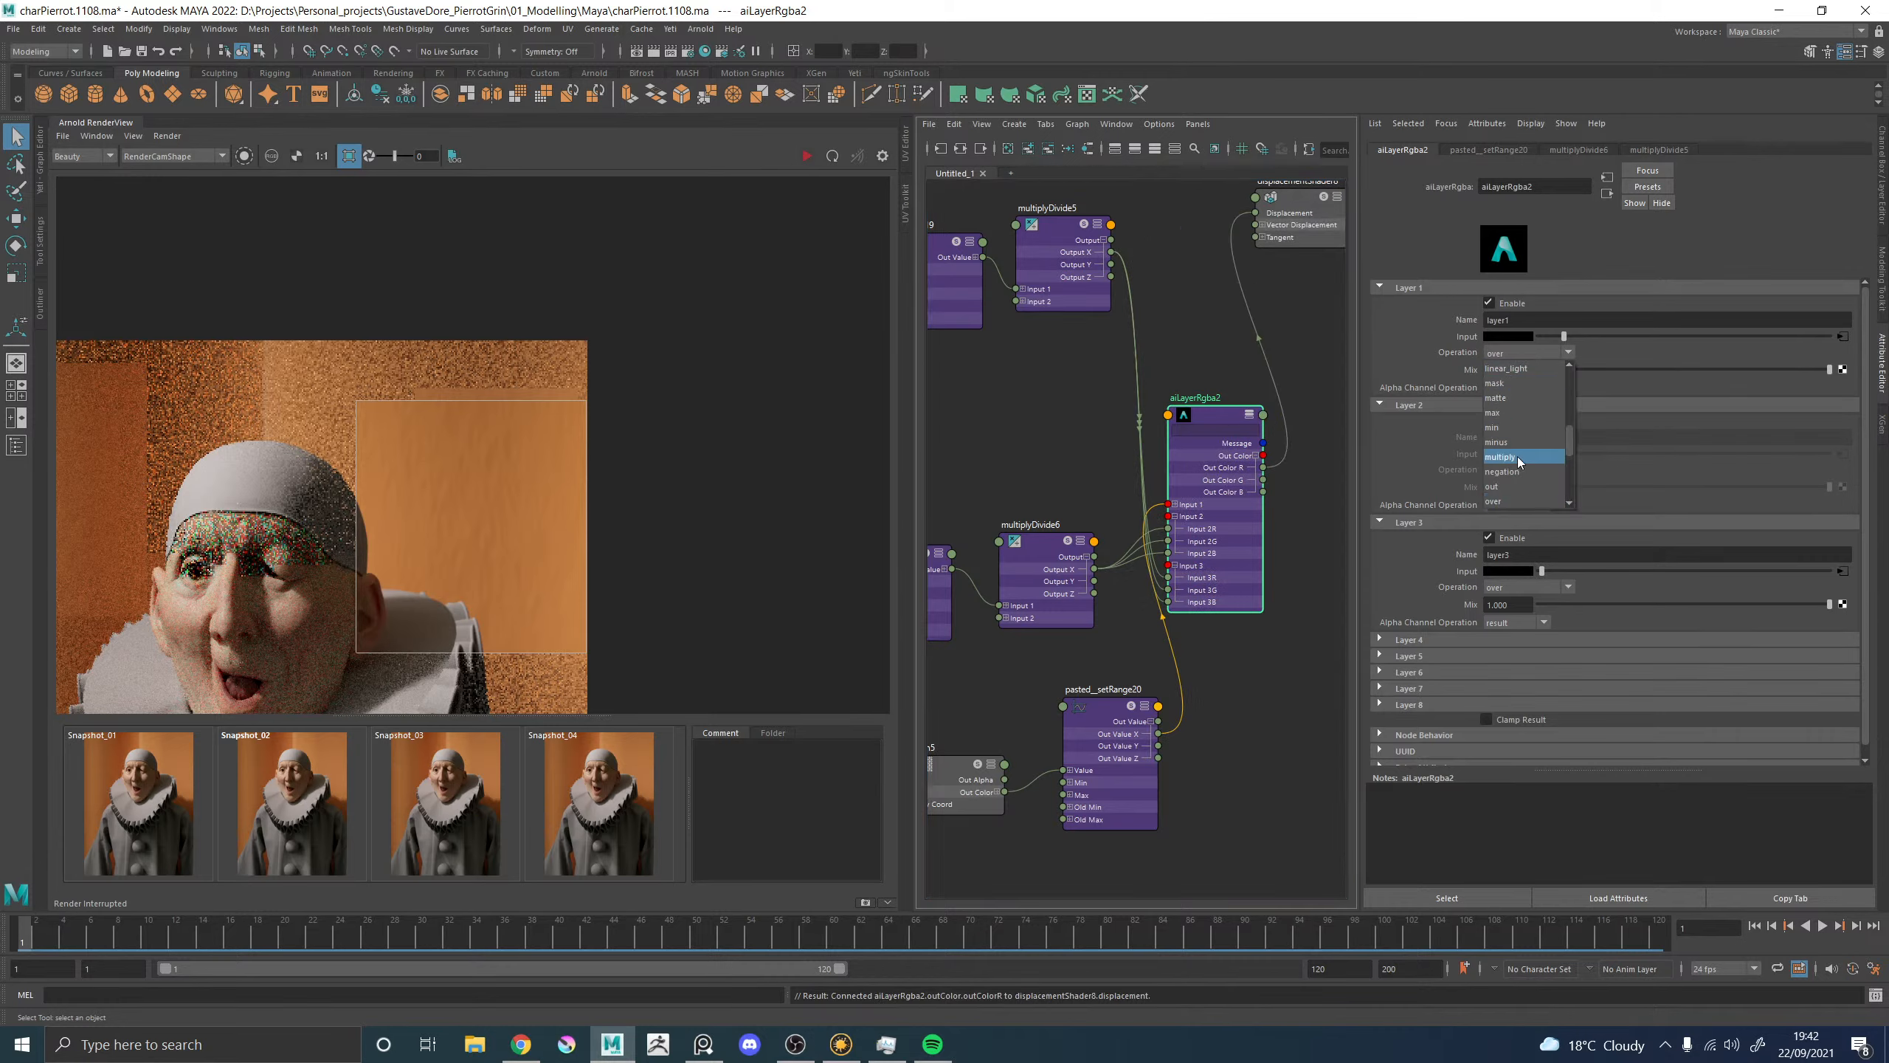
pyautogui.scroll(-2, 1511, 482)
pyautogui.click(1517, 471)
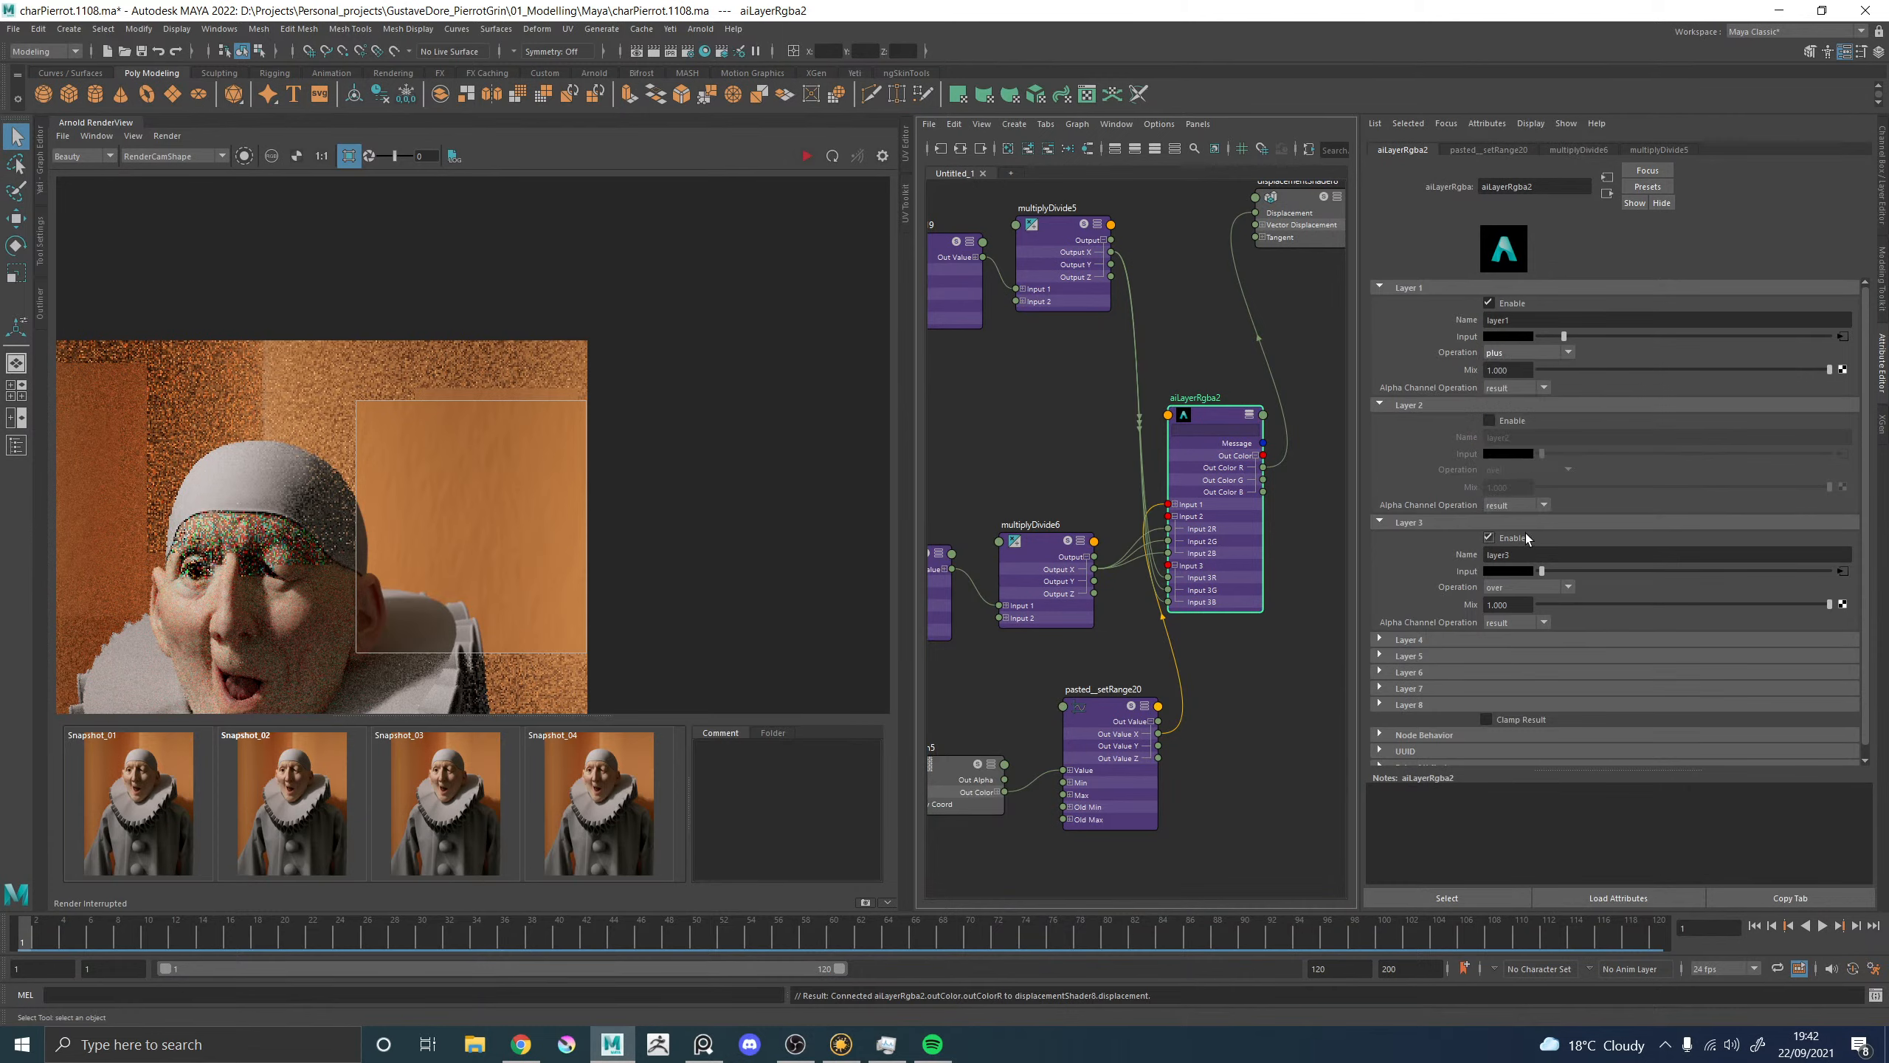
pyautogui.click(1491, 421)
pyautogui.click(1512, 468)
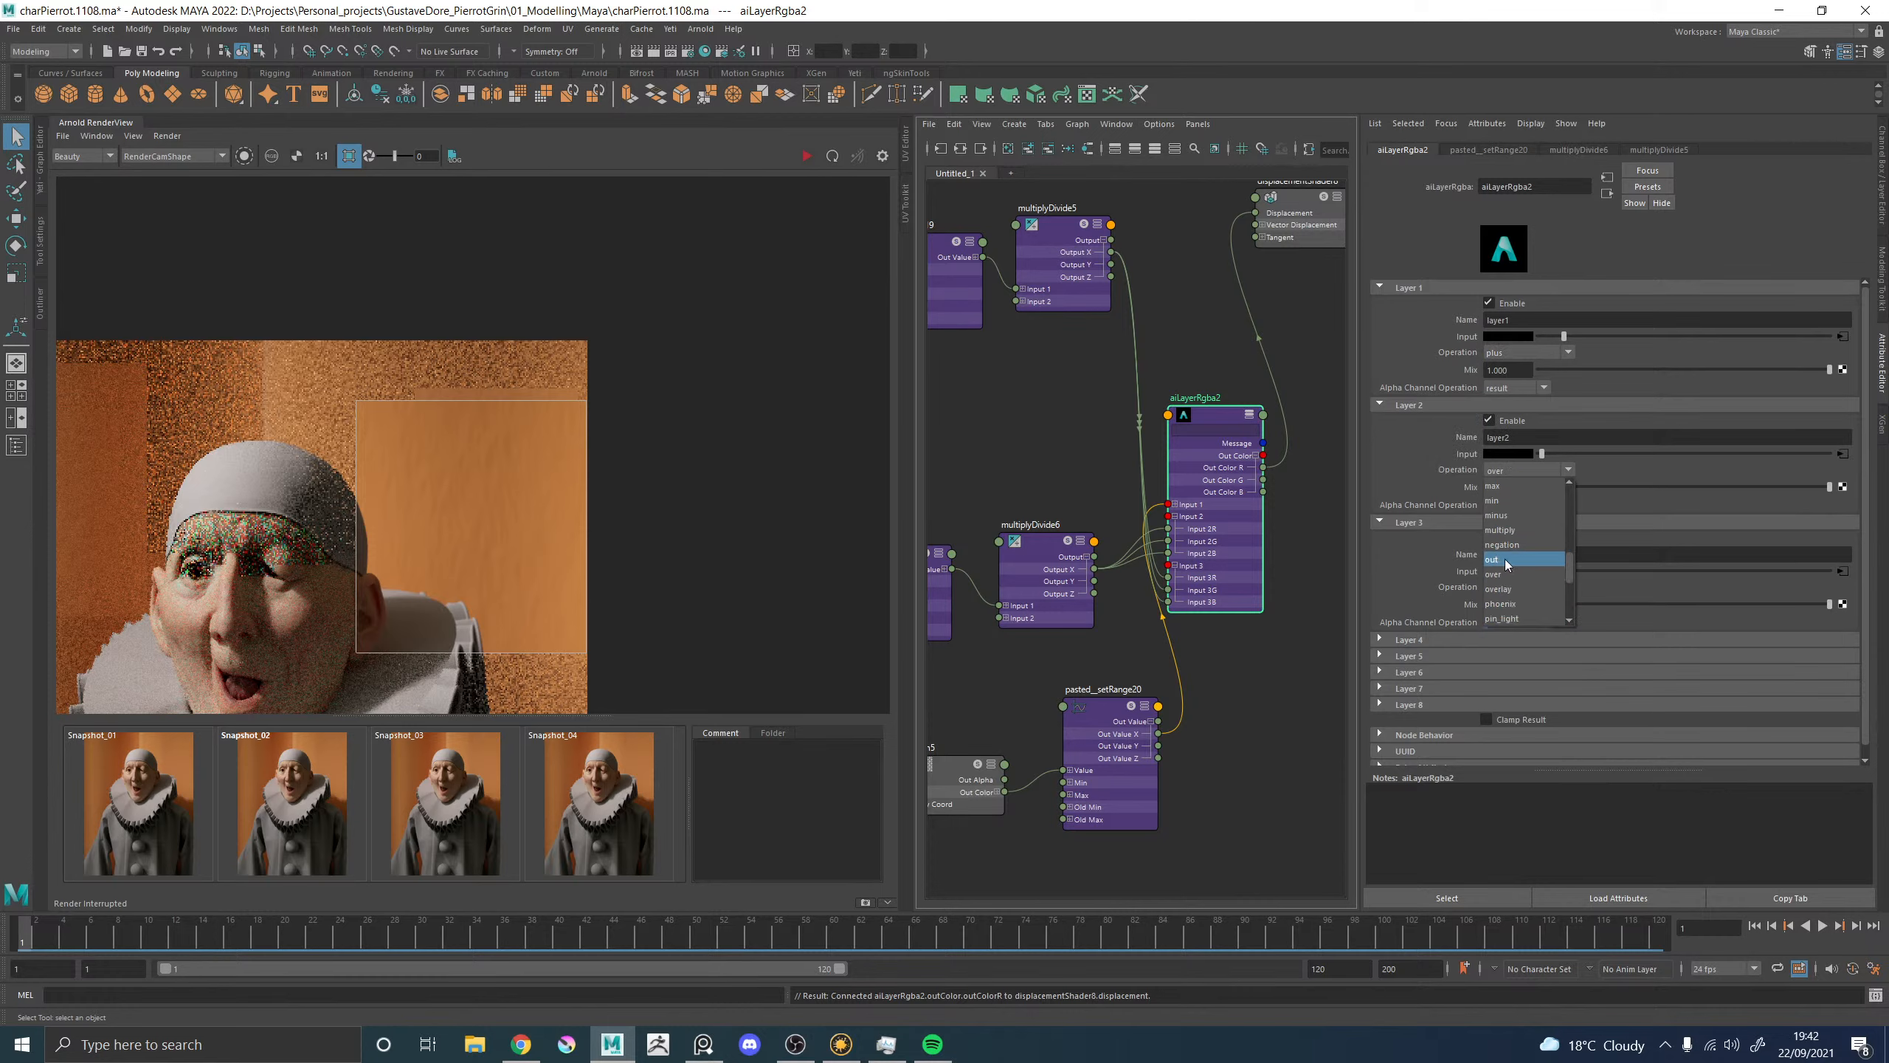
pyautogui.scroll(-1, 1524, 588)
pyautogui.click(1513, 589)
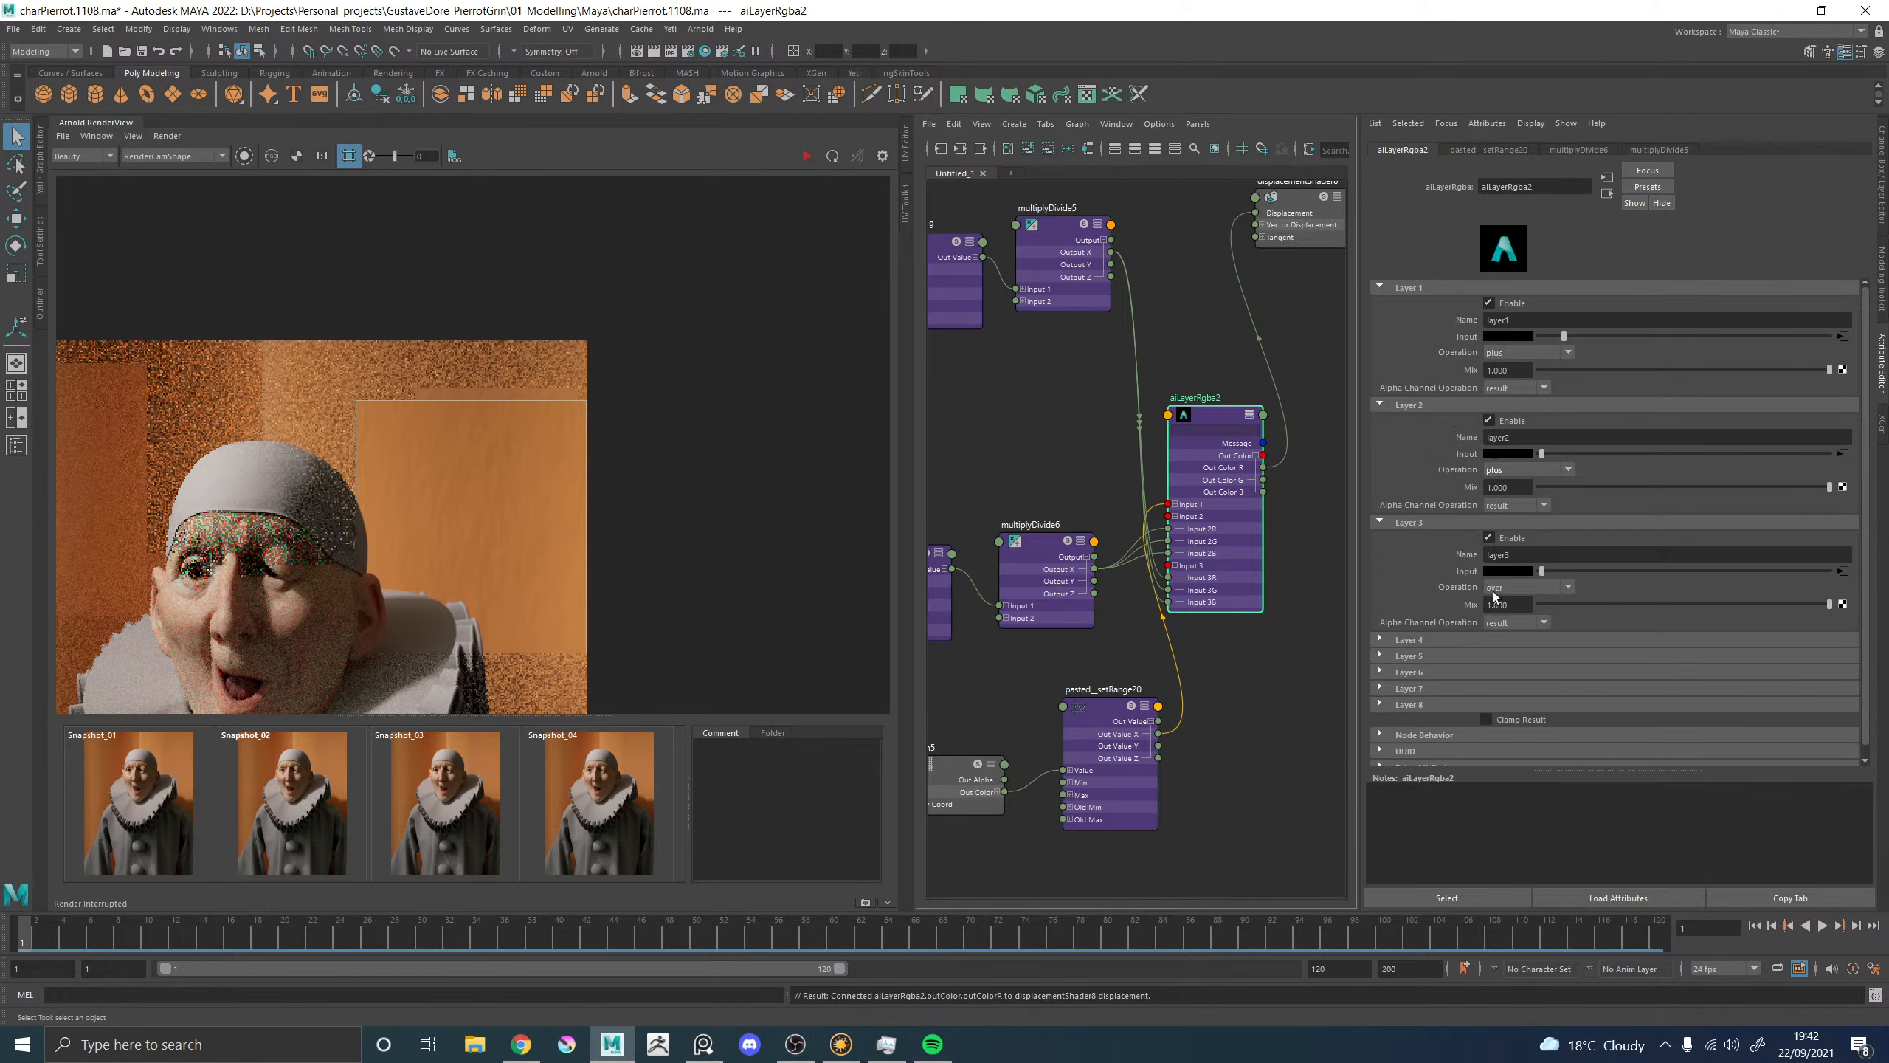
pyautogui.click(1531, 590)
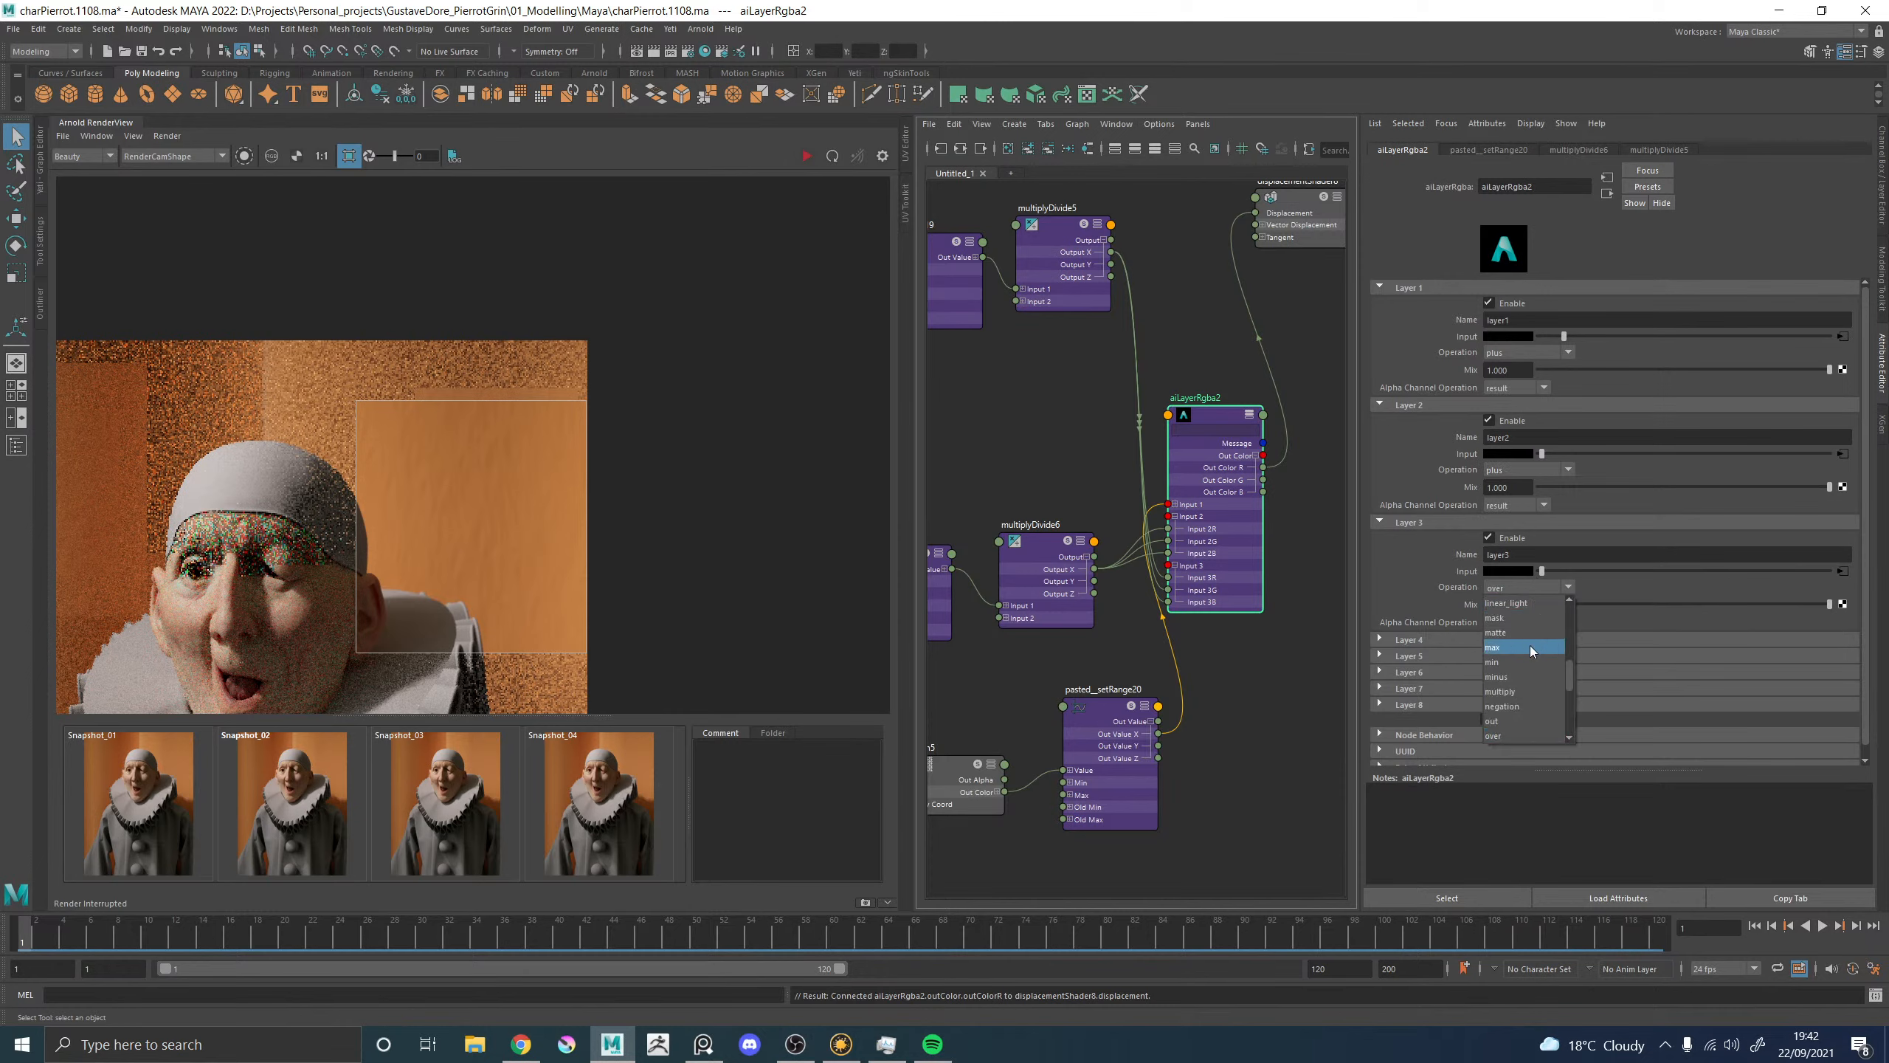
pyautogui.click(1493, 705)
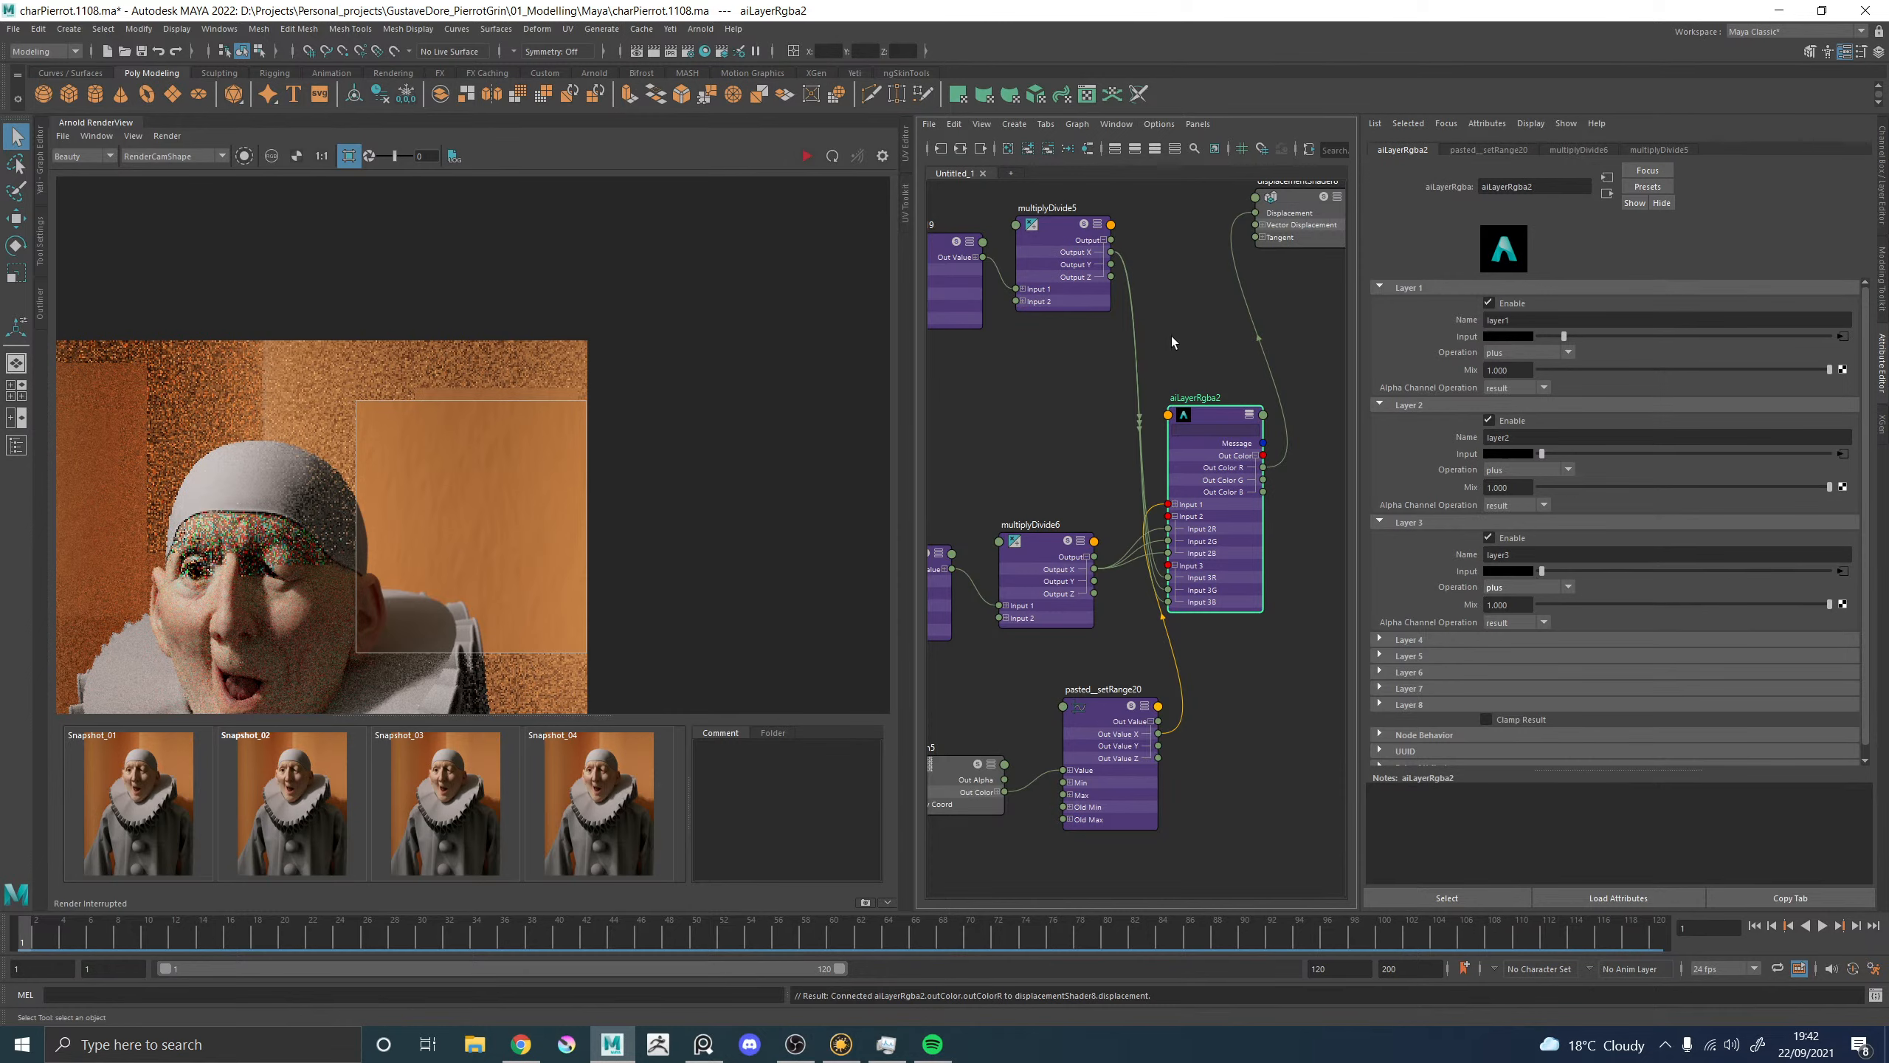
# Rearrange the node graph and rename the cloth's pasted setRange node to SetRange_ClothPattern.
pyautogui.keyDown('alt'); pyautogui.moveTo(1172, 337); pyautogui.dragTo(1236, 318, button='middle'); pyautogui.keyUp('alt')
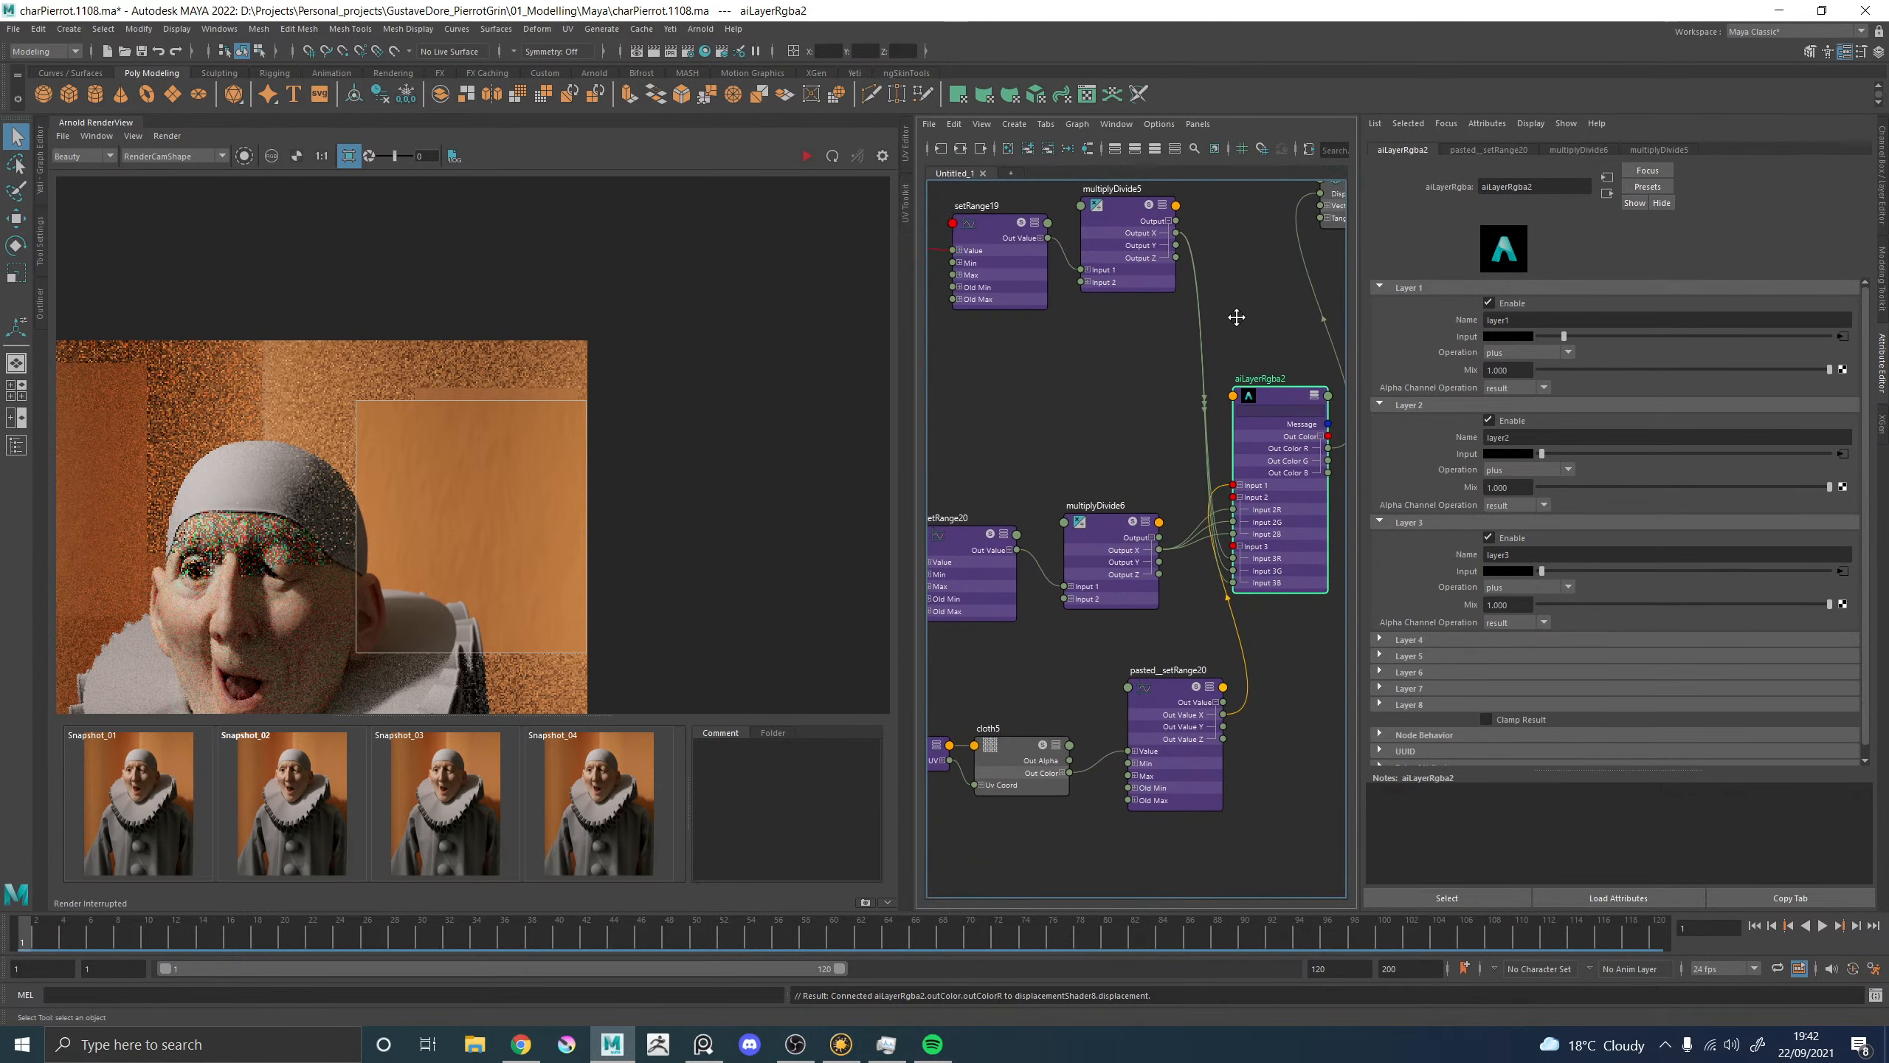
pyautogui.click(960, 148)
pyautogui.scroll(4, 1086, 515)
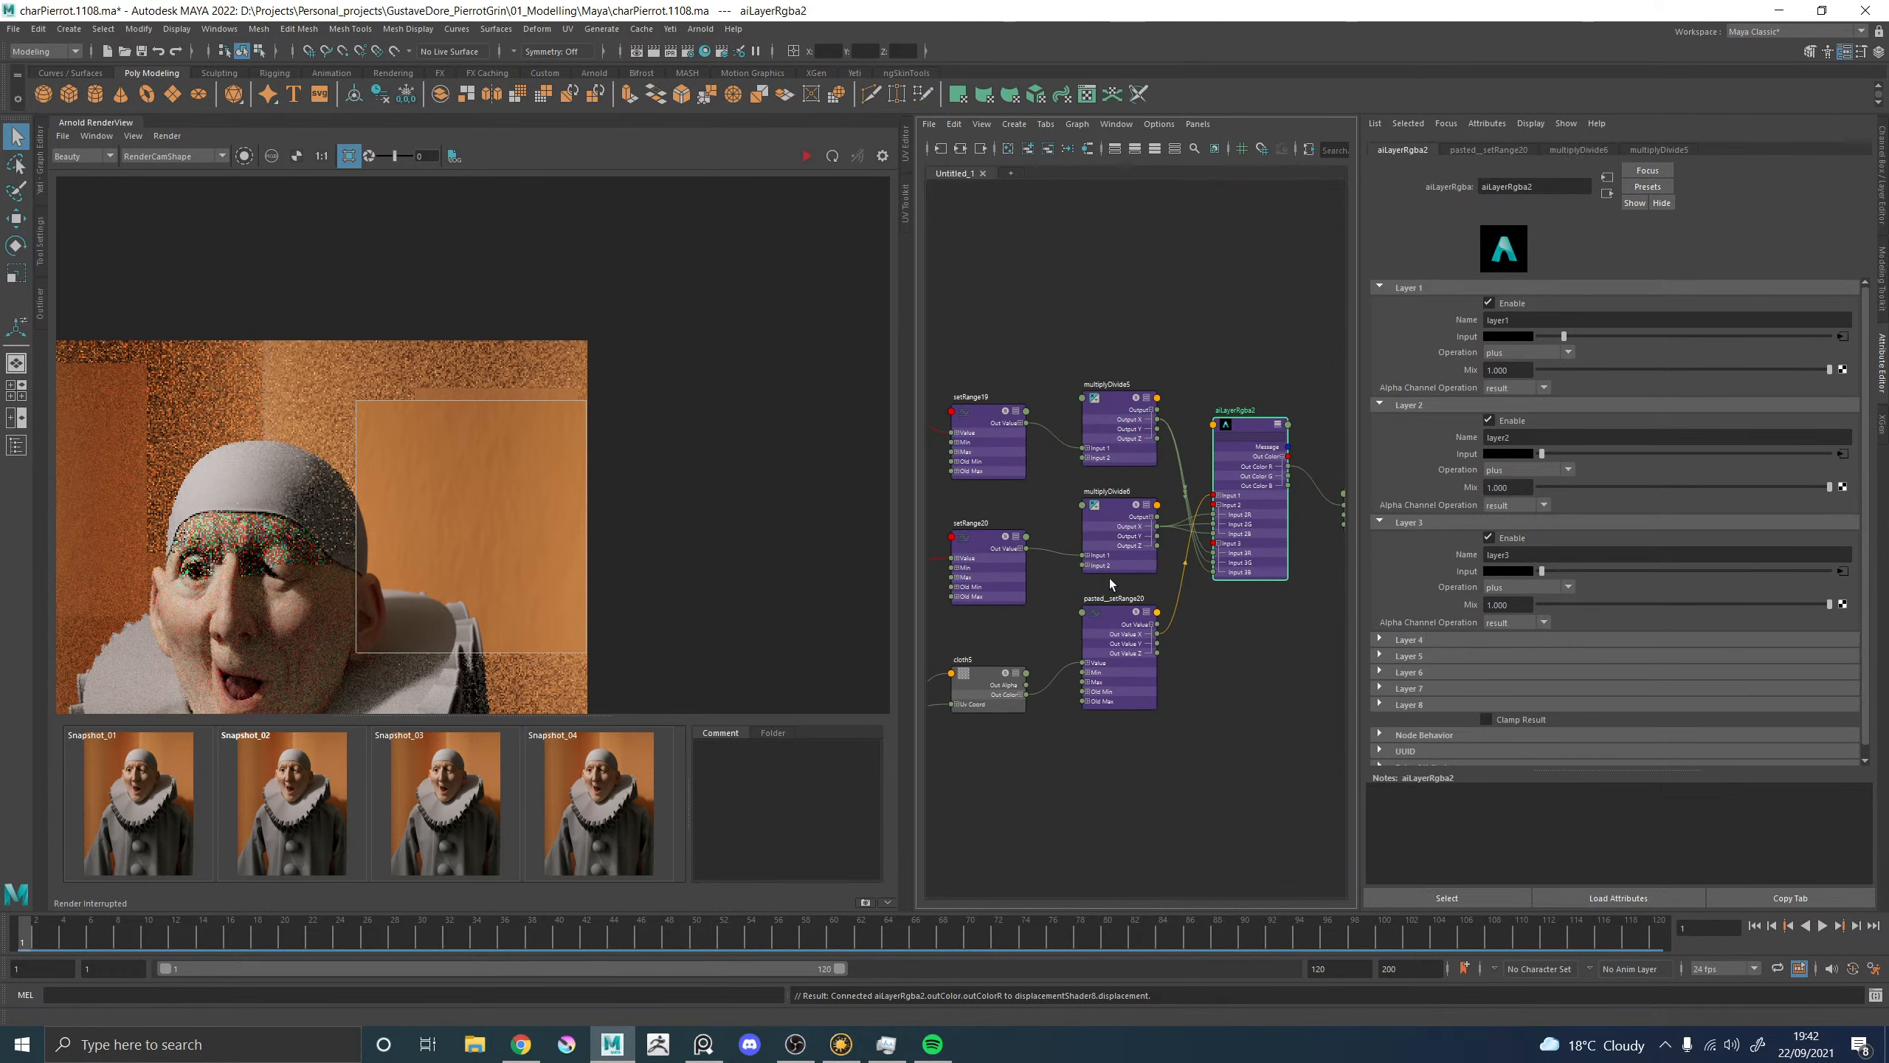
pyautogui.keyDown('alt'); pyautogui.moveTo(1110, 580); pyautogui.dragTo(1142, 561, button='middle'); pyautogui.keyUp('alt')
pyautogui.doubleClick(1272, 508)
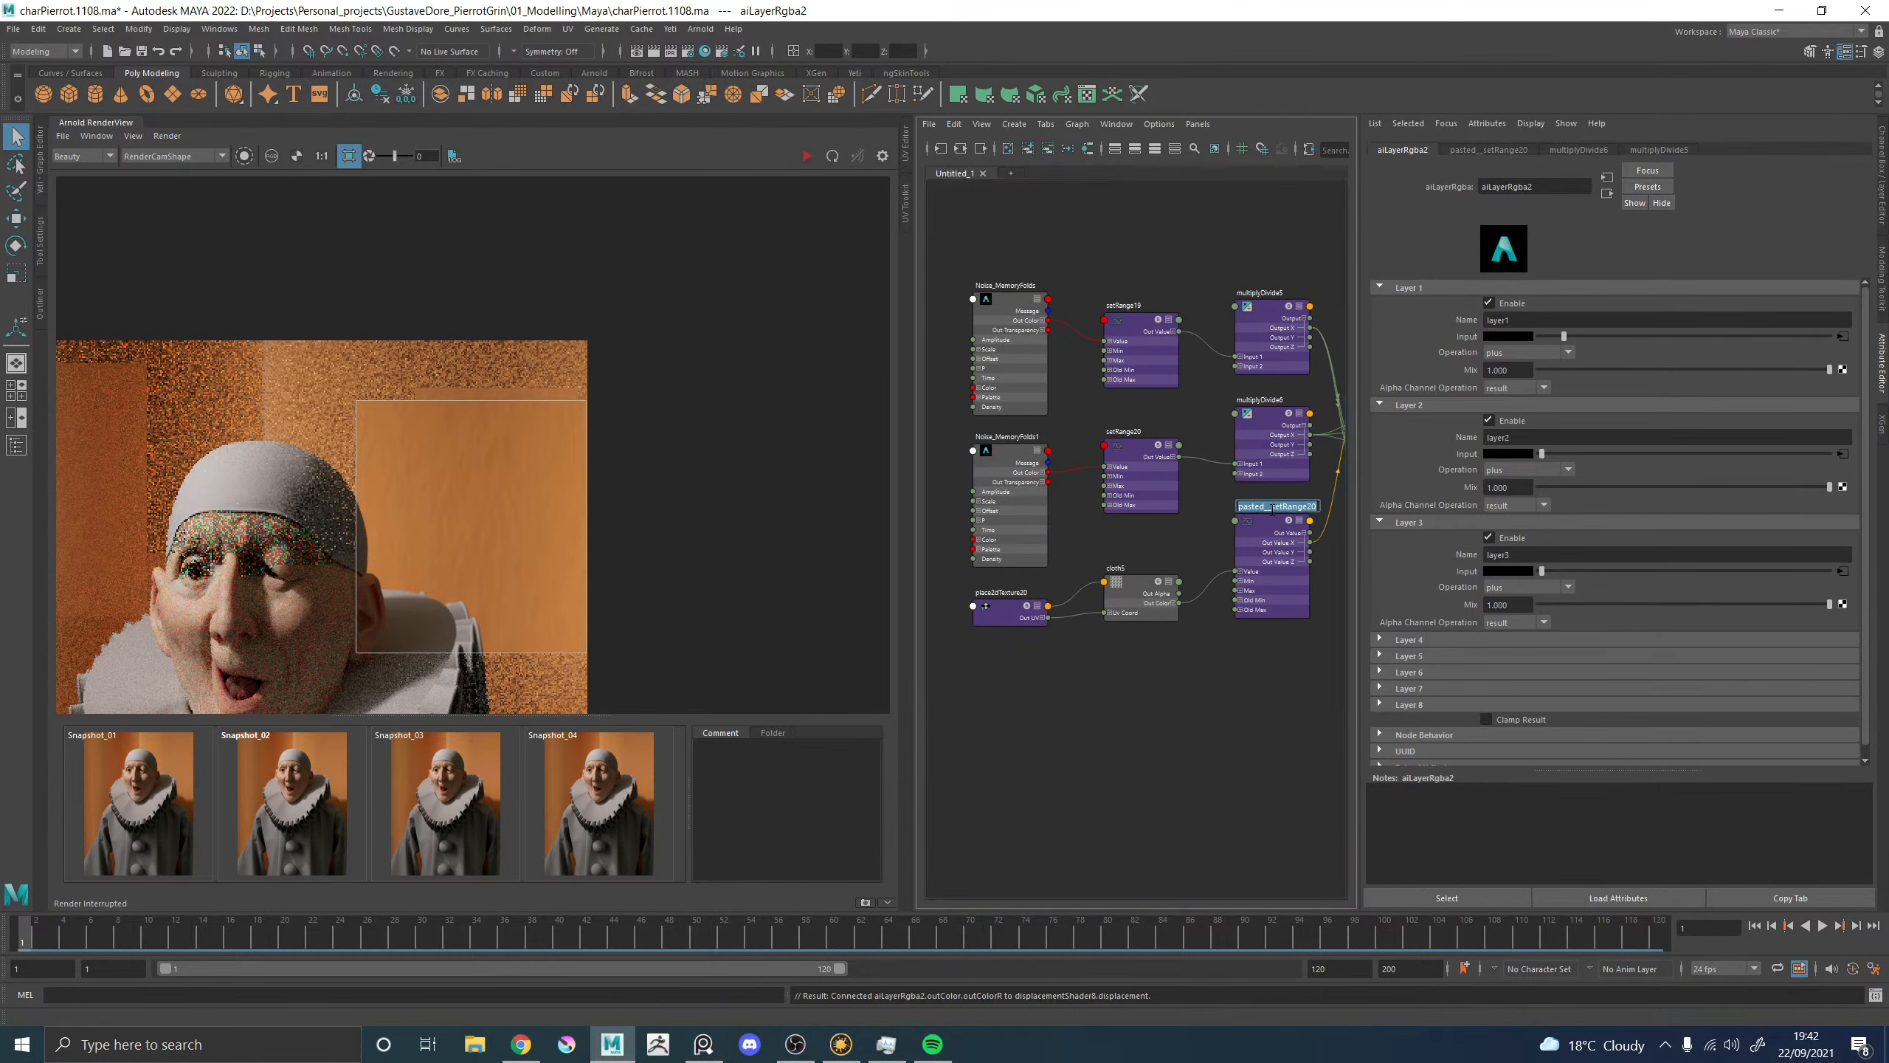
pyautogui.write('SetRange_Clo')
pyautogui.press('BackSpace')
pyautogui.press('BackSpace')
pyautogui.press('BackSpace')
pyautogui.write('ttern')
pyautogui.press('Return')
# Disable Layers 2 and 3 of aiLayerRgba2 and start the render to isolate the cloth pattern.
pyautogui.keyDown('alt'); pyautogui.moveTo(1151, 417); pyautogui.dragTo(1038, 434, button='middle'); pyautogui.keyUp('alt')
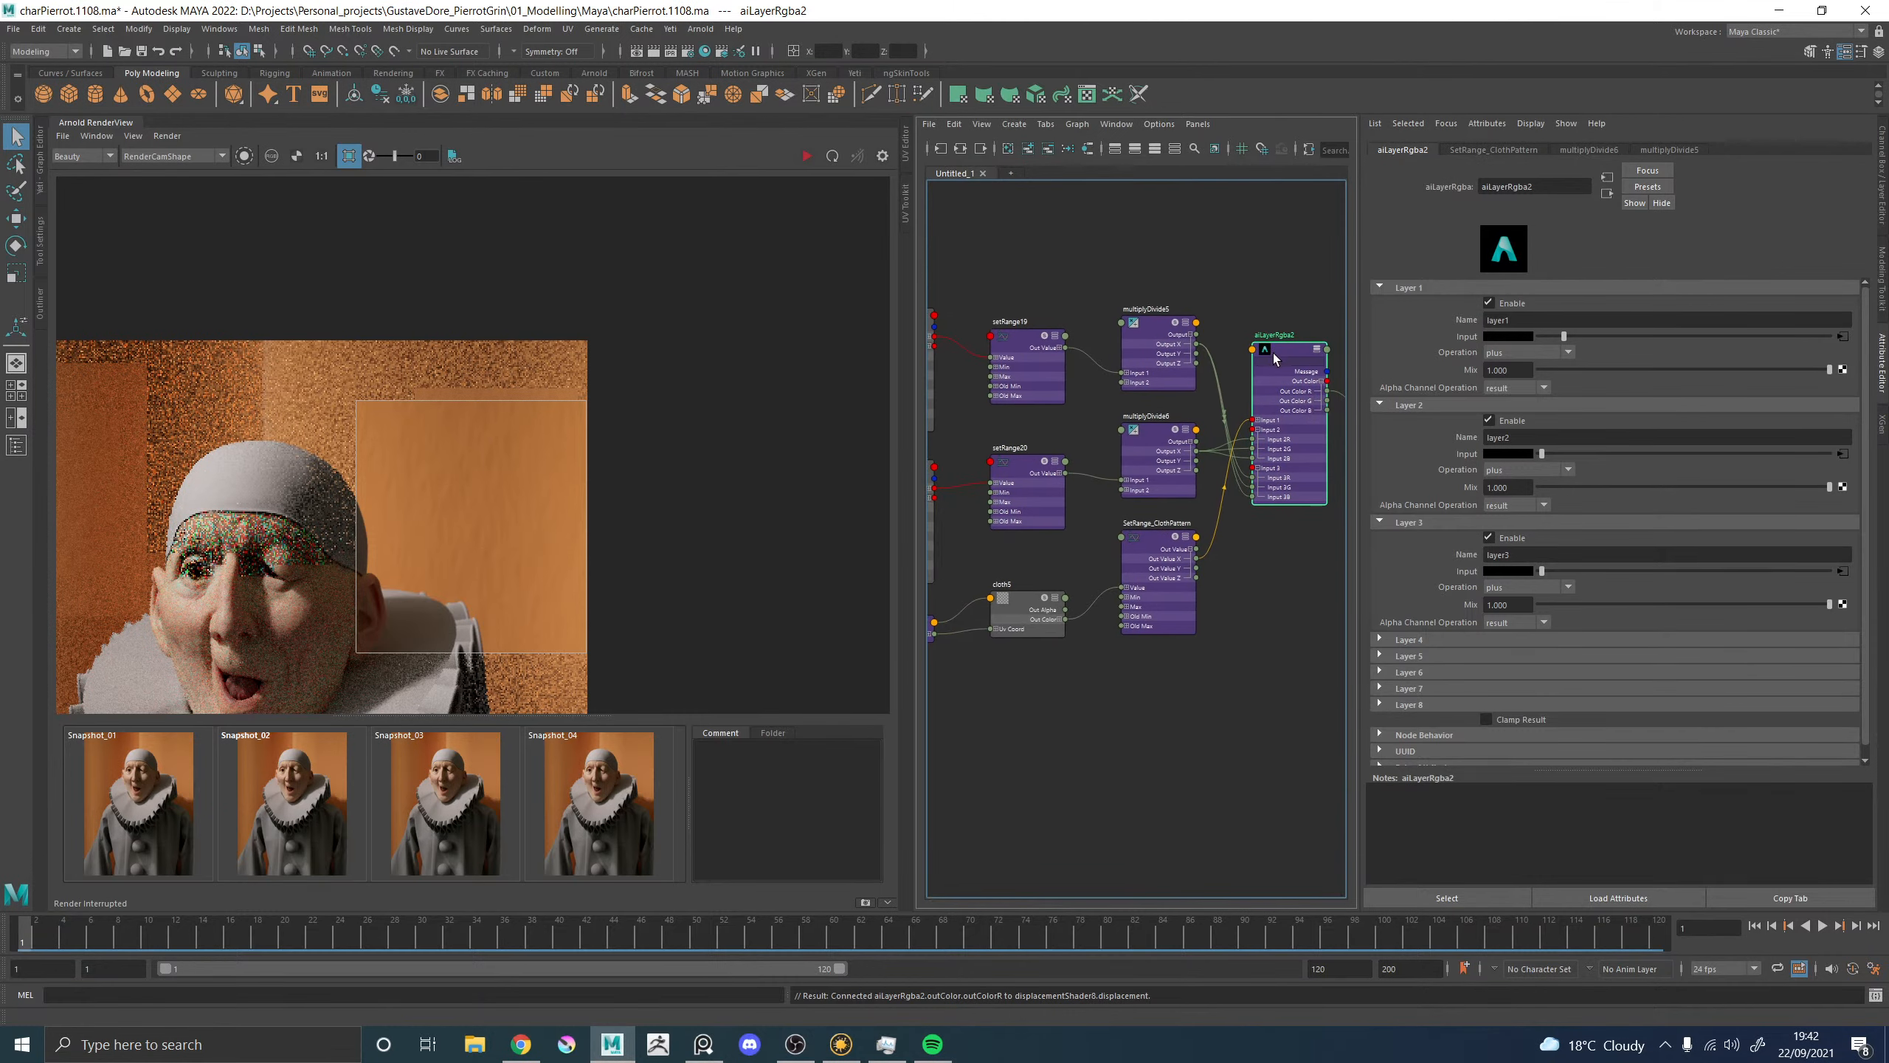
pyautogui.click(1490, 420)
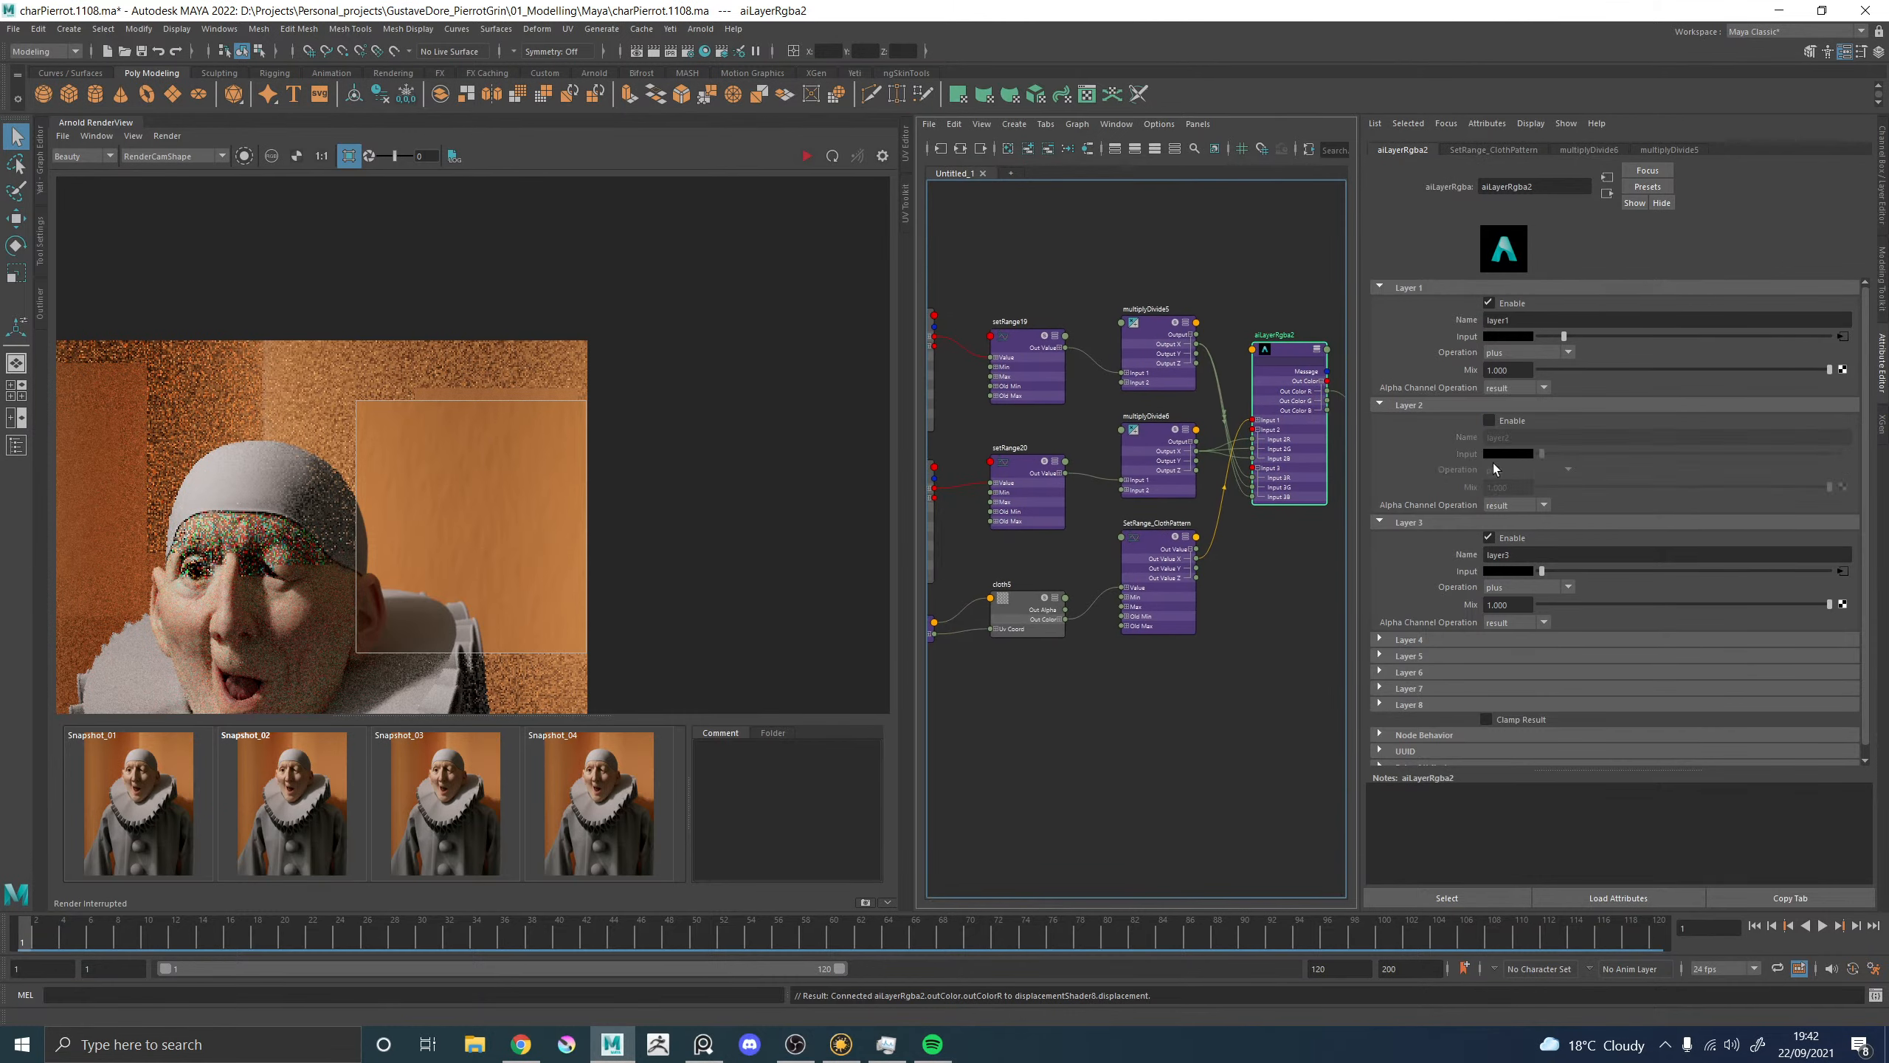
pyautogui.click(1490, 537)
pyautogui.click(808, 157)
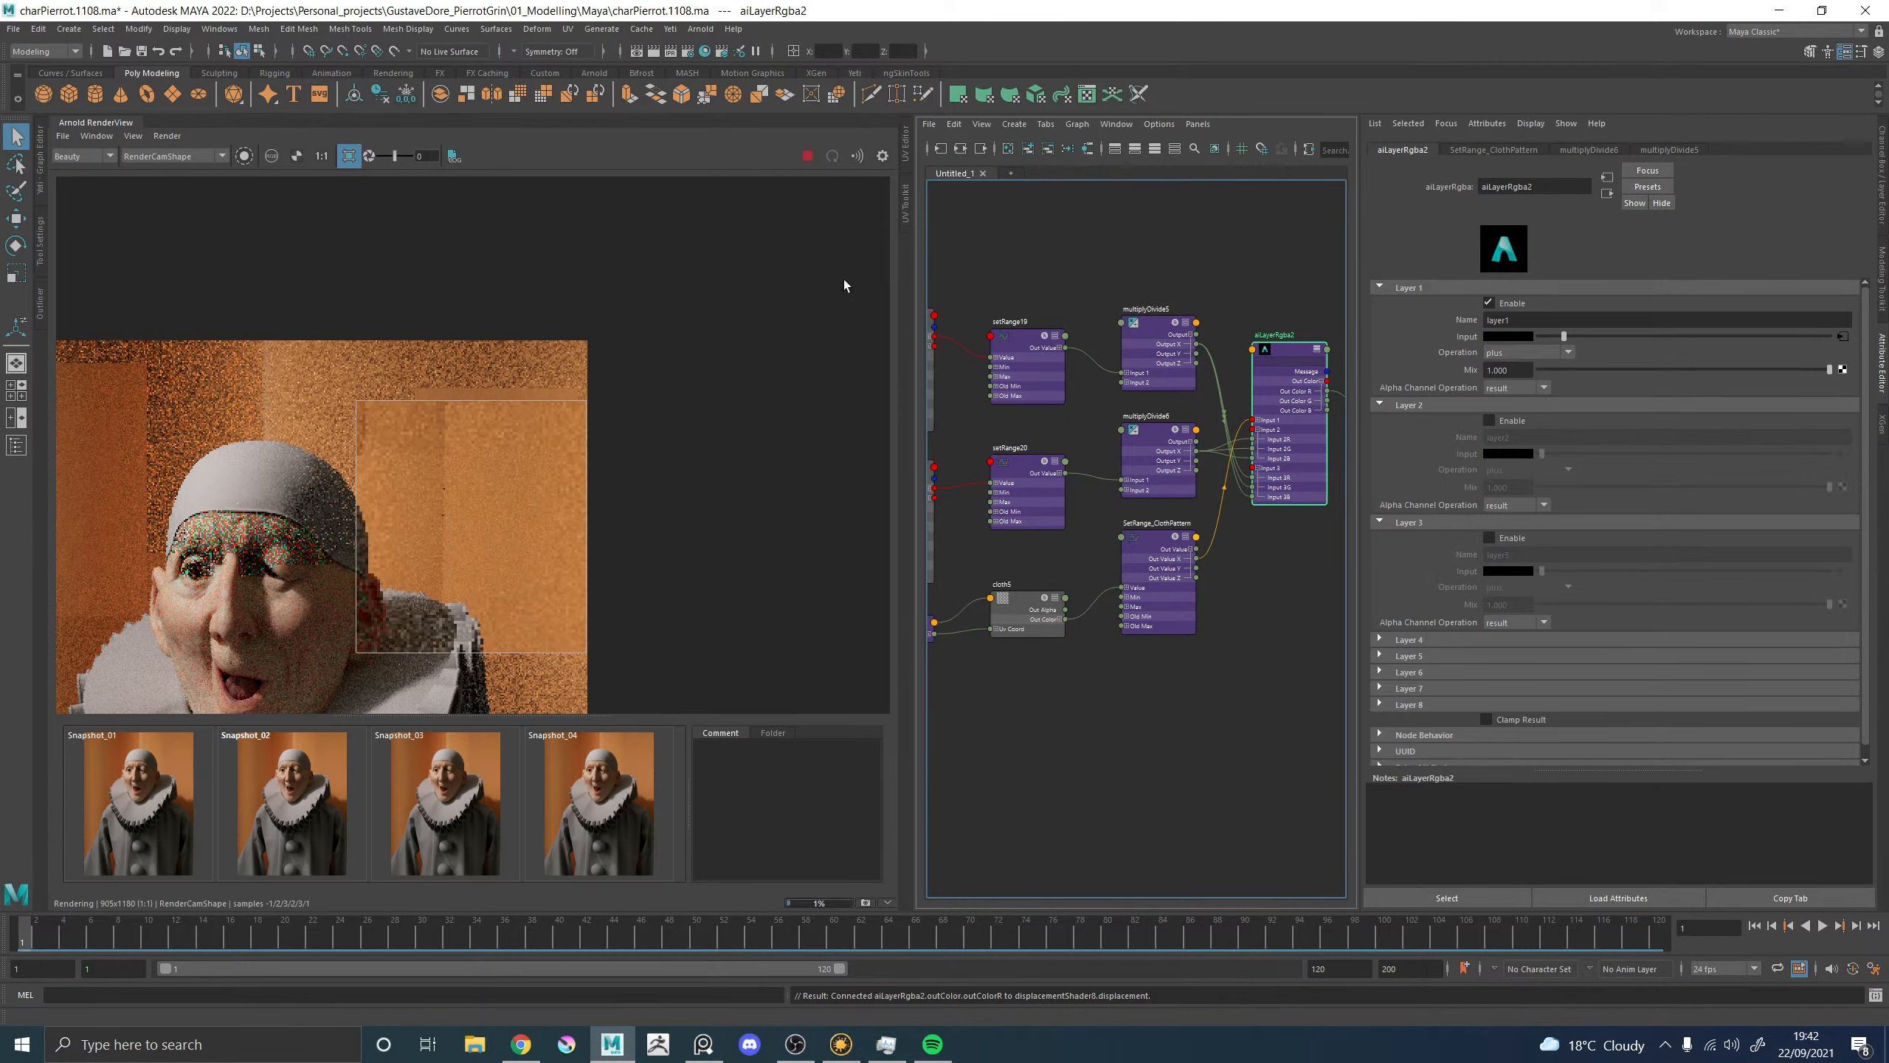
# Set the cloth's place2dTexture Repeat UV to 200 by 200.
pyautogui.keyDown('alt'); pyautogui.moveTo(1009, 716); pyautogui.dragTo(1197, 685, button='middle'); pyautogui.keyUp('alt')
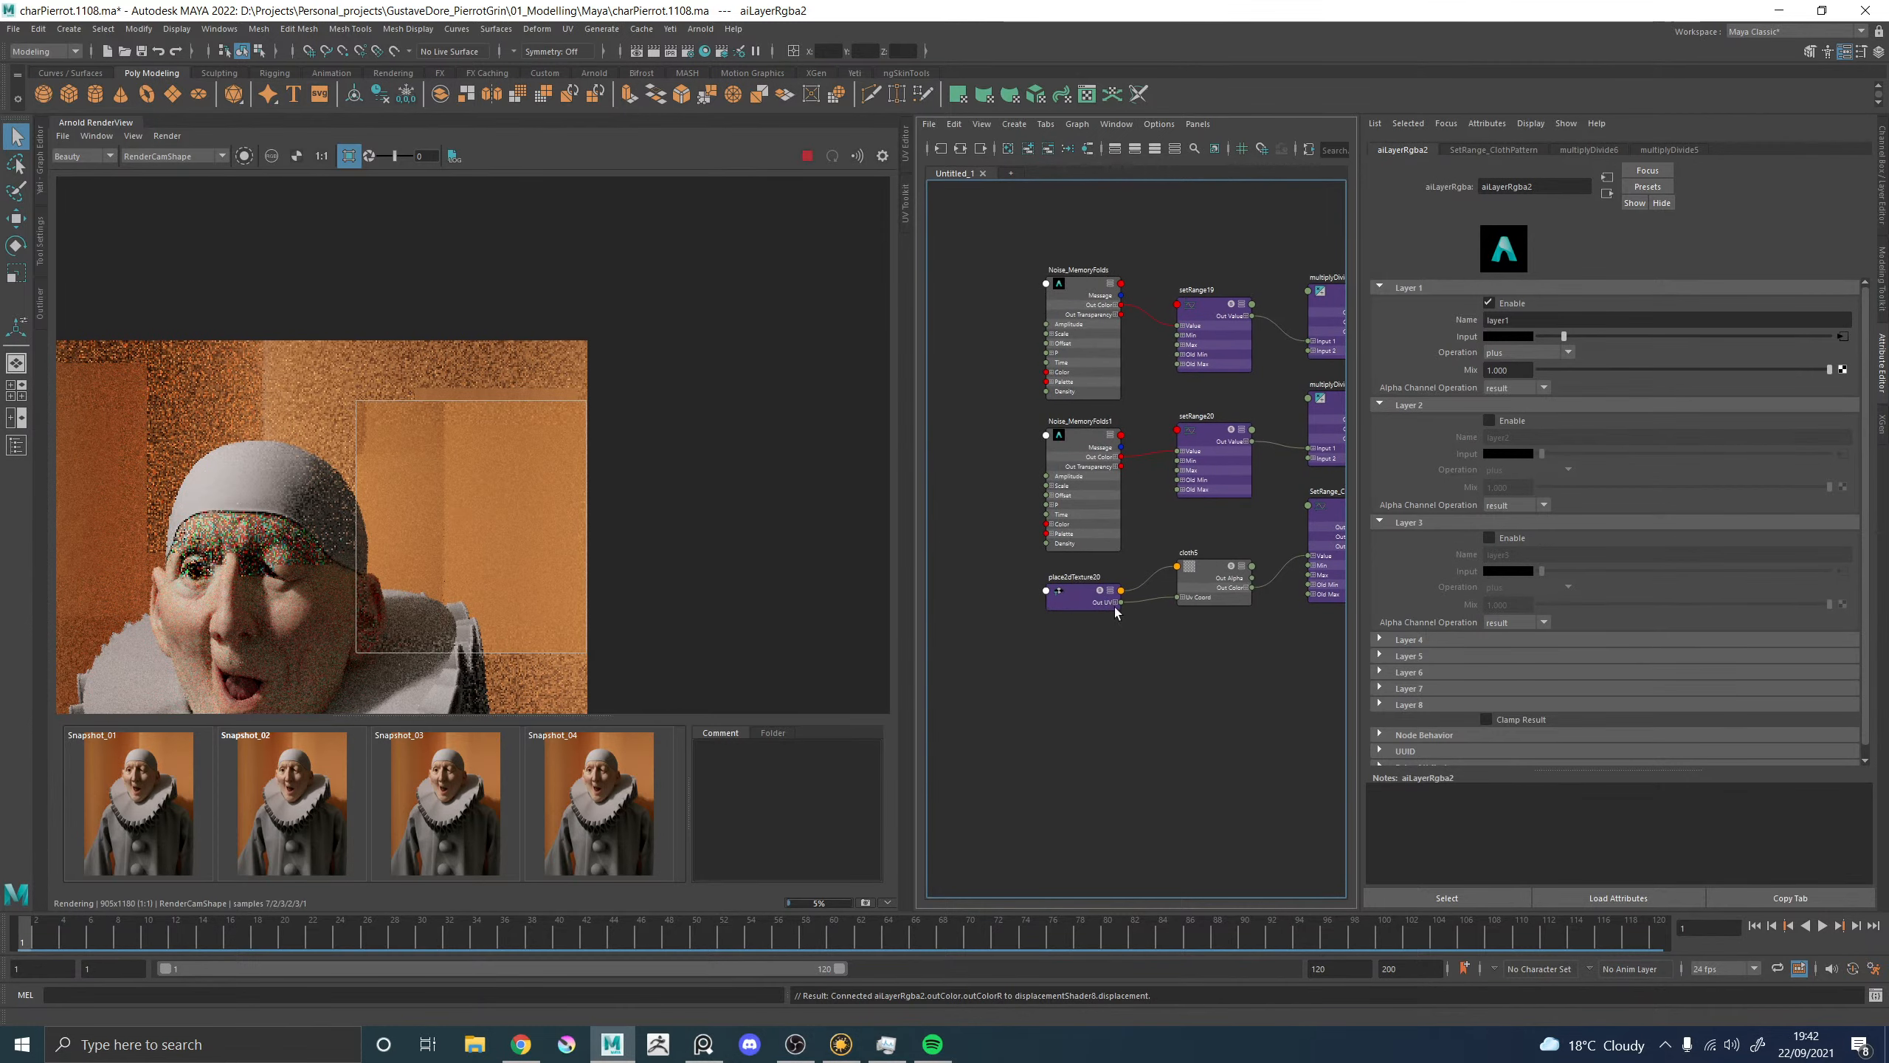
pyautogui.click(1069, 600)
pyautogui.click(1497, 422)
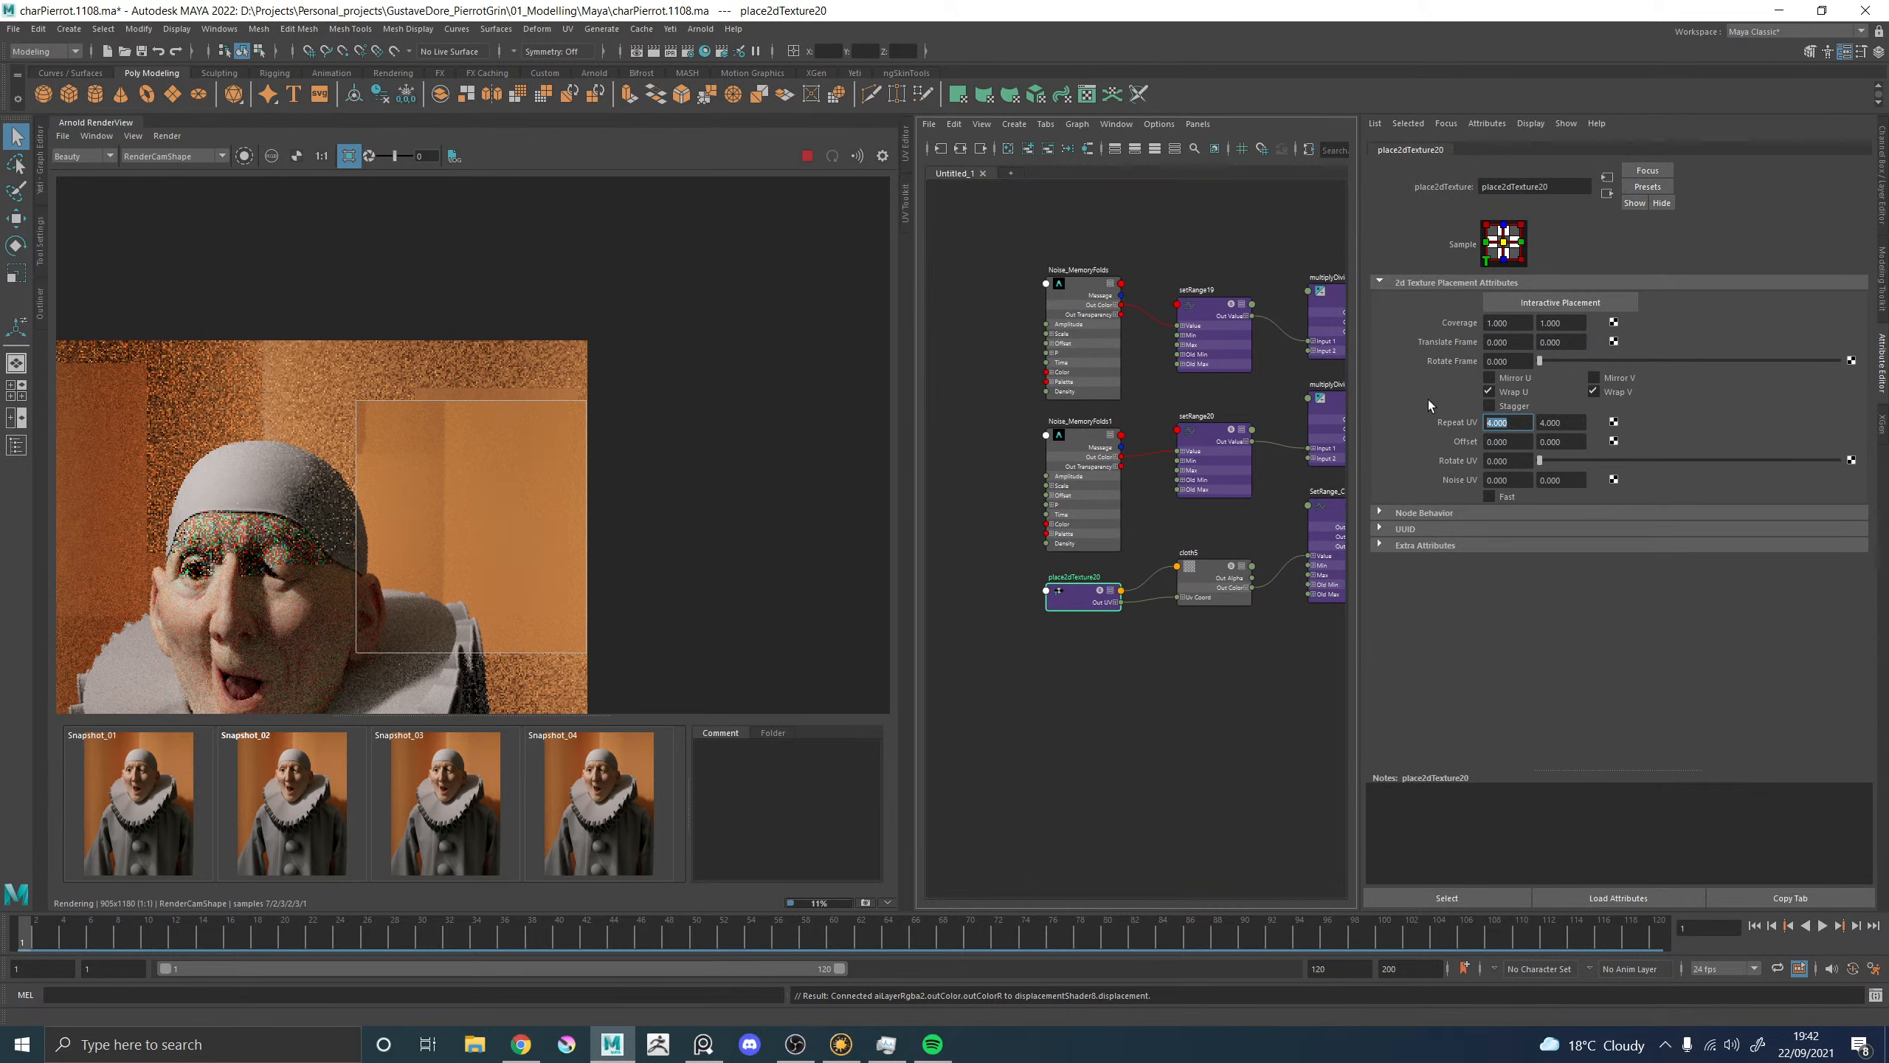
pyautogui.write('200')
pyautogui.press('Tab')
pyautogui.write('200')
pyautogui.press('Return')
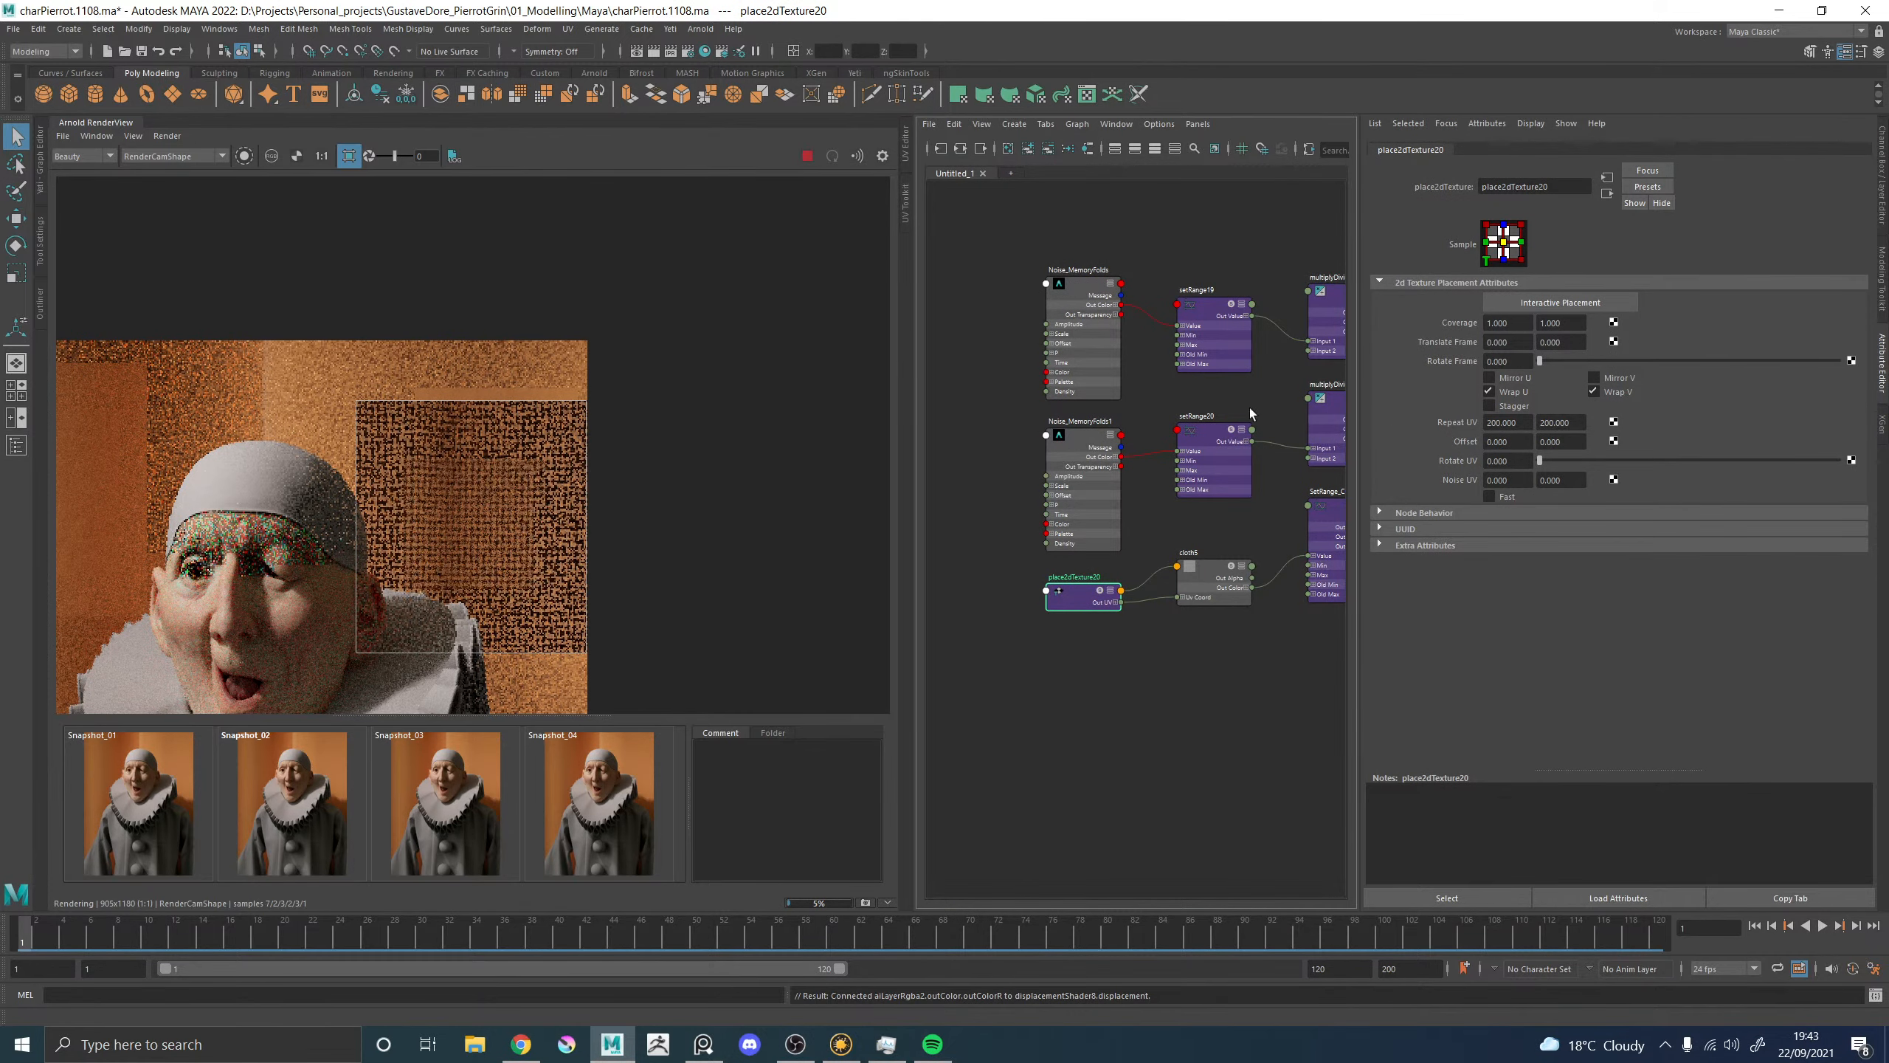
# Set the cloth placement's Repeat UV to 500 by 500 and inspect the weave closely in the render.
pyautogui.scroll(1, 531, 521)
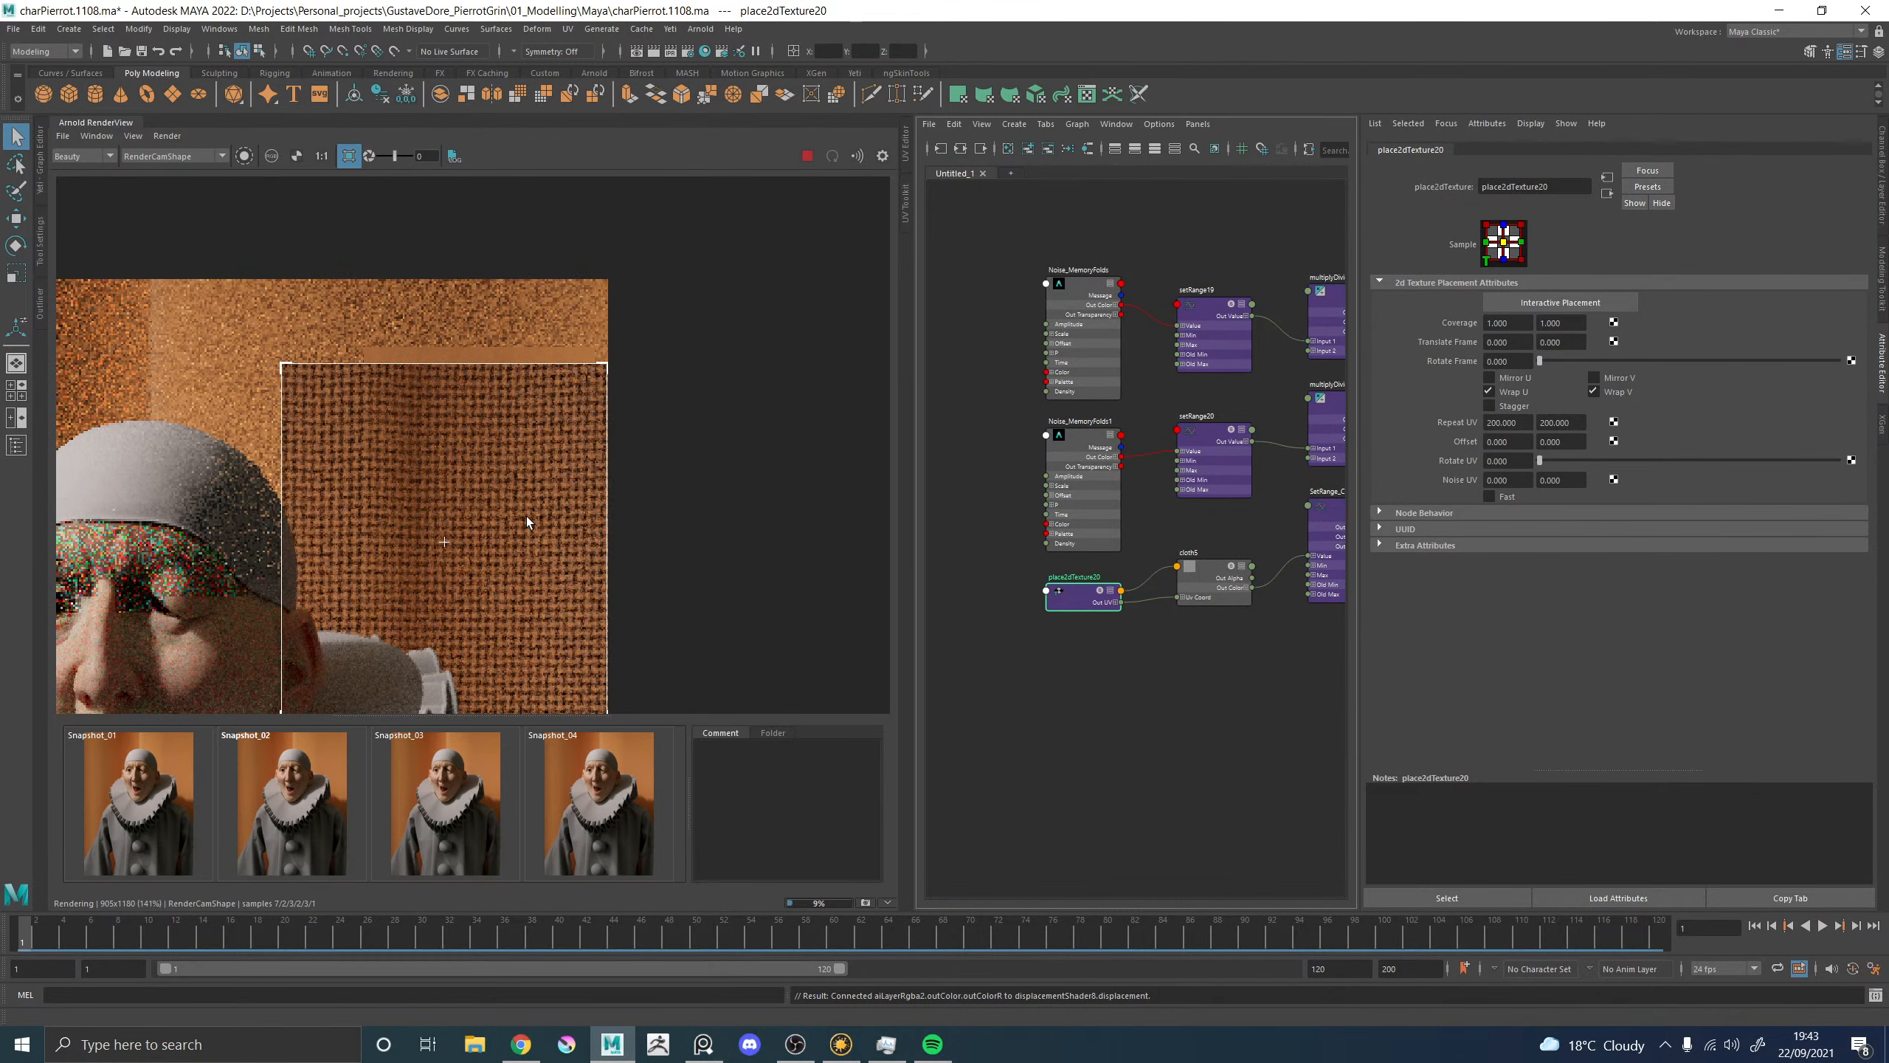
pyautogui.click(1532, 422)
pyautogui.write('500')
pyautogui.press('Tab')
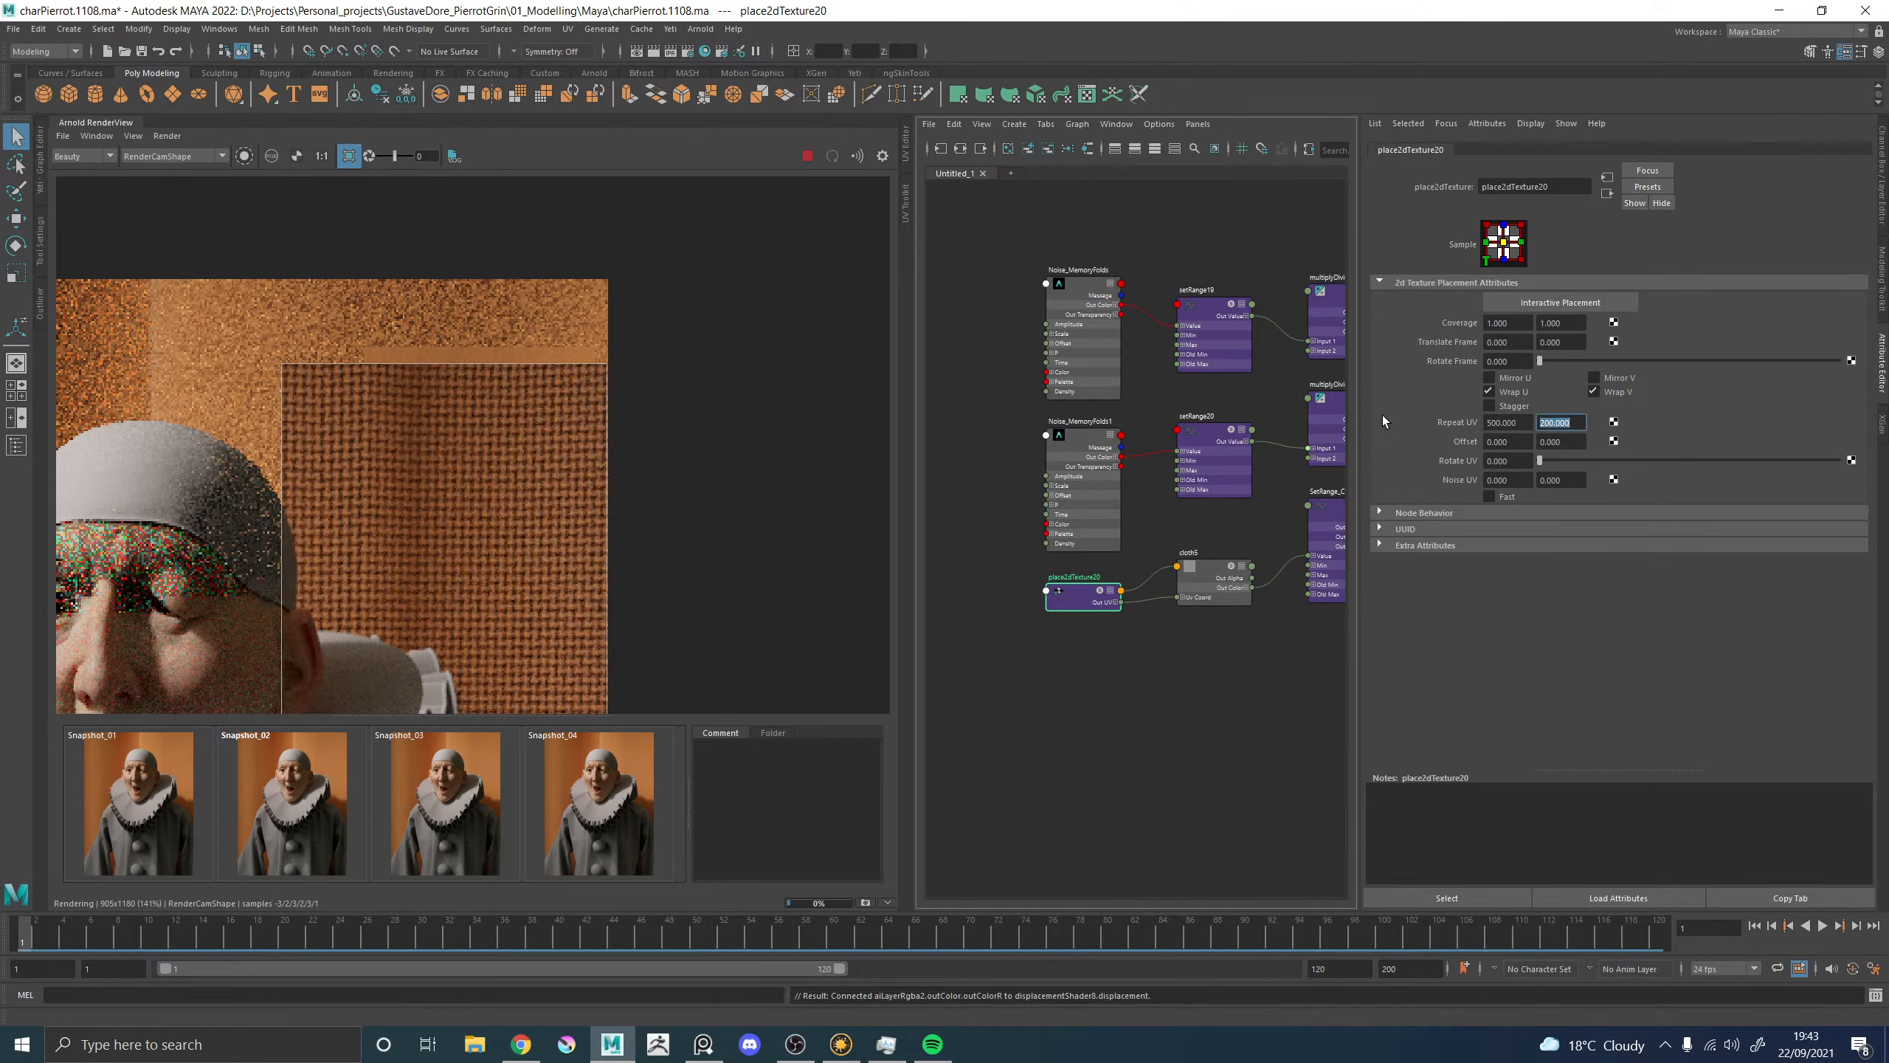
pyautogui.write('500')
pyautogui.press('Return')
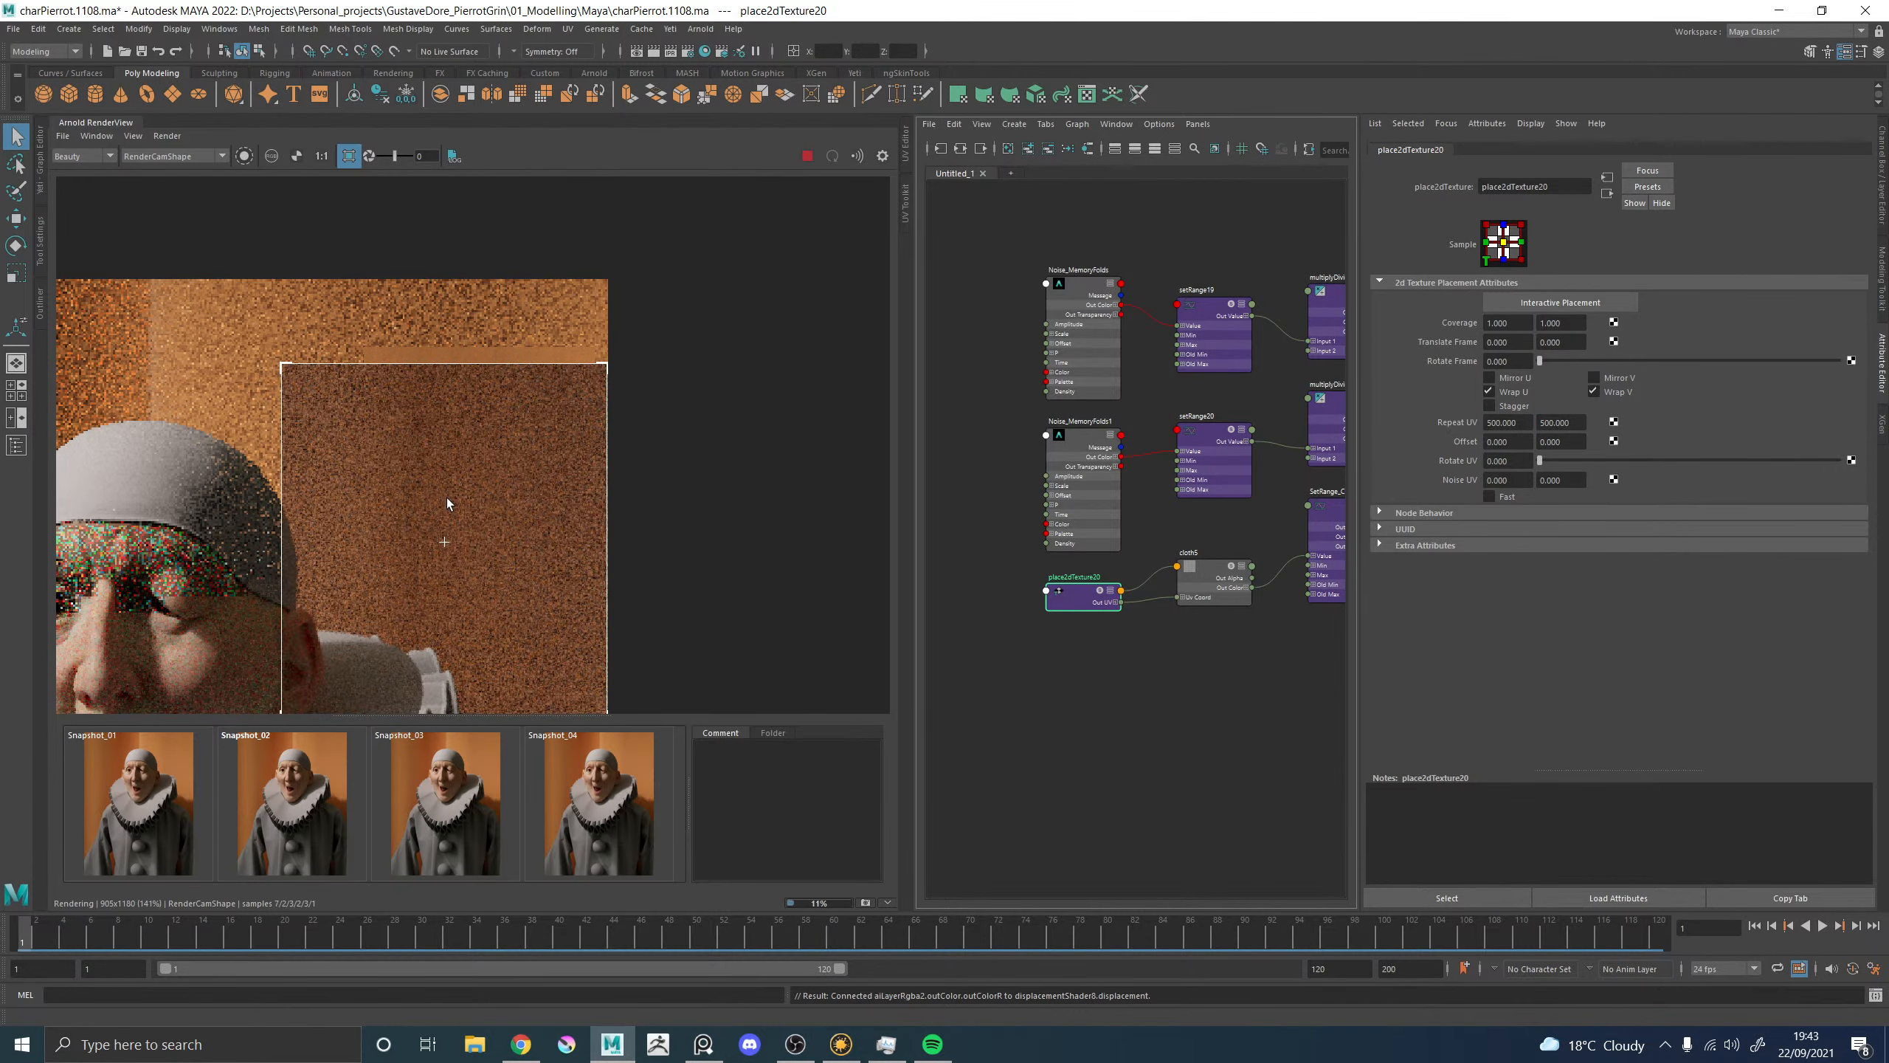
pyautogui.scroll(3, 446, 498)
# Create a multiplyDivide node and place it beside SetRange_ClothPattern.
pyautogui.keyDown('alt'); pyautogui.moveTo(1202, 682); pyautogui.dragTo(1022, 710, button='middle'); pyautogui.keyUp('alt')
pyautogui.keyDown('alt'); pyautogui.moveTo(1322, 421); pyautogui.dragTo(1277, 434, button='middle'); pyautogui.keyUp('alt')
pyautogui.click(1239, 366)
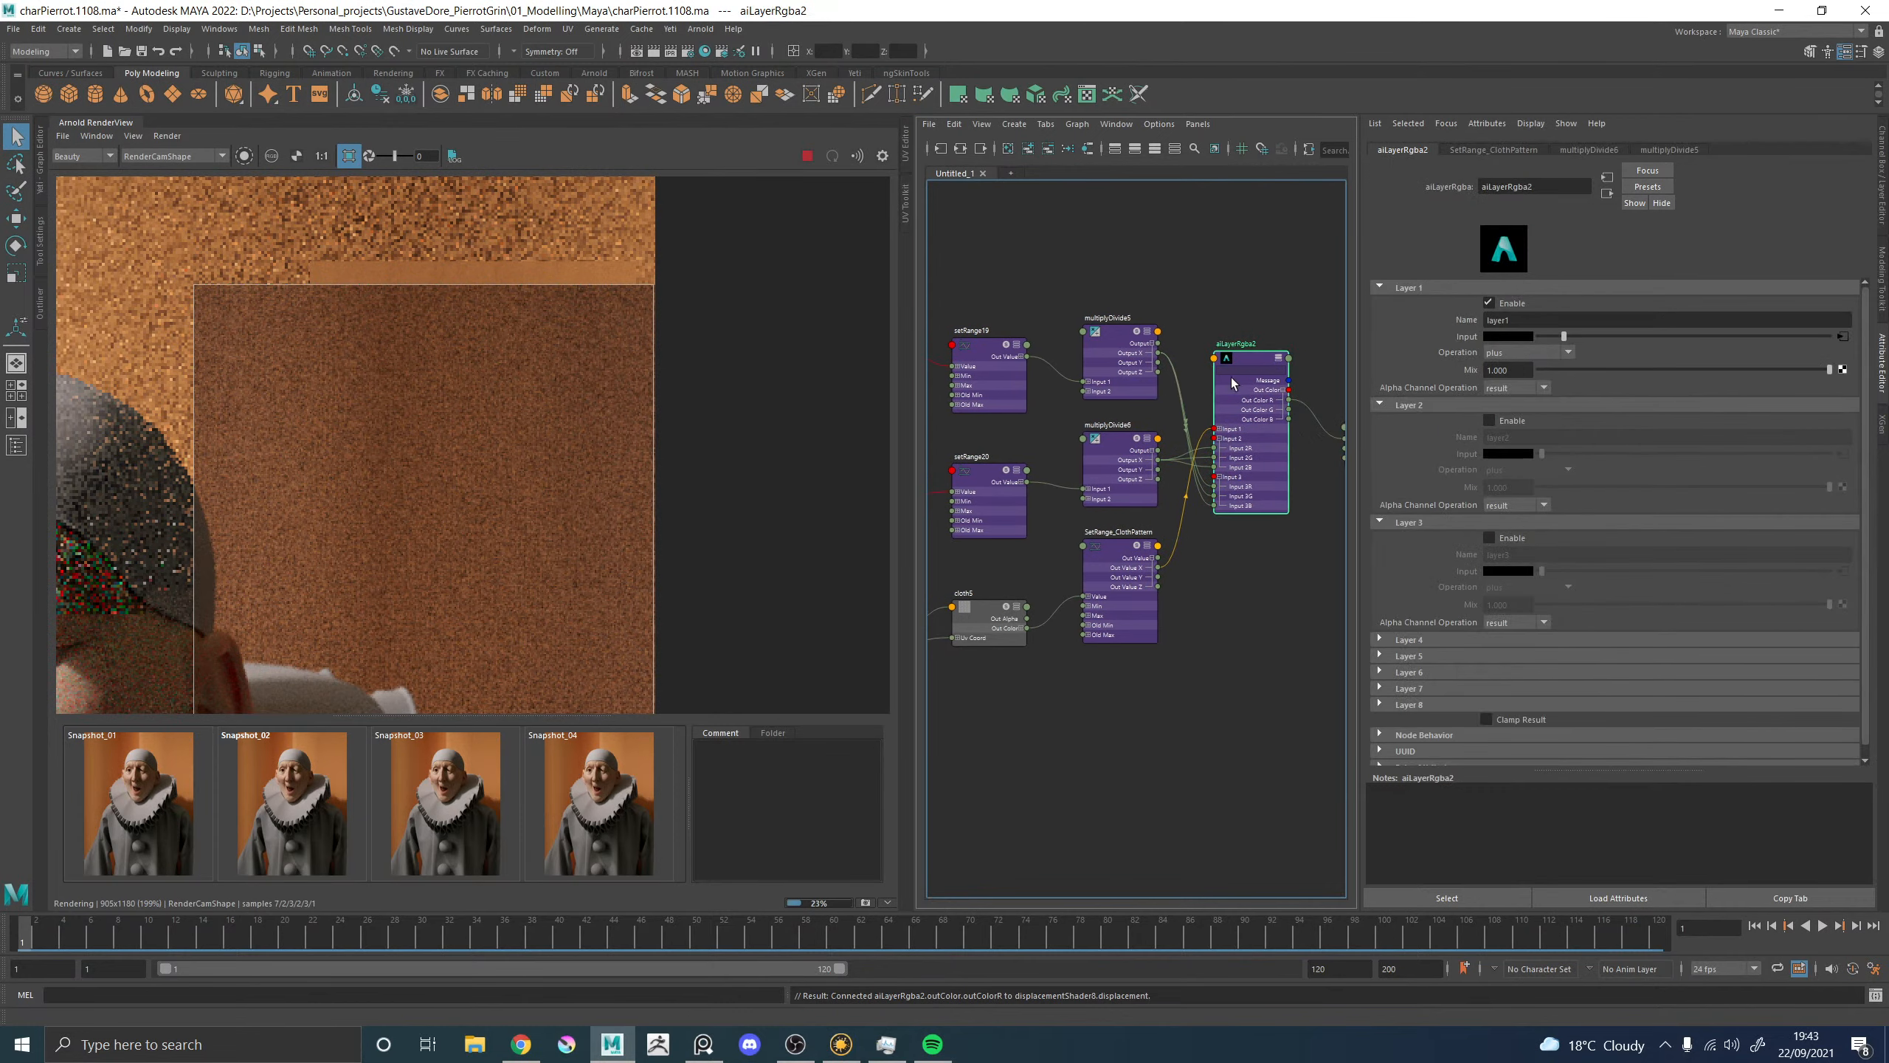
pyautogui.keyDown('alt'); pyautogui.moveTo(1242, 600); pyautogui.dragTo(1305, 544, button='middle'); pyautogui.keyUp('alt')
pyautogui.moveTo(1176, 506); pyautogui.dragTo(1166, 511)
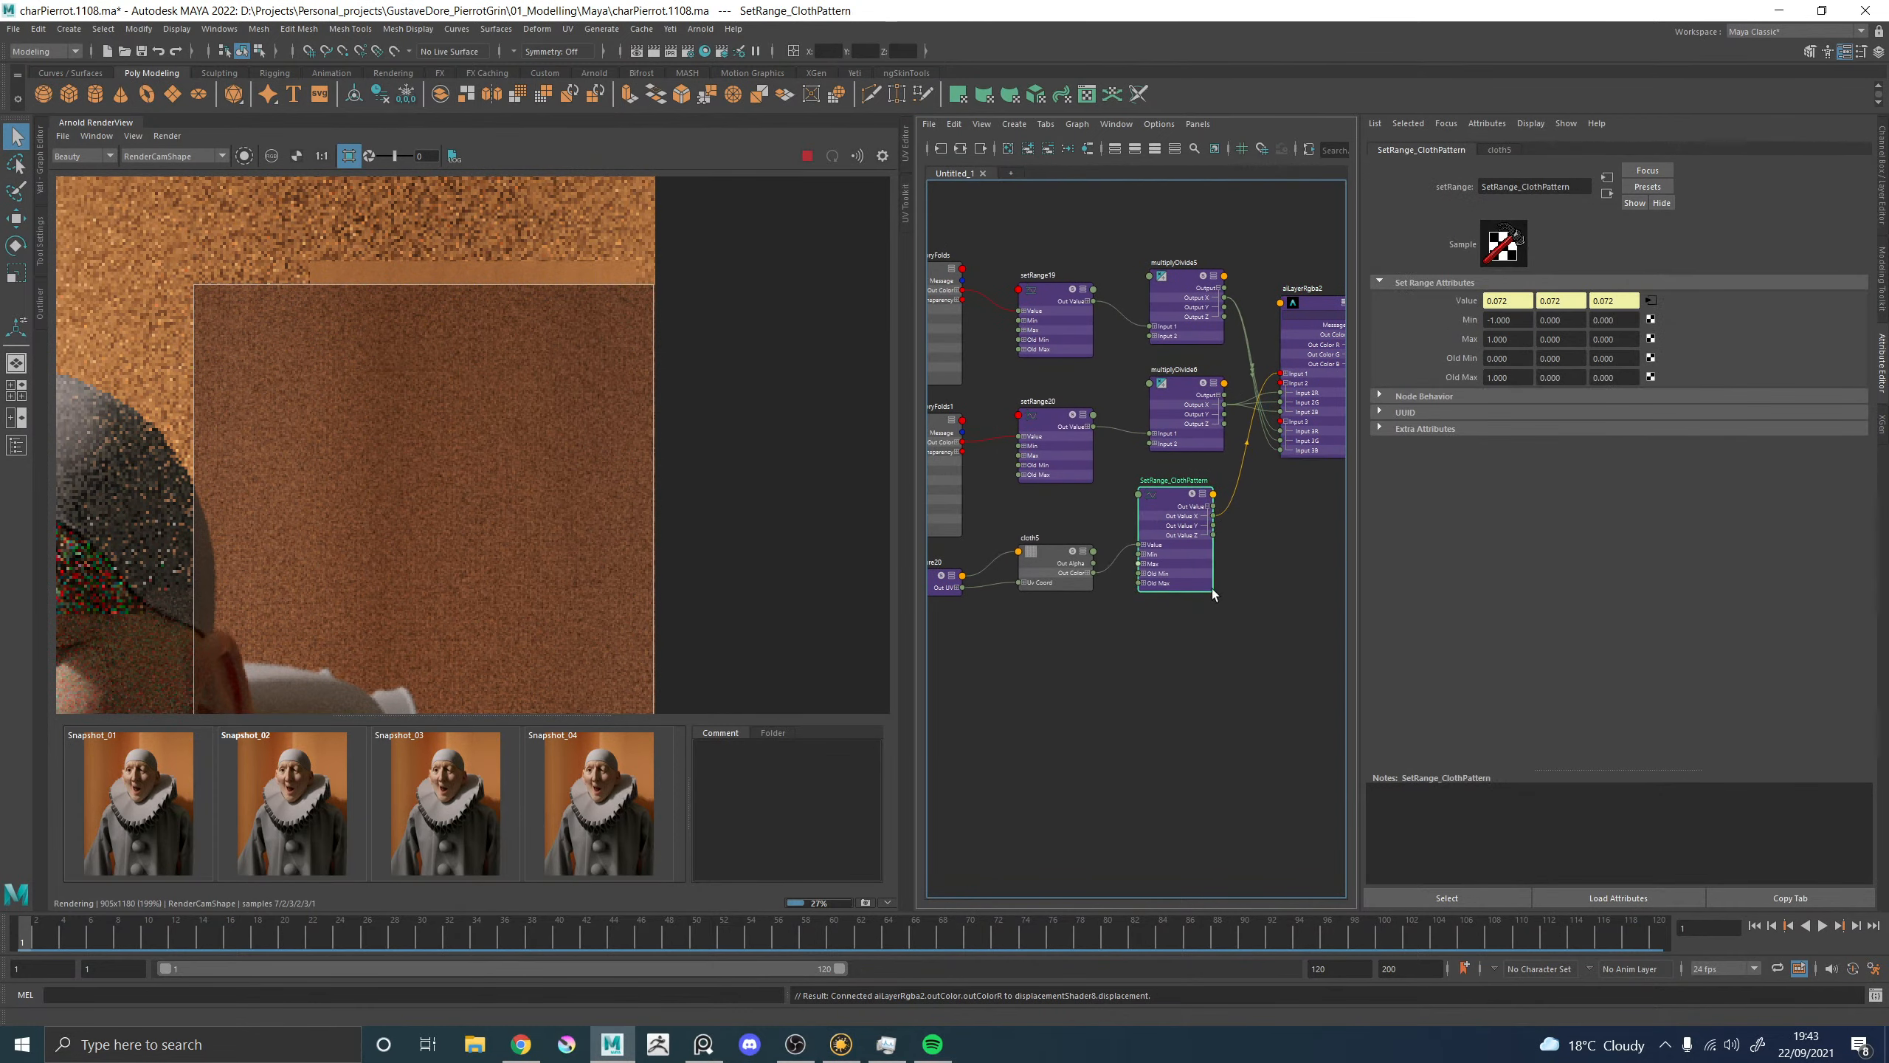
pyautogui.click(1228, 615)
pyautogui.press('Tab')
pyautogui.write('multi')
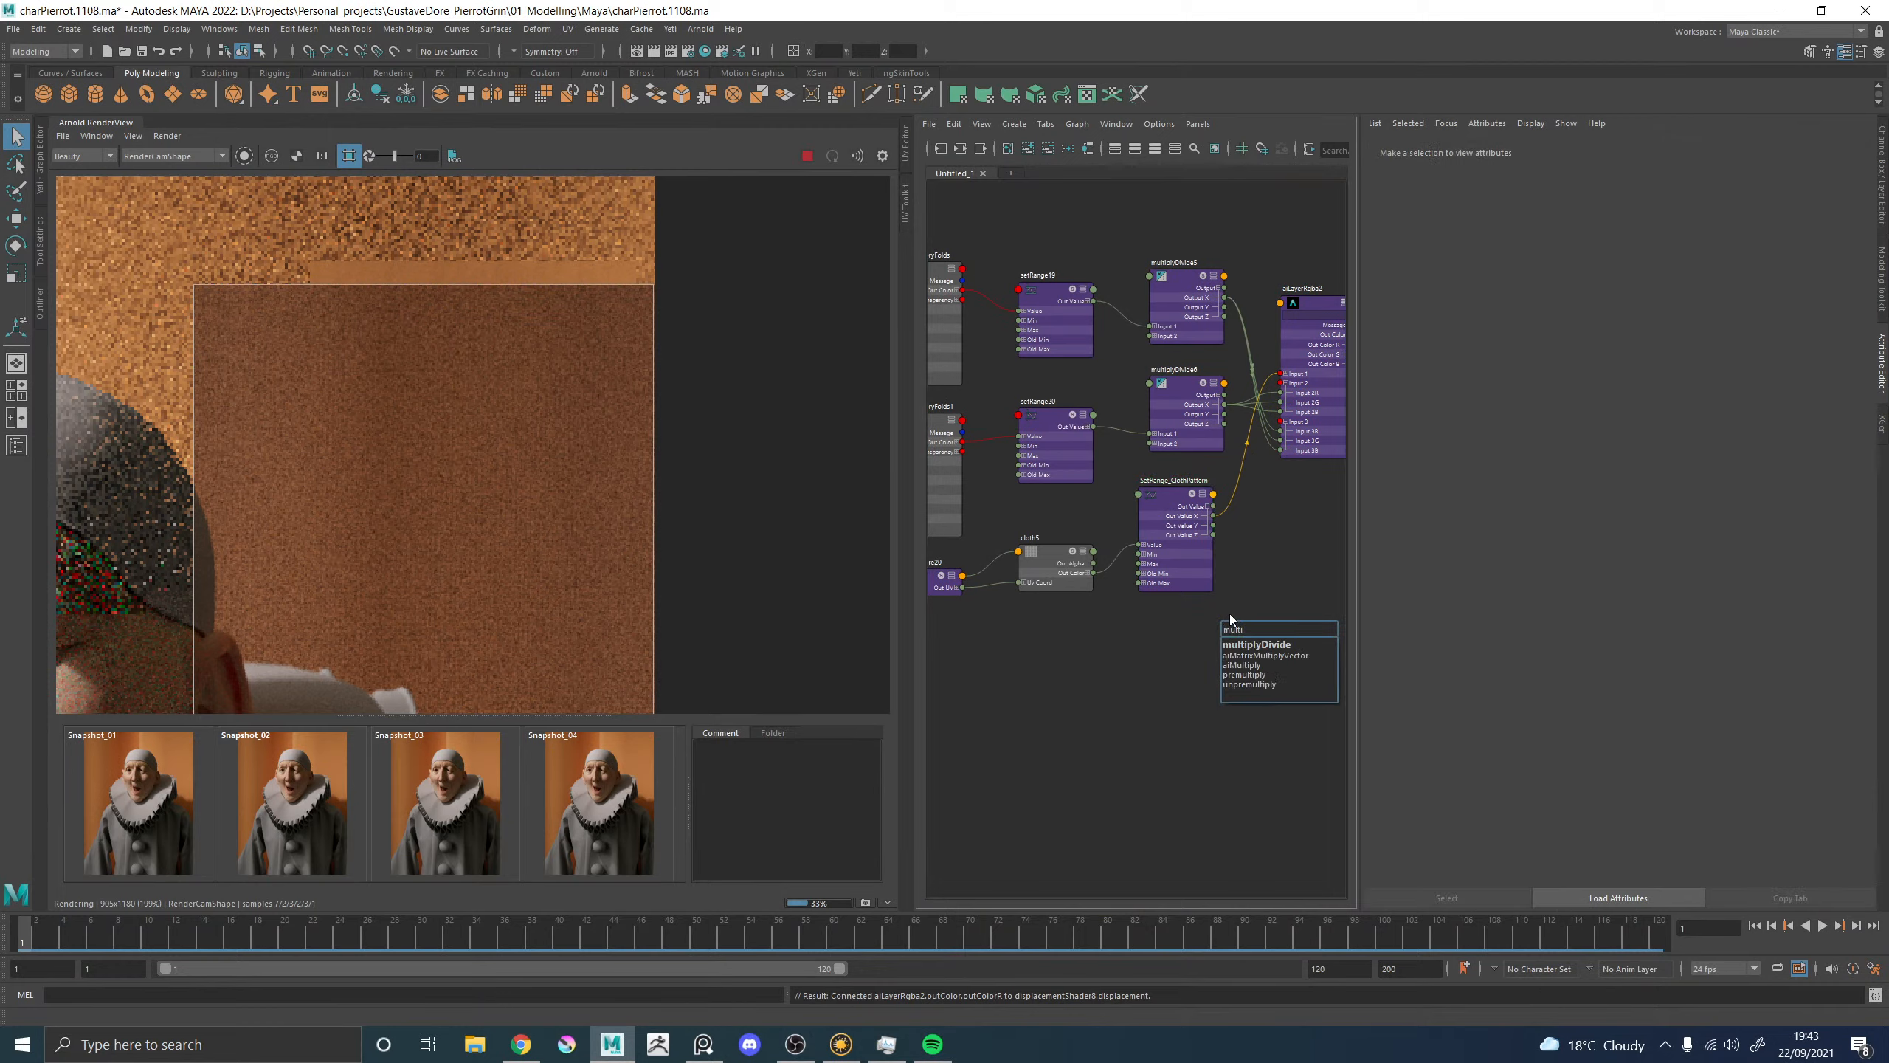
pyautogui.press('Down')
pyautogui.press('Return')
pyautogui.moveTo(1252, 652); pyautogui.dragTo(1292, 577)
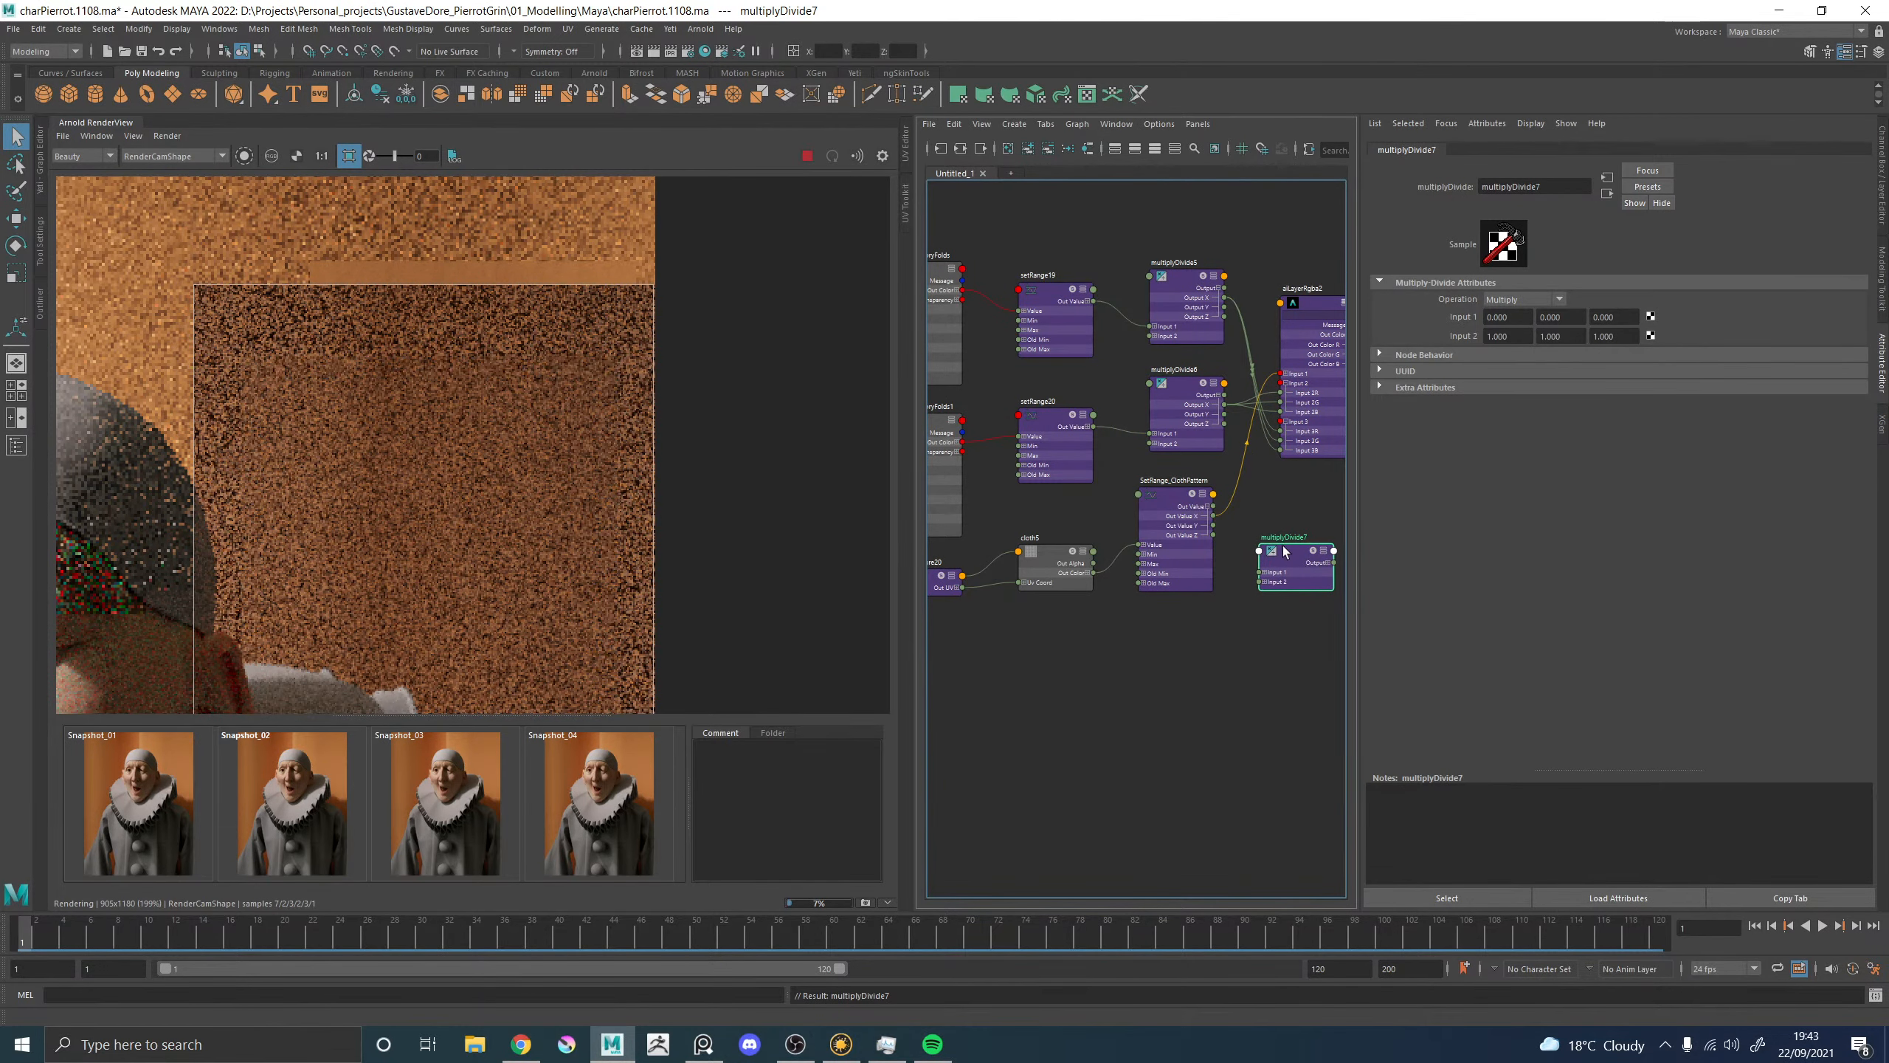
# Connect SetRange_ClothPattern's Out Value to the new multiplyDivide's Input 1 and set its first Input 2 value to 0.1.
pyautogui.moveTo(1213, 506); pyautogui.dragTo(1268, 572)
pyautogui.moveTo(1513, 336); pyautogui.dragTo(1445, 337)
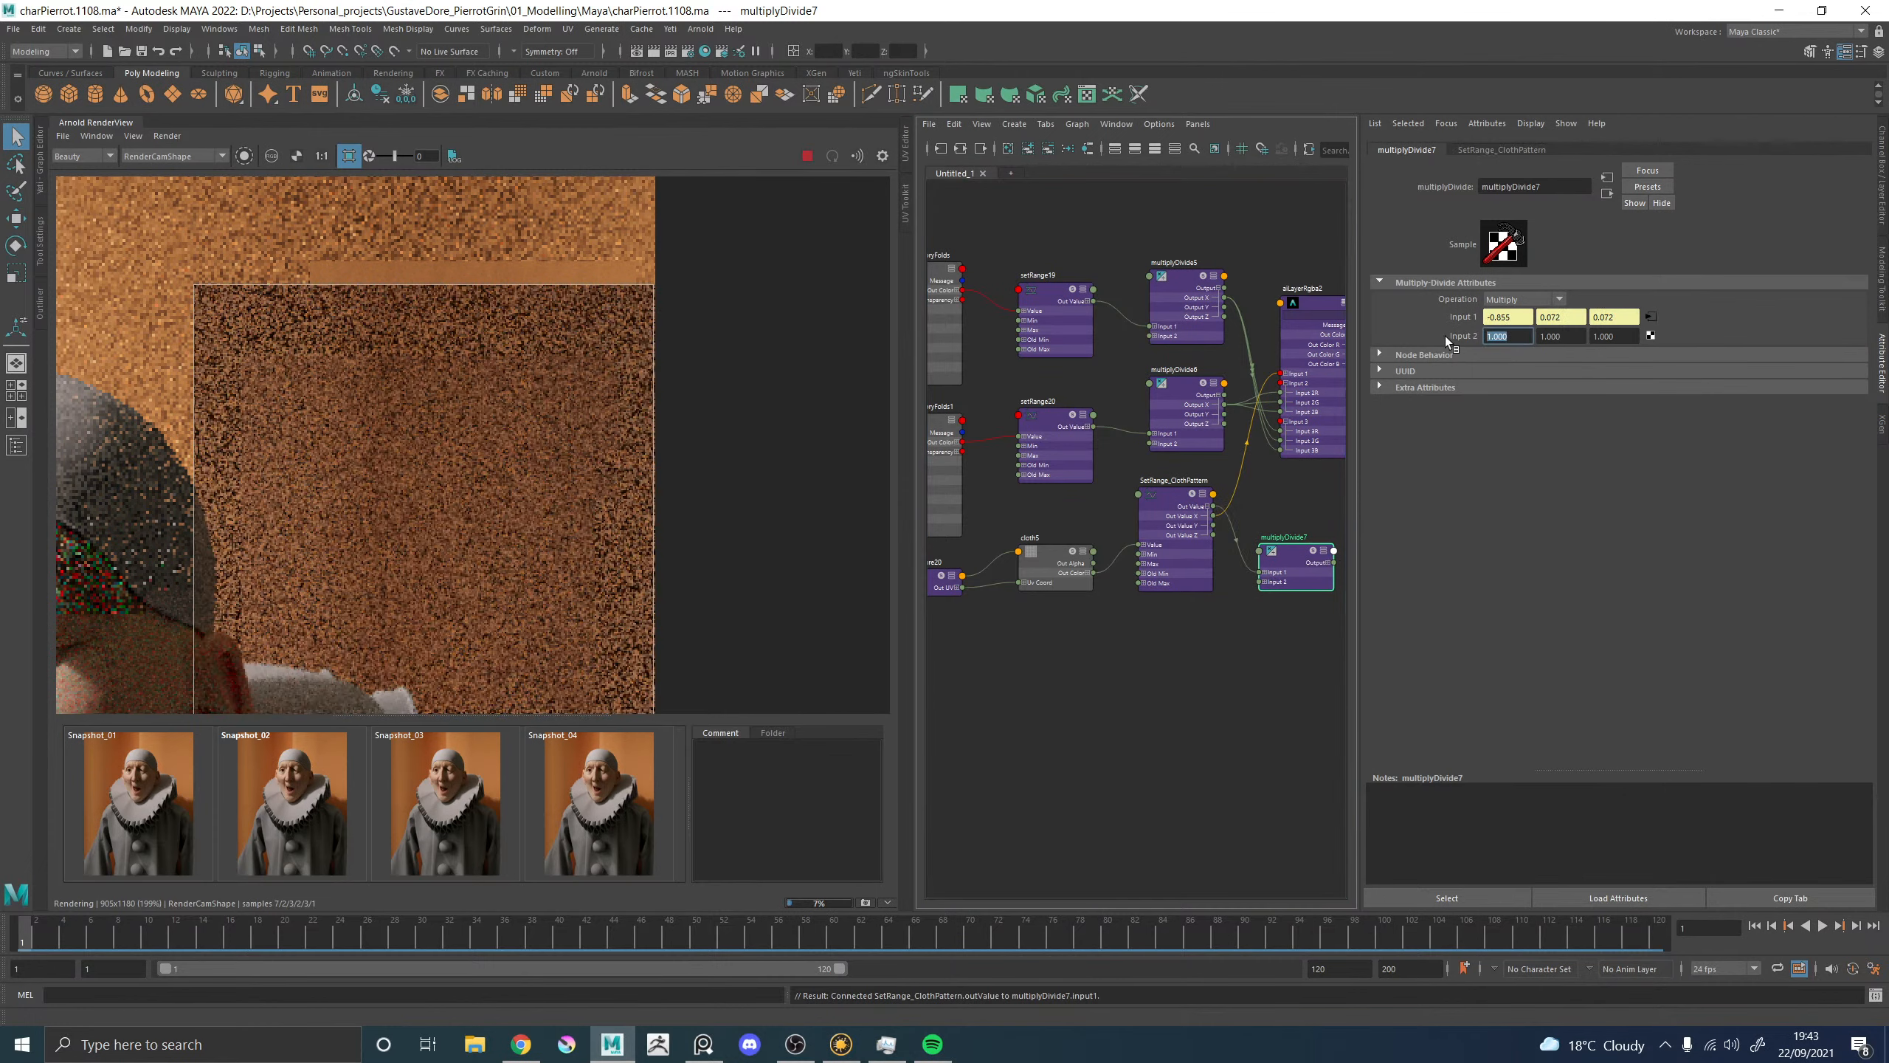
pyautogui.write('.1')
pyautogui.press('Return')
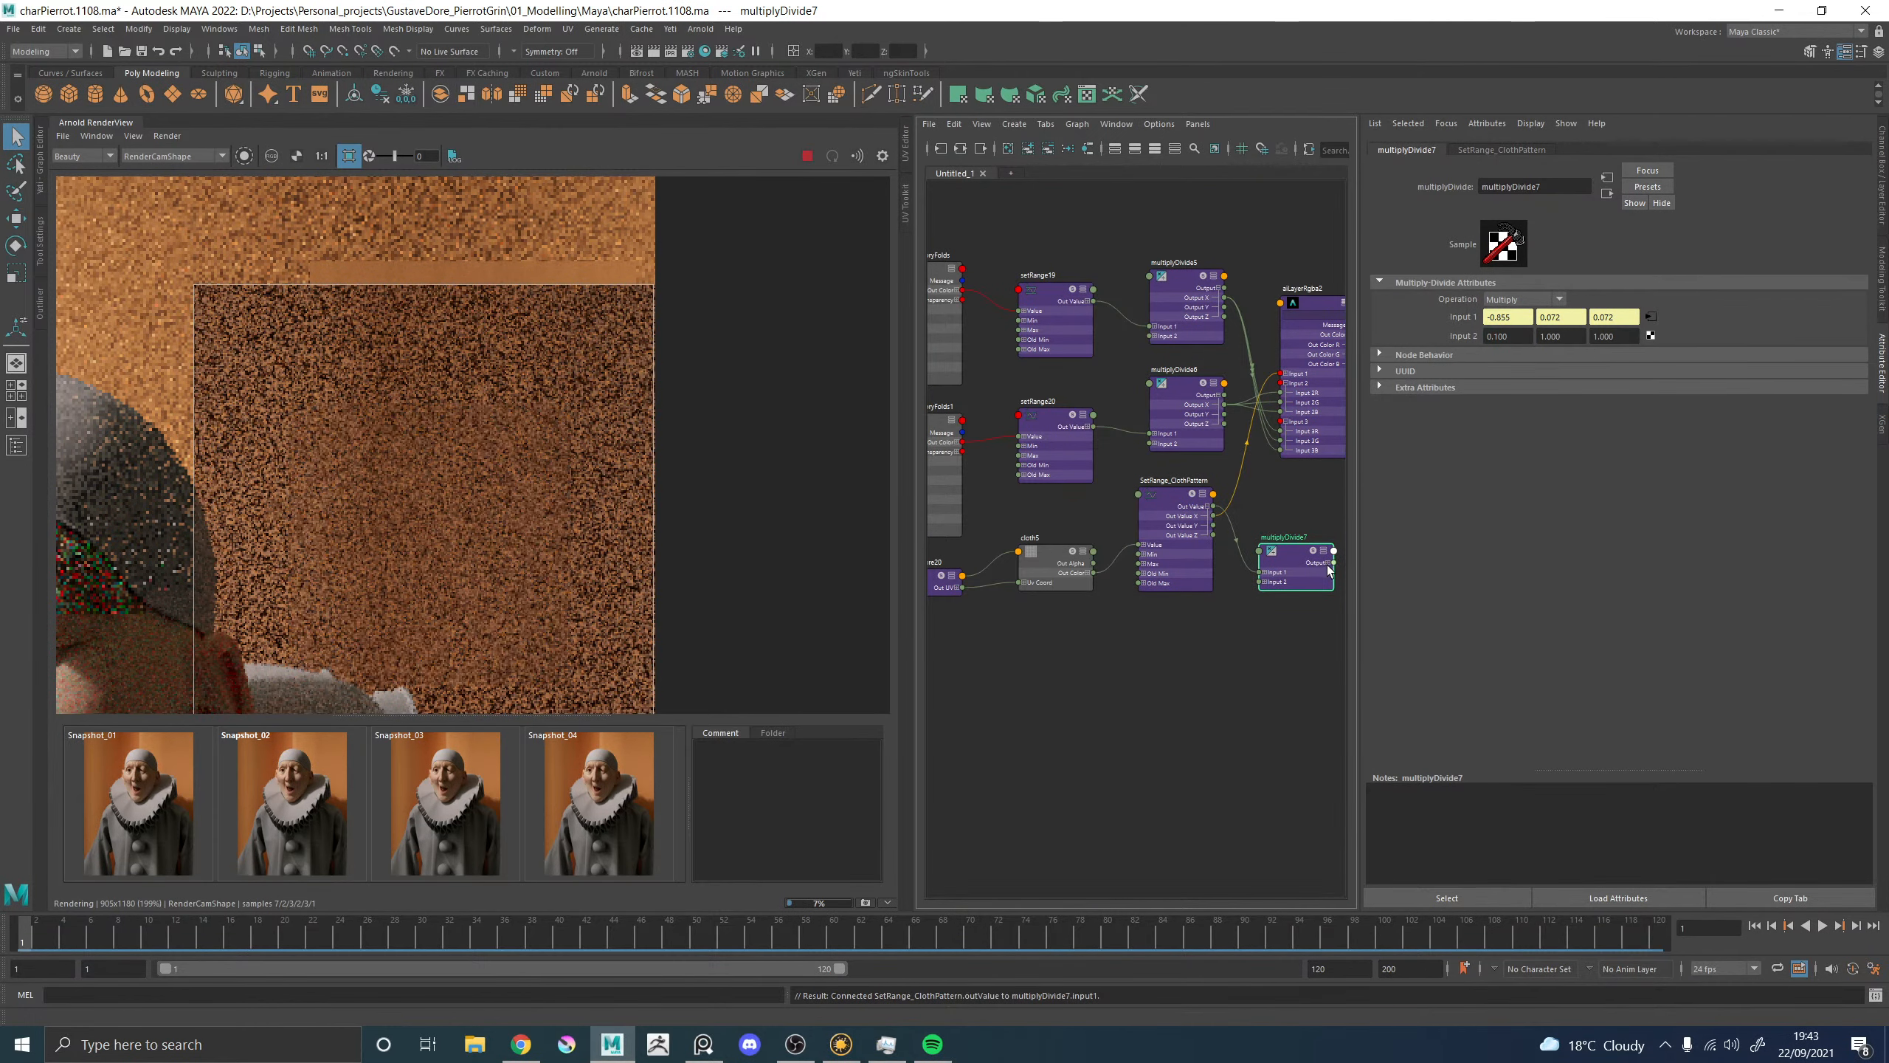
# Connect multiplyDivide7's Output X to aiLayerRgba2's Input 1R and collapse the layer node's expanded inputs.
pyautogui.click(1329, 563)
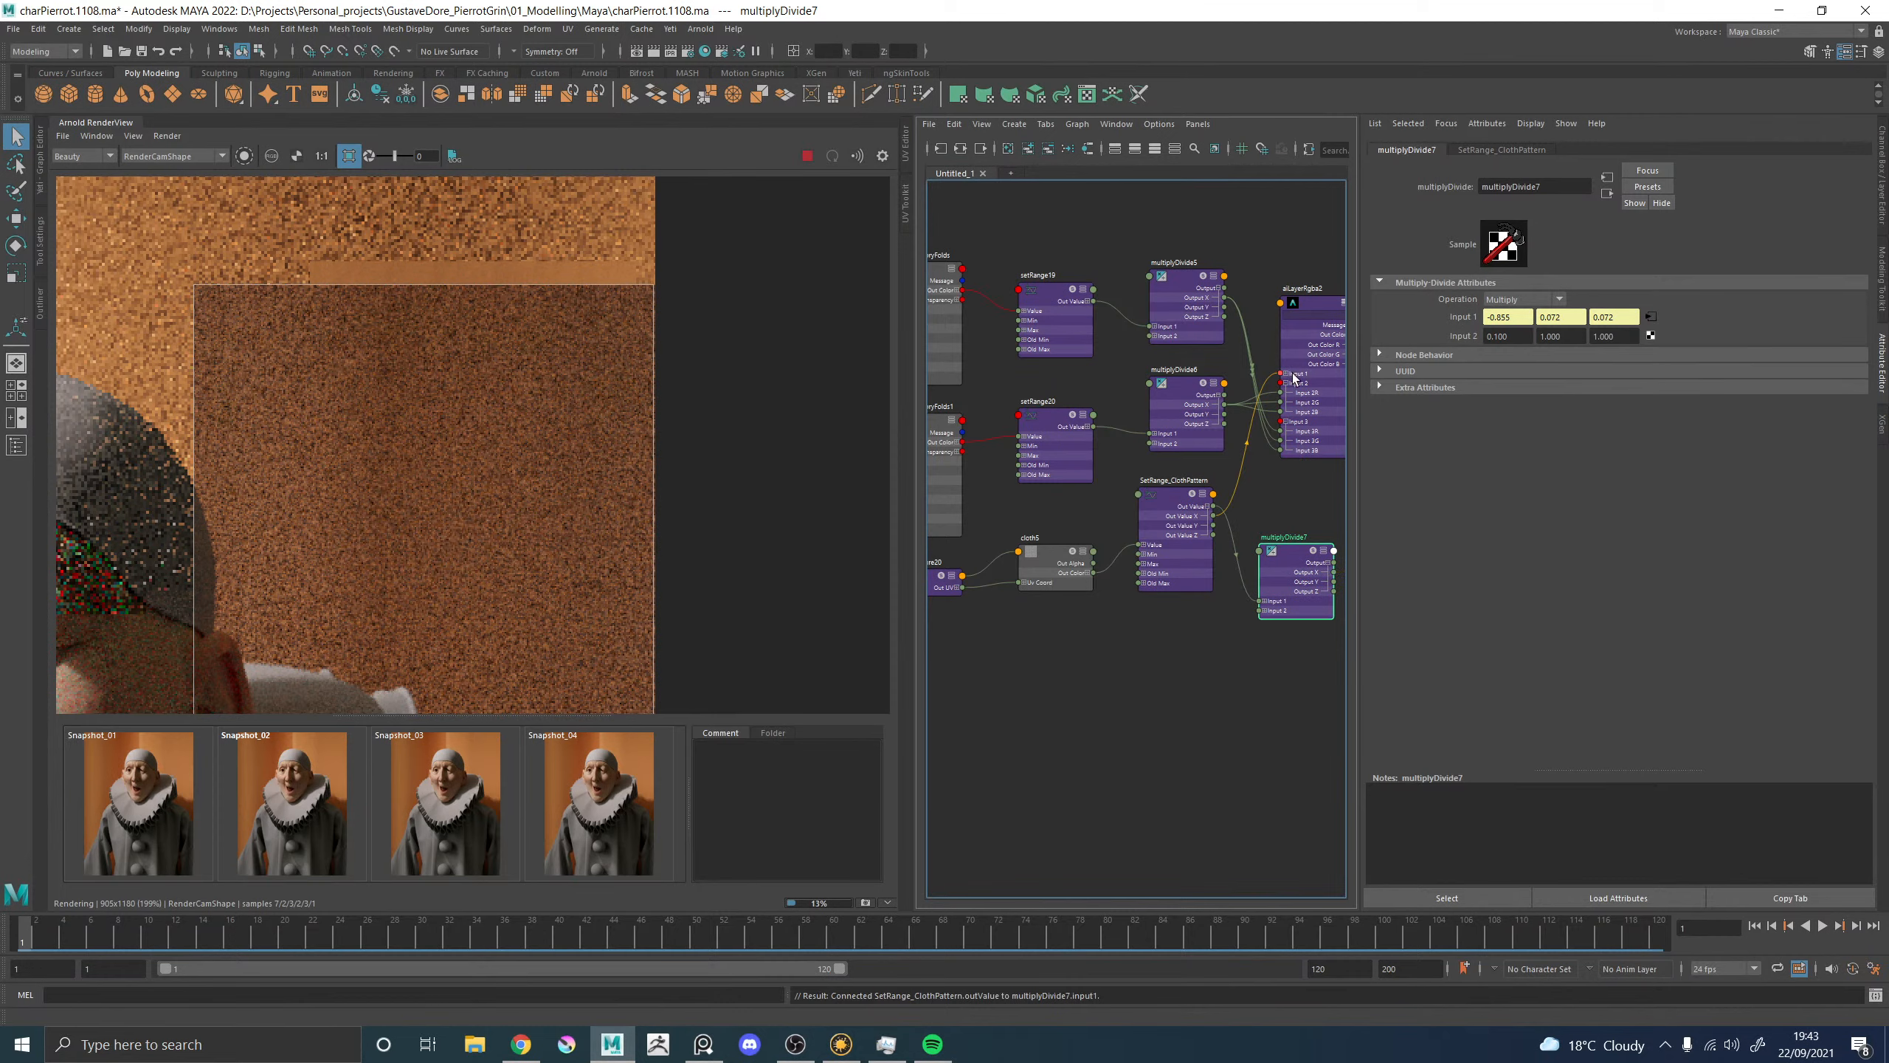
pyautogui.moveTo(1335, 573); pyautogui.dragTo(1289, 383)
pyautogui.moveTo(1334, 572); pyautogui.dragTo(1281, 383)
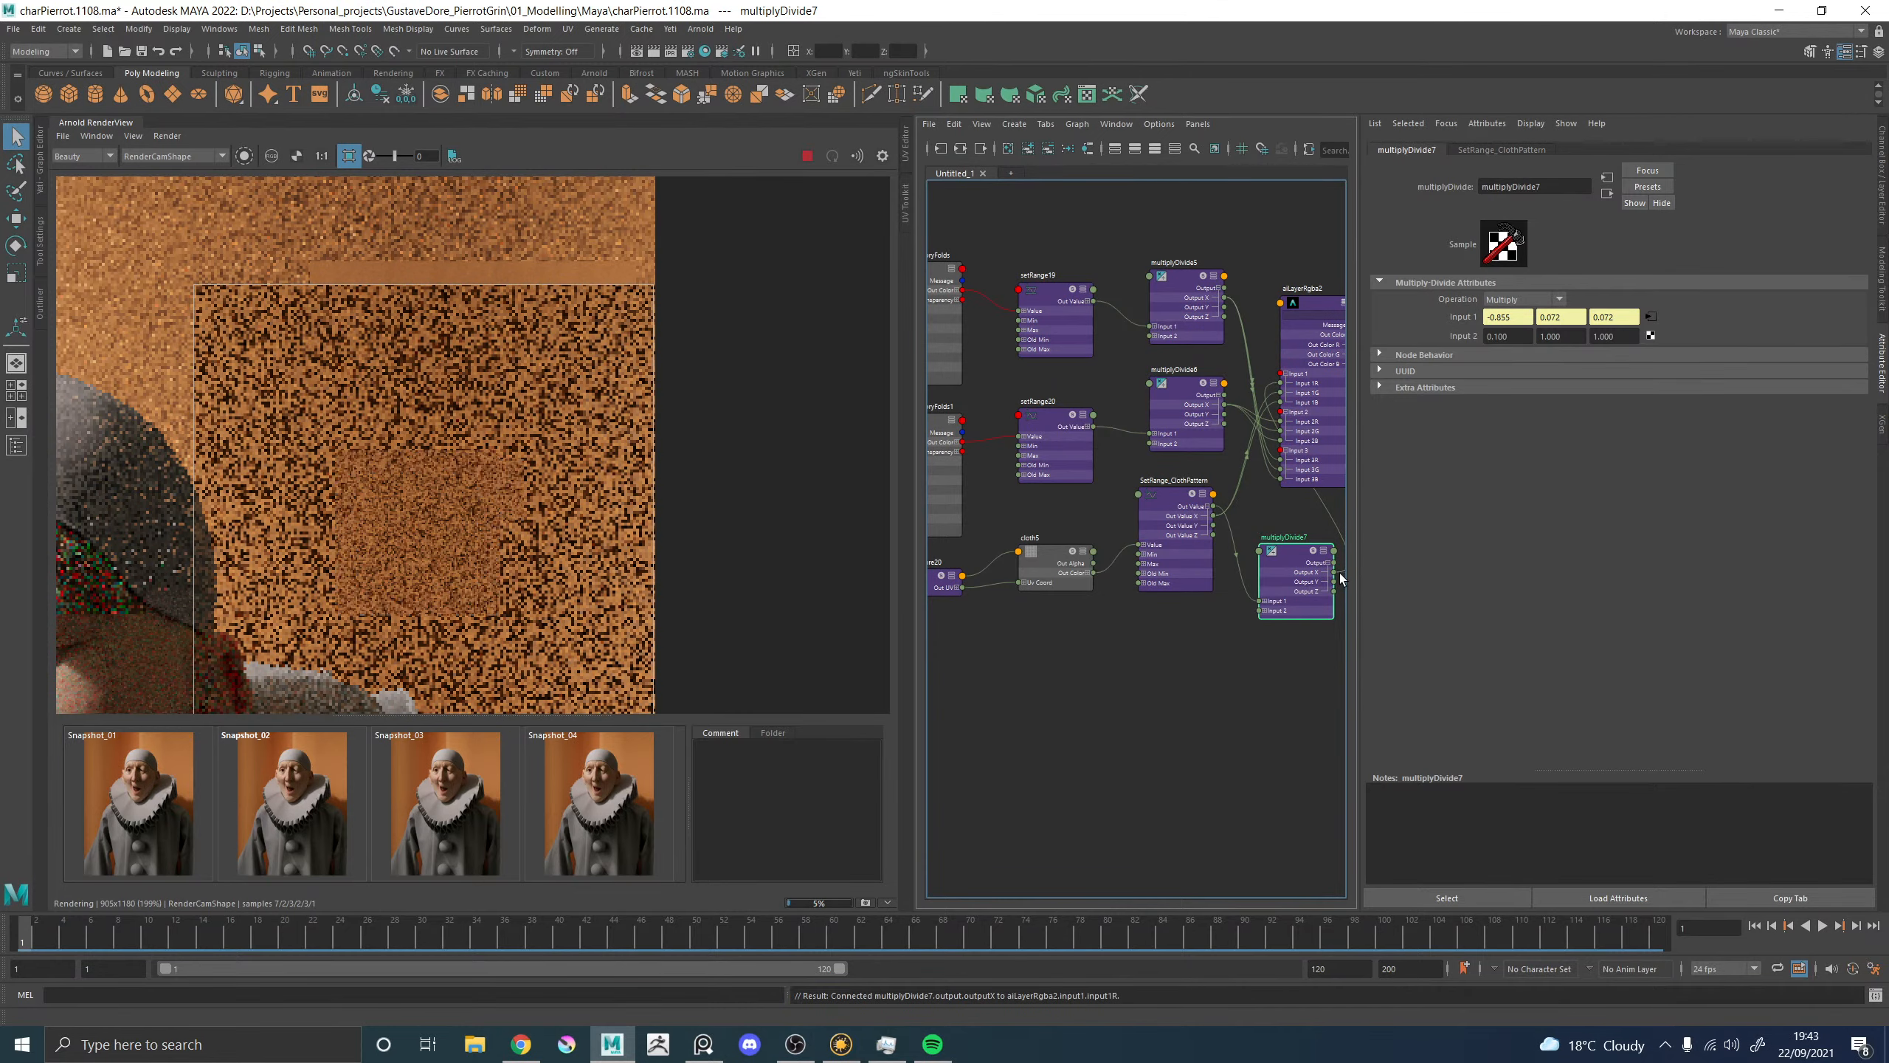
pyautogui.moveTo(1335, 571); pyautogui.dragTo(1282, 403)
pyautogui.click(1286, 373)
pyautogui.click(1286, 383)
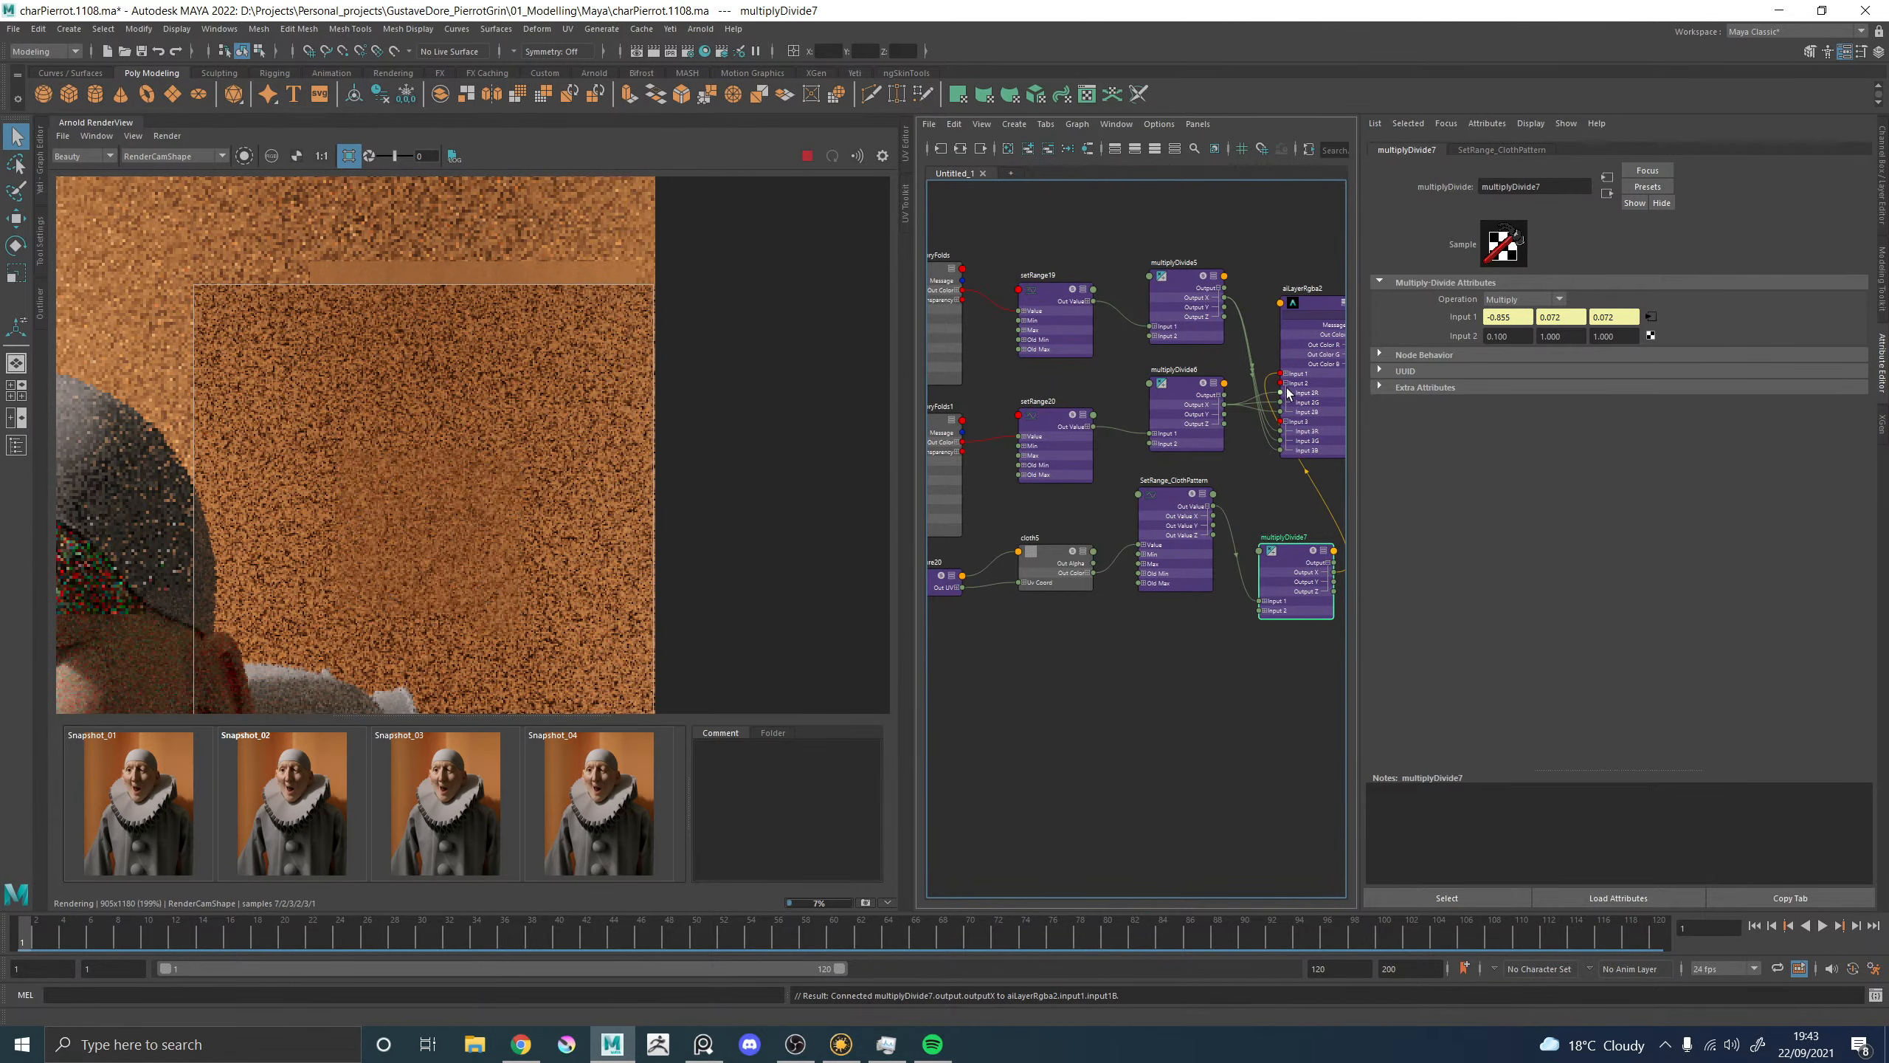
pyautogui.click(1287, 393)
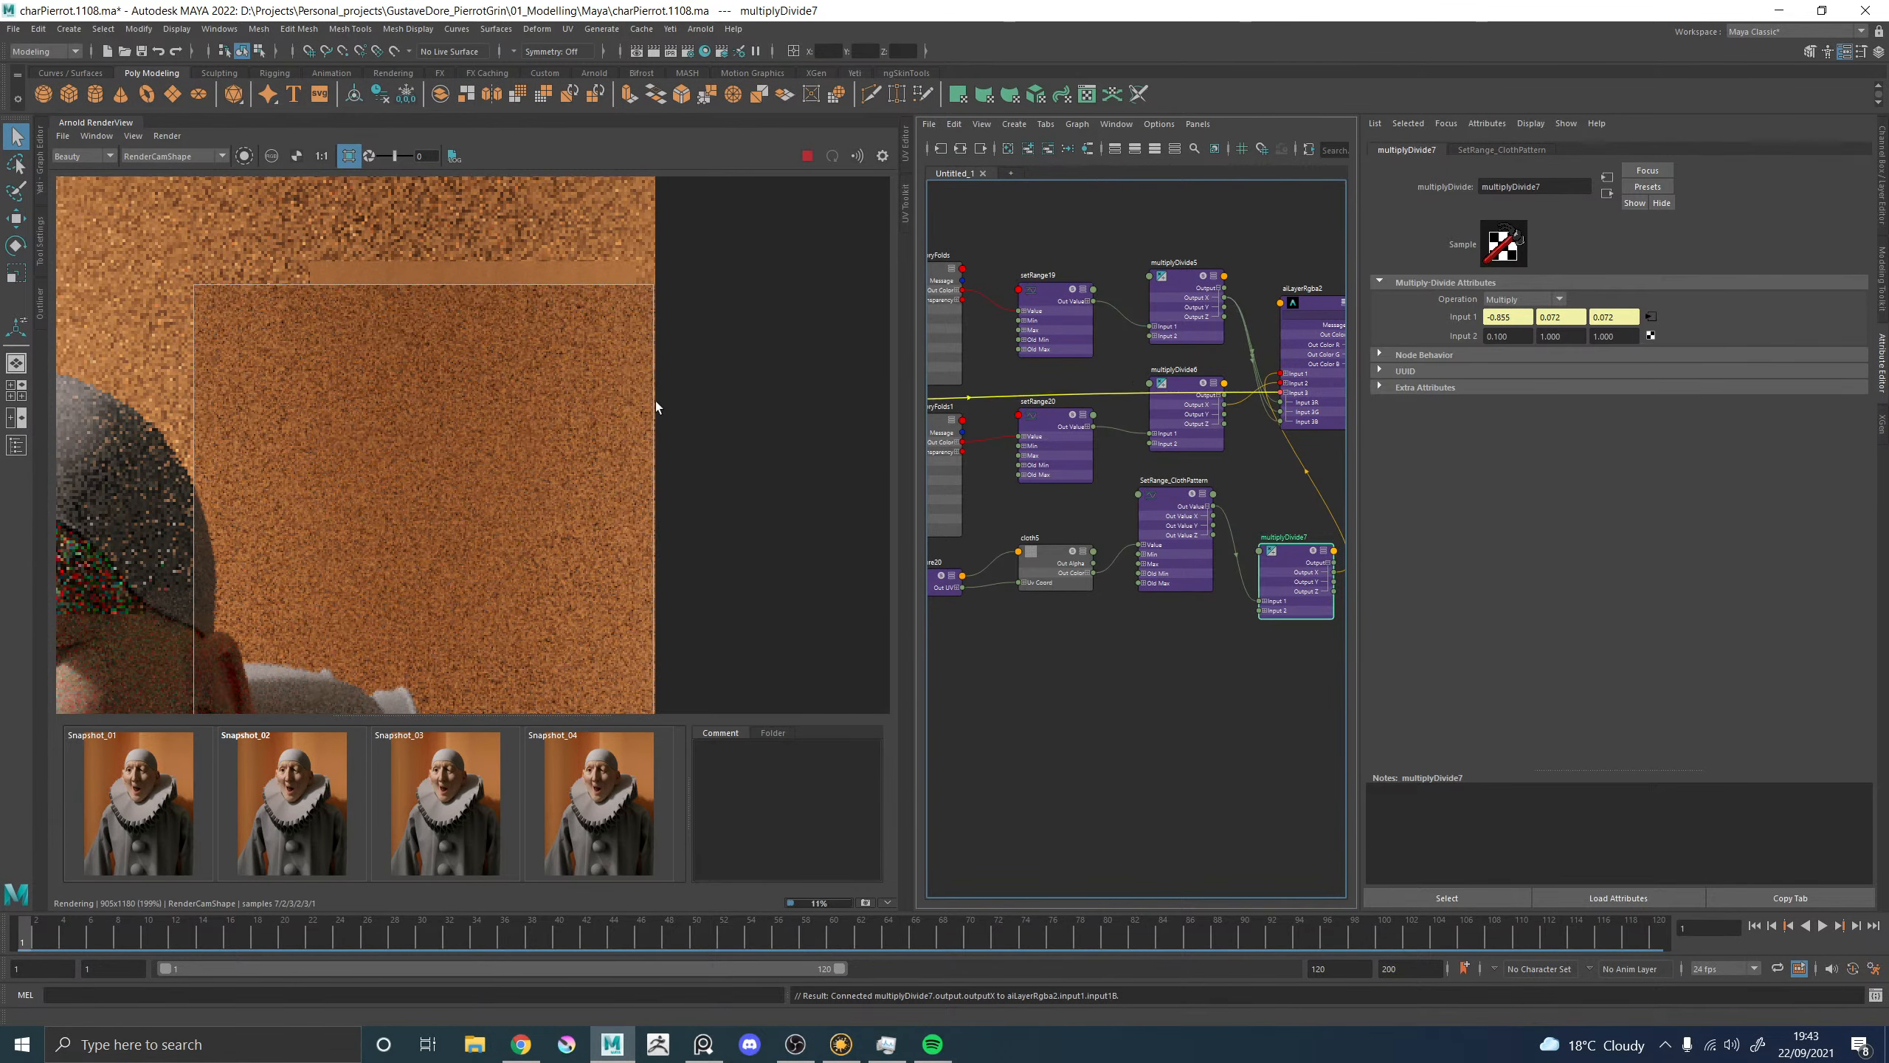
pyautogui.click(1219, 641)
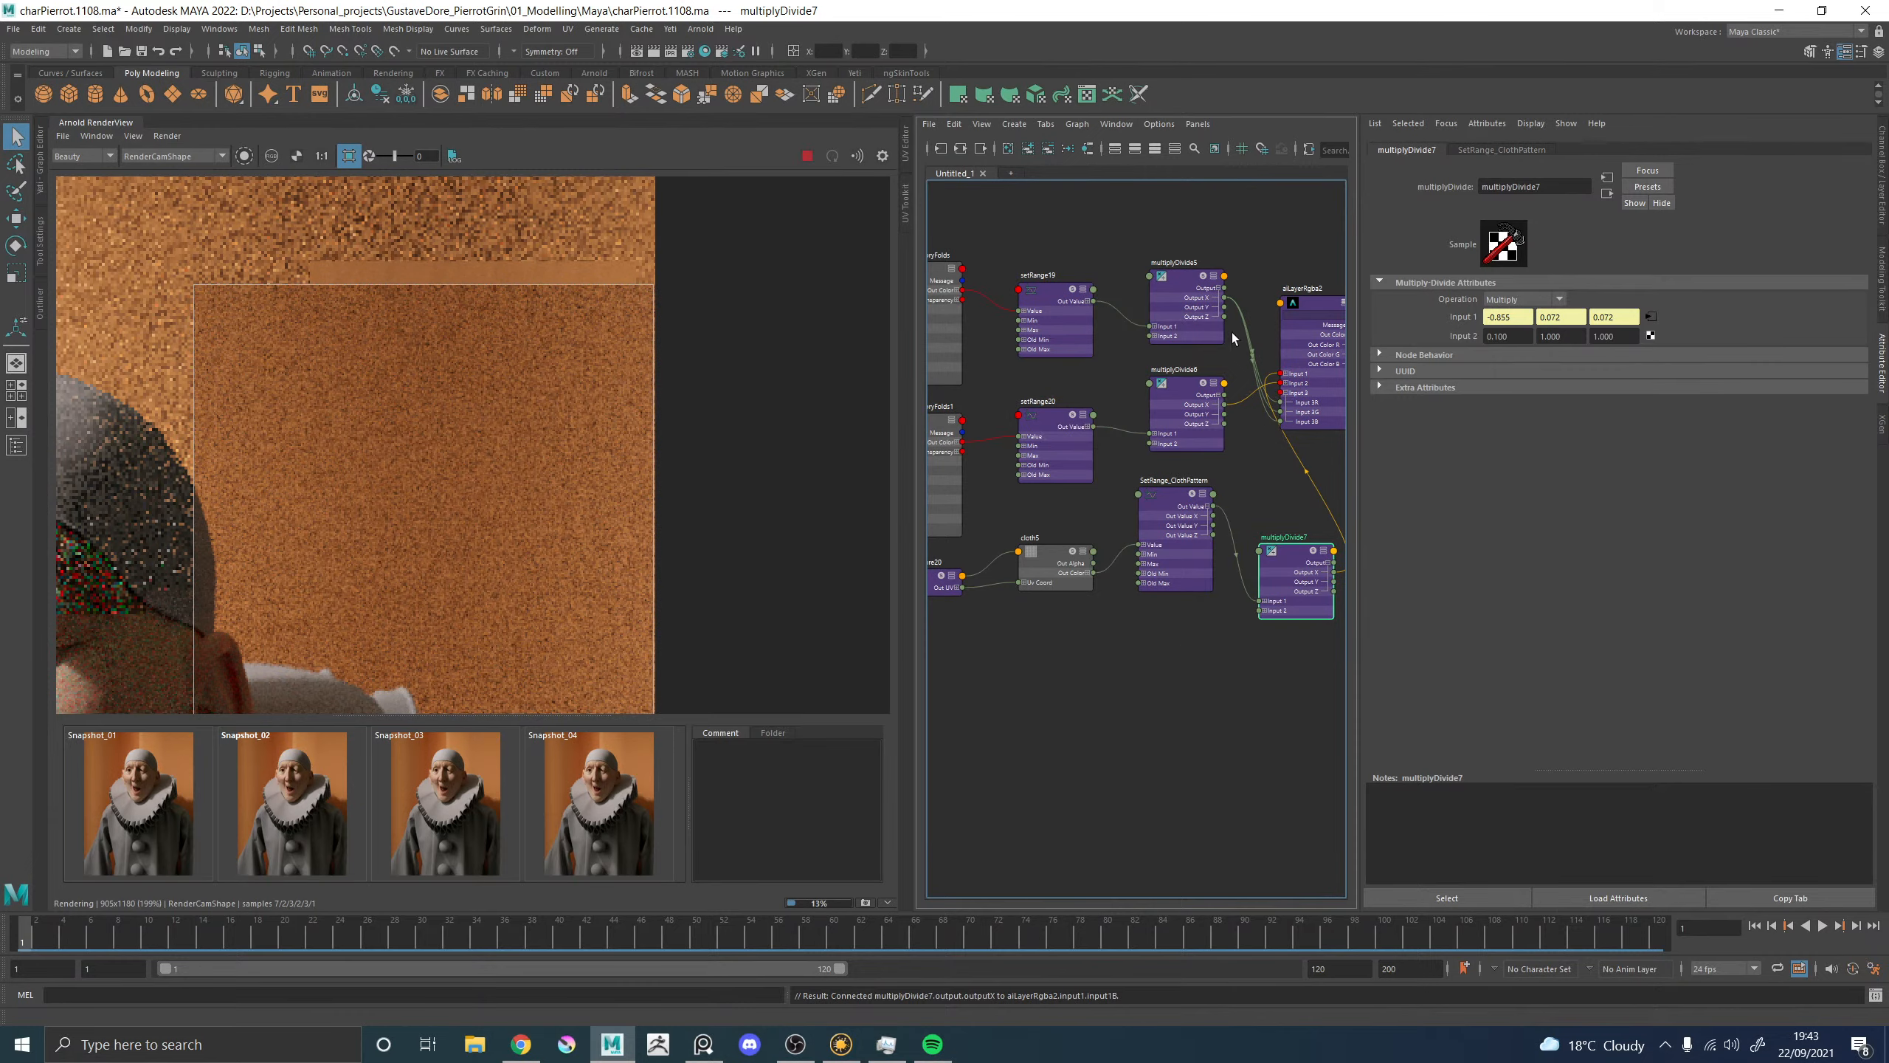
pyautogui.click(1287, 392)
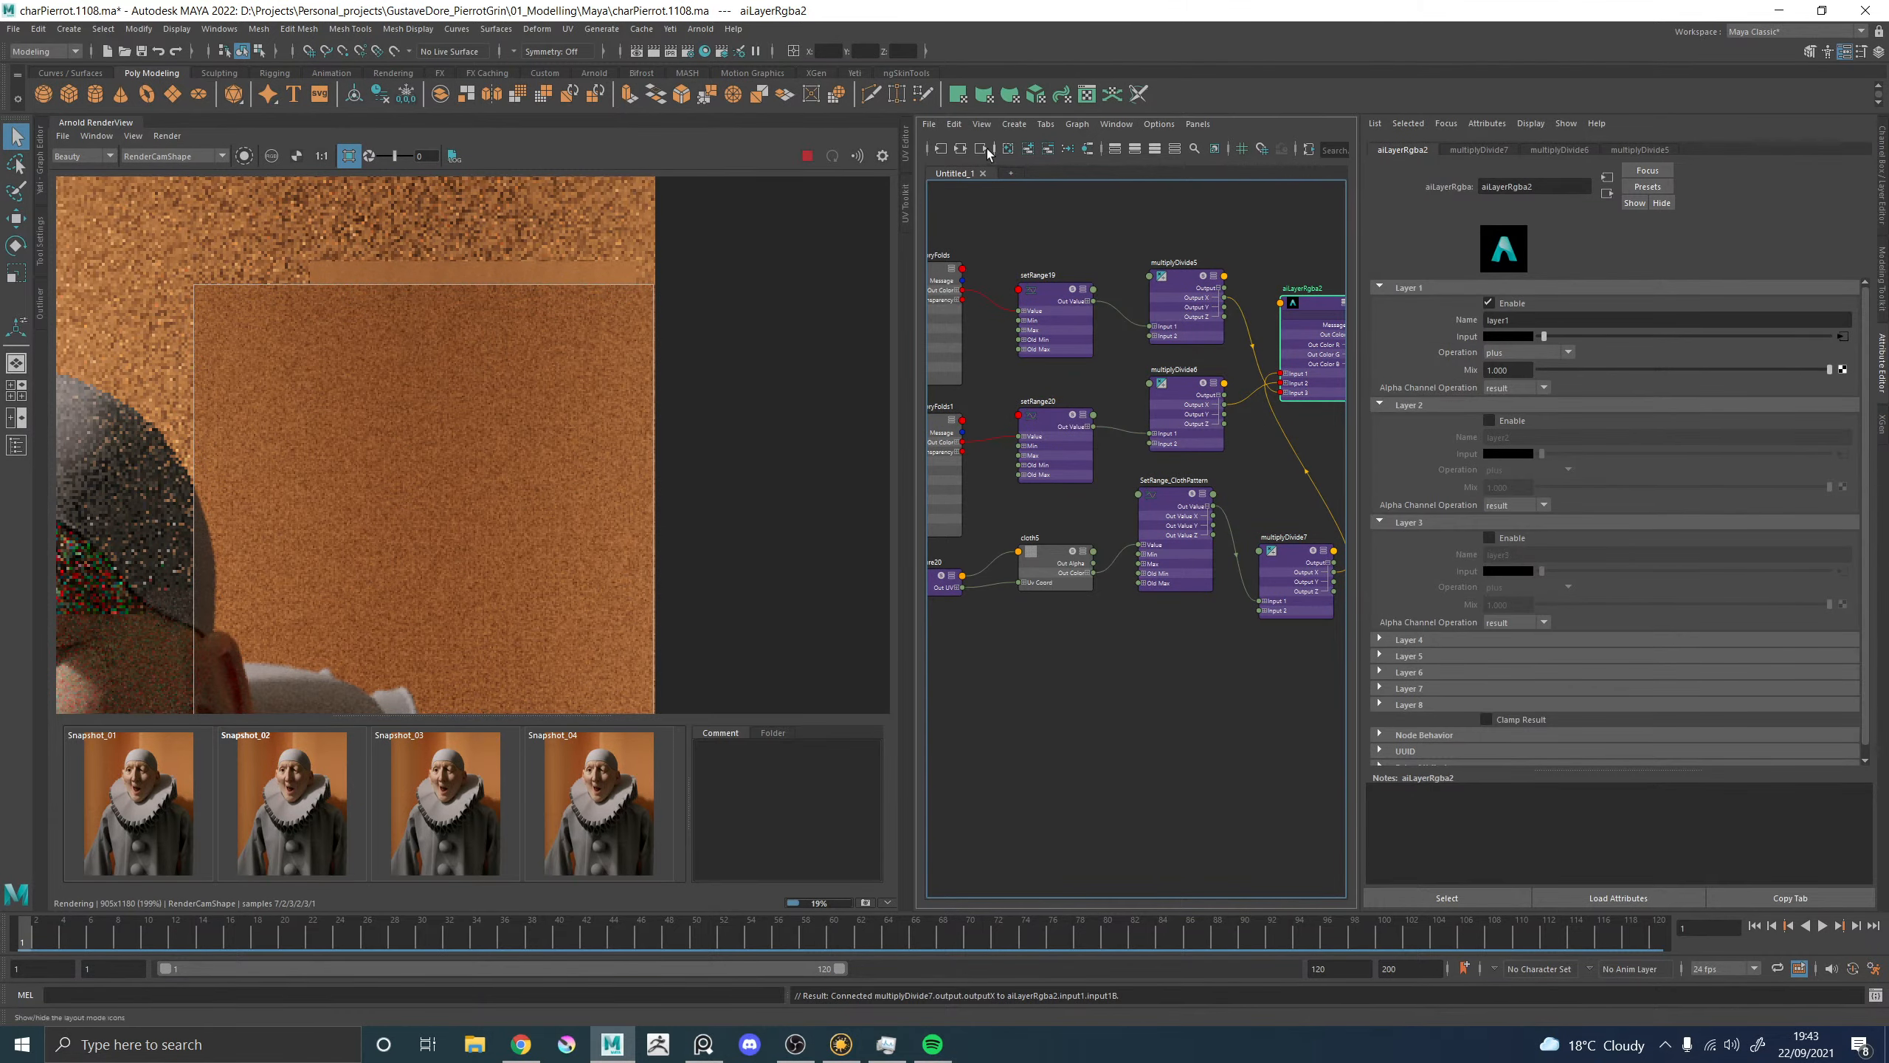
# Graph aiLayerRgba2's input and output connections and reorder the branches so the cloth pattern sits above the two noise branches.
pyautogui.click(960, 150)
pyautogui.scroll(3, 1140, 567)
pyautogui.moveTo(1157, 698); pyautogui.dragTo(886, 579)
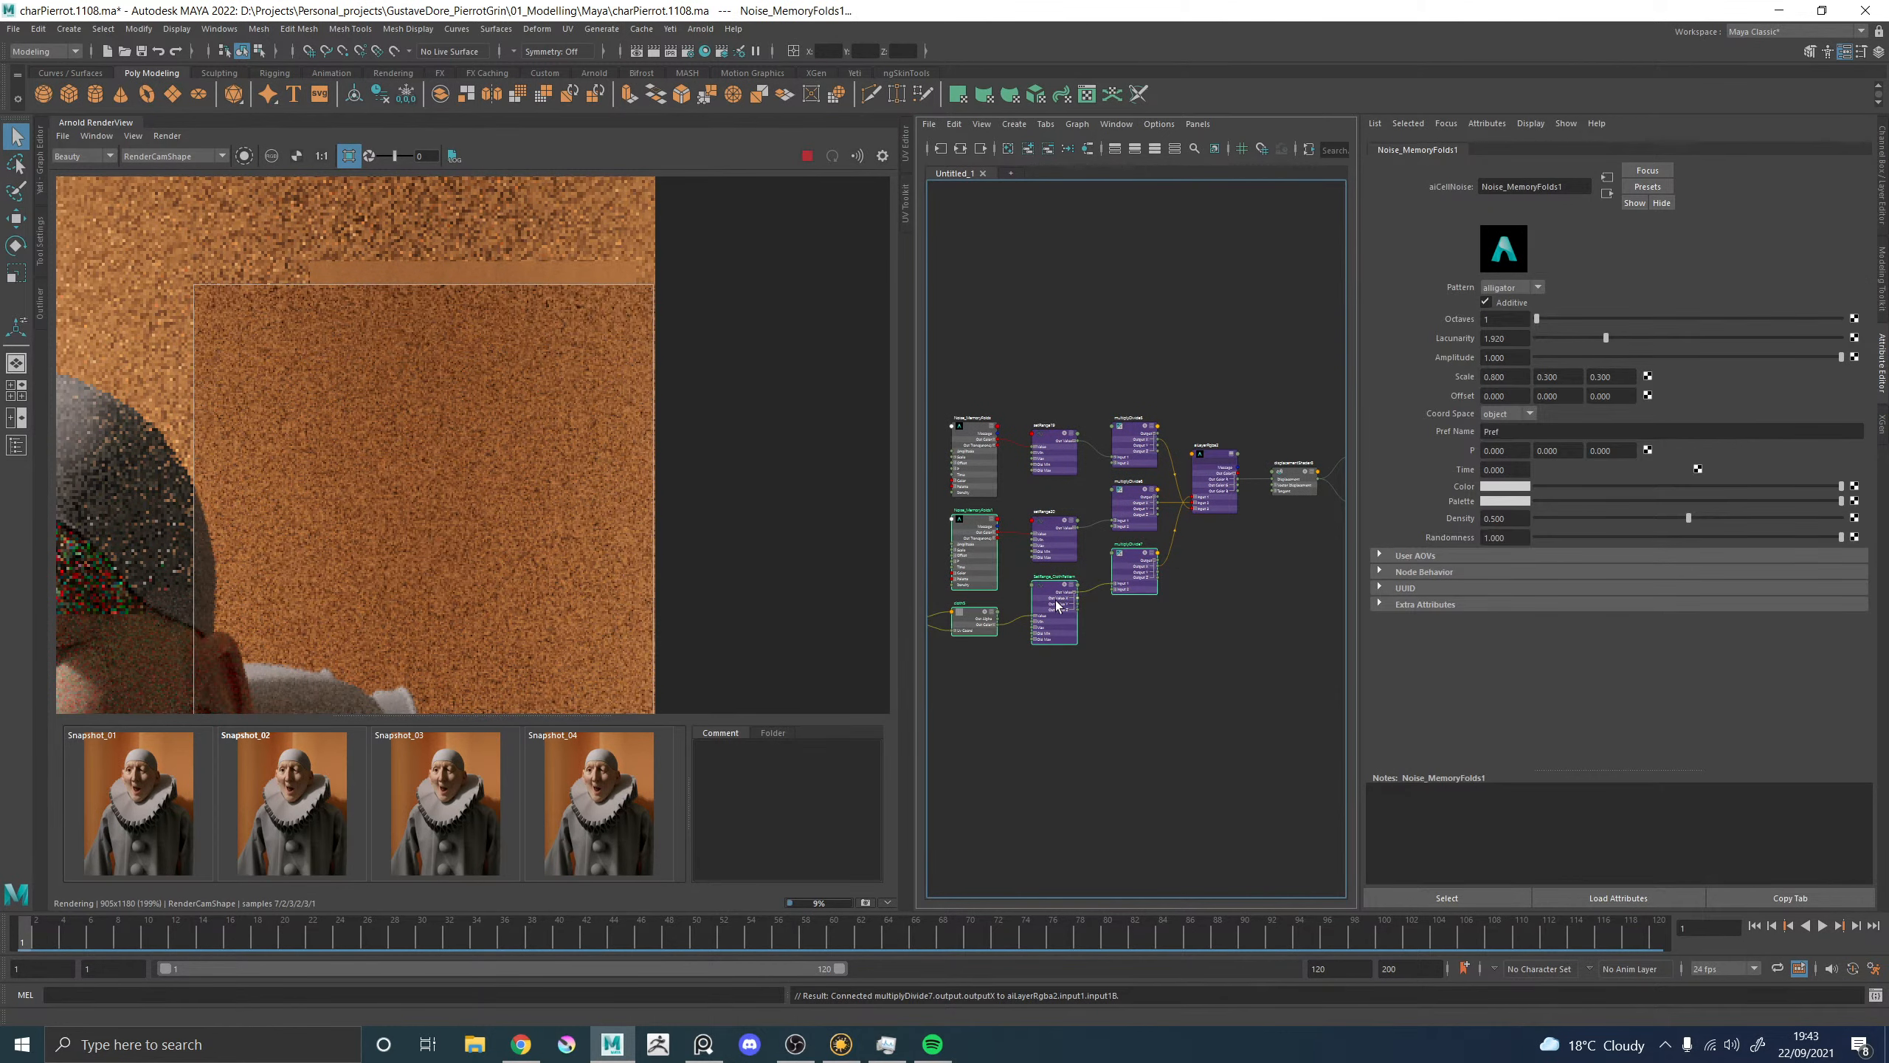
pyautogui.moveTo(977, 536)
pyautogui.mouseDown()
pyautogui.moveTo(977, 262)
pyautogui.moveTo(963, 551)
pyautogui.moveTo(978, 538)
pyautogui.mouseUp()
pyautogui.moveTo(943, 408); pyautogui.dragTo(1129, 459)
pyautogui.moveTo(1134, 440); pyautogui.dragTo(1134, 630)
pyautogui.click(1116, 567)
pyautogui.scroll(2, 1159, 233)
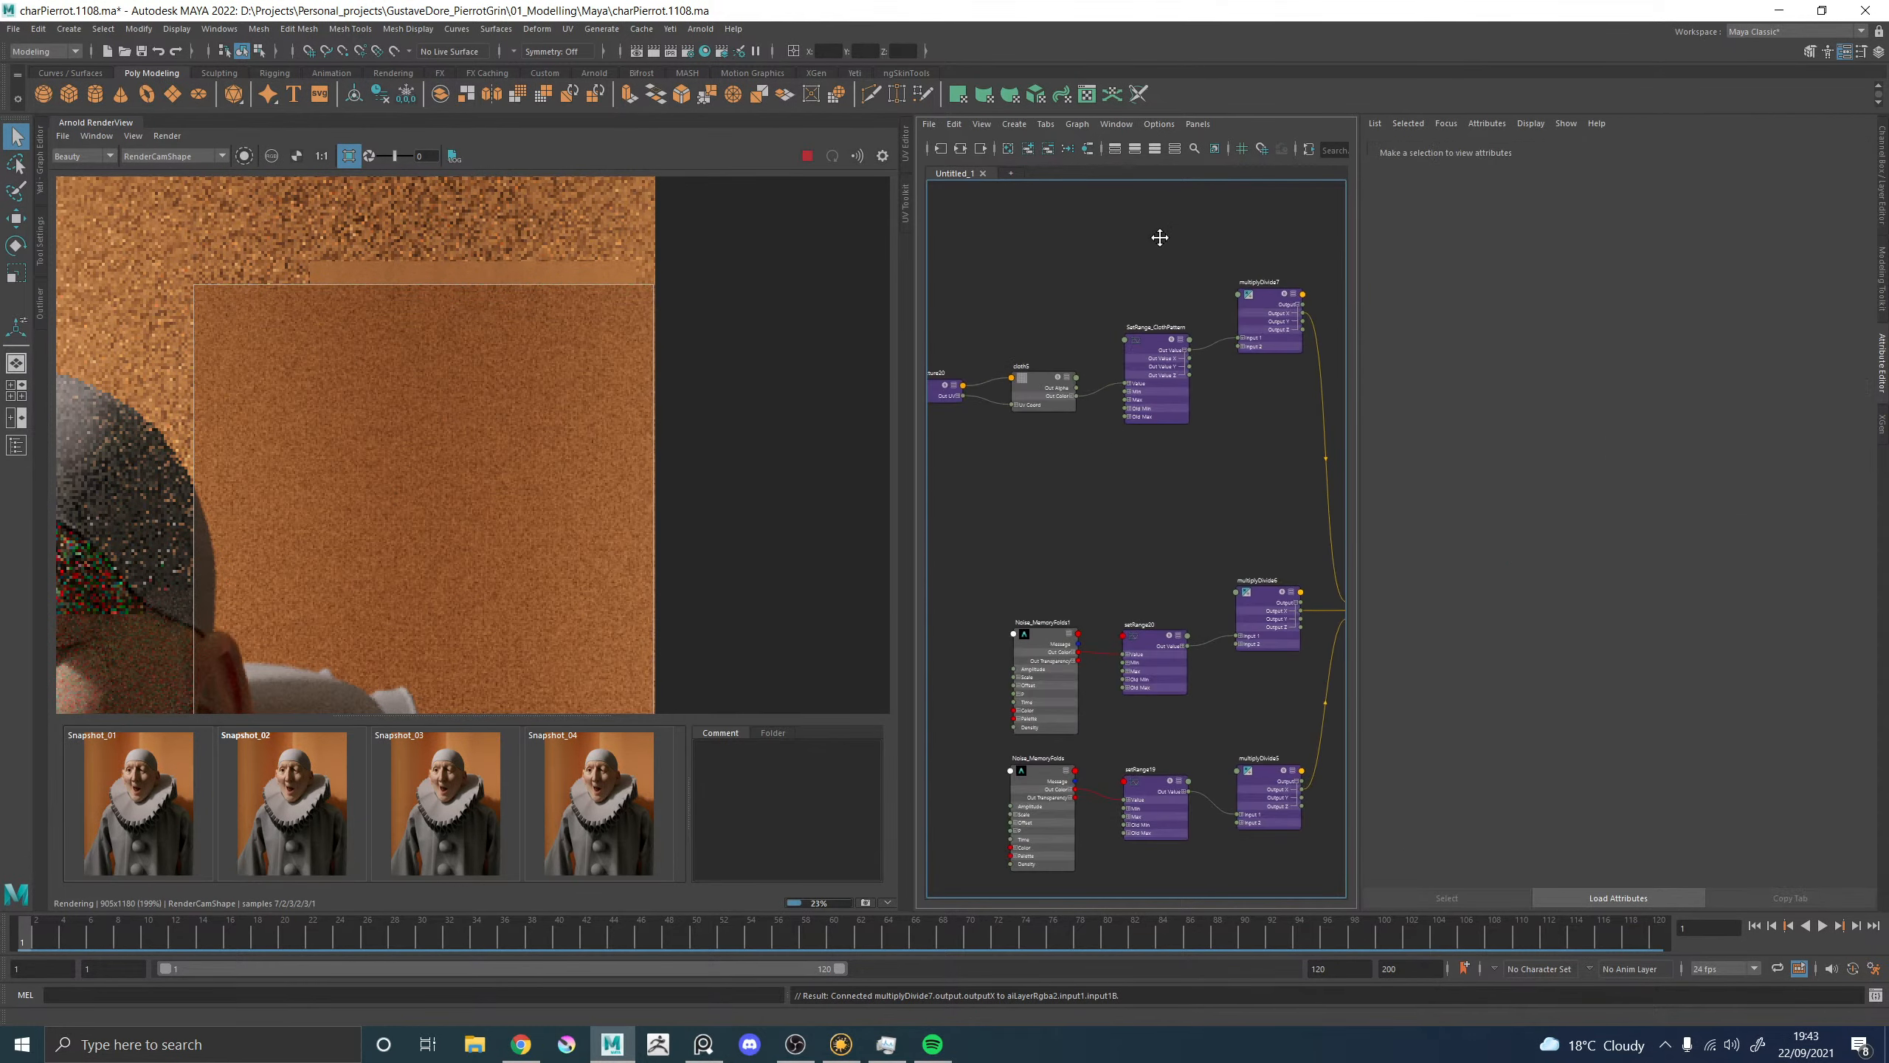
# Move multiplyDivide7, SetRange_ClothPattern, the cloth and its placement node down close to the noise branches.
pyautogui.scroll(-6, 1139, 270)
pyautogui.click(1179, 286)
pyautogui.moveTo(1180, 286); pyautogui.dragTo(1178, 362)
pyautogui.click(1189, 303)
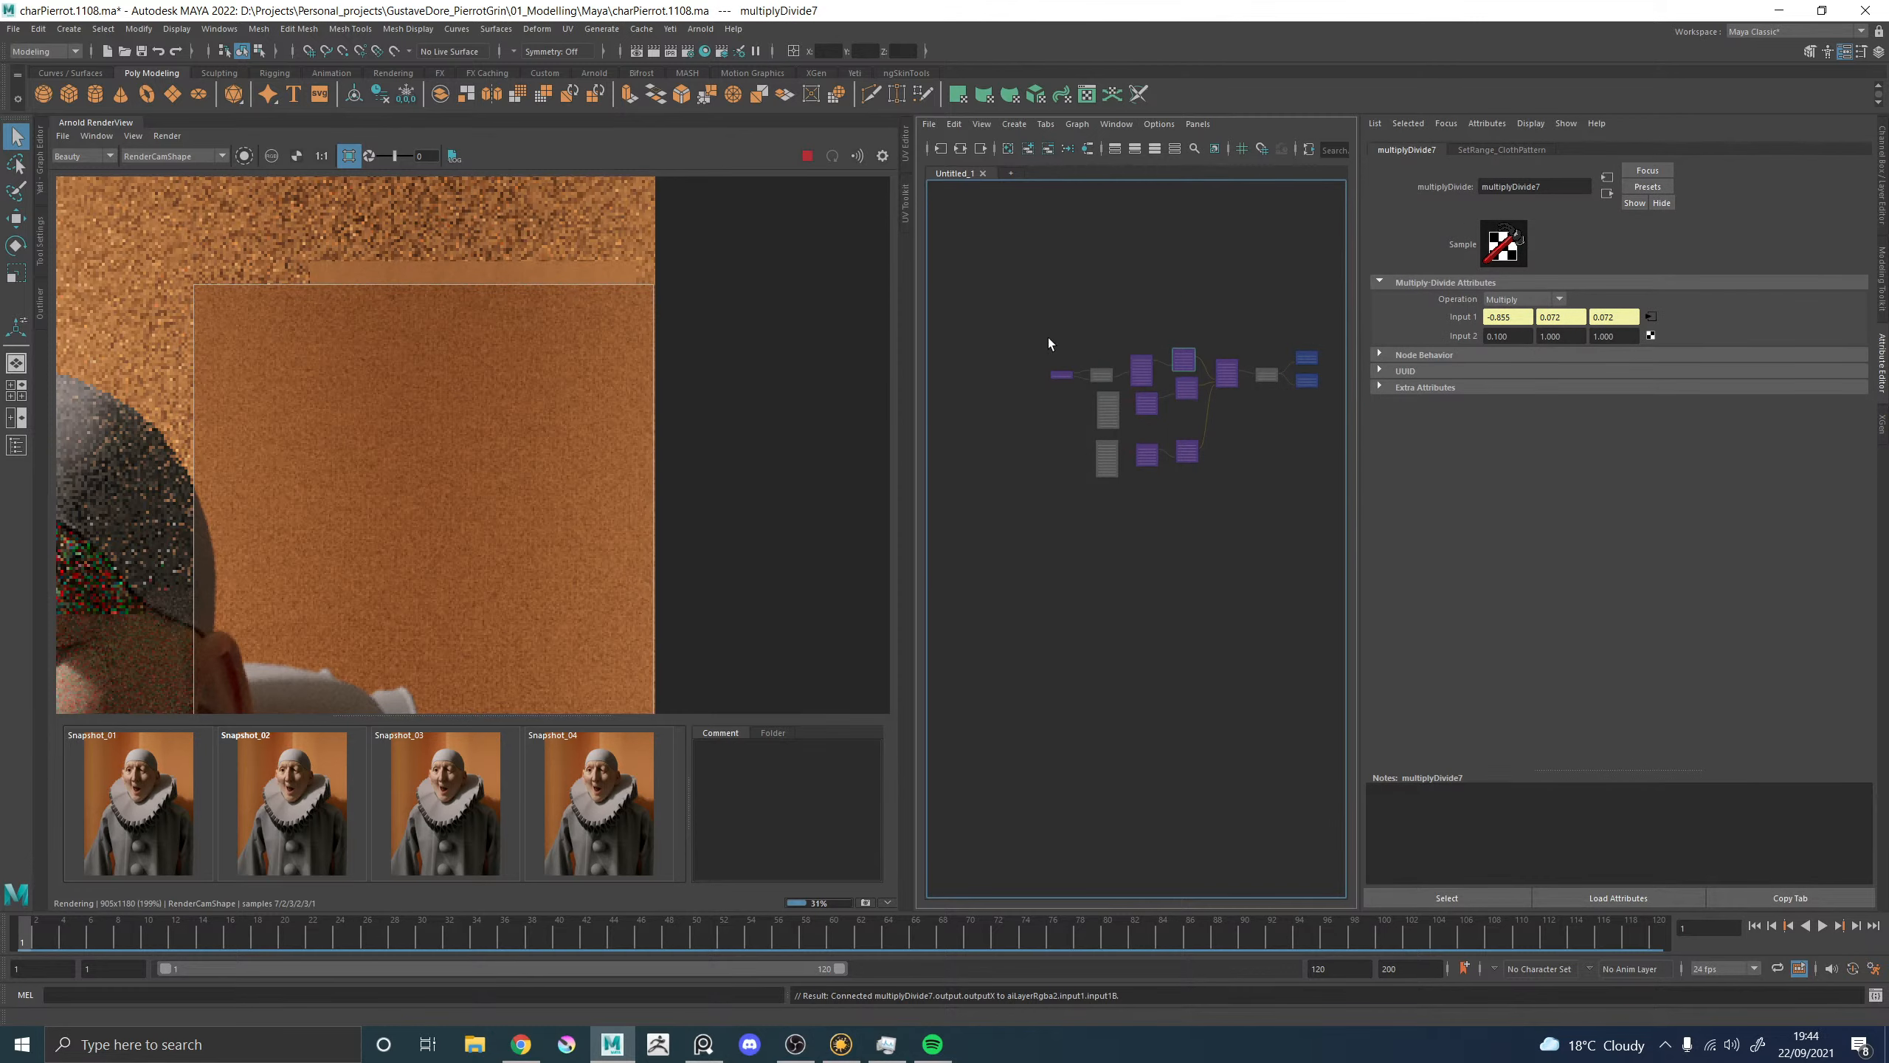
pyautogui.moveTo(1048, 338); pyautogui.dragTo(1139, 357)
pyautogui.keyDown('shift'); pyautogui.click(1136, 366); pyautogui.keyUp('shift')
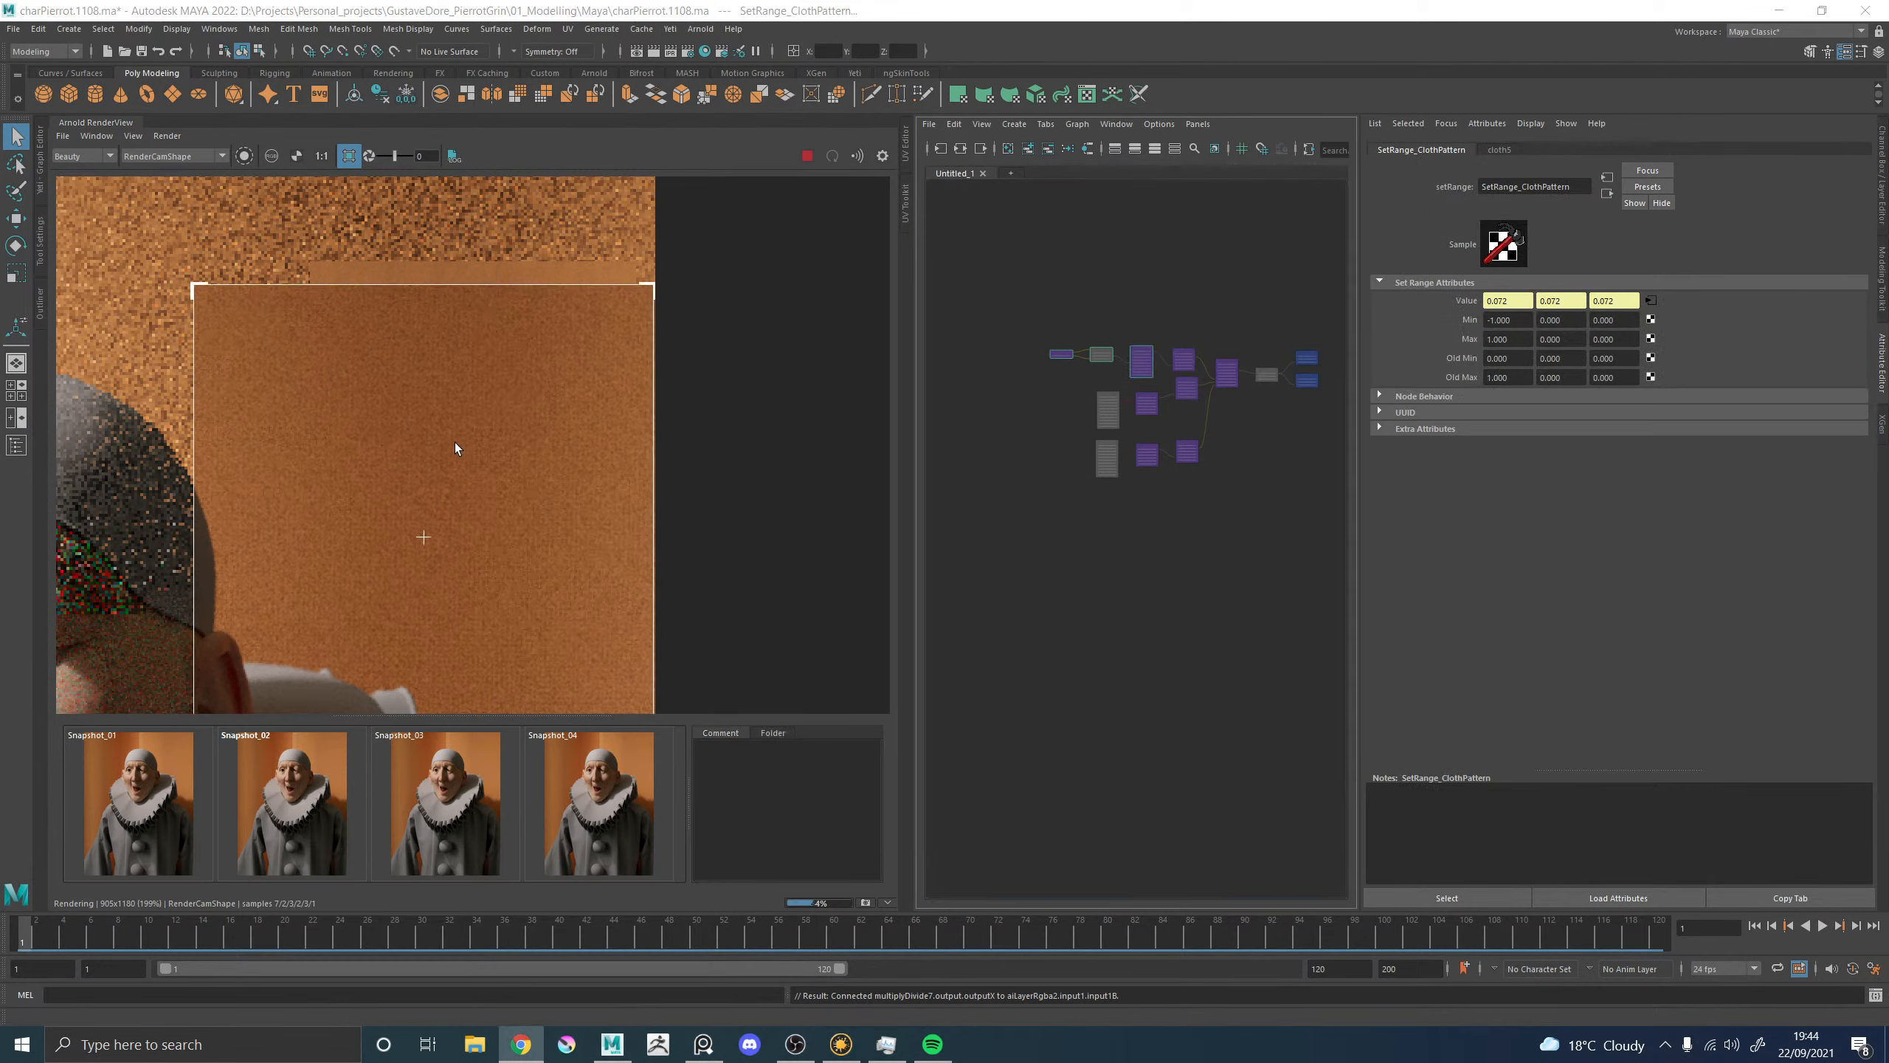
# Set multiplyDivide7's first Input 2 value to 0.05 and check the curtain's weave in the render.
pyautogui.scroll(-5, 416, 430)
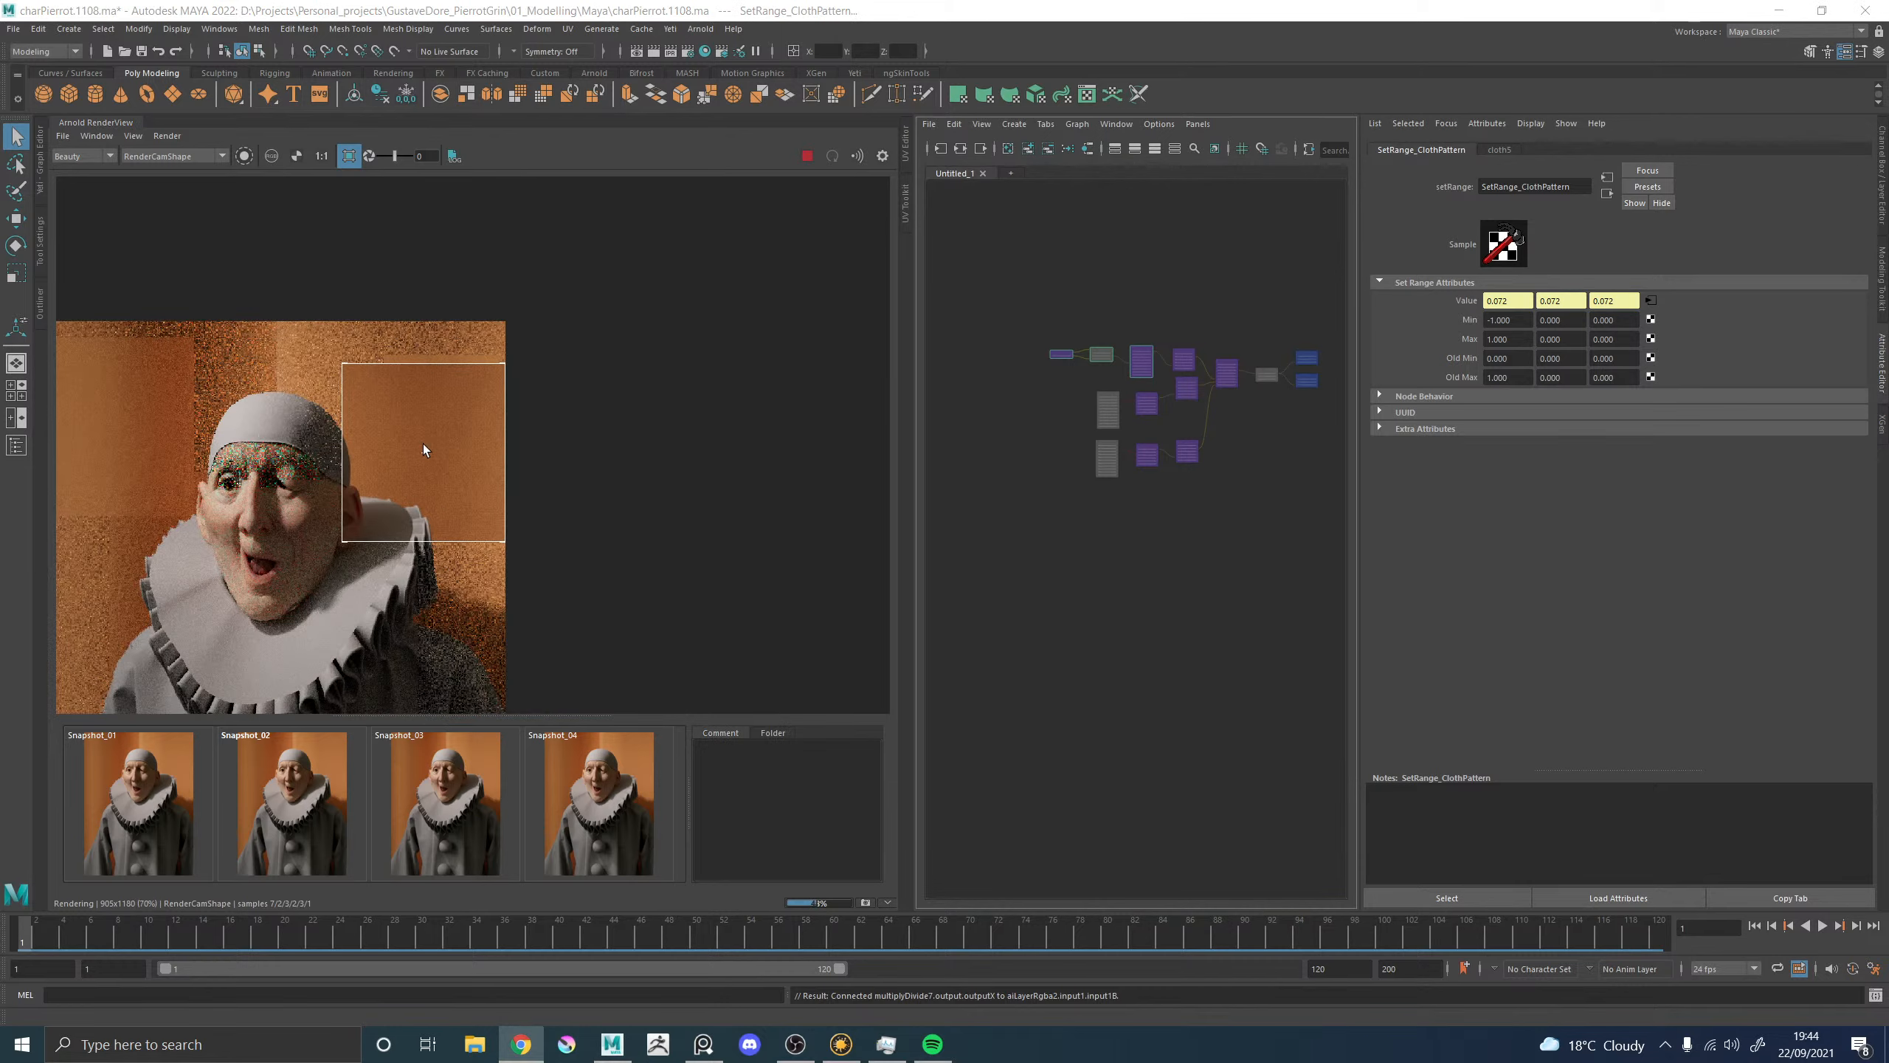
pyautogui.scroll(5, 425, 439)
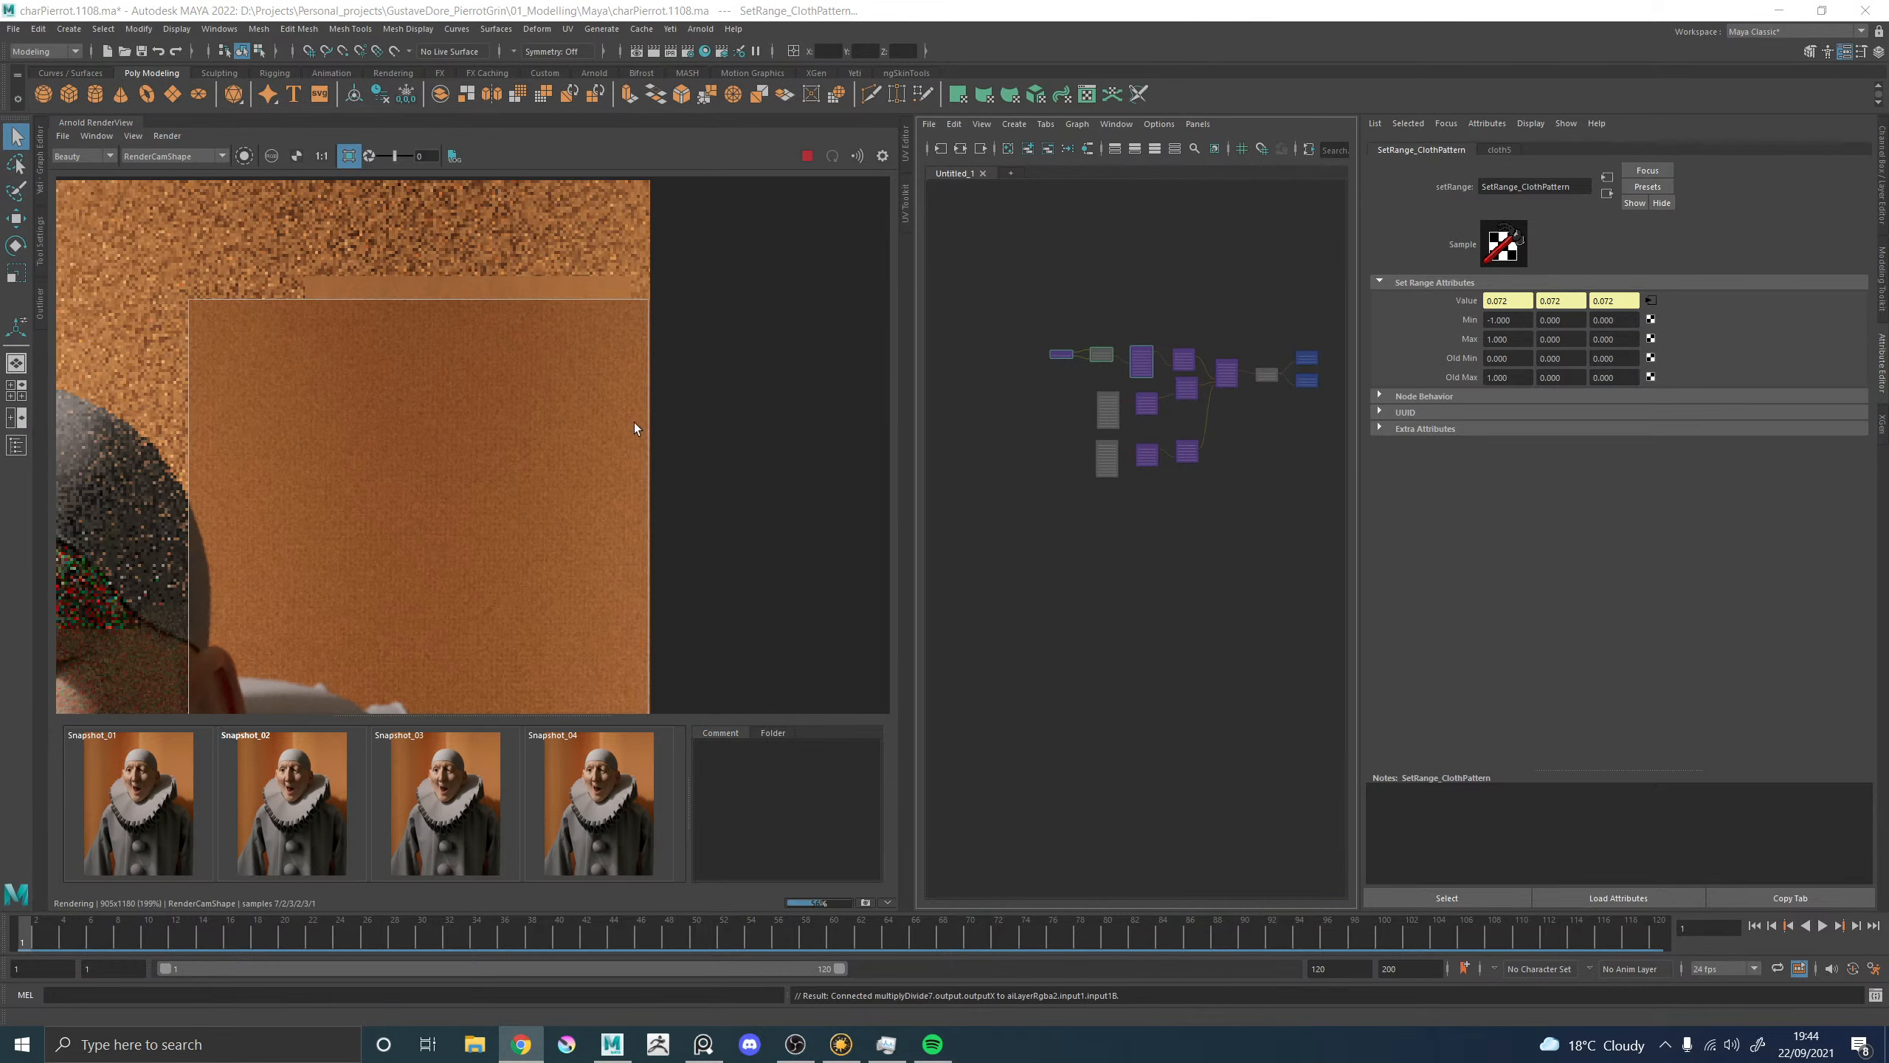
pyautogui.scroll(5, 1116, 361)
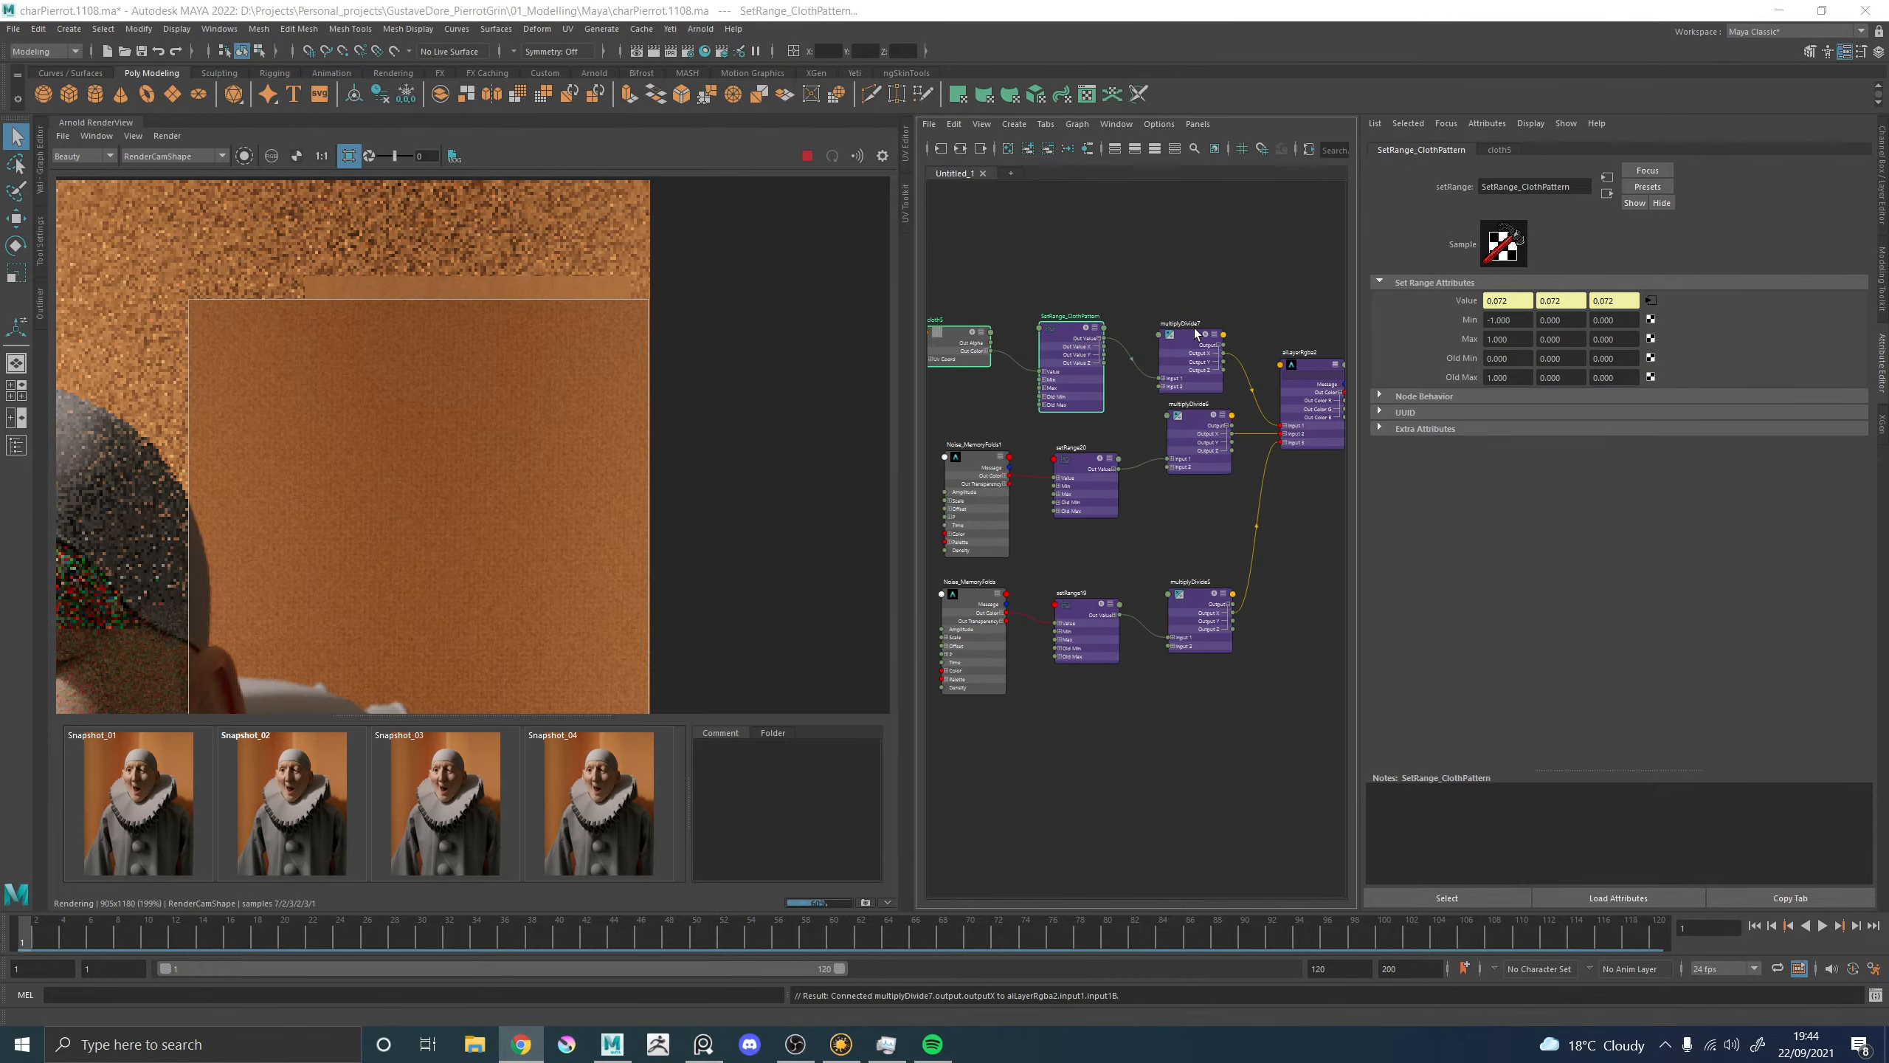
pyautogui.click(1171, 348)
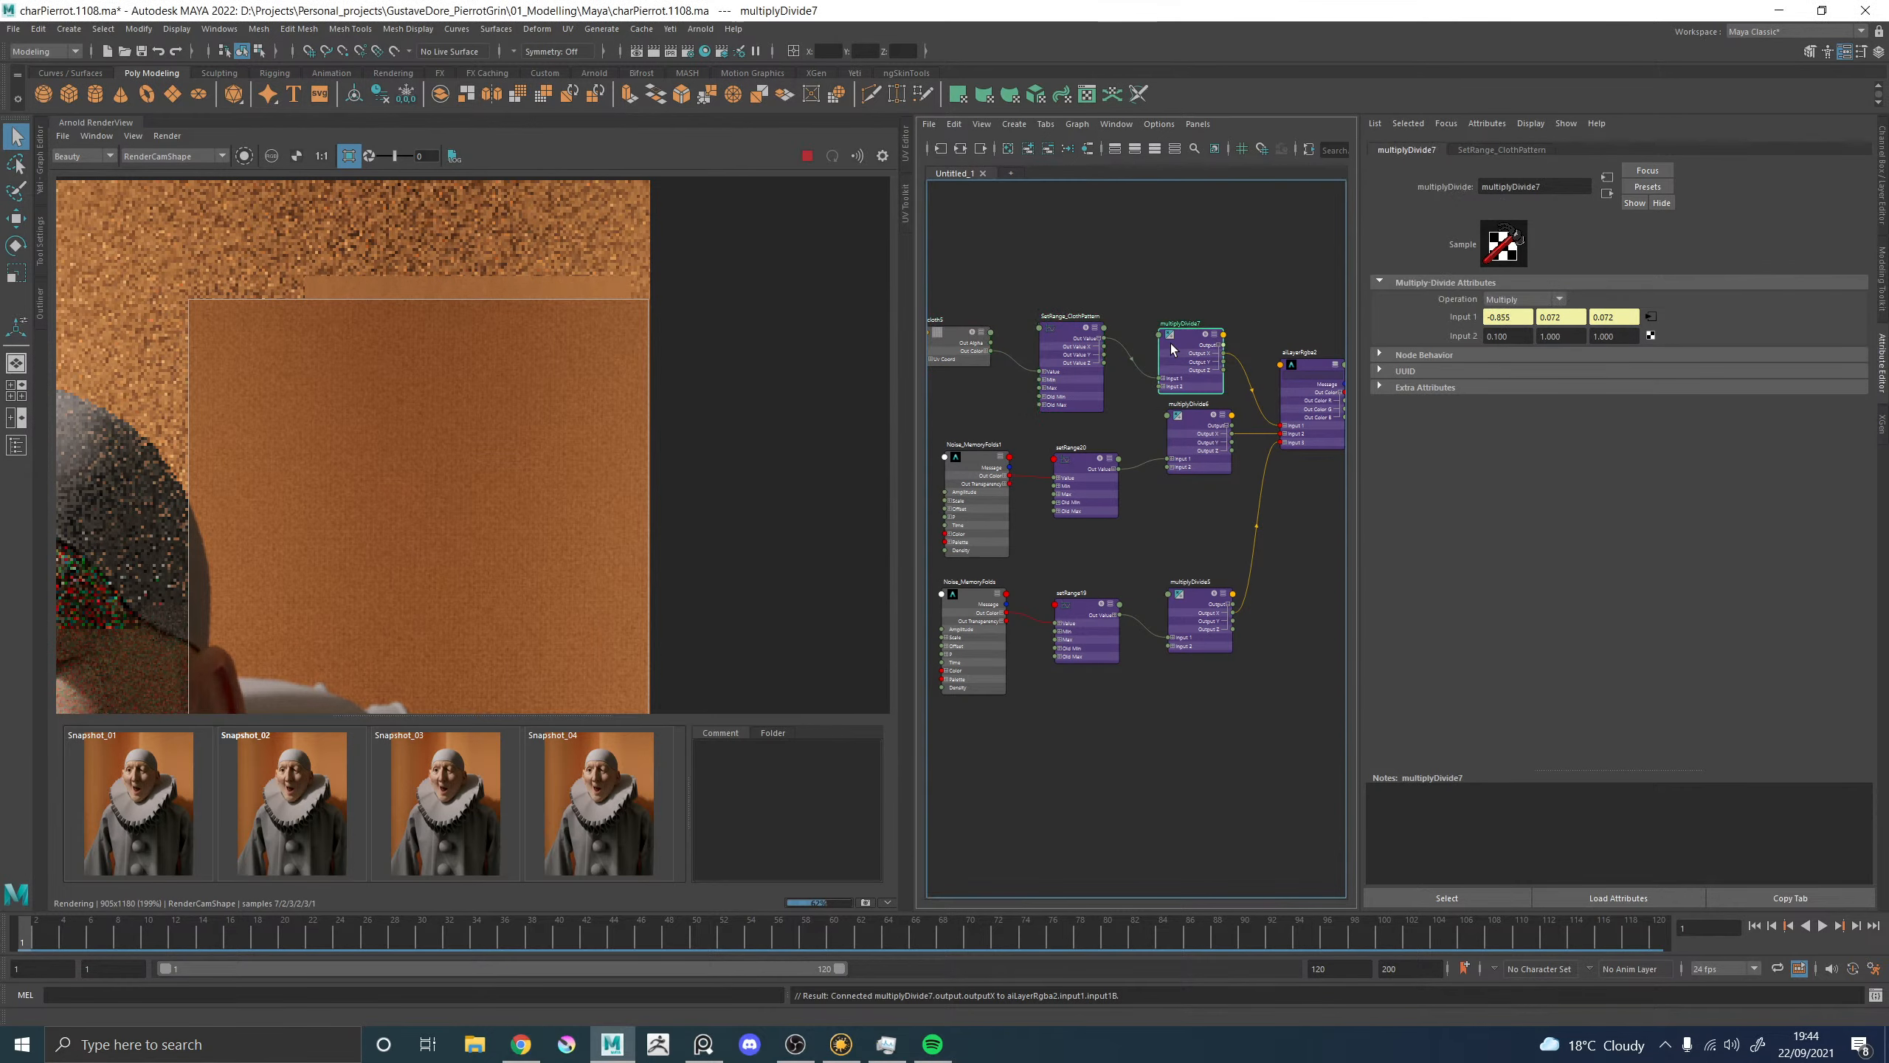
pyautogui.click(1510, 336)
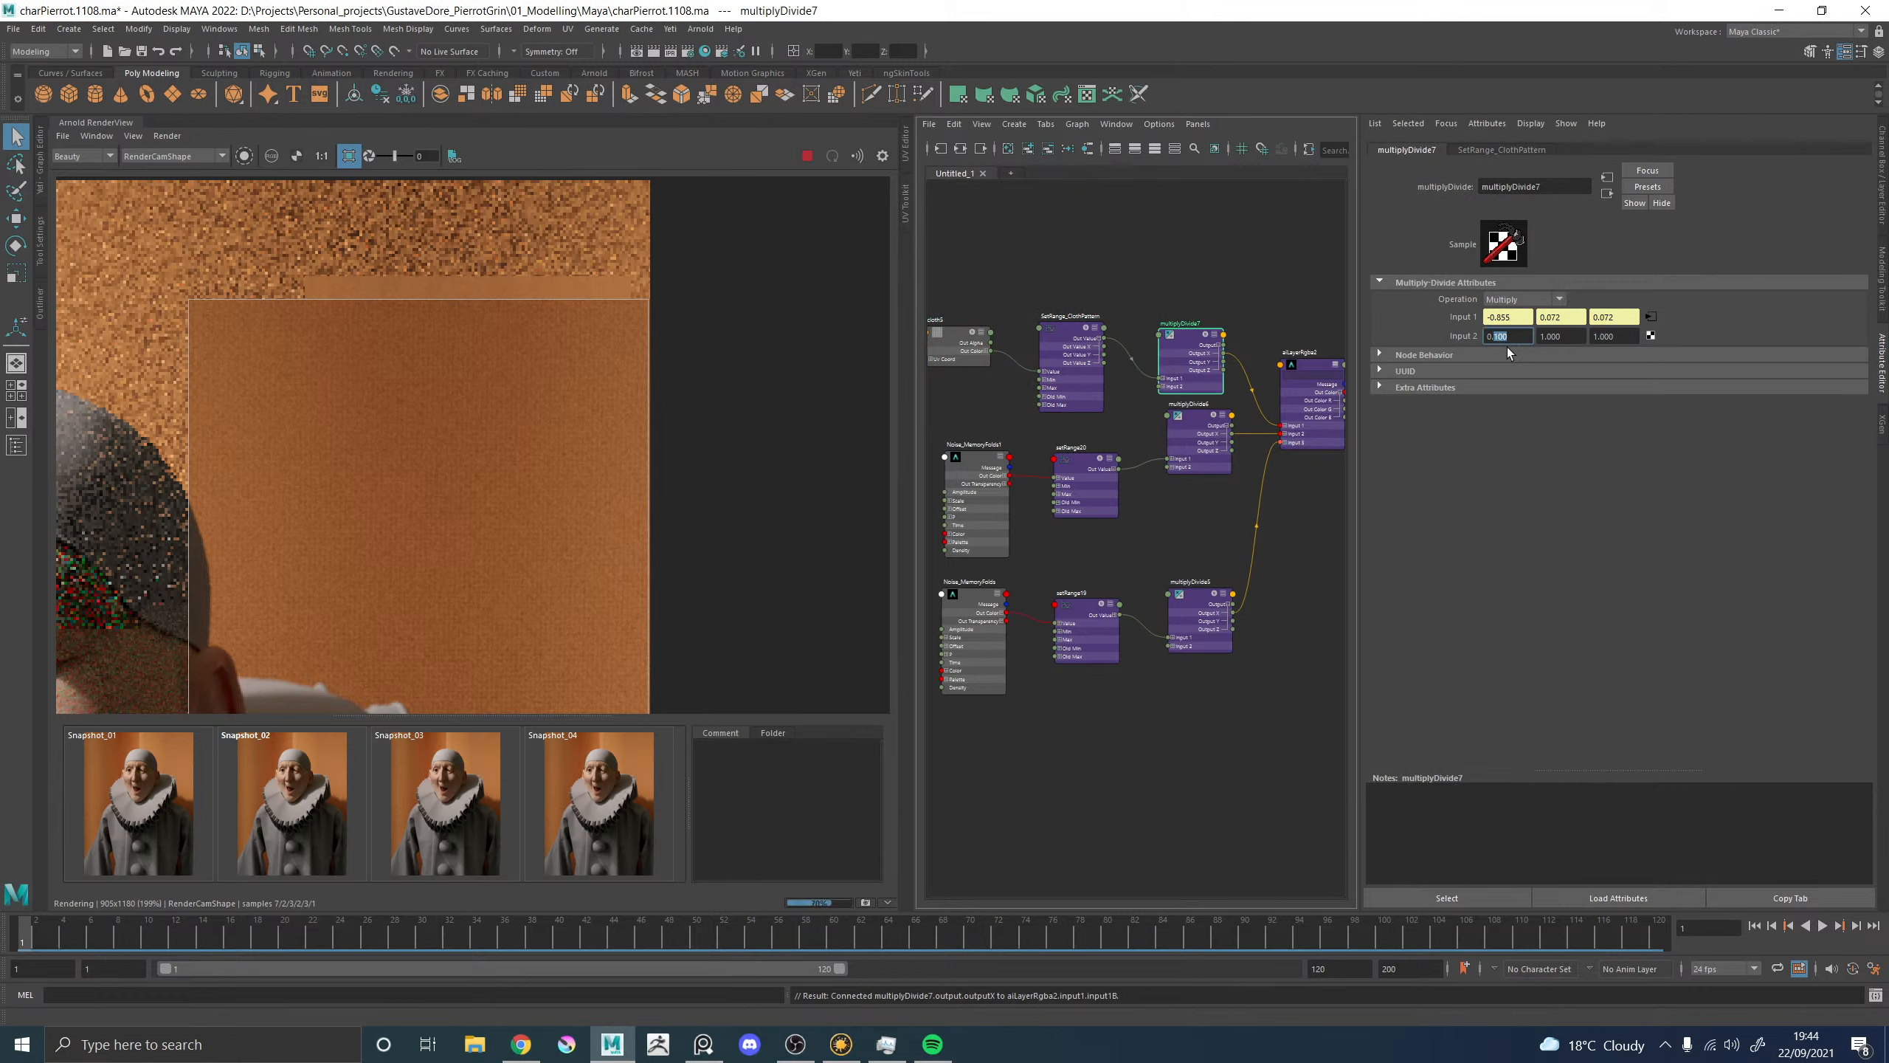
pyautogui.write('05')
pyautogui.press('Return')
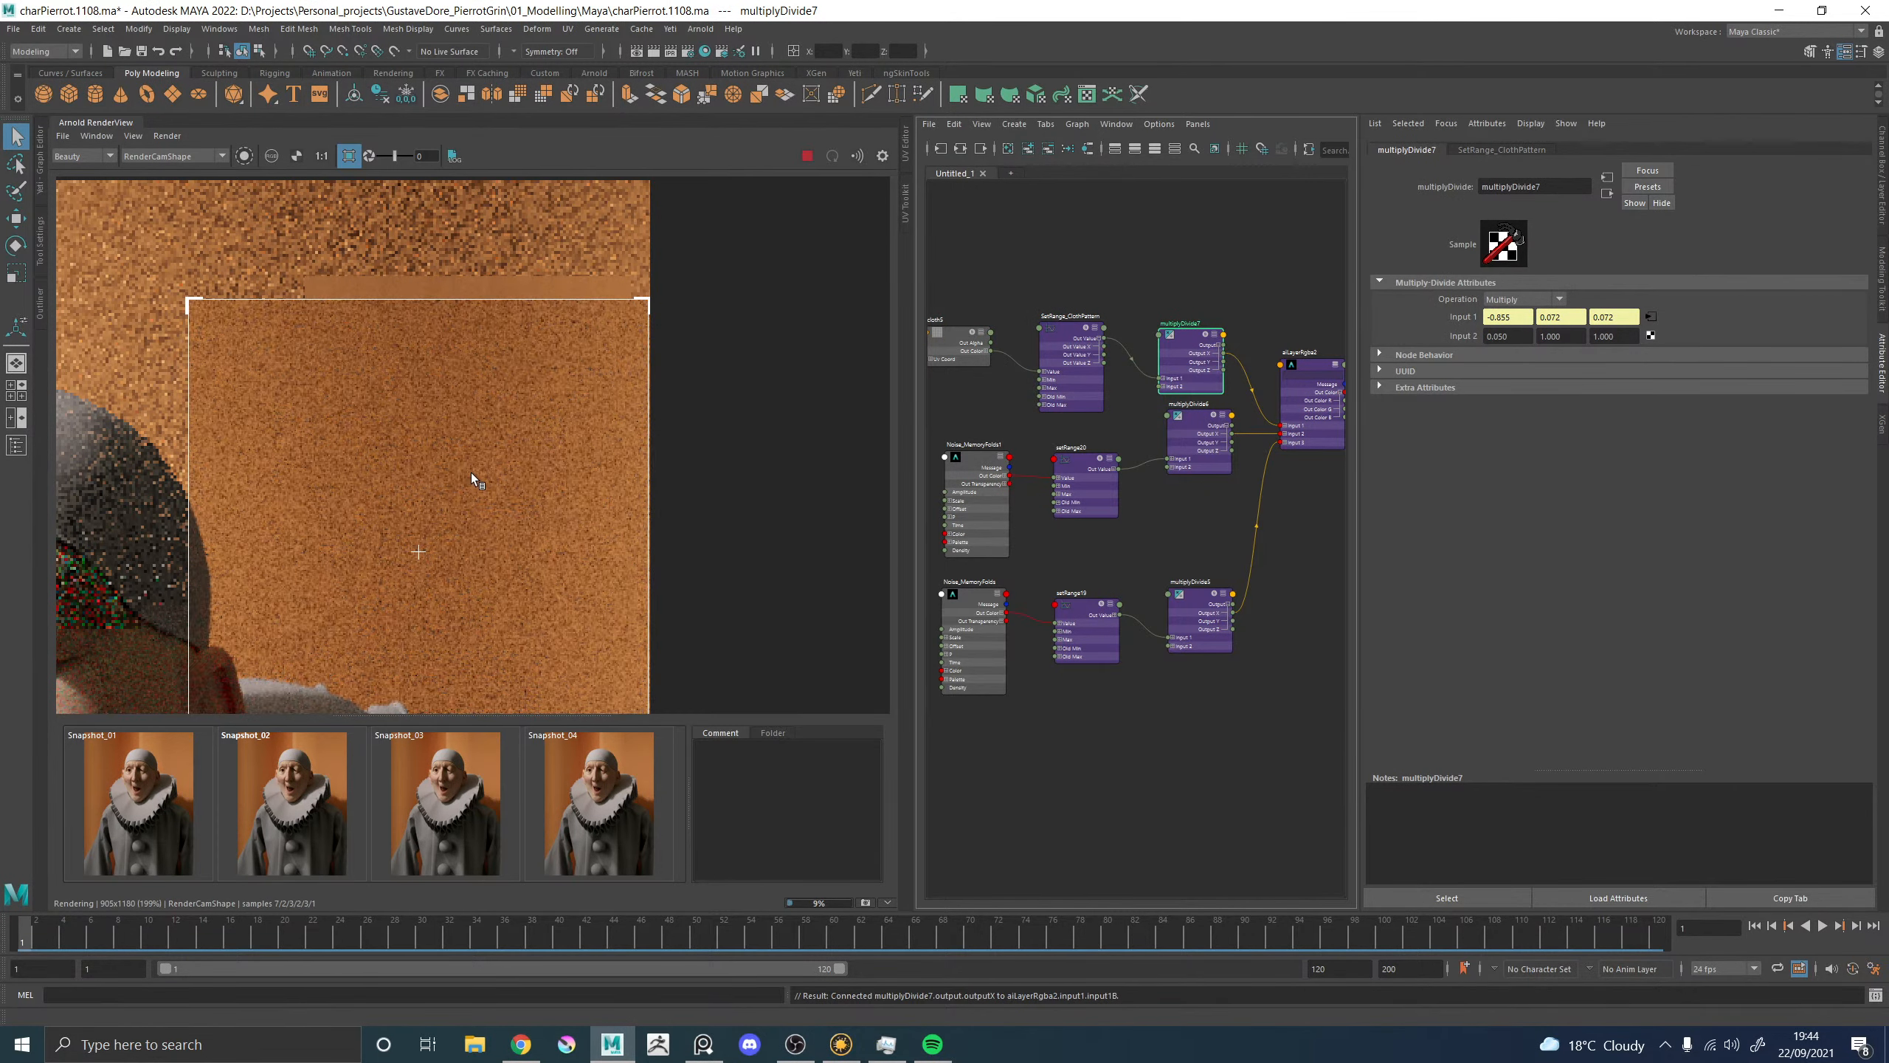
pyautogui.scroll(-5, 452, 470)
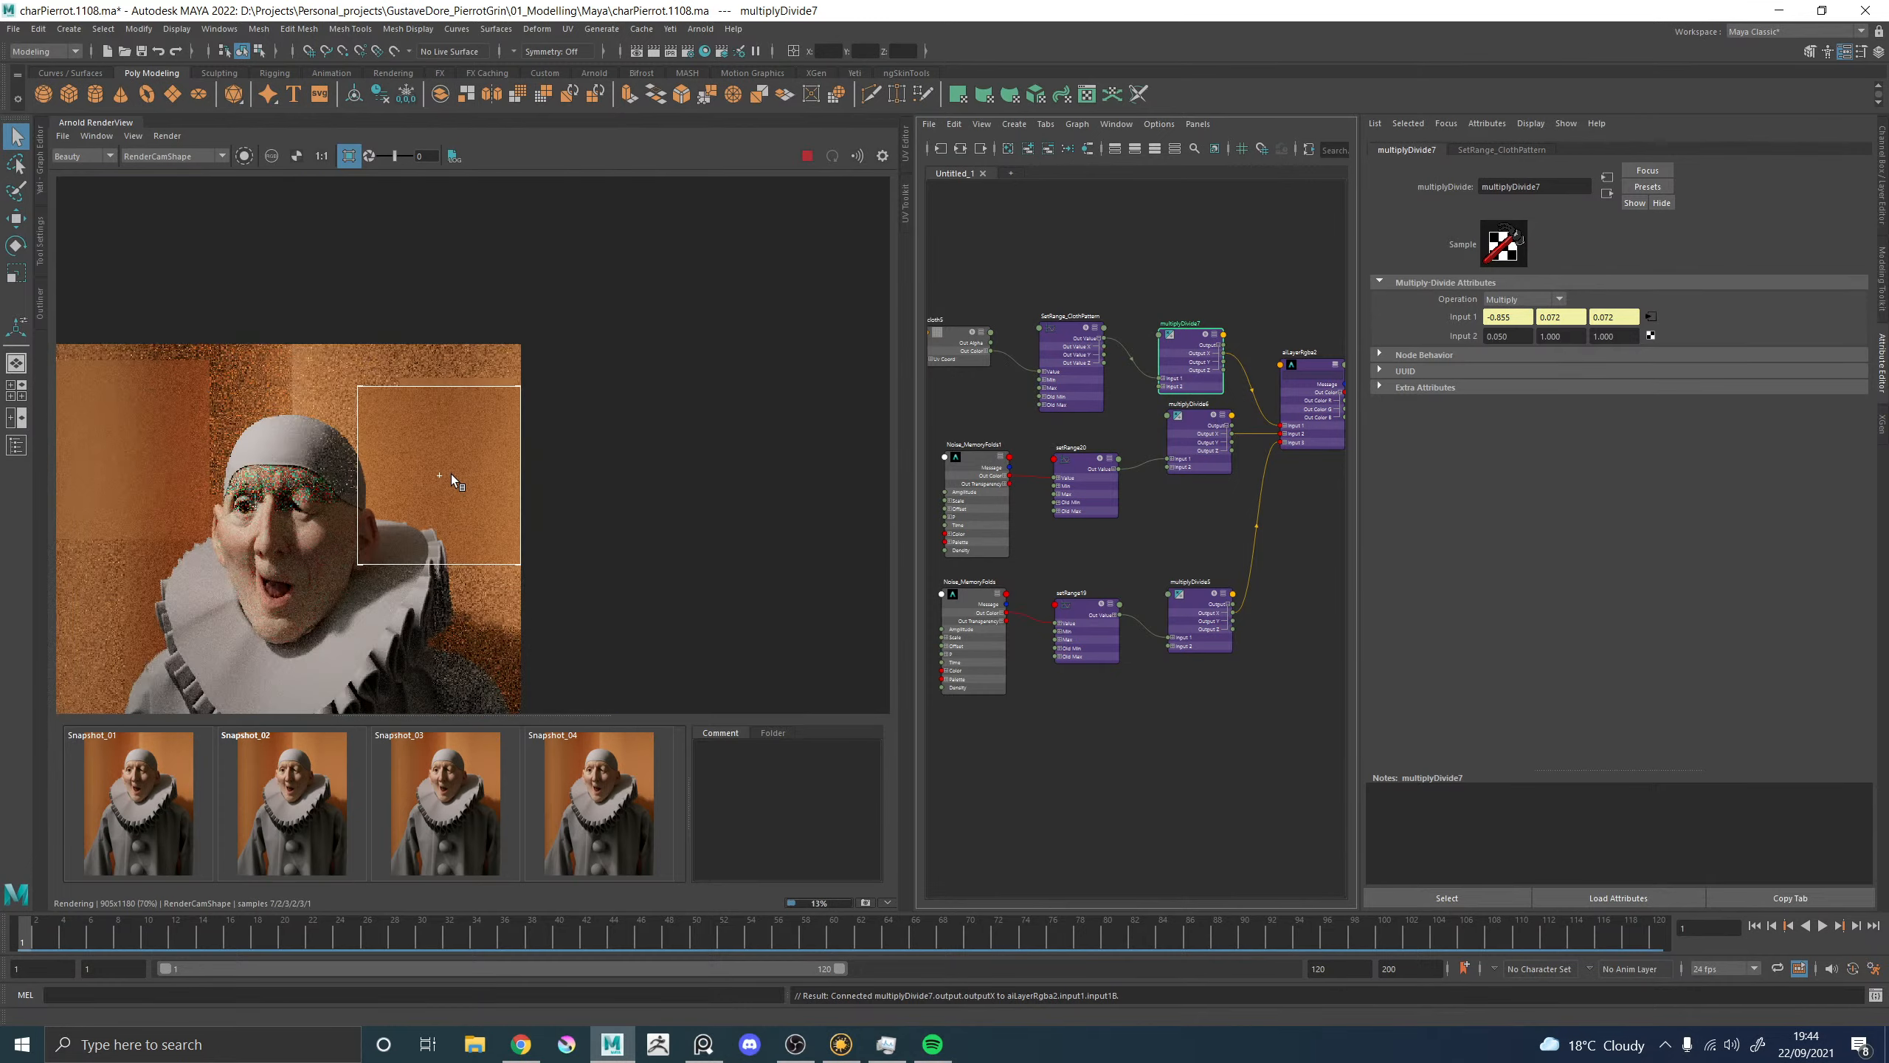
pyautogui.scroll(4, 454, 476)
pyautogui.scroll(3, 445, 468)
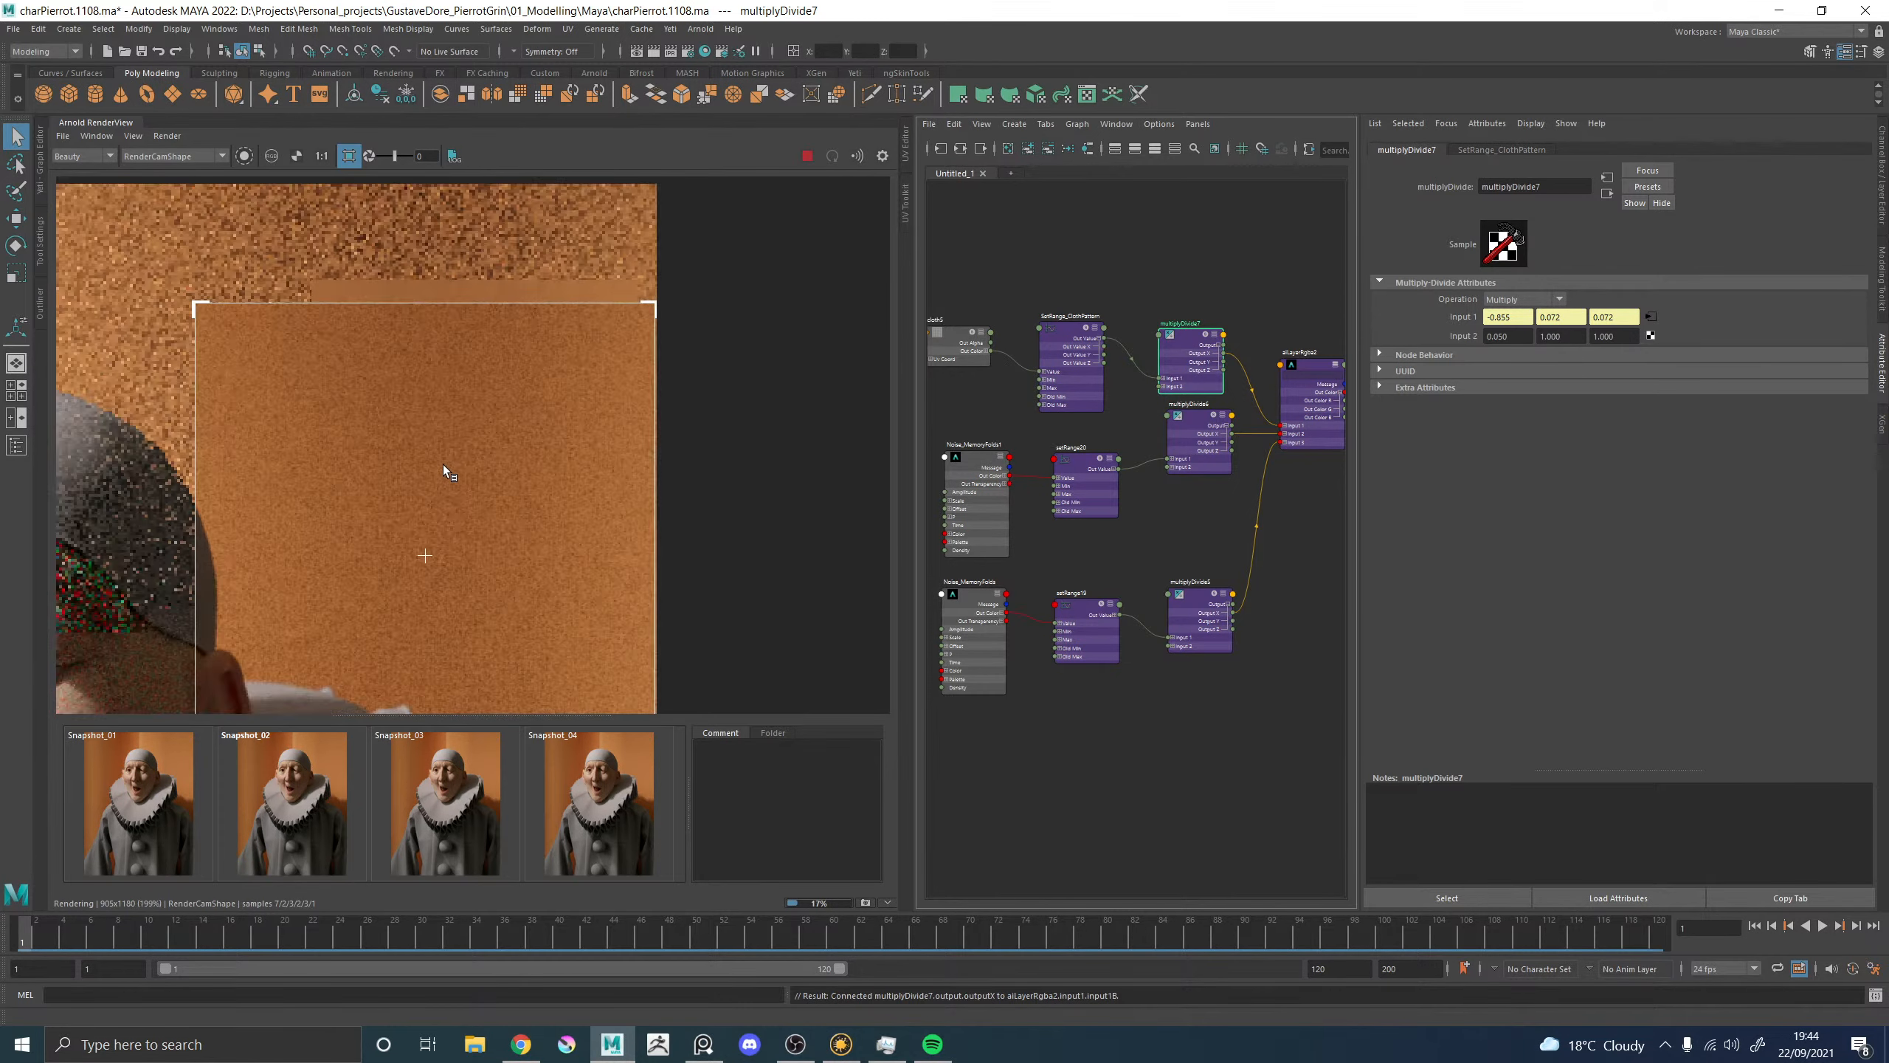
# Narrow the render region to a small patch of the back curtain and inspect the weave there.
pyautogui.moveTo(351, 404); pyautogui.dragTo(480, 520)
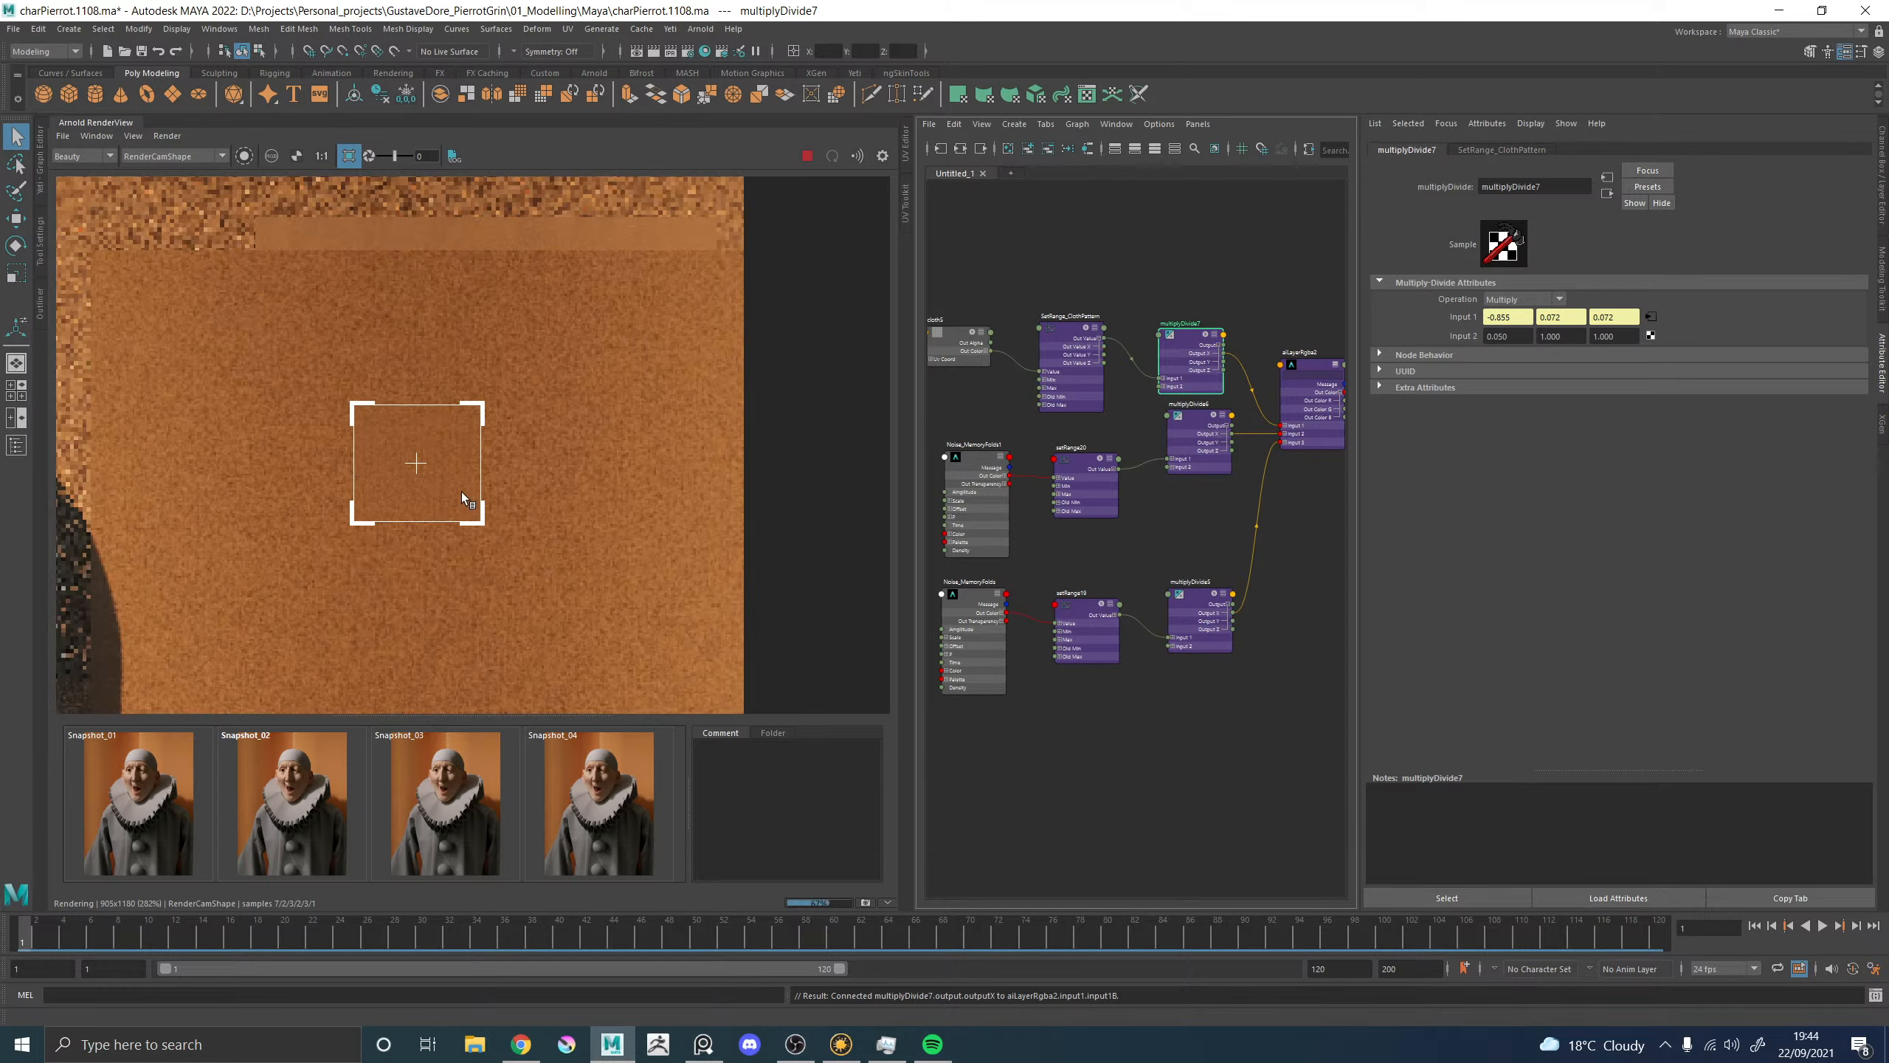
pyautogui.scroll(-3, 460, 485)
pyautogui.scroll(5, 463, 476)
pyautogui.scroll(-4, 468, 465)
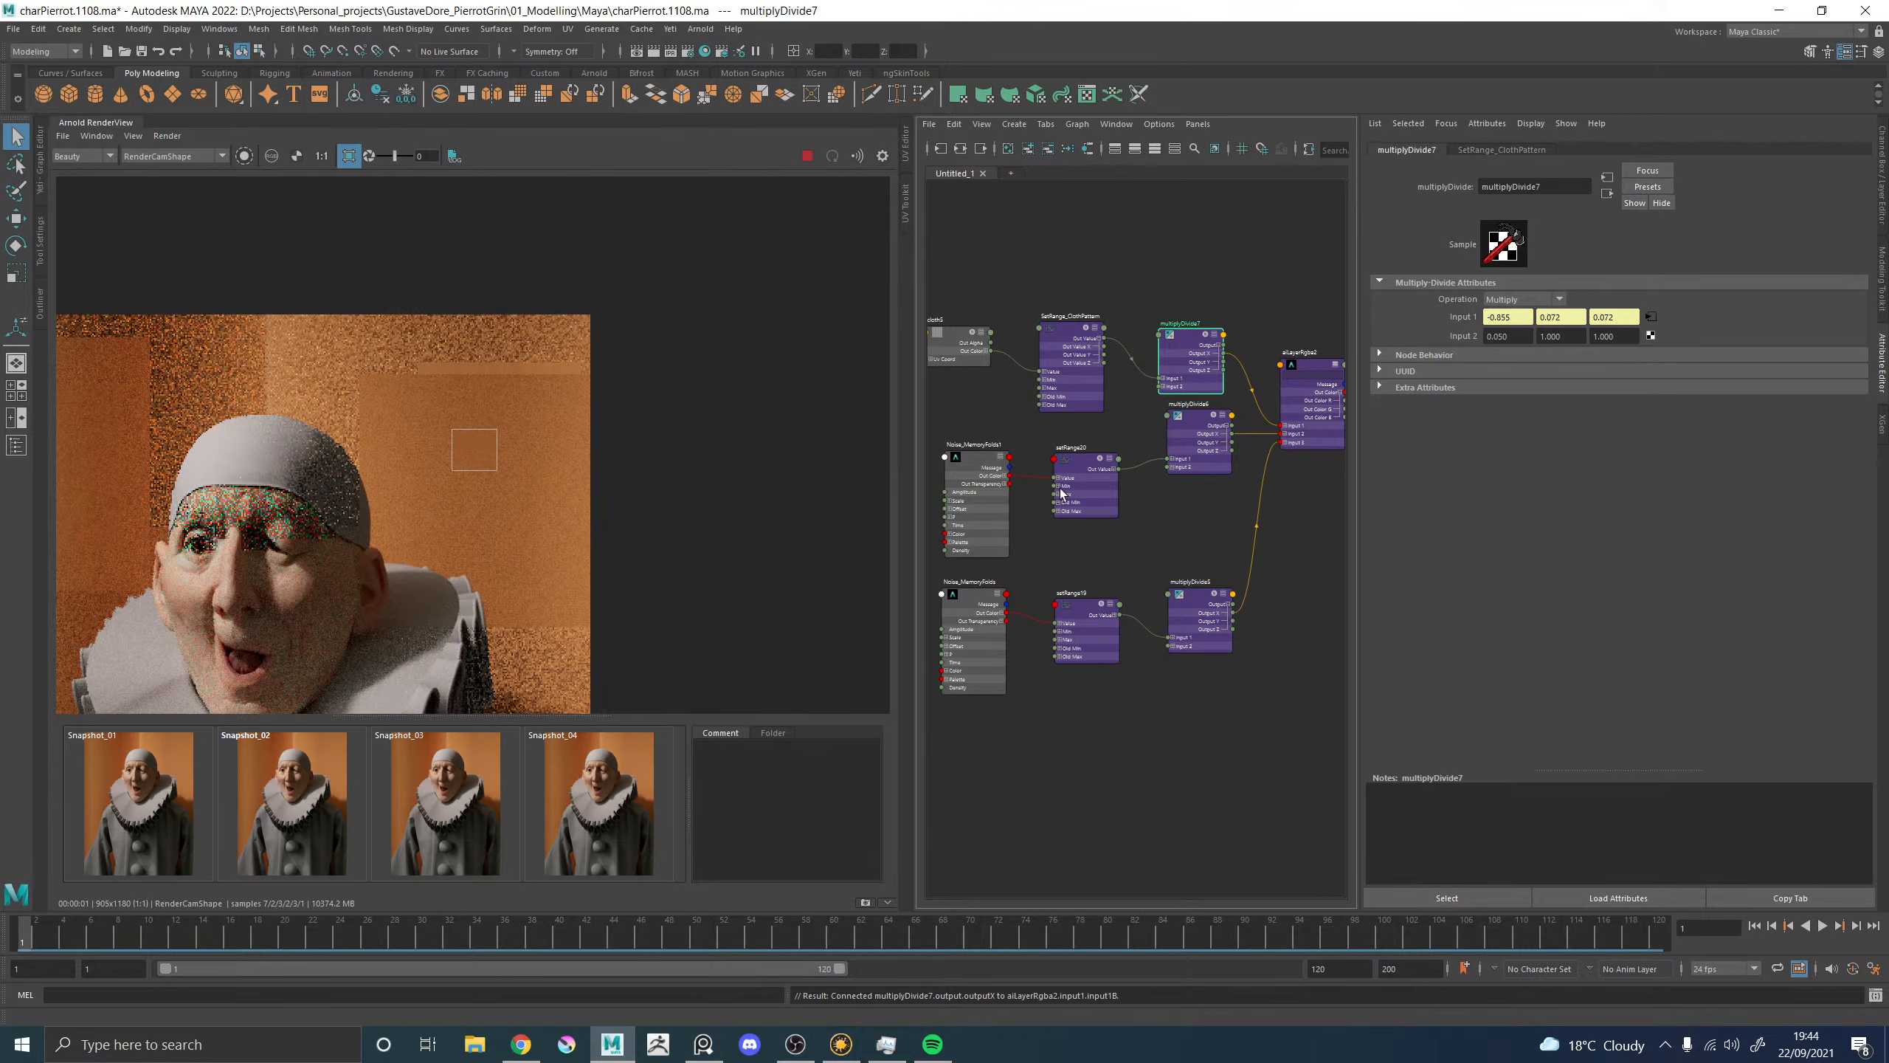
# Set the cloth texture's Randomness to 0.055 and check the weave in the render.
pyautogui.keyDown('alt'); pyautogui.moveTo(1121, 311); pyautogui.dragTo(1213, 298, button='middle'); pyautogui.keyUp('alt')
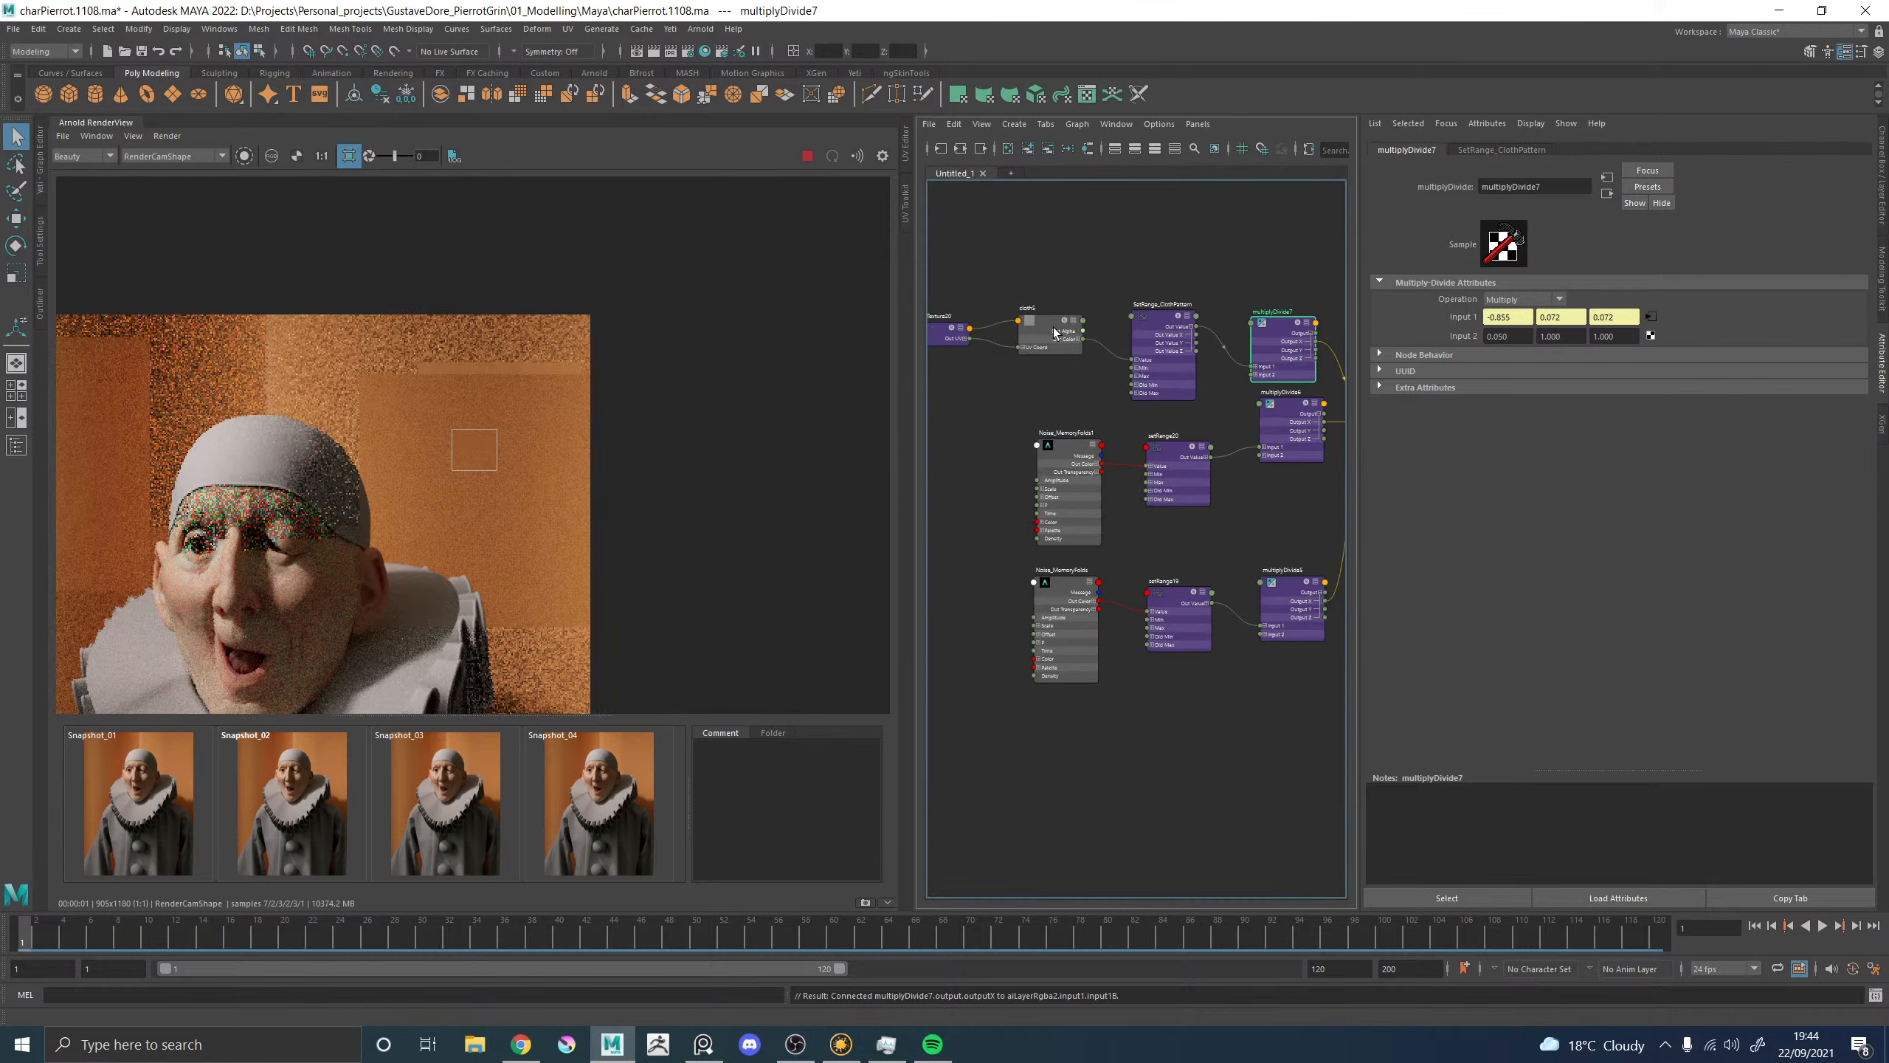
pyautogui.click(1056, 334)
pyautogui.moveTo(1541, 421); pyautogui.dragTo(1555, 421)
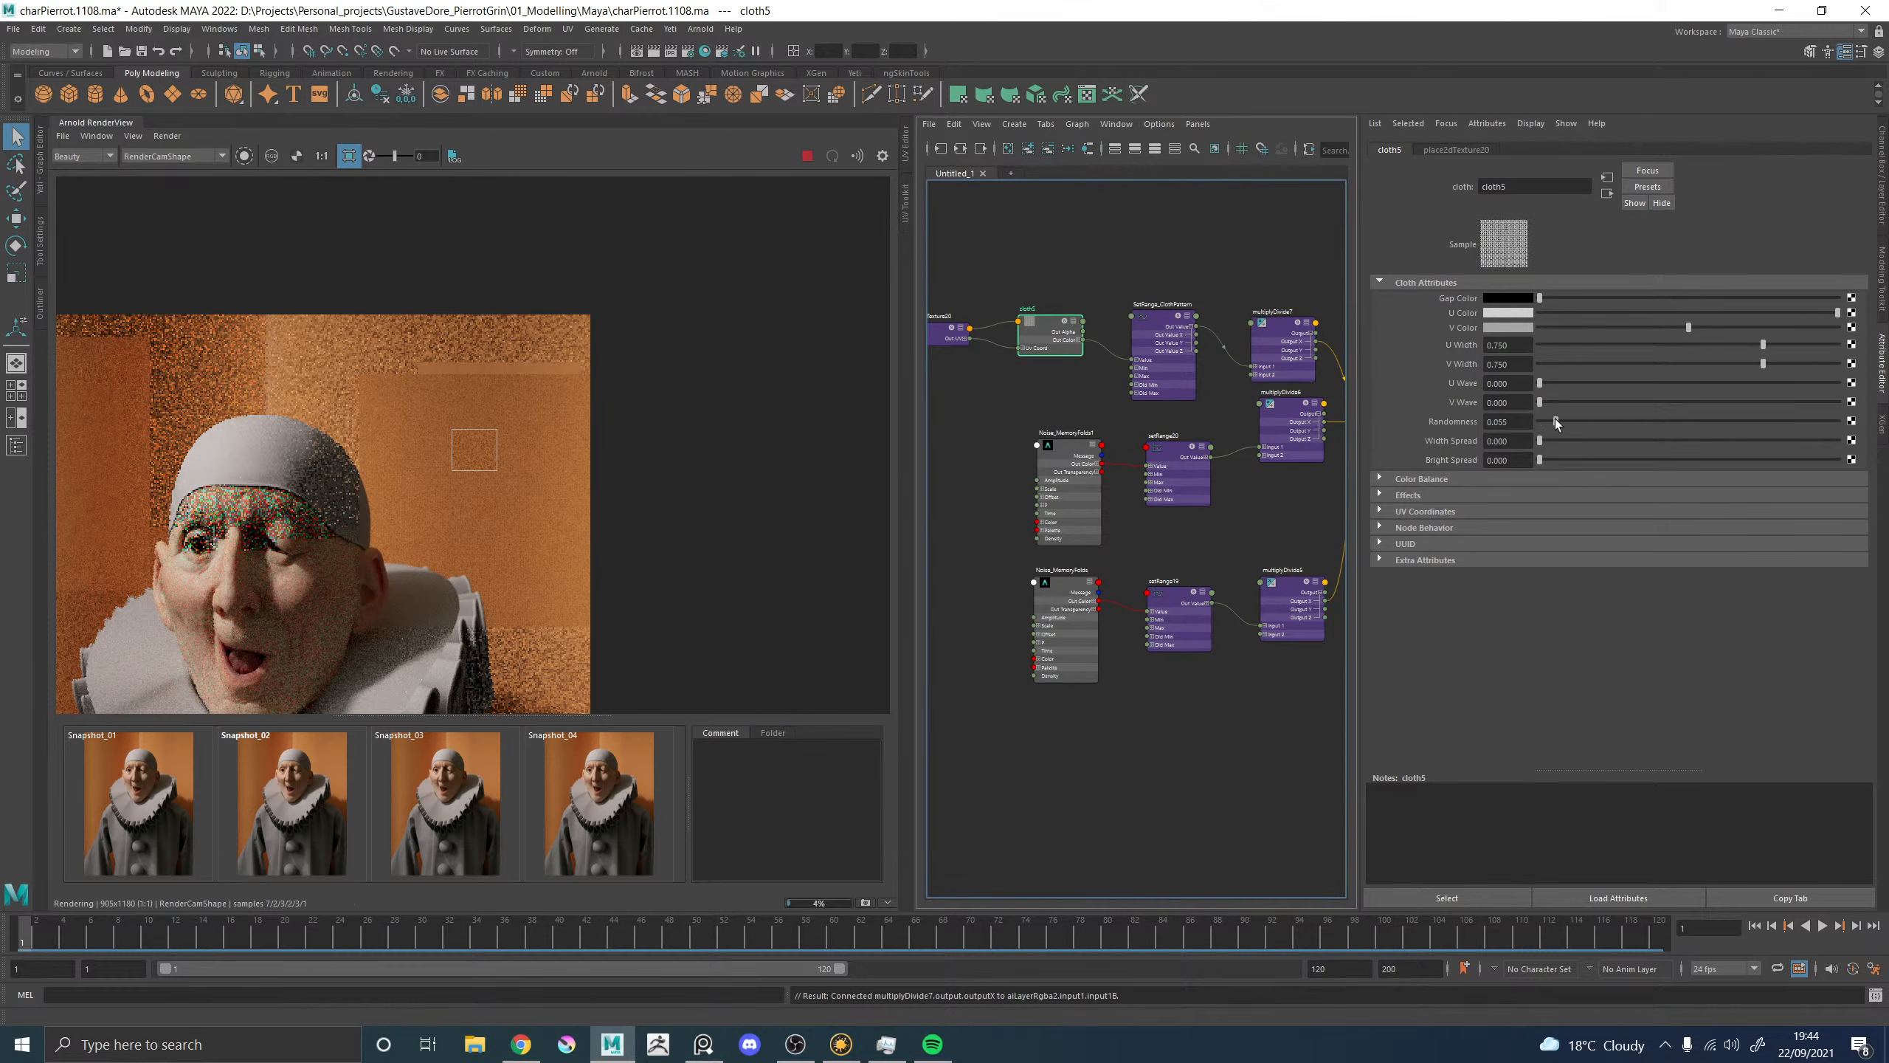
pyautogui.scroll(2, 491, 428)
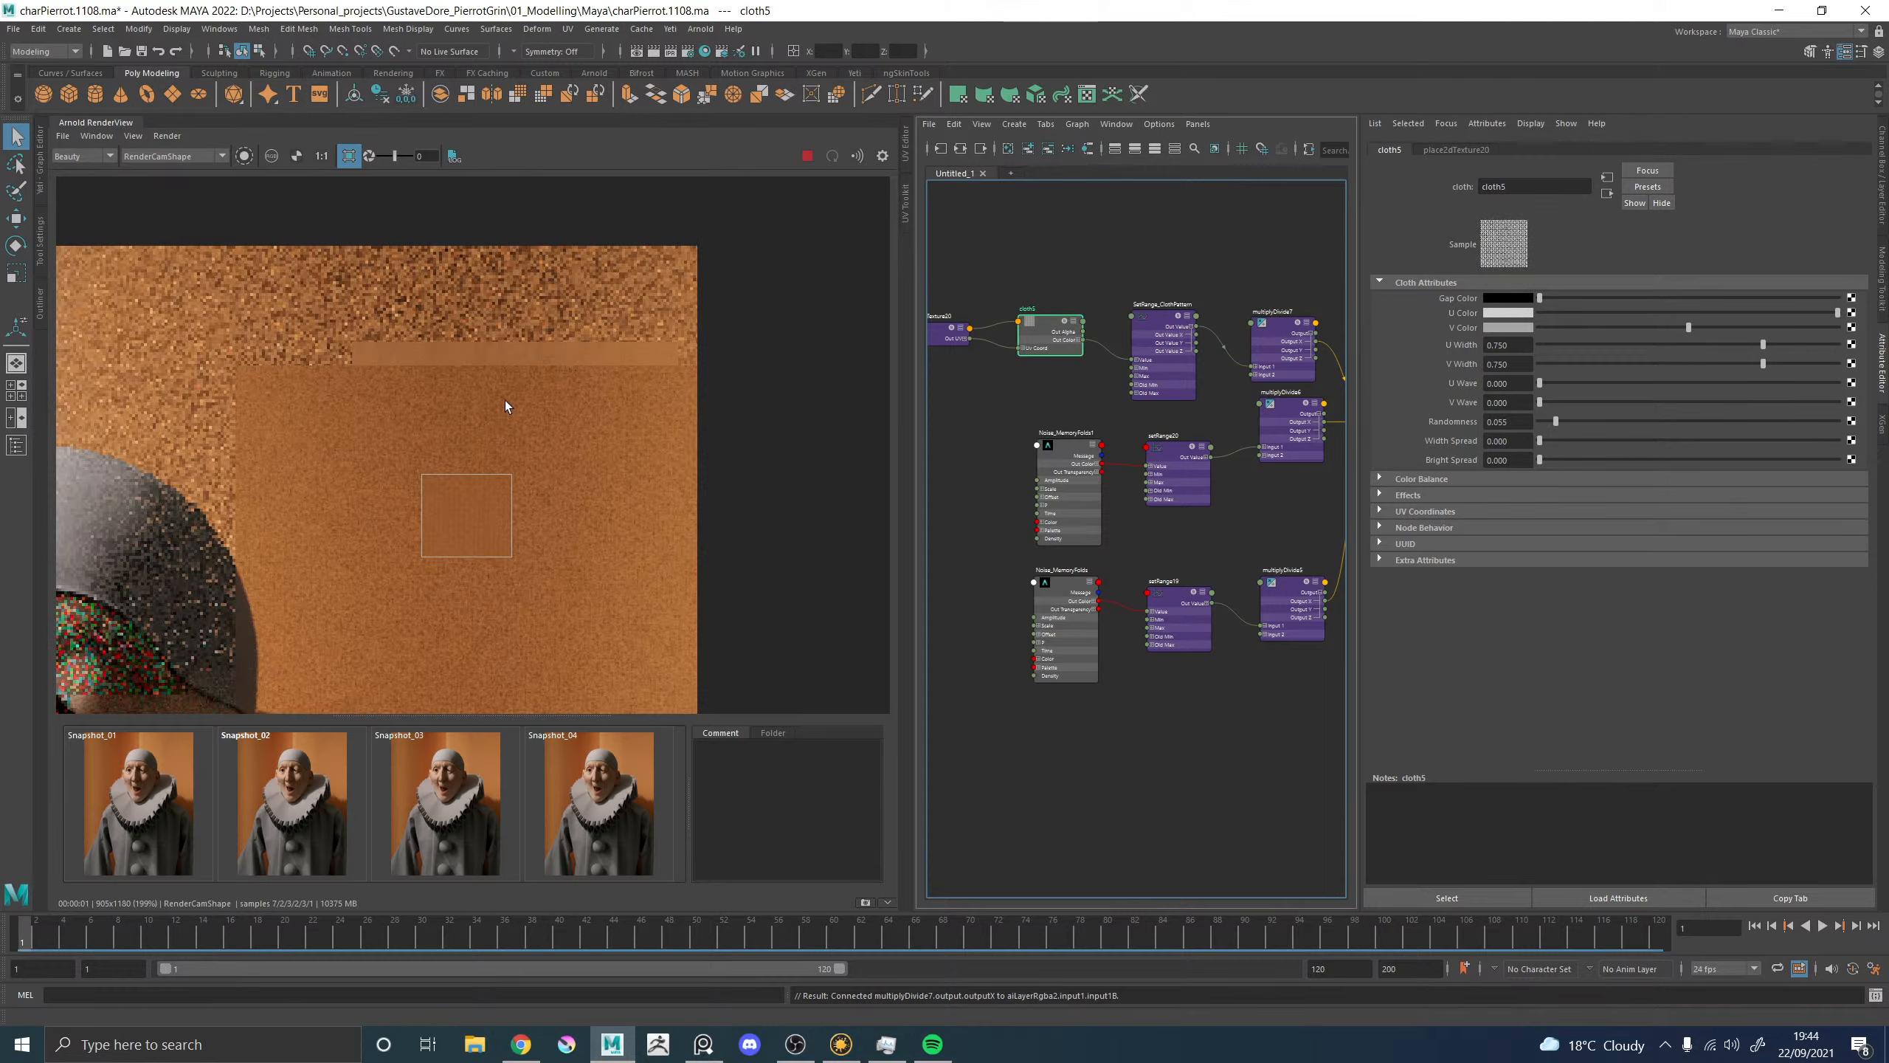
# Redraw the render region over a larger area of the back curtain beside the head and inspect it.
pyautogui.click(352, 157)
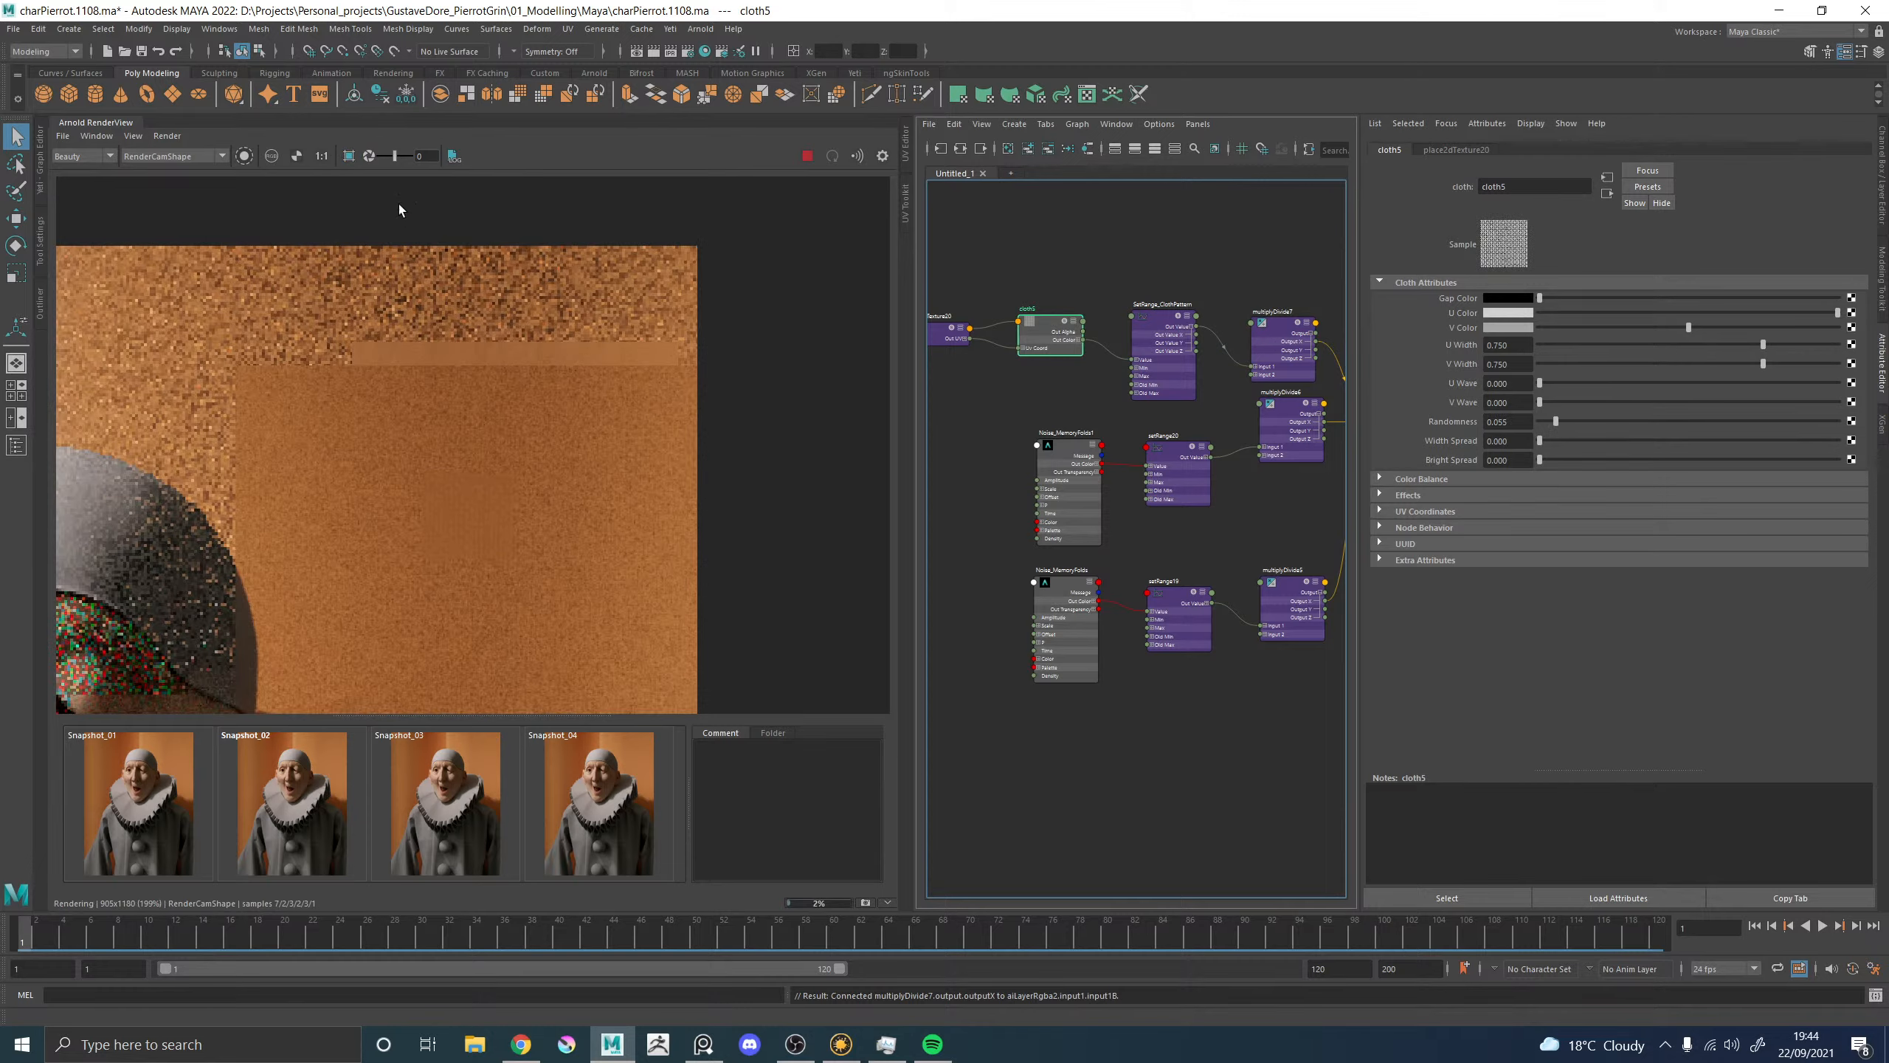
pyautogui.moveTo(319, 432); pyautogui.dragTo(629, 666)
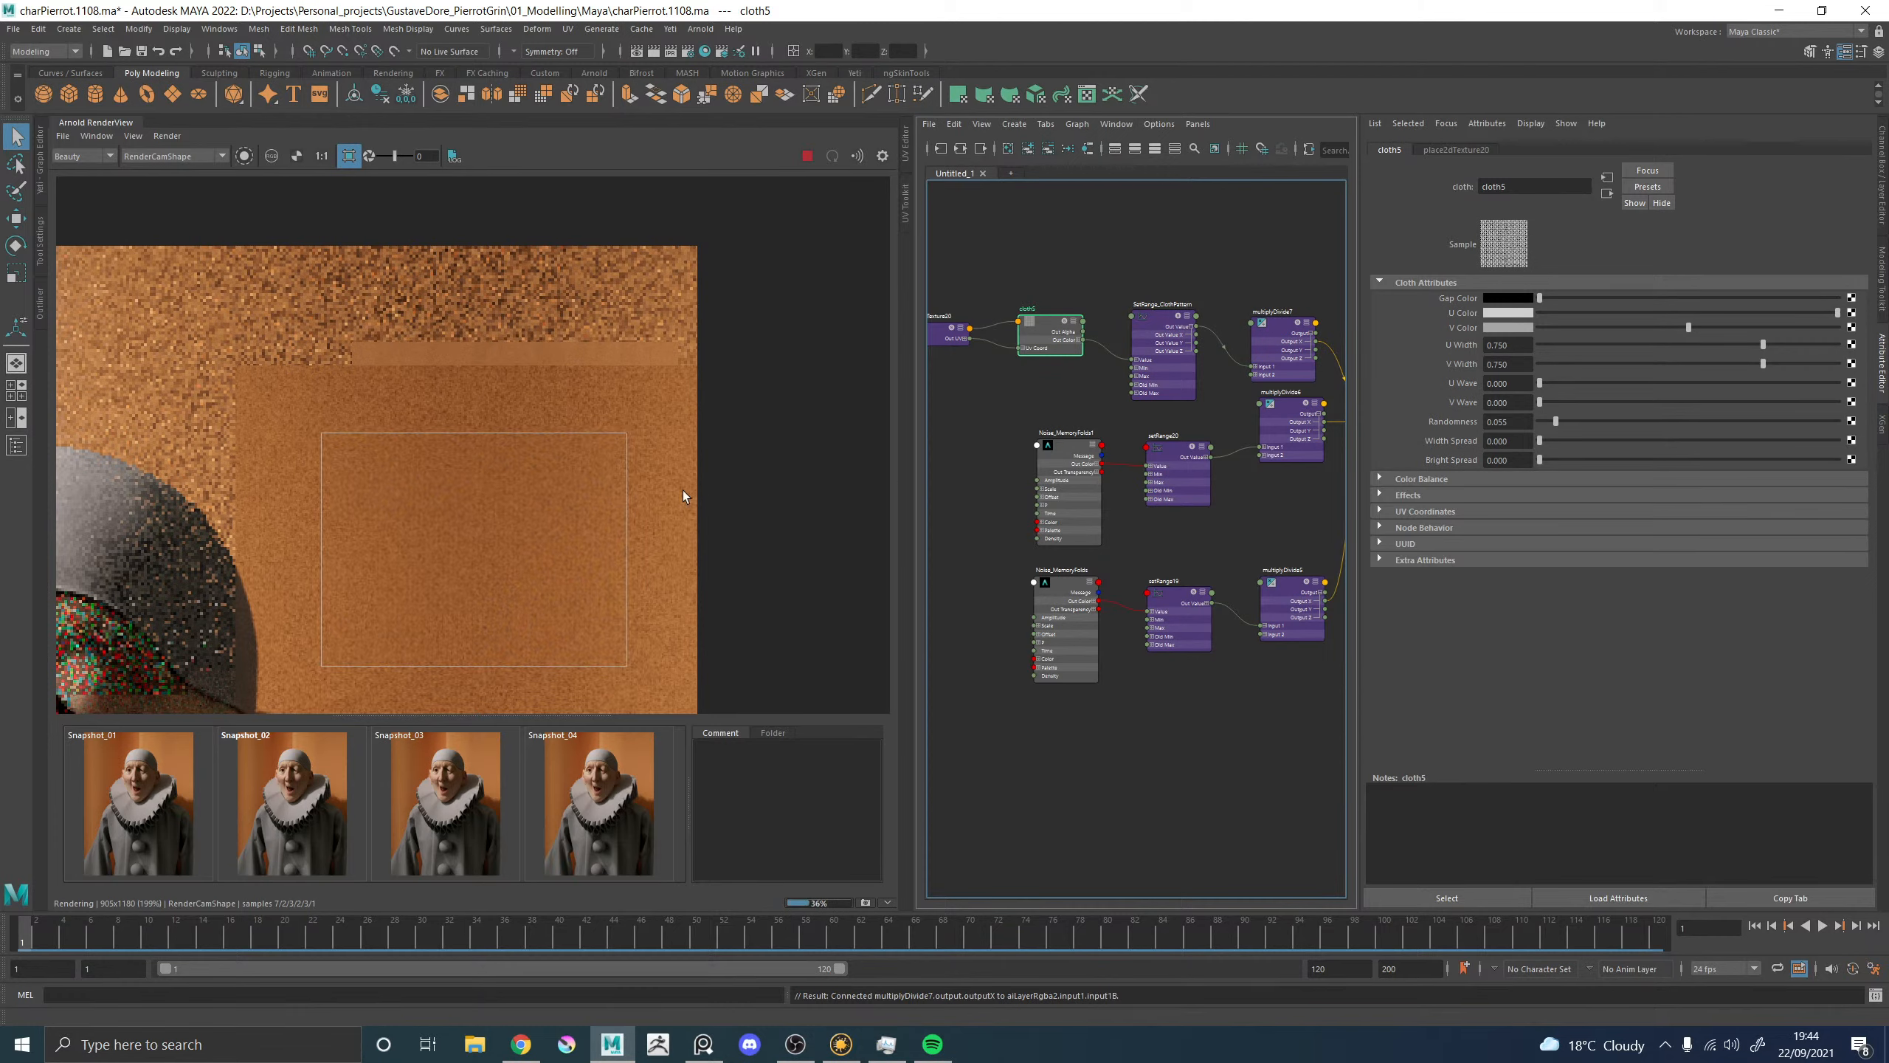
pyautogui.scroll(-3, 466, 552)
pyautogui.scroll(3, 499, 543)
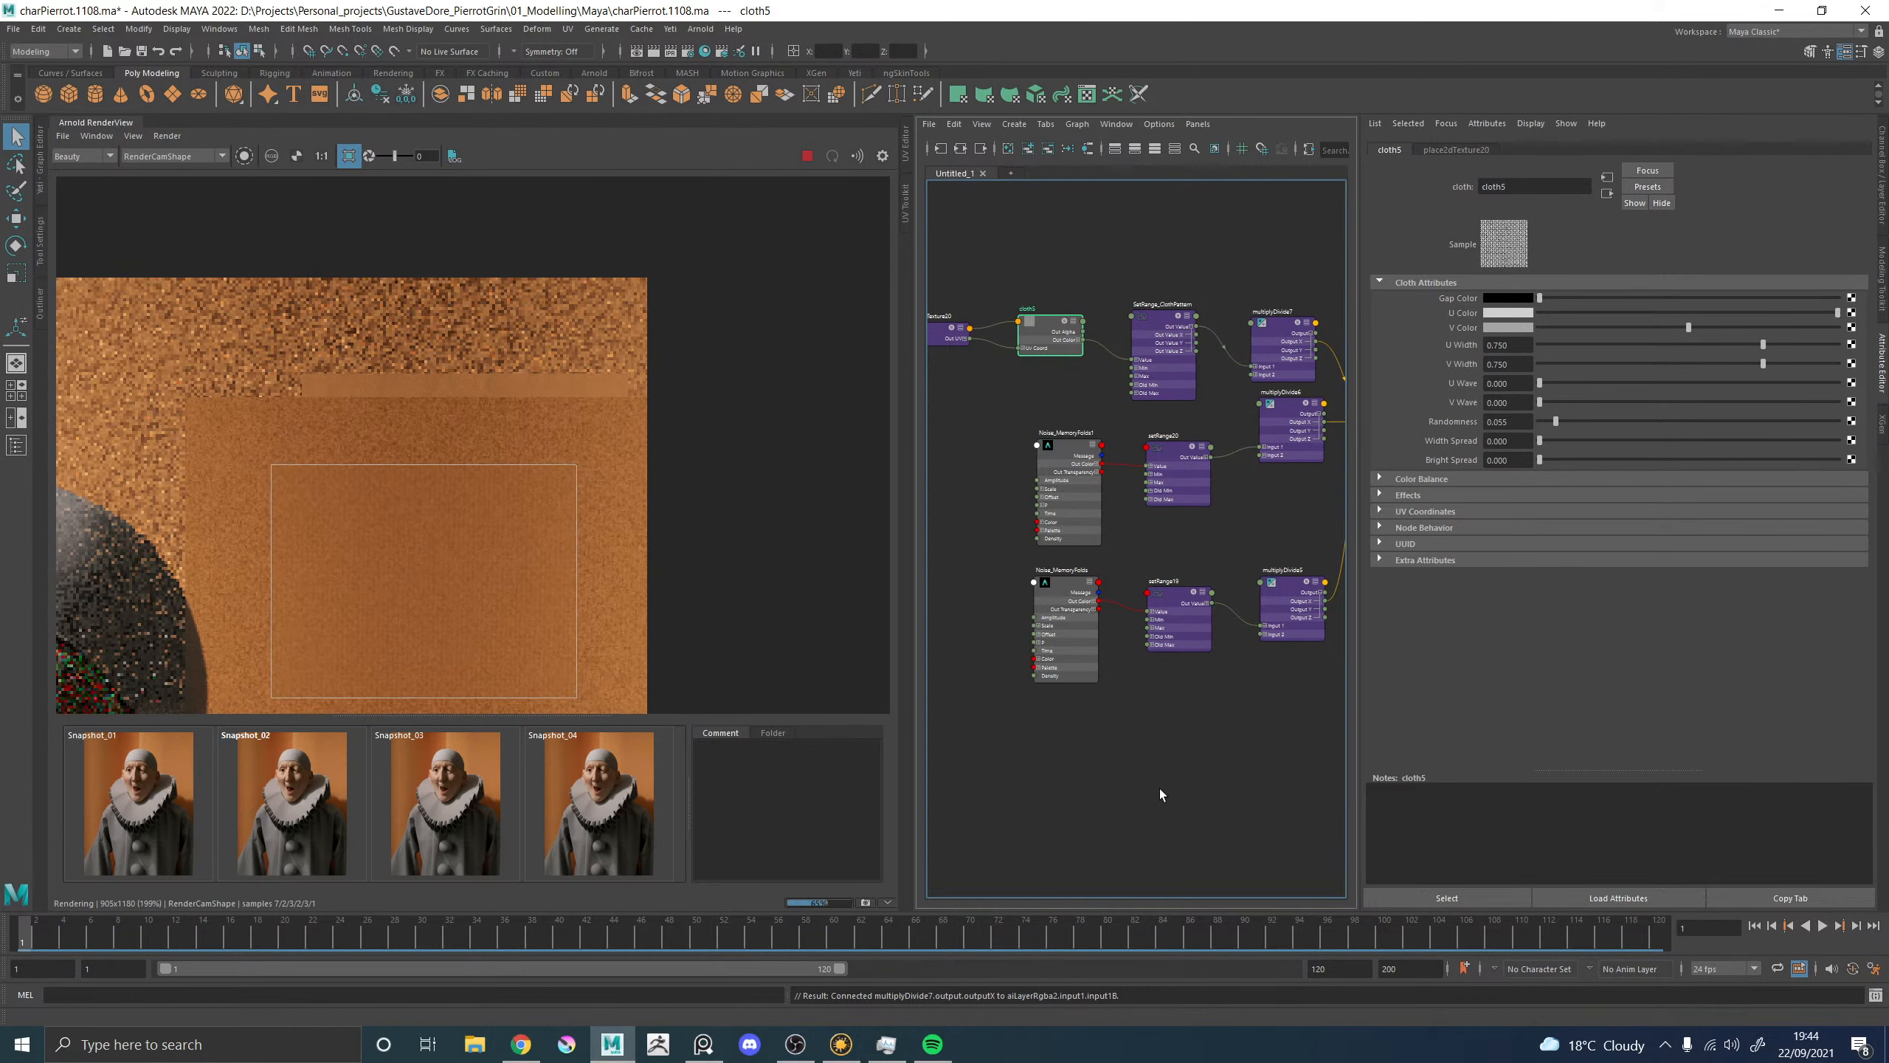
# Enable Layer 2 in aiLayerRgba2.
pyautogui.keyDown('alt'); pyautogui.moveTo(1181, 711); pyautogui.dragTo(1044, 718, button='middle'); pyautogui.keyUp('alt')
pyautogui.click(1280, 369)
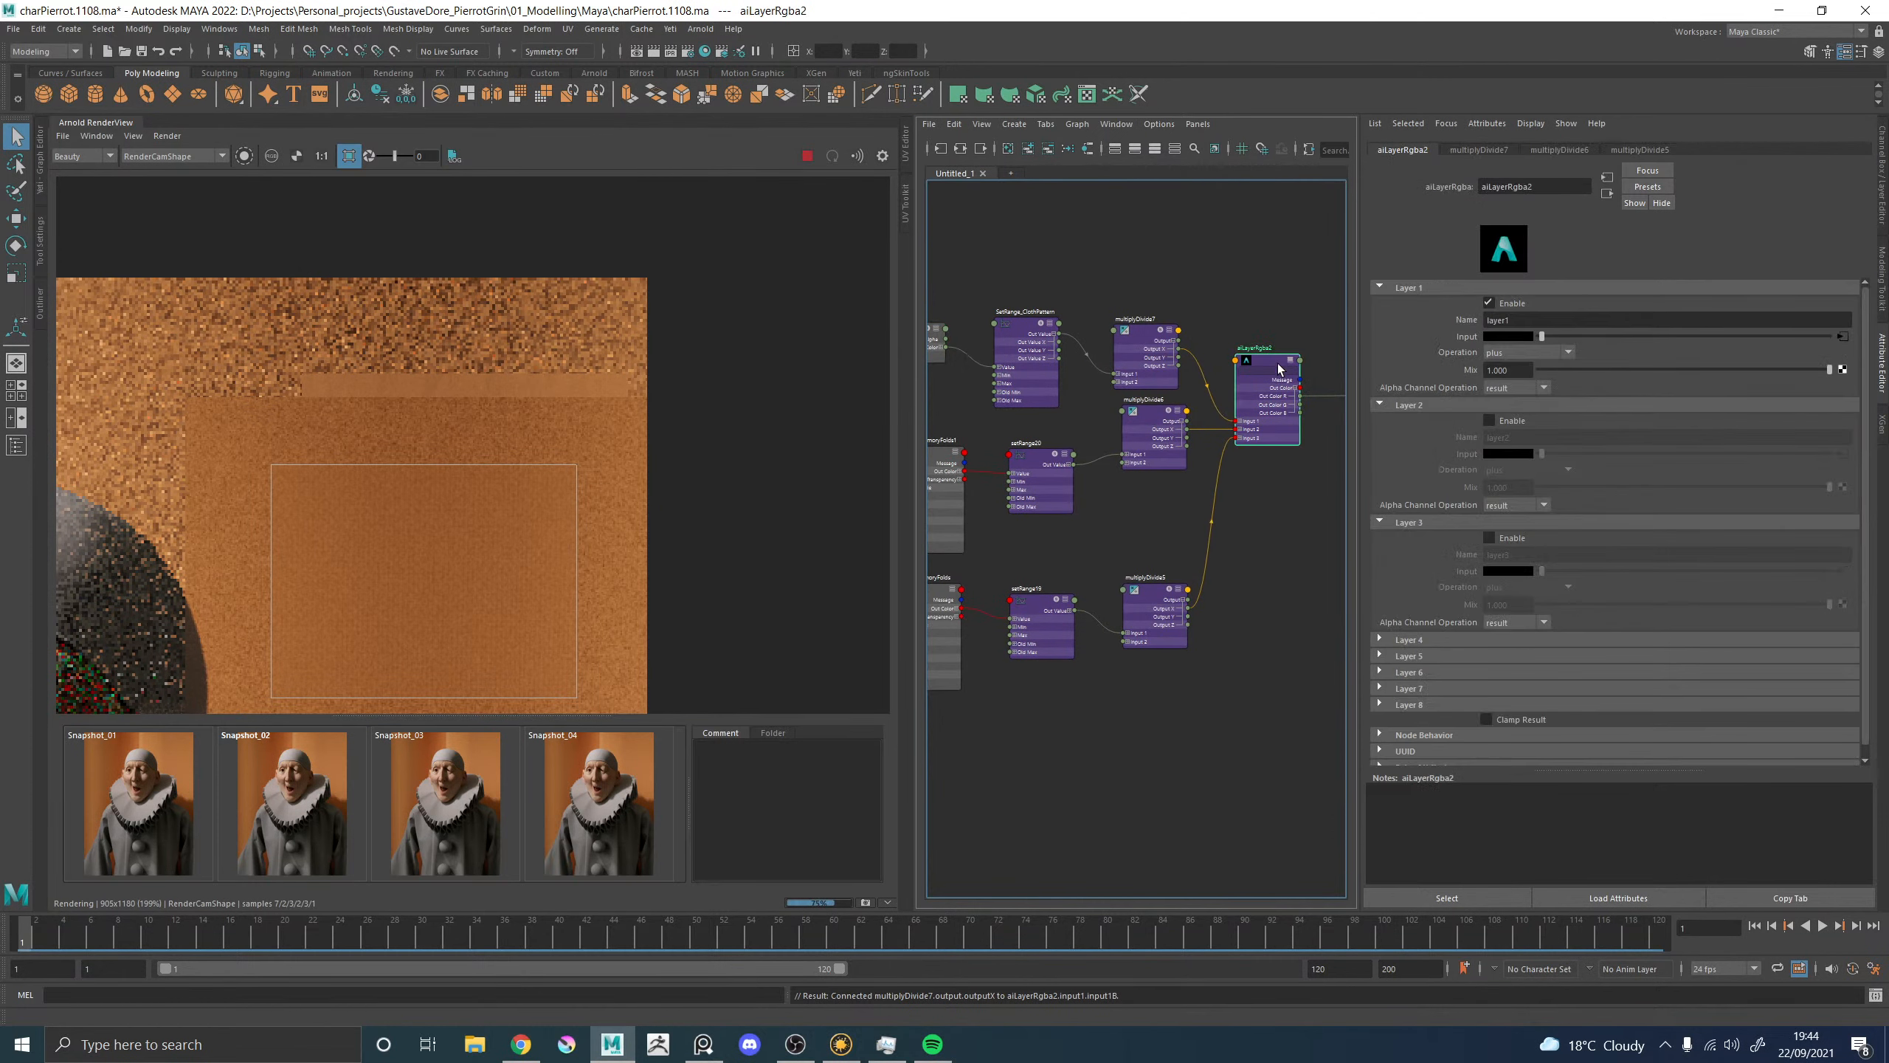
pyautogui.click(1490, 423)
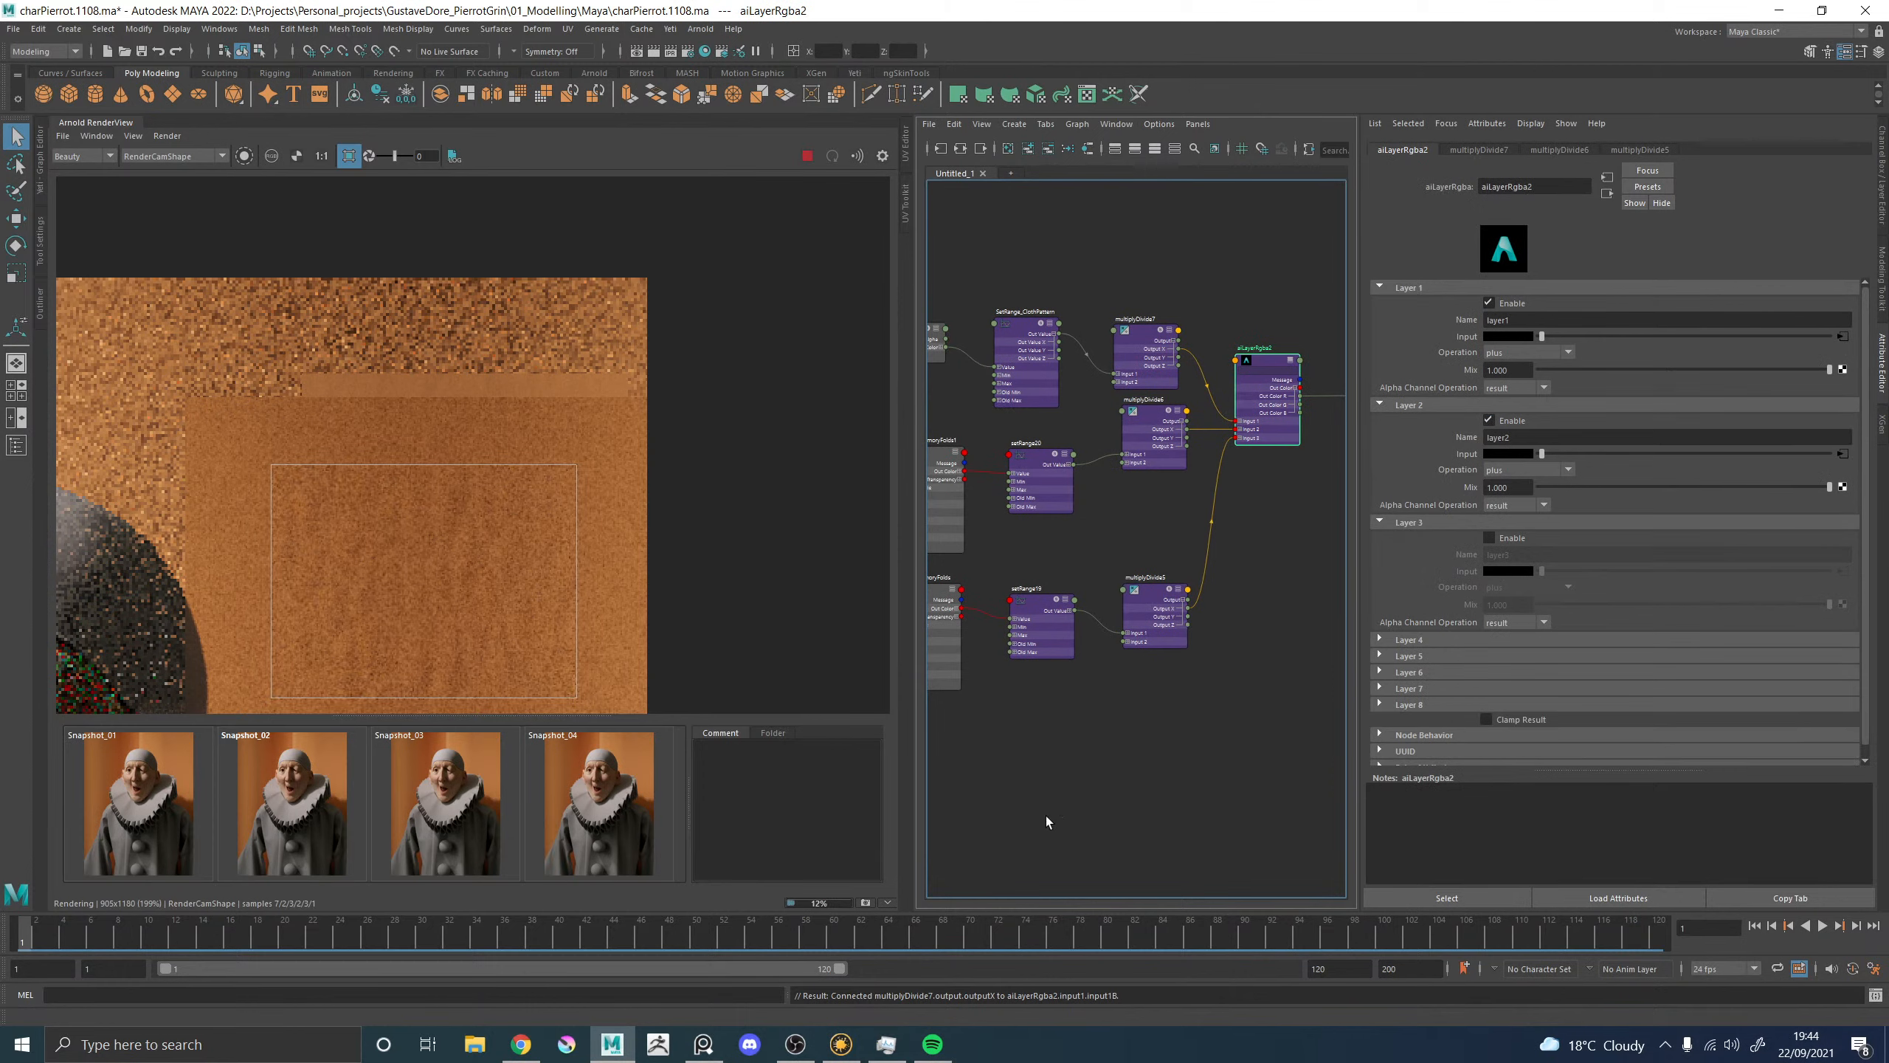
# Change Noise_MemoryFolds1's pattern to noise1 with 3 octaves and check the curtain render.
pyautogui.keyDown('alt'); pyautogui.moveTo(1045, 815); pyautogui.dragTo(1133, 800, button='middle'); pyautogui.keyUp('alt')
pyautogui.click(1019, 446)
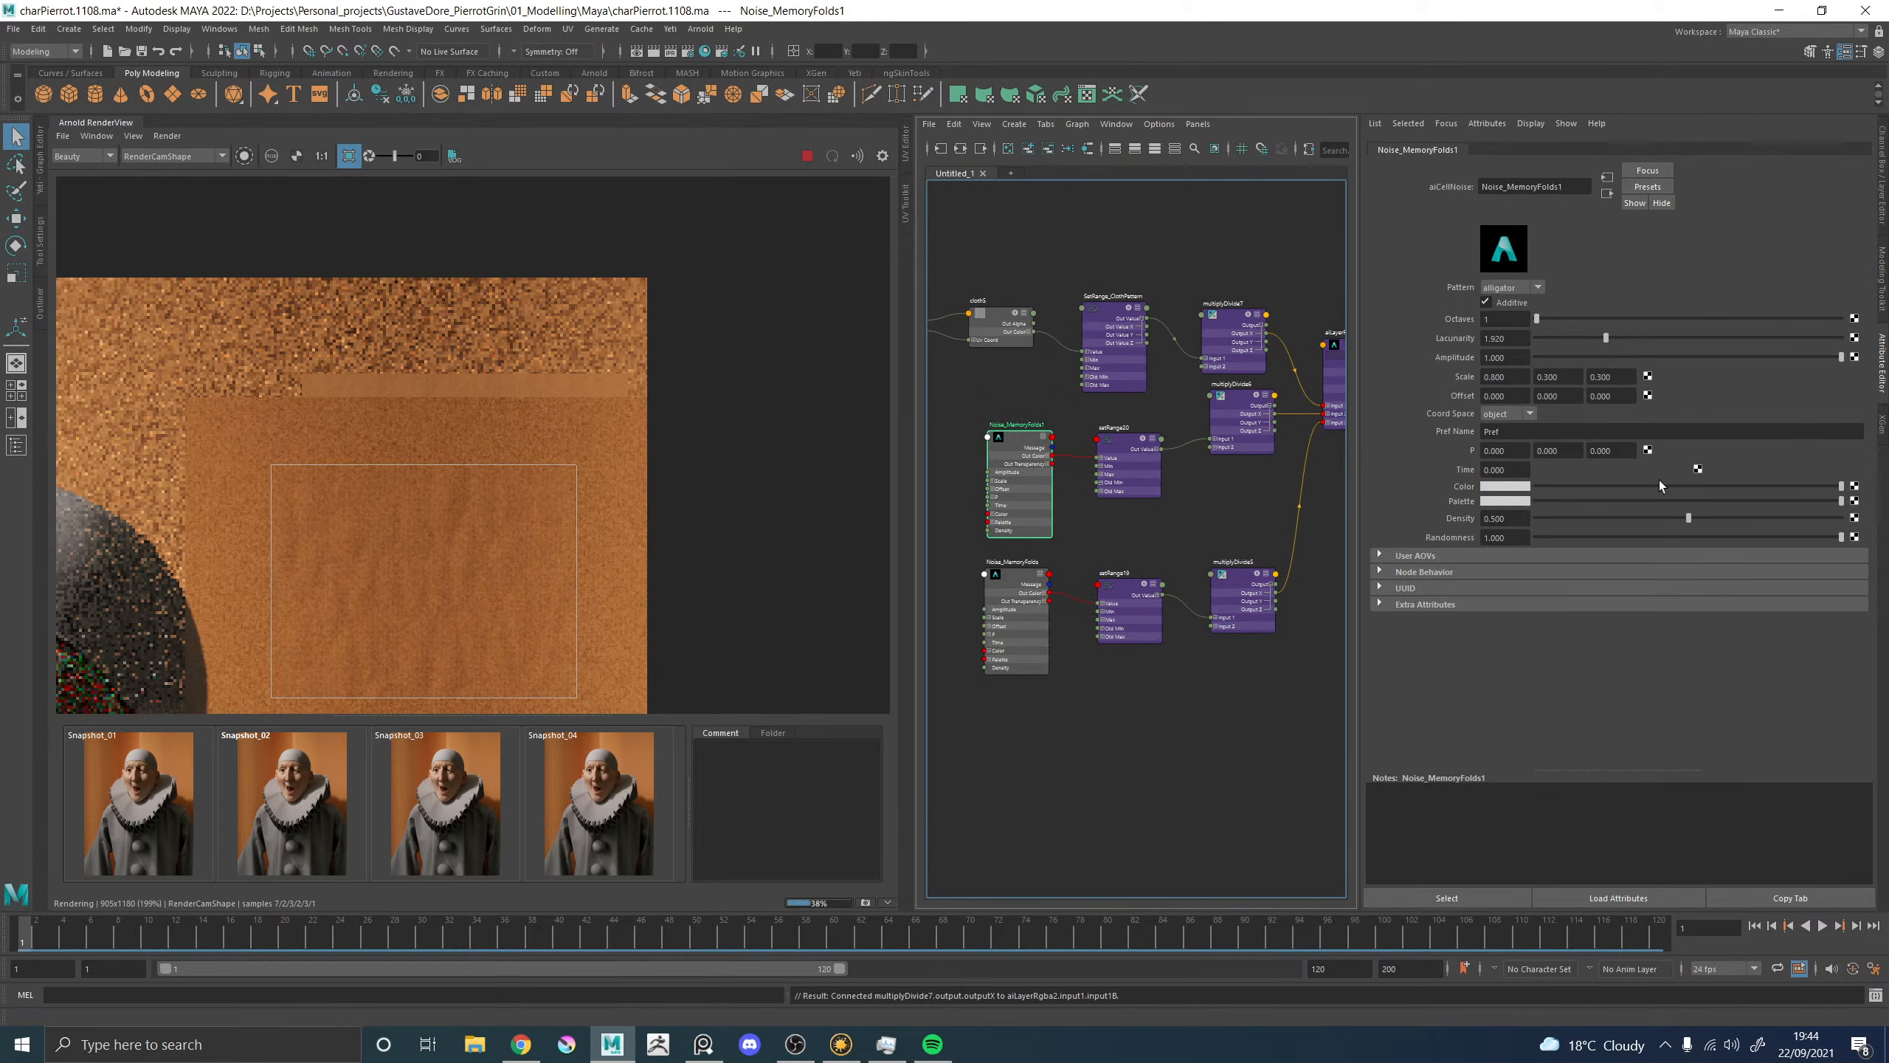
pyautogui.click(1499, 287)
pyautogui.click(1506, 301)
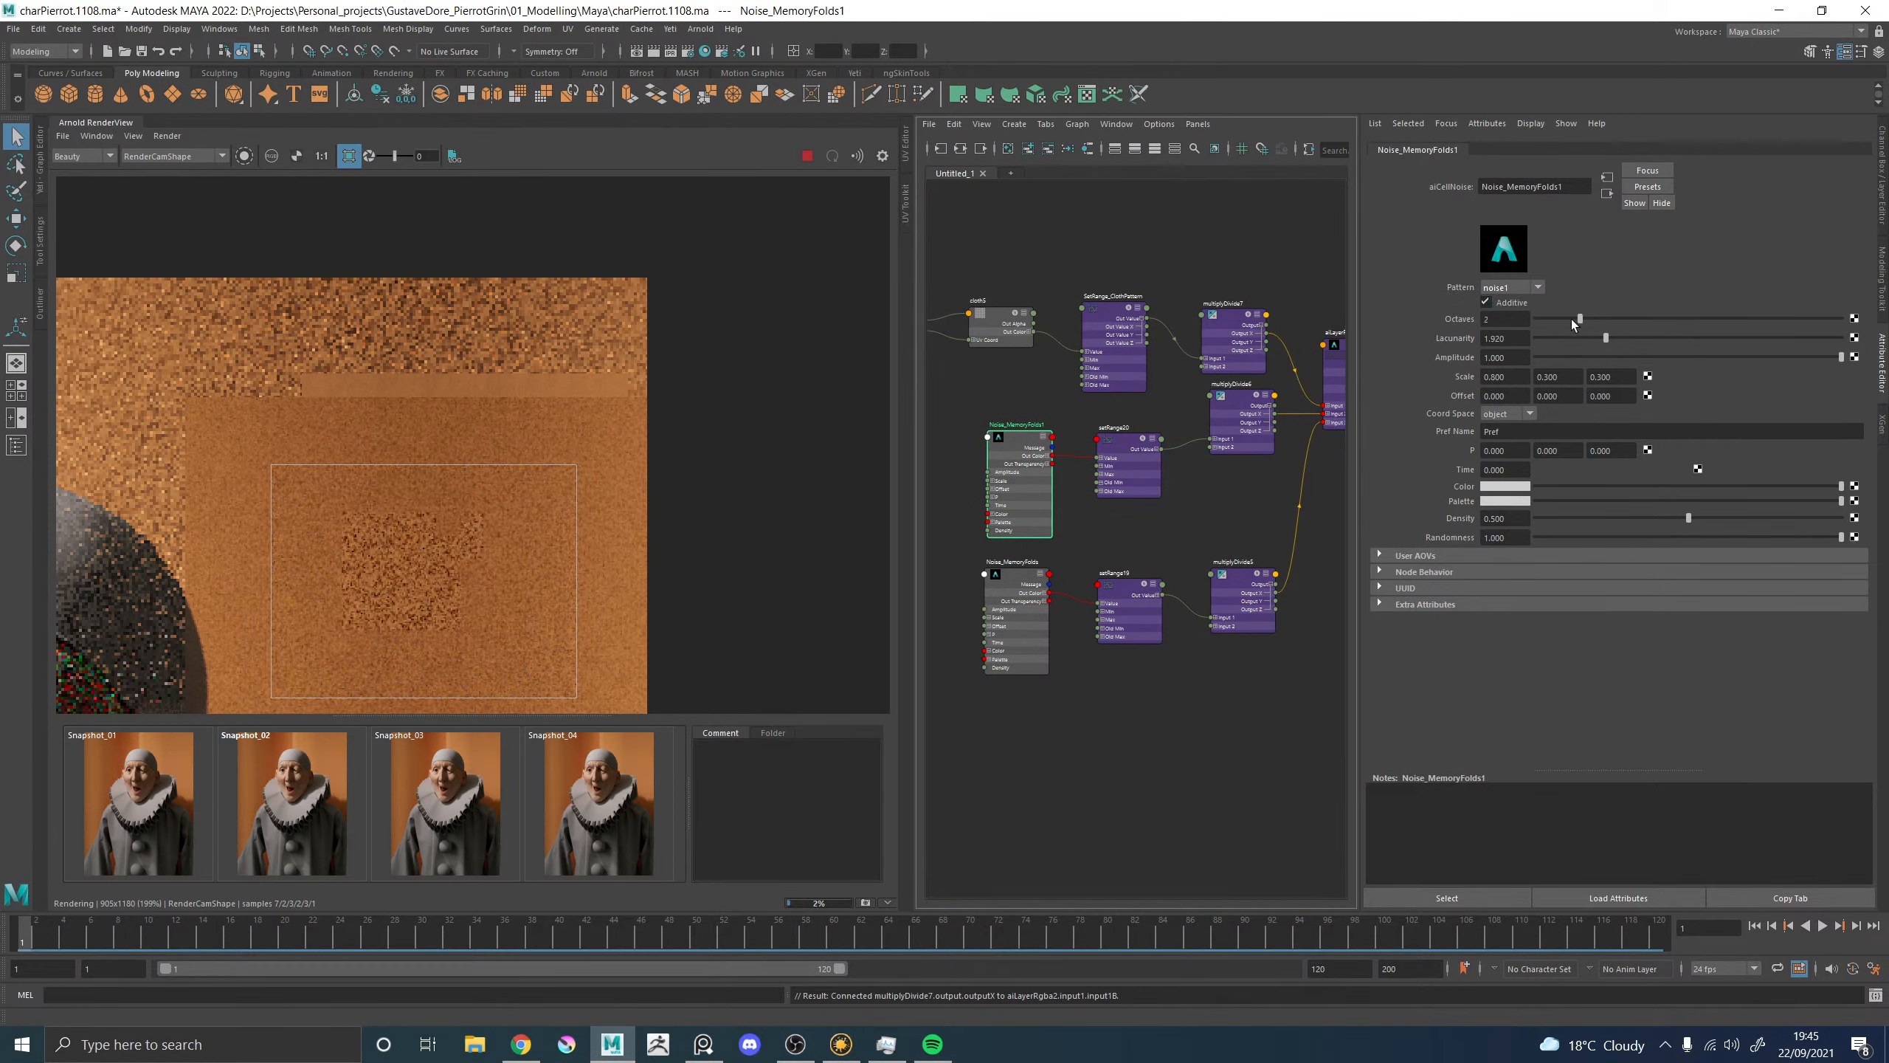
pyautogui.moveTo(1571, 319); pyautogui.dragTo(1611, 319)
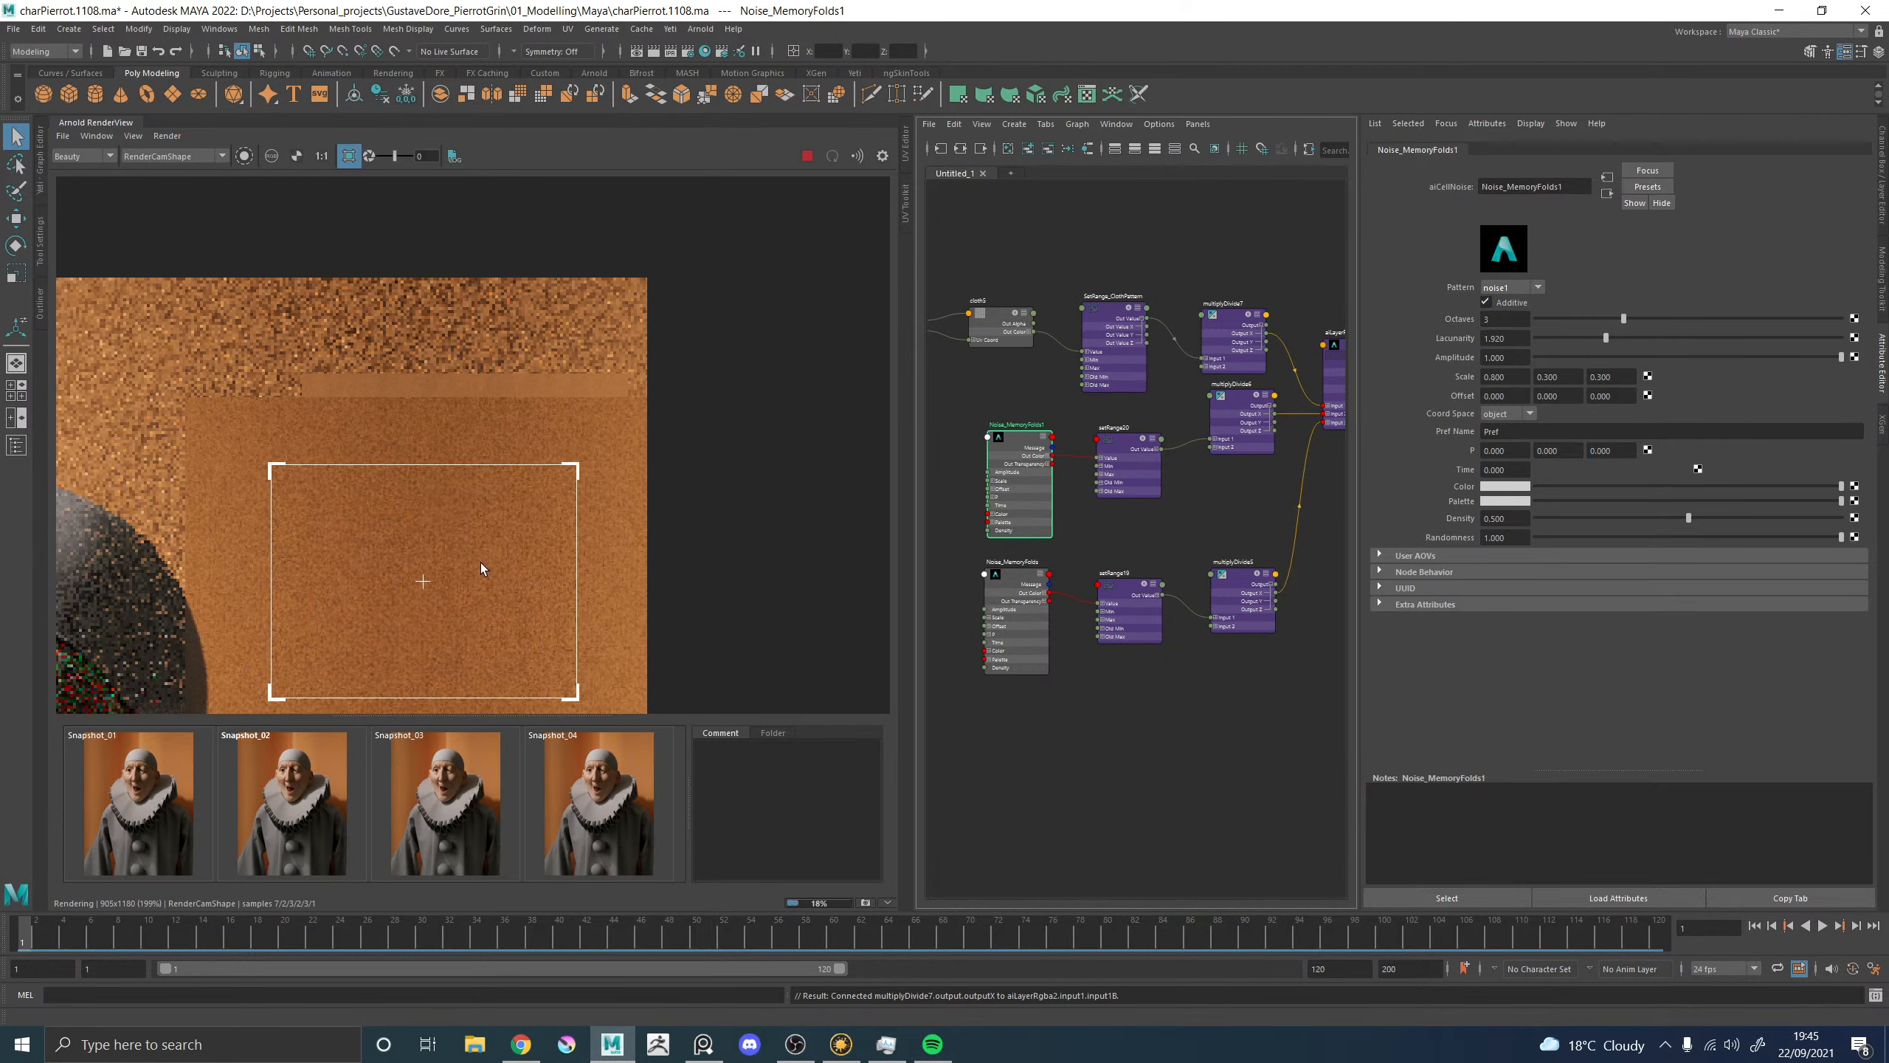
pyautogui.scroll(2, 467, 576)
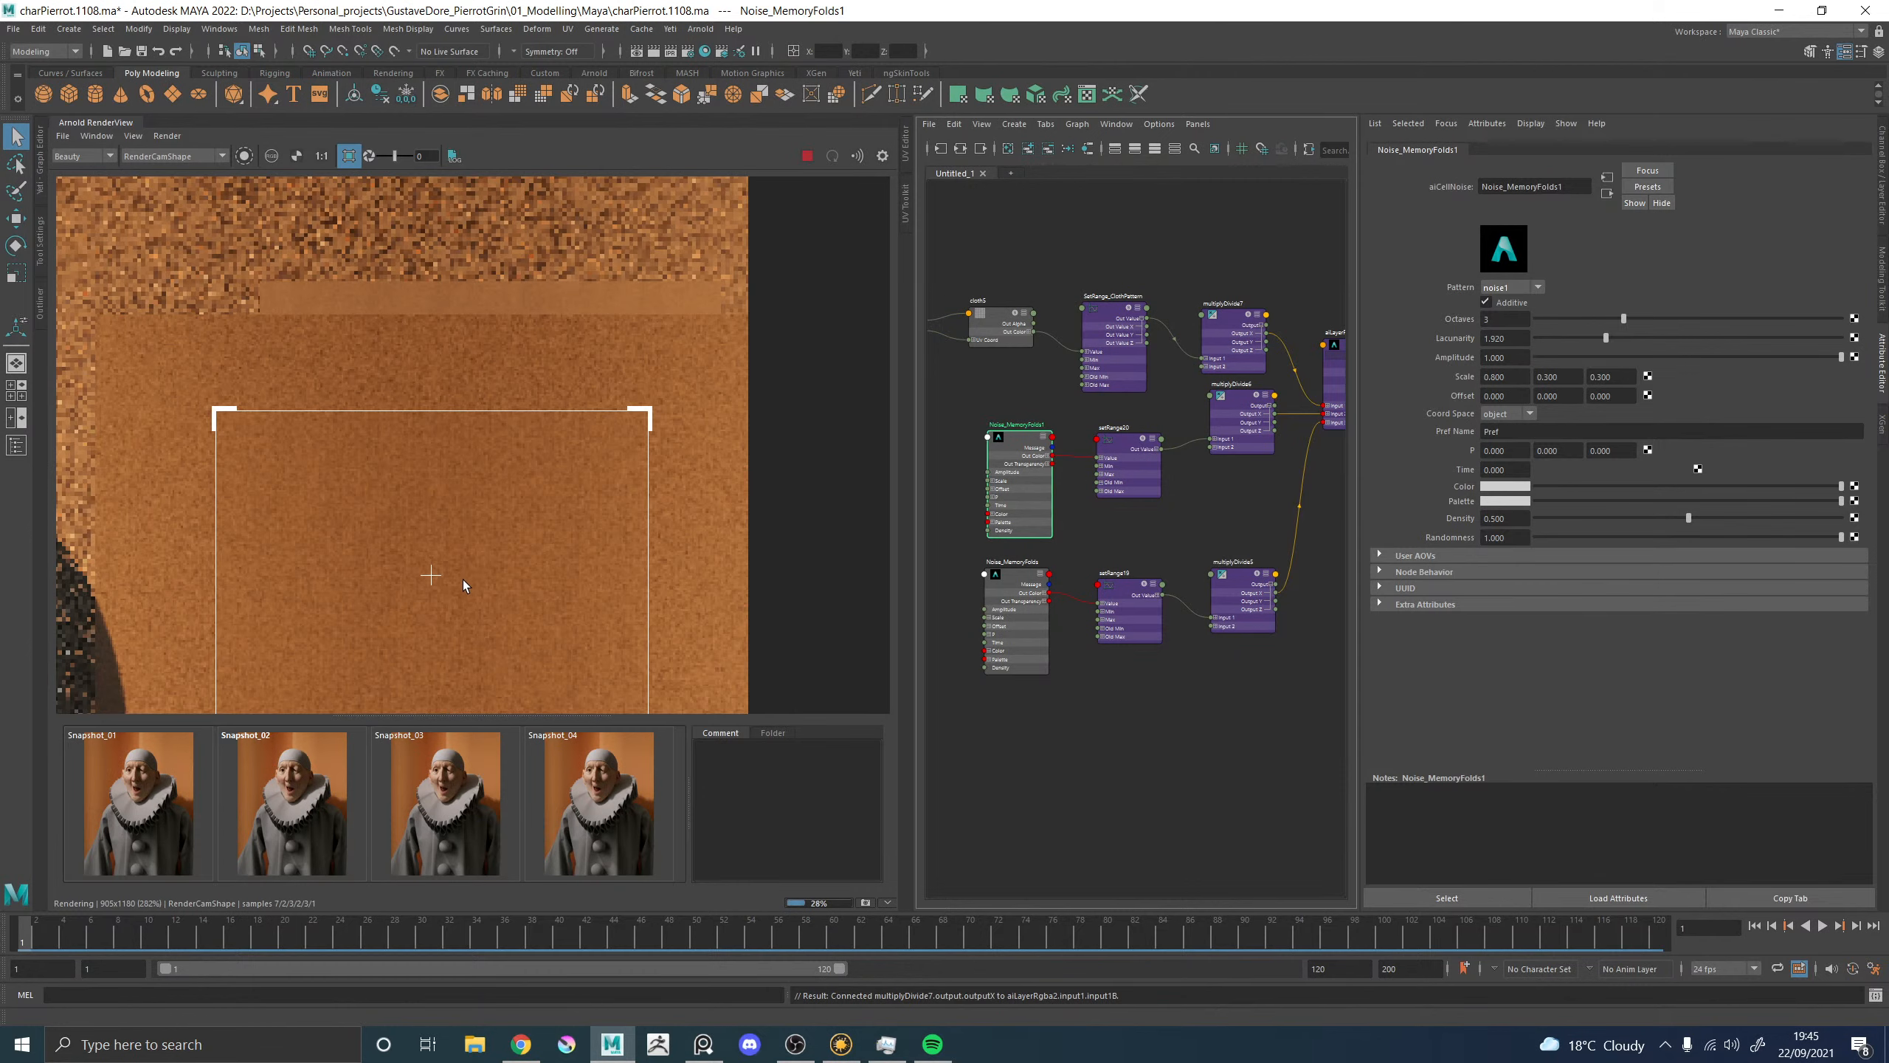
pyautogui.scroll(-2, 473, 572)
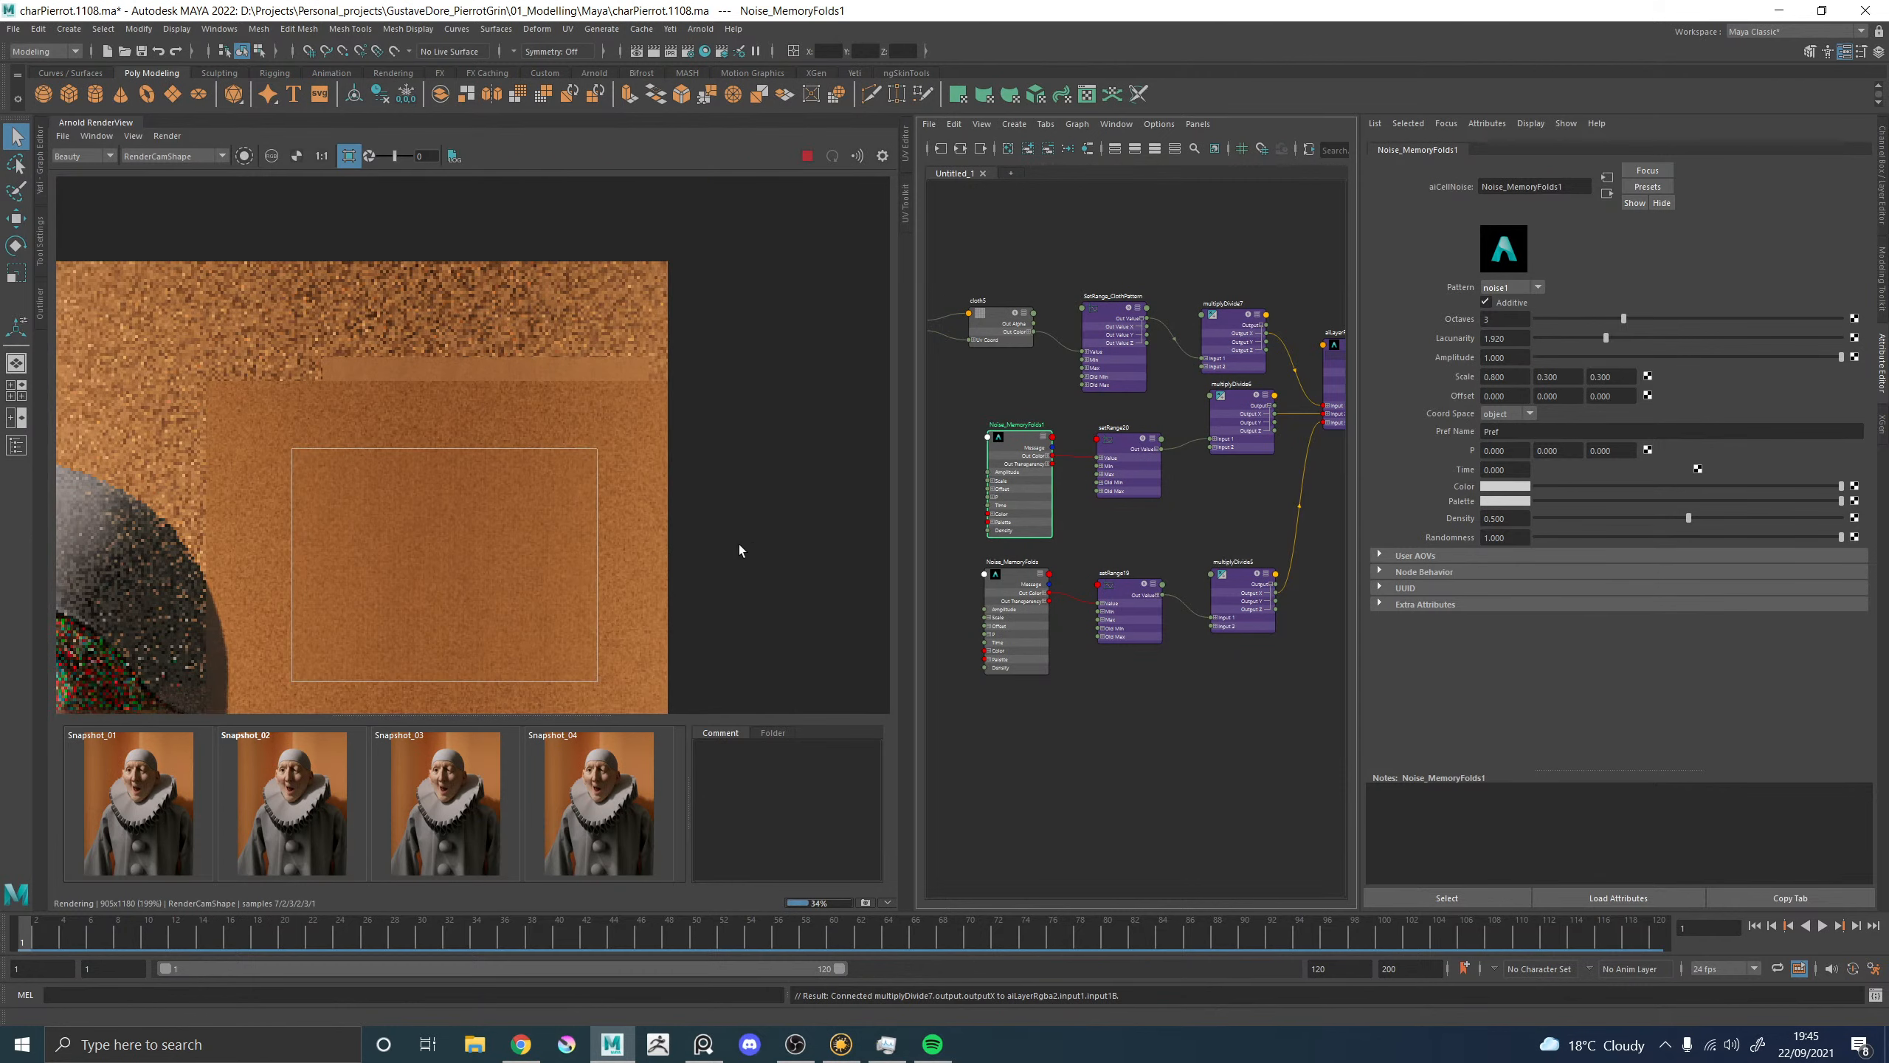
# Set multiplyDivide6's first Input 2 value to 1.
pyautogui.click(1232, 405)
pyautogui.click(1506, 336)
pyautogui.write('1')
pyautogui.press('Return')
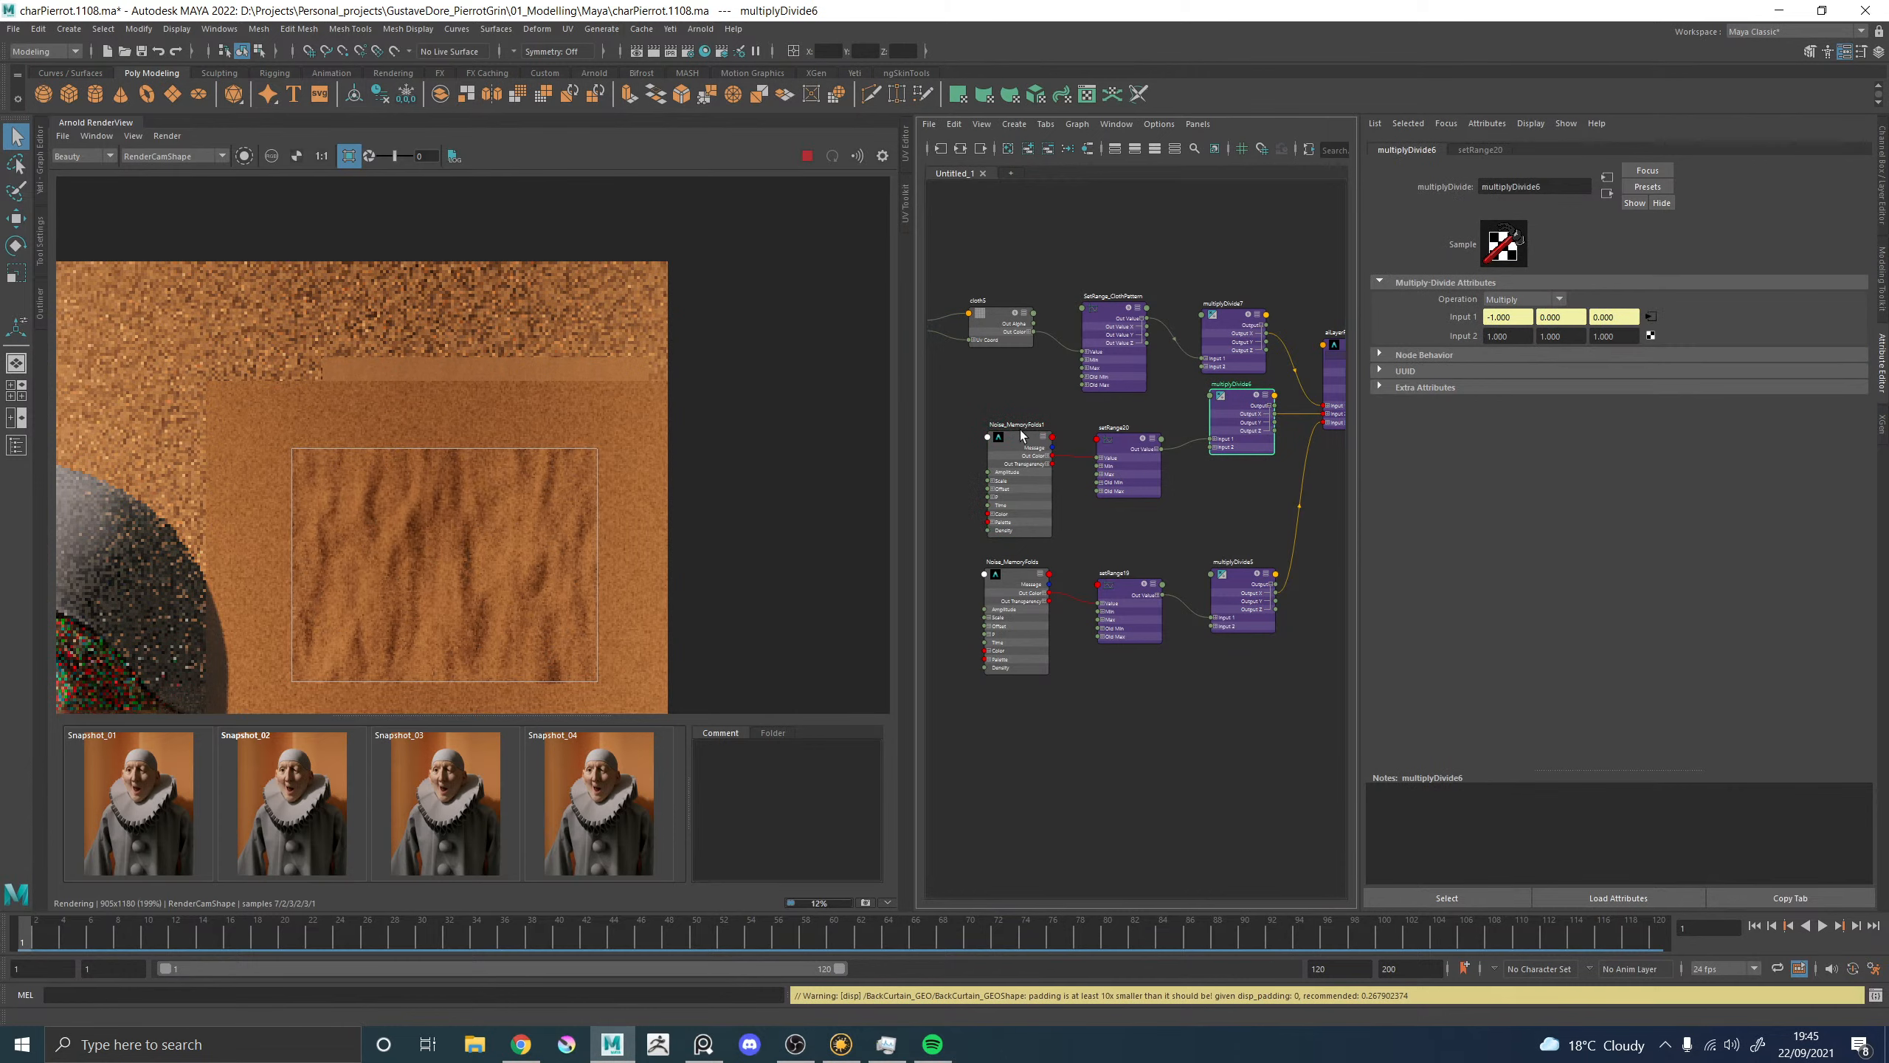
# Set Noise_MemoryFolds1's scale to 1 on all three axes.
pyautogui.click(1025, 456)
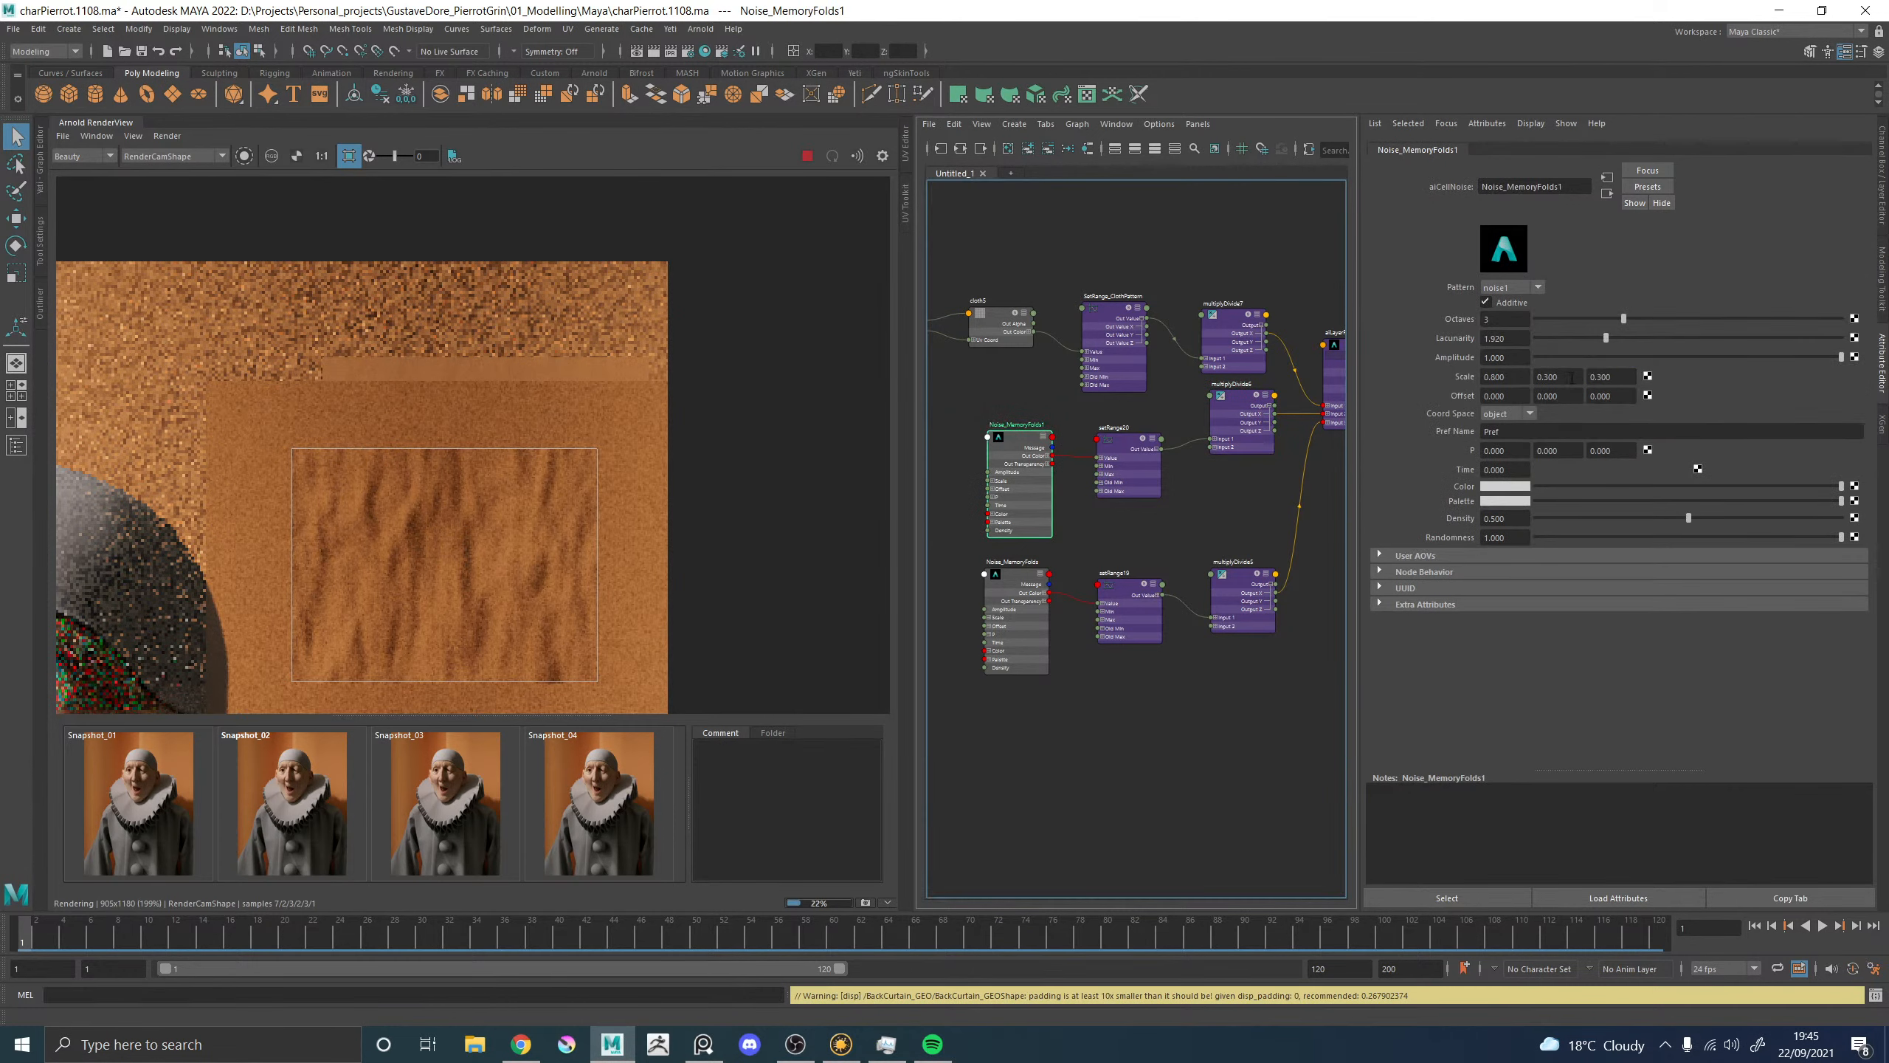
pyautogui.moveTo(1572, 377); pyautogui.dragTo(1466, 383)
pyautogui.write('1')
pyautogui.press('Tab')
pyautogui.write('1')
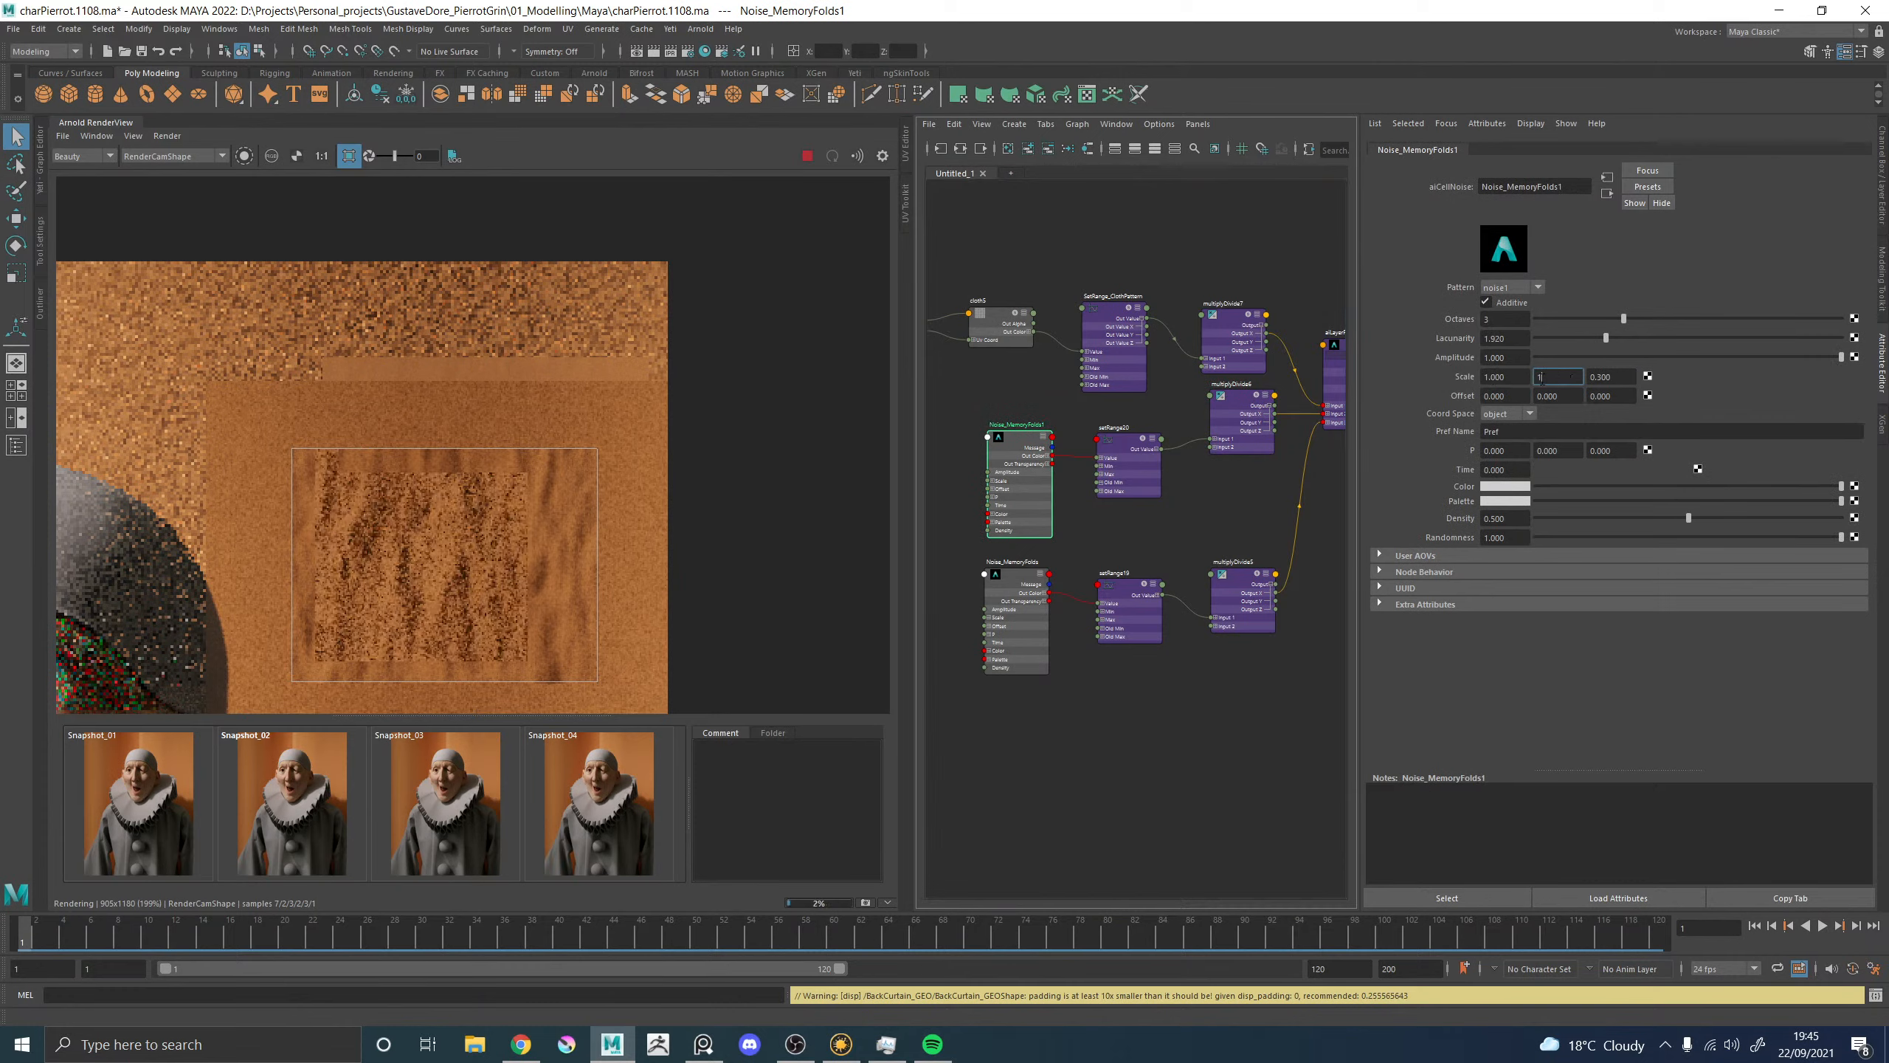
pyautogui.press('Tab')
pyautogui.write('1')
pyautogui.press('Return')
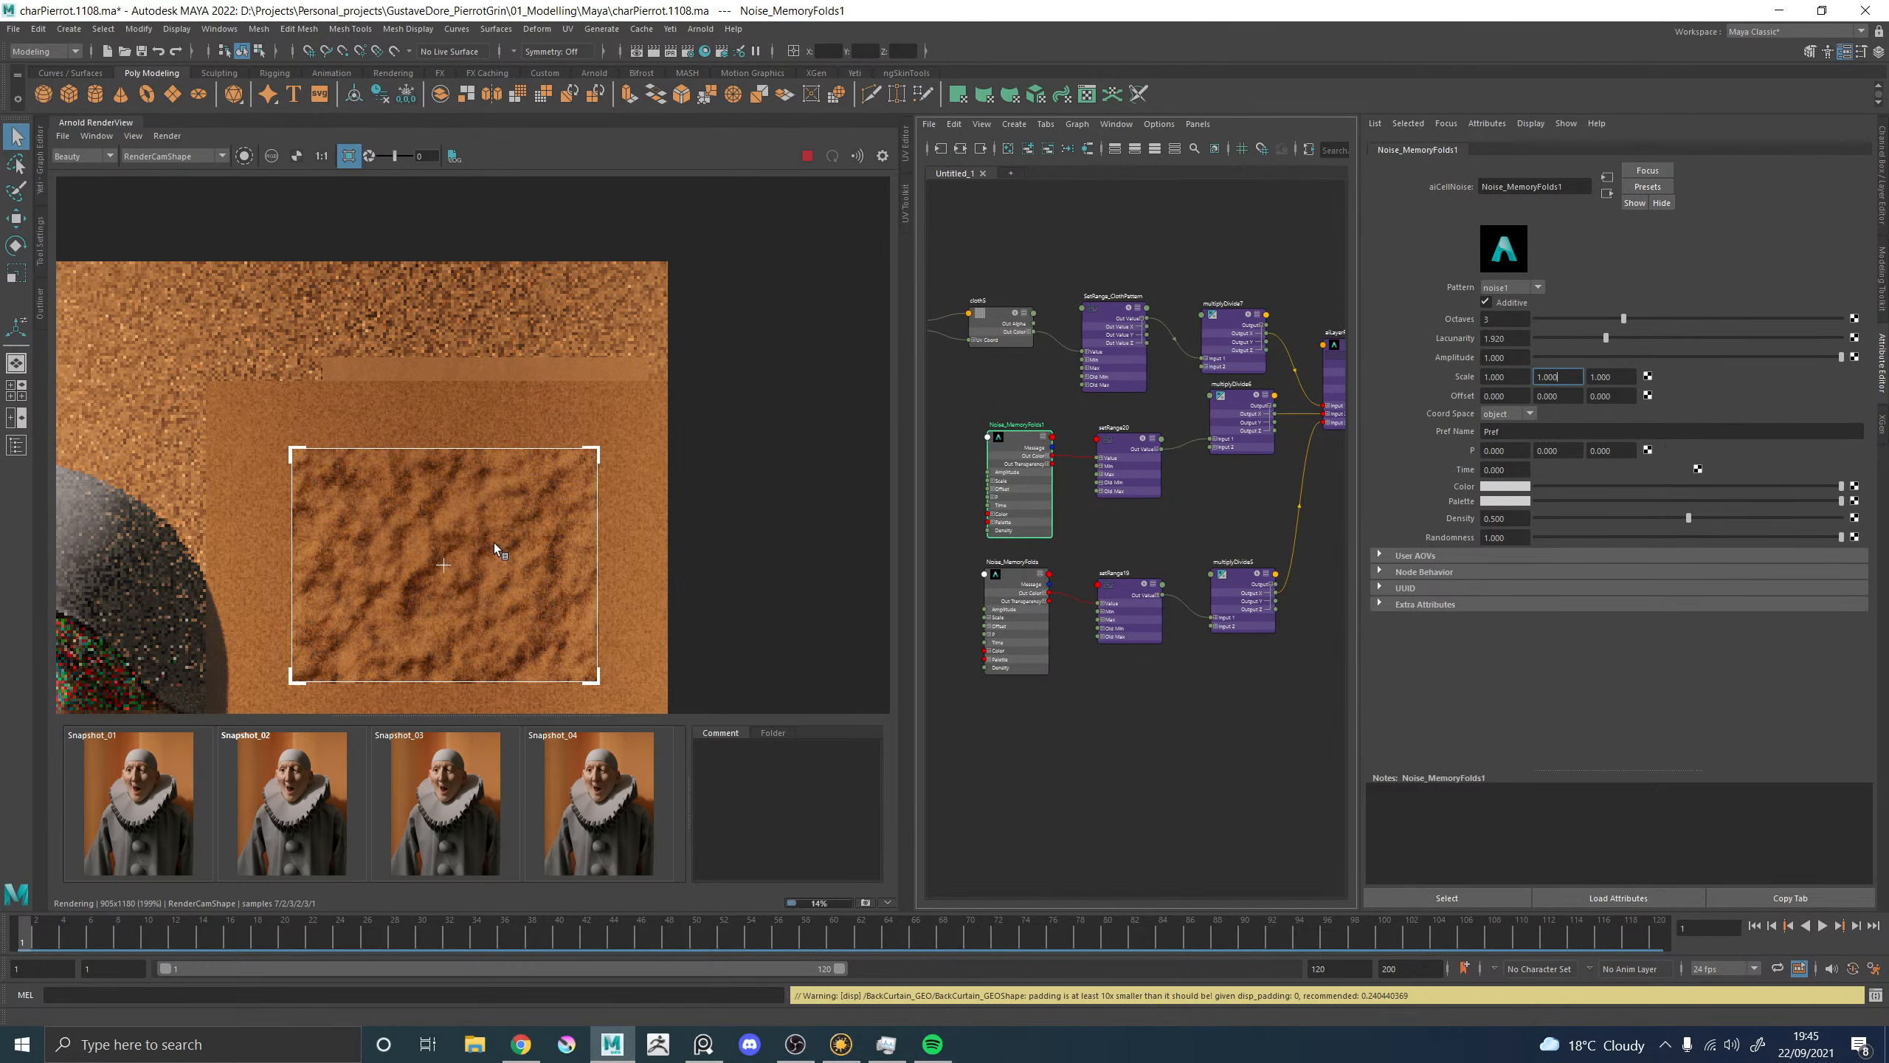
# Raise Noise_MemoryFolds1's octaves to 4, lacunarity to 2.012 and density to about 0.7.
pyautogui.click(1611, 337)
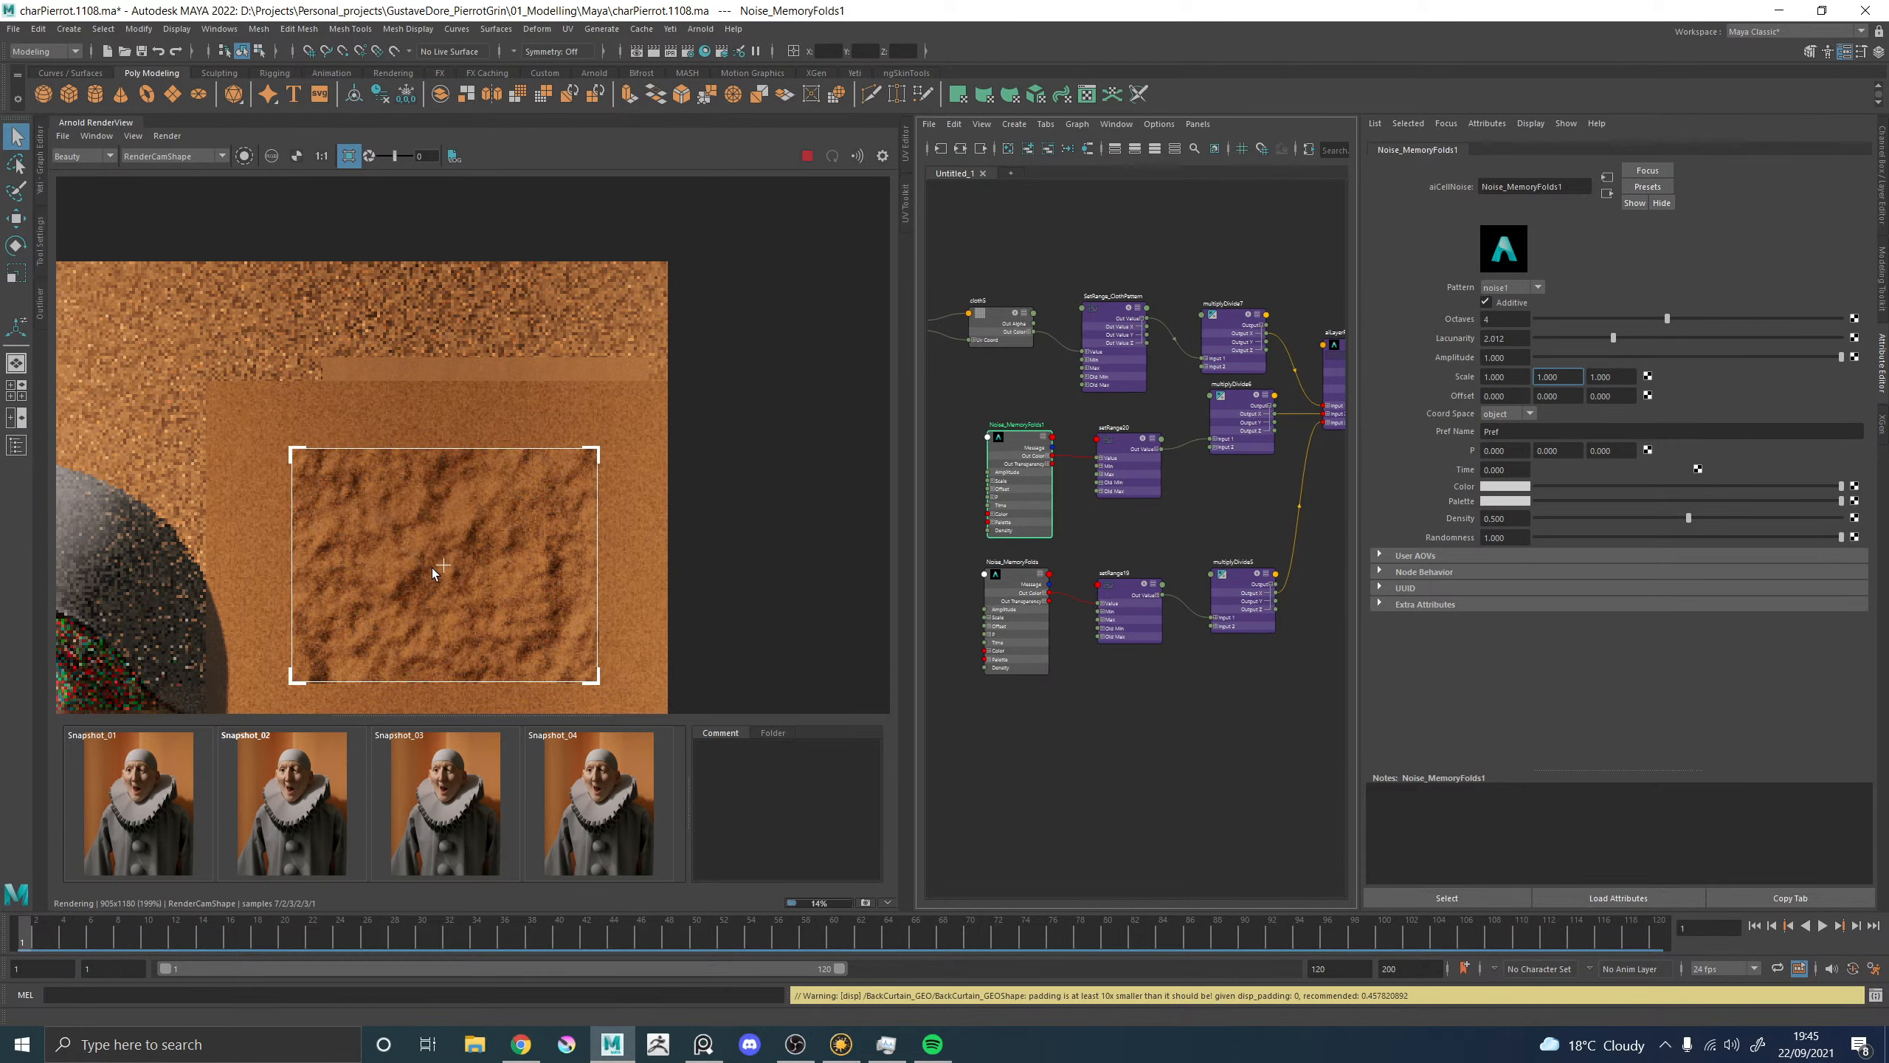
pyautogui.scroll(-5, 422, 568)
pyautogui.scroll(5, 431, 589)
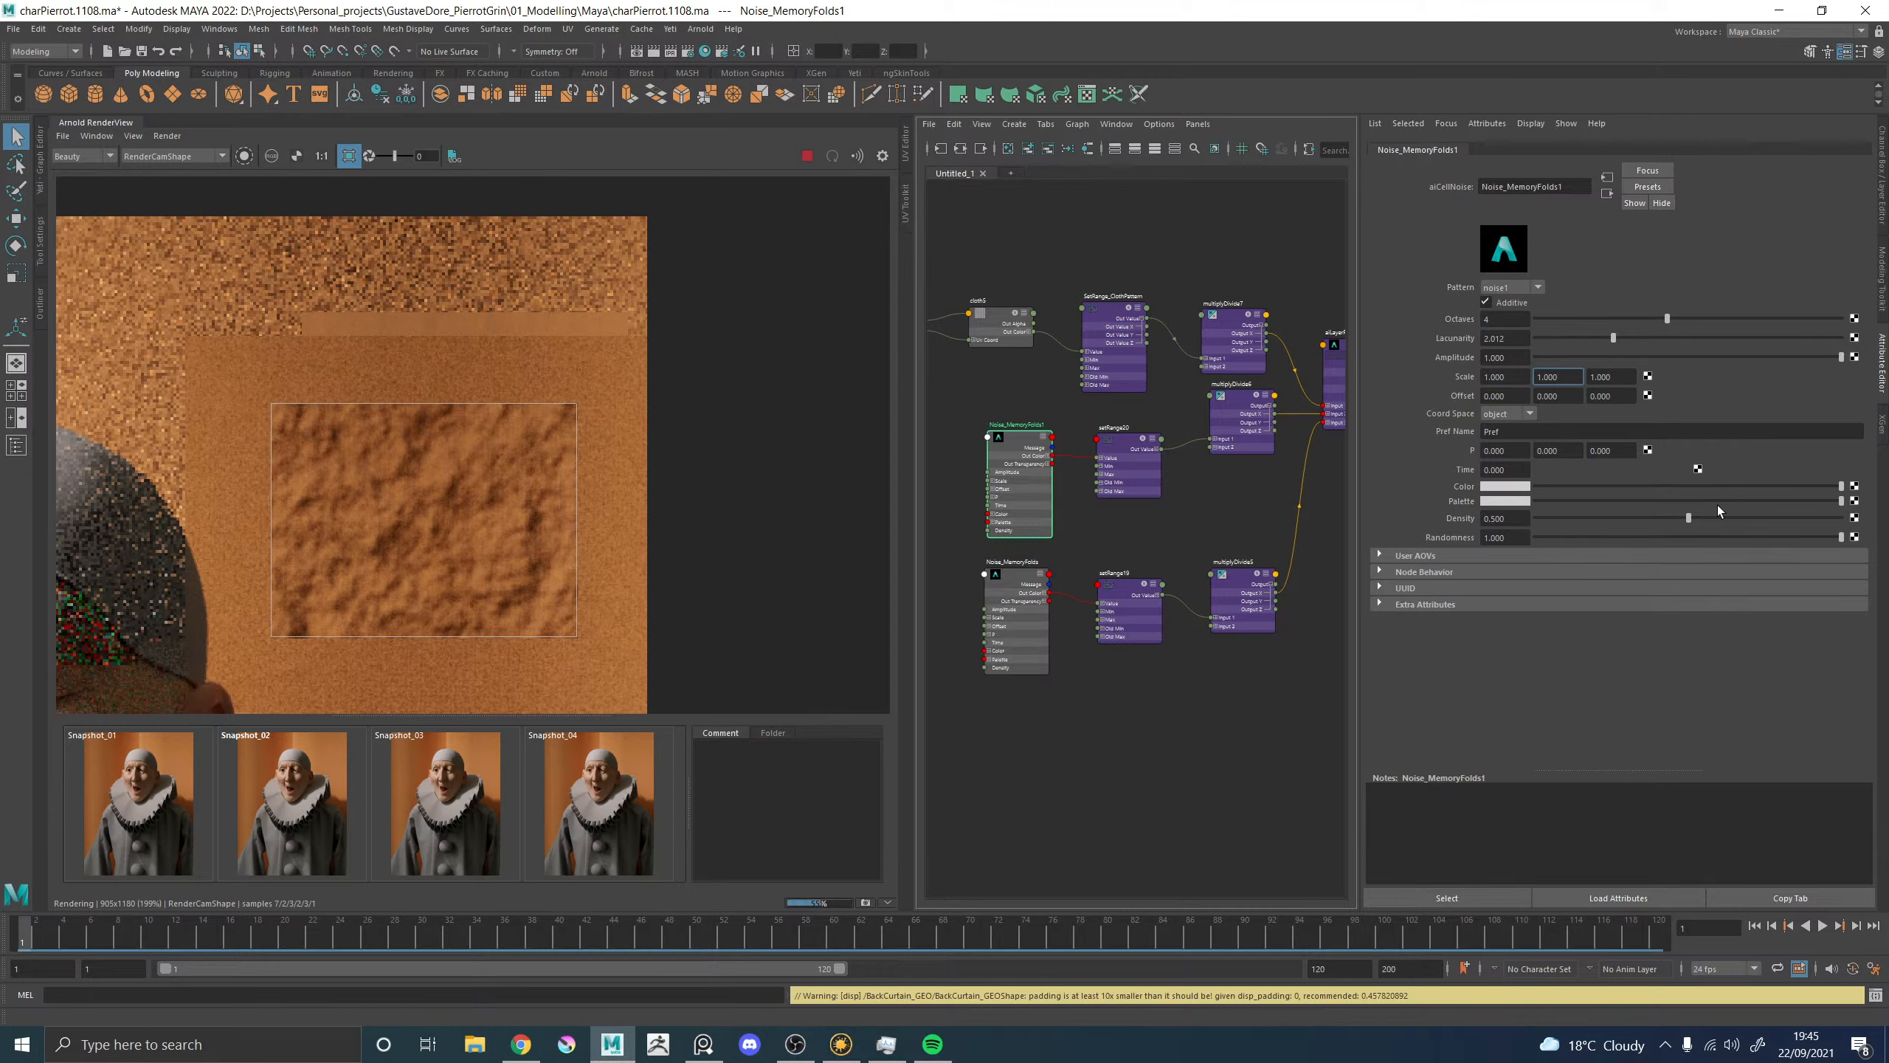
pyautogui.moveTo(1706, 519); pyautogui.dragTo(1748, 518)
# Set Noise_MemoryFolds1's scale to 0.5 on all three axes and check the curtain render.
pyautogui.click(1520, 376)
pyautogui.moveTo(1519, 377); pyautogui.dragTo(1446, 377)
pyautogui.write('.5')
pyautogui.press('Tab')
pyautogui.write('.5')
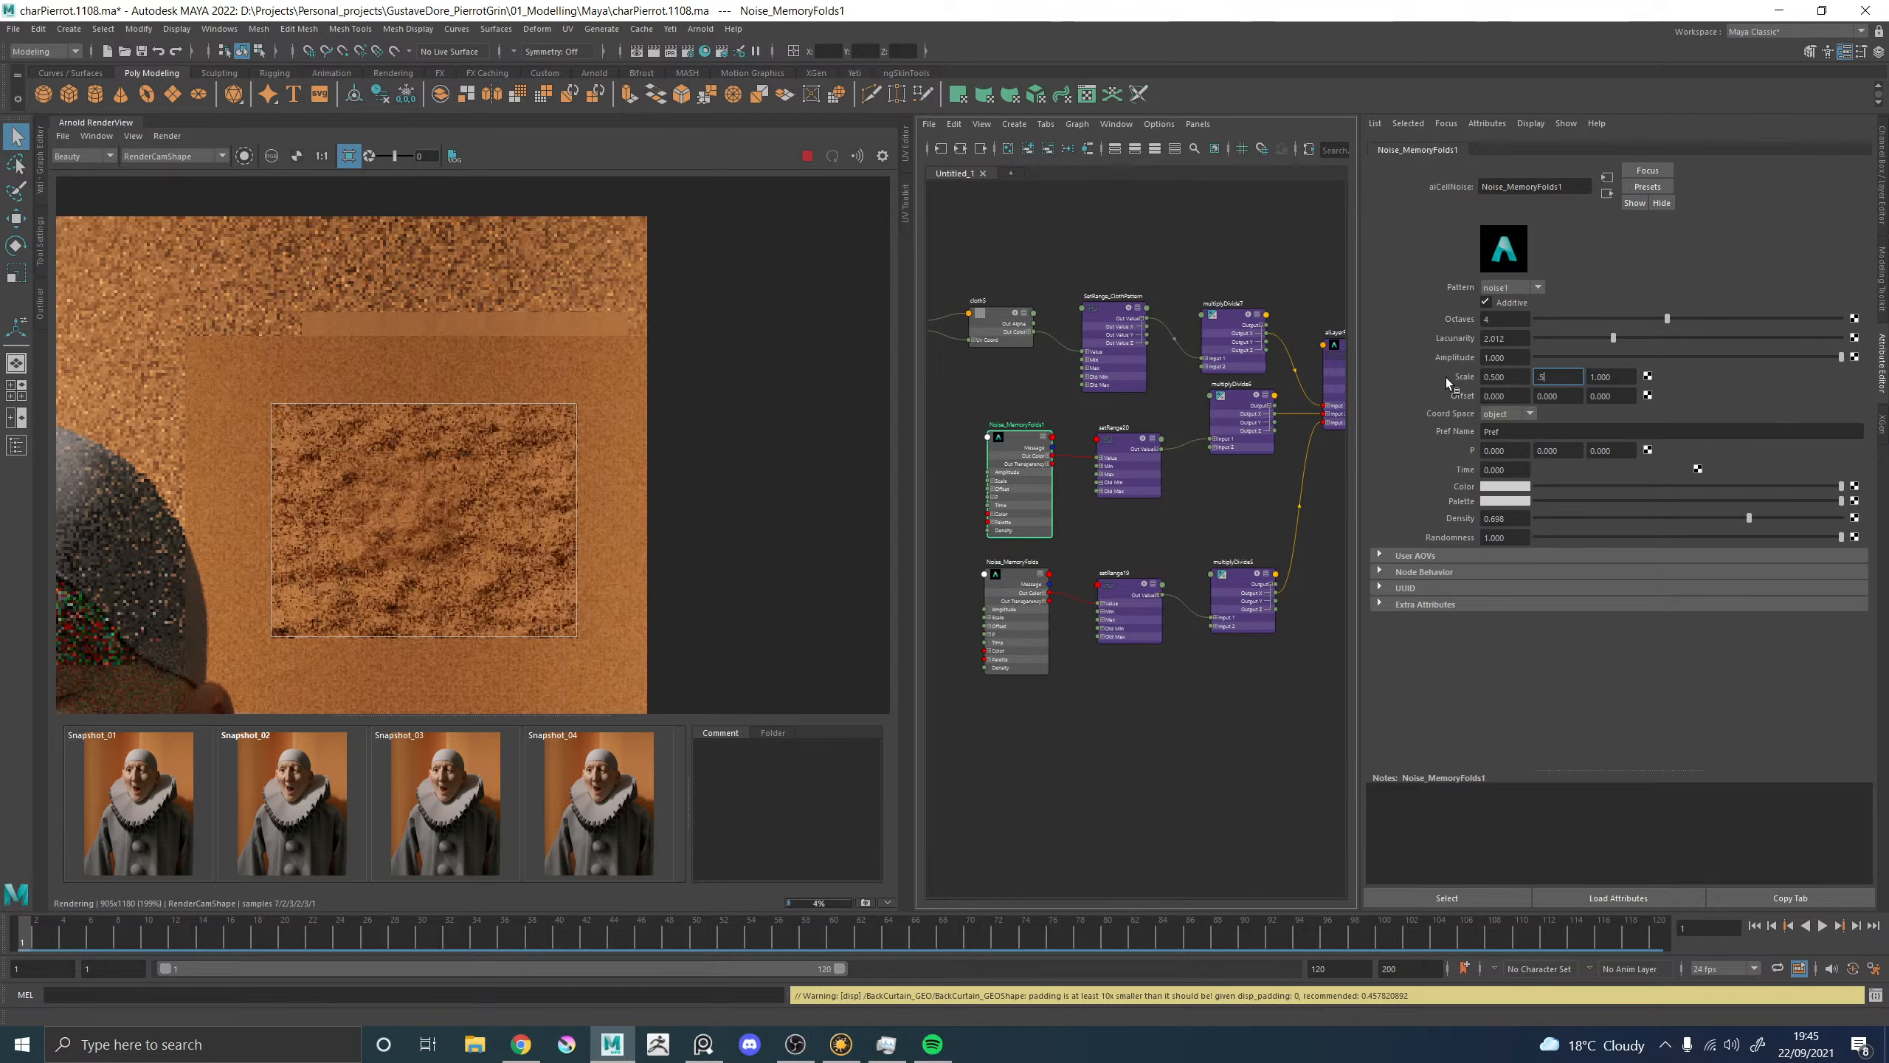
pyautogui.press('Tab')
pyautogui.write('.5')
pyautogui.press('Return')
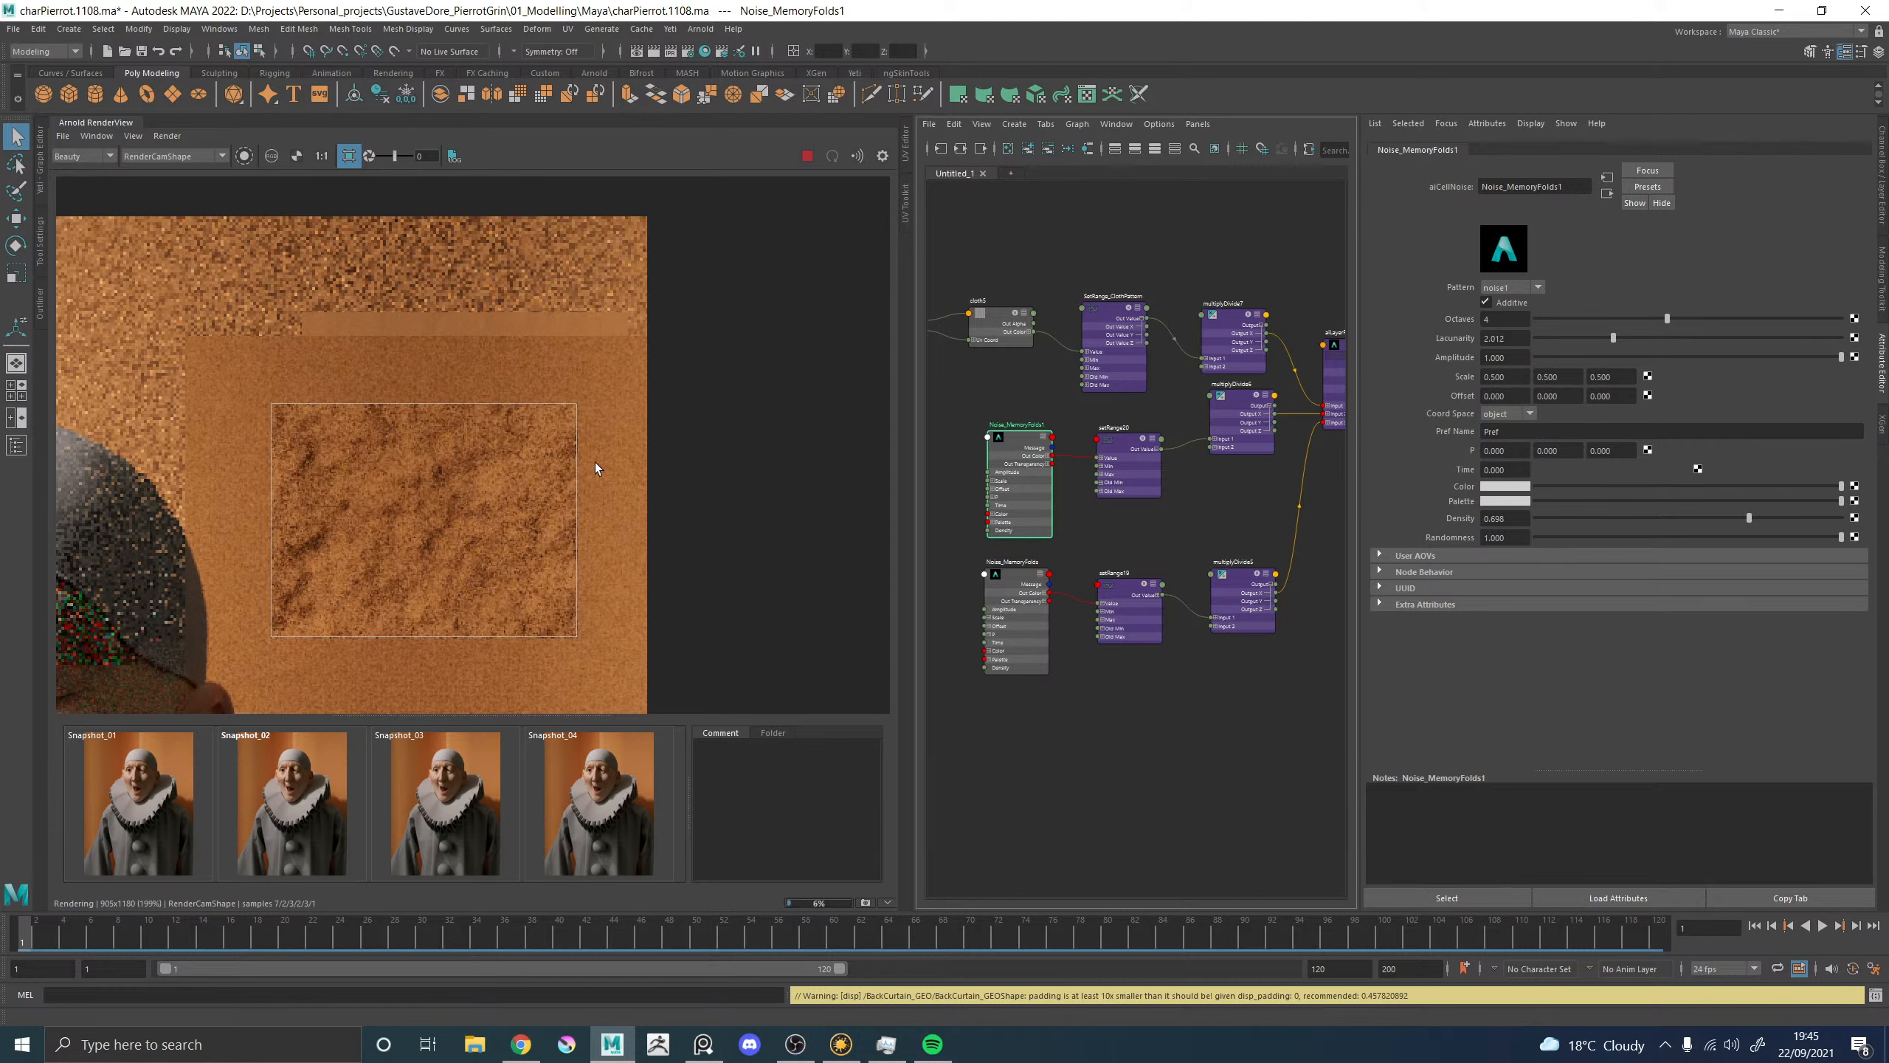
pyautogui.scroll(-3, 443, 505)
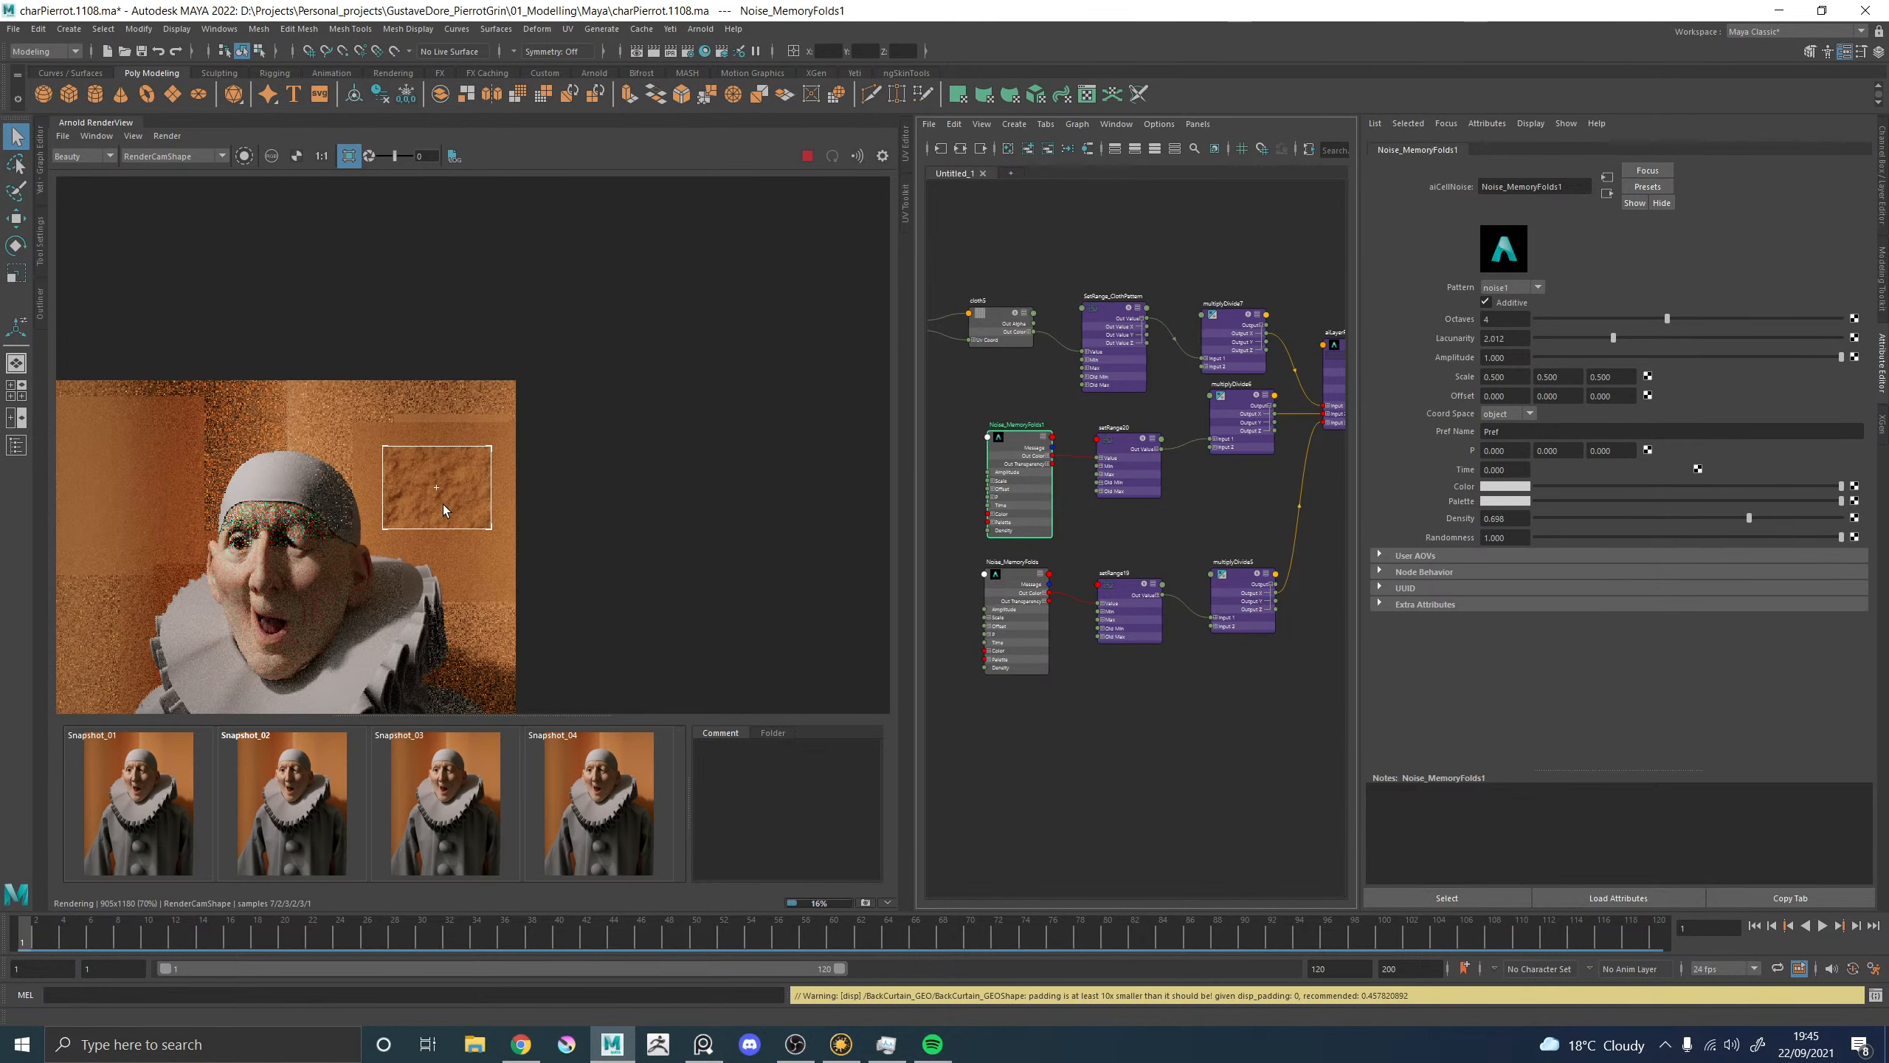
pyautogui.scroll(3, 443, 506)
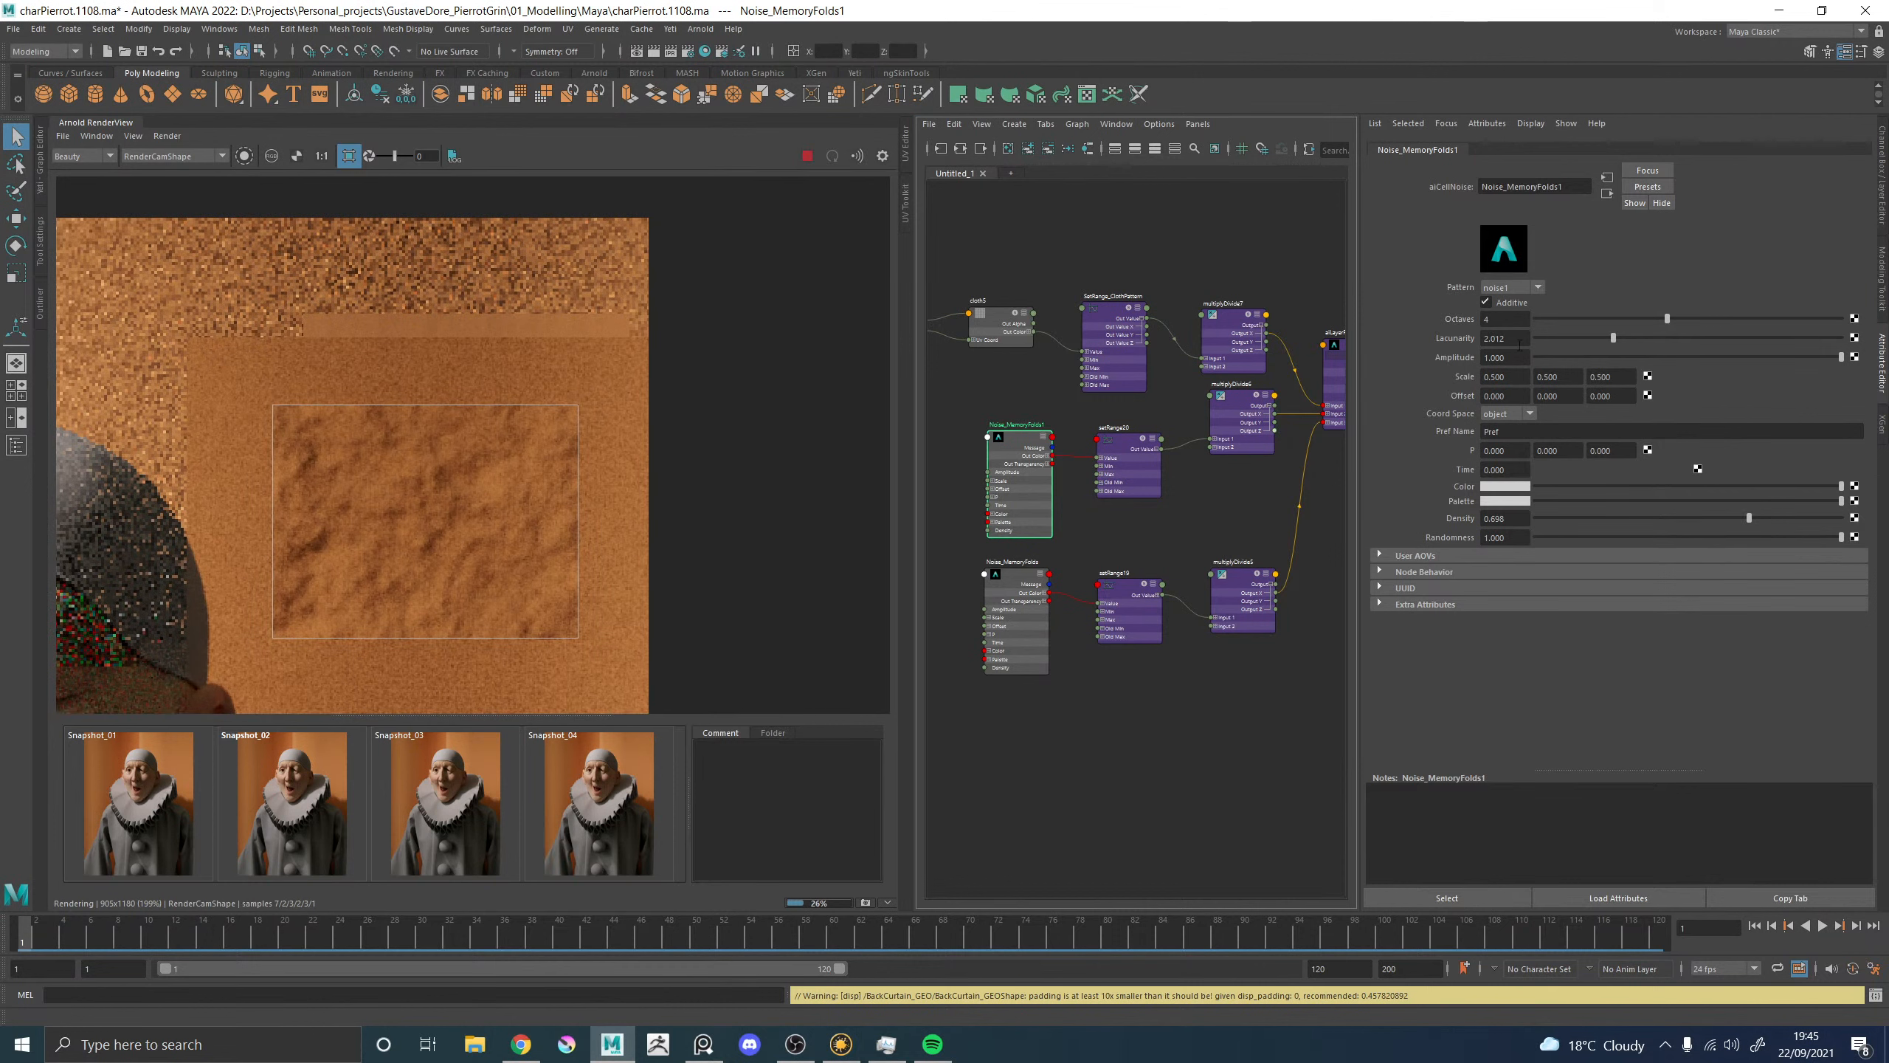
# Set multiplyDivide6's first Input 2 value to 0.25 and check the effect on the curtain.
pyautogui.click(1231, 410)
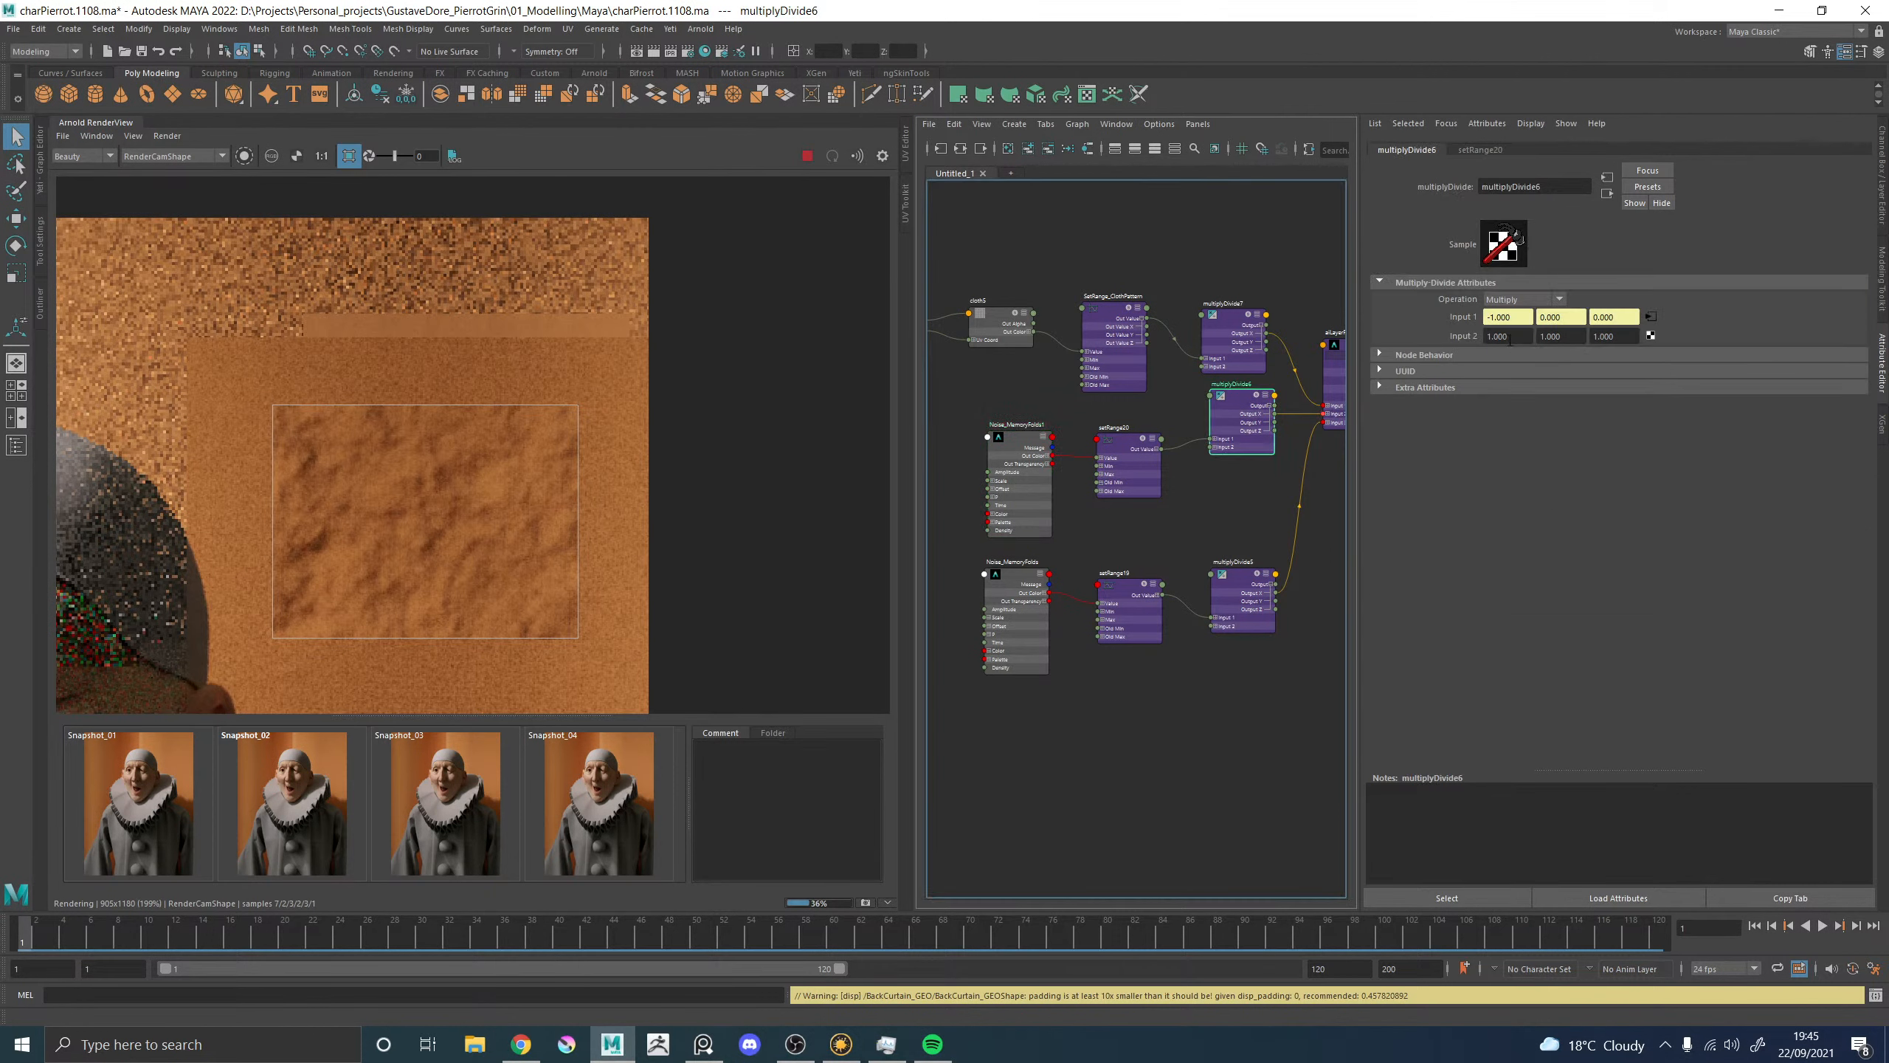
pyautogui.doubleClick(1500, 335)
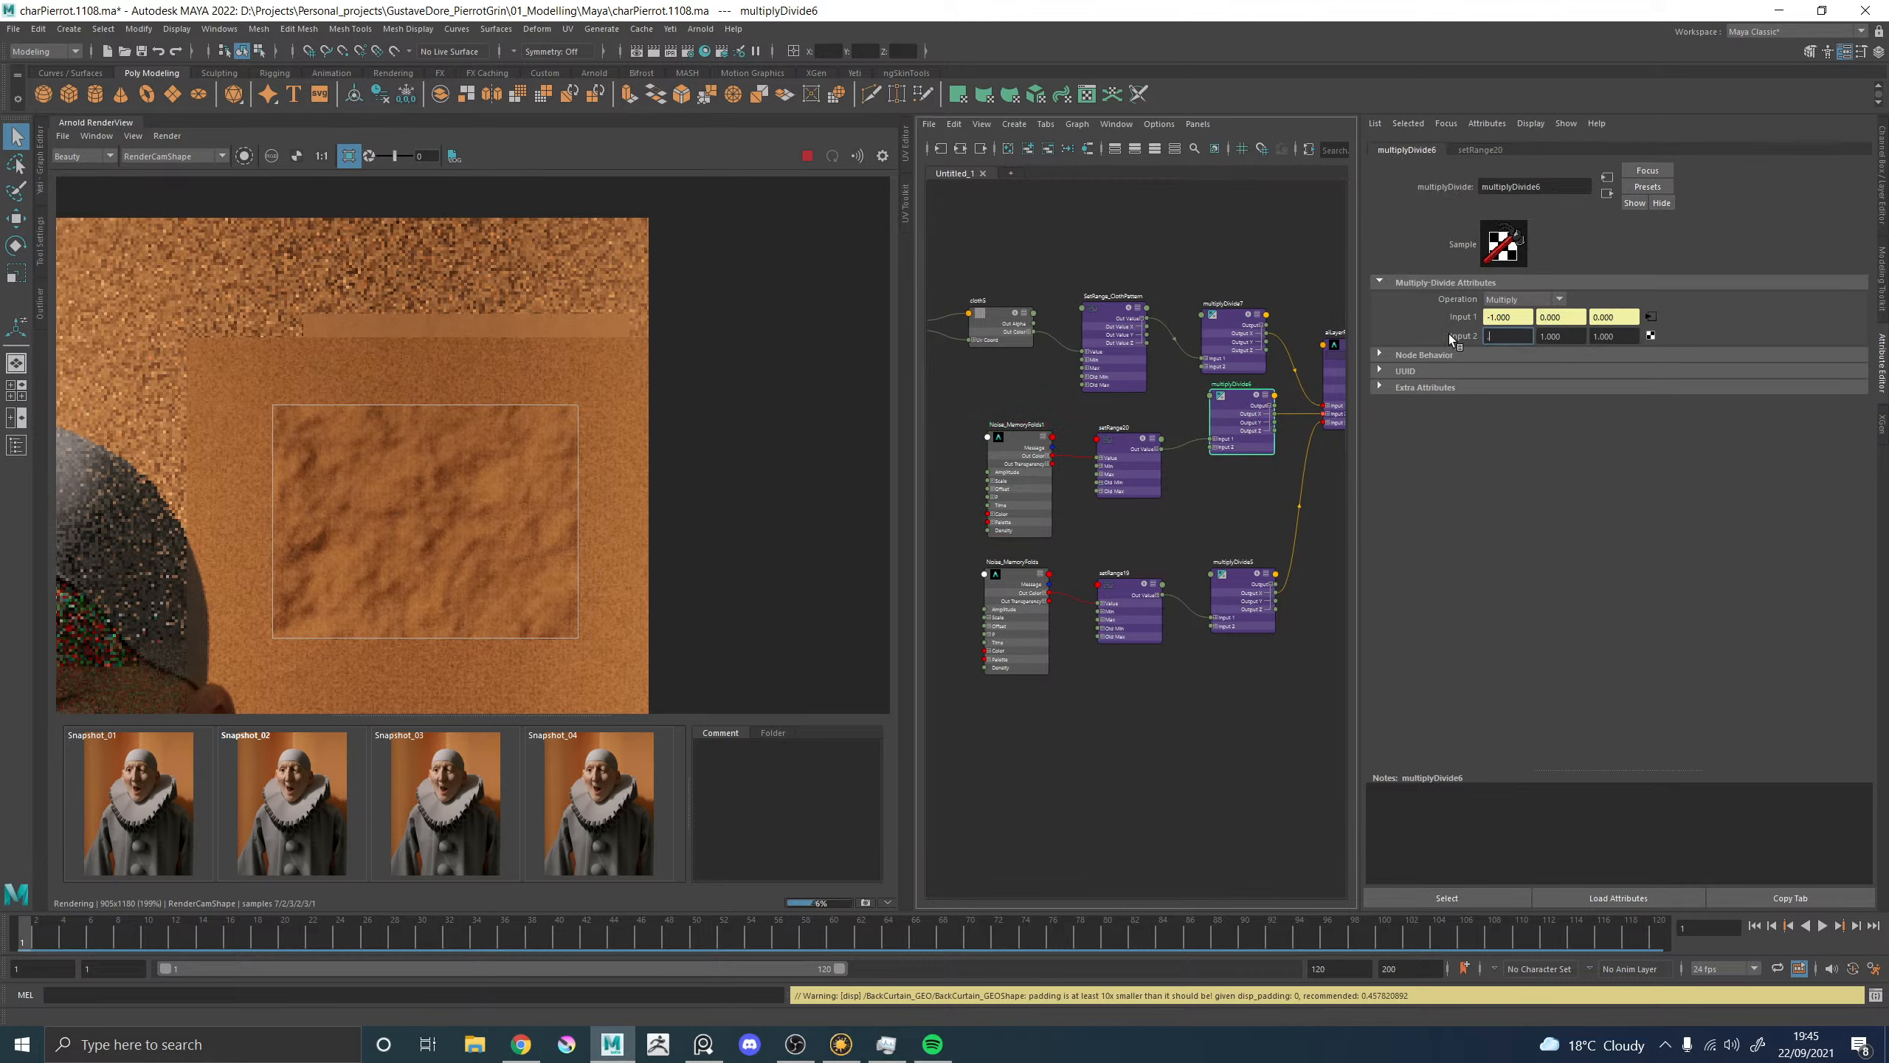
pyautogui.write('.25')
pyautogui.press('Return')
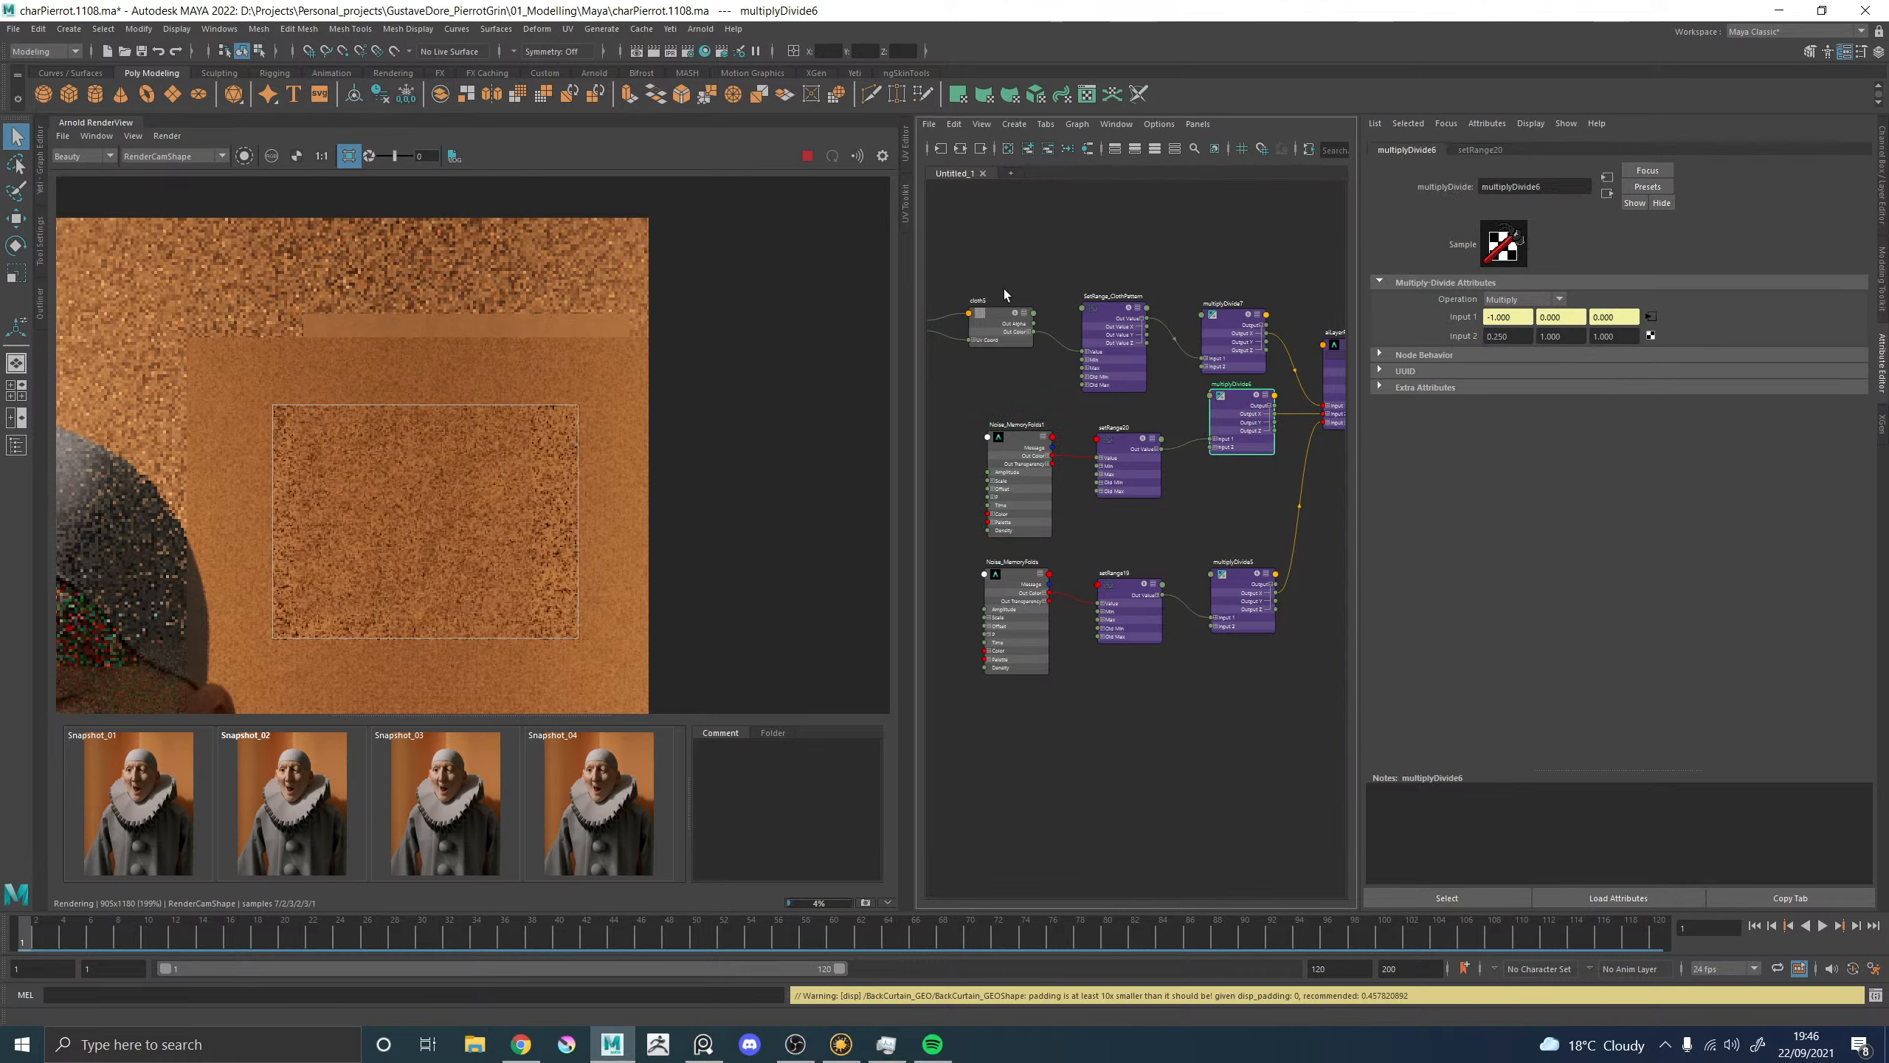
pyautogui.scroll(-3, 464, 519)
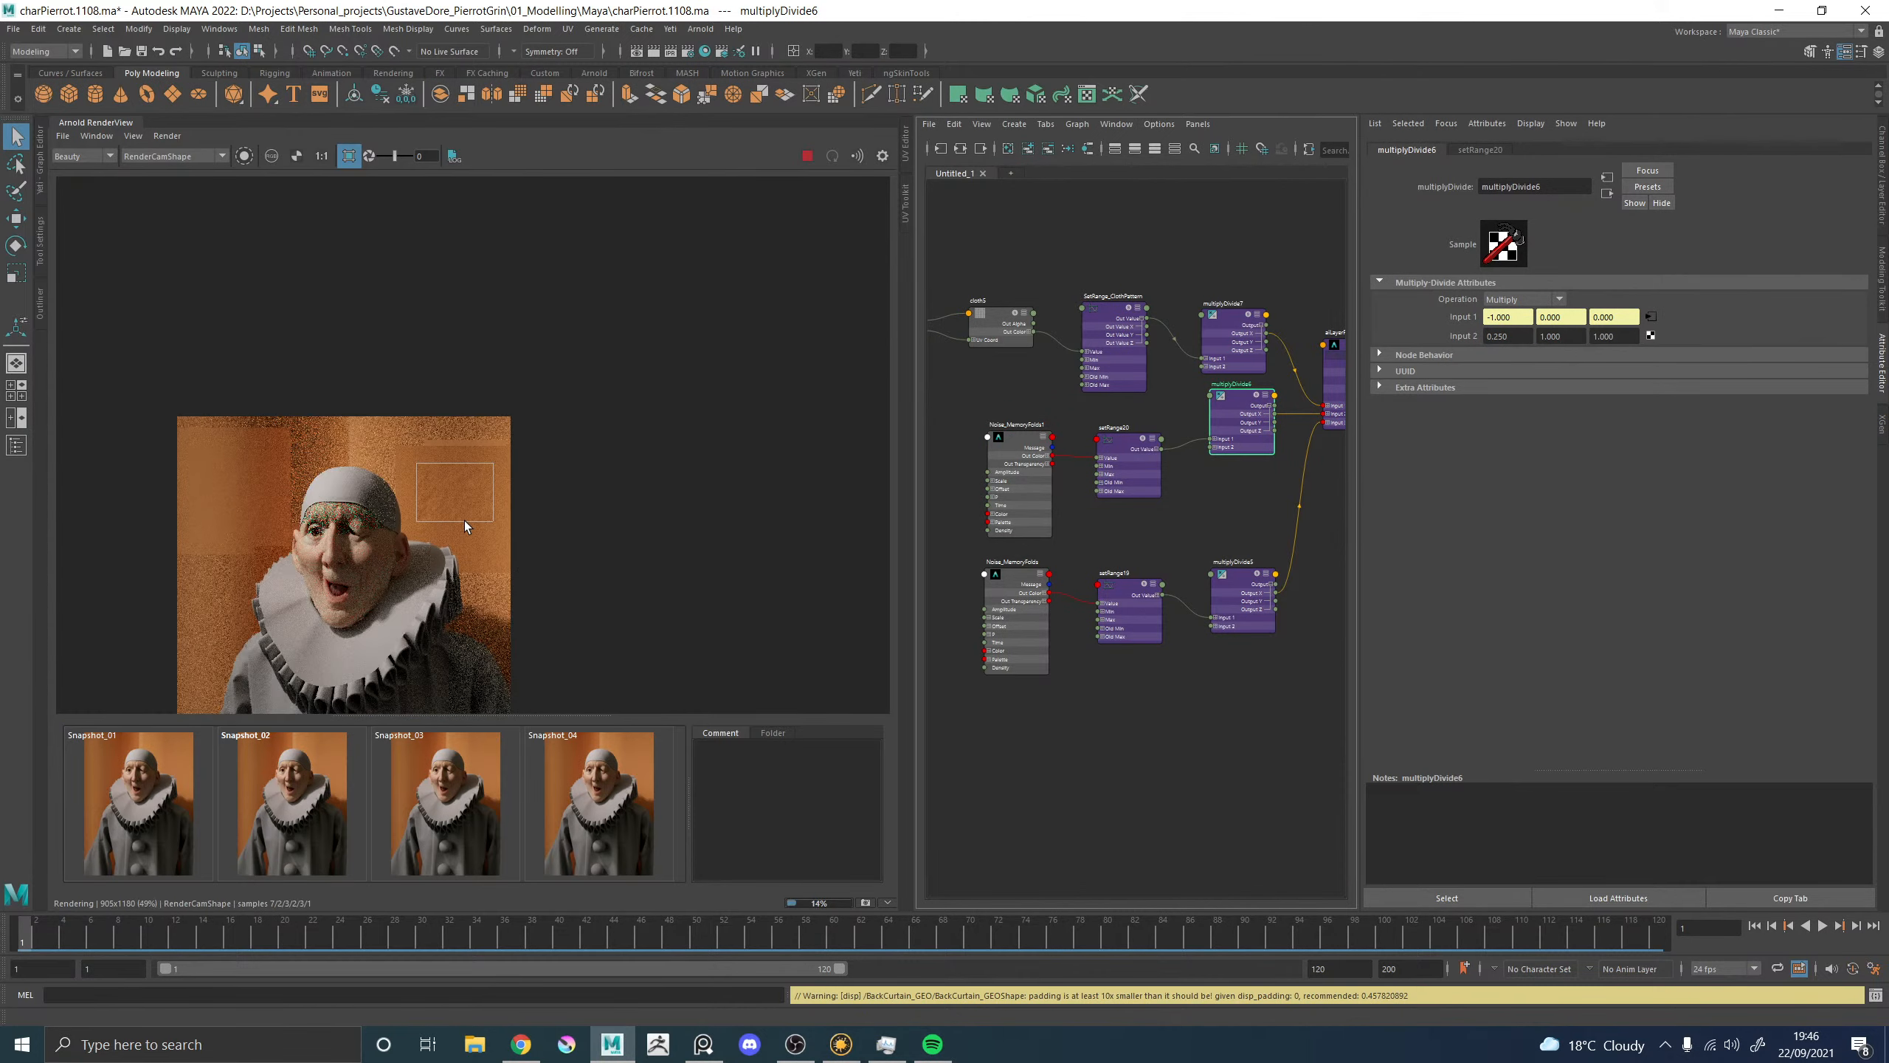
pyautogui.scroll(3, 464, 519)
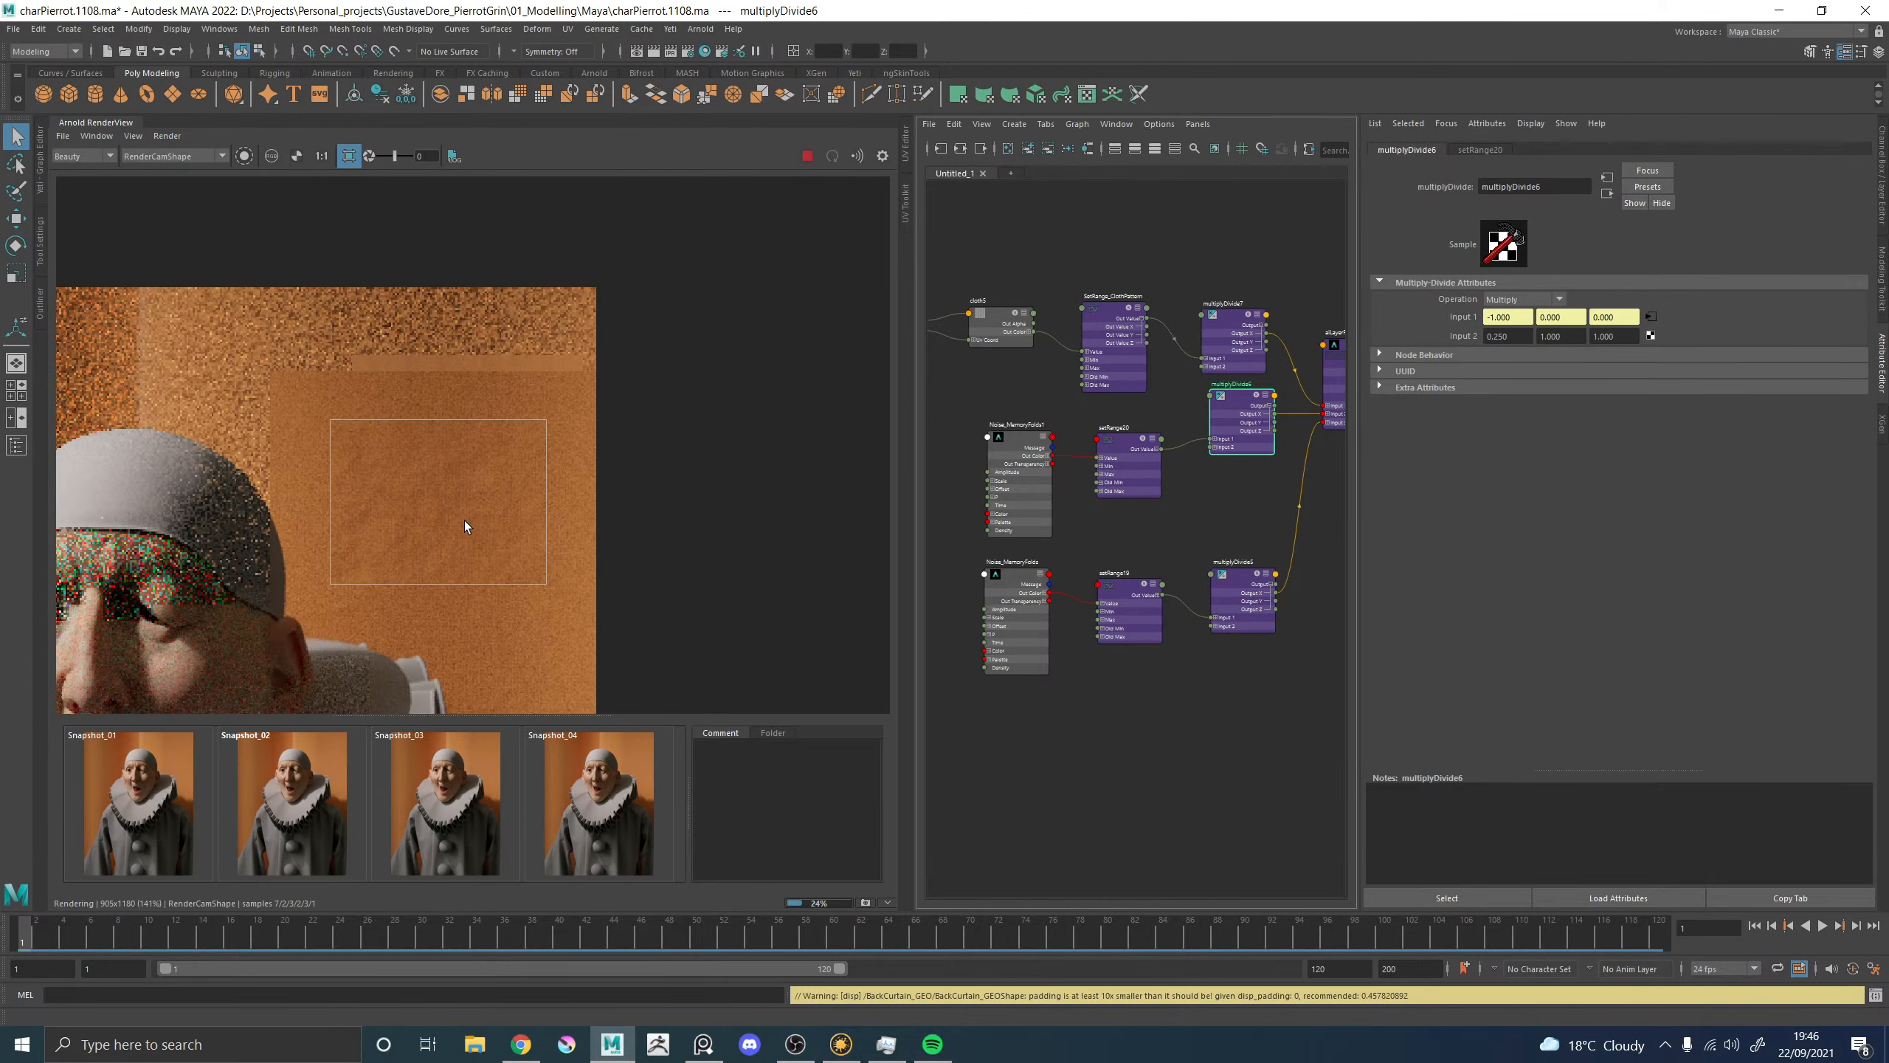
# Enable Layer 3 in aiLayerRgba2 and name Layer 1 ClothWeave.
pyautogui.click(1327, 368)
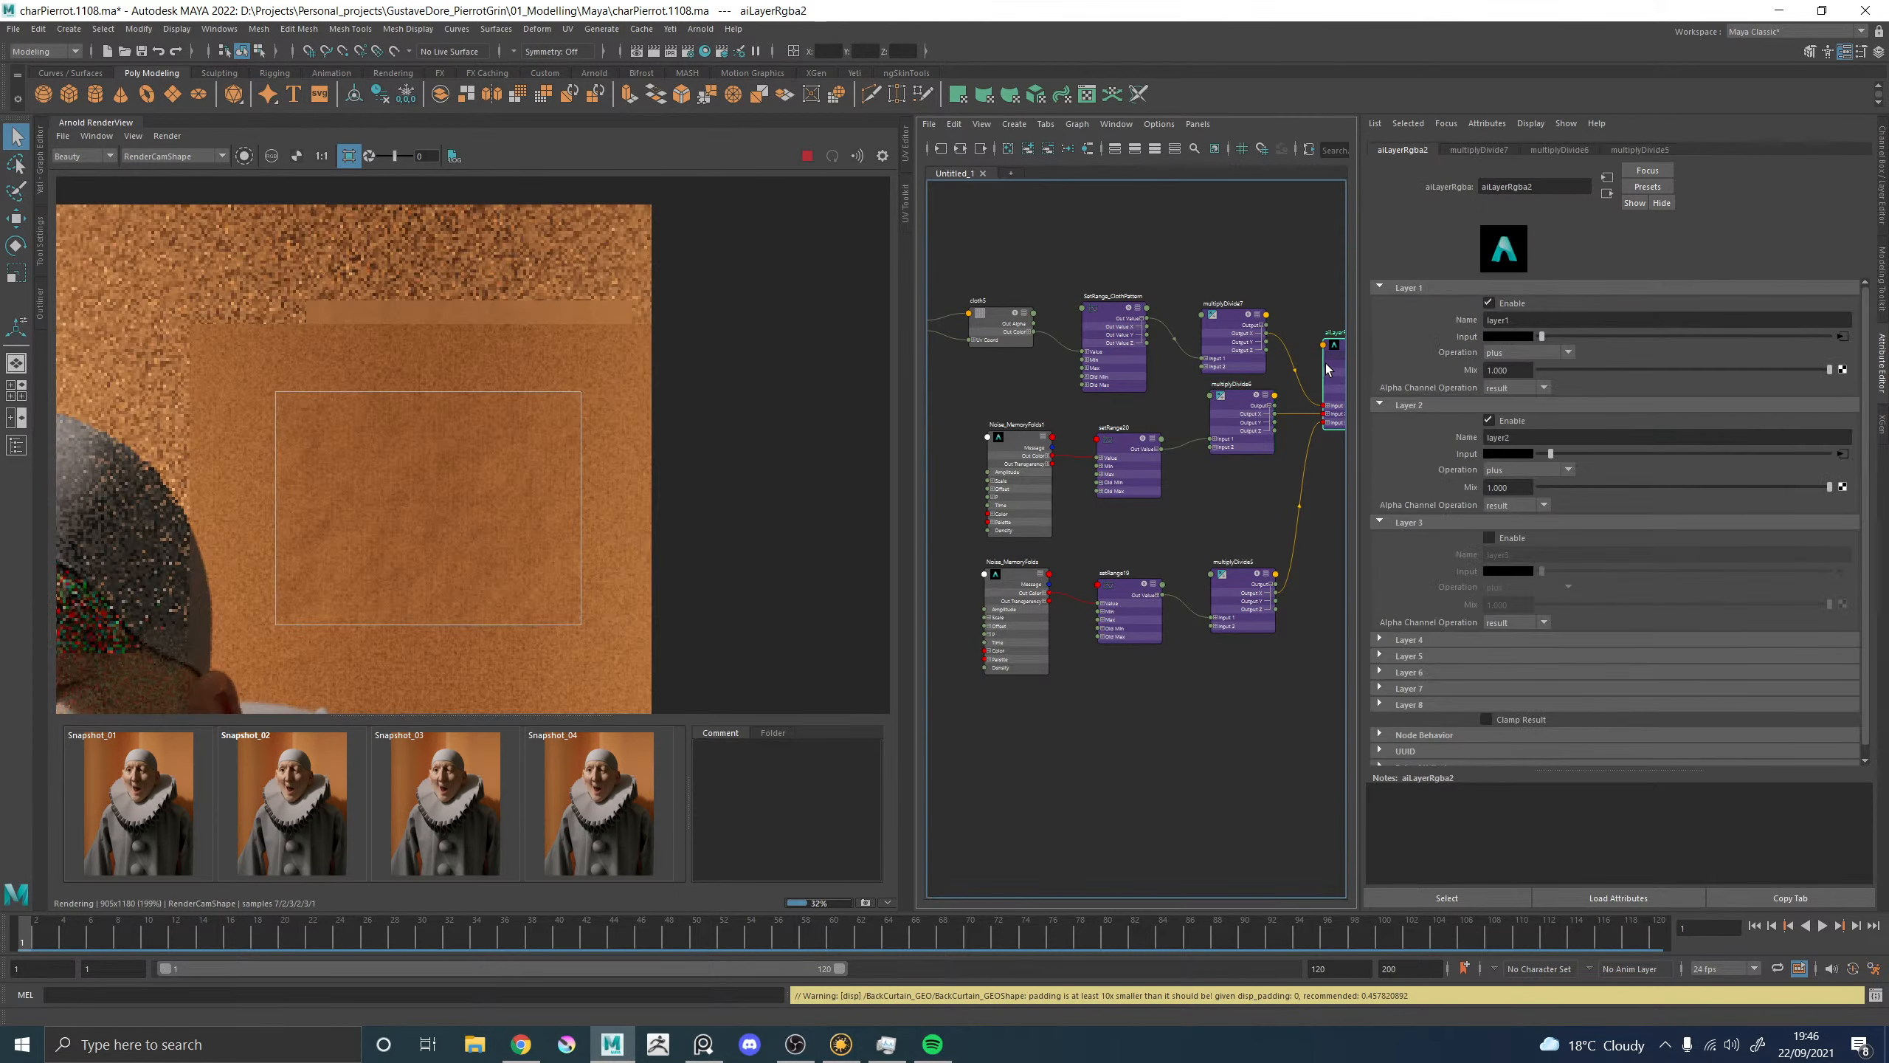
pyautogui.click(1490, 536)
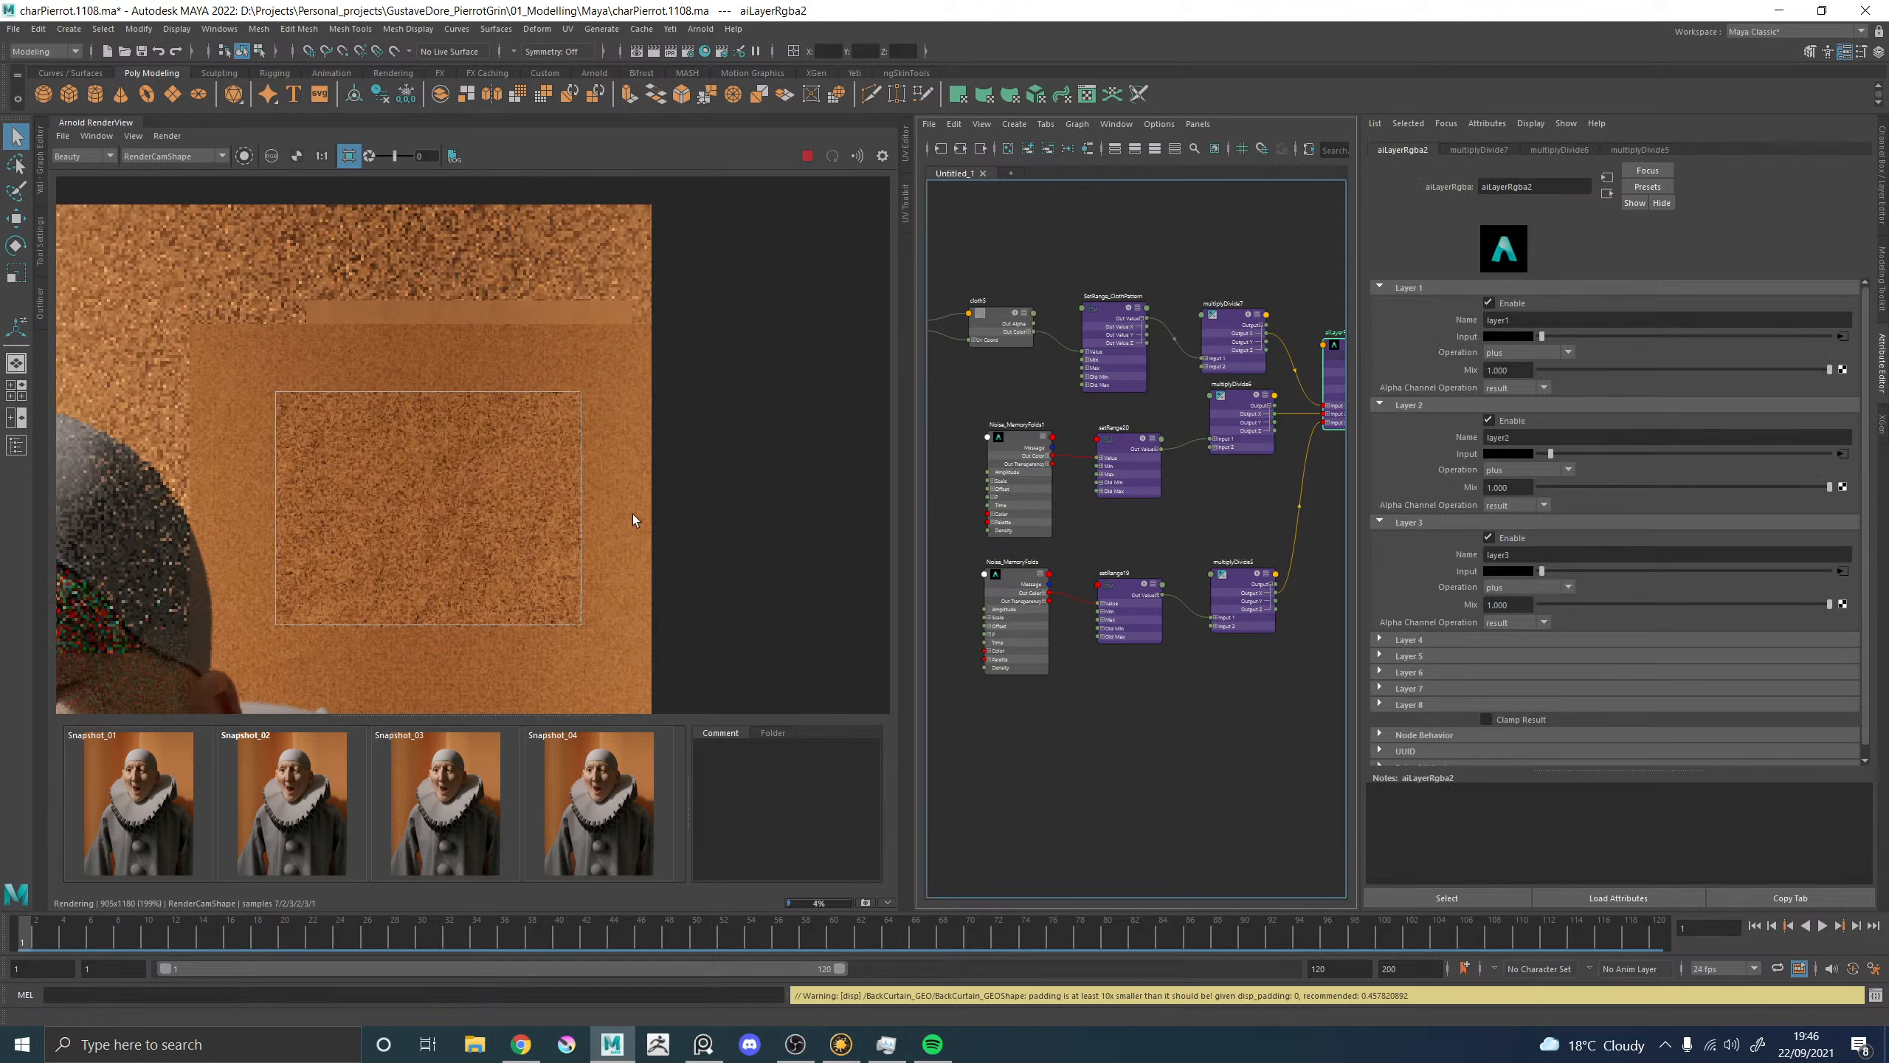
pyautogui.doubleClick(1499, 320)
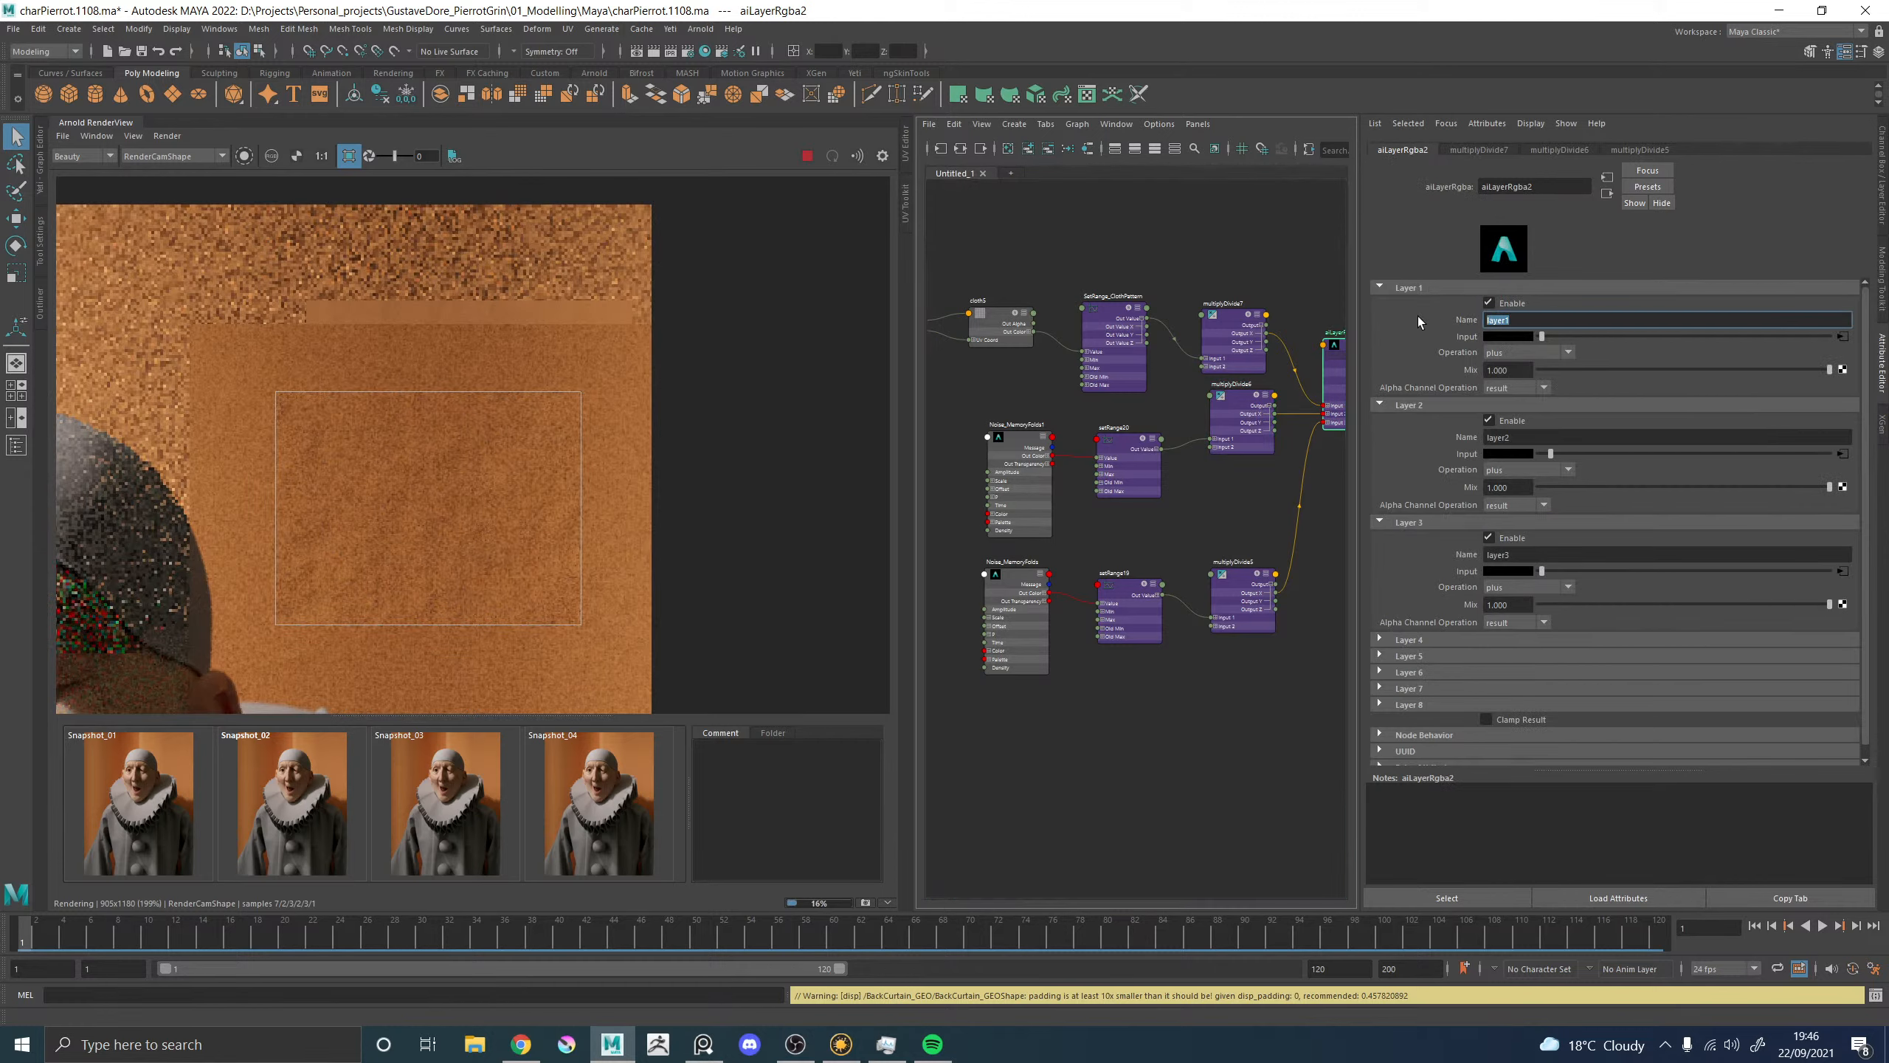
pyautogui.write('ClothWeave')
pyautogui.press('Return')
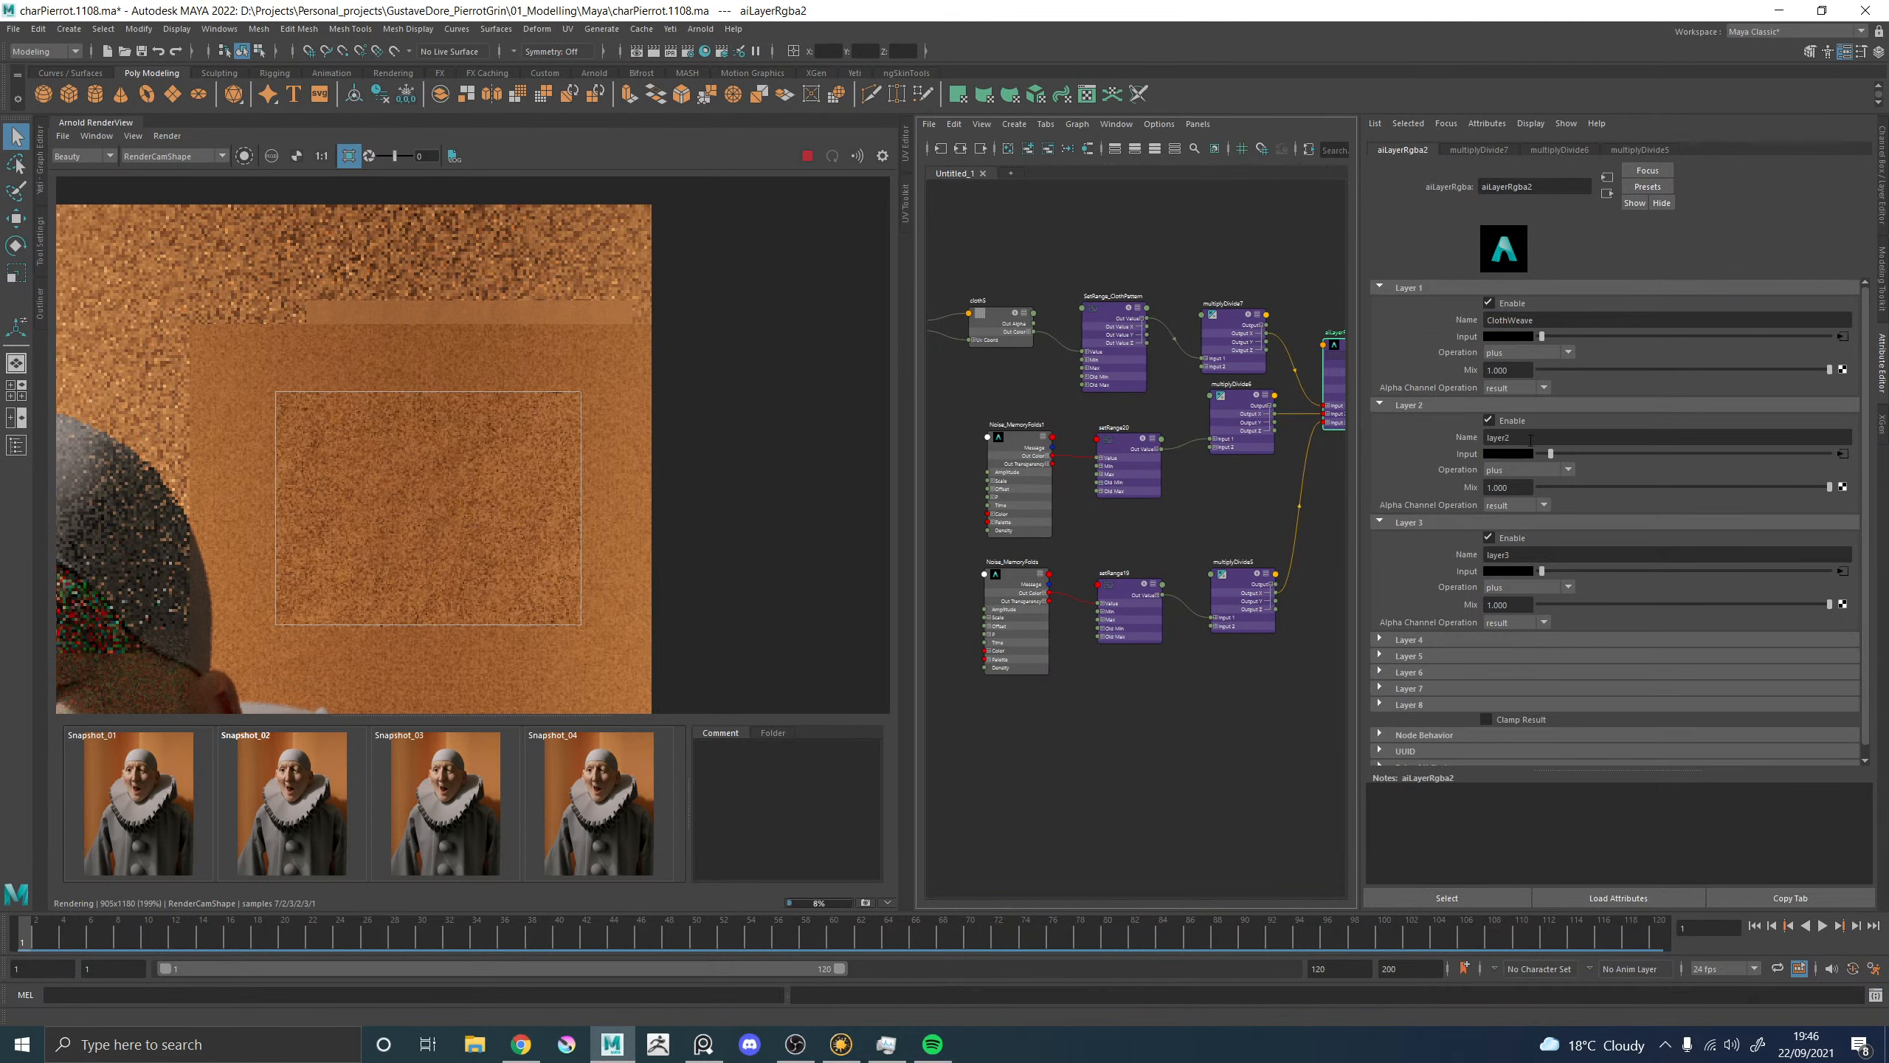
# Name aiLayerRgba2's Layer 2 GenericBreakup and Layer 3 MemoryFolds.
pyautogui.doubleClick(1499, 438)
pyautogui.write('Ge')
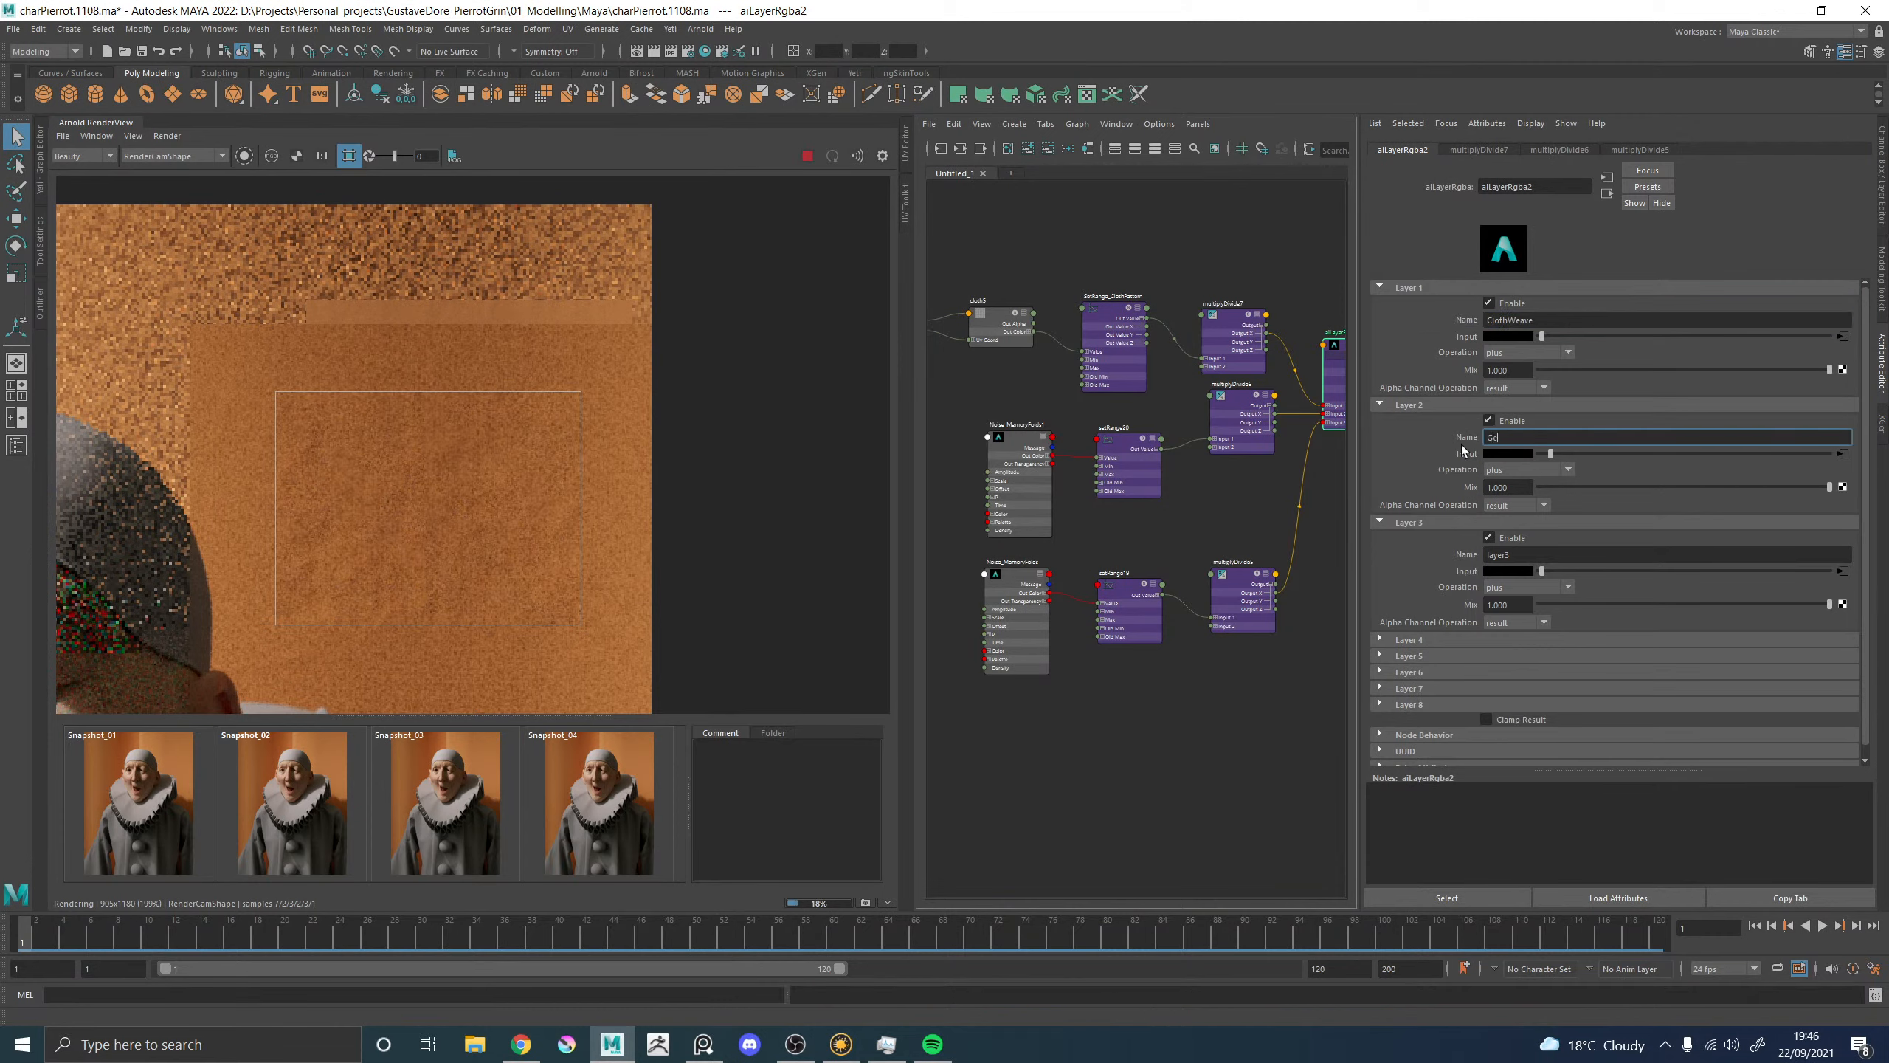
pyautogui.write('nericBreakup')
pyautogui.press('Return')
pyautogui.doubleClick(1506, 555)
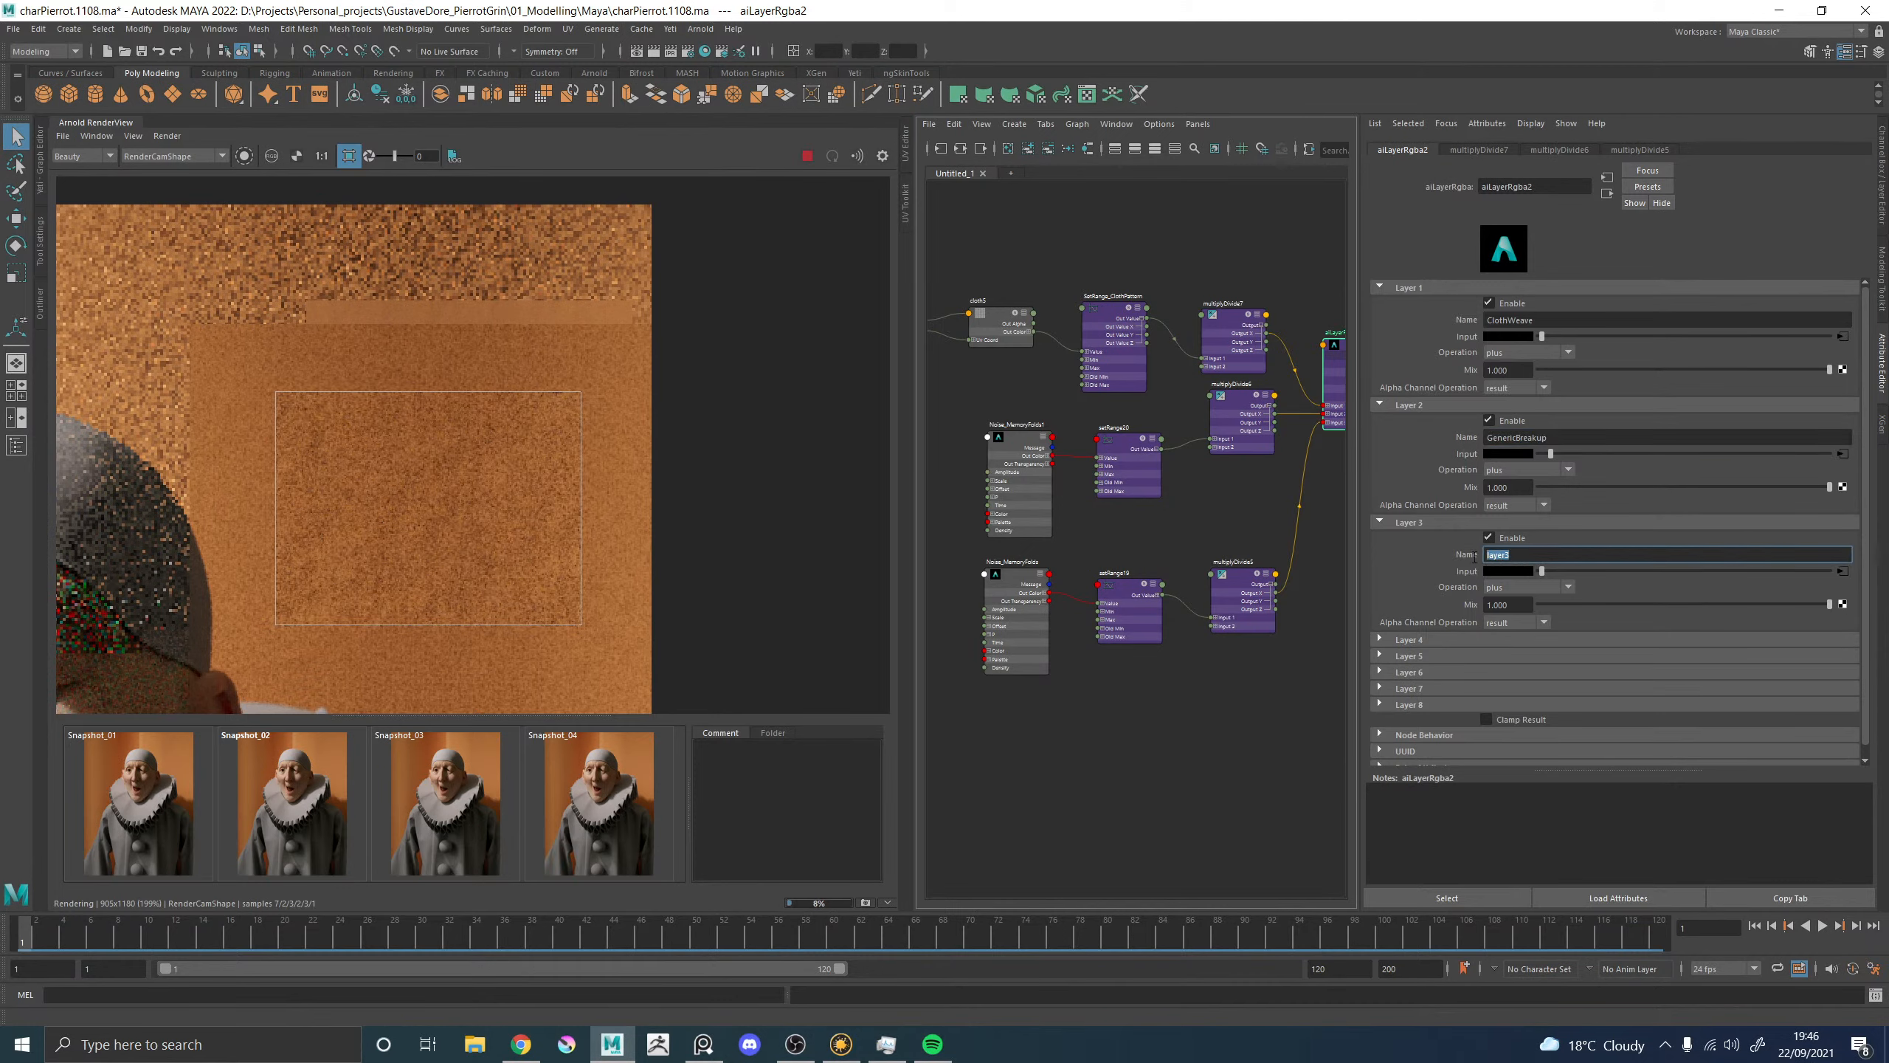
pyautogui.write('MemoryFolds')
pyautogui.press('Return')
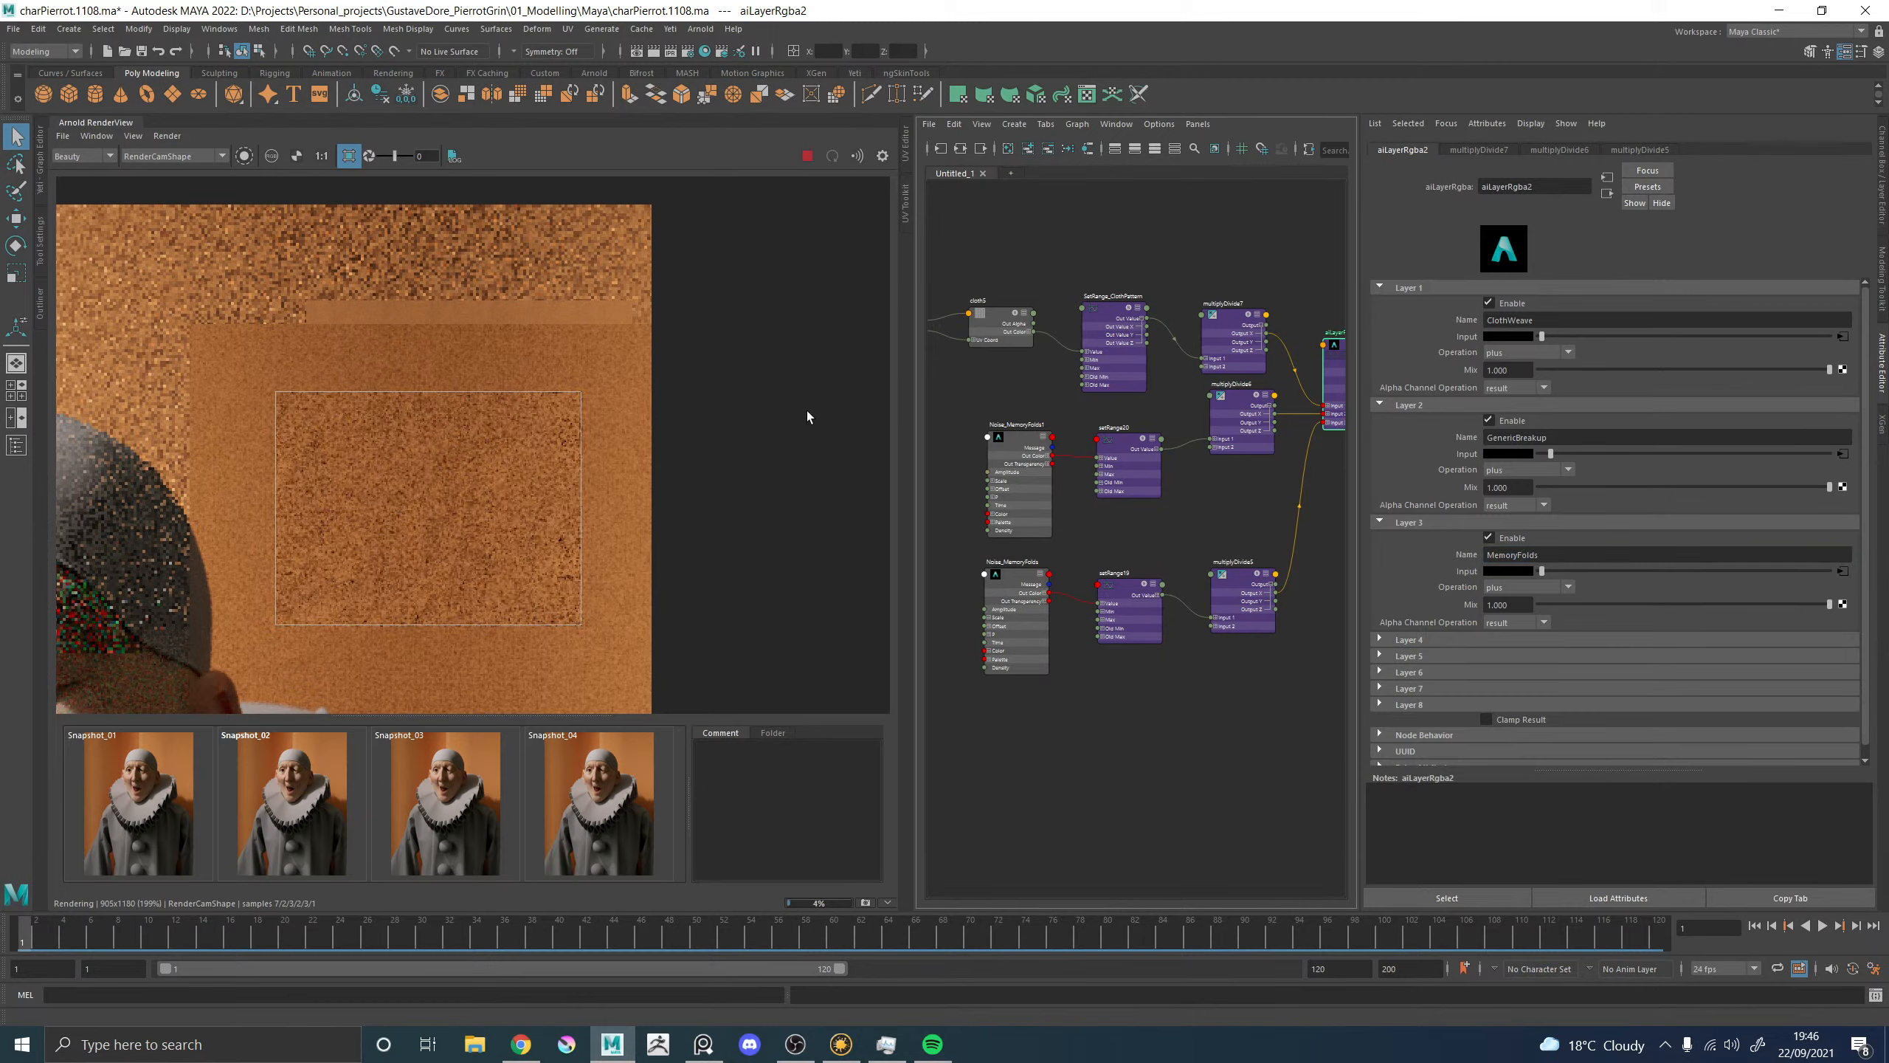
# Redraw the render region over the darker curtain area on the opposite side of the head and inspect the combined displacement.
pyautogui.scroll(-1, 447, 486)
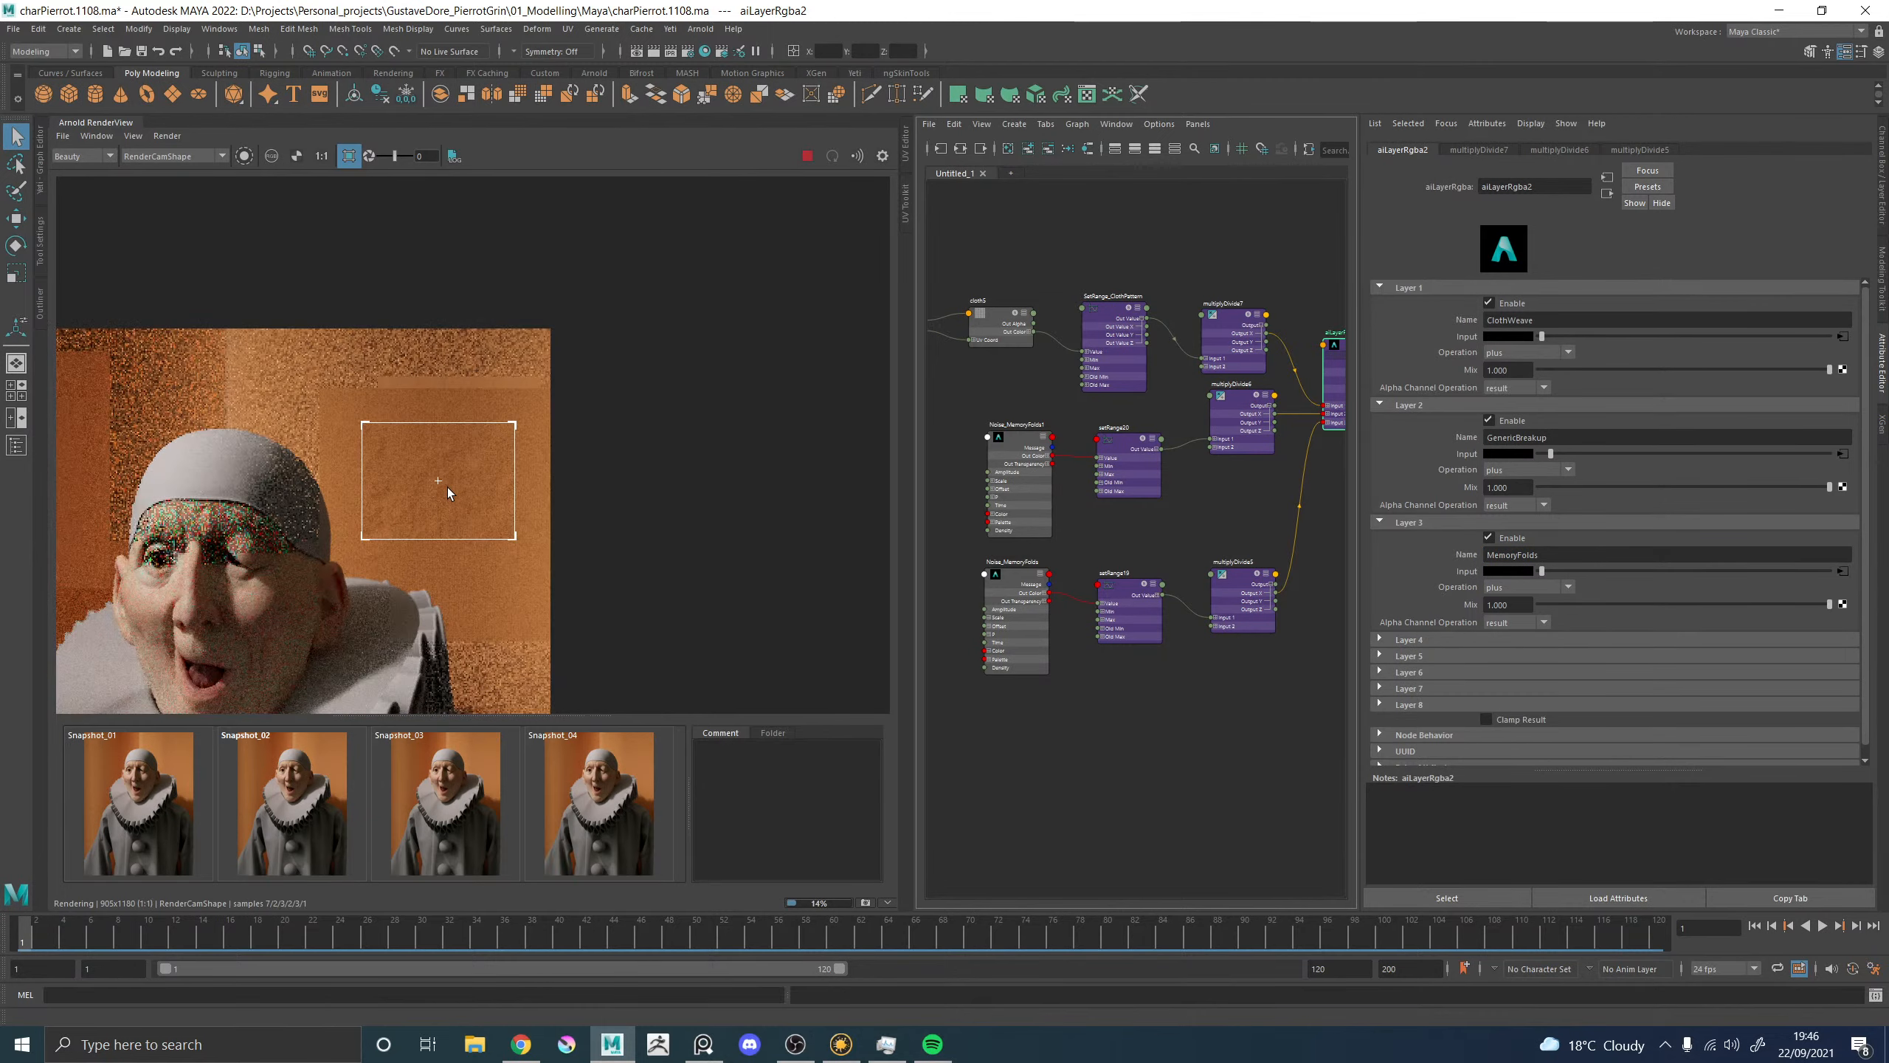
pyautogui.scroll(-1, 450, 499)
pyautogui.scroll(1, 435, 525)
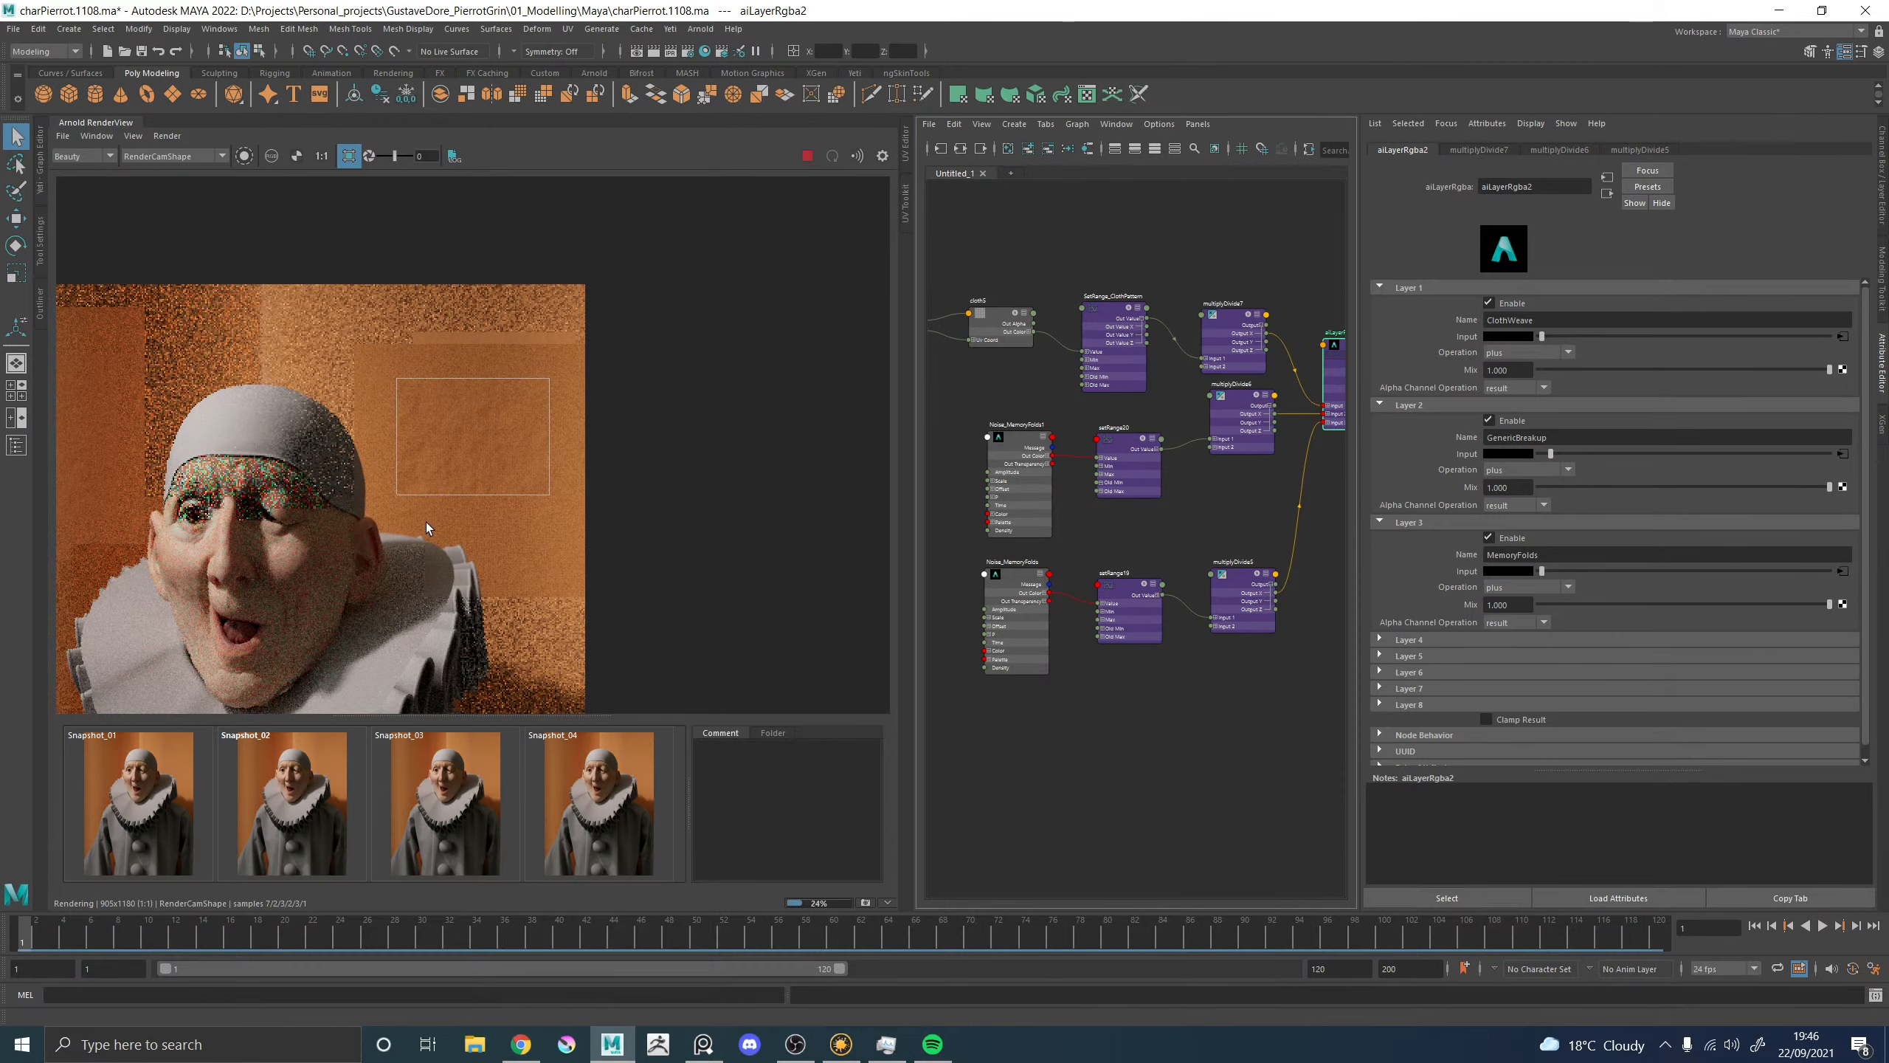
pyautogui.scroll(1, 436, 420)
pyautogui.scroll(-1, 424, 353)
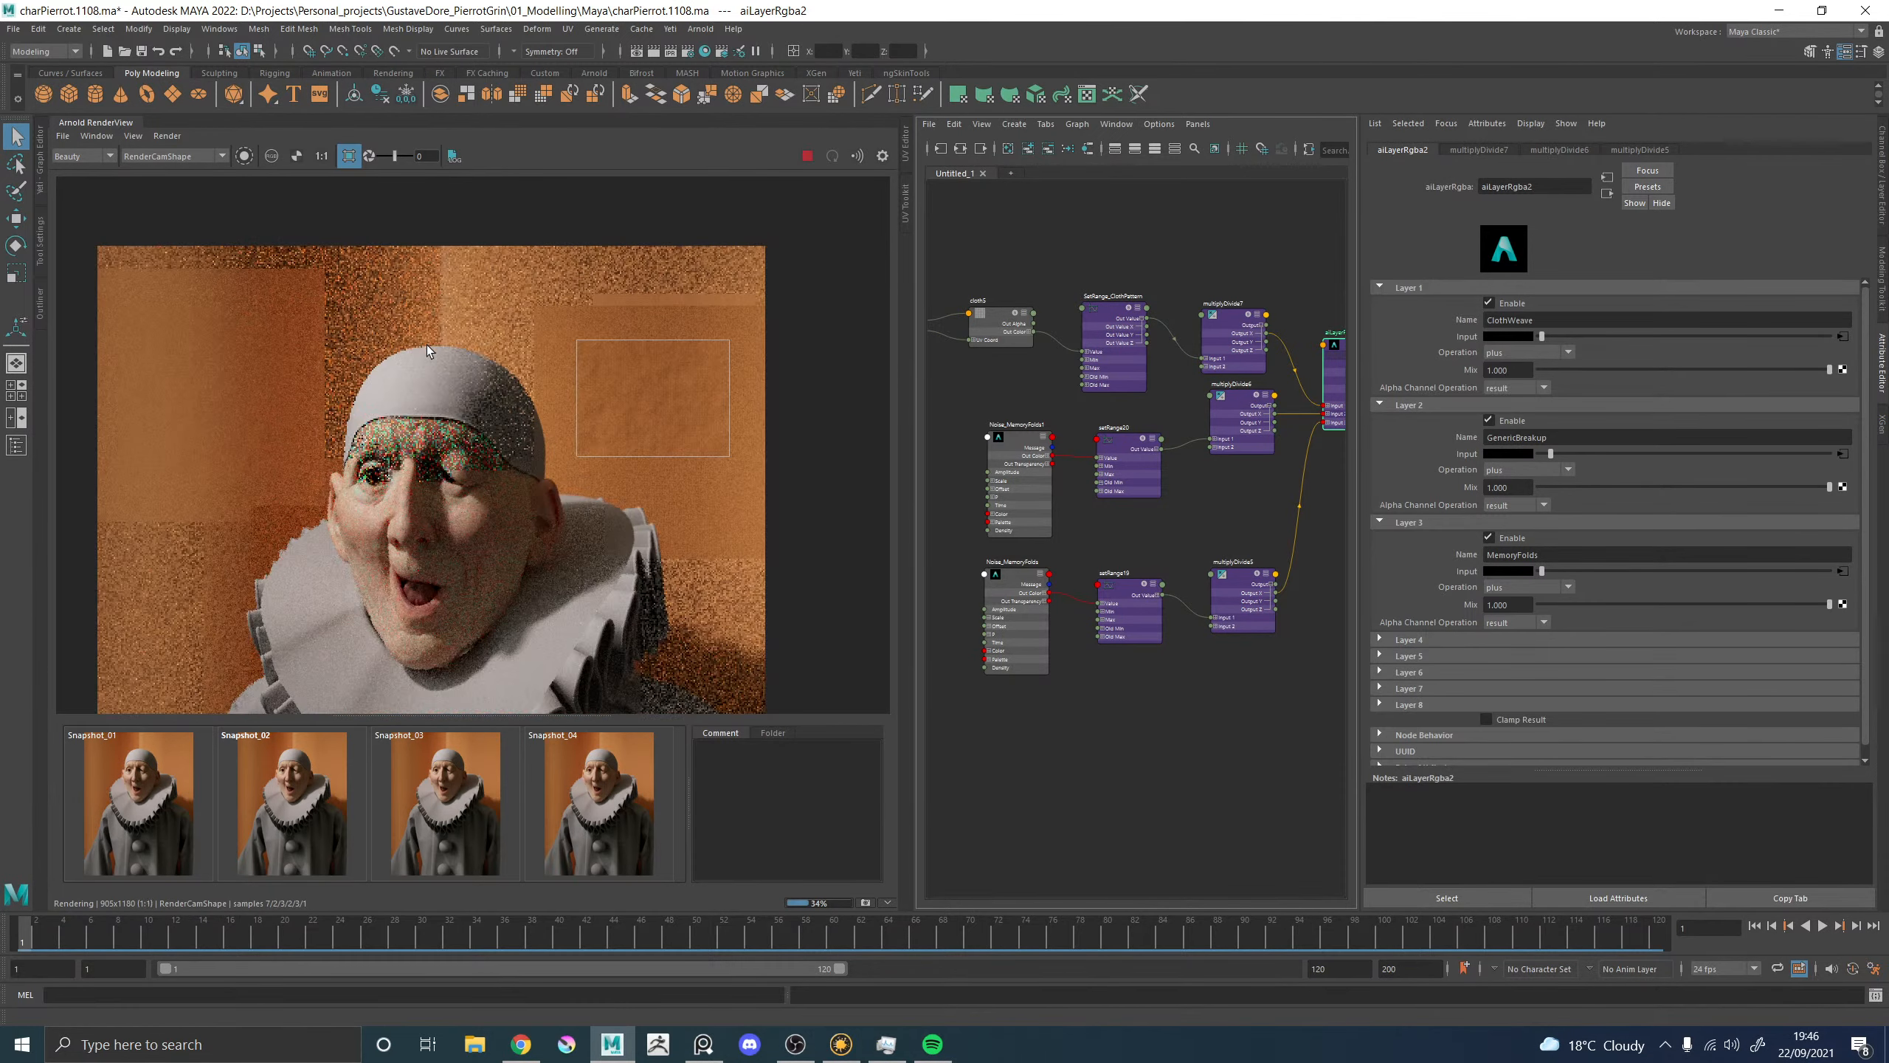
pyautogui.moveTo(199, 287); pyautogui.dragTo(396, 474)
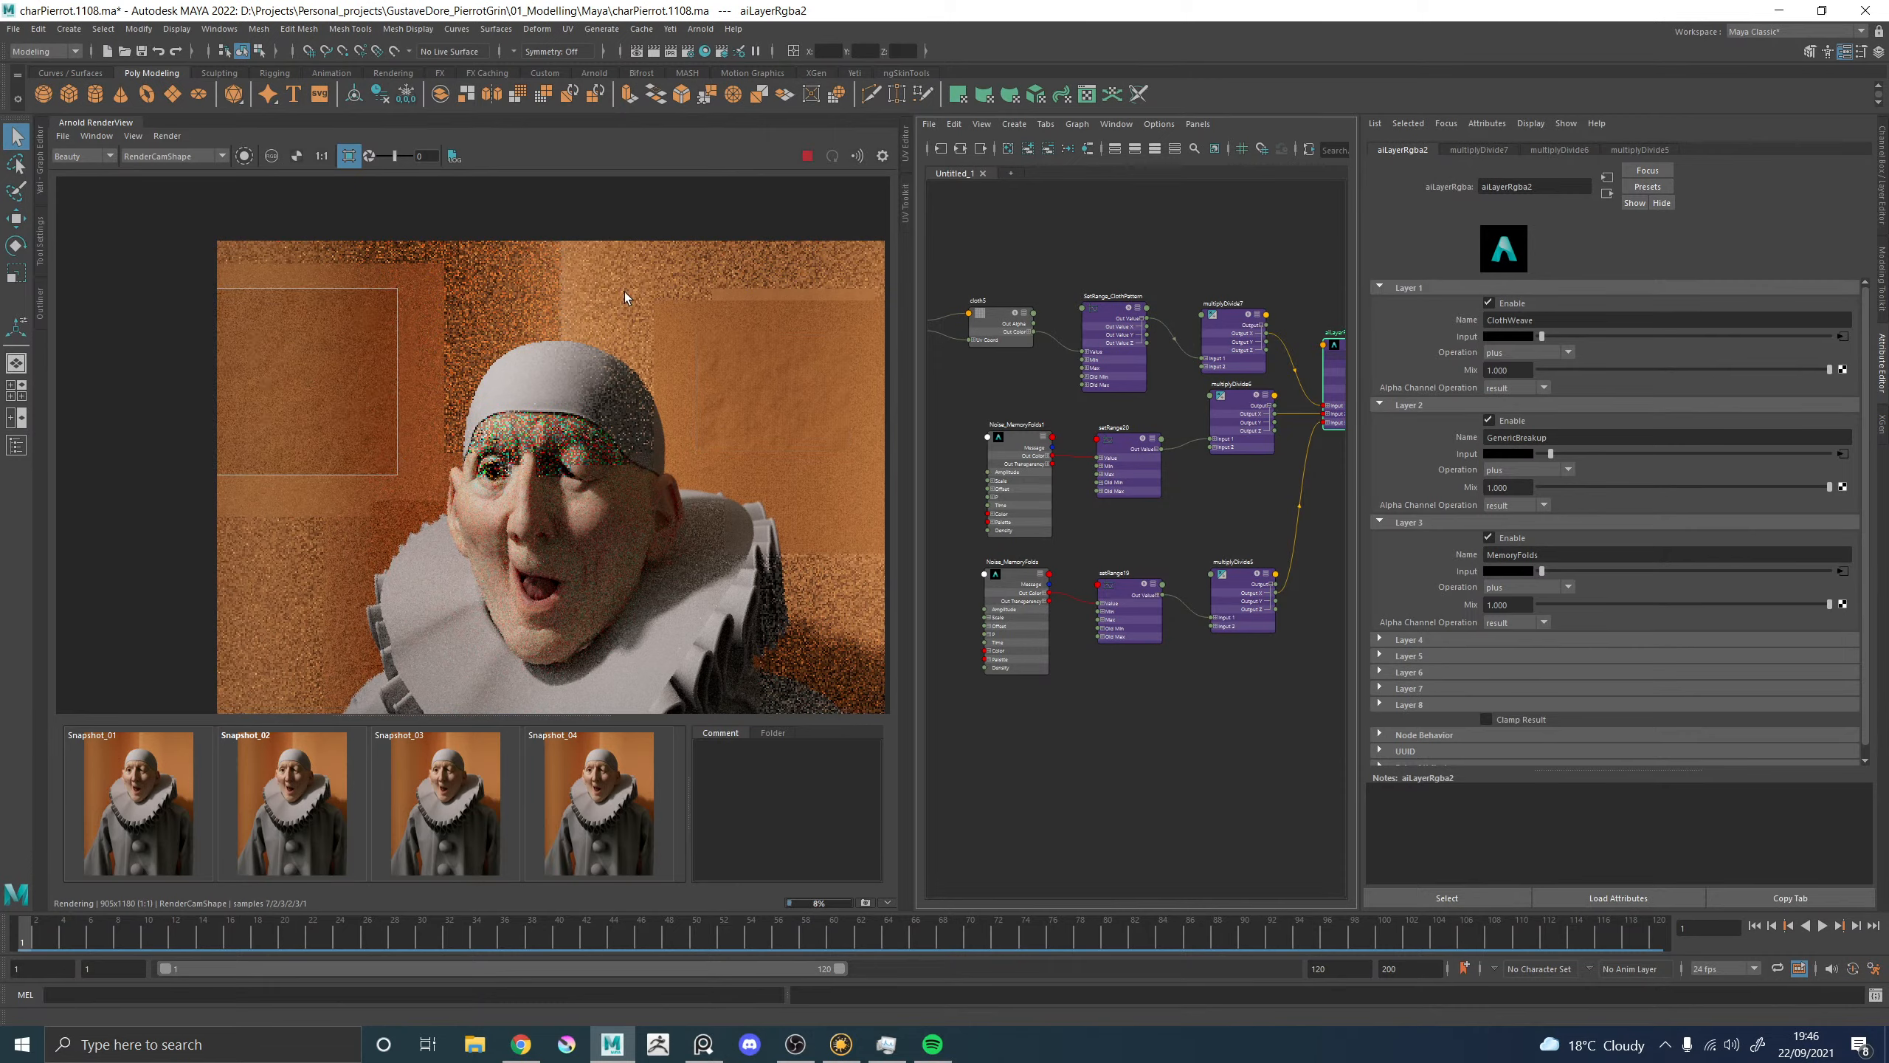
pyautogui.scroll(3, 322, 378)
pyautogui.scroll(-2, 514, 327)
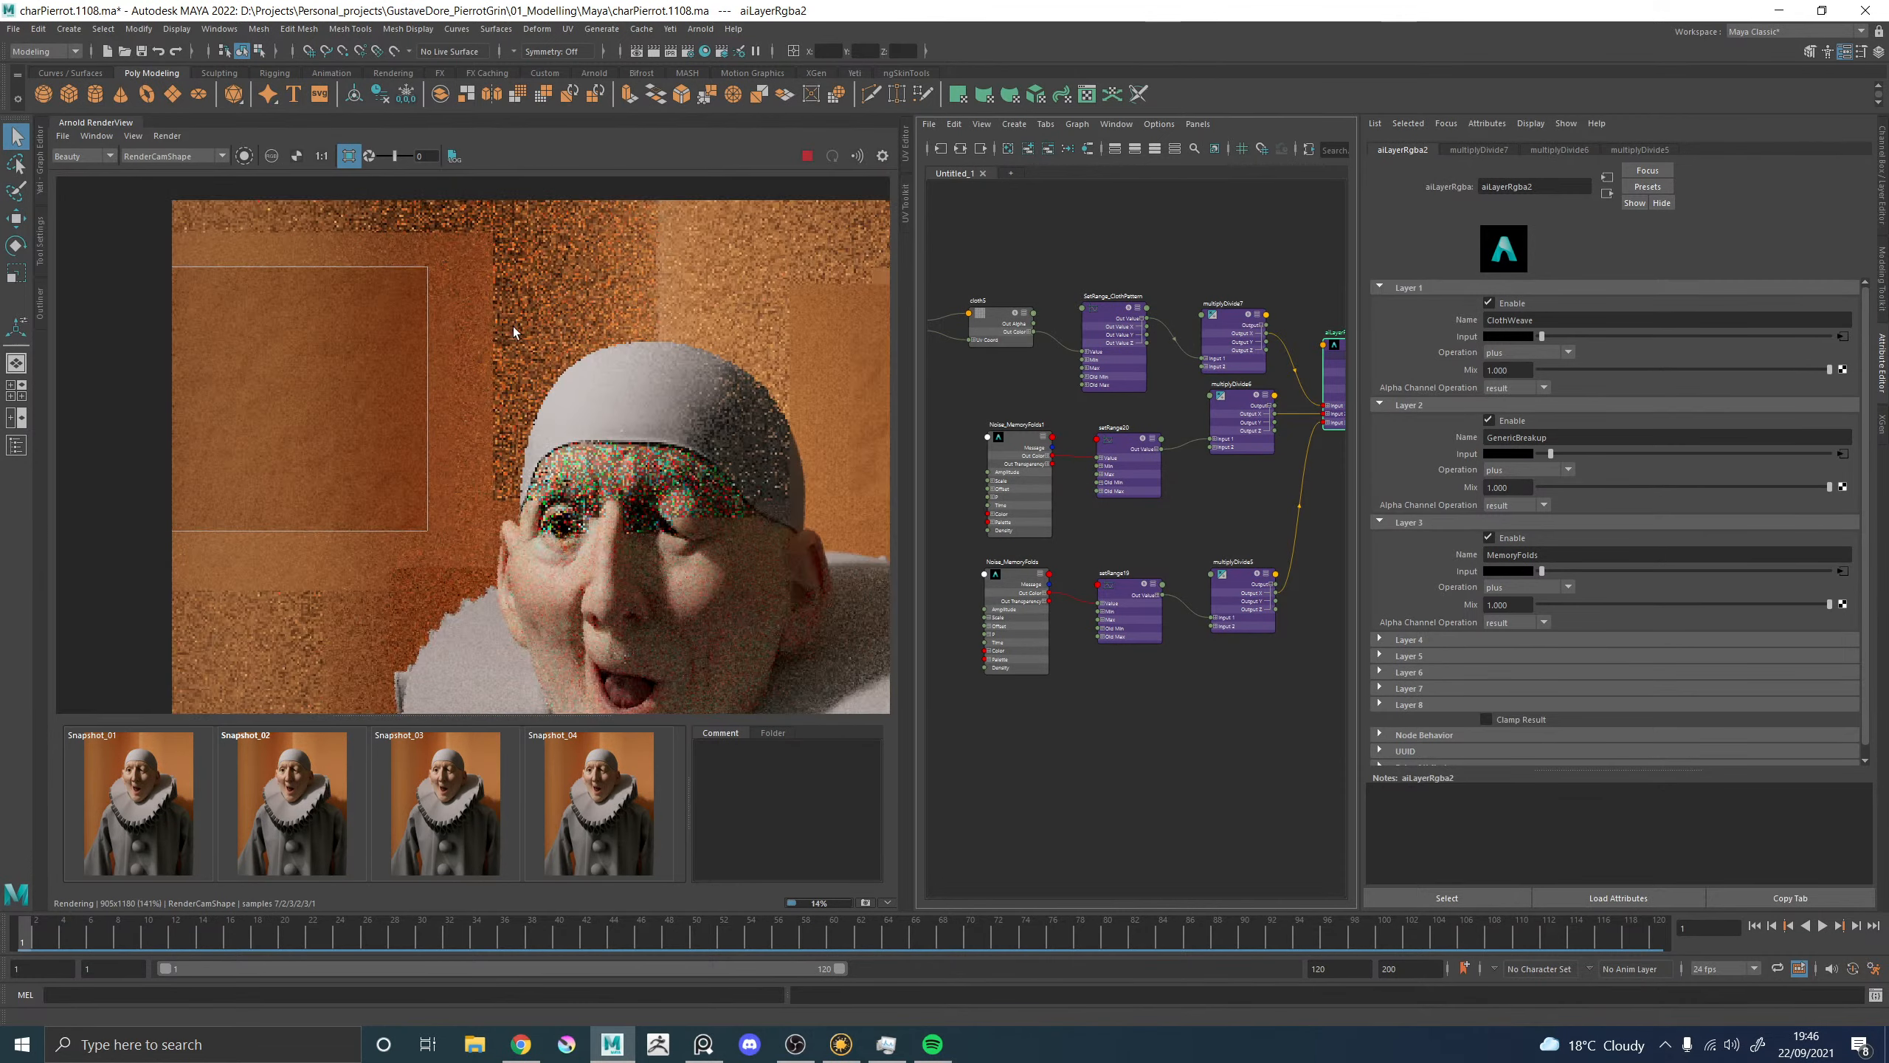
pyautogui.moveTo(513, 328); pyautogui.dragTo(456, 373, button='middle')
pyautogui.scroll(2, 268, 414)
pyautogui.scroll(-2, 584, 377)
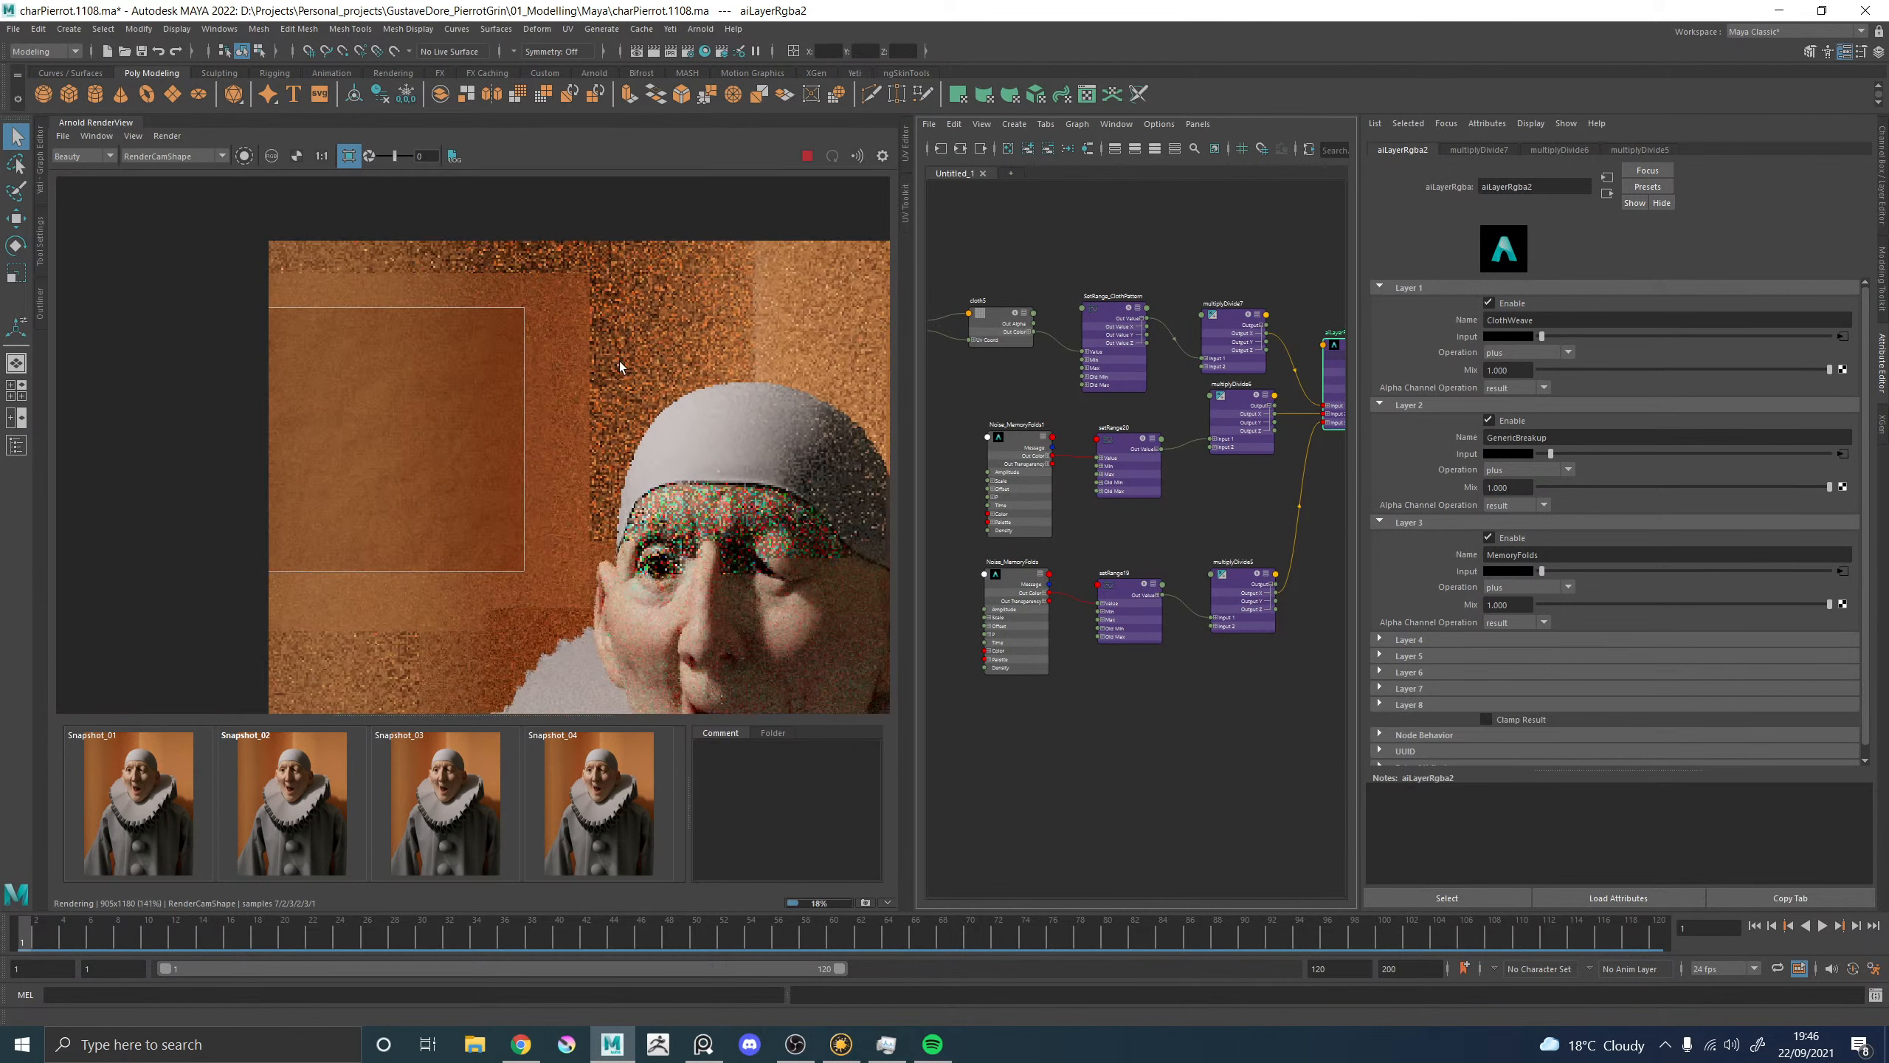
# Redraw the render region over the curtain directly above the head and inspect the fabric detail.
pyautogui.moveTo(620, 360); pyautogui.dragTo(475, 415, button='middle')
pyautogui.moveTo(689, 445); pyautogui.dragTo(516, 270)
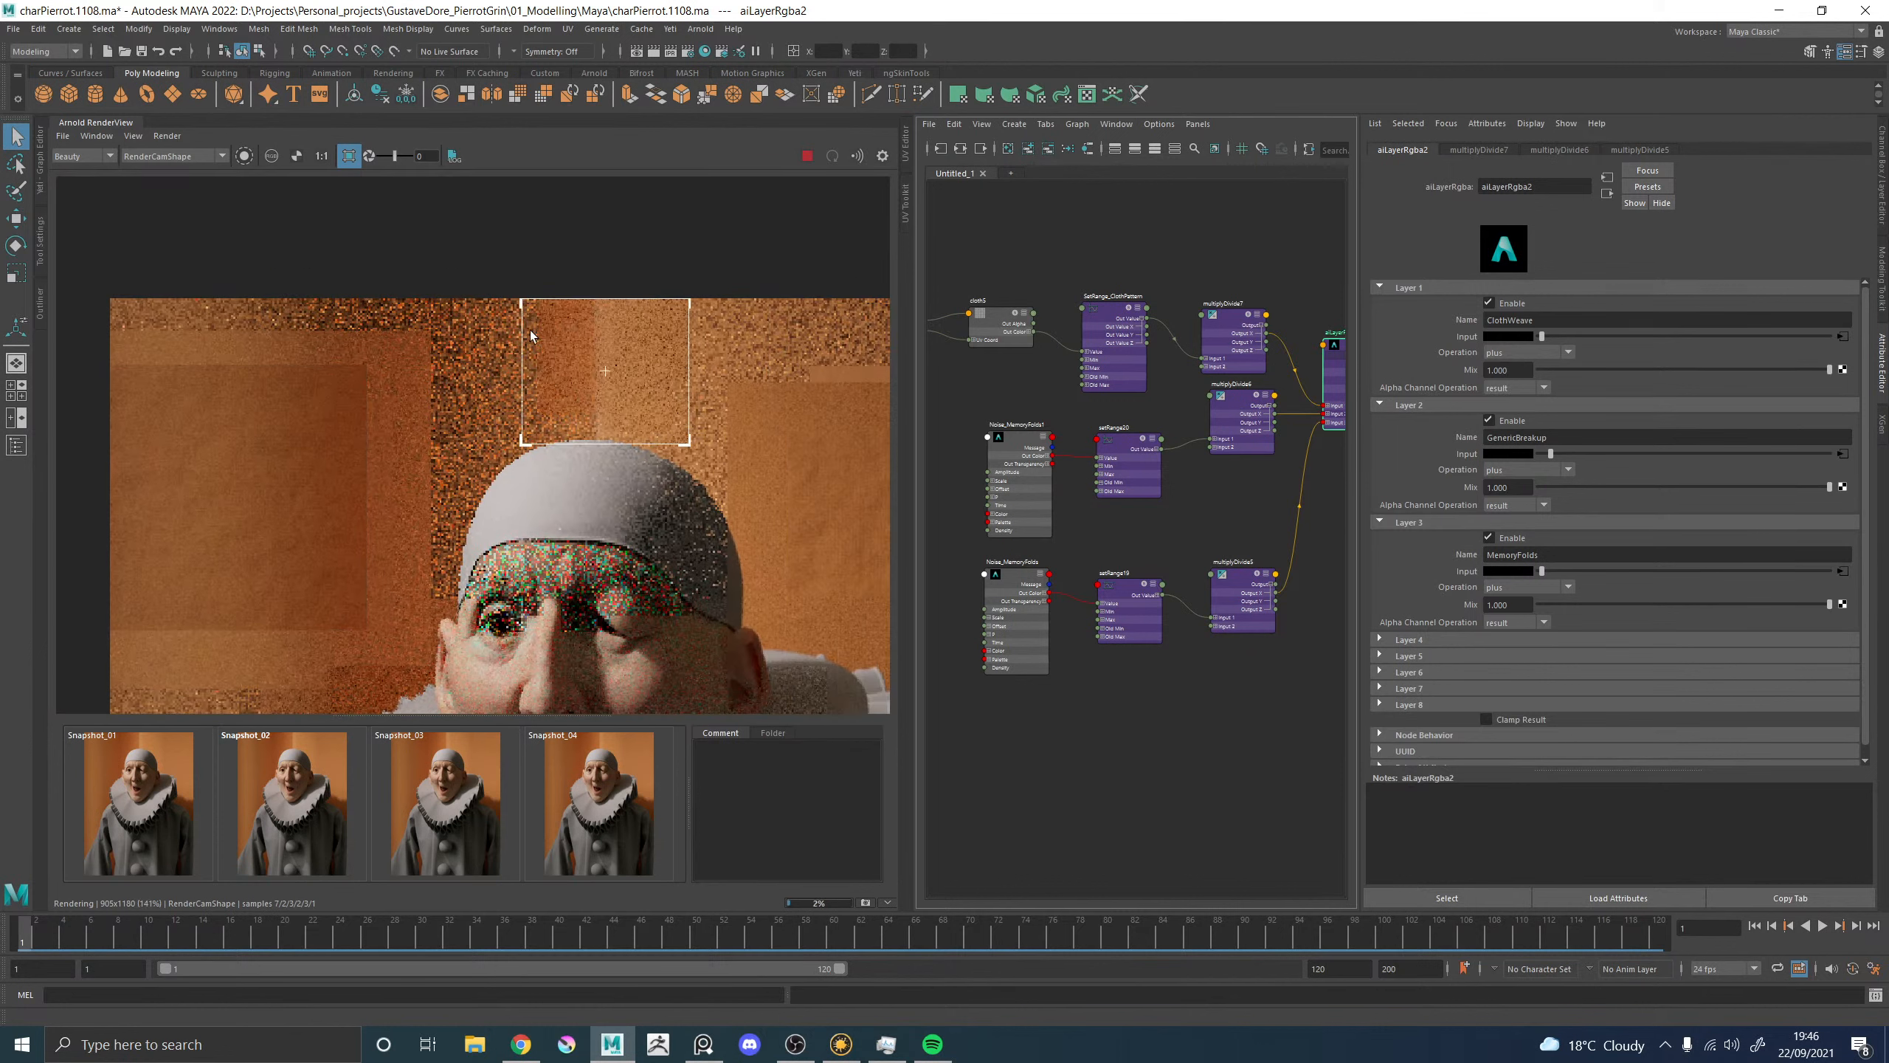
pyautogui.scroll(3, 620, 393)
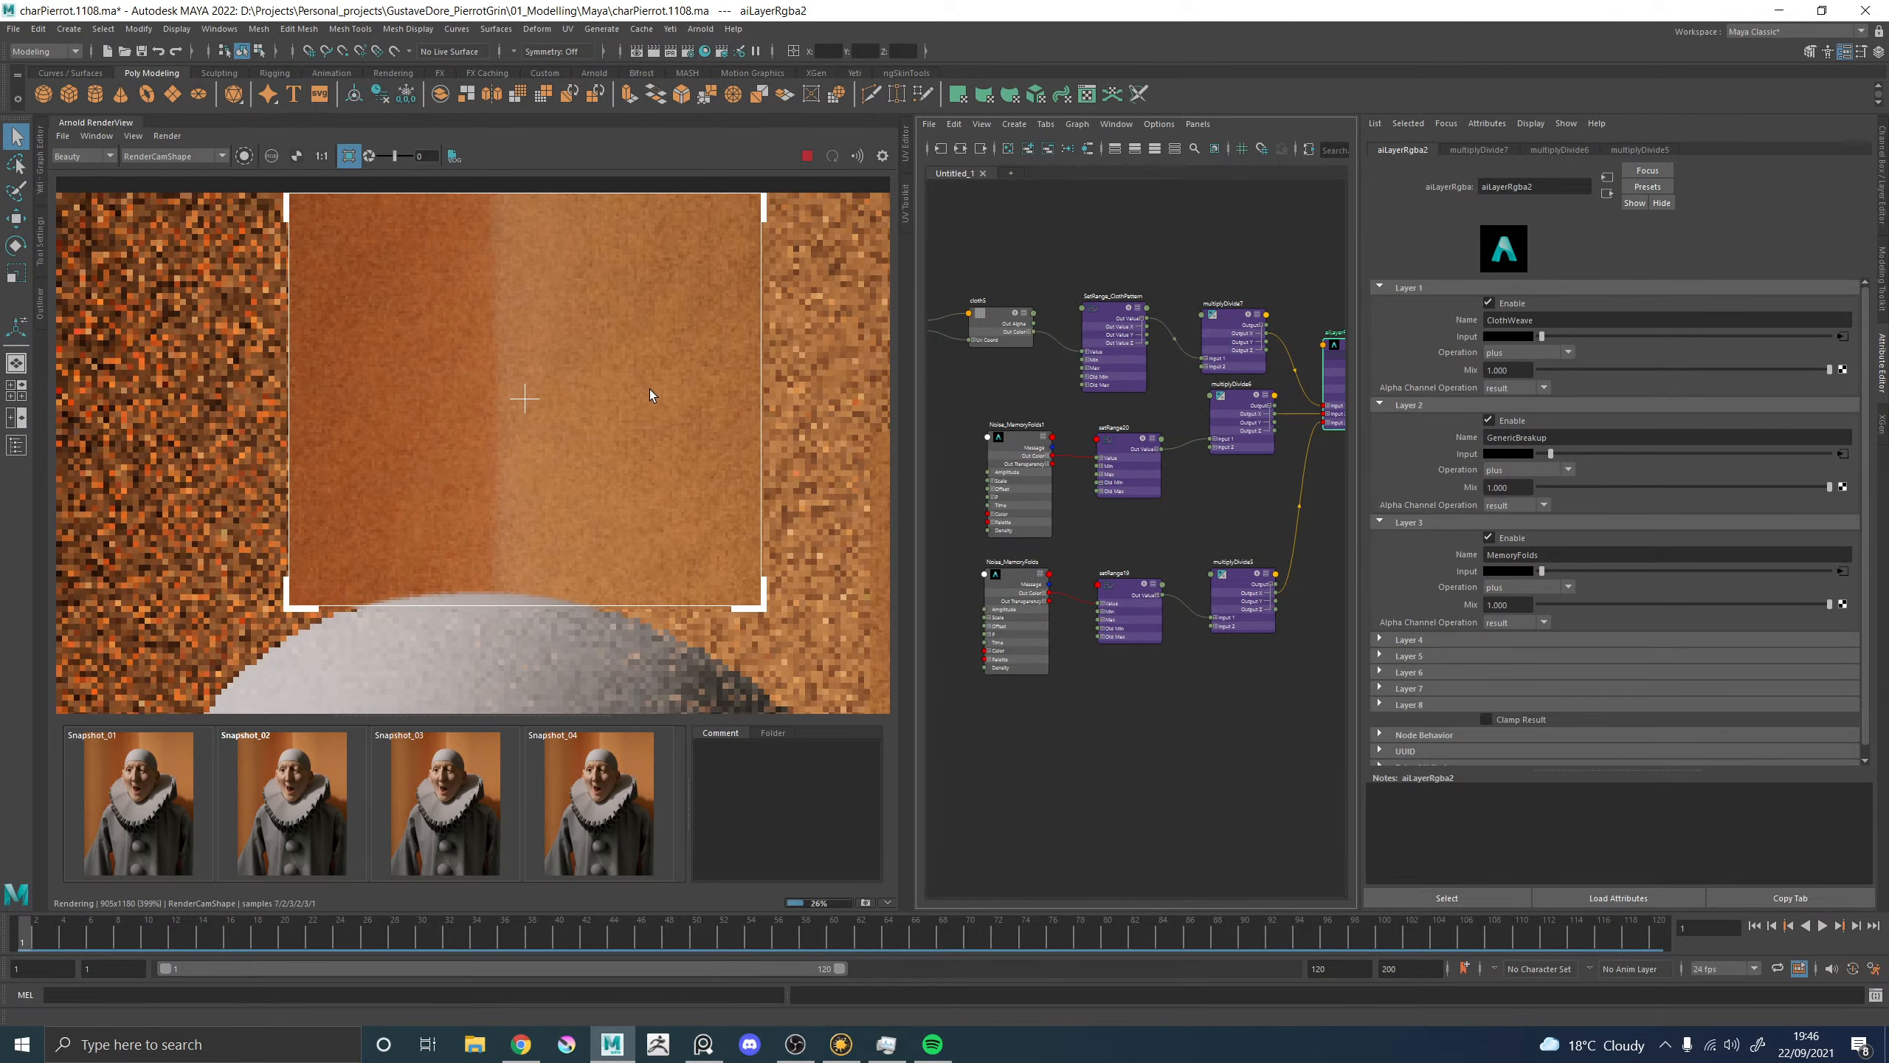
pyautogui.scroll(-4, 593, 282)
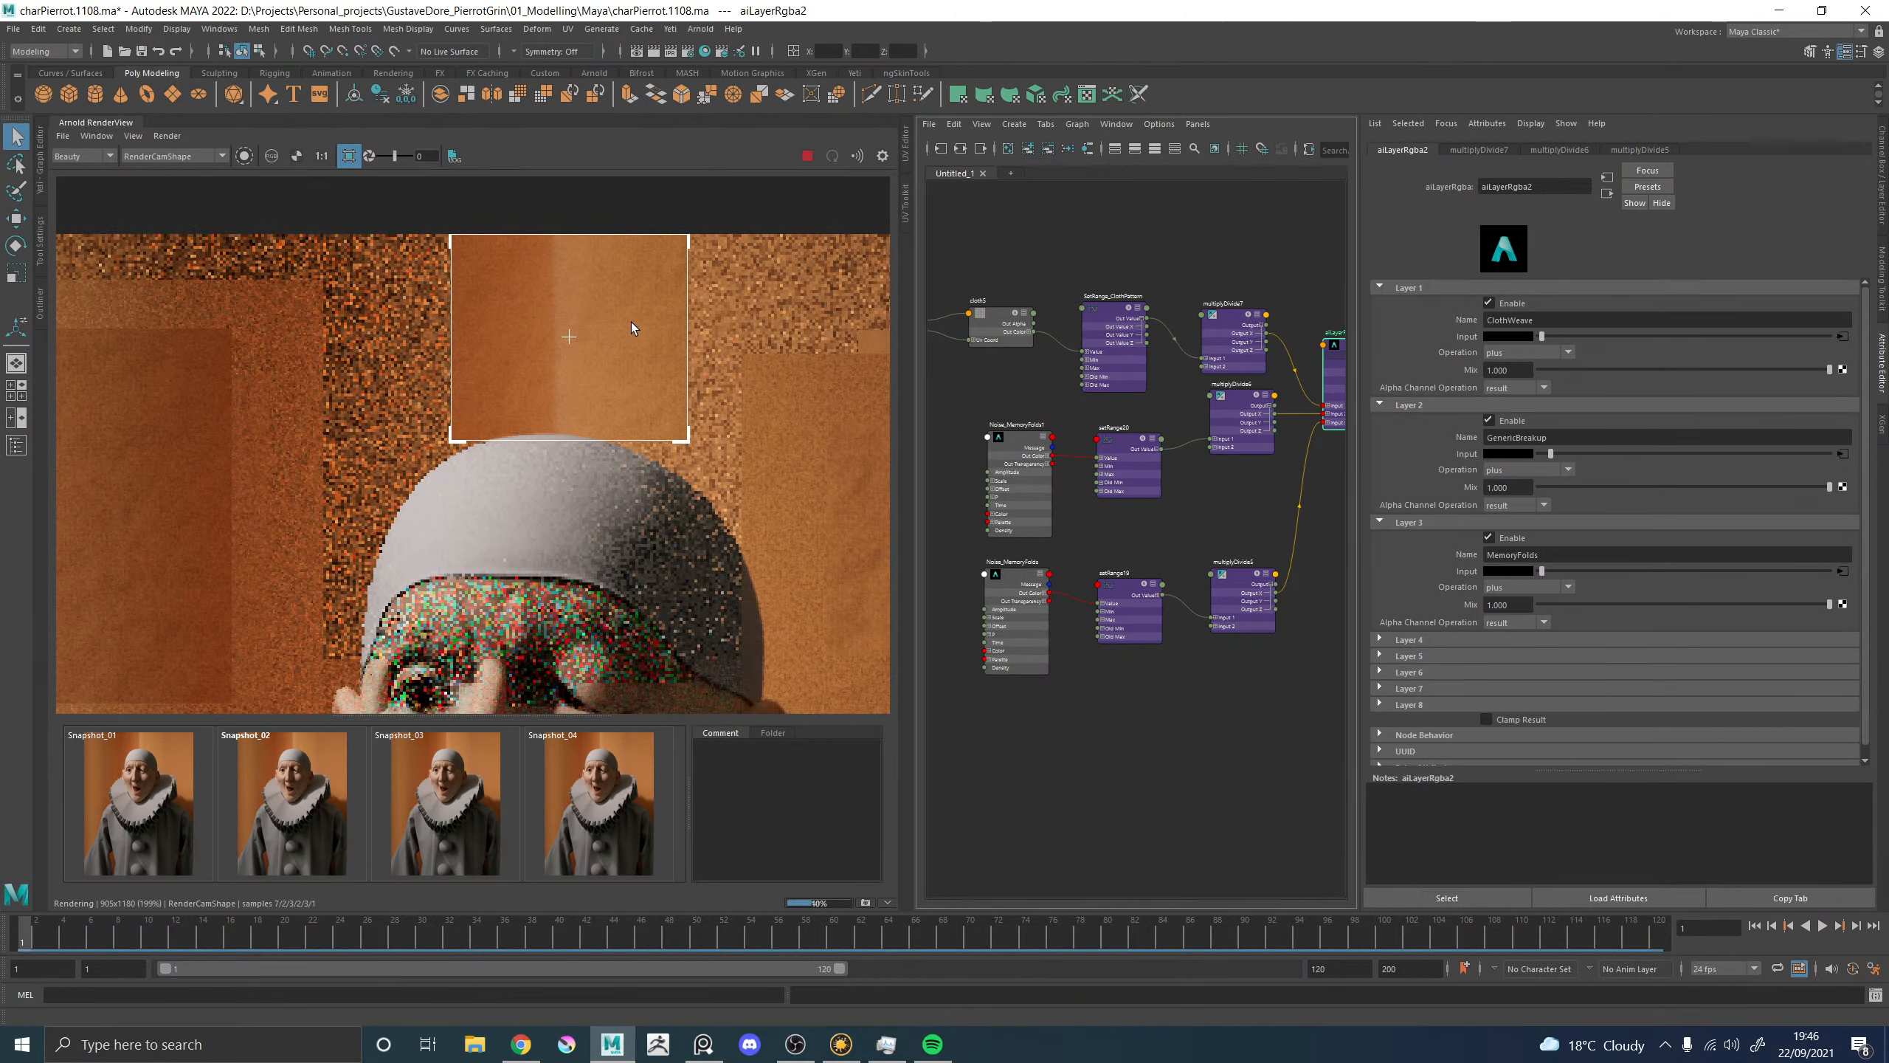
pyautogui.scroll(2, 730, 369)
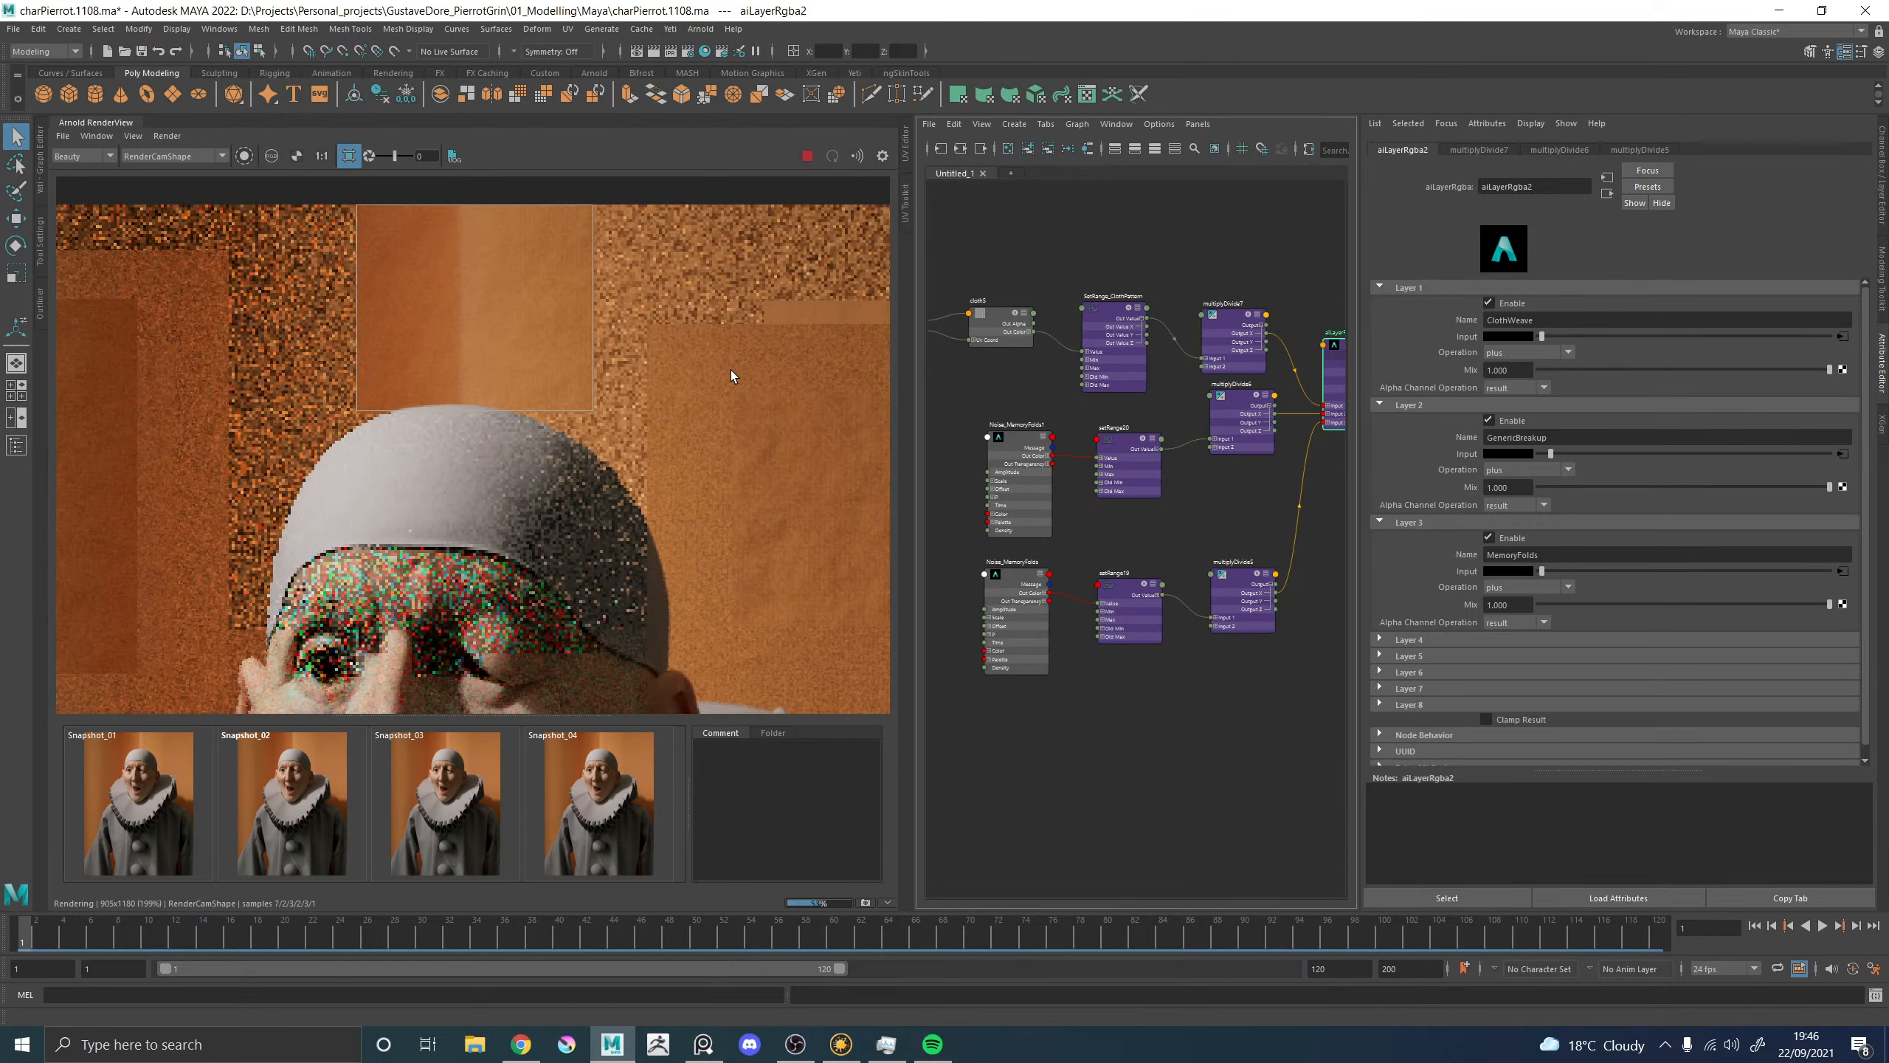
pyautogui.scroll(-2, 567, 297)
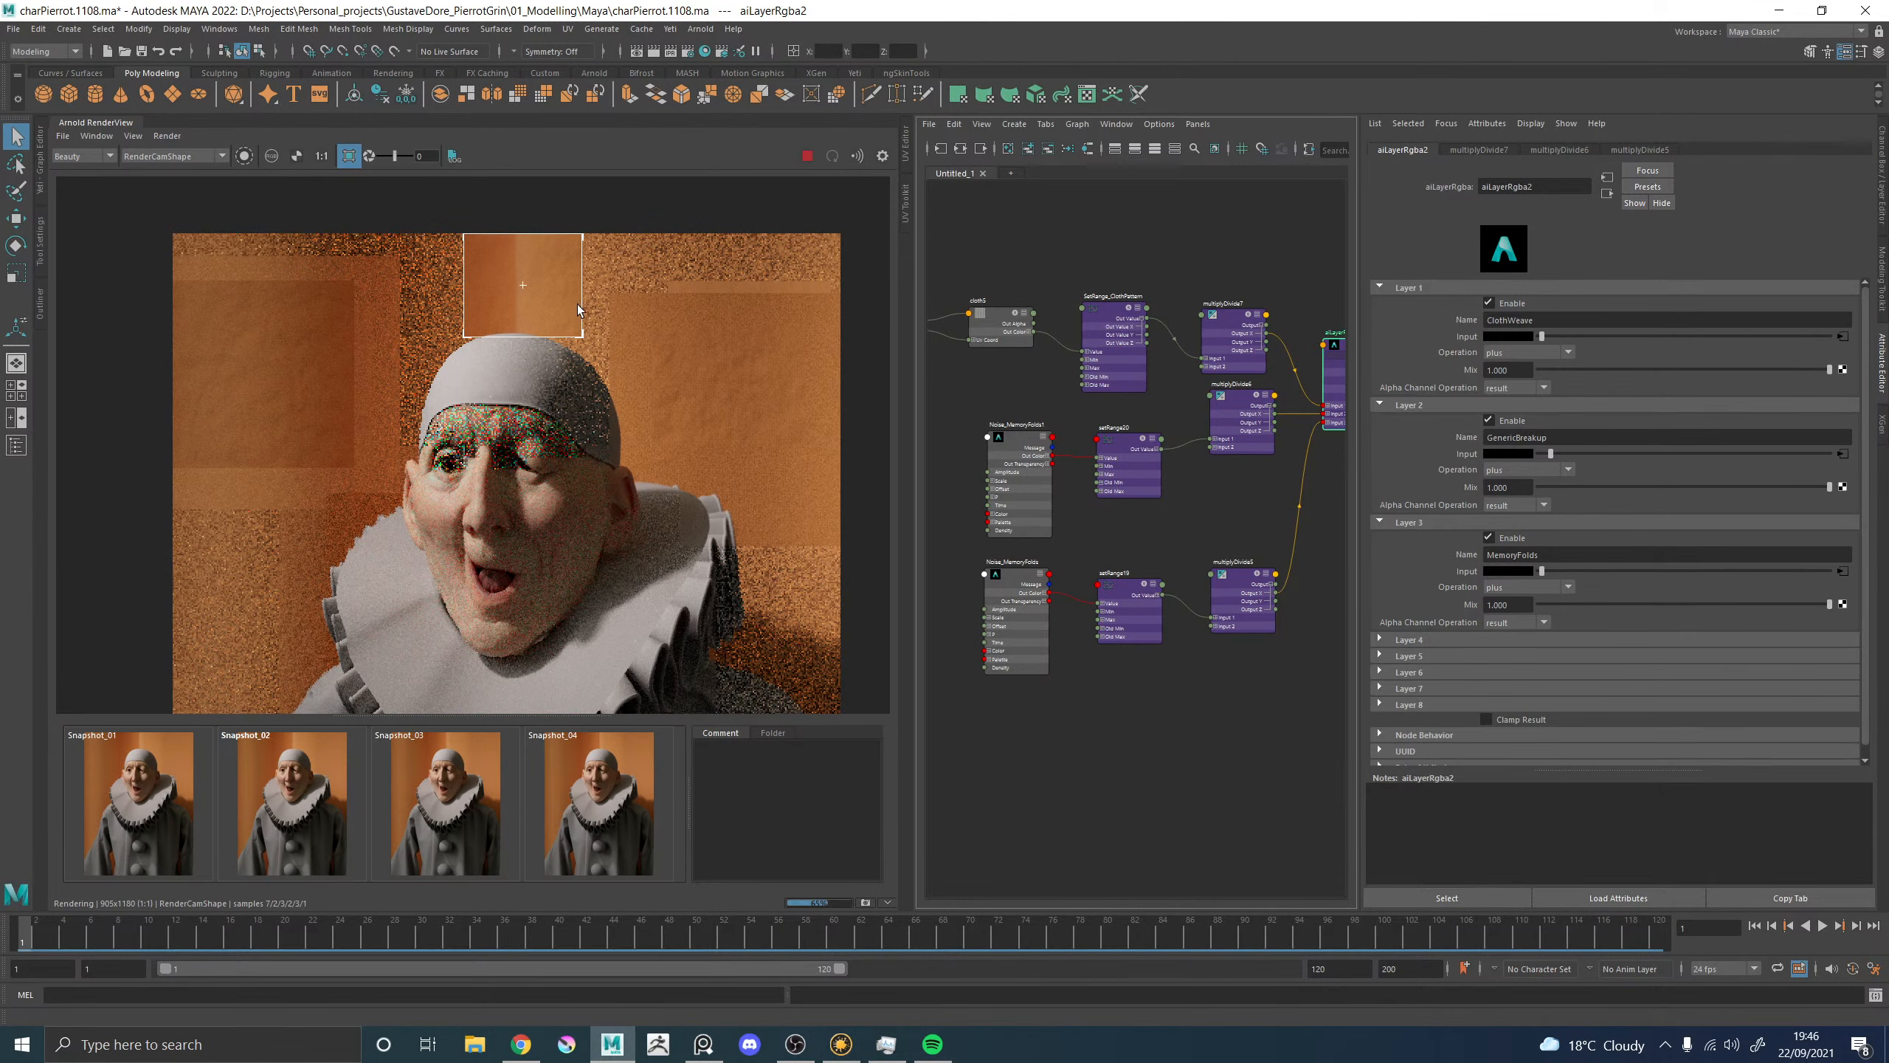
pyautogui.scroll(2, 539, 265)
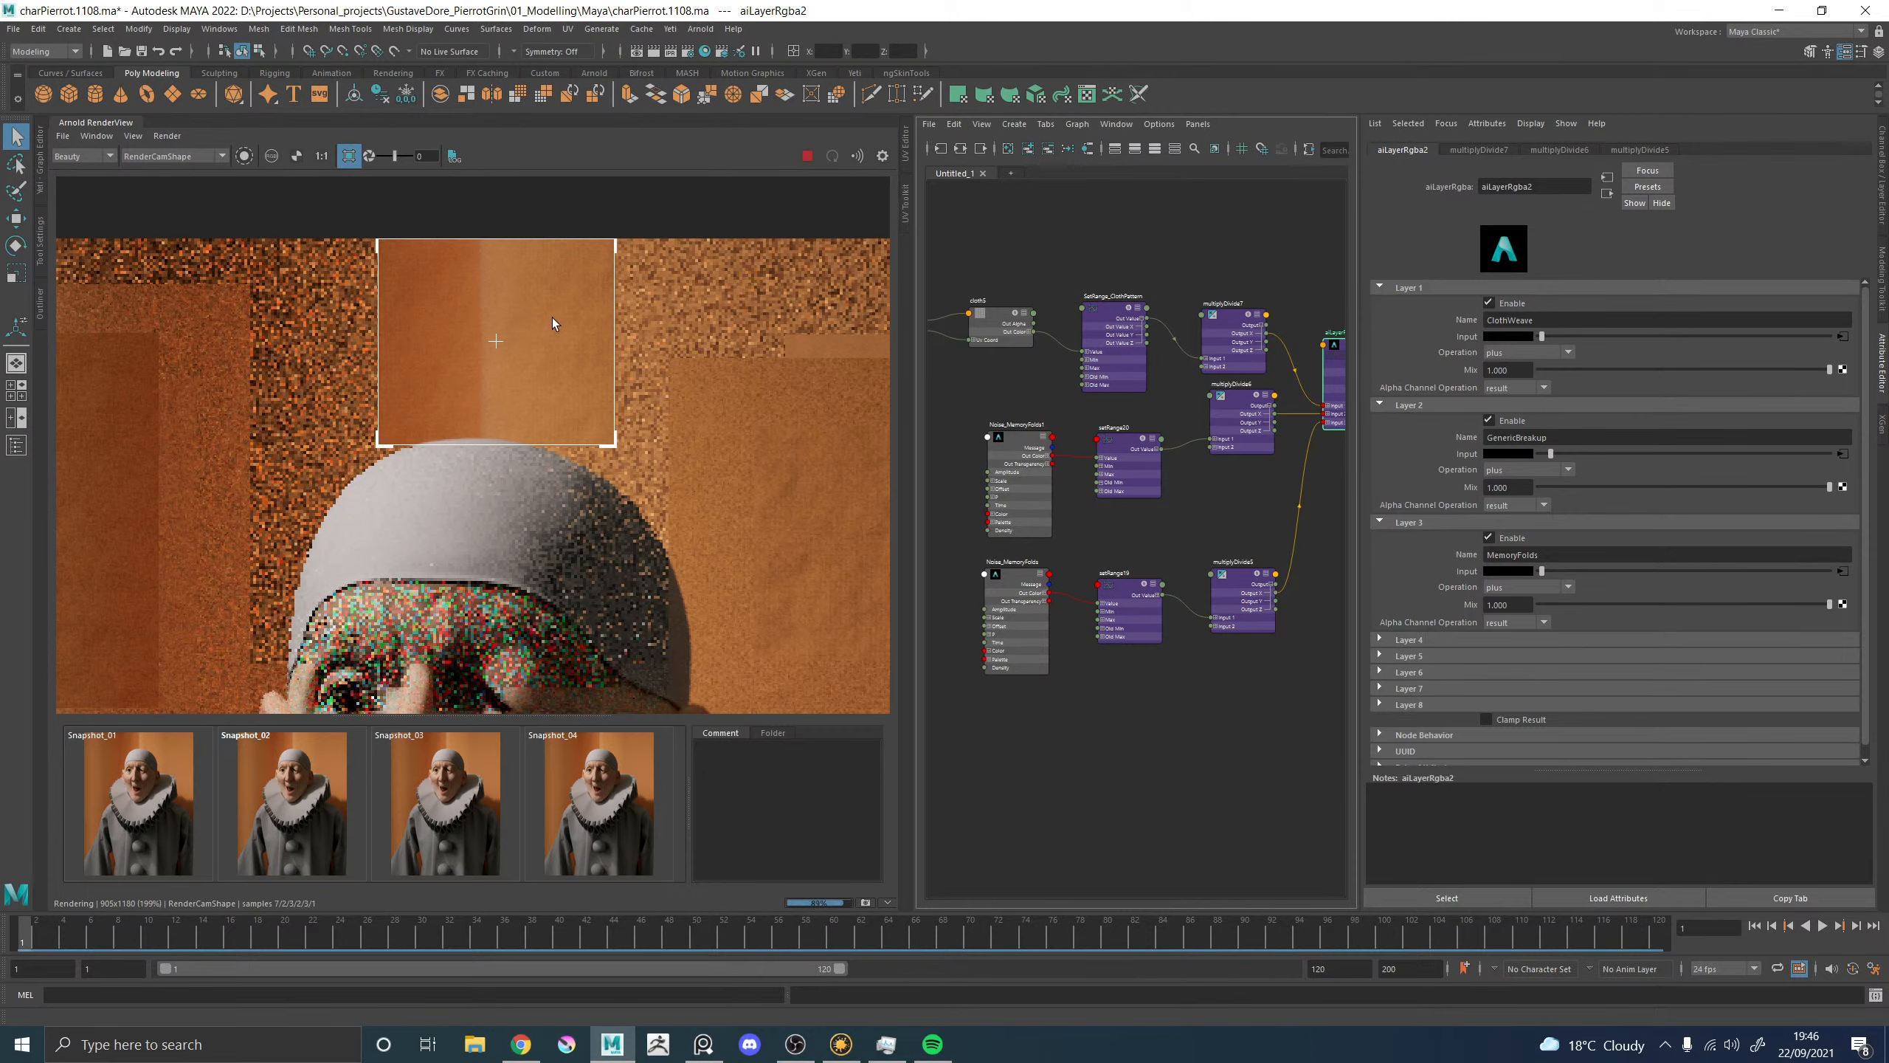
# Turn off the render region so the full frame renders.
pyautogui.scroll(-2, 552, 318)
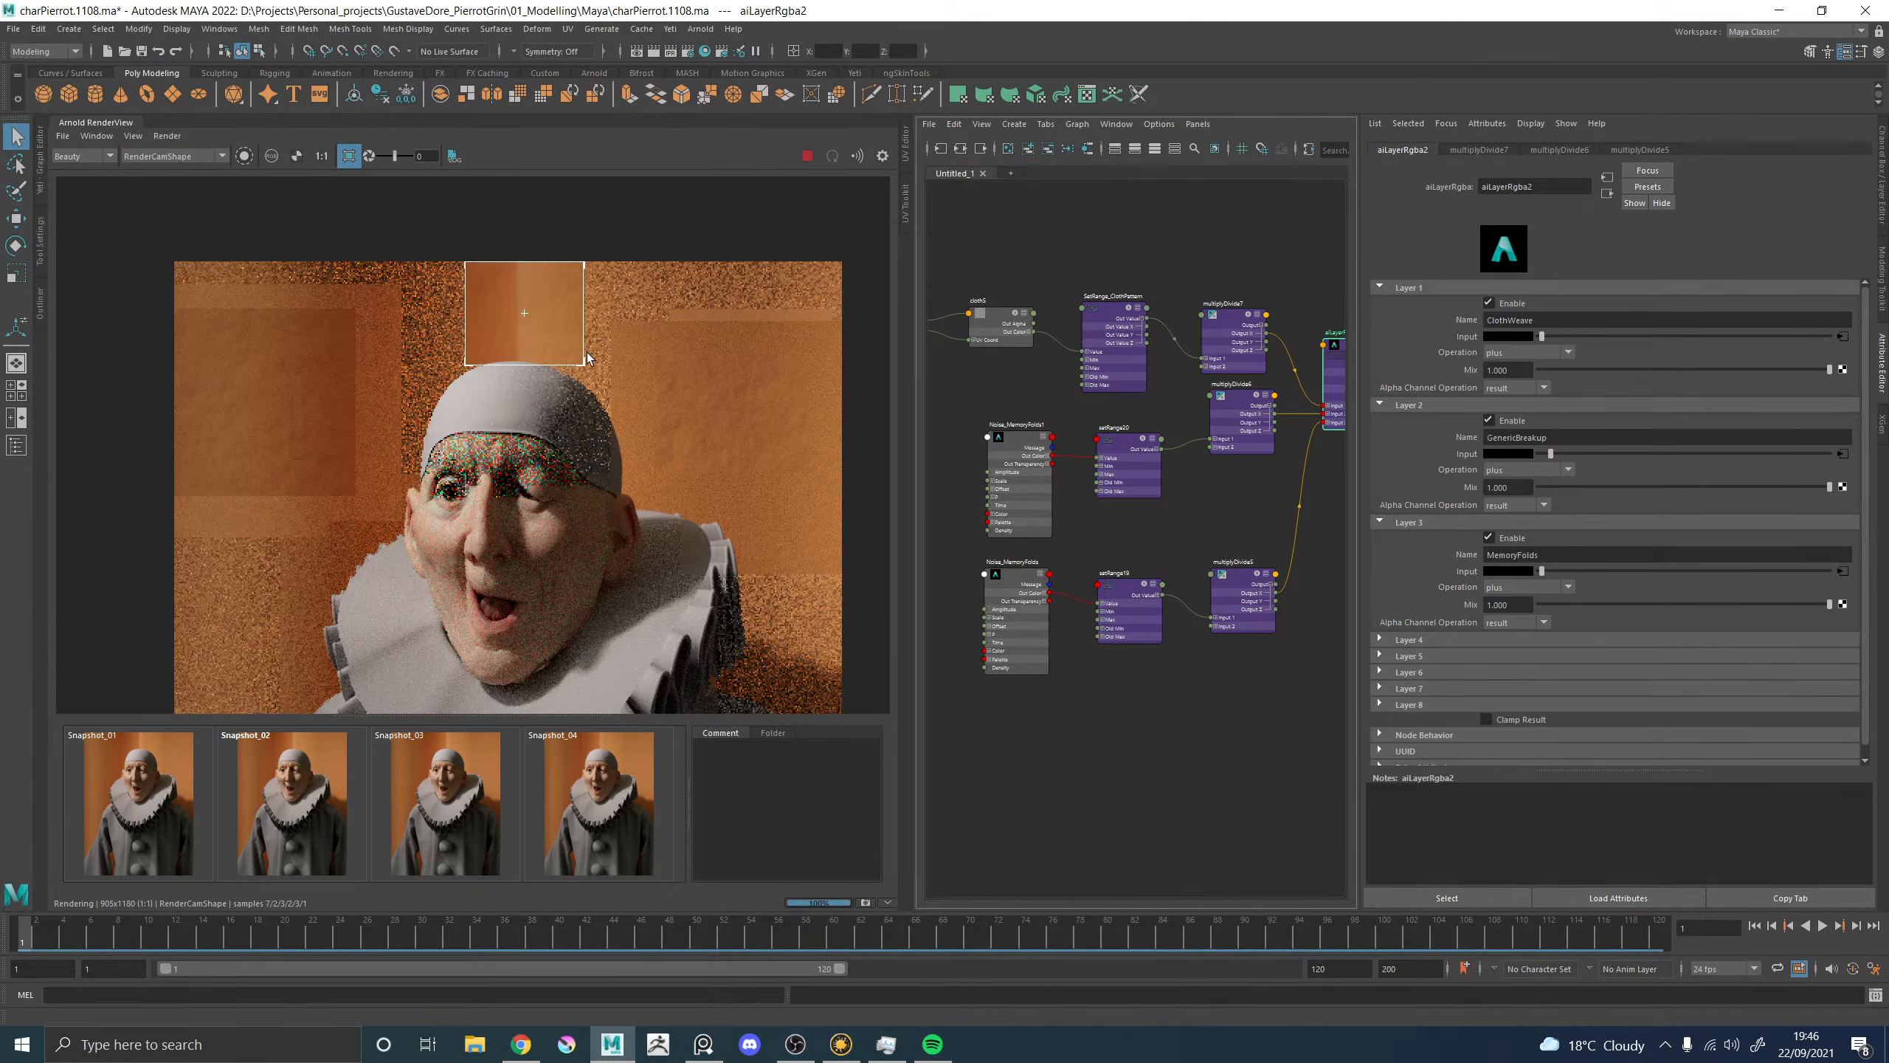
pyautogui.click(351, 157)
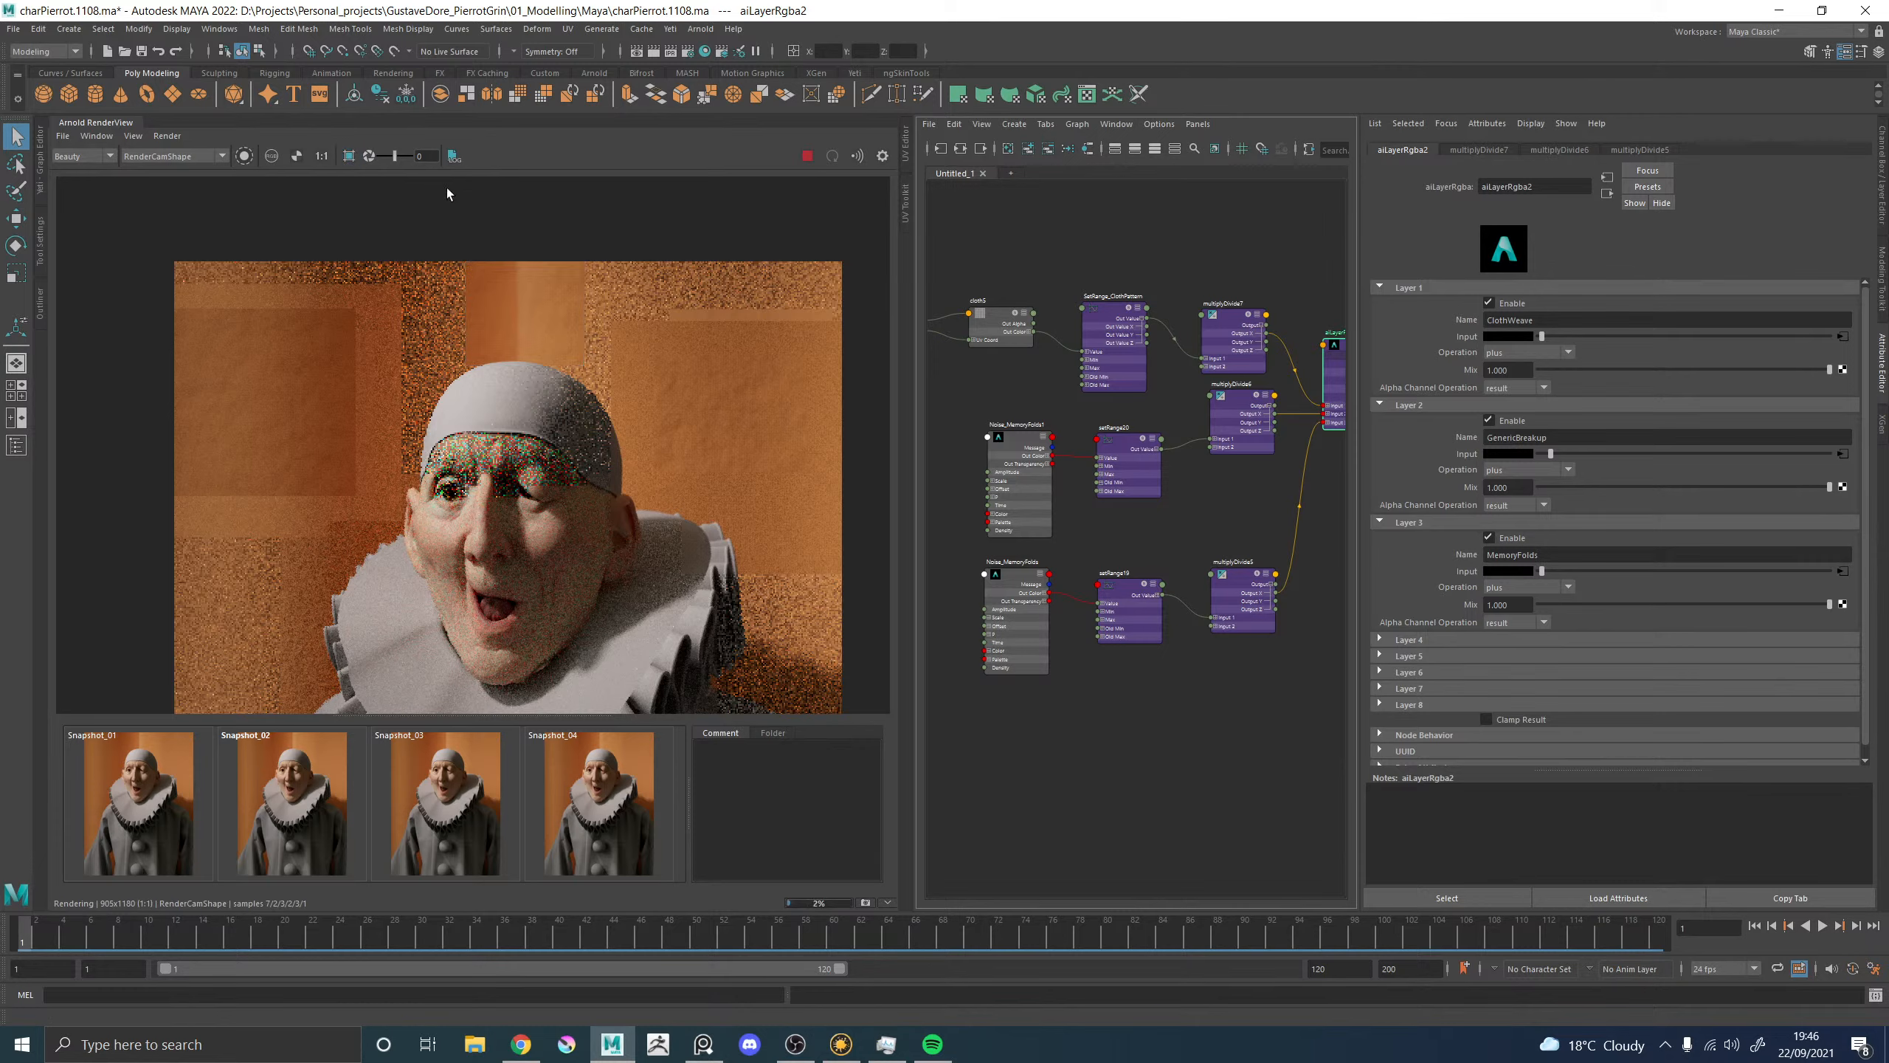
# Stop the render, save the scene as the incremental version charPierrot.1109.ma and restart the full-frame render.
pyautogui.press('Escape')
pyautogui.click(1128, 208)
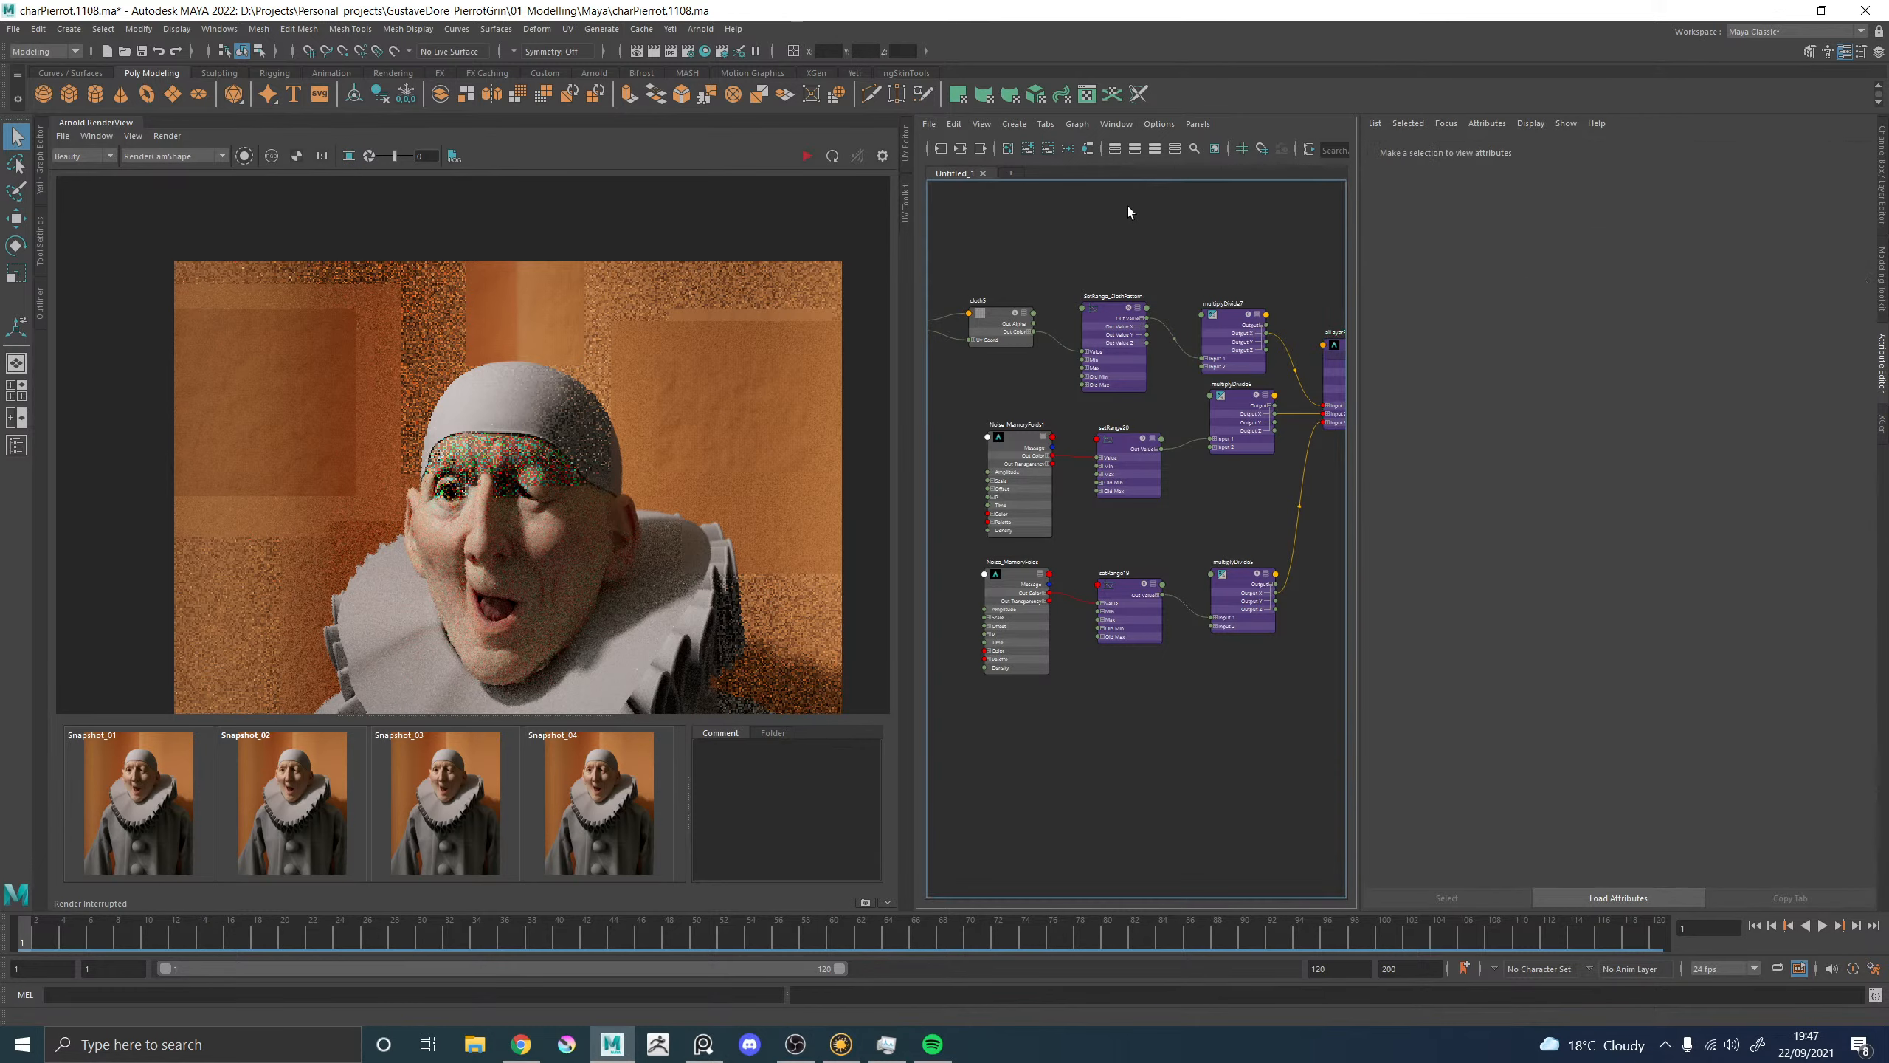
pyautogui.hotkey('ctrl', 'alt', 's')
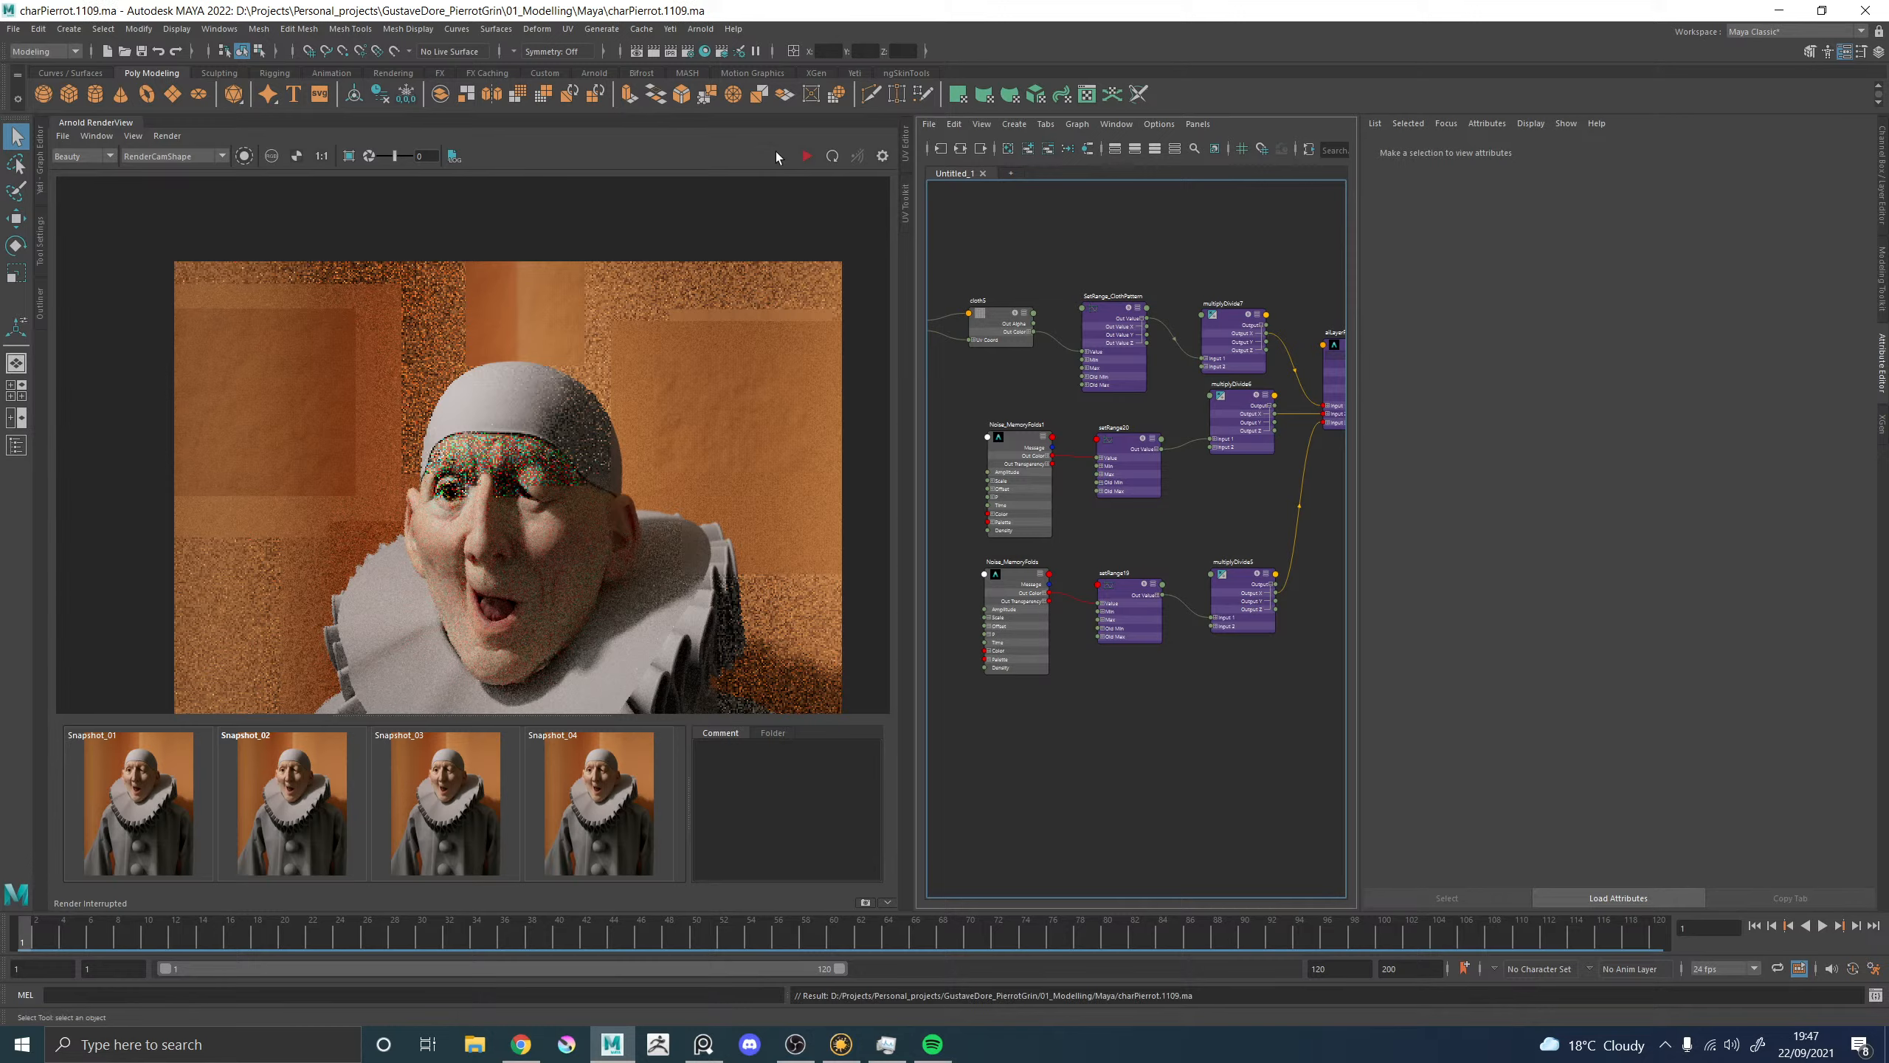
pyautogui.click(806, 156)
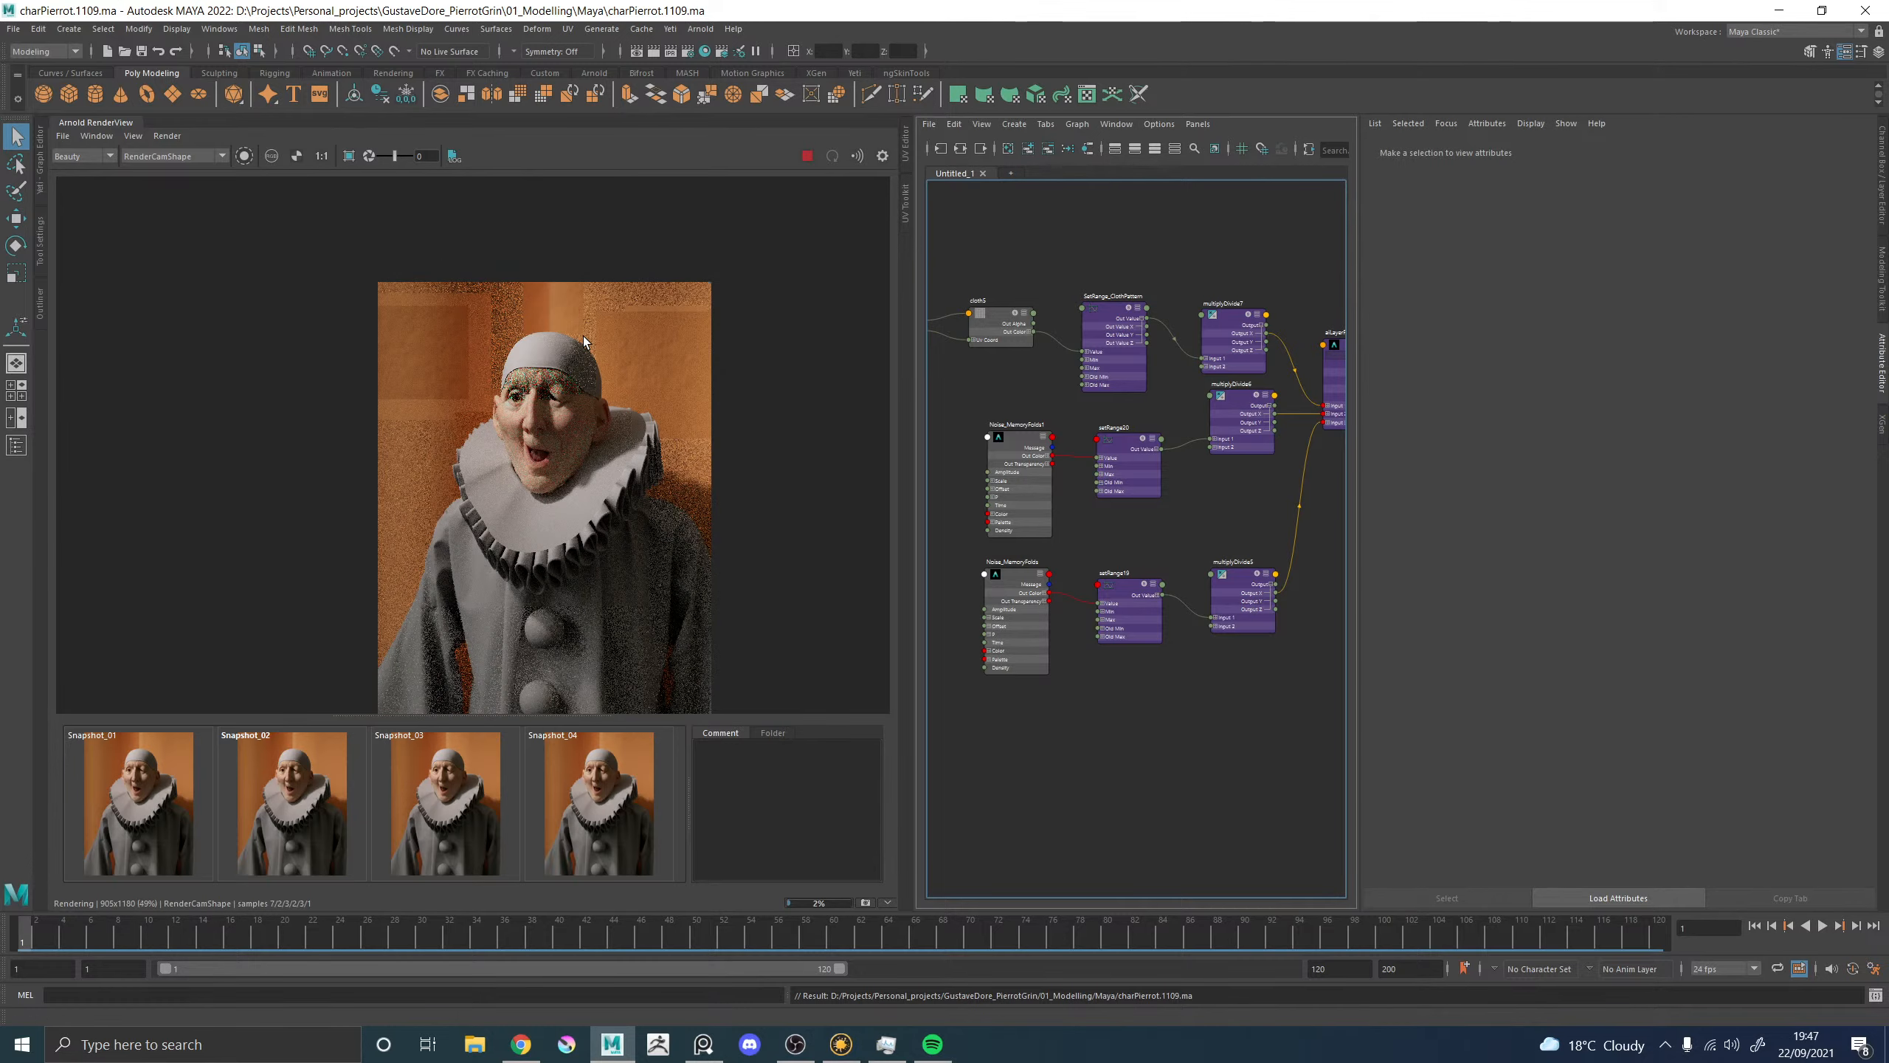
pyautogui.scroll(2, 577, 386)
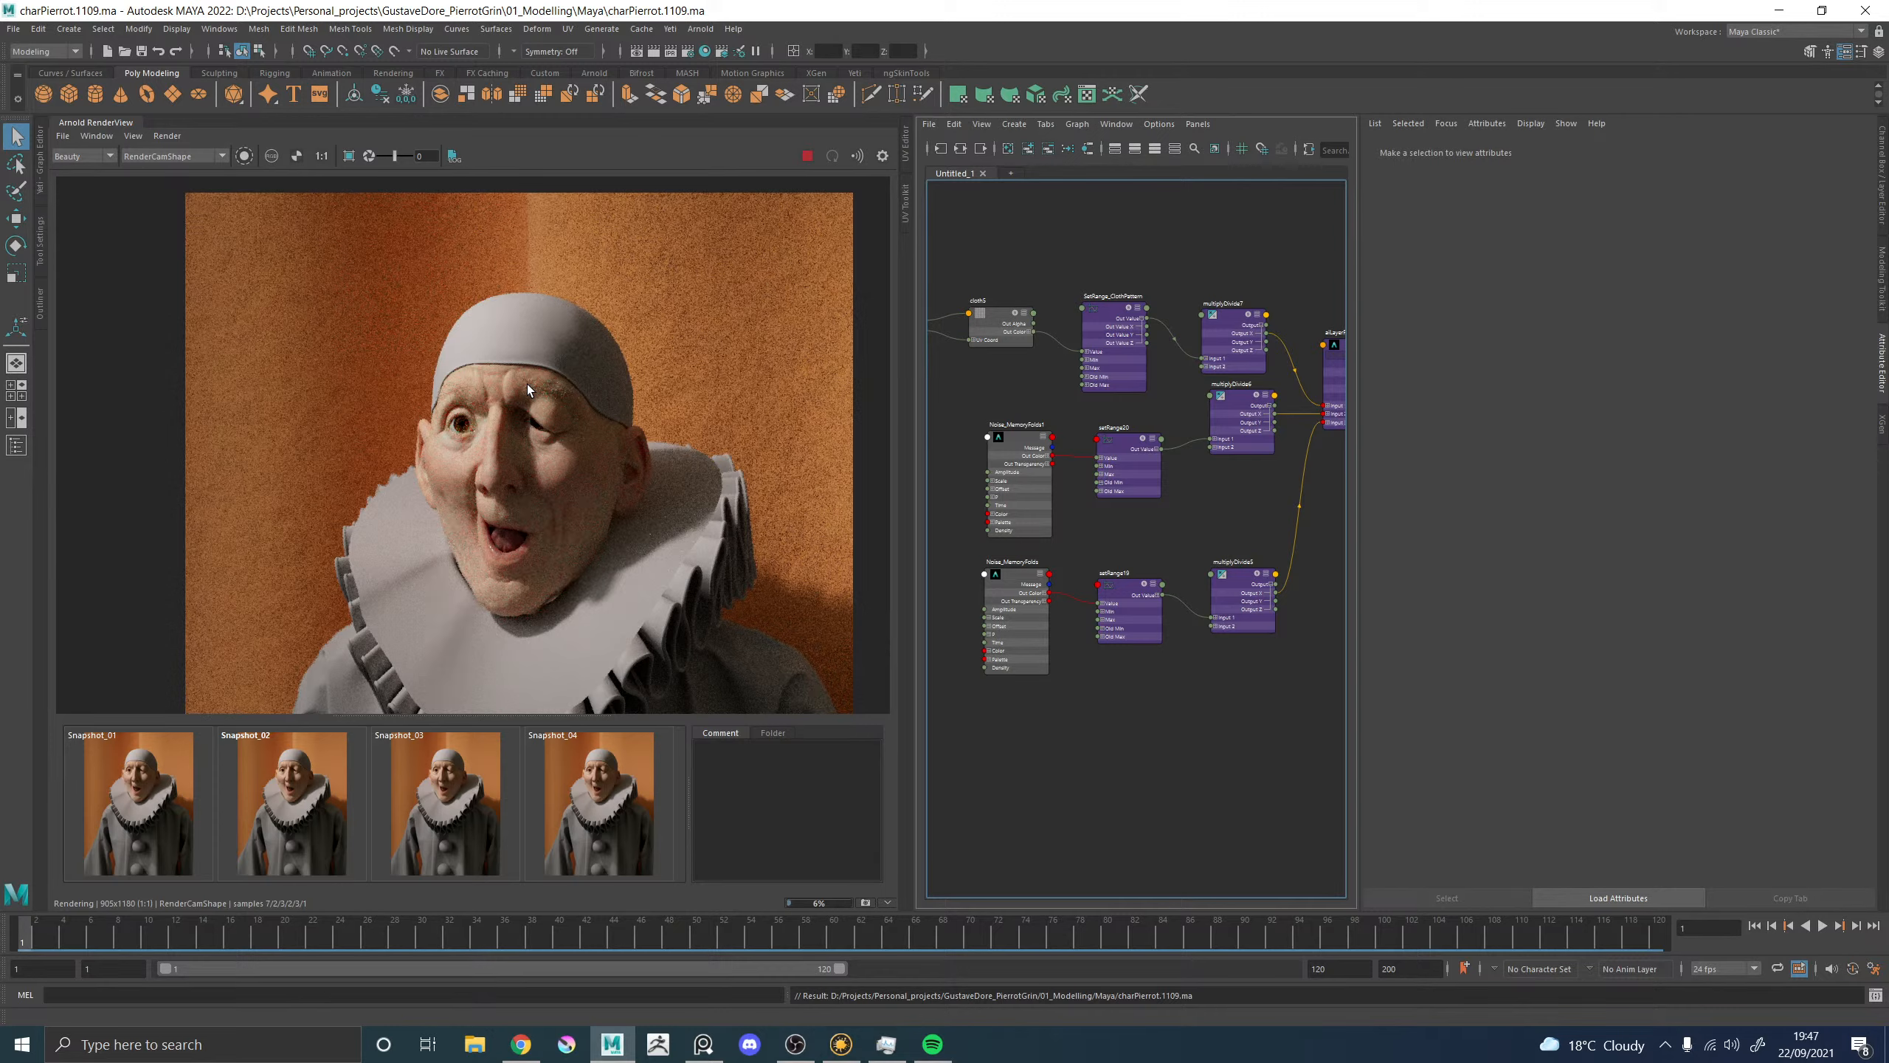
# Set the Repeat UV of the cloth texture's placement node, place2dTexture20, to 400 by 400.
pyautogui.keyDown('alt'); pyautogui.moveTo(1018, 199); pyautogui.dragTo(1138, 232, button='middle'); pyautogui.keyUp('alt')
pyautogui.click(1004, 356)
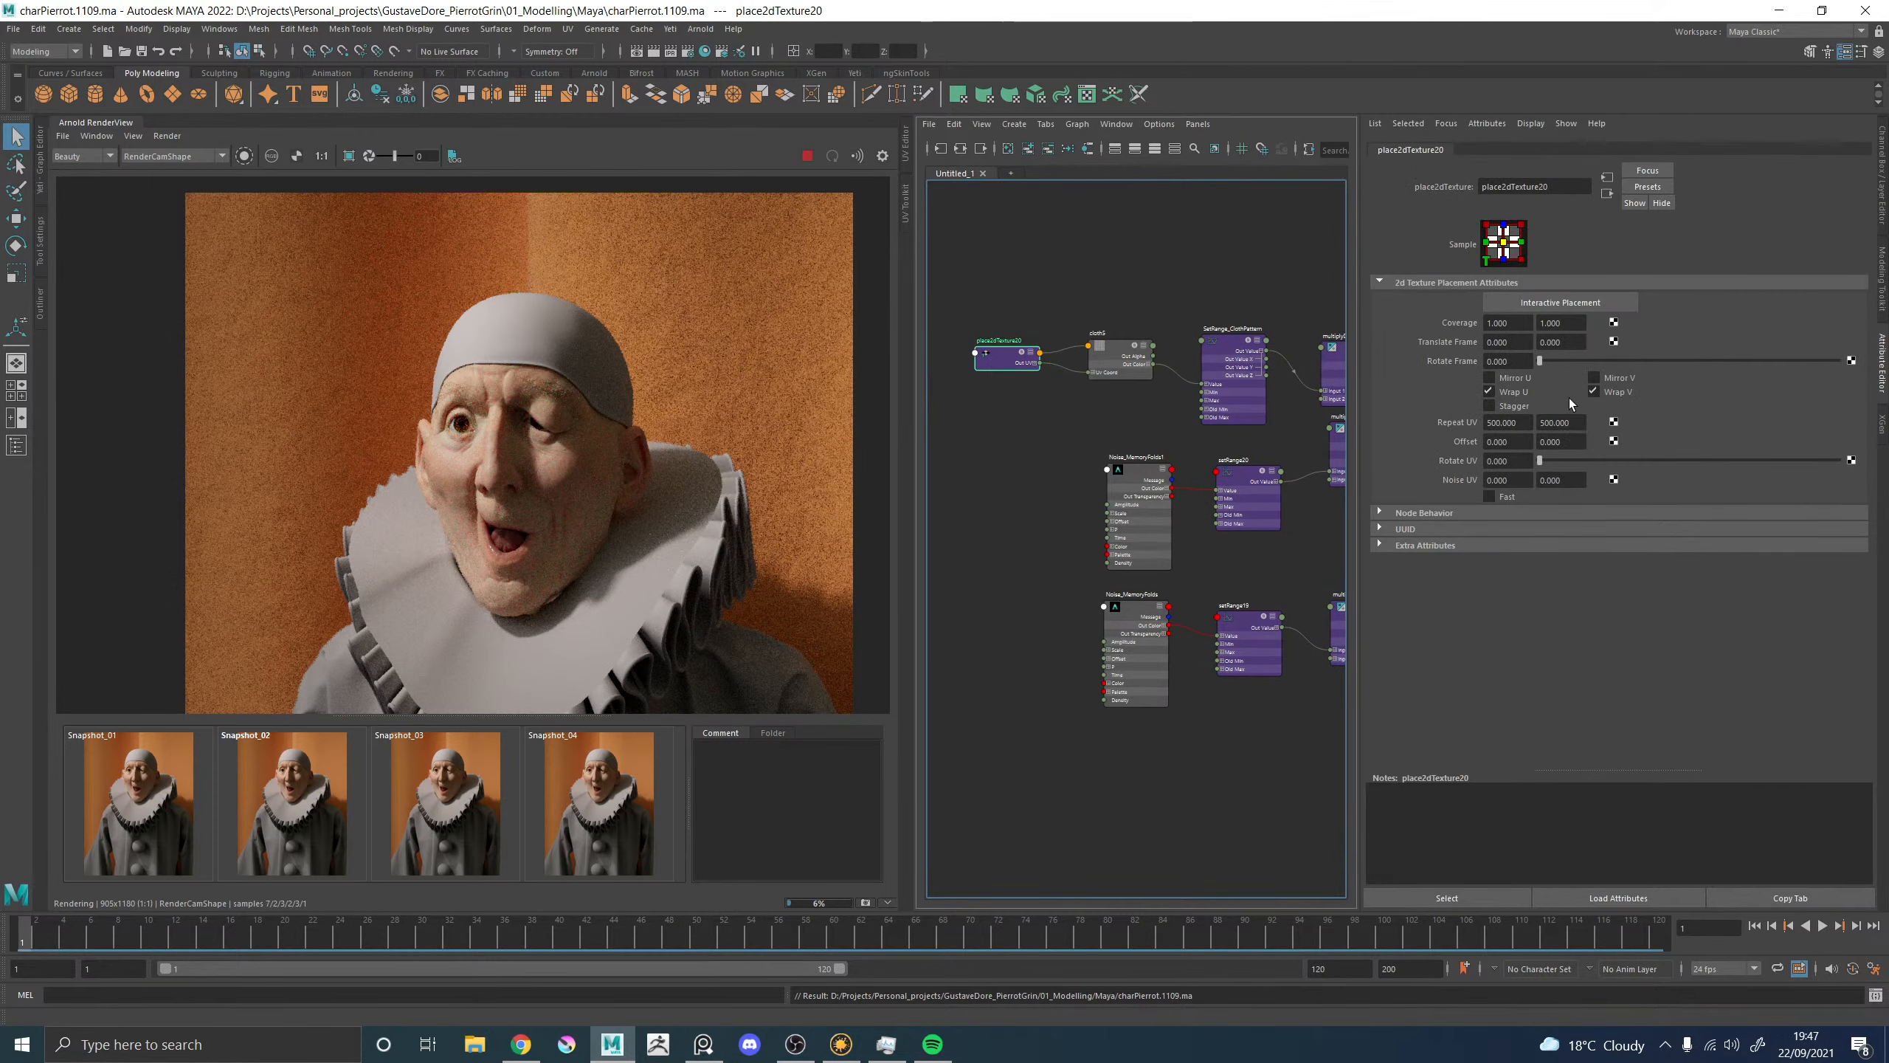
pyautogui.click(1518, 423)
pyautogui.write('400')
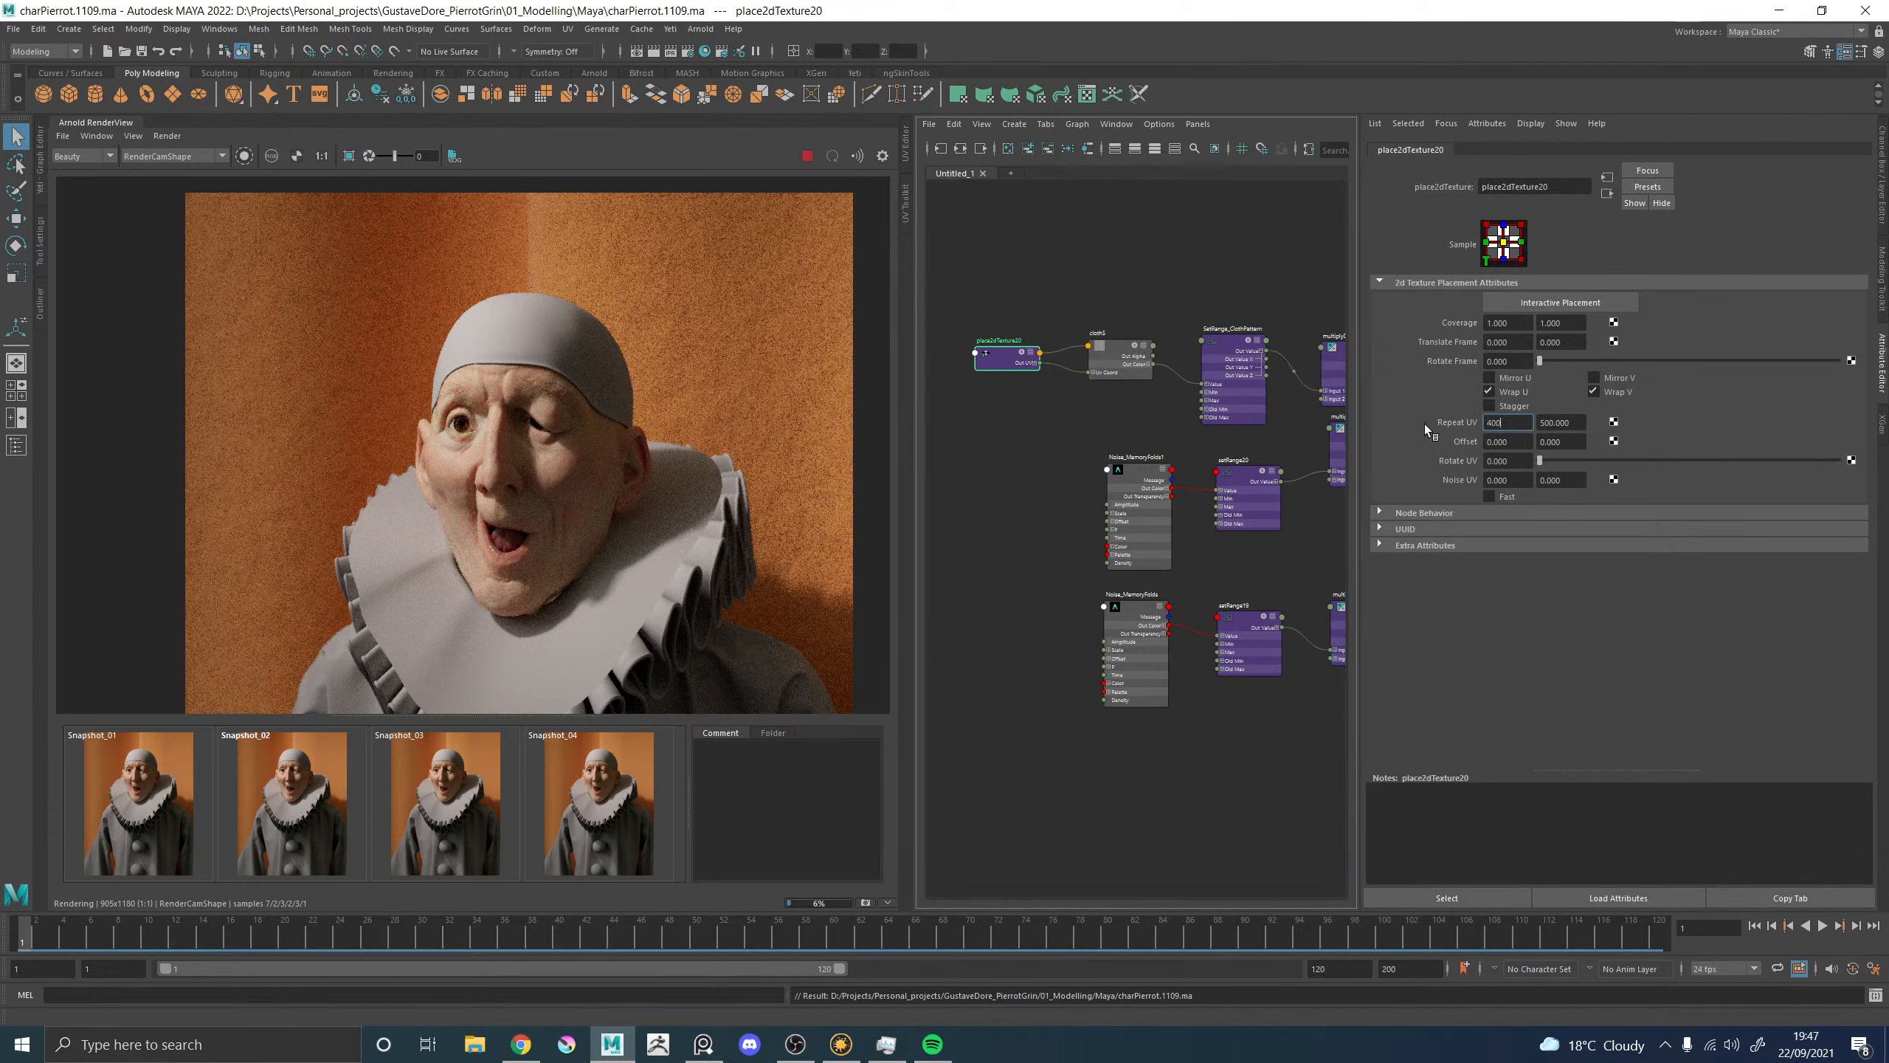
pyautogui.press('Tab')
pyautogui.write('400')
pyautogui.press('Return')
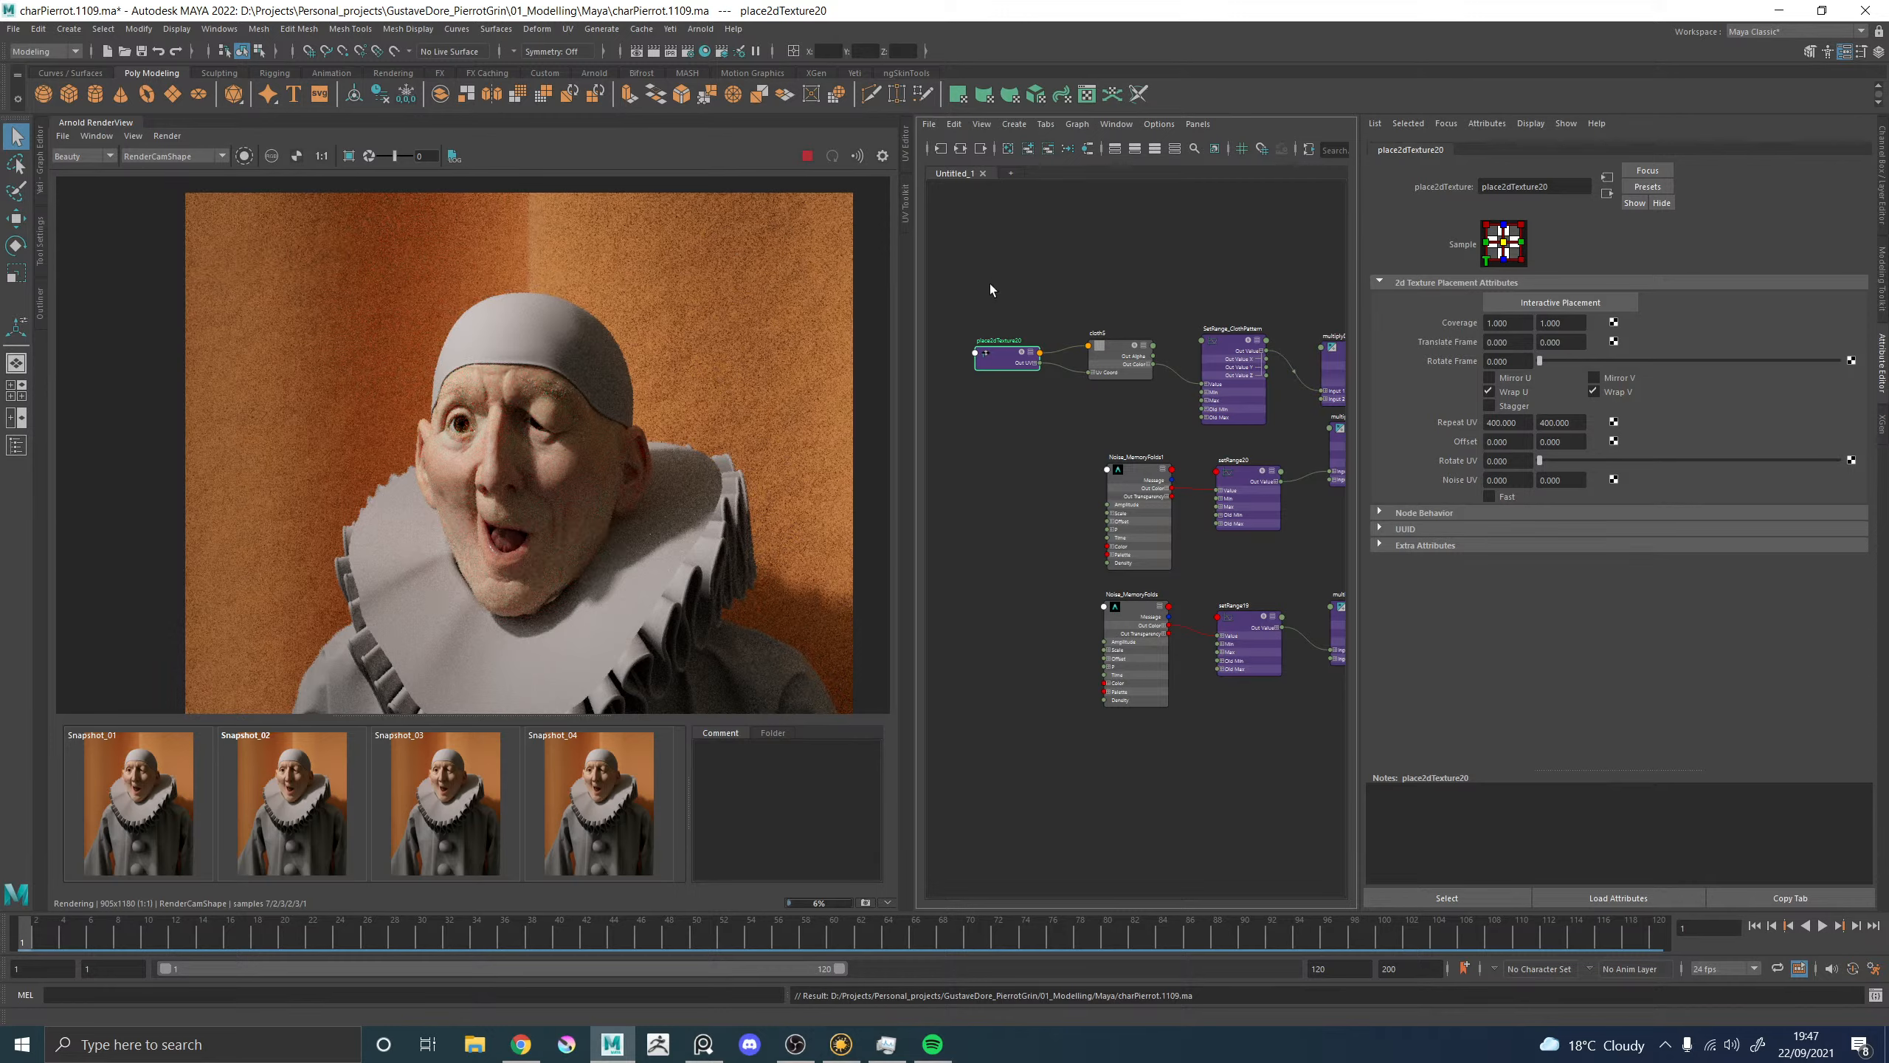
# Set the first Input 2 value of multiplyDivide5 to 0.1 to strengthen the memory folds.
pyautogui.moveTo(1190, 549); pyautogui.dragTo(1079, 574, button='middle')
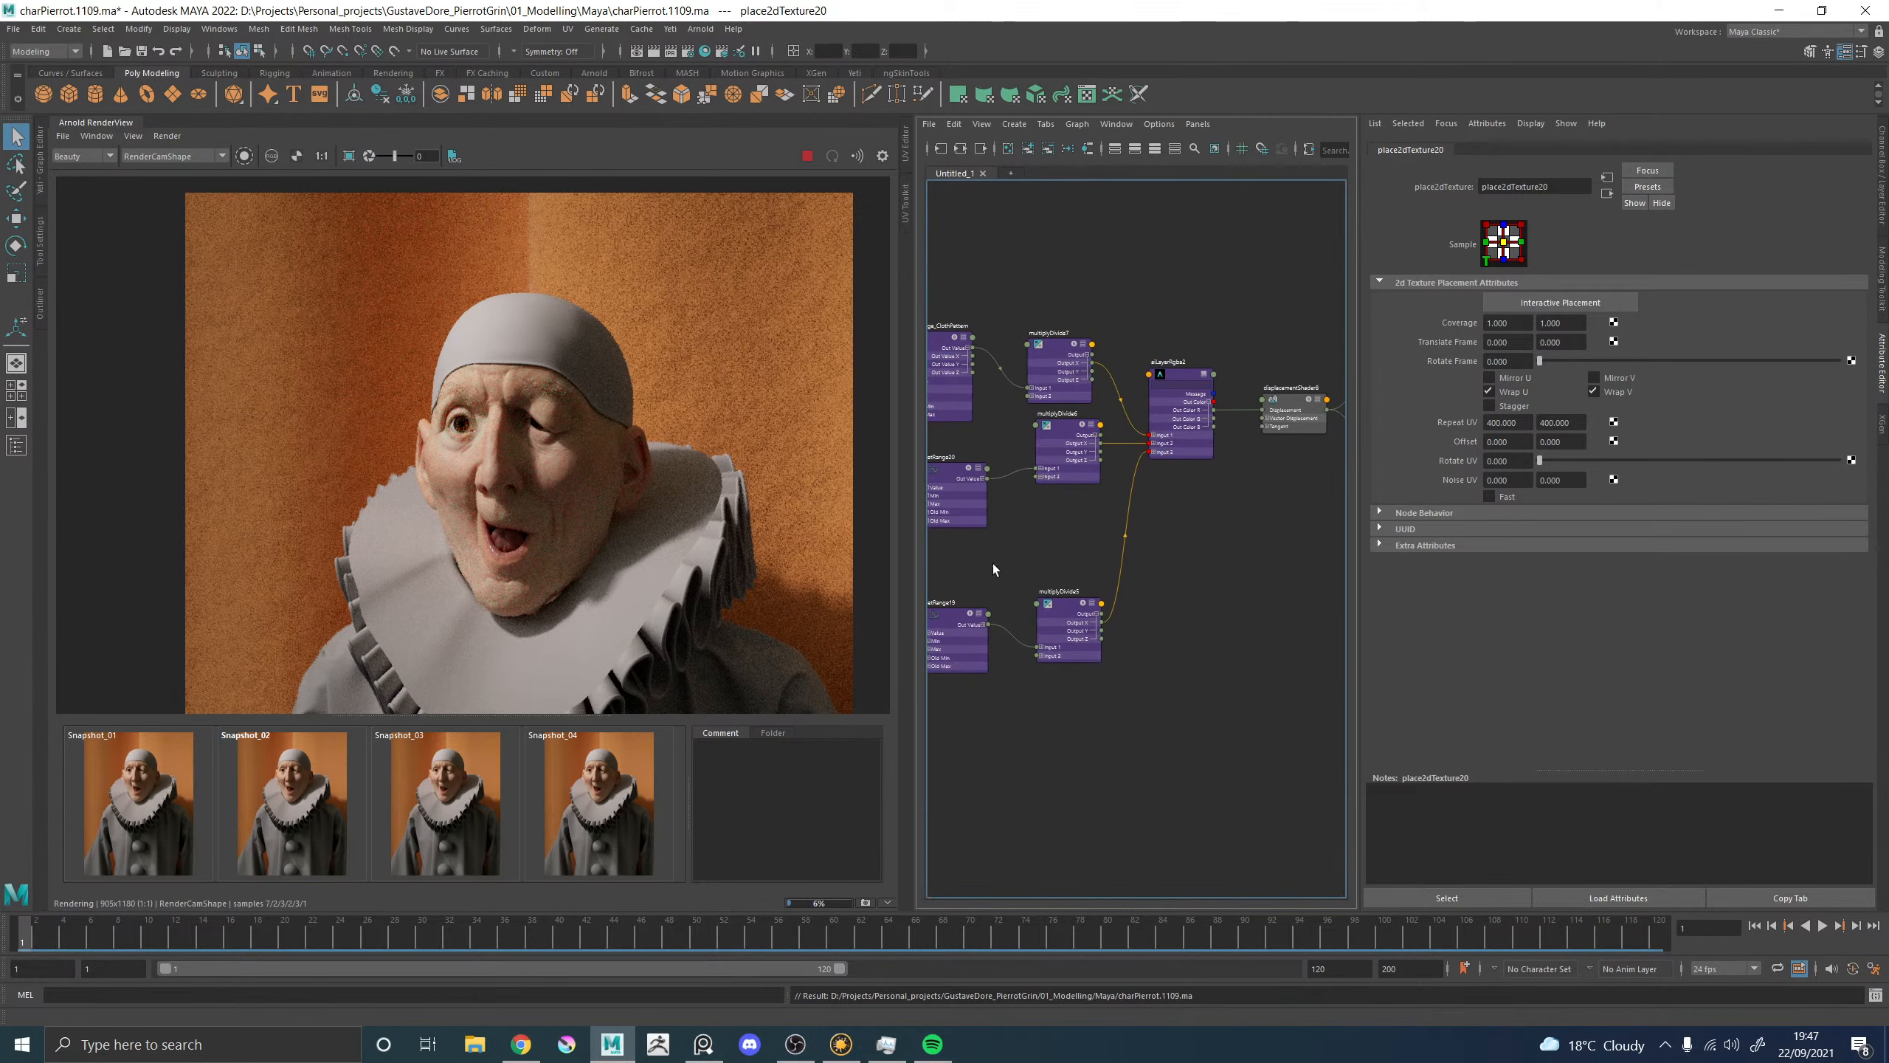
pyautogui.click(1069, 606)
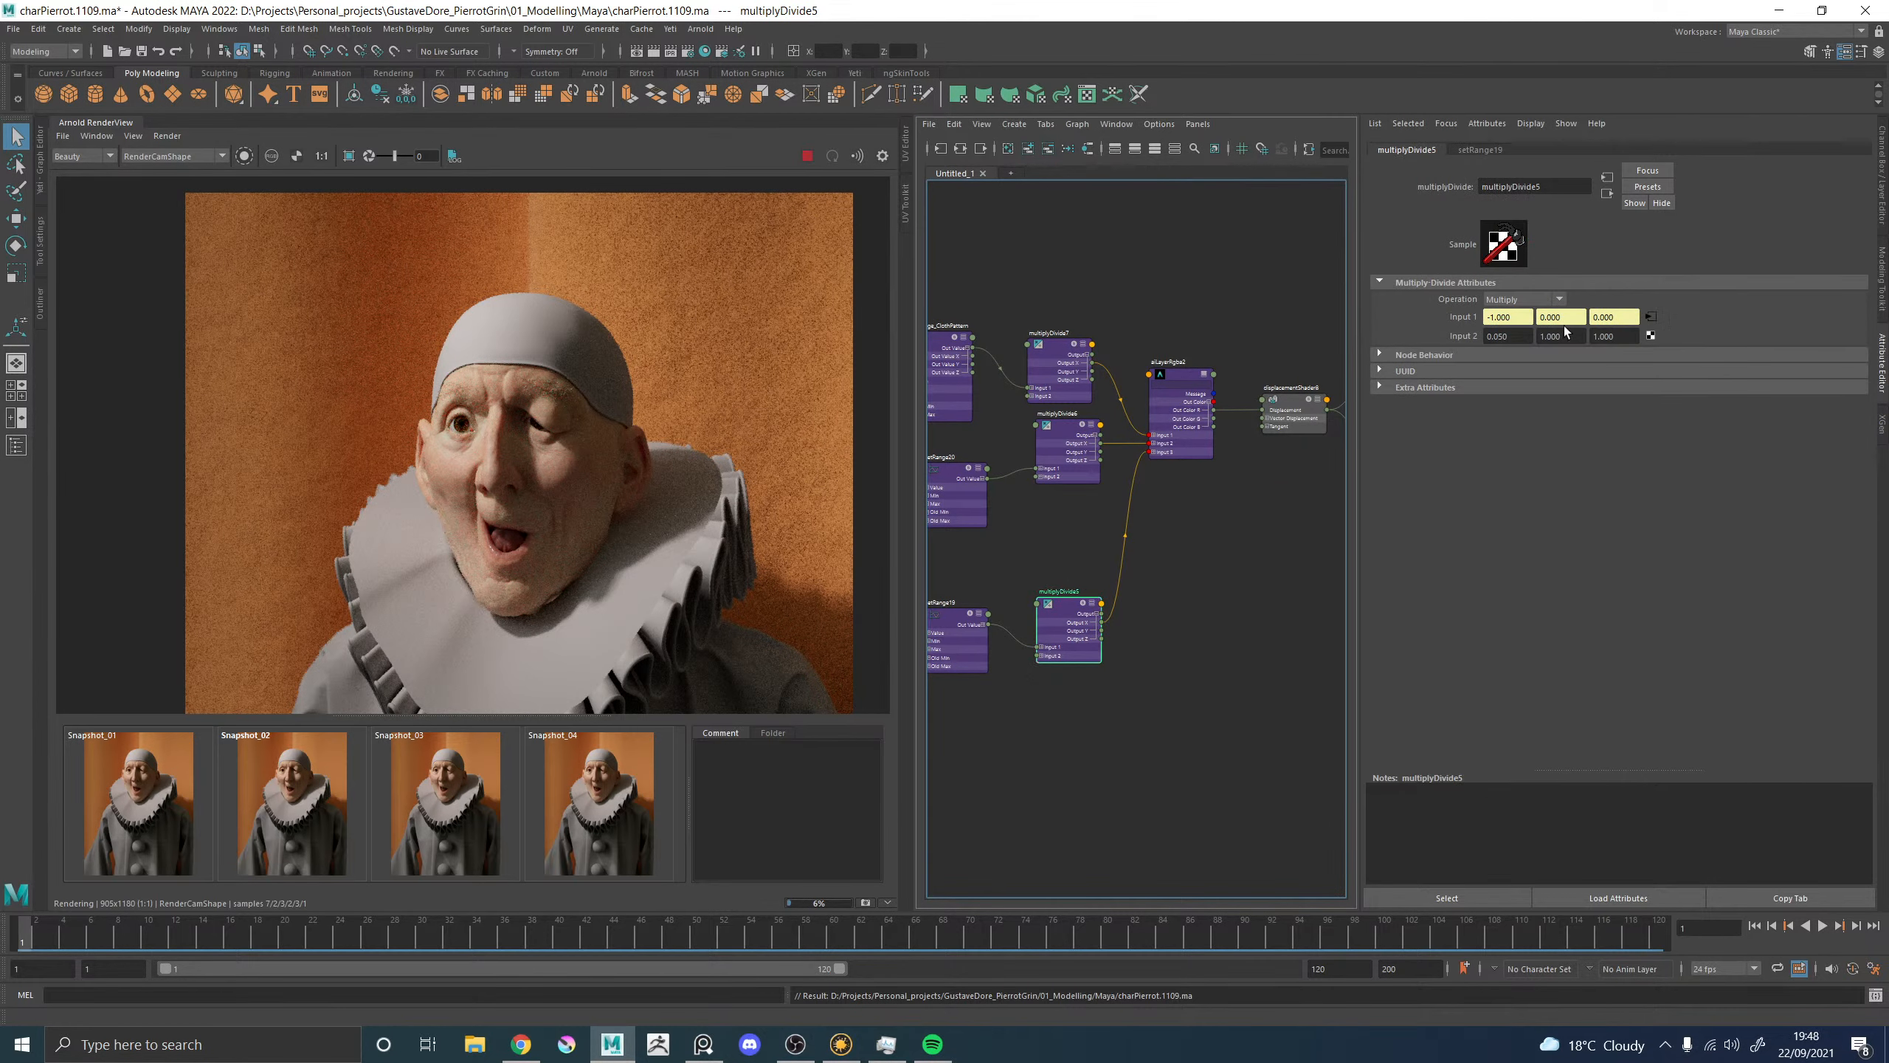
pyautogui.doubleClick(1497, 336)
pyautogui.write('100')
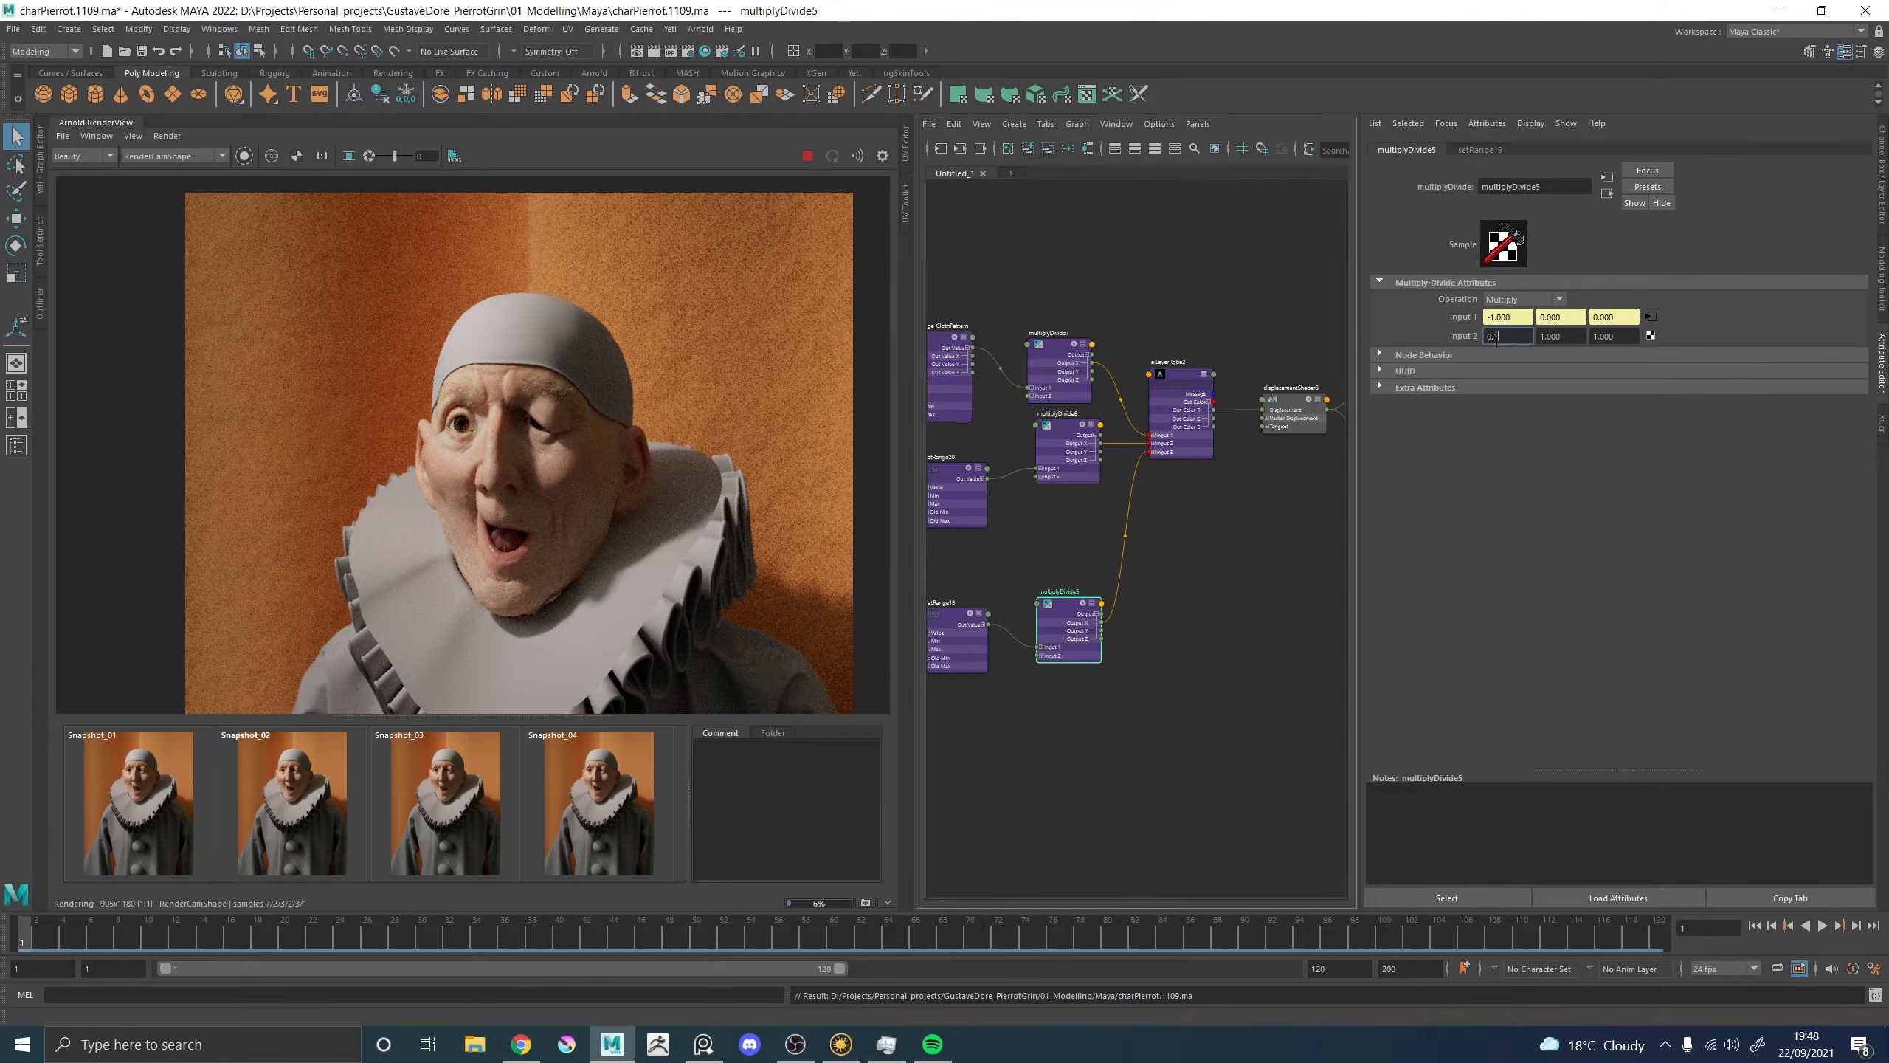
pyautogui.press('Return')
# Examine the curtain folds and cloth texture in the updated render, both close up and across the whole frame.
pyautogui.scroll(-4, 328, 429)
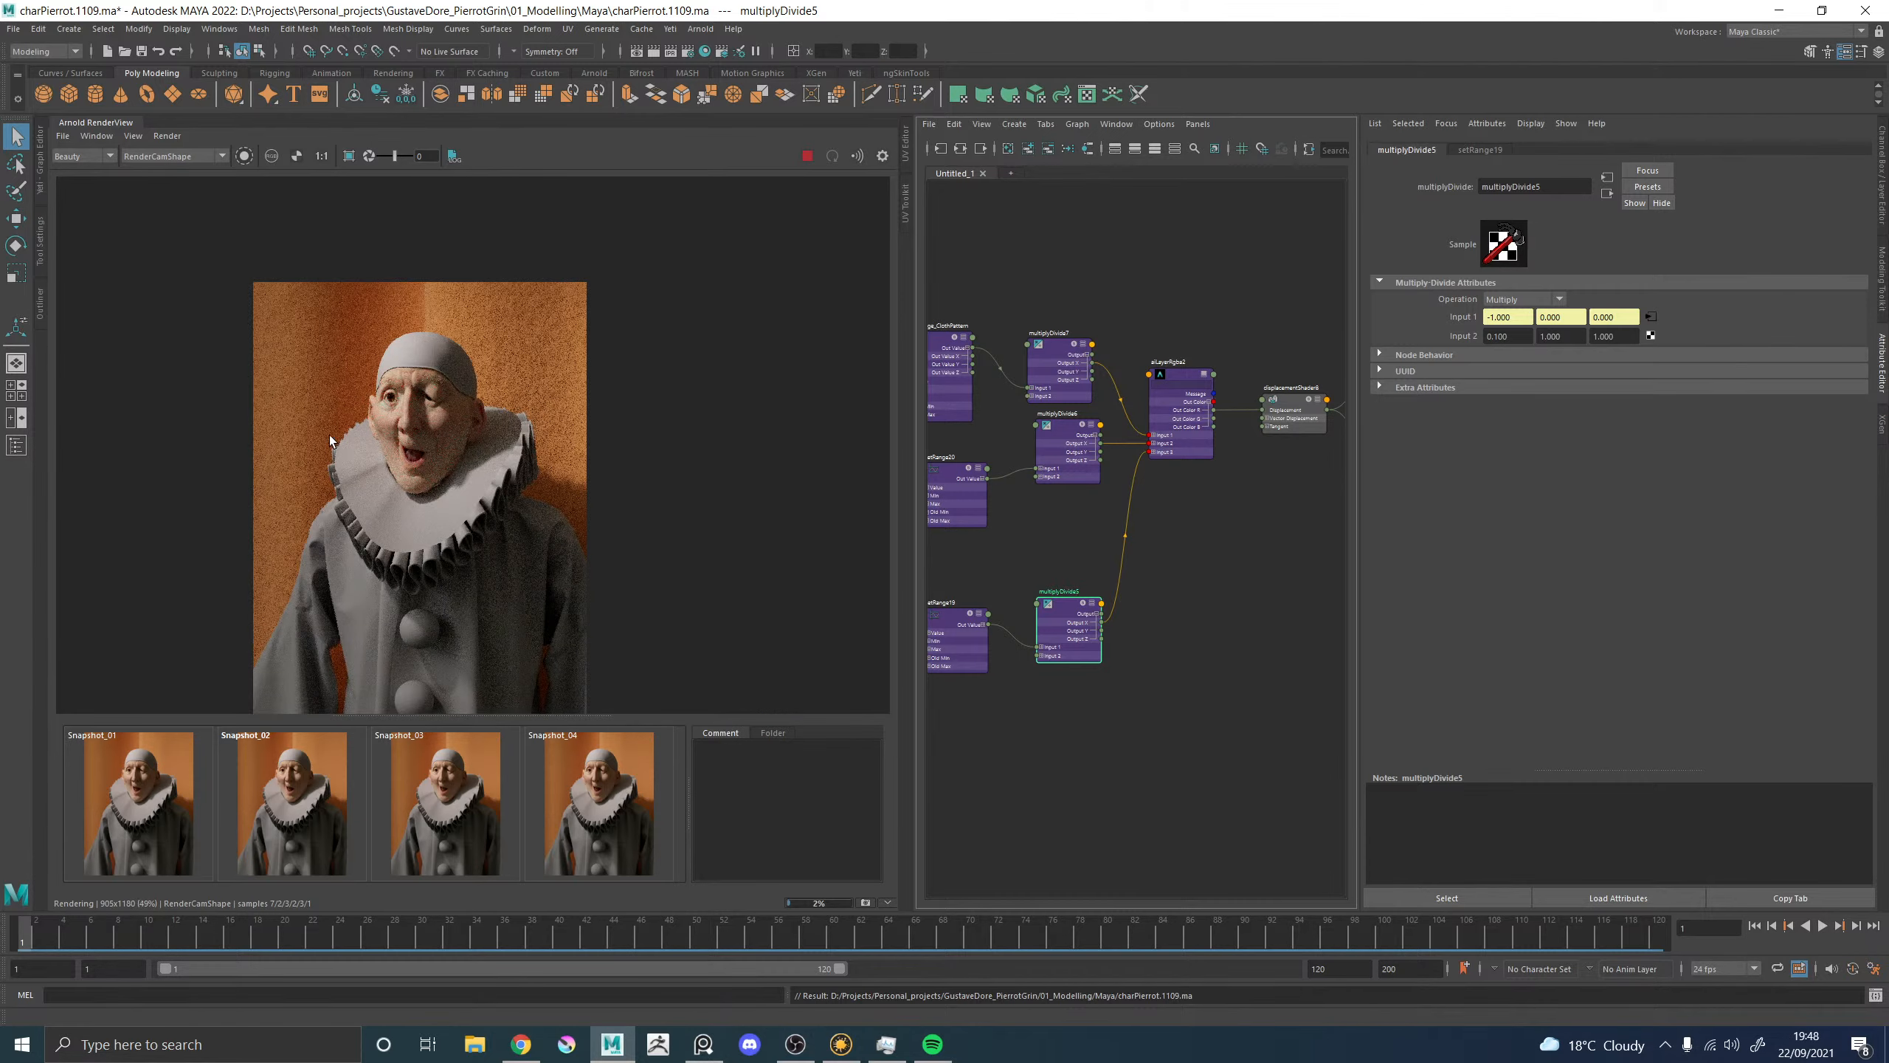
pyautogui.scroll(-1, 389, 435)
pyautogui.scroll(1, 414, 446)
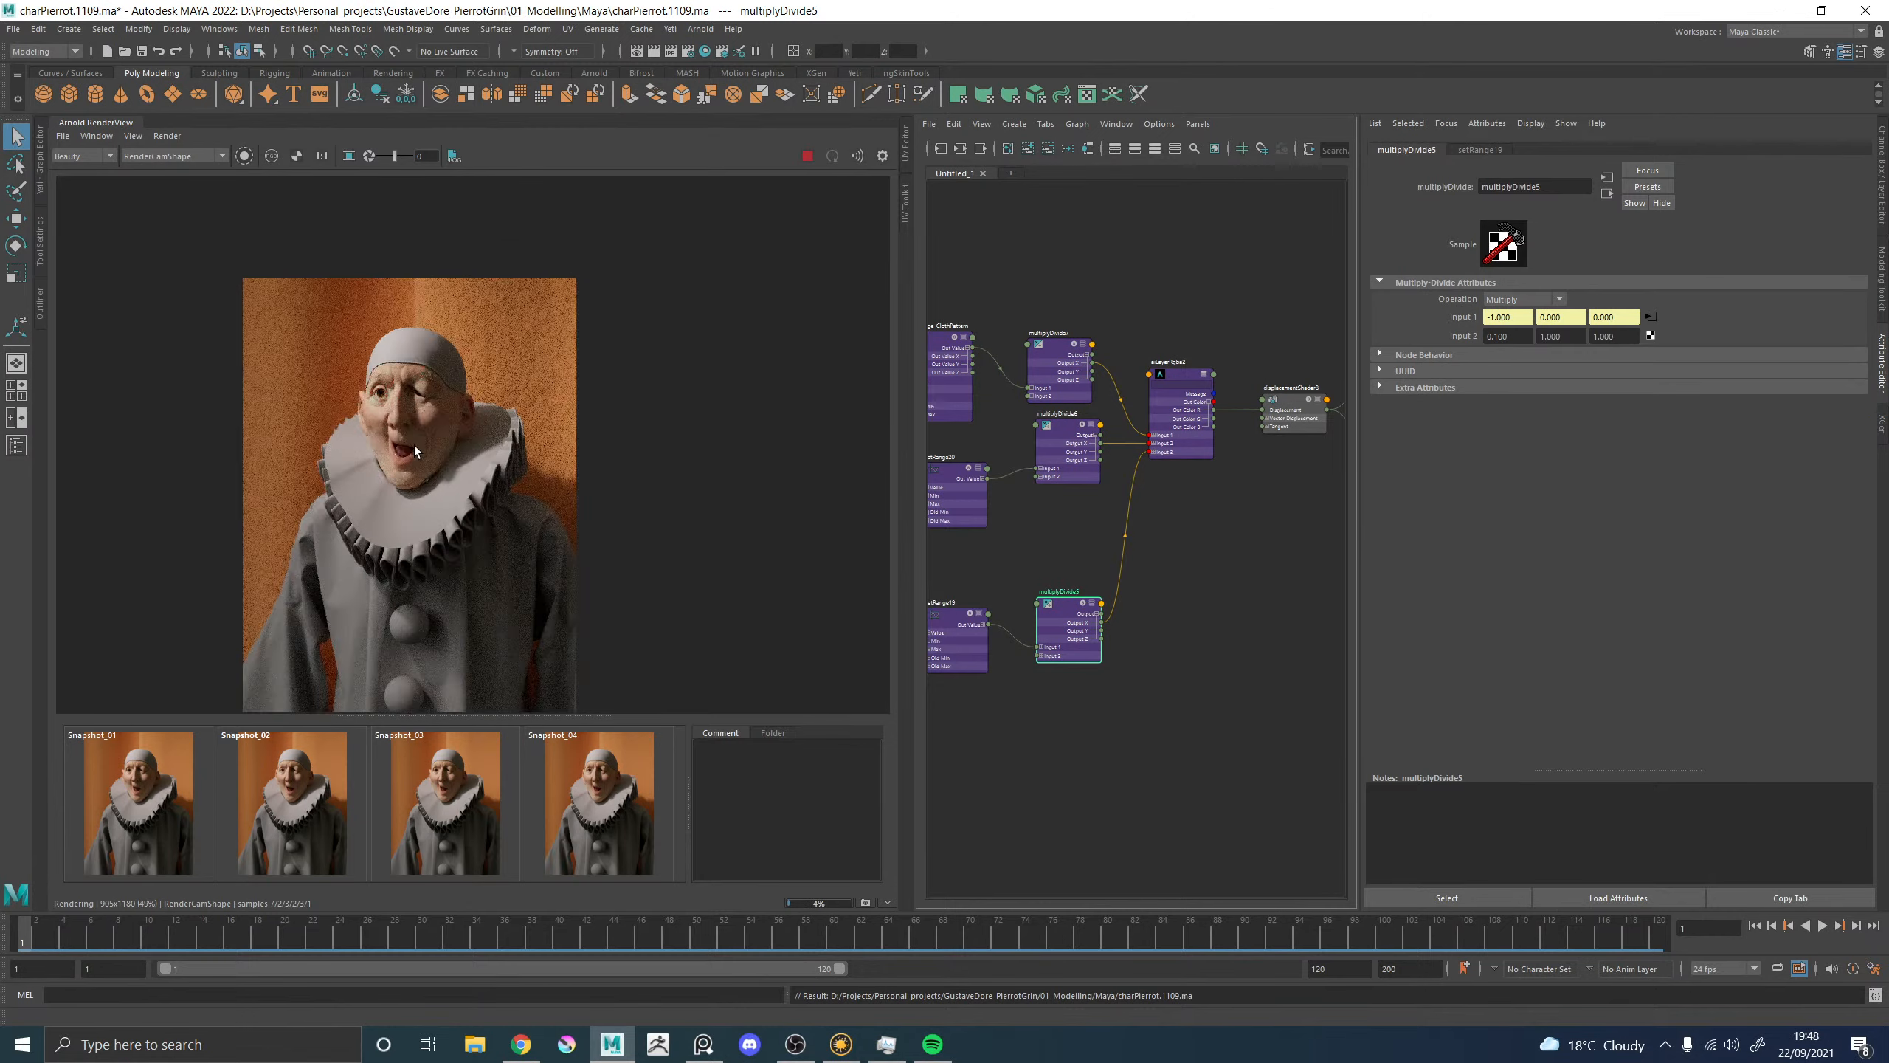
pyautogui.scroll(1, 414, 451)
pyautogui.scroll(-2, 413, 449)
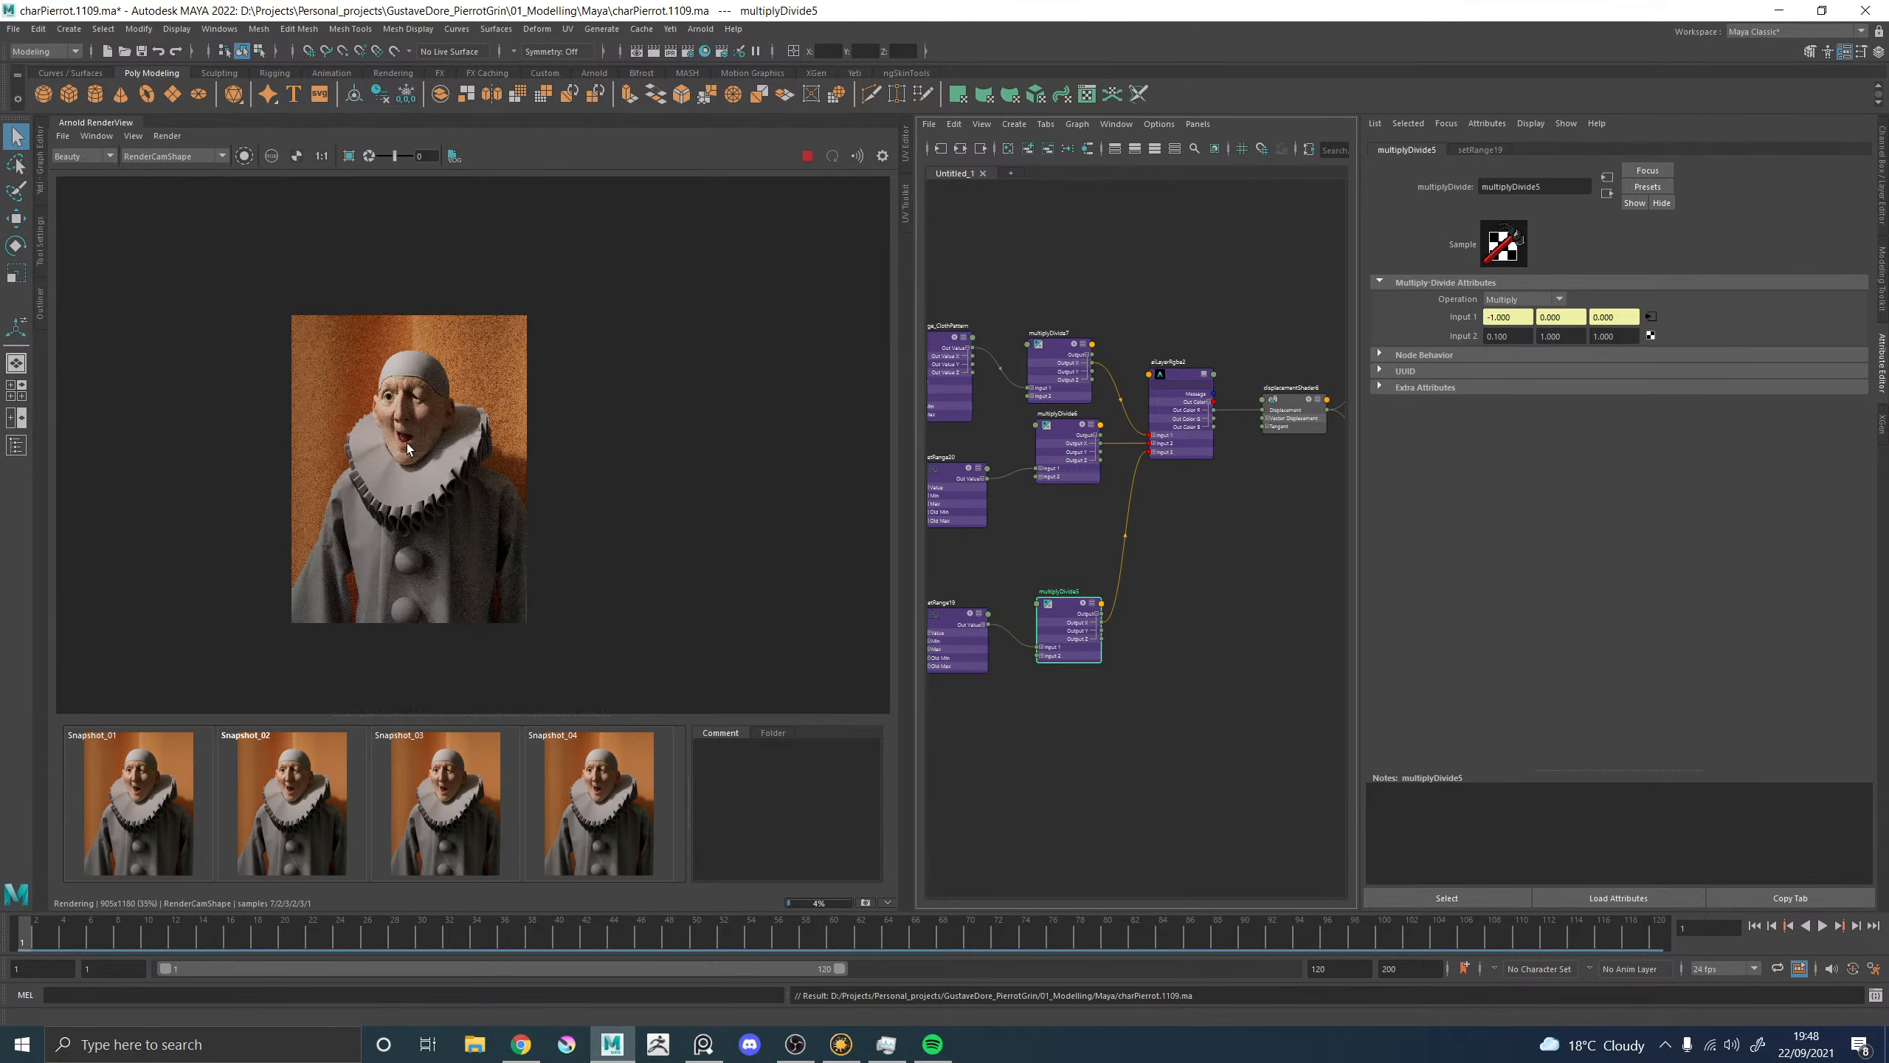
pyautogui.scroll(1, 385, 433)
pyautogui.scroll(1, 384, 428)
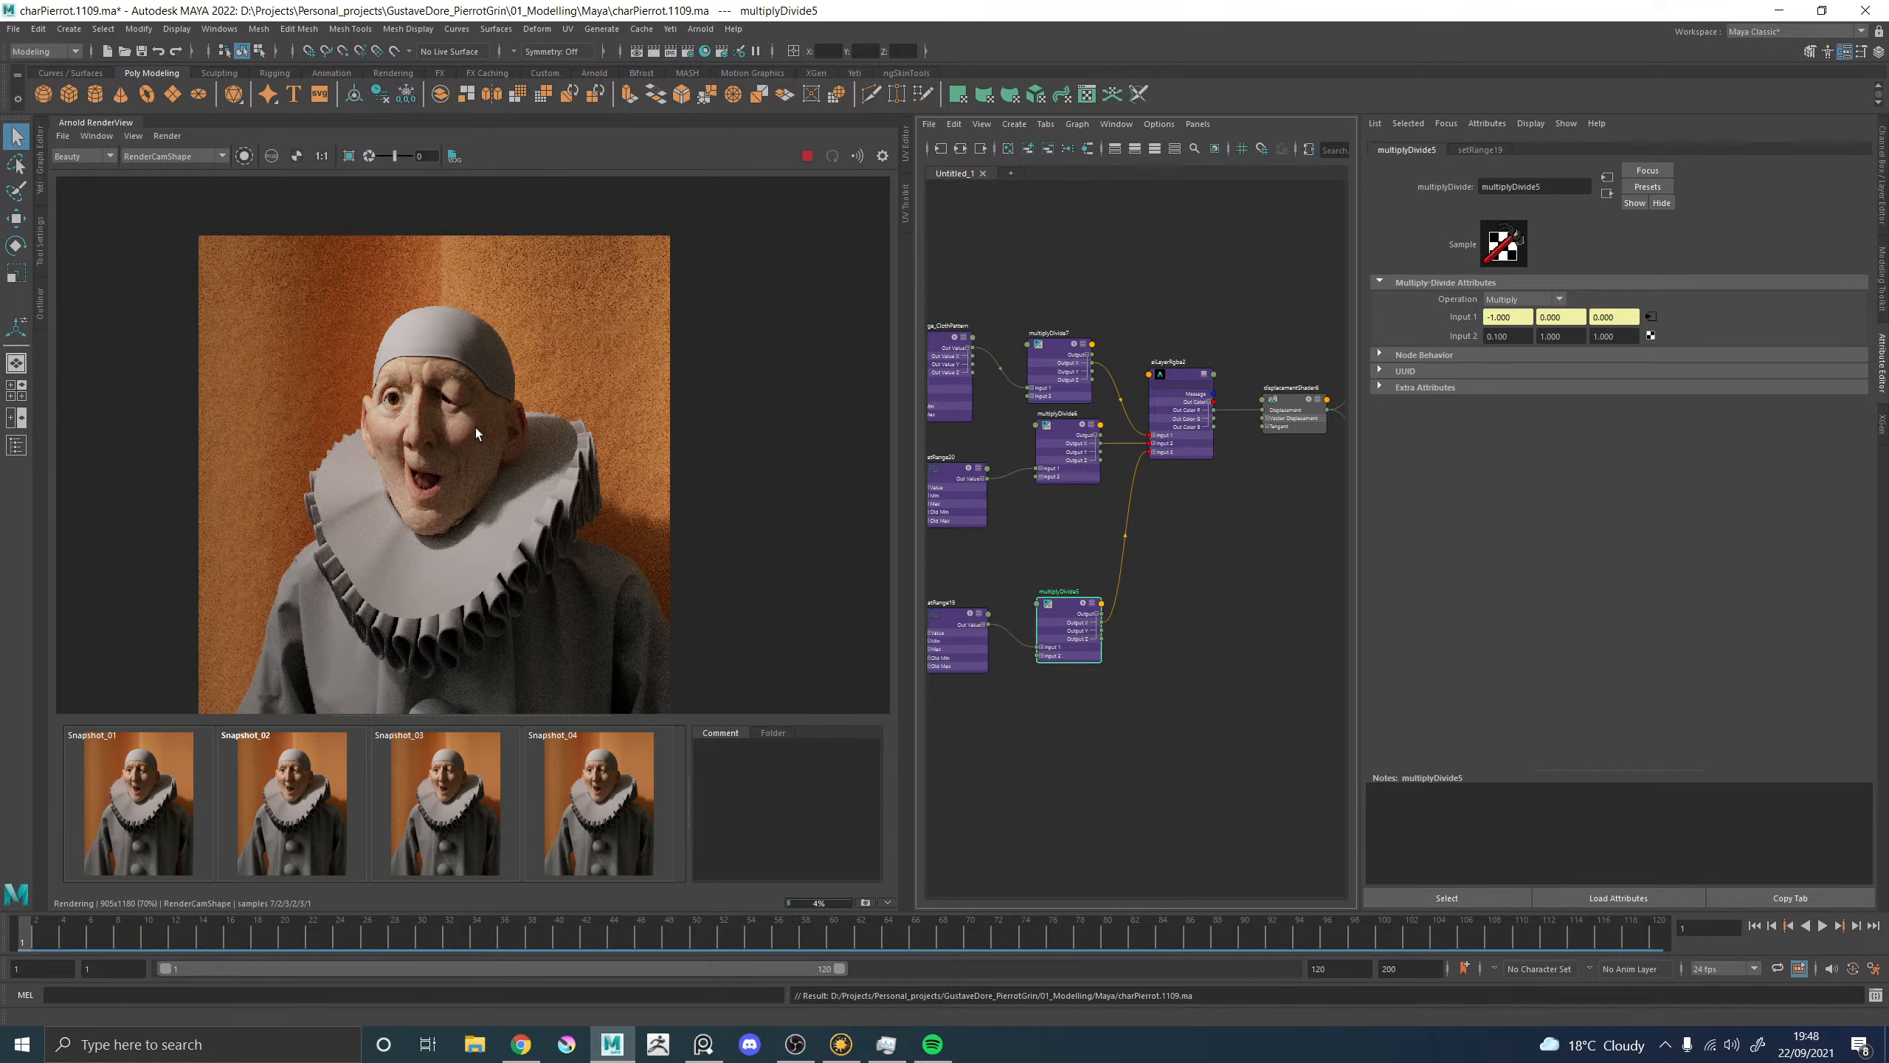
pyautogui.scroll(2, 615, 328)
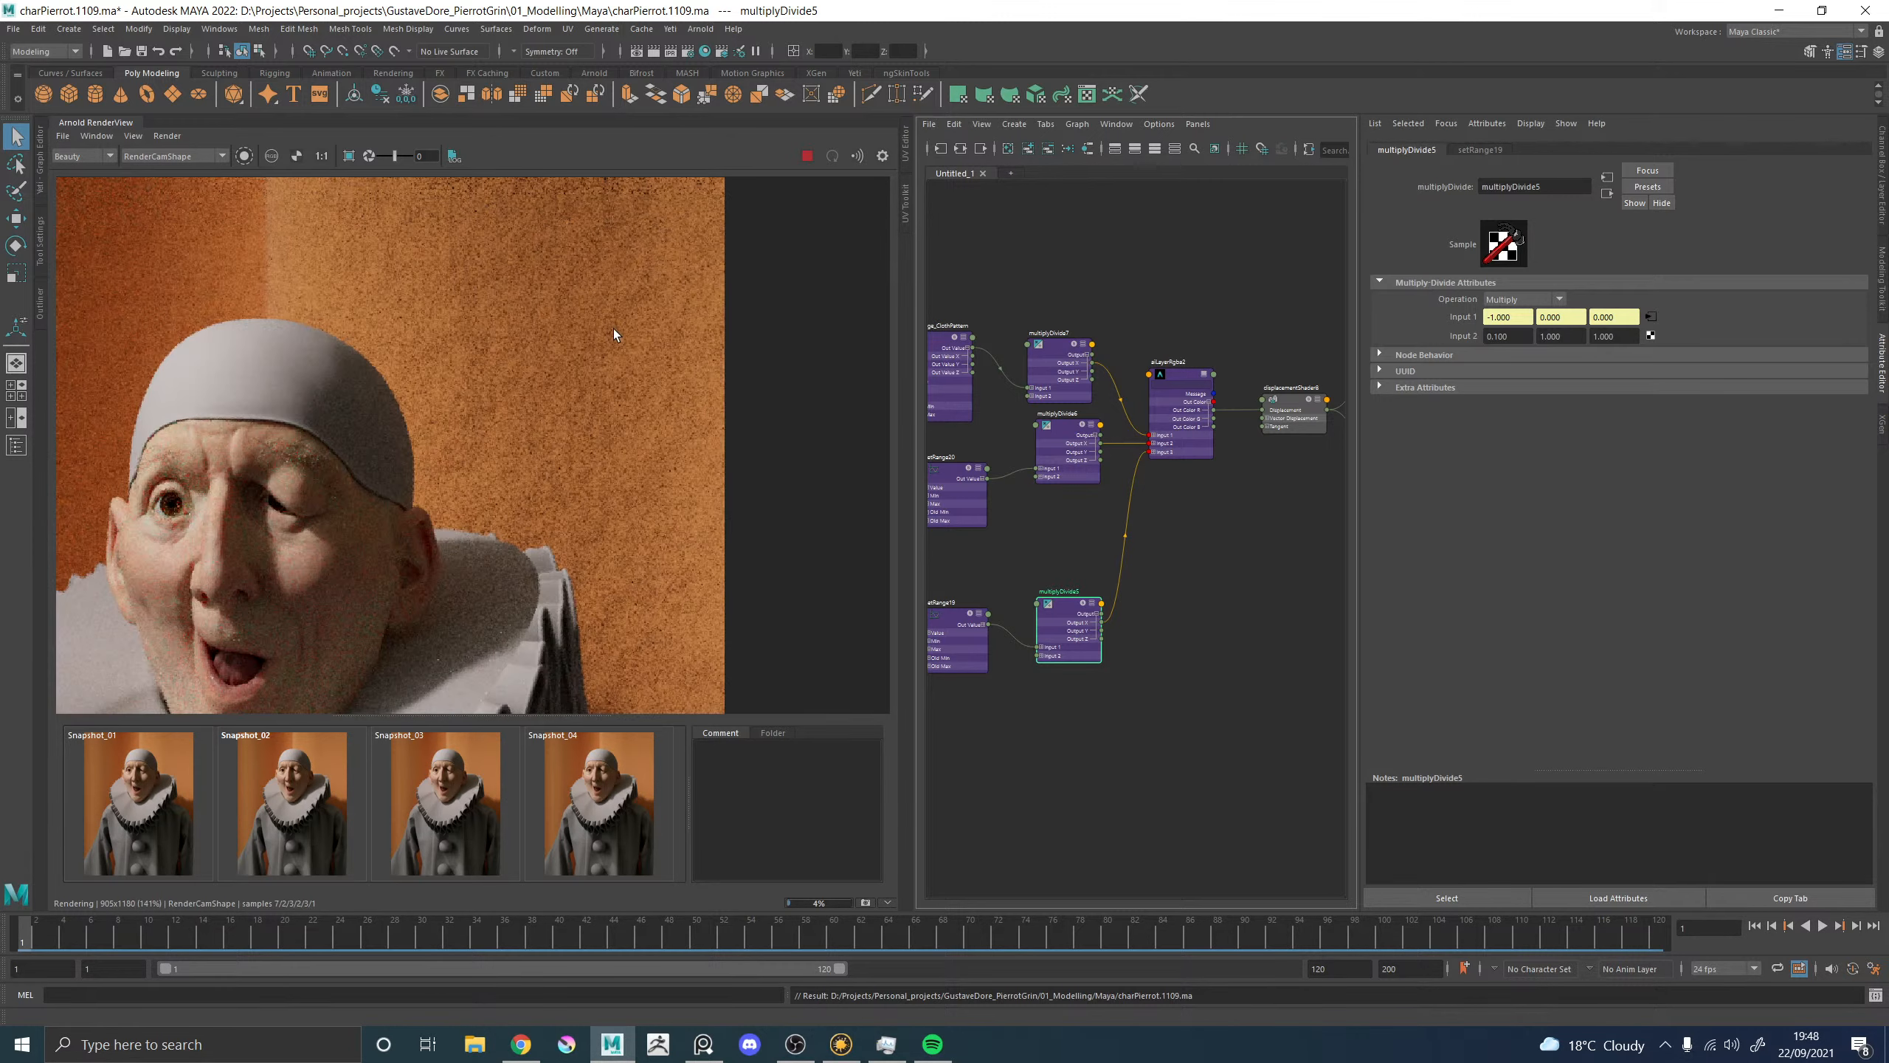
pyautogui.scroll(-2, 594, 327)
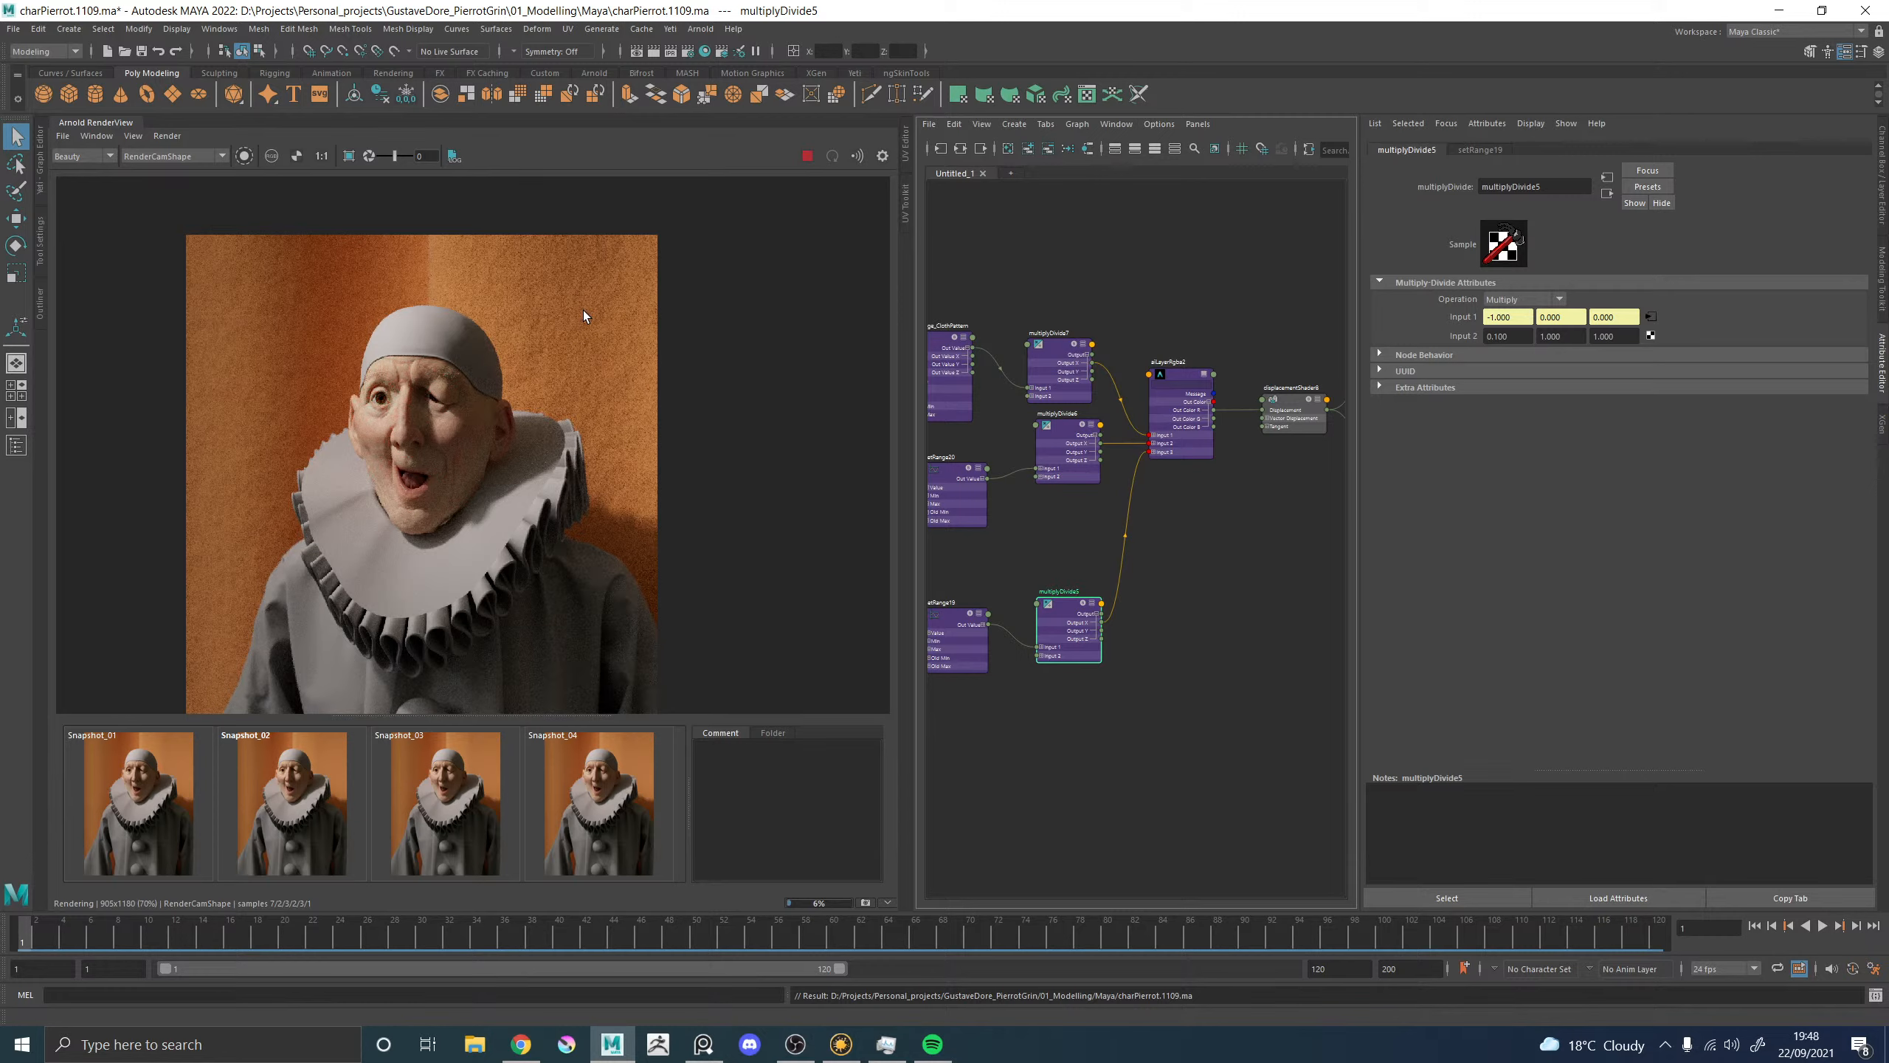
pyautogui.scroll(-2, 532, 354)
pyautogui.scroll(3, 480, 355)
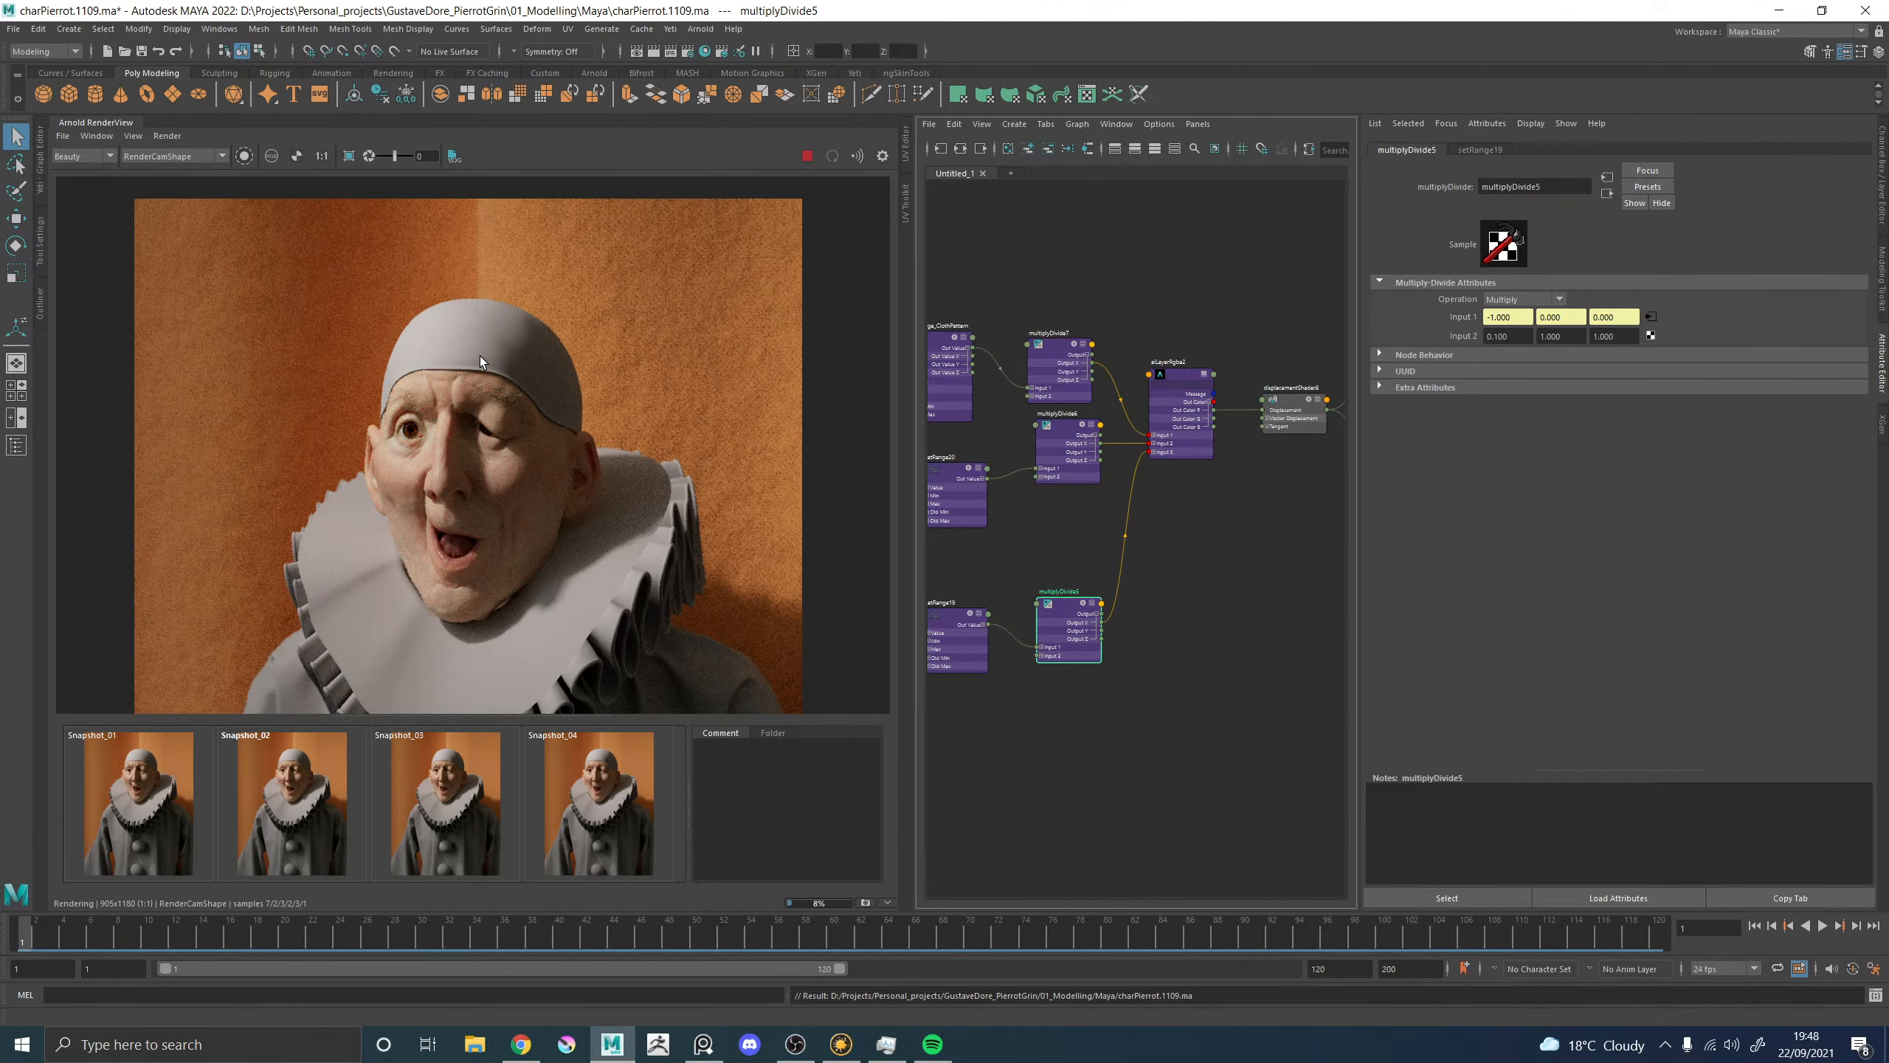
# Enable the exposure, lens effects and white balance imagers and restart the render.
pyautogui.click(884, 157)
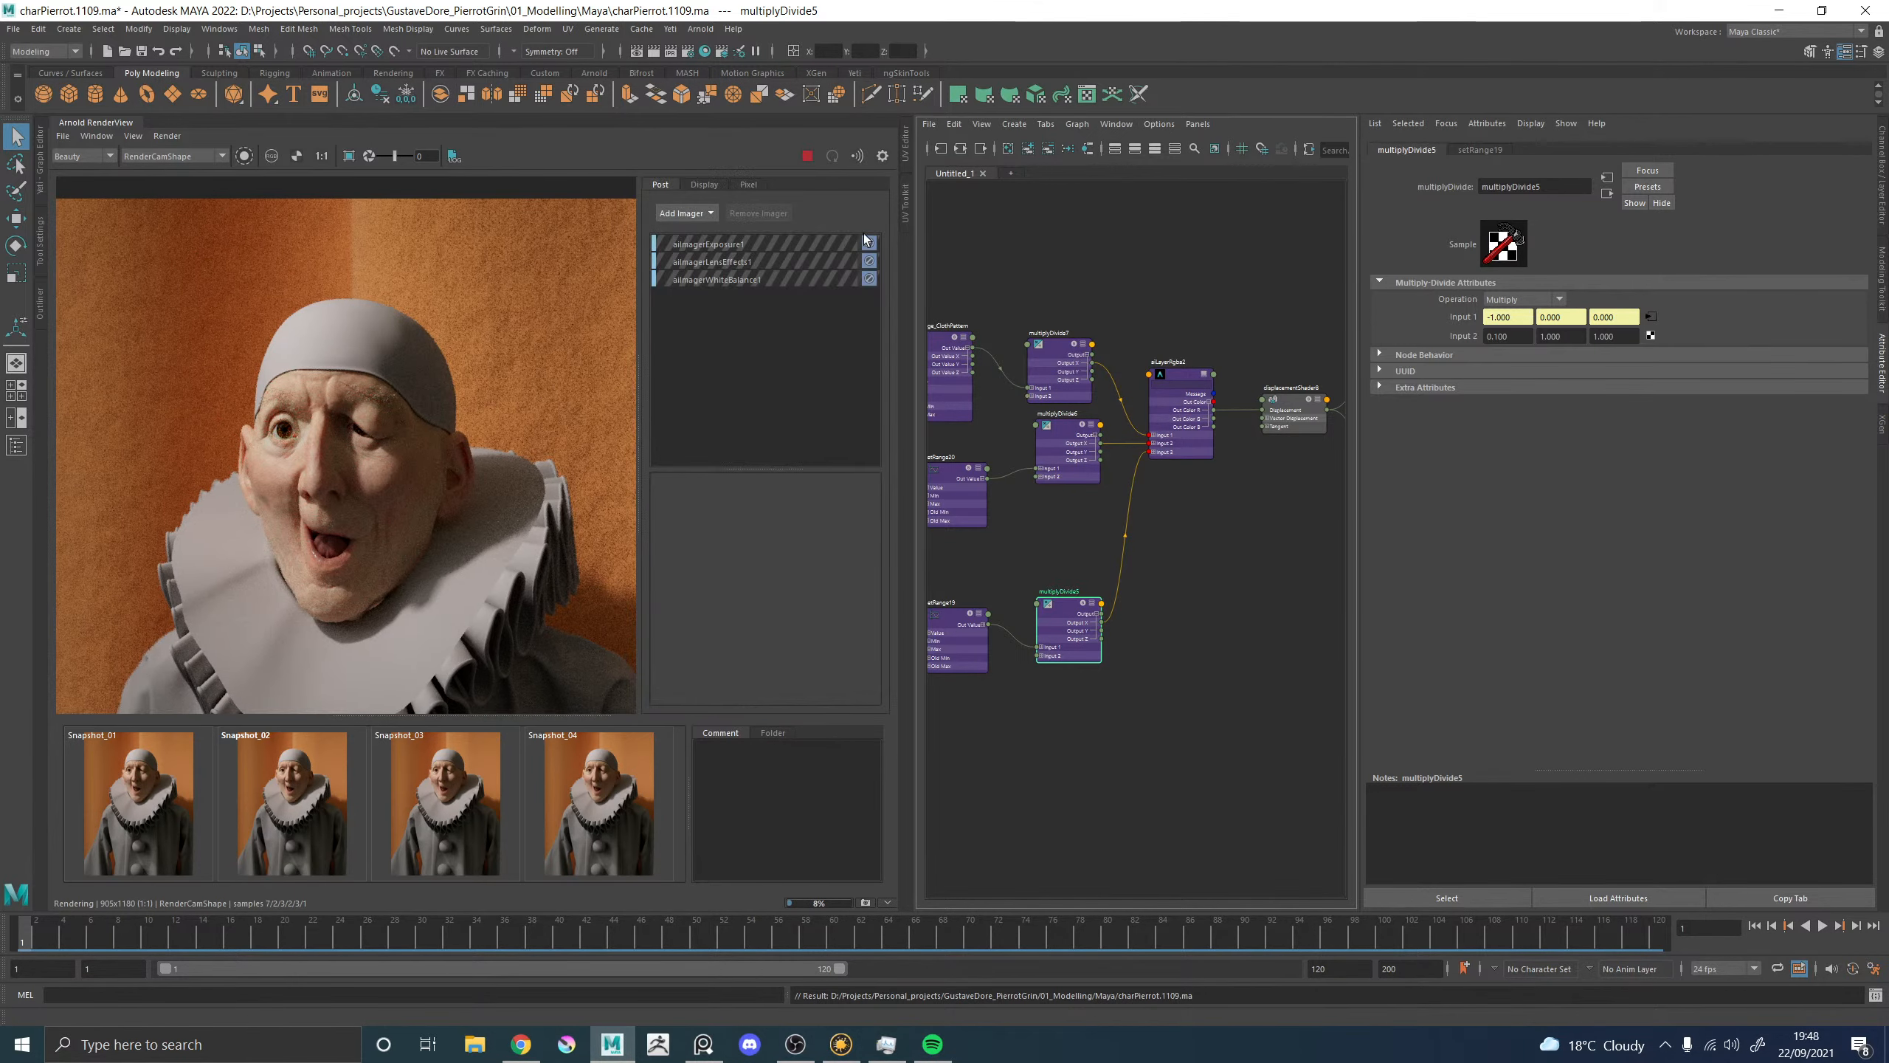
pyautogui.click(868, 250)
pyautogui.click(868, 262)
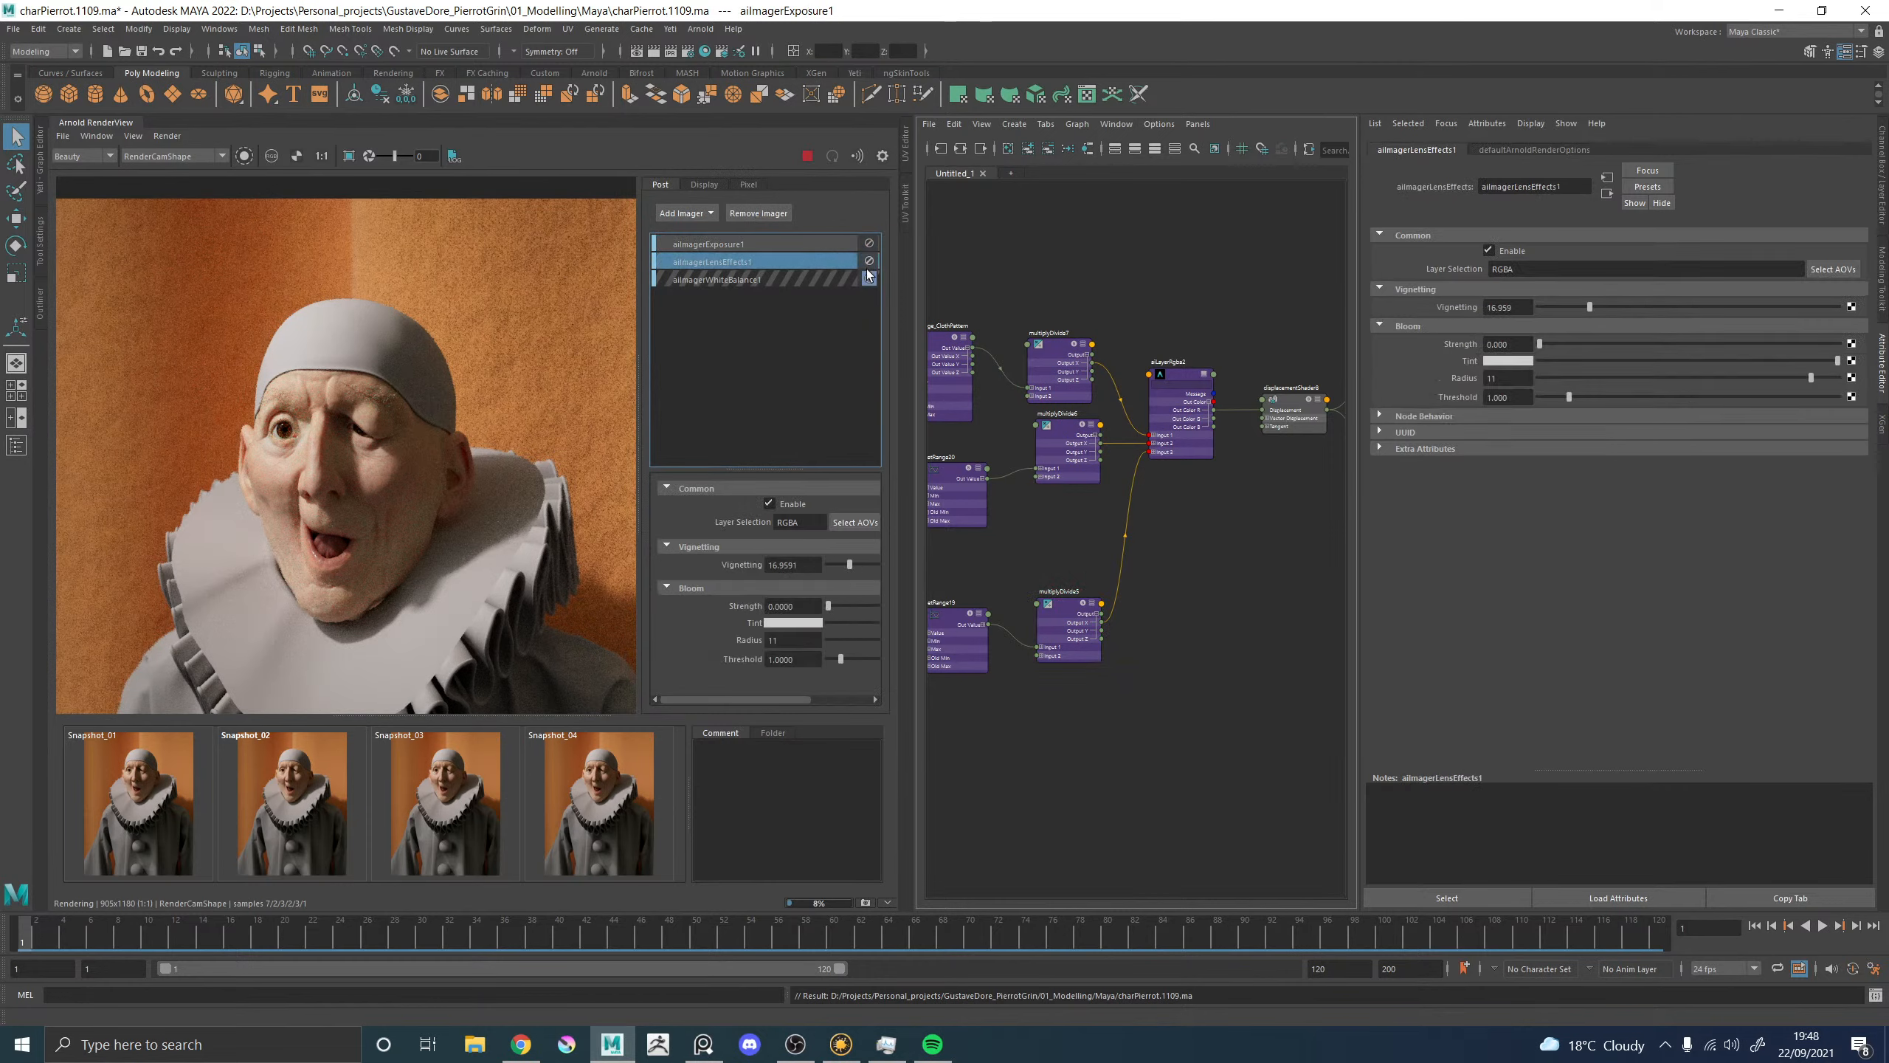
pyautogui.click(868, 279)
pyautogui.click(808, 158)
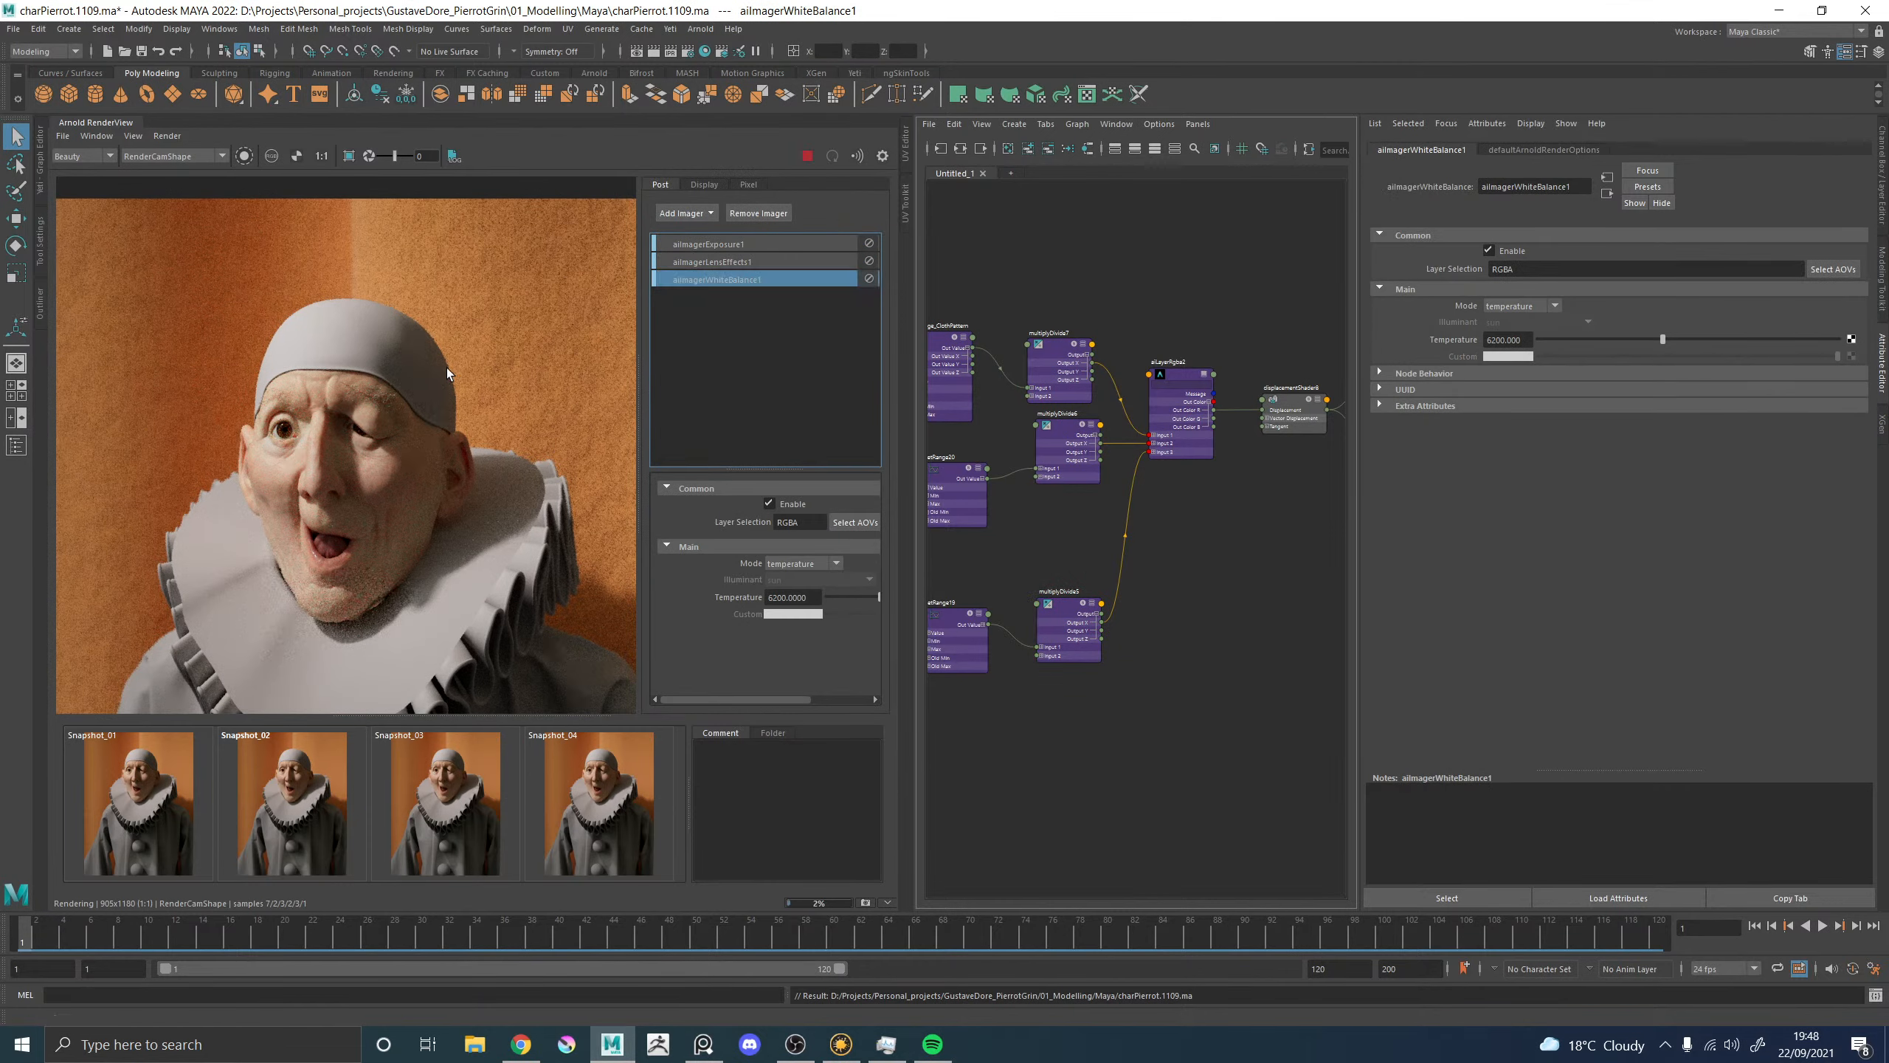
# Review the lens effects and white balance imager settings, close the imager list and inspect the render.
pyautogui.click(735, 262)
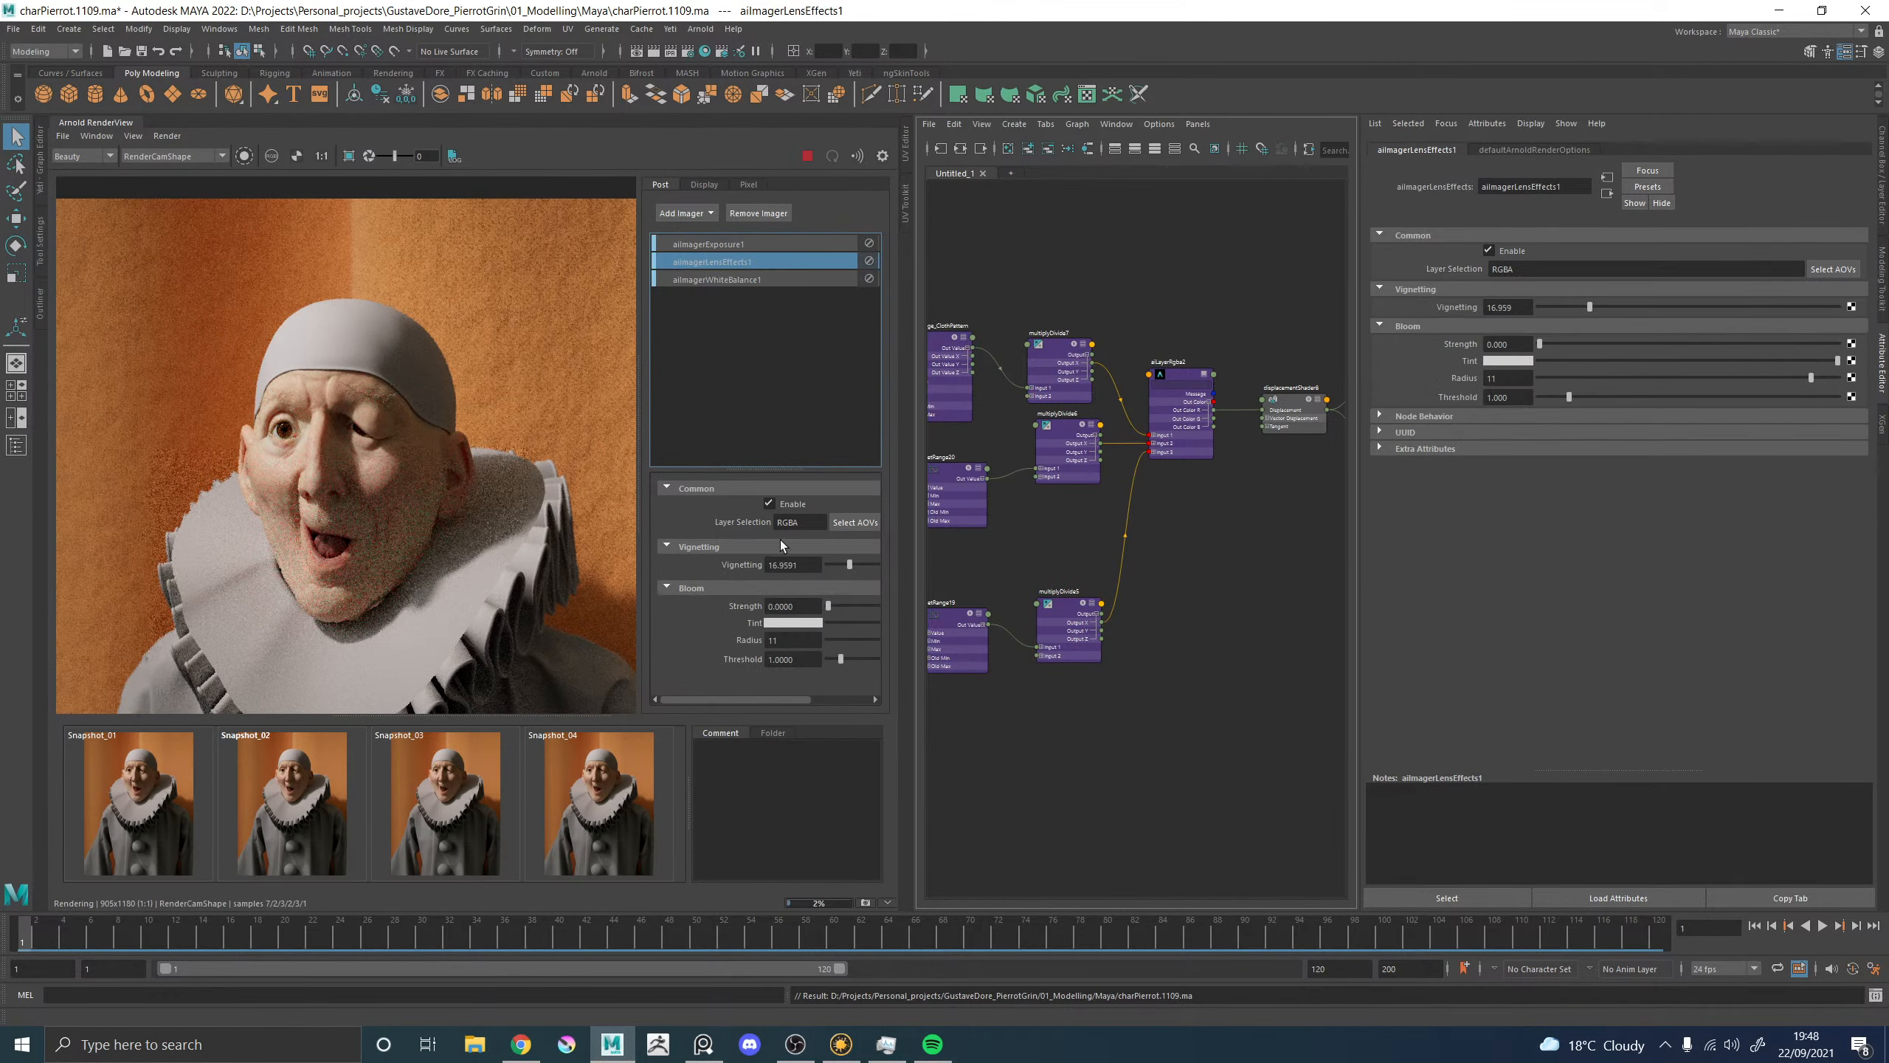
pyautogui.click(761, 280)
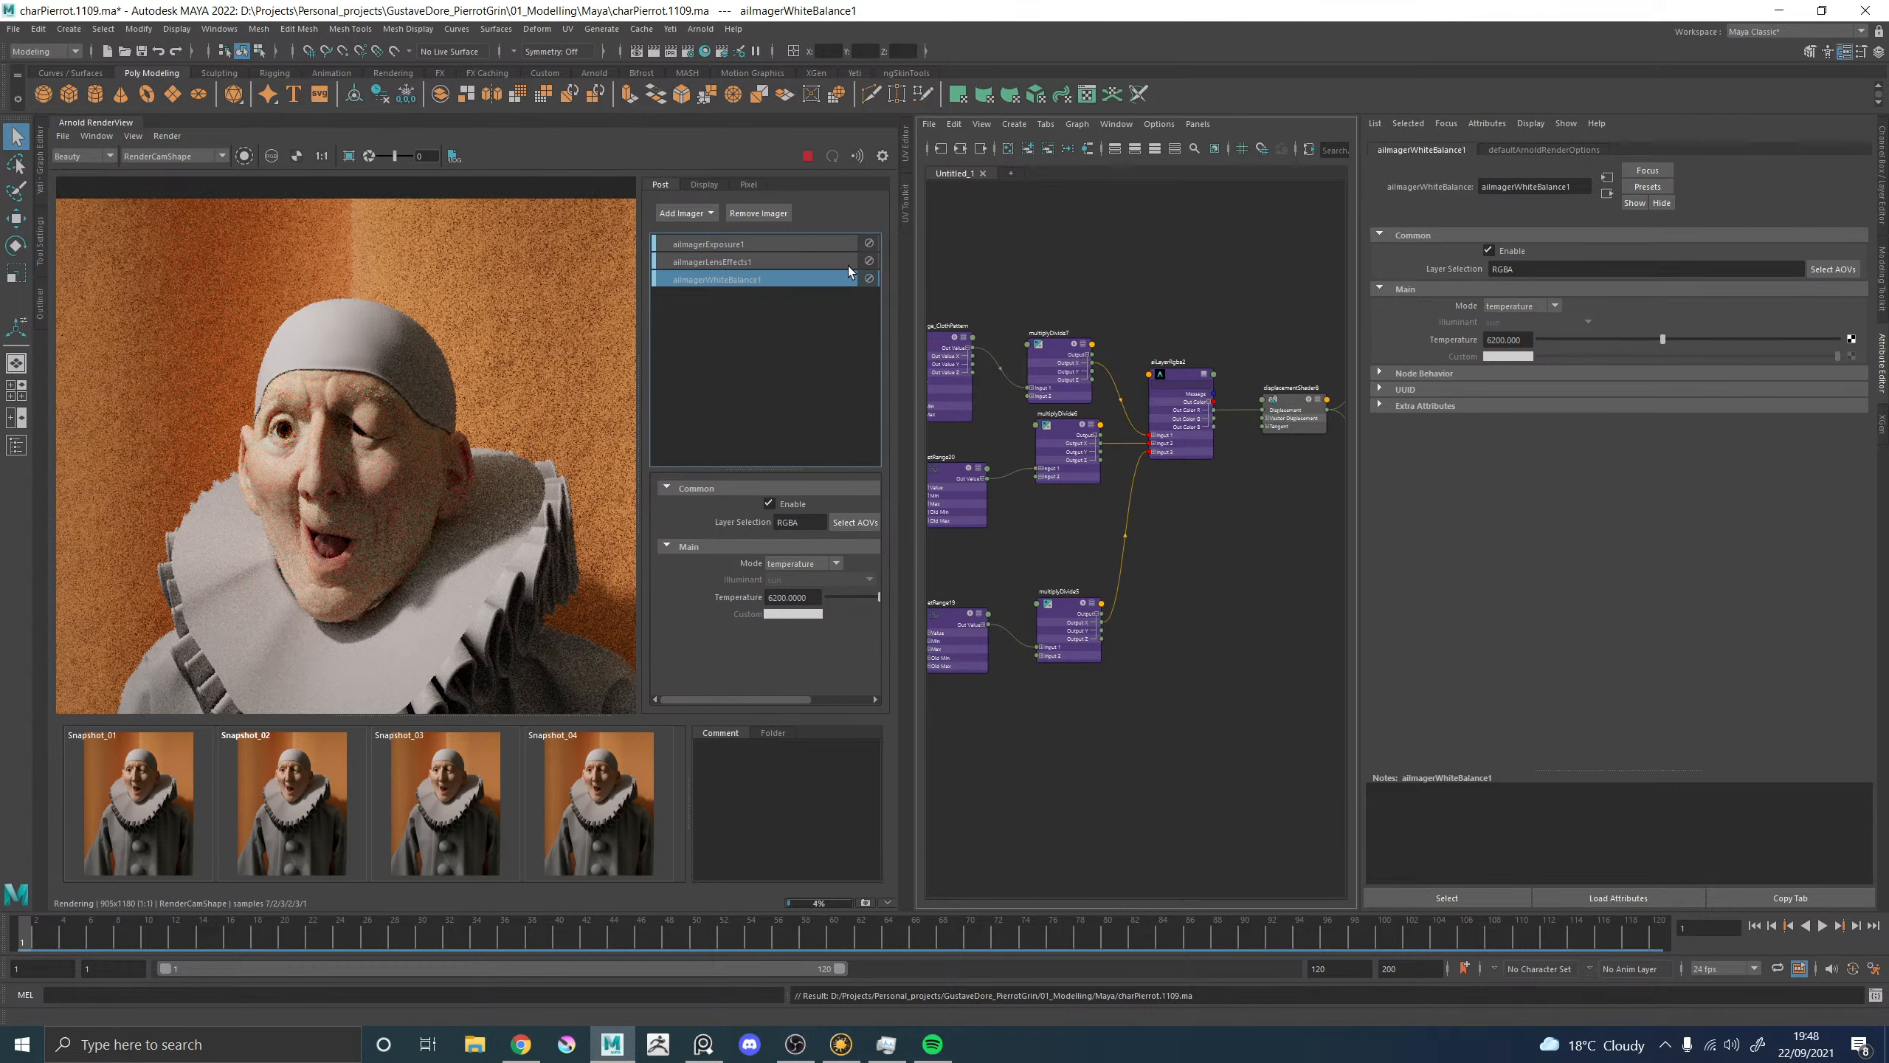
pyautogui.click(882, 157)
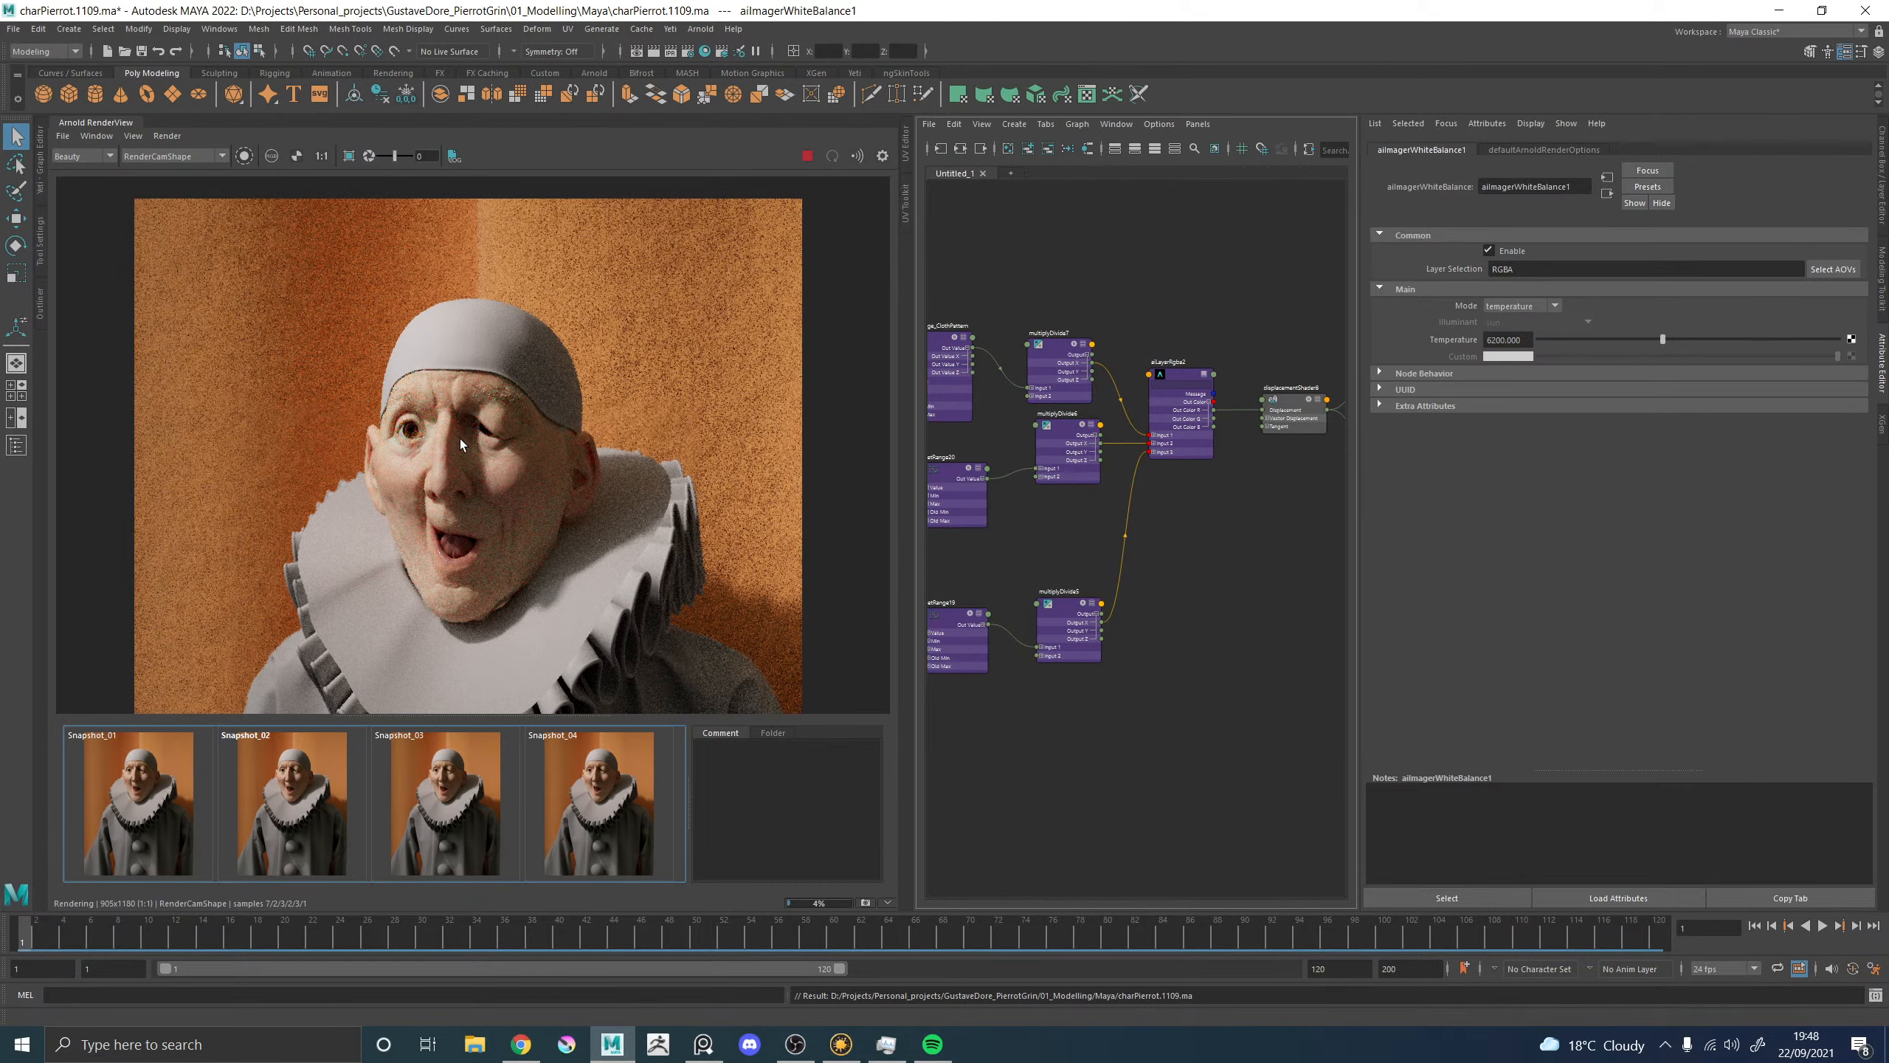
pyautogui.scroll(-4, 462, 445)
pyautogui.scroll(3, 473, 478)
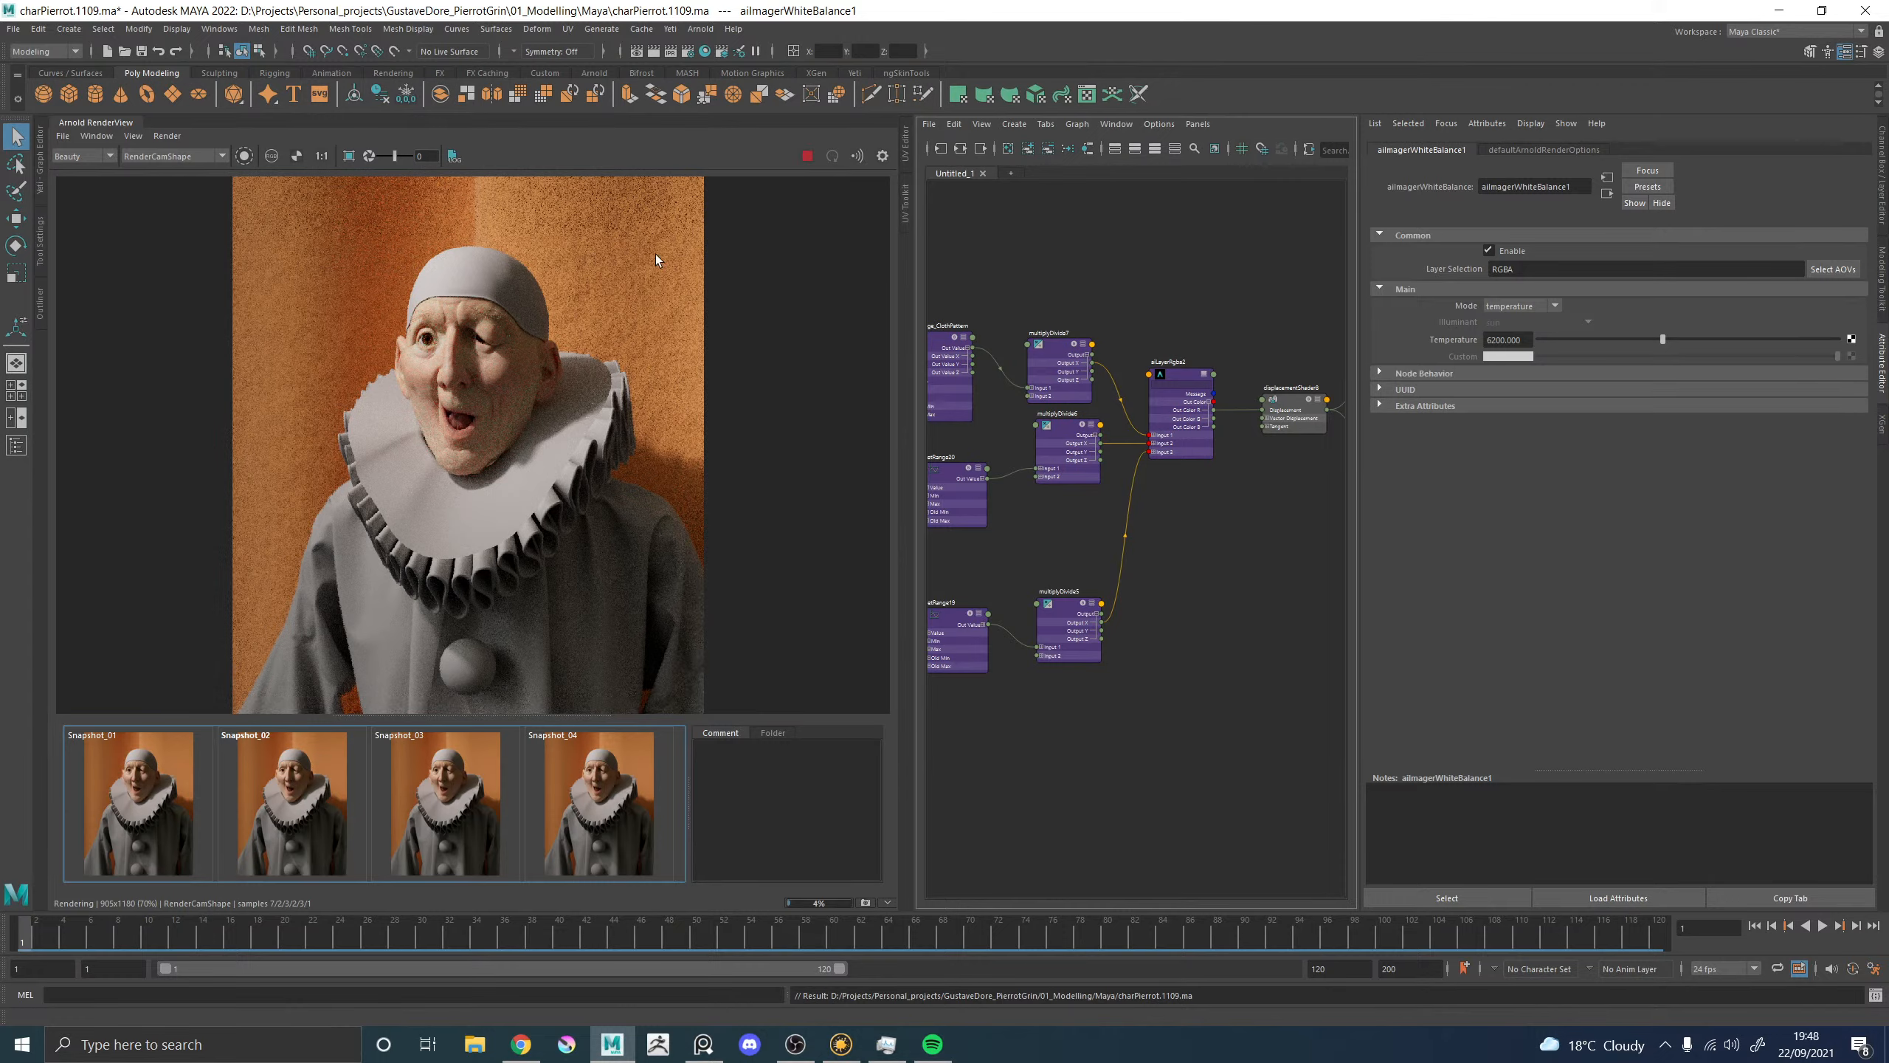
# Switch to Mari and frame the body model from the front with head and torso in view.
pyautogui.click(842, 1056)
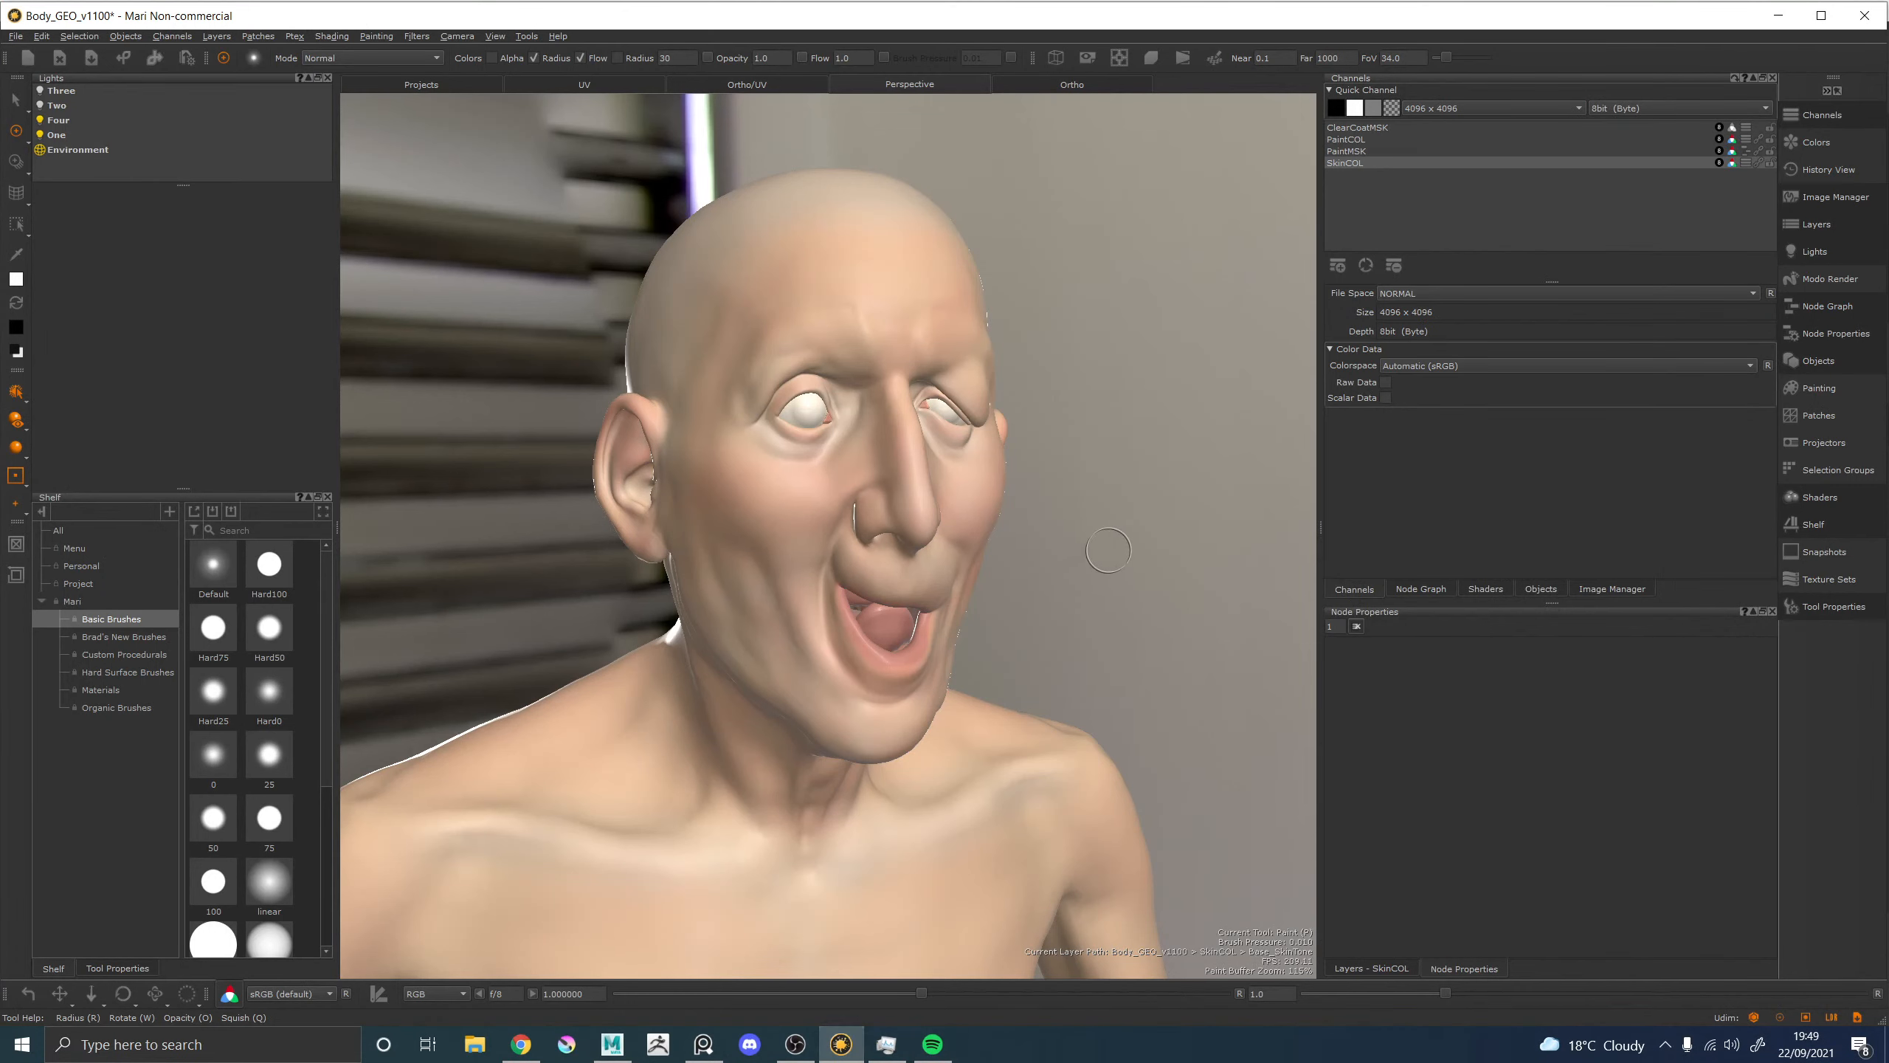
pyautogui.keyDown('alt'); pyautogui.moveTo(1109, 551); pyautogui.dragTo(1114, 507); pyautogui.keyUp('alt')
pyautogui.keyDown('alt'); pyautogui.moveTo(1114, 507); pyautogui.dragTo(1051, 496, button='right'); pyautogui.keyUp('alt')
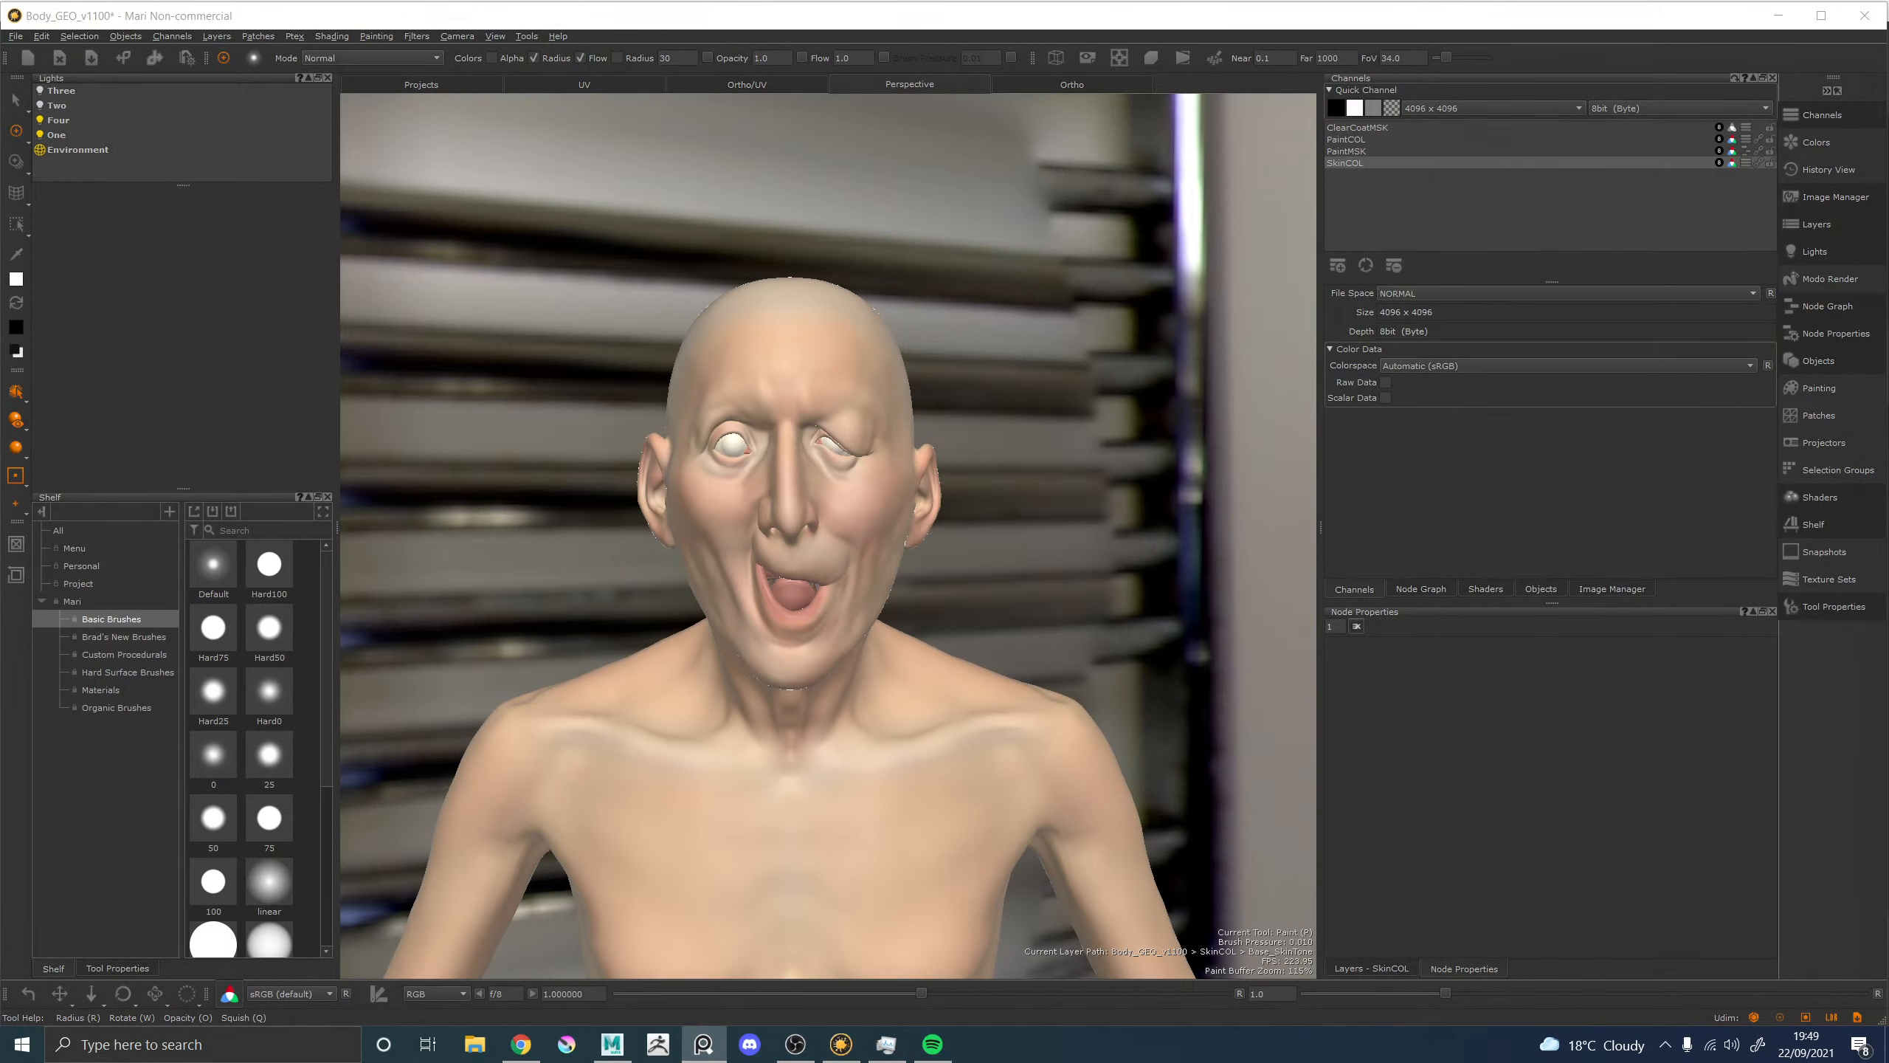
# Bring up the reference board, enlarge the grey-haired man's front portrait and place the board beside the body model.
pyautogui.moveTo(0, 492); pyautogui.dragTo(1107, 429, button='right')
pyautogui.moveTo(1106, 429); pyautogui.dragTo(968, 631)
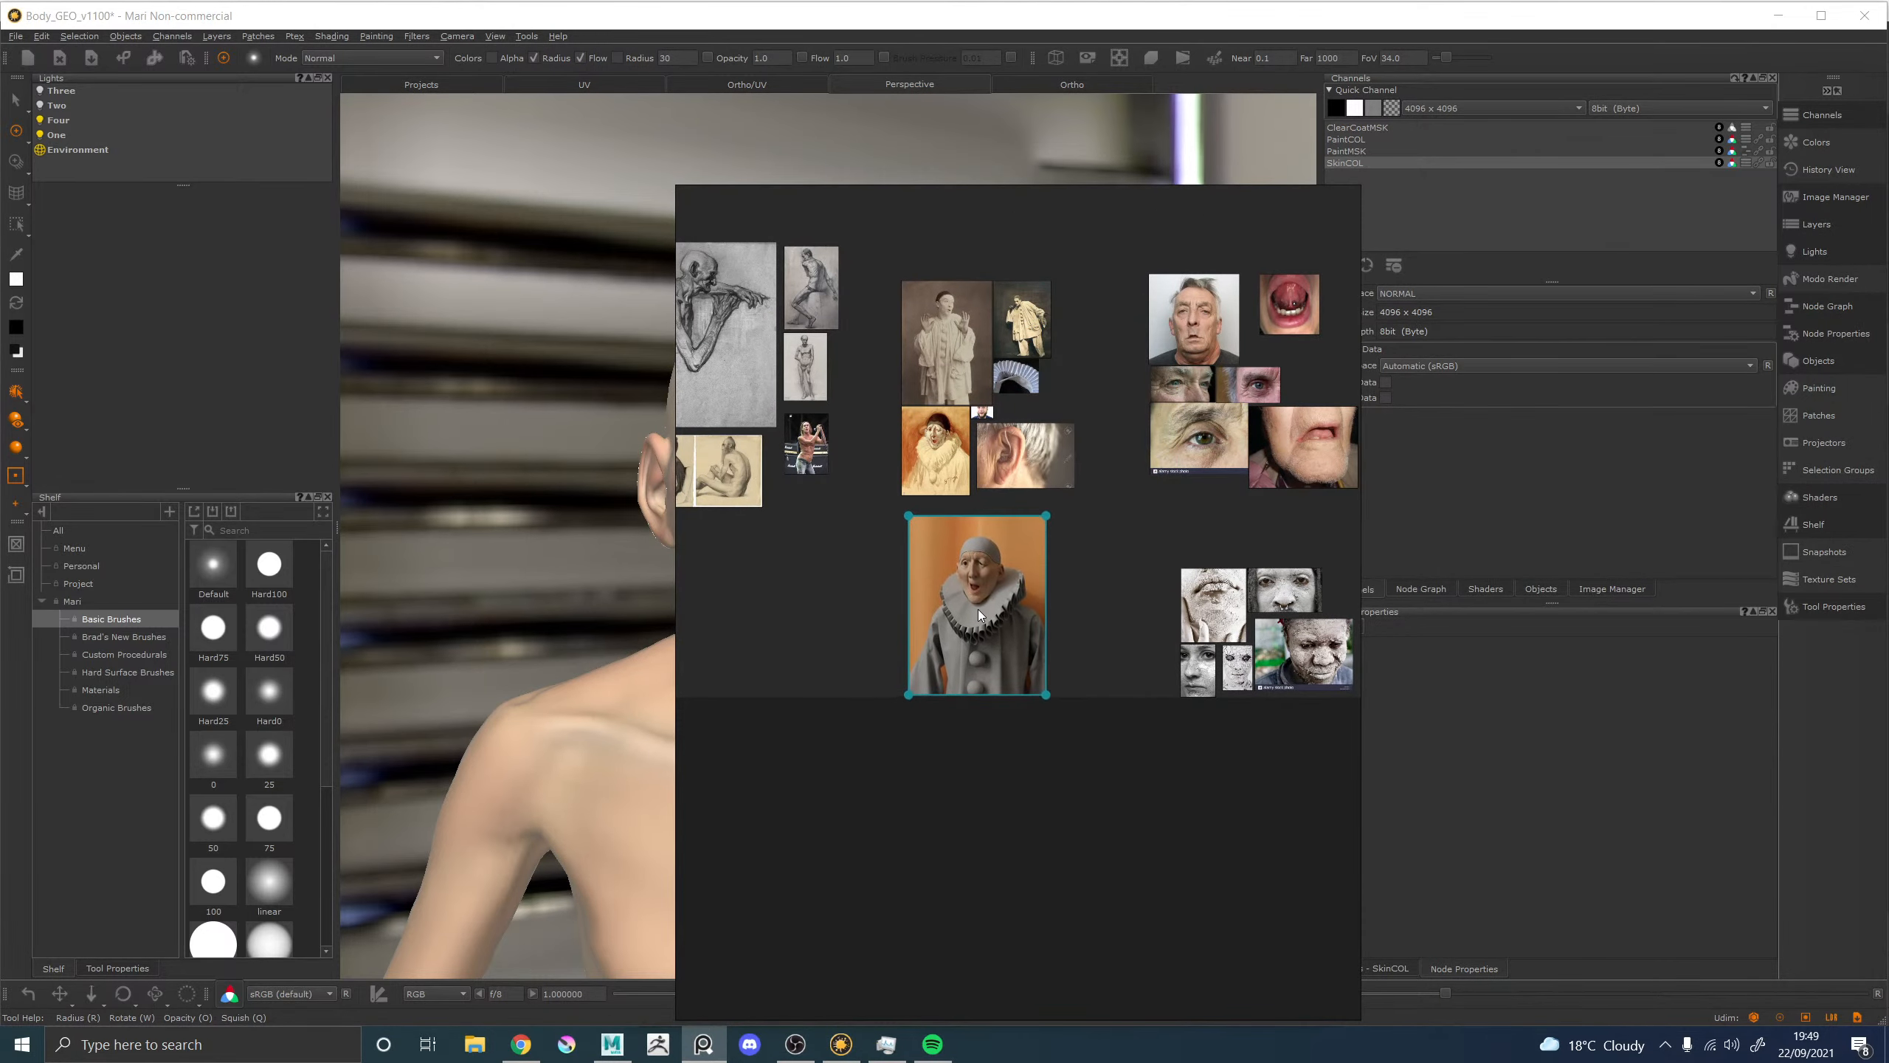
pyautogui.scroll(6, 1196, 331)
pyautogui.scroll(8, 1064, 606)
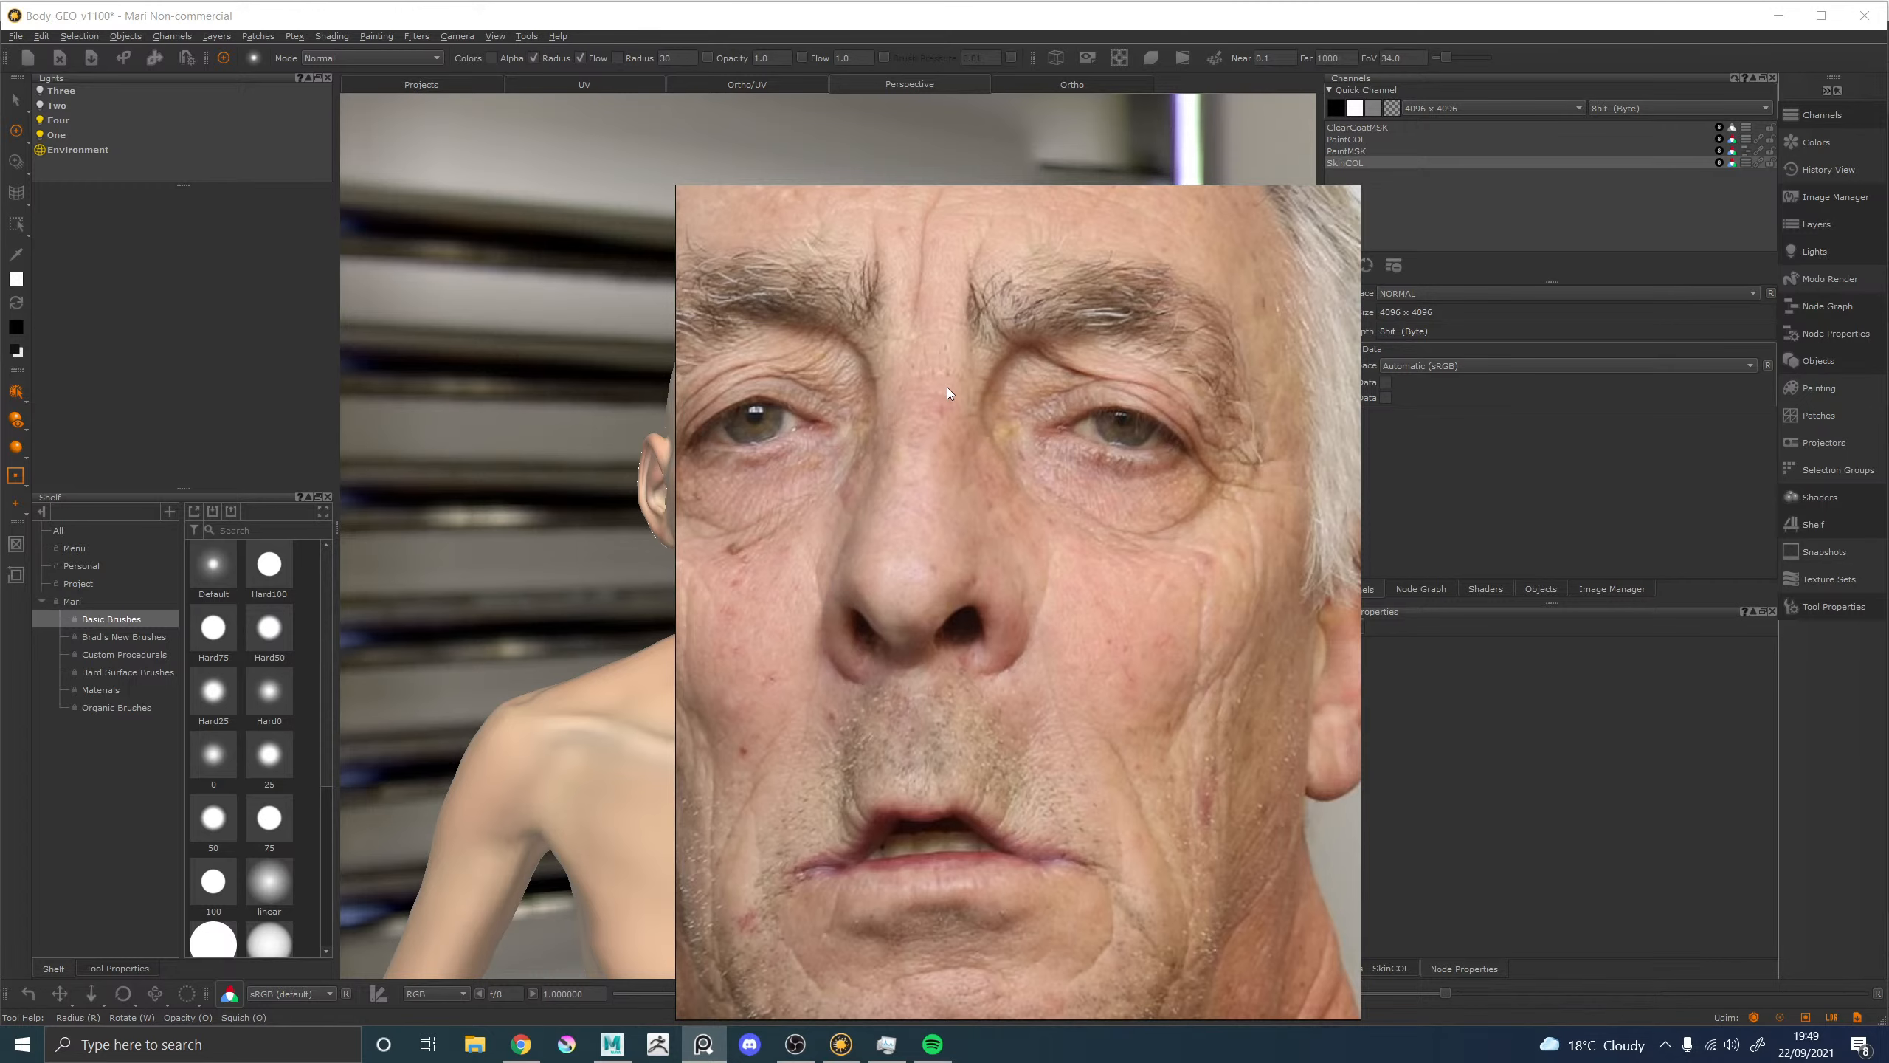
pyautogui.scroll(-3, 985, 488)
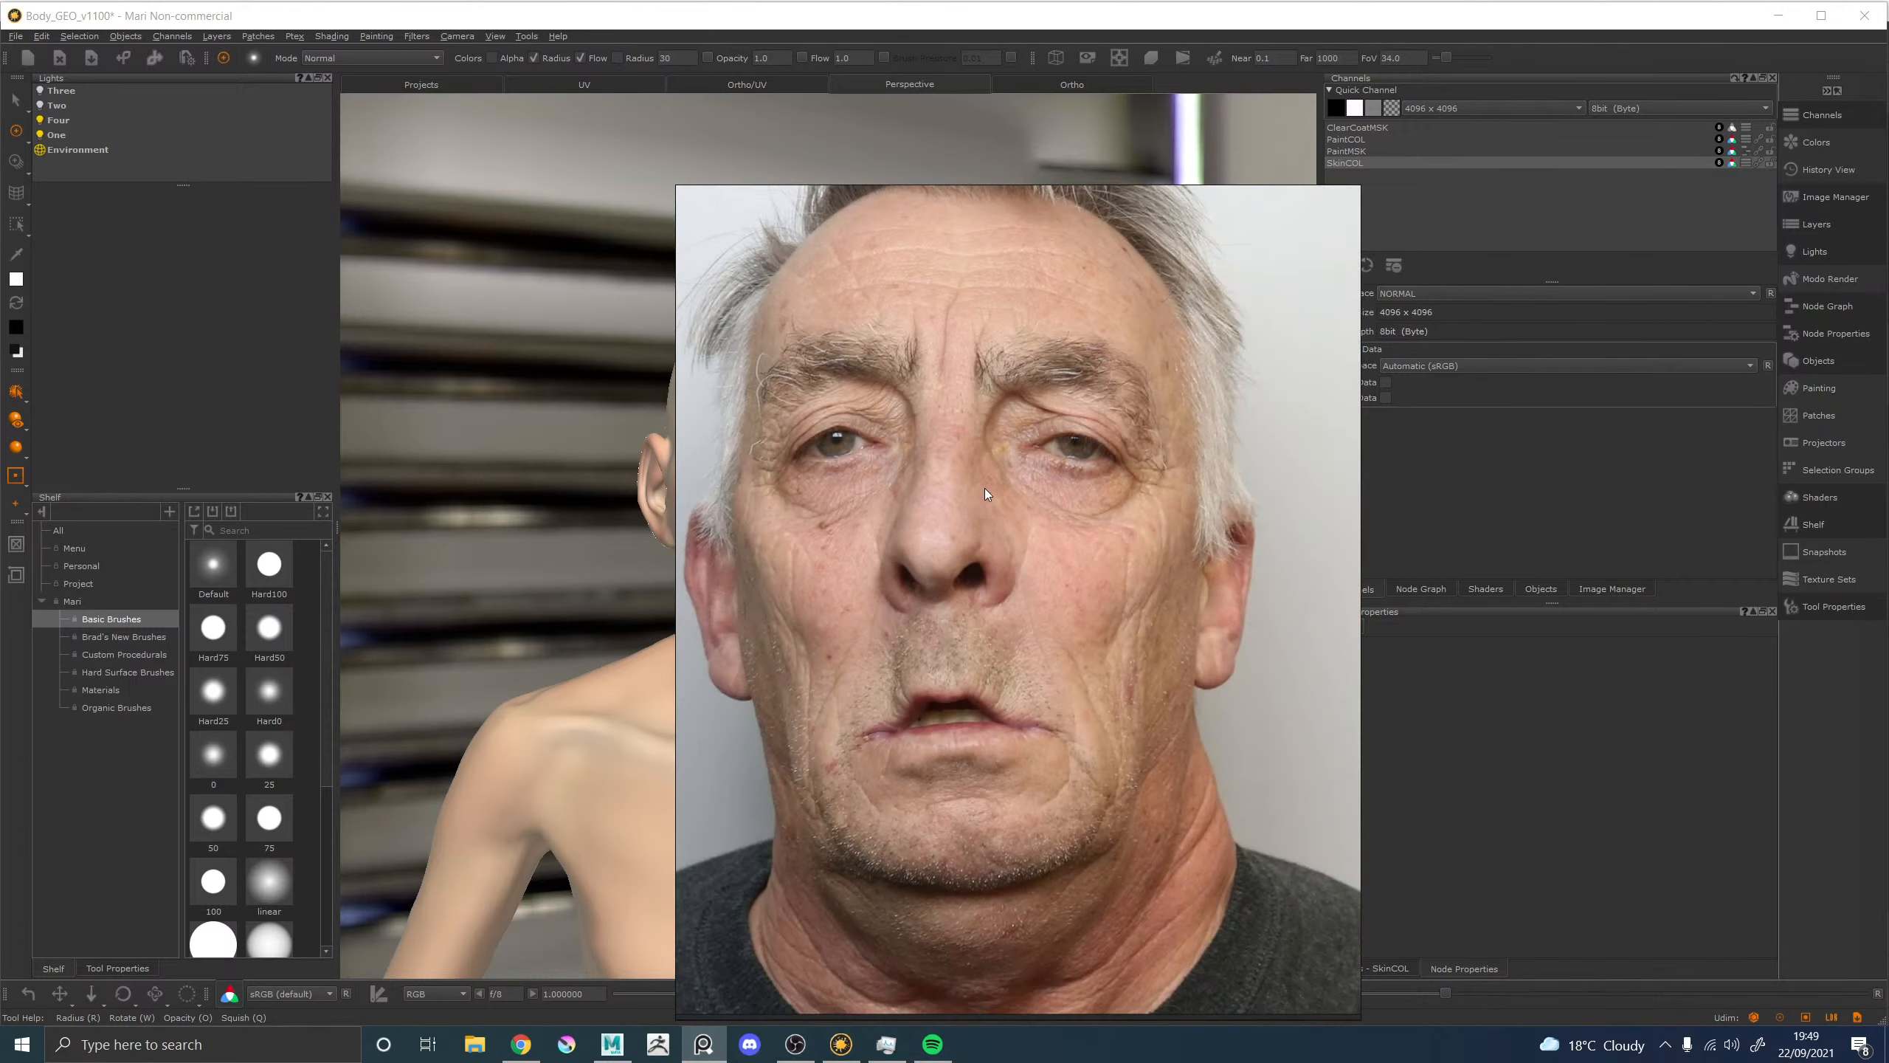
pyautogui.moveTo(895, 366); pyautogui.dragTo(1261, 384)
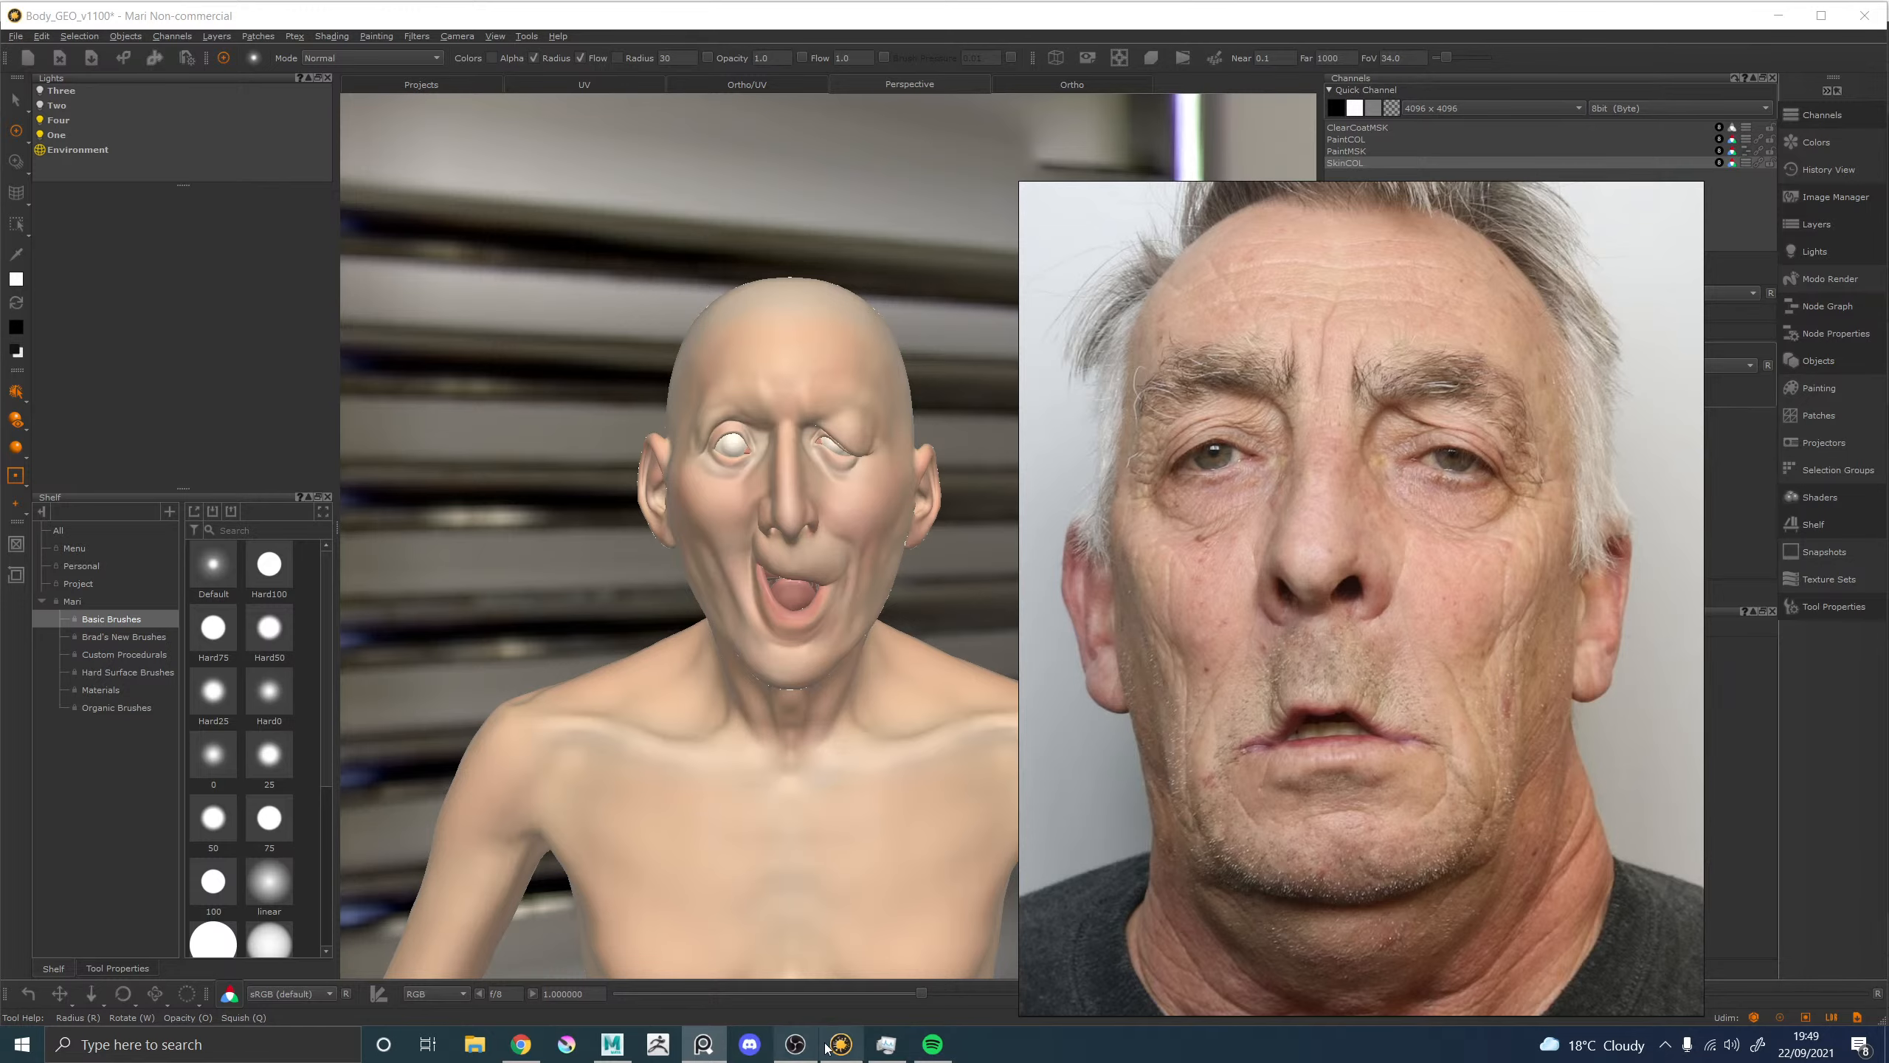
# Switch back to Maya, place the portrait reference beside the render and compare its skin detail with Pierrot's face.
pyautogui.click(612, 1044)
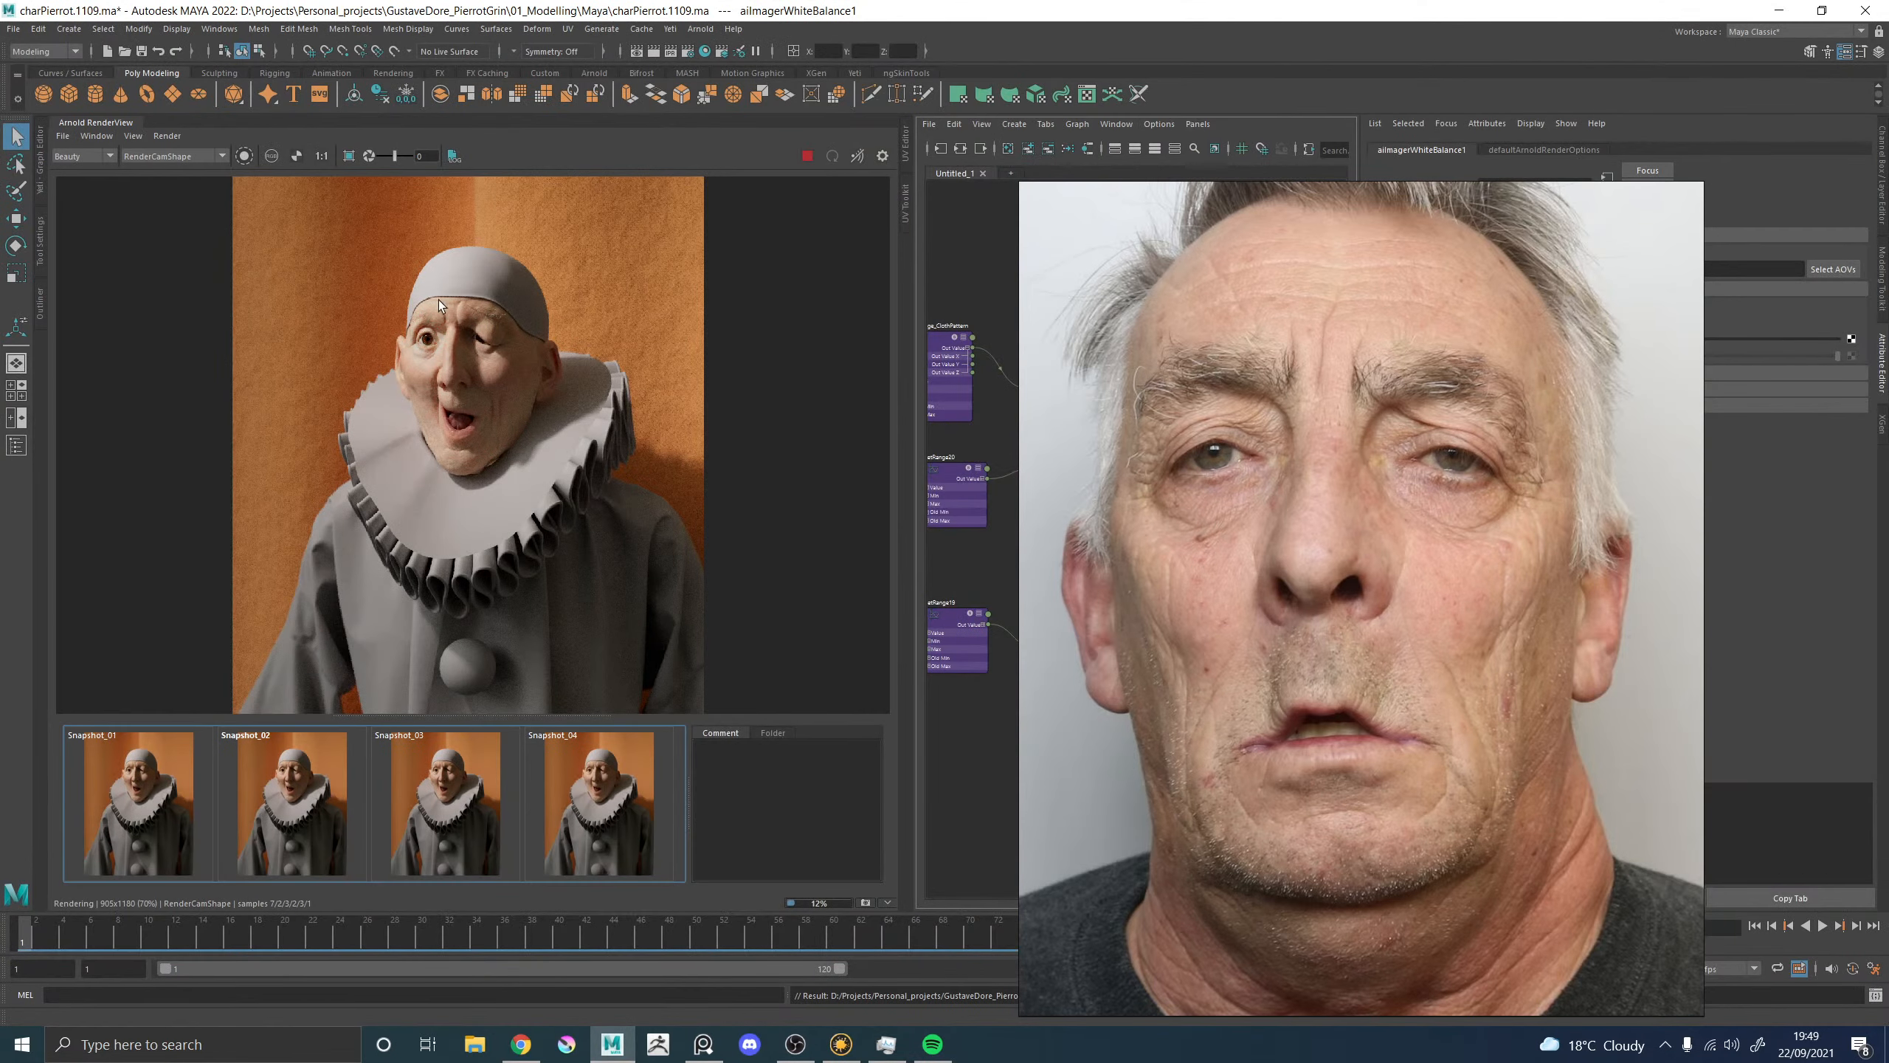
pyautogui.scroll(5, 438, 300)
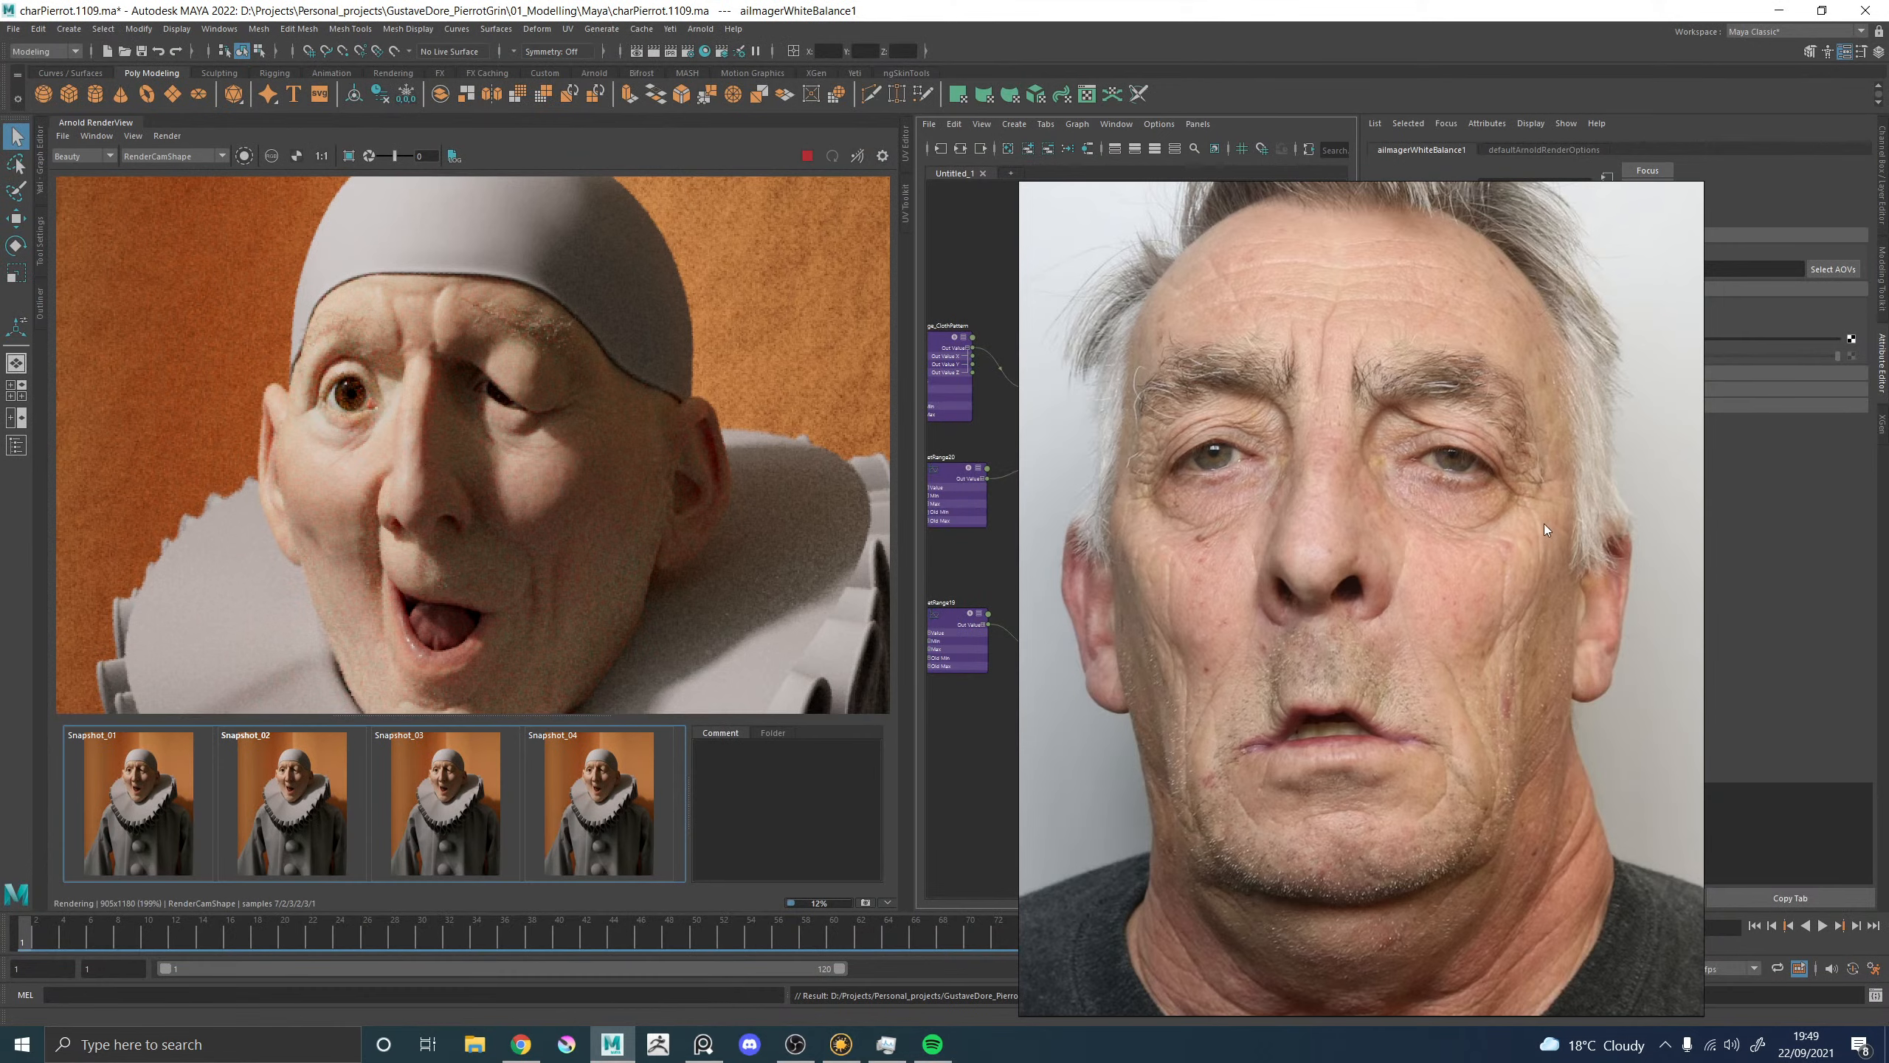
pyautogui.moveTo(1543, 522); pyautogui.dragTo(1426, 475)
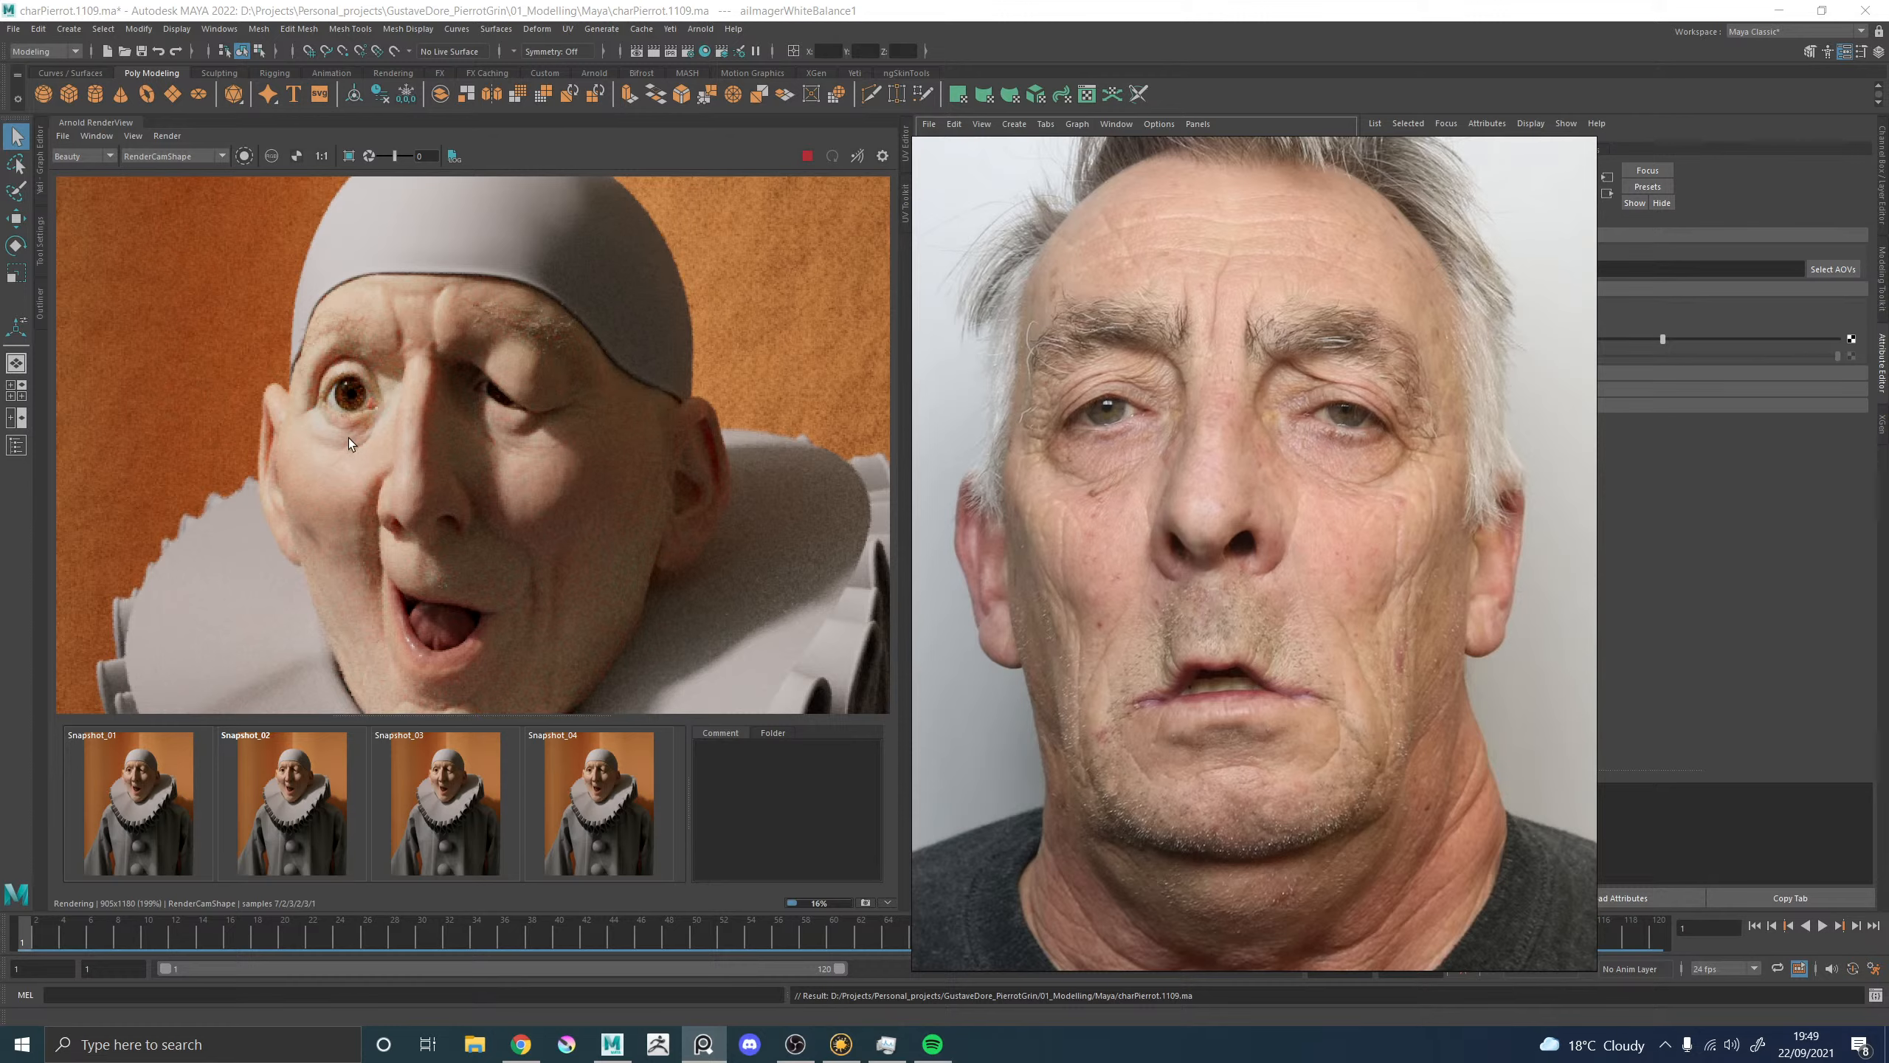
pyautogui.scroll(-1, 434, 434)
pyautogui.scroll(-1, 434, 434)
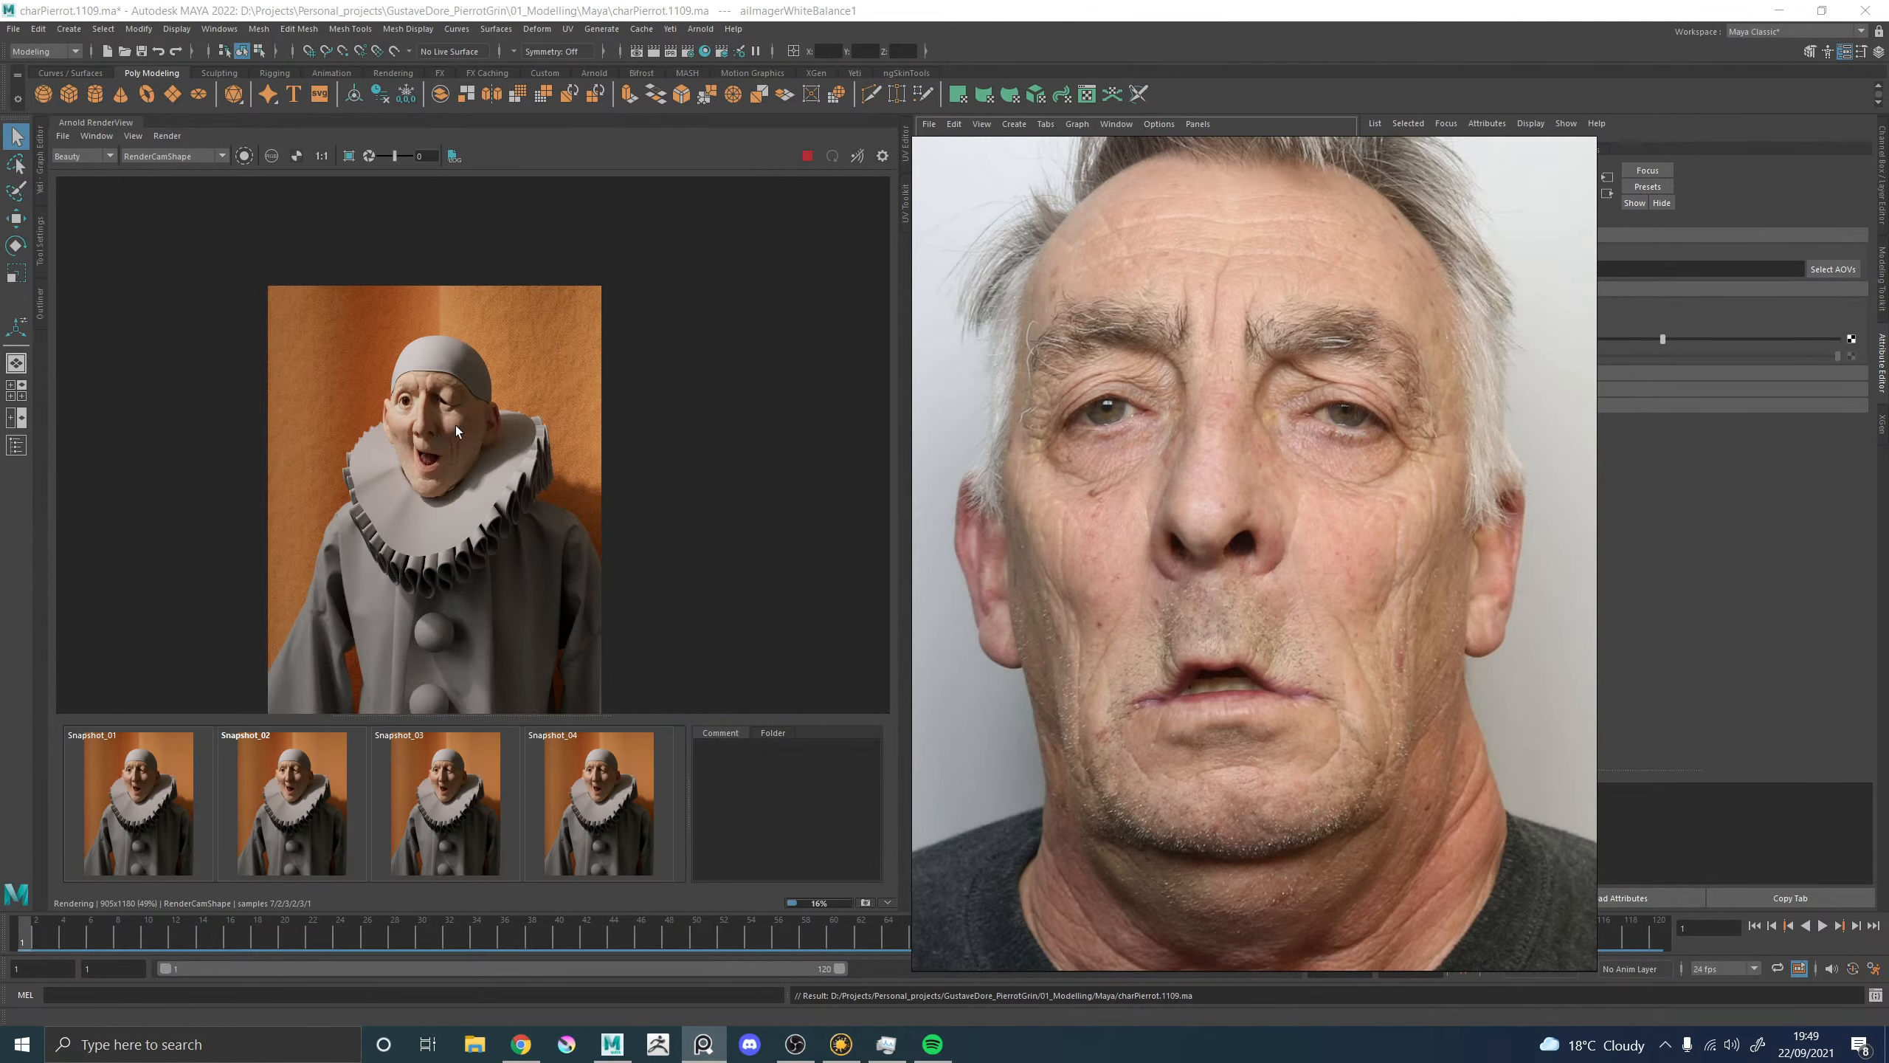
pyautogui.scroll(2, 417, 440)
pyautogui.scroll(-1, 417, 440)
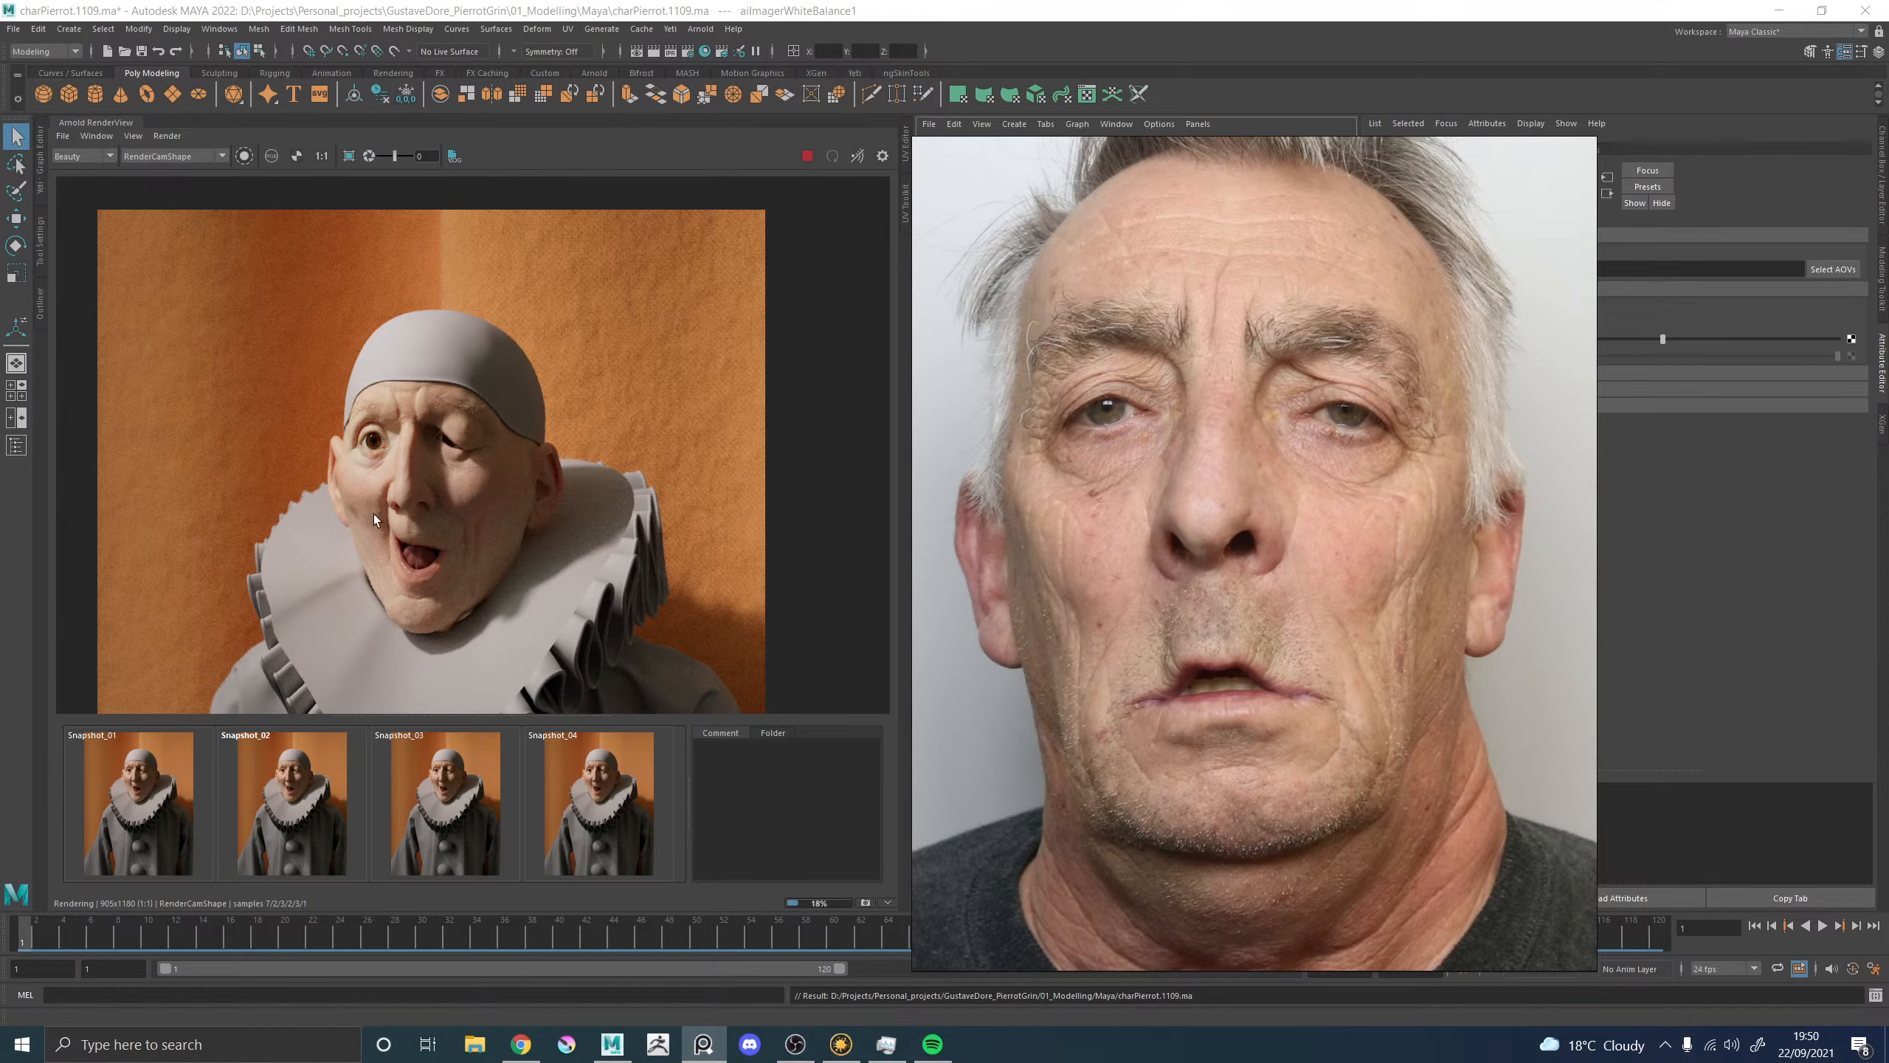
# Compare the rendered face and curtain with the portrait reference at several zoom levels, and move the reference board aside.
pyautogui.scroll(3, 374, 515)
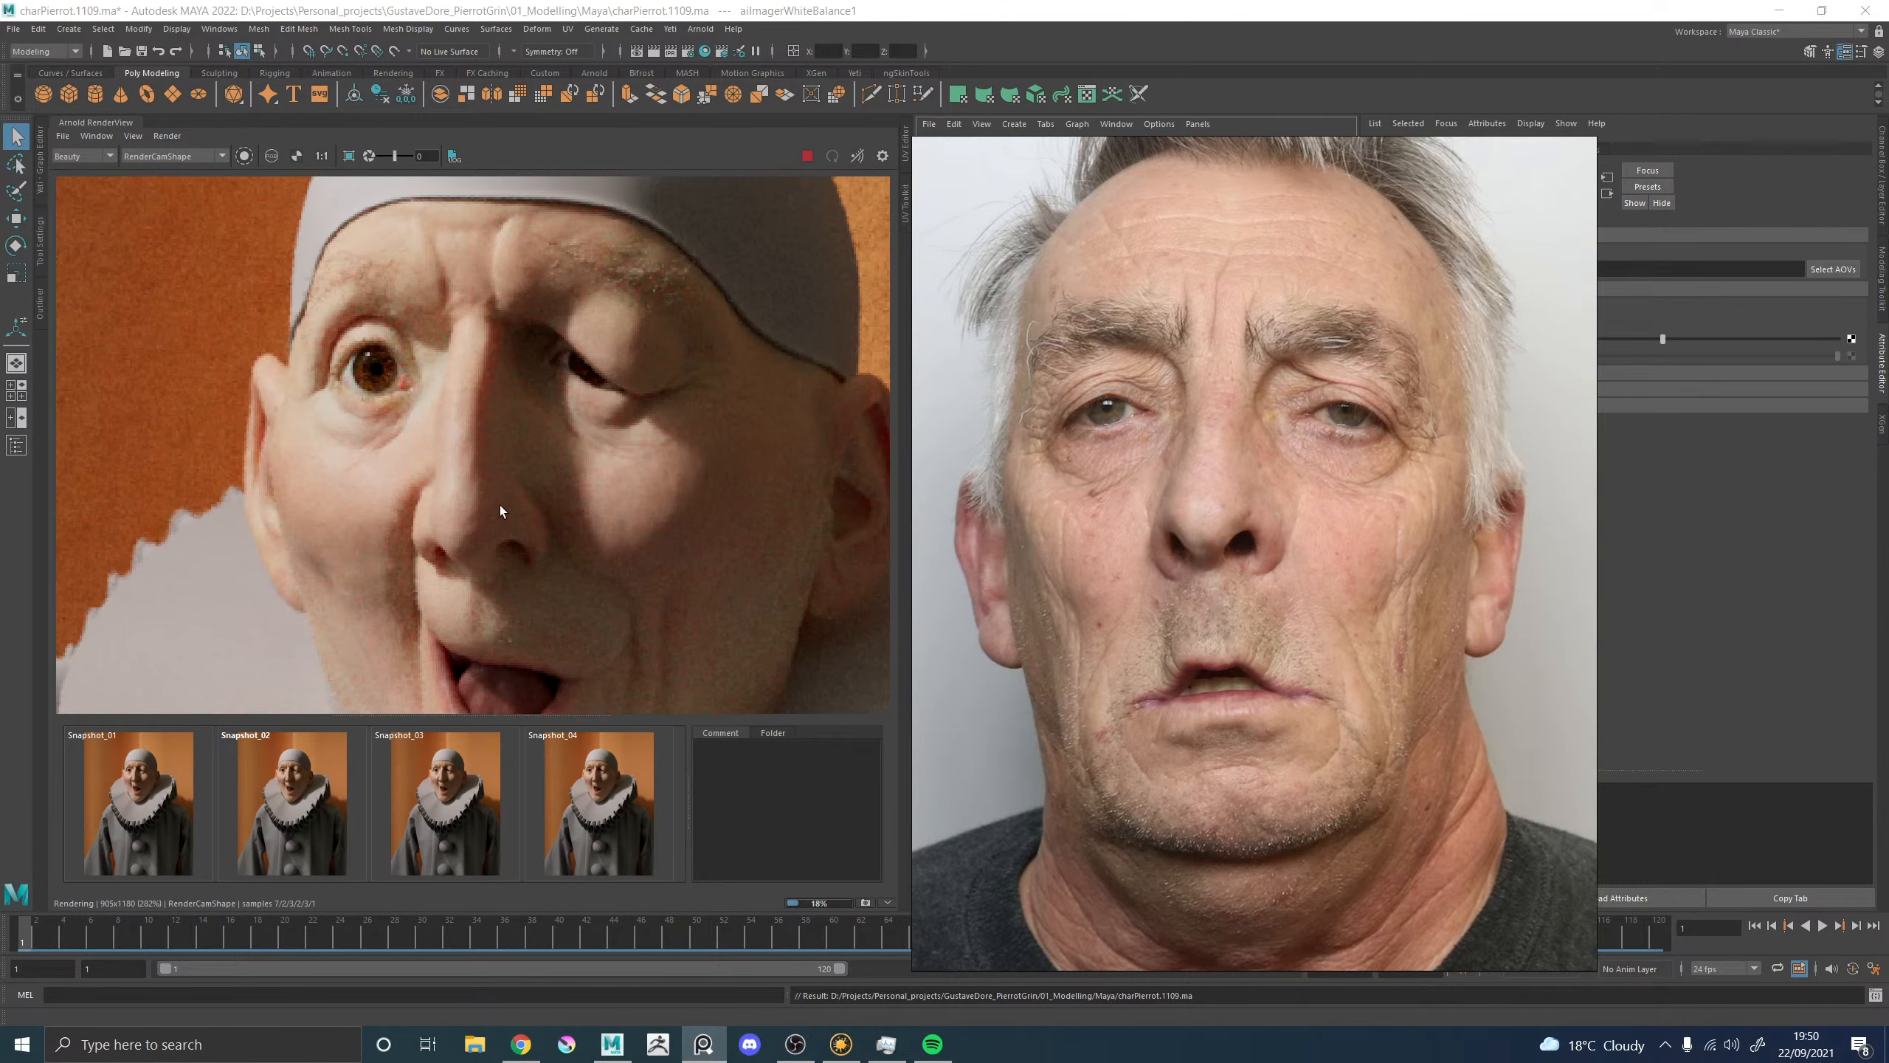
pyautogui.scroll(-3, 499, 507)
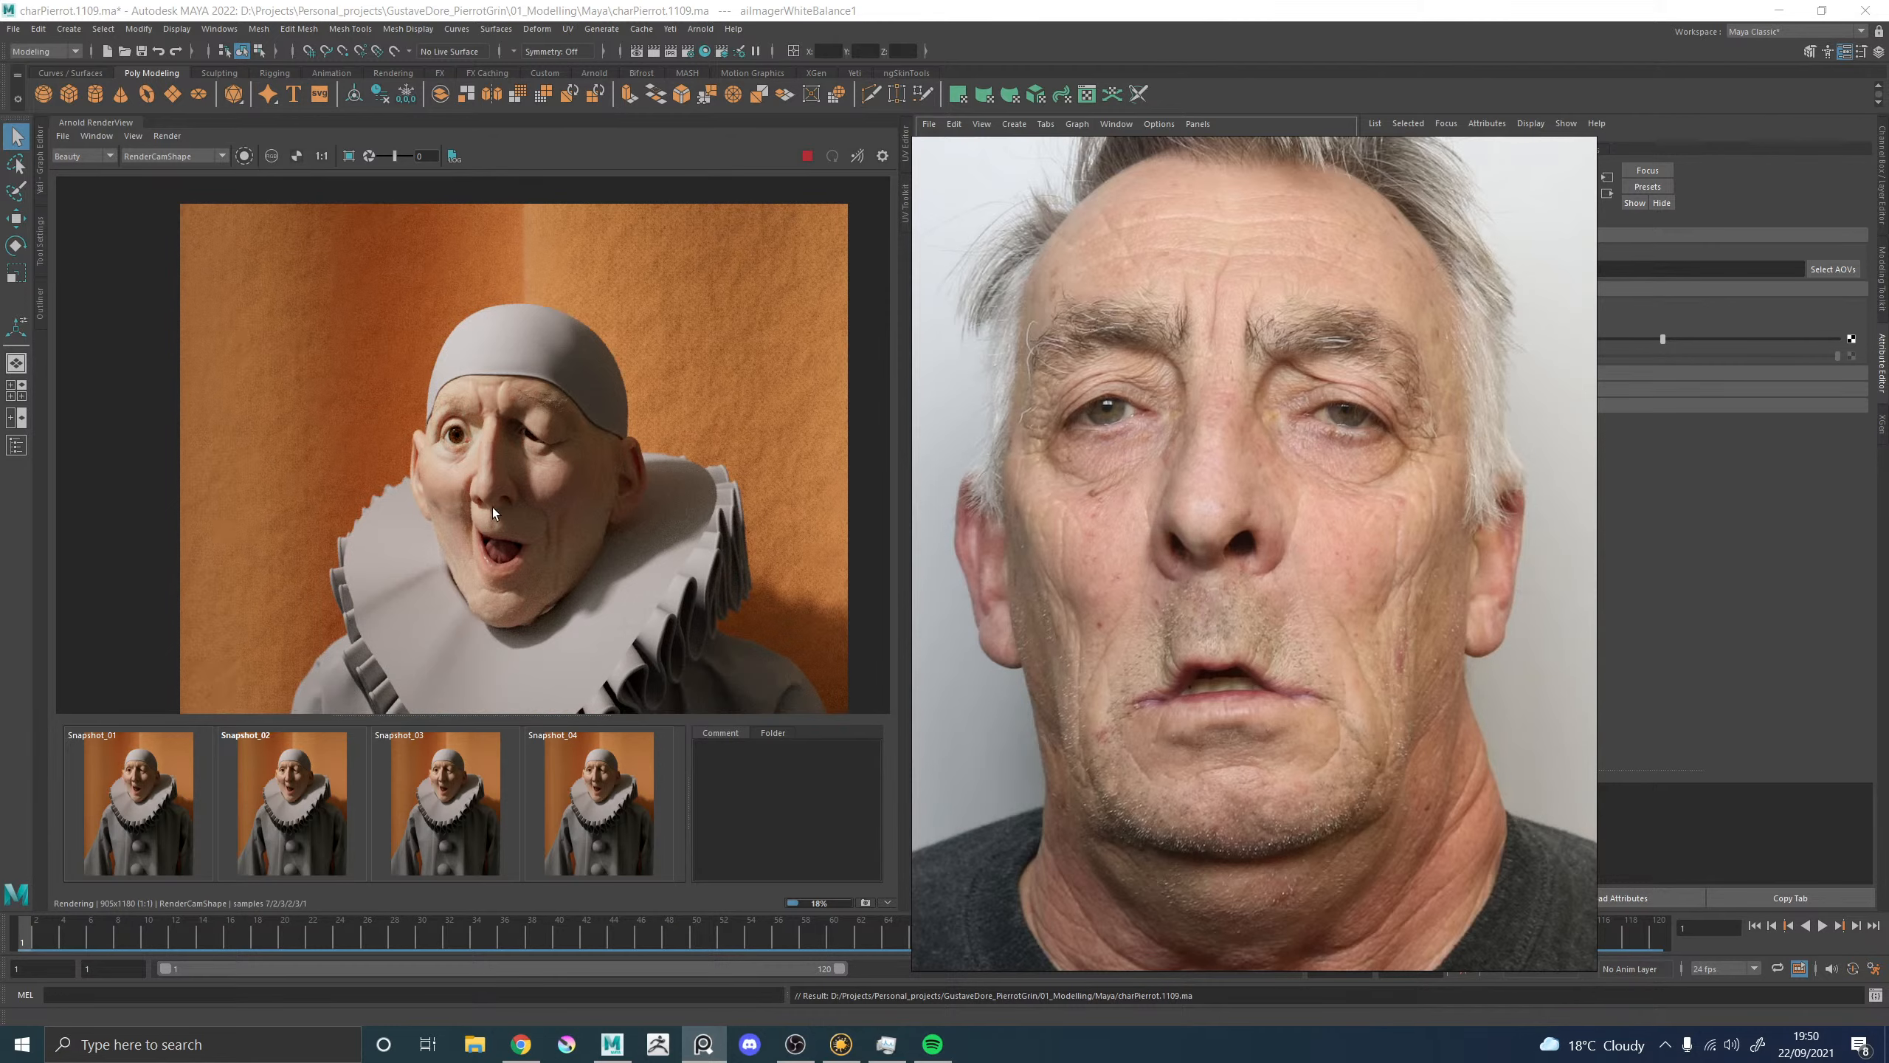
pyautogui.scroll(-2, 493, 509)
pyautogui.scroll(3, 490, 541)
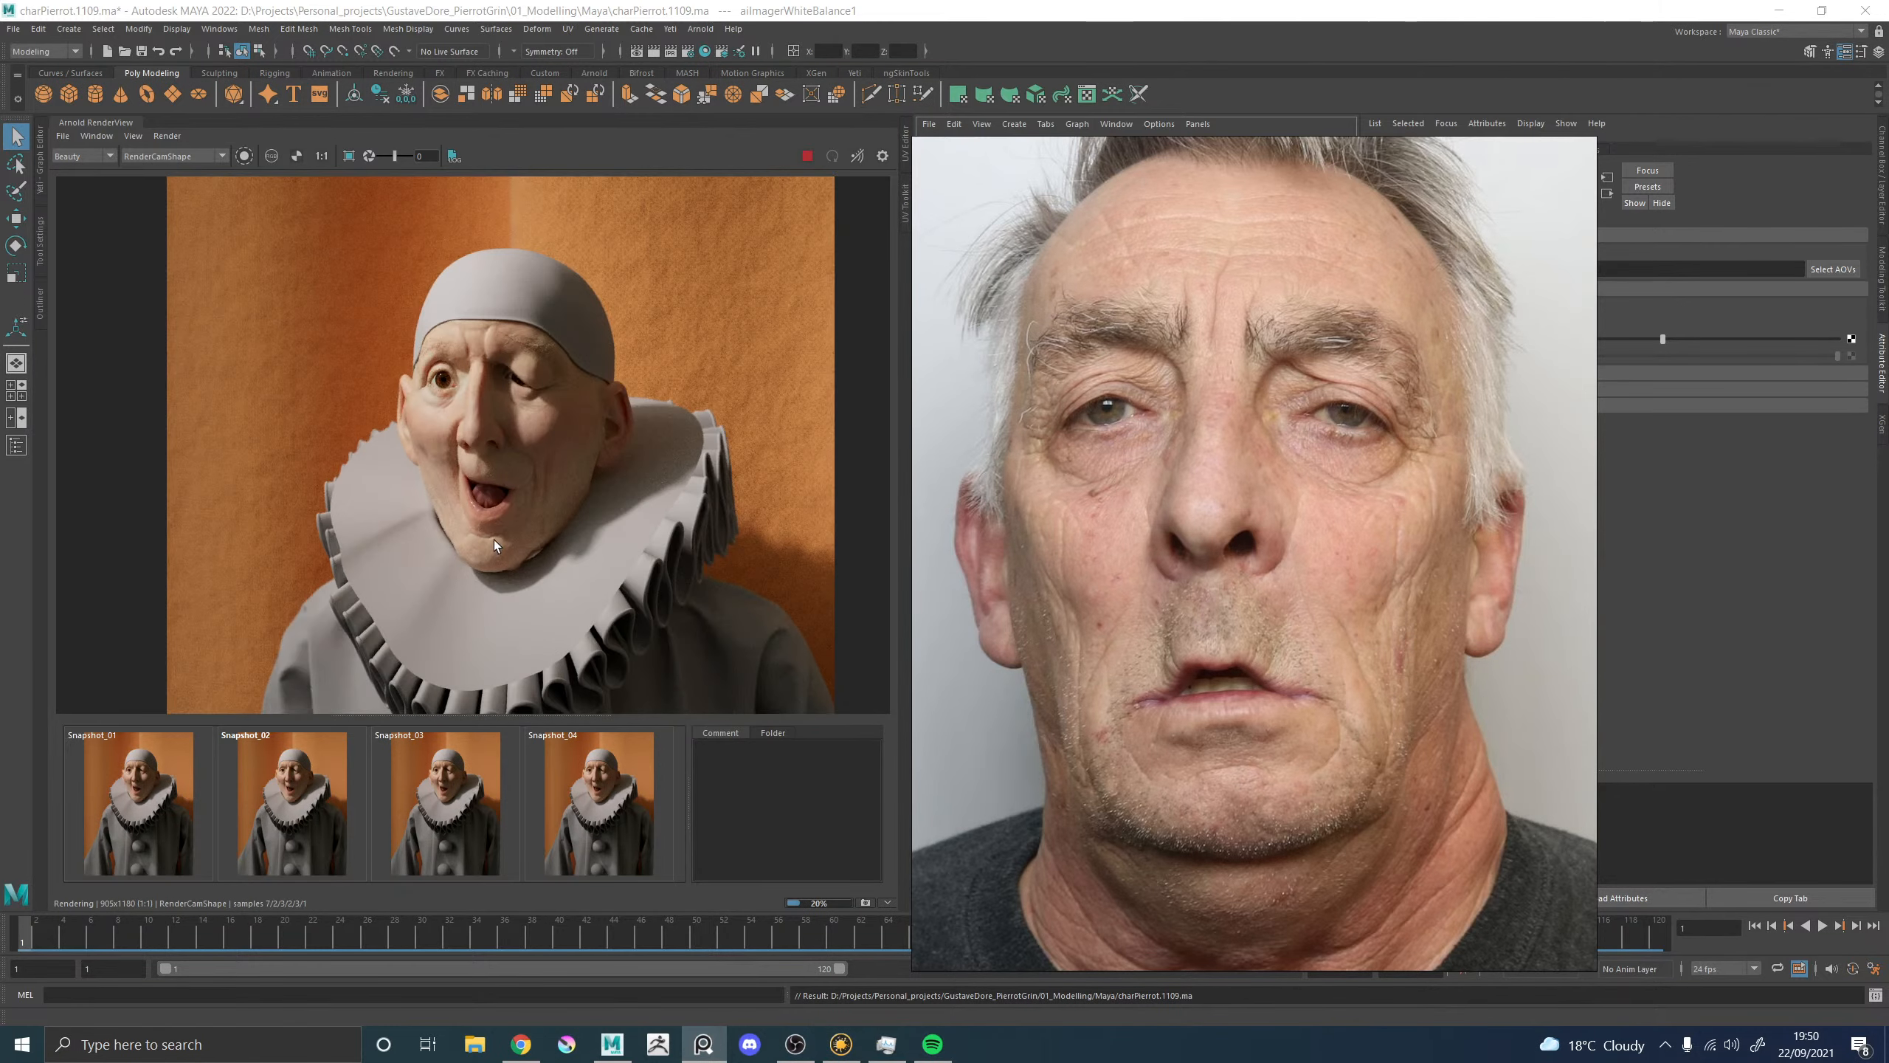
pyautogui.scroll(-2, 648, 423)
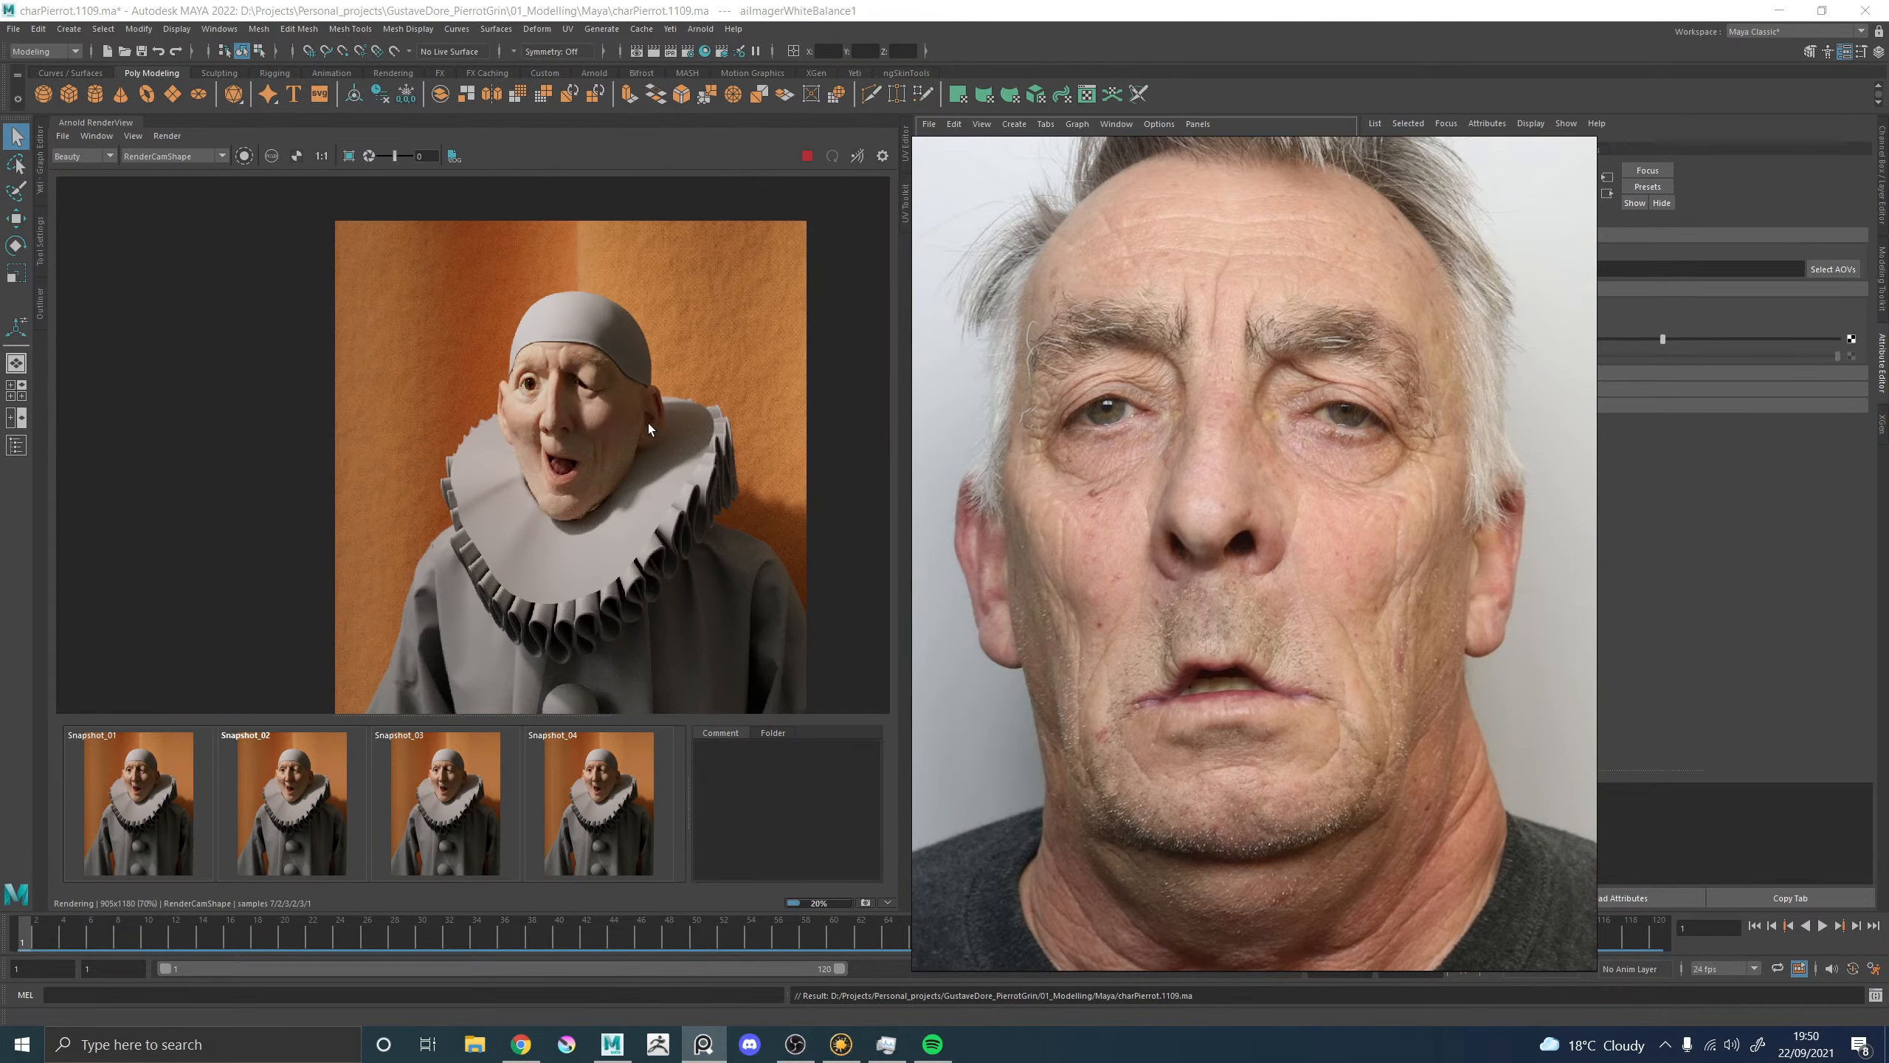
pyautogui.scroll(4, 764, 281)
pyautogui.scroll(1, 764, 340)
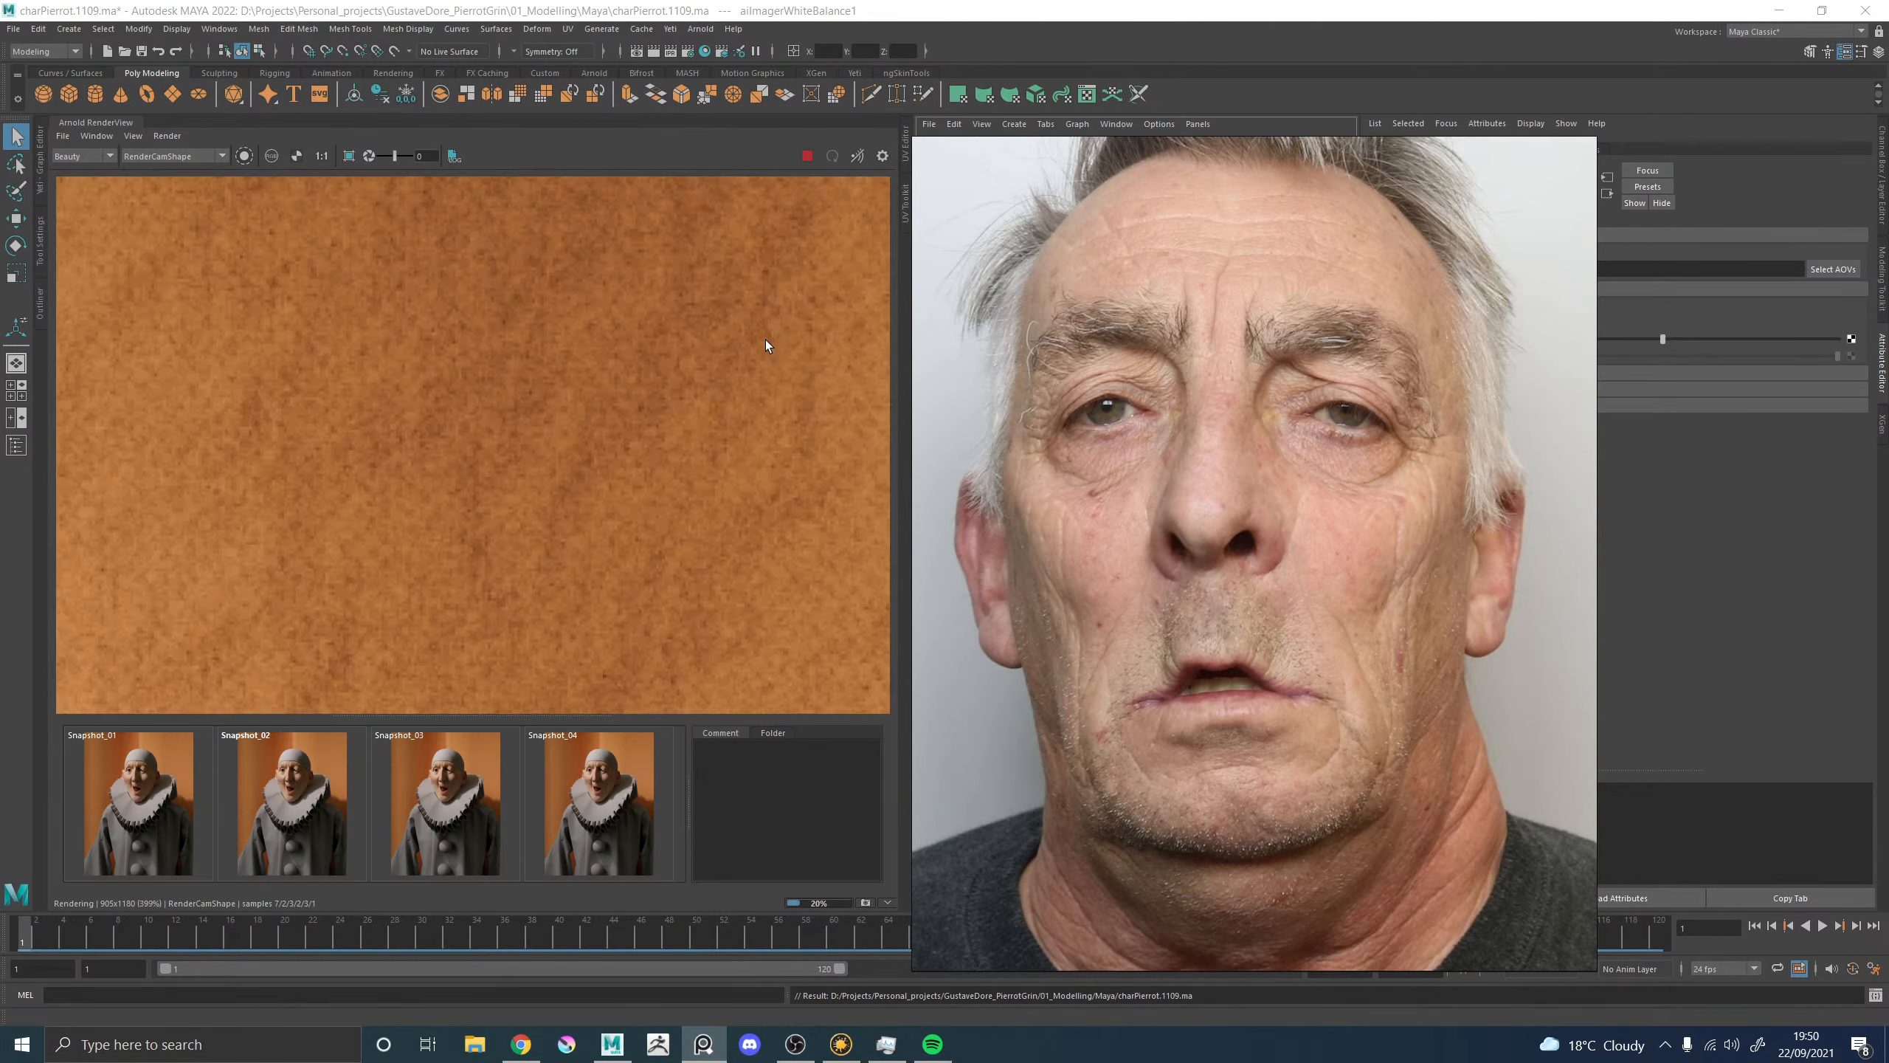
pyautogui.scroll(-3, 678, 332)
pyautogui.scroll(2, 557, 432)
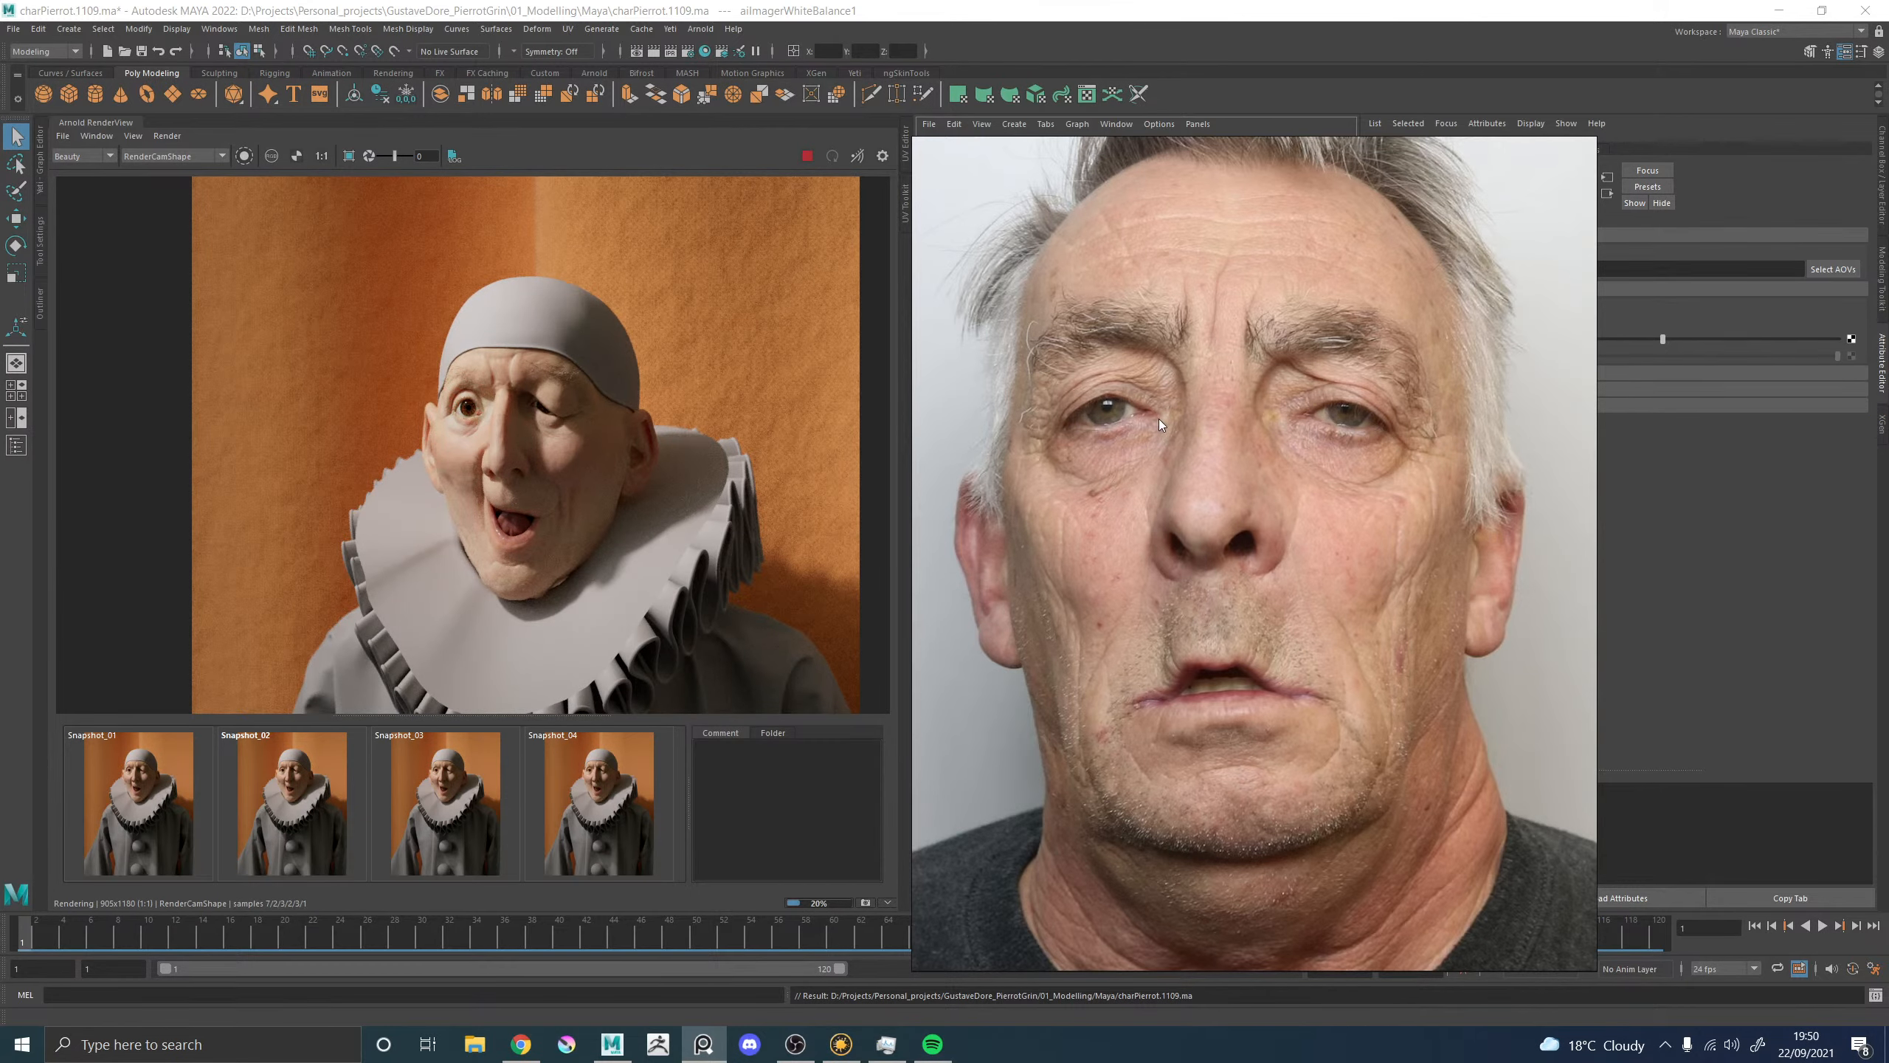
pyautogui.moveTo(1159, 419); pyautogui.dragTo(1888, 462, button='right')
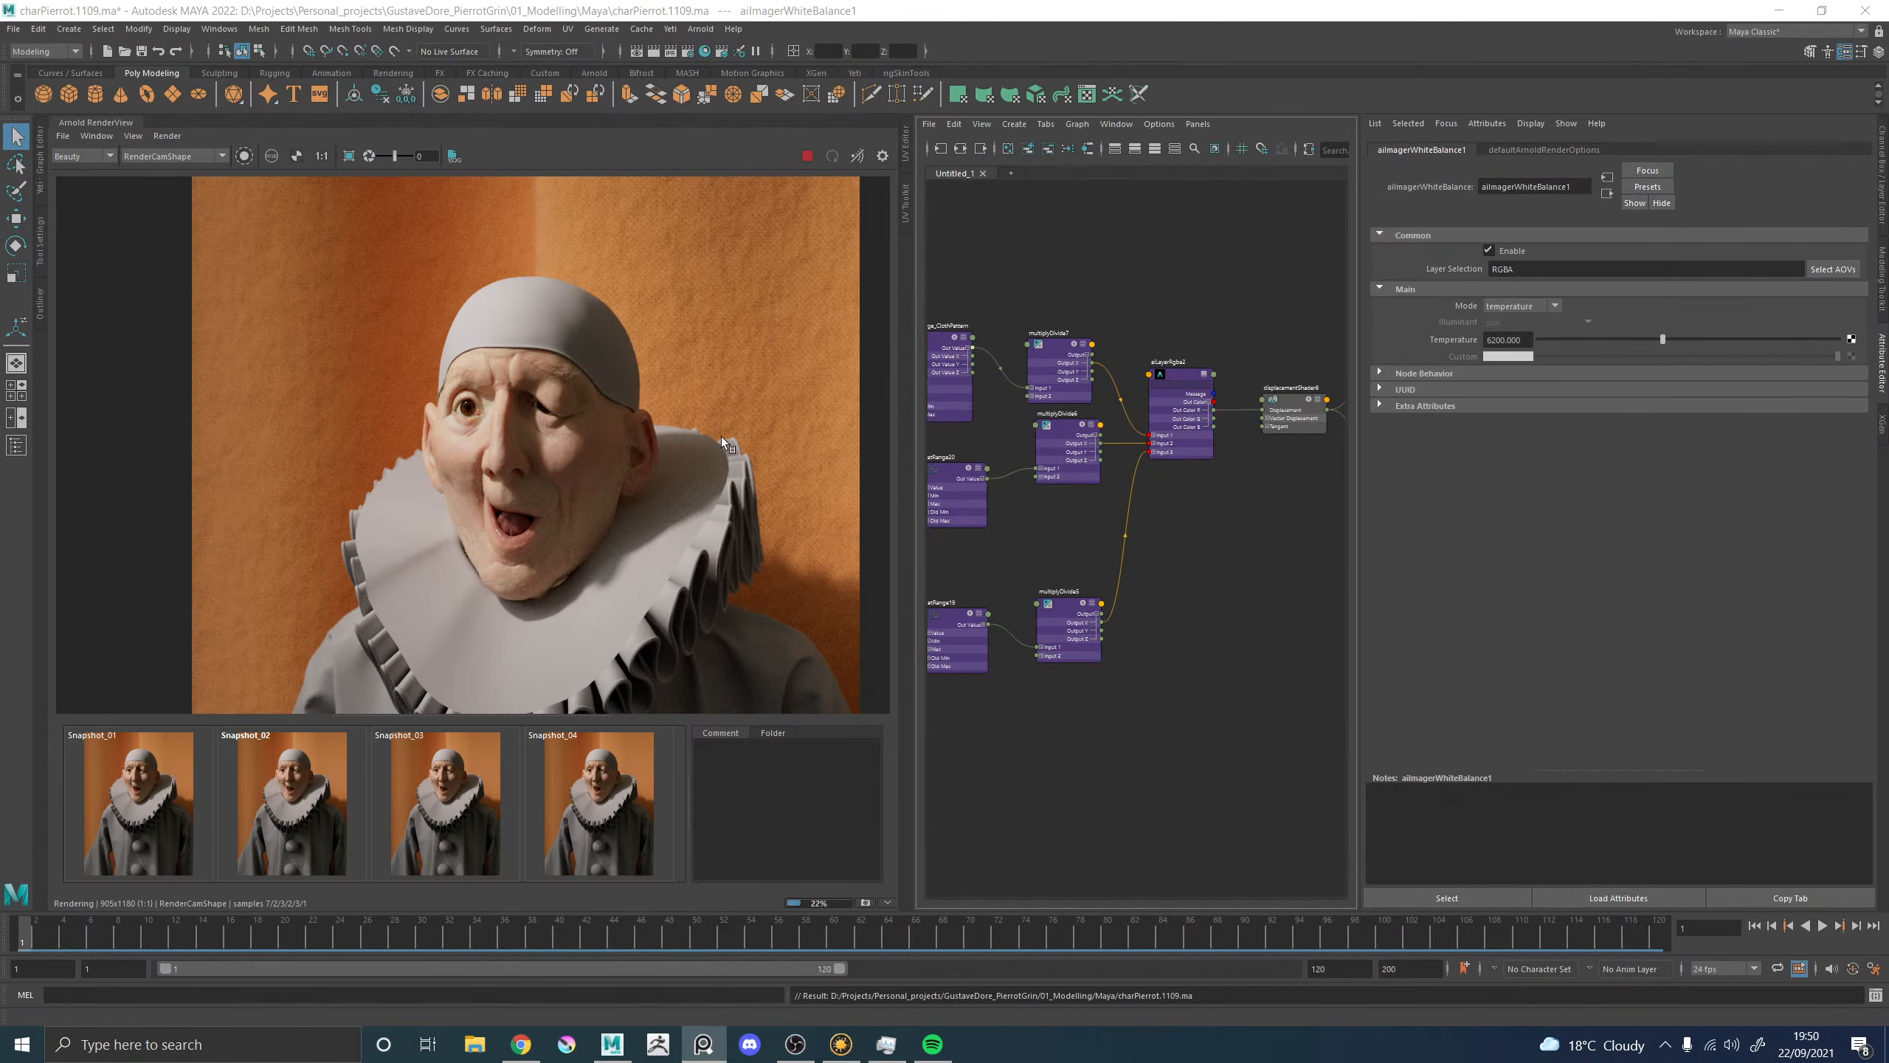
# Switch to Mari, frame the head closely, and open the properties of the Color2 node feeding Base_RedTone.
pyautogui.click(840, 1045)
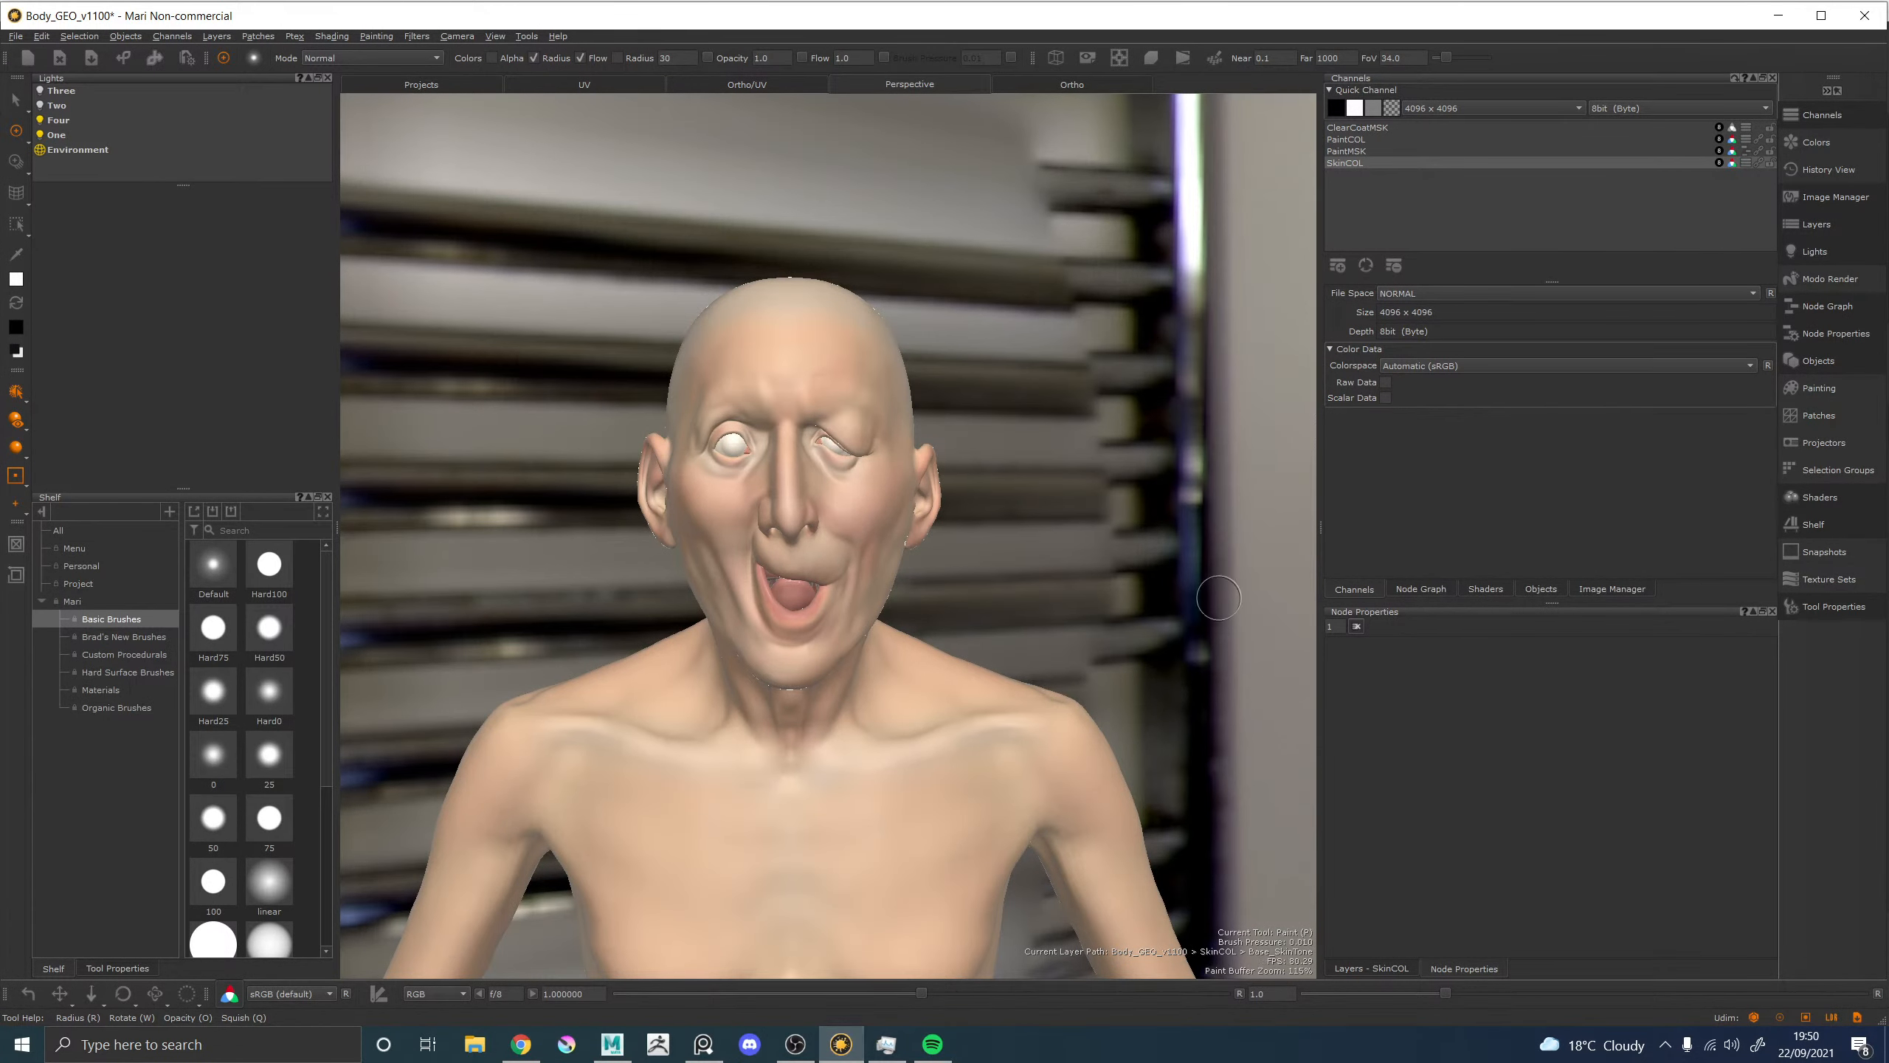
pyautogui.moveTo(1110, 509); pyautogui.dragTo(1048, 511, button='middle')
pyautogui.scroll(3, 902, 515)
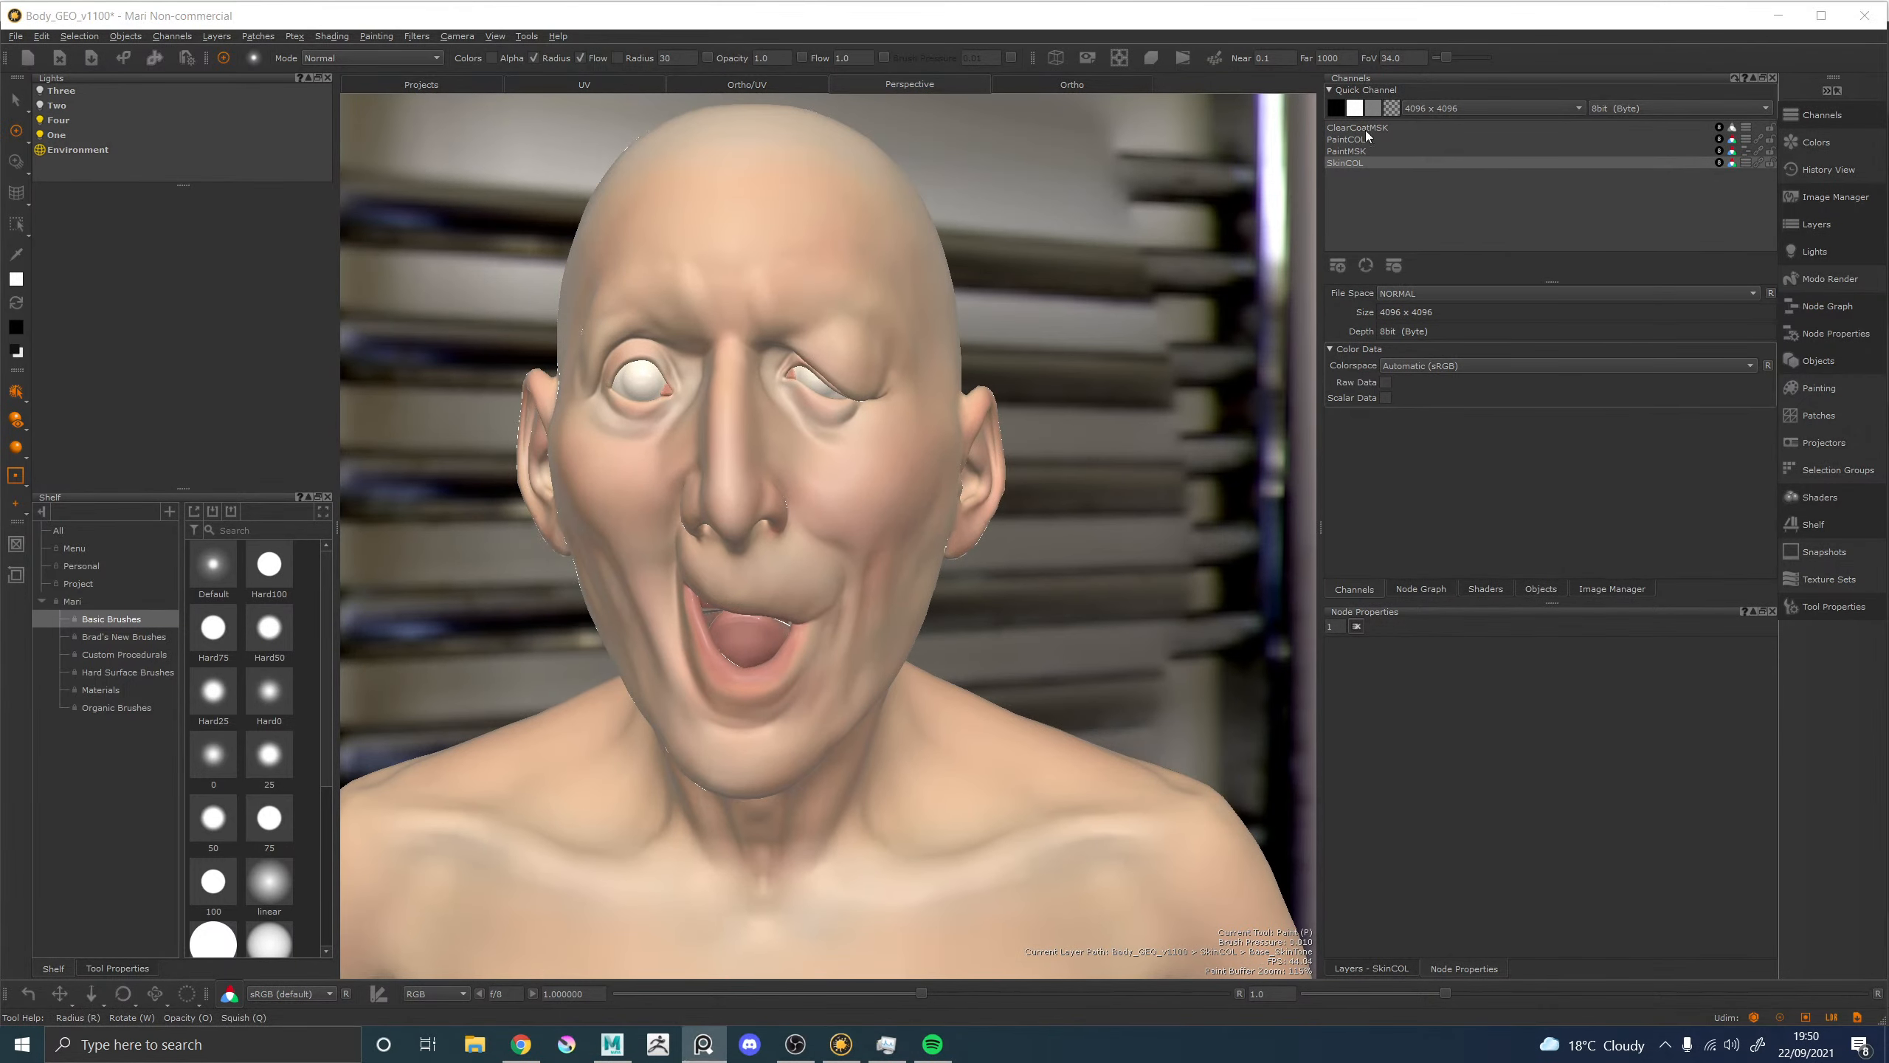
pyautogui.click(1421, 589)
pyautogui.scroll(3, 1491, 376)
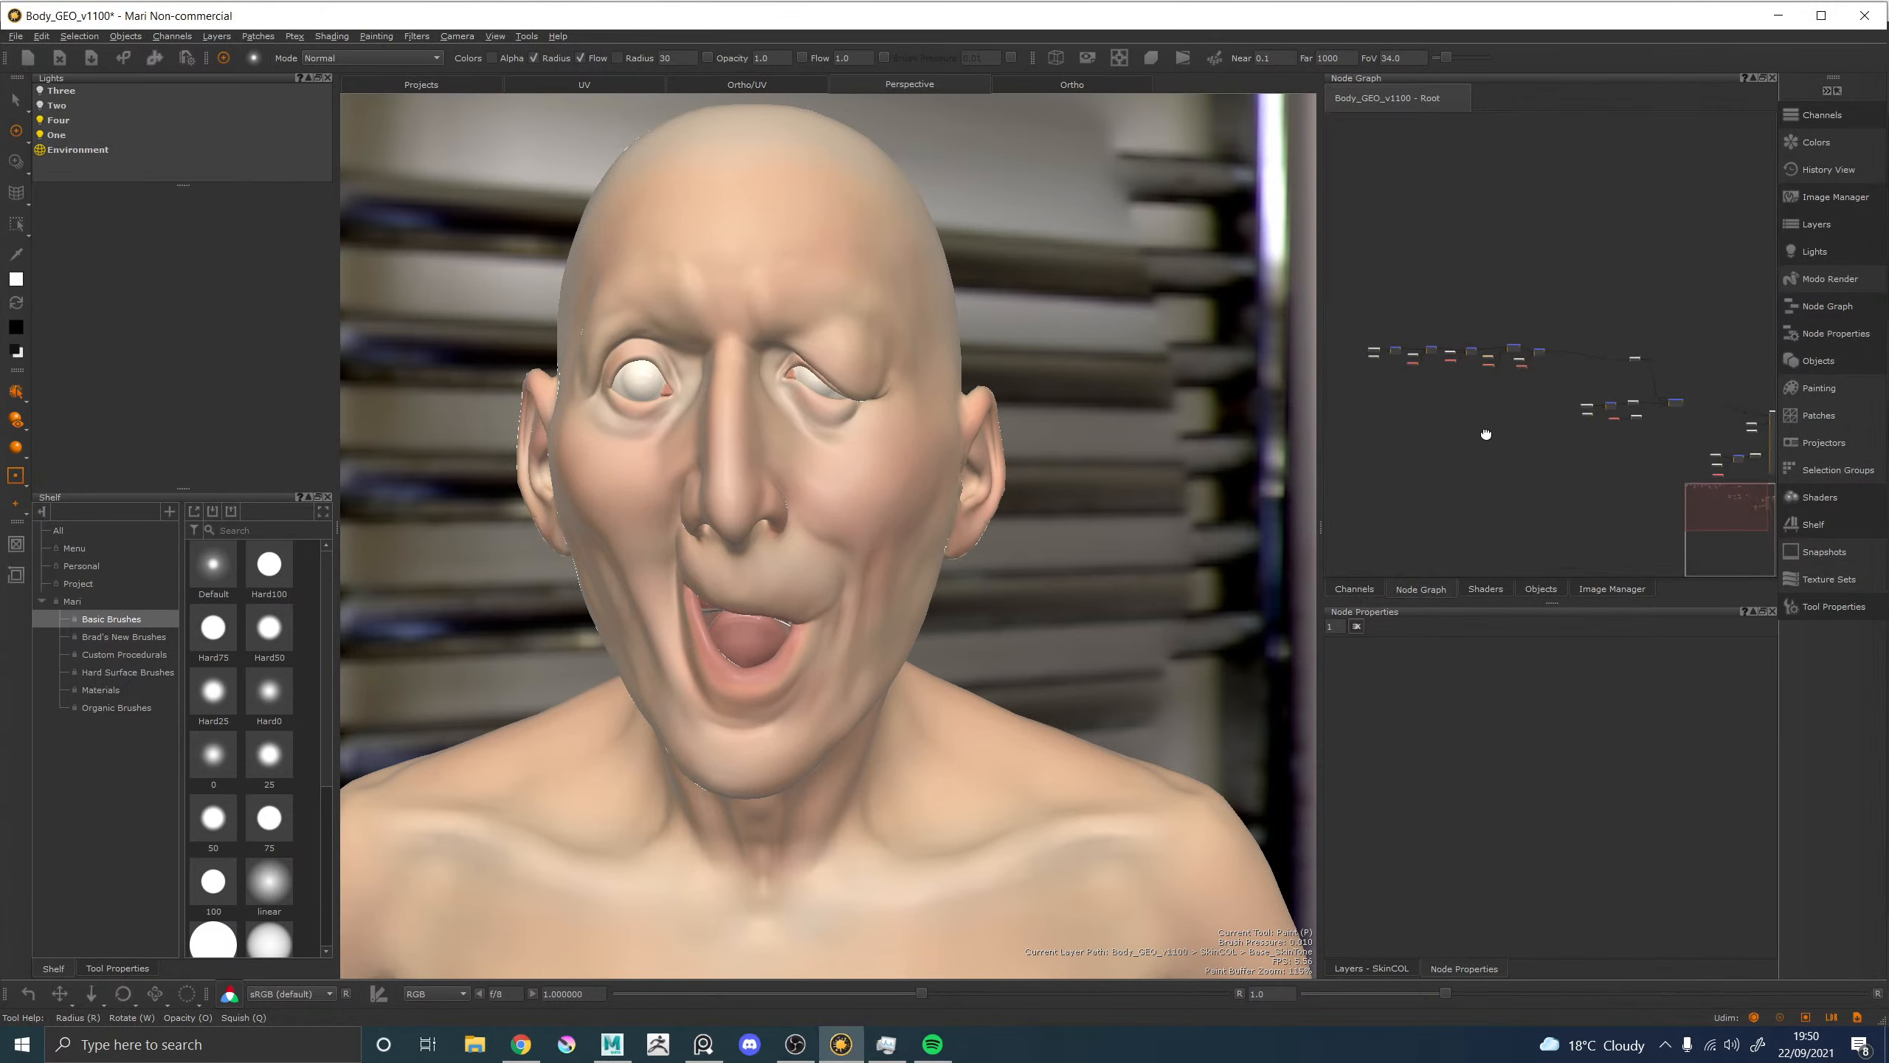
pyautogui.scroll(3, 1502, 393)
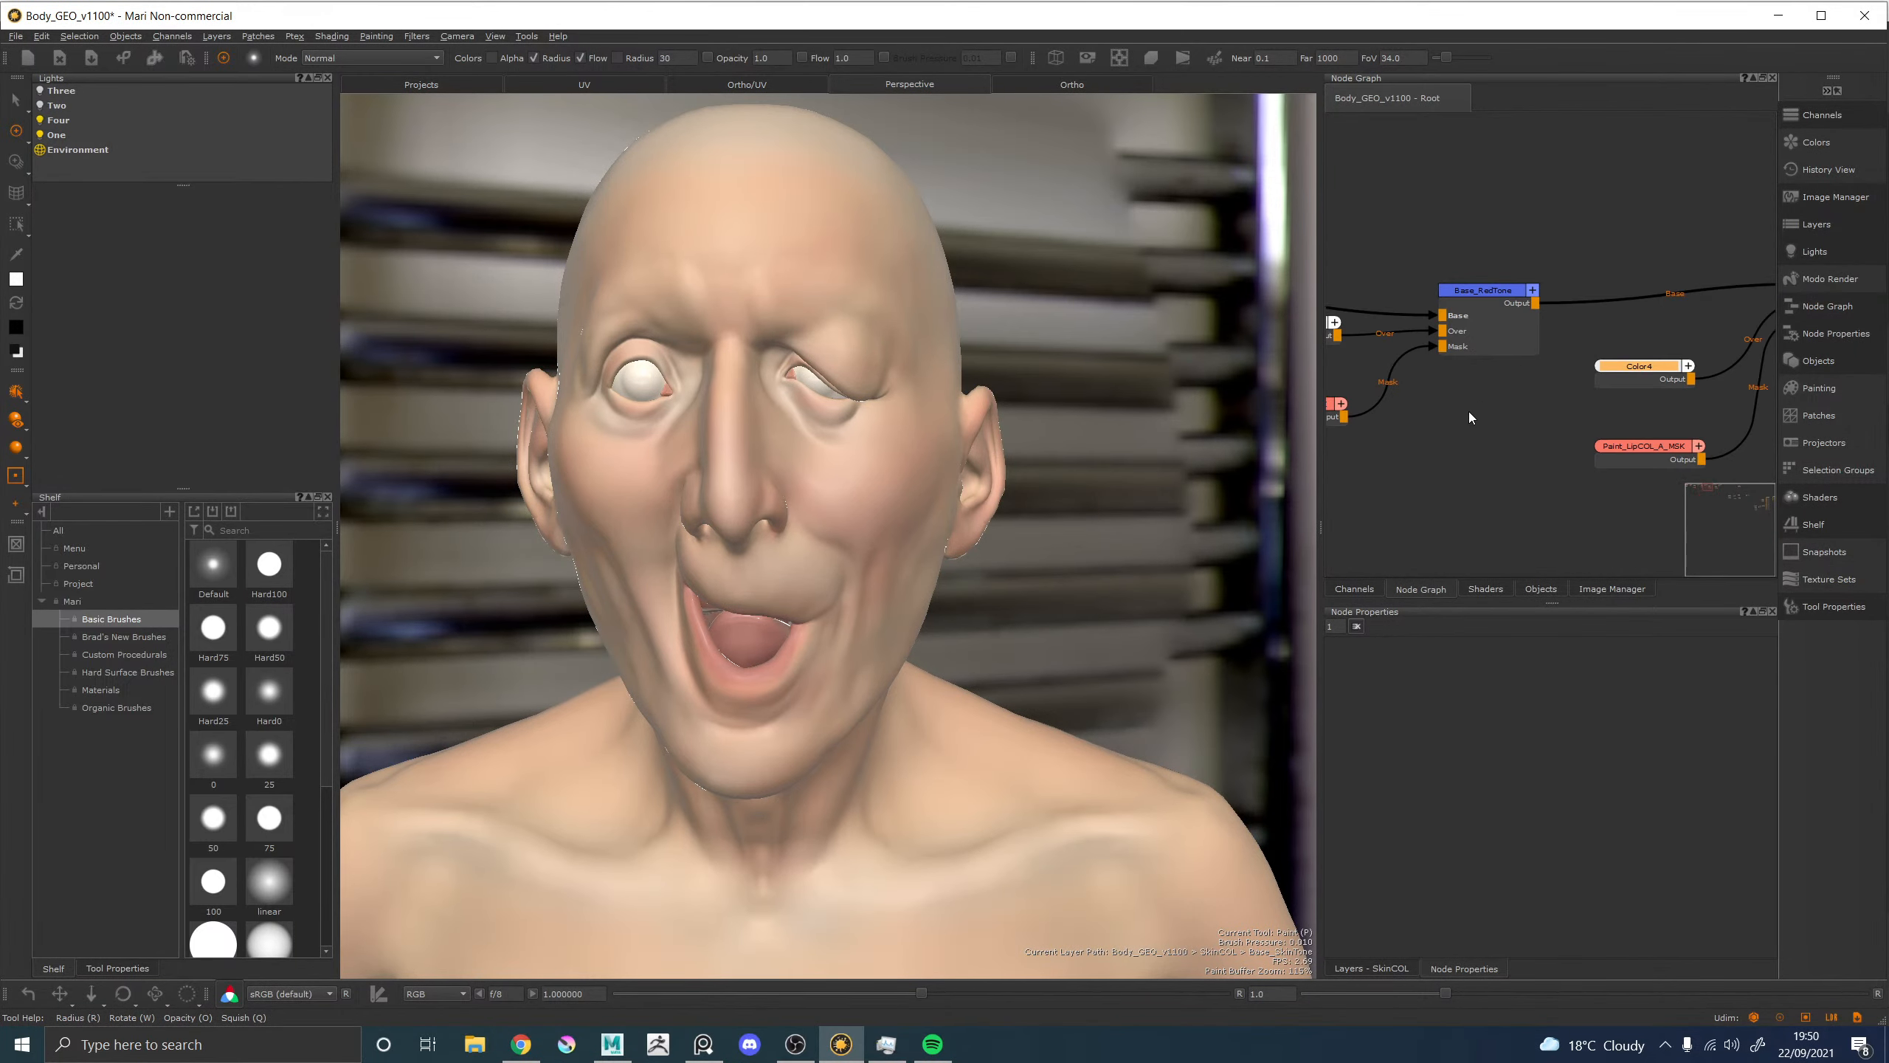
pyautogui.moveTo(1469, 411); pyautogui.dragTo(1591, 414, button='middle')
pyautogui.click(1417, 331)
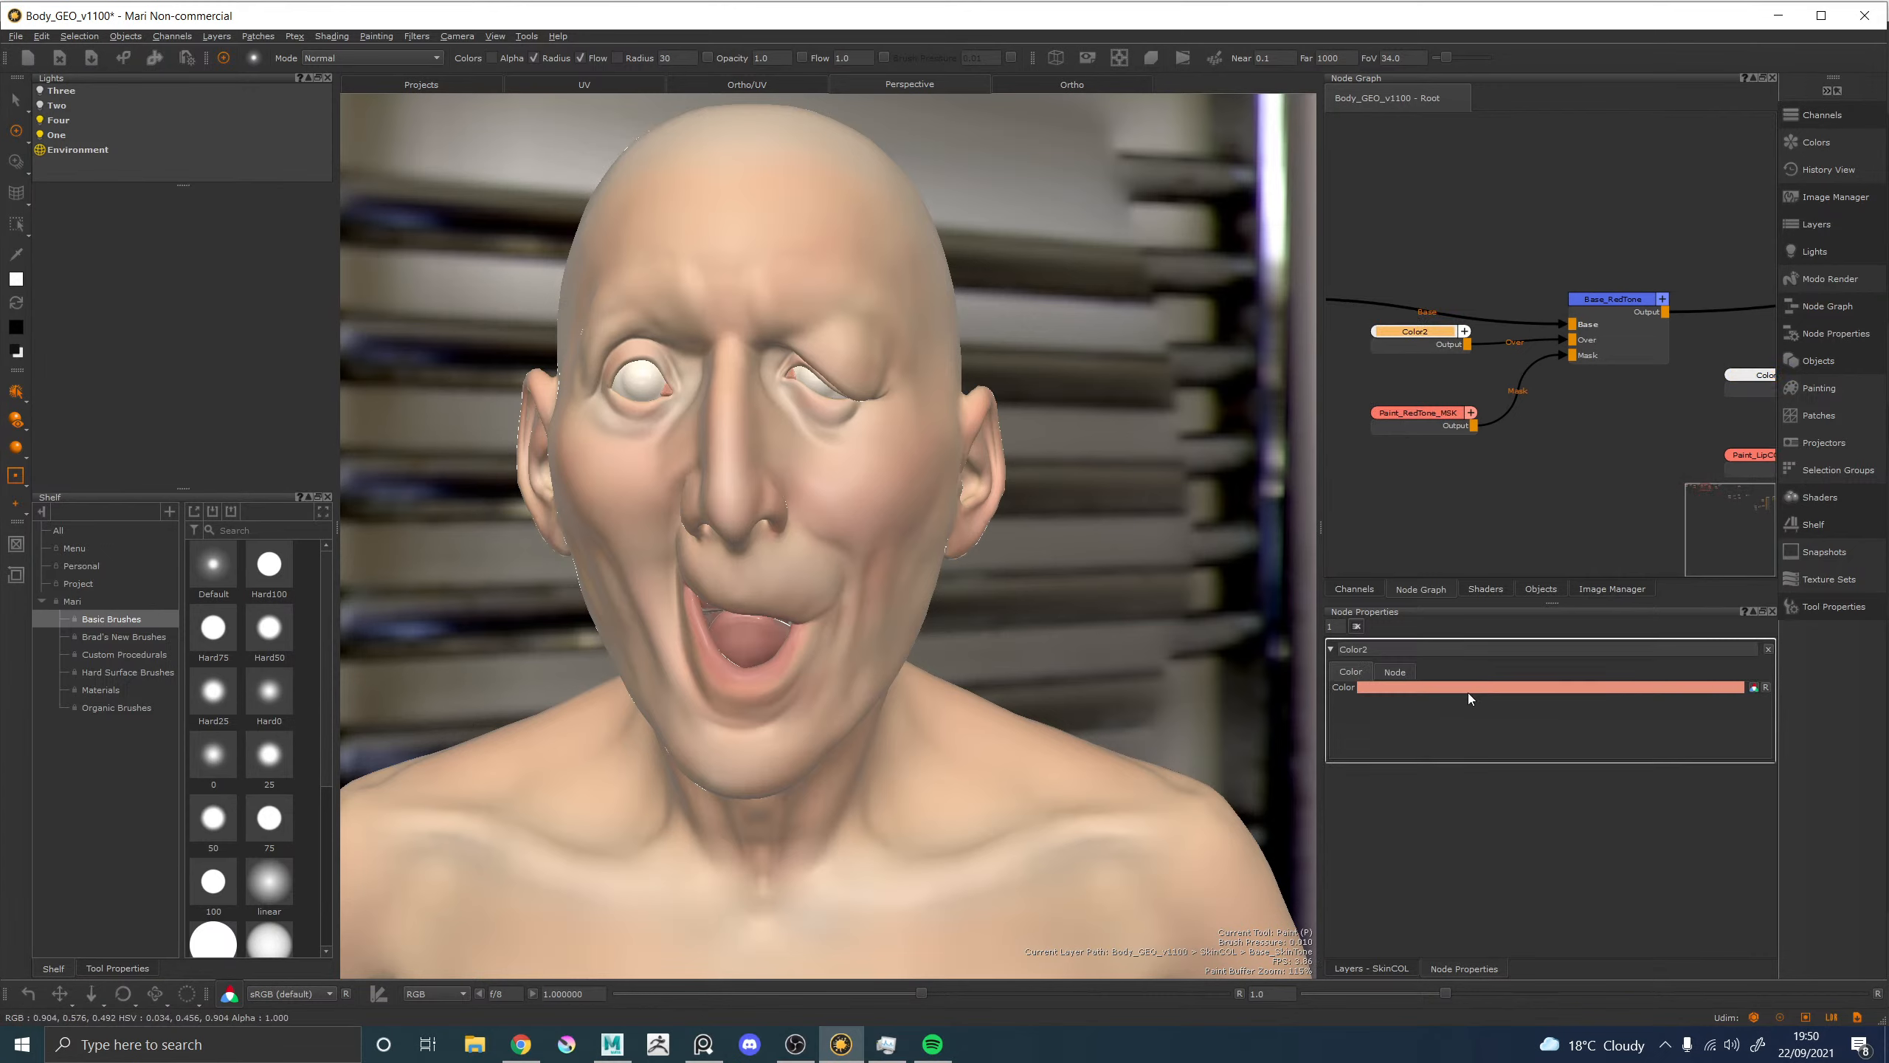
# Set the hue of the Color2 red tone to 0.
pyautogui.click(1467, 686)
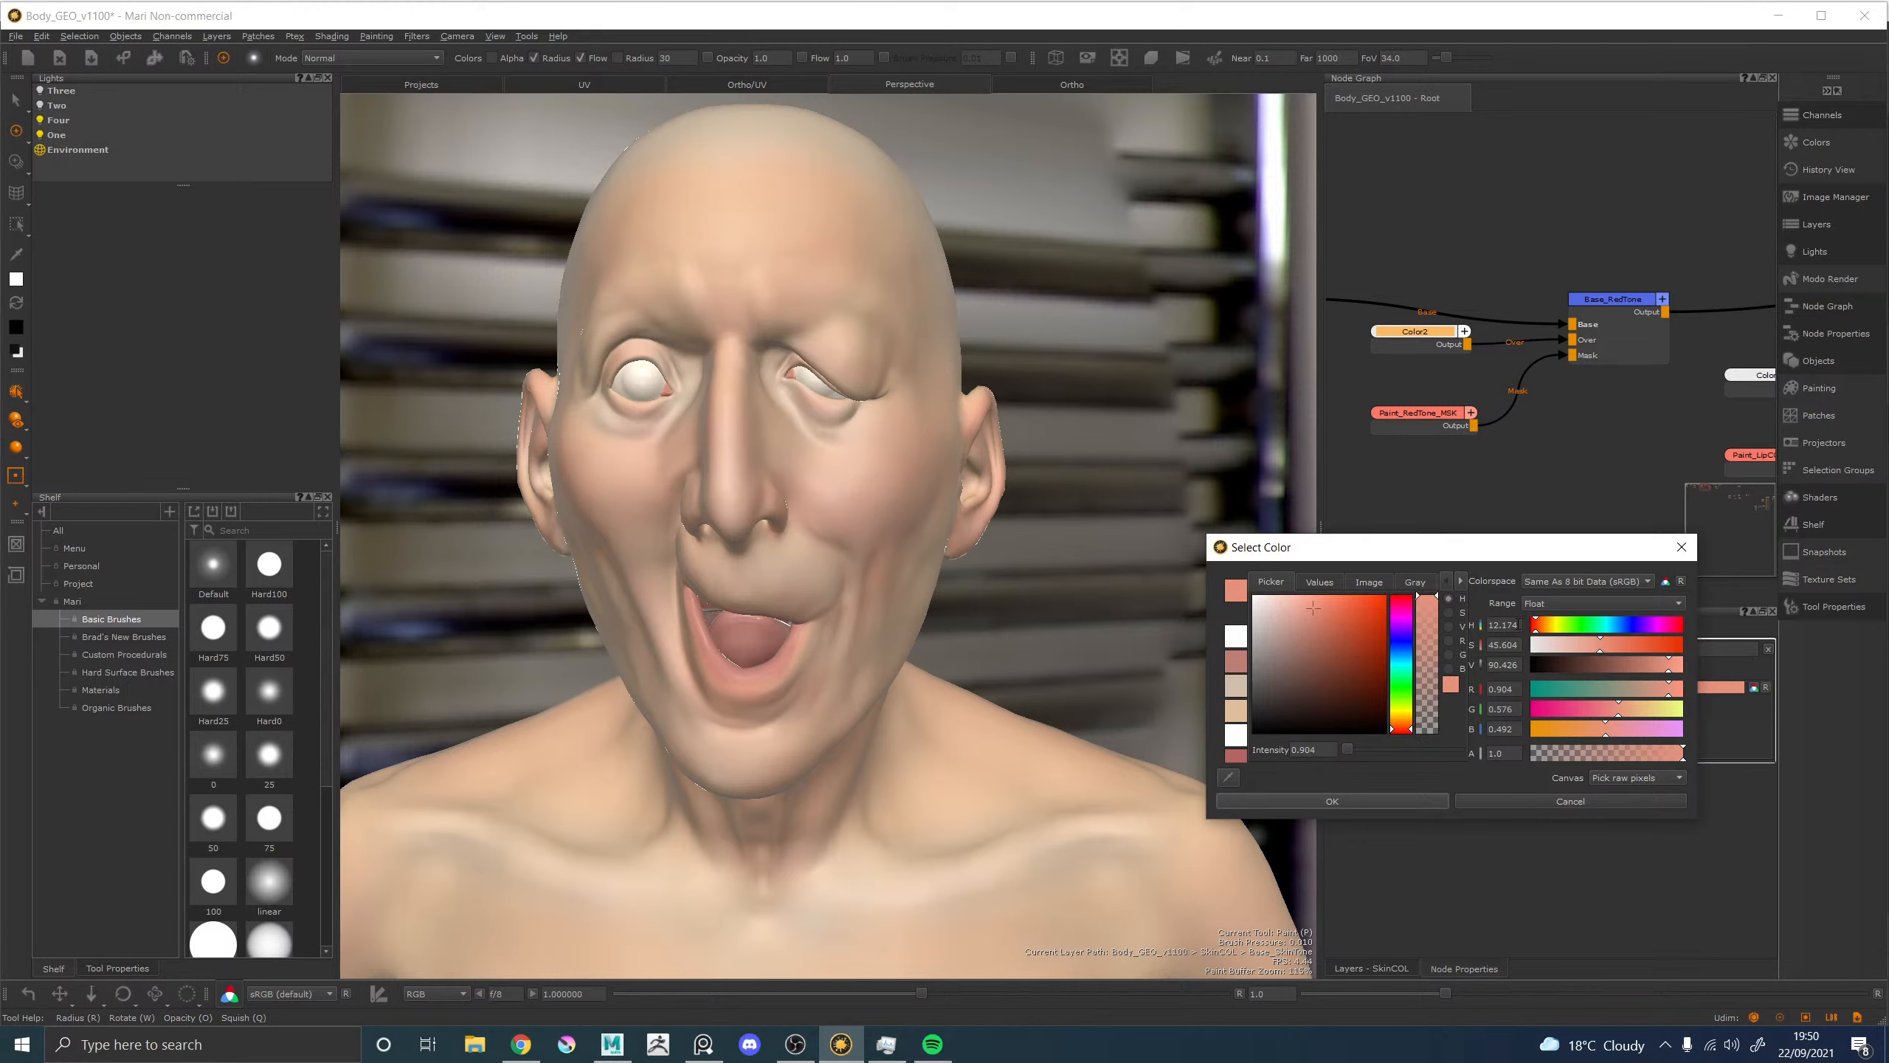
pyautogui.moveTo(1520, 625); pyautogui.dragTo(1481, 630)
pyautogui.press('Return')
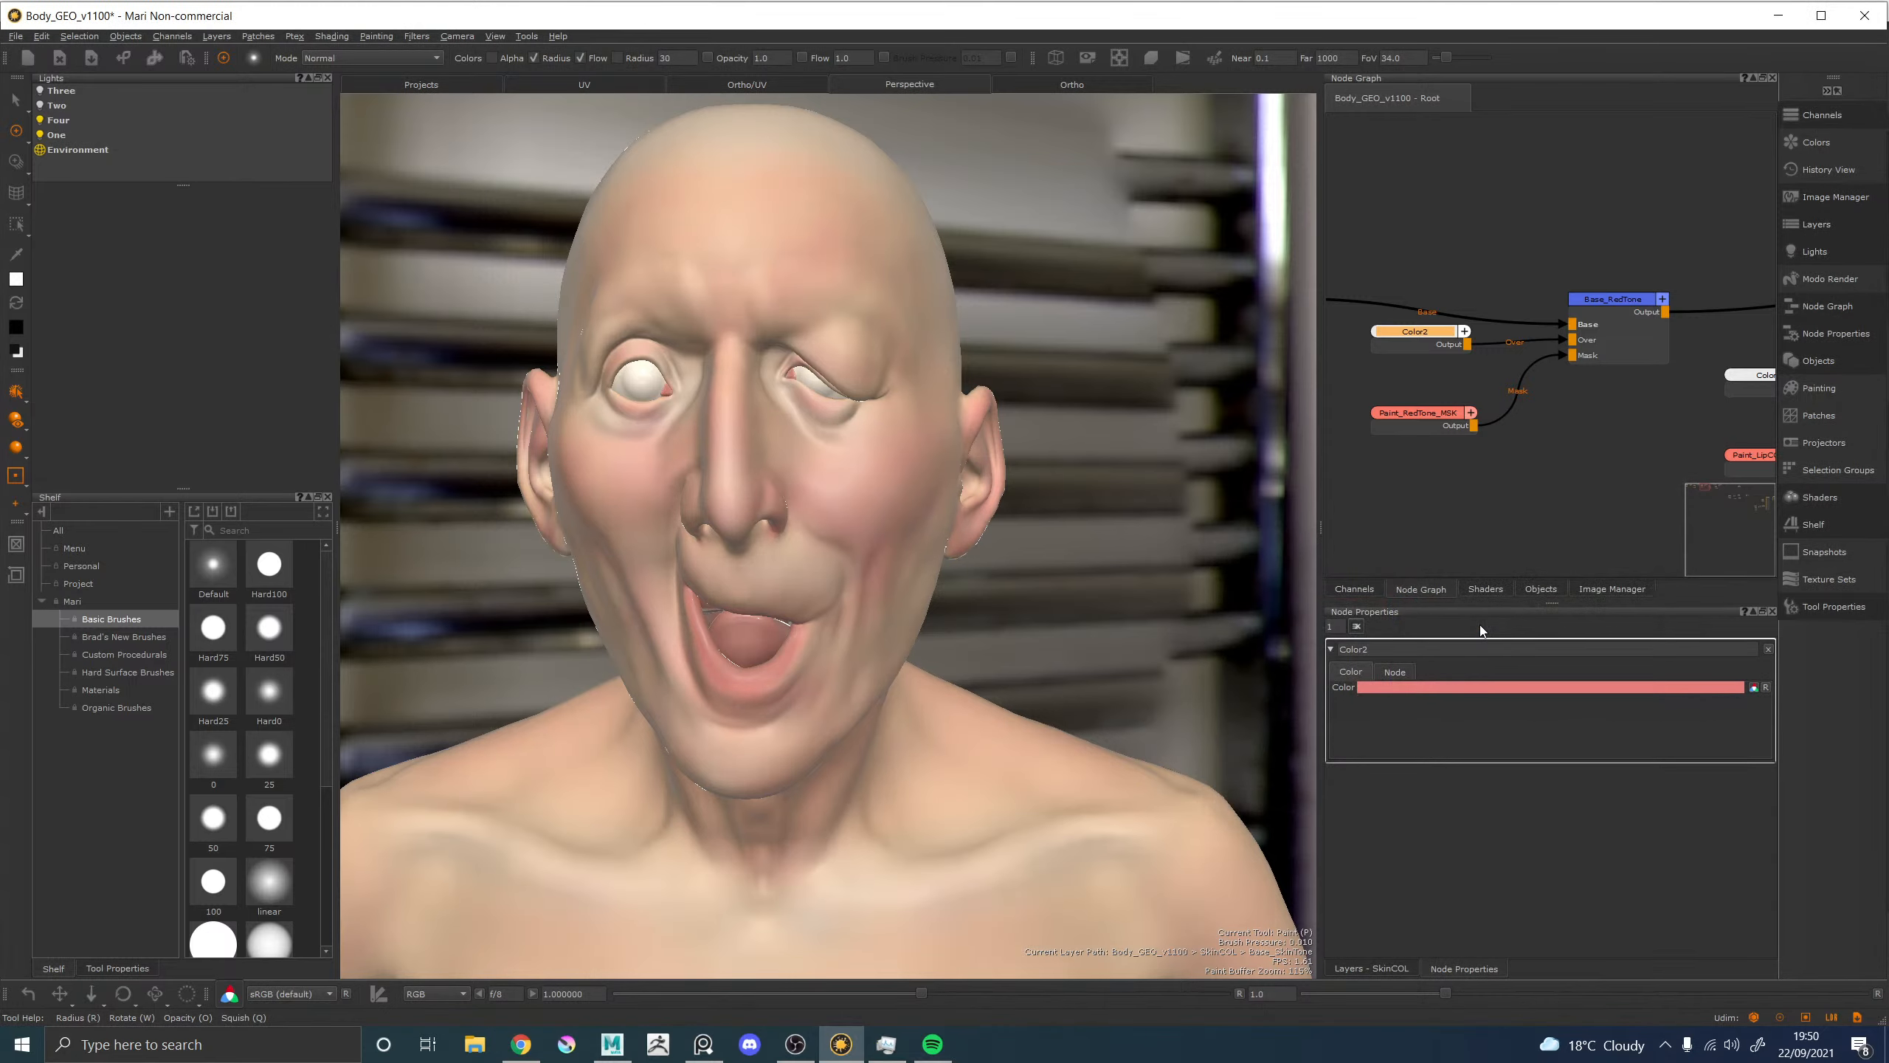
# Try magenta to orange hues for the Color2 red tone and set its hue to 12.
pyautogui.click(1385, 685)
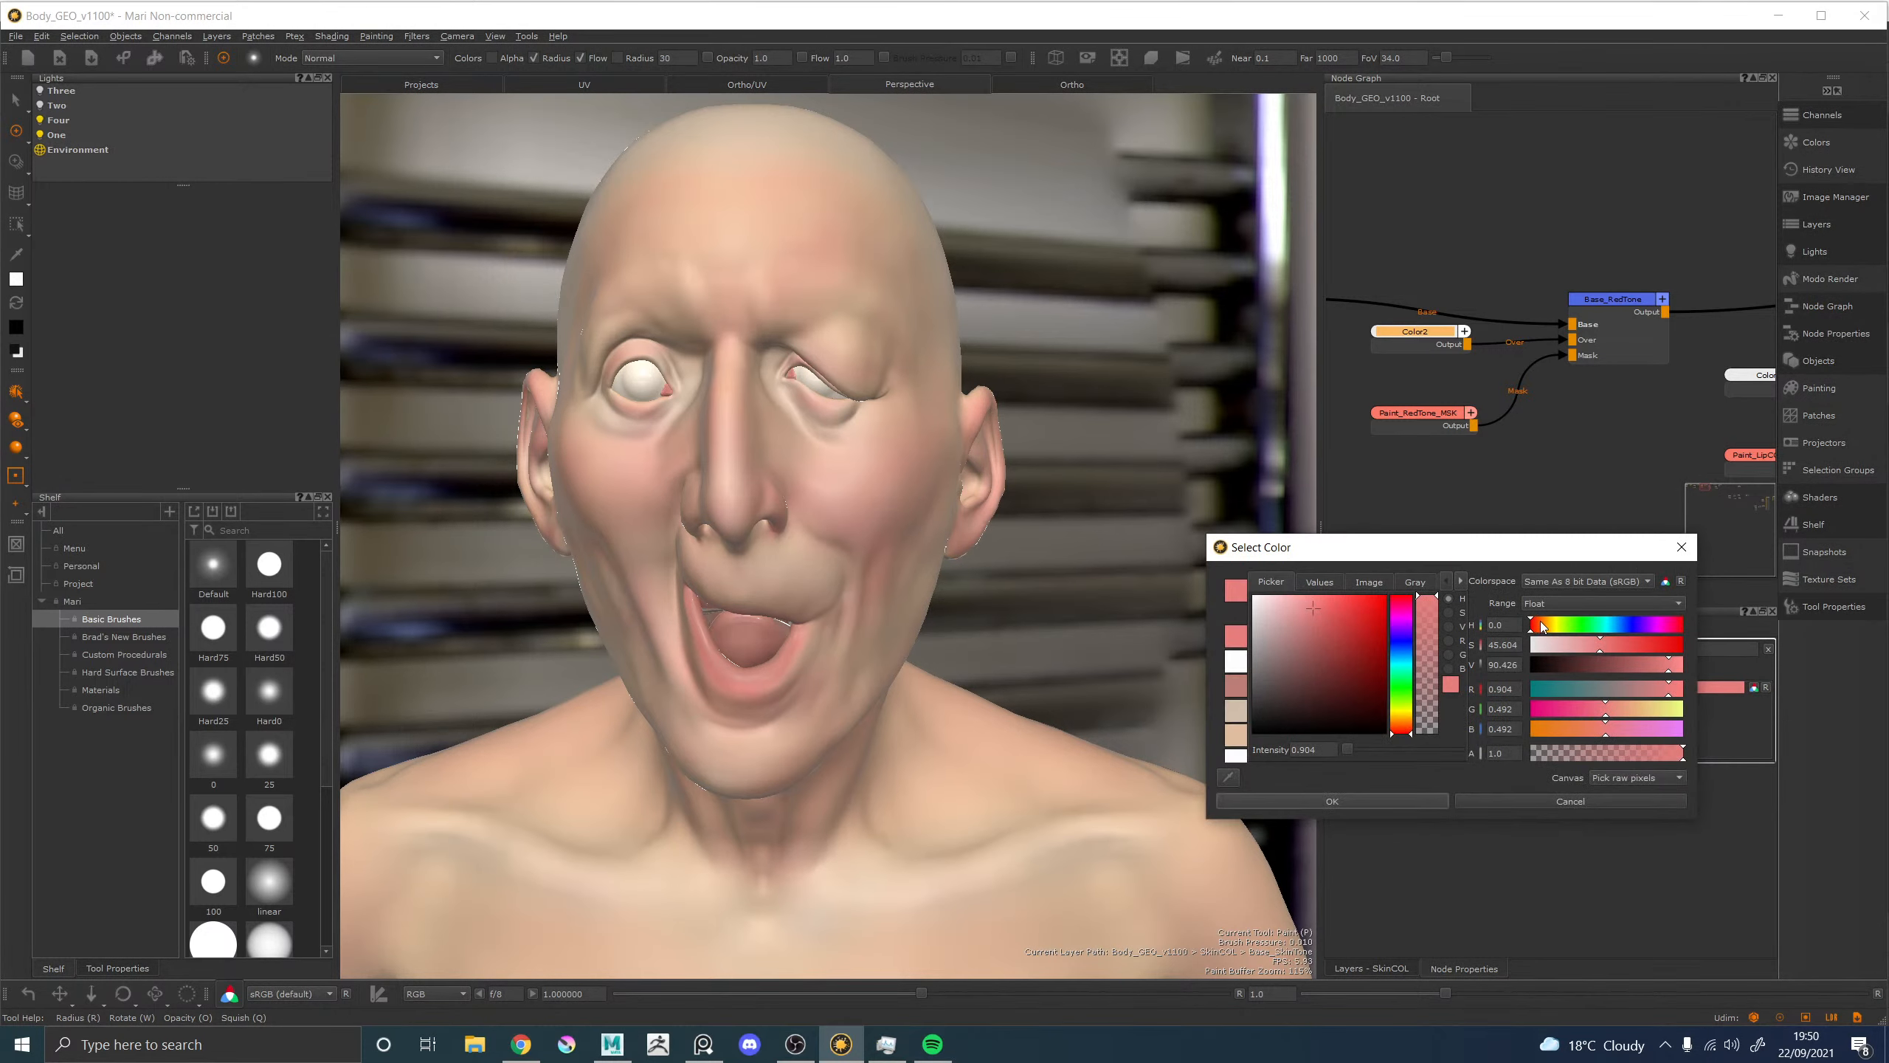
pyautogui.moveTo(1534, 625); pyautogui.dragTo(1544, 627)
pyautogui.moveTo(1545, 625); pyautogui.dragTo(1675, 638)
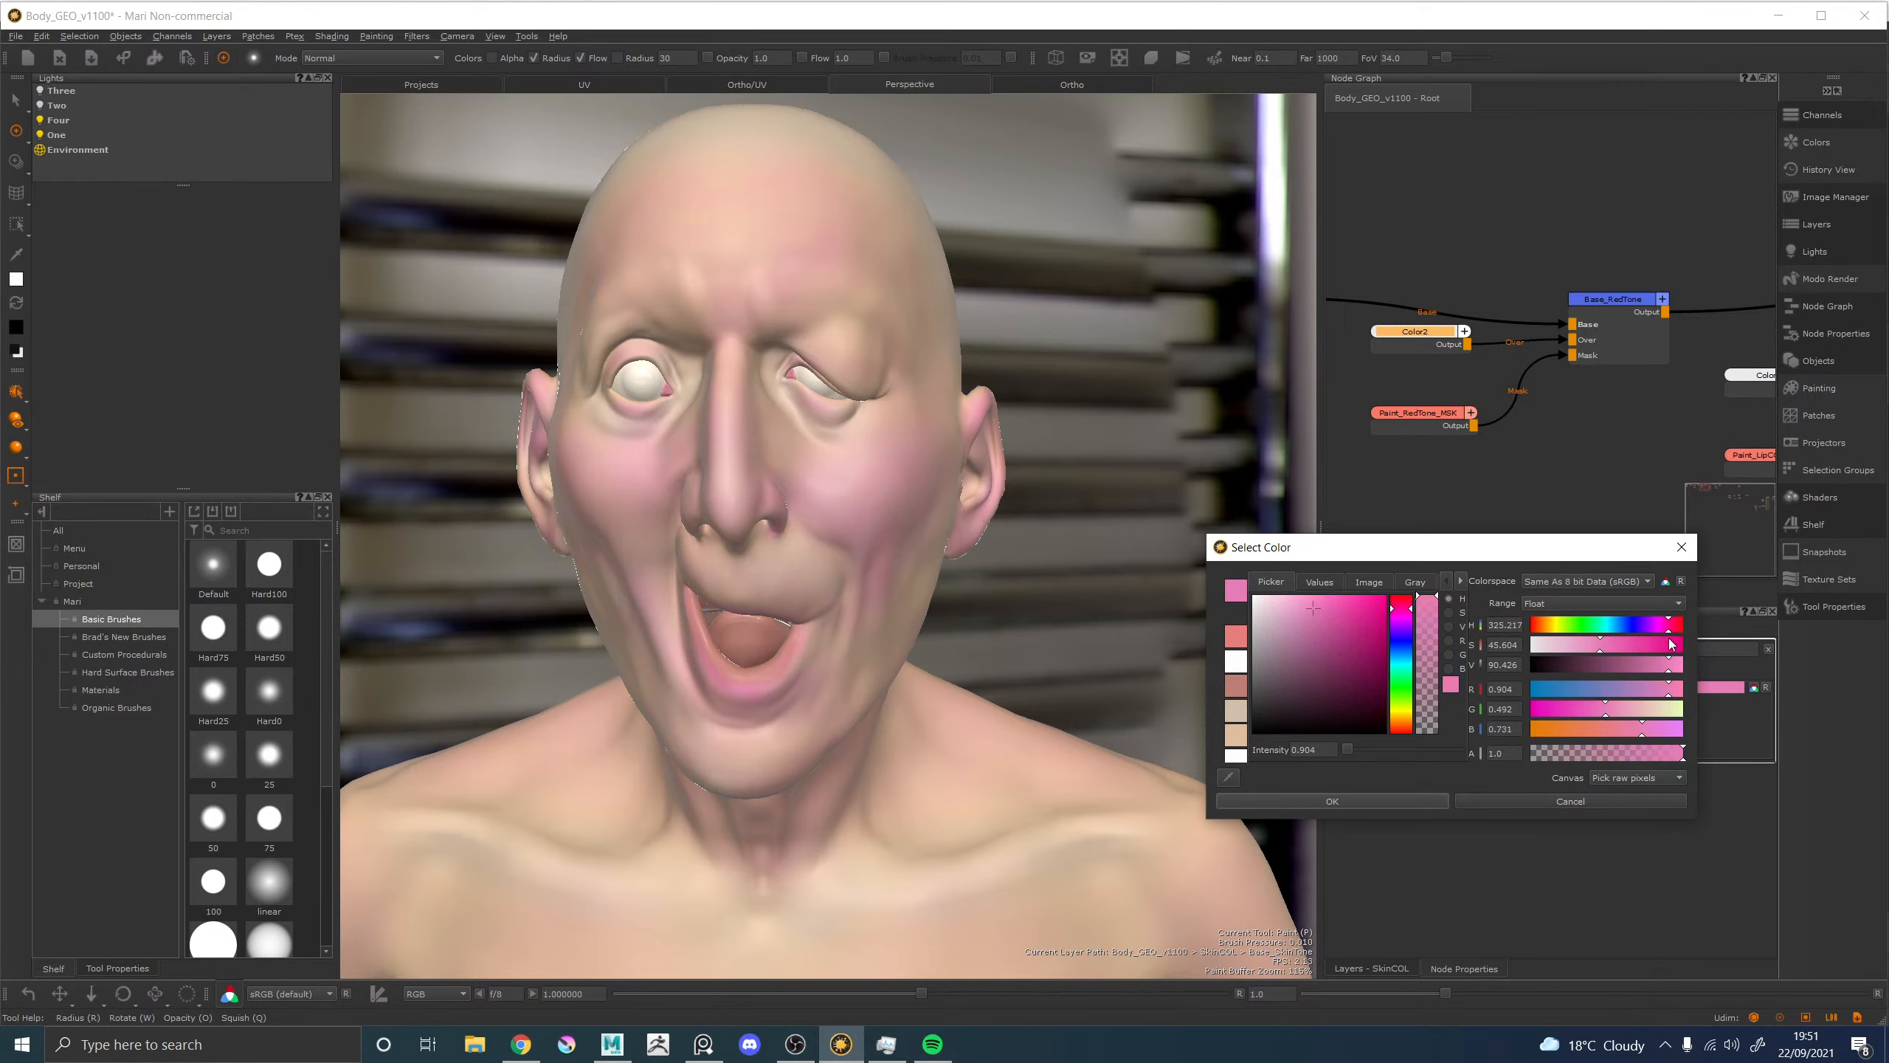
pyautogui.moveTo(1671, 644); pyautogui.dragTo(1677, 646)
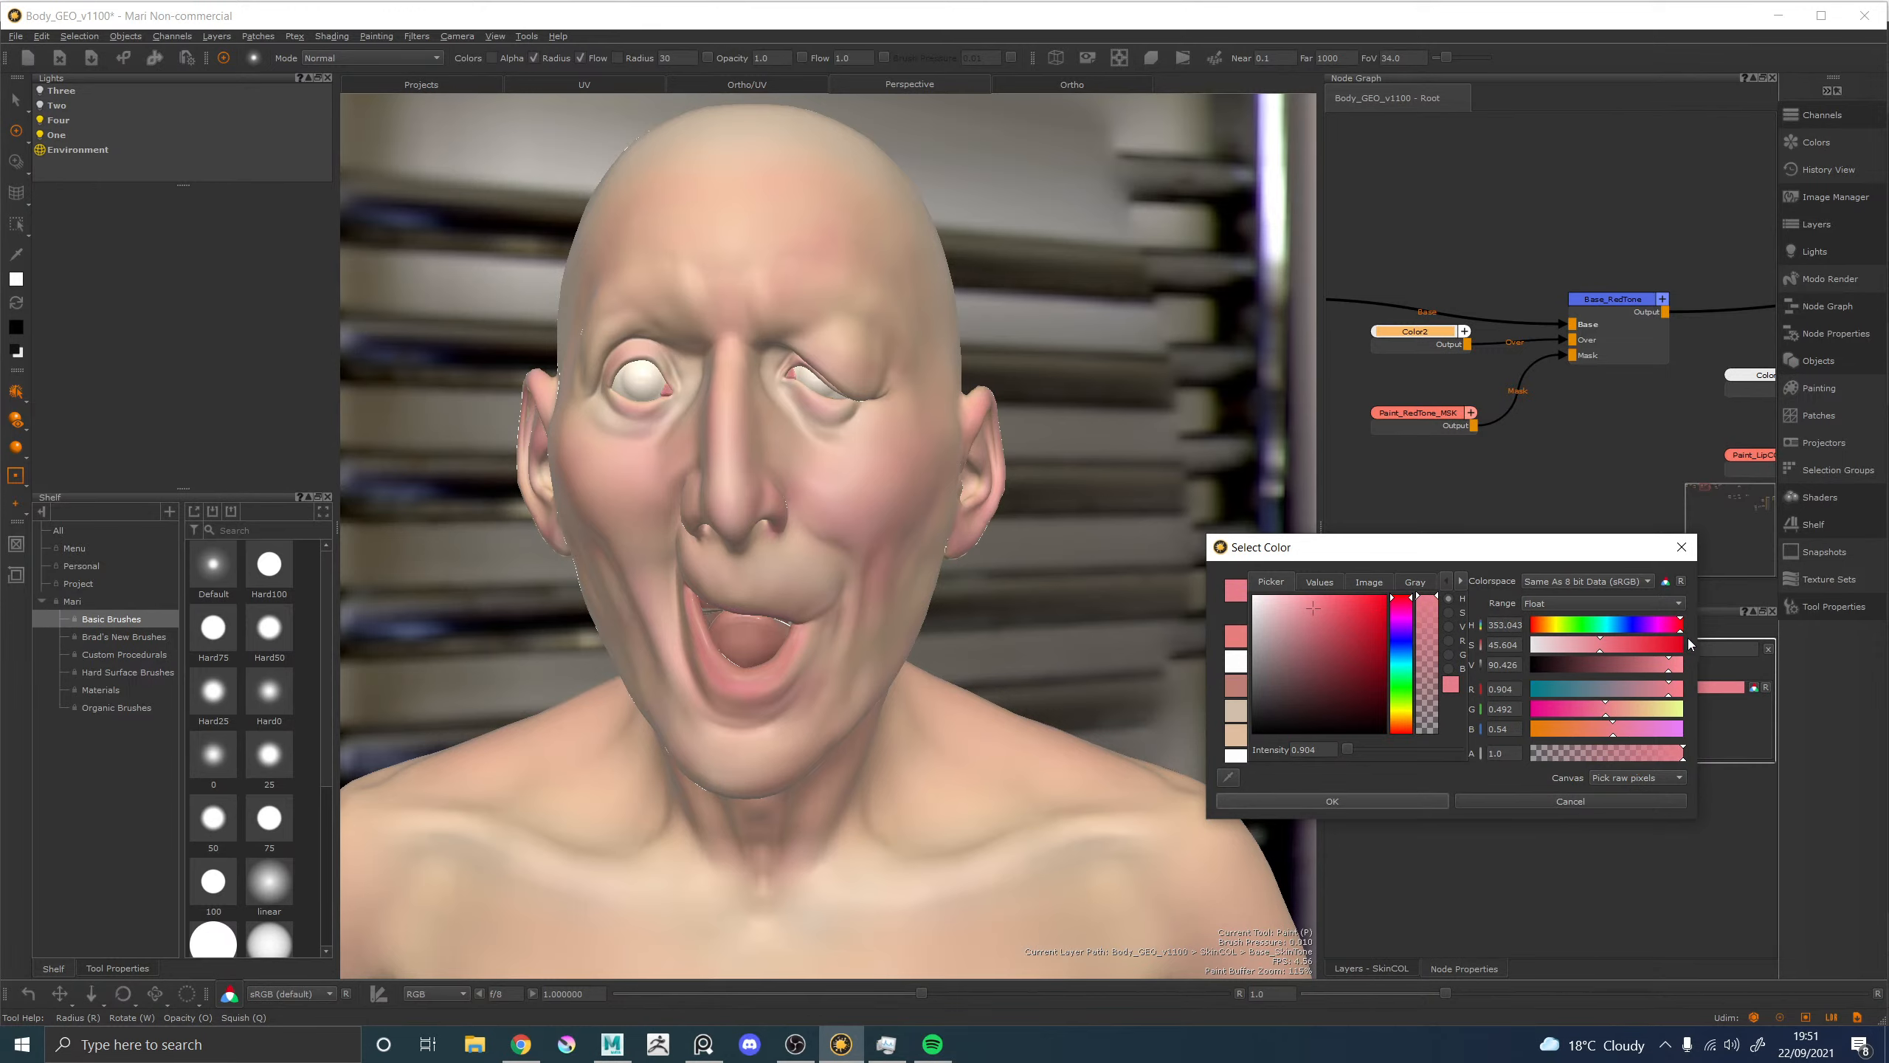
pyautogui.moveTo(1690, 644); pyautogui.dragTo(1538, 633)
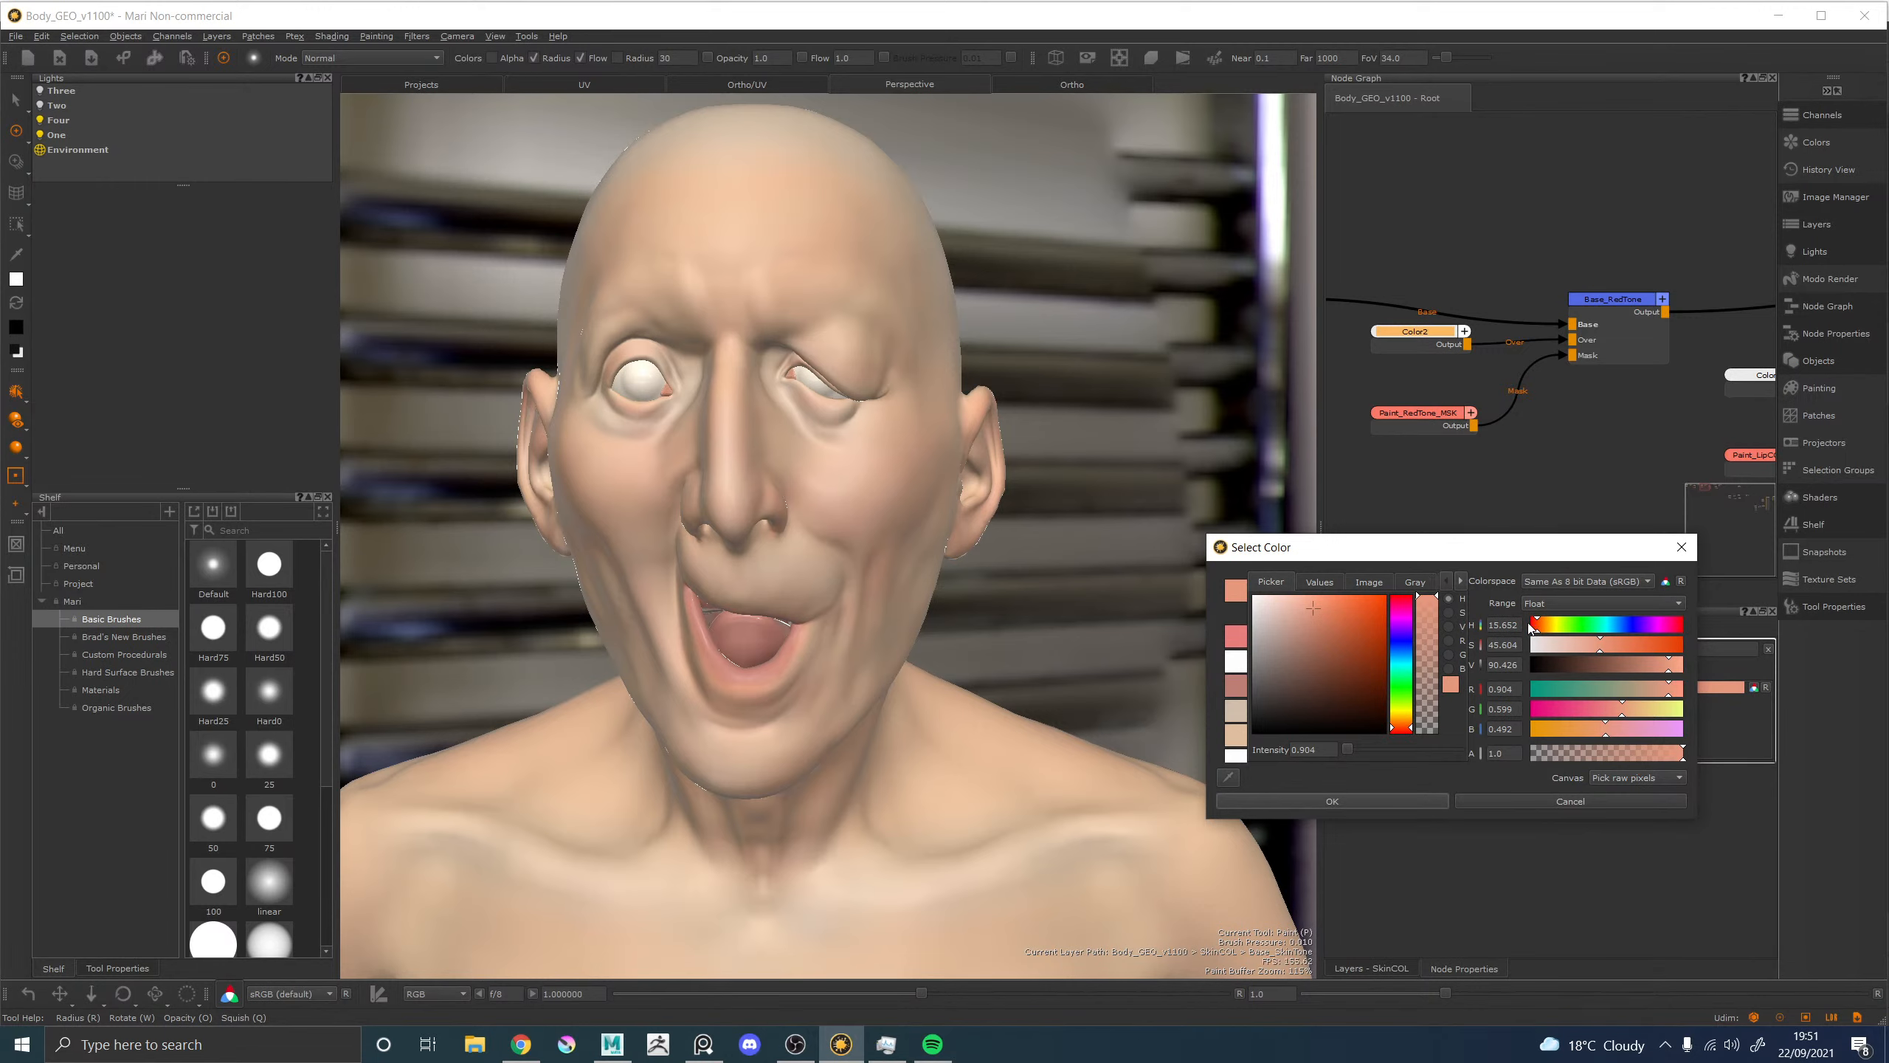
pyautogui.moveTo(1537, 633); pyautogui.dragTo(1535, 637)
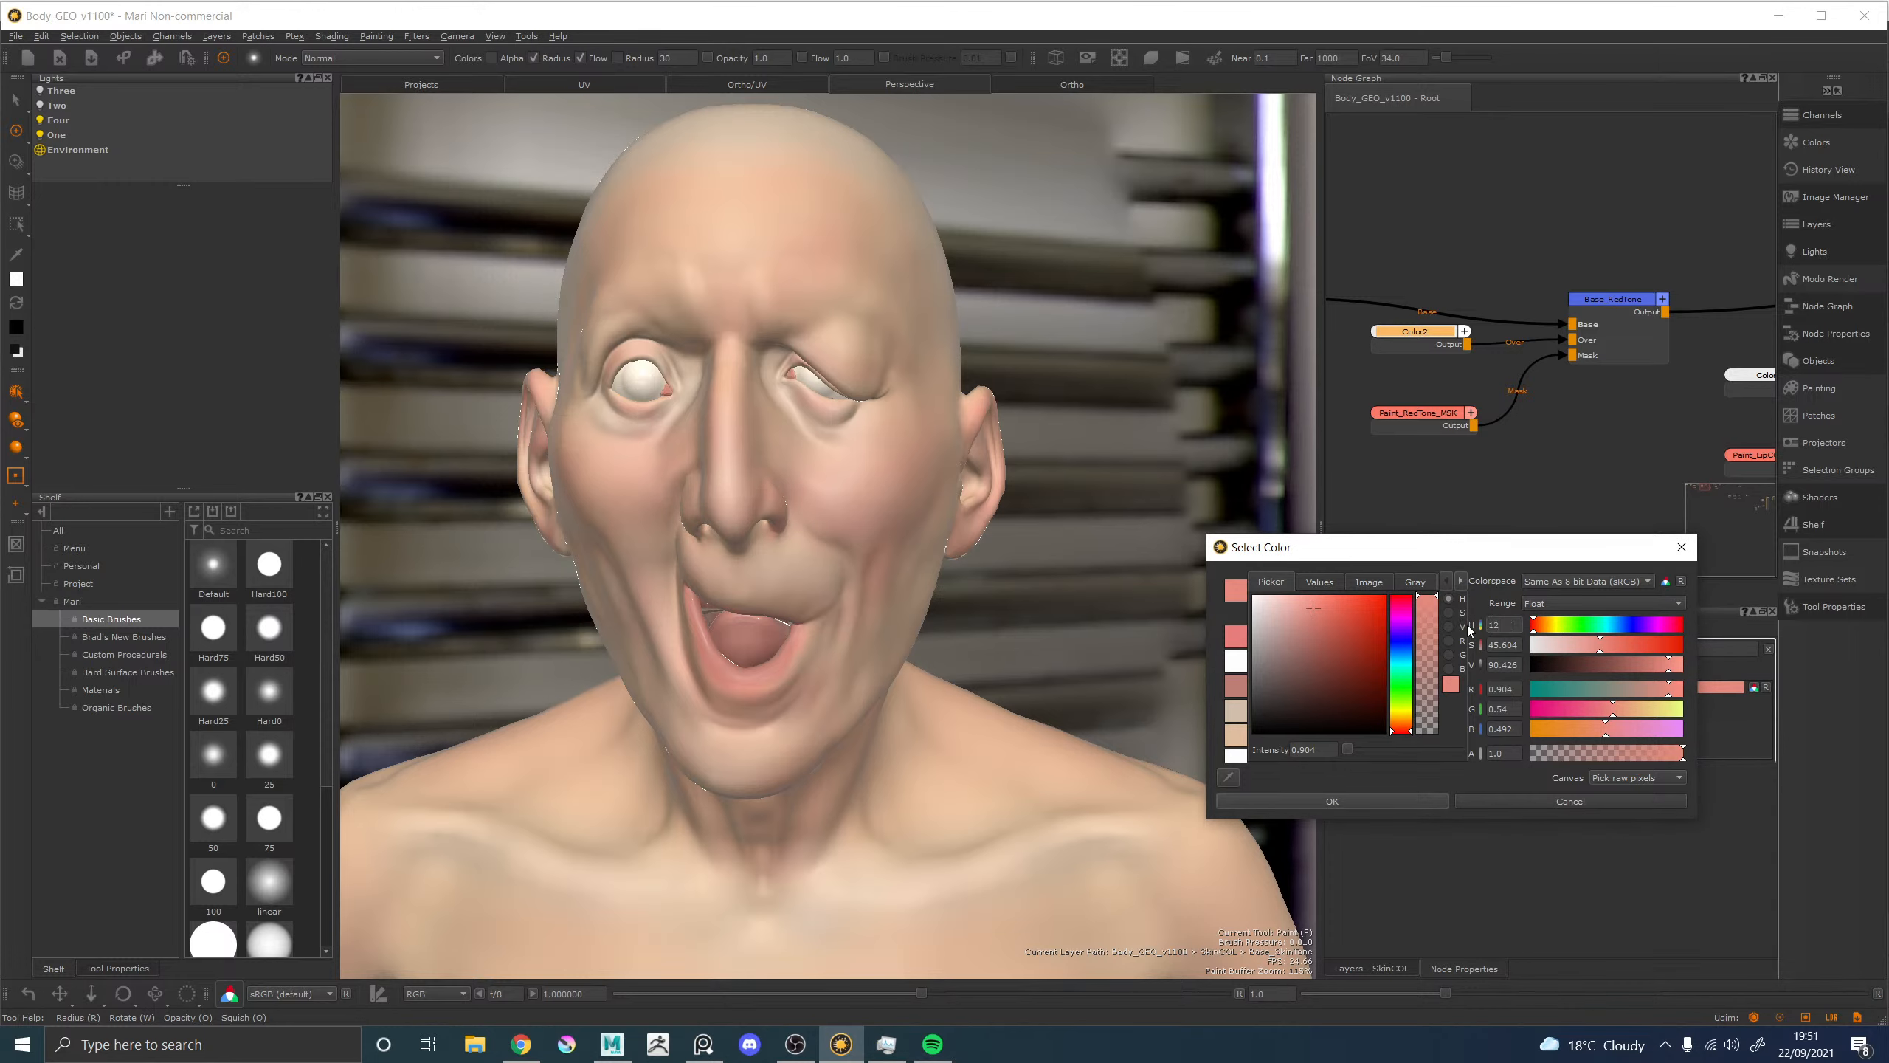
pyautogui.press('Return')
# Preview the Paint_BlueTone_MSK mask feeding Base_BlueTone on the head and examine where it is painted.
pyautogui.keyDown('alt'); pyautogui.moveTo(677, 362); pyautogui.dragTo(740, 365); pyautogui.keyUp('alt')
pyautogui.scroll(4, 1526, 449)
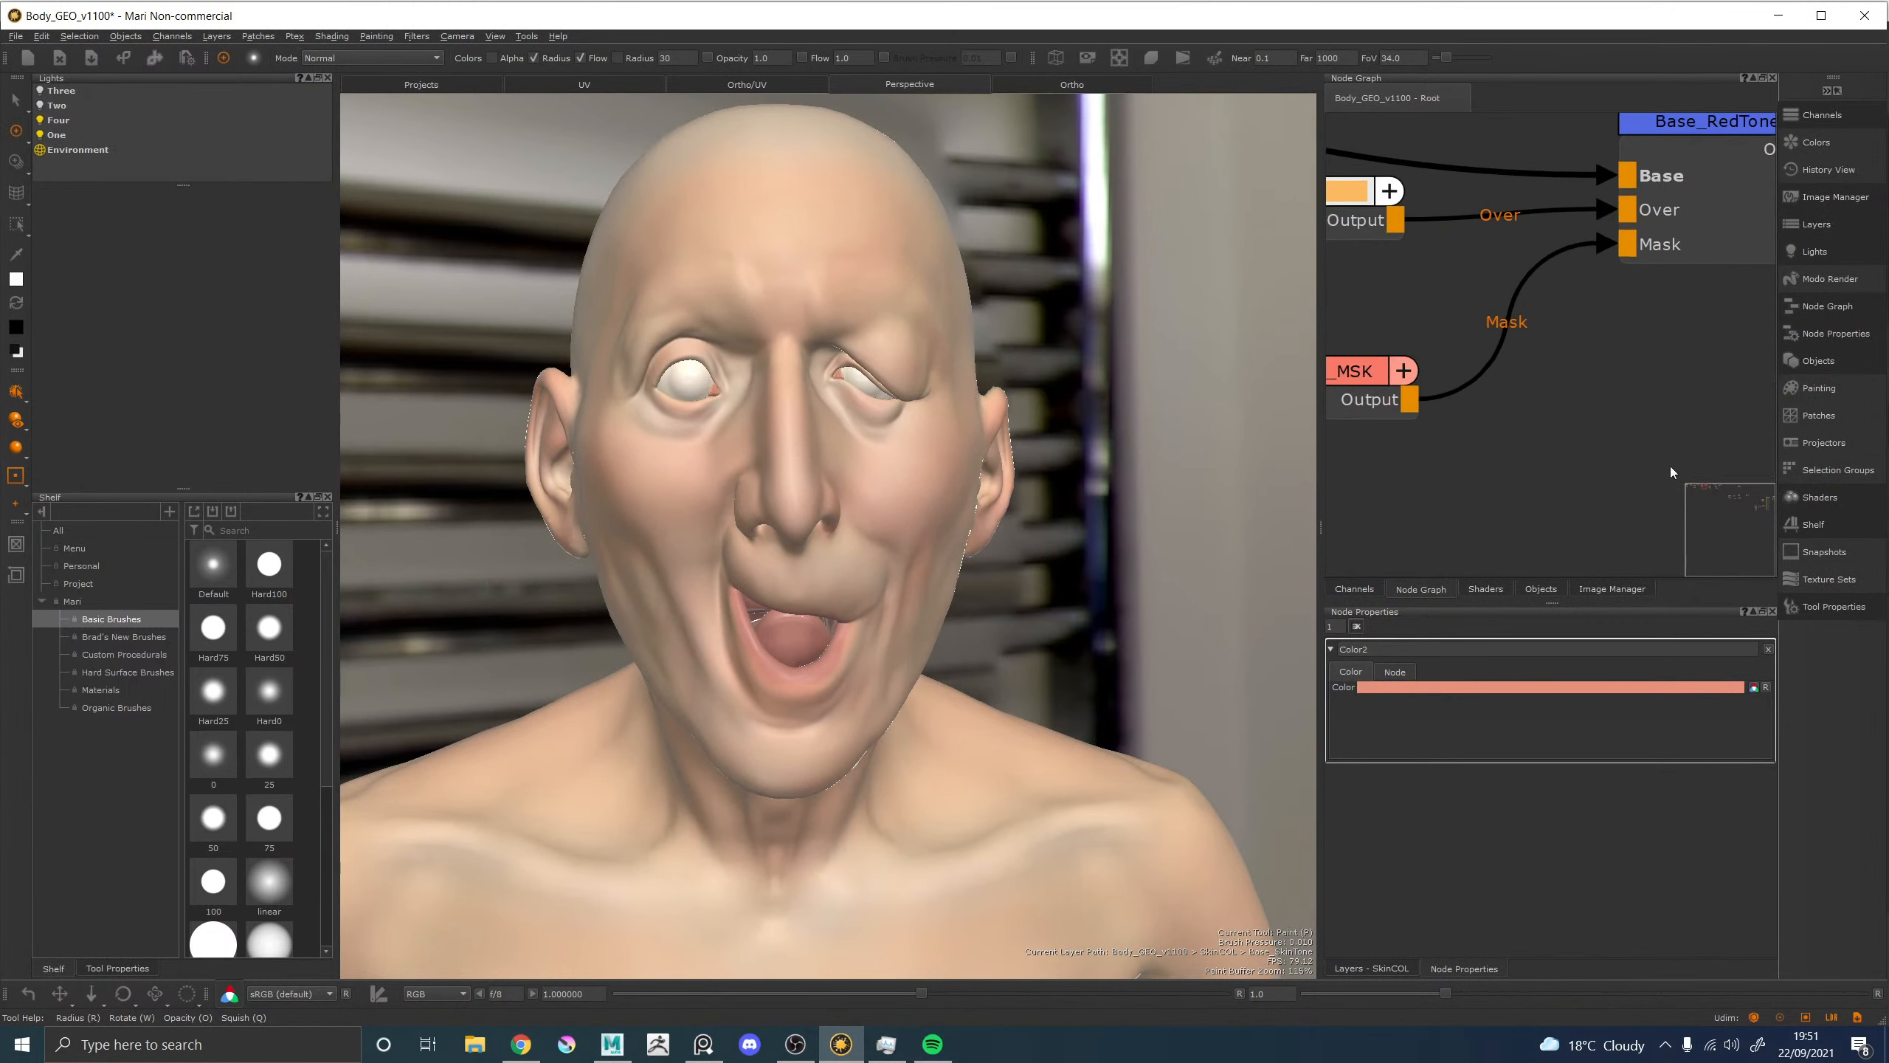
pyautogui.scroll(-3, 1556, 465)
pyautogui.moveTo(1354, 531); pyautogui.dragTo(1784, 535, button='middle')
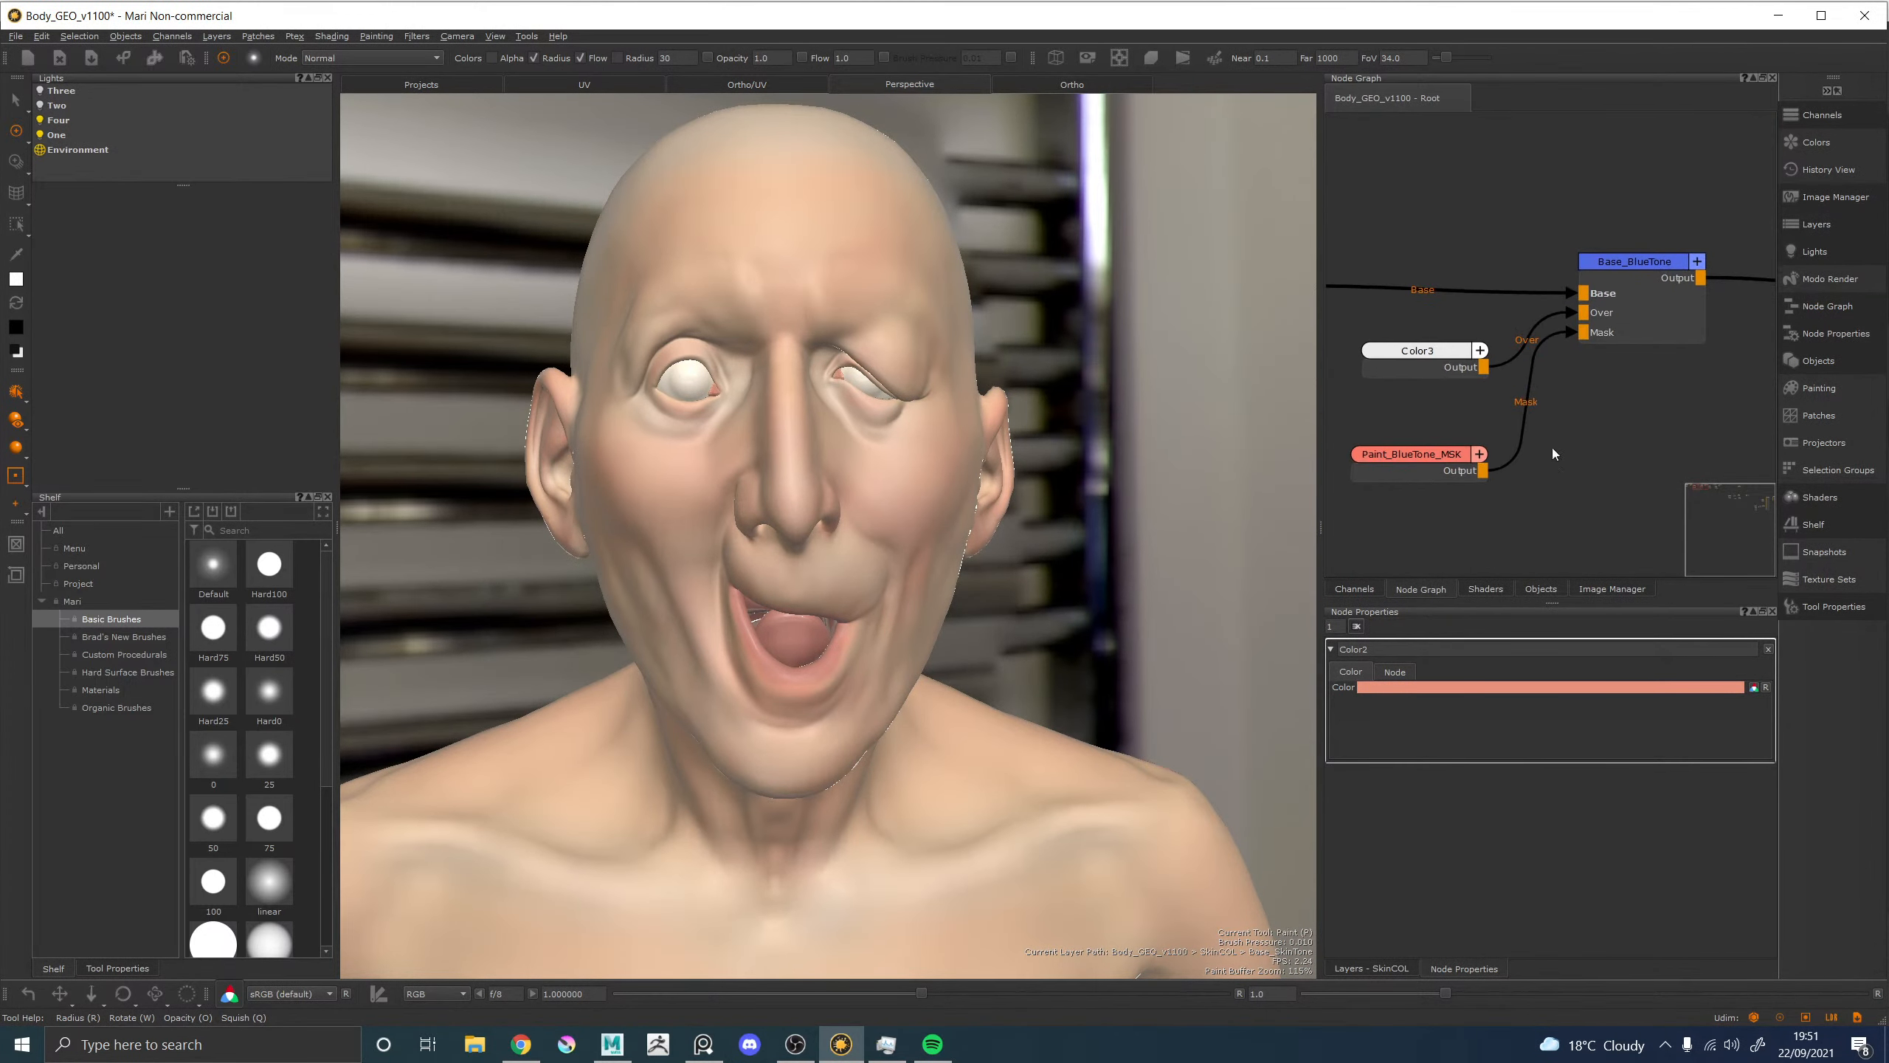
pyautogui.click(1420, 455)
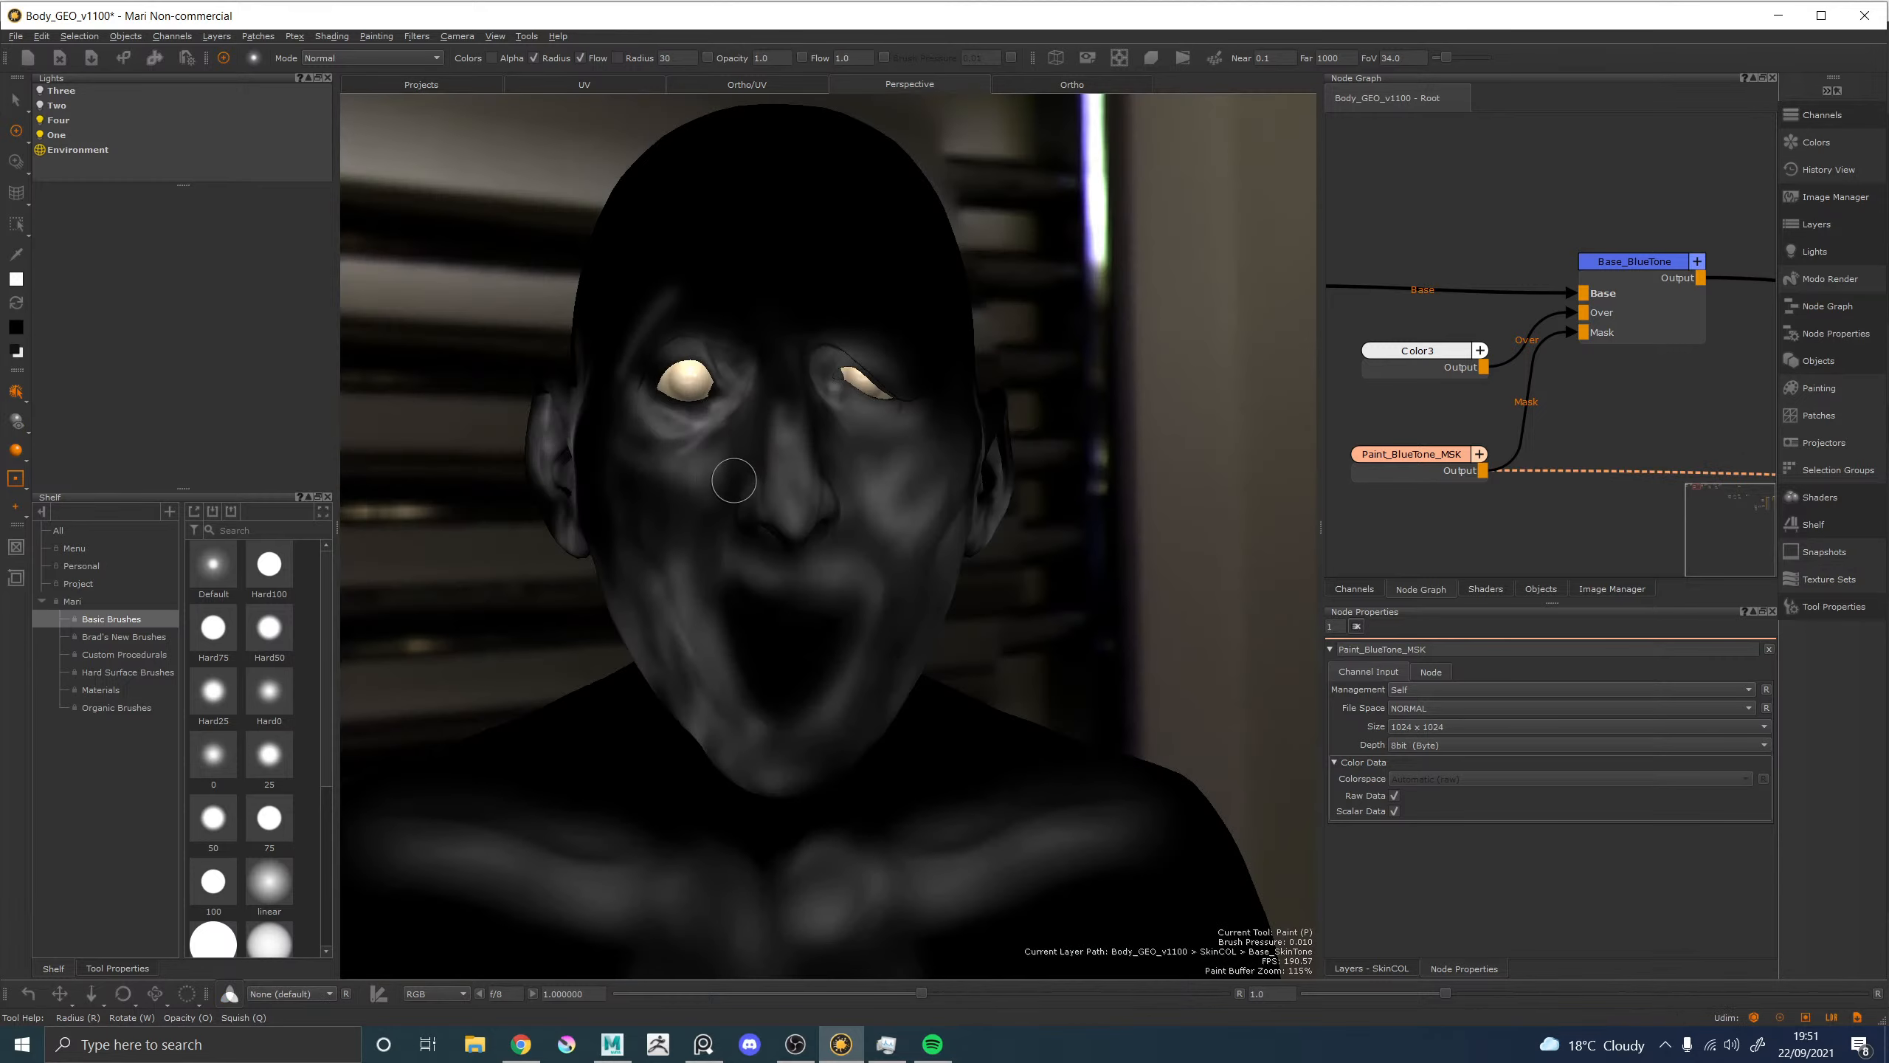
pyautogui.moveTo(737, 487)
pyautogui.keyDown('alt'); pyautogui.mouseDown()
pyautogui.moveTo(718, 489)
pyautogui.moveTo(770, 479)
pyautogui.moveTo(687, 595)
pyautogui.mouseUp(); pyautogui.keyUp('alt')
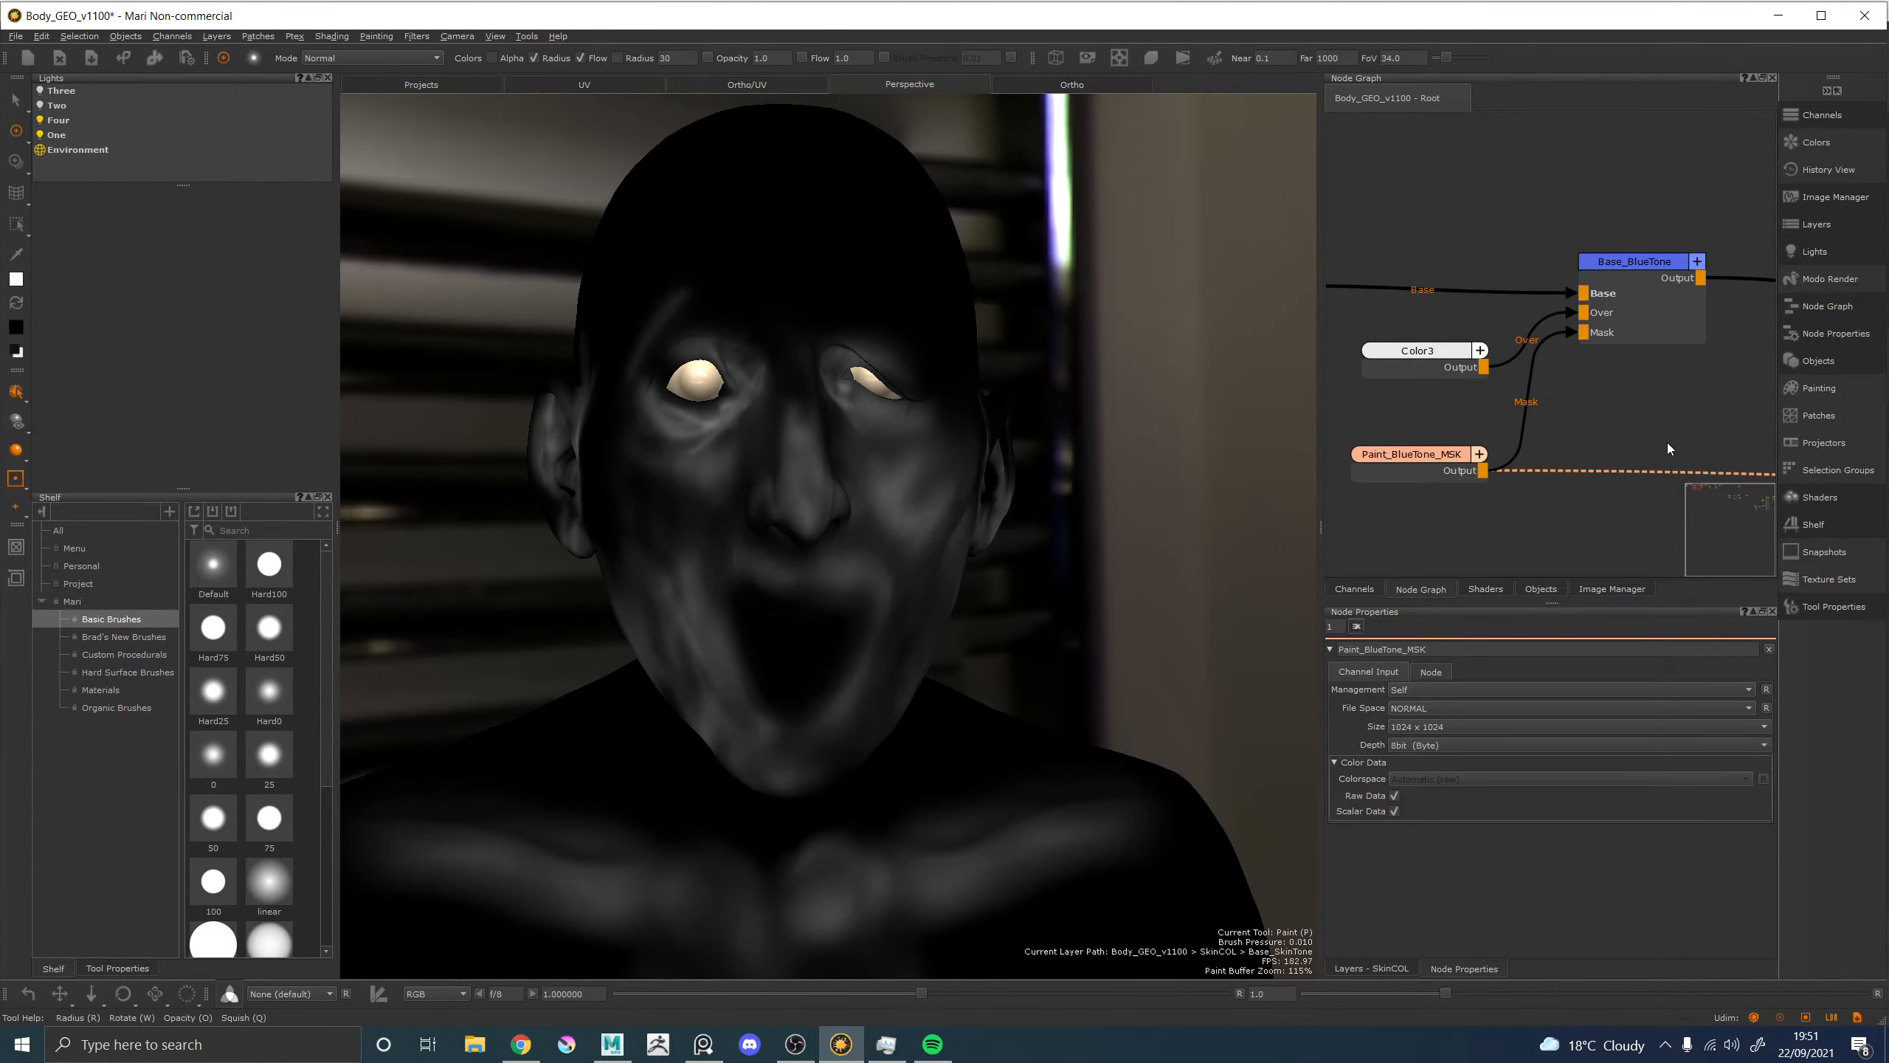
# Display the full shaded skin on the model again and go back to the Paint_BlueTone_MSK node.
pyautogui.scroll(-5, 1668, 443)
pyautogui.scroll(5, 1613, 456)
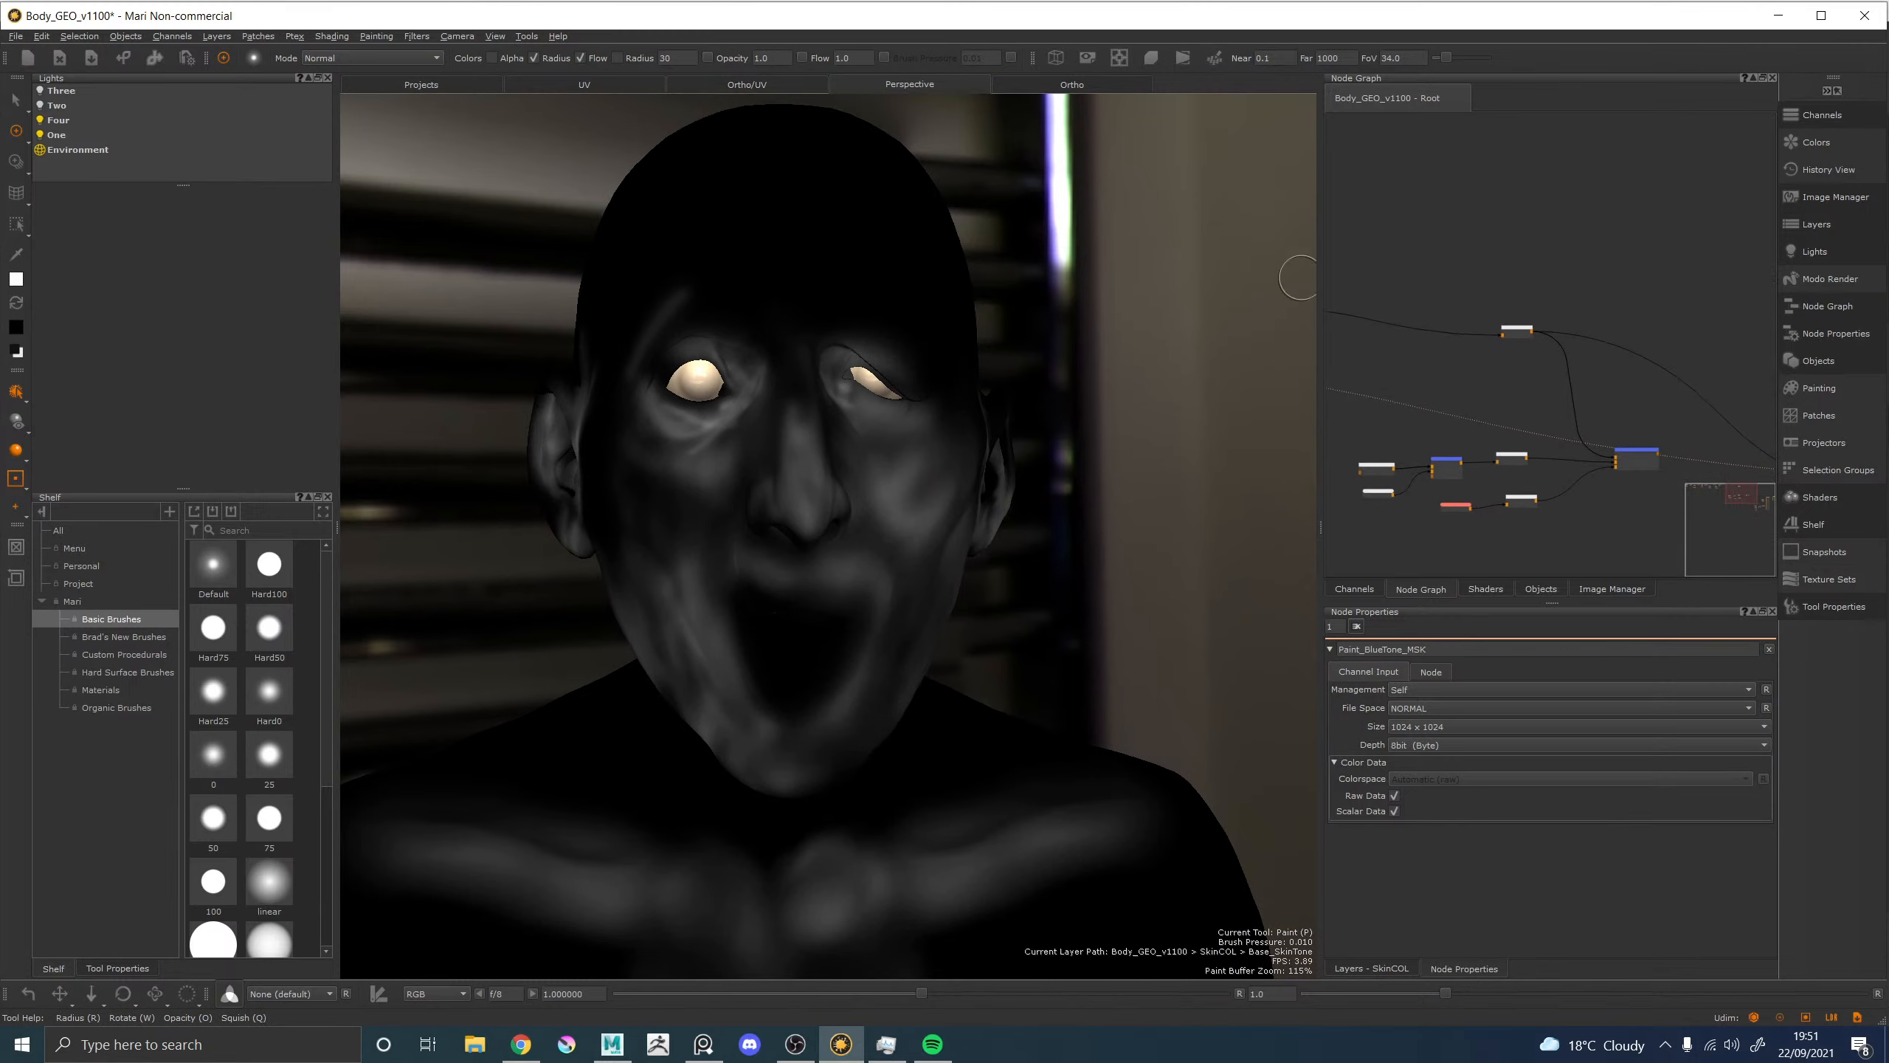
pyautogui.click(1621, 461)
pyautogui.press('1')
pyautogui.click(1528, 340)
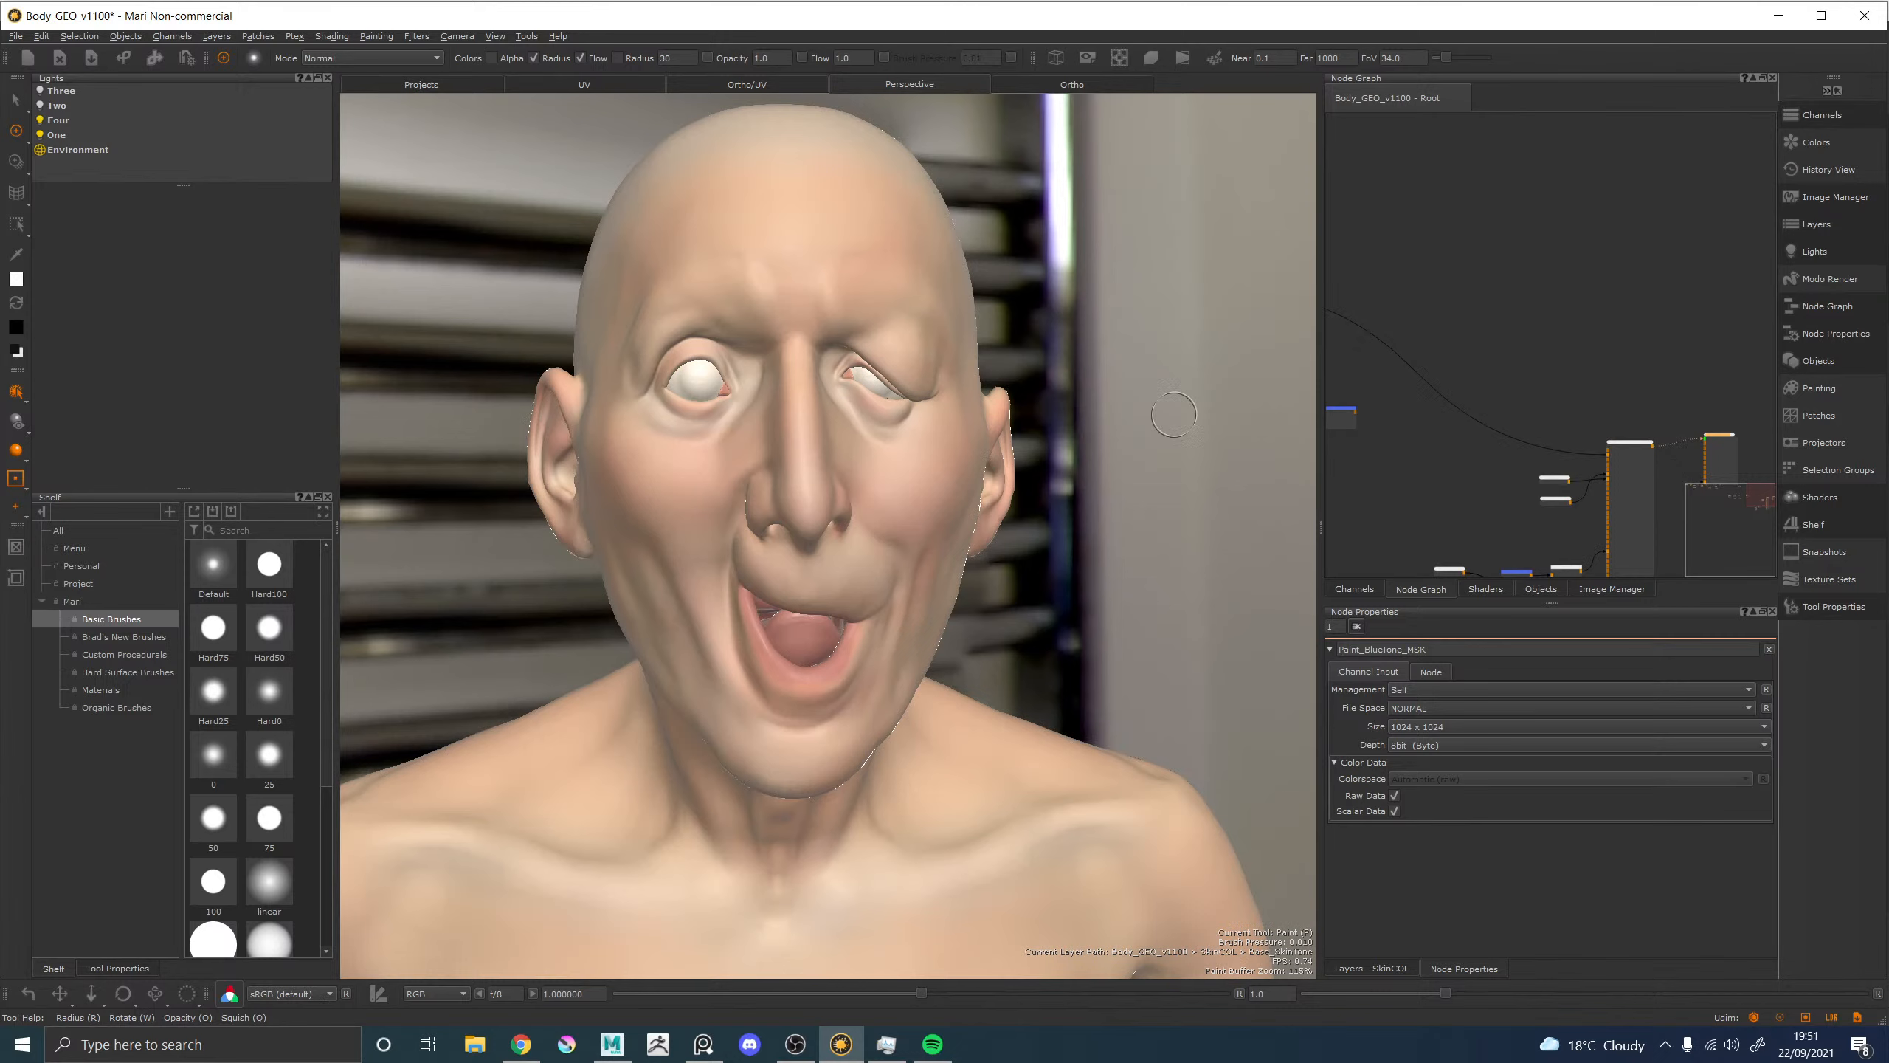
pyautogui.moveTo(1421, 285); pyautogui.dragTo(1875, 295, button='middle')
pyautogui.moveTo(1435, 231); pyautogui.dragTo(1756, 285, button='middle')
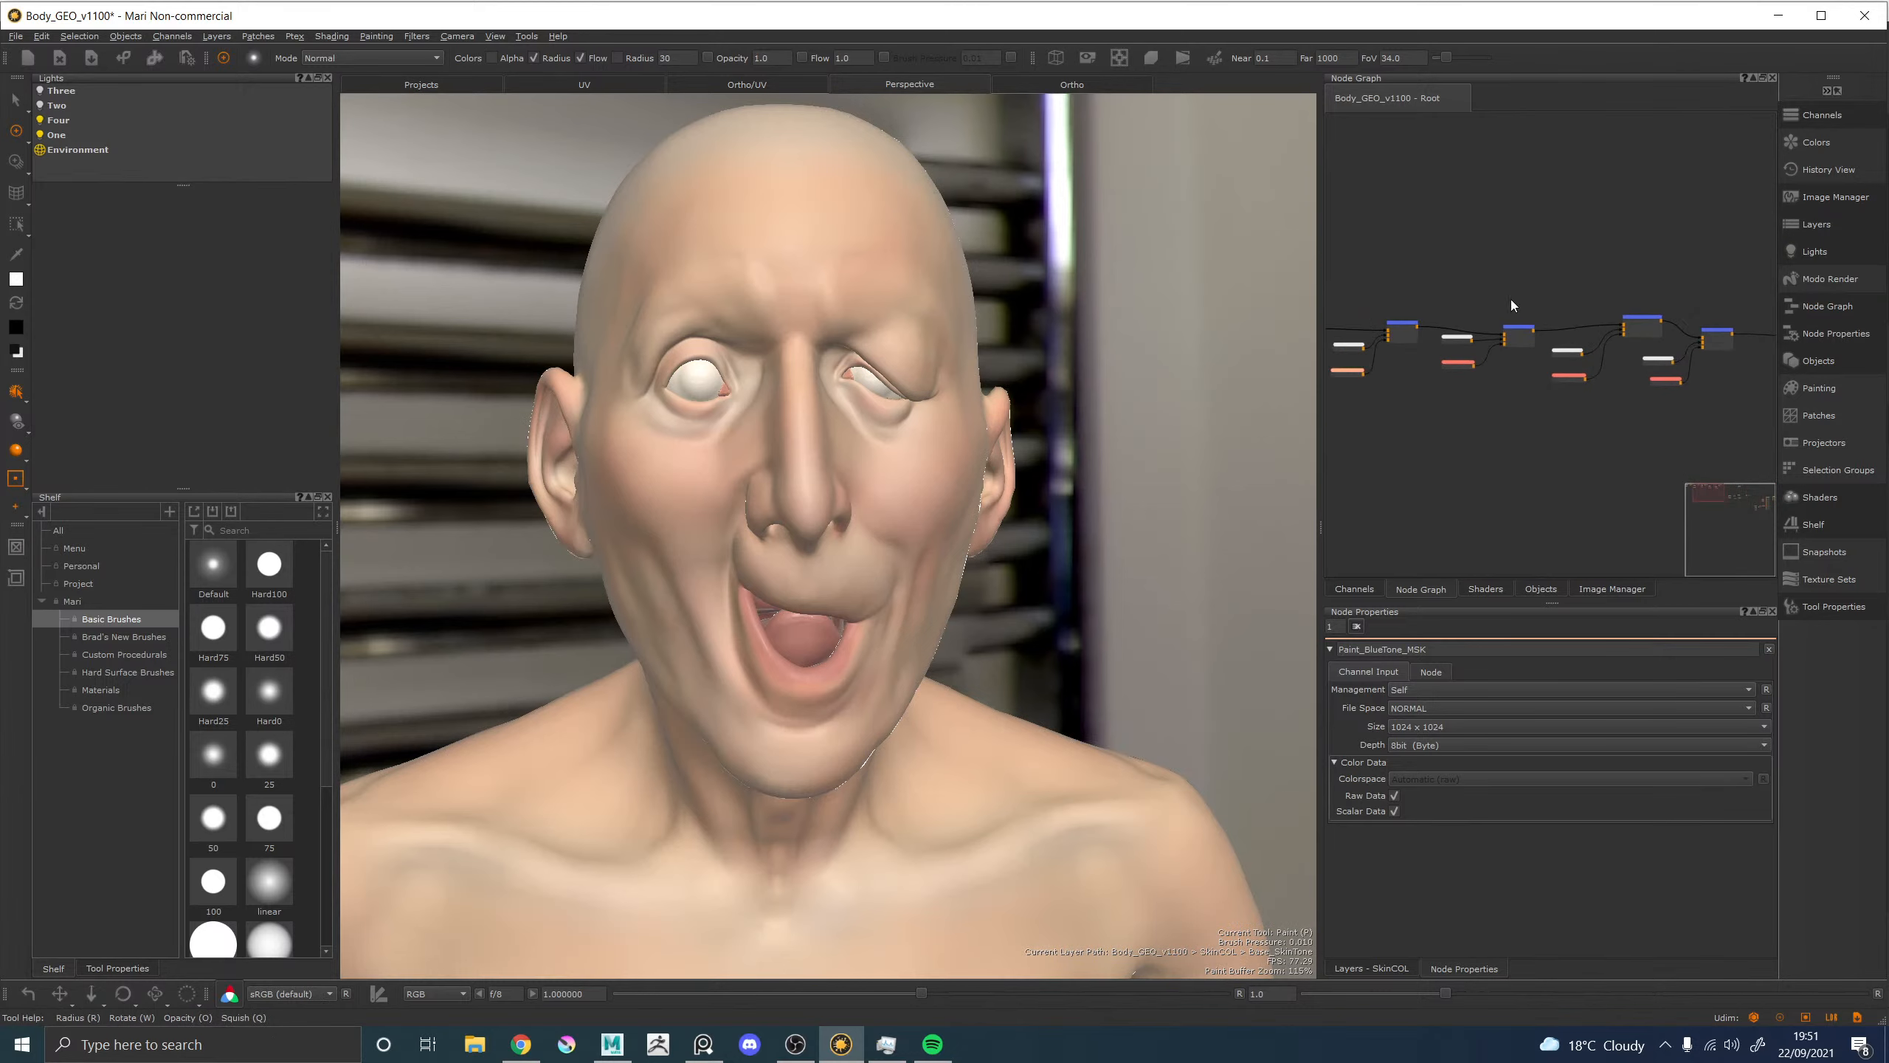
pyautogui.scroll(6, 1591, 357)
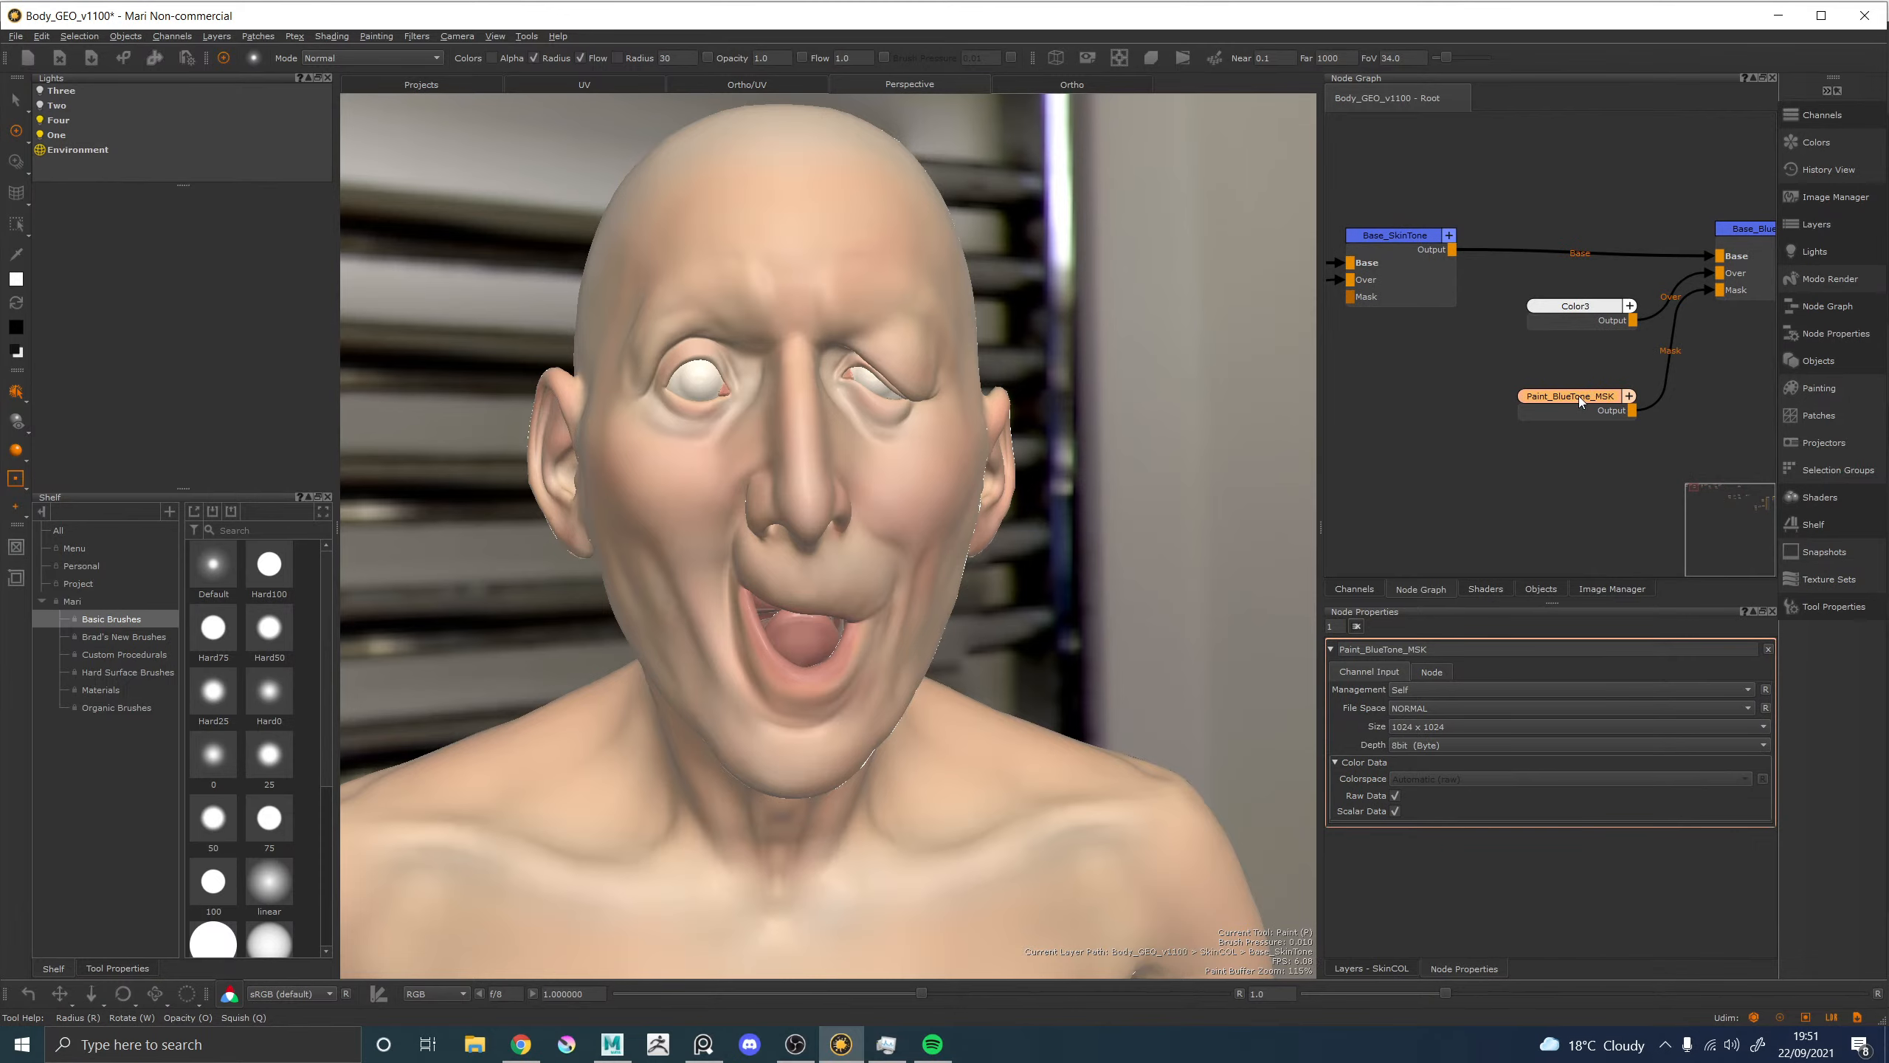
# Try a mask stroke on the cheek with the brush radius set to 101, and undo it.
pyautogui.moveTo(918, 489); pyautogui.dragTo(811, 554, button='middle')
pyautogui.press('r')
pyautogui.moveTo(809, 556); pyautogui.dragTo(856, 521)
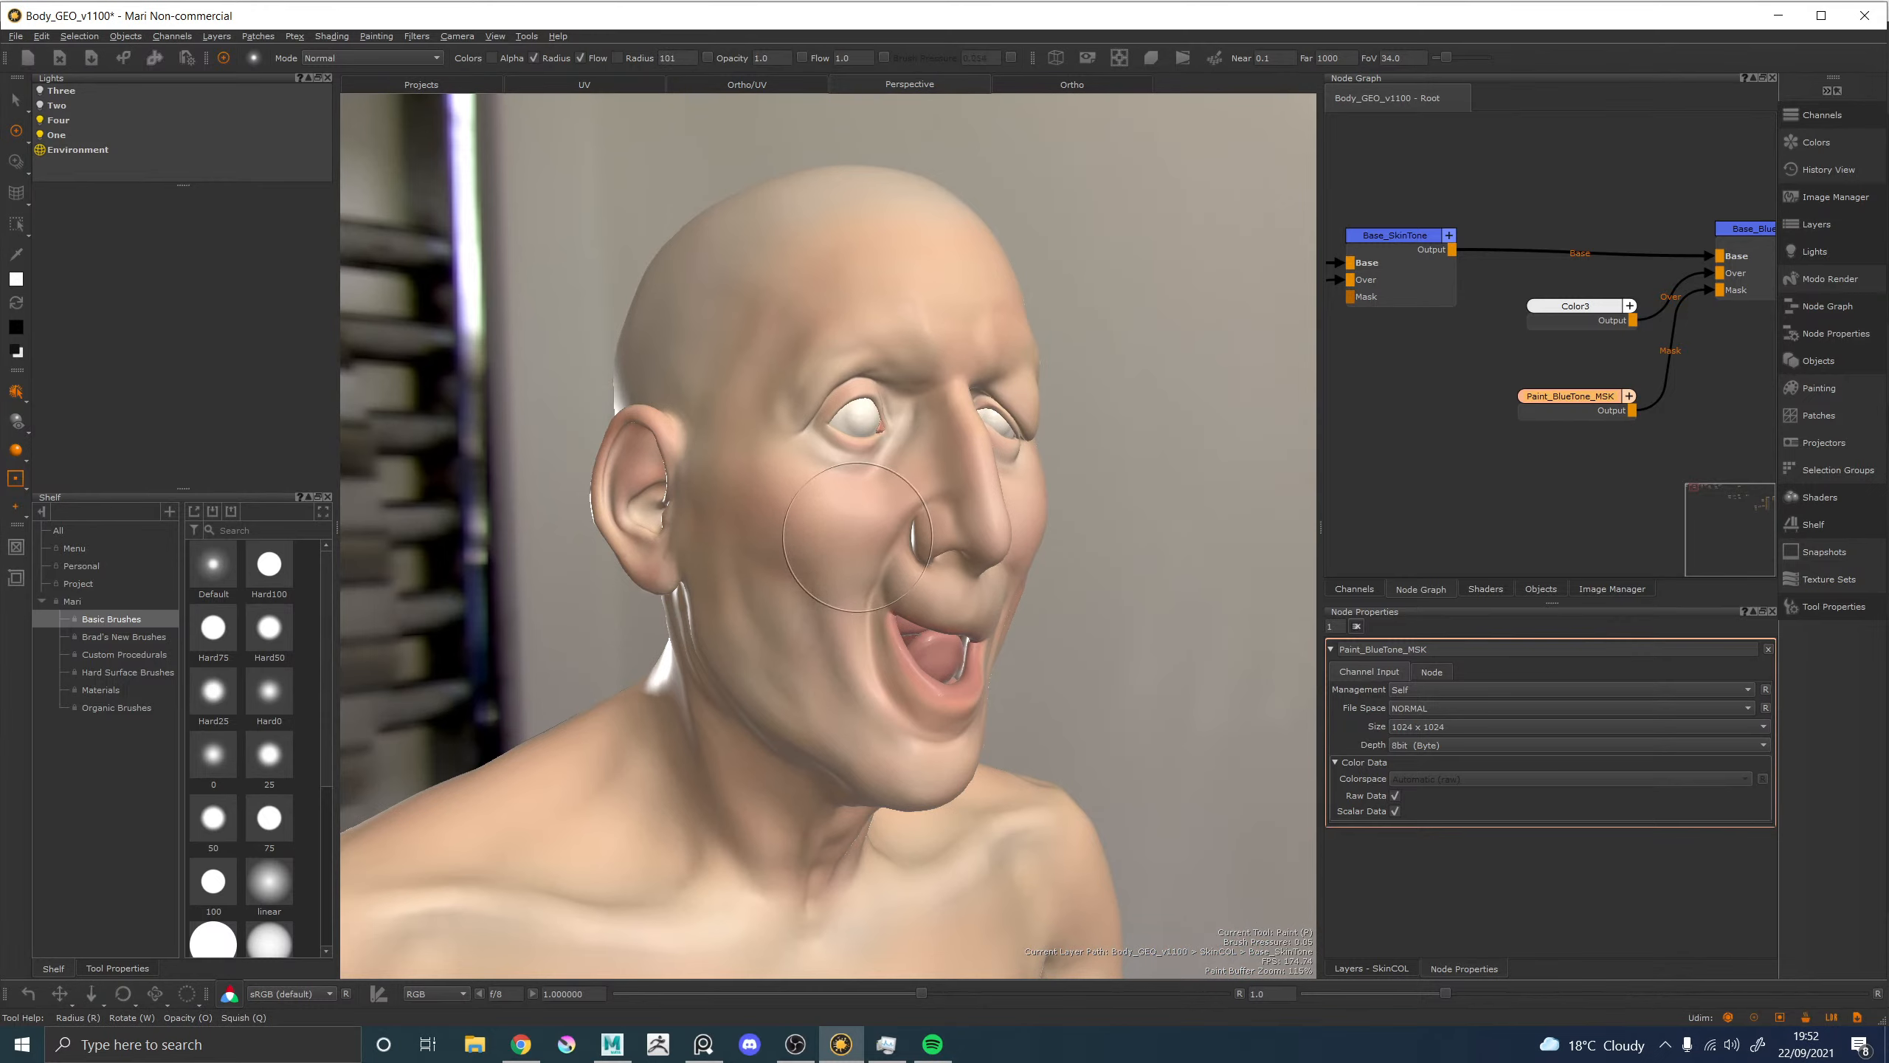
pyautogui.hotkey('ctrl', 'z')
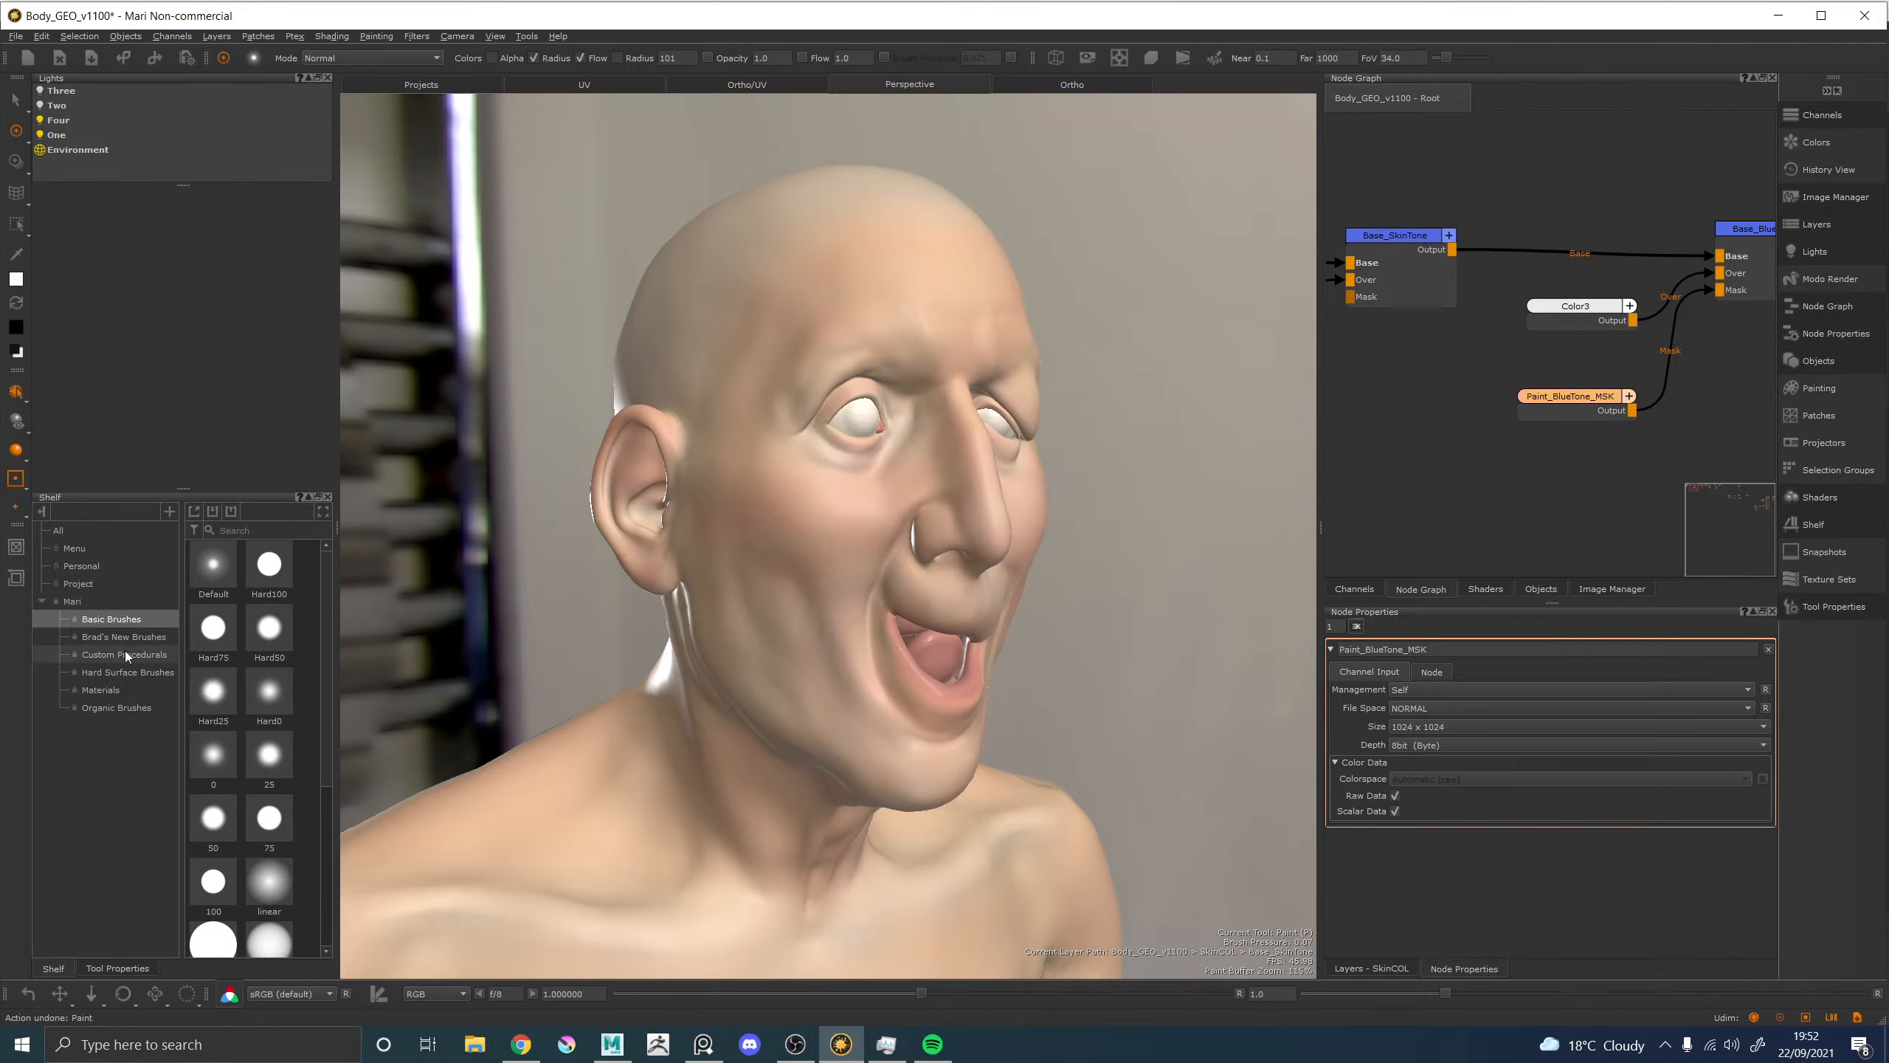
# Choose the SUPERsoft basic brush, undo its test stroke on the cheek, and set the brush flow to 0.01.
pyautogui.moveTo(326, 647); pyautogui.dragTo(299, 793)
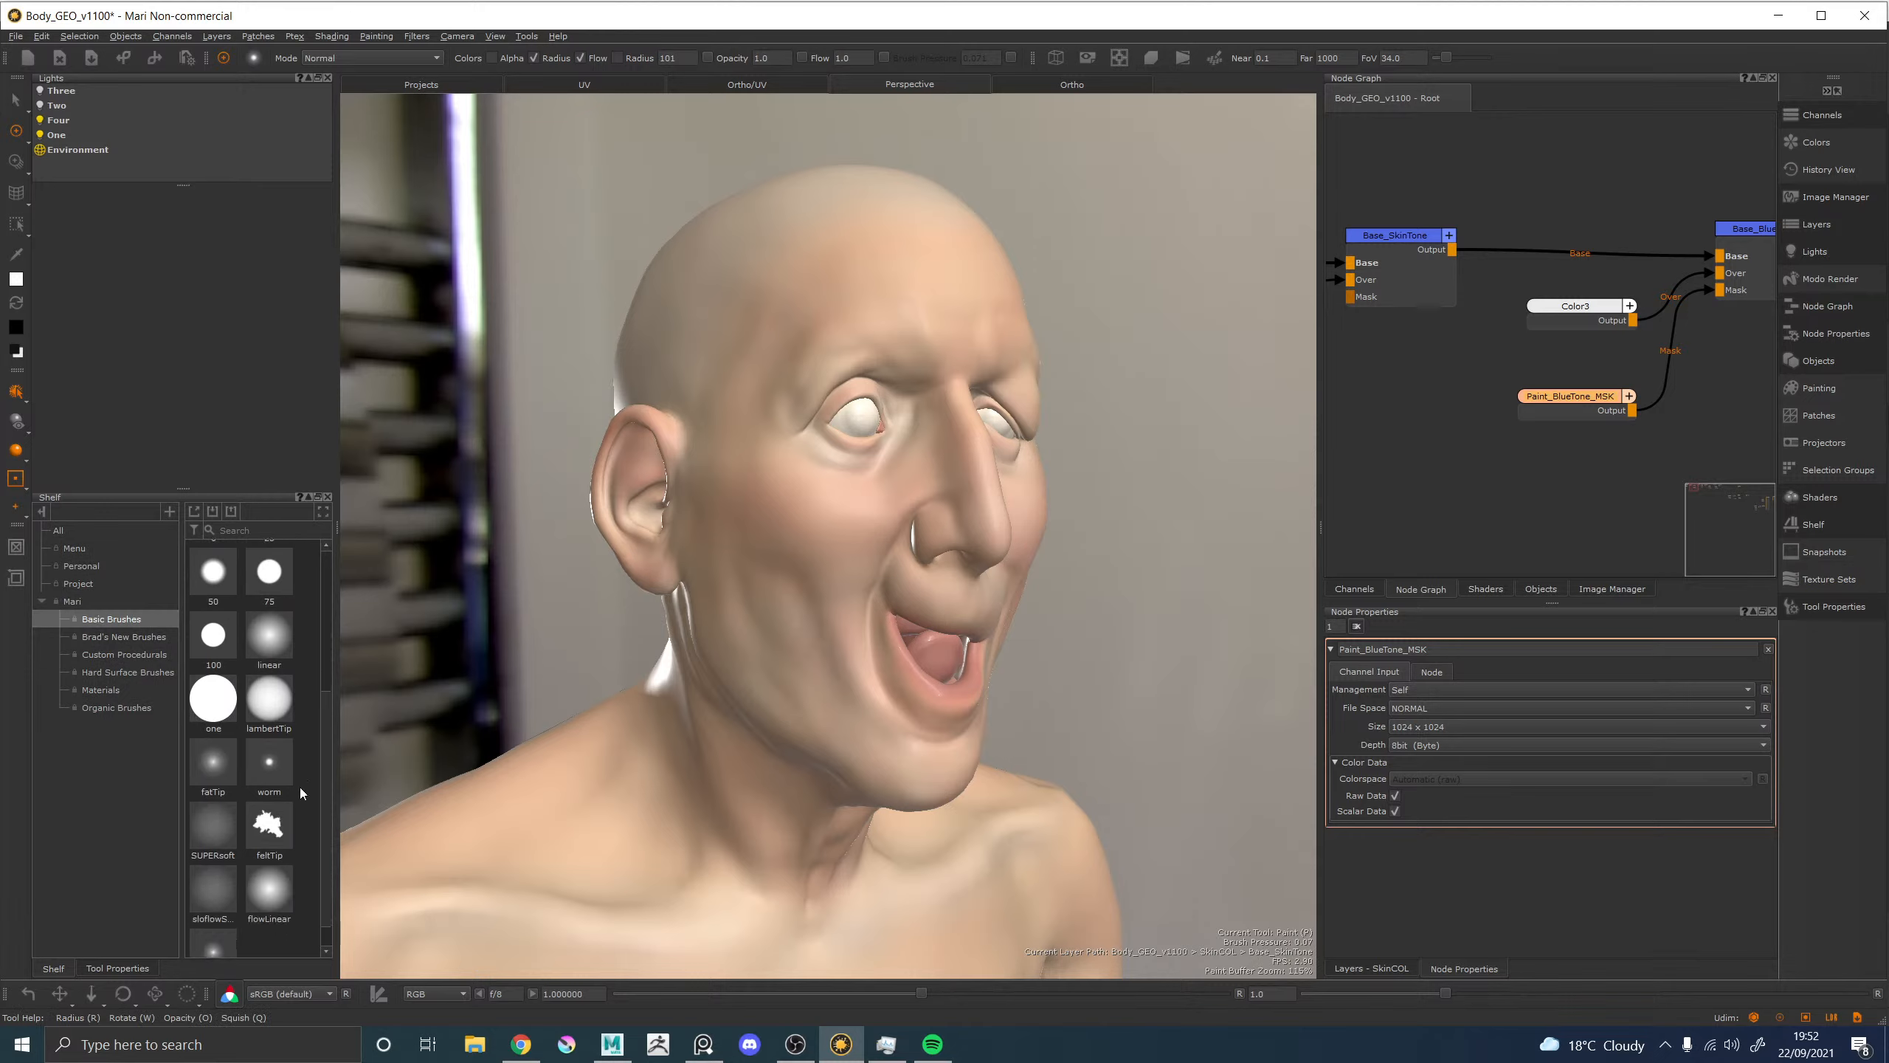
pyautogui.click(218, 824)
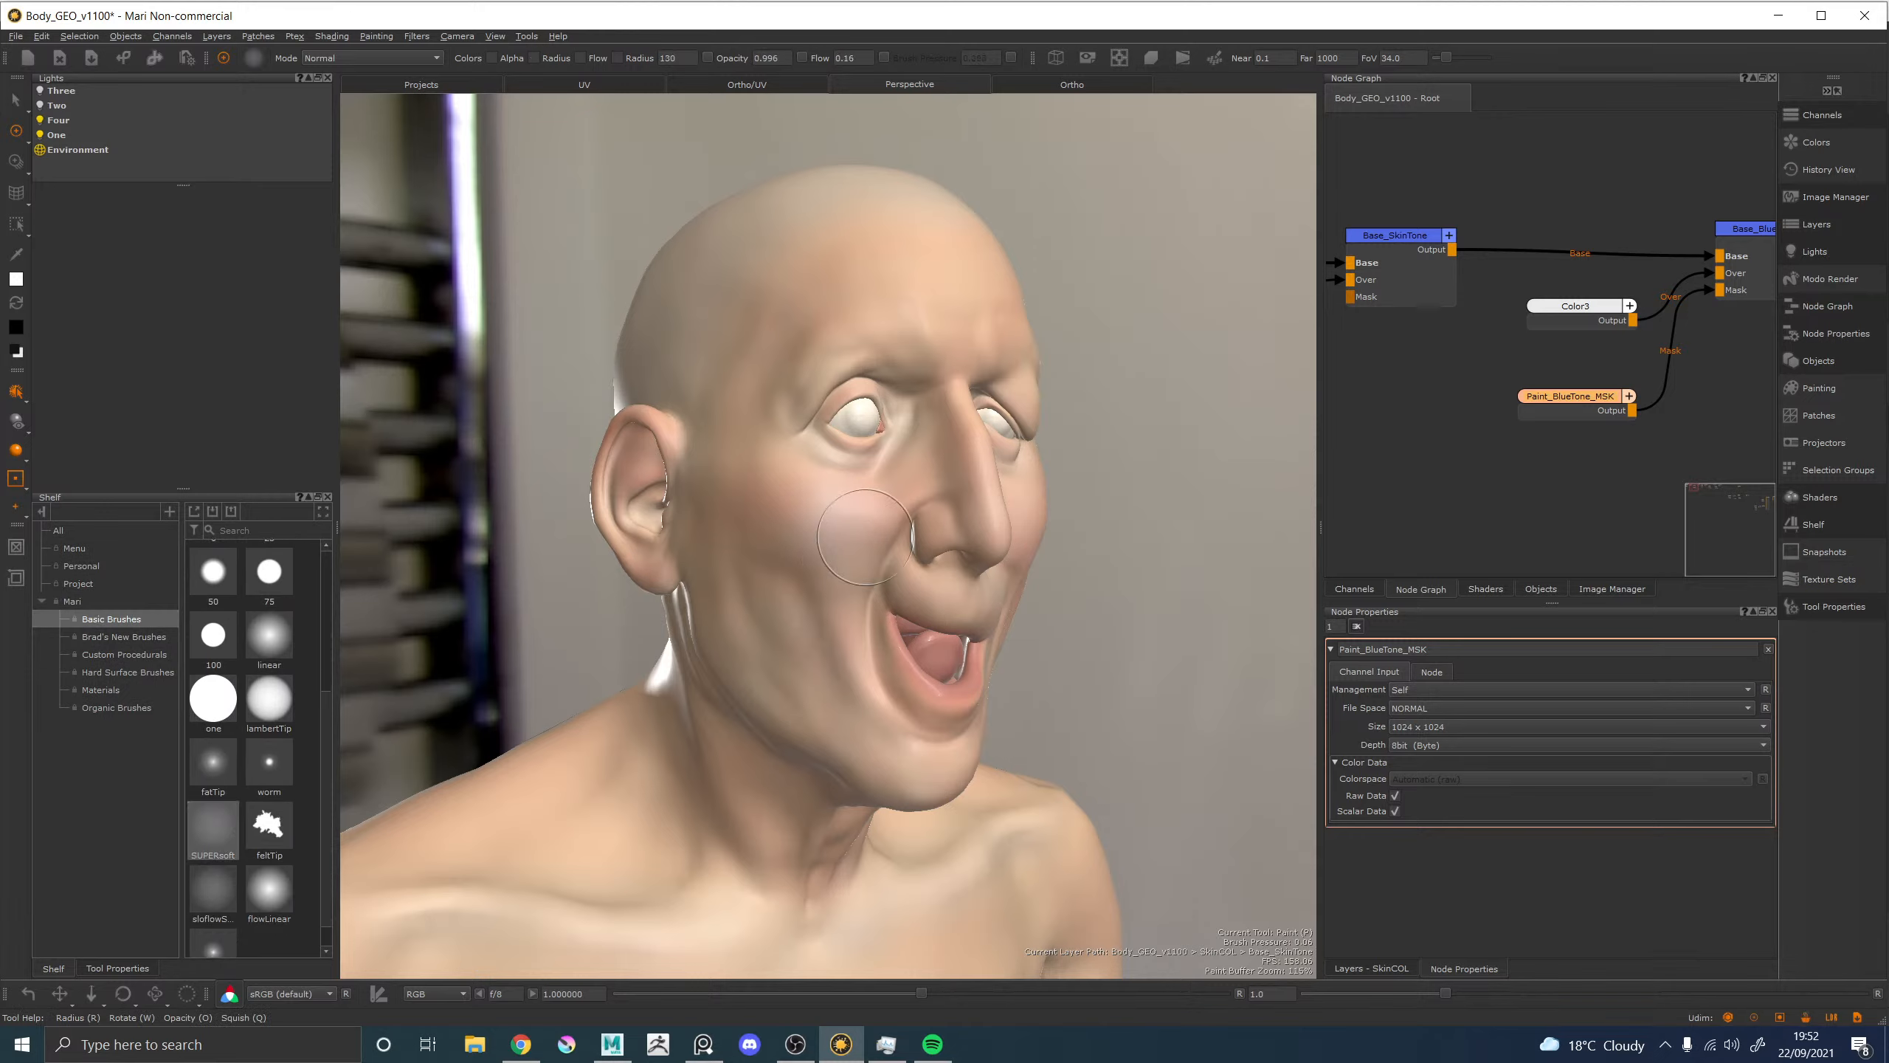
pyautogui.hotkey('ctrl', 'z')
pyautogui.click(847, 59)
# Paint a faint blue tone into the mask over the cheek and below the open eye.
pyautogui.moveTo(863, 483)
pyautogui.keyDown('alt'); pyautogui.mouseDown()
pyautogui.moveTo(796, 496)
pyautogui.moveTo(847, 506)
pyautogui.mouseUp(); pyautogui.keyUp('alt')
pyautogui.keyDown('alt'); pyautogui.moveTo(848, 506); pyautogui.dragTo(926, 575, button='right'); pyautogui.keyUp('alt')
pyautogui.moveTo(818, 514)
pyautogui.mouseDown()
pyautogui.moveTo(795, 596)
pyautogui.moveTo(868, 509)
pyautogui.moveTo(908, 502)
pyautogui.moveTo(807, 532)
pyautogui.moveTo(763, 450)
pyautogui.moveTo(907, 465)
pyautogui.mouseUp()
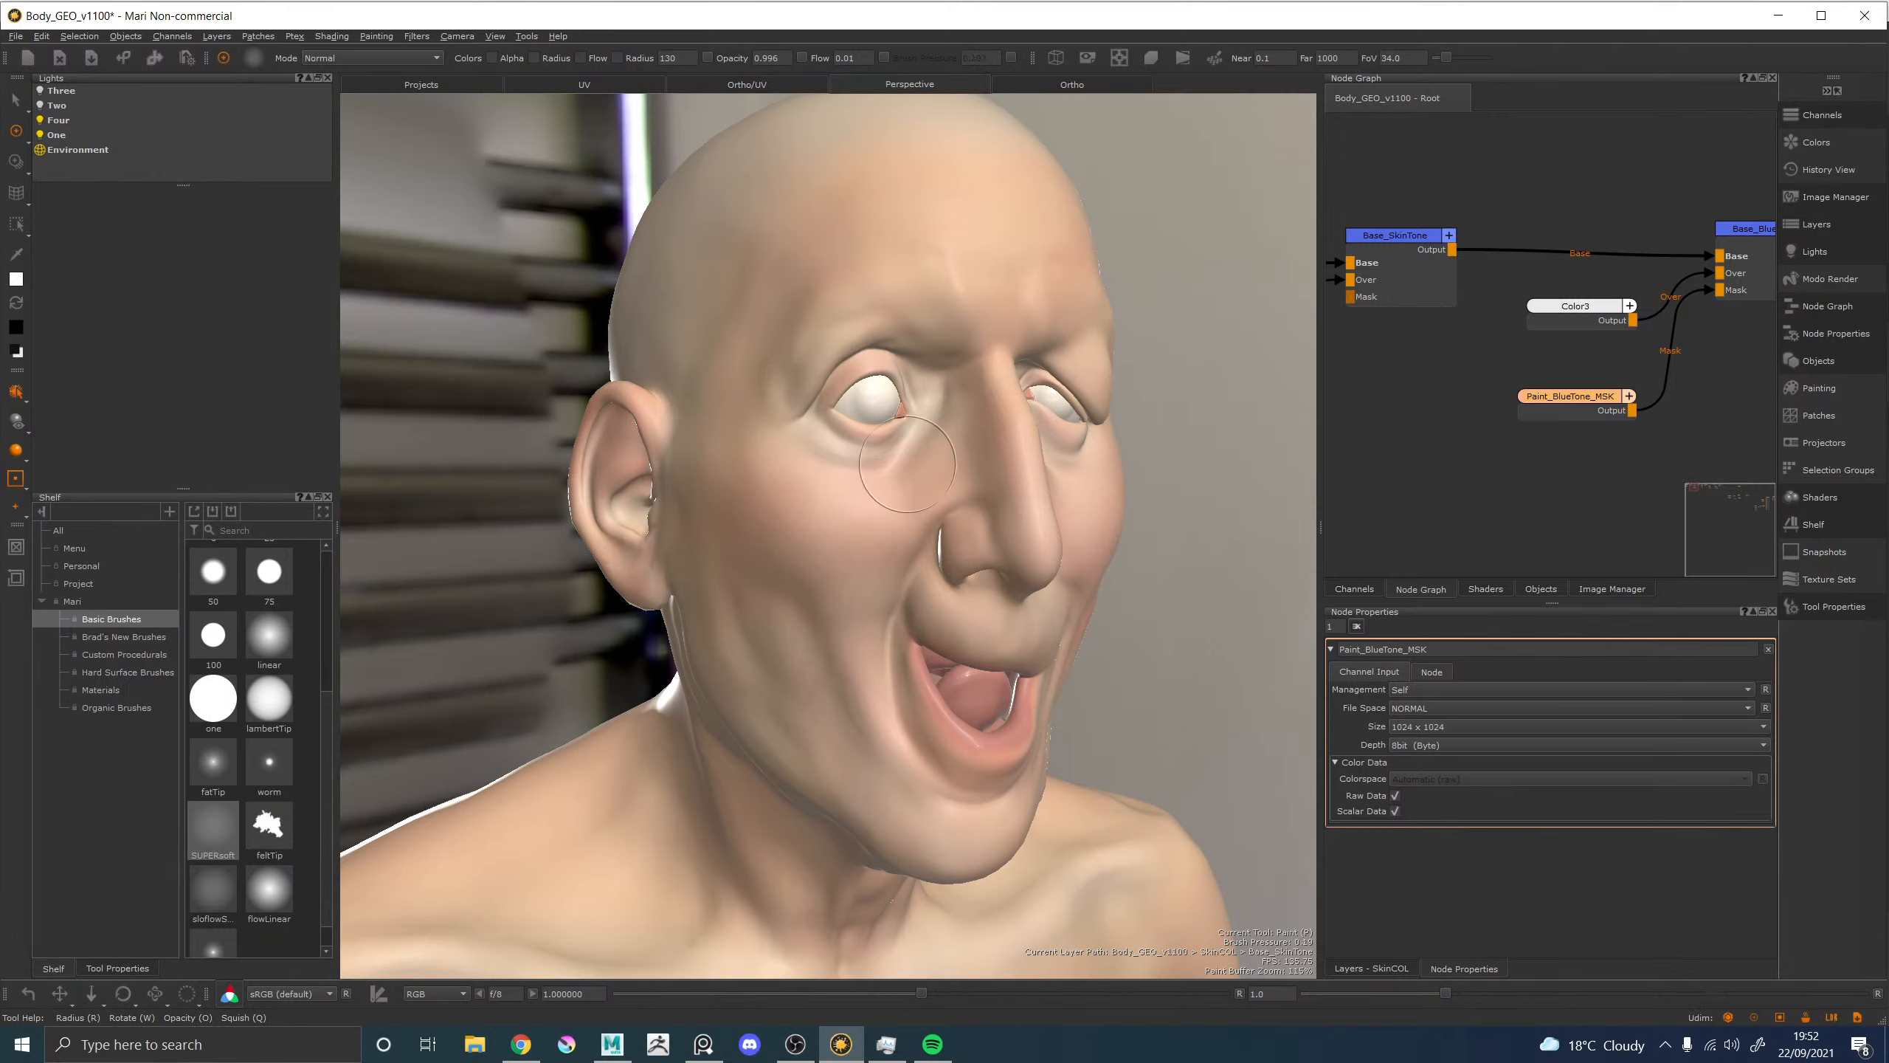
# Bake the pending paint and brush the blue-tone mask over the cheek, forehead and temple on the character's left side.
pyautogui.press('b')
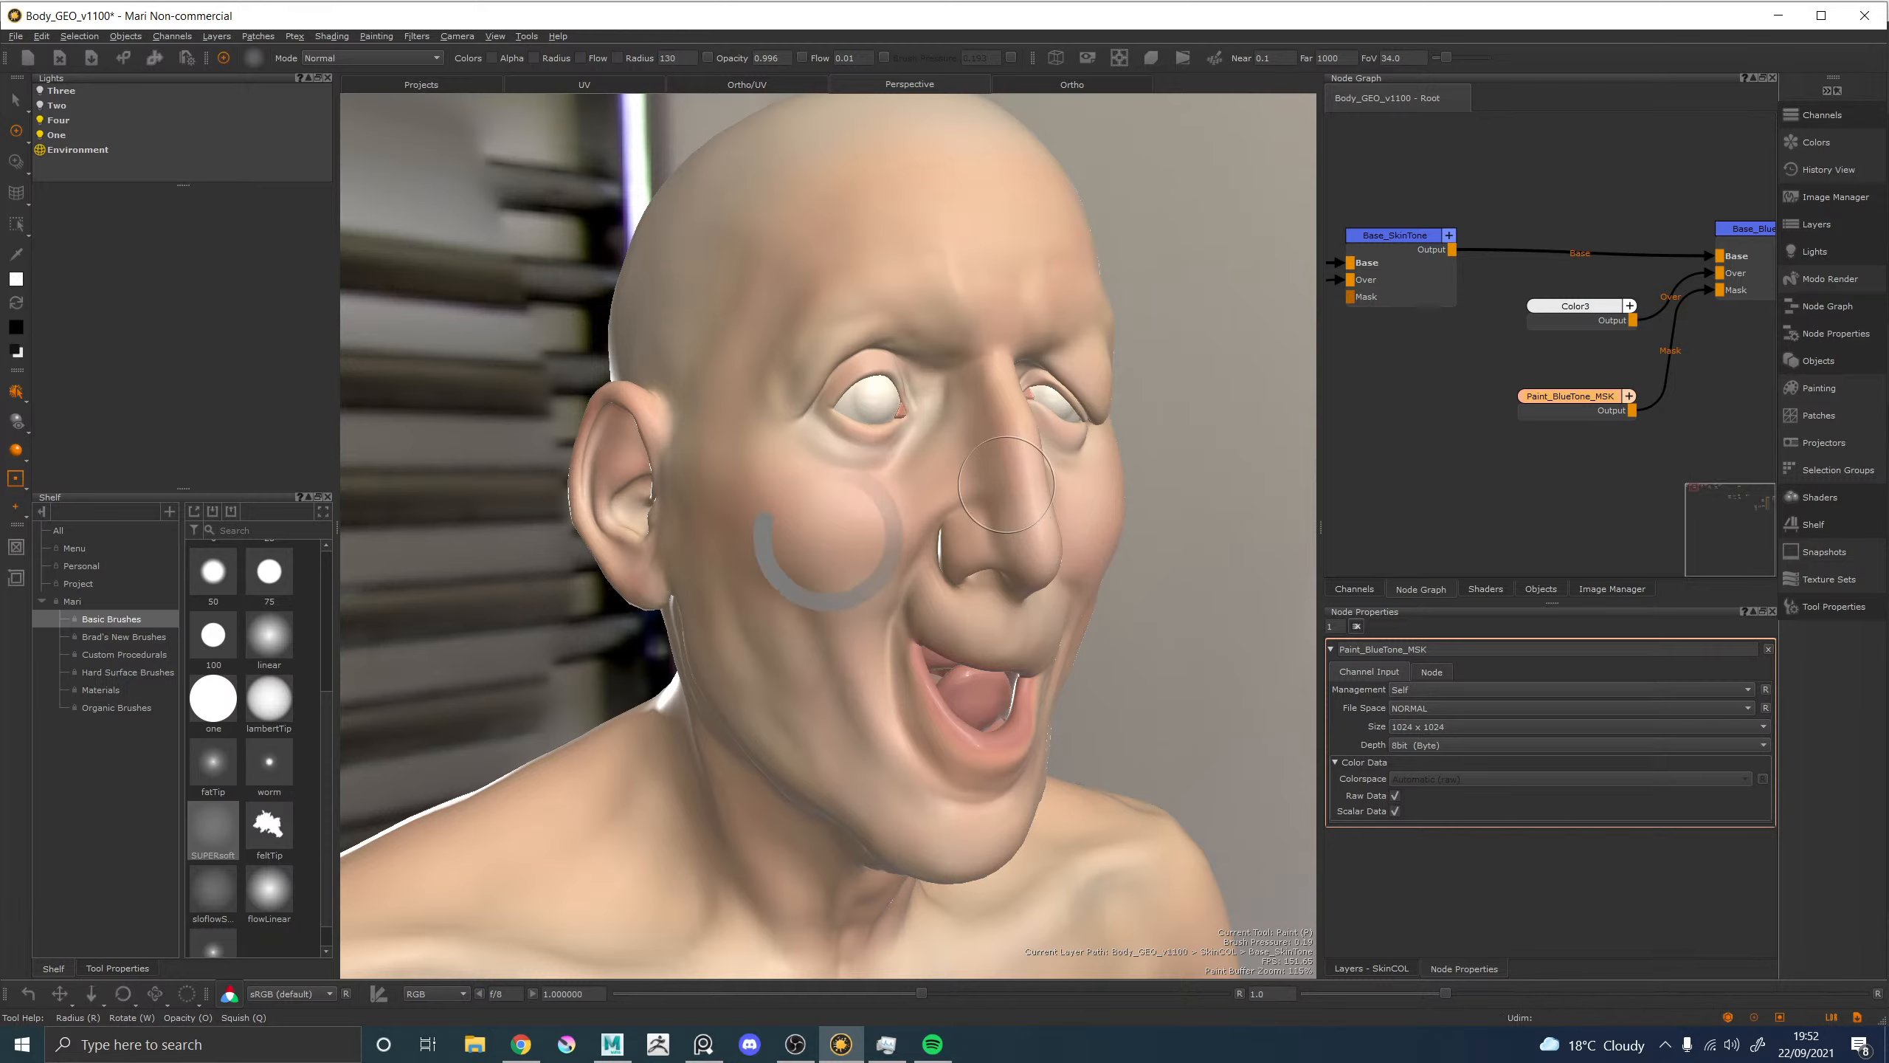
pyautogui.keyDown('alt'); pyautogui.moveTo(1049, 552); pyautogui.dragTo(664, 521); pyautogui.keyUp('alt')
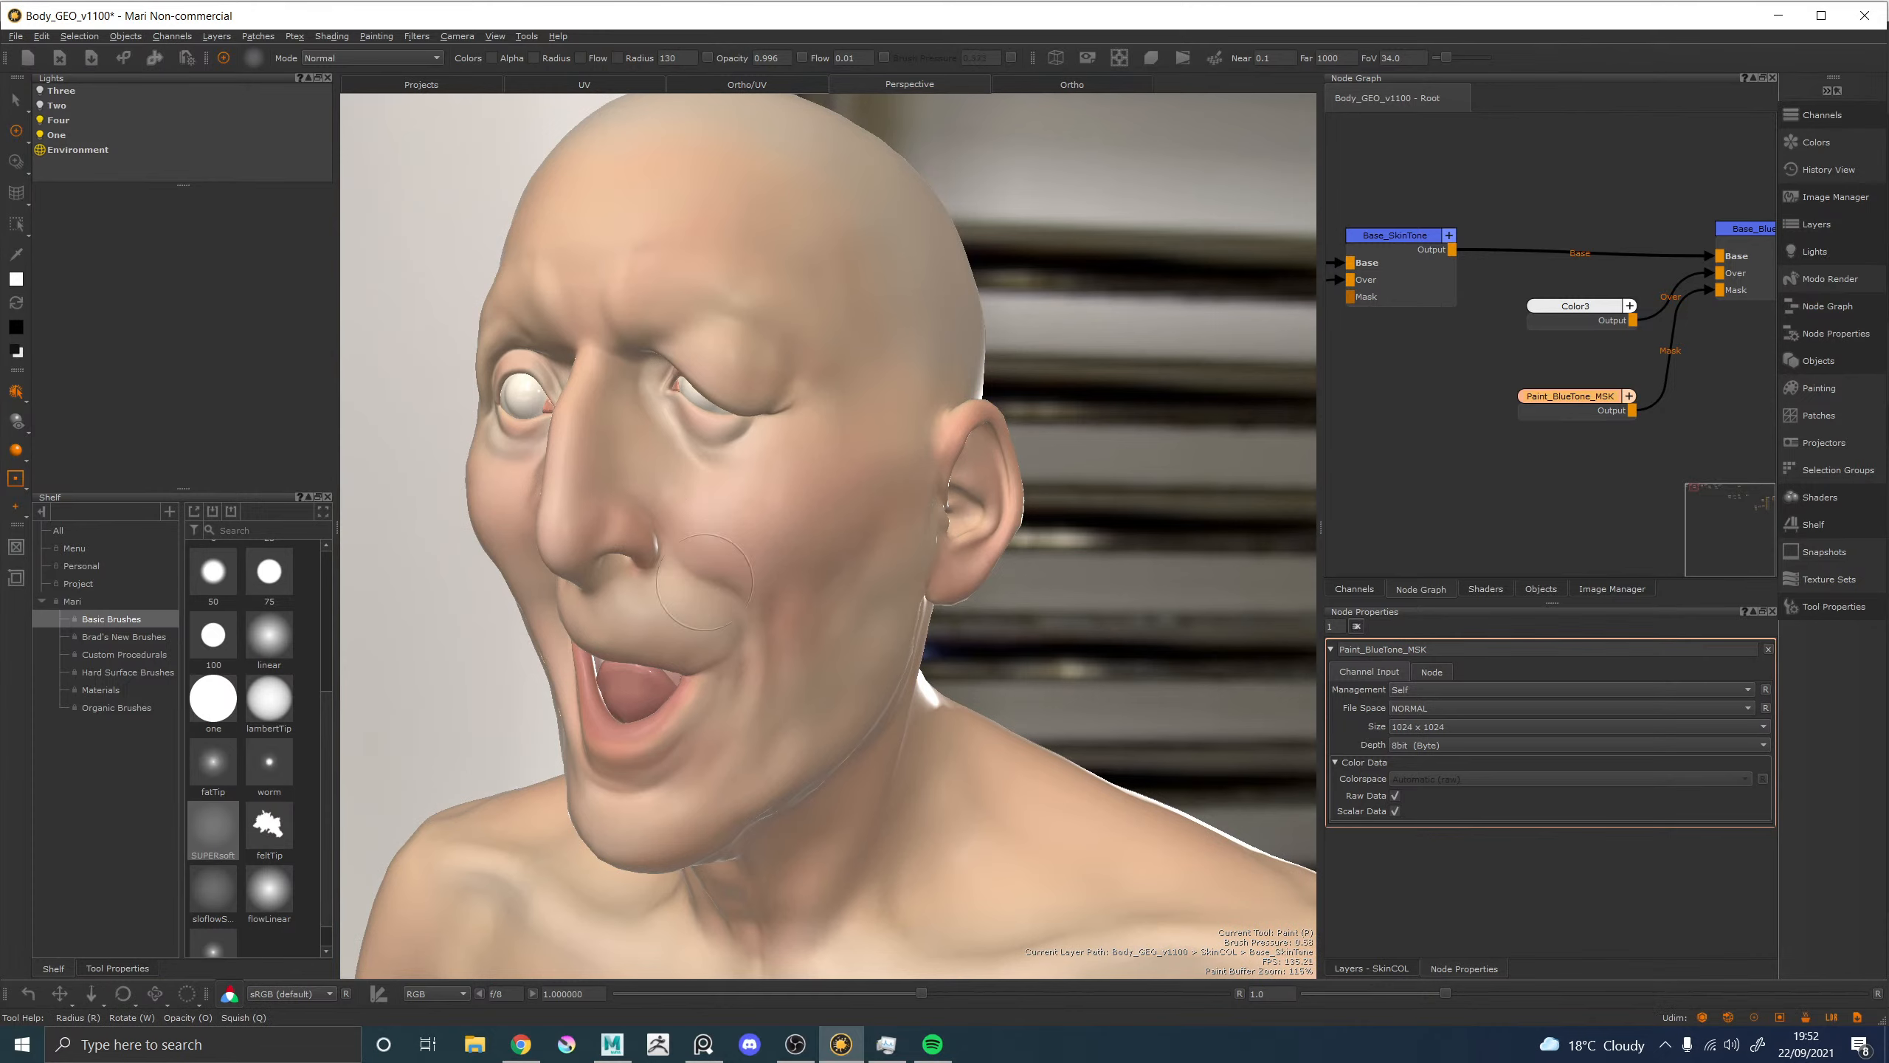
pyautogui.moveTo(789, 580)
pyautogui.mouseDown()
pyautogui.moveTo(808, 535)
pyautogui.moveTo(789, 492)
pyautogui.moveTo(715, 475)
pyautogui.moveTo(643, 511)
pyautogui.moveTo(604, 439)
pyautogui.mouseUp()
pyautogui.moveTo(702, 292)
pyautogui.mouseDown()
pyautogui.moveTo(589, 247)
pyautogui.moveTo(706, 193)
pyautogui.mouseUp()
pyautogui.moveTo(879, 408); pyautogui.dragTo(810, 576)
# Paint the blue-tone mask onto the upper rim, lobe and front edge of the character's right ear.
pyautogui.keyDown('alt'); pyautogui.moveTo(796, 636); pyautogui.dragTo(952, 629); pyautogui.keyUp('alt')
pyautogui.moveTo(892, 625)
pyautogui.keyDown('alt'); pyautogui.mouseDown(button='right')
pyautogui.moveTo(599, 565)
pyautogui.moveTo(788, 543)
pyautogui.mouseUp(button='right'); pyautogui.keyUp('alt')
pyautogui.keyDown('alt'); pyautogui.moveTo(788, 536); pyautogui.dragTo(926, 474); pyautogui.keyUp('alt')
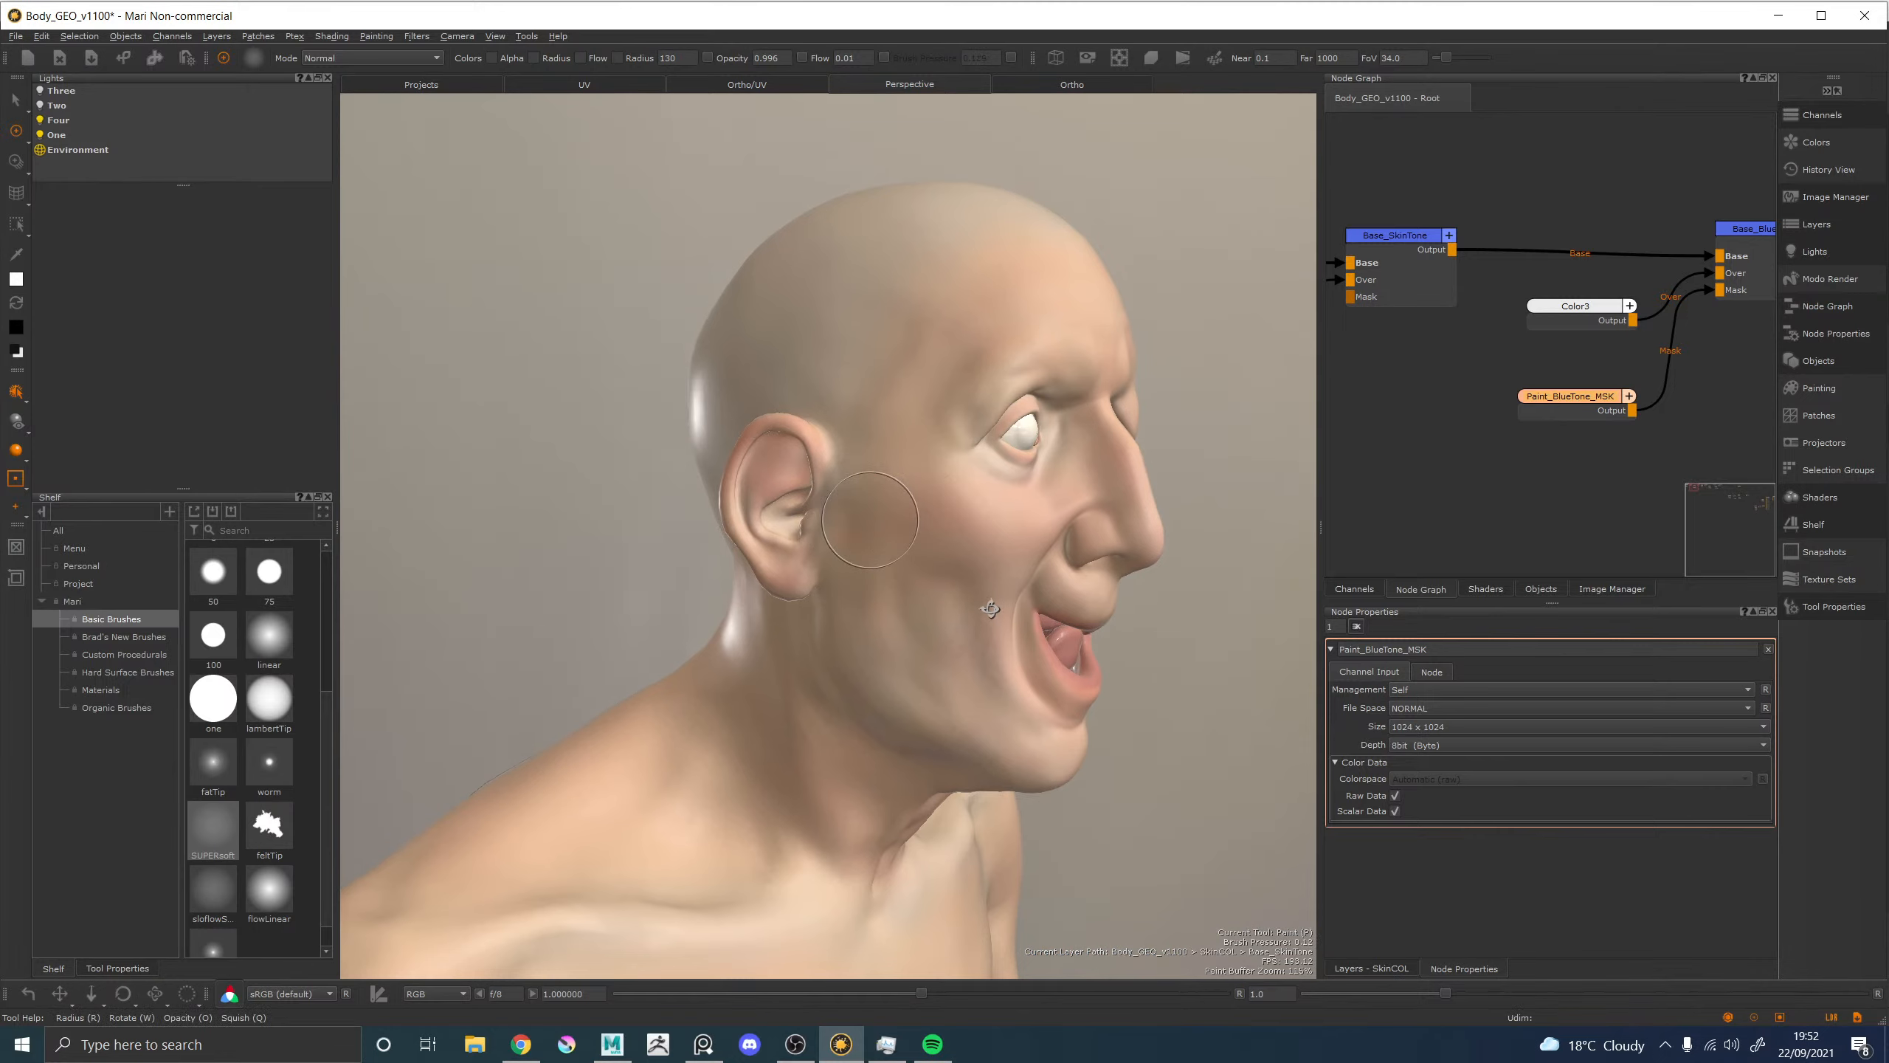
pyautogui.keyDown('alt'); pyautogui.moveTo(989, 609); pyautogui.dragTo(962, 579); pyautogui.keyUp('alt')
pyautogui.keyDown('alt'); pyautogui.moveTo(962, 578); pyautogui.dragTo(1138, 561, button='right'); pyautogui.keyUp('alt')
pyautogui.keyDown('alt'); pyautogui.moveTo(930, 521); pyautogui.dragTo(1090, 571, button='middle'); pyautogui.keyUp('alt')
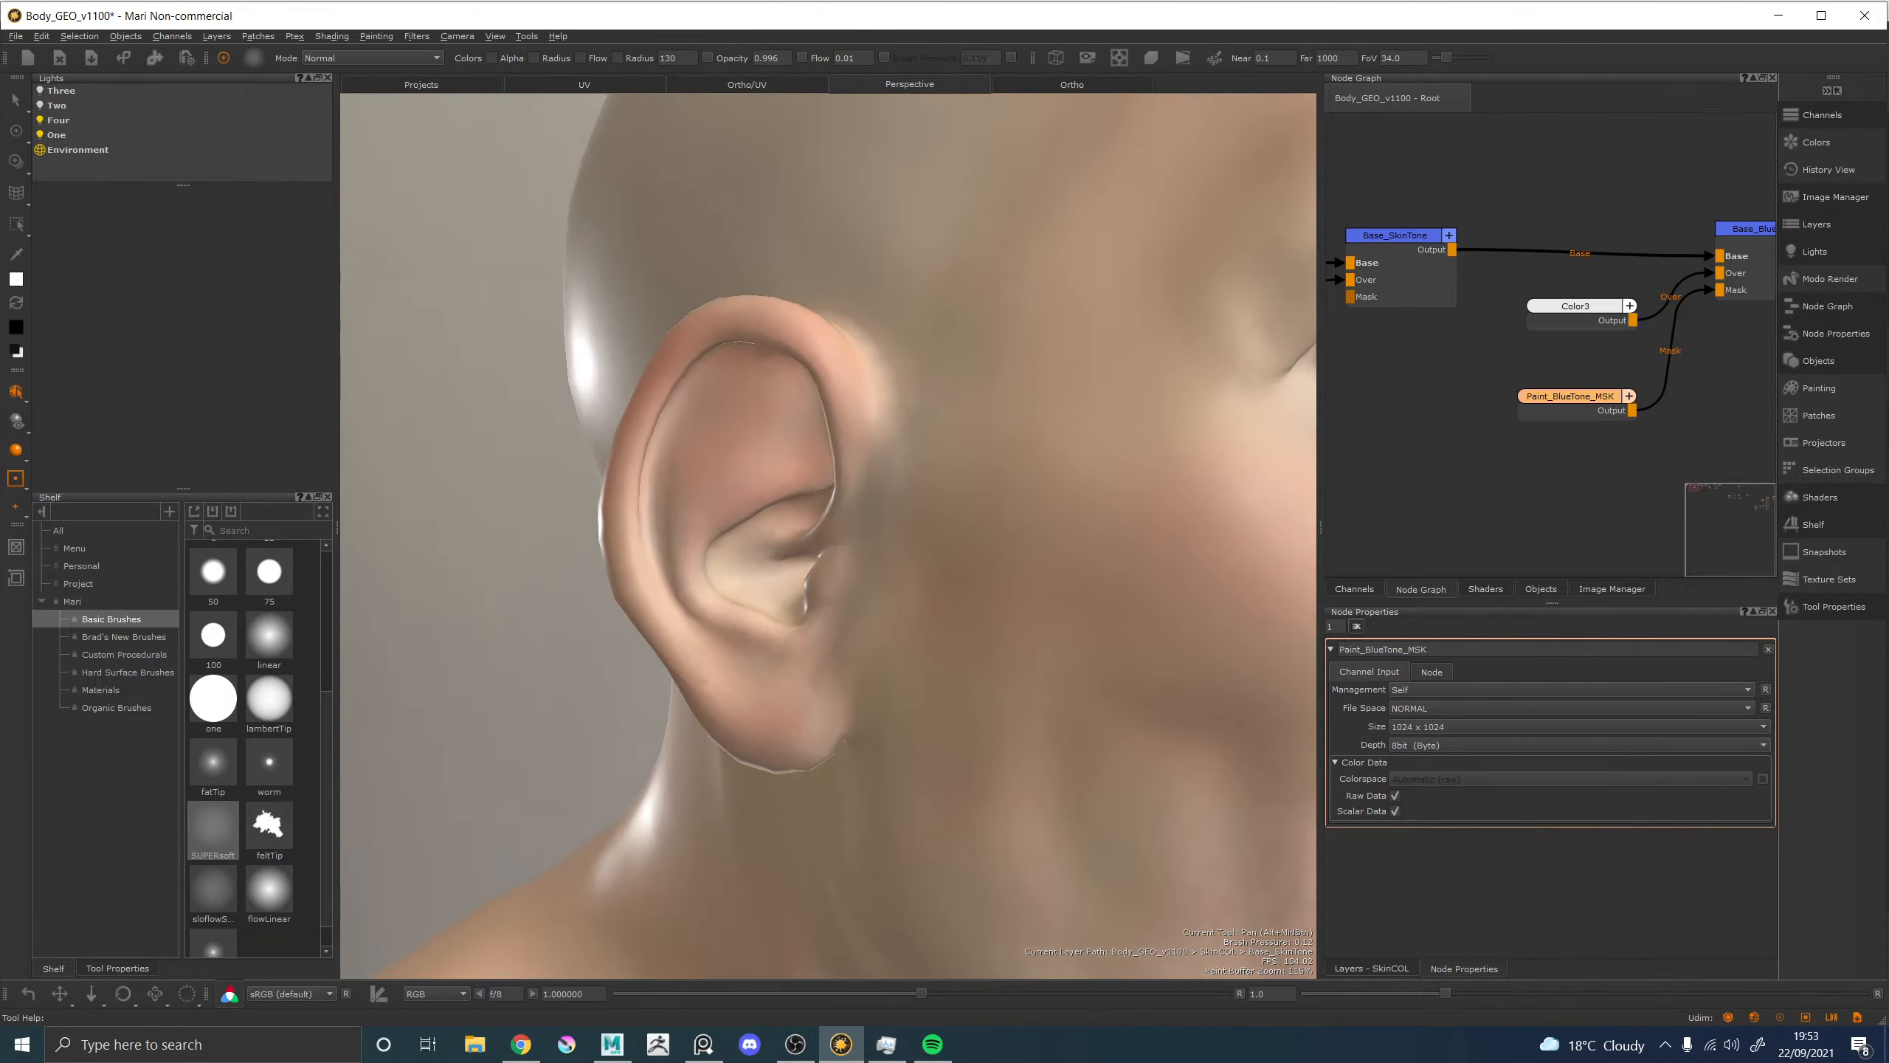
pyautogui.keyDown('alt'); pyautogui.moveTo(688, 498); pyautogui.dragTo(736, 487, button='right'); pyautogui.keyUp('alt')
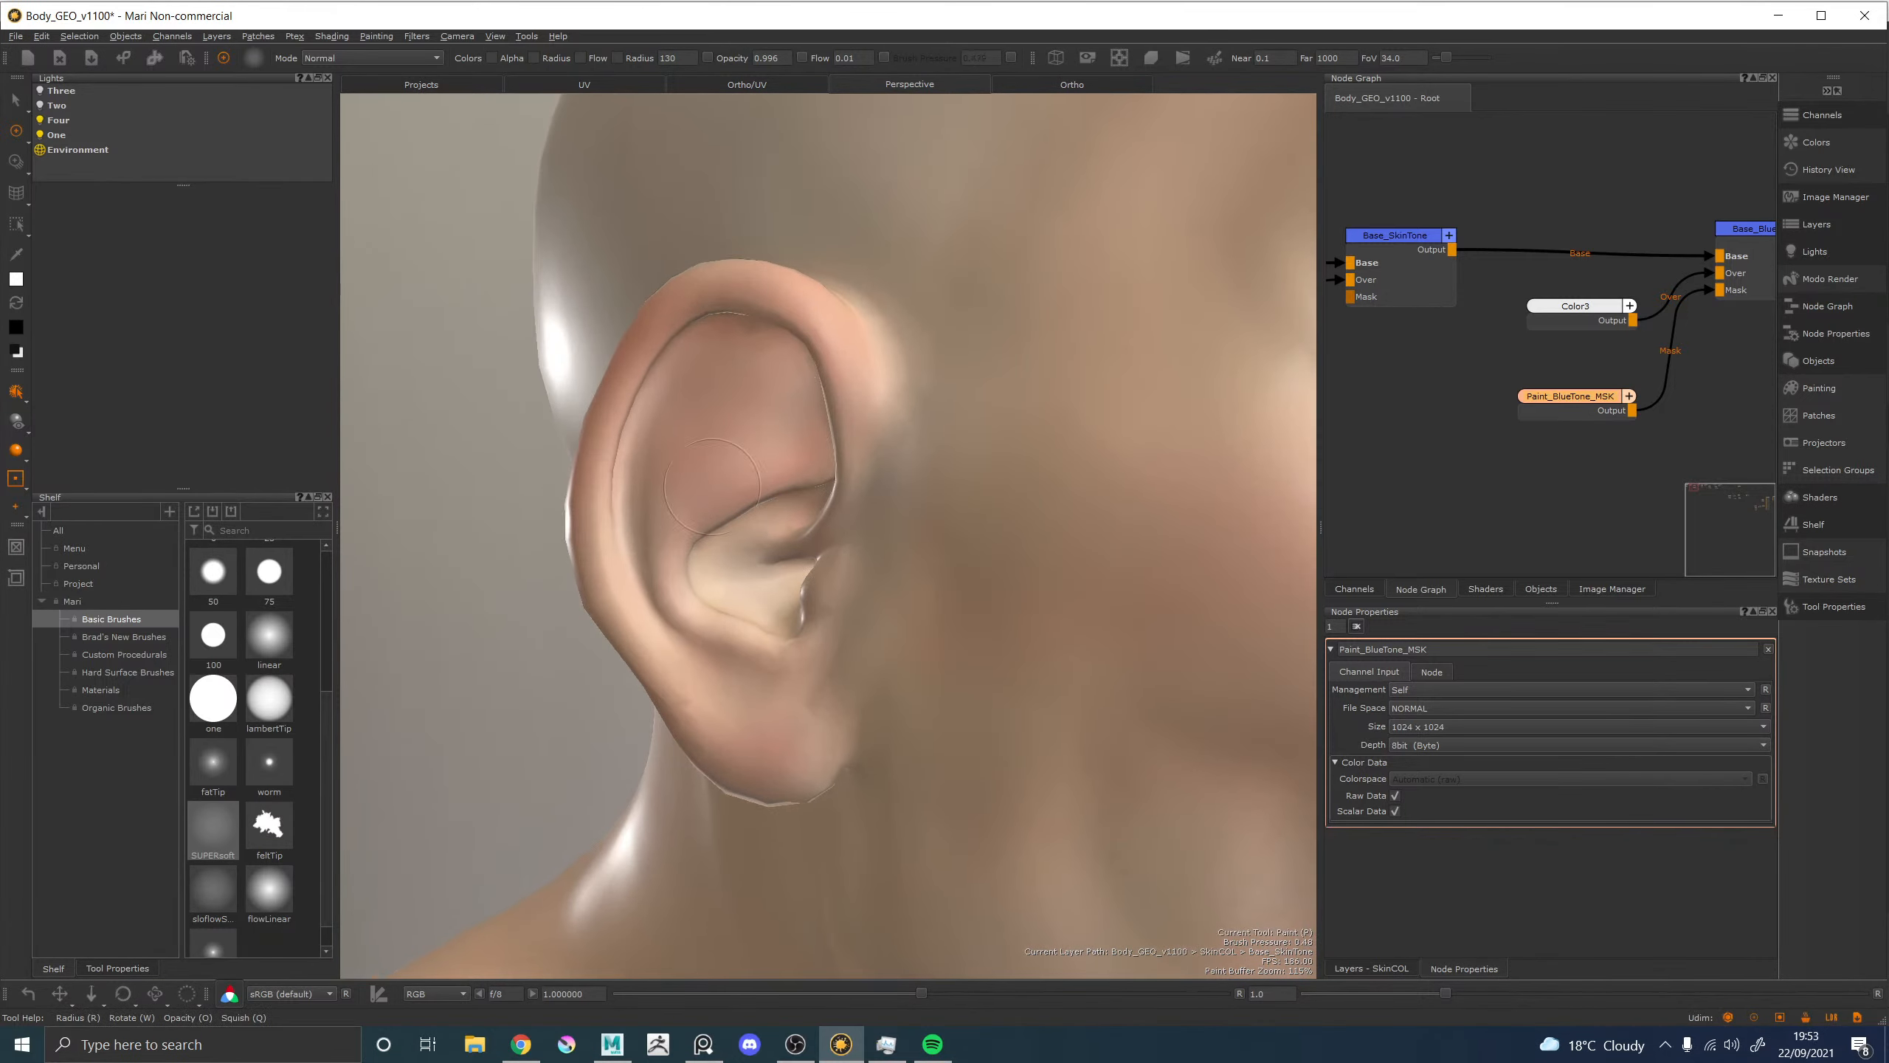
pyautogui.moveTo(710, 342)
pyautogui.mouseDown()
pyautogui.moveTo(644, 359)
pyautogui.moveTo(666, 303)
pyautogui.mouseUp()
pyautogui.moveTo(800, 738)
pyautogui.mouseDown()
pyautogui.moveTo(767, 773)
pyautogui.moveTo(743, 709)
pyautogui.moveTo(808, 707)
pyautogui.moveTo(841, 681)
pyautogui.moveTo(851, 514)
pyautogui.mouseUp()
# Examine the blended skin tones across the whole head and close up around the eyes, nose and mouth.
pyautogui.keyDown('alt'); pyautogui.moveTo(1066, 556); pyautogui.dragTo(894, 530, button='right'); pyautogui.keyUp('alt')
pyautogui.moveTo(962, 505)
pyautogui.keyDown('alt'); pyautogui.mouseDown()
pyautogui.moveTo(808, 496)
pyautogui.moveTo(869, 506)
pyautogui.mouseUp(); pyautogui.keyUp('alt')
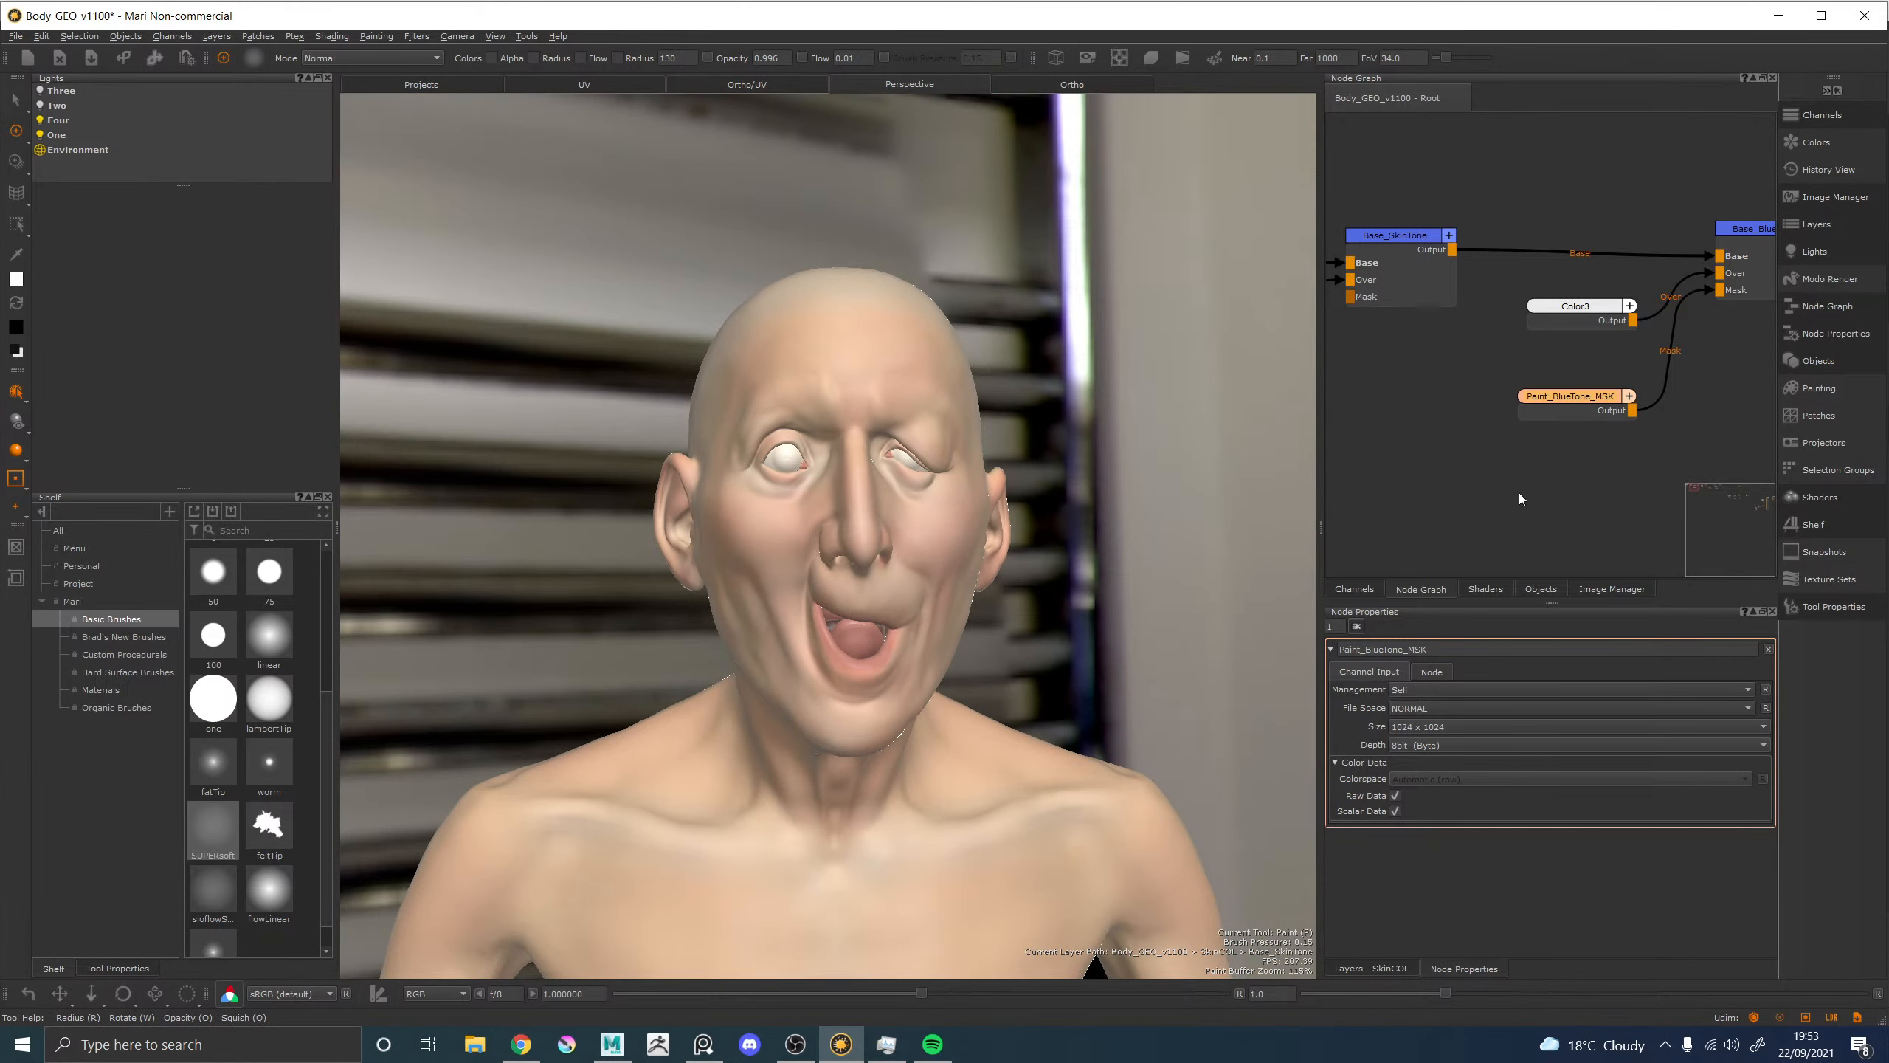
pyautogui.keyDown('alt'); pyautogui.moveTo(923, 530); pyautogui.dragTo(949, 559); pyautogui.keyUp('alt')
pyautogui.keyDown('alt'); pyautogui.moveTo(948, 545); pyautogui.dragTo(949, 566, button='middle'); pyautogui.keyUp('alt')
pyautogui.keyDown('alt'); pyautogui.moveTo(943, 515); pyautogui.dragTo(1046, 625, button='right'); pyautogui.keyUp('alt')
pyautogui.keyDown('alt'); pyautogui.moveTo(993, 549); pyautogui.dragTo(939, 552); pyautogui.keyUp('alt')
pyautogui.keyDown('alt'); pyautogui.moveTo(912, 555); pyautogui.dragTo(948, 603, button='right'); pyautogui.keyUp('alt')
pyautogui.moveTo(933, 595)
pyautogui.keyDown('alt'); pyautogui.mouseDown()
pyautogui.moveTo(888, 588)
pyautogui.moveTo(863, 555)
pyautogui.mouseUp(); pyautogui.keyUp('alt')
pyautogui.moveTo(948, 681)
pyautogui.keyDown('alt'); pyautogui.mouseDown(button='right')
pyautogui.moveTo(911, 641)
pyautogui.moveTo(985, 688)
pyautogui.mouseUp(button='right'); pyautogui.keyUp('alt')
pyautogui.keyDown('alt'); pyautogui.moveTo(862, 622); pyautogui.dragTo(889, 529, button='middle'); pyautogui.keyUp('alt')
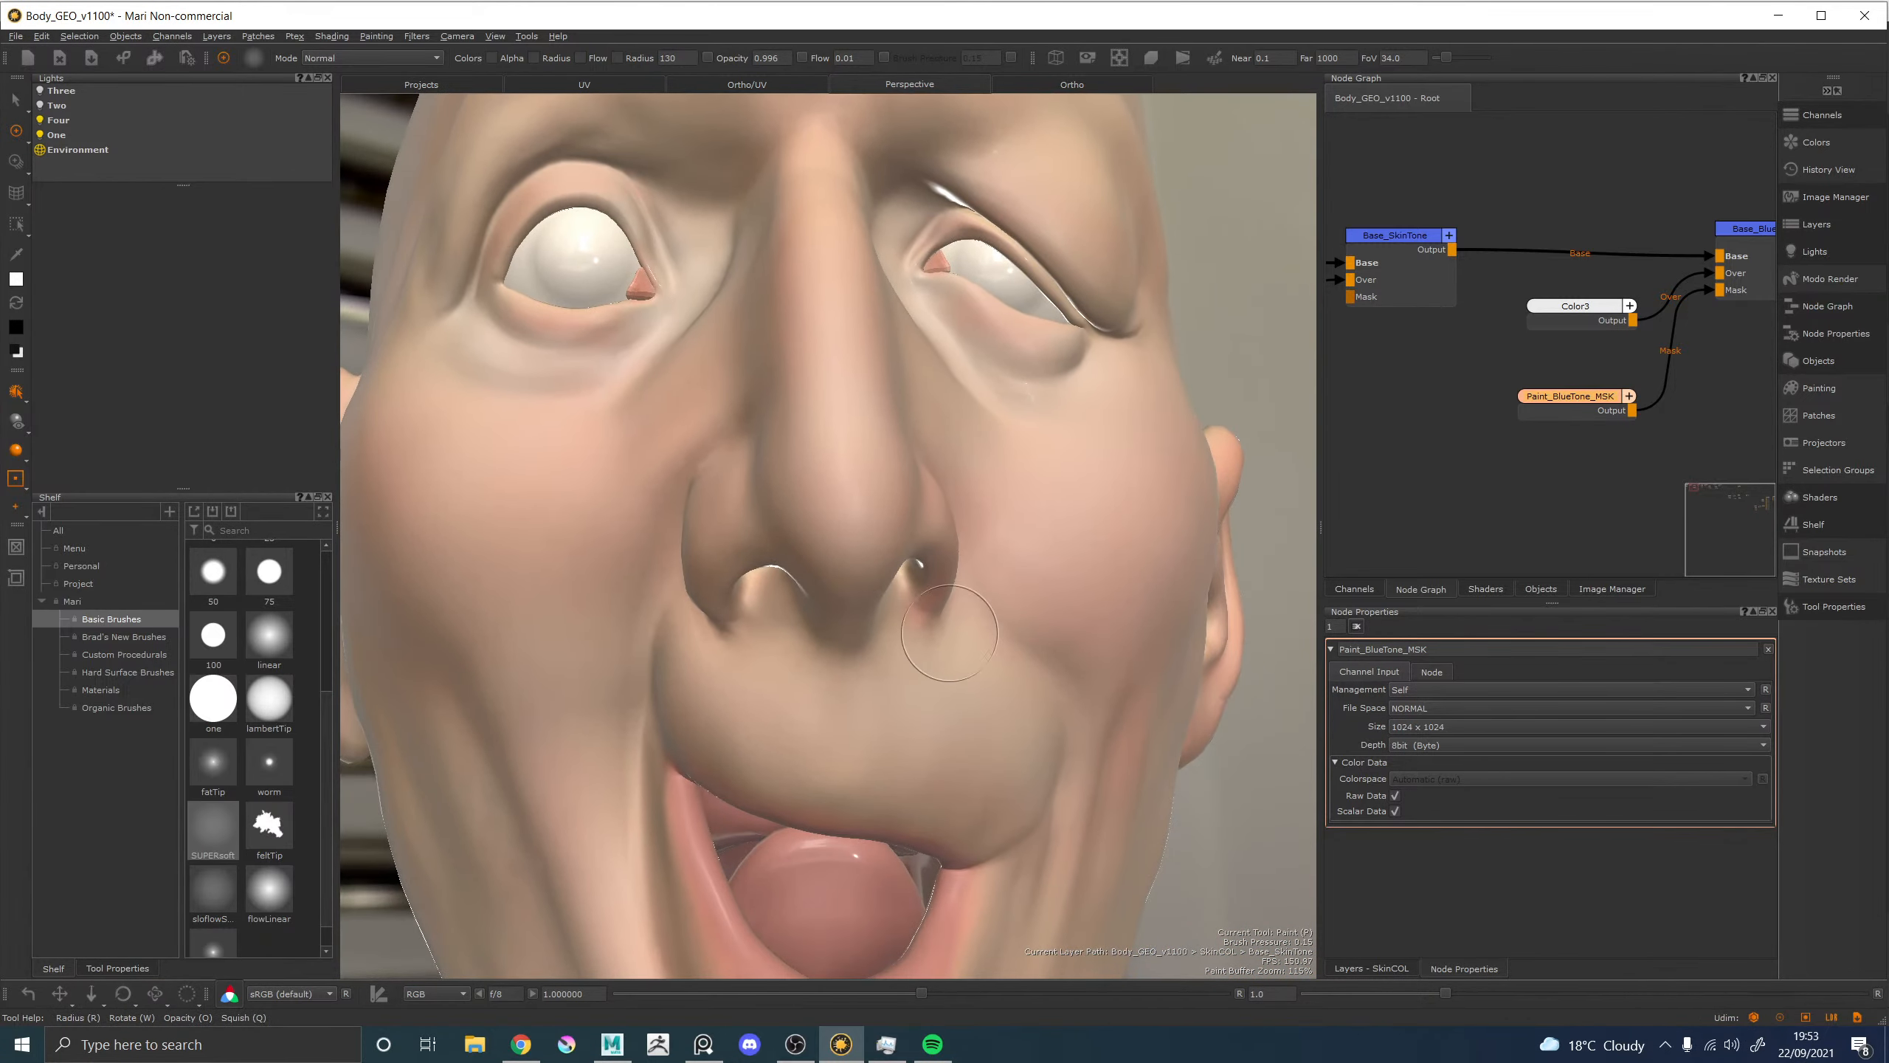
pyautogui.keyDown('alt'); pyautogui.moveTo(950, 633); pyautogui.dragTo(866, 559, button='right'); pyautogui.keyUp('alt')
pyautogui.keyDown('alt'); pyautogui.moveTo(867, 559); pyautogui.dragTo(912, 564); pyautogui.keyUp('alt')
pyautogui.moveTo(912, 564)
pyautogui.keyDown('alt'); pyautogui.mouseDown(button='right')
pyautogui.moveTo(949, 596)
pyautogui.moveTo(918, 573)
pyautogui.mouseUp(button='right'); pyautogui.keyUp('alt')
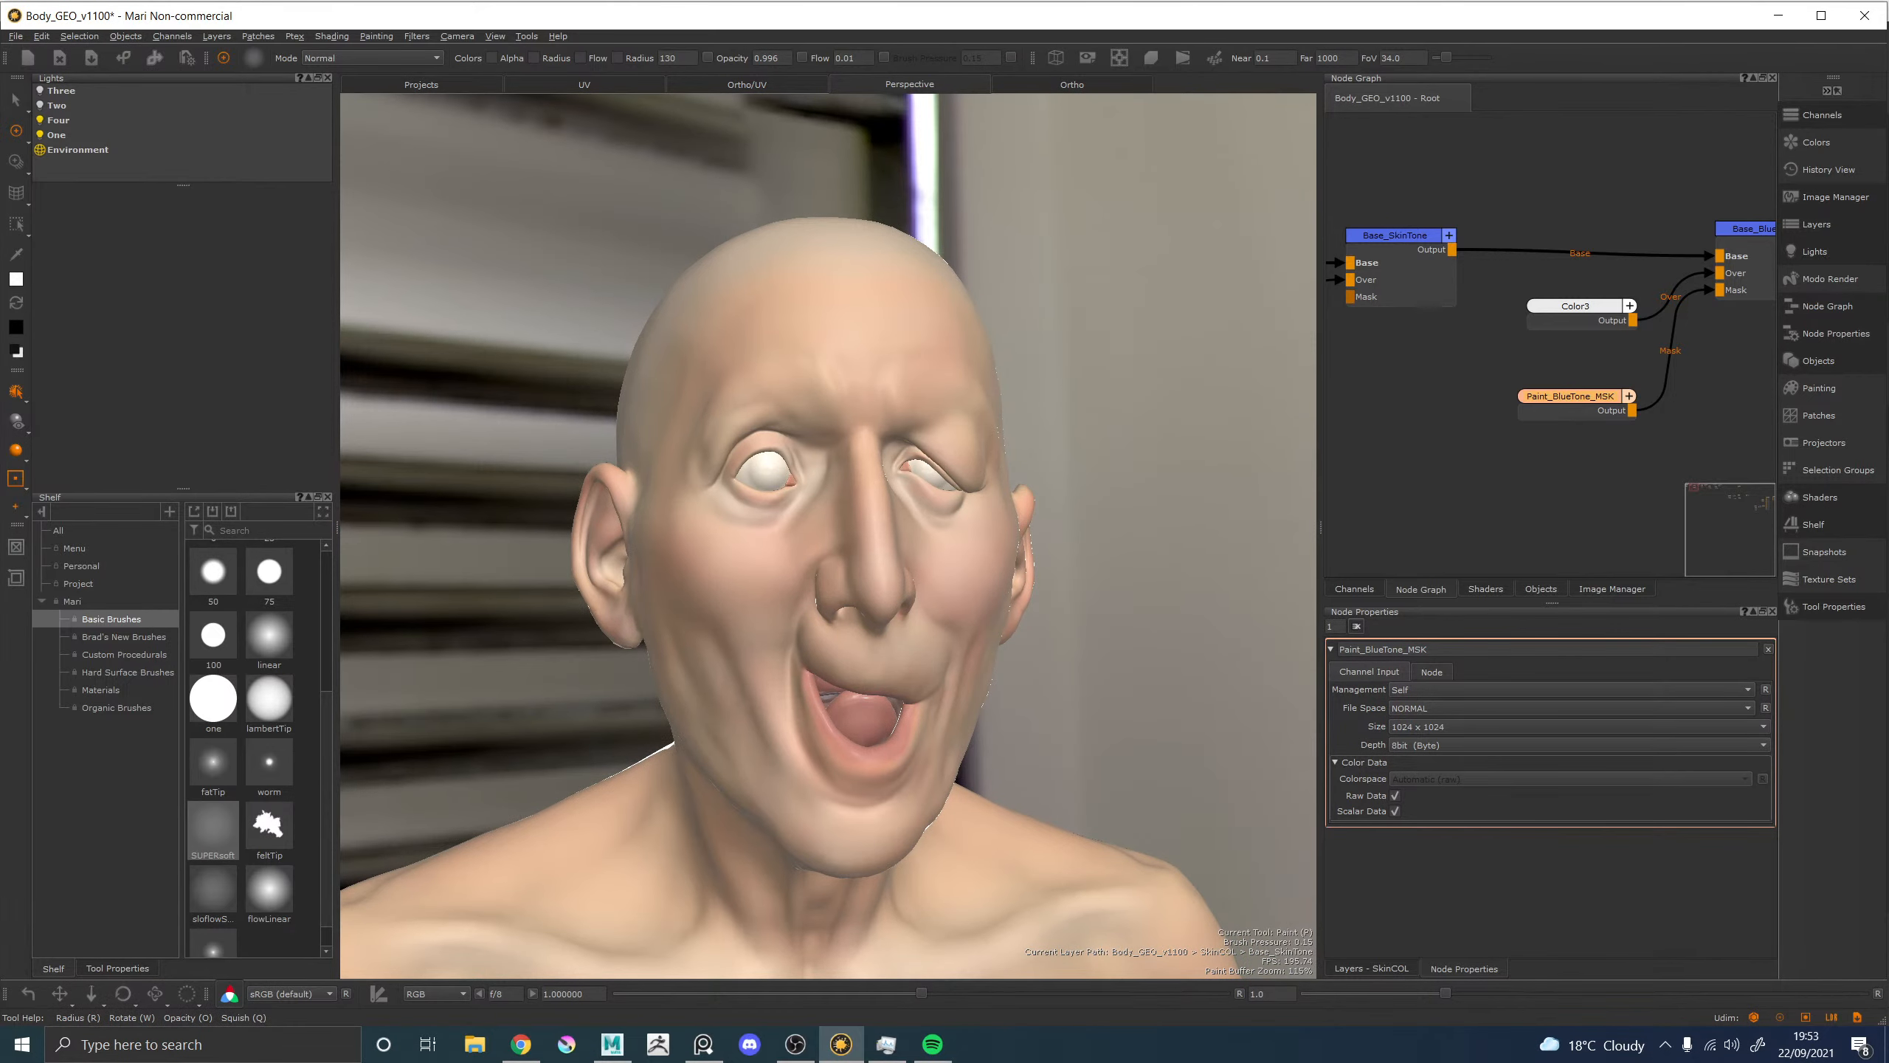
# Switch to the reference image viewer and study the skin colours around the eyes, nose and cheeks in the older man's portrait.
pyautogui.hotkey('alt', 'Tab')
pyautogui.moveTo(1888, 468); pyautogui.dragTo(1307, 516, button='right')
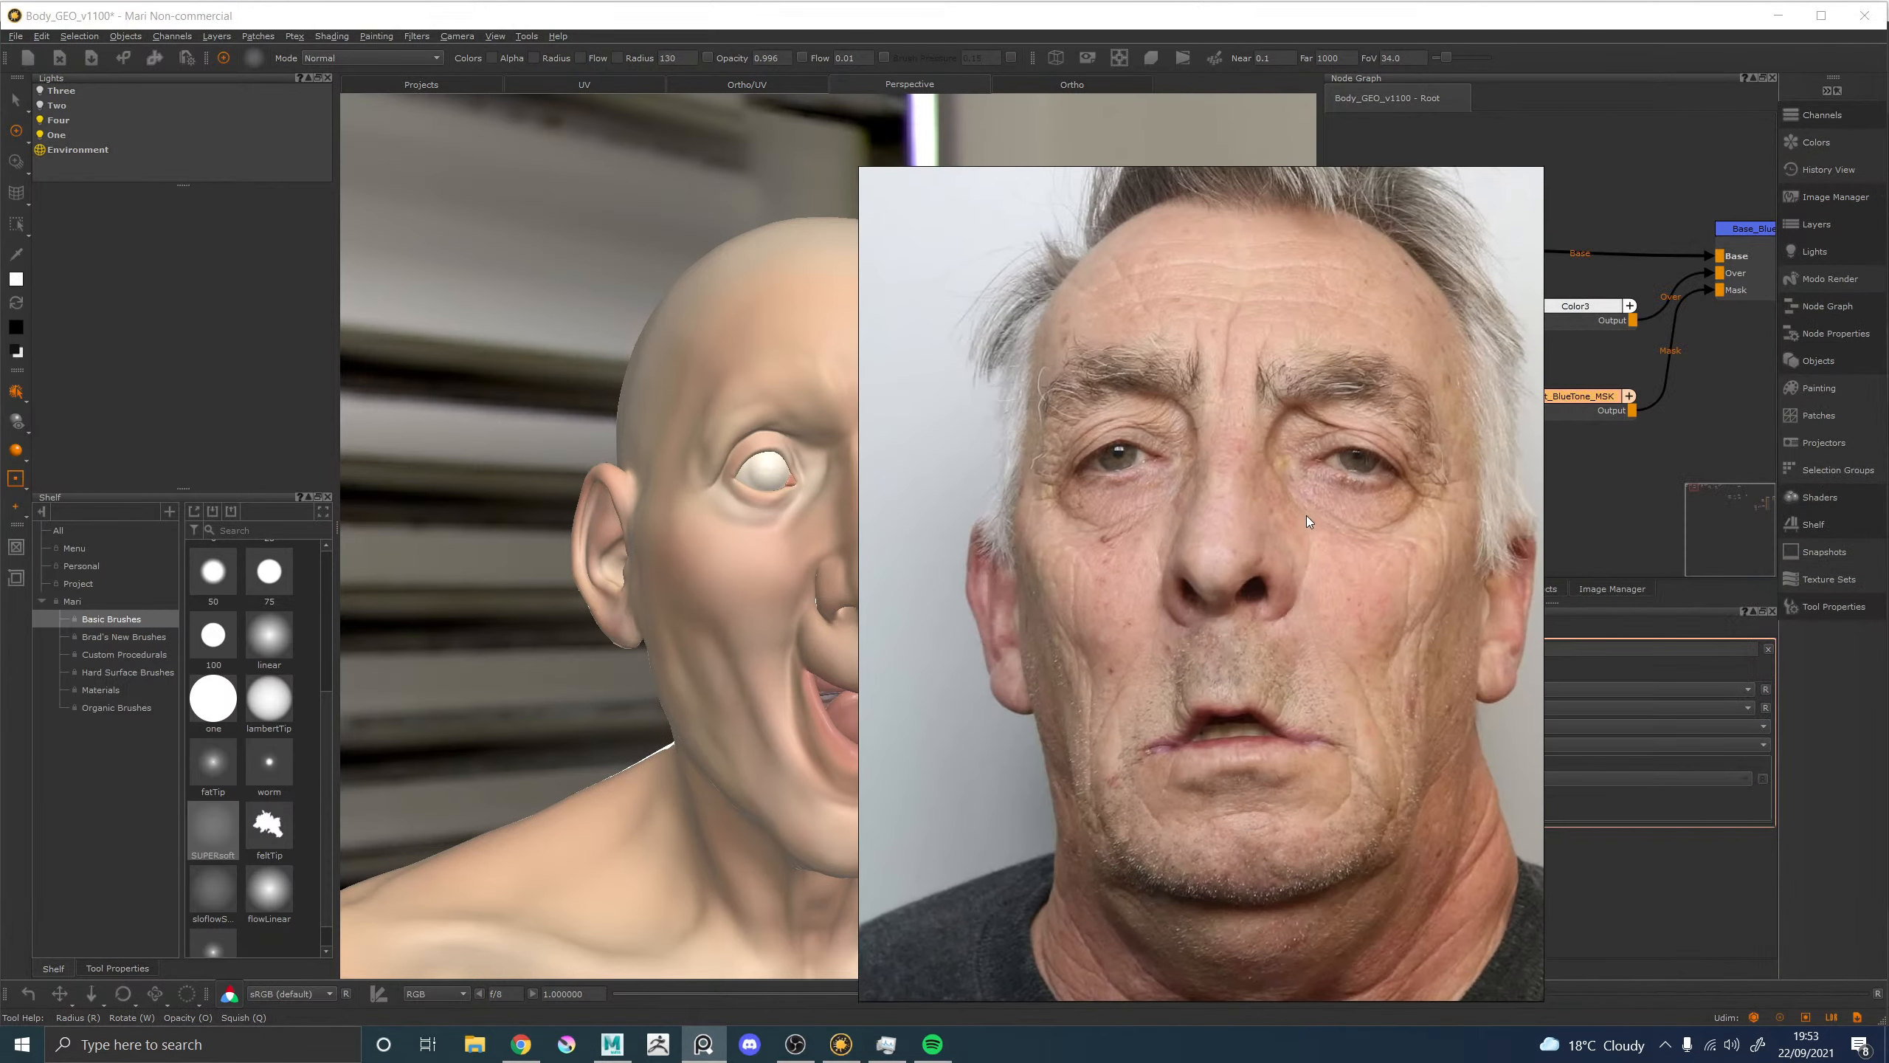
pyautogui.scroll(4, 1398, 568)
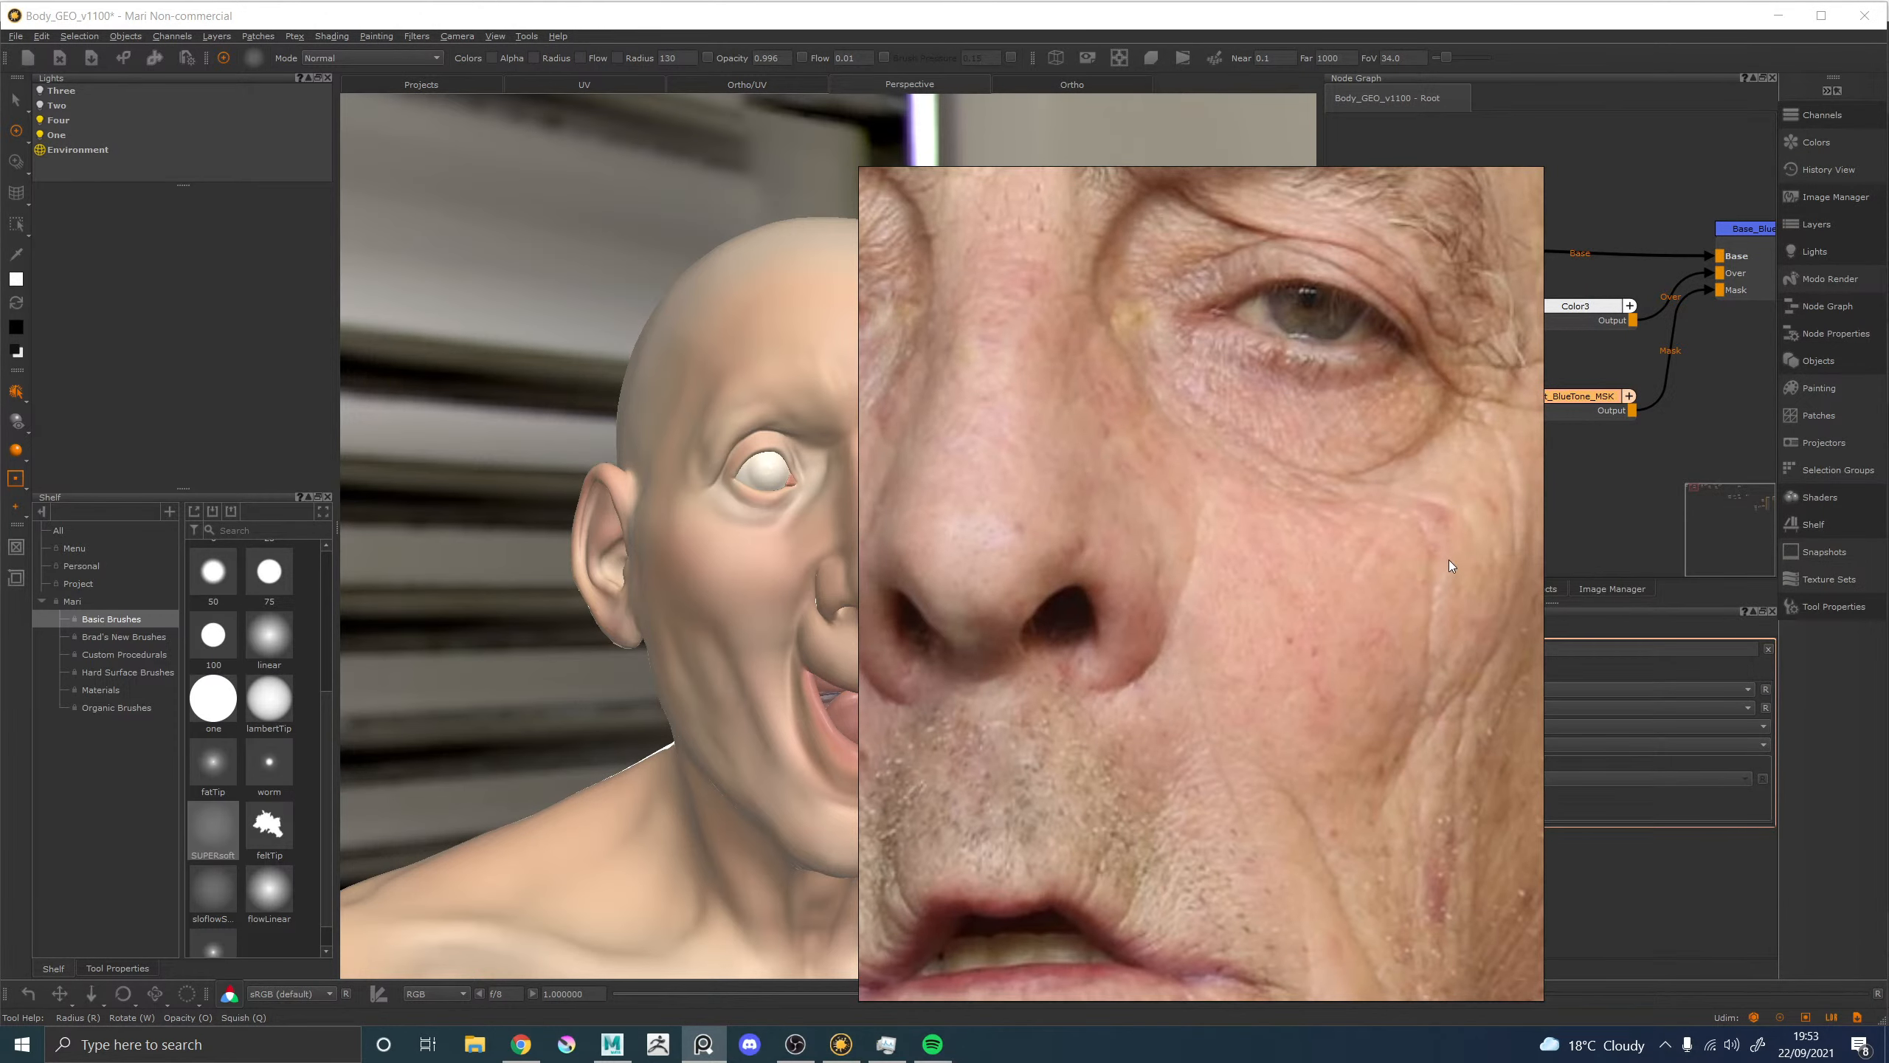
pyautogui.scroll(-4, 1426, 561)
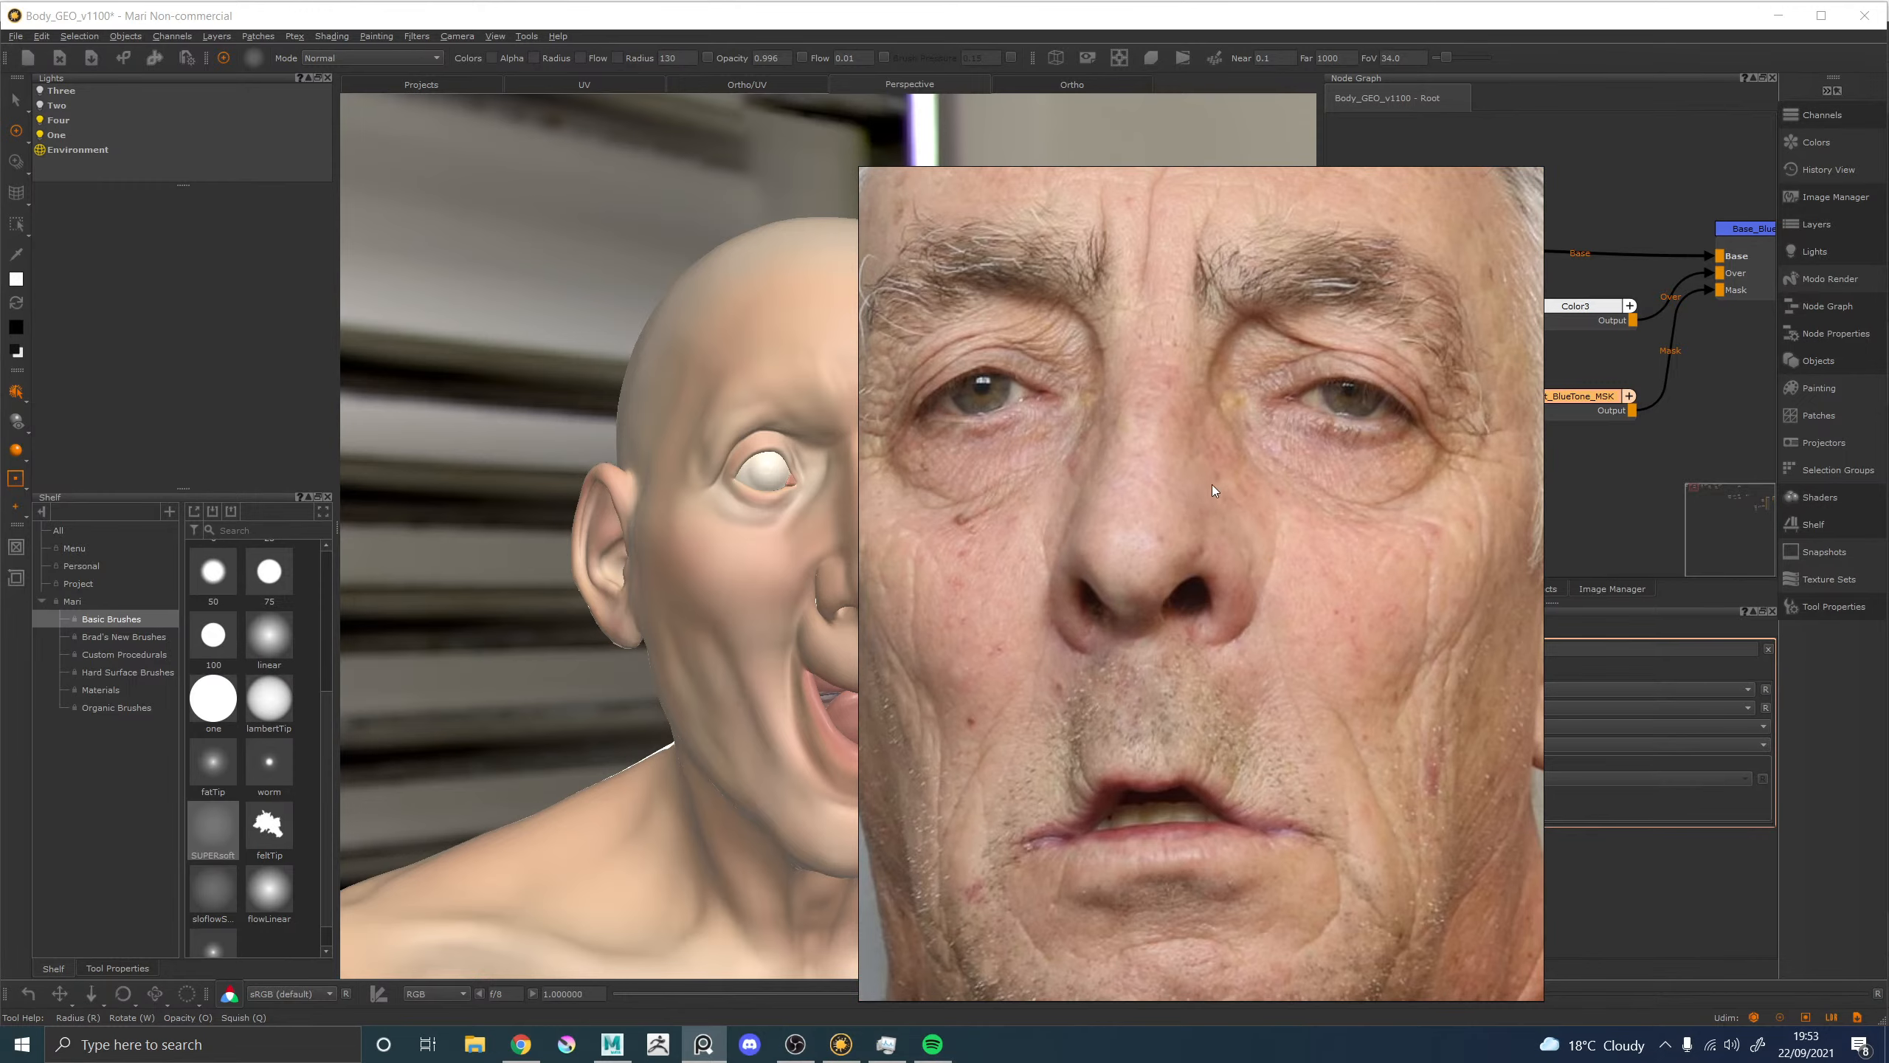
pyautogui.scroll(-4, 1296, 490)
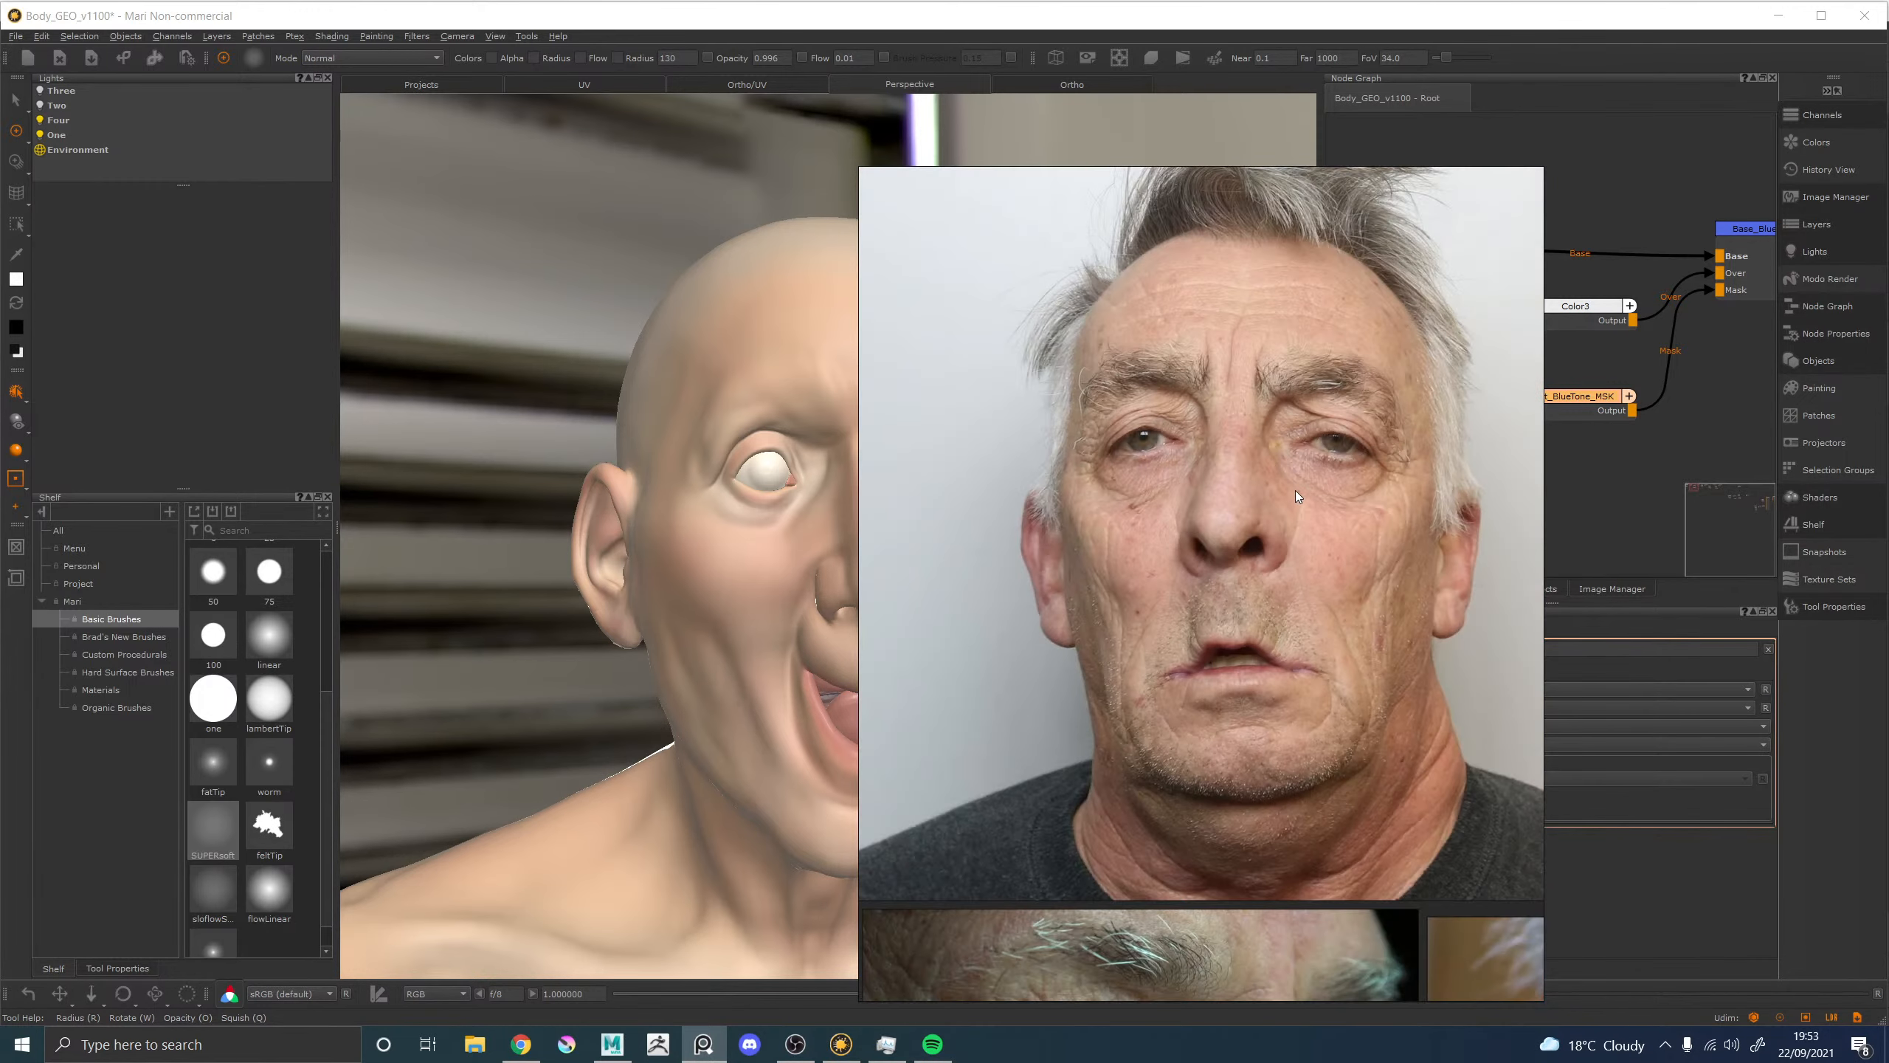
pyautogui.scroll(4, 1293, 488)
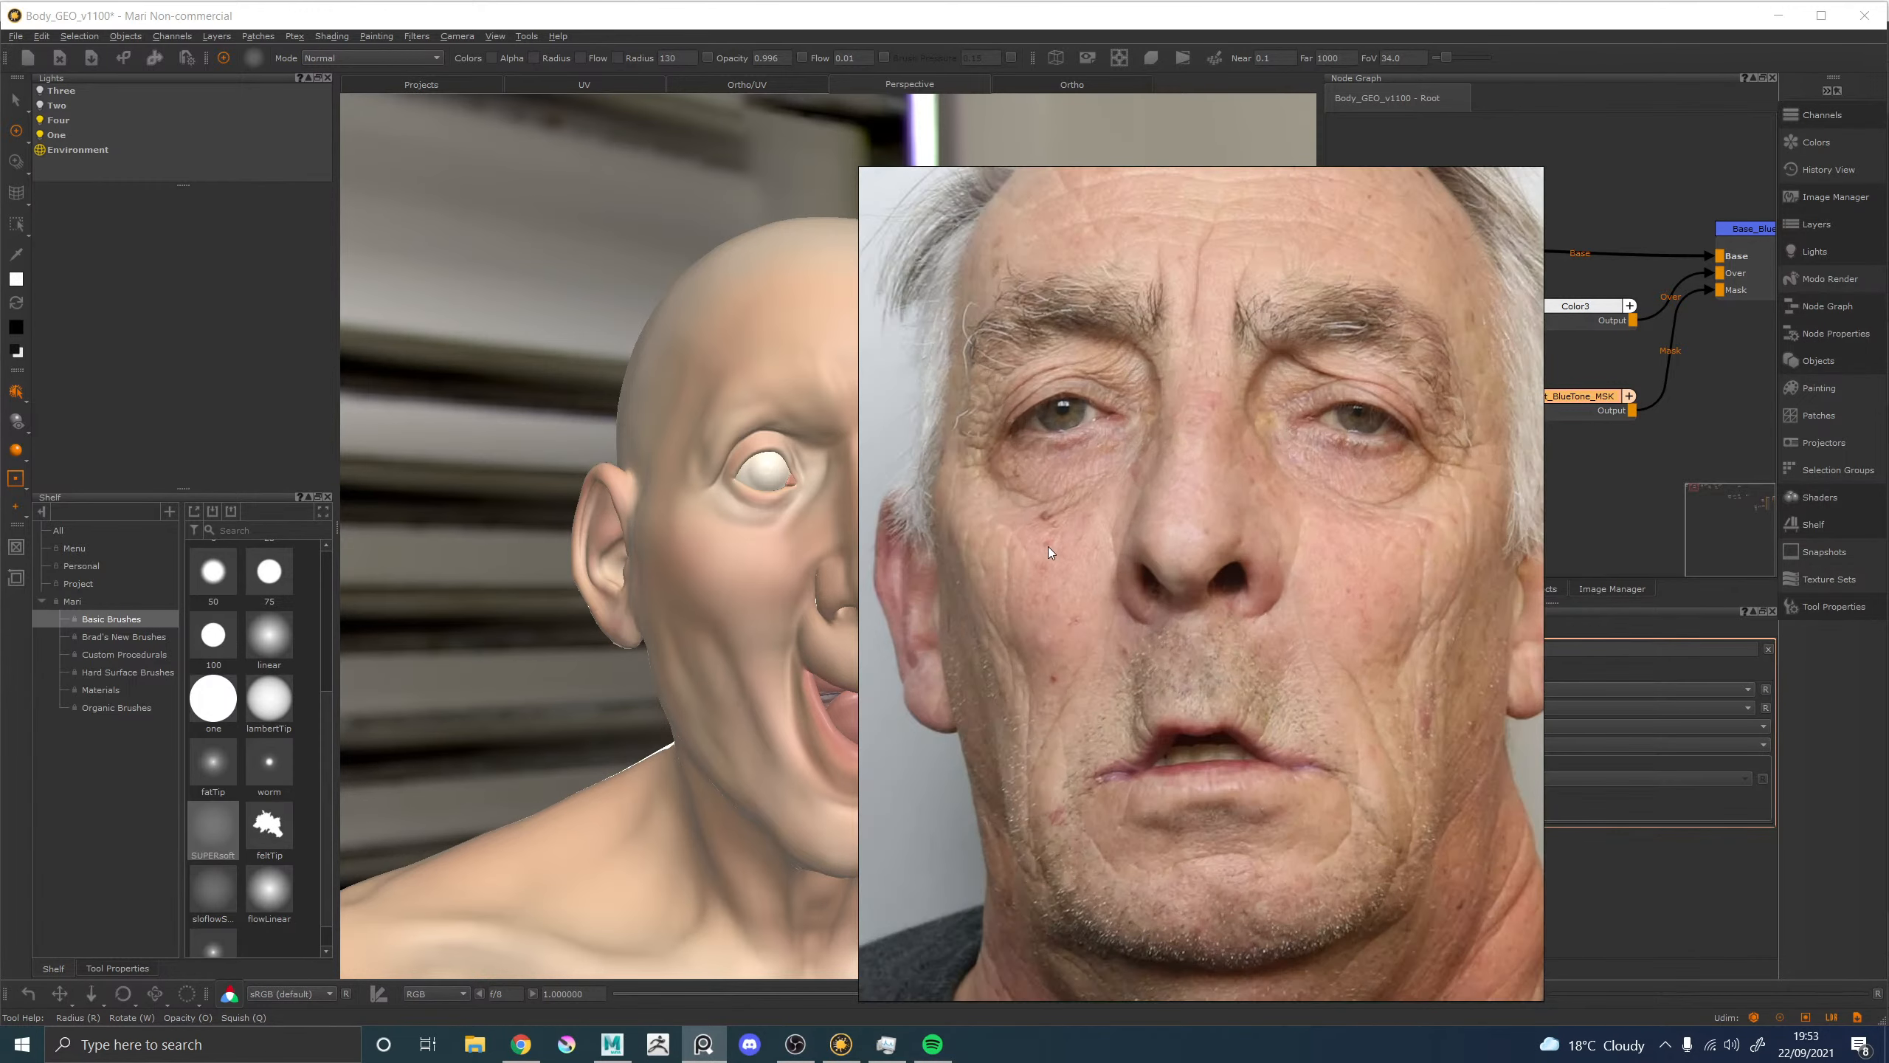
pyautogui.moveTo(1113, 485)
pyautogui.mouseDown(button='right')
pyautogui.moveTo(1888, 417)
pyautogui.moveTo(1888, 385)
pyautogui.mouseUp(button='right')
# Select the whole chain of skin-tone nodes up to the hairline merge and create a Backdrop around them.
pyautogui.scroll(-8, 1471, 385)
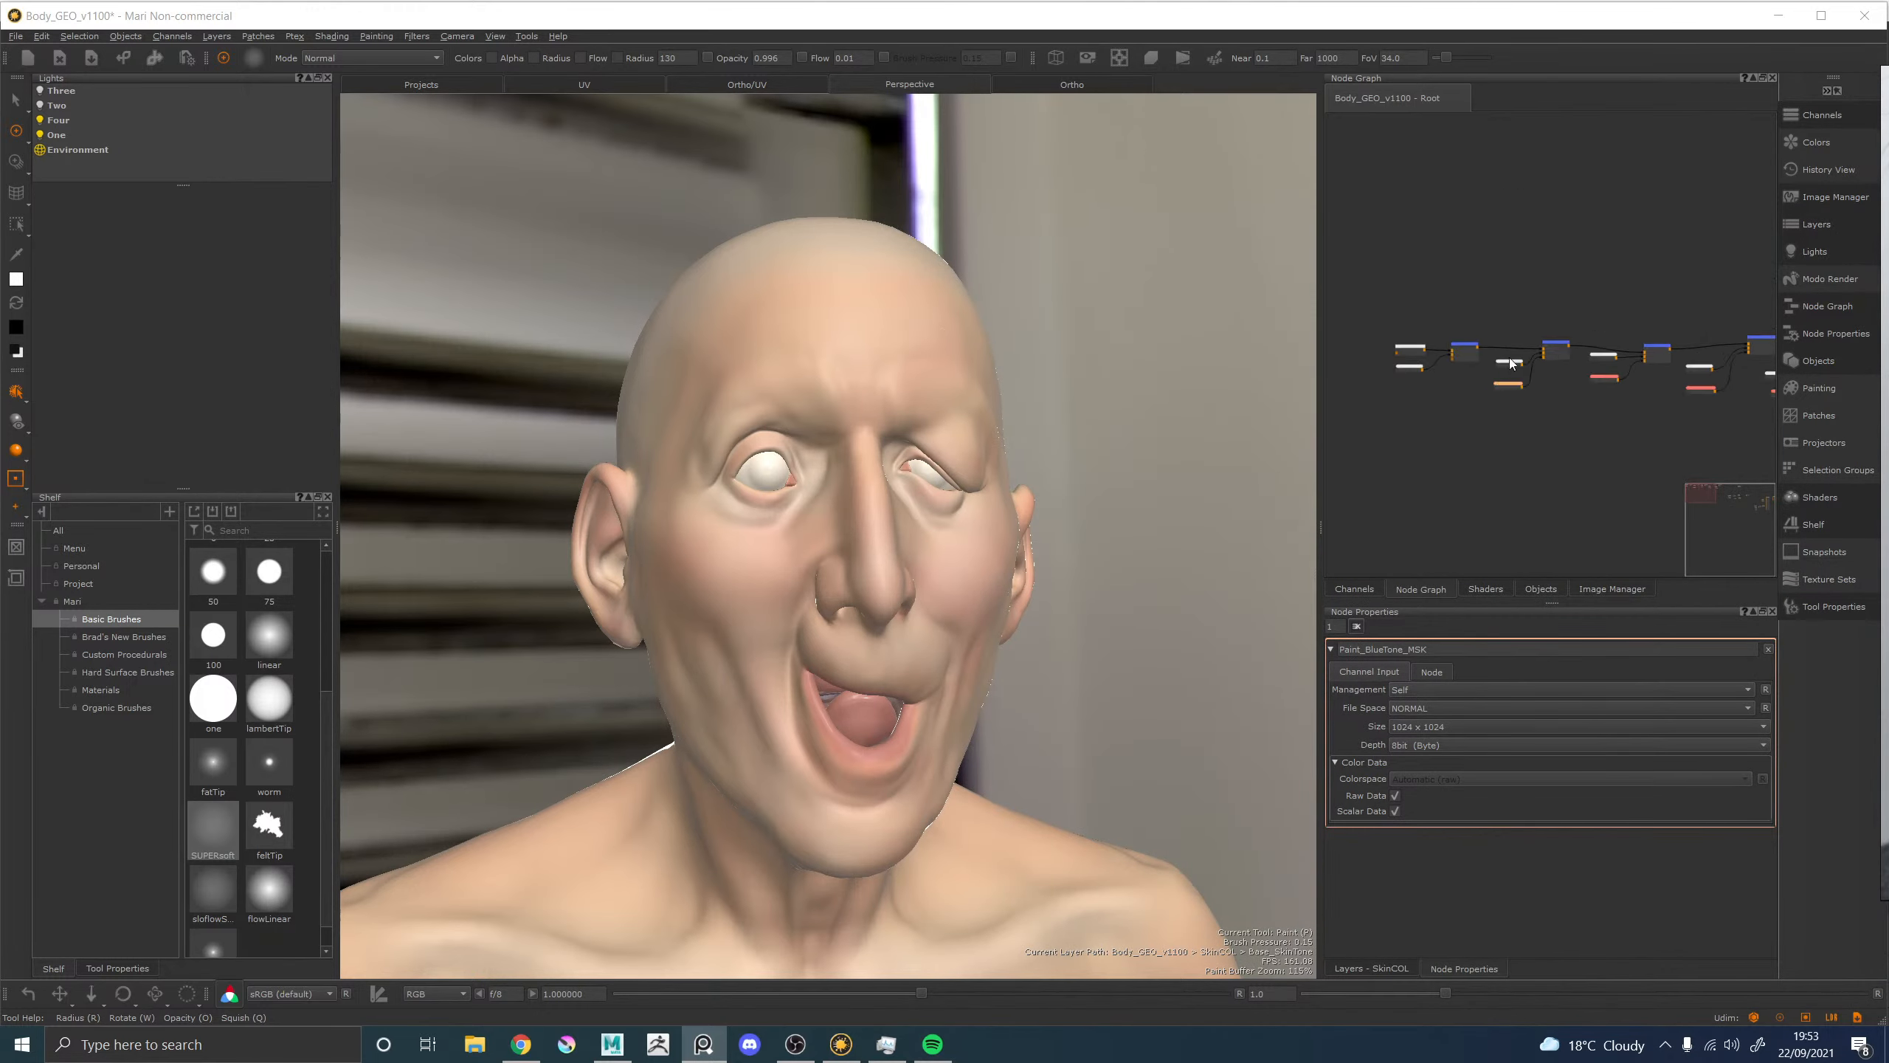
pyautogui.click(1426, 313)
pyautogui.moveTo(1426, 309); pyautogui.dragTo(1665, 373)
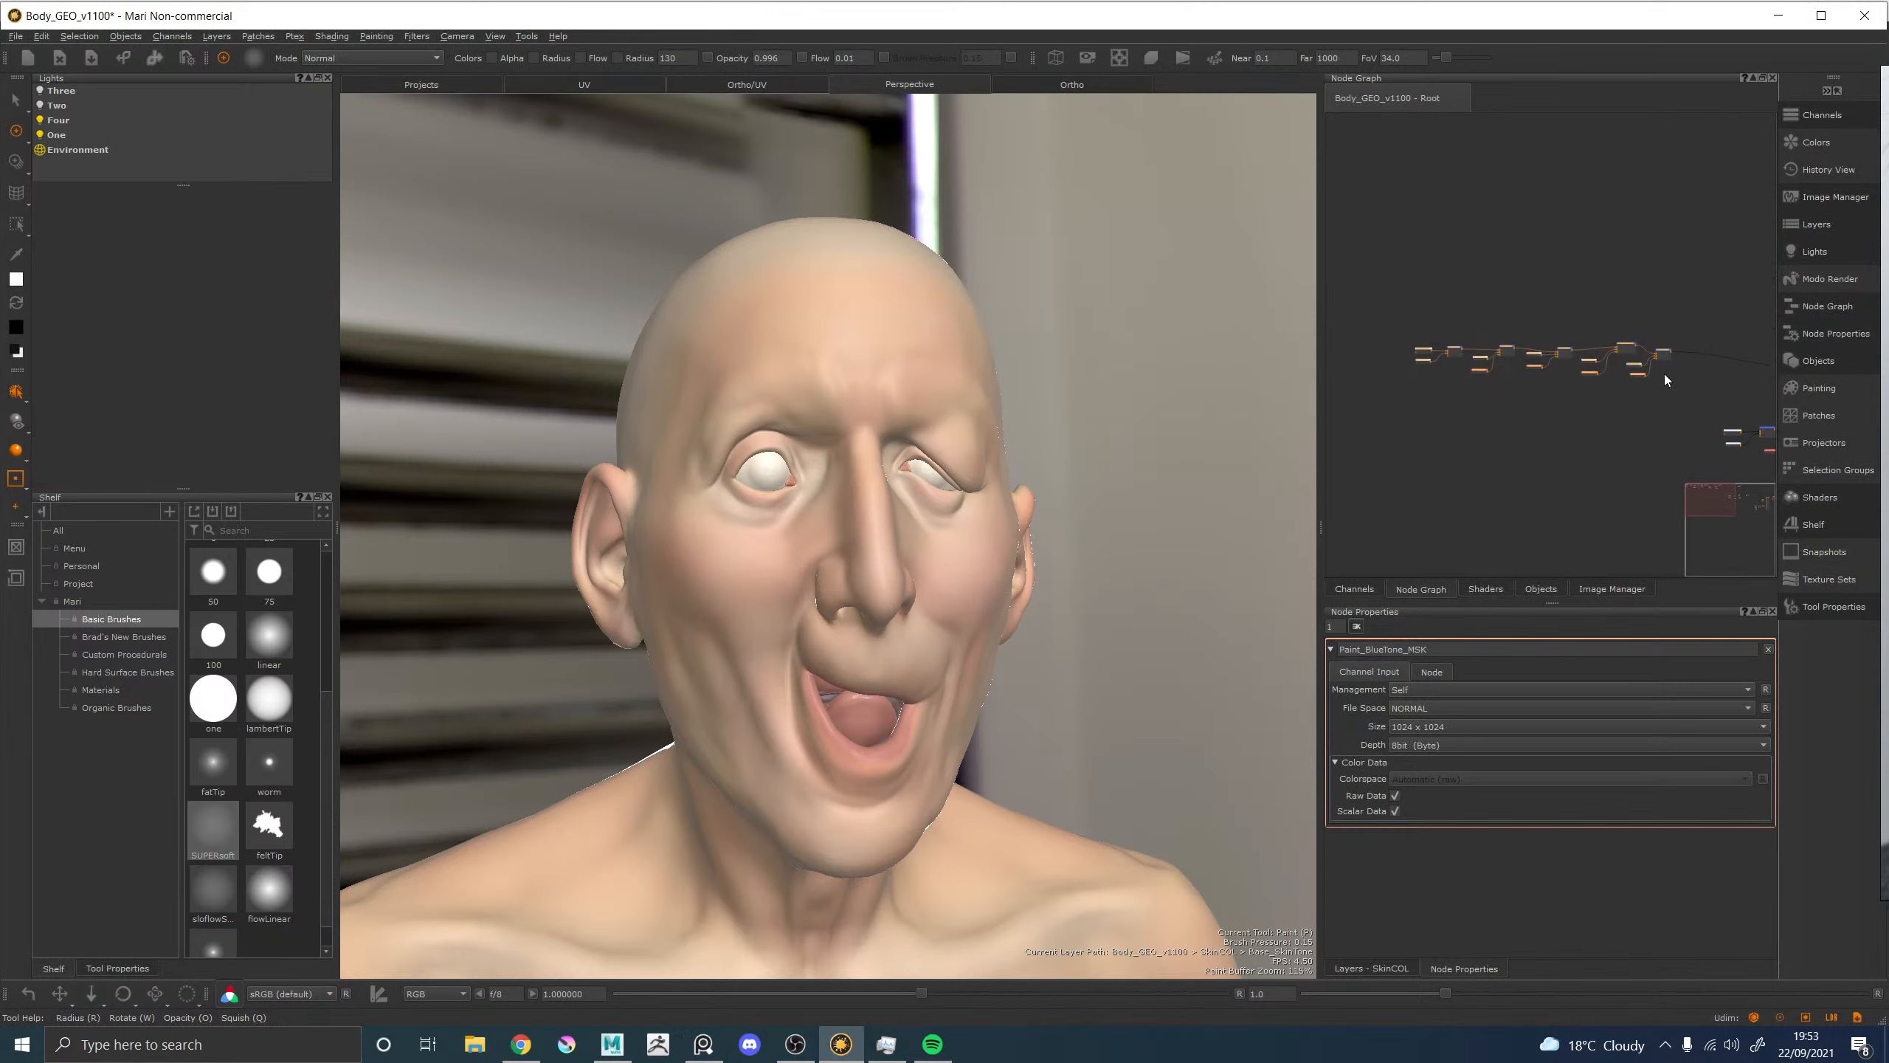
pyautogui.scroll(8, 1539, 367)
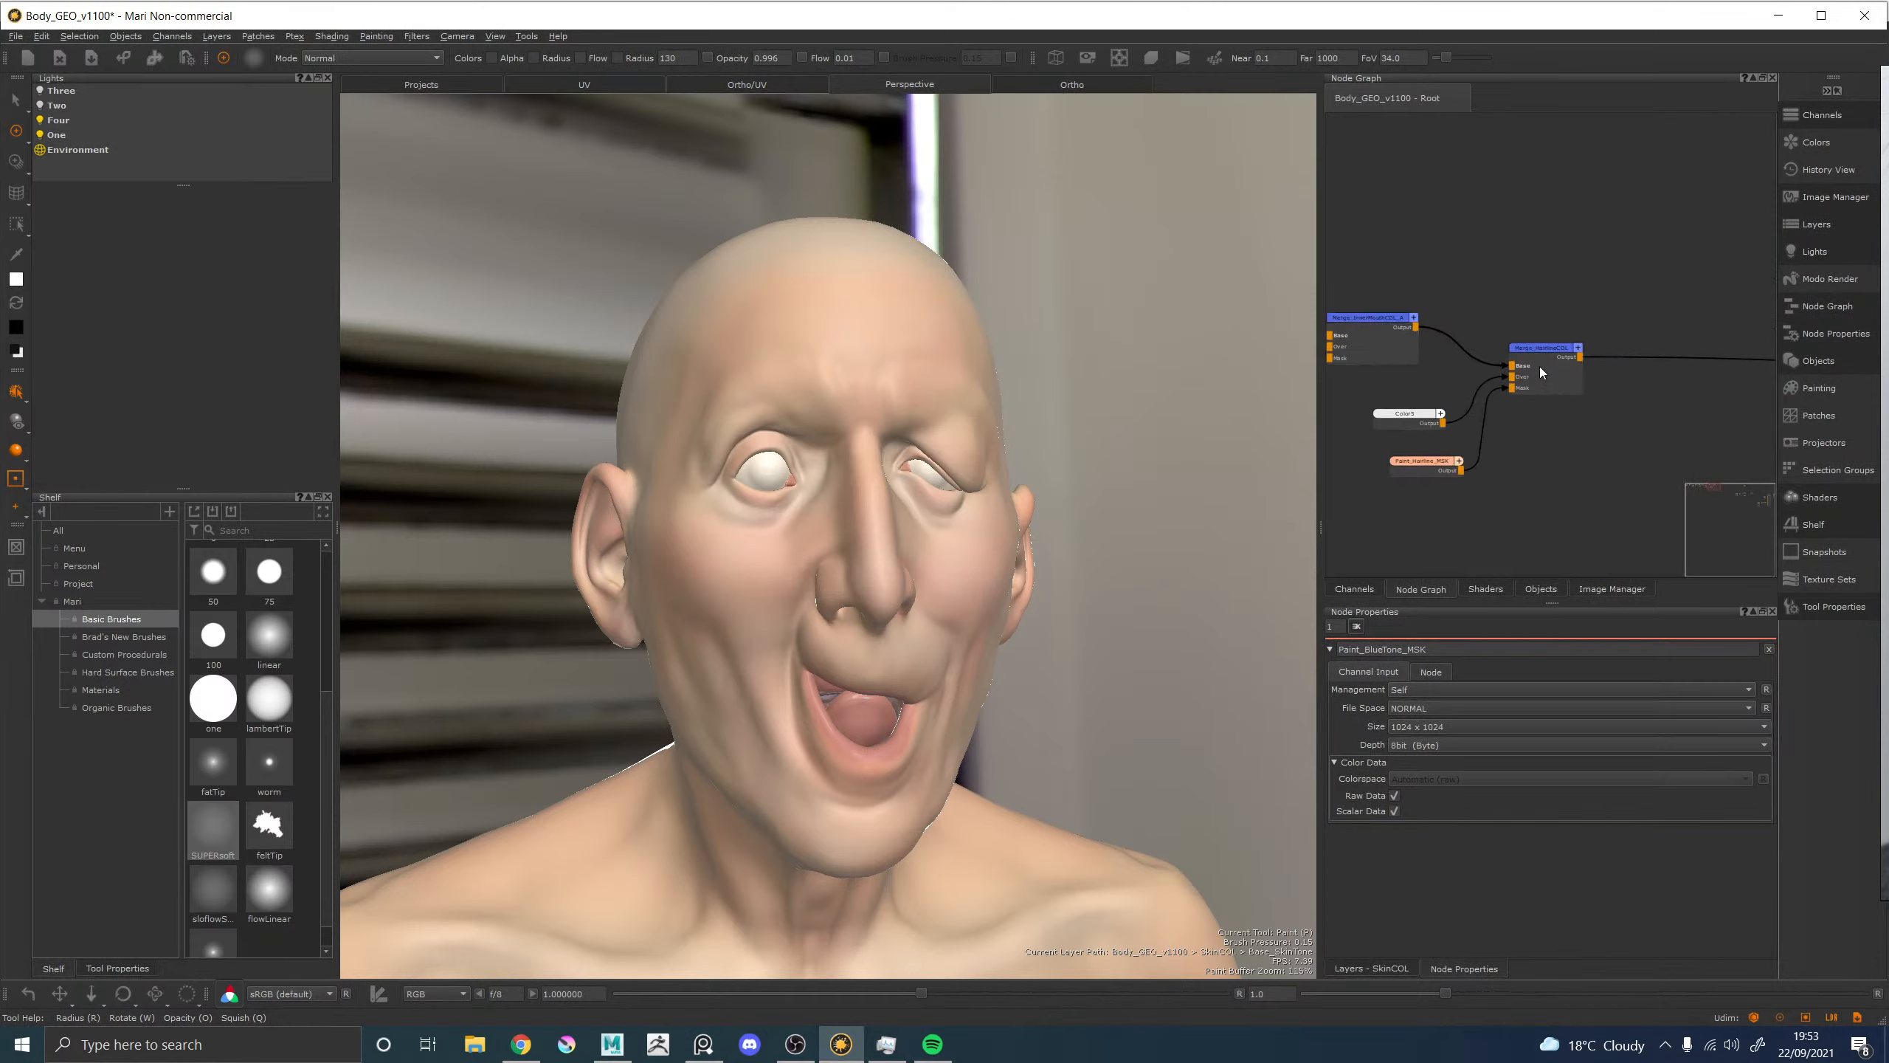
pyautogui.moveTo(1544, 339); pyautogui.dragTo(1547, 316)
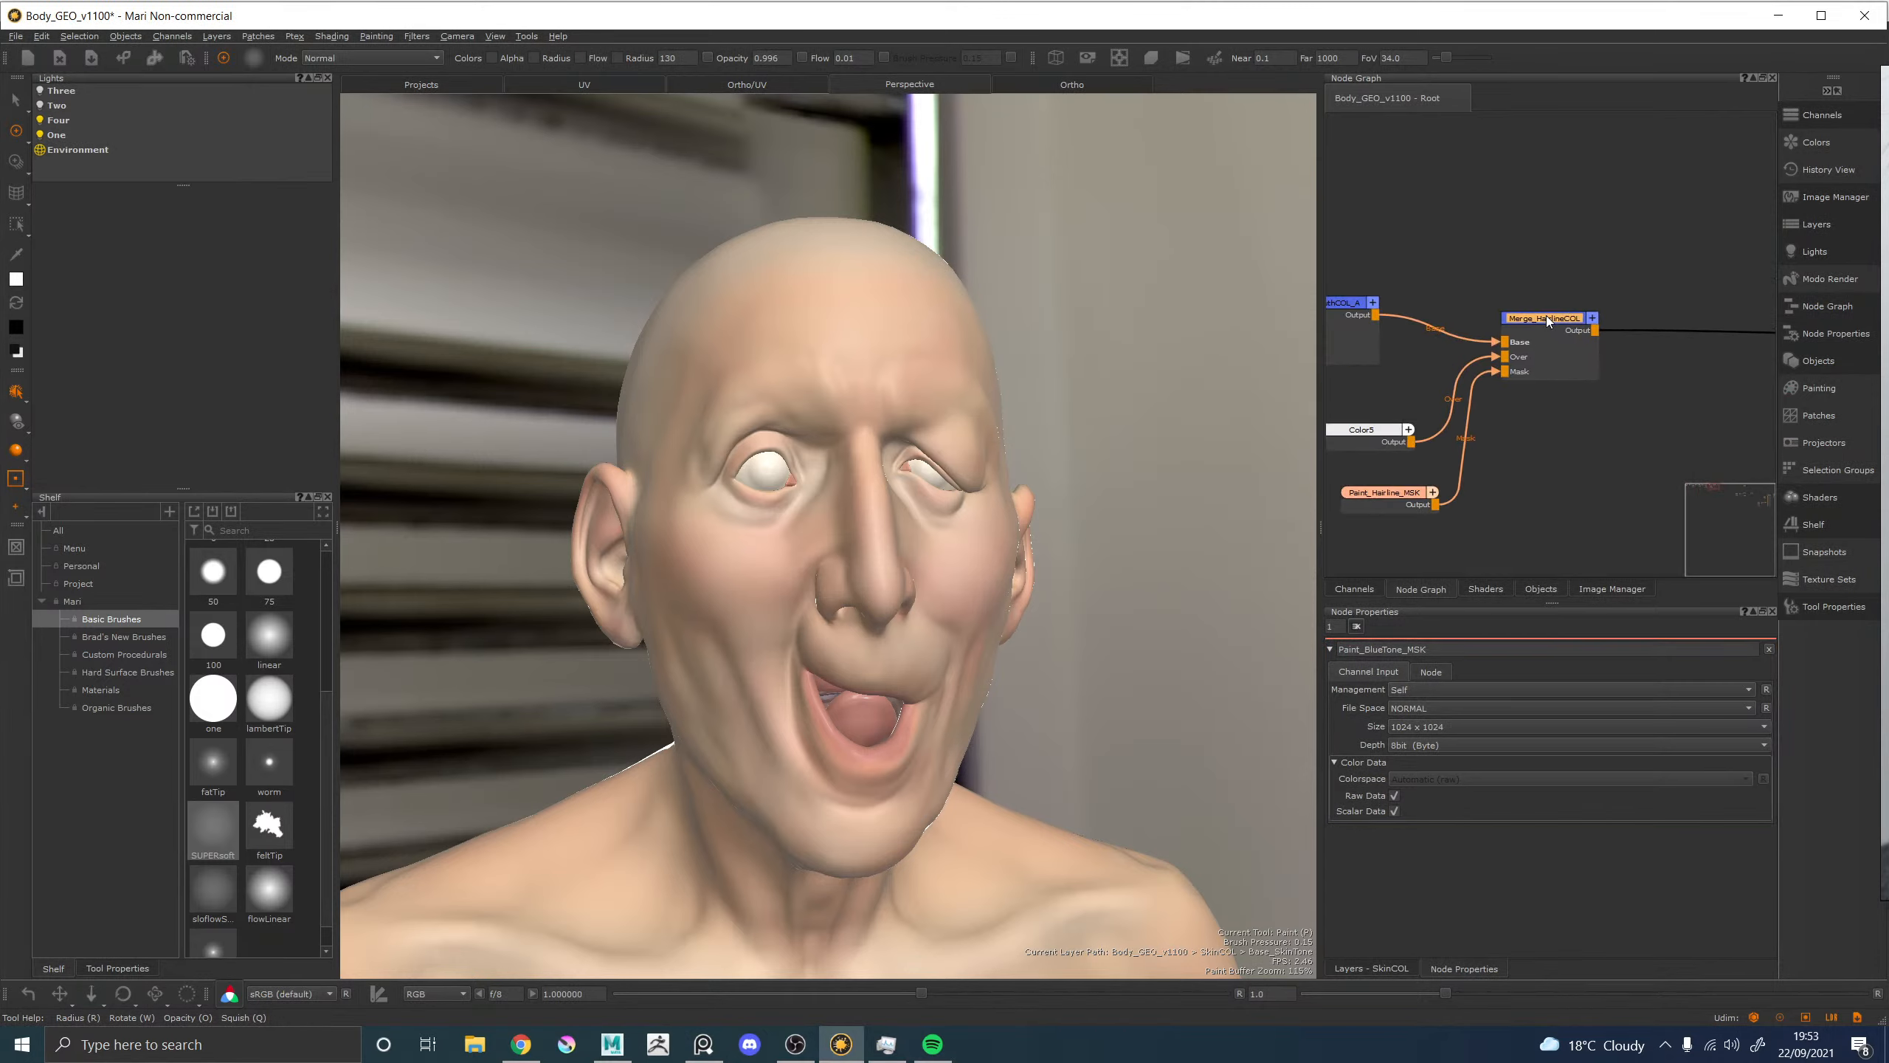
pyautogui.scroll(-8, 1488, 491)
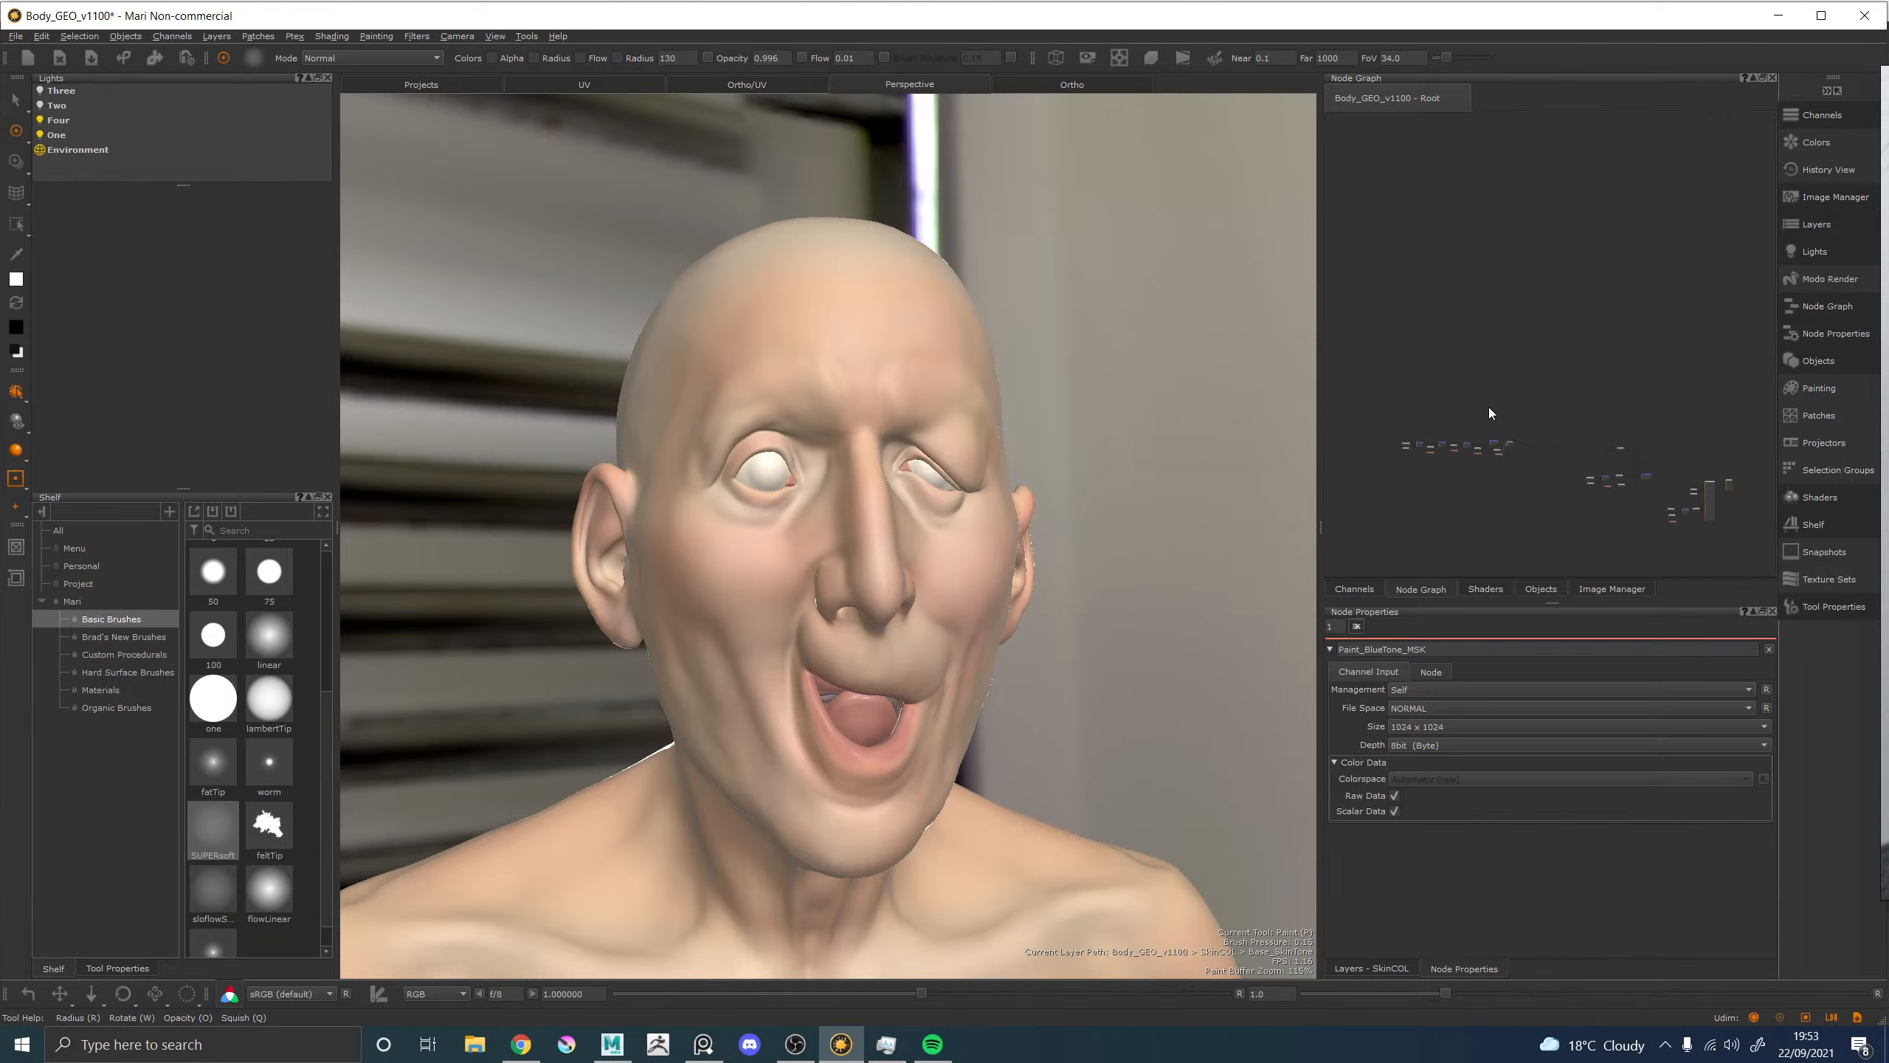
pyautogui.moveTo(1420, 326); pyautogui.dragTo(1662, 470)
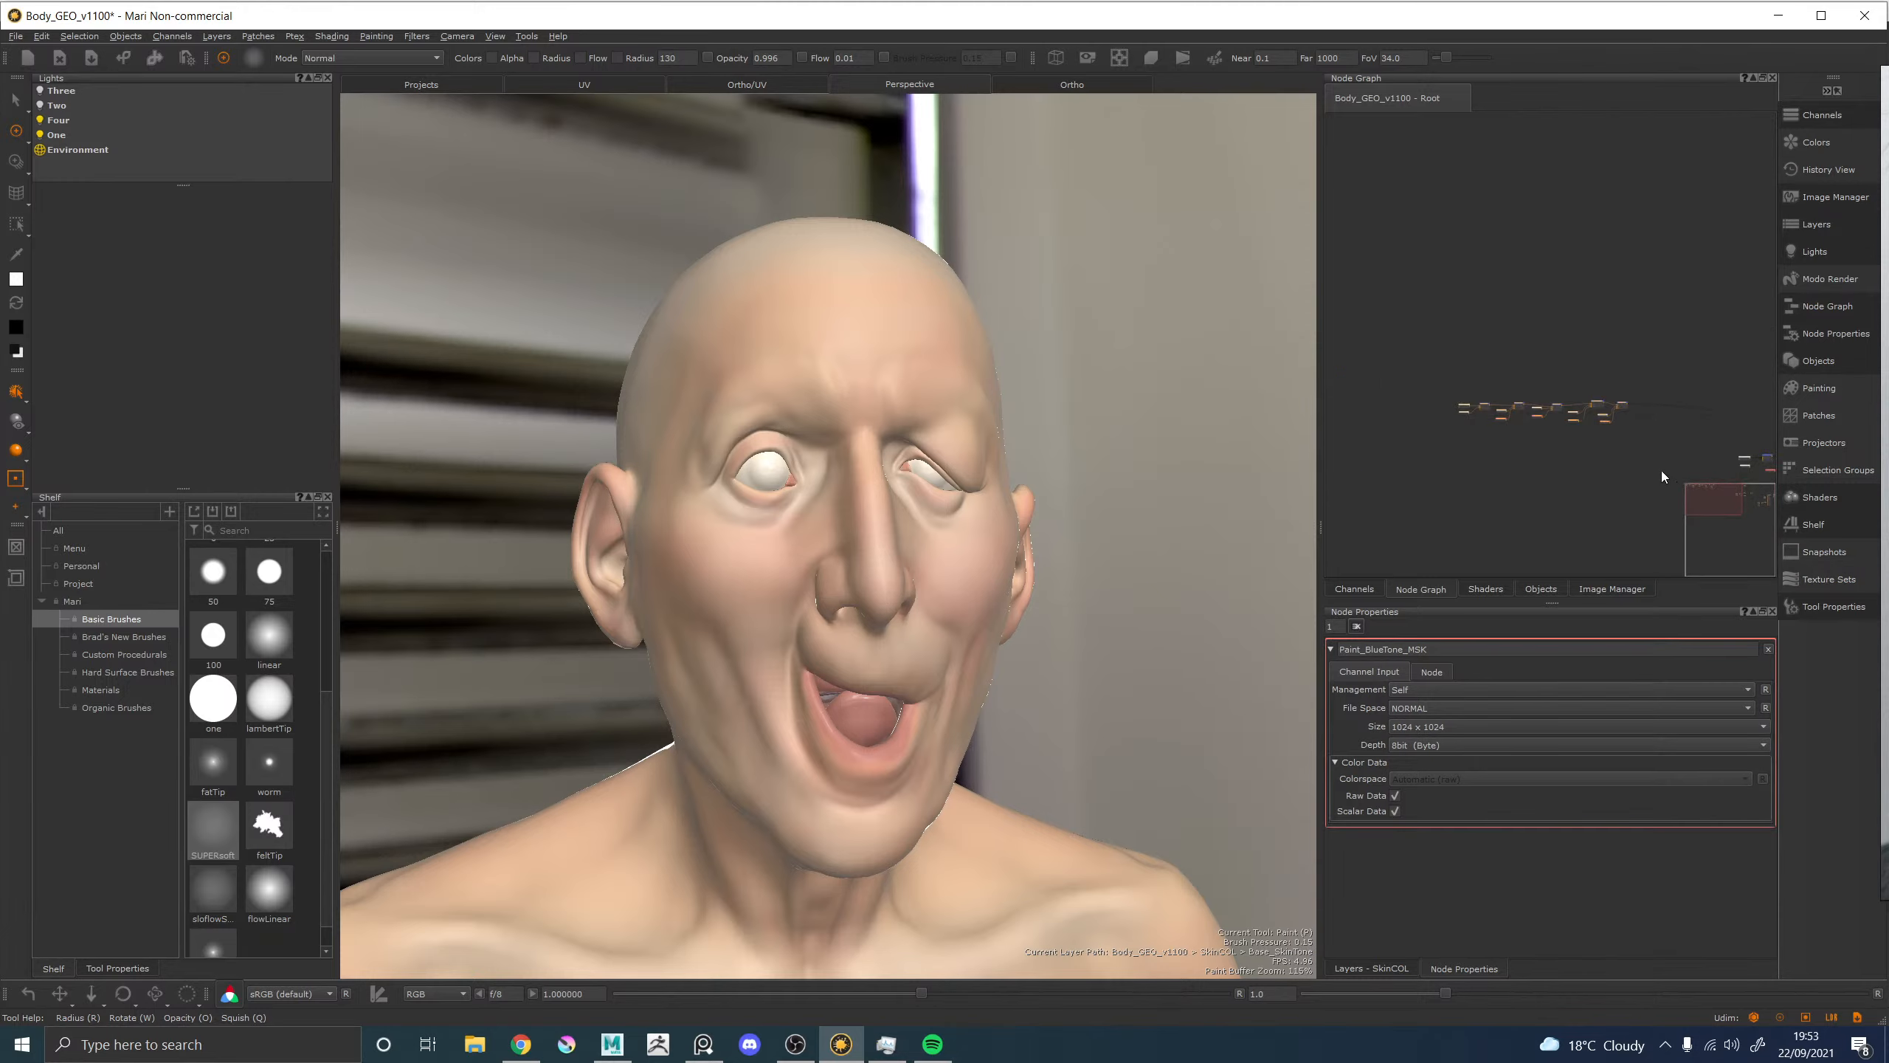
pyautogui.press('Tab')
pyautogui.write('bac')
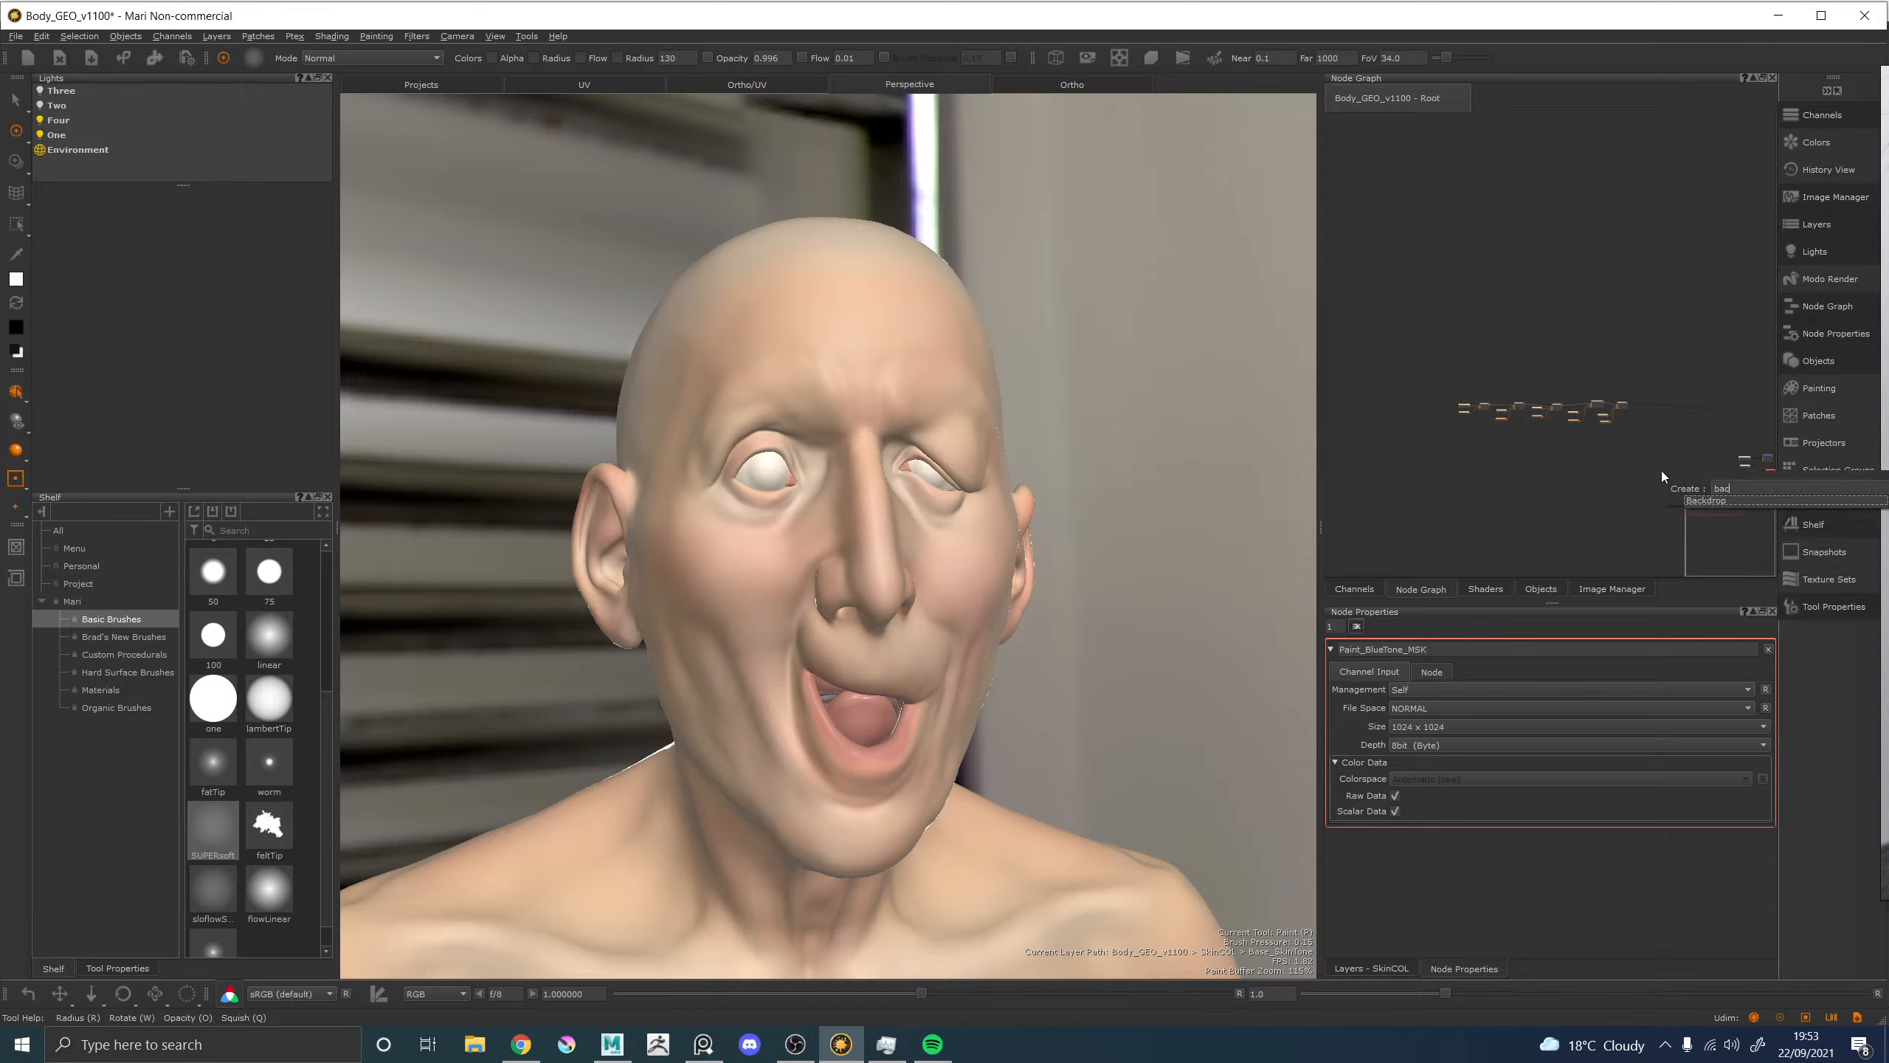
pyautogui.press('Return')
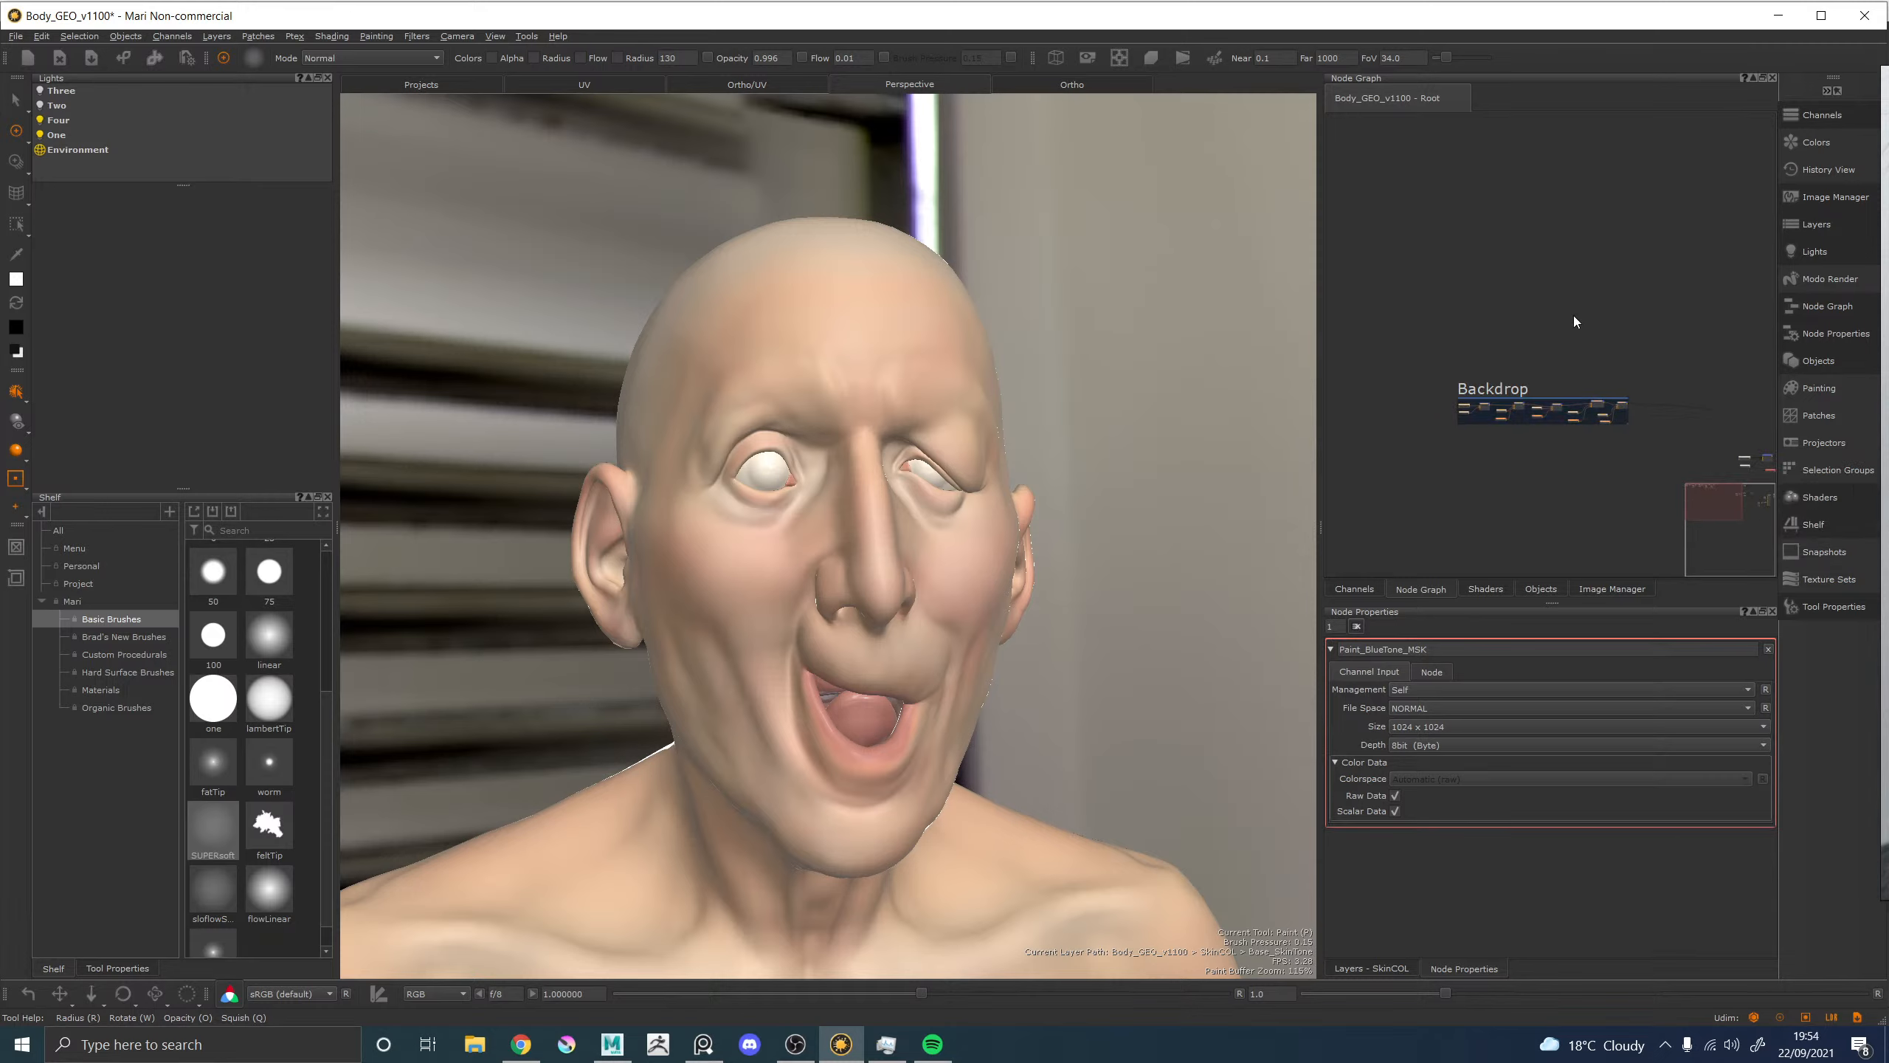
# Rename the new backdrop as BaseTones.
pyautogui.scroll(3, 1497, 402)
pyautogui.click(1536, 400)
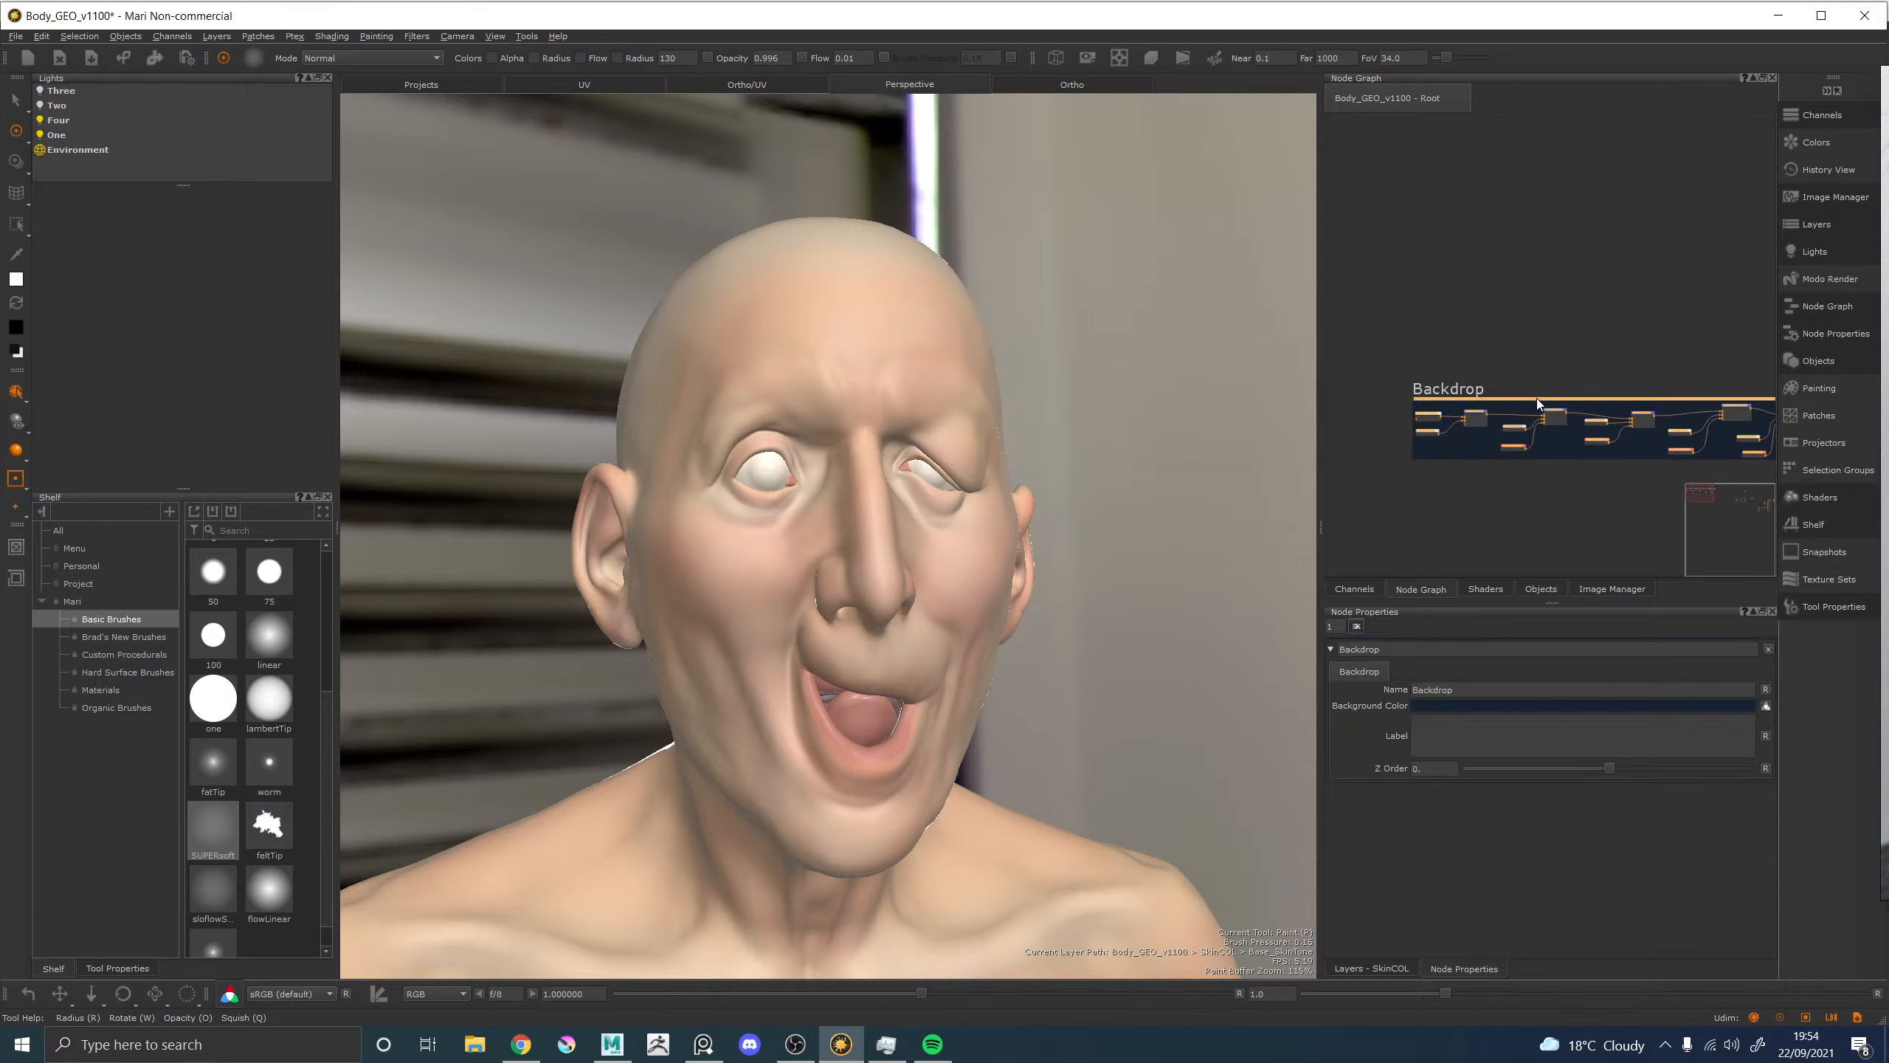
pyautogui.moveTo(1456, 690); pyautogui.dragTo(1365, 689)
pyautogui.write('BaseTones')
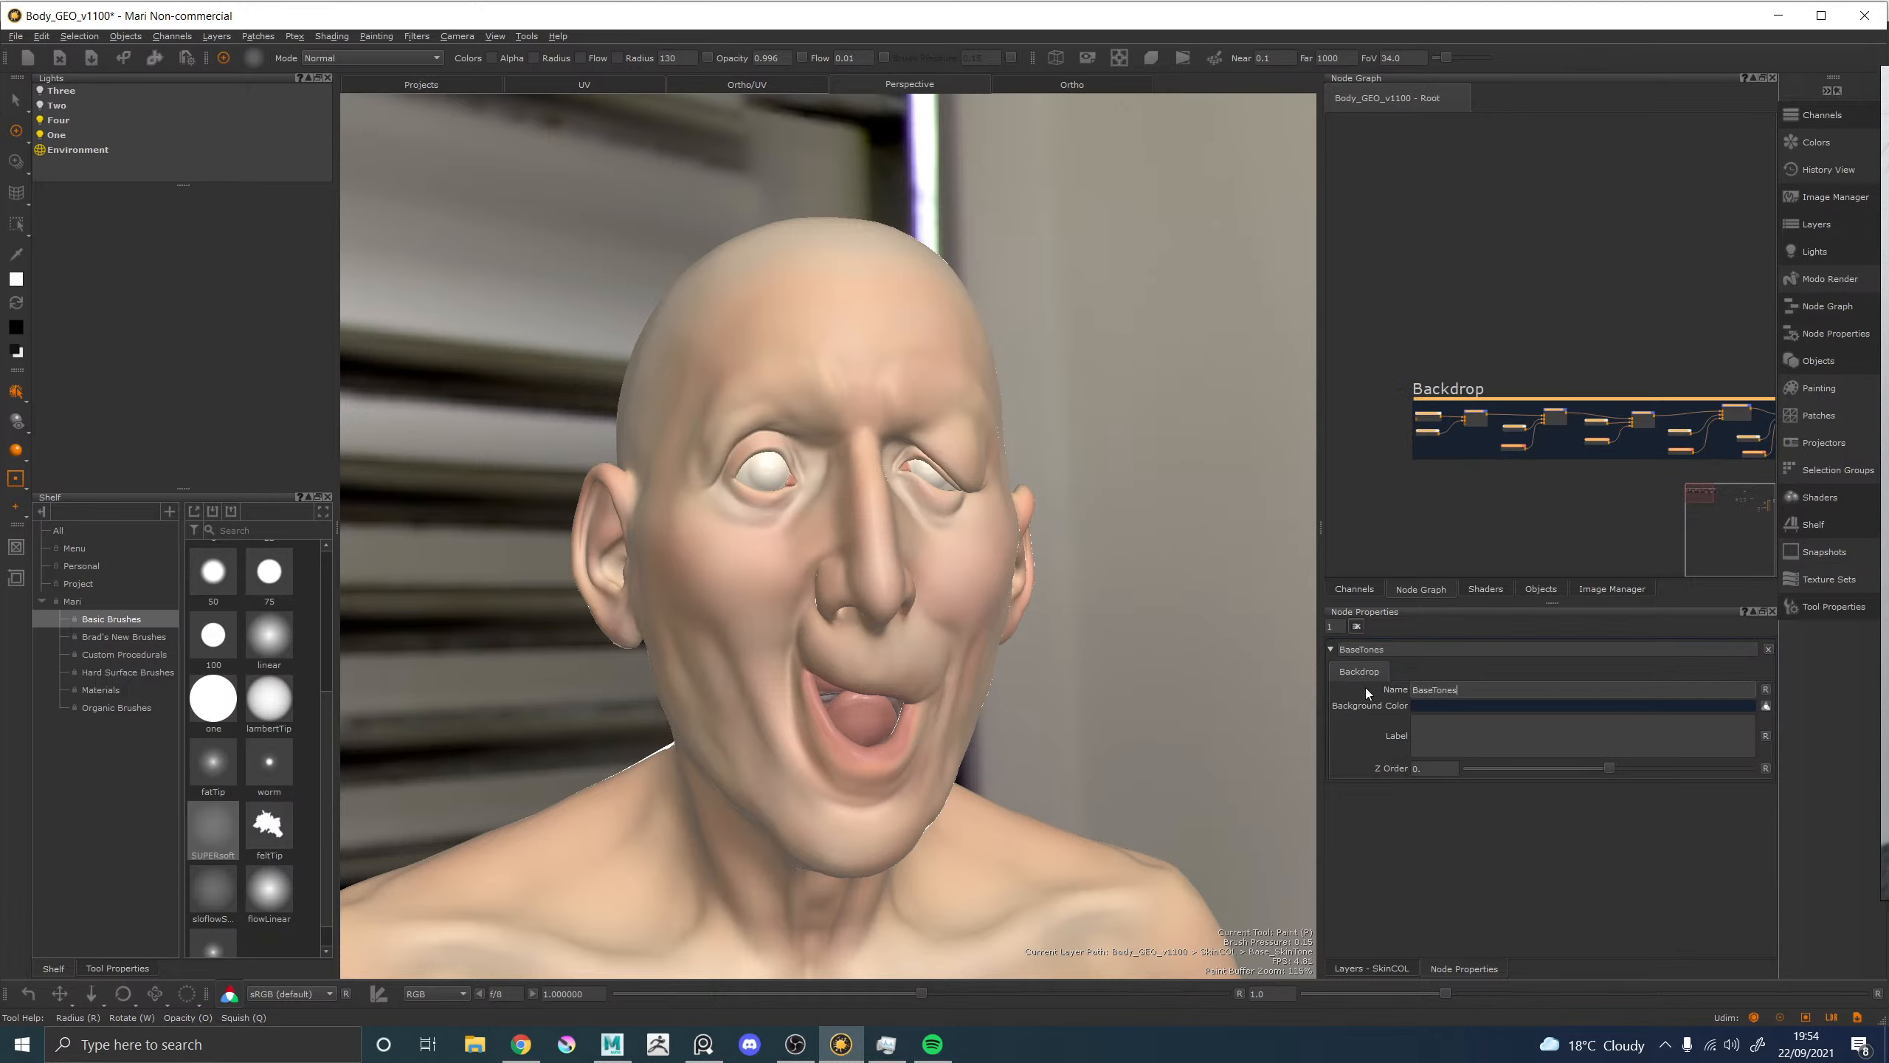
pyautogui.click(1492, 336)
# Add a Merge node after the BaseTones group and connect the hairline merge's output to its Base input.
pyautogui.moveTo(1562, 317); pyautogui.dragTo(1198, 307, button='middle')
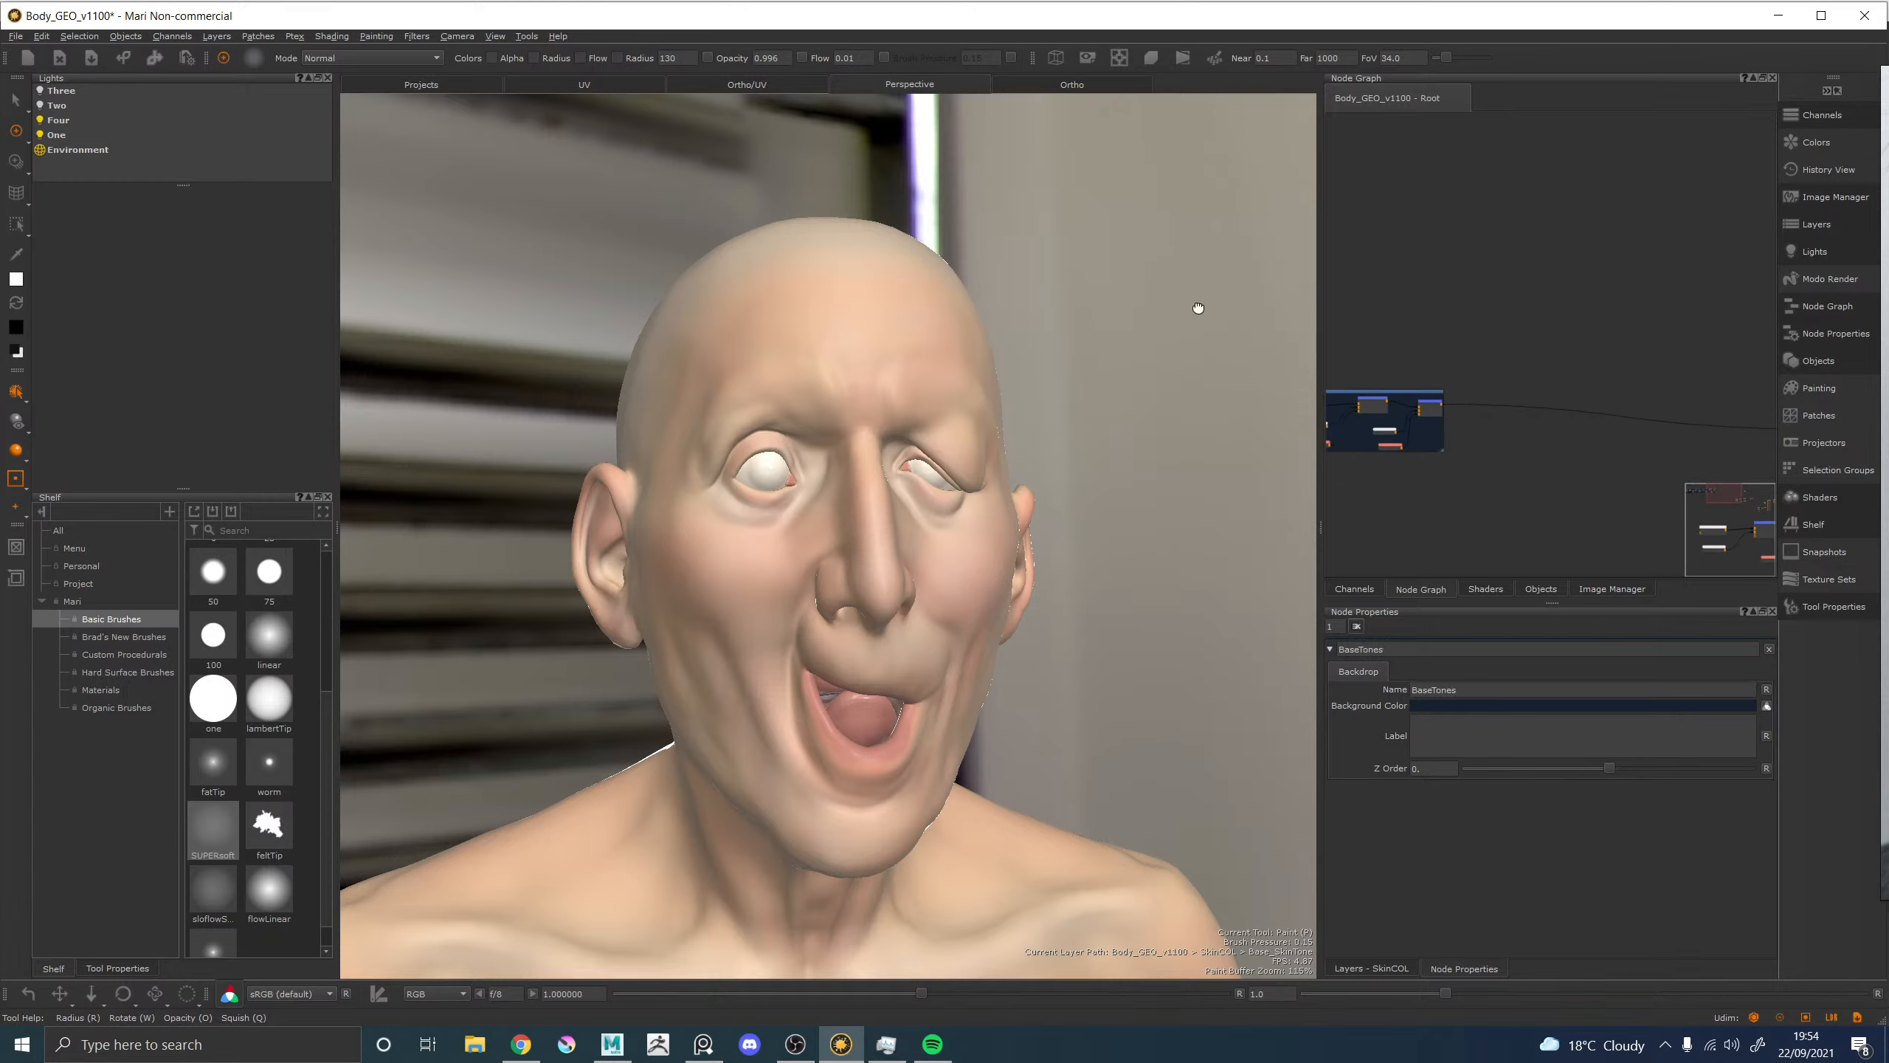
pyautogui.press('Tab')
pyautogui.write('mer')
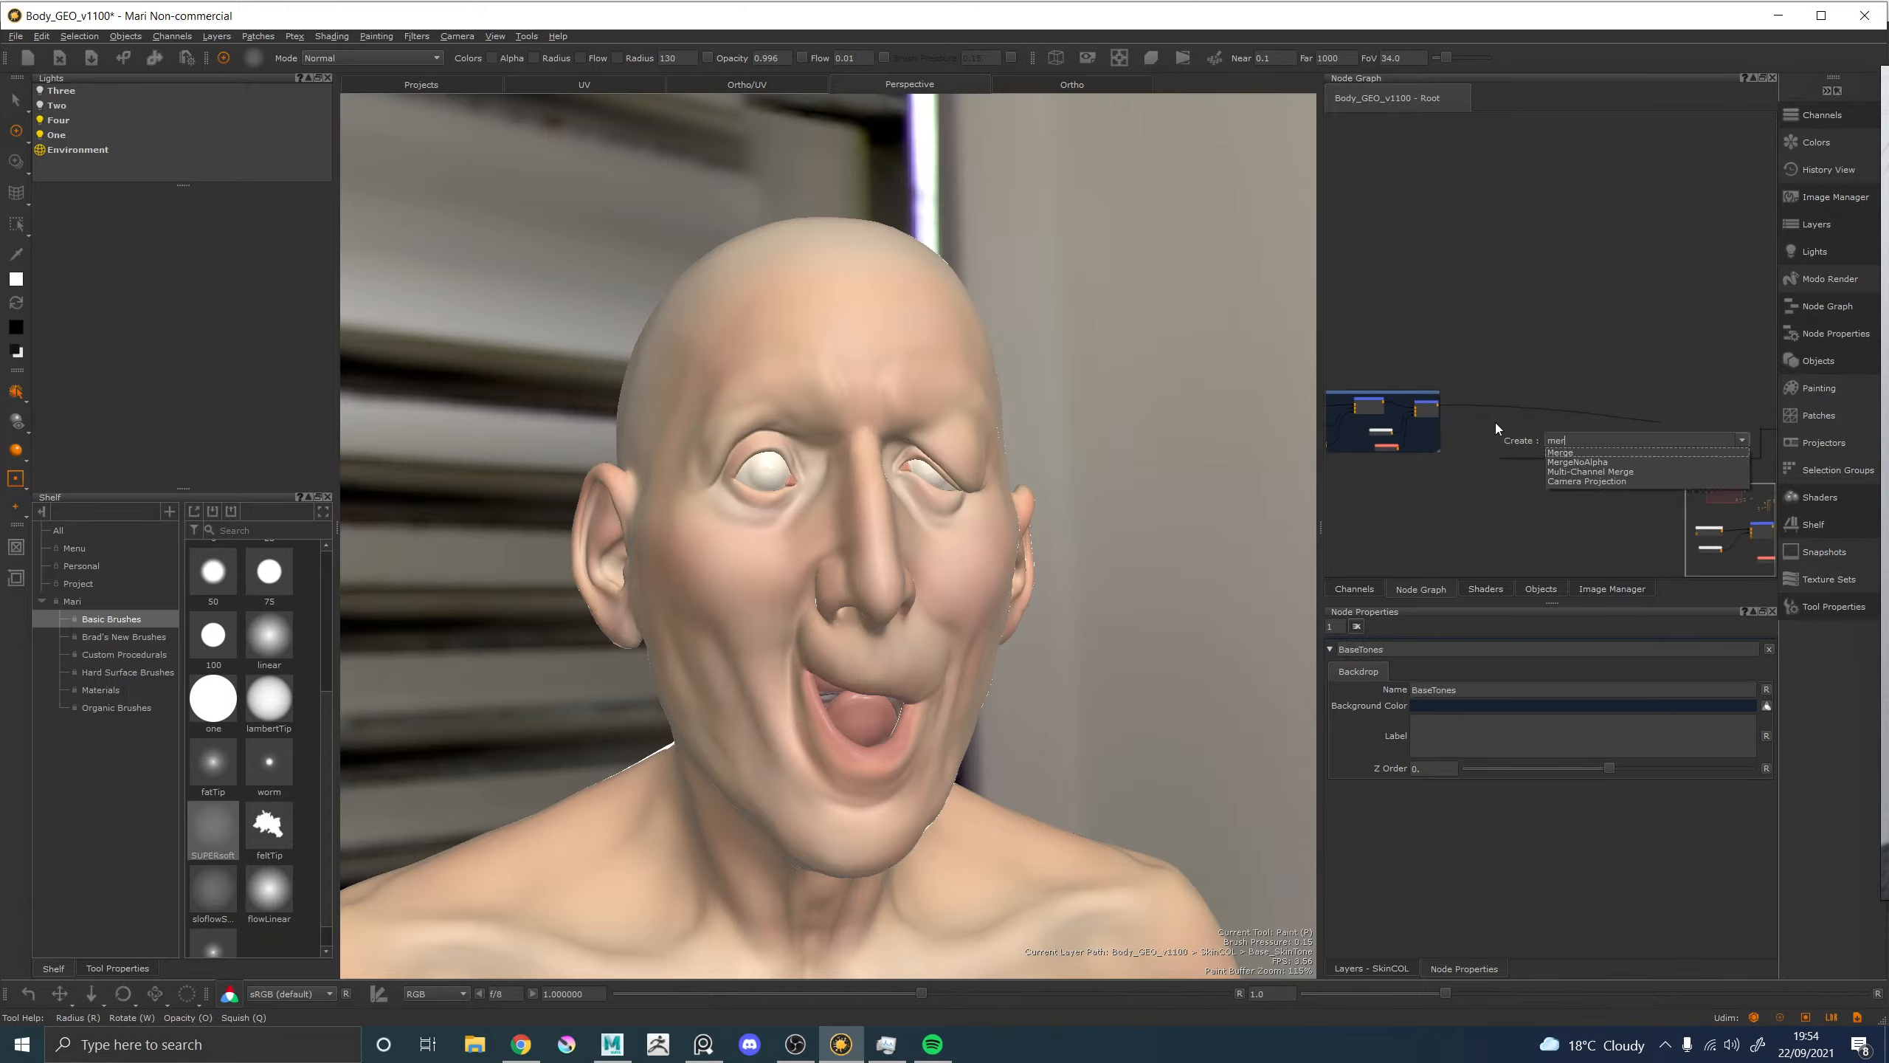
pyautogui.press('Return')
pyautogui.scroll(3, 1492, 422)
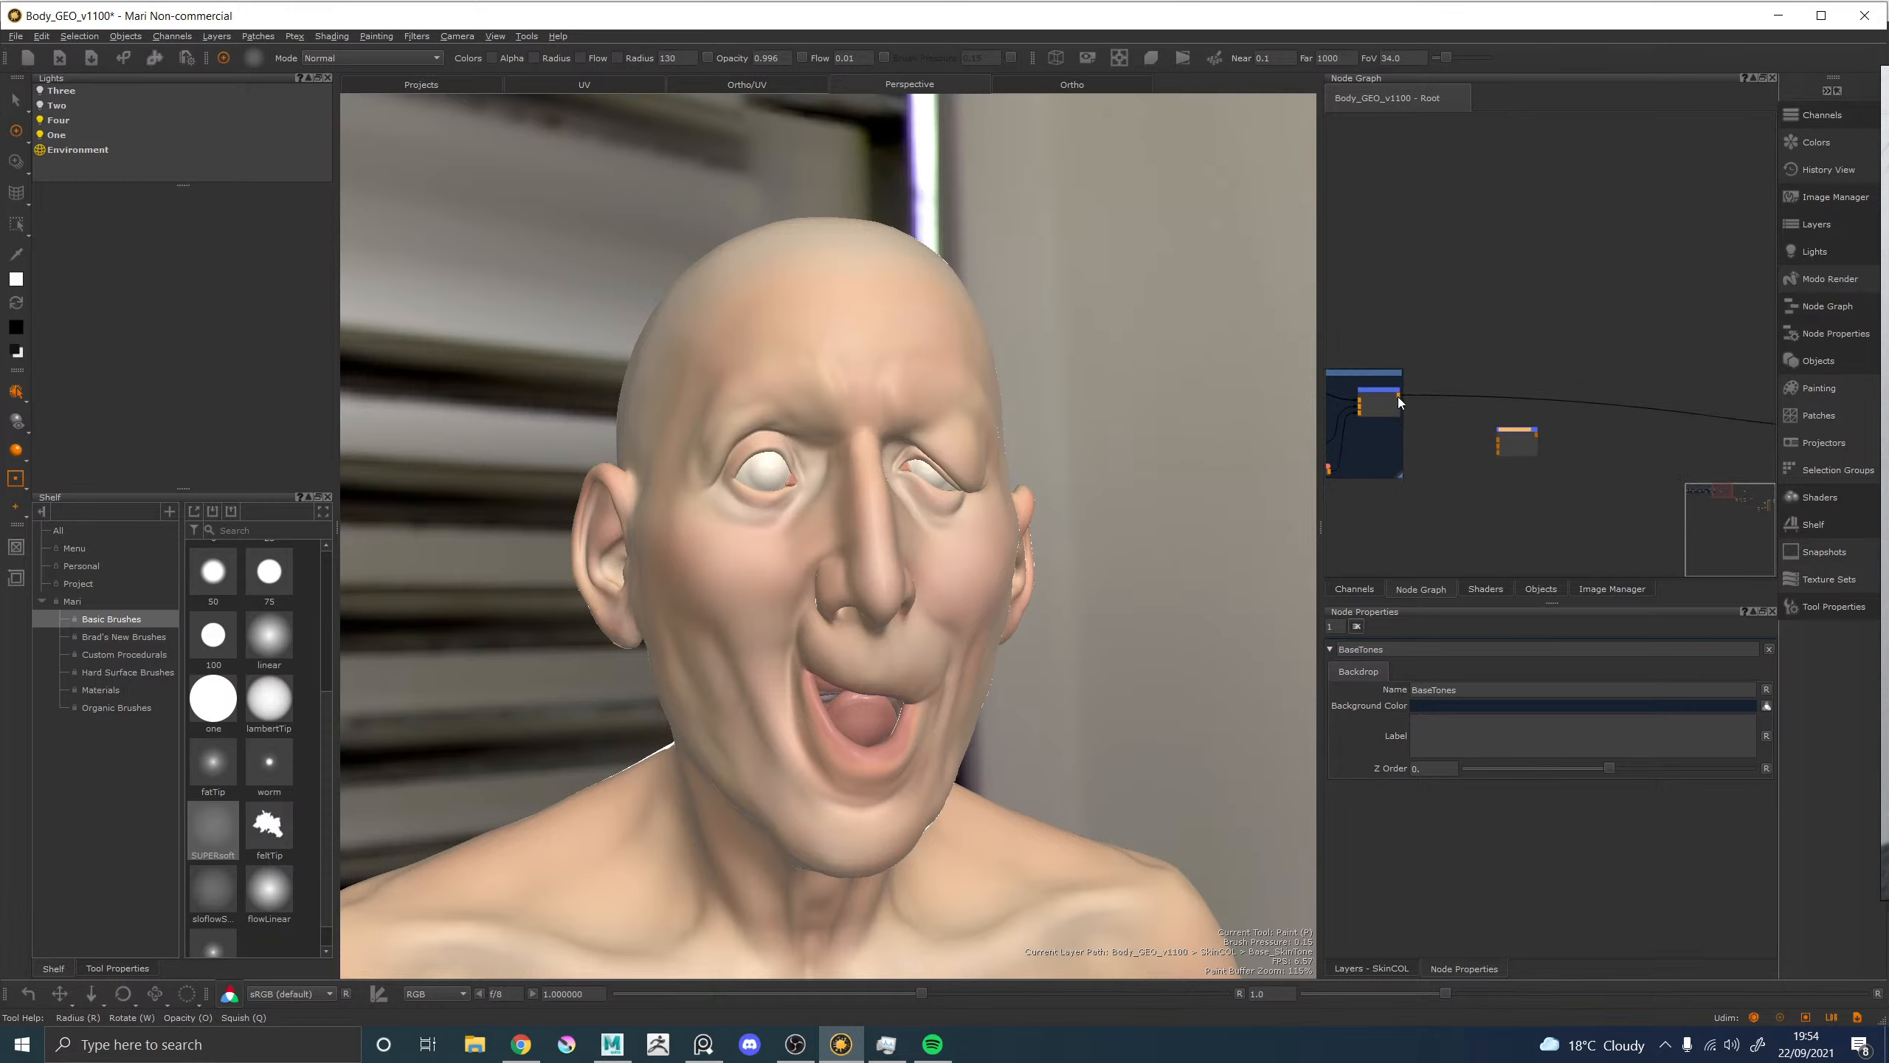
pyautogui.moveTo(1399, 396); pyautogui.dragTo(1500, 444)
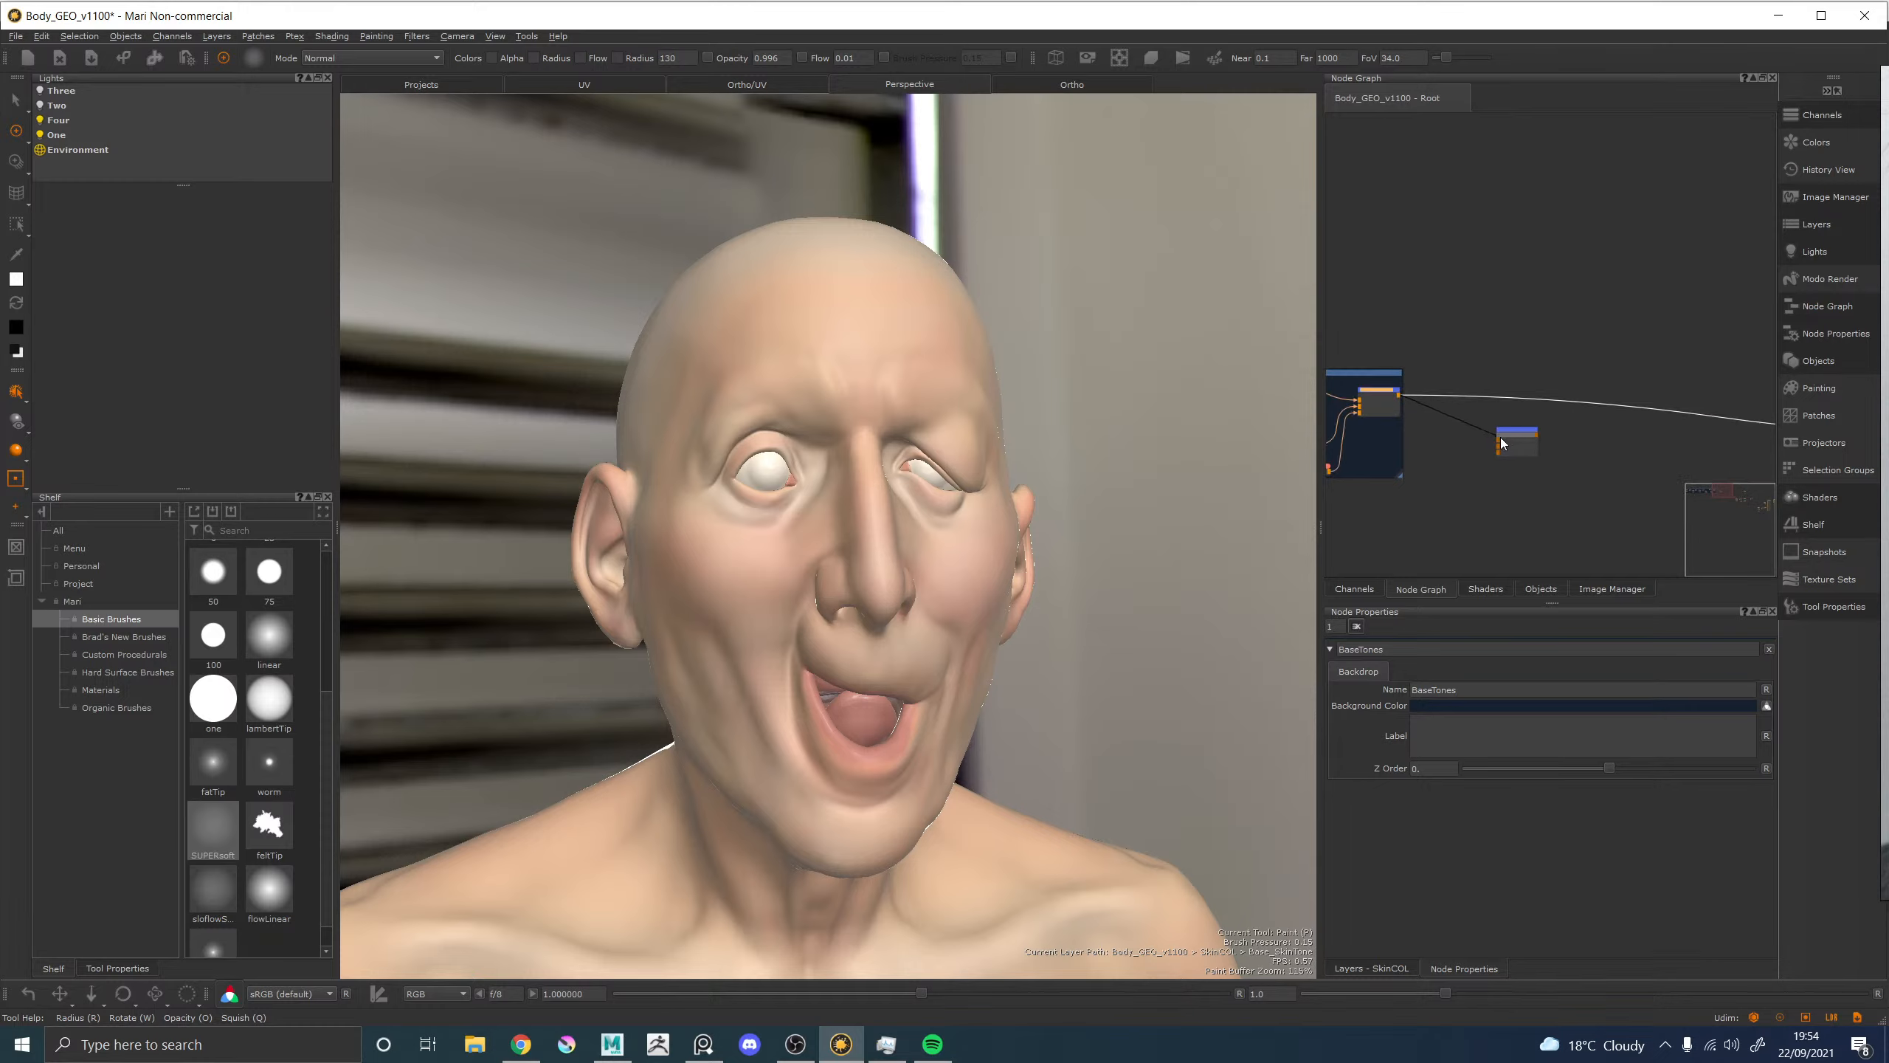
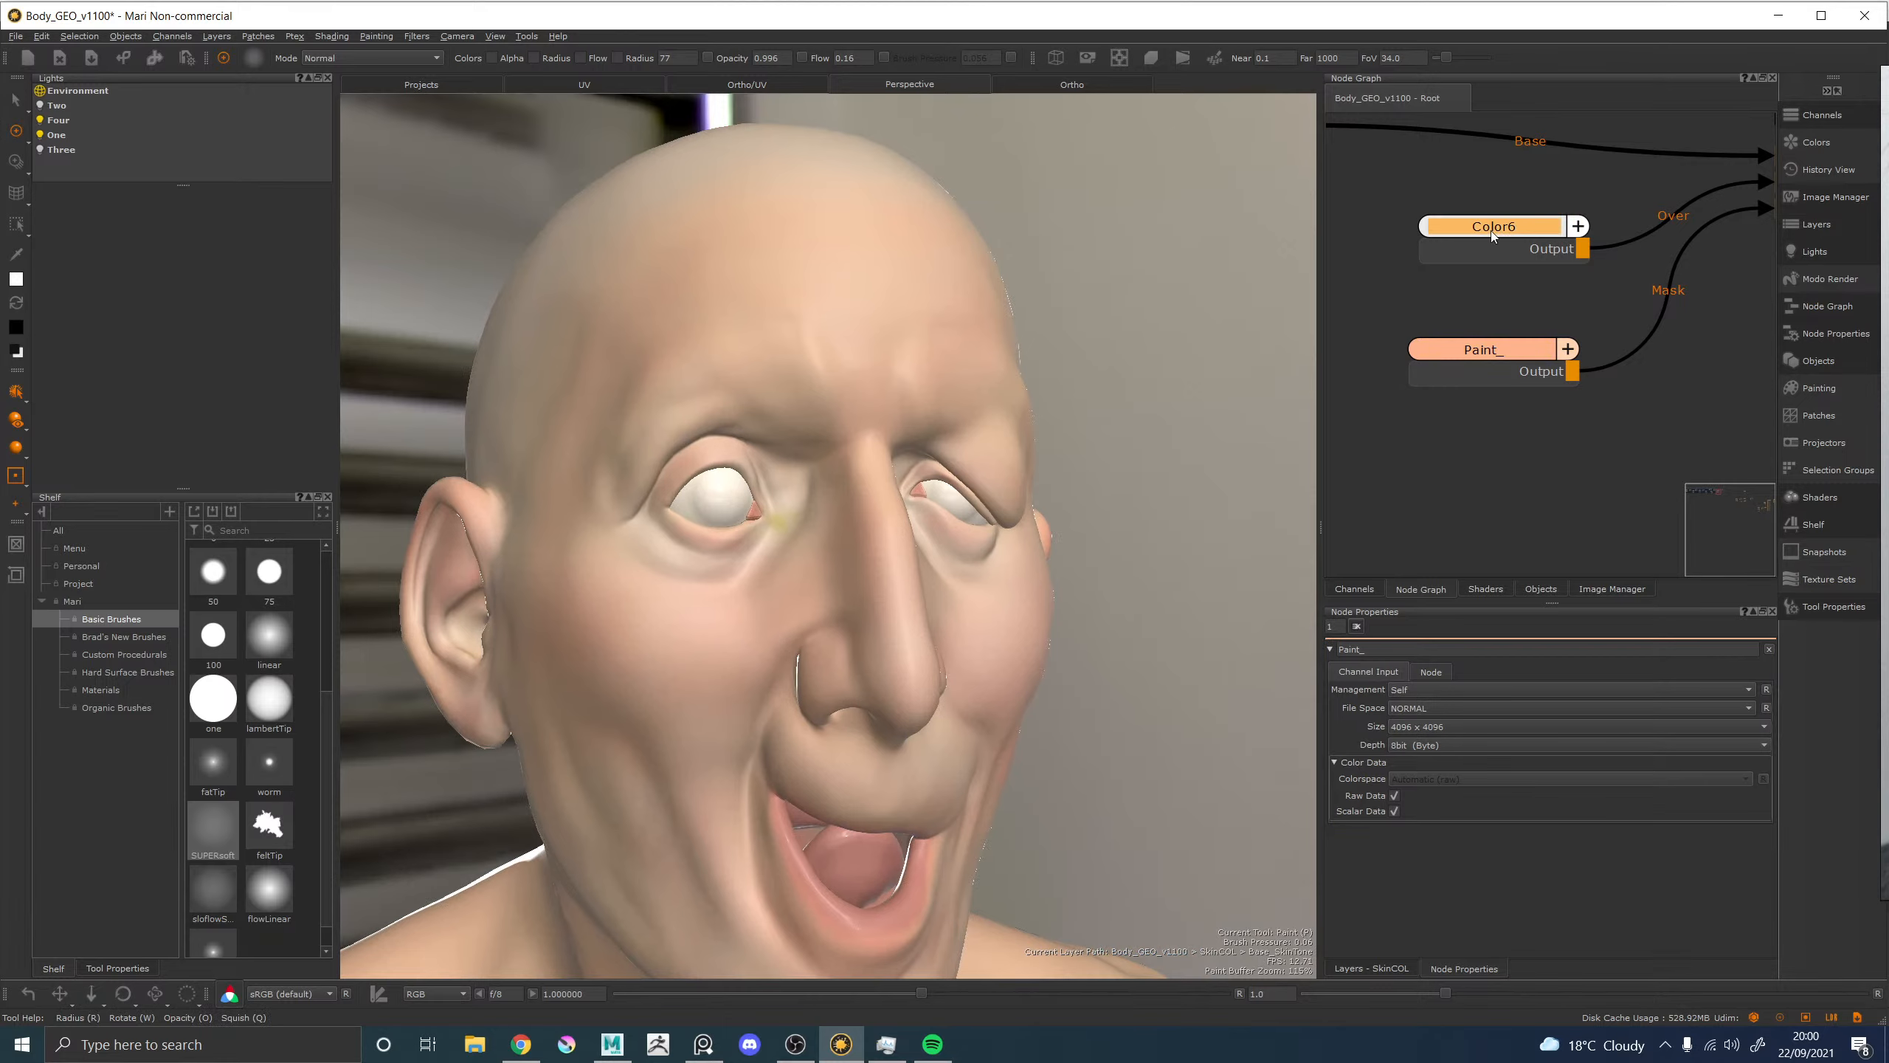
# Using the reference portrait as a guide, lighten the Color6 node's yellow to RGB 0.812, 0.76, 0.435.
pyautogui.moveTo(1888, 309); pyautogui.dragTo(283, 405, button='right')
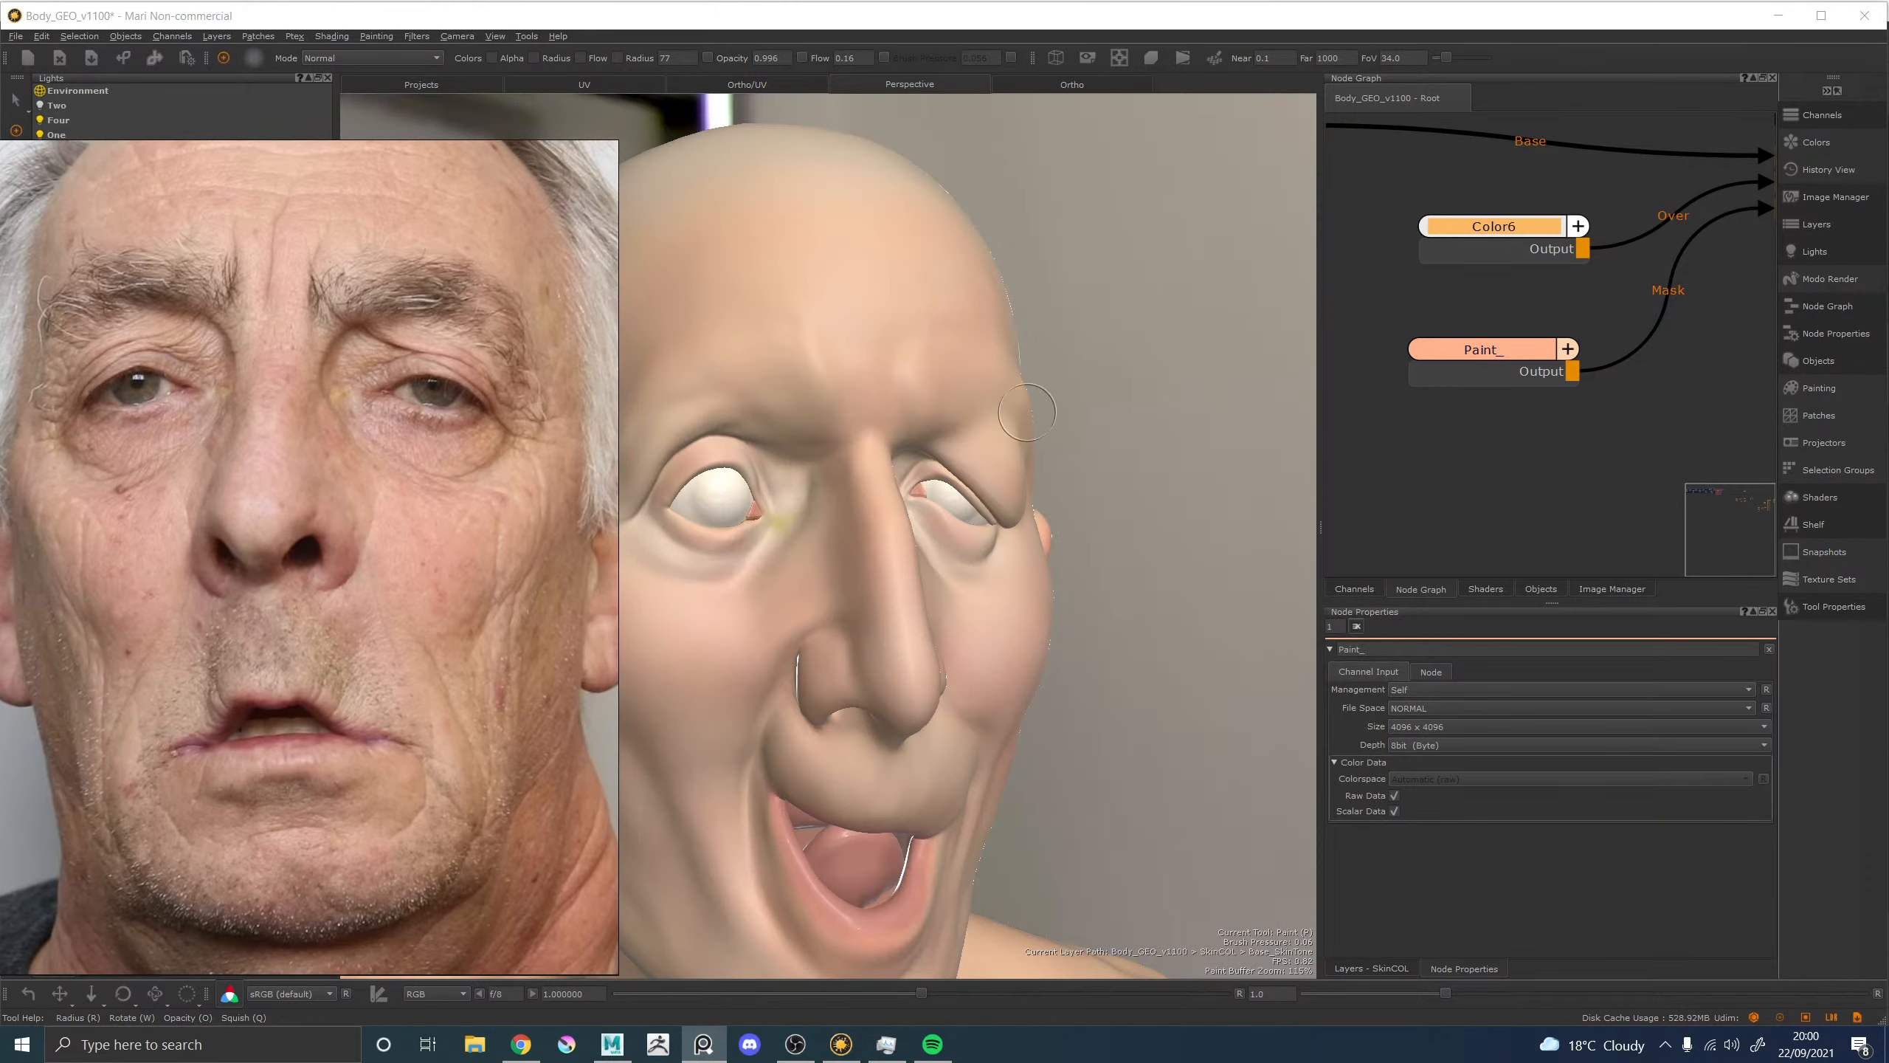
pyautogui.click(1499, 225)
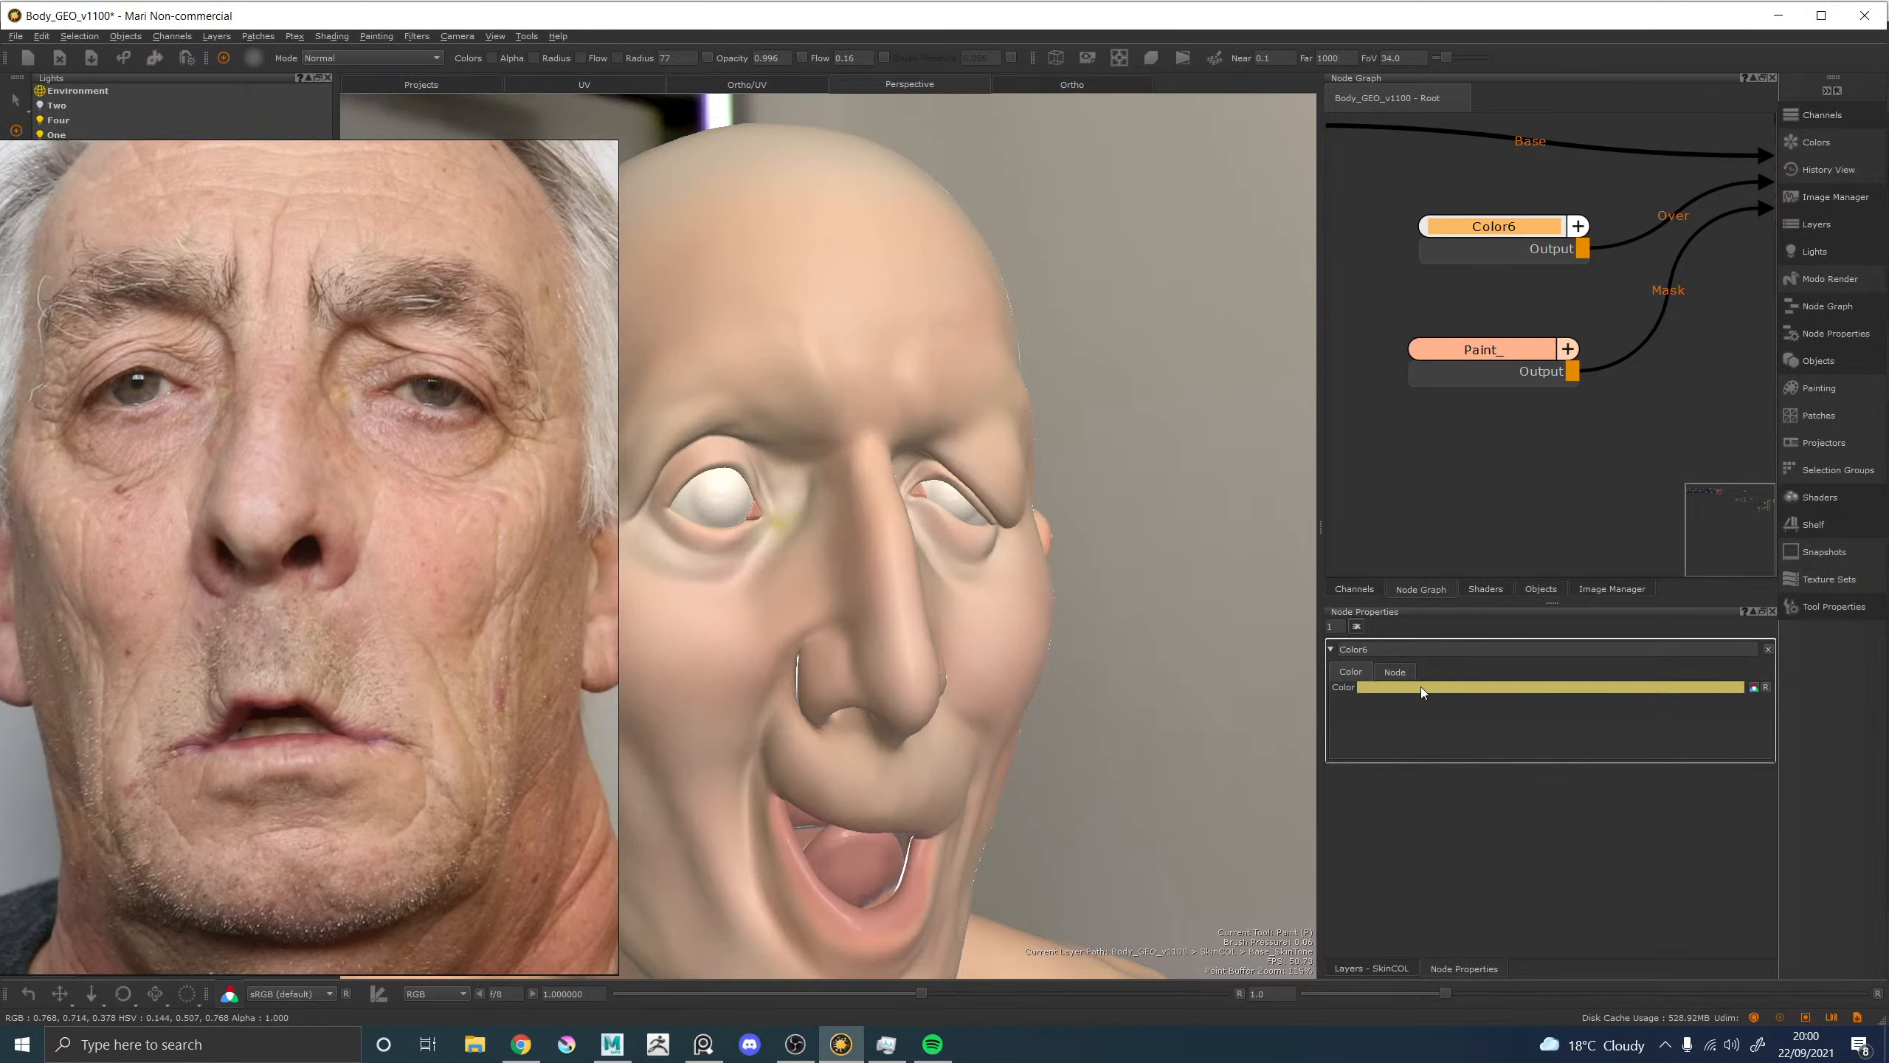
pyautogui.click(1420, 687)
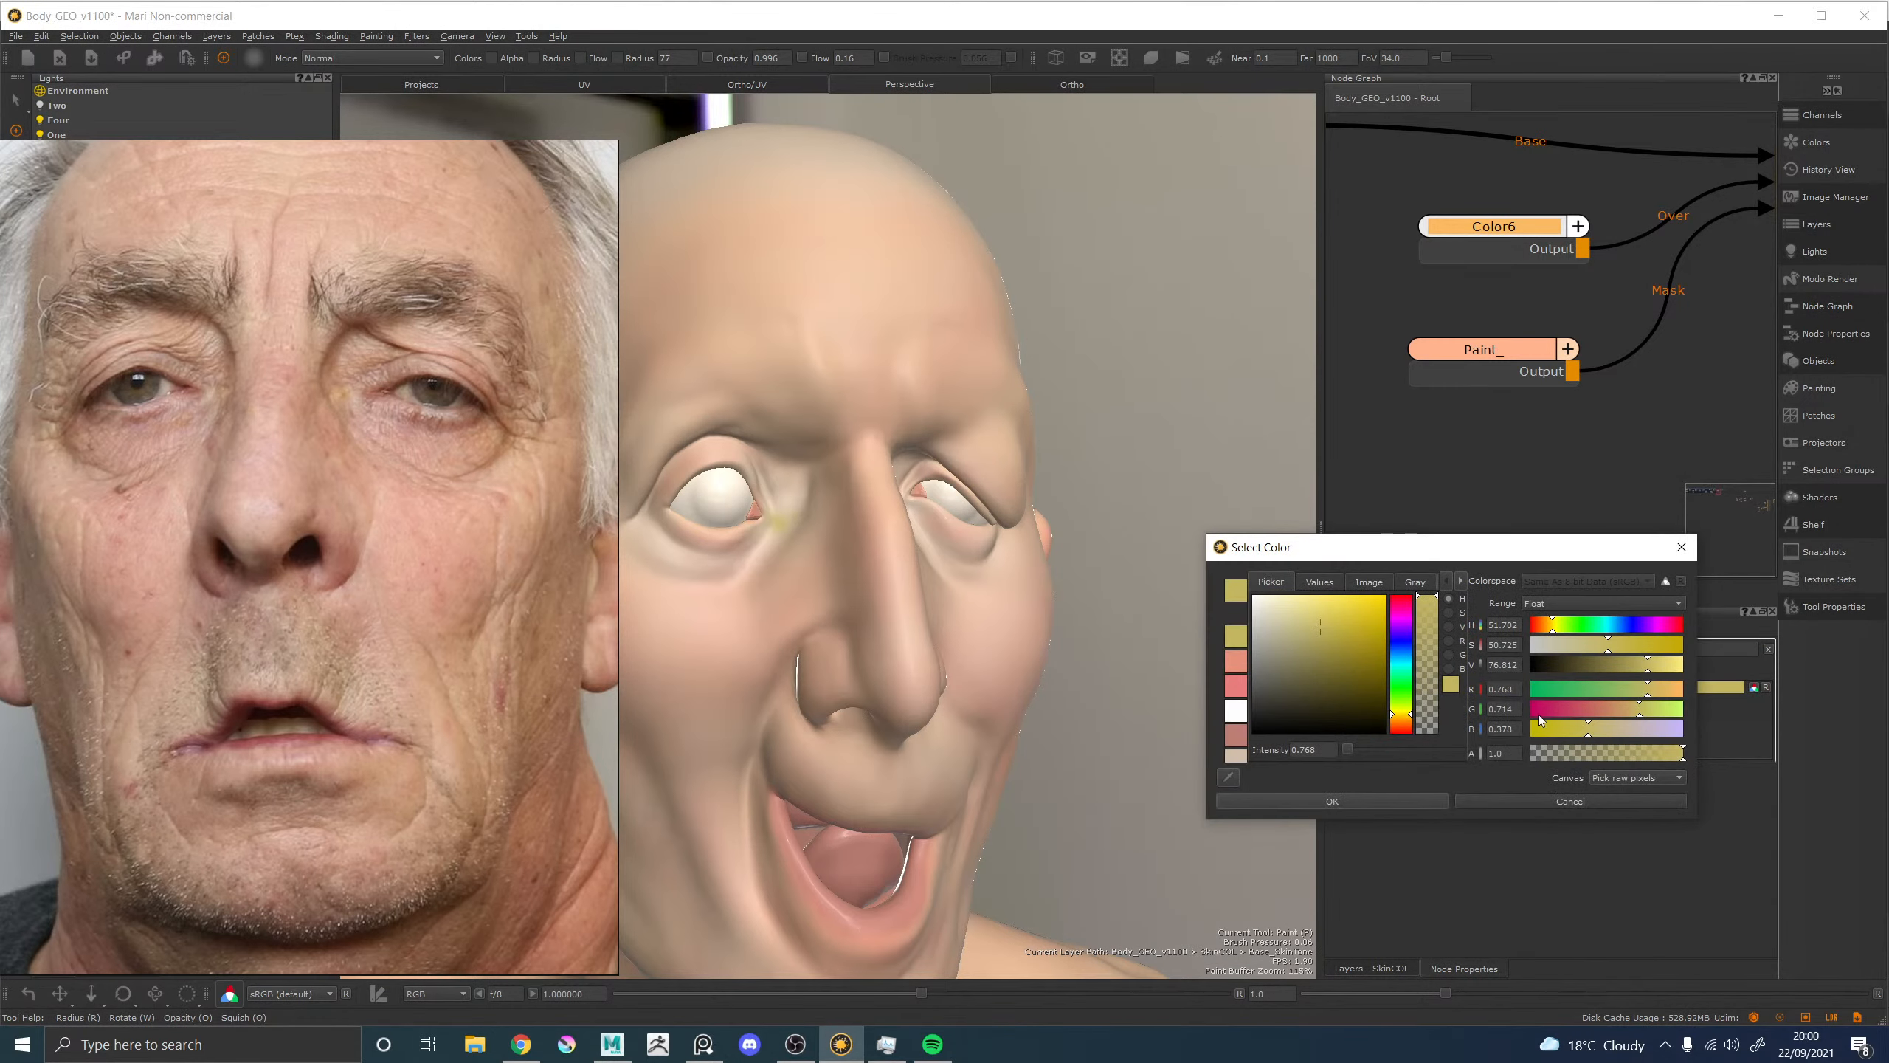
pyautogui.moveTo(1653, 668); pyautogui.dragTo(1656, 675)
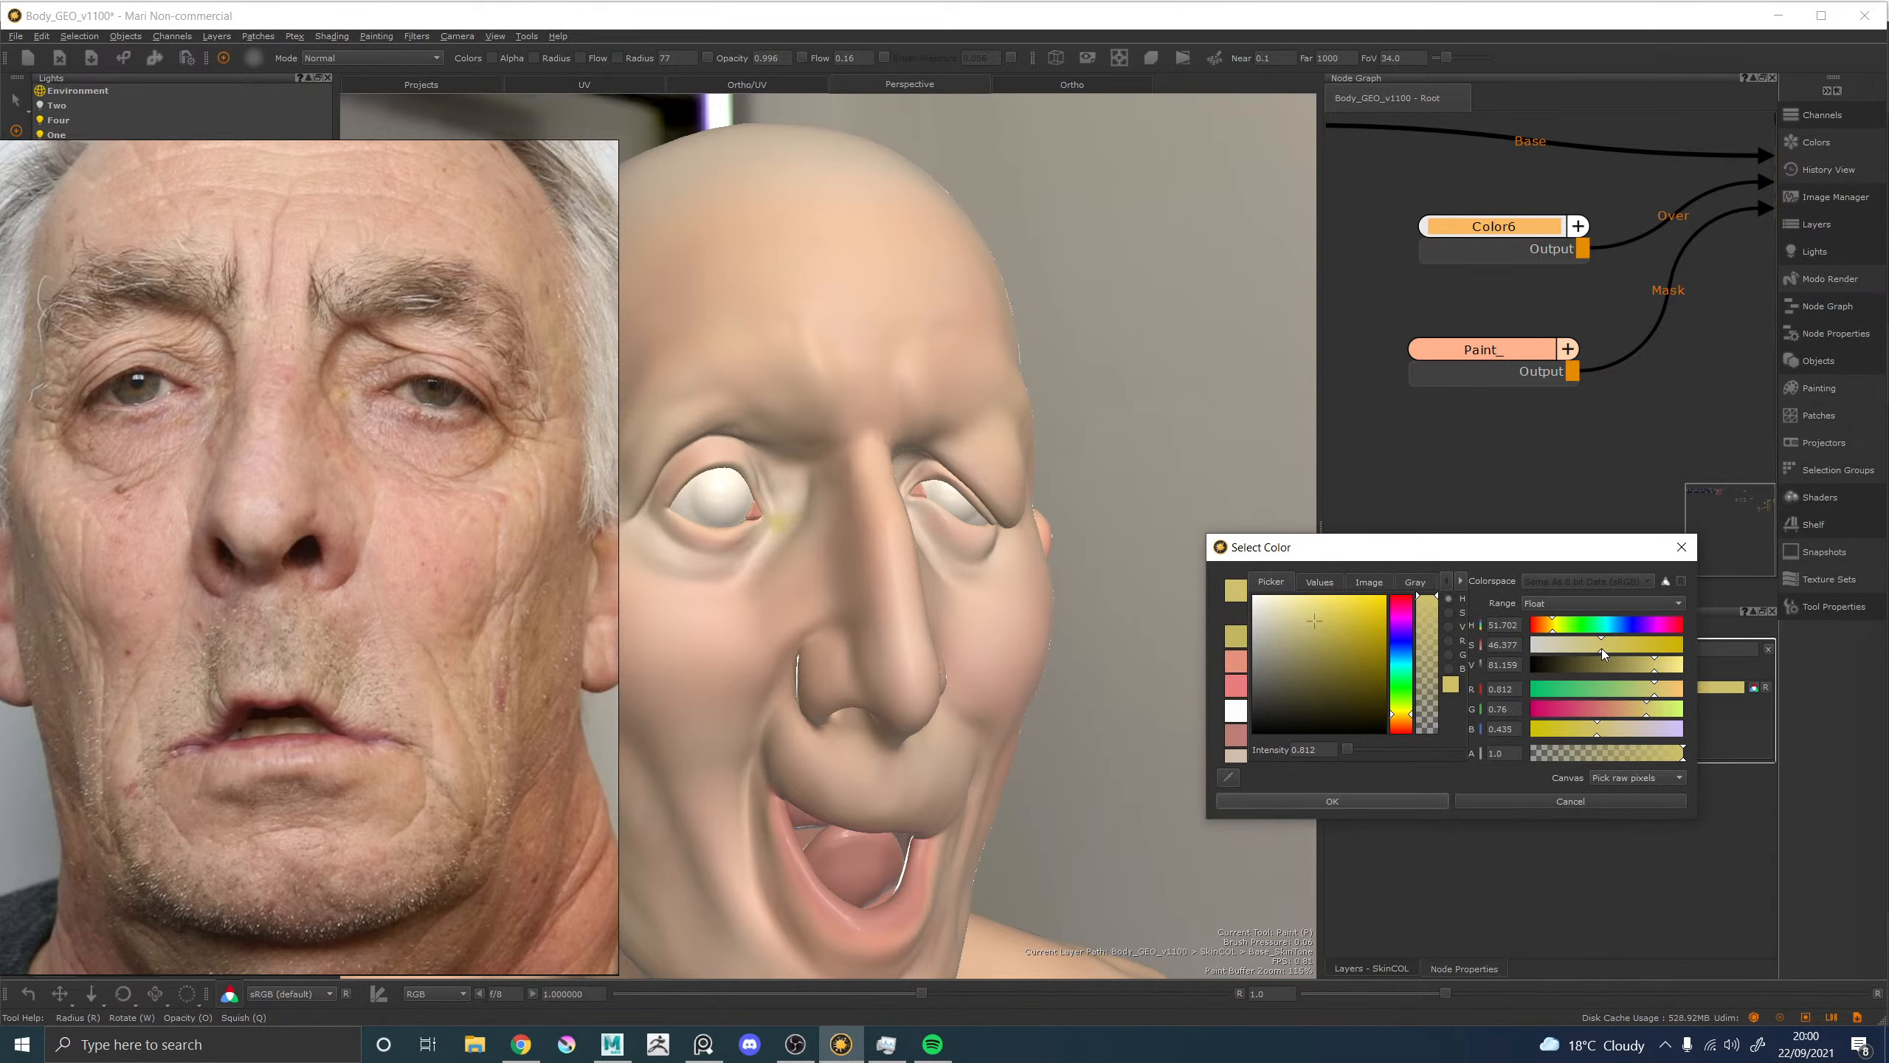
pyautogui.click(1333, 801)
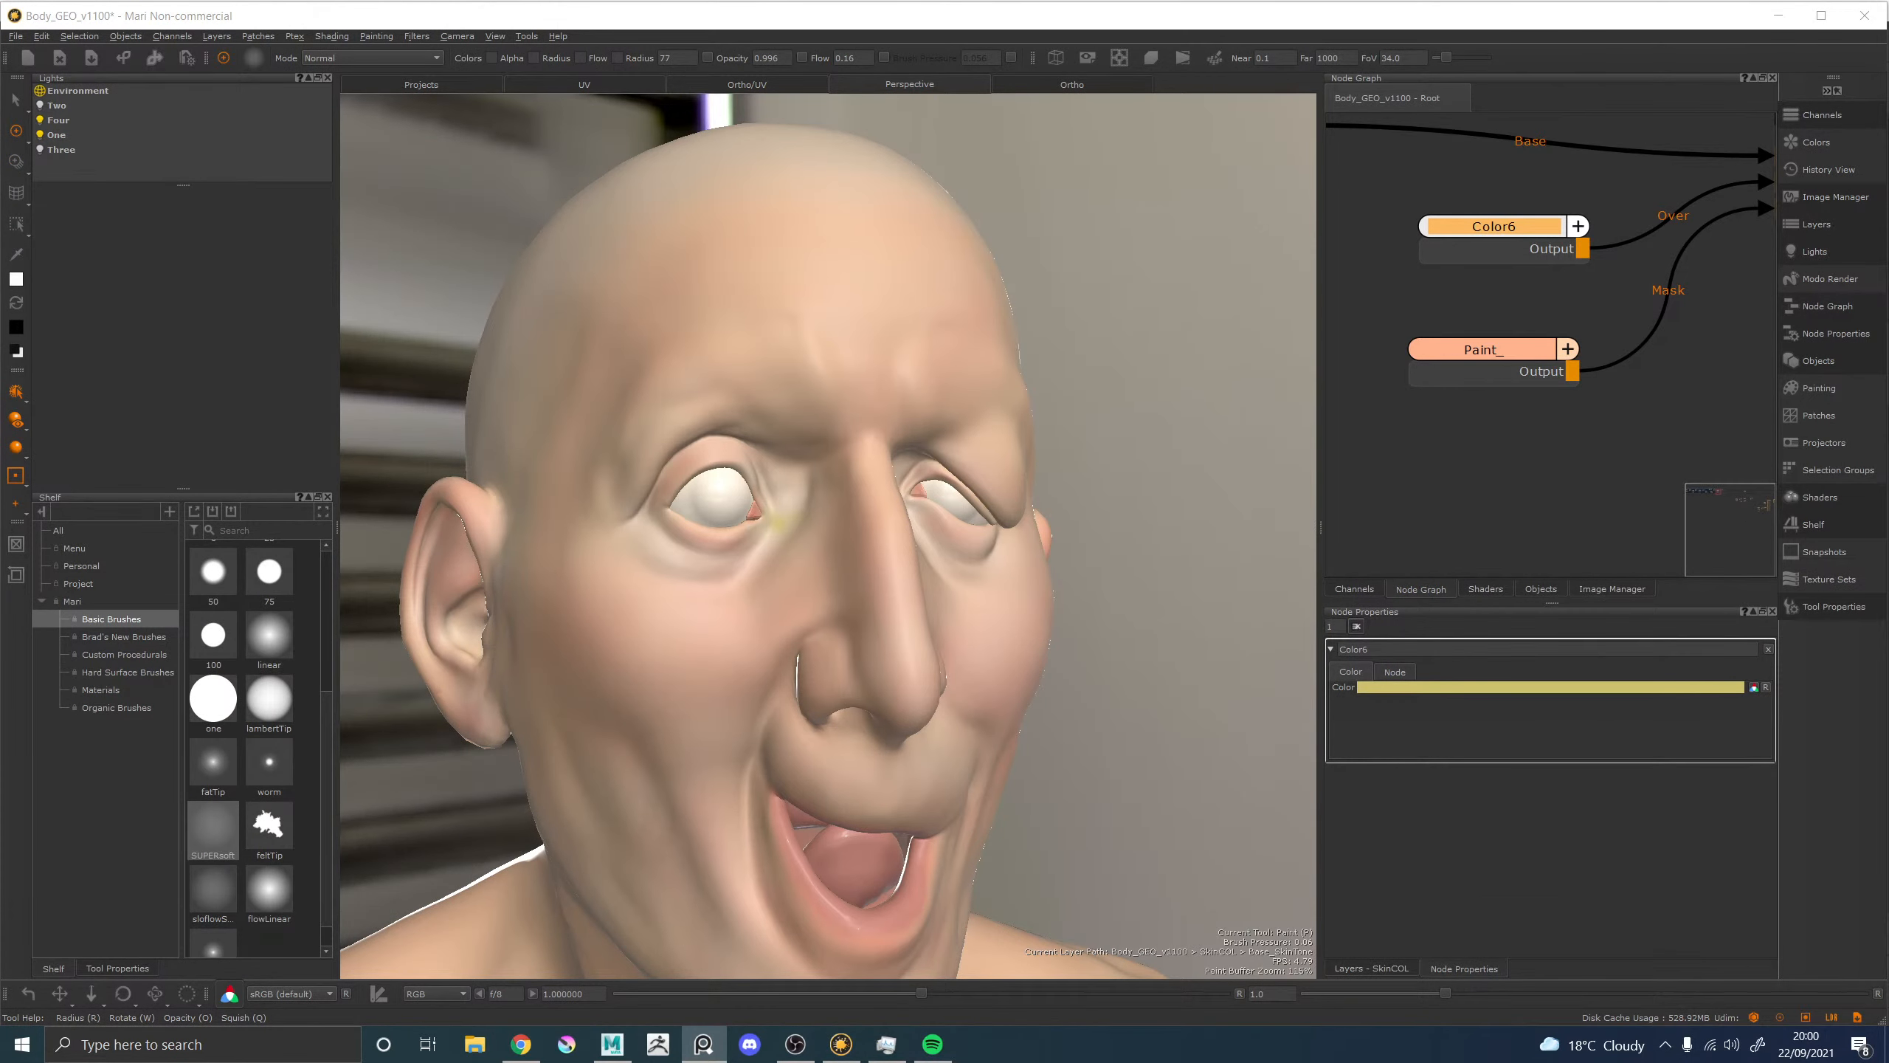
# Paint yellow discoloration on the skin beside the inner corner of the character's left eye.
pyautogui.keyDown('alt'); pyautogui.moveTo(864, 547); pyautogui.dragTo(684, 514); pyautogui.keyUp('alt')
pyautogui.keyDown('alt'); pyautogui.moveTo(684, 514); pyautogui.dragTo(804, 432, button='right'); pyautogui.keyUp('alt')
pyautogui.keyDown('alt'); pyautogui.moveTo(804, 432); pyautogui.dragTo(885, 507, button='middle'); pyautogui.keyUp('alt')
pyautogui.keyDown('alt'); pyautogui.moveTo(885, 506); pyautogui.dragTo(924, 574, button='right'); pyautogui.keyUp('alt')
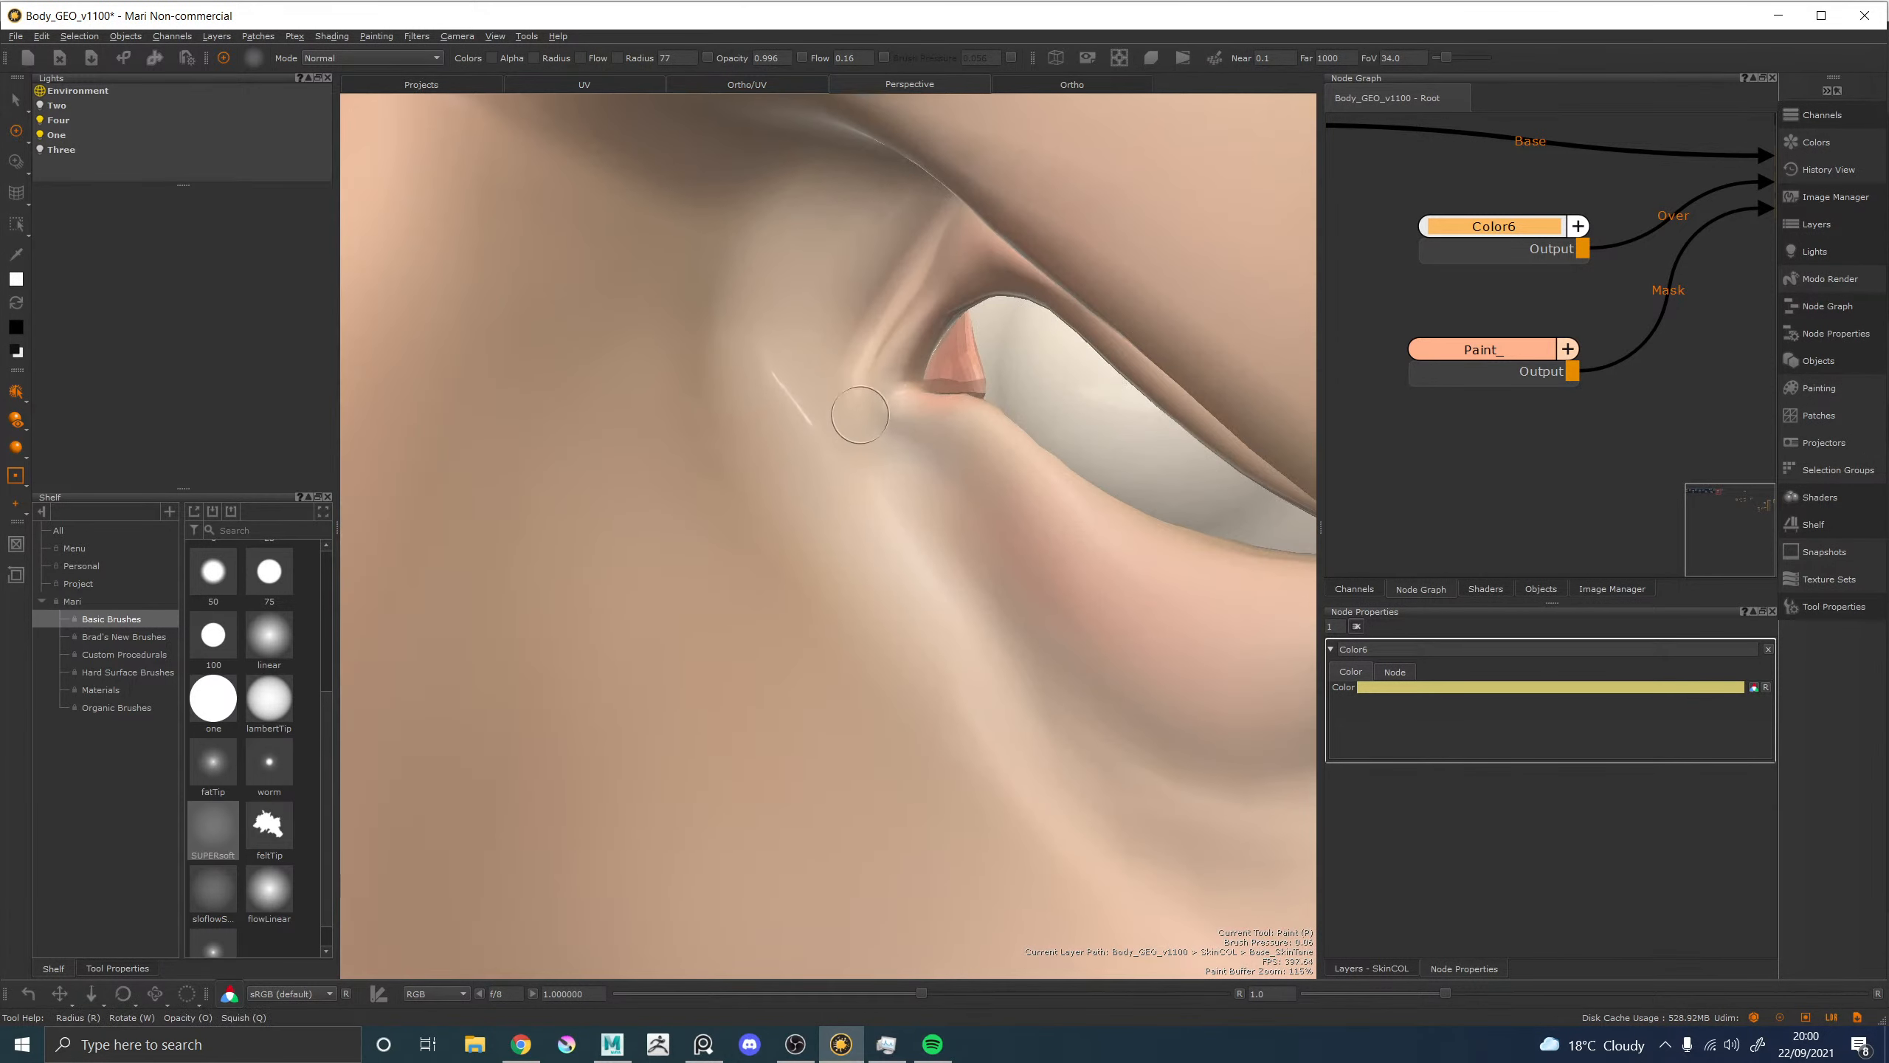
pyautogui.moveTo(856, 414); pyautogui.dragTo(865, 410)
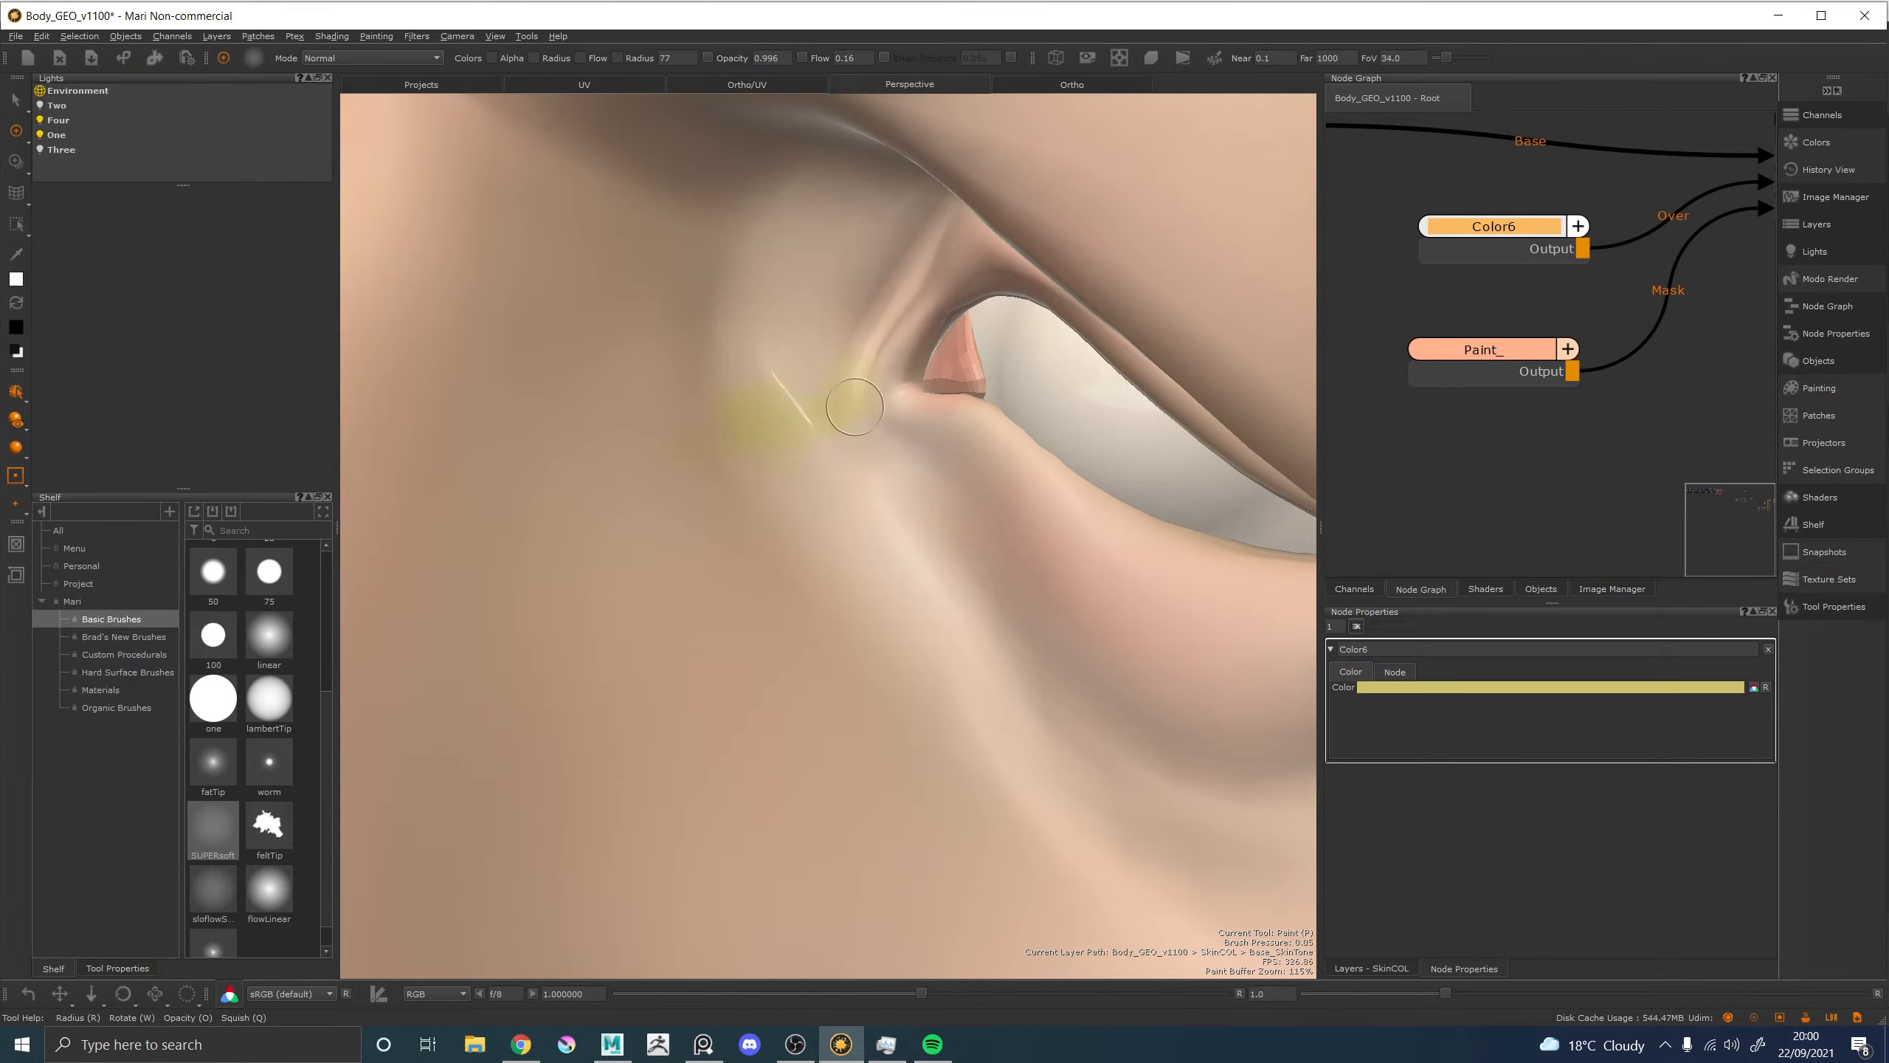
# Trim the yellow patch beside the inner corner of the character's left eye by painting black into its mask.
pyautogui.press('x')
pyautogui.moveTo(834, 440); pyautogui.dragTo(808, 399)
pyautogui.keyDown('alt'); pyautogui.moveTo(980, 501); pyautogui.dragTo(718, 513, button='right'); pyautogui.keyUp('alt')
pyautogui.keyDown('alt'); pyautogui.moveTo(718, 512); pyautogui.dragTo(857, 415, button='middle'); pyautogui.keyUp('alt')
pyautogui.keyDown('alt'); pyautogui.moveTo(834, 437); pyautogui.dragTo(902, 485, button='right'); pyautogui.keyUp('alt')
pyautogui.keyDown('alt'); pyautogui.moveTo(901, 485); pyautogui.dragTo(684, 495); pyautogui.keyUp('alt')
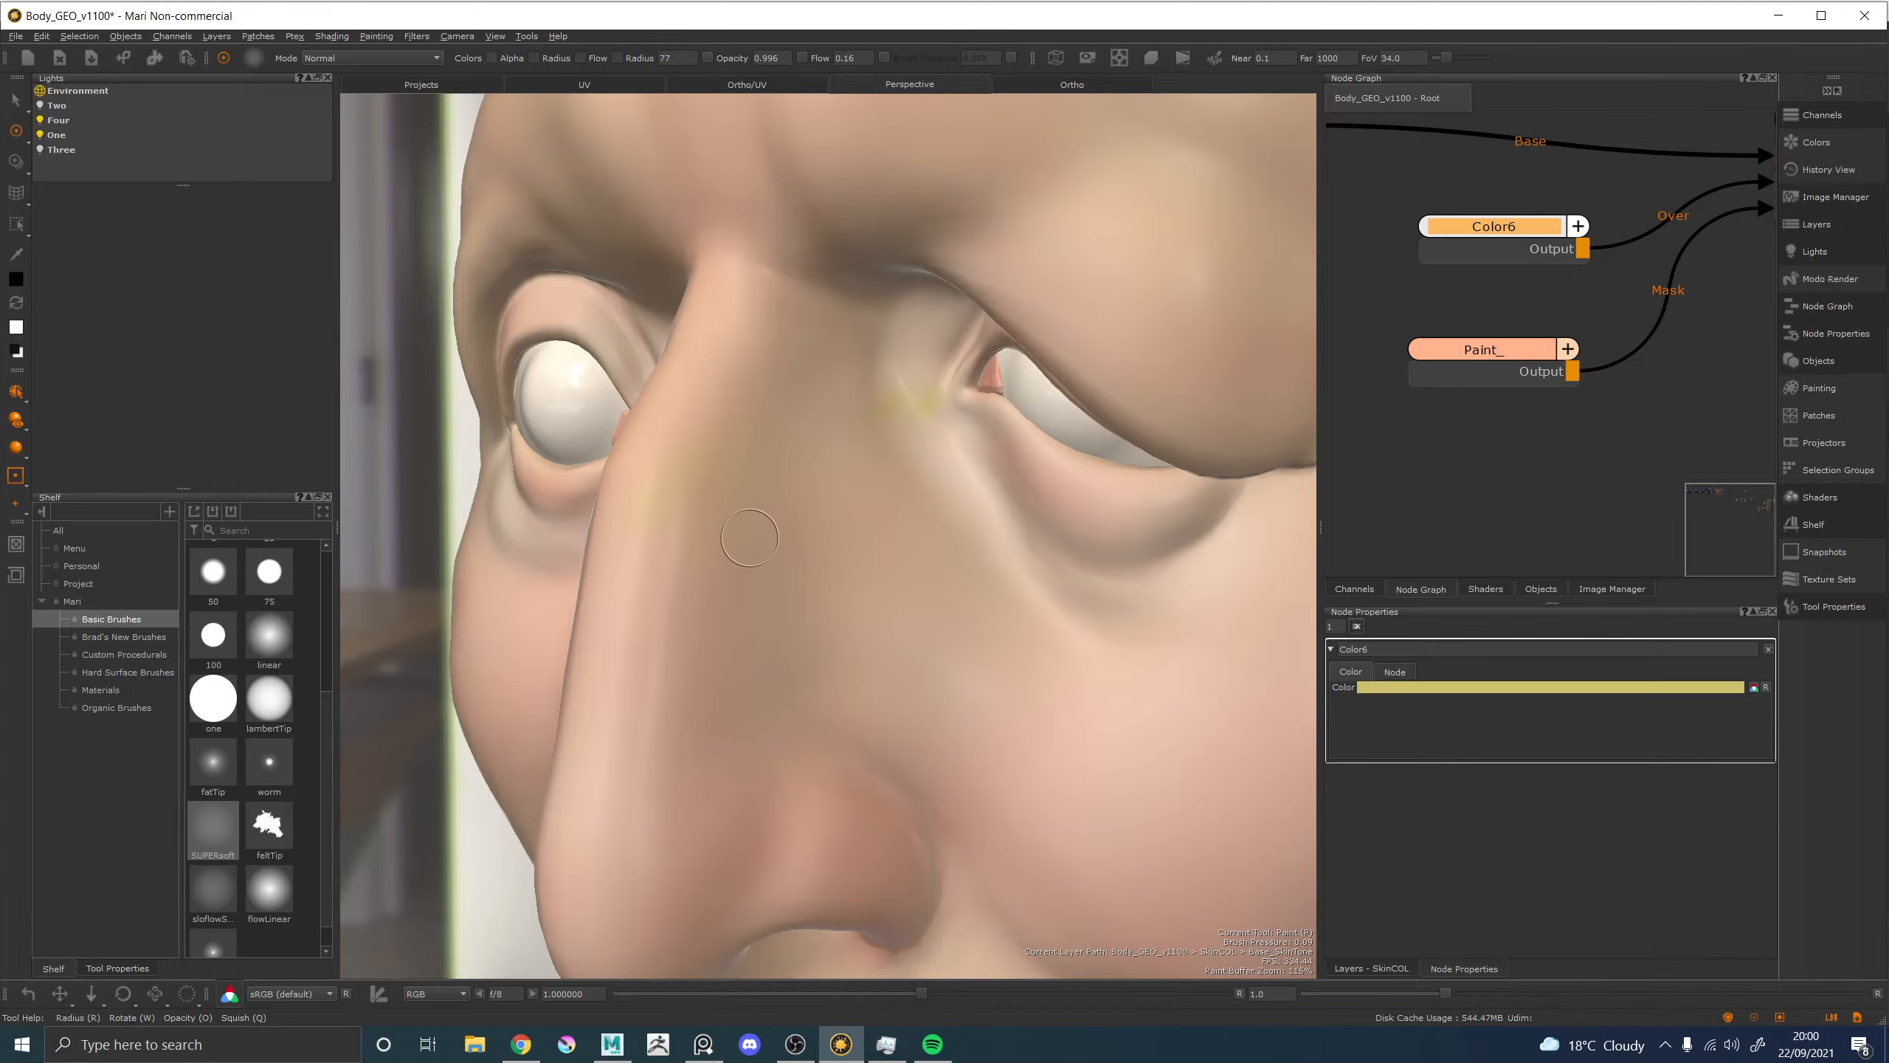
# Examine the yellow skin patches beside both eyes and the bridge of the nose, up close and from a distance.
pyautogui.keyDown('alt'); pyautogui.moveTo(750, 537); pyautogui.dragTo(872, 521); pyautogui.keyUp('alt')
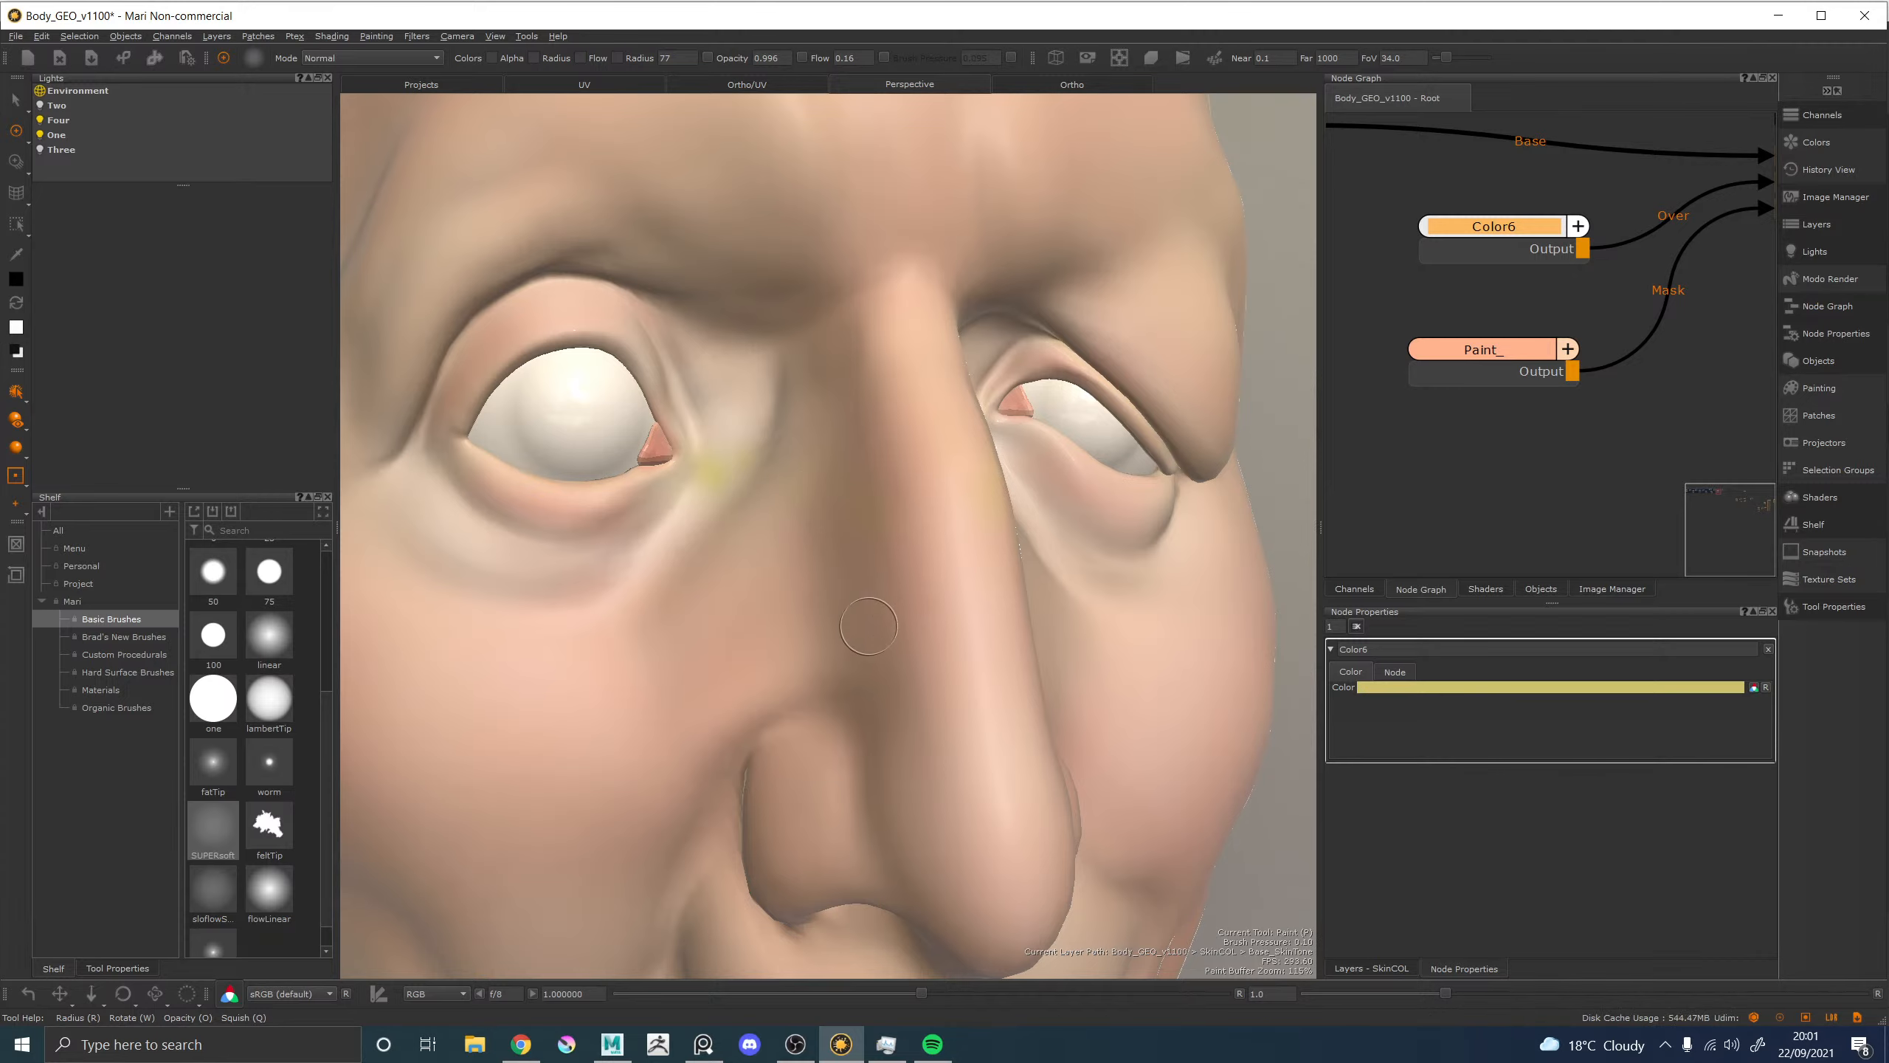
pyautogui.keyDown('alt'); pyautogui.moveTo(871, 596); pyautogui.dragTo(989, 491); pyautogui.keyUp('alt')
pyautogui.keyDown('alt'); pyautogui.moveTo(857, 536); pyautogui.dragTo(921, 701, button='middle'); pyautogui.keyUp('alt')
pyautogui.keyDown('alt'); pyautogui.moveTo(774, 529); pyautogui.dragTo(810, 694, button='middle'); pyautogui.keyUp('alt')
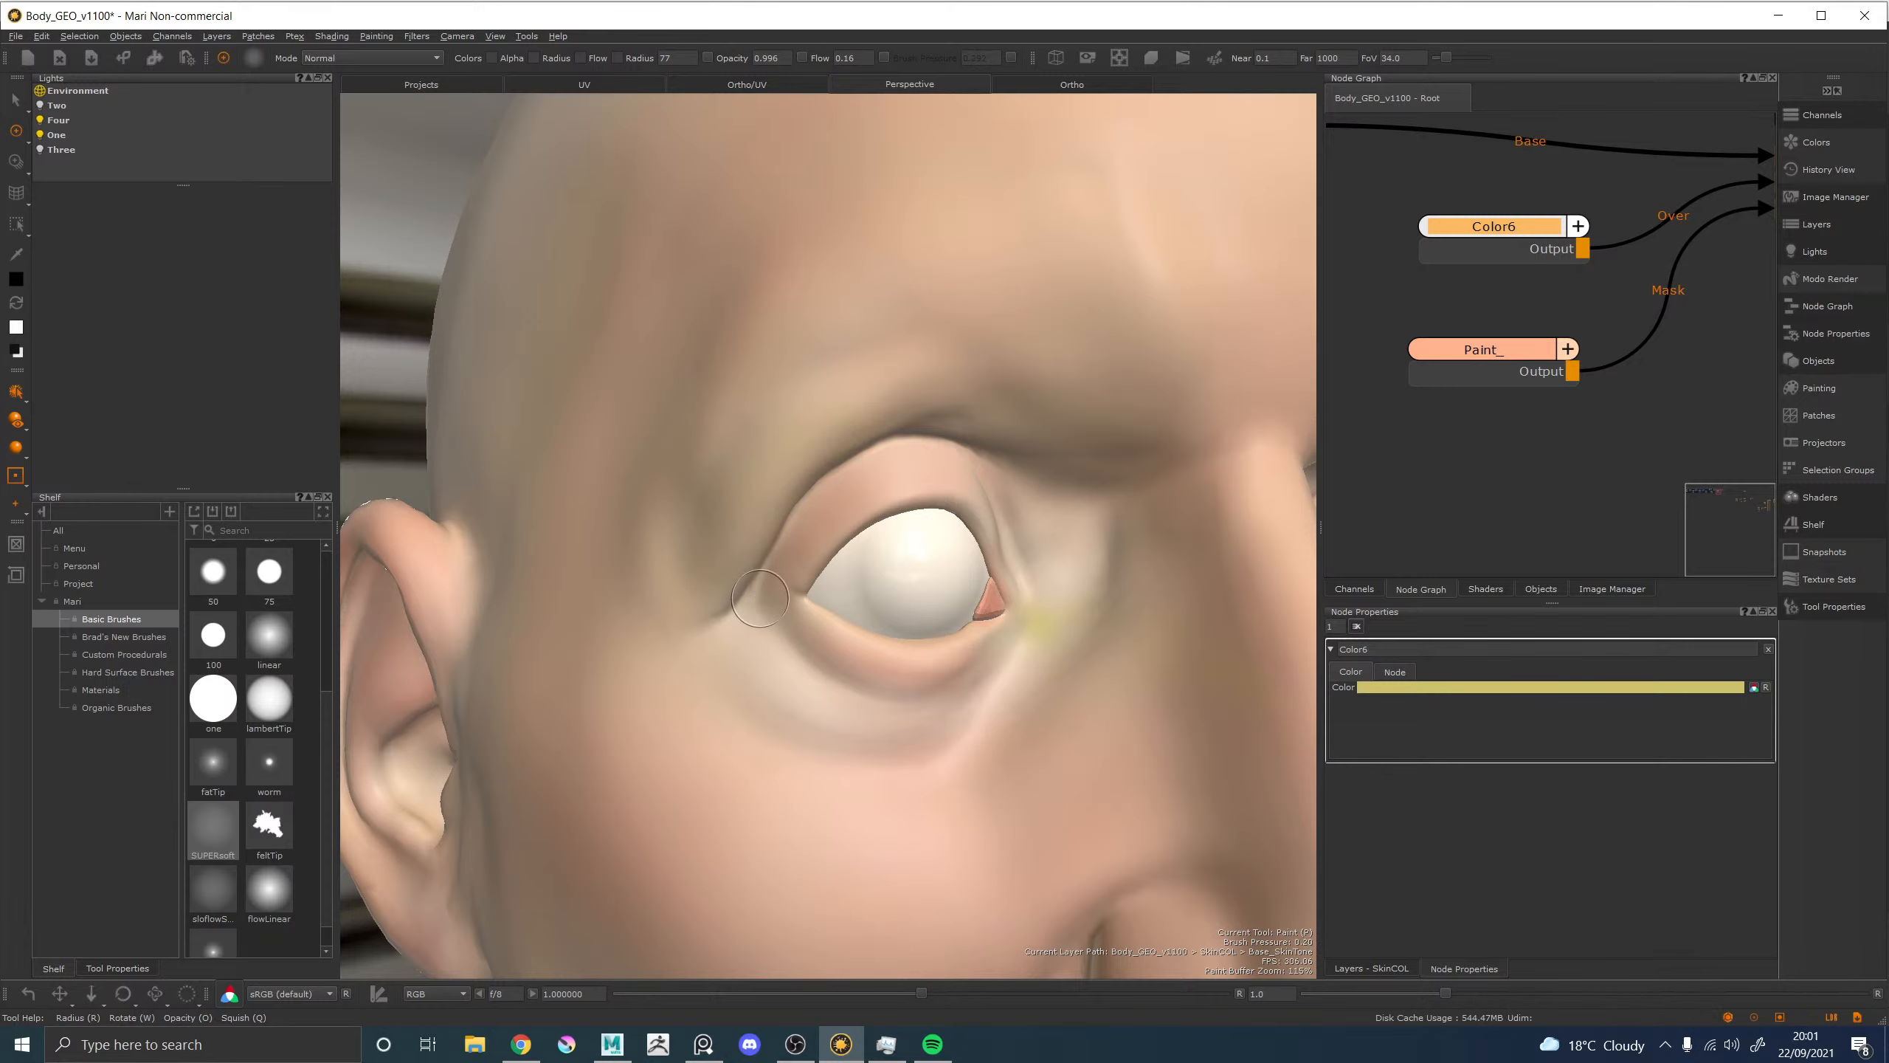
pyautogui.keyDown('alt'); pyautogui.moveTo(896, 537); pyautogui.dragTo(780, 644, button='right'); pyautogui.keyUp('alt')
pyautogui.keyDown('alt'); pyautogui.moveTo(793, 631); pyautogui.dragTo(736, 503, button='middle'); pyautogui.keyUp('alt')
pyautogui.keyDown('alt'); pyautogui.moveTo(735, 500); pyautogui.dragTo(613, 544, button='right'); pyautogui.keyUp('alt')
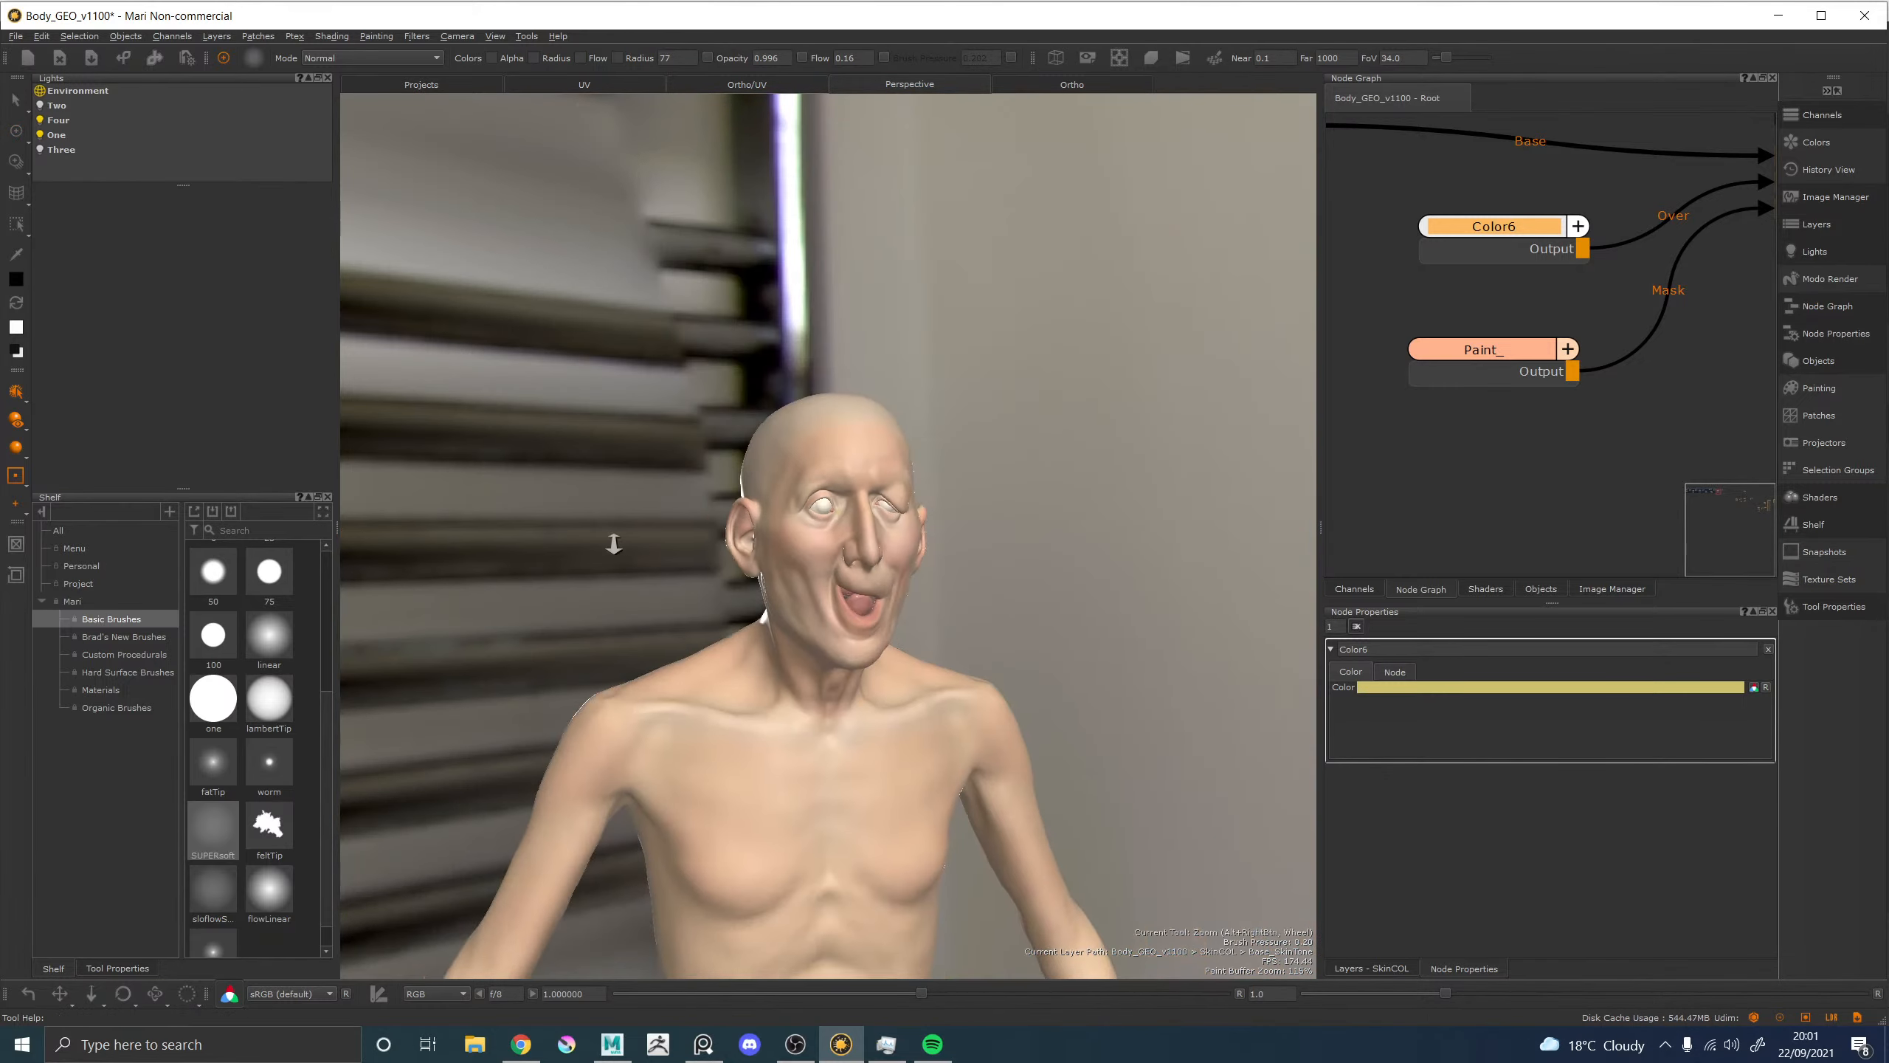
pyautogui.keyDown('alt'); pyautogui.moveTo(621, 547); pyautogui.dragTo(491, 550); pyautogui.keyUp('alt')
pyautogui.keyDown('alt'); pyautogui.moveTo(669, 565); pyautogui.dragTo(1329, 804, button='right'); pyautogui.keyUp('alt')
pyautogui.keyDown('alt'); pyautogui.moveTo(767, 500); pyautogui.dragTo(1050, 822, button='middle'); pyautogui.keyUp('alt')
# Try reworking the yellow patch beside the inner corner of the character's right eye with the feltTip brush, and undo the stroke.
pyautogui.press('x')
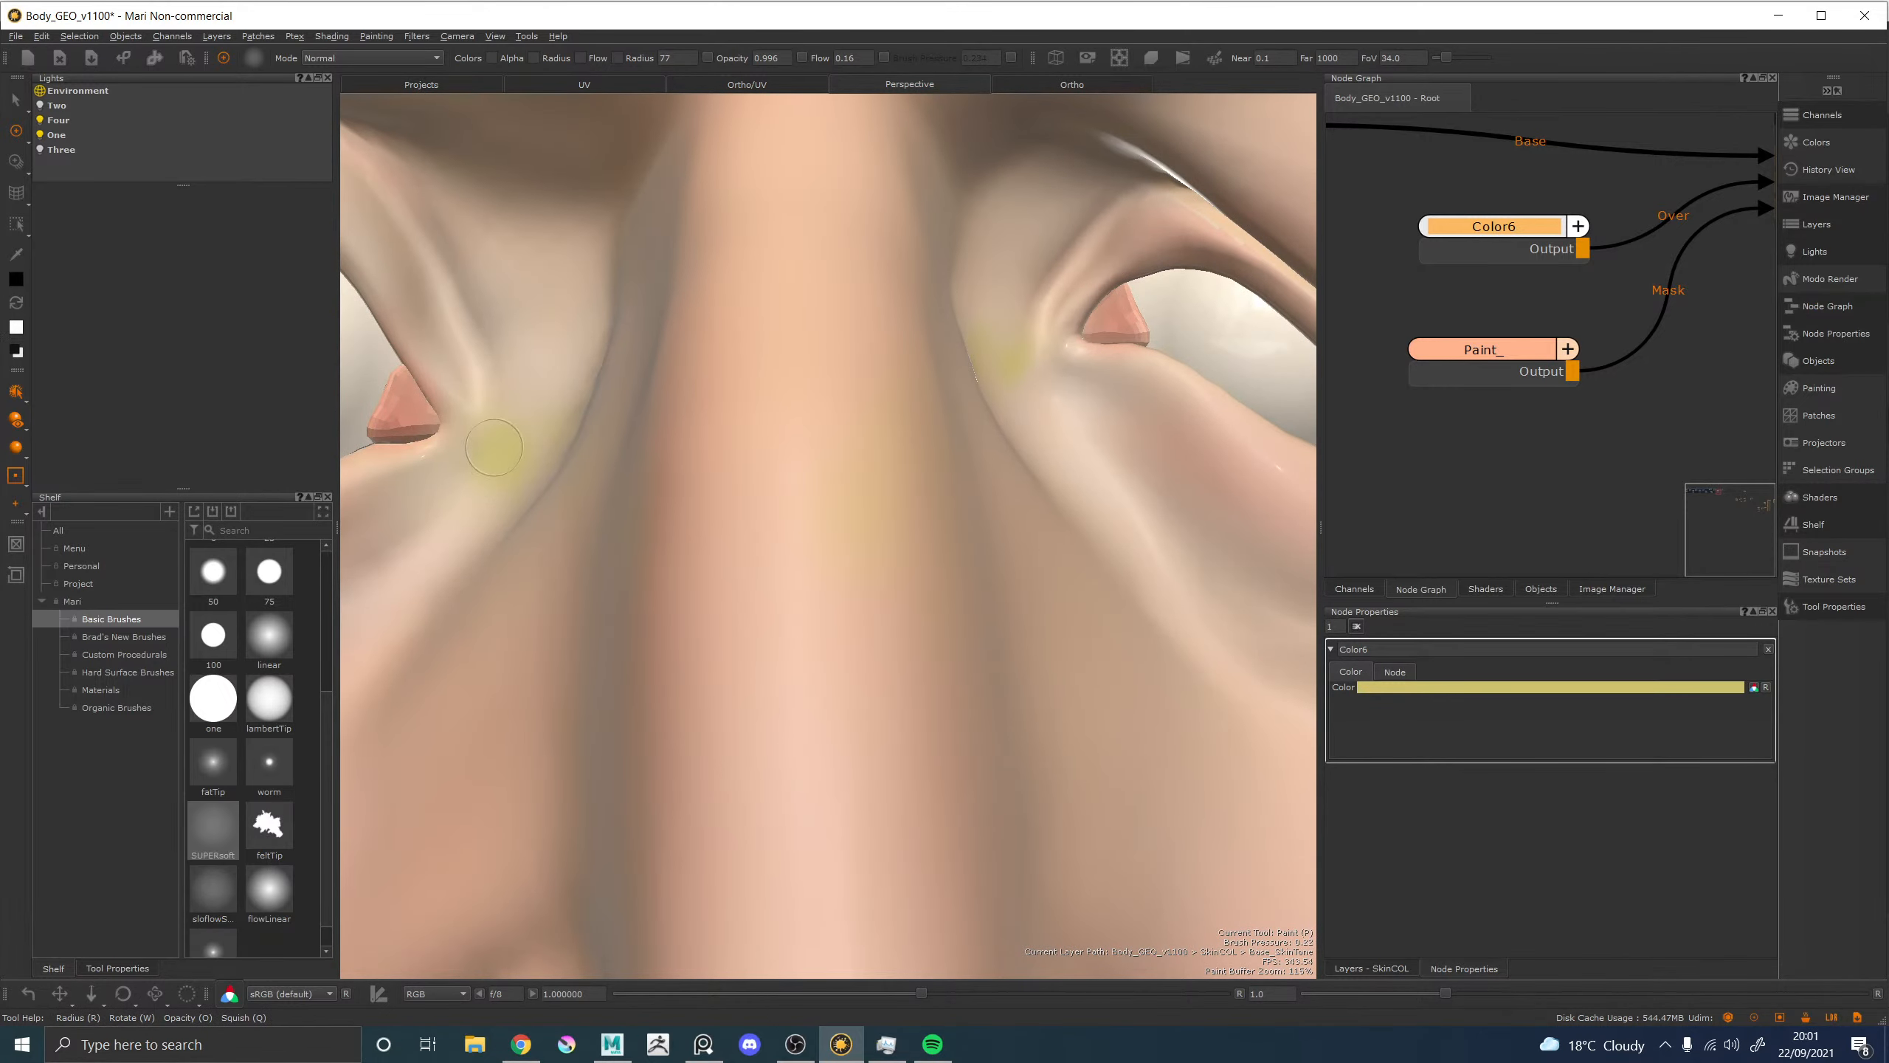
pyautogui.click(269, 826)
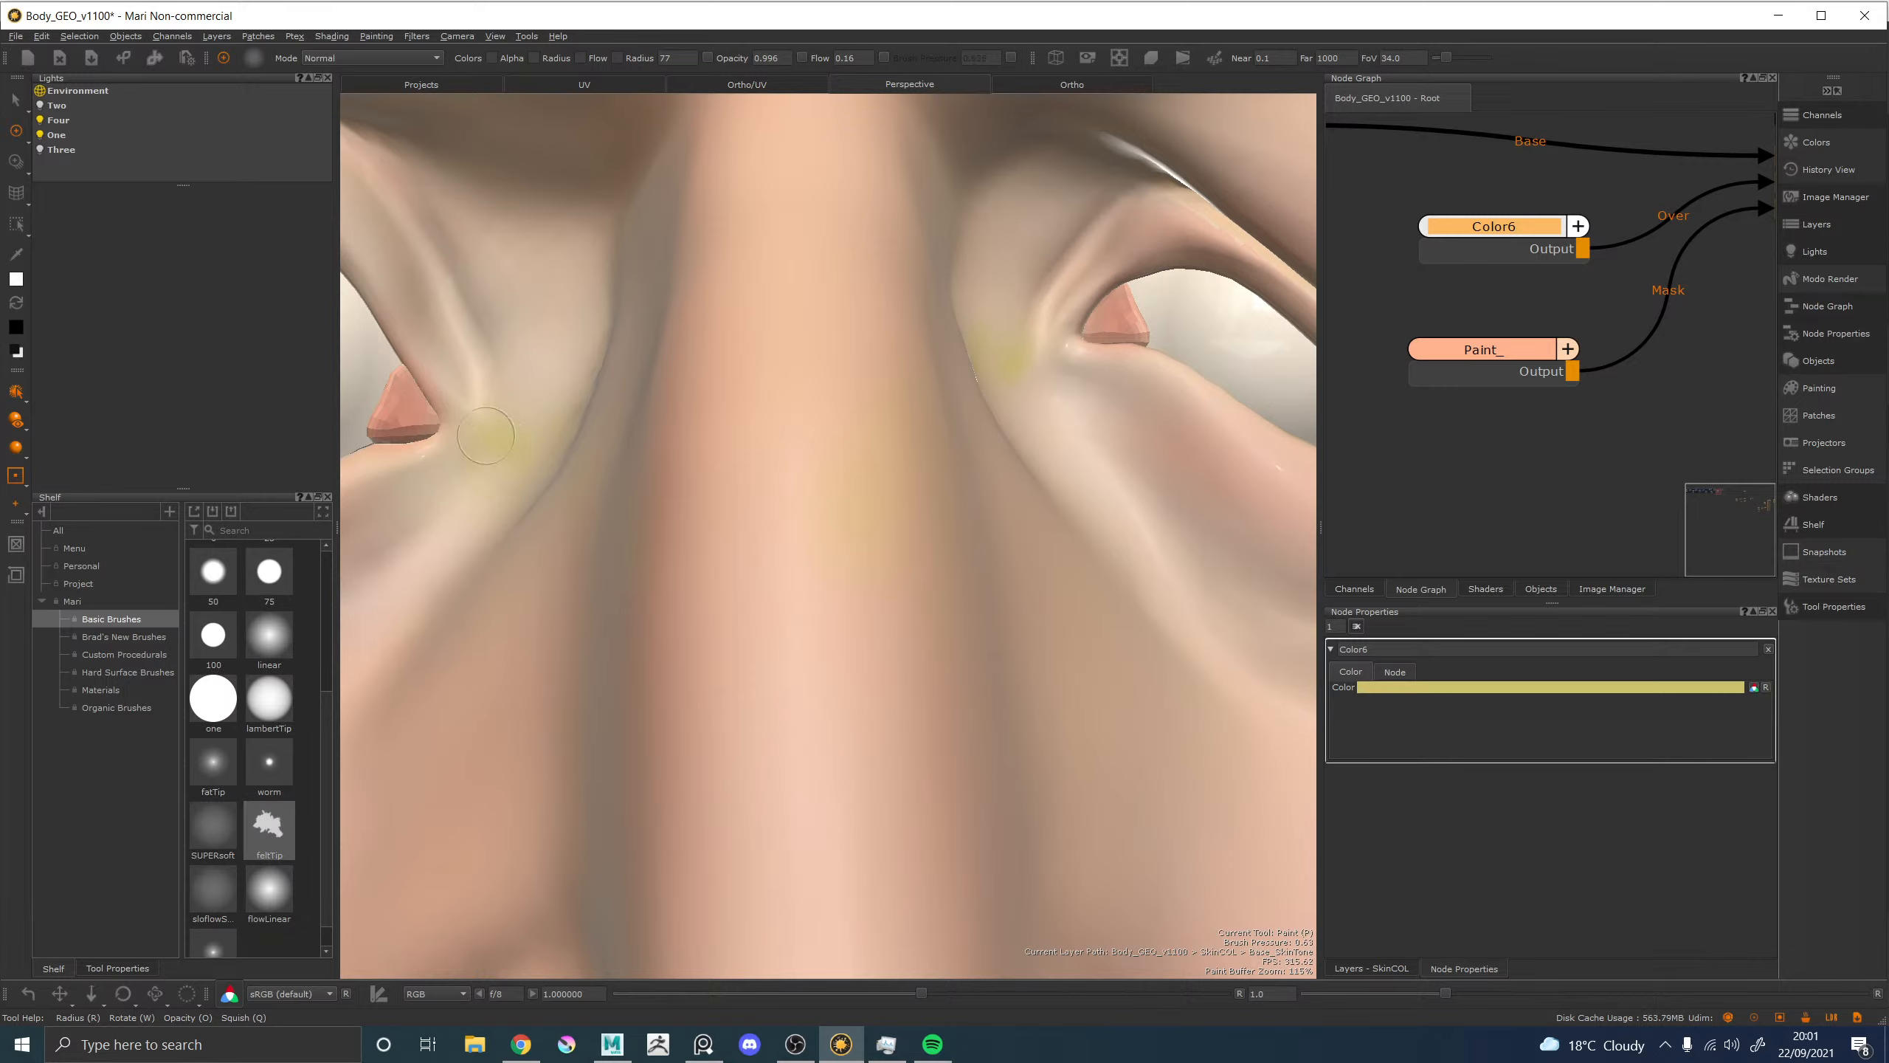
pyautogui.click(268, 827)
pyautogui.hotkey('ctrl', 'z')
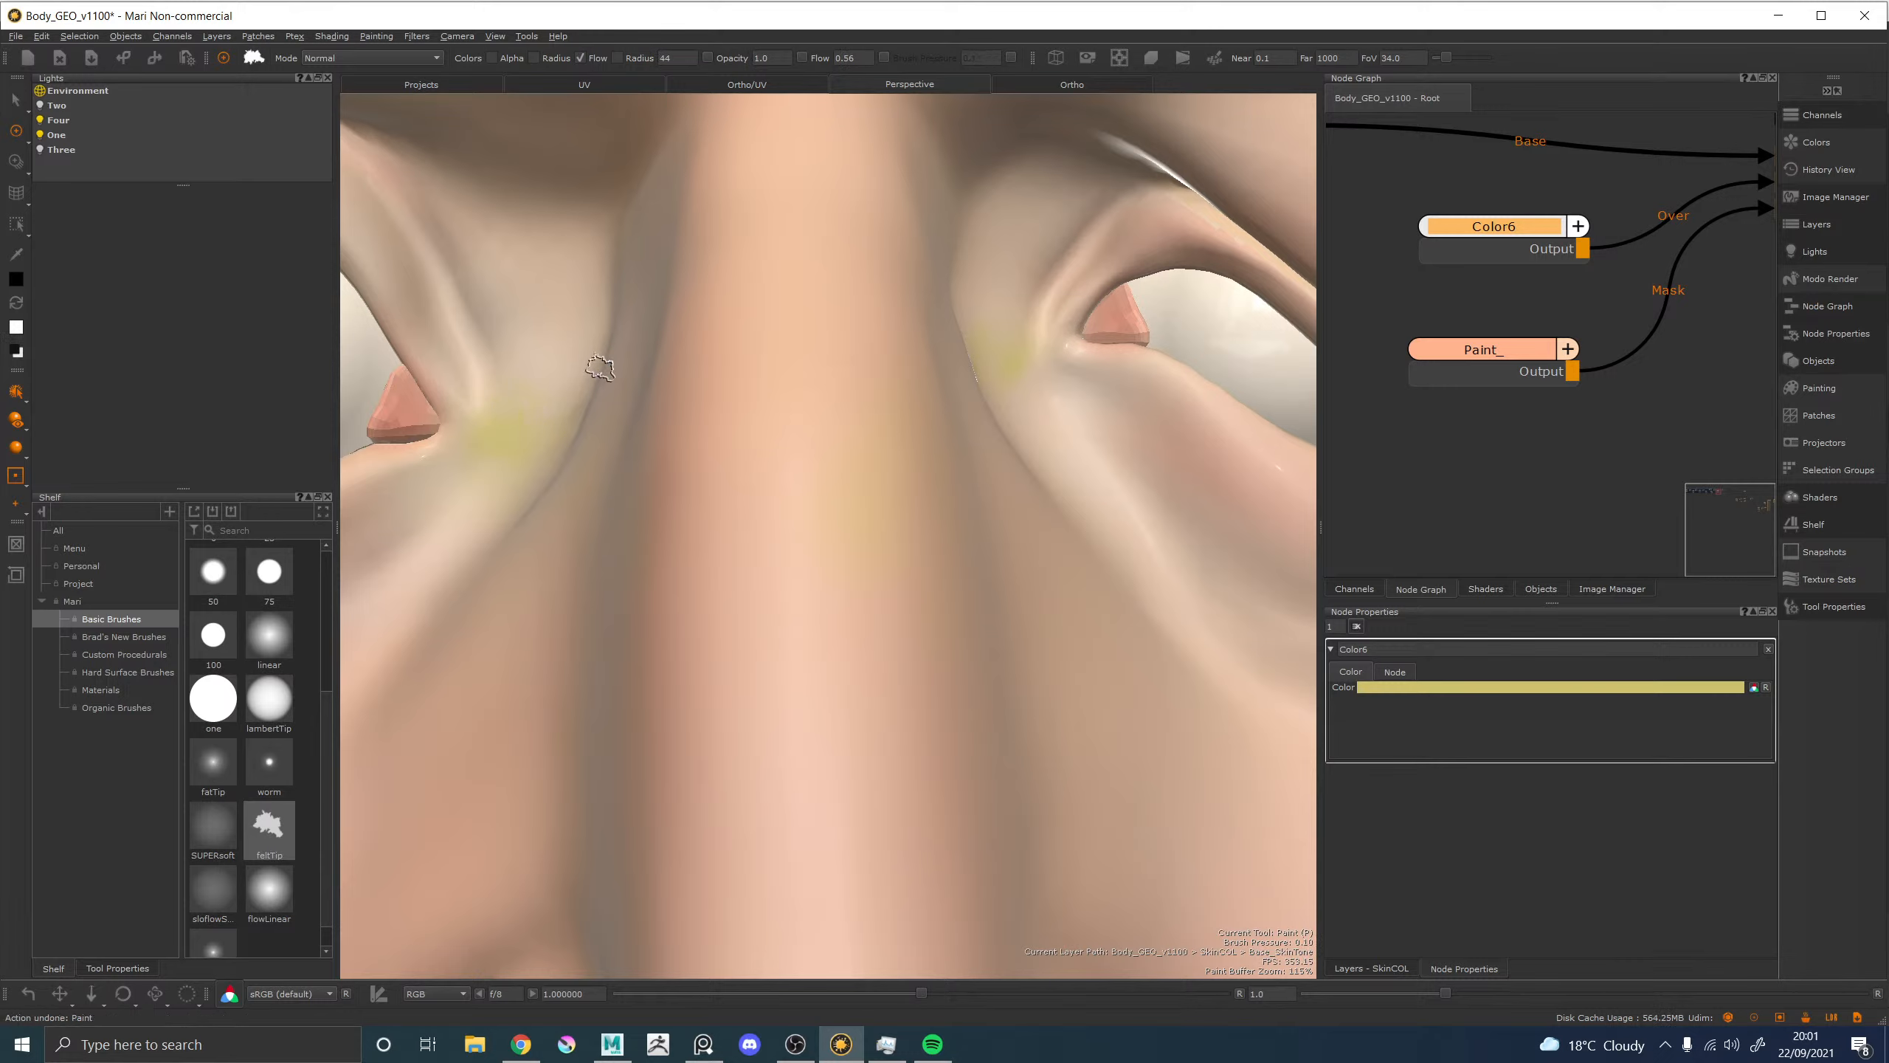
# Load the iguanodon brush from Brad's New Brushes and reduce its radius to 171.
pyautogui.click(122, 636)
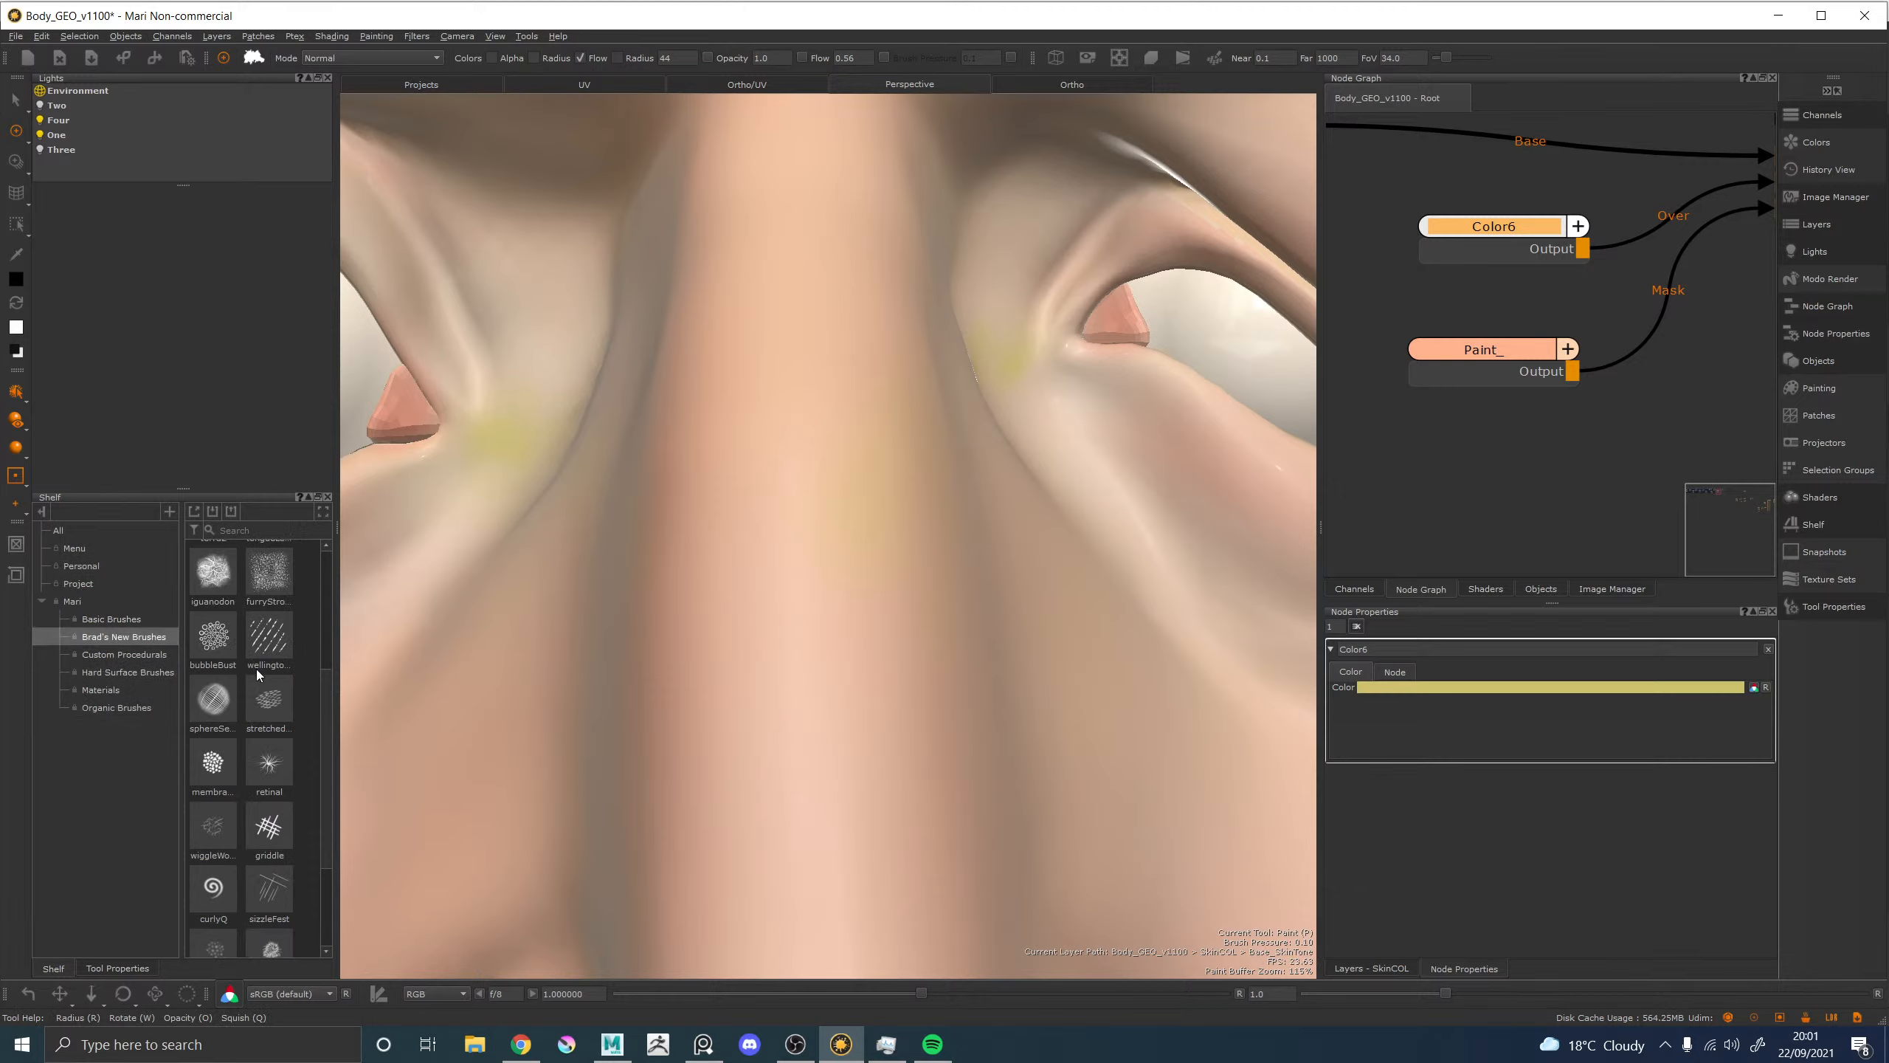
pyautogui.click(218, 579)
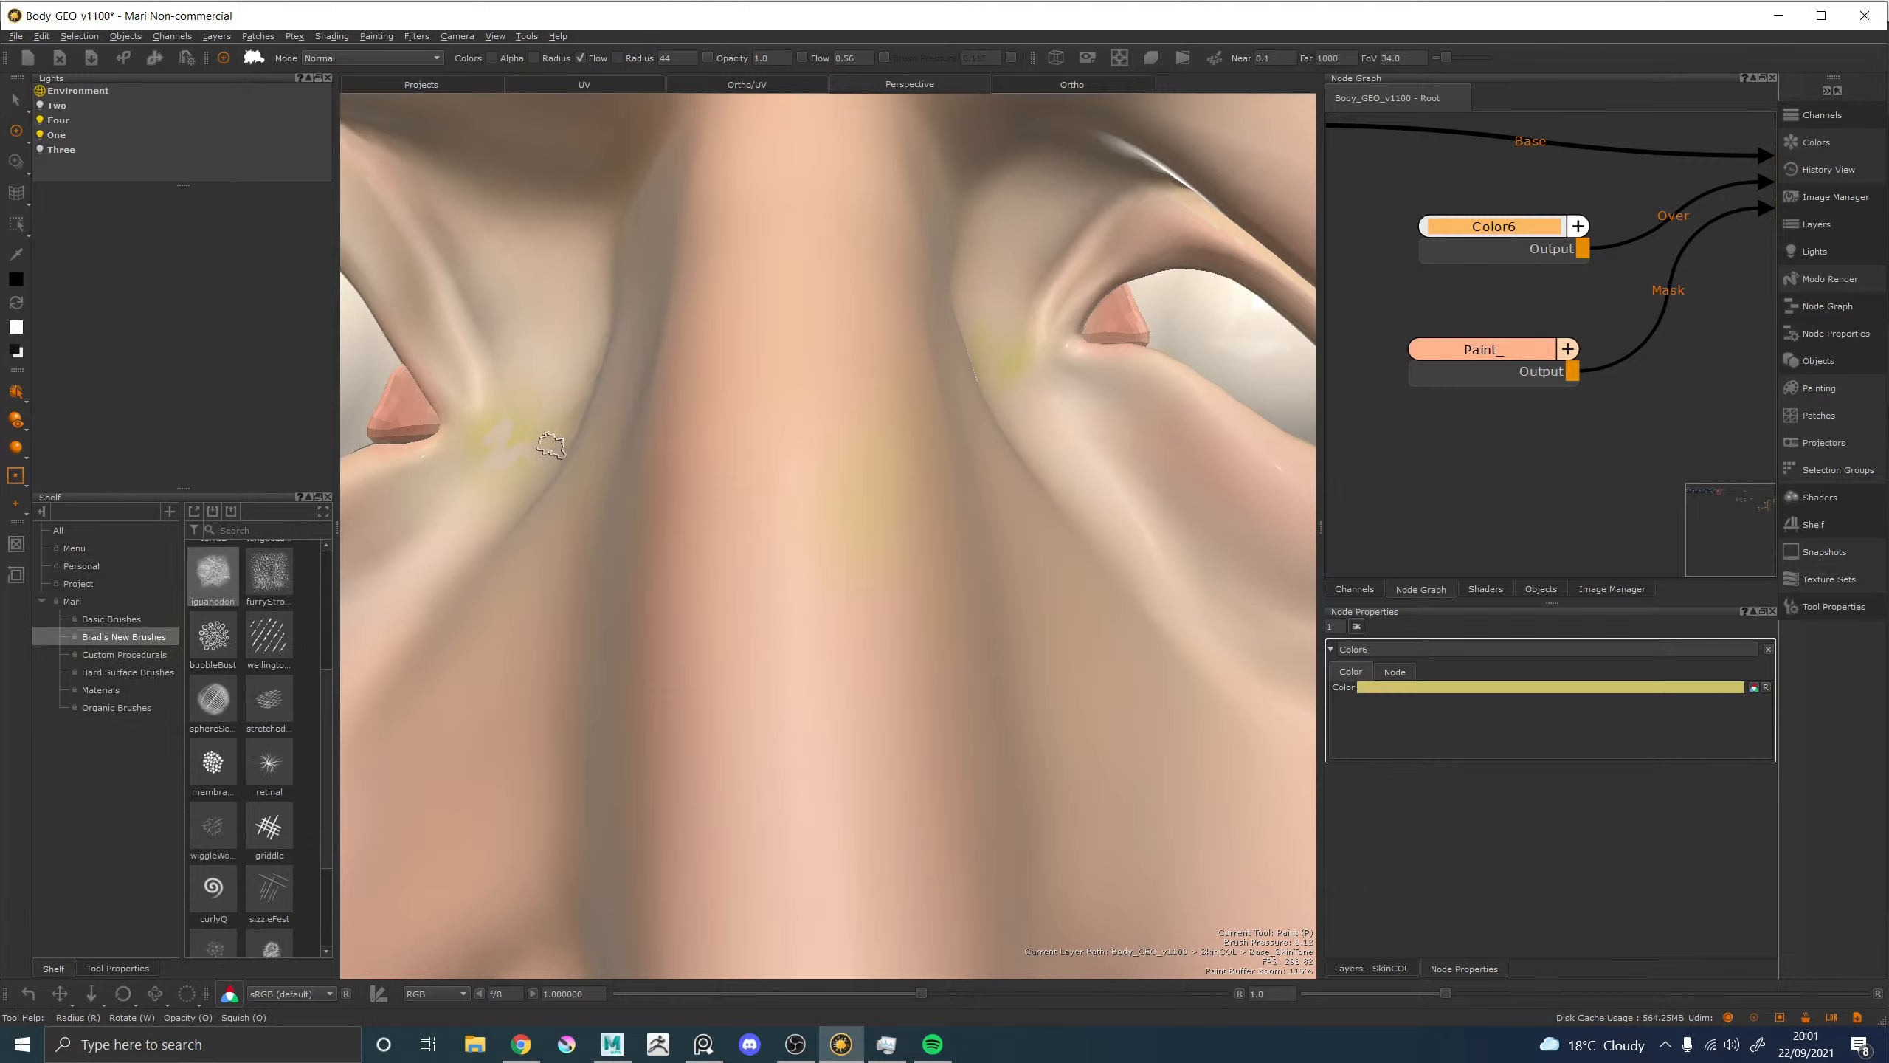
pyautogui.hotkey('ctrl', 'z')
pyautogui.click(222, 585)
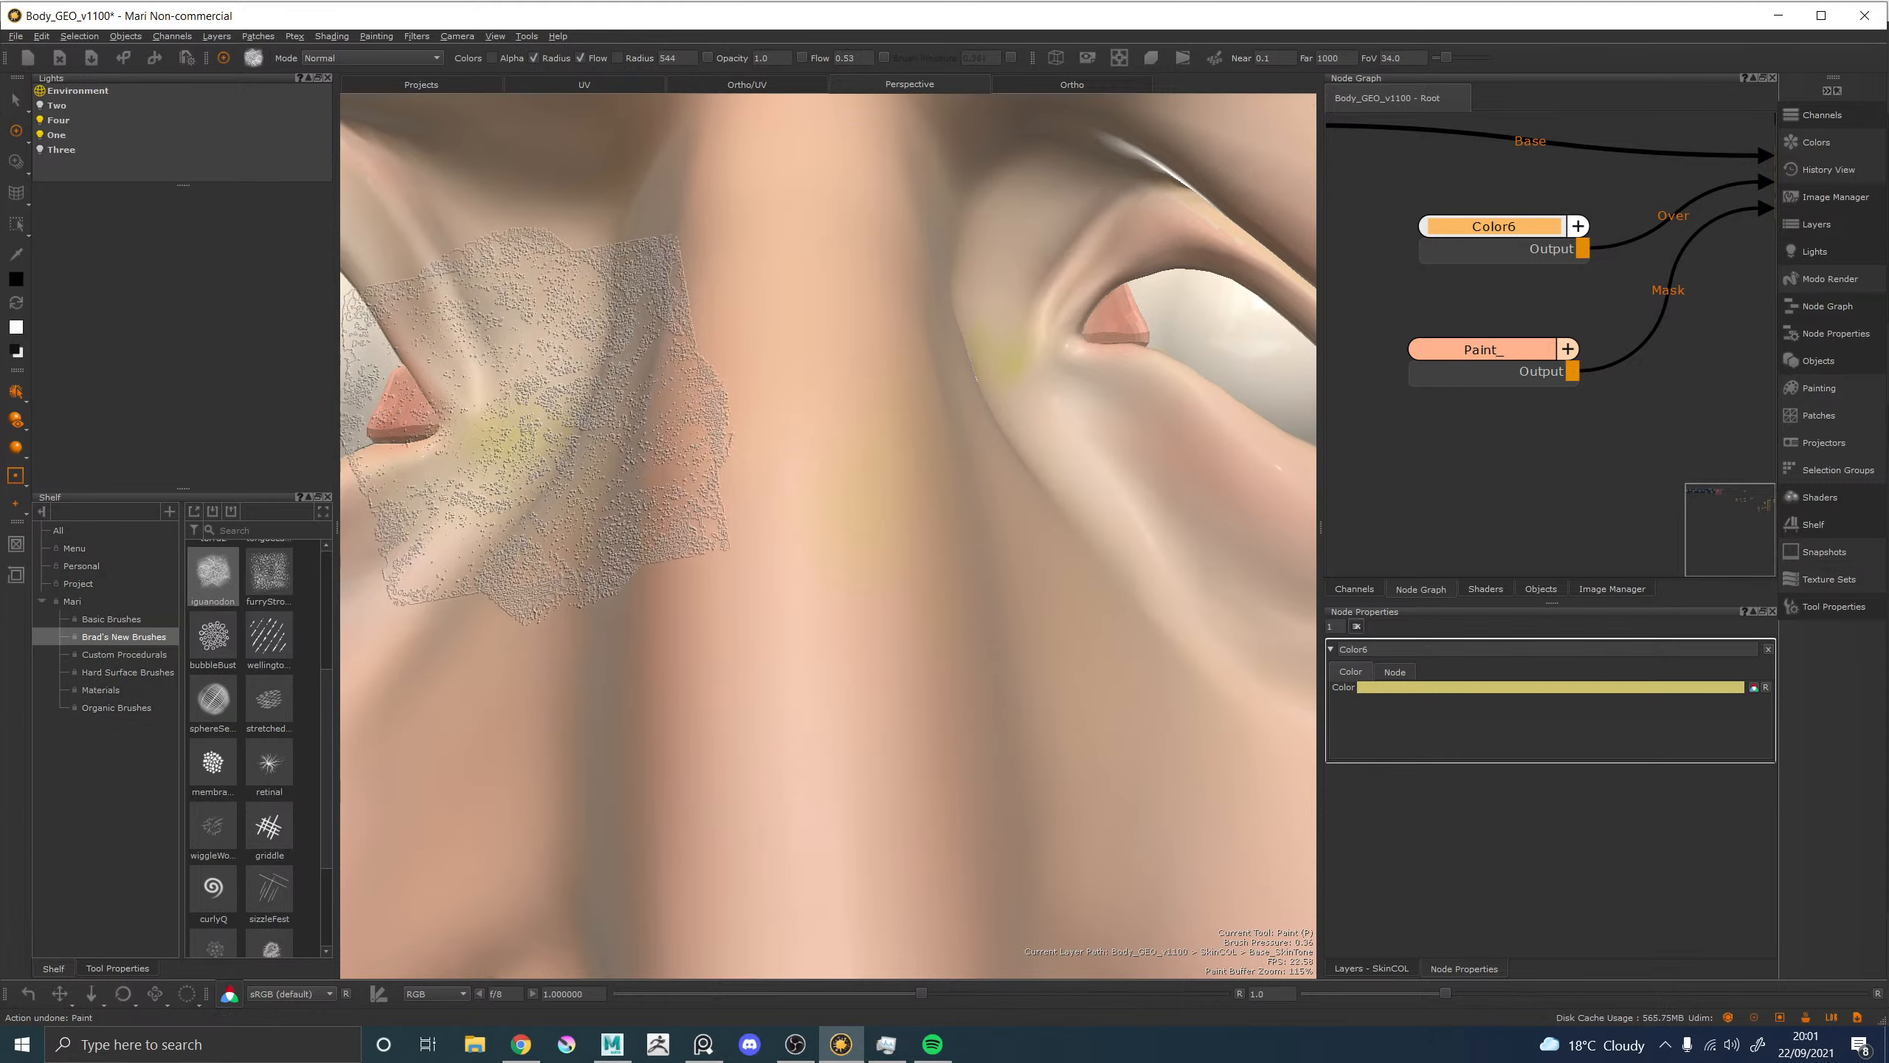
pyautogui.press('[')
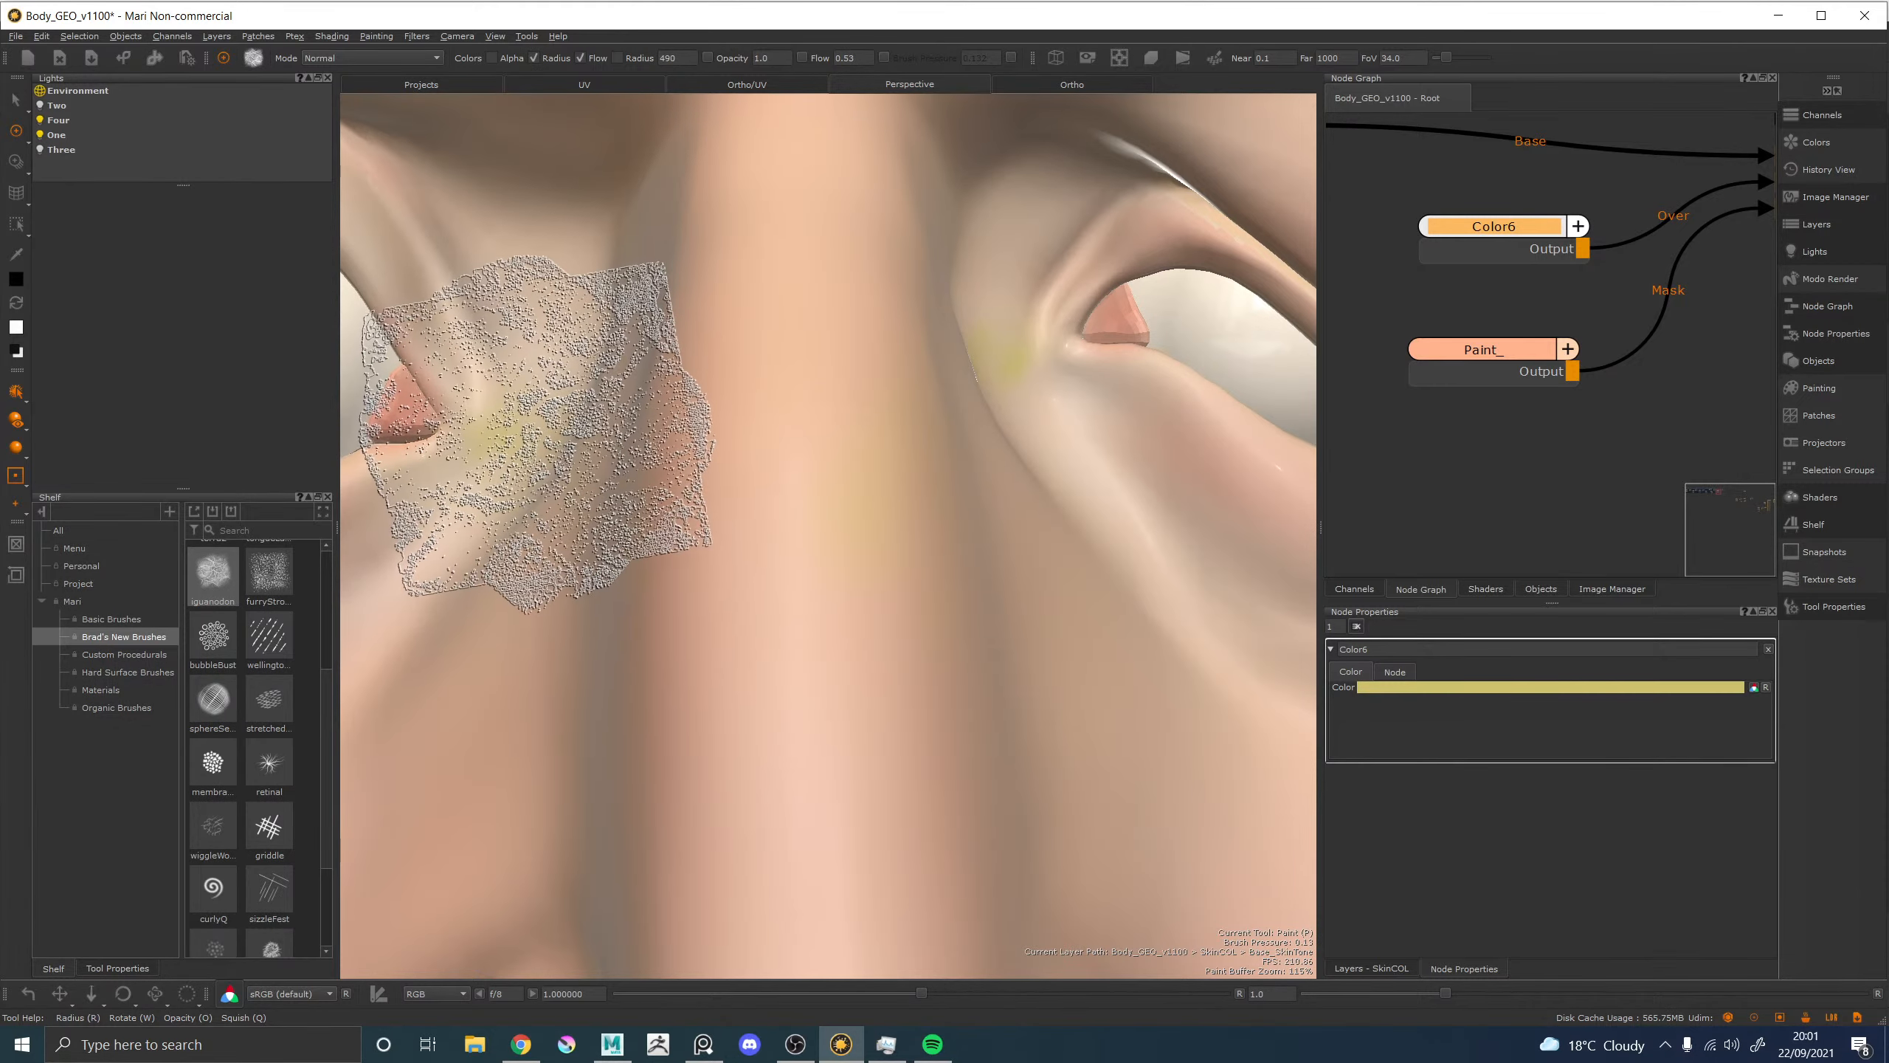
pyautogui.press('[')
pyautogui.press('[')
pyautogui.press('[')
pyautogui.press('[')
pyautogui.press('[')
pyautogui.press('[')
pyautogui.press('[')
pyautogui.press('[')
pyautogui.press('[')
pyautogui.press('[')
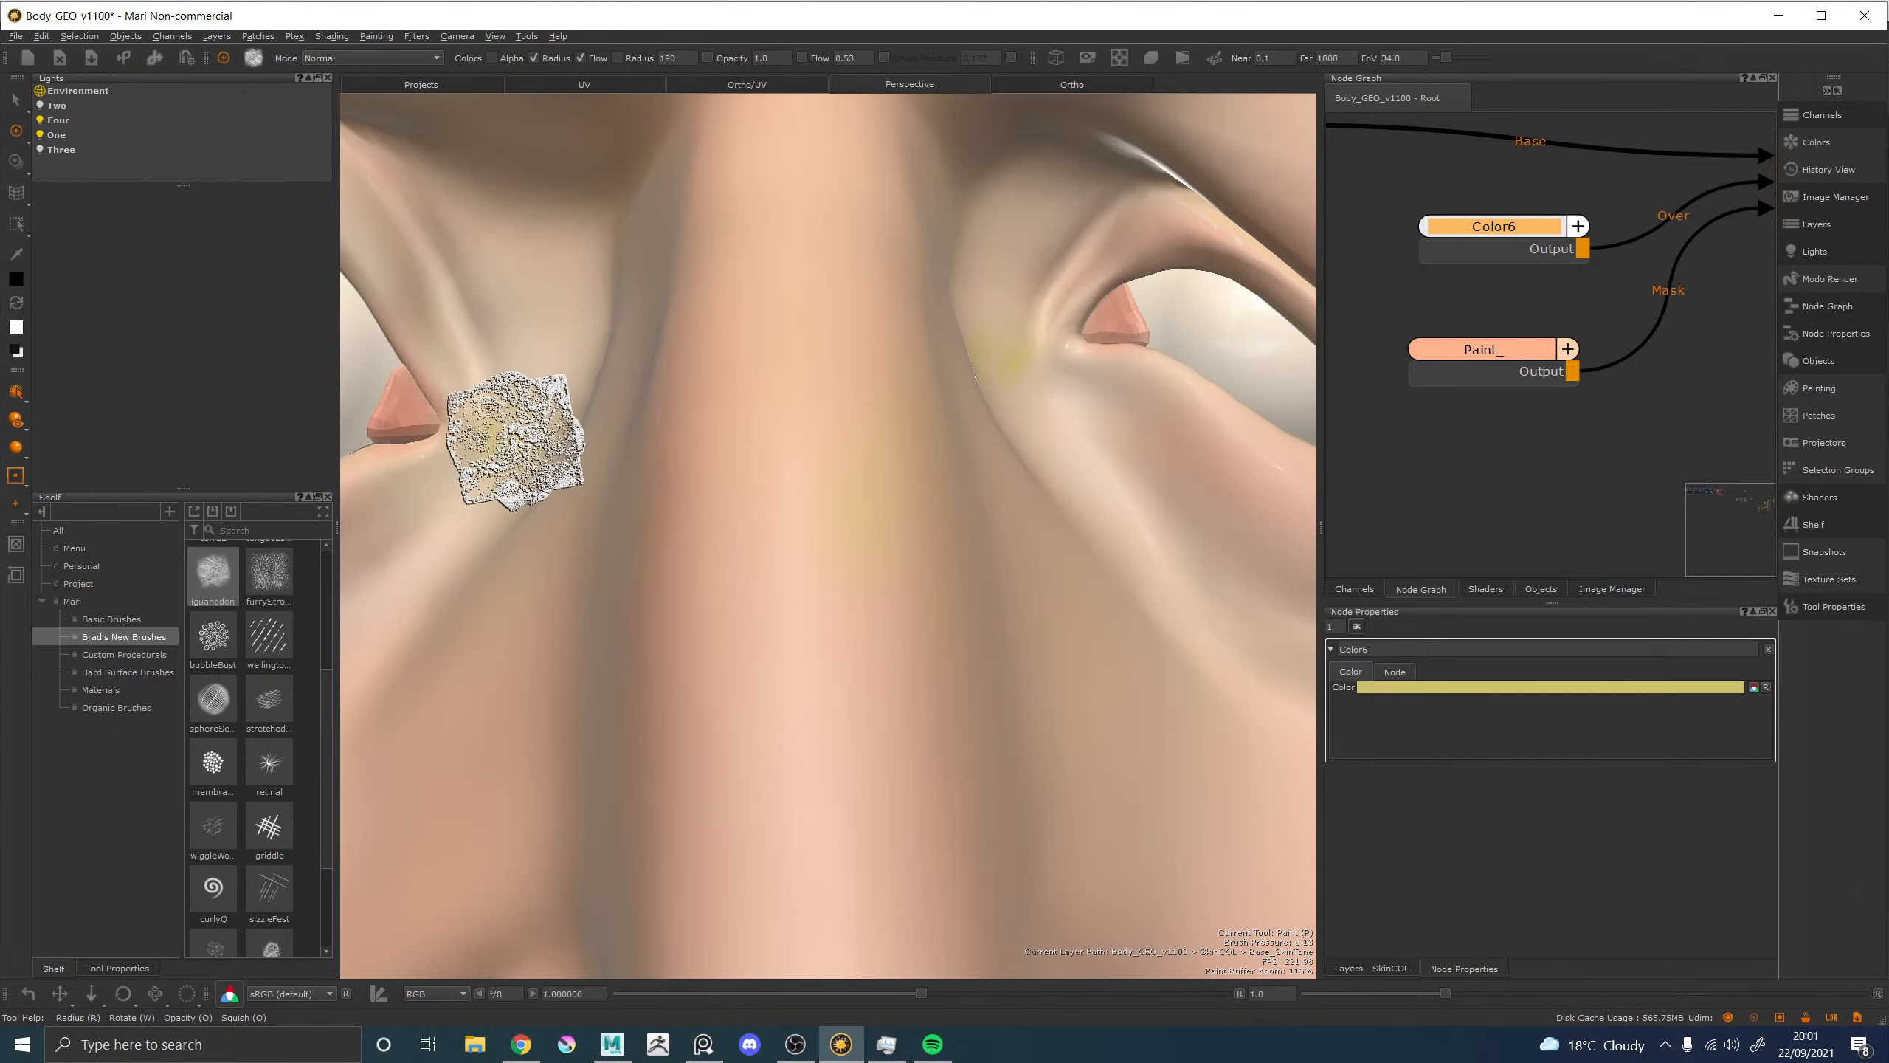
# Break up the yellow patch beside the inner corner of the character's right eye with the iguanodon brush, alternating white and black.
pyautogui.keyDown('alt'); pyautogui.moveTo(552, 465); pyautogui.dragTo(618, 465); pyautogui.keyUp('alt')
pyautogui.keyDown('alt'); pyautogui.moveTo(618, 465); pyautogui.dragTo(371, 371, button='middle'); pyautogui.keyUp('alt')
pyautogui.keyDown('alt'); pyautogui.moveTo(1151, 580); pyautogui.dragTo(889, 504, button='middle'); pyautogui.keyUp('alt')
pyautogui.keyDown('alt'); pyautogui.moveTo(889, 505); pyautogui.dragTo(751, 489, button='right'); pyautogui.keyUp('alt')
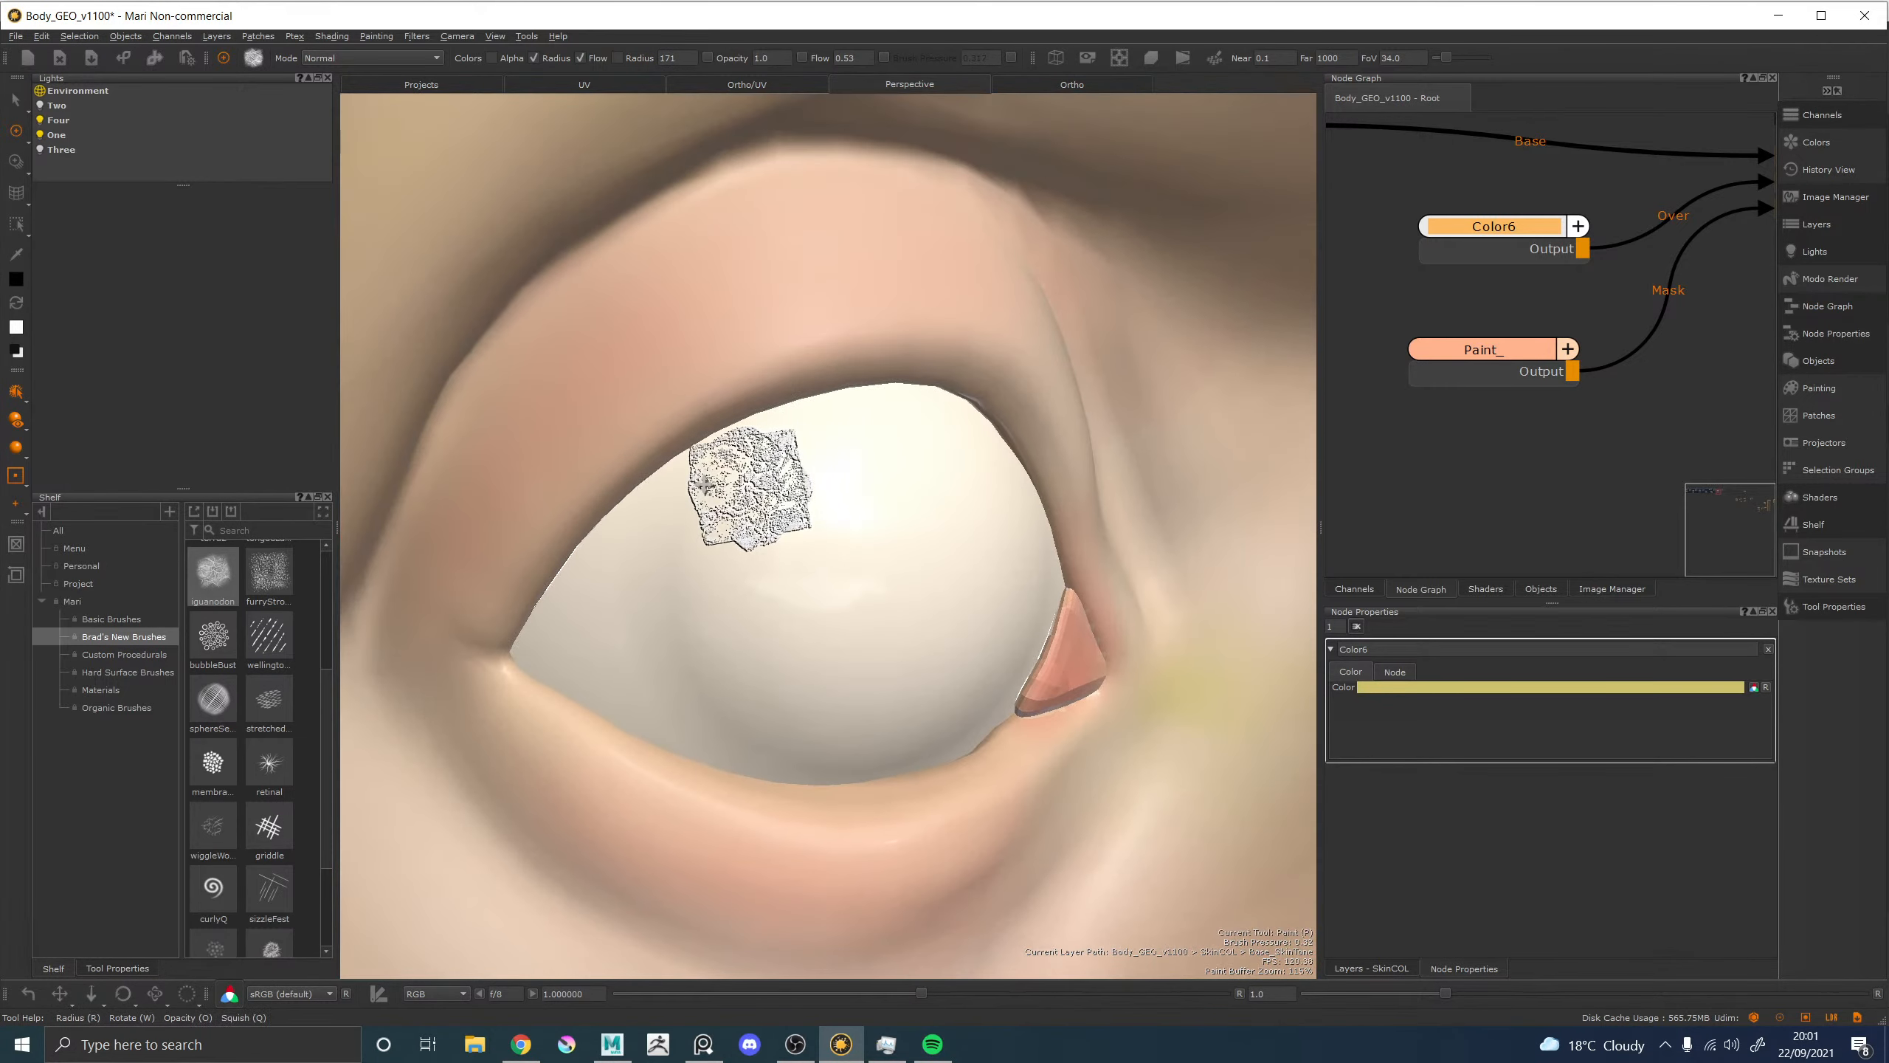
pyautogui.keyDown('alt'); pyautogui.moveTo(1040, 592); pyautogui.dragTo(786, 487, button='middle'); pyautogui.keyUp('alt')
pyautogui.press('x')
pyautogui.moveTo(958, 576)
pyautogui.mouseDown()
pyautogui.moveTo(942, 580)
pyautogui.moveTo(1106, 579)
pyautogui.moveTo(987, 580)
pyautogui.moveTo(1158, 555)
pyautogui.mouseUp()
pyautogui.moveTo(1047, 520)
pyautogui.mouseDown()
pyautogui.moveTo(923, 603)
pyautogui.moveTo(1078, 657)
pyautogui.mouseUp()
pyautogui.press('x')
pyautogui.moveTo(960, 554)
pyautogui.mouseDown()
pyautogui.moveTo(937, 527)
pyautogui.moveTo(1094, 528)
pyautogui.moveTo(1106, 556)
pyautogui.moveTo(1046, 654)
pyautogui.moveTo(962, 662)
pyautogui.moveTo(918, 604)
pyautogui.moveTo(1076, 569)
pyautogui.moveTo(949, 557)
pyautogui.moveTo(1012, 604)
pyautogui.mouseUp()
pyautogui.press('x')
pyautogui.moveTo(1206, 561)
pyautogui.mouseDown()
pyautogui.moveTo(1025, 472)
pyautogui.moveTo(1063, 498)
pyautogui.moveTo(850, 492)
pyautogui.mouseUp()
pyautogui.moveTo(847, 634)
pyautogui.mouseDown()
pyautogui.moveTo(941, 618)
pyautogui.moveTo(977, 723)
pyautogui.moveTo(901, 638)
pyautogui.moveTo(960, 595)
pyautogui.moveTo(1042, 632)
pyautogui.moveTo(1049, 569)
pyautogui.moveTo(1016, 581)
pyautogui.moveTo(1078, 655)
pyautogui.moveTo(985, 498)
pyautogui.moveTo(1142, 544)
pyautogui.mouseUp()
pyautogui.press('x')
pyautogui.press('x')
pyautogui.press('x')
pyautogui.press('x')
pyautogui.moveTo(1004, 476)
pyautogui.mouseDown()
pyautogui.moveTo(1112, 562)
pyautogui.moveTo(1061, 700)
pyautogui.moveTo(994, 535)
pyautogui.moveTo(1053, 465)
pyautogui.moveTo(1020, 493)
pyautogui.moveTo(1094, 597)
pyautogui.mouseUp()
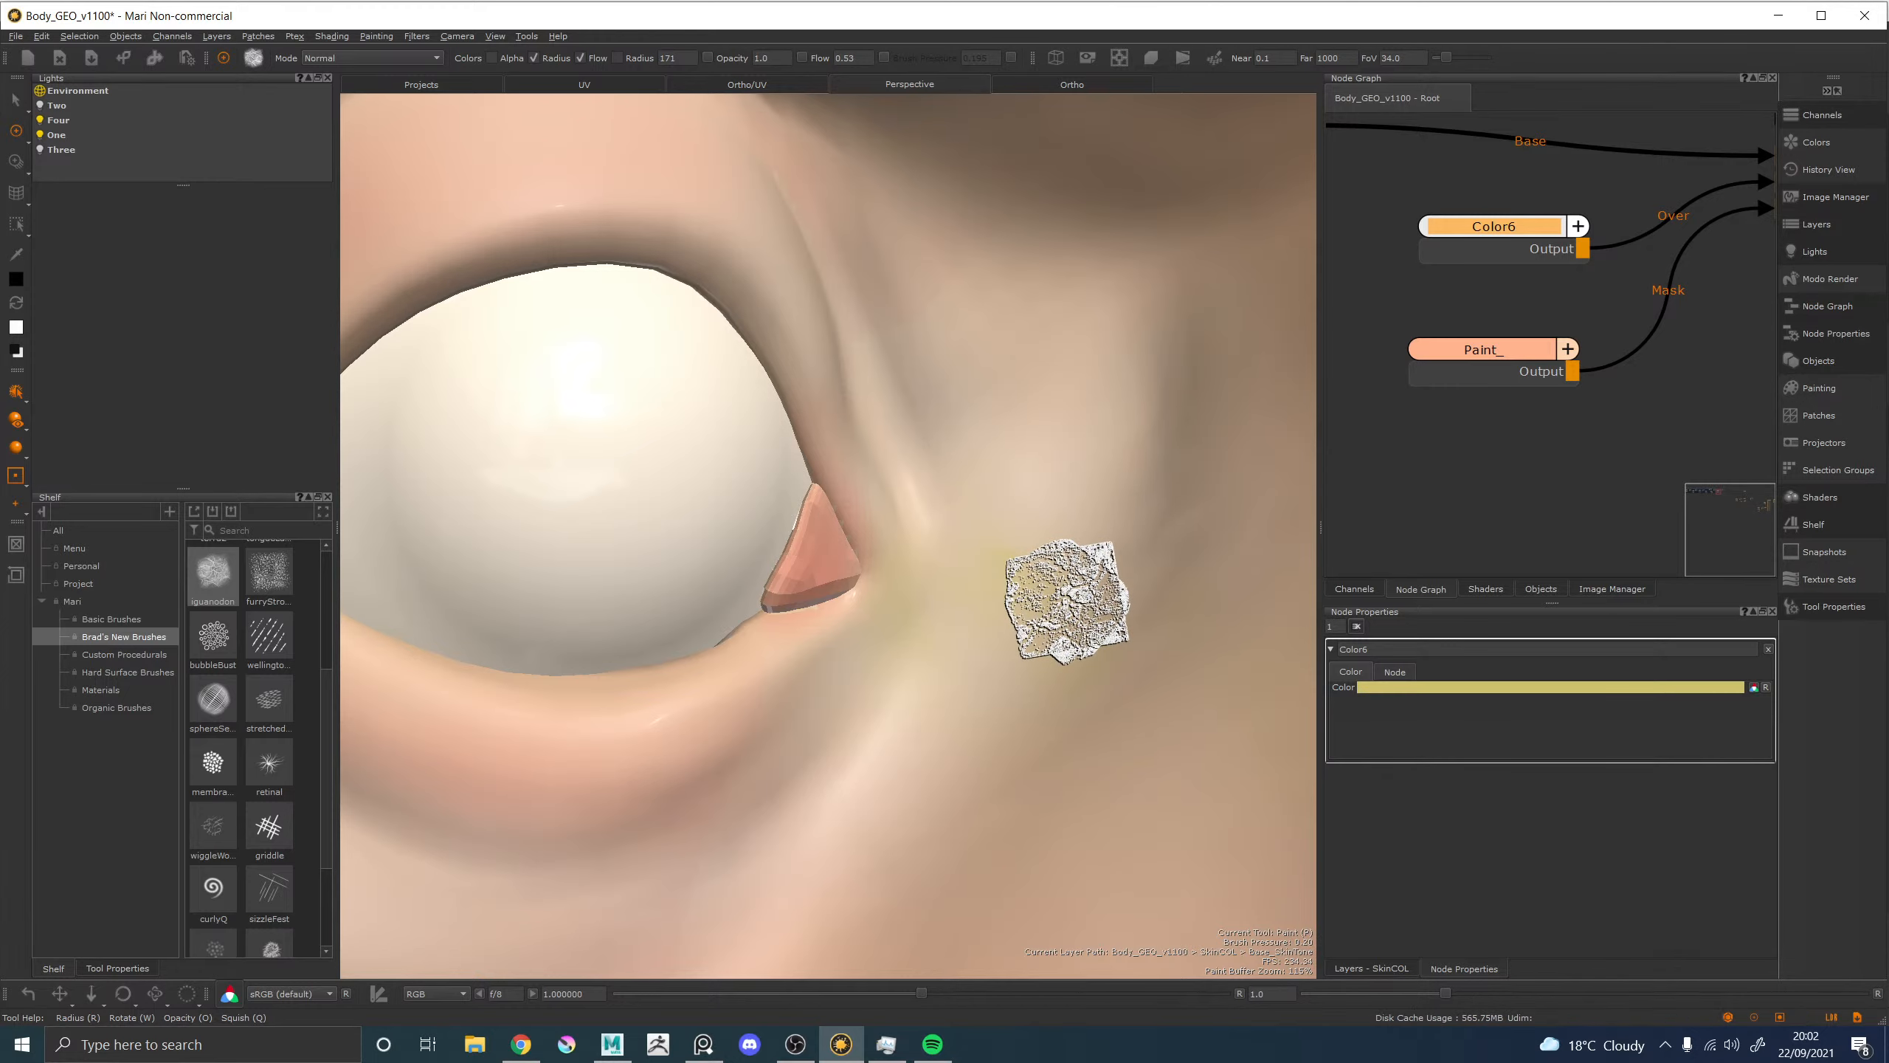
# Texture the yellow patch beside the inner corner of the character's left eye with the iguanodon brush, adding white and erasing with black.
pyautogui.scroll(-10, 1067, 602)
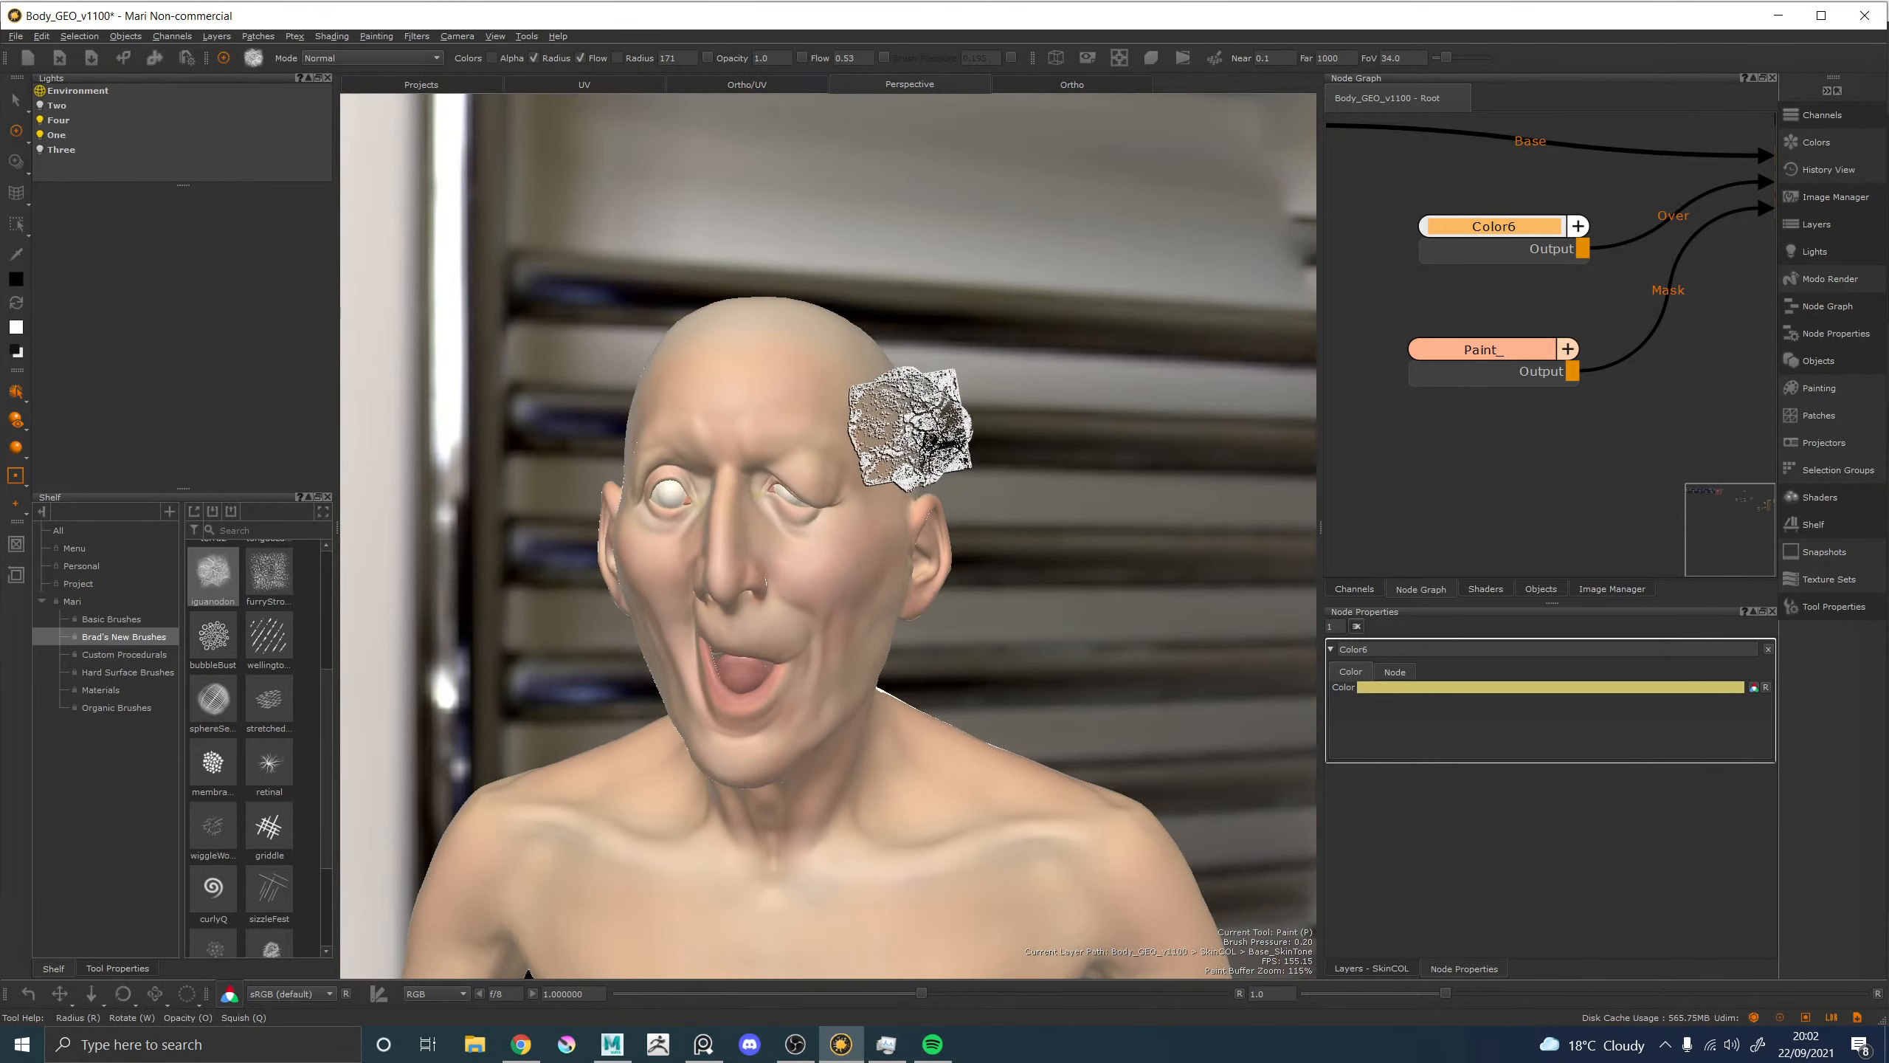
pyautogui.keyDown('alt'); pyautogui.moveTo(912, 430); pyautogui.dragTo(997, 521, button='middle'); pyautogui.keyUp('alt')
pyautogui.keyDown('alt'); pyautogui.moveTo(904, 610); pyautogui.dragTo(1004, 649, button='right'); pyautogui.keyUp('alt')
pyautogui.keyDown('alt'); pyautogui.moveTo(1004, 649); pyautogui.dragTo(865, 575, button='middle'); pyautogui.keyUp('alt')
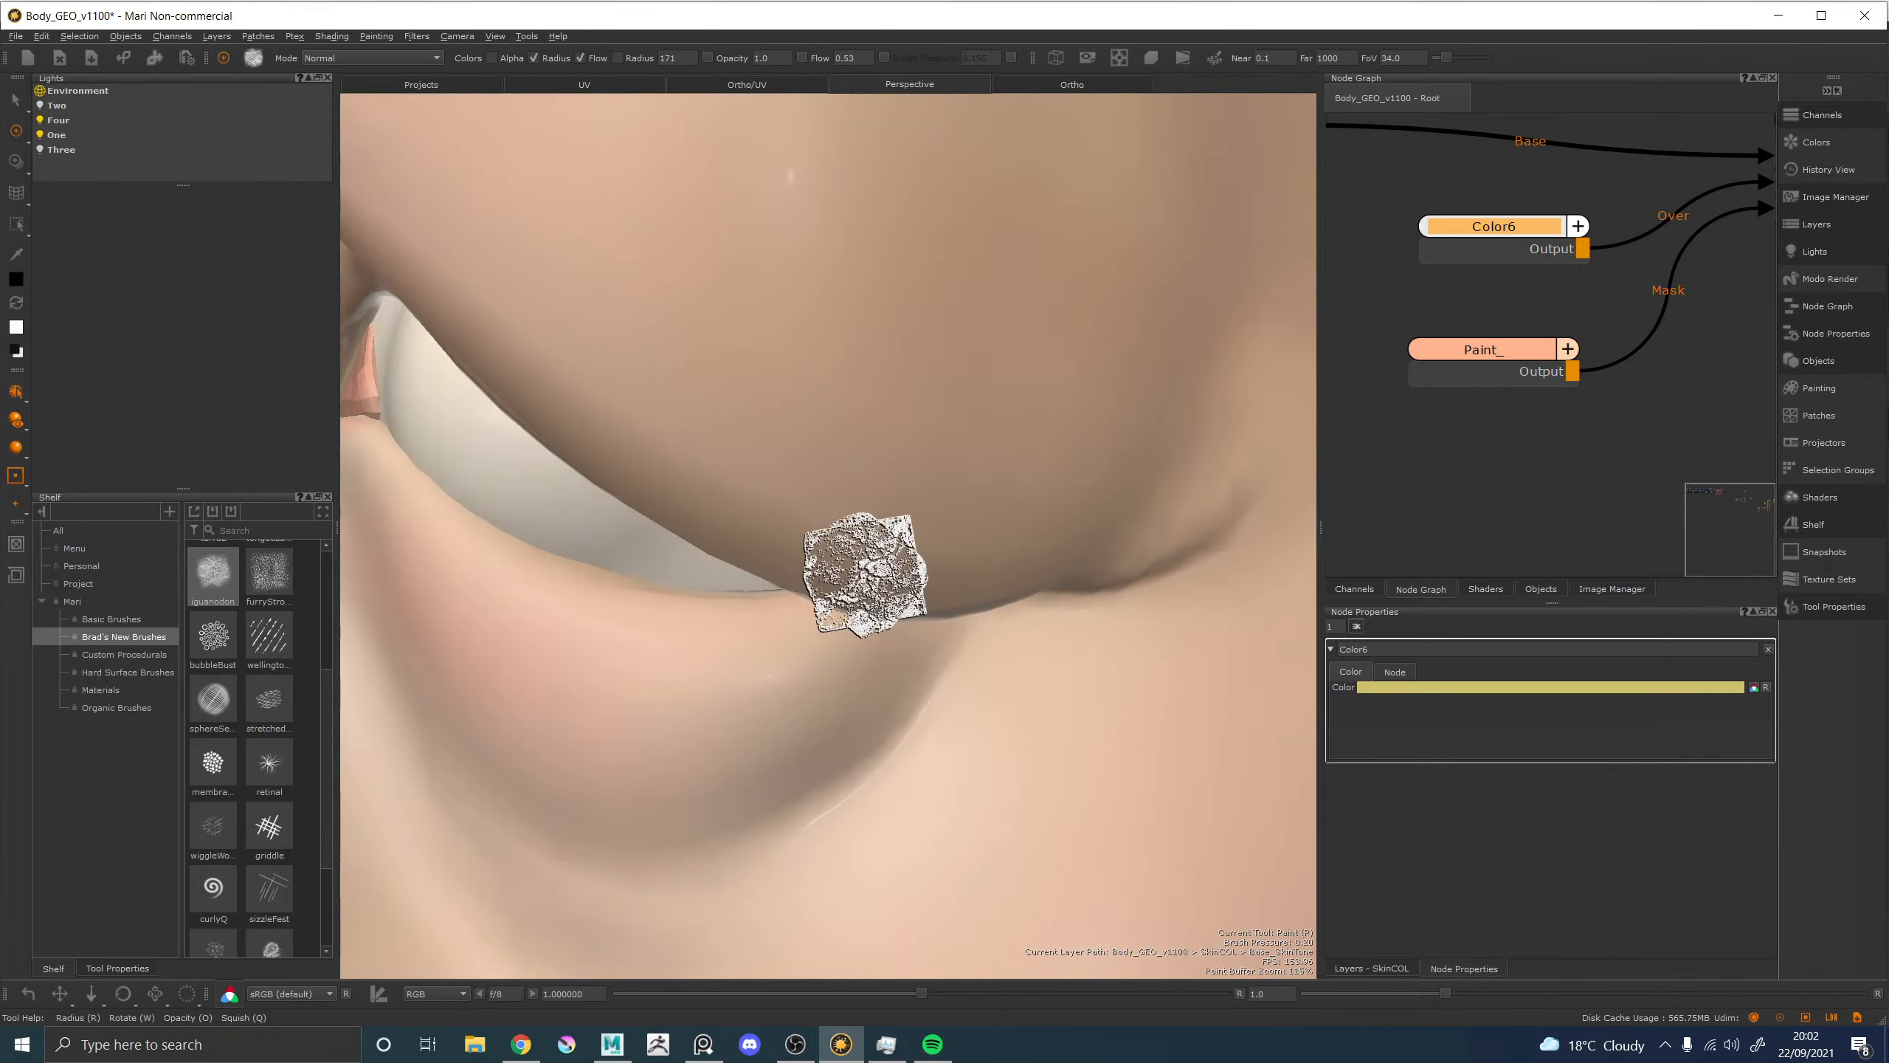
pyautogui.moveTo(521, 476)
pyautogui.keyDown('alt'); pyautogui.mouseDown(button='middle')
pyautogui.moveTo(959, 521)
pyautogui.moveTo(997, 571)
pyautogui.mouseUp(button='middle'); pyautogui.keyUp('alt')
pyautogui.press('x')
pyautogui.moveTo(729, 576)
pyautogui.mouseDown()
pyautogui.moveTo(852, 456)
pyautogui.moveTo(766, 509)
pyautogui.moveTo(710, 654)
pyautogui.moveTo(869, 450)
pyautogui.moveTo(727, 585)
pyautogui.moveTo(721, 509)
pyautogui.moveTo(745, 572)
pyautogui.moveTo(675, 570)
pyautogui.moveTo(613, 603)
pyautogui.mouseUp()
pyautogui.press('x')
pyautogui.press('x')
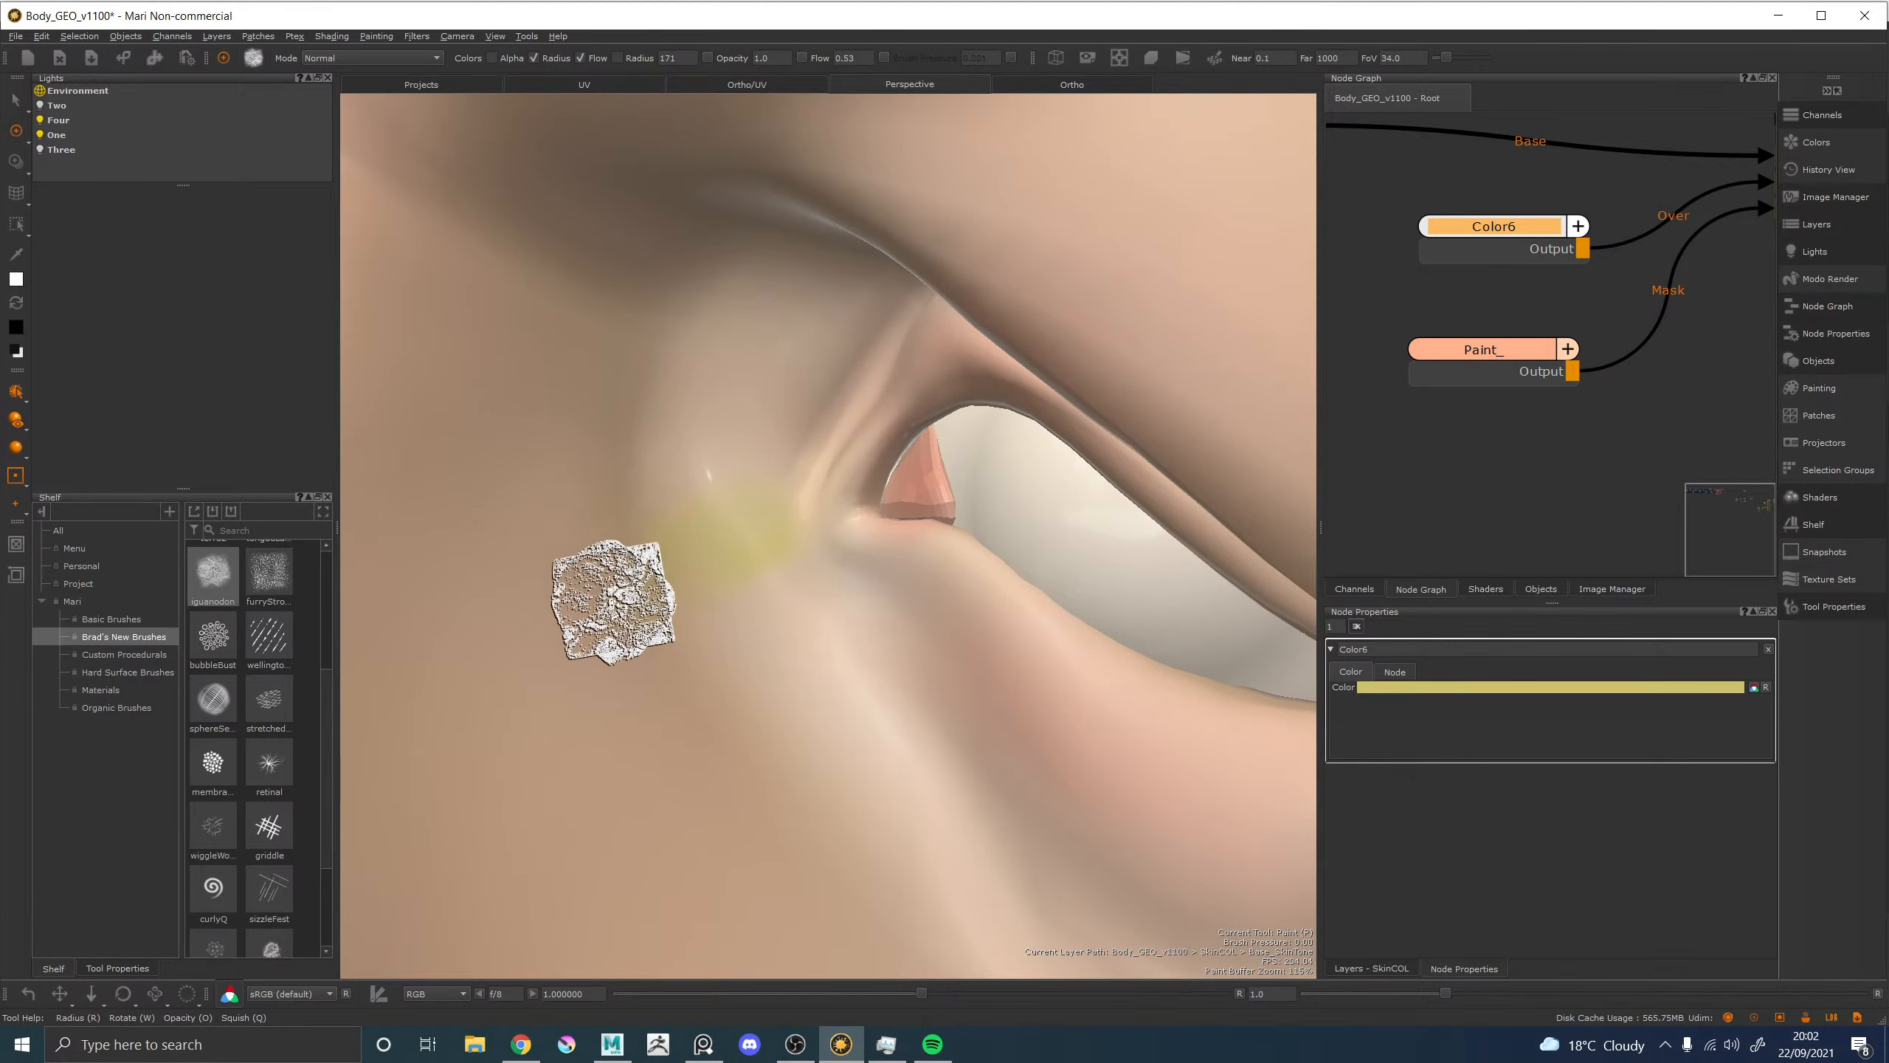
pyautogui.press('x')
pyautogui.moveTo(660, 514)
pyautogui.mouseDown()
pyautogui.moveTo(869, 477)
pyautogui.moveTo(803, 573)
pyautogui.mouseUp()
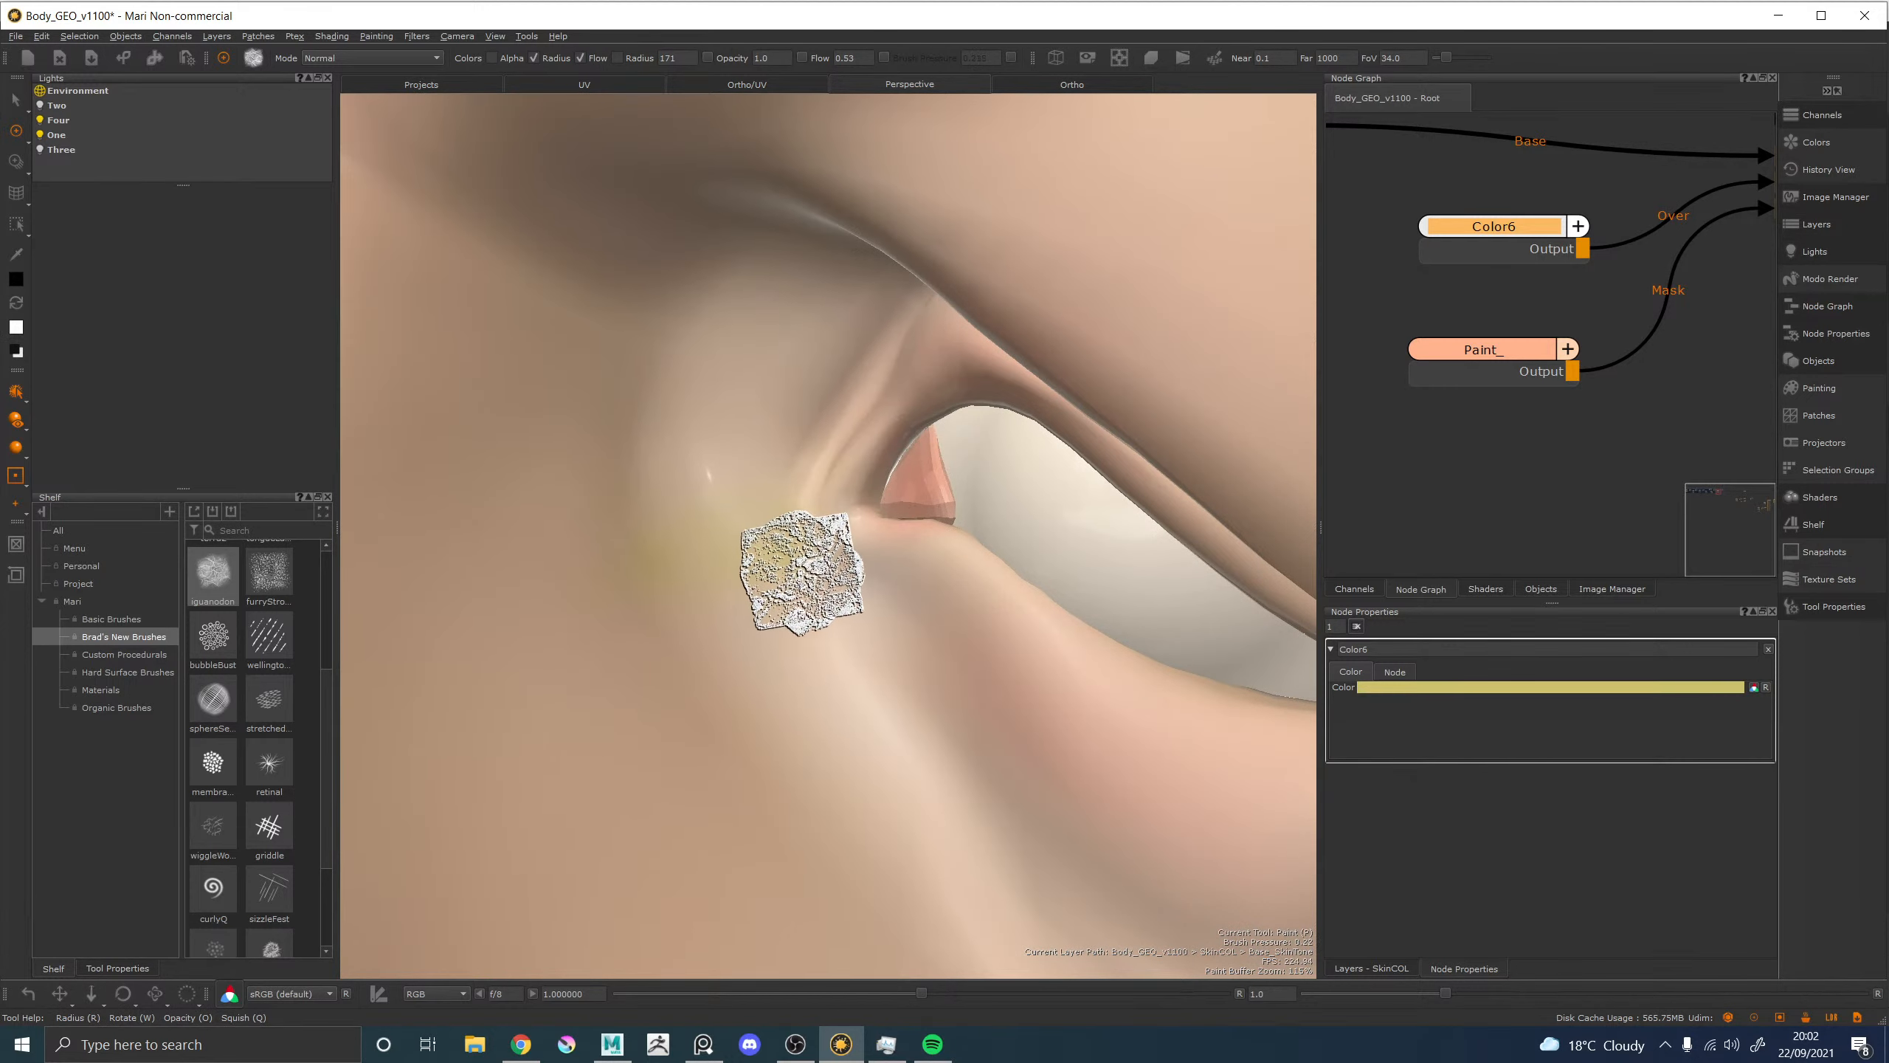
# Try painting yellow texture onto the skin around the mouth with the iguanodon brush, and undo the stroke.
pyautogui.keyDown('alt'); pyautogui.moveTo(803, 573); pyautogui.dragTo(725, 516, button='right'); pyautogui.keyUp('alt')
pyautogui.keyDown('alt'); pyautogui.moveTo(922, 536); pyautogui.dragTo(713, 490, button='right'); pyautogui.keyUp('alt')
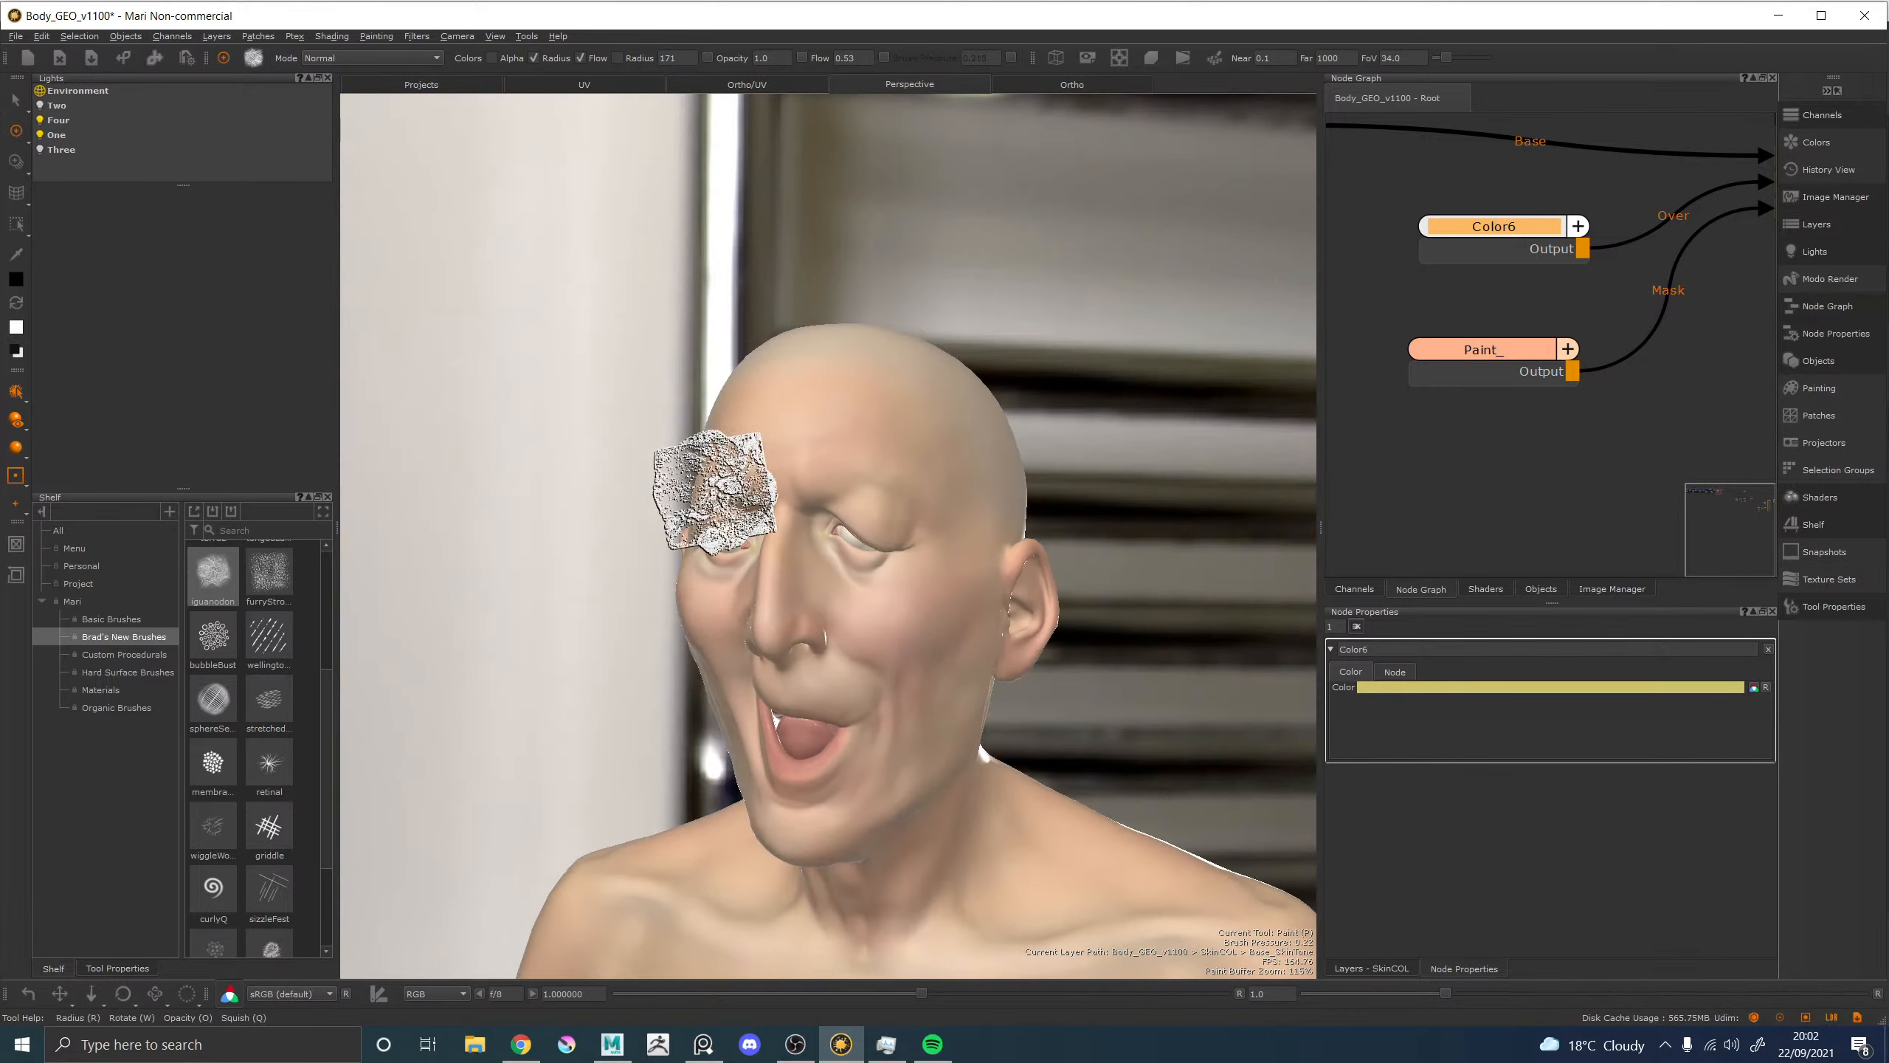
pyautogui.keyDown('alt'); pyautogui.moveTo(713, 490); pyautogui.dragTo(899, 515); pyautogui.keyUp('alt')
pyautogui.keyDown('alt'); pyautogui.moveTo(899, 515); pyautogui.dragTo(669, 499, button='middle'); pyautogui.keyUp('alt')
pyautogui.keyDown('alt'); pyautogui.moveTo(669, 499); pyautogui.dragTo(814, 552, button='right'); pyautogui.keyUp('alt')
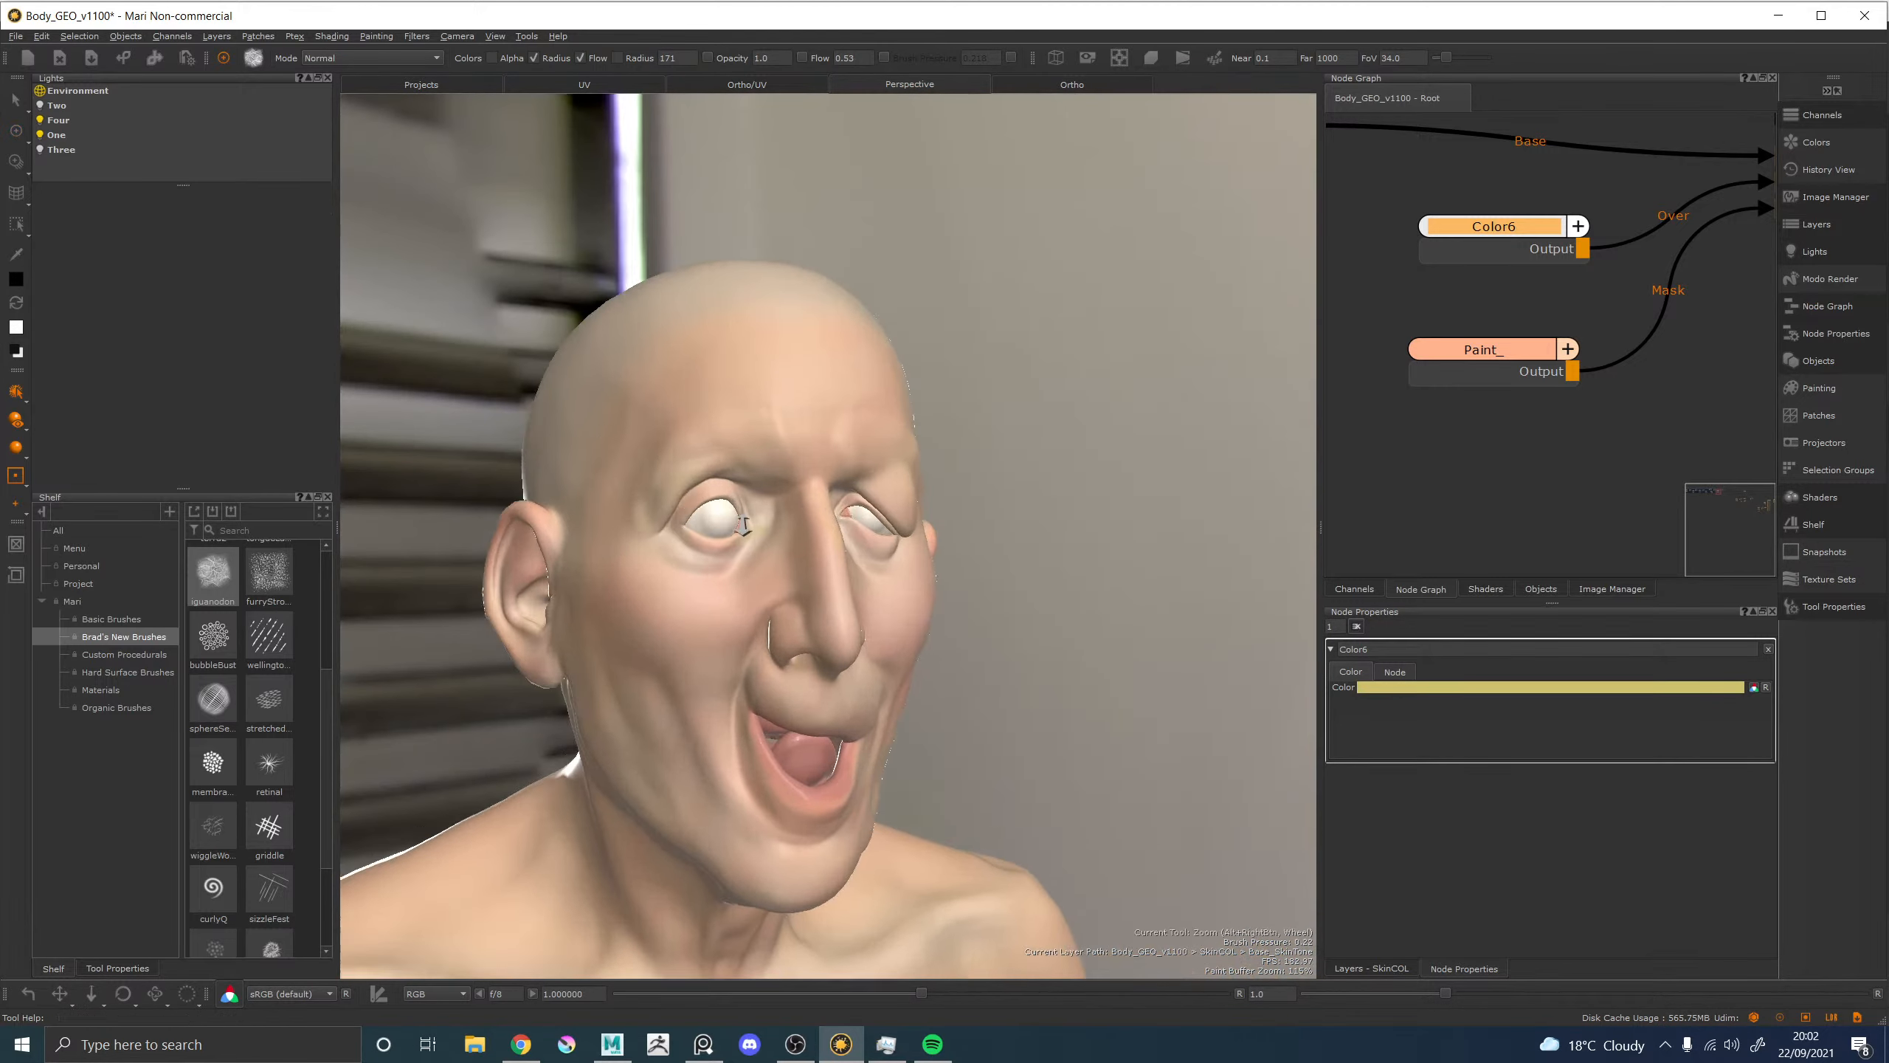
pyautogui.moveTo(814, 552)
pyautogui.keyDown('alt'); pyautogui.mouseDown()
pyautogui.moveTo(923, 548)
pyautogui.moveTo(871, 409)
pyautogui.moveTo(892, 473)
pyautogui.moveTo(831, 422)
pyautogui.moveTo(798, 470)
pyautogui.mouseUp(); pyautogui.keyUp('alt')
pyautogui.keyDown('alt'); pyautogui.moveTo(844, 591); pyautogui.dragTo(826, 432, button='middle'); pyautogui.keyUp('alt')
pyautogui.keyDown('alt'); pyautogui.moveTo(825, 431); pyautogui.dragTo(891, 518, button='right'); pyautogui.keyUp('alt')
pyautogui.moveTo(891, 518)
pyautogui.mouseDown()
pyautogui.moveTo(996, 409)
pyautogui.moveTo(970, 371)
pyautogui.moveTo(967, 495)
pyautogui.moveTo(706, 422)
pyautogui.moveTo(887, 431)
pyautogui.moveTo(784, 363)
pyautogui.mouseUp()
pyautogui.hotkey('ctrl', 'z')
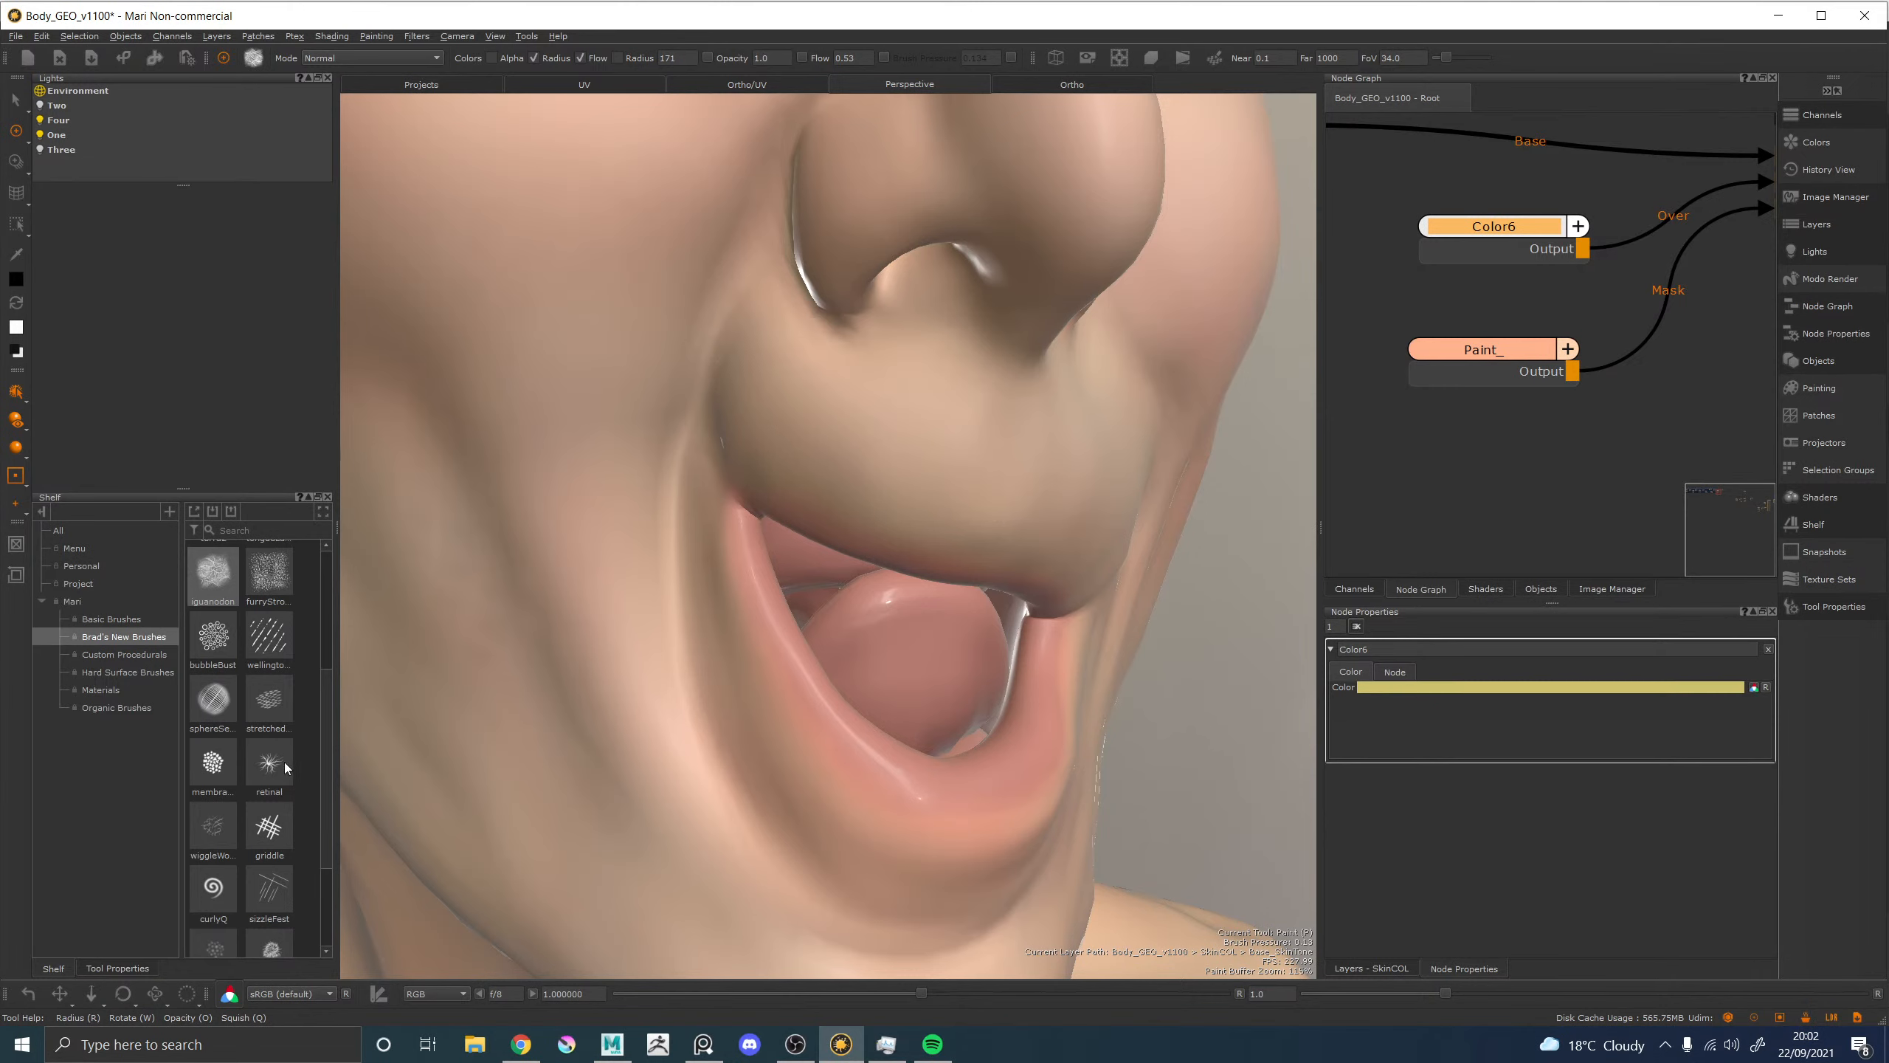
# Paint subtle yellow texture on the skin above the upper lip with the griddle brush, soften it with black, and bake the paint.
pyautogui.click(269, 826)
pyautogui.moveTo(773, 511)
pyautogui.mouseDown()
pyautogui.moveTo(801, 425)
pyautogui.moveTo(929, 464)
pyautogui.moveTo(766, 443)
pyautogui.moveTo(952, 519)
pyautogui.mouseUp()
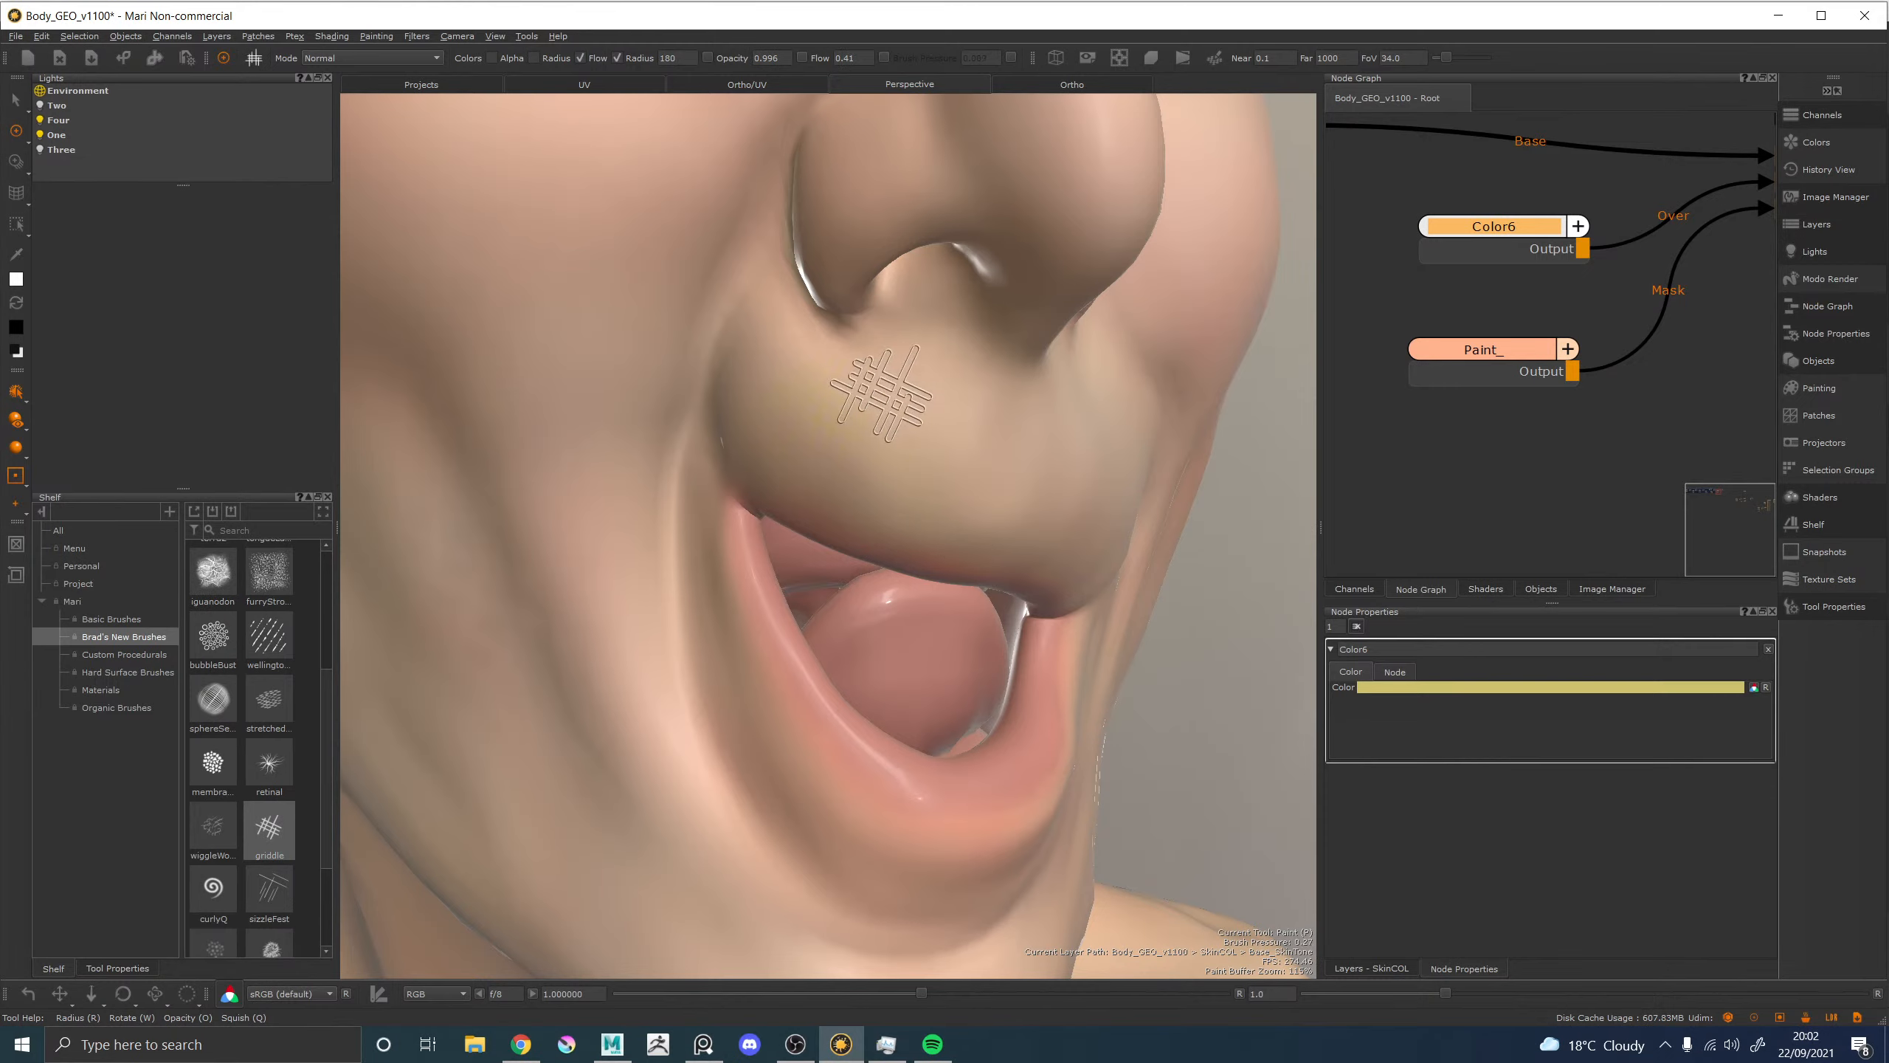
pyautogui.press('x')
pyautogui.moveTo(772, 436)
pyautogui.mouseDown()
pyautogui.moveTo(886, 393)
pyautogui.moveTo(878, 479)
pyautogui.moveTo(952, 365)
pyautogui.moveTo(795, 369)
pyautogui.moveTo(744, 342)
pyautogui.moveTo(1019, 466)
pyautogui.moveTo(901, 394)
pyautogui.moveTo(825, 417)
pyautogui.moveTo(695, 372)
pyautogui.moveTo(895, 454)
pyautogui.mouseUp()
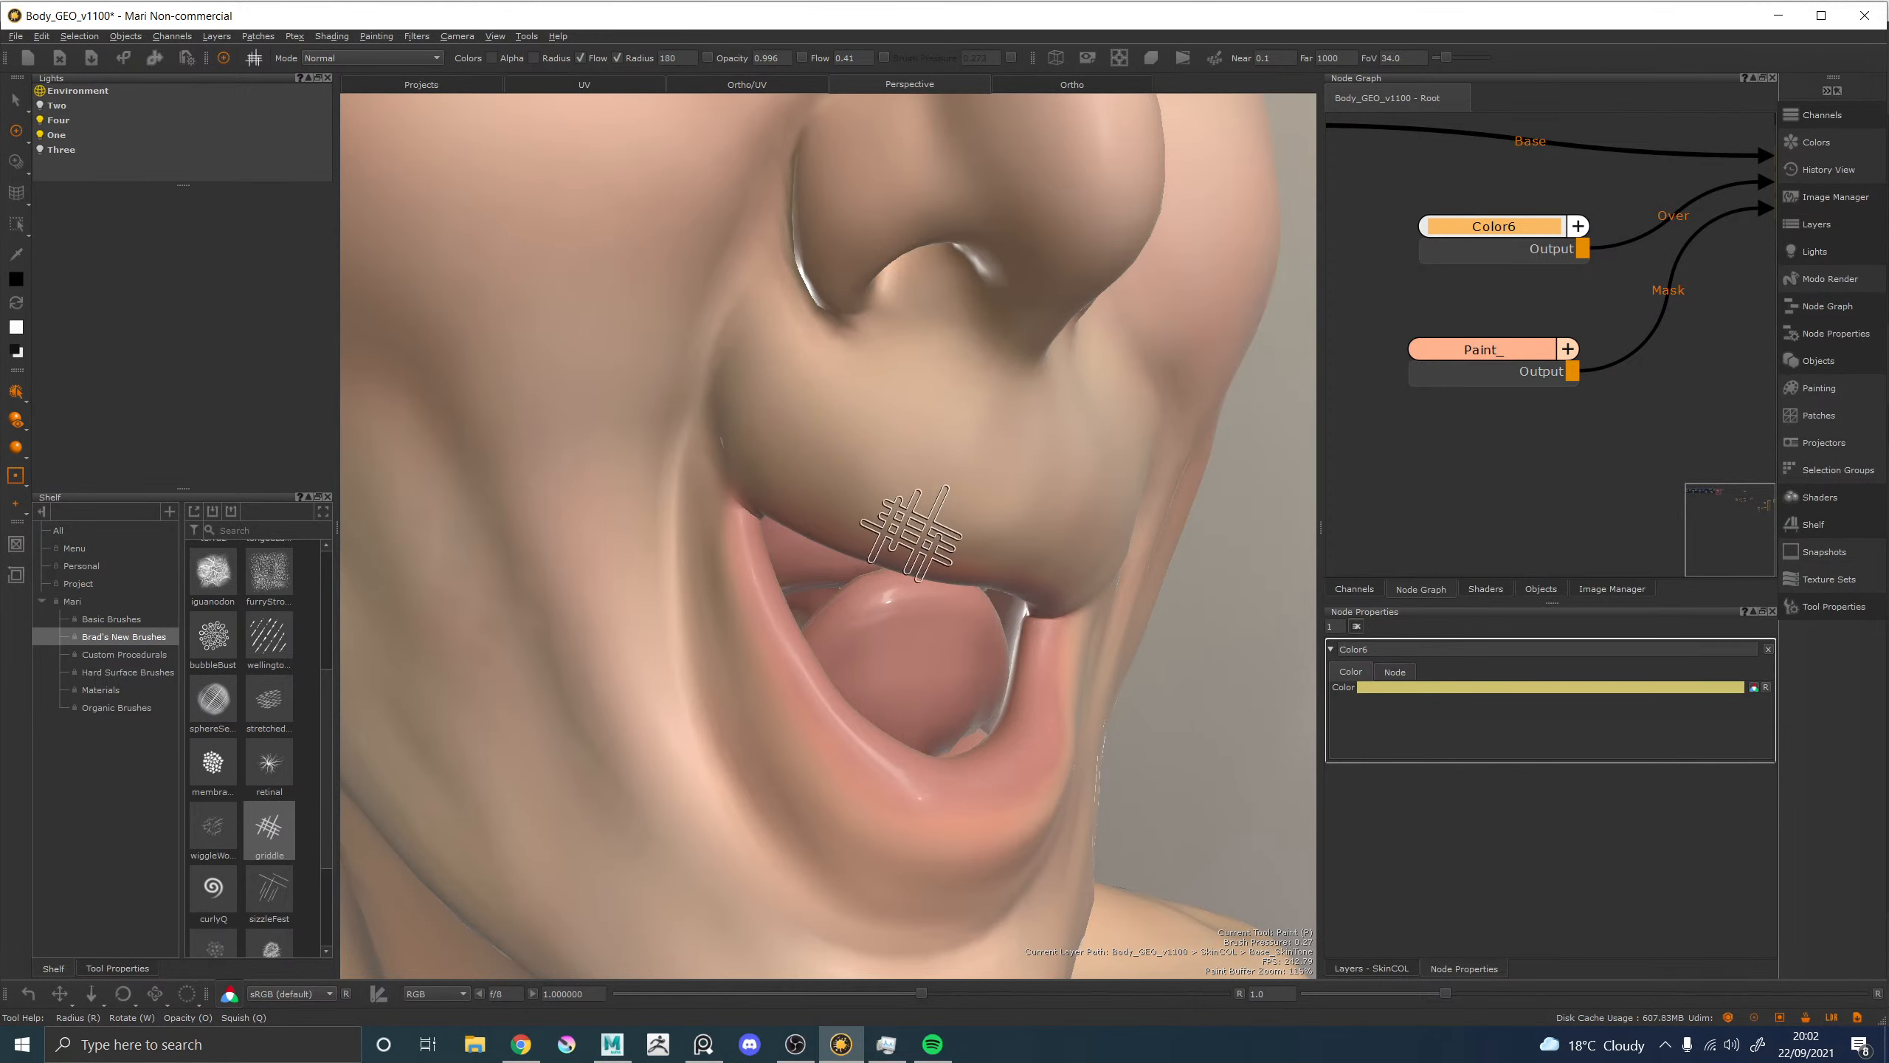
pyautogui.press('b')
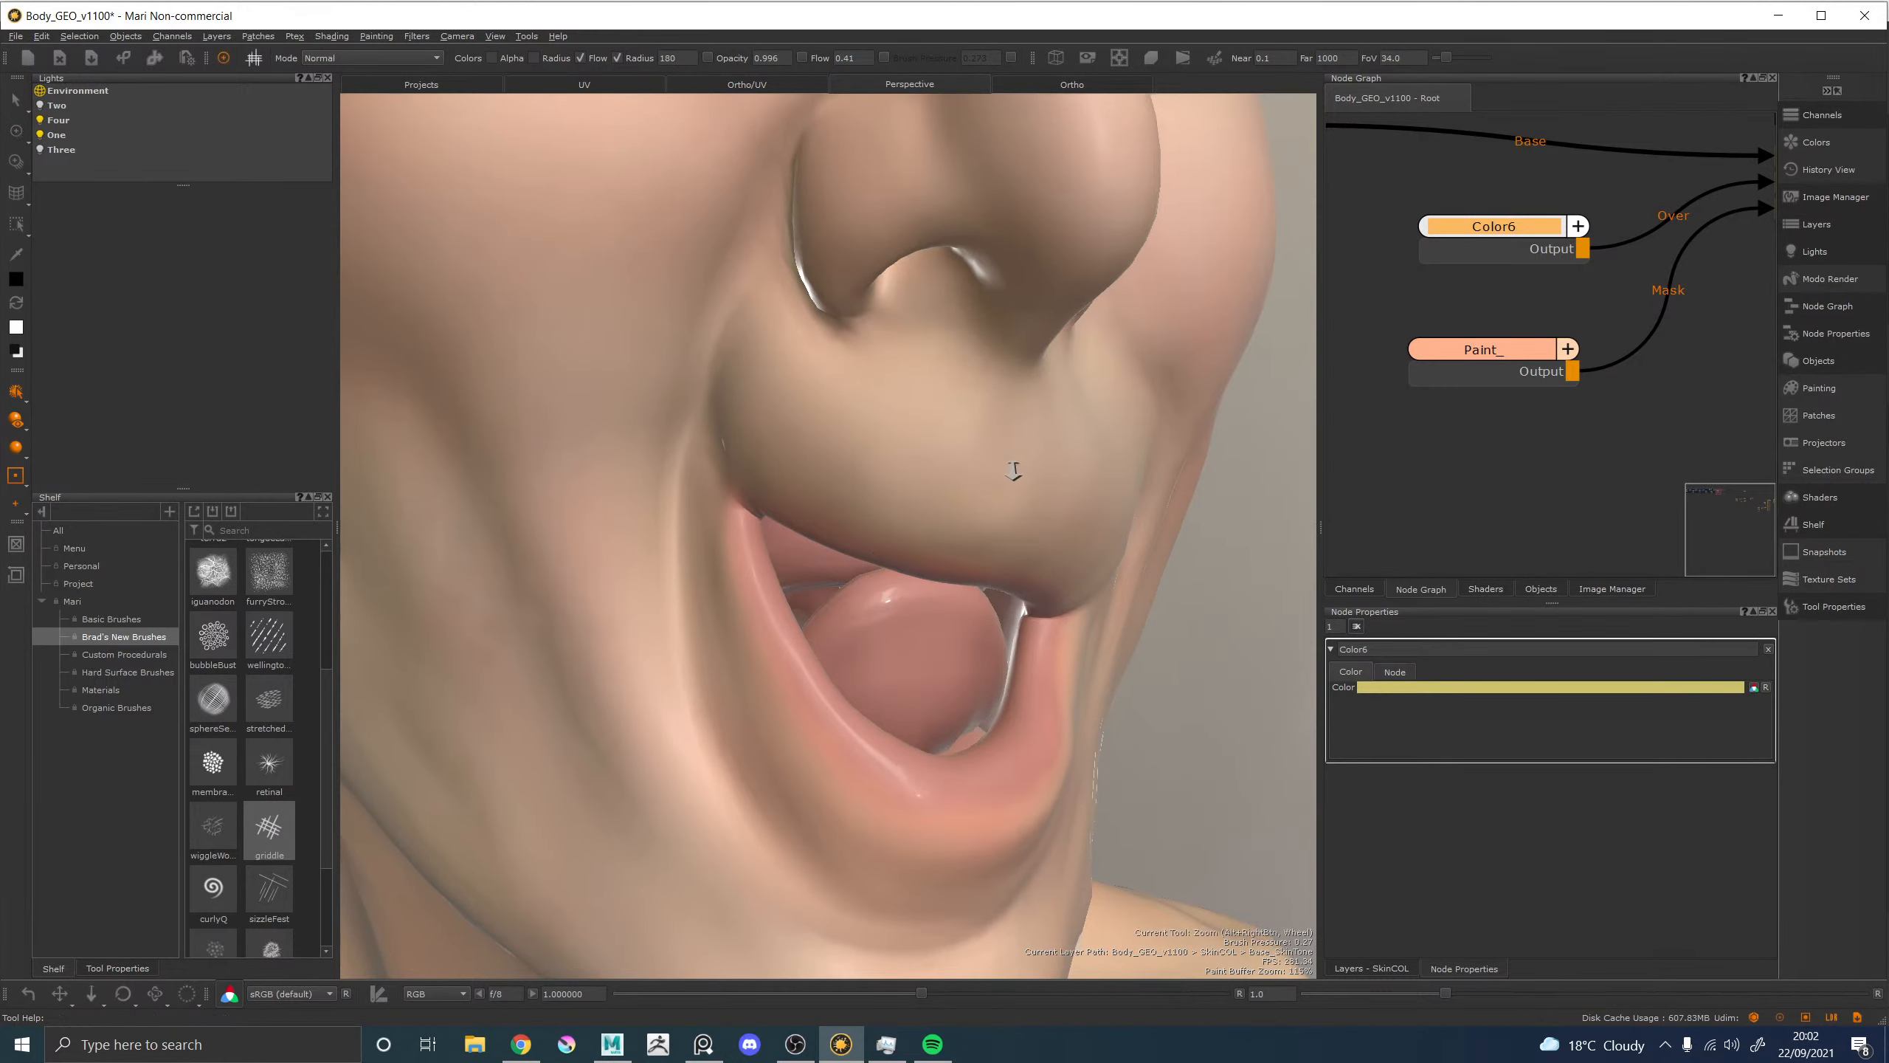
pyautogui.keyDown('alt'); pyautogui.moveTo(1013, 472); pyautogui.dragTo(804, 436, button='right'); pyautogui.keyUp('alt')
pyautogui.keyDown('alt'); pyautogui.moveTo(852, 470); pyautogui.dragTo(853, 533, button='middle'); pyautogui.keyUp('alt')
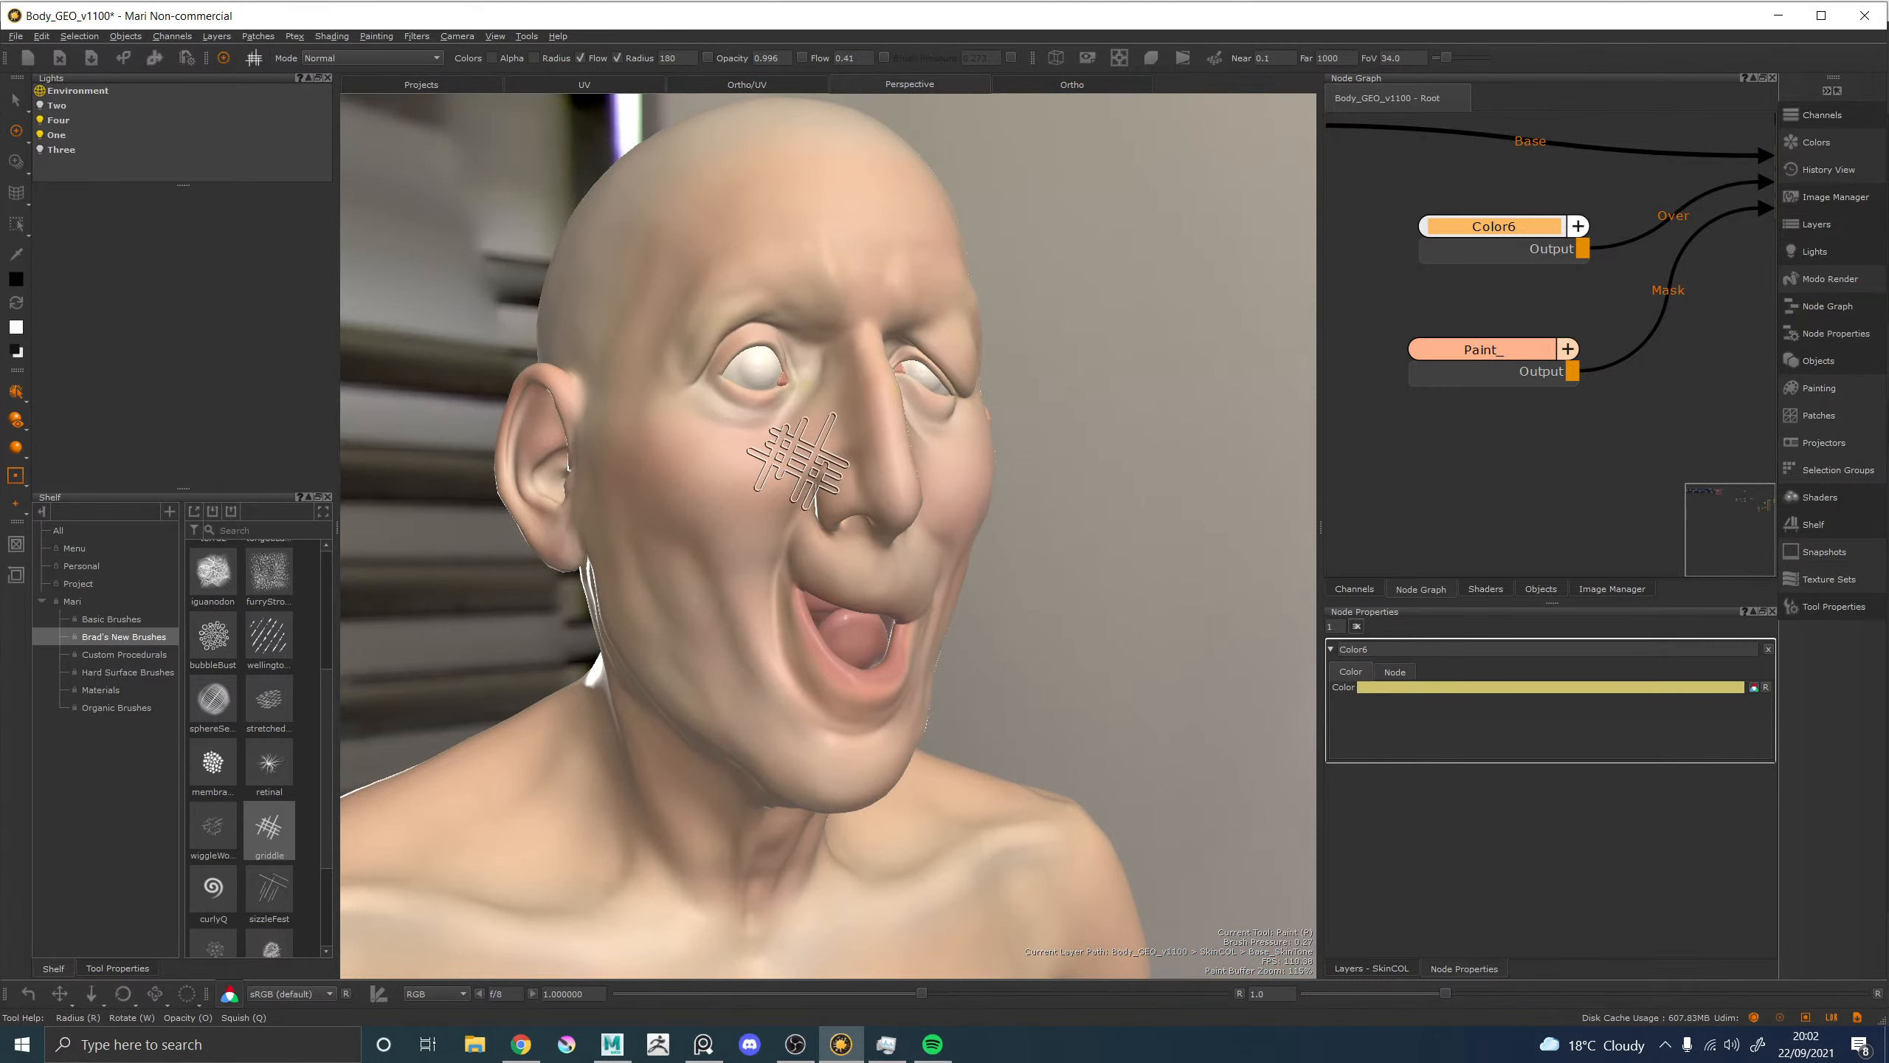
pyautogui.keyDown('alt'); pyautogui.moveTo(836, 424); pyautogui.dragTo(824, 457); pyautogui.keyUp('alt')
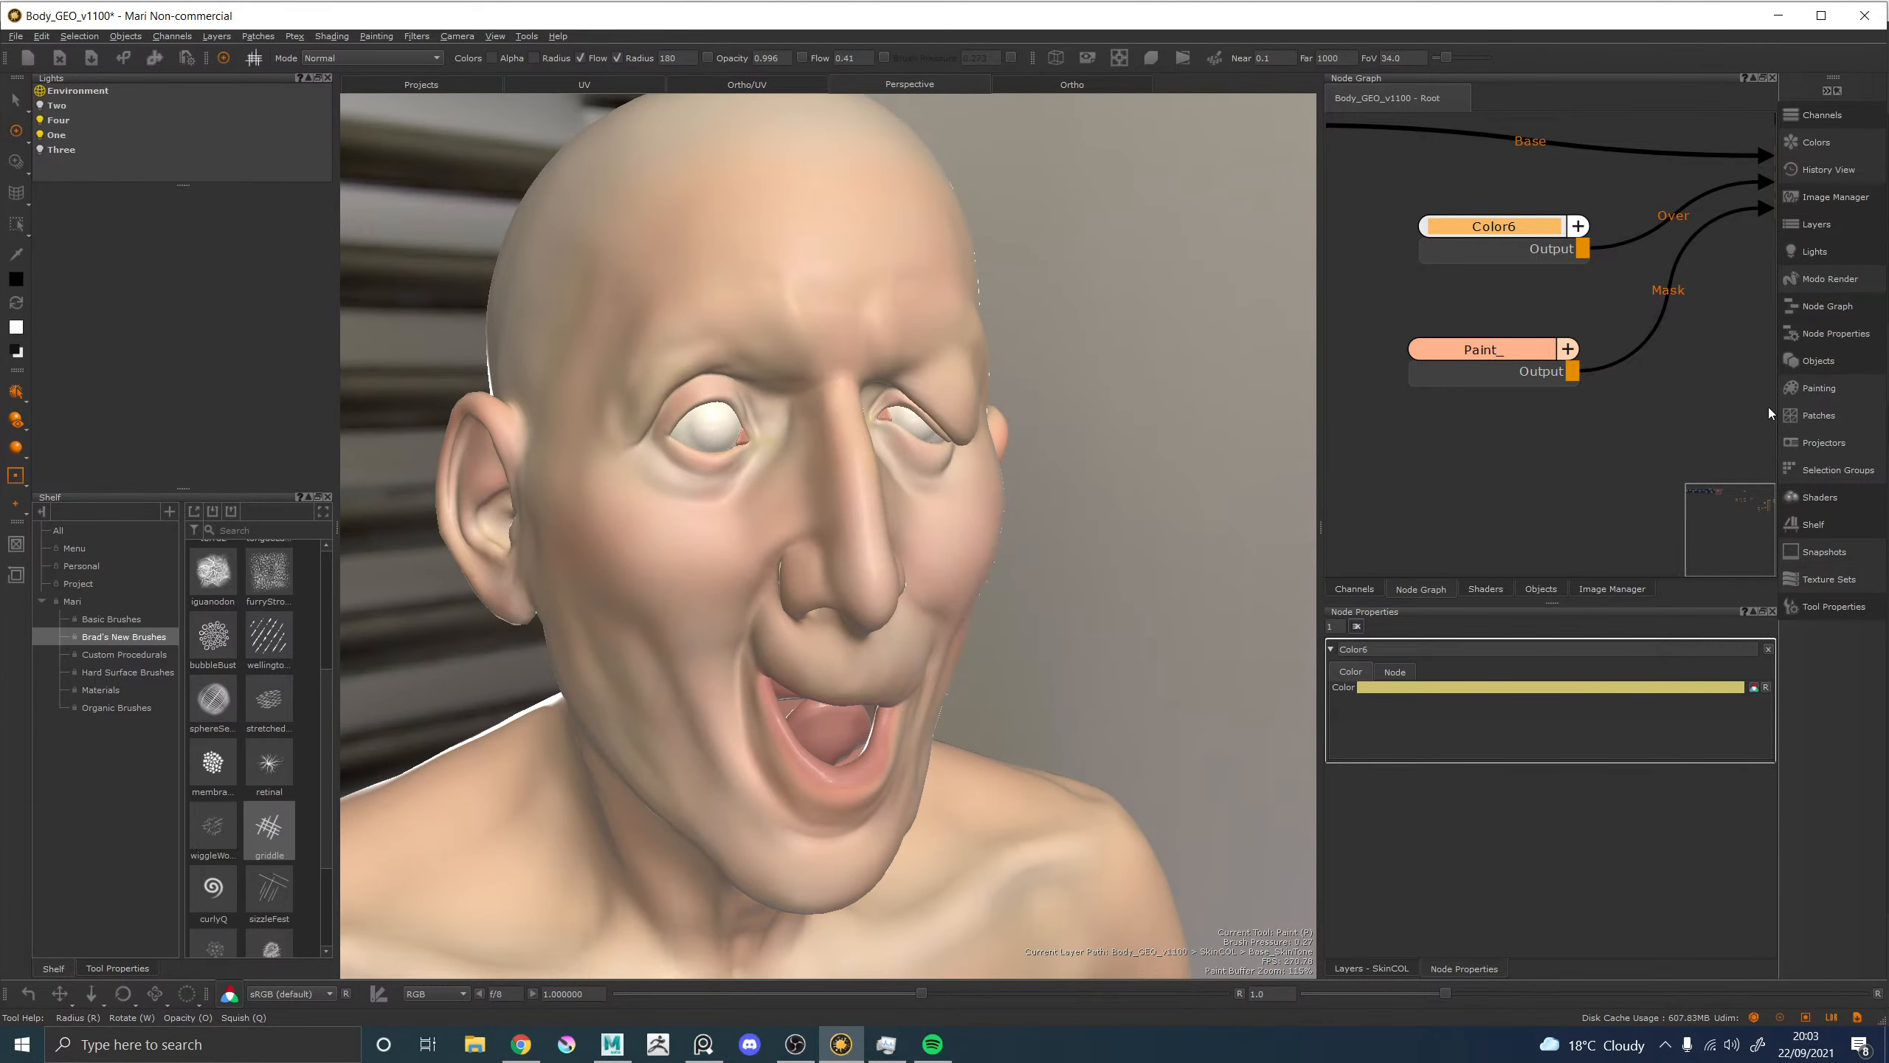
# Select the BaseTones backdrop with all its nodes and move it away from the yellow Color6 and Paint nodes.
pyautogui.scroll(-3, 1264, 342)
pyautogui.scroll(-6, 1392, 292)
pyautogui.moveTo(1378, 229); pyautogui.dragTo(1725, 260, button='middle')
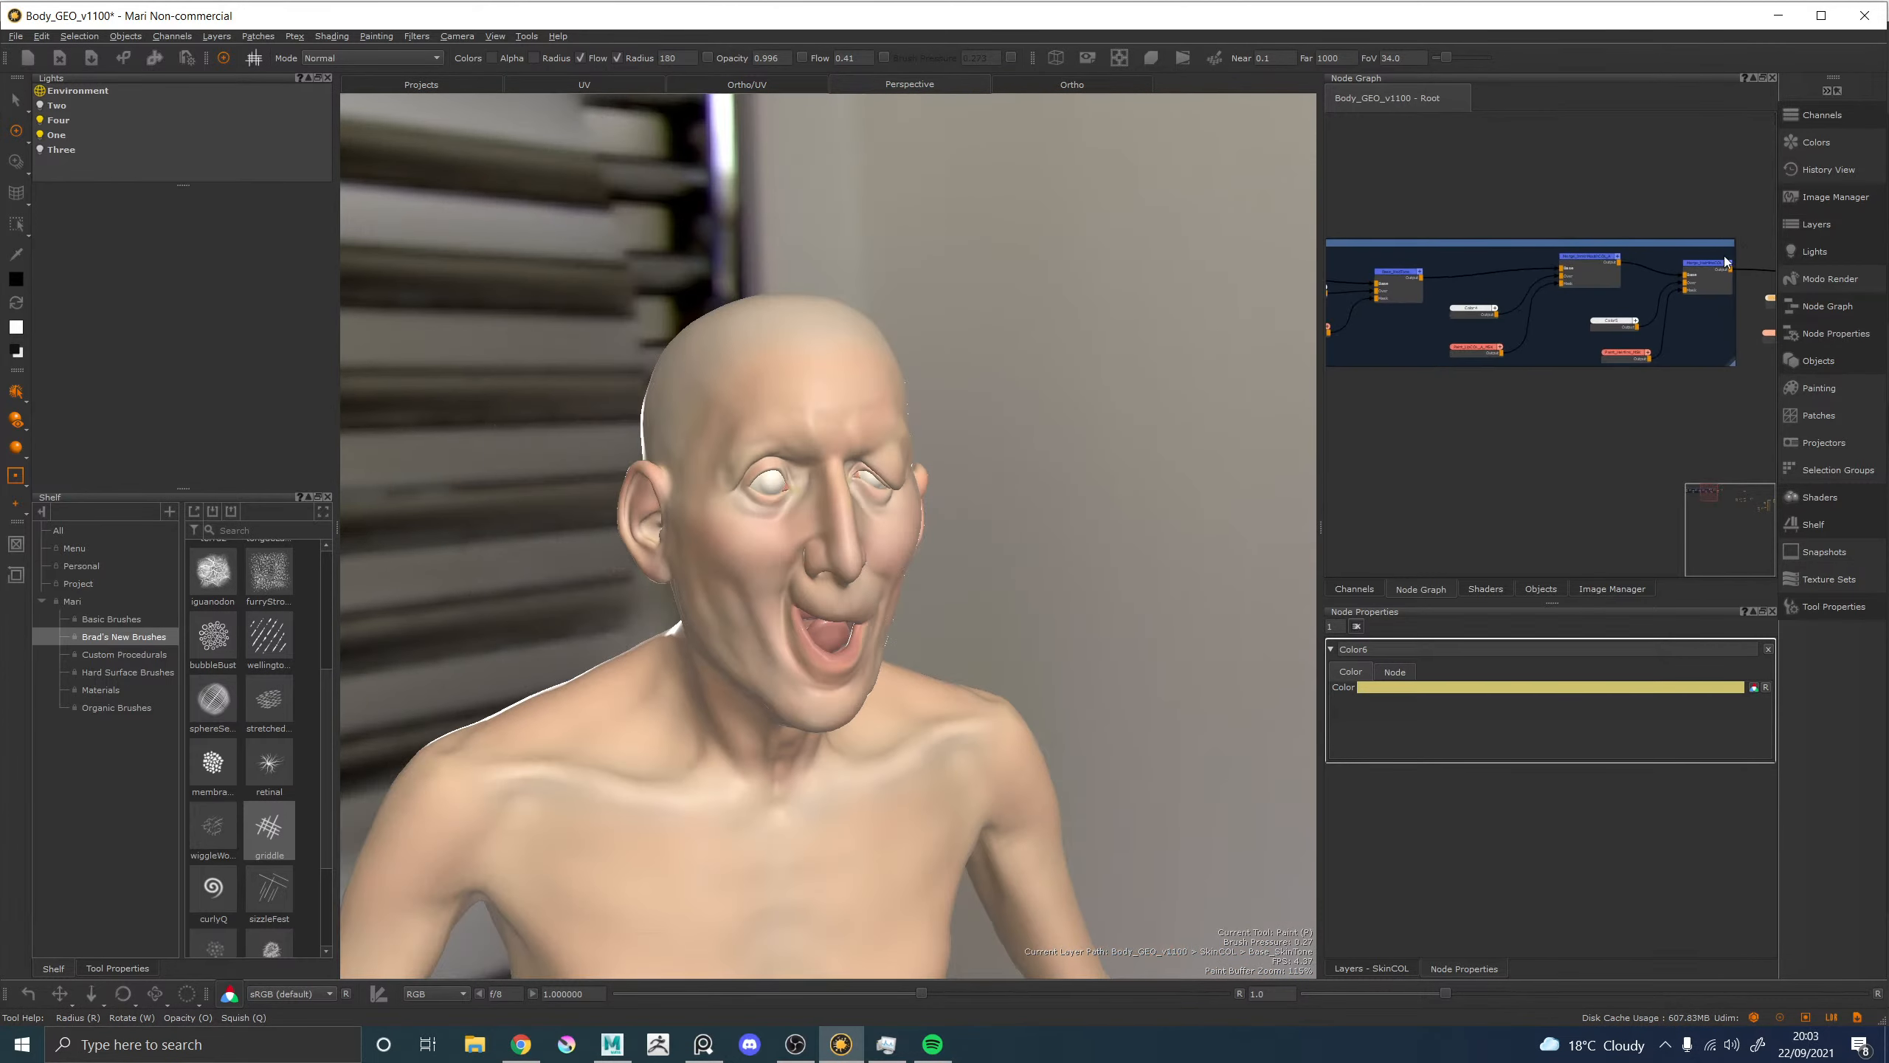
pyautogui.scroll(-5, 1580, 210)
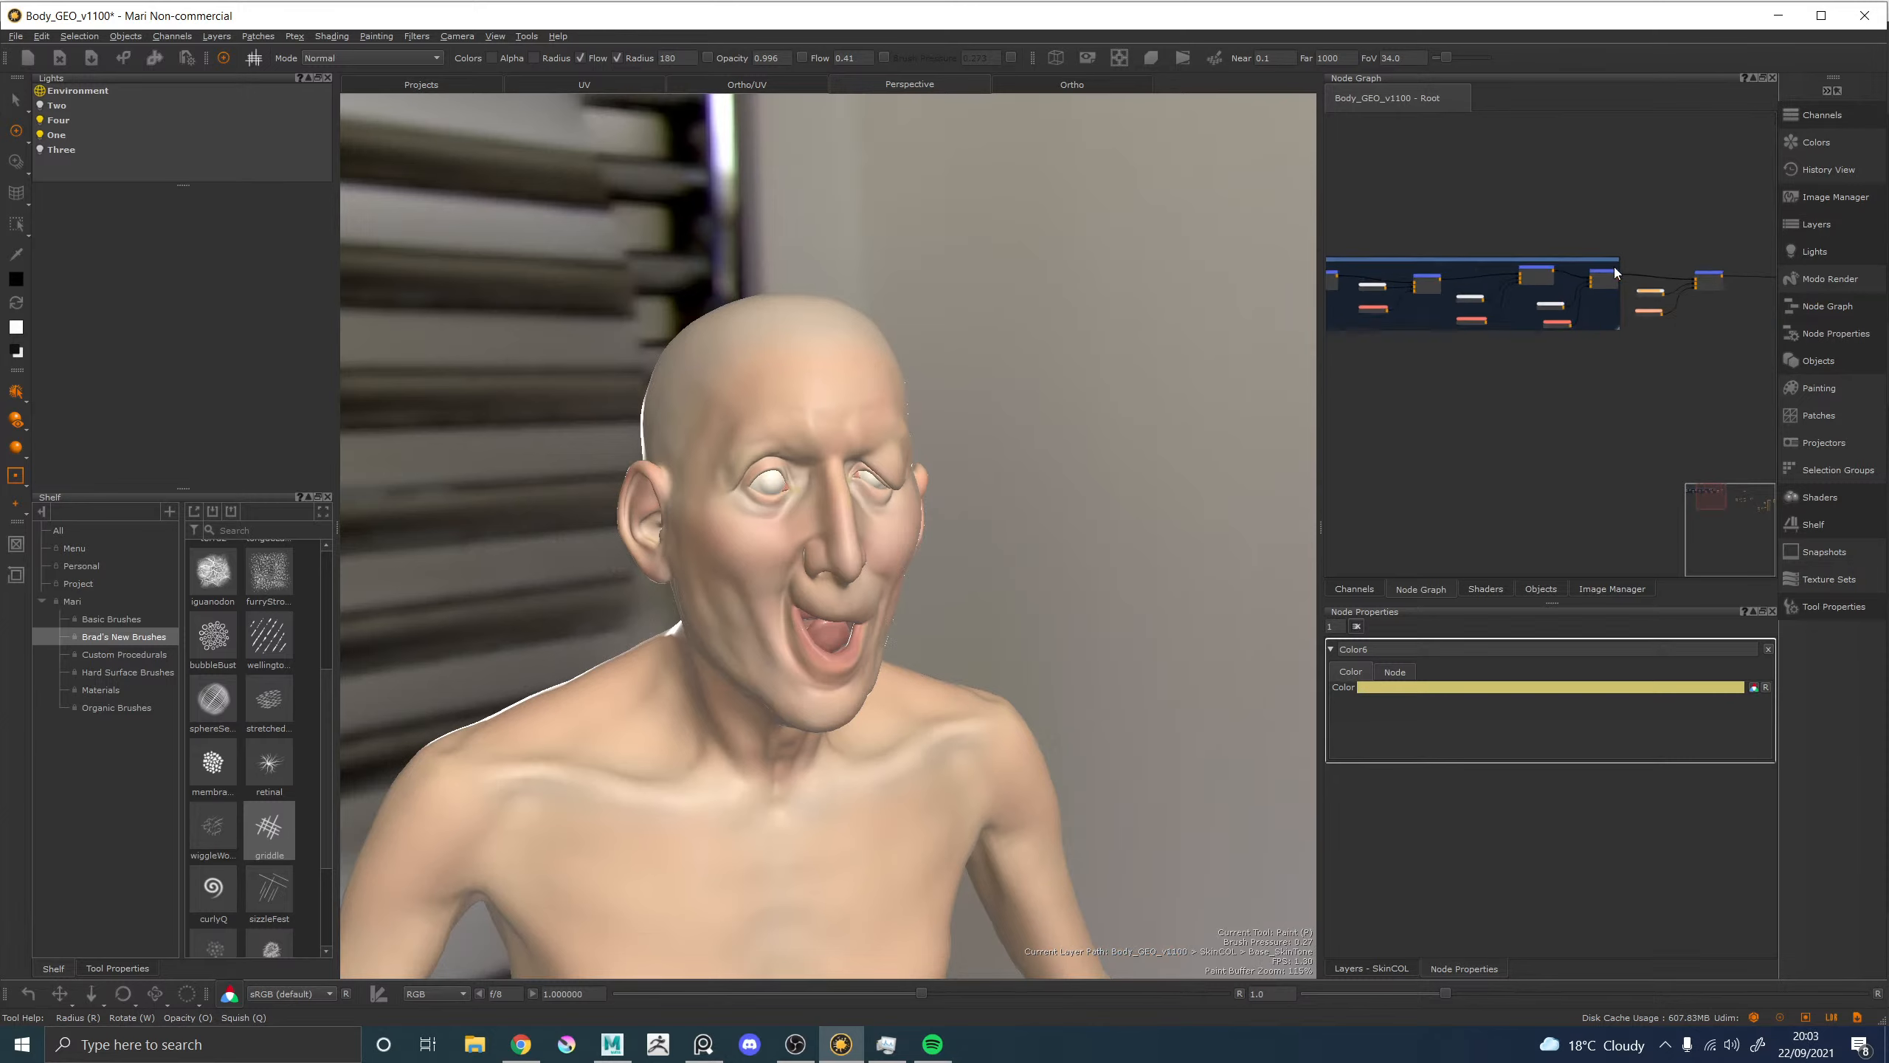
pyautogui.scroll(-2, 1586, 215)
pyautogui.moveTo(1381, 201); pyautogui.dragTo(1690, 364)
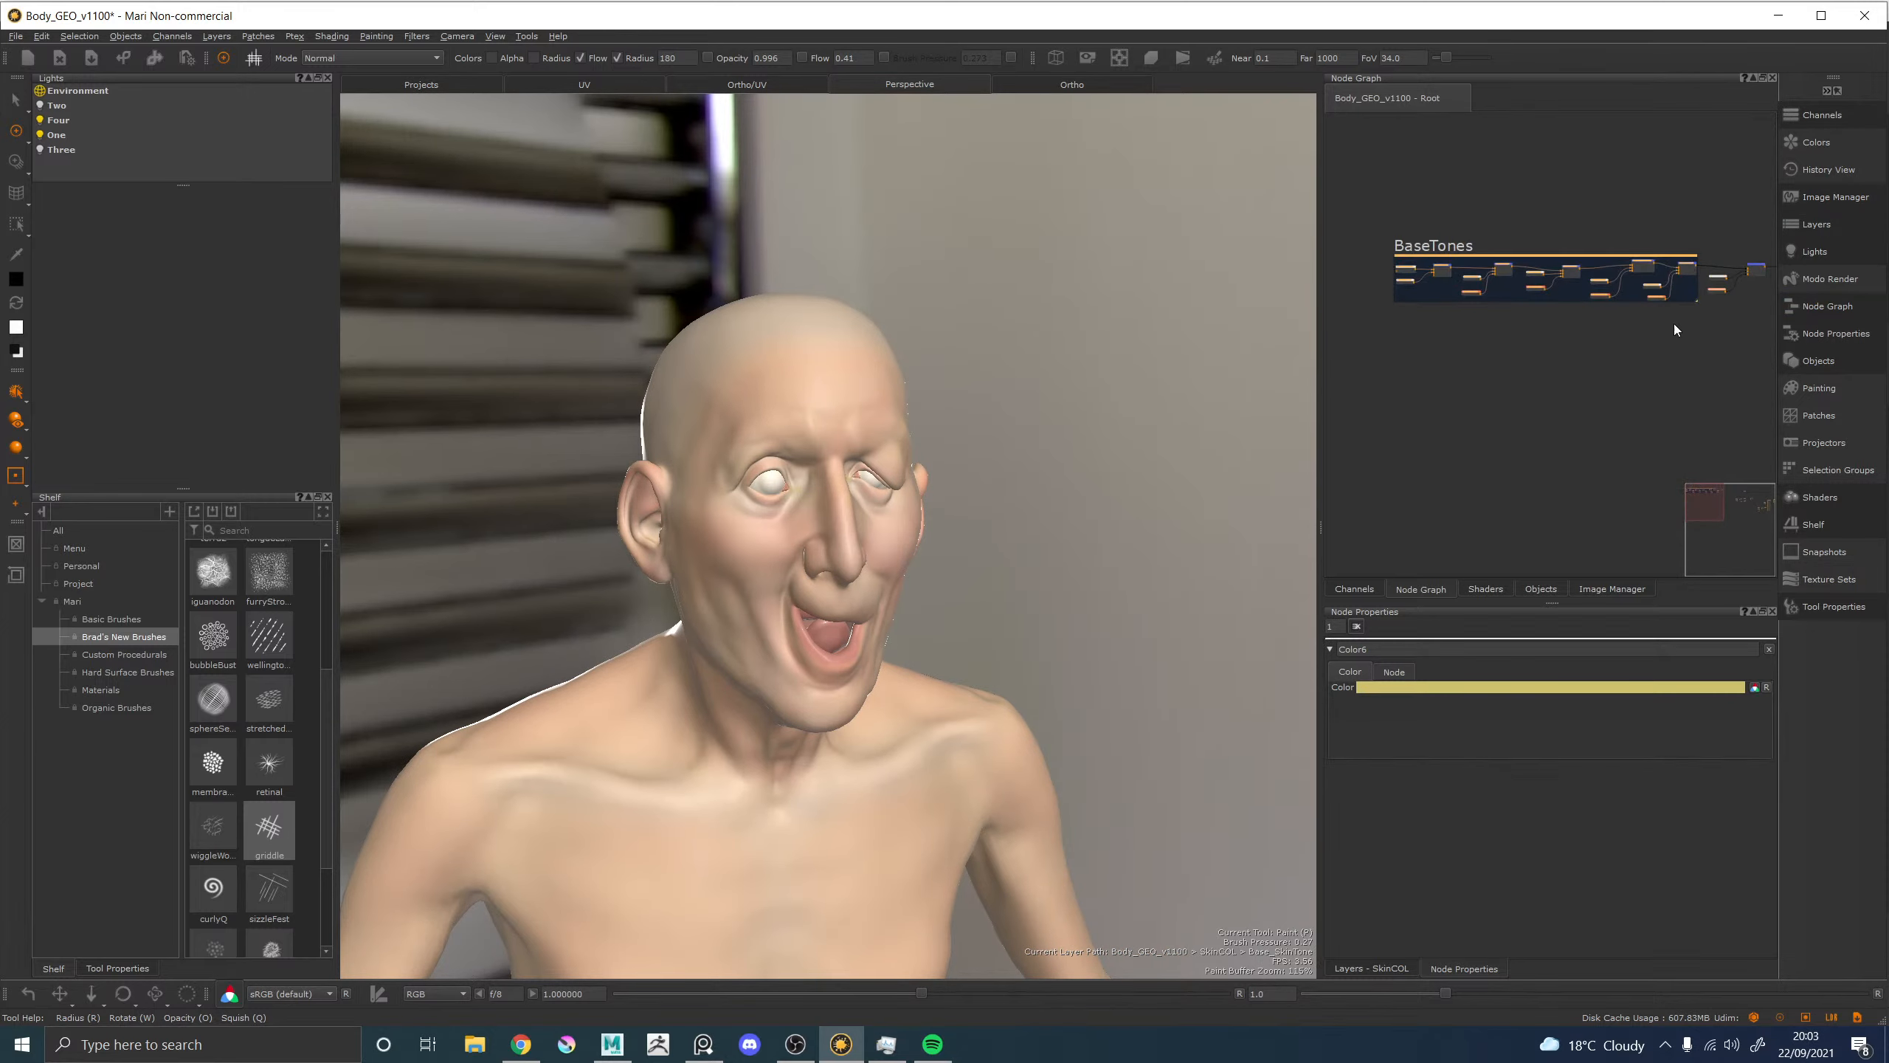
pyautogui.scroll(5, 1666, 261)
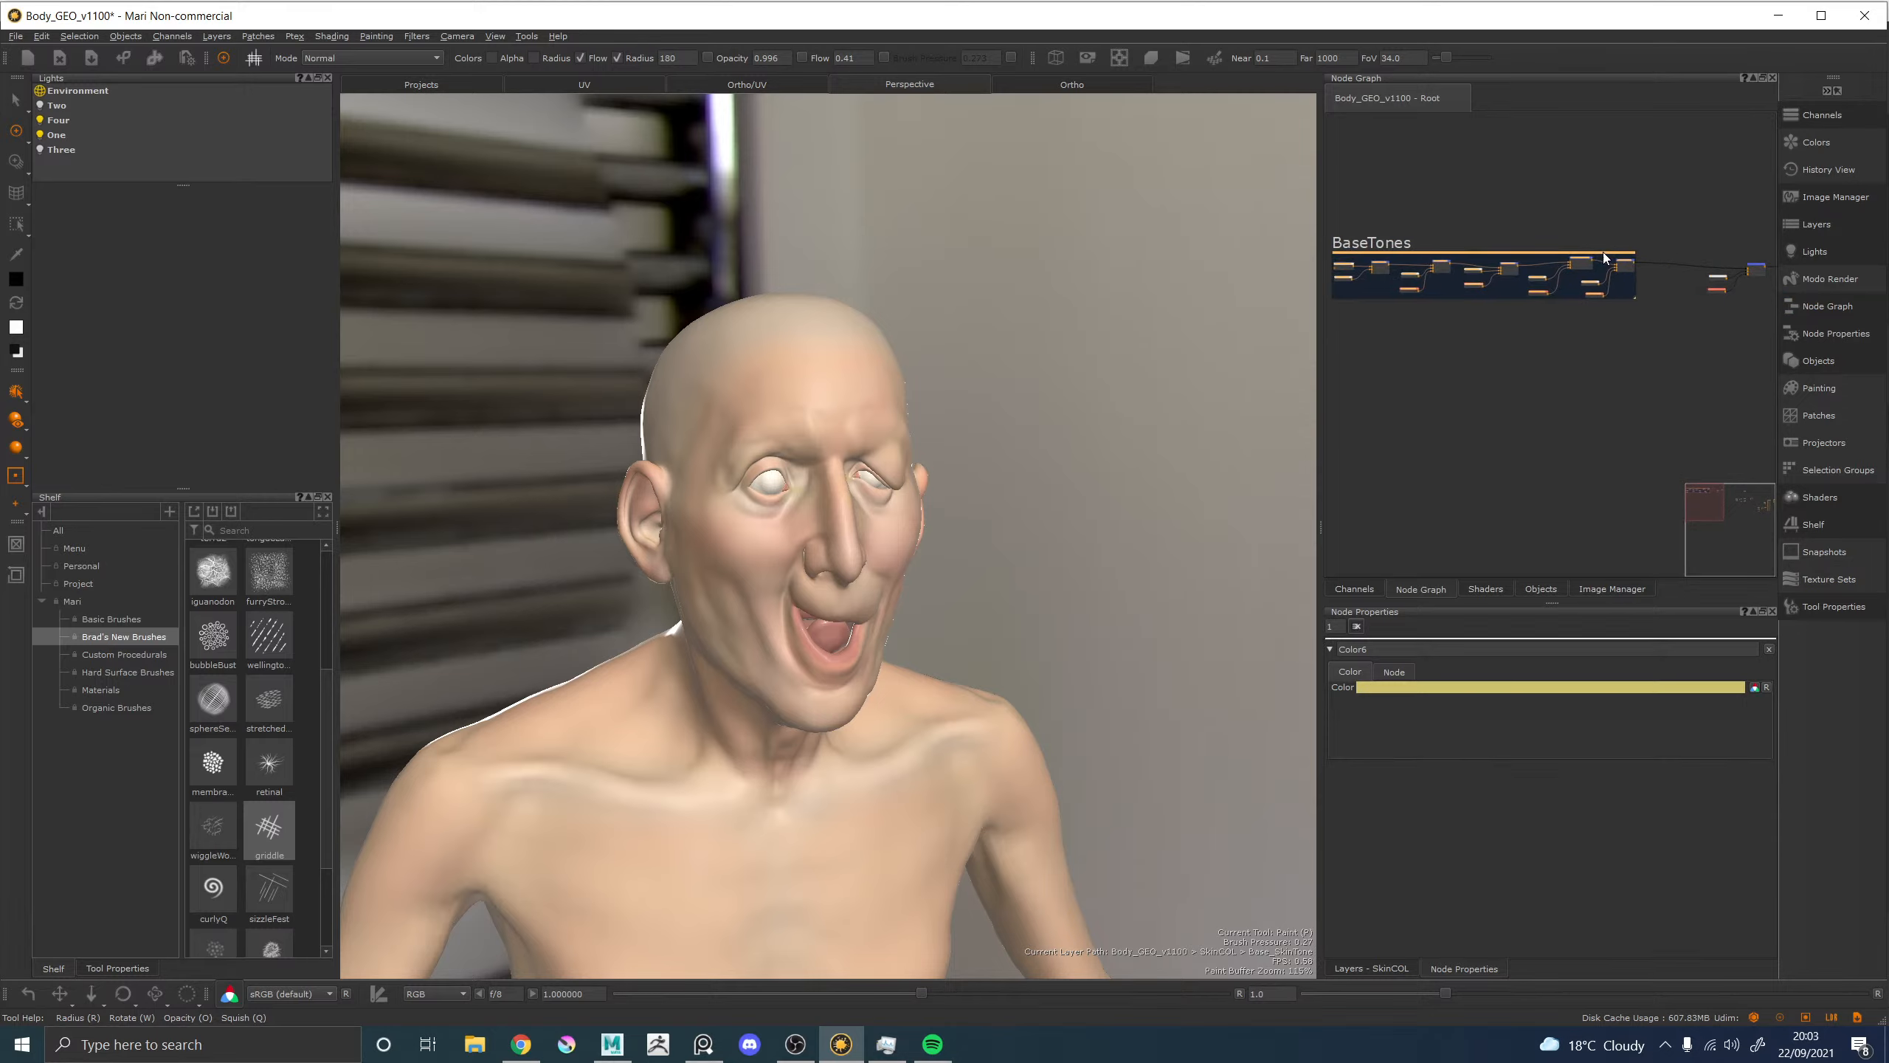
pyautogui.scroll(3, 1585, 290)
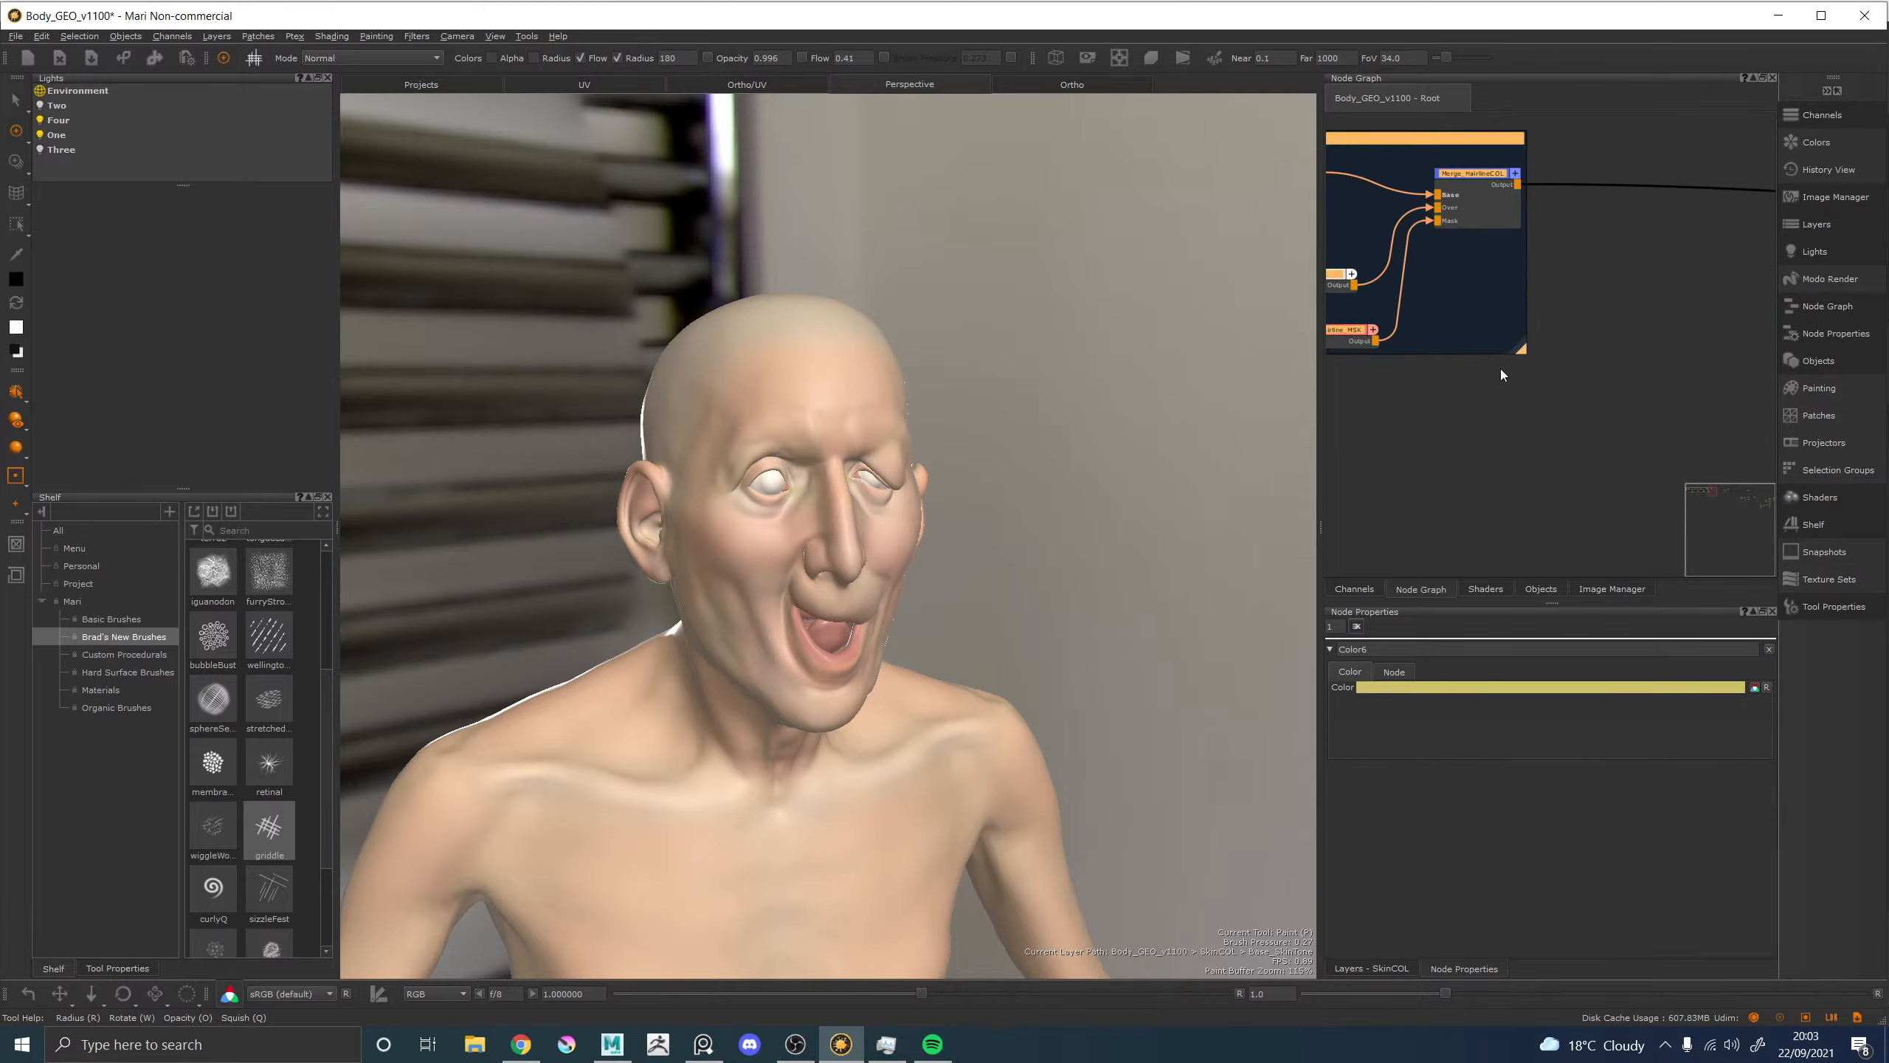
# Widen the BaseTones backdrop at its output end and move its last Merge, Color and Paint nodes into the new space.
pyautogui.moveTo(1524, 349); pyautogui.dragTo(1760, 351)
pyautogui.scroll(-2, 1612, 320)
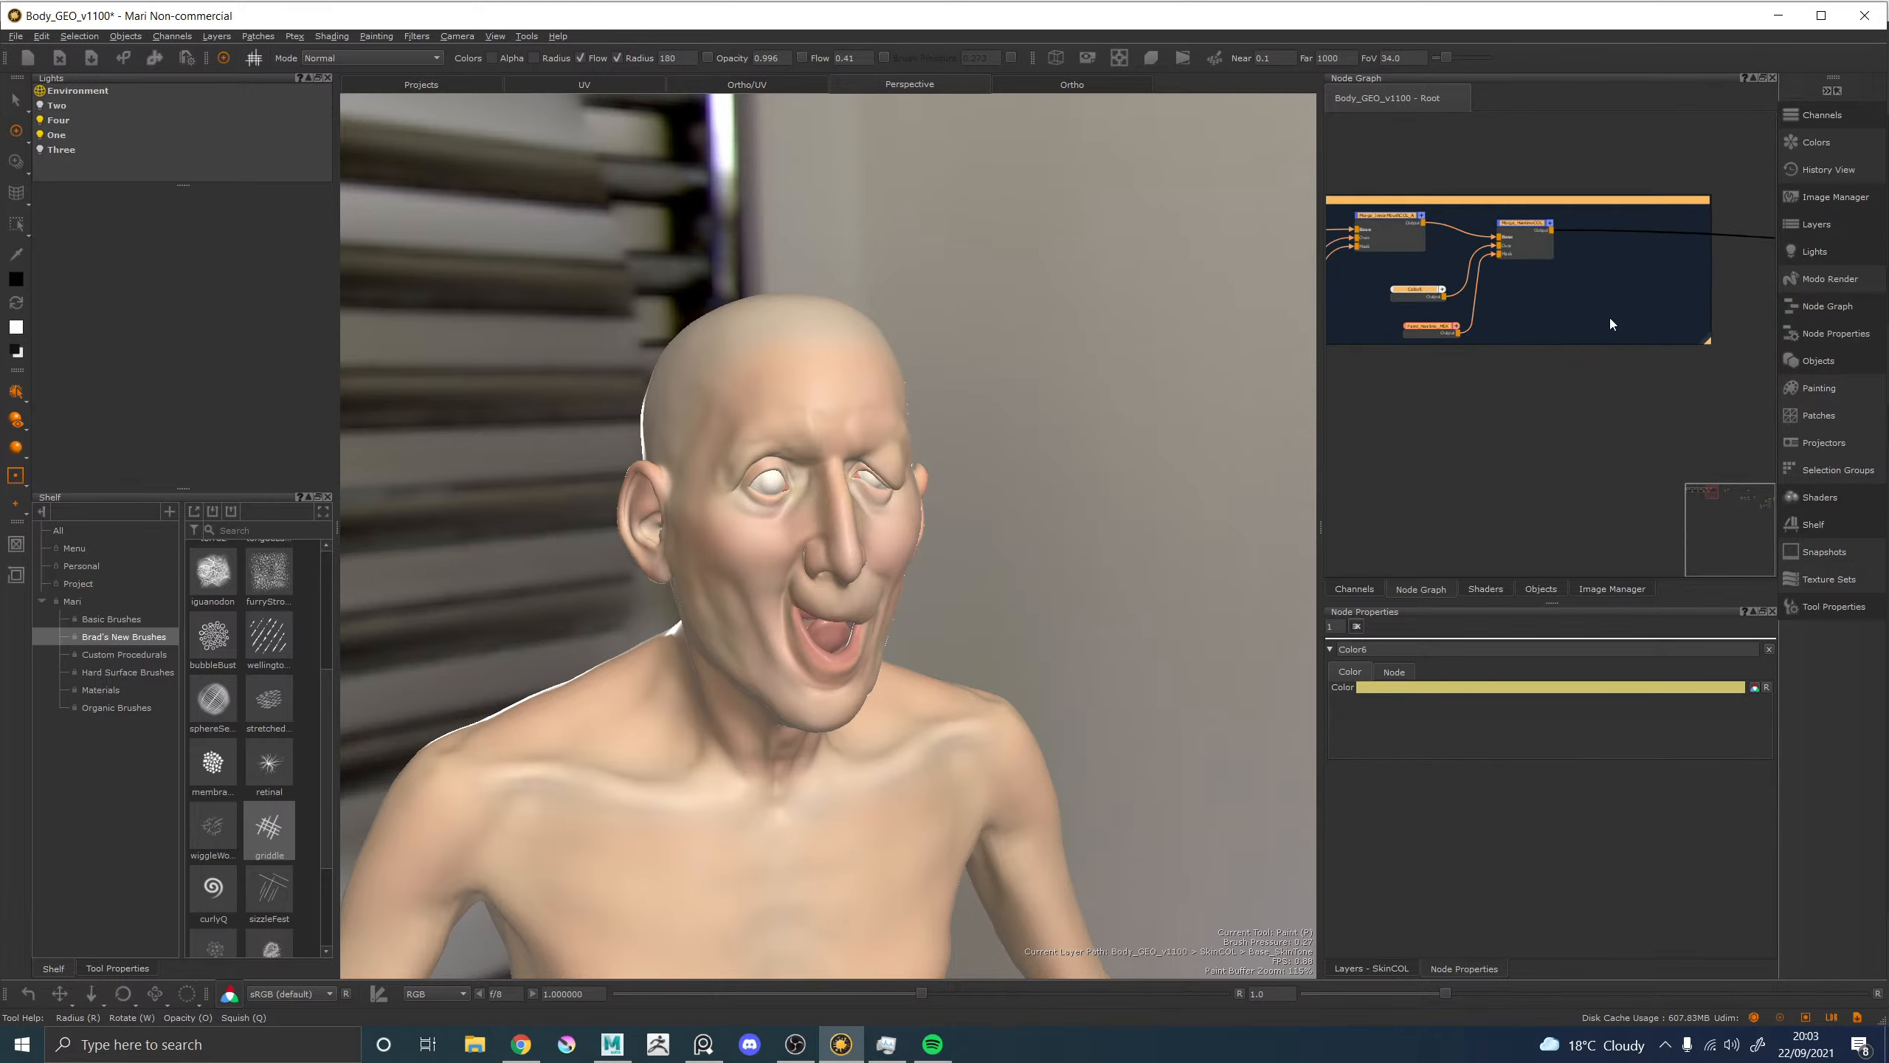
pyautogui.click(1572, 347)
pyautogui.moveTo(1614, 414)
pyautogui.mouseDown()
pyautogui.moveTo(1447, 199)
pyautogui.moveTo(1403, 216)
pyautogui.mouseUp()
pyautogui.moveTo(1414, 295); pyautogui.dragTo(1541, 295)
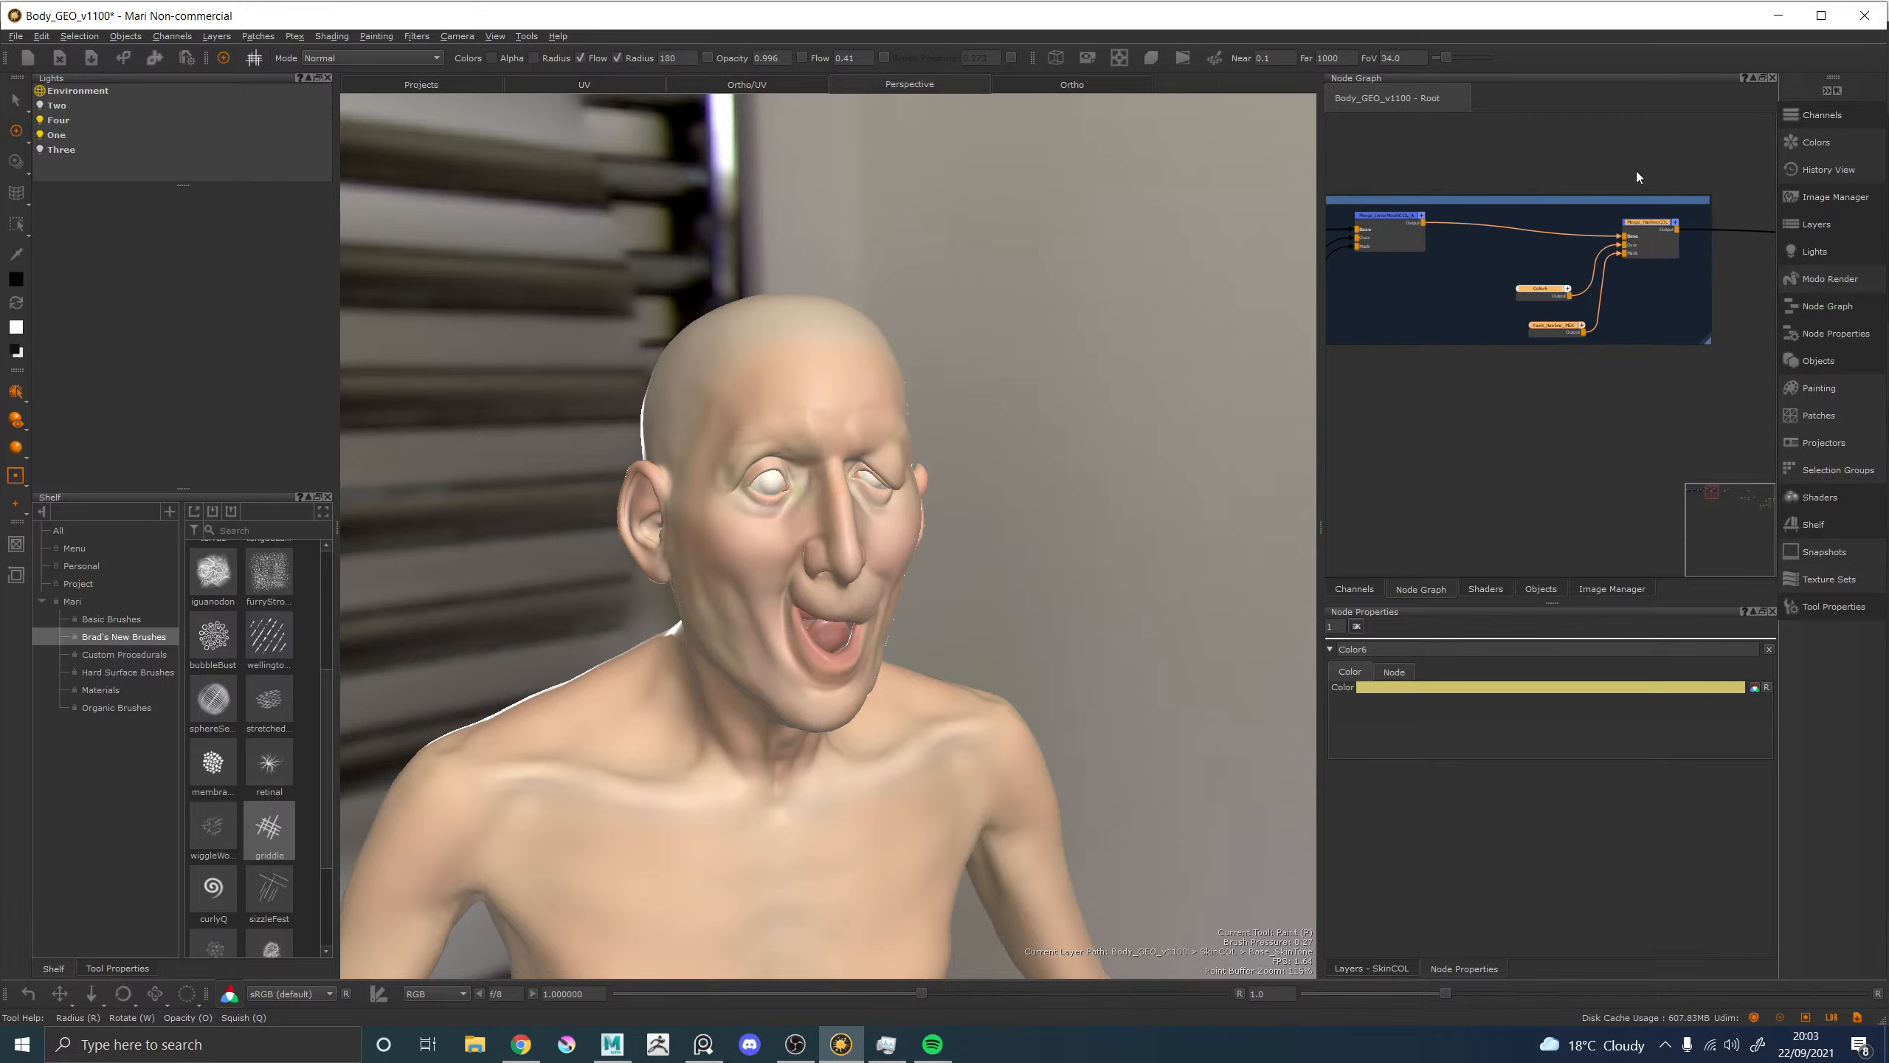
# Shift the last two sets of Merge, Color and Paint nodes toward the BaseTones output to open a gap in the chain.
pyautogui.moveTo(1638, 177); pyautogui.dragTo(1770, 175, button='middle')
pyautogui.moveTo(1626, 396); pyautogui.dragTo(1453, 394, button='middle')
pyautogui.scroll(2, 1512, 255)
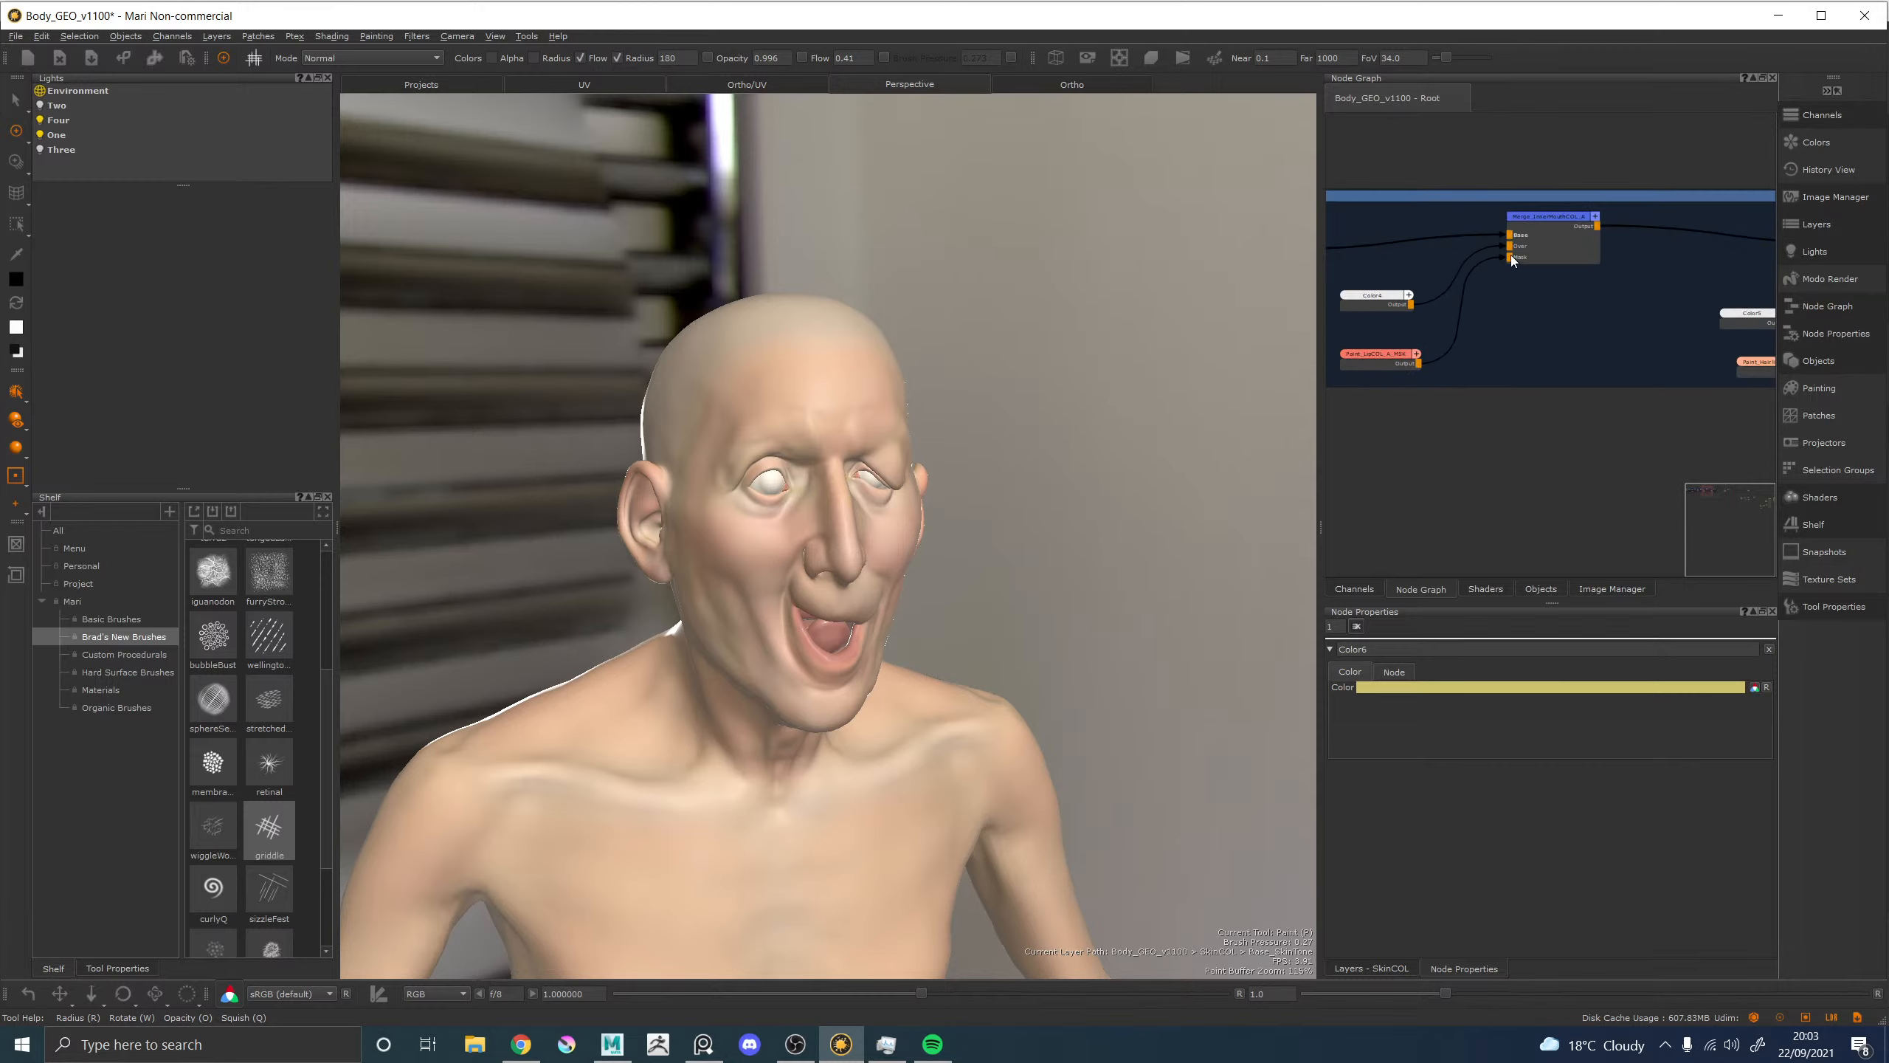
pyautogui.moveTo(1576, 461); pyautogui.dragTo(1384, 225)
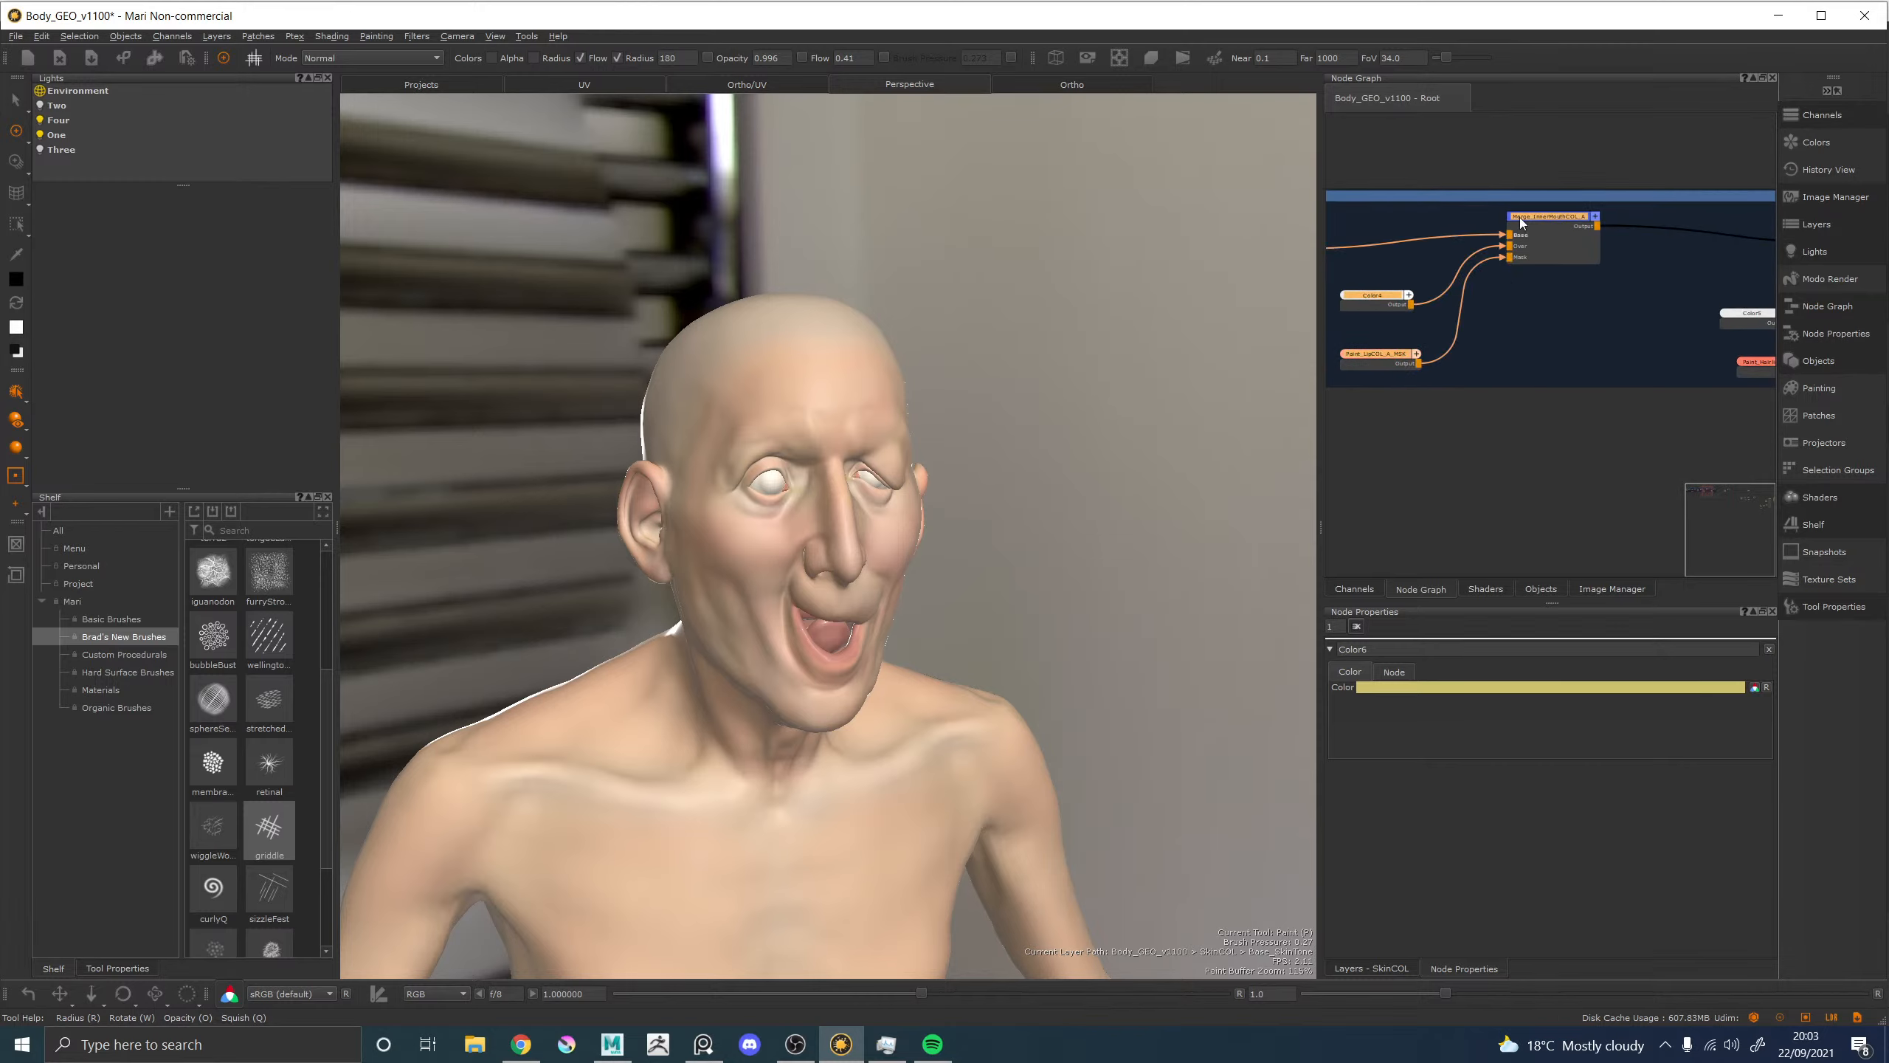
pyautogui.moveTo(1550, 223); pyautogui.dragTo(1736, 233)
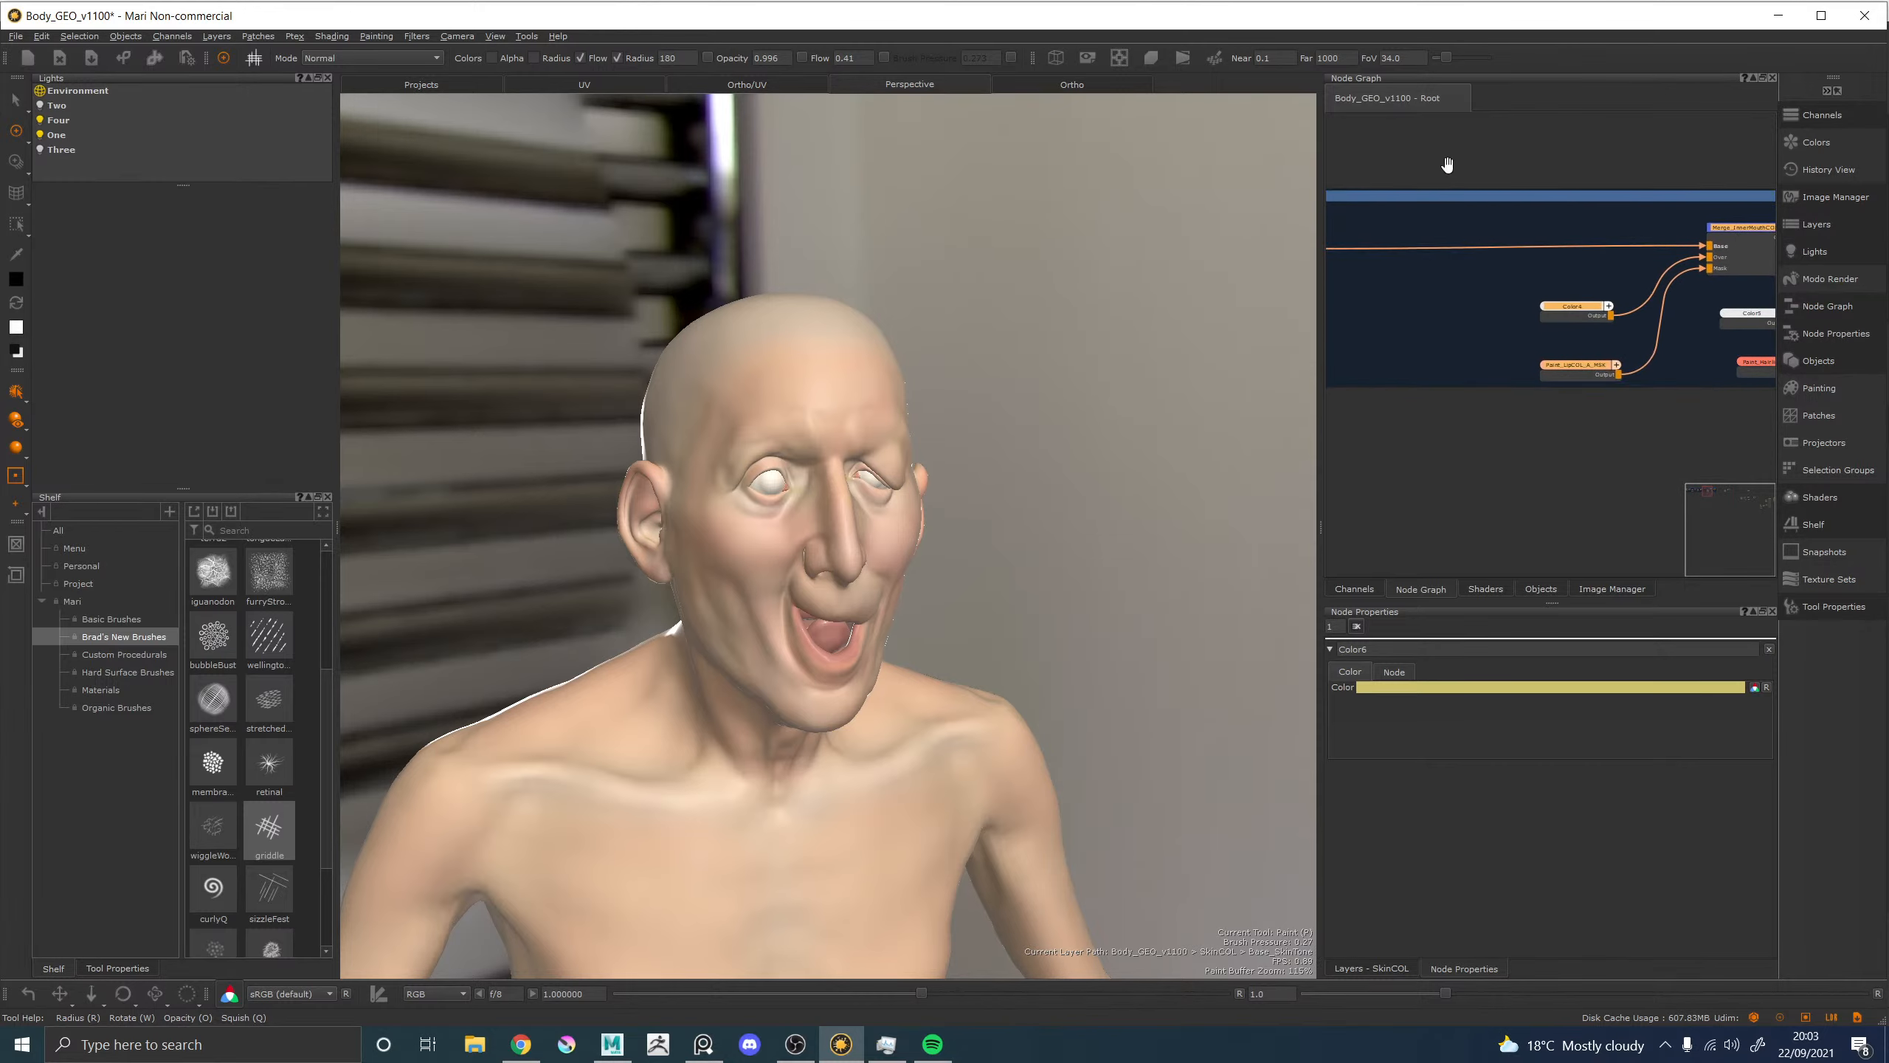
pyautogui.moveTo(1446, 165); pyautogui.dragTo(1737, 153, button='middle')
pyautogui.moveTo(1636, 358)
pyautogui.mouseDown()
pyautogui.moveTo(1514, 225)
pyautogui.moveTo(1465, 220)
pyautogui.mouseUp()
pyautogui.moveTo(1624, 234)
pyautogui.mouseDown()
pyautogui.moveTo(1772, 232)
pyautogui.moveTo(1697, 235)
pyautogui.mouseUp()
pyautogui.moveTo(1454, 296); pyautogui.dragTo(1472, 306, button='middle')
# Duplicate the red tone Merge, Color and Paint nodes and arrange the copies in the gap inside the BaseTones backdrop.
pyautogui.hotkey('ctrl', 'c')
pyautogui.hotkey('ctrl', 'v')
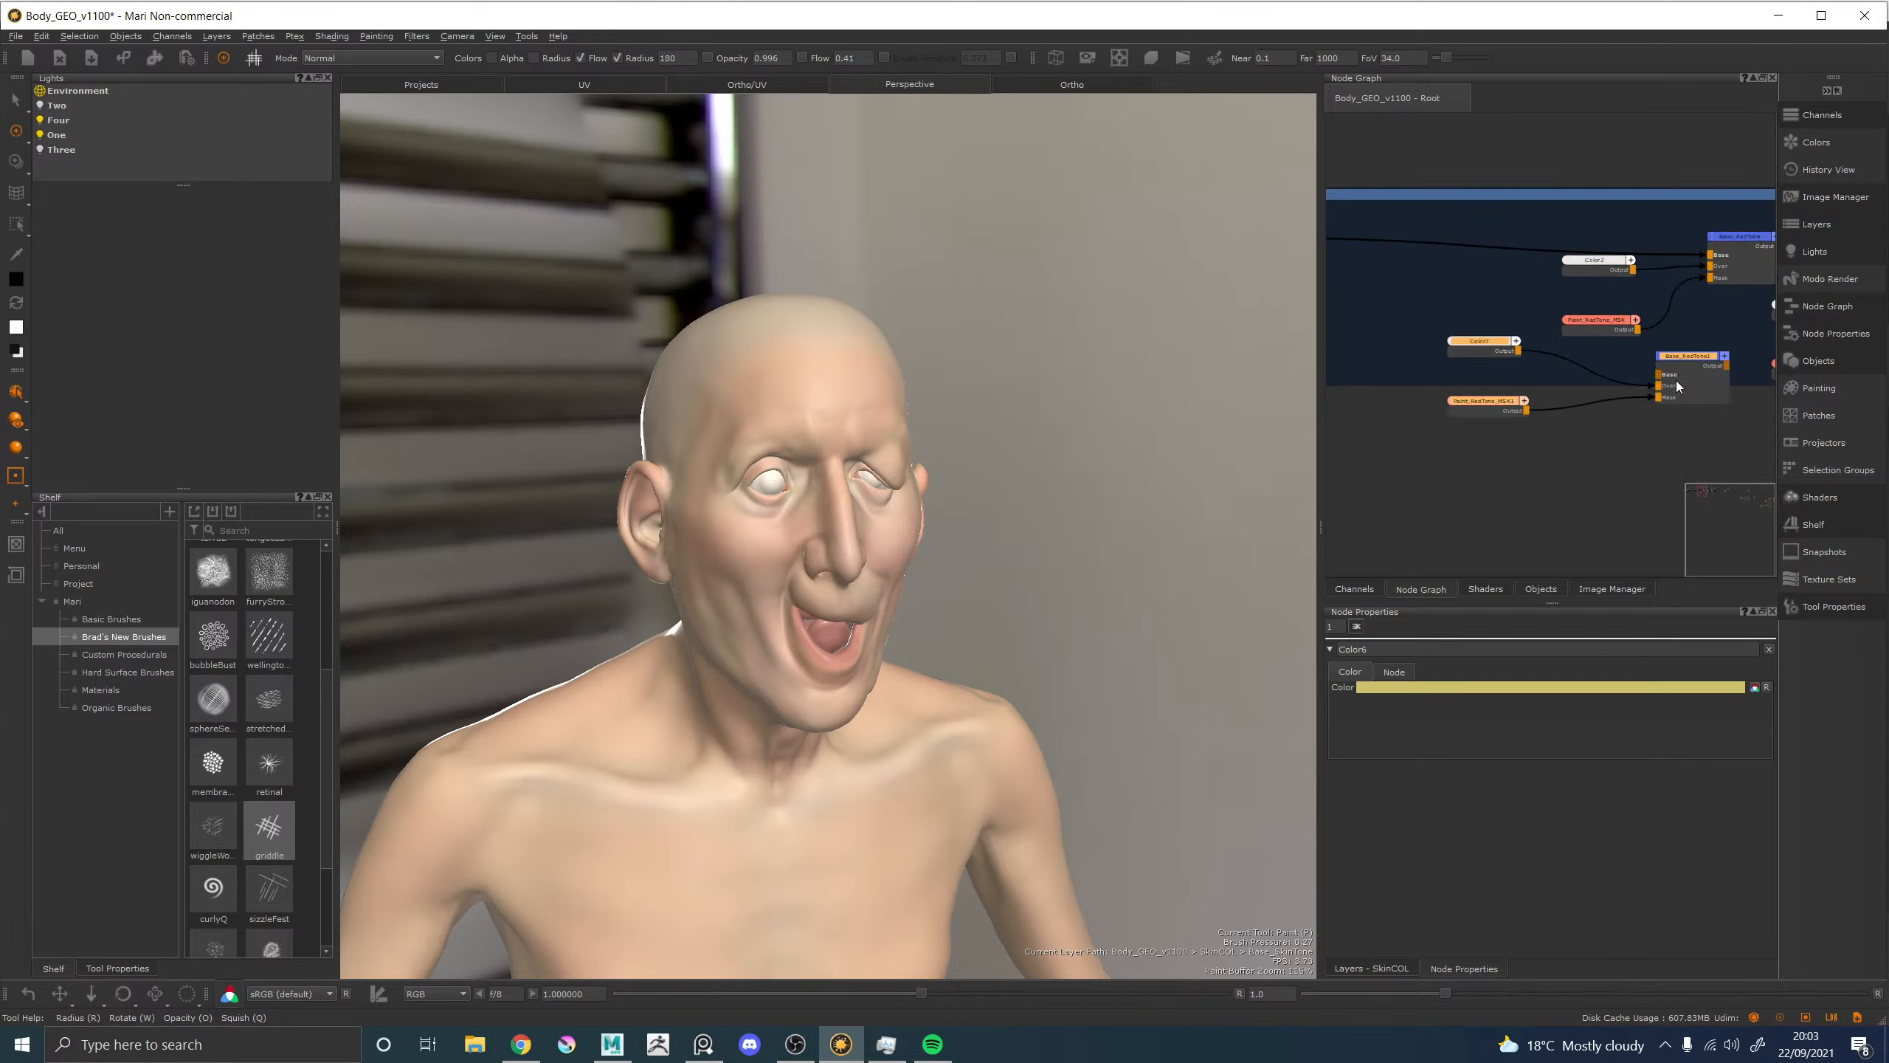
pyautogui.moveTo(1668, 356); pyautogui.dragTo(1462, 288)
pyautogui.moveTo(1422, 277); pyautogui.dragTo(1577, 273, button='middle')
pyautogui.click(1530, 271)
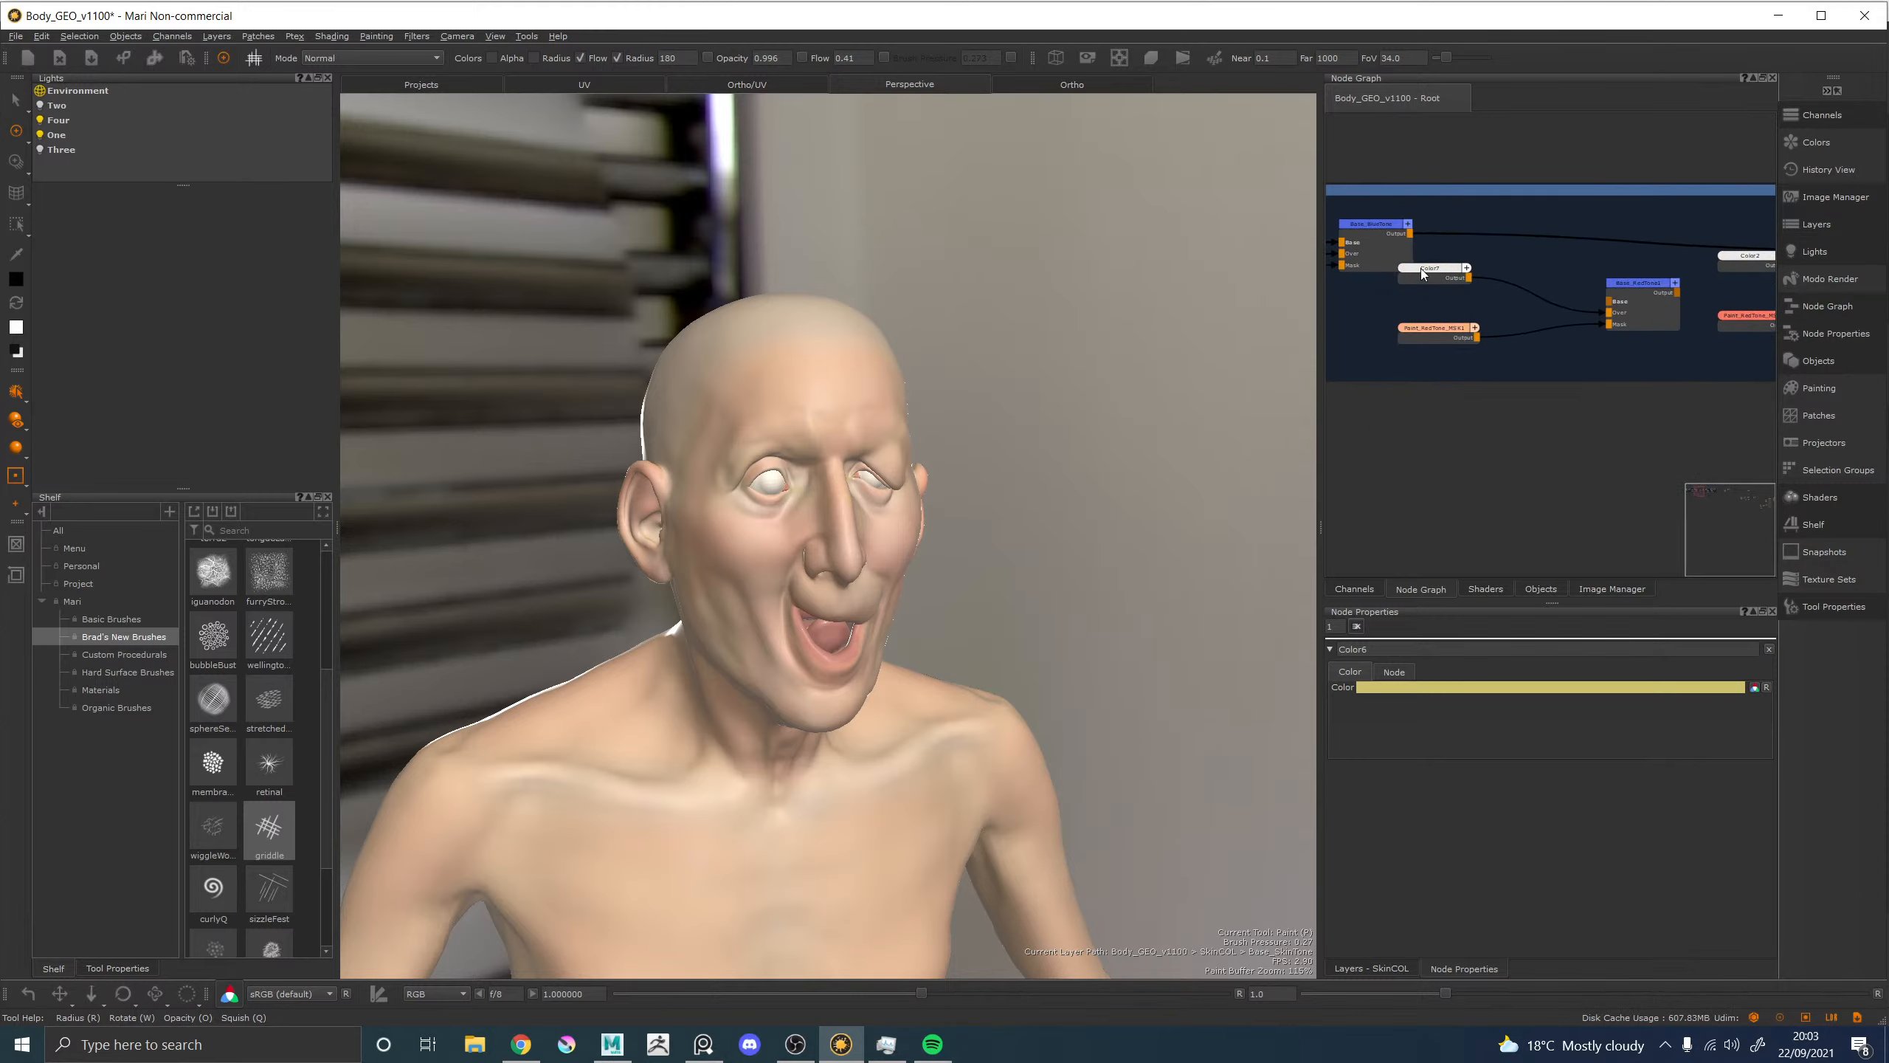
pyautogui.moveTo(1423, 274); pyautogui.dragTo(1500, 348)
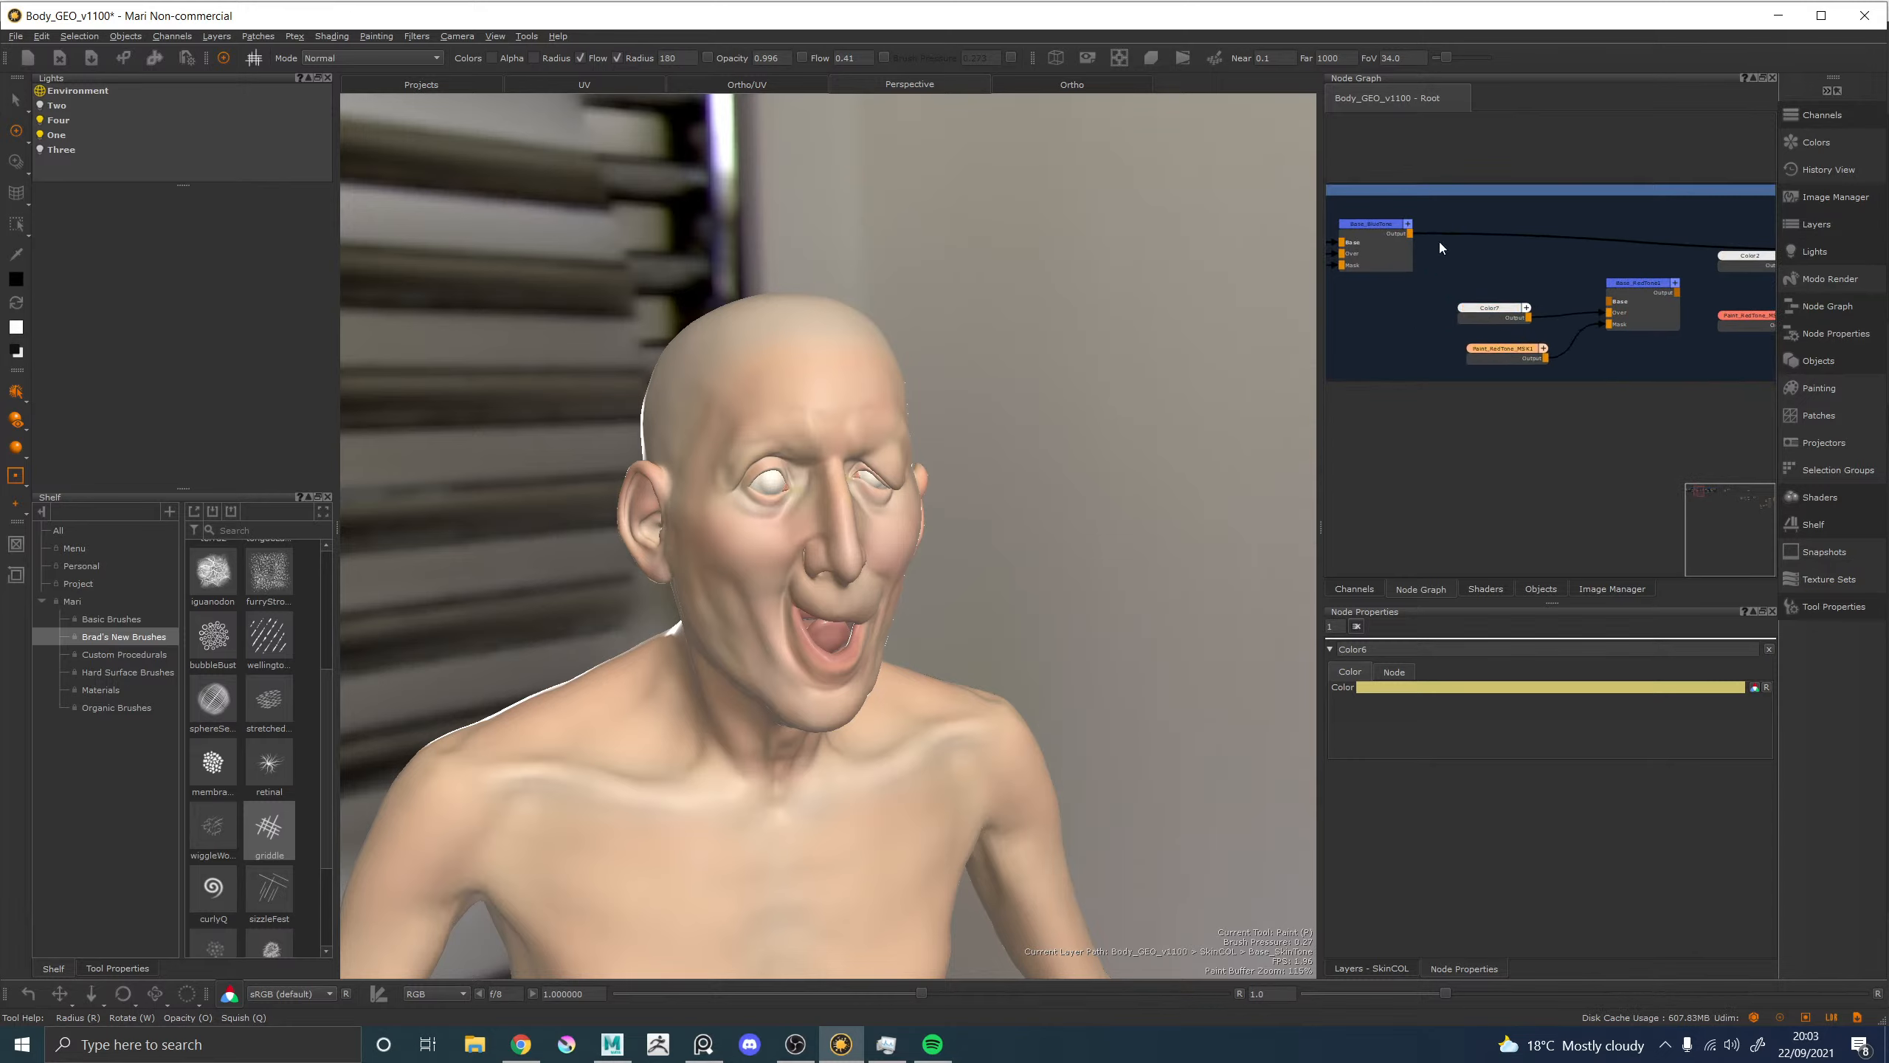
# Wire the duplicated Merge between Base_BlueTone and the following Merge through their Base inputs, and rename it Base_PurpleTone.
pyautogui.moveTo(1409, 233); pyautogui.dragTo(1621, 298)
pyautogui.moveTo(1628, 293); pyautogui.dragTo(1498, 284, button='middle')
pyautogui.click(1499, 284)
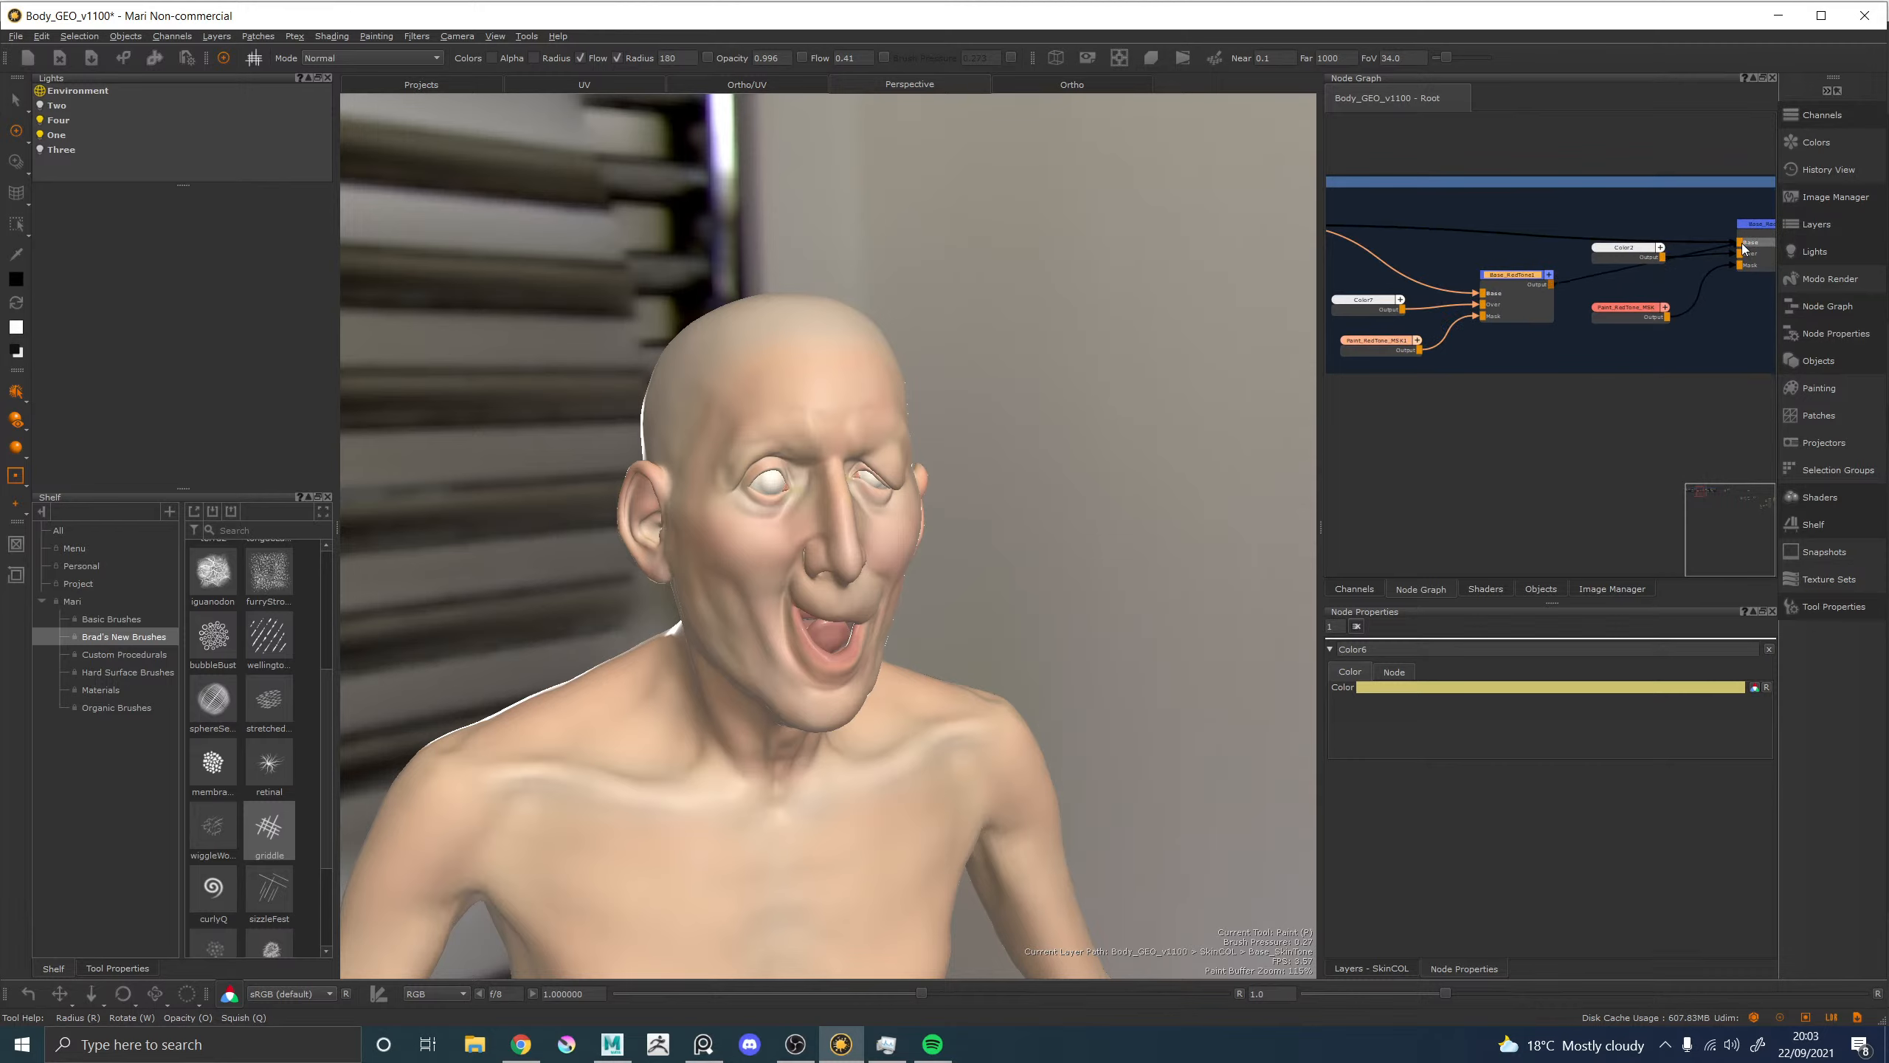
pyautogui.moveTo(1744, 247); pyautogui.dragTo(1738, 248)
pyautogui.moveTo(1510, 356); pyautogui.dragTo(1358, 254)
pyautogui.moveTo(1521, 279); pyautogui.dragTo(1490, 230)
pyautogui.click(1410, 649)
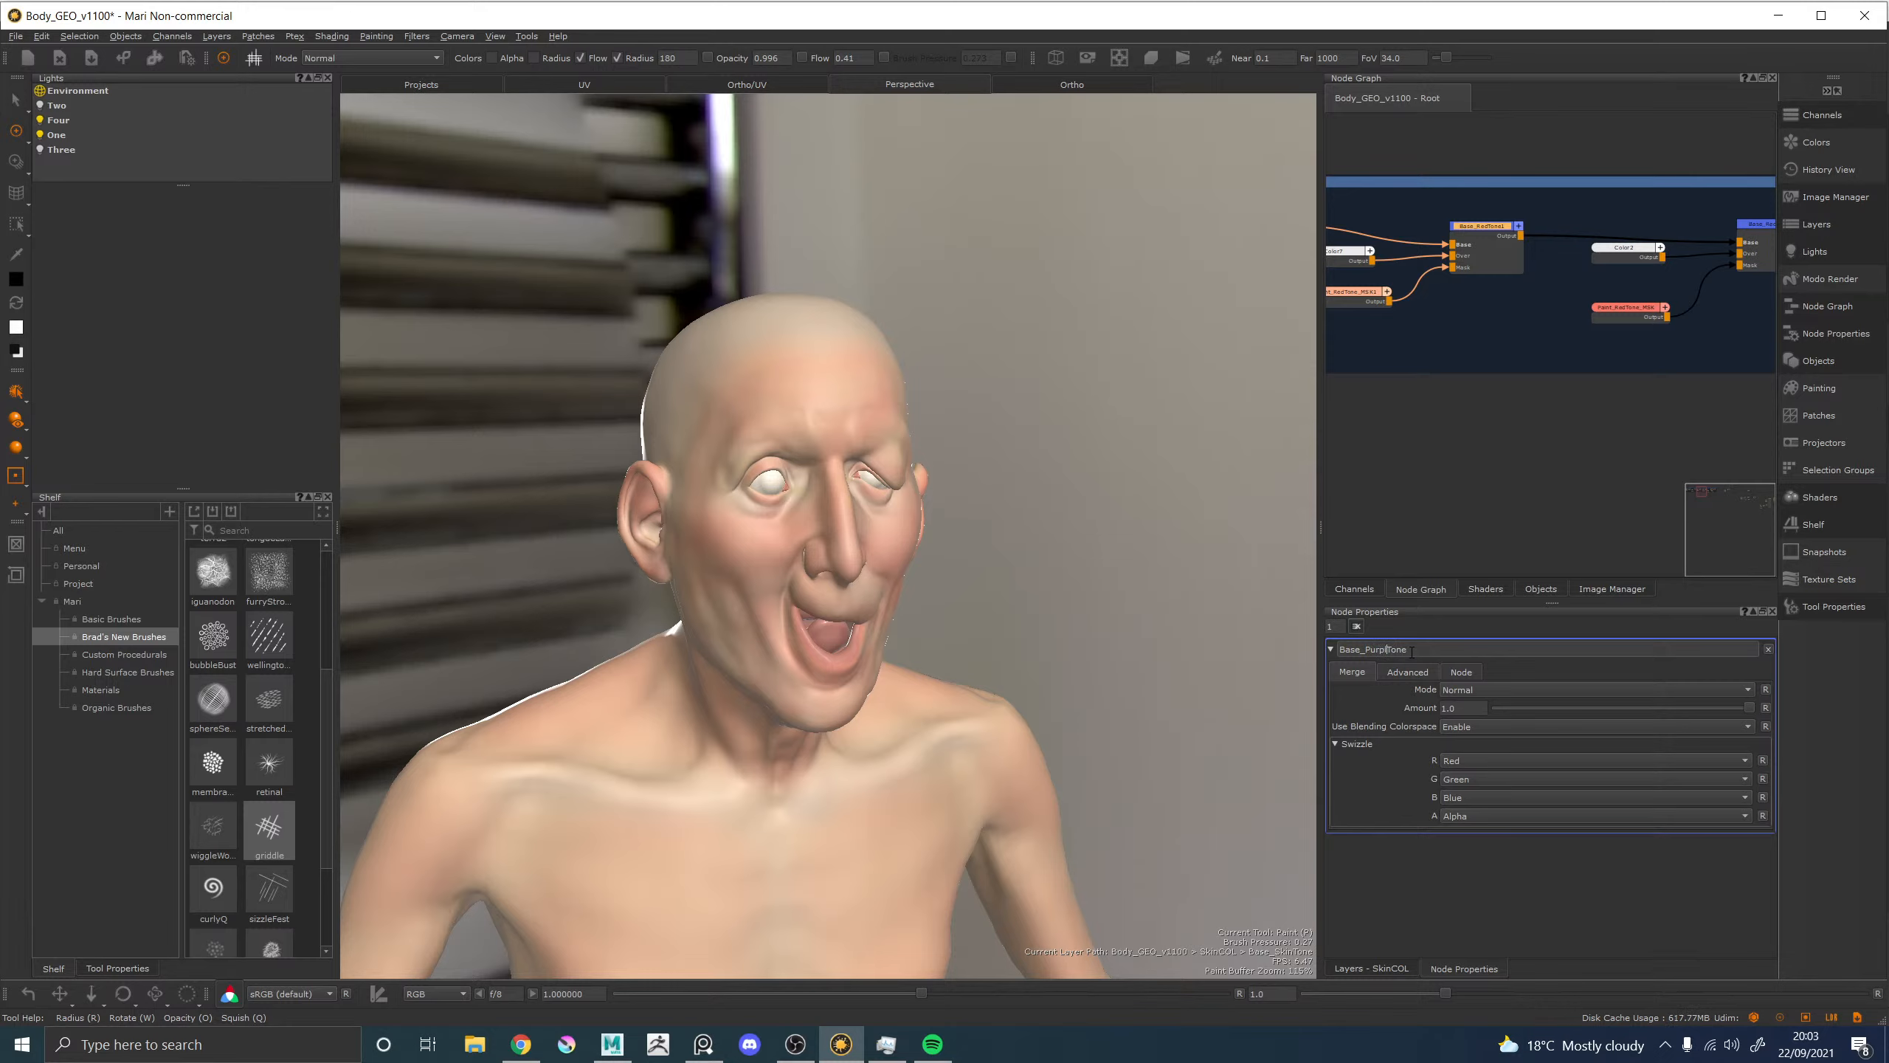
# Change the Color7 node to a dark purple with R 0.163, G 0.1 and B 0.184.
pyautogui.click(1349, 256)
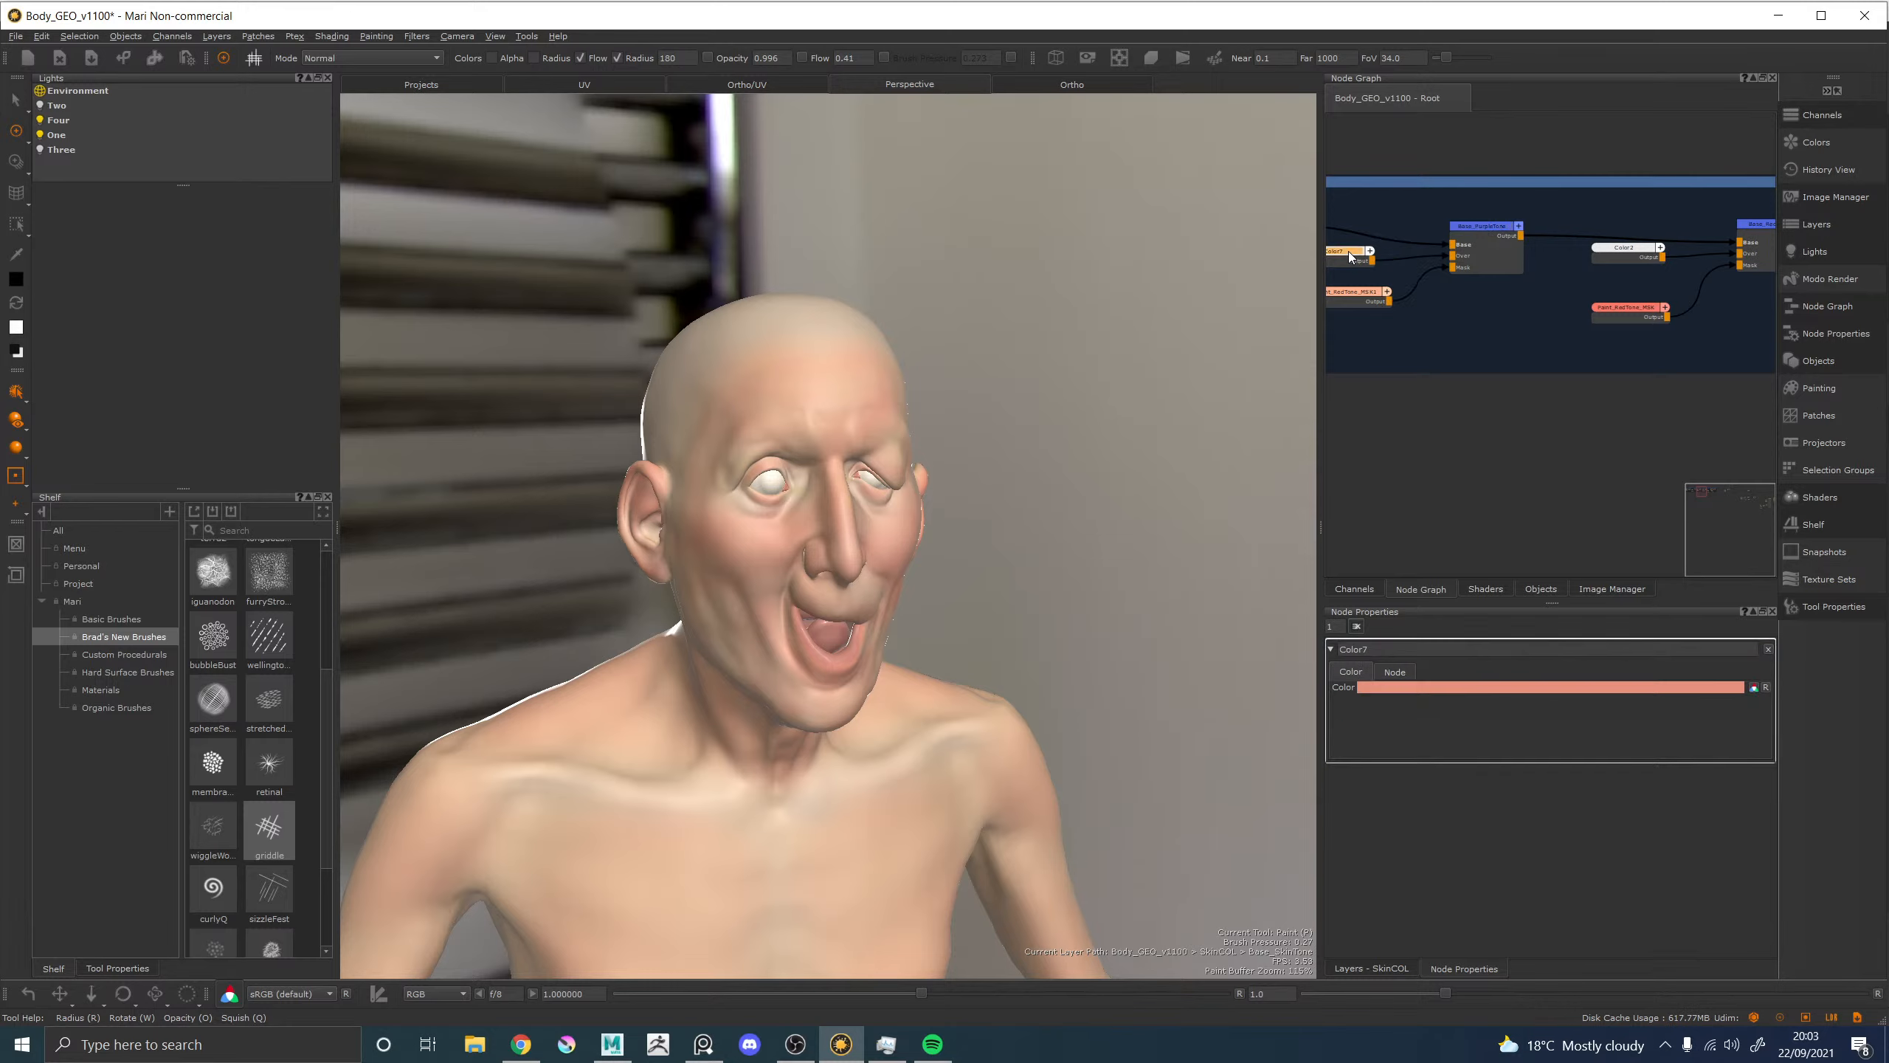
pyautogui.click(1421, 686)
pyautogui.moveTo(1403, 684); pyautogui.dragTo(1411, 627)
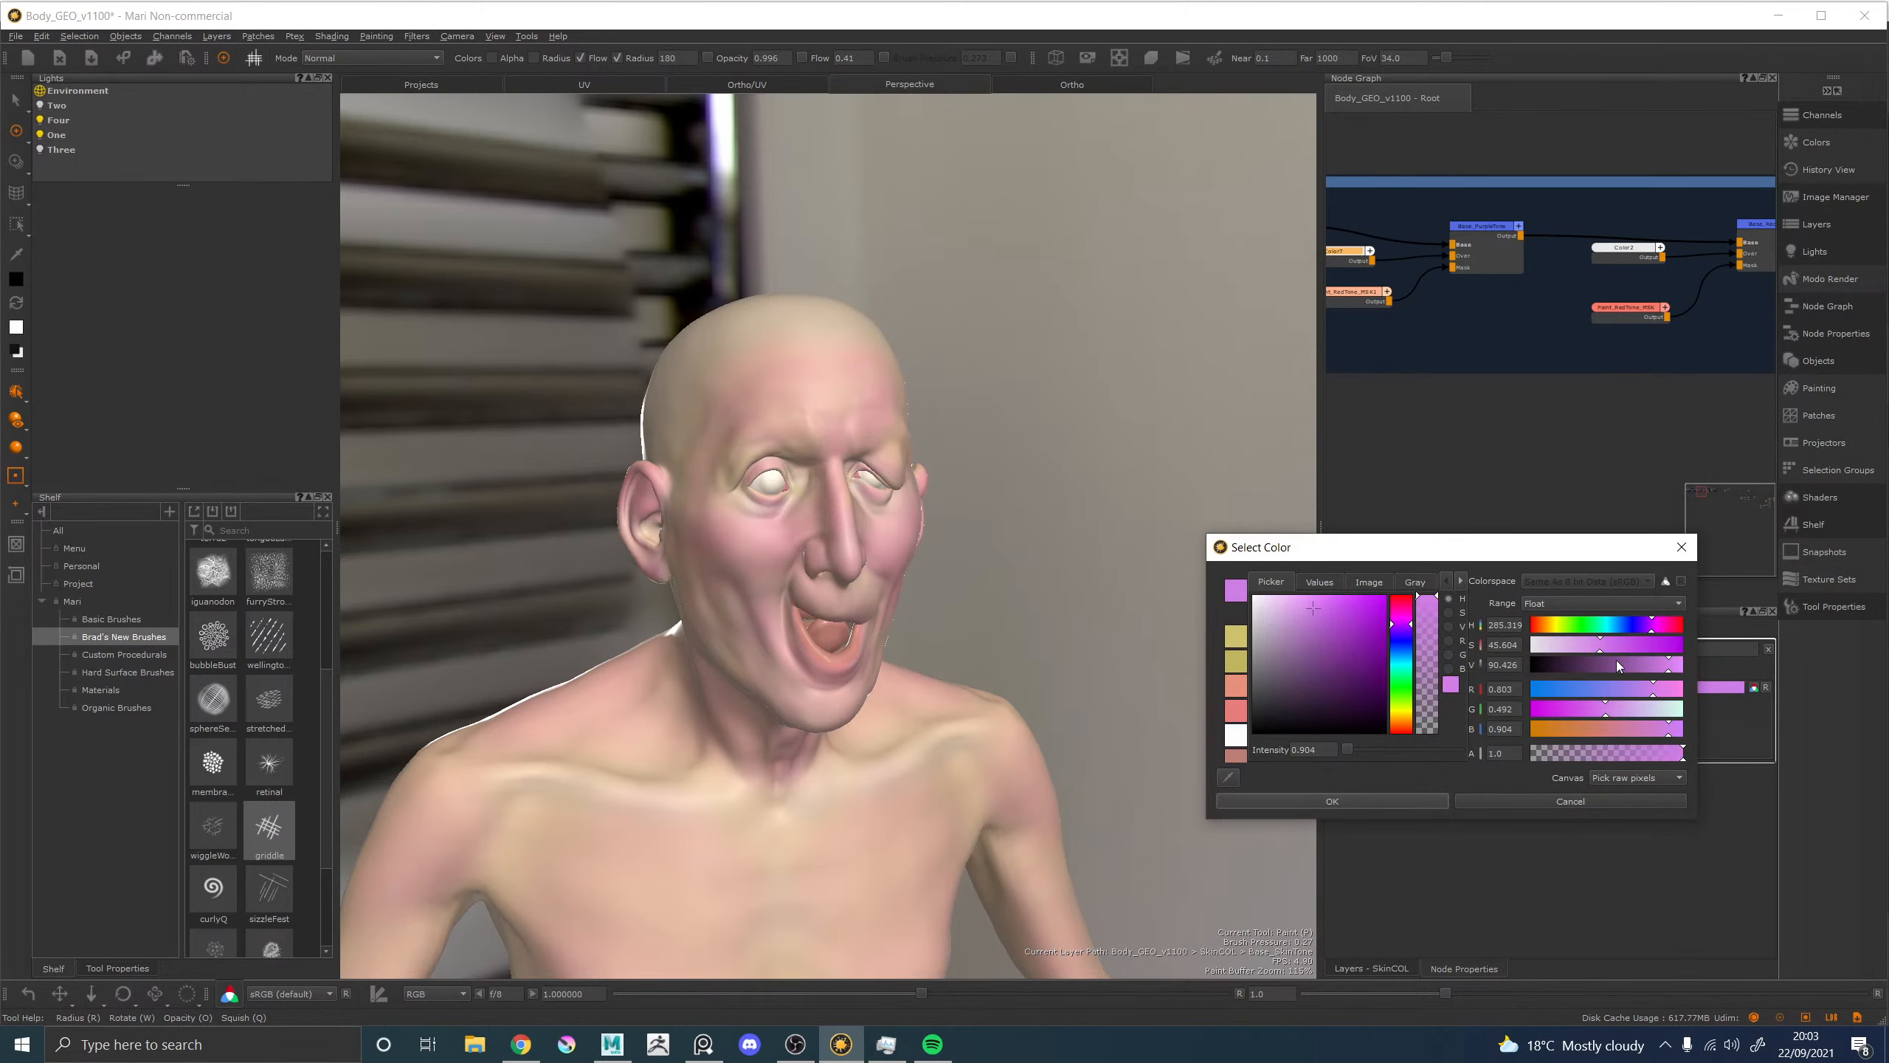
pyautogui.moveTo(1633, 669); pyautogui.dragTo(1564, 673)
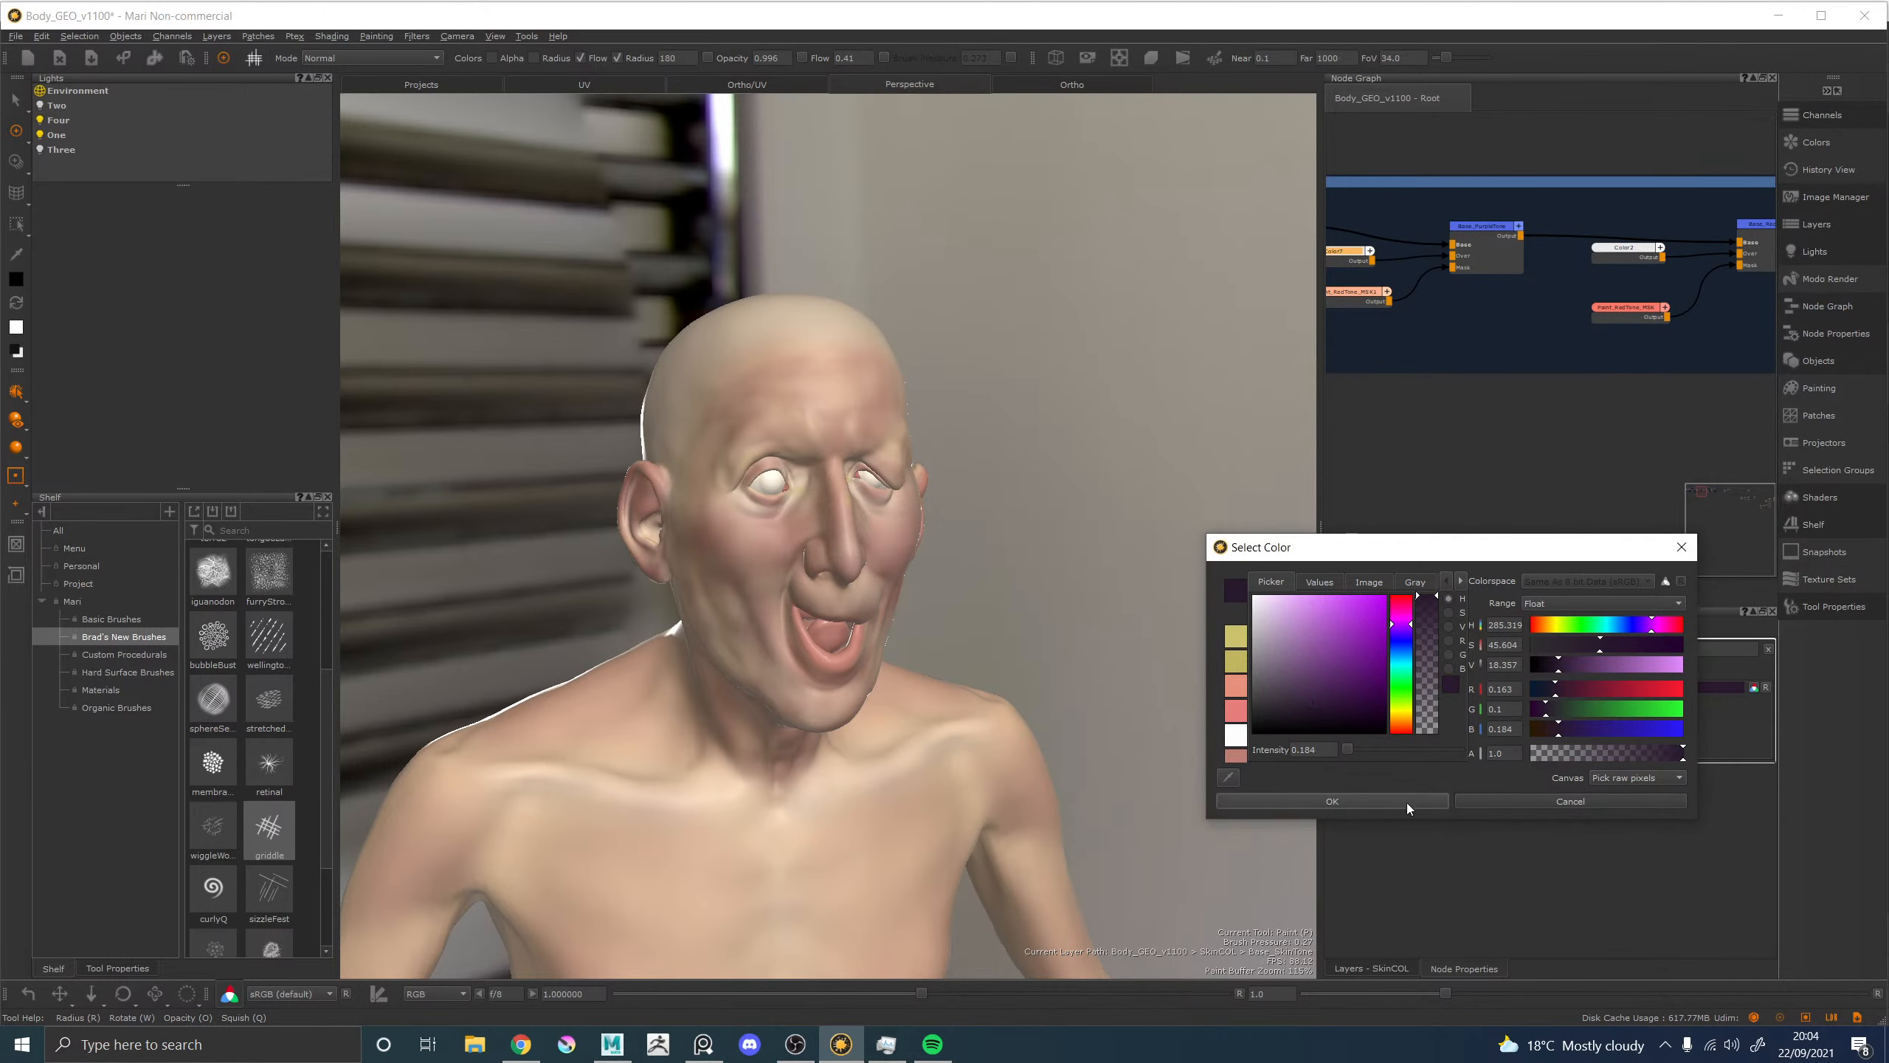
pyautogui.click(1388, 799)
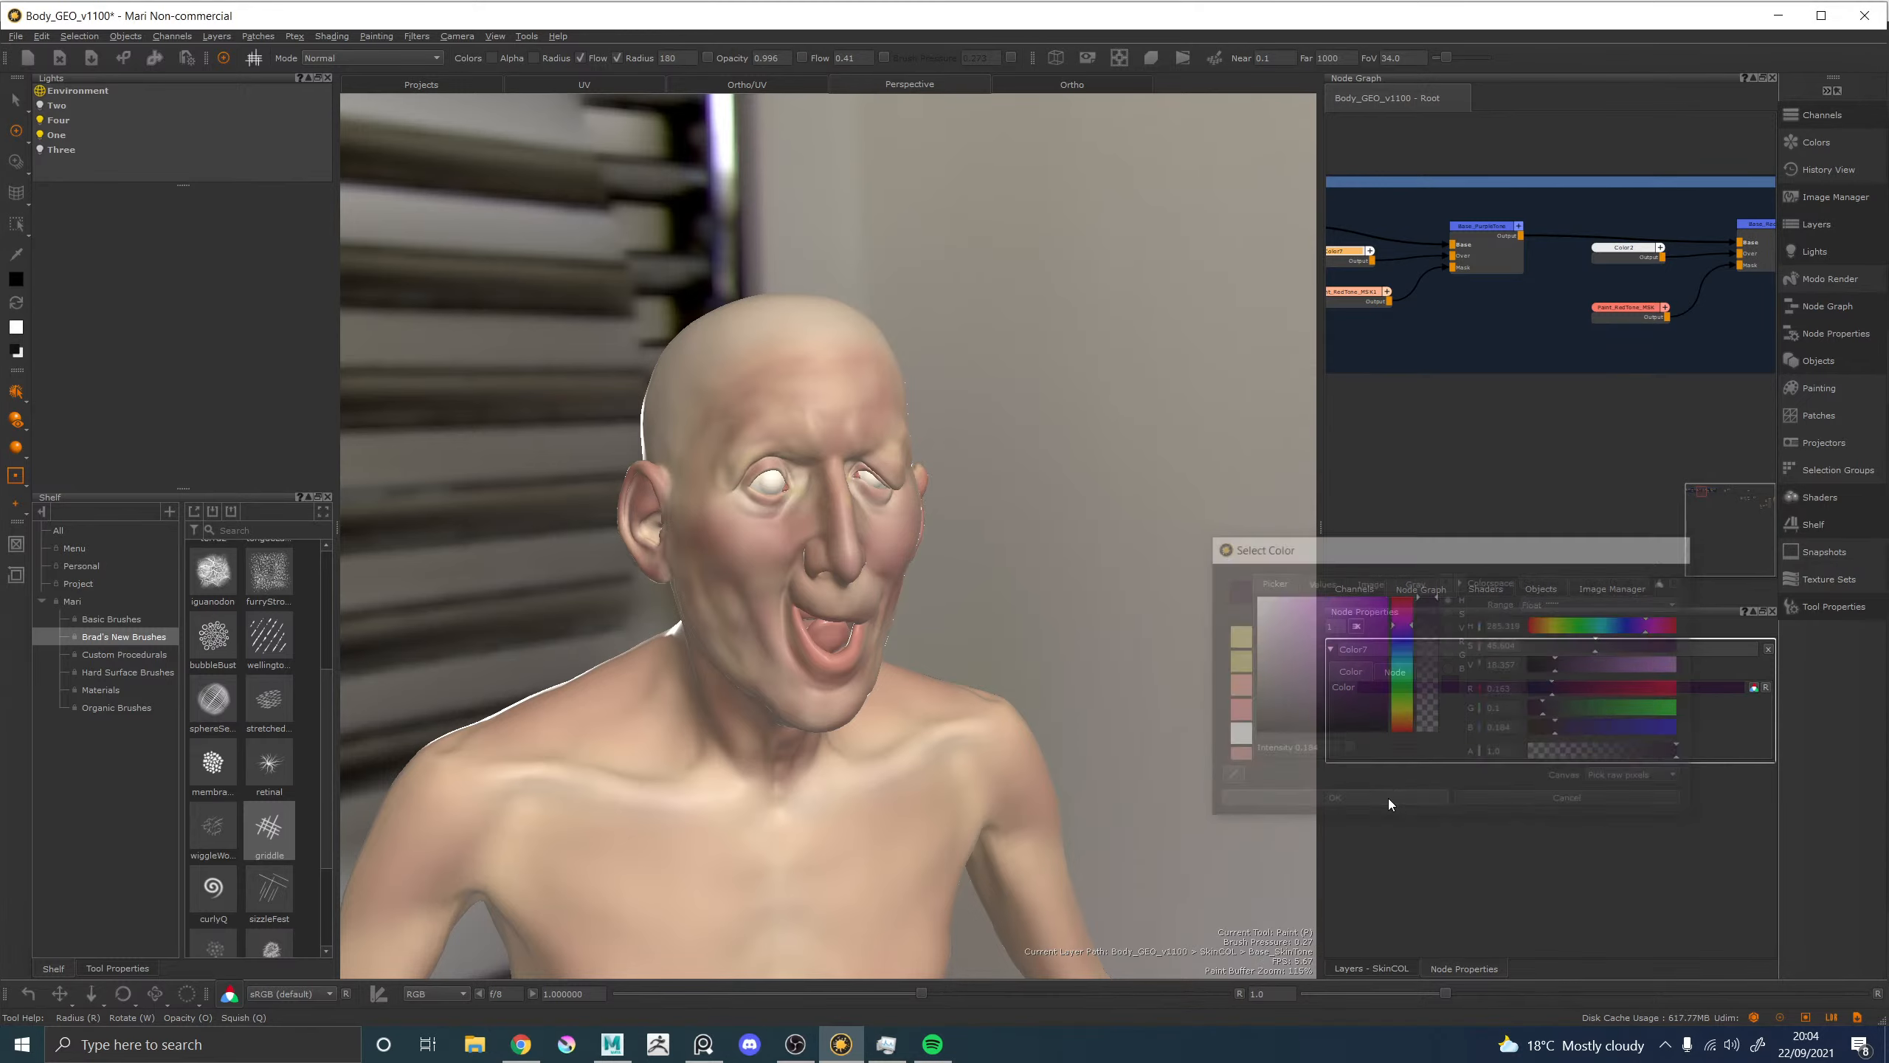
# Delete the copied Paint_RedTone_MSK1 node that masks Base_PurpleTone.
pyautogui.moveTo(967, 551)
pyautogui.keyDown('alt'); pyautogui.mouseDown()
pyautogui.moveTo(920, 540)
pyautogui.moveTo(1034, 543)
pyautogui.mouseUp(); pyautogui.keyUp('alt')
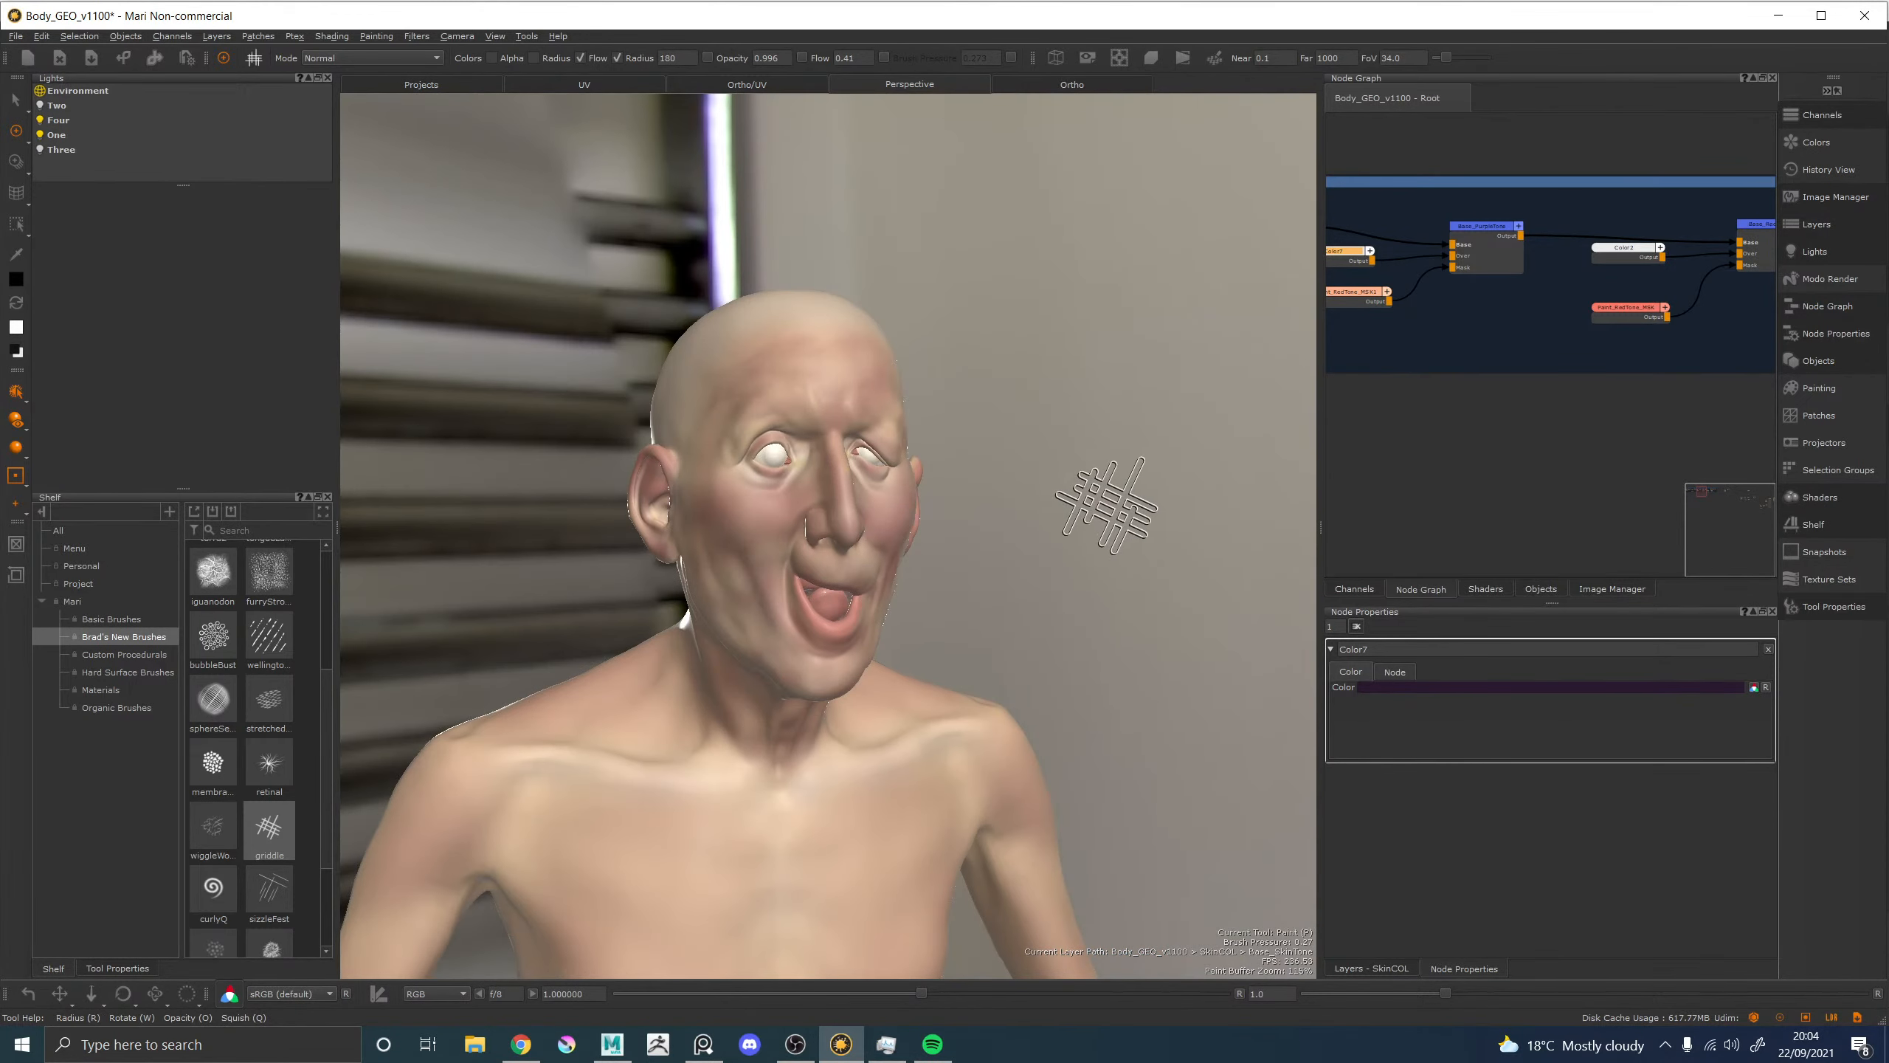
pyautogui.scroll(2, 1485, 359)
pyautogui.moveTo(1487, 356); pyautogui.dragTo(1642, 368, button='middle')
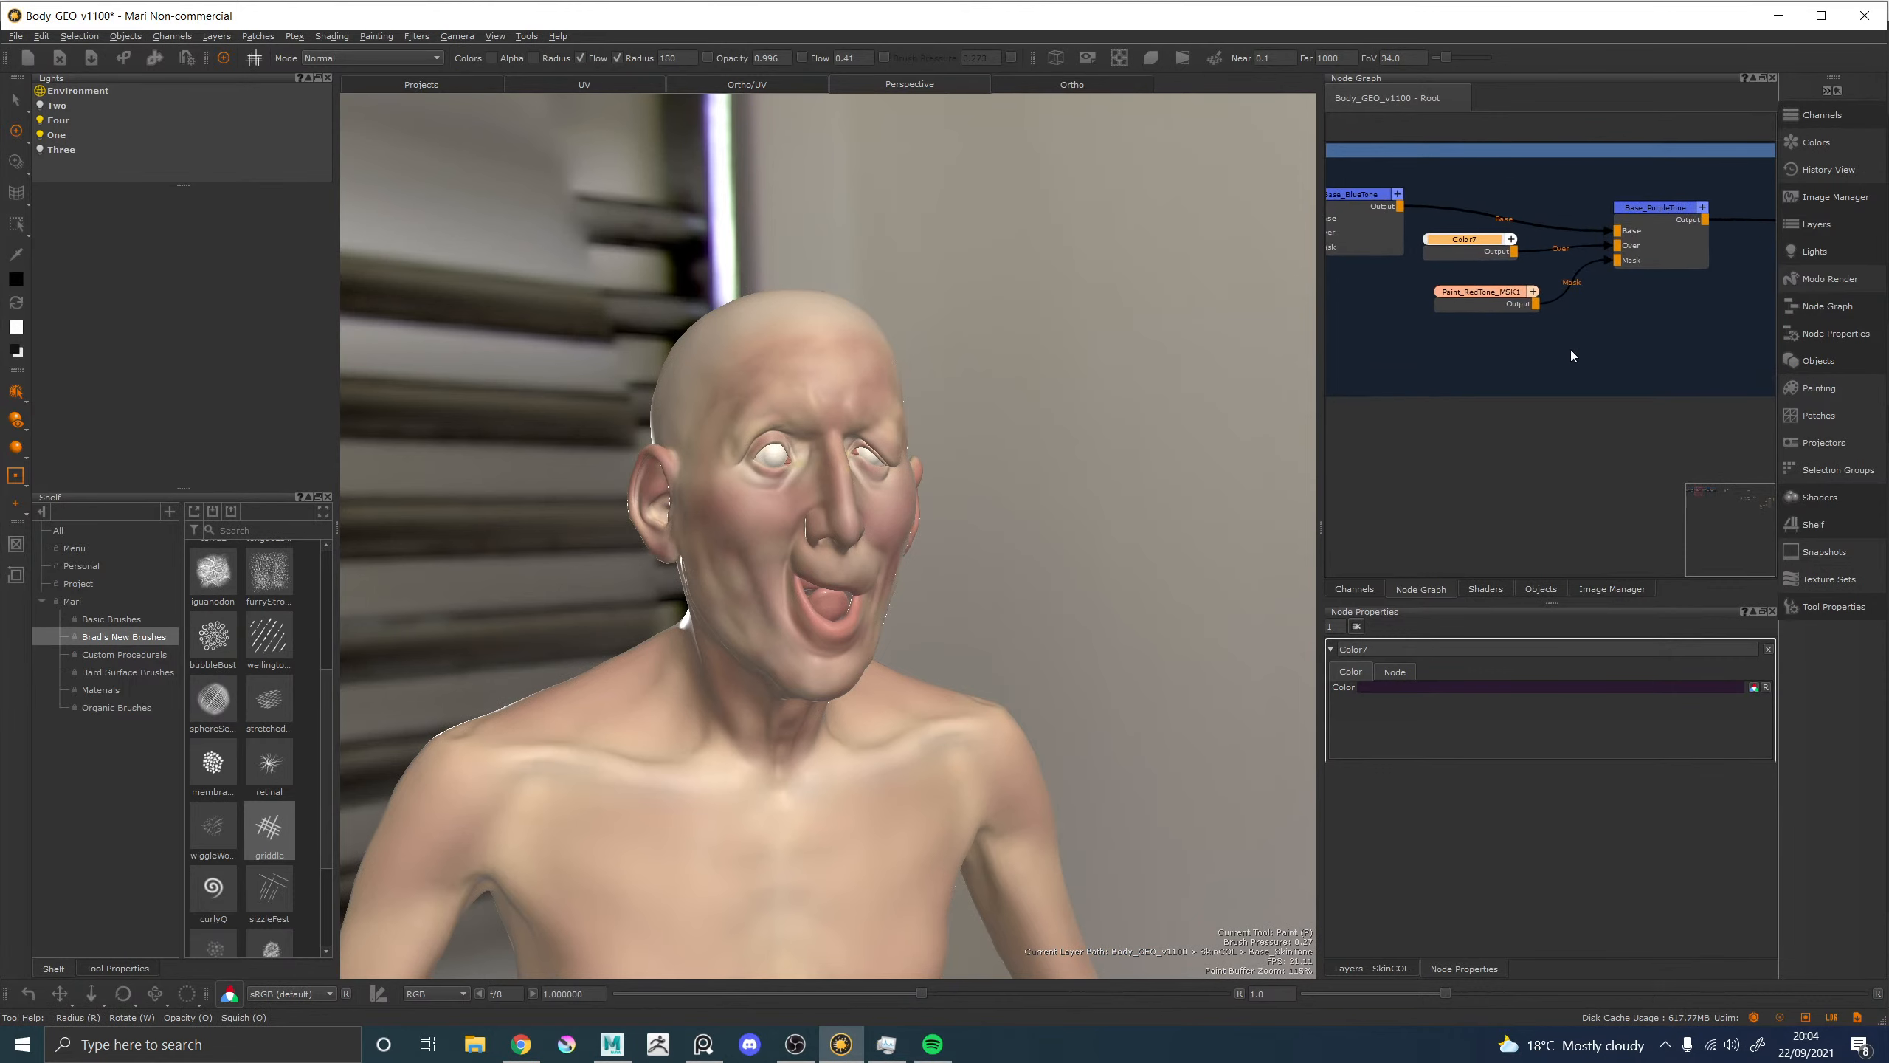
pyautogui.click(1466, 299)
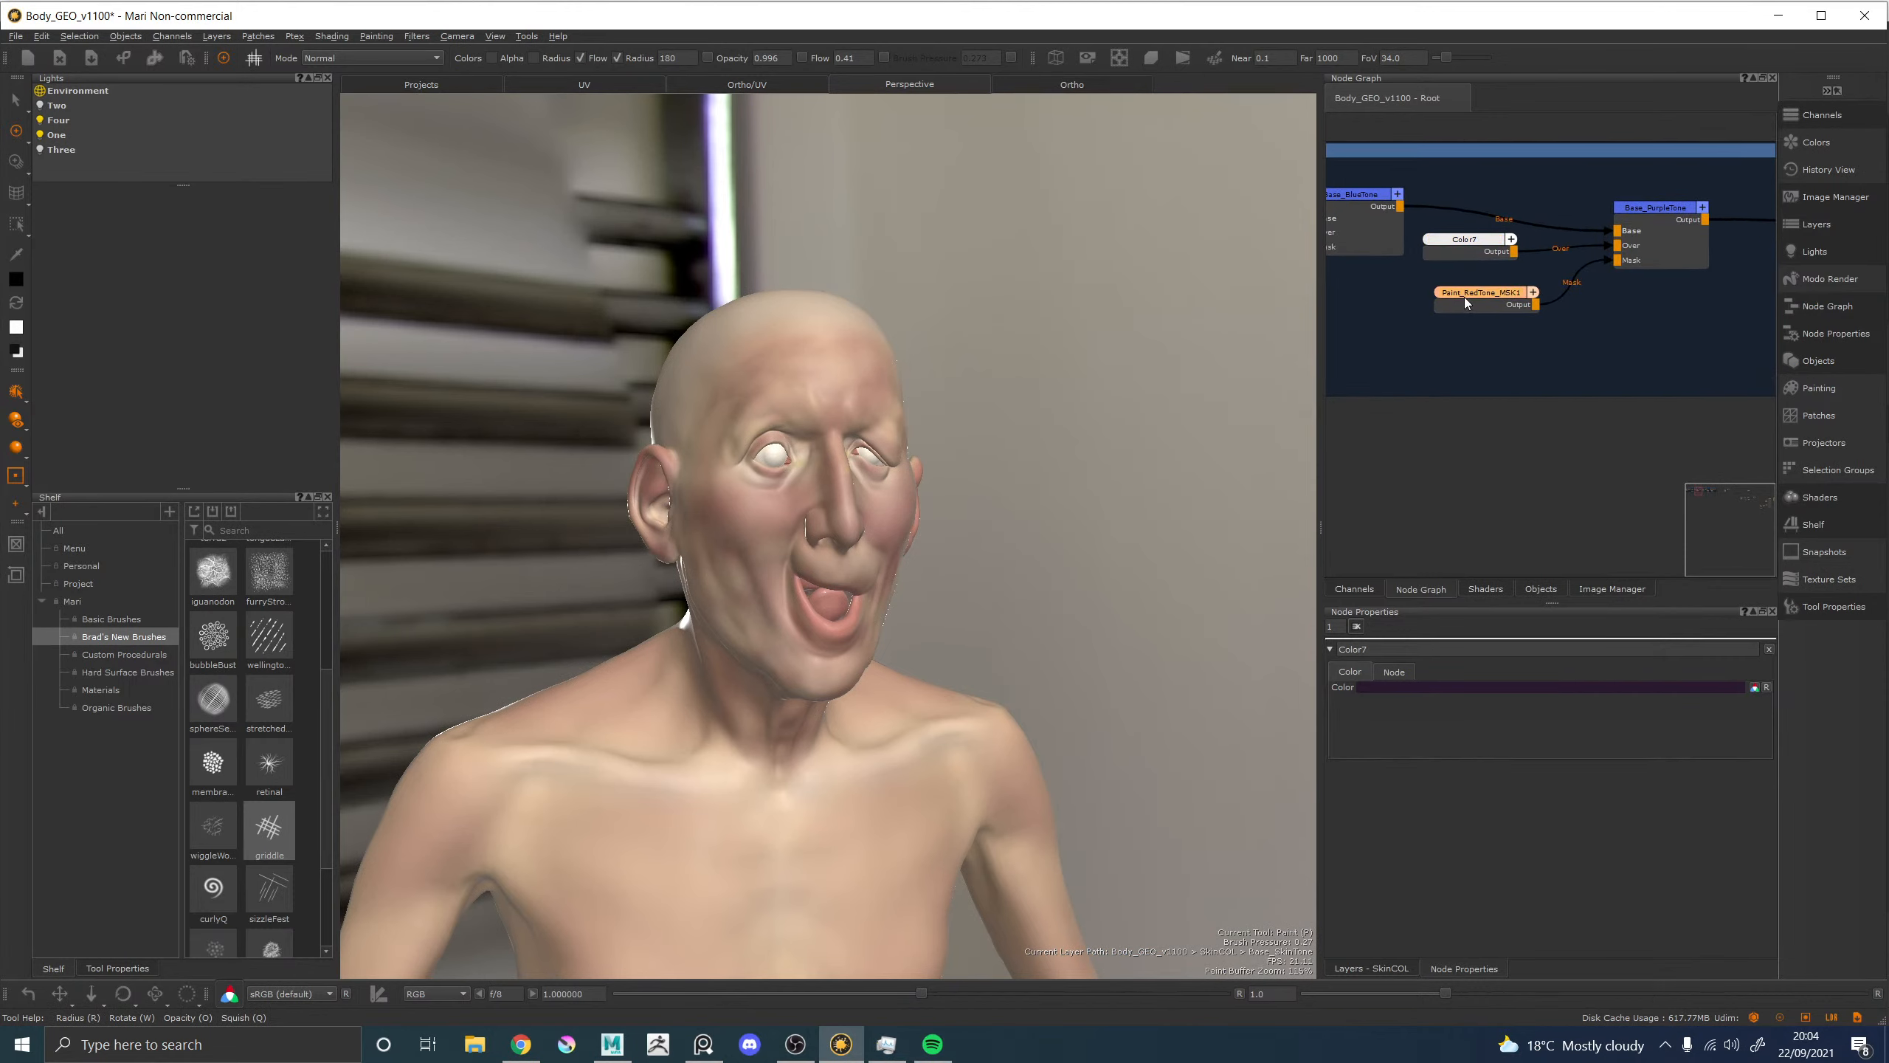
pyautogui.press('Delete')
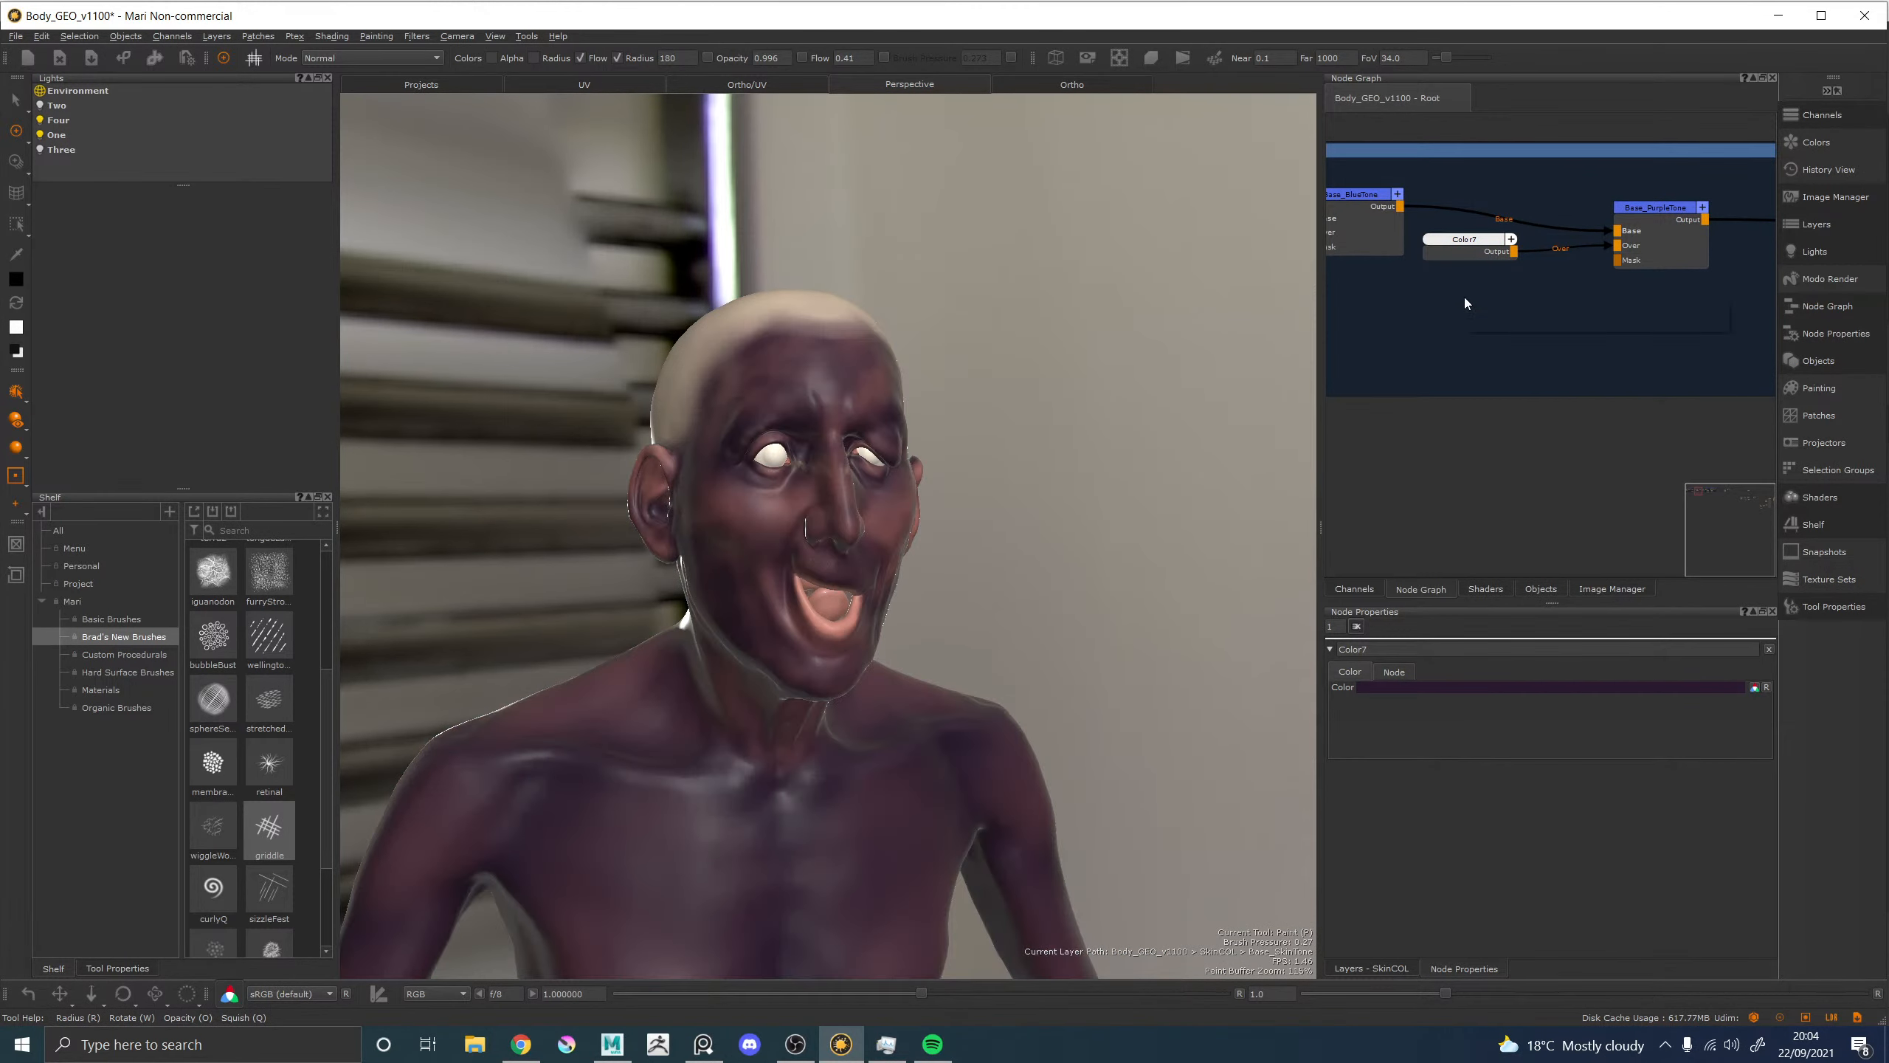
# Create a new Paint node sized 2048 x 2048 below Color7.
pyautogui.press('Tab')
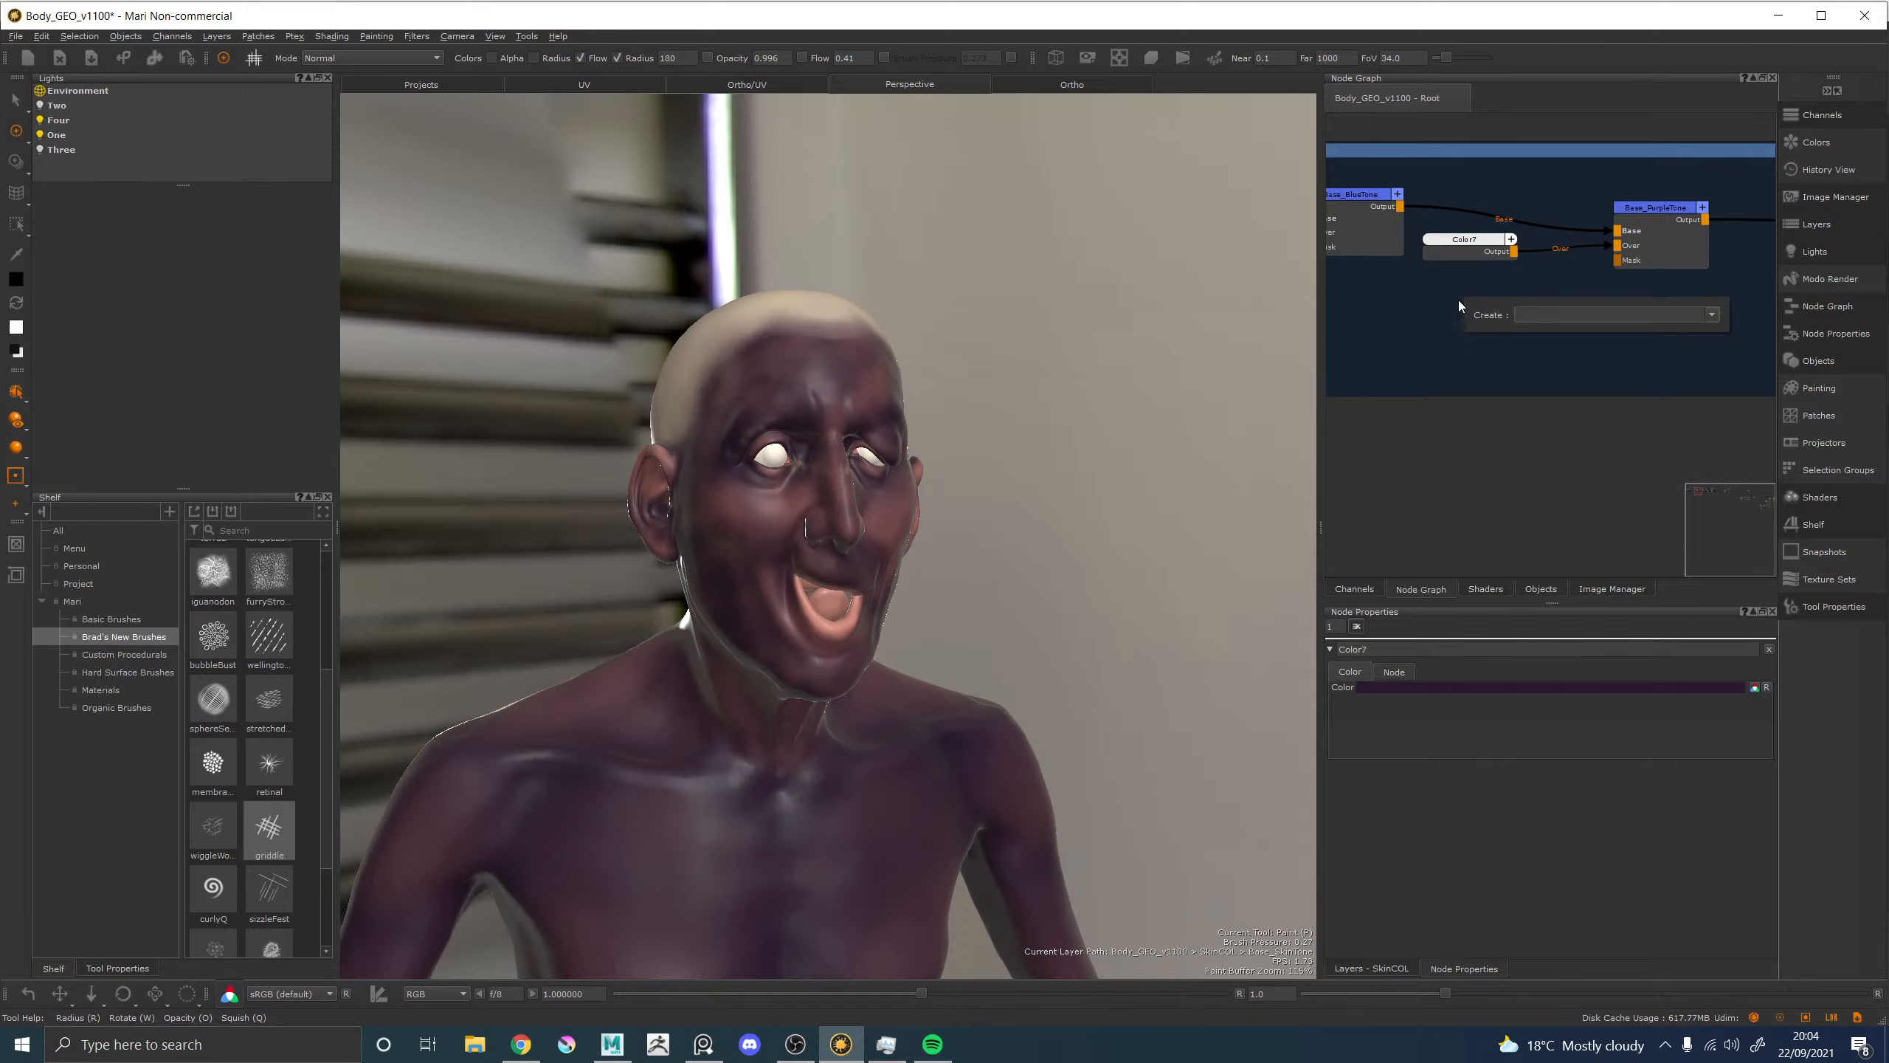
pyautogui.write('pai')
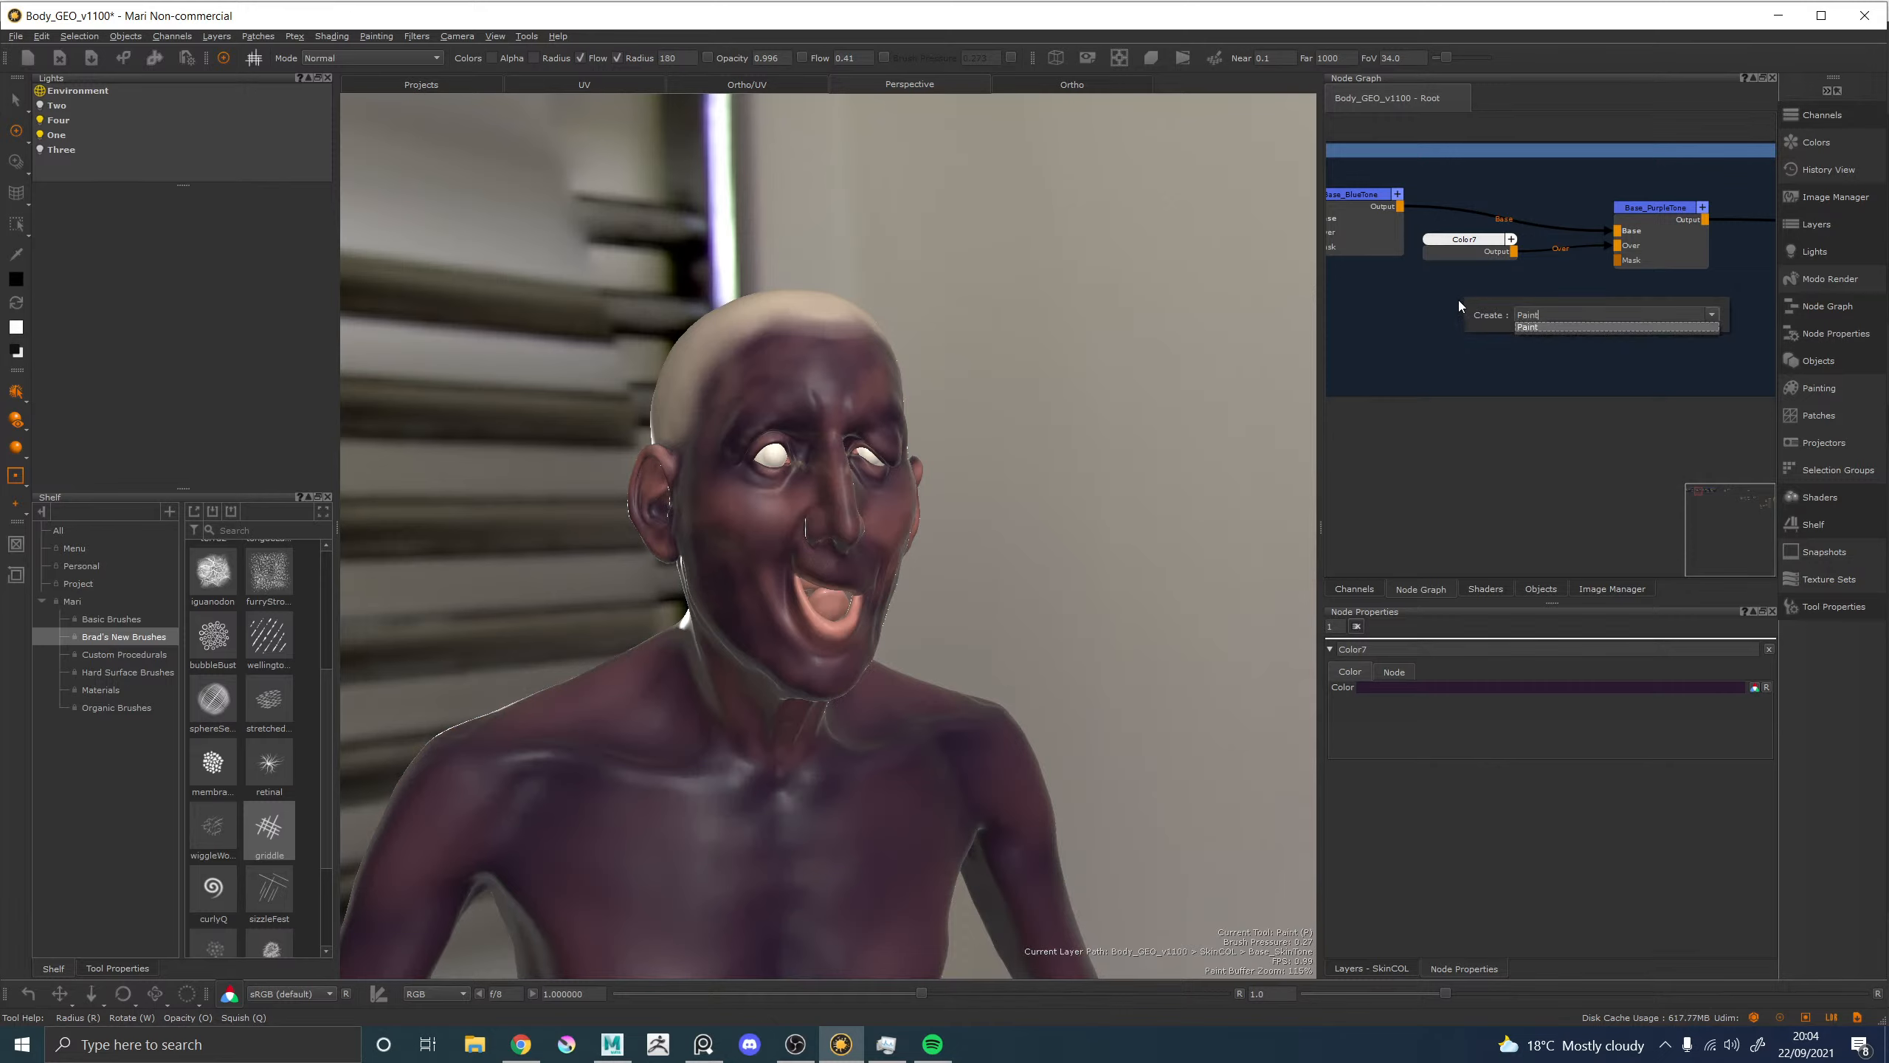
pyautogui.press('Return')
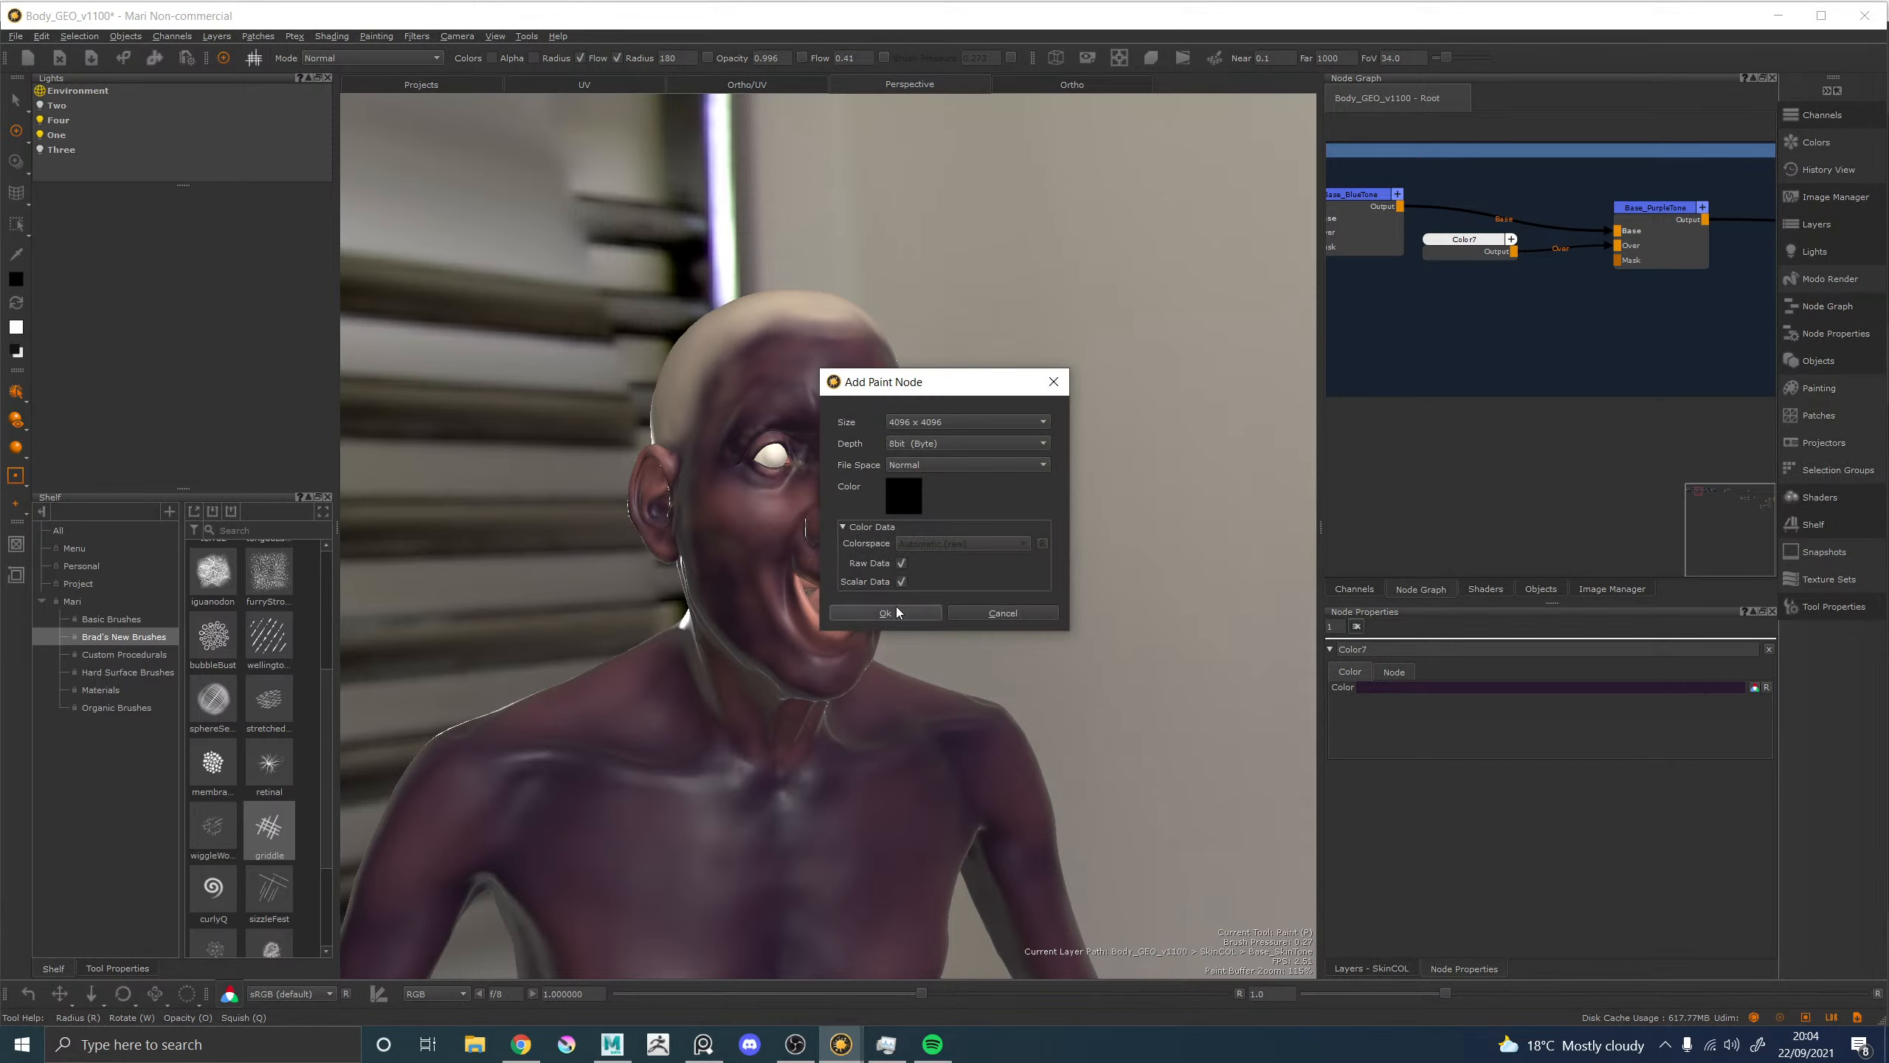
pyautogui.click(961, 421)
pyautogui.click(937, 410)
pyautogui.click(905, 614)
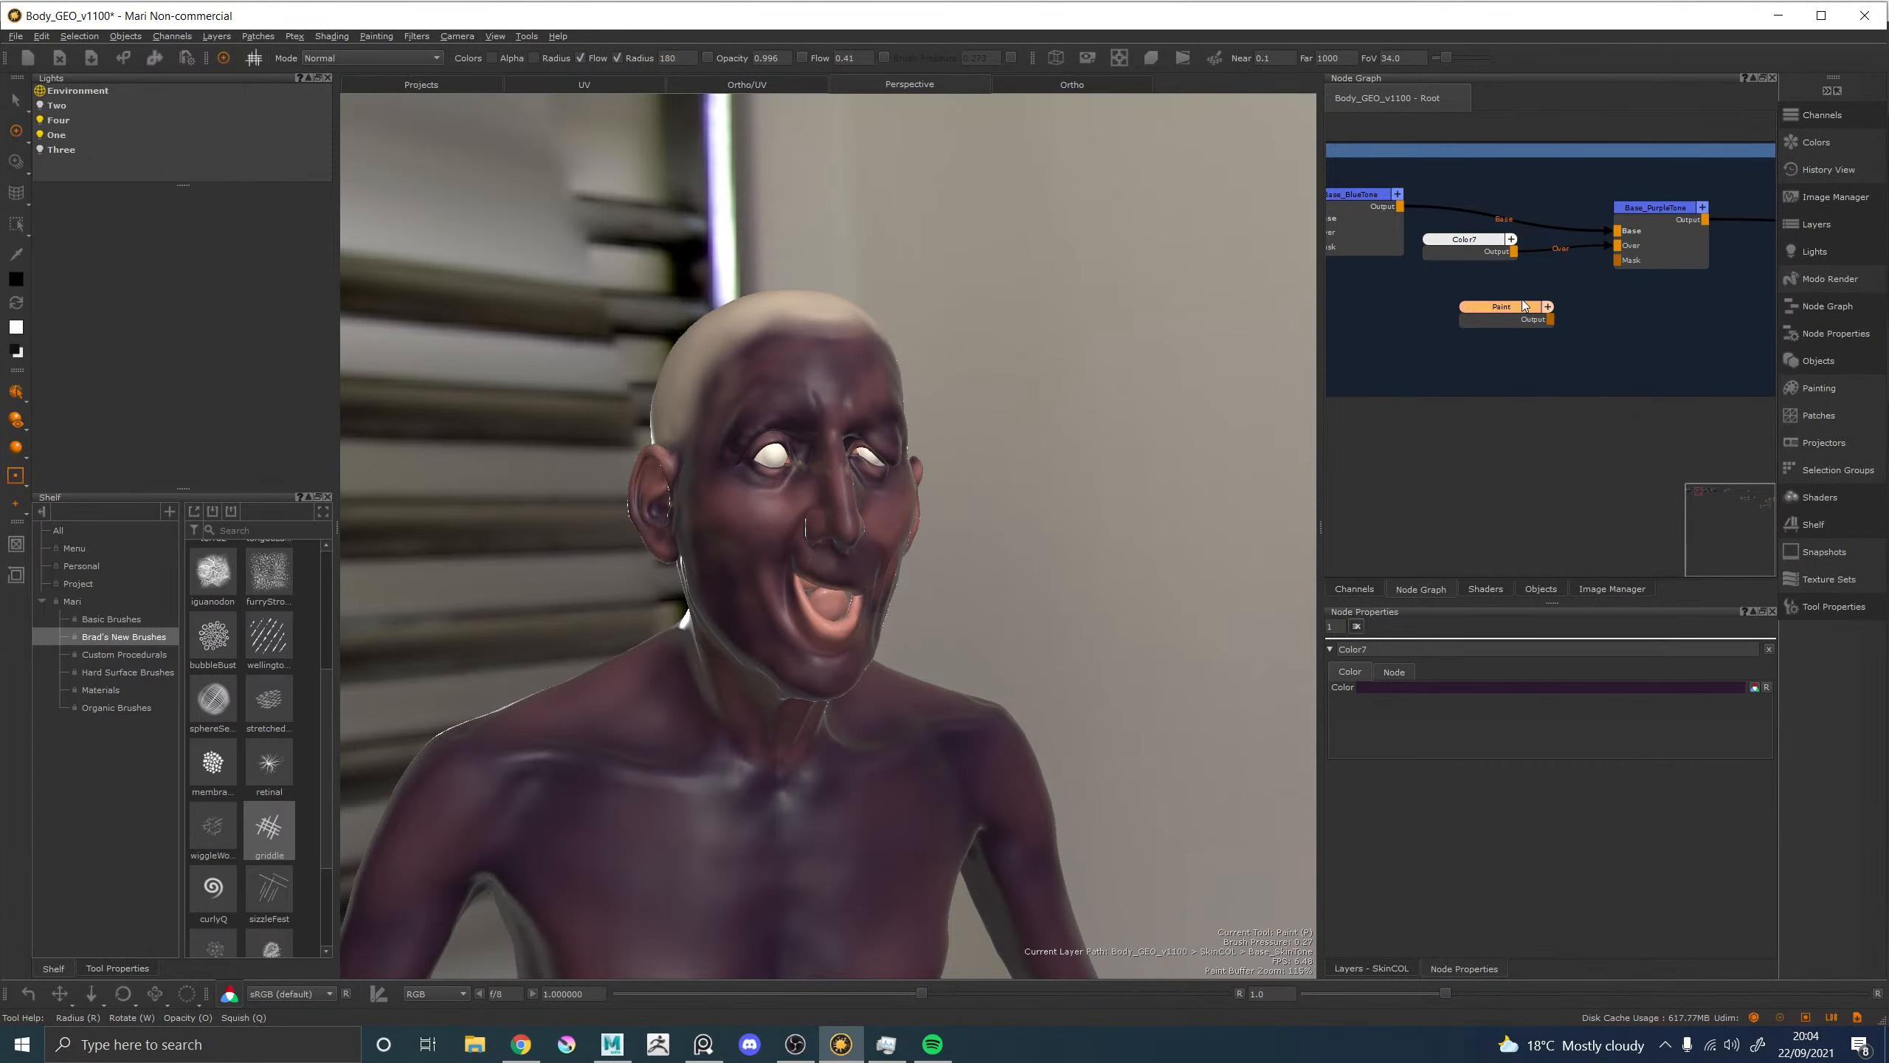
# Connect the new Paint node to the Mask input of Base_PurpleTone and position it under Color7.
pyautogui.moveTo(1524, 305)
pyautogui.mouseDown()
pyautogui.moveTo(1499, 312)
pyautogui.moveTo(1617, 259)
pyautogui.mouseUp()
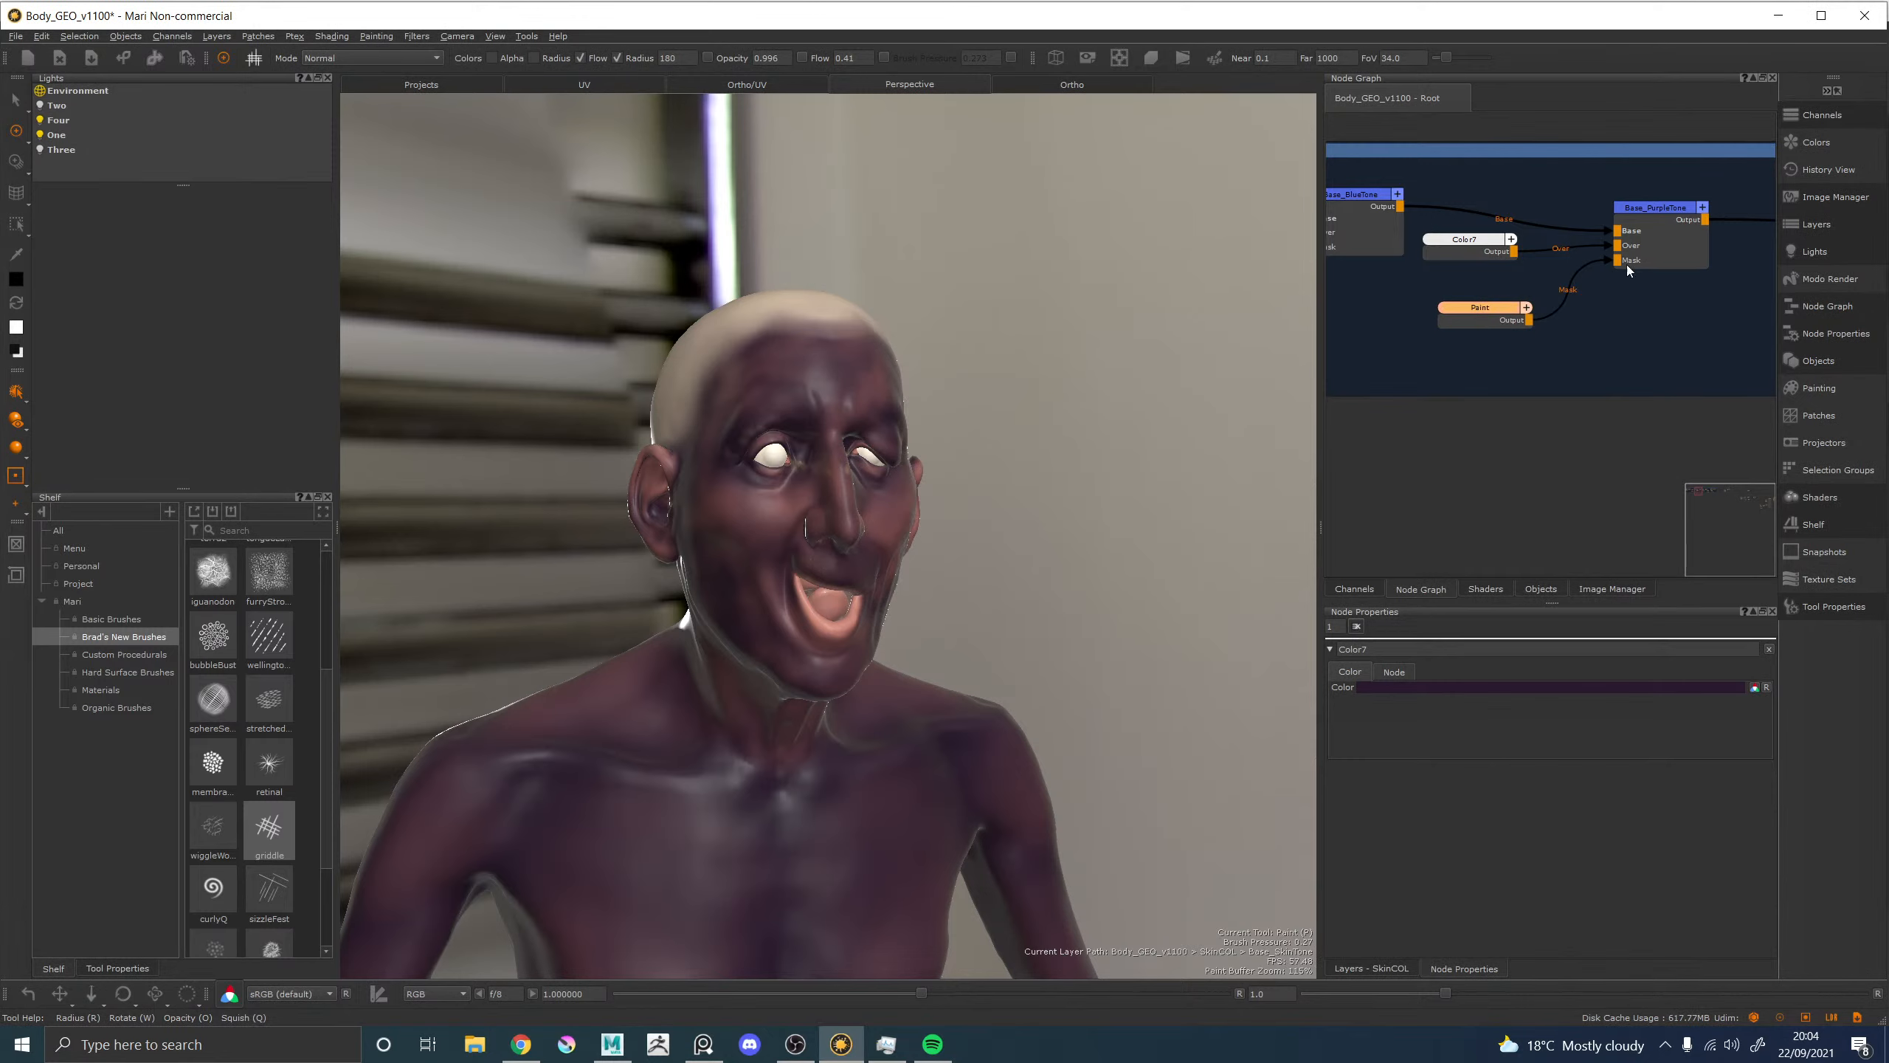
pyautogui.click(1465, 313)
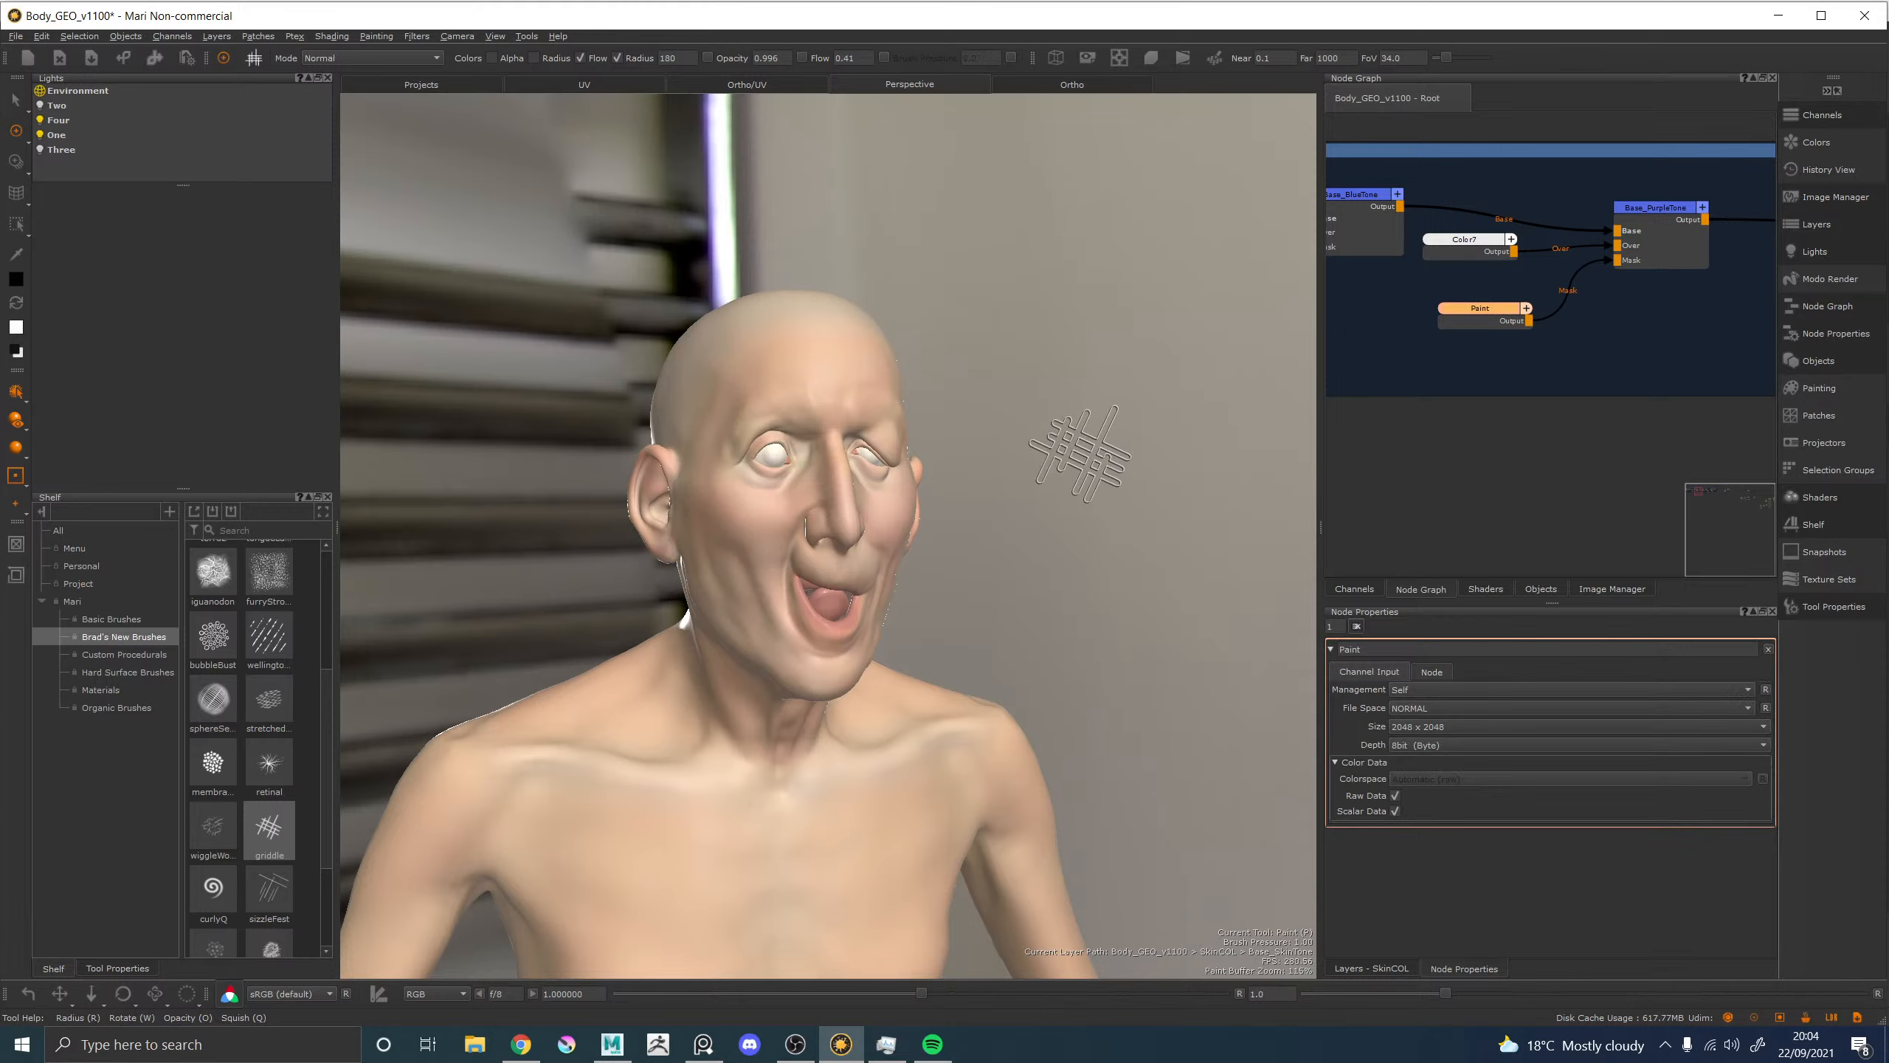
pyautogui.moveTo(1508, 307); pyautogui.dragTo(1501, 301)
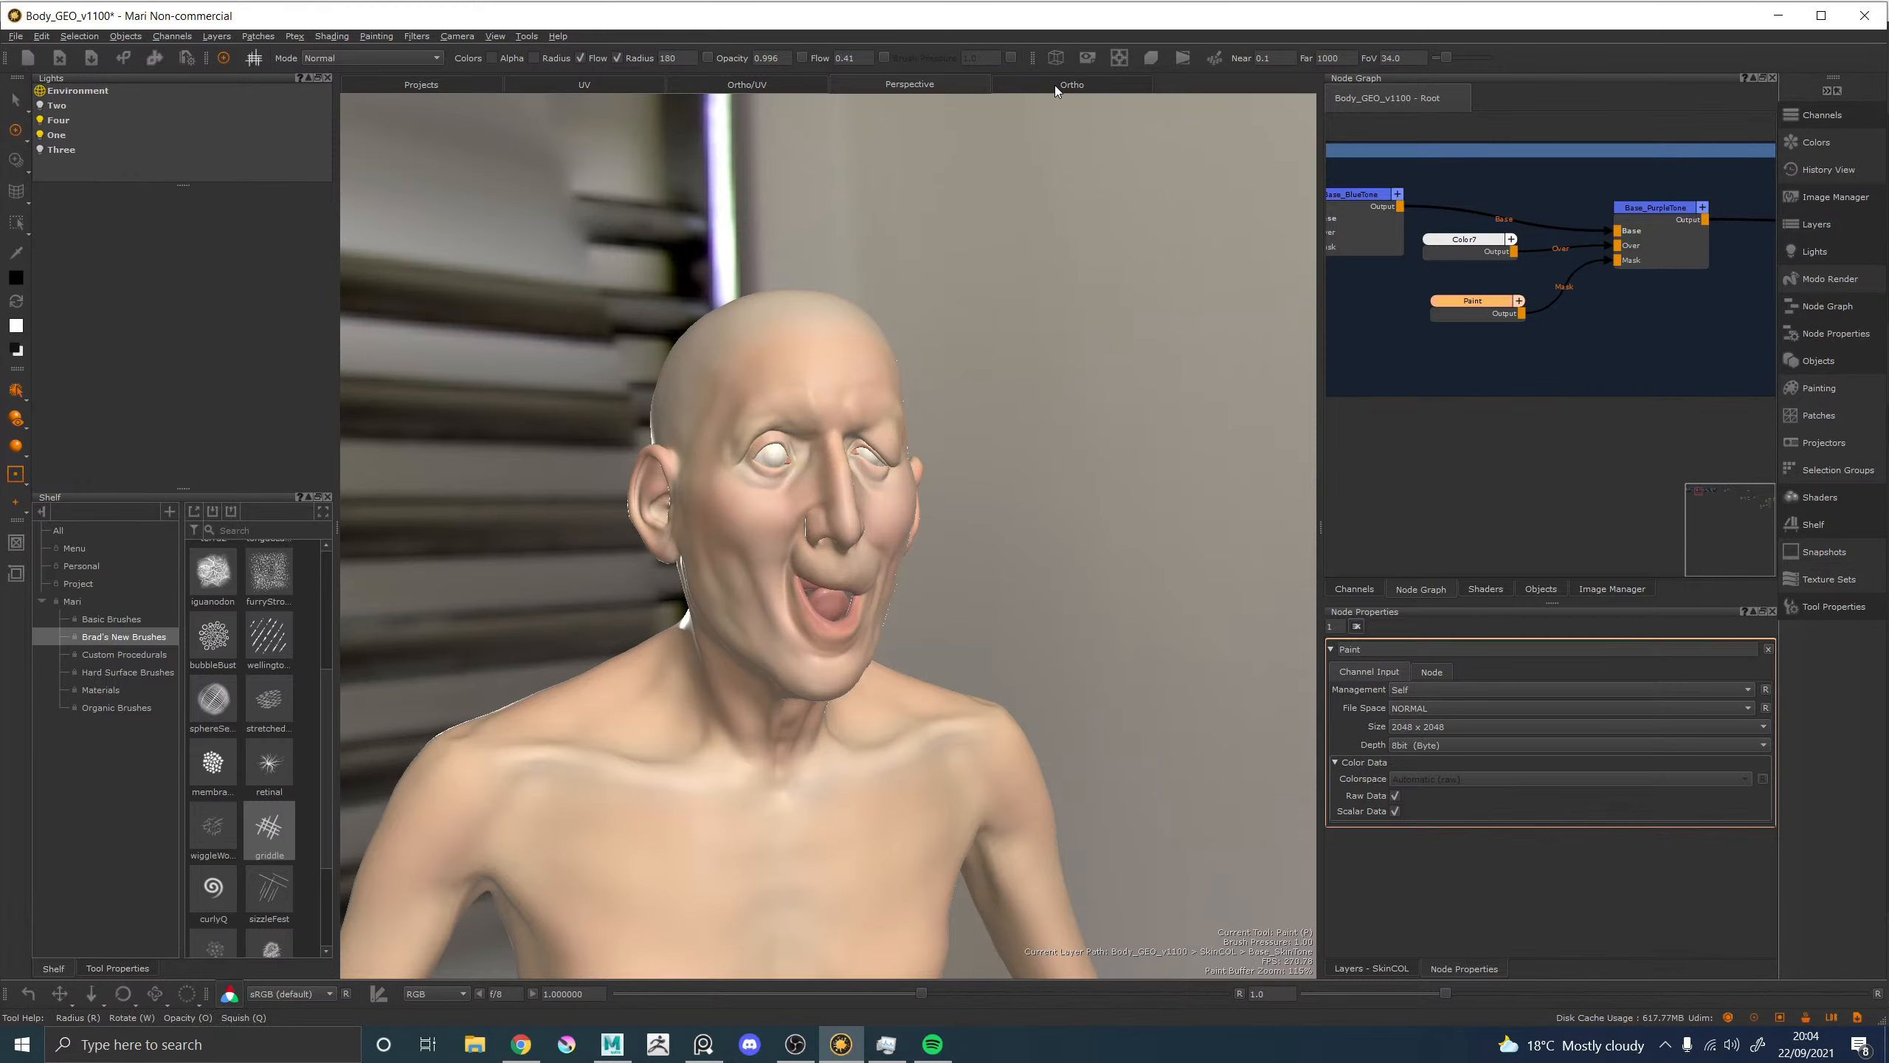
# Look through the Ortho, Projects and Ortho/UV views without reopening the project, and return to the Perspective view.
pyautogui.click(1013, 84)
pyautogui.click(959, 83)
pyautogui.click(1012, 84)
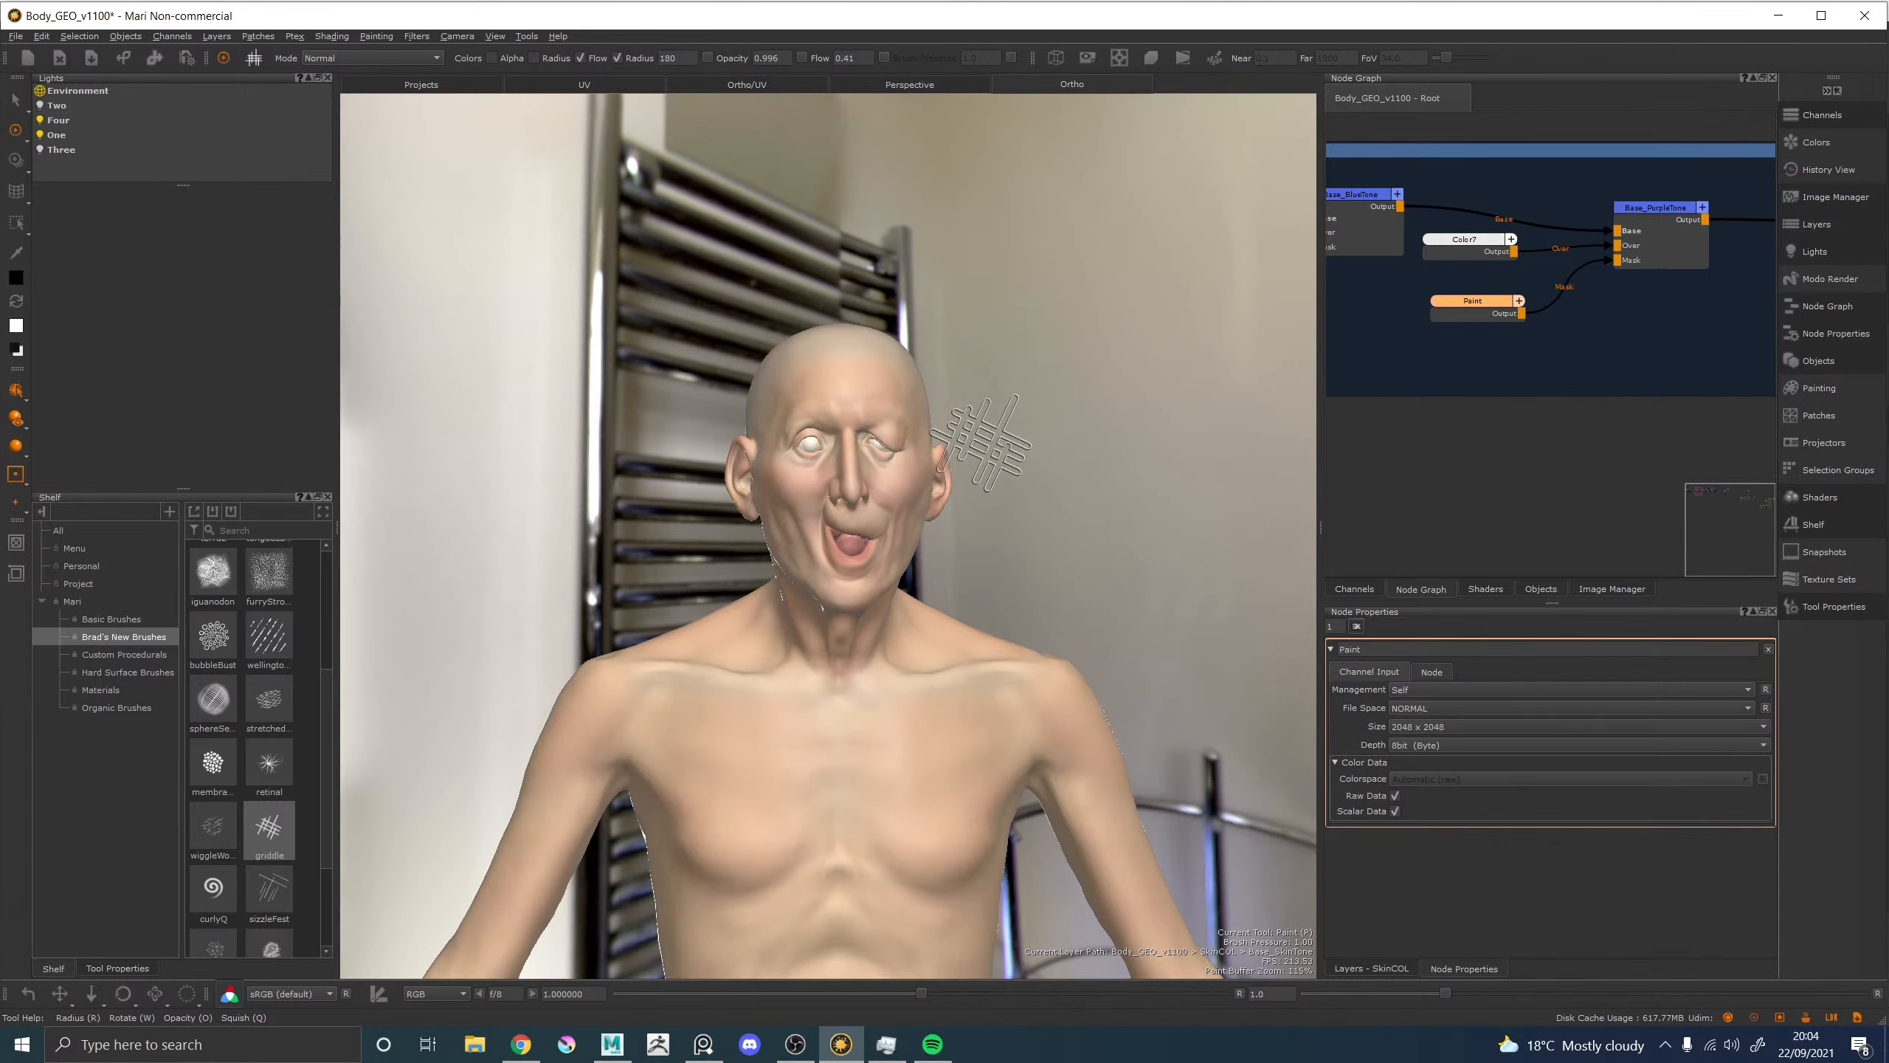
pyautogui.hotkey('ctrl', 'Tab')
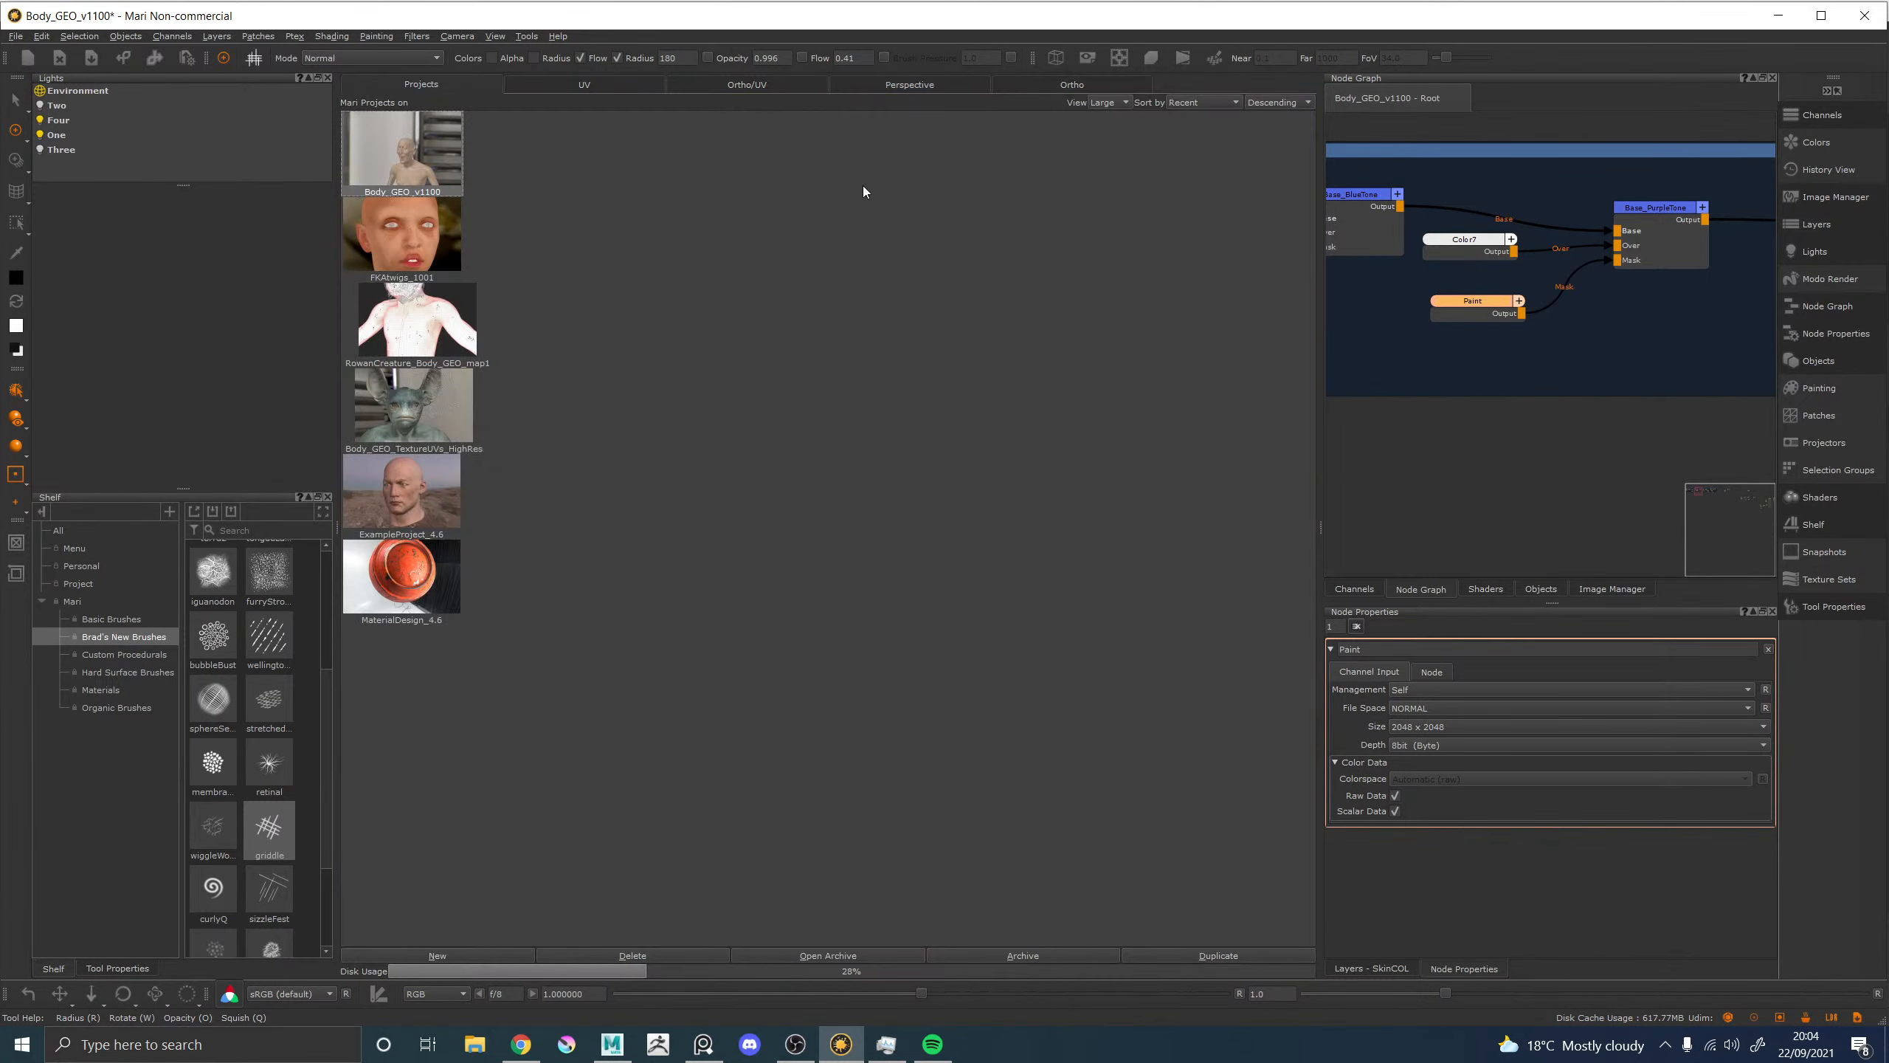
pyautogui.doubleClick(439, 161)
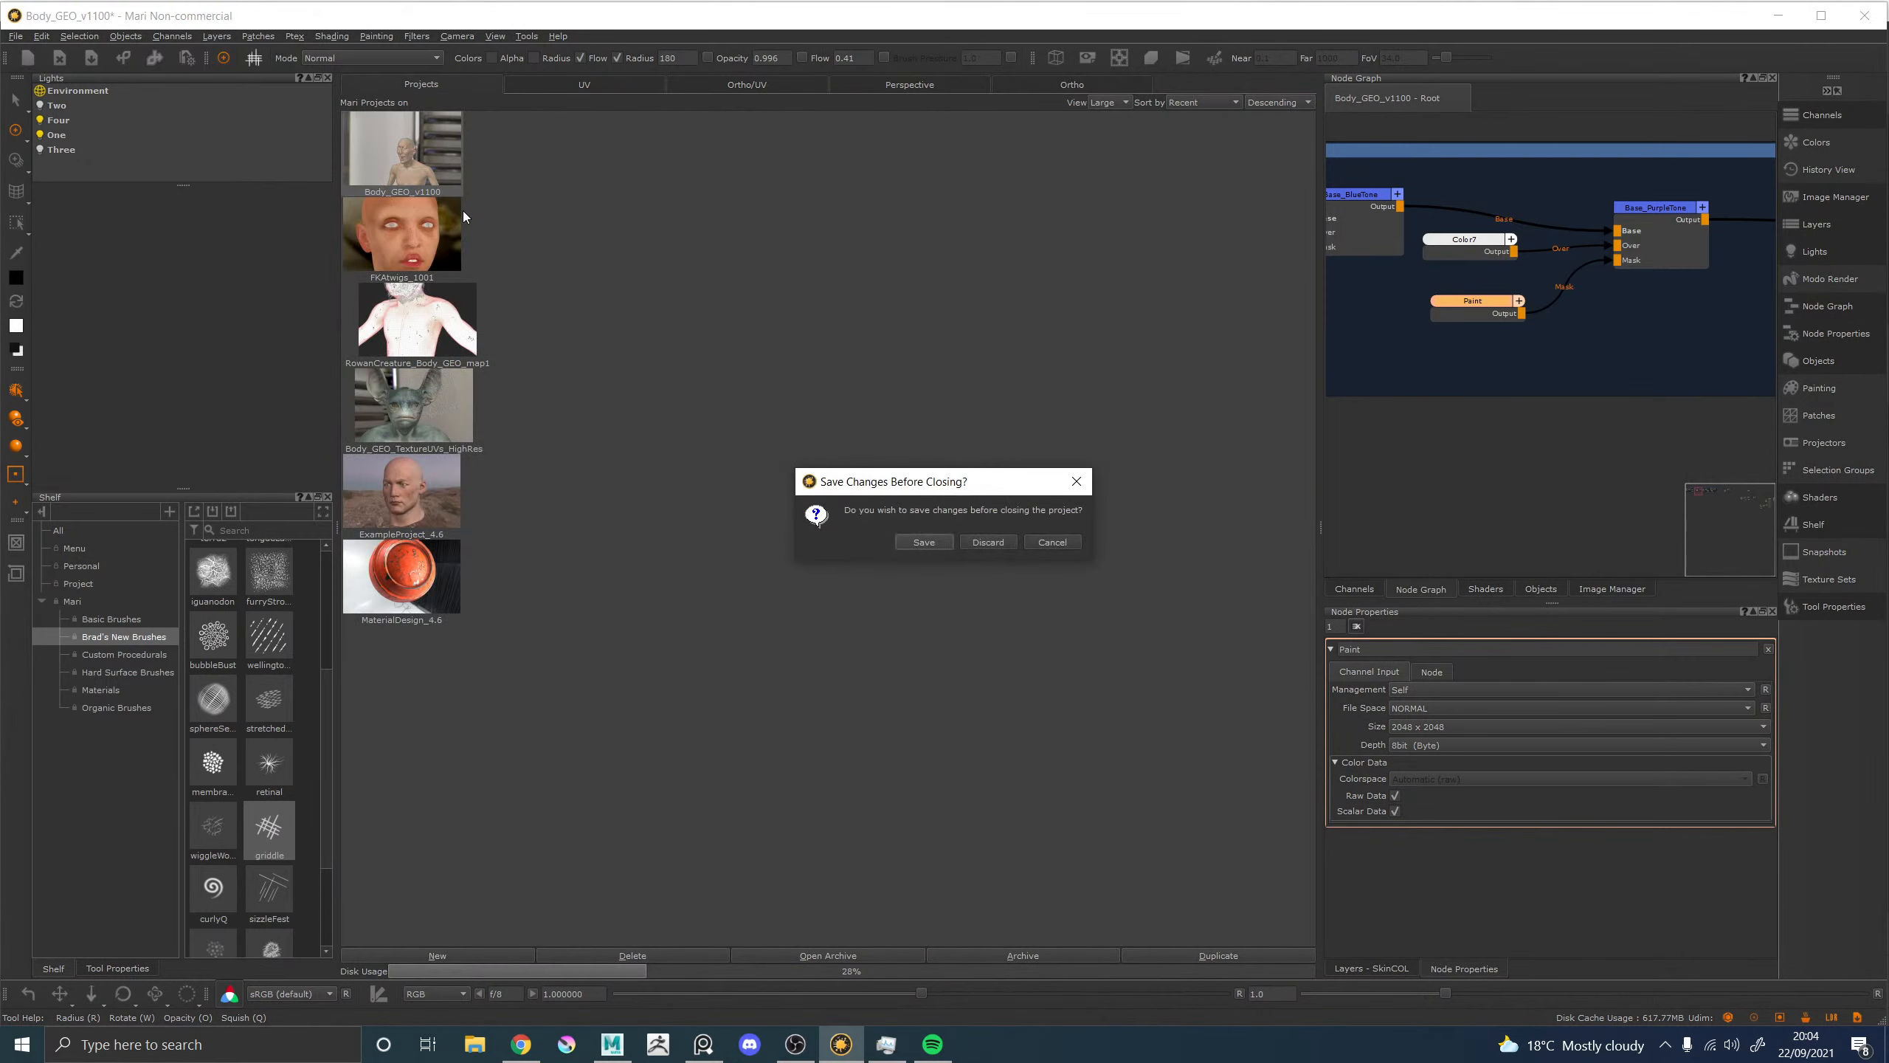
pyautogui.click(1066, 542)
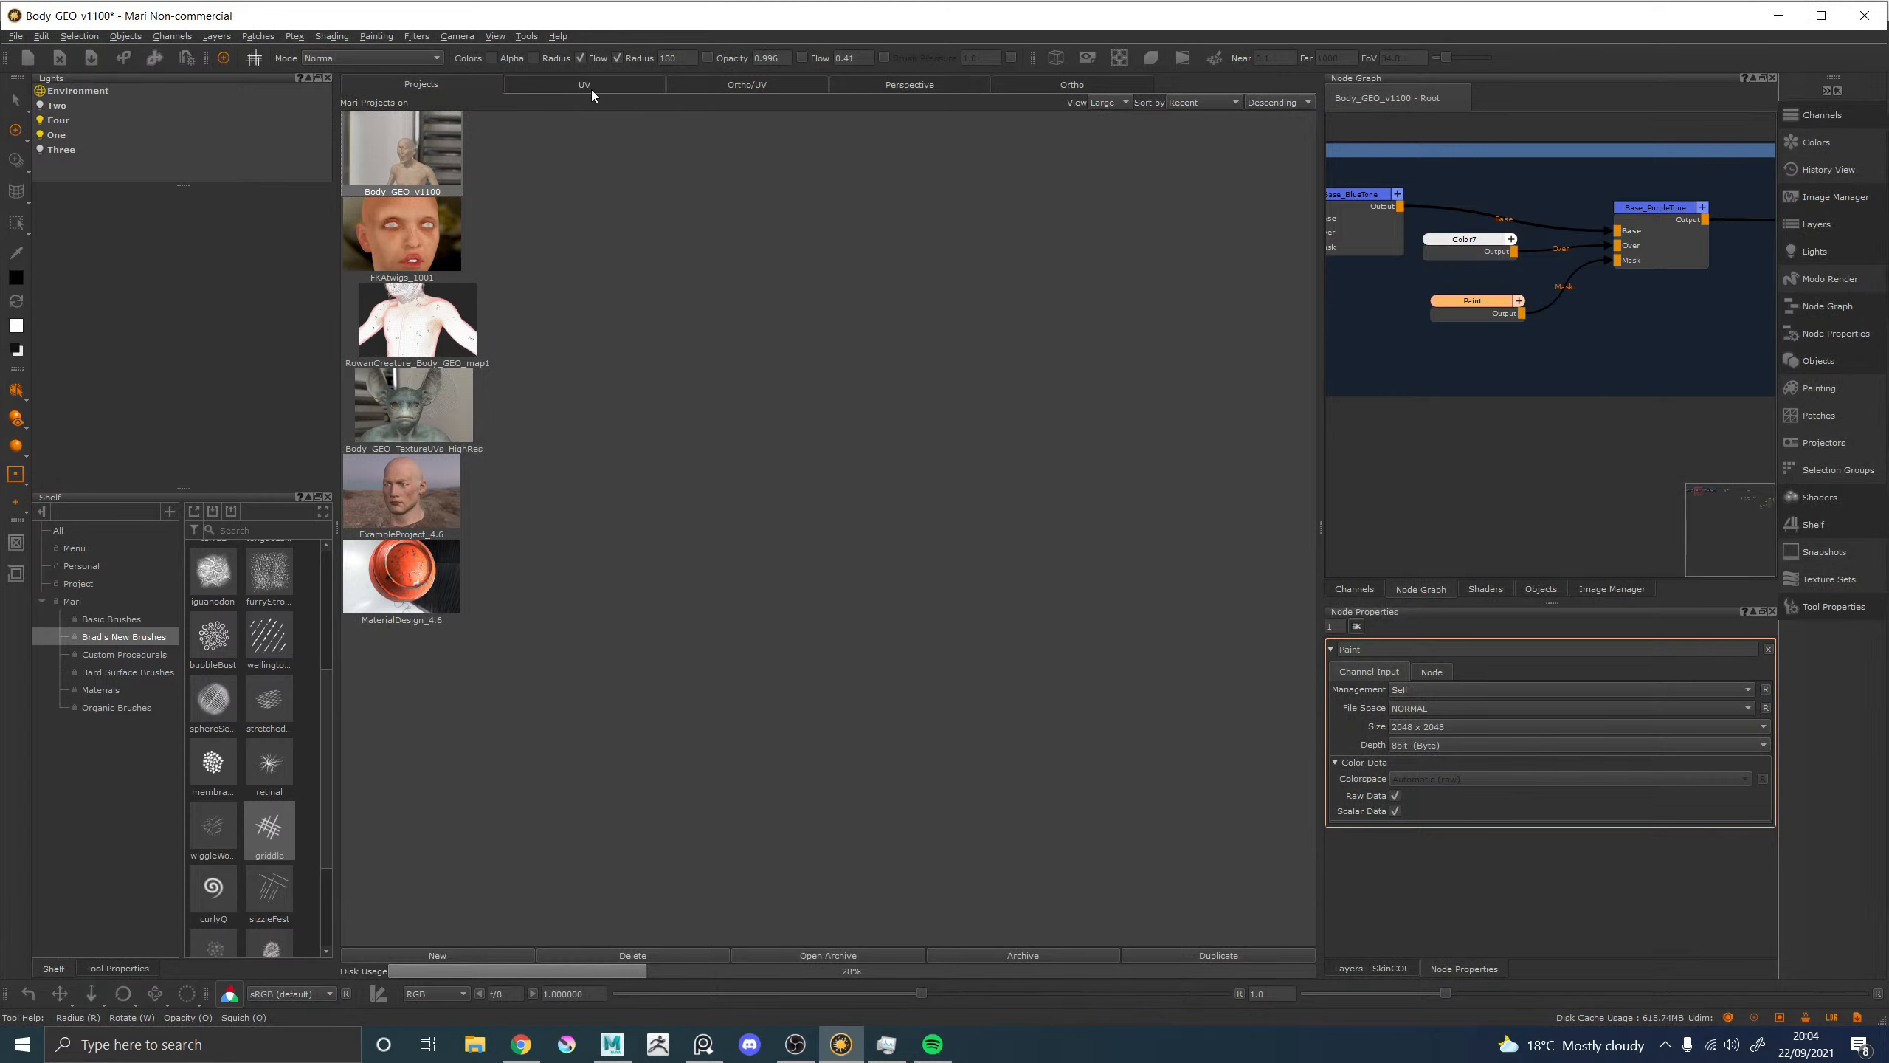
pyautogui.click(907, 88)
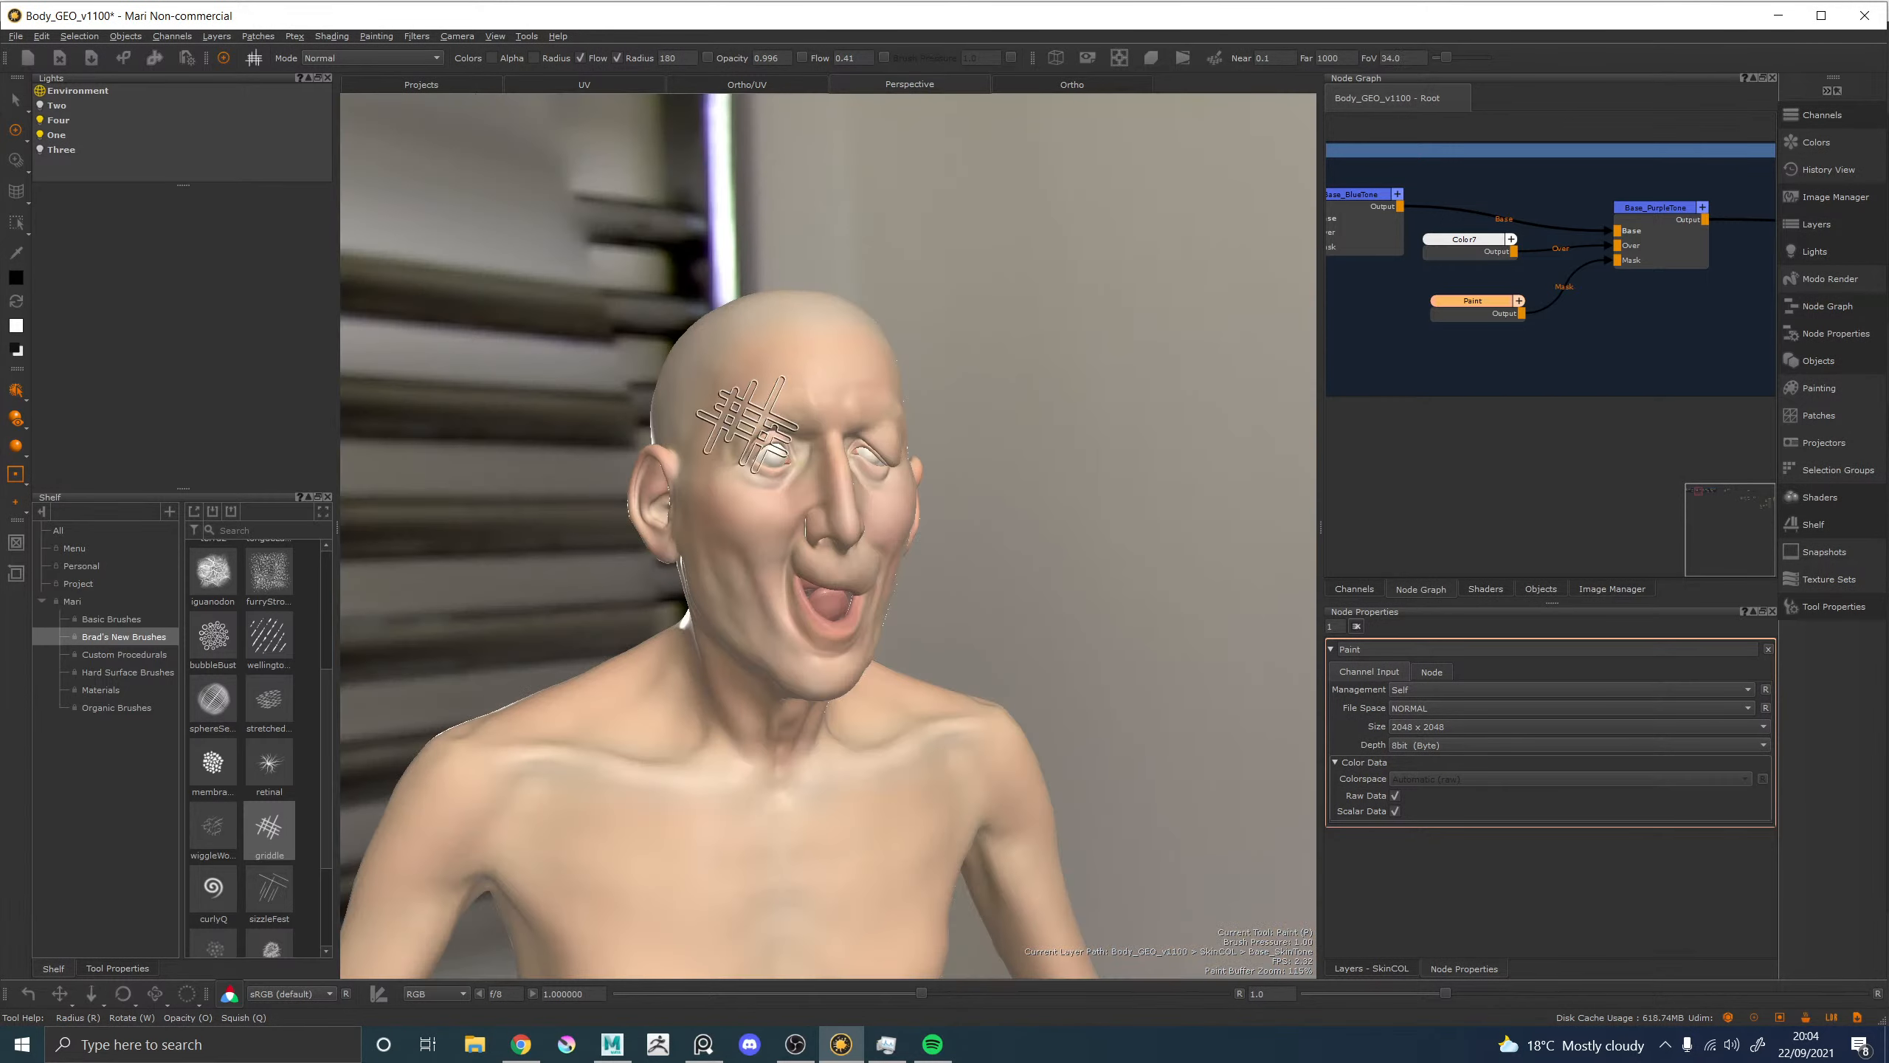
pyautogui.hotkey('ctrl', 'Tab')
pyautogui.hotkey('ctrl', 'Tab')
pyautogui.hotkey('ctrl', 'Tab')
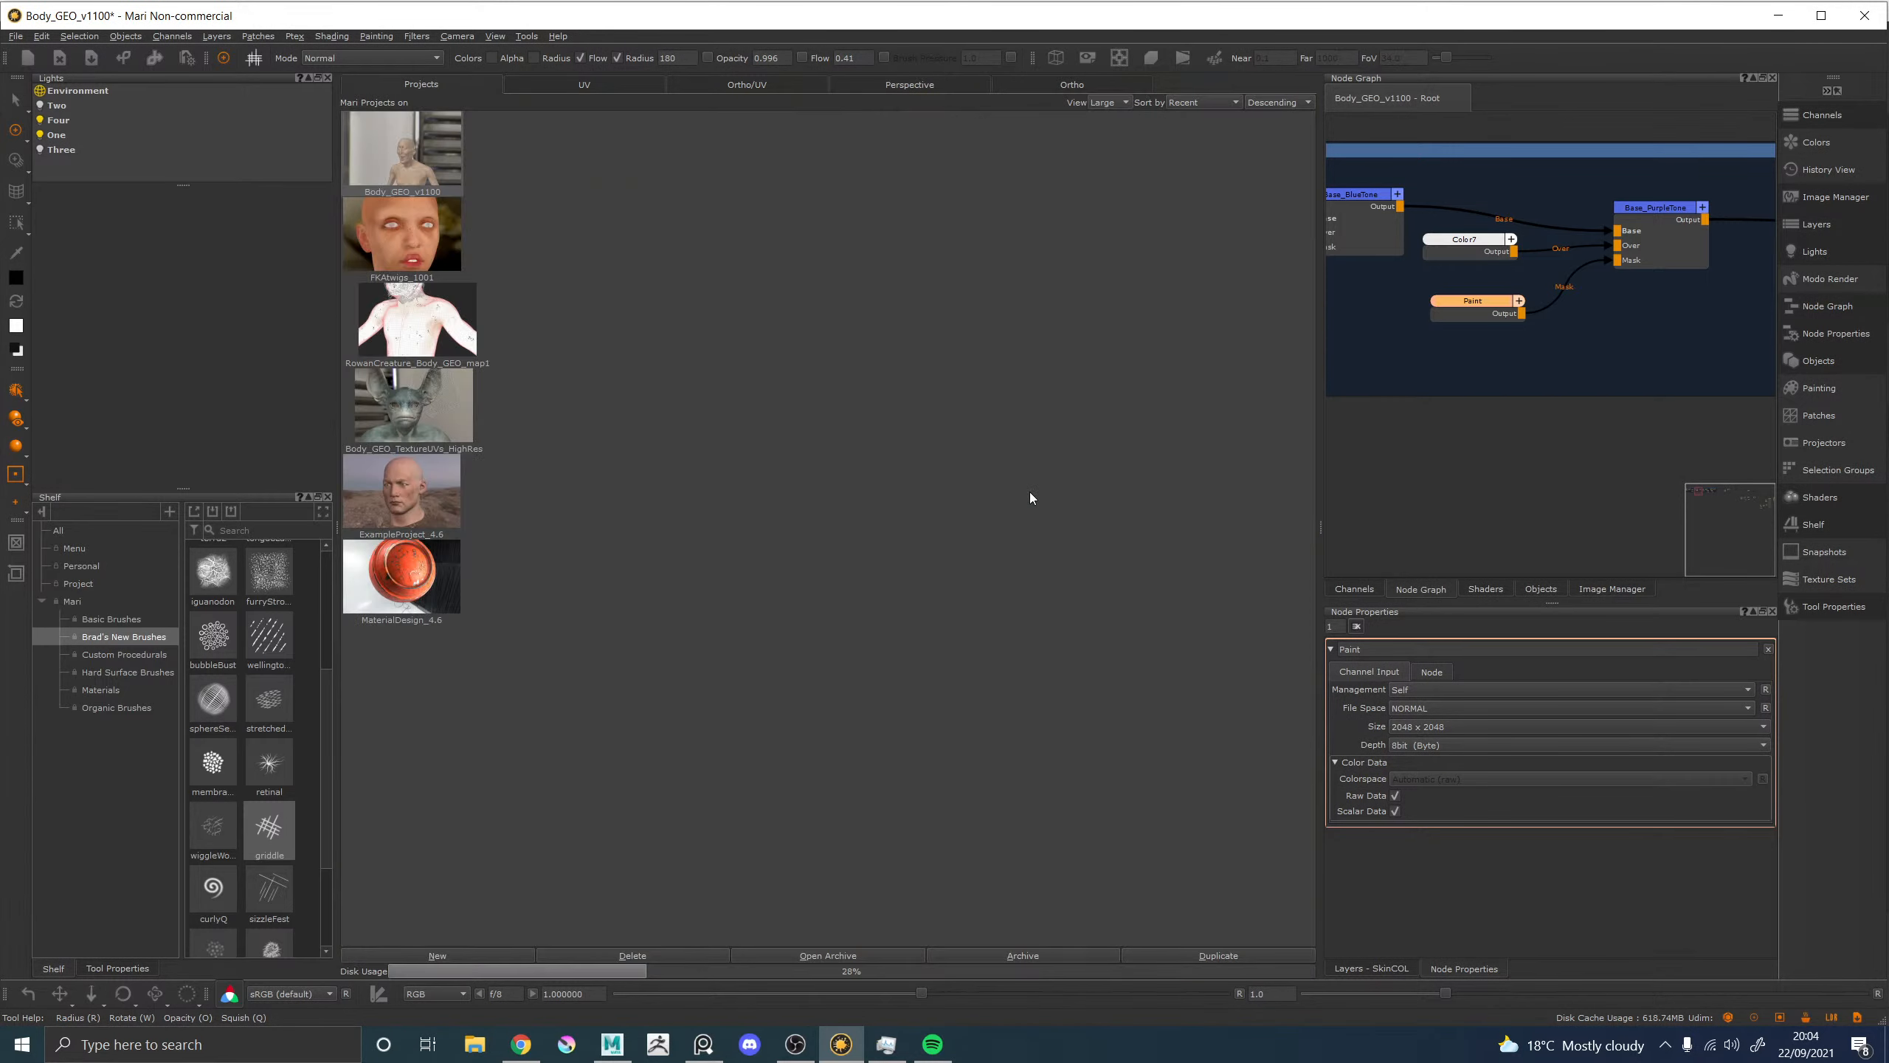
pyautogui.hotkey('ctrl', 'Tab')
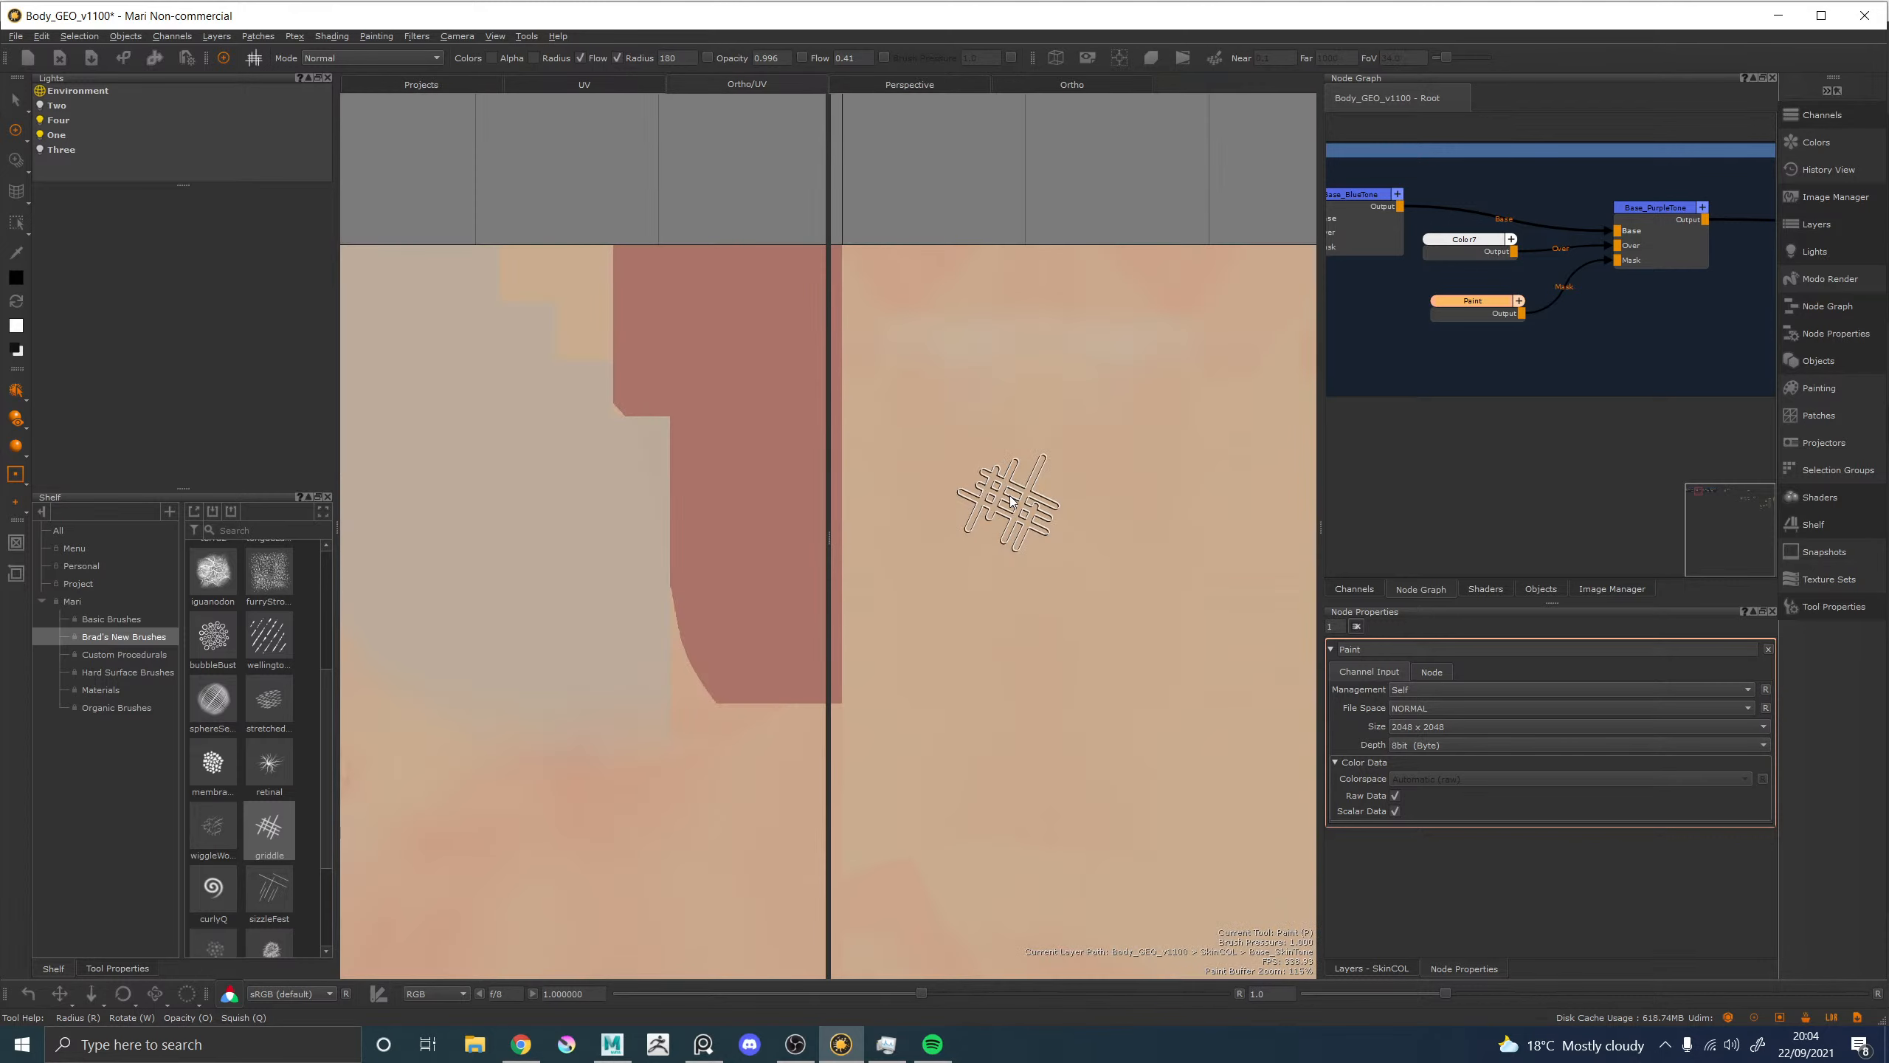
pyautogui.hotkey('ctrl', 'Tab')
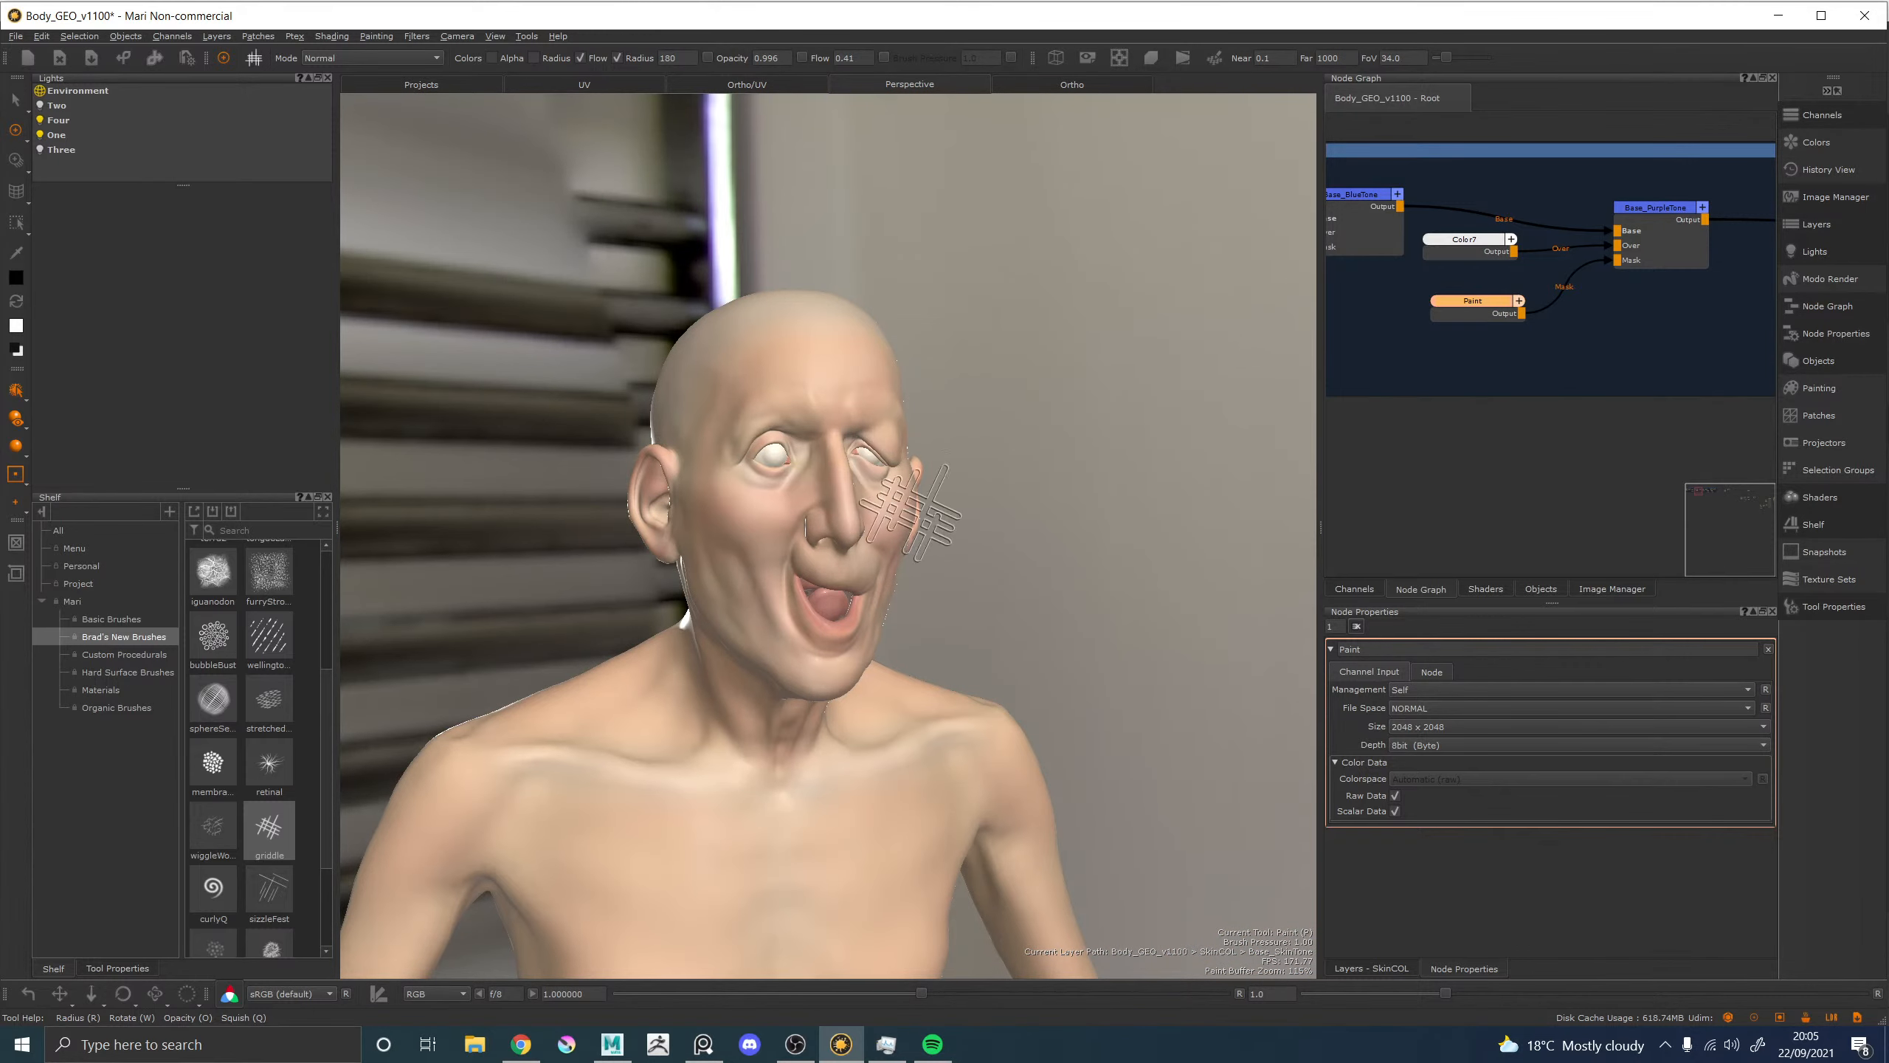
pyautogui.click(1465, 240)
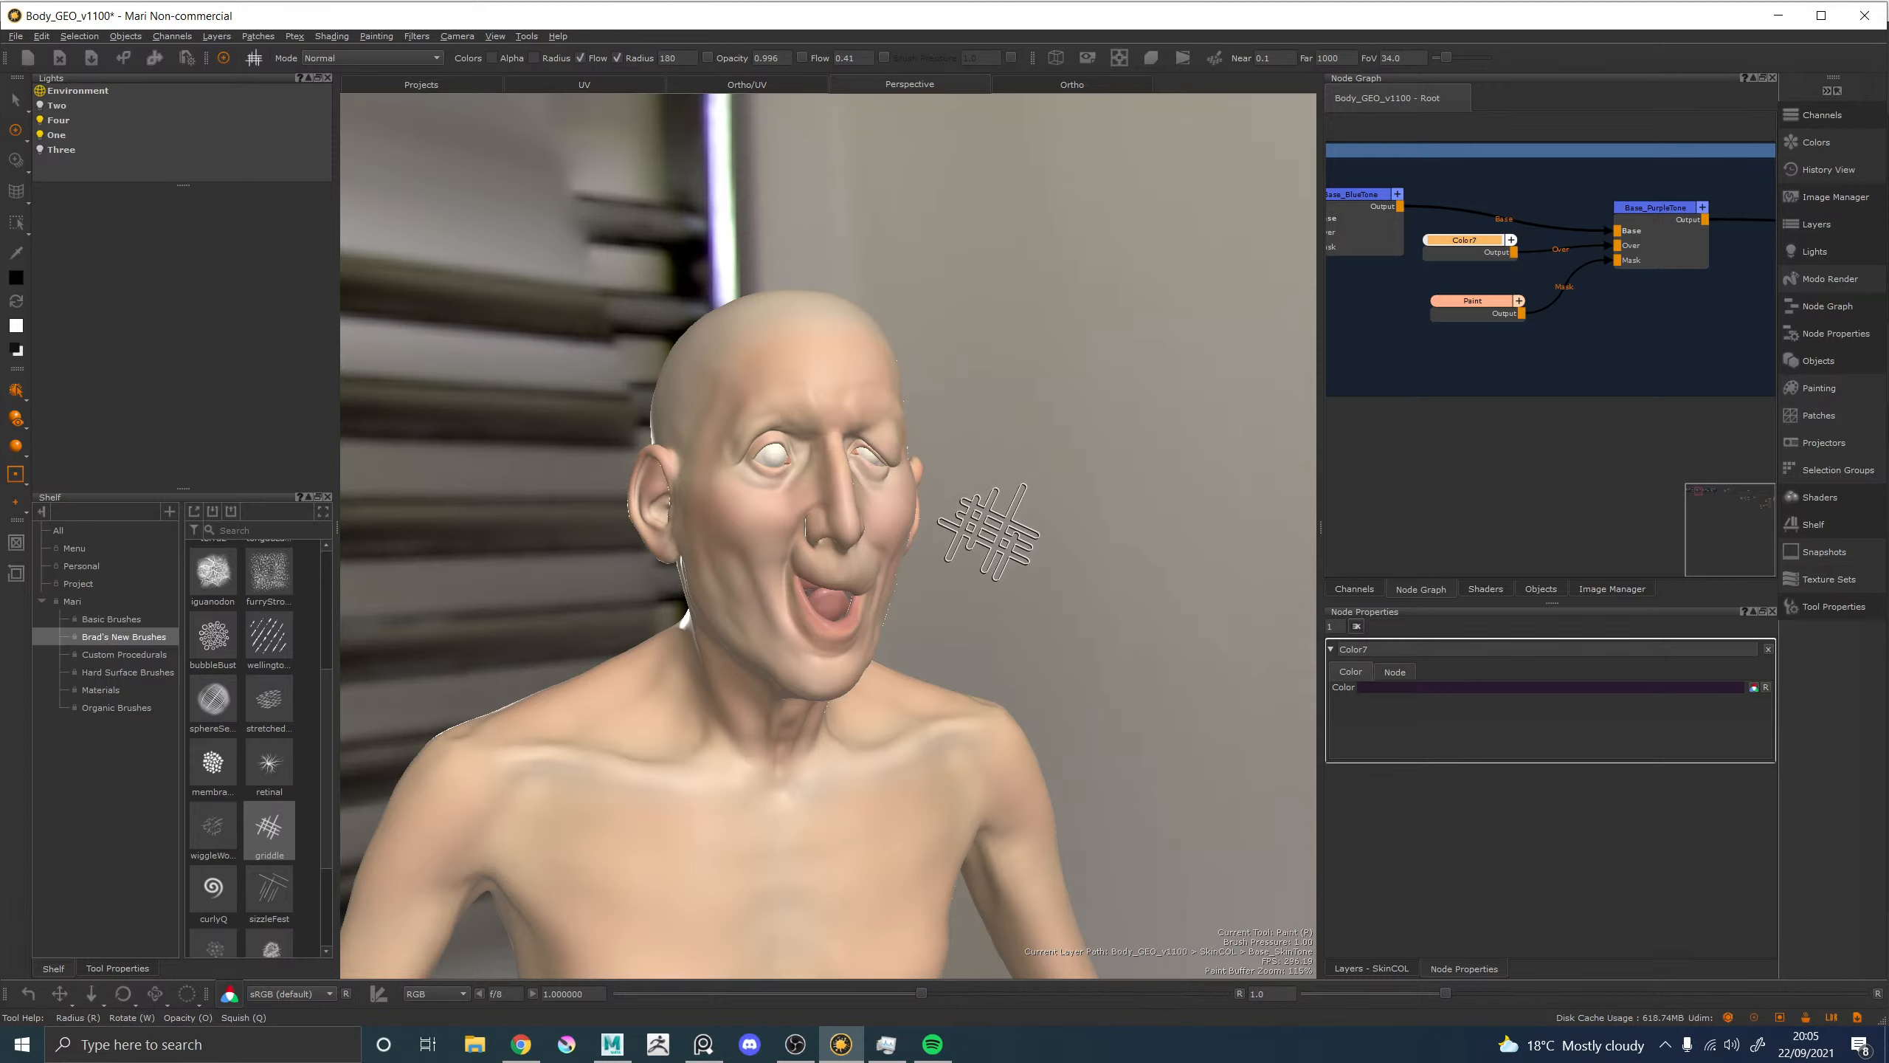
pyautogui.rightClick(999, 441)
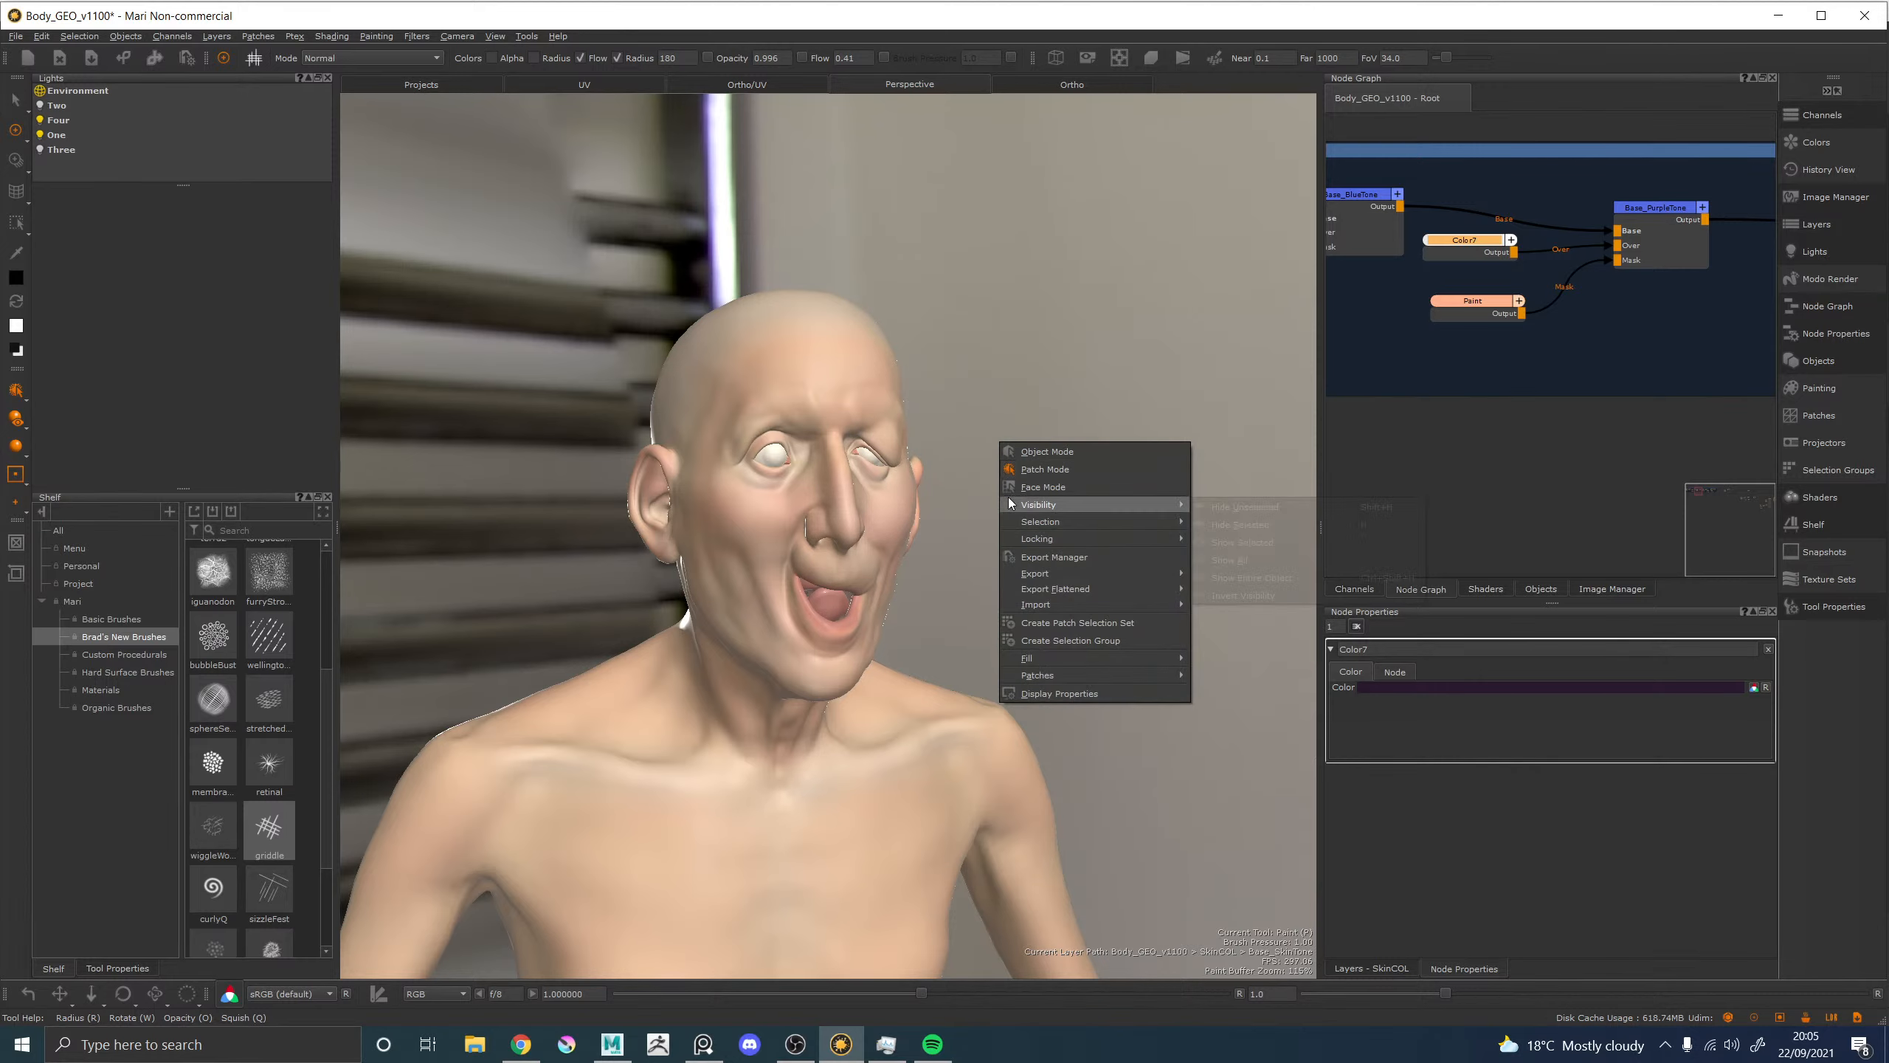
pyautogui.click(1021, 369)
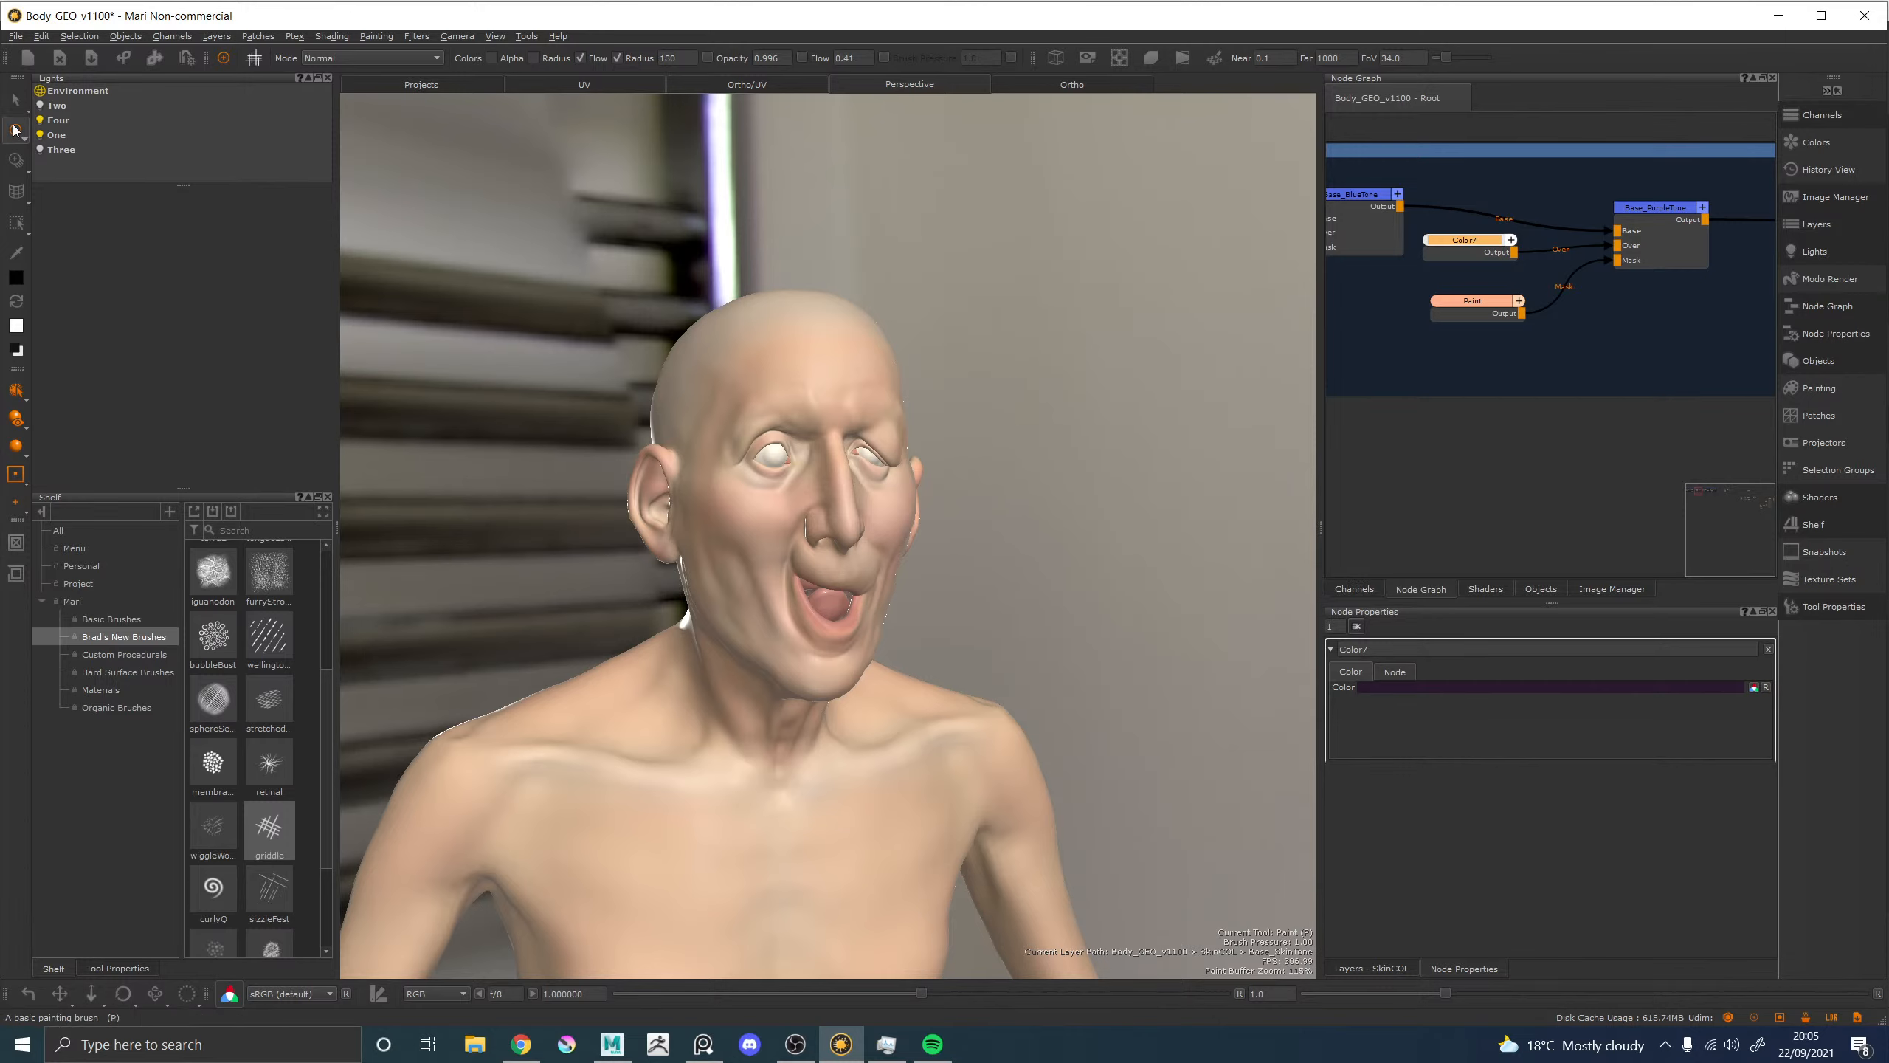
pyautogui.press('s')
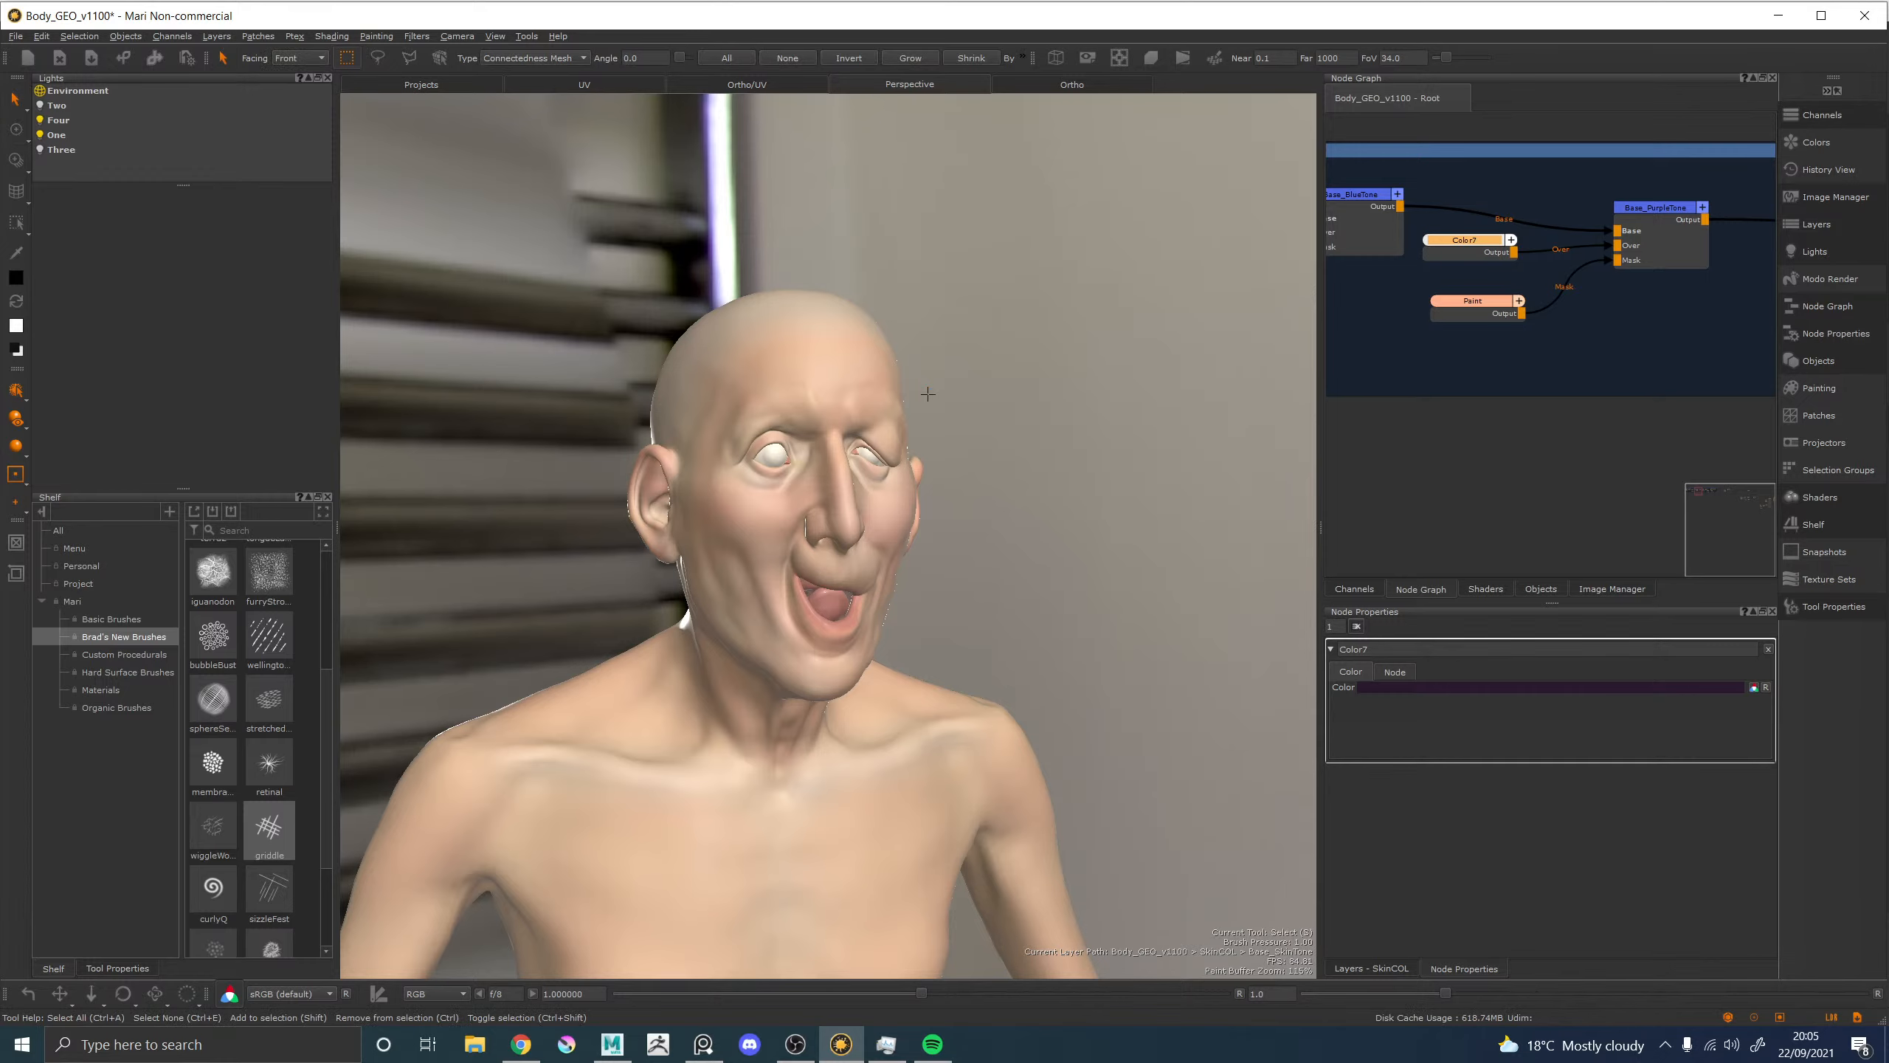
pyautogui.moveTo(873, 308)
pyautogui.keyDown('alt'); pyautogui.mouseDown()
pyautogui.moveTo(919, 308)
pyautogui.moveTo(819, 299)
pyautogui.mouseUp(); pyautogui.keyUp('alt')
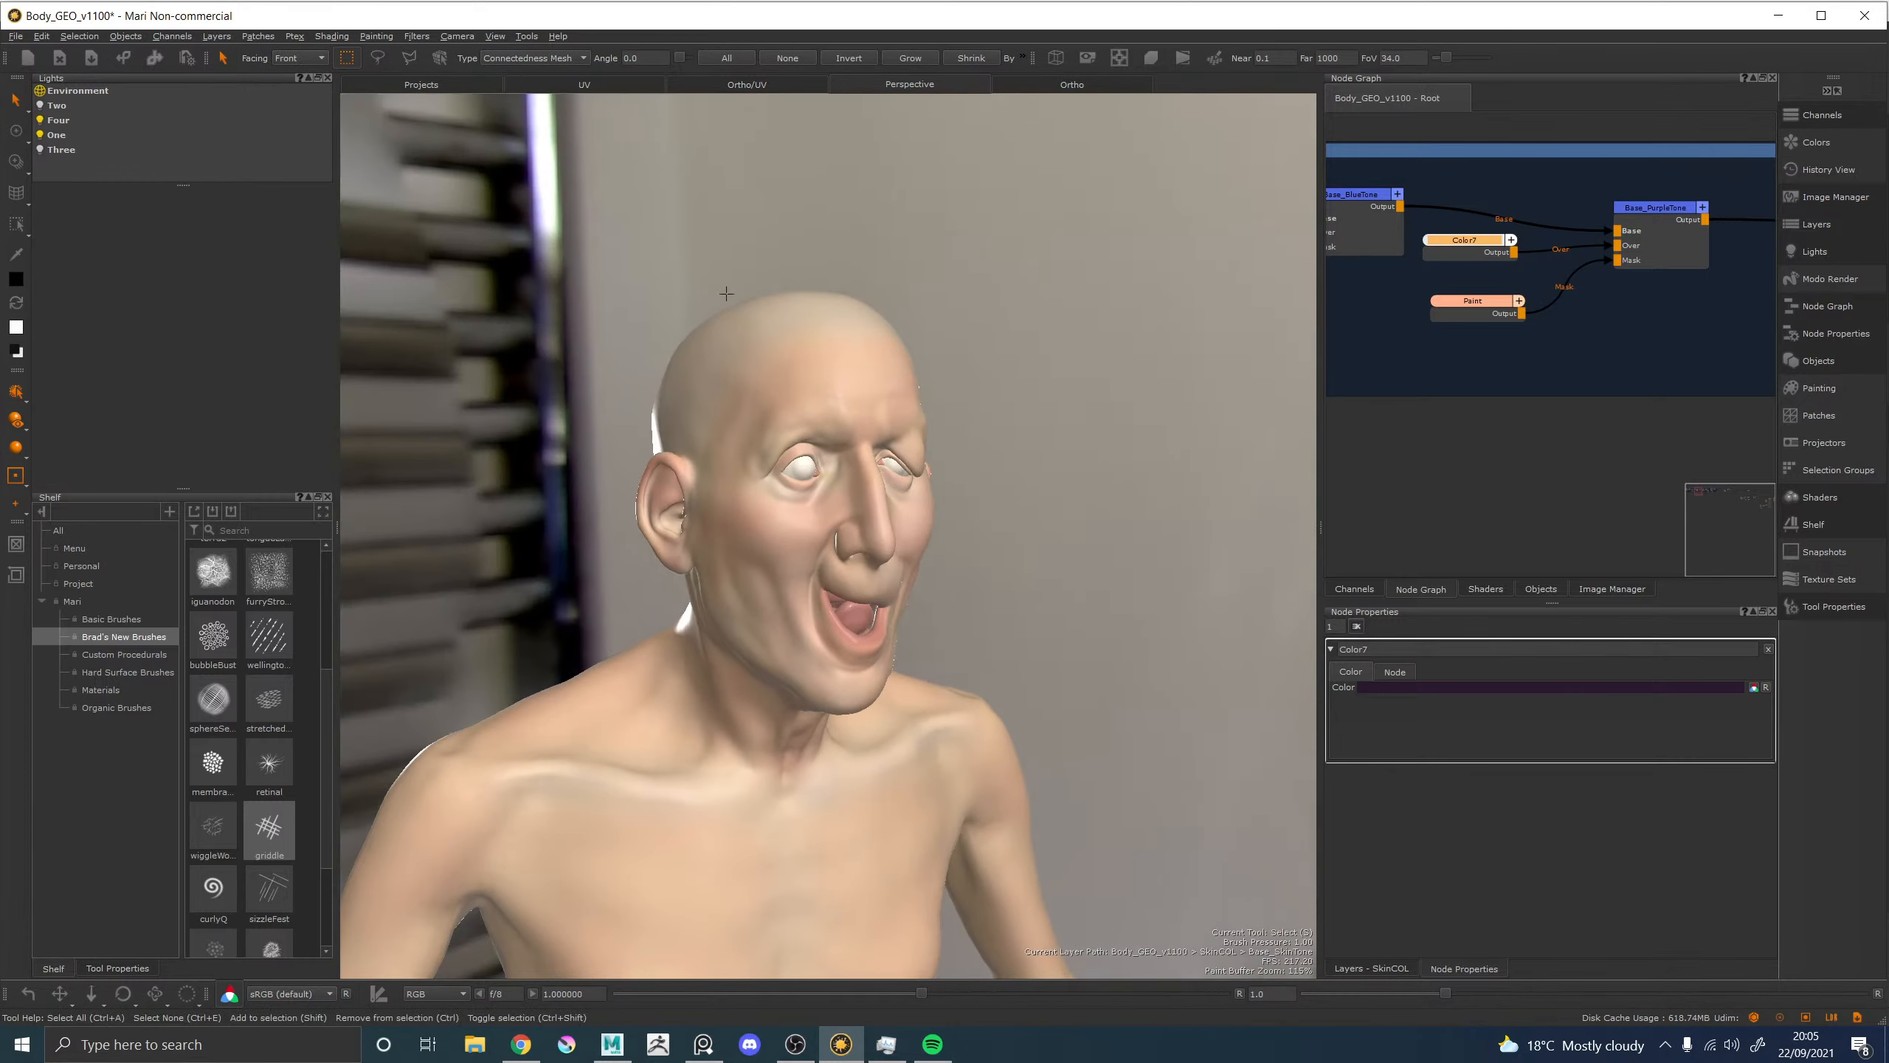
pyautogui.click(19, 137)
# Choose the SUPERsoft brush from the Basic Brushes set for painting the purple mask.
pyautogui.keyDown('alt'); pyautogui.moveTo(1020, 454); pyautogui.dragTo(974, 447); pyautogui.keyUp('alt')
pyautogui.keyDown('alt'); pyautogui.moveTo(974, 447); pyautogui.dragTo(1060, 512, button='right'); pyautogui.keyUp('alt')
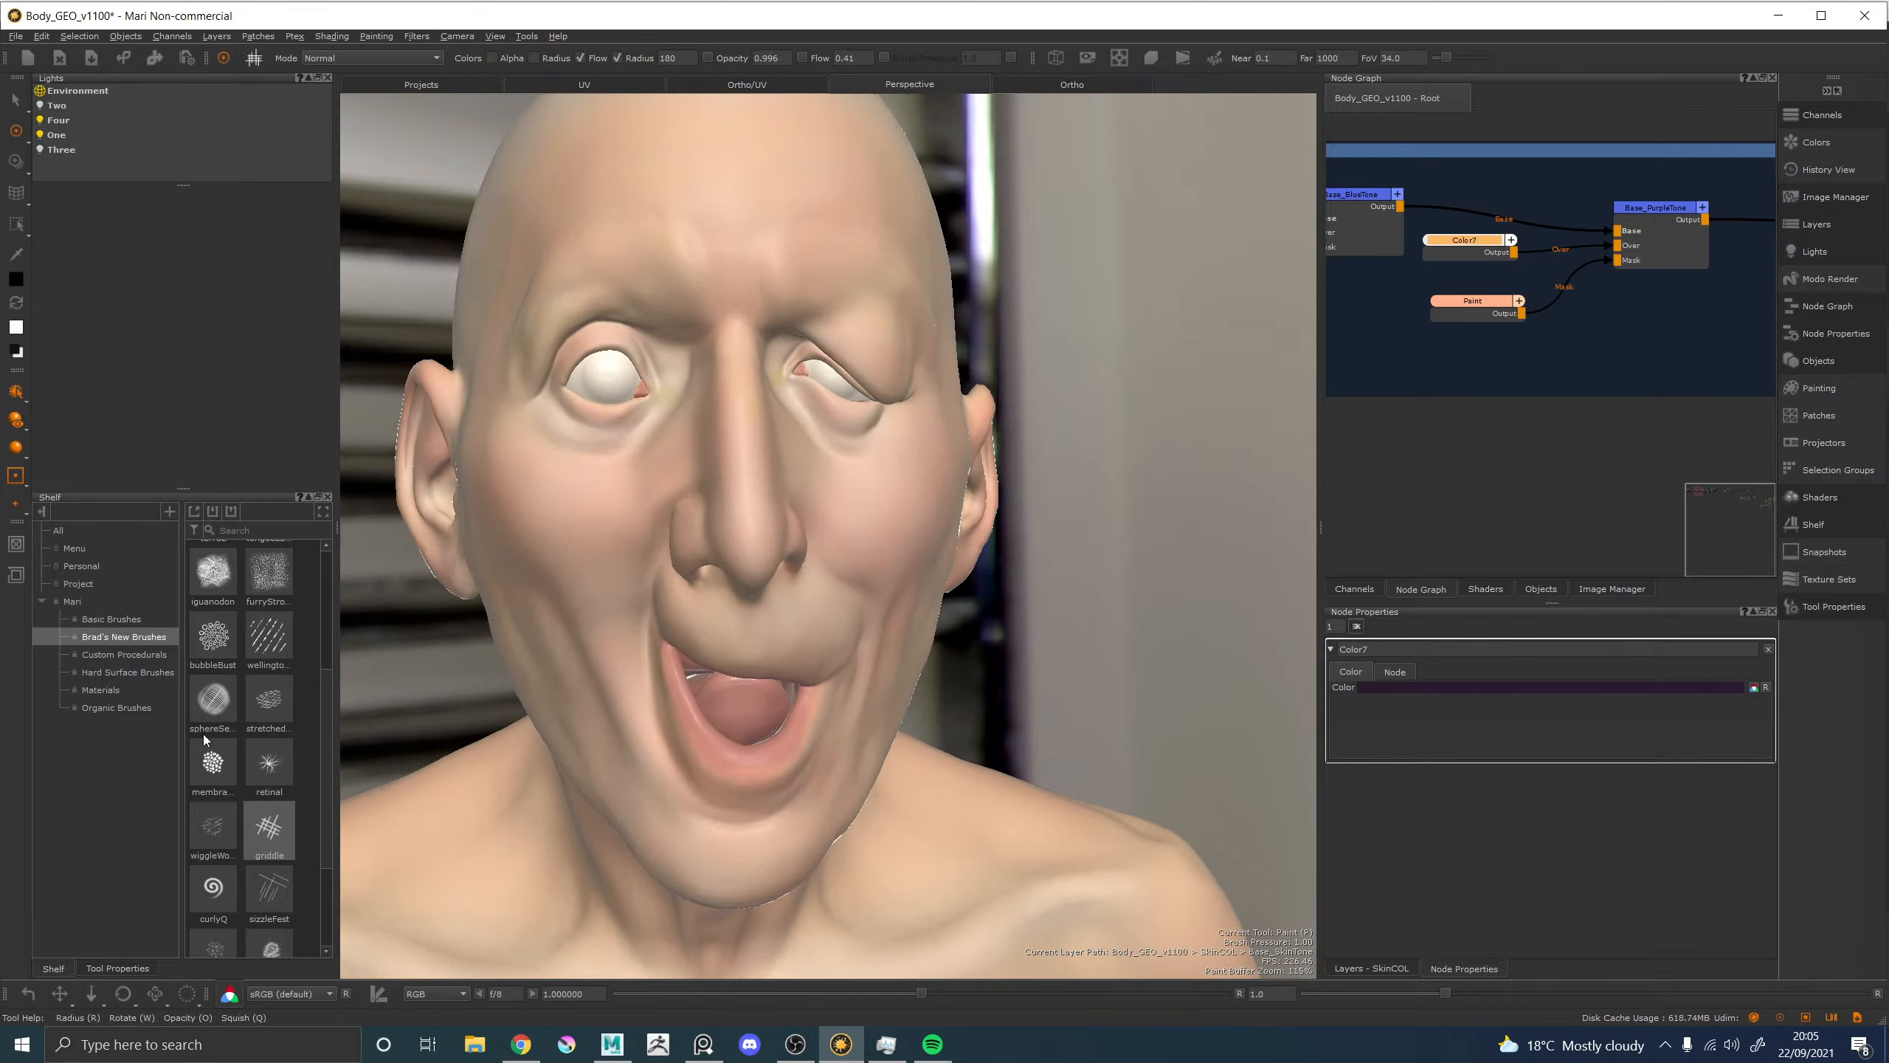
pyautogui.click(104, 621)
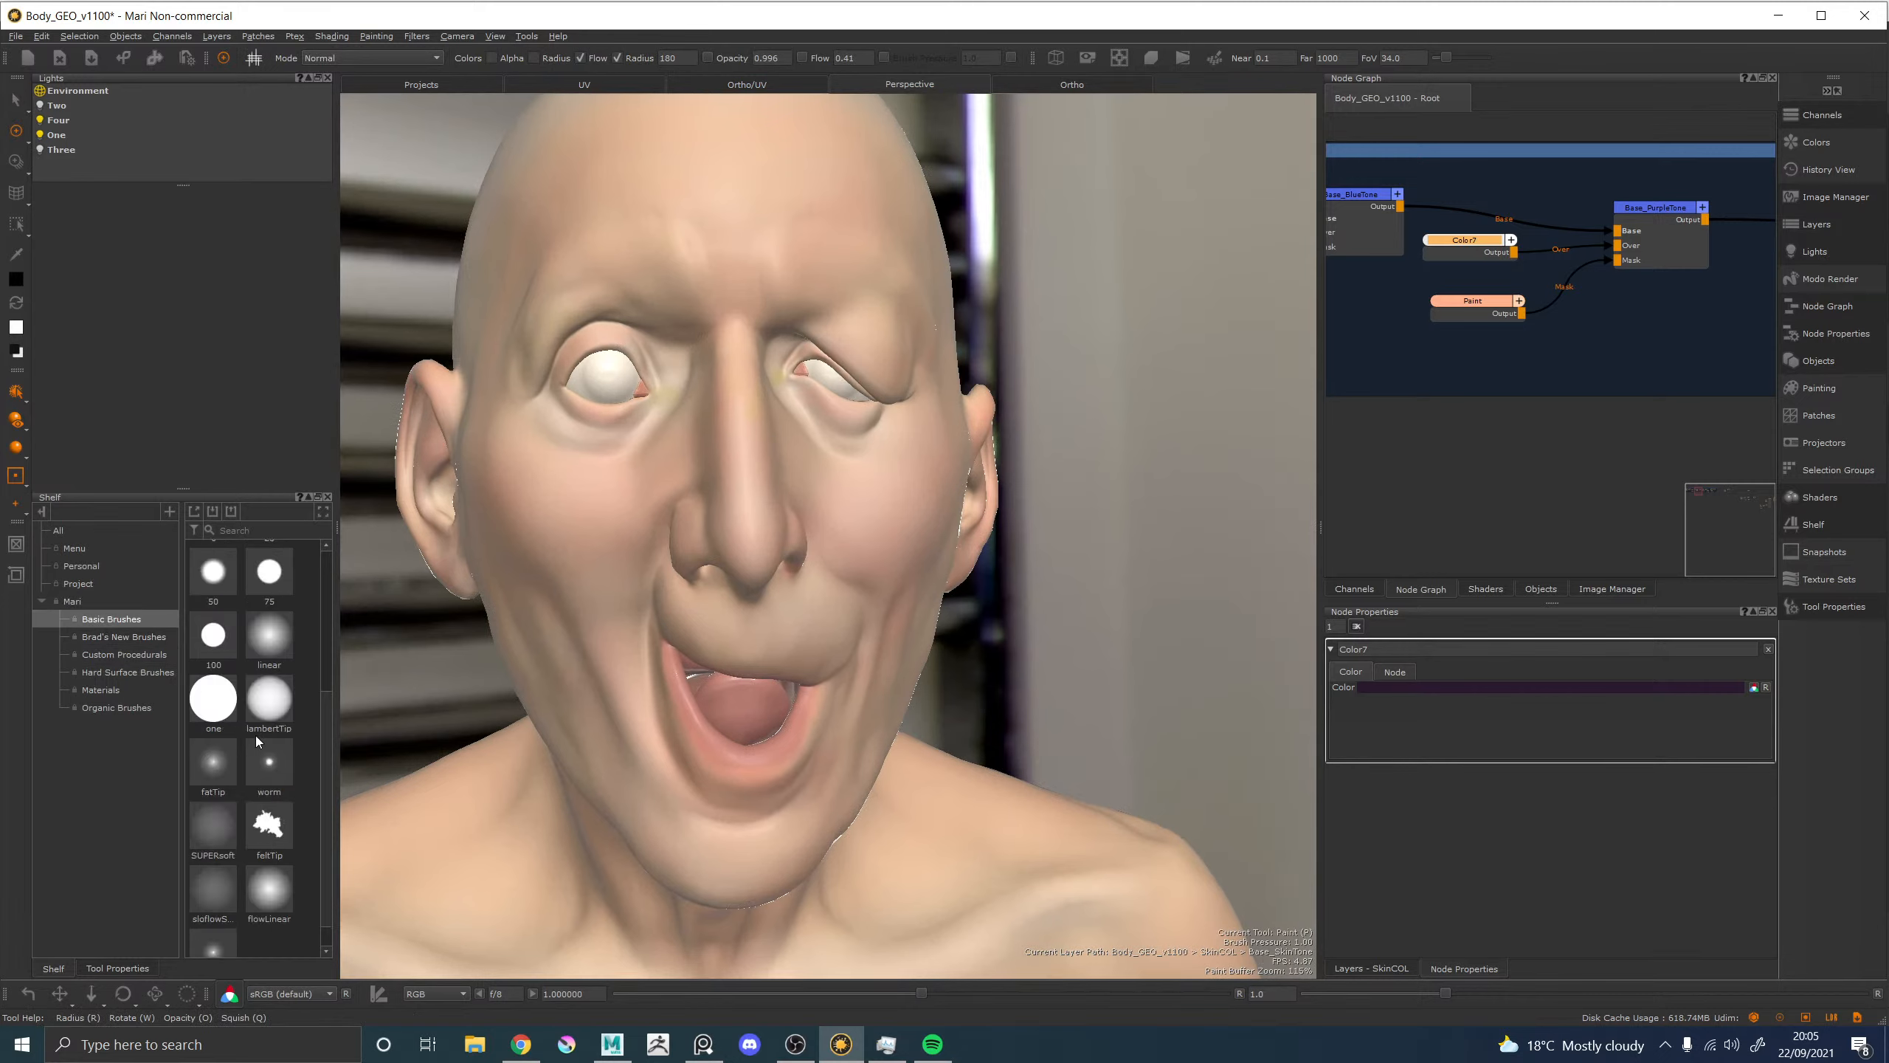
pyautogui.scroll(-1, 255, 871)
pyautogui.click(212, 856)
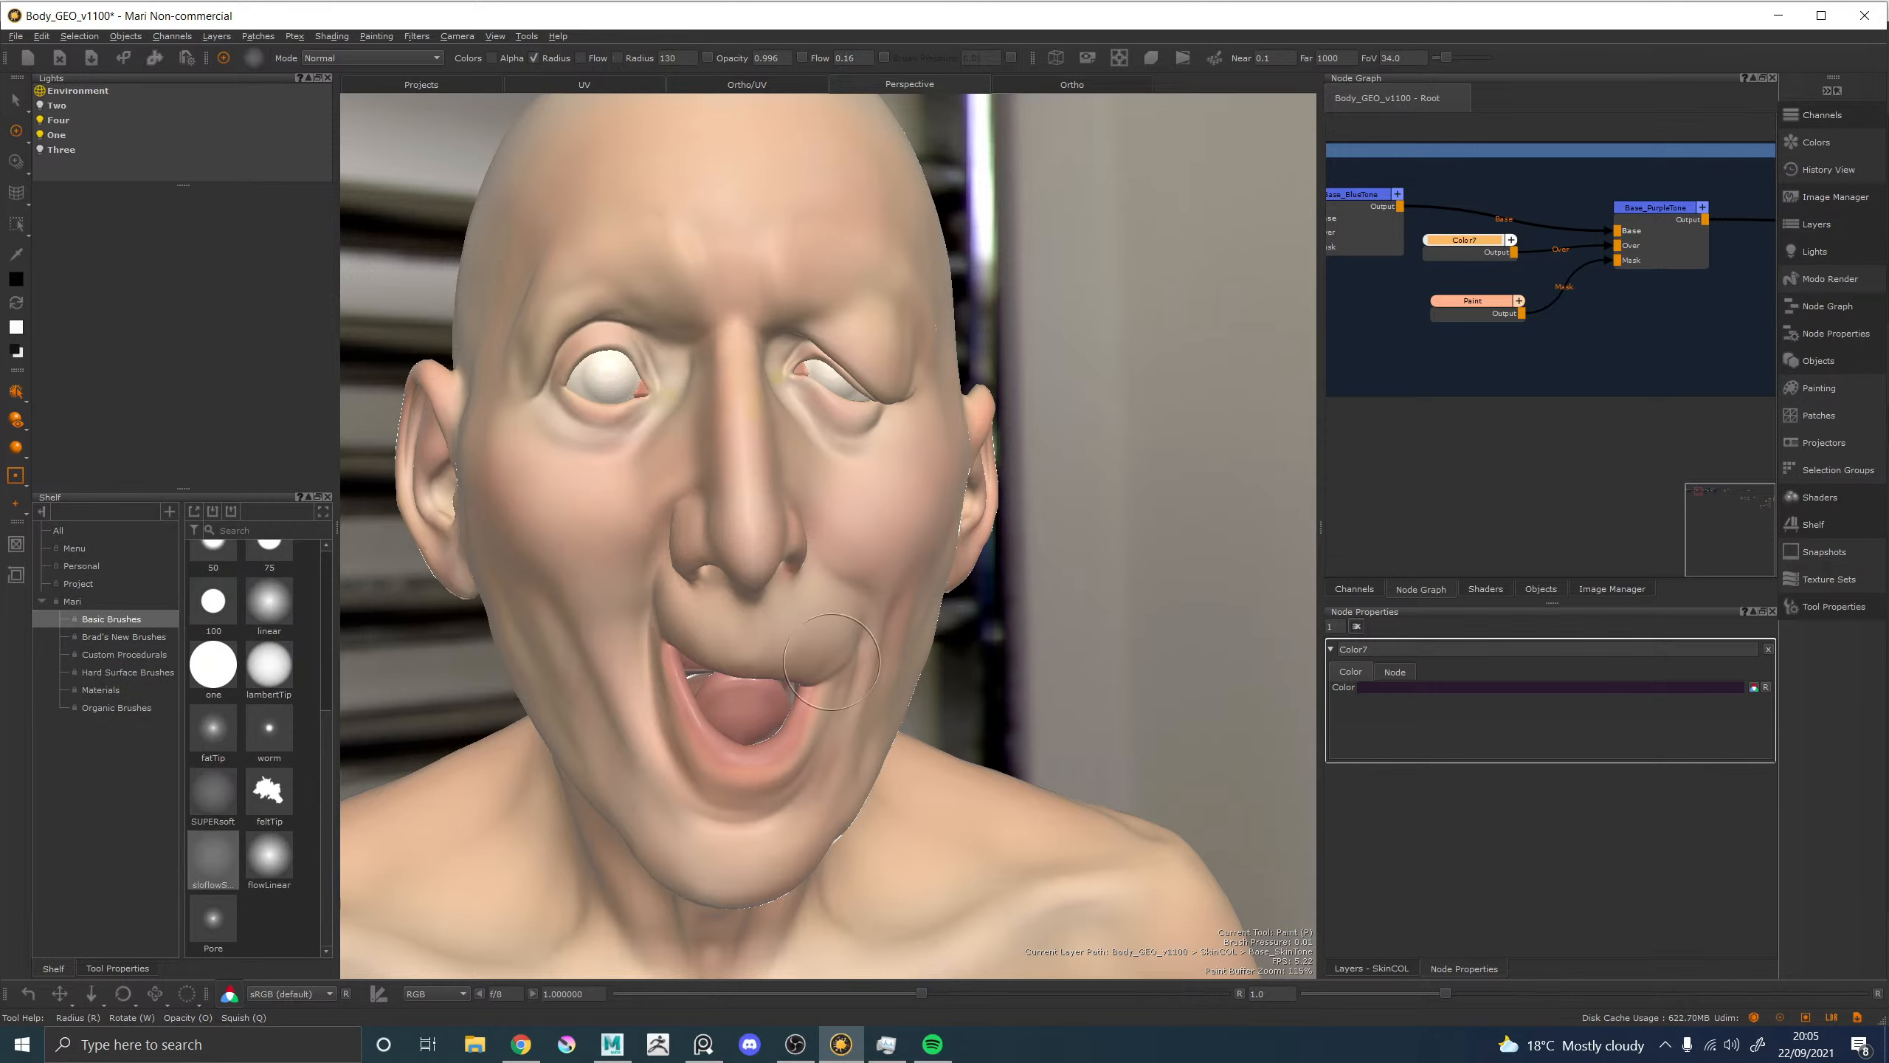
pyautogui.keyDown('alt'); pyautogui.moveTo(720, 456); pyautogui.dragTo(911, 604, button='middle'); pyautogui.keyUp('alt')
pyautogui.keyDown('alt'); pyautogui.moveTo(773, 614); pyautogui.dragTo(888, 623, button='right'); pyautogui.keyUp('alt')
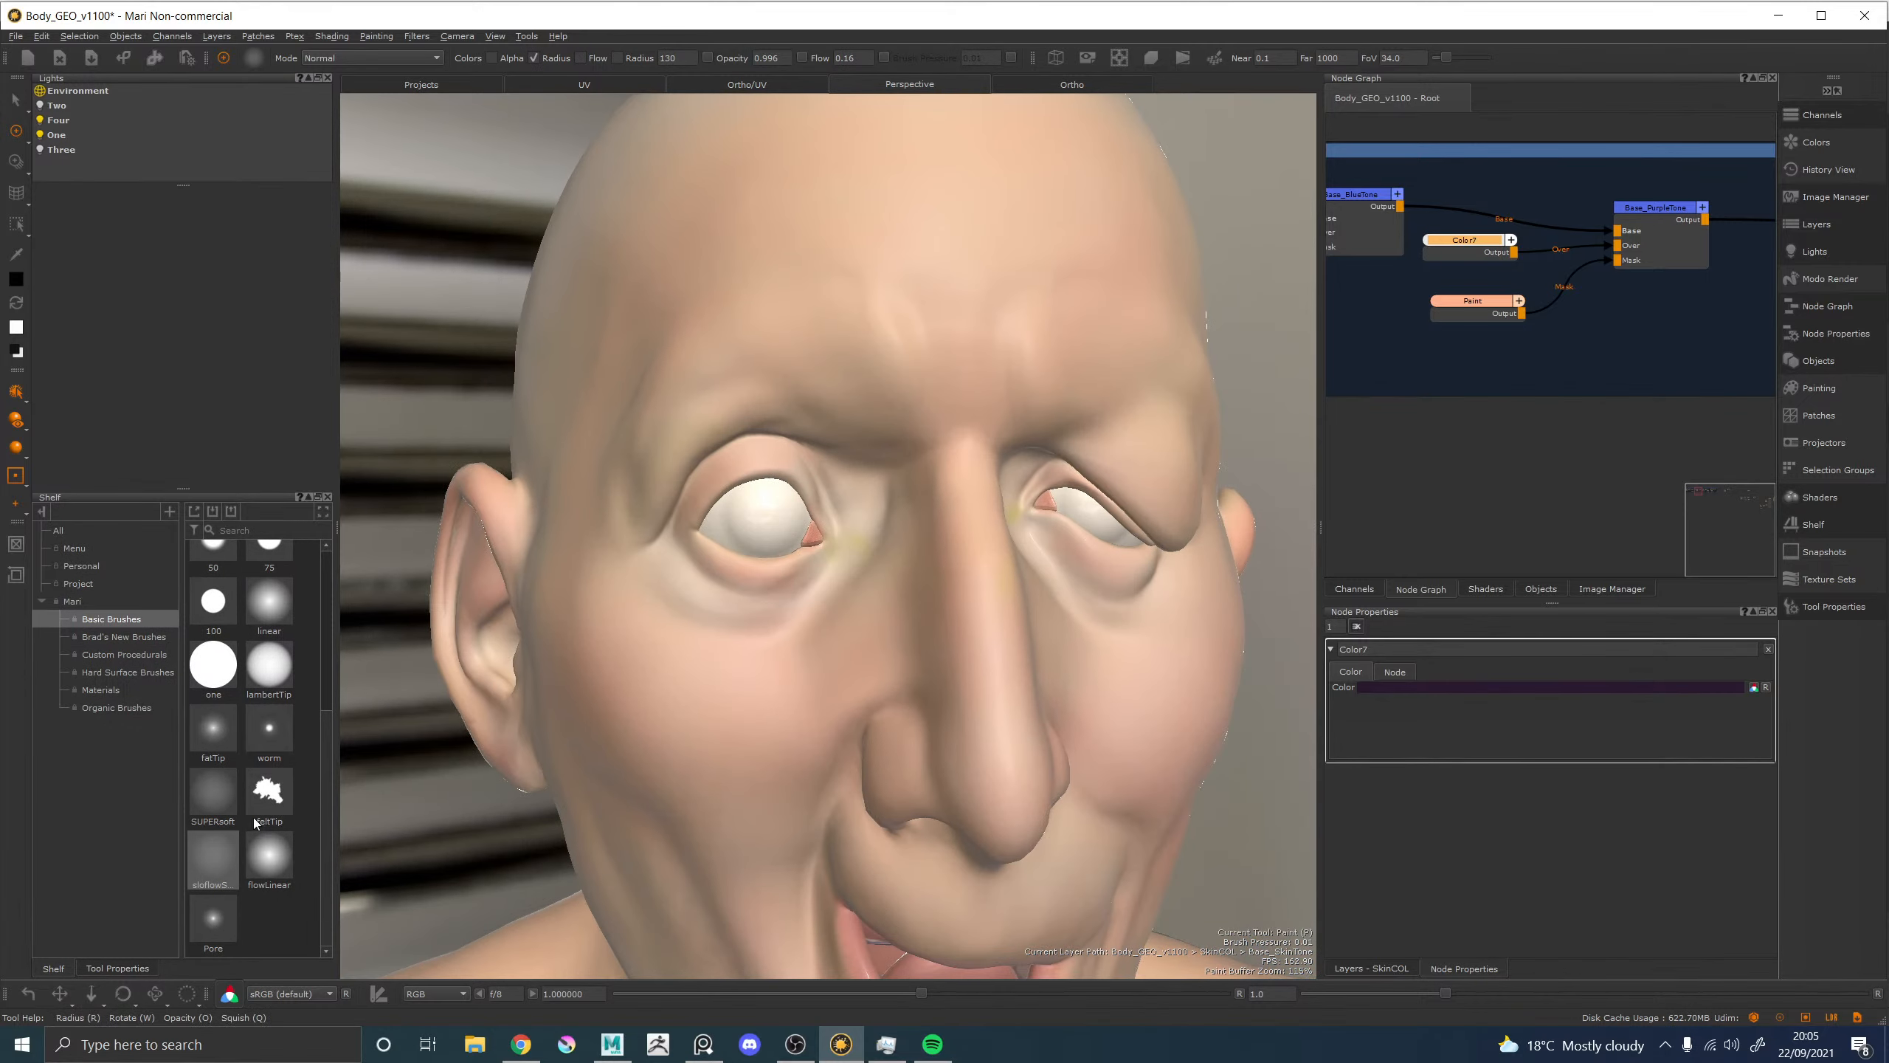
pyautogui.click(207, 800)
# Paint the purple mask in white over the upper lid and under the wide-open eye with a brush radius of 105.
pyautogui.keyDown('alt'); pyautogui.moveTo(904, 461); pyautogui.dragTo(1025, 560, button='middle'); pyautogui.keyUp('alt')
pyautogui.keyDown('alt'); pyautogui.moveTo(870, 588); pyautogui.dragTo(953, 596, button='right'); pyautogui.keyUp('alt')
pyautogui.keyDown('alt'); pyautogui.moveTo(952, 591); pyautogui.dragTo(844, 540, button='middle'); pyautogui.keyUp('alt')
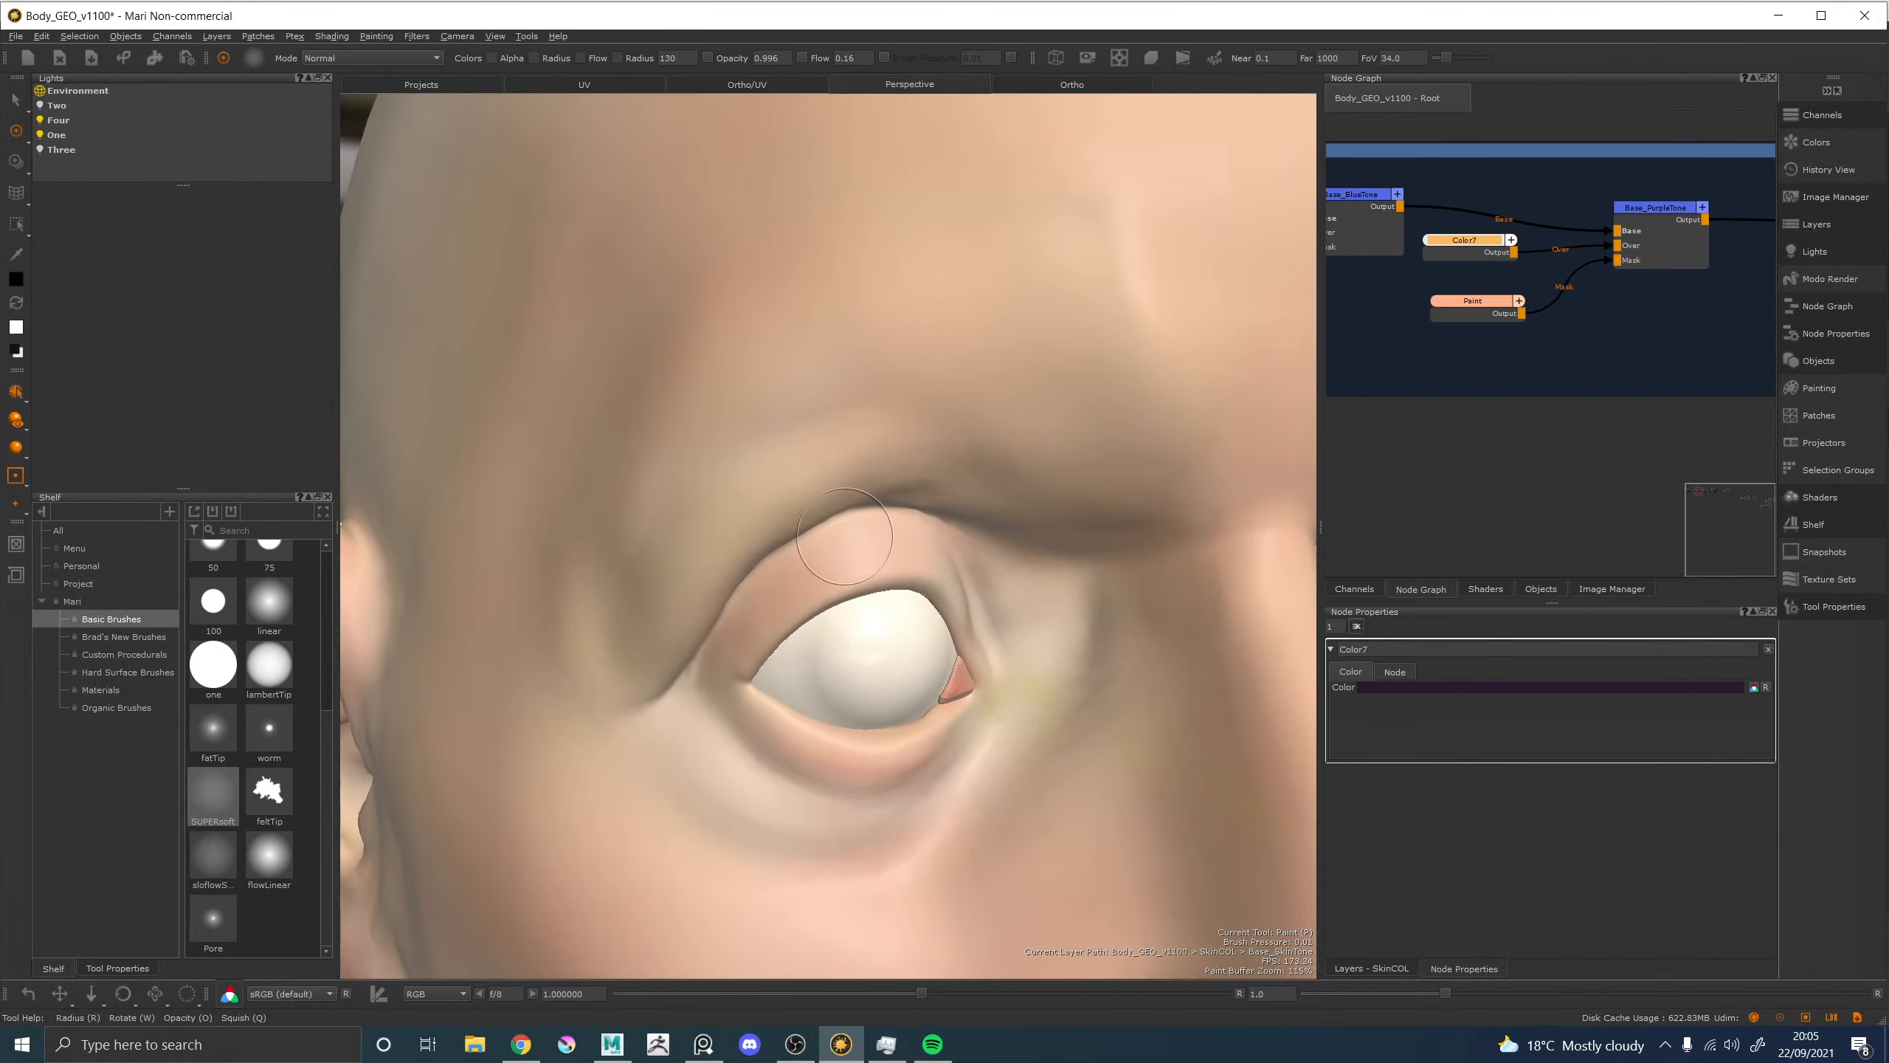
pyautogui.moveTo(722, 513); pyautogui.dragTo(703, 513)
pyautogui.moveTo(752, 584); pyautogui.dragTo(729, 657)
pyautogui.press('x')
pyautogui.moveTo(773, 596)
pyautogui.mouseDown()
pyautogui.moveTo(746, 635)
pyautogui.moveTo(781, 596)
pyautogui.moveTo(929, 554)
pyautogui.moveTo(994, 647)
pyautogui.moveTo(877, 528)
pyautogui.moveTo(831, 558)
pyautogui.mouseUp()
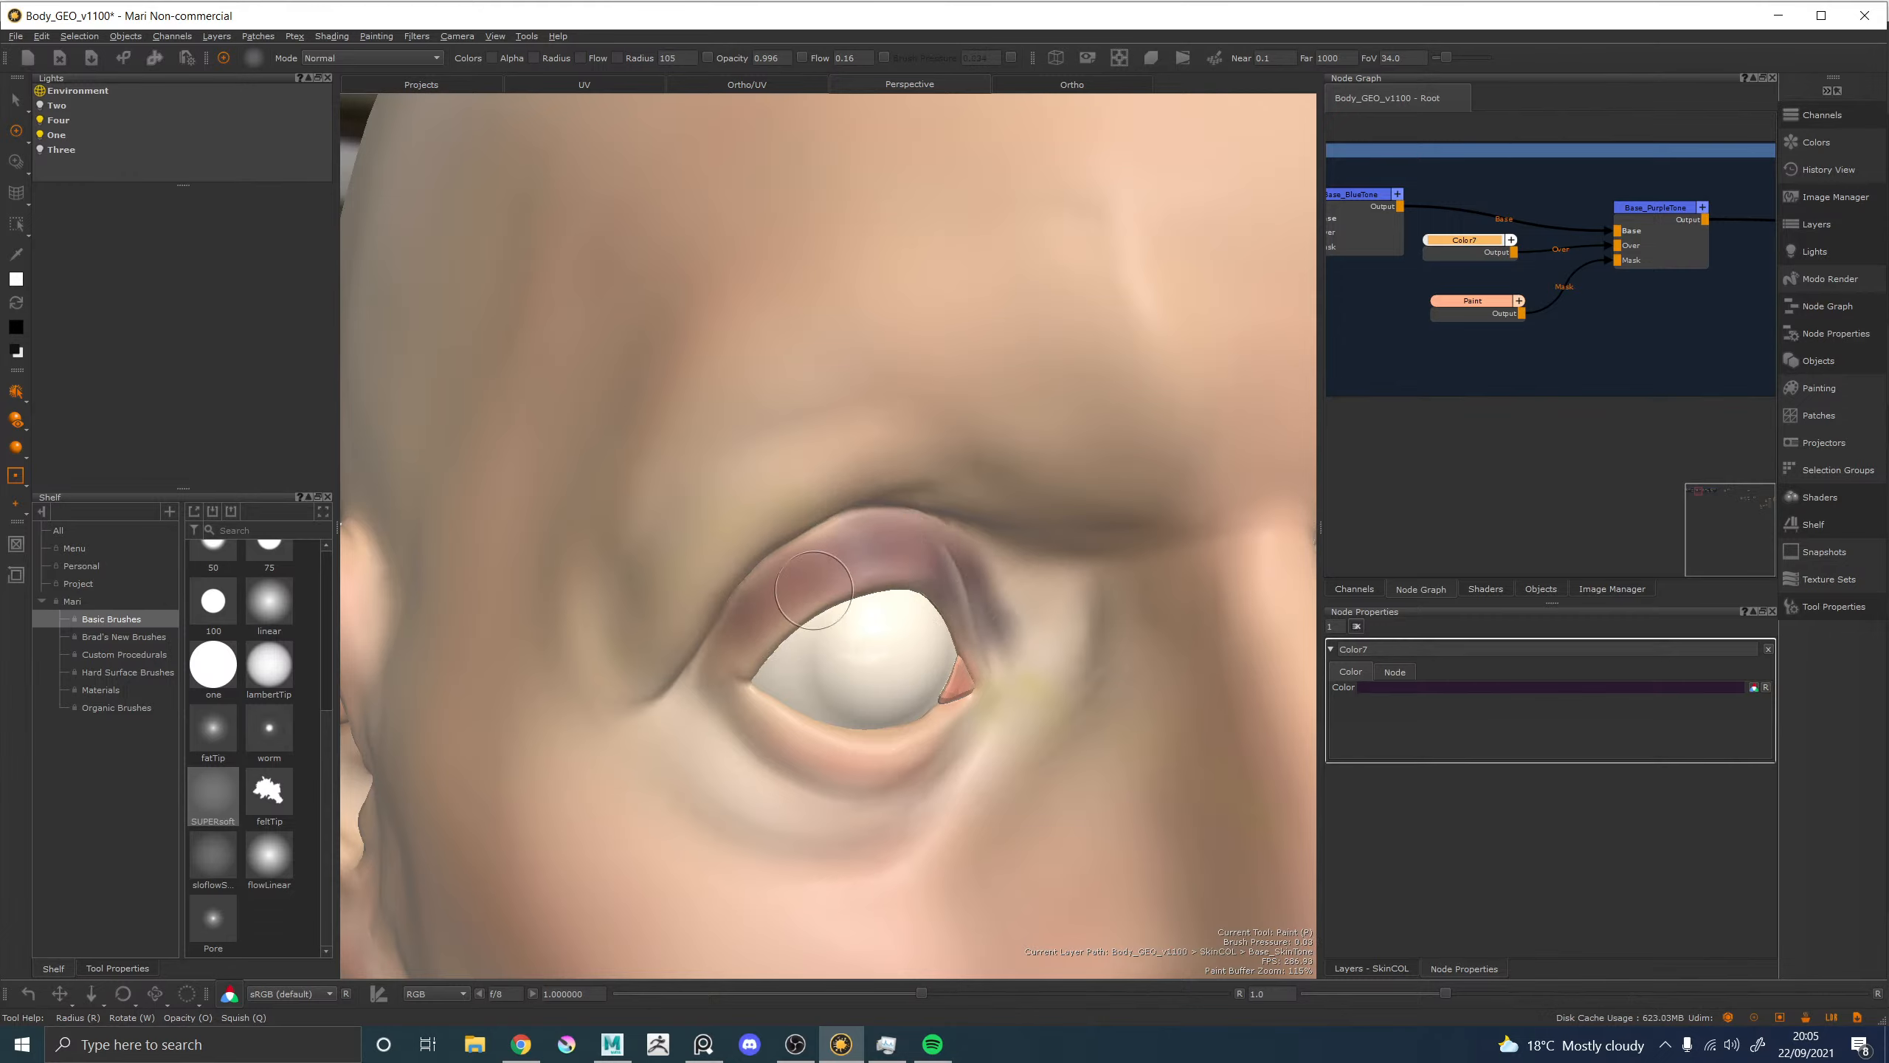
pyautogui.moveTo(756, 651)
pyautogui.mouseDown()
pyautogui.moveTo(773, 781)
pyautogui.moveTo(955, 749)
pyautogui.moveTo(916, 826)
pyautogui.moveTo(751, 852)
pyautogui.moveTo(687, 789)
pyautogui.moveTo(714, 771)
pyautogui.moveTo(848, 811)
pyautogui.moveTo(639, 733)
pyautogui.moveTo(647, 796)
pyautogui.moveTo(684, 719)
pyautogui.moveTo(782, 739)
pyautogui.moveTo(902, 725)
pyautogui.mouseUp()
# Fade the purple on the upper lid and under the wide-open eye by painting black with a brush radius of 171.
pyautogui.press('r')
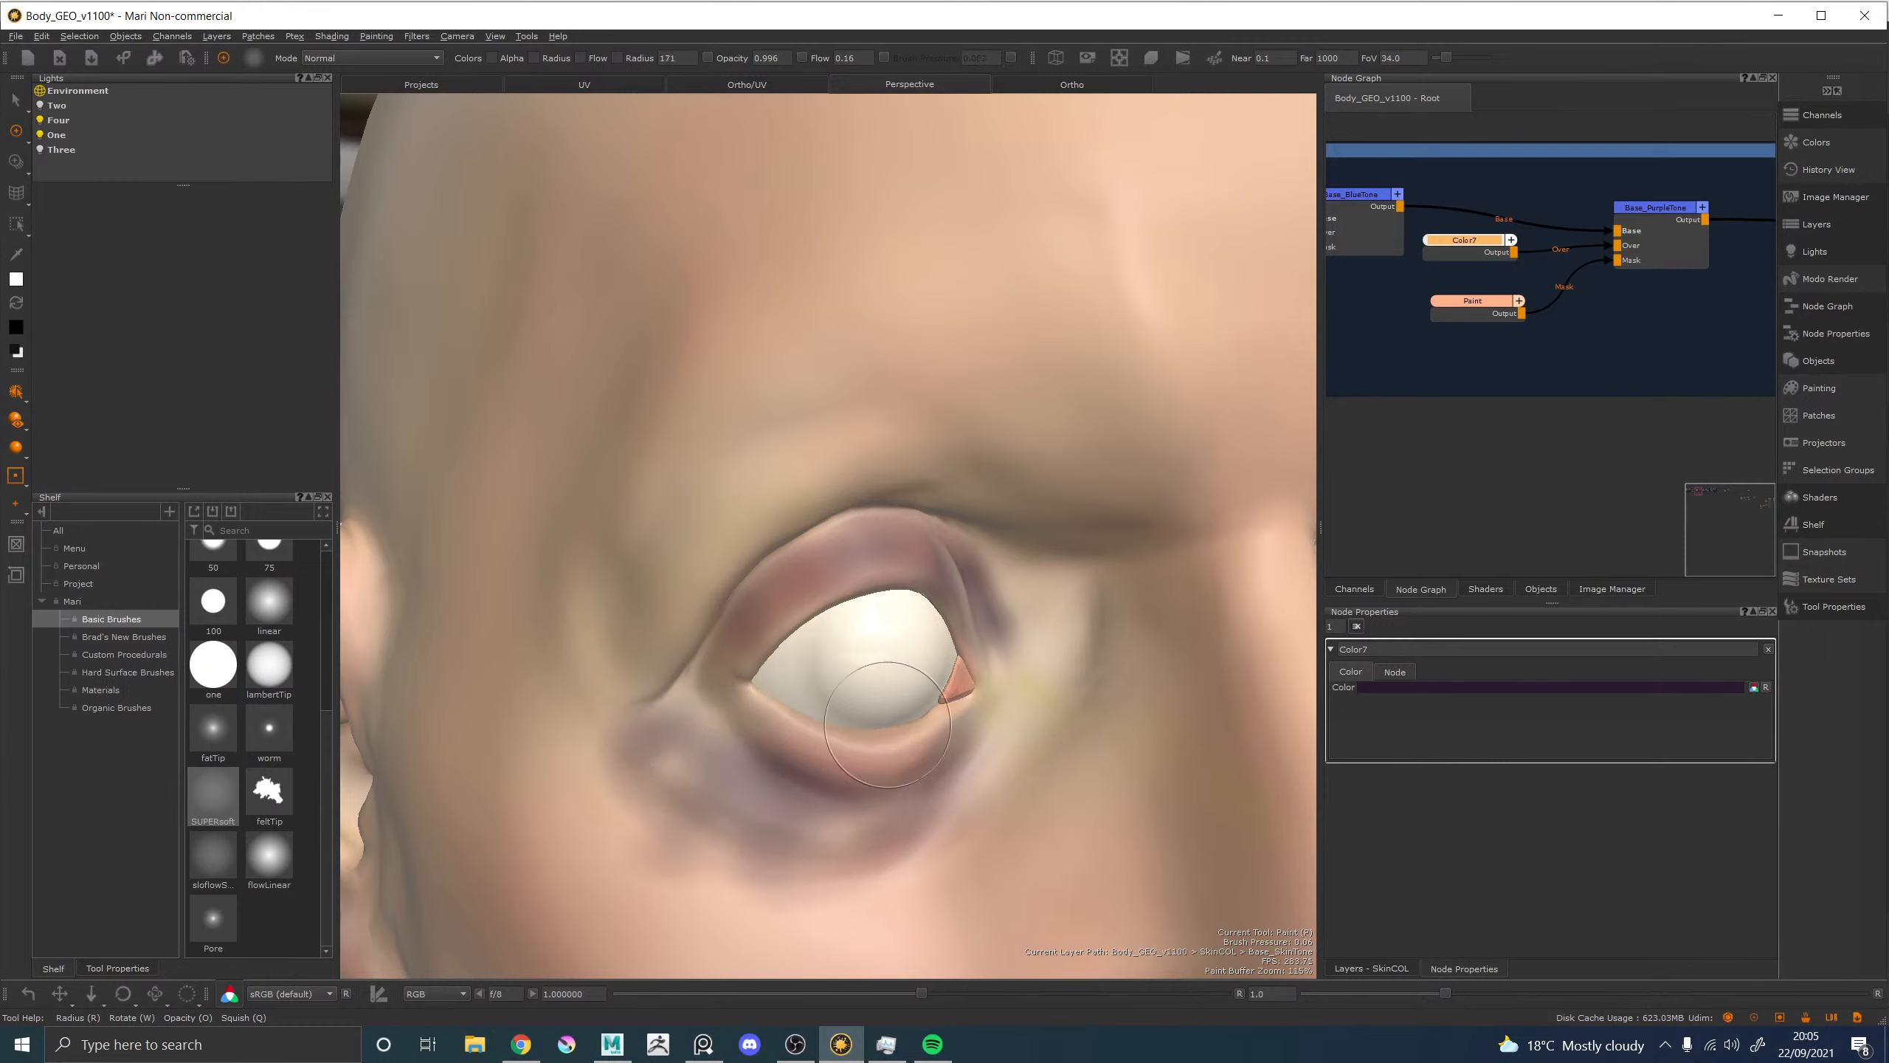
pyautogui.press('x')
pyautogui.moveTo(645, 757)
pyautogui.mouseDown()
pyautogui.moveTo(654, 709)
pyautogui.moveTo(715, 789)
pyautogui.moveTo(829, 826)
pyautogui.moveTo(923, 785)
pyautogui.mouseUp()
pyautogui.moveTo(855, 609)
pyautogui.mouseDown()
pyautogui.moveTo(781, 573)
pyautogui.moveTo(737, 618)
pyautogui.moveTo(993, 625)
pyautogui.mouseUp()
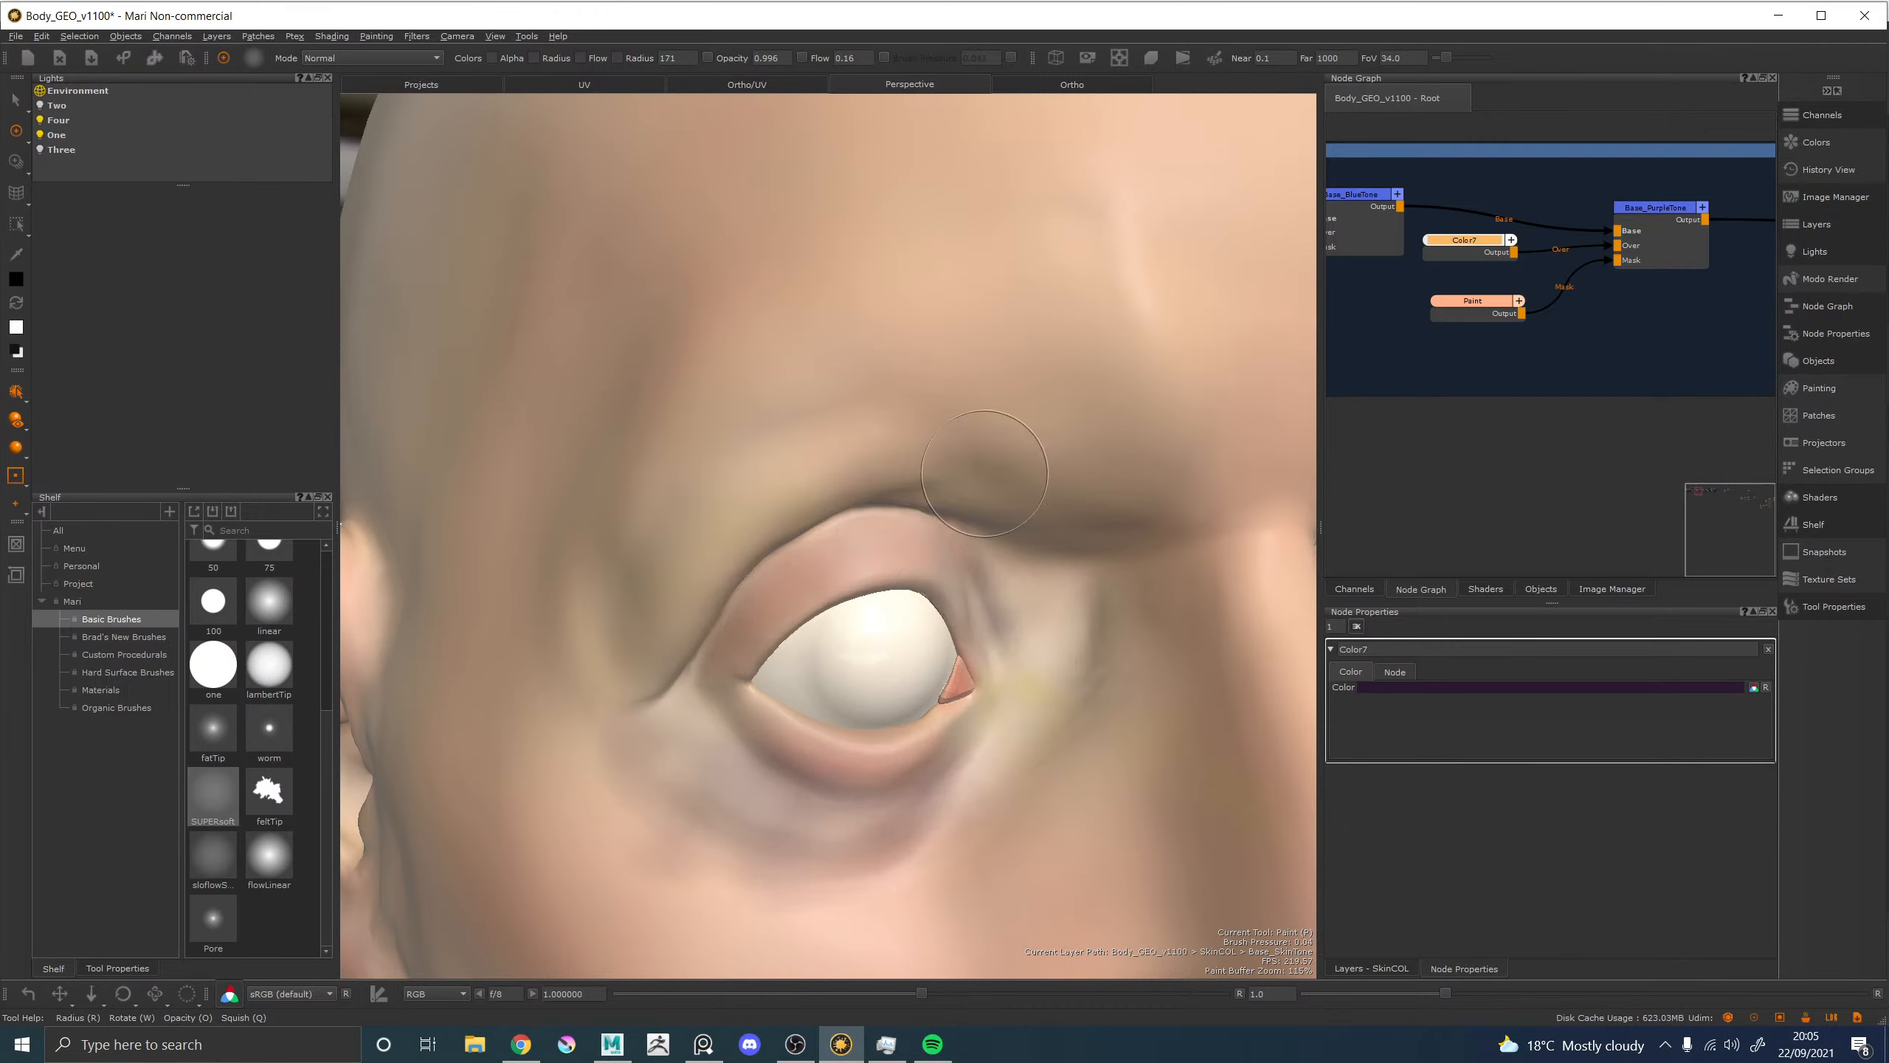
pyautogui.moveTo(840, 841)
pyautogui.mouseDown()
pyautogui.moveTo(610, 719)
pyautogui.moveTo(793, 764)
pyautogui.moveTo(976, 693)
pyautogui.mouseUp()
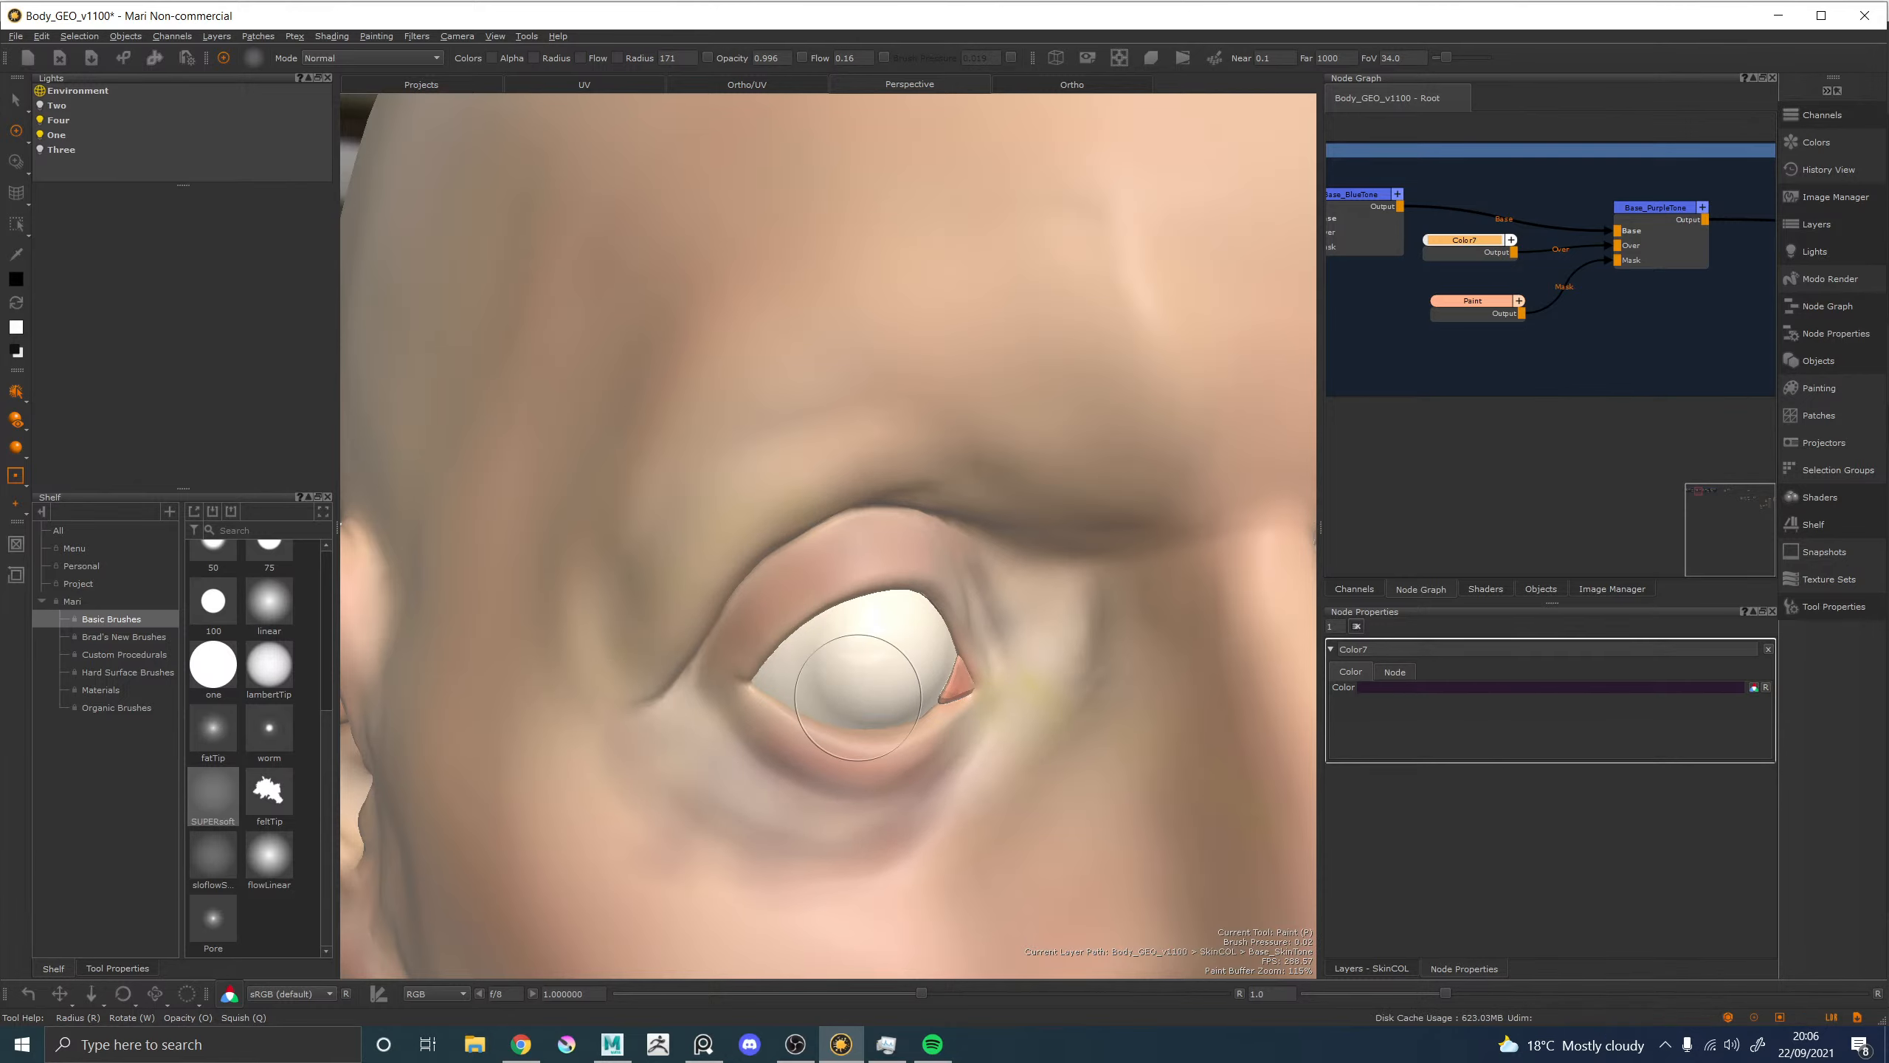
pyautogui.keyDown('alt'); pyautogui.moveTo(1005, 603); pyautogui.dragTo(856, 596, button='right'); pyautogui.keyUp('alt')
pyautogui.moveTo(856, 595)
pyautogui.keyDown('alt'); pyautogui.mouseDown()
pyautogui.moveTo(751, 614)
pyautogui.moveTo(870, 629)
pyautogui.mouseUp(); pyautogui.keyUp('alt')
pyautogui.moveTo(870, 629)
pyautogui.keyDown('alt'); pyautogui.mouseDown(button='right')
pyautogui.moveTo(898, 649)
pyautogui.moveTo(970, 645)
pyautogui.mouseUp(button='right'); pyautogui.keyUp('alt')
pyautogui.keyDown('alt'); pyautogui.moveTo(937, 651); pyautogui.dragTo(840, 607, button='middle'); pyautogui.keyUp('alt')
pyautogui.keyDown('alt'); pyautogui.moveTo(819, 617); pyautogui.dragTo(873, 656, button='right'); pyautogui.keyUp('alt')
pyautogui.moveTo(680, 684); pyautogui.dragTo(774, 662)
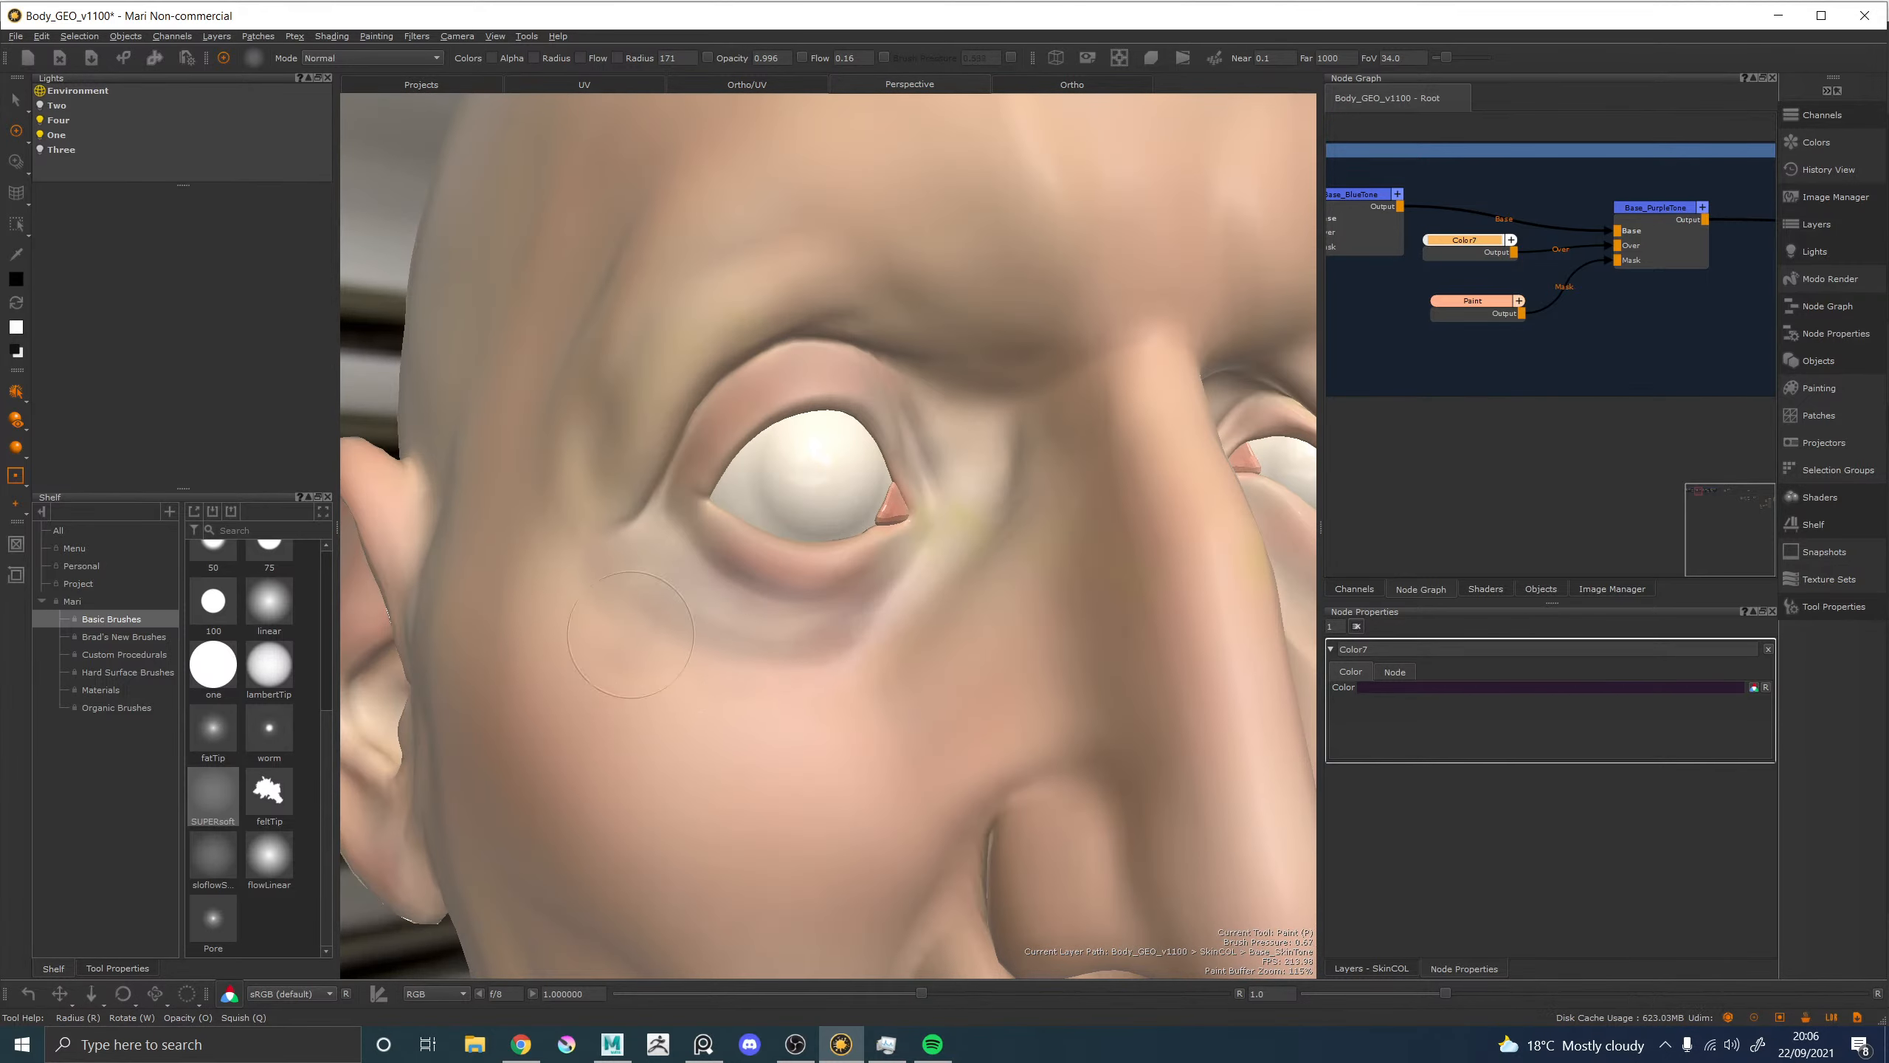
# Paint faint purple below the inner corner of the wide-open eye in white, with brush radius 50 and flow 0.02.
pyautogui.press('x')
pyautogui.press('r')
pyautogui.moveTo(912, 559); pyautogui.dragTo(890, 560)
pyautogui.moveTo(900, 542)
pyautogui.mouseDown()
pyautogui.moveTo(862, 590)
pyautogui.moveTo(904, 547)
pyautogui.moveTo(873, 555)
pyautogui.moveTo(918, 532)
pyautogui.mouseUp()
pyautogui.press('r')
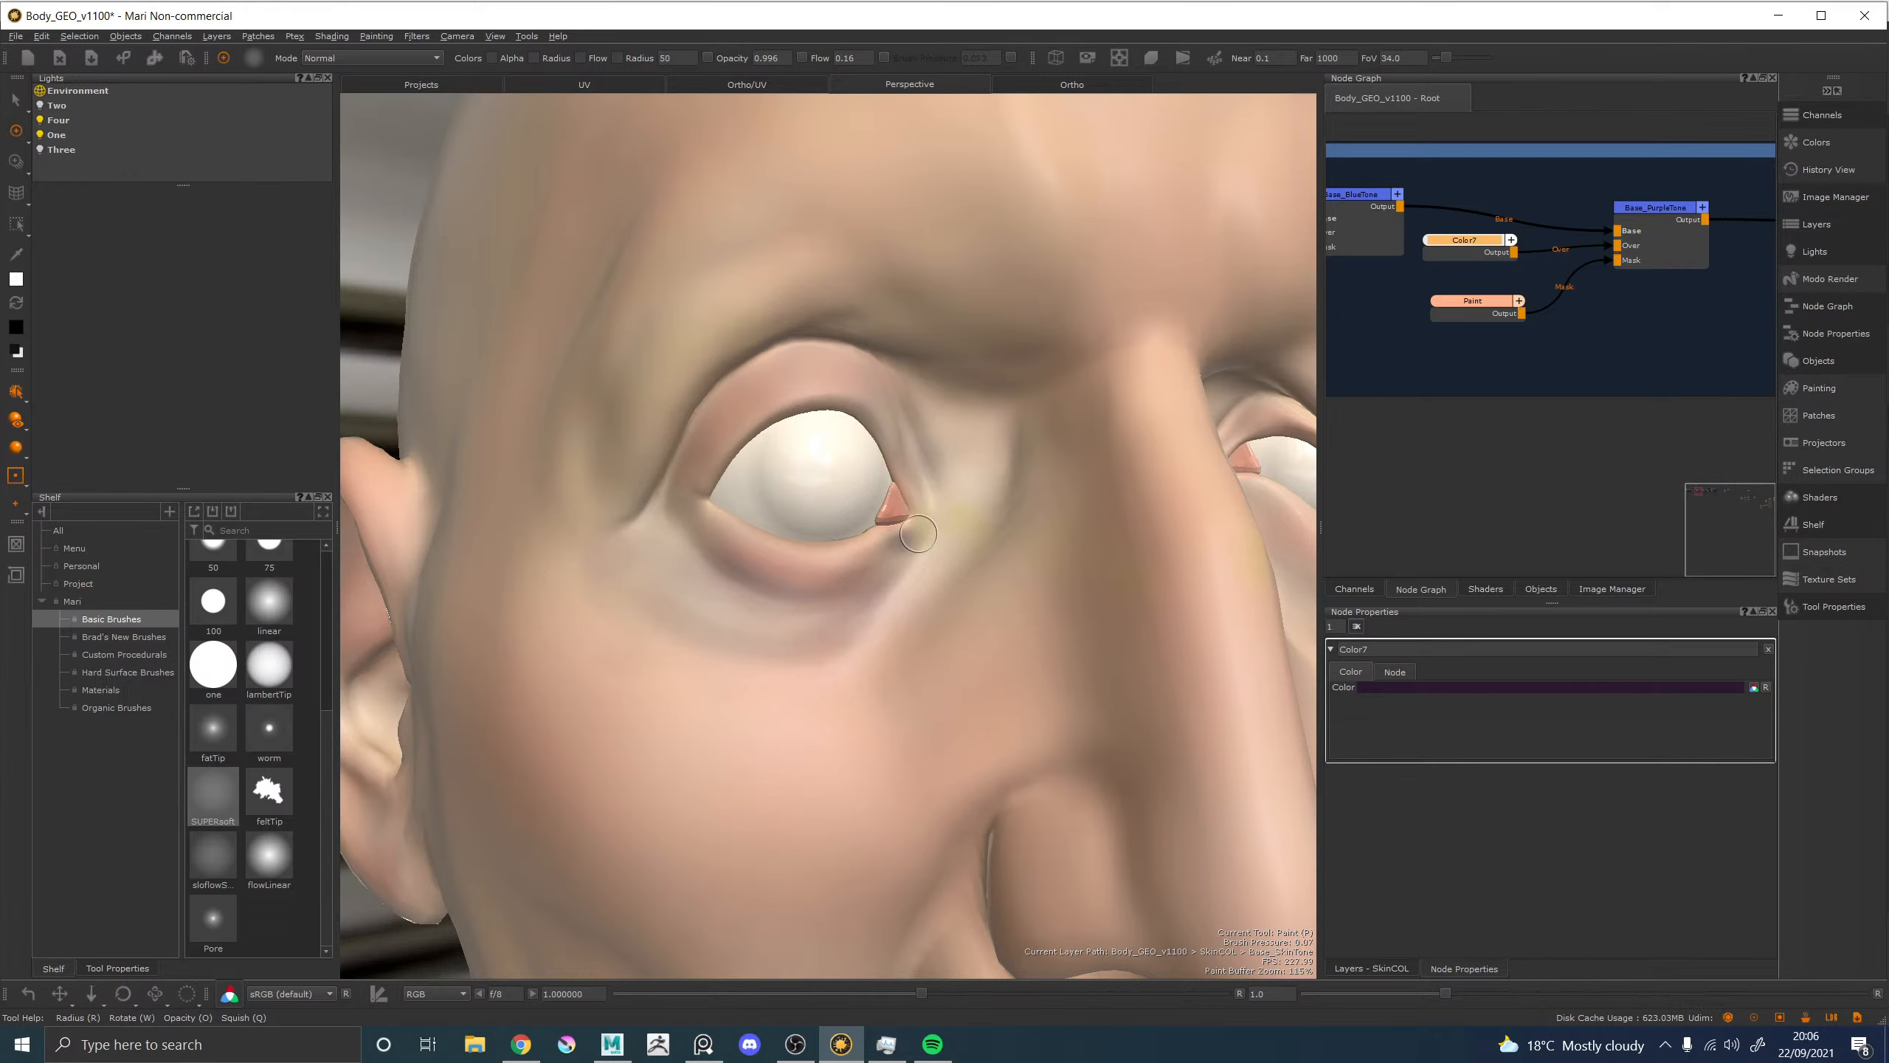
pyautogui.hotkey('ctrl', 'z')
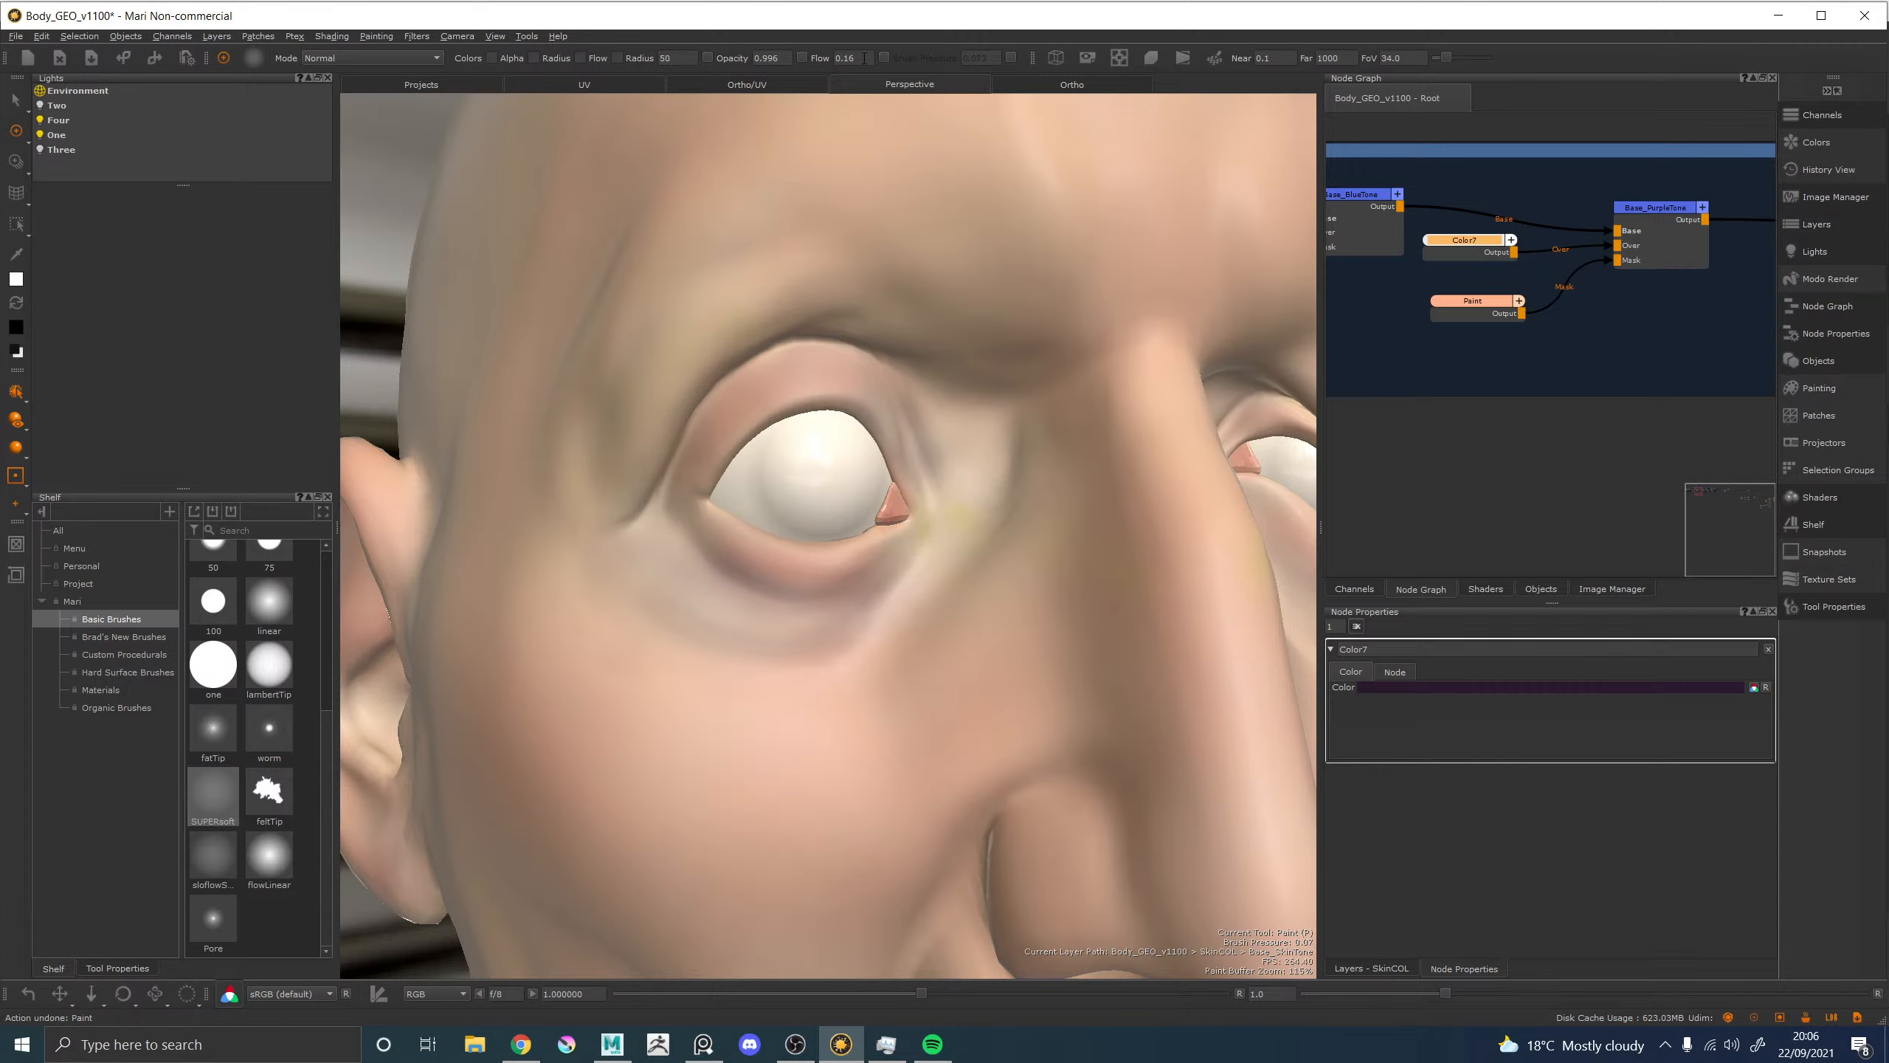
pyautogui.press('BackSpace')
pyautogui.press('BackSpace')
pyautogui.moveTo(907, 560); pyautogui.dragTo(911, 540)
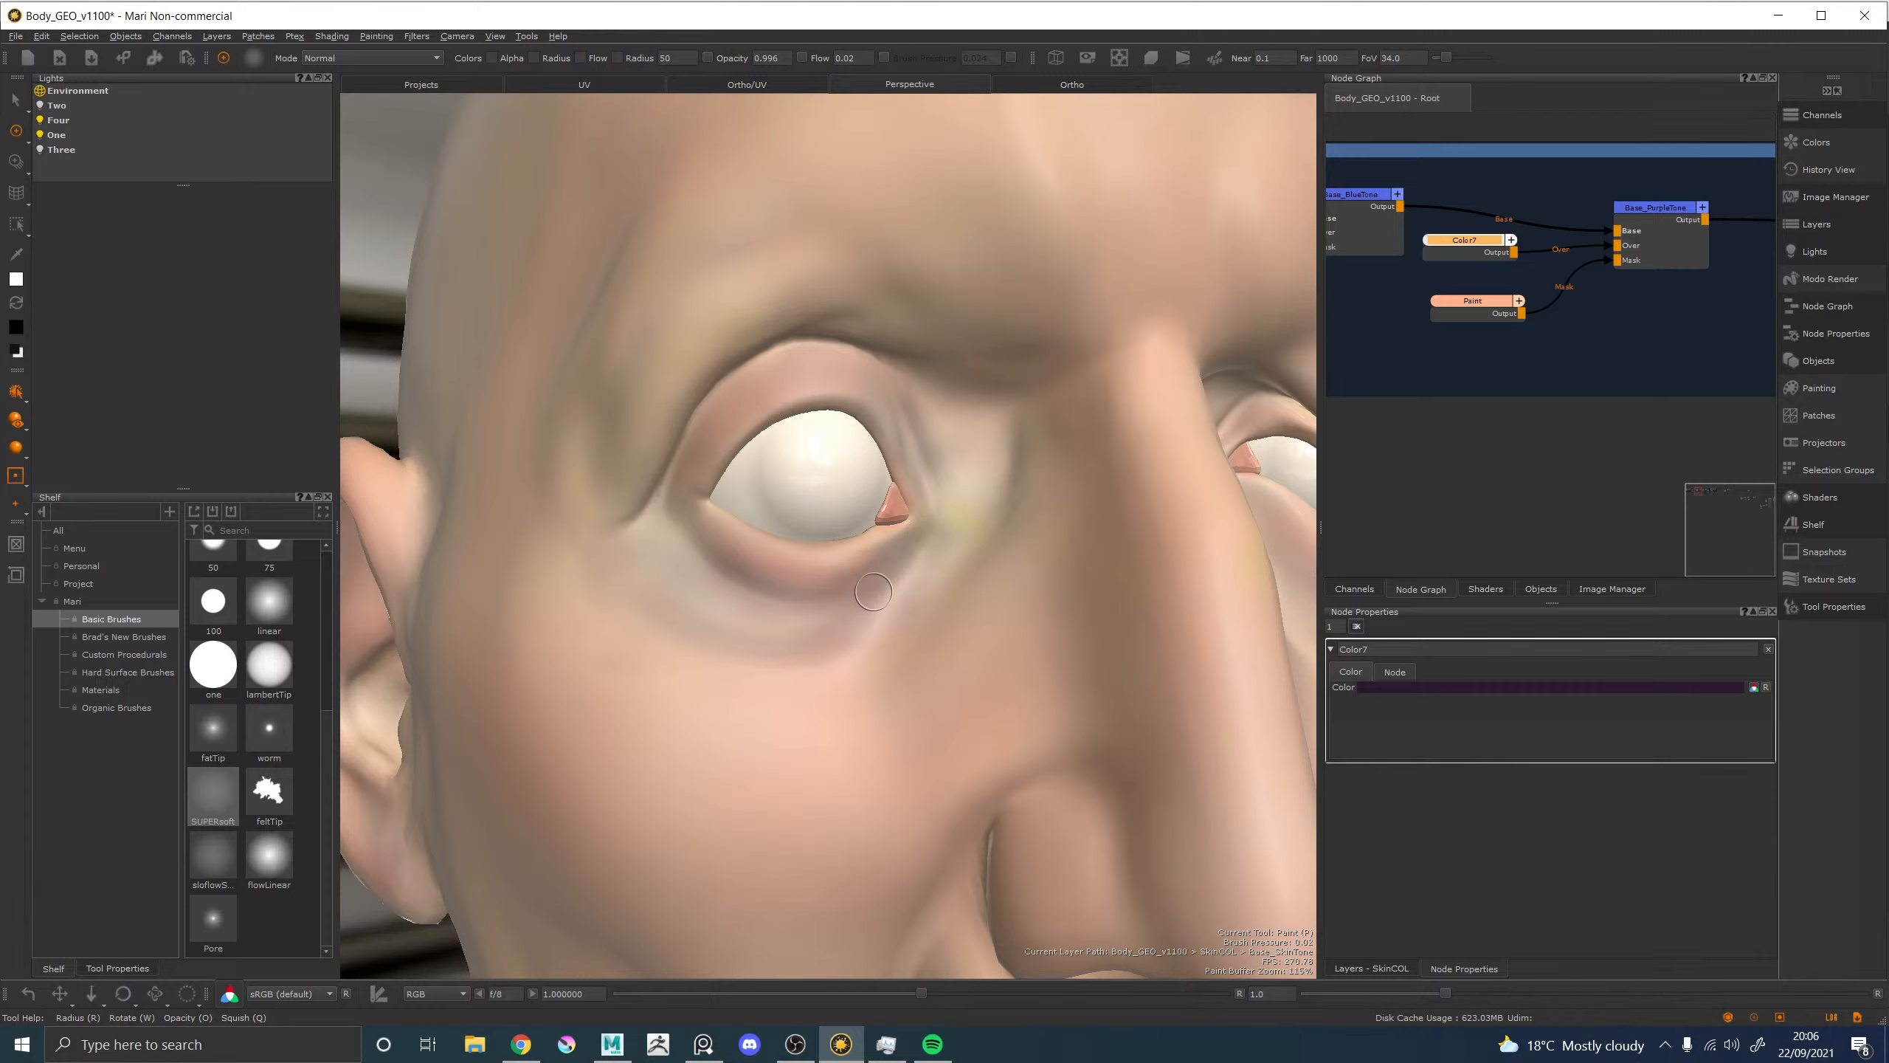
# Paint faint purple around the inner corner and lower lid of the half-closed eye with a brush radius of 131.
pyautogui.keyDown('alt'); pyautogui.moveTo(964, 593); pyautogui.dragTo(877, 561); pyautogui.keyUp('alt')
pyautogui.keyDown('alt'); pyautogui.moveTo(878, 561); pyautogui.dragTo(852, 505, button='right'); pyautogui.keyUp('alt')
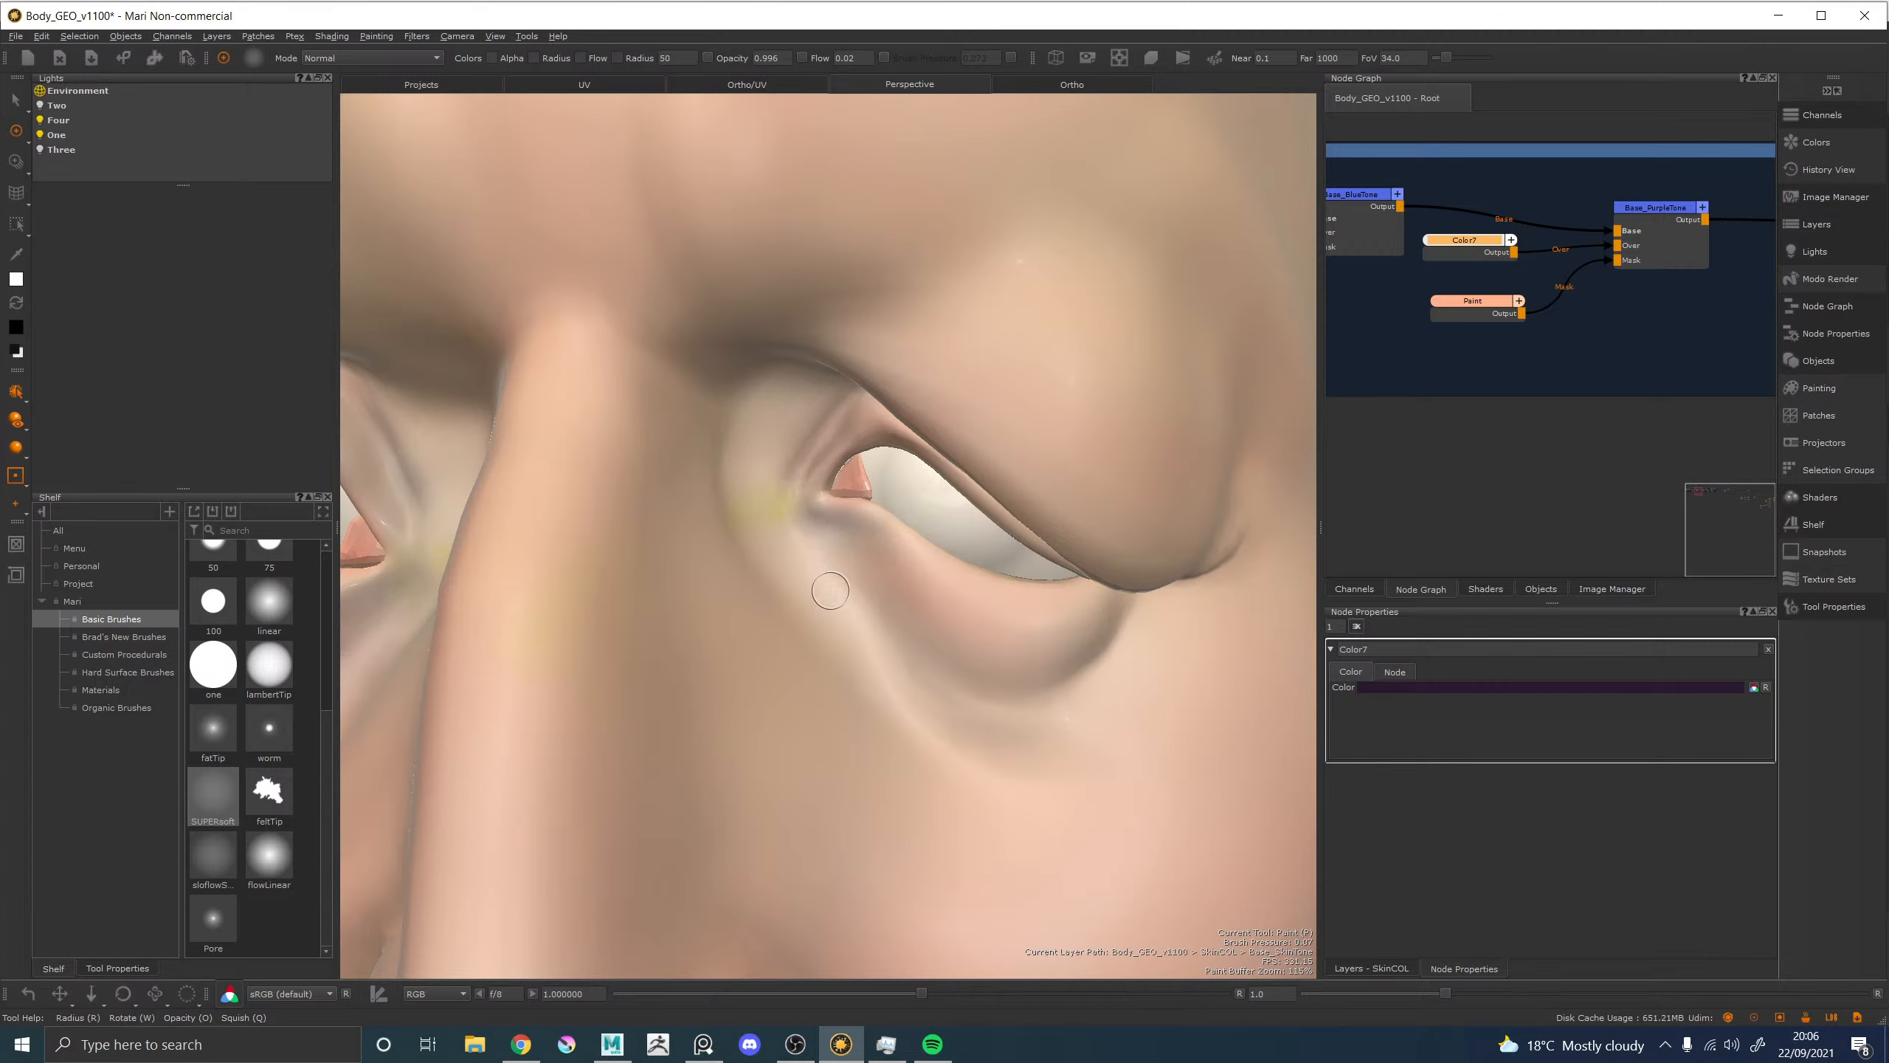
pyautogui.press(']')
pyautogui.press(']')
pyautogui.press(']')
pyautogui.press(']')
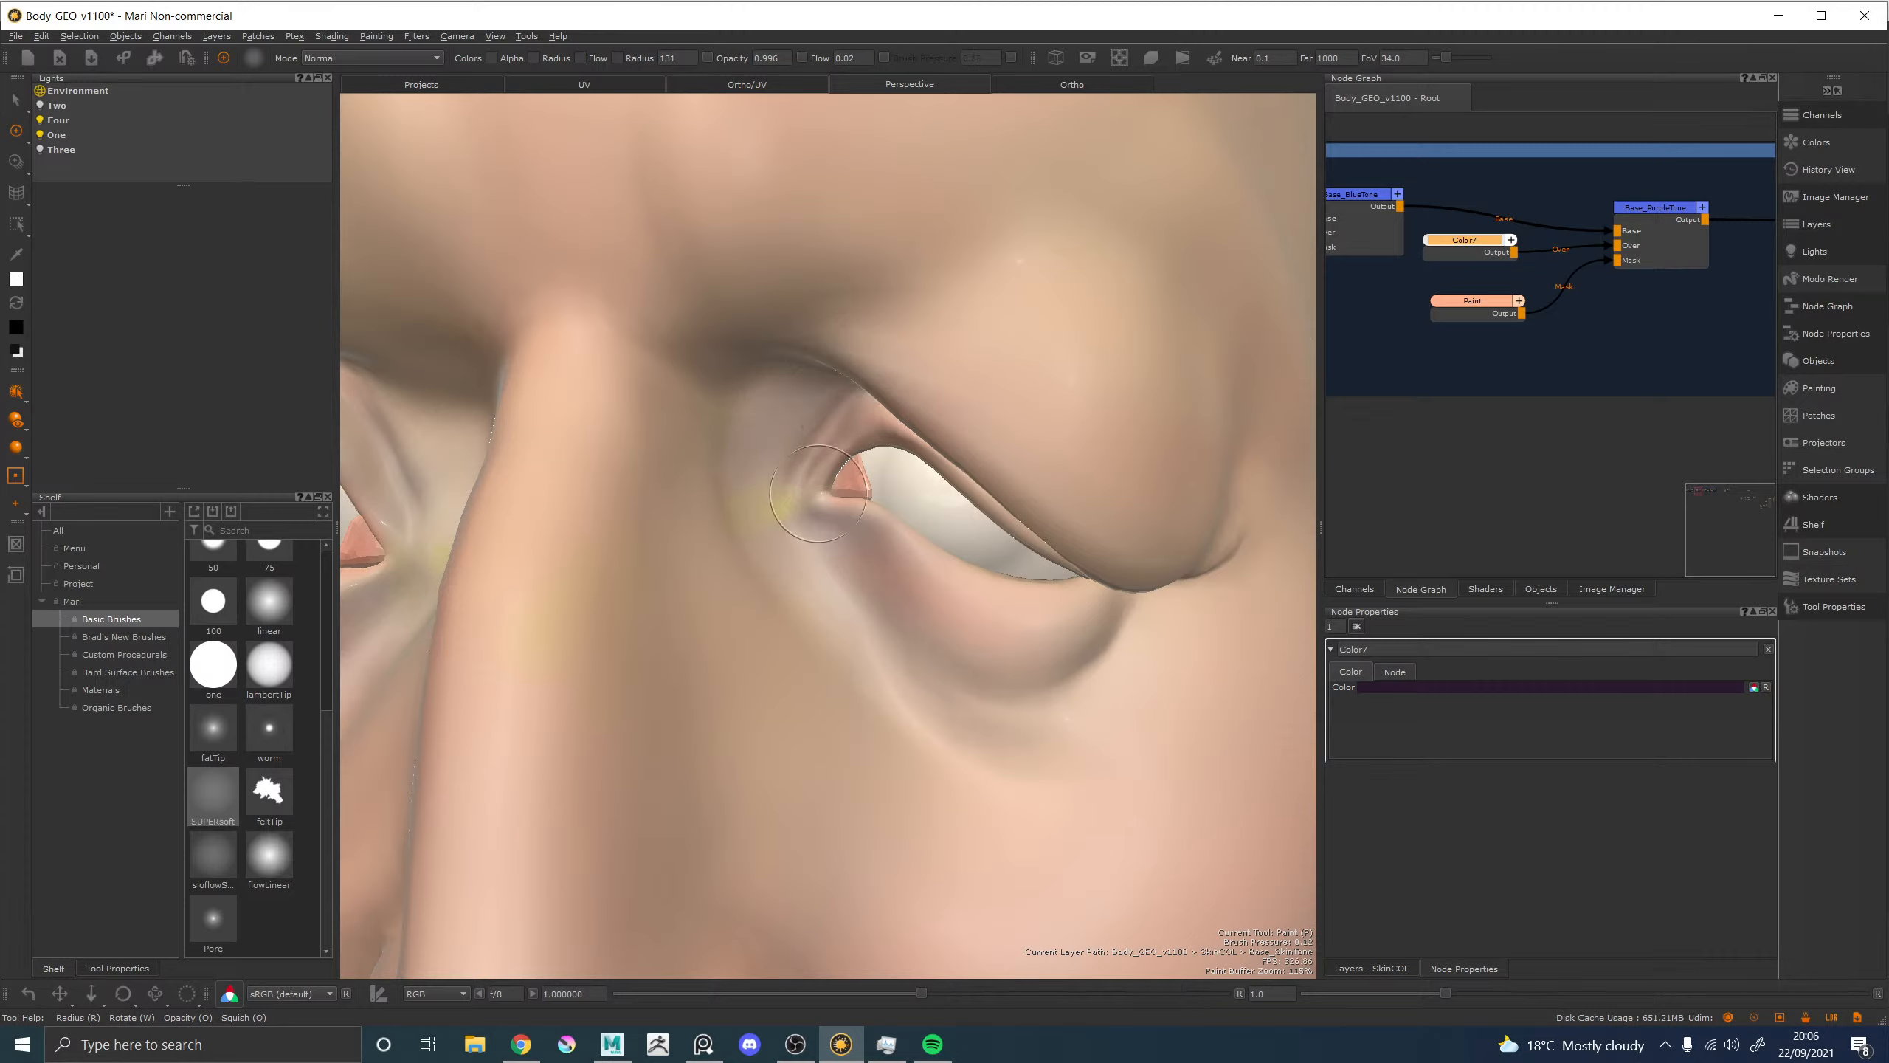
pyautogui.press('x')
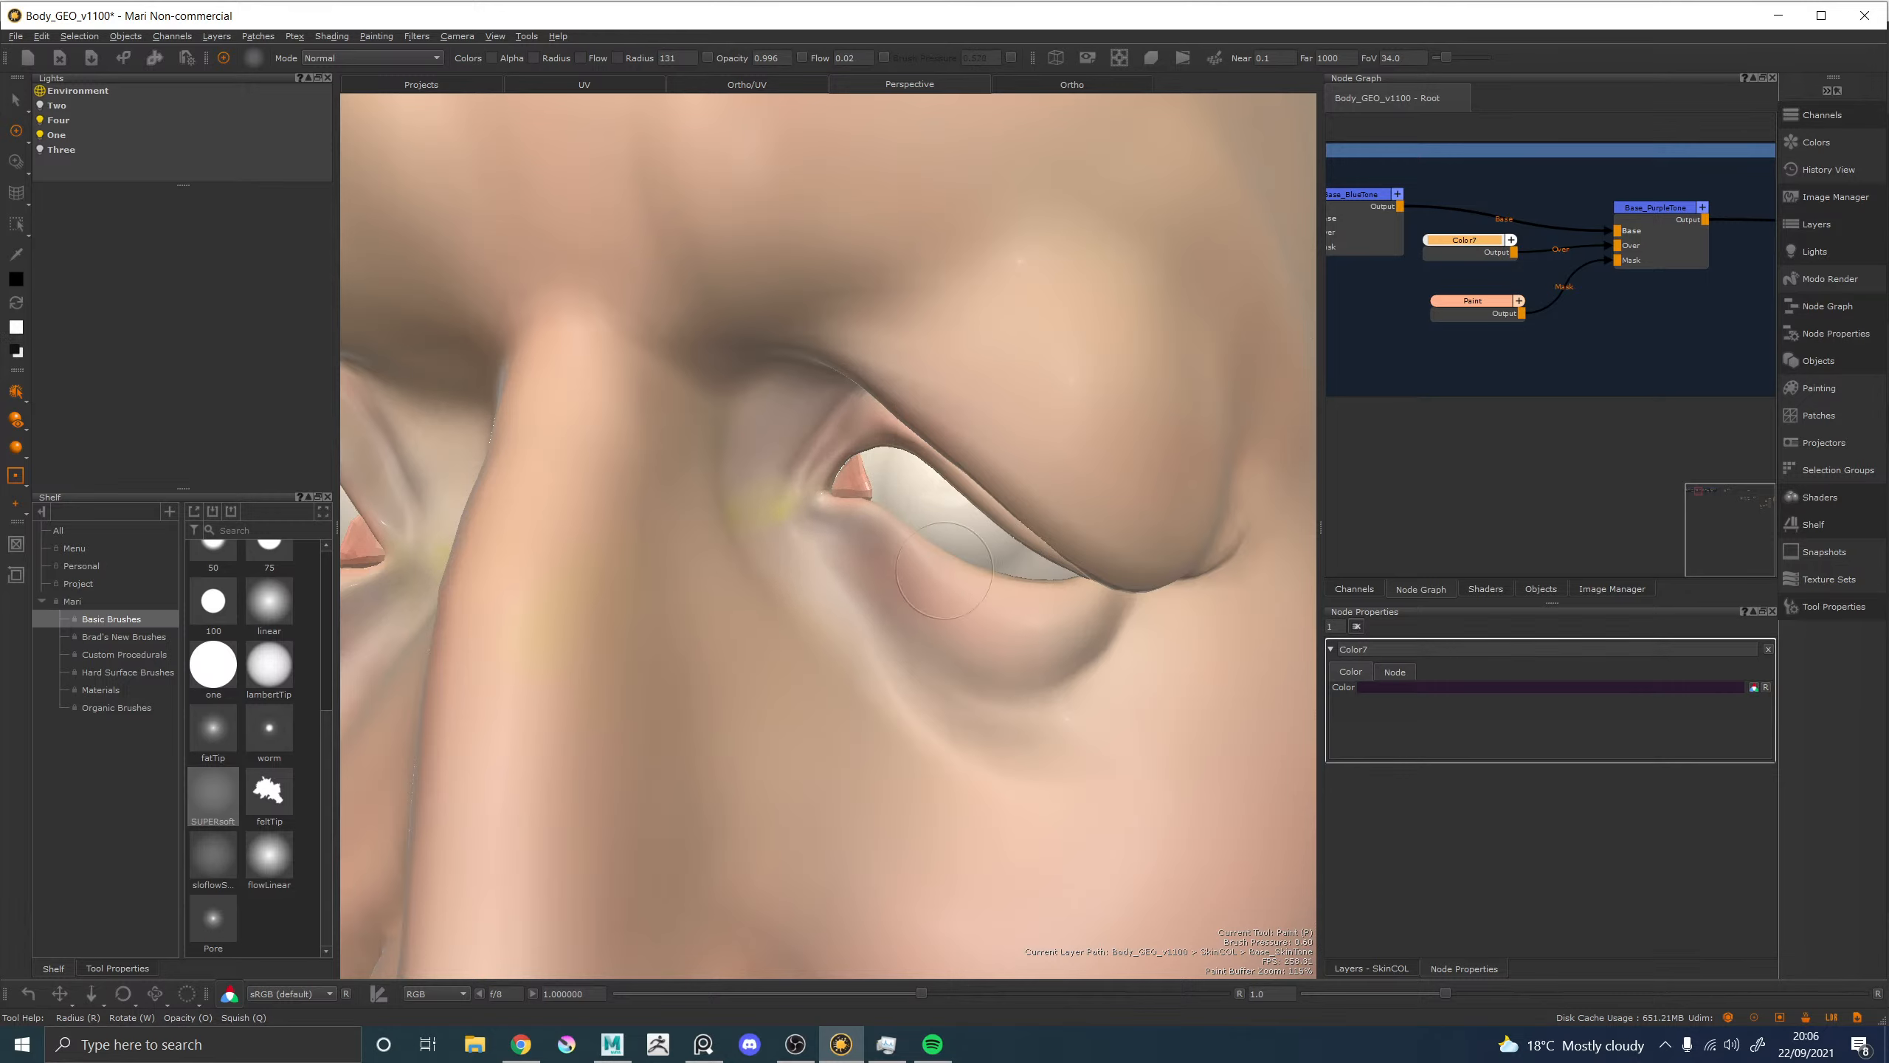
pyautogui.scroll(-5, 796, 572)
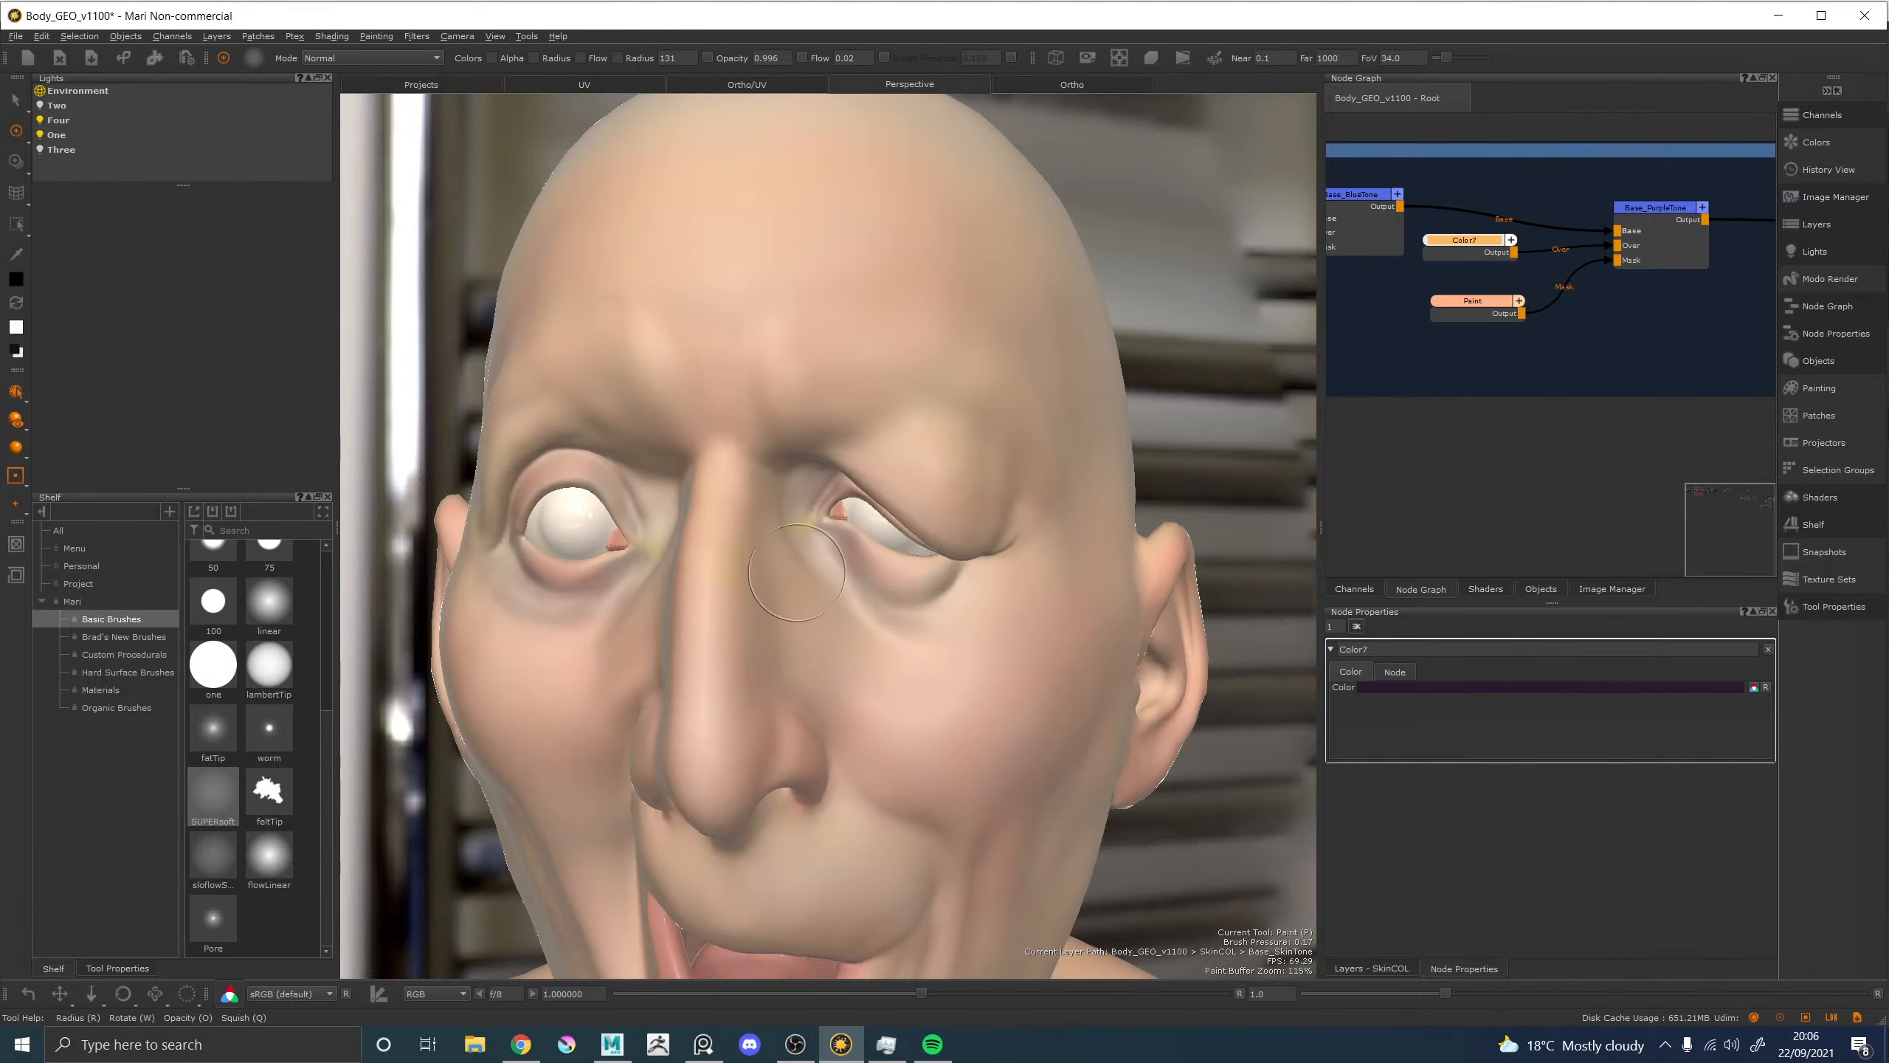
pyautogui.scroll(-5, 797, 572)
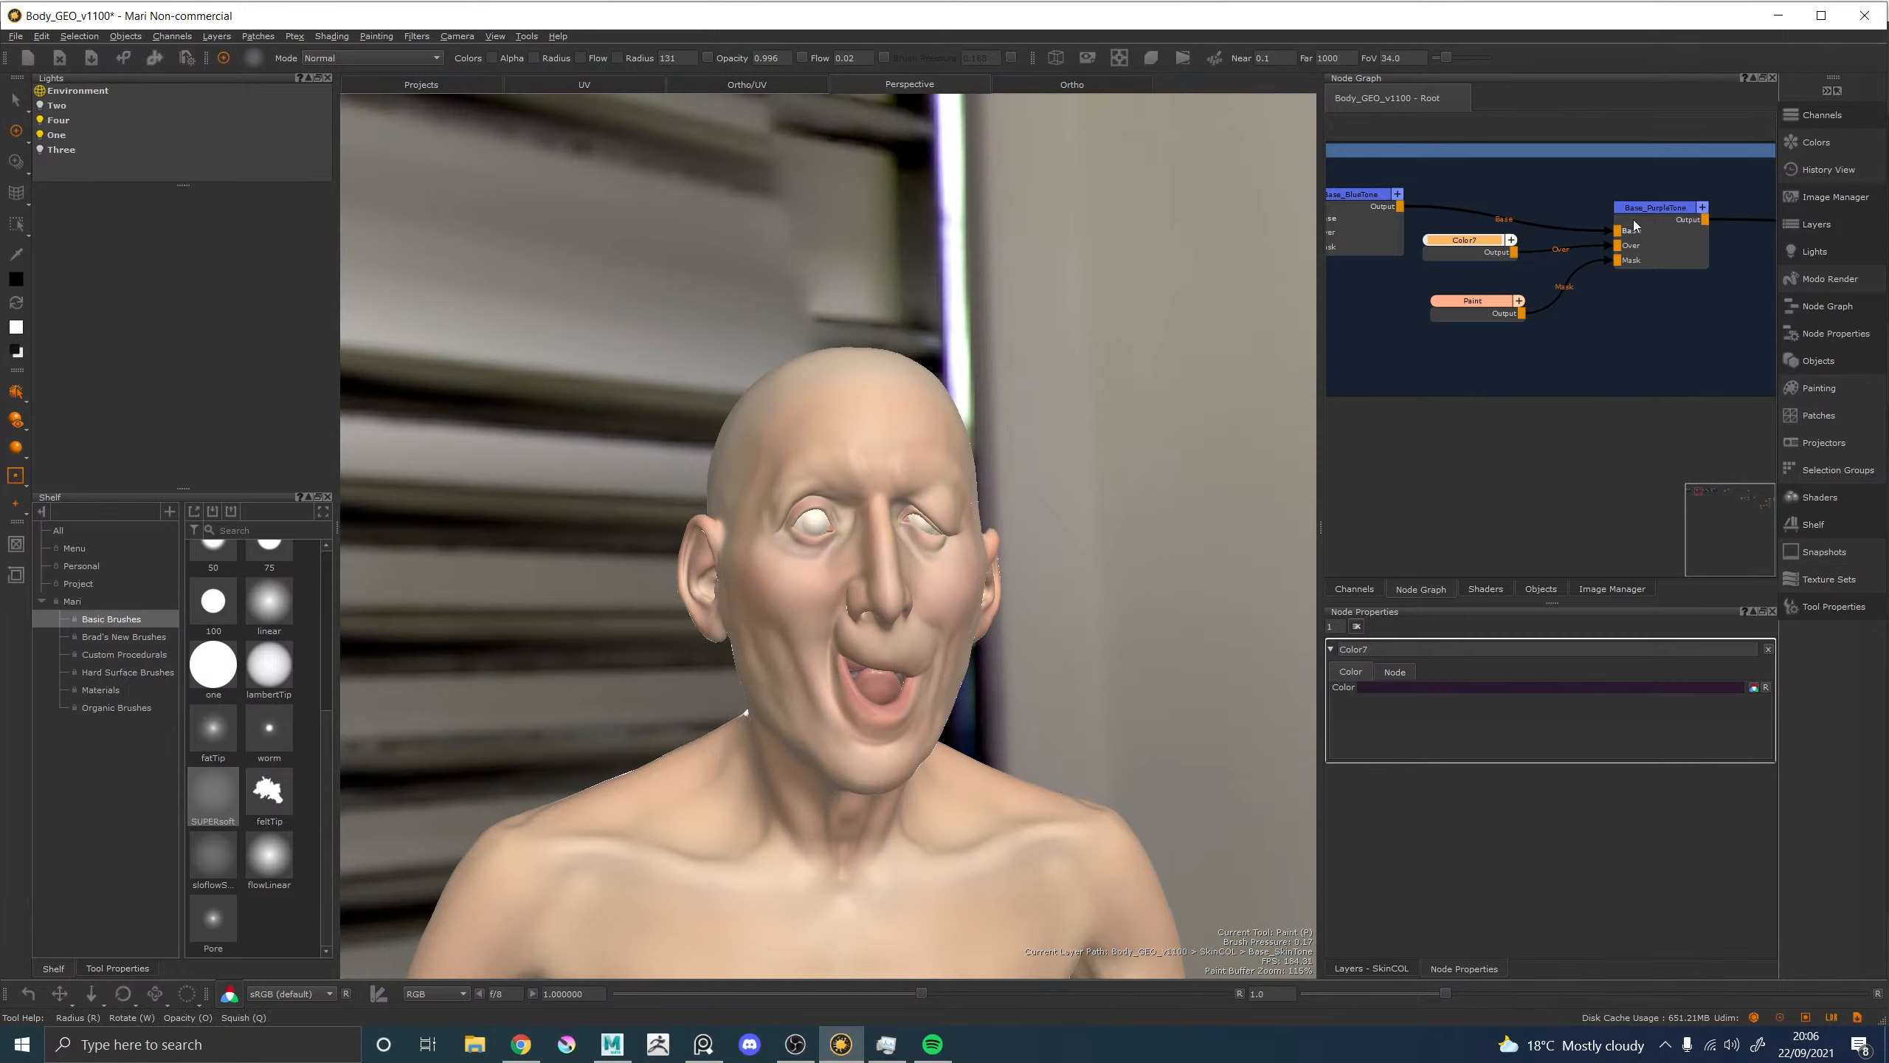
# In the Base_PurpleTone mask's Paint node, add faint purple between the wide-open eye and the nose bridge and soften it with black.
pyautogui.click(1634, 225)
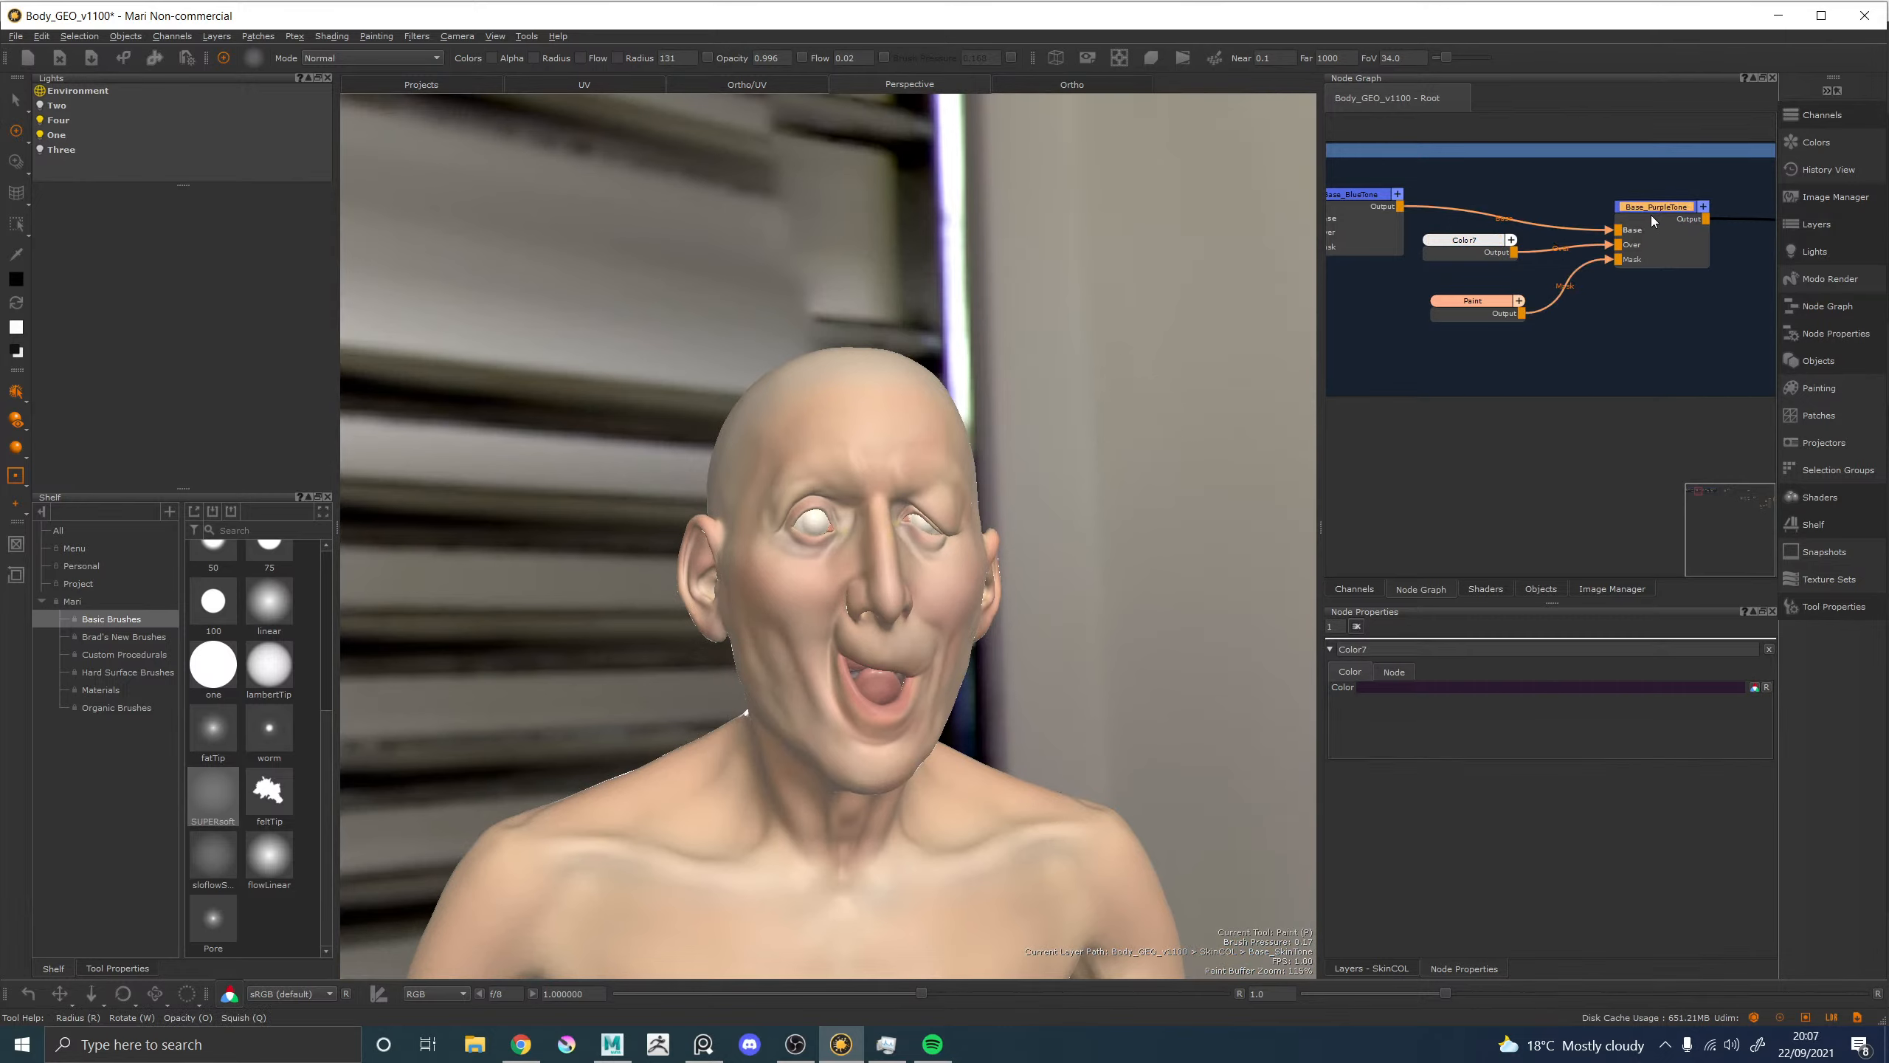
pyautogui.keyDown('alt'); pyautogui.moveTo(1101, 444); pyautogui.dragTo(1017, 493); pyautogui.keyUp('alt')
pyautogui.keyDown('alt'); pyautogui.moveTo(1104, 405); pyautogui.dragTo(1302, 514, button='right'); pyautogui.keyUp('alt')
pyautogui.keyDown('alt'); pyautogui.moveTo(881, 494); pyautogui.dragTo(828, 549, button='middle'); pyautogui.keyUp('alt')
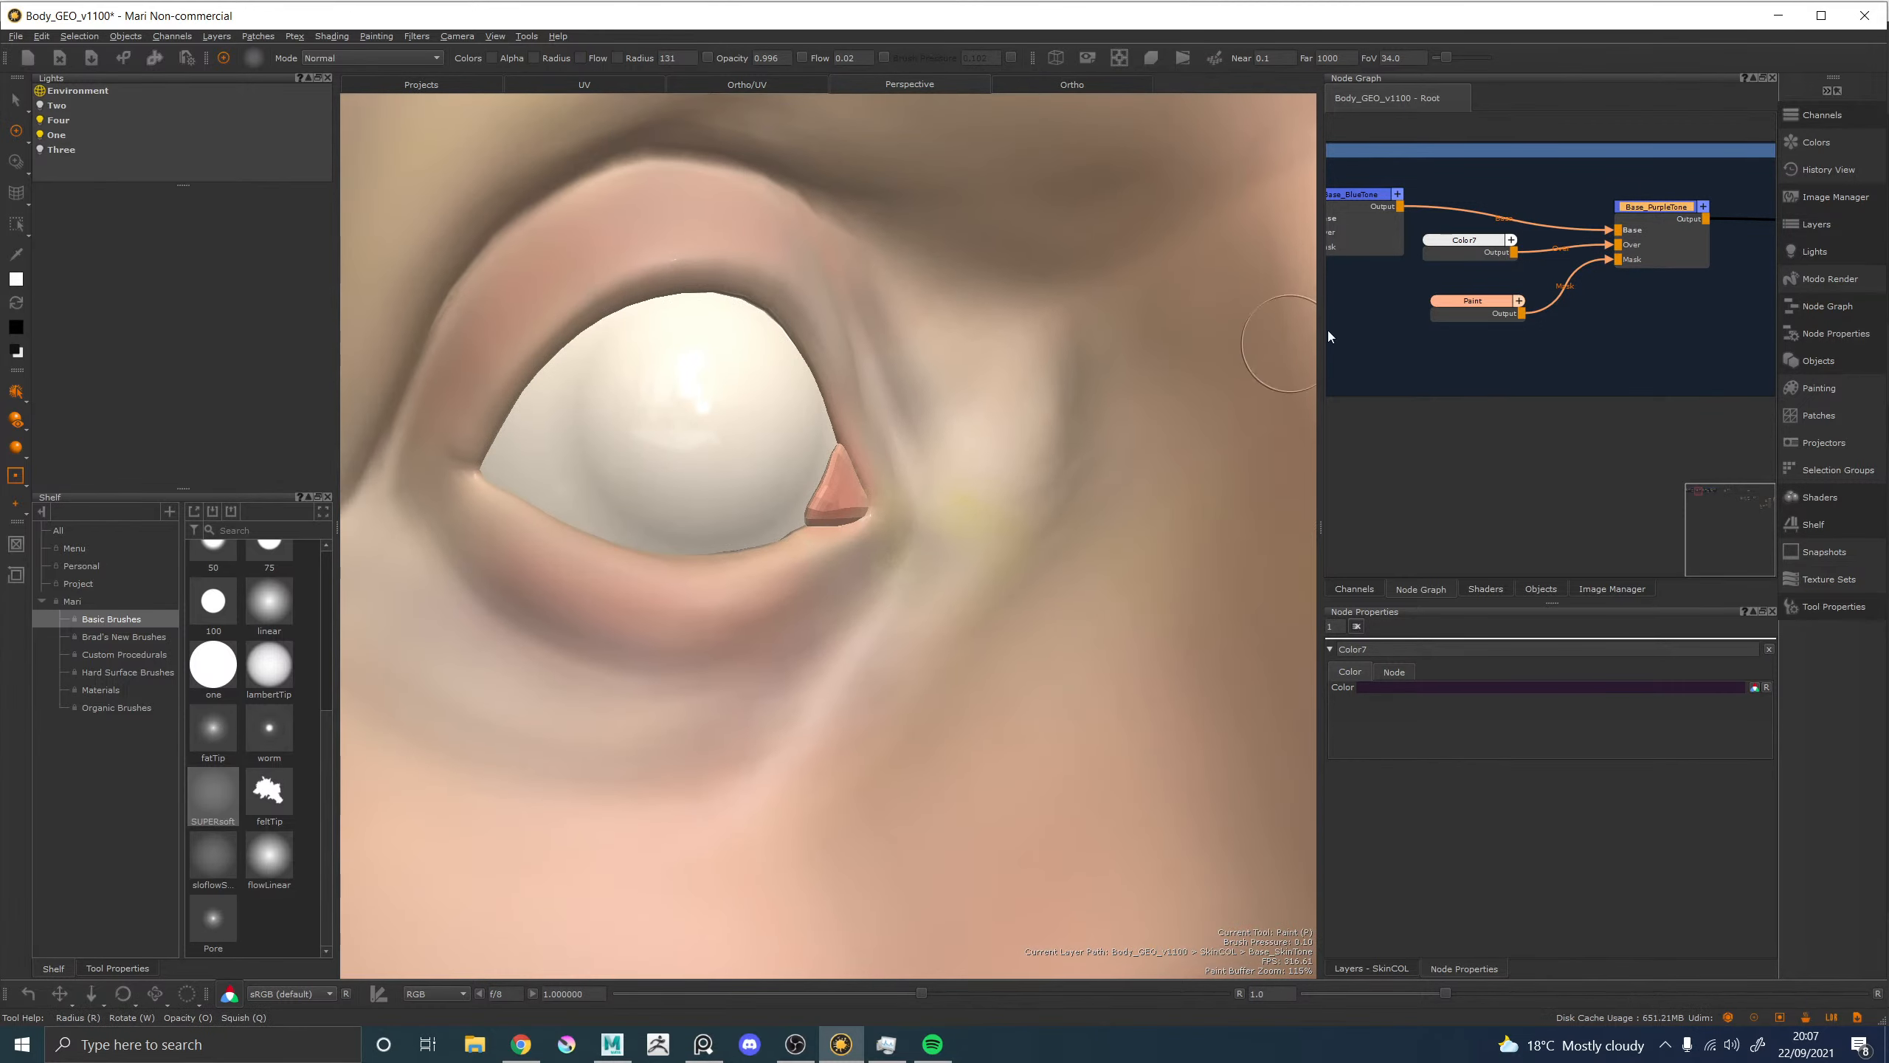
pyautogui.click(1473, 297)
pyautogui.moveTo(963, 422)
pyautogui.mouseDown()
pyautogui.moveTo(997, 421)
pyautogui.moveTo(1016, 324)
pyautogui.mouseUp()
pyautogui.press('x')
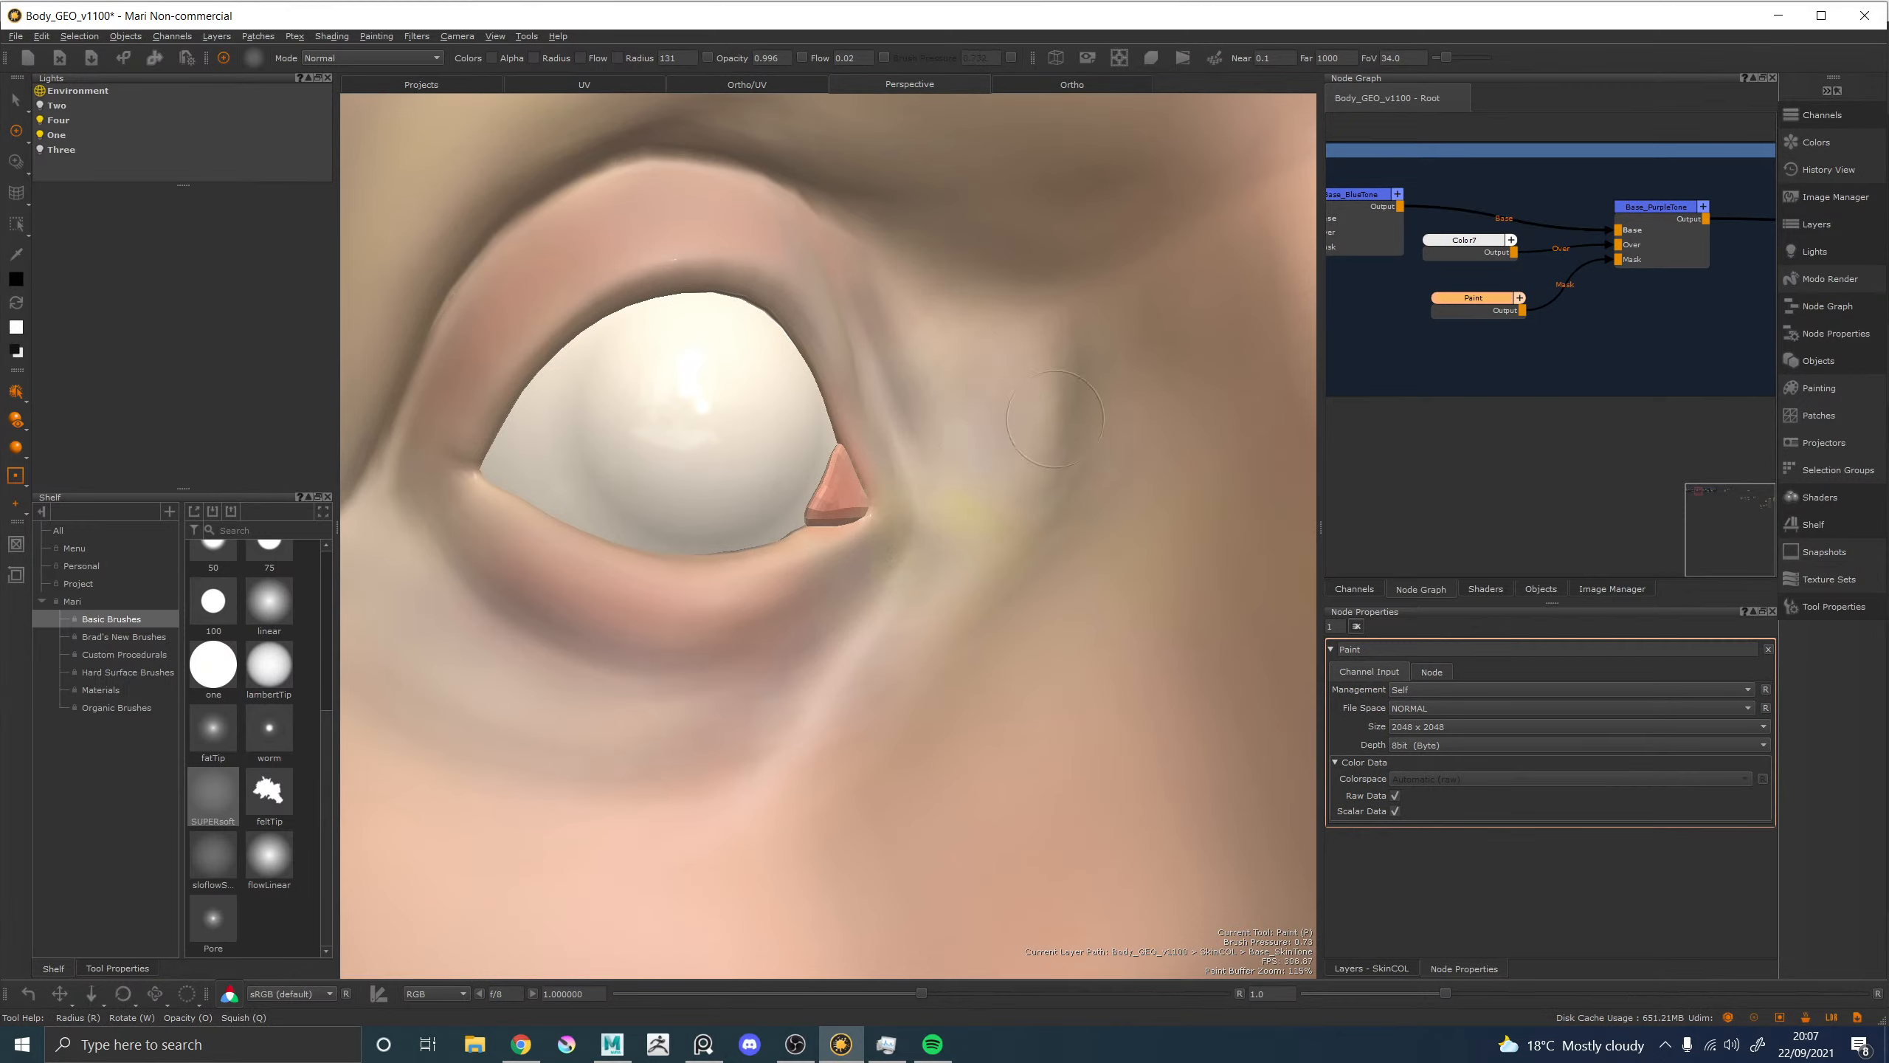
pyautogui.moveTo(1033, 421); pyautogui.dragTo(1019, 530)
pyautogui.scroll(10, 1019, 530)
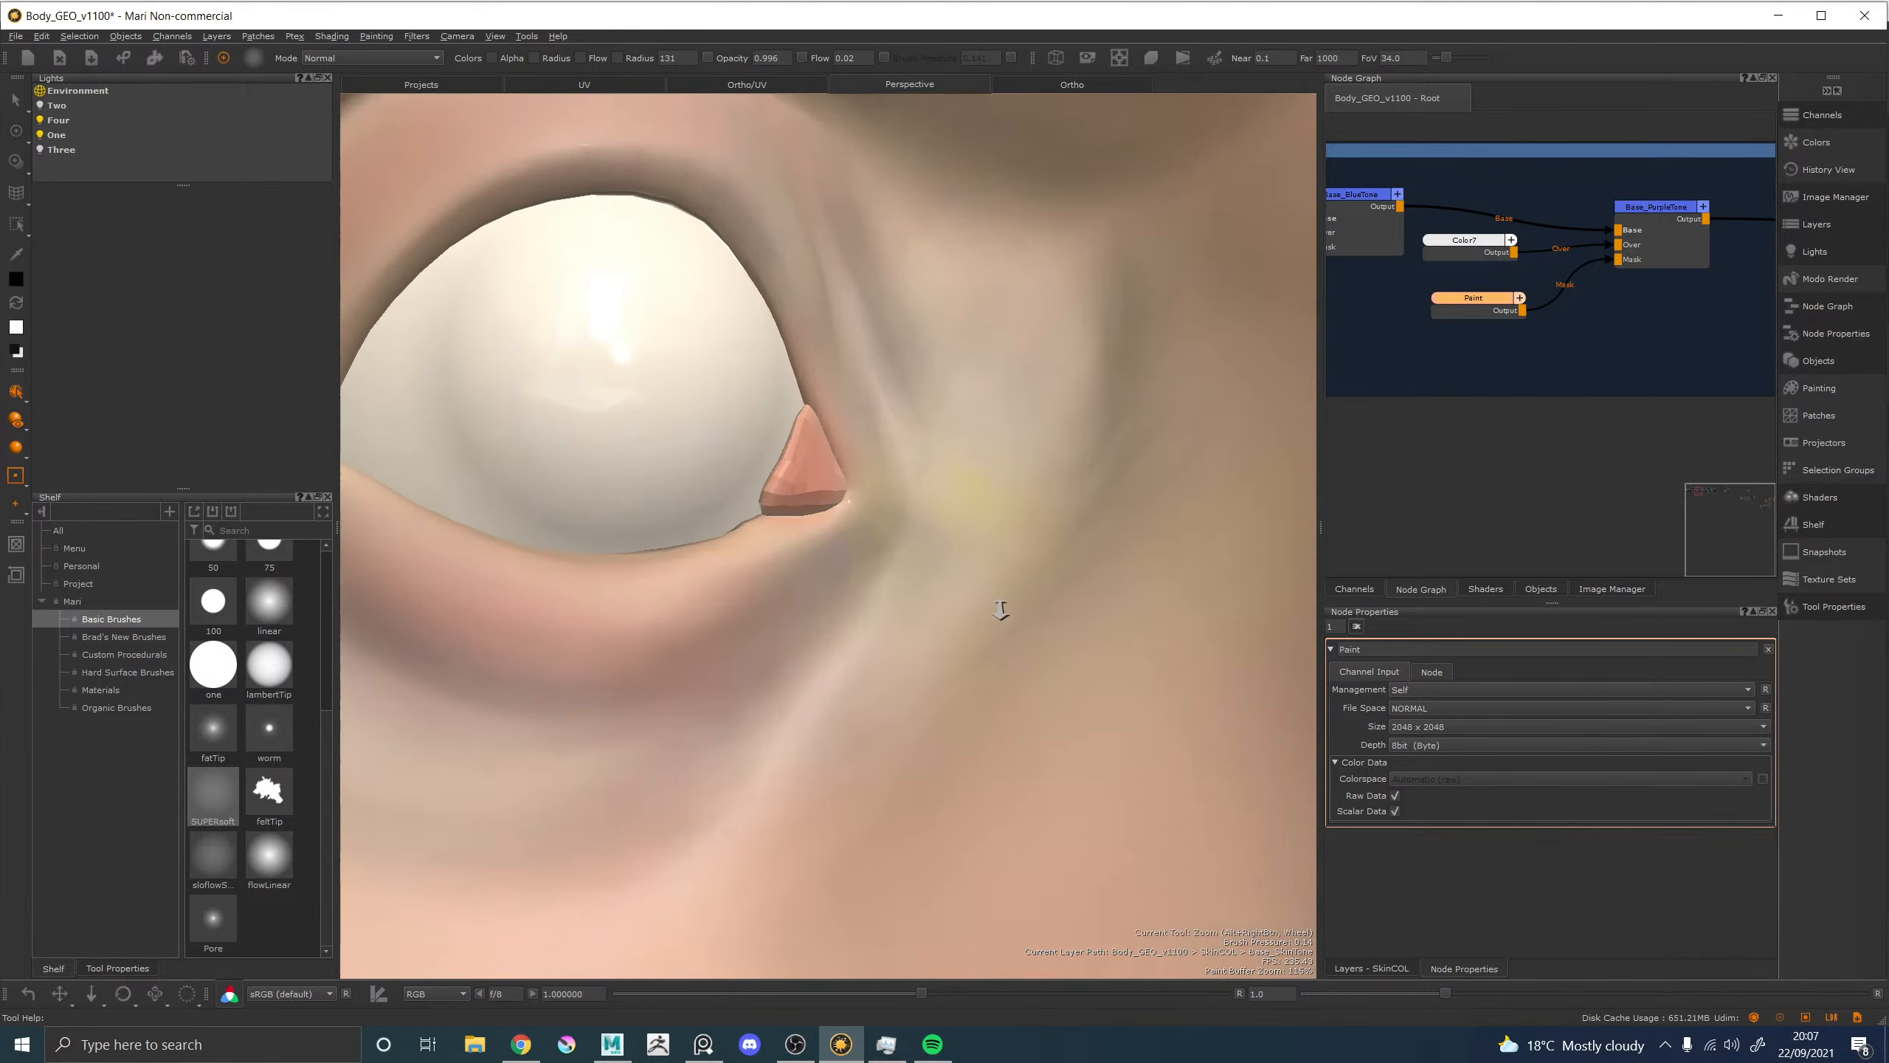
pyautogui.scroll(-12, 1065, 551)
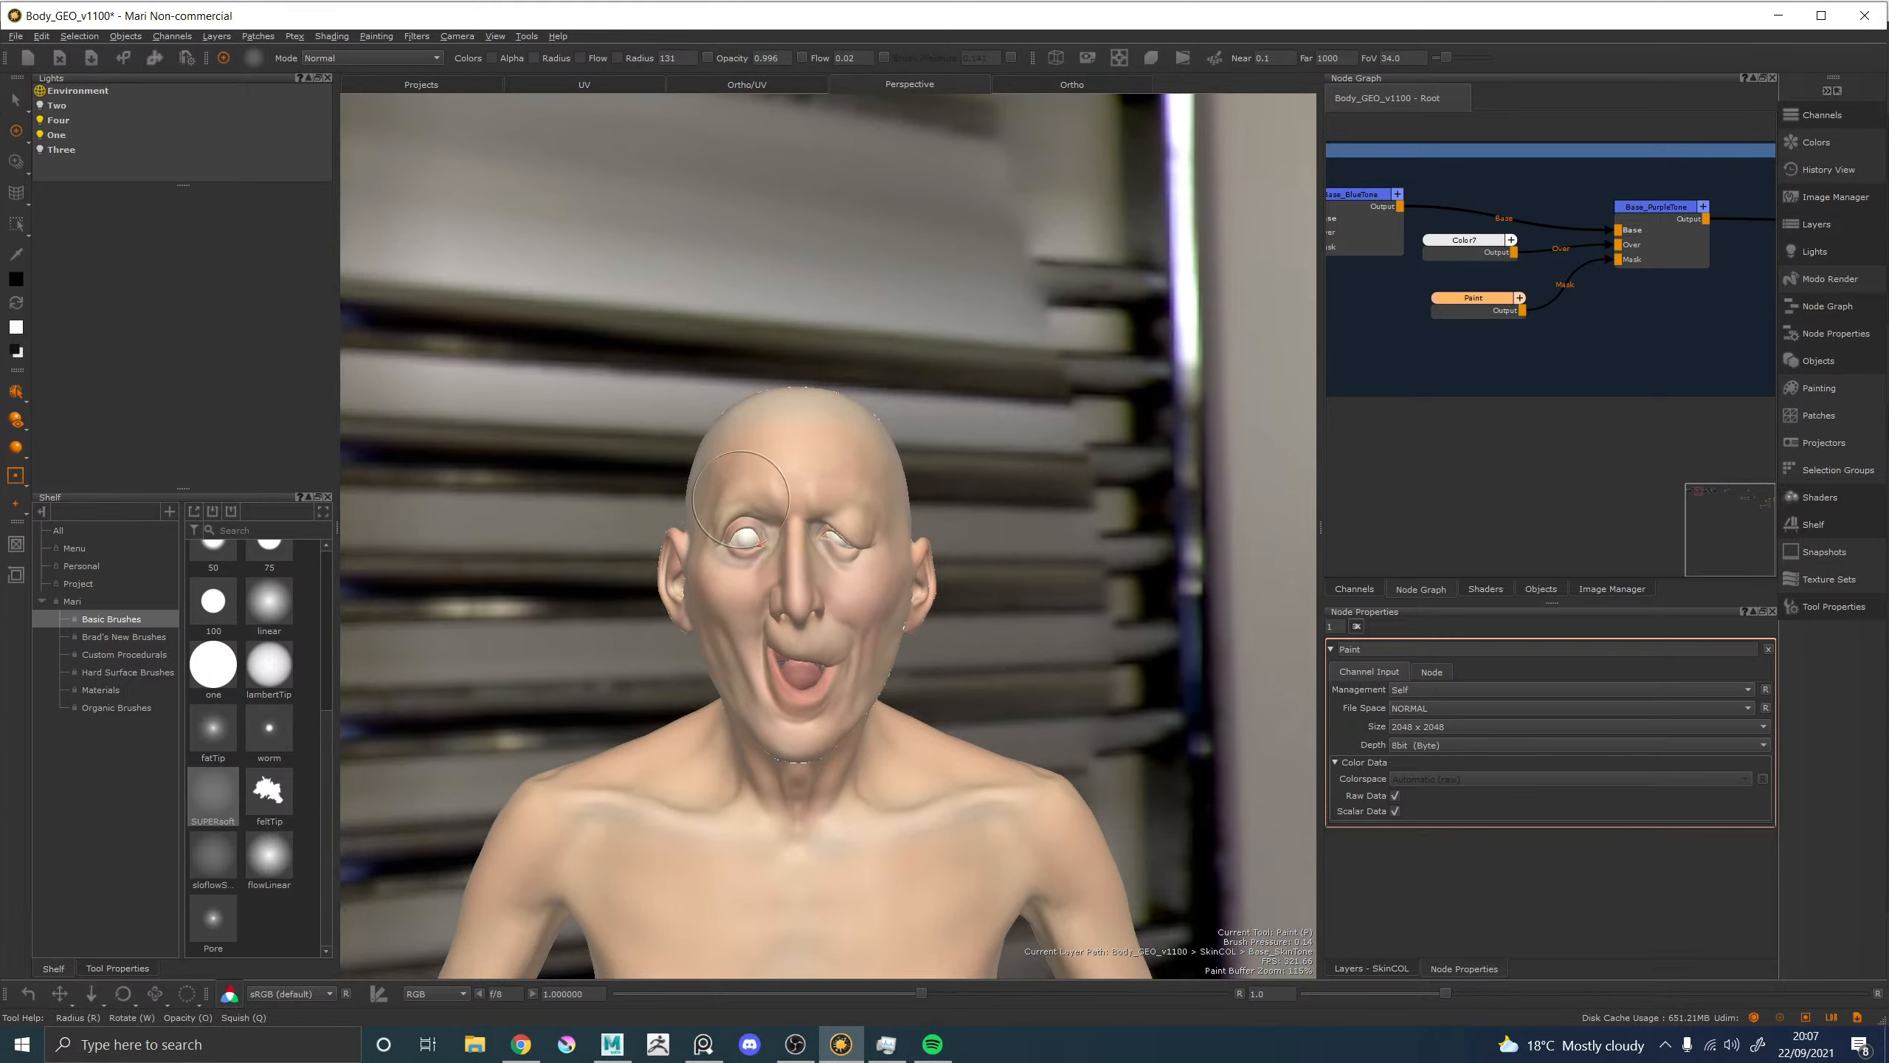
# Duplicate the yellow-spots Merge node with its colour and paint nodes, and place the copies after the original merge.
pyautogui.scroll(-1, 1513, 449)
pyautogui.keyDown('alt'); pyautogui.moveTo(1513, 448); pyautogui.dragTo(1461, 445, button='right'); pyautogui.keyUp('alt')
pyautogui.keyDown('alt'); pyautogui.moveTo(1755, 417); pyautogui.dragTo(1336, 400, button='middle'); pyautogui.keyUp('alt')
pyautogui.scroll(4, 1606, 326)
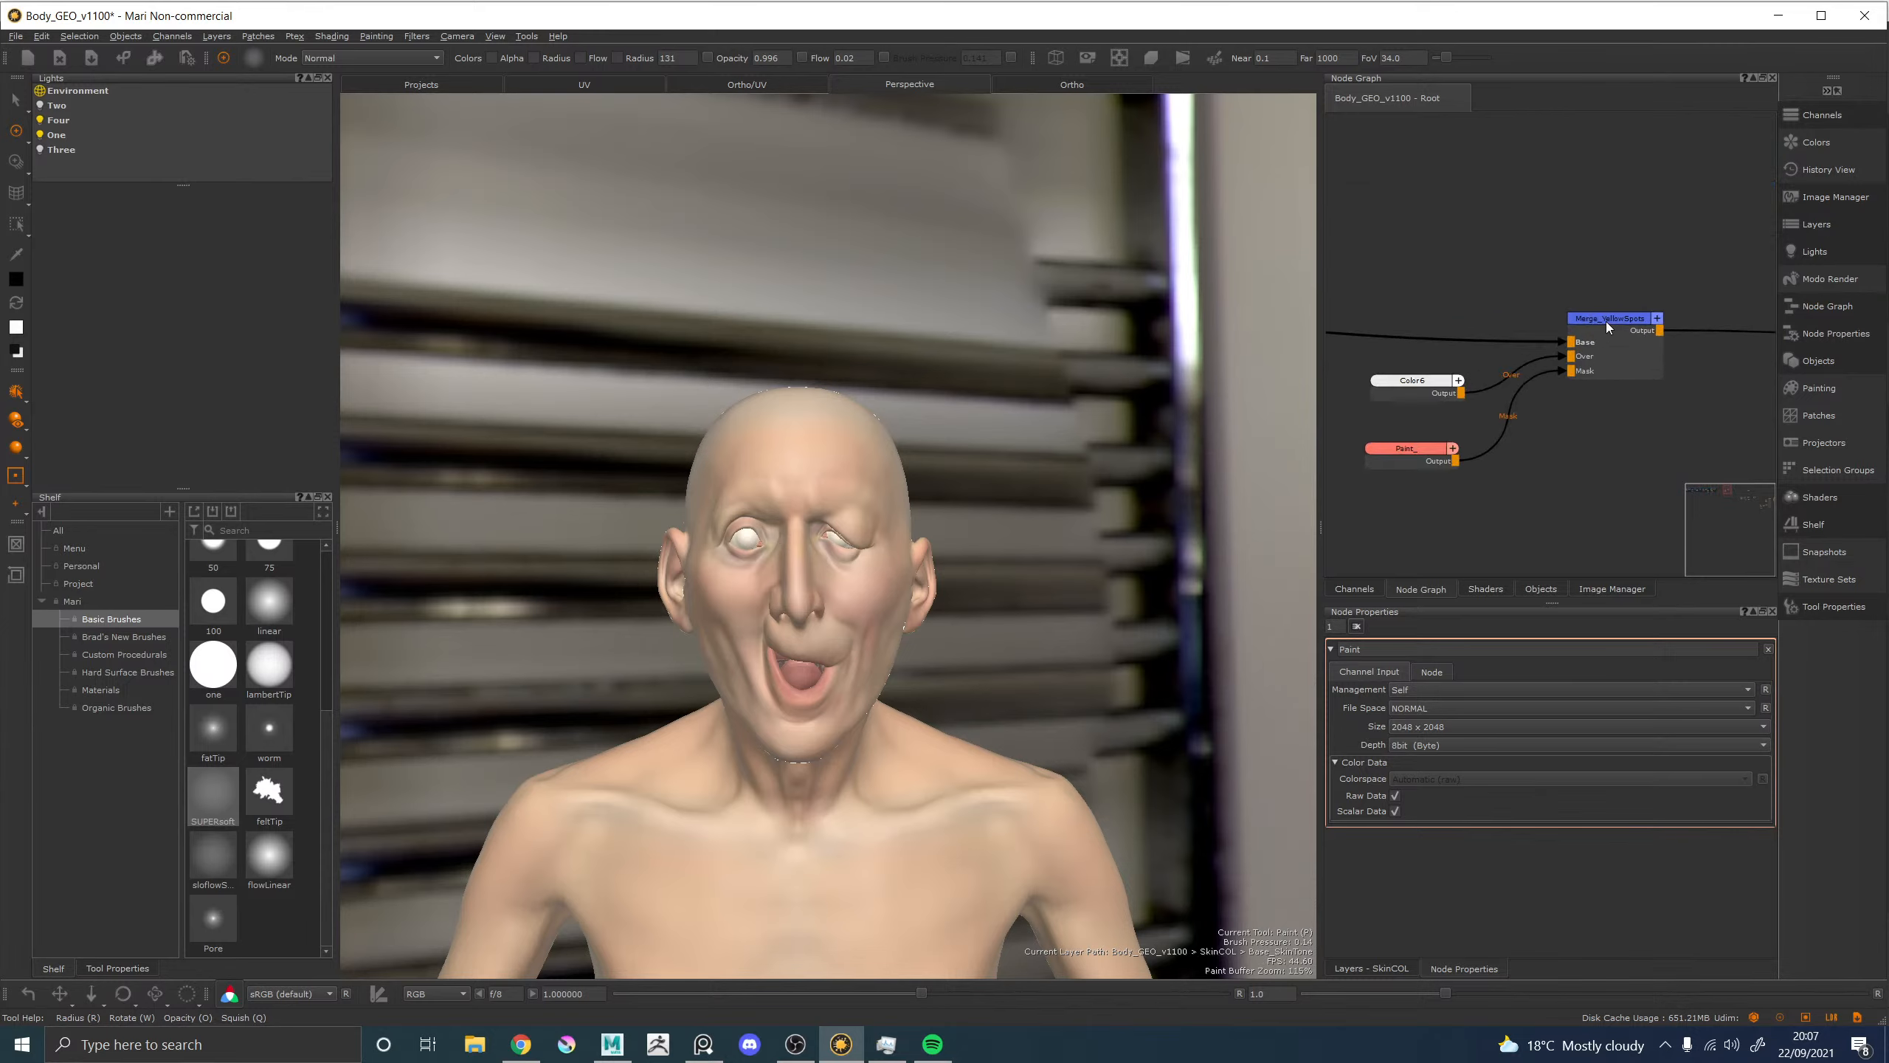
pyautogui.scroll(-3, 1608, 326)
pyautogui.moveTo(1399, 234)
pyautogui.mouseDown()
pyautogui.moveTo(1644, 423)
pyautogui.moveTo(1688, 499)
pyautogui.mouseUp()
pyautogui.hotkey('ctrl', 'c')
pyautogui.hotkey('ctrl', 'v')
pyautogui.keyDown('alt'); pyautogui.moveTo(1658, 438); pyautogui.dragTo(1450, 430, button='middle'); pyautogui.keyUp('alt')
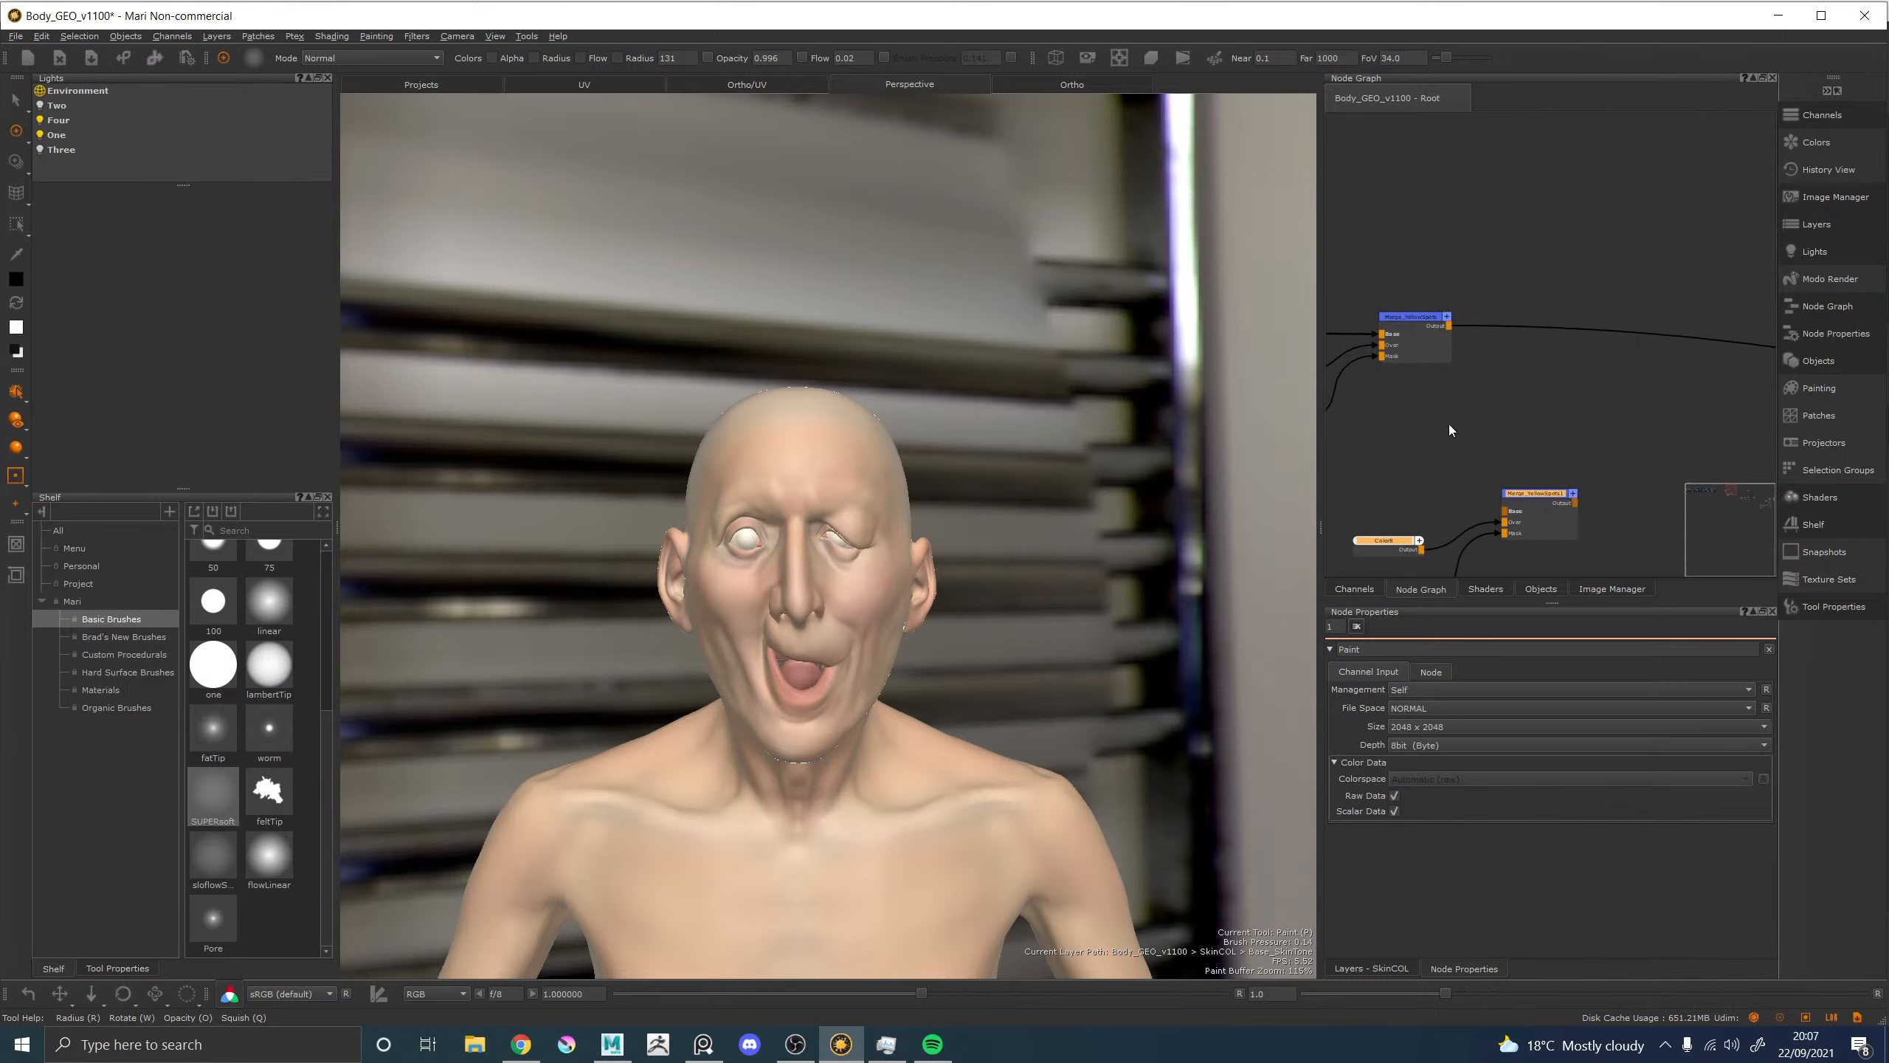
pyautogui.moveTo(1538, 505)
pyautogui.mouseDown()
pyautogui.moveTo(1585, 420)
pyautogui.moveTo(1642, 387)
pyautogui.mouseUp()
# Connect the output of the original yellow-spots Merge node to the Base input of its copy.
pyautogui.click(1444, 325)
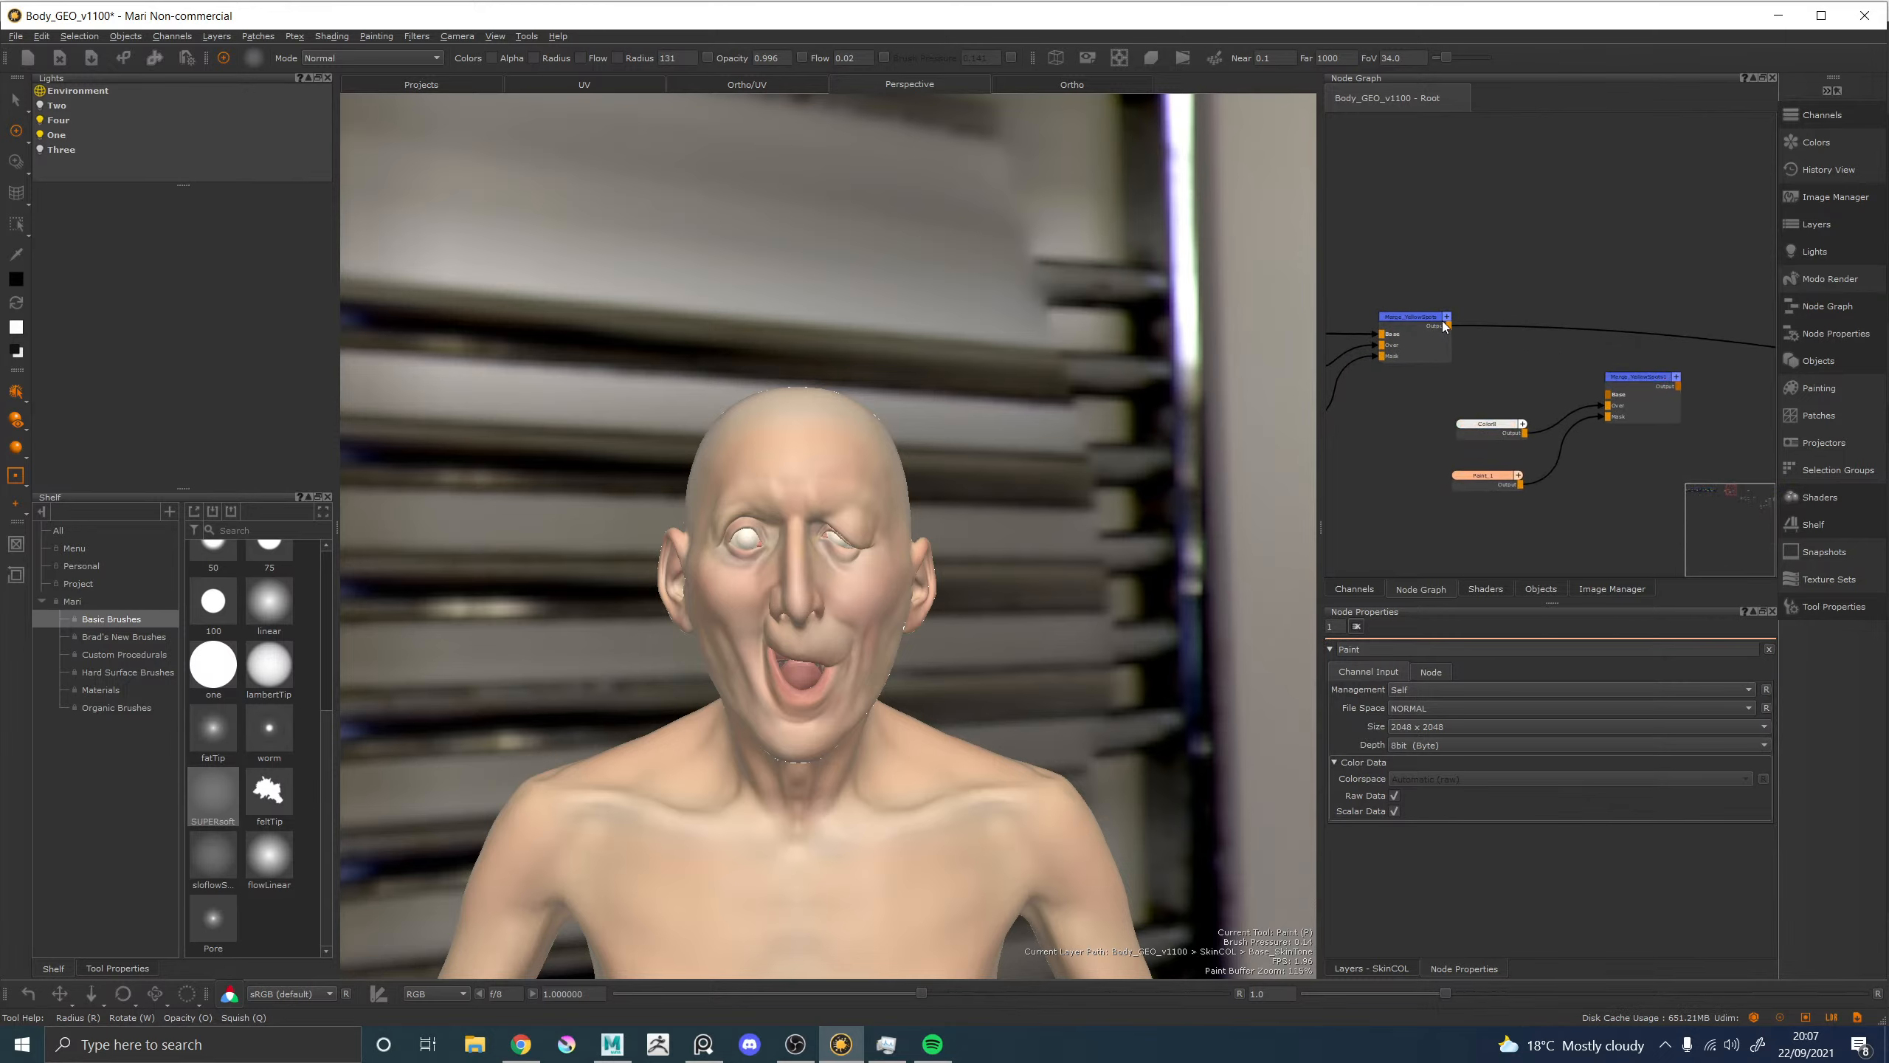
pyautogui.moveTo(1448, 330); pyautogui.dragTo(1609, 393)
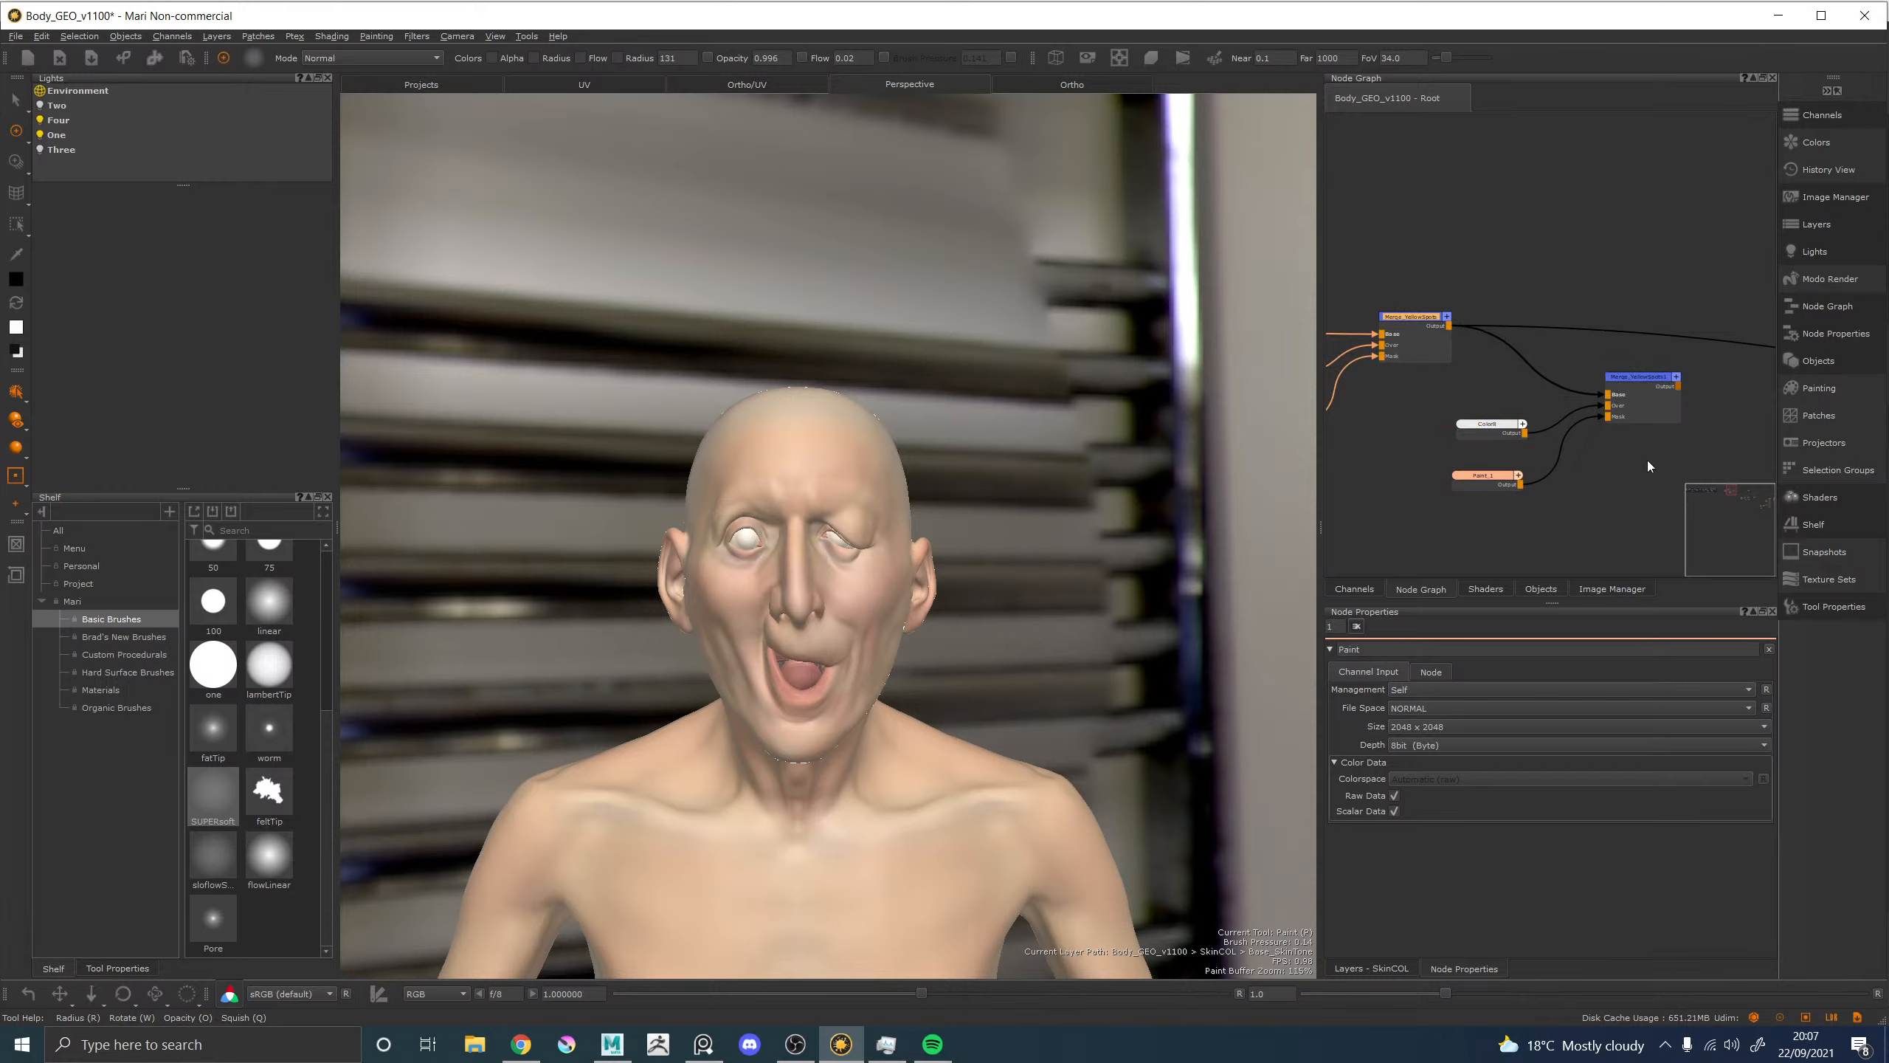
pyautogui.moveTo(1588, 471); pyautogui.dragTo(1227, 411, button='middle')
pyautogui.scroll(-4, 1415, 390)
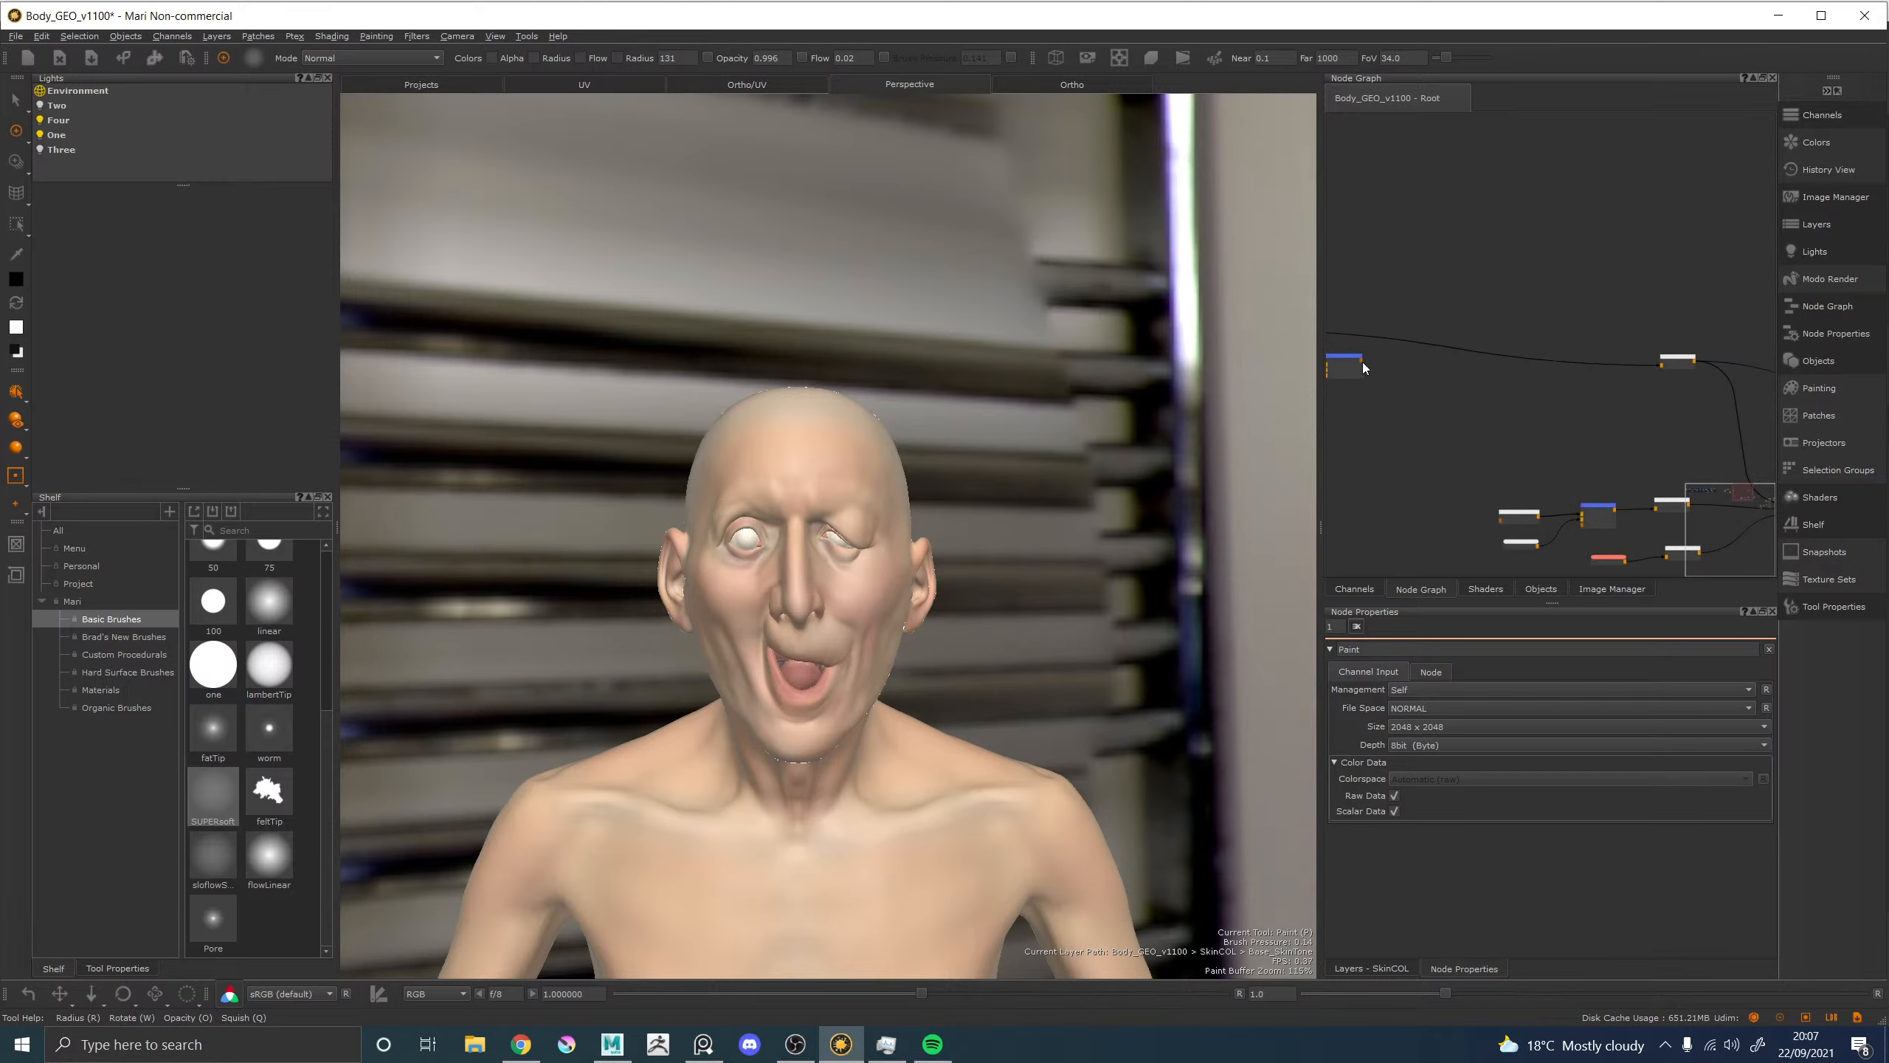
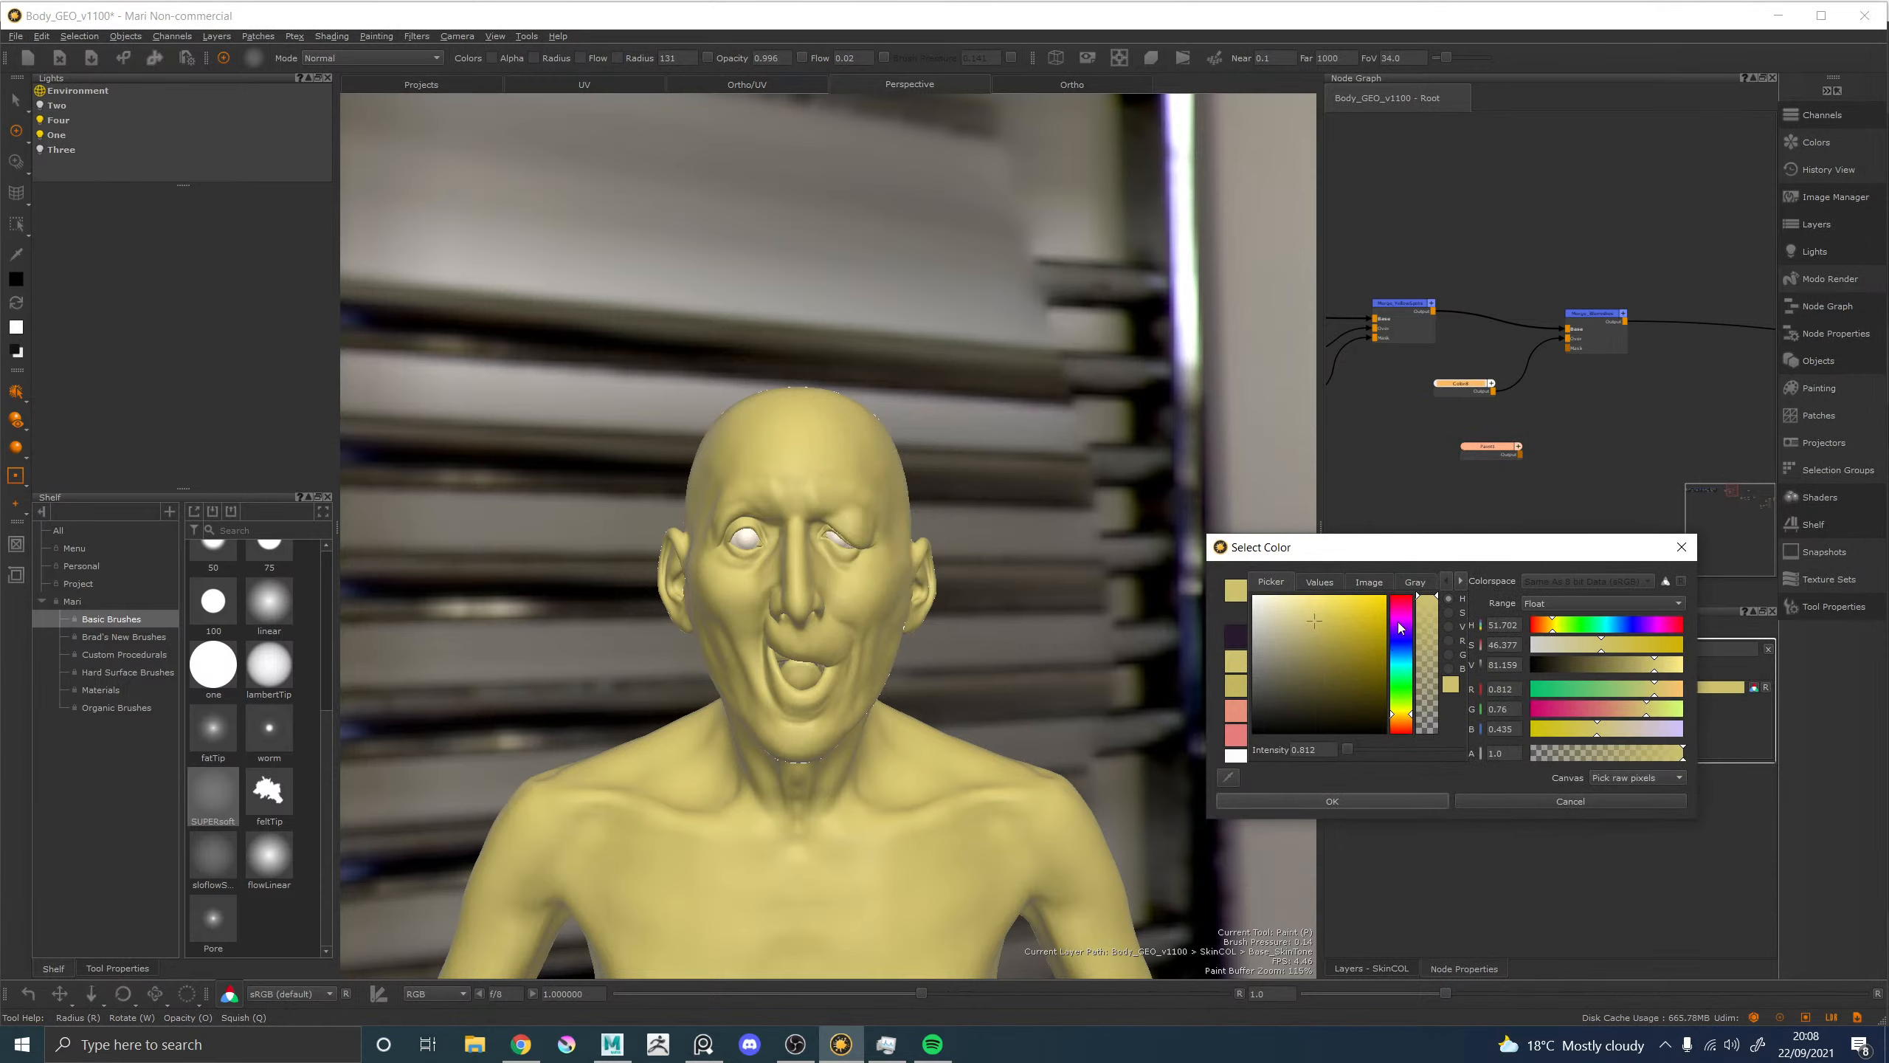
# Set the duplicated colour node to a muted dark pinkish red with hue about 350 and value about 48.
pyautogui.moveTo(1400, 627); pyautogui.dragTo(1413, 609)
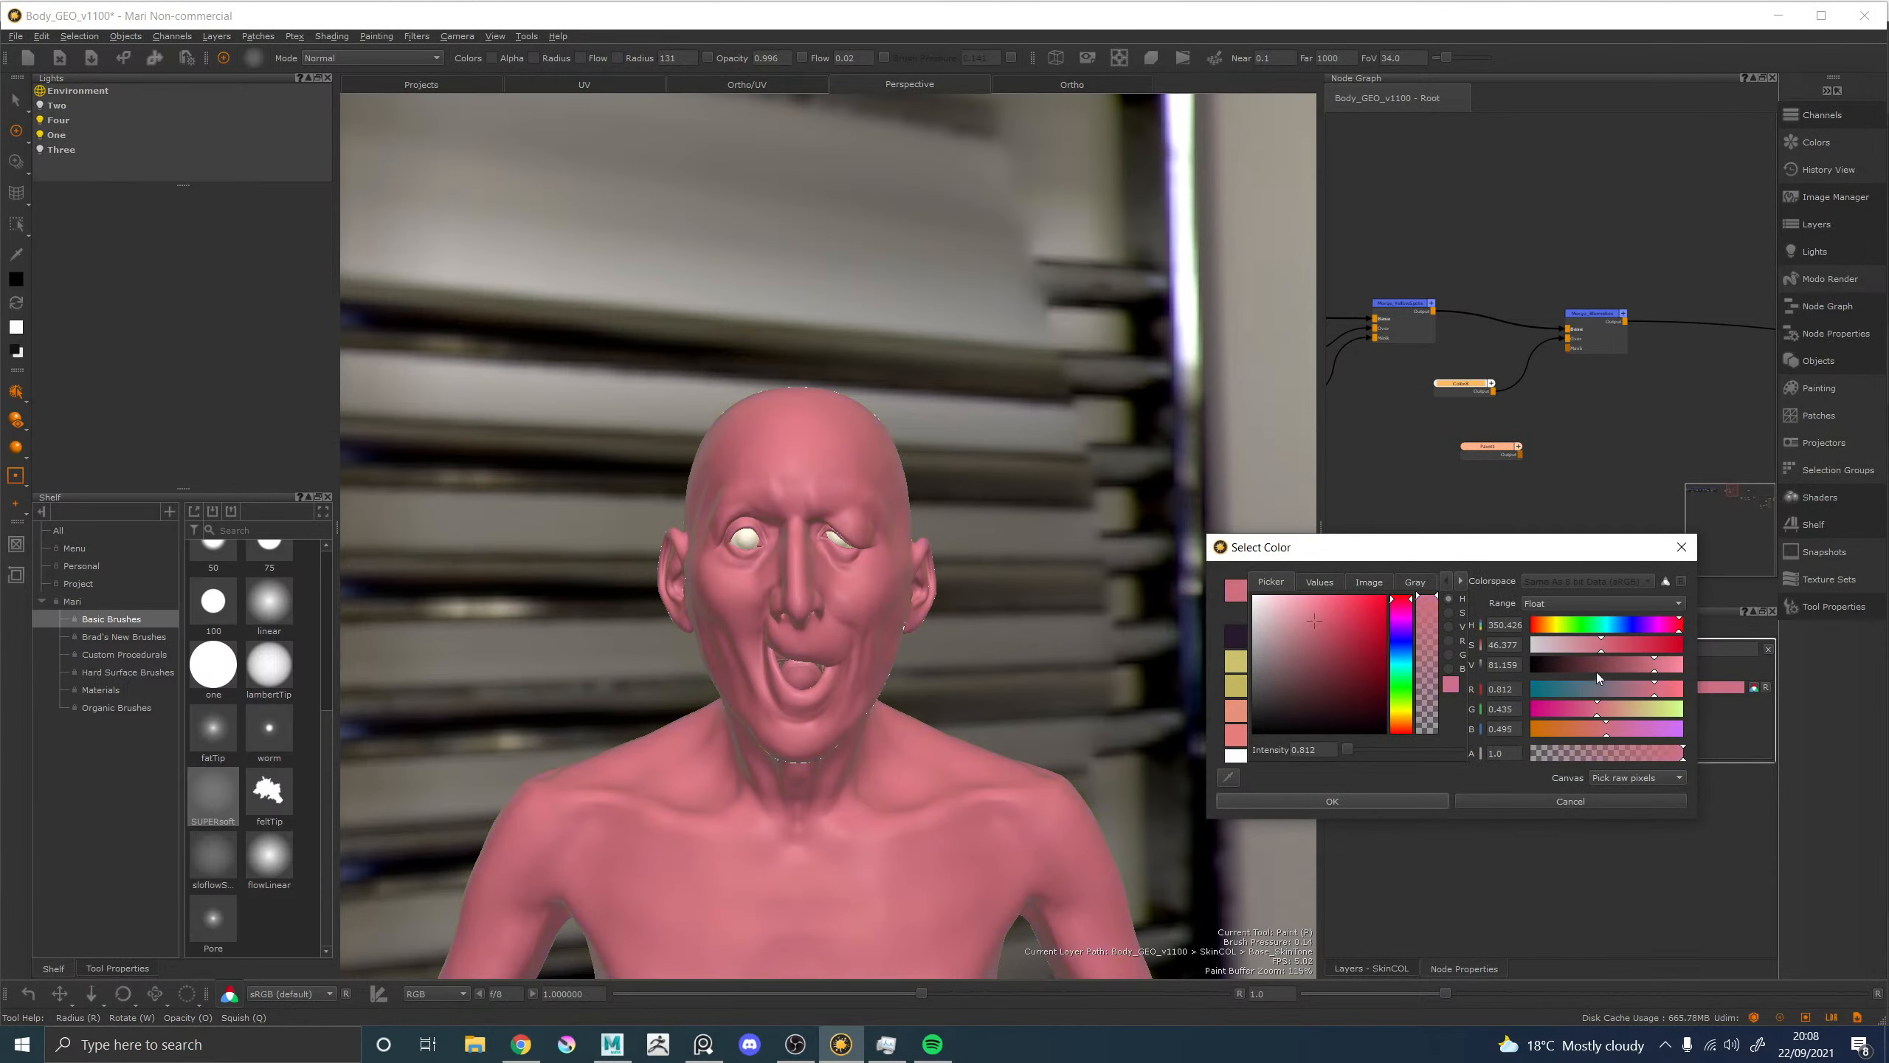
pyautogui.moveTo(1599, 676); pyautogui.dragTo(1607, 674)
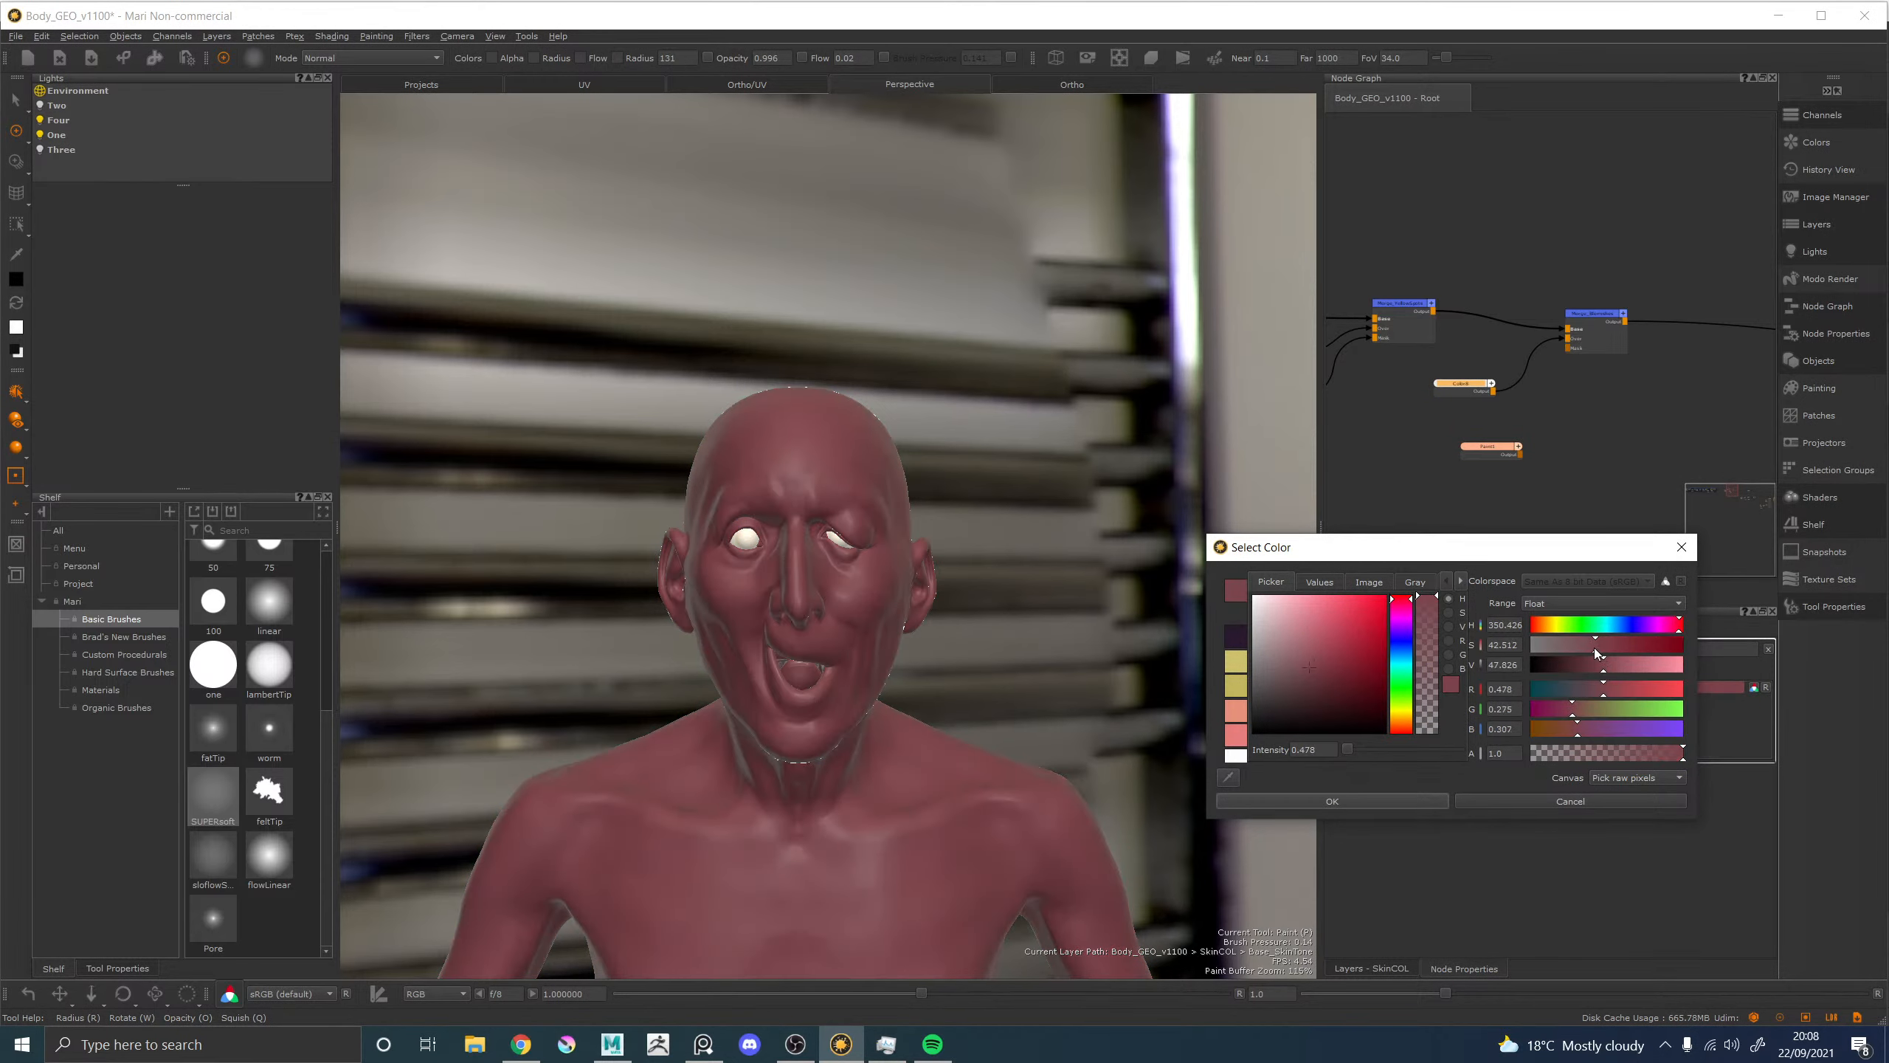
pyautogui.moveTo(1589, 648); pyautogui.dragTo(1607, 651)
pyautogui.click(1392, 800)
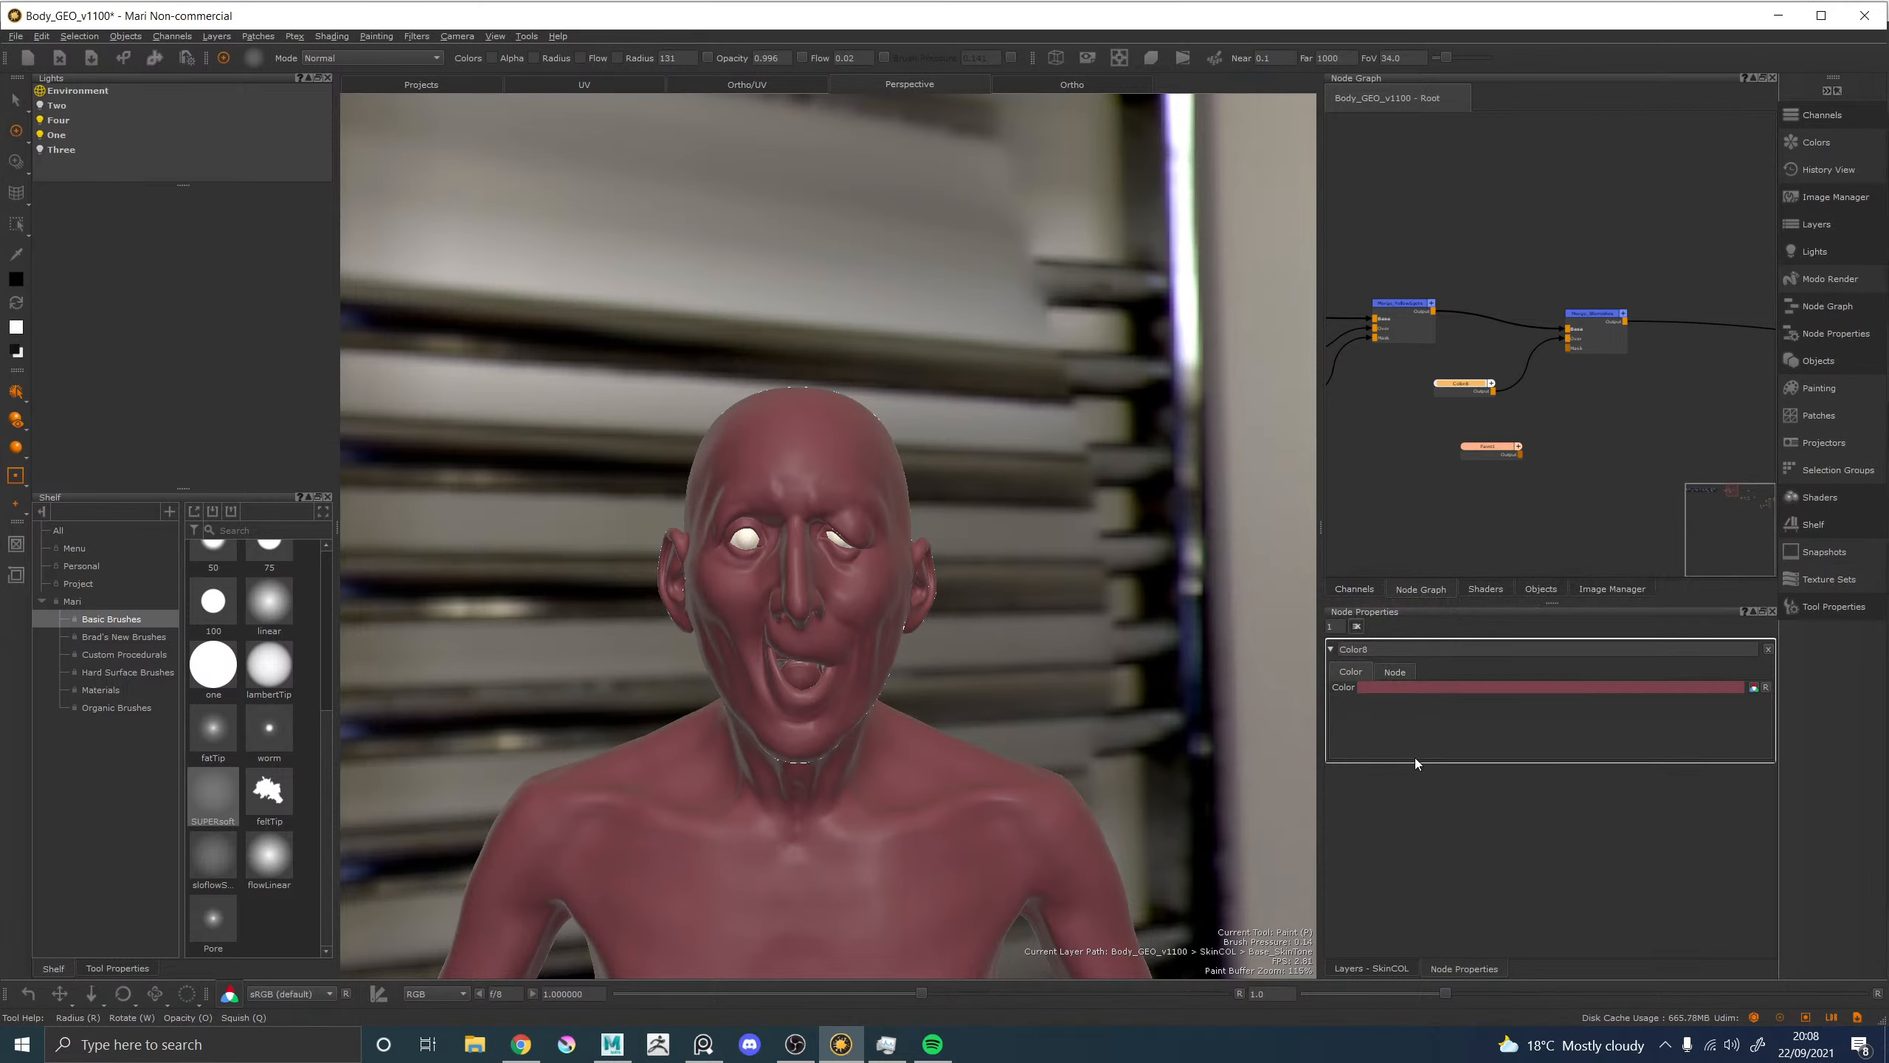
# Connect the duplicated Paint node to the Mask input of the blemishes Merge node and make that Paint node active for painting.
pyautogui.scroll(2, 1472, 437)
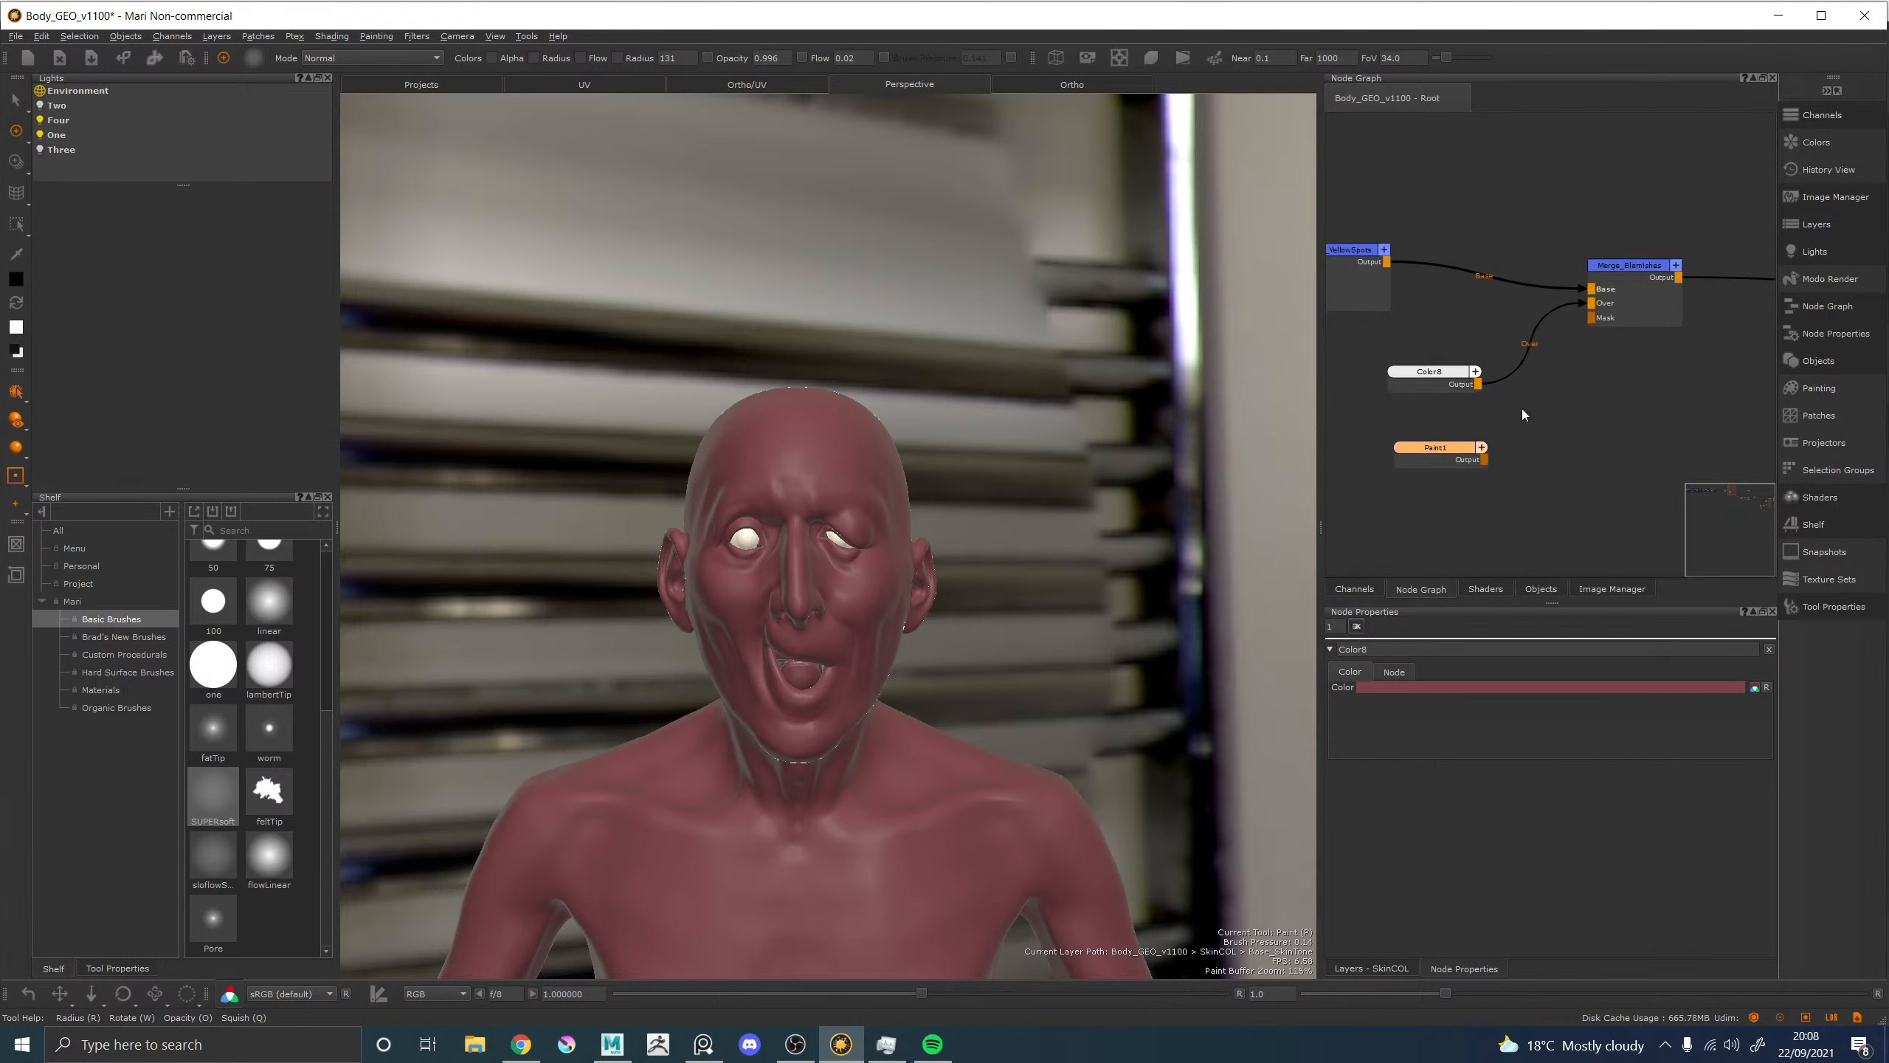
pyautogui.moveTo(1483, 459); pyautogui.dragTo(1601, 320)
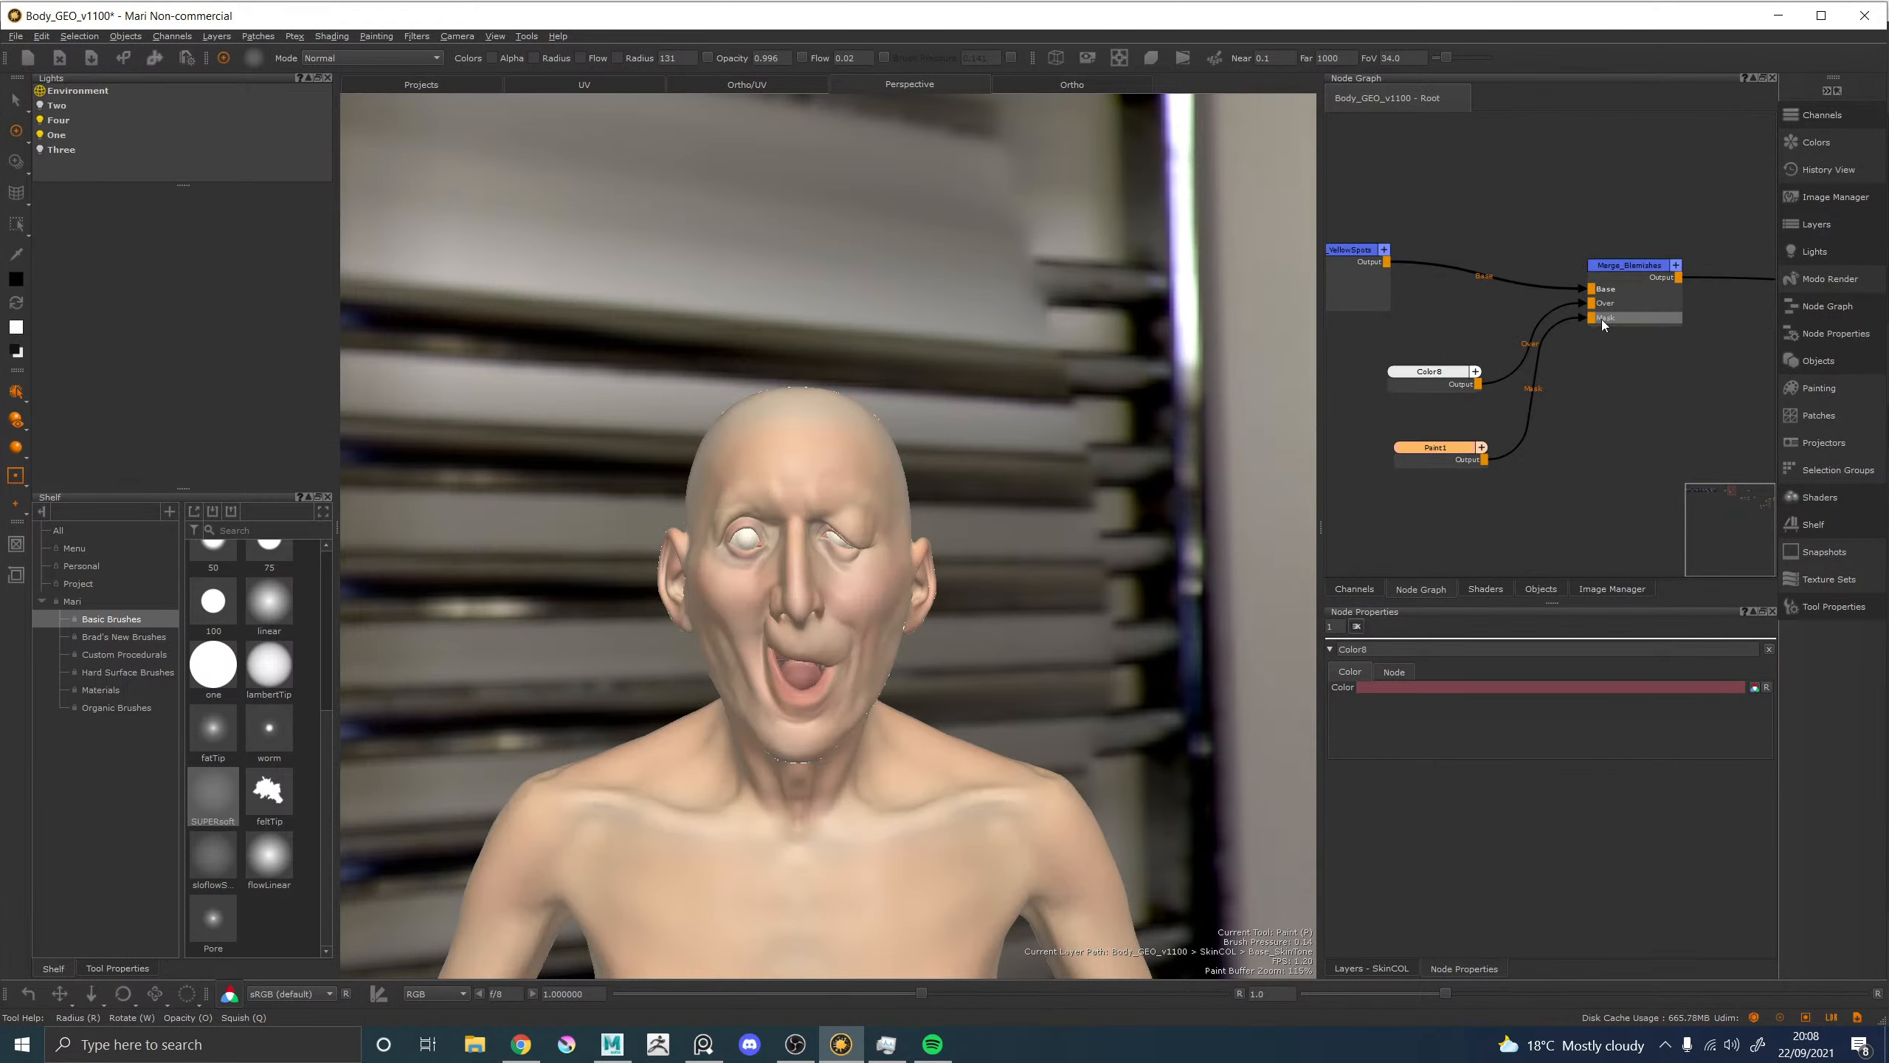
pyautogui.scroll(7, 835, 539)
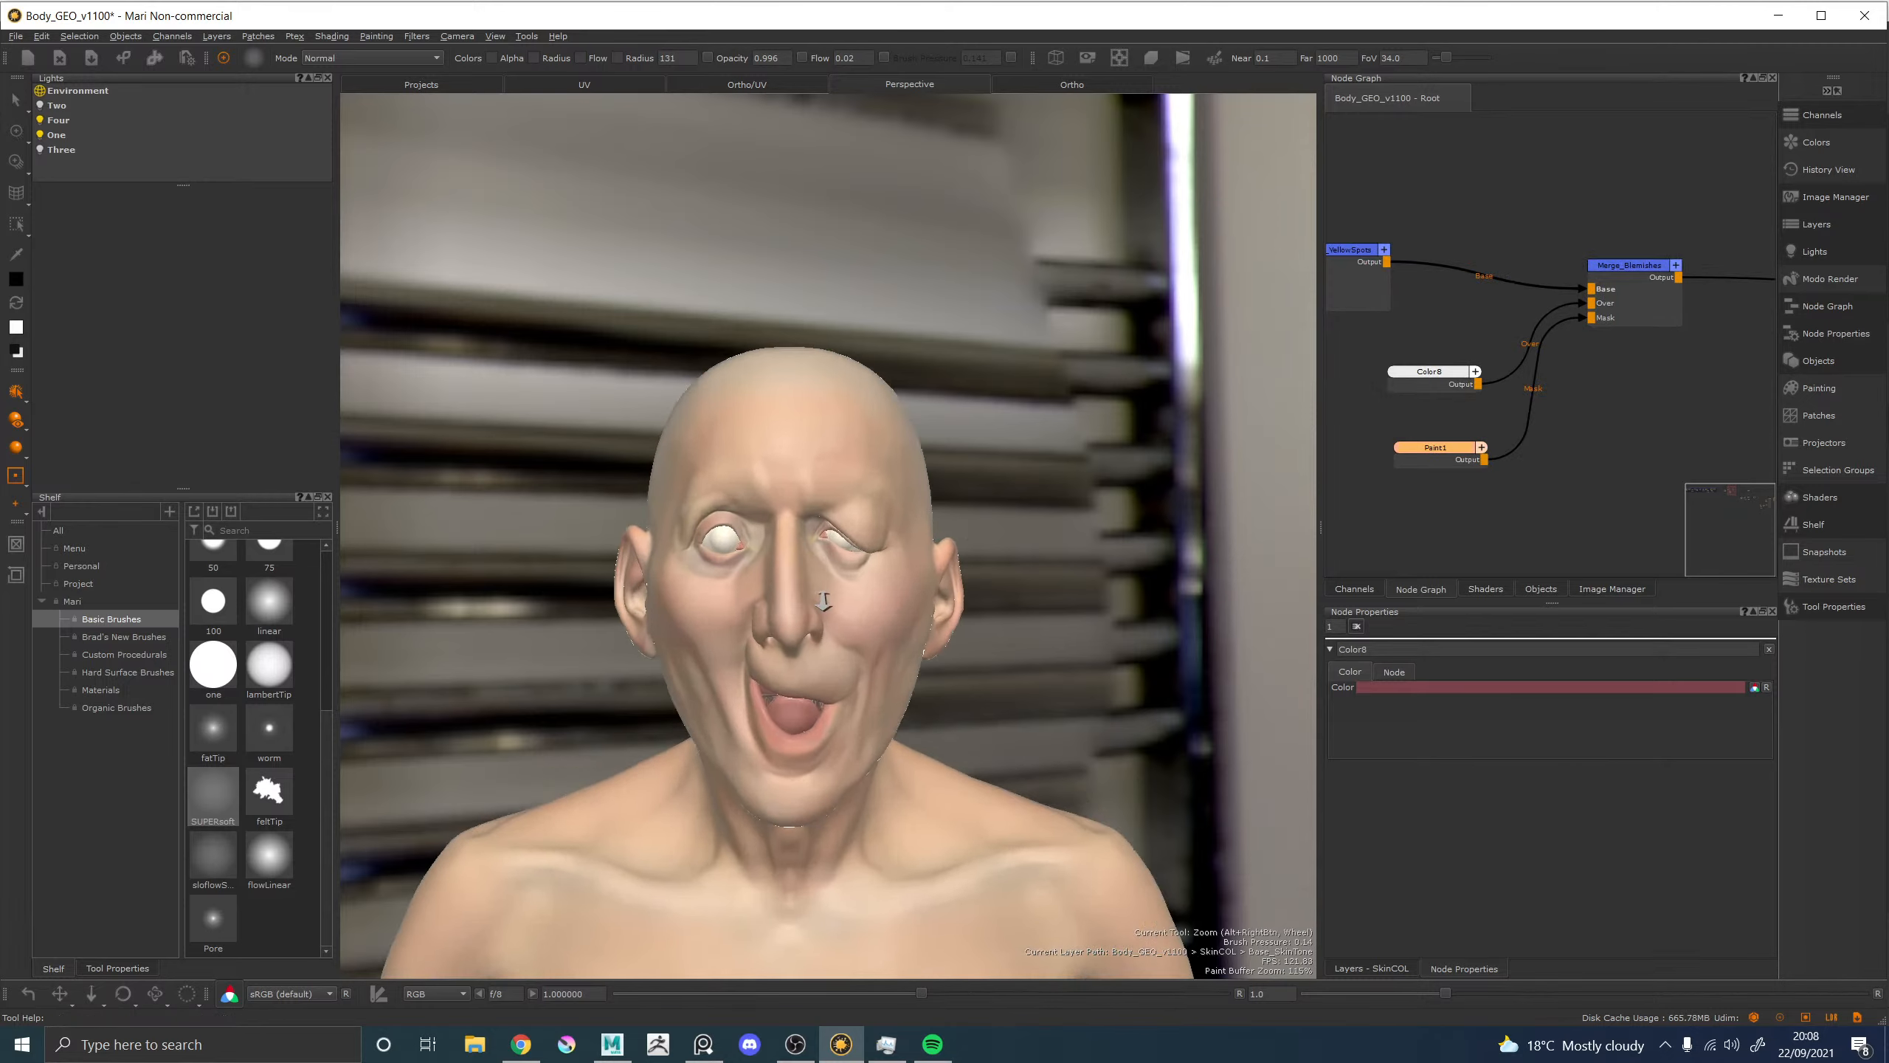
pyautogui.scroll(-3, 830, 543)
pyautogui.keyDown('alt'); pyautogui.moveTo(826, 551); pyautogui.dragTo(1090, 344, button='middle'); pyautogui.keyUp('alt')
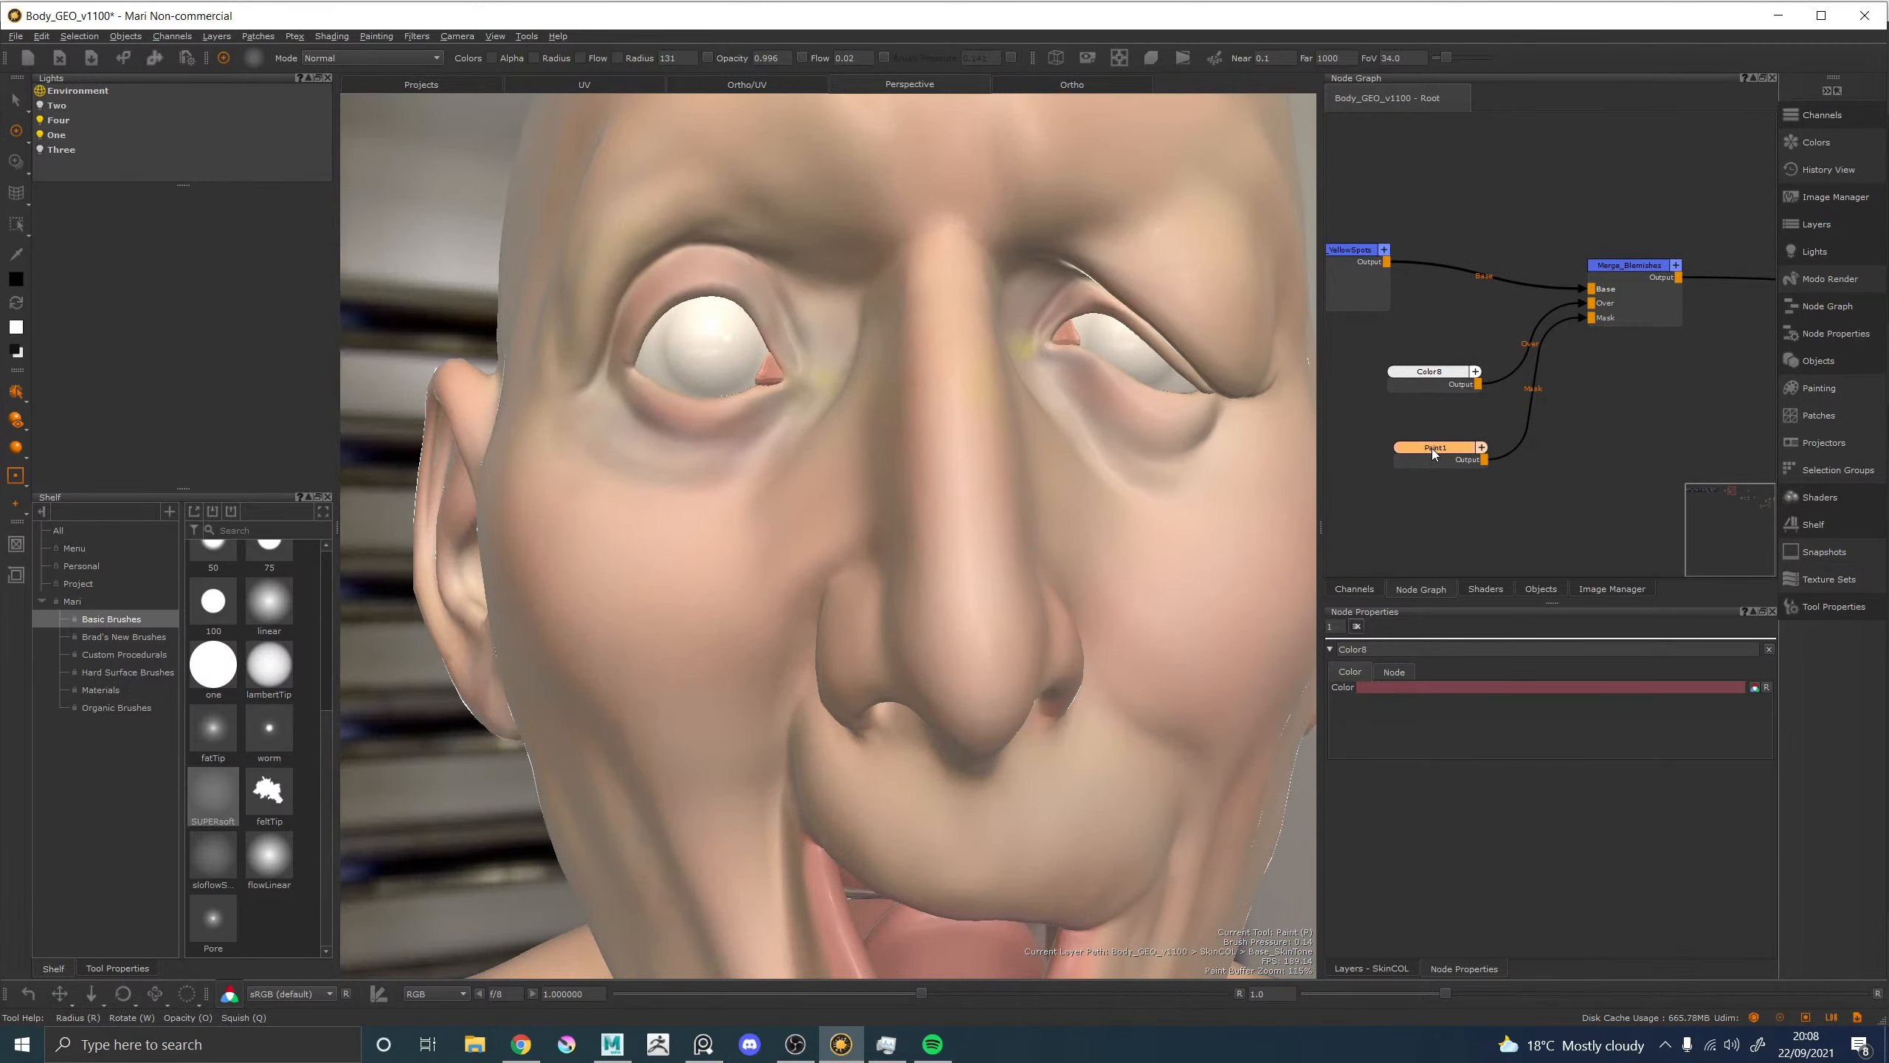
pyautogui.moveTo(1428, 438); pyautogui.dragTo(1428, 436)
# Check the face reference photo and paint faint veins on the cheek beside the nose with the vascular organic brush, softening them with black.
pyautogui.moveTo(750, 517)
pyautogui.keyDown('alt'); pyautogui.mouseDown()
pyautogui.moveTo(884, 515)
pyautogui.moveTo(751, 515)
pyautogui.moveTo(756, 531)
pyautogui.mouseUp(); pyautogui.keyUp('alt')
pyautogui.hotkey('alt', 'Tab')
pyautogui.moveTo(1357, 733); pyautogui.dragTo(1253, 700, button='right')
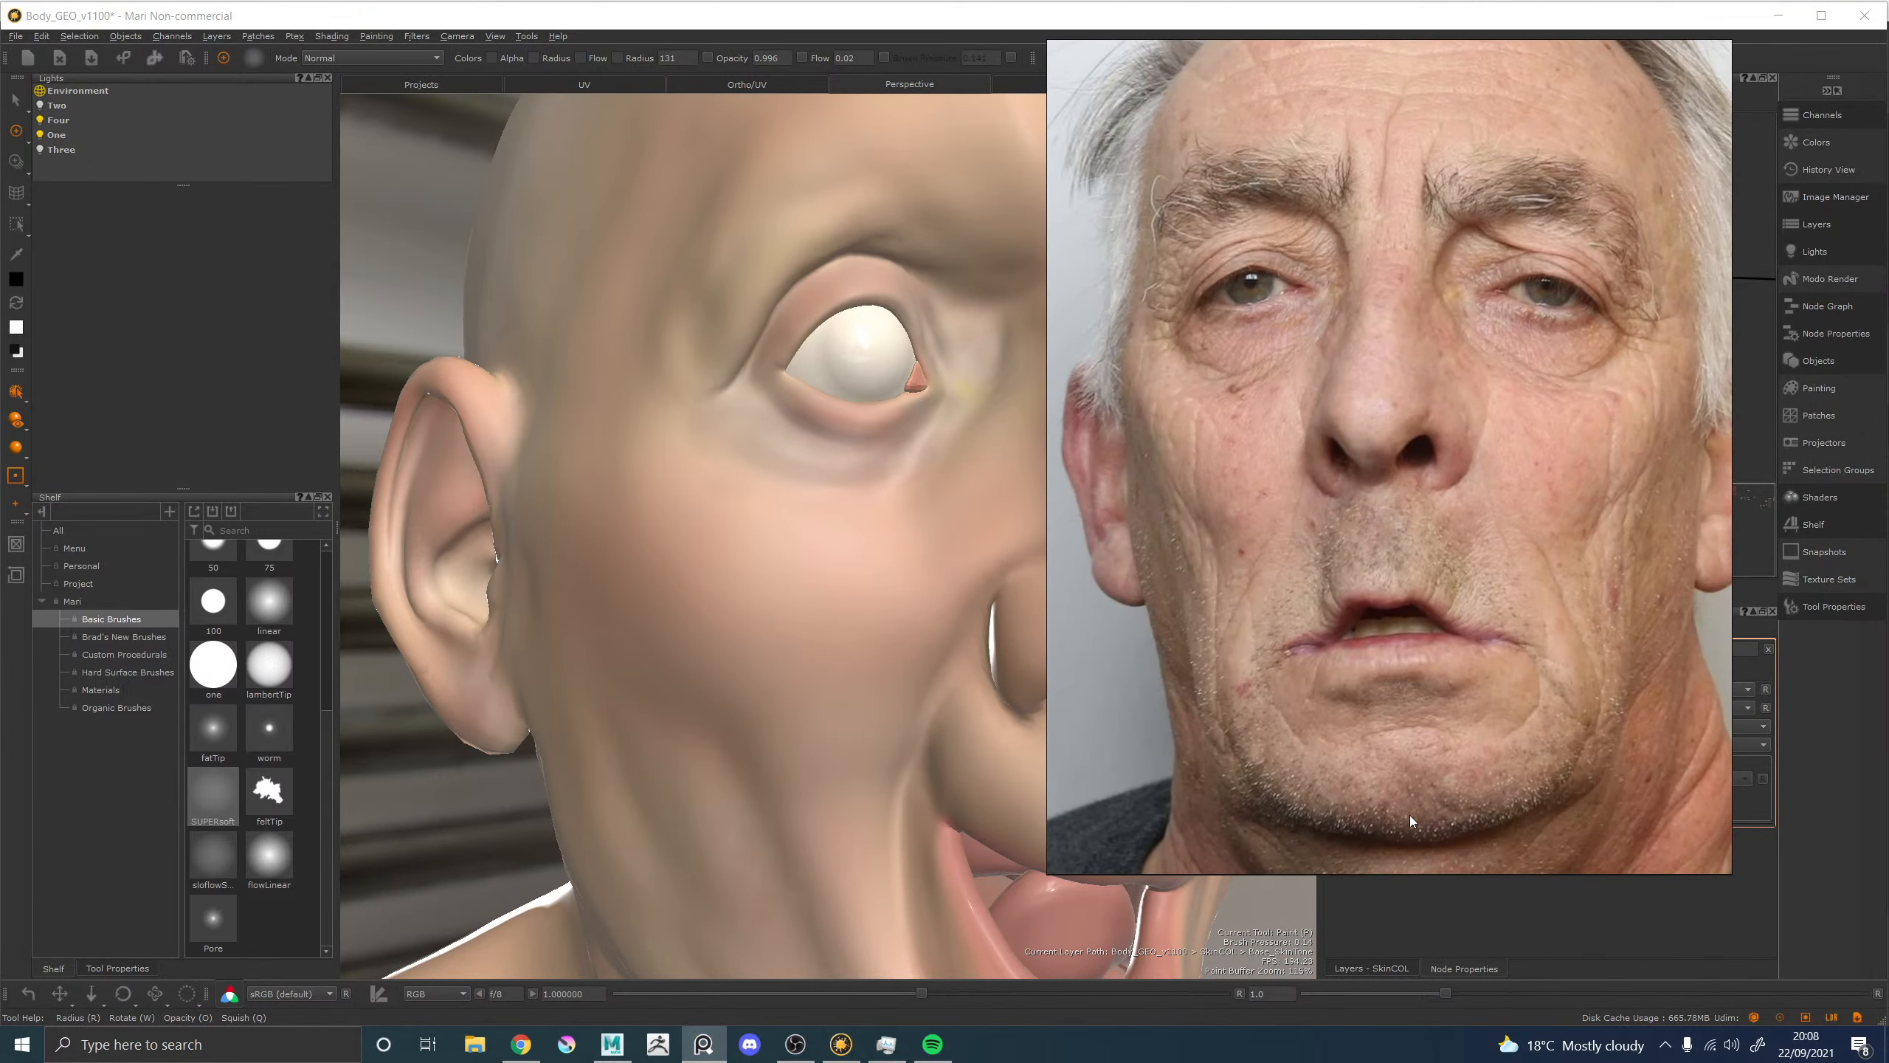
pyautogui.moveTo(1234, 449); pyautogui.dragTo(1888, 484, button='right')
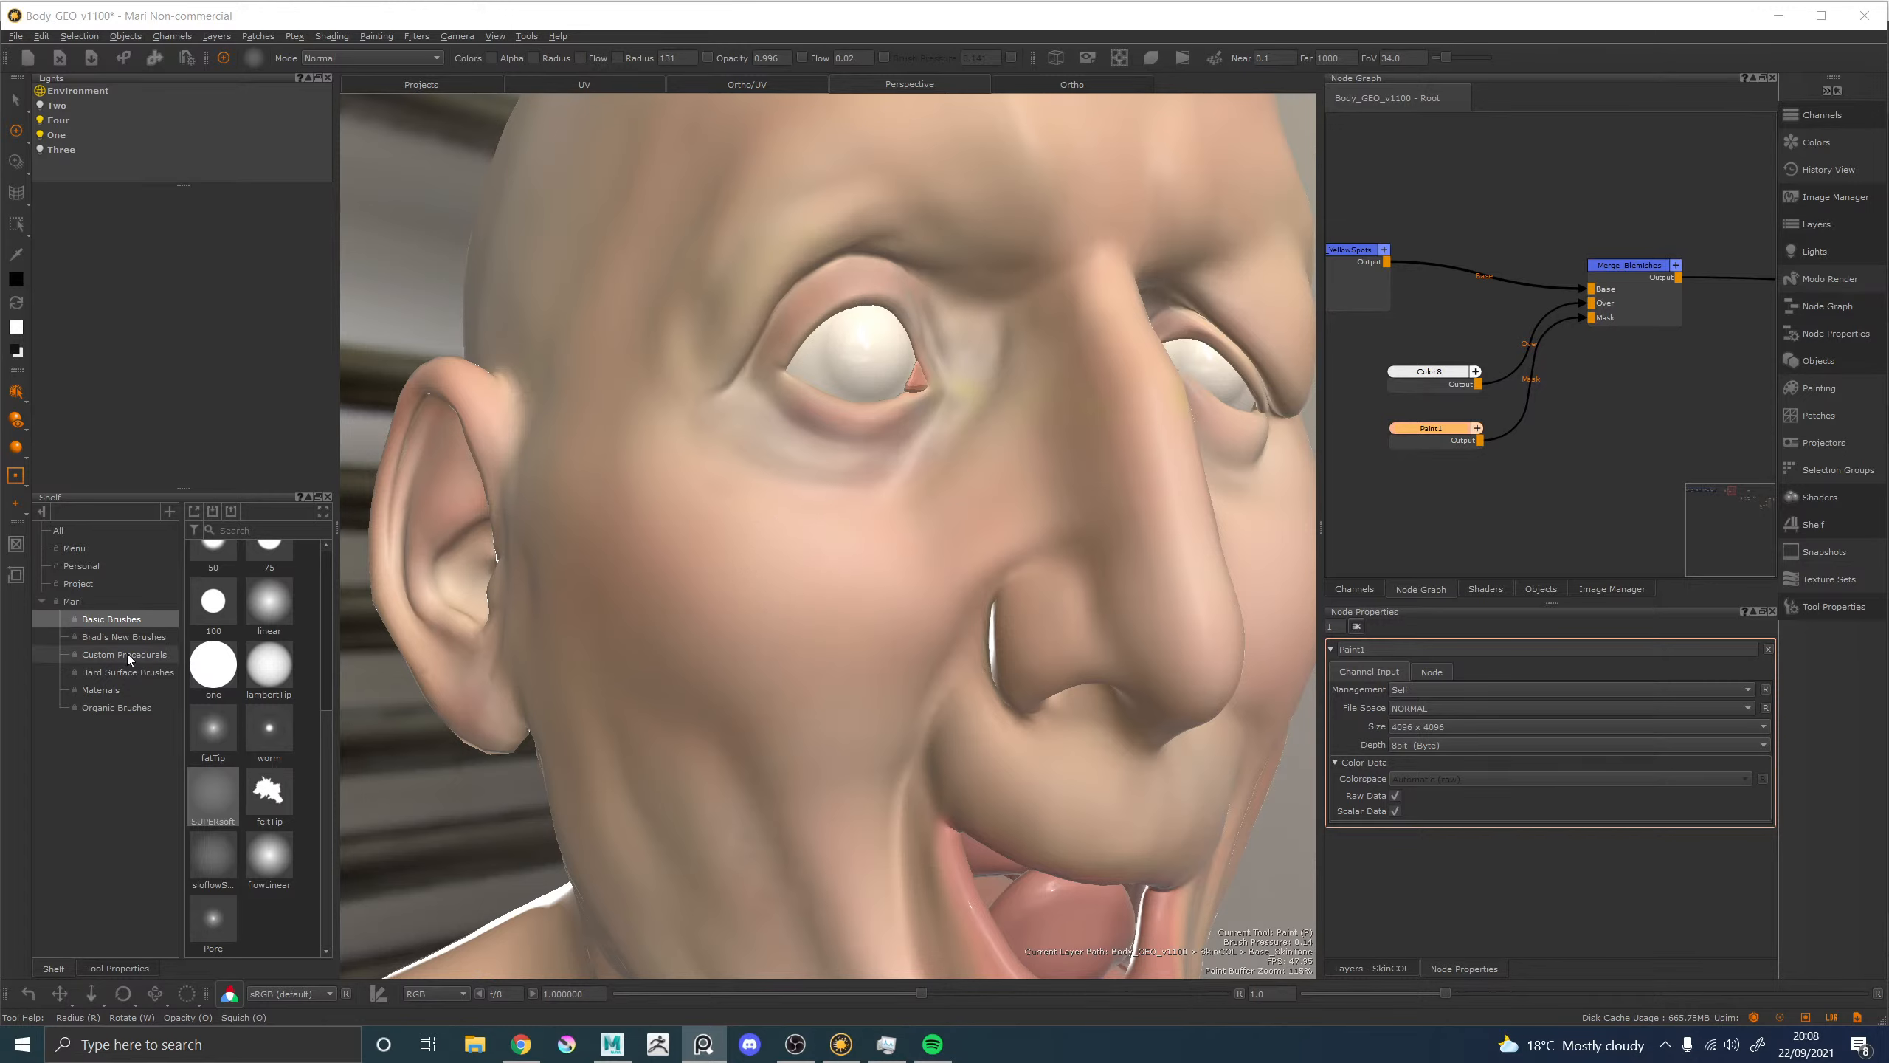
pyautogui.click(119, 707)
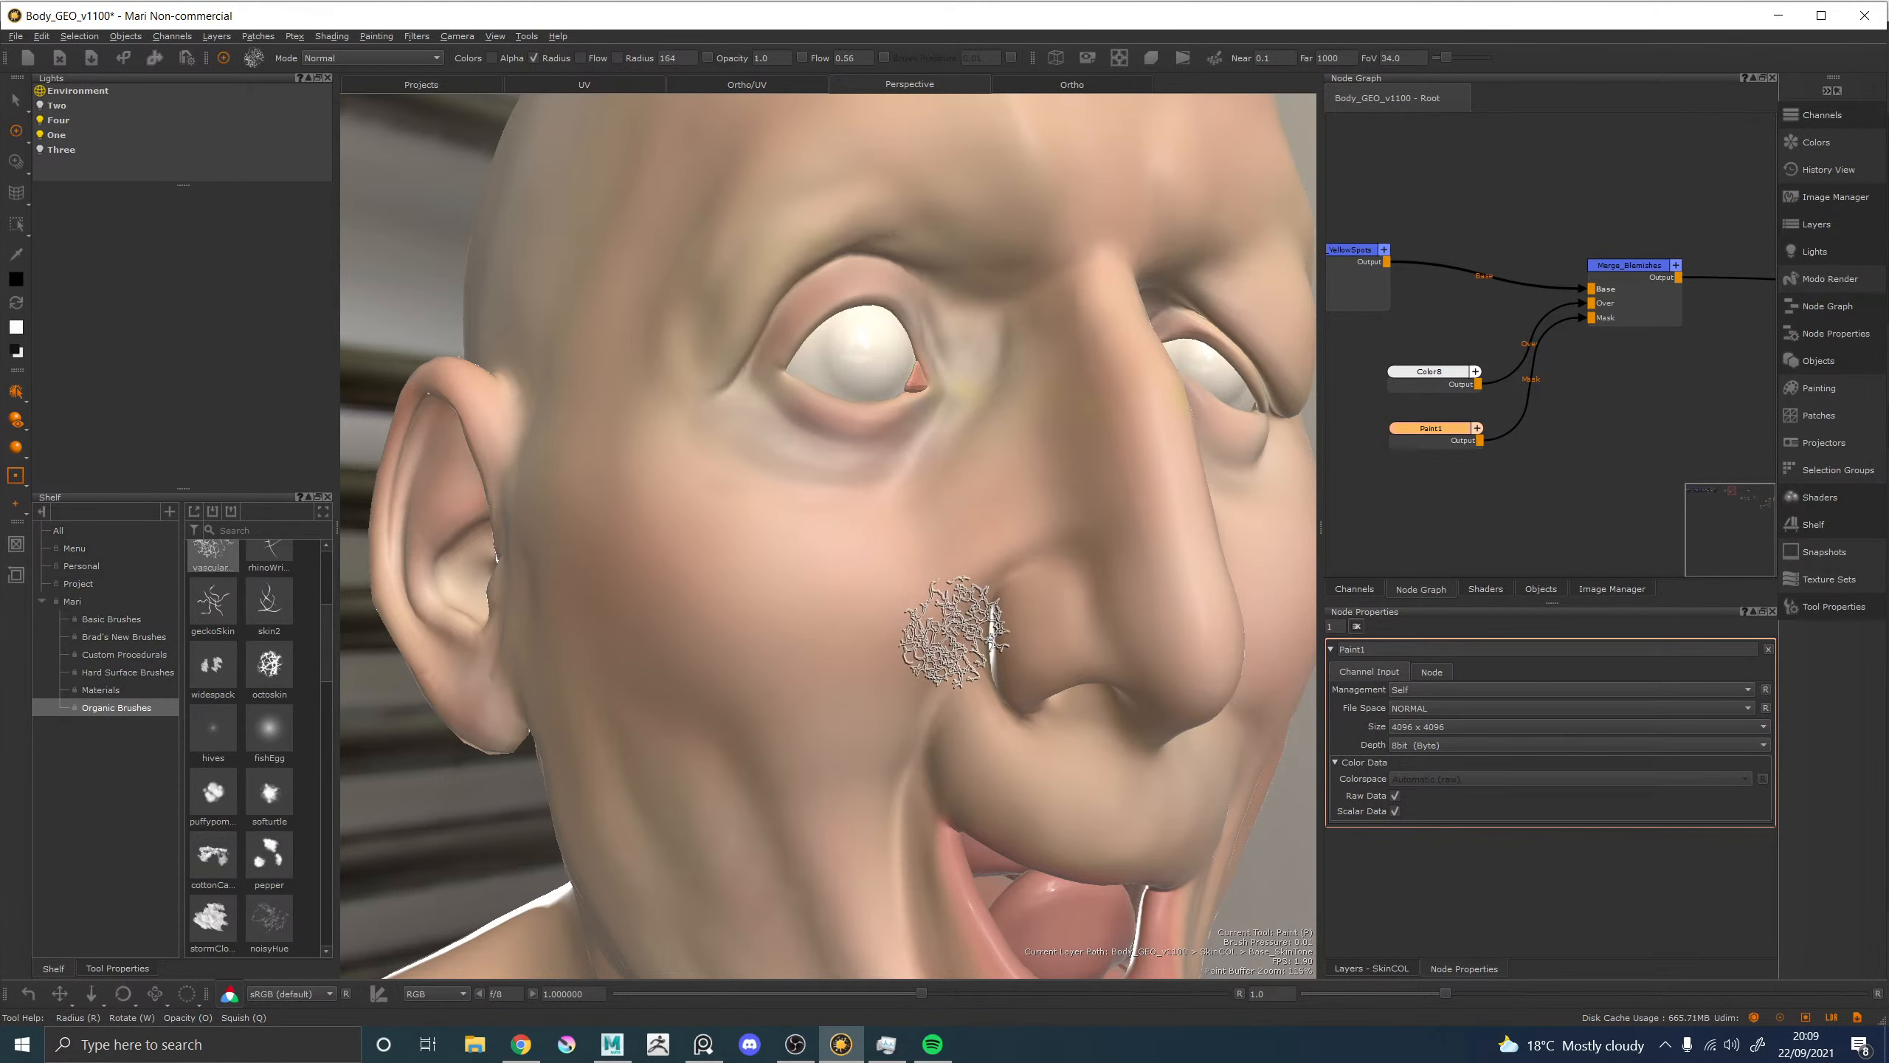
pyautogui.keyDown('alt'); pyautogui.moveTo(955, 633); pyautogui.dragTo(835, 519, button='middle'); pyautogui.keyUp('alt')
pyautogui.keyDown('alt'); pyautogui.moveTo(835, 518); pyautogui.dragTo(902, 583, button='right'); pyautogui.keyUp('alt')
pyautogui.keyDown('alt'); pyautogui.moveTo(902, 582); pyautogui.dragTo(881, 551, button='middle'); pyautogui.keyUp('alt')
pyautogui.moveTo(789, 445); pyautogui.dragTo(726, 518)
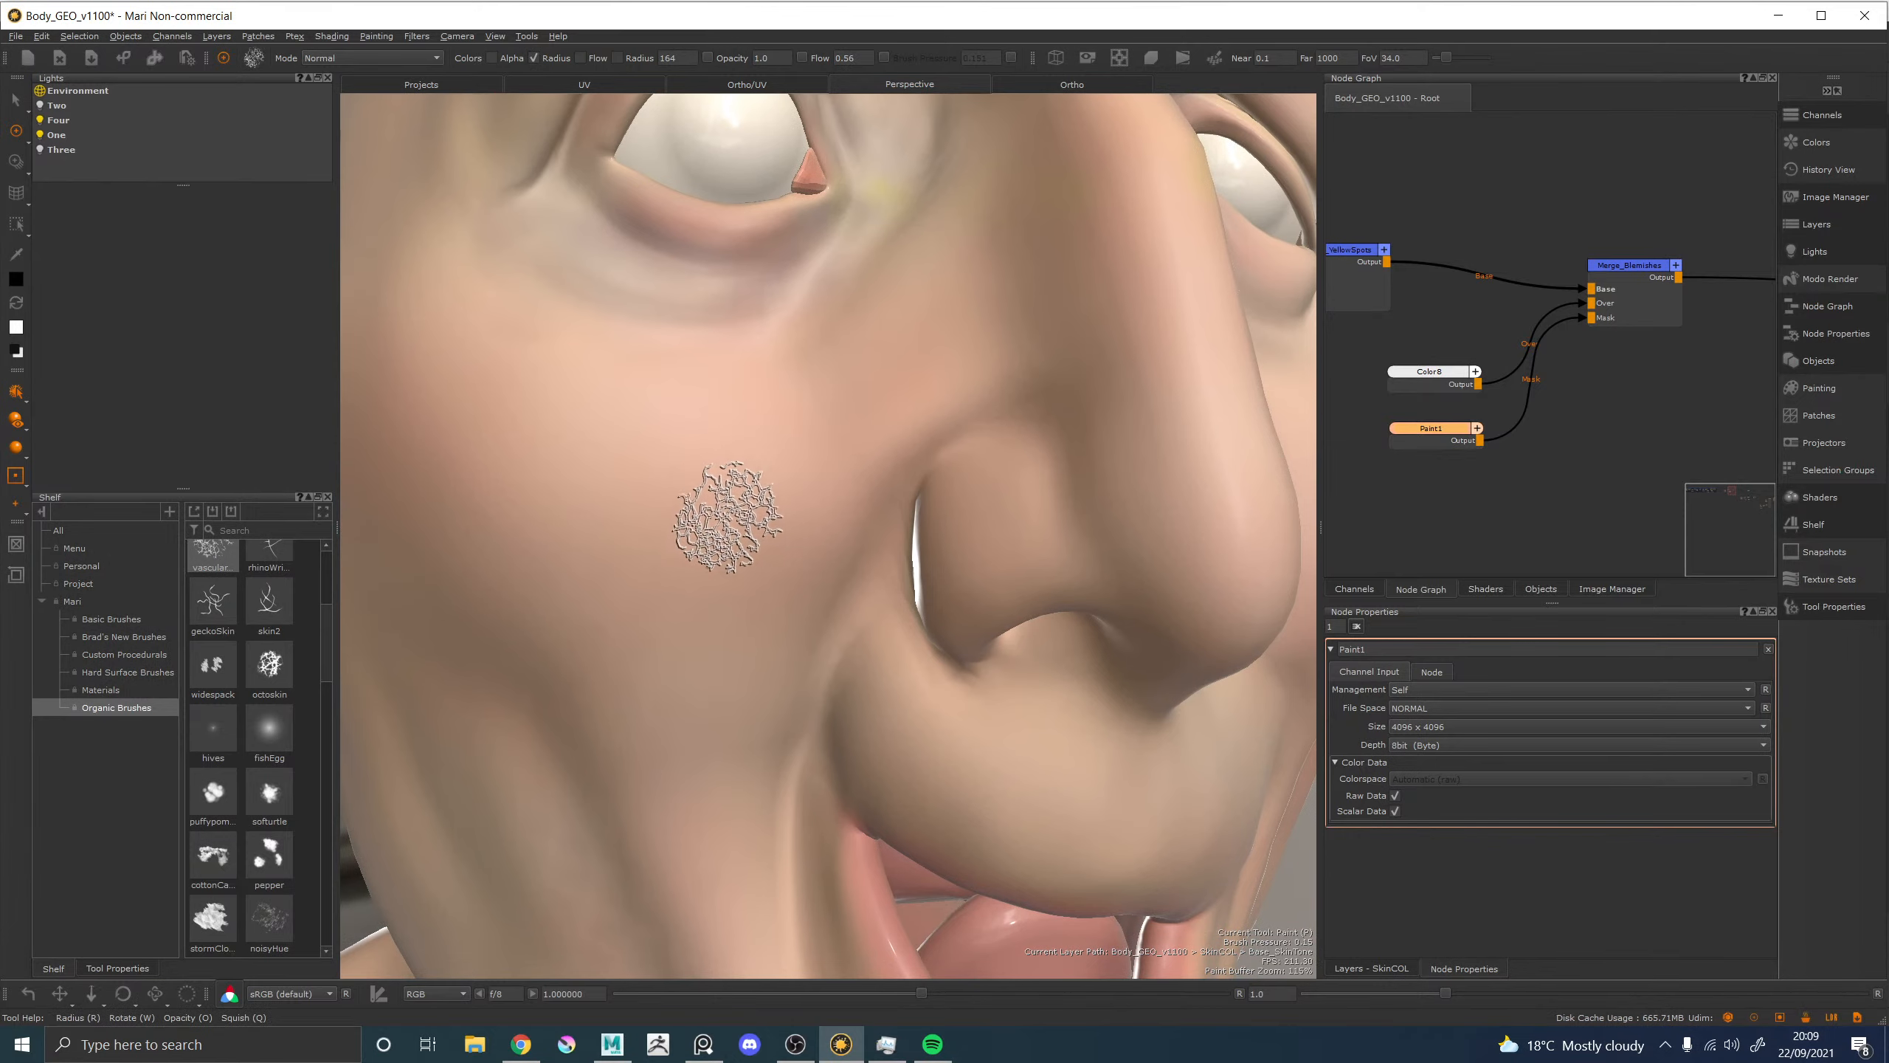
pyautogui.press('x')
pyautogui.moveTo(733, 454)
pyautogui.mouseDown()
pyautogui.moveTo(680, 493)
pyautogui.moveTo(692, 551)
pyautogui.moveTo(699, 478)
pyautogui.mouseUp()
pyautogui.press('x')
pyautogui.moveTo(731, 416)
pyautogui.mouseDown()
pyautogui.moveTo(763, 473)
pyautogui.moveTo(701, 537)
pyautogui.moveTo(692, 582)
pyautogui.moveTo(683, 550)
pyautogui.moveTo(703, 523)
pyautogui.moveTo(680, 644)
pyautogui.moveTo(632, 530)
pyautogui.moveTo(623, 626)
pyautogui.moveTo(673, 506)
pyautogui.moveTo(766, 381)
pyautogui.moveTo(736, 435)
pyautogui.moveTo(641, 439)
pyautogui.moveTo(788, 372)
pyautogui.moveTo(800, 454)
pyautogui.moveTo(621, 573)
pyautogui.moveTo(732, 554)
pyautogui.moveTo(654, 632)
pyautogui.moveTo(781, 548)
pyautogui.moveTo(824, 491)
pyautogui.mouseUp()
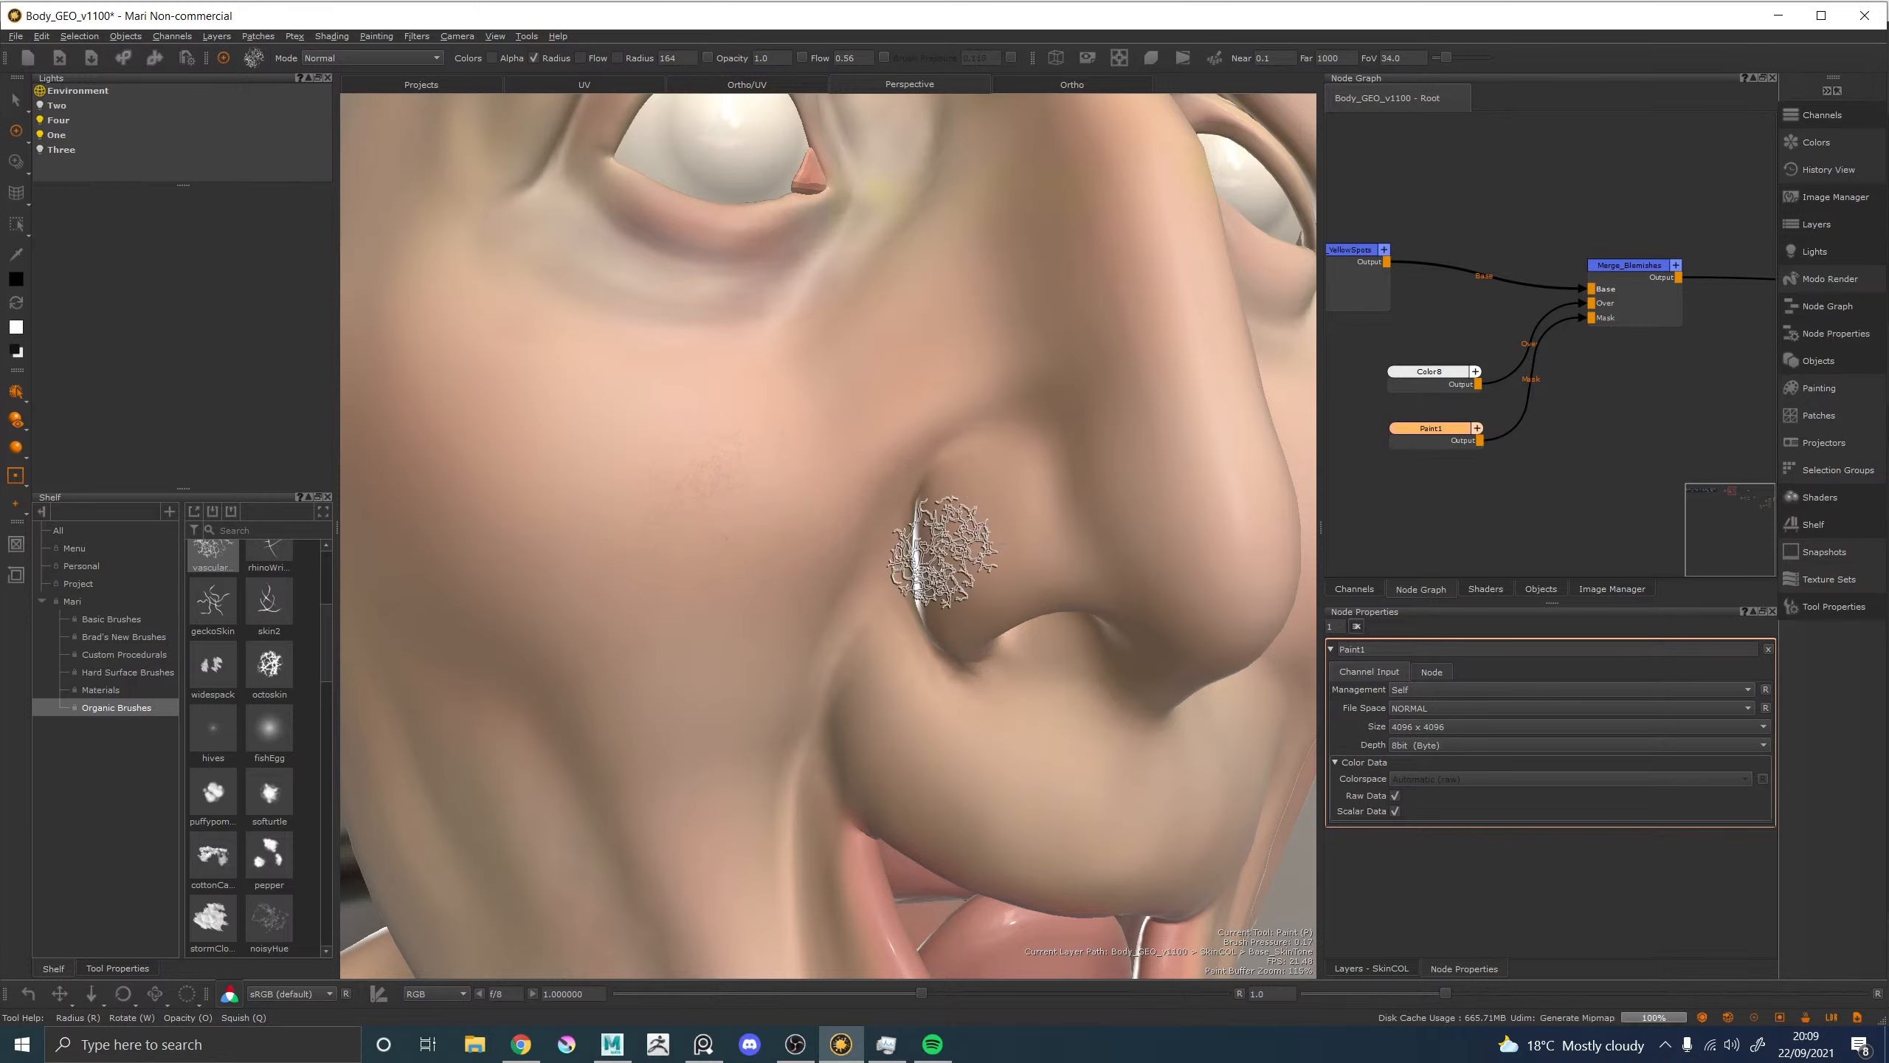
# Paint faint vascular texture across the nose bridge and its side near the half-closed eye, and fade it with black.
pyautogui.moveTo(780, 553)
pyautogui.keyDown('alt'); pyautogui.mouseDown(button='middle')
pyautogui.moveTo(885, 696)
pyautogui.moveTo(896, 557)
pyautogui.mouseUp(button='middle'); pyautogui.keyUp('alt')
pyautogui.moveTo(896, 556)
pyautogui.keyDown('alt'); pyautogui.mouseDown()
pyautogui.moveTo(760, 569)
pyautogui.moveTo(696, 675)
pyautogui.mouseUp(); pyautogui.keyUp('alt')
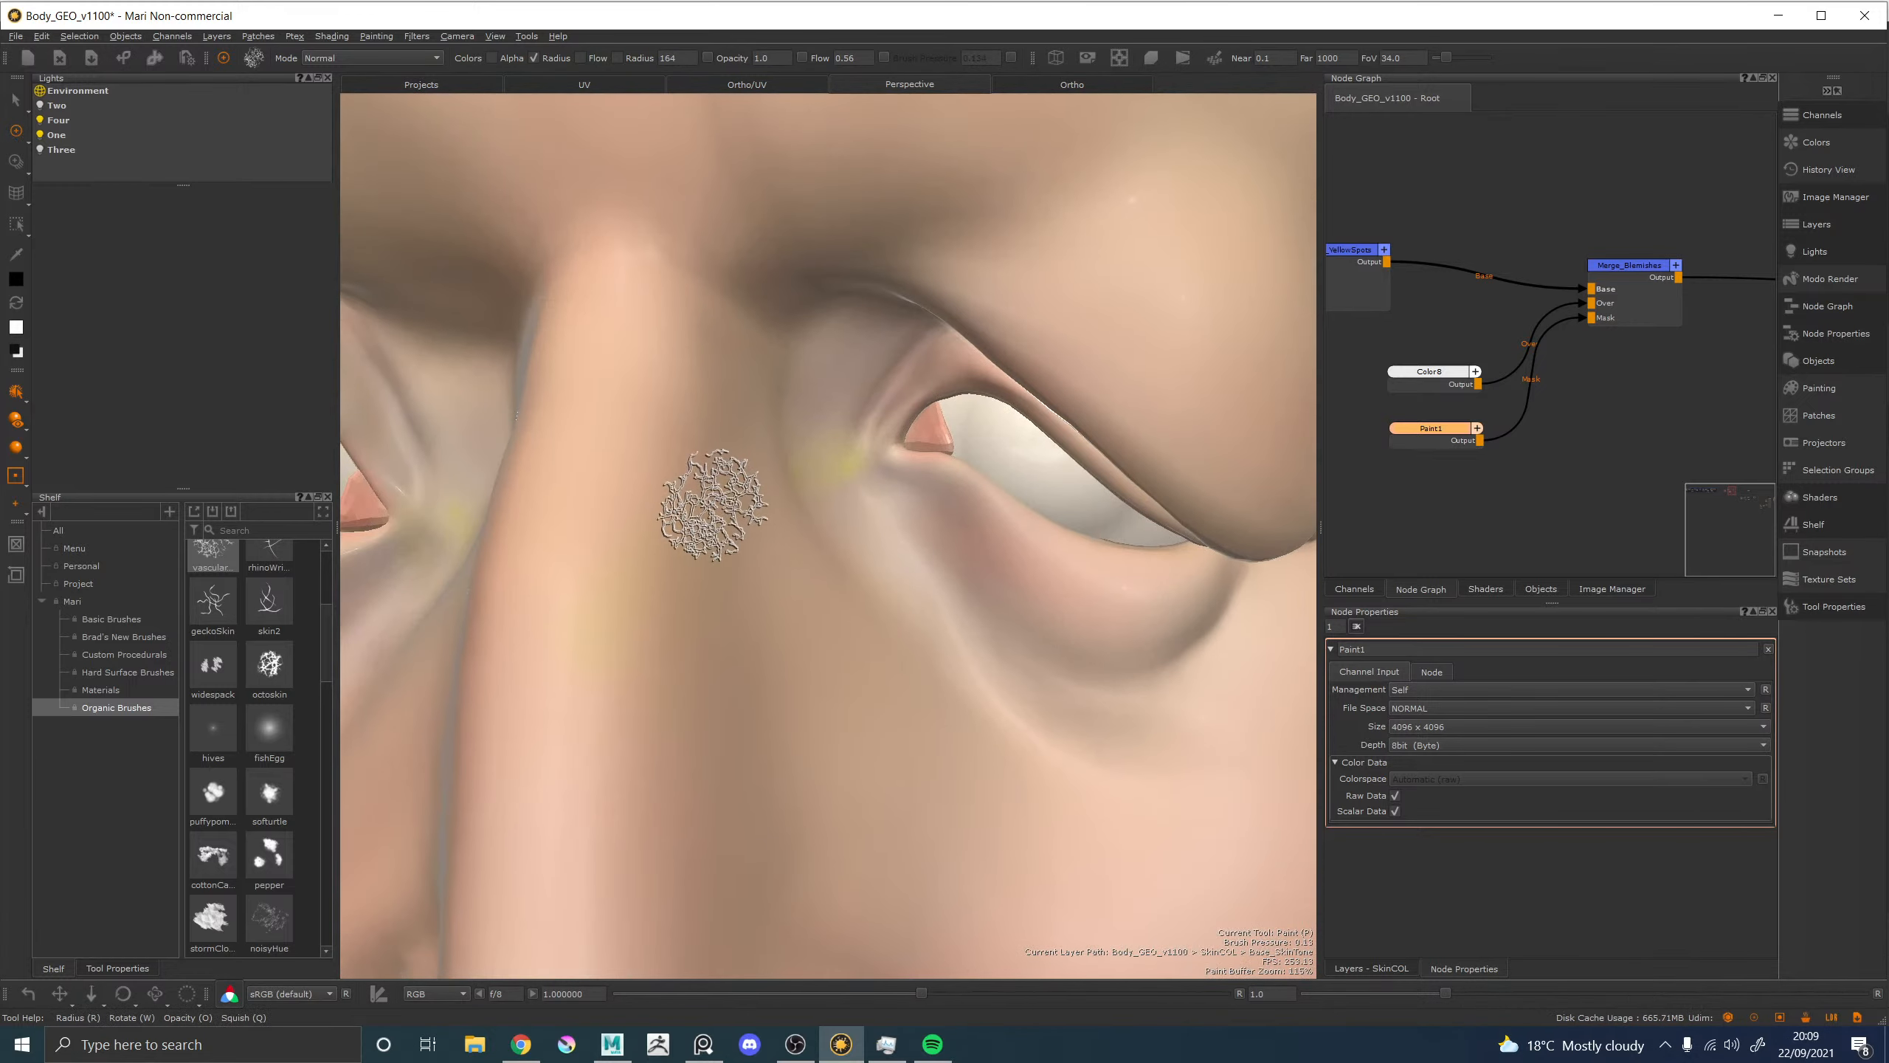
pyautogui.press('x')
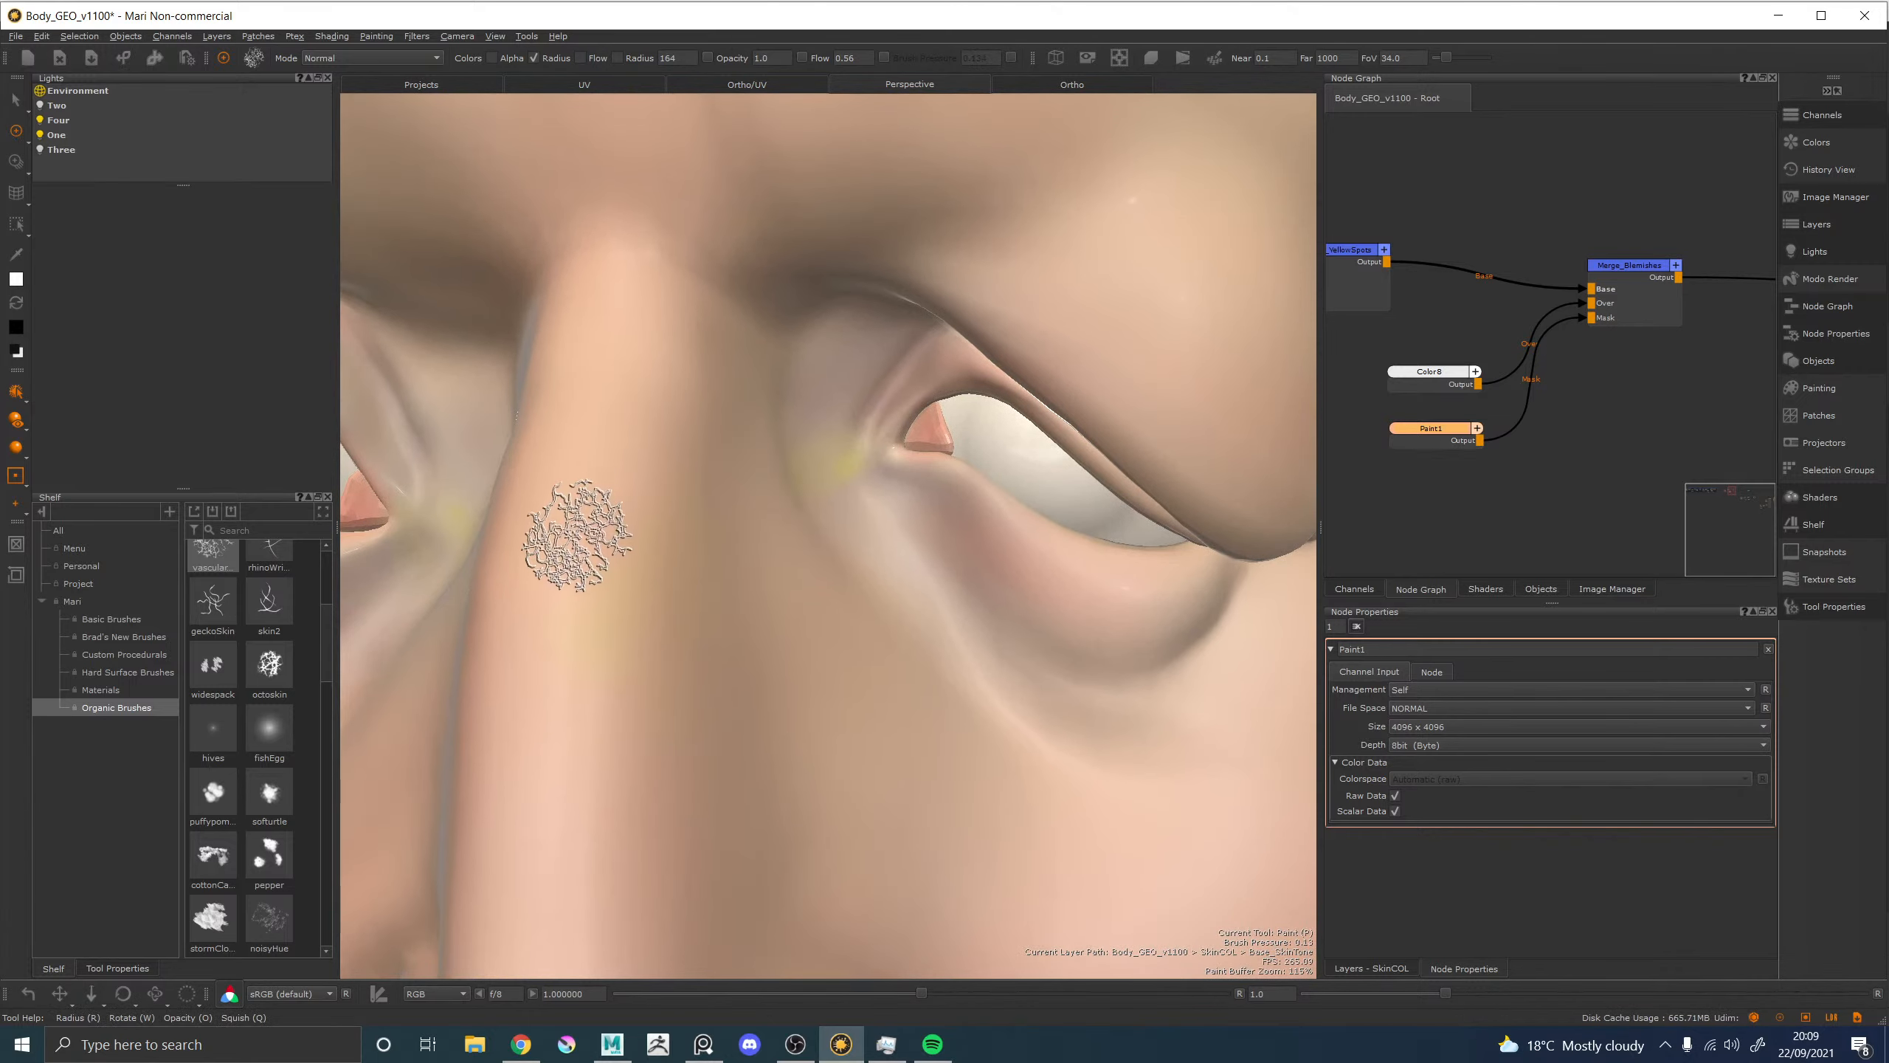
pyautogui.moveTo(577, 547)
pyautogui.mouseDown()
pyautogui.moveTo(687, 428)
pyautogui.moveTo(679, 488)
pyautogui.mouseUp()
pyautogui.moveTo(751, 563)
pyautogui.mouseDown()
pyautogui.moveTo(780, 541)
pyautogui.moveTo(744, 536)
pyautogui.moveTo(789, 632)
pyautogui.moveTo(777, 759)
pyautogui.mouseUp()
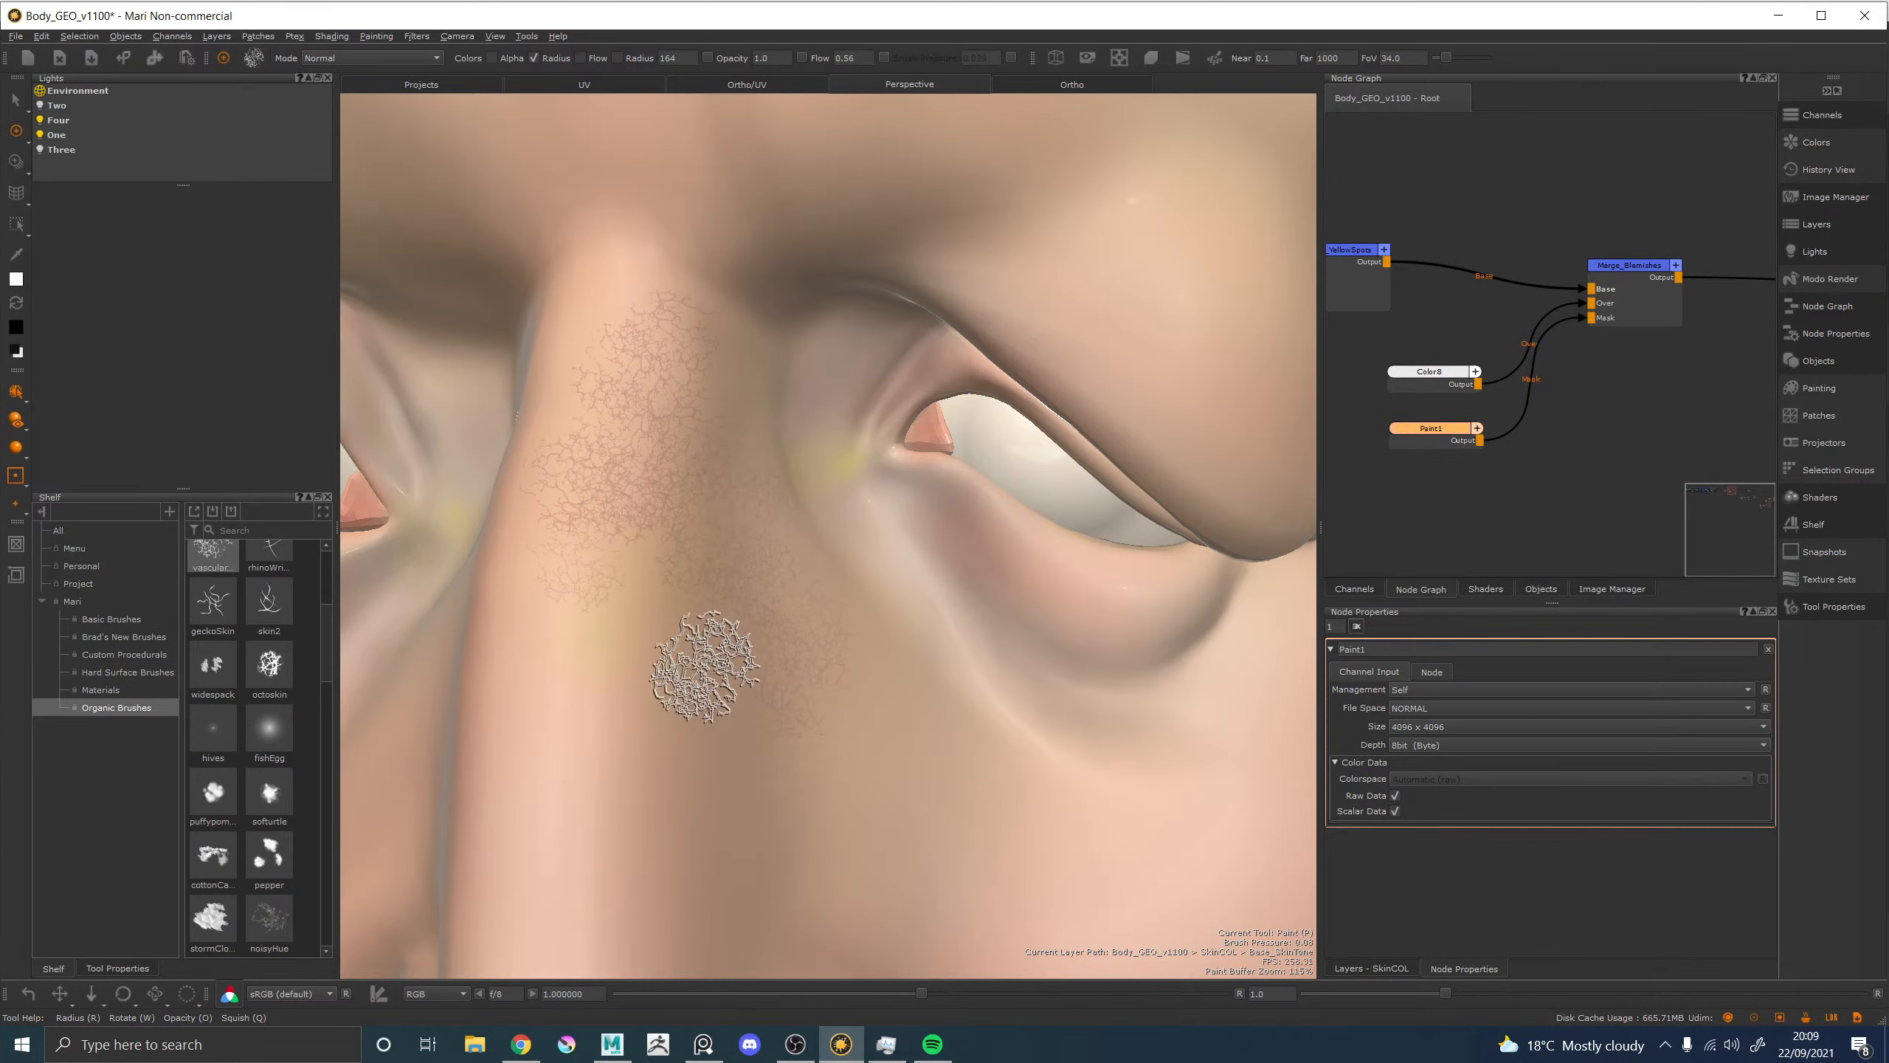
pyautogui.press('x')
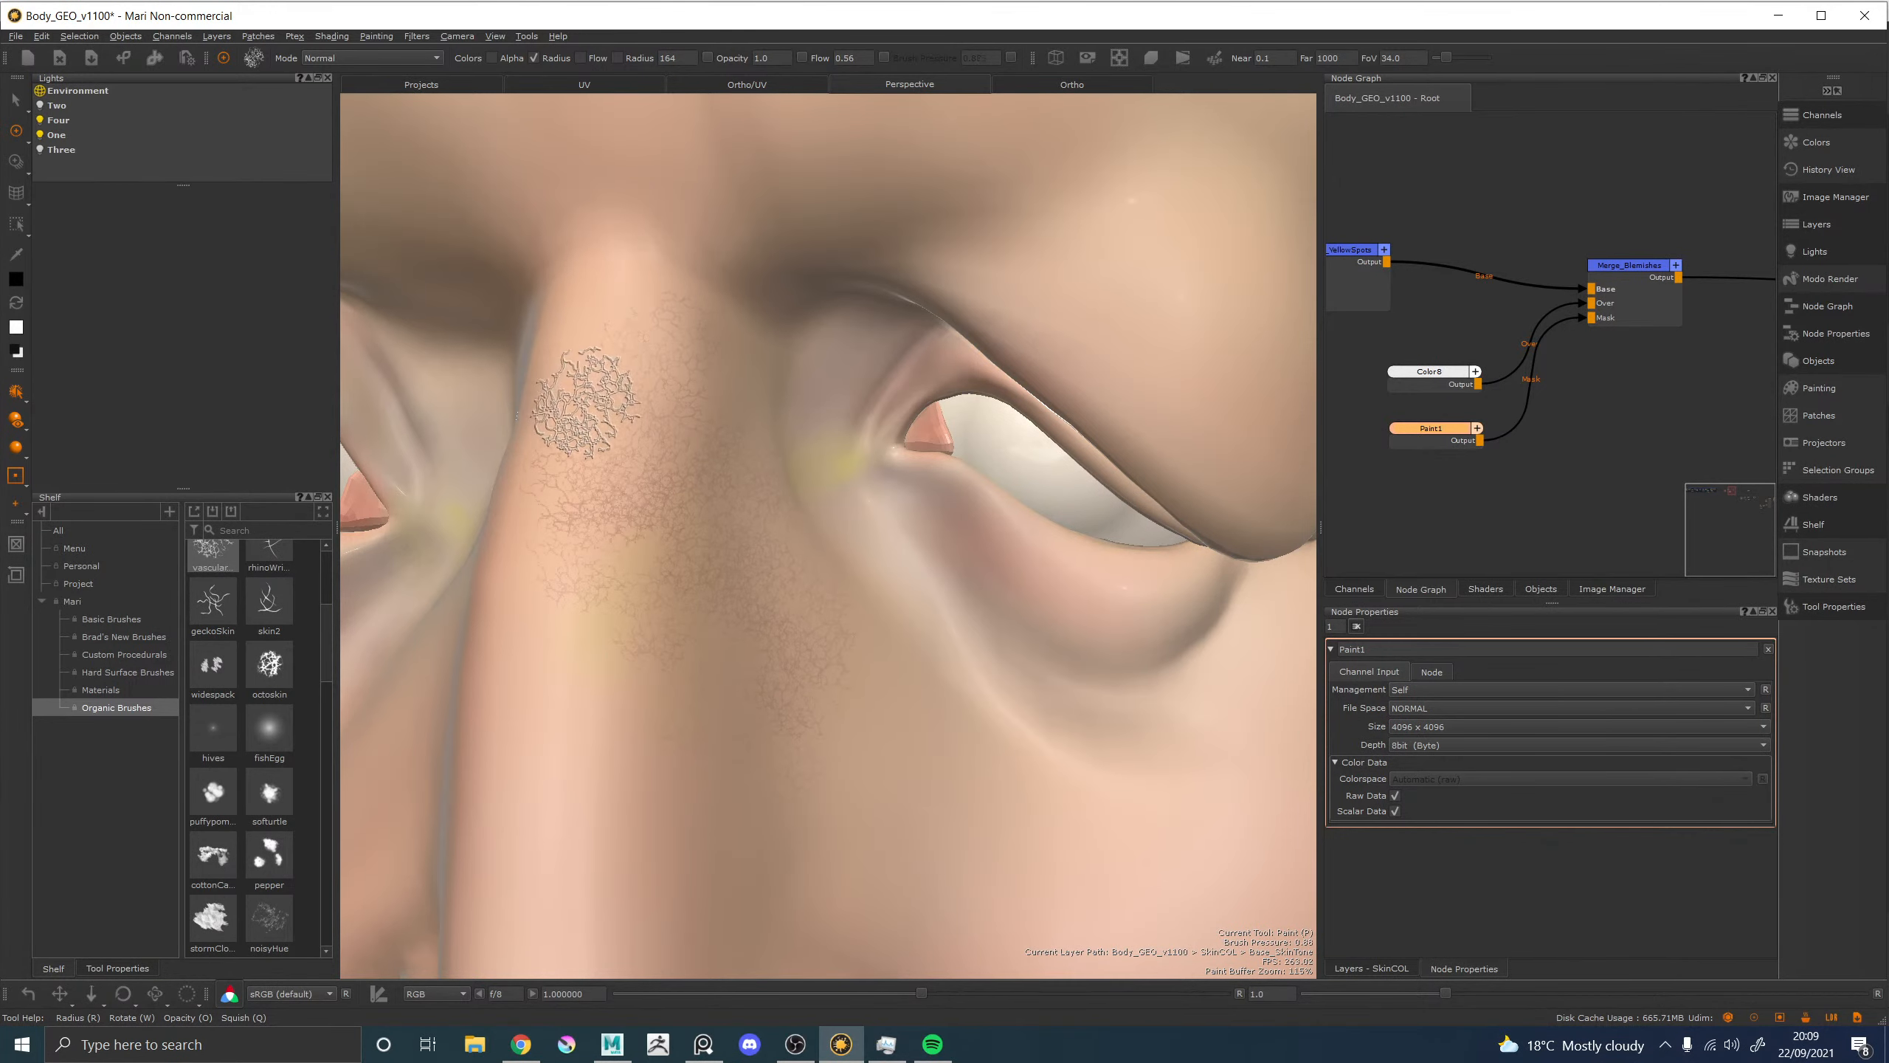
pyautogui.moveTo(653, 380)
pyautogui.mouseDown()
pyautogui.moveTo(611, 498)
pyautogui.moveTo(553, 548)
pyautogui.moveTo(553, 591)
pyautogui.moveTo(559, 564)
pyautogui.moveTo(523, 514)
pyautogui.moveTo(616, 637)
pyautogui.moveTo(735, 456)
pyautogui.moveTo(751, 623)
pyautogui.moveTo(800, 744)
pyautogui.moveTo(771, 713)
pyautogui.moveTo(773, 555)
pyautogui.moveTo(843, 659)
pyautogui.moveTo(858, 512)
pyautogui.moveTo(830, 517)
pyautogui.moveTo(880, 656)
pyautogui.moveTo(743, 549)
pyautogui.moveTo(744, 588)
pyautogui.moveTo(725, 485)
pyautogui.moveTo(719, 653)
pyautogui.moveTo(864, 738)
pyautogui.moveTo(903, 895)
pyautogui.moveTo(889, 696)
pyautogui.moveTo(864, 780)
pyautogui.moveTo(873, 760)
pyautogui.moveTo(920, 760)
pyautogui.moveTo(886, 654)
pyautogui.moveTo(831, 625)
pyautogui.moveTo(856, 503)
pyautogui.moveTo(725, 428)
pyautogui.moveTo(506, 515)
pyautogui.moveTo(566, 424)
pyautogui.moveTo(648, 454)
pyautogui.moveTo(640, 379)
pyautogui.moveTo(699, 291)
pyautogui.moveTo(613, 253)
pyautogui.moveTo(578, 633)
pyautogui.moveTo(644, 602)
pyautogui.moveTo(576, 497)
pyautogui.moveTo(629, 625)
pyautogui.mouseUp()
pyautogui.keyDown('alt'); pyautogui.moveTo(960, 539); pyautogui.dragTo(732, 503, button='right'); pyautogui.keyUp('alt')
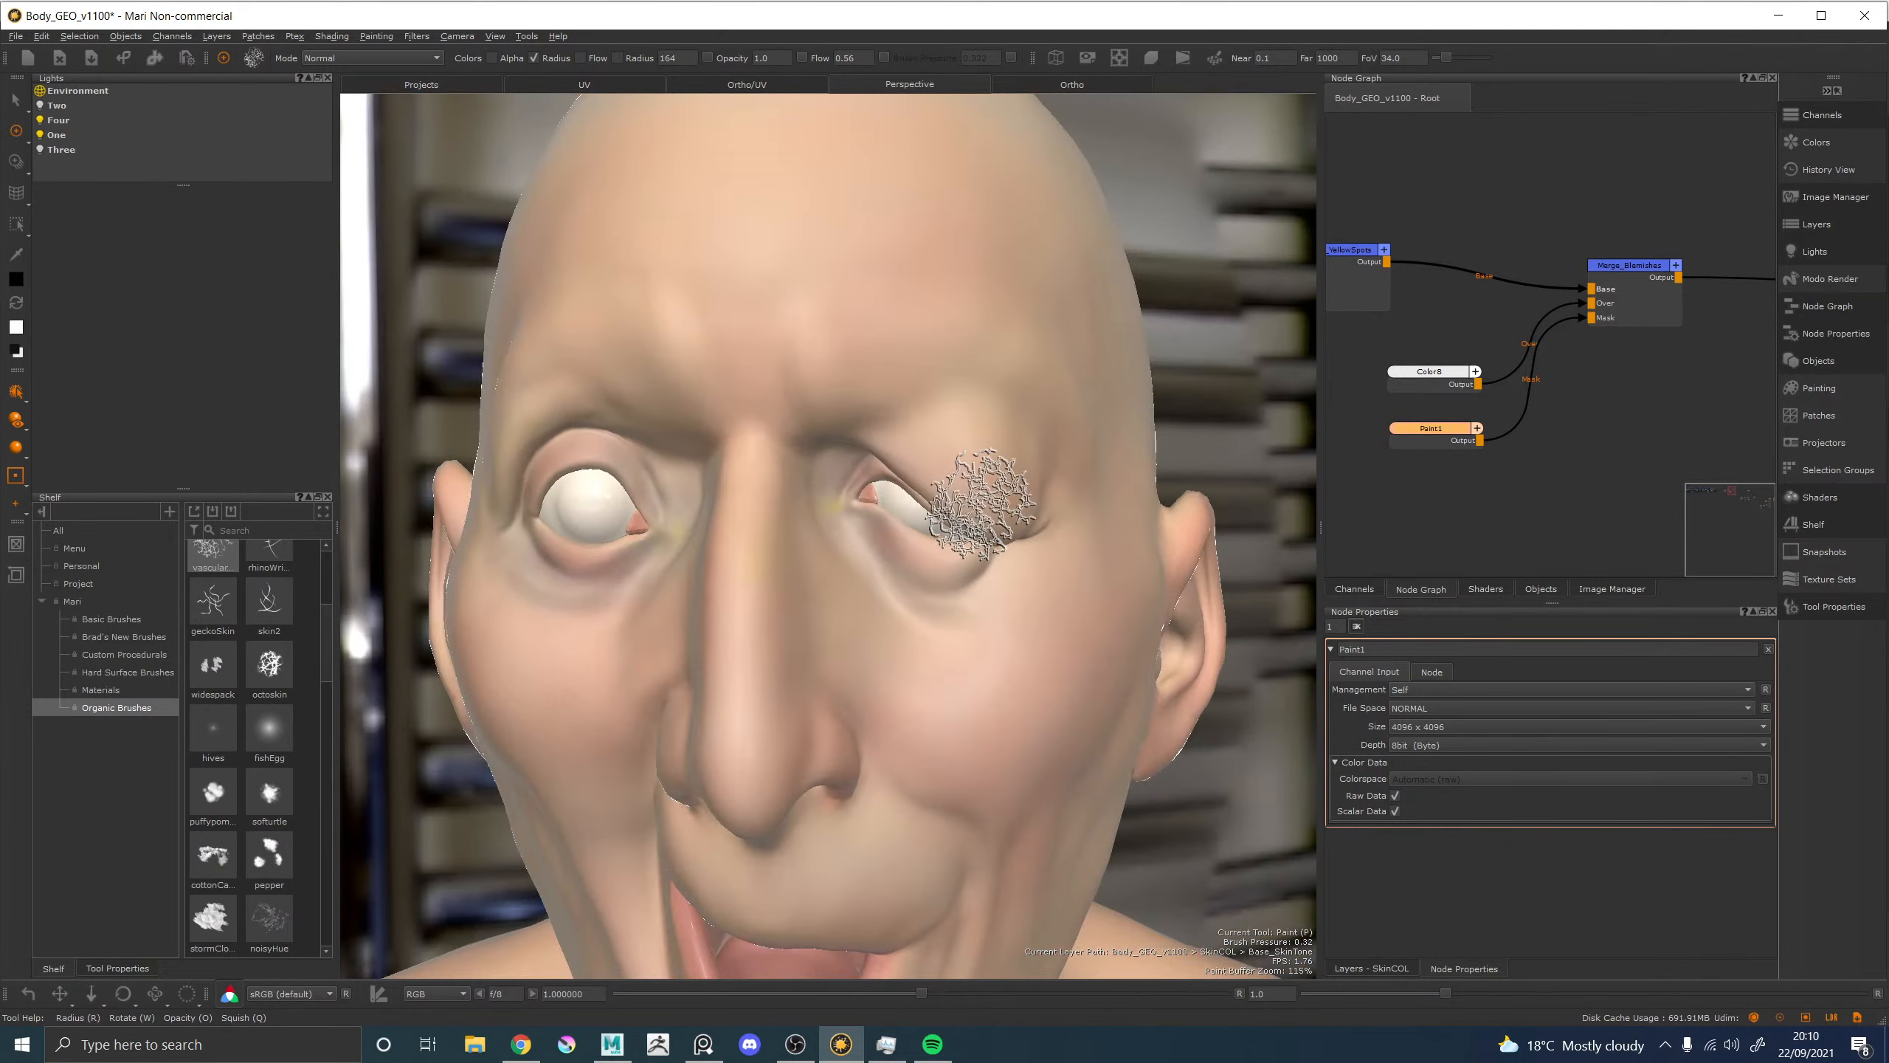
# Try a white stroke of the geckoSkin brush on the cheek beside the nose and undo it.
pyautogui.keyDown('alt'); pyautogui.moveTo(979, 503); pyautogui.dragTo(840, 488, button='right'); pyautogui.keyUp('alt')
pyautogui.keyDown('alt'); pyautogui.moveTo(715, 488); pyautogui.dragTo(837, 476); pyautogui.keyUp('alt')
pyautogui.moveTo(837, 476)
pyautogui.keyDown('alt'); pyautogui.mouseDown(button='middle')
pyautogui.moveTo(869, 469)
pyautogui.moveTo(779, 430)
pyautogui.mouseUp(button='middle'); pyautogui.keyUp('alt')
pyautogui.keyDown('alt'); pyautogui.moveTo(826, 510); pyautogui.dragTo(792, 465, button='middle'); pyautogui.keyUp('alt')
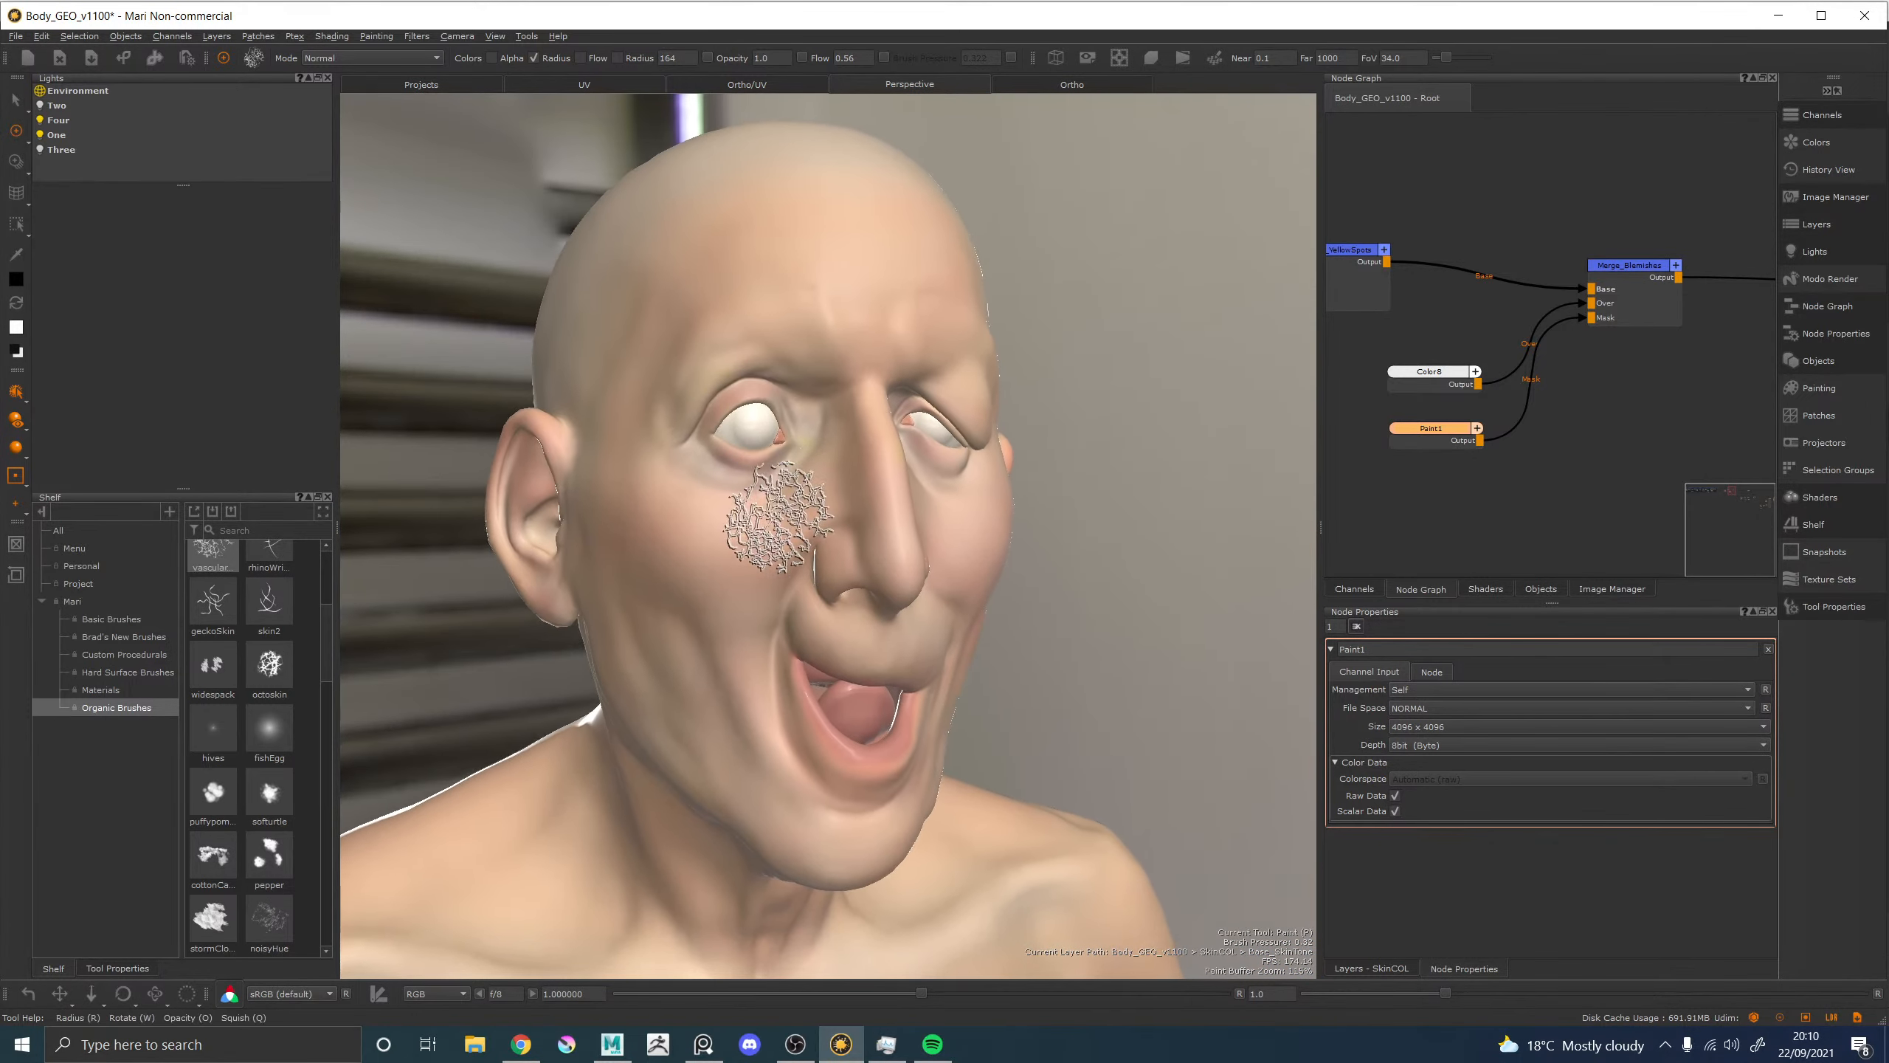
pyautogui.keyDown('alt'); pyautogui.moveTo(776, 535); pyautogui.dragTo(937, 565, button='right'); pyautogui.keyUp('alt')
pyautogui.click(212, 612)
pyautogui.keyDown('alt'); pyautogui.moveTo(705, 536); pyautogui.dragTo(837, 516, button='middle'); pyautogui.keyUp('alt')
pyautogui.keyDown('alt'); pyautogui.moveTo(751, 536); pyautogui.dragTo(892, 595, button='right'); pyautogui.keyUp('alt')
pyautogui.press('x')
pyautogui.moveTo(565, 545)
pyautogui.mouseDown()
pyautogui.moveTo(582, 525)
pyautogui.moveTo(546, 567)
pyautogui.moveTo(780, 477)
pyautogui.moveTo(642, 533)
pyautogui.mouseUp()
pyautogui.hotkey('ctrl', 'z')
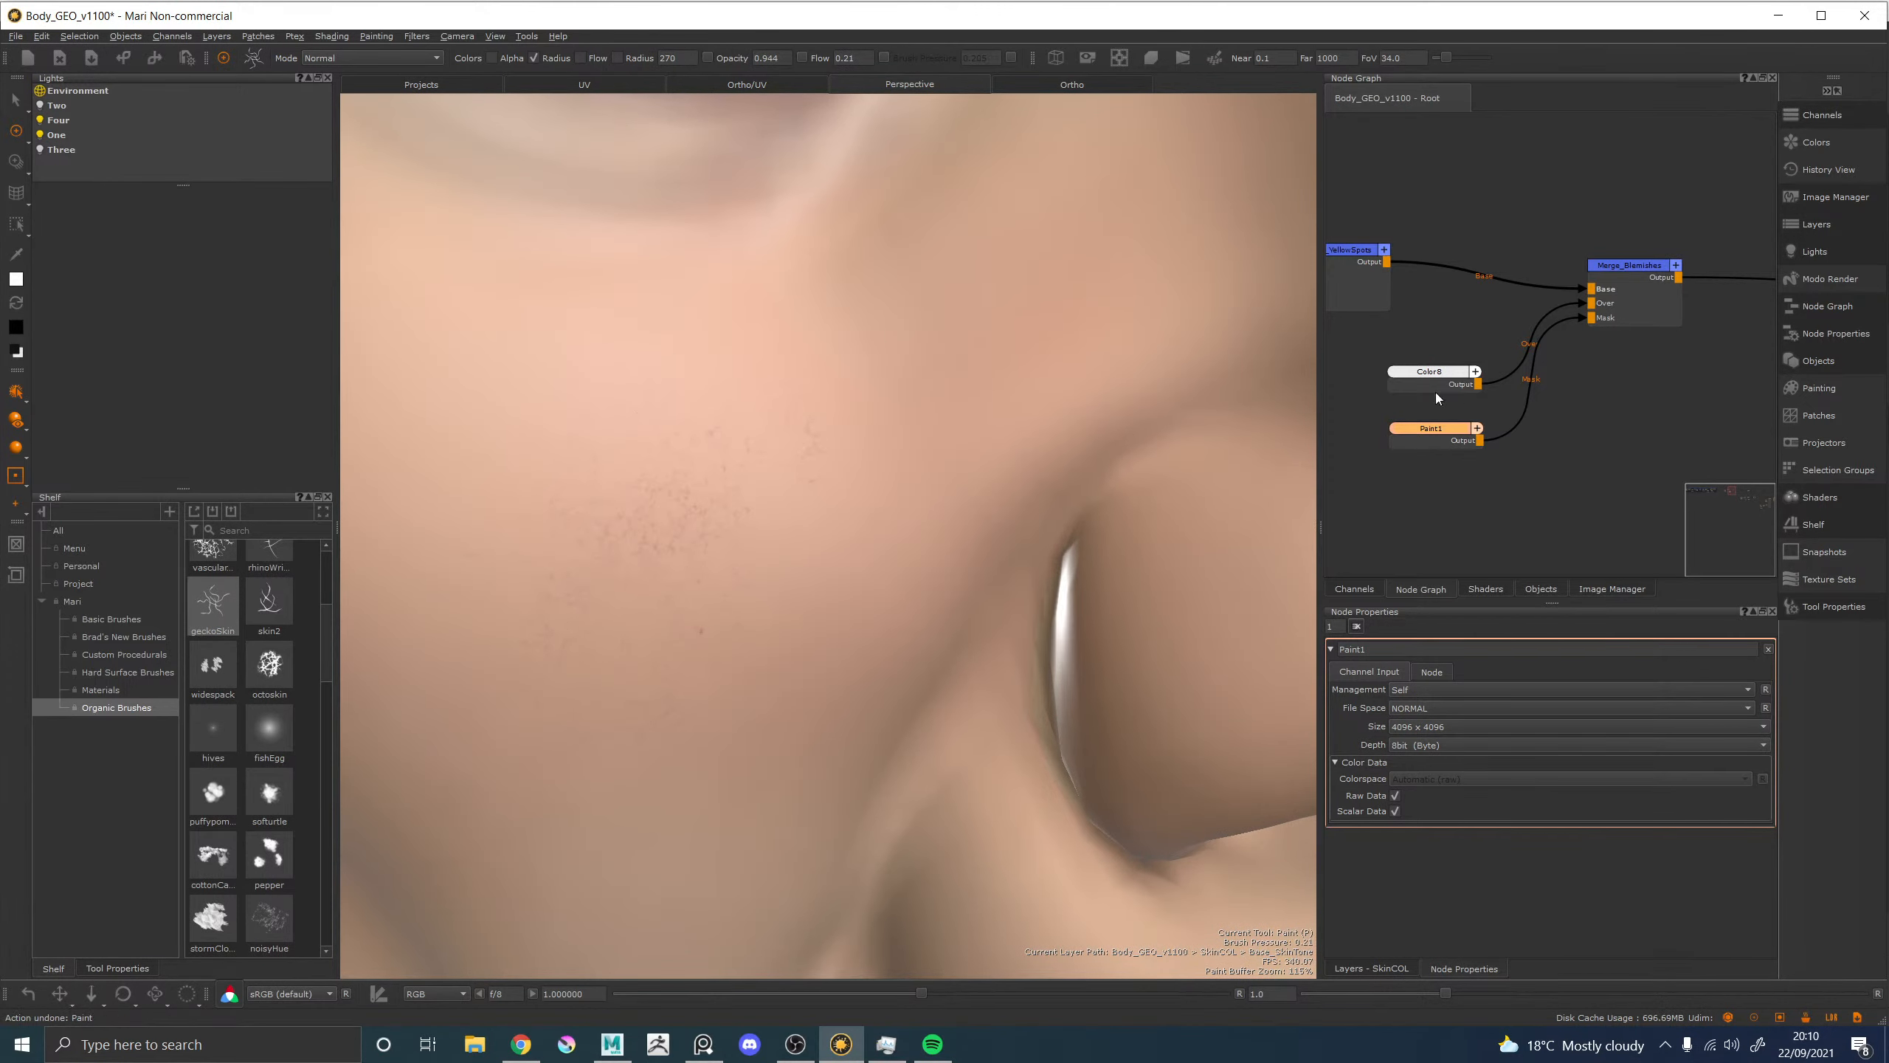
# Raise the saturation of the blemishes layer's colour node to about 85.5 for a deeper red.
pyautogui.click(1424, 372)
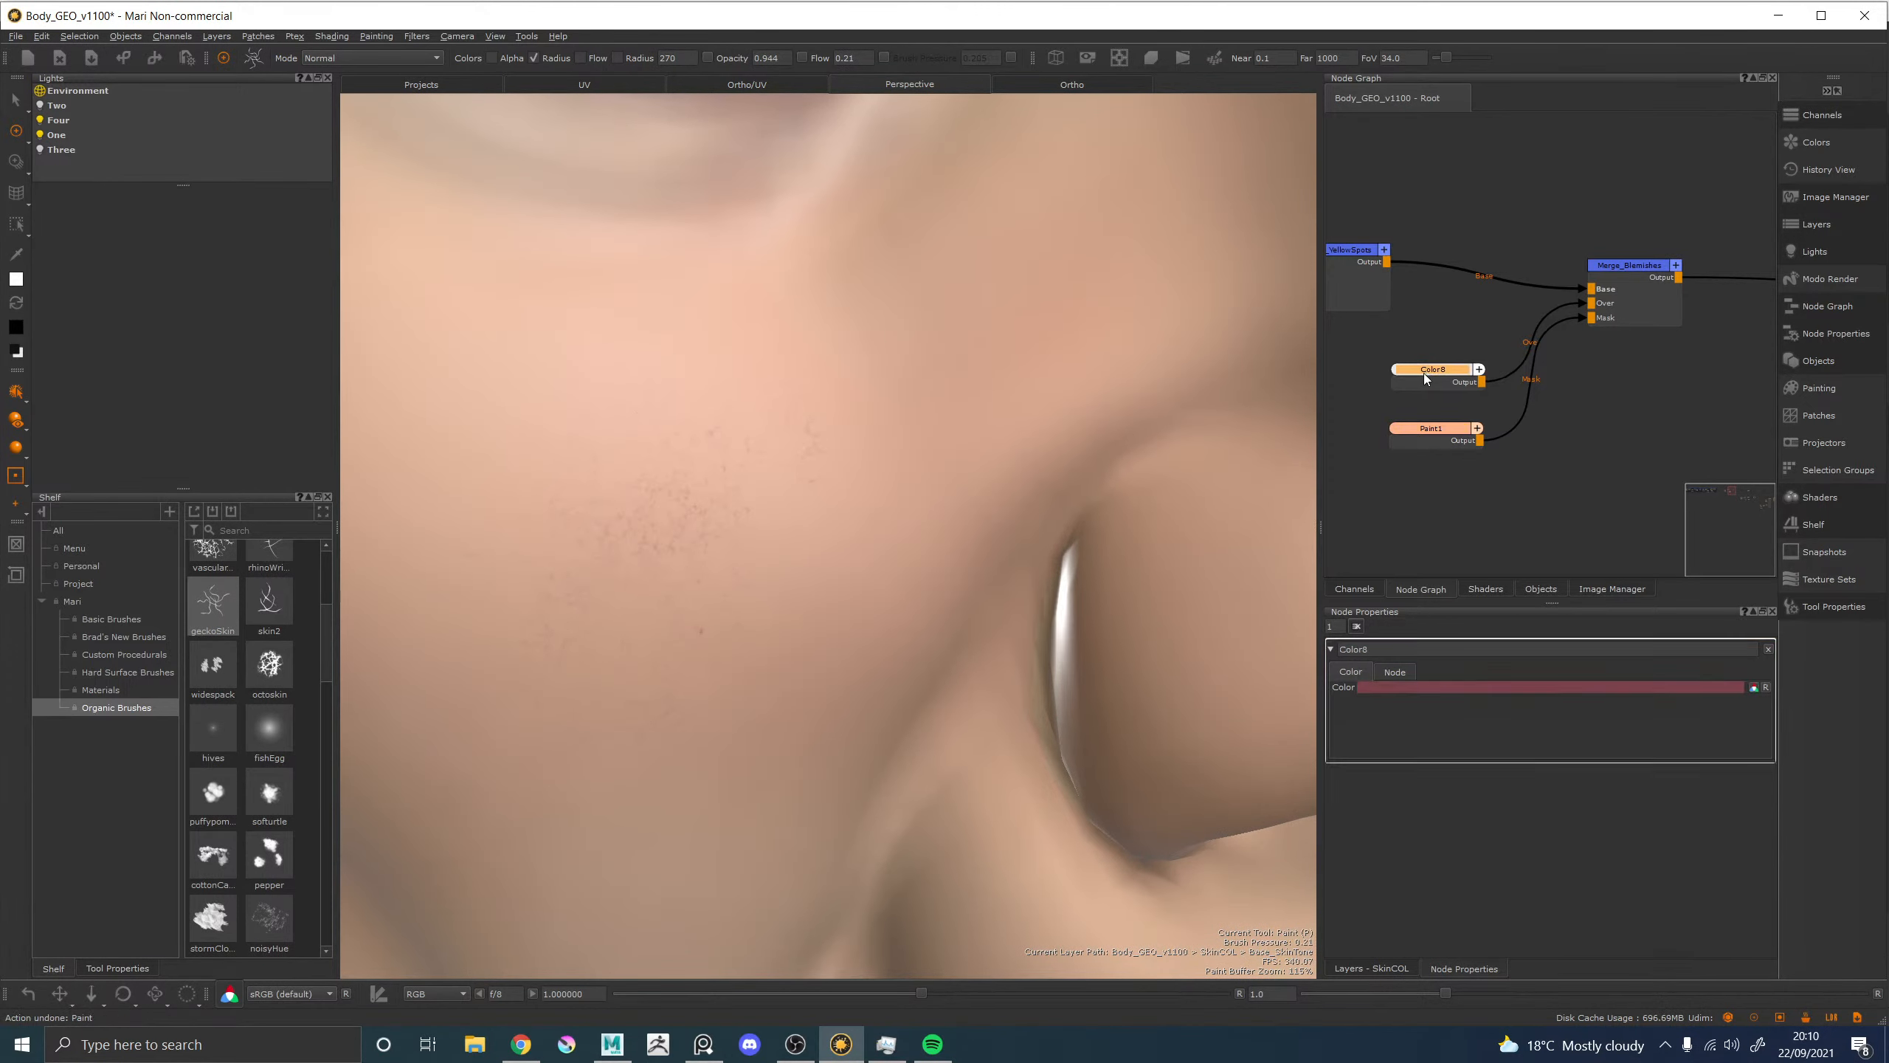
pyautogui.click(1467, 694)
pyautogui.moveTo(1609, 652); pyautogui.dragTo(1685, 643)
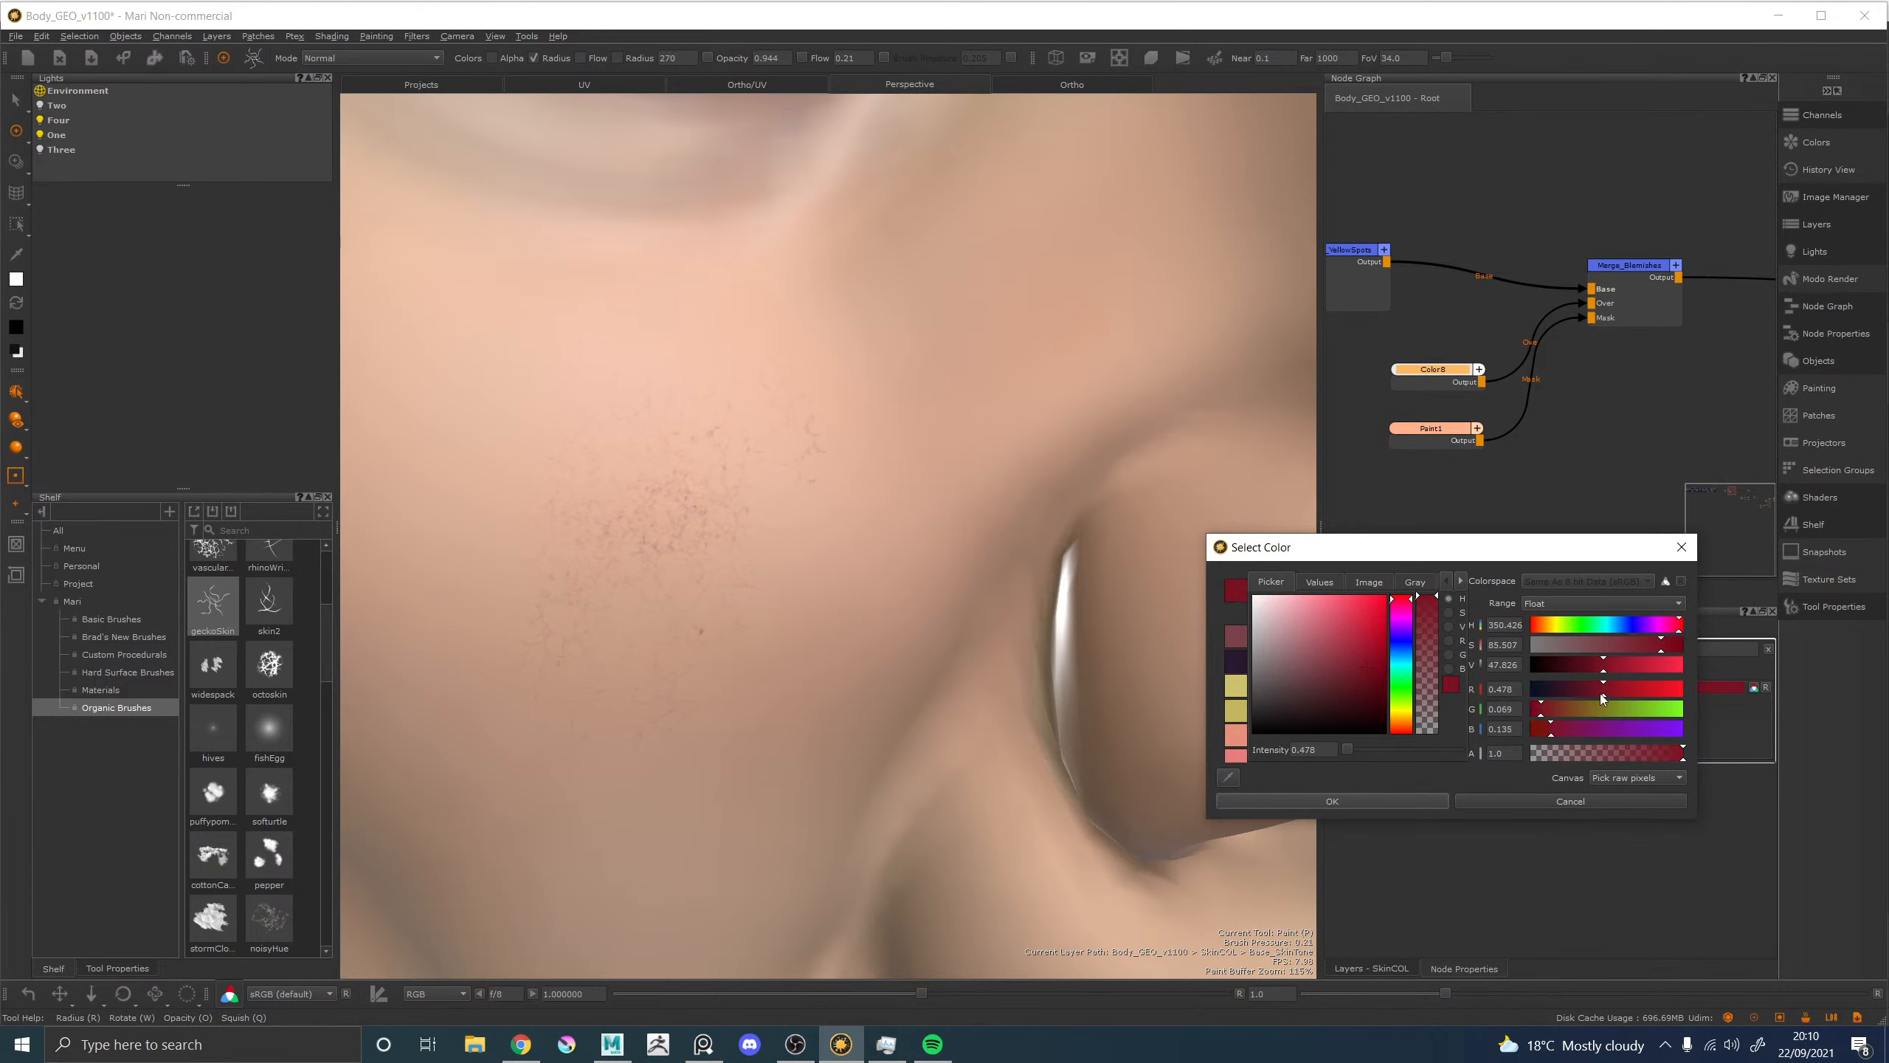
pyautogui.click(1420, 800)
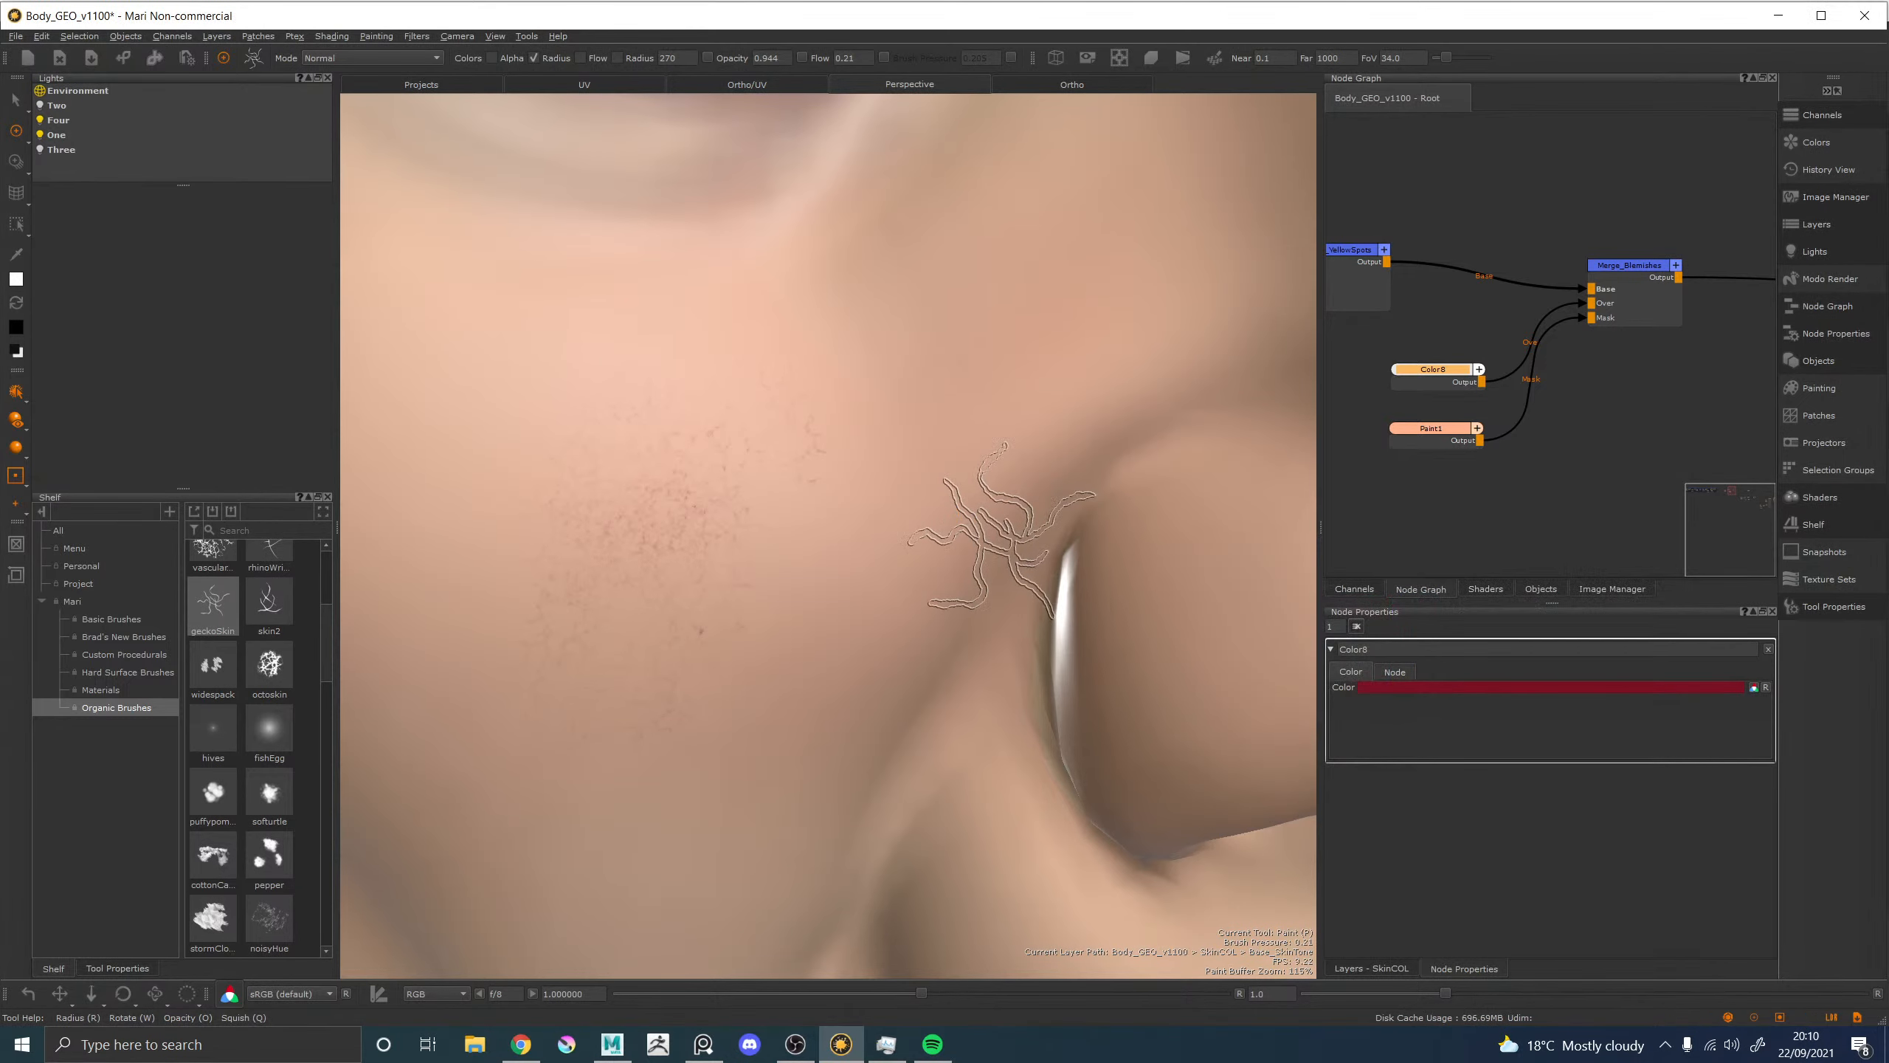
# Try painting branching veins beside the mouth corner with the geckoSkin brush at radius 270 and undo the strokes.
pyautogui.keyDown('alt'); pyautogui.moveTo(1003, 530); pyautogui.dragTo(933, 253, button='middle'); pyautogui.keyUp('alt')
pyautogui.keyDown('alt'); pyautogui.moveTo(1001, 555); pyautogui.dragTo(732, 577, button='right'); pyautogui.keyUp('alt')
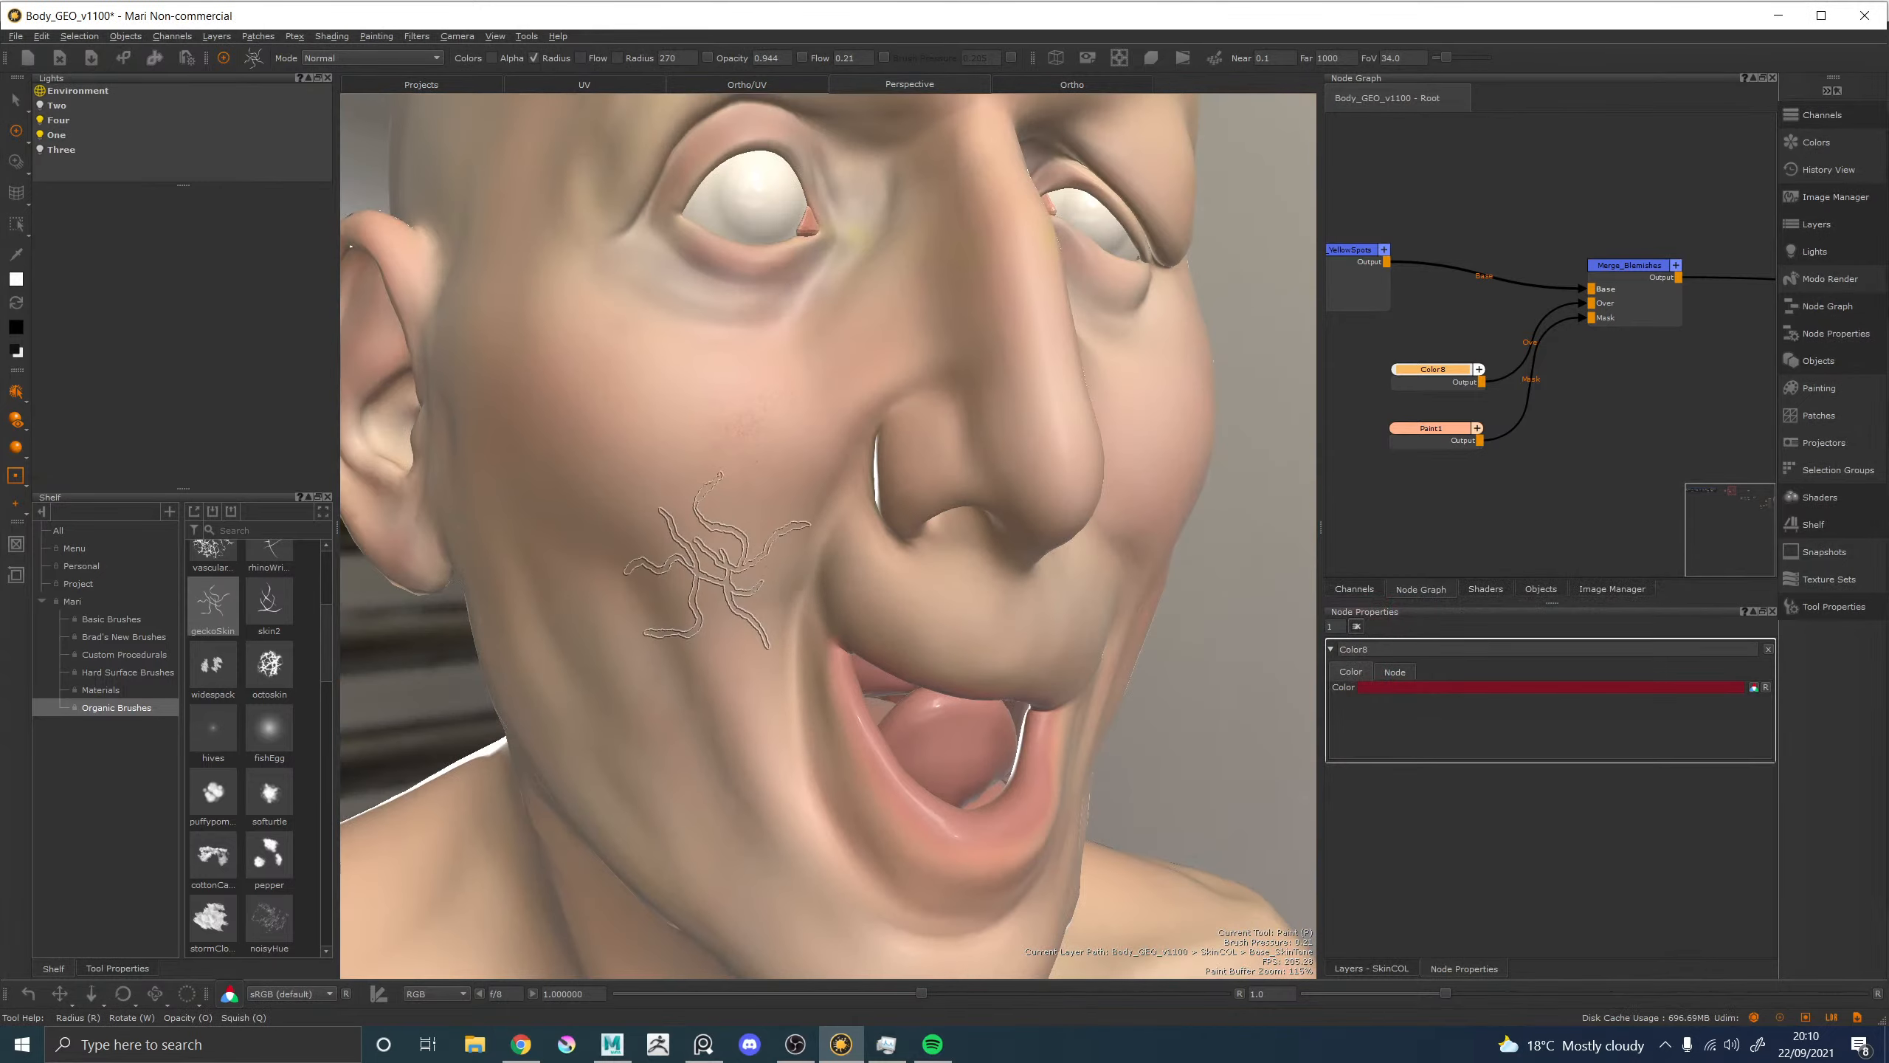
pyautogui.keyDown('alt'); pyautogui.moveTo(737, 596); pyautogui.dragTo(765, 417, button='middle'); pyautogui.keyUp('alt')
pyautogui.keyDown('alt'); pyautogui.moveTo(764, 417); pyautogui.dragTo(881, 640, button='right'); pyautogui.keyUp('alt')
pyautogui.moveTo(733, 621); pyautogui.dragTo(859, 781)
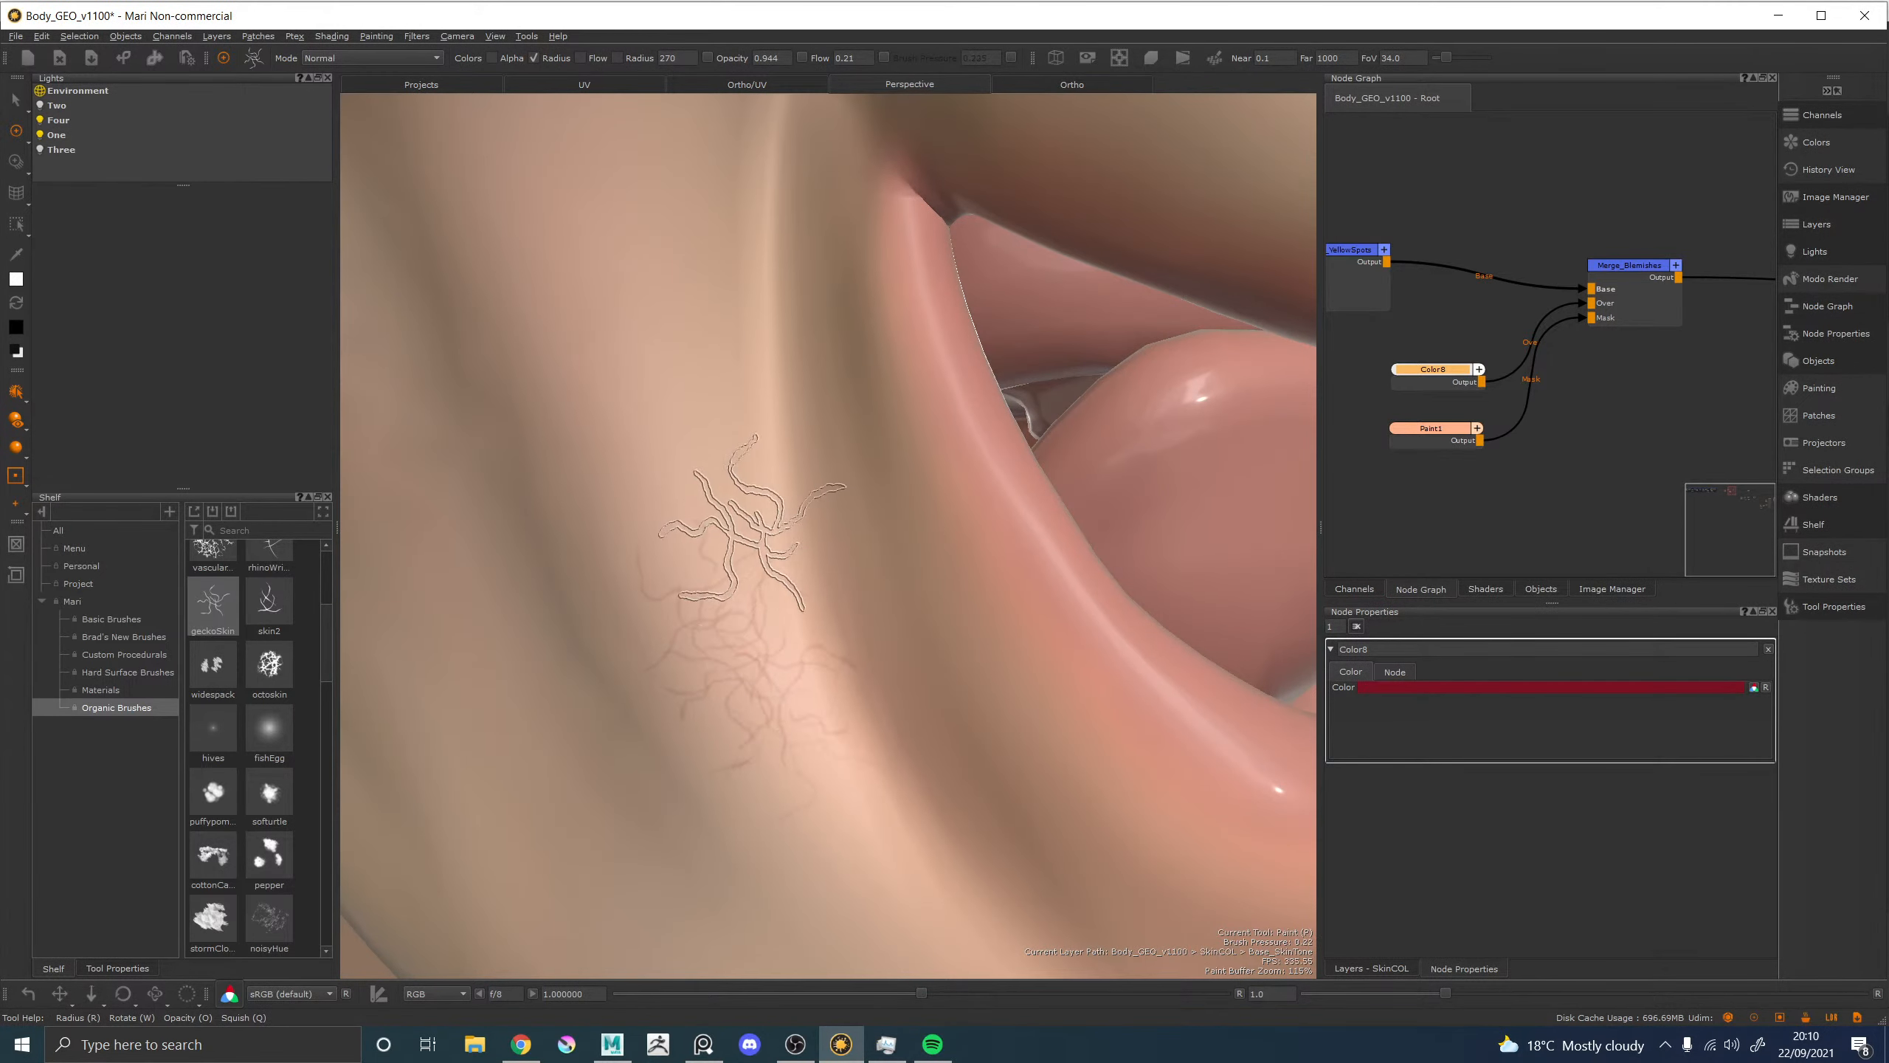
pyautogui.moveTo(749, 566)
pyautogui.mouseDown()
pyautogui.moveTo(811, 722)
pyautogui.moveTo(785, 700)
pyautogui.moveTo(811, 707)
pyautogui.moveTo(815, 617)
pyautogui.moveTo(636, 614)
pyautogui.moveTo(744, 617)
pyautogui.mouseUp()
pyautogui.hotkey('ctrl', 'z')
pyautogui.hotkey('ctrl', 'z')
pyautogui.hotkey('ctrl', 'z')
# Paint a small red blotch on the lower cheek beside the mouth with the velvet organic brush at radius 232, alternating white and black.
pyautogui.keyDown('alt'); pyautogui.moveTo(824, 538); pyautogui.dragTo(931, 631, button='middle'); pyautogui.keyUp('alt')
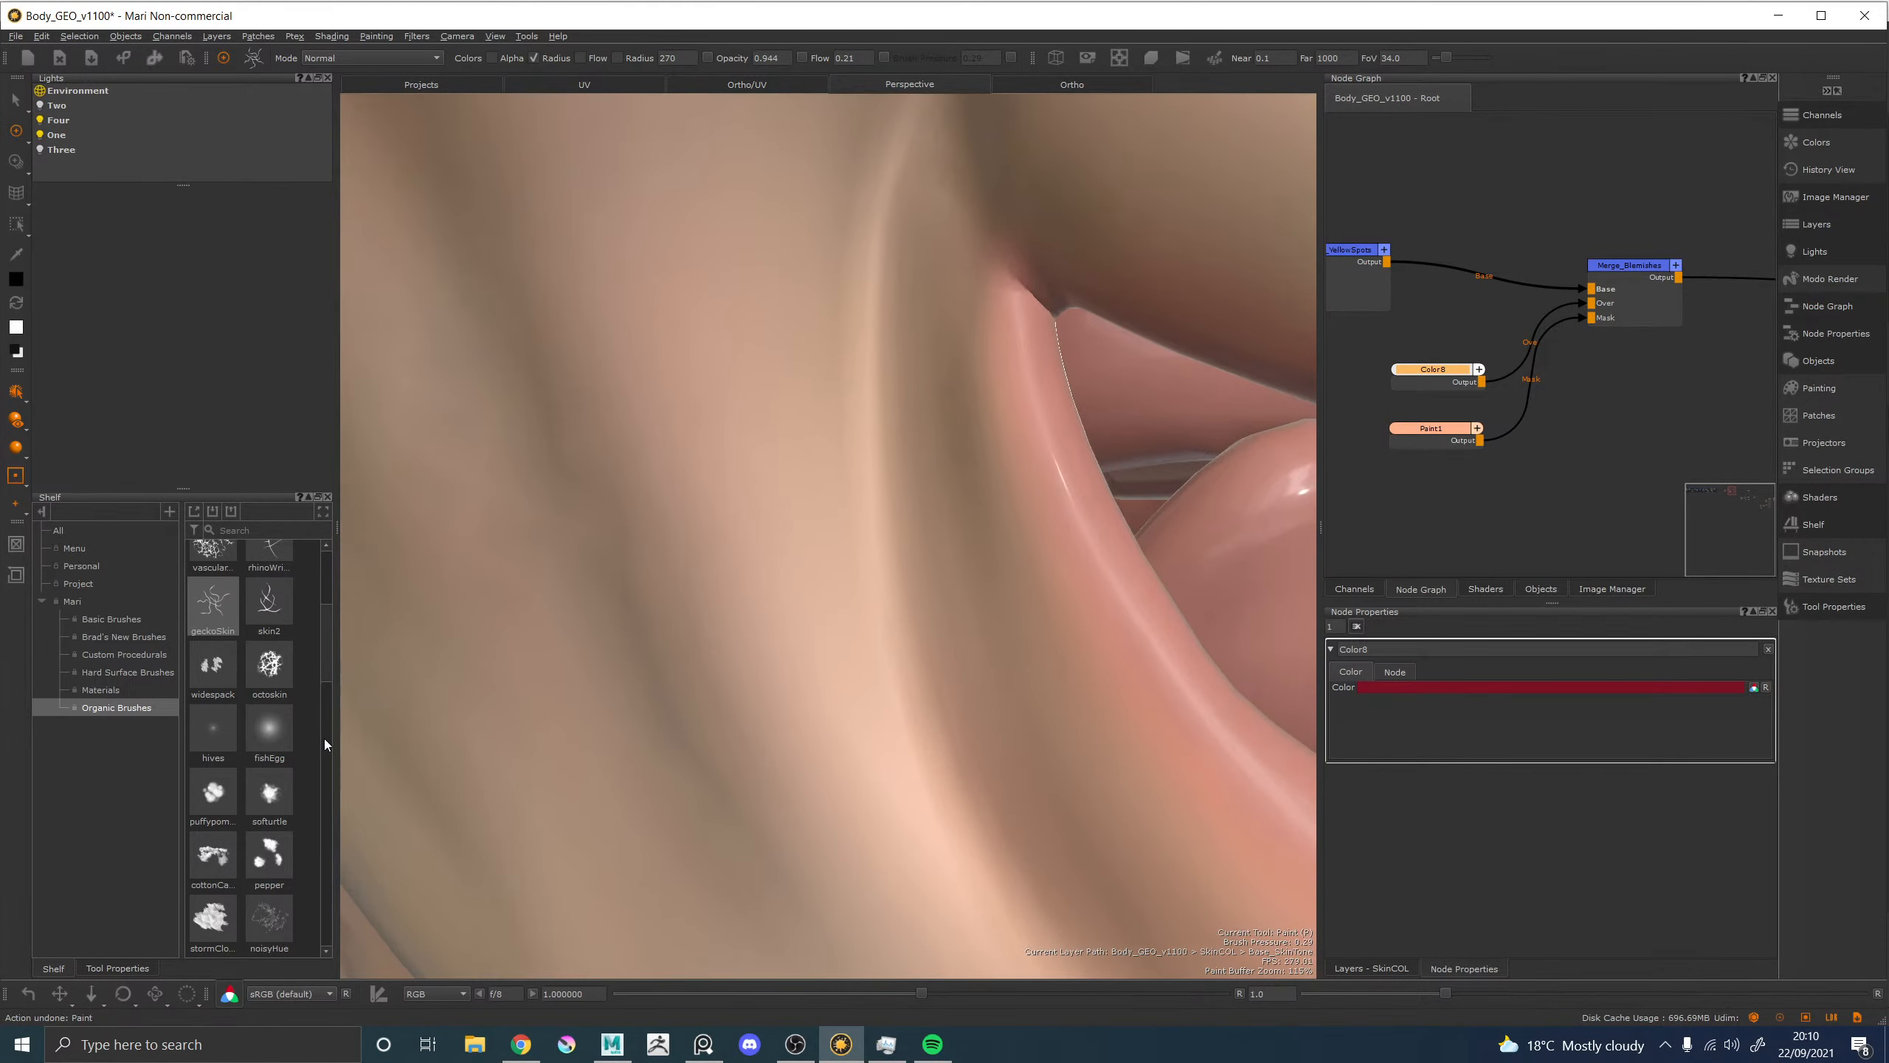
pyautogui.scroll(-4, 319, 682)
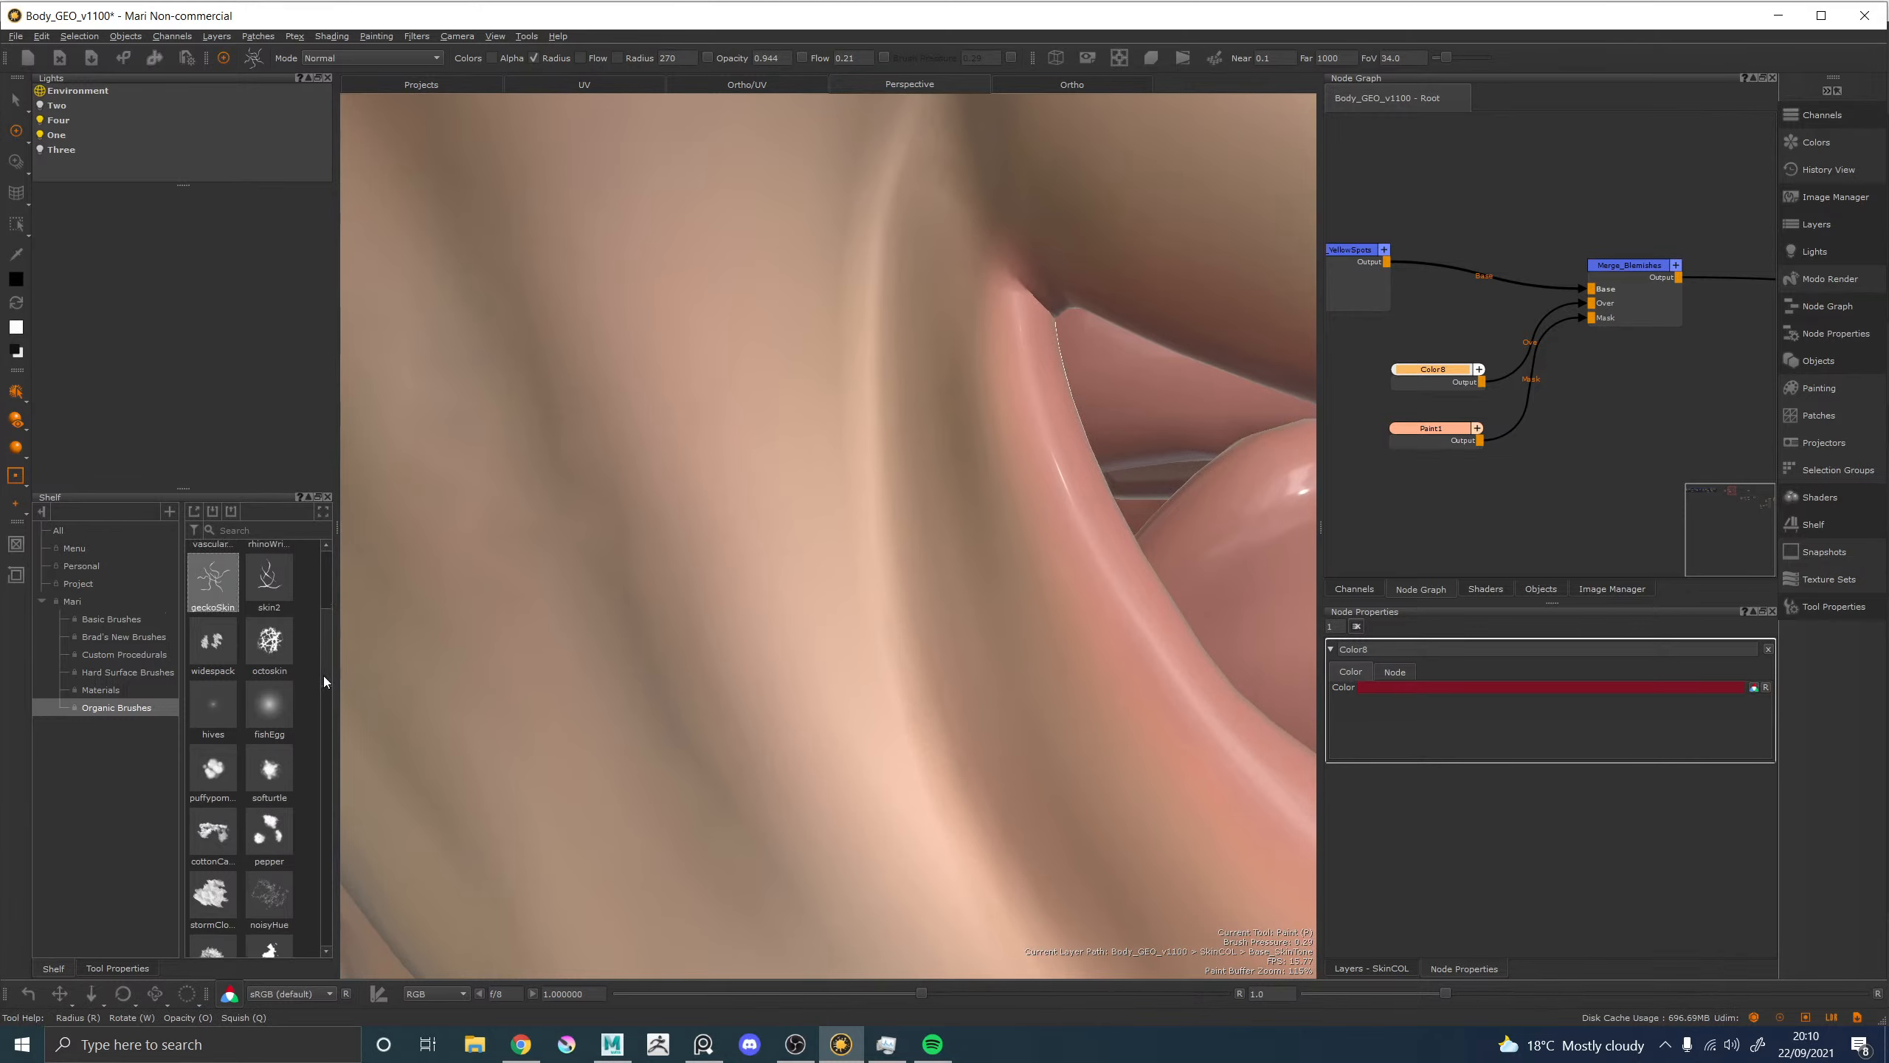
pyautogui.click(212, 841)
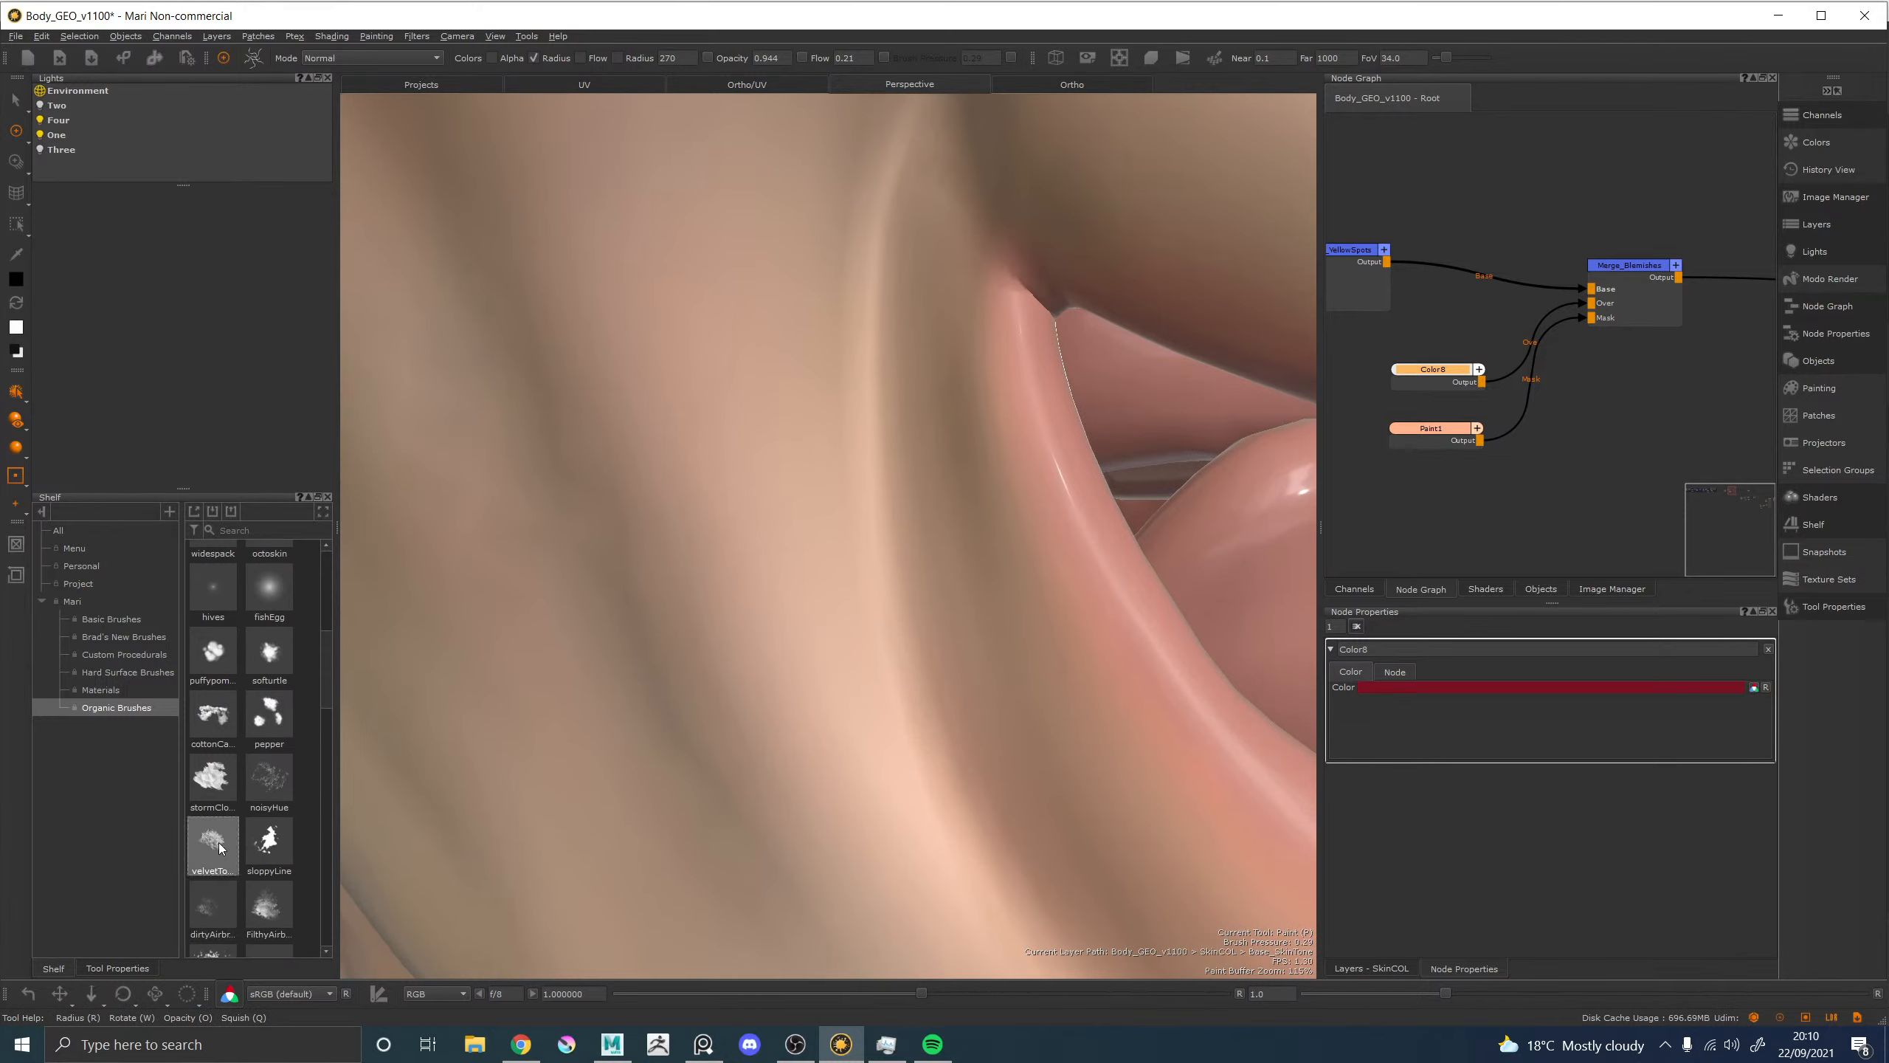
pyautogui.press('x')
pyautogui.moveTo(802, 506); pyautogui.dragTo(765, 554)
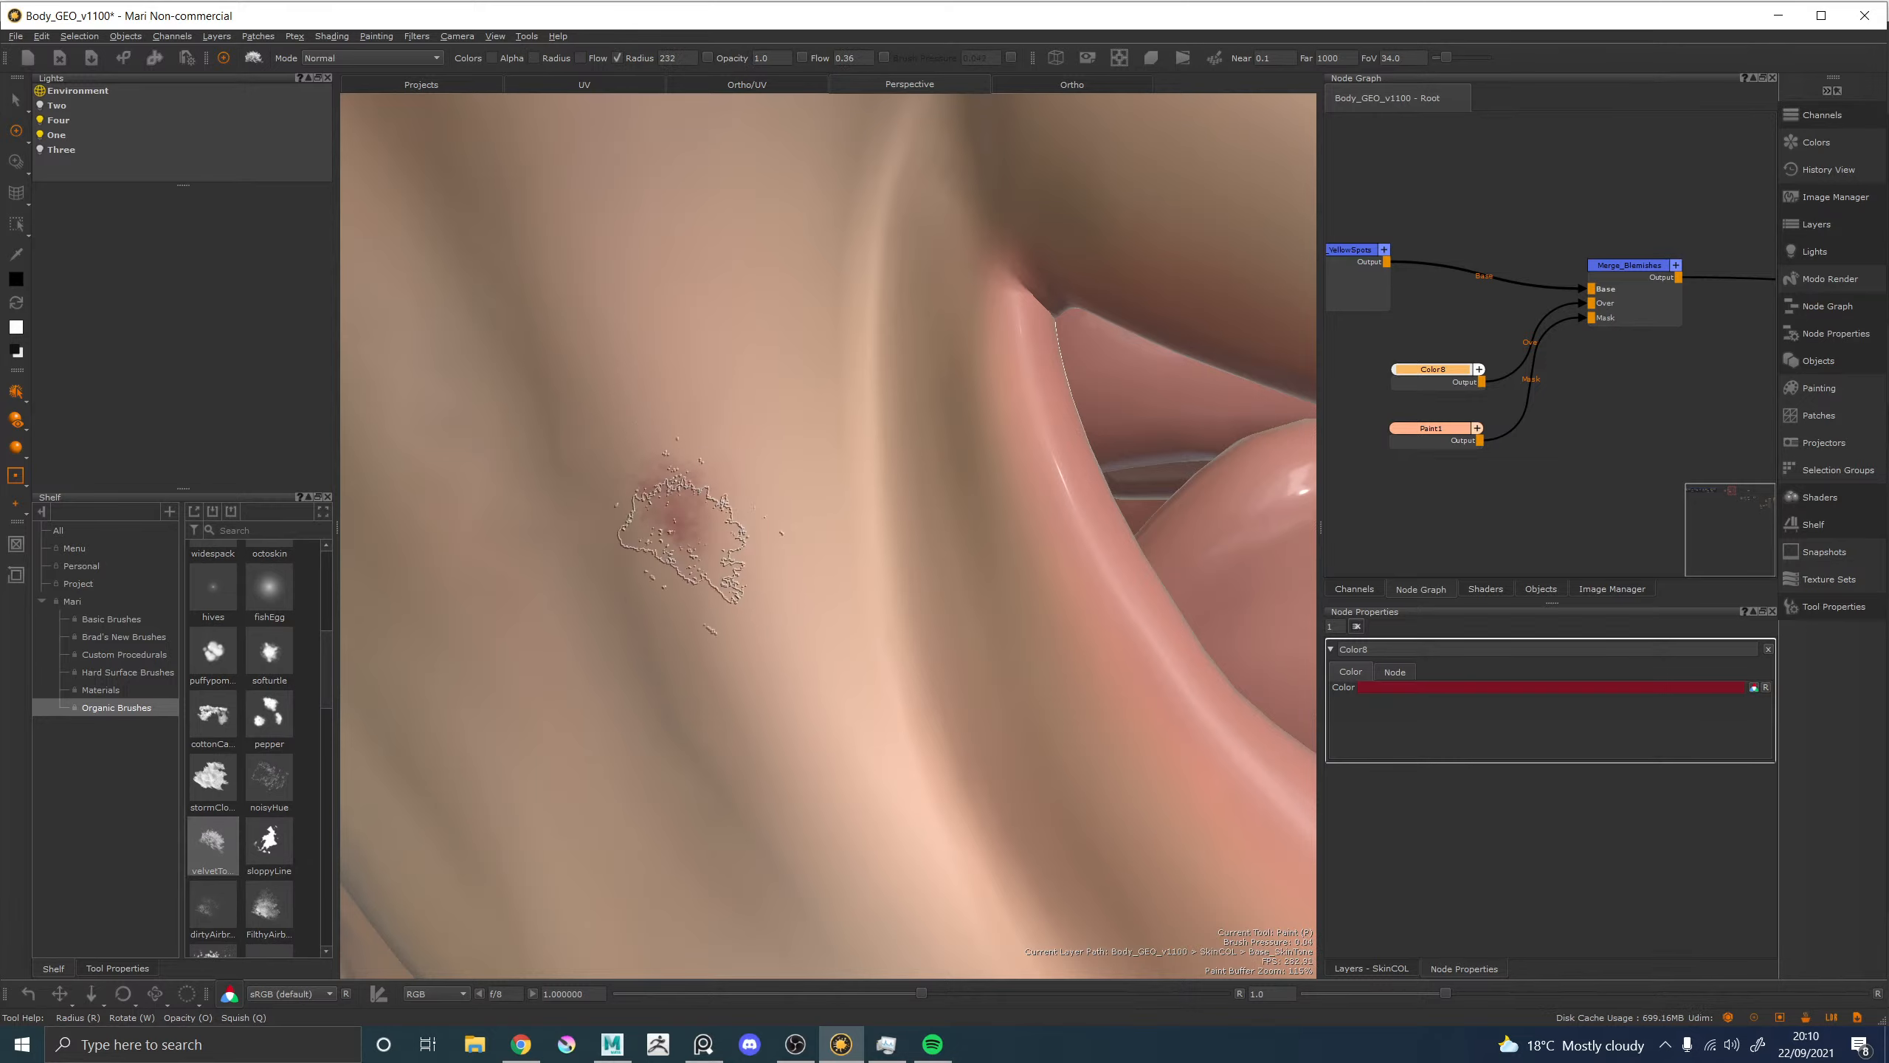
pyautogui.press('x')
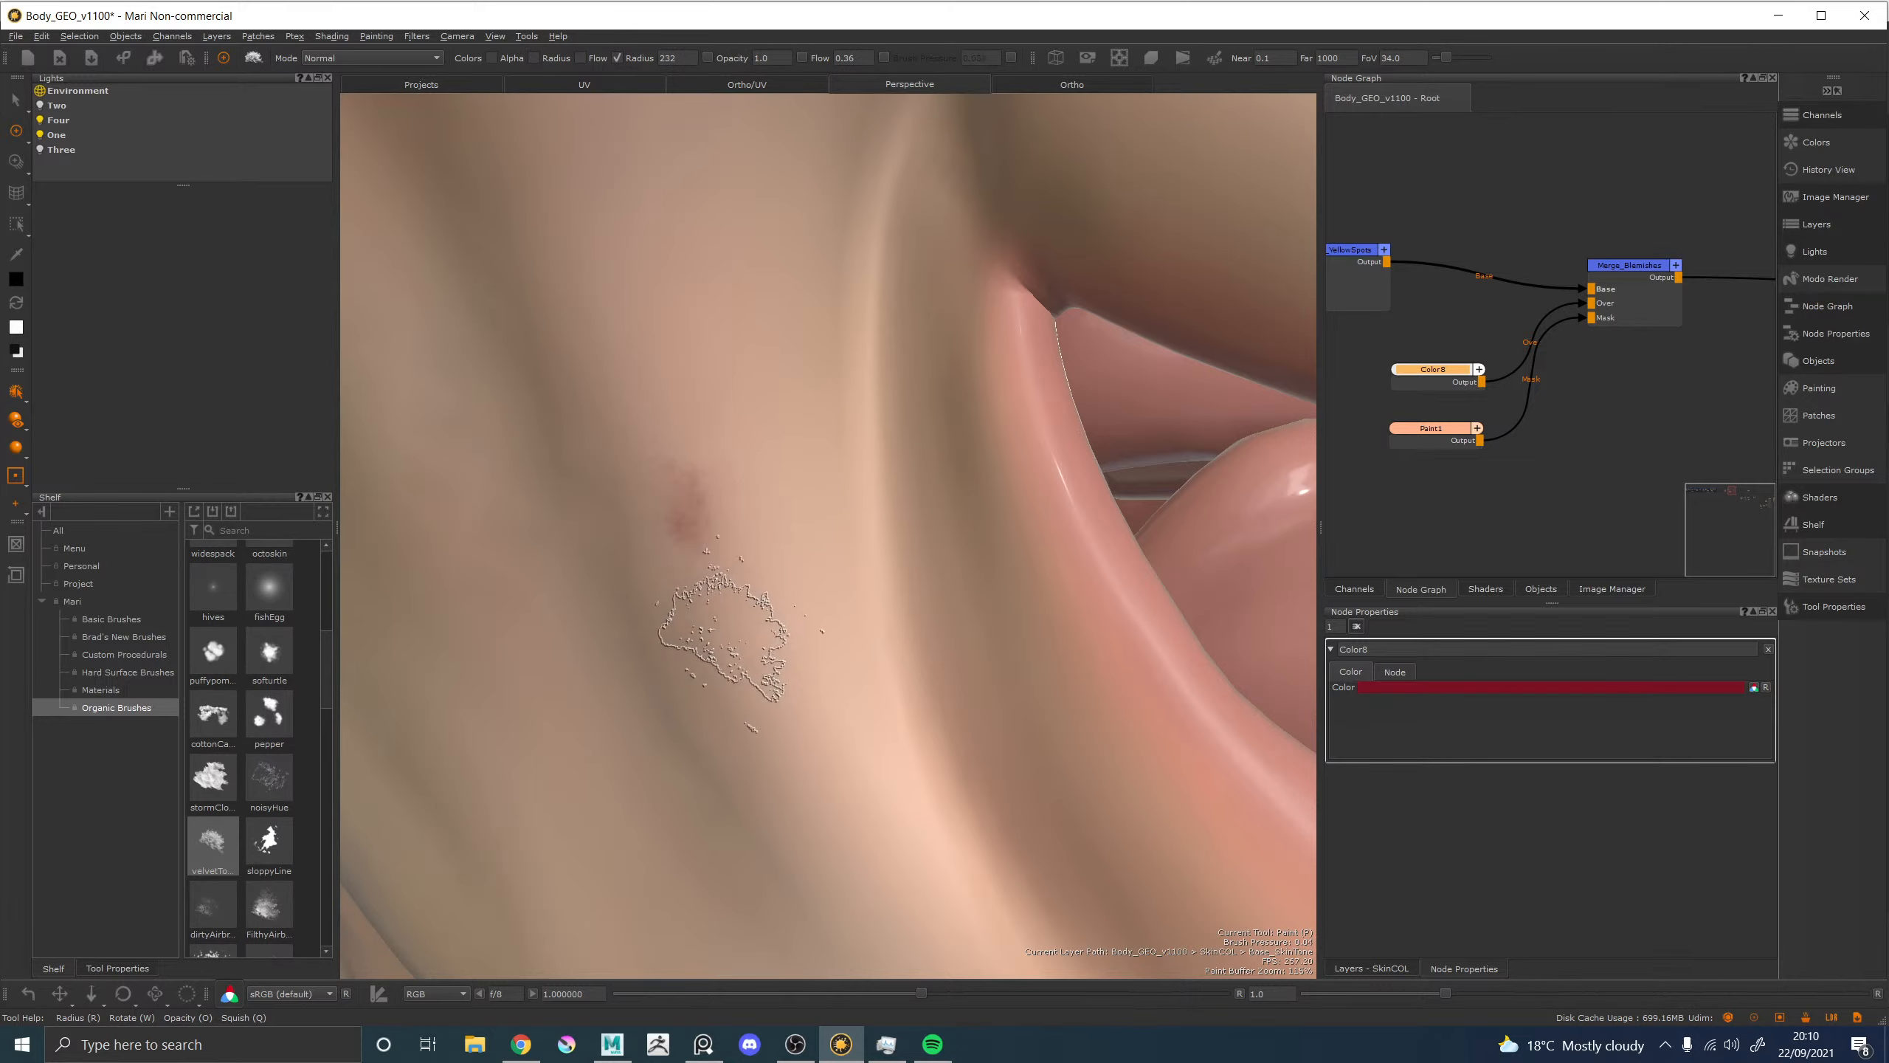
pyautogui.moveTo(692, 532); pyautogui.dragTo(674, 511)
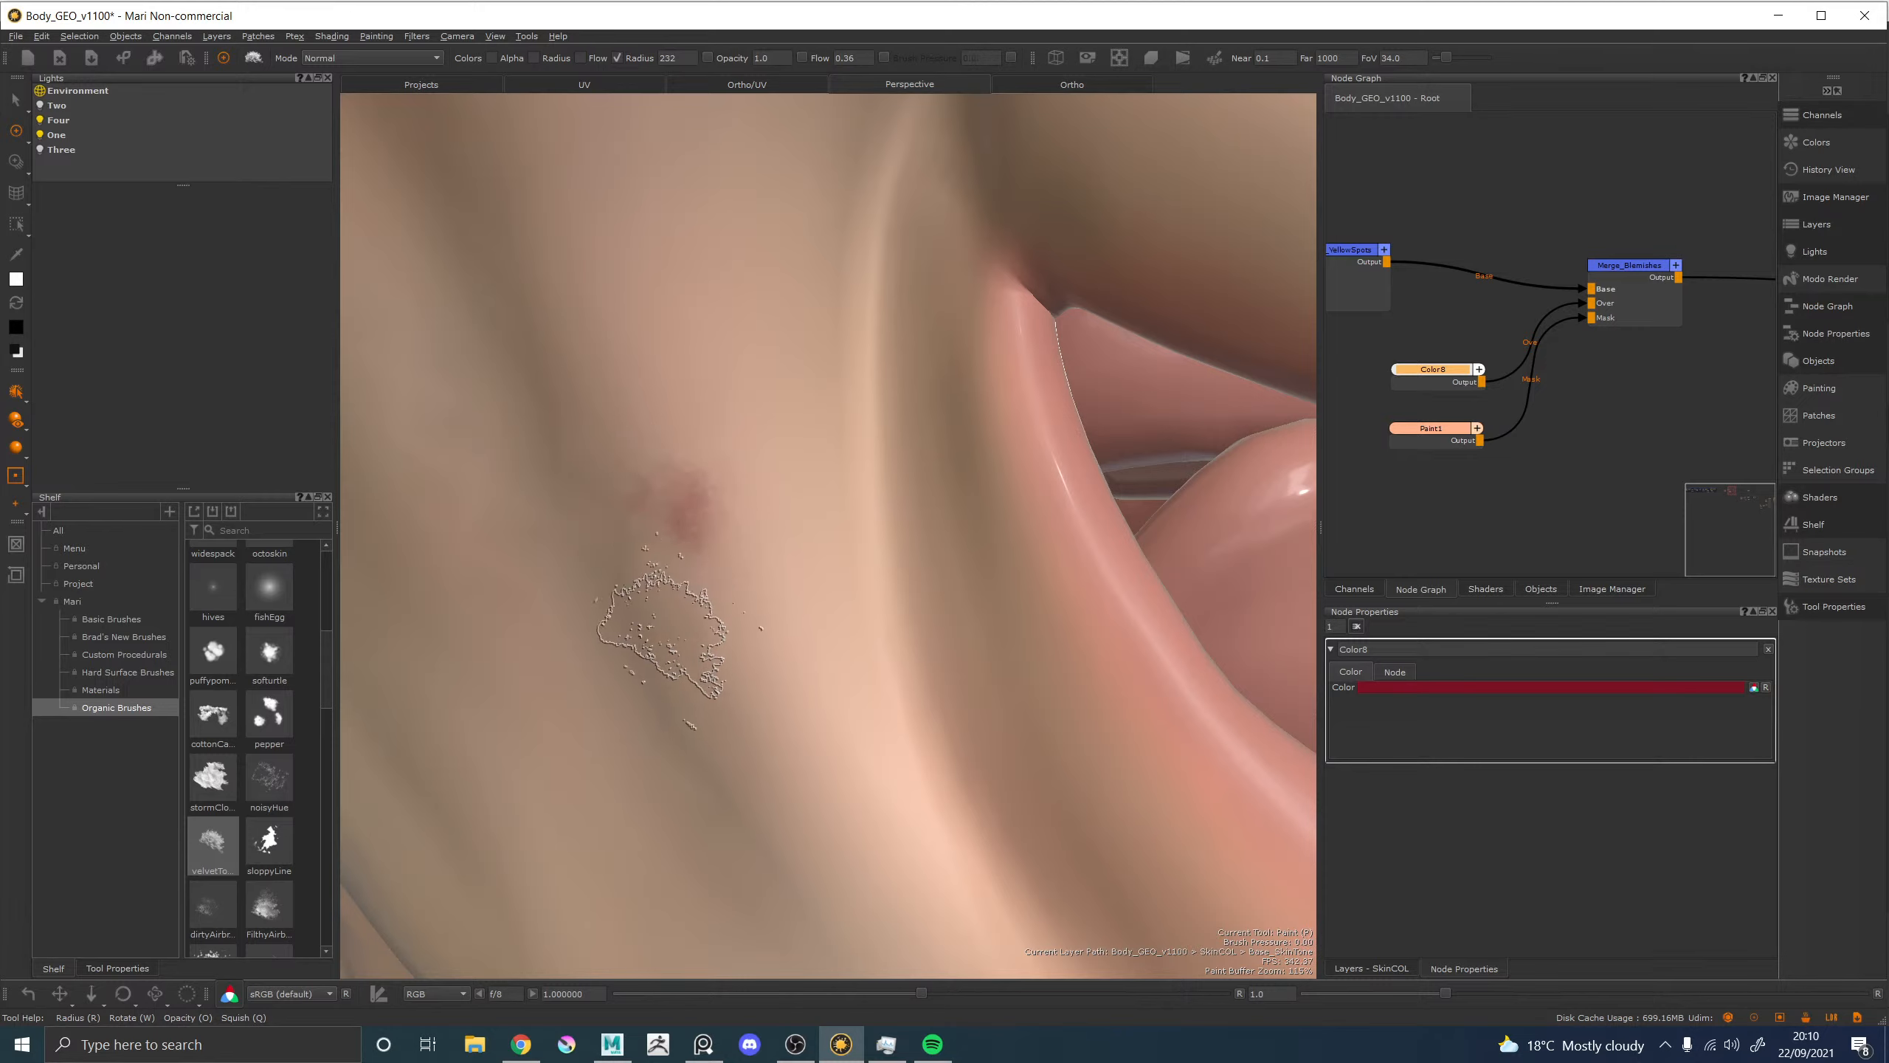
pyautogui.press('x')
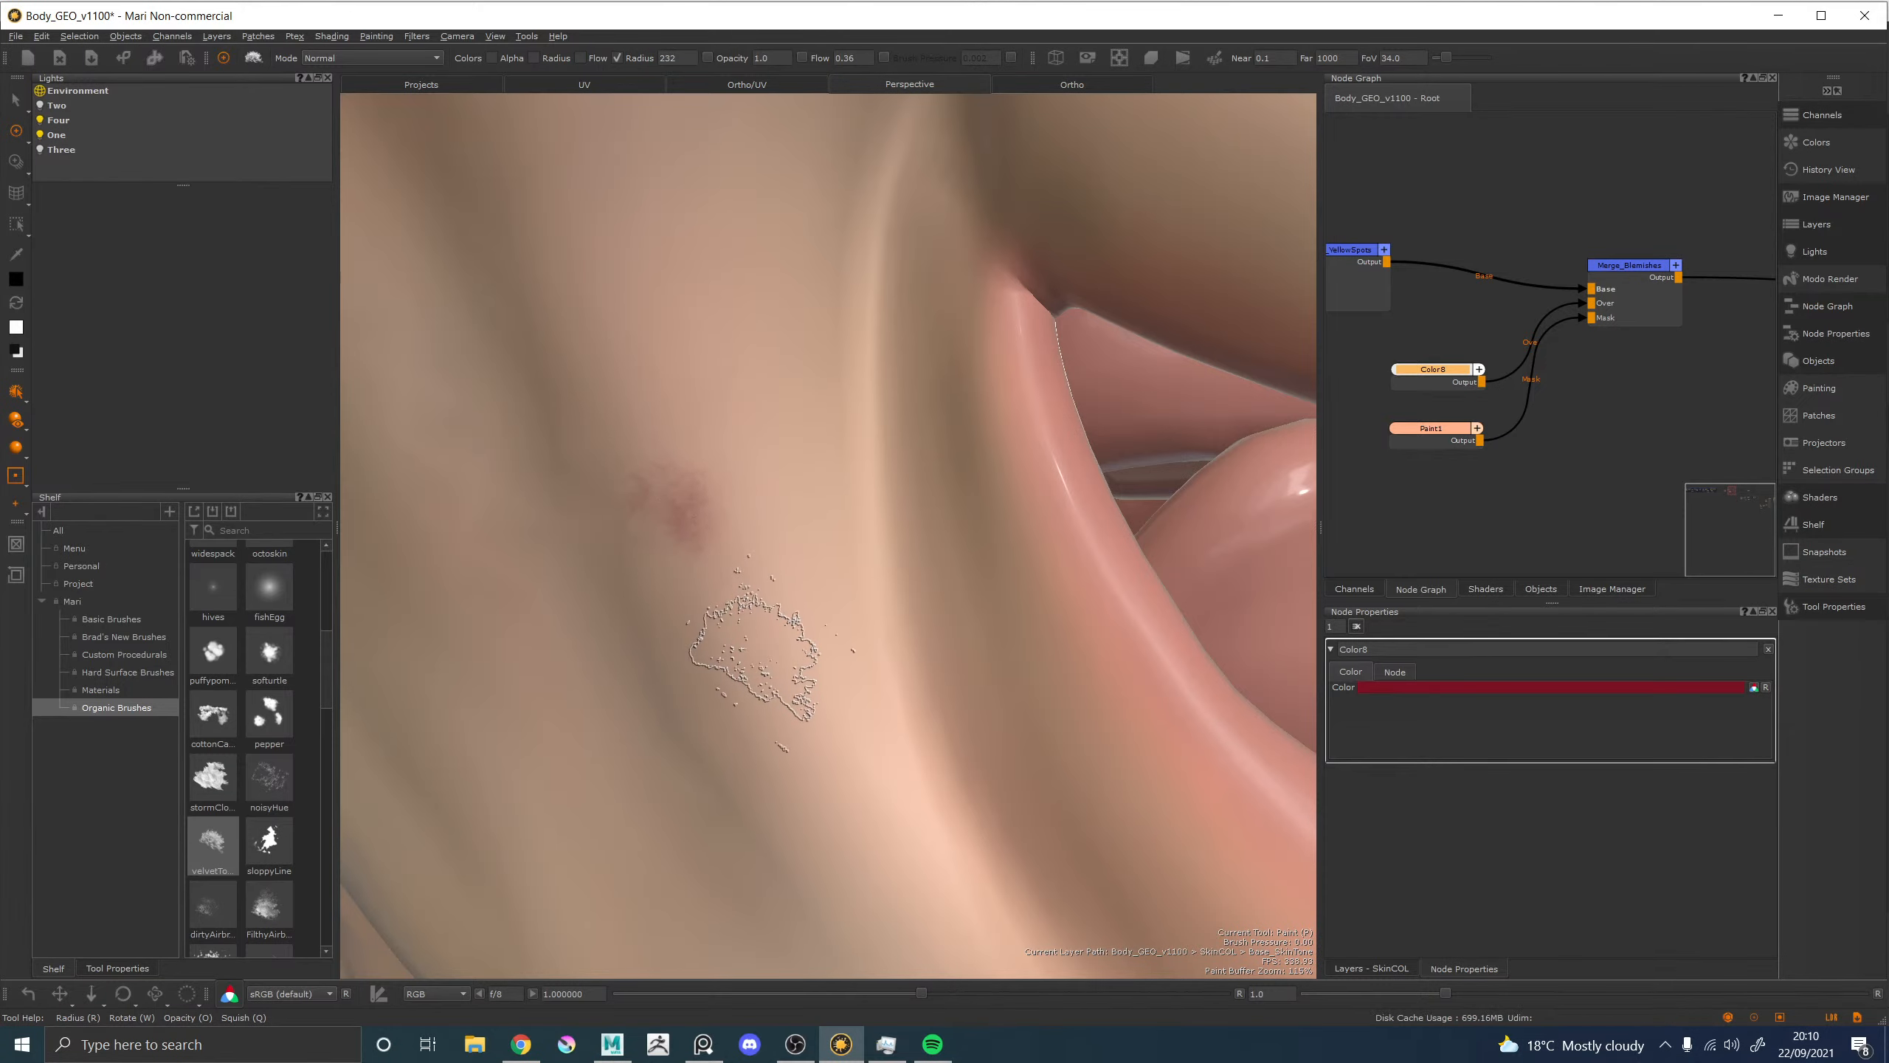
# Build up the red blotch beside the mouth and extend it upward, and check it against the whole face.
pyautogui.keyDown('alt'); pyautogui.moveTo(755, 650); pyautogui.dragTo(708, 561, button='right'); pyautogui.keyUp('alt')
pyautogui.keyDown('alt'); pyautogui.moveTo(708, 561); pyautogui.dragTo(718, 491); pyautogui.keyUp('alt')
pyautogui.keyDown('alt'); pyautogui.moveTo(718, 491); pyautogui.dragTo(837, 554, button='right'); pyautogui.keyUp('alt')
pyautogui.keyDown('alt'); pyautogui.moveTo(836, 554); pyautogui.dragTo(826, 685, button='middle'); pyautogui.keyUp('alt')
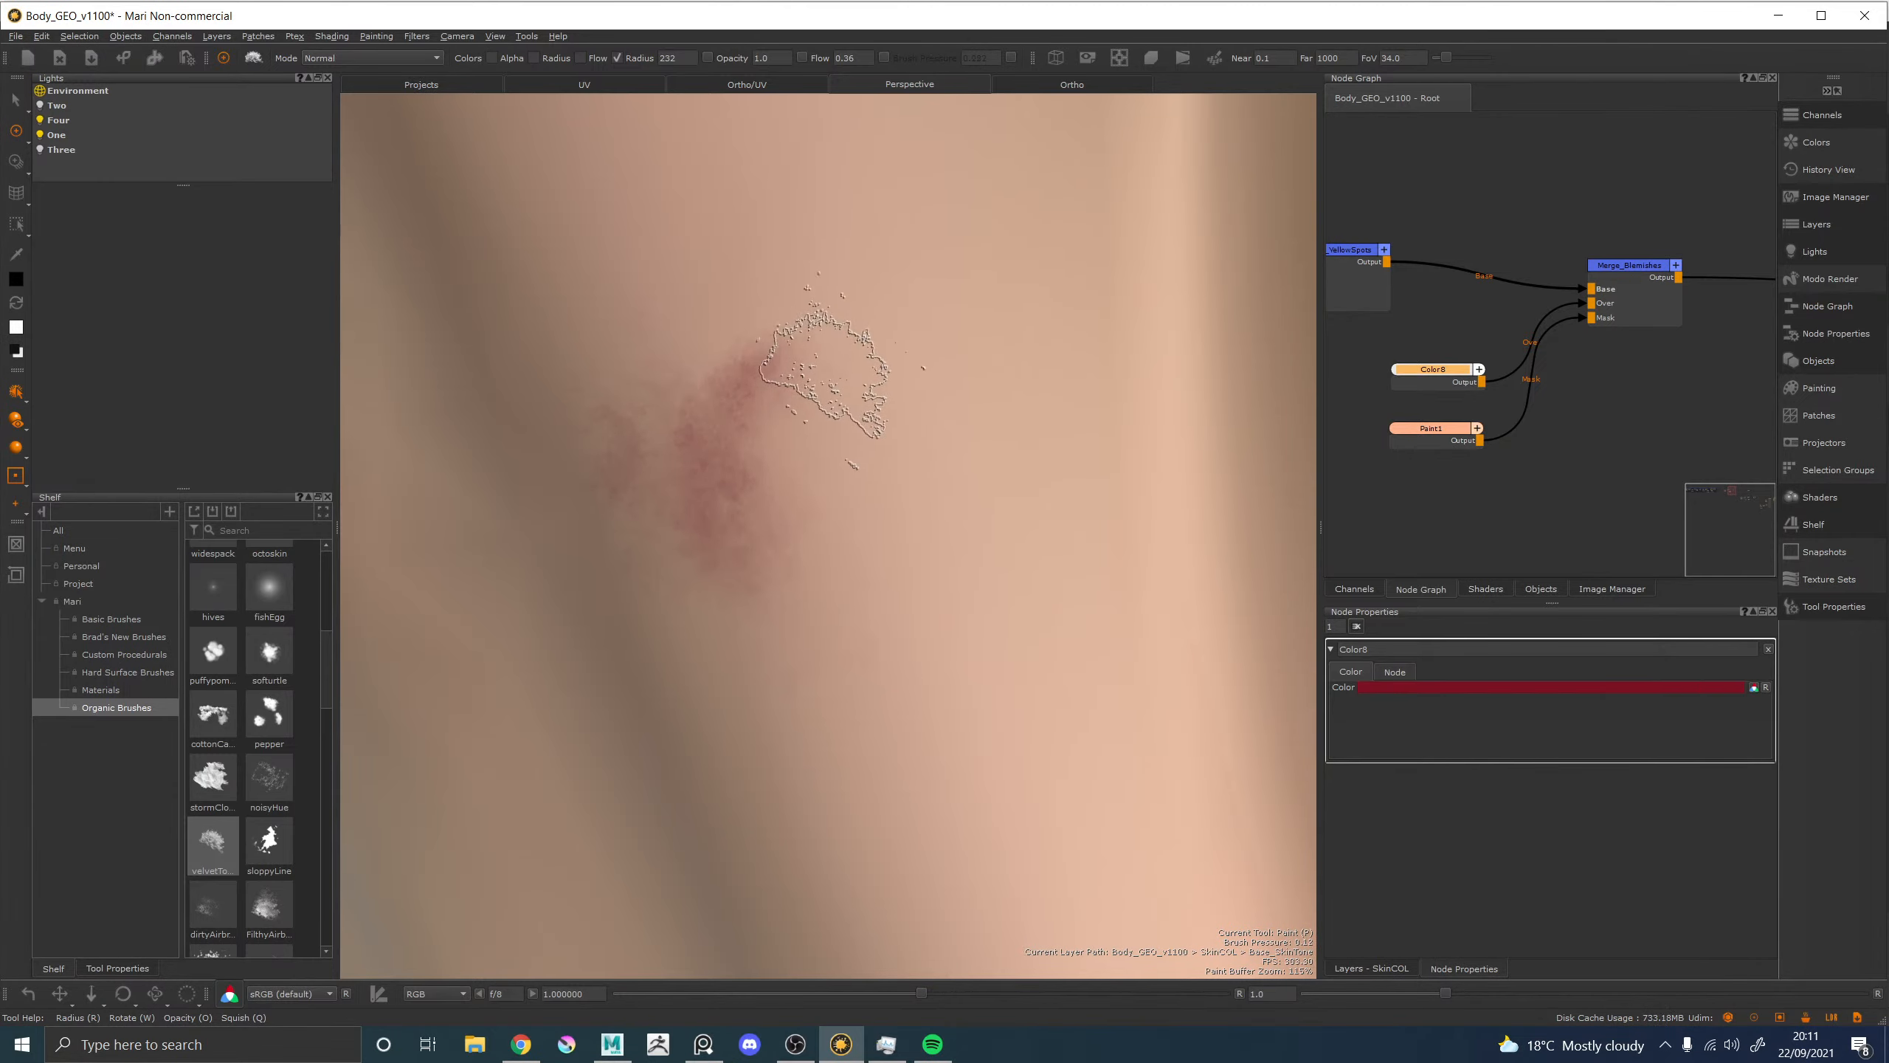
pyautogui.scroll(-10, 807, 439)
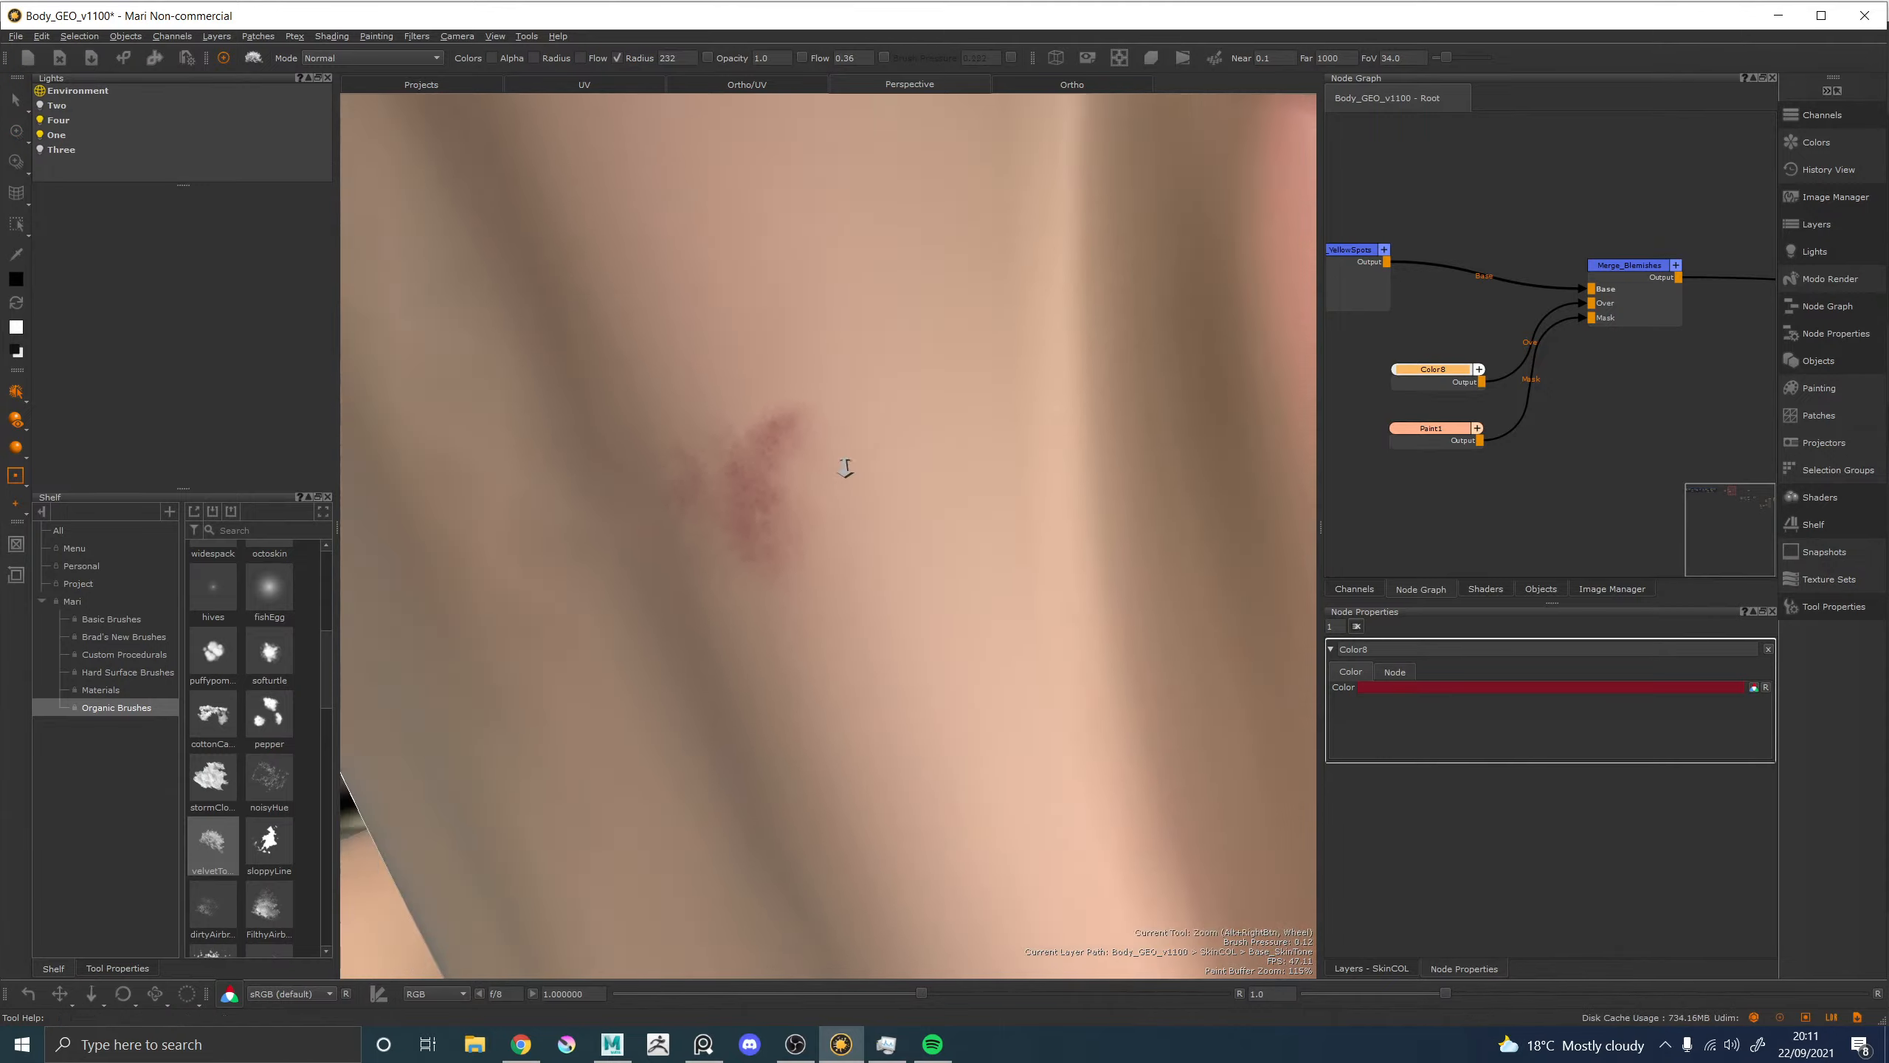
pyautogui.scroll(10, 797, 608)
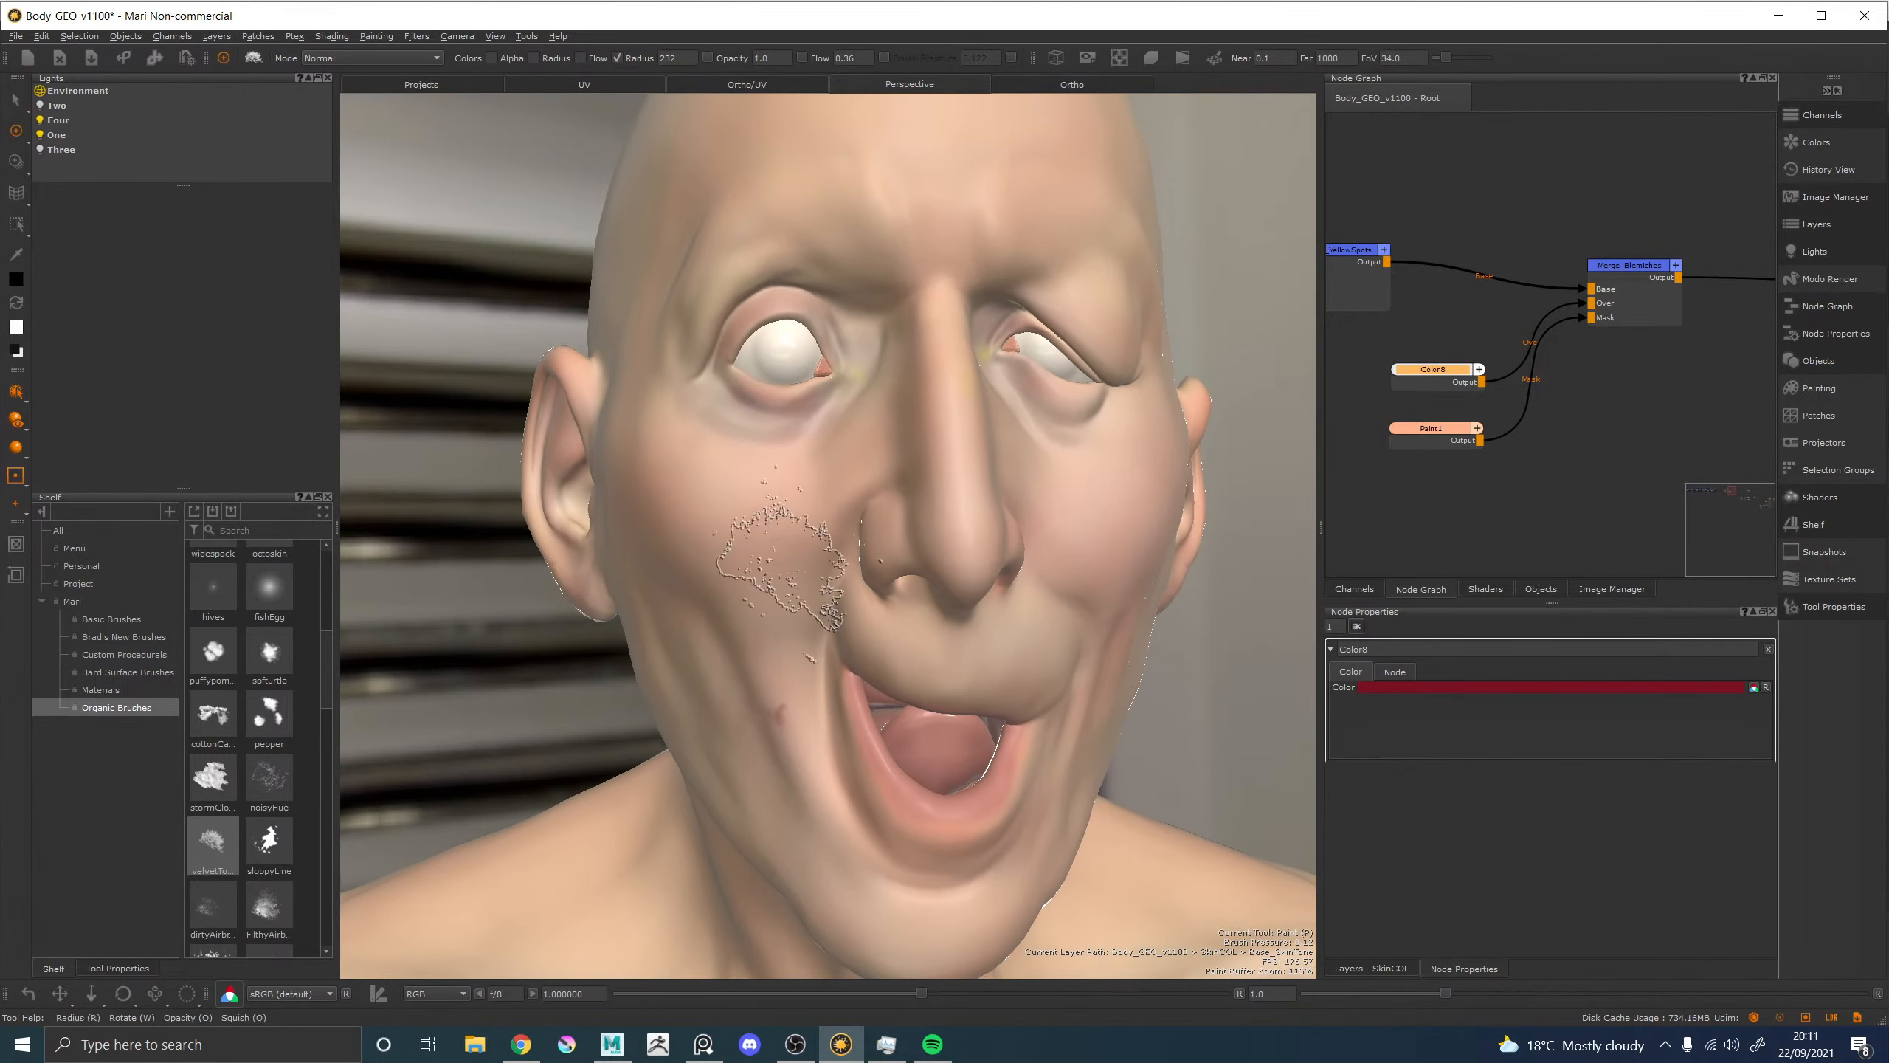
pyautogui.scroll(-5, 797, 608)
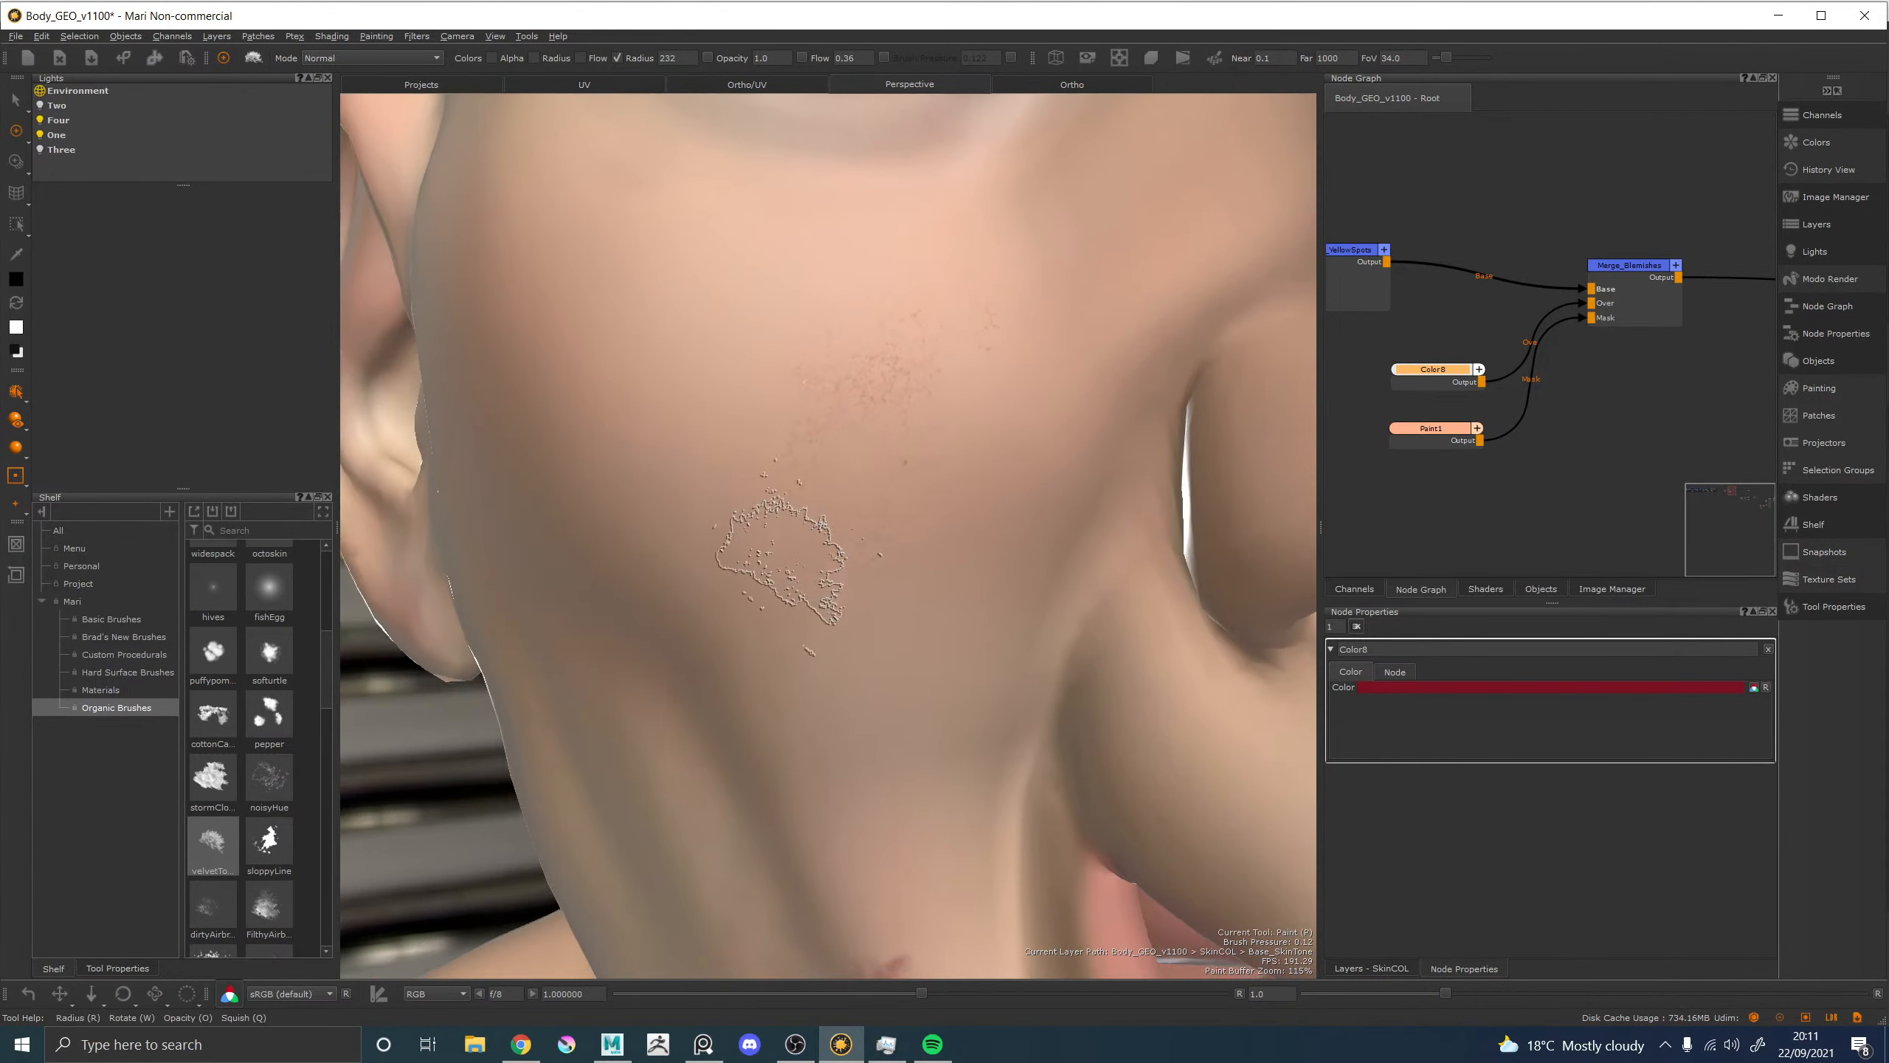
# Paint a small round red spot on the cheek below the fine speckles with the velvet organic brush at radius 90.
pyautogui.keyDown('alt'); pyautogui.moveTo(800, 554); pyautogui.dragTo(662, 624); pyautogui.keyUp('alt')
pyautogui.scroll(5, 834, 510)
pyautogui.keyDown('alt'); pyautogui.moveTo(845, 509); pyautogui.dragTo(799, 566); pyautogui.keyUp('alt')
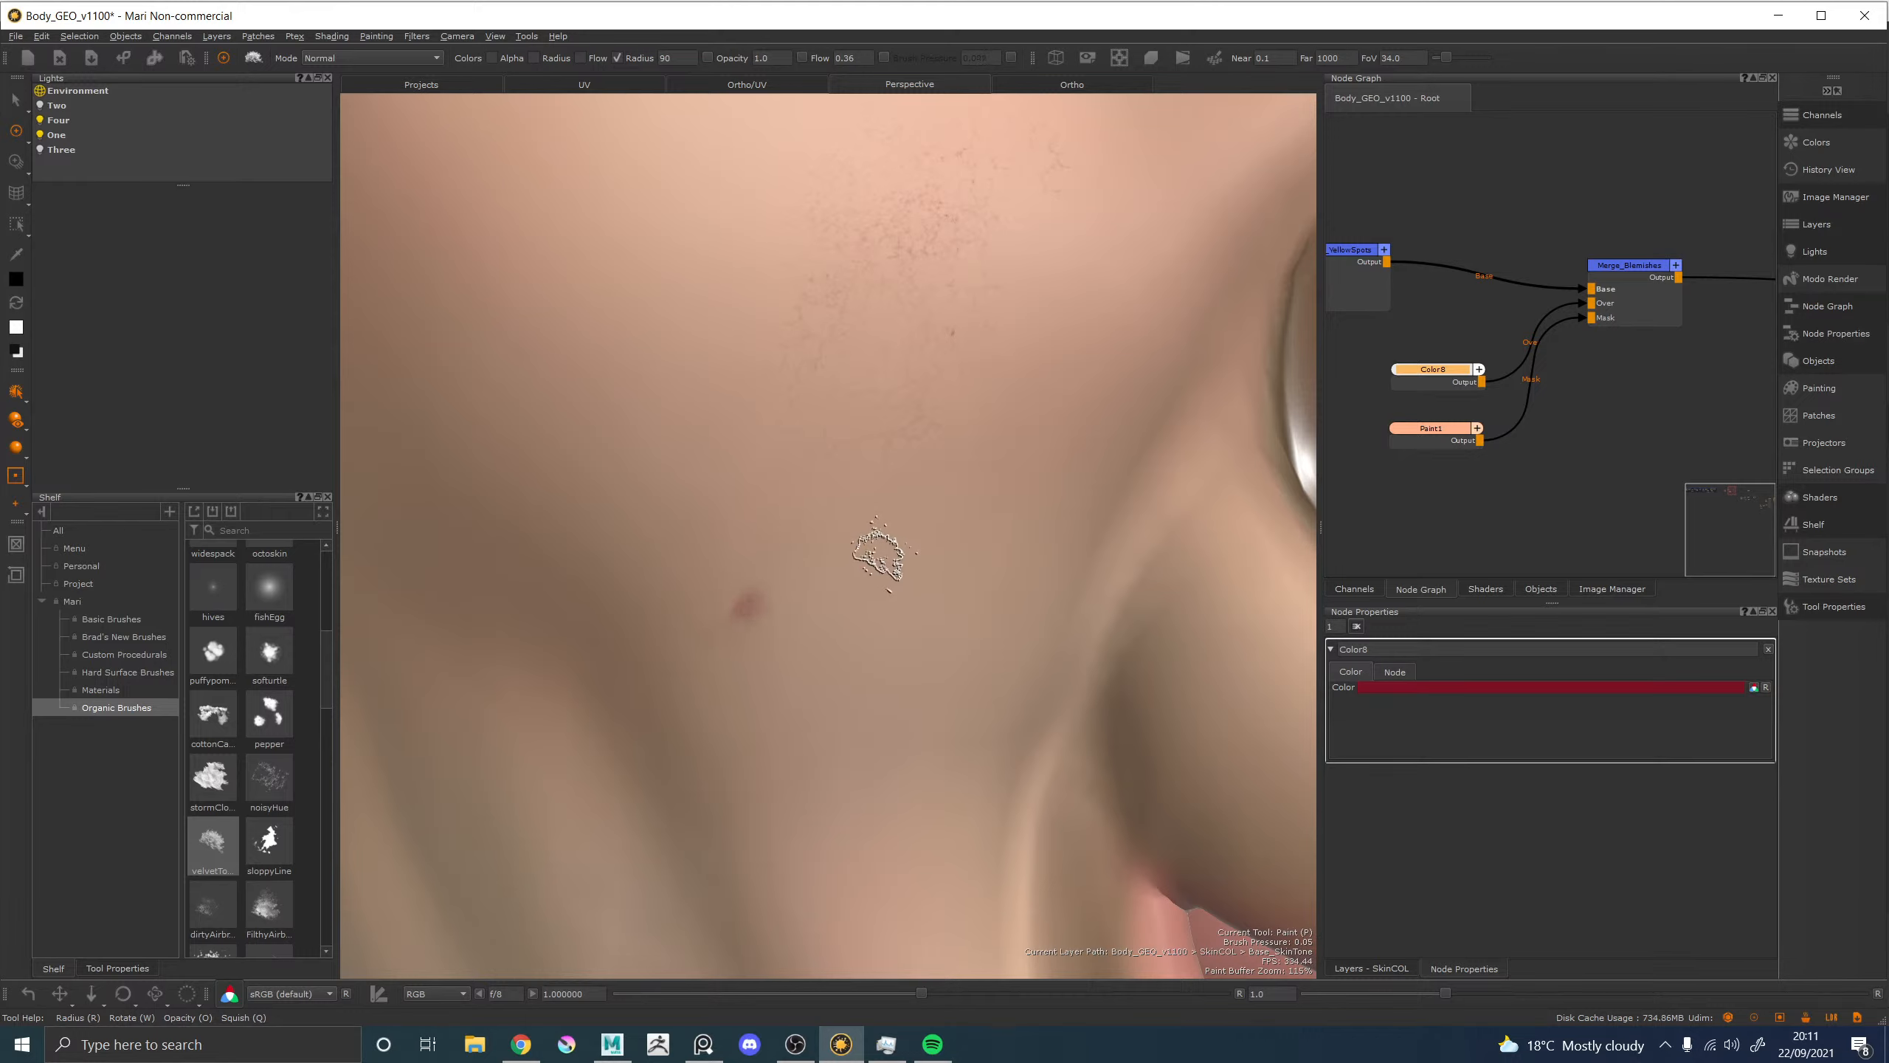
pyautogui.keyDown('alt'); pyautogui.moveTo(822, 648); pyautogui.dragTo(791, 506, button='right'); pyautogui.keyUp('alt')
# Paint a thin vertical red streak on the opposite cheek, beside the fold at the mouth corner, and compare it with the surrounding face.
pyautogui.keyDown('alt'); pyautogui.moveTo(811, 521); pyautogui.dragTo(722, 525); pyautogui.keyUp('alt')
pyautogui.keyDown('alt'); pyautogui.moveTo(780, 536); pyautogui.dragTo(1004, 641, button='right'); pyautogui.keyUp('alt')
pyautogui.keyDown('alt'); pyautogui.moveTo(826, 521); pyautogui.dragTo(616, 531, button='middle'); pyautogui.keyUp('alt')
pyautogui.keyDown('alt'); pyautogui.moveTo(804, 551); pyautogui.dragTo(639, 539); pyautogui.keyUp('alt')
pyautogui.keyDown('alt'); pyautogui.moveTo(640, 540); pyautogui.dragTo(833, 507, button='middle'); pyautogui.keyUp('alt')
pyautogui.keyDown('alt'); pyautogui.moveTo(833, 514); pyautogui.dragTo(1046, 658, button='right'); pyautogui.keyUp('alt')
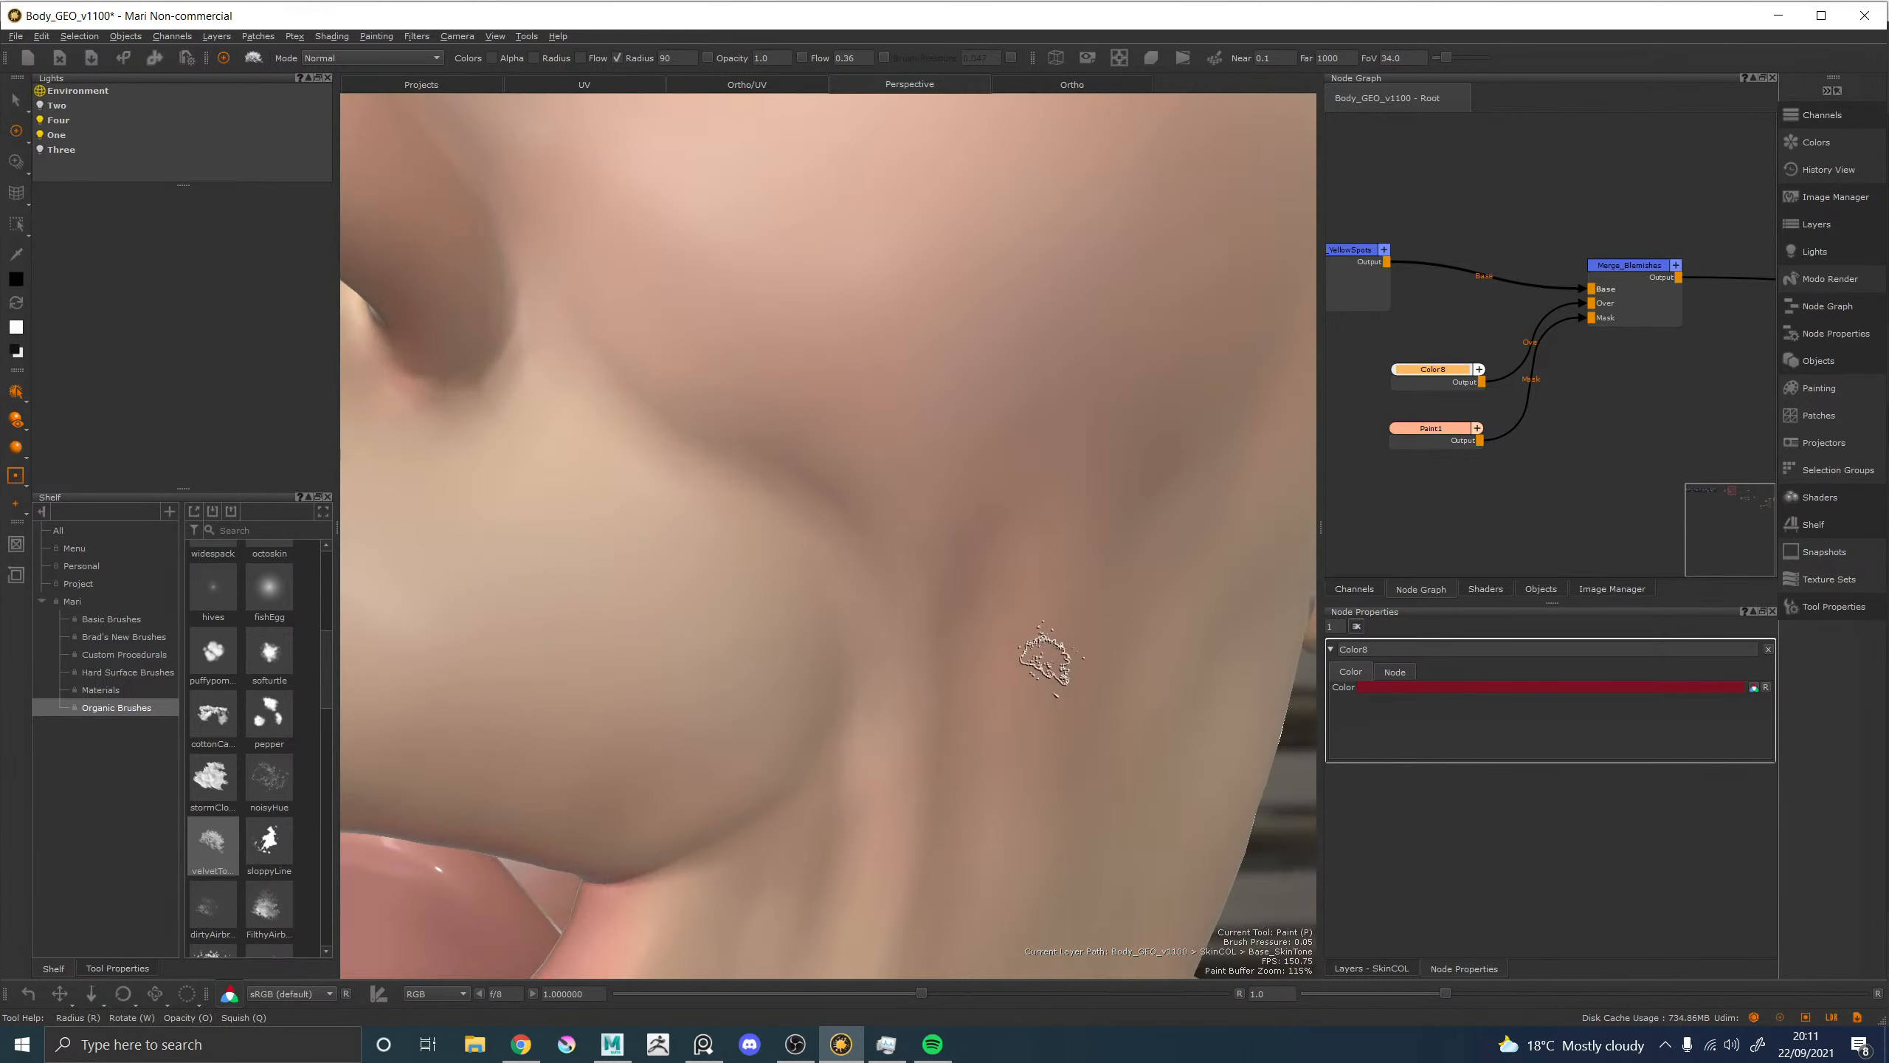
pyautogui.keyDown('alt'); pyautogui.moveTo(906, 574); pyautogui.dragTo(737, 443, button='middle'); pyautogui.keyUp('alt')
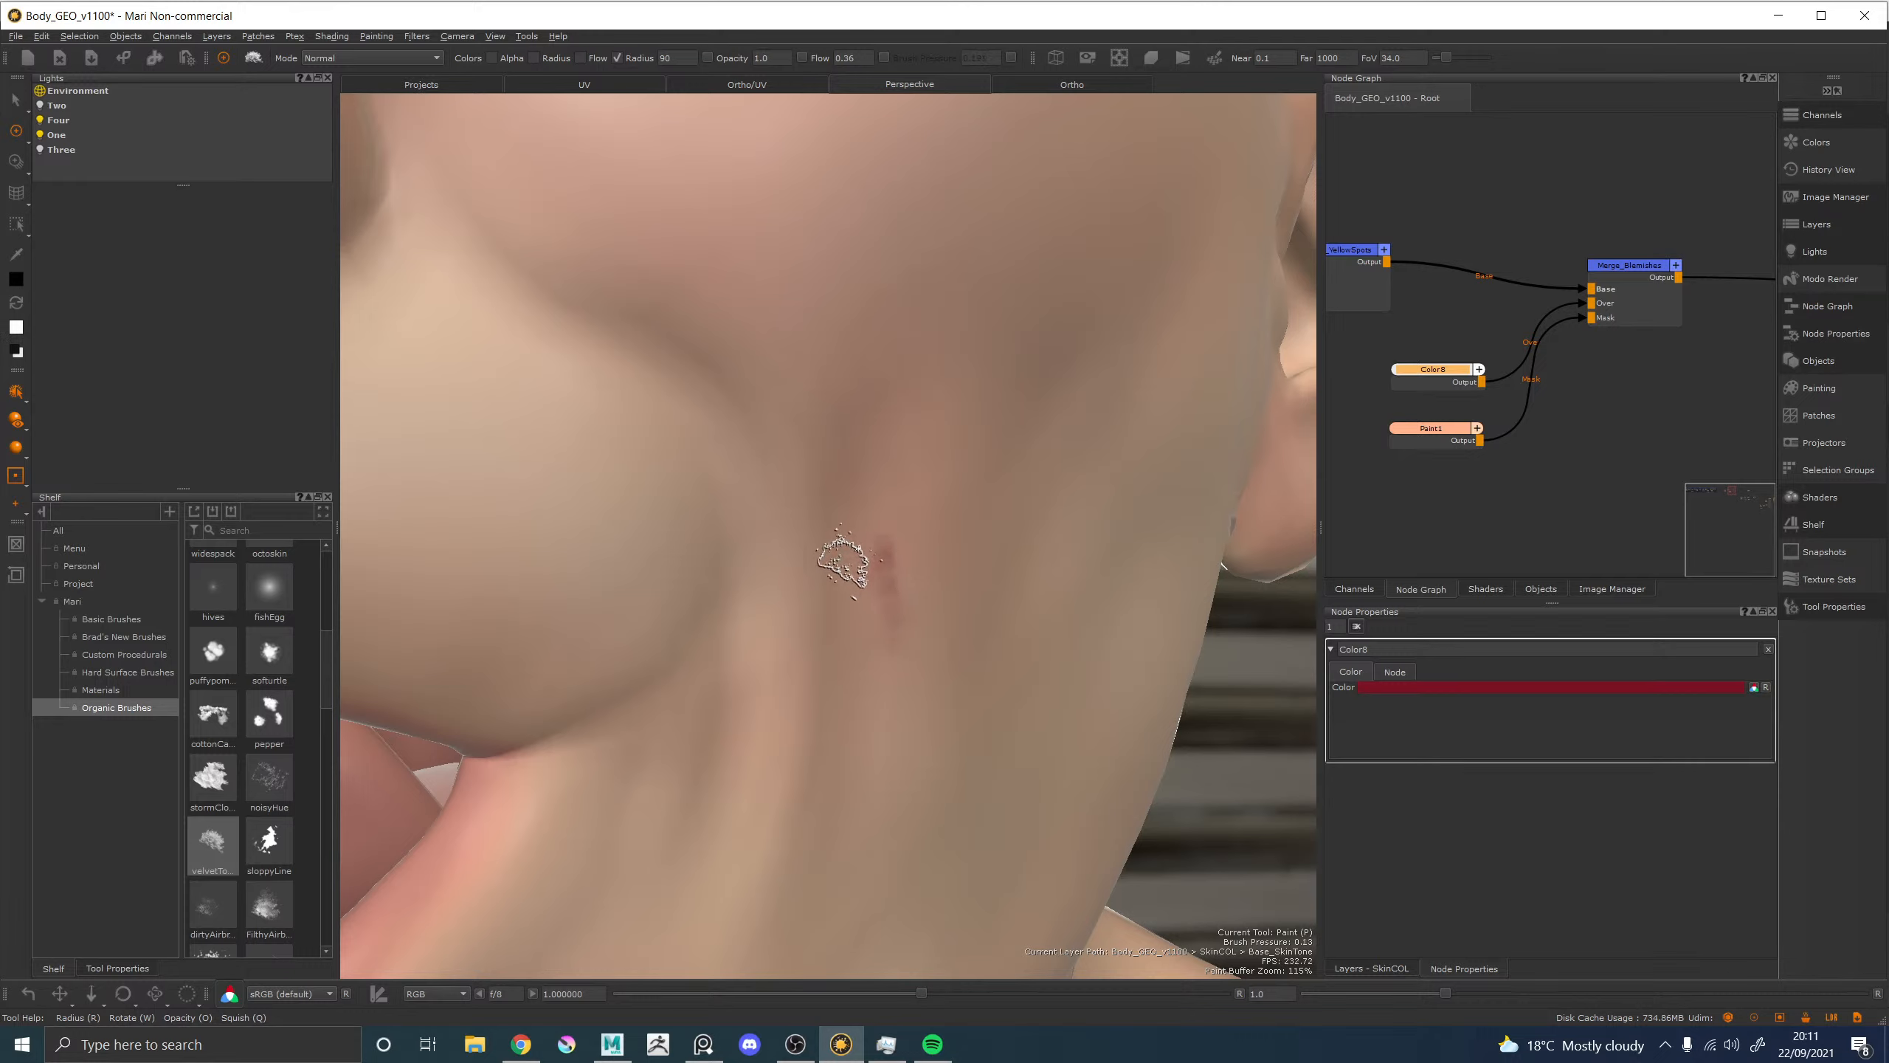
pyautogui.keyDown('alt'); pyautogui.moveTo(930, 685); pyautogui.dragTo(873, 502, button='right'); pyautogui.keyUp('alt')
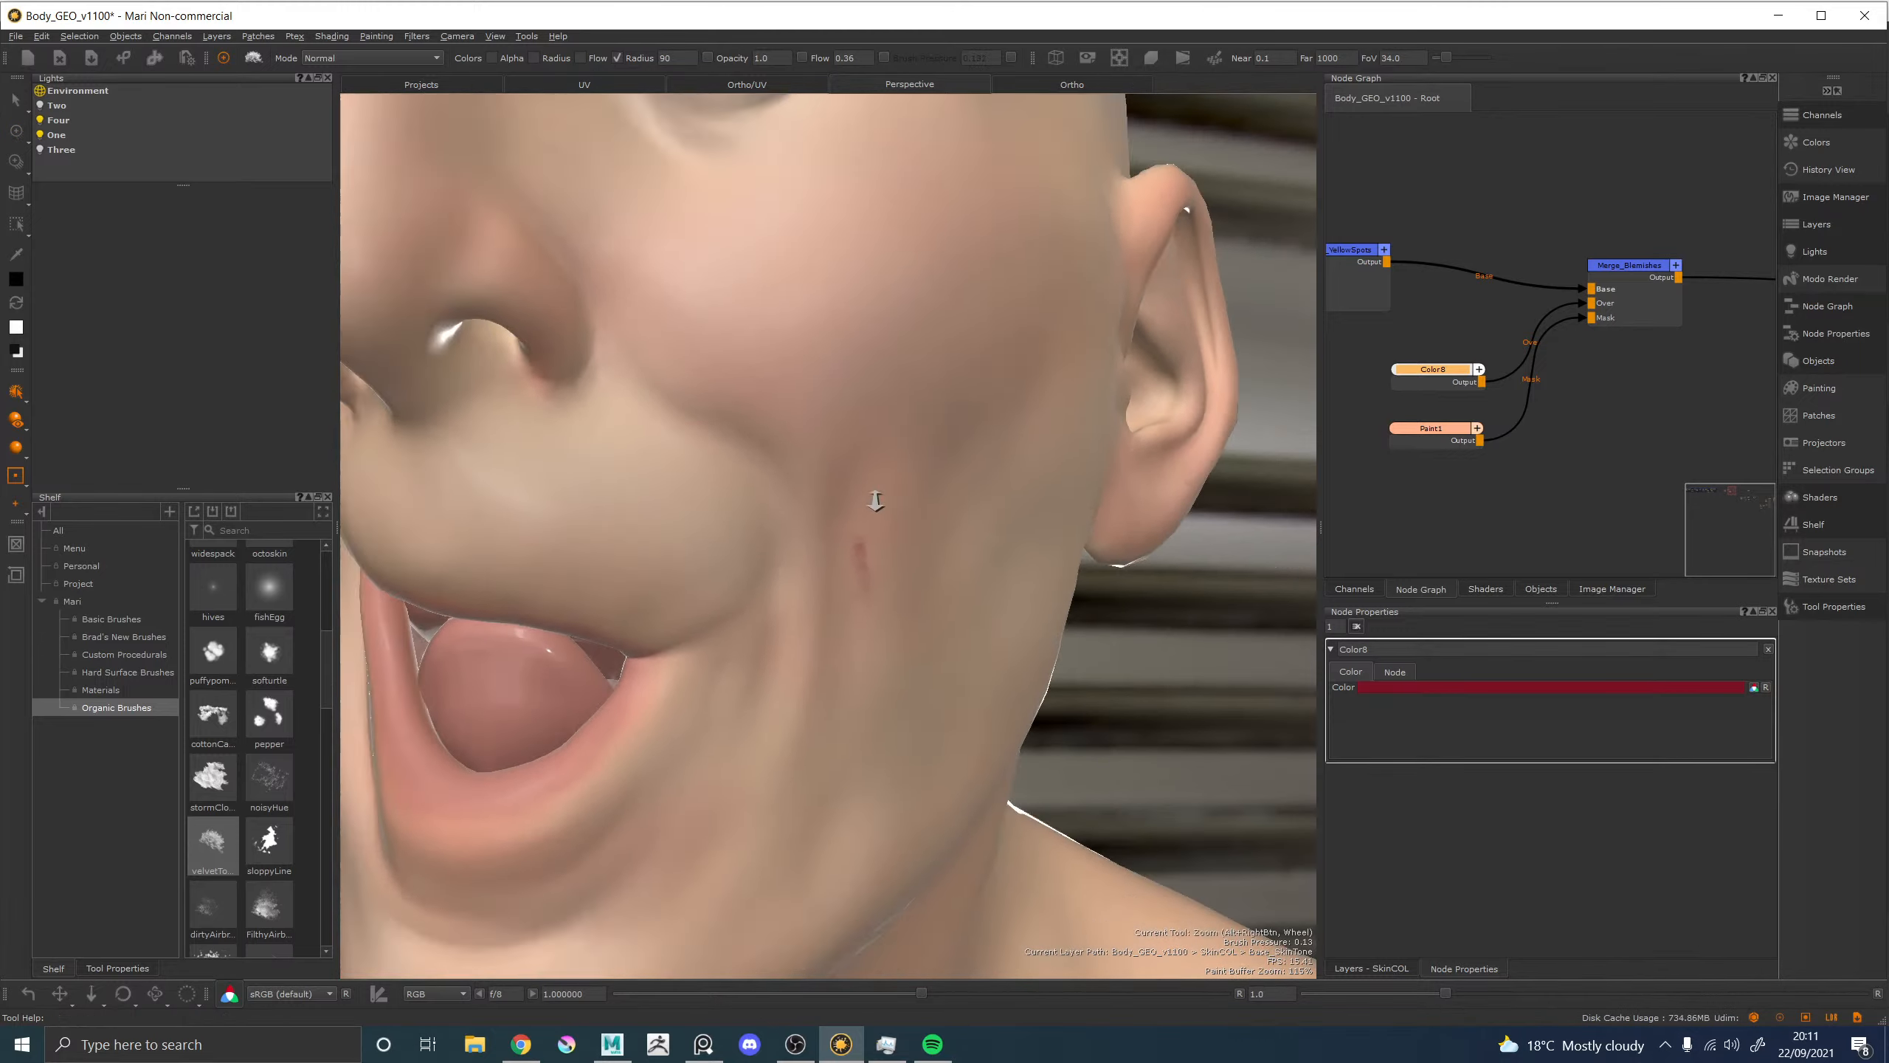
# Paint faint red specks across the bridge of the nose with white at radius 90 and switch back to black.
pyautogui.keyDown('alt'); pyautogui.moveTo(873, 502); pyautogui.dragTo(892, 718, button='middle'); pyautogui.keyUp('alt')
pyautogui.keyDown('alt'); pyautogui.moveTo(844, 657); pyautogui.dragTo(989, 647, button='right'); pyautogui.keyUp('alt')
pyautogui.keyDown('alt'); pyautogui.moveTo(727, 572); pyautogui.dragTo(1206, 583); pyautogui.keyUp('alt')
pyautogui.keyDown('alt'); pyautogui.moveTo(613, 571); pyautogui.dragTo(826, 583); pyautogui.keyUp('alt')
pyautogui.press('x')
pyautogui.moveTo(733, 692)
pyautogui.mouseDown()
pyautogui.moveTo(796, 688)
pyautogui.moveTo(763, 629)
pyautogui.moveTo(792, 651)
pyautogui.moveTo(774, 713)
pyautogui.mouseUp()
pyautogui.press('x')
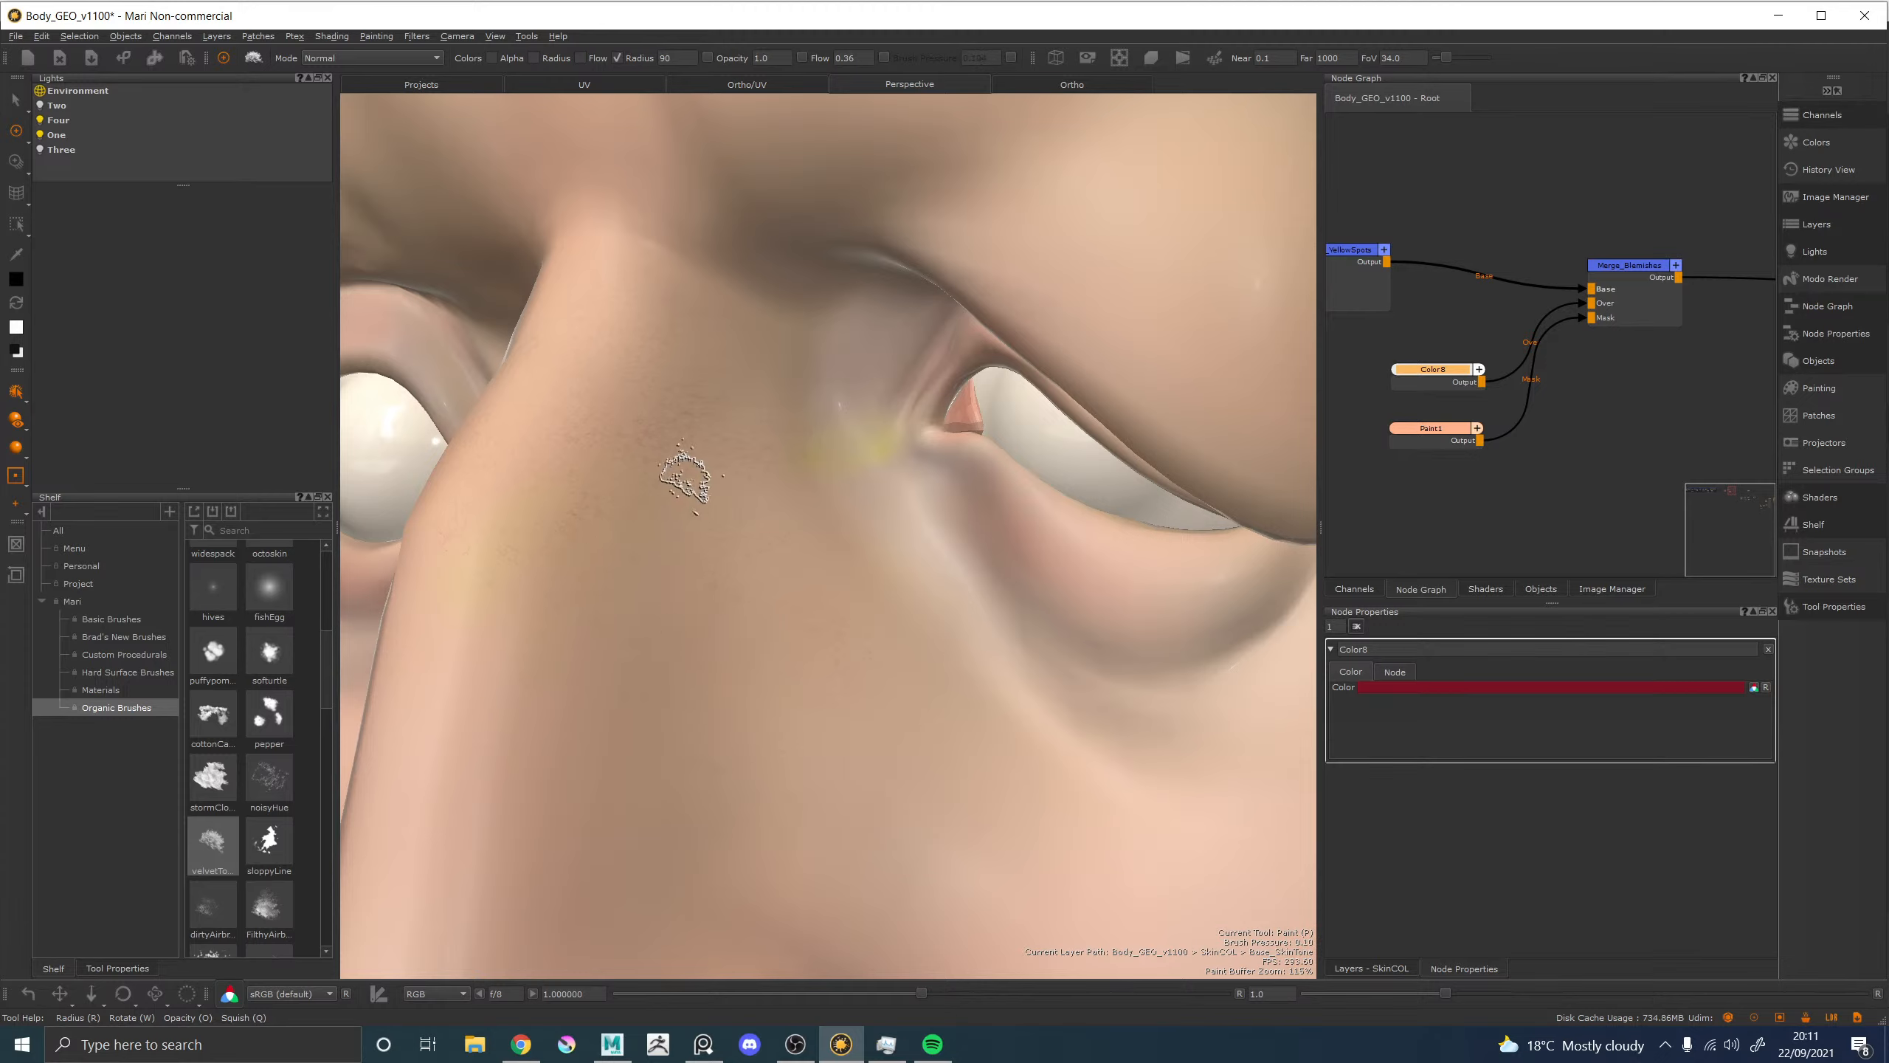
# Add a small red mark high on the nose bridge between the brows and soften it with black.
pyautogui.press('x')
pyautogui.click(610, 302)
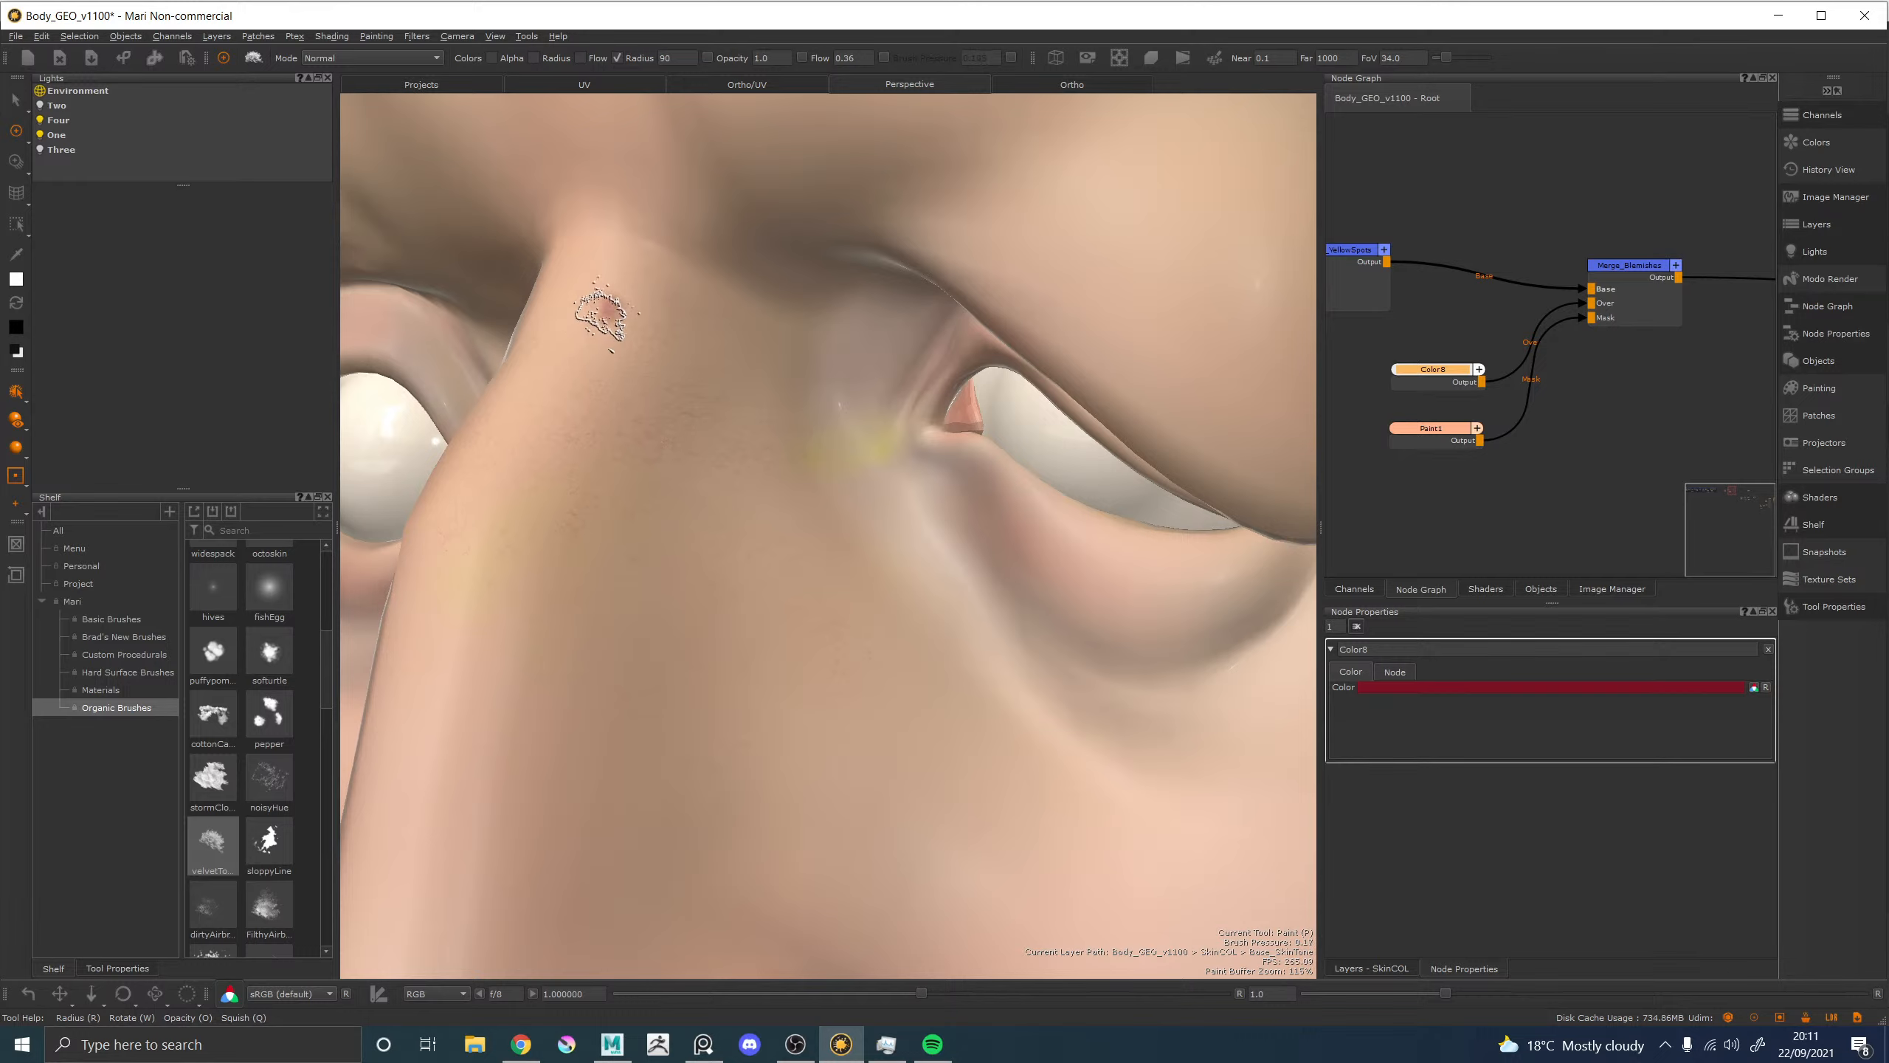
pyautogui.moveTo(605, 286)
pyautogui.mouseDown()
pyautogui.moveTo(601, 333)
pyautogui.moveTo(600, 301)
pyautogui.mouseUp()
pyautogui.press('x')
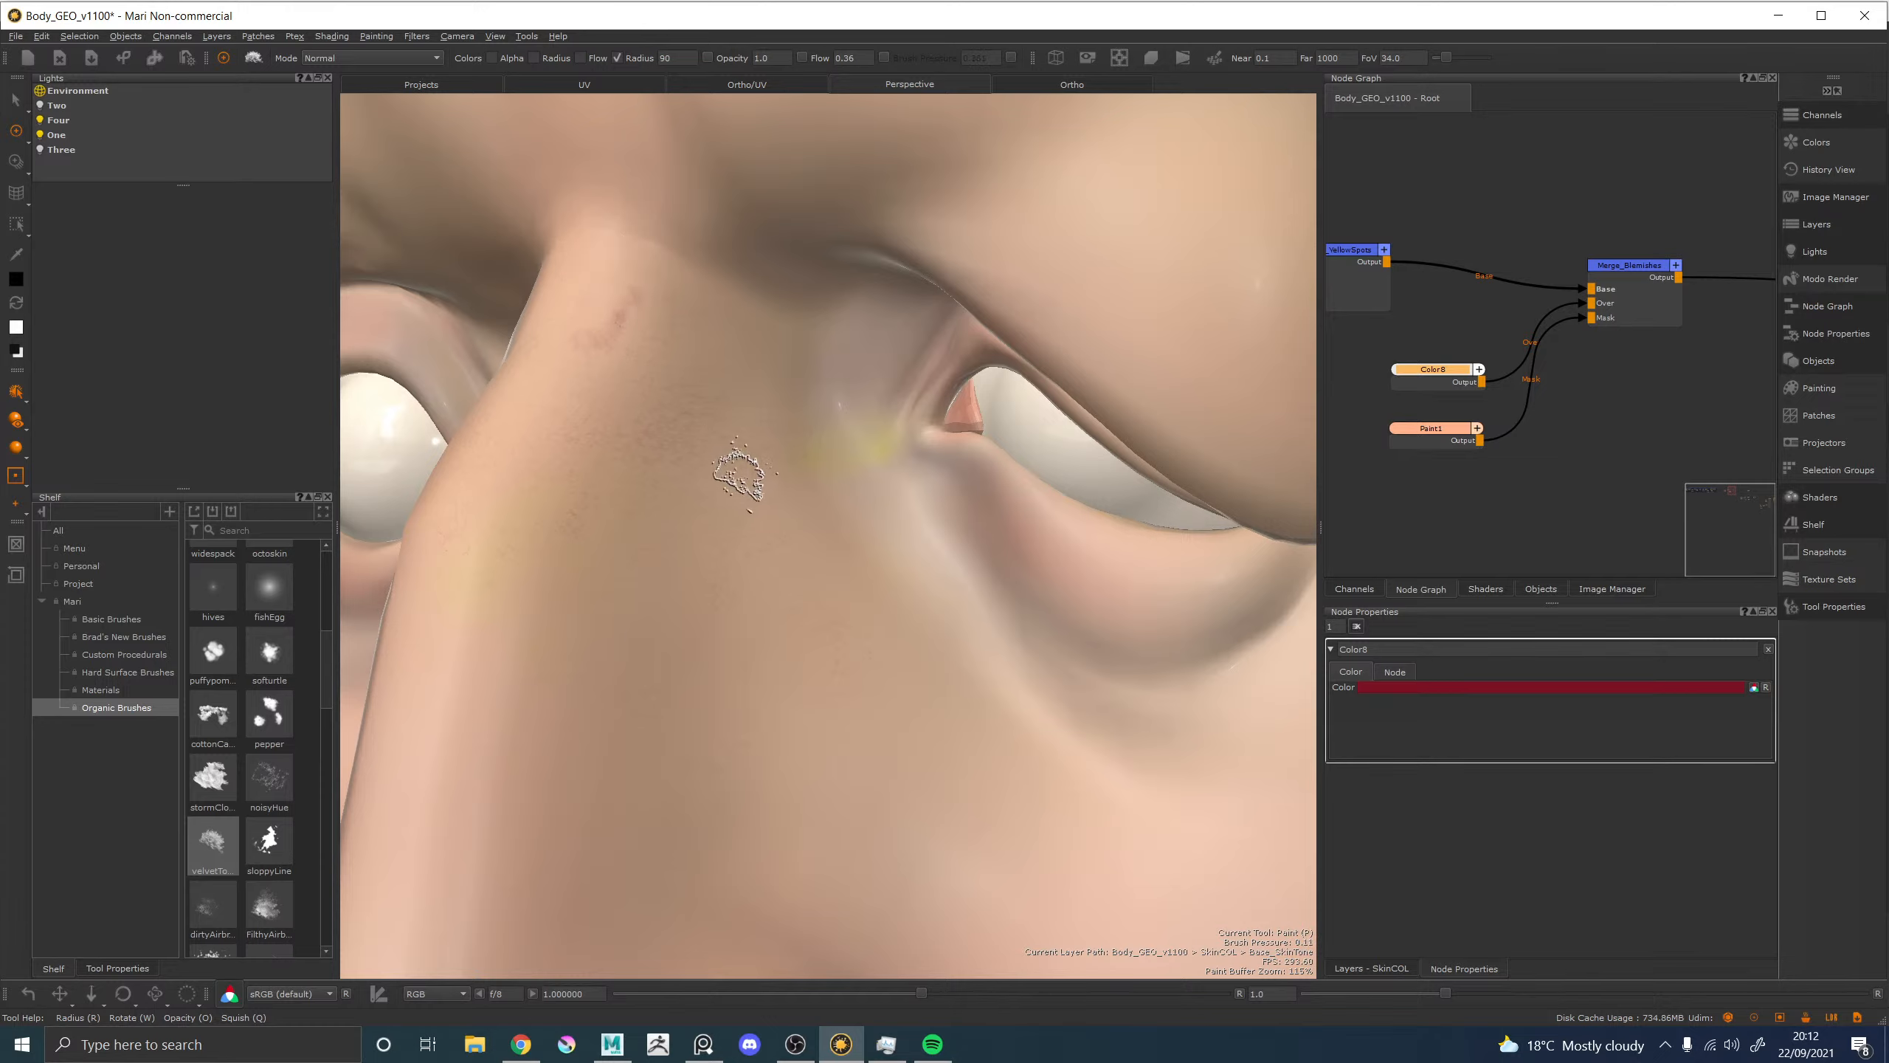
# Dab a red blotch on the side of the nose bridge near the inner eye corner and fade it with black at radius 194.
pyautogui.click(716, 457)
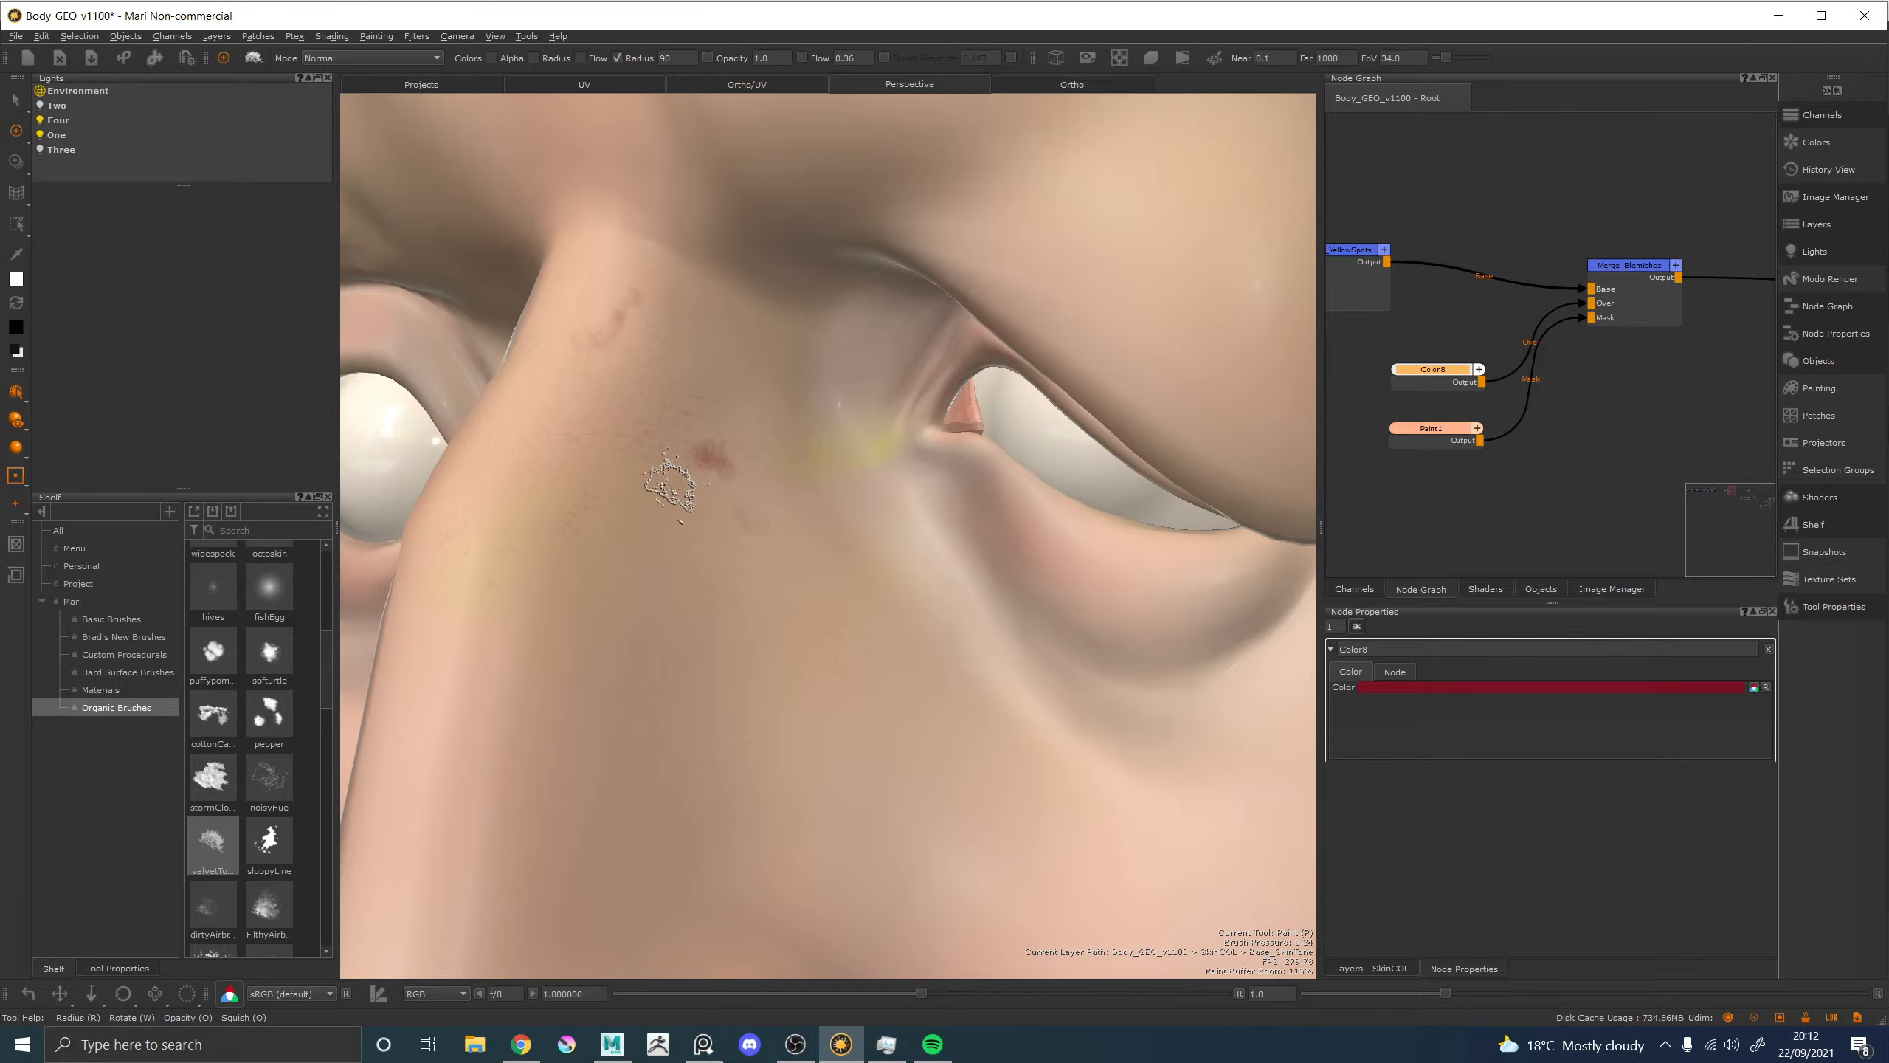
pyautogui.click(729, 498)
pyautogui.click(665, 448)
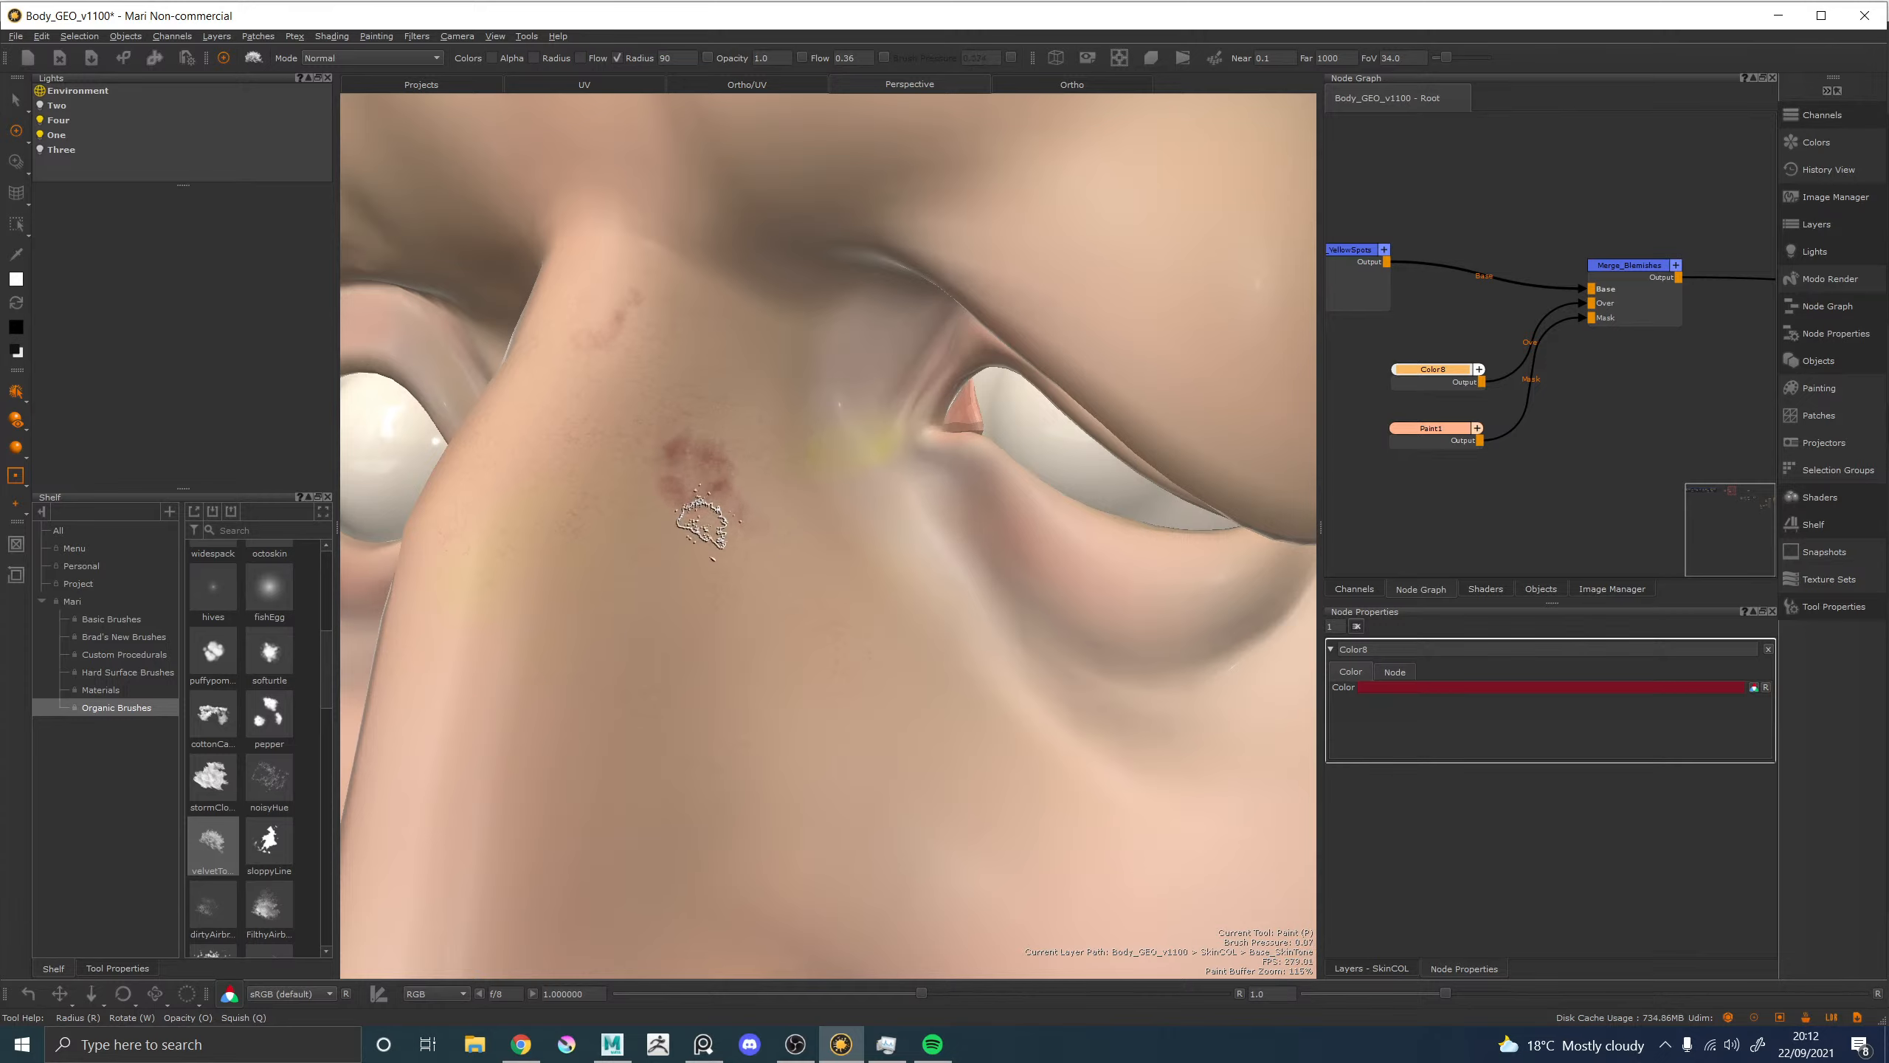
pyautogui.click(703, 476)
pyautogui.click(692, 476)
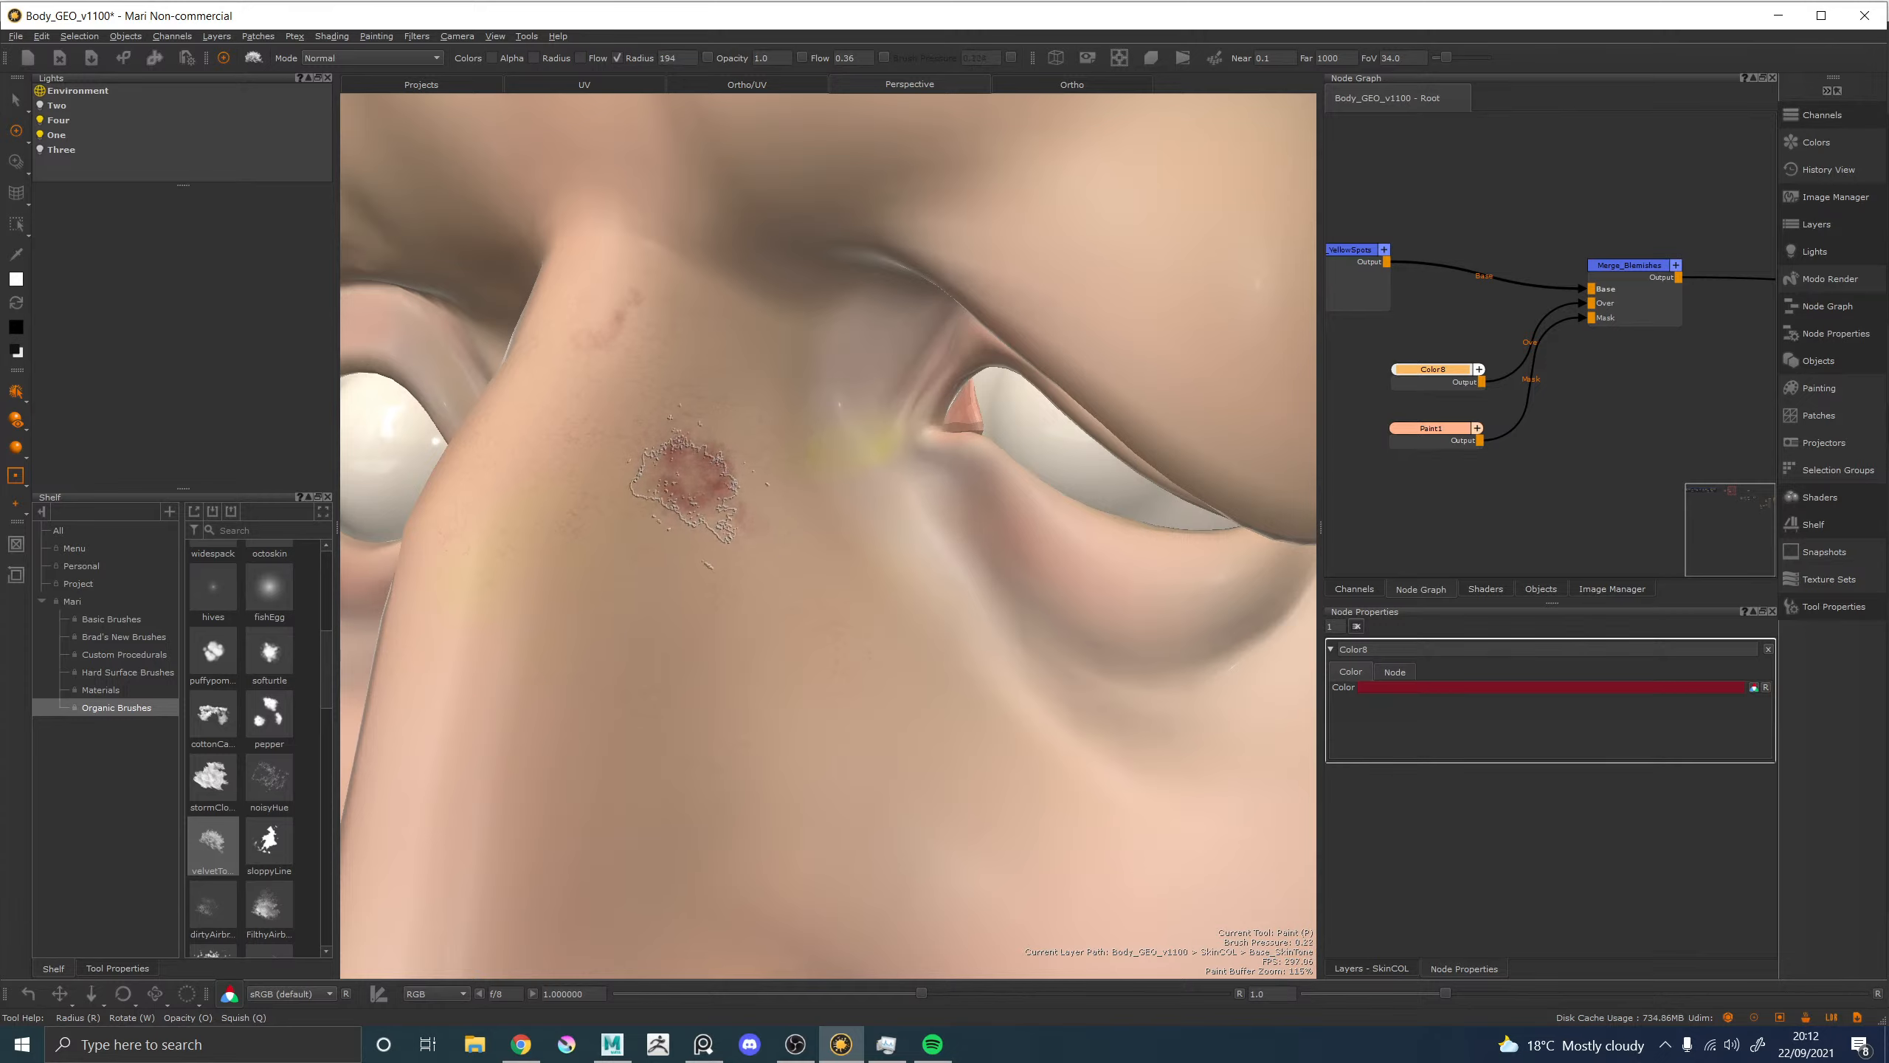
pyautogui.click(686, 482)
pyautogui.press('x')
pyautogui.moveTo(684, 488)
pyautogui.mouseDown()
pyautogui.moveTo(665, 495)
pyautogui.moveTo(699, 519)
pyautogui.moveTo(695, 442)
pyautogui.moveTo(718, 479)
pyautogui.moveTo(692, 454)
pyautogui.moveTo(695, 415)
pyautogui.moveTo(720, 417)
pyautogui.moveTo(720, 460)
pyautogui.moveTo(744, 431)
pyautogui.moveTo(685, 511)
pyautogui.mouseUp()
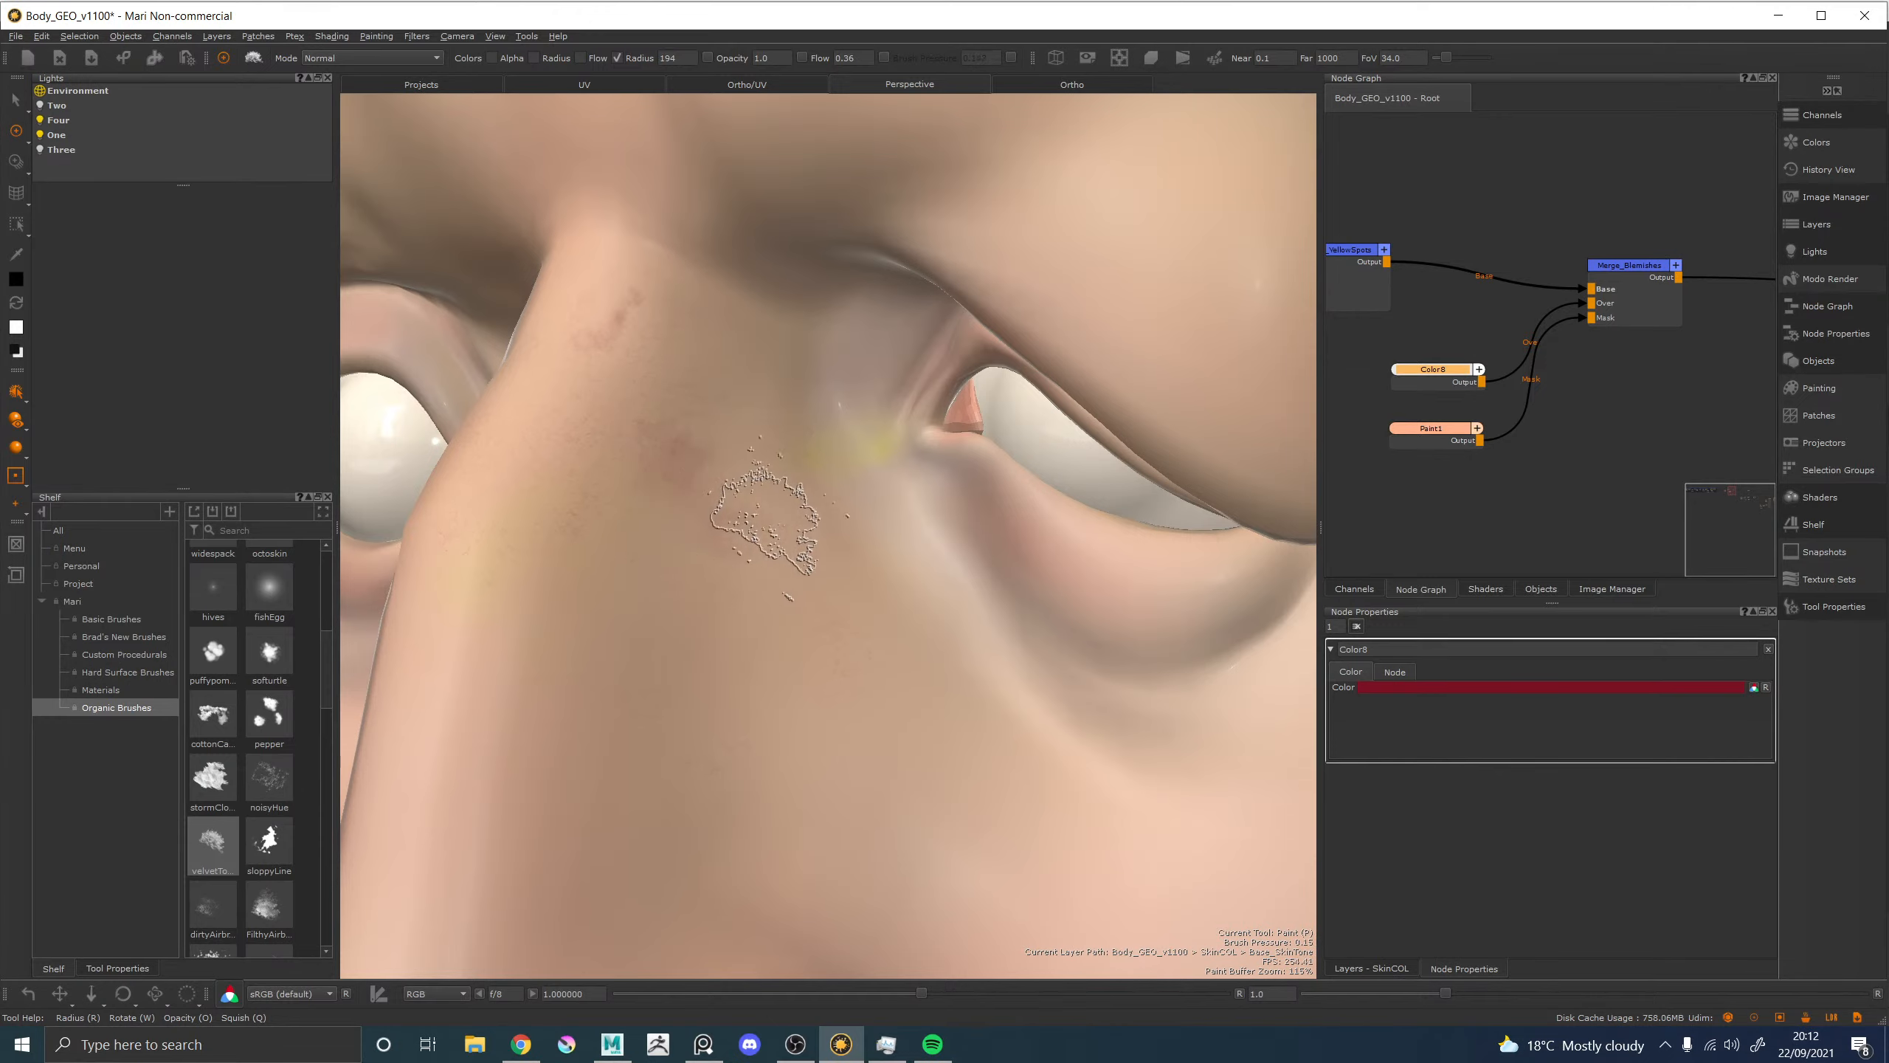
# Paint subtle redness along the under-eye bag at radius 194, alternating white and black, and check it against the whole face.
pyautogui.press('x')
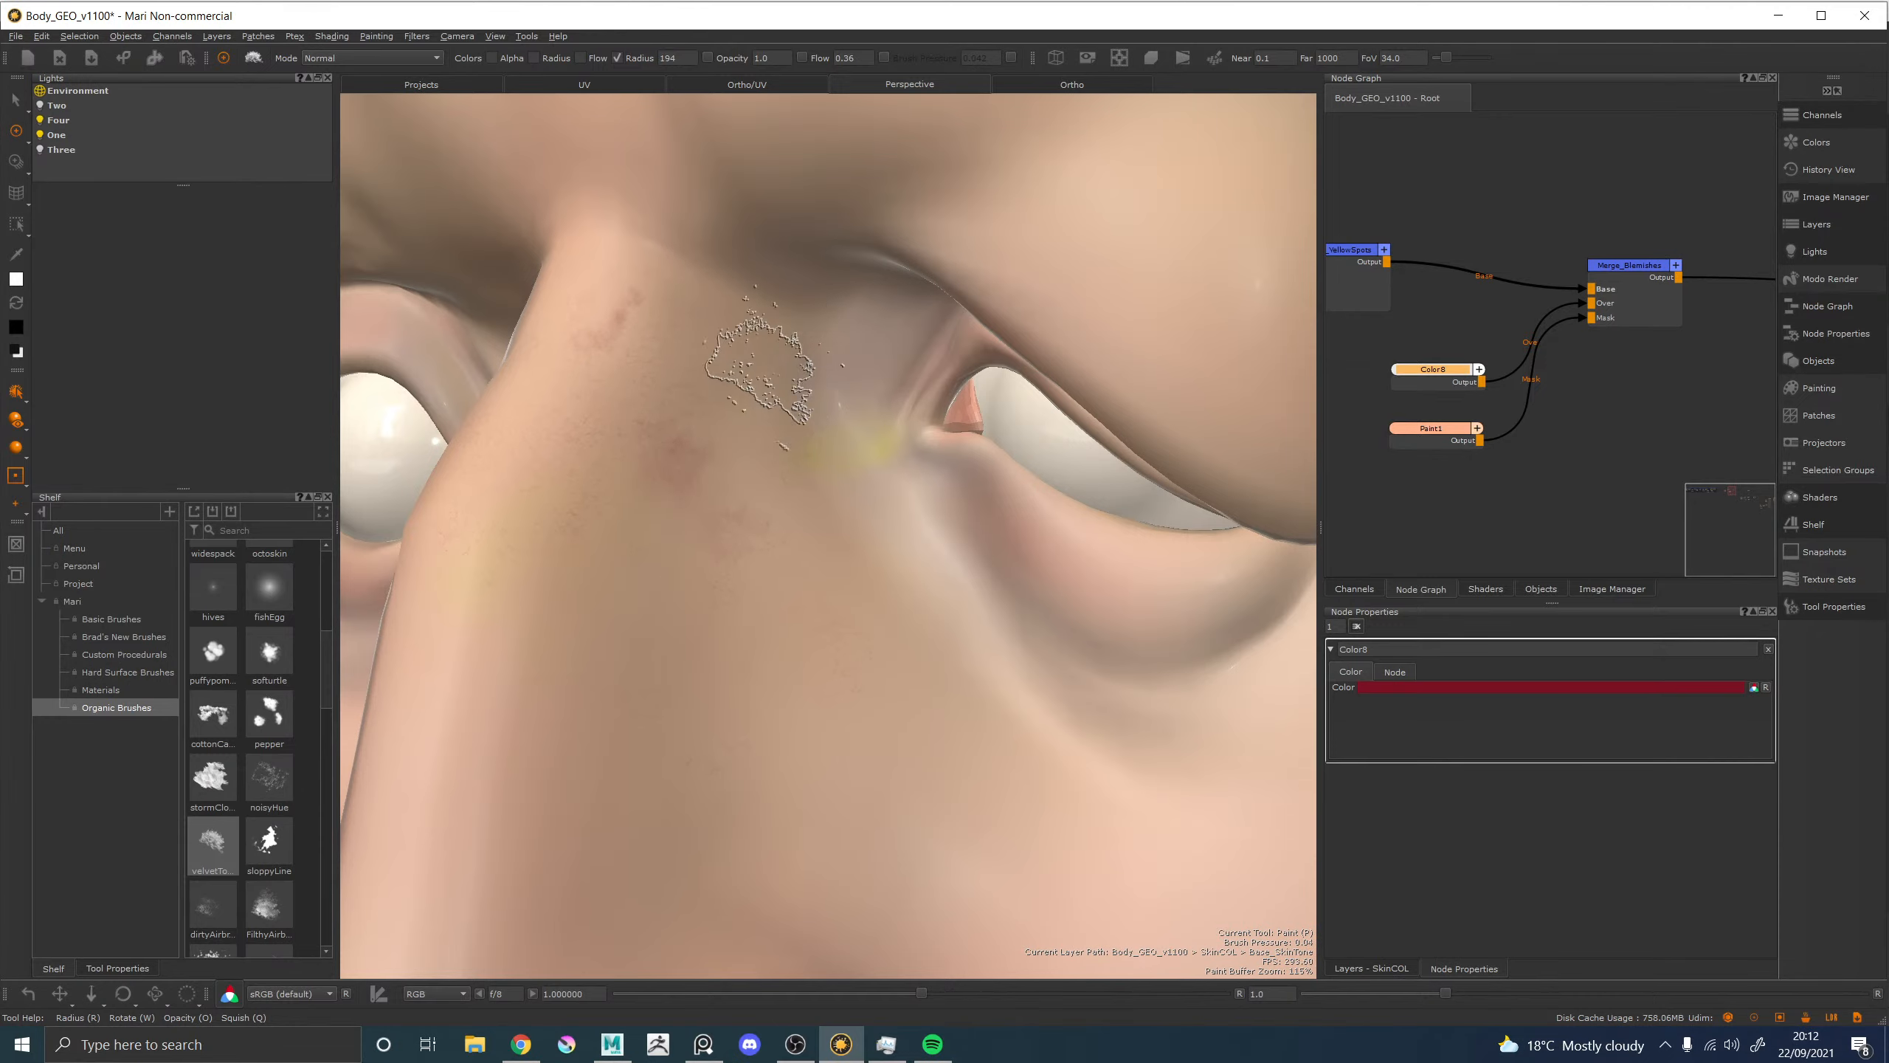
pyautogui.press('x')
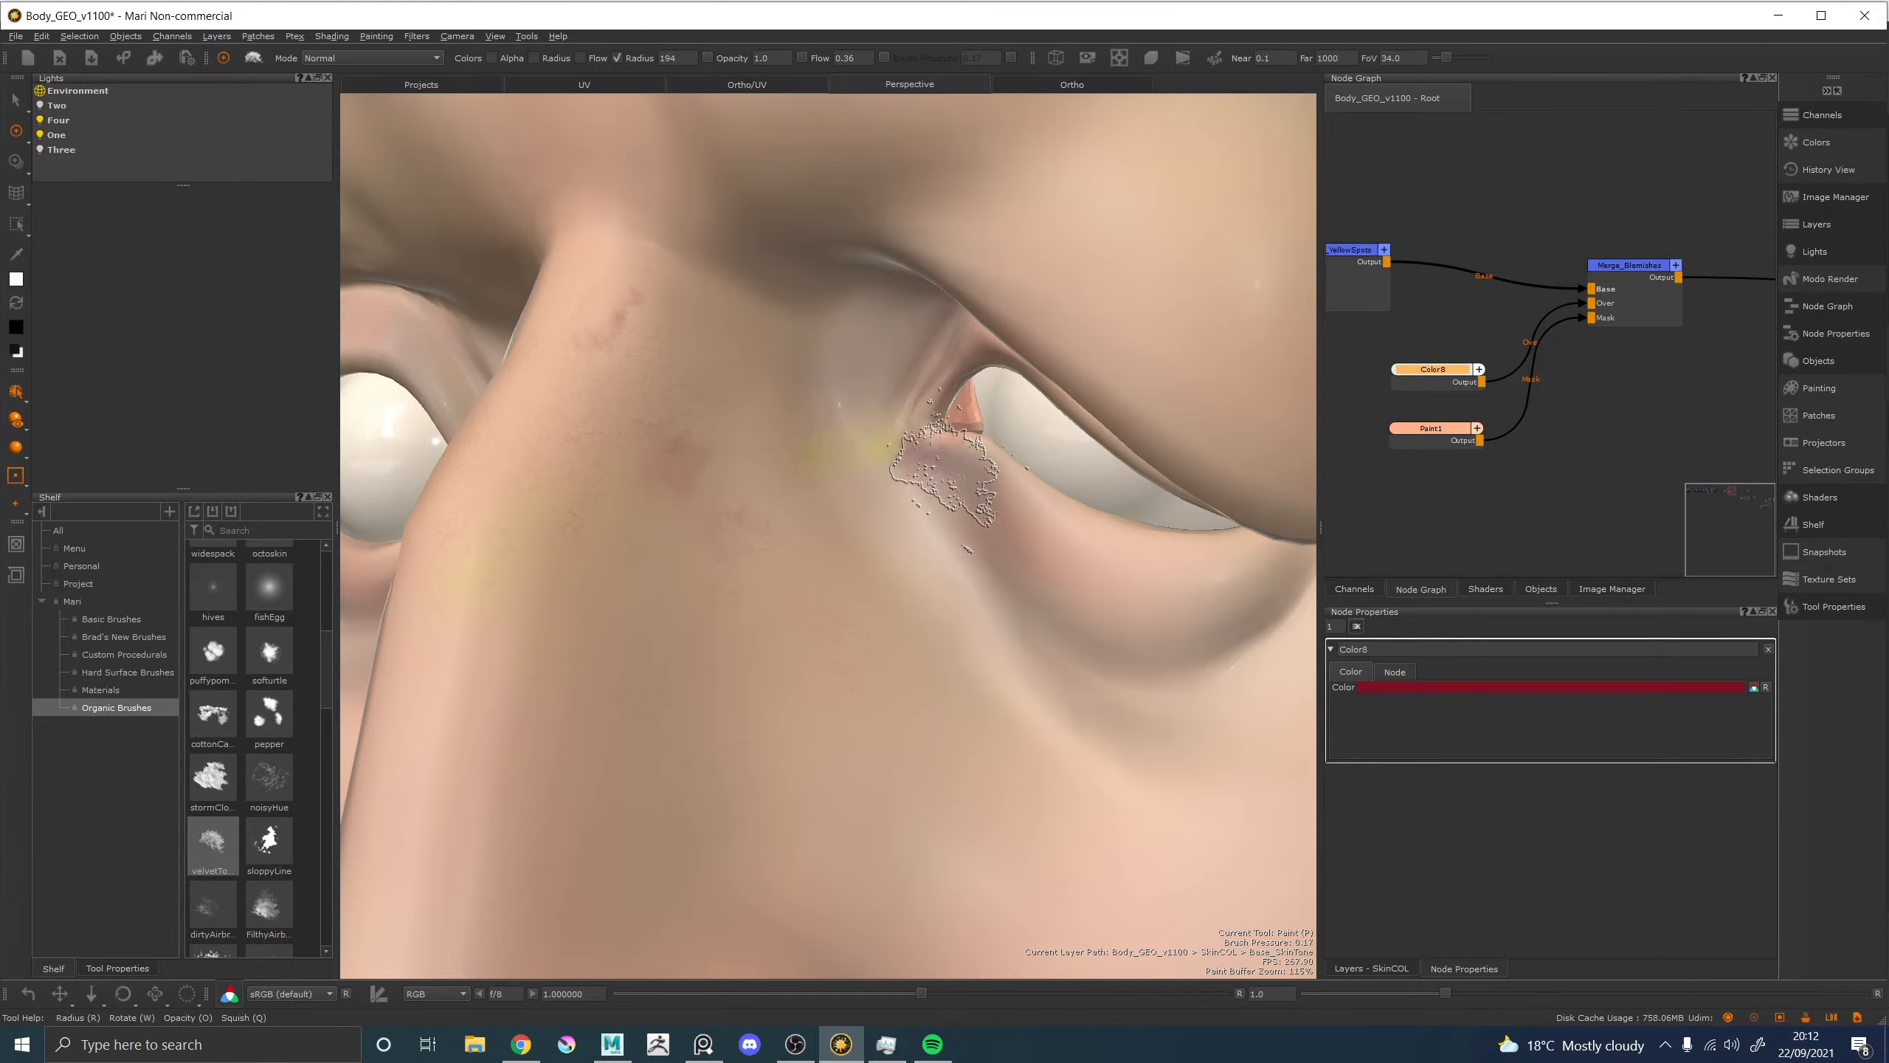
pyautogui.press('x')
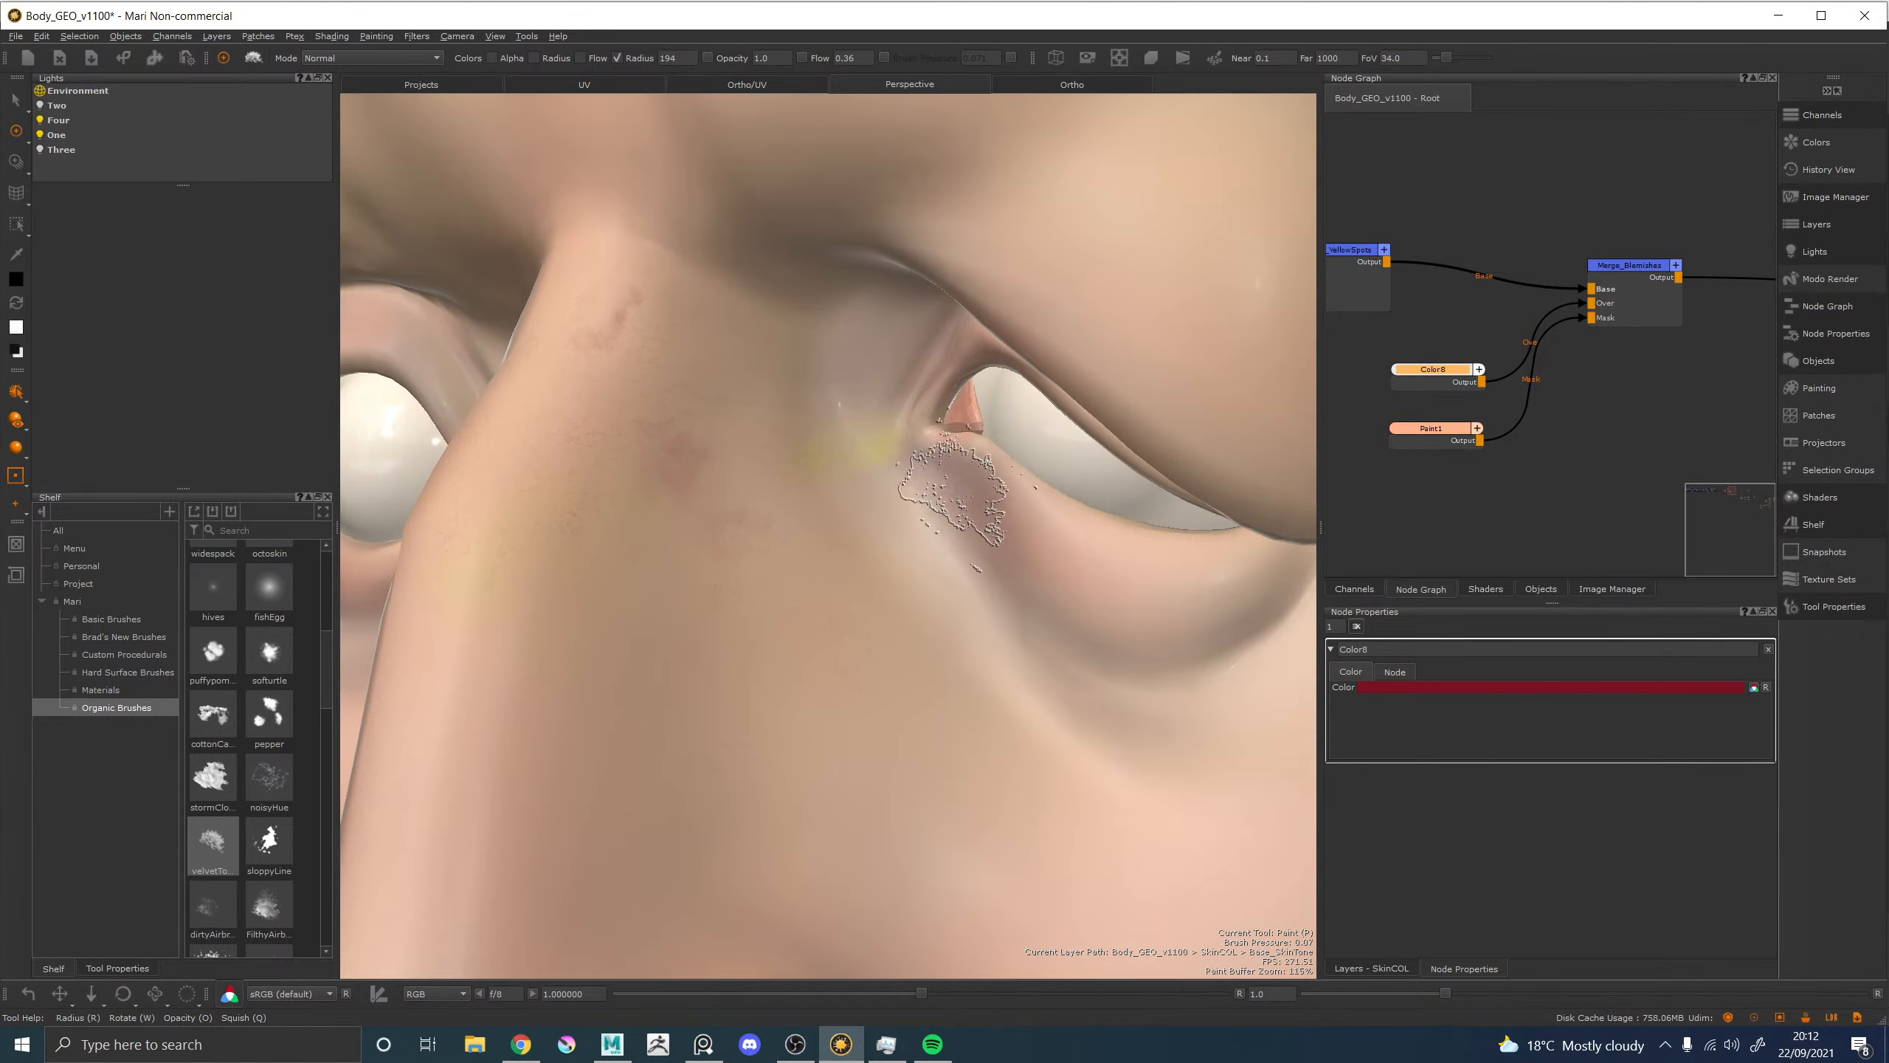
pyautogui.moveTo(908, 525)
pyautogui.mouseDown()
pyautogui.moveTo(958, 567)
pyautogui.moveTo(928, 559)
pyautogui.moveTo(902, 512)
pyautogui.moveTo(982, 625)
pyautogui.moveTo(959, 530)
pyautogui.moveTo(915, 513)
pyautogui.moveTo(874, 565)
pyautogui.moveTo(941, 647)
pyautogui.mouseUp()
pyautogui.press('x')
pyautogui.press('x')
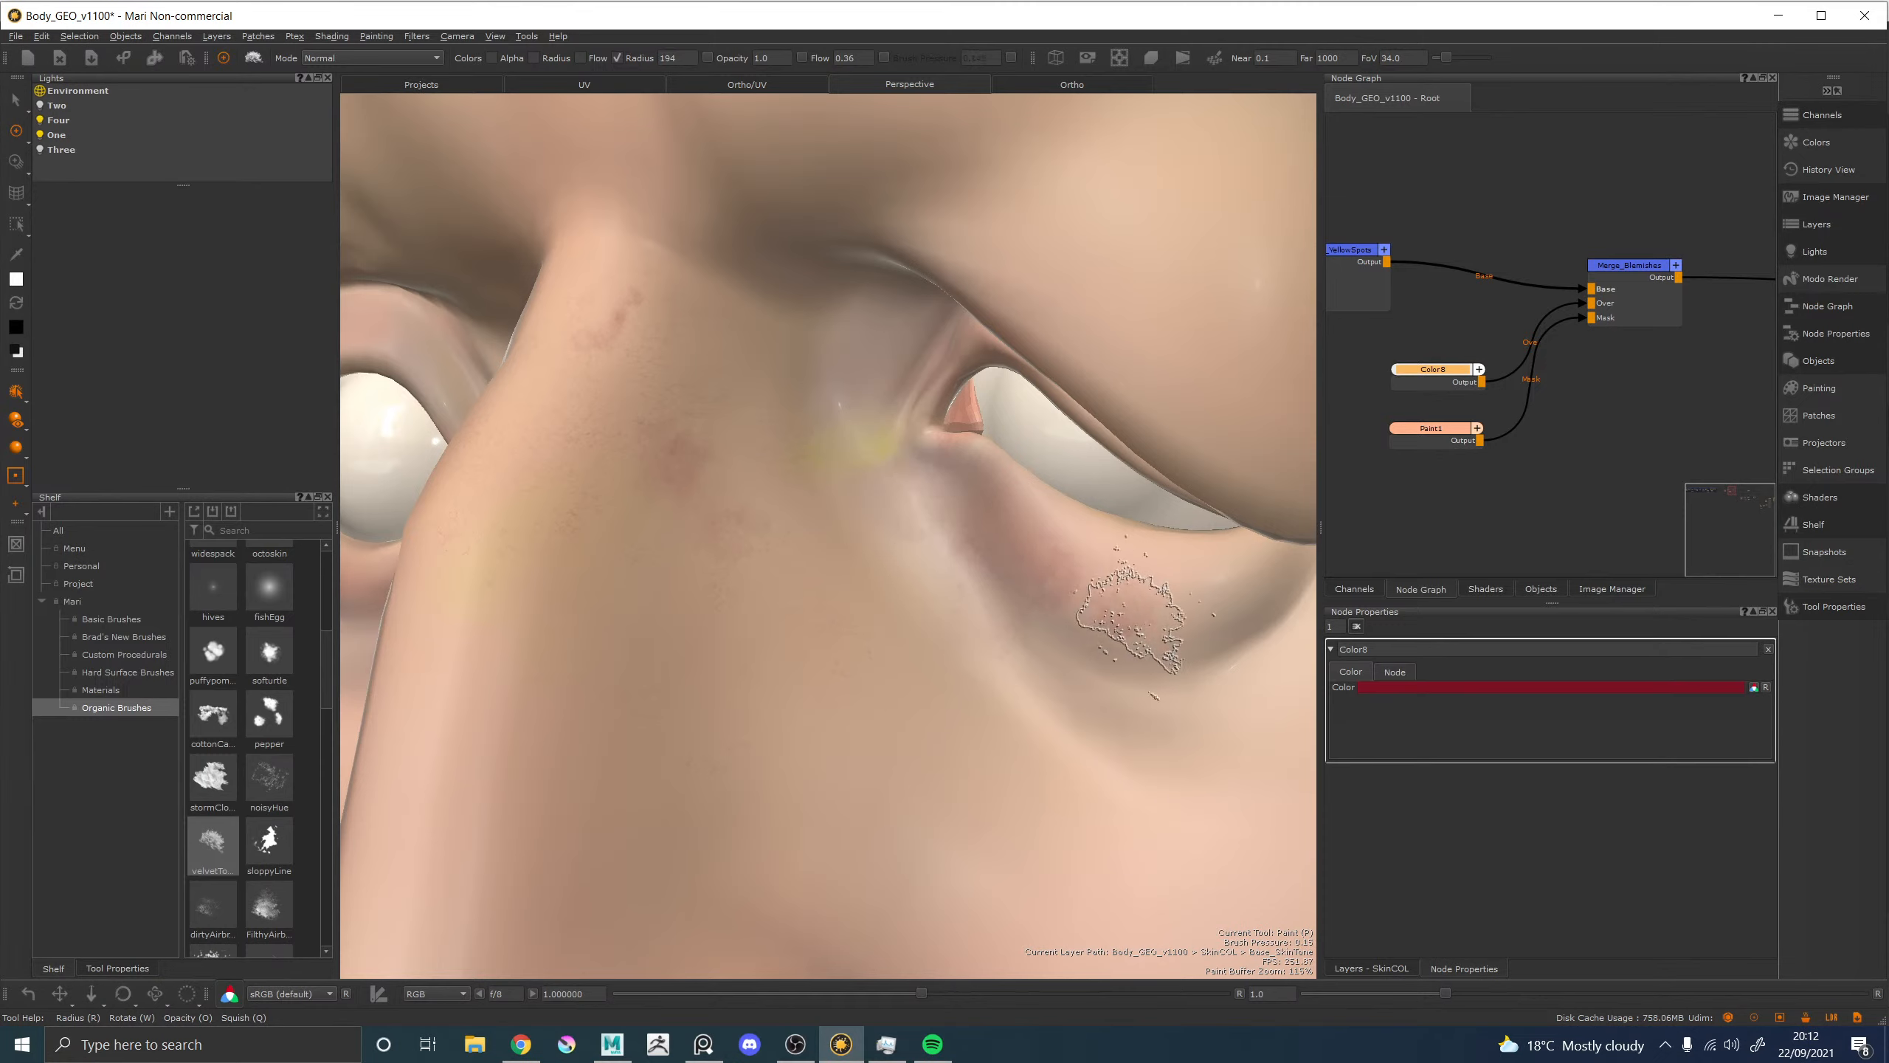
pyautogui.moveTo(1043, 547)
pyautogui.mouseDown()
pyautogui.moveTo(1182, 583)
pyautogui.moveTo(1056, 636)
pyautogui.moveTo(1257, 632)
pyautogui.moveTo(1049, 662)
pyautogui.moveTo(1135, 538)
pyautogui.moveTo(1085, 595)
pyautogui.moveTo(1011, 618)
pyautogui.moveTo(1228, 707)
pyautogui.moveTo(1063, 715)
pyautogui.moveTo(1205, 670)
pyautogui.moveTo(1168, 610)
pyautogui.moveTo(1257, 685)
pyautogui.moveTo(1019, 607)
pyautogui.moveTo(1042, 629)
pyautogui.moveTo(1257, 554)
pyautogui.mouseUp()
pyautogui.press('x')
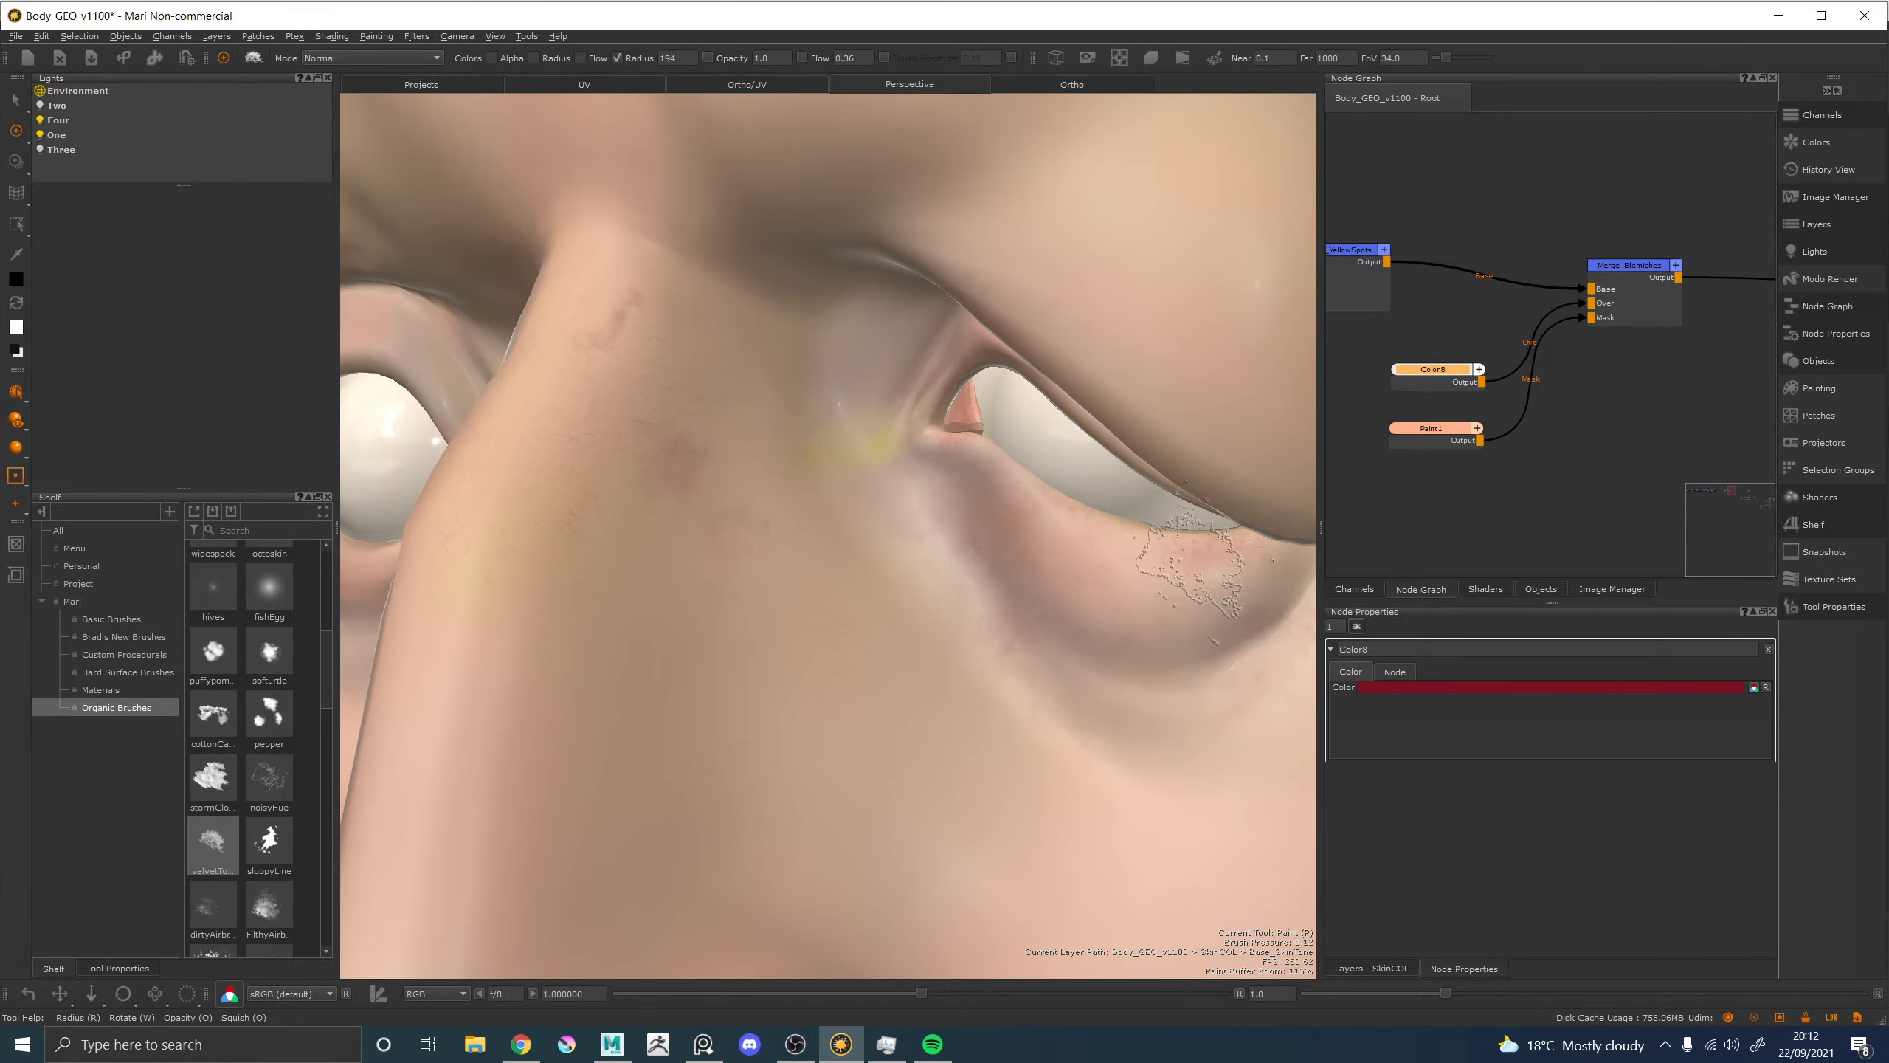
pyautogui.moveTo(1138, 587)
pyautogui.mouseDown()
pyautogui.moveTo(1138, 755)
pyautogui.moveTo(1141, 699)
pyautogui.mouseUp()
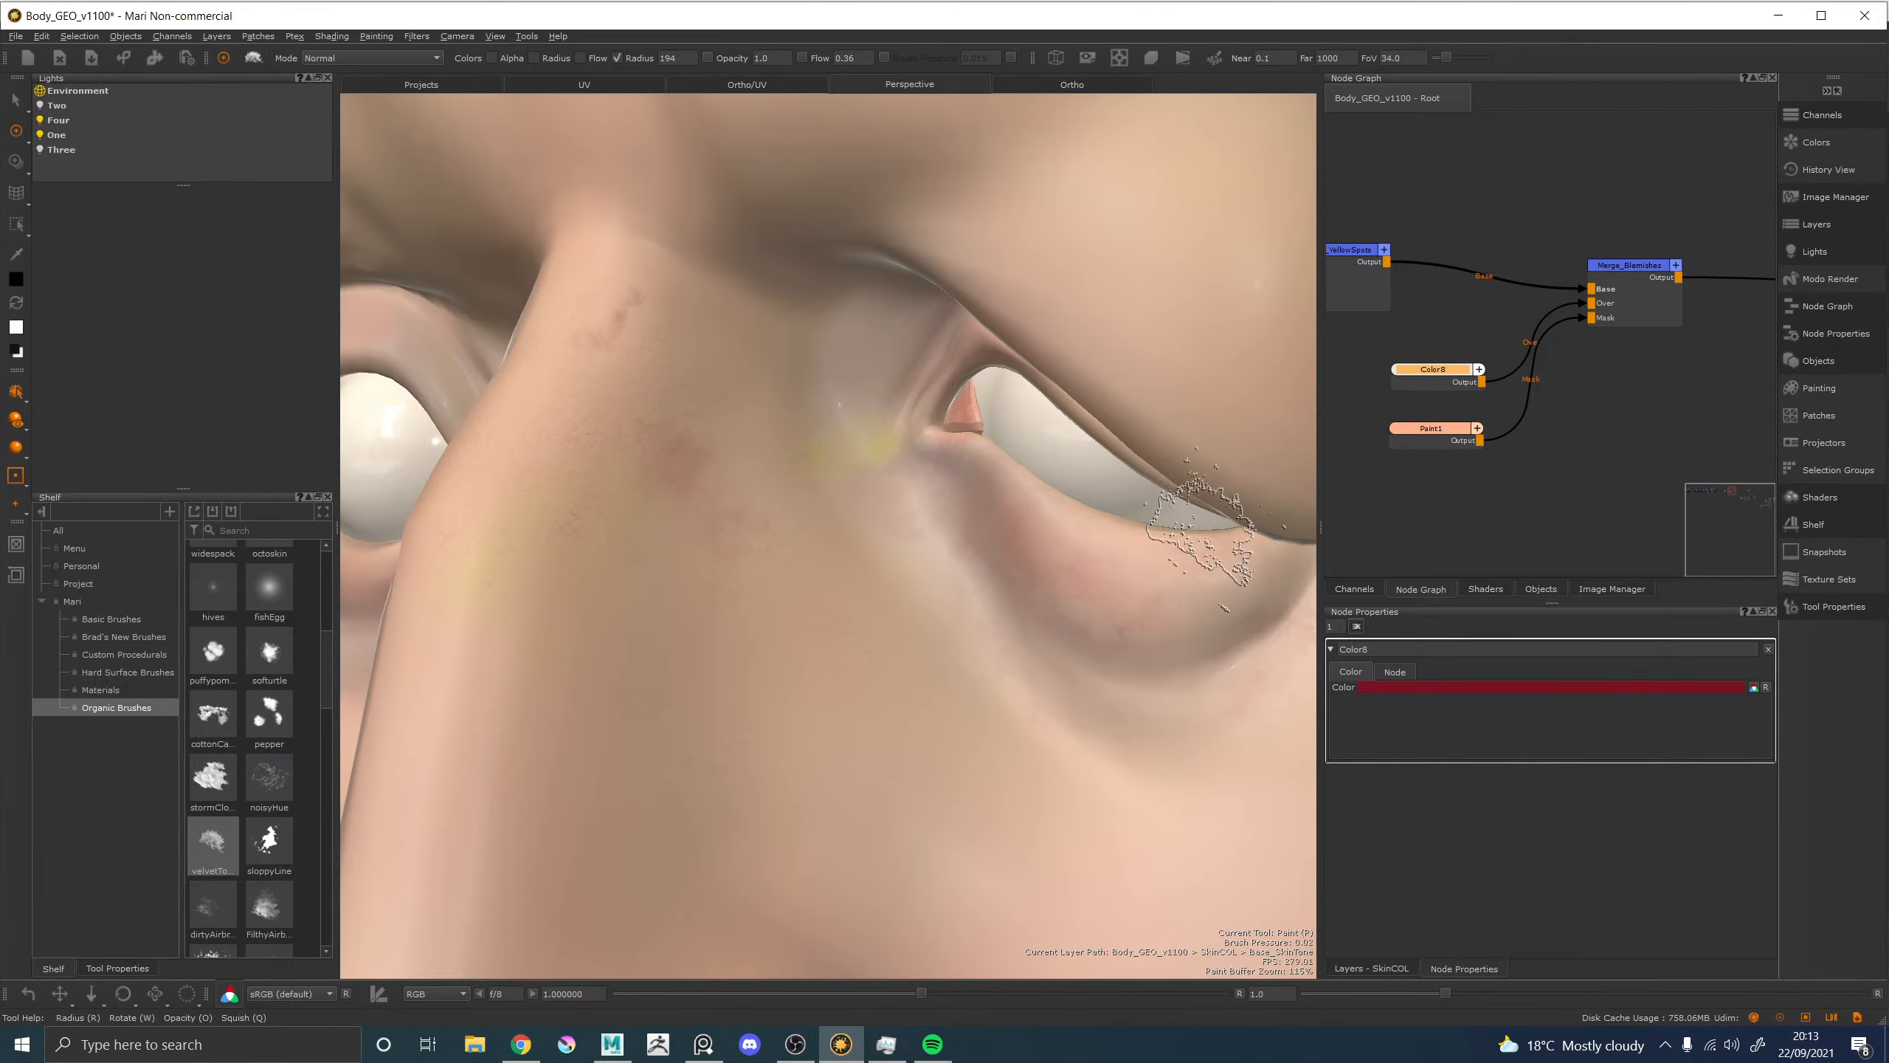
pyautogui.keyDown('alt'); pyautogui.moveTo(1219, 547); pyautogui.dragTo(956, 447, button='right'); pyautogui.keyUp('alt')
pyautogui.keyDown('alt'); pyautogui.moveTo(909, 479); pyautogui.dragTo(1094, 495); pyautogui.keyUp('alt')
pyautogui.keyDown('alt'); pyautogui.moveTo(1071, 513); pyautogui.dragTo(1016, 458, button='middle'); pyautogui.keyUp('alt')
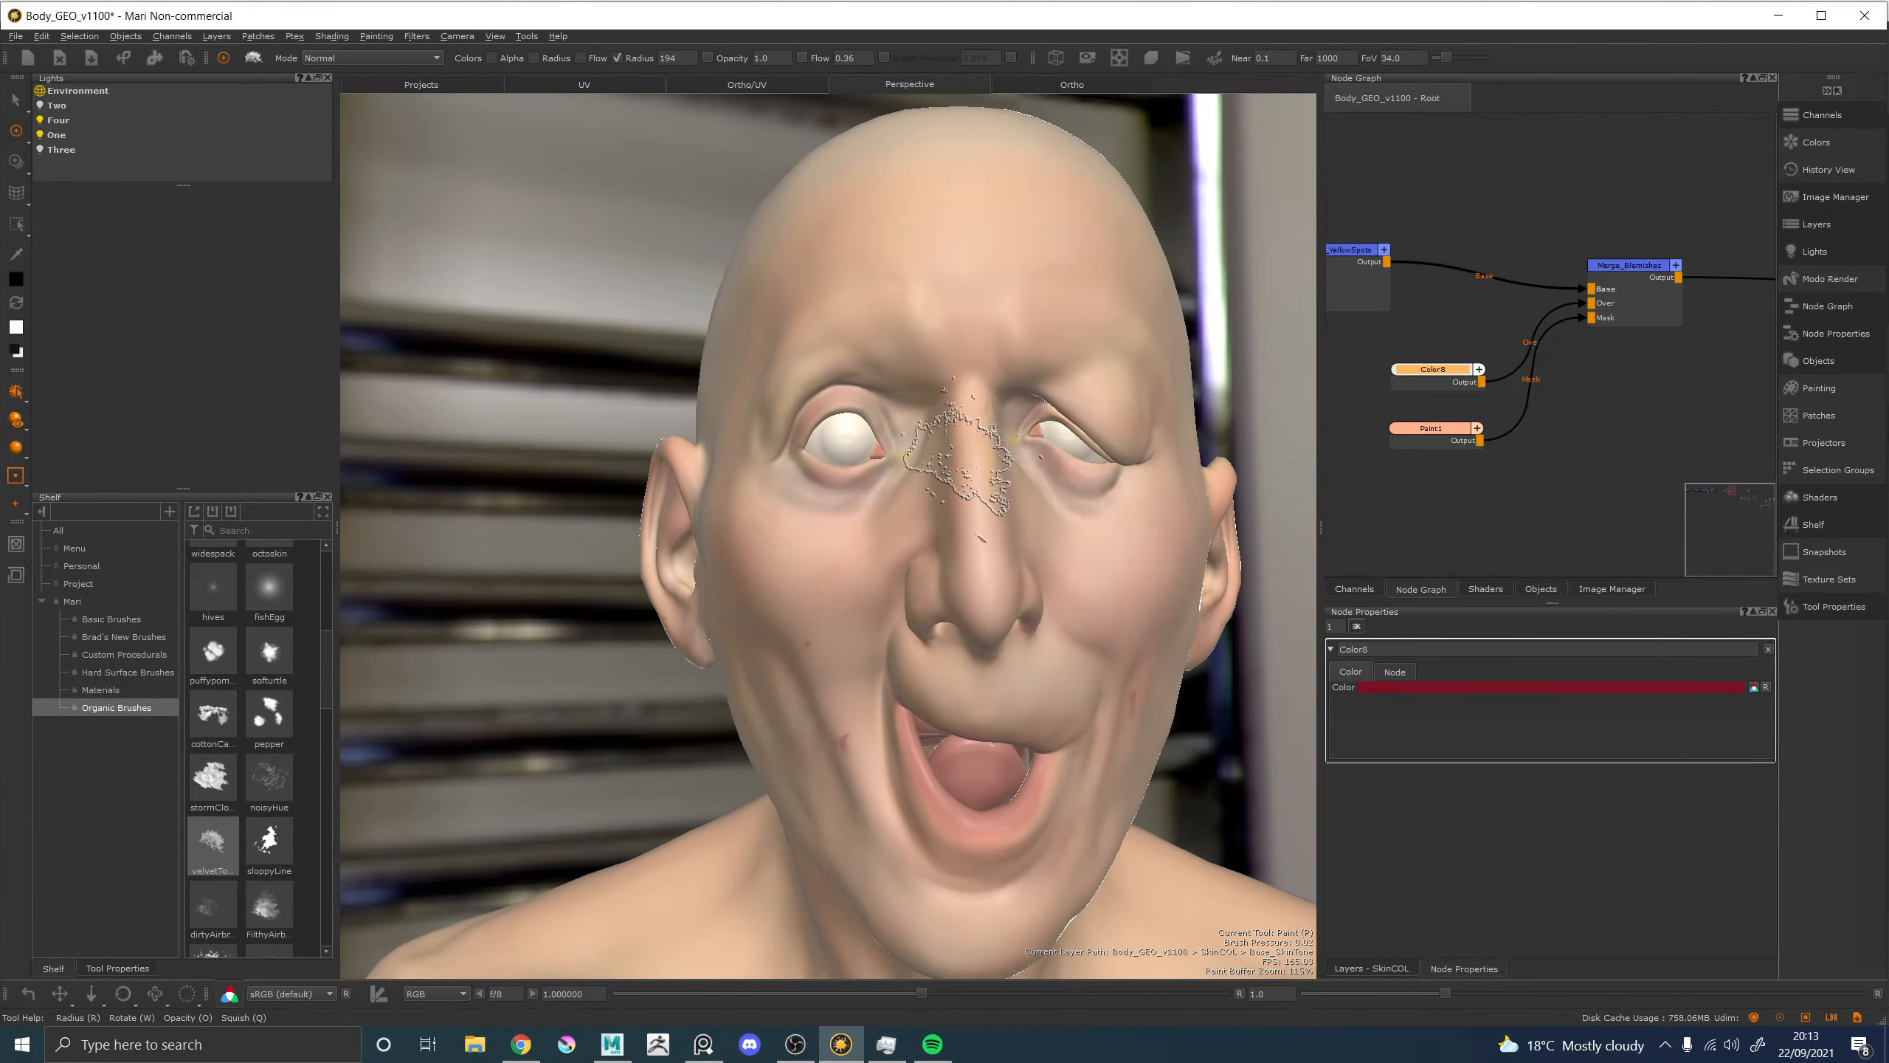
# Enlarge the brush radius to 501 and paint broad faint red mottling on the other cheek below the eye.
pyautogui.keyDown('alt'); pyautogui.moveTo(1019, 476); pyautogui.dragTo(1145, 320); pyautogui.keyUp('alt')
pyautogui.keyDown('alt'); pyautogui.moveTo(961, 484); pyautogui.dragTo(1052, 581, button='right'); pyautogui.keyUp('alt')
pyautogui.keyDown('alt'); pyautogui.moveTo(921, 529); pyautogui.dragTo(856, 607, button='middle'); pyautogui.keyUp('alt')
pyautogui.keyDown('alt'); pyautogui.moveTo(848, 506); pyautogui.dragTo(920, 577, button='right'); pyautogui.keyUp('alt')
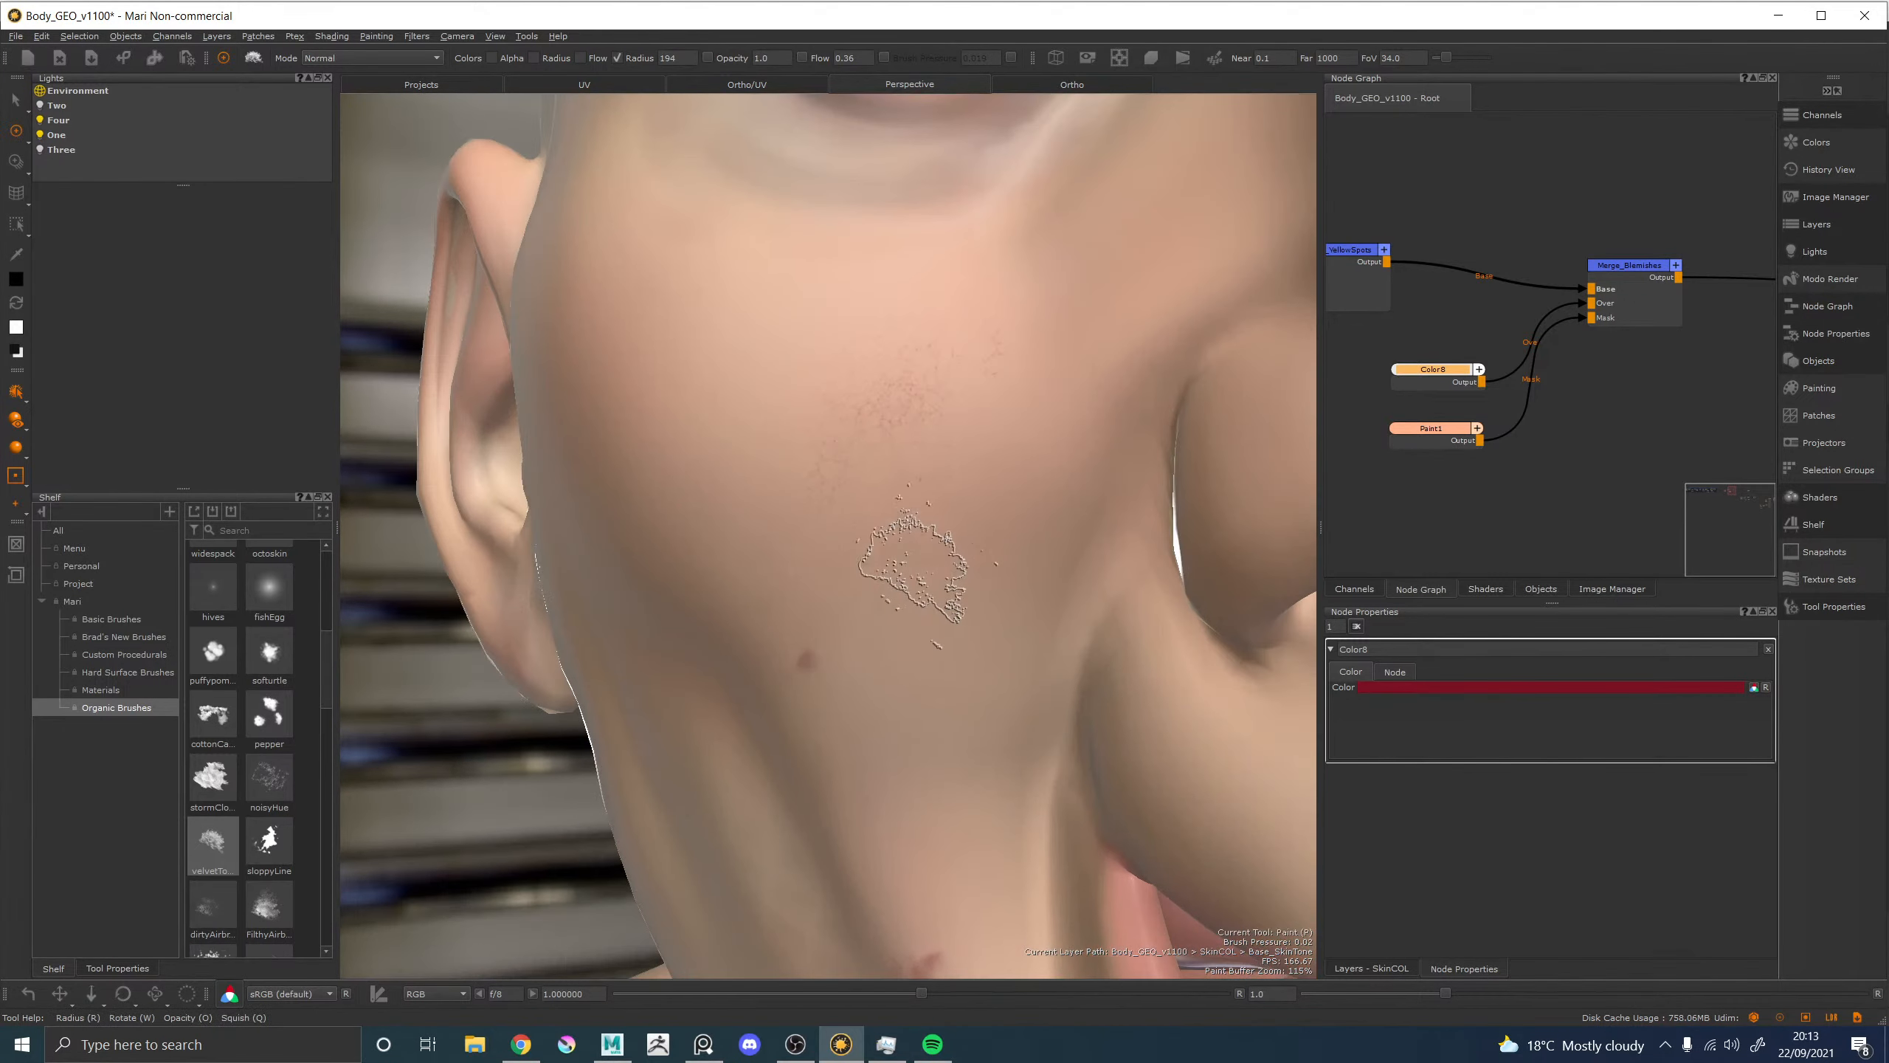
pyautogui.keyDown('alt'); pyautogui.moveTo(909, 425); pyautogui.dragTo(827, 633, button='middle'); pyautogui.keyUp('alt')
pyautogui.press('r')
pyautogui.moveTo(802, 612); pyautogui.dragTo(811, 558)
pyautogui.keyDown('alt'); pyautogui.moveTo(831, 513); pyautogui.dragTo(867, 714, button='middle'); pyautogui.keyUp('alt')
pyautogui.keyDown('alt'); pyautogui.moveTo(826, 611); pyautogui.dragTo(893, 674, button='right'); pyautogui.keyUp('alt')
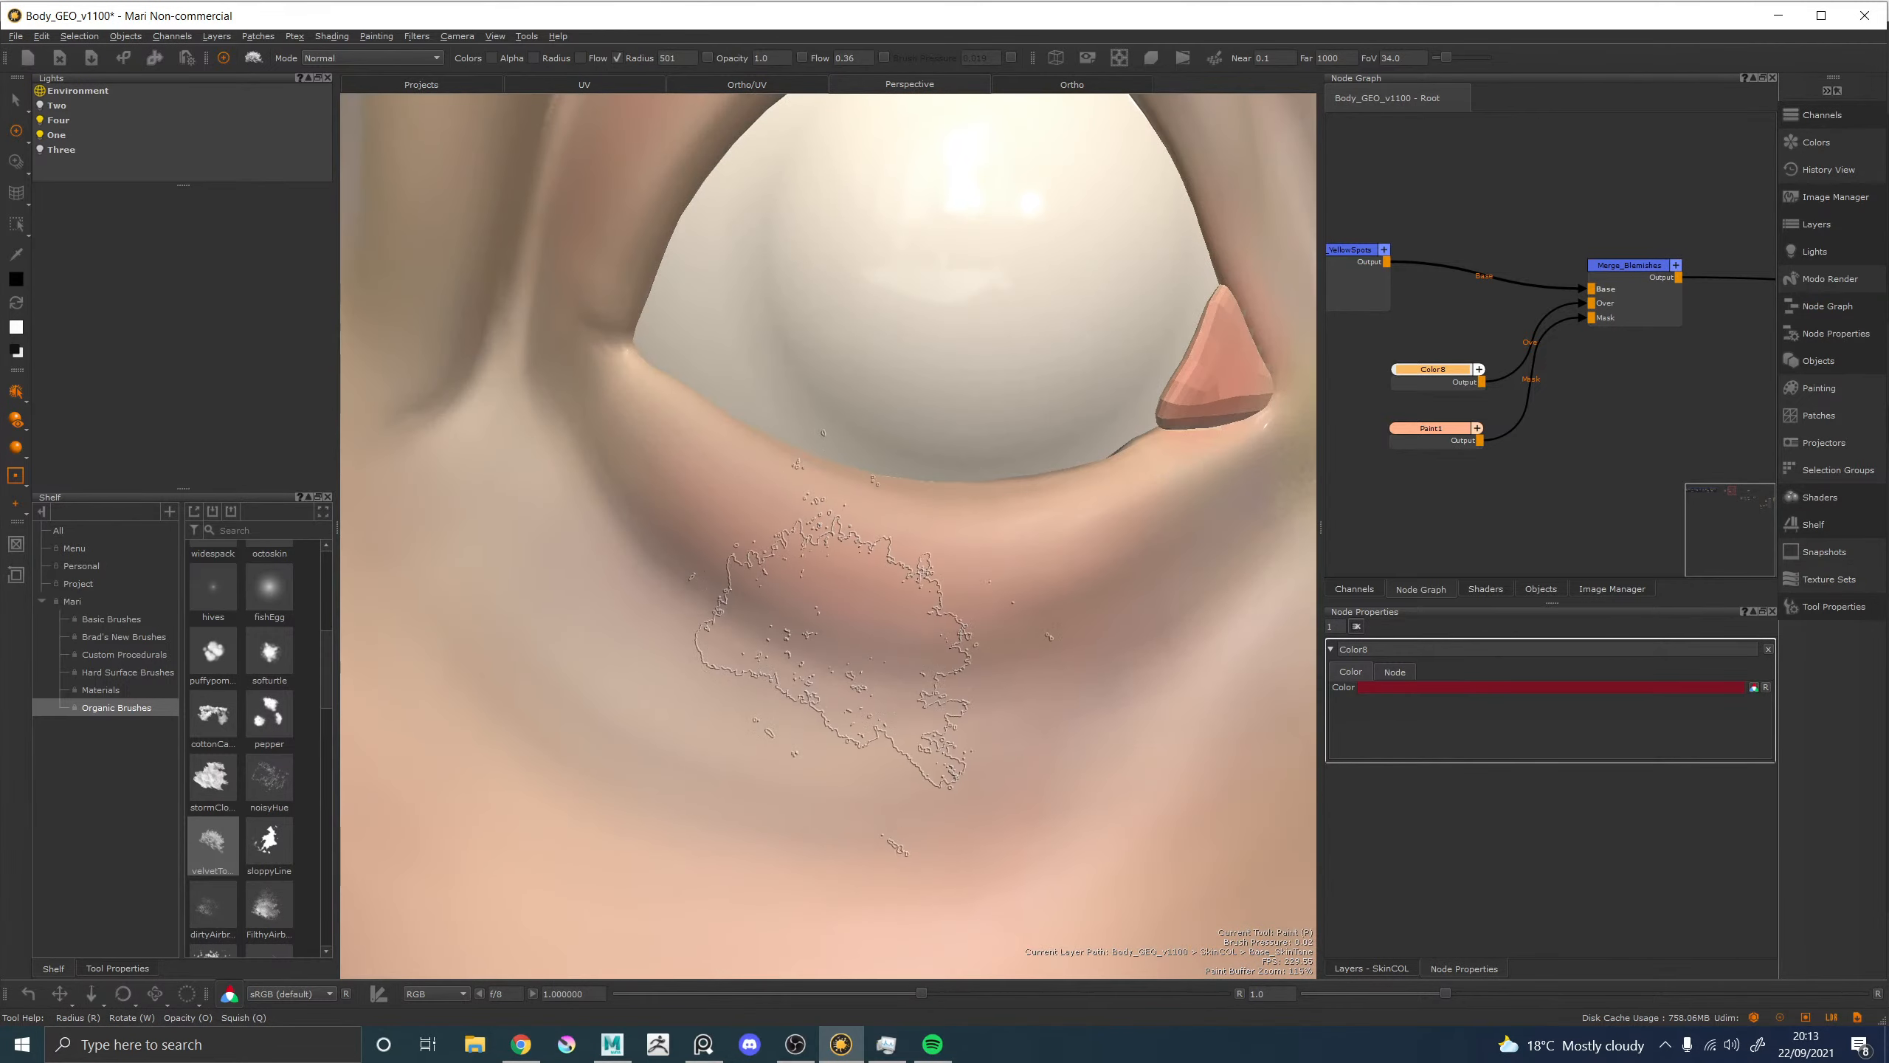
pyautogui.keyDown('alt'); pyautogui.moveTo(907, 699); pyautogui.dragTo(869, 506, button='middle'); pyautogui.keyUp('alt')
pyautogui.keyDown('alt'); pyautogui.moveTo(868, 506); pyautogui.dragTo(807, 447, button='right'); pyautogui.keyUp('alt')
pyautogui.keyDown('alt'); pyautogui.moveTo(826, 532); pyautogui.dragTo(861, 335, button='middle'); pyautogui.keyUp('alt')
pyautogui.press('x')
pyautogui.moveTo(864, 430)
pyautogui.mouseDown()
pyautogui.moveTo(921, 525)
pyautogui.moveTo(885, 628)
pyautogui.moveTo(795, 417)
pyautogui.mouseUp()
pyautogui.press('x')
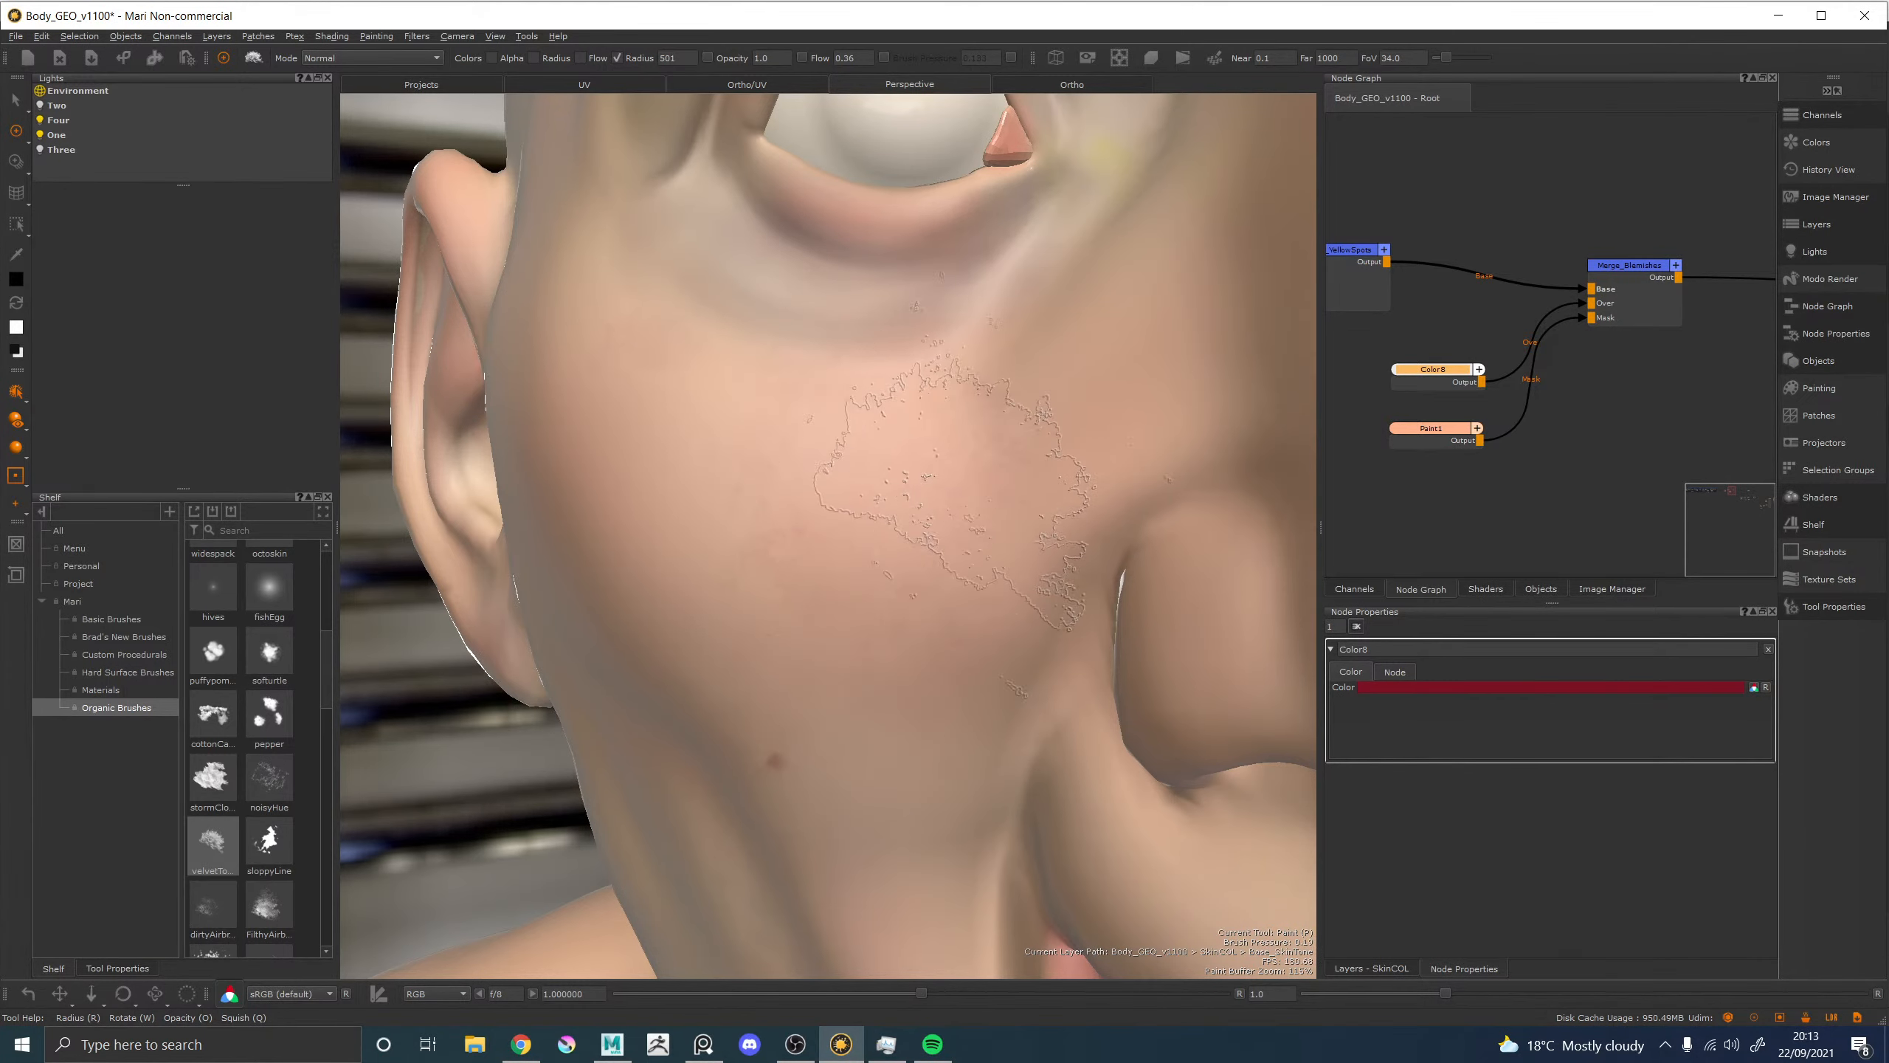
# Extend the cheek mottling toward the side of the nose, soften it with black, and bake the paint.
pyautogui.press('x')
pyautogui.moveTo(1074, 394)
pyautogui.mouseDown()
pyautogui.moveTo(1149, 286)
pyautogui.moveTo(1159, 316)
pyautogui.moveTo(1034, 369)
pyautogui.moveTo(1075, 414)
pyautogui.moveTo(1145, 320)
pyautogui.moveTo(1155, 413)
pyautogui.moveTo(1112, 443)
pyautogui.moveTo(1014, 336)
pyautogui.mouseUp()
pyautogui.press('x')
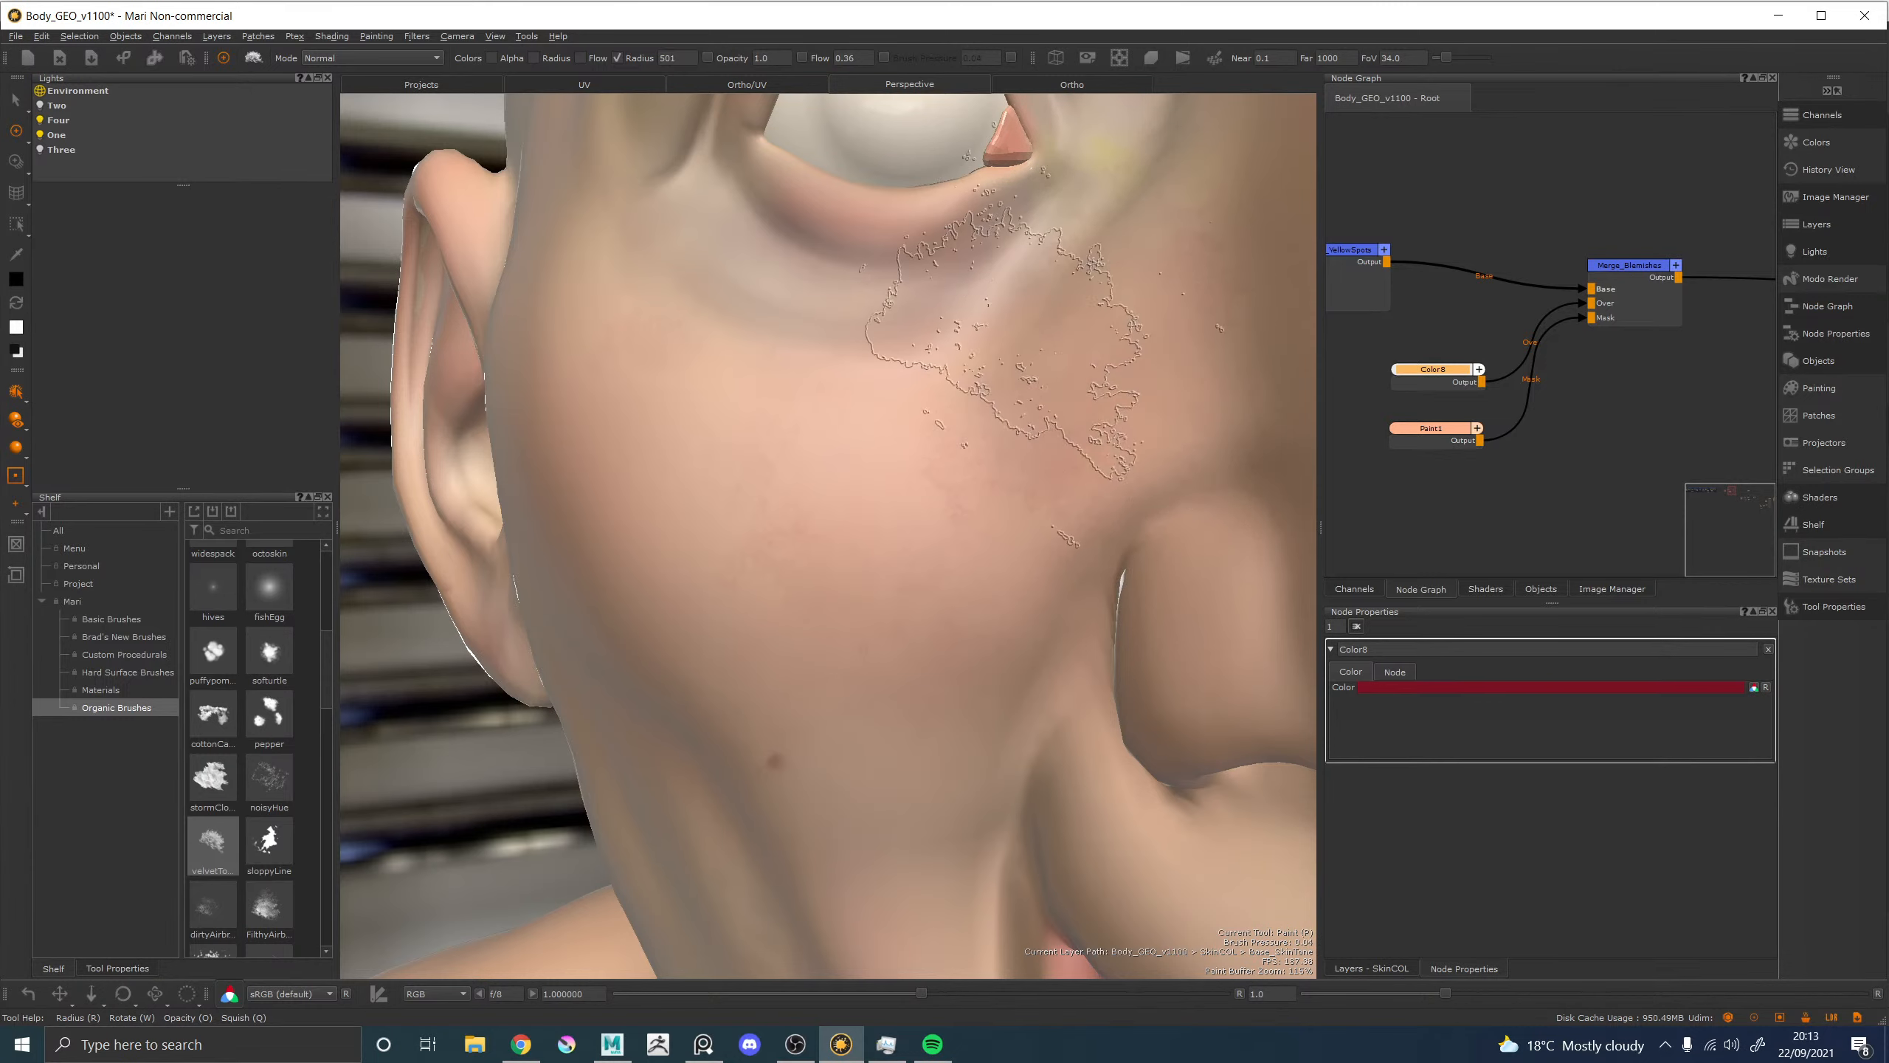
pyautogui.moveTo(1080, 496); pyautogui.dragTo(1059, 523)
pyautogui.press('b')
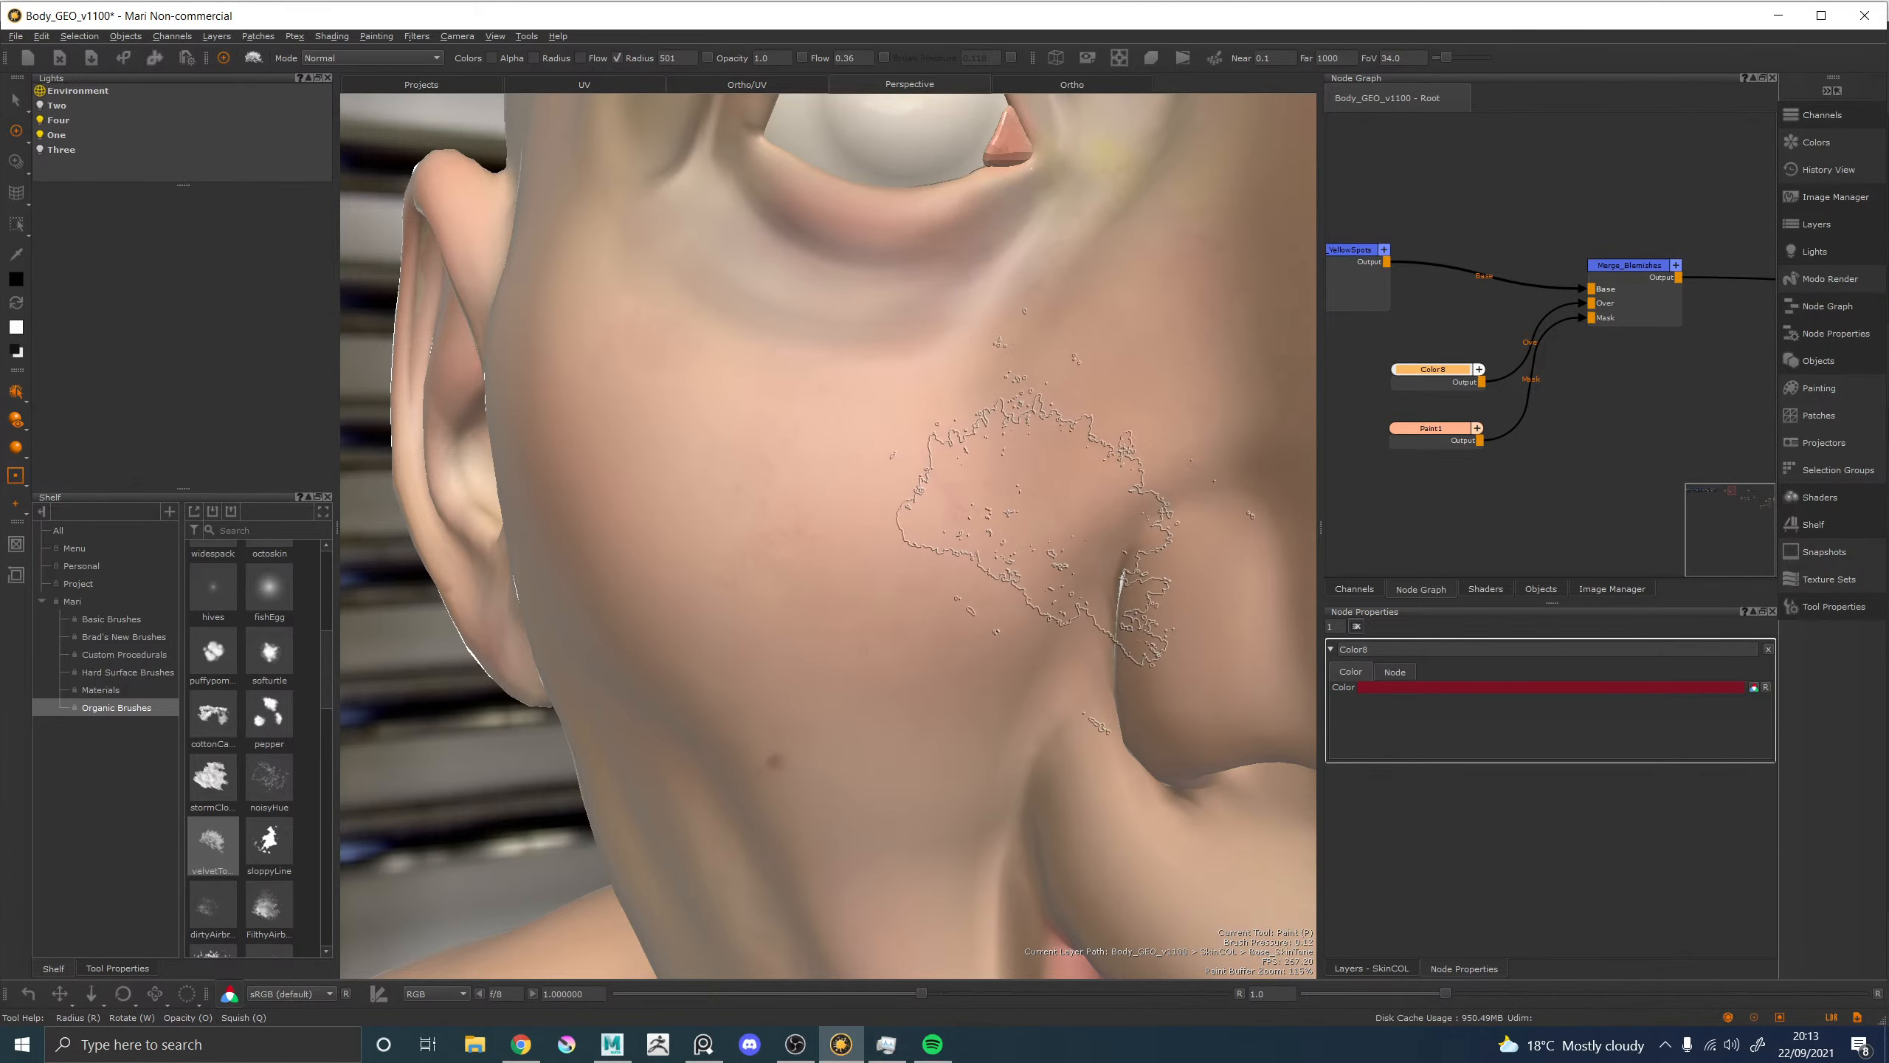
# Paint a broad red patch across the upper forehead in white at radius 501 and fade it to subtle mottling with black.
pyautogui.keyDown('alt'); pyautogui.moveTo(997, 454); pyautogui.dragTo(848, 495, button='right'); pyautogui.keyUp('alt')
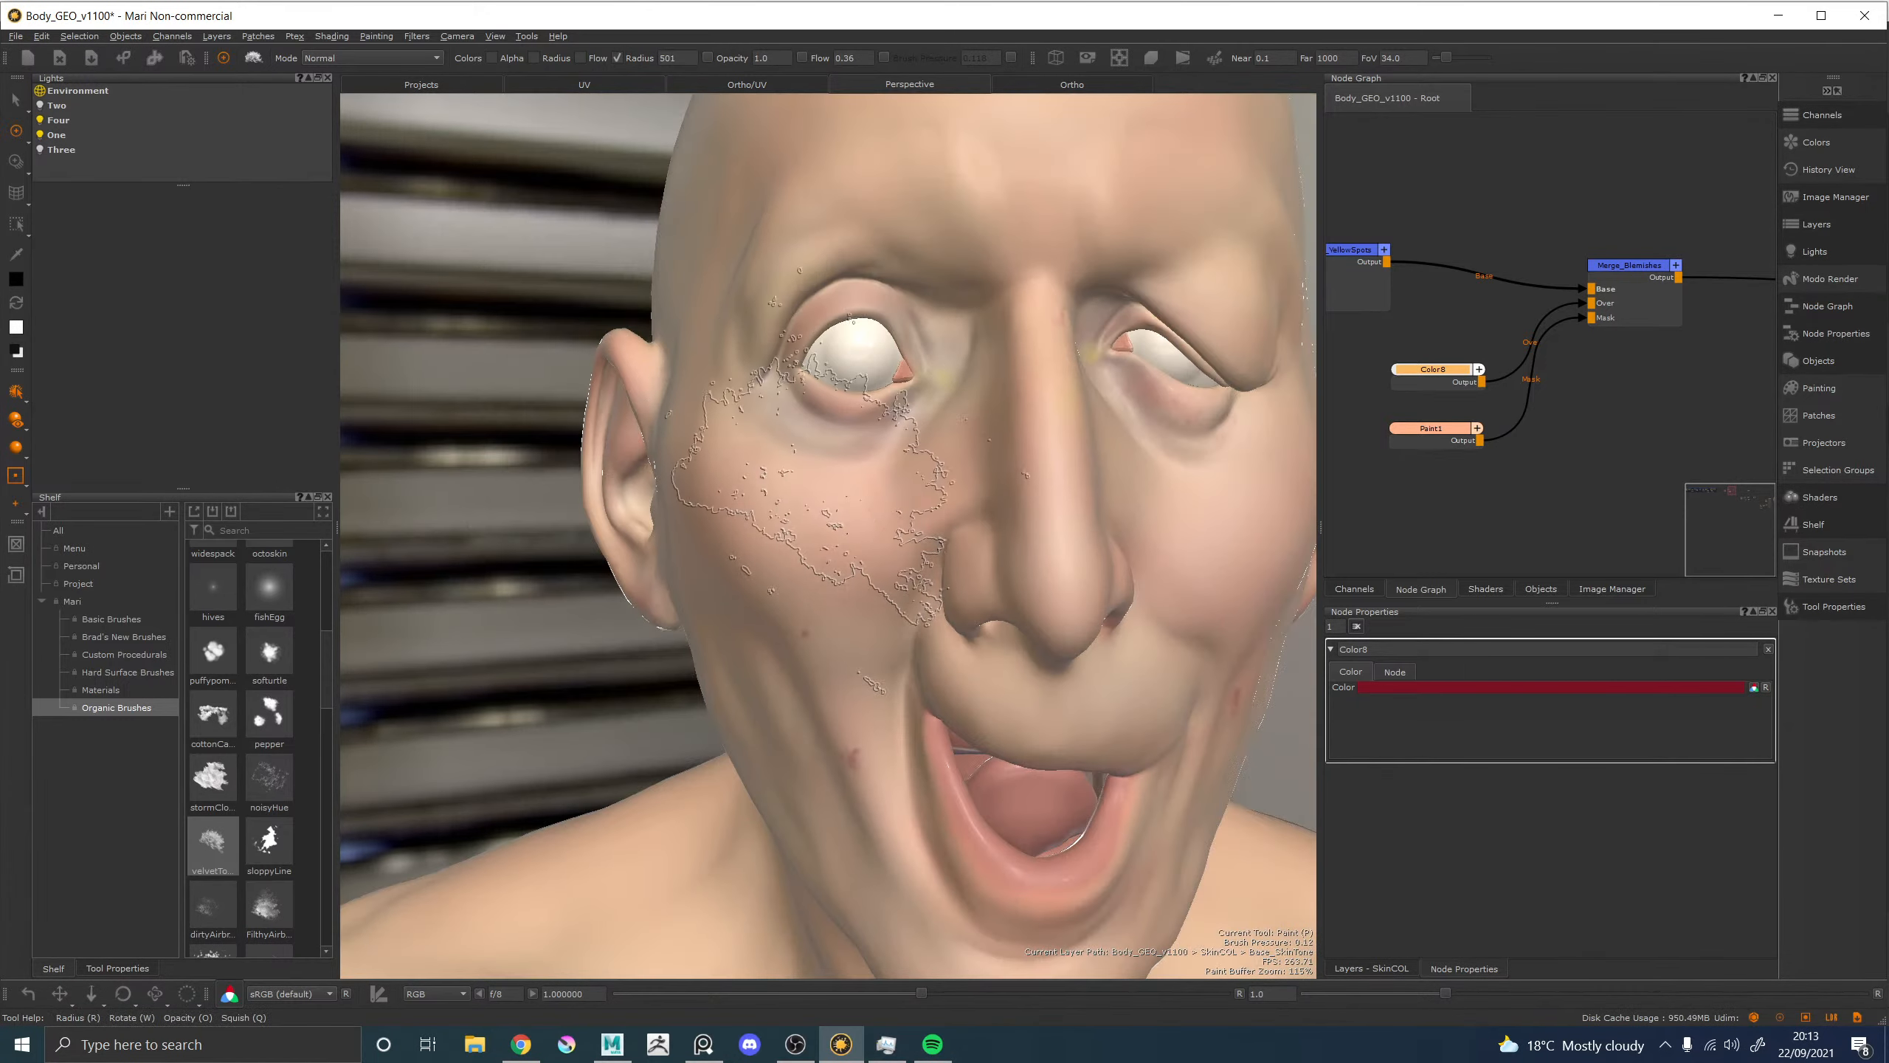
pyautogui.keyDown('alt'); pyautogui.moveTo(848, 495); pyautogui.dragTo(966, 482); pyautogui.keyUp('alt')
pyautogui.keyDown('alt'); pyautogui.moveTo(966, 482); pyautogui.dragTo(863, 487, button='right'); pyautogui.keyUp('alt')
pyautogui.keyDown('alt'); pyautogui.moveTo(862, 488); pyautogui.dragTo(687, 599, button='middle'); pyautogui.keyUp('alt')
pyautogui.keyDown('alt'); pyautogui.moveTo(688, 599); pyautogui.dragTo(810, 563, button='right'); pyautogui.keyUp('alt')
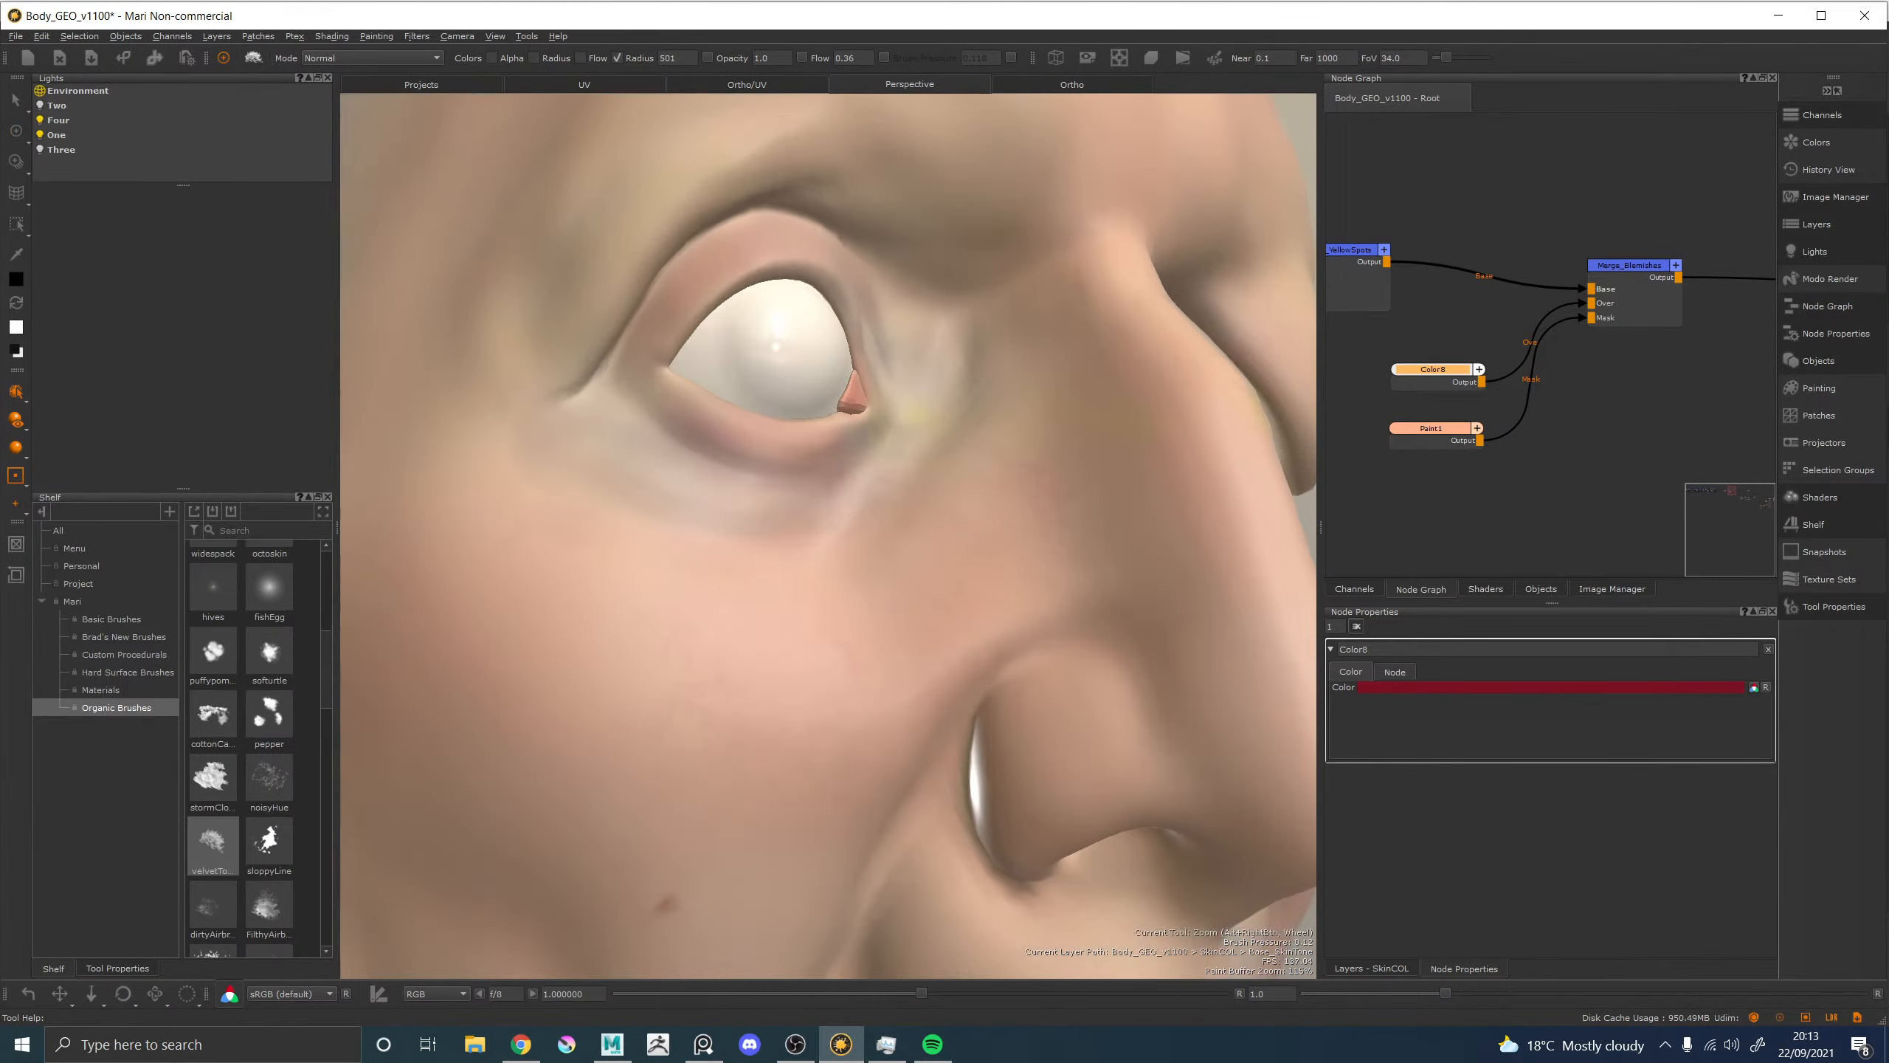
pyautogui.keyDown('alt'); pyautogui.moveTo(810, 563); pyautogui.dragTo(750, 818, button='middle'); pyautogui.keyUp('alt')
pyautogui.moveTo(907, 447)
pyautogui.keyDown('alt'); pyautogui.mouseDown()
pyautogui.moveTo(810, 456)
pyautogui.moveTo(870, 547)
pyautogui.mouseUp(); pyautogui.keyUp('alt')
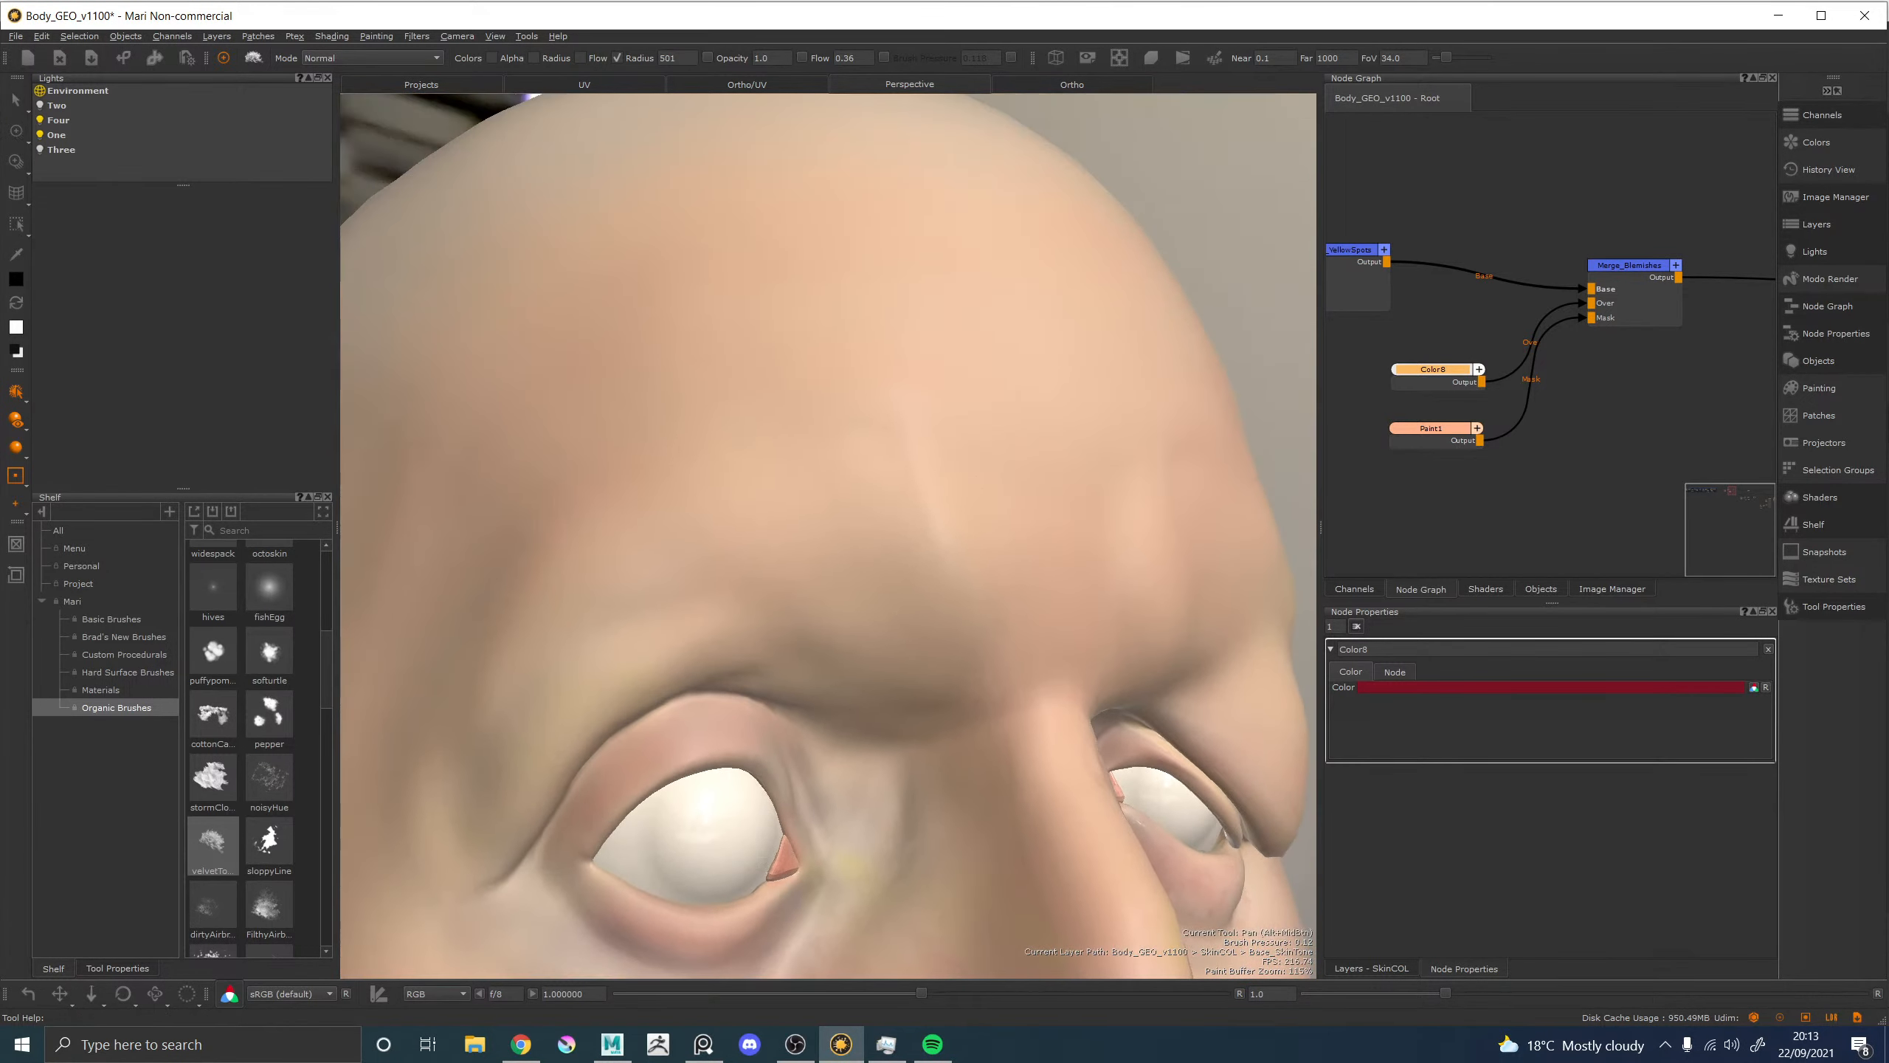
pyautogui.press('x')
pyautogui.moveTo(871, 327); pyautogui.dragTo(804, 379)
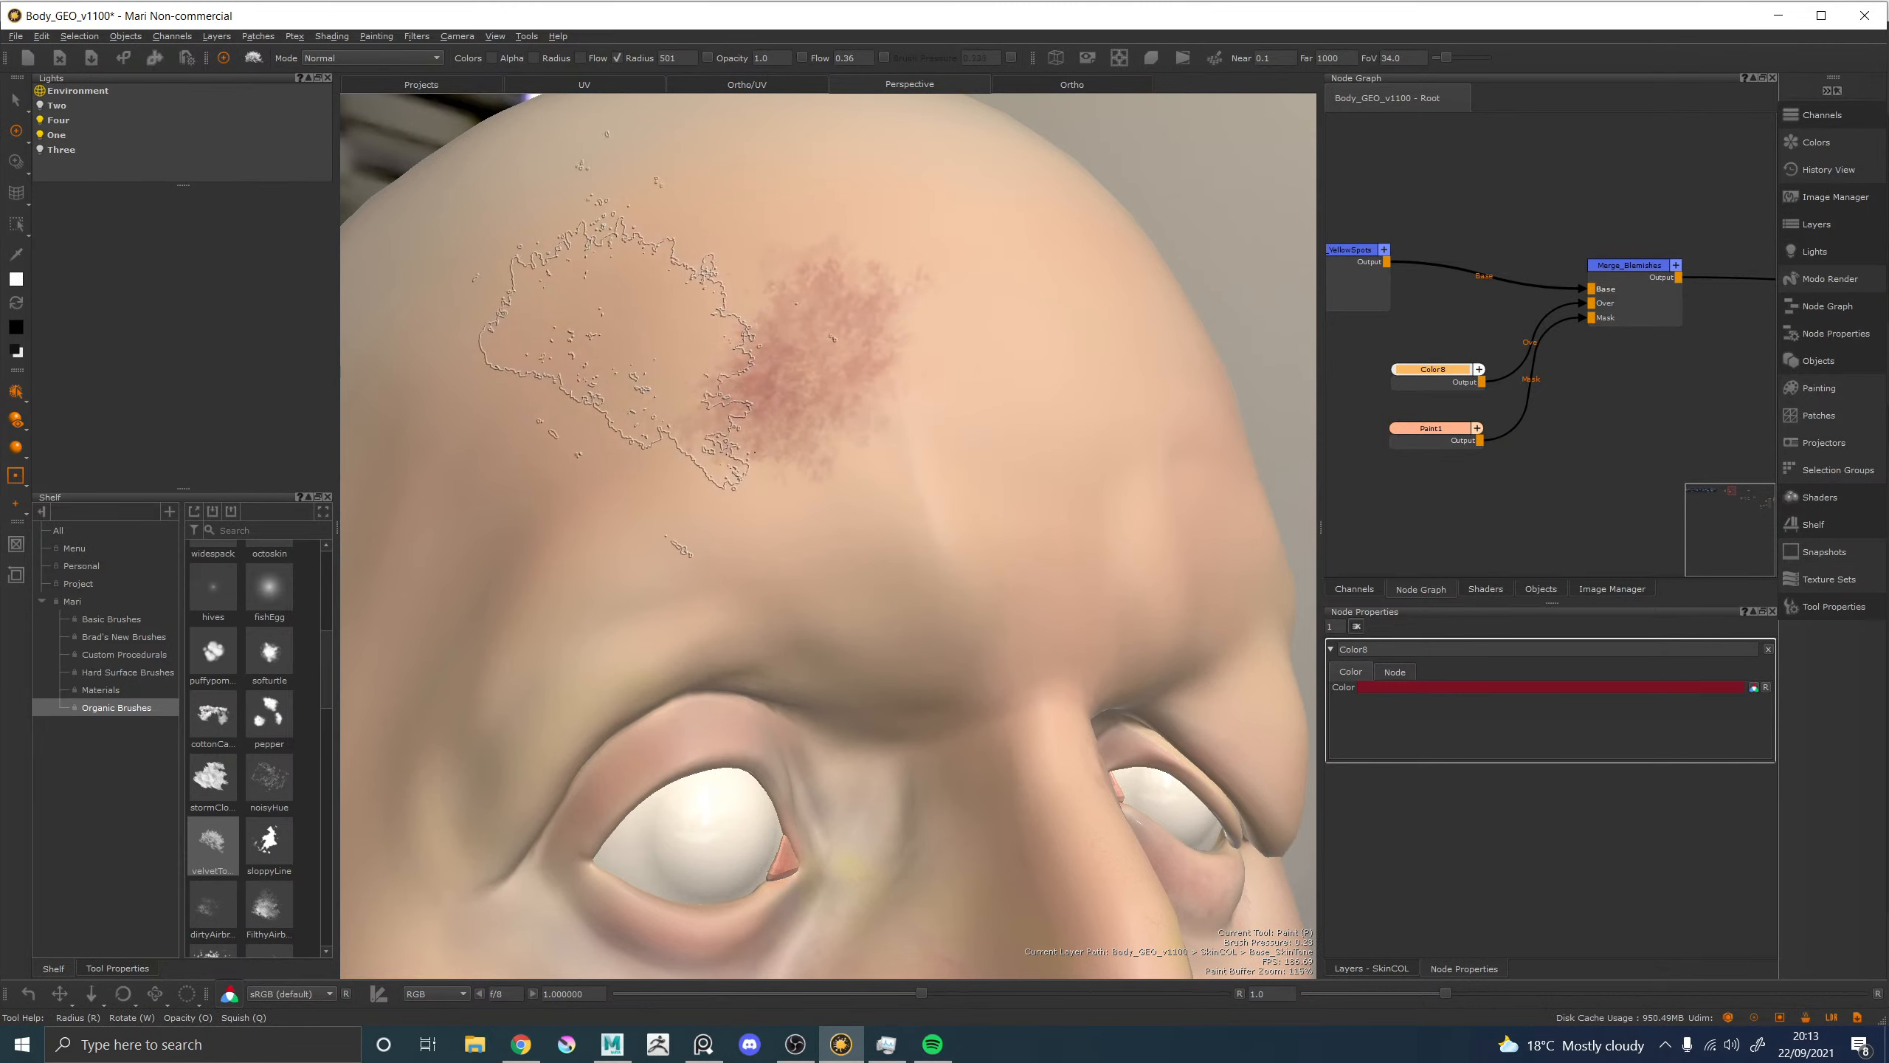
pyautogui.moveTo(644, 320)
pyautogui.mouseDown()
pyautogui.moveTo(695, 250)
pyautogui.moveTo(930, 171)
pyautogui.mouseUp()
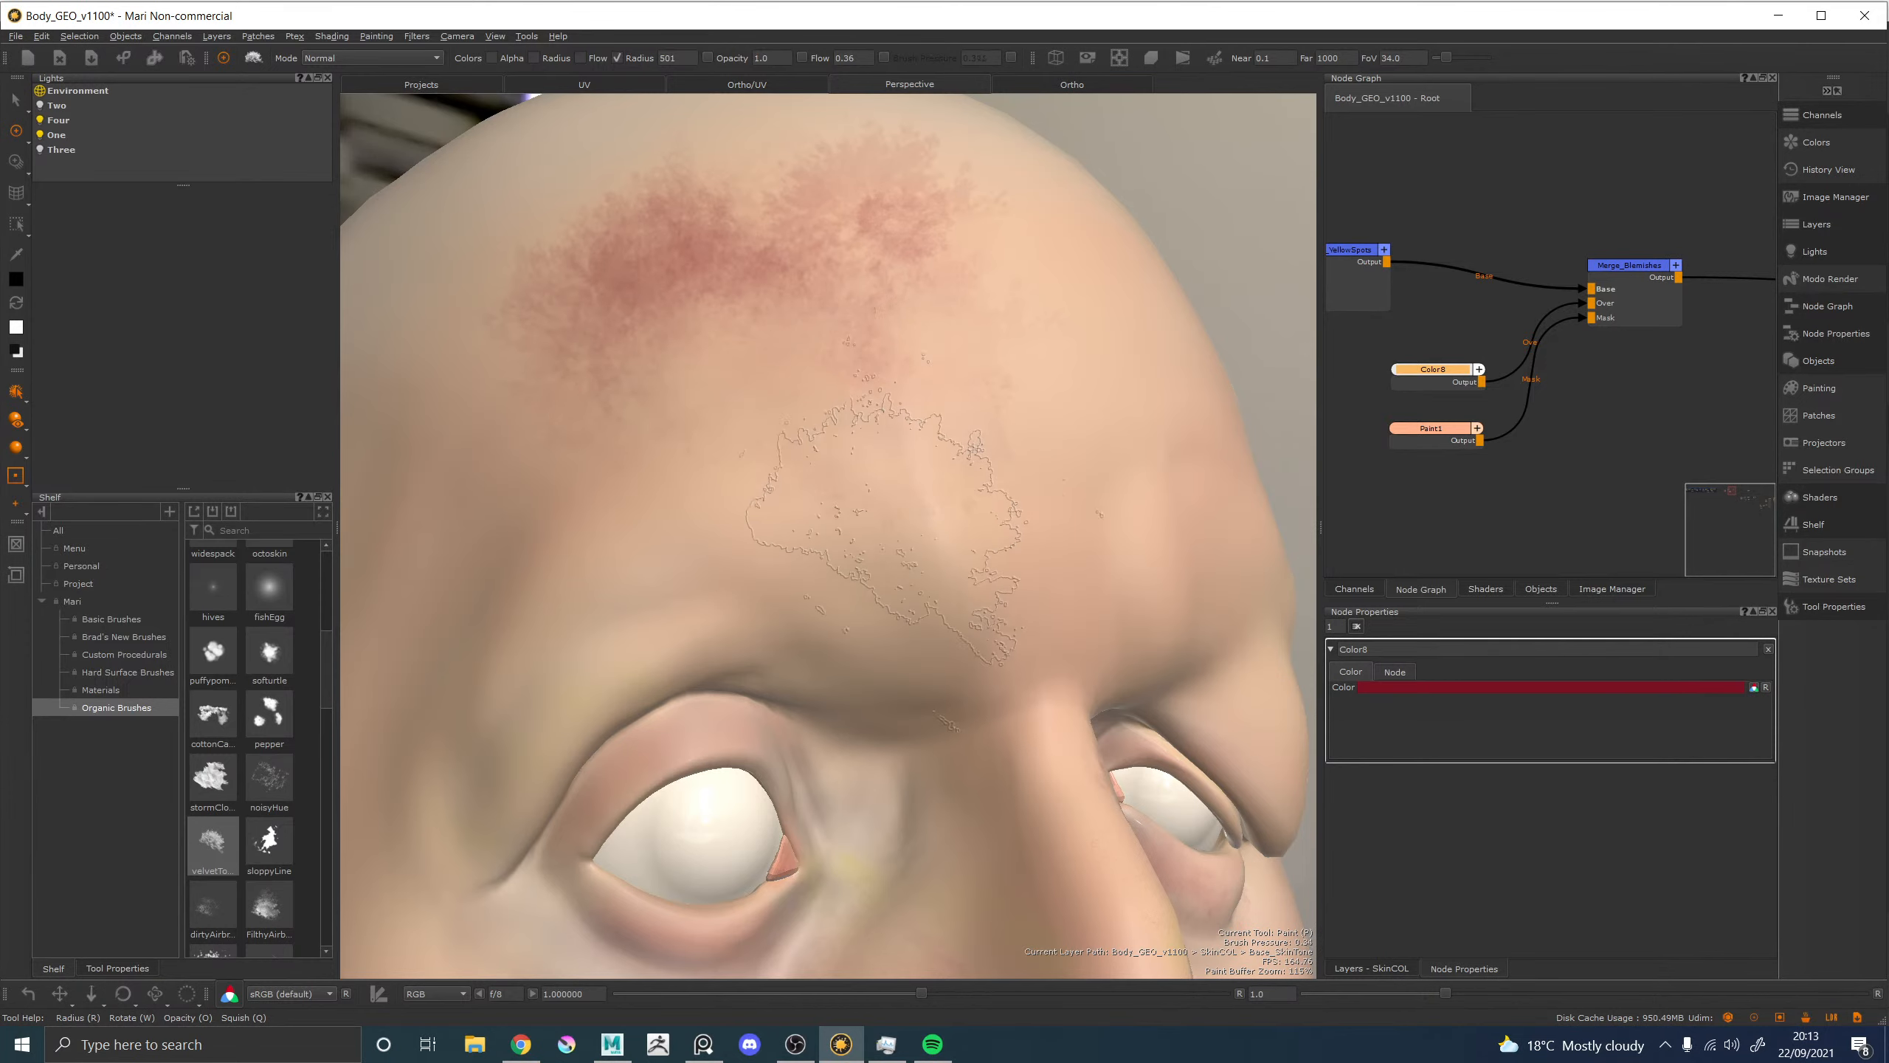
pyautogui.moveTo(804, 264)
pyautogui.mouseDown()
pyautogui.moveTo(625, 279)
pyautogui.moveTo(632, 257)
pyautogui.moveTo(855, 216)
pyautogui.moveTo(967, 224)
pyautogui.moveTo(930, 186)
pyautogui.moveTo(818, 189)
pyautogui.moveTo(908, 484)
pyautogui.mouseUp()
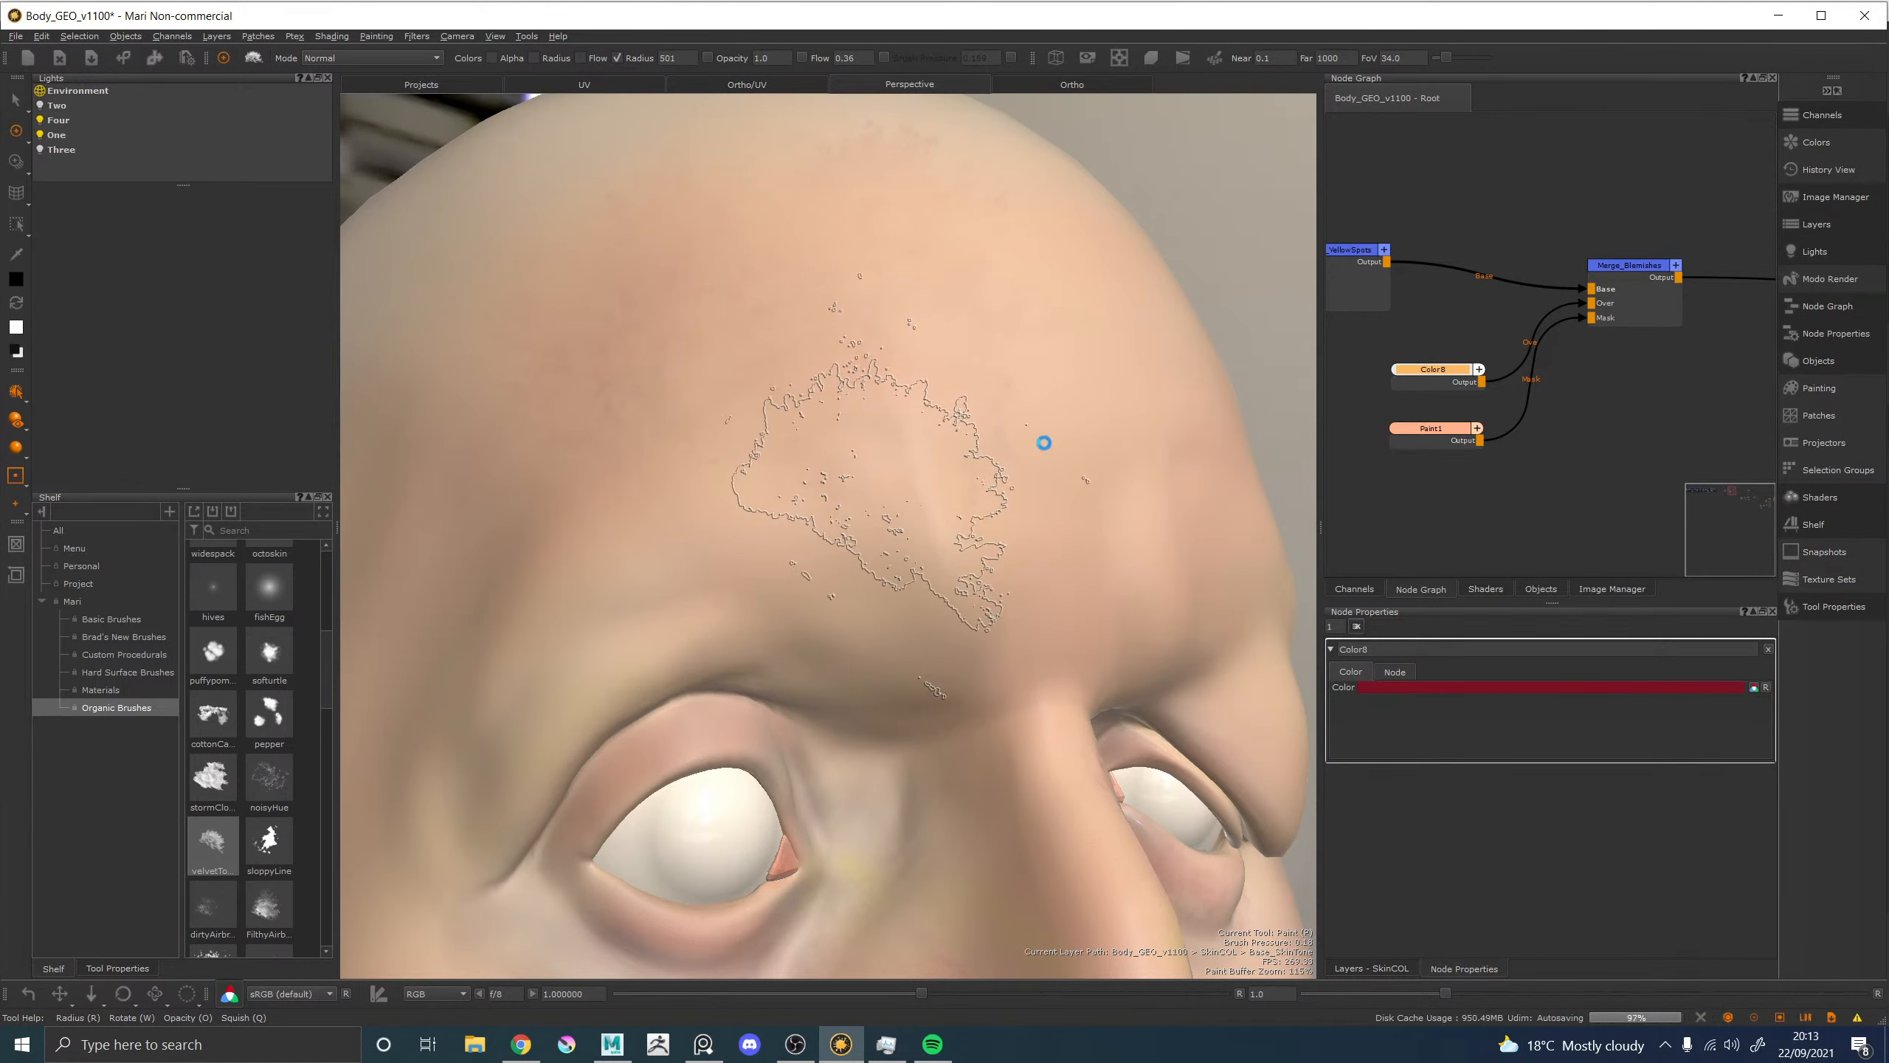
# Paint matching red mottling on the other side of the forehead toward the temple, and switch to black to soften it.
pyautogui.keyDown('alt'); pyautogui.moveTo(1060, 447); pyautogui.dragTo(993, 436, button='right'); pyautogui.keyUp('alt')
pyautogui.keyDown('alt'); pyautogui.moveTo(985, 418); pyautogui.dragTo(867, 417); pyautogui.keyUp('alt')
pyautogui.moveTo(773, 469)
pyautogui.keyDown('alt'); pyautogui.mouseDown(button='middle')
pyautogui.moveTo(997, 324)
pyautogui.moveTo(945, 410)
pyautogui.moveTo(945, 469)
pyautogui.mouseUp(button='middle'); pyautogui.keyUp('alt')
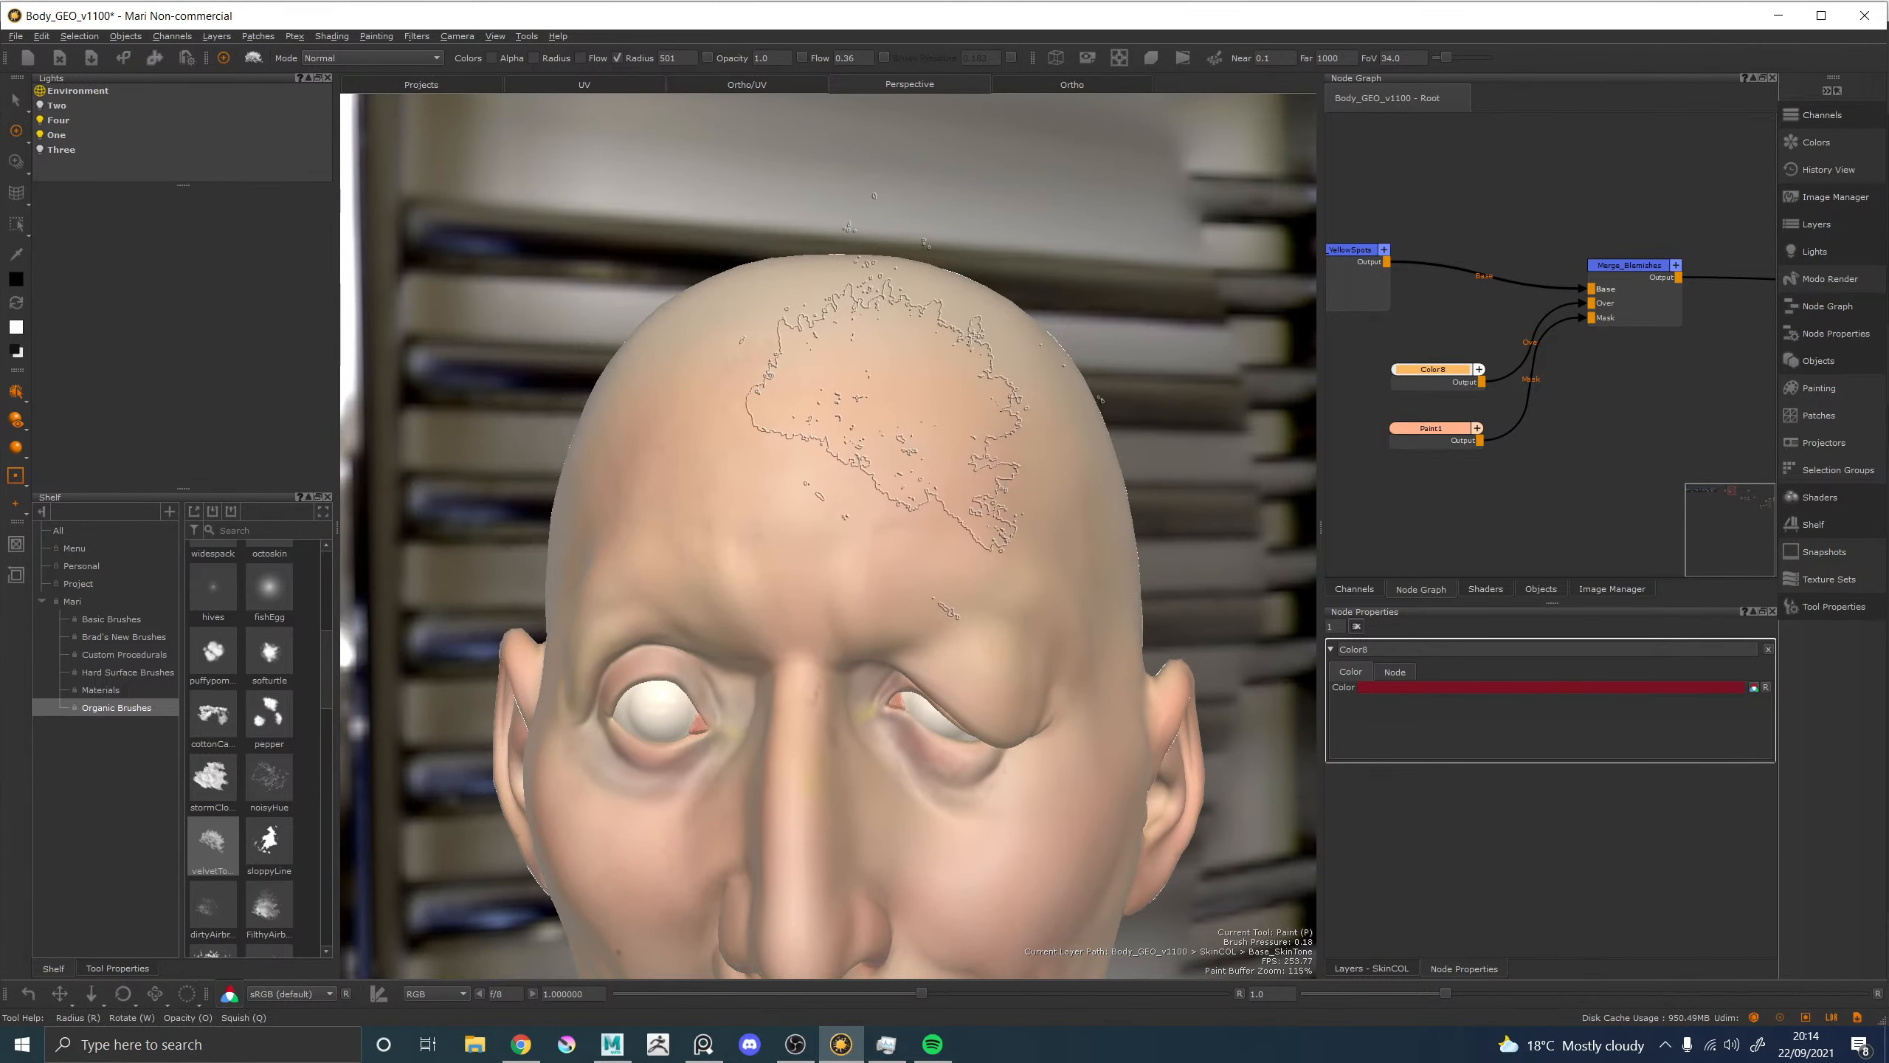
pyautogui.keyDown('alt'); pyautogui.moveTo(859, 407); pyautogui.dragTo(802, 391, button='middle'); pyautogui.keyUp('alt')
pyautogui.keyDown('alt'); pyautogui.moveTo(881, 408); pyautogui.dragTo(789, 427); pyautogui.keyUp('alt')
pyautogui.keyDown('alt'); pyautogui.moveTo(755, 431); pyautogui.dragTo(784, 467, button='middle'); pyautogui.keyUp('alt')
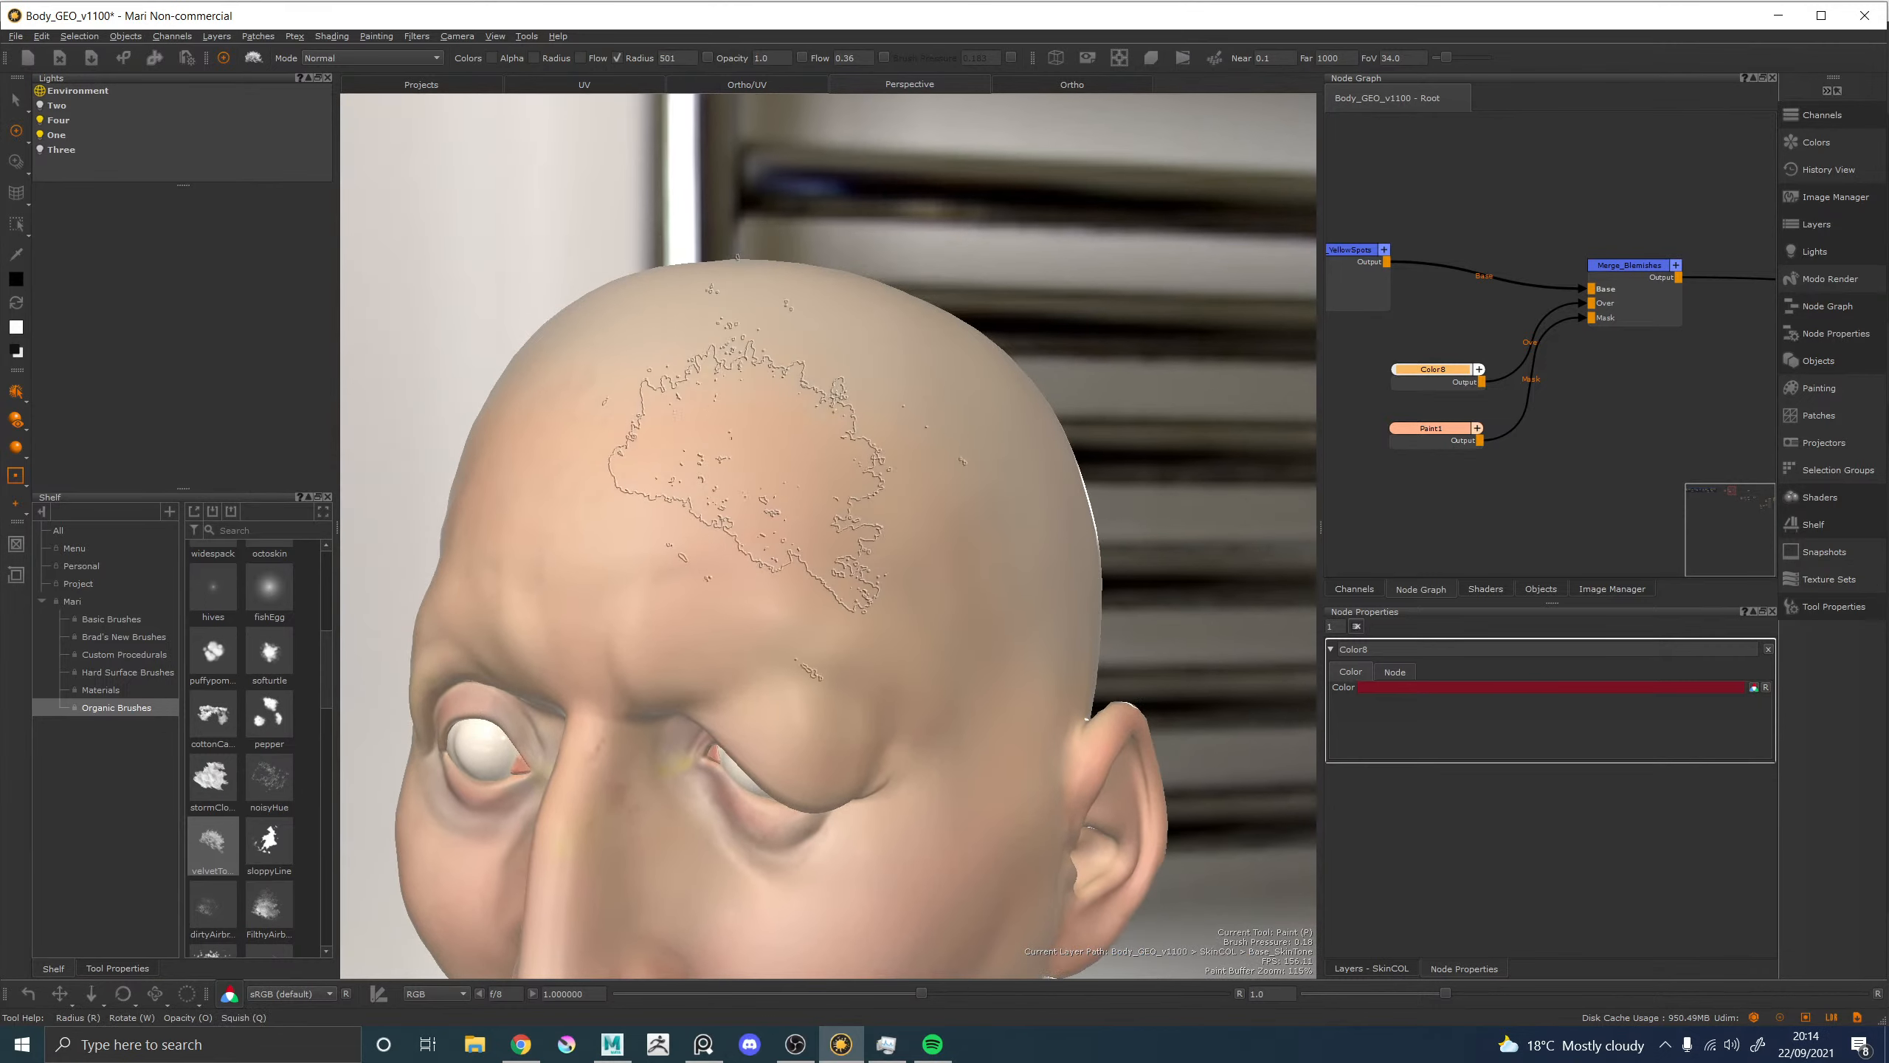
pyautogui.press('x')
pyautogui.moveTo(826, 476)
pyautogui.mouseDown()
pyautogui.moveTo(919, 565)
pyautogui.moveTo(676, 510)
pyautogui.moveTo(769, 411)
pyautogui.mouseUp()
pyautogui.press('x')
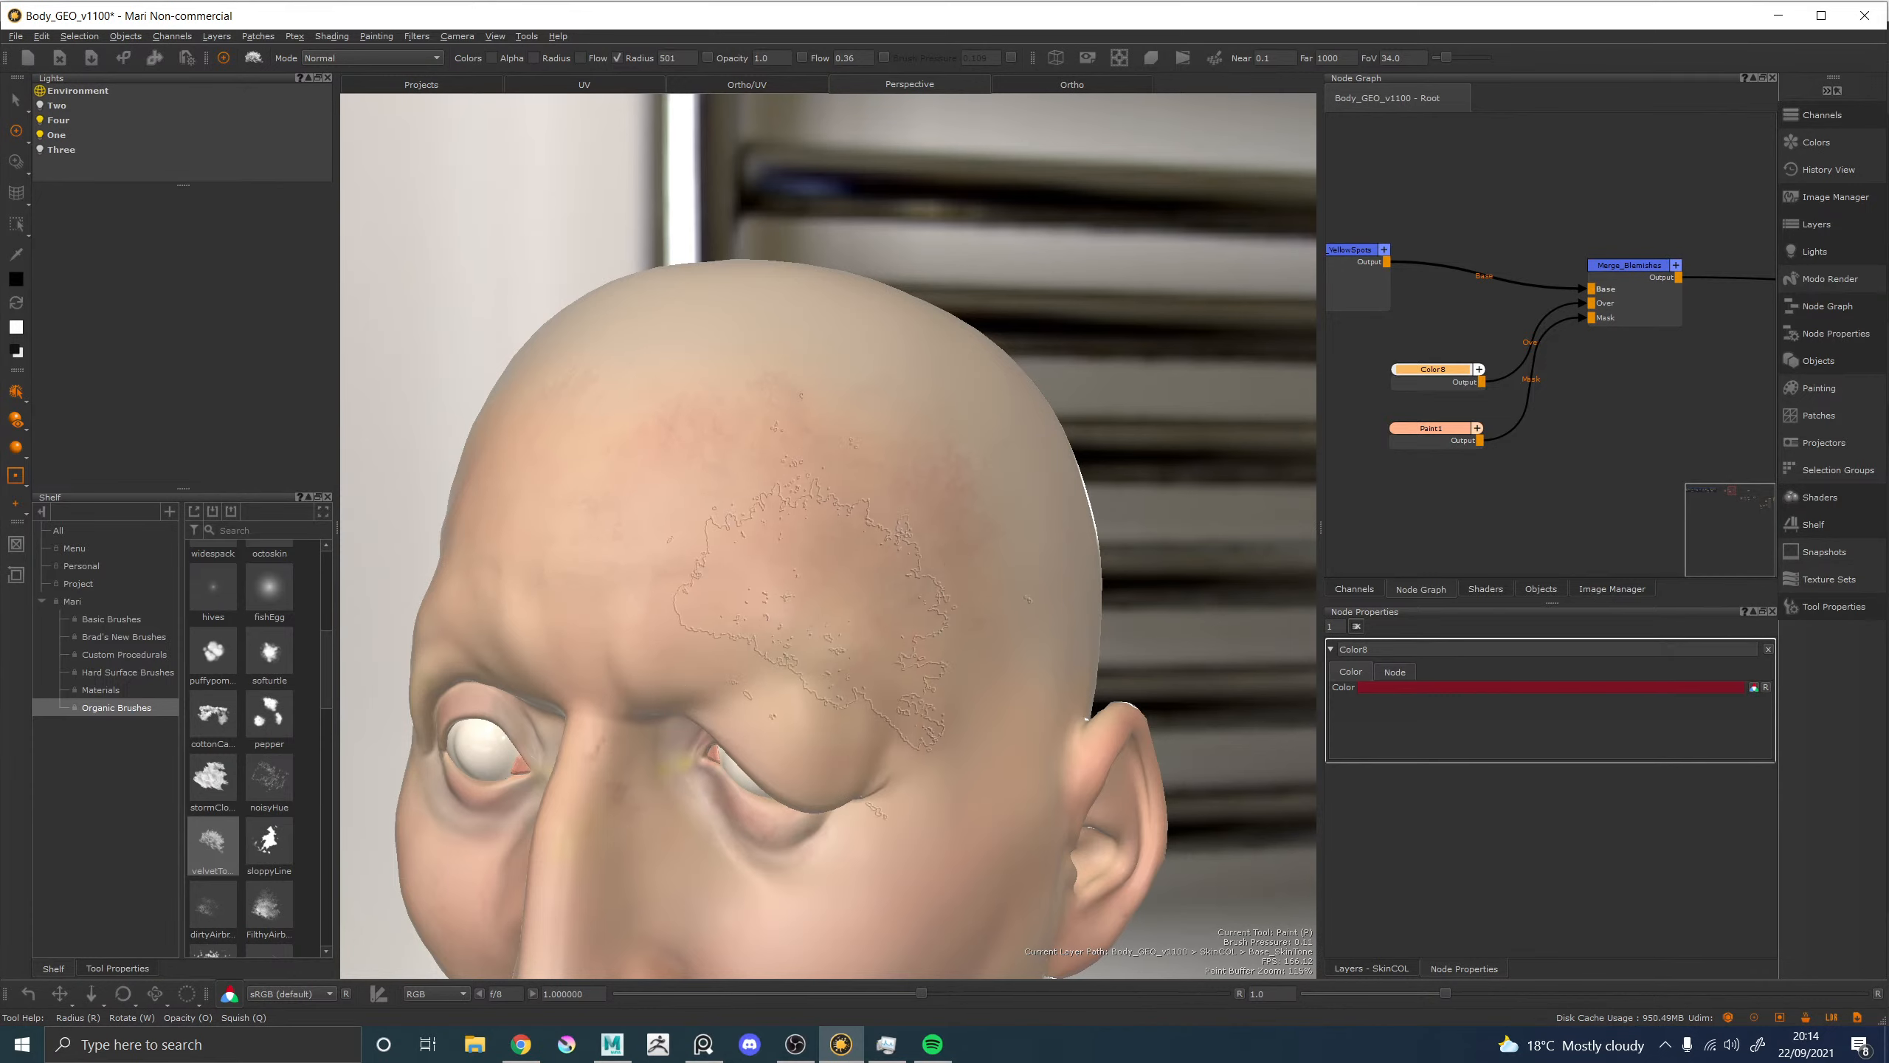
# Build up more redness on the forehead and temple, fade it with black, and bake the paint.
pyautogui.press('x')
pyautogui.moveTo(706, 413)
pyautogui.mouseDown()
pyautogui.moveTo(628, 334)
pyautogui.moveTo(687, 412)
pyautogui.mouseUp()
pyautogui.moveTo(940, 445); pyautogui.dragTo(932, 512)
pyautogui.press('b')
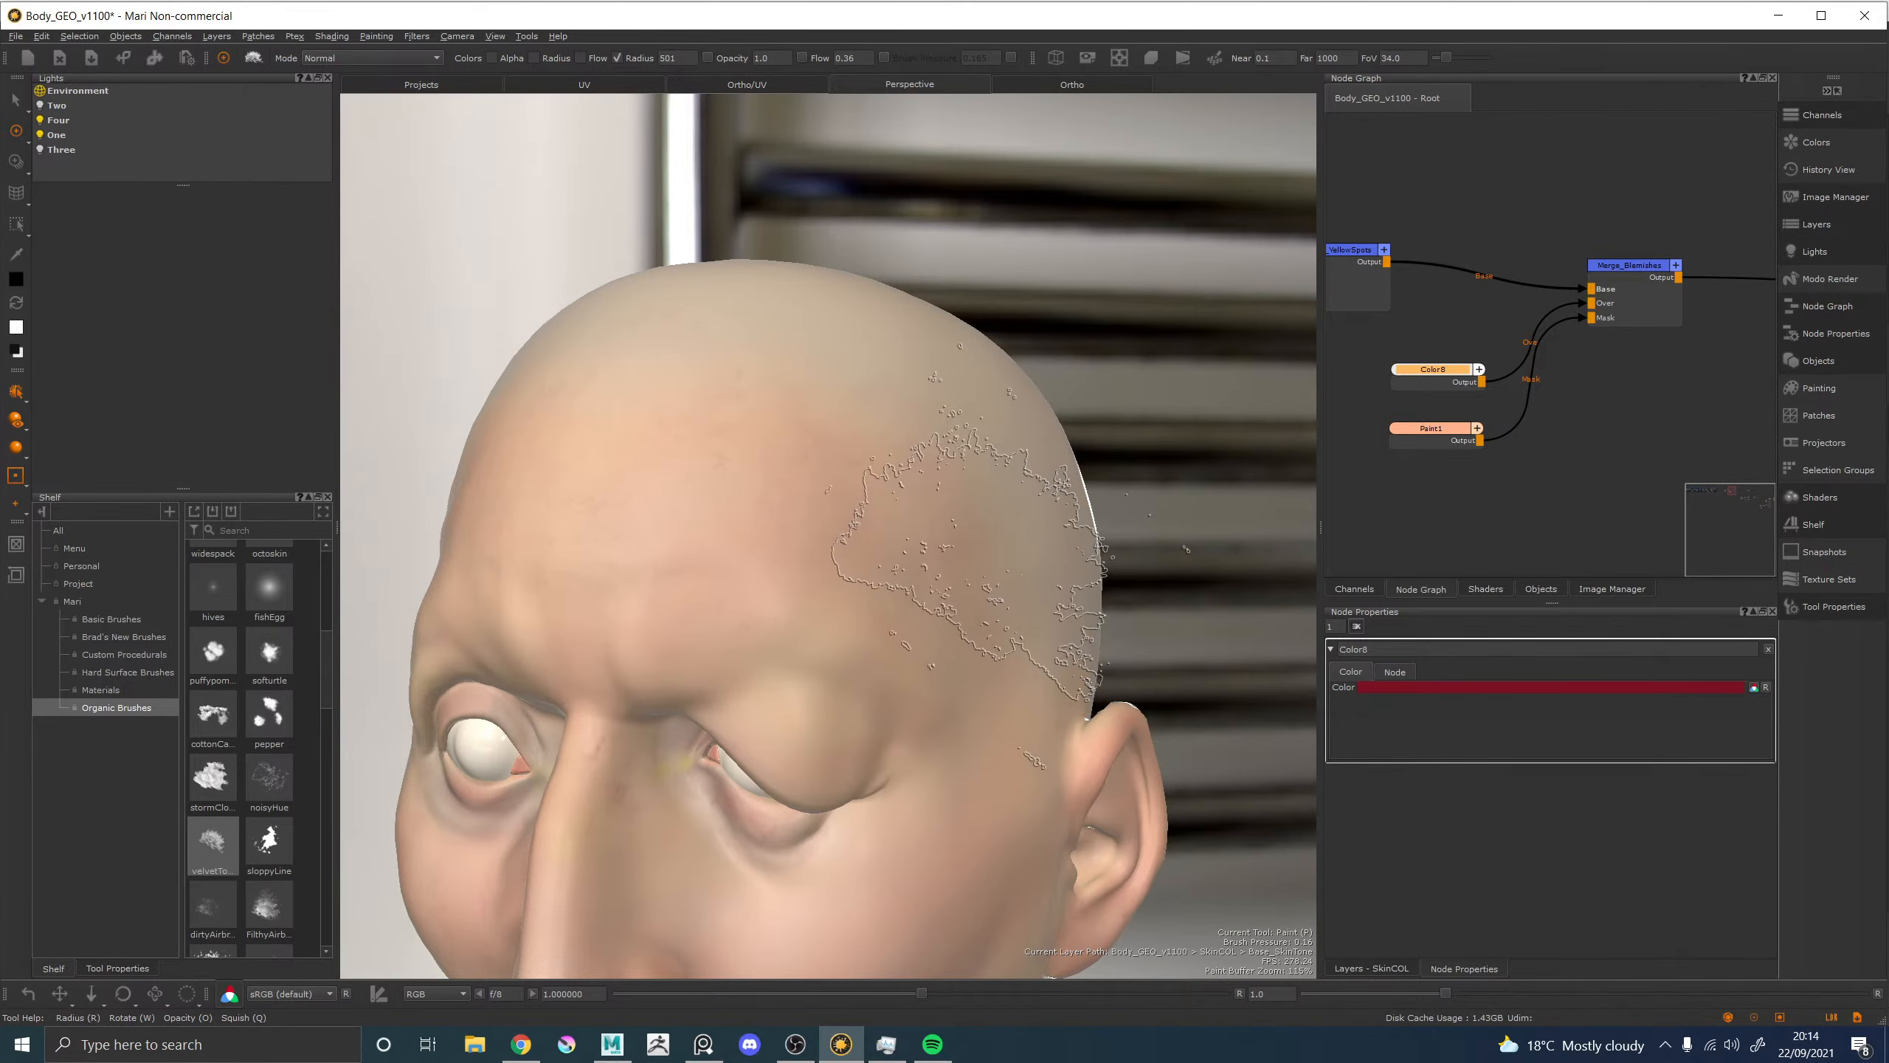
# Examine the blemishes on the head from a distance and from several angles.
pyautogui.moveTo(1005, 554)
pyautogui.keyDown('alt'); pyautogui.mouseDown(button='right')
pyautogui.moveTo(1078, 502)
pyautogui.moveTo(859, 550)
pyautogui.mouseUp(button='right'); pyautogui.keyUp('alt')
pyautogui.keyDown('alt'); pyautogui.moveTo(1034, 528); pyautogui.dragTo(943, 502); pyautogui.keyUp('alt')
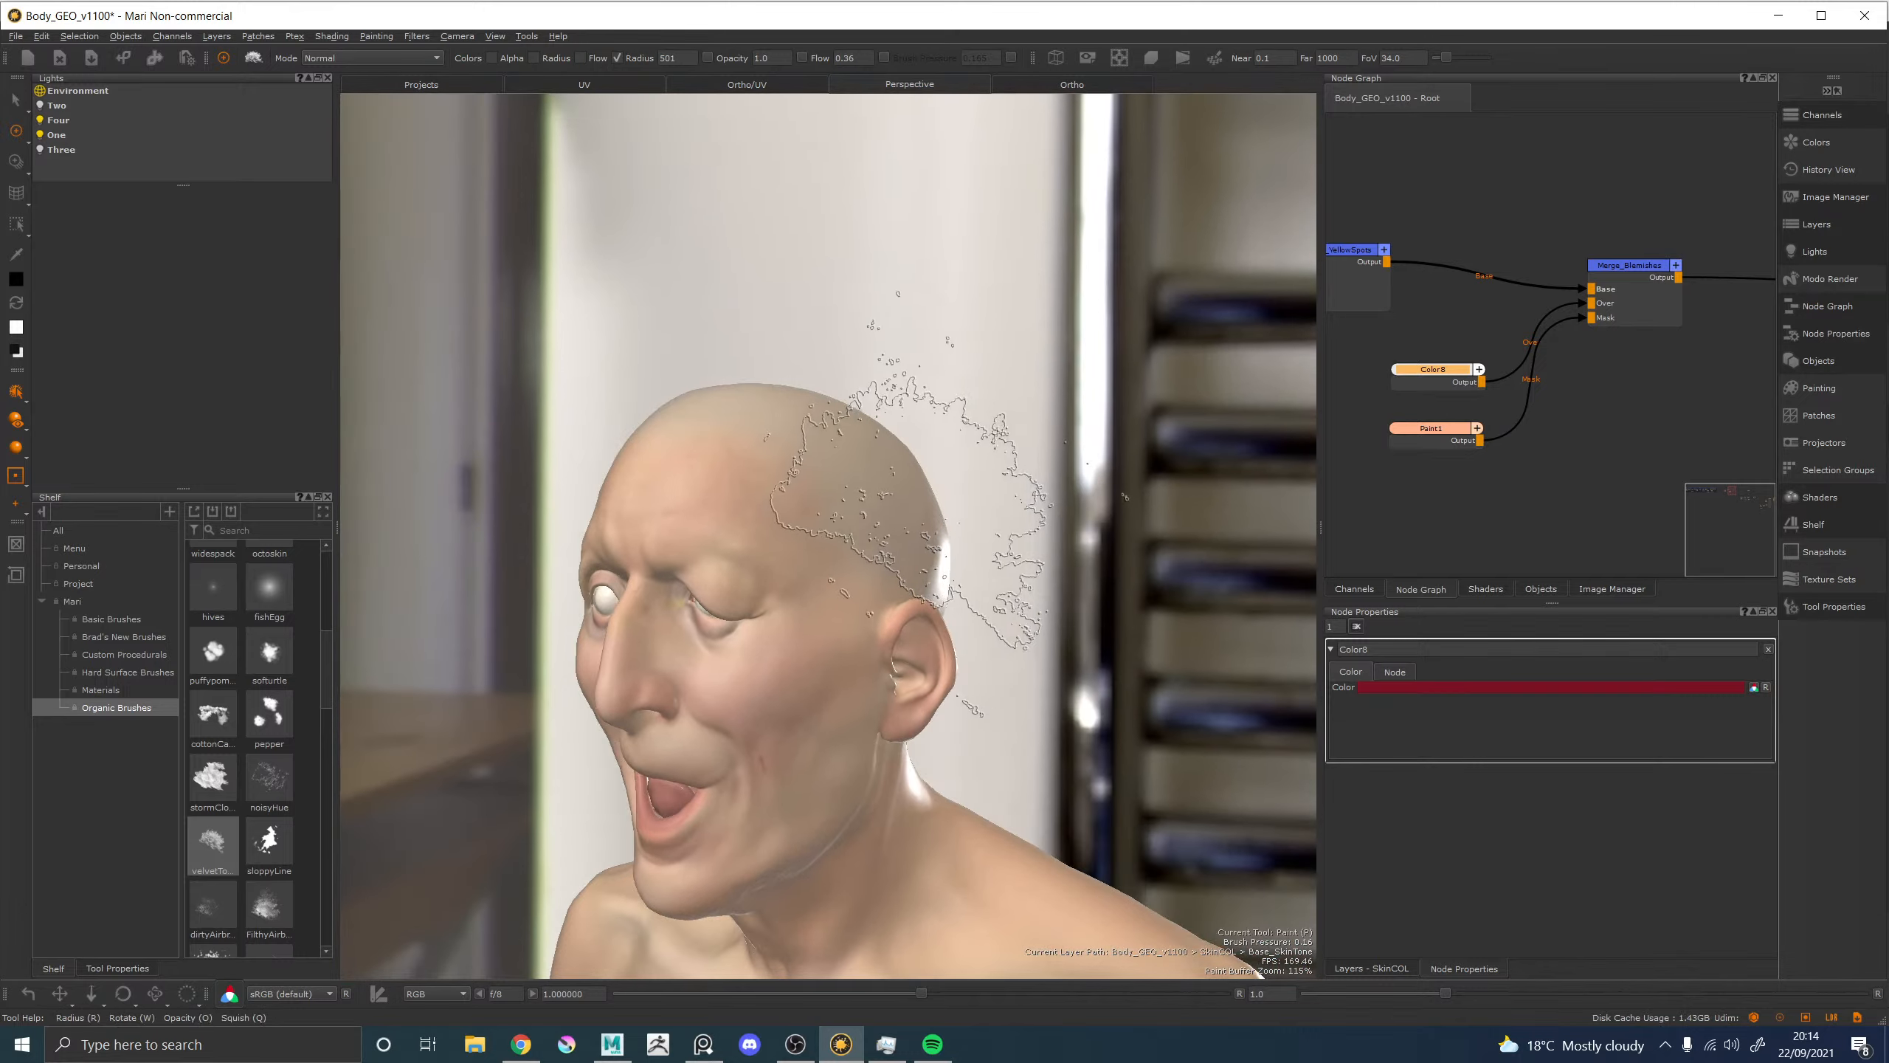
pyautogui.keyDown('alt'); pyautogui.moveTo(943, 503); pyautogui.dragTo(1041, 402, button='middle'); pyautogui.keyUp('alt')
pyautogui.keyDown('alt'); pyautogui.moveTo(966, 495); pyautogui.dragTo(1041, 529); pyautogui.keyUp('alt')
pyautogui.moveTo(1001, 584)
pyautogui.keyDown('alt'); pyautogui.mouseDown(button='middle')
pyautogui.moveTo(959, 558)
pyautogui.moveTo(873, 552)
pyautogui.moveTo(883, 500)
pyautogui.mouseUp(button='middle'); pyautogui.keyUp('alt')
pyautogui.keyDown('alt'); pyautogui.moveTo(788, 507); pyautogui.dragTo(859, 519, button='right'); pyautogui.keyUp('alt')
pyautogui.keyDown('alt'); pyautogui.moveTo(818, 499); pyautogui.dragTo(838, 556, button='middle'); pyautogui.keyUp('alt')
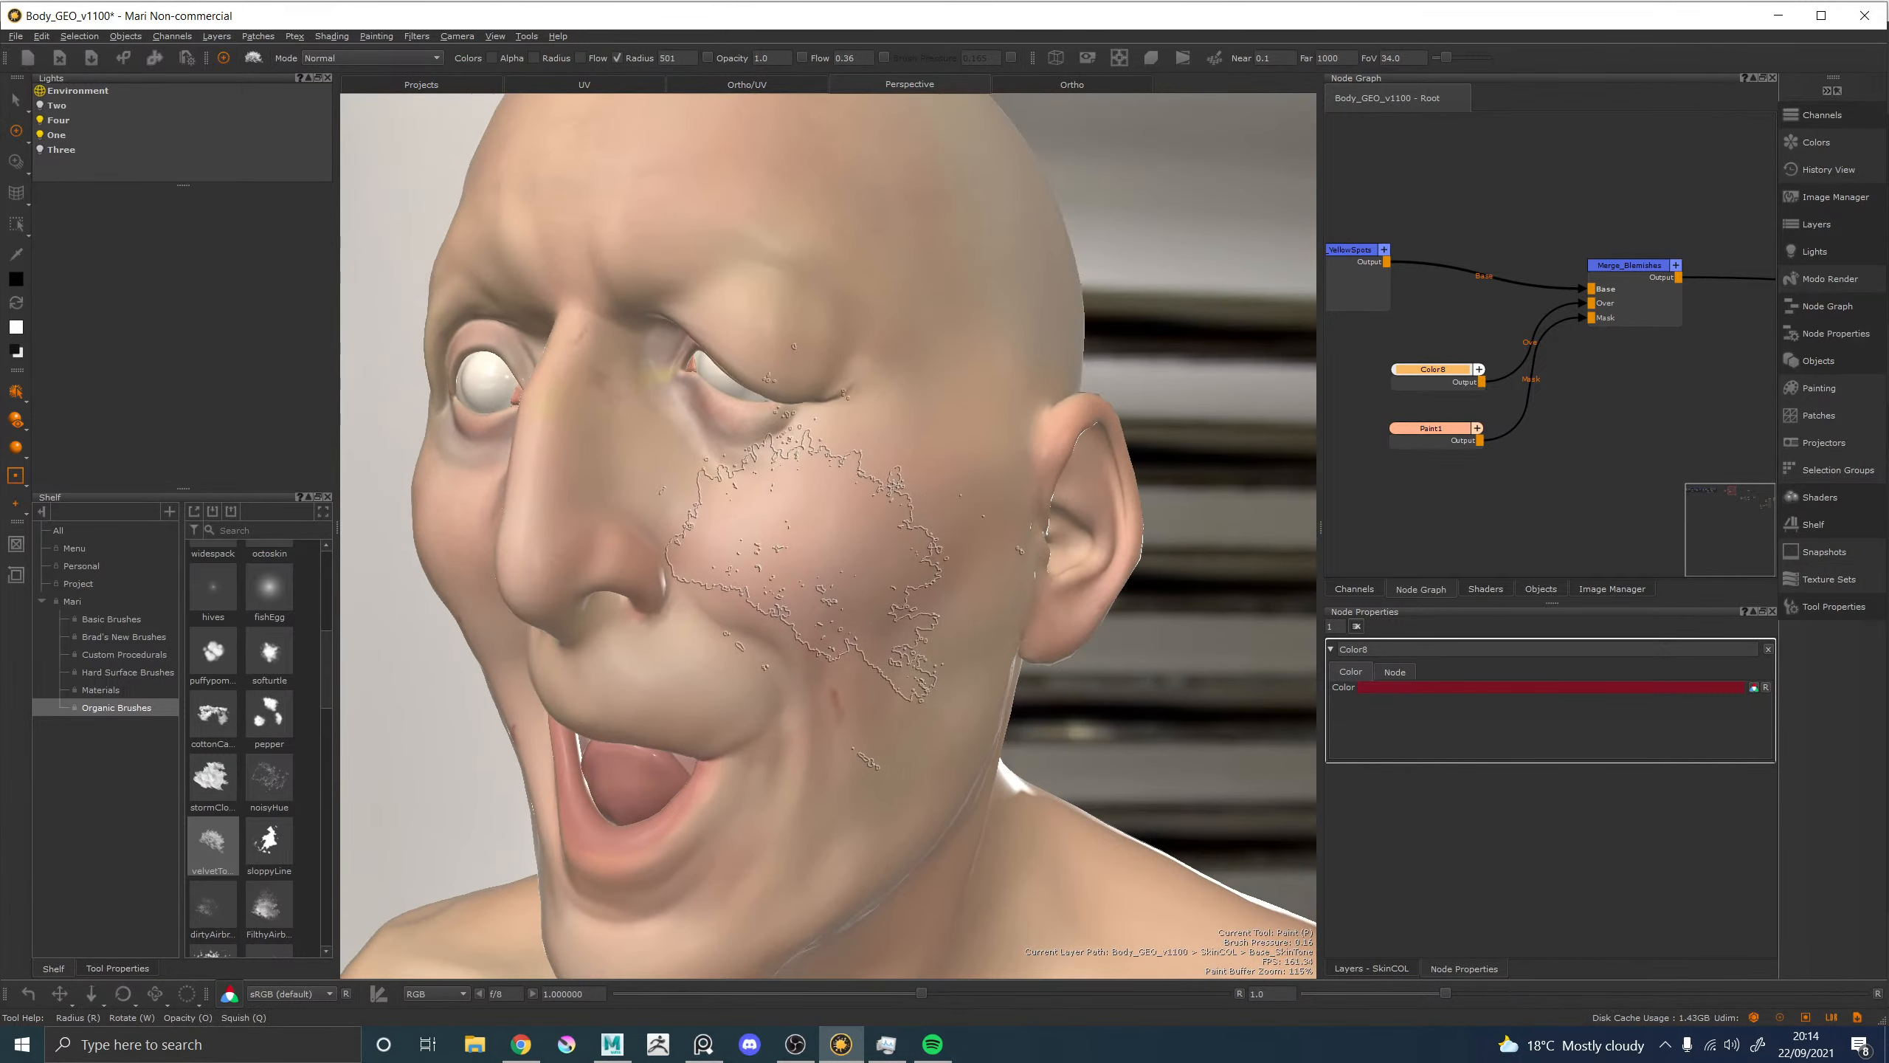
# Paint red mottling in white across the cheek beside the nose under the squinting eye, and fade it to a subtle flush with black.
pyautogui.keyDown('alt'); pyautogui.moveTo(803, 571); pyautogui.dragTo(691, 595, button='right'); pyautogui.keyUp('alt')
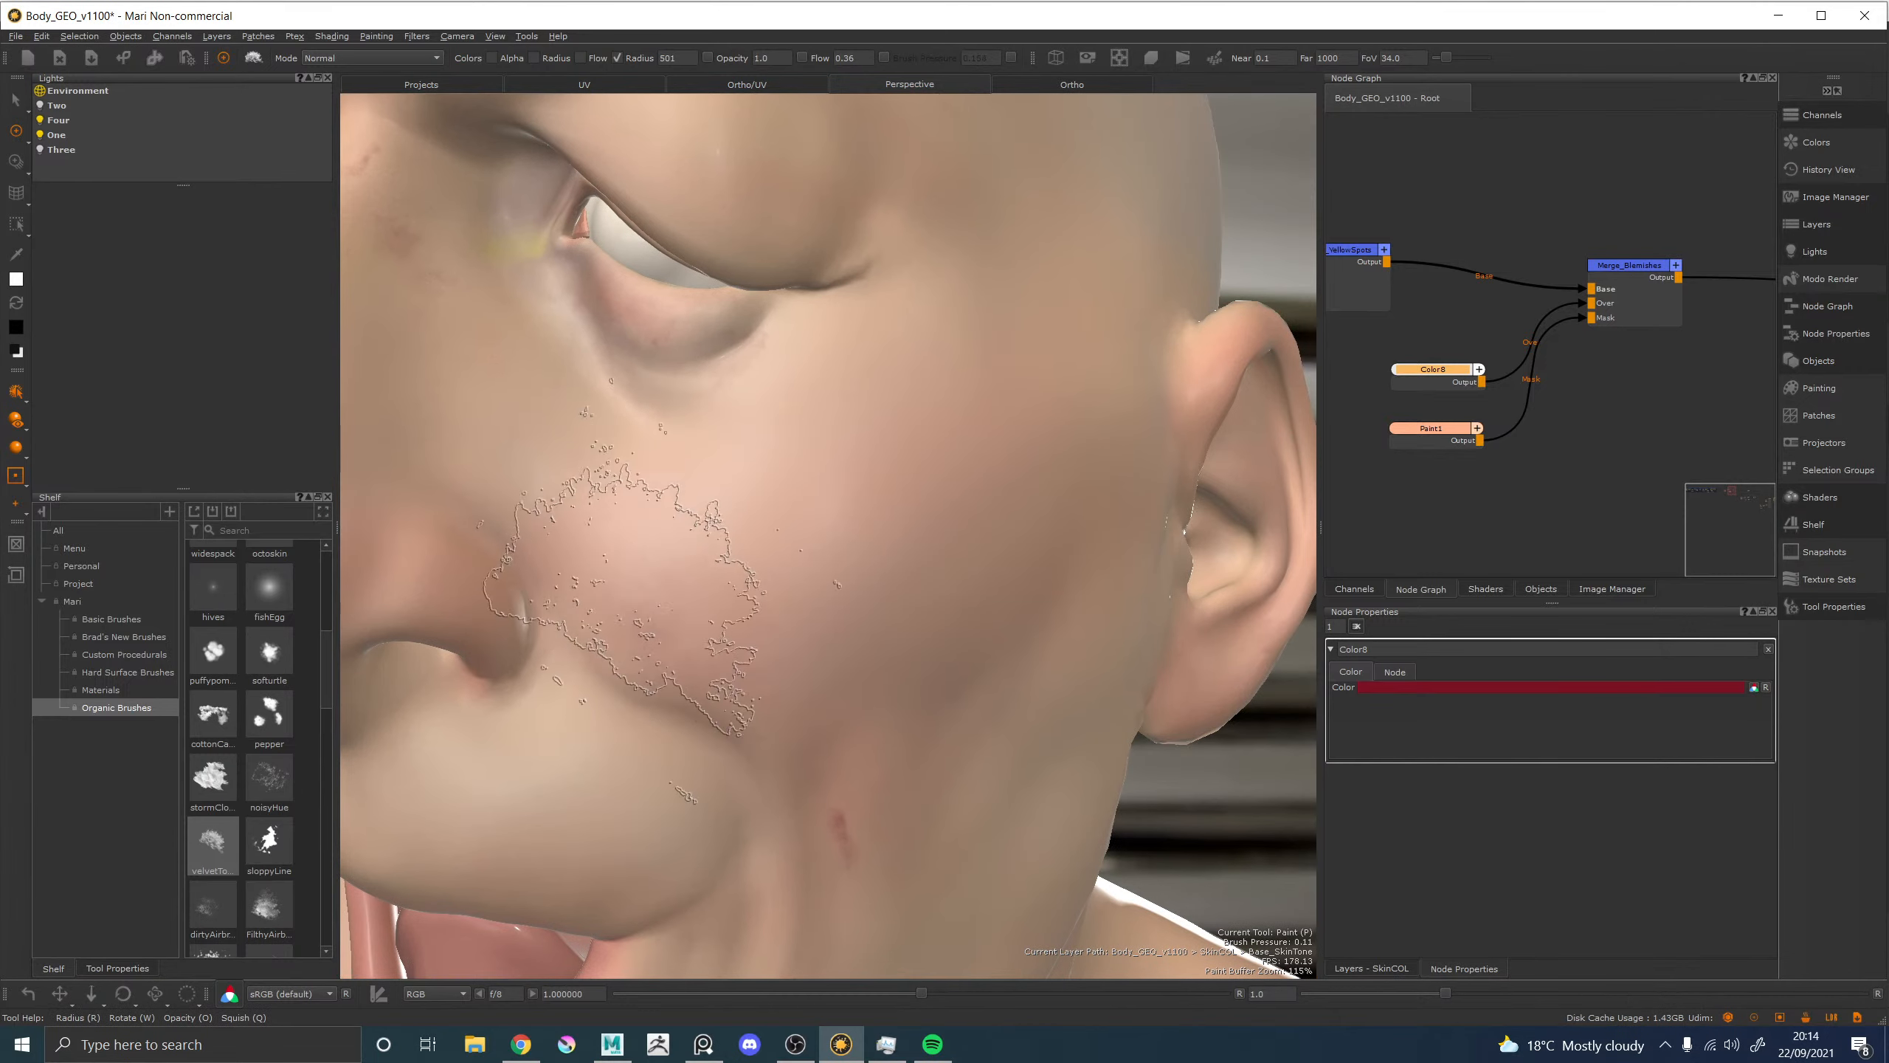
pyautogui.moveTo(621, 588); pyautogui.dragTo(712, 571)
pyautogui.press('x')
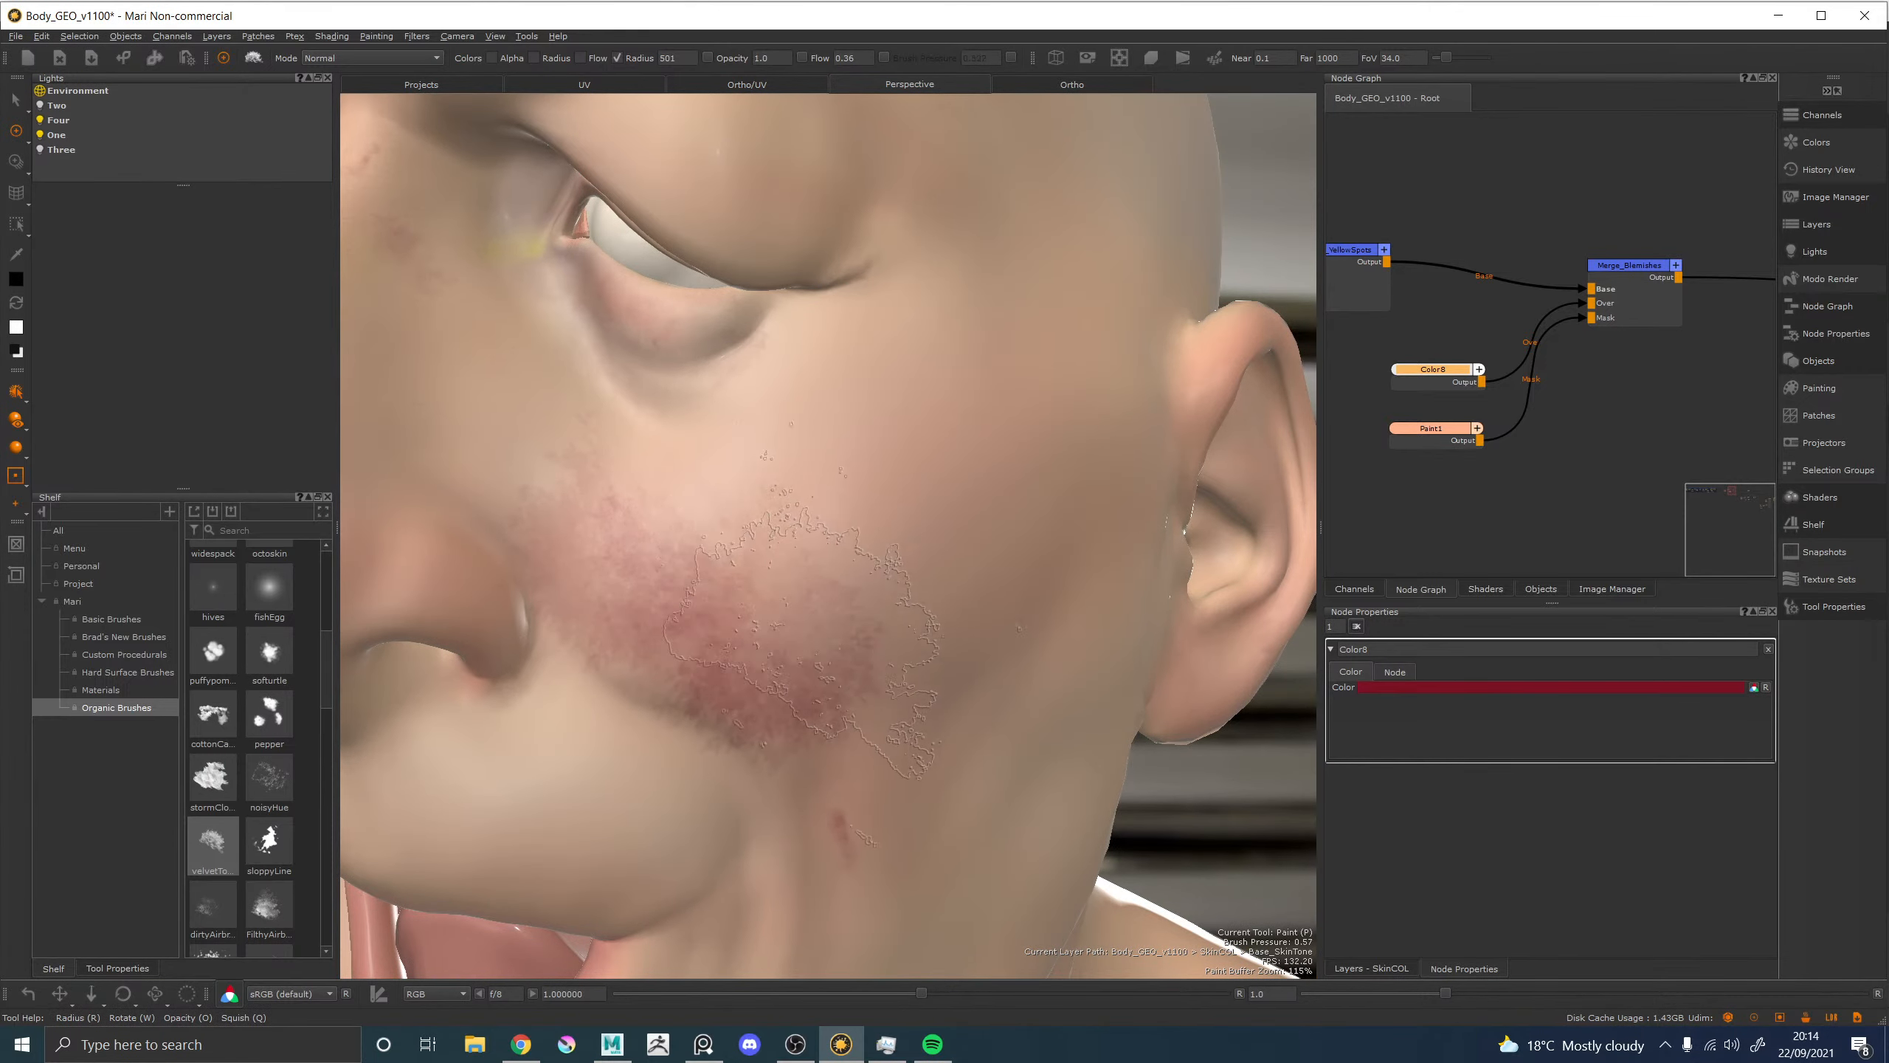
pyautogui.moveTo(725, 722); pyautogui.dragTo(841, 599)
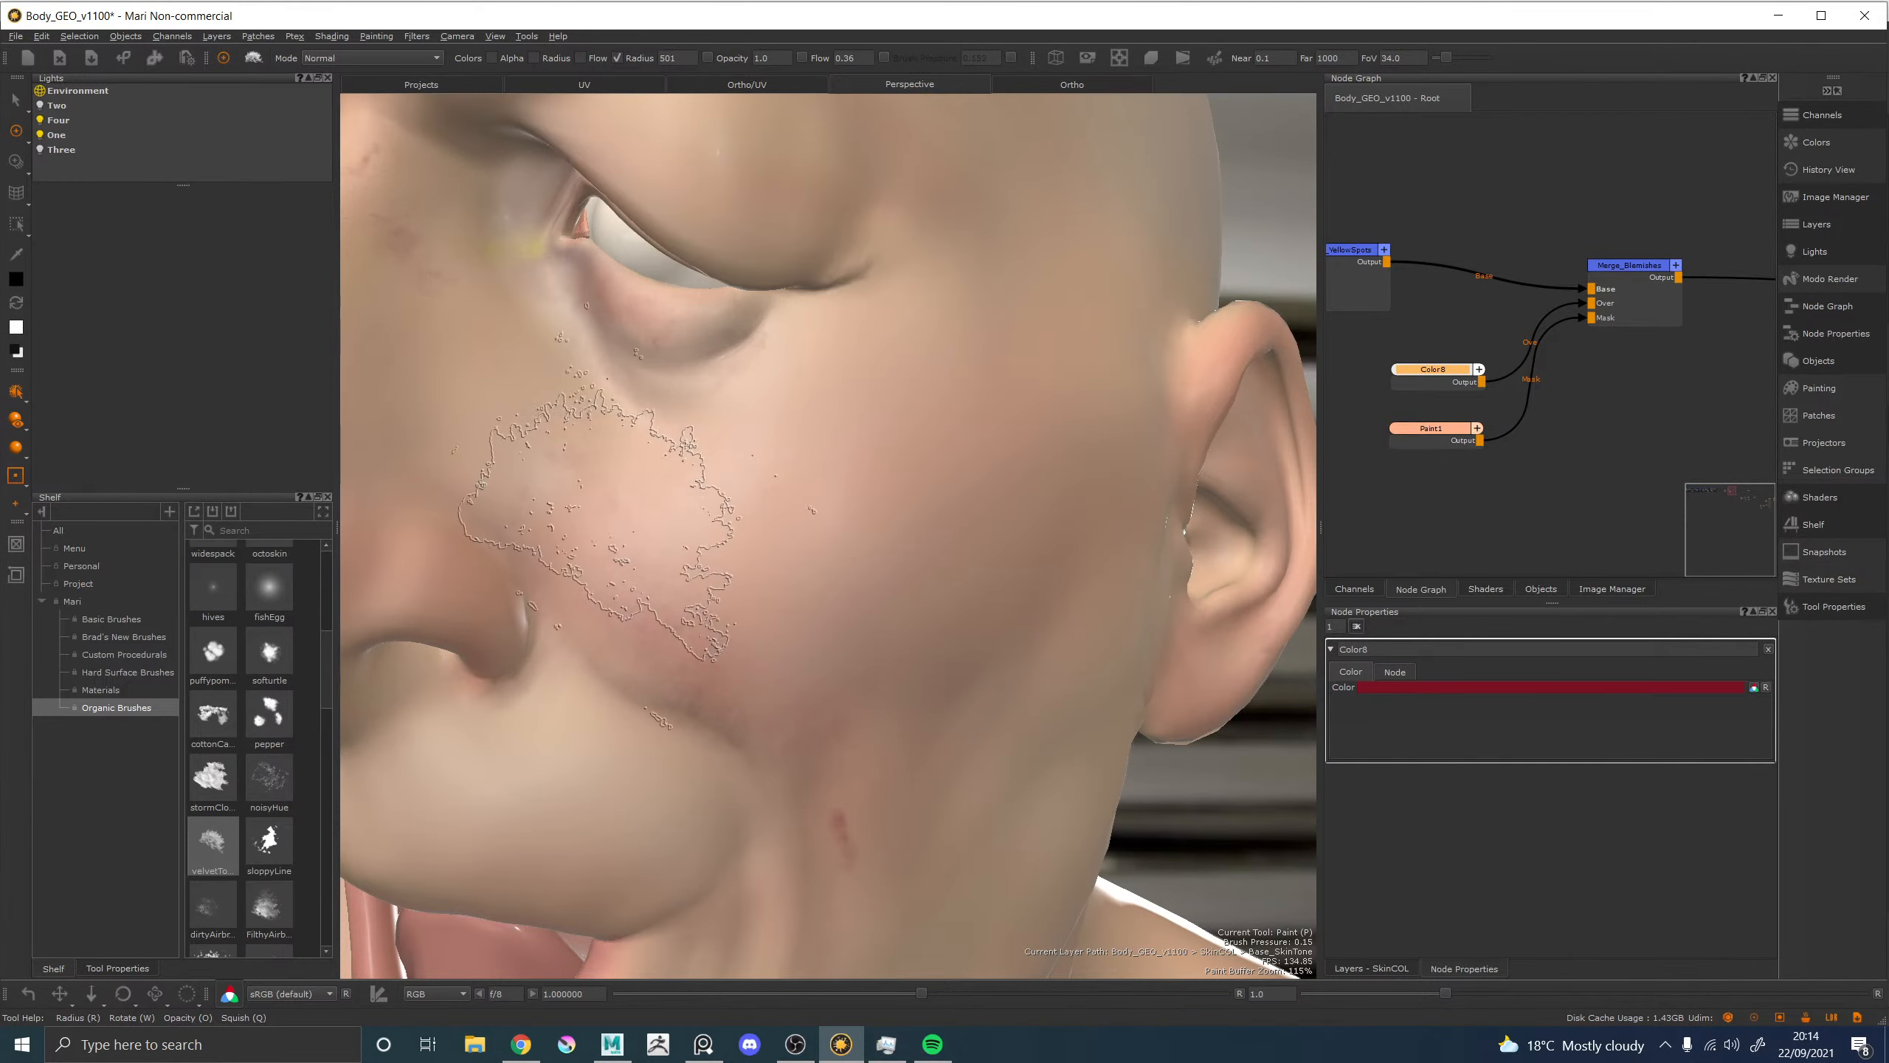
pyautogui.moveTo(633, 515)
pyautogui.mouseDown()
pyautogui.moveTo(651, 495)
pyautogui.moveTo(639, 687)
pyautogui.mouseUp()
pyautogui.moveTo(781, 760); pyautogui.dragTo(688, 726)
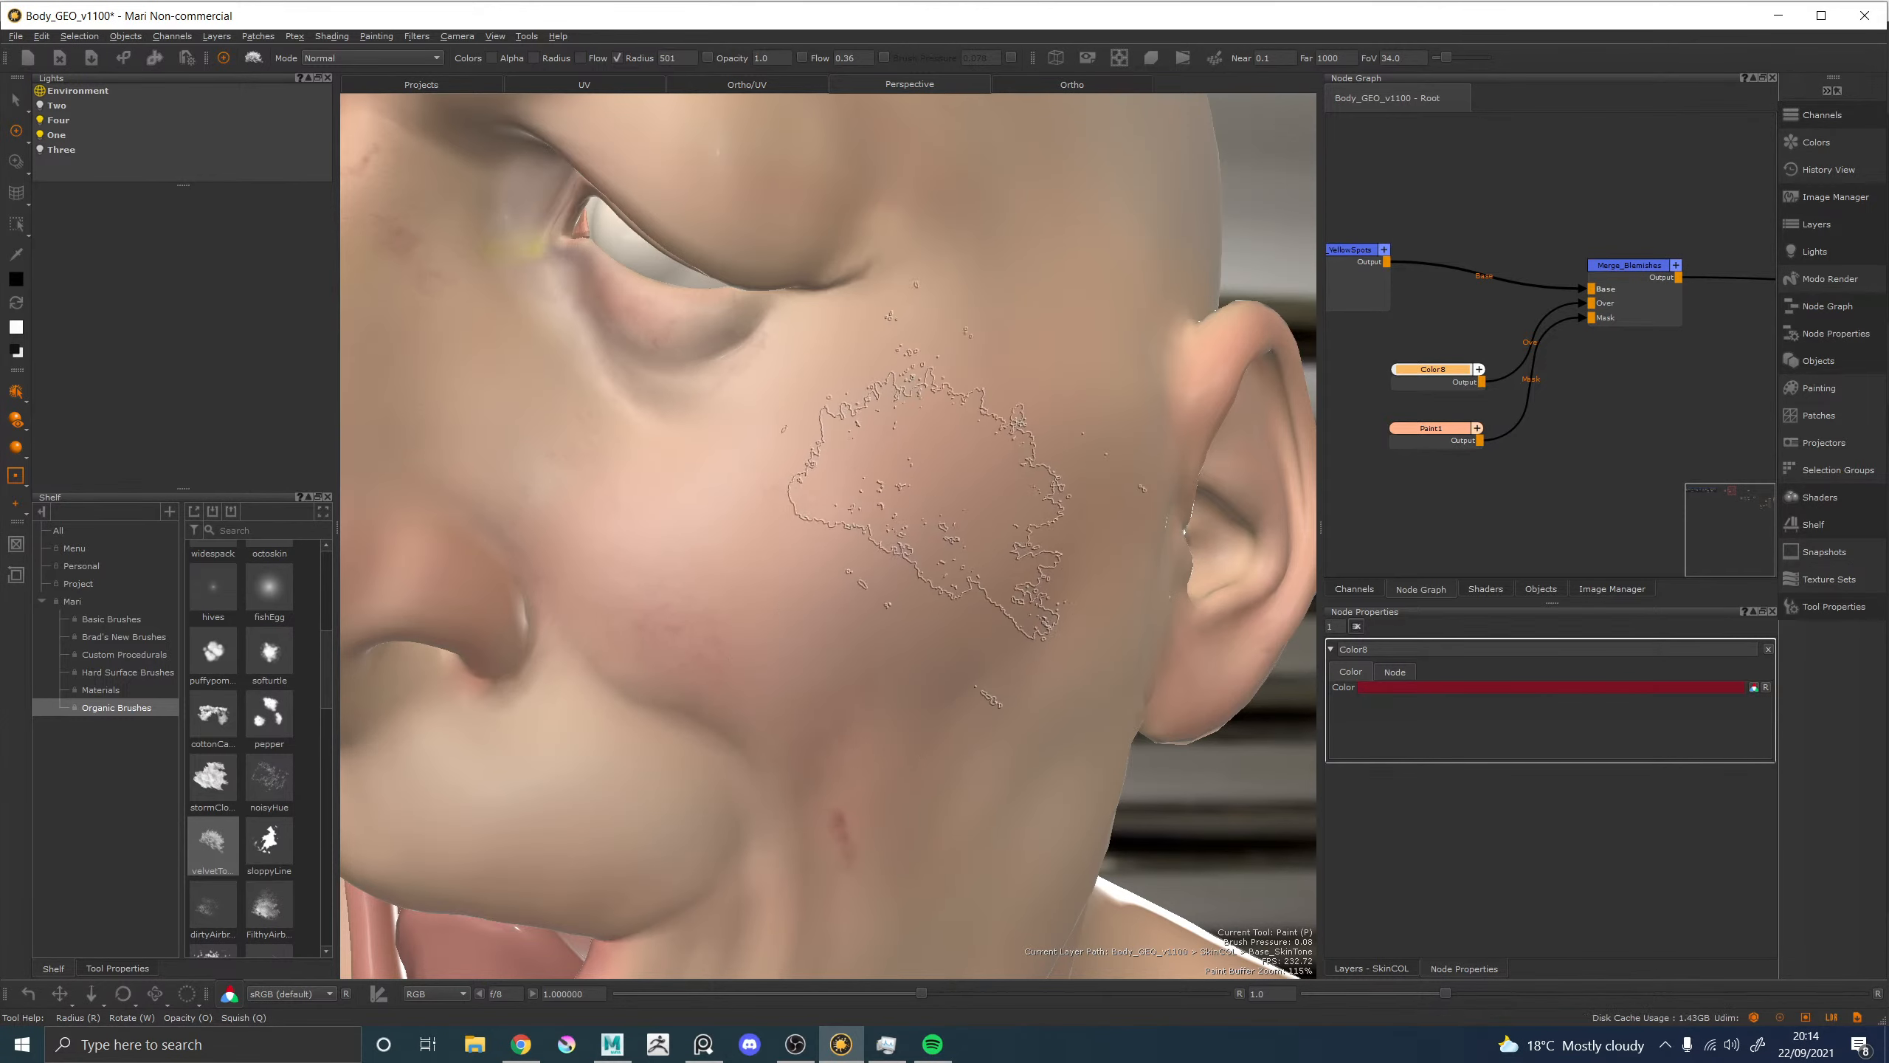
# Paint an irregular red patch in white on the cheek beneath the wide-open eye at brush radius 365.
pyautogui.keyDown('alt'); pyautogui.moveTo(960, 498); pyautogui.dragTo(748, 444, button='right'); pyautogui.keyUp('alt')
pyautogui.keyDown('alt'); pyautogui.moveTo(758, 446); pyautogui.dragTo(870, 468); pyautogui.keyUp('alt')
pyautogui.keyDown('alt'); pyautogui.moveTo(870, 469); pyautogui.dragTo(840, 469, button='middle'); pyautogui.keyUp('alt')
pyautogui.keyDown('alt'); pyautogui.moveTo(840, 468); pyautogui.dragTo(981, 507, button='right'); pyautogui.keyUp('alt')
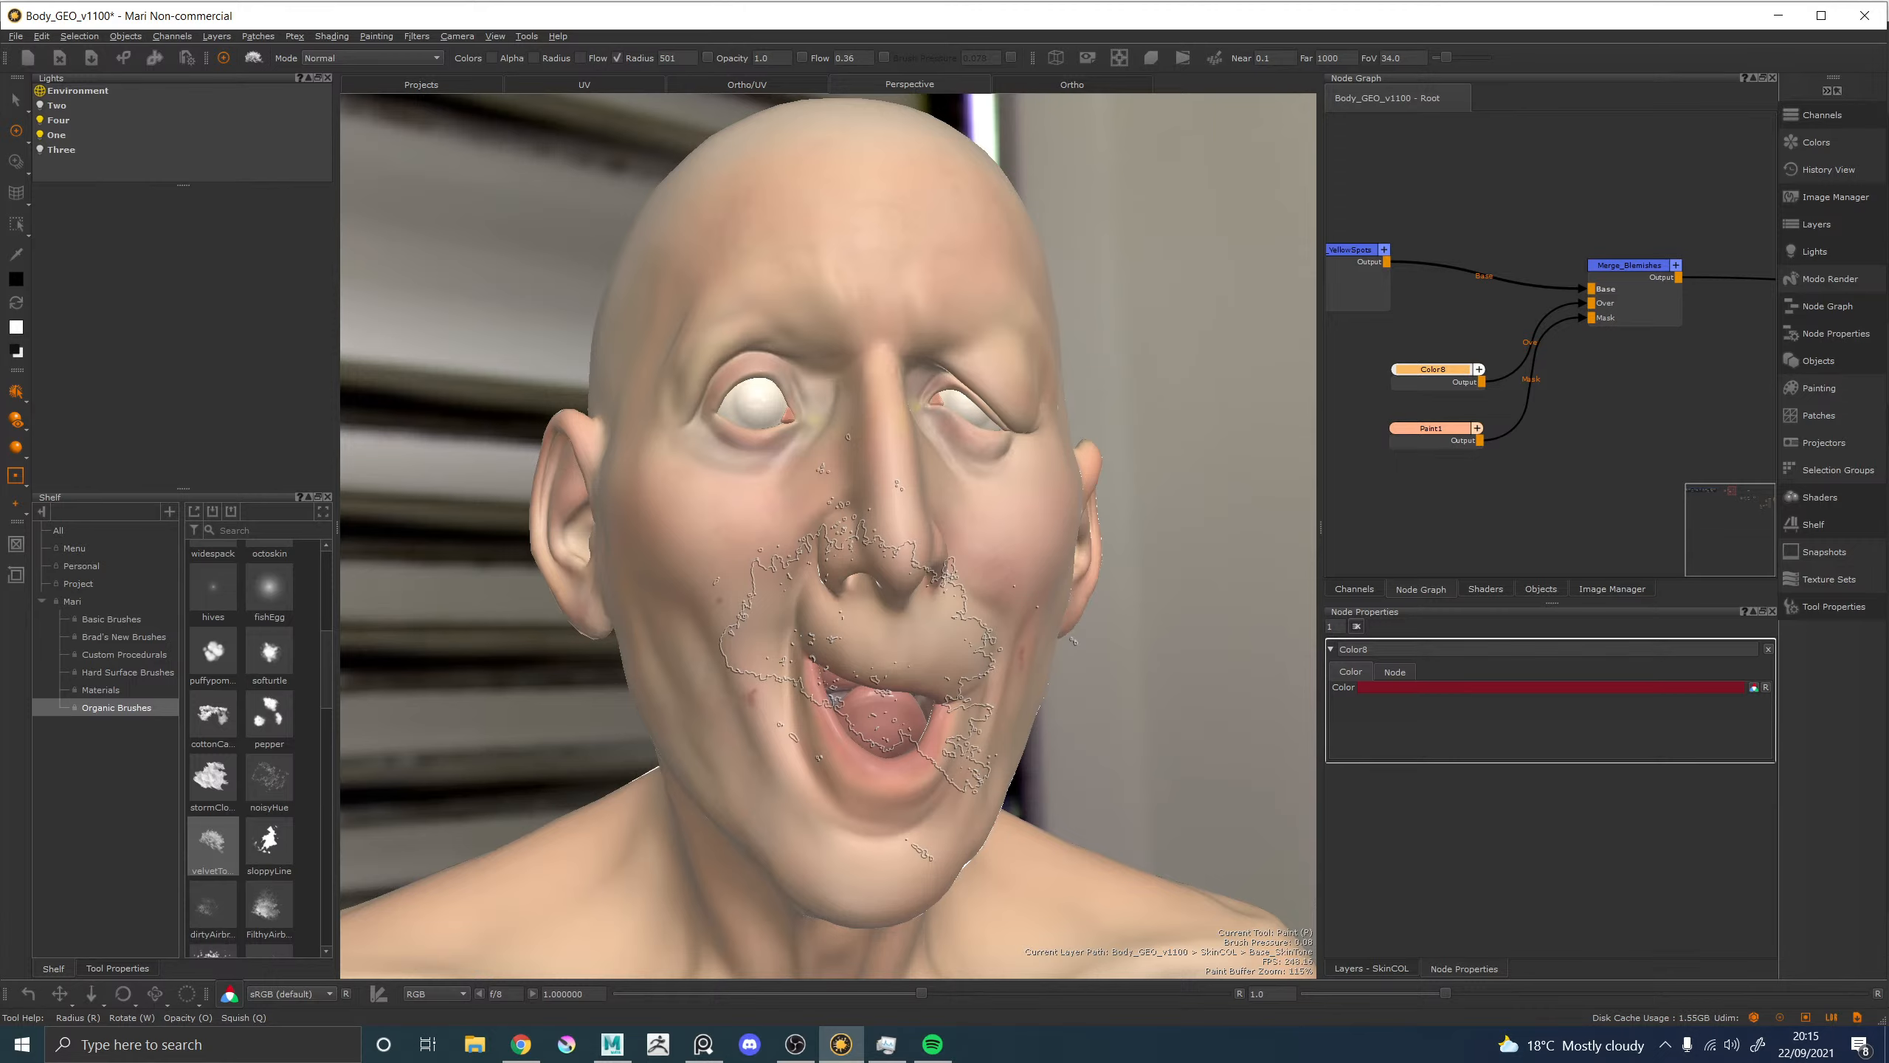
pyautogui.moveTo(814, 584)
pyautogui.keyDown('alt'); pyautogui.mouseDown()
pyautogui.moveTo(826, 603)
pyautogui.moveTo(922, 600)
pyautogui.moveTo(919, 561)
pyautogui.mouseUp(); pyautogui.keyUp('alt')
pyautogui.moveTo(919, 562)
pyautogui.keyDown('alt'); pyautogui.mouseDown(button='right')
pyautogui.moveTo(804, 566)
pyautogui.moveTo(789, 584)
pyautogui.mouseUp(button='right'); pyautogui.keyUp('alt')
pyautogui.keyDown('alt'); pyautogui.moveTo(789, 584); pyautogui.dragTo(791, 552); pyautogui.keyUp('alt')
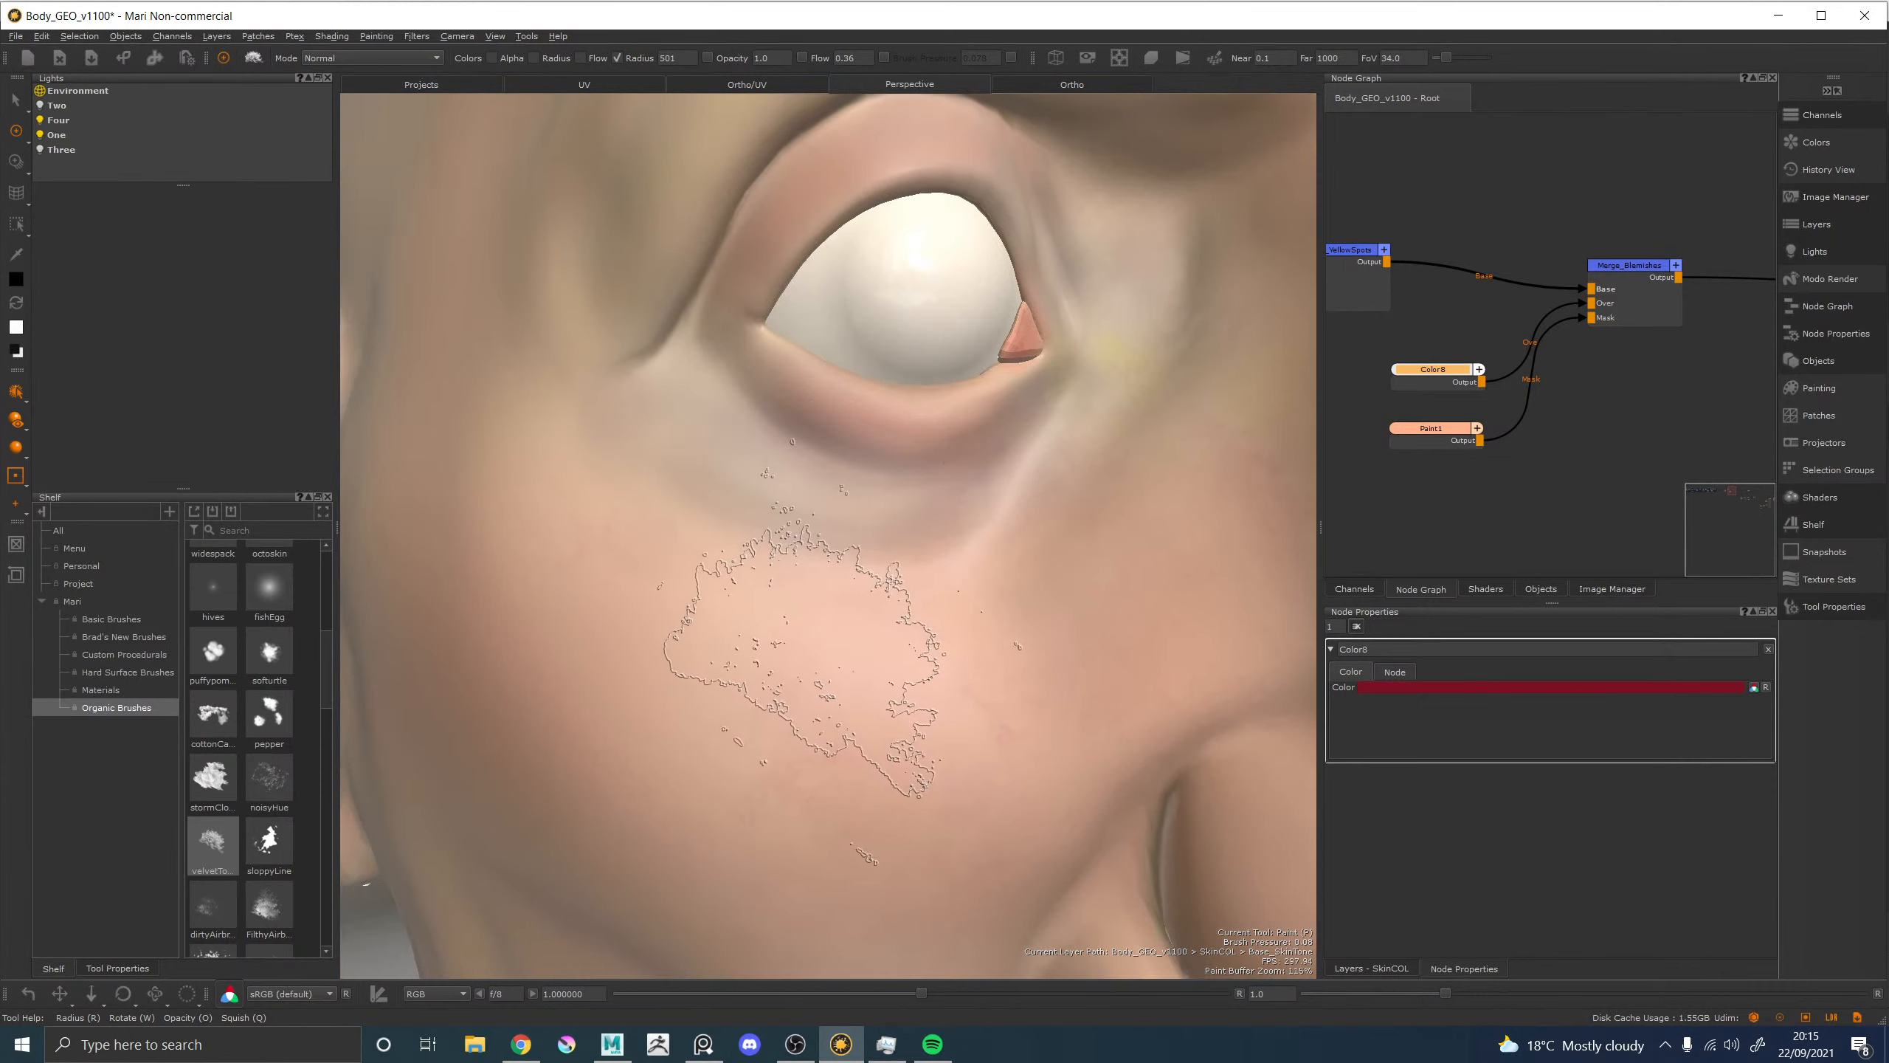
pyautogui.moveTo(812, 648); pyautogui.dragTo(720, 644)
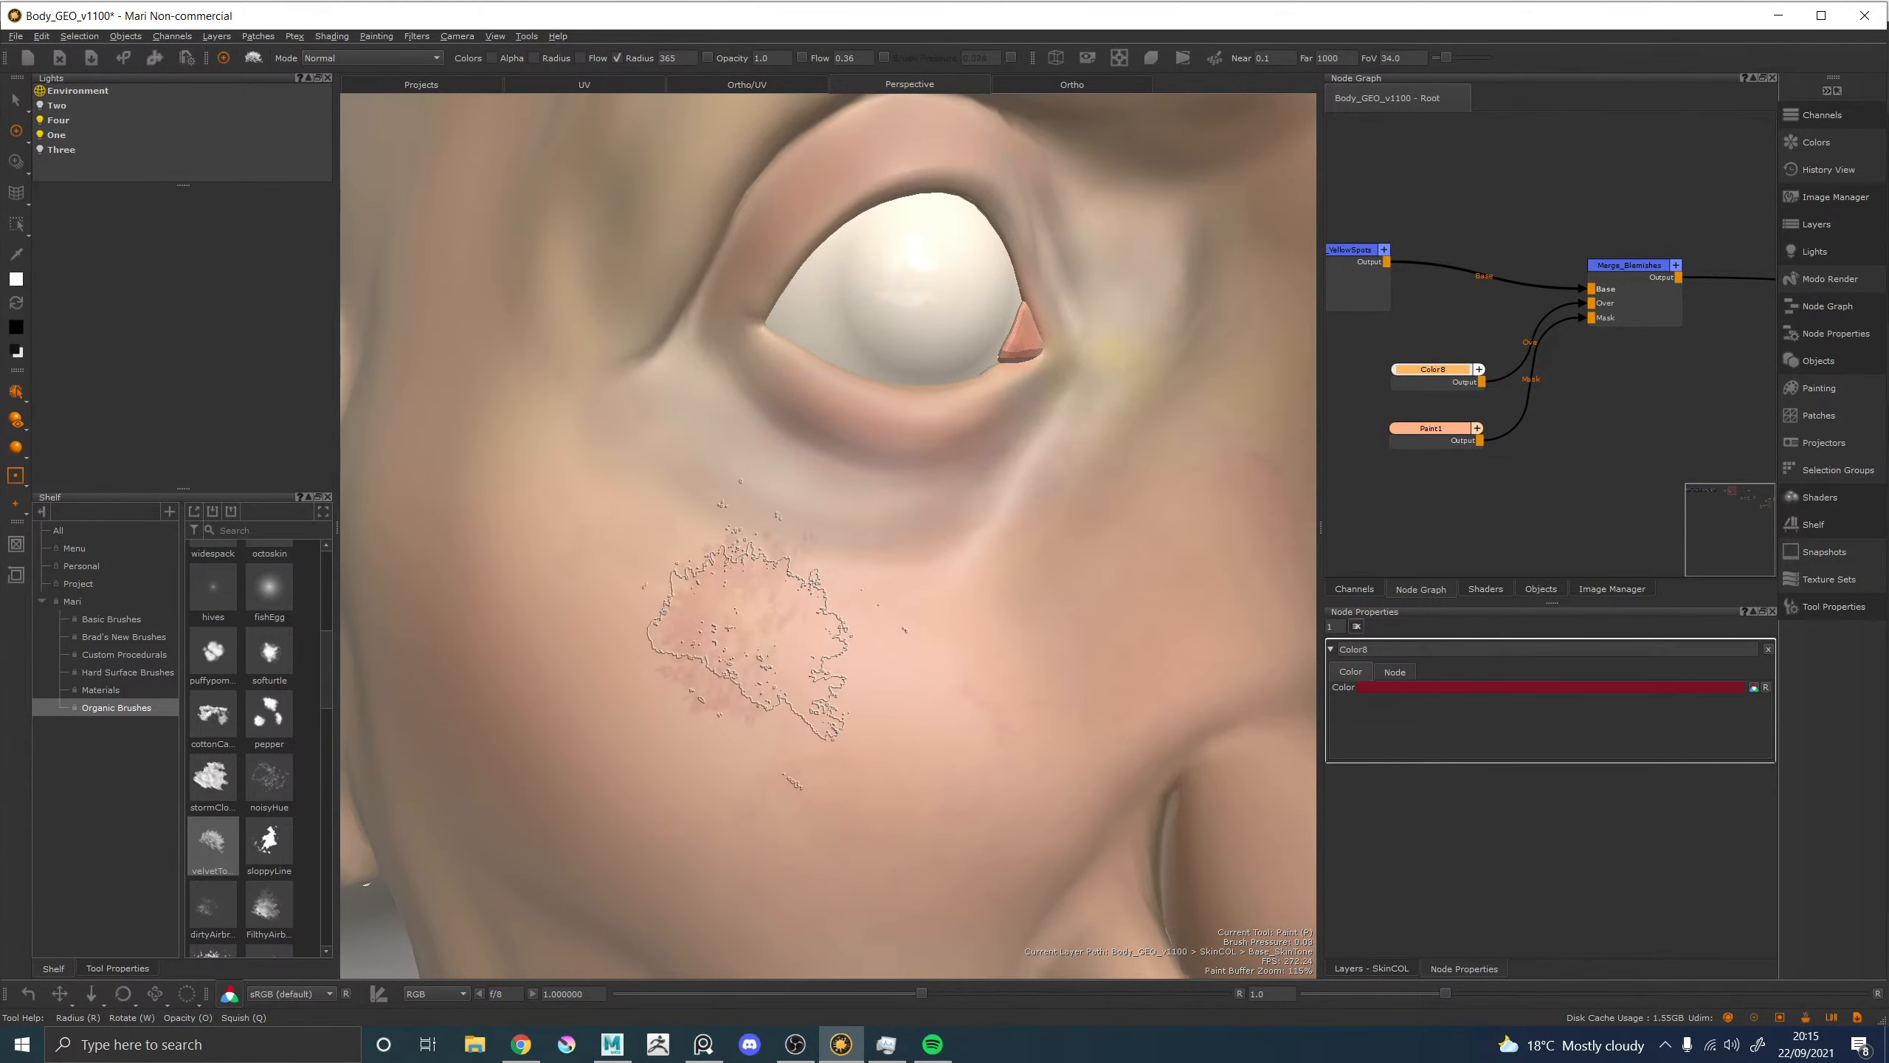
pyautogui.moveTo(843, 654)
pyautogui.mouseDown()
pyautogui.moveTo(864, 654)
pyautogui.moveTo(819, 646)
pyautogui.mouseUp()
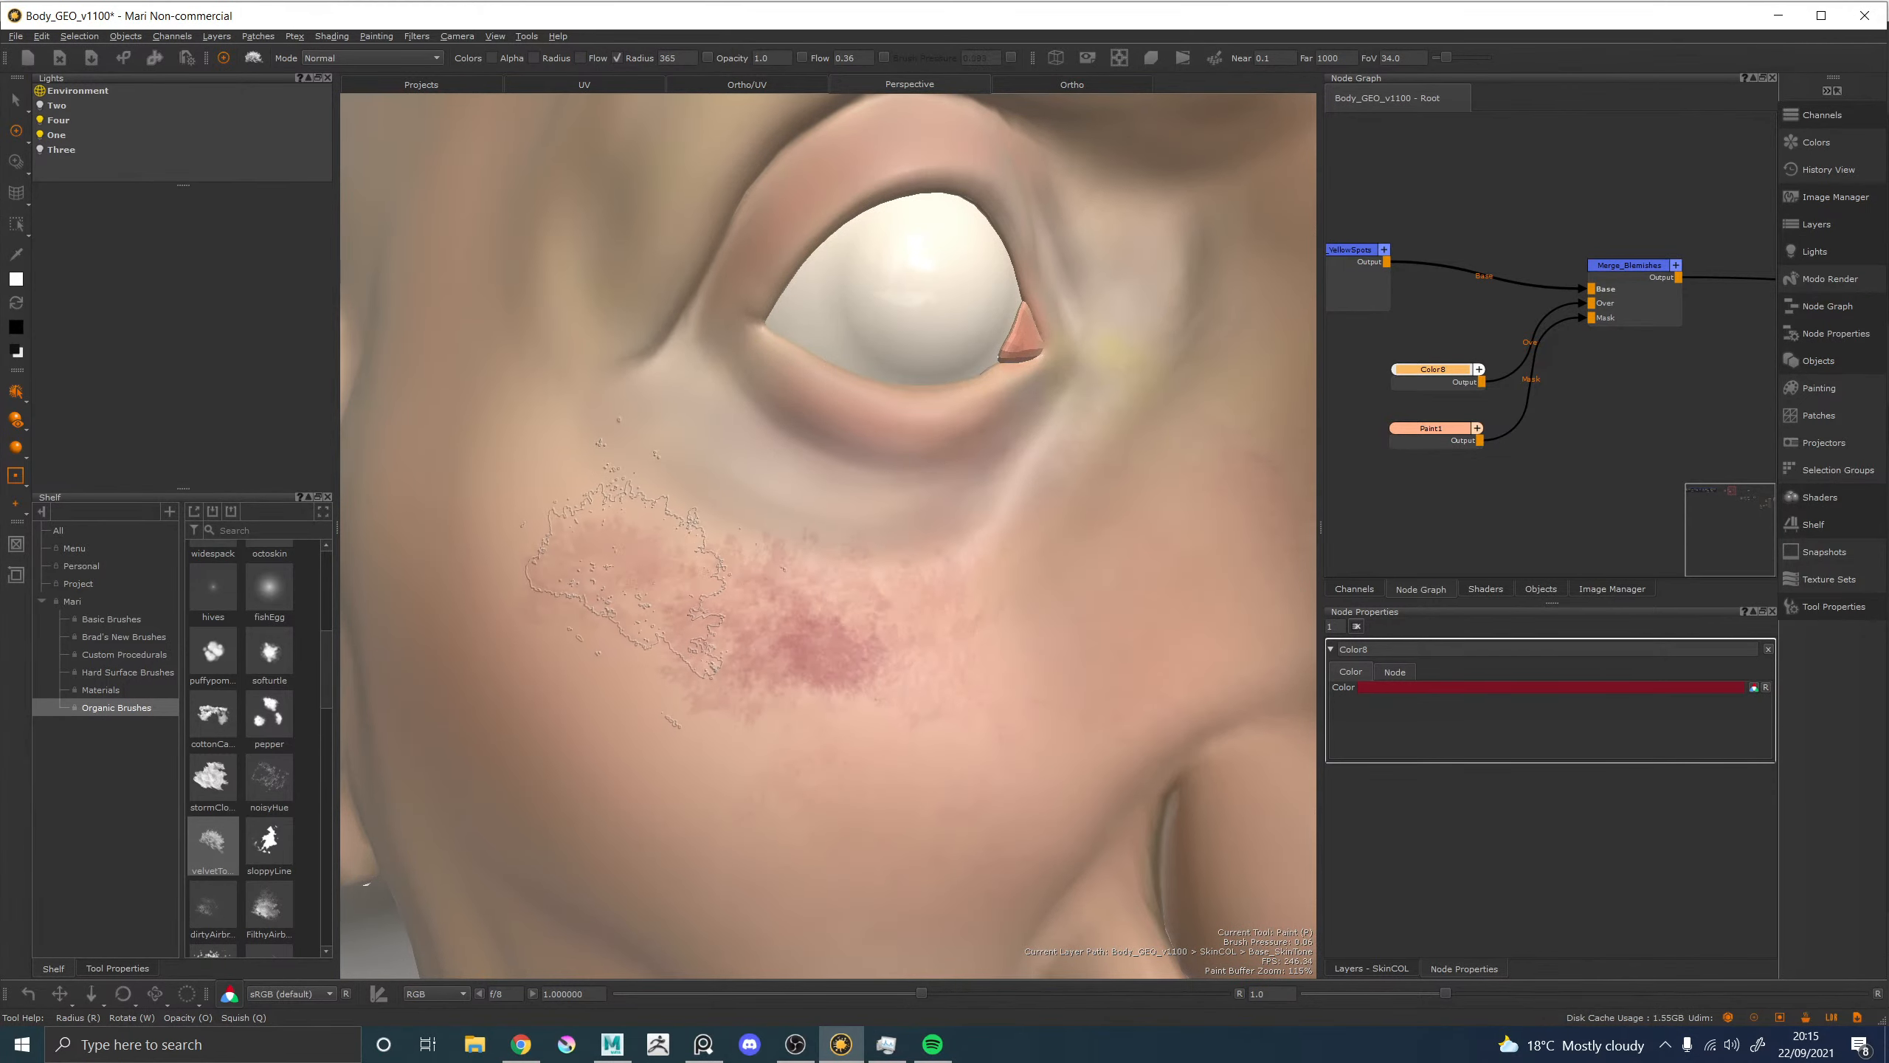
pyautogui.moveTo(737, 573); pyautogui.dragTo(641, 505)
pyautogui.moveTo(840, 614)
pyautogui.mouseDown()
pyautogui.moveTo(930, 639)
pyautogui.moveTo(781, 688)
pyautogui.mouseUp()
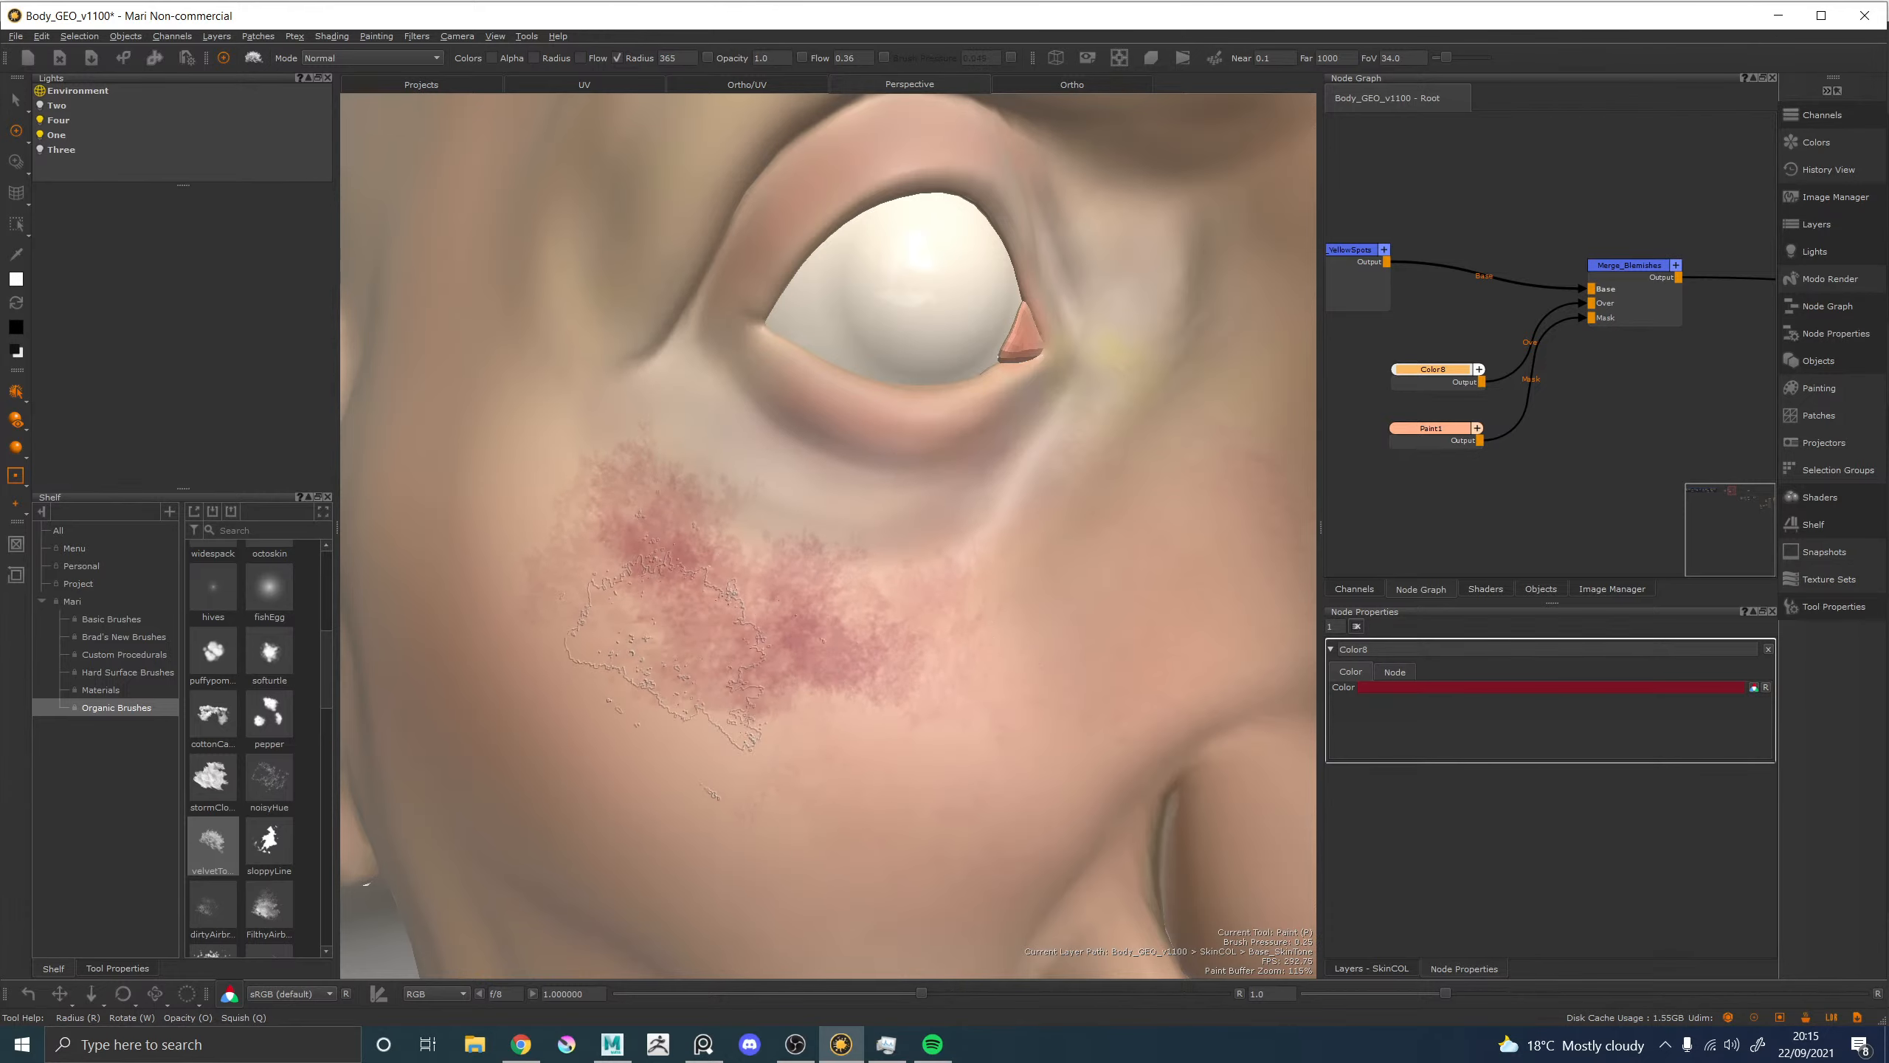
pyautogui.moveTo(888, 711); pyautogui.dragTo(629, 685)
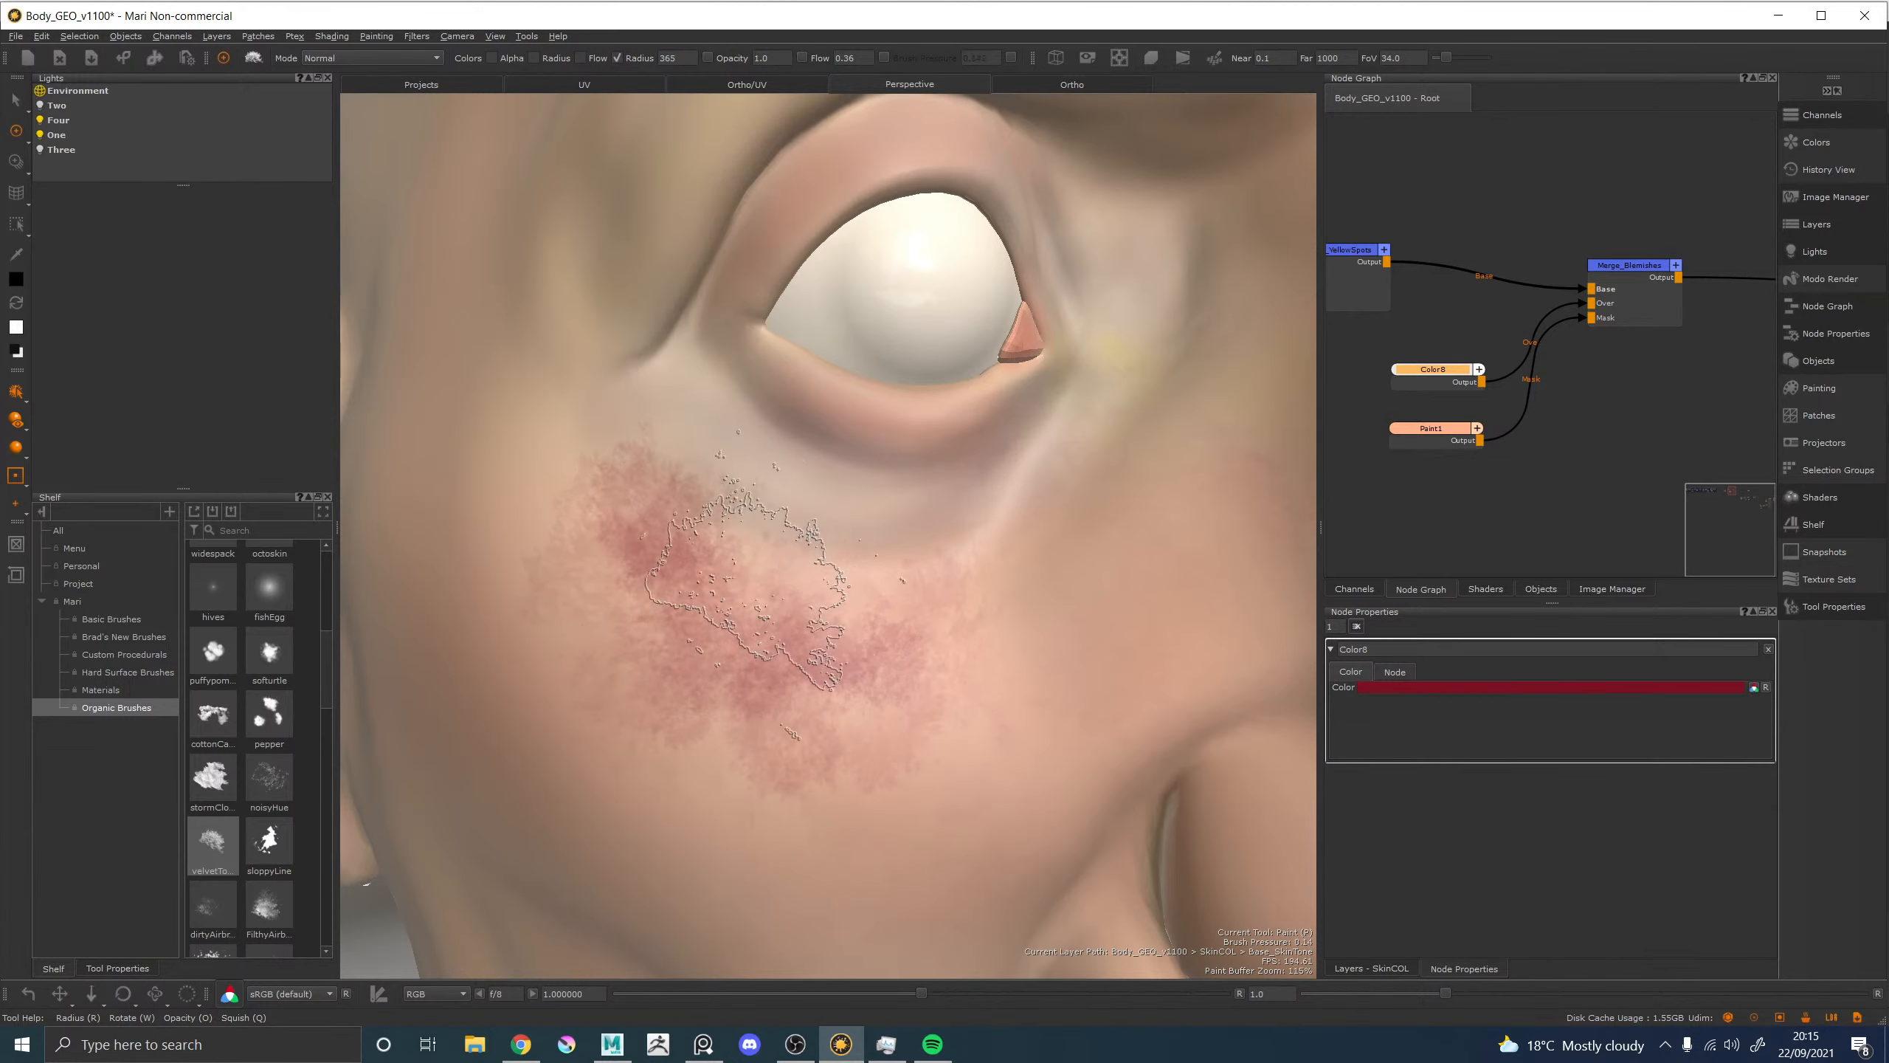
# Fade the cheek patch to faint mottling with black, and brush slight redness in white along the under-eye area.
pyautogui.moveTo(629, 537)
pyautogui.mouseDown()
pyautogui.moveTo(662, 558)
pyautogui.moveTo(698, 525)
pyautogui.mouseUp()
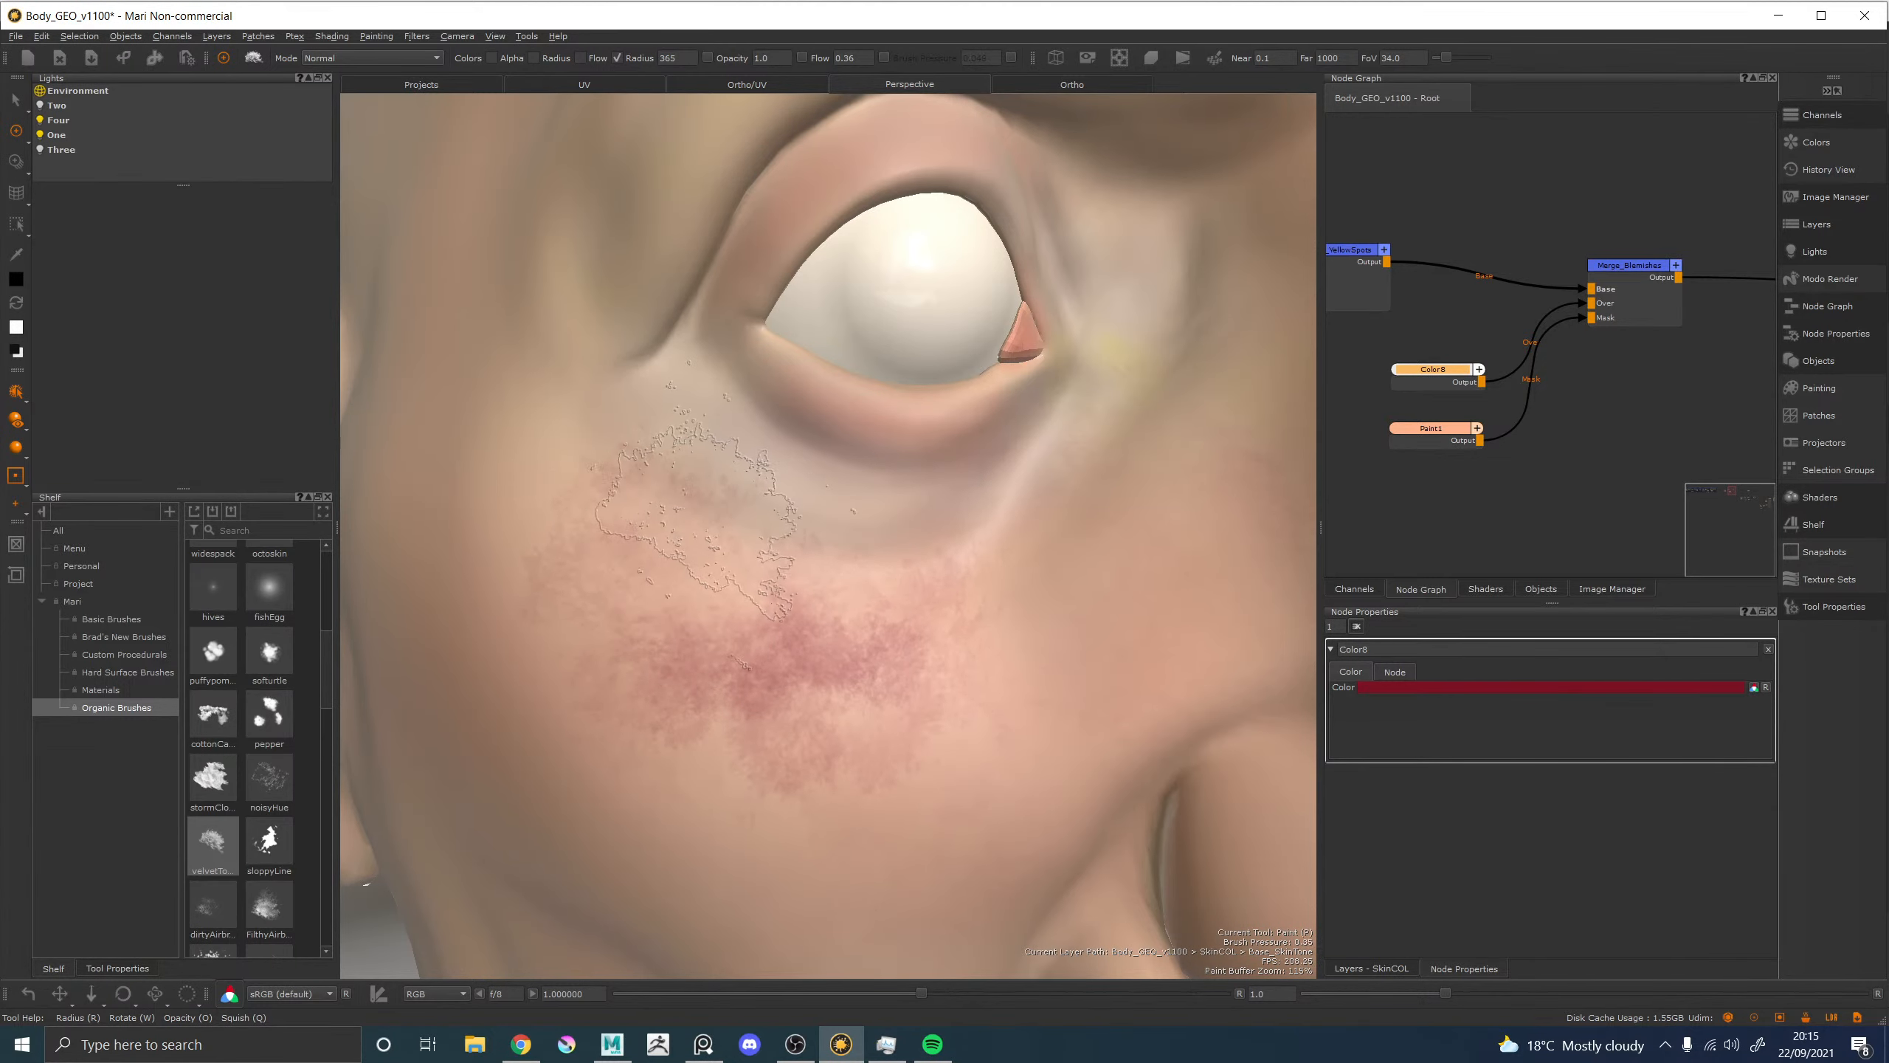
pyautogui.moveTo(618, 439); pyautogui.dragTo(702, 547)
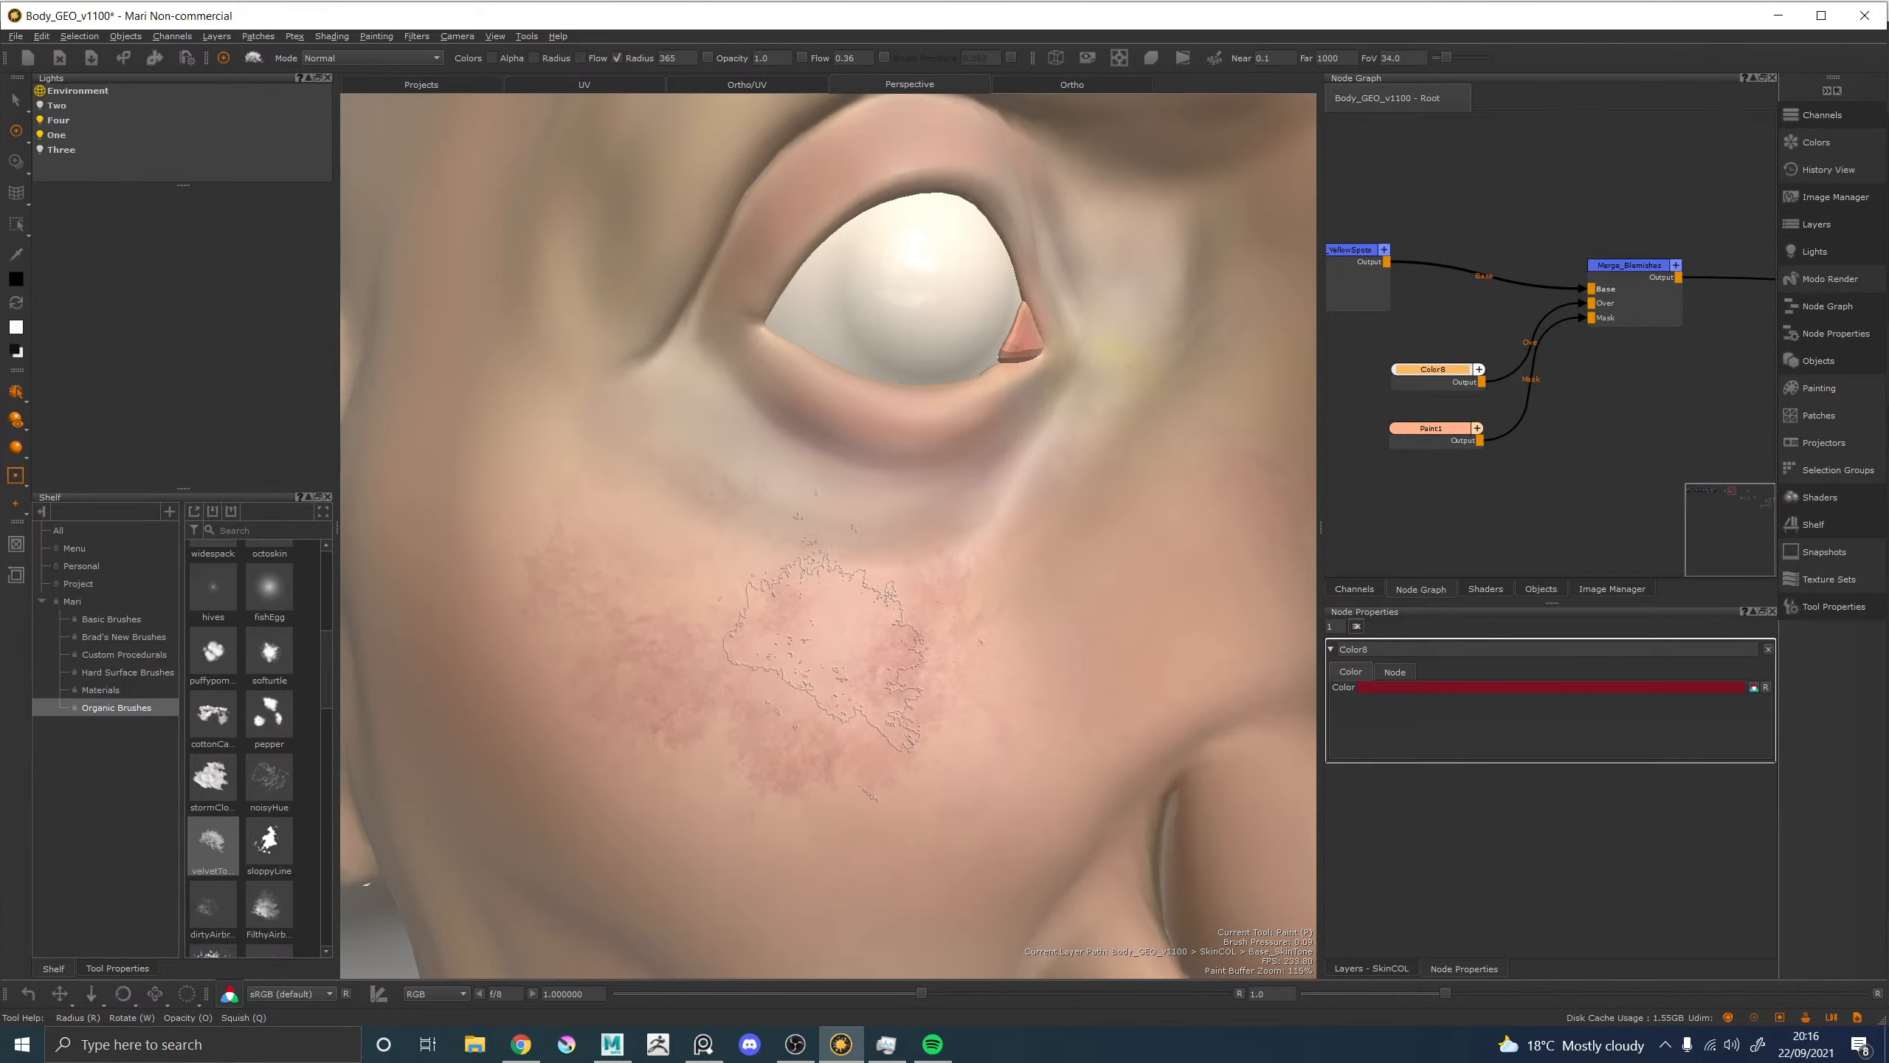
pyautogui.moveTo(822, 654)
pyautogui.mouseDown()
pyautogui.moveTo(930, 622)
pyautogui.moveTo(770, 700)
pyautogui.moveTo(815, 692)
pyautogui.moveTo(799, 588)
pyautogui.moveTo(715, 671)
pyautogui.moveTo(695, 756)
pyautogui.moveTo(617, 596)
pyautogui.moveTo(633, 632)
pyautogui.moveTo(688, 633)
pyautogui.moveTo(799, 696)
pyautogui.moveTo(1108, 588)
pyautogui.moveTo(873, 625)
pyautogui.moveTo(885, 726)
pyautogui.moveTo(867, 774)
pyautogui.moveTo(766, 782)
pyautogui.moveTo(931, 628)
pyautogui.moveTo(939, 594)
pyautogui.mouseUp()
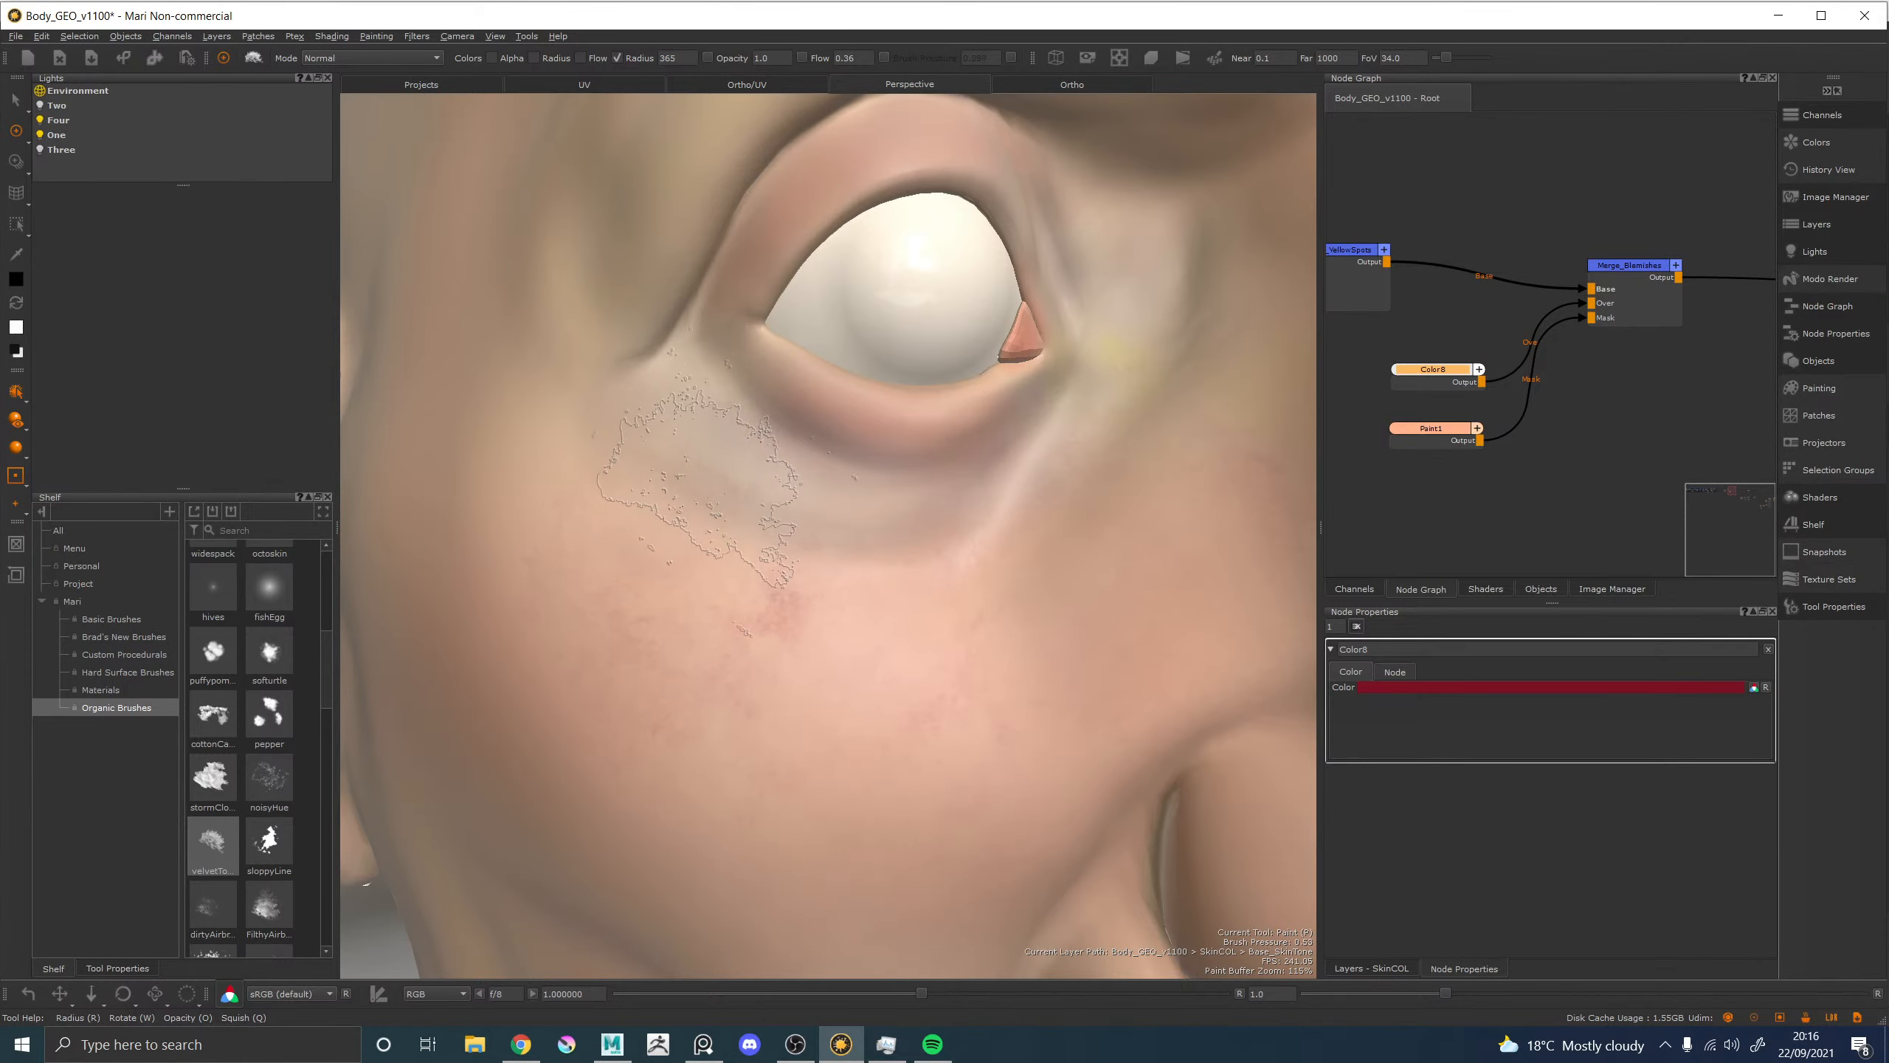
pyautogui.press('x')
pyautogui.moveTo(784, 461)
pyautogui.mouseDown()
pyautogui.moveTo(856, 492)
pyautogui.moveTo(1056, 440)
pyautogui.moveTo(881, 506)
pyautogui.moveTo(788, 484)
pyautogui.moveTo(720, 430)
pyautogui.moveTo(829, 455)
pyautogui.moveTo(804, 472)
pyautogui.moveTo(818, 439)
pyautogui.moveTo(952, 468)
pyautogui.moveTo(966, 417)
pyautogui.moveTo(930, 447)
pyautogui.moveTo(840, 461)
pyautogui.moveTo(732, 428)
pyautogui.moveTo(788, 495)
pyautogui.moveTo(855, 514)
pyautogui.moveTo(956, 462)
pyautogui.moveTo(934, 476)
pyautogui.moveTo(1034, 514)
pyautogui.moveTo(1063, 479)
pyautogui.moveTo(1041, 472)
pyautogui.mouseUp()
pyautogui.press('x')
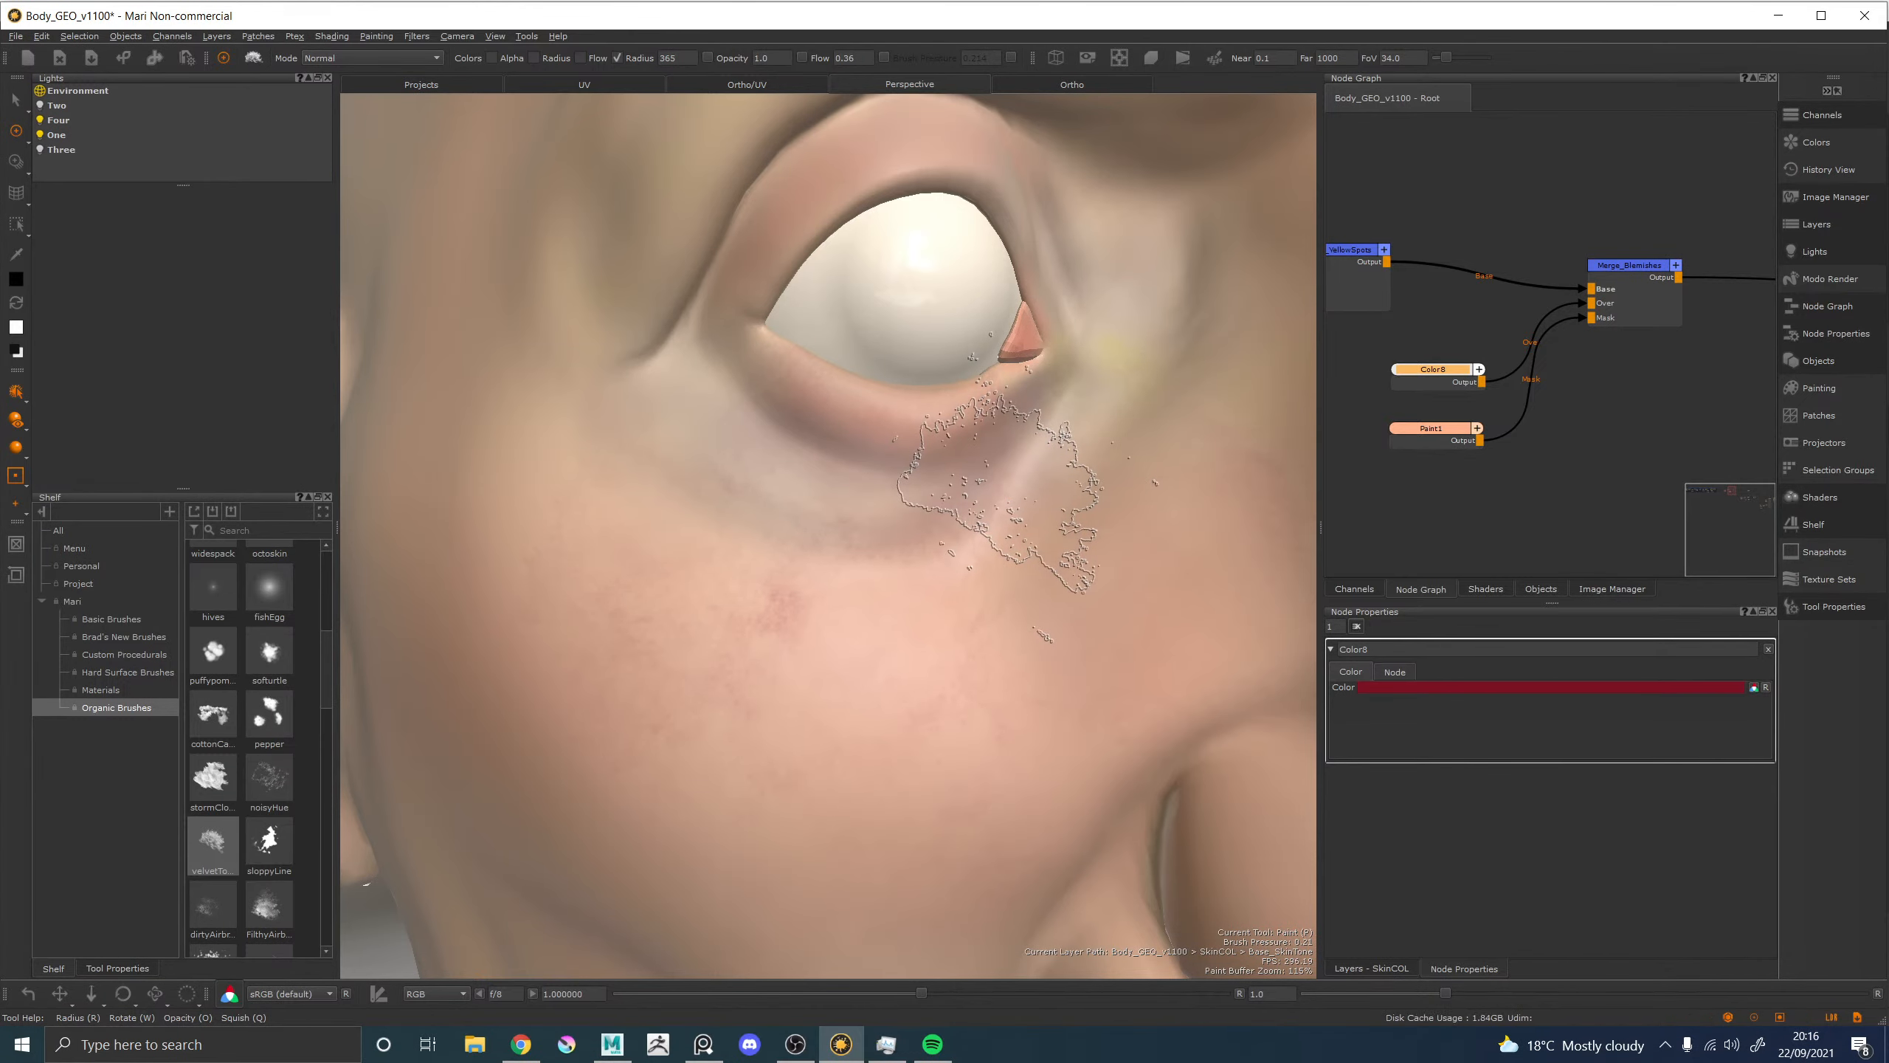
# Reduce the brush radius to 175 and paint soft redness on the lower eyelid of the wide-open eye.
pyautogui.keyDown('alt'); pyautogui.moveTo(997, 480); pyautogui.dragTo(613, 423, button='right'); pyautogui.keyUp('alt')
pyautogui.keyDown('alt'); pyautogui.moveTo(1041, 450); pyautogui.dragTo(939, 388); pyautogui.keyUp('alt')
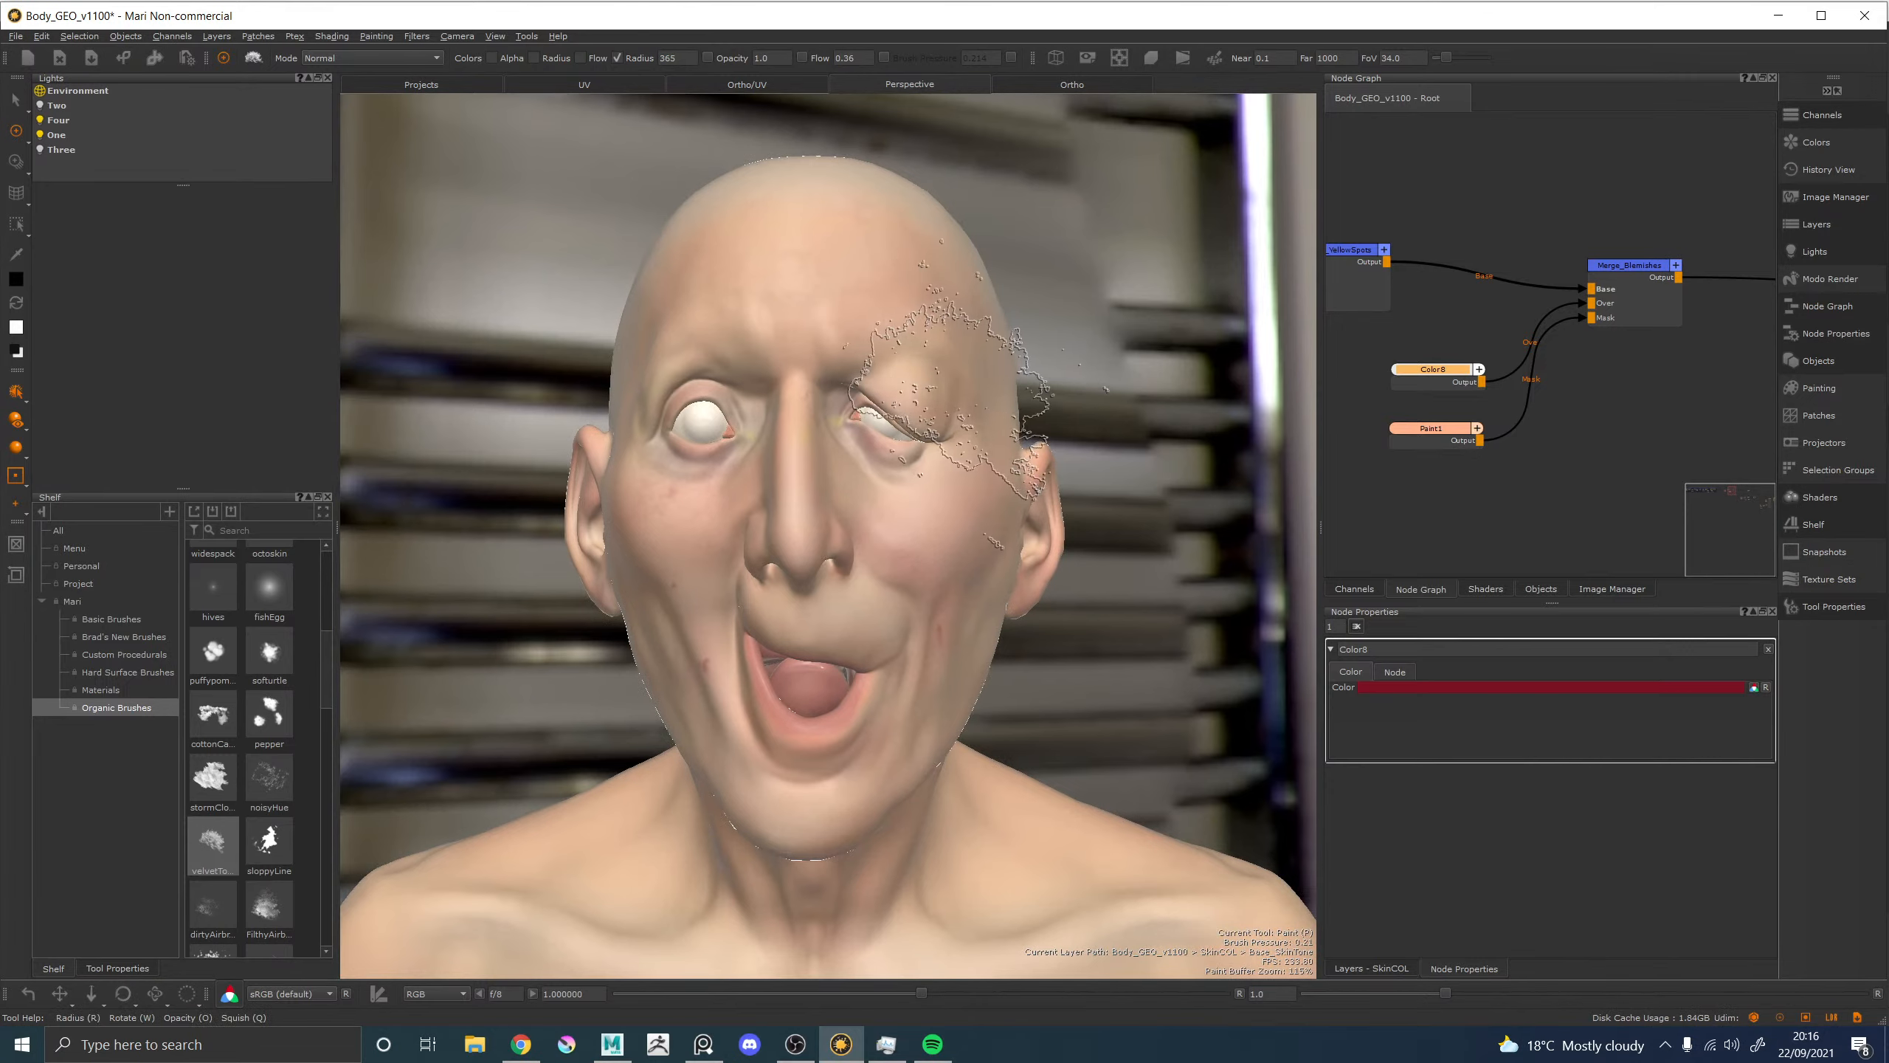
pyautogui.keyDown('alt'); pyautogui.moveTo(986, 407); pyautogui.dragTo(907, 528, button='middle'); pyautogui.keyUp('alt')
pyautogui.keyDown('alt'); pyautogui.moveTo(846, 518); pyautogui.dragTo(923, 510, button='right'); pyautogui.keyUp('alt')
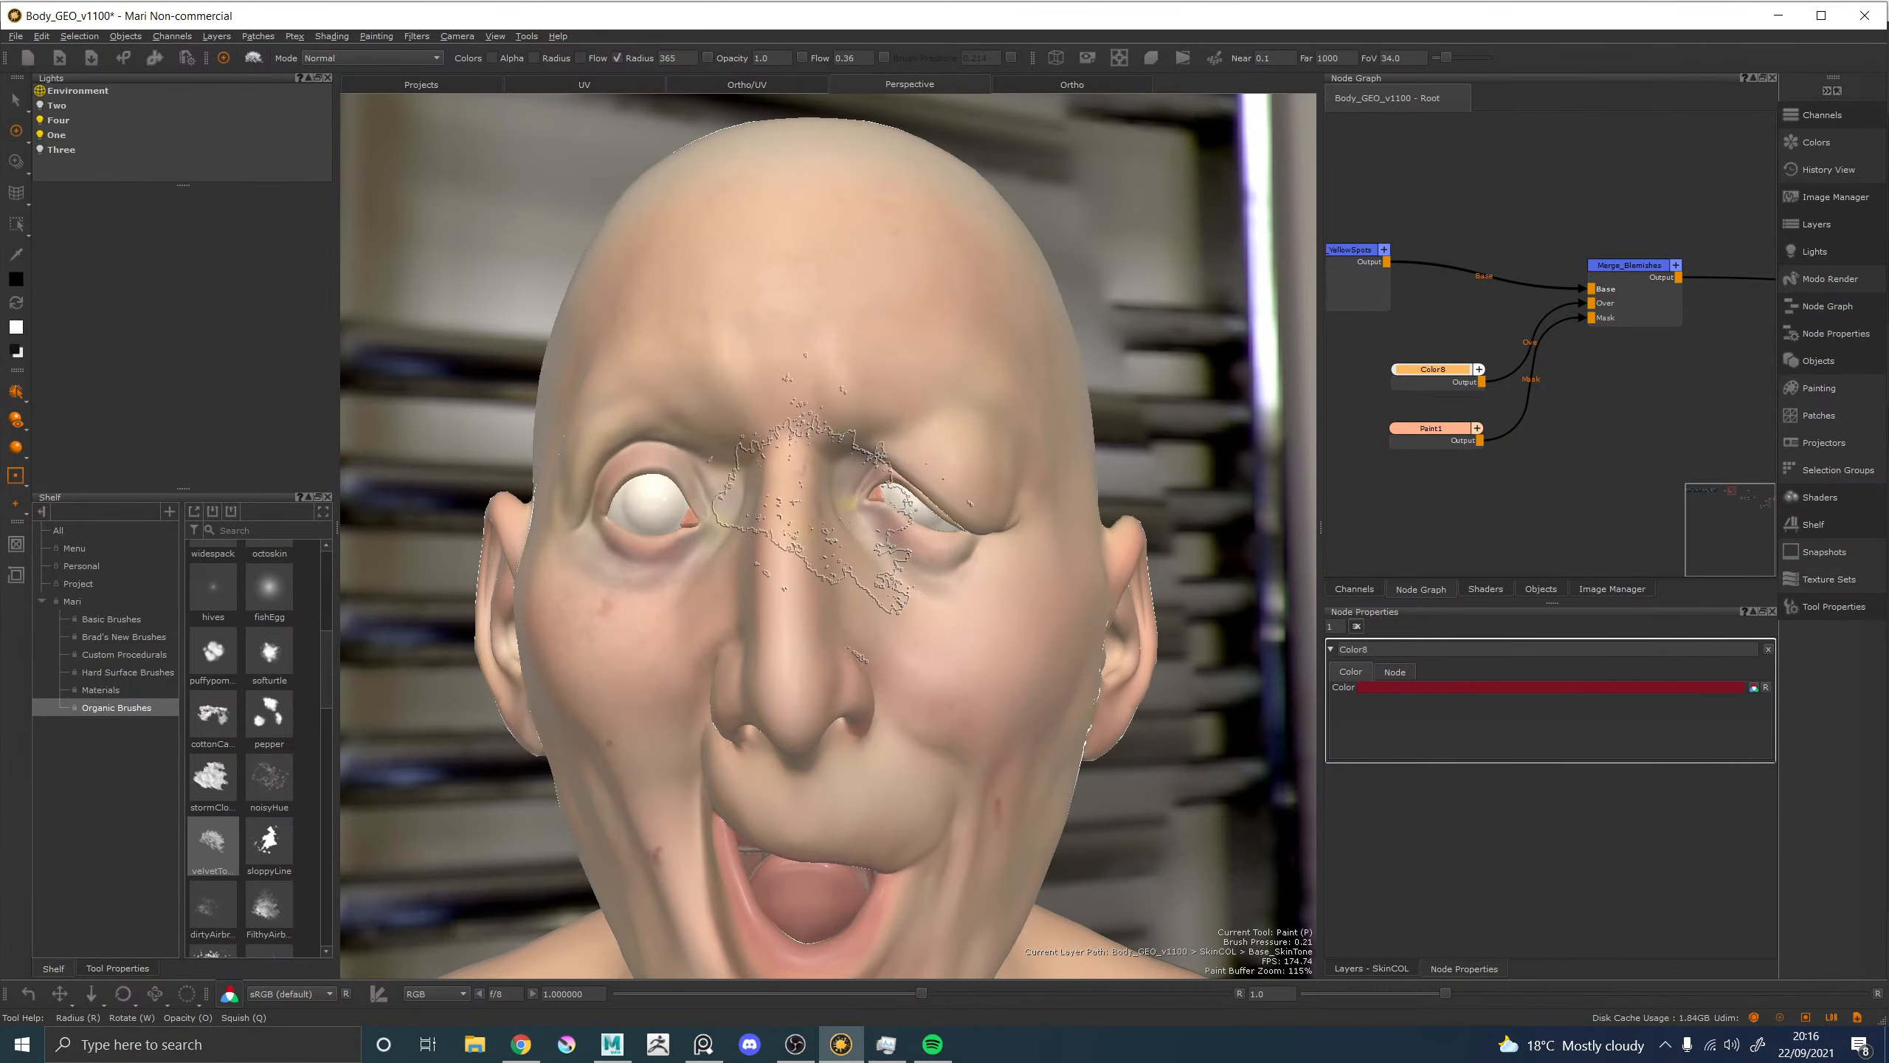
pyautogui.keyDown('alt'); pyautogui.moveTo(811, 513); pyautogui.dragTo(866, 532); pyautogui.keyUp('alt')
pyautogui.keyDown('alt'); pyautogui.moveTo(669, 530); pyautogui.dragTo(811, 528, button='right'); pyautogui.keyUp('alt')
pyautogui.keyDown('alt'); pyautogui.moveTo(536, 529); pyautogui.dragTo(818, 535, button='middle'); pyautogui.keyUp('alt')
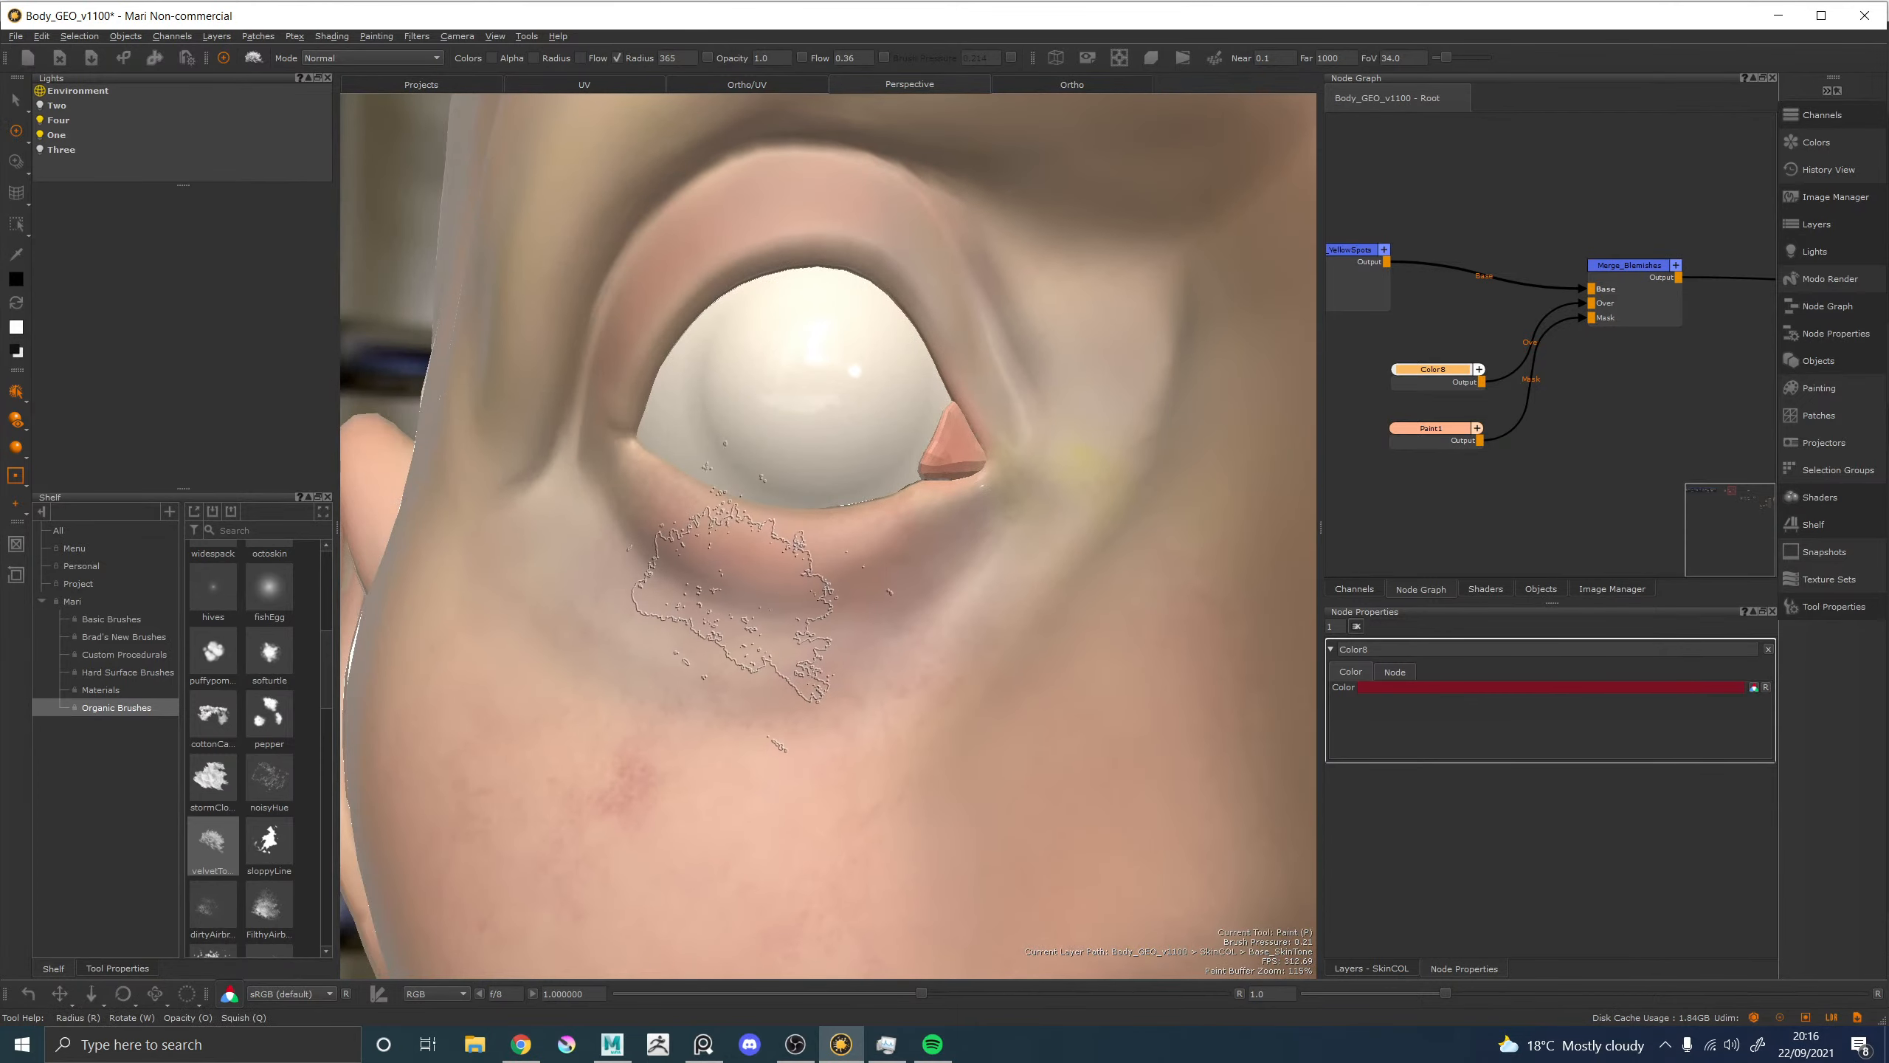
pyautogui.press('r')
pyautogui.moveTo(760, 596)
pyautogui.mouseDown()
pyautogui.moveTo(748, 581)
pyautogui.moveTo(770, 579)
pyautogui.moveTo(721, 558)
pyautogui.moveTo(824, 573)
pyautogui.moveTo(754, 590)
pyautogui.moveTo(688, 558)
pyautogui.moveTo(811, 632)
pyautogui.moveTo(871, 588)
pyautogui.moveTo(850, 554)
pyautogui.moveTo(692, 564)
pyautogui.moveTo(718, 553)
pyautogui.mouseUp()
pyautogui.press('x')
pyautogui.press('x')
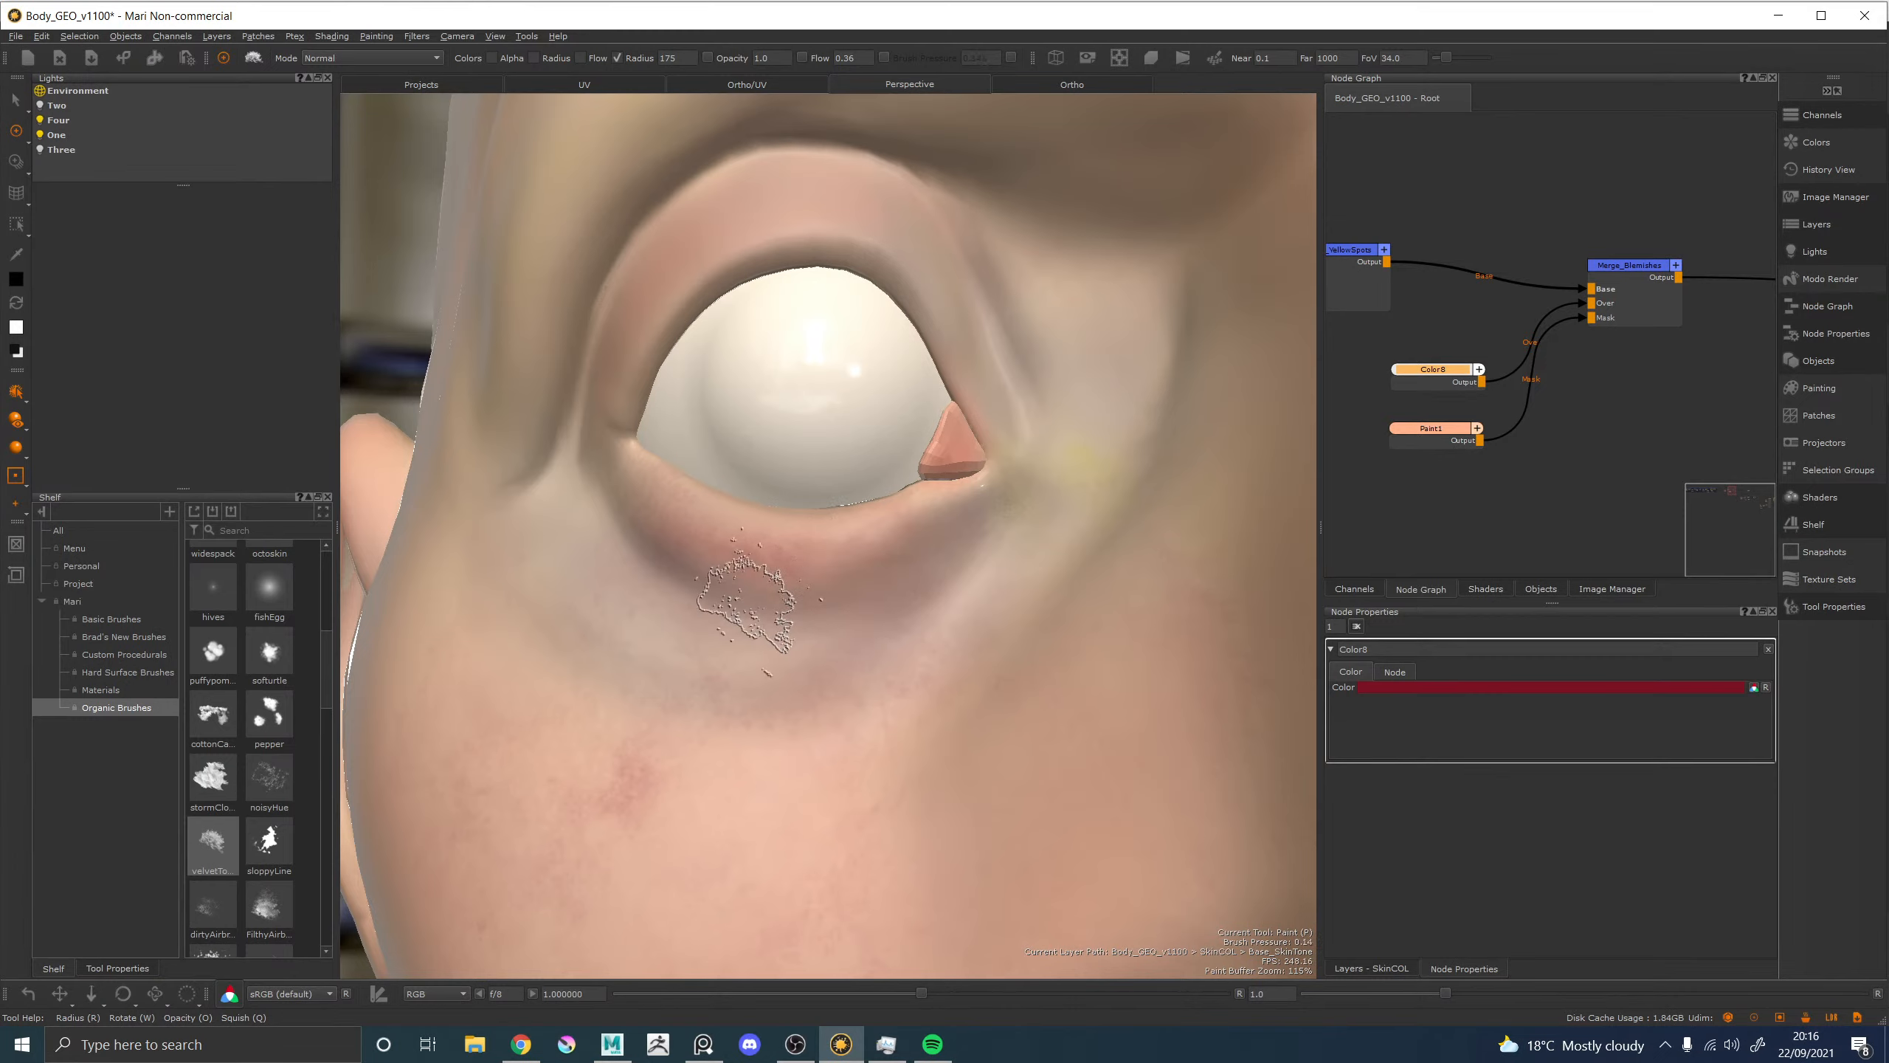
# Brush faint redness in white along the lower edge of the bag under the wide-open eye, and switch back to black.
pyautogui.press('x')
pyautogui.moveTo(997, 588)
pyautogui.mouseDown()
pyautogui.moveTo(980, 571)
pyautogui.moveTo(954, 593)
pyautogui.moveTo(999, 571)
pyautogui.moveTo(971, 568)
pyautogui.moveTo(944, 600)
pyautogui.moveTo(1012, 563)
pyautogui.moveTo(680, 684)
pyautogui.moveTo(767, 678)
pyautogui.moveTo(744, 695)
pyautogui.mouseUp()
pyautogui.press('x')
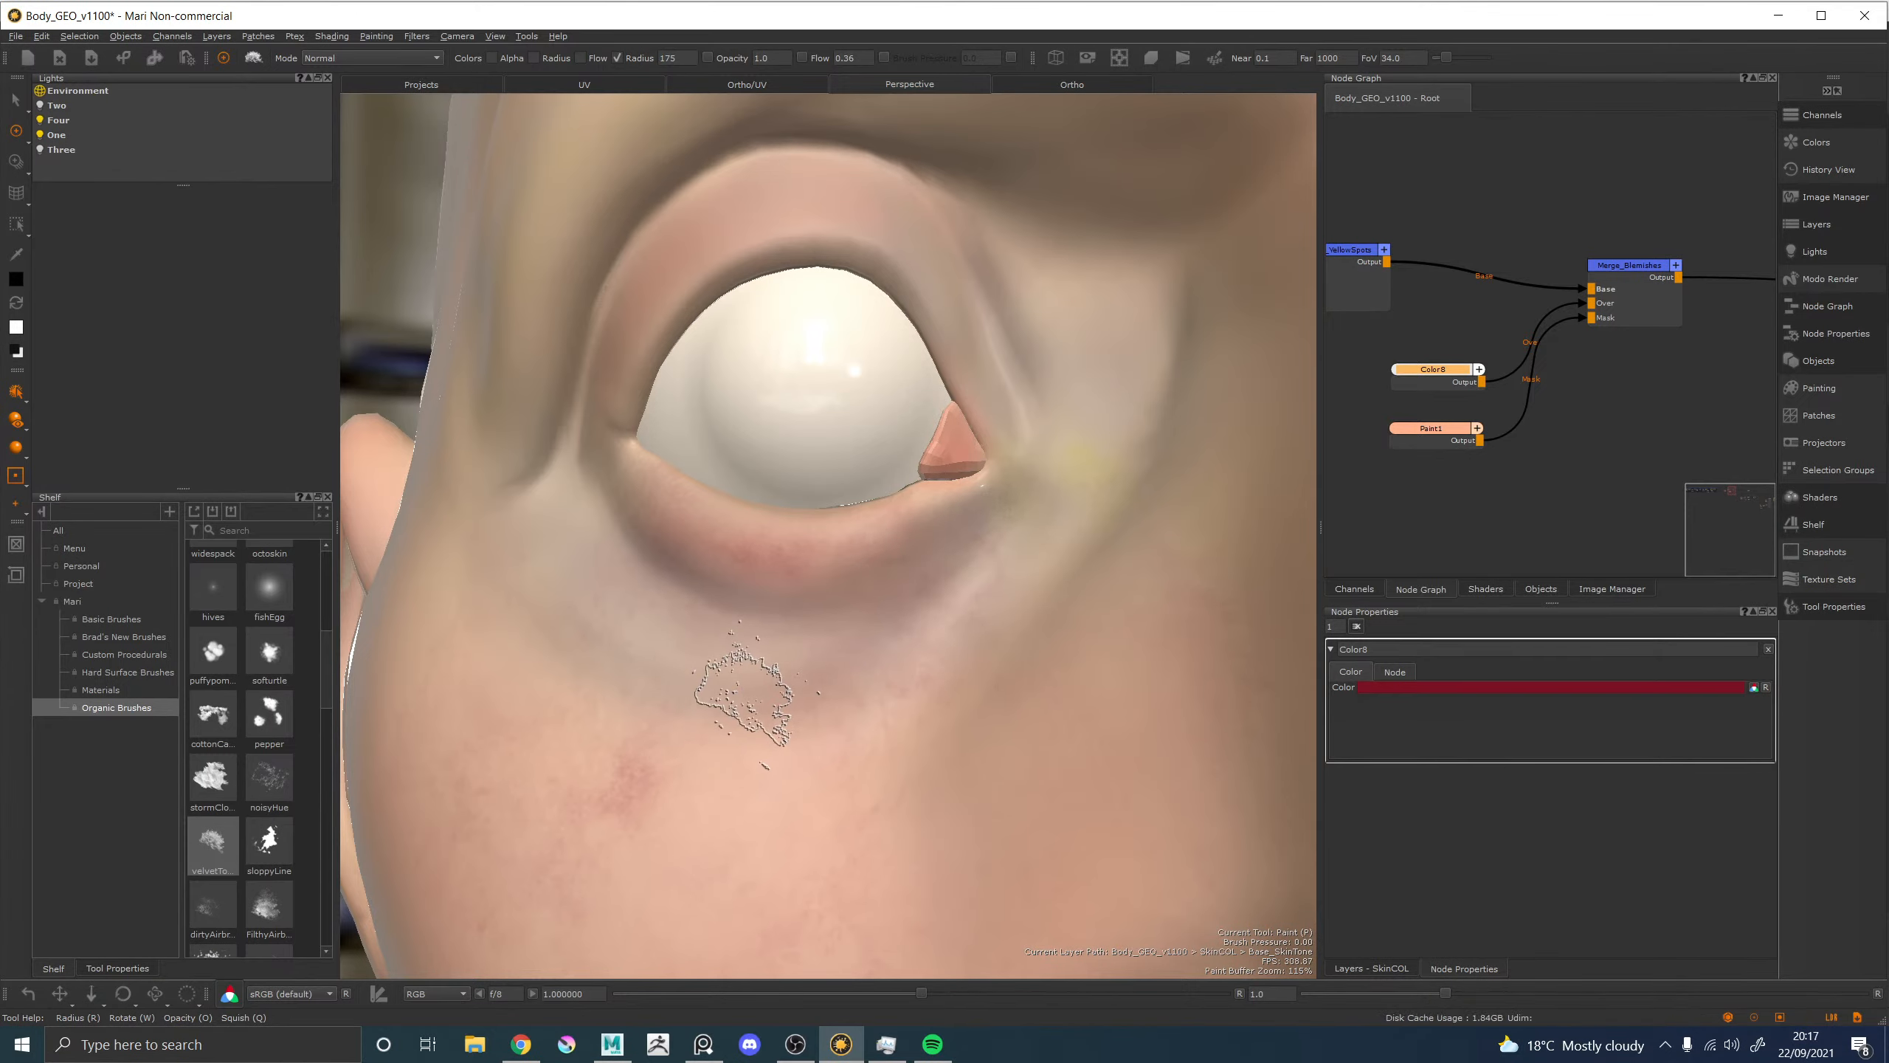
# Paint a red blotch in white on the bridge of the nose between the eyes, and fade it to subtle mottling with black.
pyautogui.keyDown('alt'); pyautogui.moveTo(744, 695); pyautogui.dragTo(752, 495, button='right'); pyautogui.keyUp('alt')
pyautogui.keyDown('alt'); pyautogui.moveTo(792, 492); pyautogui.dragTo(919, 450); pyautogui.keyUp('alt')
pyautogui.keyDown('alt'); pyautogui.moveTo(967, 413); pyautogui.dragTo(848, 535, button='middle'); pyautogui.keyUp('alt')
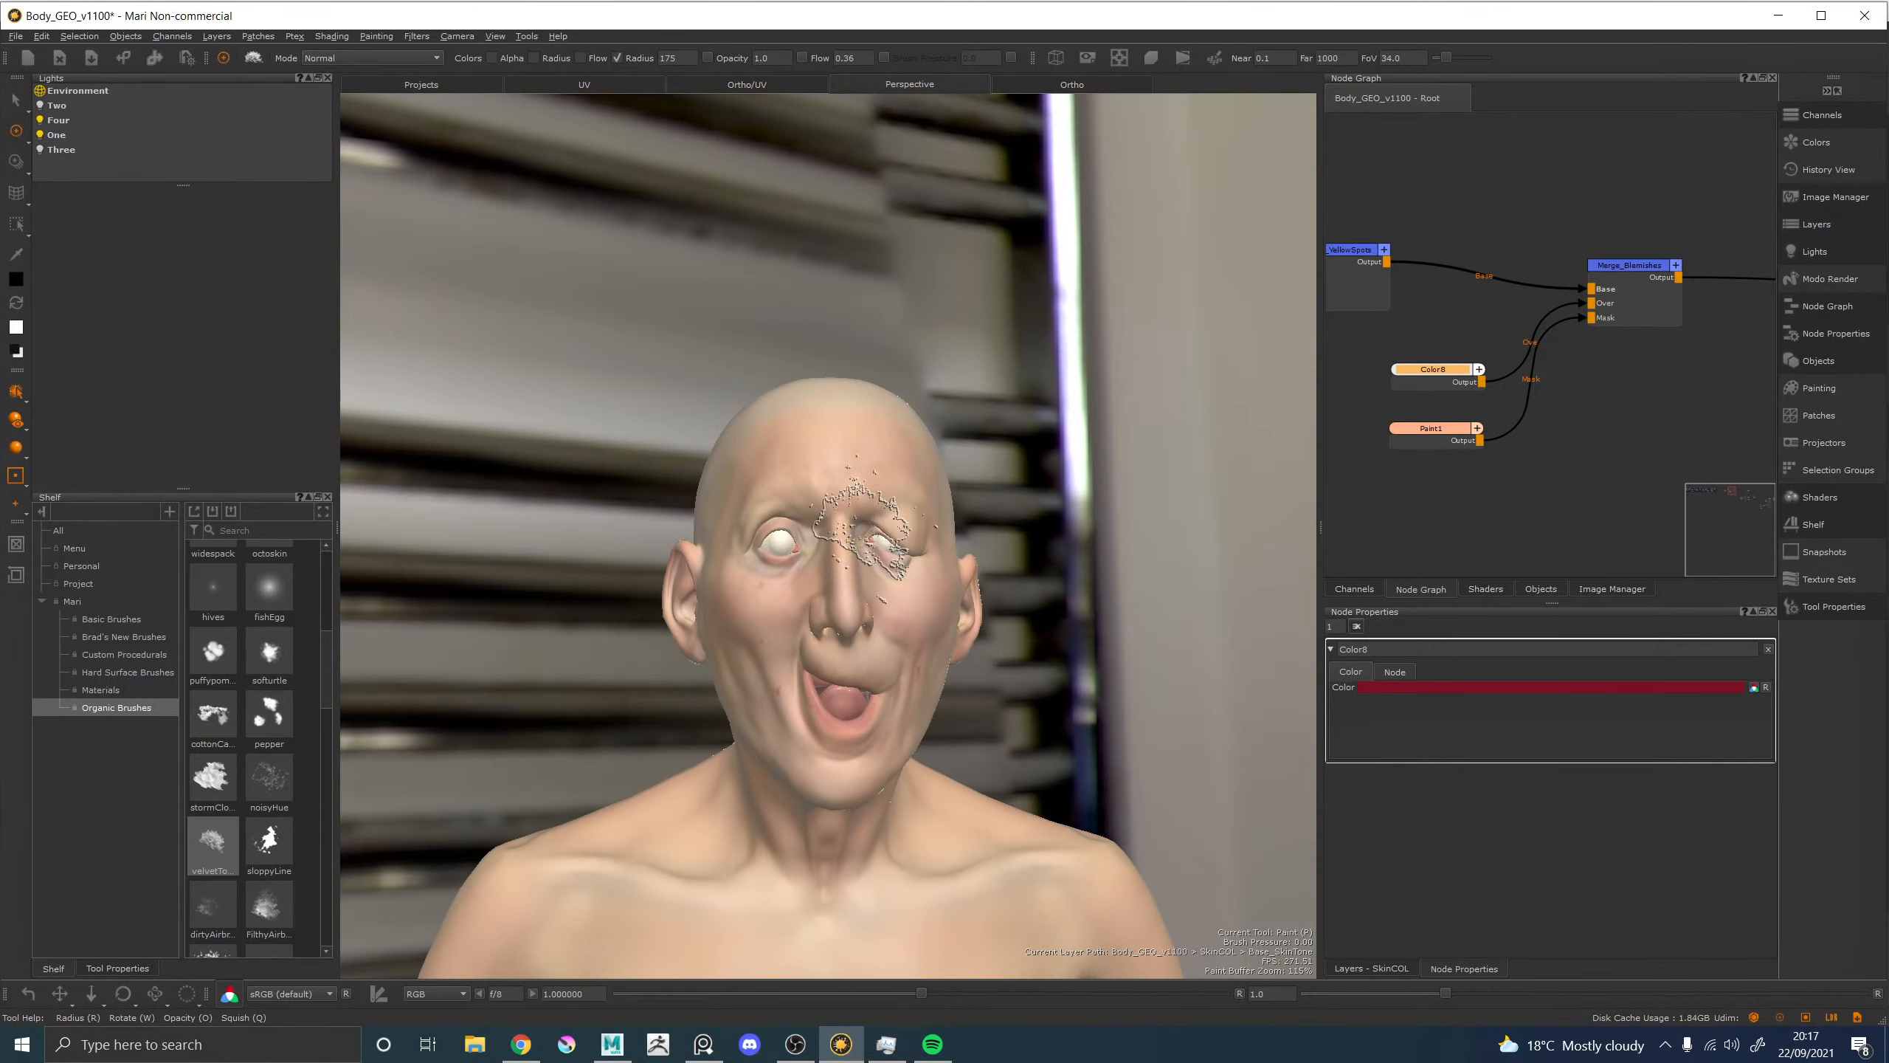
pyautogui.scroll(8, 878, 496)
pyautogui.press('p')
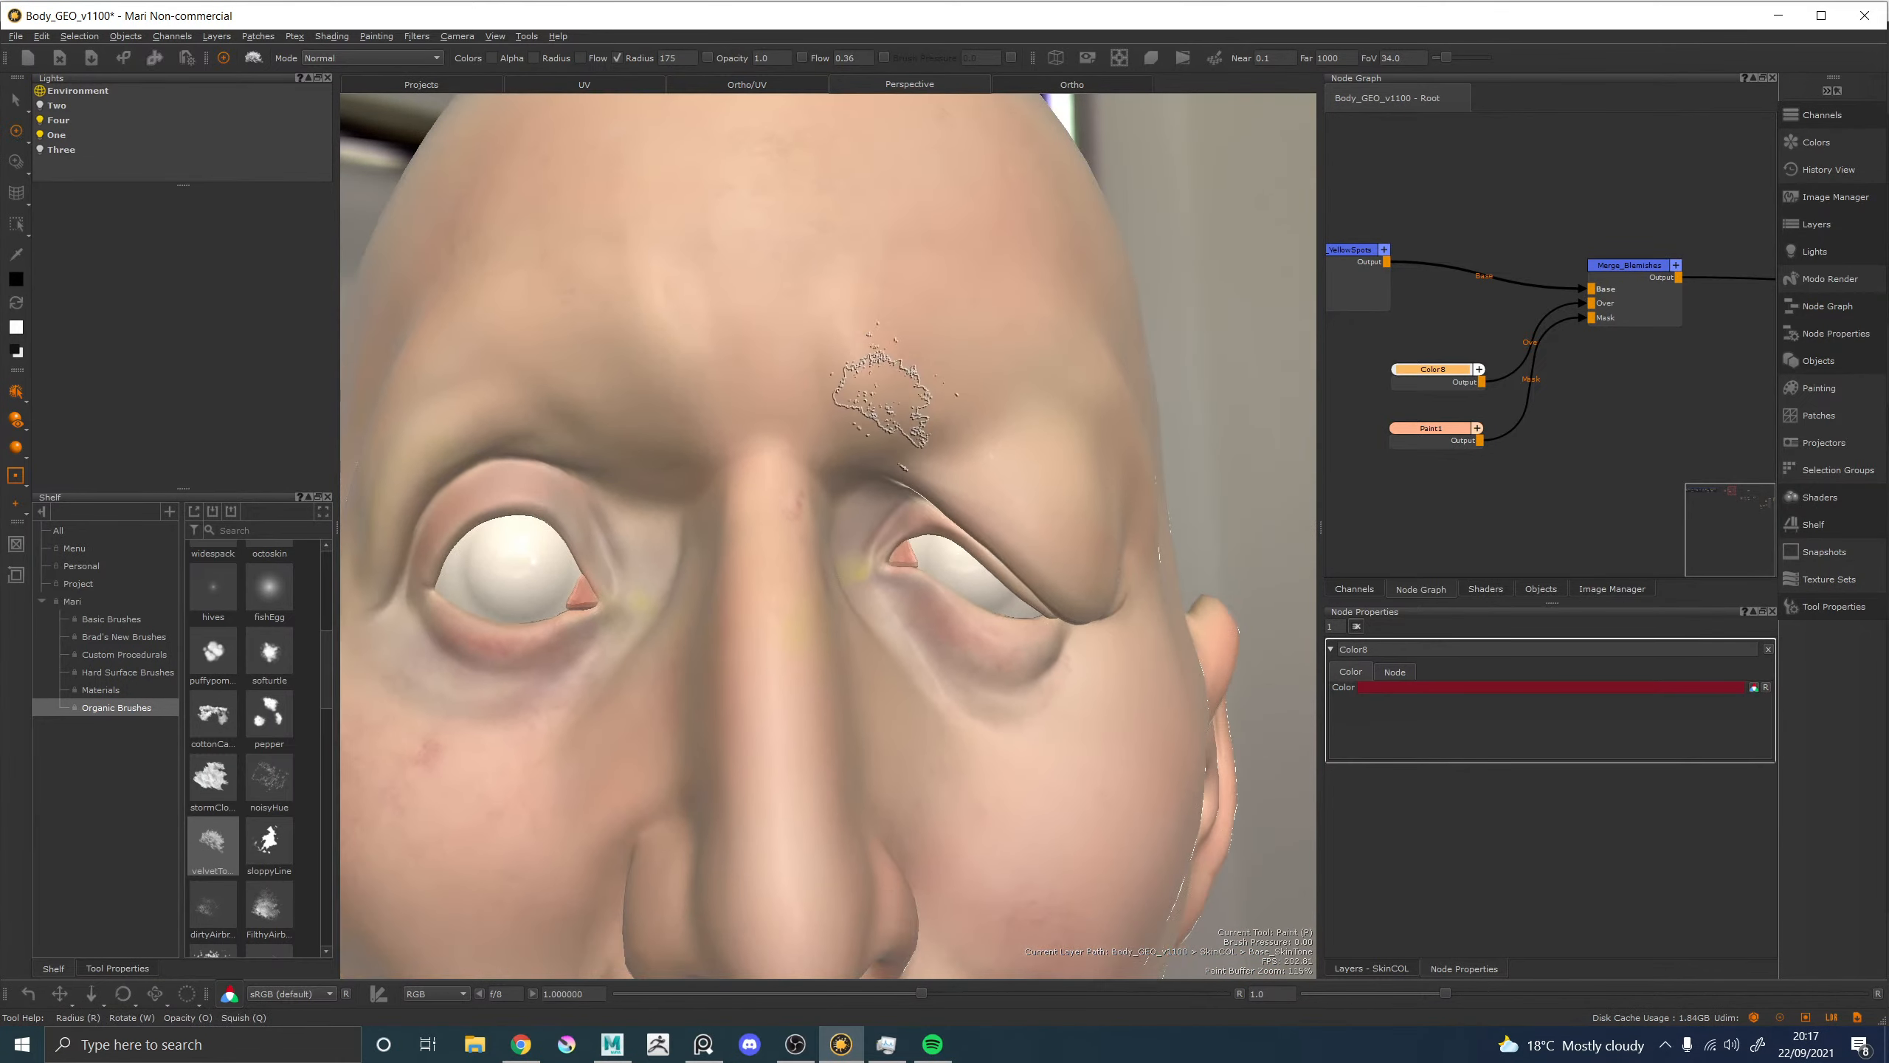
pyautogui.keyDown('alt'); pyautogui.moveTo(841, 445); pyautogui.dragTo(810, 515, button='right'); pyautogui.keyUp('alt')
pyautogui.keyDown('alt'); pyautogui.moveTo(814, 506); pyautogui.dragTo(853, 245, button='middle'); pyautogui.keyUp('alt')
pyautogui.keyDown('alt'); pyautogui.moveTo(692, 439); pyautogui.dragTo(833, 414, button='middle'); pyautogui.keyUp('alt')
pyautogui.press('x')
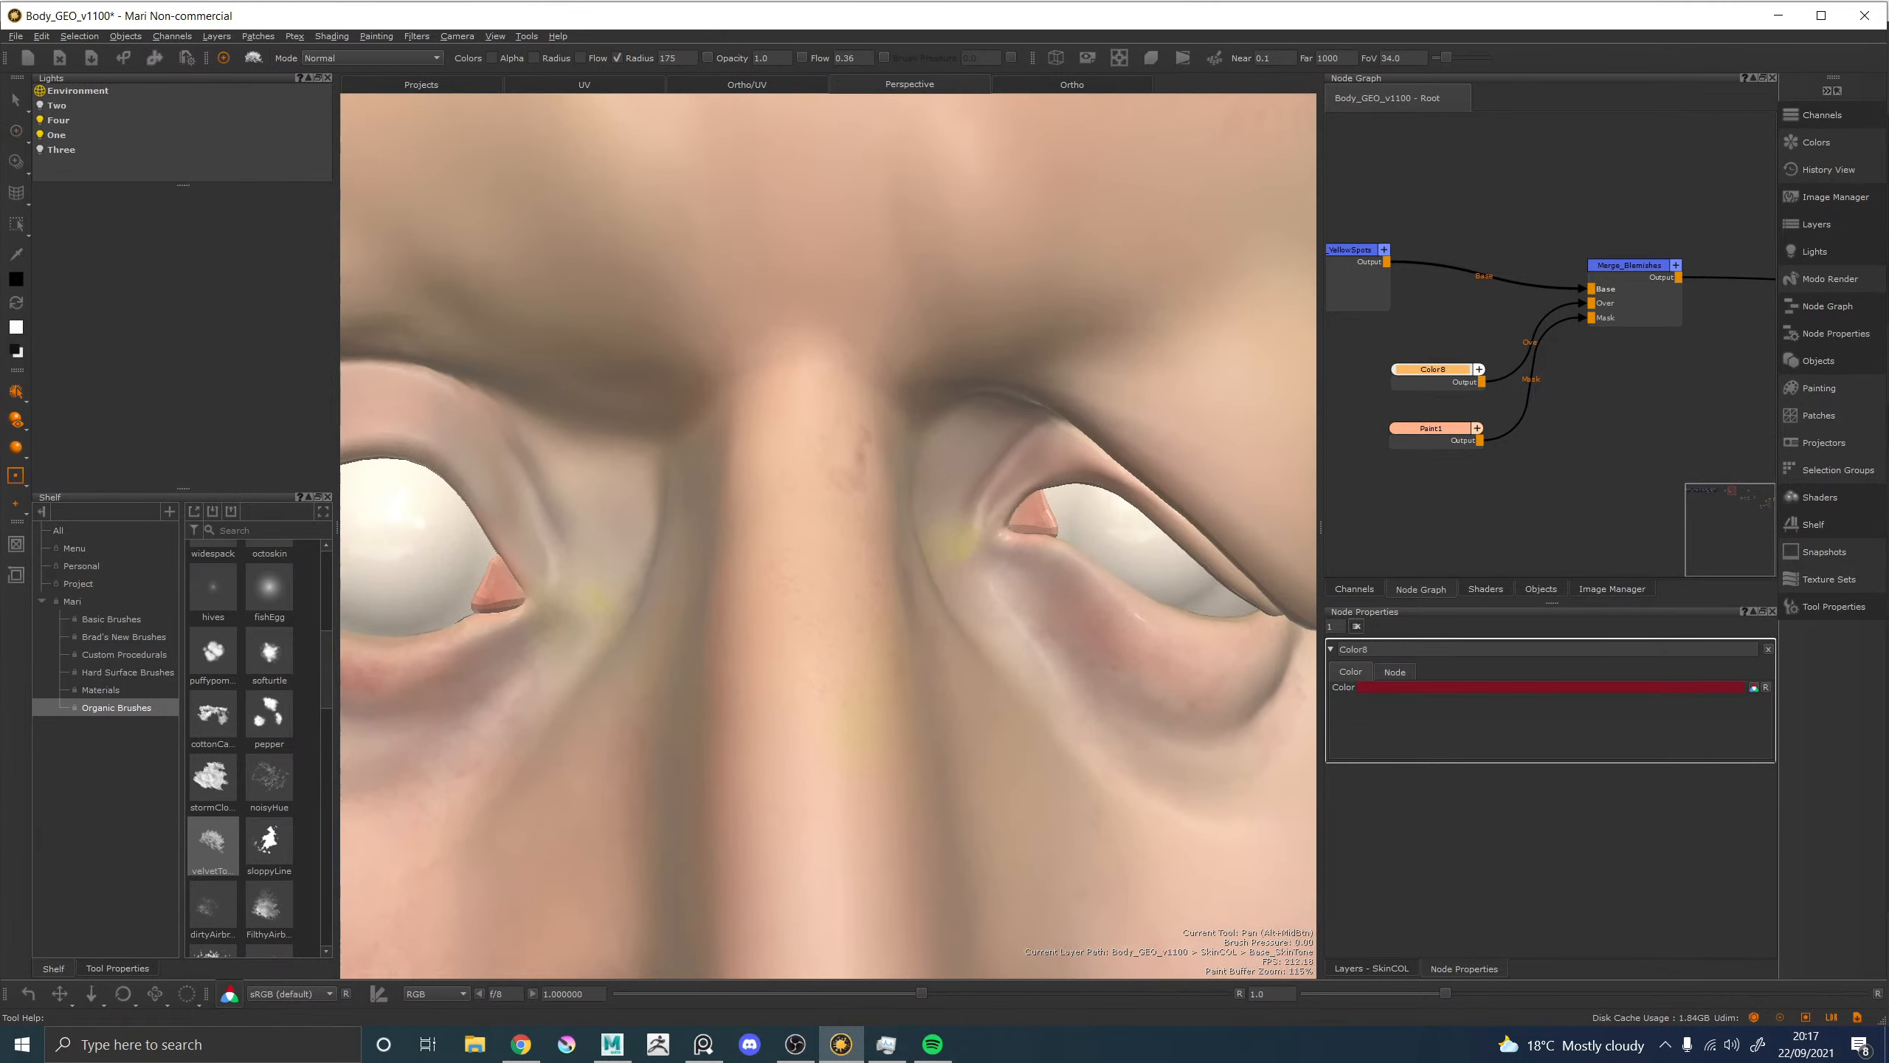
pyautogui.scroll(-2, 808, 414)
pyautogui.scroll(-1, 778, 424)
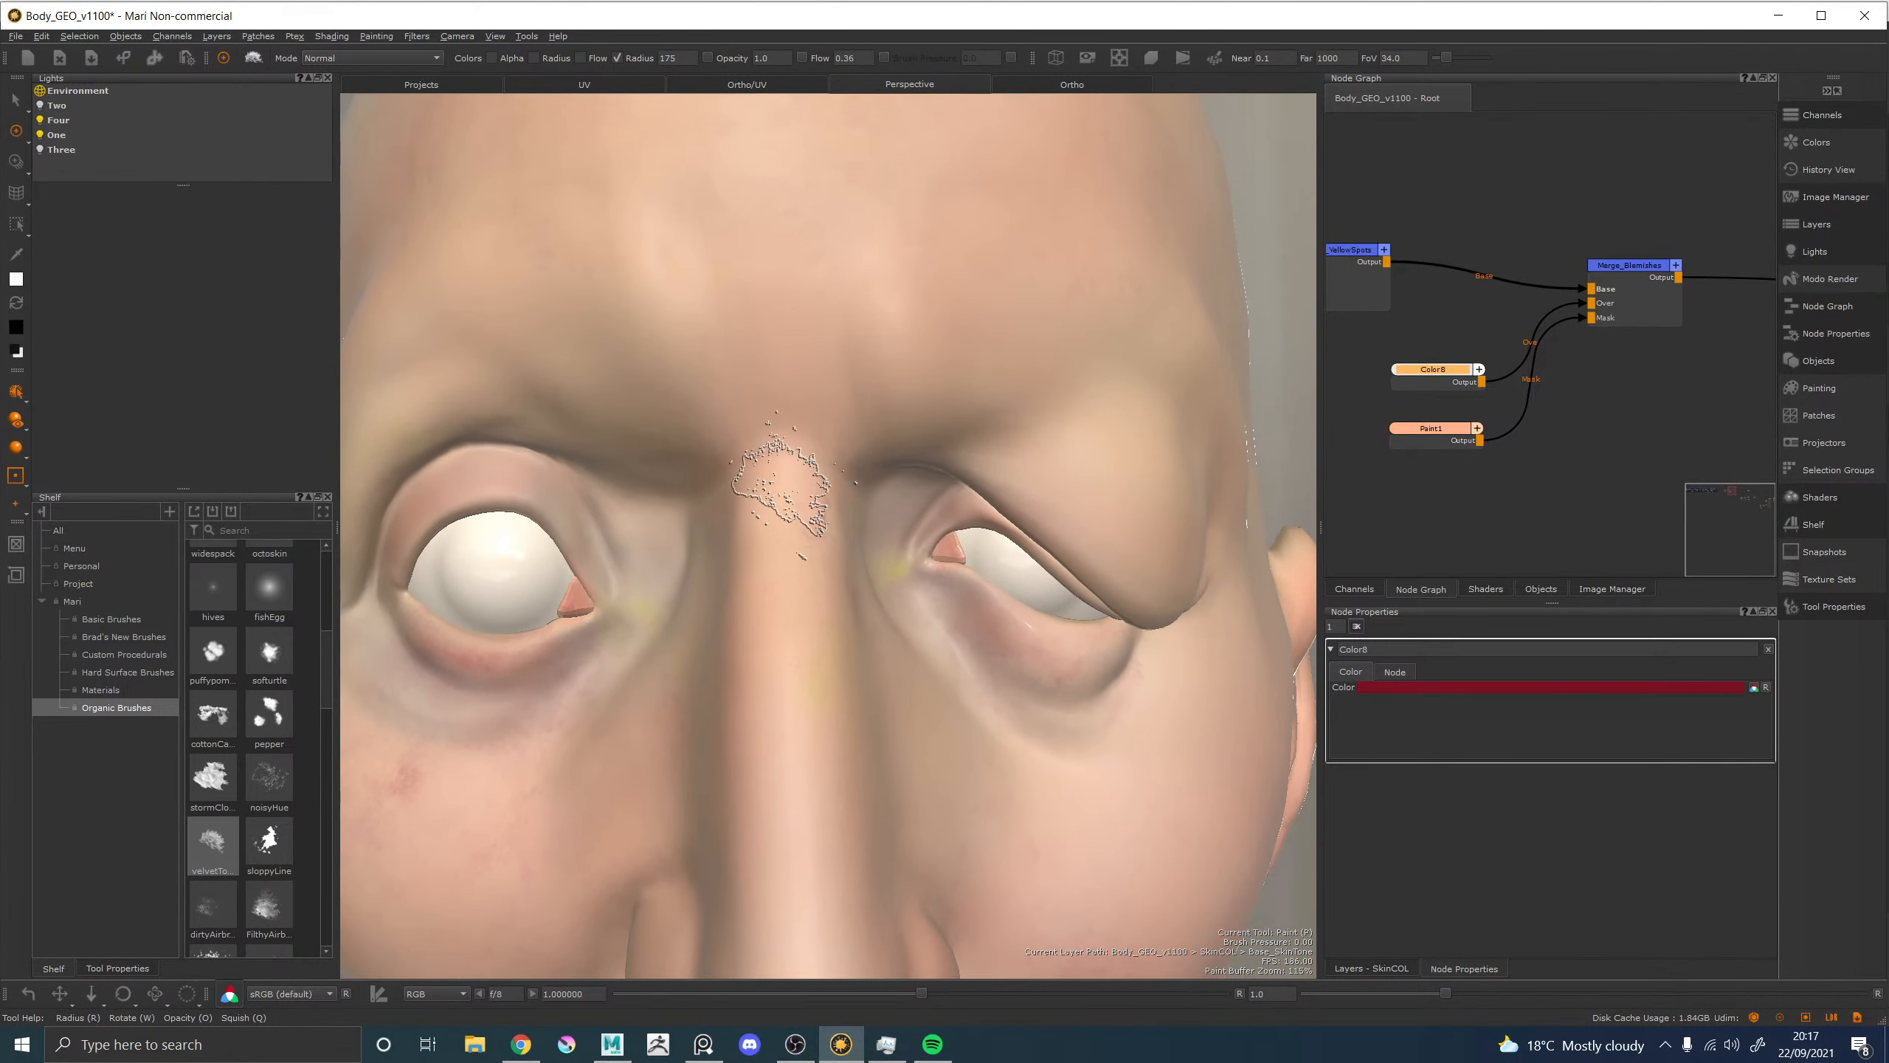
pyautogui.moveTo(772, 483)
pyautogui.mouseDown()
pyautogui.moveTo(774, 617)
pyautogui.moveTo(759, 536)
pyautogui.mouseUp()
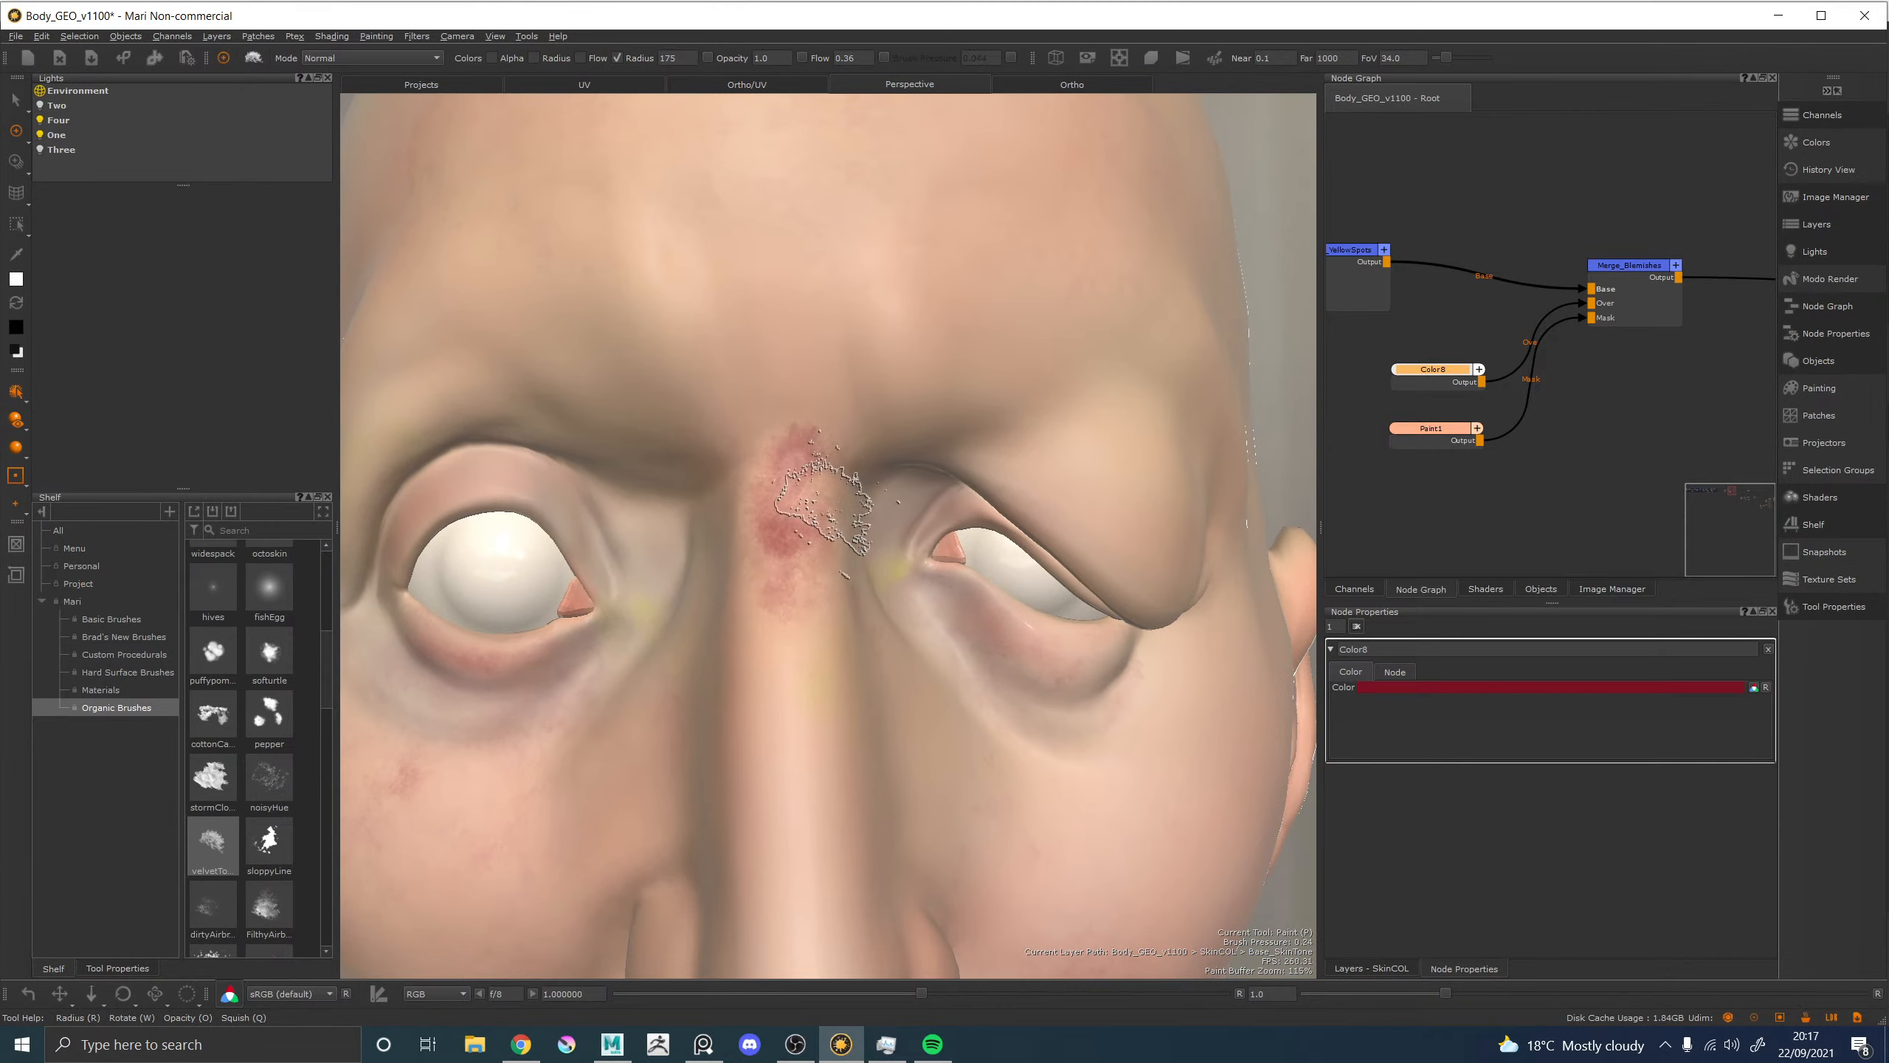
pyautogui.press('x')
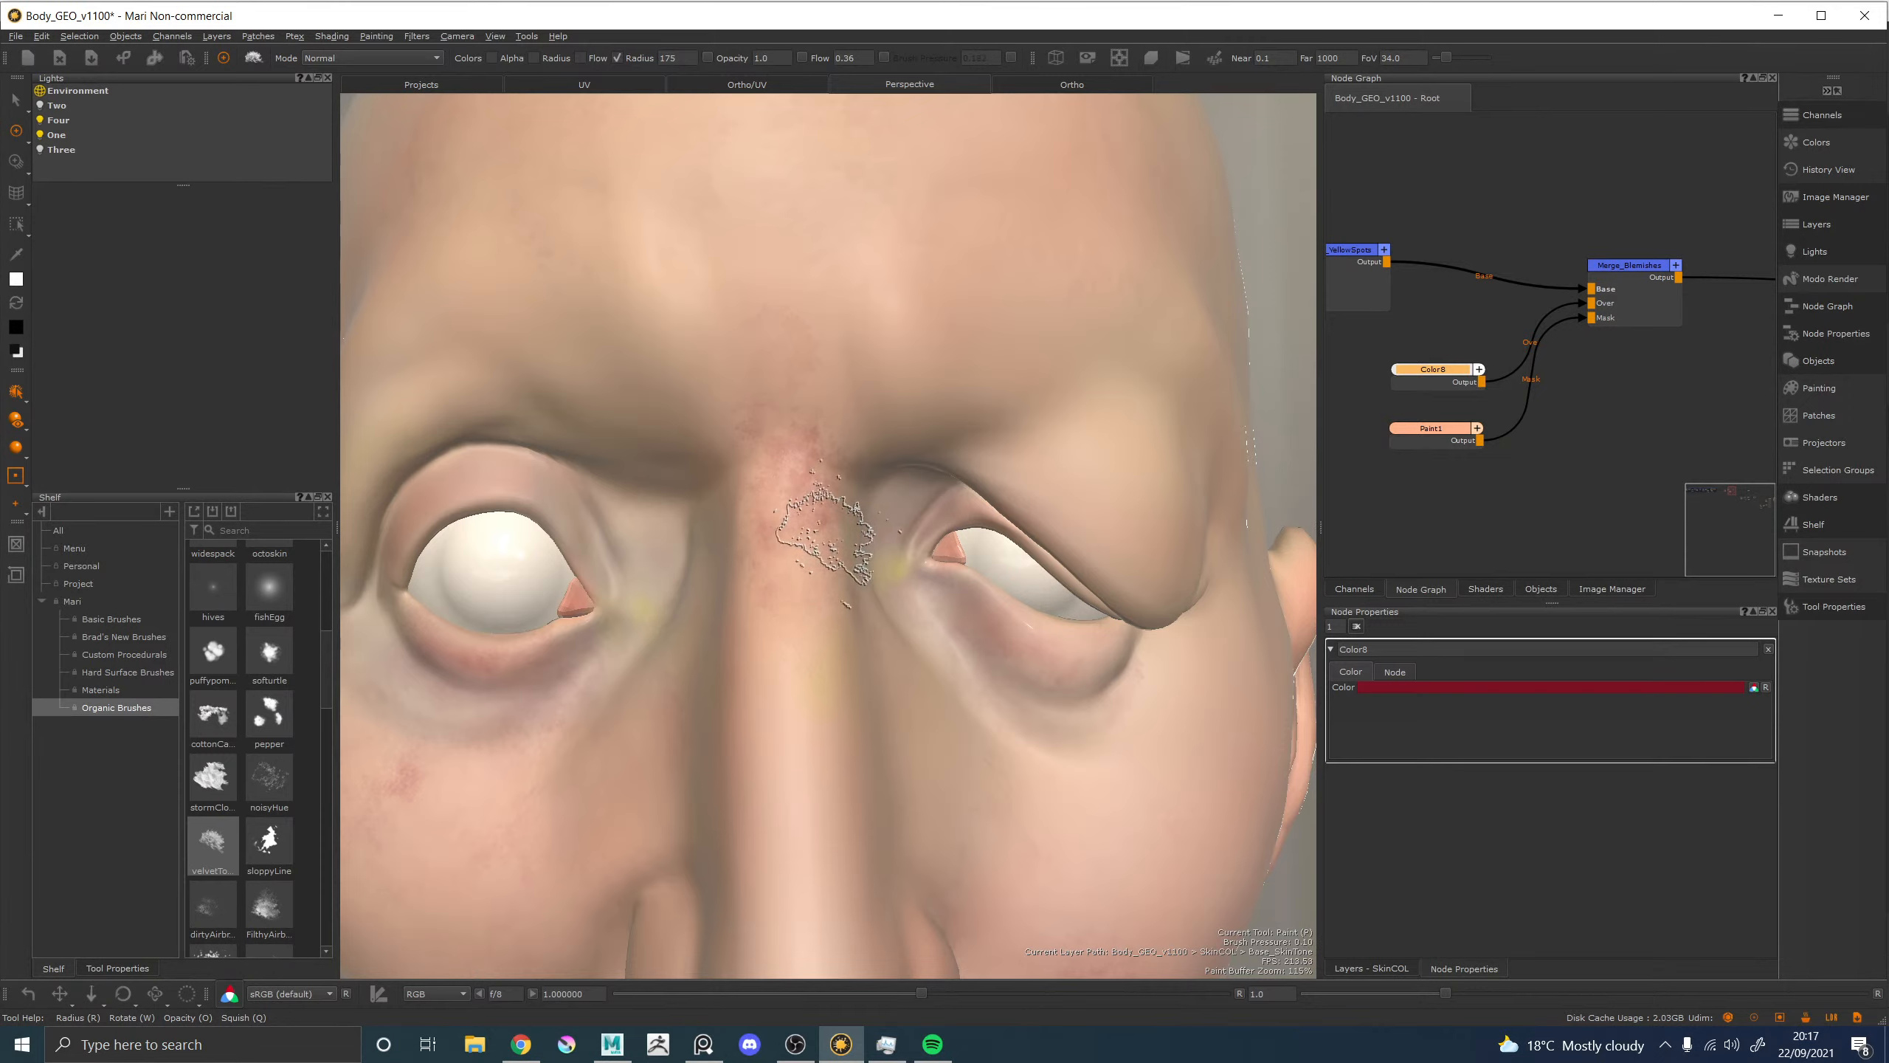
pyautogui.moveTo(805, 625); pyautogui.dragTo(737, 584)
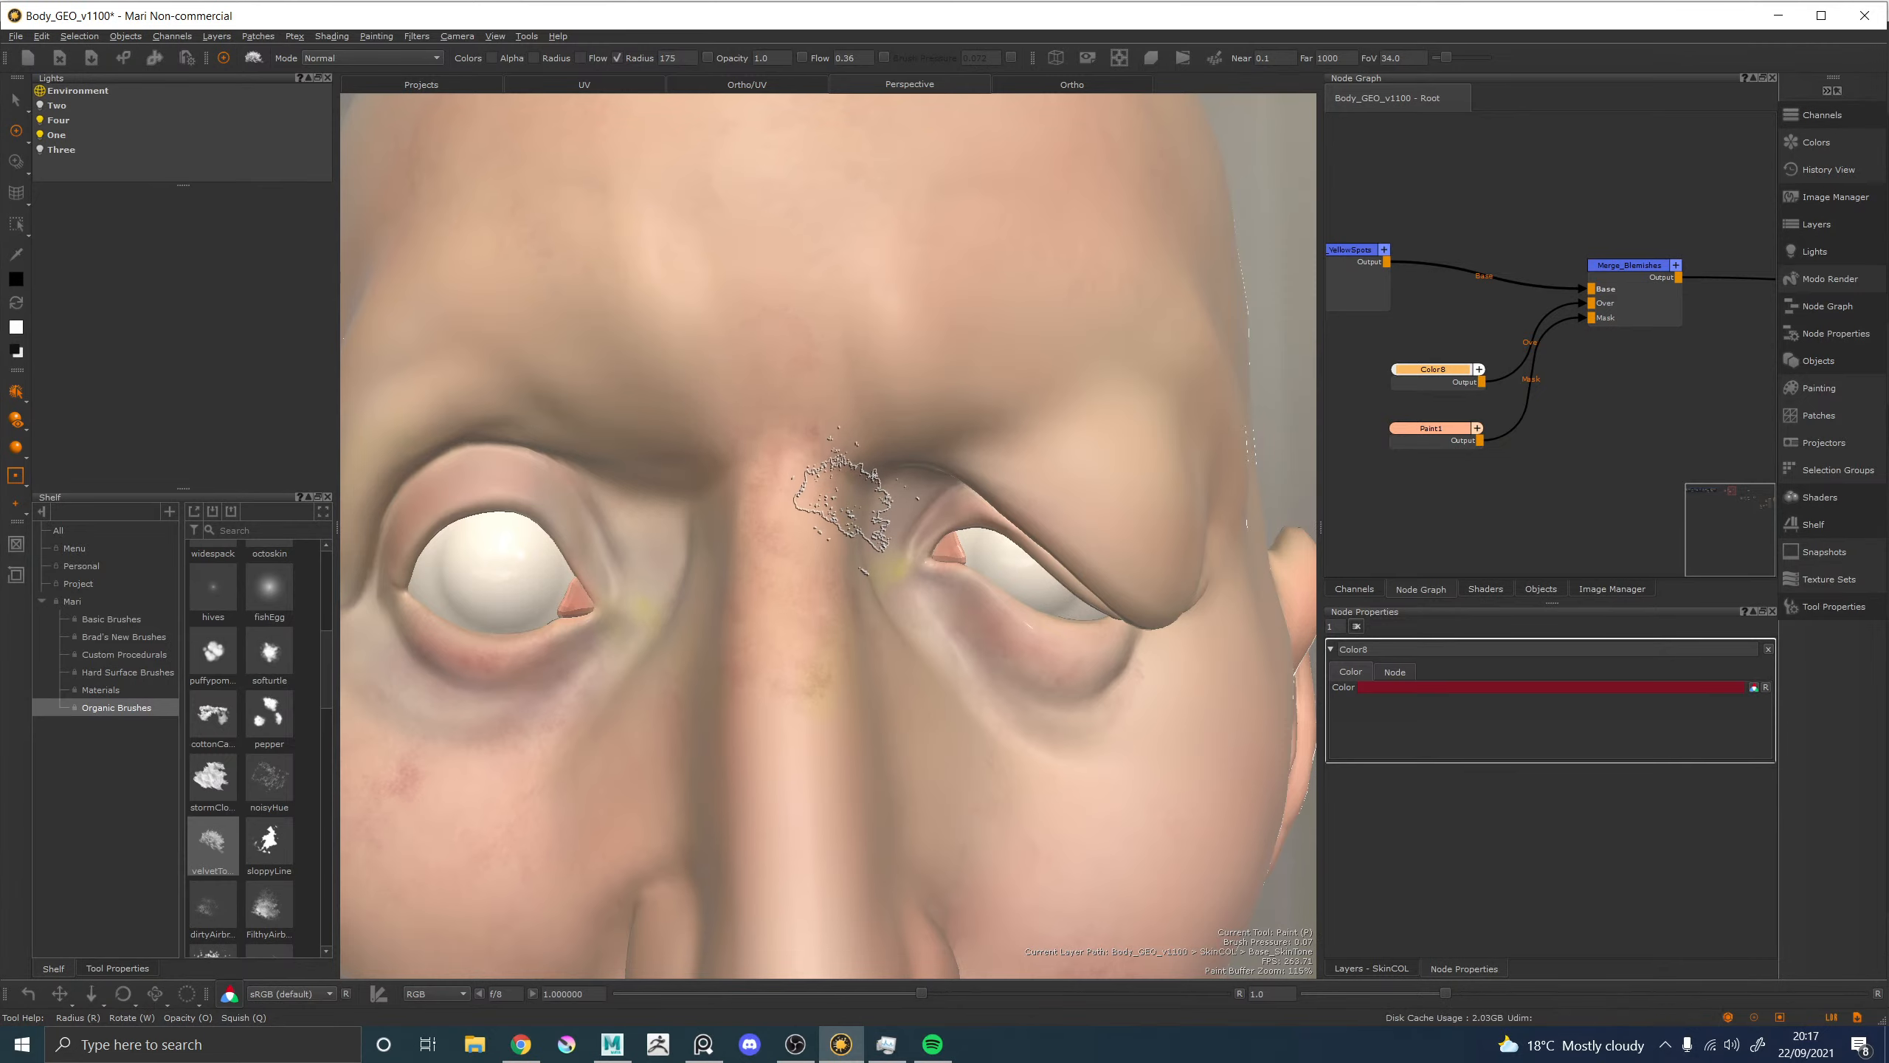
# Examine the head from a distance and the face from the side around the nose.
pyautogui.keyDown('alt'); pyautogui.moveTo(847, 501); pyautogui.dragTo(643, 443, button='right'); pyautogui.keyUp('alt')
pyautogui.keyDown('alt'); pyautogui.moveTo(966, 429); pyautogui.dragTo(936, 398); pyautogui.keyUp('alt')
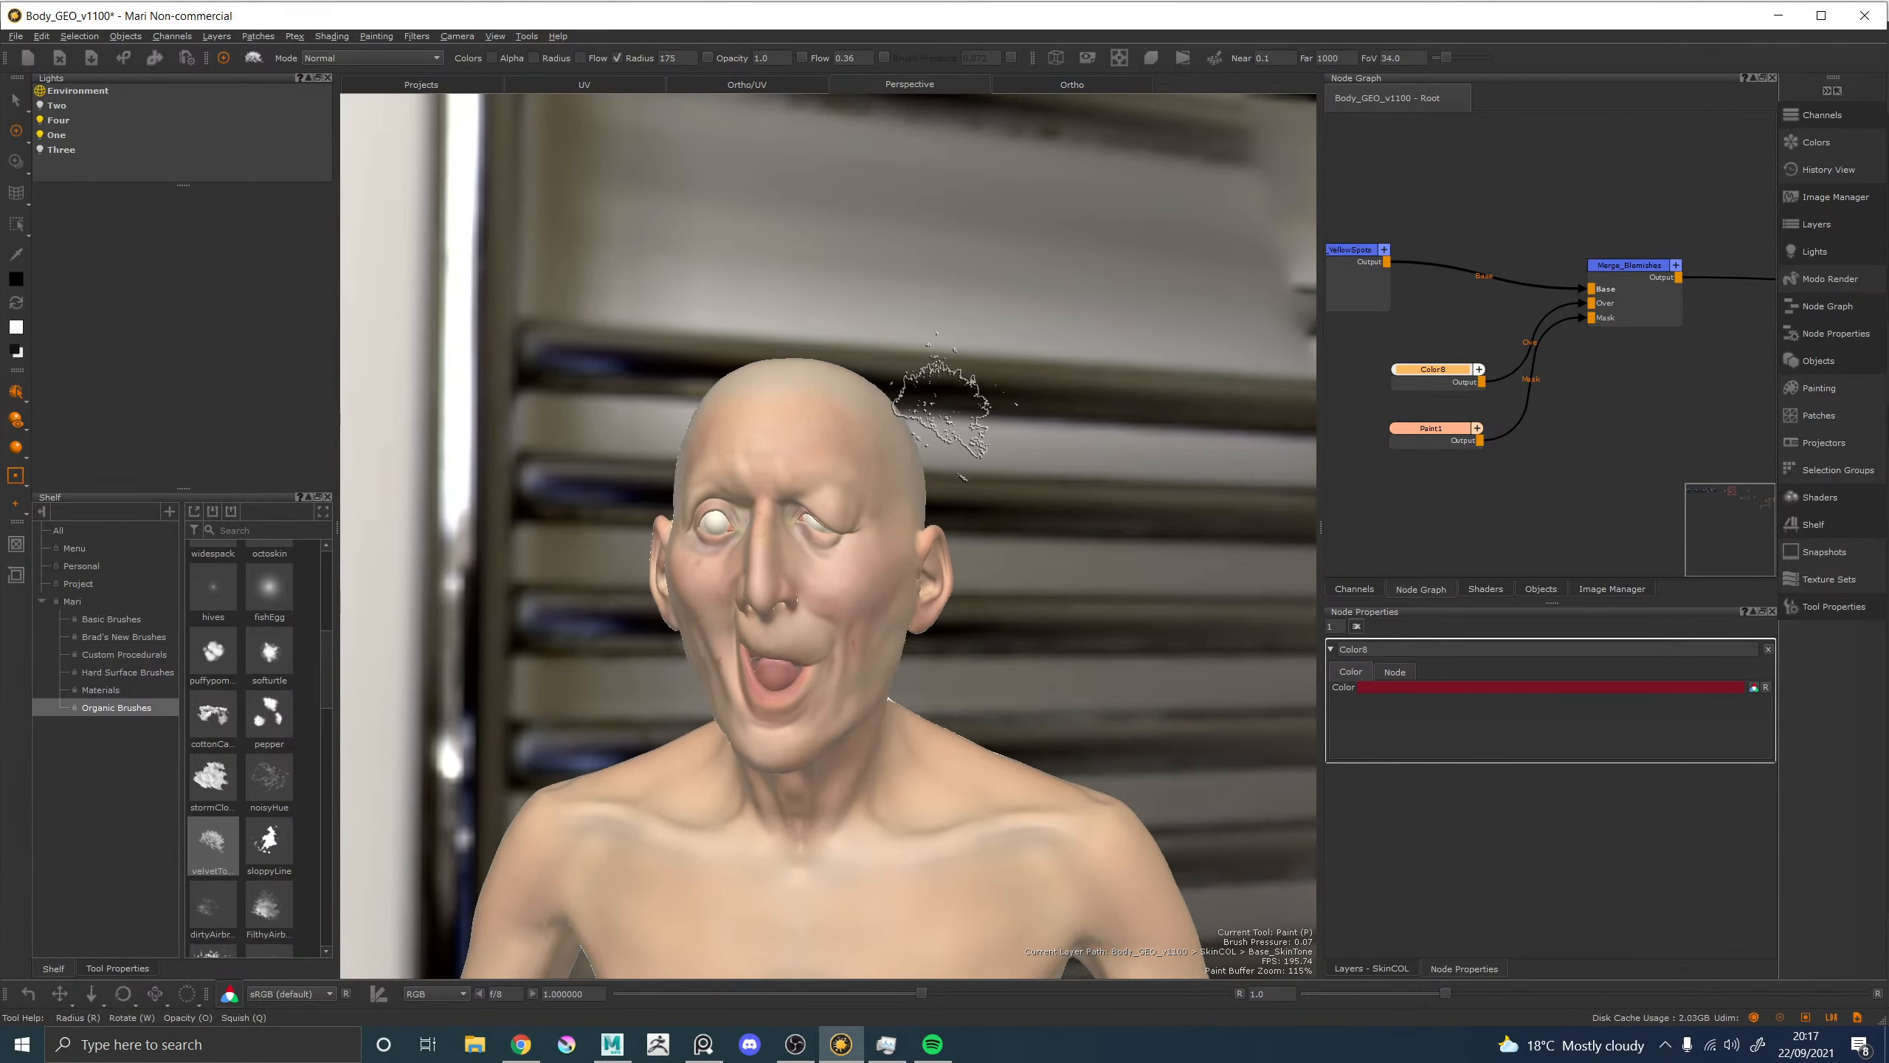
pyautogui.keyDown('alt'); pyautogui.moveTo(926, 405); pyautogui.dragTo(940, 378, button='middle'); pyautogui.keyUp('alt')
pyautogui.keyDown('alt'); pyautogui.moveTo(940, 378); pyautogui.dragTo(1025, 489, button='right'); pyautogui.keyUp('alt')
pyautogui.keyDown('alt'); pyautogui.moveTo(892, 498); pyautogui.dragTo(906, 433, button='middle'); pyautogui.keyUp('alt')
pyautogui.moveTo(906, 433)
pyautogui.keyDown('alt'); pyautogui.mouseDown(button='right')
pyautogui.moveTo(1104, 577)
pyautogui.moveTo(755, 397)
pyautogui.mouseUp(button='right'); pyautogui.keyUp('alt')
pyautogui.keyDown('alt'); pyautogui.moveTo(848, 539); pyautogui.dragTo(801, 521); pyautogui.keyUp('alt')
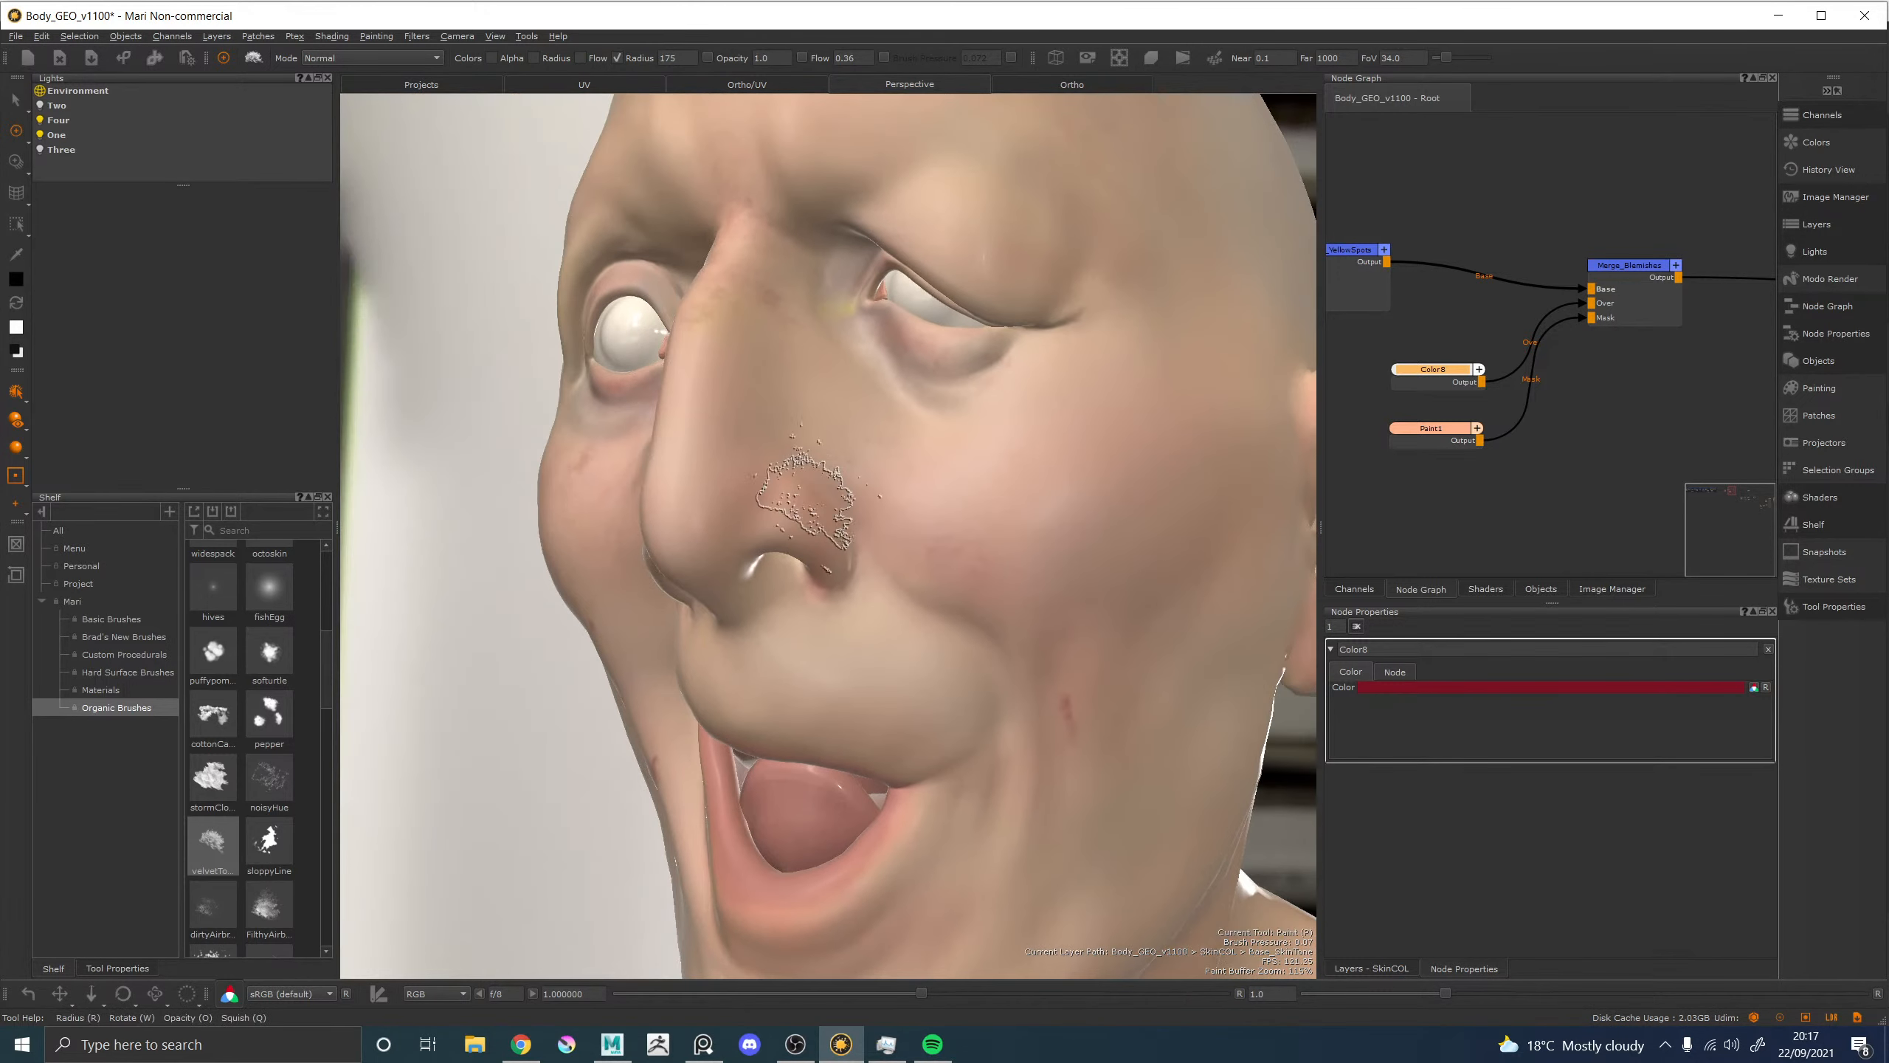
# Paint strong redness in white around the rim and outer wing of the nostril at brush radius 212.
pyautogui.keyDown('alt'); pyautogui.moveTo(801, 521); pyautogui.dragTo(818, 563, button='right'); pyautogui.keyUp('alt')
pyautogui.moveTo(812, 673); pyautogui.dragTo(826, 645)
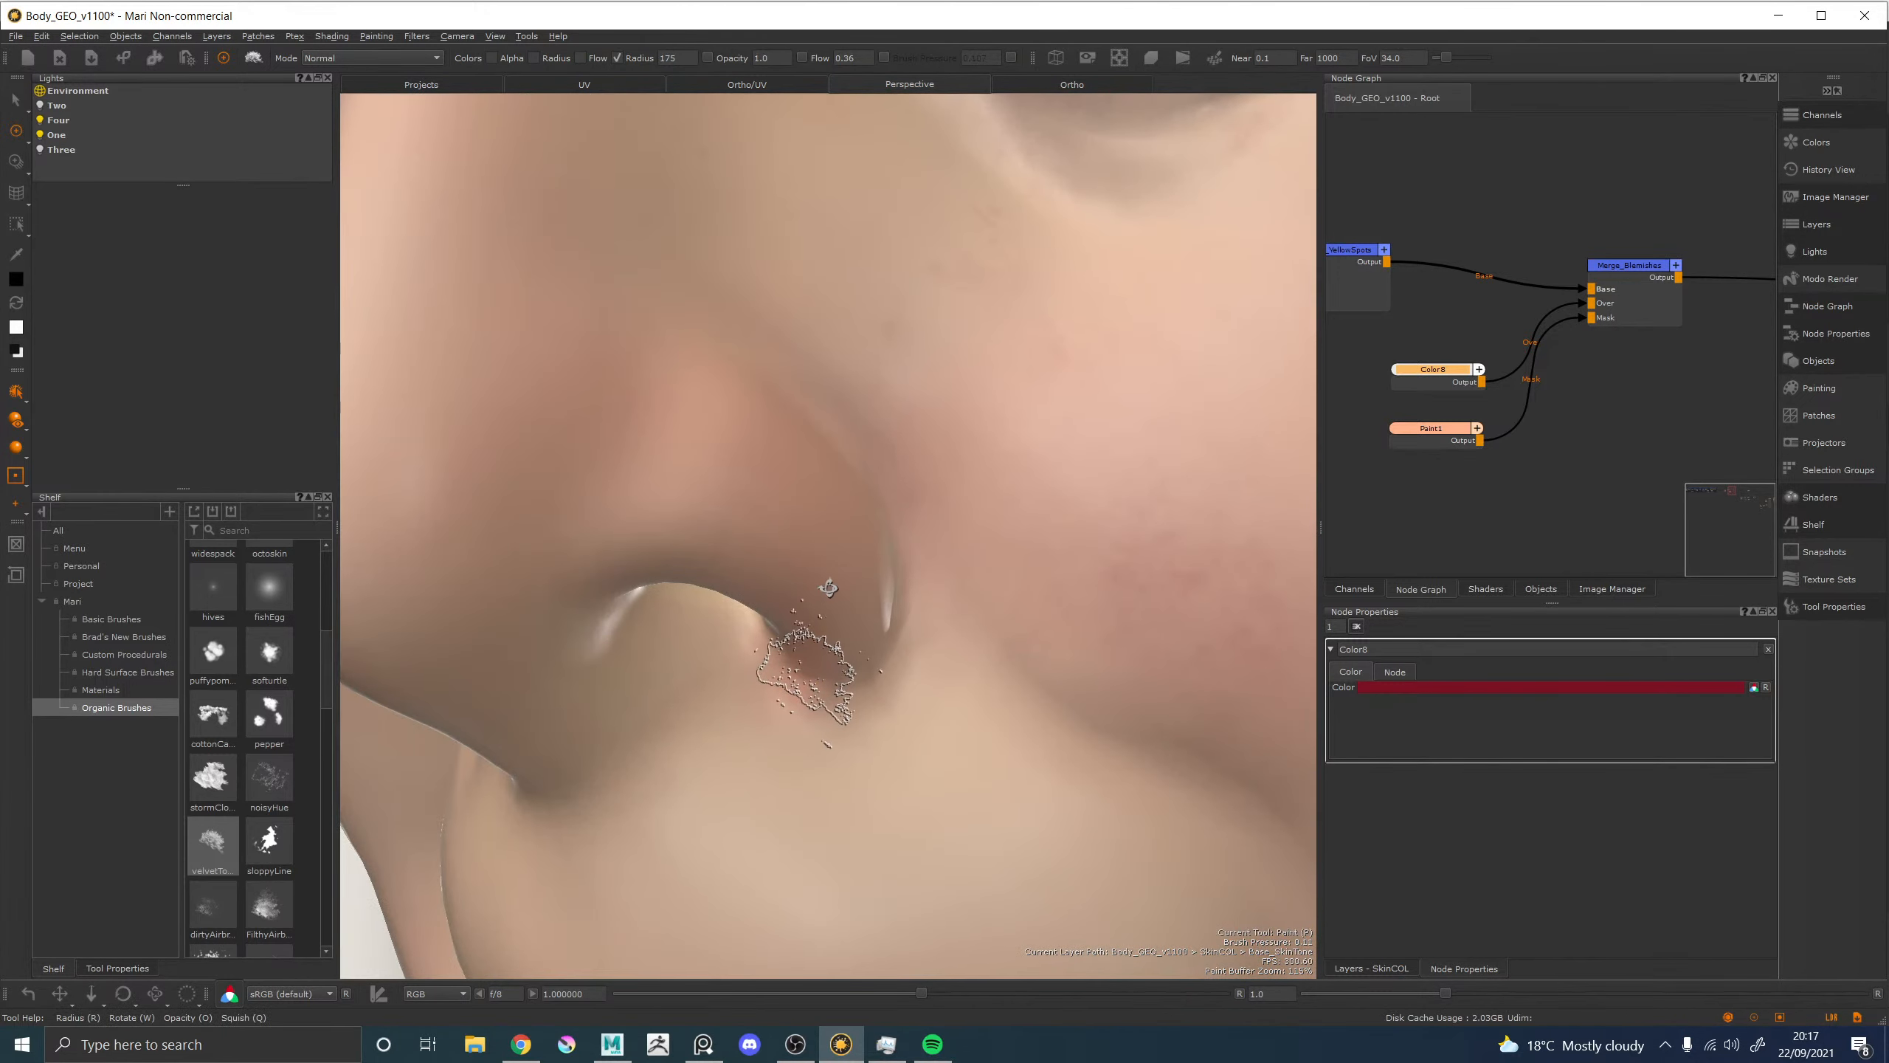
pyautogui.moveTo(826, 646)
pyautogui.keyDown('alt'); pyautogui.mouseDown(button='right')
pyautogui.moveTo(908, 700)
pyautogui.moveTo(807, 569)
pyautogui.mouseUp(button='right'); pyautogui.keyUp('alt')
pyautogui.keyDown('alt'); pyautogui.moveTo(817, 584); pyautogui.dragTo(813, 625, button='middle'); pyautogui.keyUp('alt')
pyautogui.keyDown('alt'); pyautogui.moveTo(812, 625); pyautogui.dragTo(831, 642, button='right'); pyautogui.keyUp('alt')
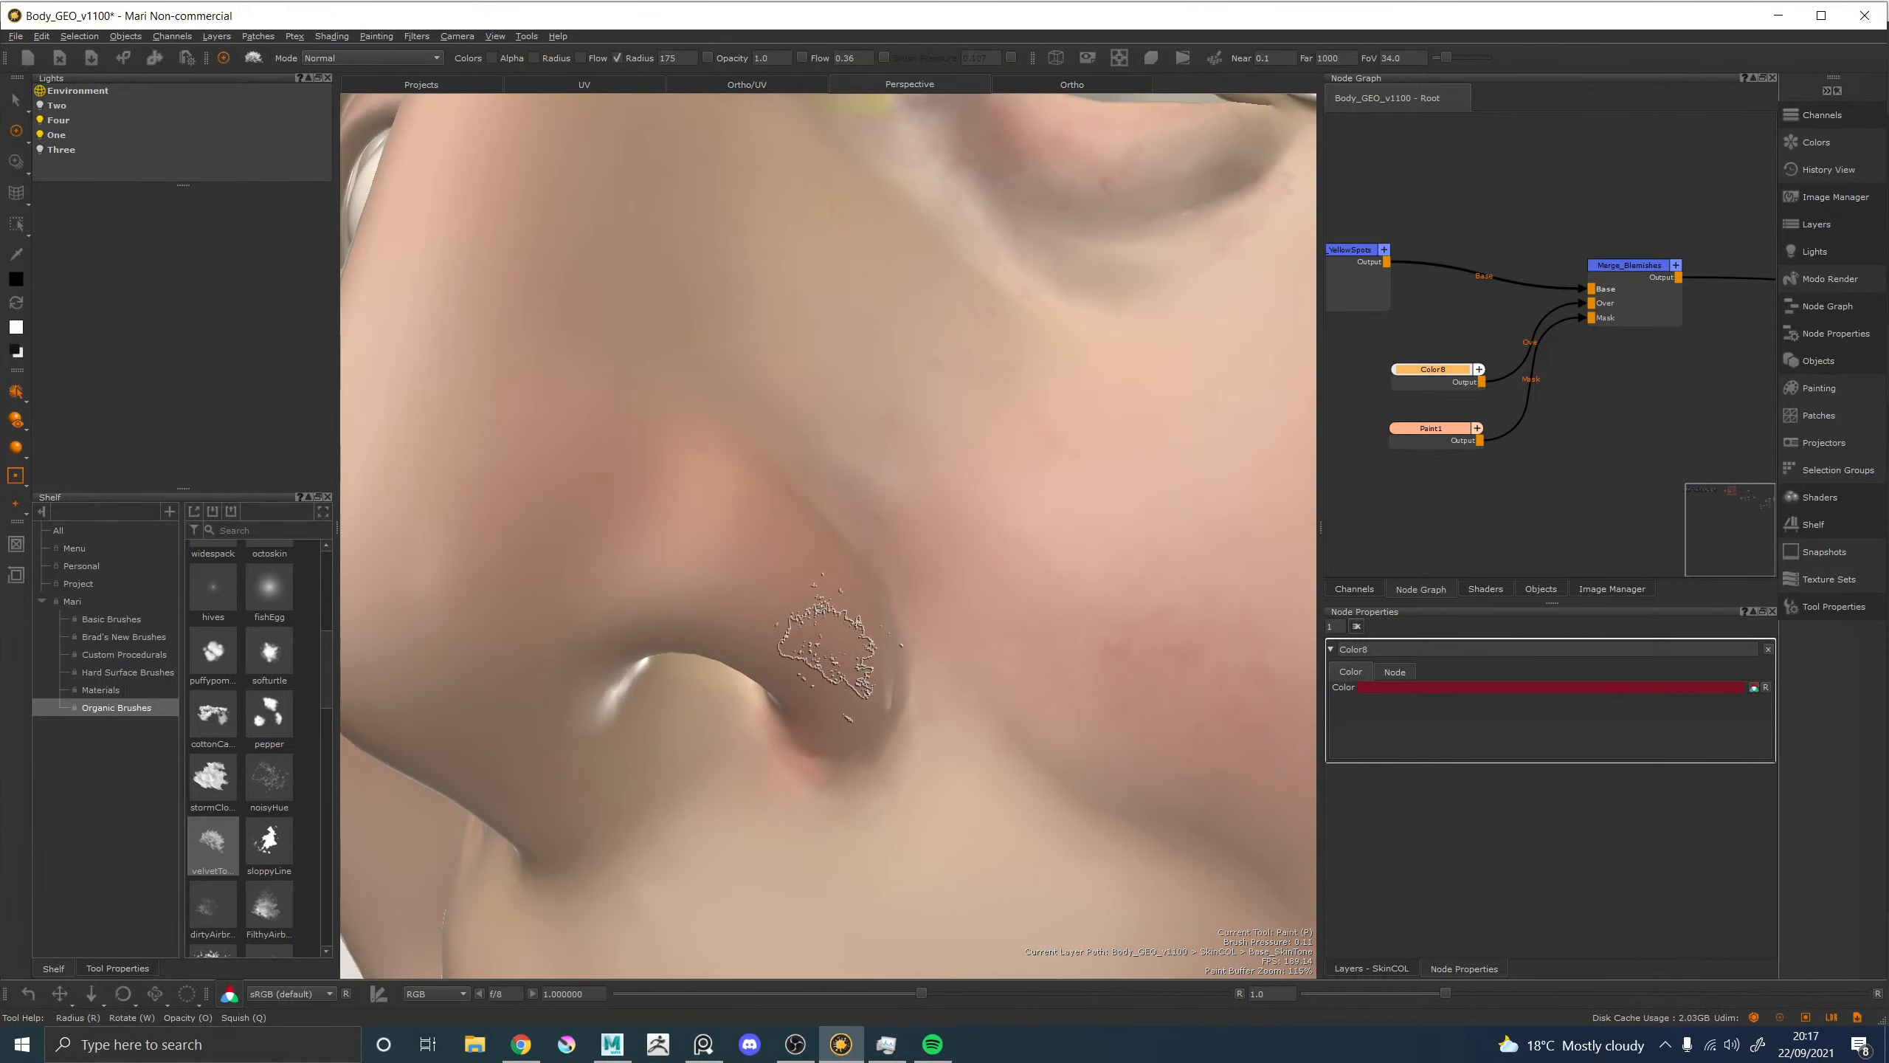
pyautogui.keyDown('alt'); pyautogui.moveTo(831, 641); pyautogui.dragTo(828, 602, button='middle'); pyautogui.keyUp('alt')
pyautogui.press('x')
pyautogui.moveTo(818, 674); pyautogui.dragTo(841, 703)
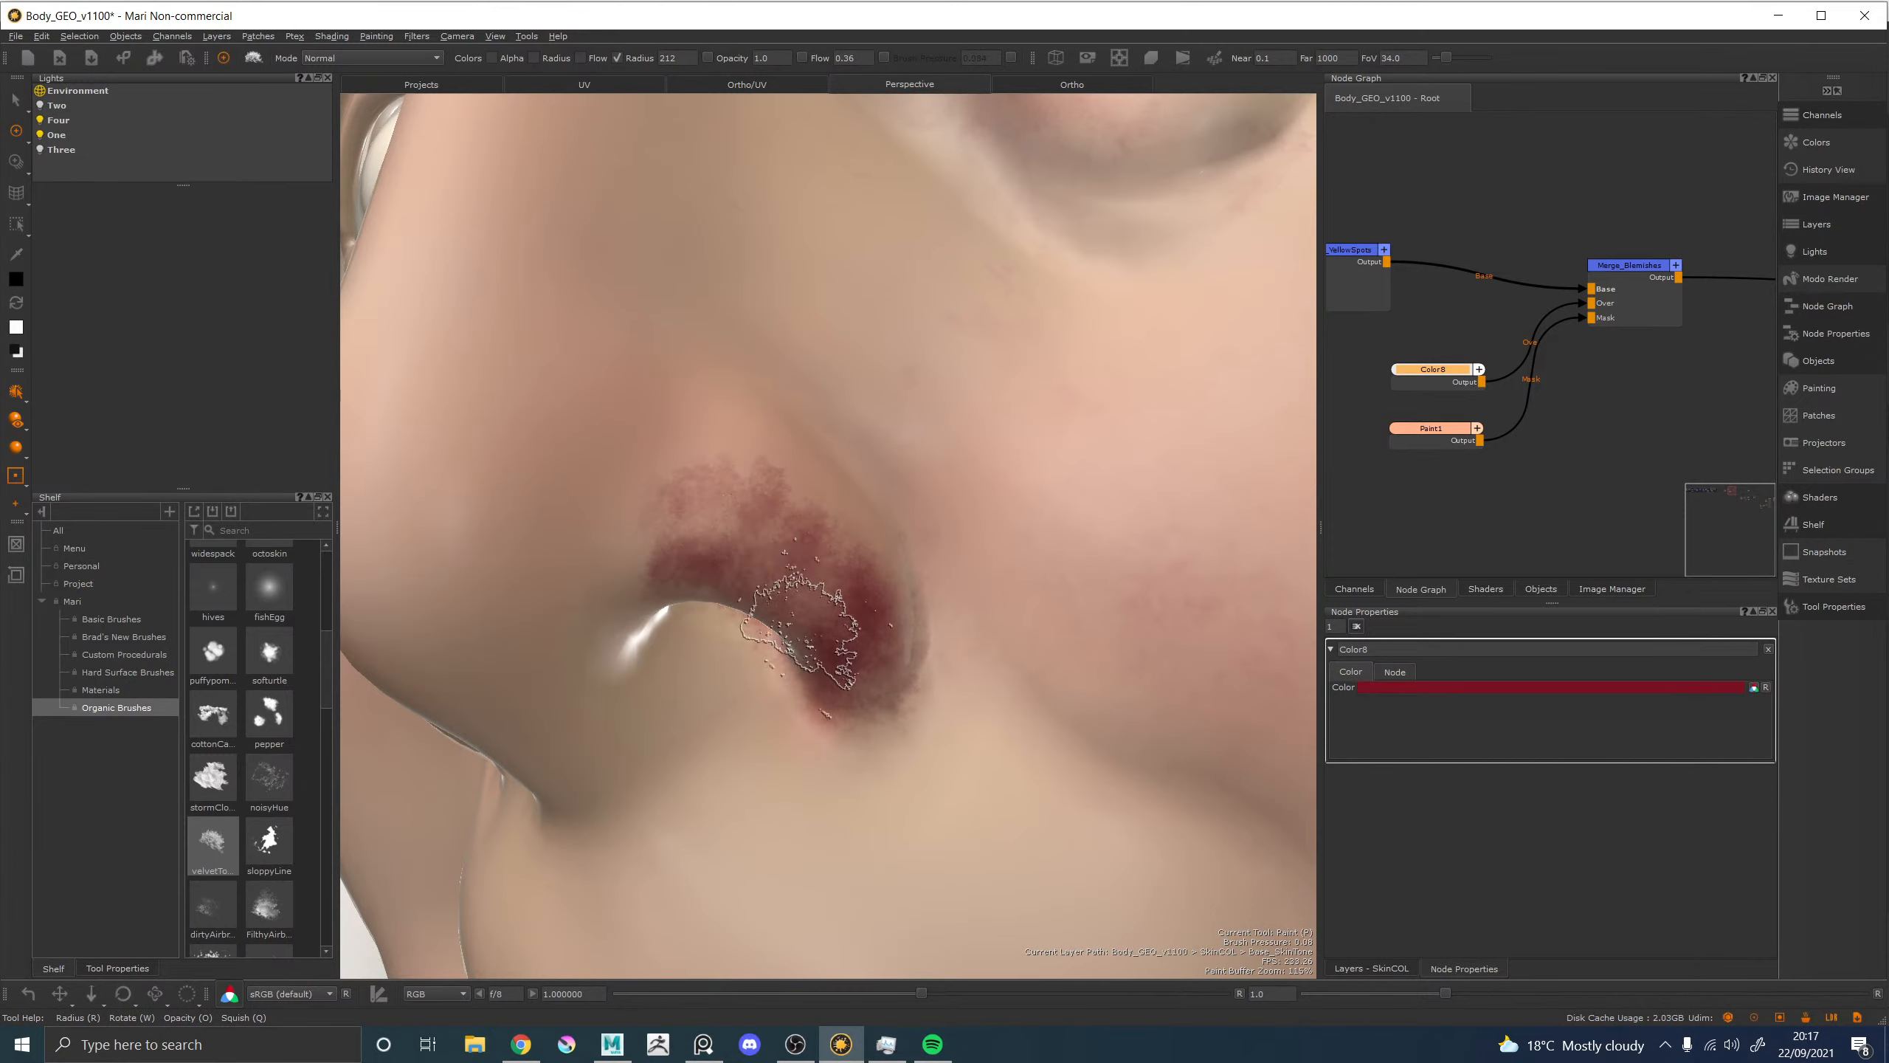
# Fade the nostril redness with black toward the rim, soften the surrounding side of the nose, and switch to white.
pyautogui.moveTo(826, 681)
pyautogui.mouseDown()
pyautogui.moveTo(864, 645)
pyautogui.moveTo(845, 628)
pyautogui.moveTo(852, 561)
pyautogui.moveTo(699, 492)
pyautogui.moveTo(744, 495)
pyautogui.moveTo(645, 555)
pyautogui.moveTo(736, 573)
pyautogui.moveTo(718, 550)
pyautogui.moveTo(803, 543)
pyautogui.moveTo(788, 506)
pyautogui.moveTo(670, 521)
pyautogui.moveTo(758, 499)
pyautogui.moveTo(885, 662)
pyautogui.moveTo(848, 670)
pyautogui.moveTo(840, 565)
pyautogui.moveTo(908, 662)
pyautogui.moveTo(885, 722)
pyautogui.moveTo(856, 670)
pyautogui.moveTo(867, 639)
pyautogui.moveTo(714, 528)
pyautogui.moveTo(687, 532)
pyautogui.moveTo(855, 472)
pyautogui.mouseUp()
pyautogui.press('x')
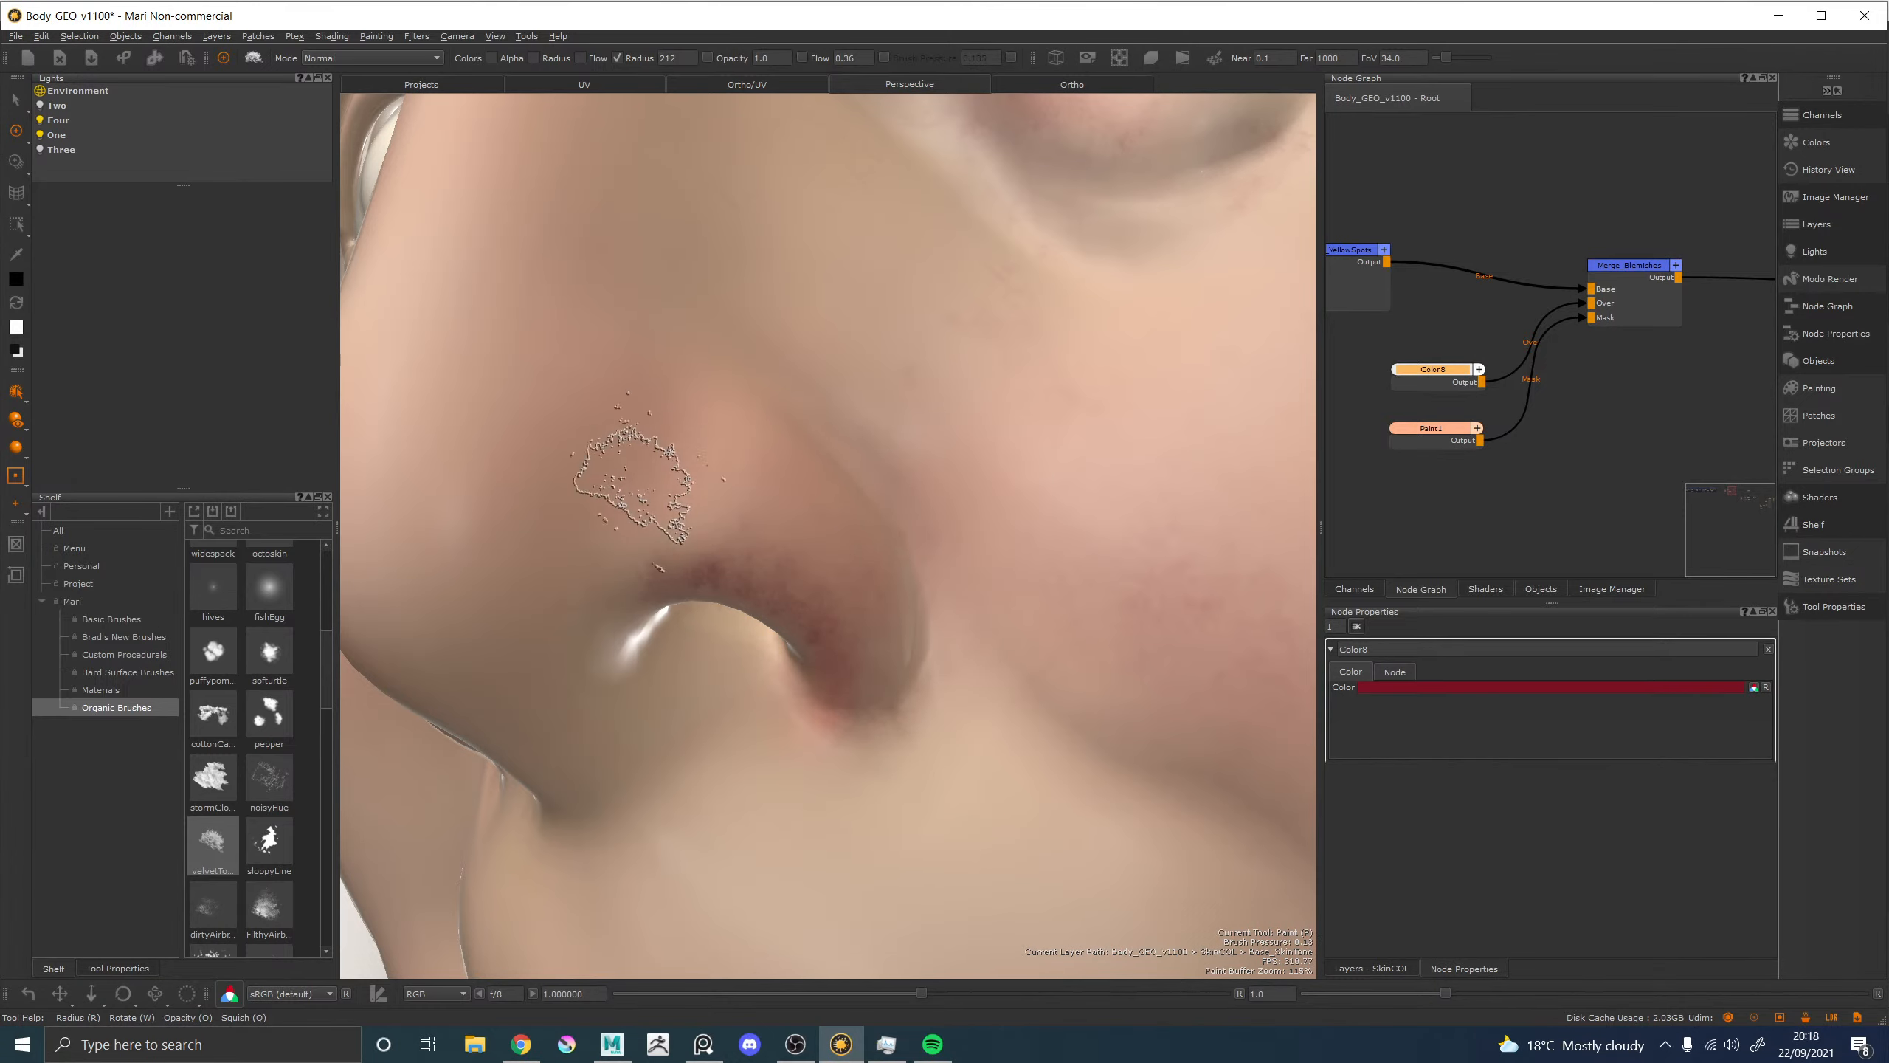
pyautogui.moveTo(632, 585)
pyautogui.mouseDown()
pyautogui.moveTo(557, 634)
pyautogui.moveTo(651, 588)
pyautogui.moveTo(554, 621)
pyautogui.moveTo(574, 648)
pyautogui.moveTo(607, 558)
pyautogui.moveTo(552, 628)
pyautogui.moveTo(595, 606)
pyautogui.moveTo(533, 651)
pyautogui.moveTo(569, 640)
pyautogui.moveTo(604, 556)
pyautogui.moveTo(660, 541)
pyautogui.moveTo(558, 625)
pyautogui.mouseUp()
pyautogui.press('x')
pyautogui.press('x')
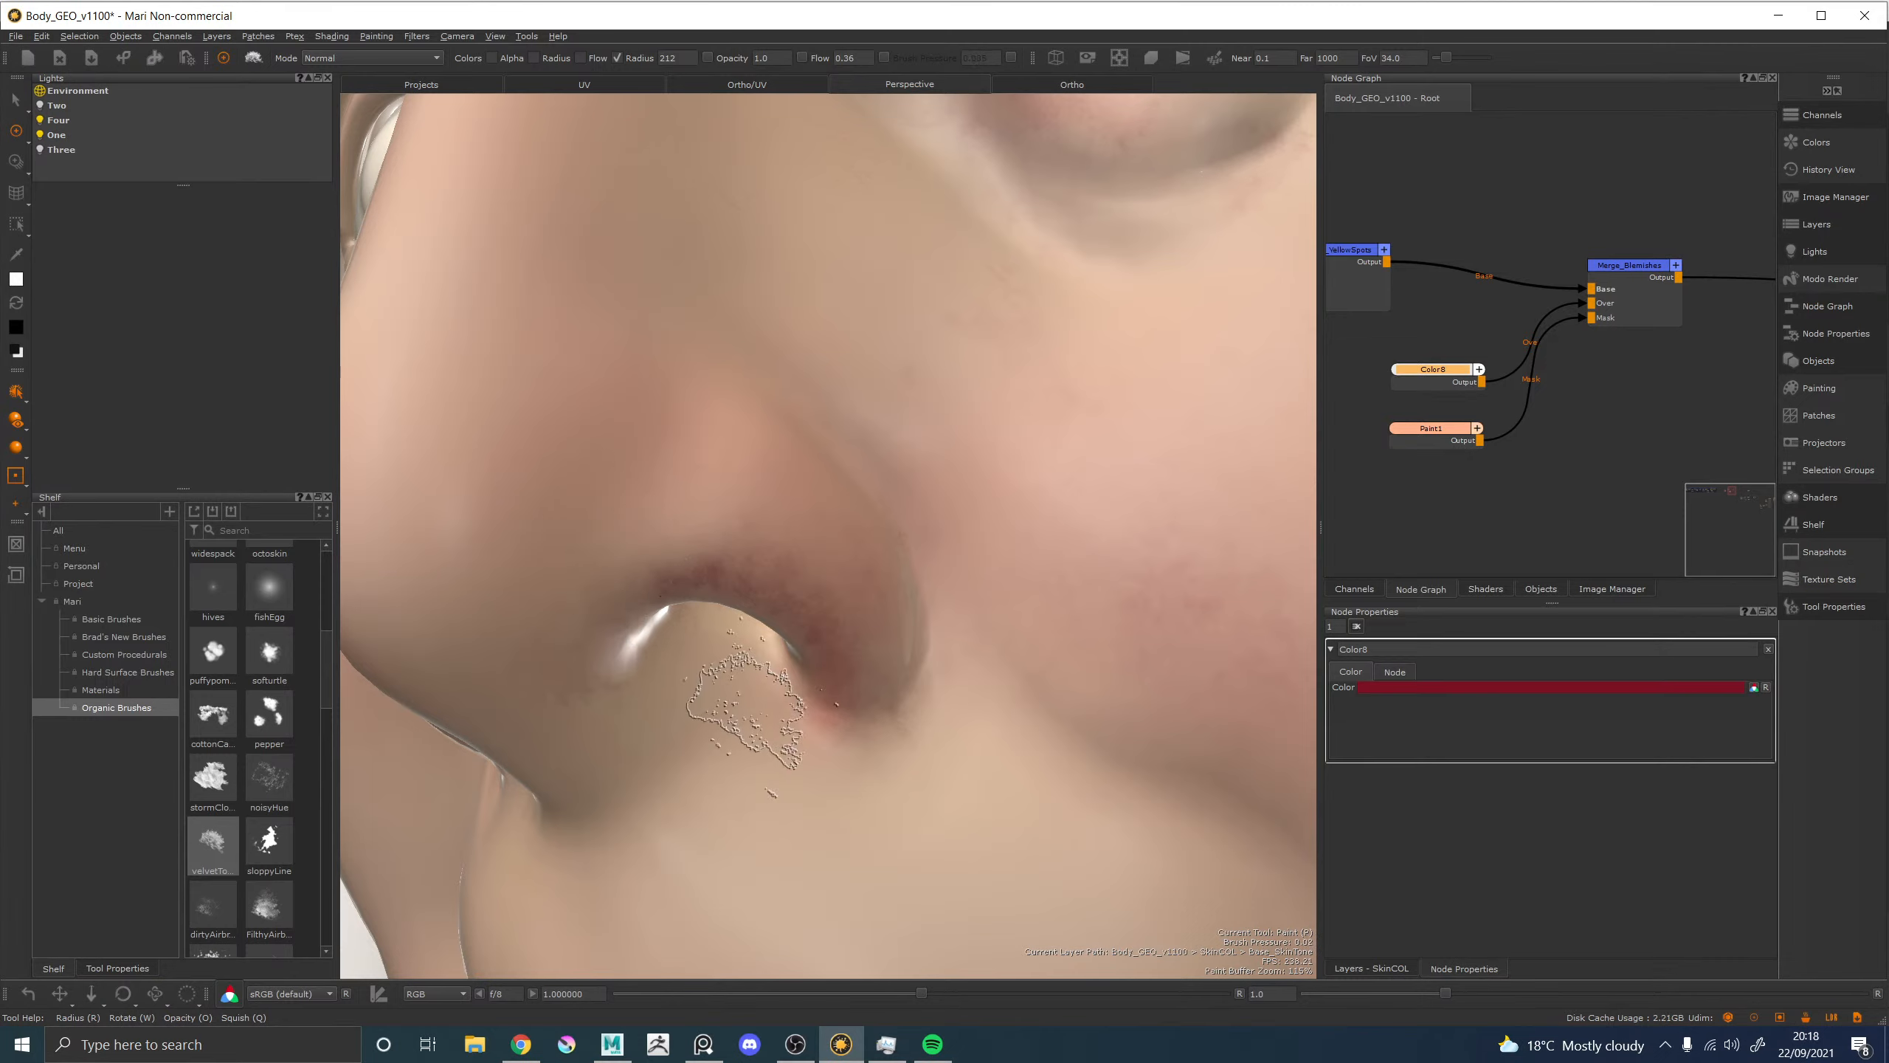
# Add a little redness in white around the nostril opening and soften it with black.
pyautogui.moveTo(750, 709)
pyautogui.mouseDown()
pyautogui.moveTo(800, 744)
pyautogui.moveTo(740, 658)
pyautogui.moveTo(690, 728)
pyautogui.moveTo(712, 731)
pyautogui.moveTo(716, 685)
pyautogui.mouseUp()
pyautogui.press('x')
pyautogui.moveTo(728, 712)
pyautogui.mouseDown()
pyautogui.moveTo(790, 761)
pyautogui.moveTo(759, 732)
pyautogui.moveTo(693, 749)
pyautogui.mouseUp()
pyautogui.moveTo(697, 681)
pyautogui.mouseDown()
pyautogui.moveTo(661, 756)
pyautogui.moveTo(686, 707)
pyautogui.moveTo(733, 700)
pyautogui.moveTo(834, 761)
pyautogui.moveTo(807, 744)
pyautogui.mouseUp()
# Examine the nostril redness from a distance and up close, and switch the brush colour to white.
pyautogui.keyDown('alt'); pyautogui.moveTo(807, 744); pyautogui.dragTo(641, 443, button='right'); pyautogui.keyUp('alt')
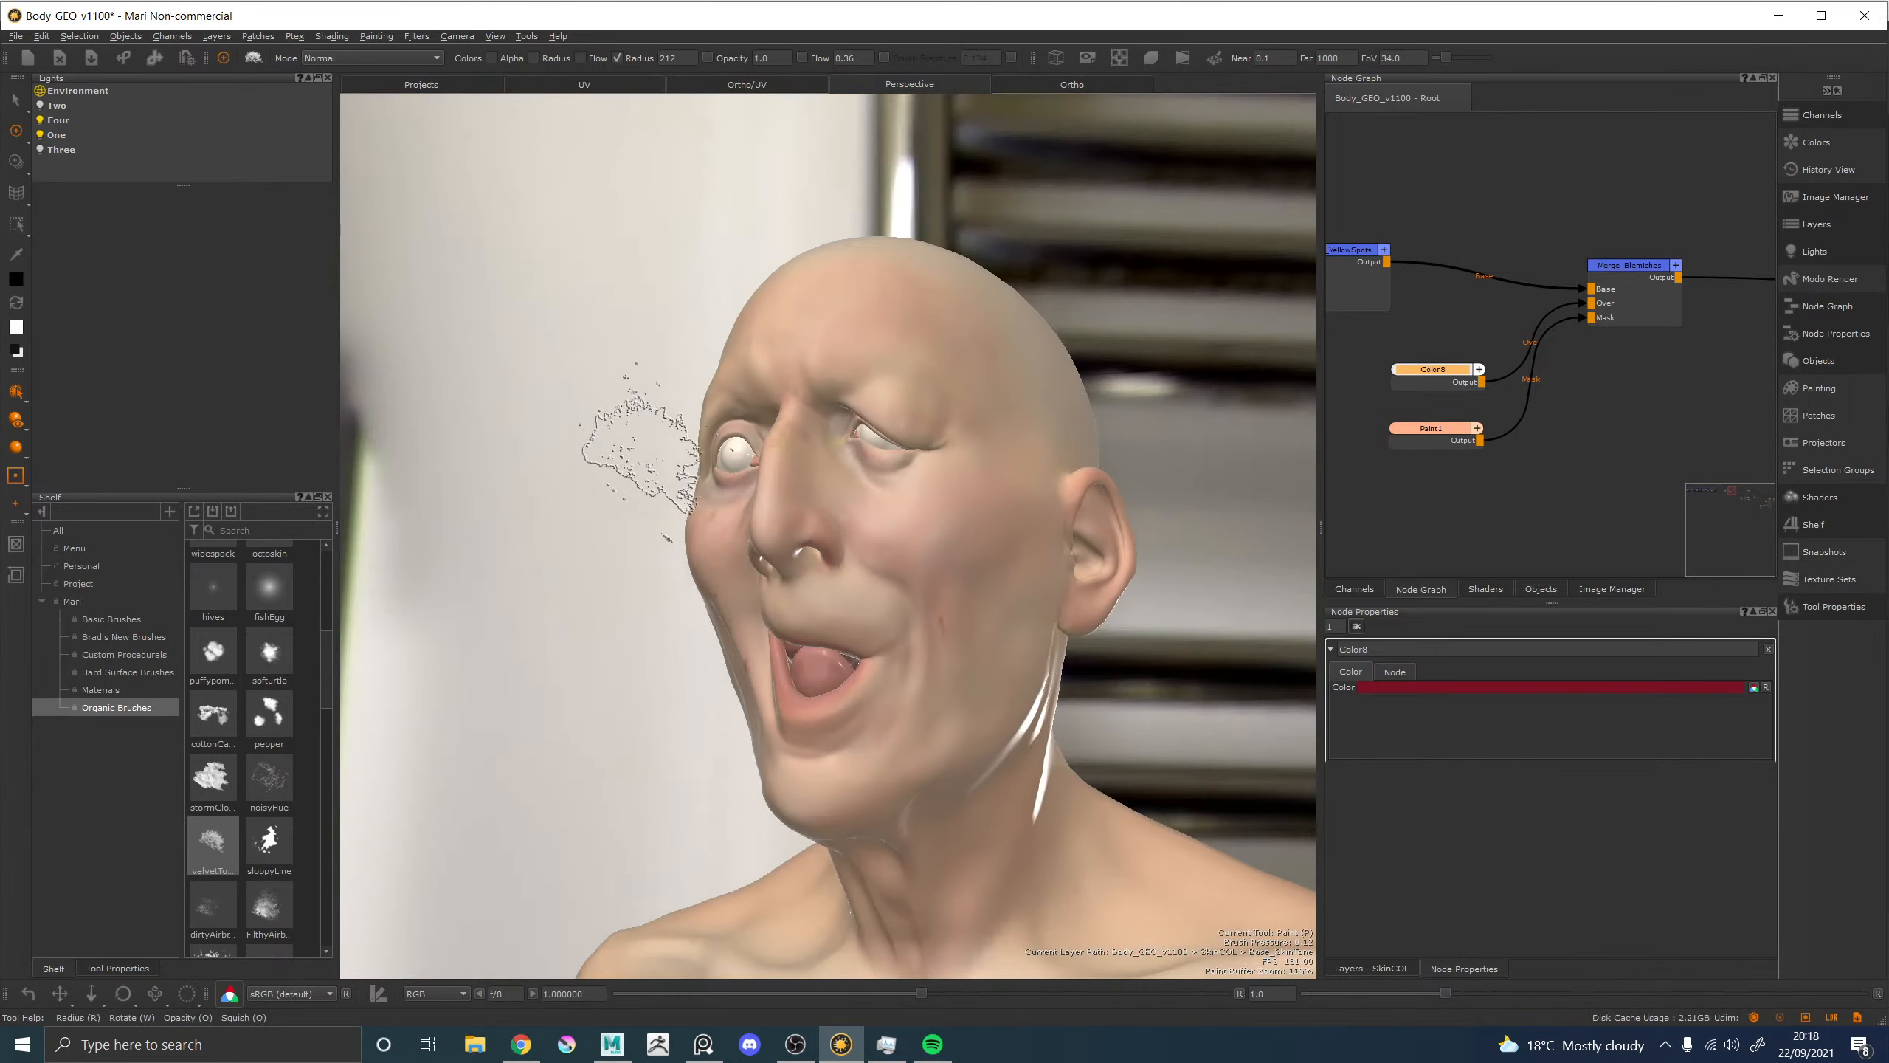
pyautogui.keyDown('alt'); pyautogui.moveTo(641, 443); pyautogui.dragTo(781, 457); pyautogui.keyUp('alt')
pyautogui.moveTo(781, 457)
pyautogui.keyDown('alt'); pyautogui.mouseDown(button='middle')
pyautogui.moveTo(683, 470)
pyautogui.moveTo(733, 536)
pyautogui.mouseUp(button='middle'); pyautogui.keyUp('alt')
pyautogui.keyDown('alt'); pyautogui.moveTo(733, 536); pyautogui.dragTo(814, 649, button='right'); pyautogui.keyUp('alt')
pyautogui.press('x')
pyautogui.keyDown('alt'); pyautogui.moveTo(814, 649); pyautogui.dragTo(687, 528); pyautogui.keyUp('alt')
pyautogui.moveTo(687, 528)
pyautogui.keyDown('alt'); pyautogui.mouseDown(button='right')
pyautogui.moveTo(515, 439)
pyautogui.moveTo(540, 414)
pyautogui.mouseUp(button='right'); pyautogui.keyUp('alt')
pyautogui.keyDown('alt'); pyautogui.moveTo(540, 414); pyautogui.dragTo(768, 508); pyautogui.keyUp('alt')
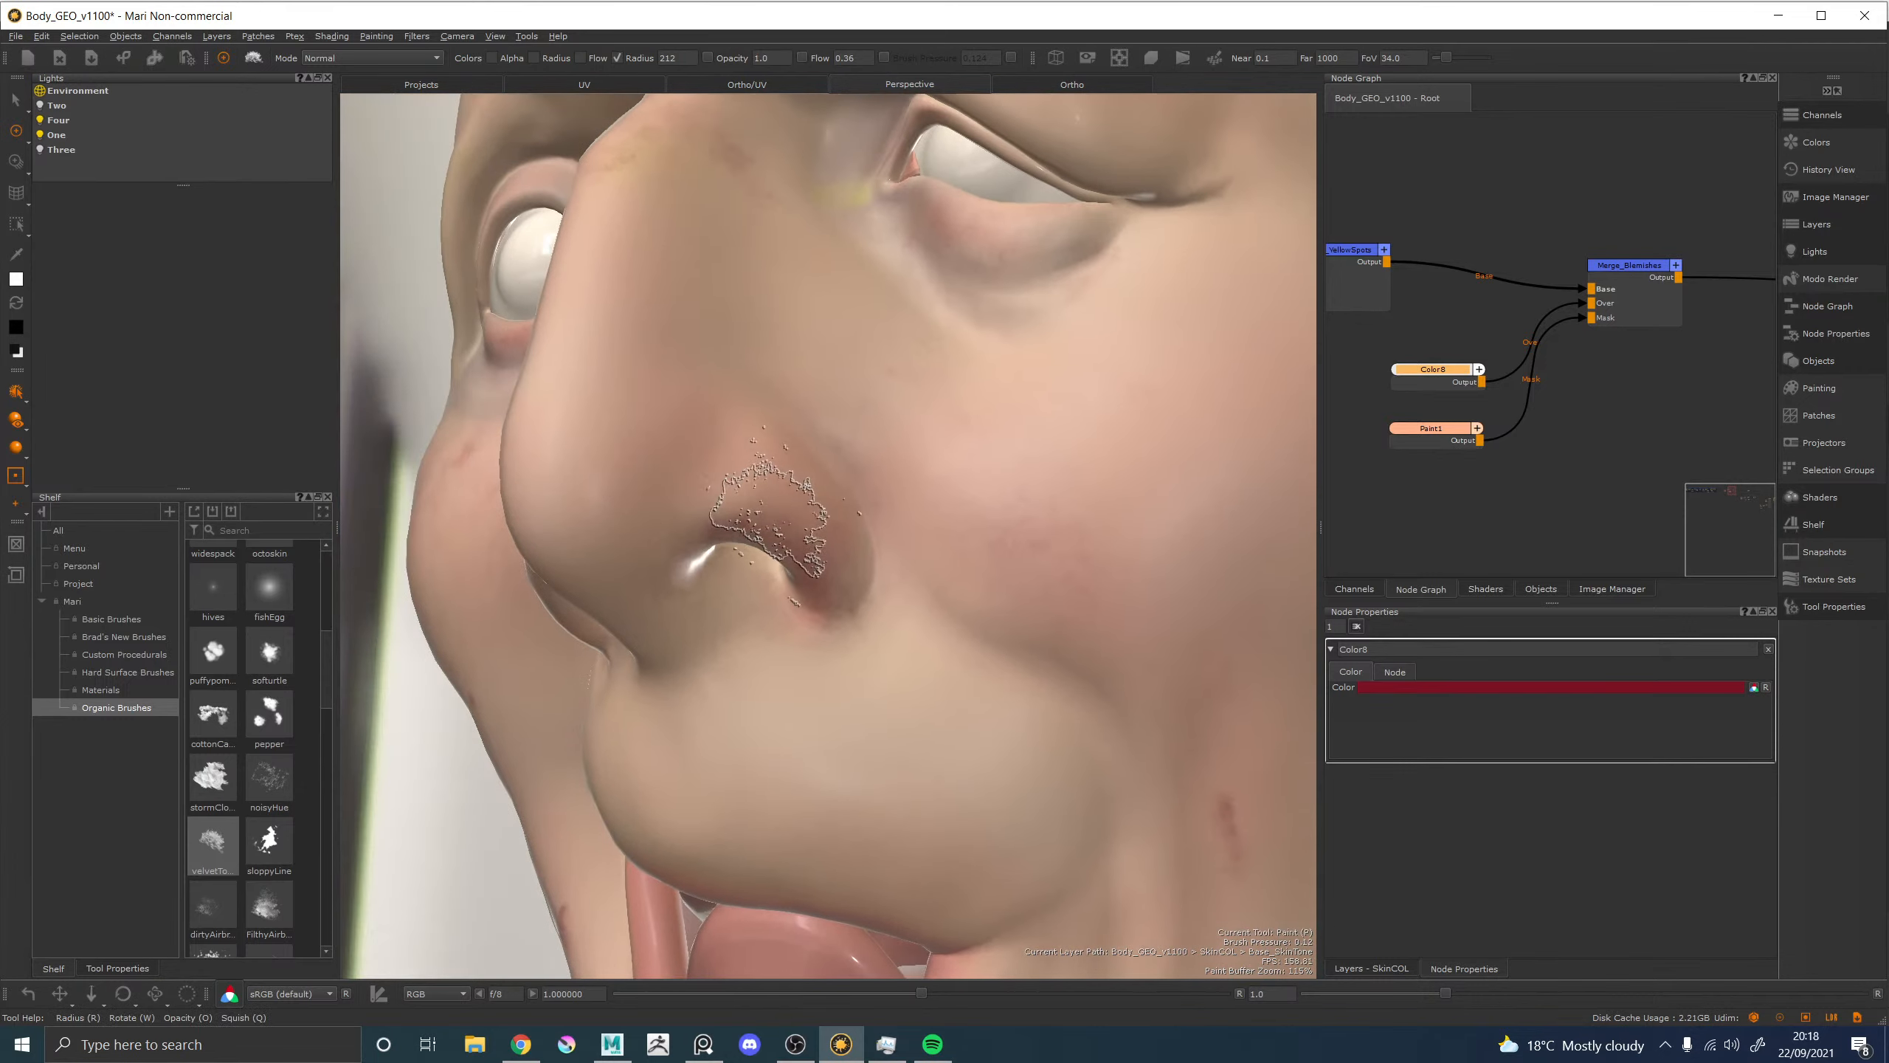
# Undo the last nostril stroke and paint red mottling in white on the side of the nose just above the nostril.
pyautogui.hotkey('ctrl', 'z')
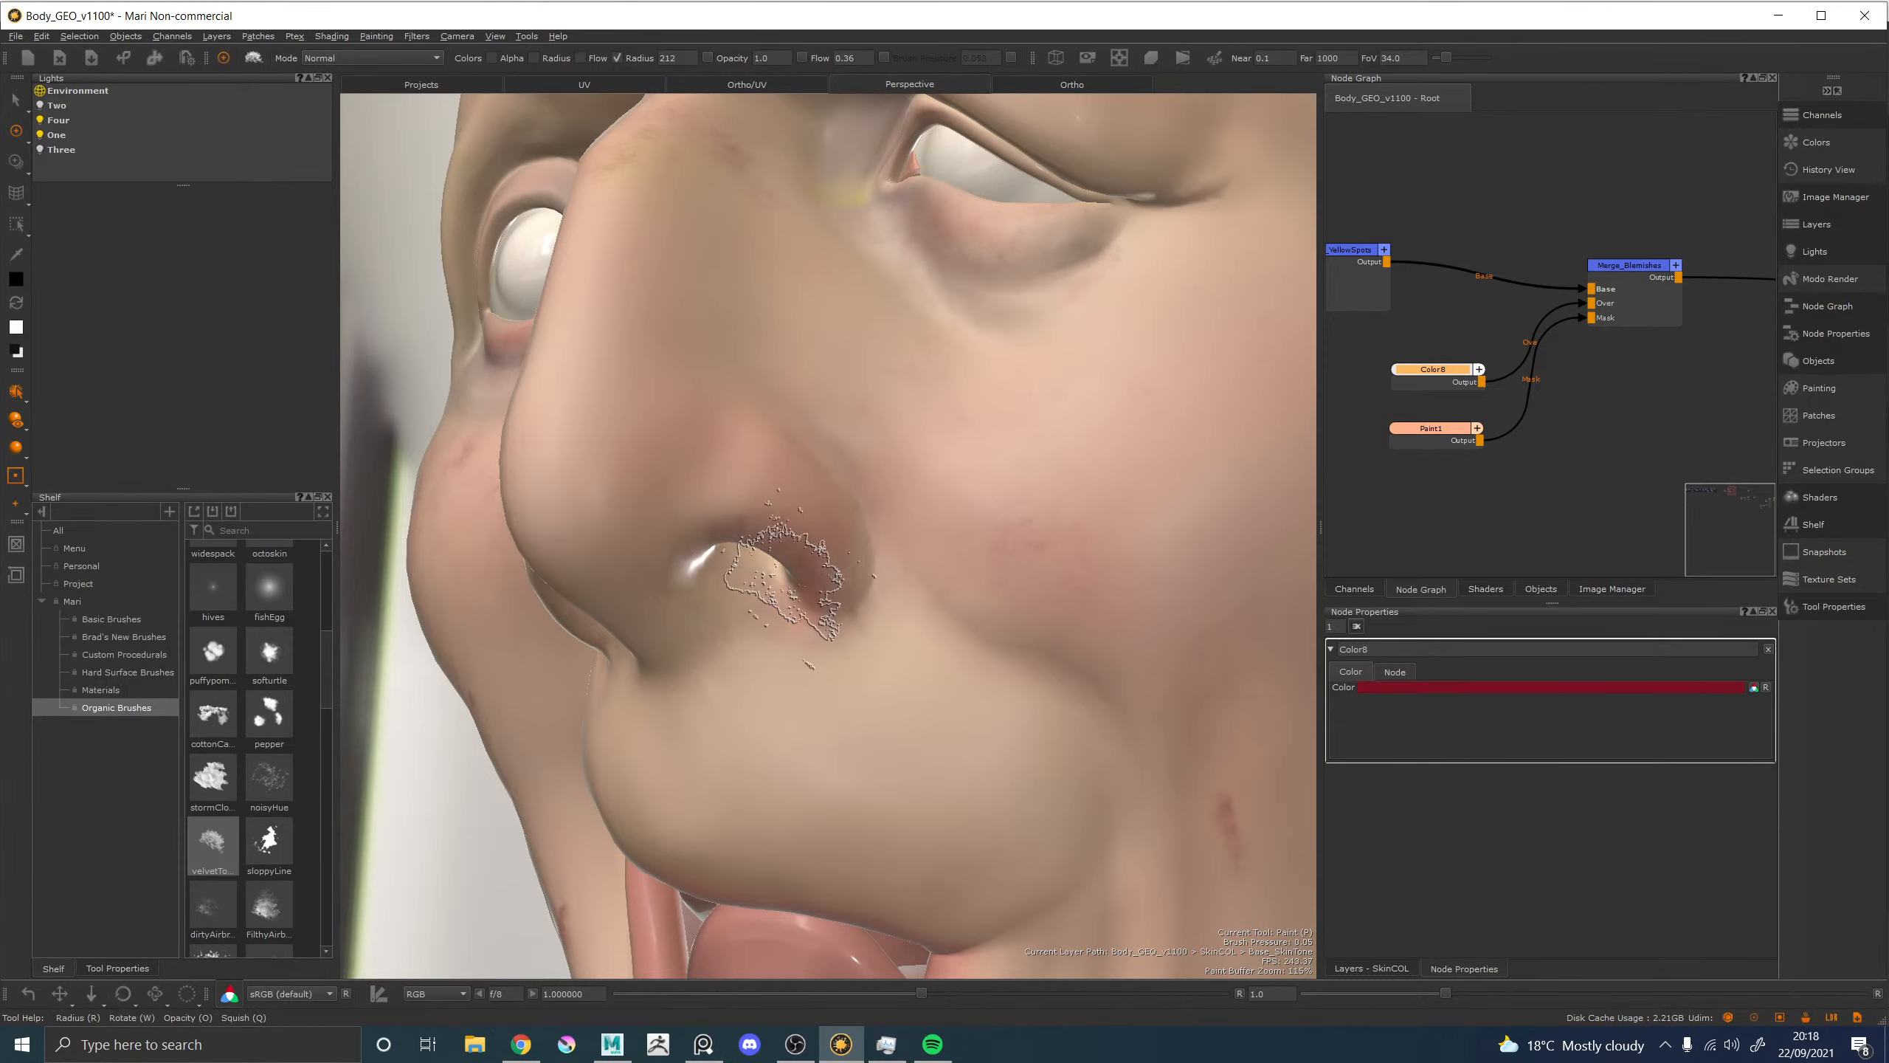
pyautogui.keyDown('alt'); pyautogui.moveTo(786, 584); pyautogui.dragTo(843, 536); pyautogui.keyUp('alt')
pyautogui.keyDown('alt'); pyautogui.moveTo(844, 535); pyautogui.dragTo(780, 548, button='right'); pyautogui.keyUp('alt')
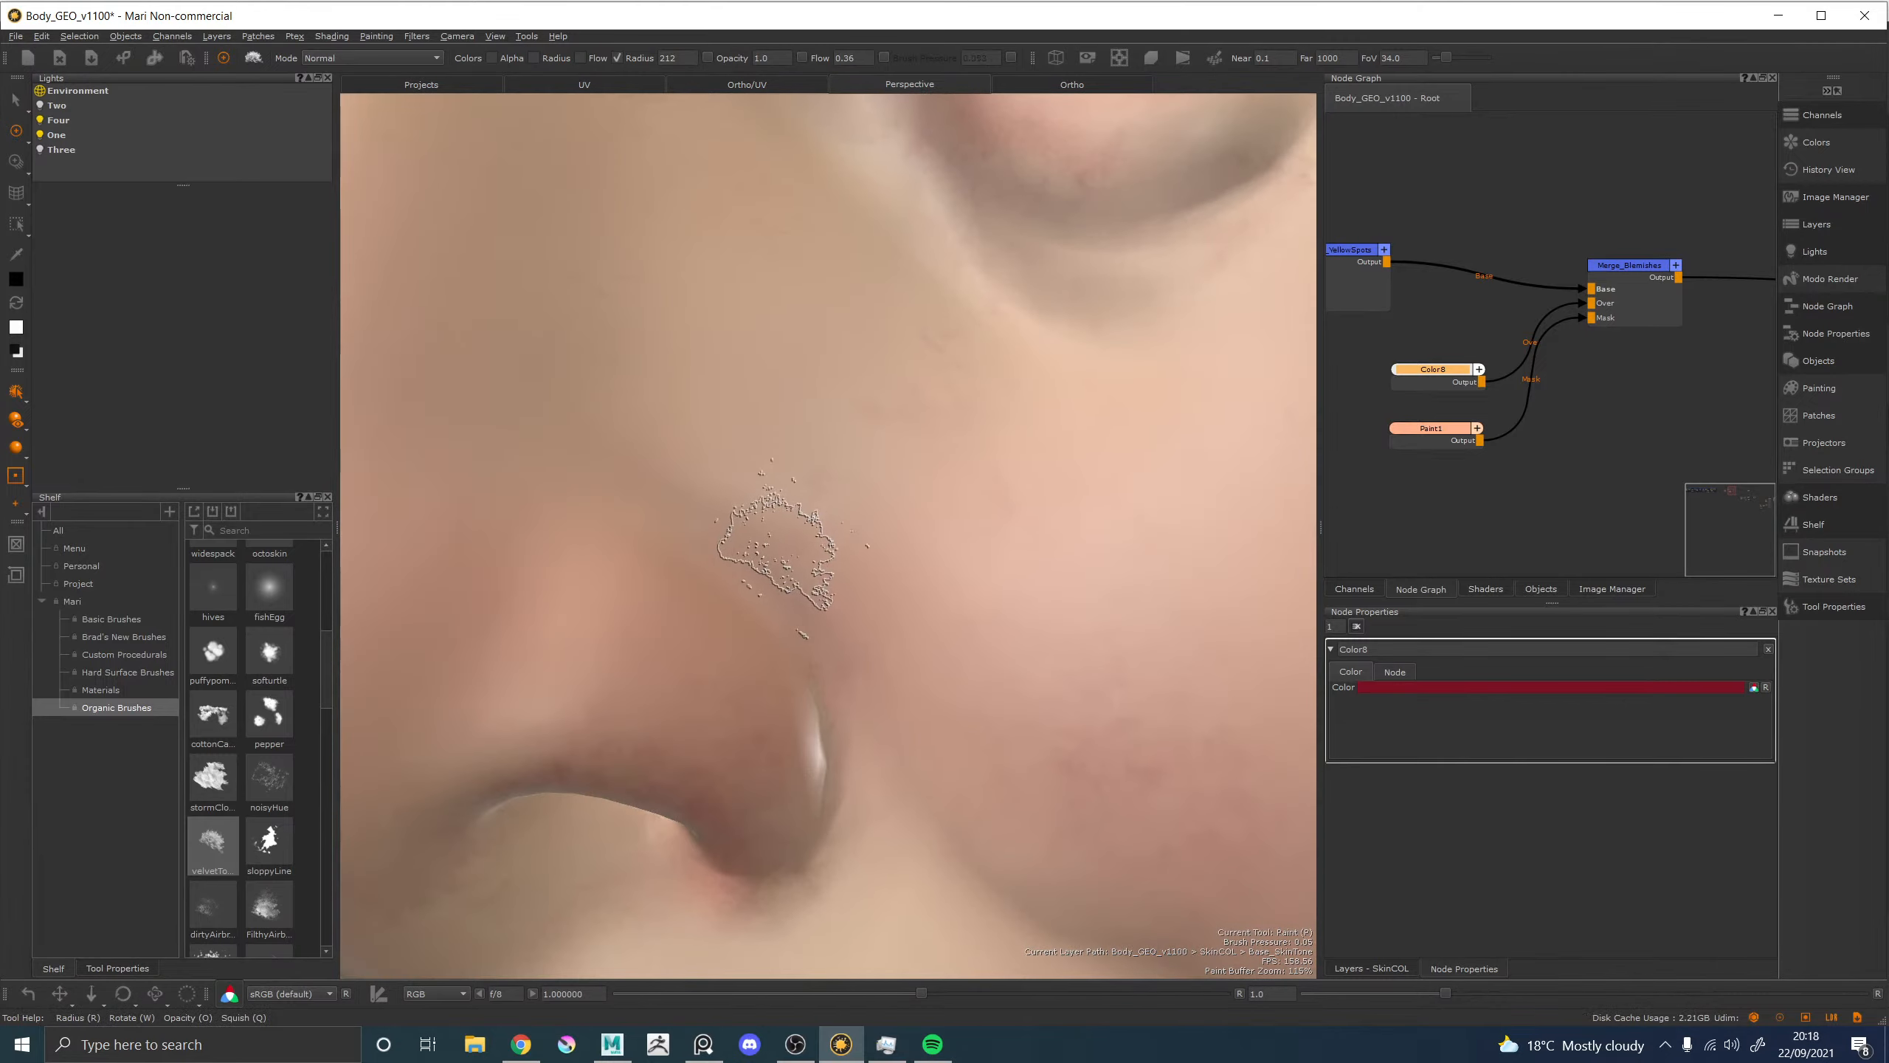
pyautogui.keyDown('alt'); pyautogui.moveTo(780, 548); pyautogui.dragTo(763, 506); pyautogui.keyUp('alt')
pyautogui.keyDown('alt'); pyautogui.moveTo(763, 507); pyautogui.dragTo(737, 480, button='right'); pyautogui.keyUp('alt')
pyautogui.press('x')
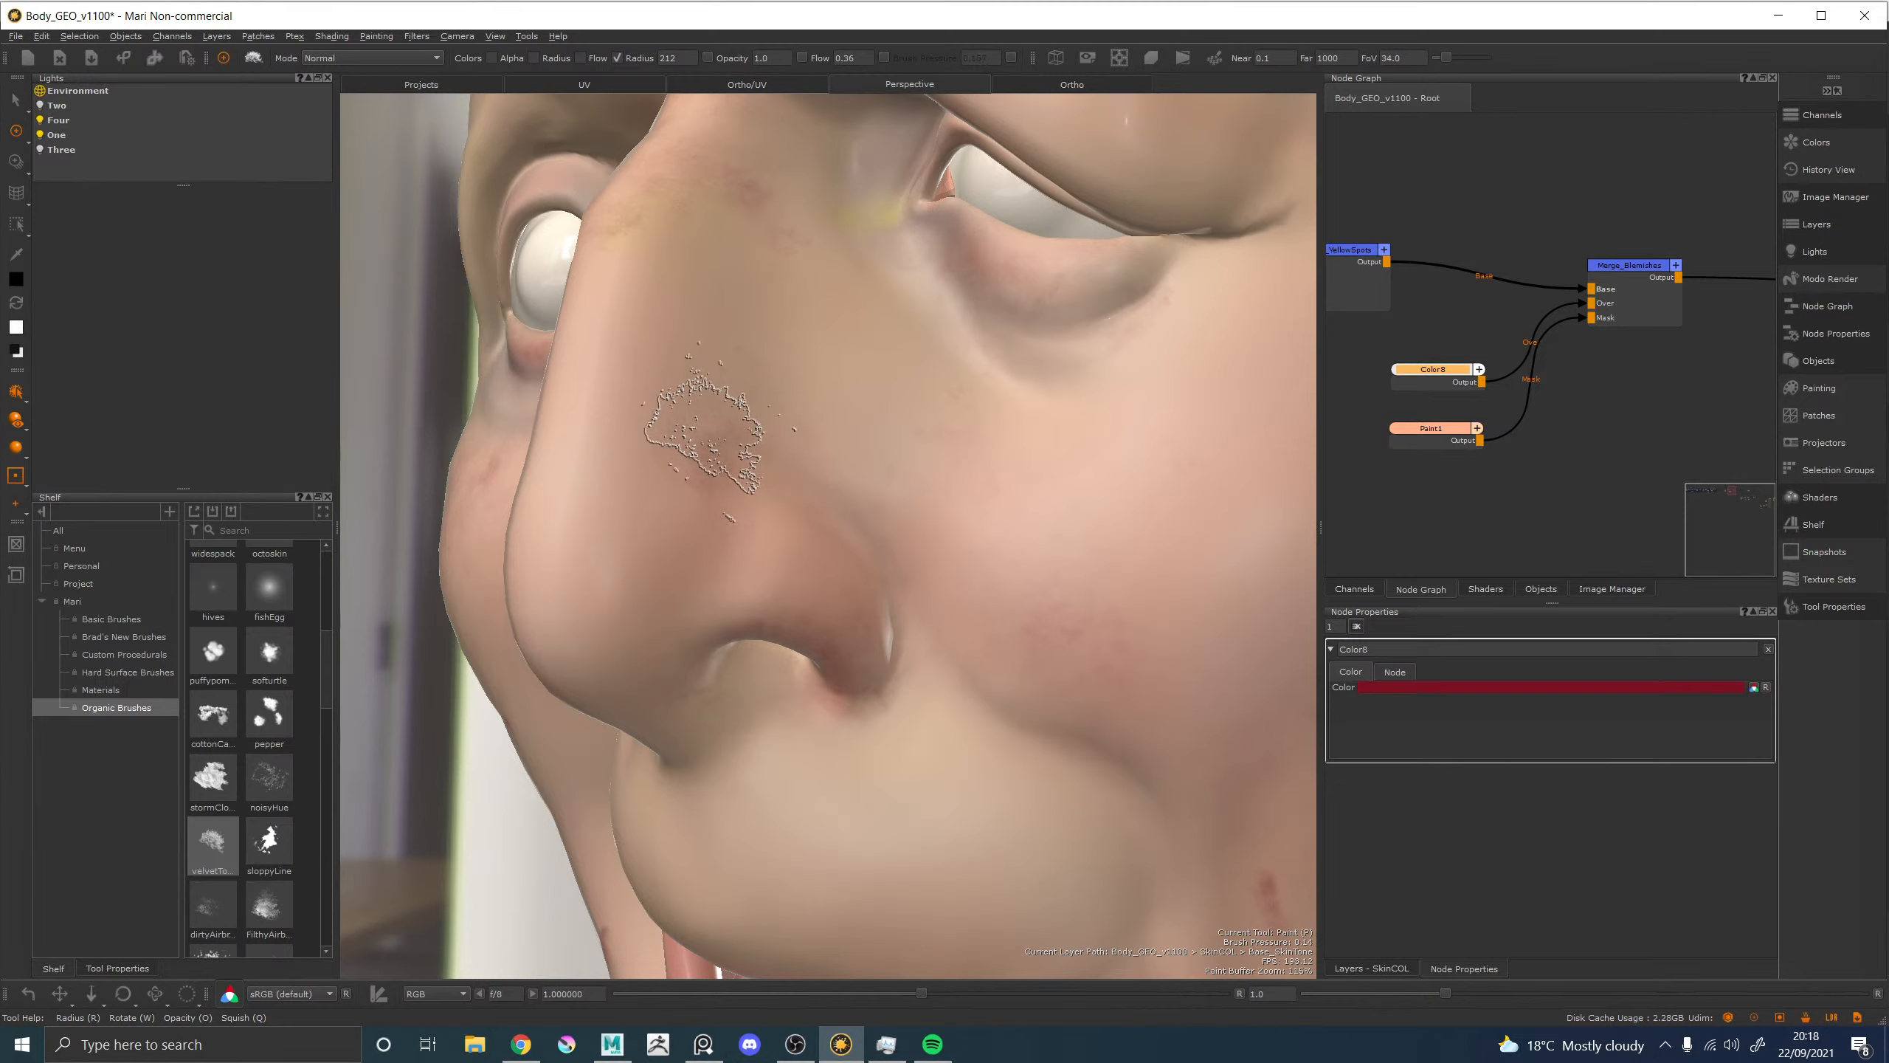
pyautogui.moveTo(819, 550); pyautogui.dragTo(829, 565)
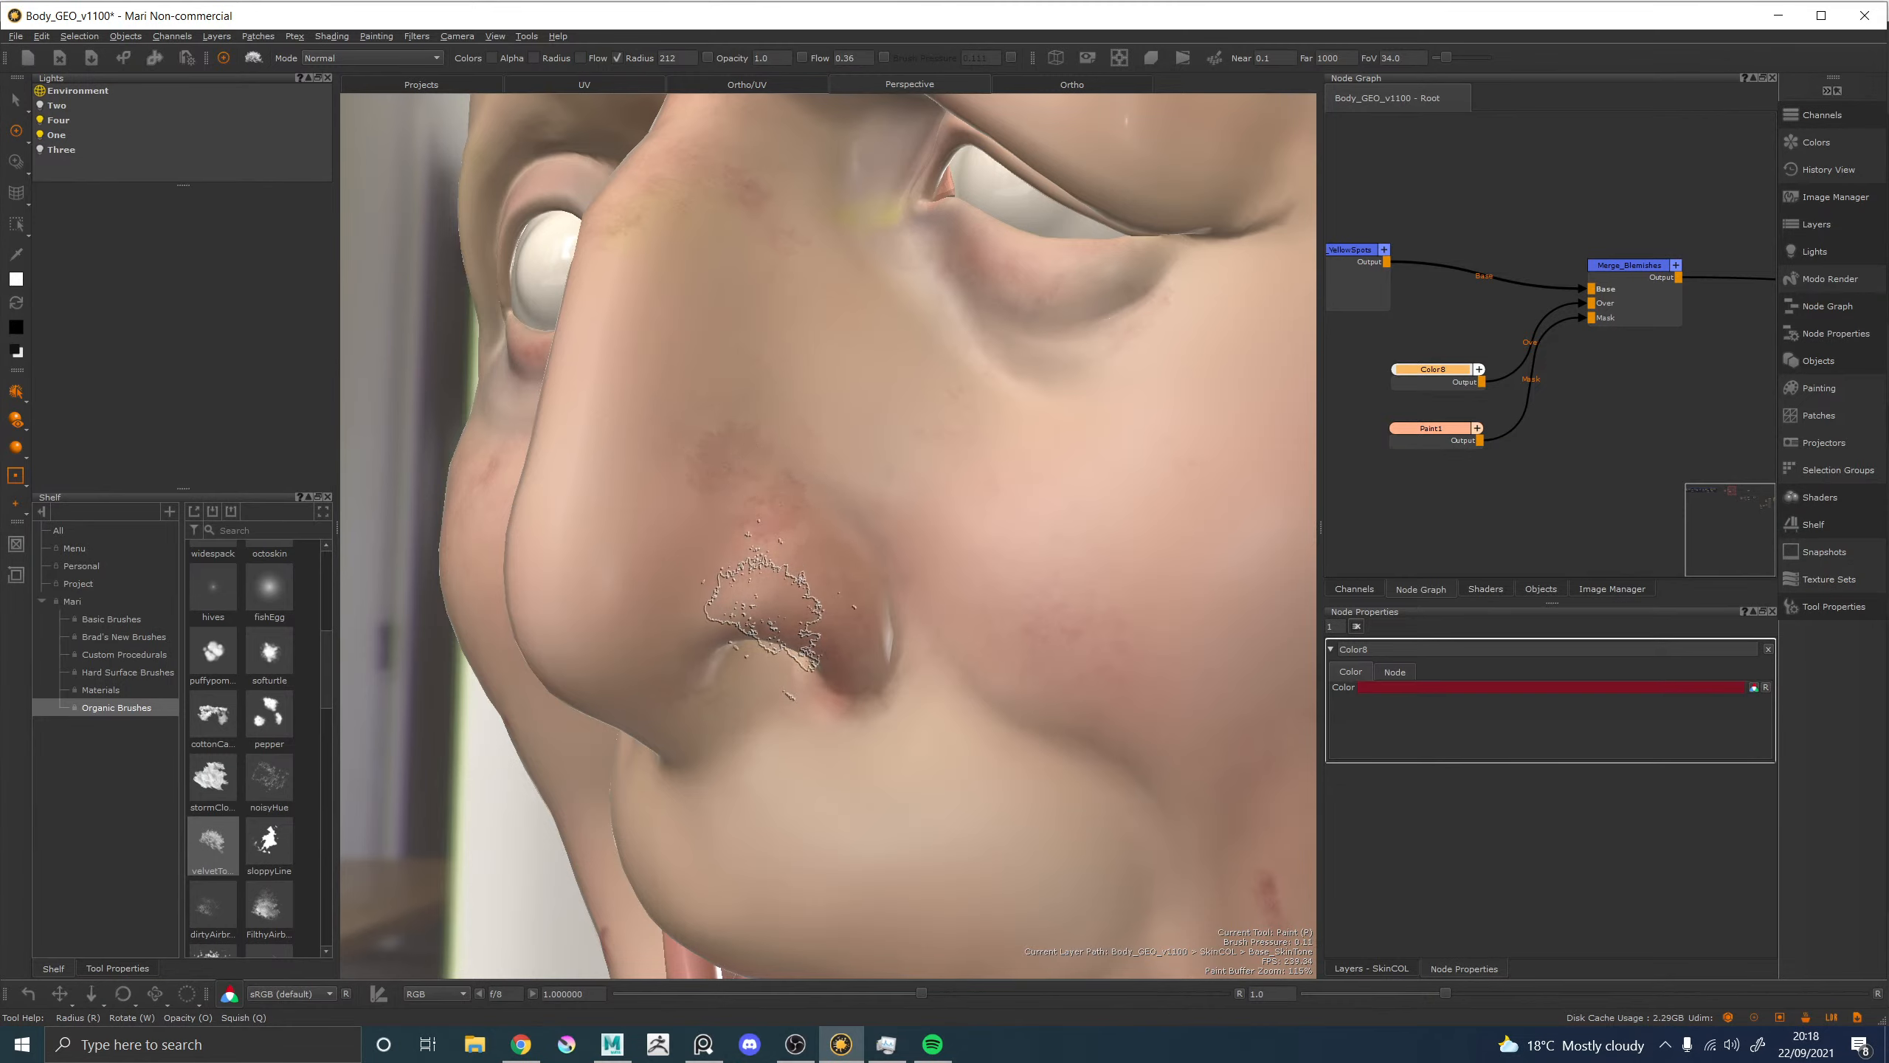
# Soften the red mottling above the nostril with black so it blends into the surrounding skin.
pyautogui.press('x')
pyautogui.moveTo(763, 618); pyautogui.dragTo(777, 513)
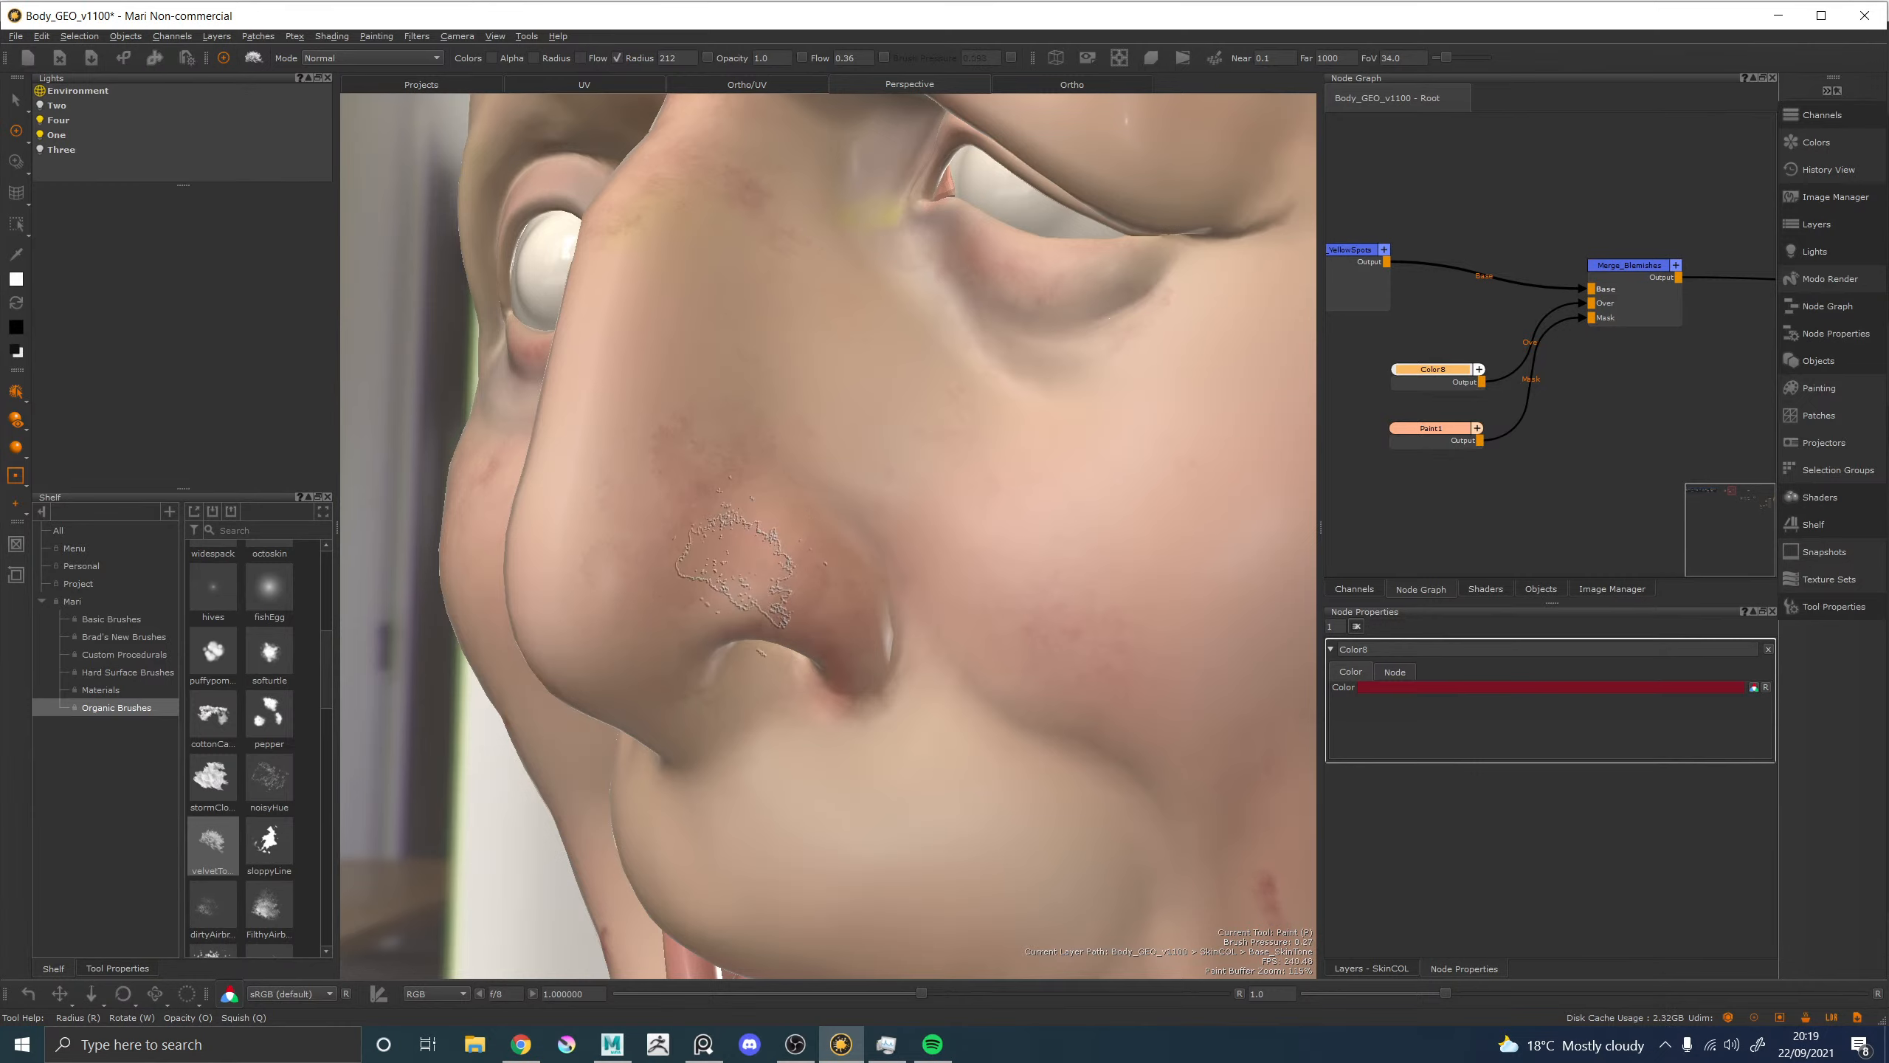
pyautogui.press('x')
pyautogui.press('x')
pyautogui.press('x')
# Compare the face from the front with the Merge_Blemishes node disabled and enabled.
pyautogui.keyDown('alt'); pyautogui.moveTo(991, 415); pyautogui.dragTo(780, 424, button='right'); pyautogui.keyUp('alt')
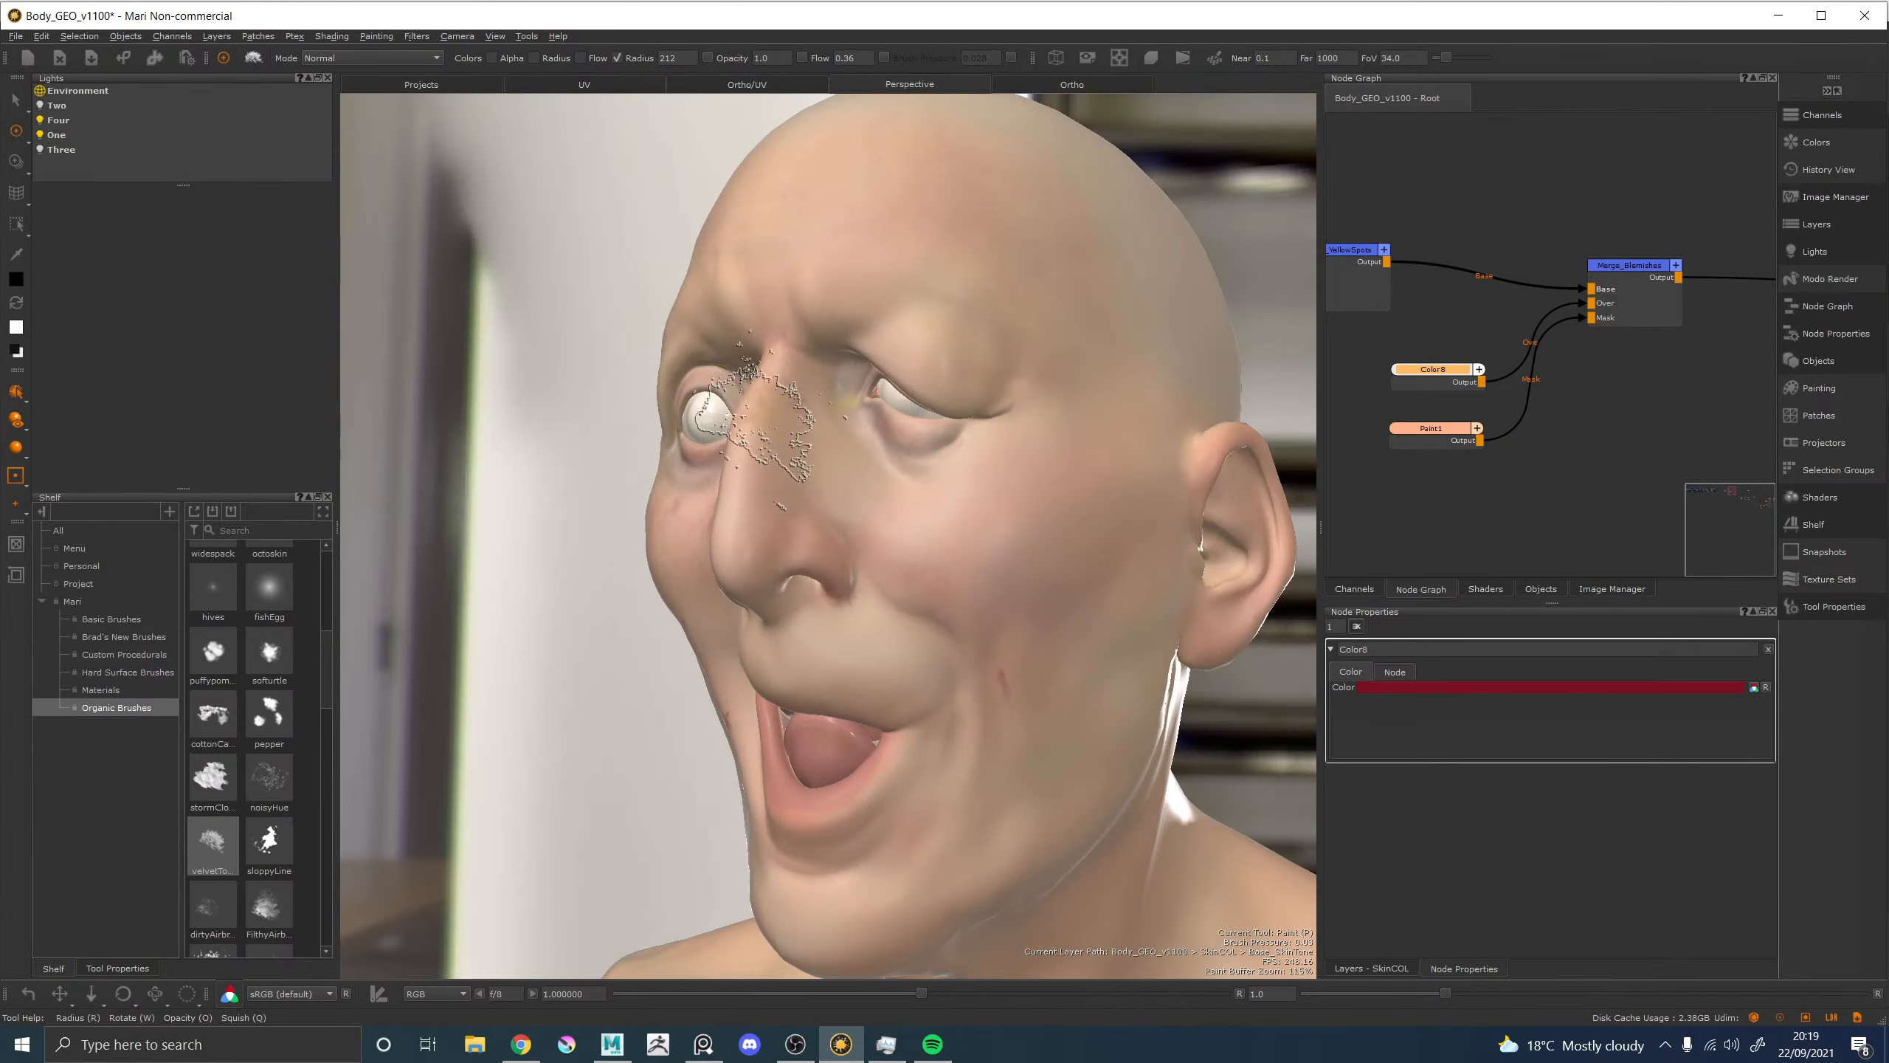
pyautogui.keyDown('alt'); pyautogui.moveTo(780, 425); pyautogui.dragTo(913, 457); pyautogui.keyUp('alt')
pyautogui.keyDown('alt'); pyautogui.moveTo(914, 457); pyautogui.dragTo(699, 496, button='middle'); pyautogui.keyUp('alt')
pyautogui.keyDown('alt'); pyautogui.moveTo(1056, 417); pyautogui.dragTo(1075, 426); pyautogui.keyUp('alt')
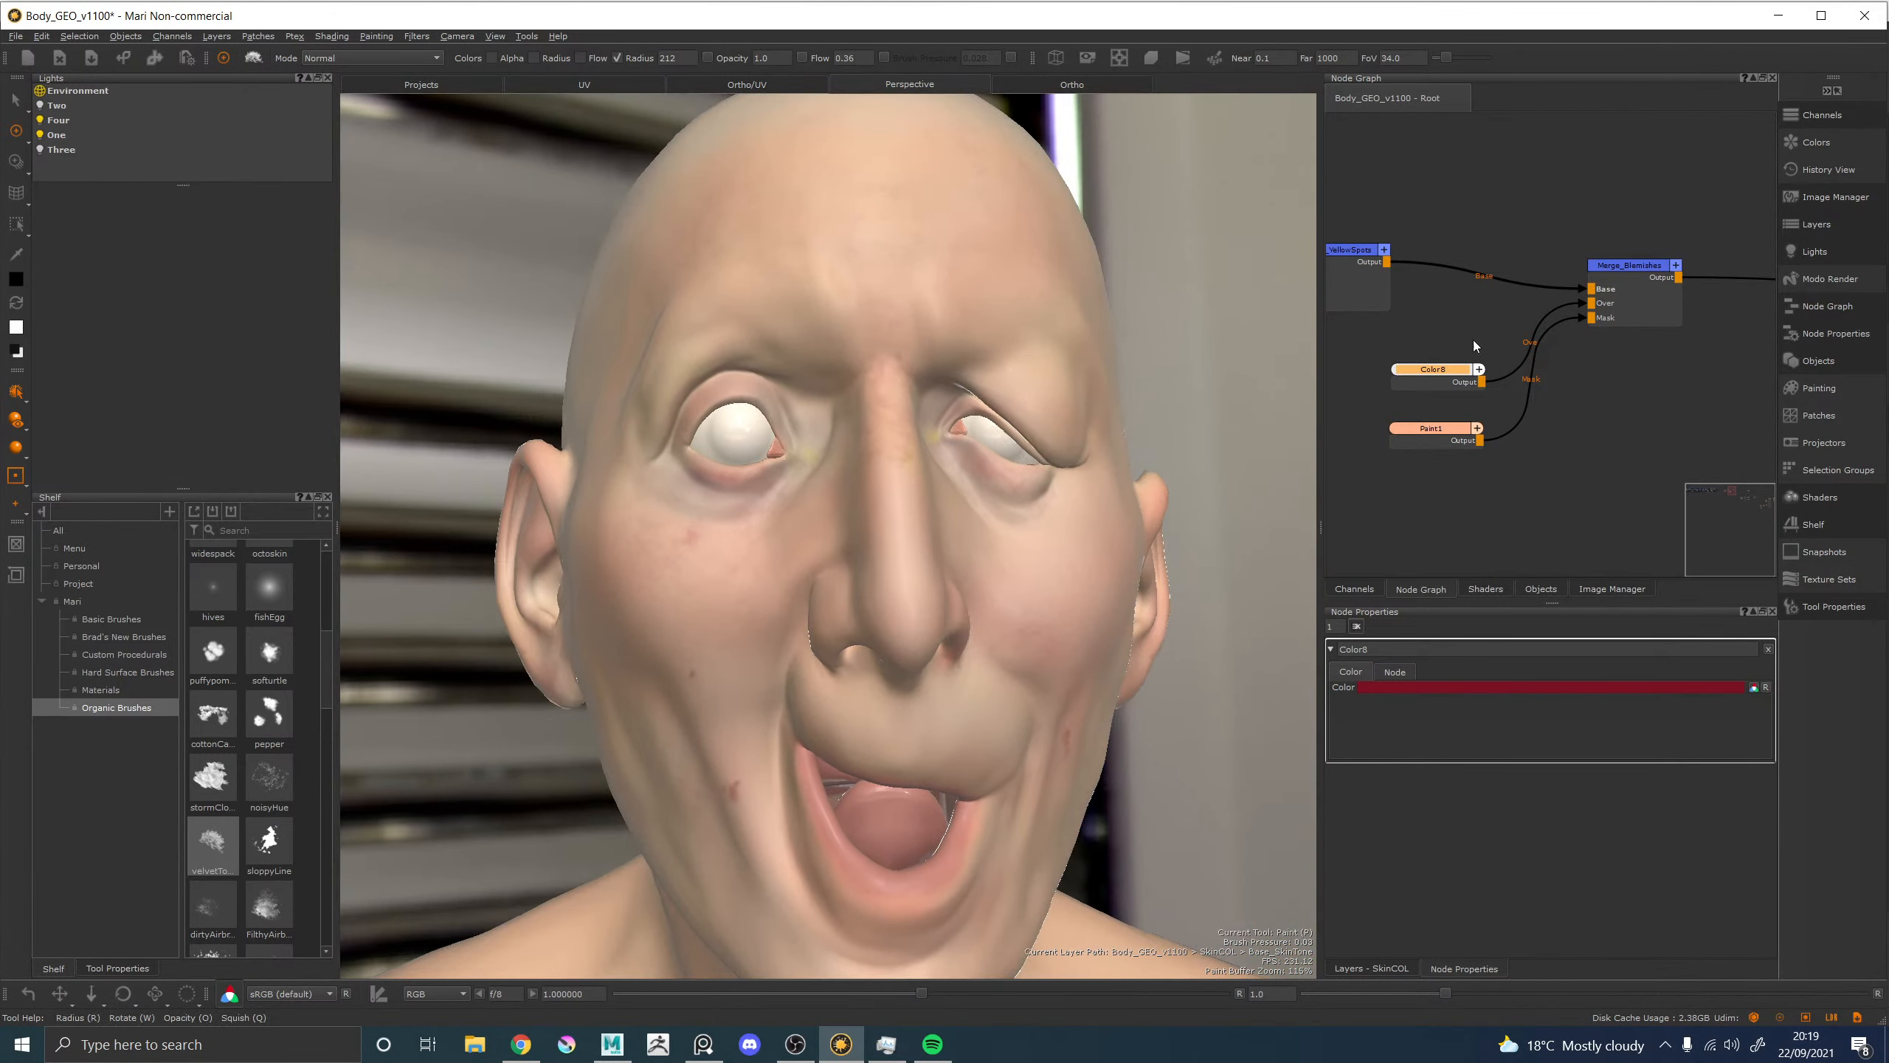
pyautogui.click(1628, 272)
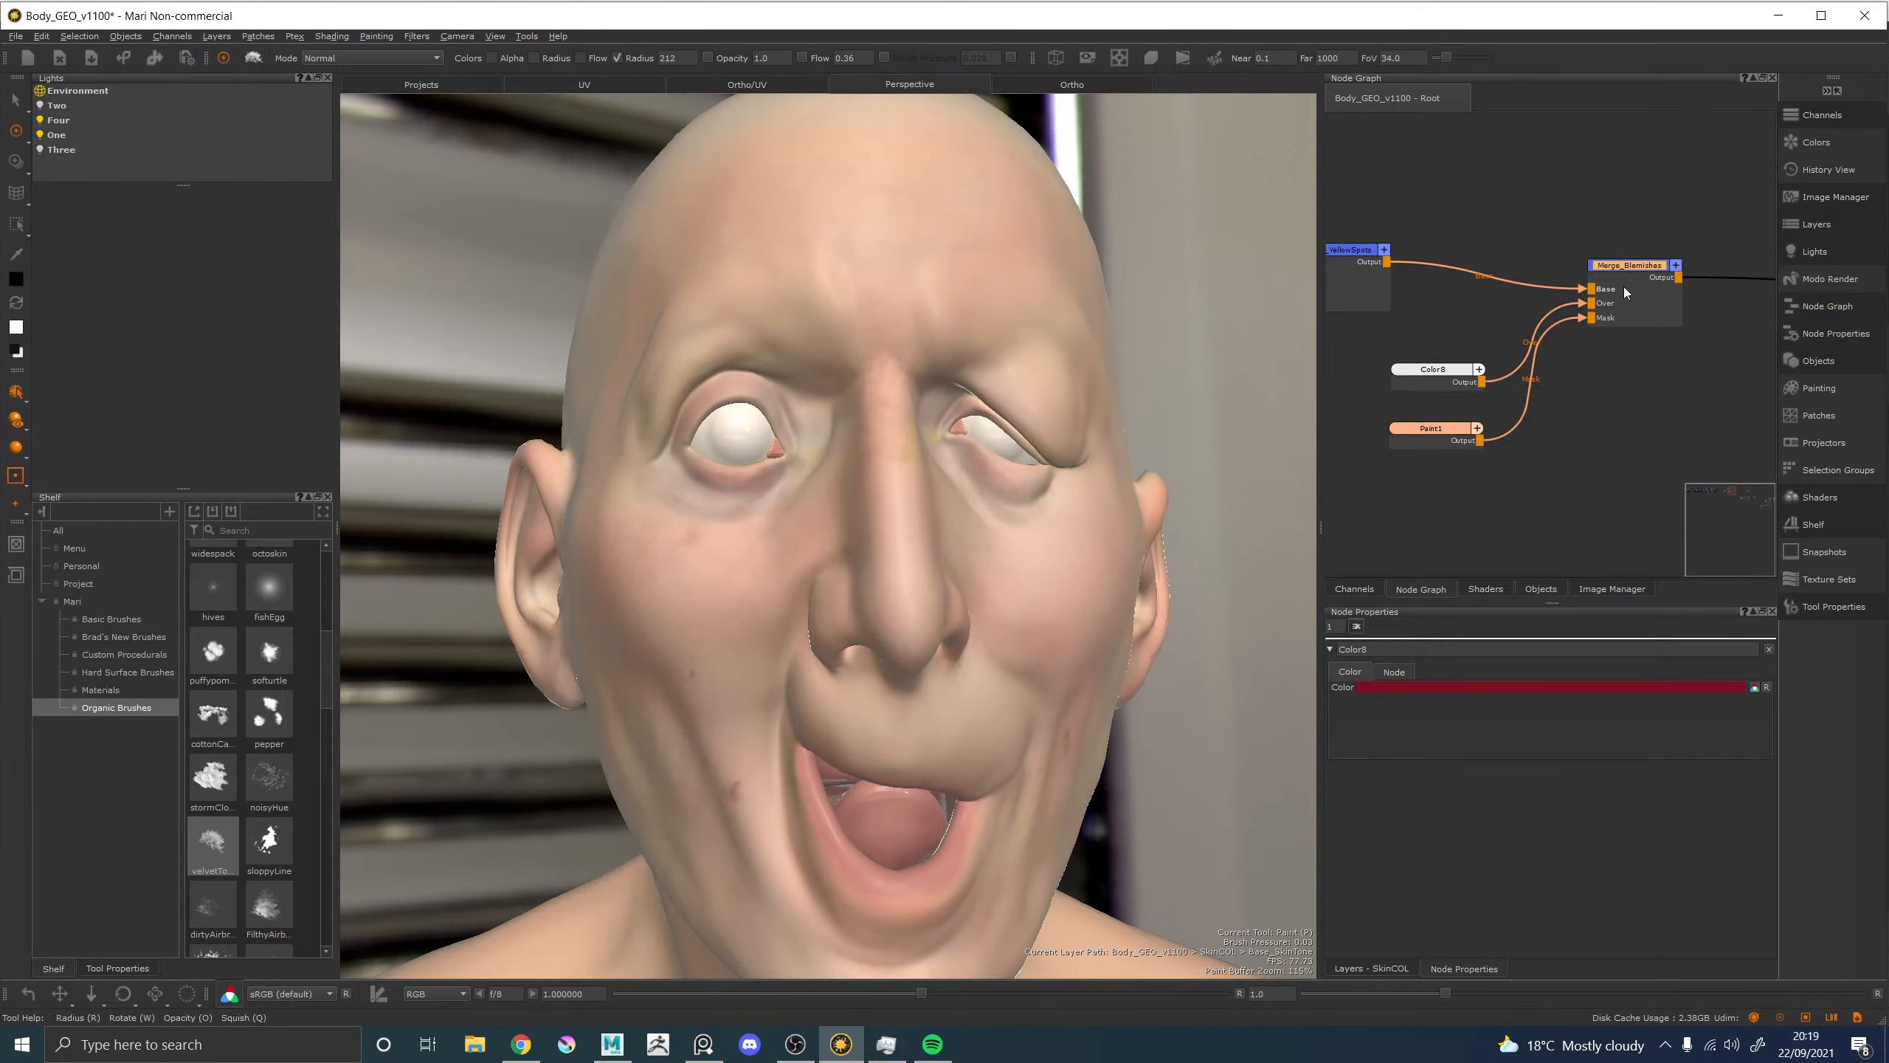
pyautogui.press('d')
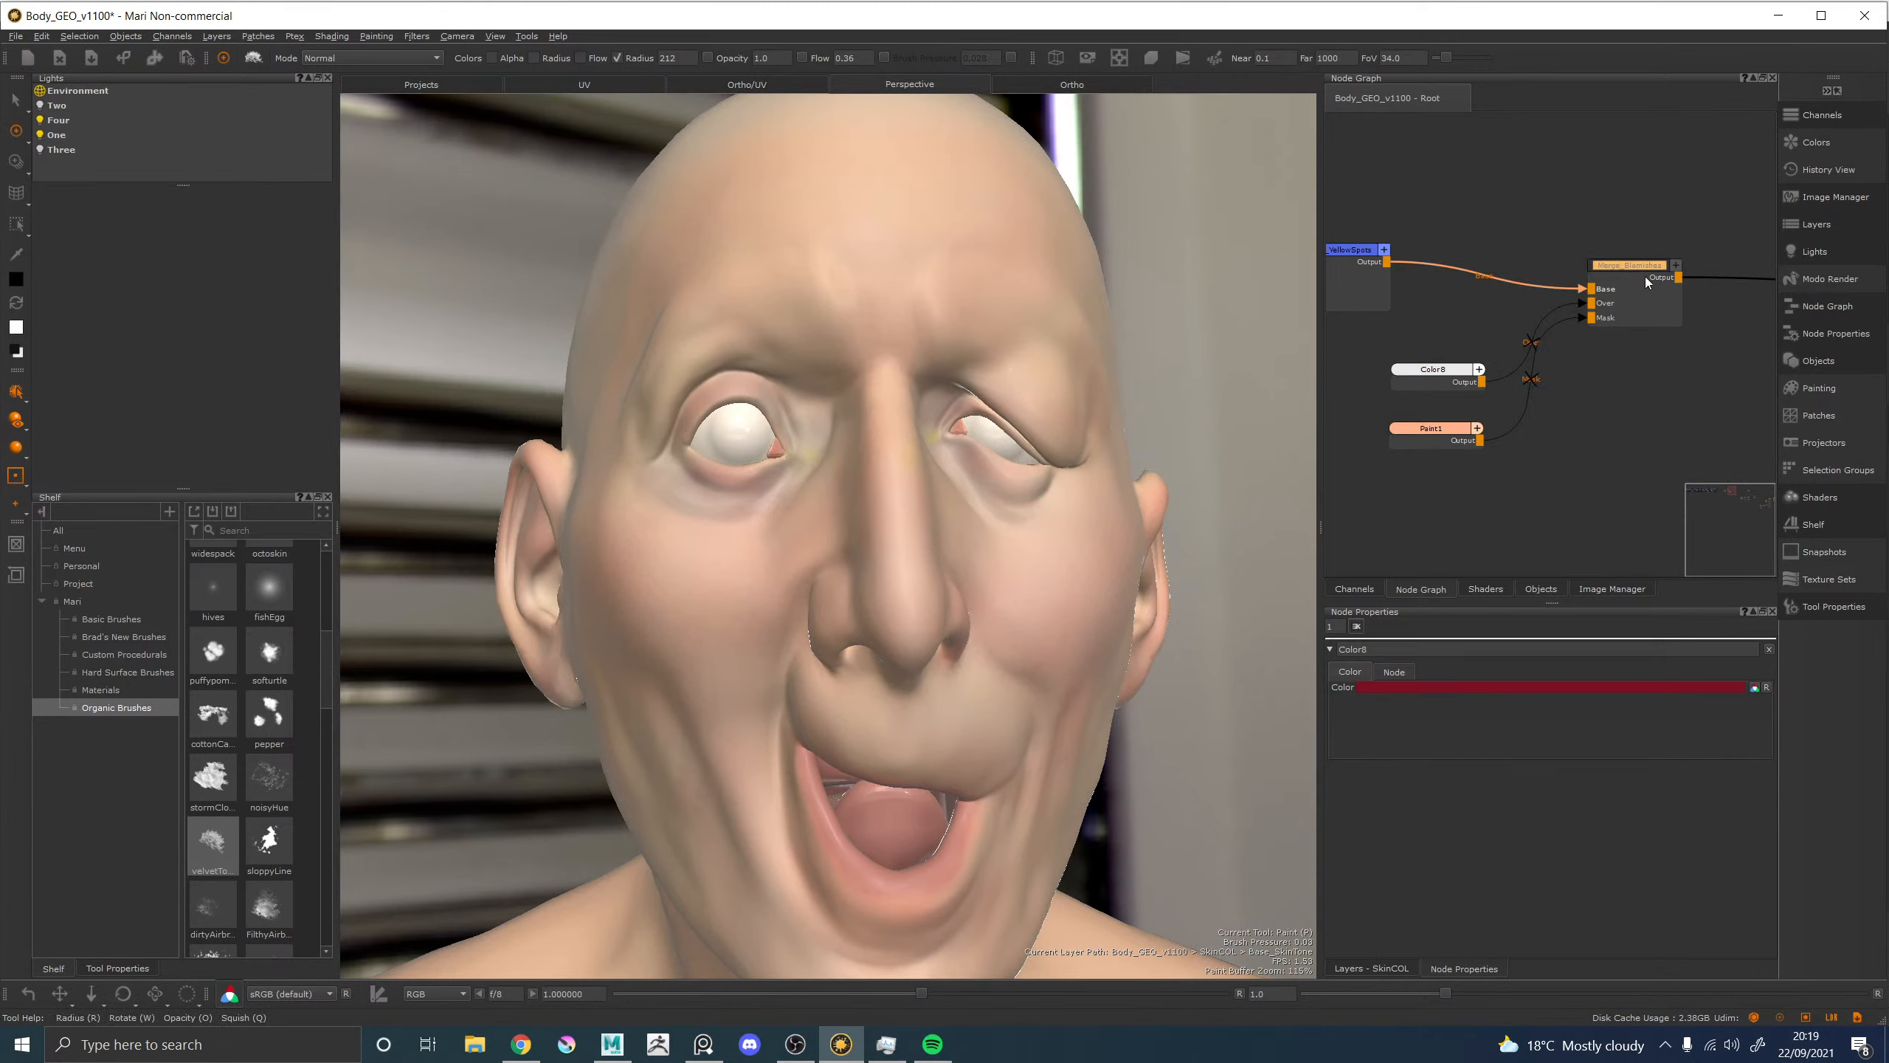
pyautogui.press('d')
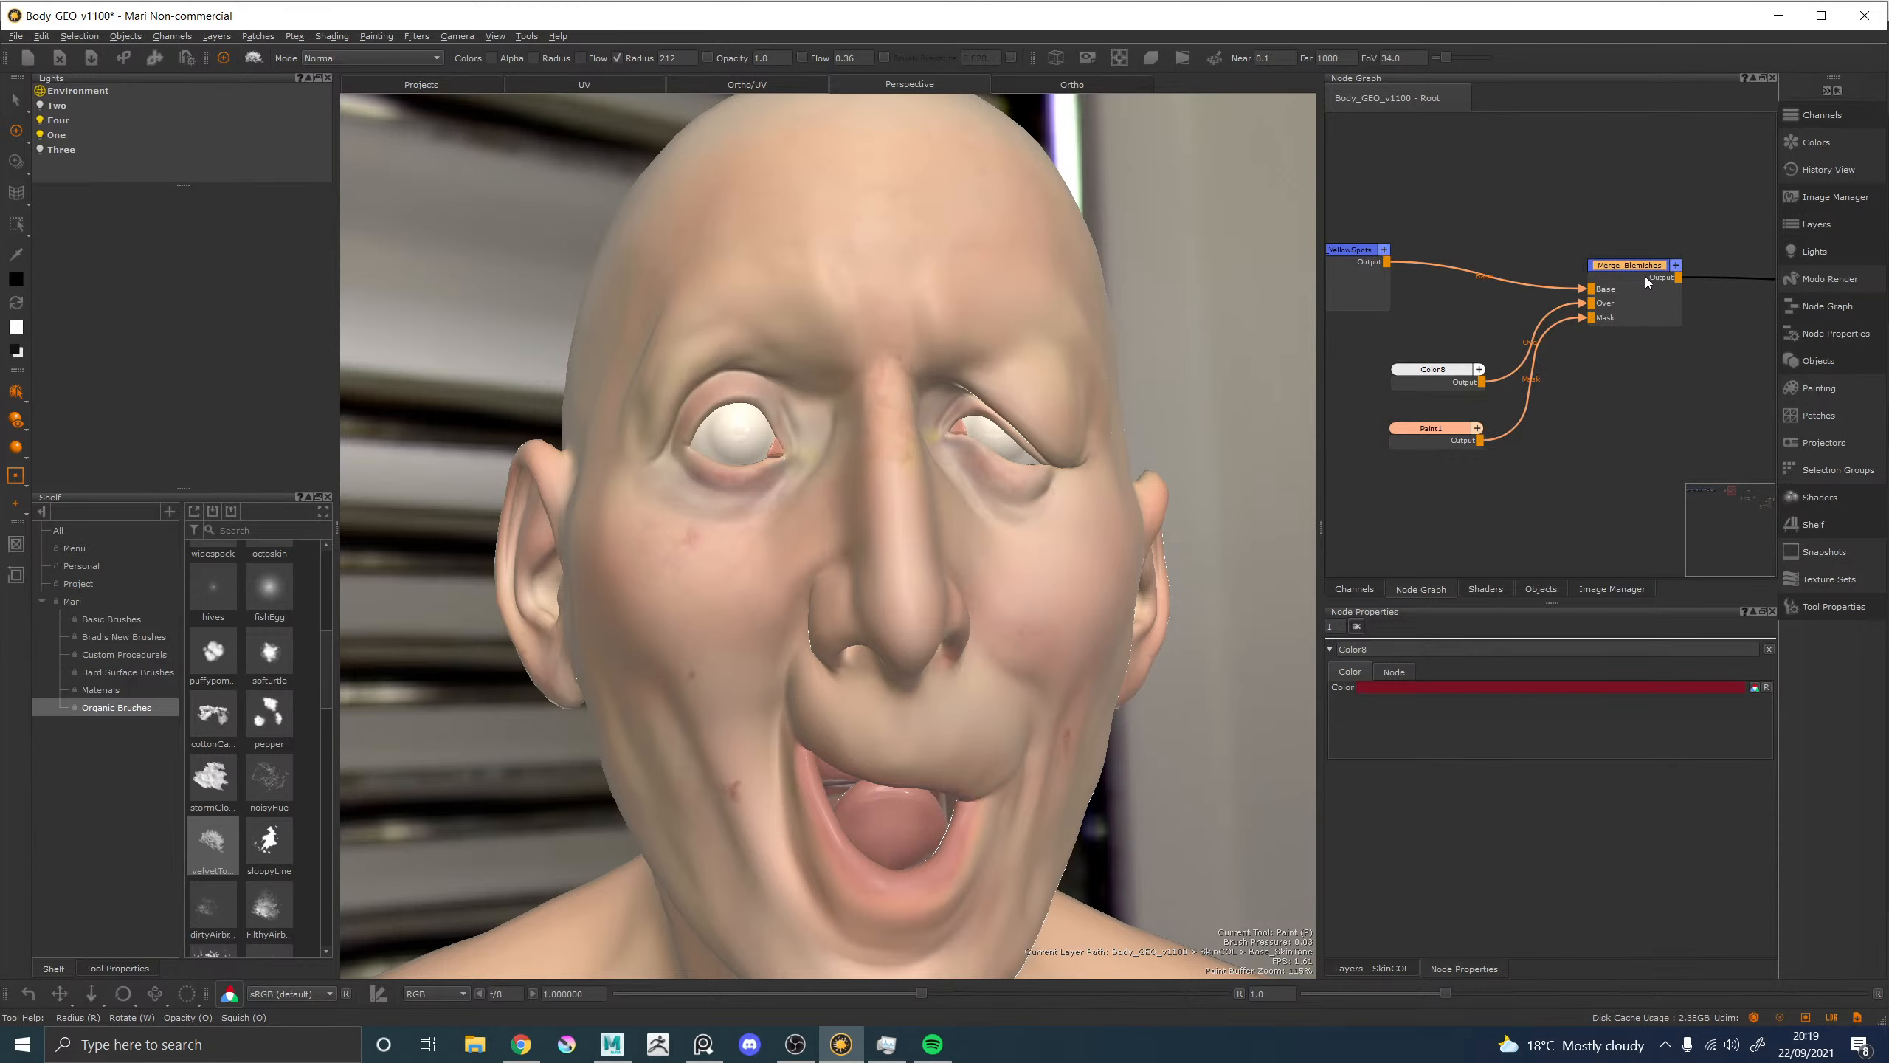
# Paint subtle redness on the Paint1 mask beside the nose below the inner corner of the wide-open eye, and bake it.
pyautogui.click(1436, 429)
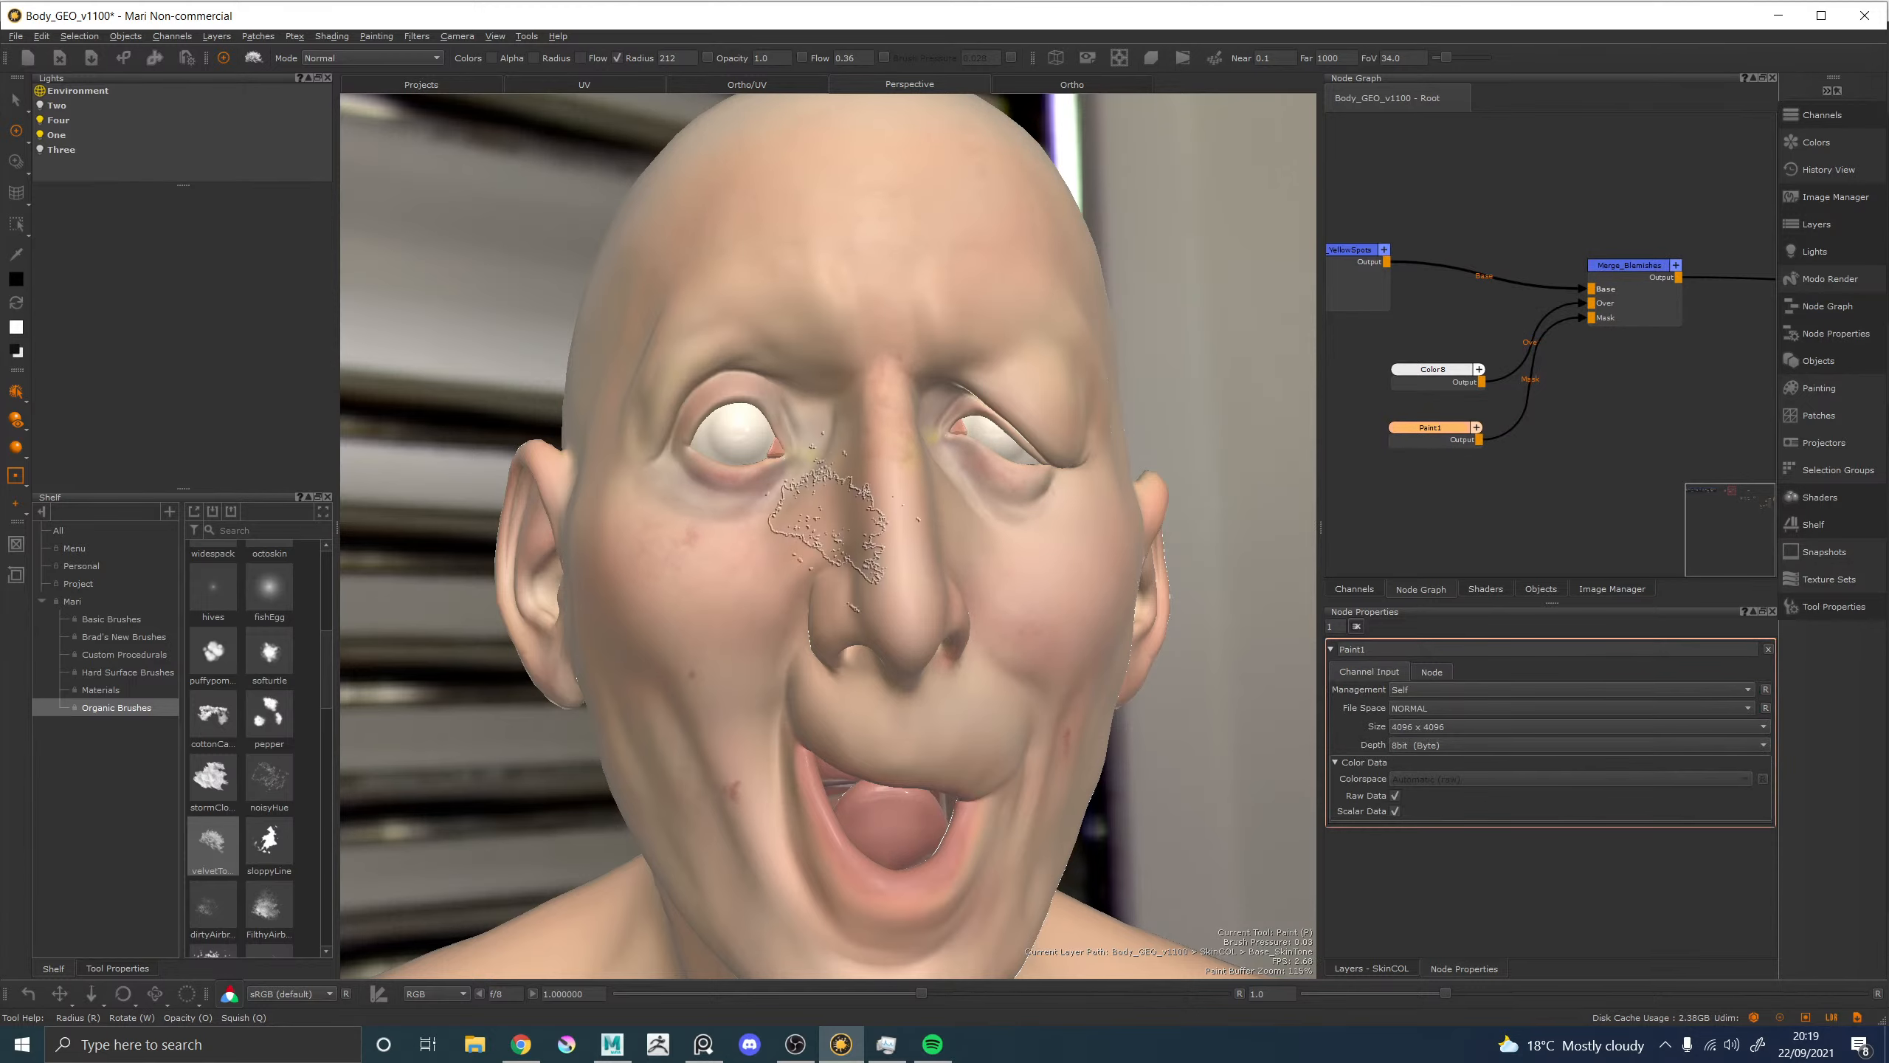
pyautogui.keyDown('alt'); pyautogui.moveTo(855, 554); pyautogui.dragTo(812, 558); pyautogui.keyUp('alt')
pyautogui.keyDown('alt'); pyautogui.moveTo(812, 558); pyautogui.dragTo(706, 493, button='middle'); pyautogui.keyUp('alt')
pyautogui.keyDown('alt'); pyautogui.moveTo(706, 493); pyautogui.dragTo(904, 460, button='right'); pyautogui.keyUp('alt')
pyautogui.keyDown('alt'); pyautogui.moveTo(905, 460); pyautogui.dragTo(849, 592, button='middle'); pyautogui.keyUp('alt')
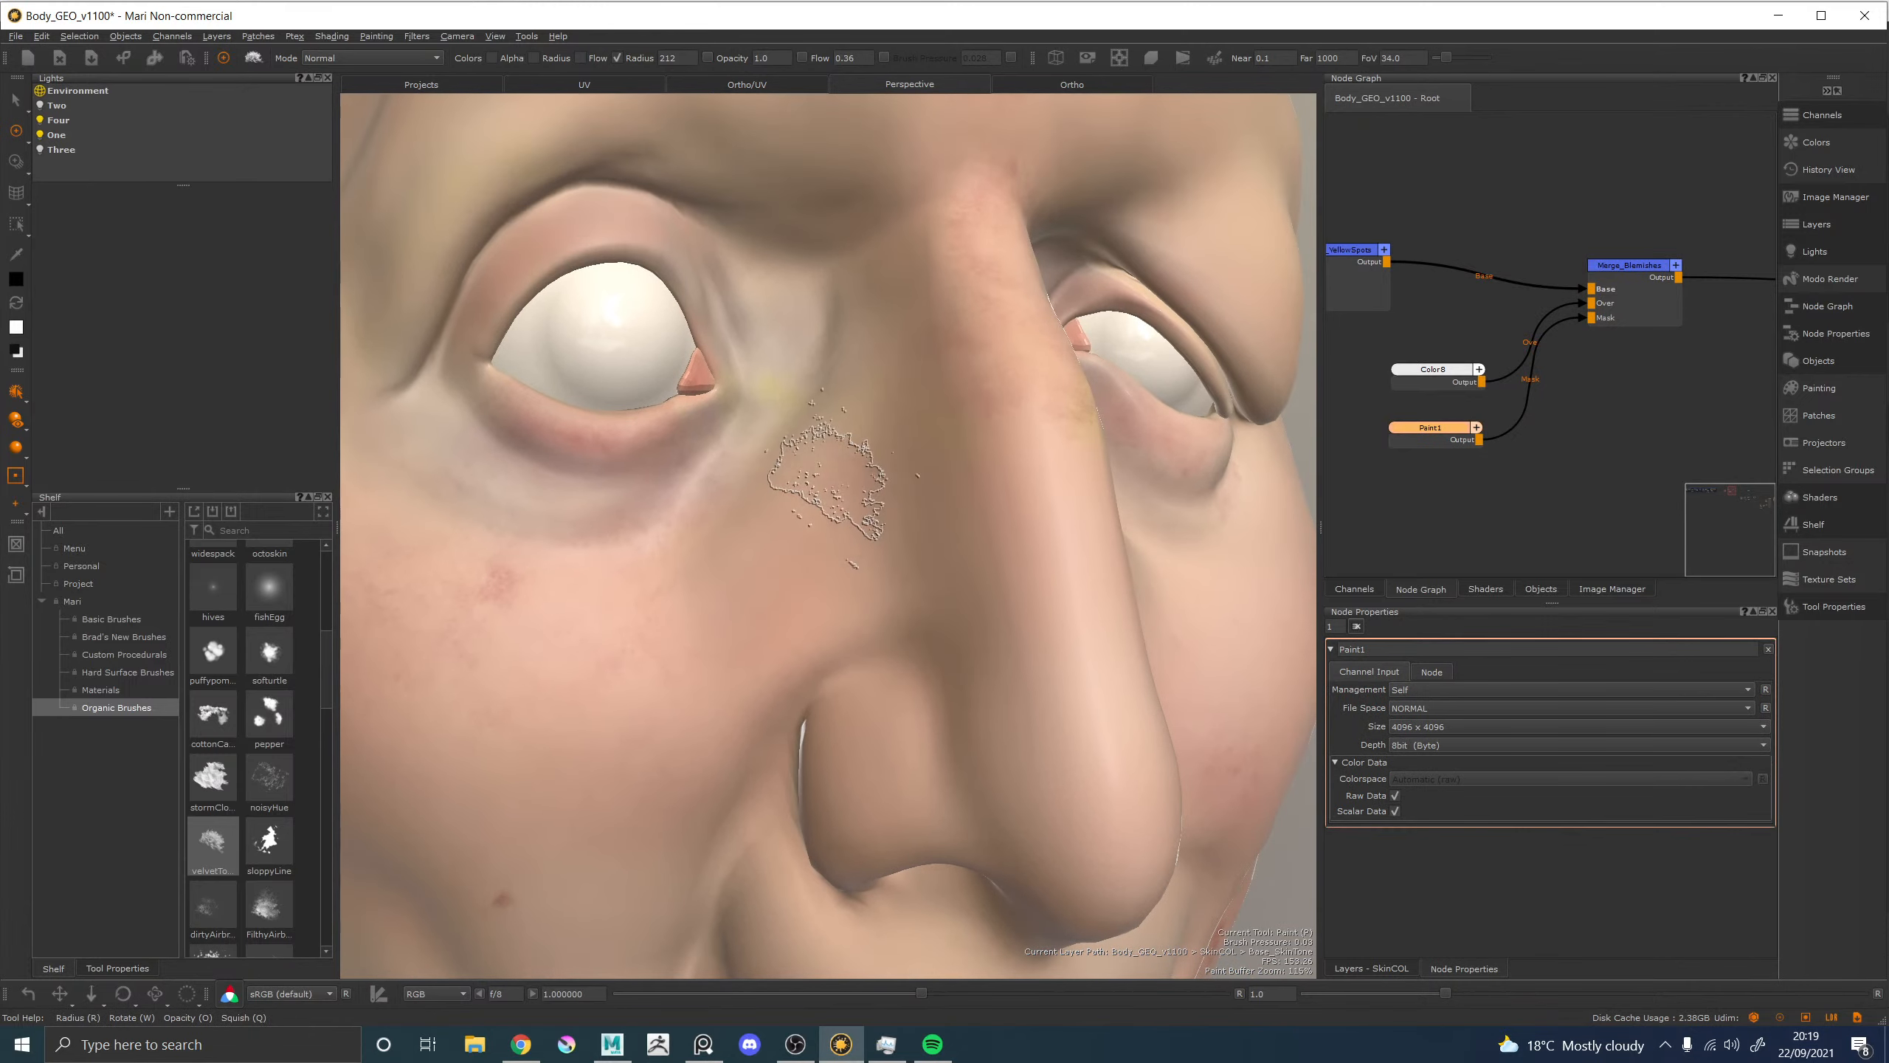
pyautogui.moveTo(831, 470)
pyautogui.mouseDown()
pyautogui.moveTo(859, 428)
pyautogui.moveTo(837, 406)
pyautogui.moveTo(852, 511)
pyautogui.moveTo(890, 470)
pyautogui.moveTo(896, 403)
pyautogui.moveTo(813, 486)
pyautogui.moveTo(826, 469)
pyautogui.moveTo(910, 506)
pyautogui.mouseUp()
pyautogui.press('x')
pyautogui.press('x')
pyautogui.press('b')
pyautogui.click(1433, 370)
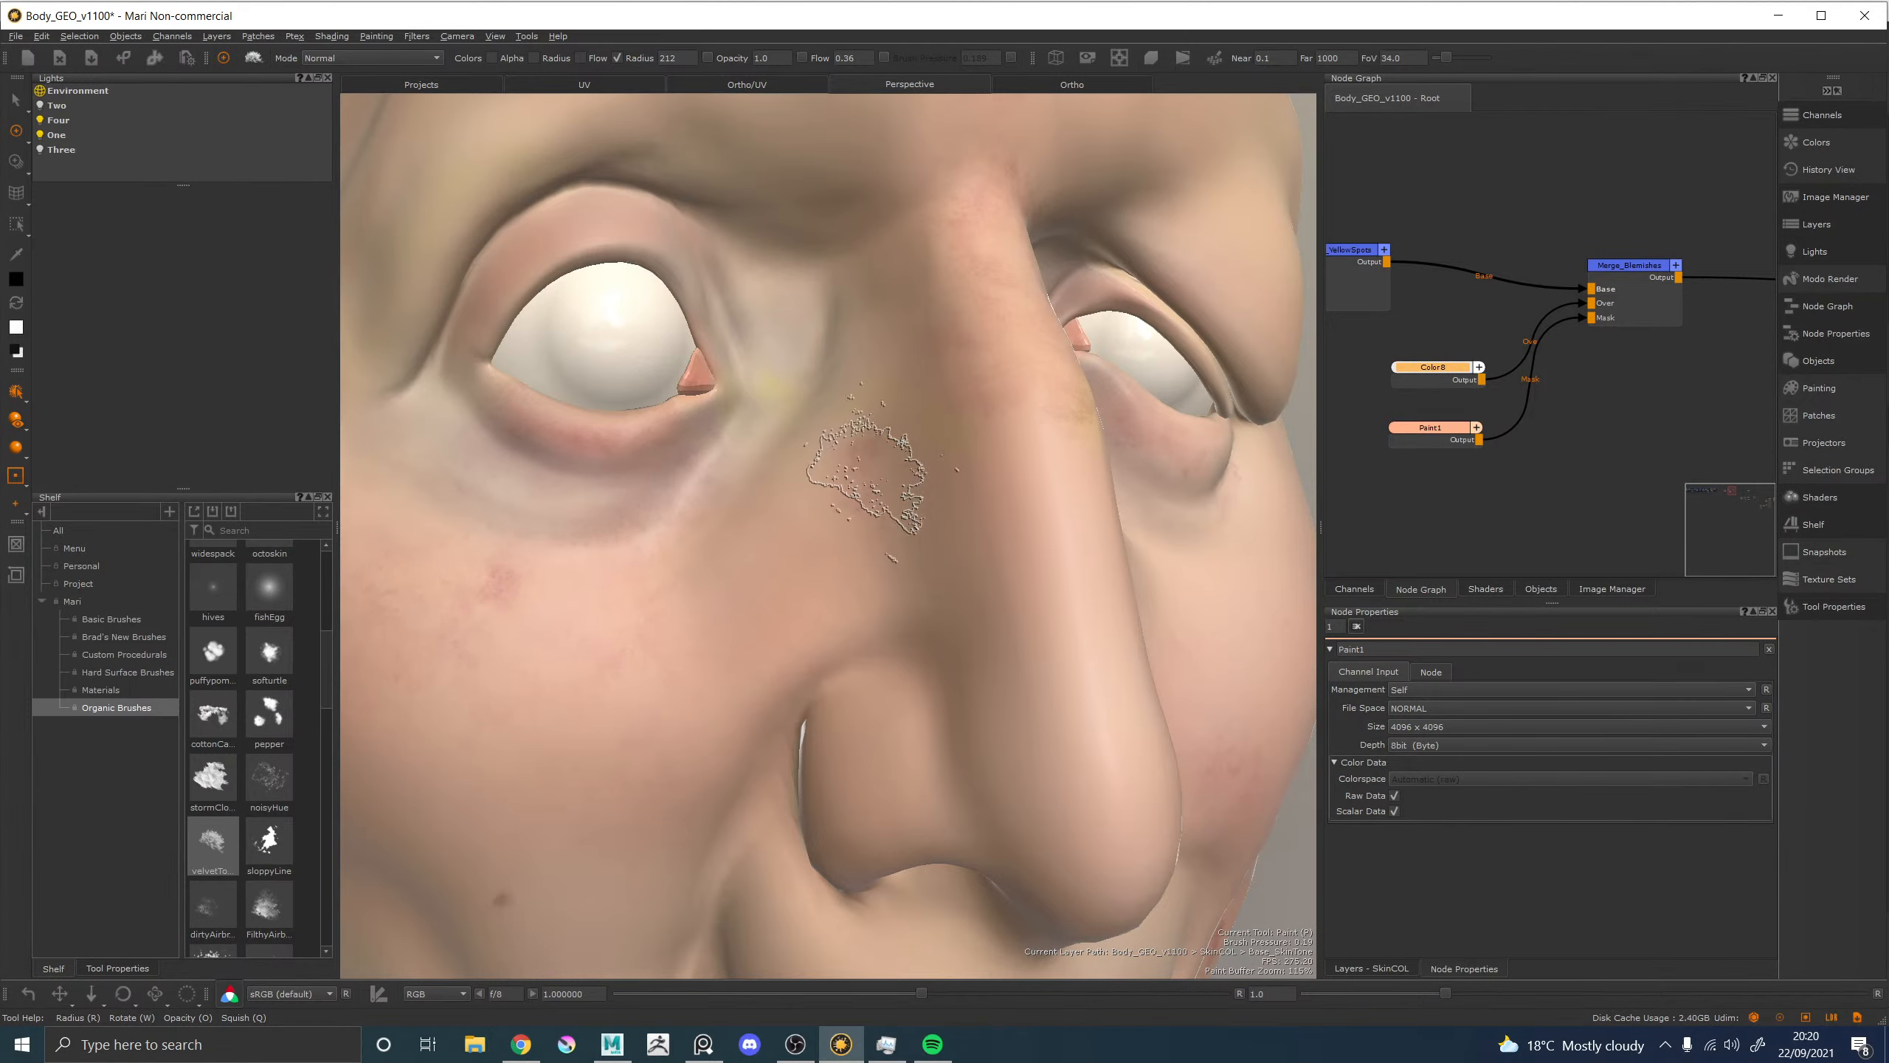
# Examine the skin colour on the head and upper body from a distance and from several angles, then the unpainted nostril up close.
pyautogui.moveTo(770, 600)
pyautogui.keyDown('alt'); pyautogui.mouseDown(button='right')
pyautogui.moveTo(775, 541)
pyautogui.moveTo(406, 479)
pyautogui.mouseUp(button='right'); pyautogui.keyUp('alt')
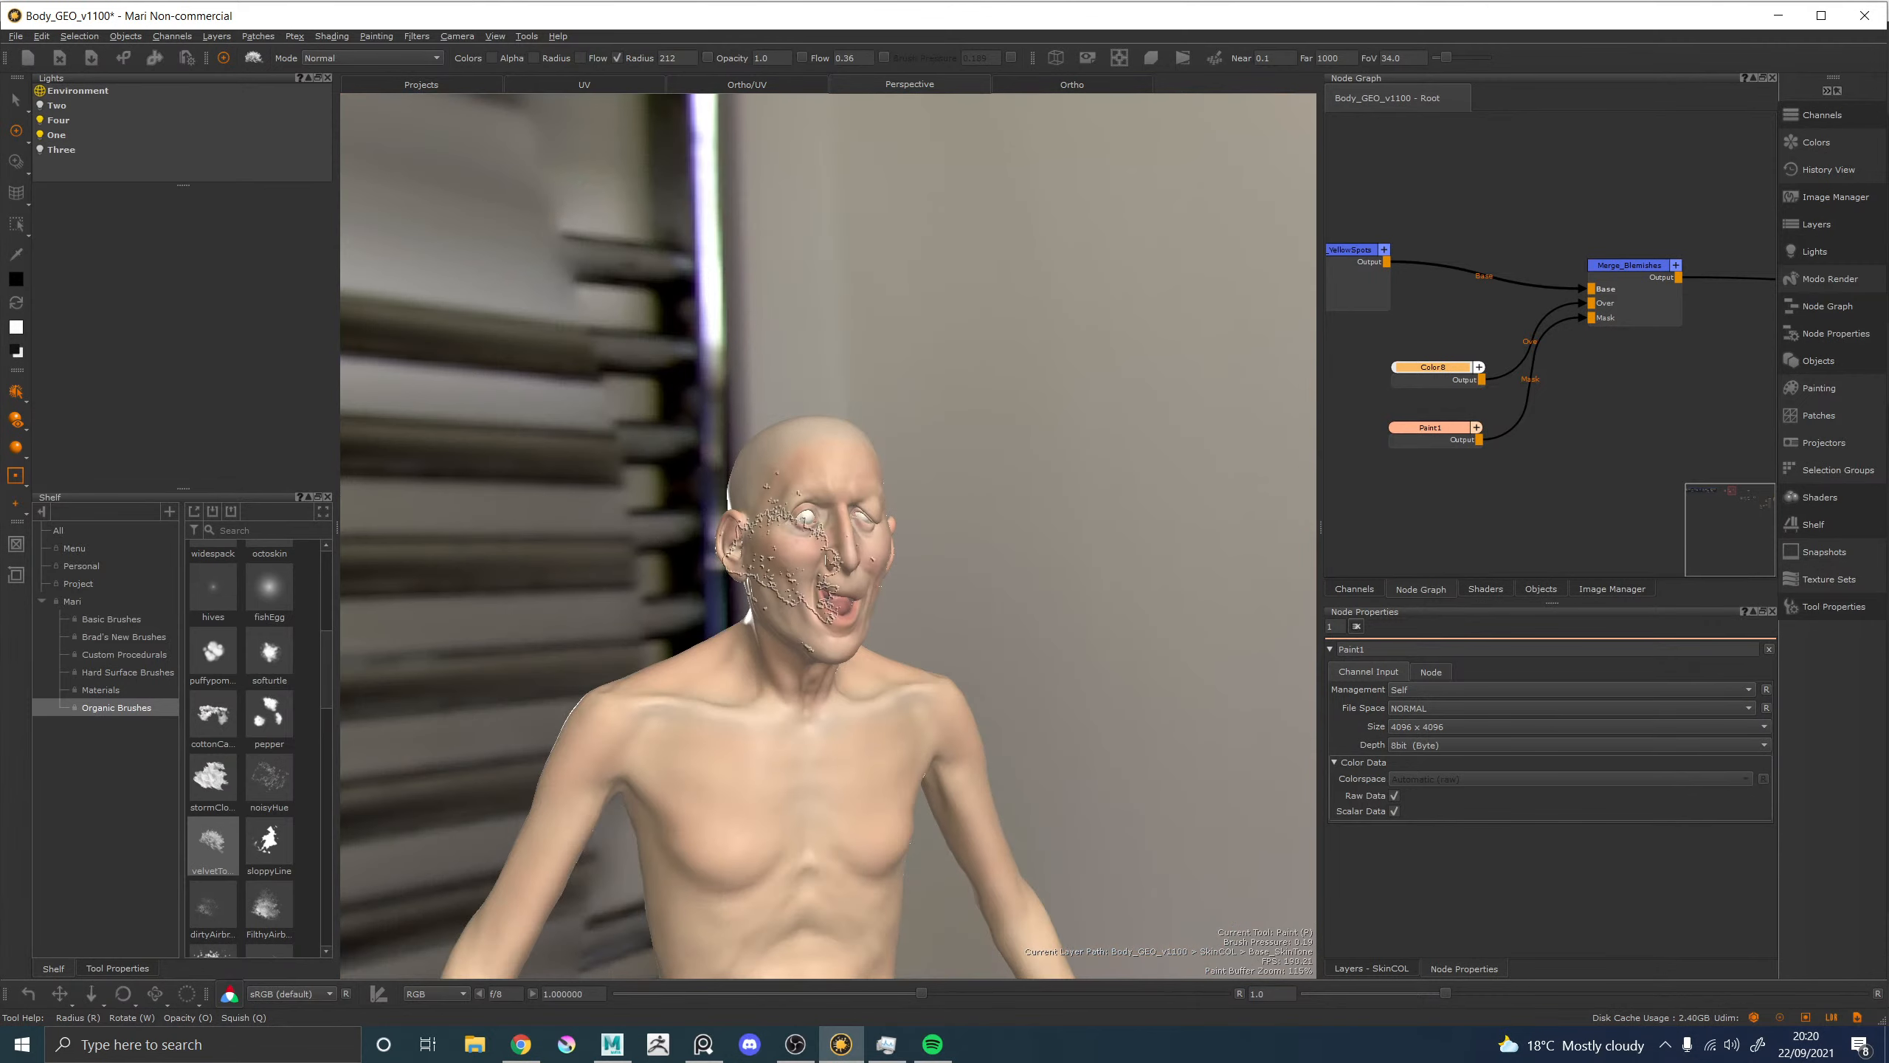
pyautogui.keyDown('alt'); pyautogui.moveTo(740, 553); pyautogui.dragTo(996, 645, button='right'); pyautogui.keyUp('alt')
pyautogui.keyDown('alt'); pyautogui.moveTo(900, 559); pyautogui.dragTo(894, 537); pyautogui.keyUp('alt')
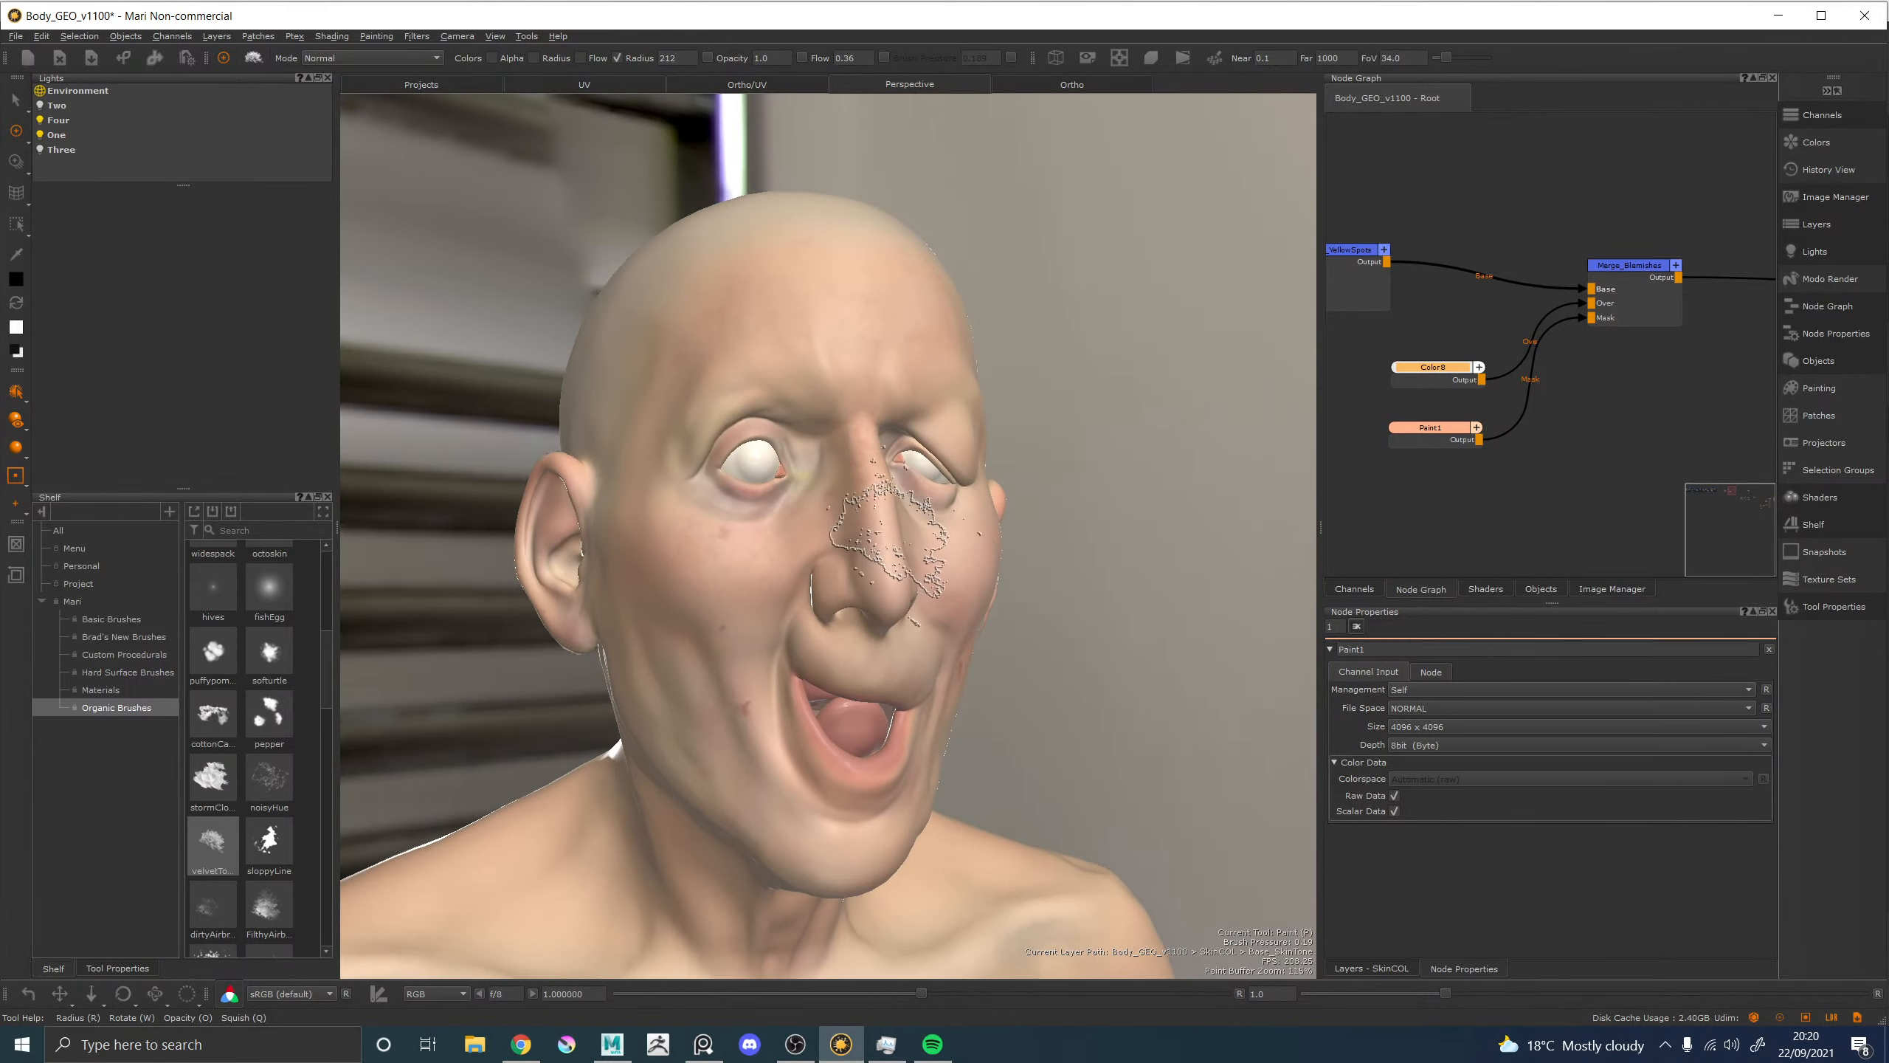
pyautogui.keyDown('alt'); pyautogui.moveTo(878, 547); pyautogui.dragTo(909, 594, button='middle'); pyautogui.keyUp('alt')
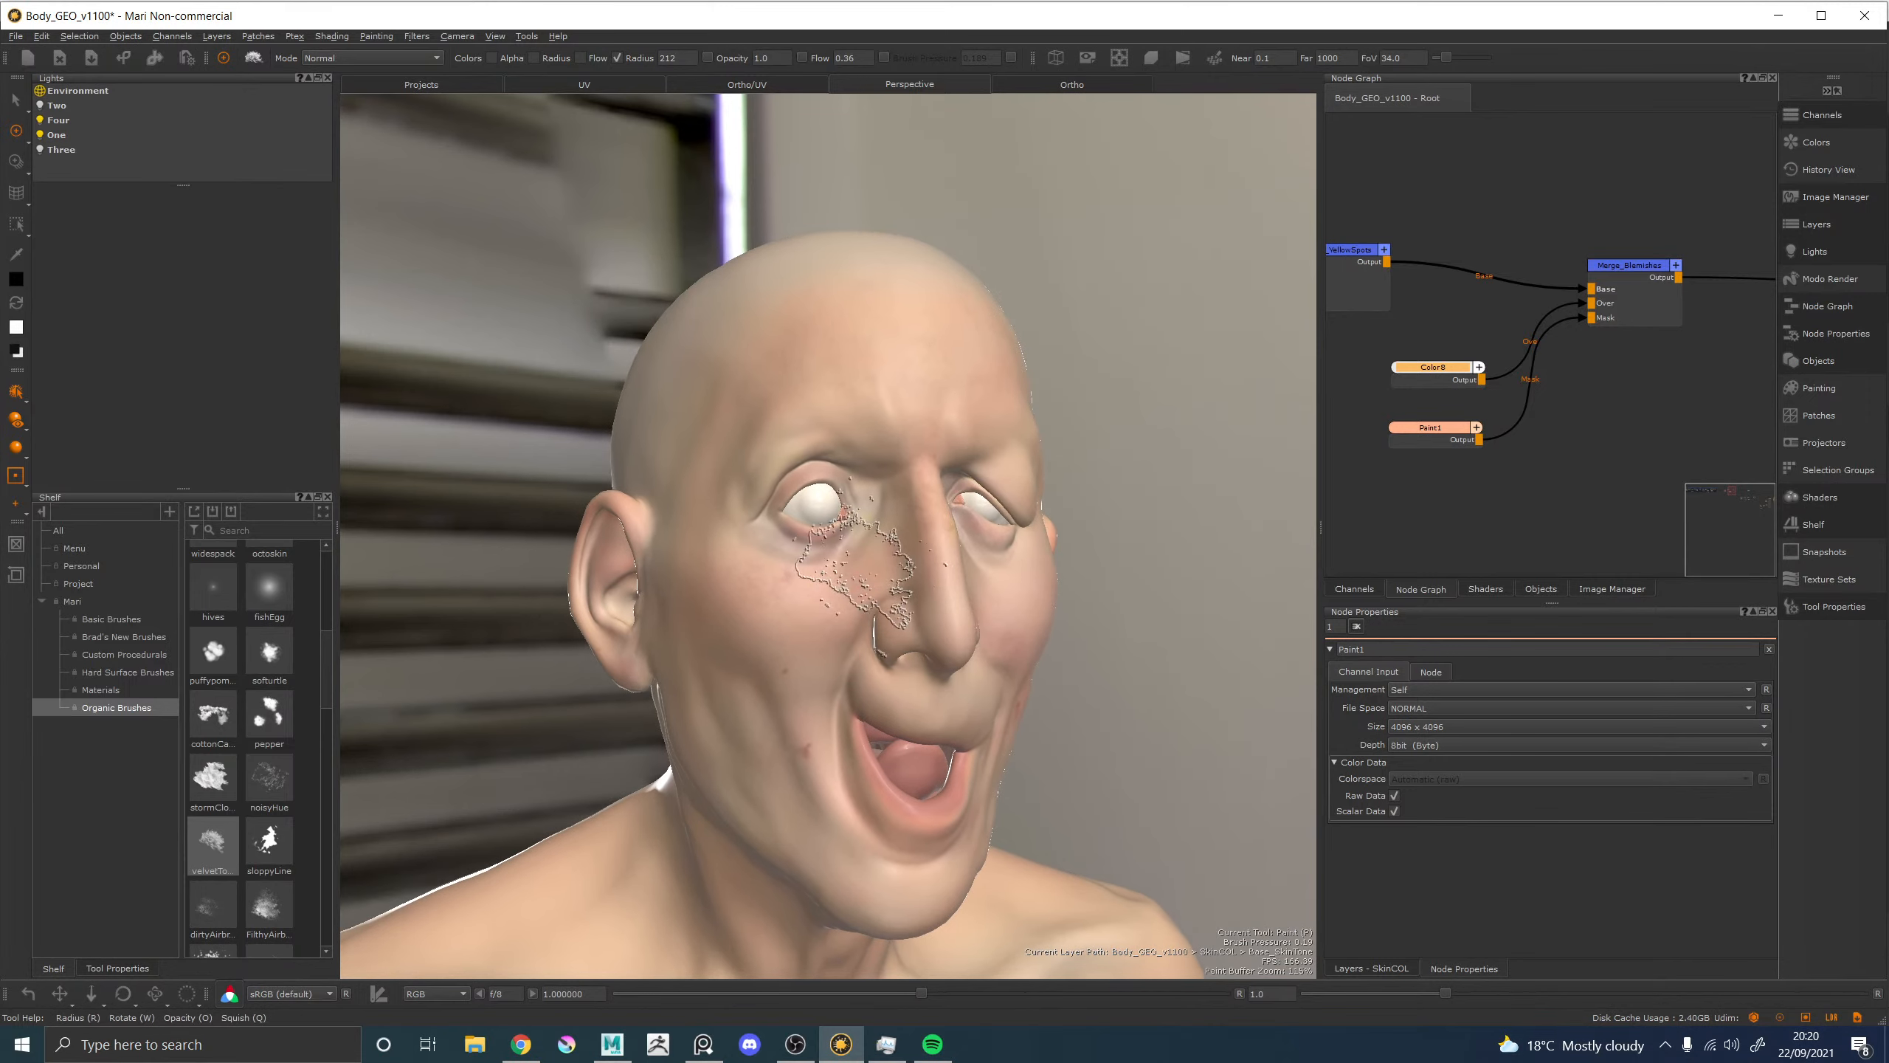
pyautogui.keyDown('alt'); pyautogui.moveTo(1041, 530); pyautogui.dragTo(859, 455, button='right'); pyautogui.keyUp('alt')
pyautogui.keyDown('alt'); pyautogui.moveTo(1023, 480); pyautogui.dragTo(826, 498); pyautogui.keyUp('alt')
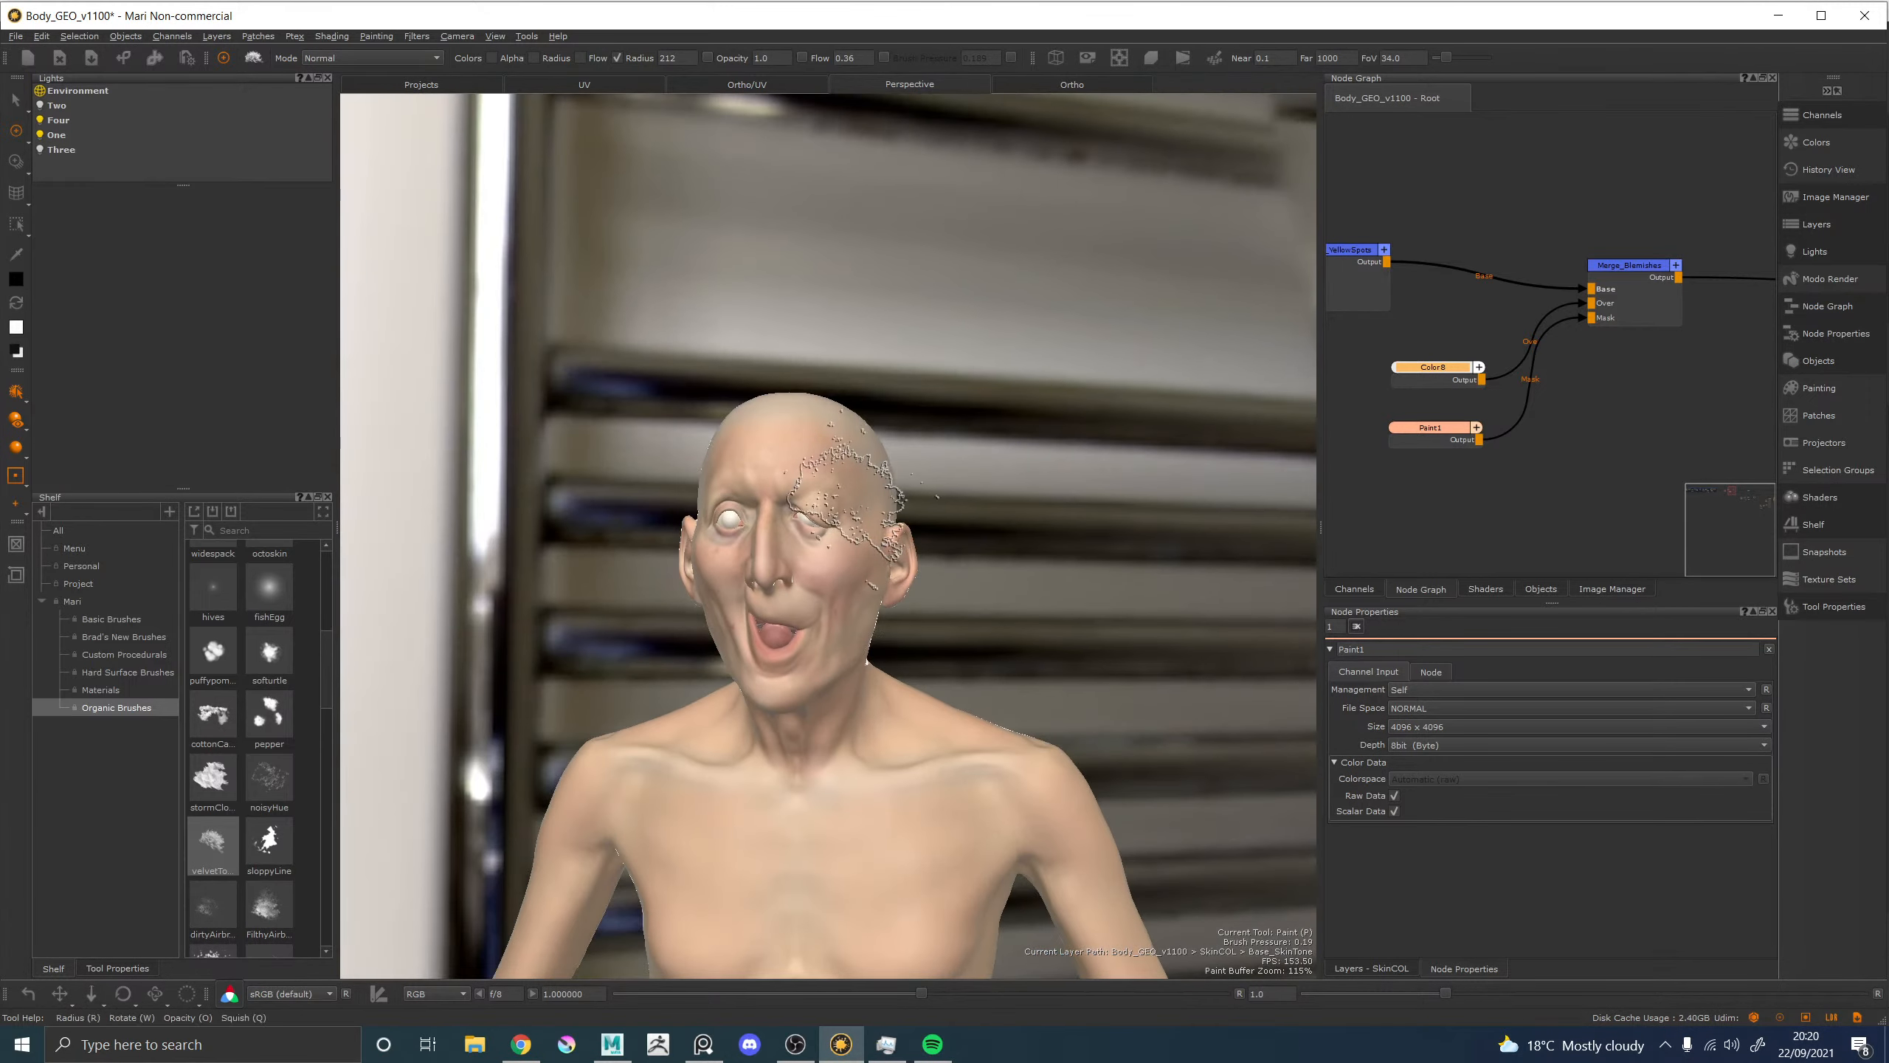
pyautogui.keyDown('alt'); pyautogui.moveTo(834, 532); pyautogui.dragTo(833, 488, button='middle'); pyautogui.keyUp('alt')
pyautogui.keyDown('alt'); pyautogui.moveTo(773, 492); pyautogui.dragTo(889, 554, button='right'); pyautogui.keyUp('alt')
pyautogui.moveTo(844, 561)
pyautogui.keyDown('alt'); pyautogui.mouseDown(button='middle')
pyautogui.moveTo(824, 513)
pyautogui.moveTo(864, 613)
pyautogui.mouseUp(button='middle'); pyautogui.keyUp('alt')
pyautogui.keyDown('alt'); pyautogui.moveTo(865, 612); pyautogui.dragTo(807, 592, button='right'); pyautogui.keyUp('alt')
pyautogui.keyDown('alt'); pyautogui.moveTo(807, 592); pyautogui.dragTo(937, 601); pyautogui.keyUp('alt')
pyautogui.keyDown('alt'); pyautogui.moveTo(833, 633); pyautogui.dragTo(759, 612, button='middle'); pyautogui.keyUp('alt')
pyautogui.keyDown('alt'); pyautogui.moveTo(759, 612); pyautogui.dragTo(774, 465, button='right'); pyautogui.keyUp('alt')
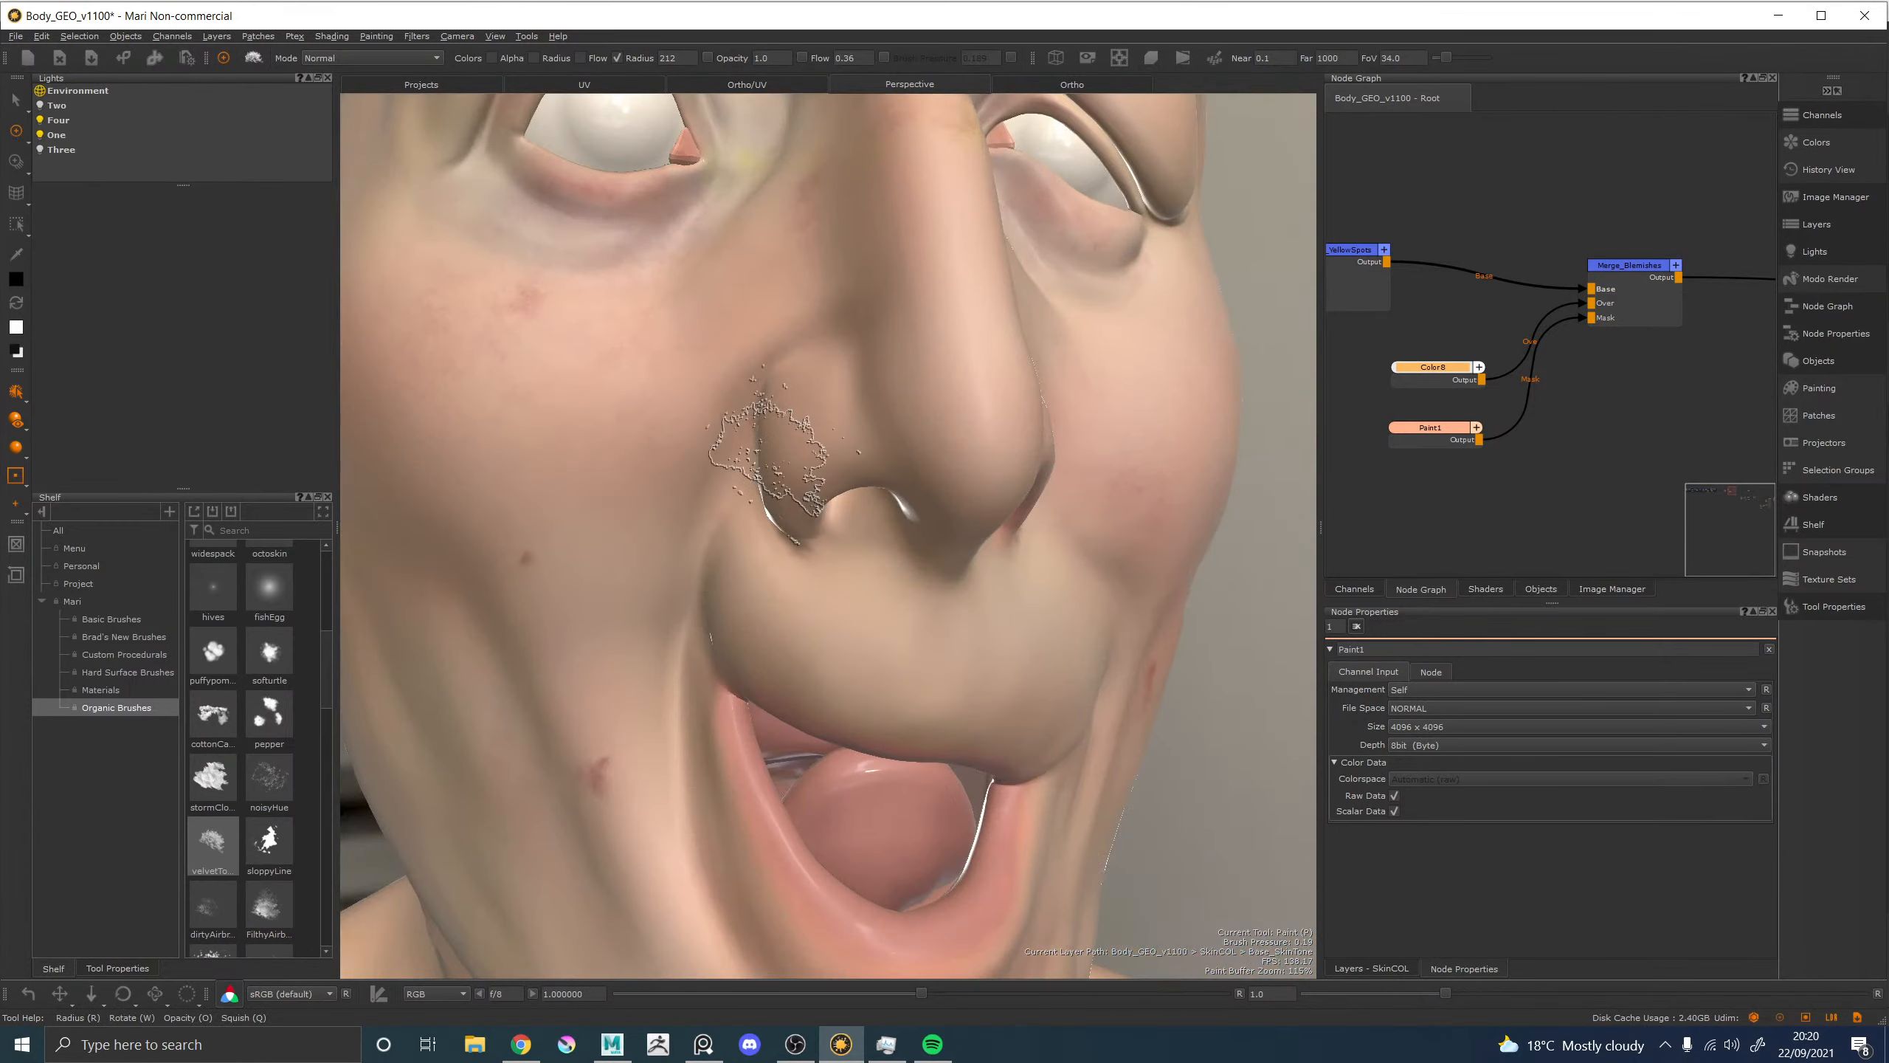
# Paint strong redness in white over the wing of the unpainted nostril, from its upper crease down to the rim.
pyautogui.keyDown('alt'); pyautogui.moveTo(768, 457); pyautogui.dragTo(778, 512); pyautogui.keyUp('alt')
pyautogui.keyDown('alt'); pyautogui.moveTo(778, 512); pyautogui.dragTo(801, 513, button='right'); pyautogui.keyUp('alt')
pyautogui.press('x')
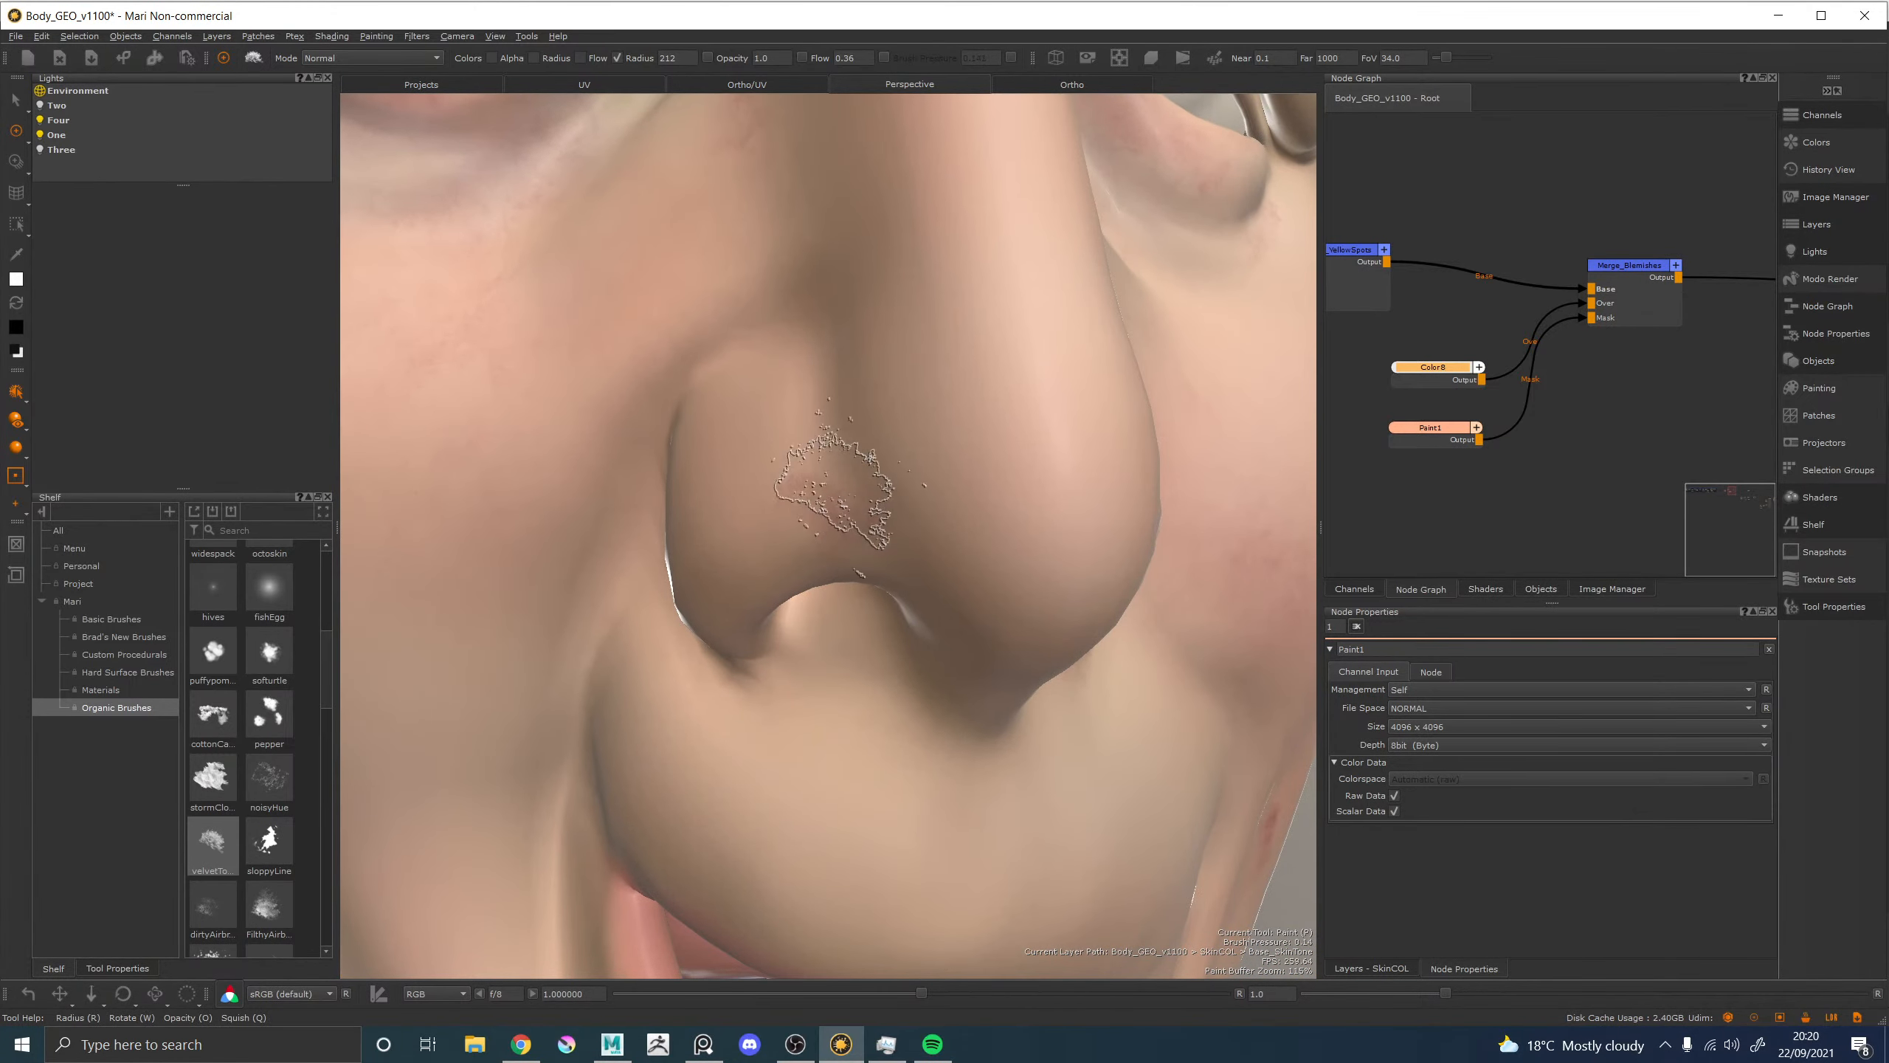
pyautogui.moveTo(833, 488)
pyautogui.mouseDown()
pyautogui.moveTo(744, 447)
pyautogui.moveTo(714, 565)
pyautogui.moveTo(733, 521)
pyautogui.moveTo(706, 417)
pyautogui.moveTo(818, 394)
pyautogui.moveTo(759, 565)
pyautogui.moveTo(937, 600)
pyautogui.moveTo(863, 584)
pyautogui.mouseUp()
pyautogui.press('r')
pyautogui.press('e')
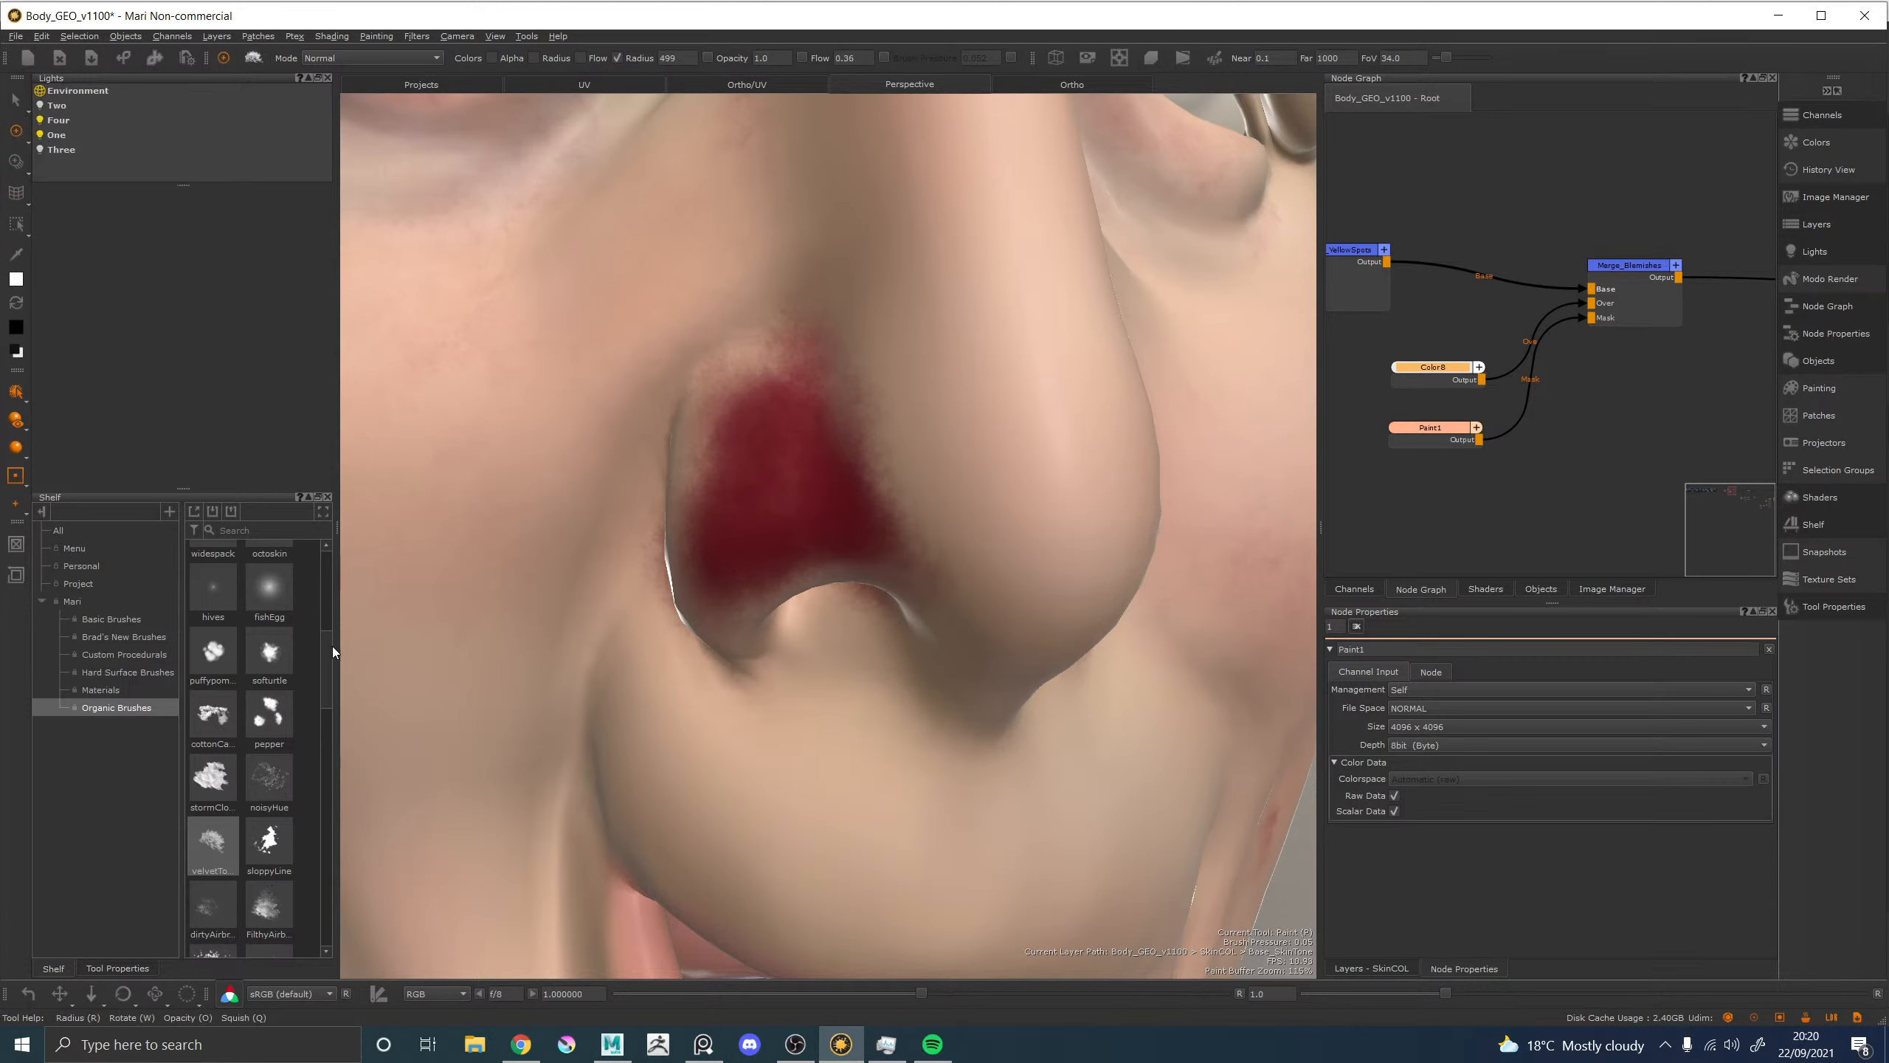
# Erase the fresh nostril redness down to a faint tint with the Paint Buffer Eraser at radius 340, blending it toward the nose tip.
pyautogui.scroll(-3, 330, 653)
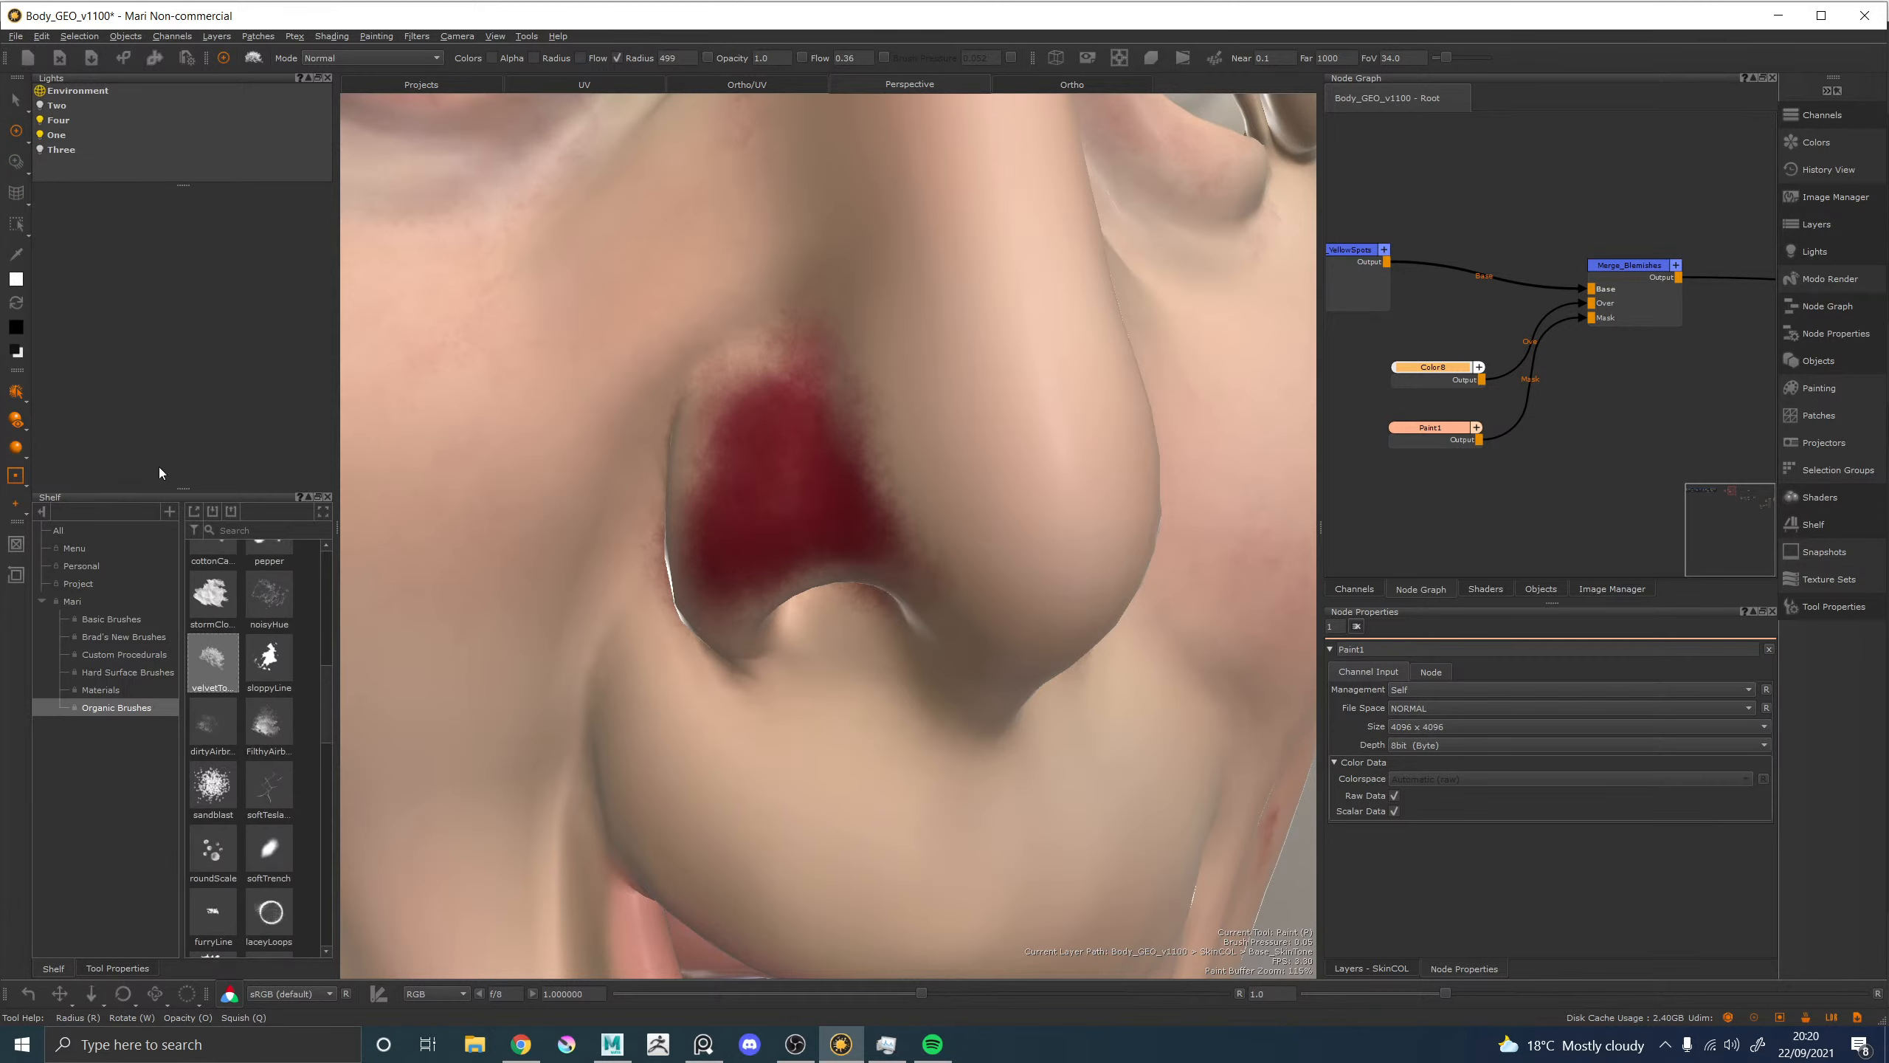
pyautogui.click(15, 130)
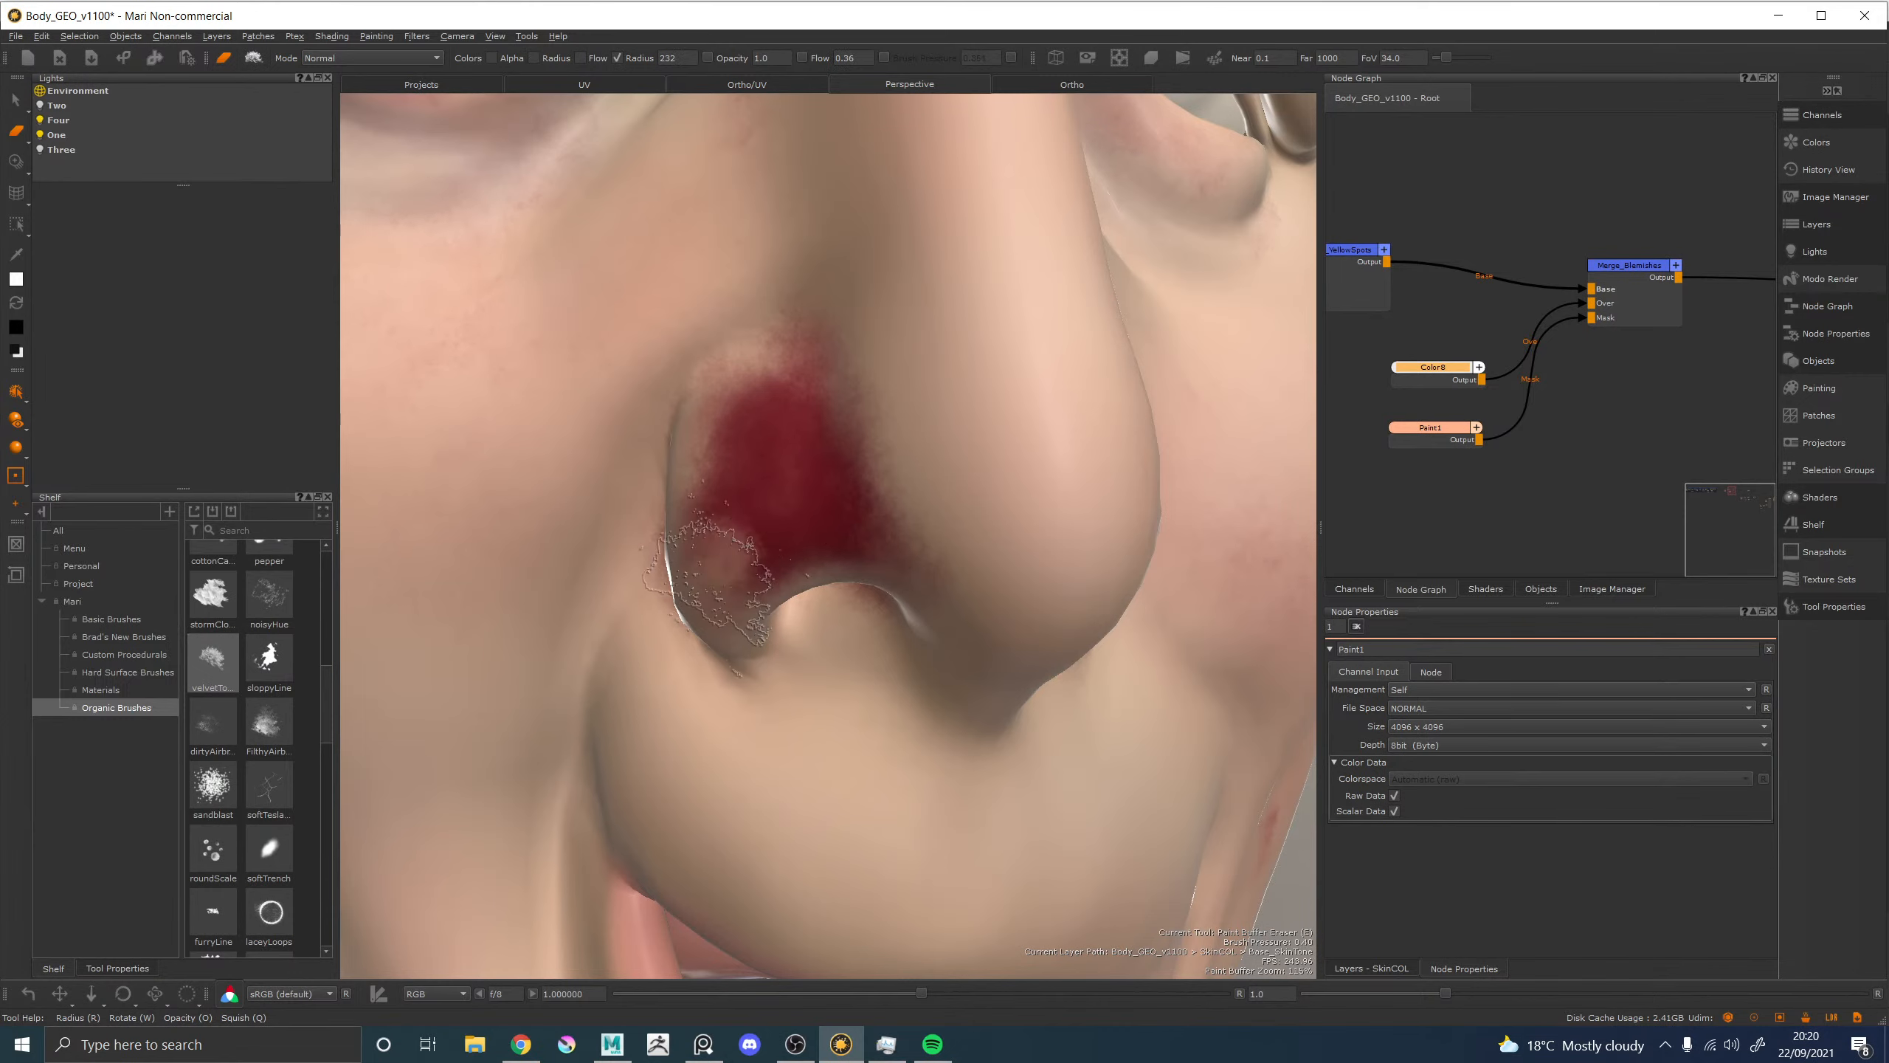
pyautogui.hotkey('ctrl', 'z')
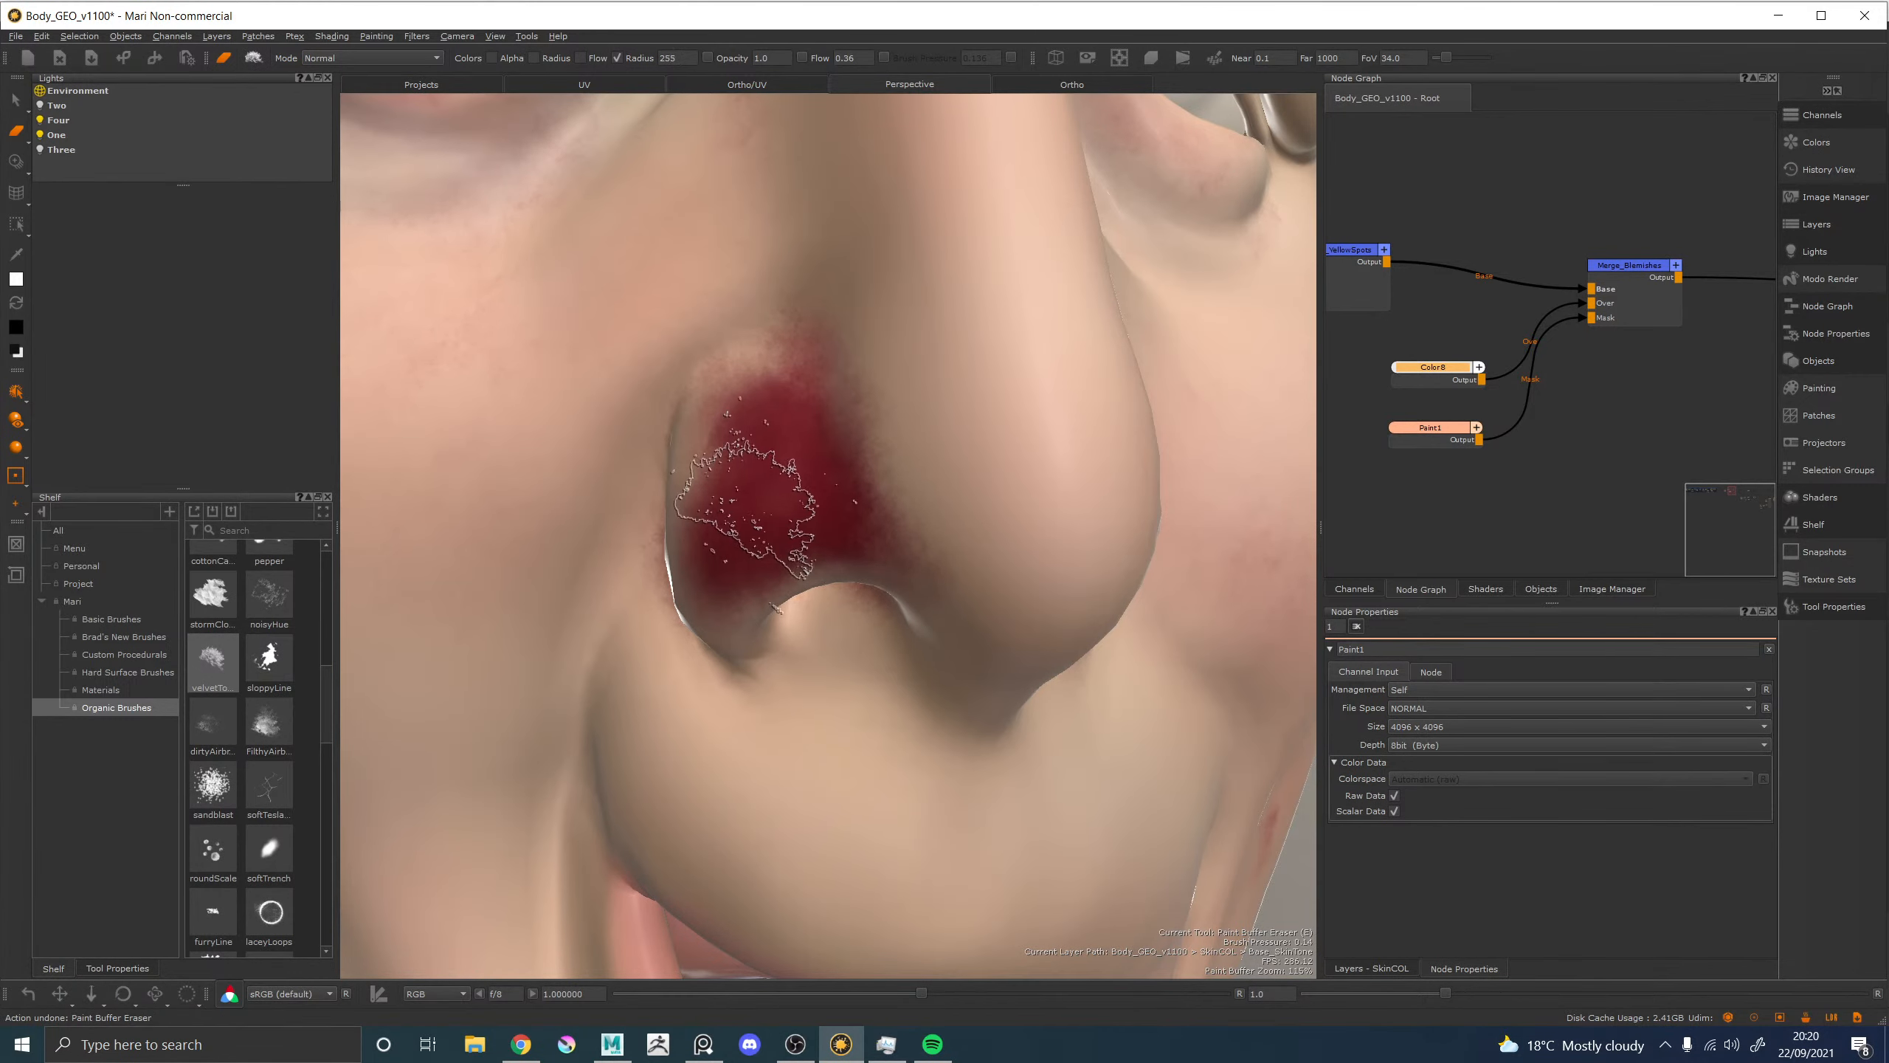
pyautogui.moveTo(761, 504)
pyautogui.mouseDown()
pyautogui.moveTo(779, 491)
pyautogui.moveTo(757, 459)
pyautogui.moveTo(795, 435)
pyautogui.moveTo(744, 454)
pyautogui.moveTo(710, 519)
pyautogui.moveTo(737, 580)
pyautogui.moveTo(788, 551)
pyautogui.moveTo(878, 566)
pyautogui.moveTo(840, 543)
pyautogui.moveTo(922, 565)
pyautogui.moveTo(916, 514)
pyautogui.moveTo(826, 379)
pyautogui.moveTo(748, 328)
pyautogui.moveTo(744, 551)
pyautogui.moveTo(751, 499)
pyautogui.moveTo(714, 588)
pyautogui.moveTo(725, 546)
pyautogui.mouseUp()
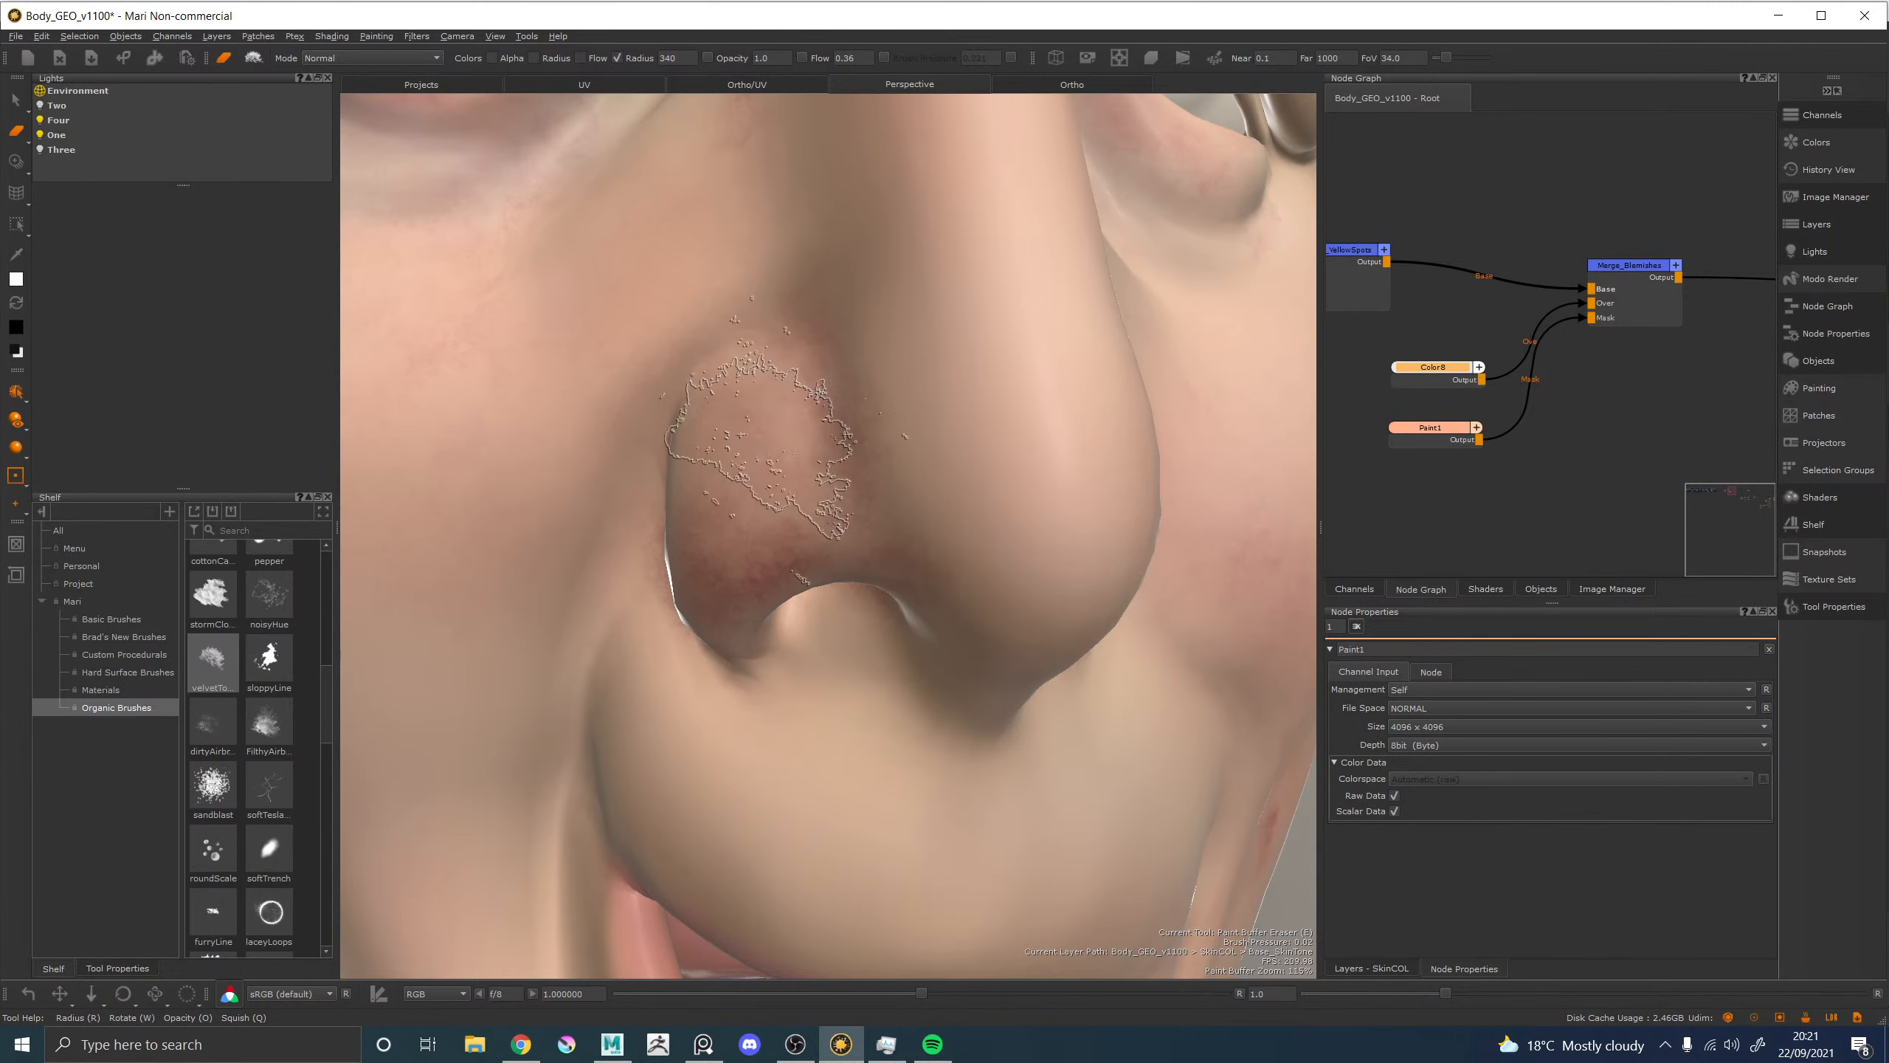
pyautogui.moveTo(881, 446); pyautogui.dragTo(885, 464)
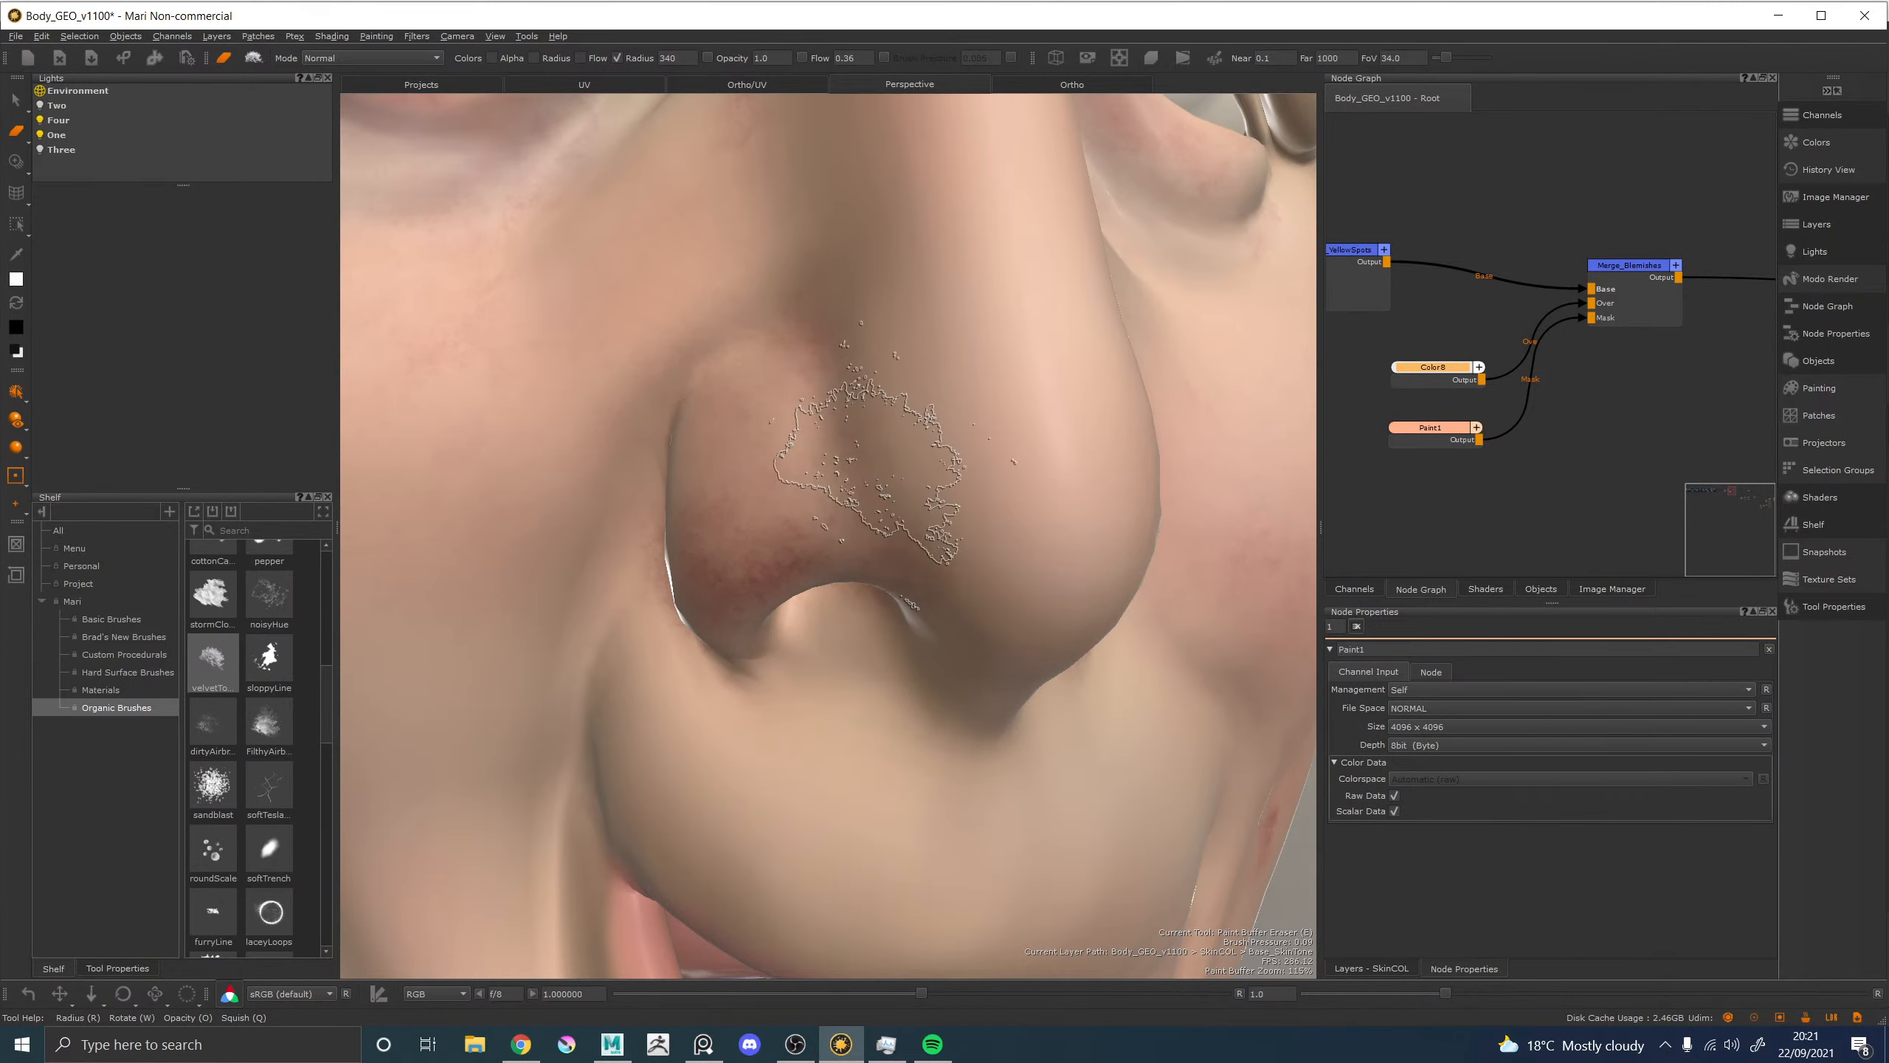
pyautogui.moveTo(867, 447); pyautogui.dragTo(803, 342)
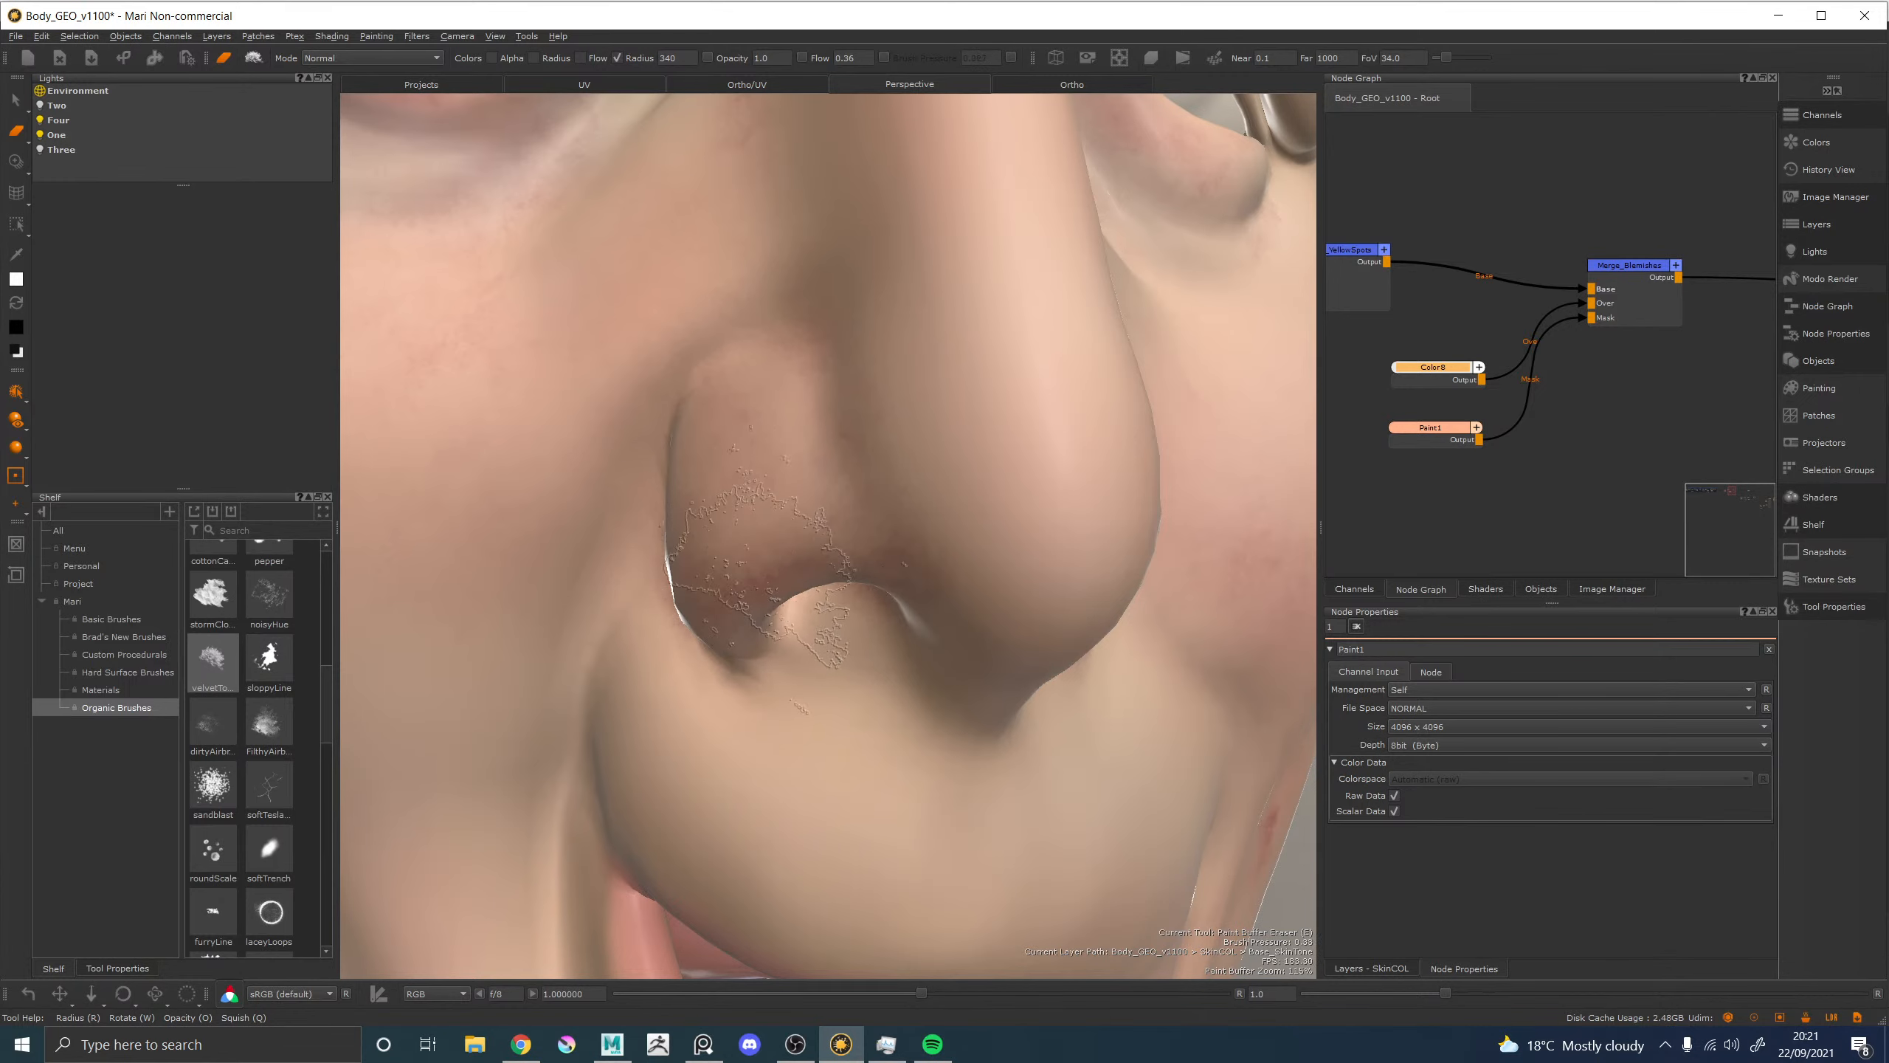
pyautogui.moveTo(874, 532); pyautogui.dragTo(859, 467)
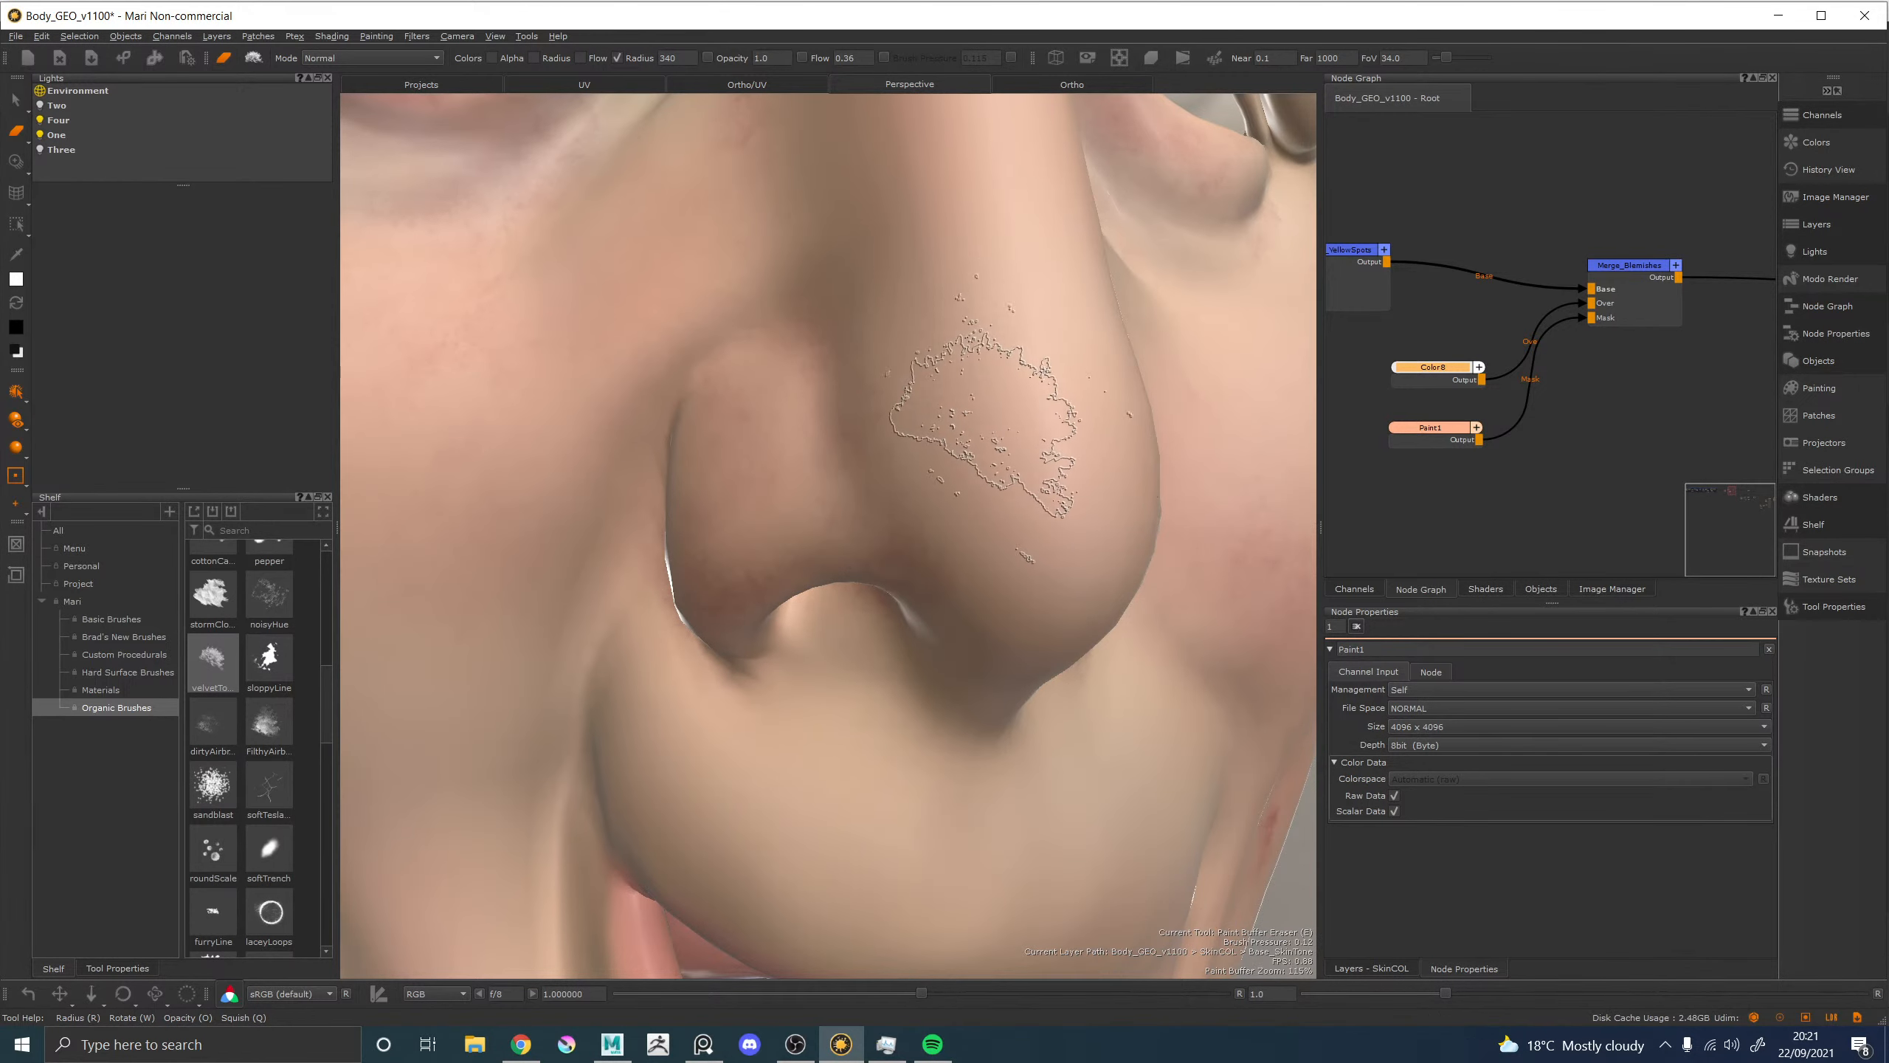
# Return to the Paint tool and fade the hard red edge in the crease beside the nostril with black.
pyautogui.keyDown('alt'); pyautogui.moveTo(1001, 417); pyautogui.dragTo(856, 417); pyautogui.keyUp('alt')
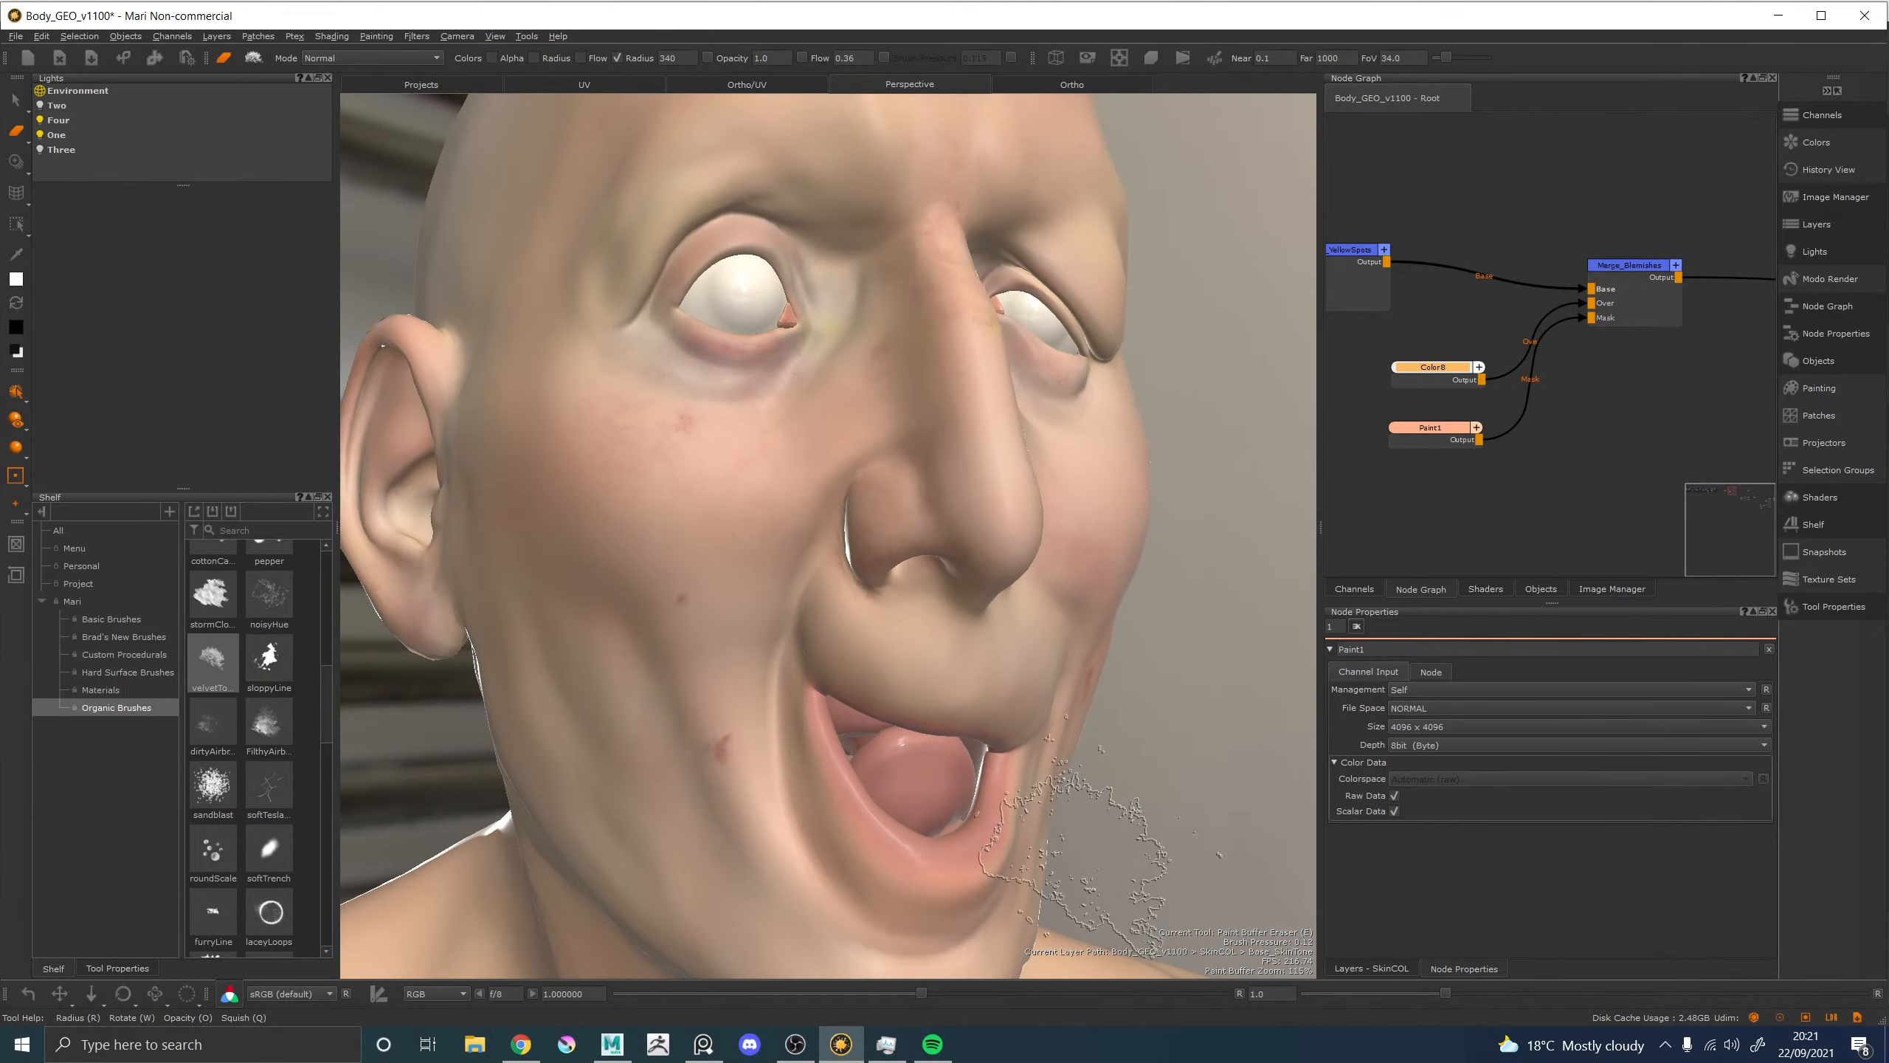
pyautogui.moveTo(841, 554)
pyautogui.keyDown('ctrl'); pyautogui.keyDown('alt'); pyautogui.mouseDown()
pyautogui.moveTo(1123, 707)
pyautogui.moveTo(939, 581)
pyautogui.mouseUp(); pyautogui.keyUp('alt'); pyautogui.keyUp('ctrl')
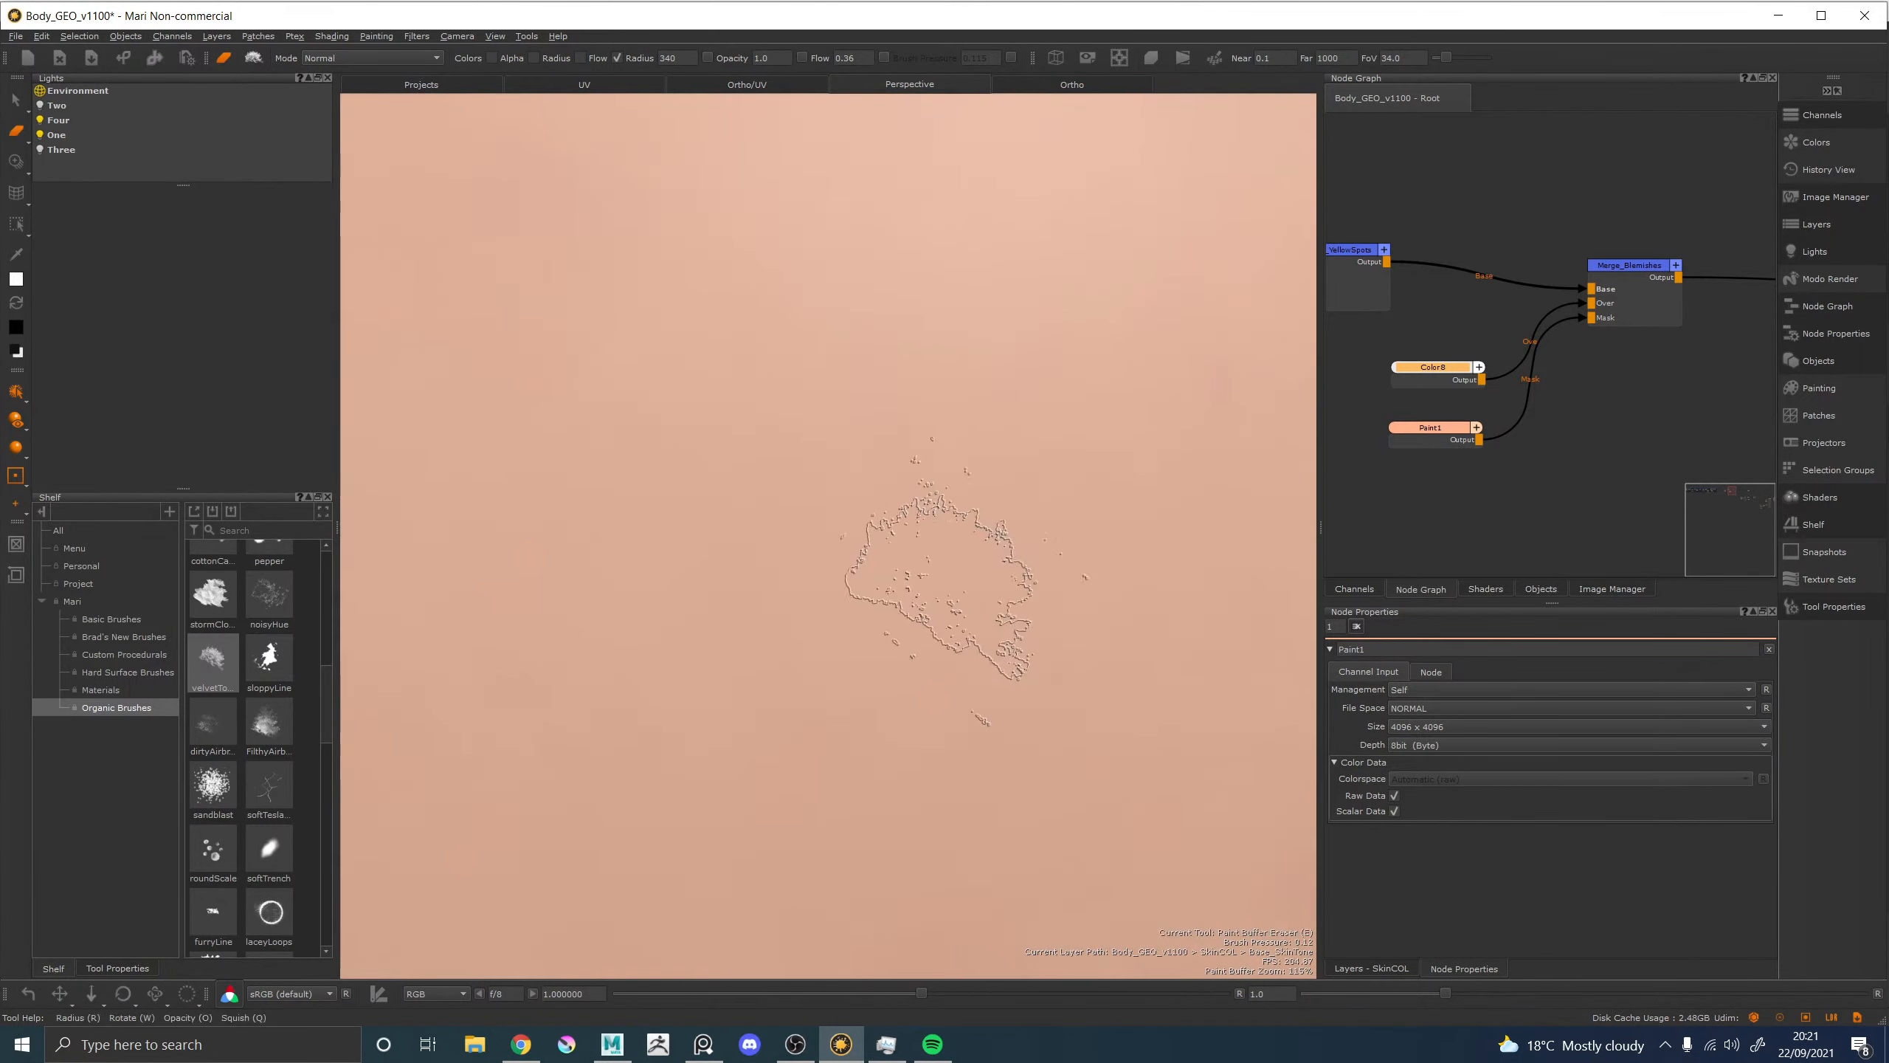
pyautogui.keyDown('ctrl'); pyautogui.moveTo(1145, 670); pyautogui.dragTo(417, 409); pyautogui.keyUp('ctrl')
pyautogui.moveTo(990, 609)
pyautogui.keyDown('ctrl'); pyautogui.mouseDown()
pyautogui.moveTo(587, 342)
pyautogui.moveTo(806, 556)
pyautogui.moveTo(558, 447)
pyautogui.mouseUp(); pyautogui.keyUp('ctrl')
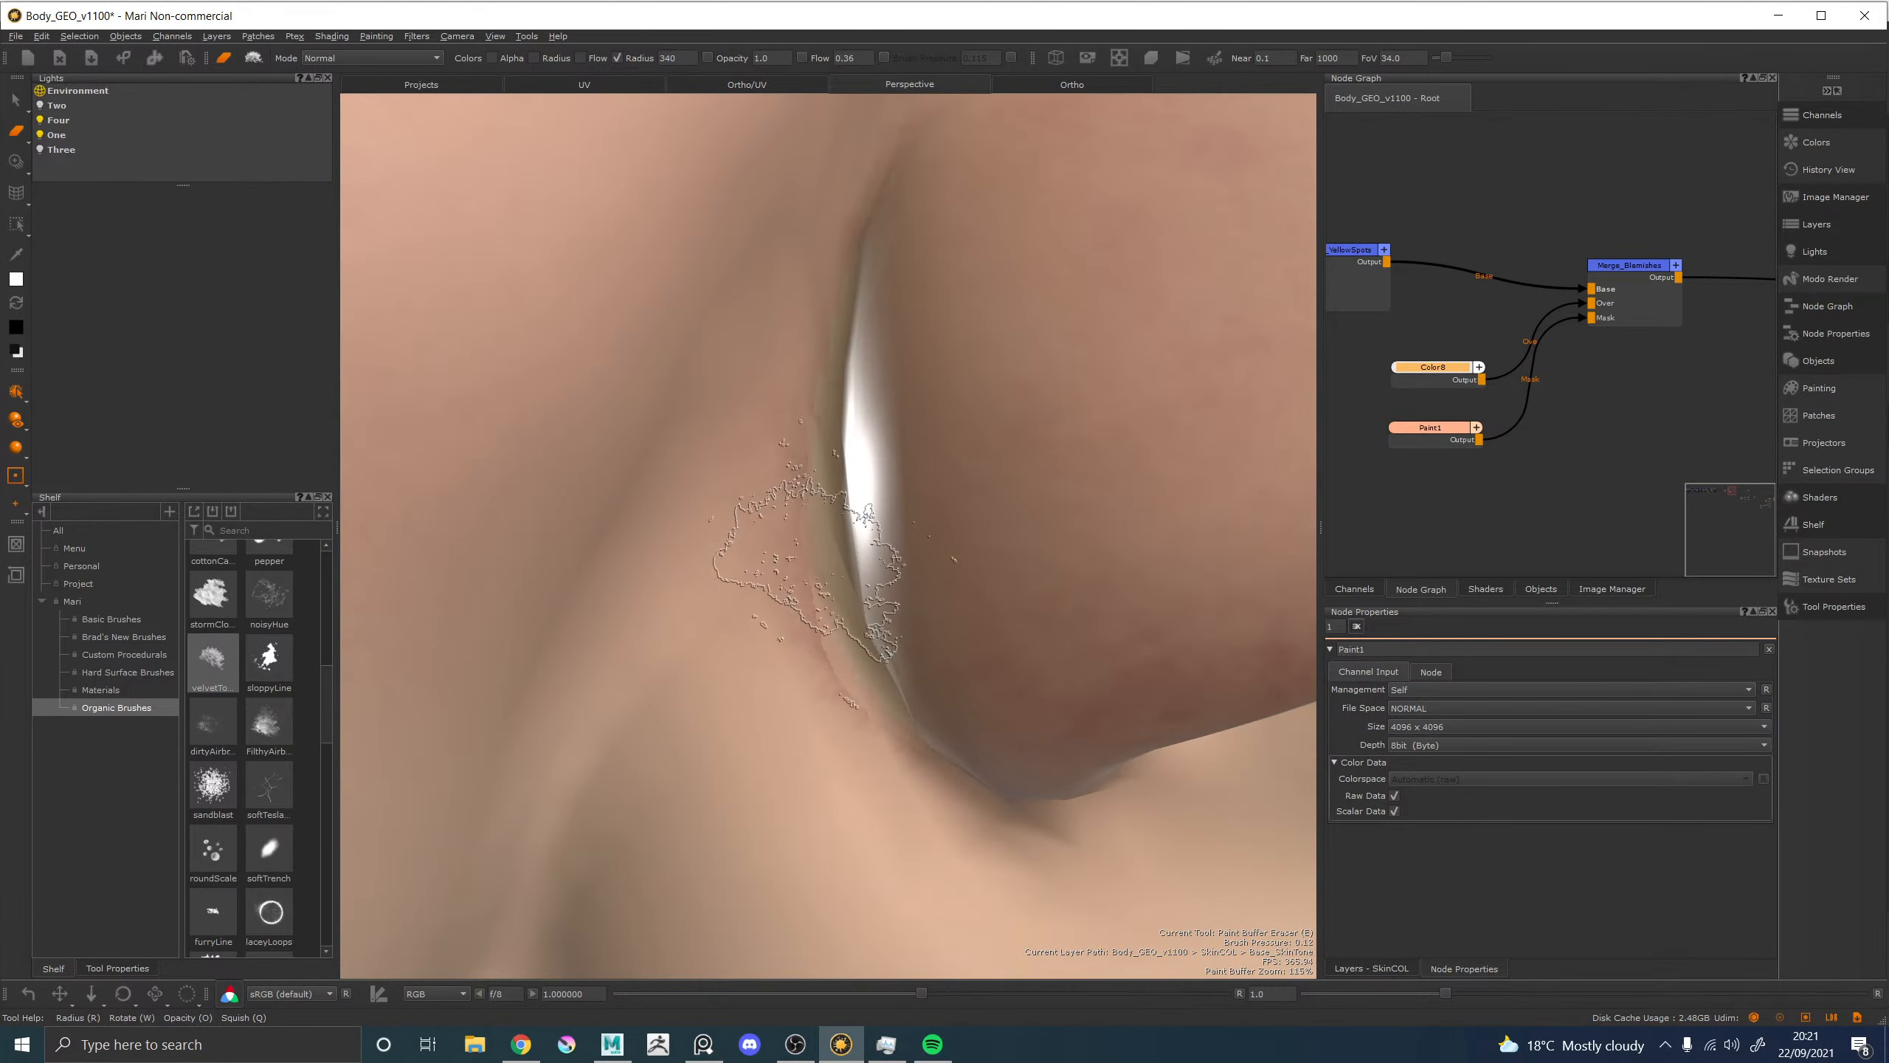
pyautogui.press('x')
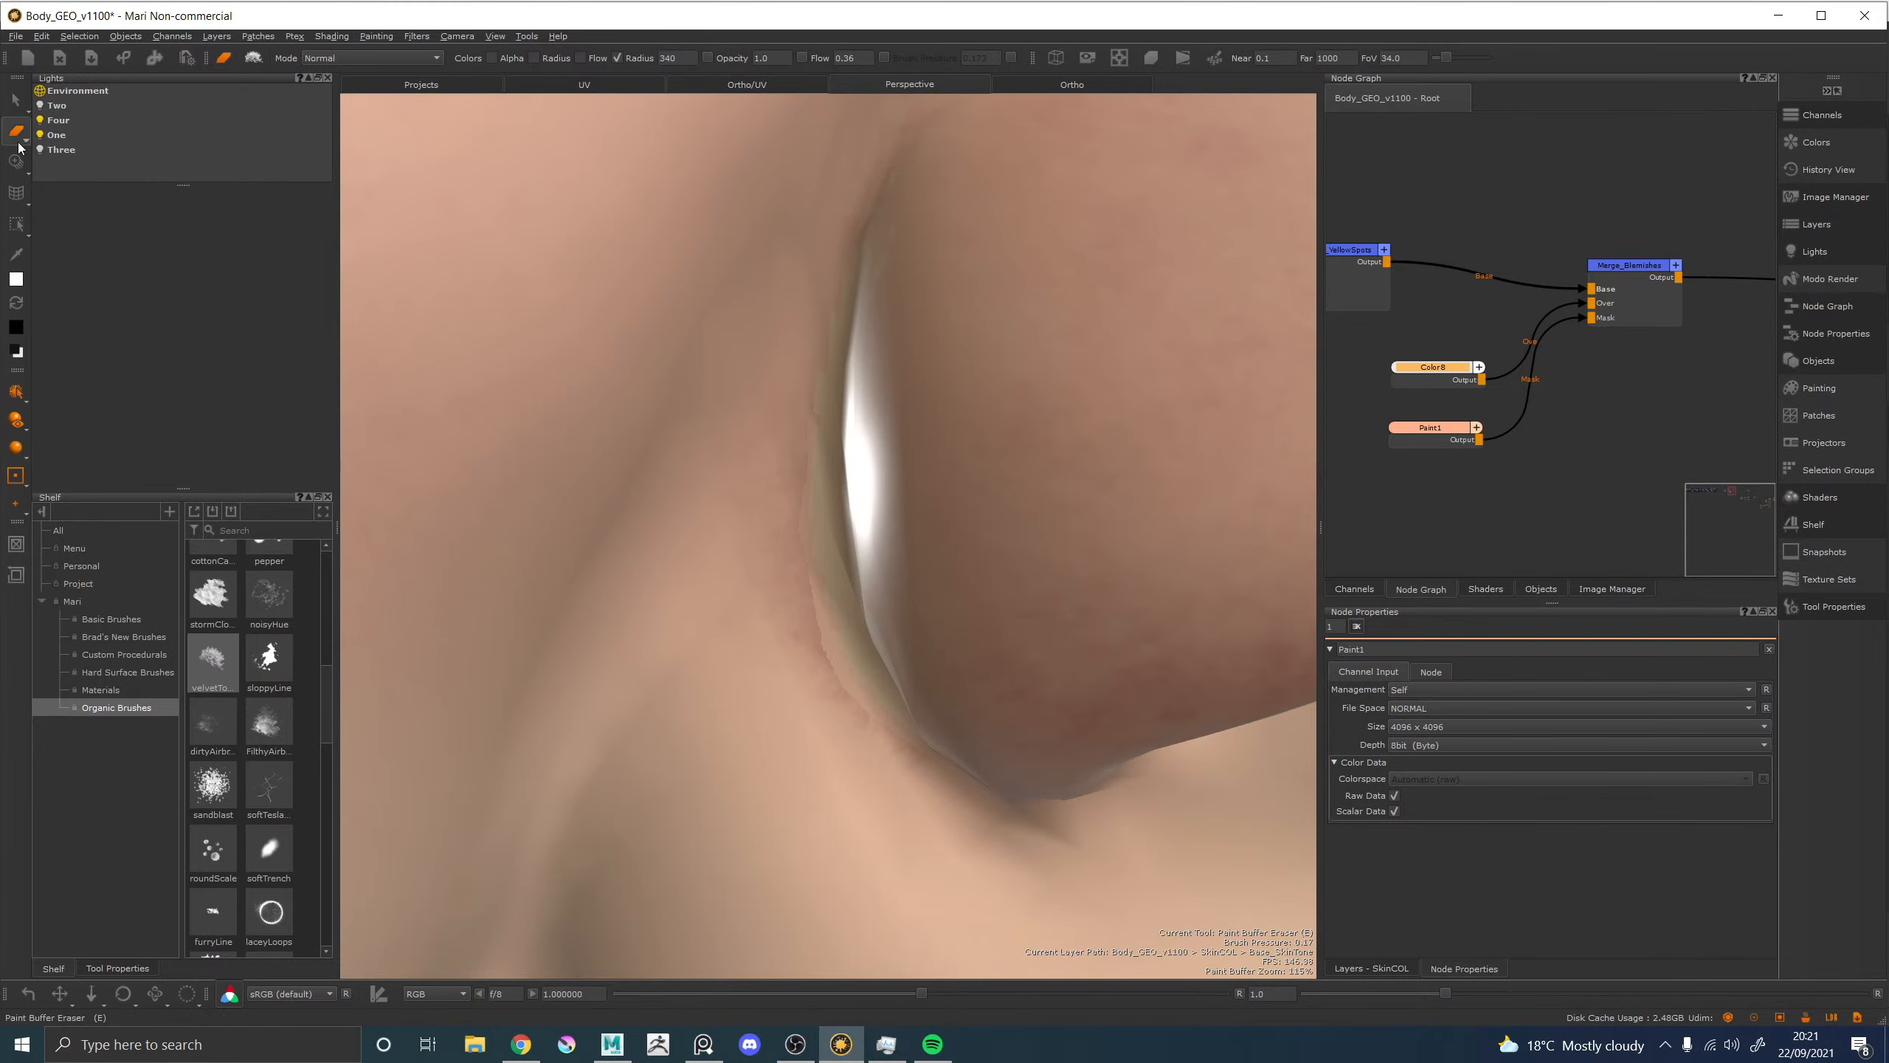
pyautogui.click(61, 132)
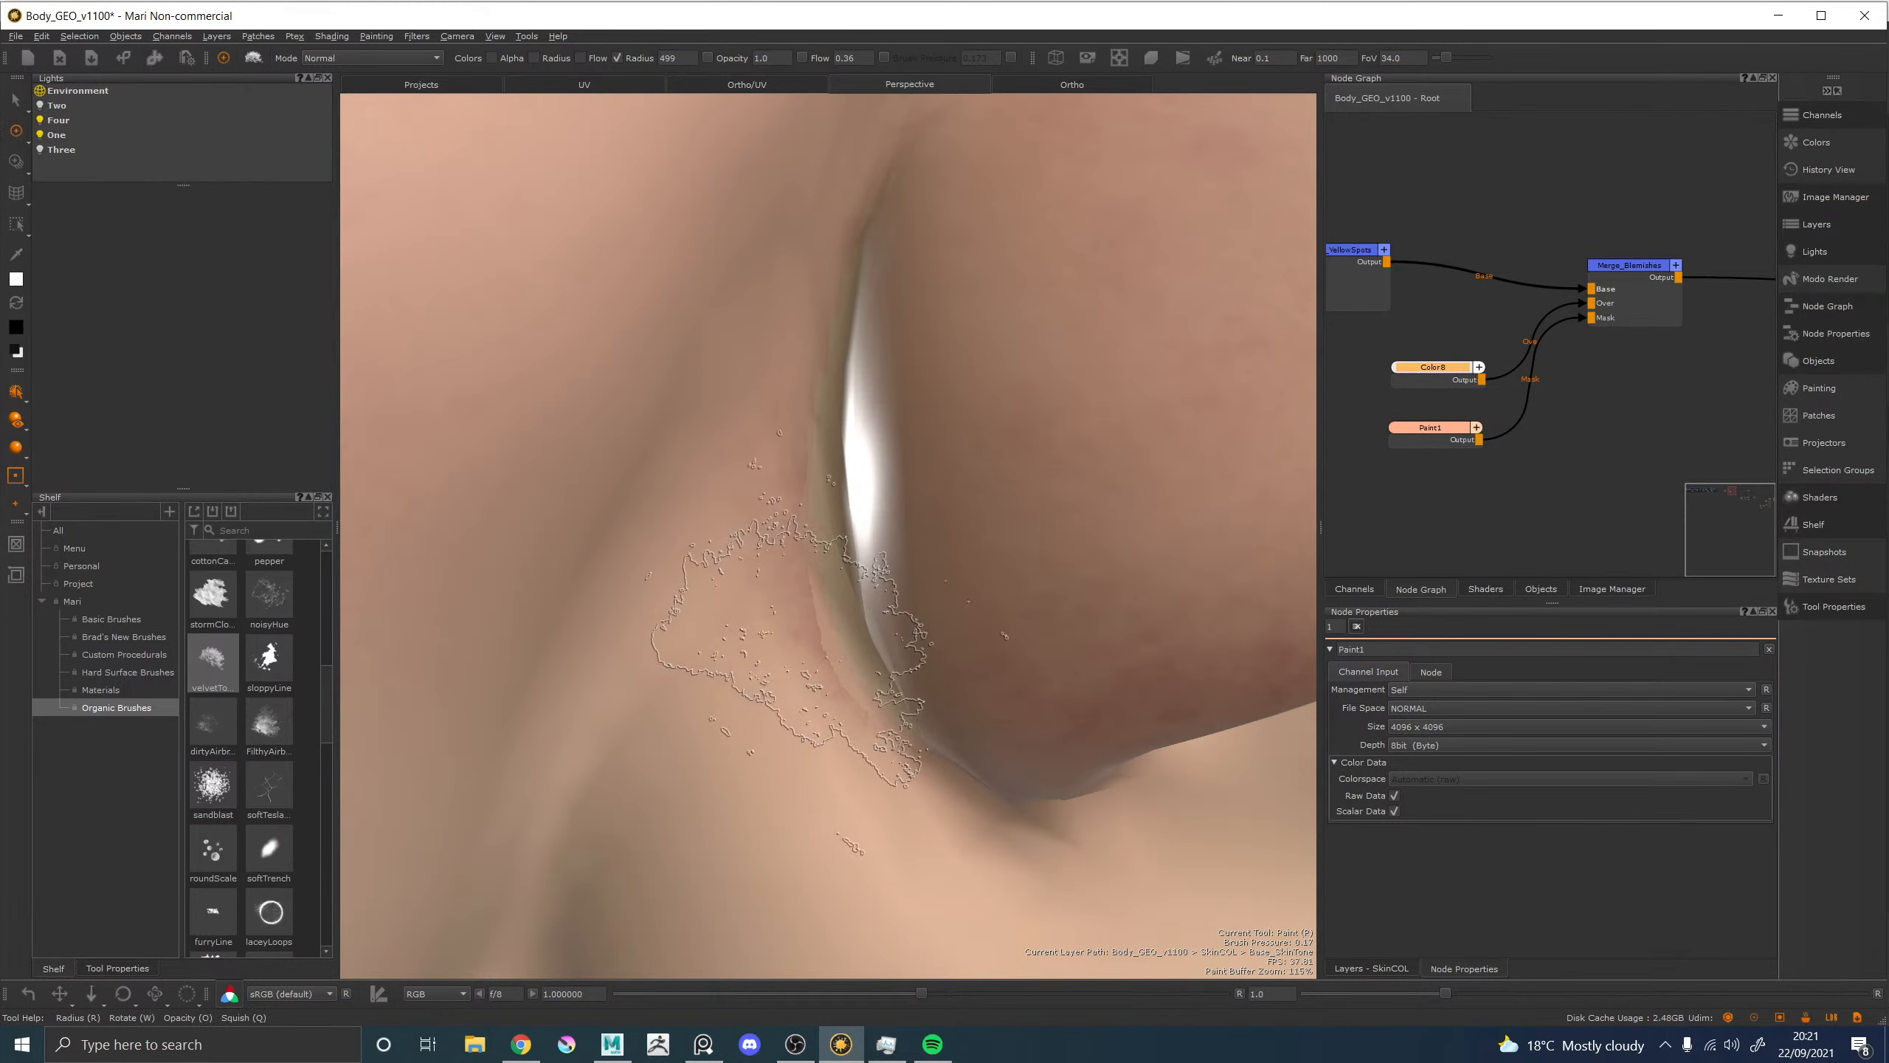
pyautogui.moveTo(837, 640)
pyautogui.mouseDown()
pyautogui.moveTo(778, 546)
pyautogui.moveTo(781, 473)
pyautogui.mouseUp()
pyautogui.press('x')
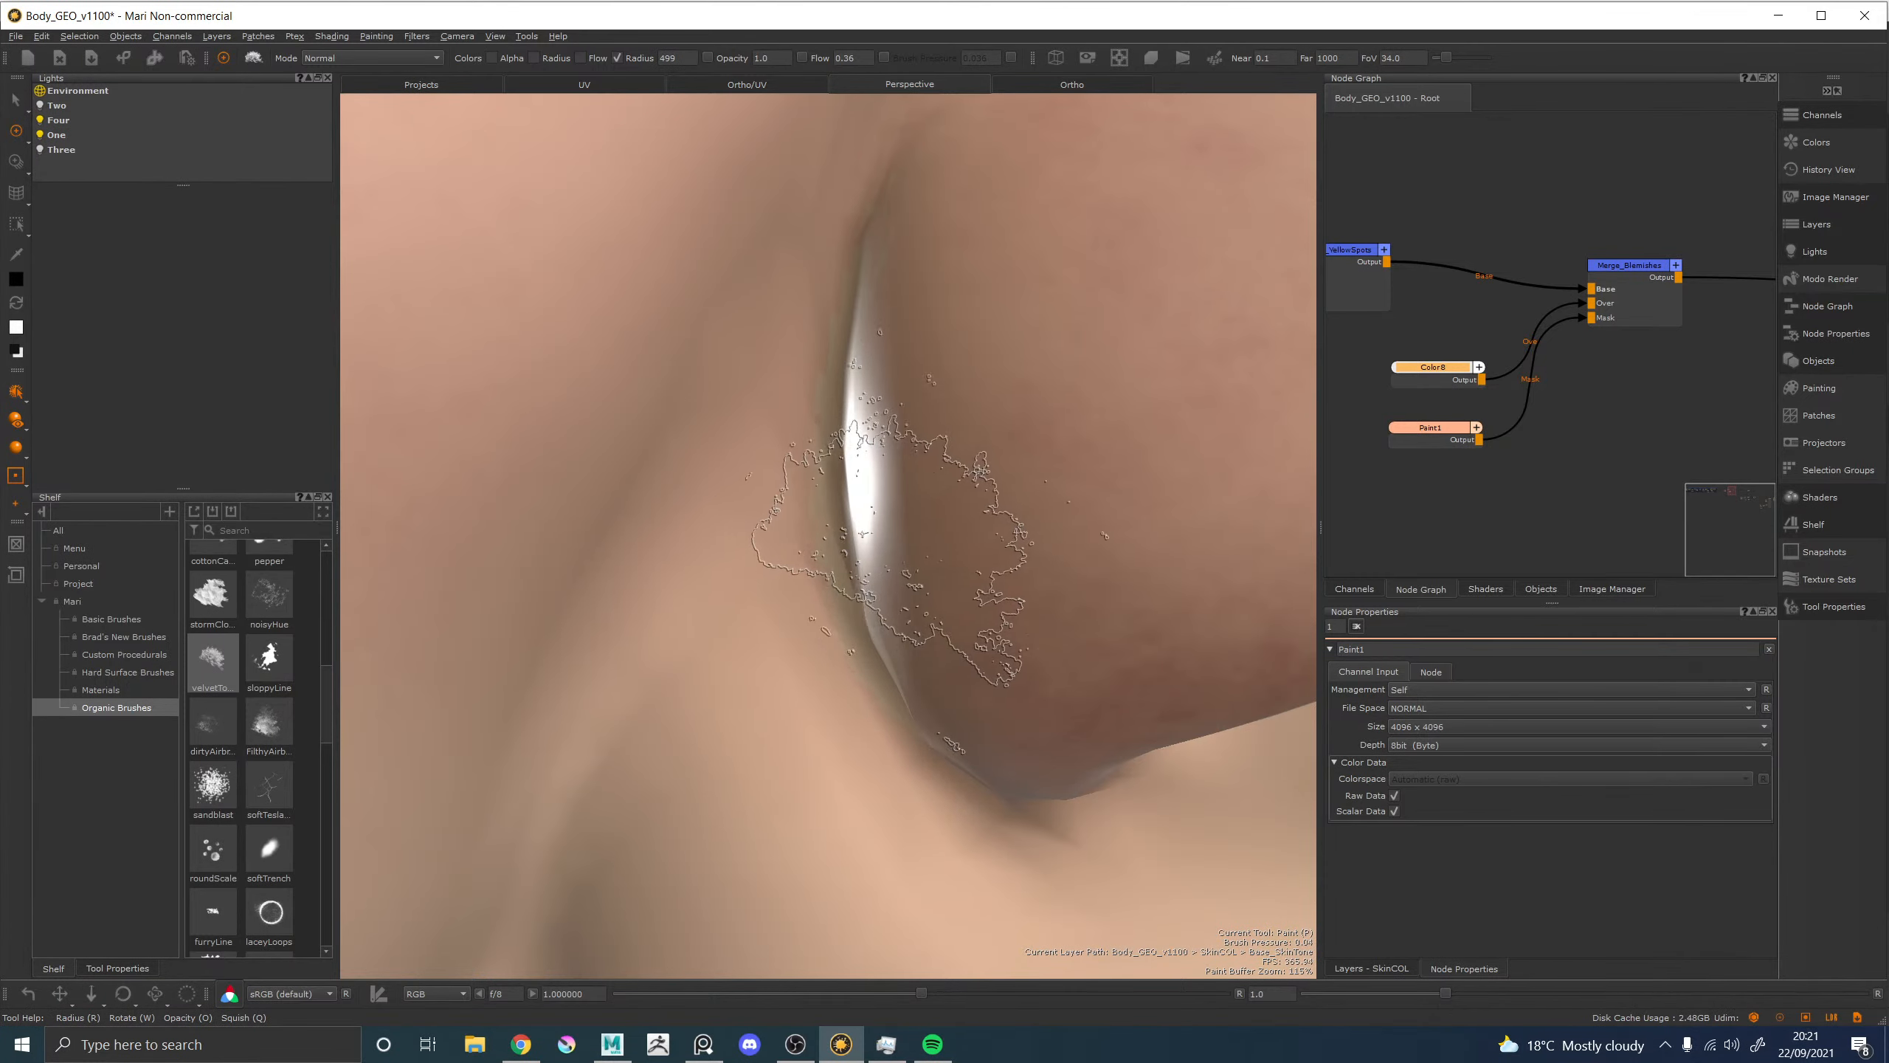
# Paint a strong patch of redness in white on the lower cheek beside the corner of the mouth.
pyautogui.keyDown('alt'); pyautogui.moveTo(926, 554); pyautogui.dragTo(811, 547, button='right'); pyautogui.keyUp('alt')
pyautogui.moveTo(862, 528)
pyautogui.keyDown('alt'); pyautogui.mouseDown()
pyautogui.moveTo(904, 524)
pyautogui.moveTo(826, 585)
pyautogui.moveTo(885, 644)
pyautogui.mouseUp(); pyautogui.keyUp('alt')
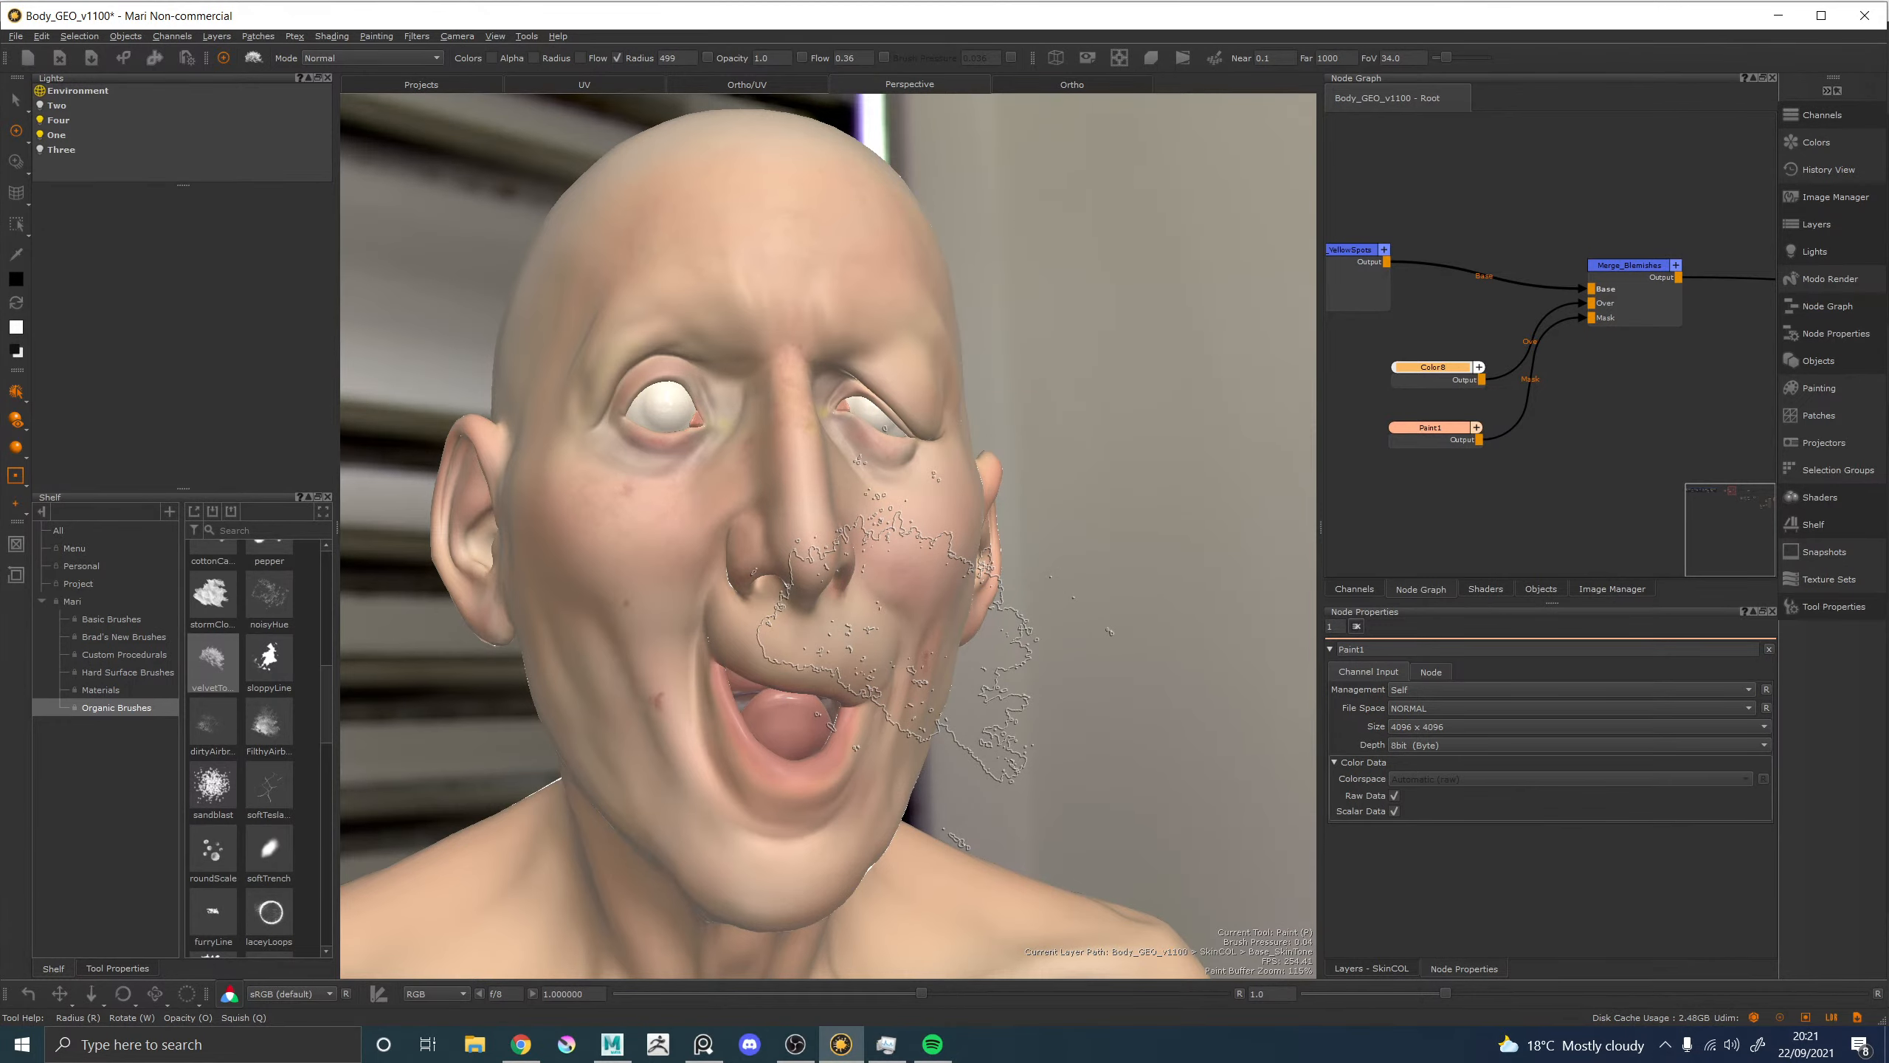
pyautogui.keyDown('alt'); pyautogui.moveTo(855, 647); pyautogui.dragTo(989, 528, button='middle'); pyautogui.keyUp('alt')
pyautogui.keyDown('alt'); pyautogui.moveTo(877, 581); pyautogui.dragTo(1063, 743, button='right'); pyautogui.keyUp('alt')
pyautogui.keyDown('alt'); pyautogui.moveTo(1063, 744); pyautogui.dragTo(1047, 633, button='middle'); pyautogui.keyUp('alt')
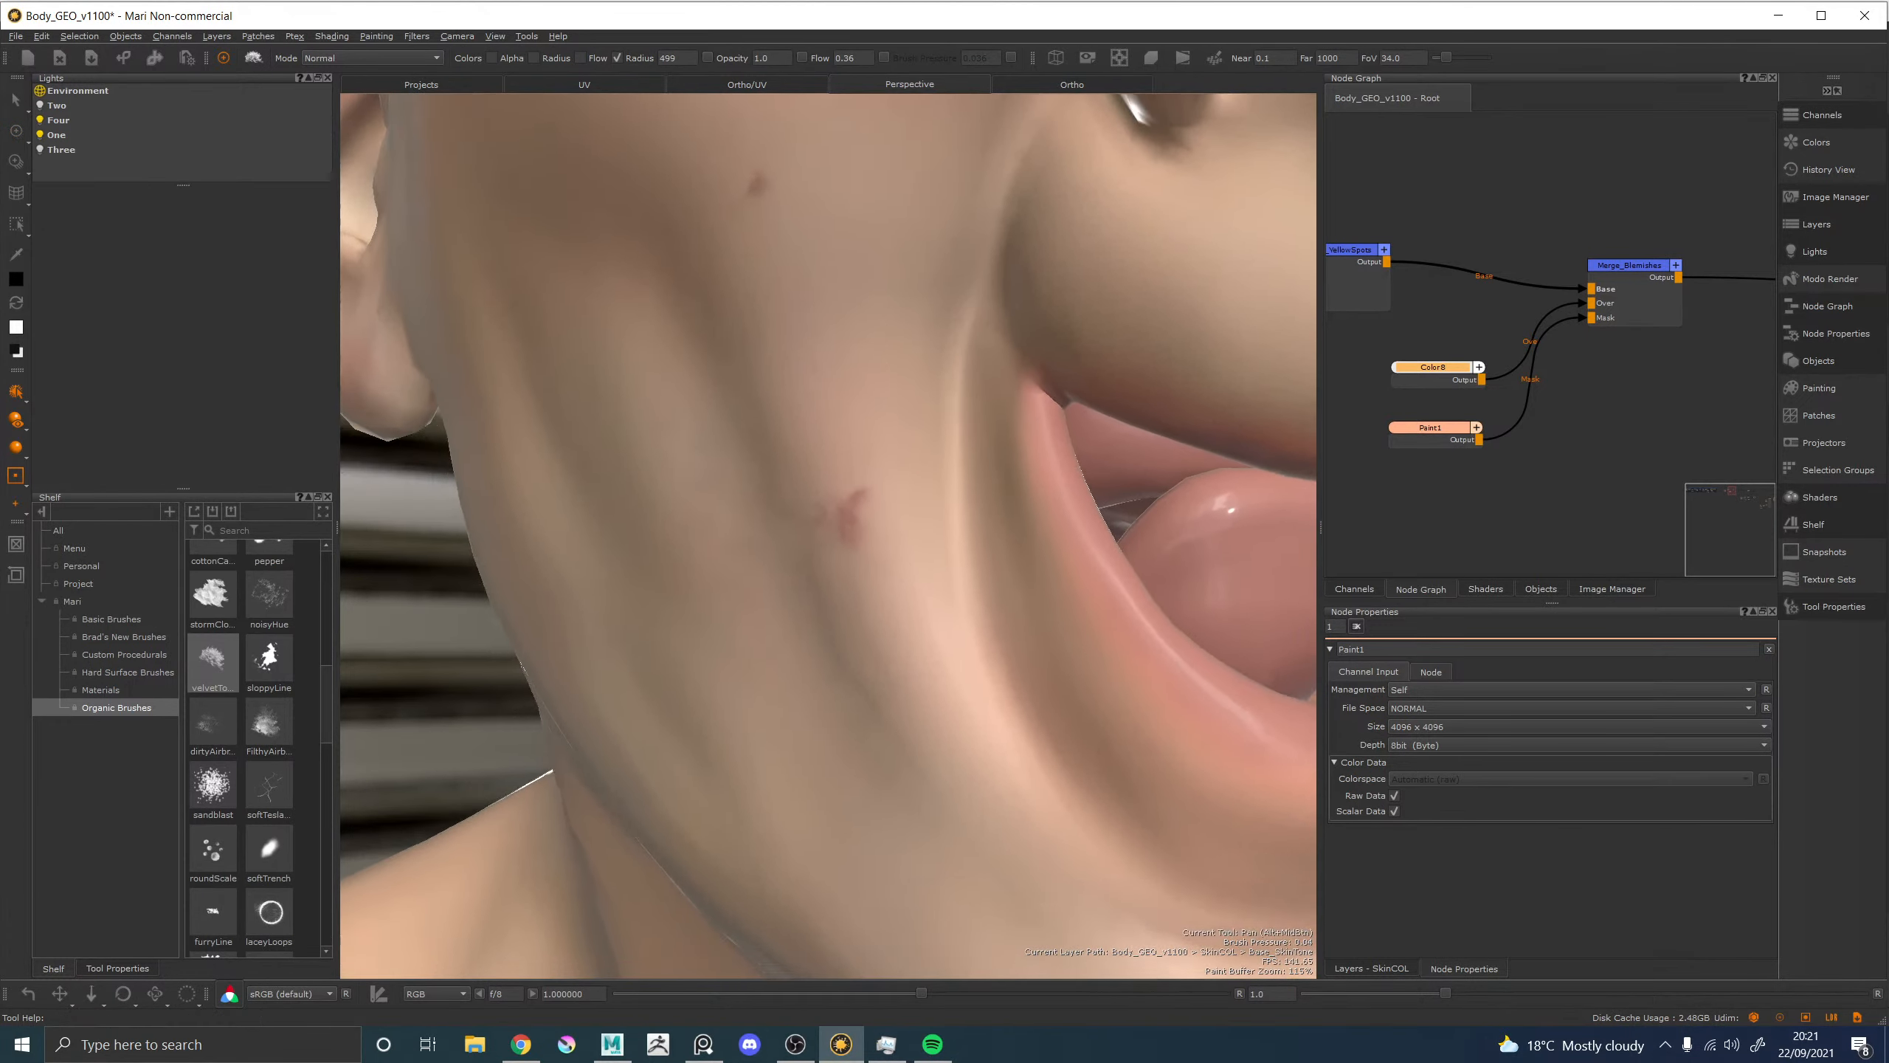
pyautogui.keyDown('alt'); pyautogui.moveTo(811, 491); pyautogui.dragTo(884, 543, button='right'); pyautogui.keyUp('alt')
pyautogui.keyDown('alt'); pyautogui.moveTo(830, 491); pyautogui.dragTo(781, 525, button='middle'); pyautogui.keyUp('alt')
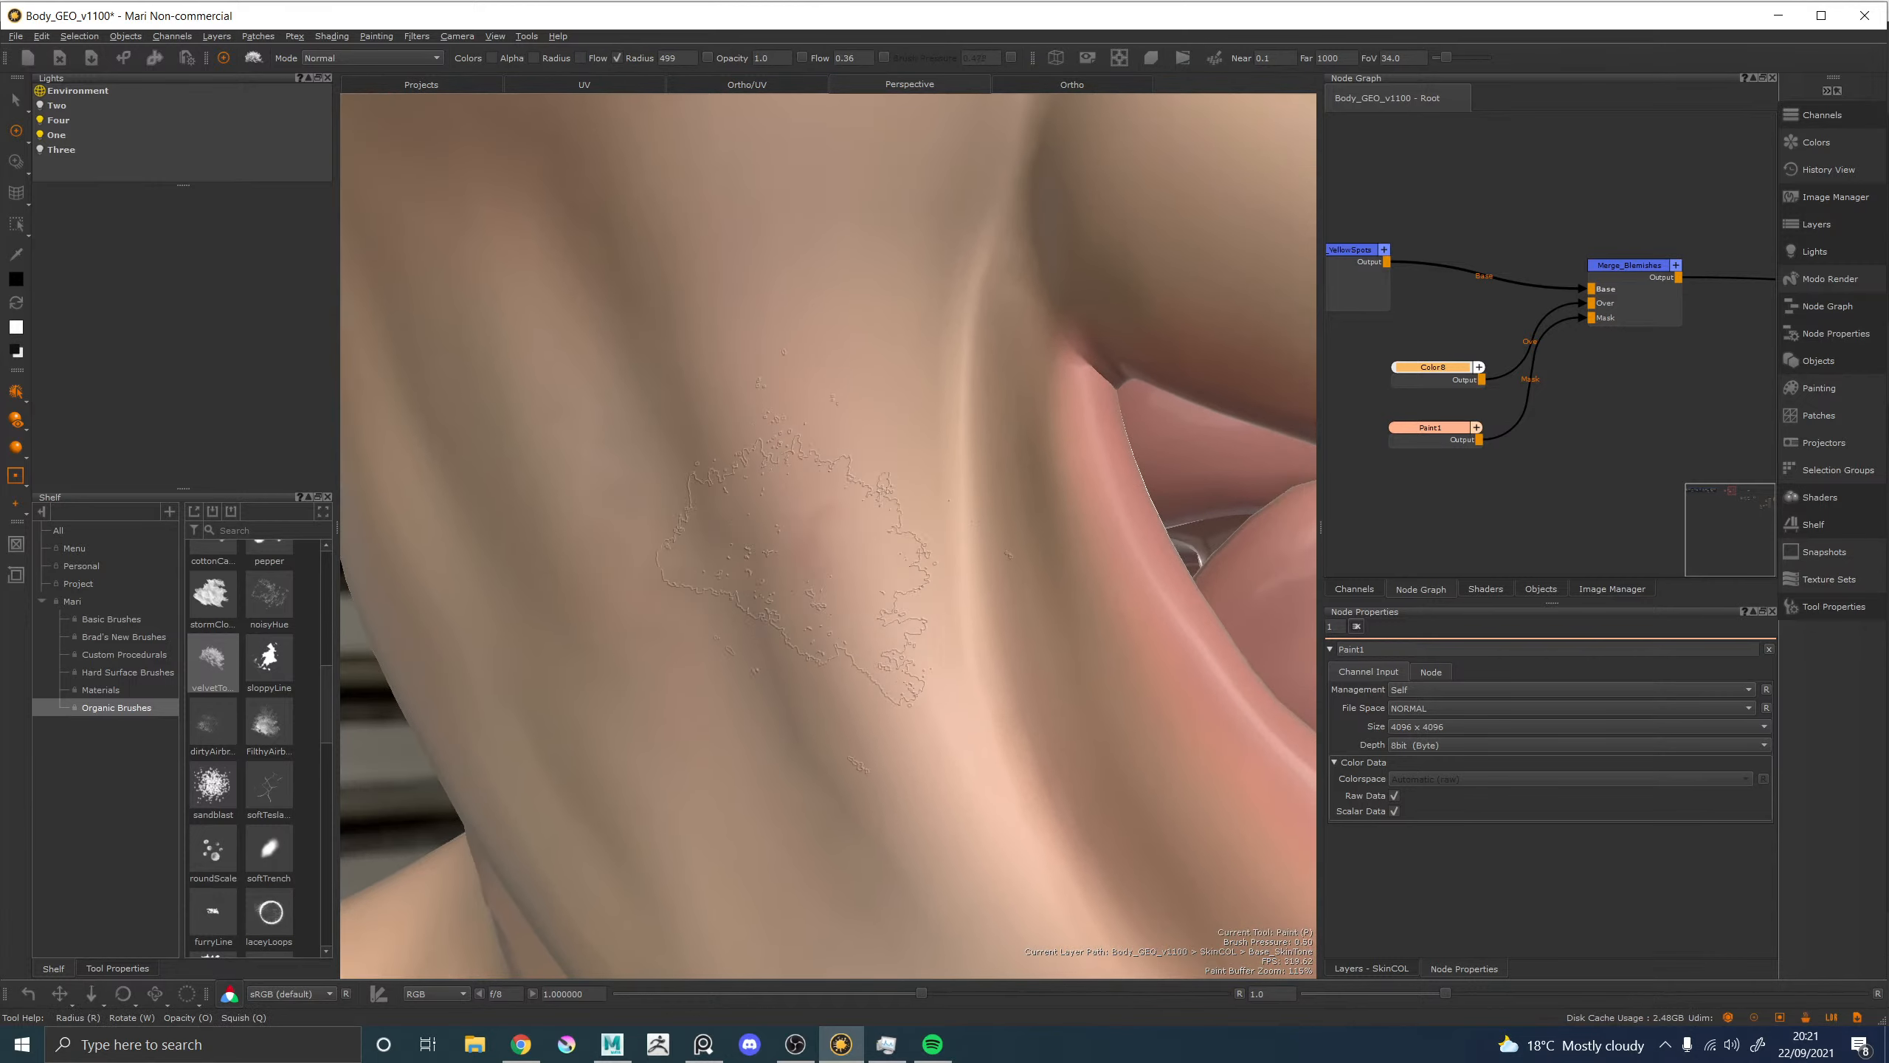
pyautogui.moveTo(777, 581)
pyautogui.mouseDown()
pyautogui.moveTo(744, 535)
pyautogui.moveTo(780, 551)
pyautogui.moveTo(759, 514)
pyautogui.mouseUp()
# Erase the fresh cheek patch down to a small faint blemish with the Paint Buffer Eraser at radius 340.
pyautogui.click(13, 132)
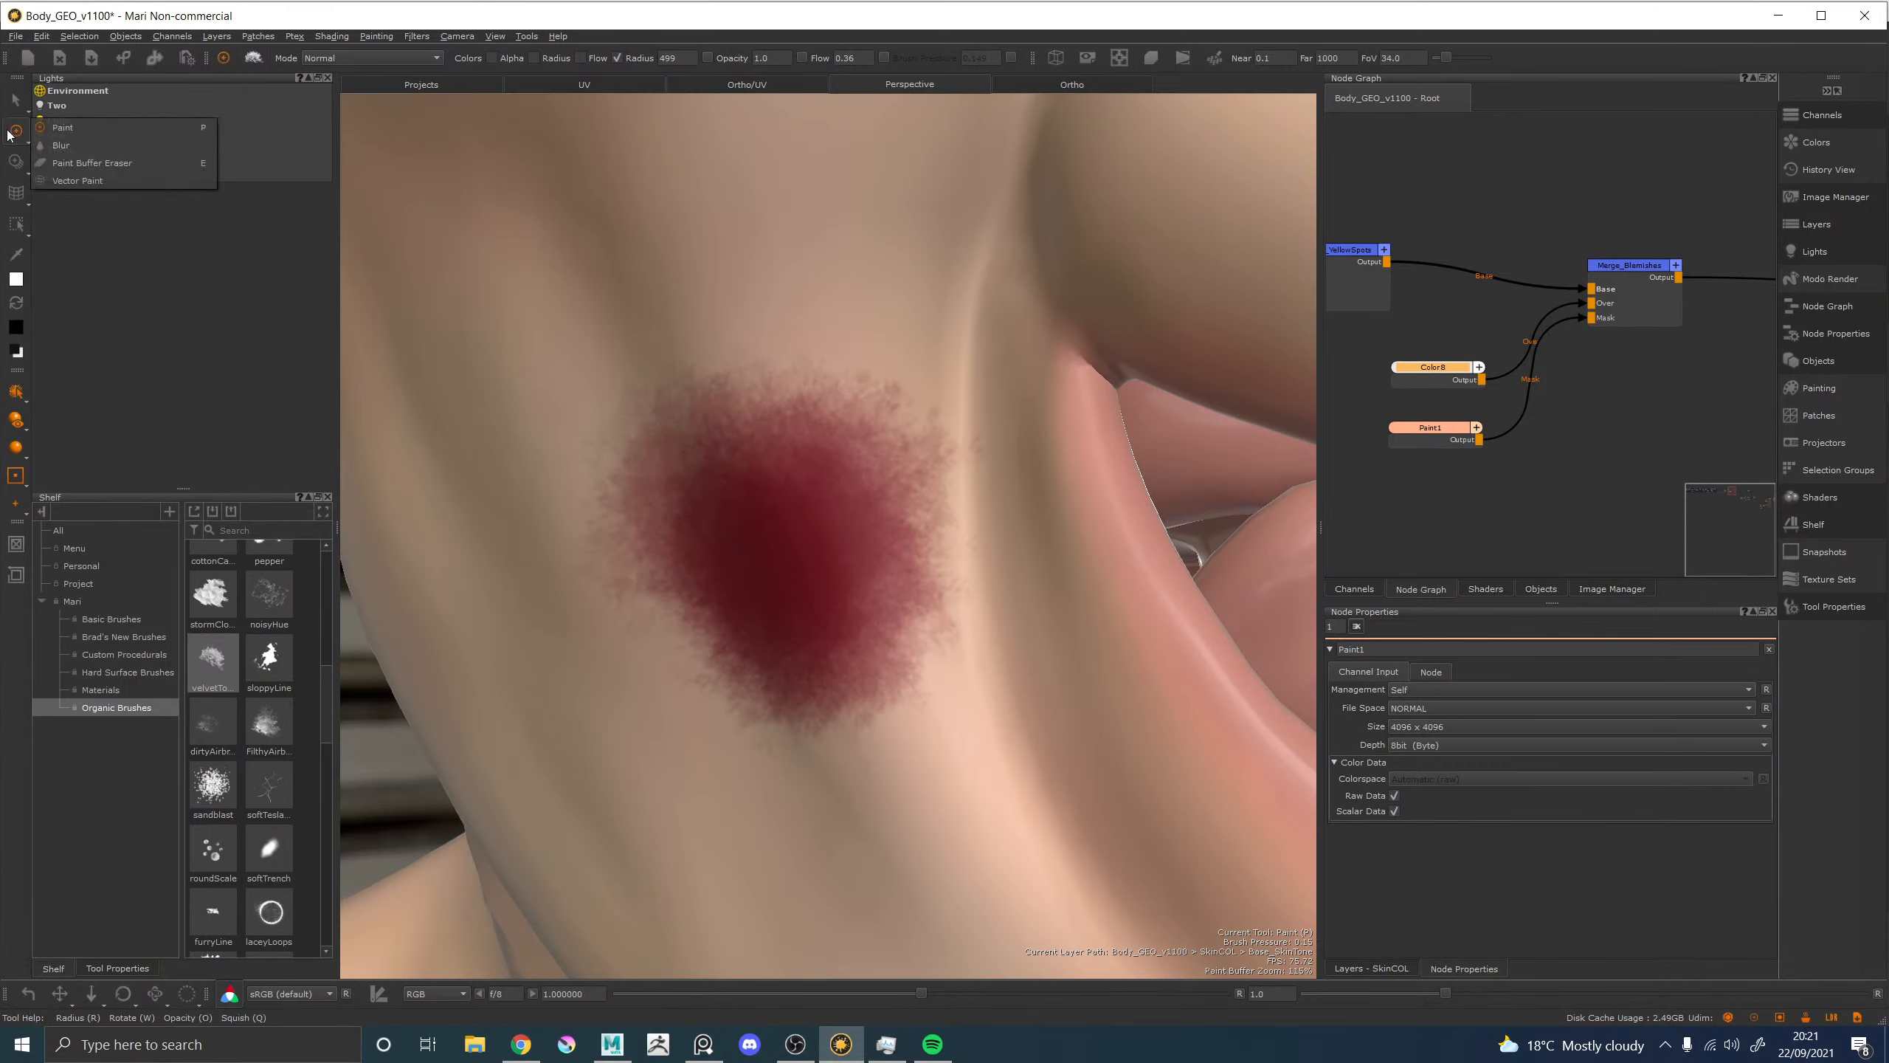
pyautogui.click(77, 164)
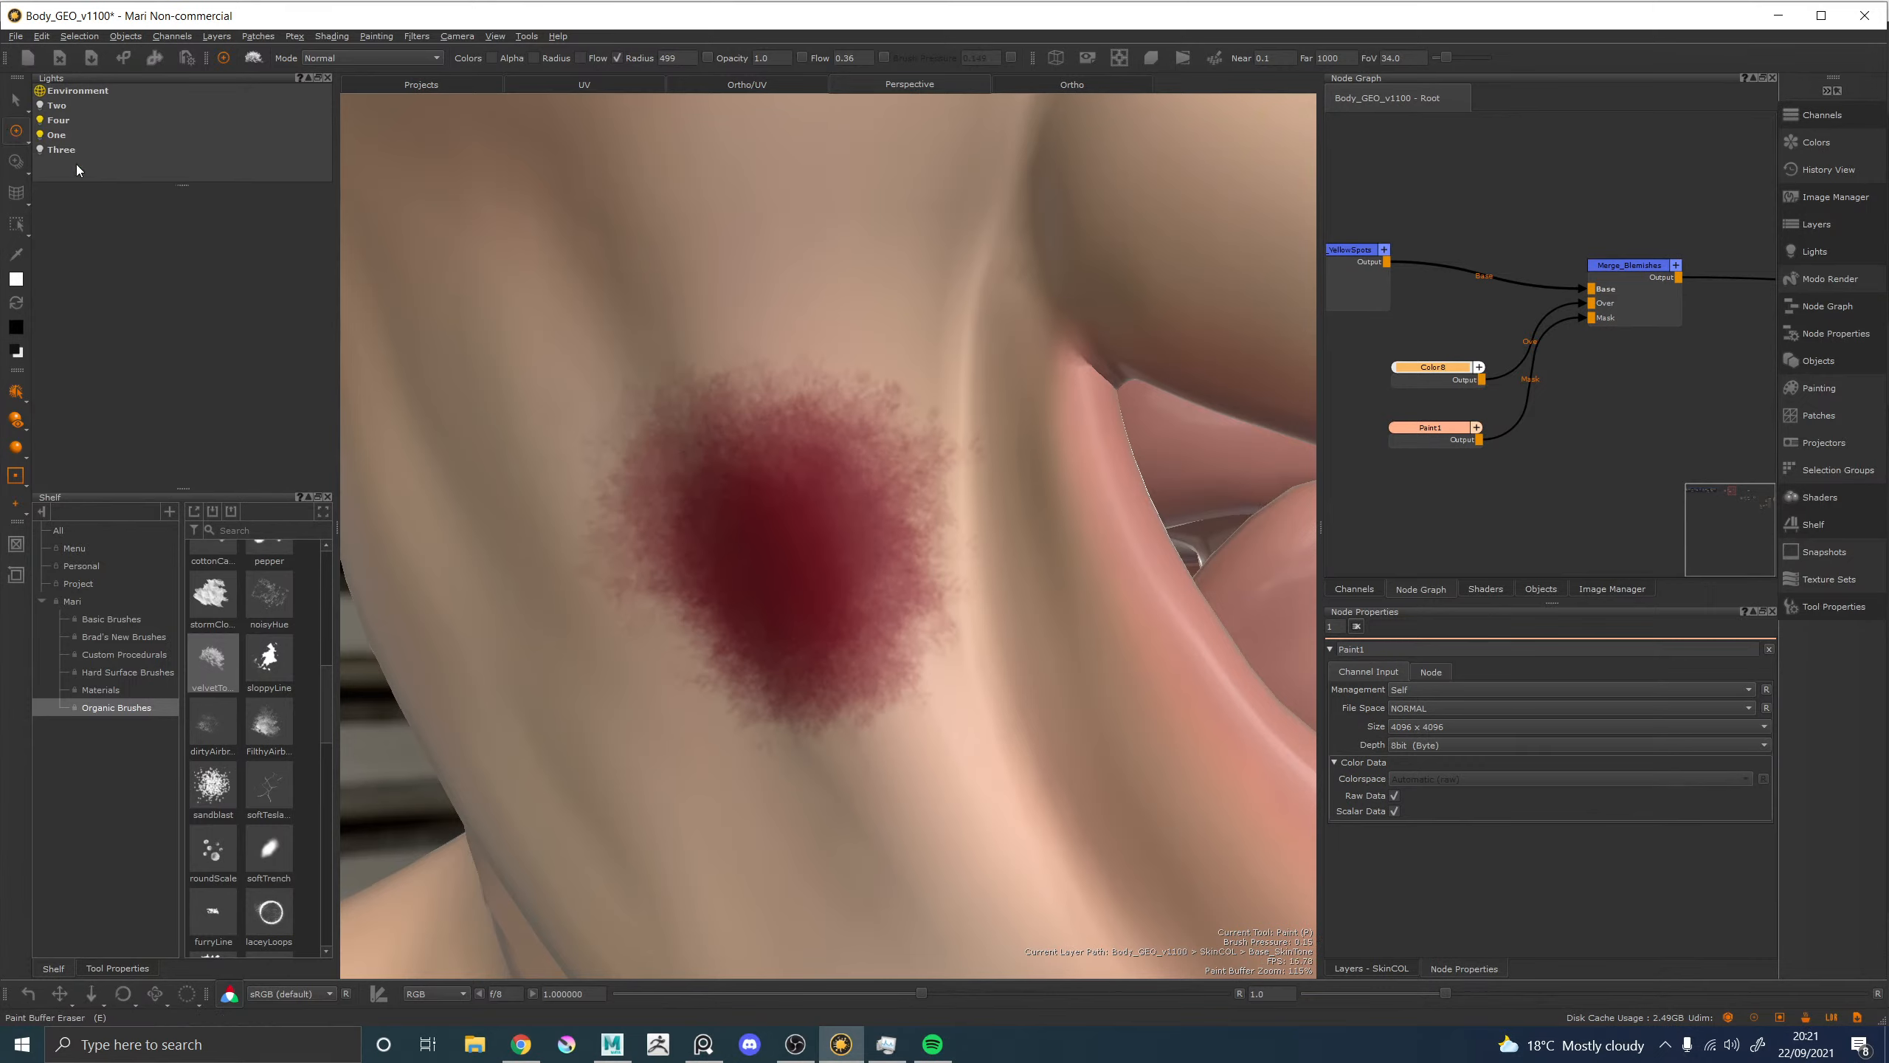
pyautogui.moveTo(773, 603)
pyautogui.mouseDown()
pyautogui.moveTo(803, 617)
pyautogui.moveTo(826, 566)
pyautogui.moveTo(804, 521)
pyautogui.moveTo(833, 521)
pyautogui.moveTo(877, 611)
pyautogui.moveTo(788, 670)
pyautogui.moveTo(714, 461)
pyautogui.moveTo(744, 403)
pyautogui.moveTo(772, 740)
pyautogui.mouseUp()
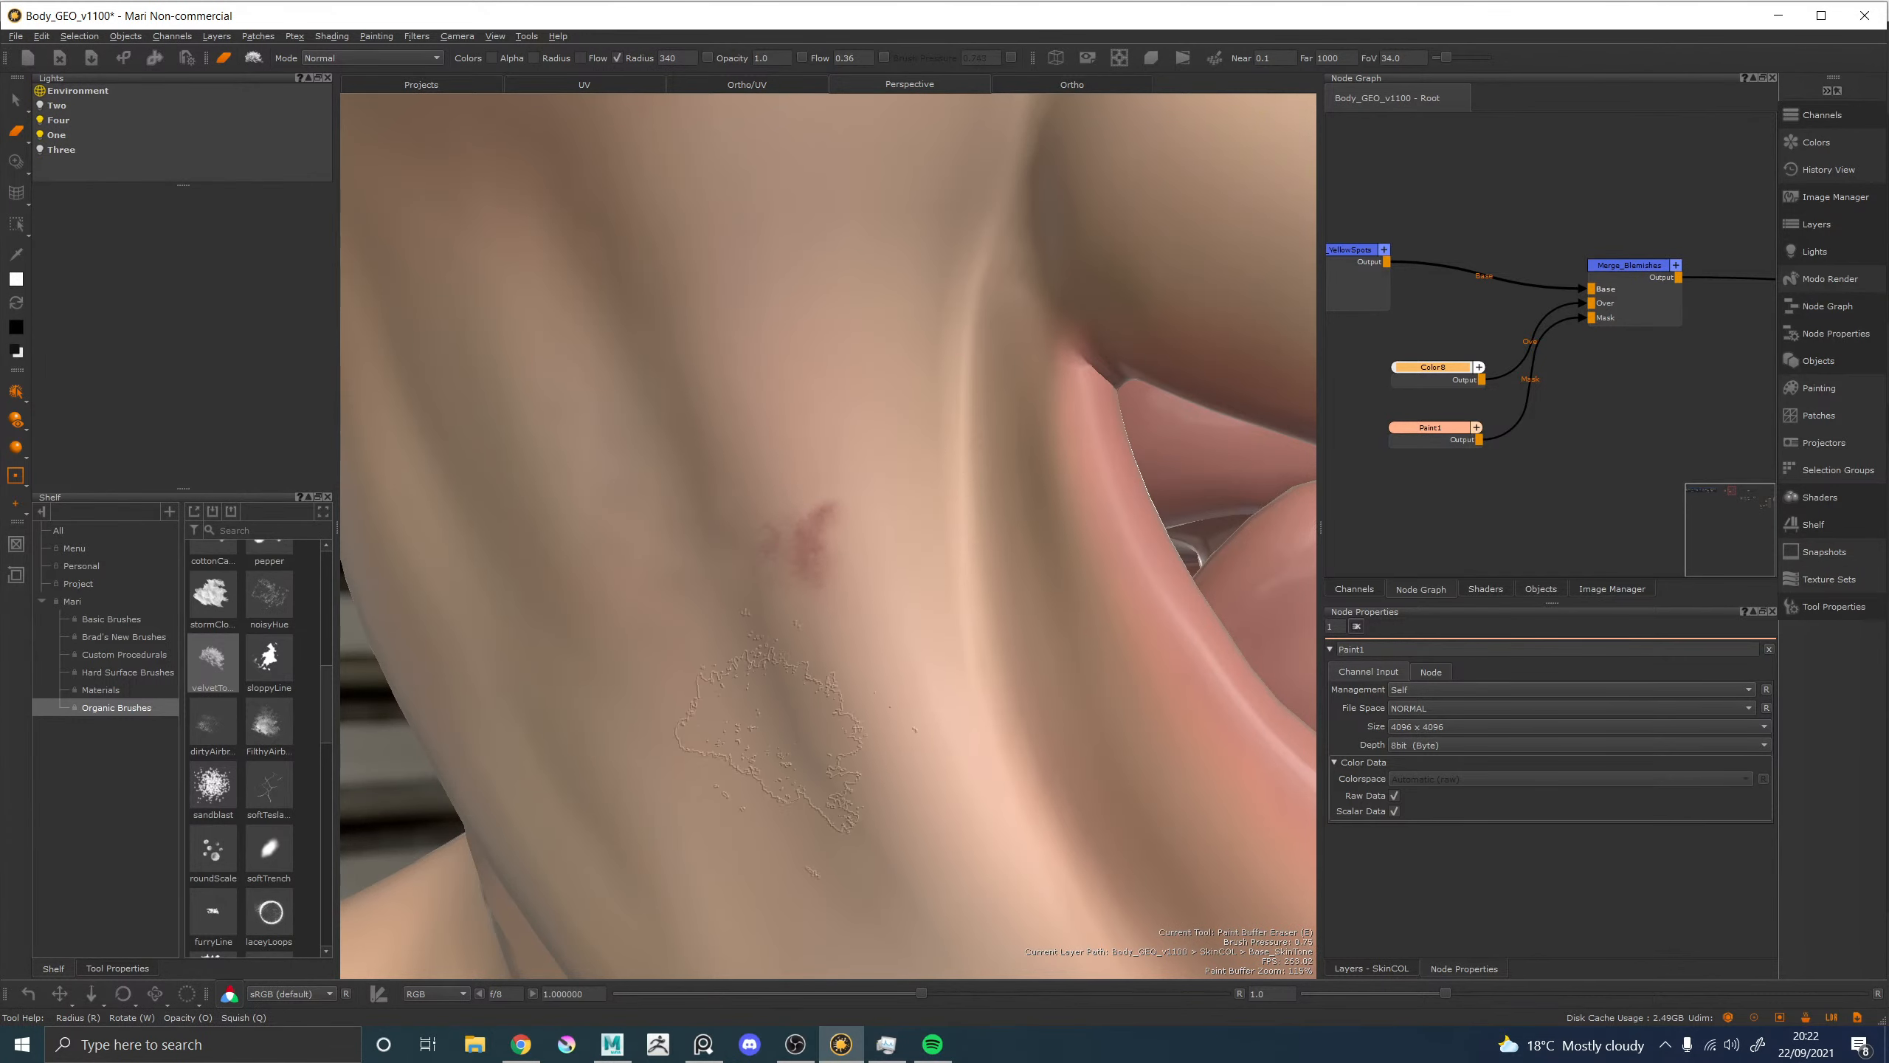
# Return to the Paint tool and draw thin branching vein lines across the cheek blemish at radius 10, undoing the last stroke.
pyautogui.click(19, 136)
pyautogui.click(60, 131)
pyautogui.press('r')
pyautogui.moveTo(751, 569)
pyautogui.mouseDown()
pyautogui.moveTo(714, 554)
pyautogui.moveTo(779, 568)
pyautogui.moveTo(670, 568)
pyautogui.mouseUp()
pyautogui.hotkey('ctrl', 'z')
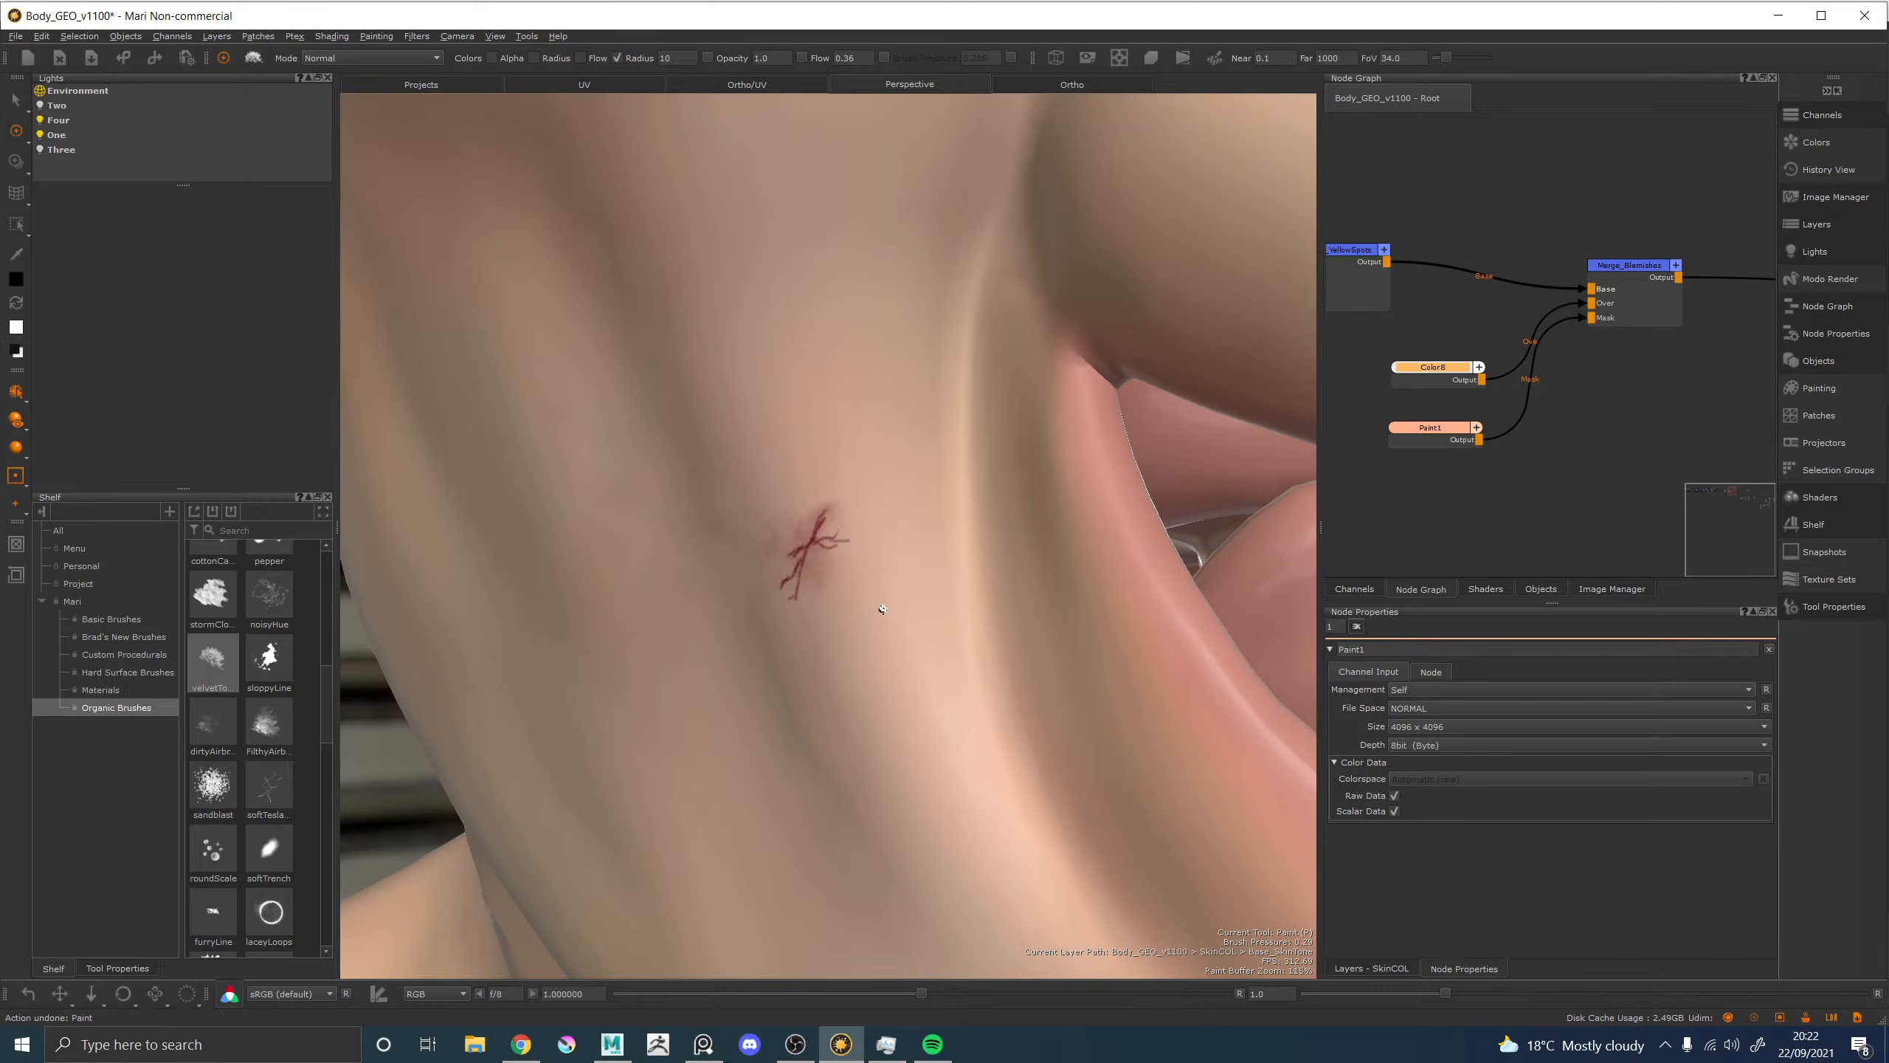
# Soften the vein lines on the cheek blemish with the Paint Buffer Eraser at radius 96, then bake the paint.
pyautogui.press('e')
pyautogui.moveTo(821, 506)
pyautogui.mouseDown()
pyautogui.moveTo(807, 560)
pyautogui.moveTo(832, 552)
pyautogui.moveTo(848, 587)
pyautogui.moveTo(751, 559)
pyautogui.mouseUp()
pyautogui.hotkey('ctrl', 'z')
pyautogui.press('r')
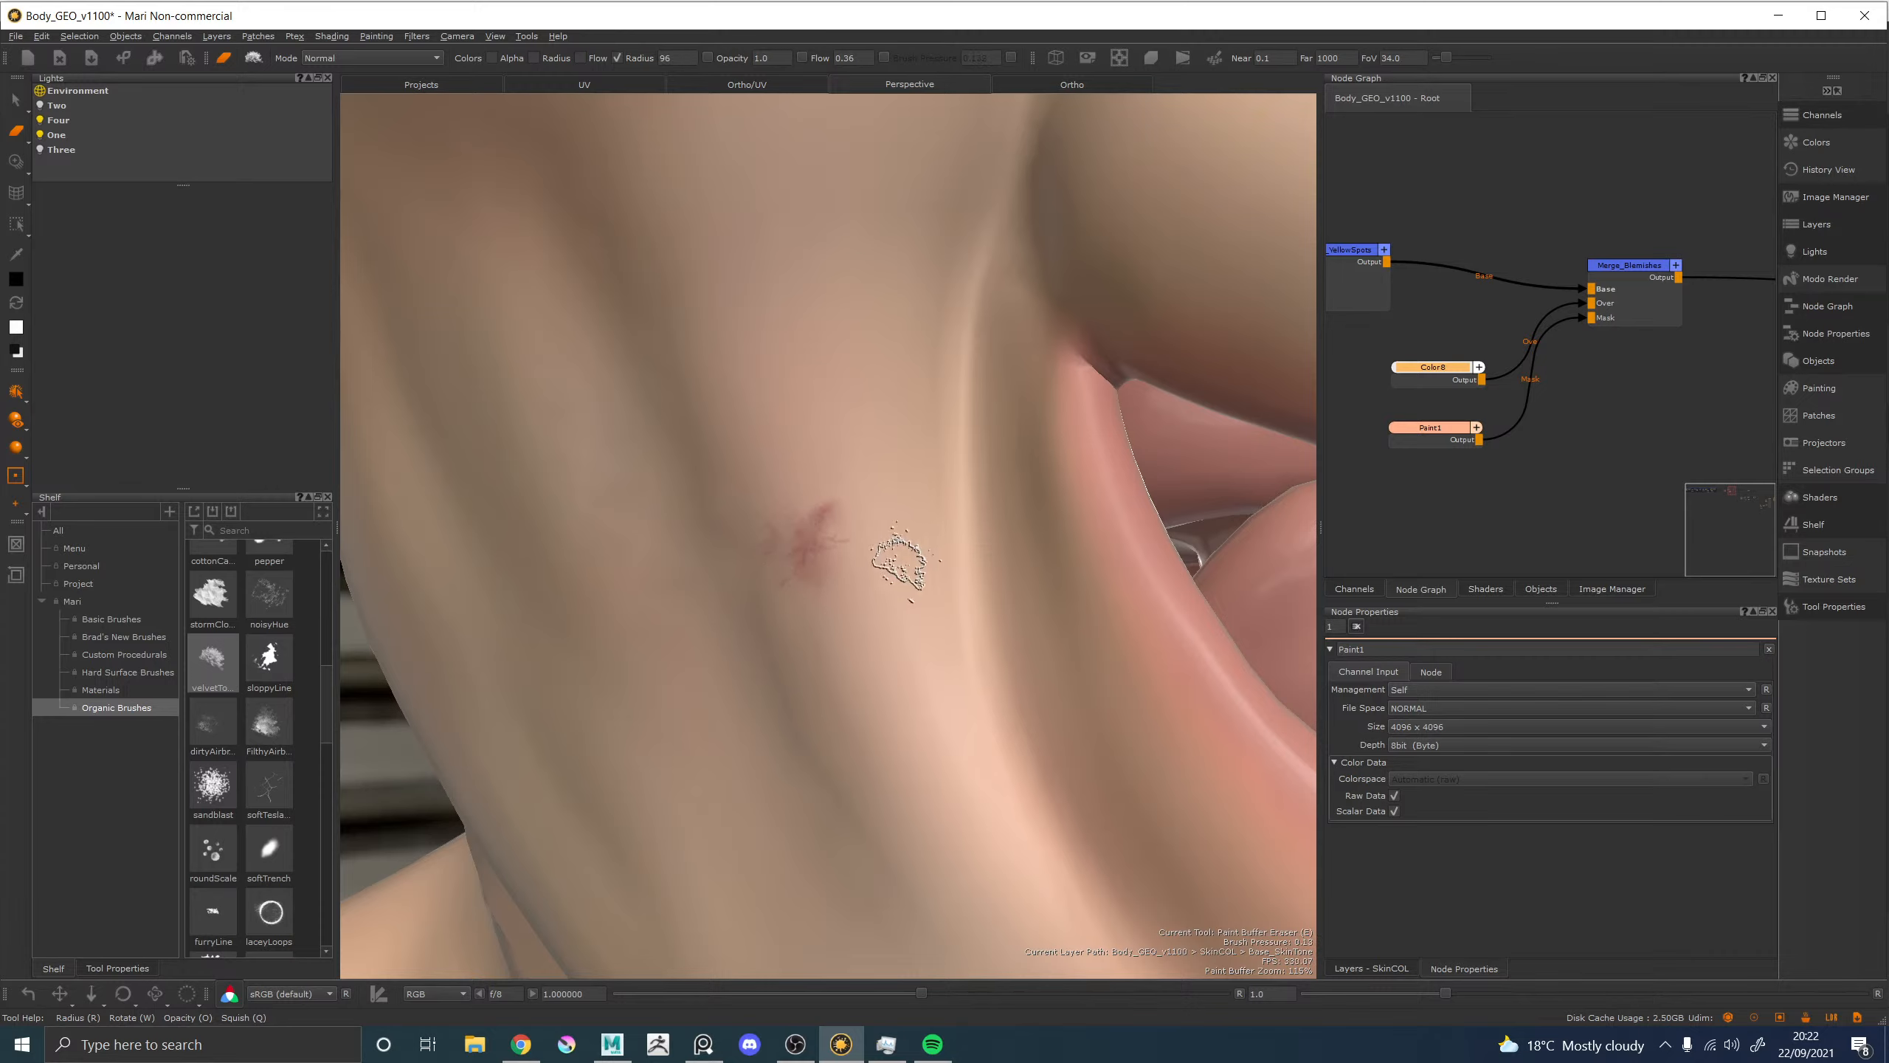
pyautogui.press('b')
# Examine the new cheek blemish and the skin colour of the whole face from several angles and distances.
pyautogui.keyDown('alt'); pyautogui.moveTo(898, 588); pyautogui.dragTo(975, 558); pyautogui.keyUp('alt')
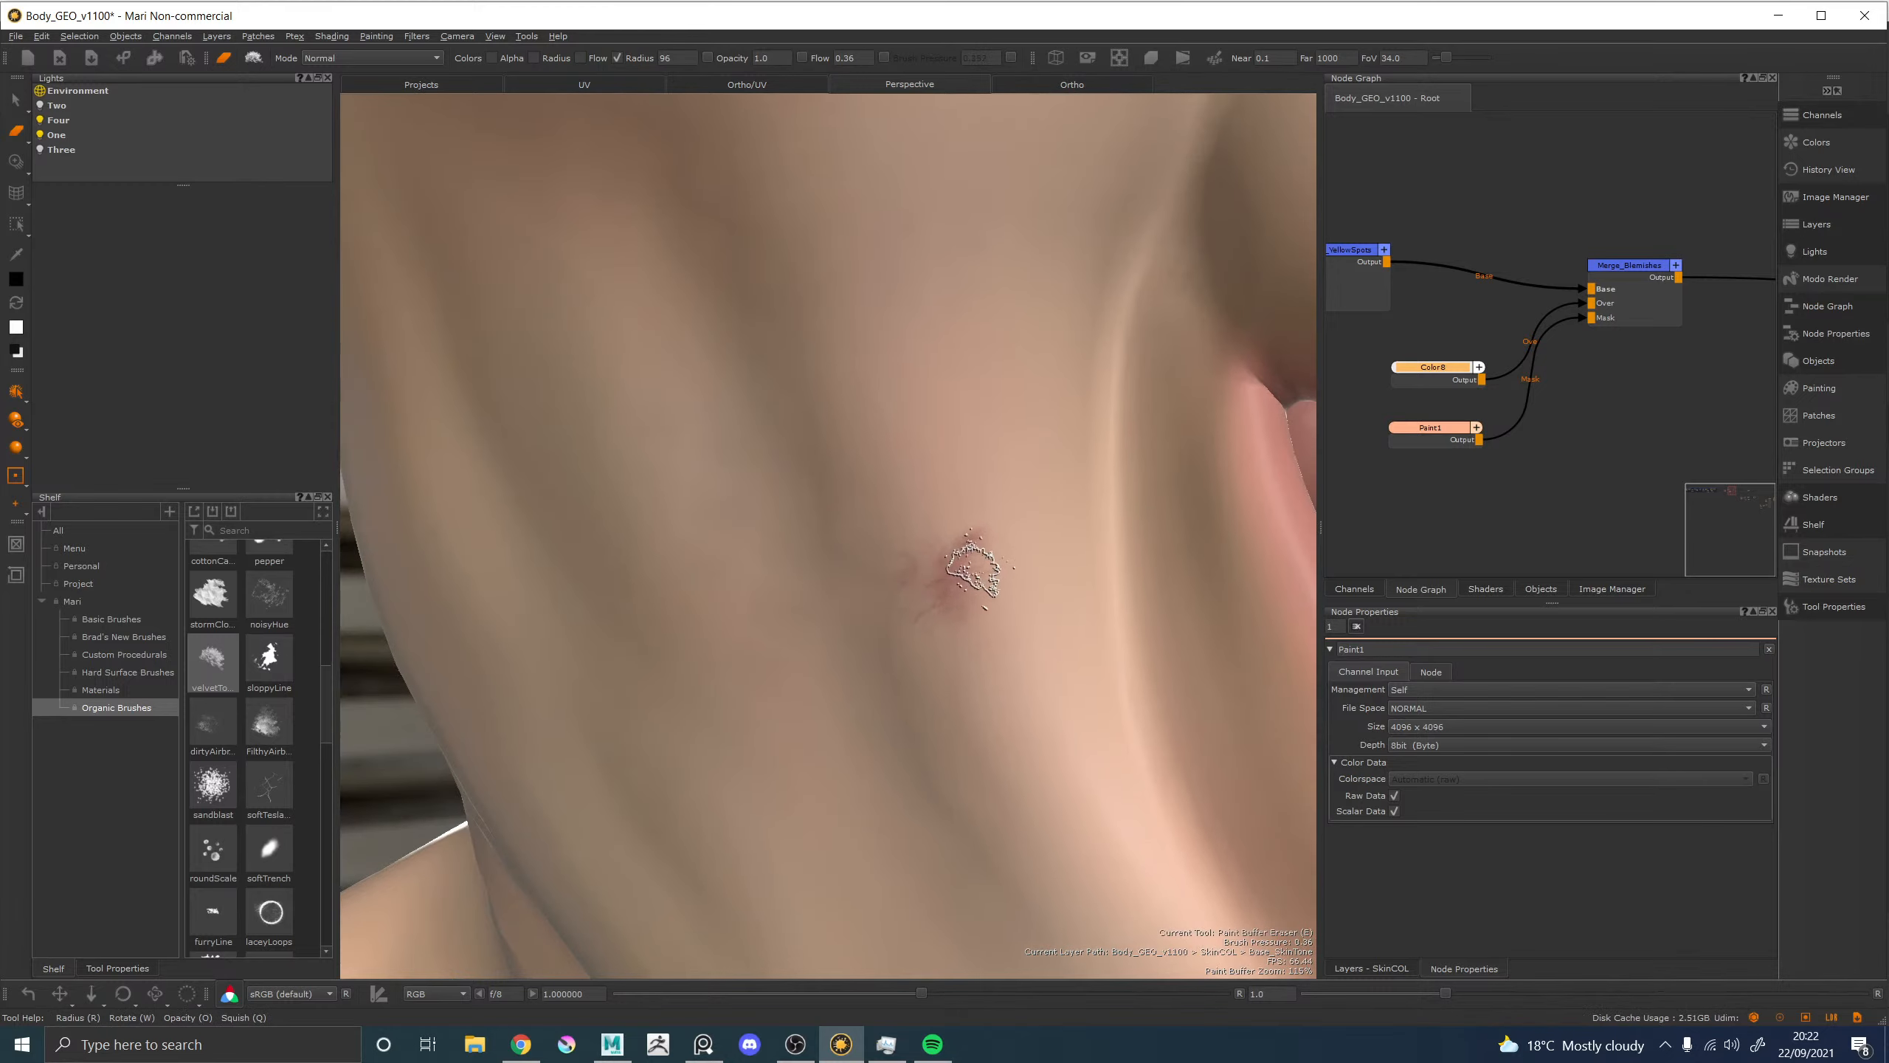
pyautogui.keyDown('alt'); pyautogui.moveTo(799, 573); pyautogui.dragTo(911, 565); pyautogui.keyUp('alt')
pyautogui.keyDown('alt'); pyautogui.moveTo(911, 566); pyautogui.dragTo(666, 533, button='right'); pyautogui.keyUp('alt')
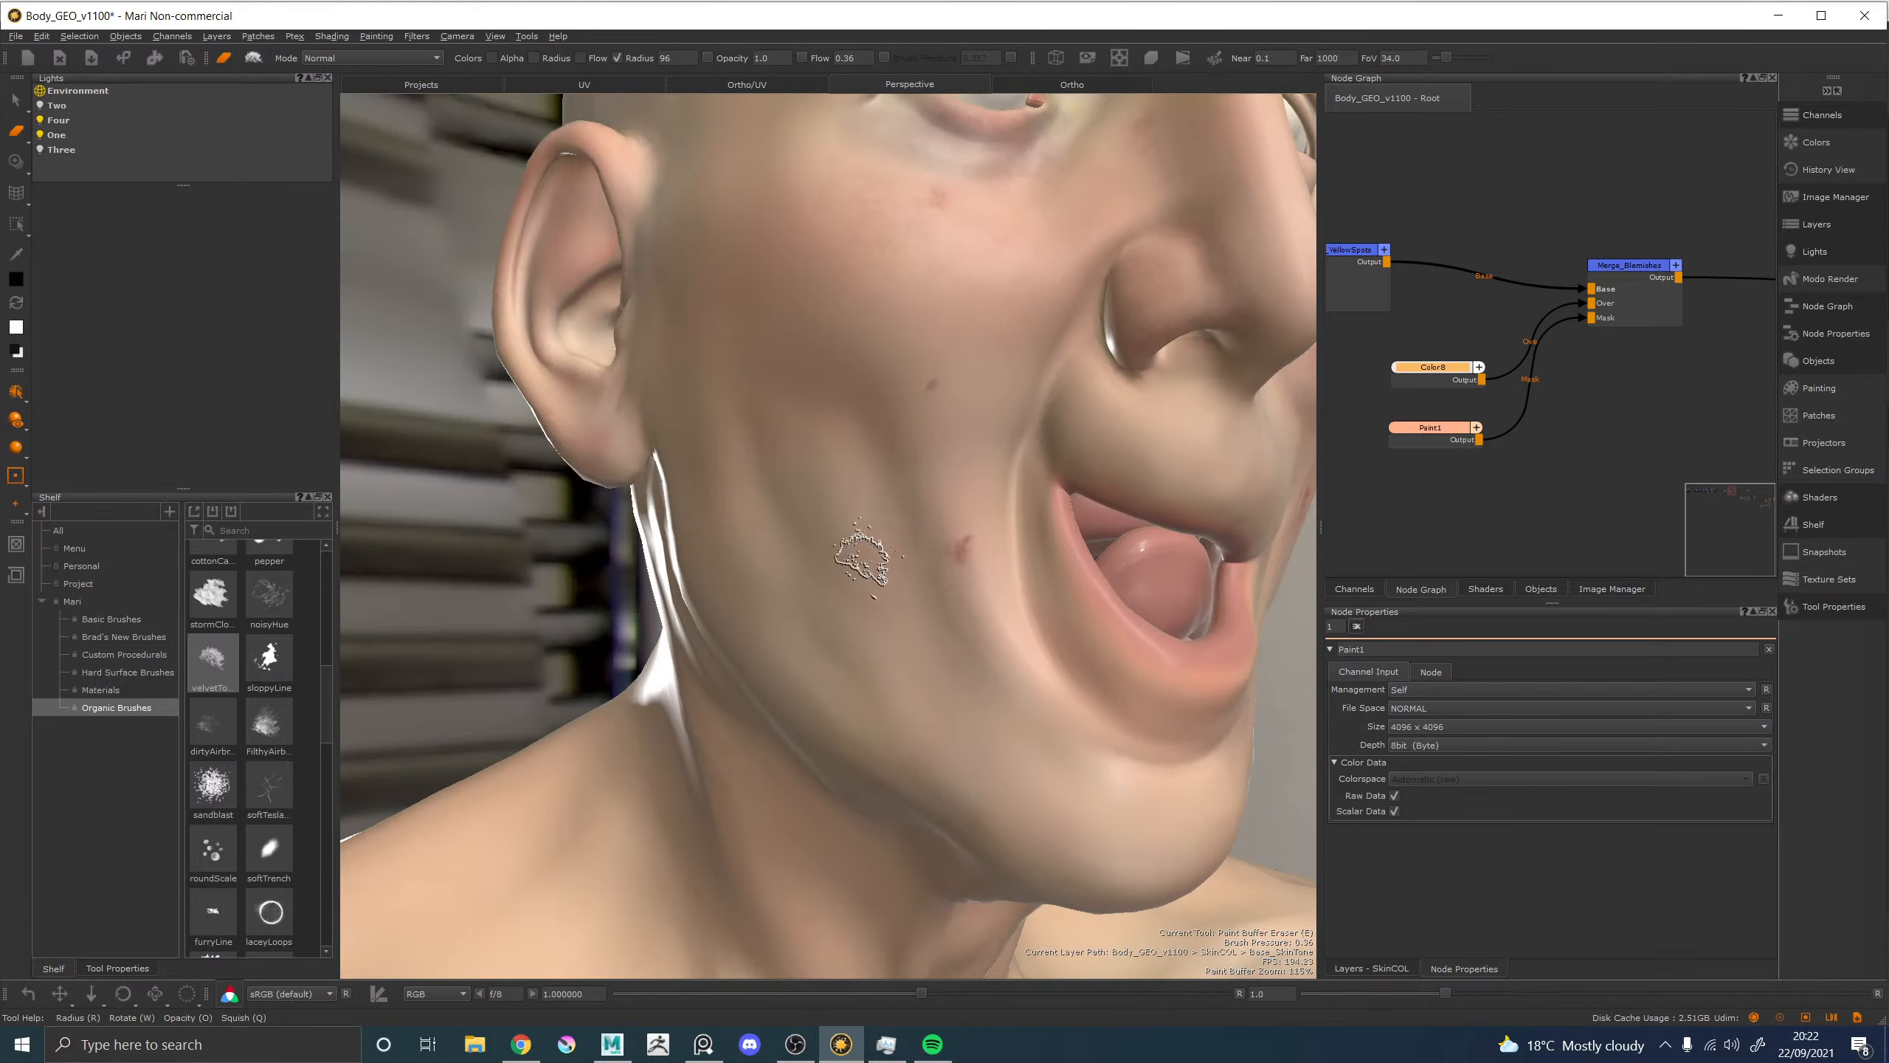
pyautogui.keyDown('alt'); pyautogui.moveTo(860, 554); pyautogui.dragTo(733, 616); pyautogui.keyUp('alt')
pyautogui.keyDown('alt'); pyautogui.moveTo(861, 602); pyautogui.dragTo(781, 612, button='middle'); pyautogui.keyUp('alt')
pyautogui.keyDown('alt'); pyautogui.moveTo(841, 594); pyautogui.dragTo(804, 606); pyautogui.keyUp('alt')
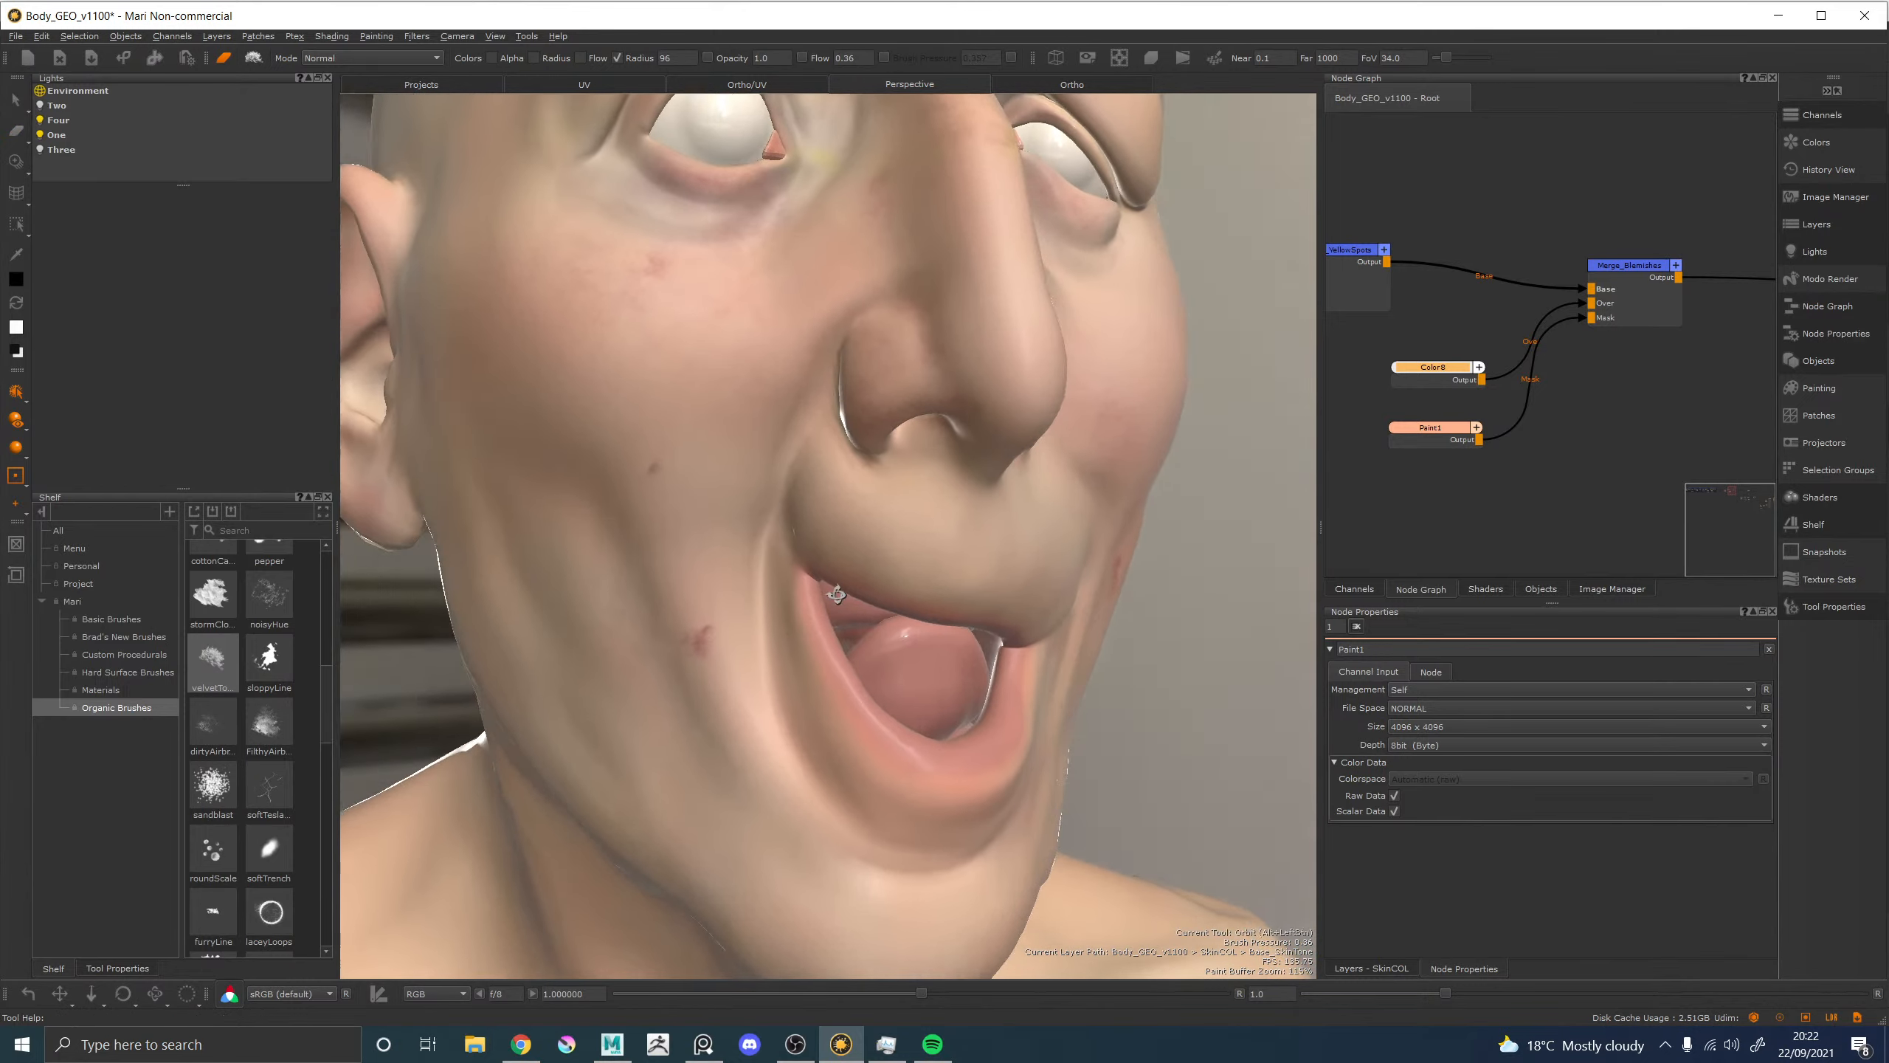
pyautogui.keyDown('alt'); pyautogui.moveTo(804, 606); pyautogui.dragTo(845, 596, button='right'); pyautogui.keyUp('alt')
pyautogui.keyDown('alt'); pyautogui.moveTo(814, 595); pyautogui.dragTo(859, 571, button='middle'); pyautogui.keyUp('alt')
pyautogui.keyDown('alt'); pyautogui.moveTo(856, 592); pyautogui.dragTo(867, 628); pyautogui.keyUp('alt')
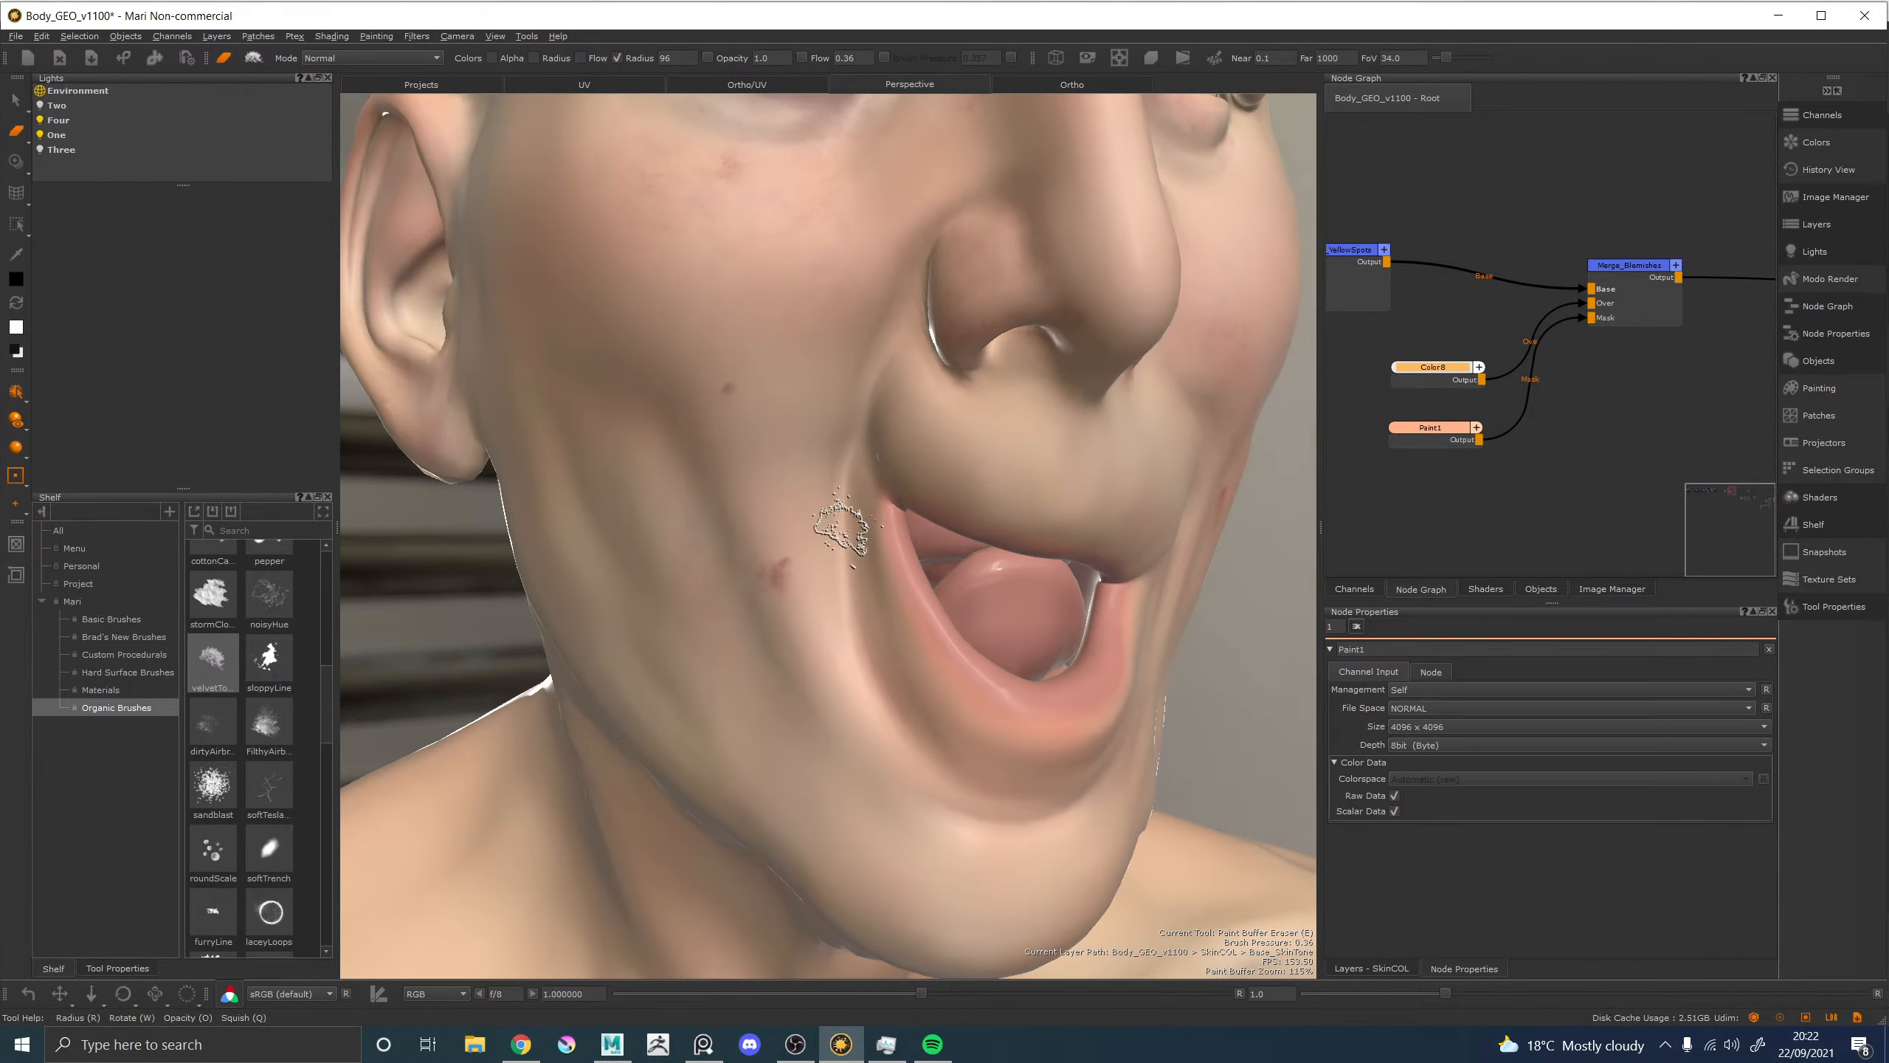
pyautogui.keyDown('alt'); pyautogui.moveTo(844, 531); pyautogui.dragTo(863, 554); pyautogui.keyUp('alt')
pyautogui.keyDown('alt'); pyautogui.moveTo(862, 554); pyautogui.dragTo(837, 718, button='middle'); pyautogui.keyUp('alt')
pyautogui.keyDown('alt'); pyautogui.moveTo(855, 670); pyautogui.dragTo(763, 654, button='right'); pyautogui.keyUp('alt')
pyautogui.keyDown('alt'); pyautogui.moveTo(800, 579); pyautogui.dragTo(750, 568); pyautogui.keyUp('alt')
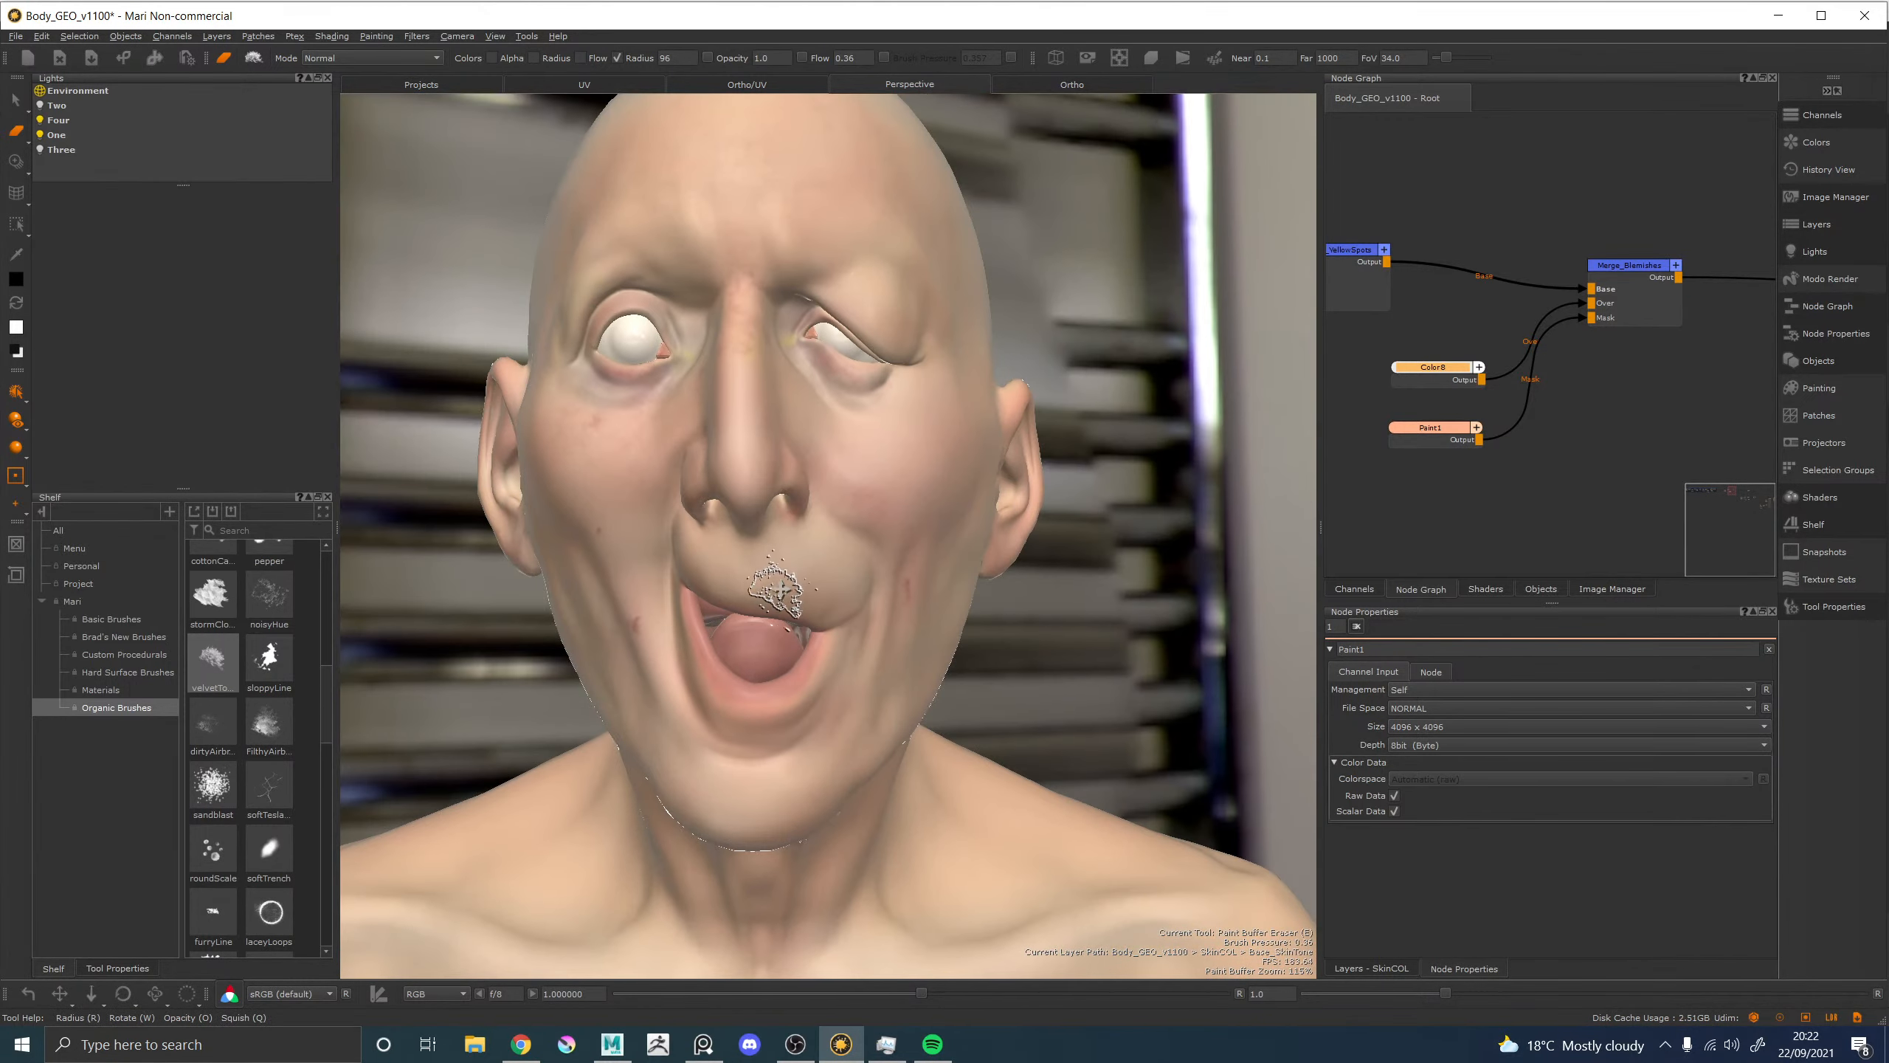
pyautogui.keyDown('alt'); pyautogui.moveTo(776, 594); pyautogui.dragTo(857, 607, button='middle'); pyautogui.keyUp('alt')
pyautogui.keyDown('alt'); pyautogui.moveTo(856, 608); pyautogui.dragTo(920, 610, button='right'); pyautogui.keyUp('alt')
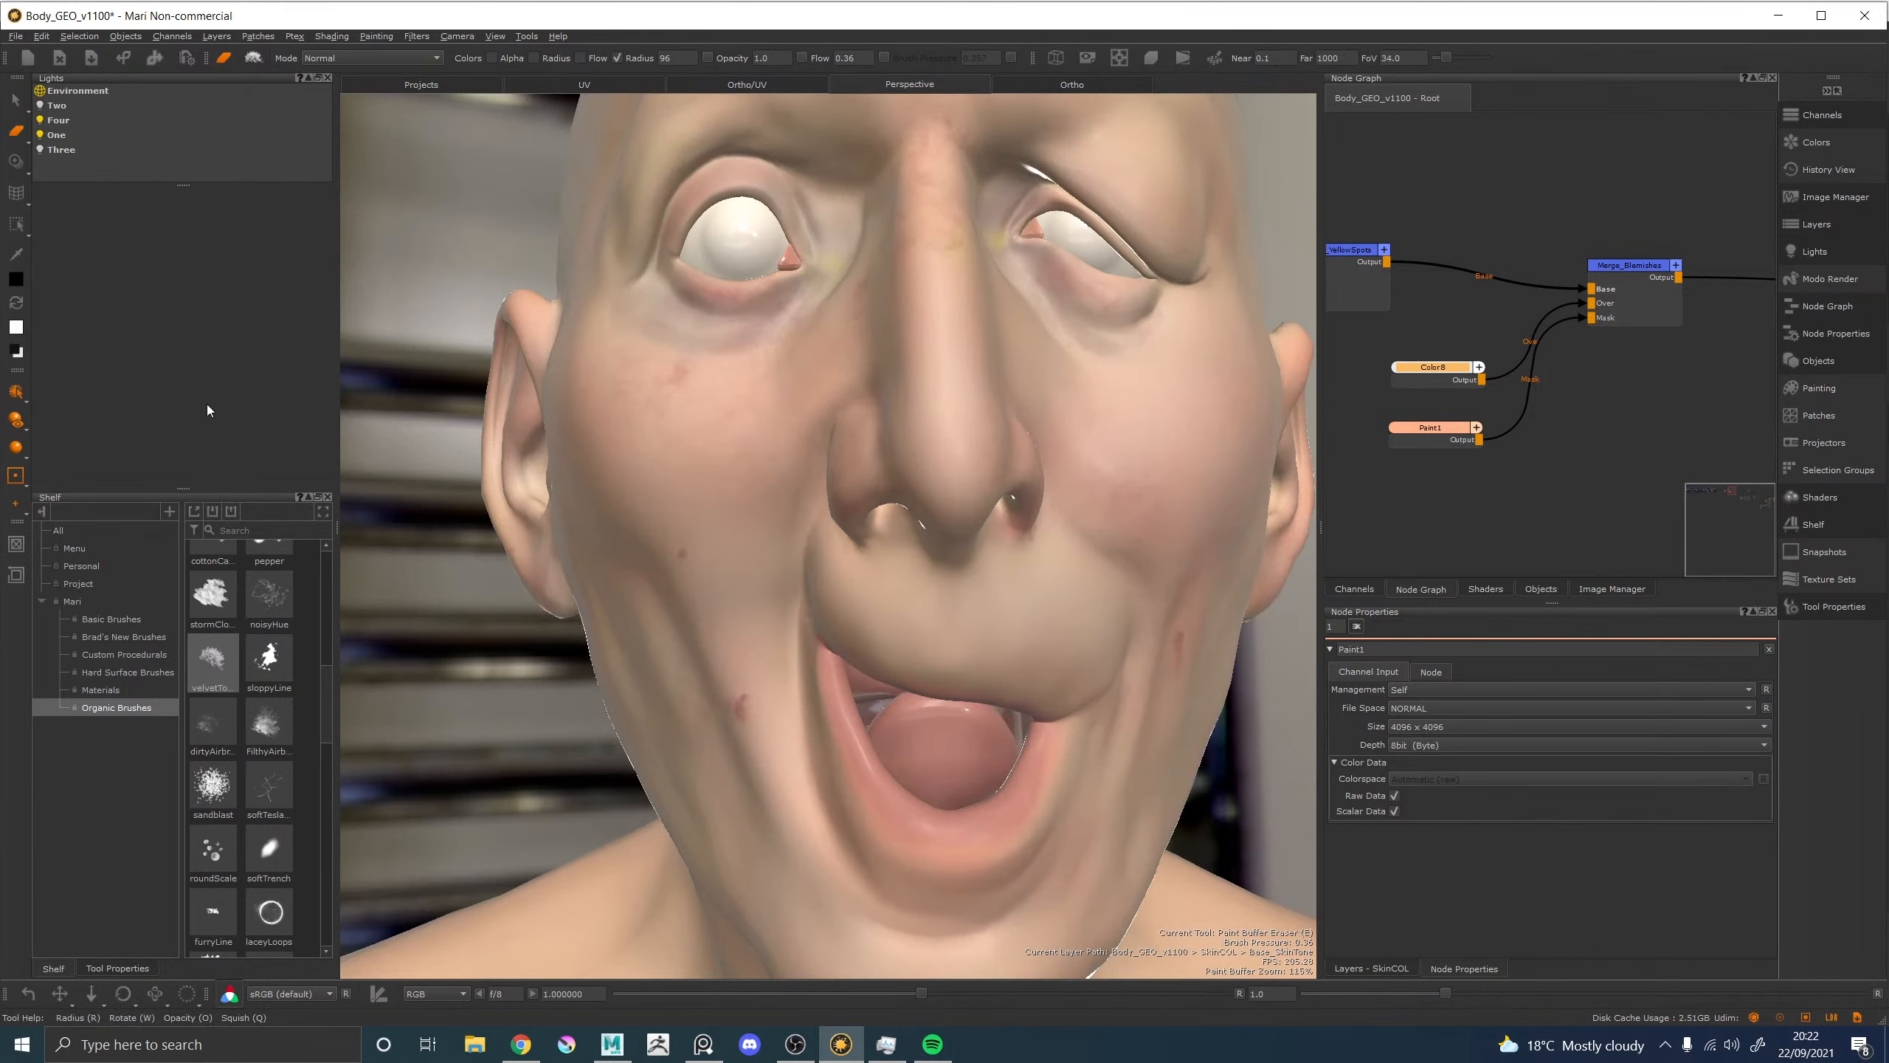
# Paint blotchy red patches in white on the cheek between the nostril and the ear with the Paint tool.
pyautogui.click(15, 129)
pyautogui.keyDown('alt'); pyautogui.moveTo(842, 476); pyautogui.dragTo(857, 424, button='middle'); pyautogui.keyUp('alt')
pyautogui.keyDown('alt'); pyautogui.moveTo(814, 514); pyautogui.dragTo(873, 535, button='right'); pyautogui.keyUp('alt')
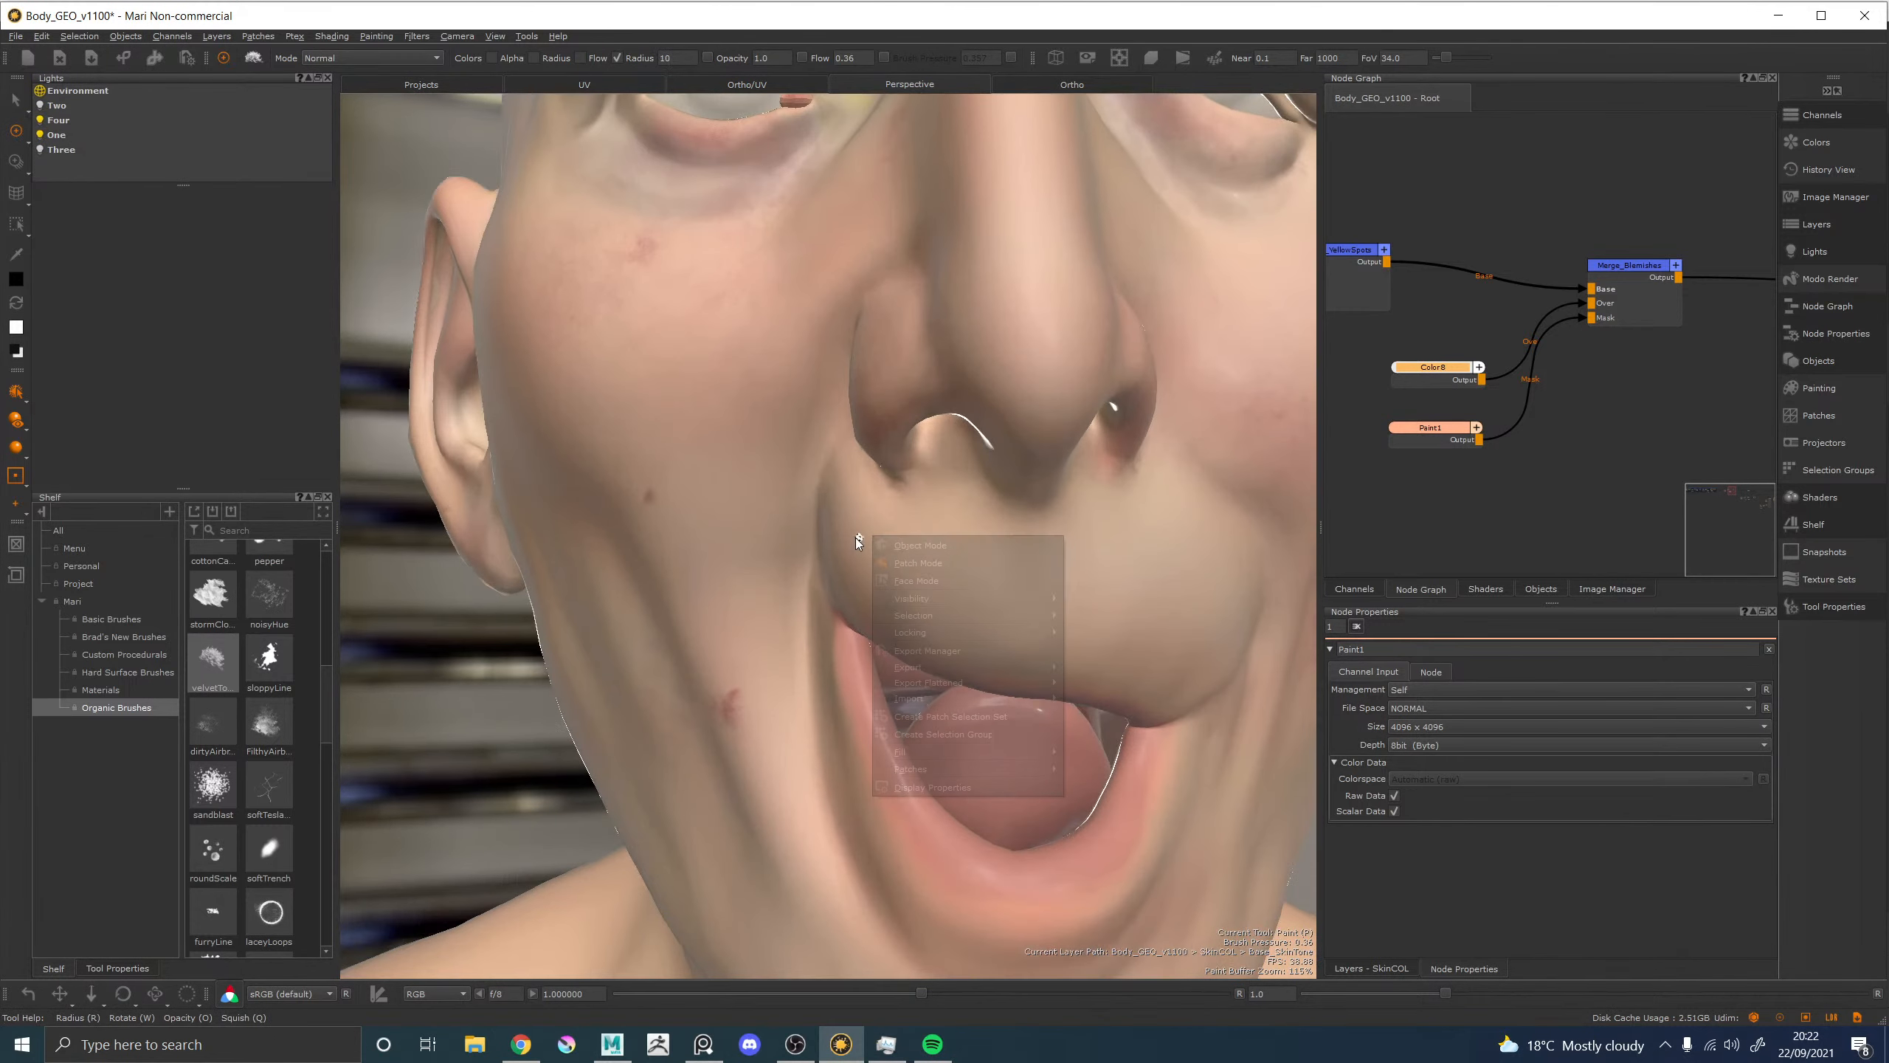
pyautogui.click(12, 131)
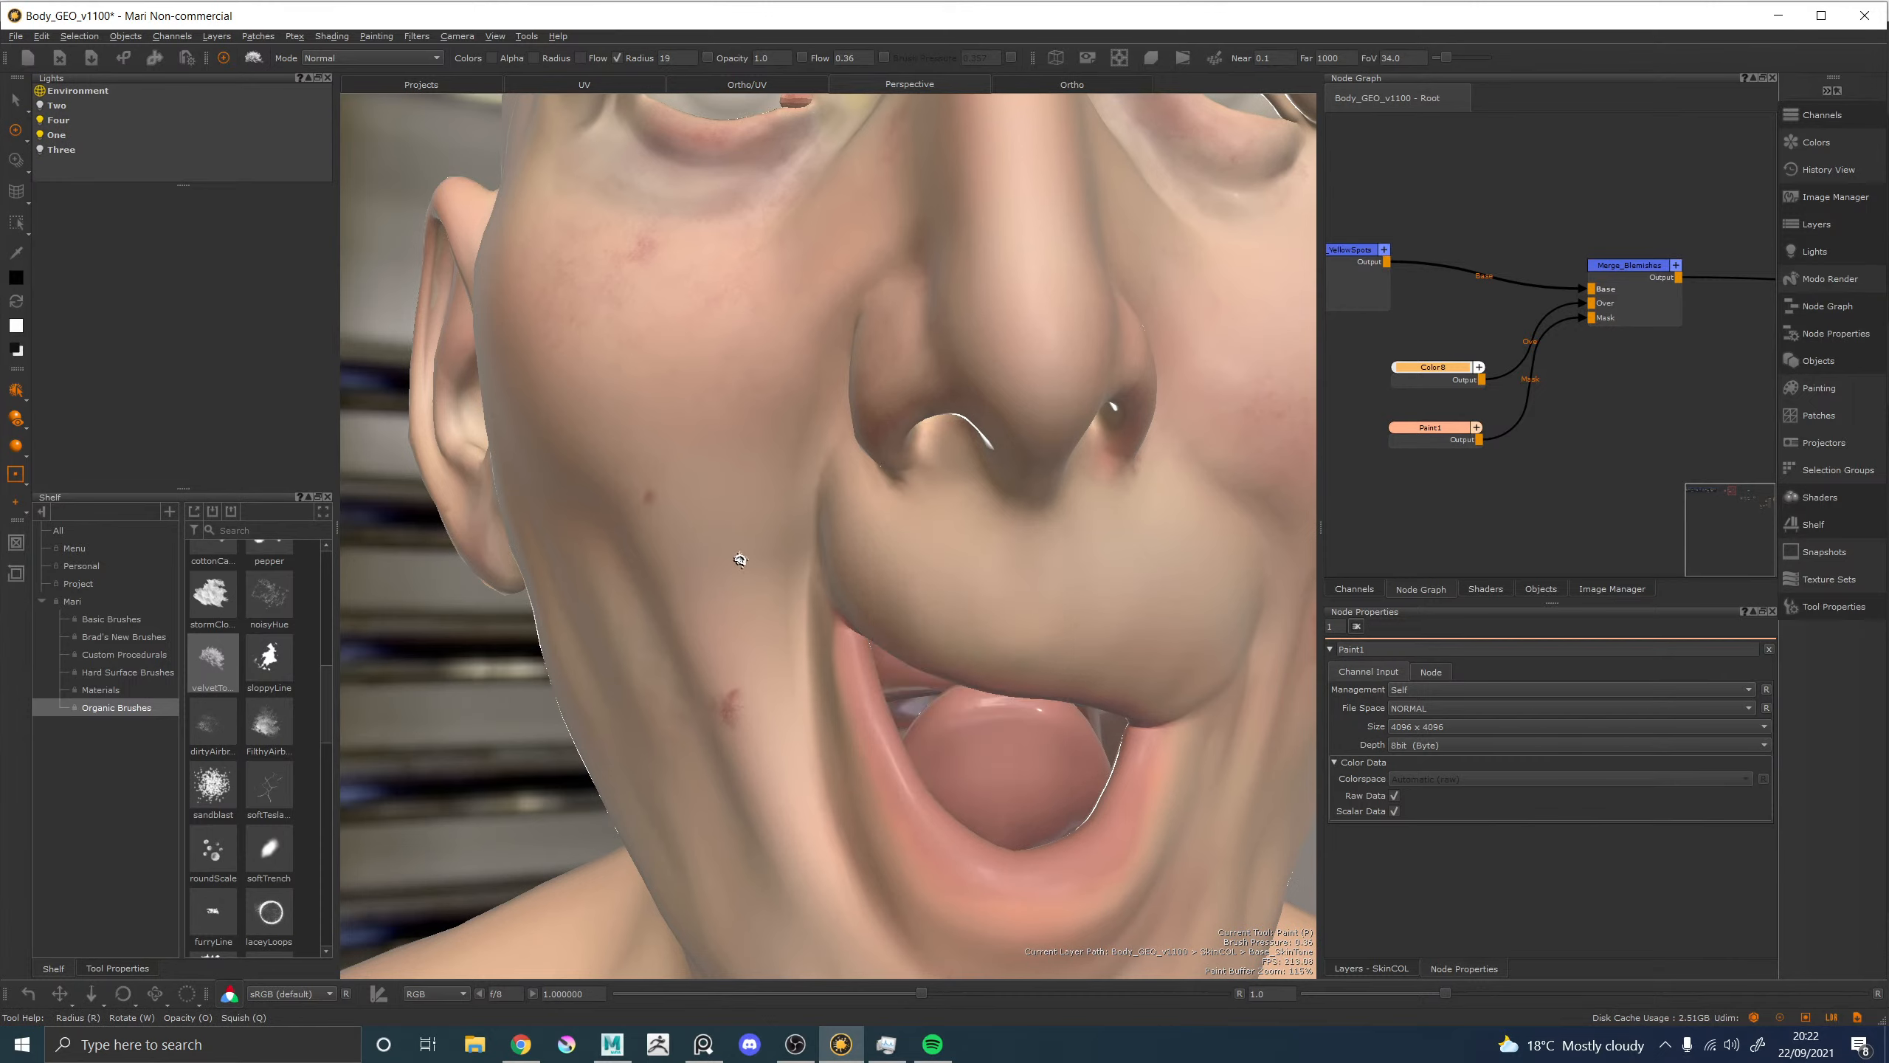
pyautogui.moveTo(737, 552)
pyautogui.mouseDown()
pyautogui.moveTo(757, 547)
pyautogui.moveTo(740, 523)
pyautogui.moveTo(706, 532)
pyautogui.moveTo(725, 513)
pyautogui.moveTo(707, 544)
pyautogui.moveTo(674, 540)
pyautogui.moveTo(679, 525)
pyautogui.mouseUp()
pyautogui.press('x')
# Erase the new cheek blotches down to a barely visible tint with the Paint Buffer Eraser, reaching radius 232, and bake the paint.
pyautogui.press('e')
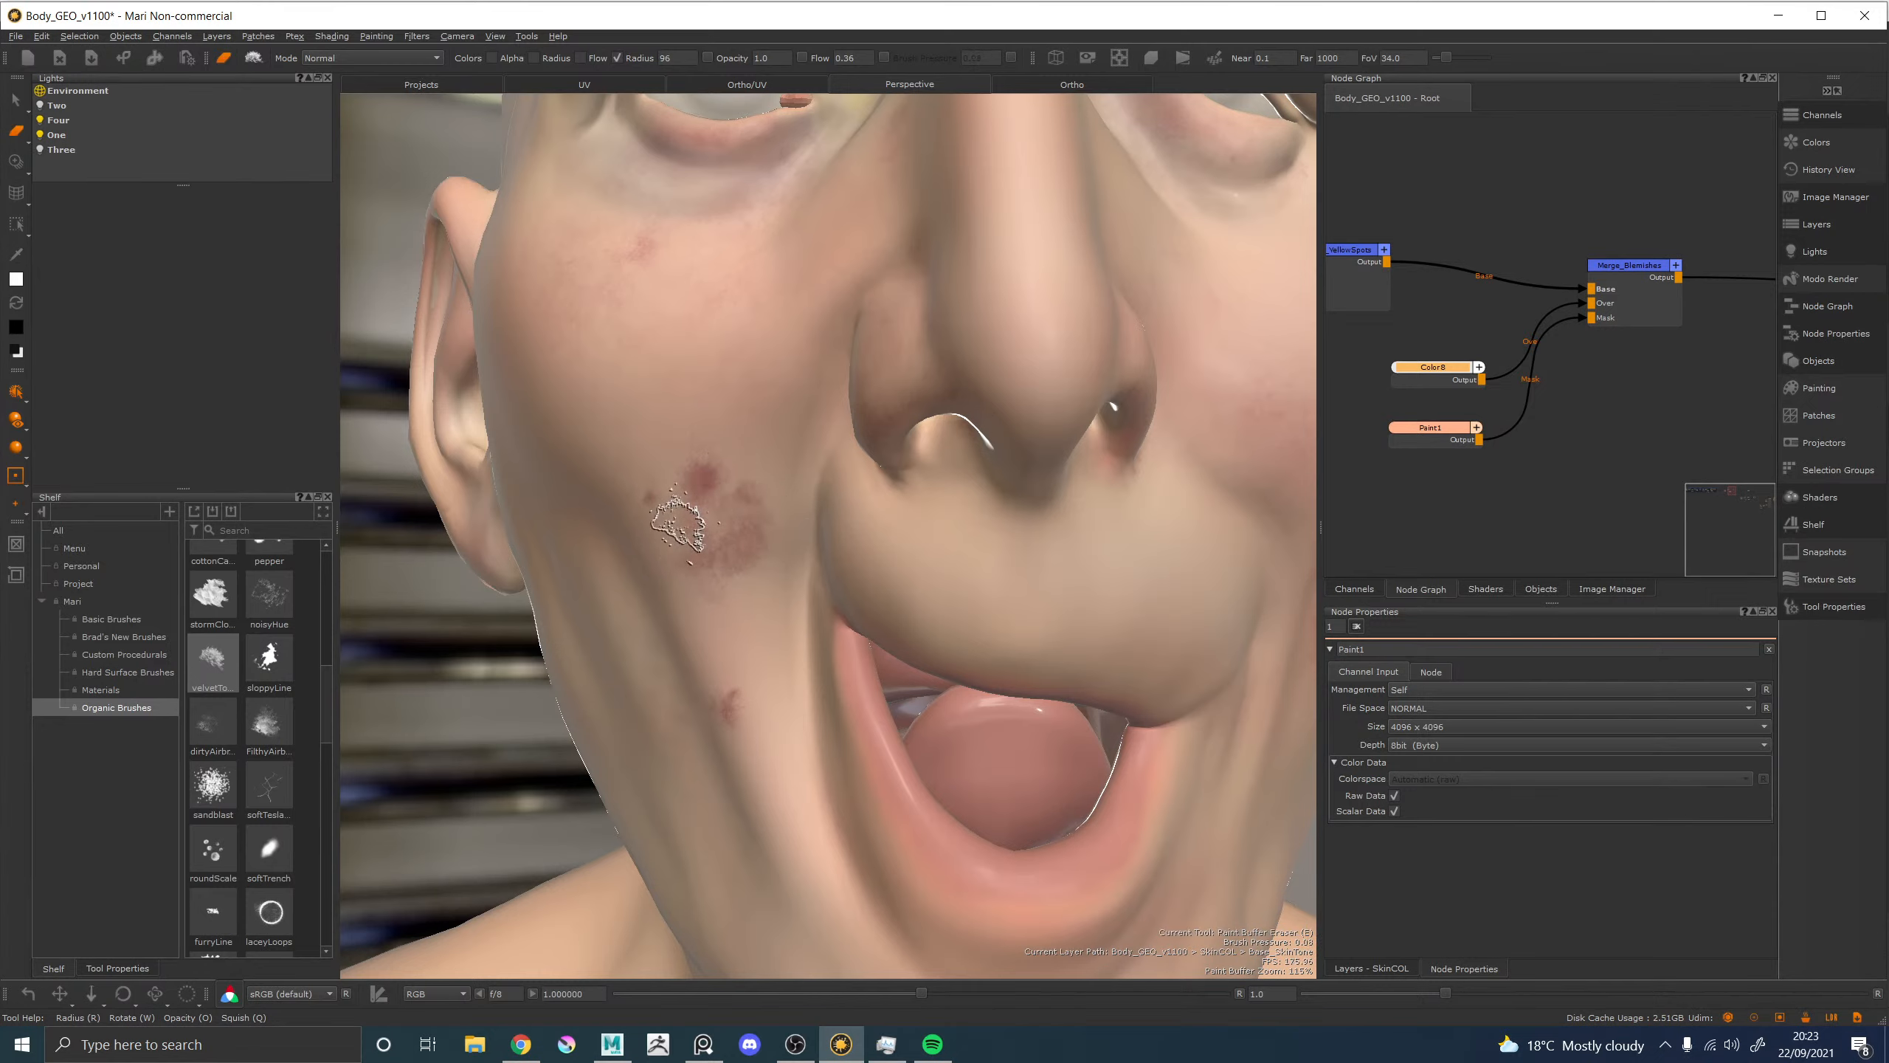
pyautogui.moveTo(733, 606)
pyautogui.mouseDown()
pyautogui.moveTo(711, 510)
pyautogui.moveTo(736, 476)
pyautogui.moveTo(699, 492)
pyautogui.moveTo(719, 507)
pyautogui.mouseUp()
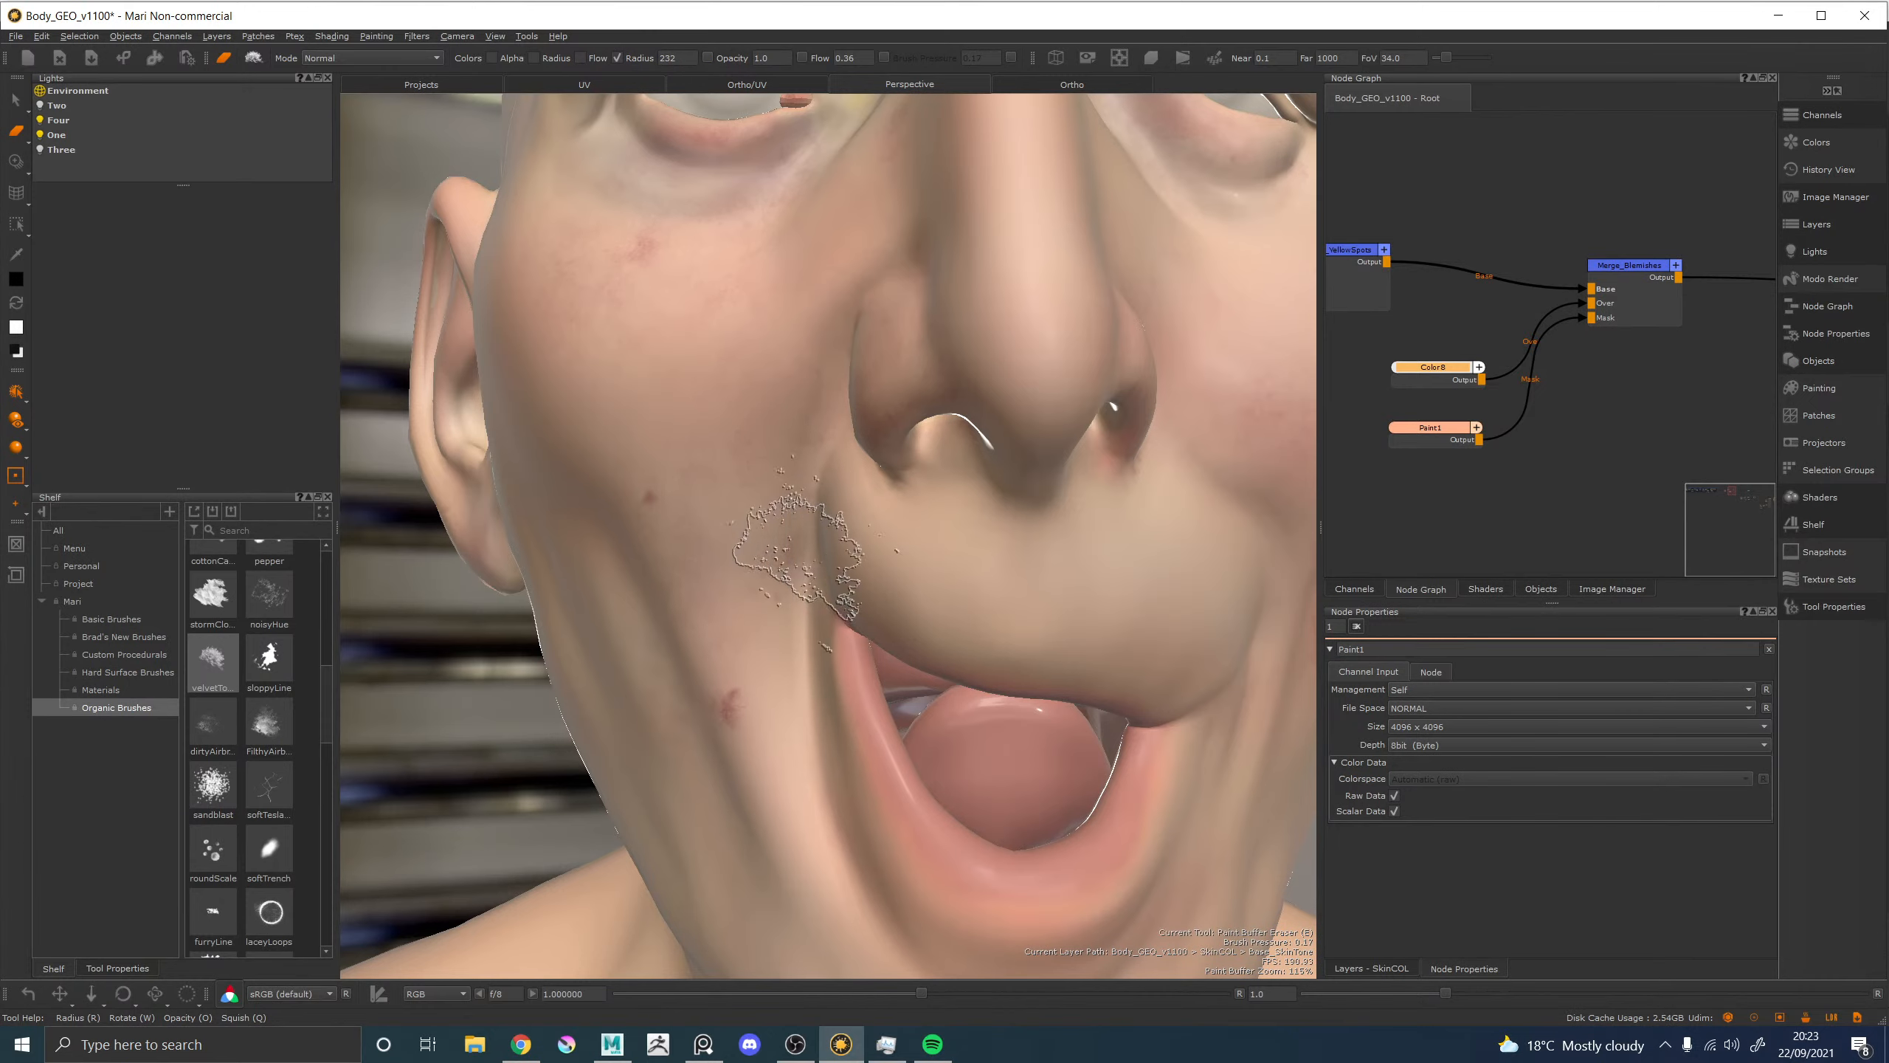
pyautogui.press('b')
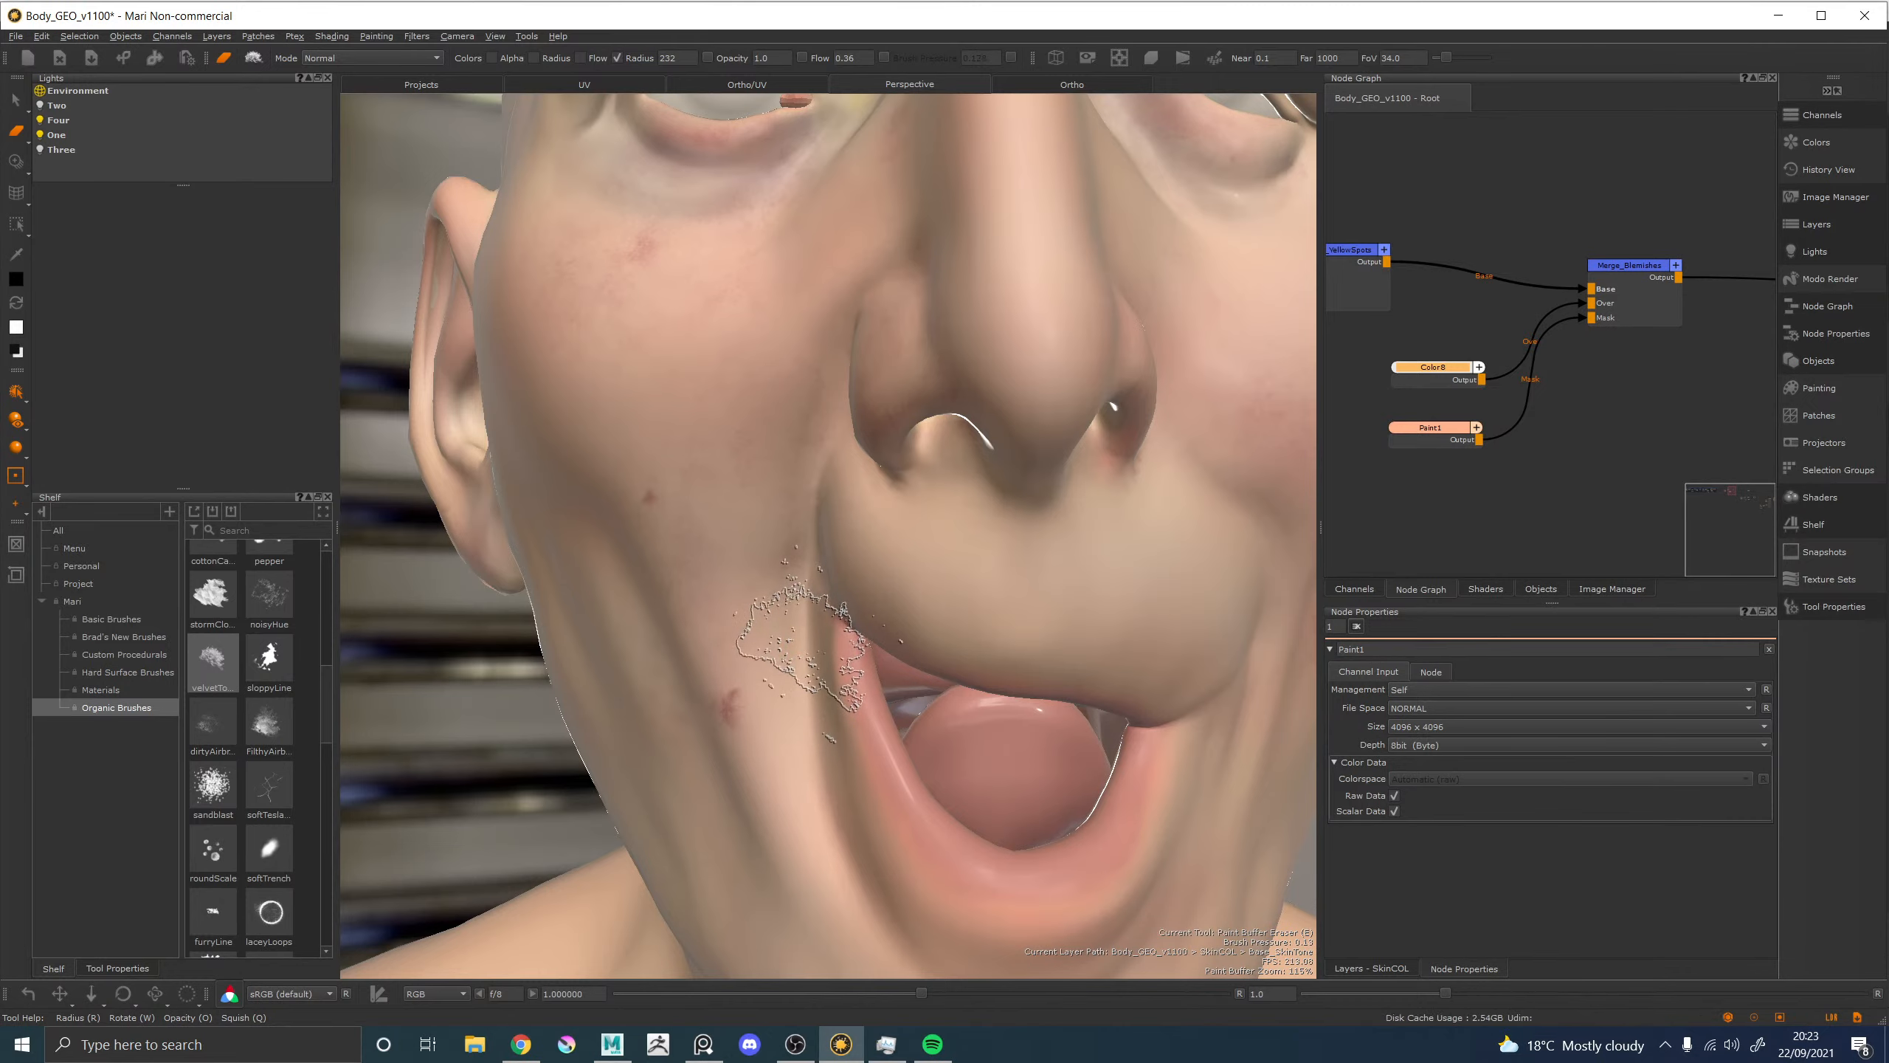
# Examine the blemished skin on the head and shoulders from a distance, then closer around the mouth and jaw.
pyautogui.keyDown('alt'); pyautogui.moveTo(803, 642); pyautogui.dragTo(706, 521, button='right'); pyautogui.keyUp('alt')
pyautogui.moveTo(973, 439)
pyautogui.keyDown('alt'); pyautogui.mouseDown()
pyautogui.moveTo(856, 454)
pyautogui.moveTo(994, 445)
pyautogui.moveTo(938, 446)
pyautogui.mouseUp(); pyautogui.keyUp('alt')
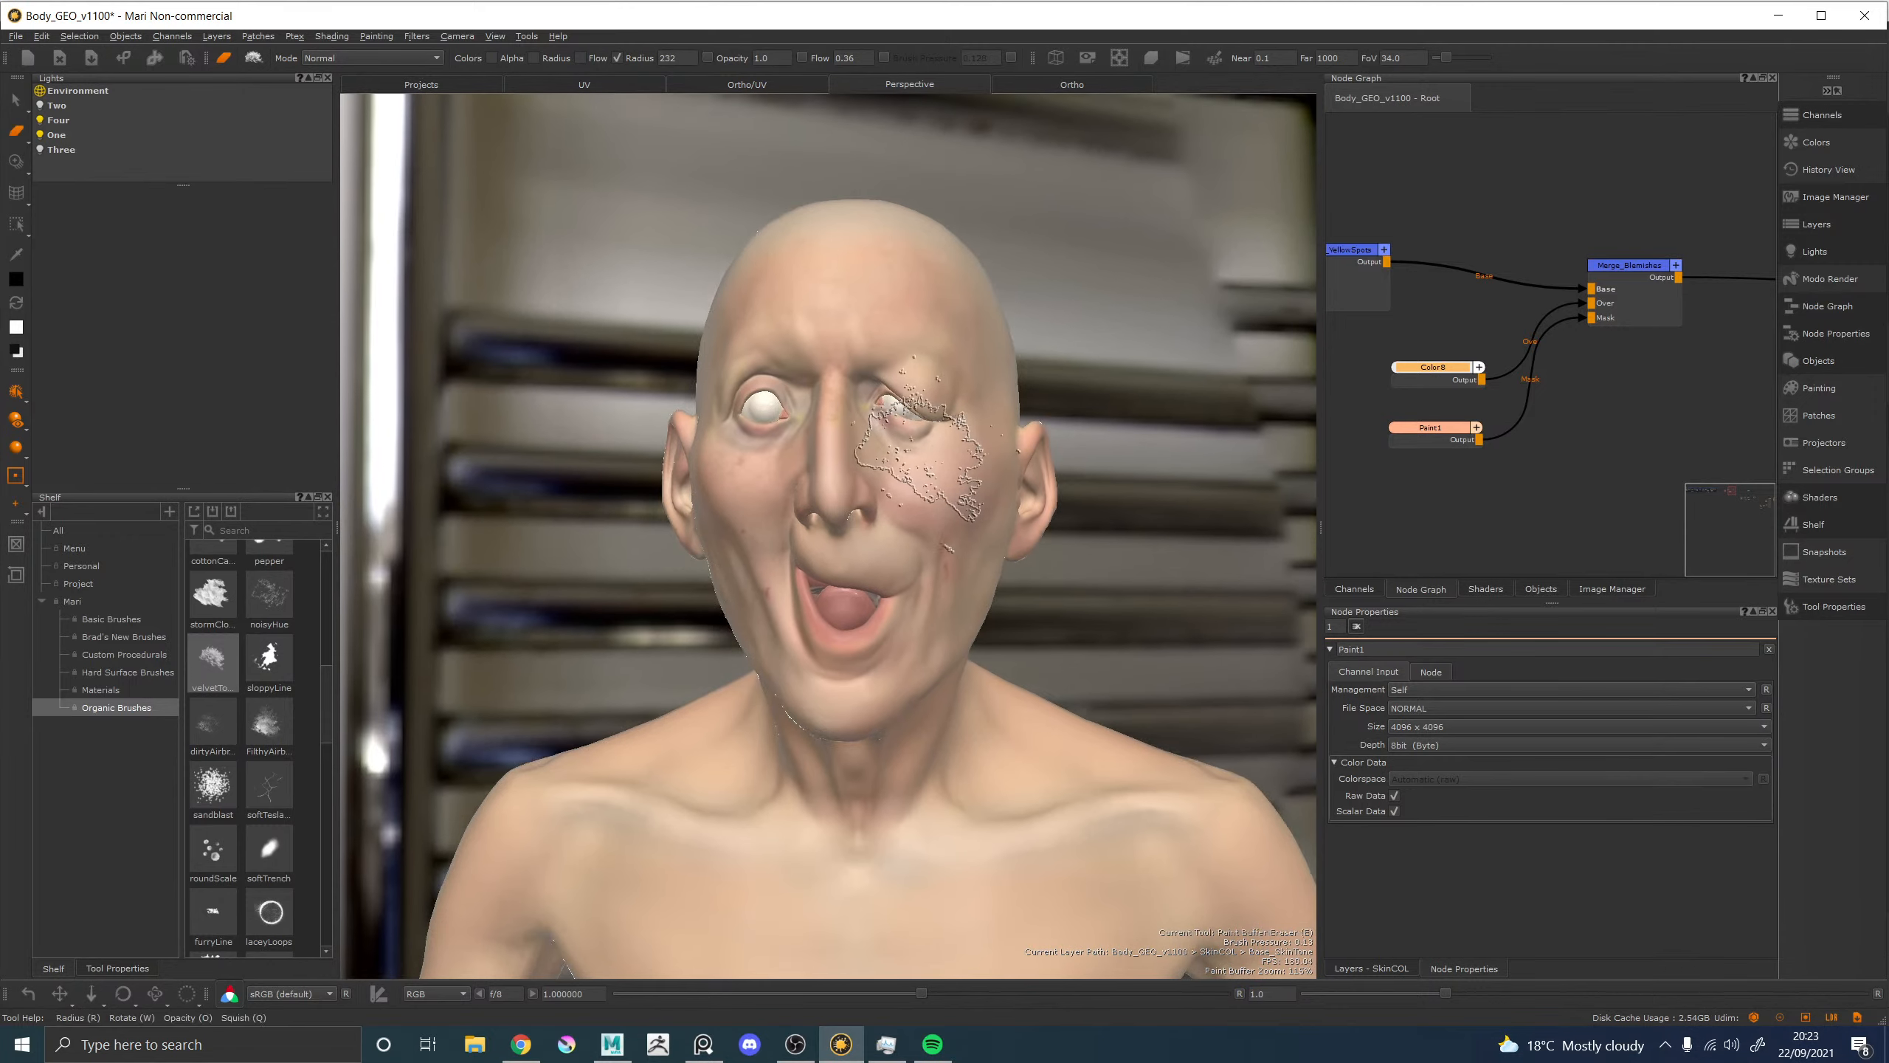
pyautogui.keyDown('alt'); pyautogui.moveTo(922, 453); pyautogui.dragTo(855, 495, button='middle'); pyautogui.keyUp('alt')
pyautogui.keyDown('alt'); pyautogui.moveTo(866, 503); pyautogui.dragTo(755, 426, button='right'); pyautogui.keyUp('alt')
pyautogui.keyDown('alt'); pyautogui.moveTo(752, 426); pyautogui.dragTo(807, 438); pyautogui.keyUp('alt')
pyautogui.moveTo(788, 436)
pyautogui.keyDown('alt'); pyautogui.mouseDown(button='middle')
pyautogui.moveTo(748, 444)
pyautogui.moveTo(719, 419)
pyautogui.mouseUp(button='middle'); pyautogui.keyUp('alt')
pyautogui.keyDown('alt'); pyautogui.moveTo(720, 421); pyautogui.dragTo(1071, 733, button='right'); pyautogui.keyUp('alt')
pyautogui.keyDown('alt'); pyautogui.moveTo(811, 523); pyautogui.dragTo(1045, 549, button='middle'); pyautogui.keyUp('alt')
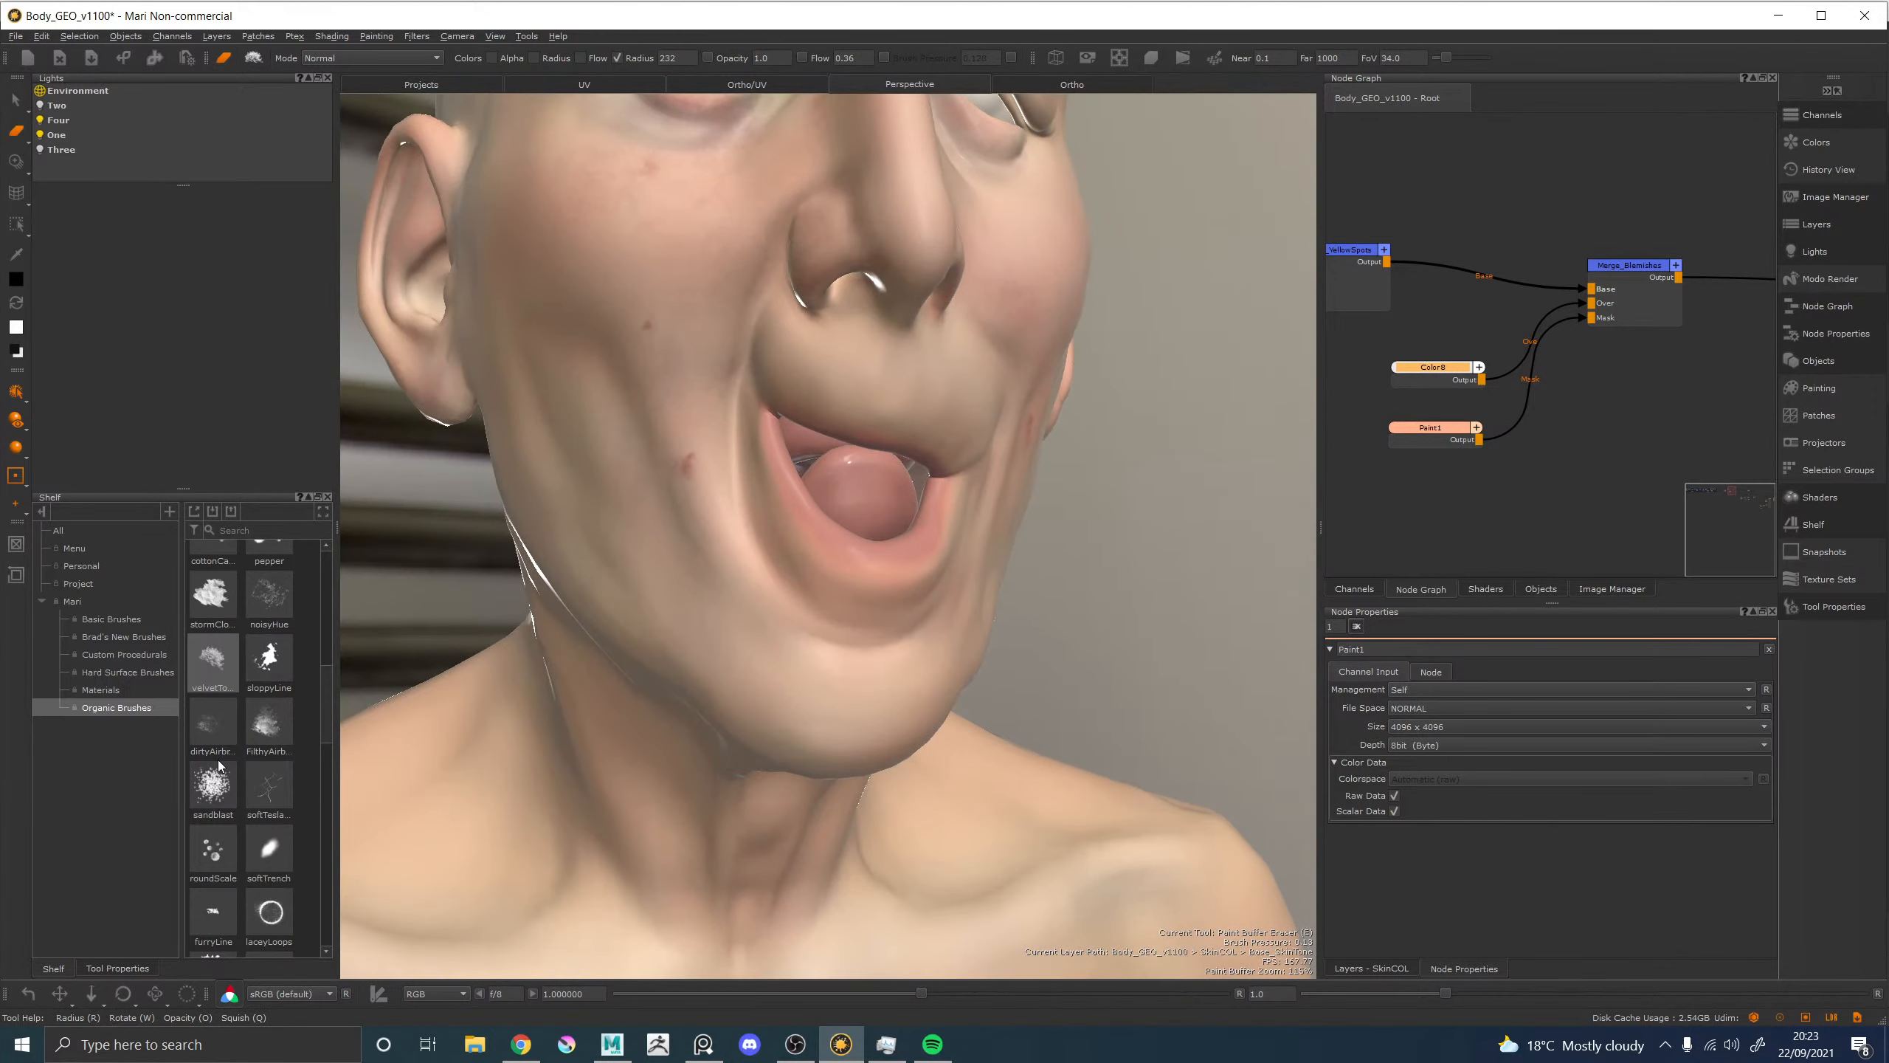
# Choose the roundScale organic brush and paint dense red speckles in white across the whole chin at radius 126.
pyautogui.click(216, 847)
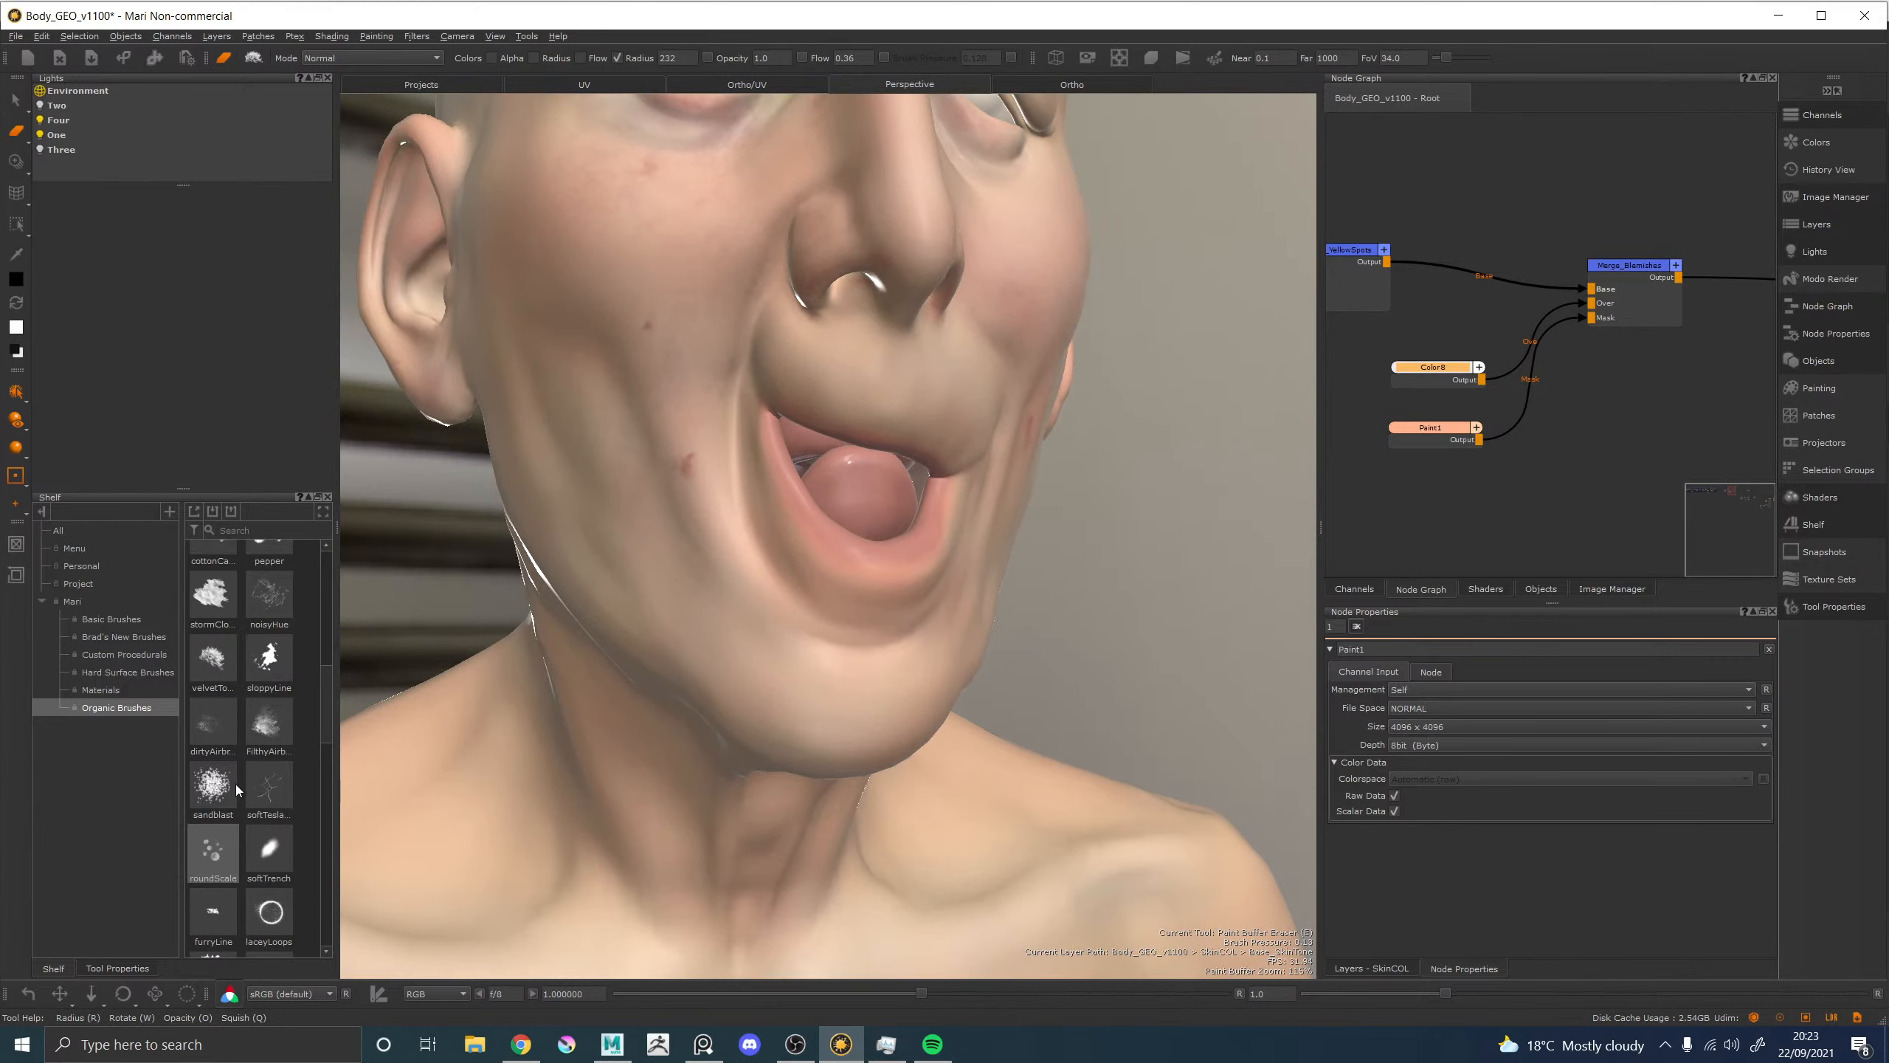
pyautogui.moveTo(406, 694); pyautogui.dragTo(439, 822)
pyautogui.hotkey('ctrl', 'z')
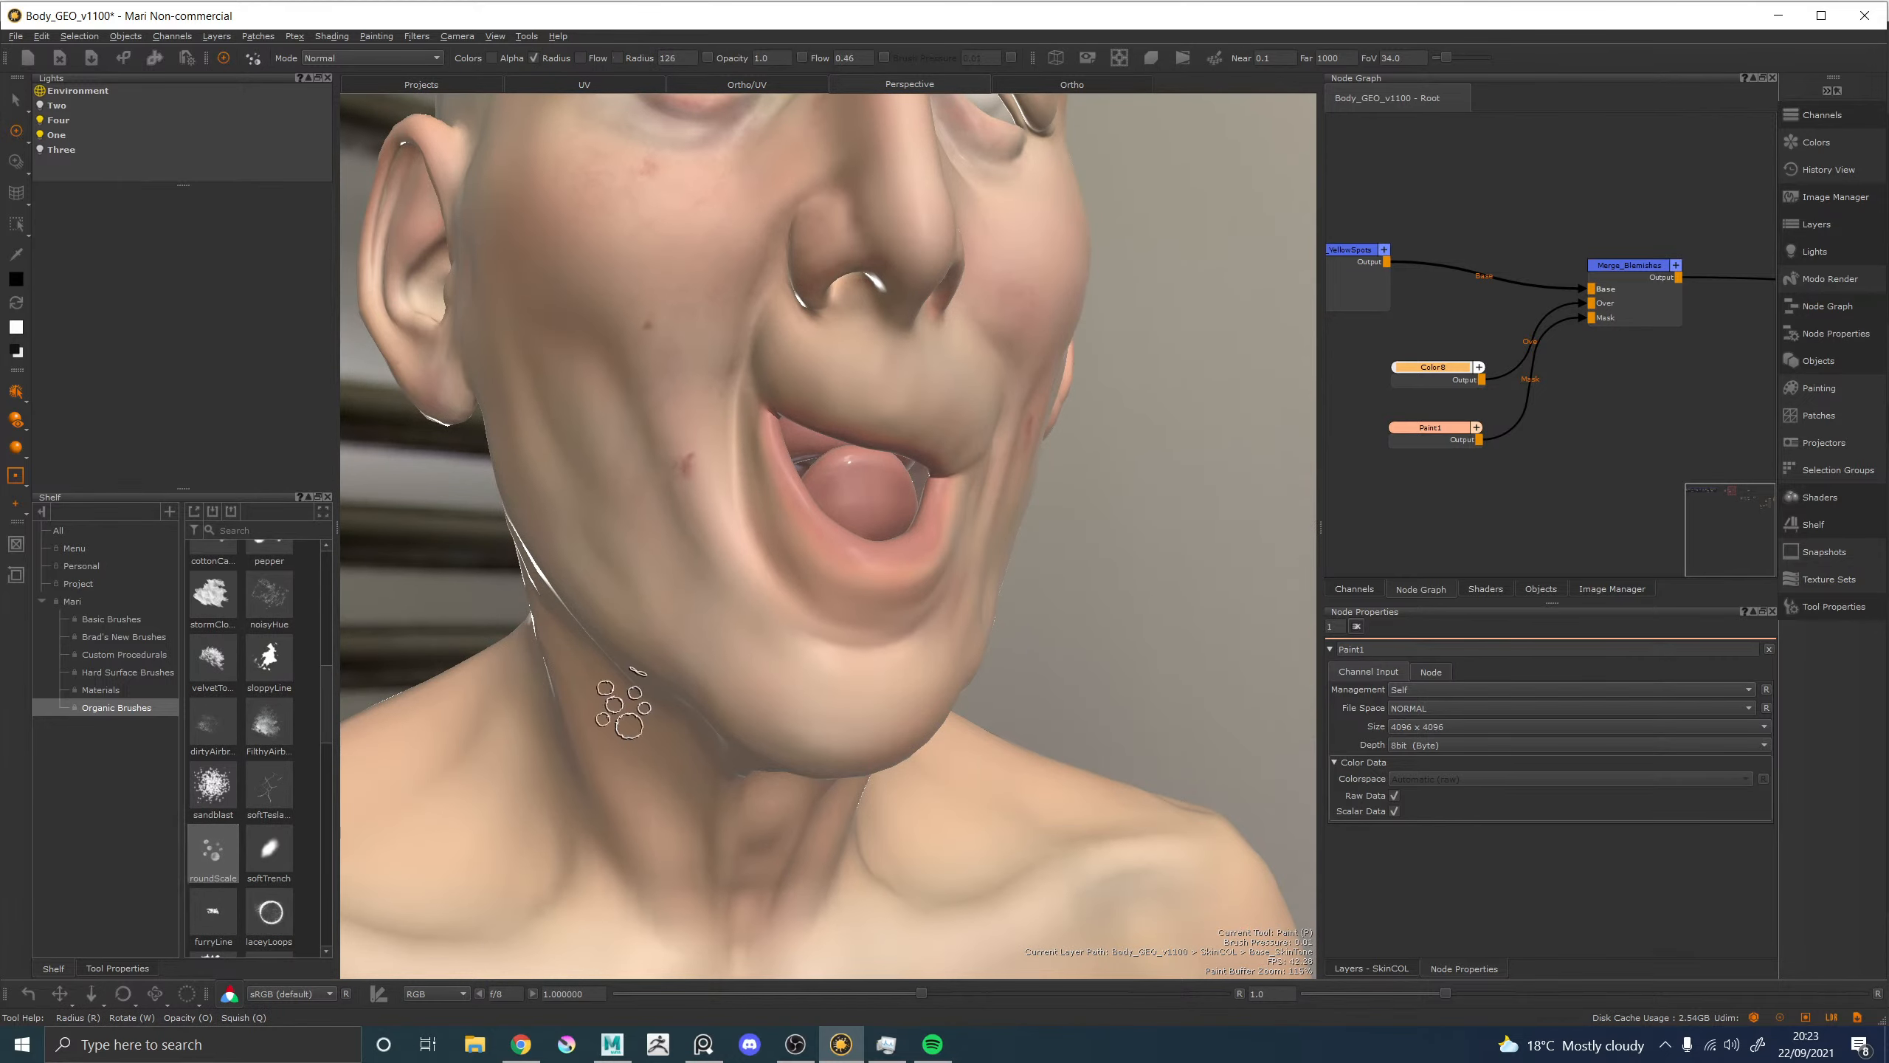
pyautogui.moveTo(625, 696)
pyautogui.keyDown('alt'); pyautogui.mouseDown()
pyautogui.moveTo(773, 643)
pyautogui.moveTo(788, 534)
pyautogui.mouseUp(); pyautogui.keyUp('alt')
pyautogui.keyDown('alt'); pyautogui.moveTo(788, 535); pyautogui.dragTo(874, 611, button='right'); pyautogui.keyUp('alt')
pyautogui.press('x')
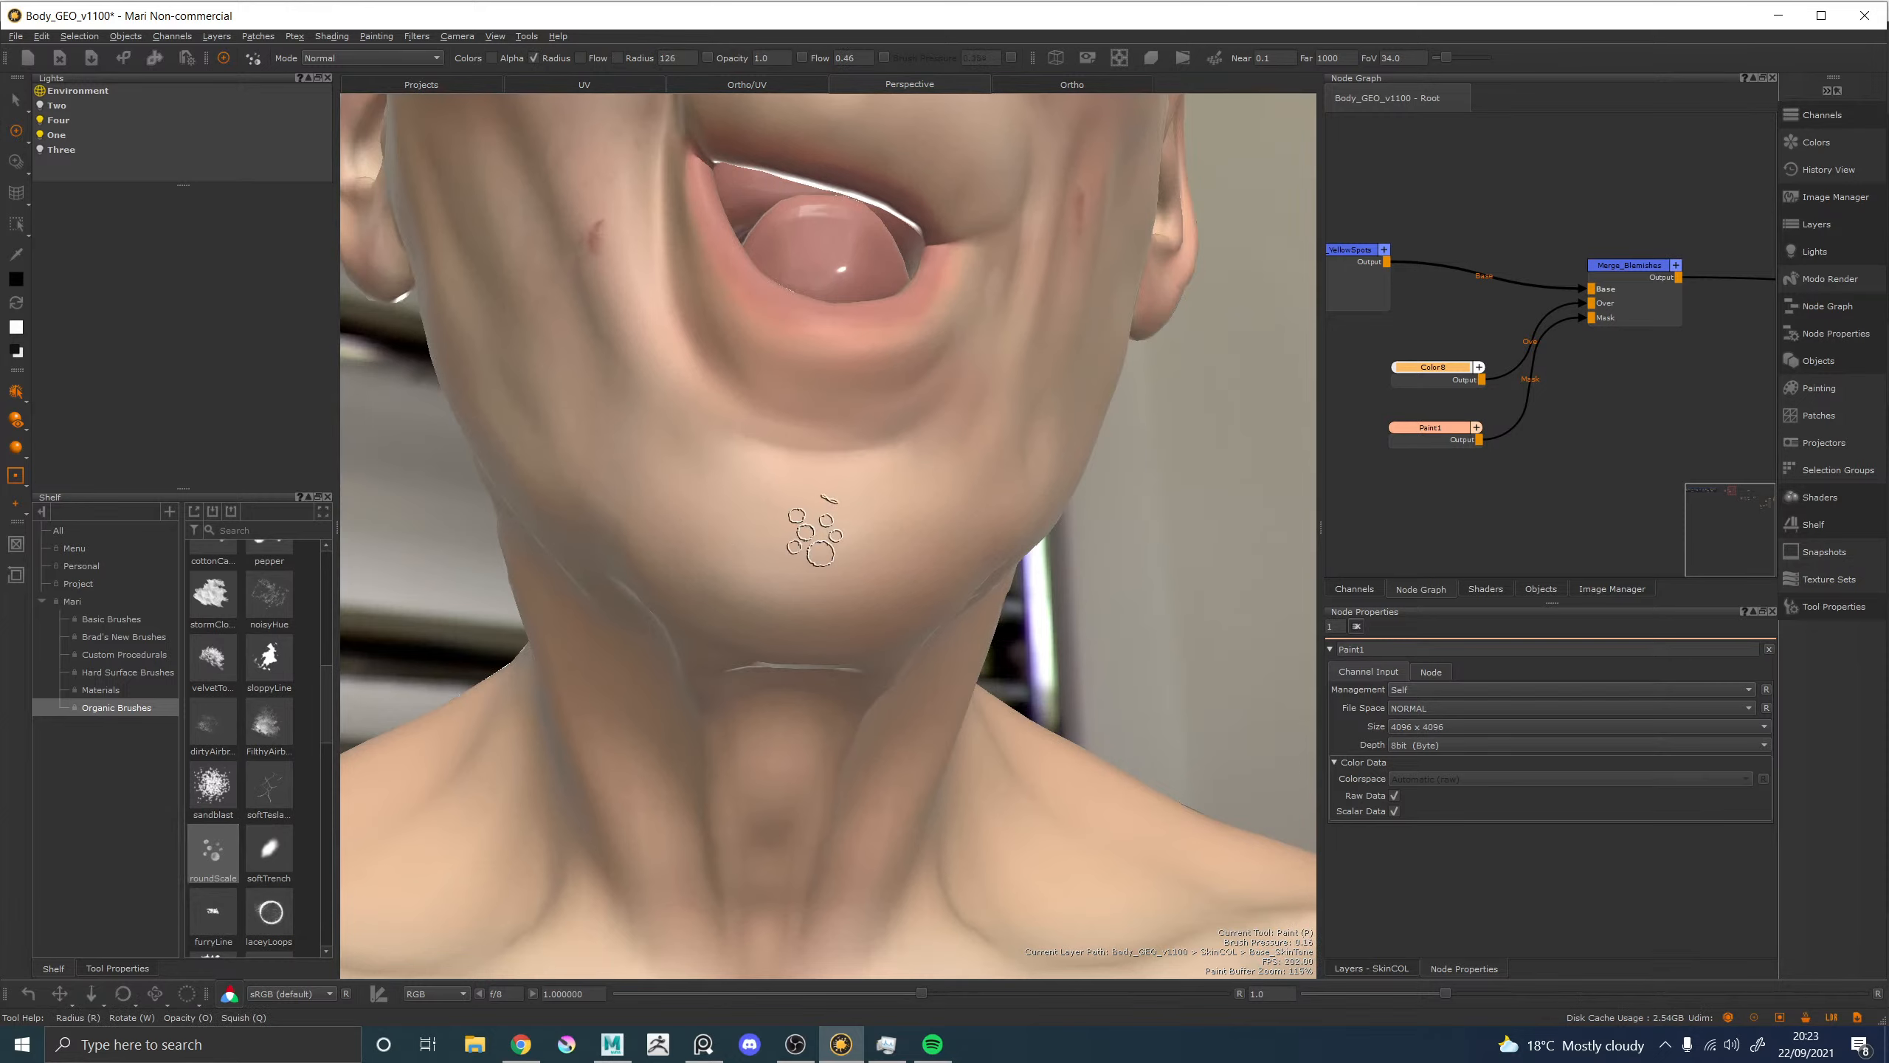
pyautogui.moveTo(725, 515)
pyautogui.mouseDown()
pyautogui.moveTo(809, 506)
pyautogui.moveTo(912, 539)
pyautogui.moveTo(881, 469)
pyautogui.moveTo(744, 492)
pyautogui.moveTo(682, 557)
pyautogui.moveTo(930, 573)
pyautogui.moveTo(959, 492)
pyautogui.moveTo(799, 510)
pyautogui.moveTo(632, 461)
pyautogui.moveTo(669, 565)
pyautogui.moveTo(892, 596)
pyautogui.moveTo(699, 629)
pyautogui.moveTo(843, 615)
pyautogui.moveTo(749, 610)
pyautogui.moveTo(939, 558)
pyautogui.moveTo(896, 572)
pyautogui.moveTo(833, 484)
pyautogui.moveTo(960, 497)
pyautogui.moveTo(933, 554)
pyautogui.moveTo(902, 532)
pyautogui.mouseUp()
# Fade the chin speckles to faint marks with the Paint Buffer Eraser, undoing a stroke at radius 232 and switching to the roundScale brush.
pyautogui.press('e')
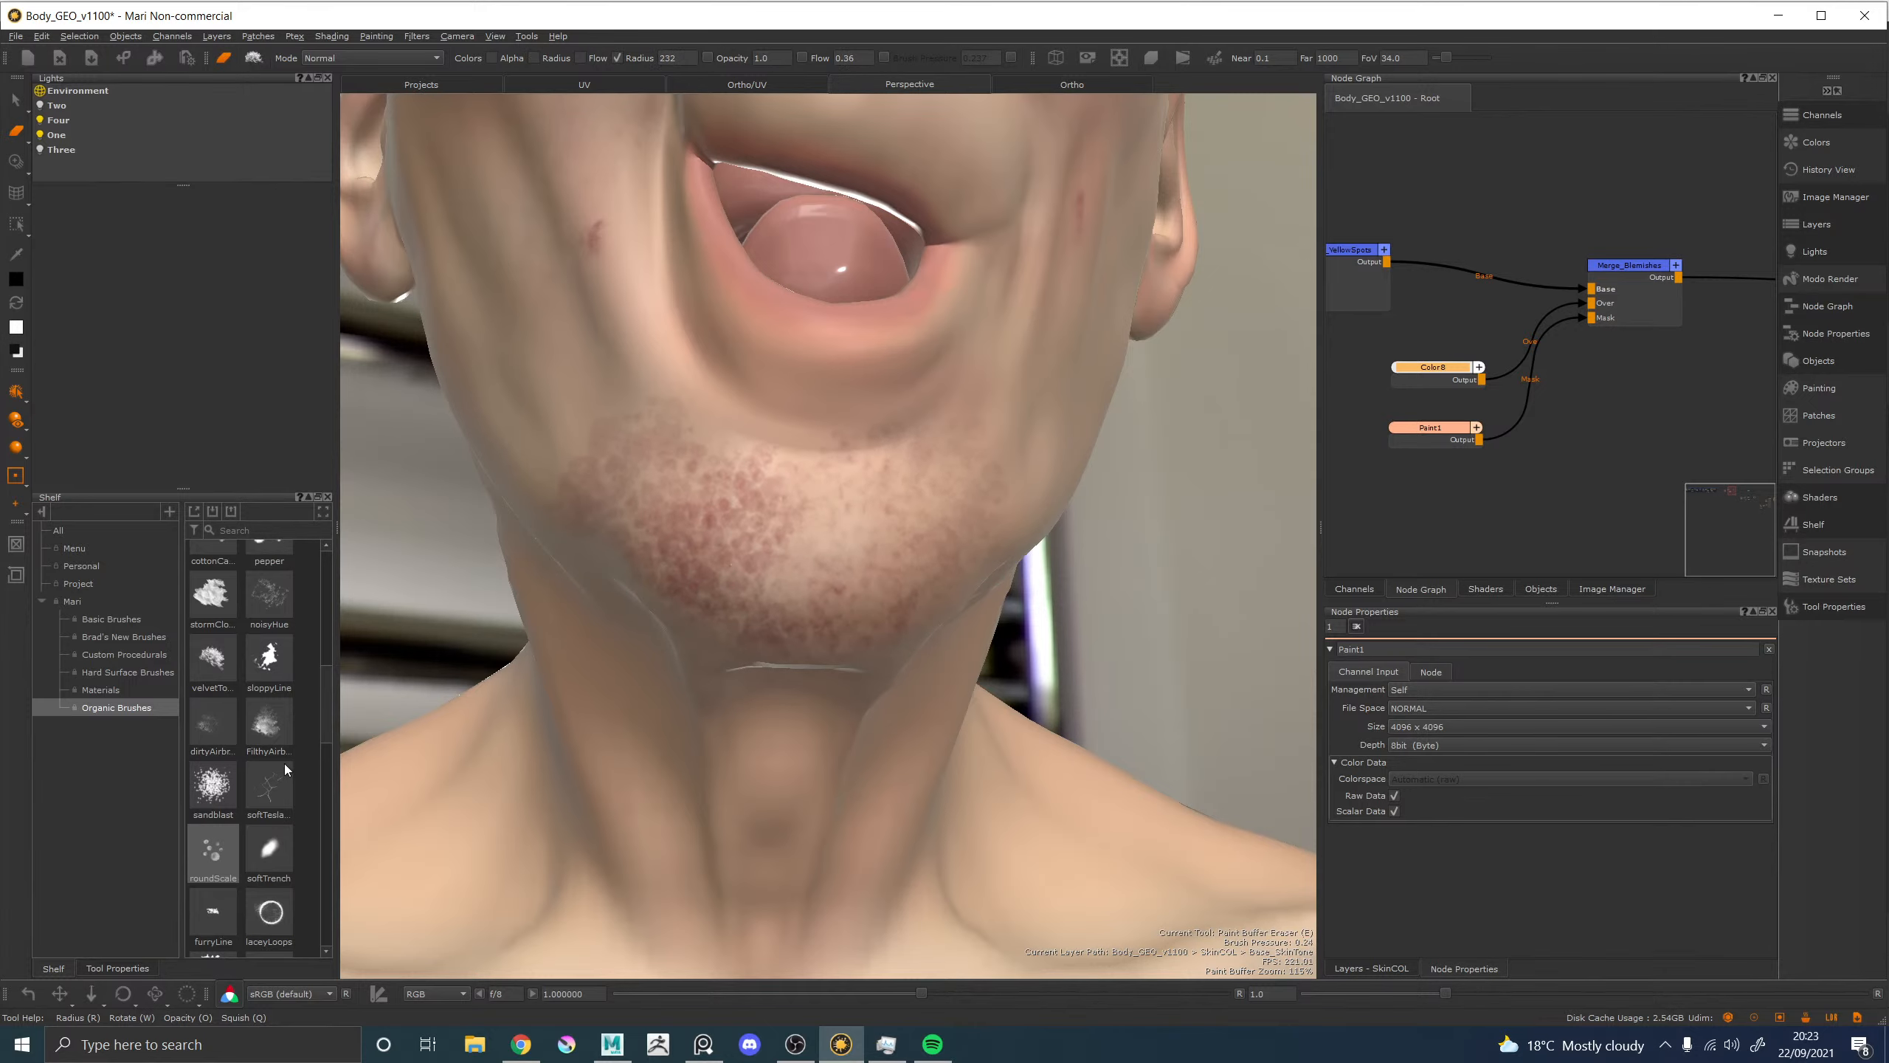
pyautogui.moveTo(733, 554)
pyautogui.mouseDown()
pyautogui.moveTo(715, 513)
pyautogui.moveTo(607, 577)
pyautogui.mouseUp()
pyautogui.hotkey('ctrl', 'z')
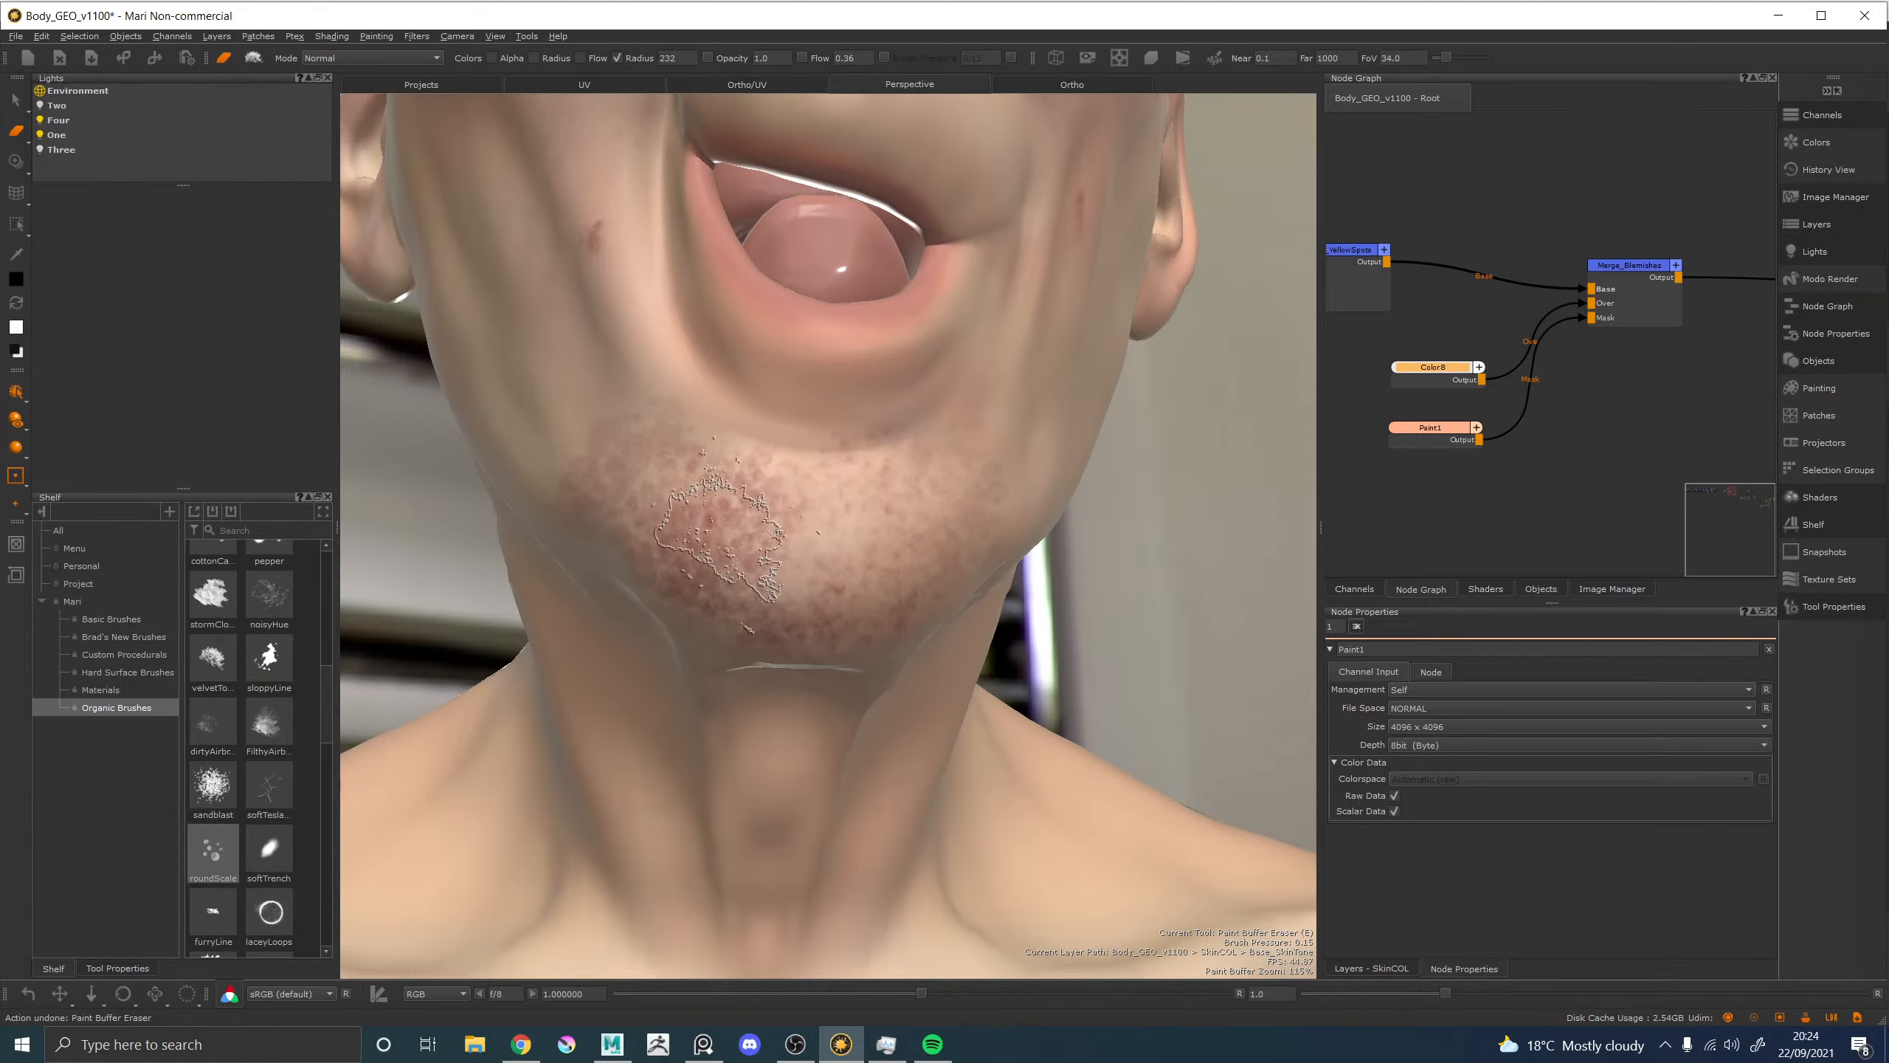
pyautogui.click(214, 849)
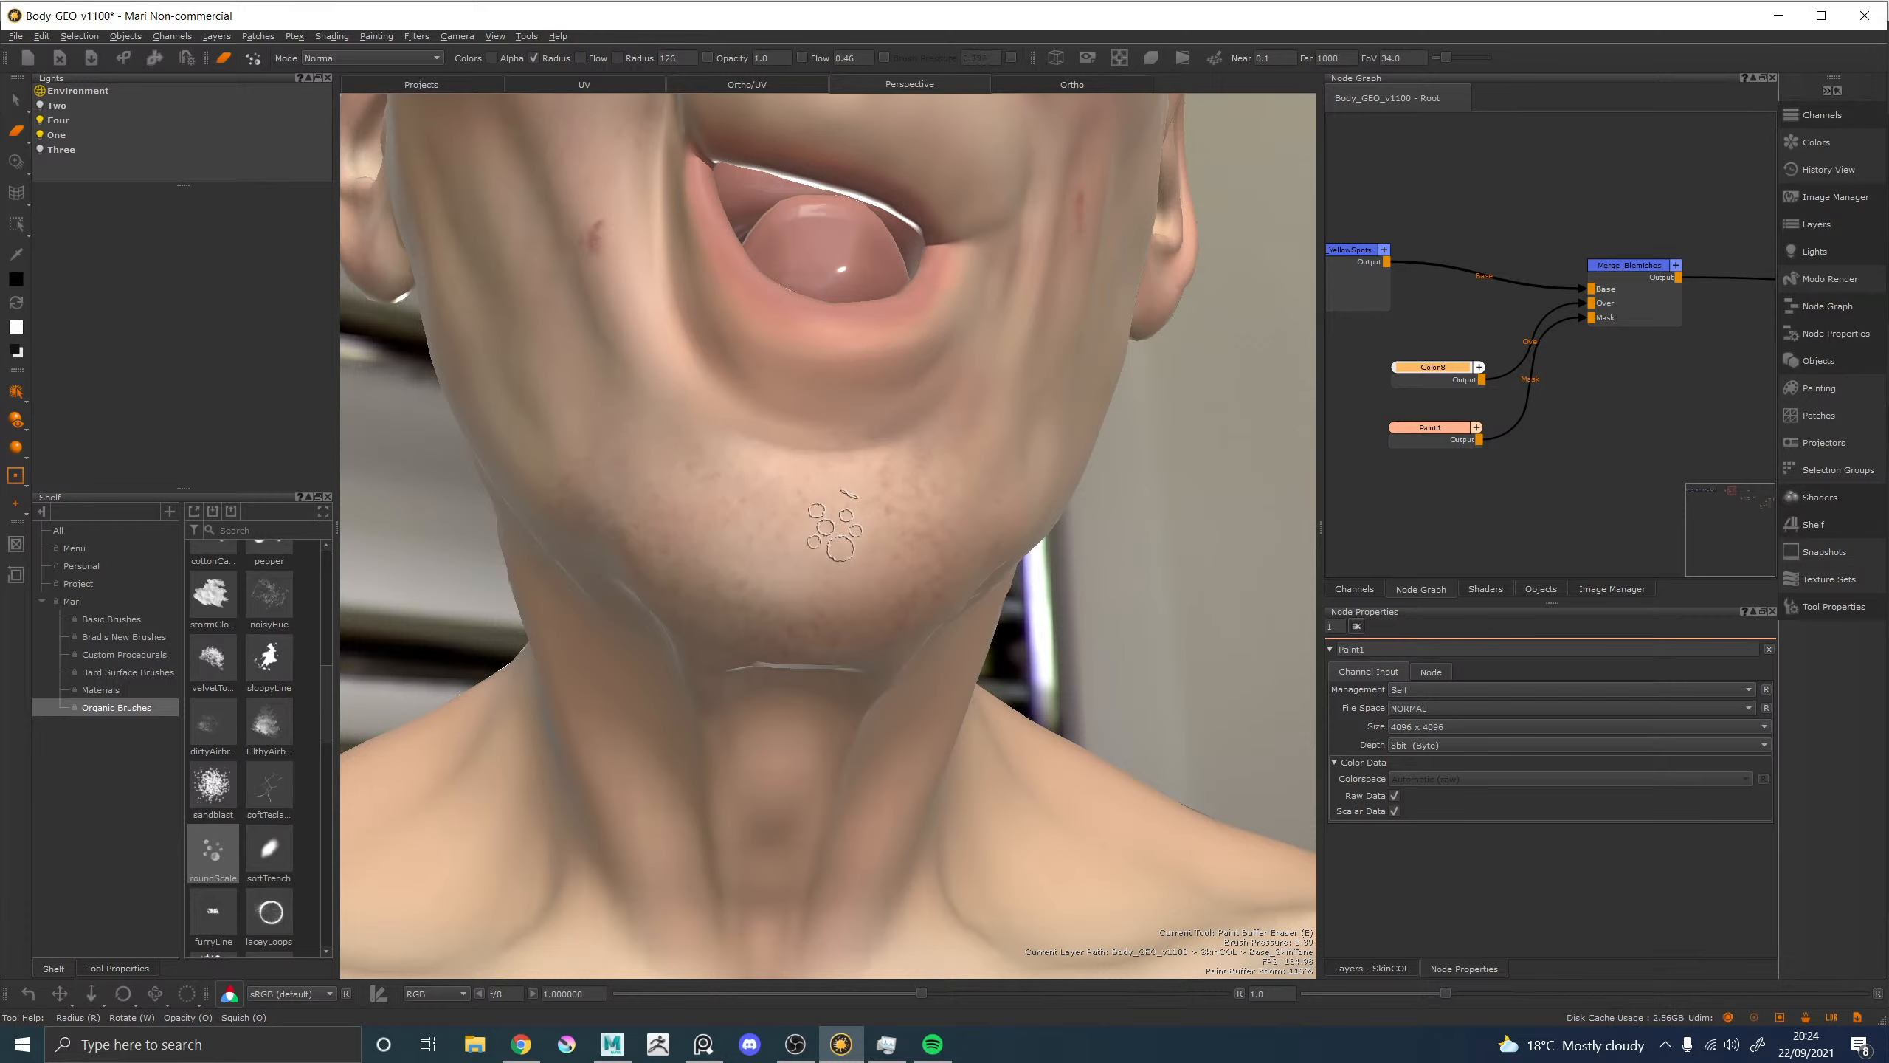
# Return to the Paint tool and add stronger red speckles in white on the lower chin with the roundScale brush.
pyautogui.press('x')
pyautogui.press('p')
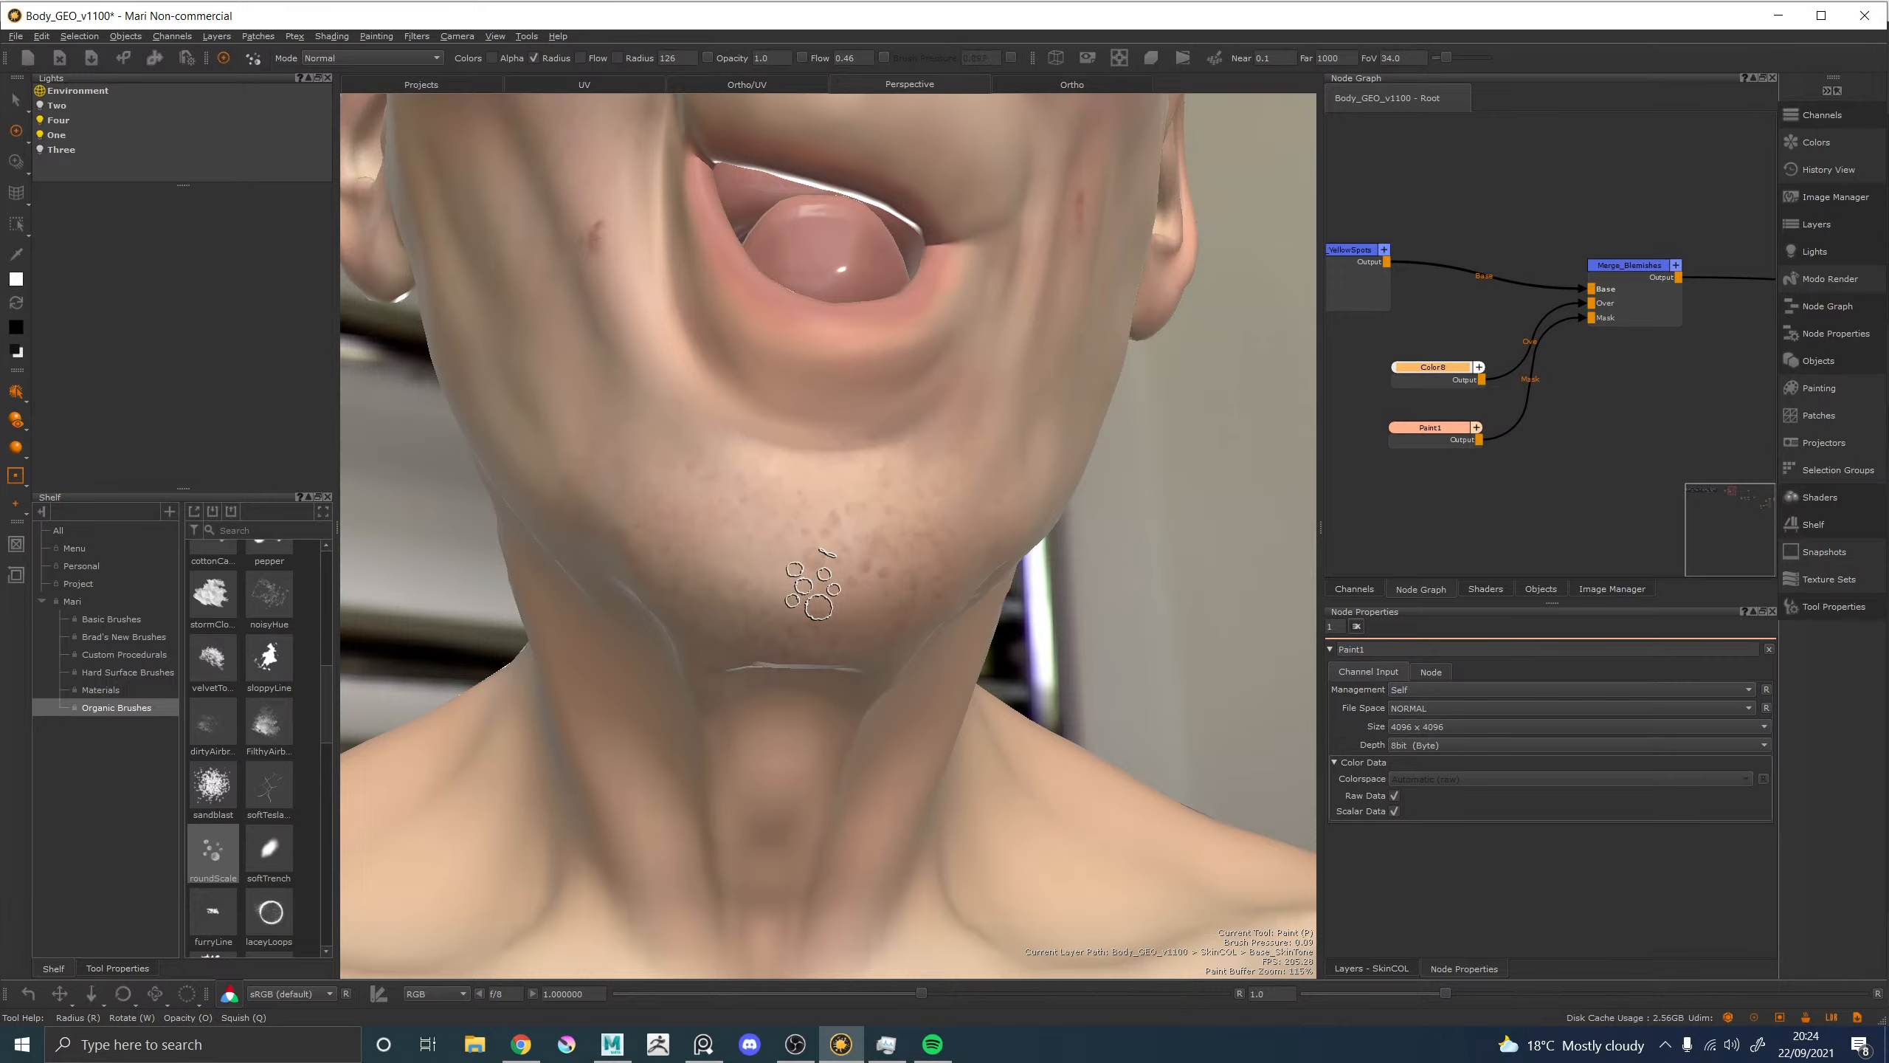
pyautogui.moveTo(819, 555)
pyautogui.mouseDown()
pyautogui.moveTo(774, 573)
pyautogui.moveTo(733, 546)
pyautogui.moveTo(859, 547)
pyautogui.moveTo(737, 558)
pyautogui.moveTo(755, 547)
pyautogui.moveTo(785, 595)
pyautogui.moveTo(826, 602)
pyautogui.moveTo(874, 536)
pyautogui.moveTo(748, 551)
pyautogui.moveTo(878, 528)
pyautogui.moveTo(866, 588)
pyautogui.mouseUp()
# Blend the lower chin speckles into the skin with the Paint Buffer Eraser, using the roundScale brush at radius 126.
pyautogui.press('e')
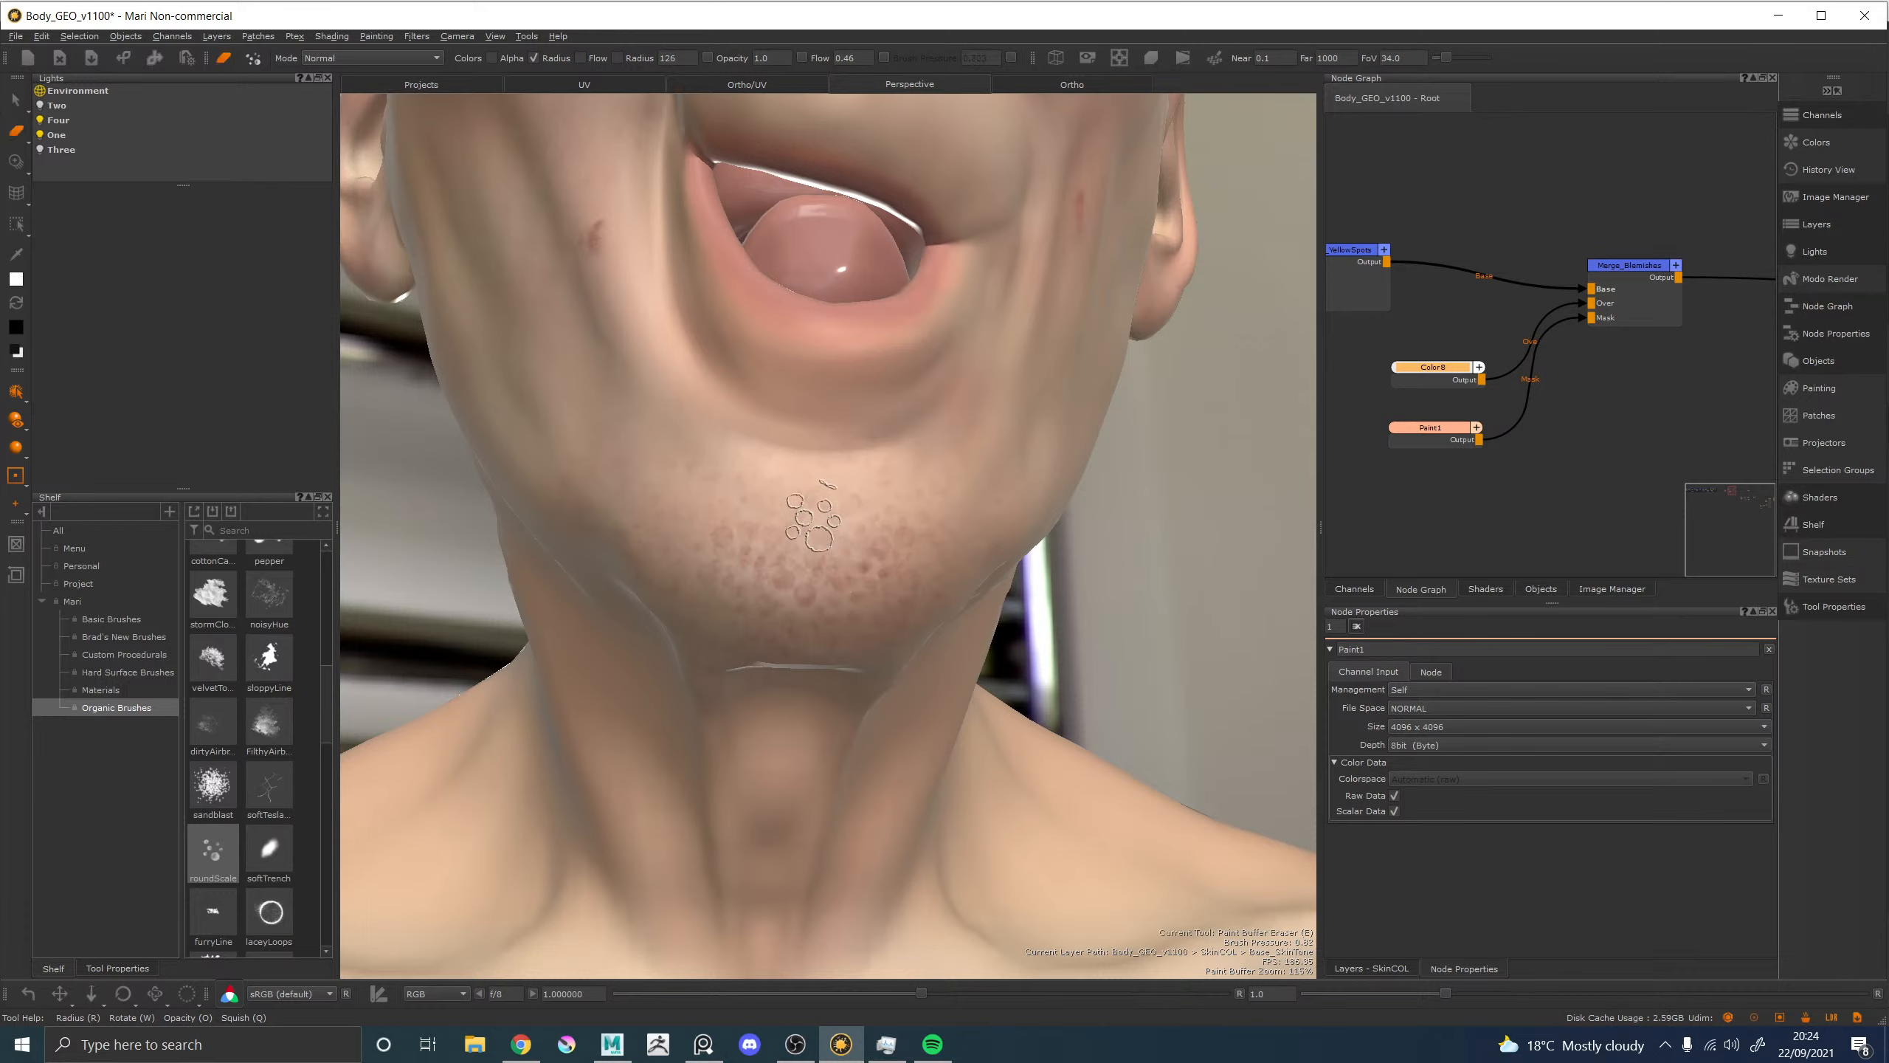
pyautogui.moveTo(807, 547)
pyautogui.mouseDown()
pyautogui.moveTo(731, 525)
pyautogui.moveTo(800, 599)
pyautogui.moveTo(825, 498)
pyautogui.moveTo(736, 525)
pyautogui.mouseUp()
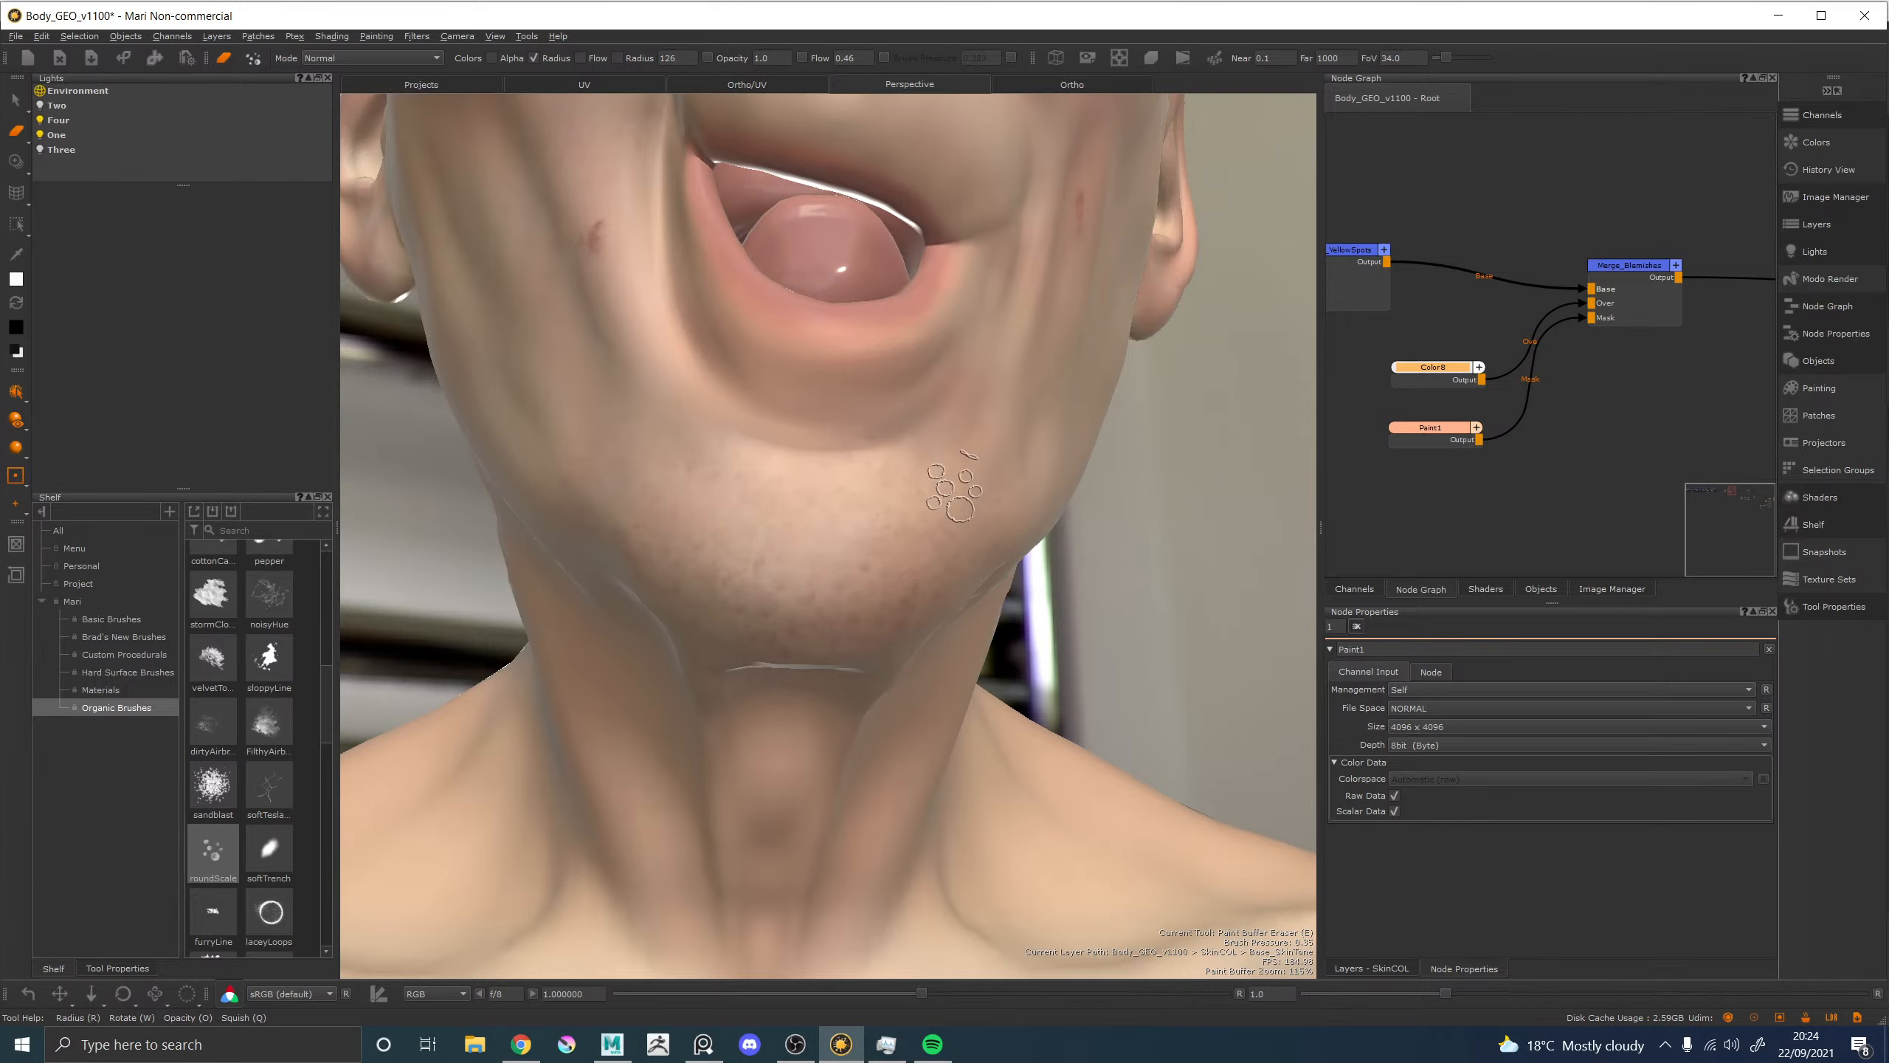
pyautogui.moveTo(922, 435); pyautogui.dragTo(729, 483)
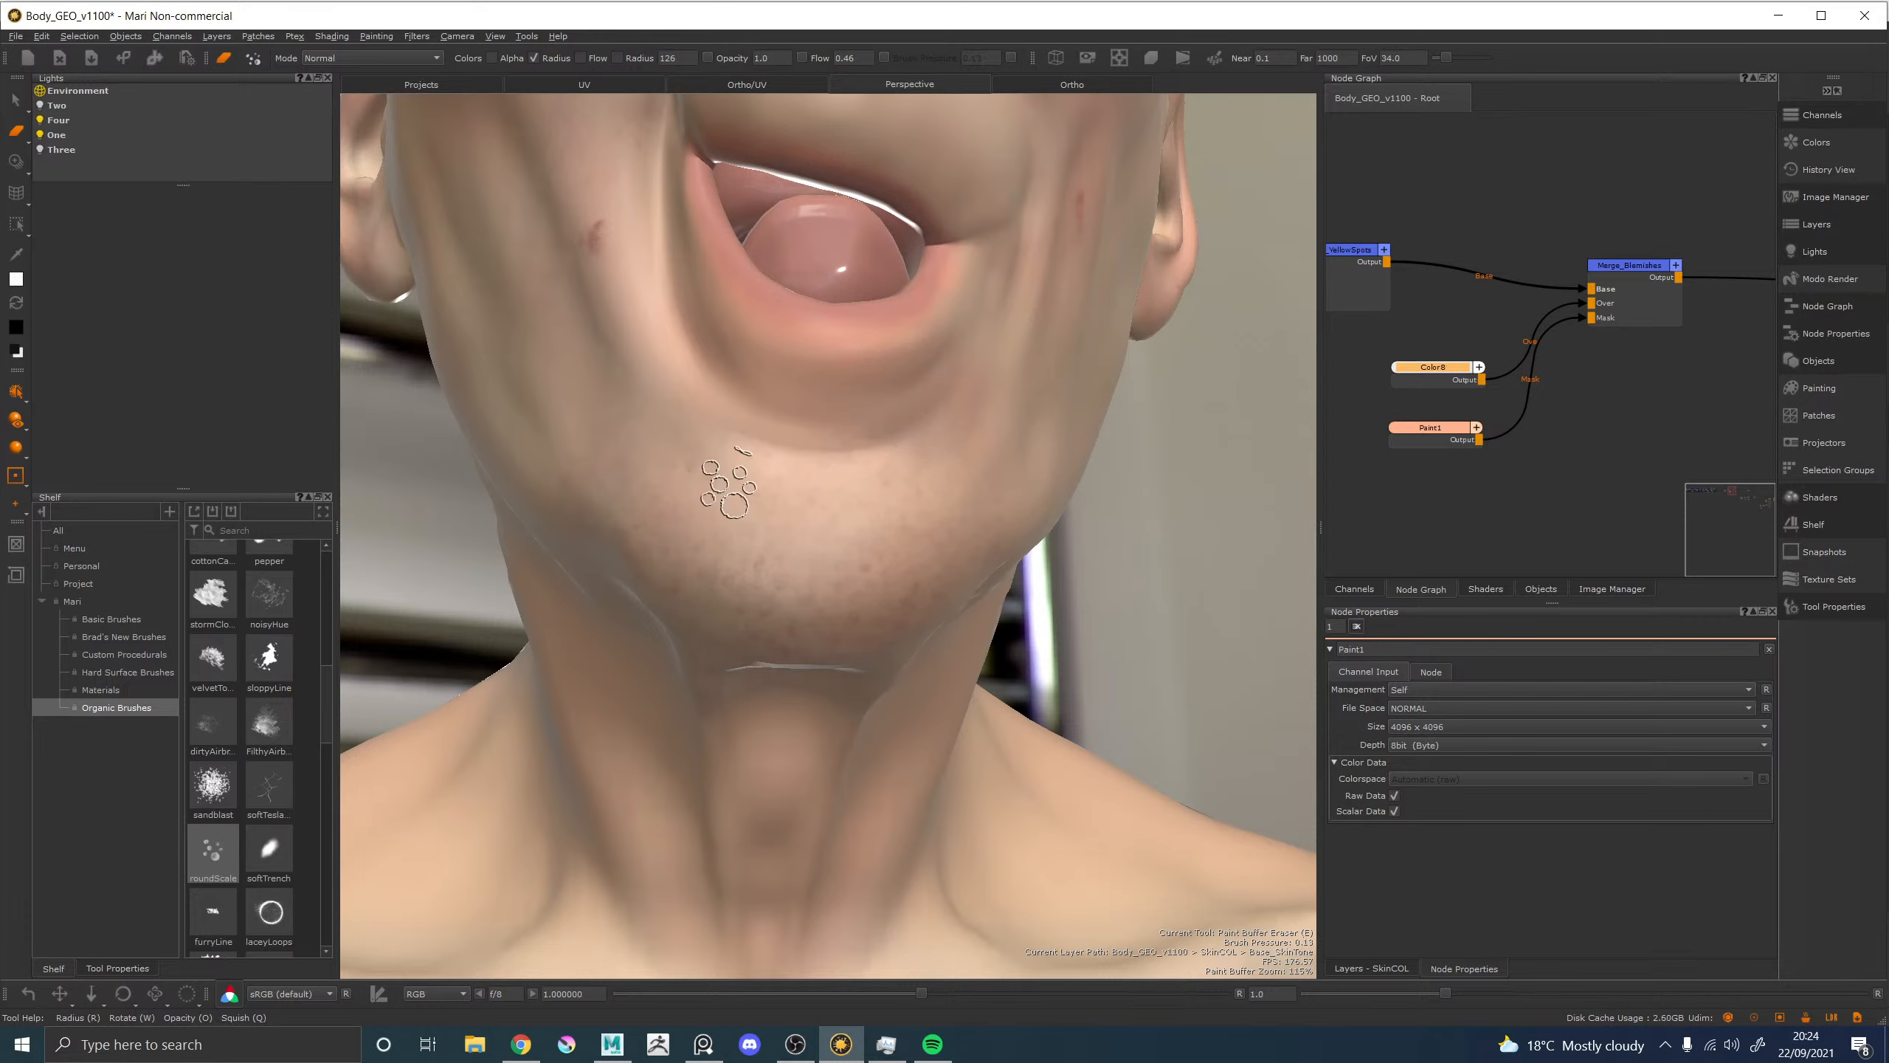
# Undo the test stroke on the chin, add soft redness with the velvet brush at radius 232, soften it with black and bake.
pyautogui.click(223, 629)
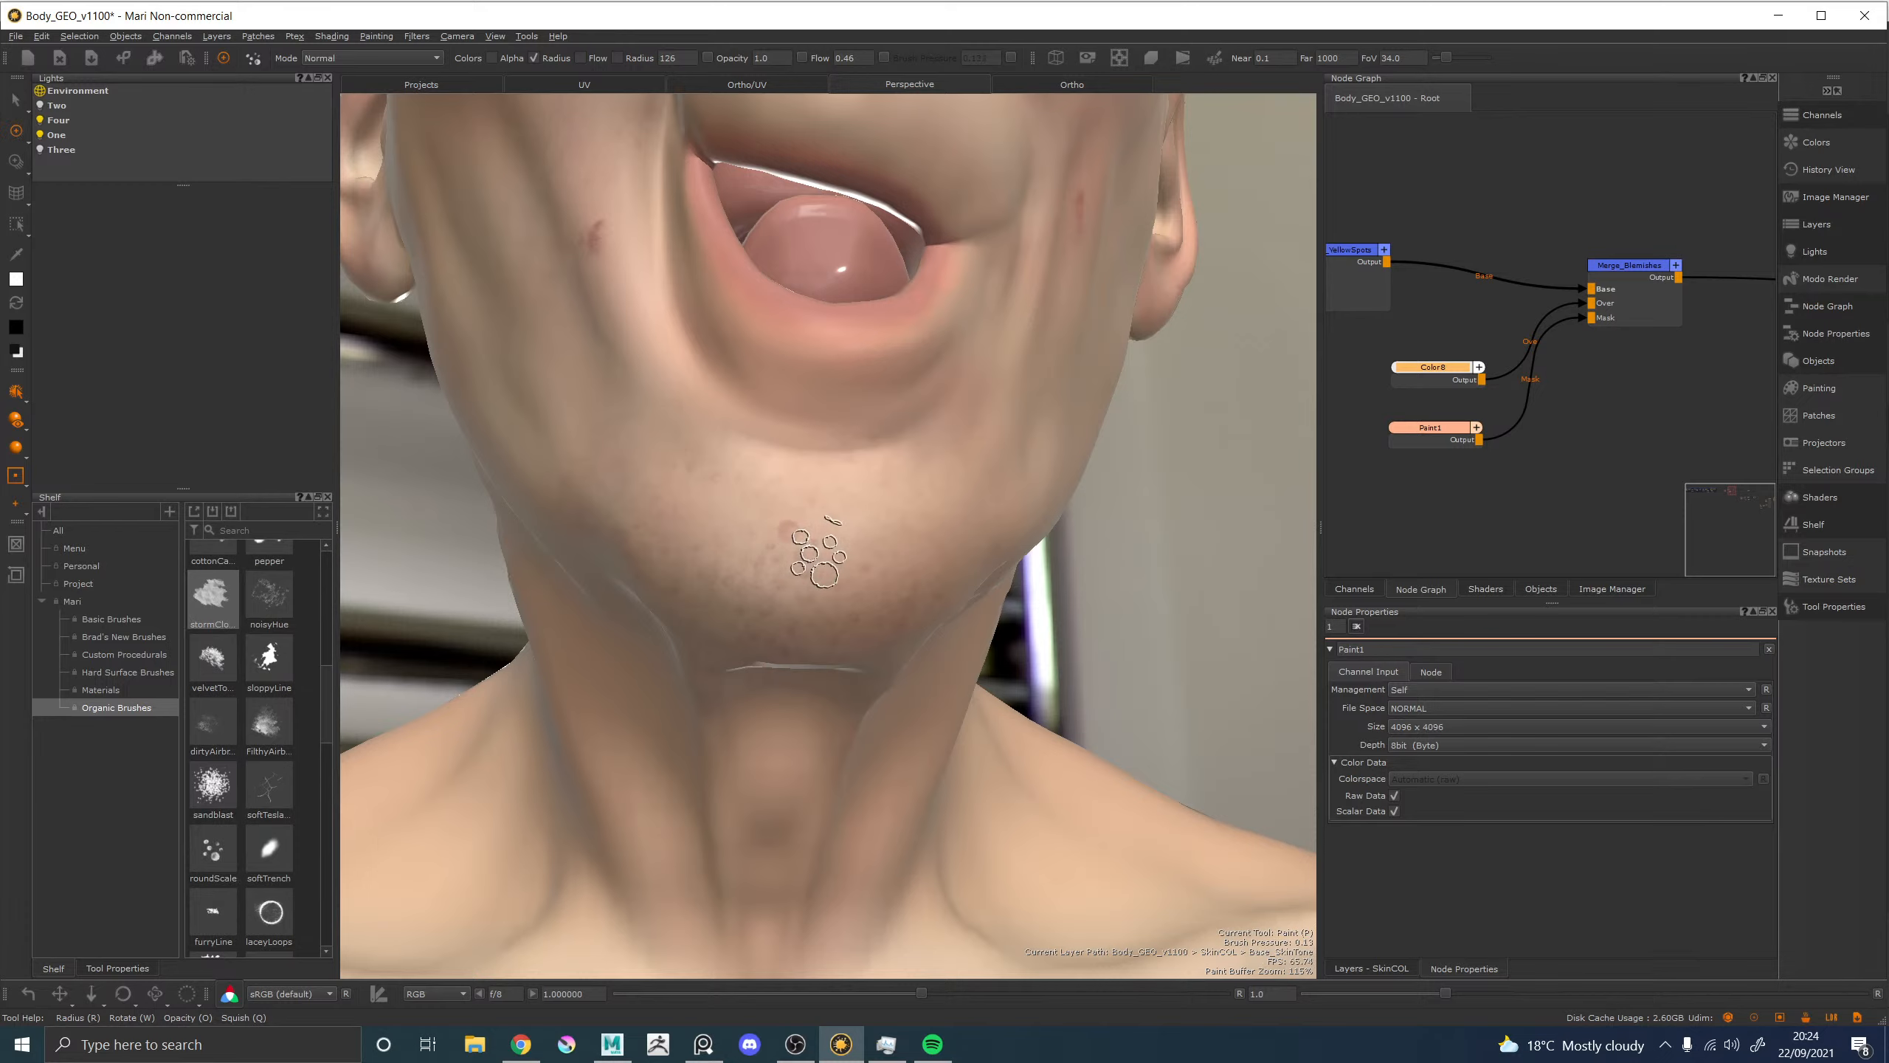
pyautogui.hotkey('ctrl', 'z')
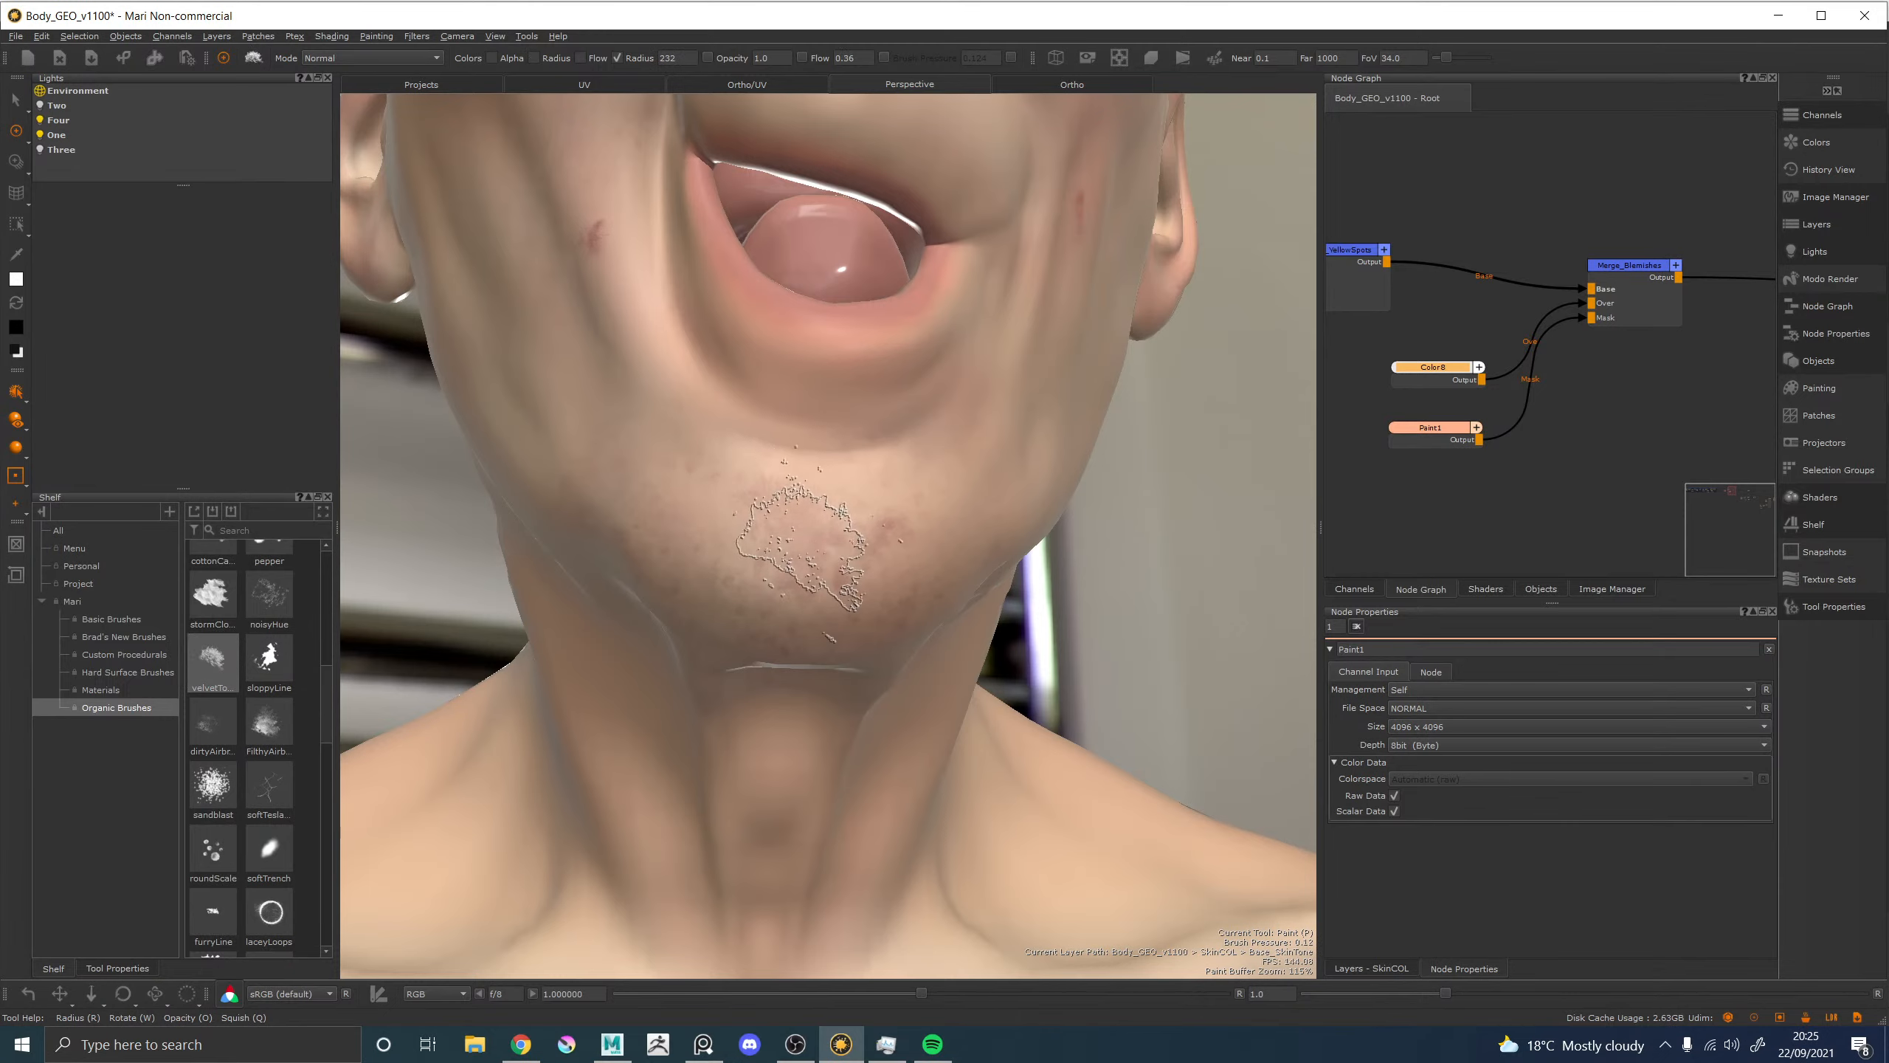
pyautogui.moveTo(904, 543)
pyautogui.mouseDown()
pyautogui.moveTo(714, 521)
pyautogui.moveTo(747, 547)
pyautogui.moveTo(770, 503)
pyautogui.moveTo(877, 547)
pyautogui.moveTo(714, 488)
pyautogui.moveTo(780, 532)
pyautogui.moveTo(898, 530)
pyautogui.moveTo(899, 578)
pyautogui.moveTo(775, 577)
pyautogui.moveTo(666, 511)
pyautogui.moveTo(827, 517)
pyautogui.moveTo(994, 456)
pyautogui.moveTo(896, 548)
pyautogui.moveTo(983, 481)
pyautogui.moveTo(874, 521)
pyautogui.mouseUp()
pyautogui.press('x')
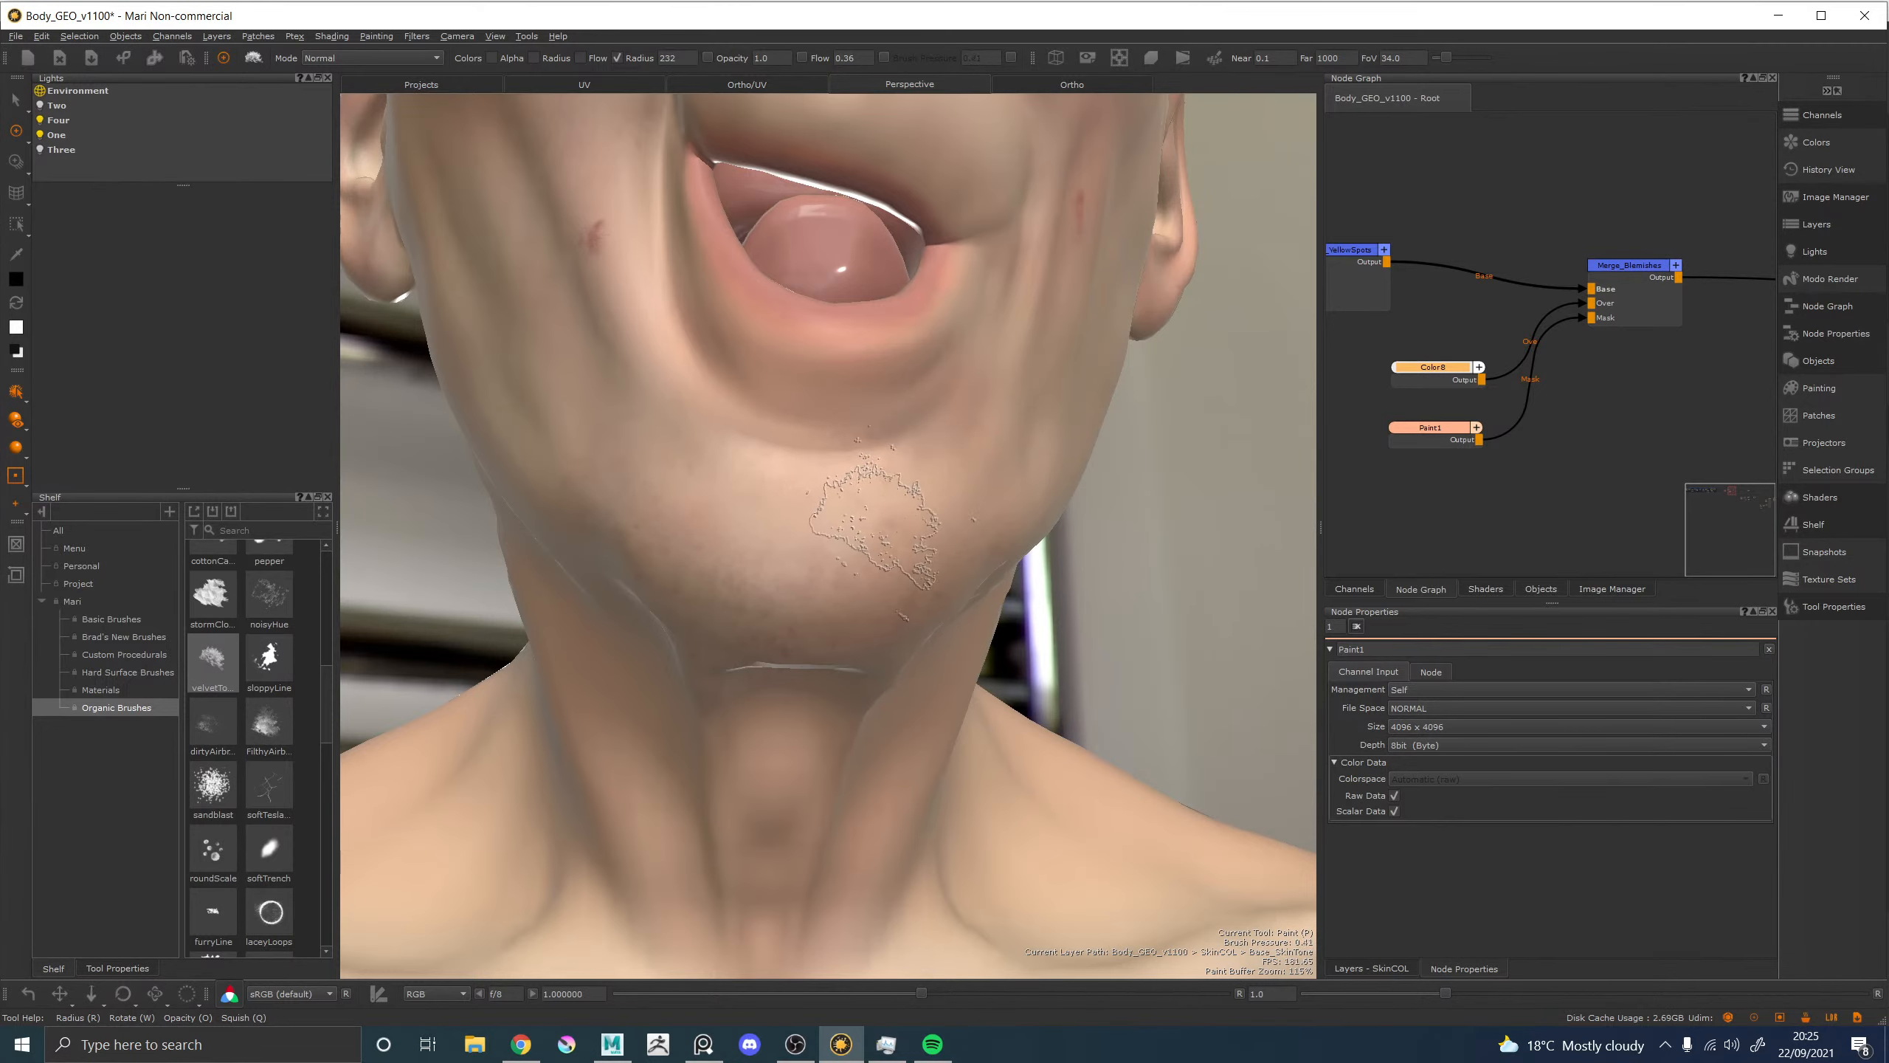
pyautogui.press('b')
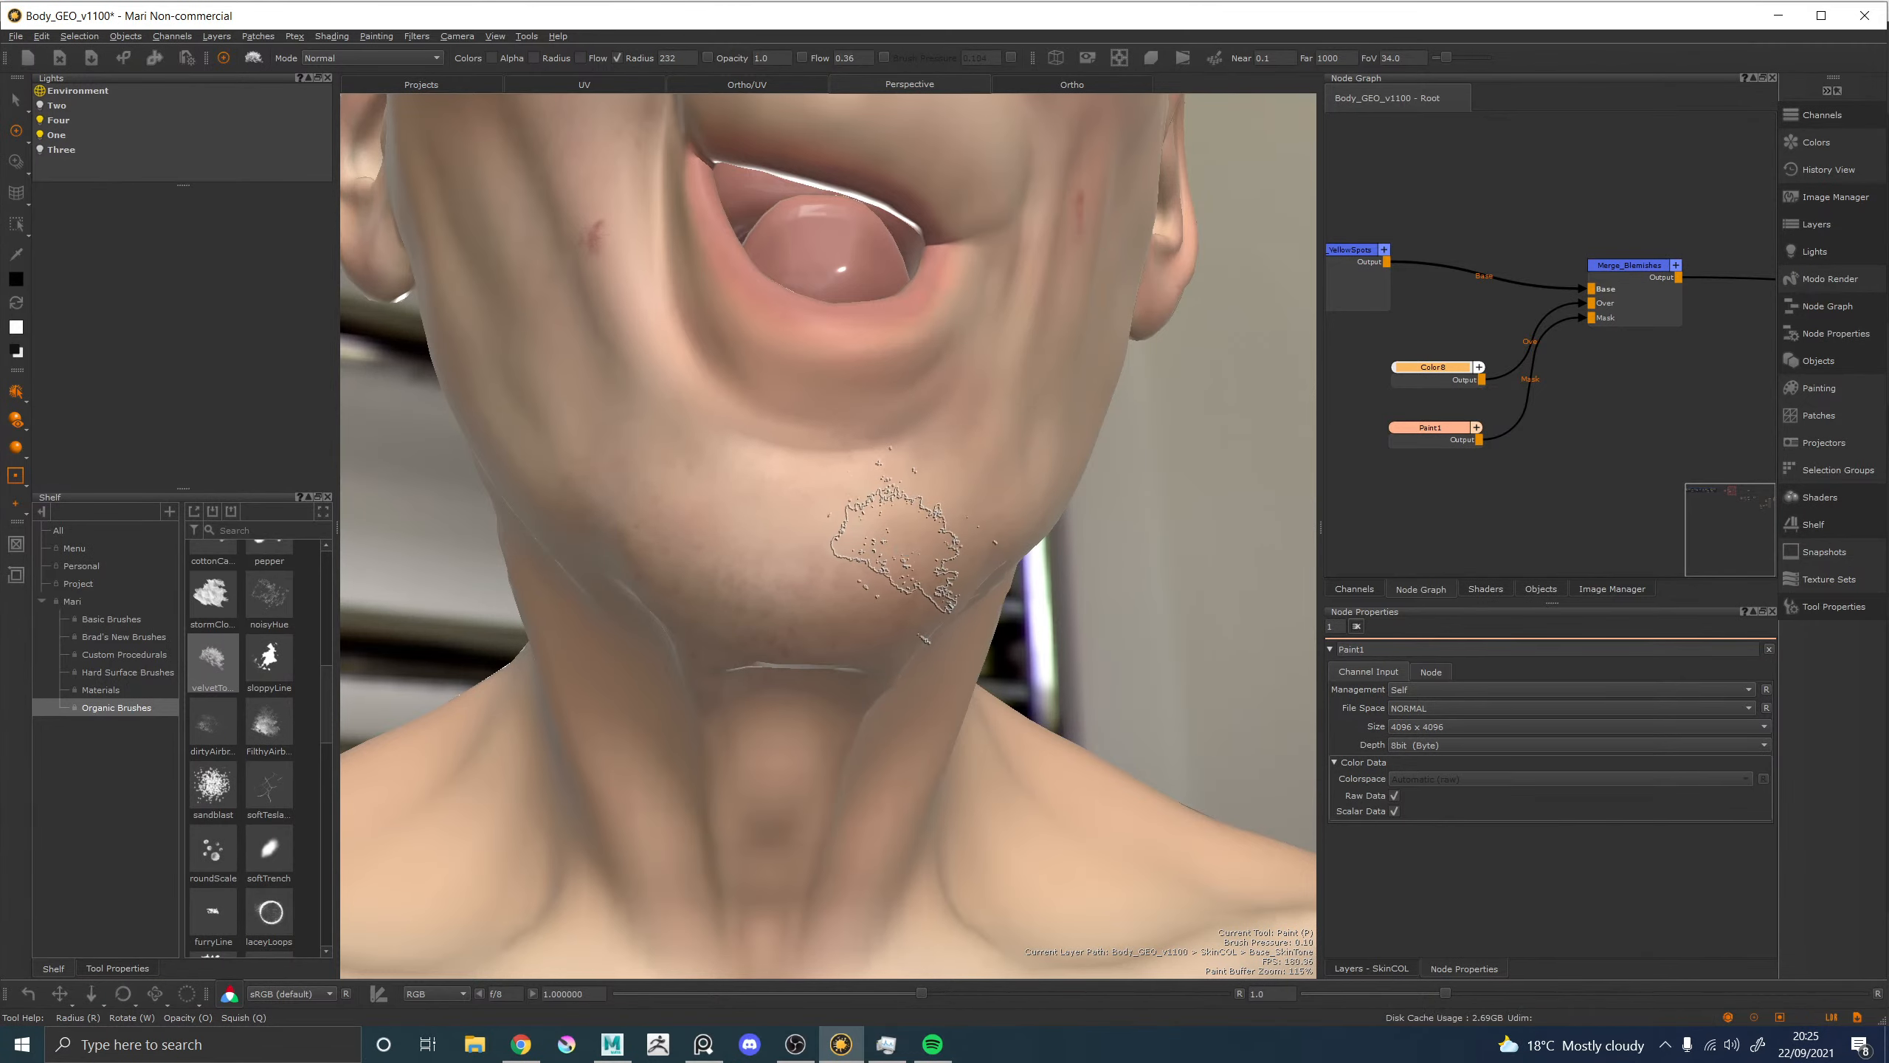
# Compare the skin with the Merge_Blemishes node disabled and enabled, leaving the node enabled.
pyautogui.keyDown('alt'); pyautogui.moveTo(899, 546); pyautogui.dragTo(811, 533, button='right'); pyautogui.keyUp('alt')
pyautogui.keyDown('alt'); pyautogui.moveTo(1004, 468); pyautogui.dragTo(938, 495); pyautogui.keyUp('alt')
pyautogui.keyDown('alt'); pyautogui.moveTo(938, 495); pyautogui.dragTo(989, 484, button='right'); pyautogui.keyUp('alt')
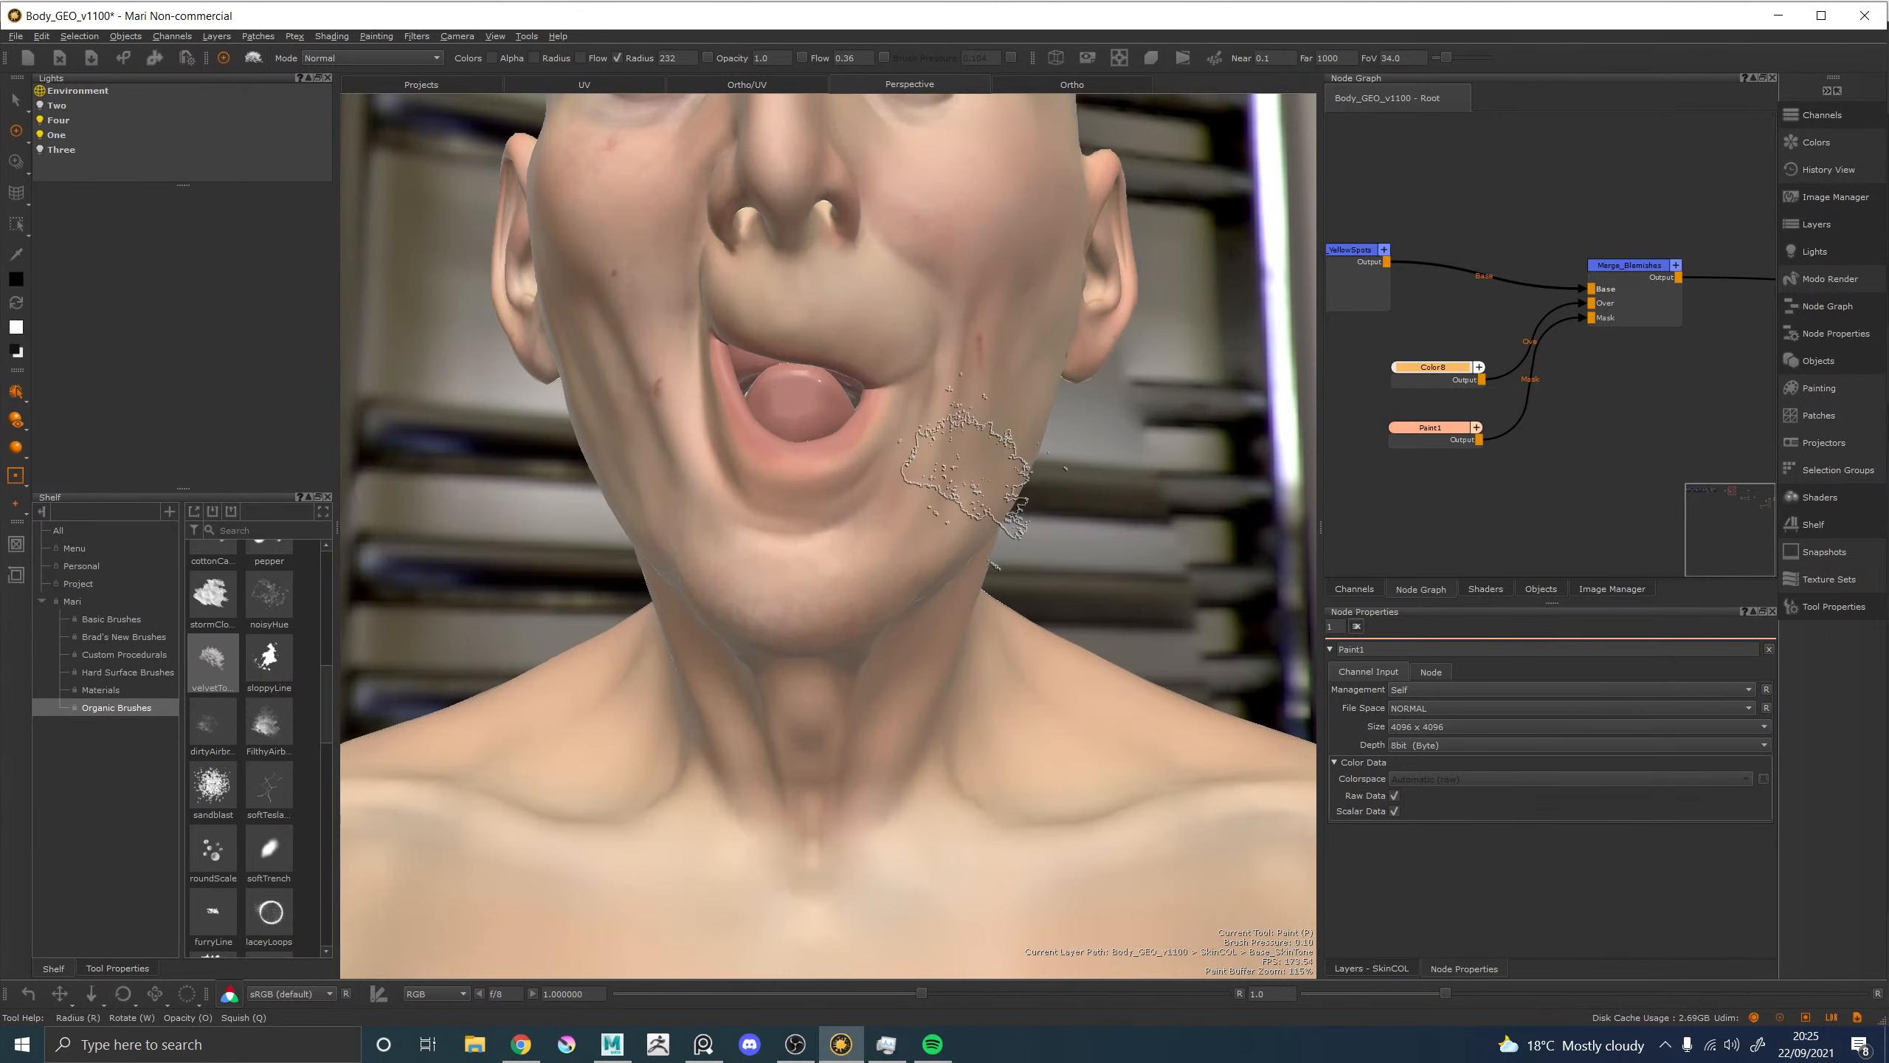
pyautogui.click(1616, 267)
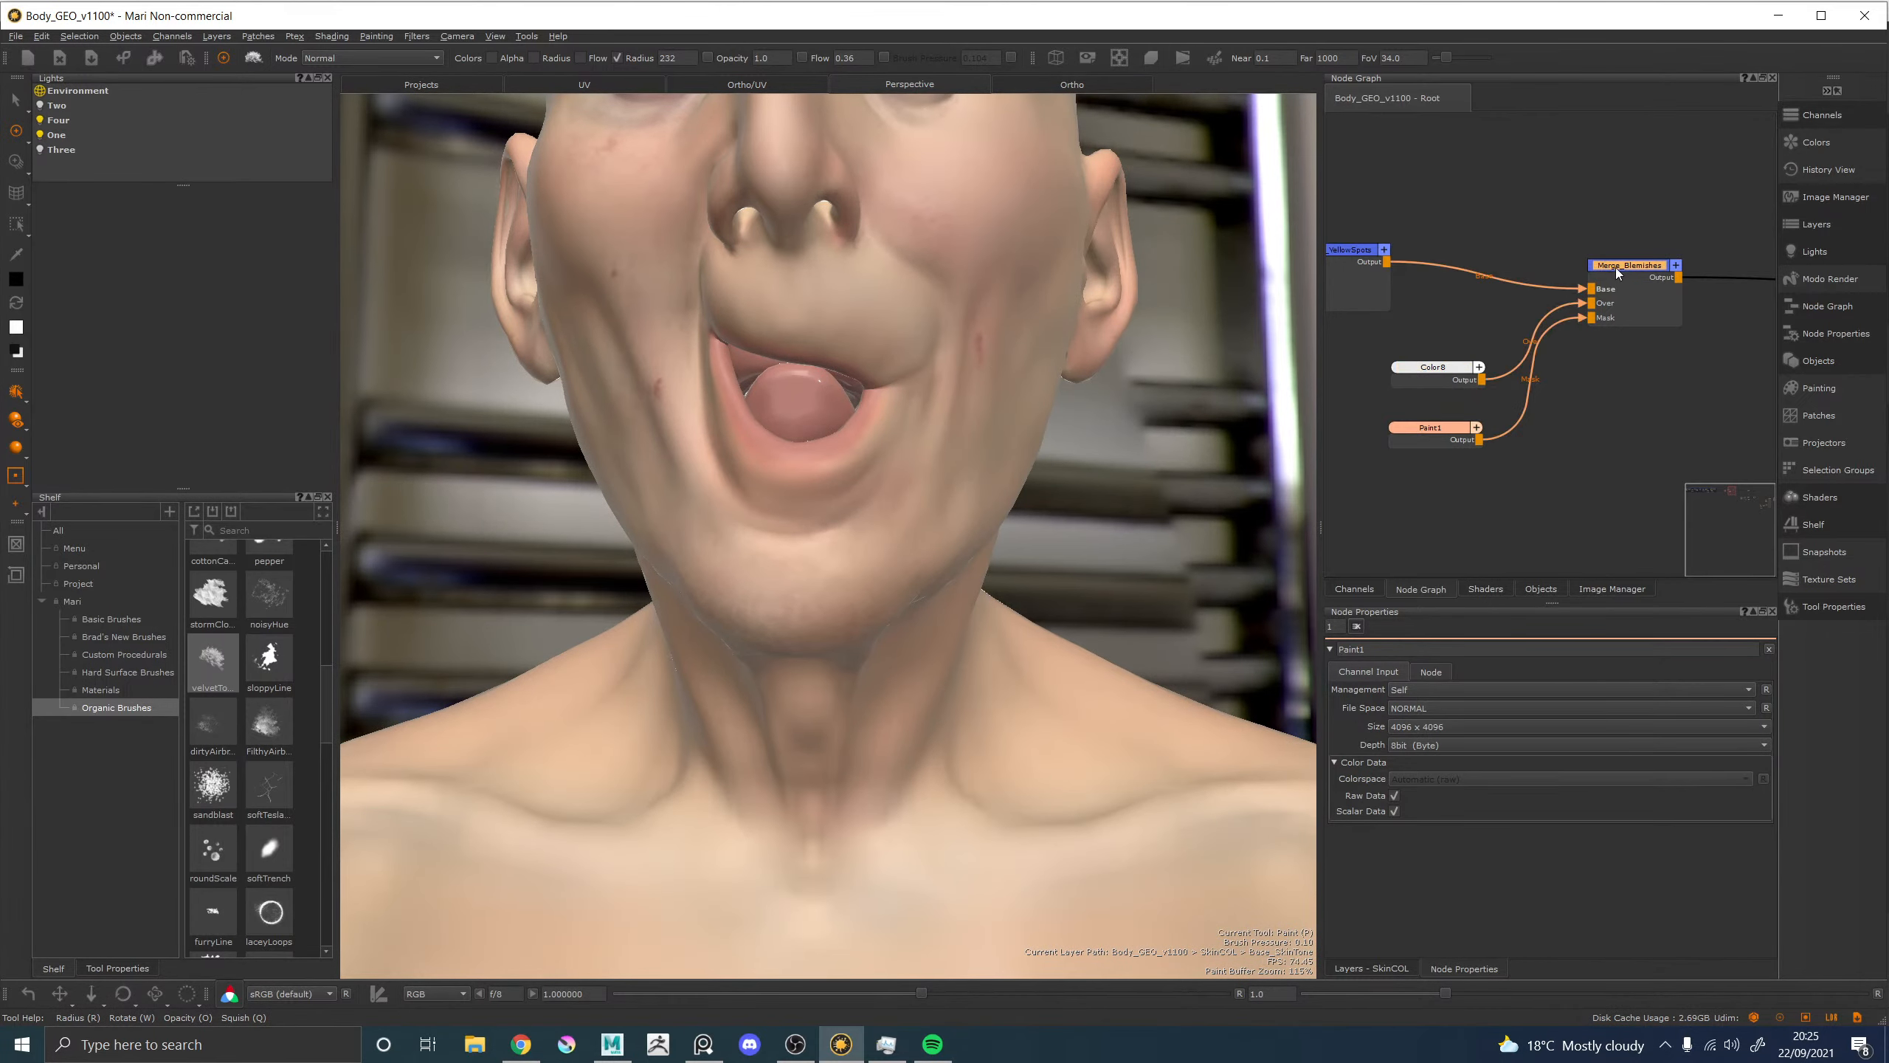
pyautogui.press('d')
pyautogui.press('d')
pyautogui.press('d')
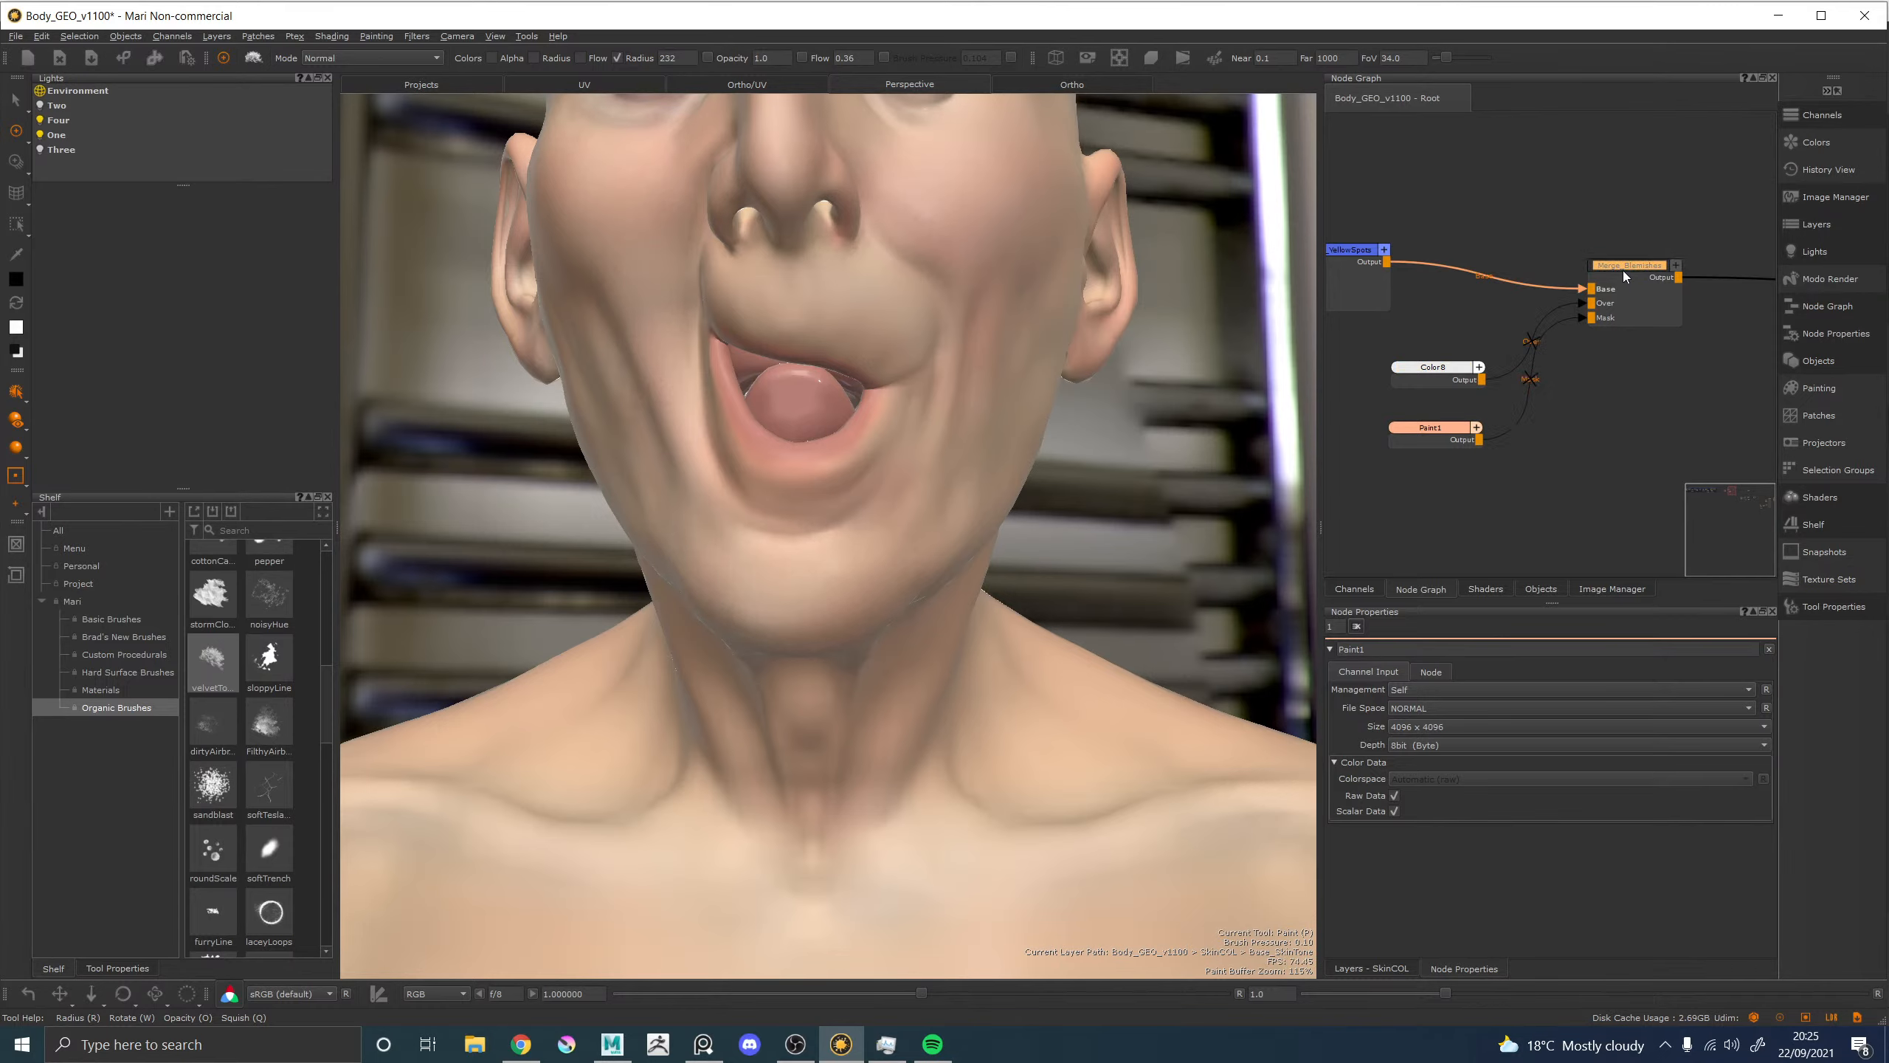
pyautogui.press('d')
# Inspect the blemishes across the whole head from the front and three-quarter angles, and save the project.
pyautogui.keyDown('alt'); pyautogui.moveTo(800, 446); pyautogui.dragTo(621, 488, button='right'); pyautogui.keyUp('alt')
pyautogui.keyDown('alt'); pyautogui.moveTo(773, 517); pyautogui.dragTo(841, 530); pyautogui.keyUp('alt')
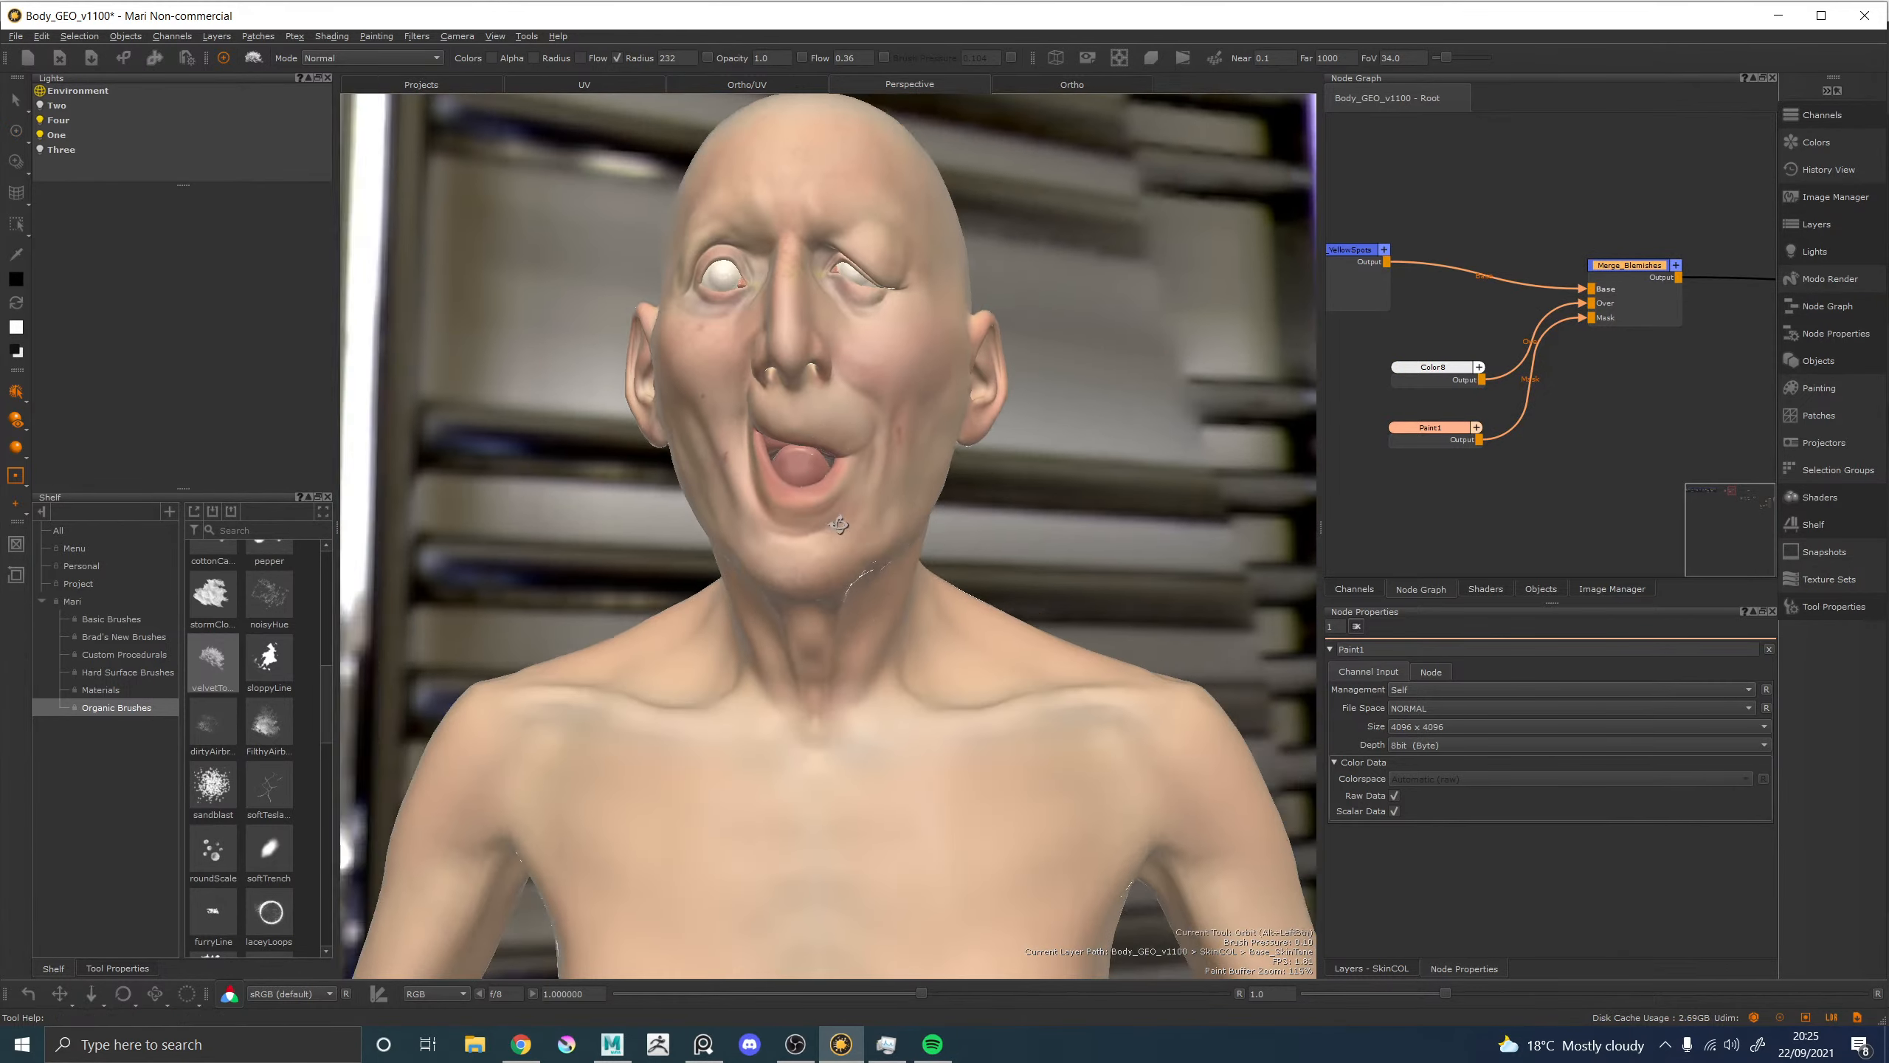
pyautogui.keyDown('alt'); pyautogui.moveTo(841, 530); pyautogui.dragTo(700, 549, button='right'); pyautogui.keyUp('alt')
pyautogui.keyDown('alt'); pyautogui.moveTo(699, 548); pyautogui.dragTo(789, 552); pyautogui.keyUp('alt')
pyautogui.keyDown('alt'); pyautogui.moveTo(714, 547); pyautogui.dragTo(819, 502, button='right'); pyautogui.keyUp('alt')
pyautogui.keyDown('alt'); pyautogui.moveTo(819, 502); pyautogui.dragTo(743, 609, button='middle'); pyautogui.keyUp('alt')
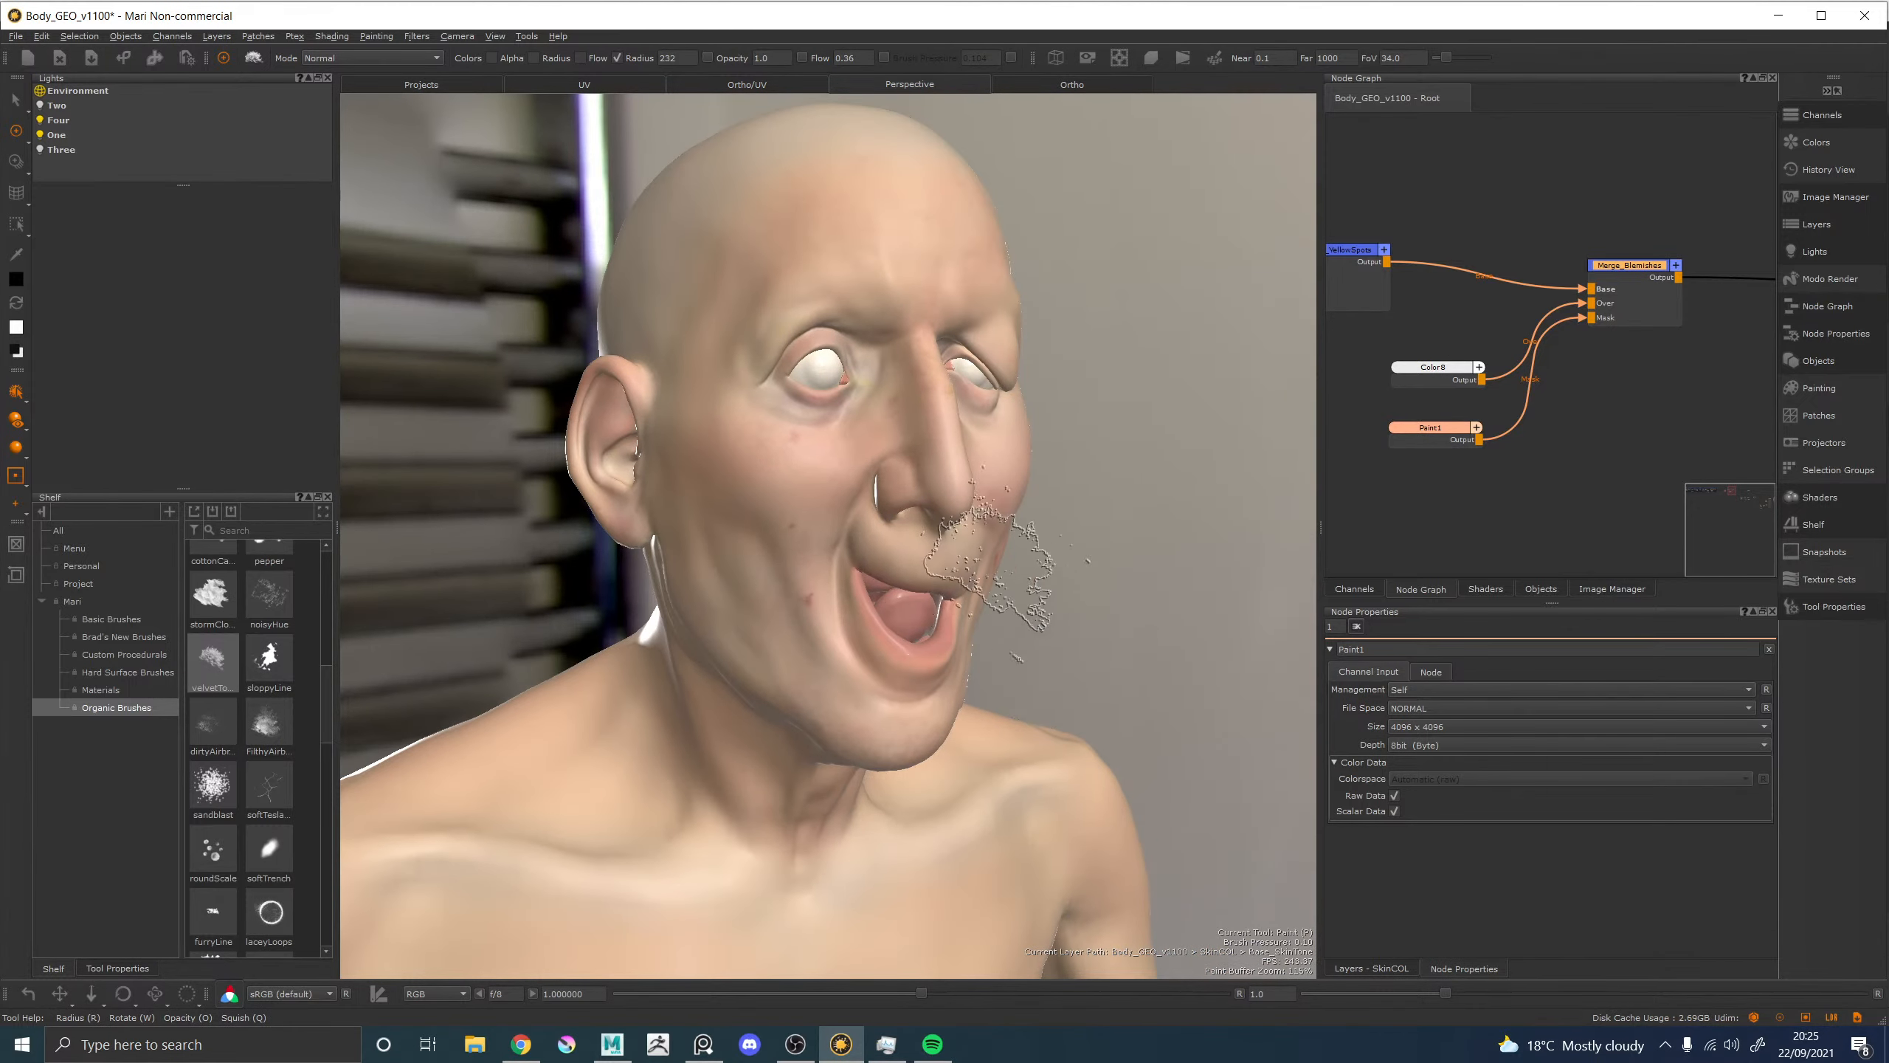
pyautogui.keyDown('alt'); pyautogui.moveTo(1029, 577); pyautogui.dragTo(974, 547); pyautogui.keyUp('alt')
pyautogui.keyDown('alt'); pyautogui.moveTo(952, 535); pyautogui.dragTo(939, 583, button='middle'); pyautogui.keyUp('alt')
pyautogui.keyDown('alt'); pyautogui.moveTo(997, 641); pyautogui.dragTo(937, 579, button='right'); pyautogui.keyUp('alt')
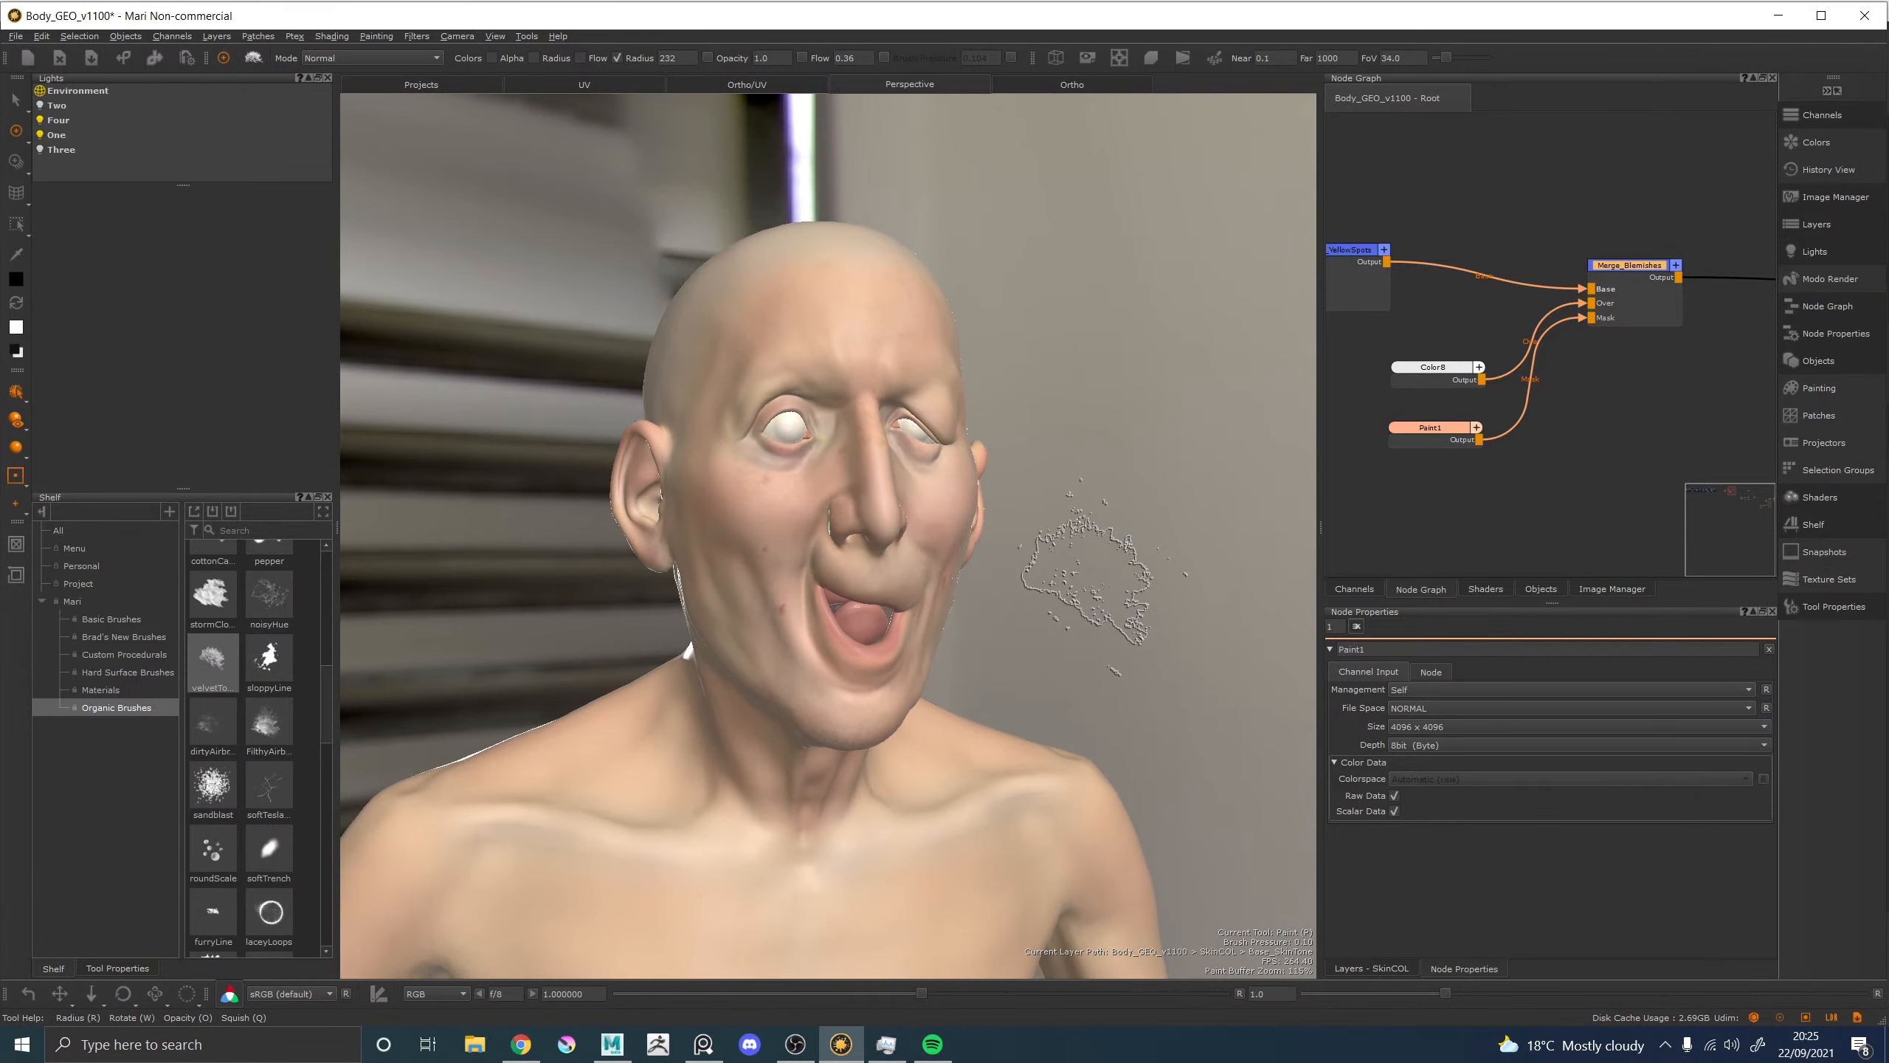
pyautogui.hotkey('ctrl', 's')
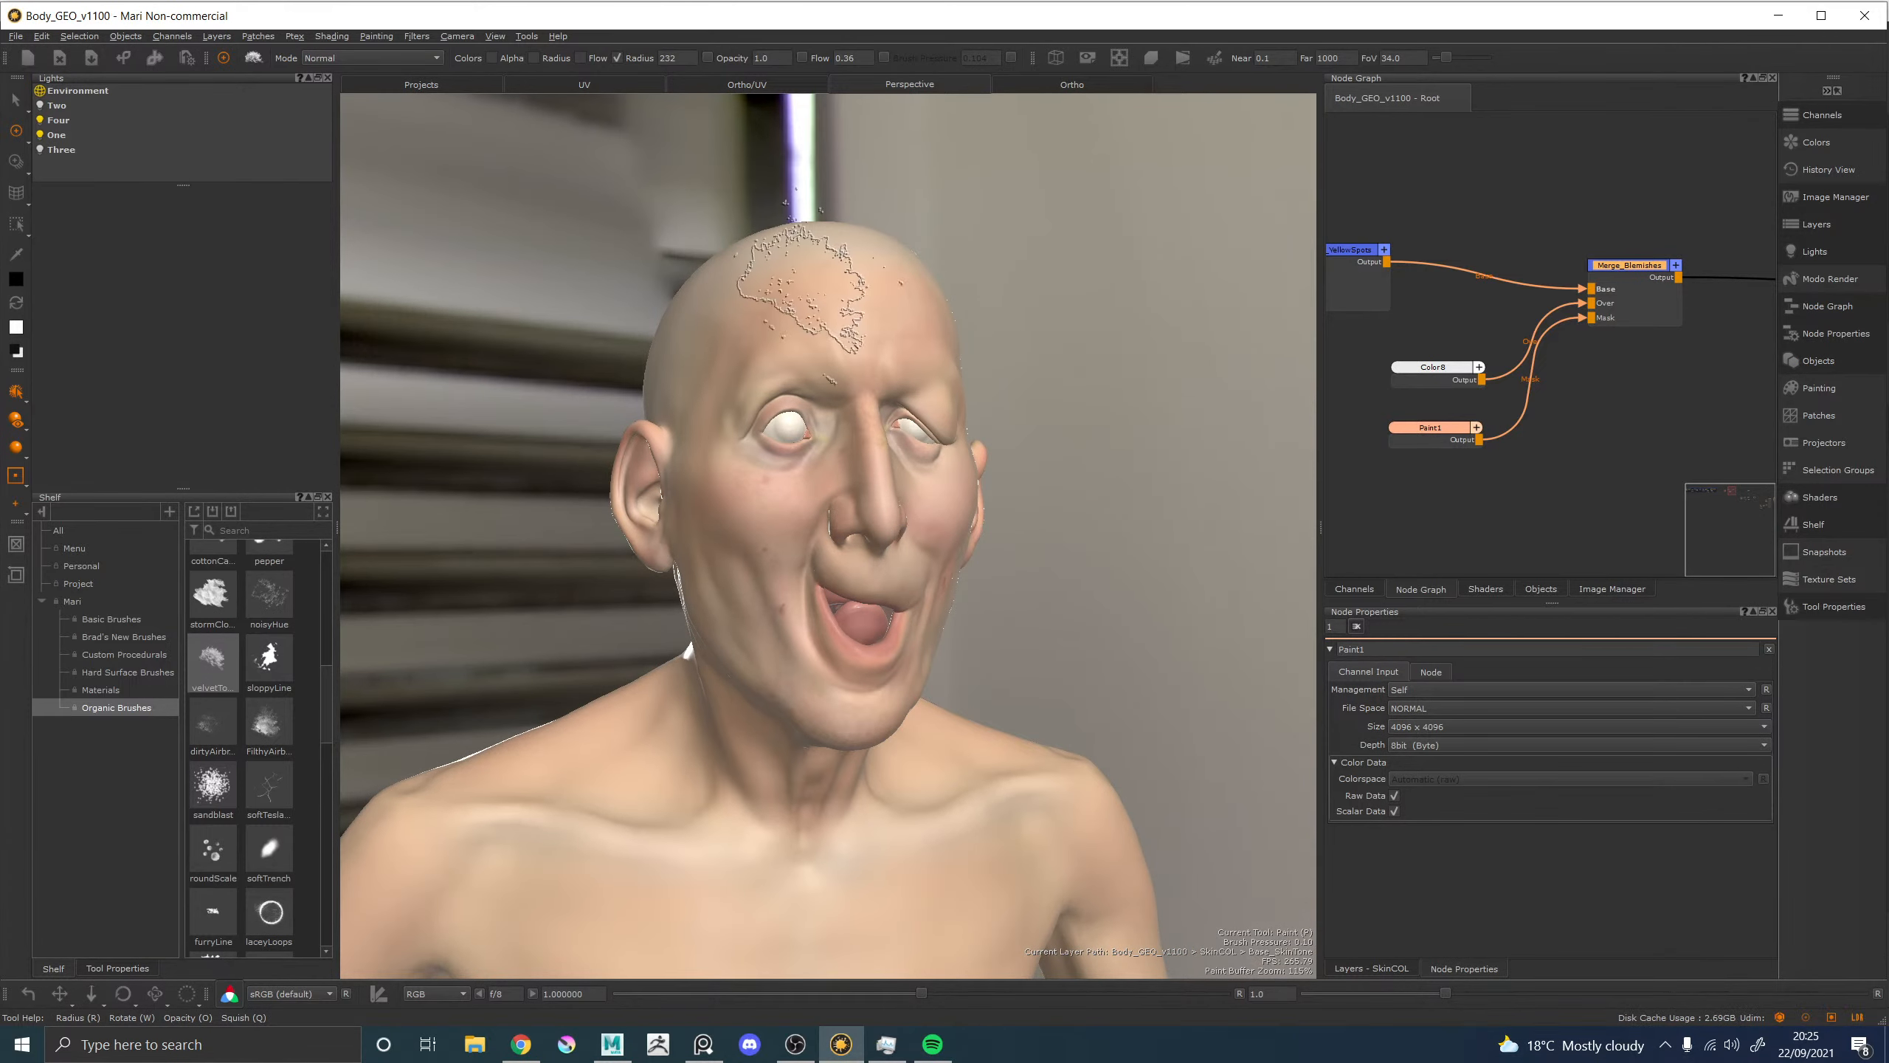
# Export the SkinCOL channel flattened for all patches as SkinCOL.$UDIM.png to the exports folder, overwriting the existing files.
pyautogui.click(1824, 116)
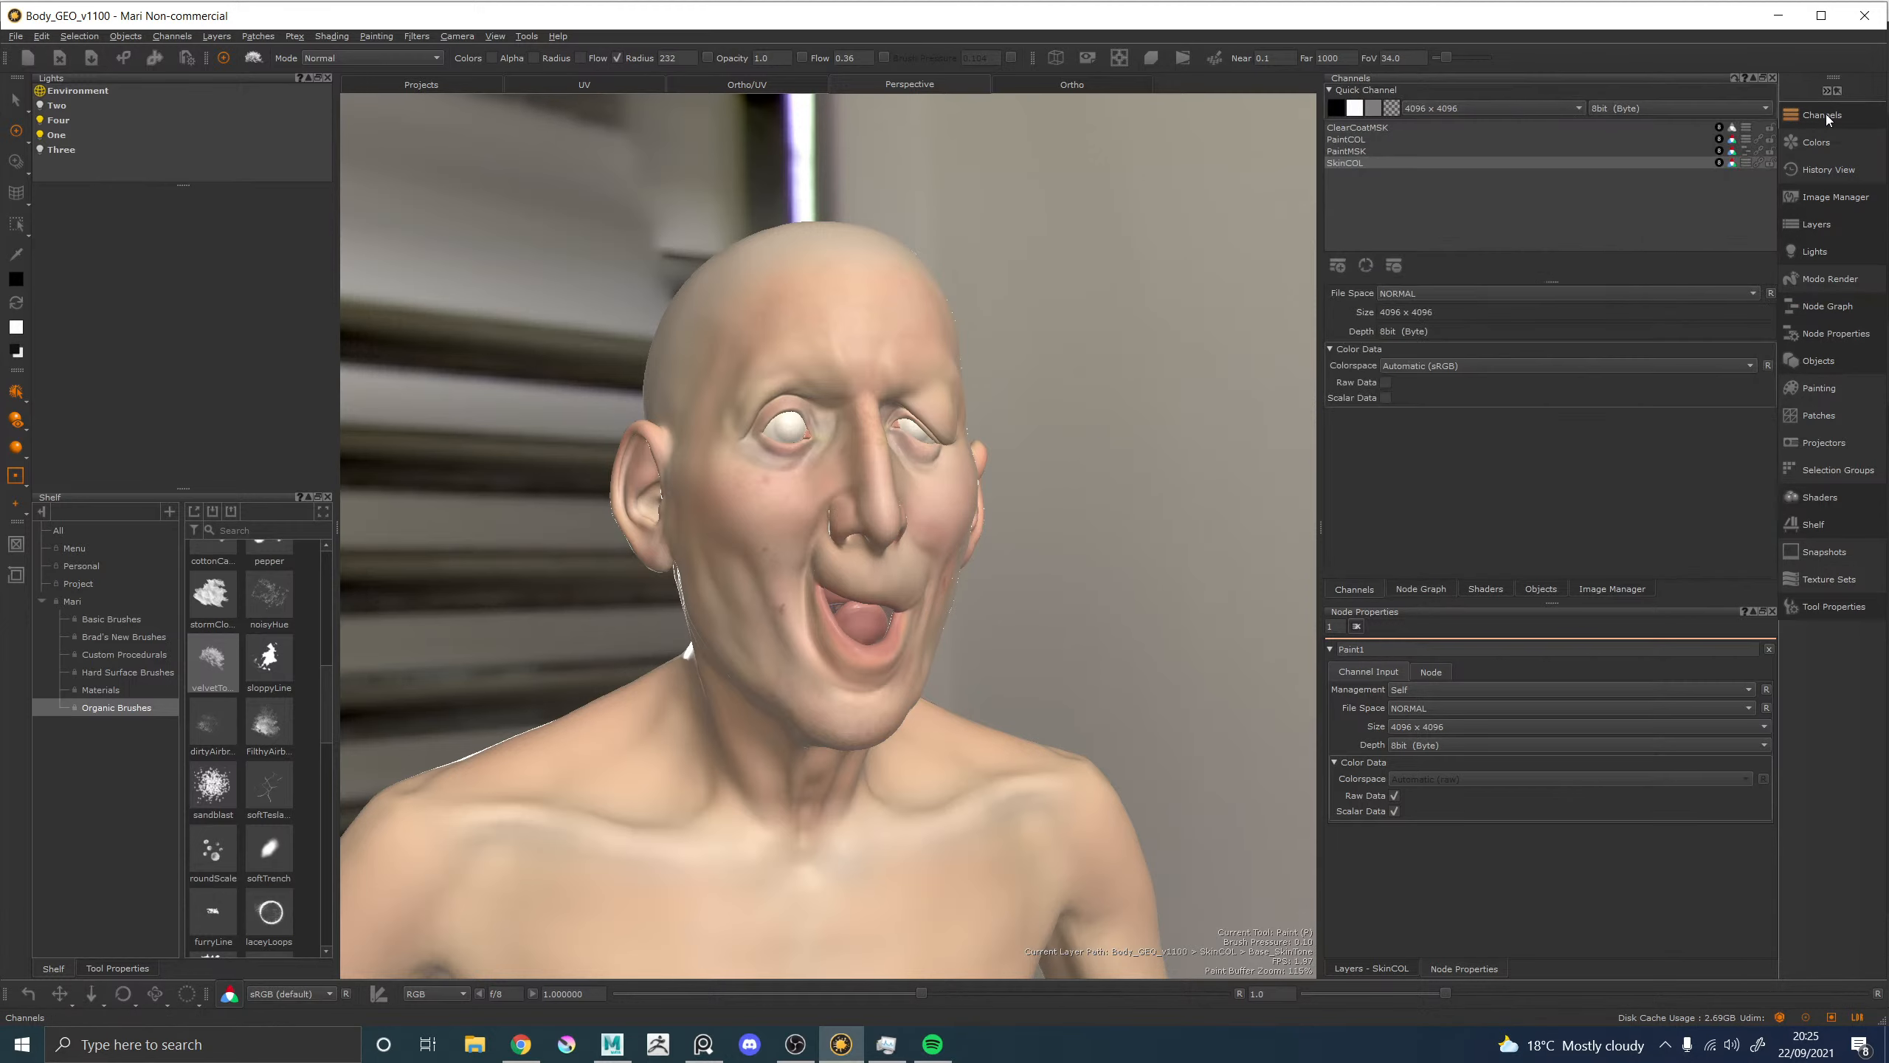
pyautogui.rightClick(1349, 162)
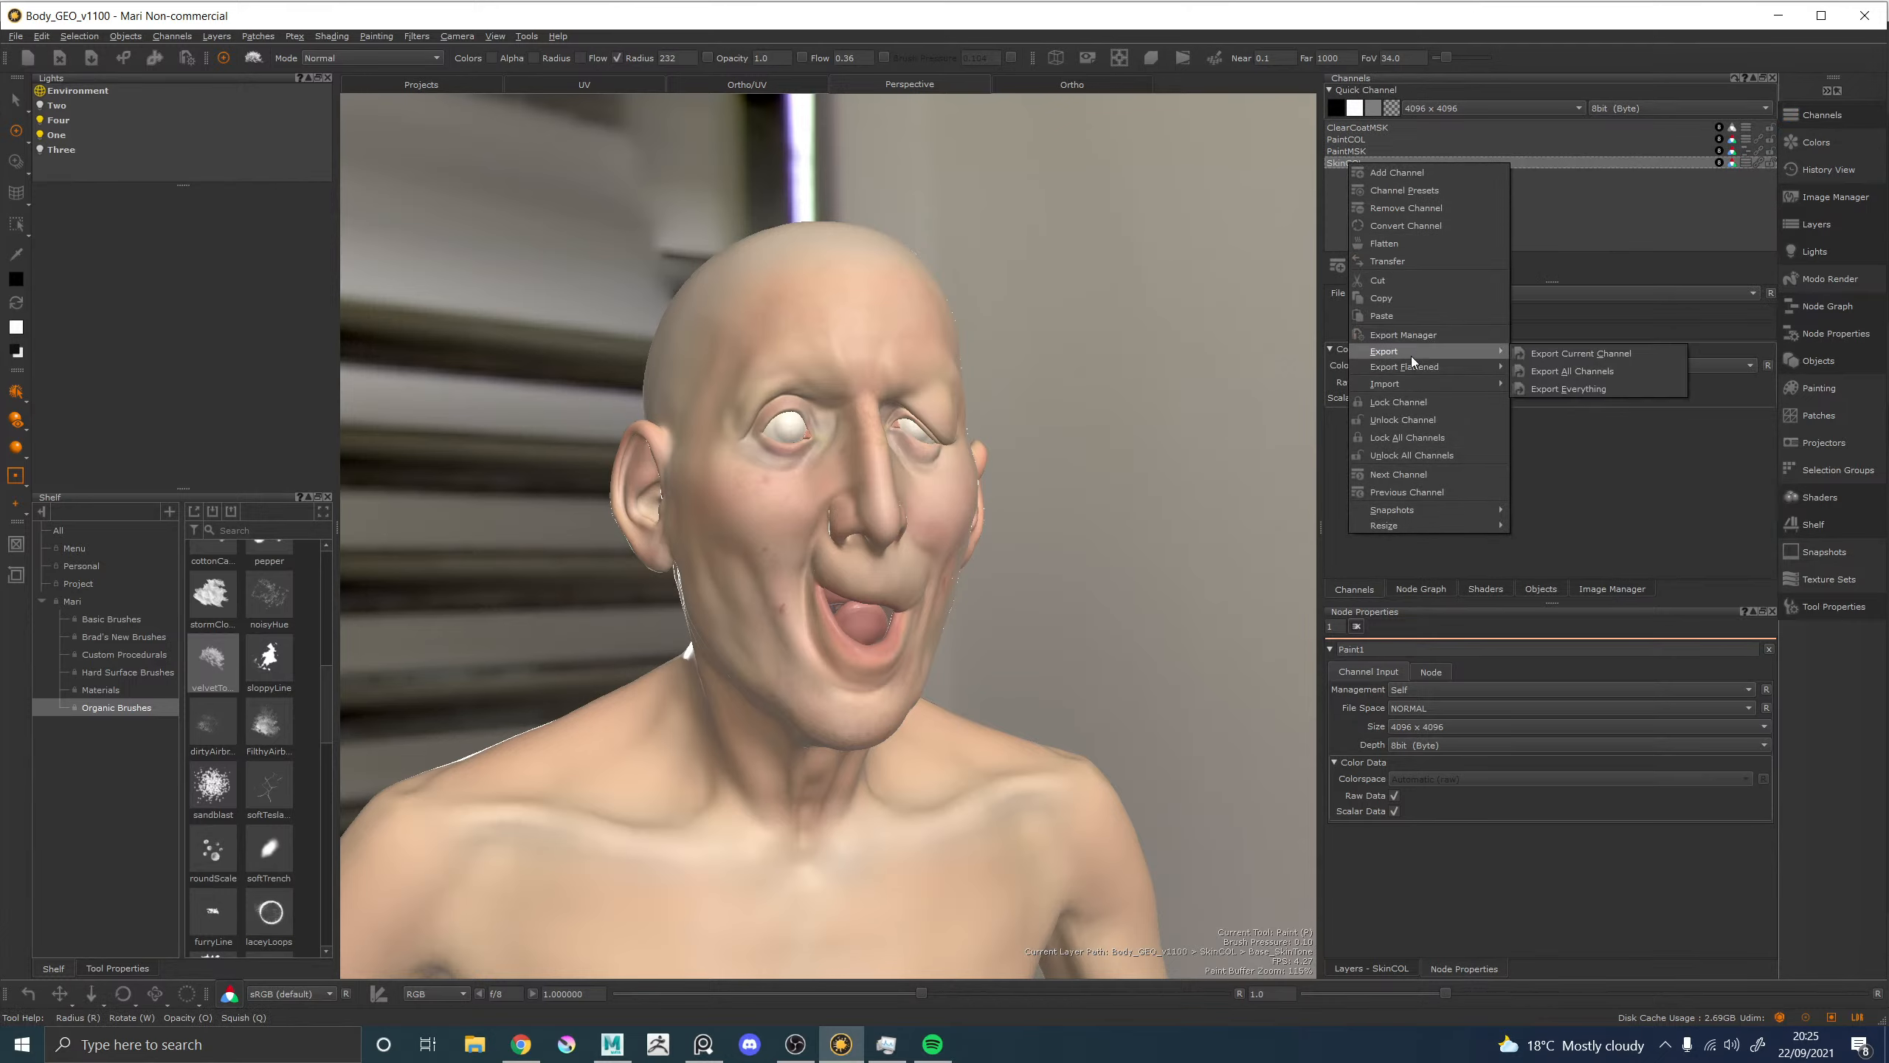
pyautogui.moveTo(1417, 366)
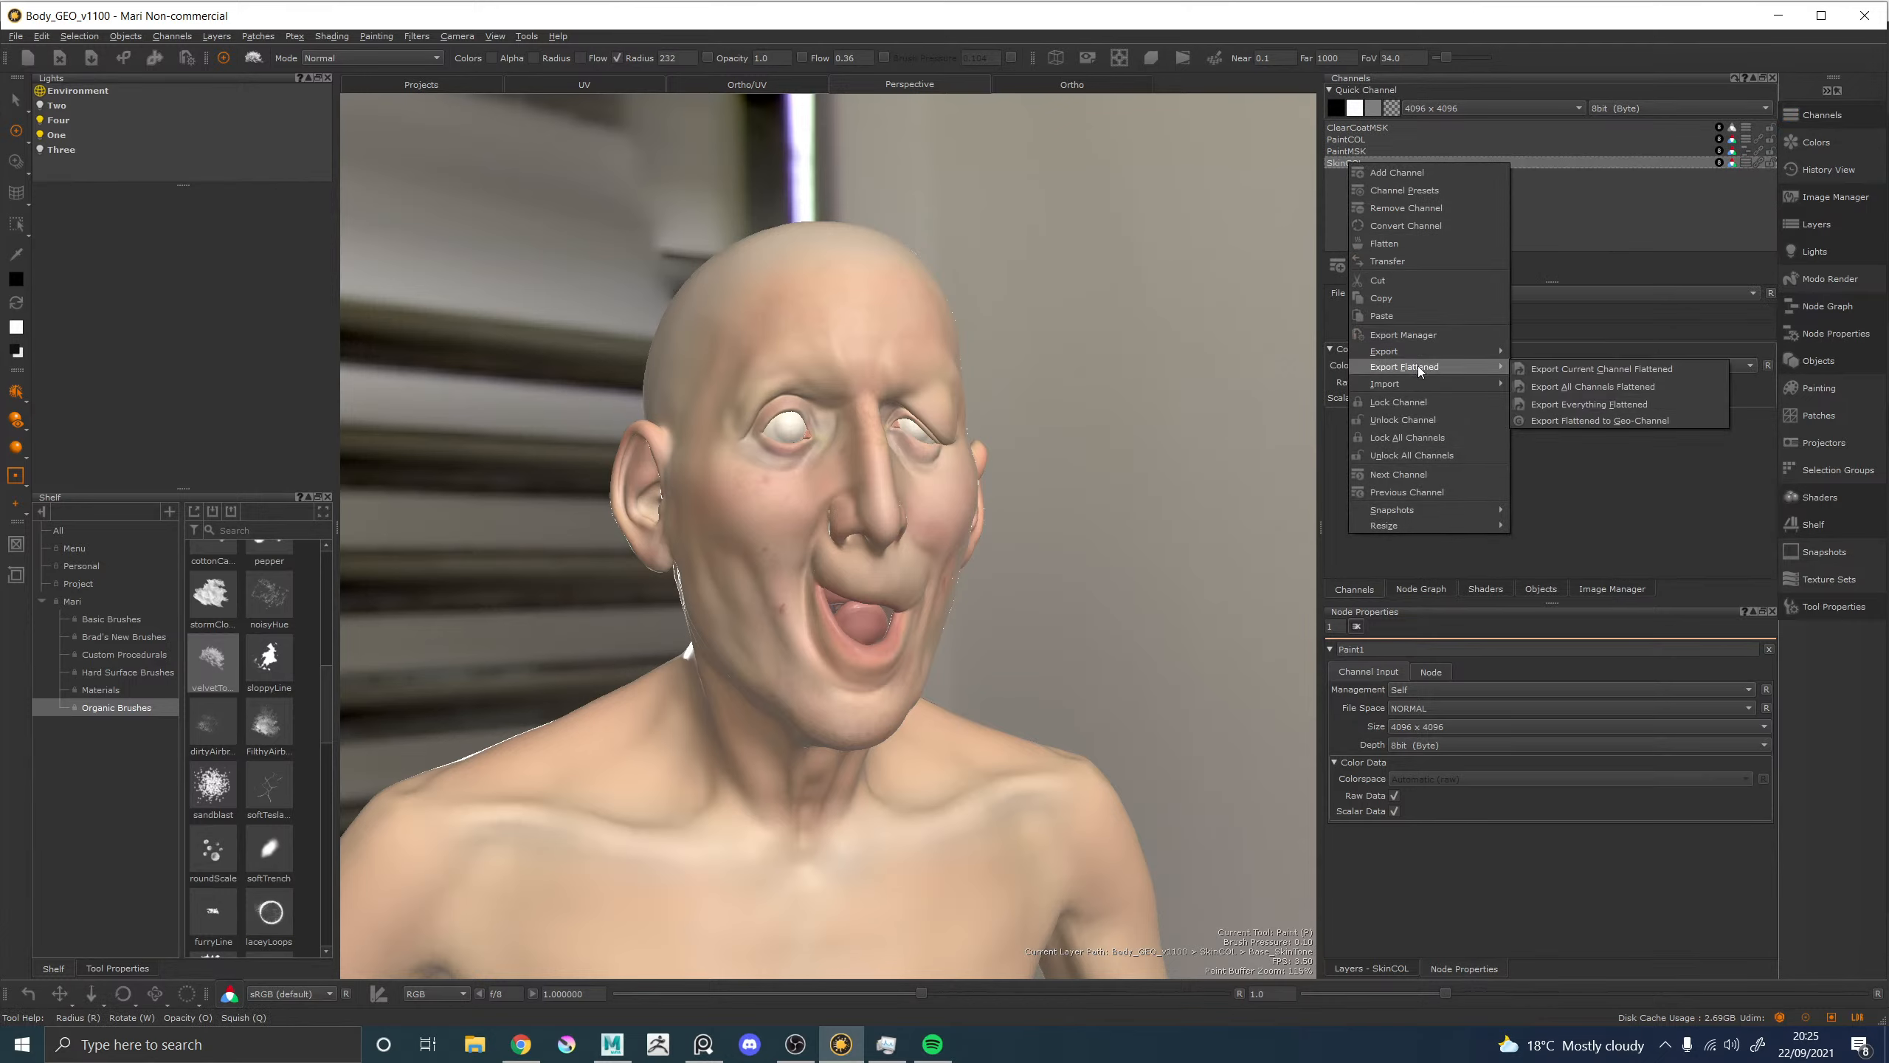
pyautogui.click(1591, 369)
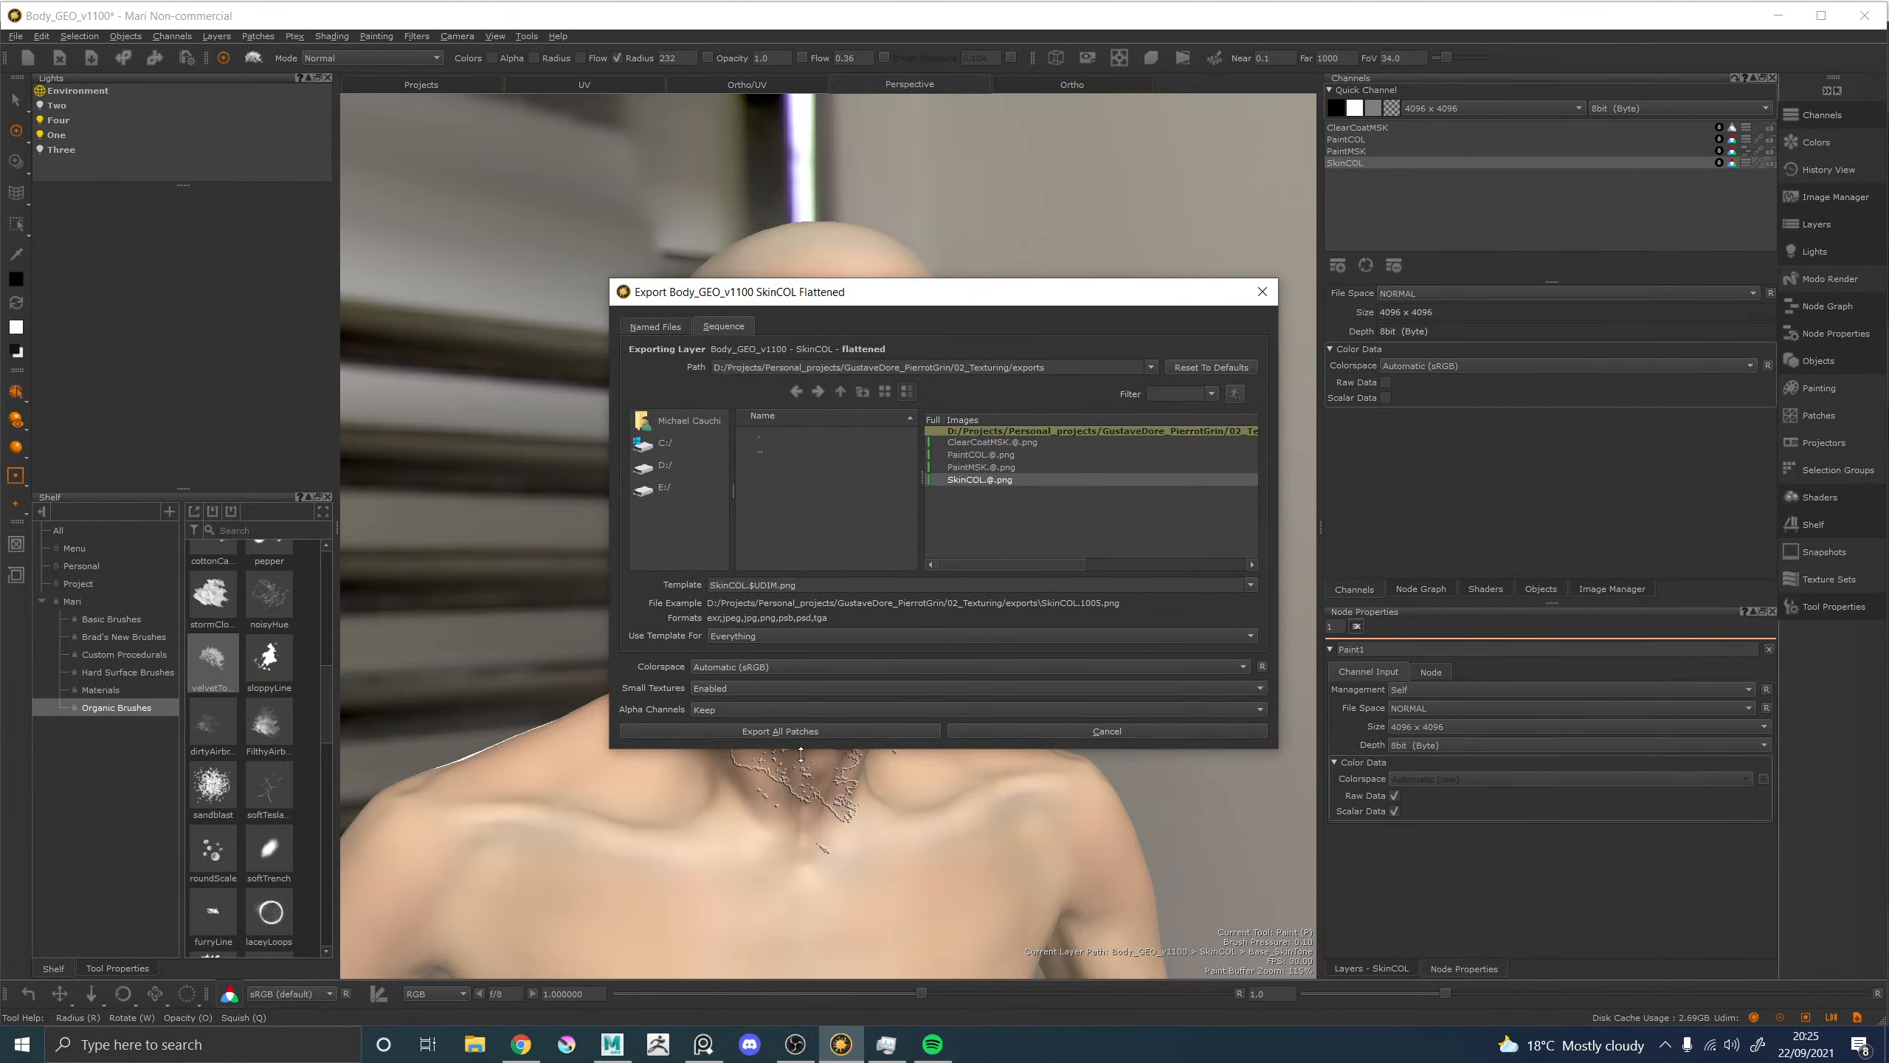
pyautogui.click(779, 731)
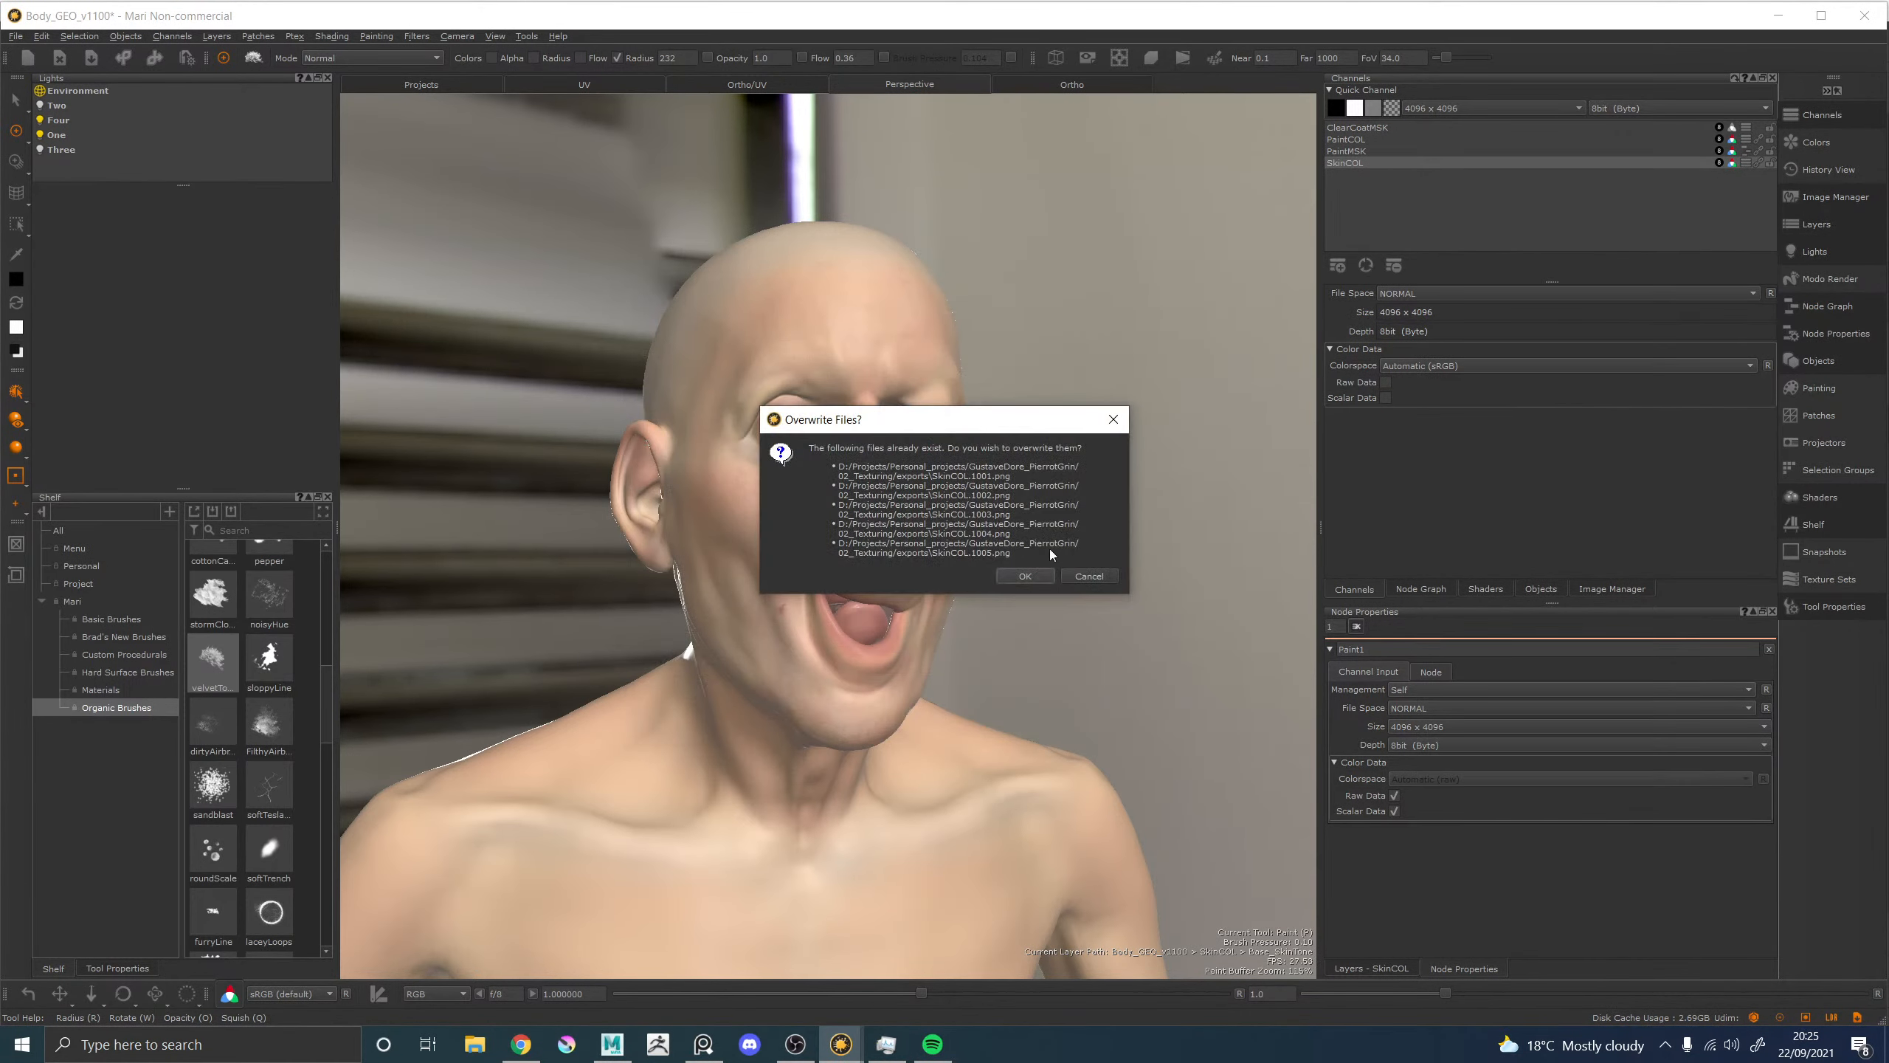
pyautogui.click(1022, 580)
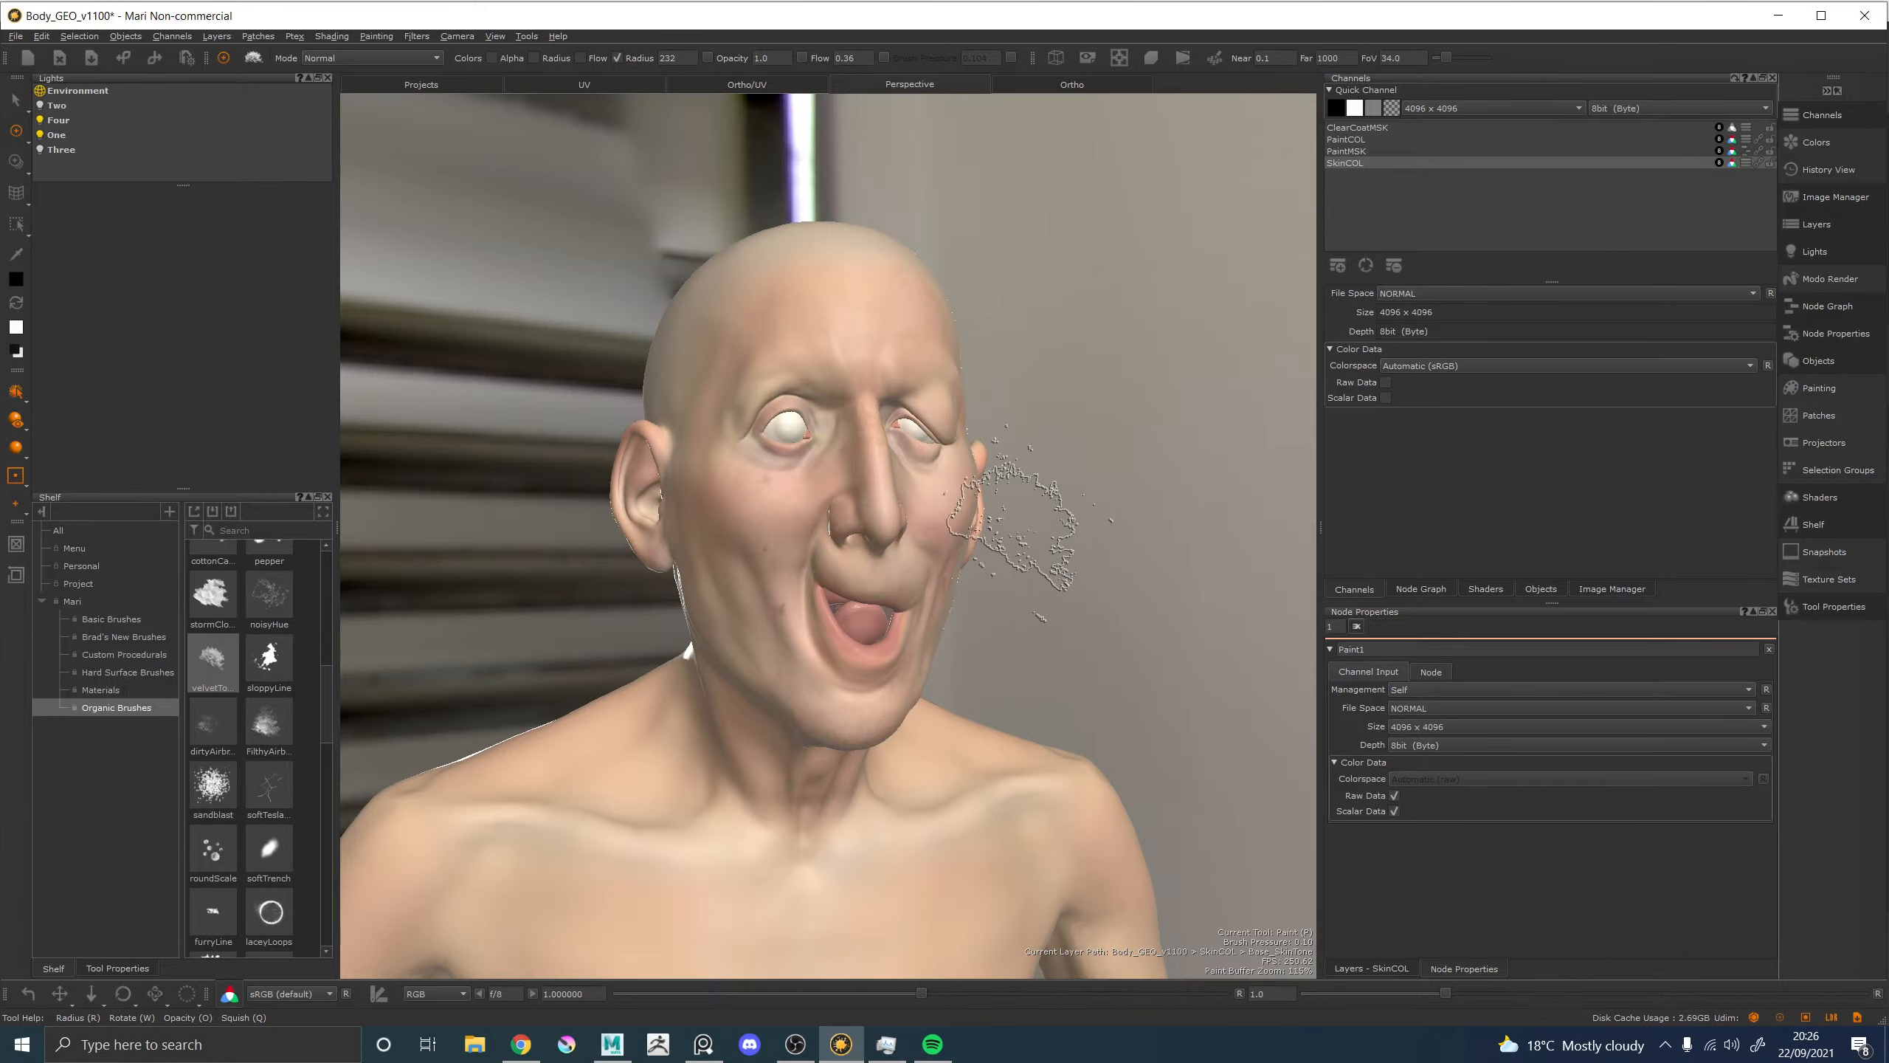
pyautogui.keyDown('alt'); pyautogui.moveTo(1047, 515); pyautogui.dragTo(1089, 536); pyautogui.keyUp('alt')
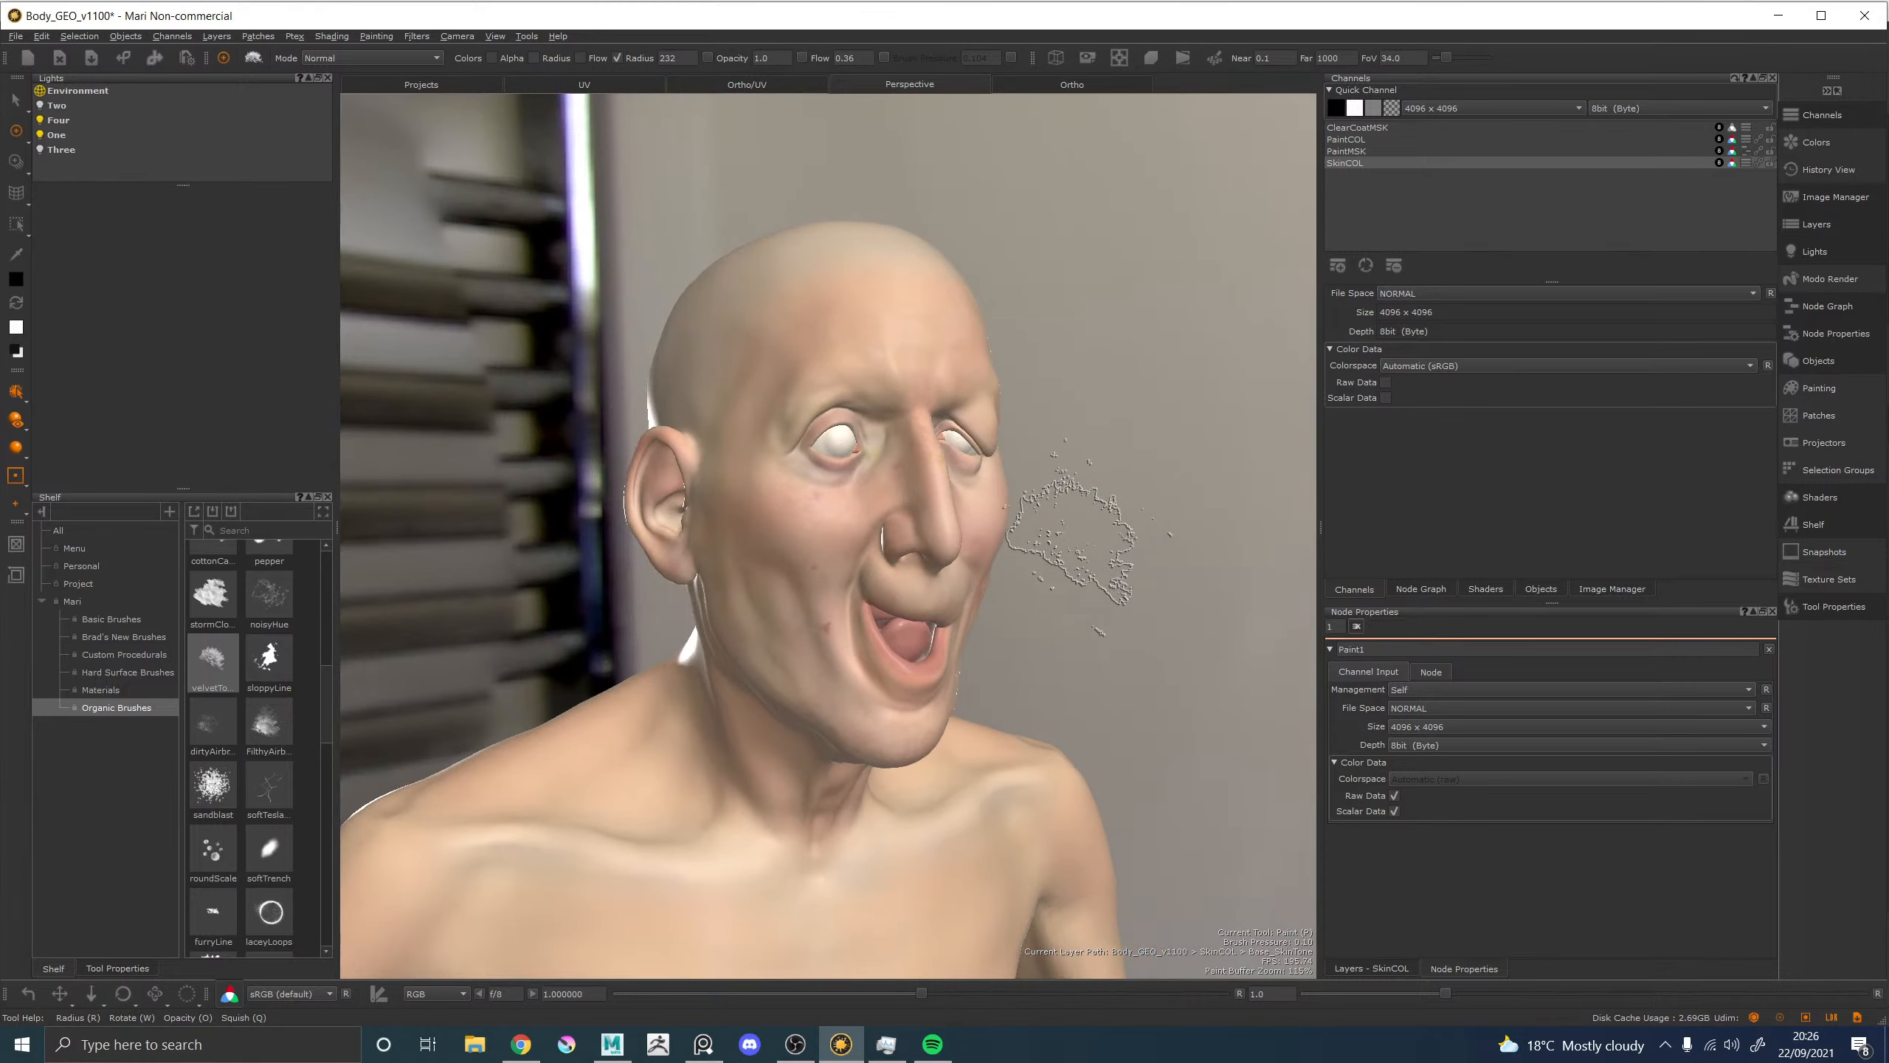
pyautogui.keyDown('alt'); pyautogui.moveTo(1143, 540); pyautogui.dragTo(1064, 551, button='right'); pyautogui.keyUp('alt')
pyautogui.keyDown('alt'); pyautogui.moveTo(1063, 550); pyautogui.dragTo(1014, 558); pyautogui.keyUp('alt')
# Switch to Maya, display Snapshot_05 in the Arnold RenderView and flush the Arnold caches.
pyautogui.click(611, 1044)
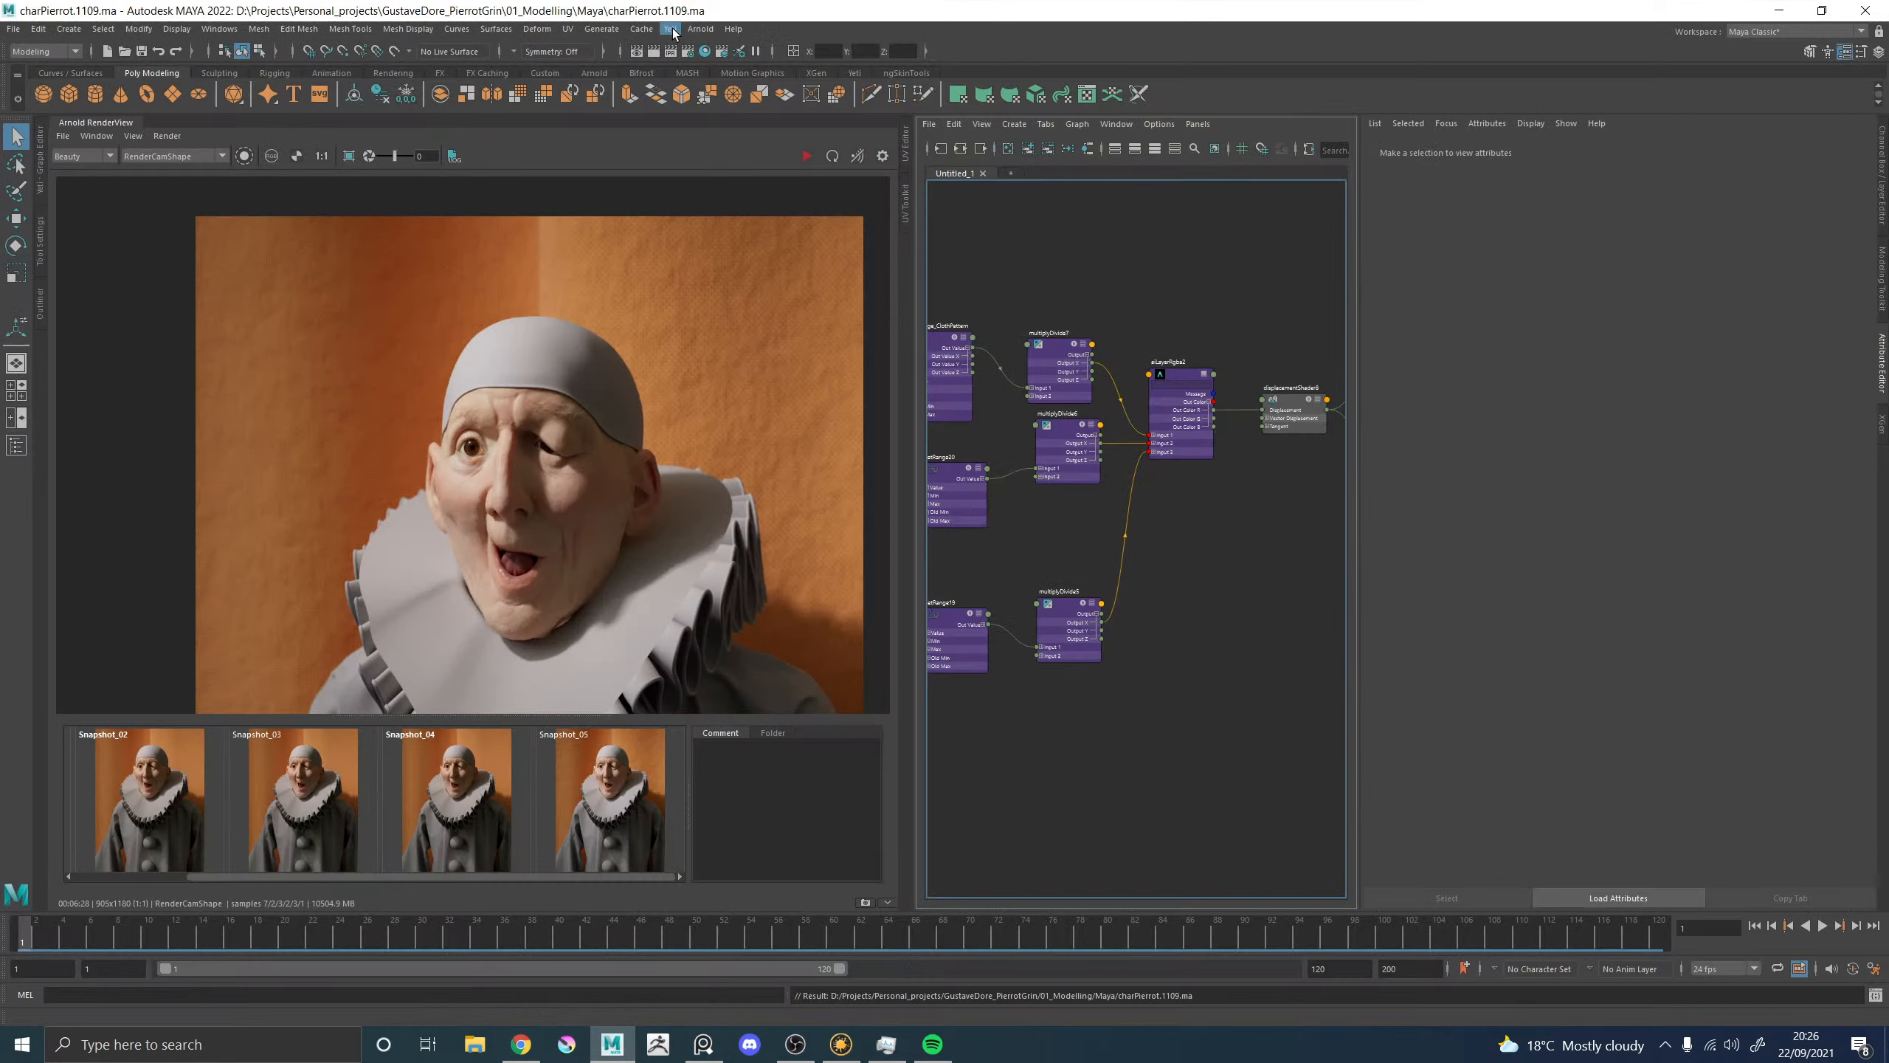
pyautogui.click(696, 28)
pyautogui.click(612, 851)
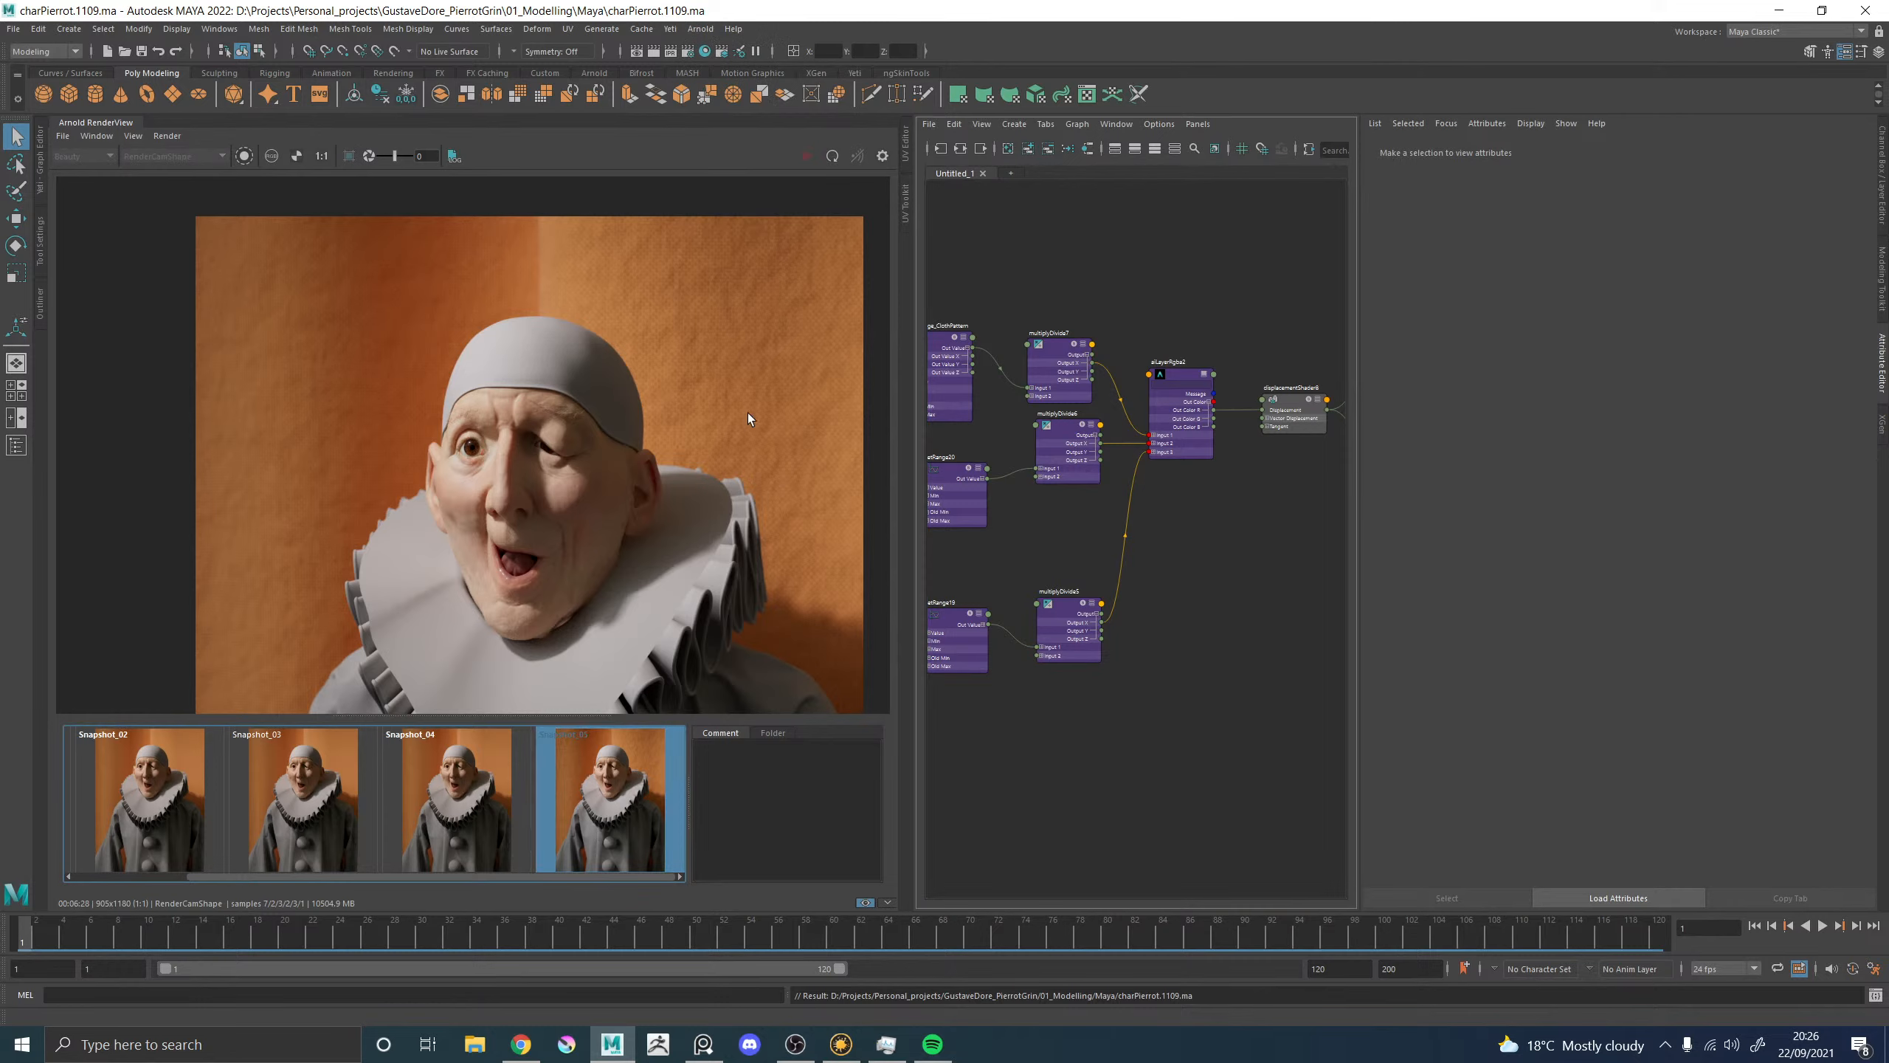
pyautogui.click(668, 30)
pyautogui.moveTo(699, 28)
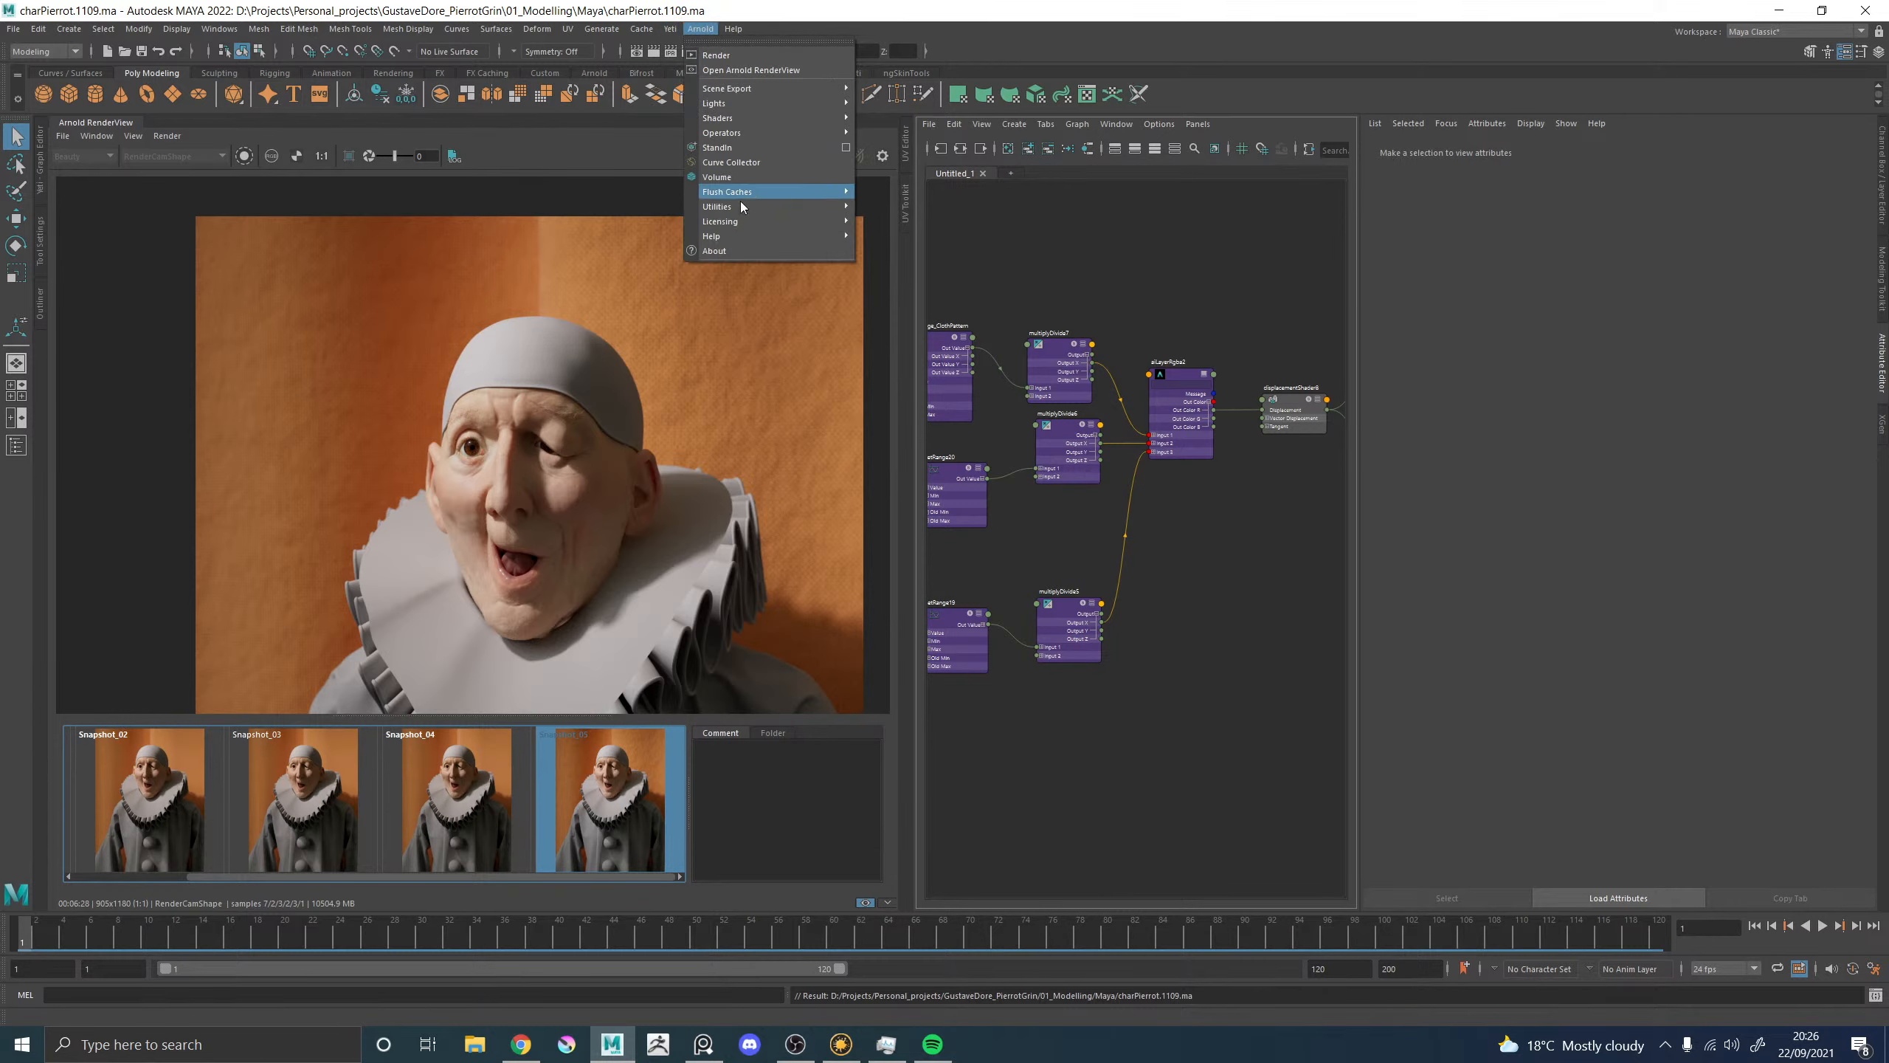
pyautogui.moveTo(746, 195)
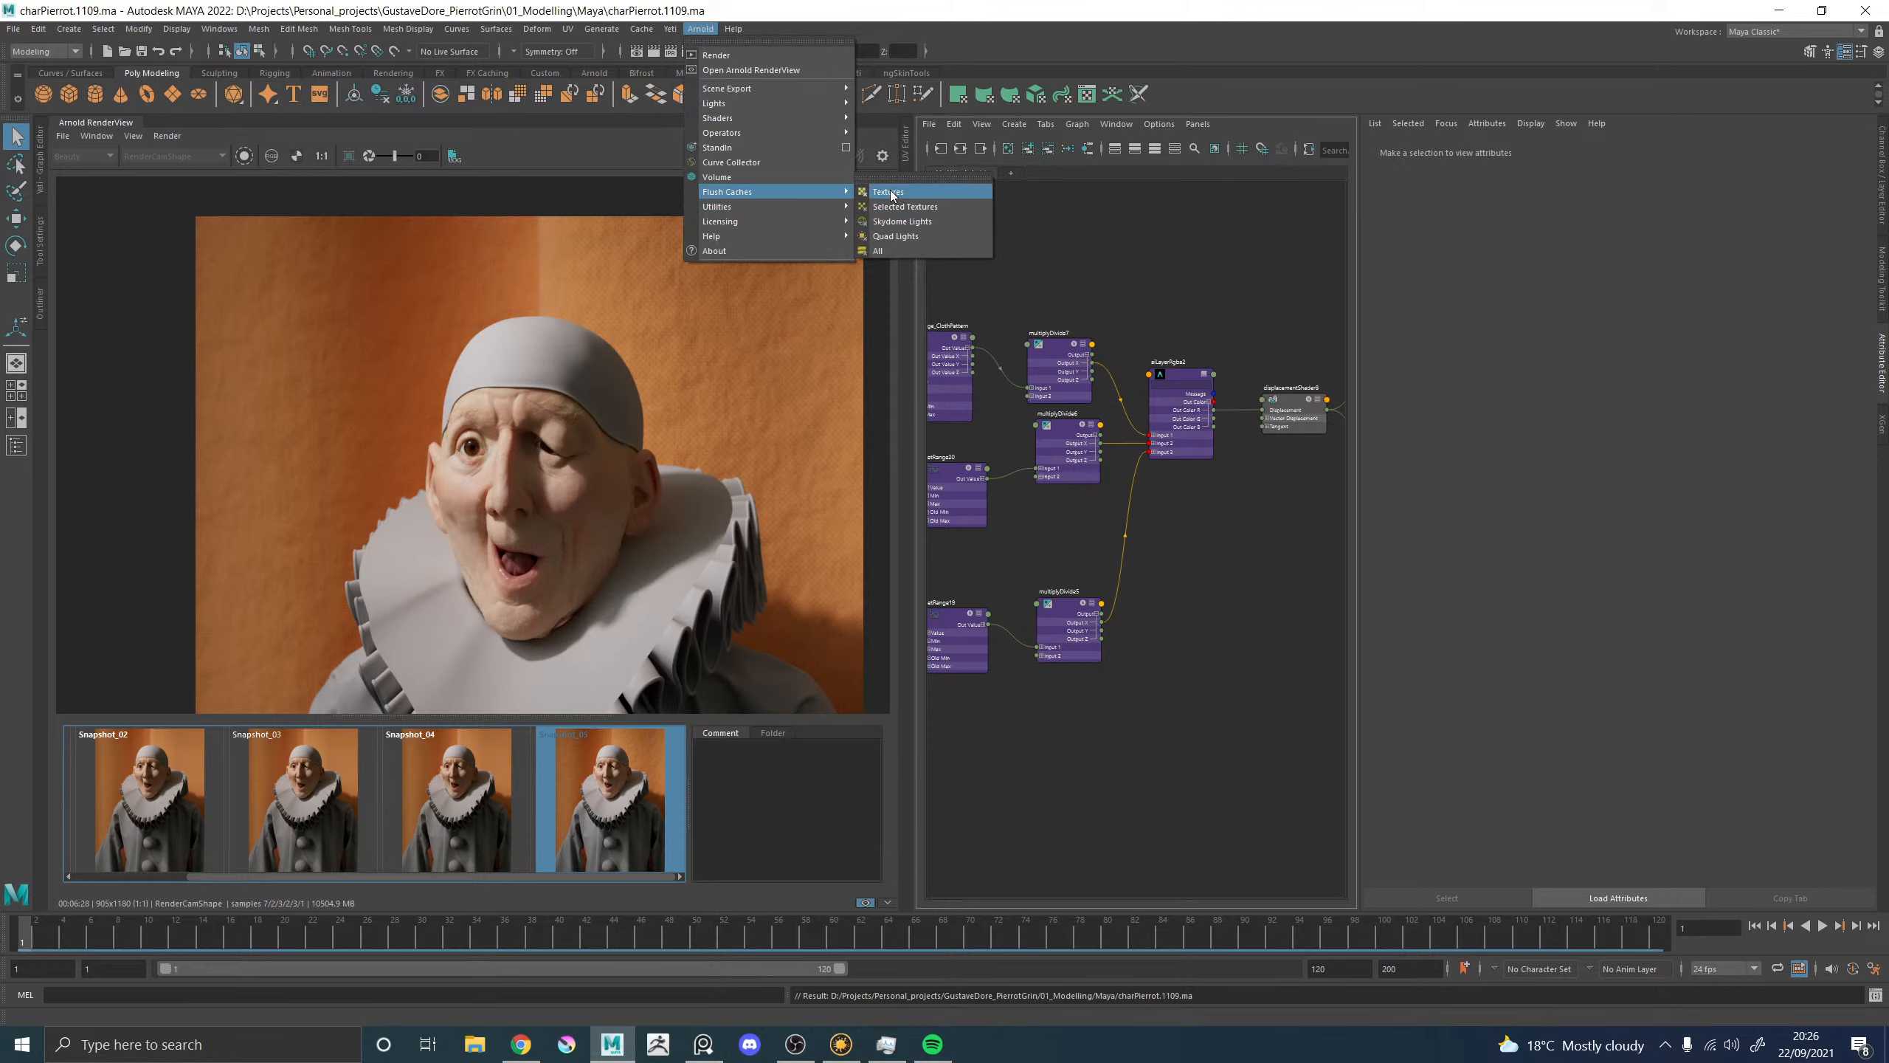
pyautogui.click(907, 266)
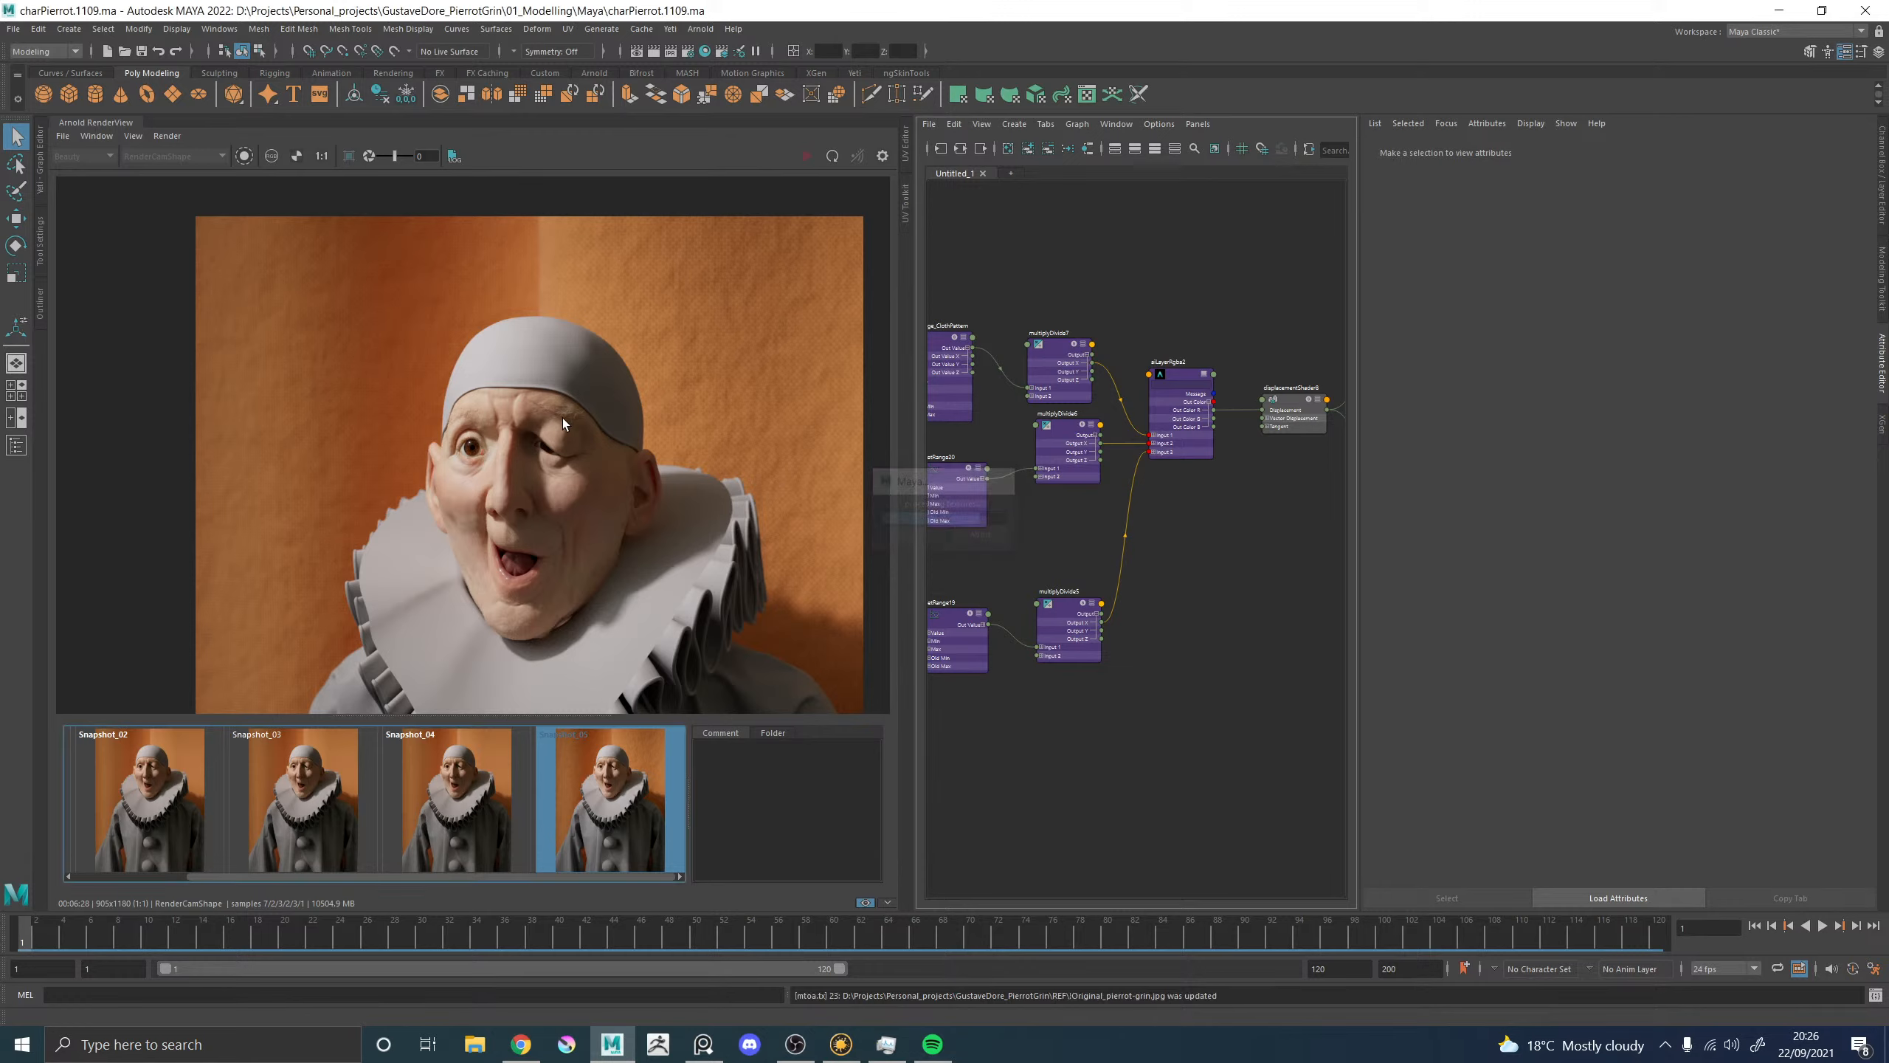
# Set a crop region around the head and upper collar in the Arnold RenderView and restart the render with the updated textures.
pyautogui.scroll(3, 505, 520)
pyautogui.moveTo(539, 549); pyautogui.dragTo(571, 496, button='middle')
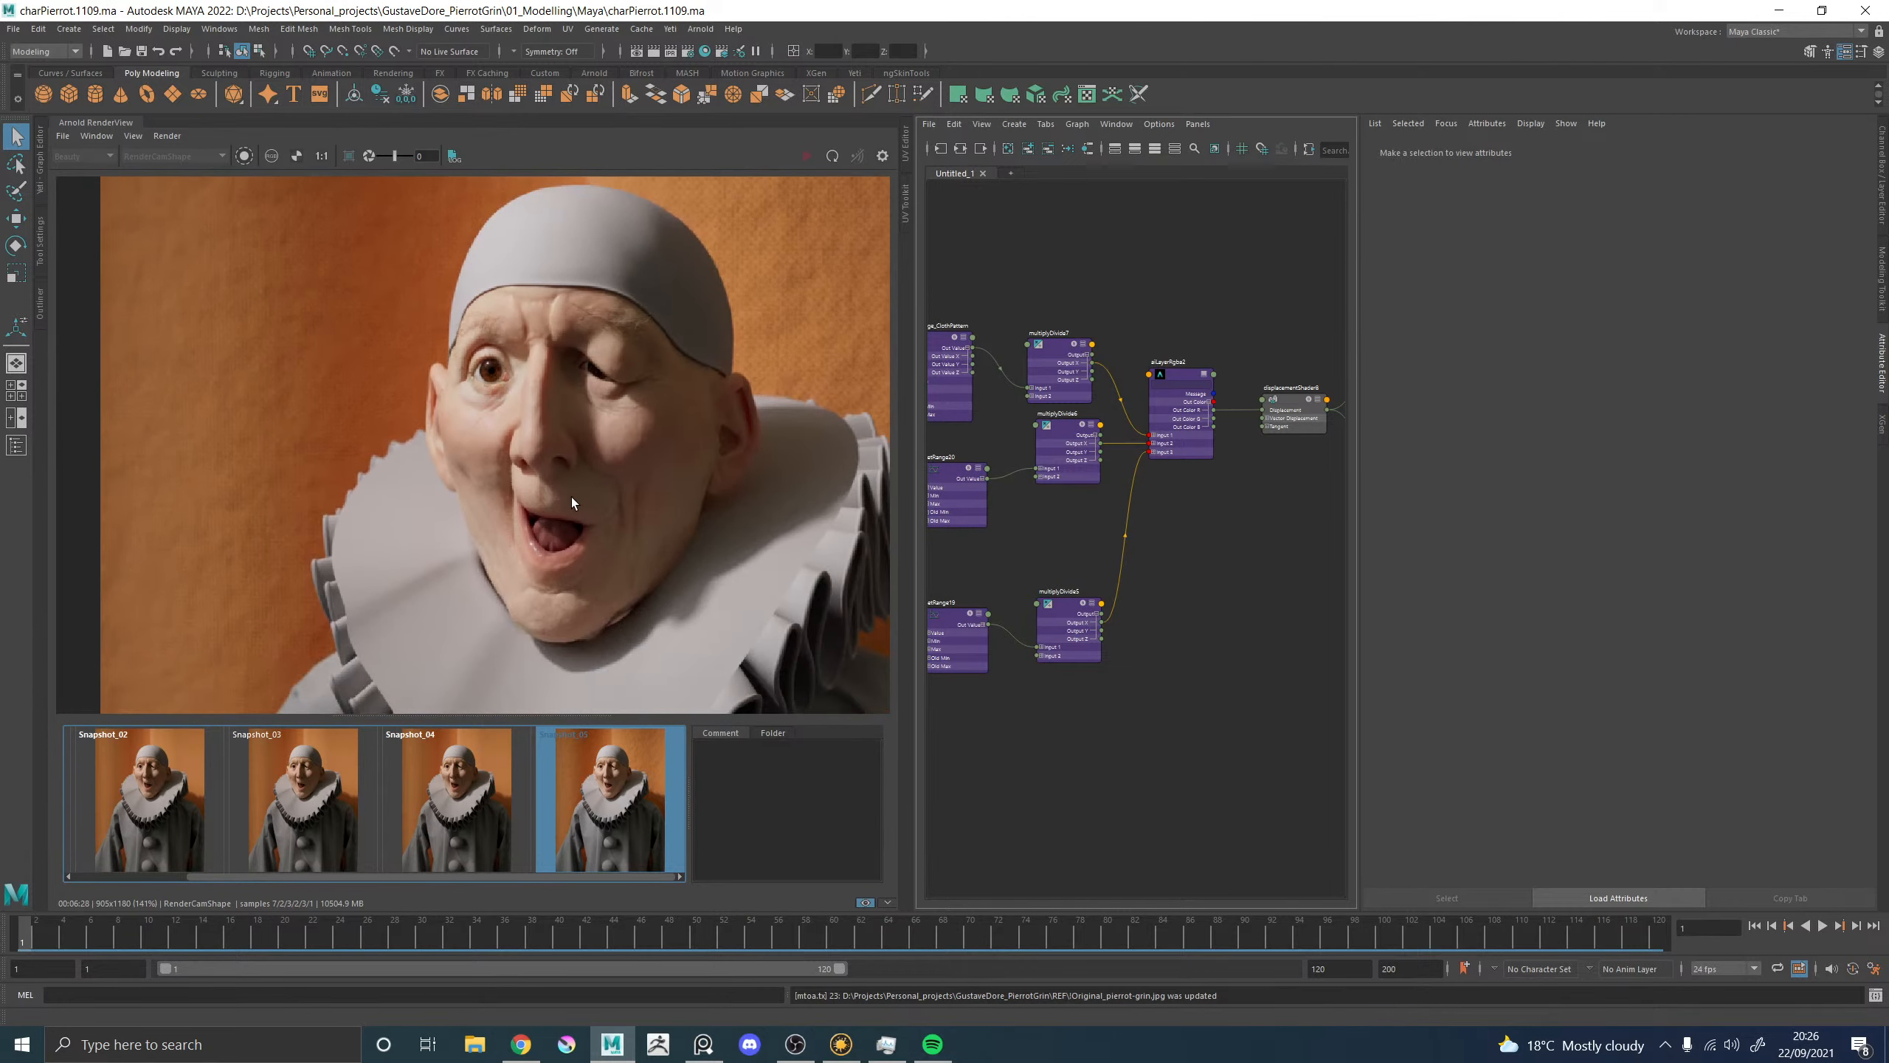
pyautogui.moveTo(362, 232); pyautogui.dragTo(770, 679)
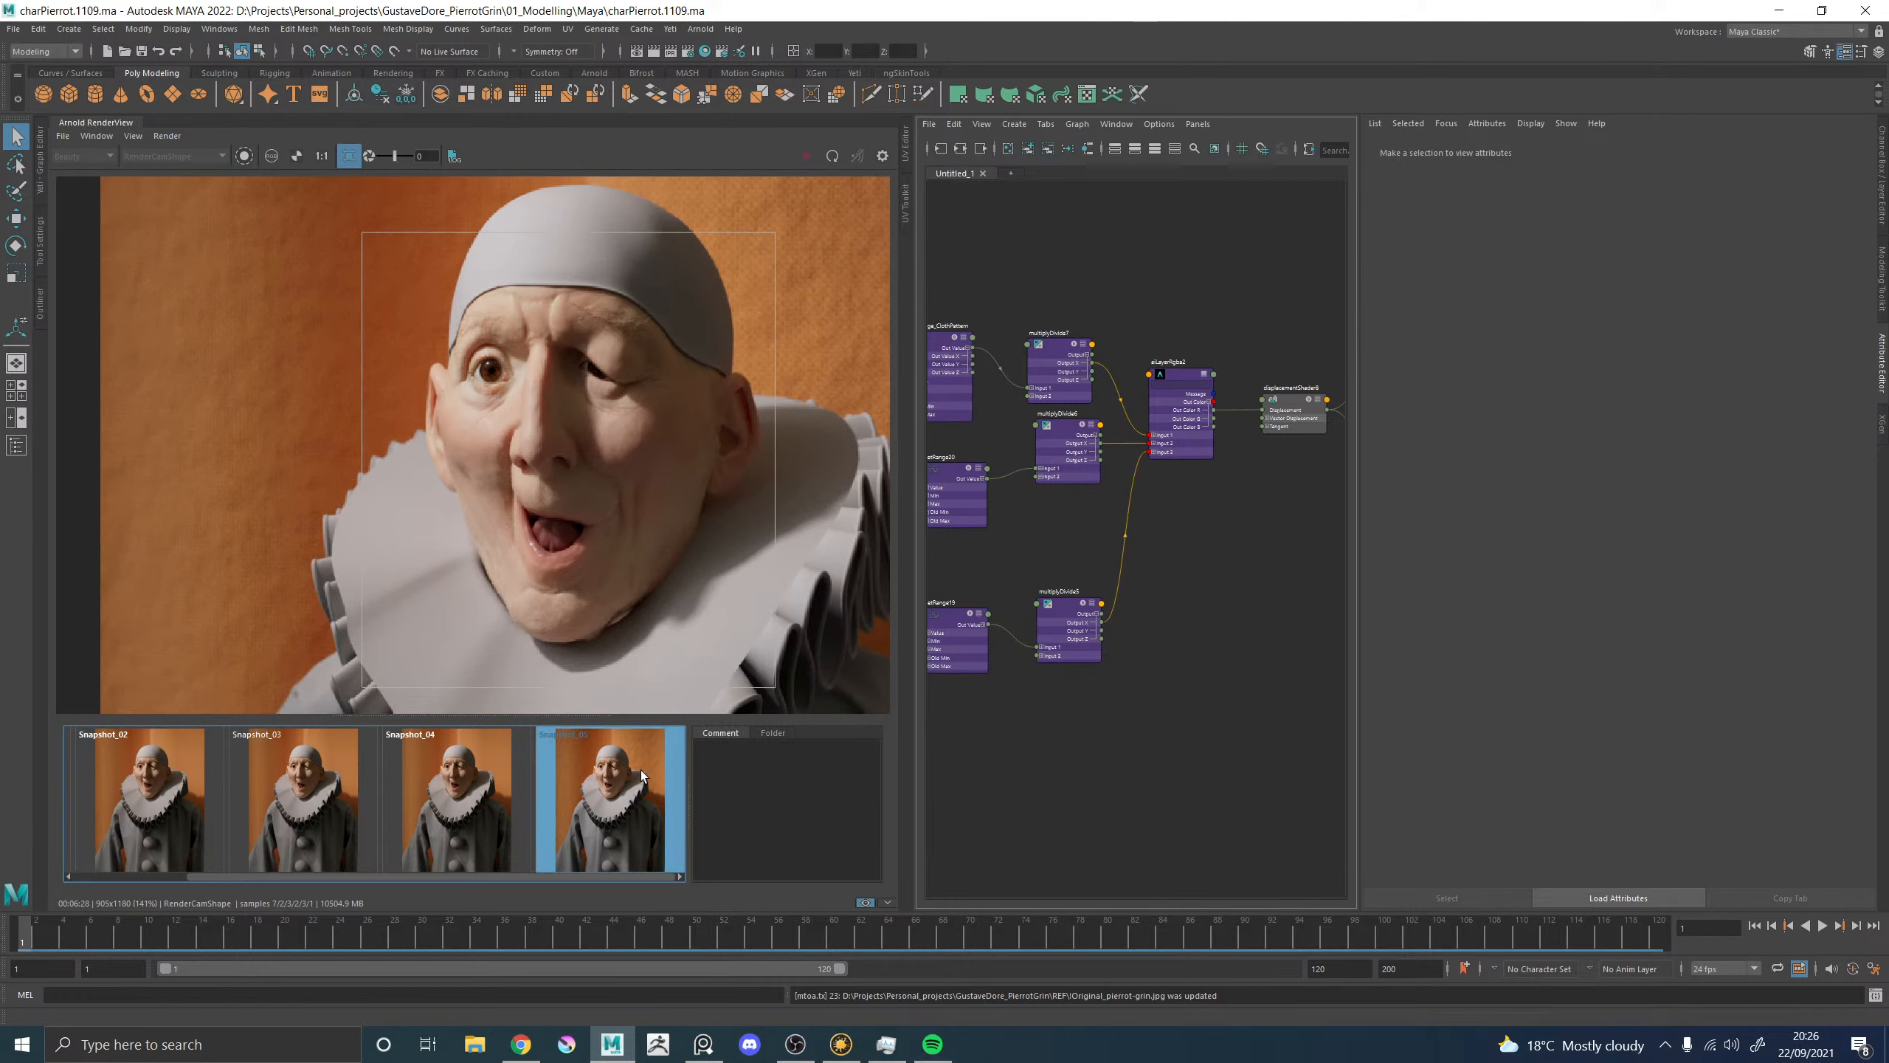
pyautogui.click(805, 156)
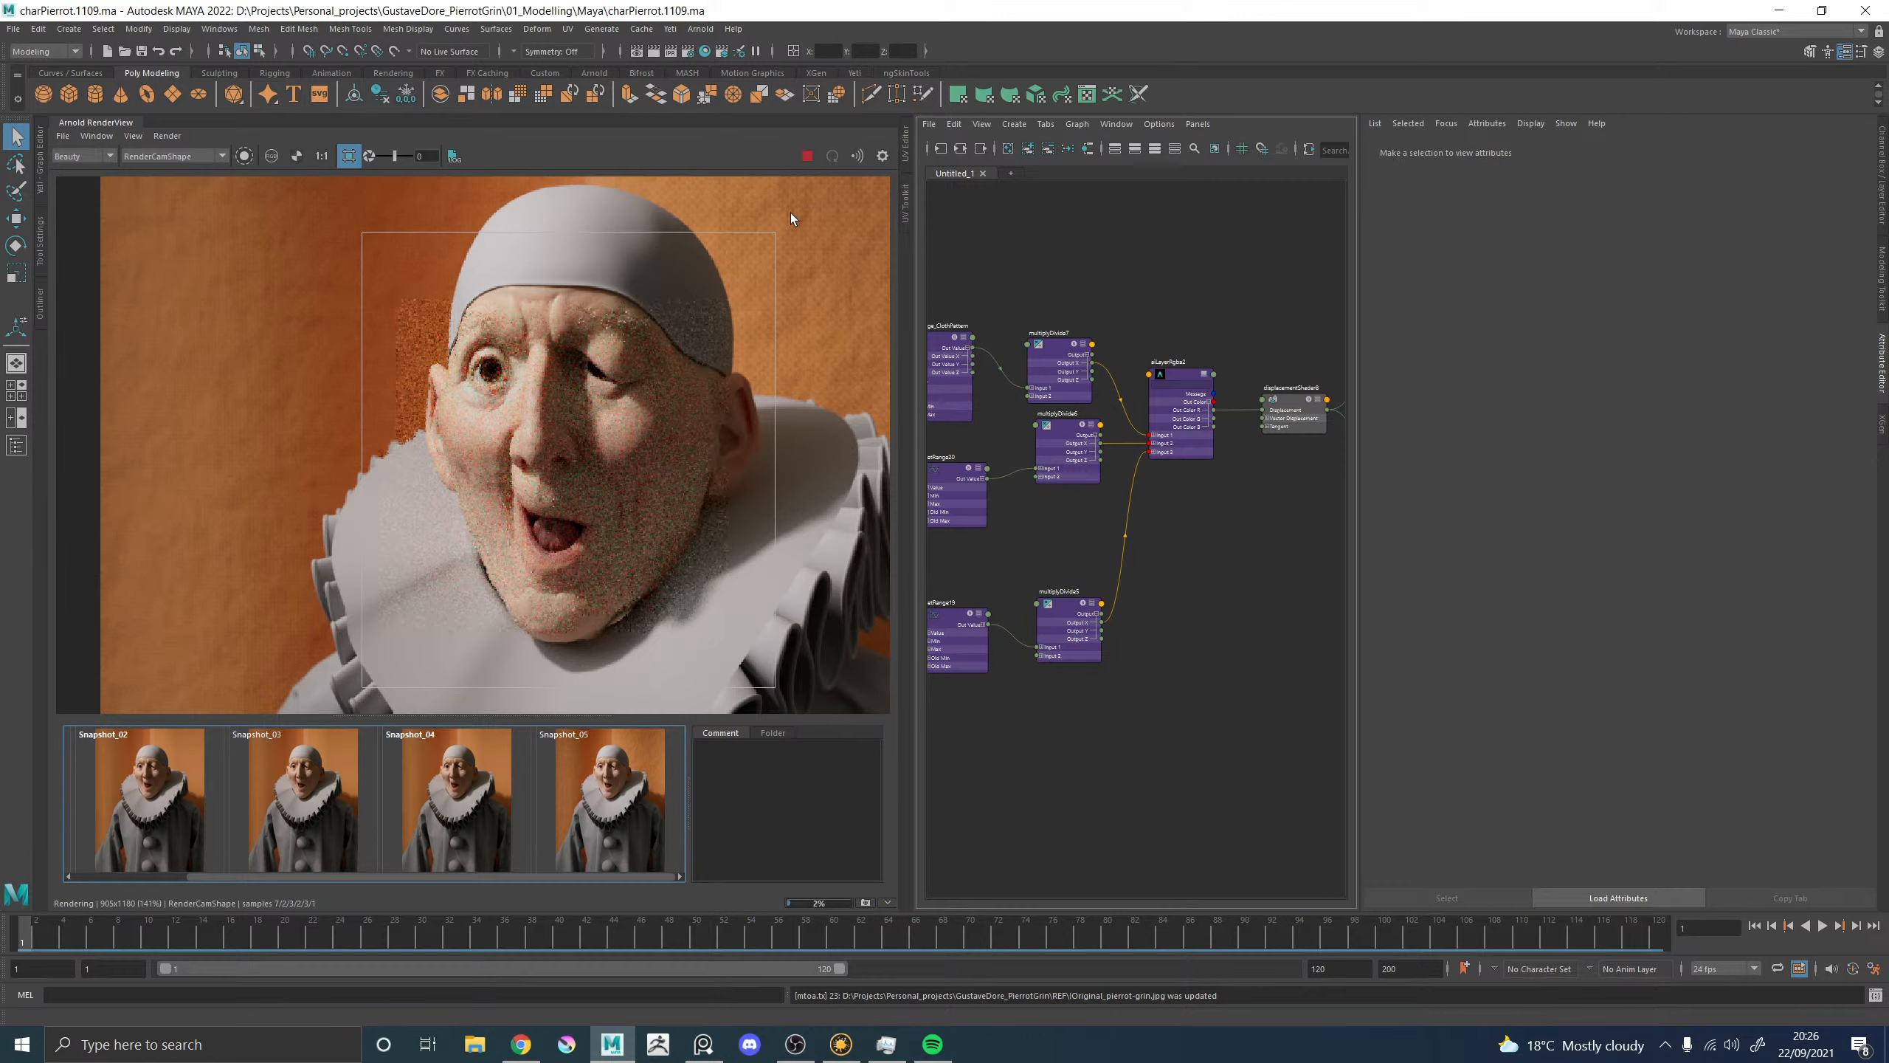
pyautogui.click(807, 156)
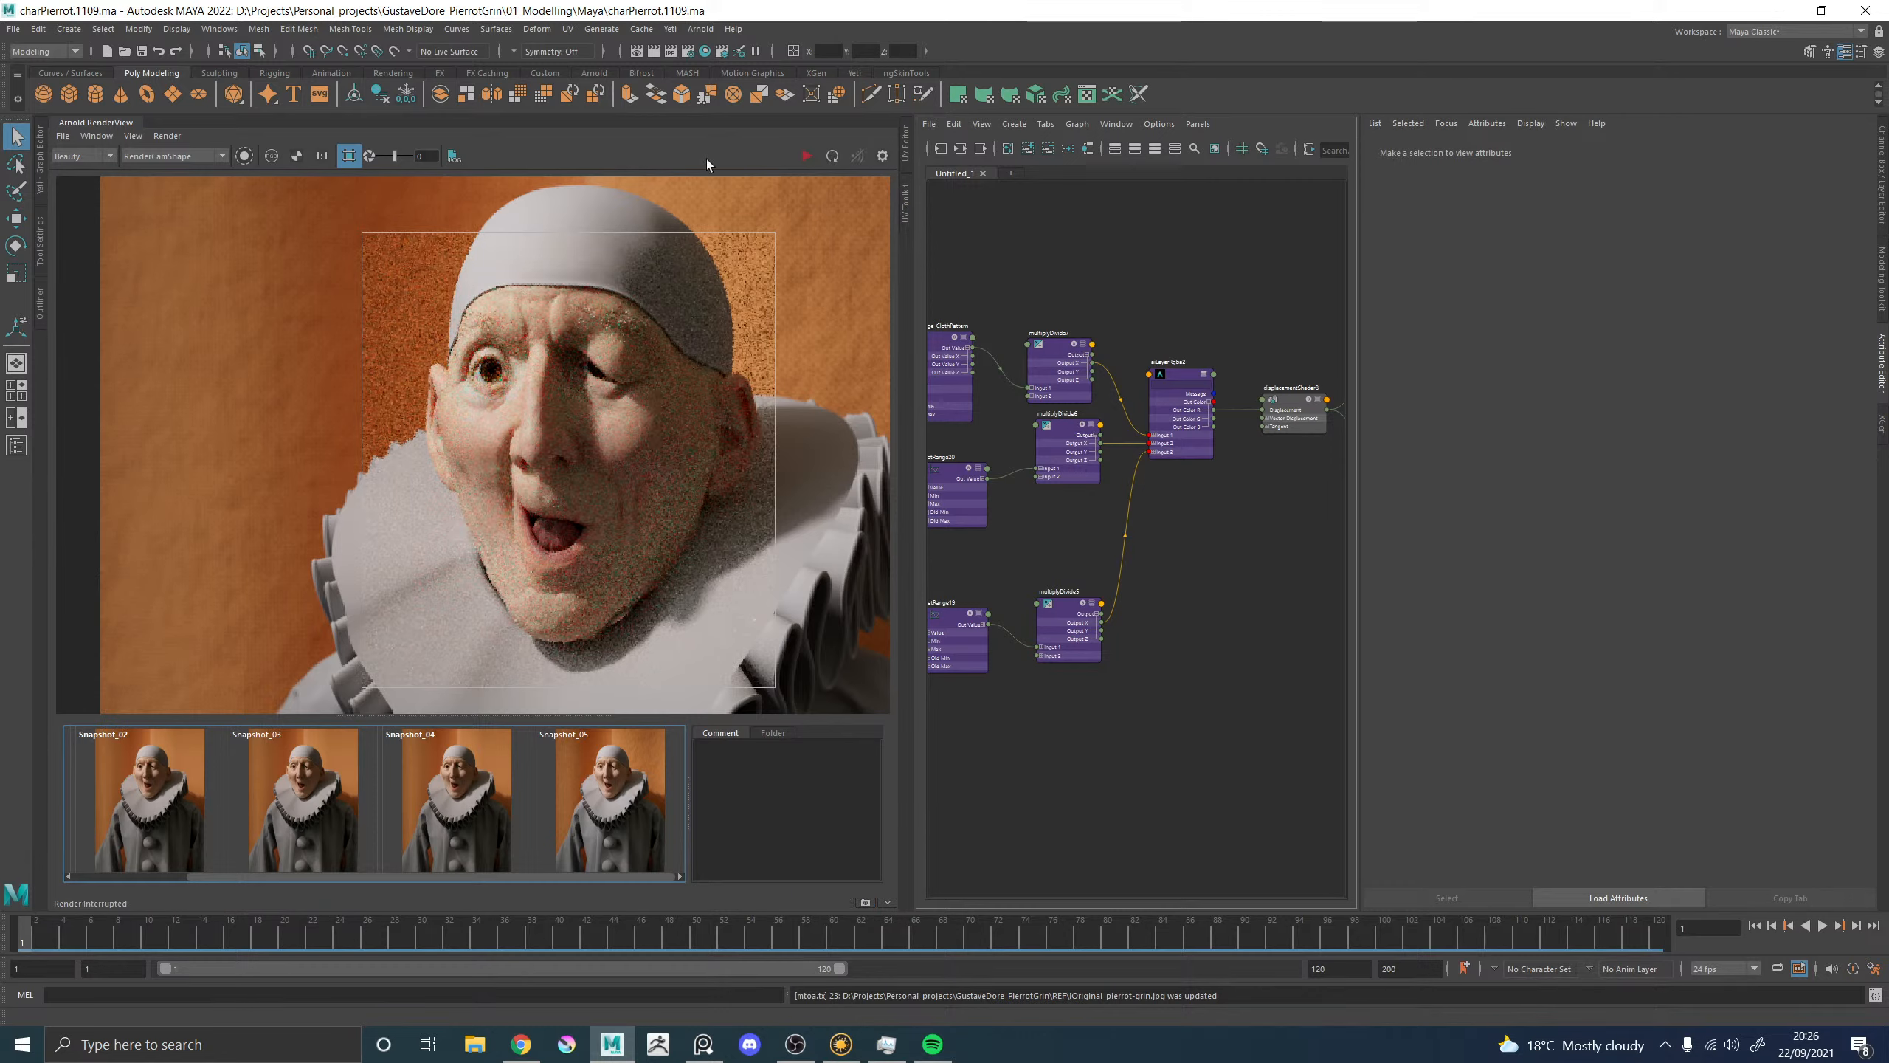
pyautogui.click(166, 136)
pyautogui.click(207, 244)
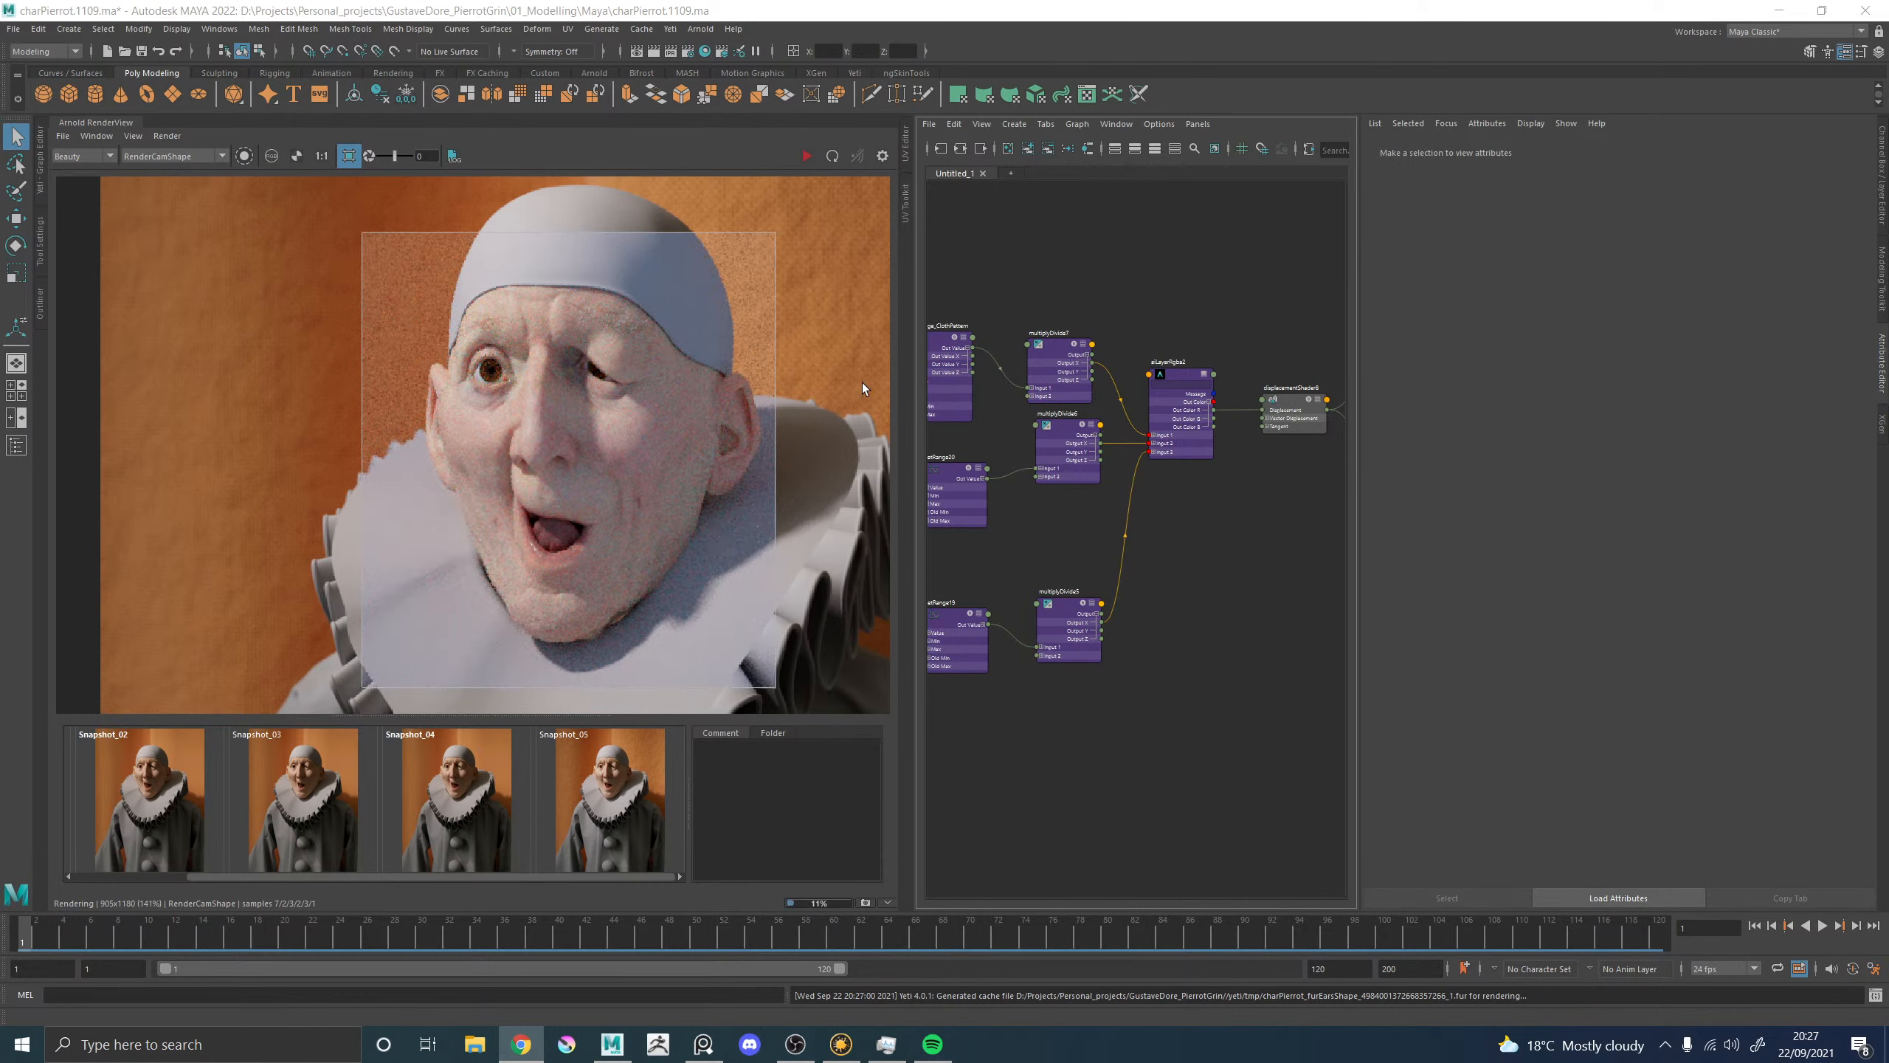
# Show the perspective view instead of the node graph, select the Dome_LGT skydome light, and hide and unhide it to check its contribution.
pyautogui.click(1200, 250)
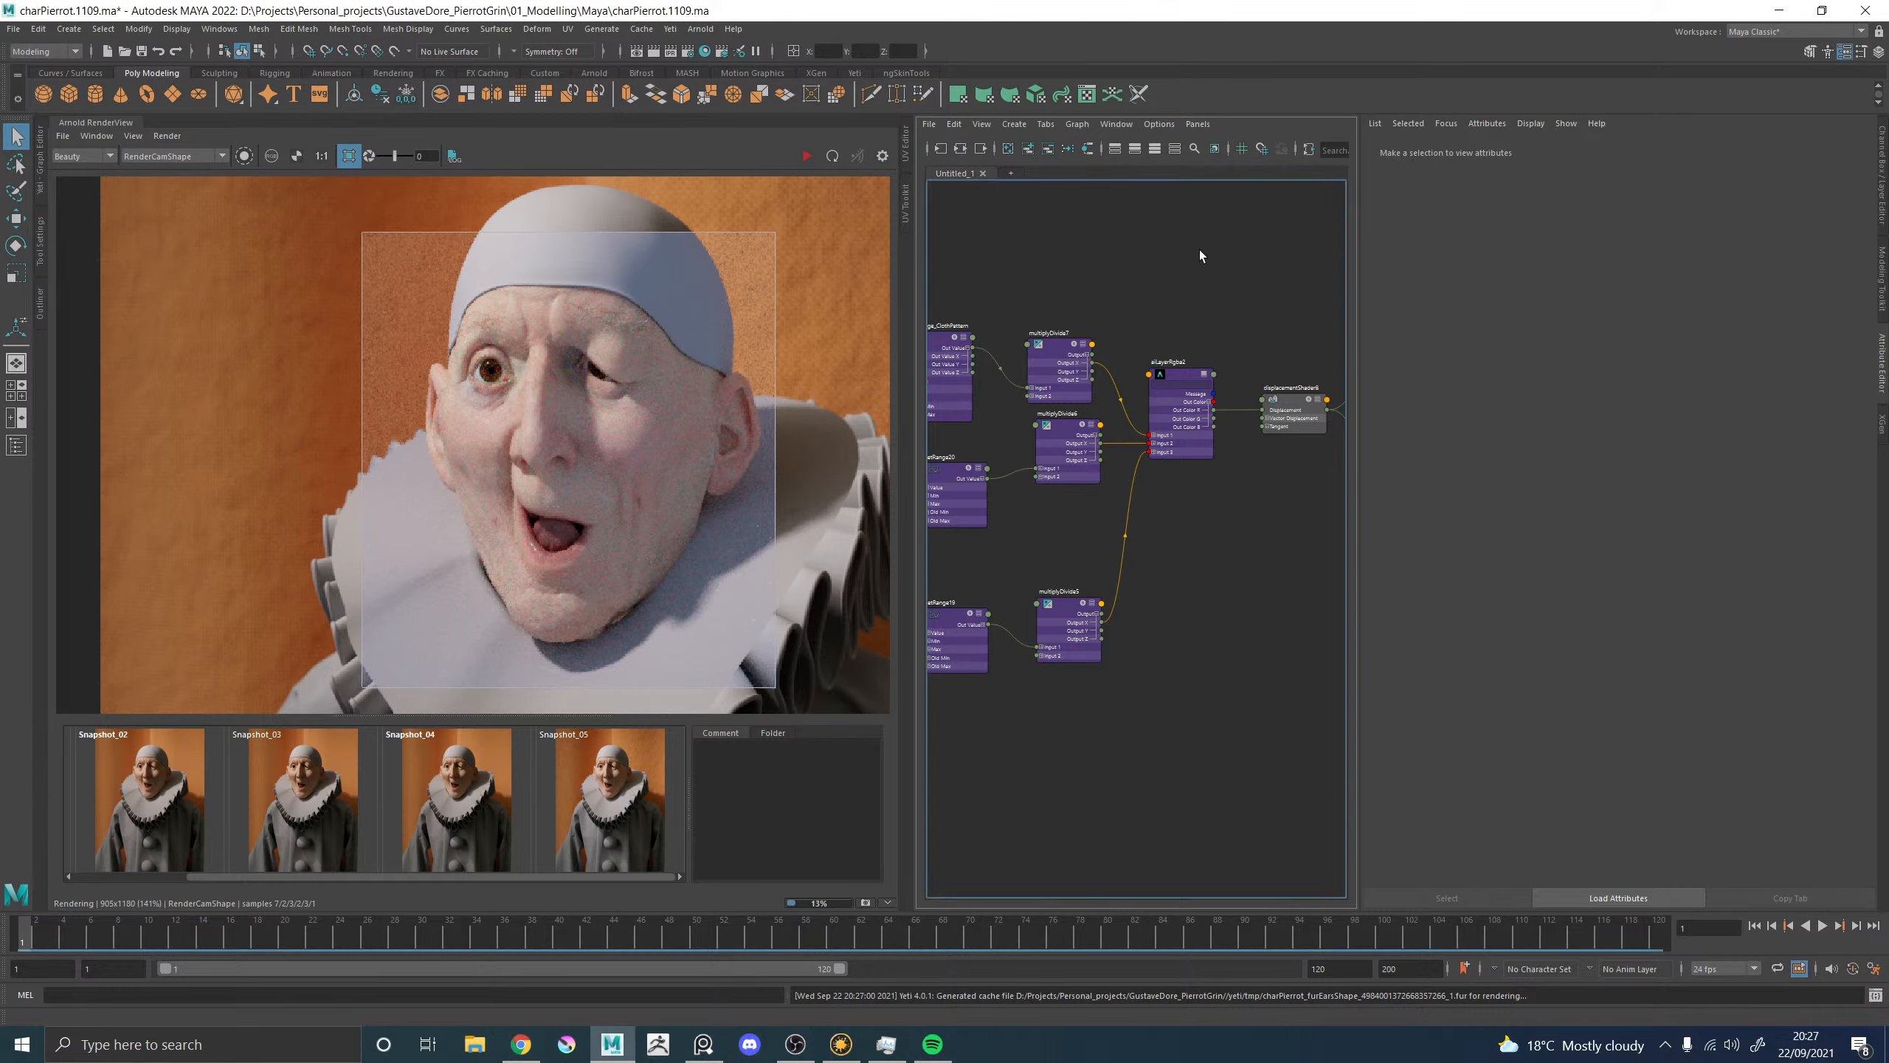
pyautogui.press('space')
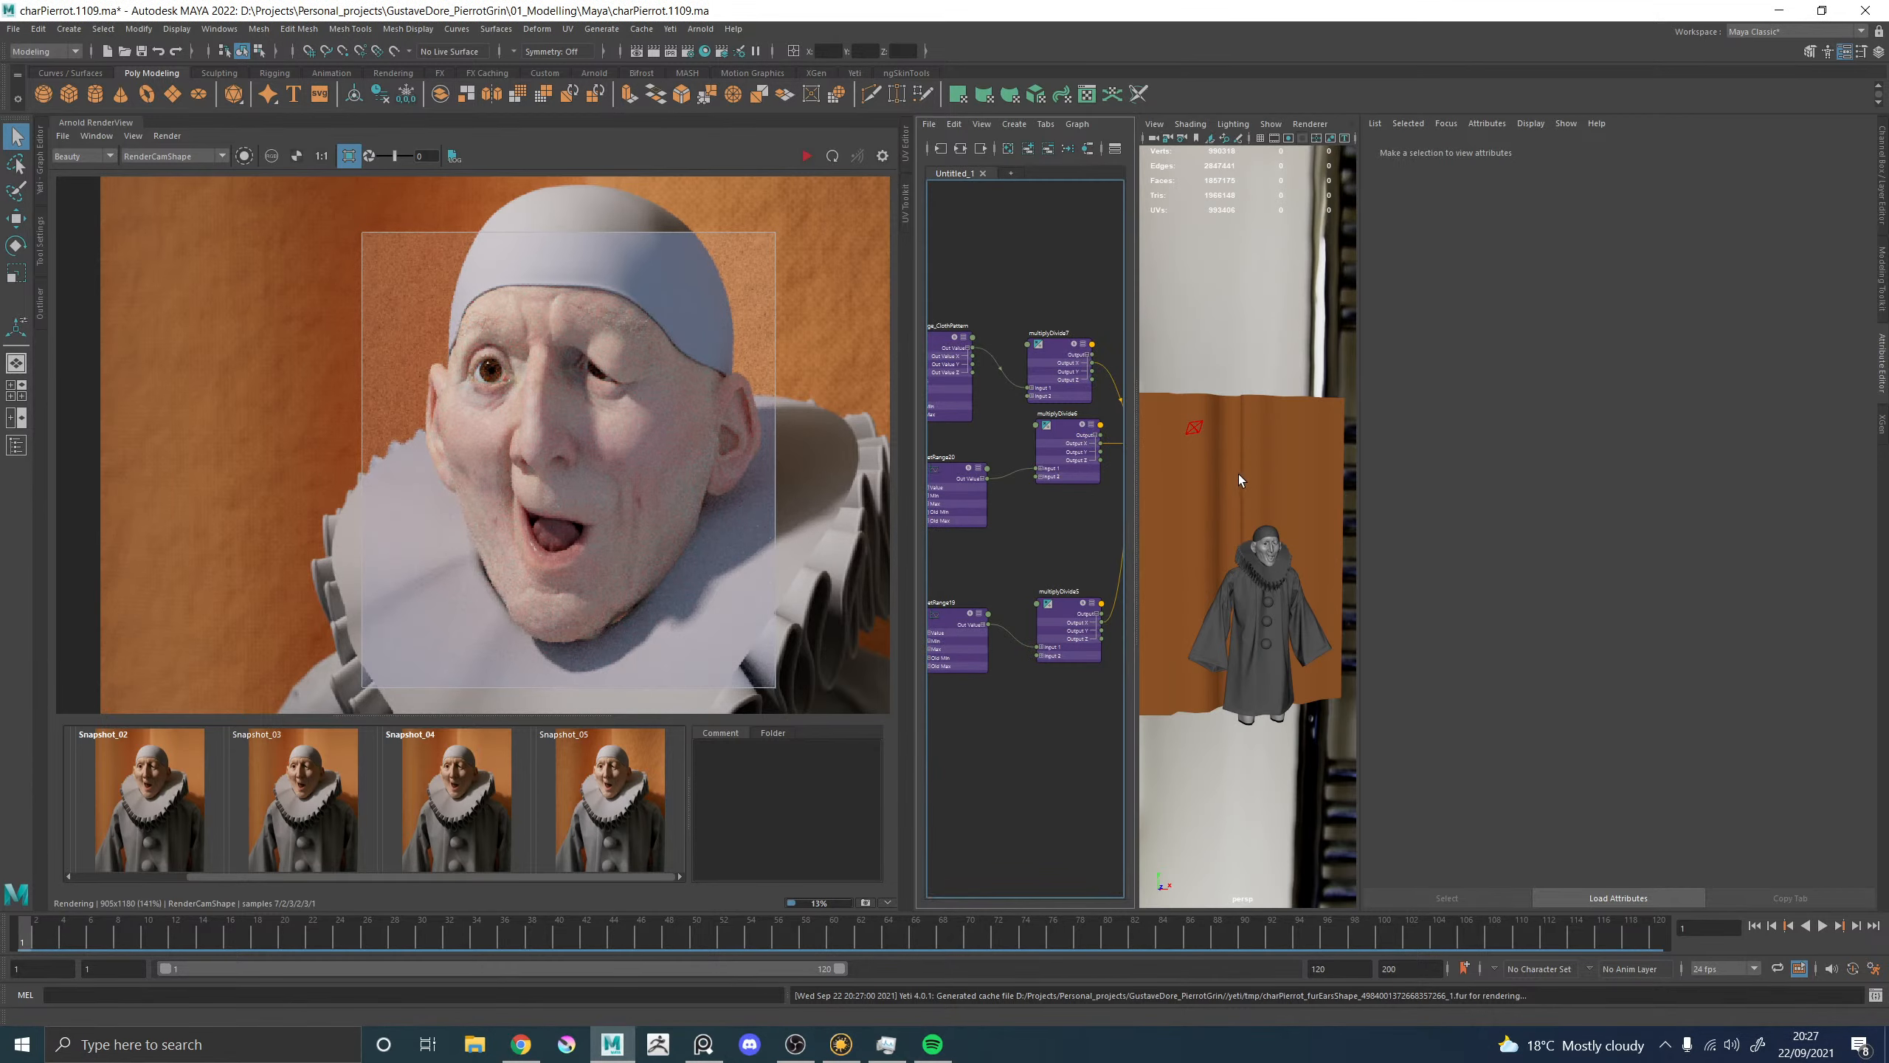
pyautogui.press('space')
pyautogui.keyDown('alt'); pyautogui.moveTo(1222, 524); pyautogui.dragTo(1277, 501); pyautogui.keyUp('alt')
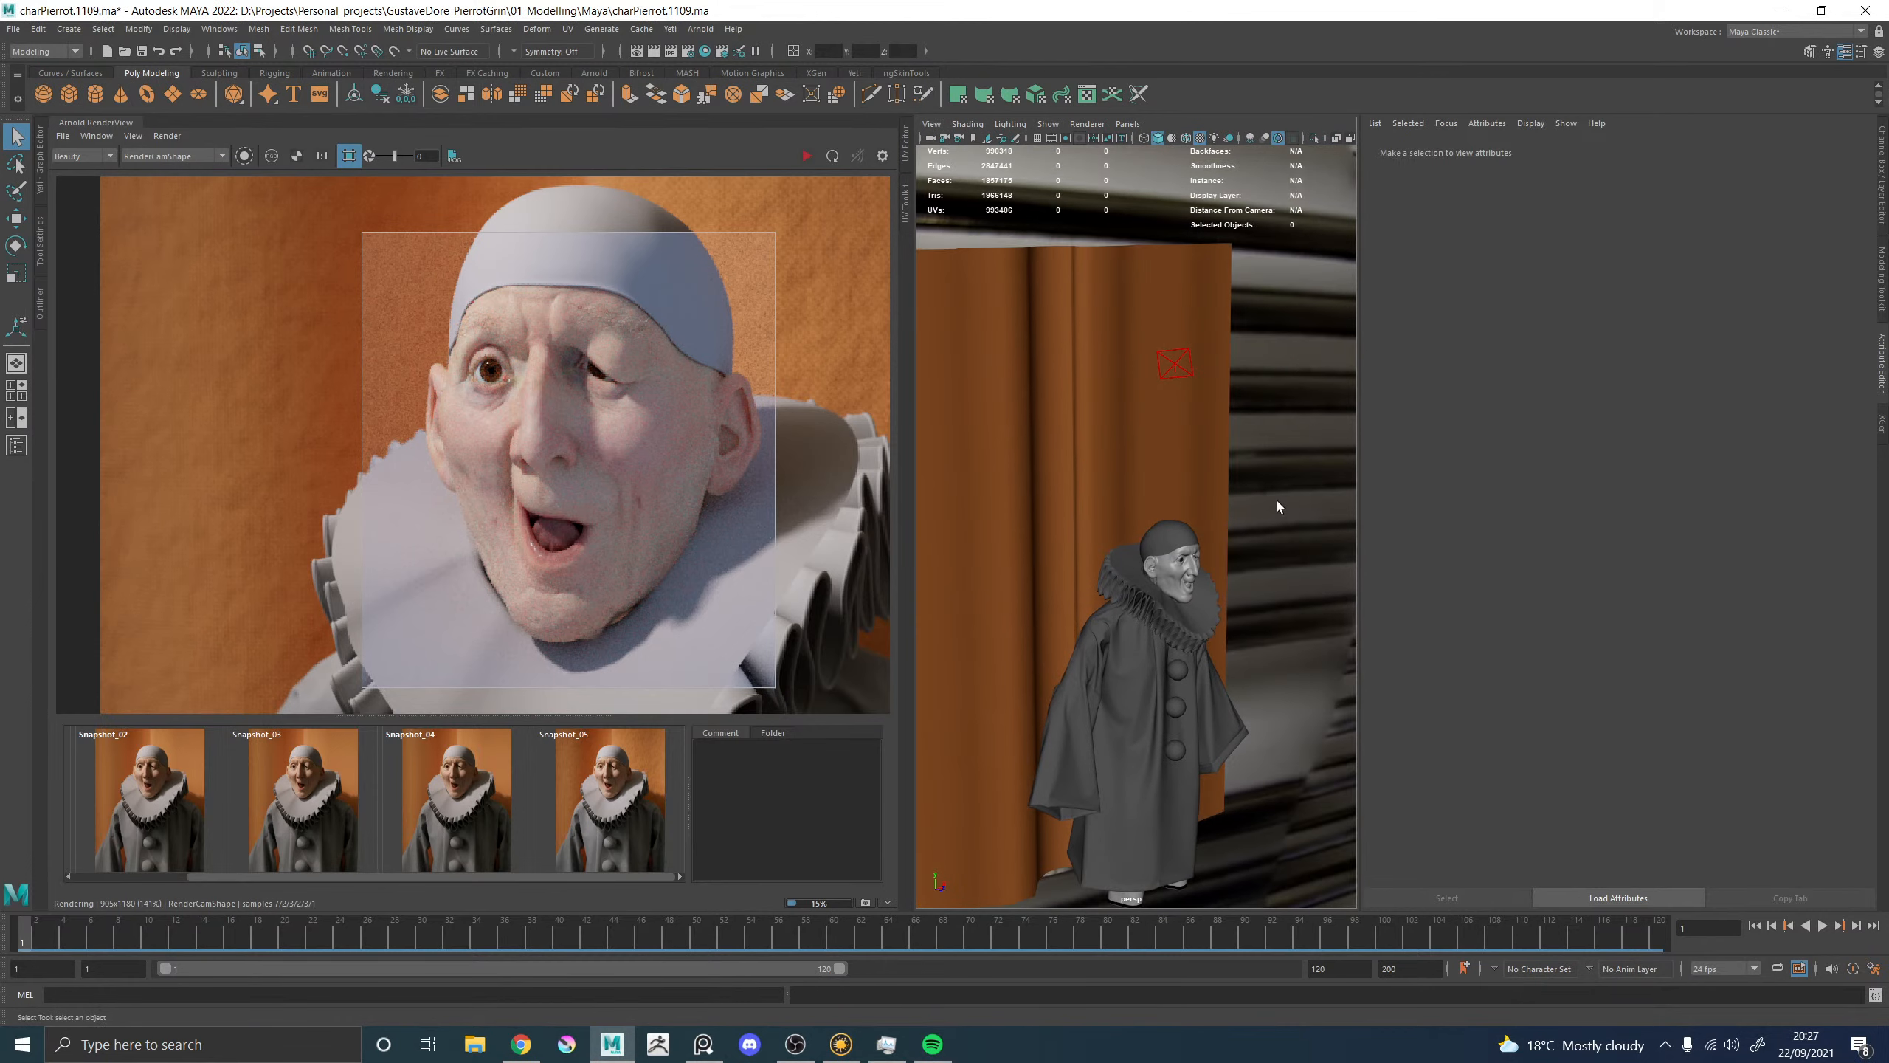
pyautogui.click(1278, 507)
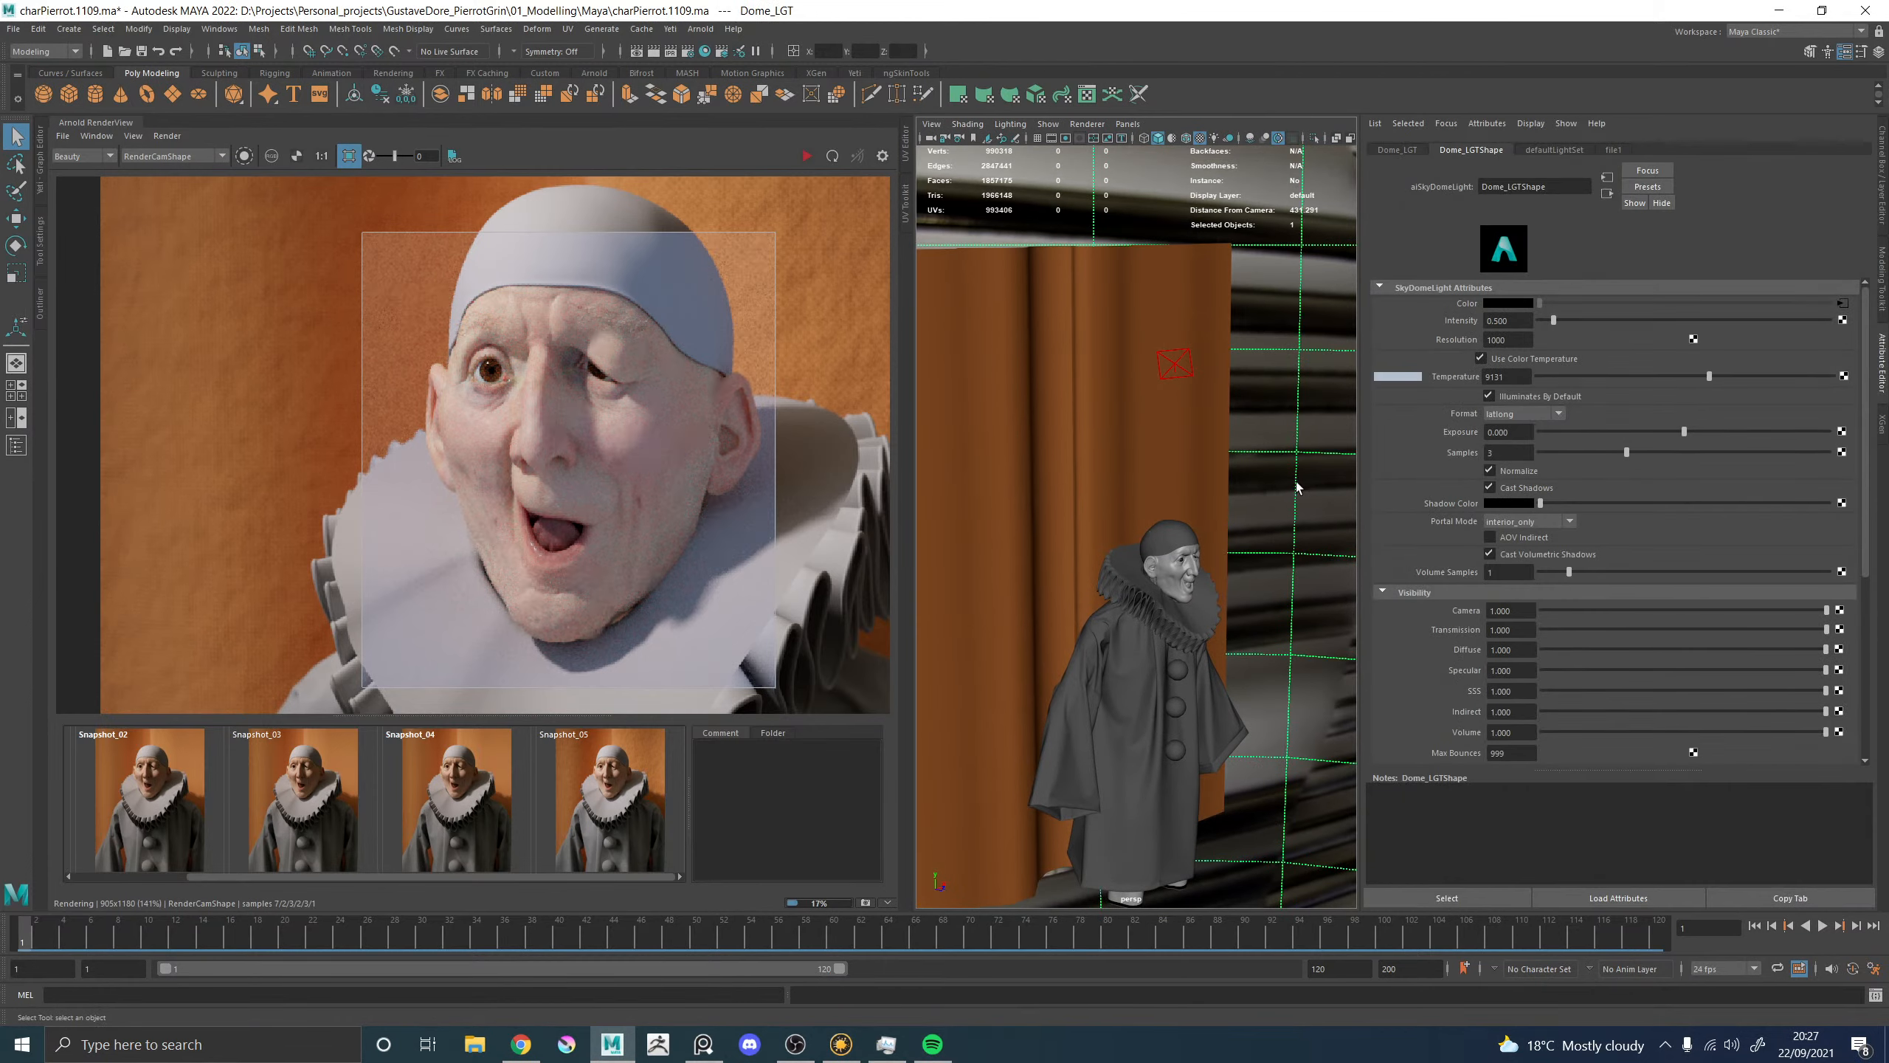
pyautogui.press('h')
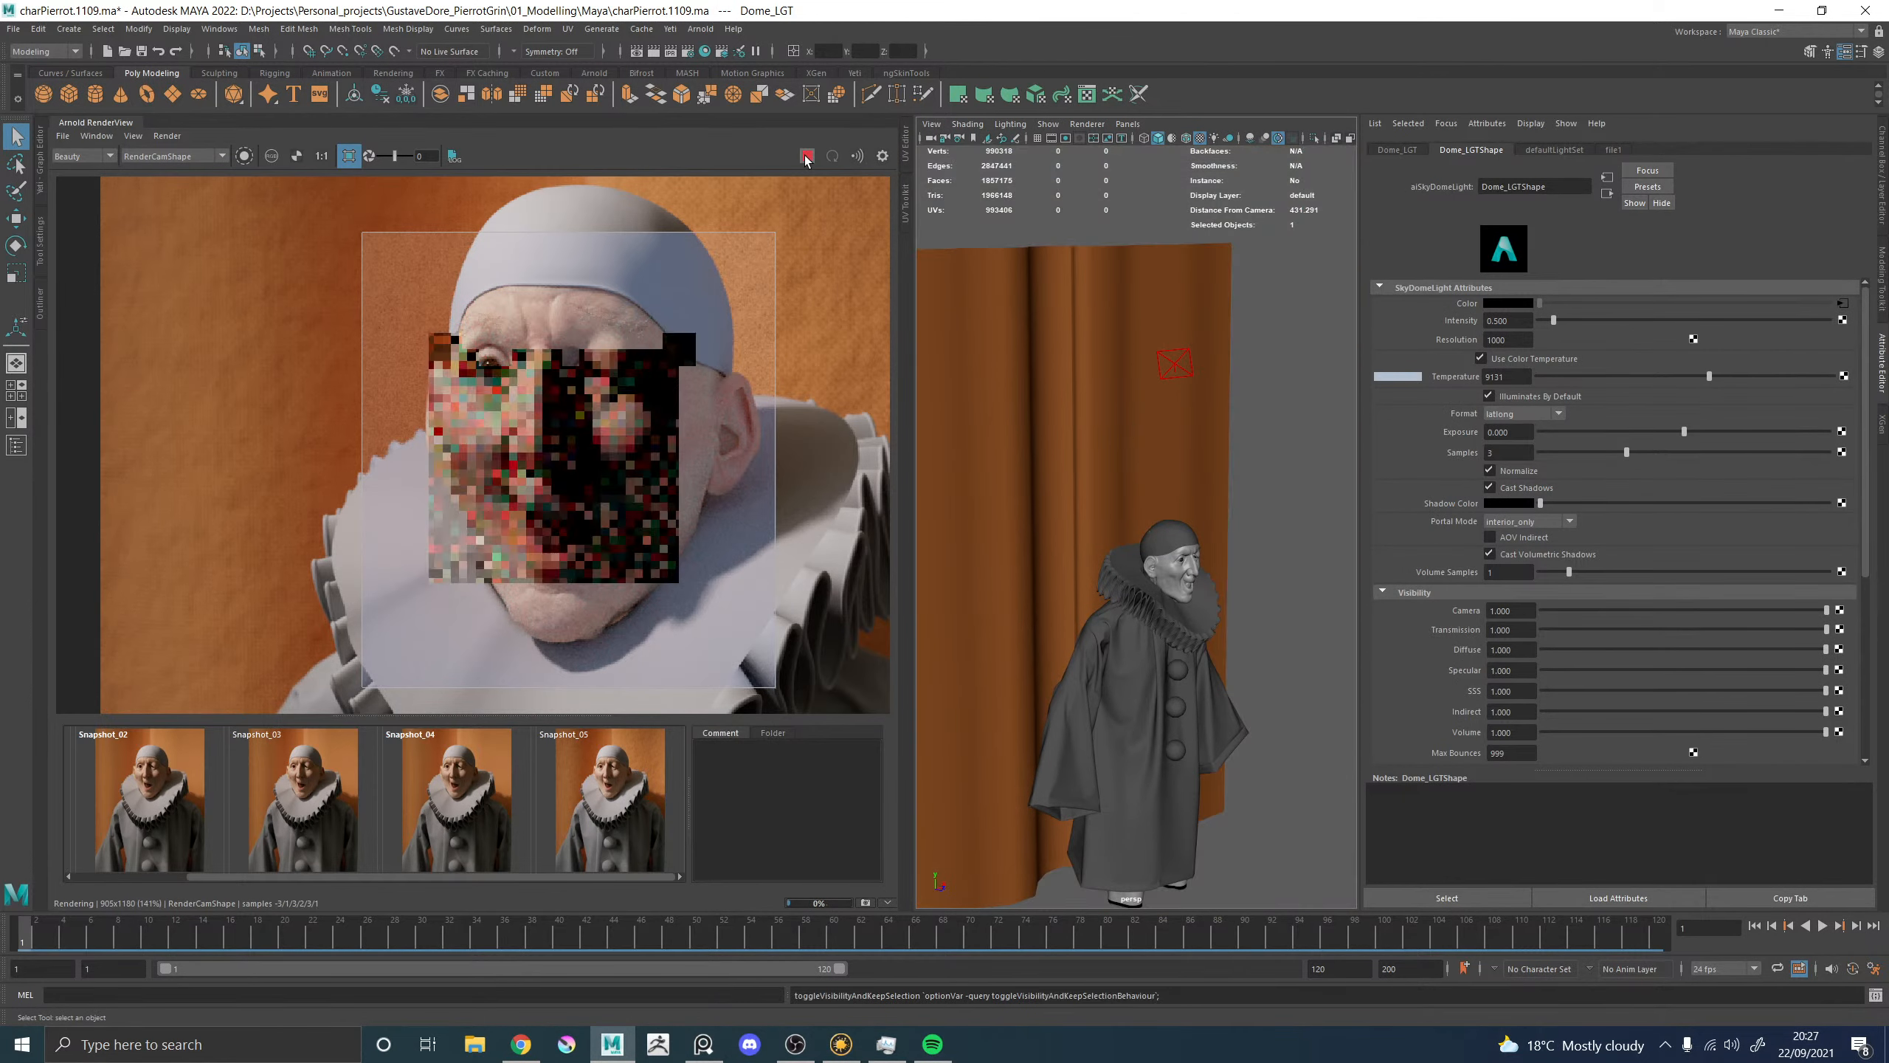
pyautogui.press('h')
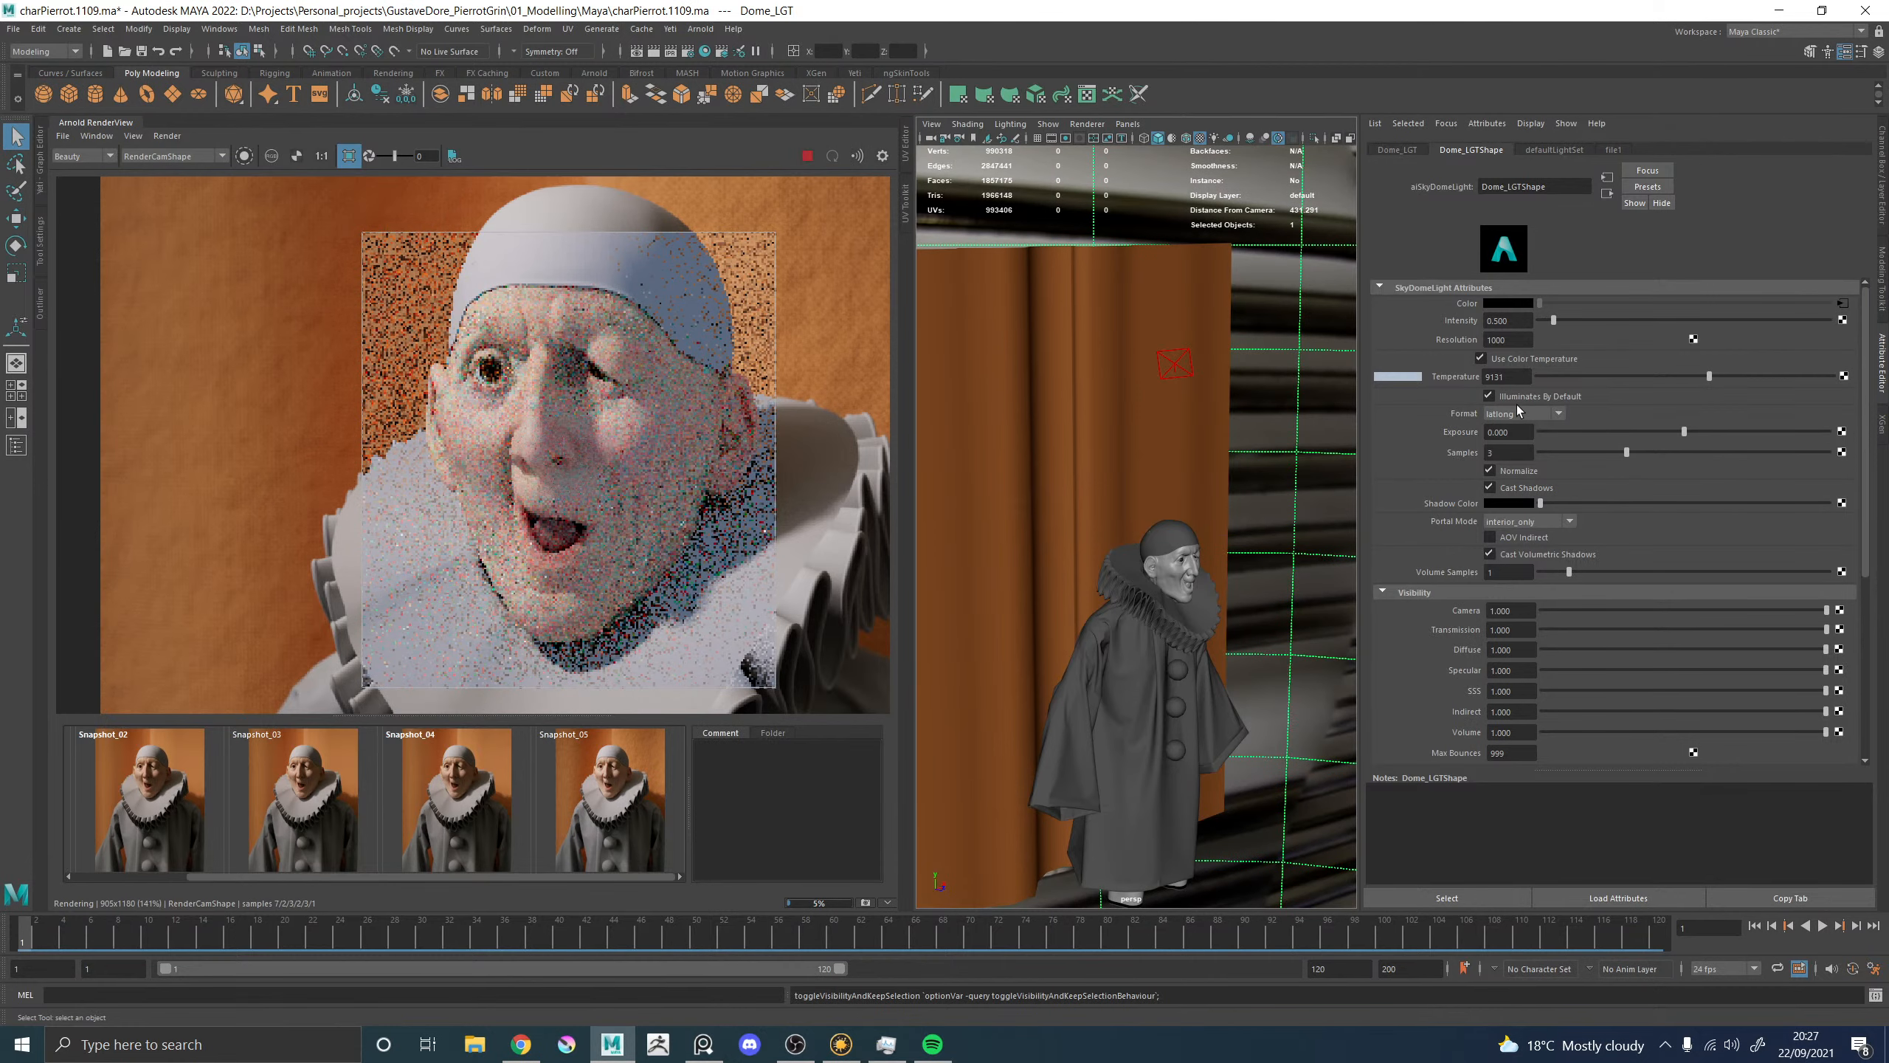
# Disable Use Color Temperature on the Dome_LGT skydome light.
pyautogui.click(1492, 361)
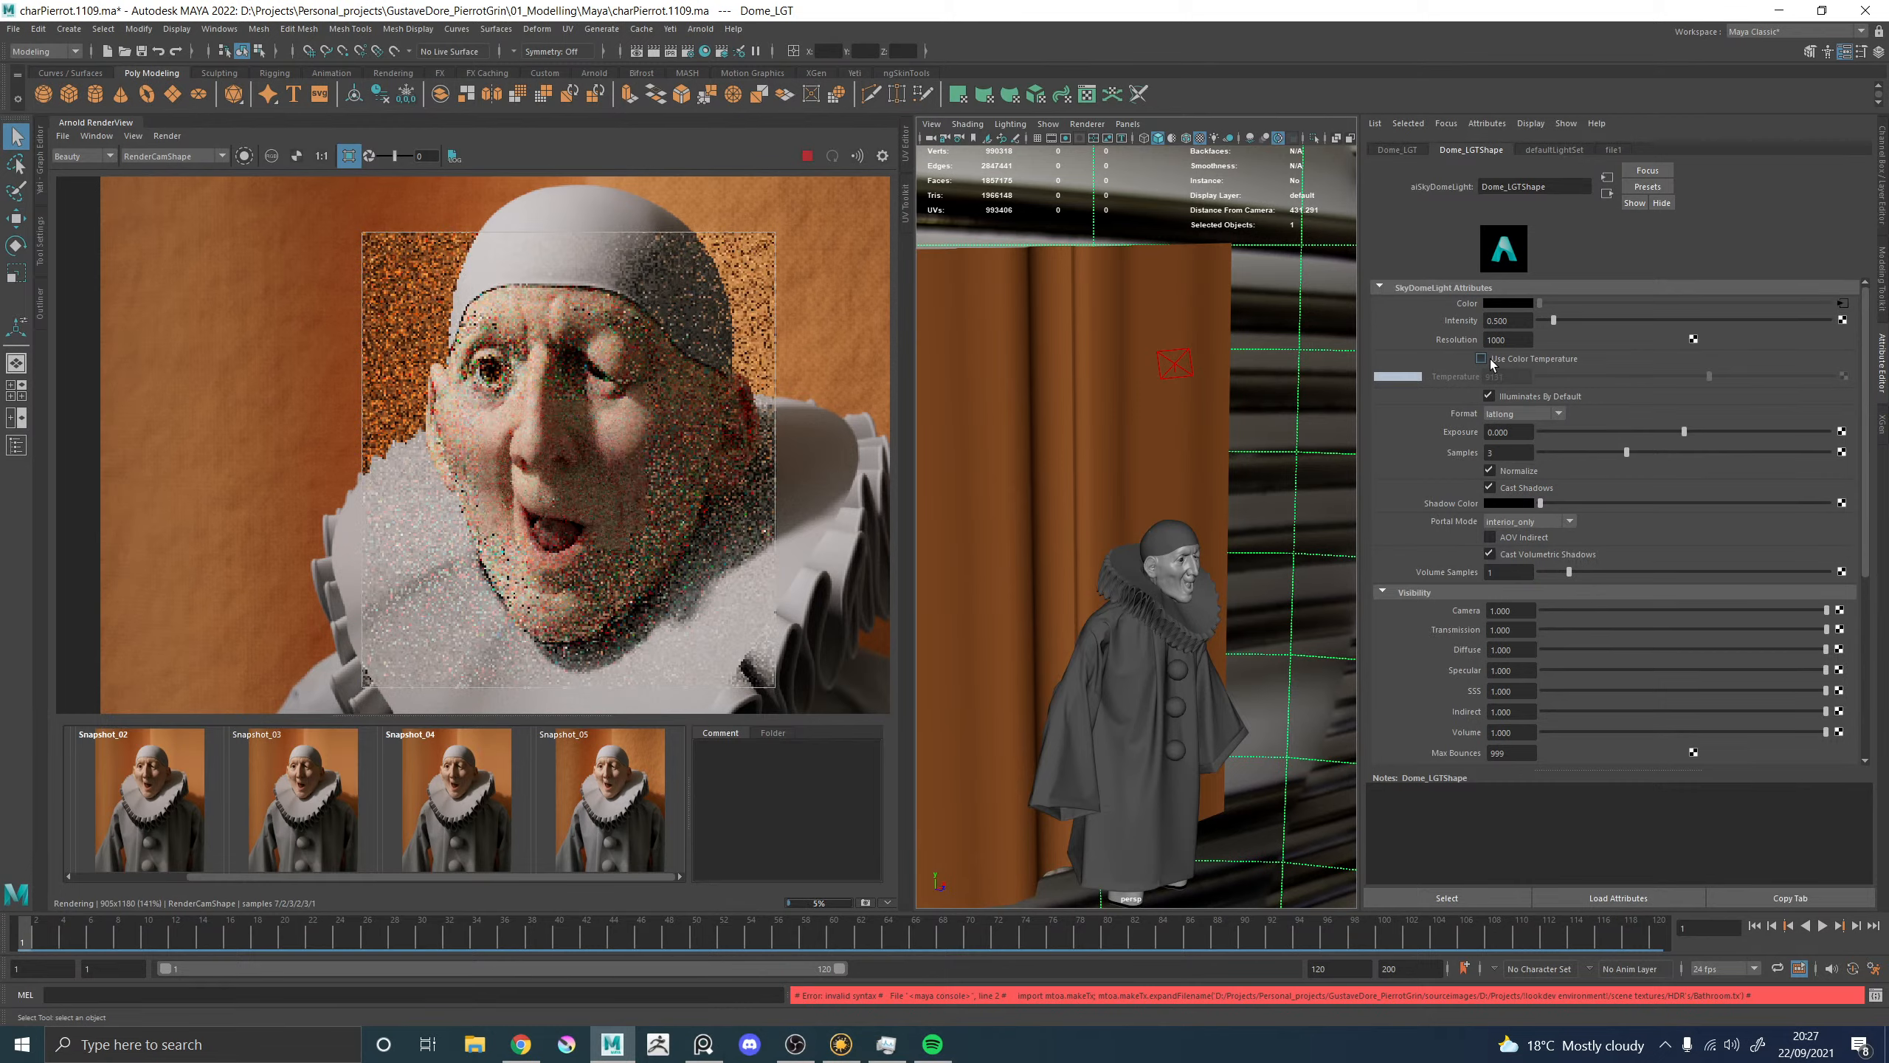
pyautogui.click(1491, 362)
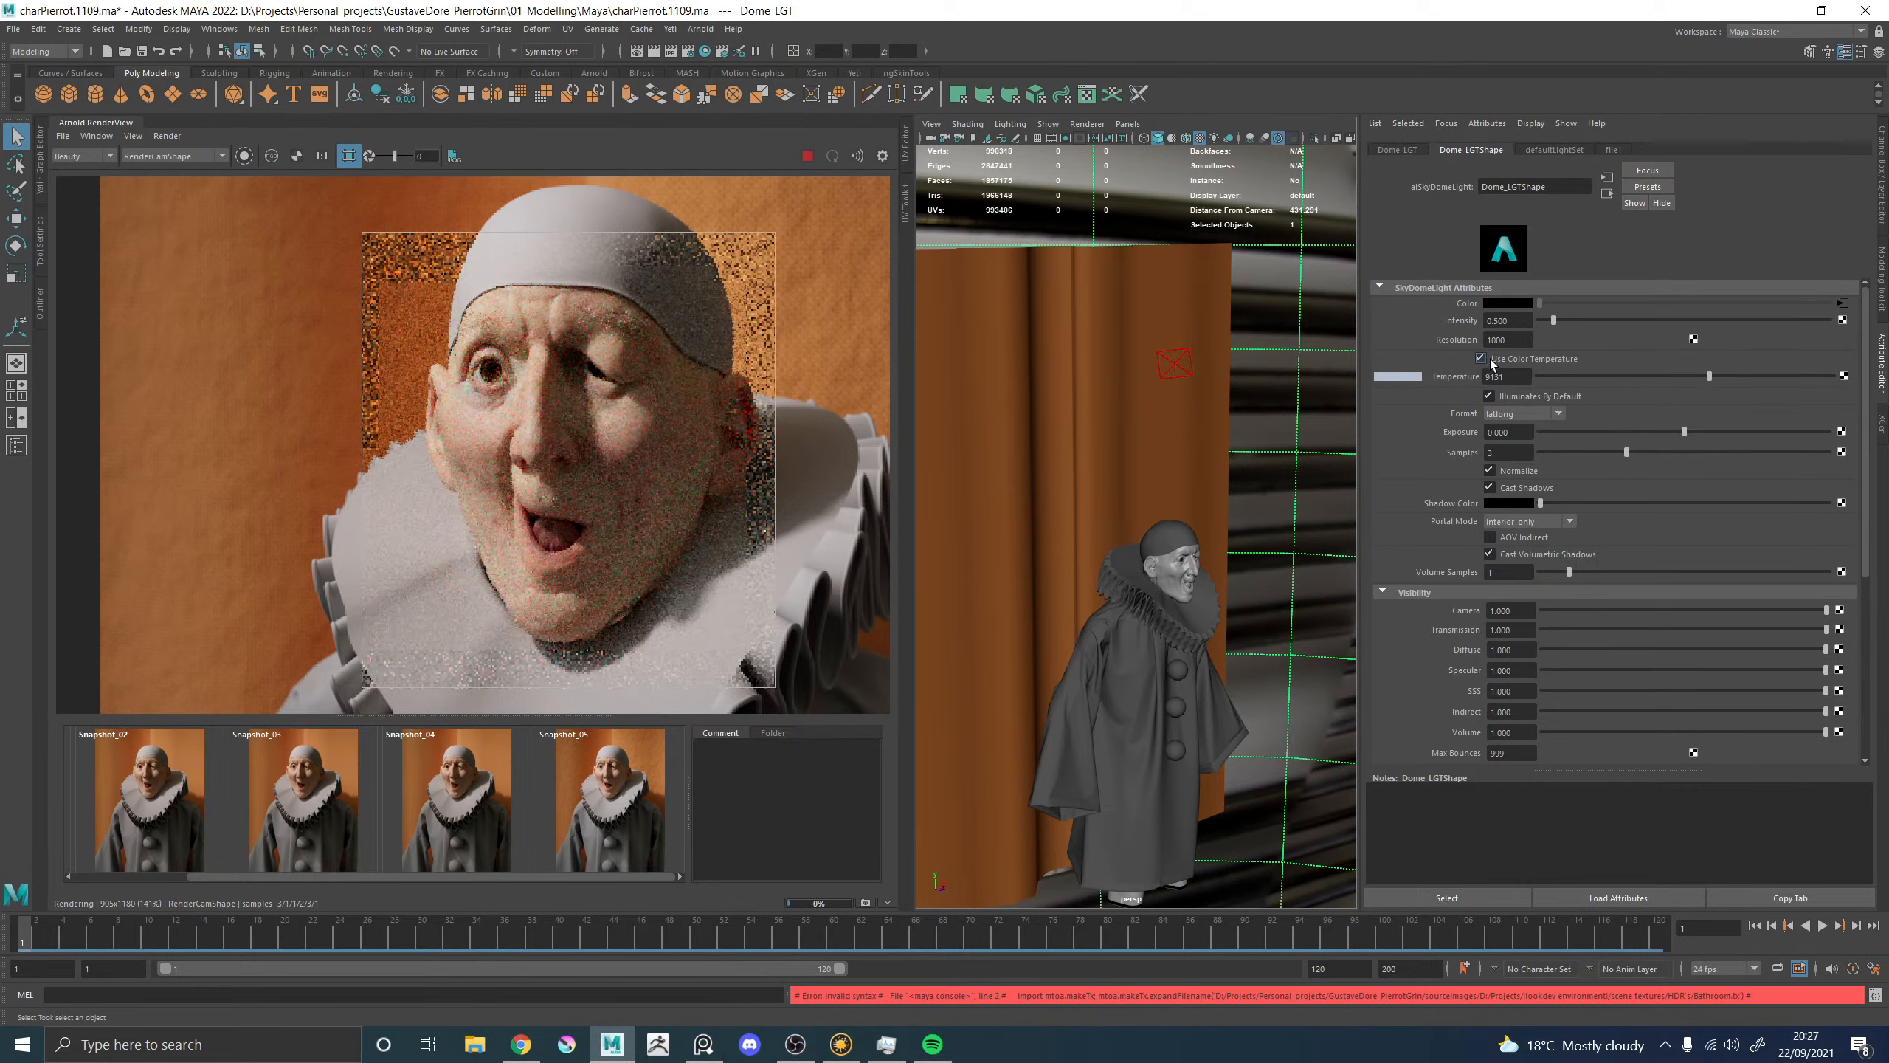
pyautogui.click(1488, 361)
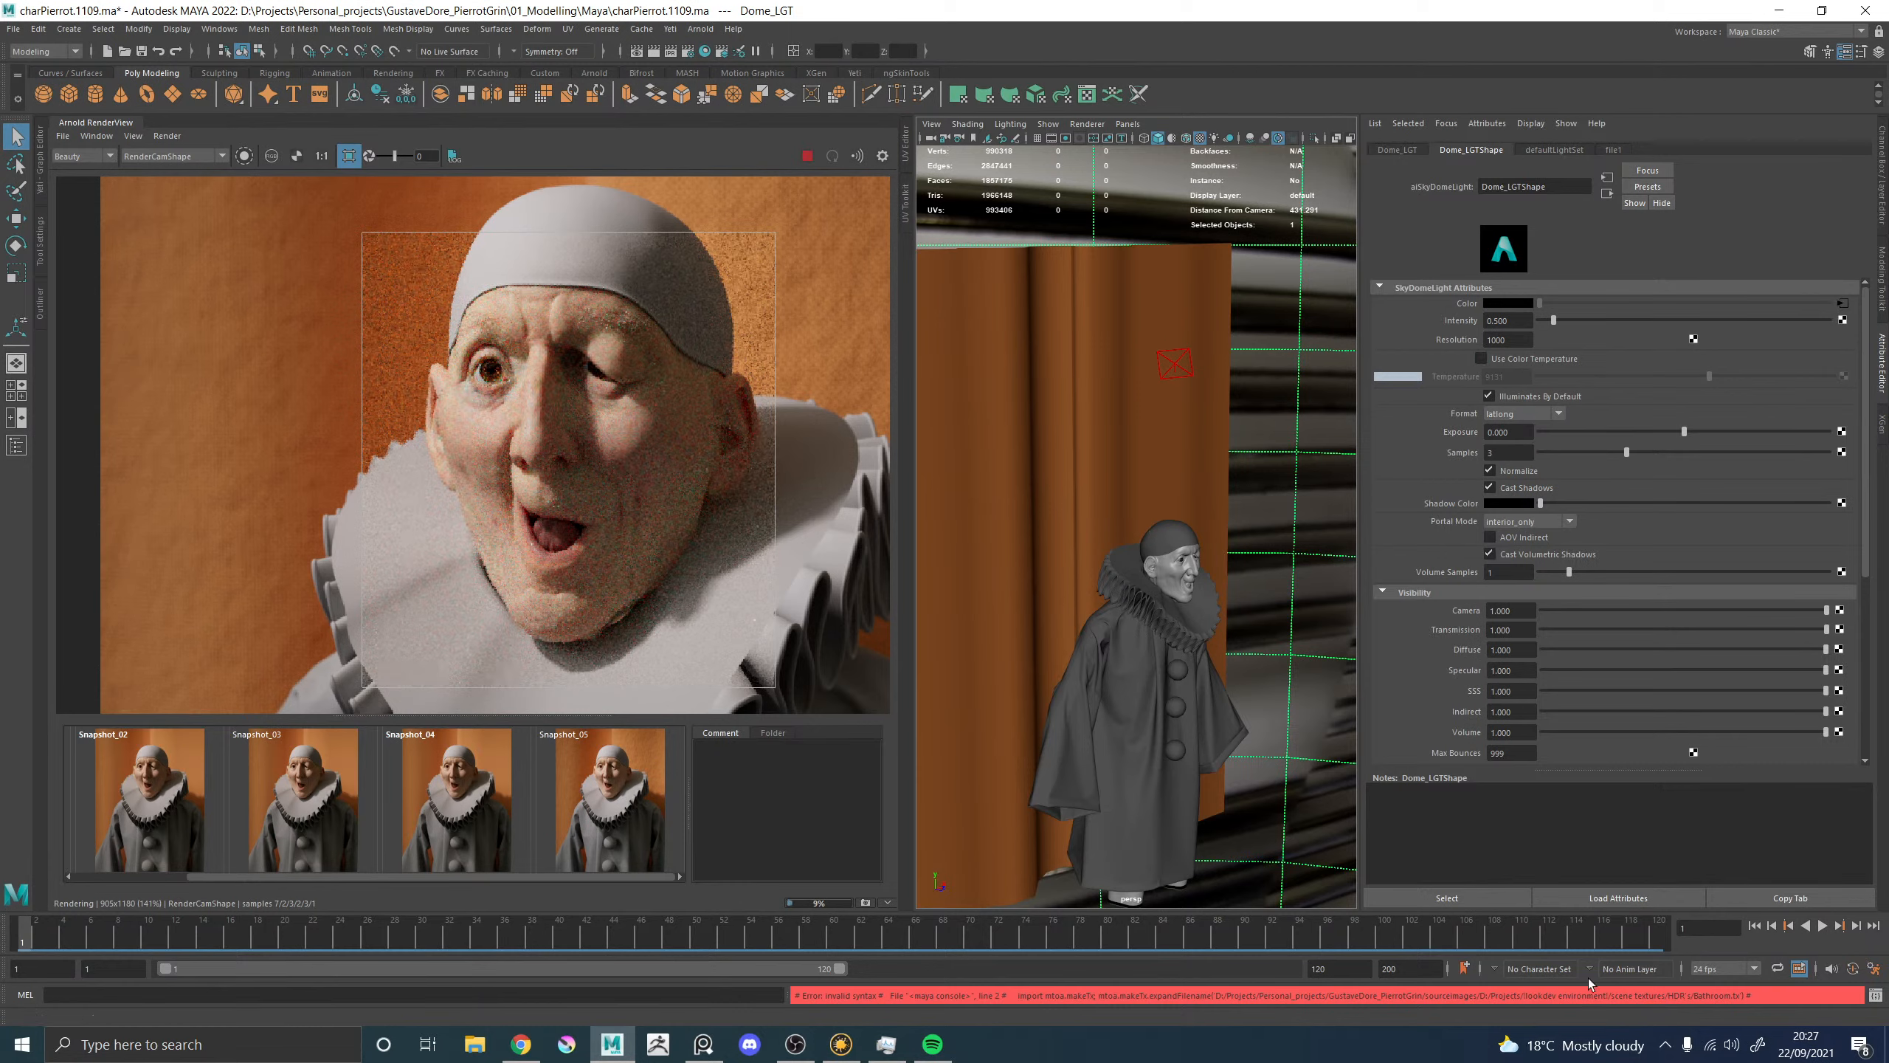
# Compare the face in the current render with Snapshot_05 by switching the snapshot on and off repeatedly.
pyautogui.click(628, 789)
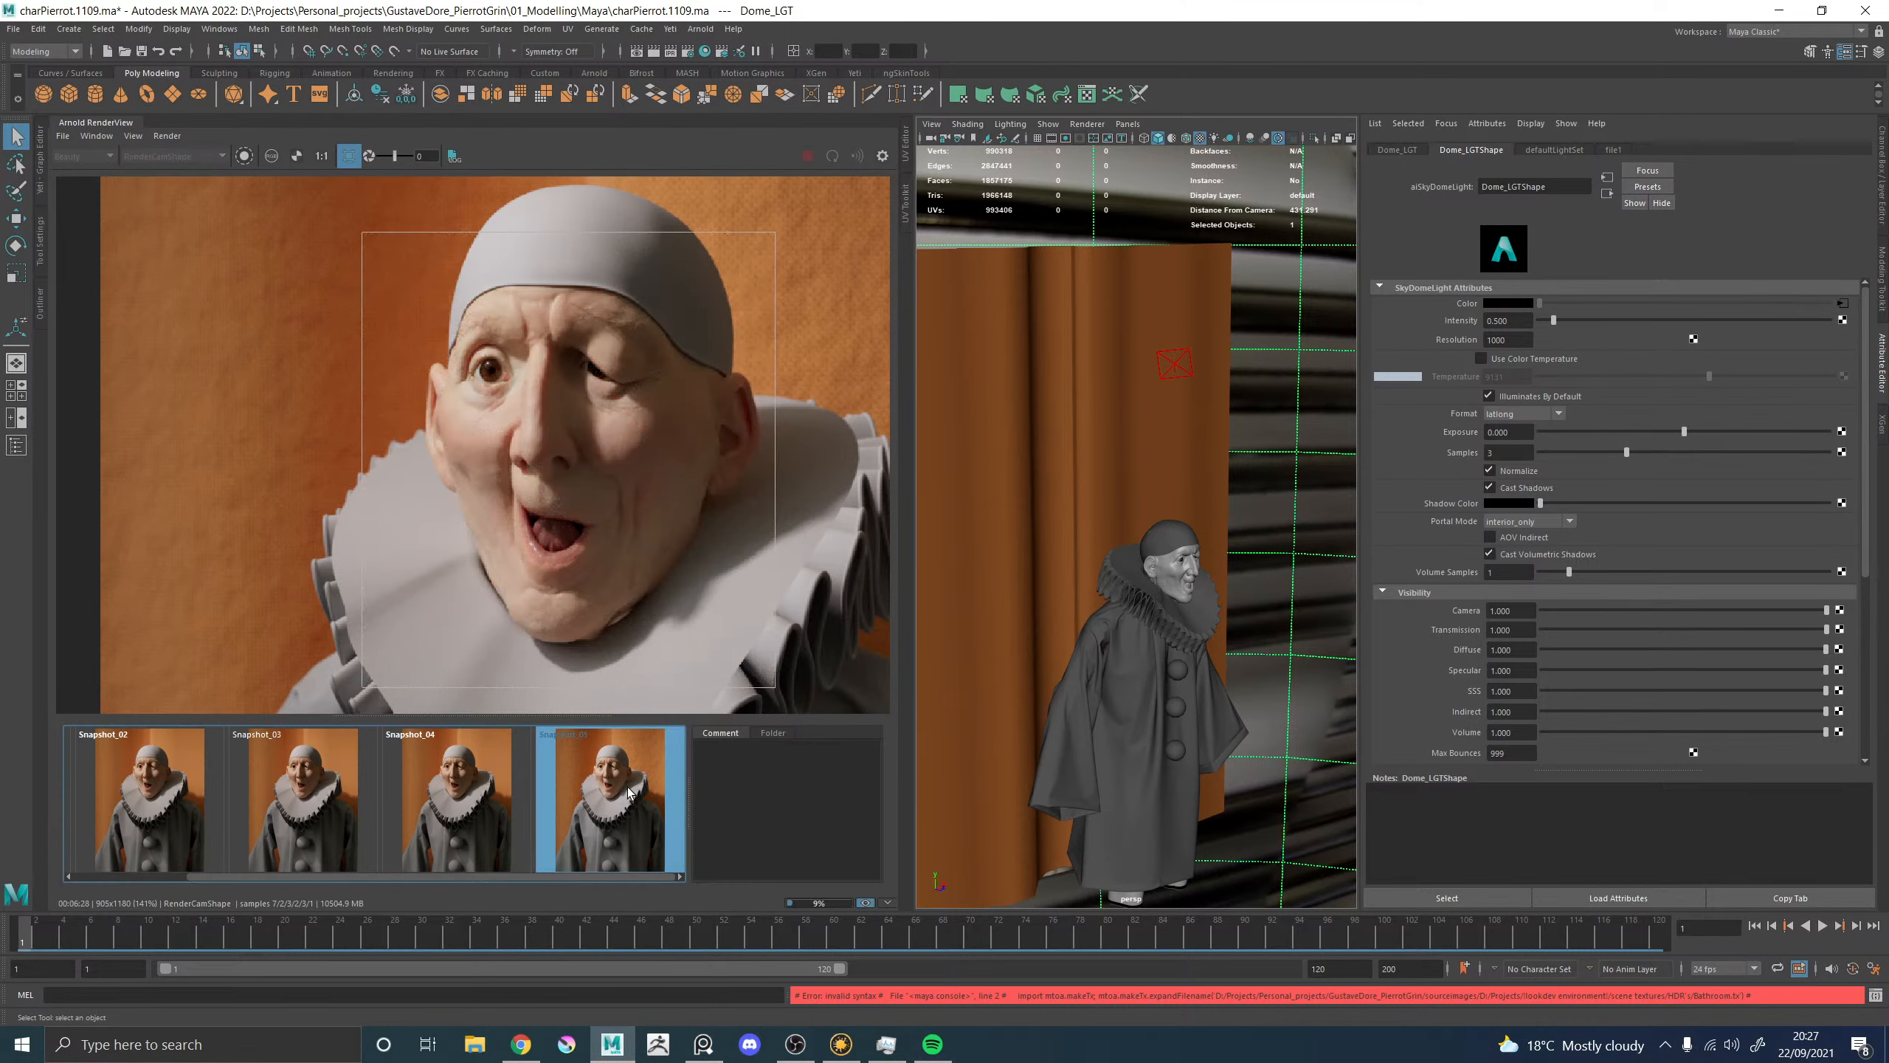
pyautogui.click(628, 789)
pyautogui.click(628, 789)
pyautogui.click(628, 789)
pyautogui.click(628, 789)
pyautogui.click(628, 789)
pyautogui.click(628, 789)
pyautogui.click(628, 789)
pyautogui.click(629, 789)
pyautogui.click(628, 789)
pyautogui.click(628, 808)
pyautogui.click(627, 807)
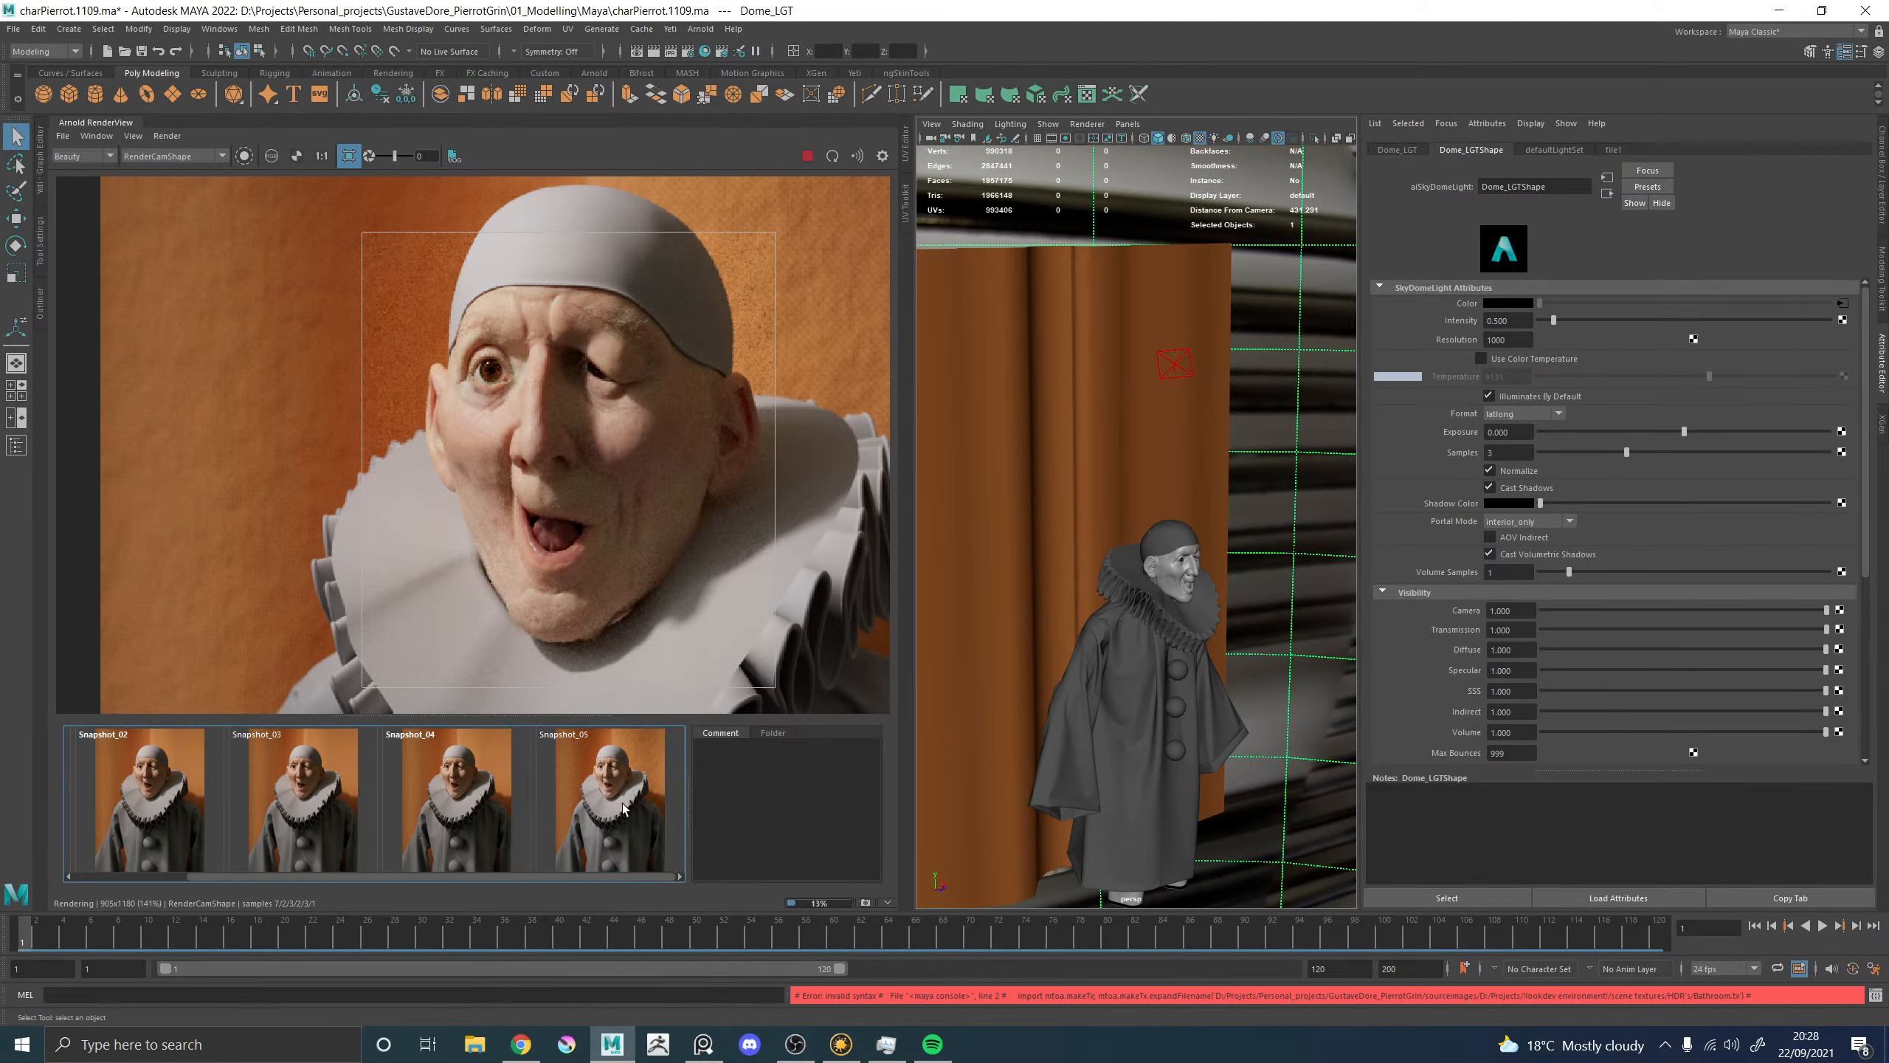
# Continue comparing the current render with Snapshot_05, checking the head both up close and with the shoulders in frame.
pyautogui.click(627, 806)
pyautogui.click(625, 806)
pyautogui.click(623, 808)
pyautogui.click(624, 809)
pyautogui.click(624, 808)
pyautogui.click(623, 808)
pyautogui.click(623, 808)
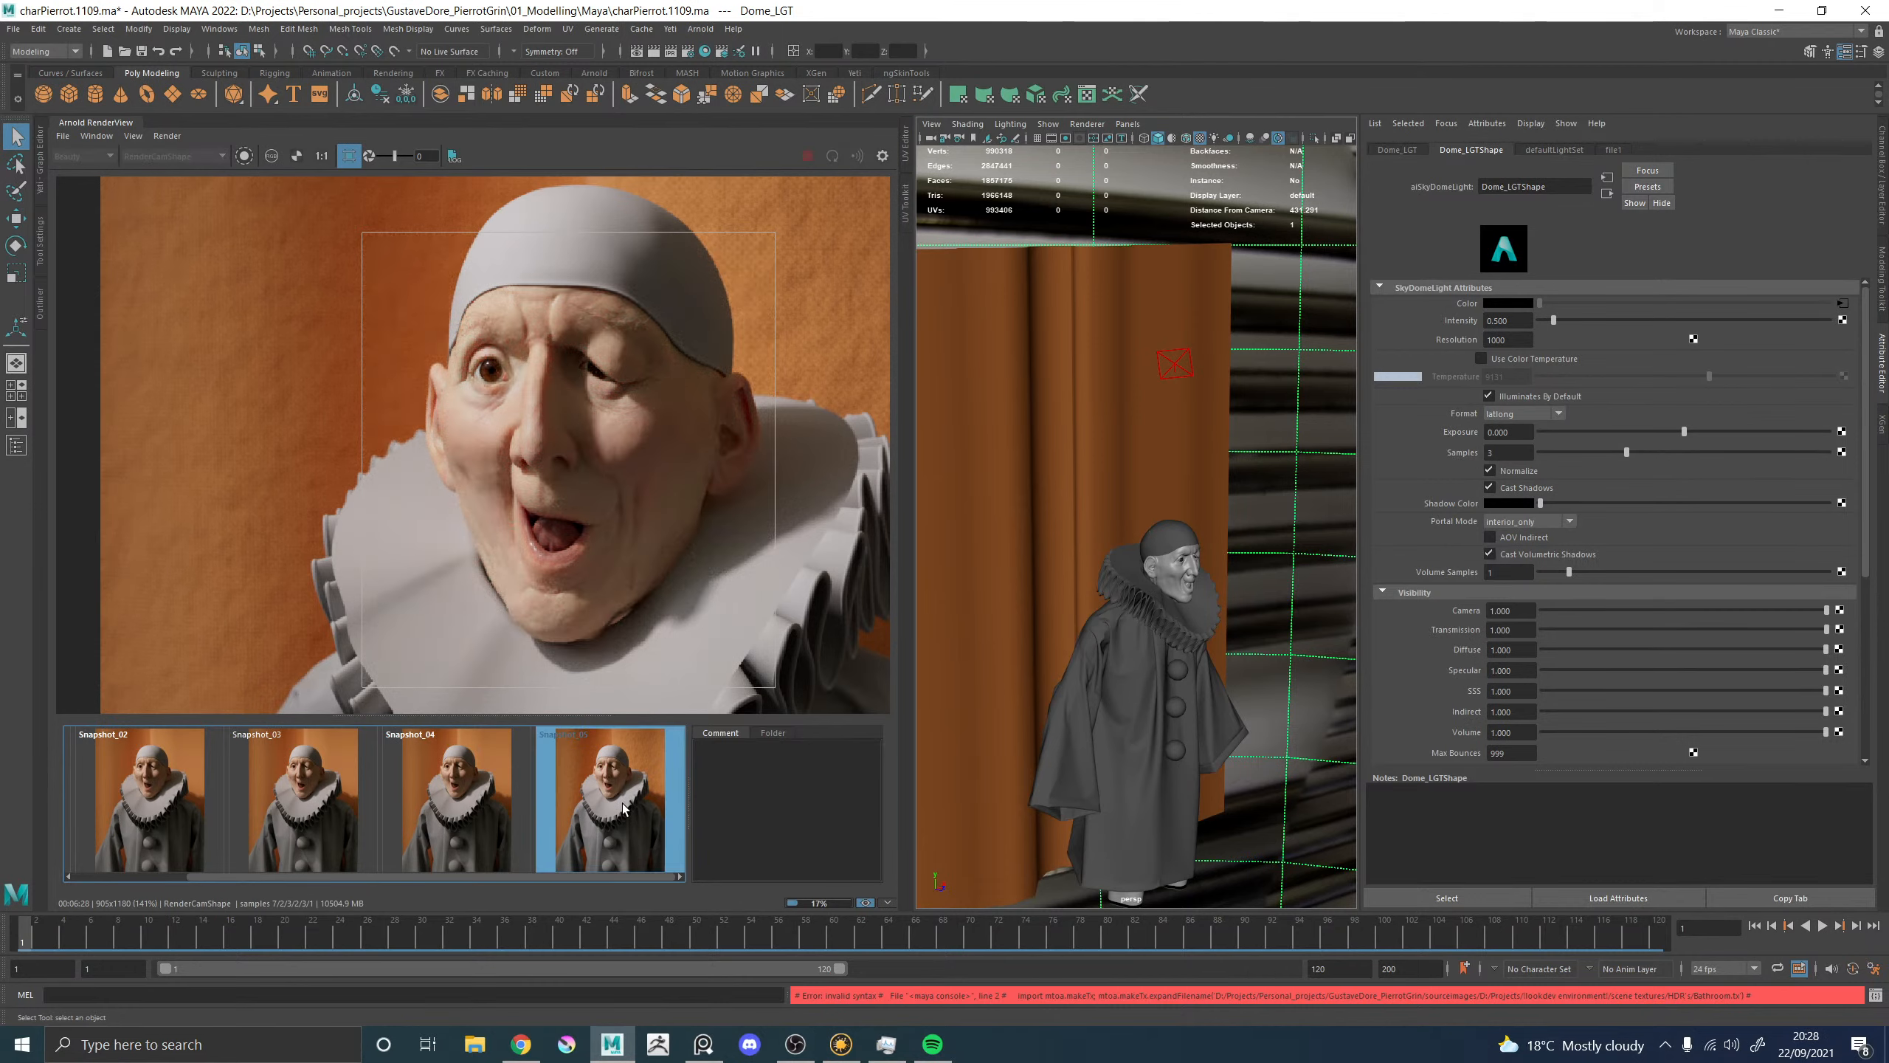
pyautogui.click(623, 808)
pyautogui.click(623, 809)
pyautogui.click(624, 808)
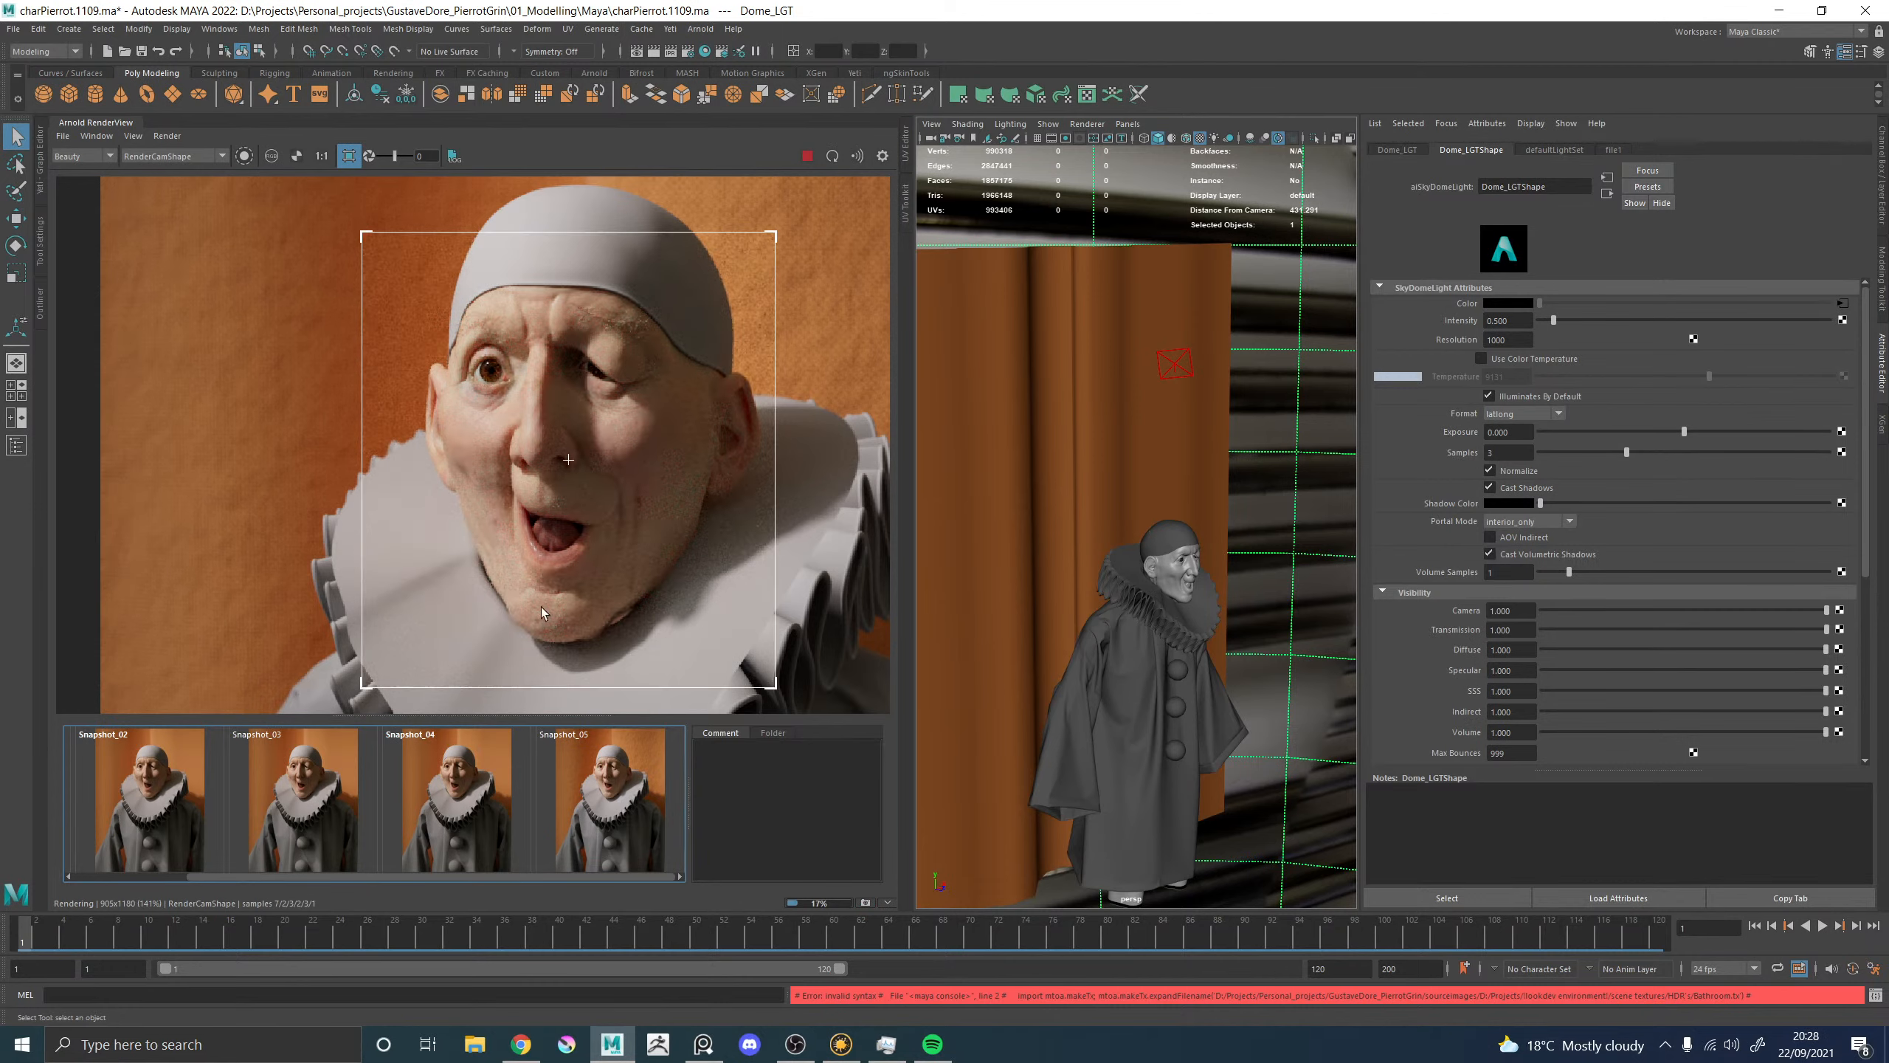
pyautogui.scroll(1, 519, 478)
pyautogui.scroll(-2, 521, 484)
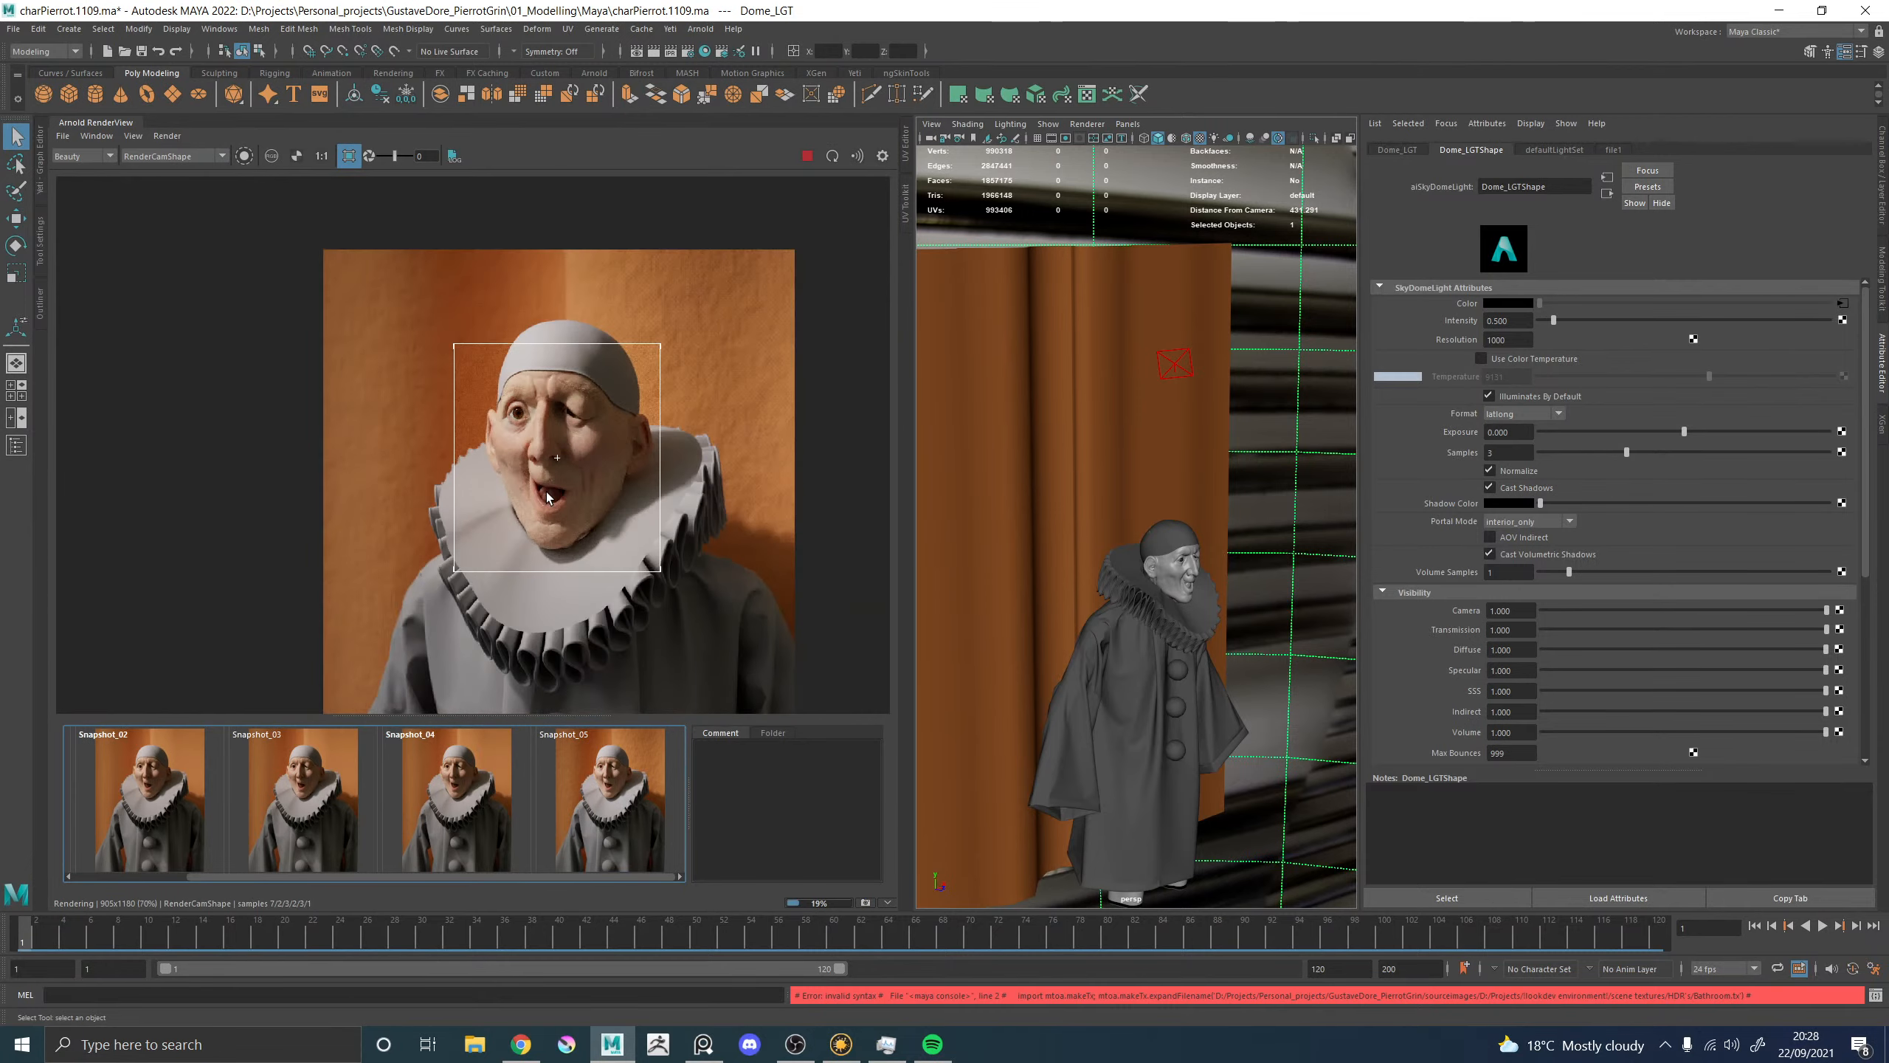
pyautogui.scroll(-1, 570, 502)
pyautogui.scroll(3, 575, 507)
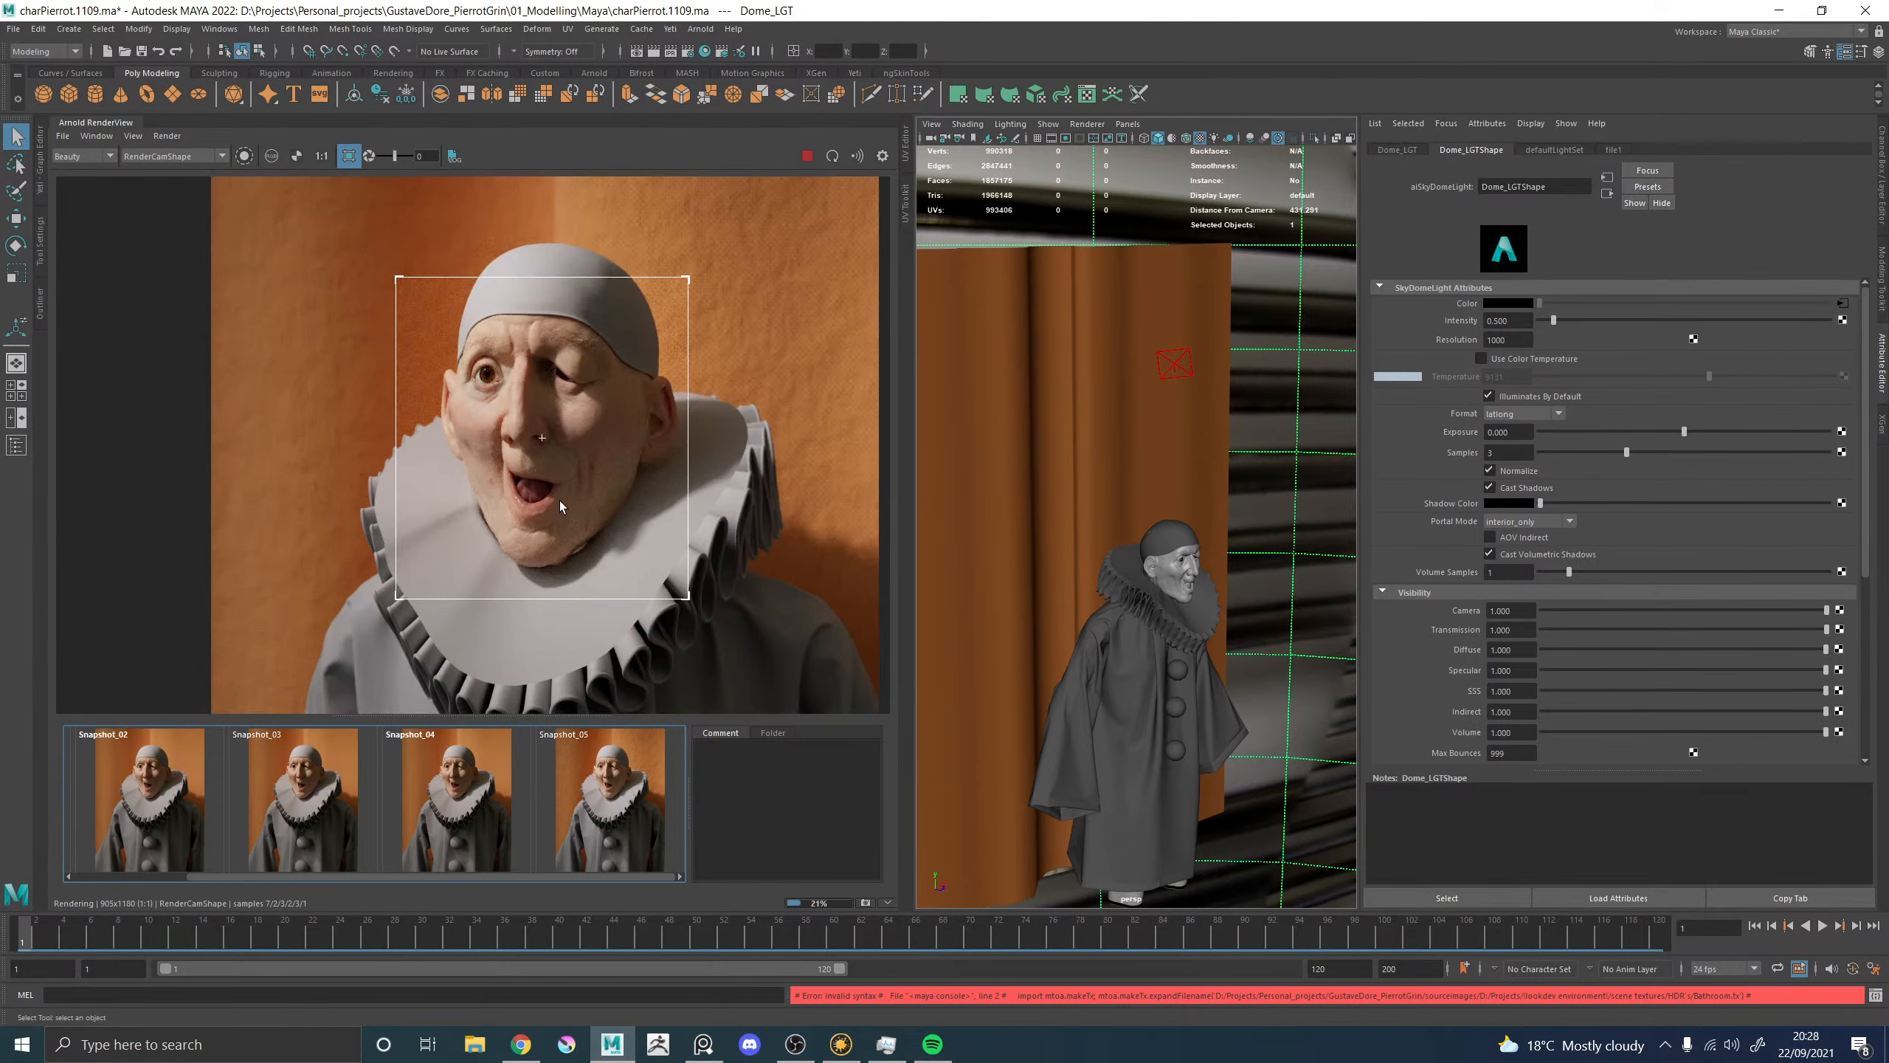
pyautogui.scroll(1, 551, 483)
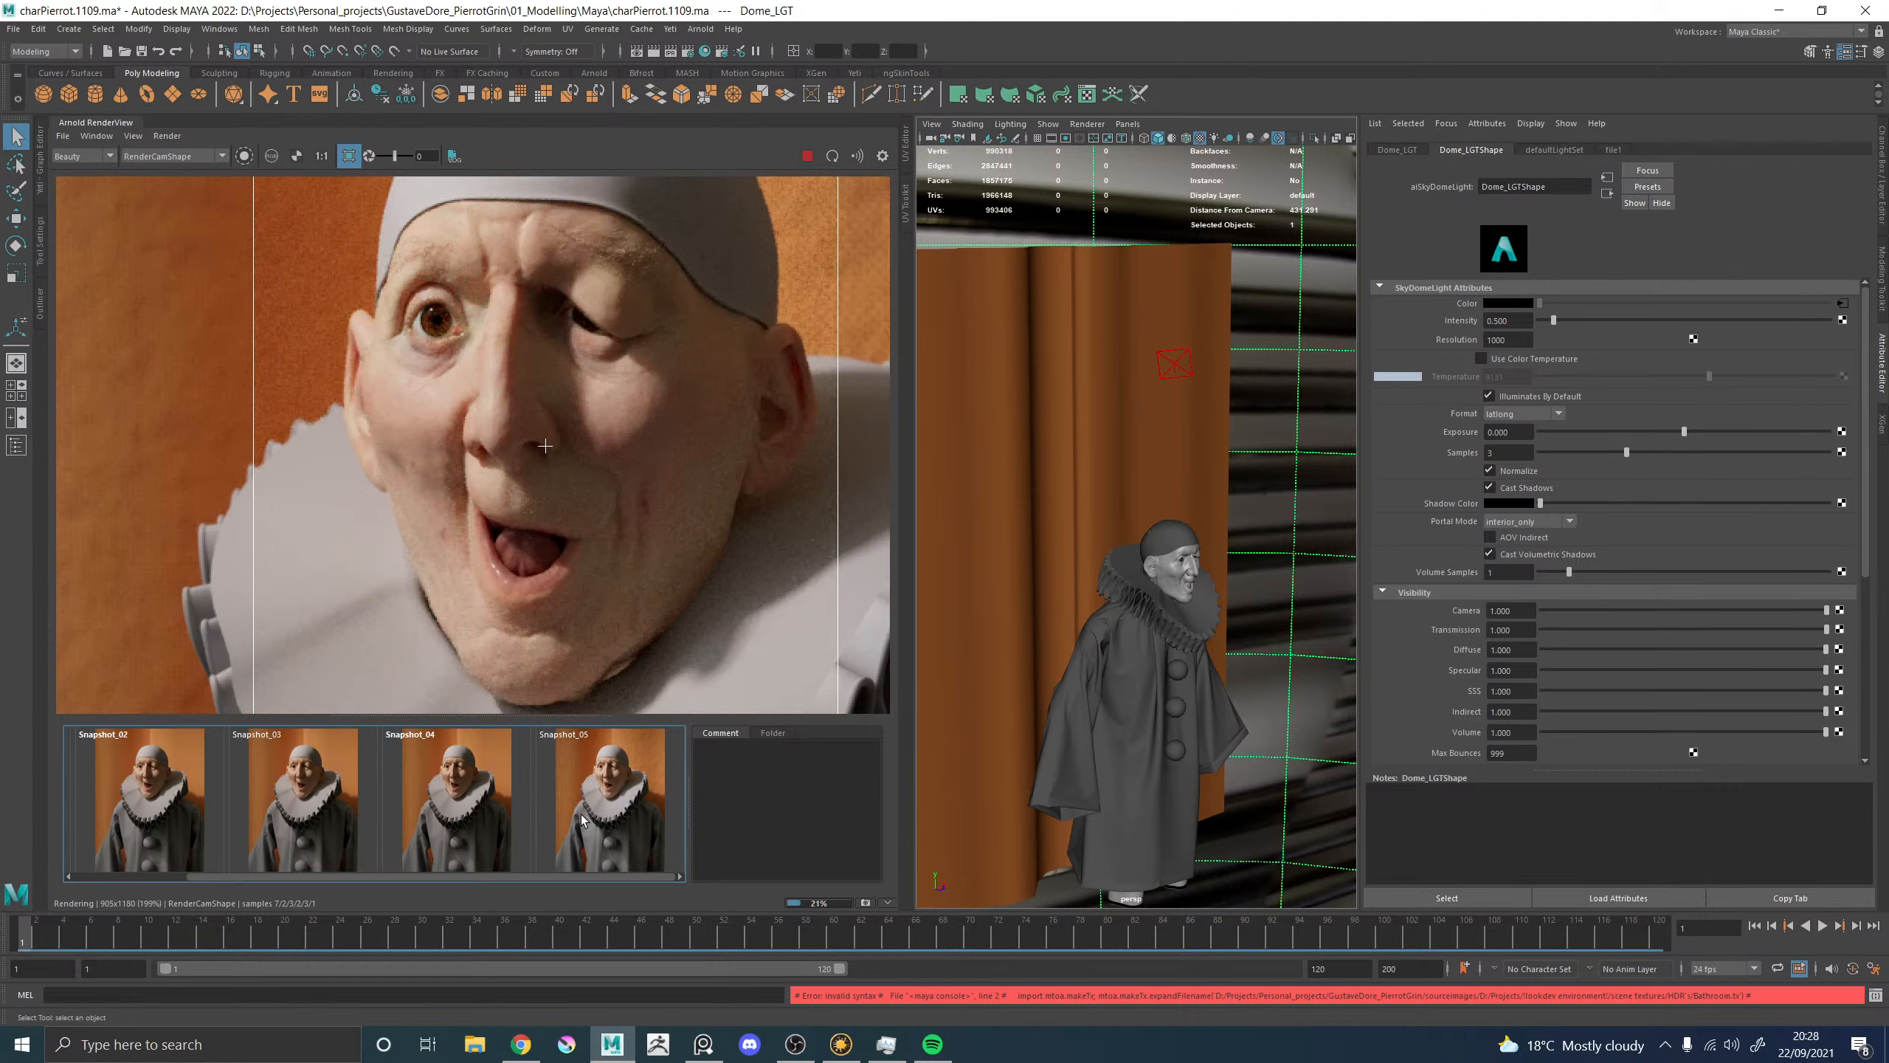
# Compare the facial skin detail close-up against Snapshot_05, then examine the eye and brow area in the current render.
pyautogui.click(609, 837)
pyautogui.click(610, 837)
pyautogui.click(610, 837)
pyautogui.click(609, 837)
pyautogui.click(610, 837)
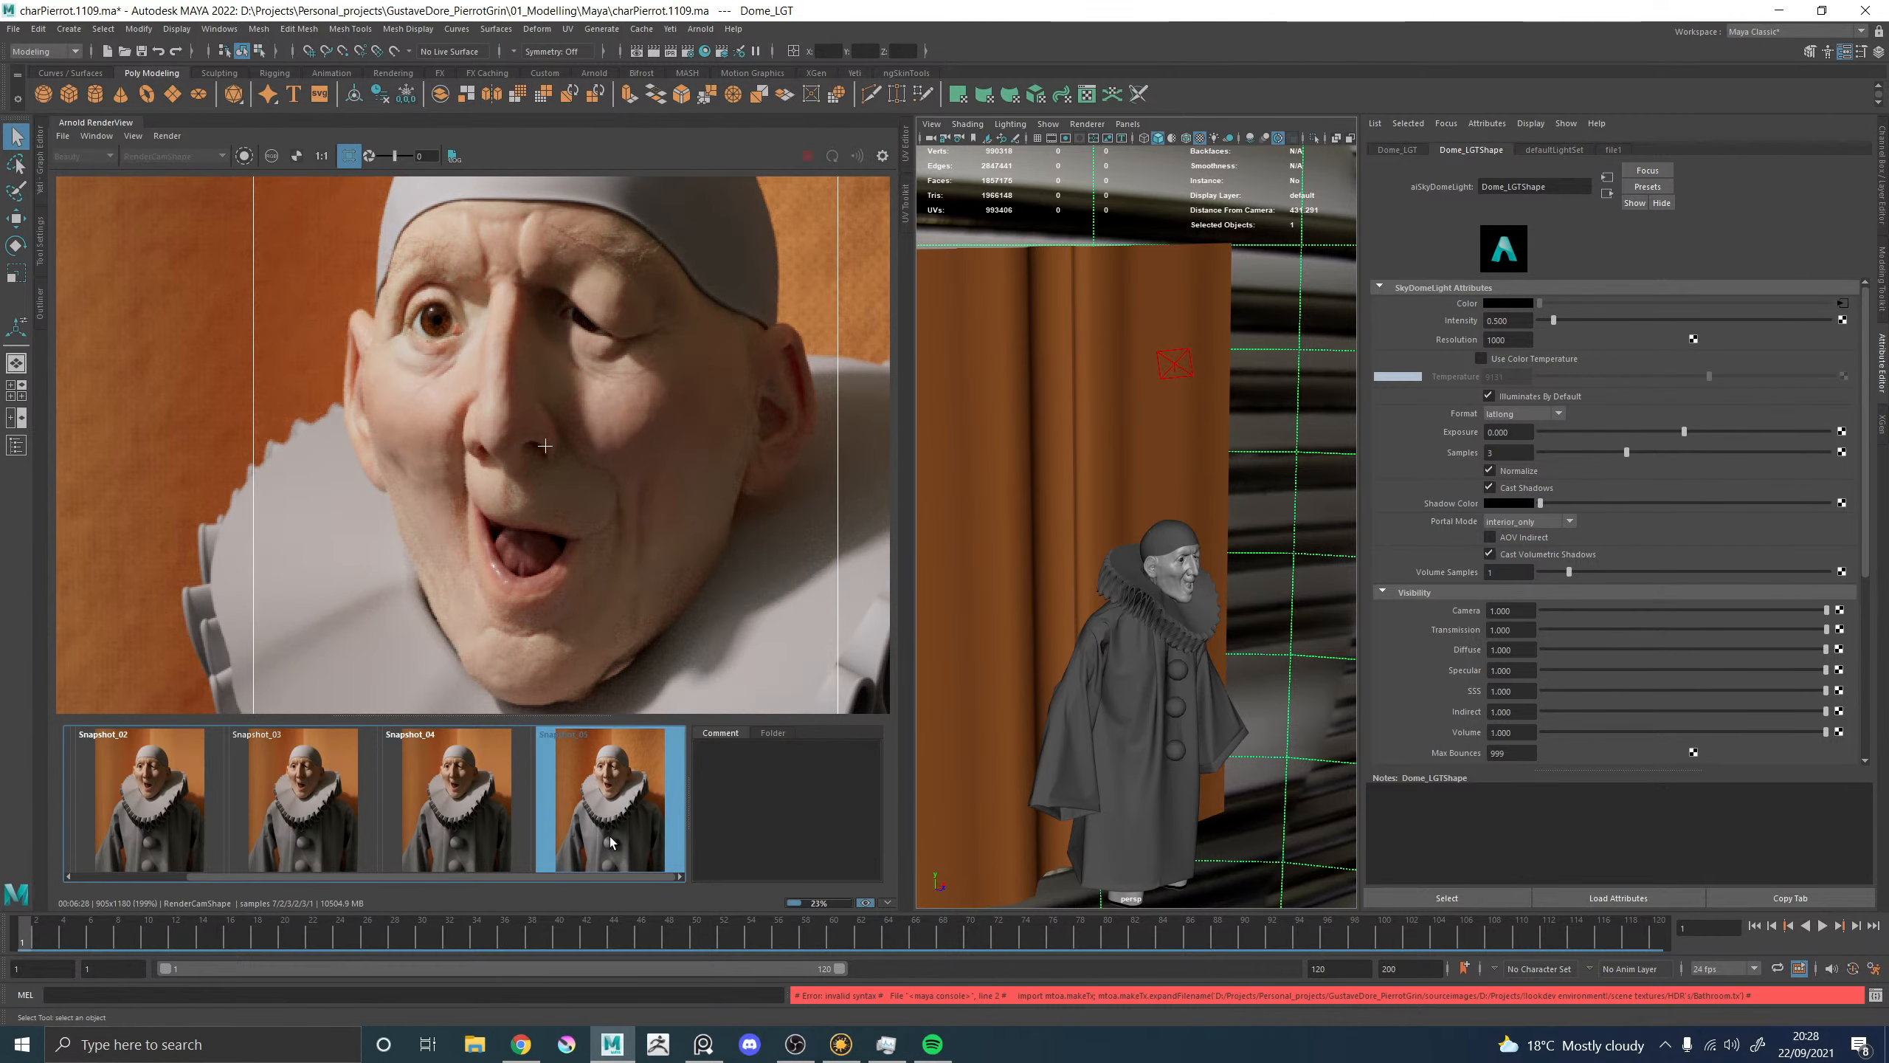
pyautogui.click(606, 821)
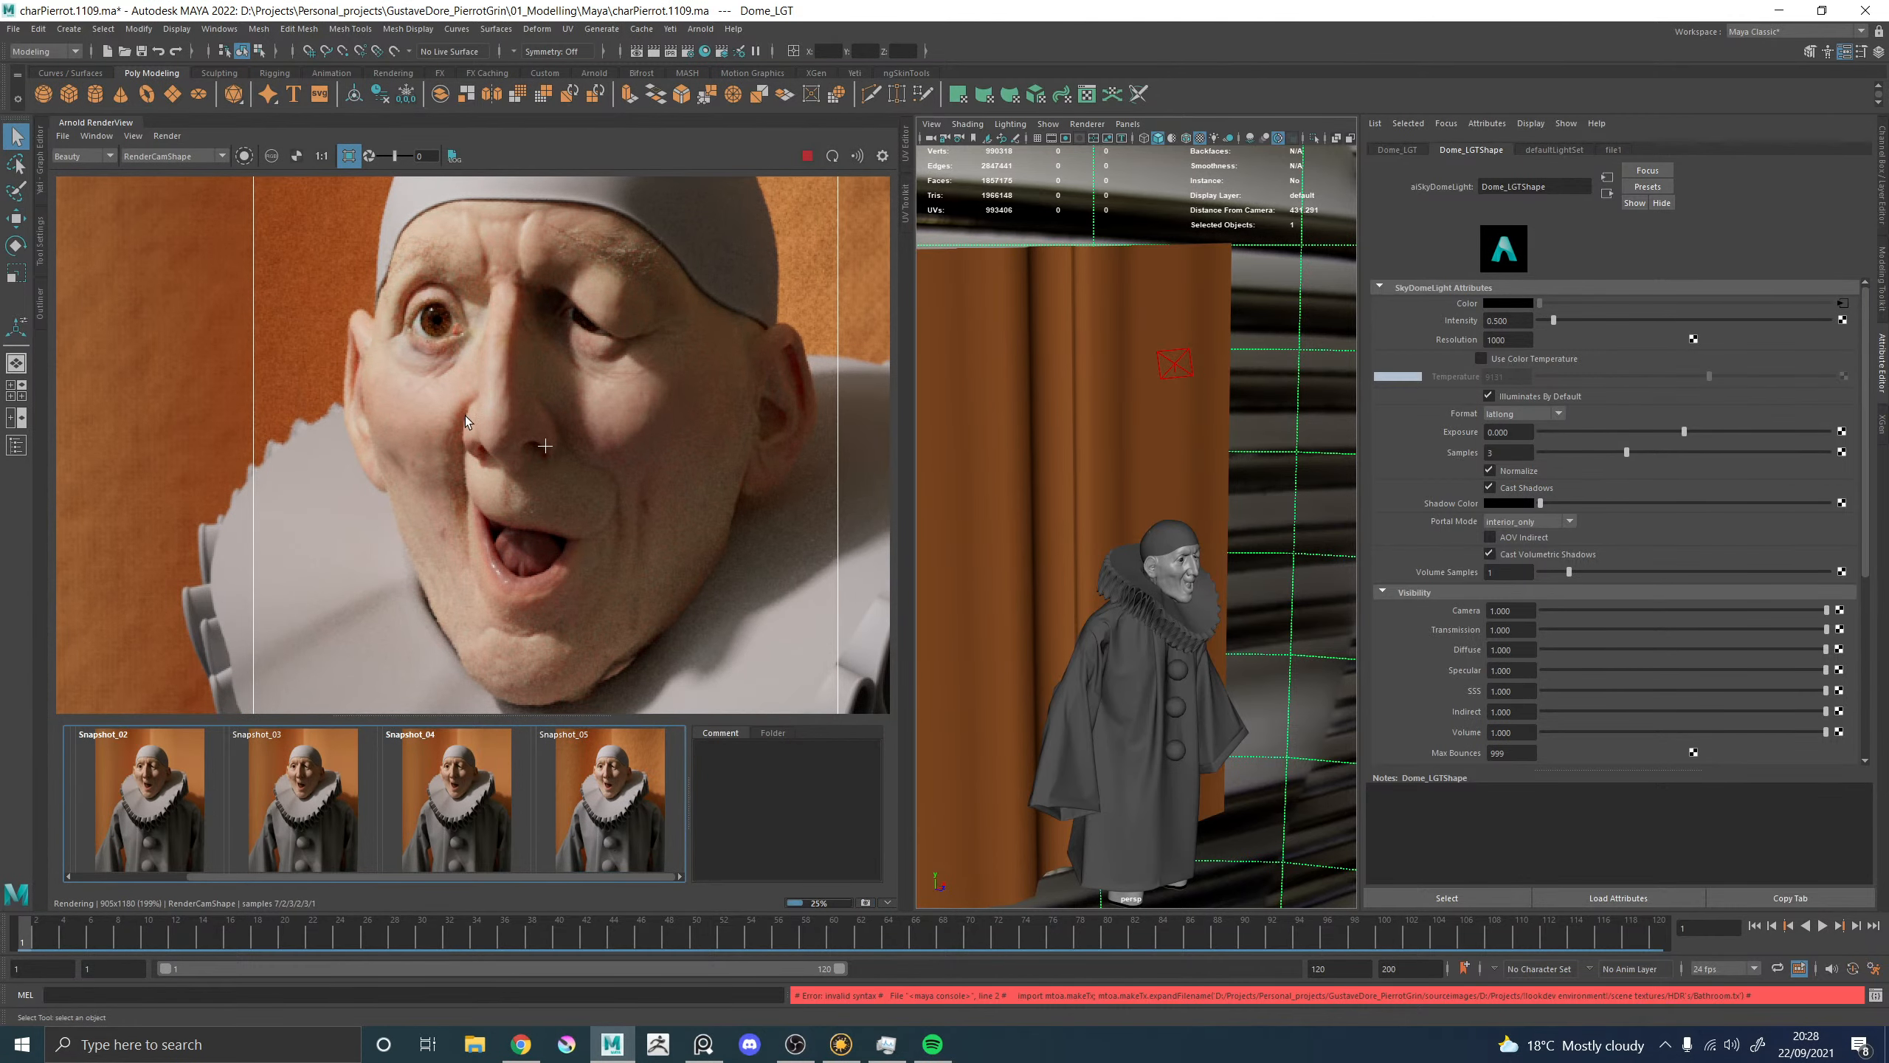
pyautogui.scroll(-1, 465, 417)
pyautogui.click(618, 786)
pyautogui.click(618, 786)
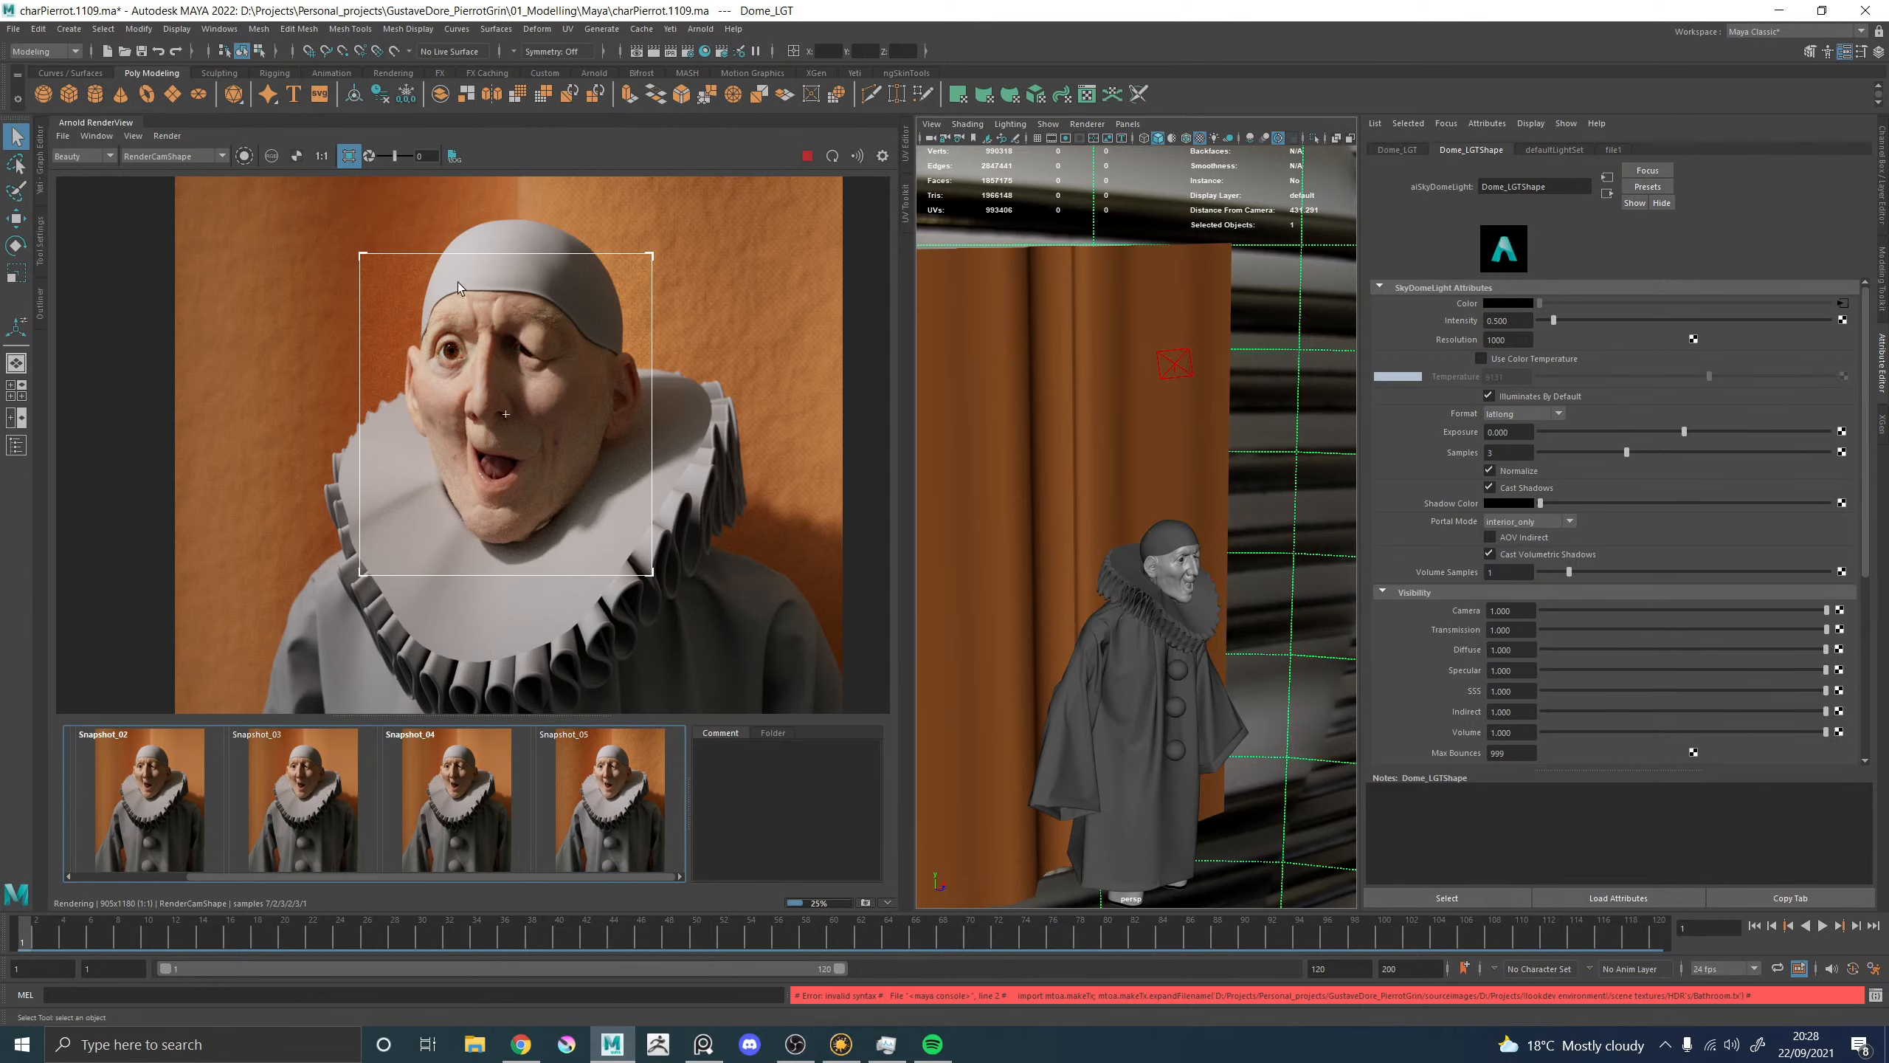
pyautogui.scroll(4, 457, 588)
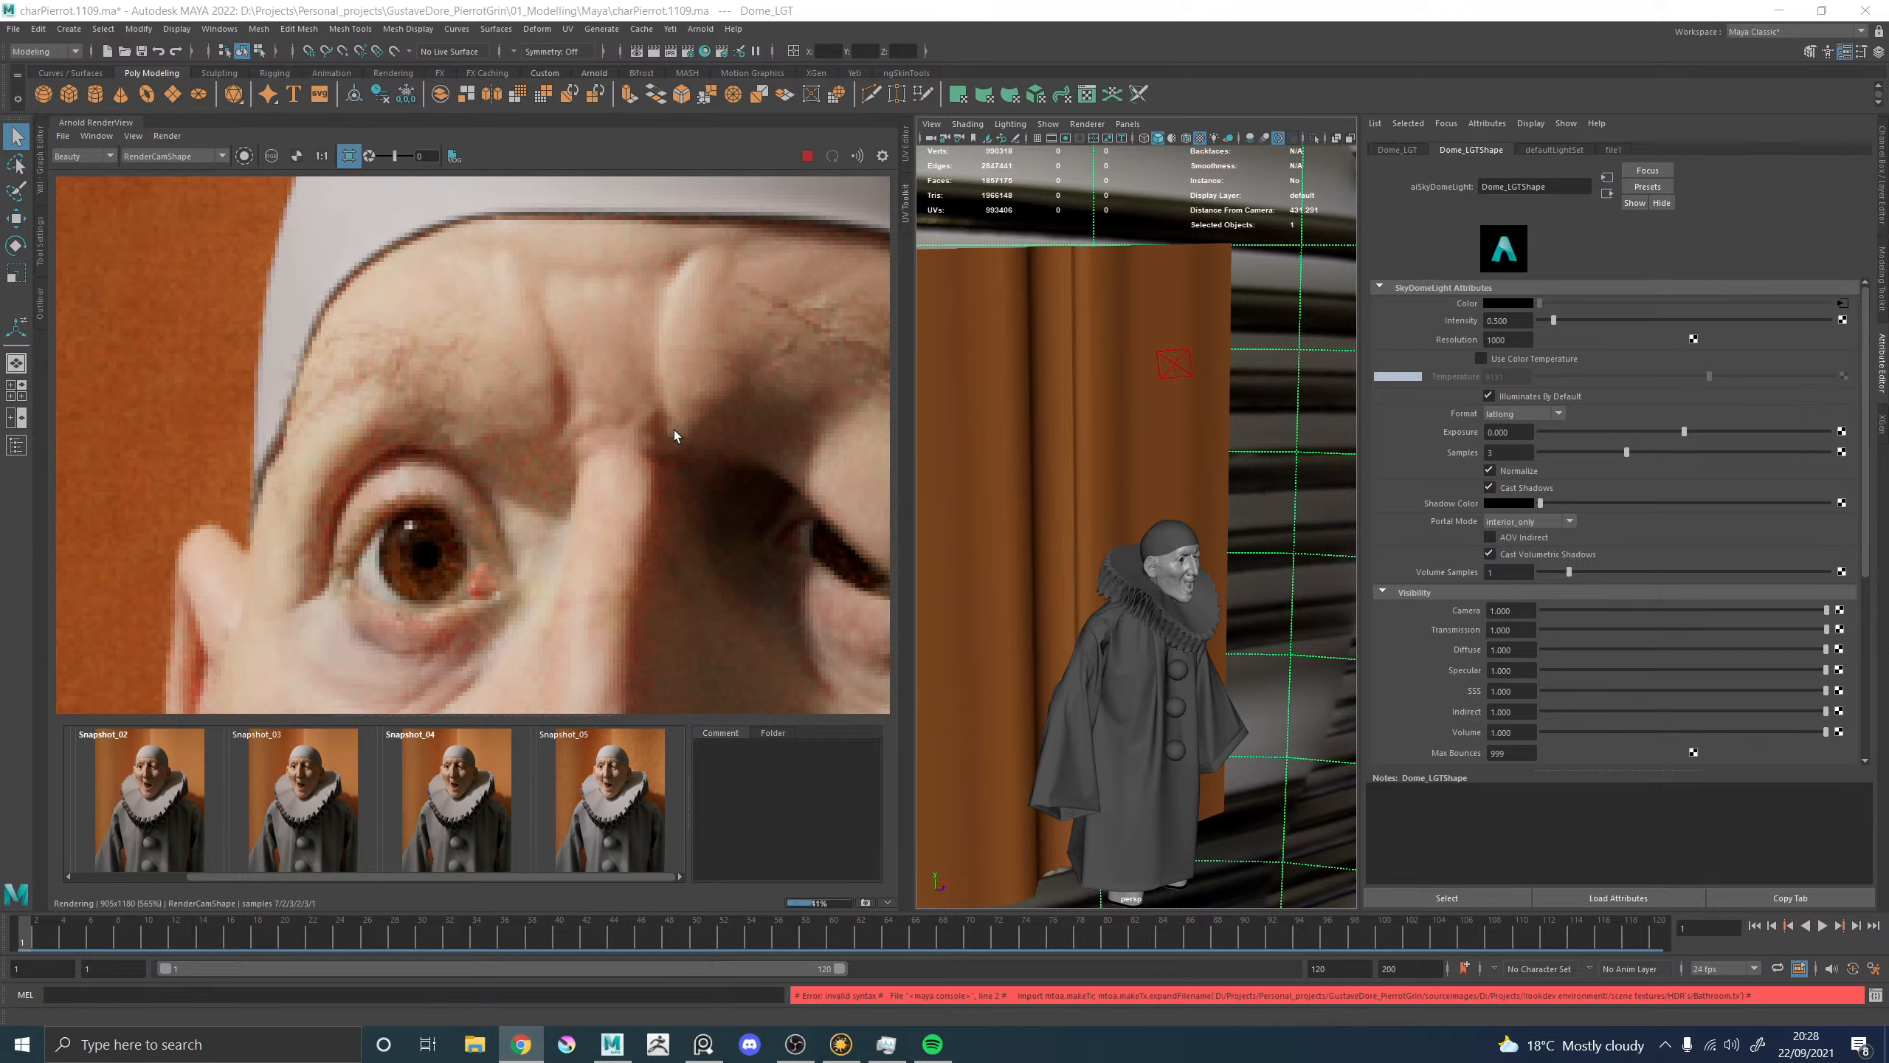
pyautogui.scroll(-5, 675, 435)
# Open the Color Management preferences and highlight the end of the OCIO config path to check which ACES config is used.
pyautogui.click(219, 28)
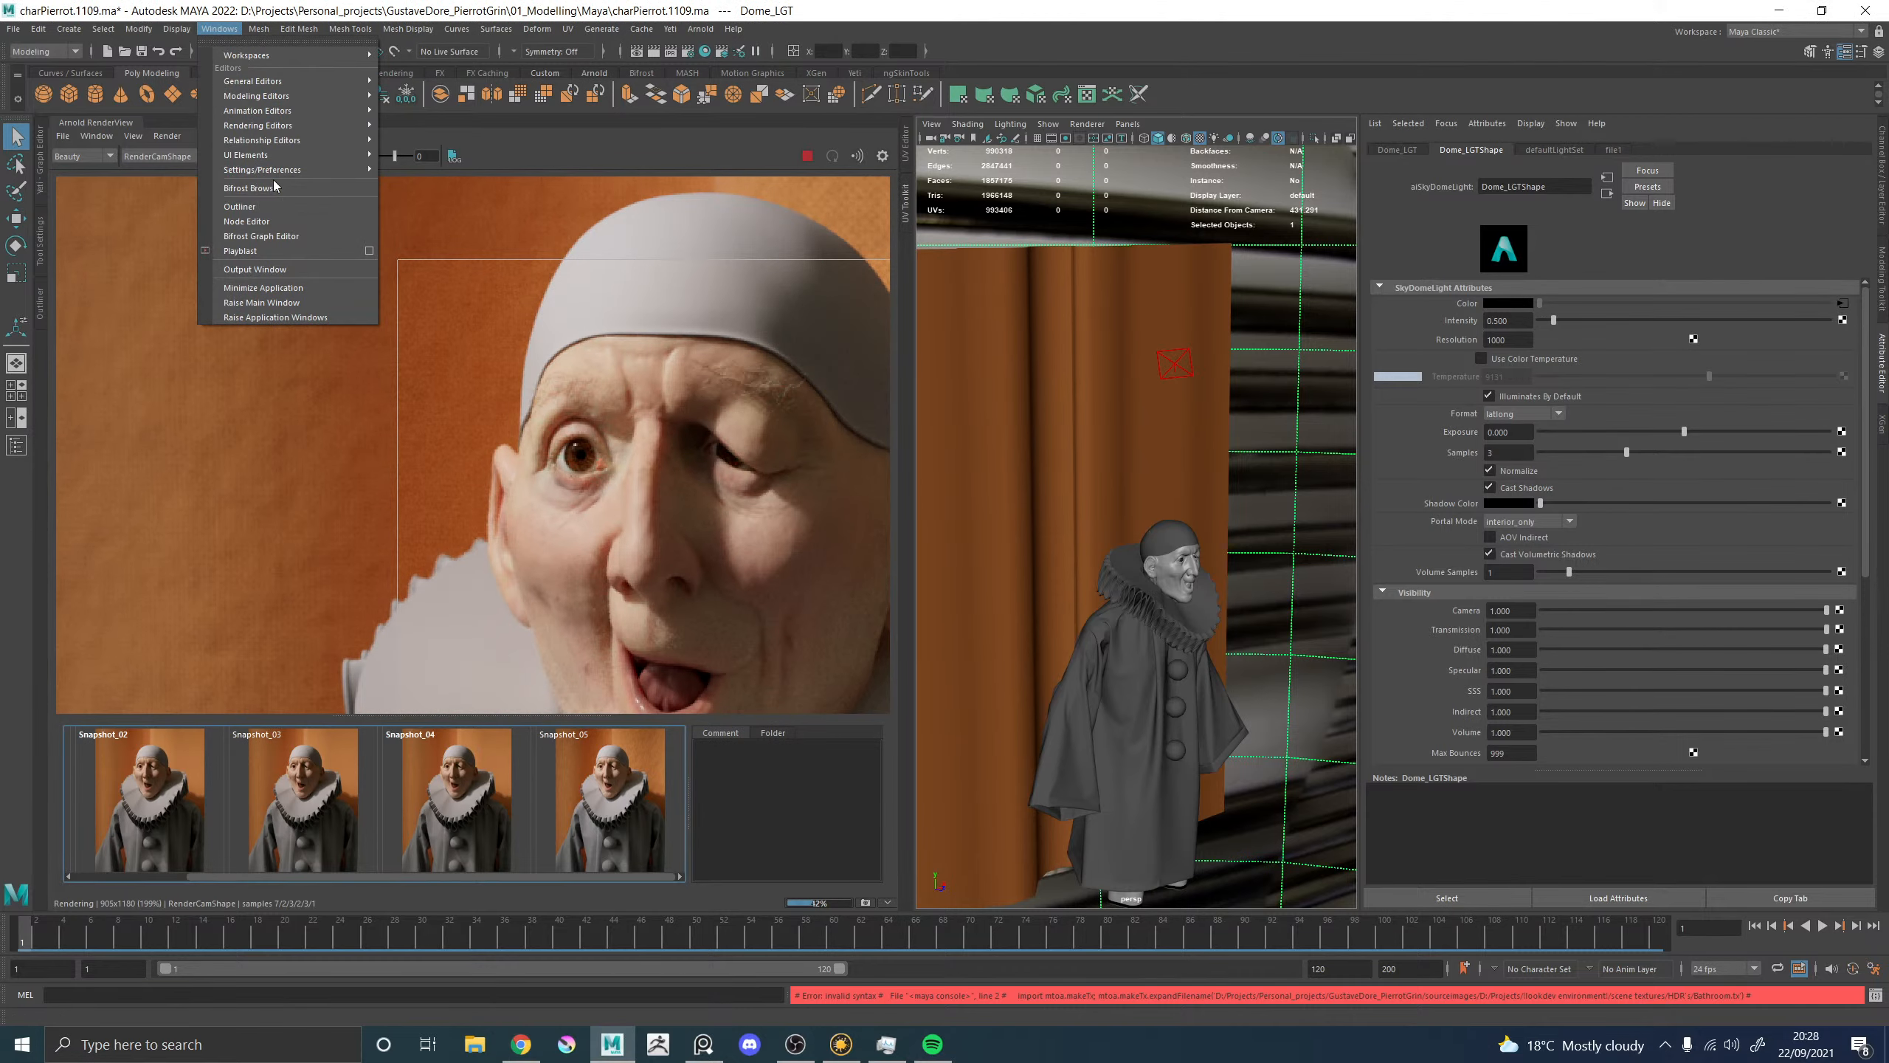
pyautogui.moveTo(312, 170)
pyautogui.click(426, 191)
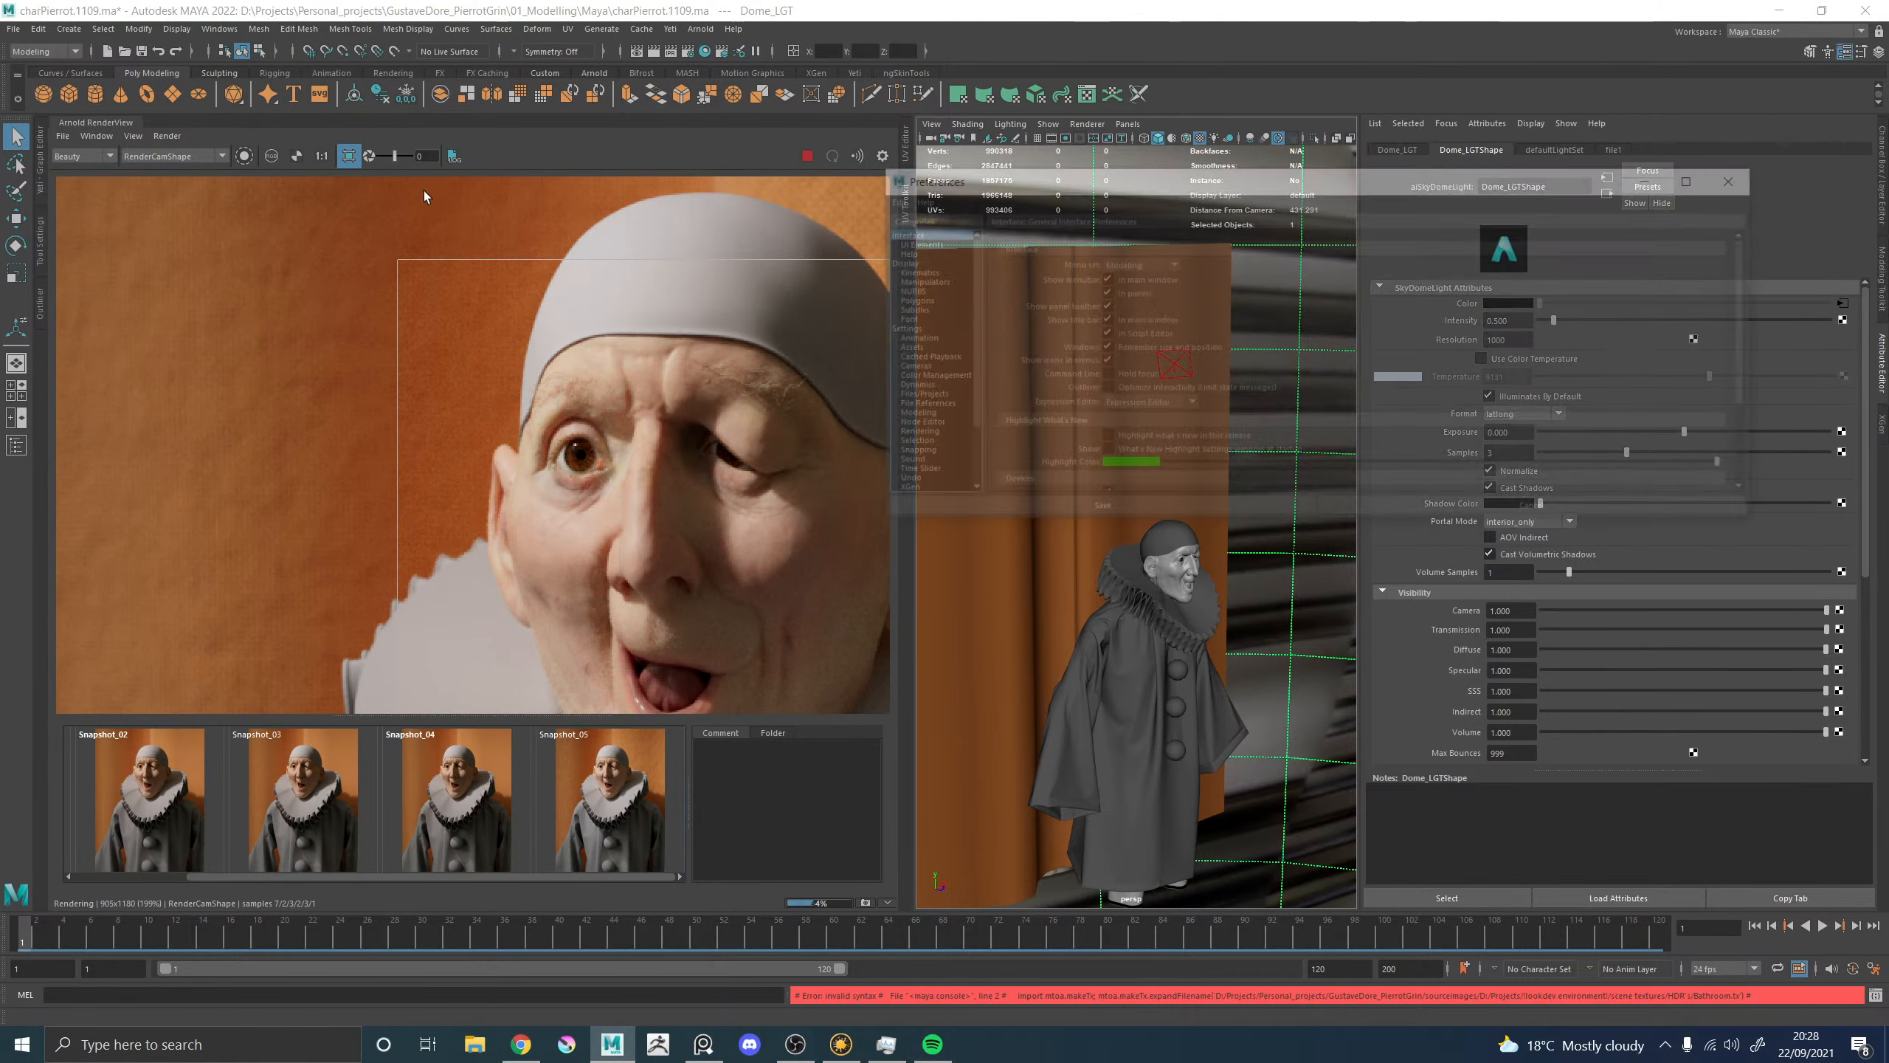
pyautogui.click(923, 384)
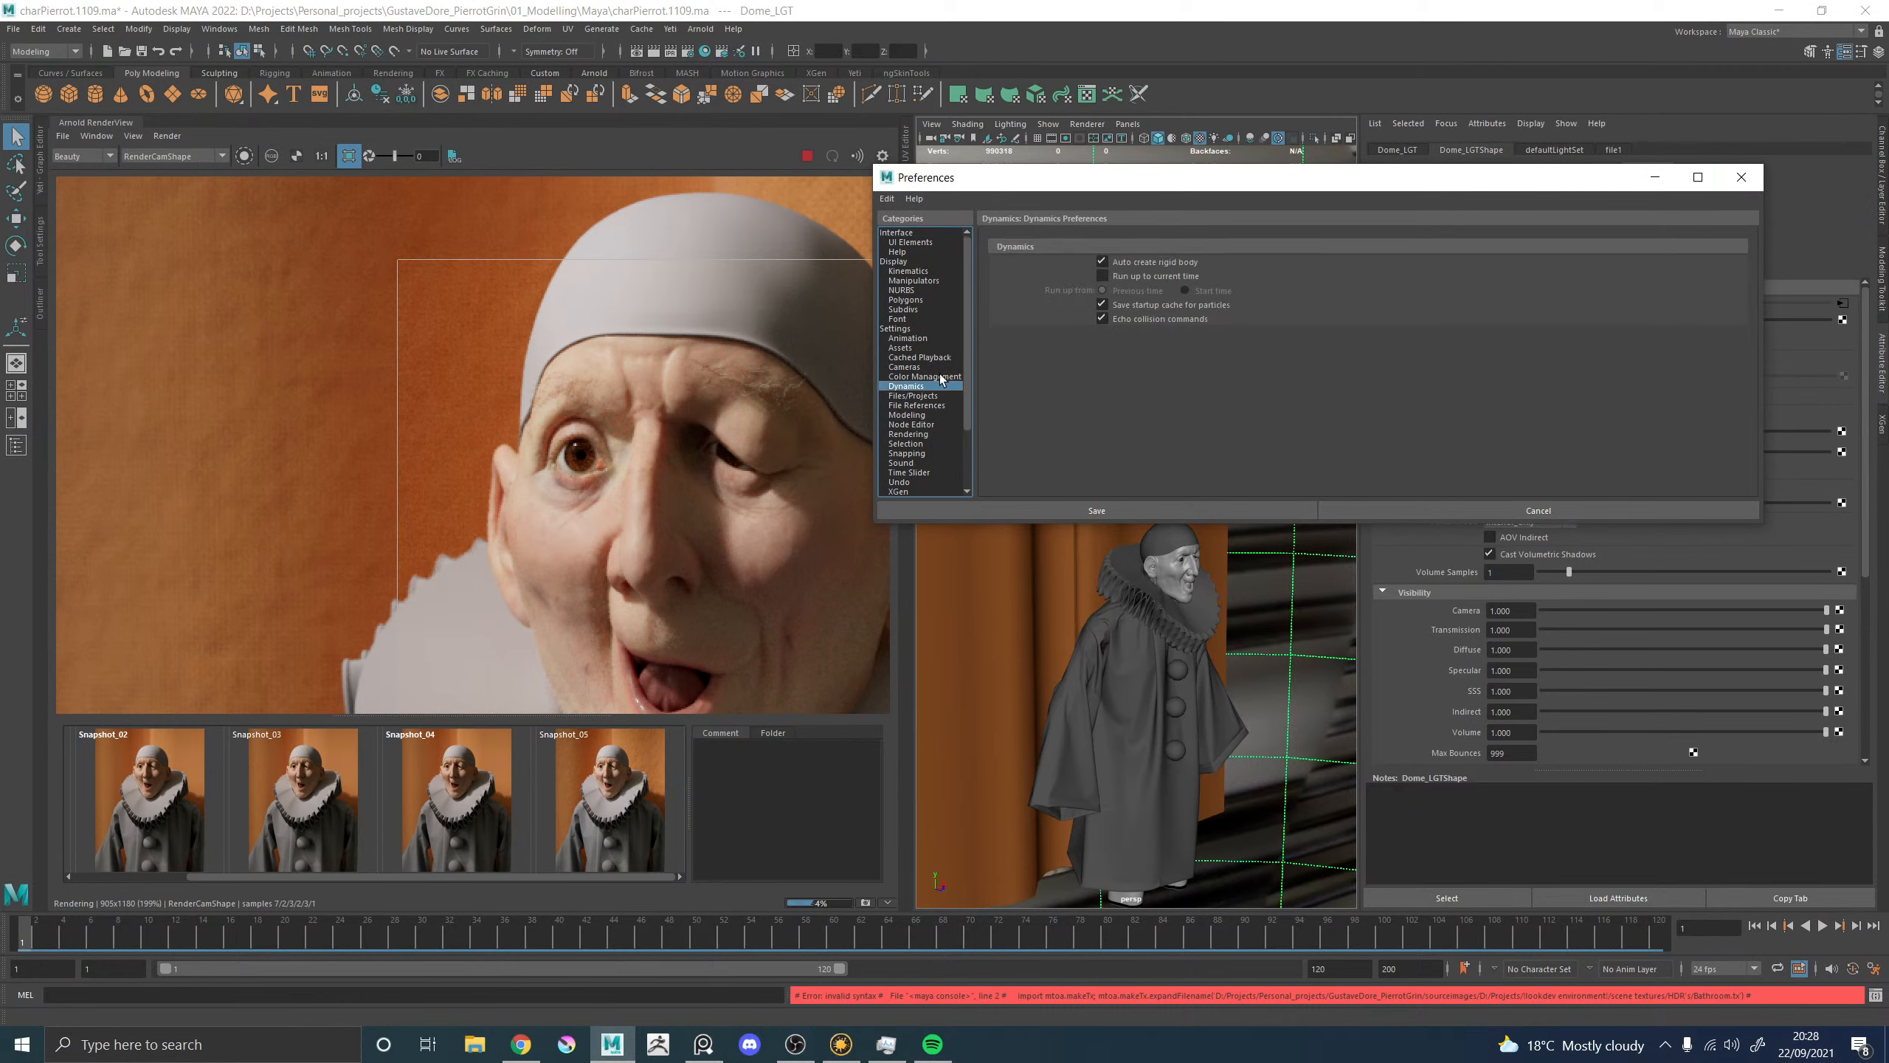
pyautogui.click(927, 368)
pyautogui.click(951, 374)
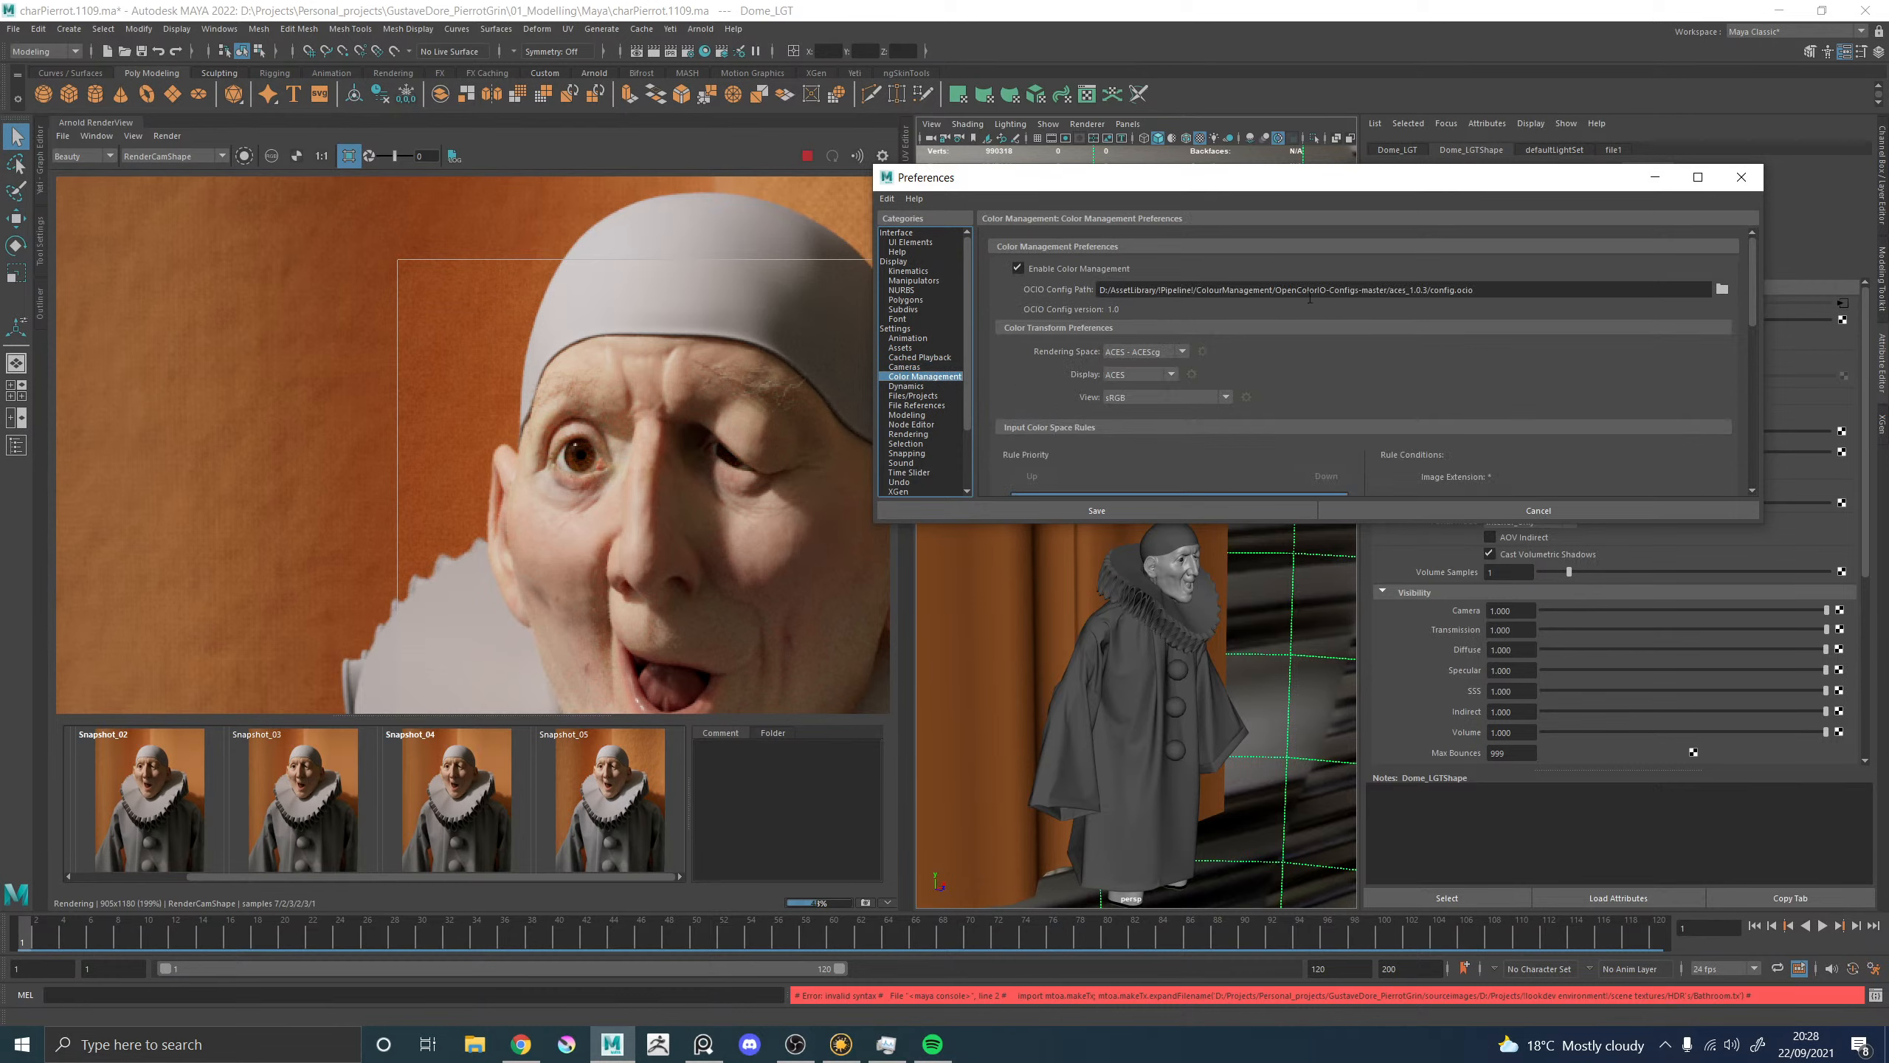
pyautogui.moveTo(1471, 290); pyautogui.dragTo(1301, 290)
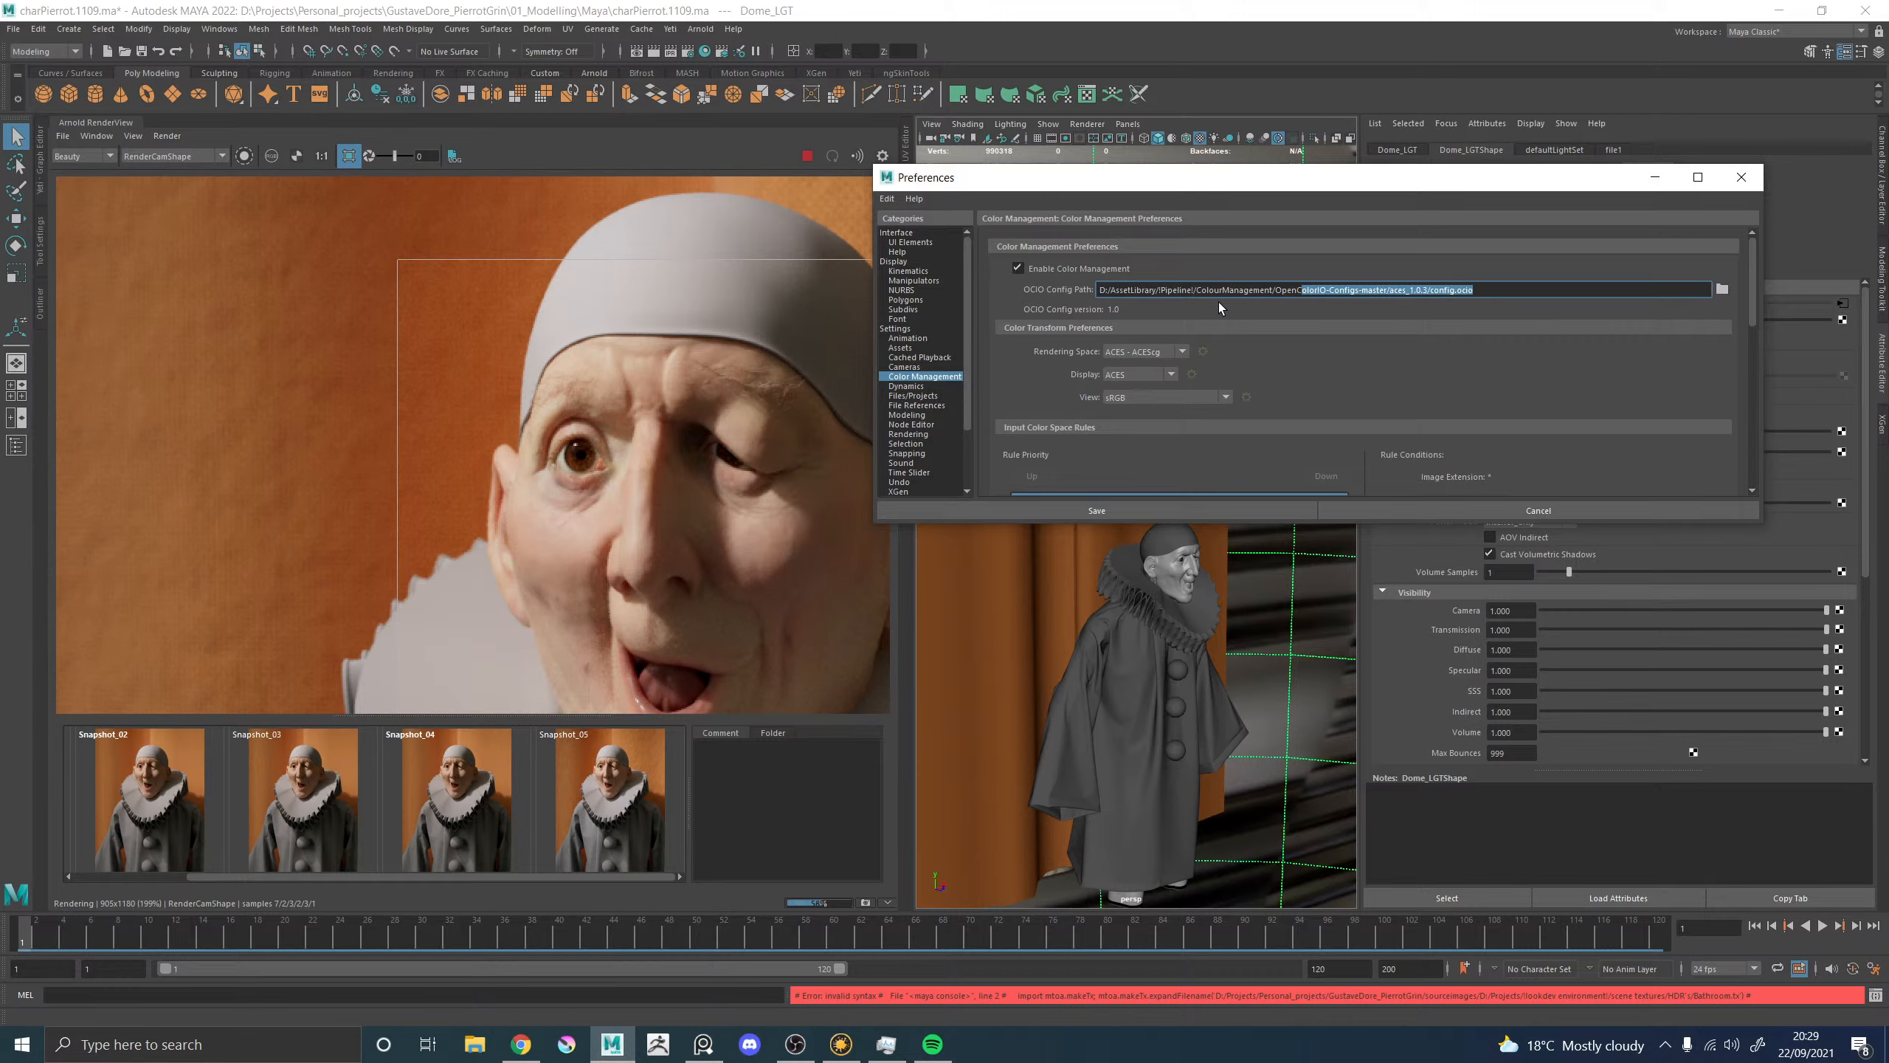
# Inspect the rendered eye and face, stop the Arnold render, and turn off the crop region.
pyautogui.scroll(8, 588, 461)
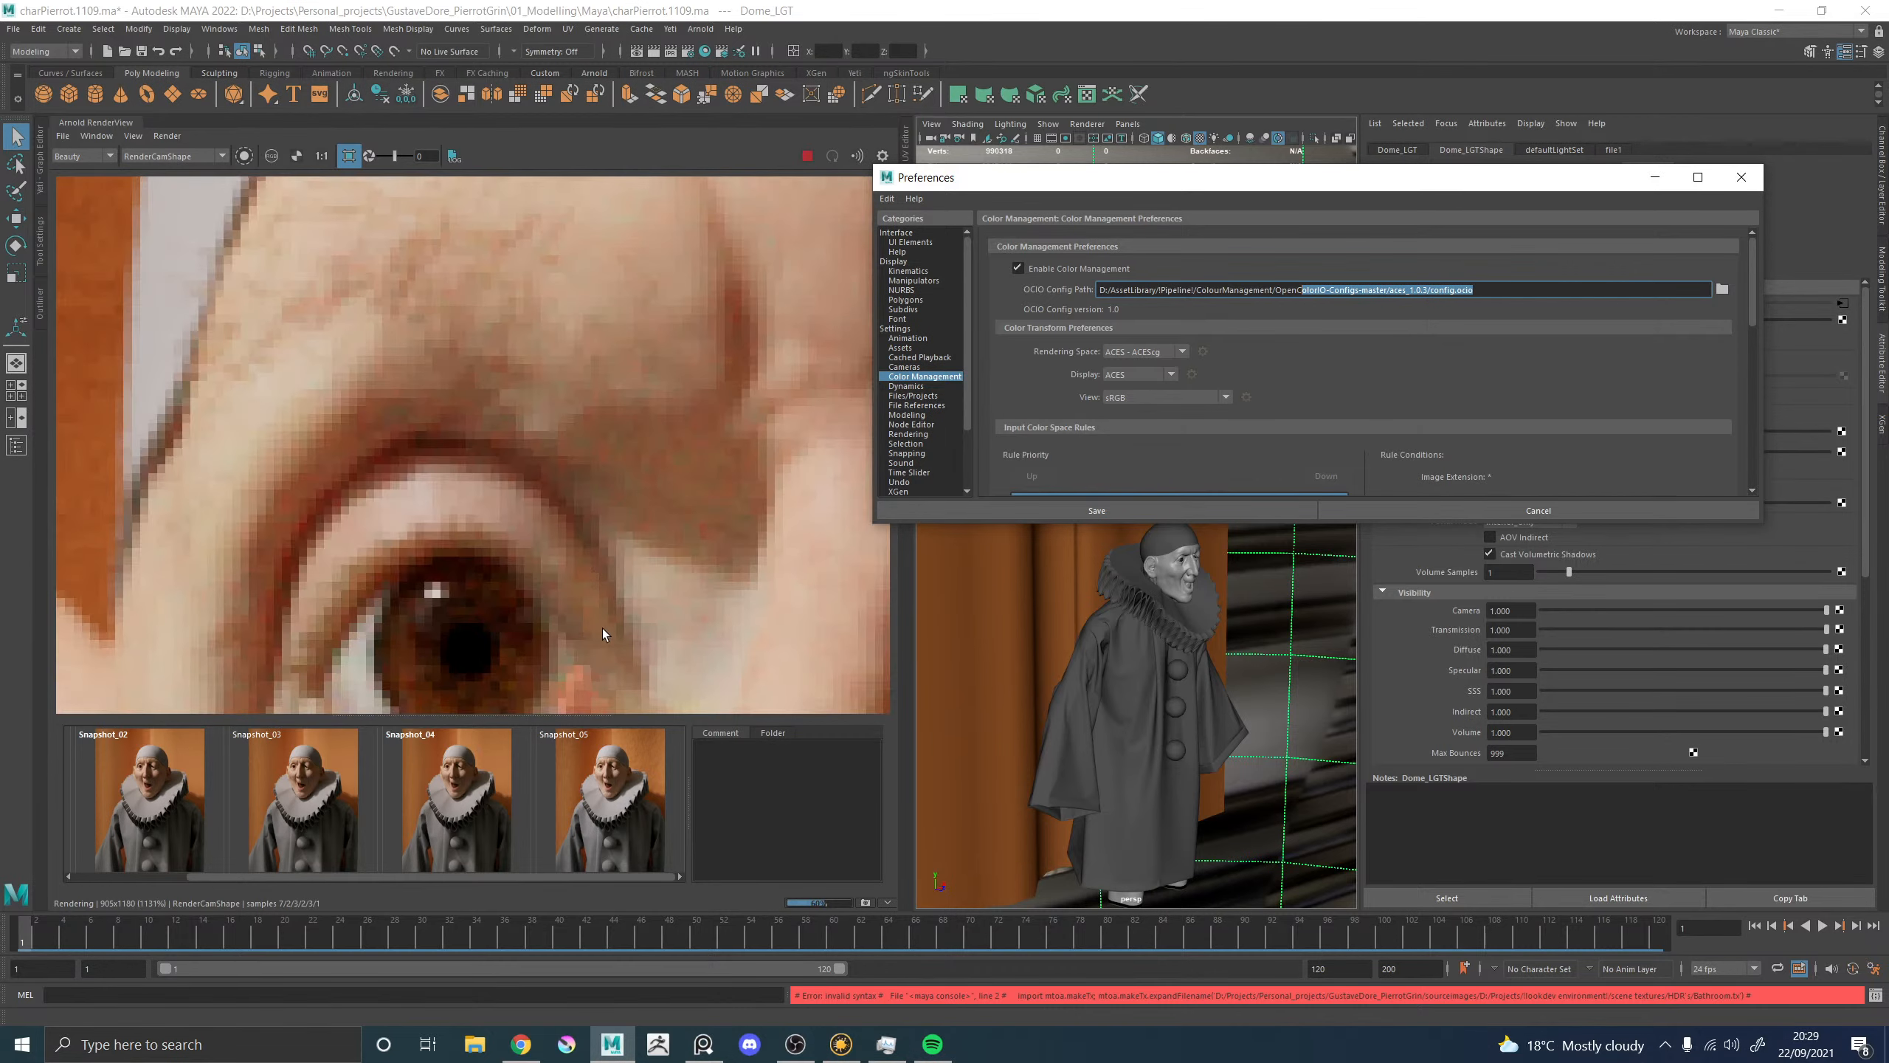
pyautogui.scroll(-9, 602, 634)
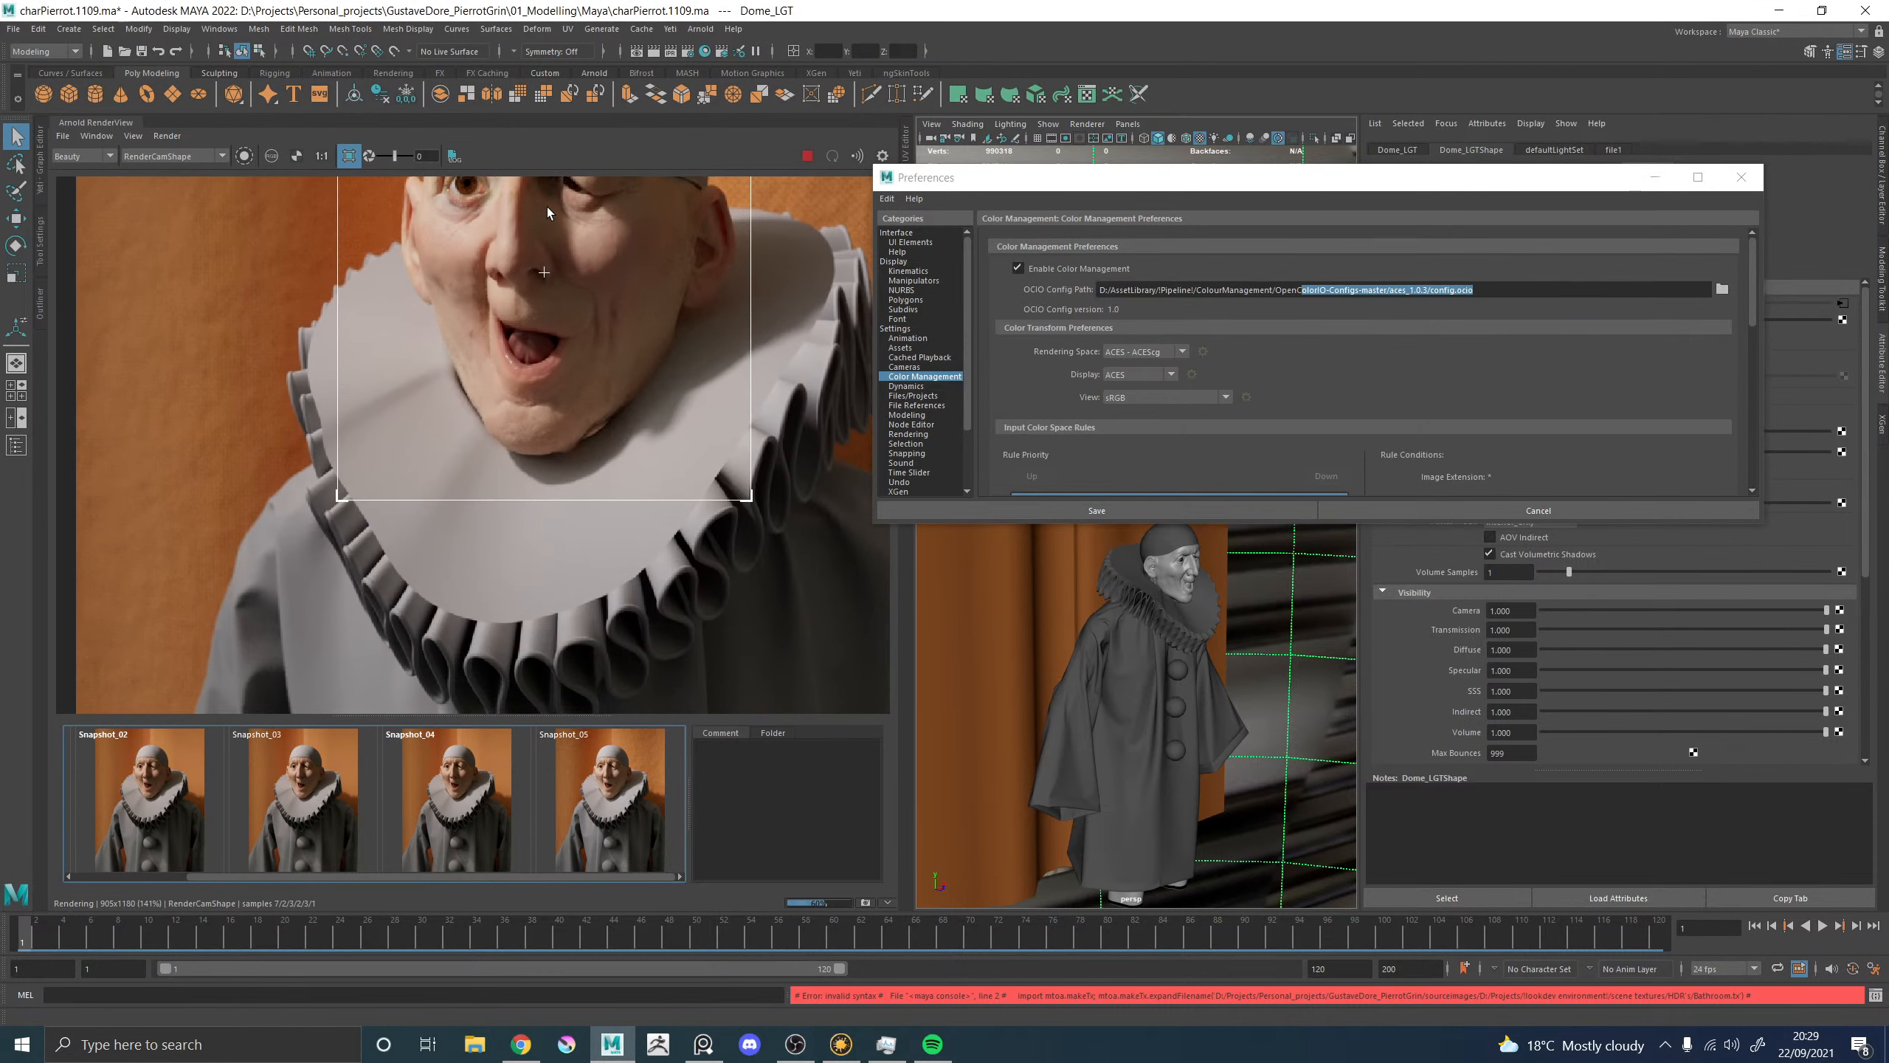
pyautogui.scroll(-3, 546, 369)
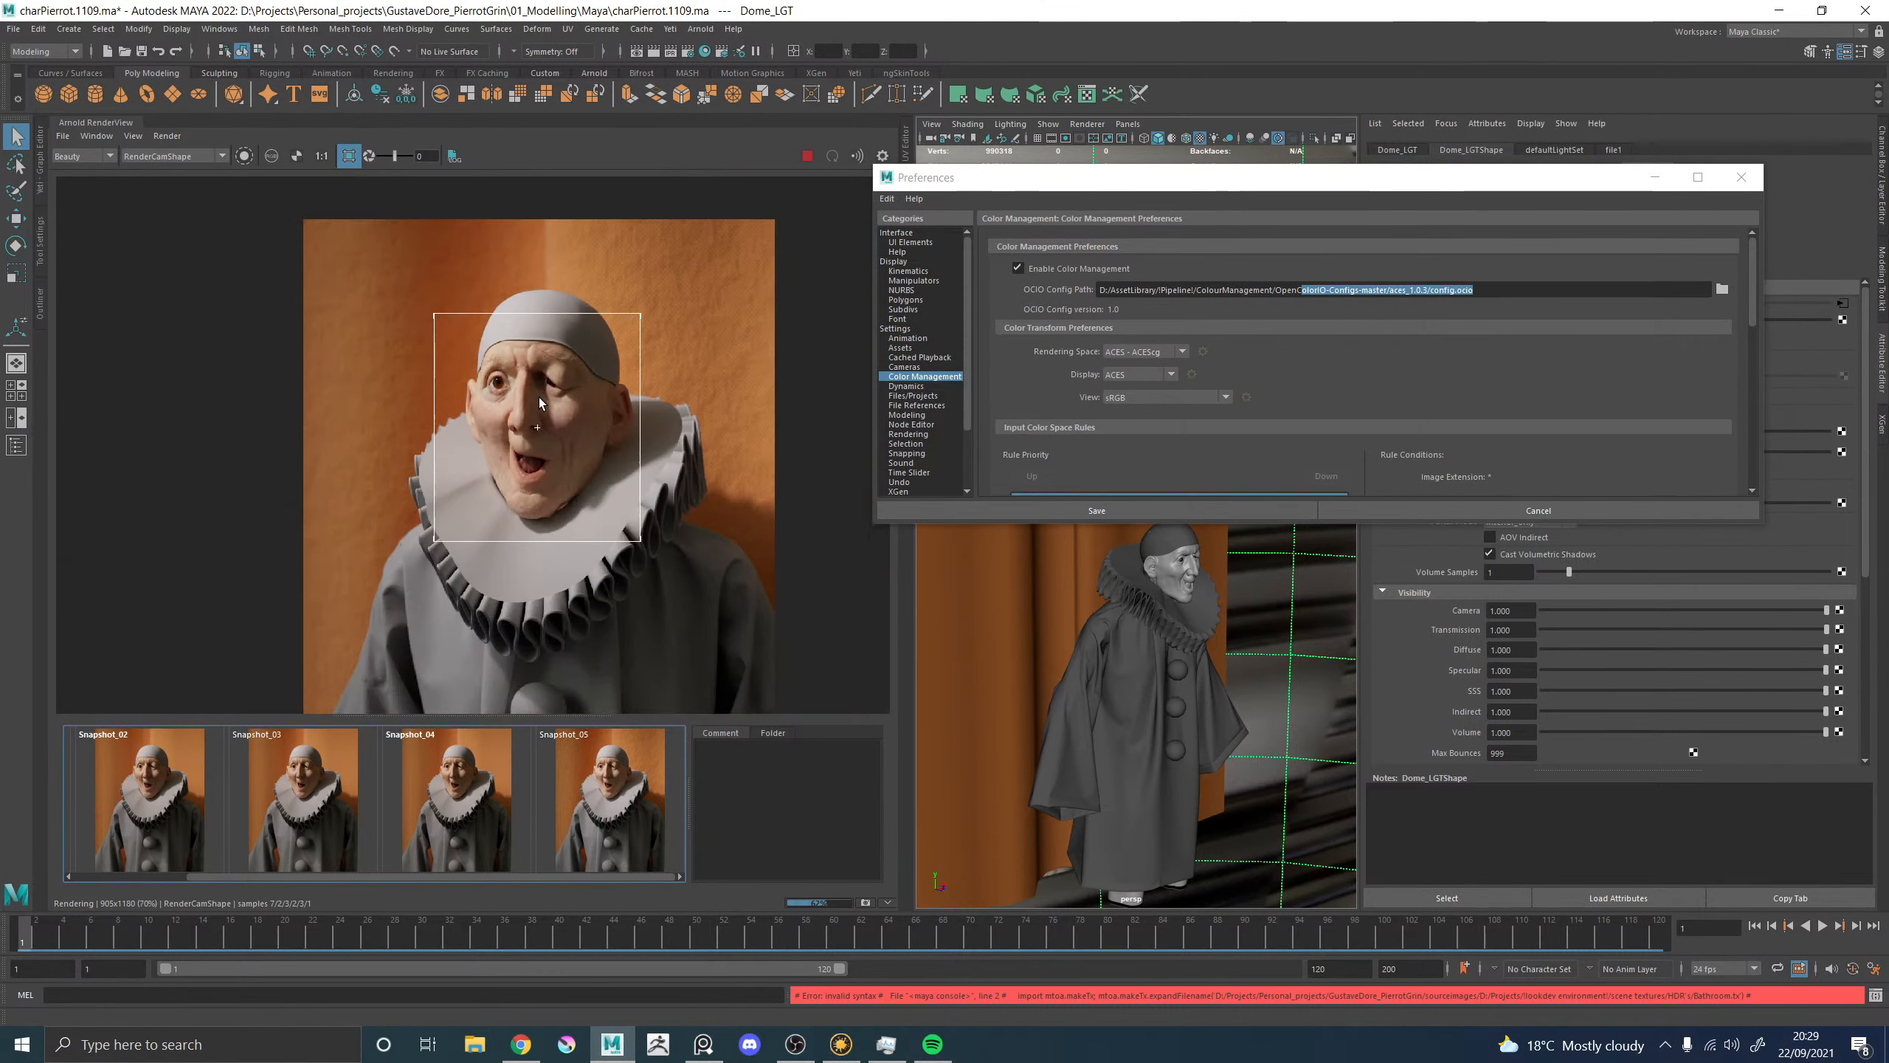
pyautogui.scroll(5, 536, 365)
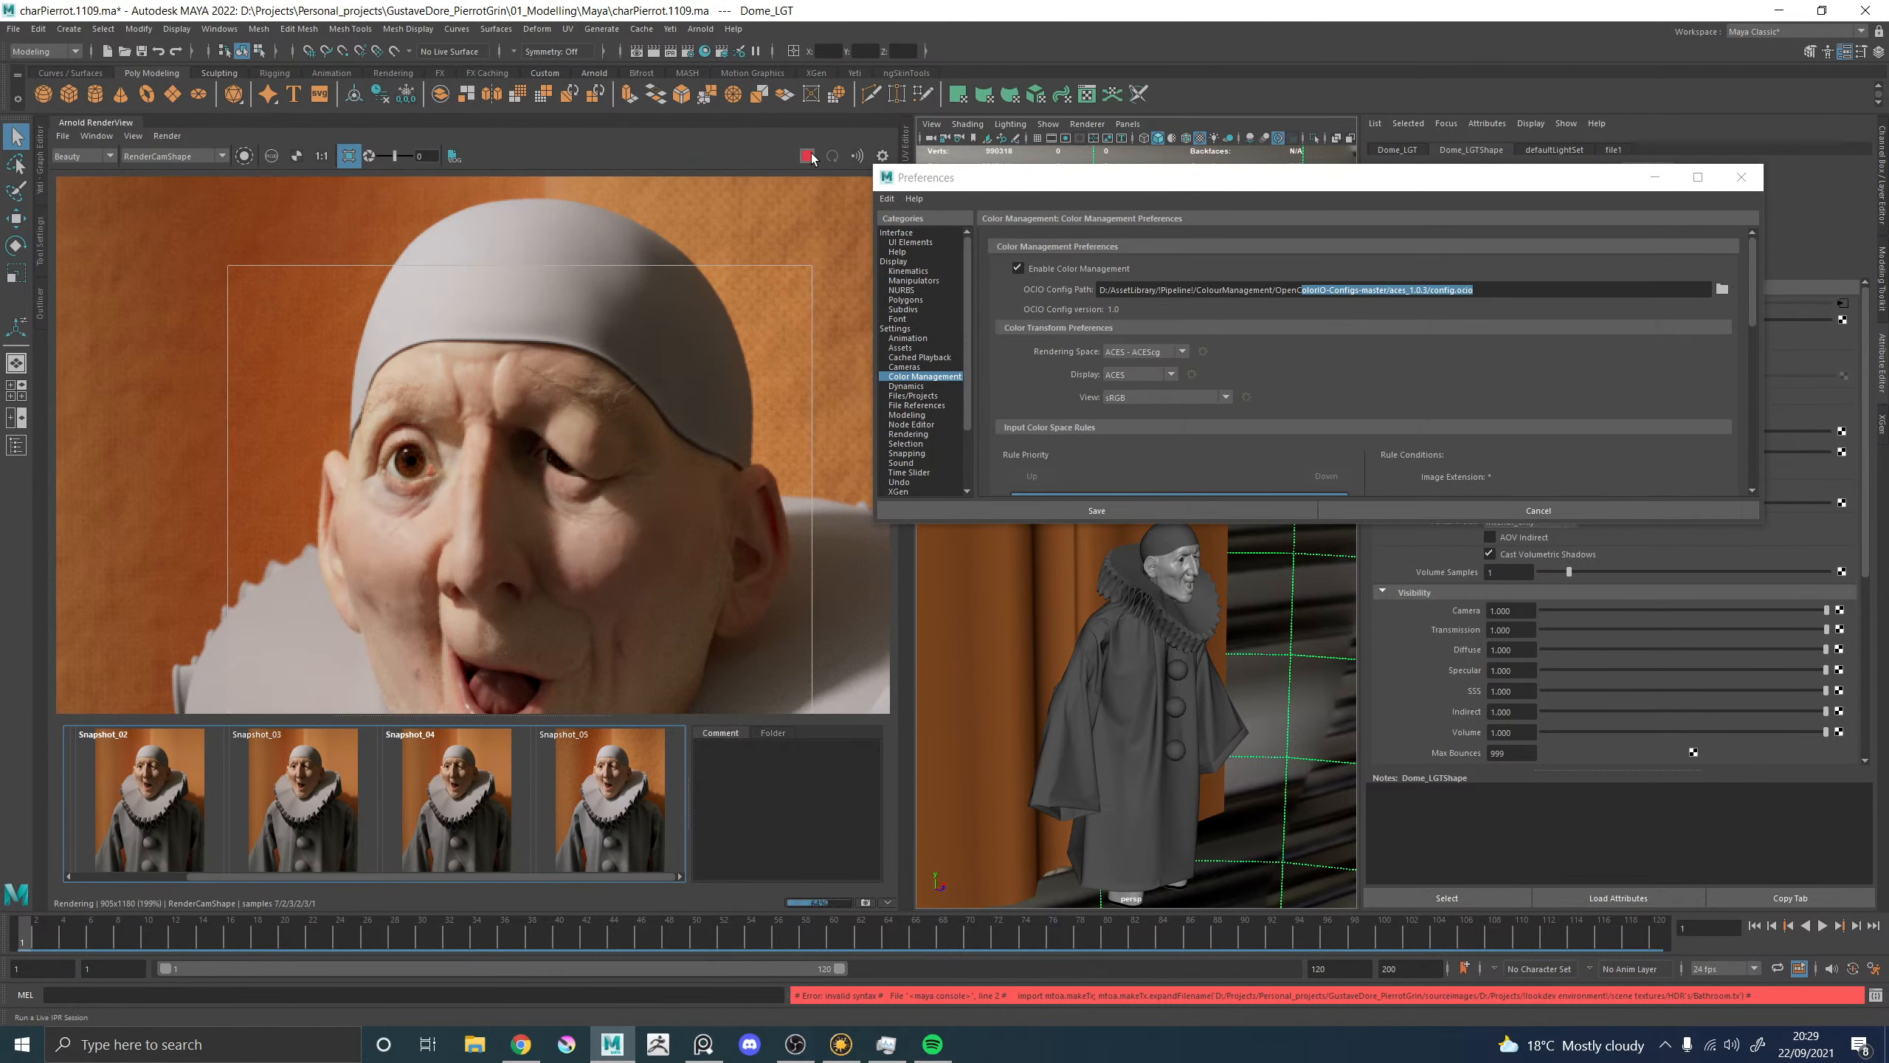
pyautogui.click(809, 155)
pyautogui.scroll(-4, 536, 320)
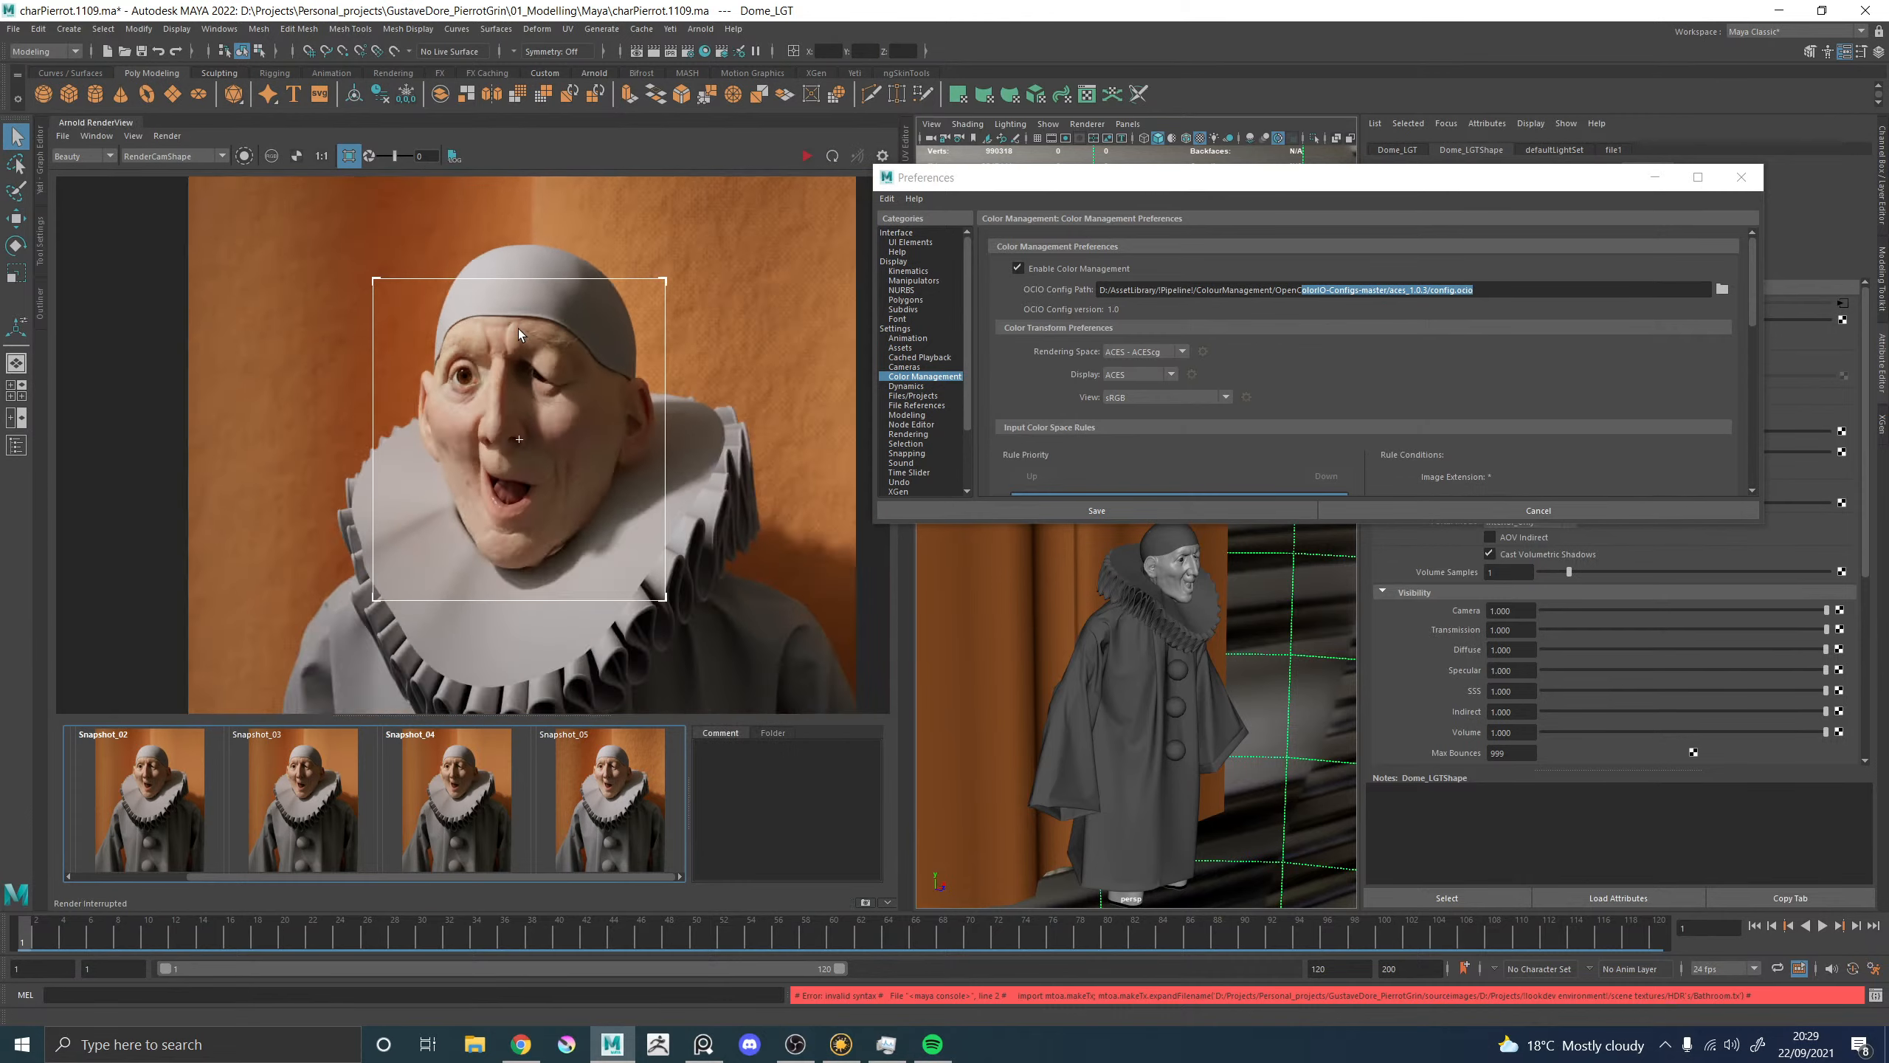
pyautogui.click(350, 155)
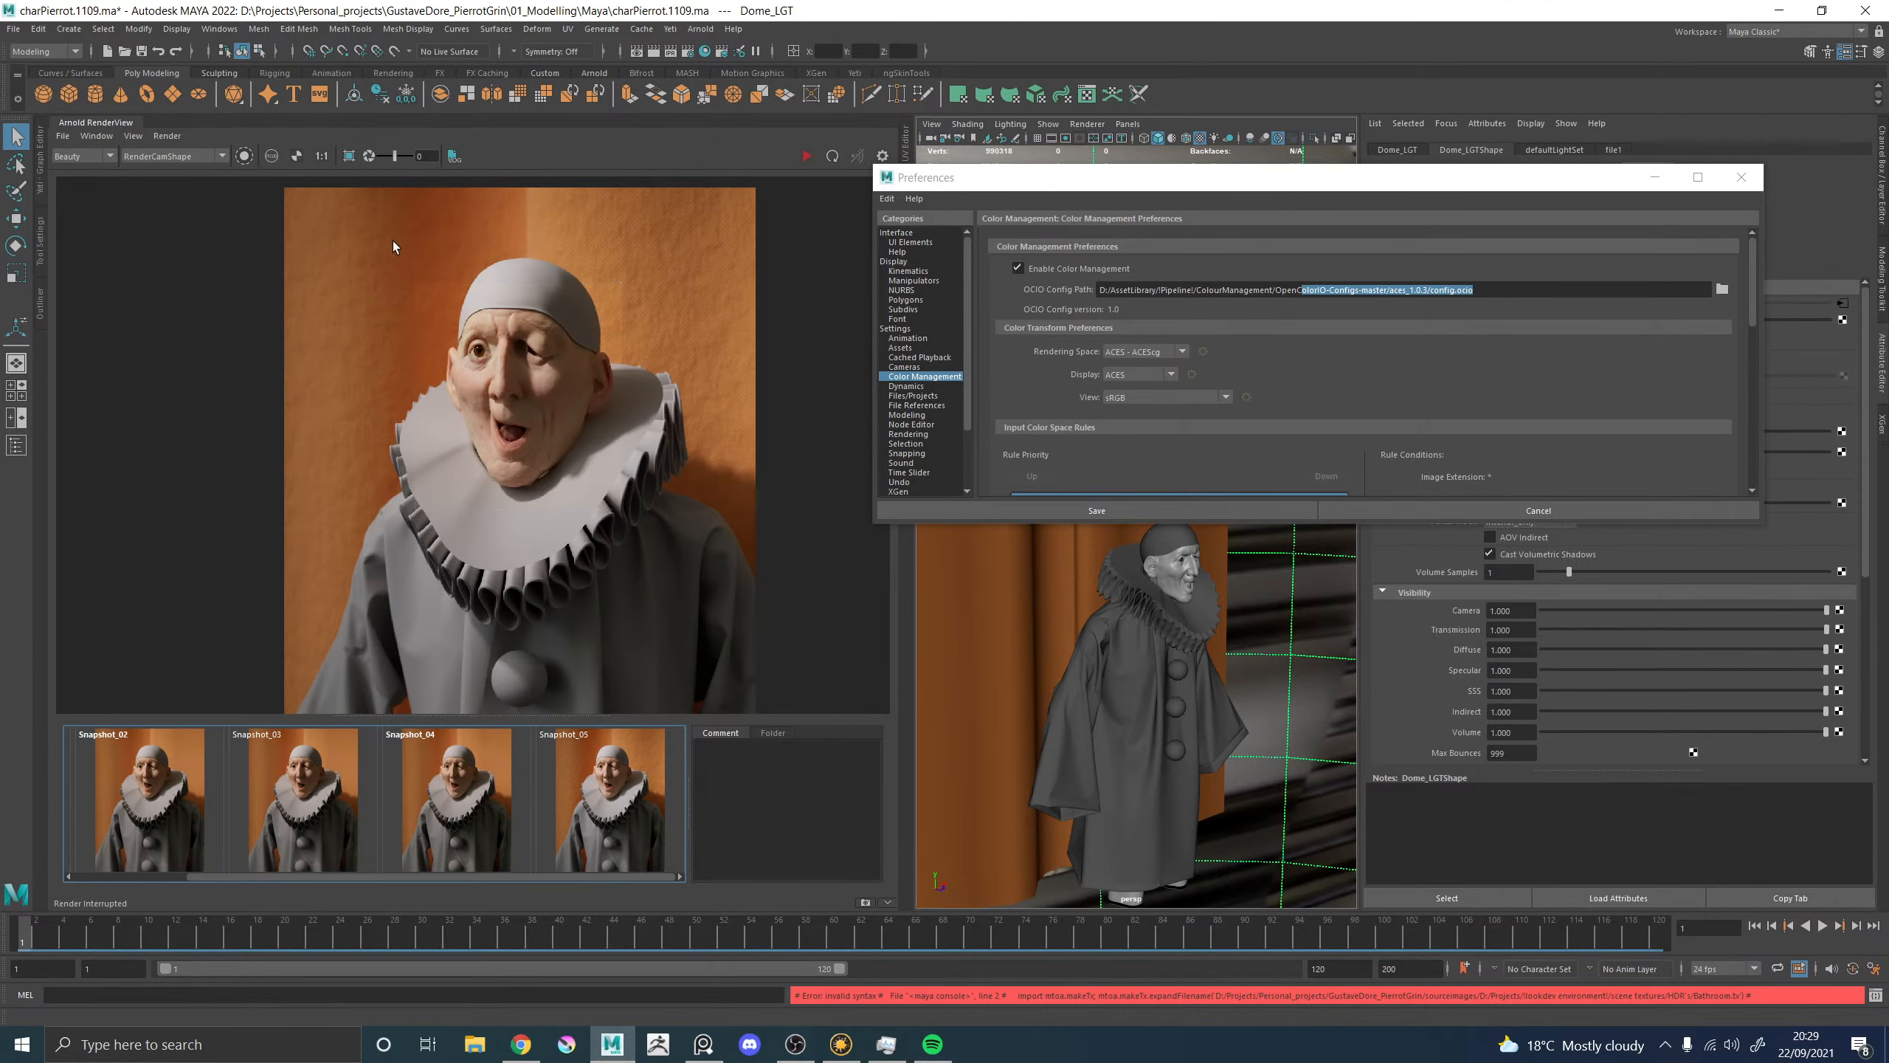
# Compare the full-figure framing of the stopped render with Snapshot_05 by toggling the snapshot.
pyautogui.click(632, 791)
pyautogui.click(630, 790)
pyautogui.click(630, 789)
pyautogui.click(630, 789)
pyautogui.click(630, 790)
pyautogui.click(630, 789)
# Examine the face close-up in the stopped render against Snapshot_05, toggling the snapshot repeatedly to judge the skin colour and blemishes.
pyautogui.scroll(5, 527, 383)
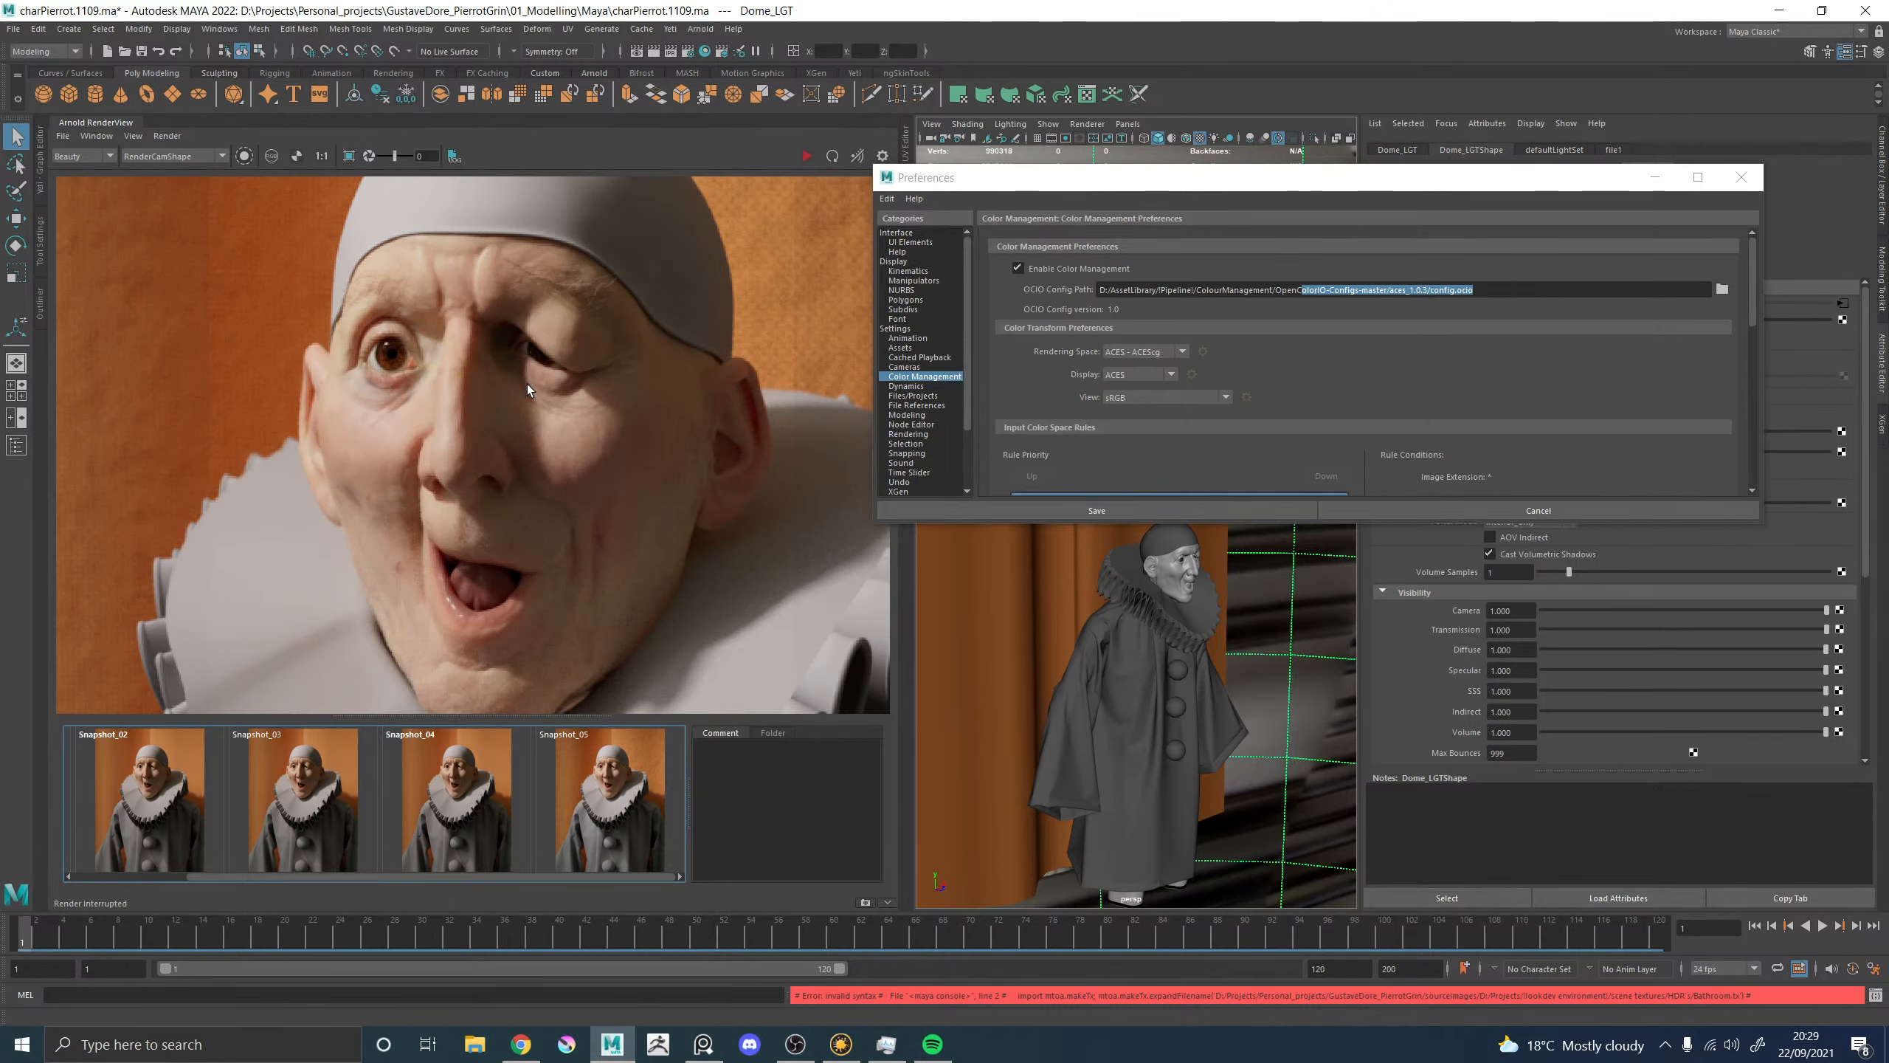
pyautogui.click(599, 805)
pyautogui.click(599, 805)
pyautogui.click(600, 805)
pyautogui.click(599, 805)
pyautogui.click(600, 807)
pyautogui.click(601, 811)
pyautogui.click(604, 816)
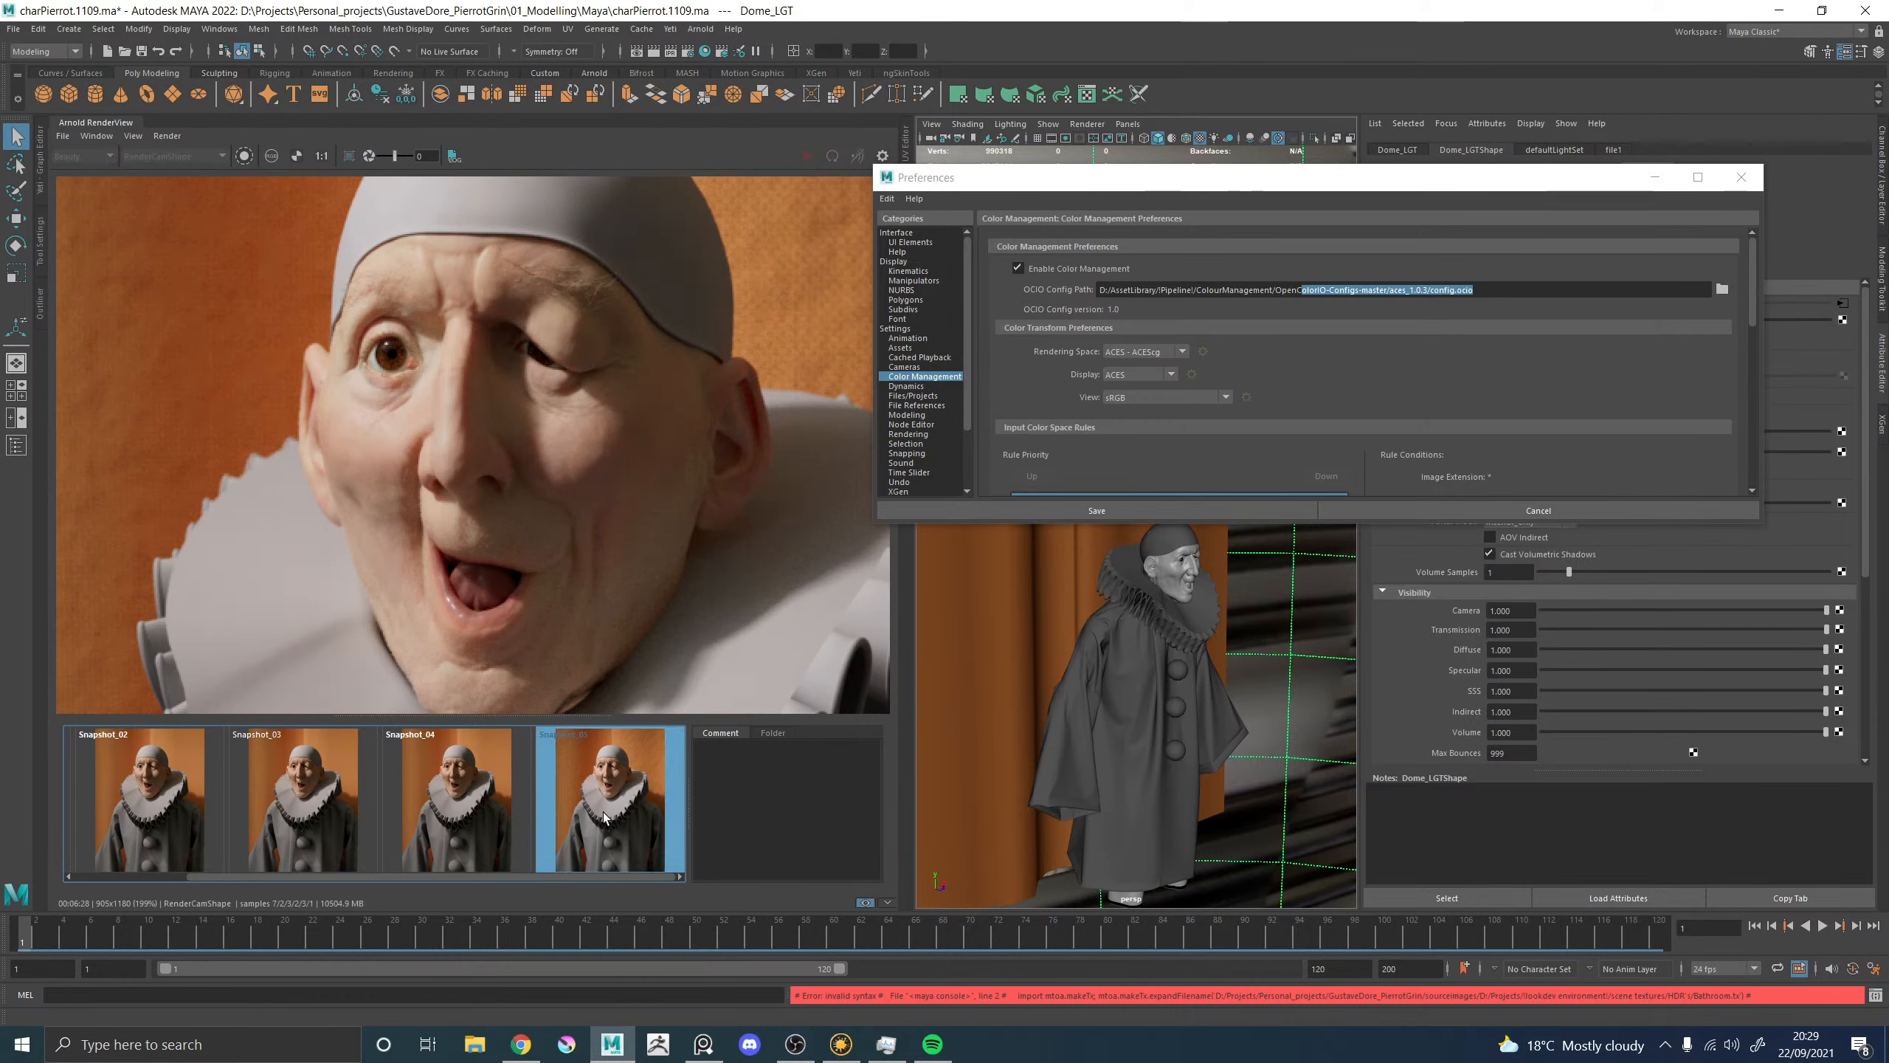
pyautogui.click(603, 817)
pyautogui.click(604, 817)
pyautogui.click(604, 817)
pyautogui.click(603, 814)
pyautogui.click(603, 814)
pyautogui.click(604, 814)
pyautogui.click(603, 814)
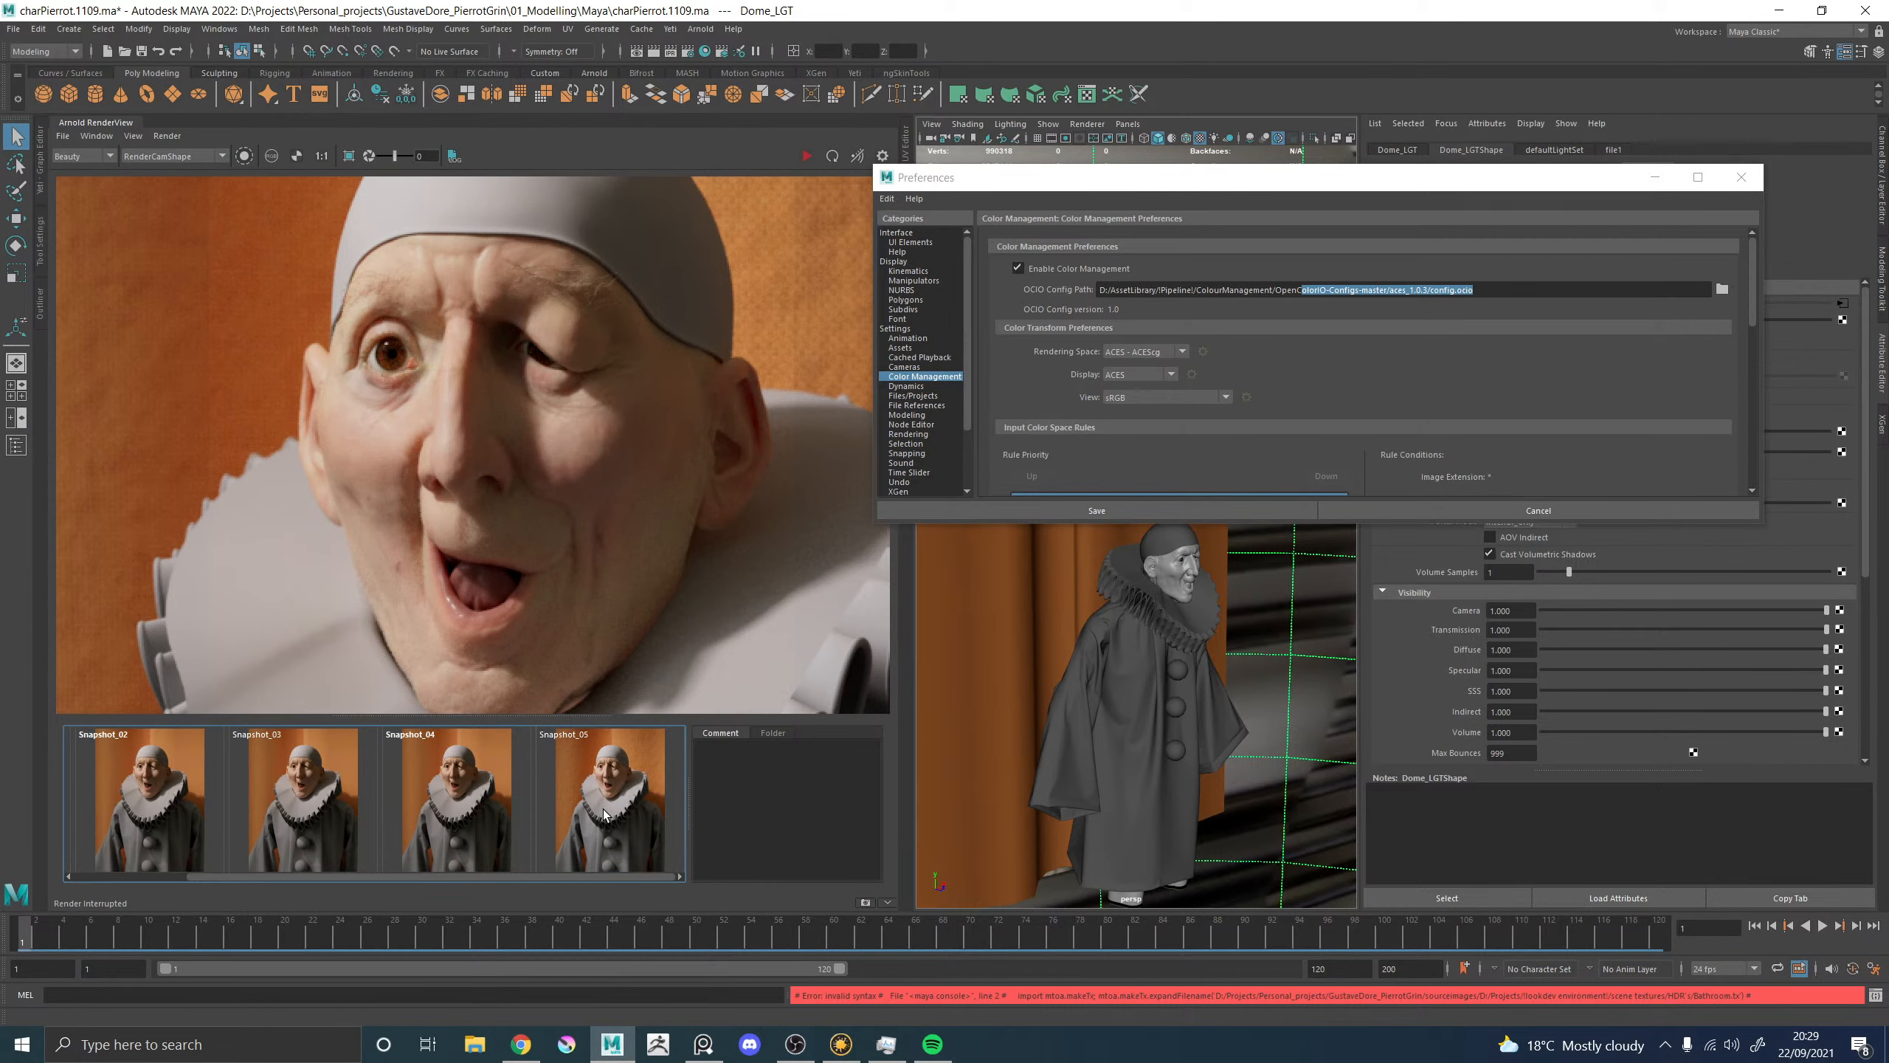
pyautogui.click(605, 813)
pyautogui.click(607, 811)
pyautogui.click(608, 810)
pyautogui.click(608, 810)
pyautogui.click(609, 810)
pyautogui.click(608, 809)
pyautogui.click(608, 810)
pyautogui.click(608, 809)
# Switch to Mari and duplicate the Merge_Blemishes node together with its colour and paint input nodes in the node graph.
pyautogui.click(846, 1048)
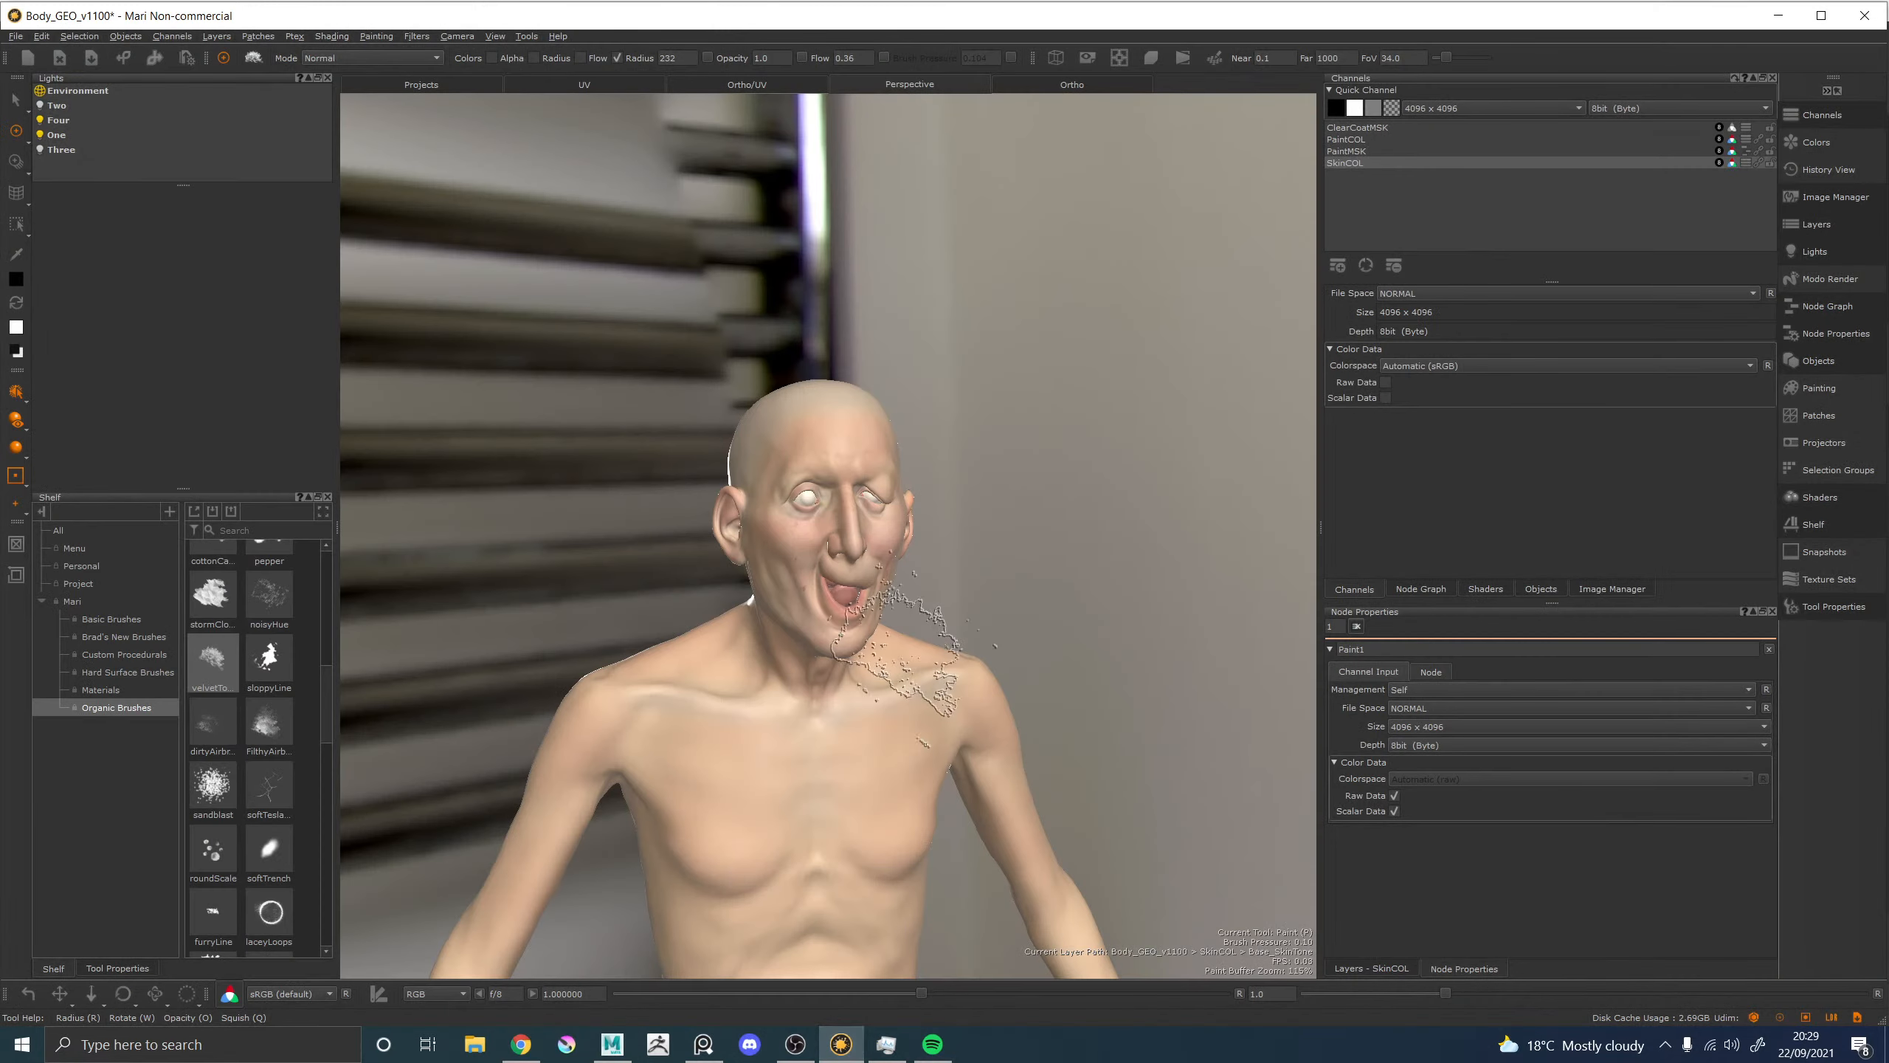
pyautogui.click(1421, 589)
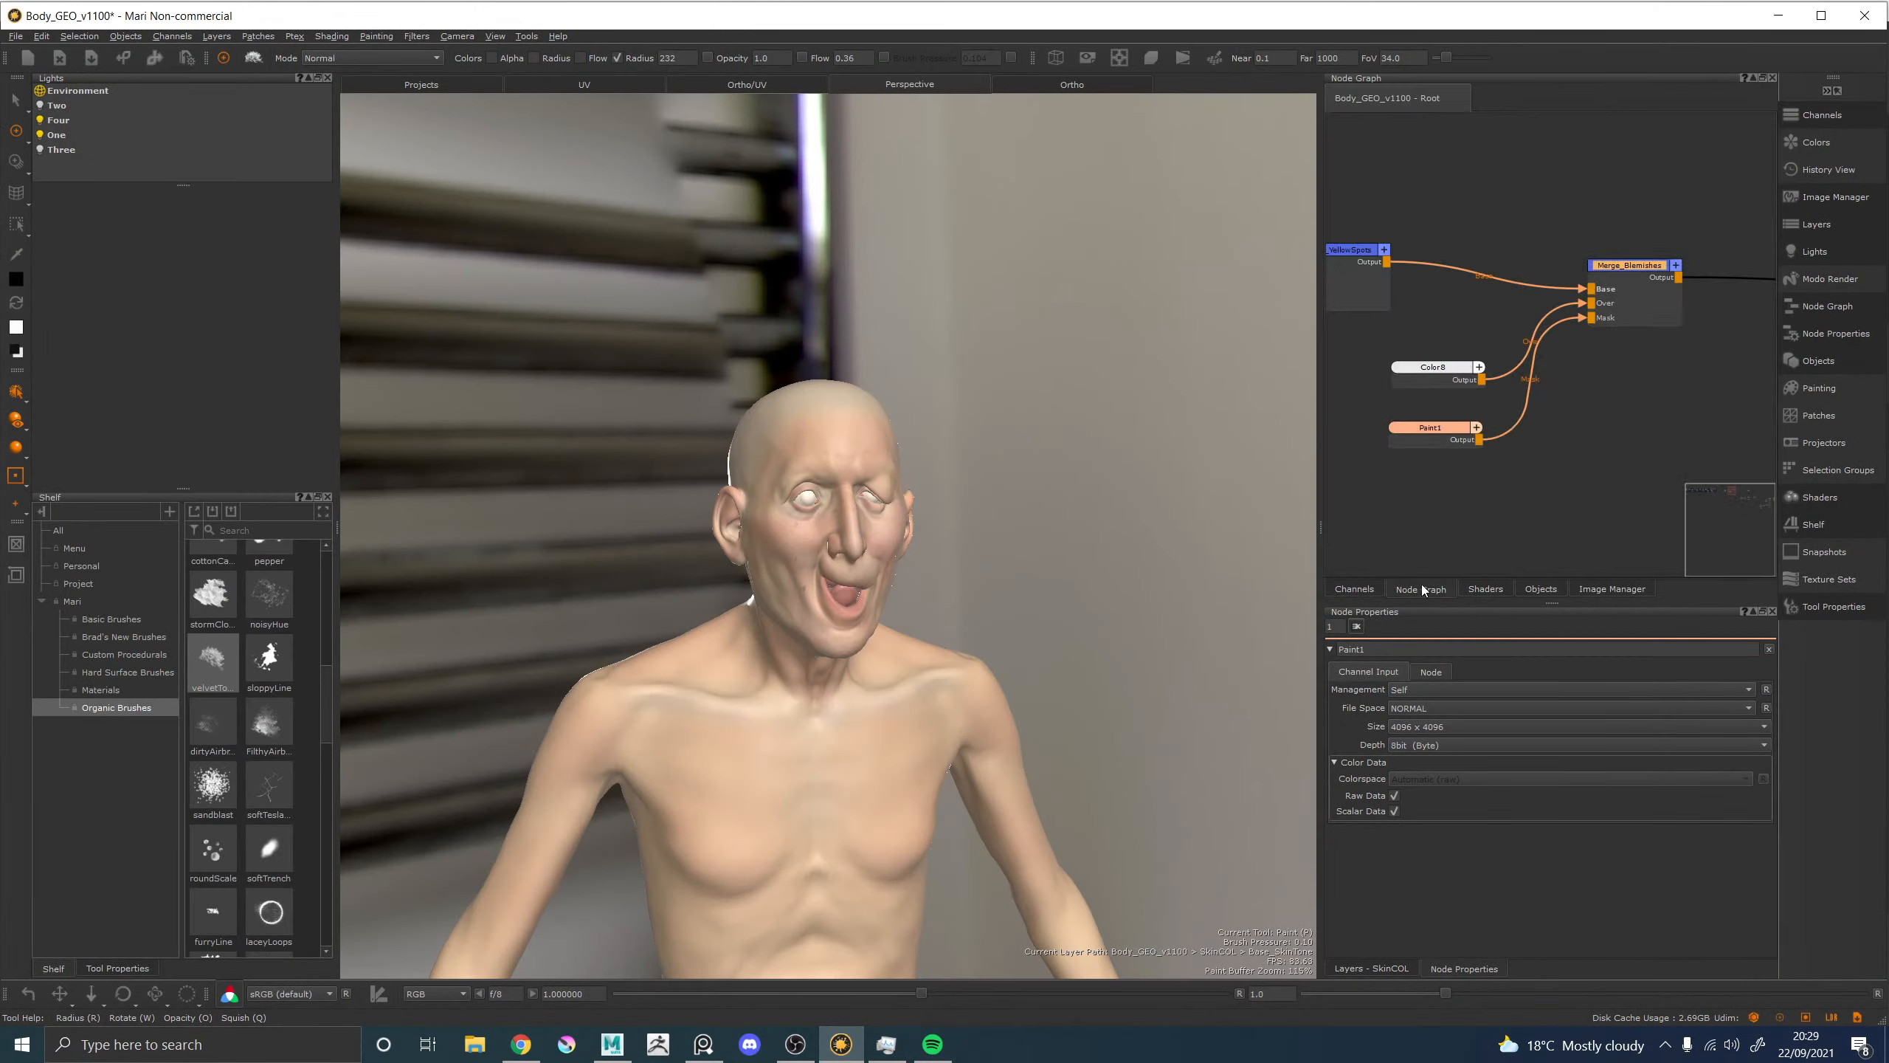
pyautogui.scroll(-3, 1625, 439)
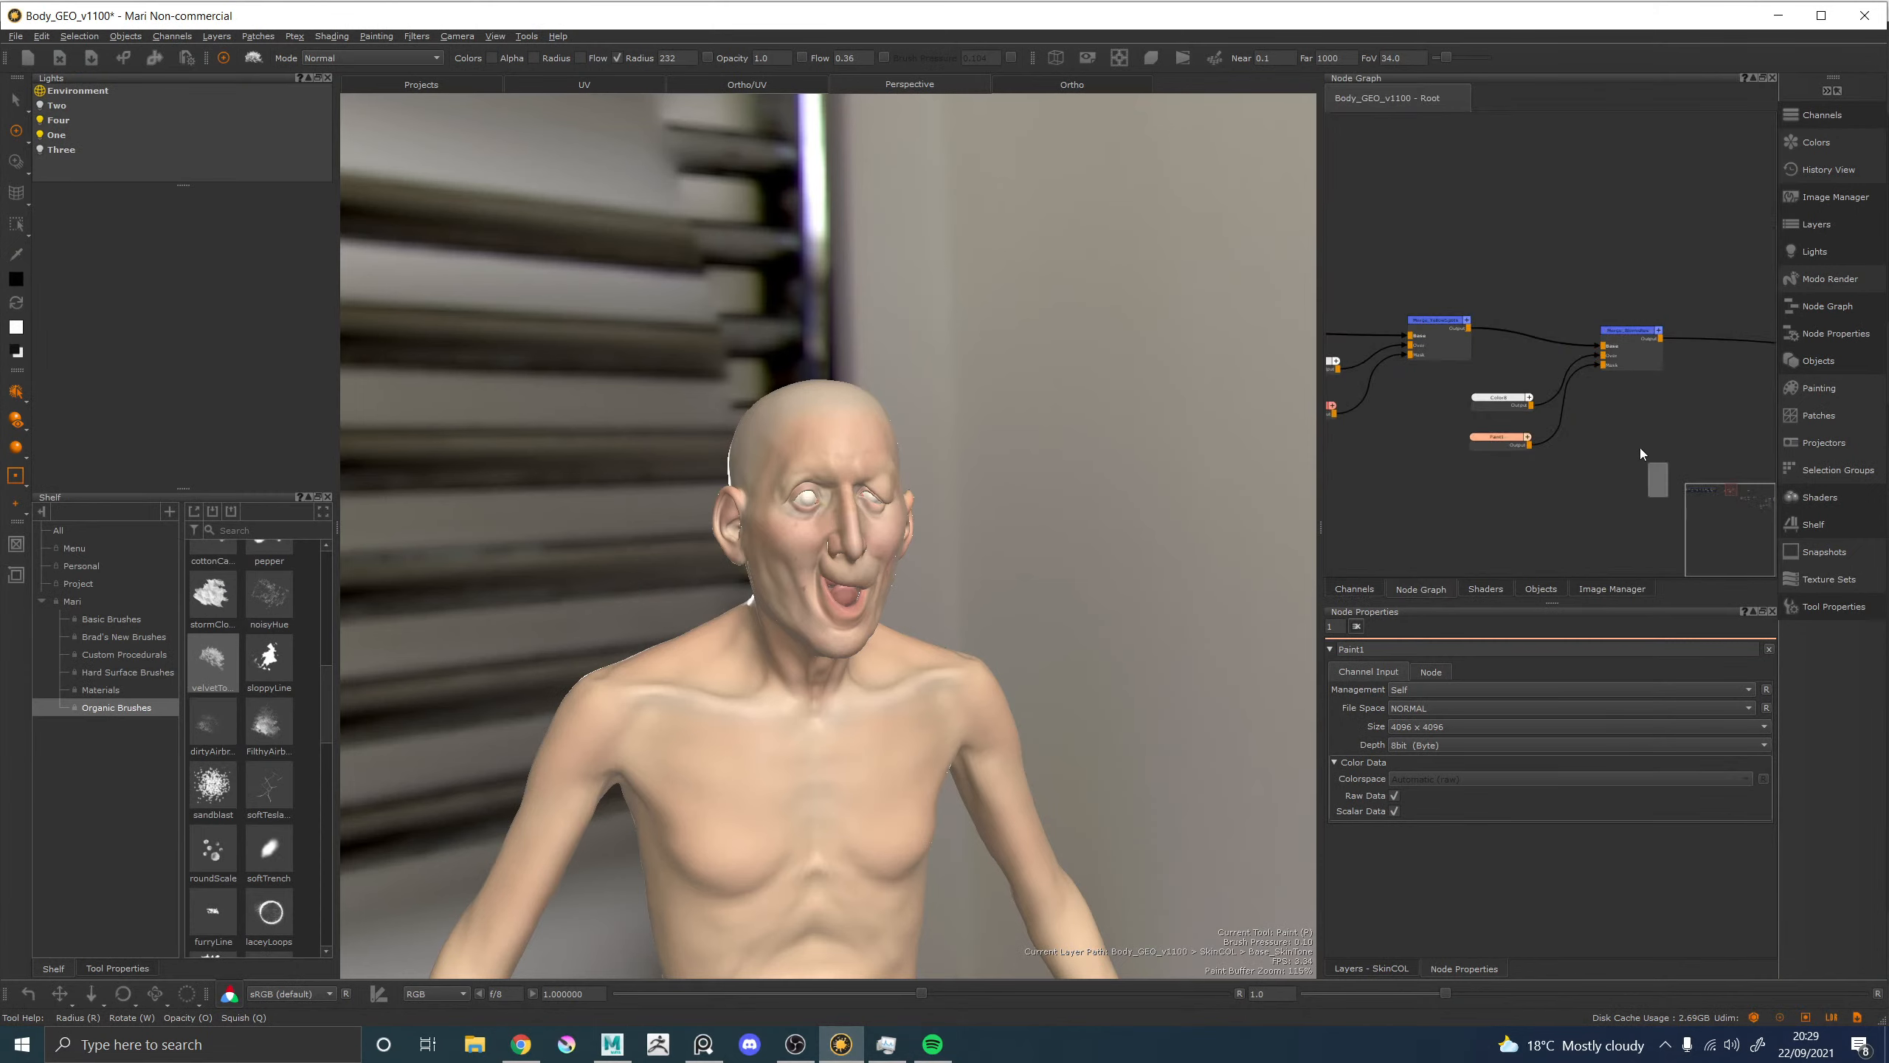
pyautogui.moveTo(1668, 496); pyautogui.dragTo(1490, 243)
pyautogui.hotkey('ctrl', 'c')
pyautogui.hotkey('ctrl', 'v')
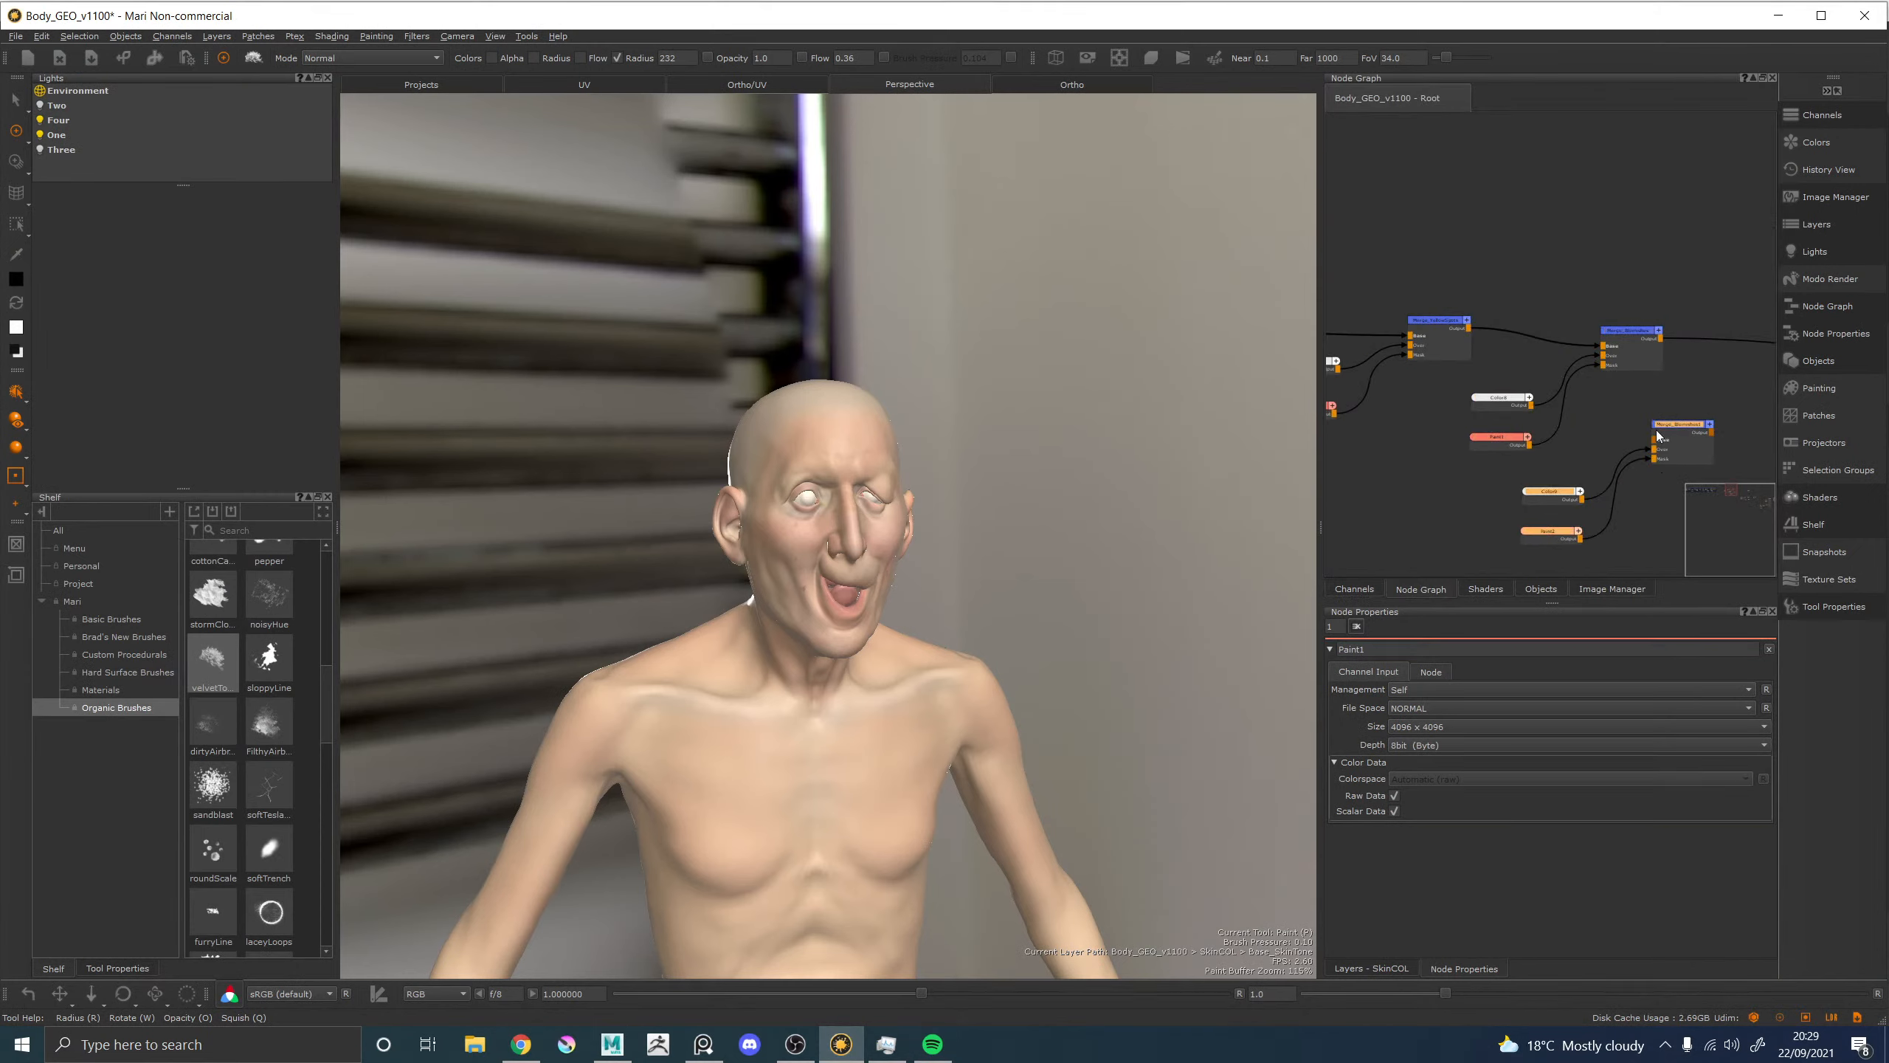
# Place the duplicated nodes after Merge_Blemishes and connect the Merge_Blemishes output to the duplicate merge's Base input.
pyautogui.moveTo(1665, 389); pyautogui.dragTo(1450, 393, button='middle')
pyautogui.moveTo(1469, 430); pyautogui.dragTo(1608, 368)
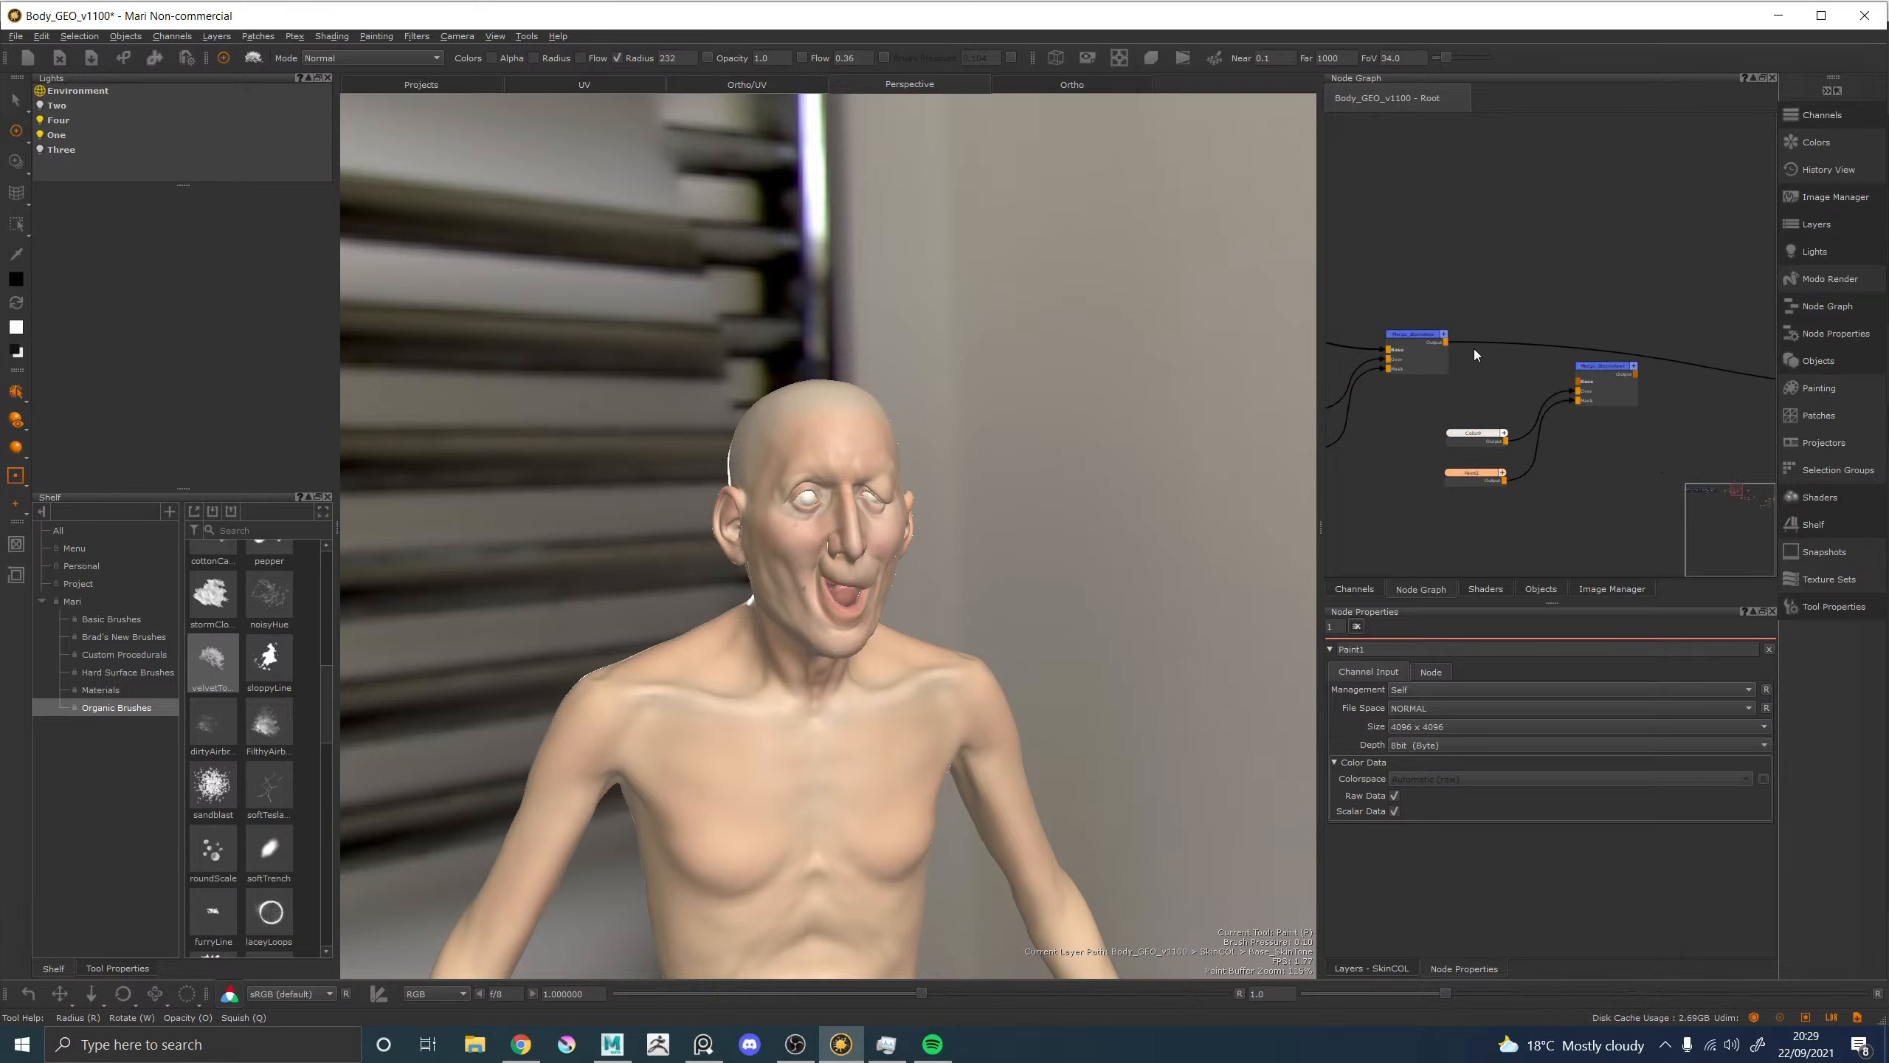
pyautogui.moveTo(1446, 344); pyautogui.dragTo(1579, 382)
# Connect the duplicate merge's output to the next node downstream and align the duplicate with Merge_Blemishes.
pyautogui.moveTo(1723, 293); pyautogui.dragTo(1378, 229, button='middle')
pyautogui.scroll(-1, 1417, 274)
pyautogui.moveTo(1336, 320); pyautogui.dragTo(1476, 337, button='middle')
pyautogui.moveTo(1402, 321); pyautogui.dragTo(1550, 340)
pyautogui.moveTo(1422, 277); pyautogui.dragTo(1588, 319, button='middle')
pyautogui.moveTo(1575, 312); pyautogui.dragTo(1572, 272)
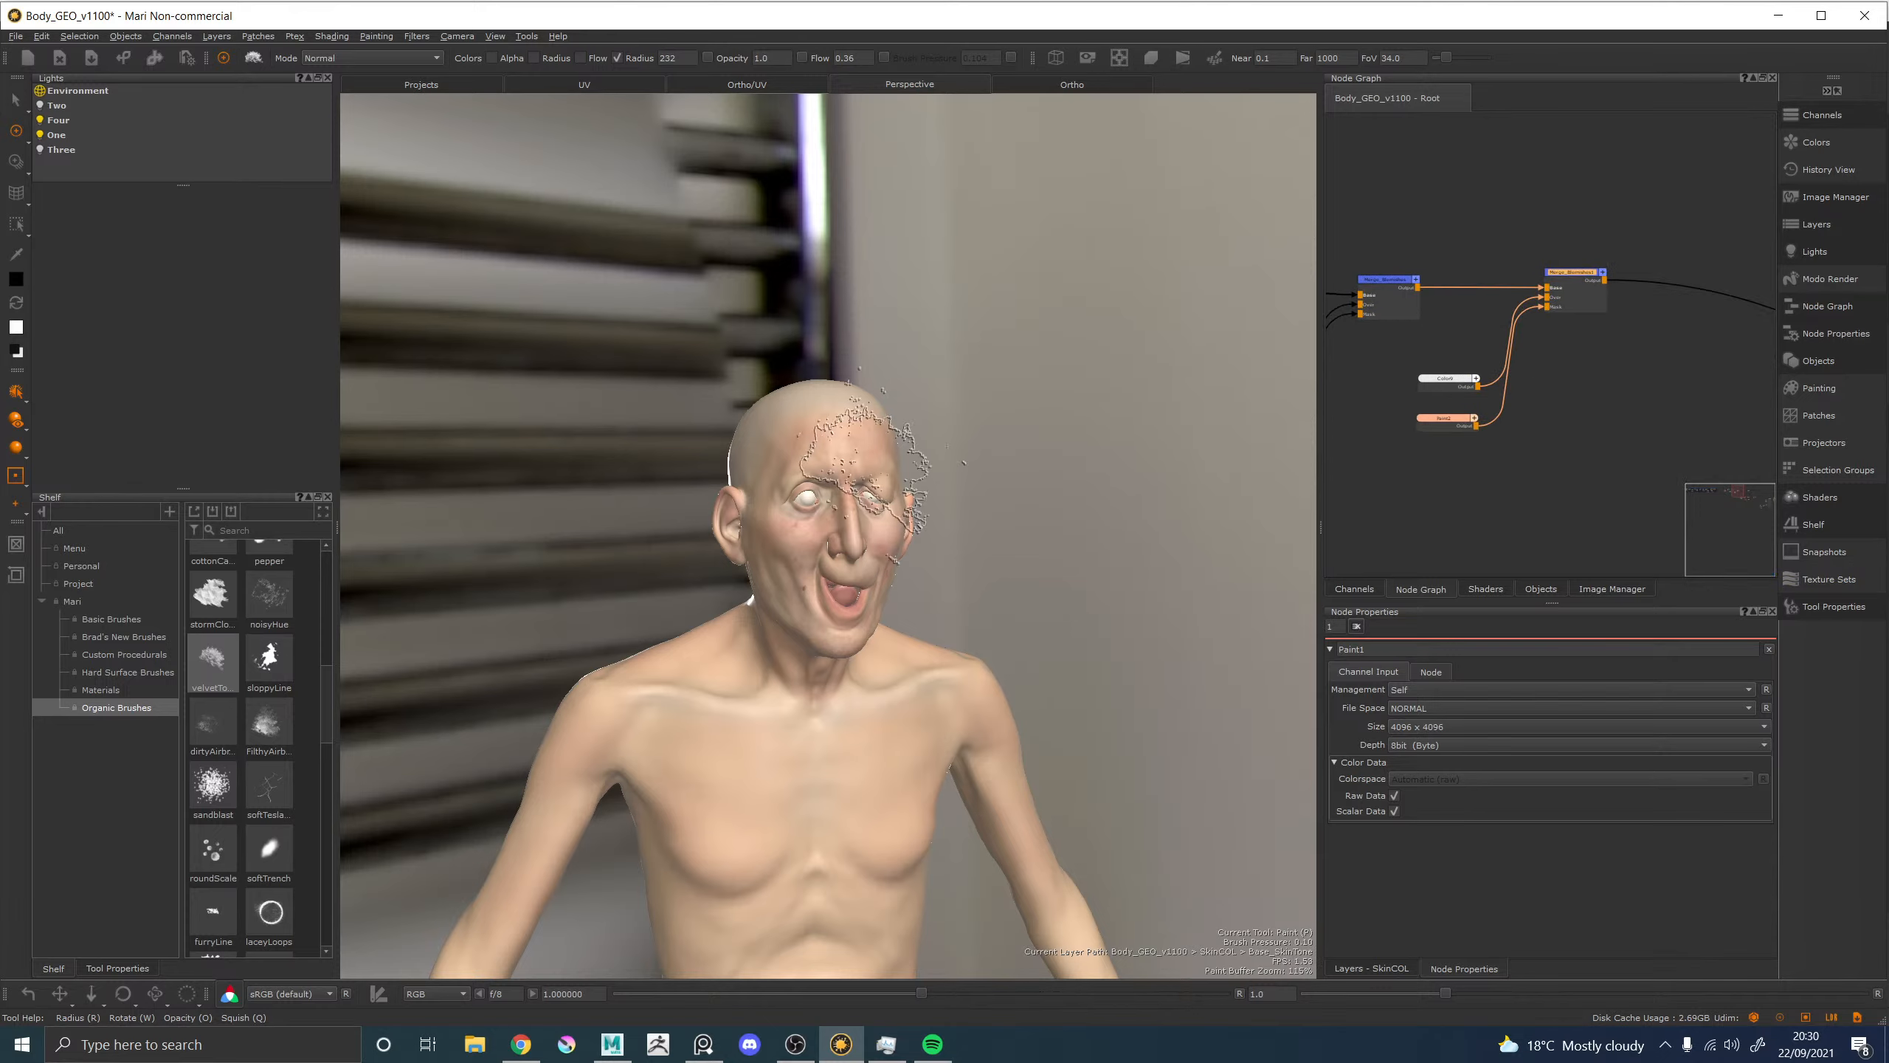
# Select the duplicated paint node feeding the Mask input of Merge_Blemishes1 and shift it slightly.
pyautogui.scroll(5, 896, 536)
pyautogui.moveTo(1224, 443)
pyautogui.keyDown('alt'); pyautogui.mouseDown()
pyautogui.moveTo(1185, 435)
pyautogui.moveTo(1206, 424)
pyautogui.mouseUp(); pyautogui.keyUp('alt')
pyautogui.keyDown('alt'); pyautogui.moveTo(1169, 412); pyautogui.dragTo(1168, 513, button='middle'); pyautogui.keyUp('alt')
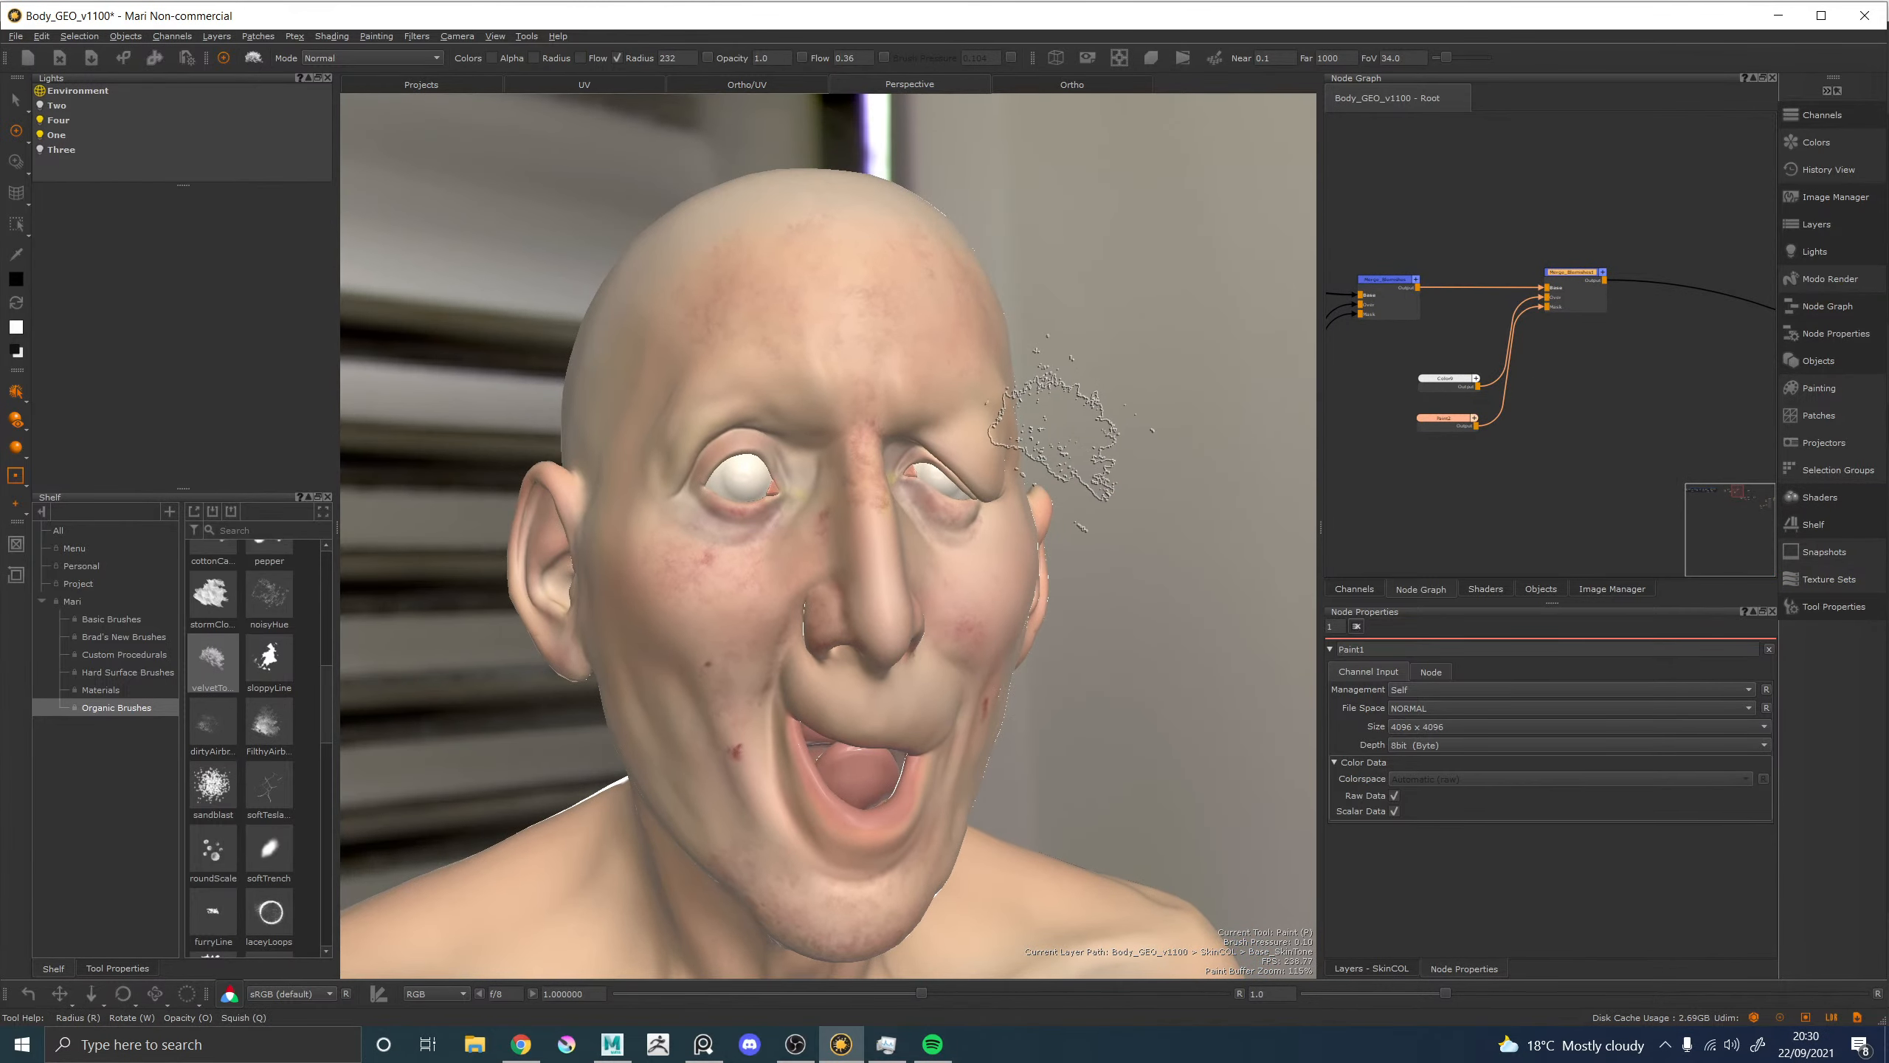
pyautogui.scroll(3, 1446, 393)
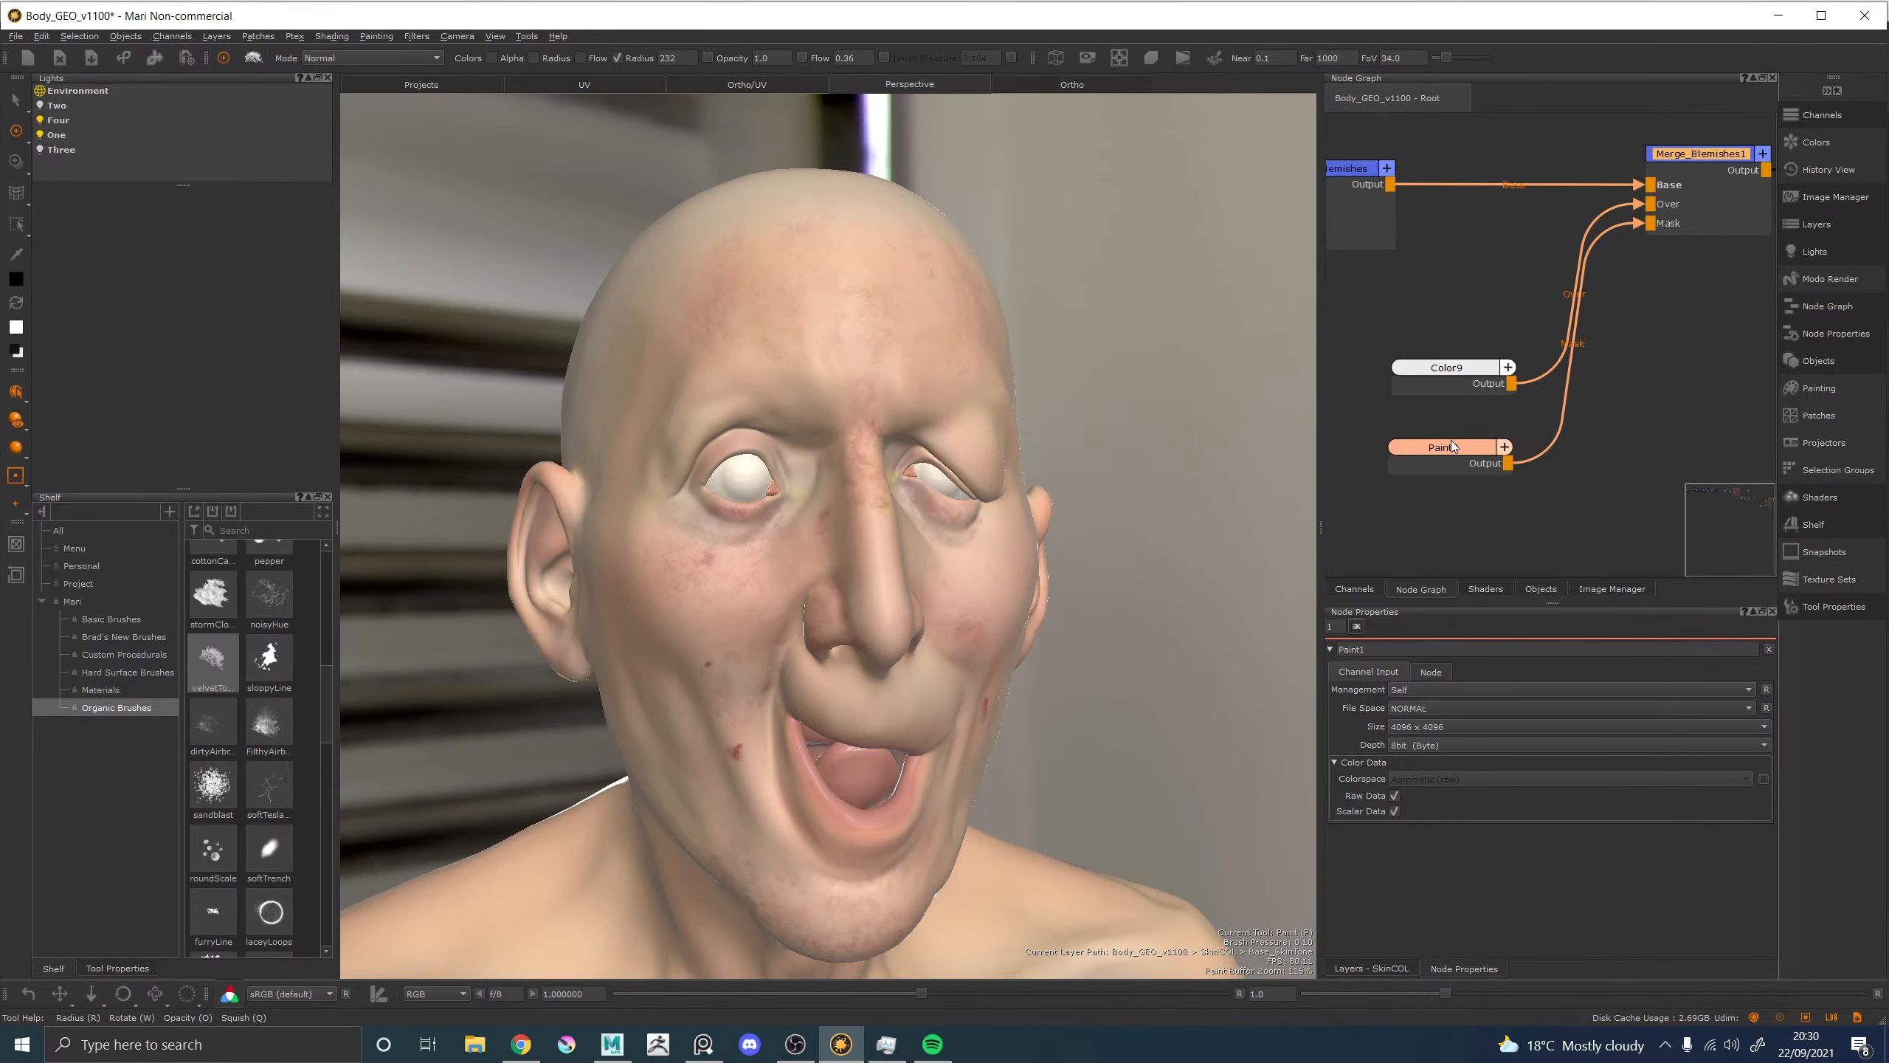
pyautogui.moveTo(1458, 450); pyautogui.dragTo(1474, 457)
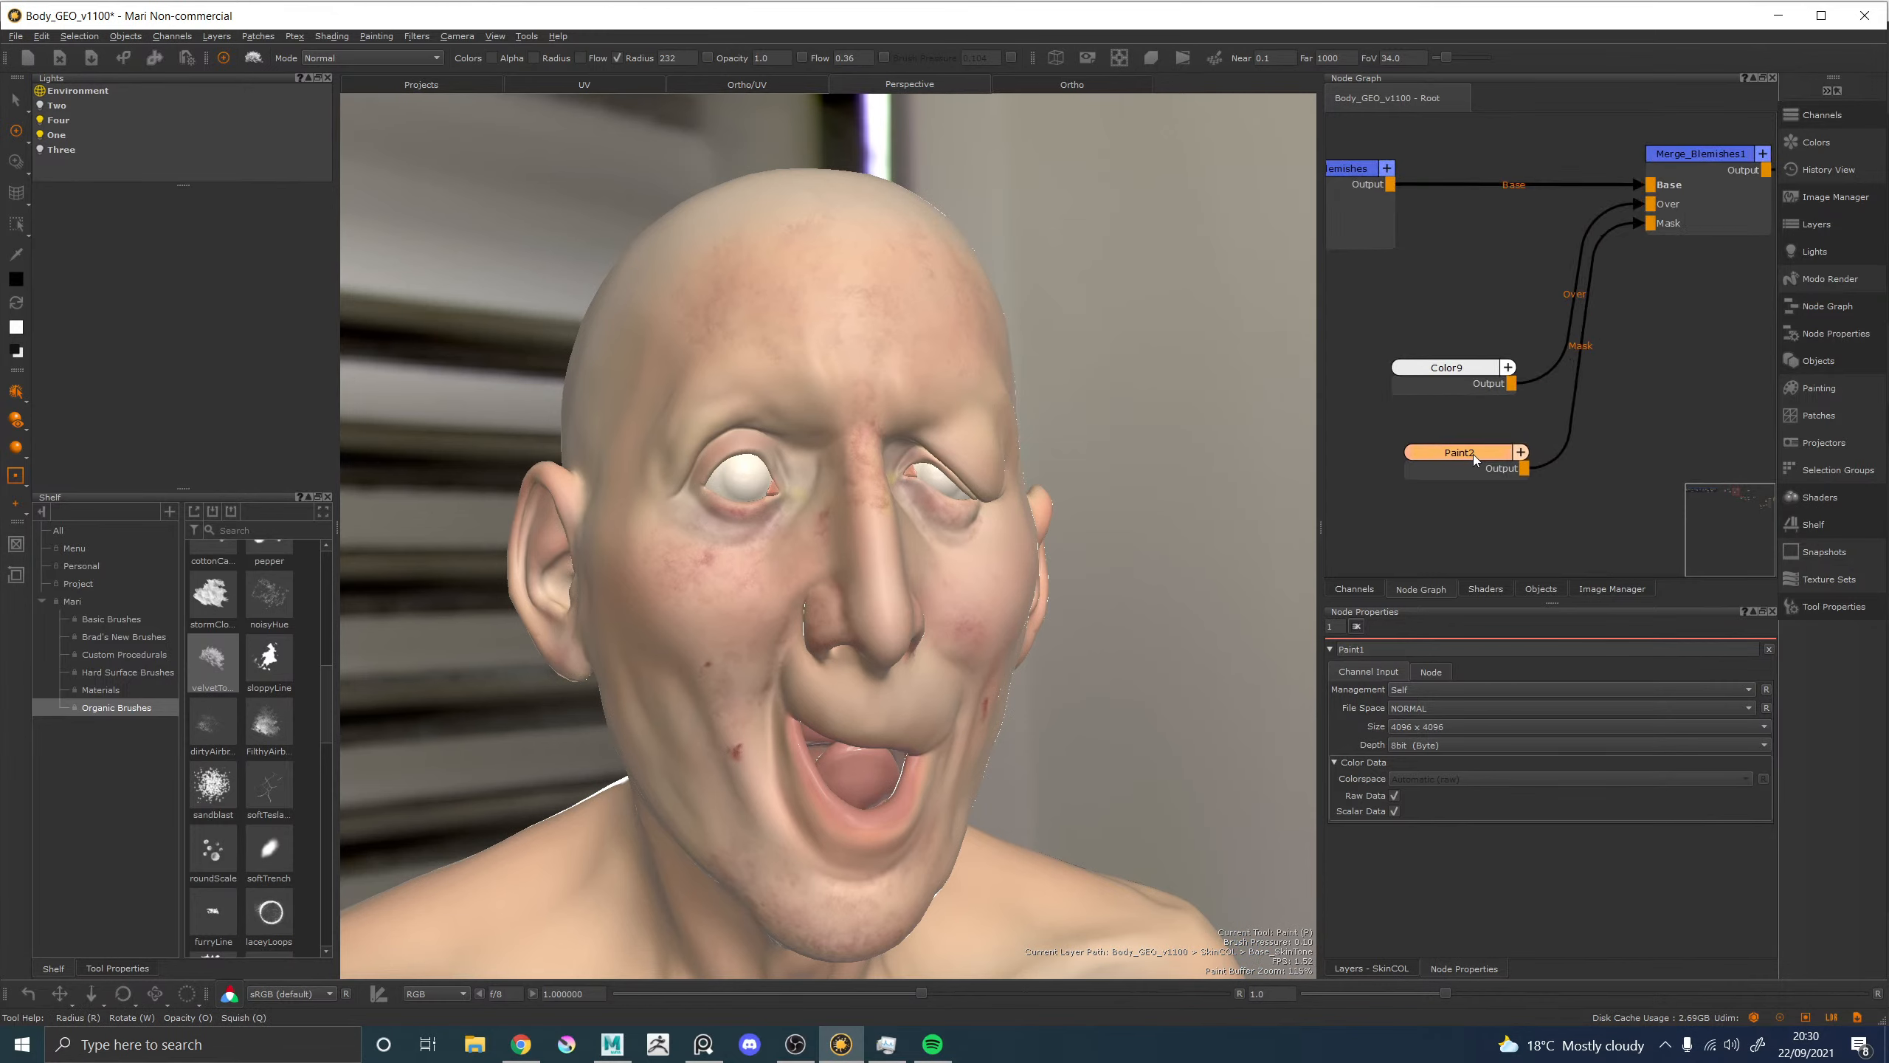
# Delete the Paint1 mask node and change the Color9 node's colour to a desaturated dark brown.
pyautogui.press('Delete')
pyautogui.click(1457, 368)
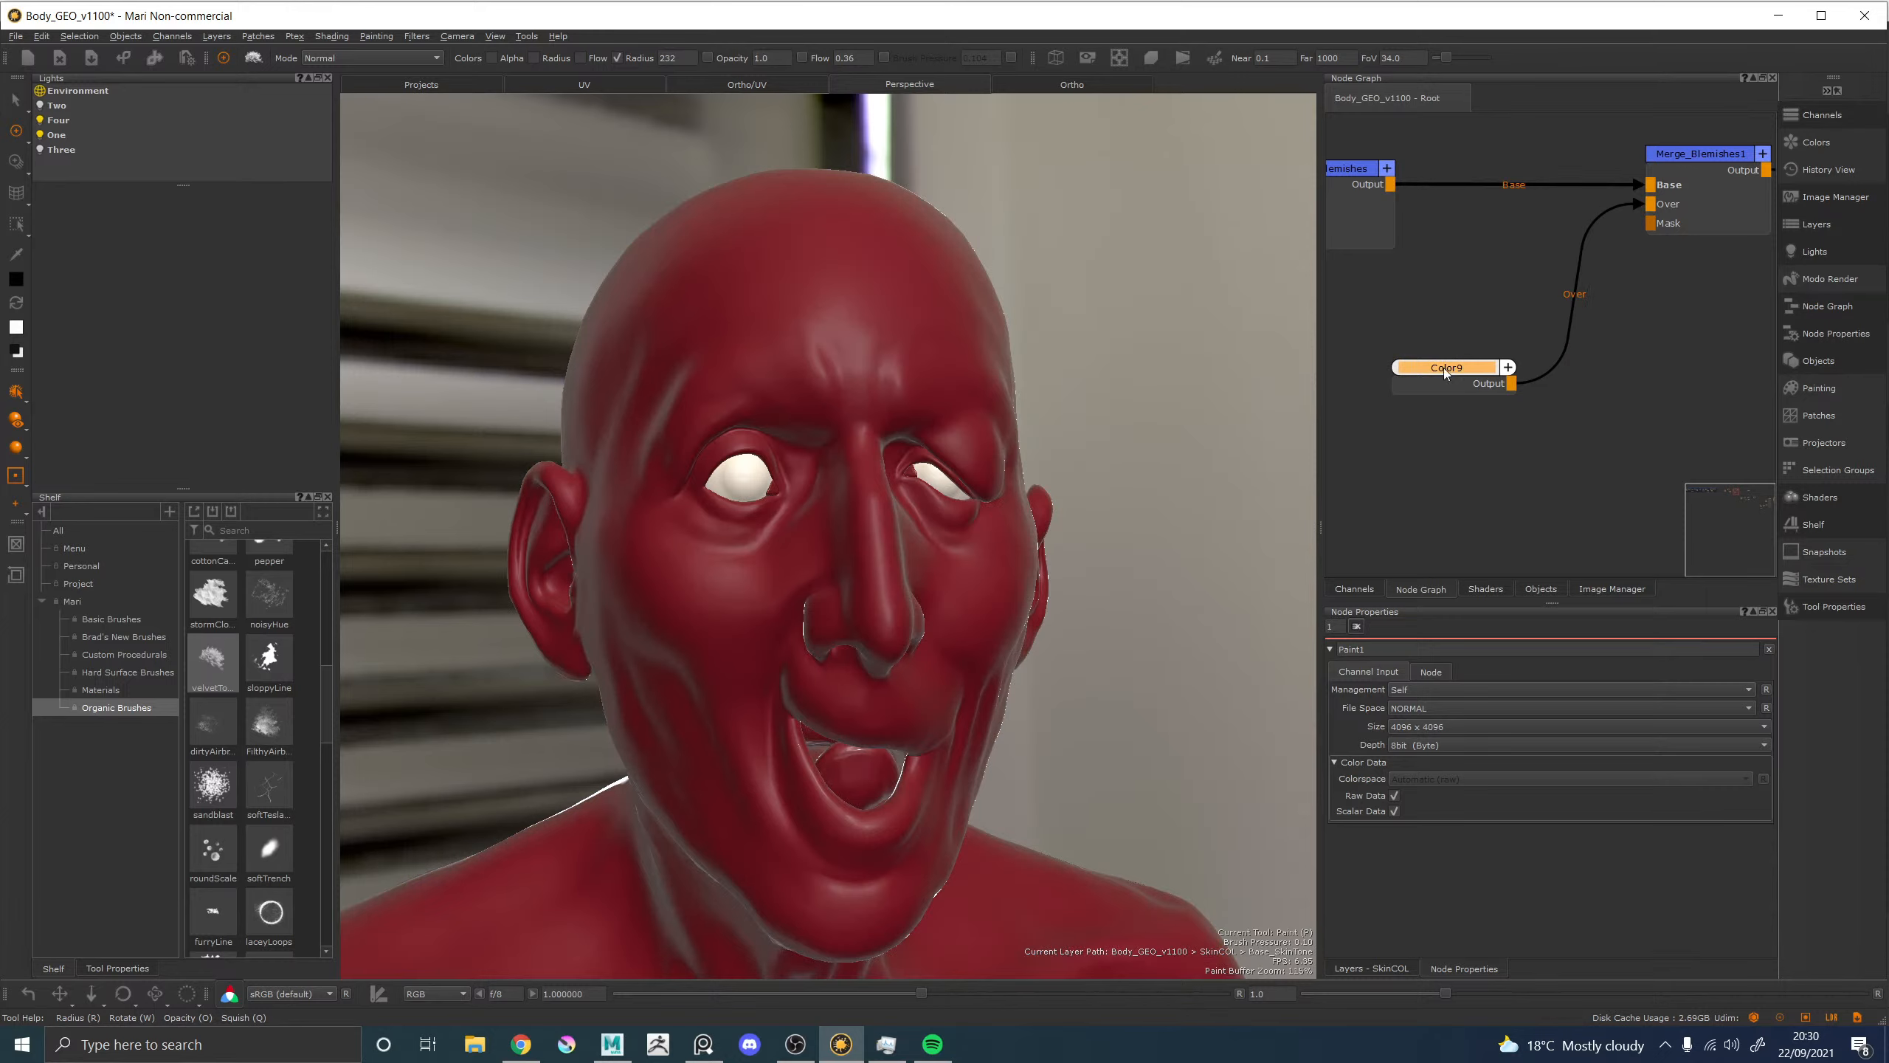
pyautogui.click(1432, 688)
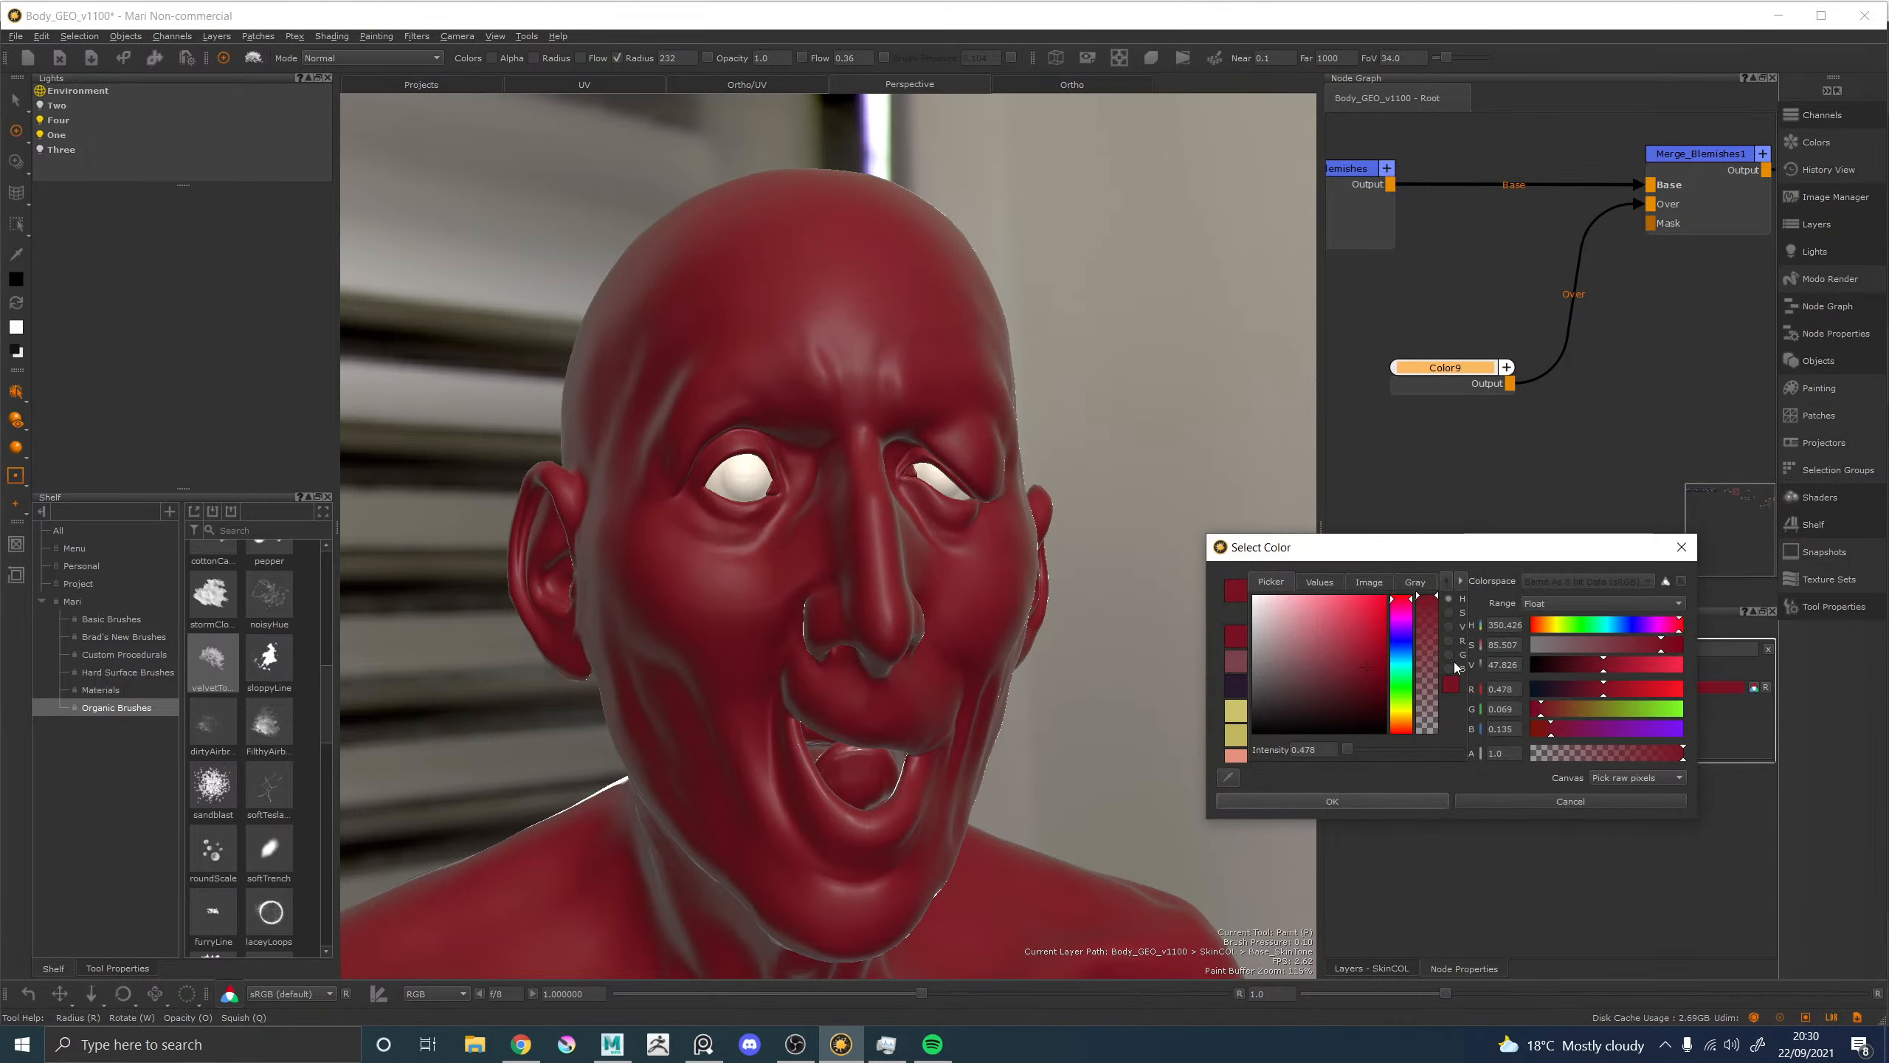
pyautogui.click(1411, 727)
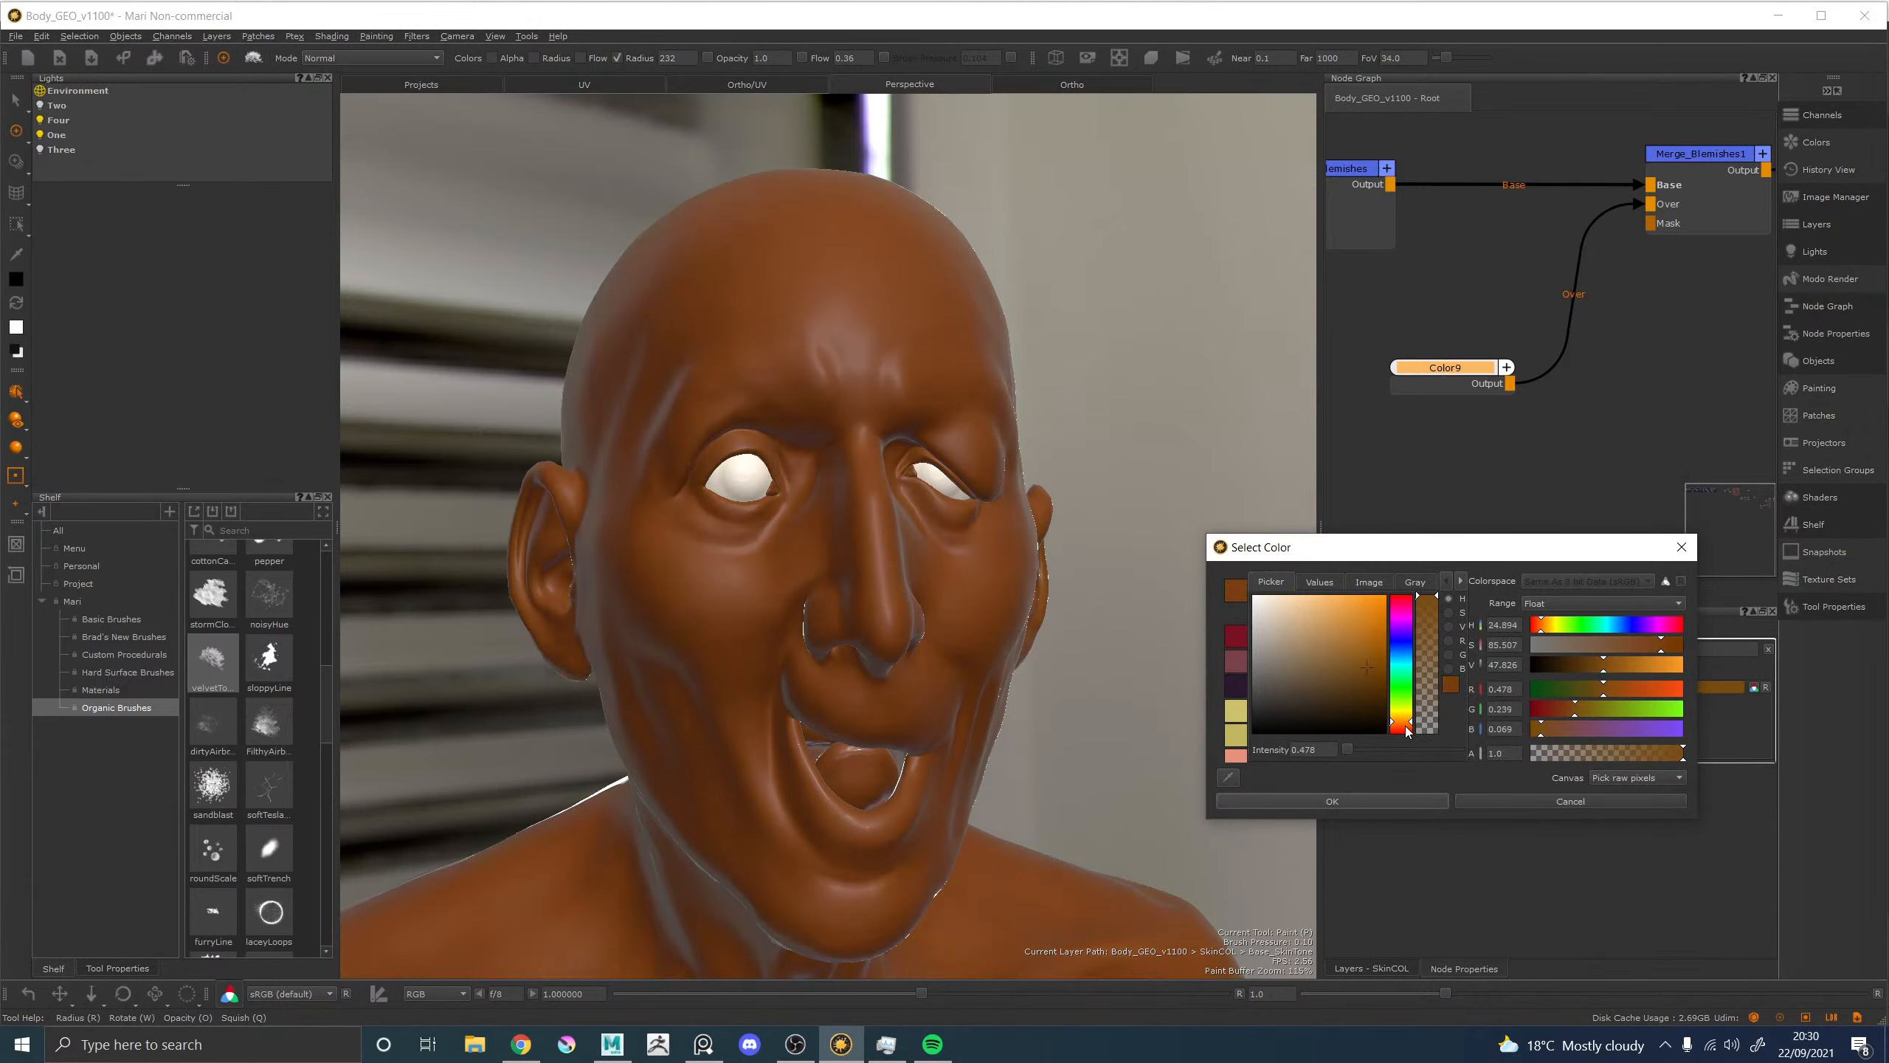
pyautogui.moveTo(1610, 679)
pyautogui.mouseDown()
pyautogui.moveTo(1594, 678)
pyautogui.moveTo(1638, 651)
pyautogui.moveTo(1605, 661)
pyautogui.mouseUp()
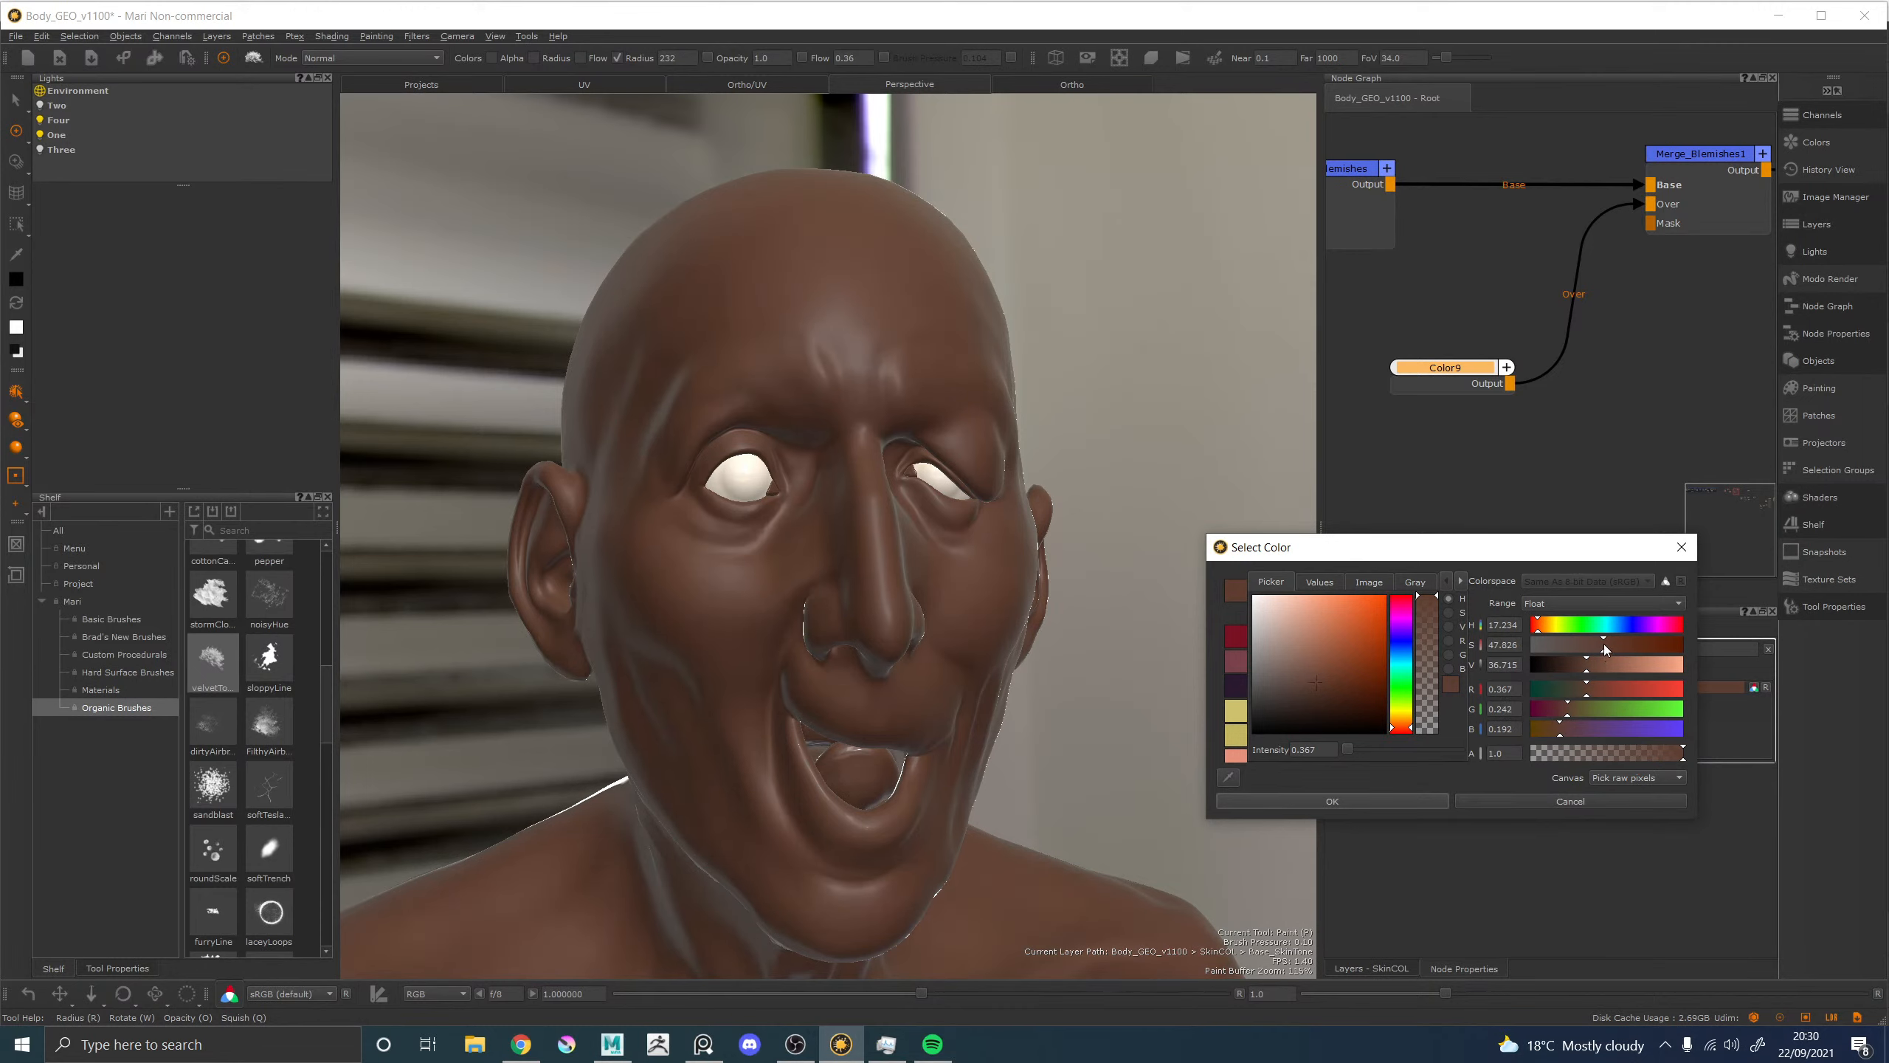
pyautogui.click(1609, 649)
pyautogui.click(1372, 796)
# Add a black 4096 x 4096, 8bit Paint node and connect its output to the Mask input of Merge_Blemishes1.
pyautogui.click(1533, 468)
pyautogui.press('Tab')
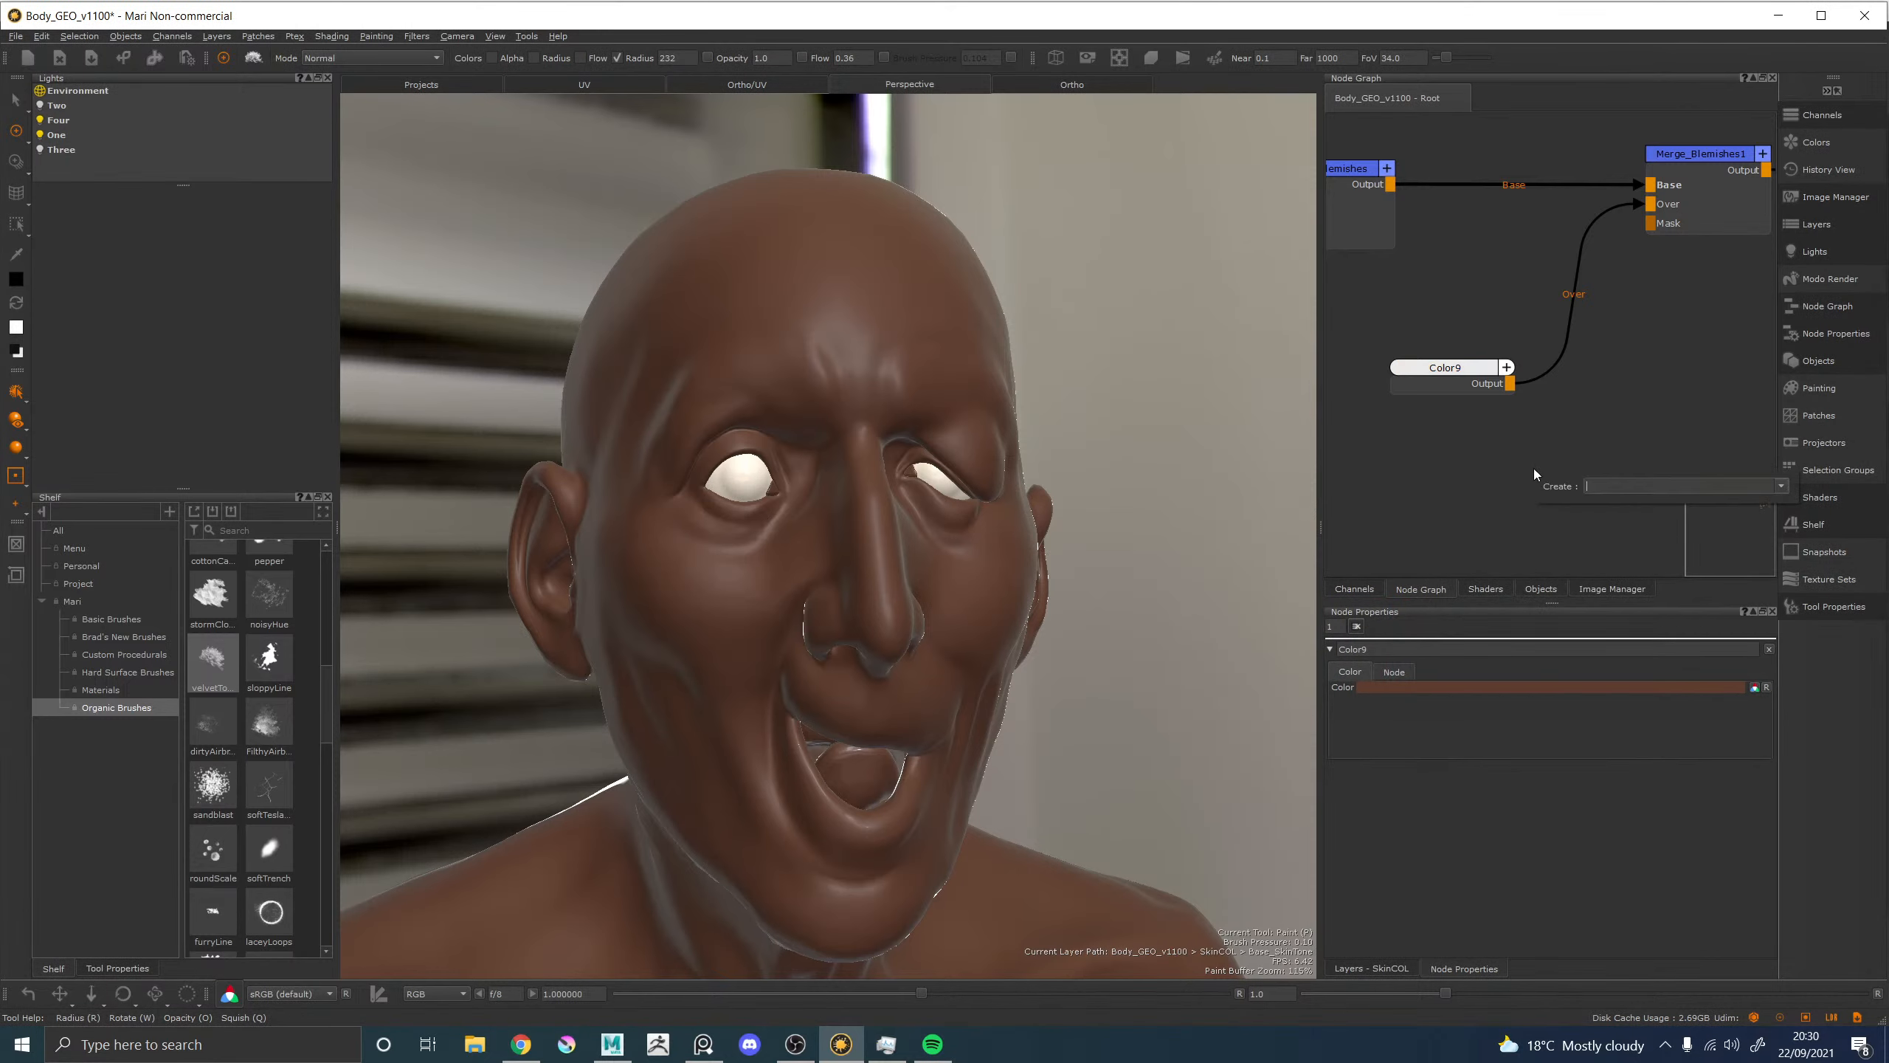
pyautogui.write('paint')
pyautogui.press('Return')
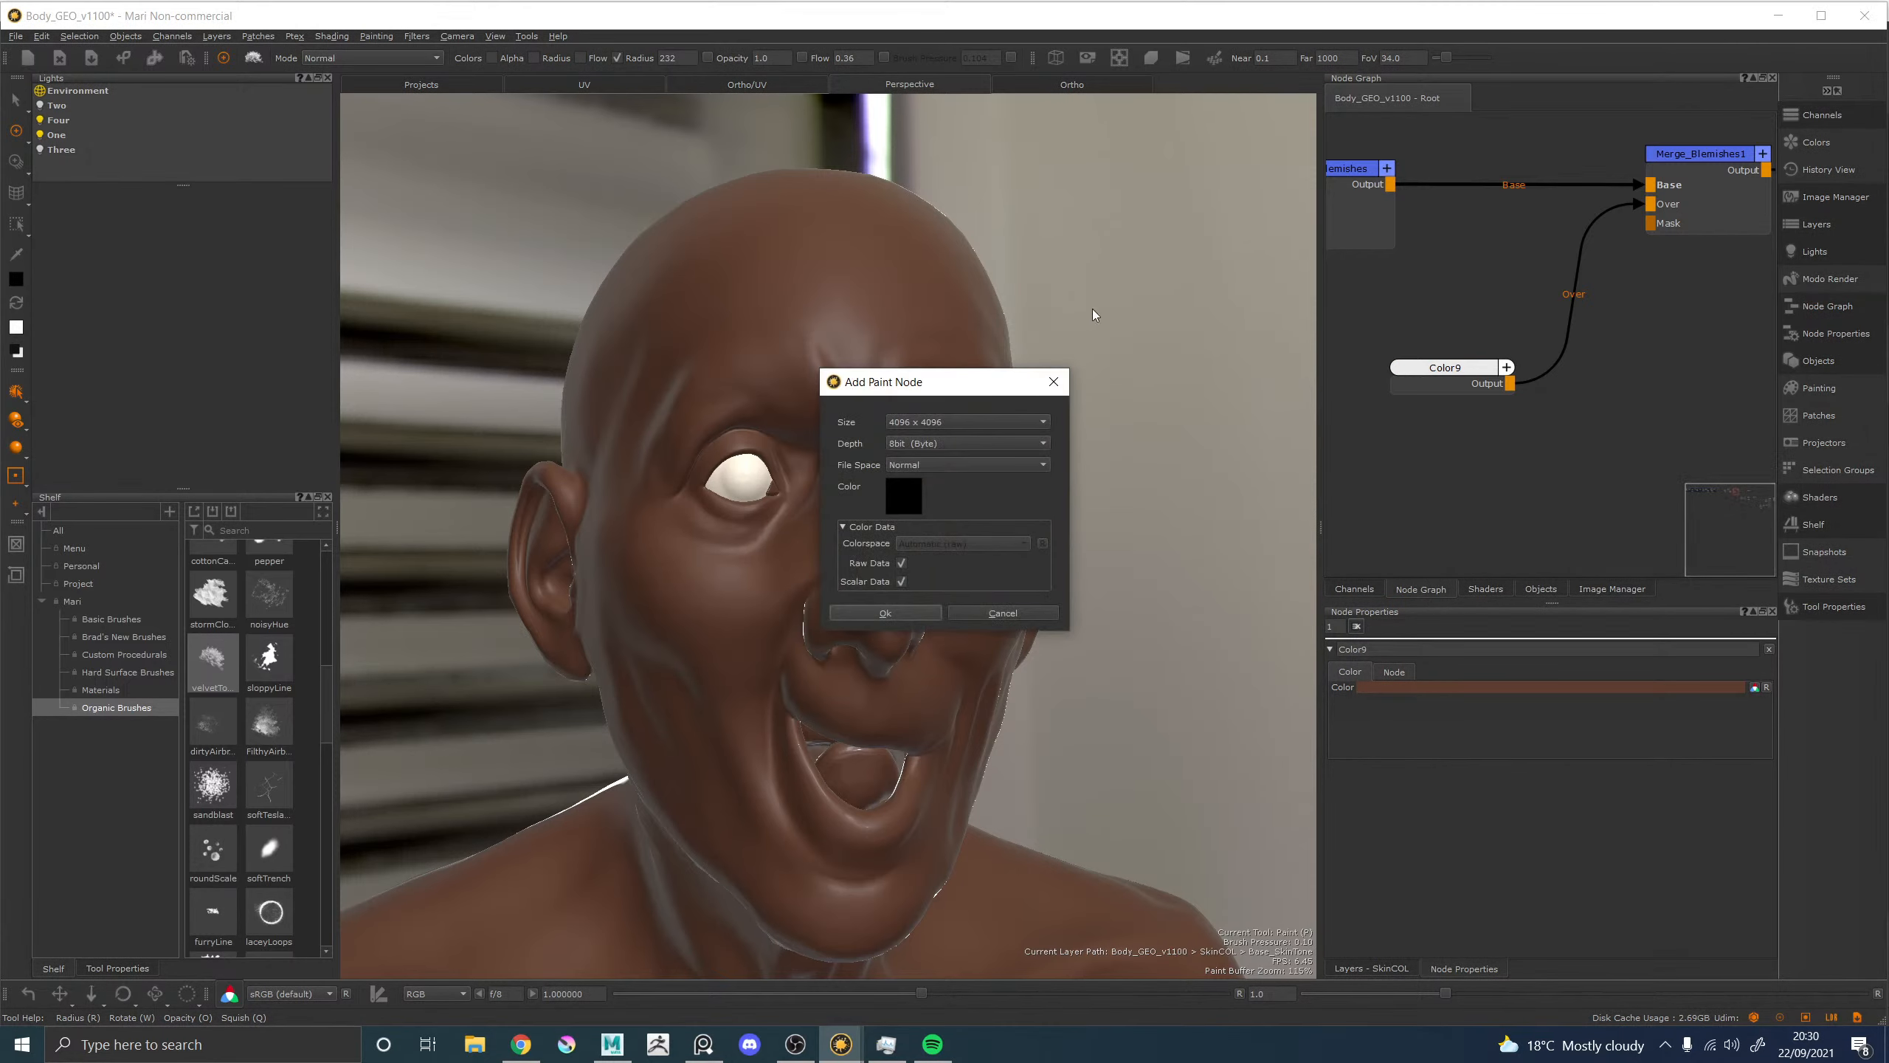
pyautogui.click(942, 419)
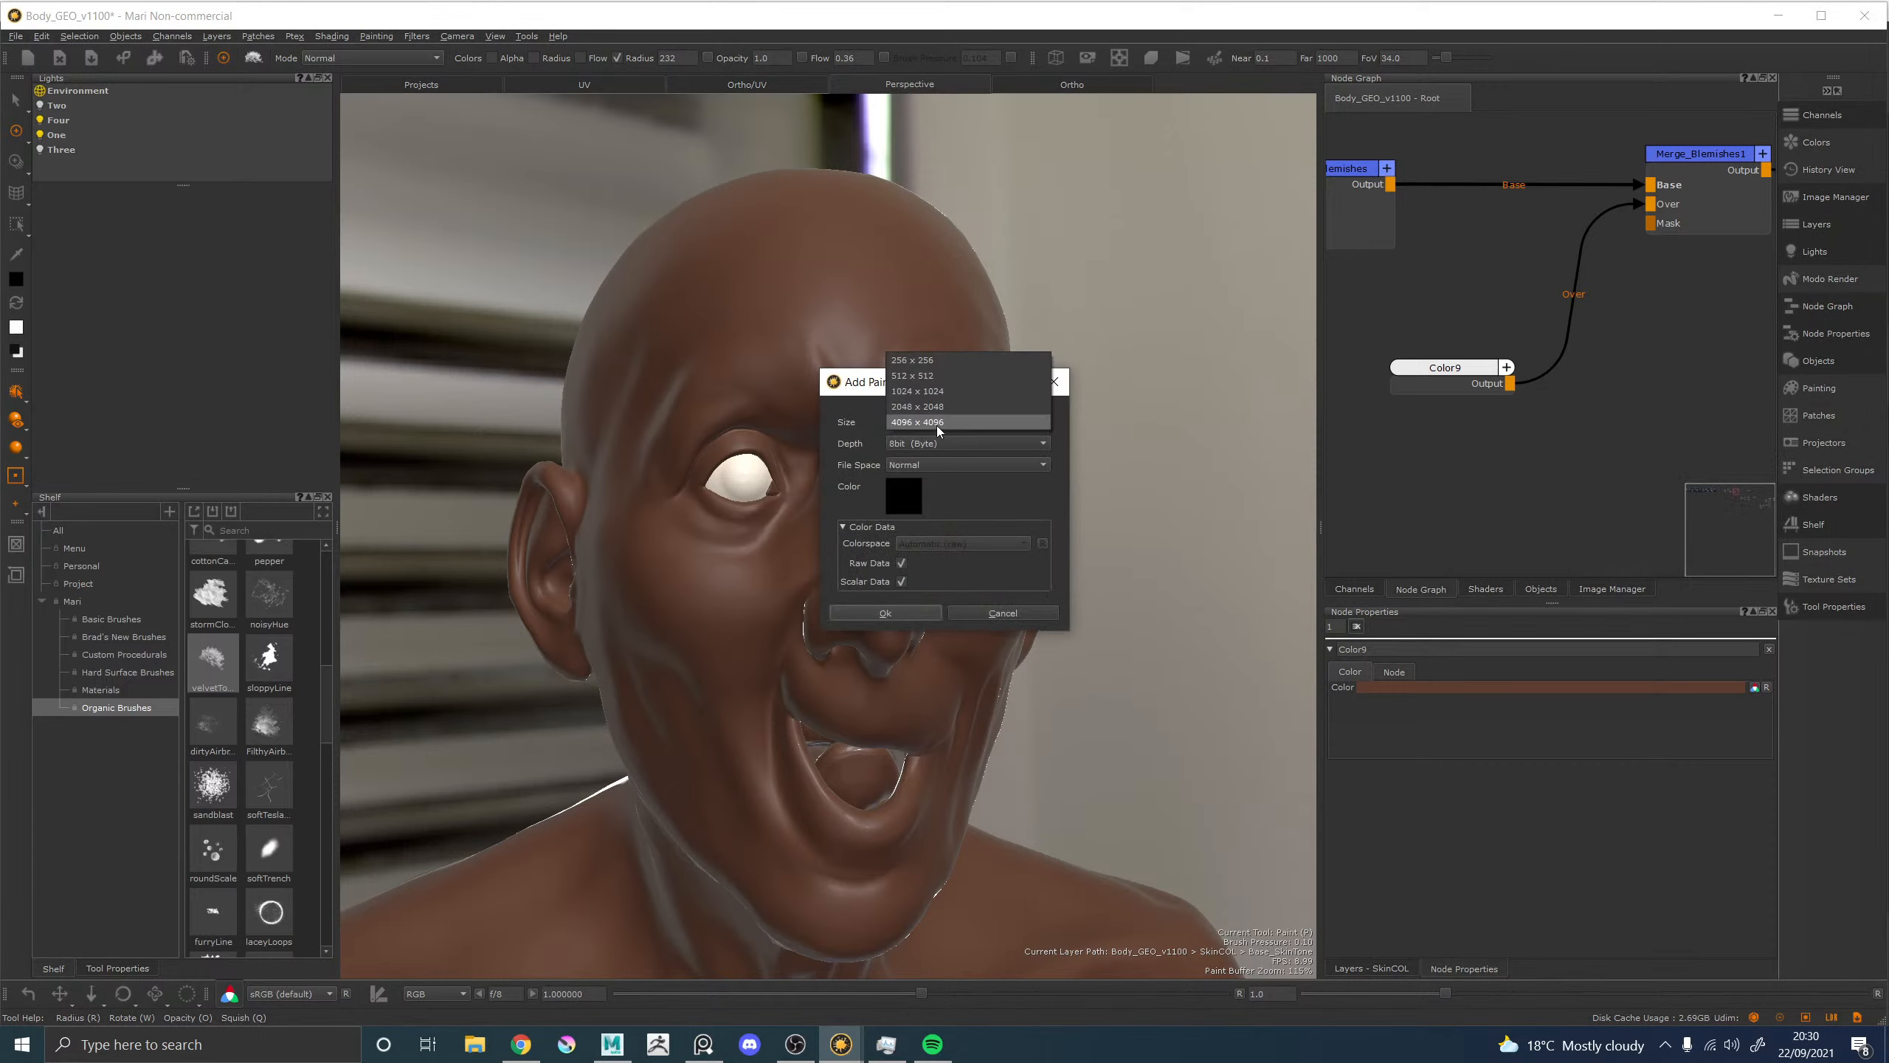
pyautogui.click(932, 422)
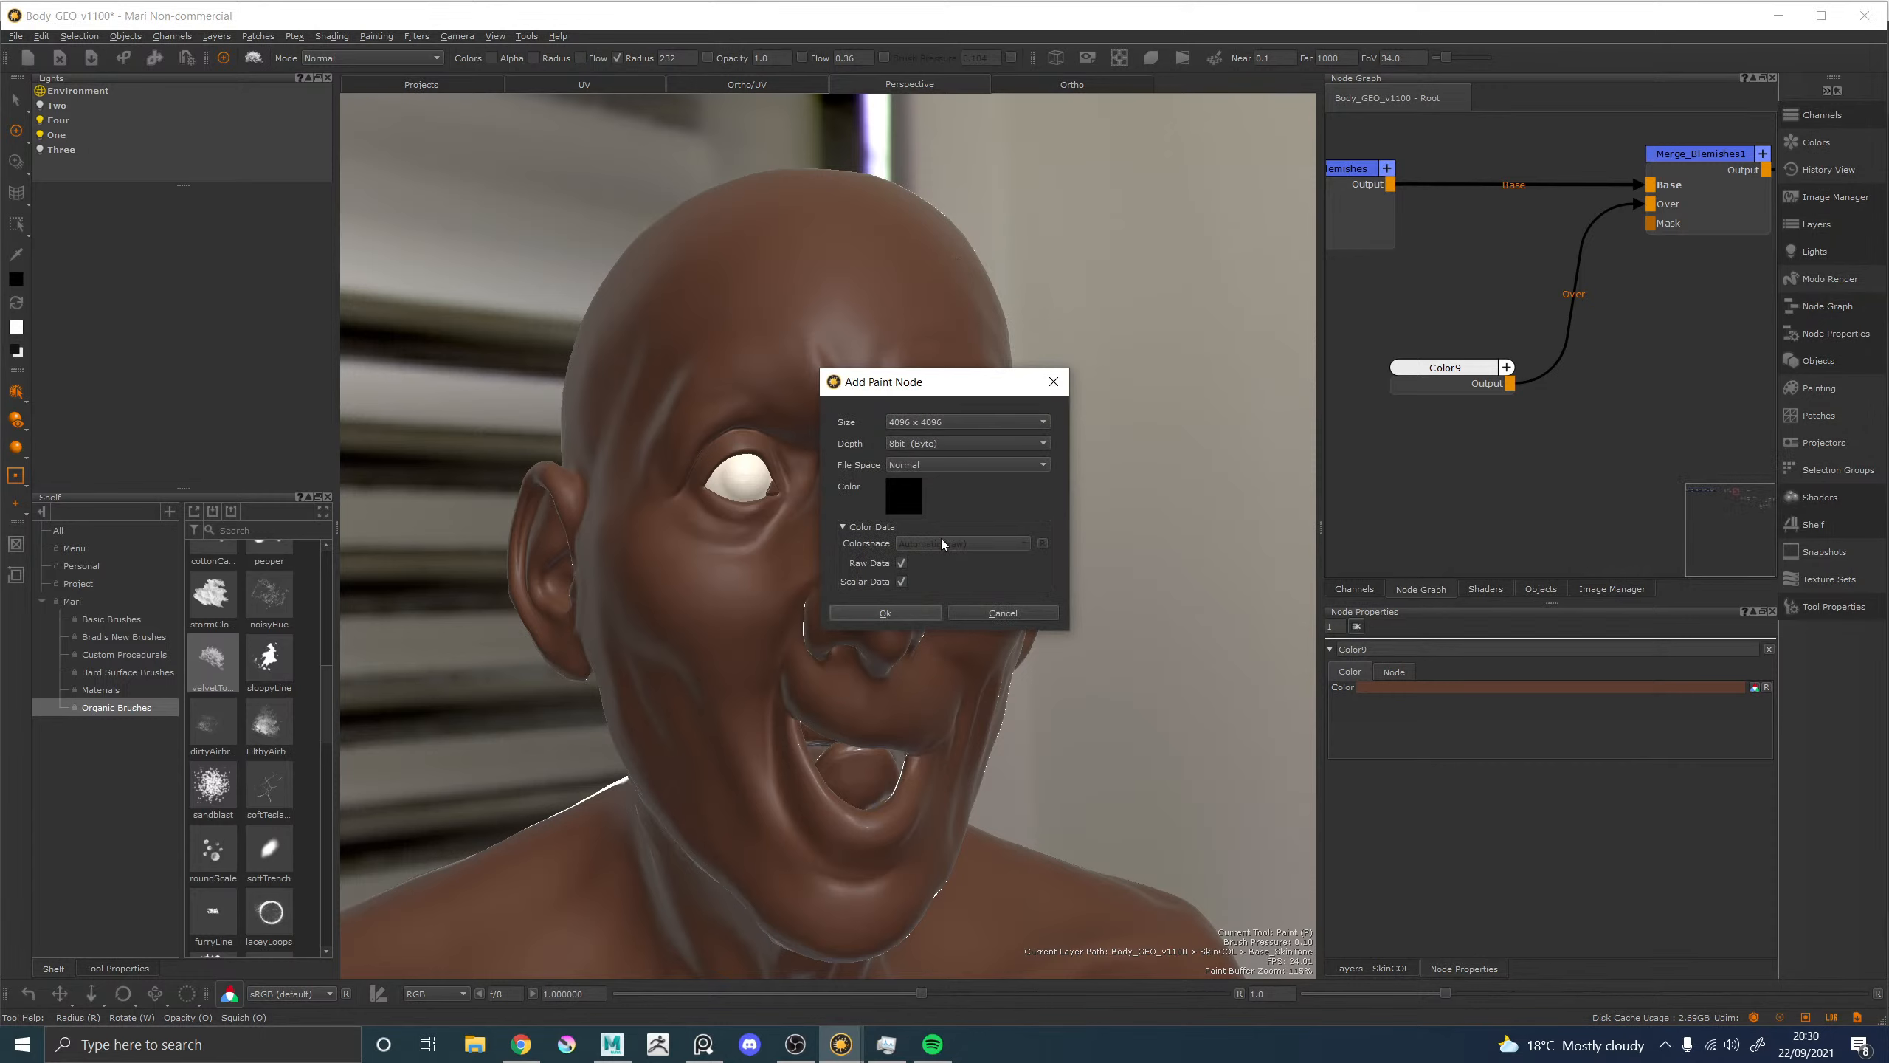
pyautogui.click(888, 613)
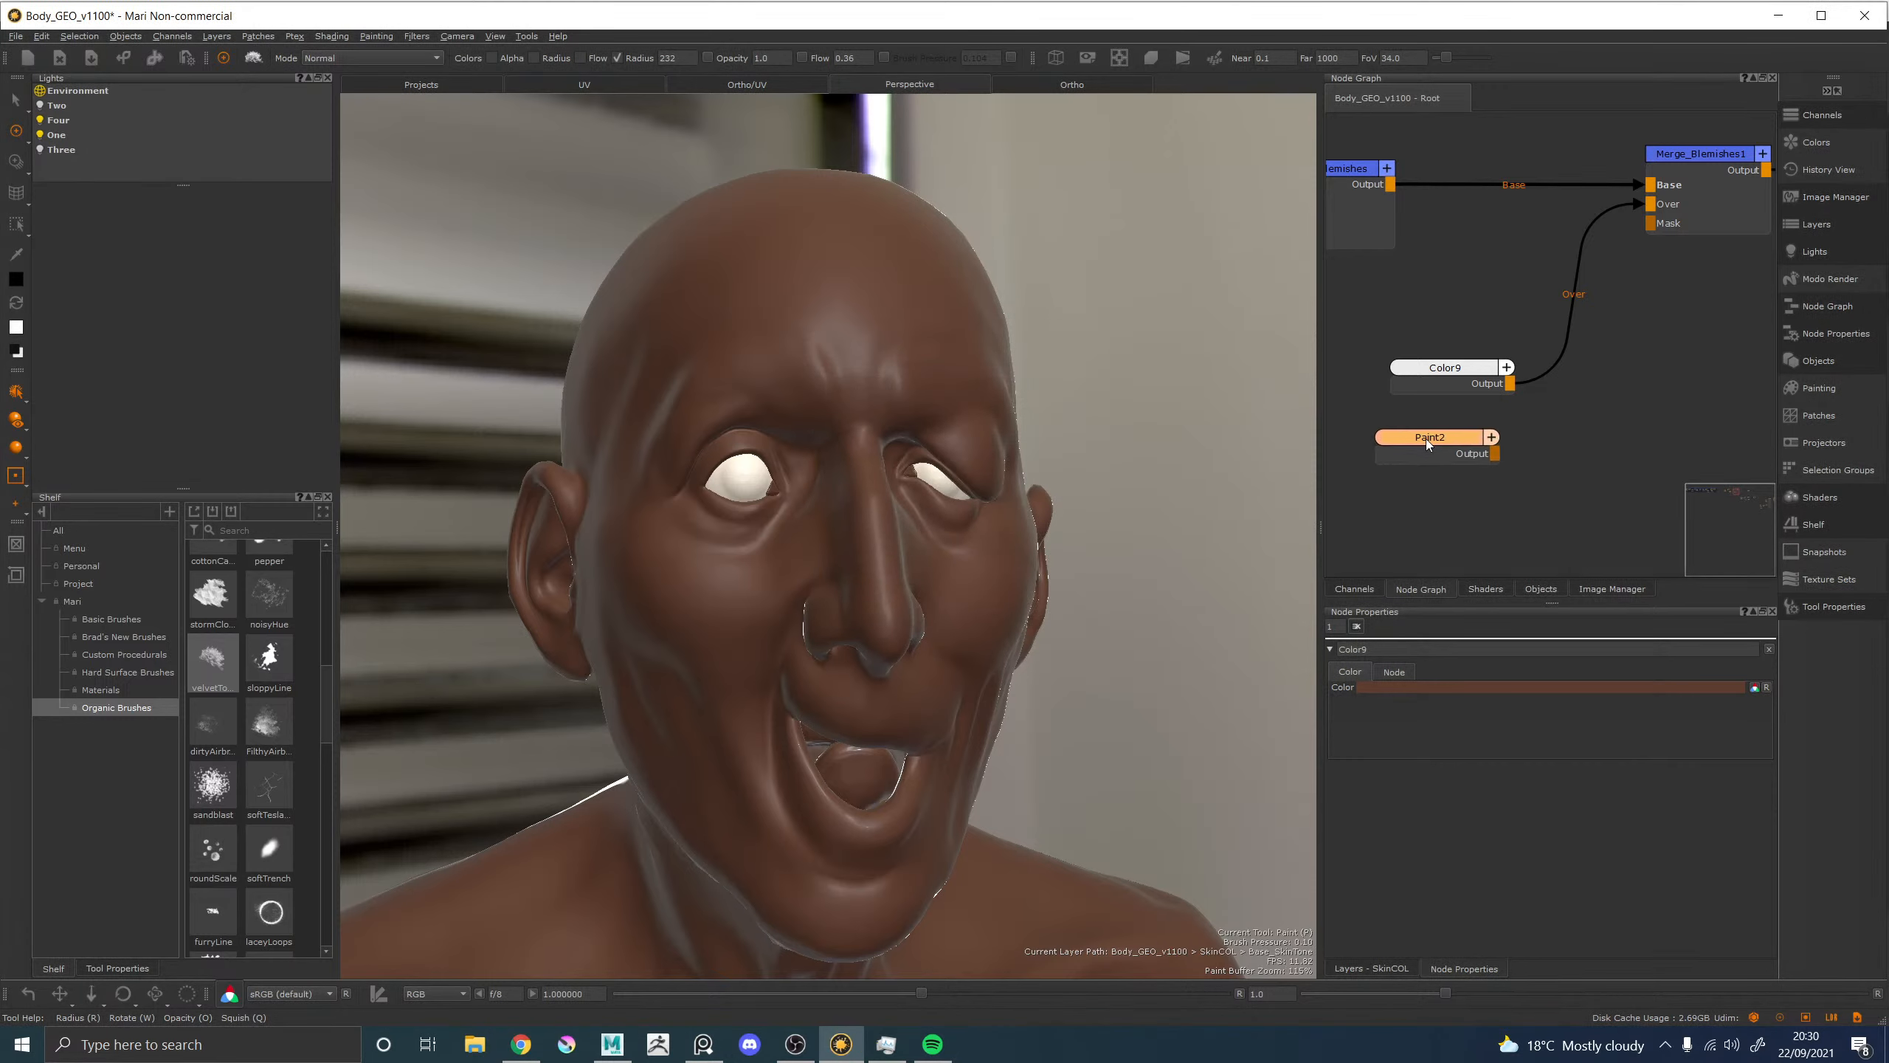
pyautogui.moveTo(1495, 454)
pyautogui.mouseDown()
pyautogui.moveTo(1618, 304)
pyautogui.moveTo(1652, 224)
pyautogui.mouseUp()
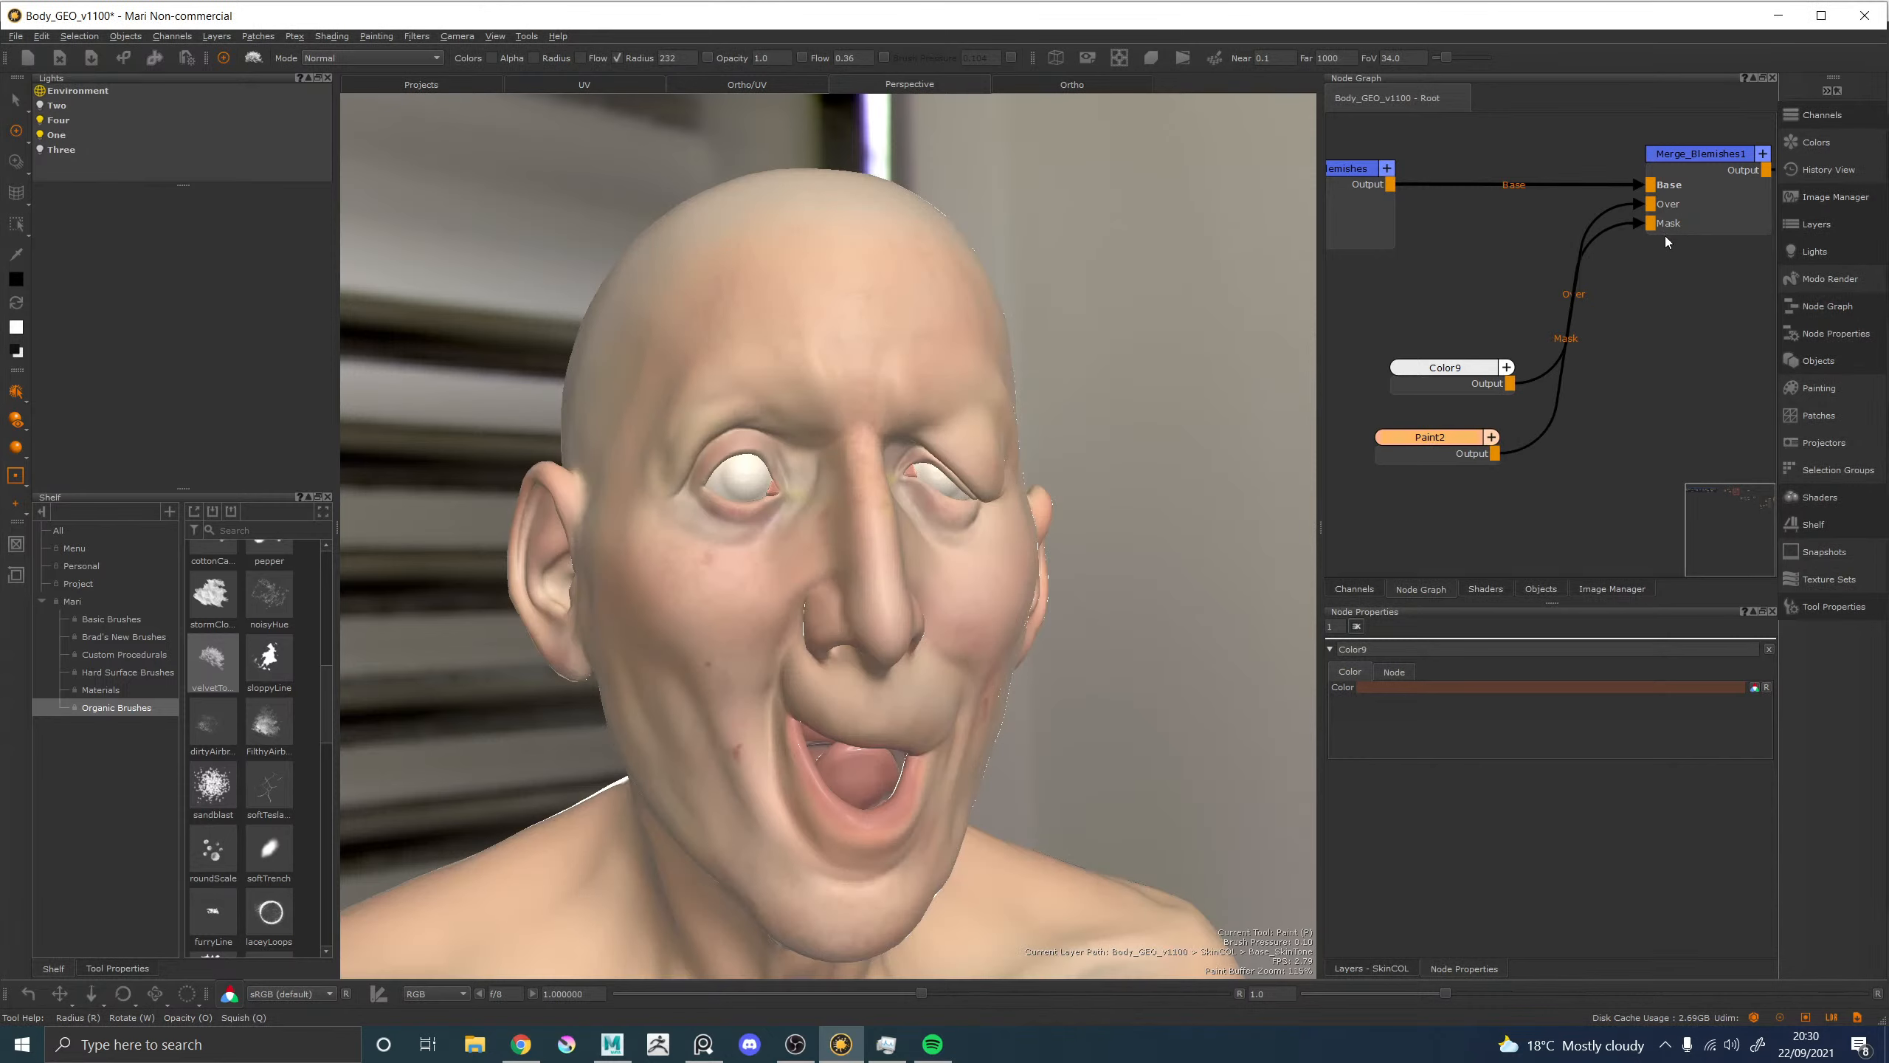
pyautogui.moveTo(1441, 368); pyautogui.dragTo(1401, 354)
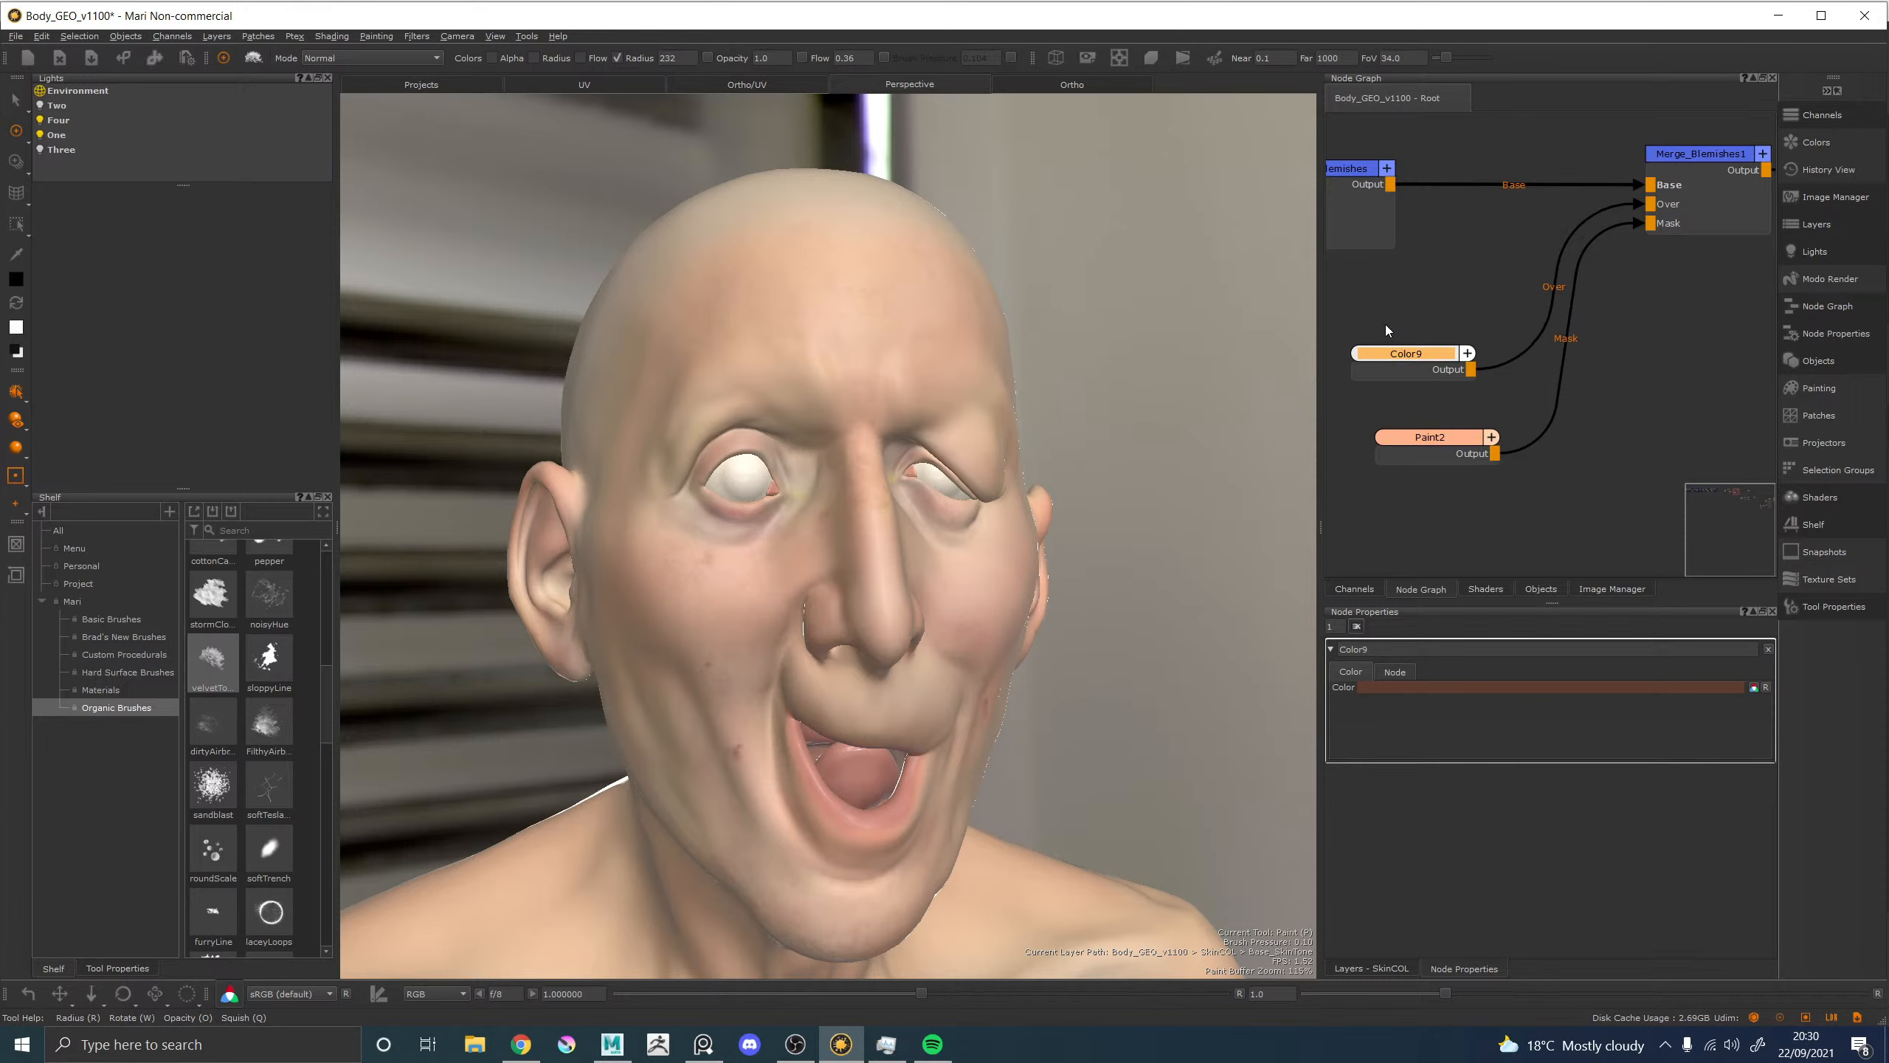
# Switch to Maya and compare the close-up face render with Snapshot_05 in the Arnold RenderView.
pyautogui.click(612, 1044)
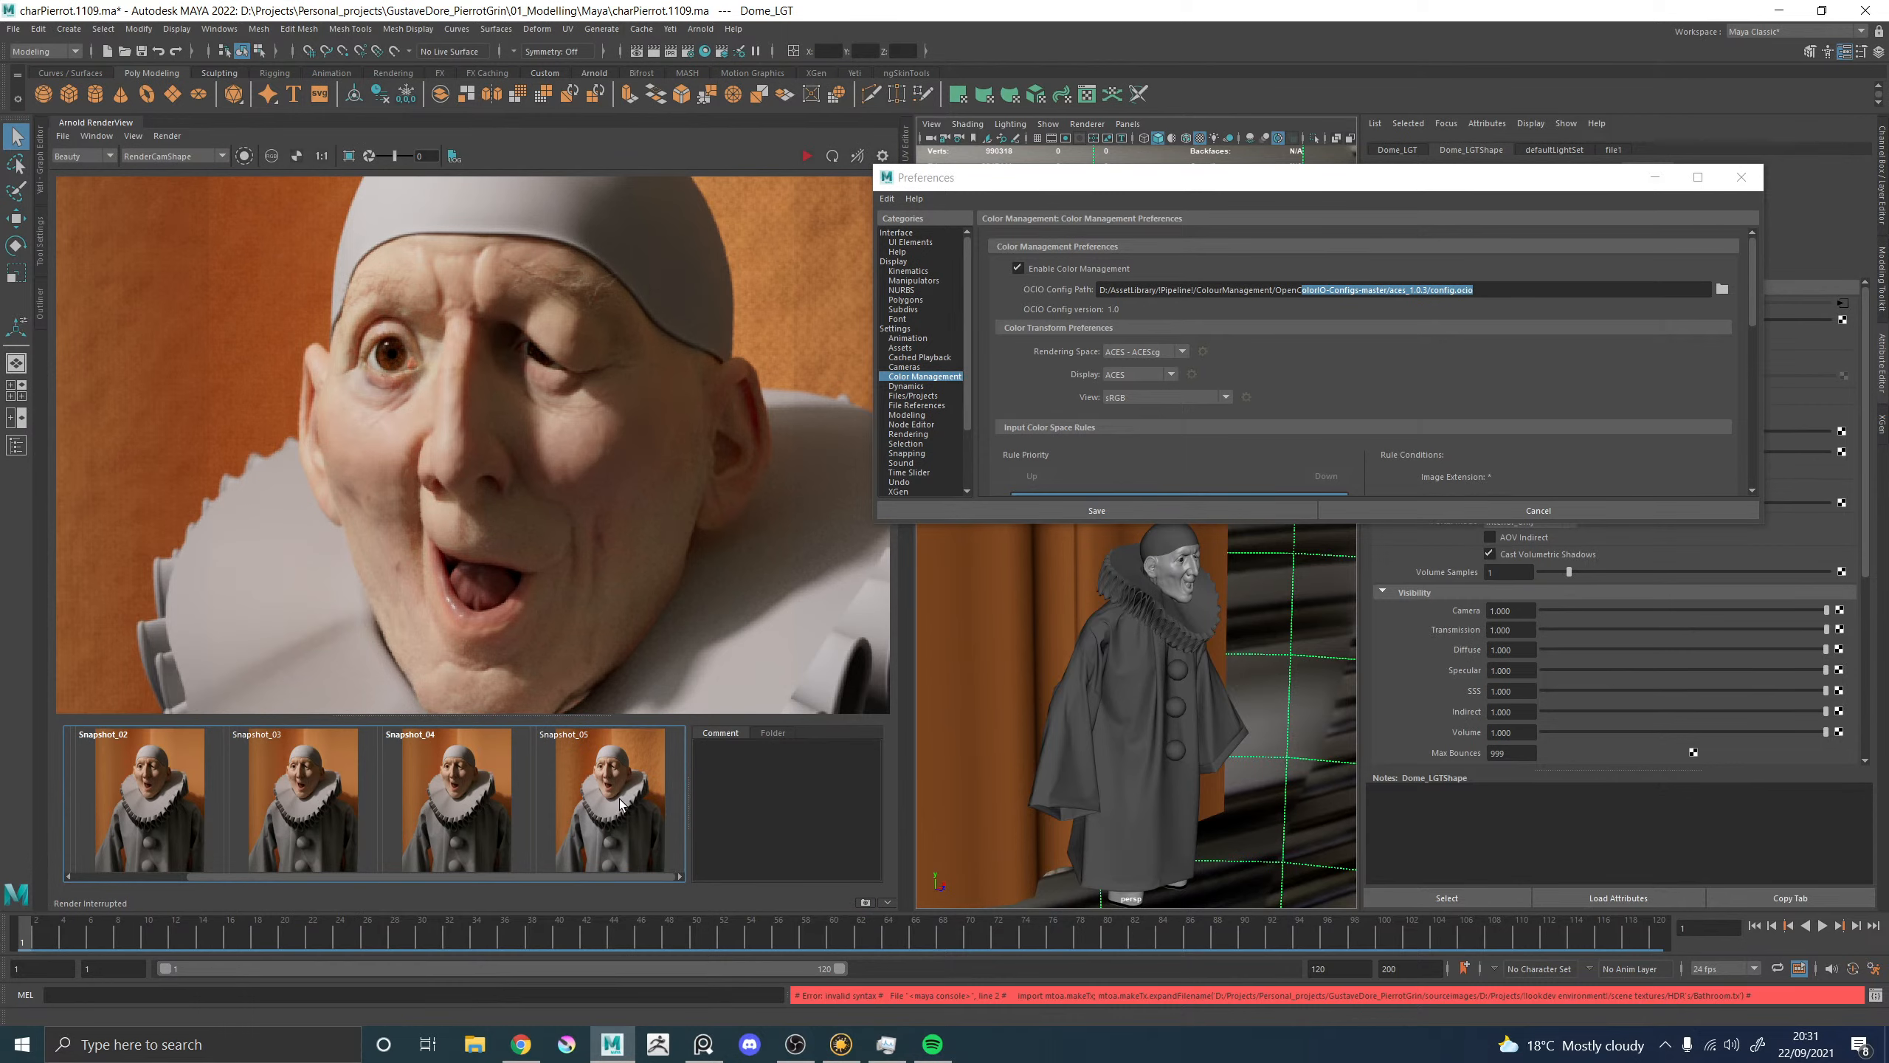
pyautogui.click(619, 804)
pyautogui.click(620, 803)
pyautogui.click(619, 804)
pyautogui.click(619, 804)
pyautogui.click(619, 804)
pyautogui.click(619, 803)
pyautogui.click(619, 804)
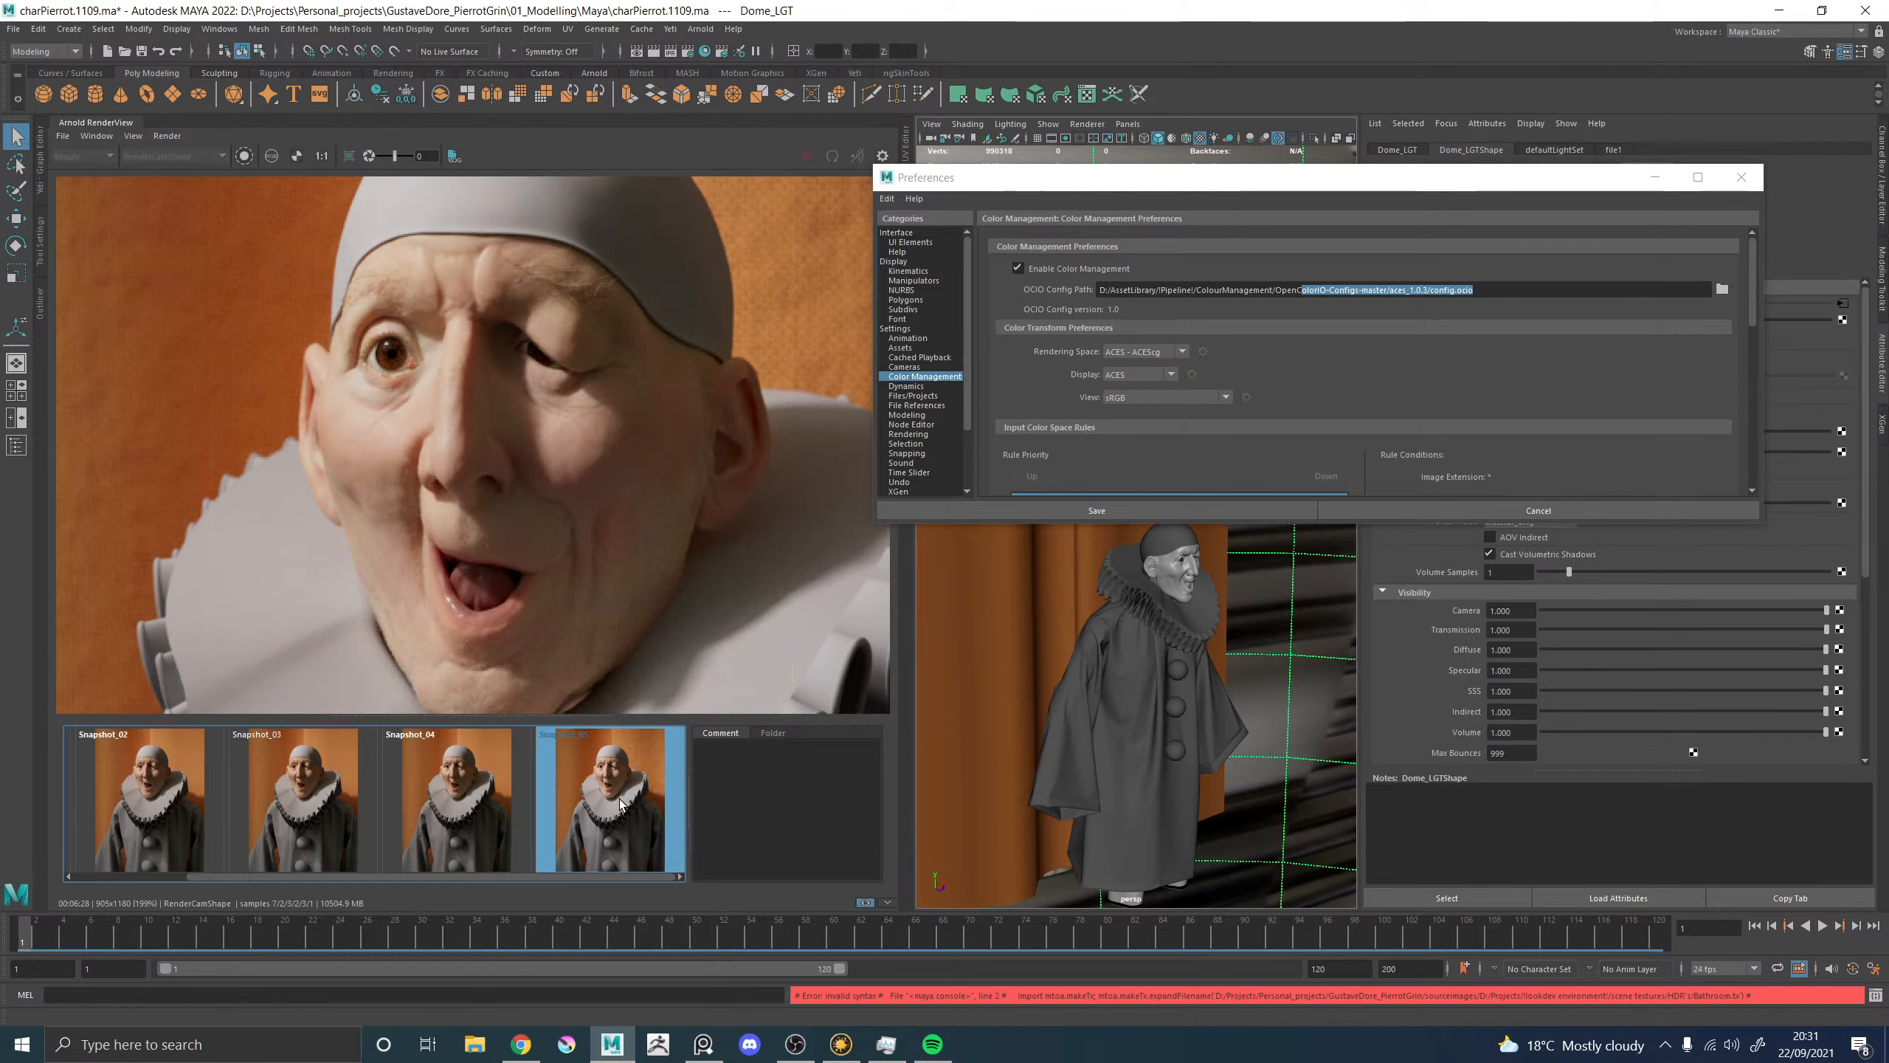
pyautogui.click(619, 804)
pyautogui.click(619, 804)
pyautogui.click(619, 803)
pyautogui.click(619, 804)
pyautogui.click(621, 798)
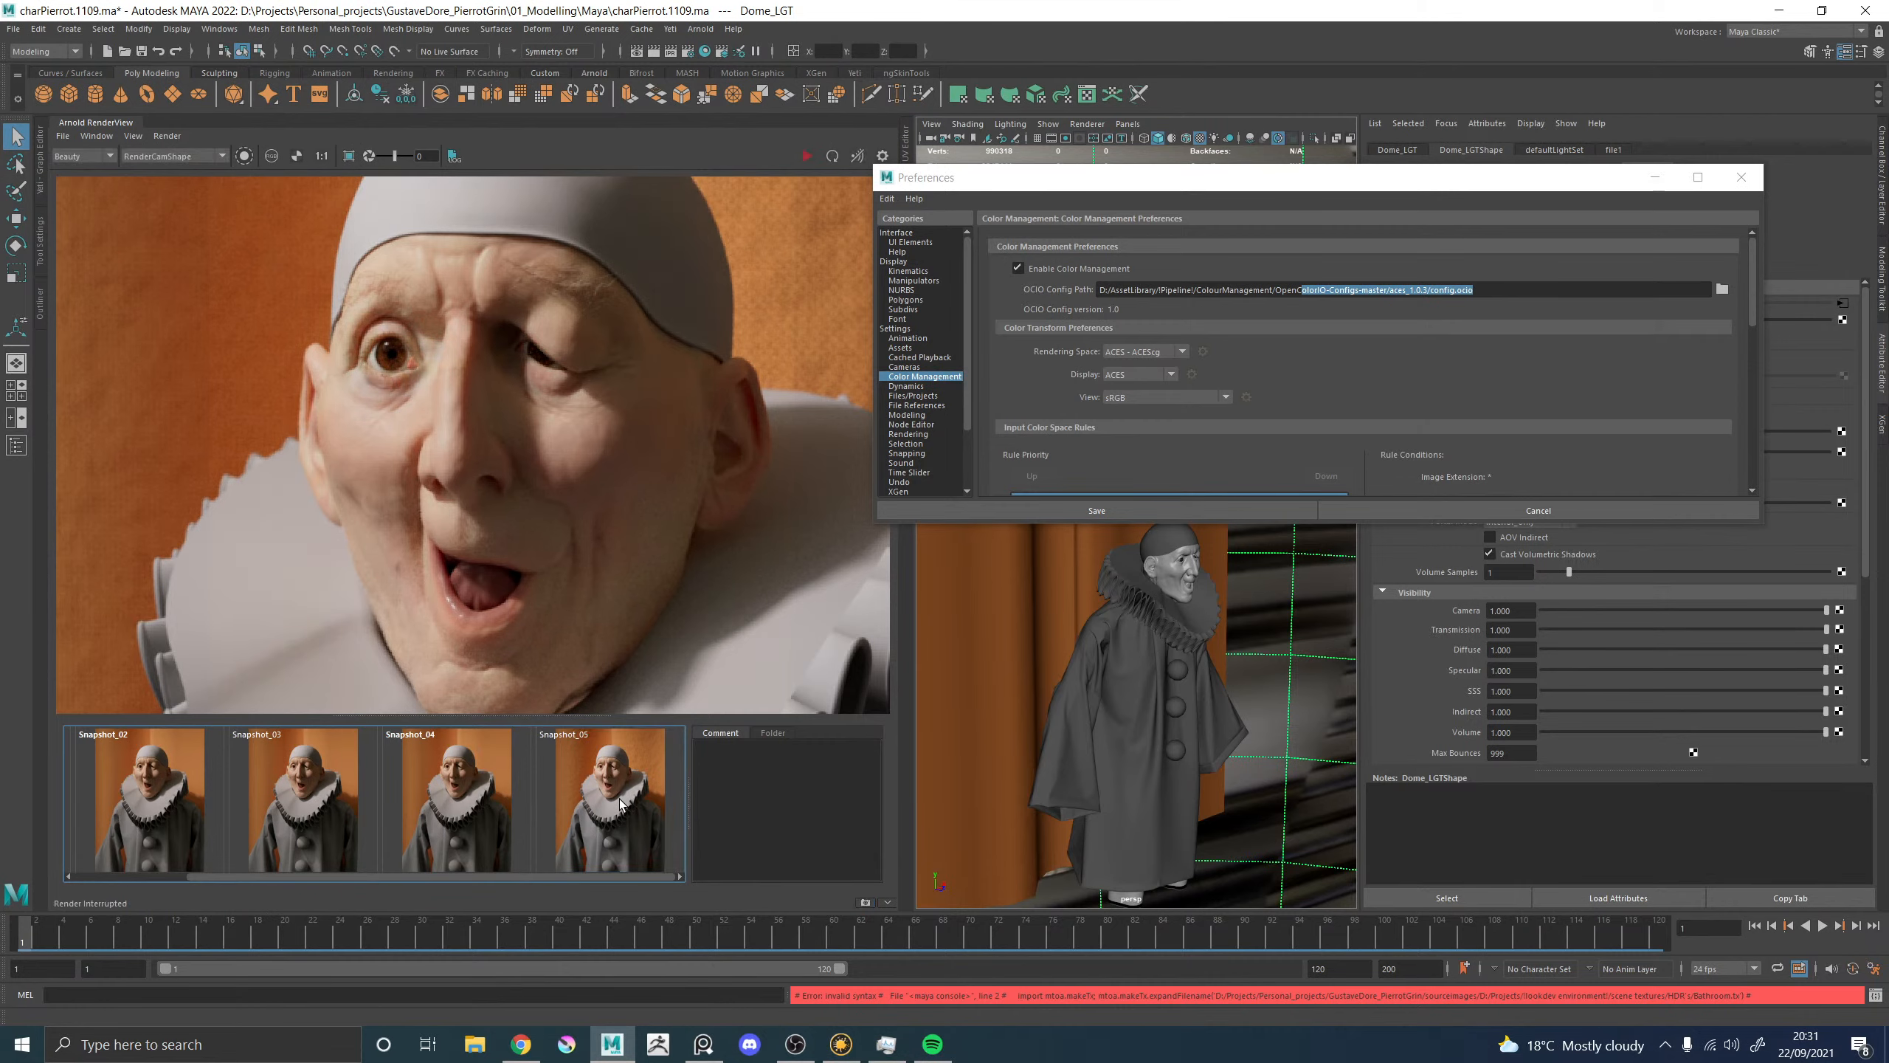
pyautogui.click(620, 799)
pyautogui.click(620, 799)
# Compare the render with Snapshot_05 at a wider framing of the head and ruff, and minimise the Preferences window.
pyautogui.scroll(-5, 544, 386)
pyautogui.scroll(4, 541, 354)
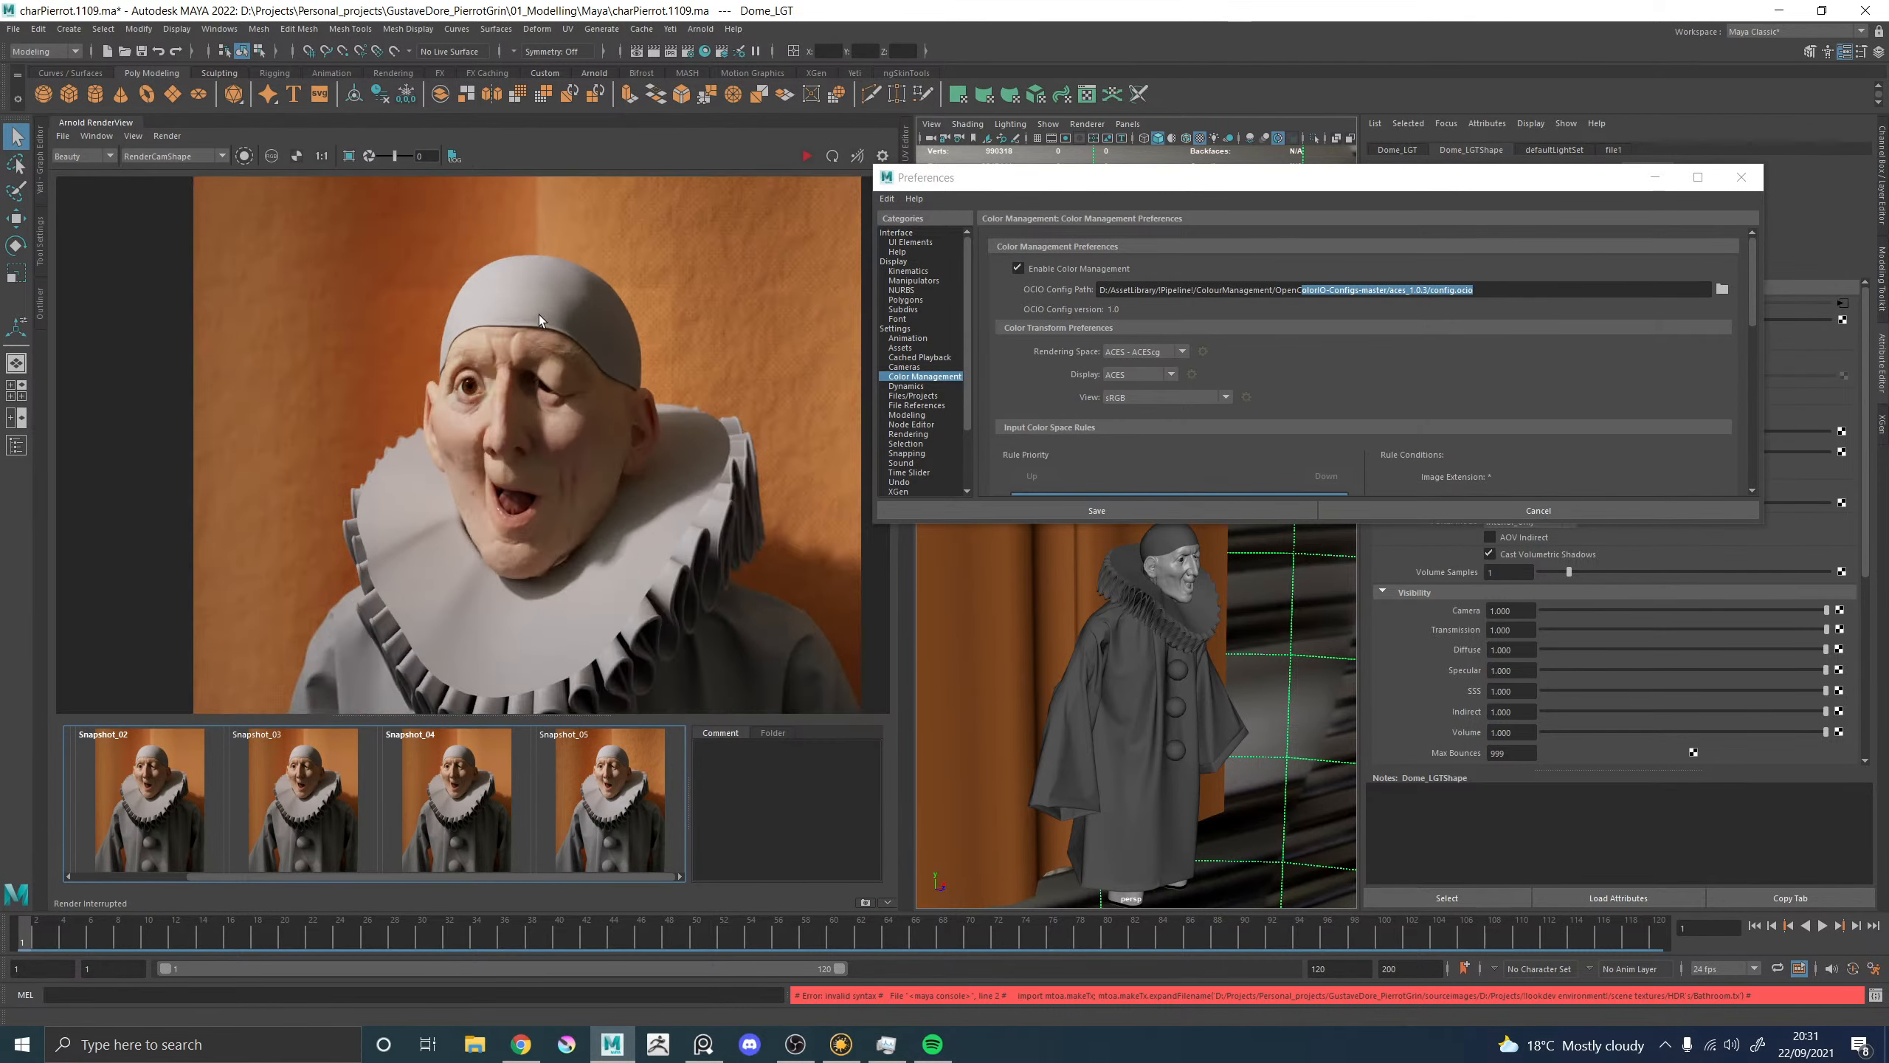
pyautogui.scroll(2, 423, 318)
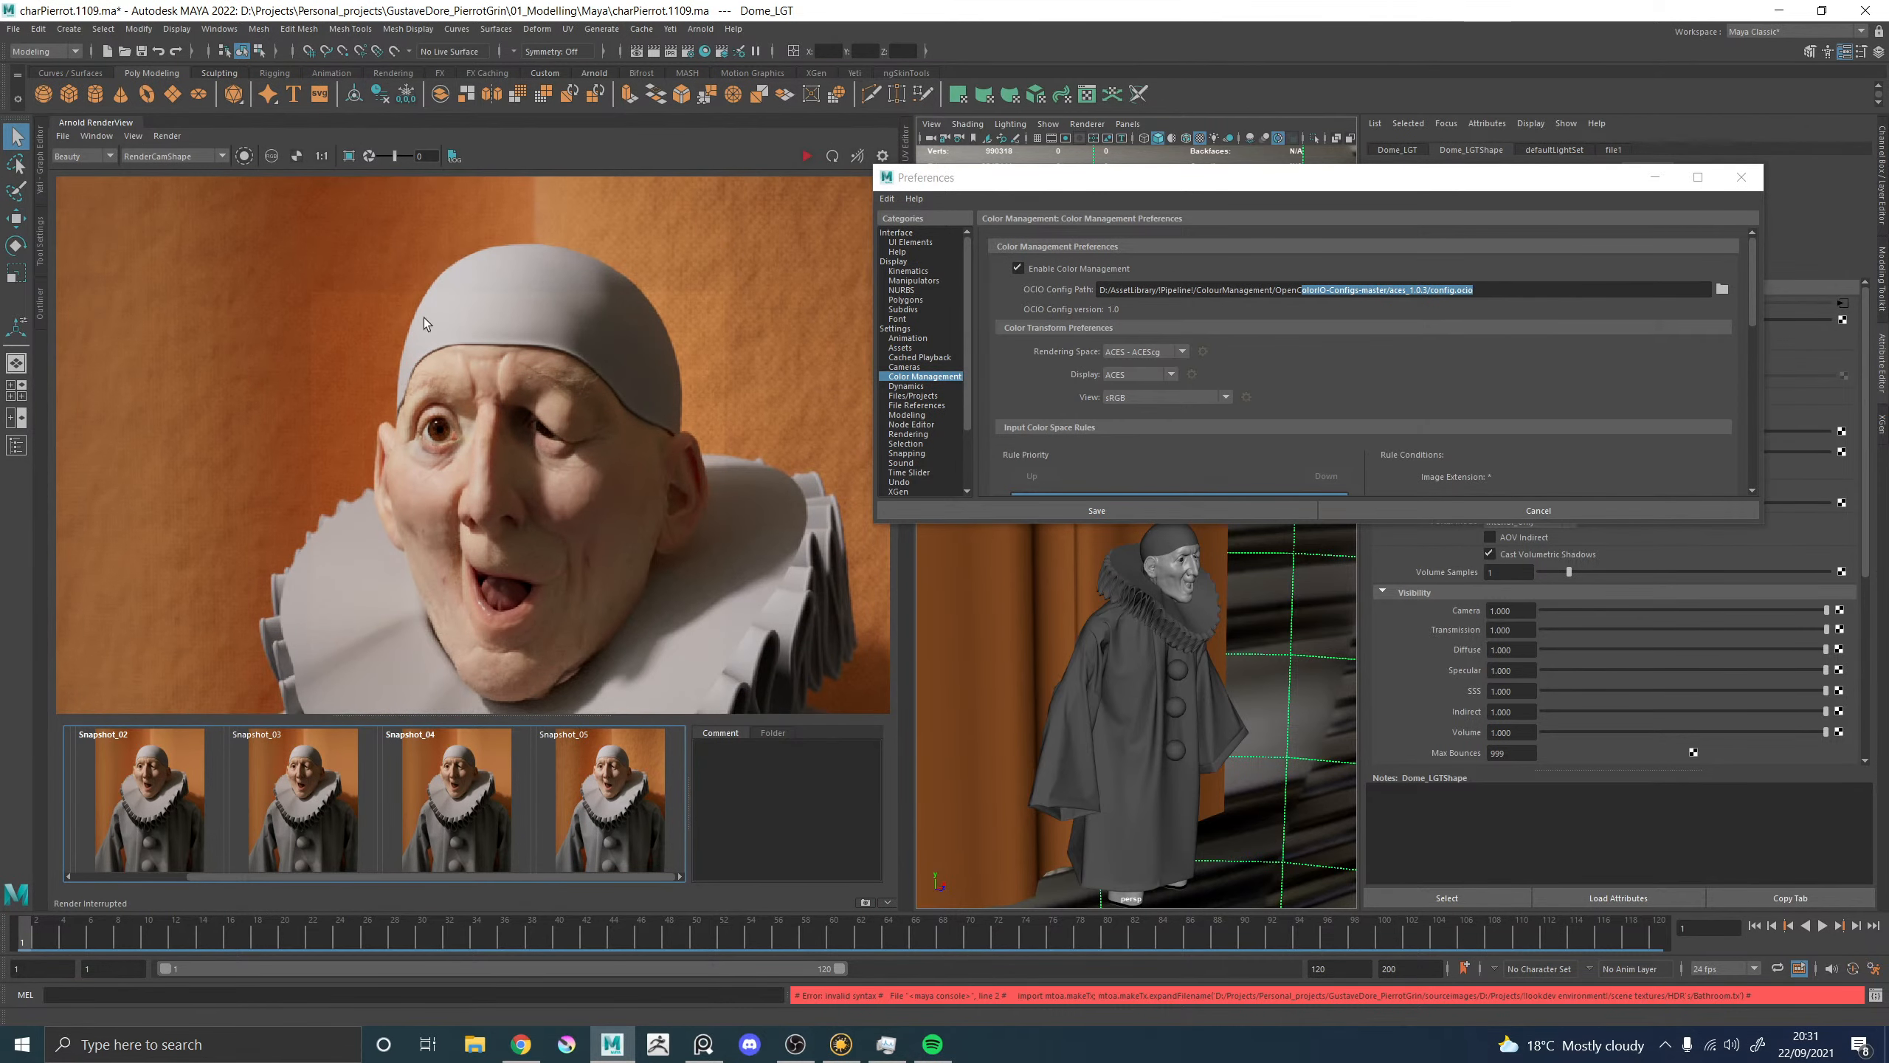
pyautogui.click(584, 815)
pyautogui.click(585, 815)
pyautogui.click(584, 815)
pyautogui.click(585, 815)
pyautogui.click(585, 815)
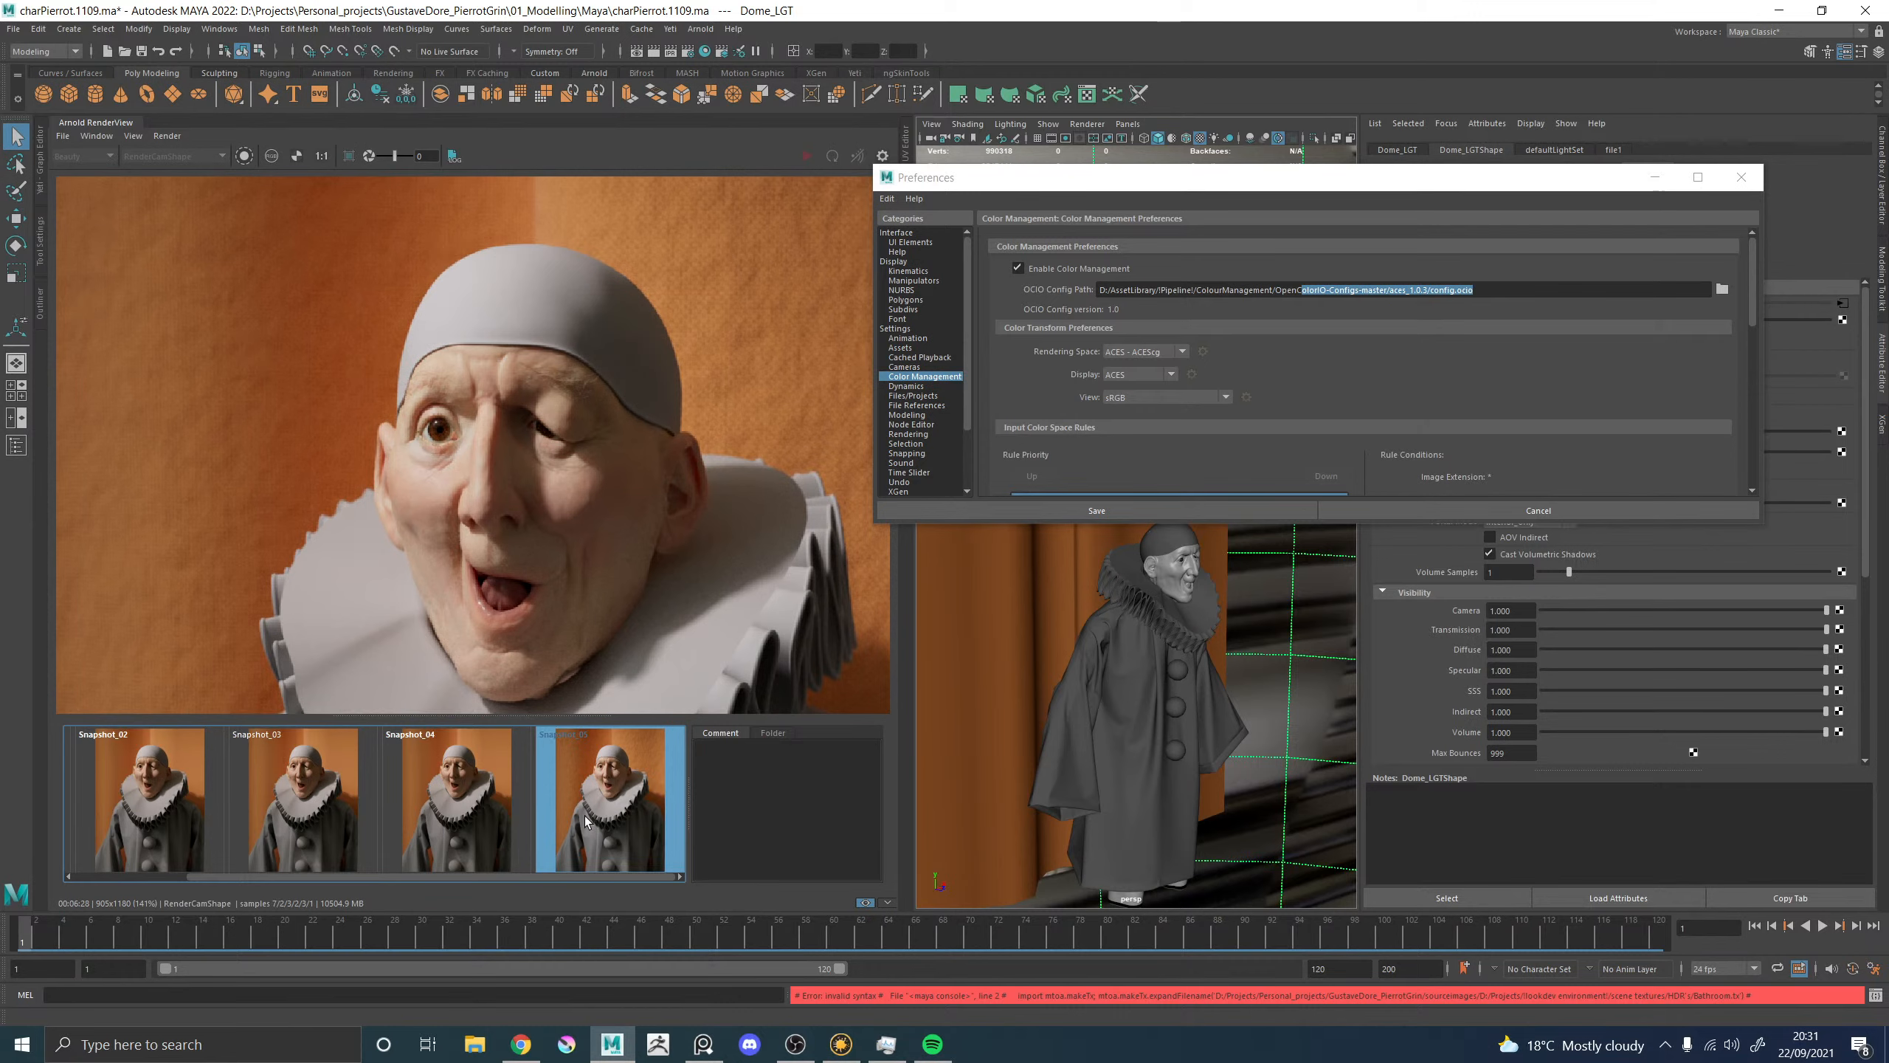
pyautogui.click(584, 815)
pyautogui.scroll(-4, 546, 571)
pyautogui.scroll(4, 546, 571)
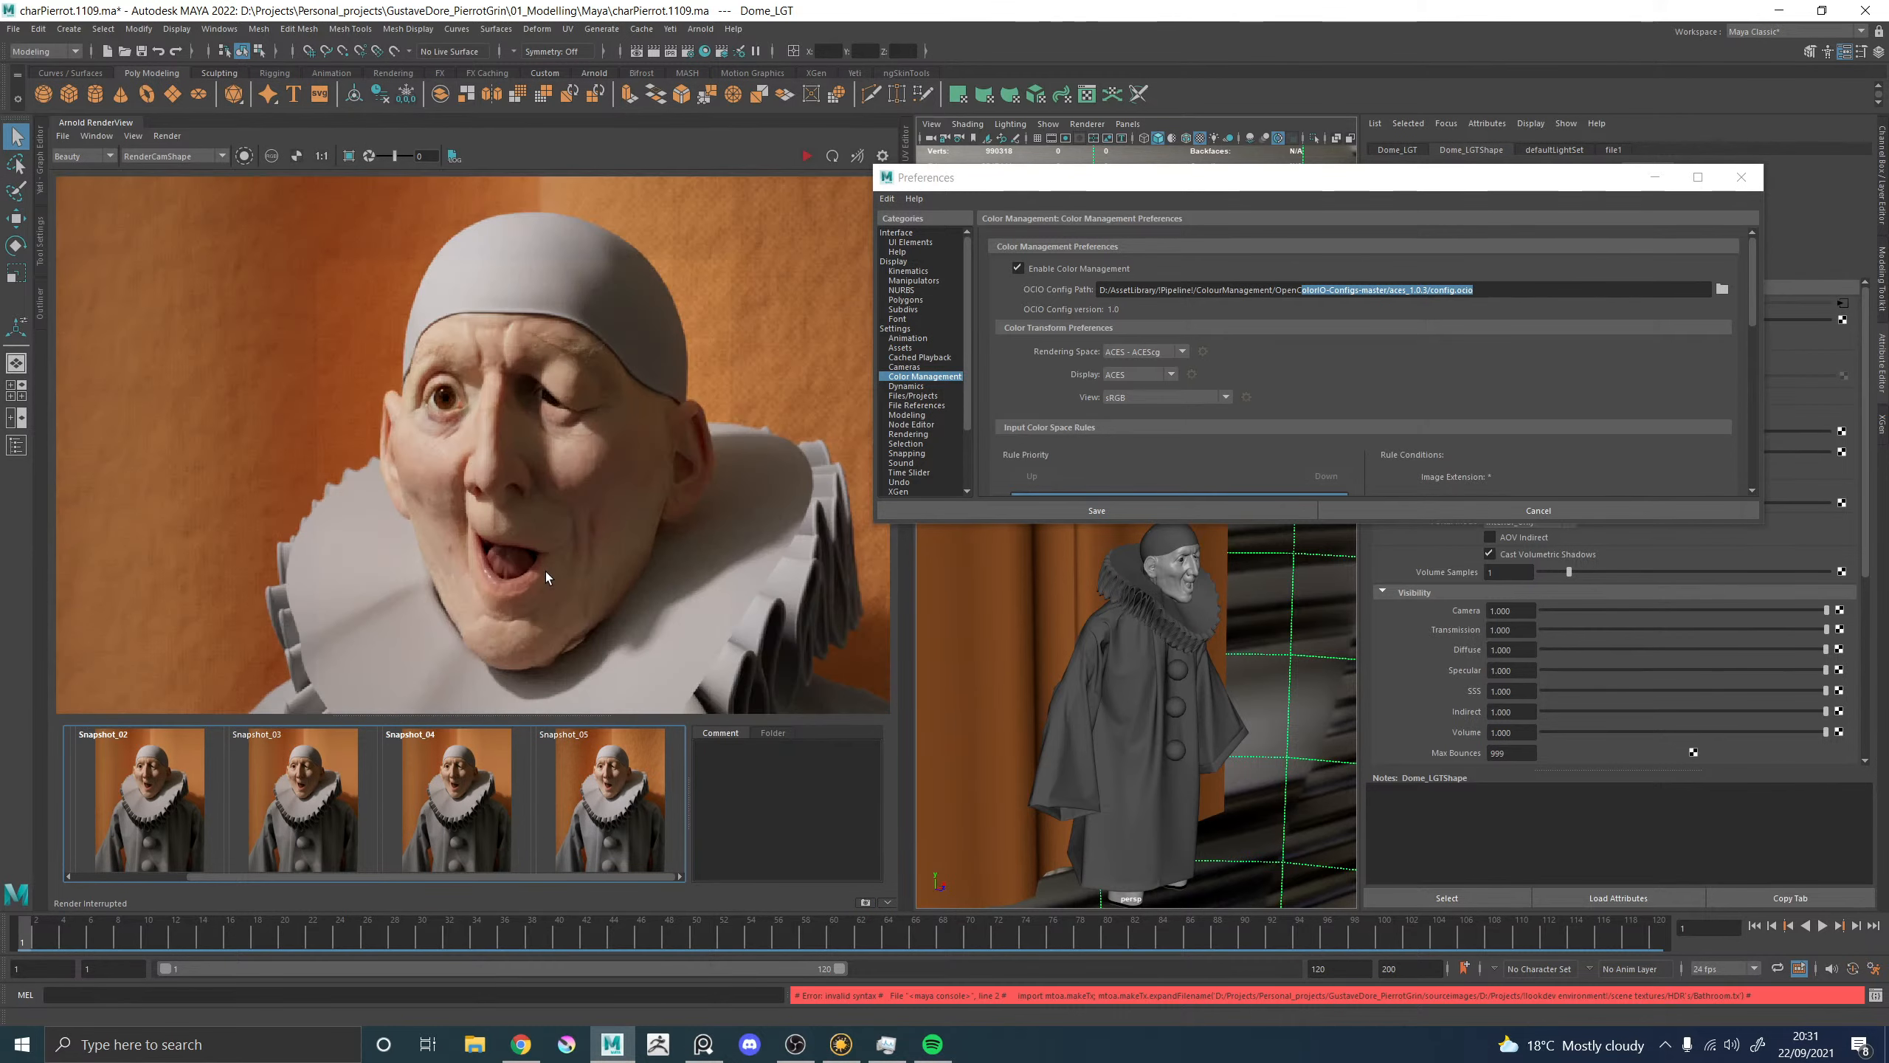
pyautogui.click(620, 792)
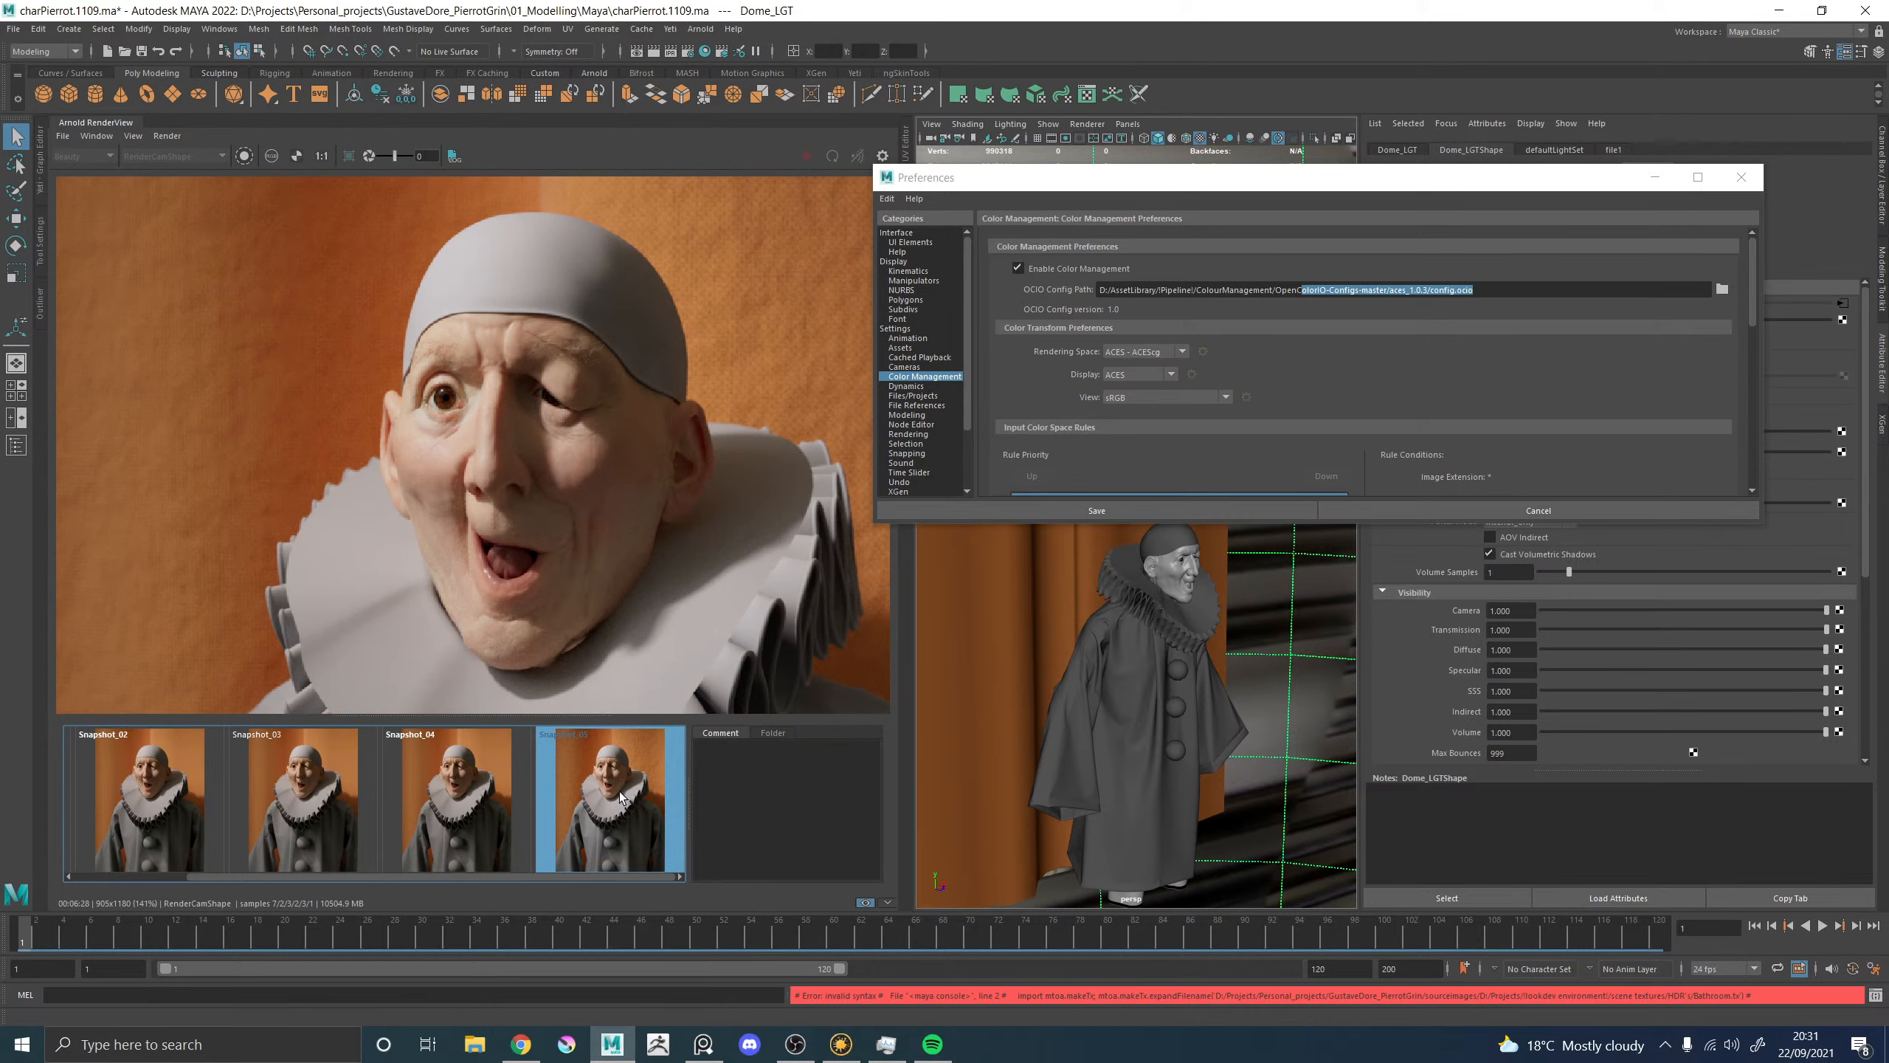
pyautogui.click(620, 791)
pyautogui.click(620, 792)
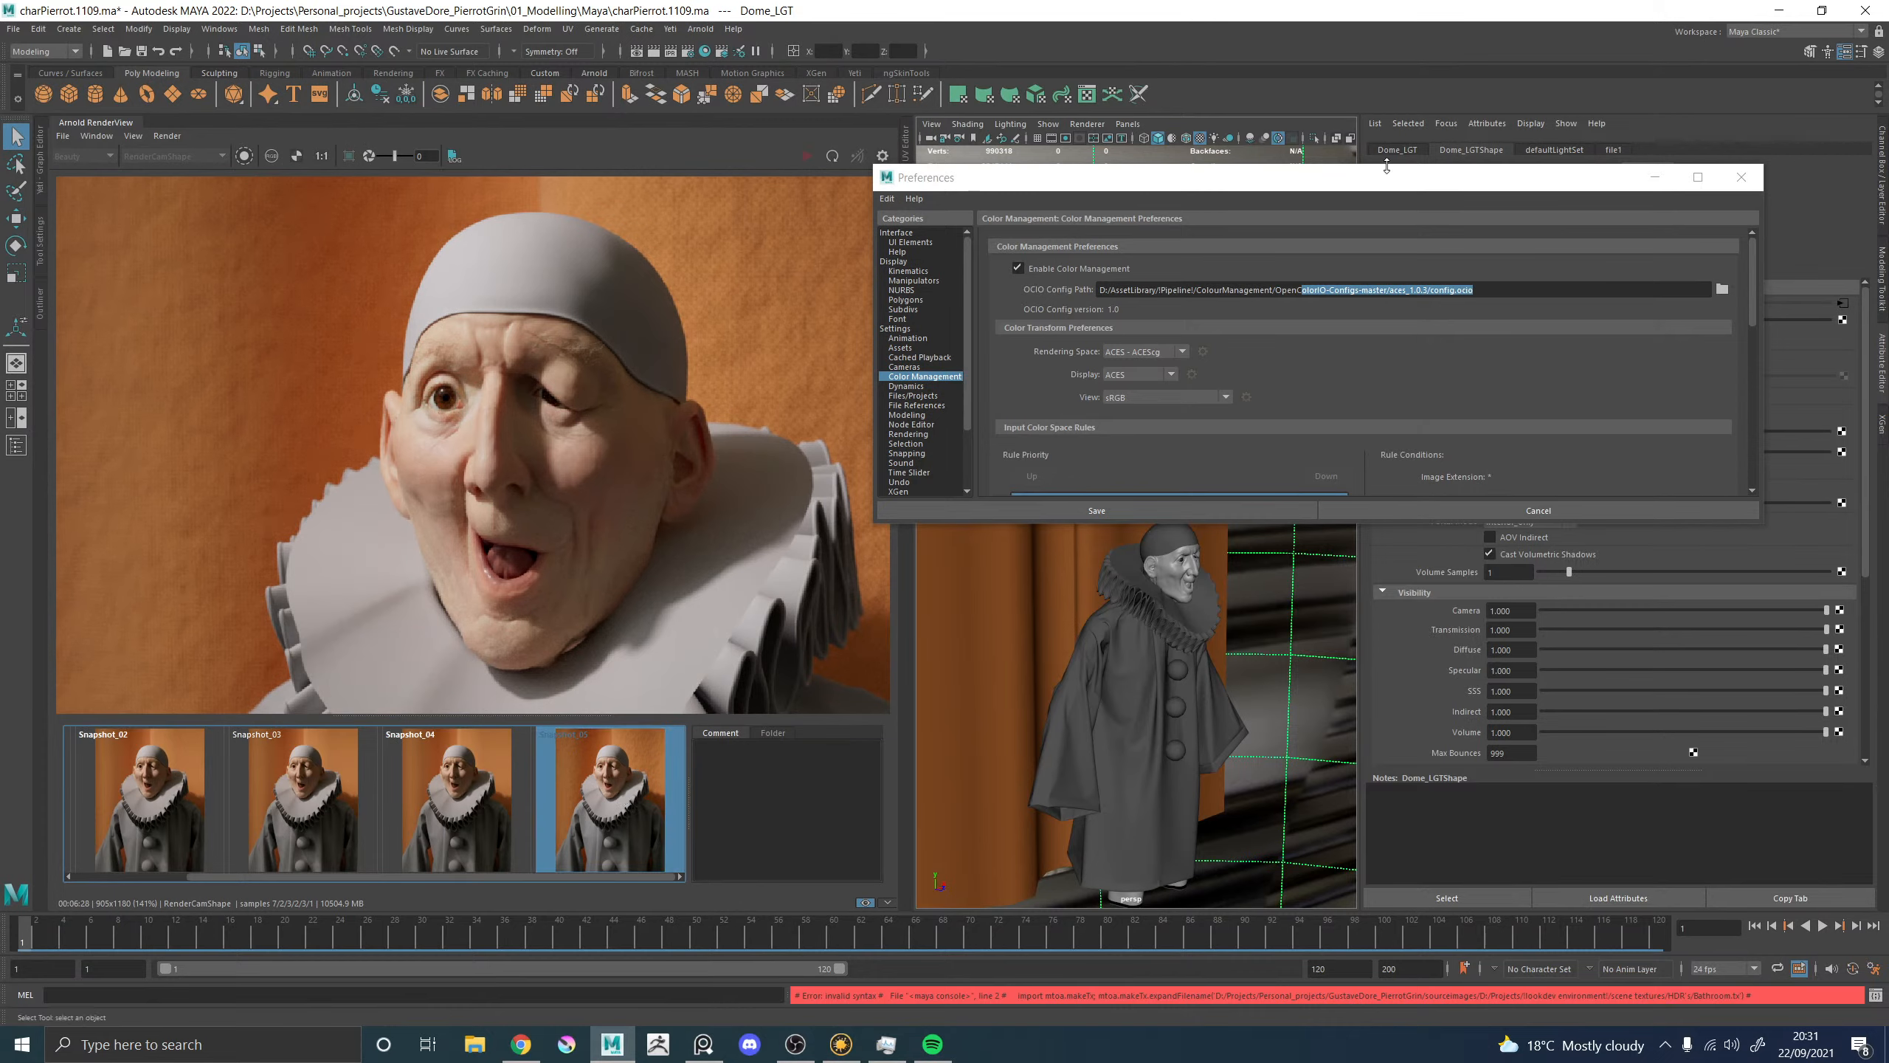
pyautogui.click(1657, 178)
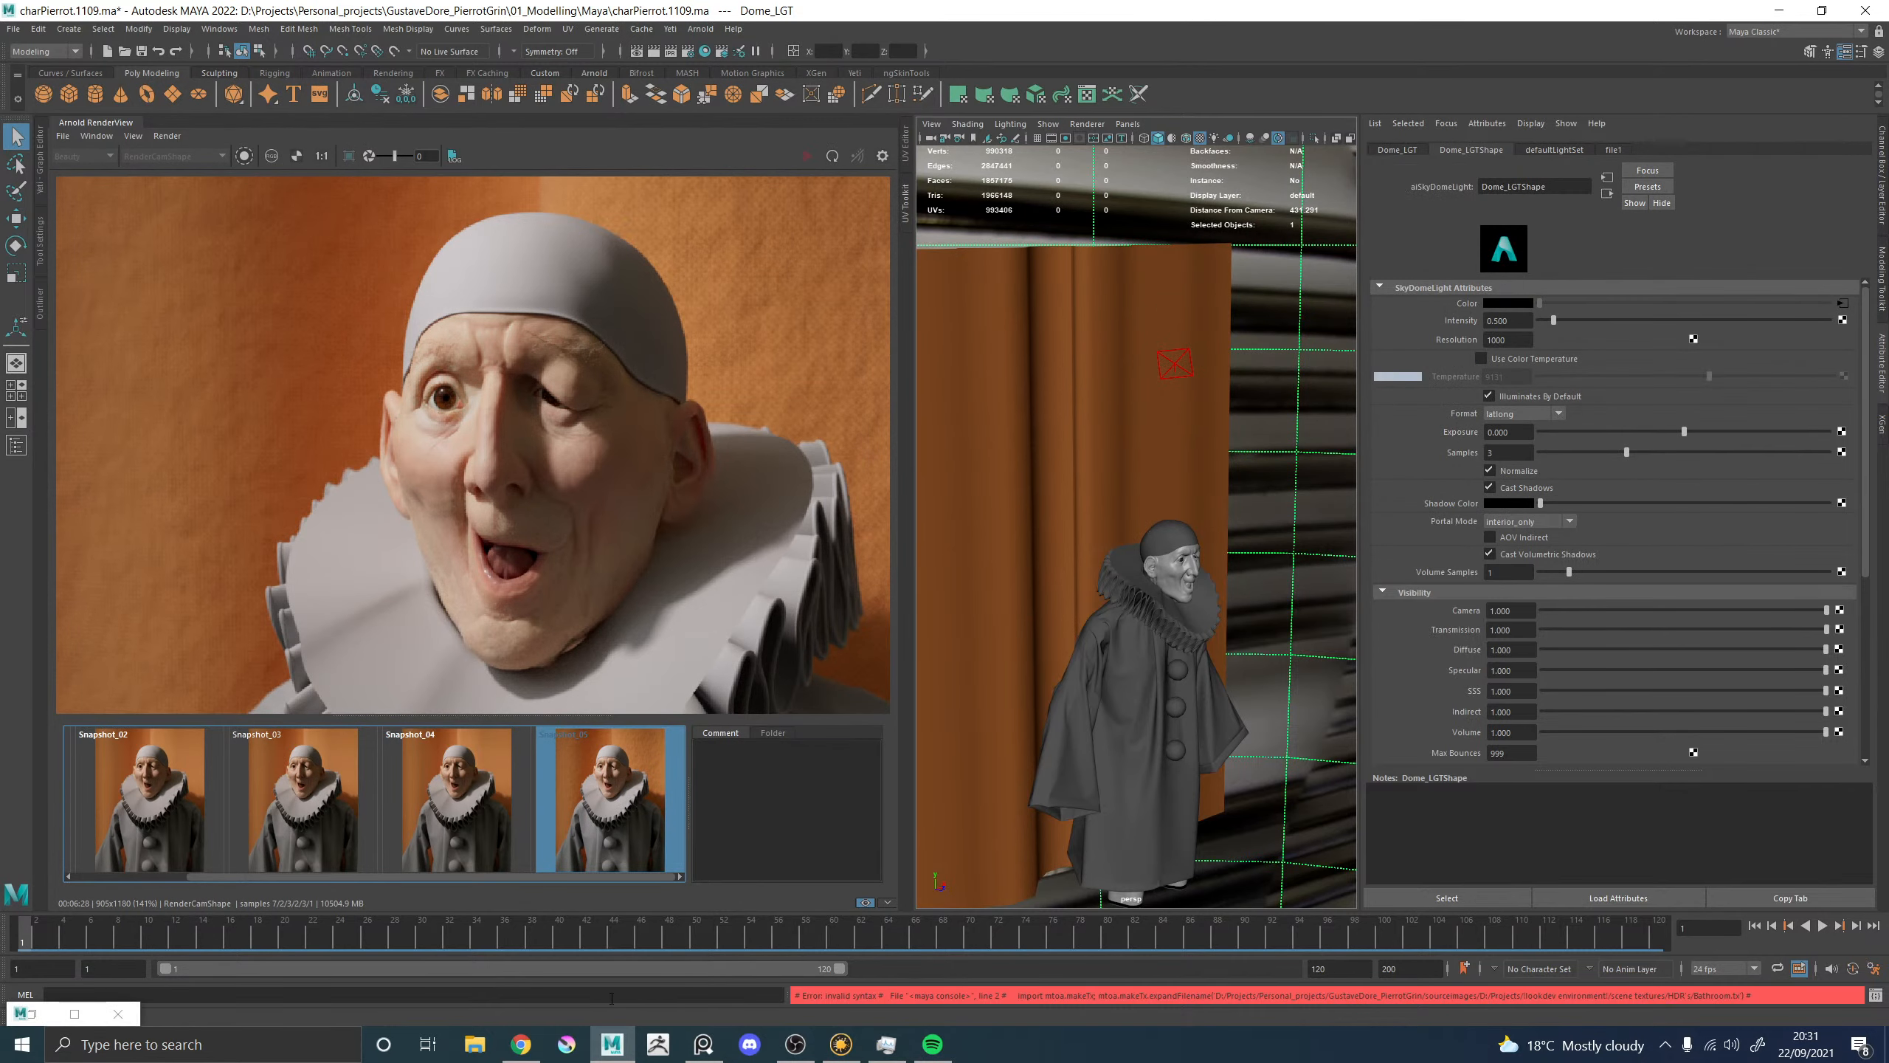
# Switch back to Mari, rename the Merge_Blemishes1 node to Merge_Freckles and align the Paint2 node beneath Color9.
pyautogui.click(847, 1049)
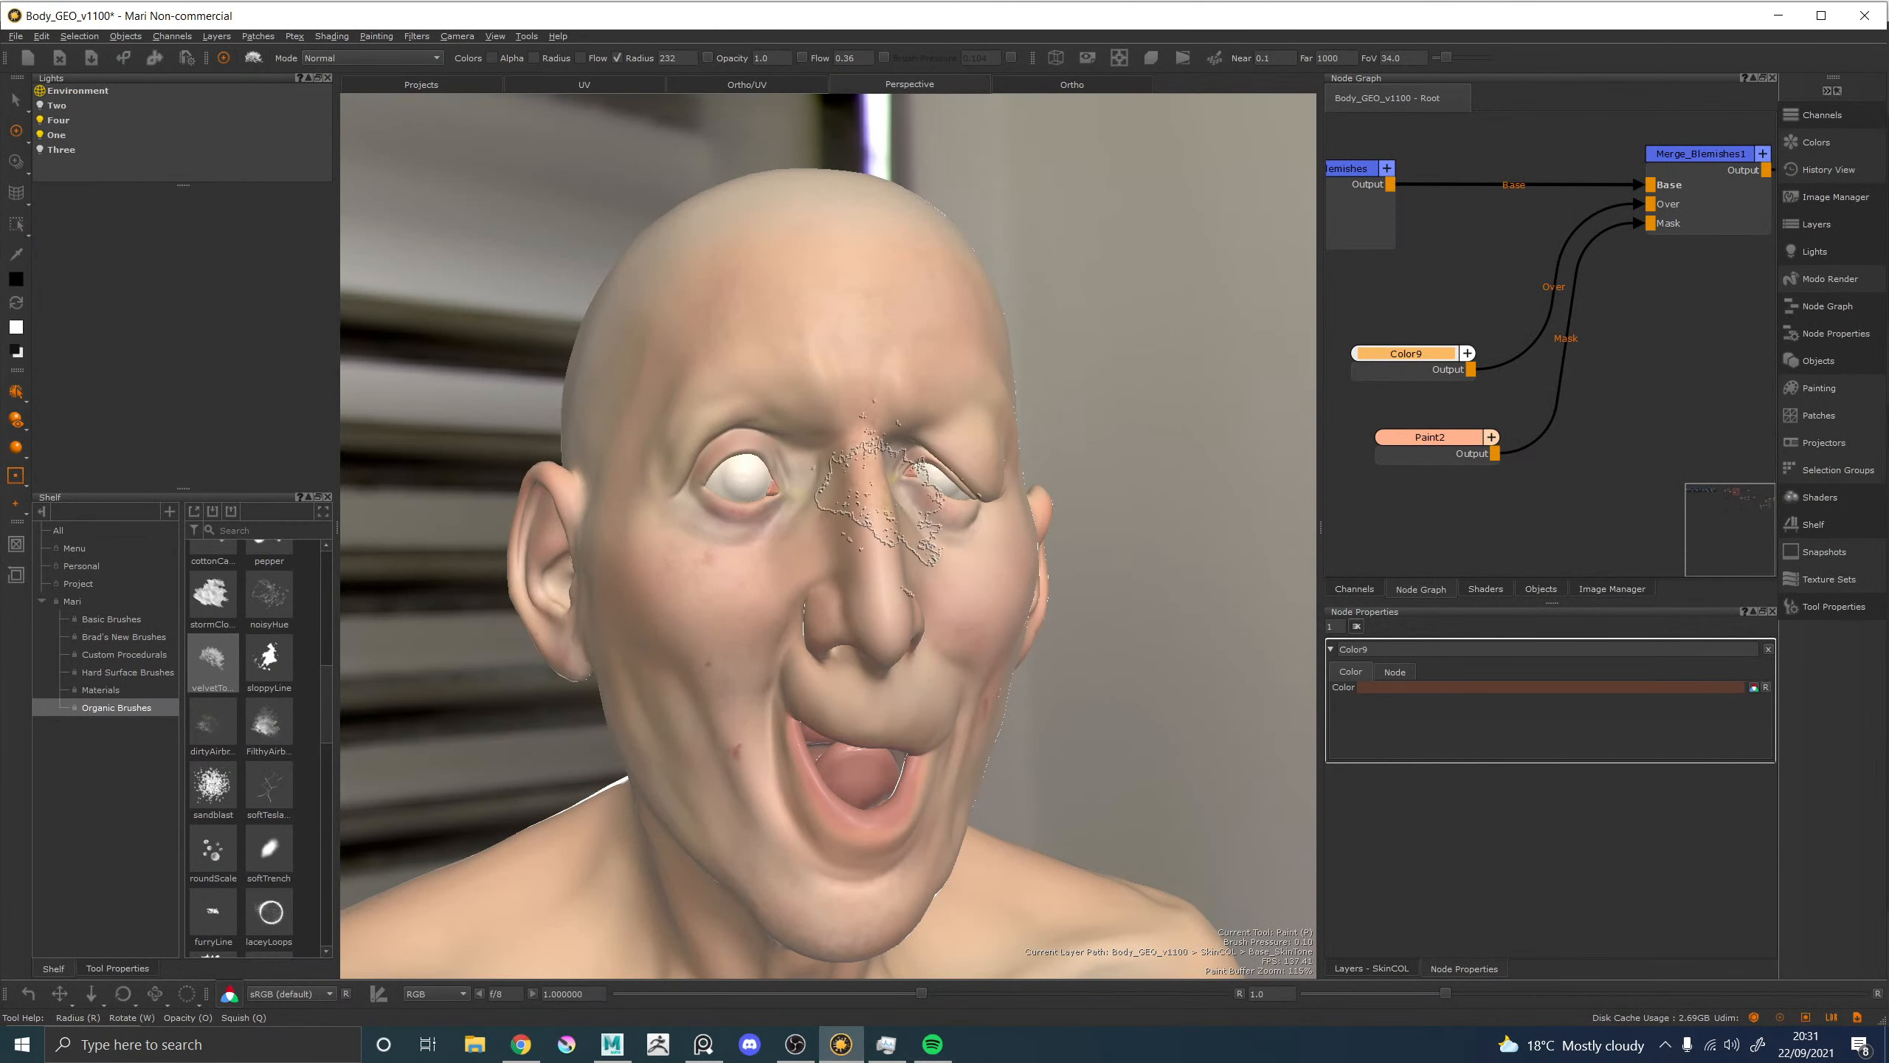
pyautogui.click(1442, 445)
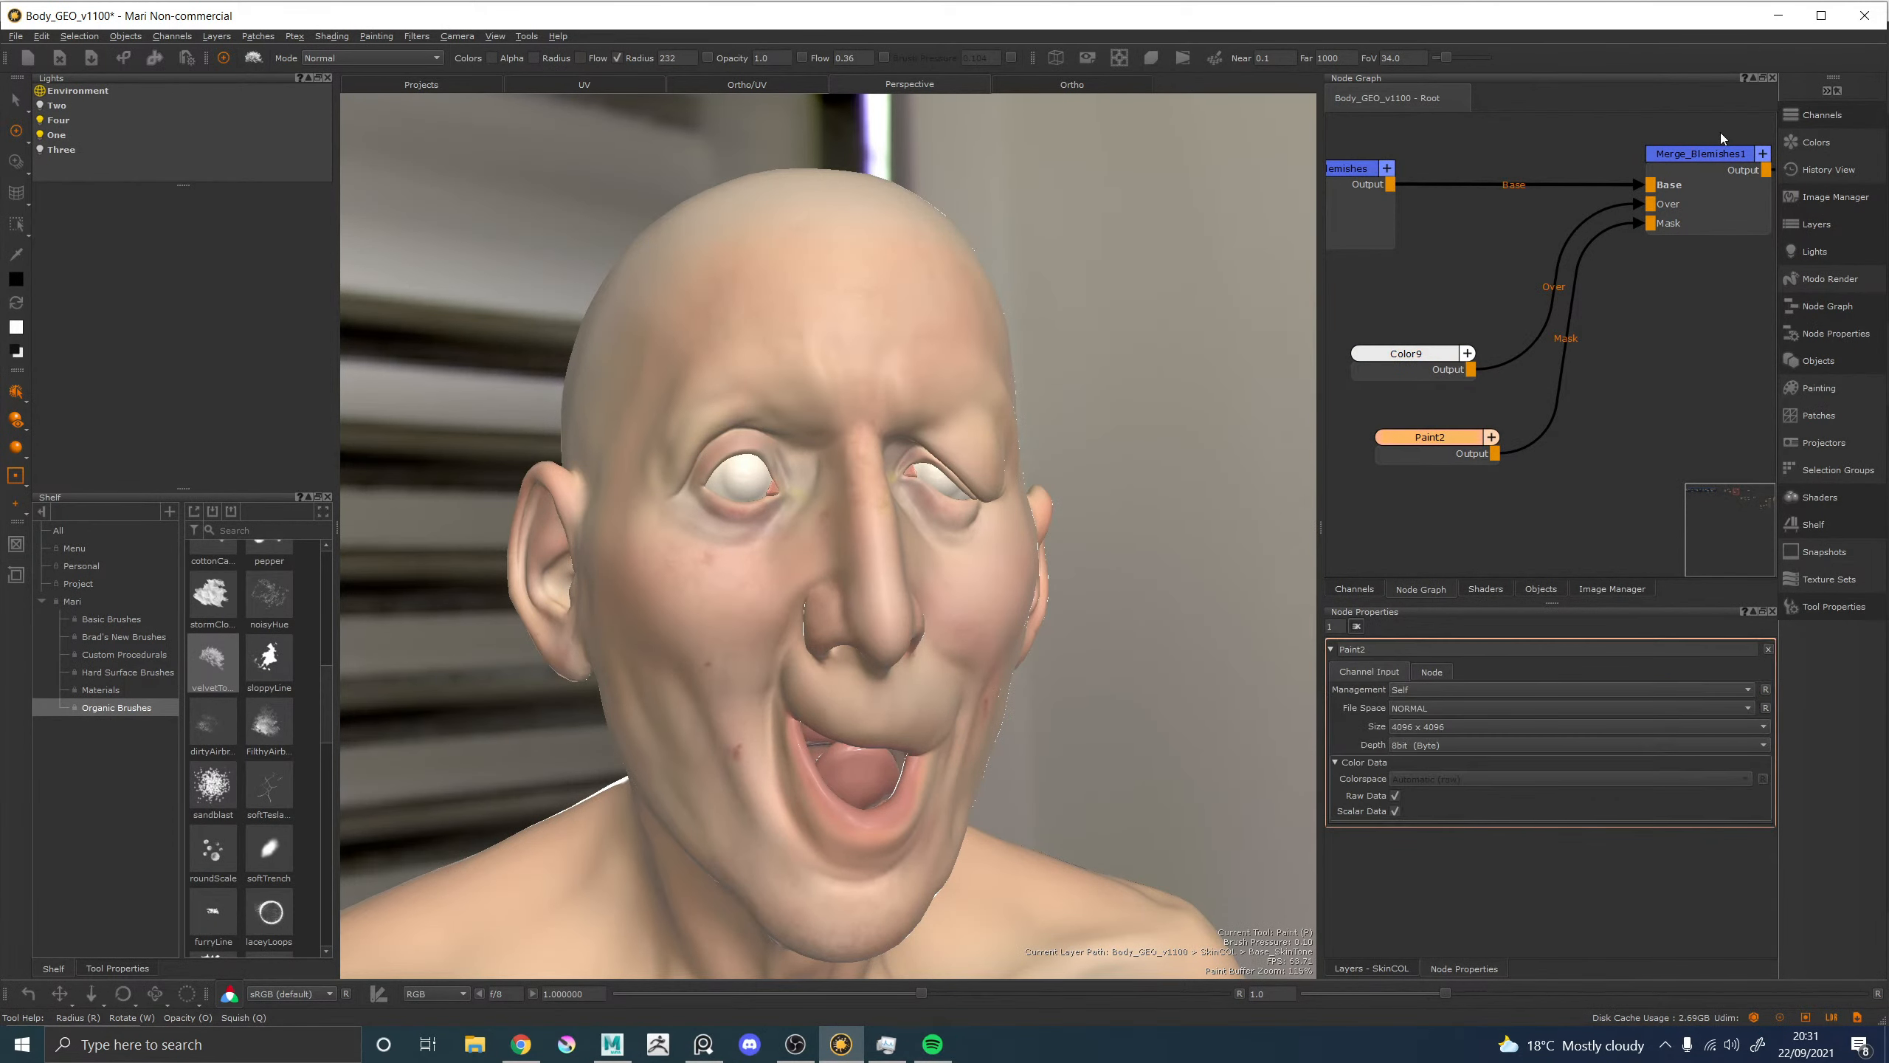
pyautogui.click(1703, 153)
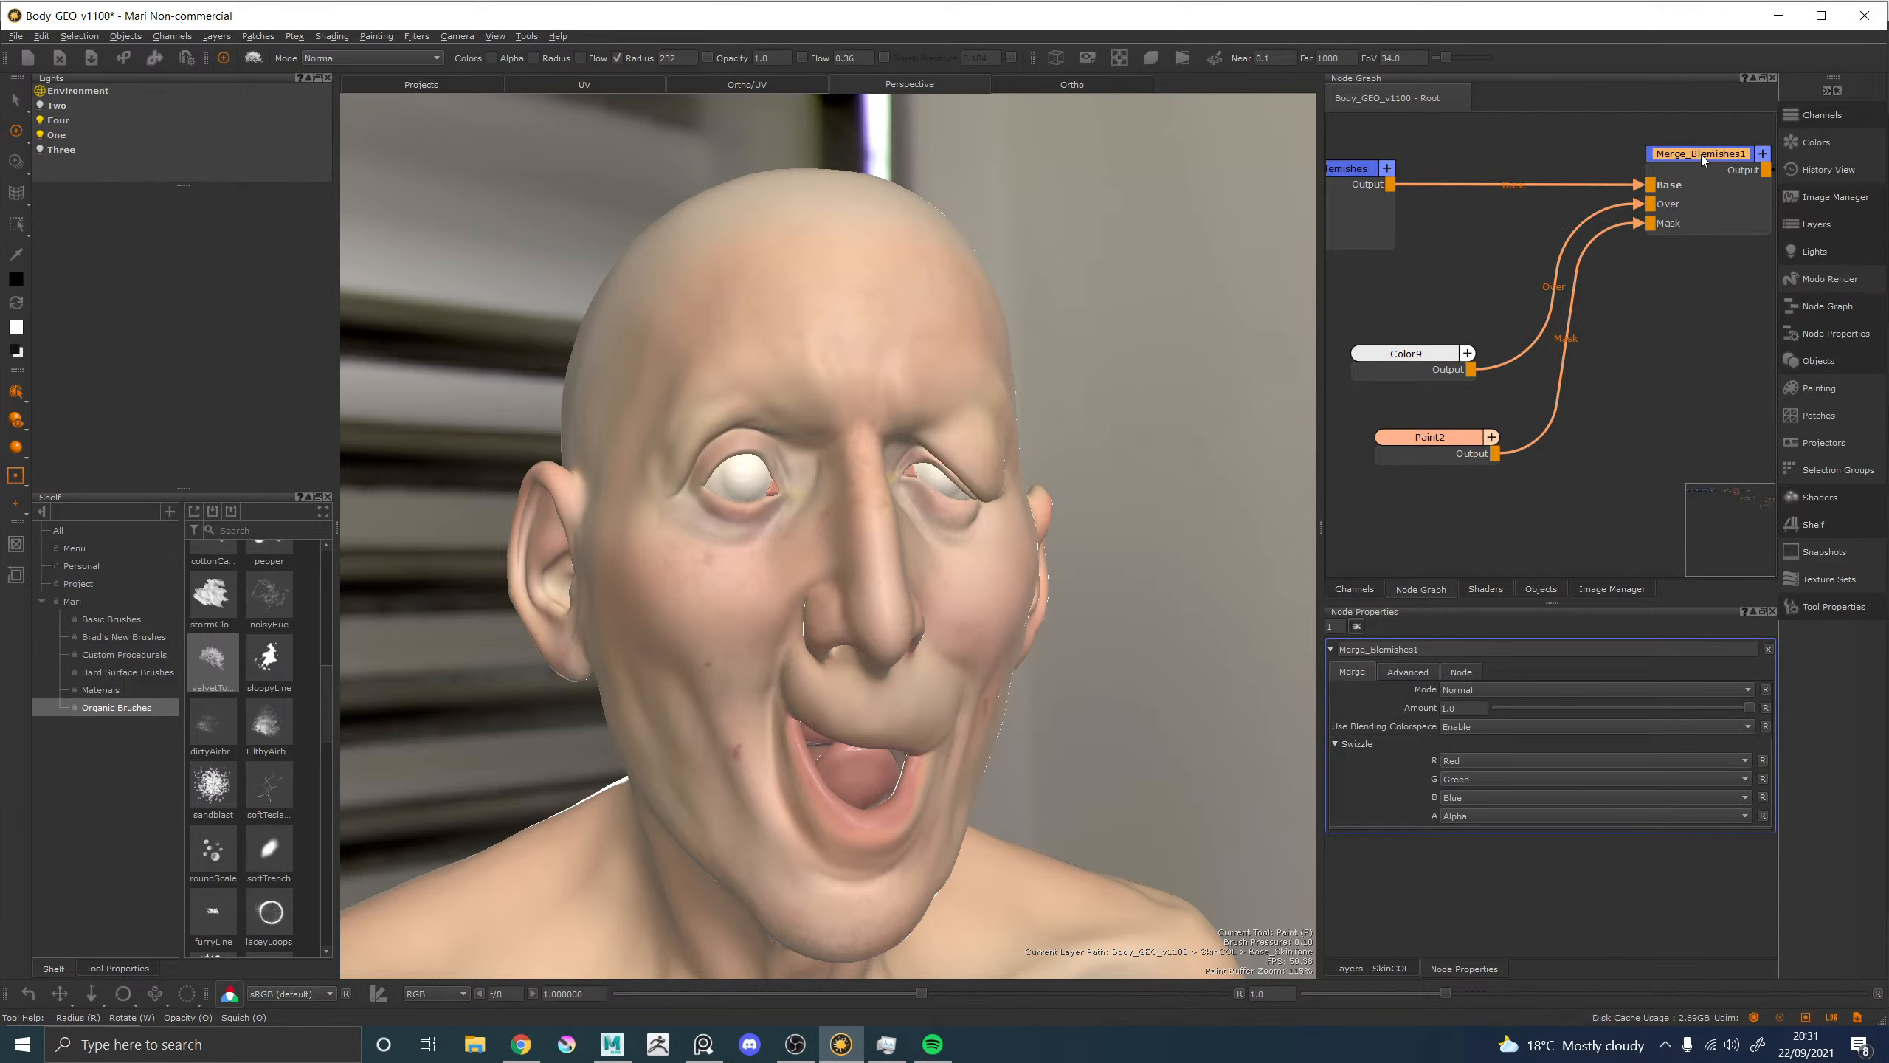
pyautogui.moveTo(1421, 650); pyautogui.dragTo(1377, 651)
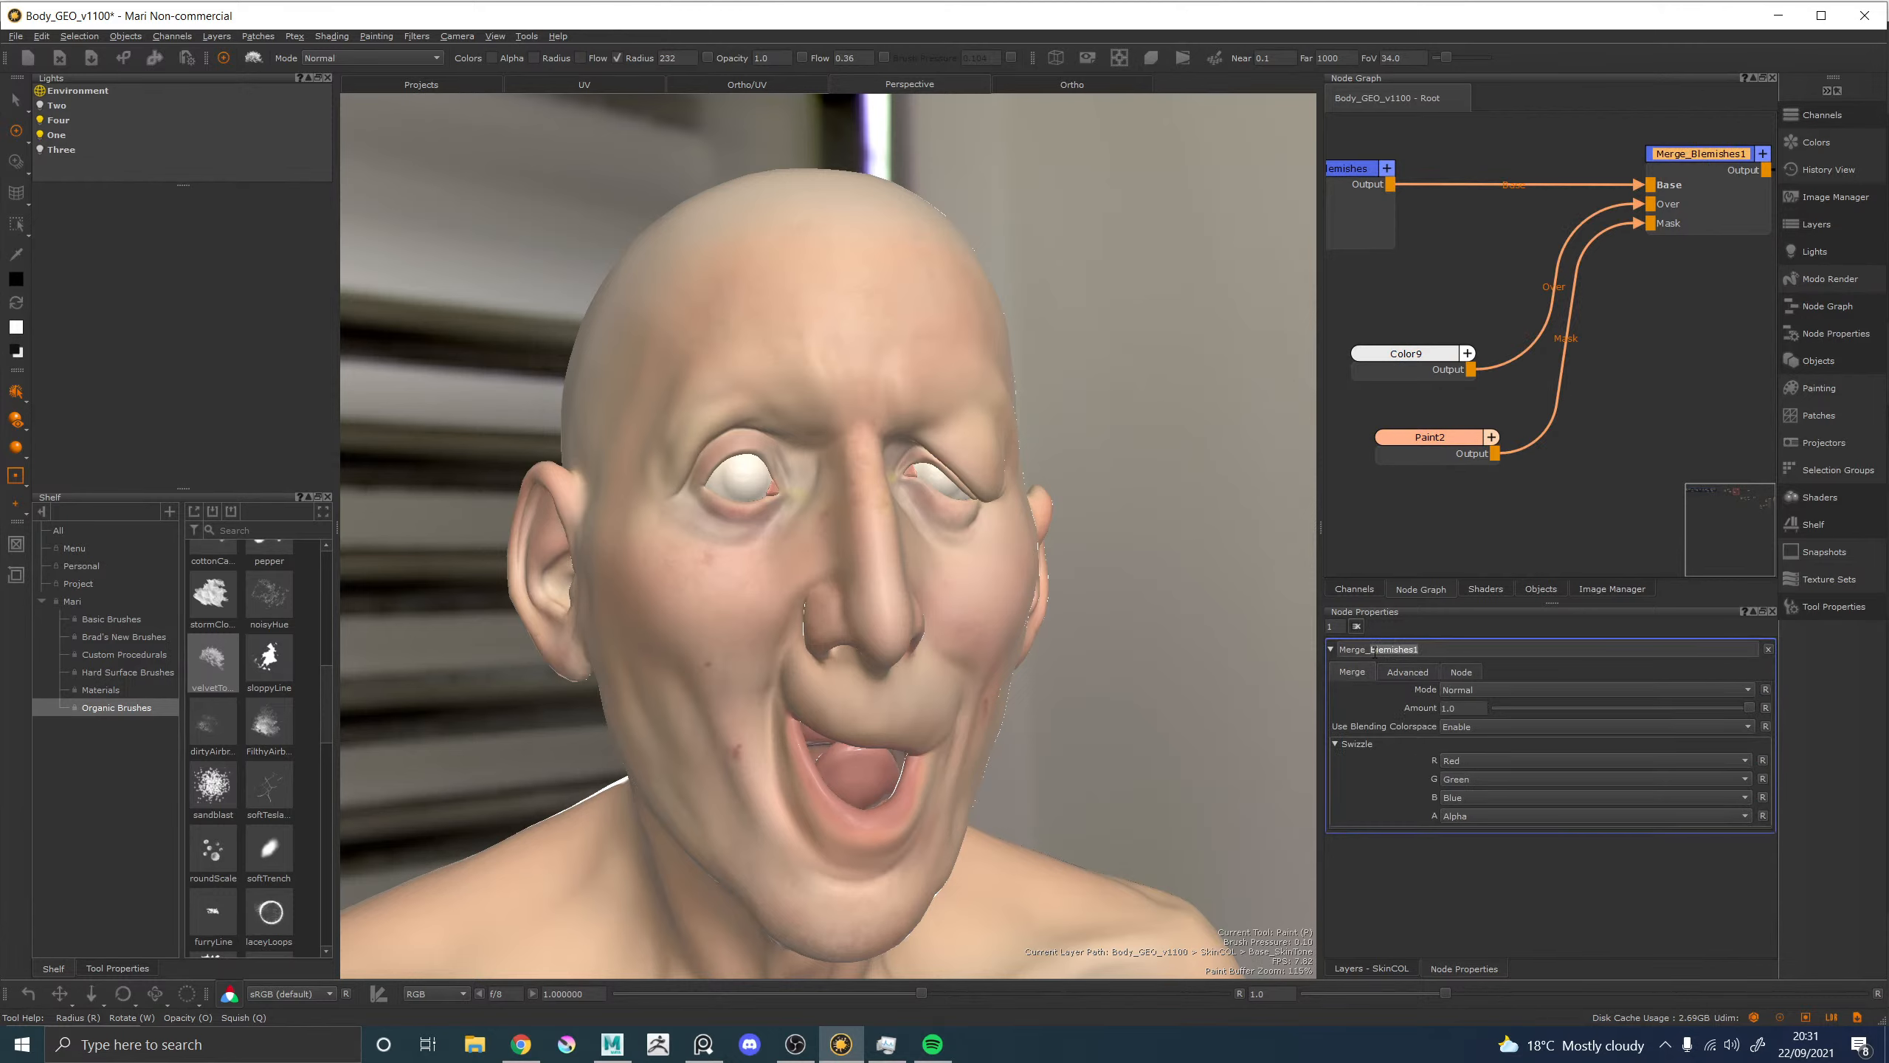
pyautogui.write('Rreck')
pyautogui.press('Return')
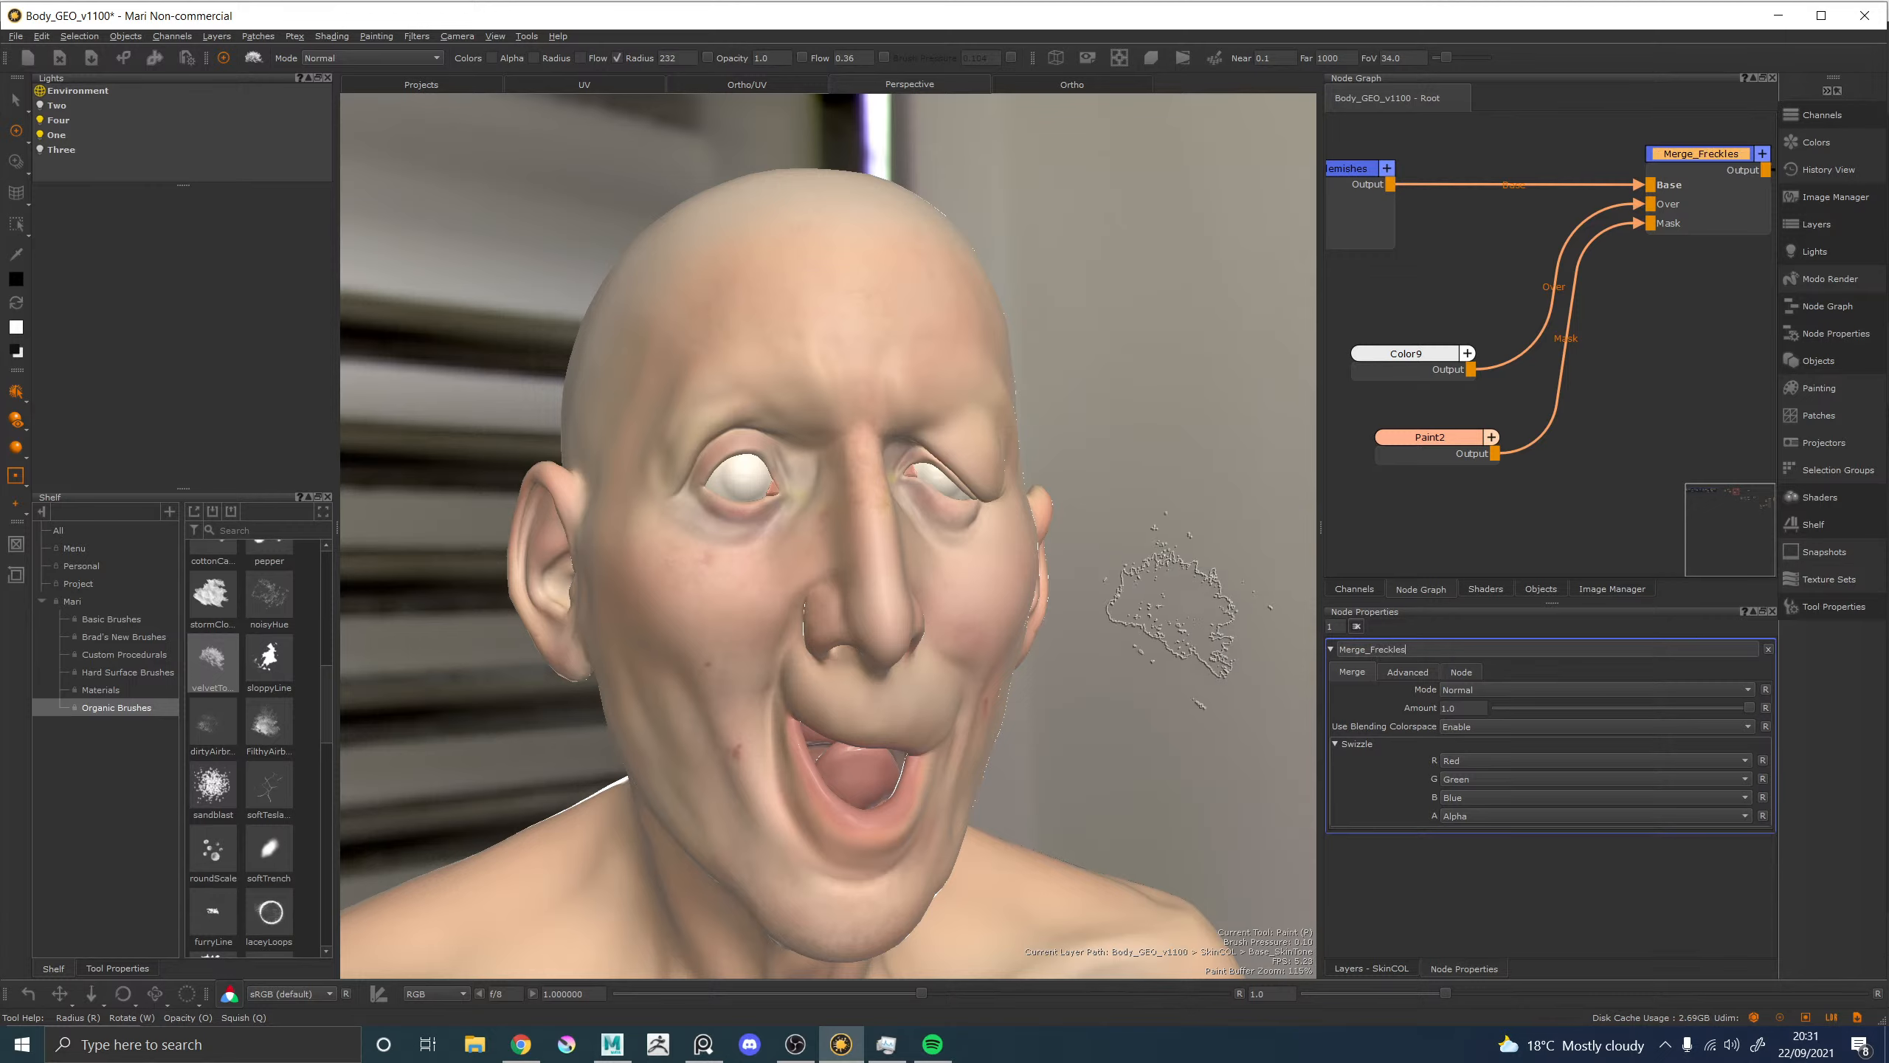
pyautogui.moveTo(1454, 439); pyautogui.dragTo(1429, 444)
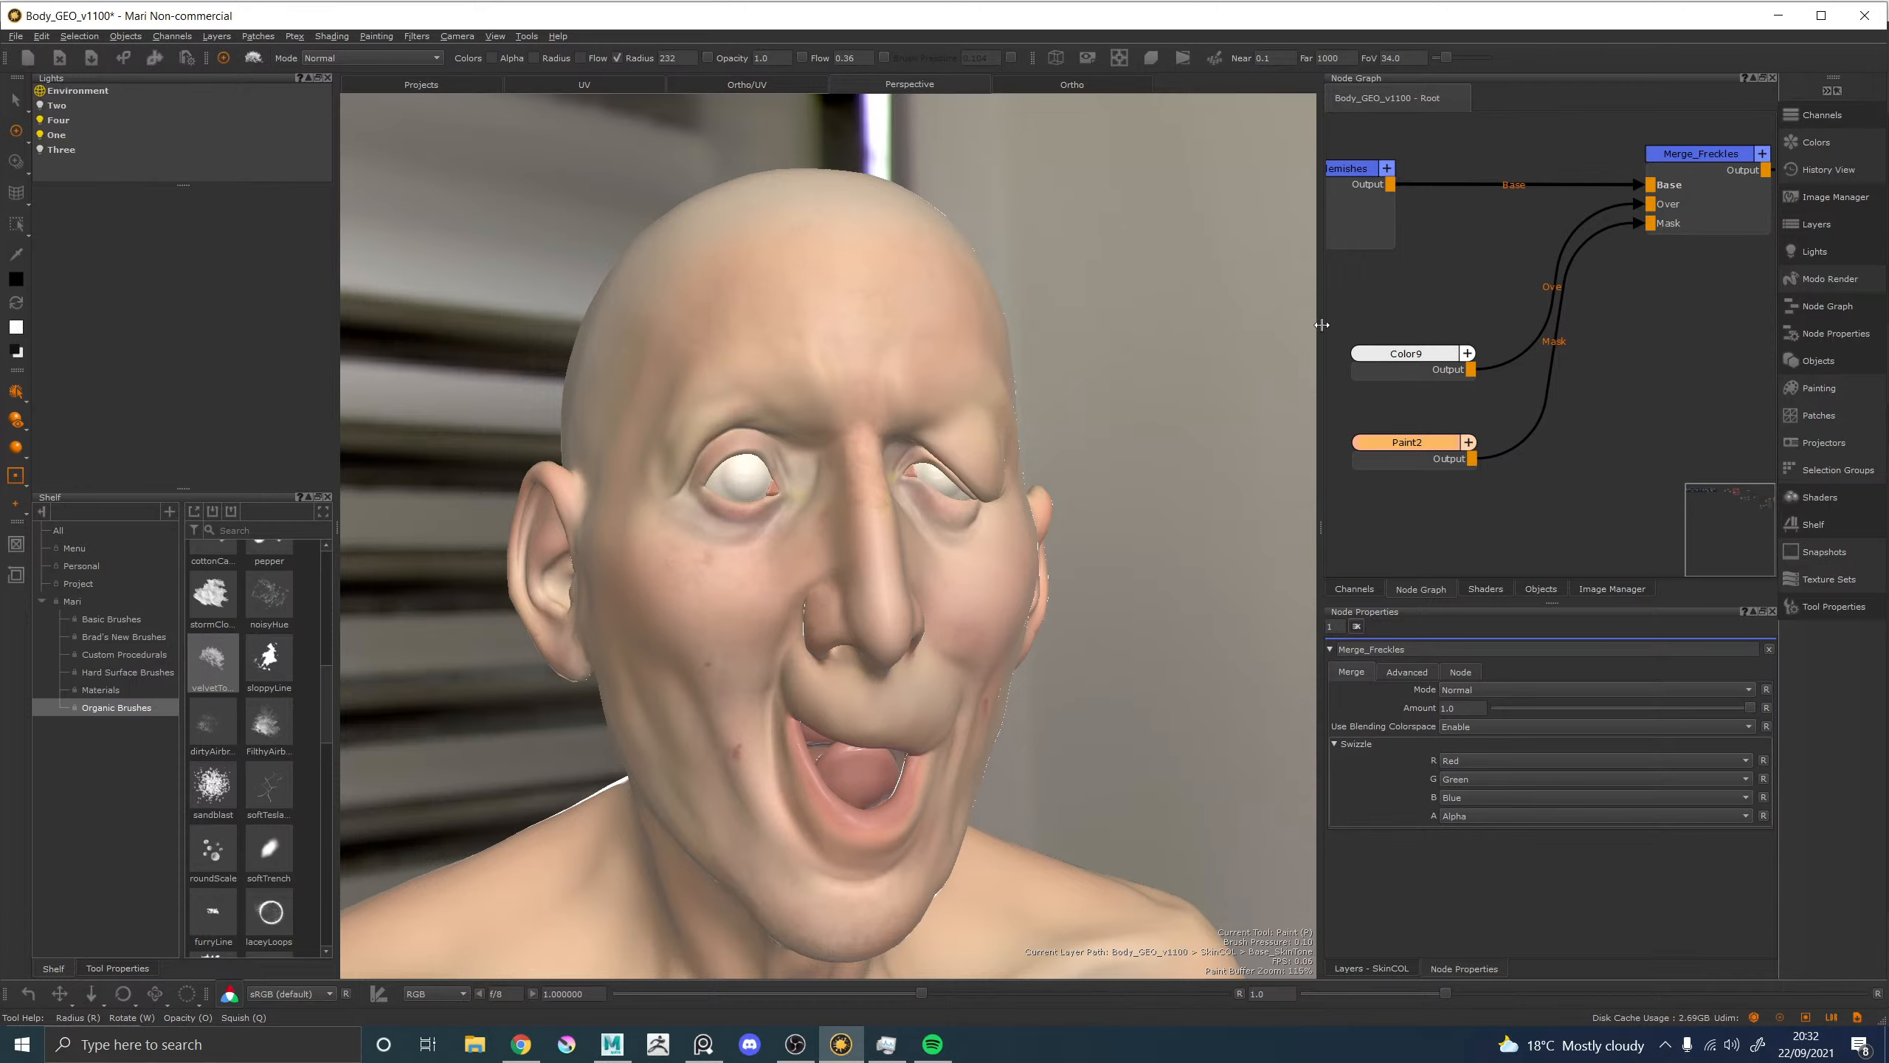
# Make the Paint2 node the paint target and choose the laceyLoops brush from the Organic Brushes.
pyautogui.scroll(3, 714, 573)
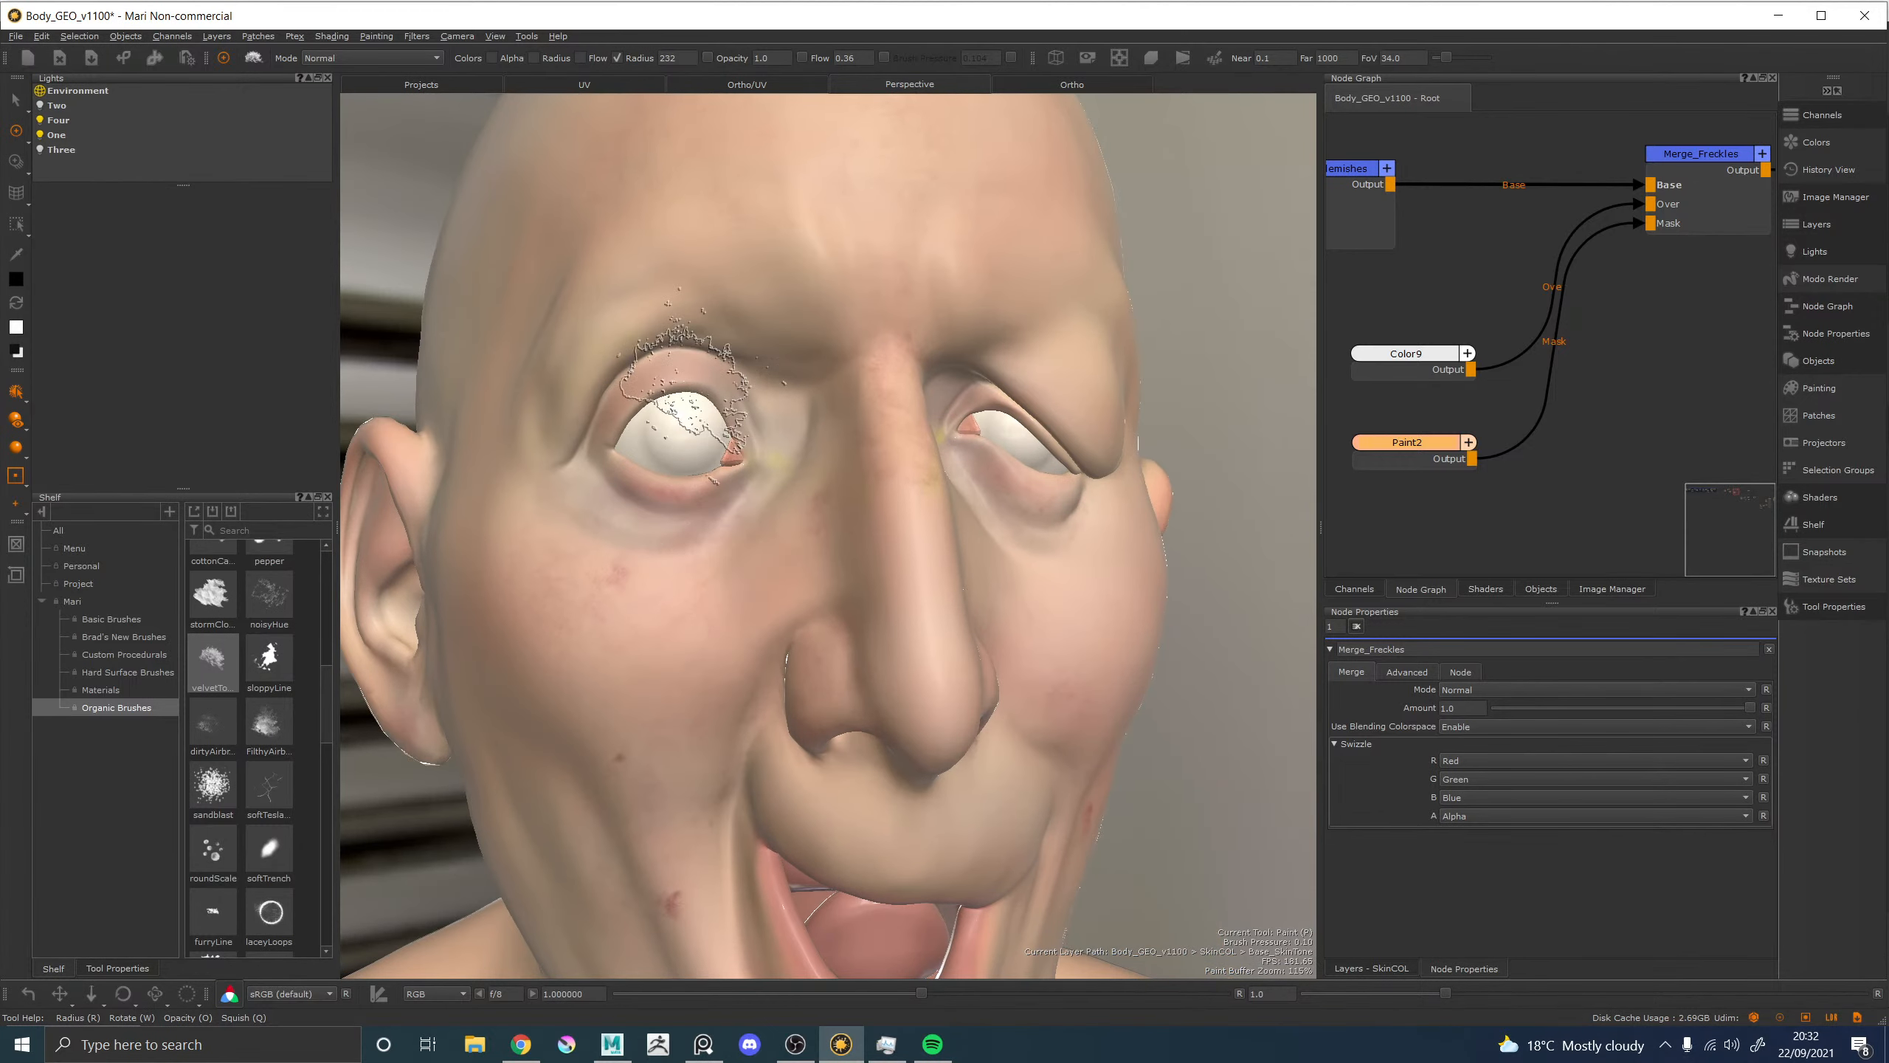
pyautogui.scroll(2, 729, 439)
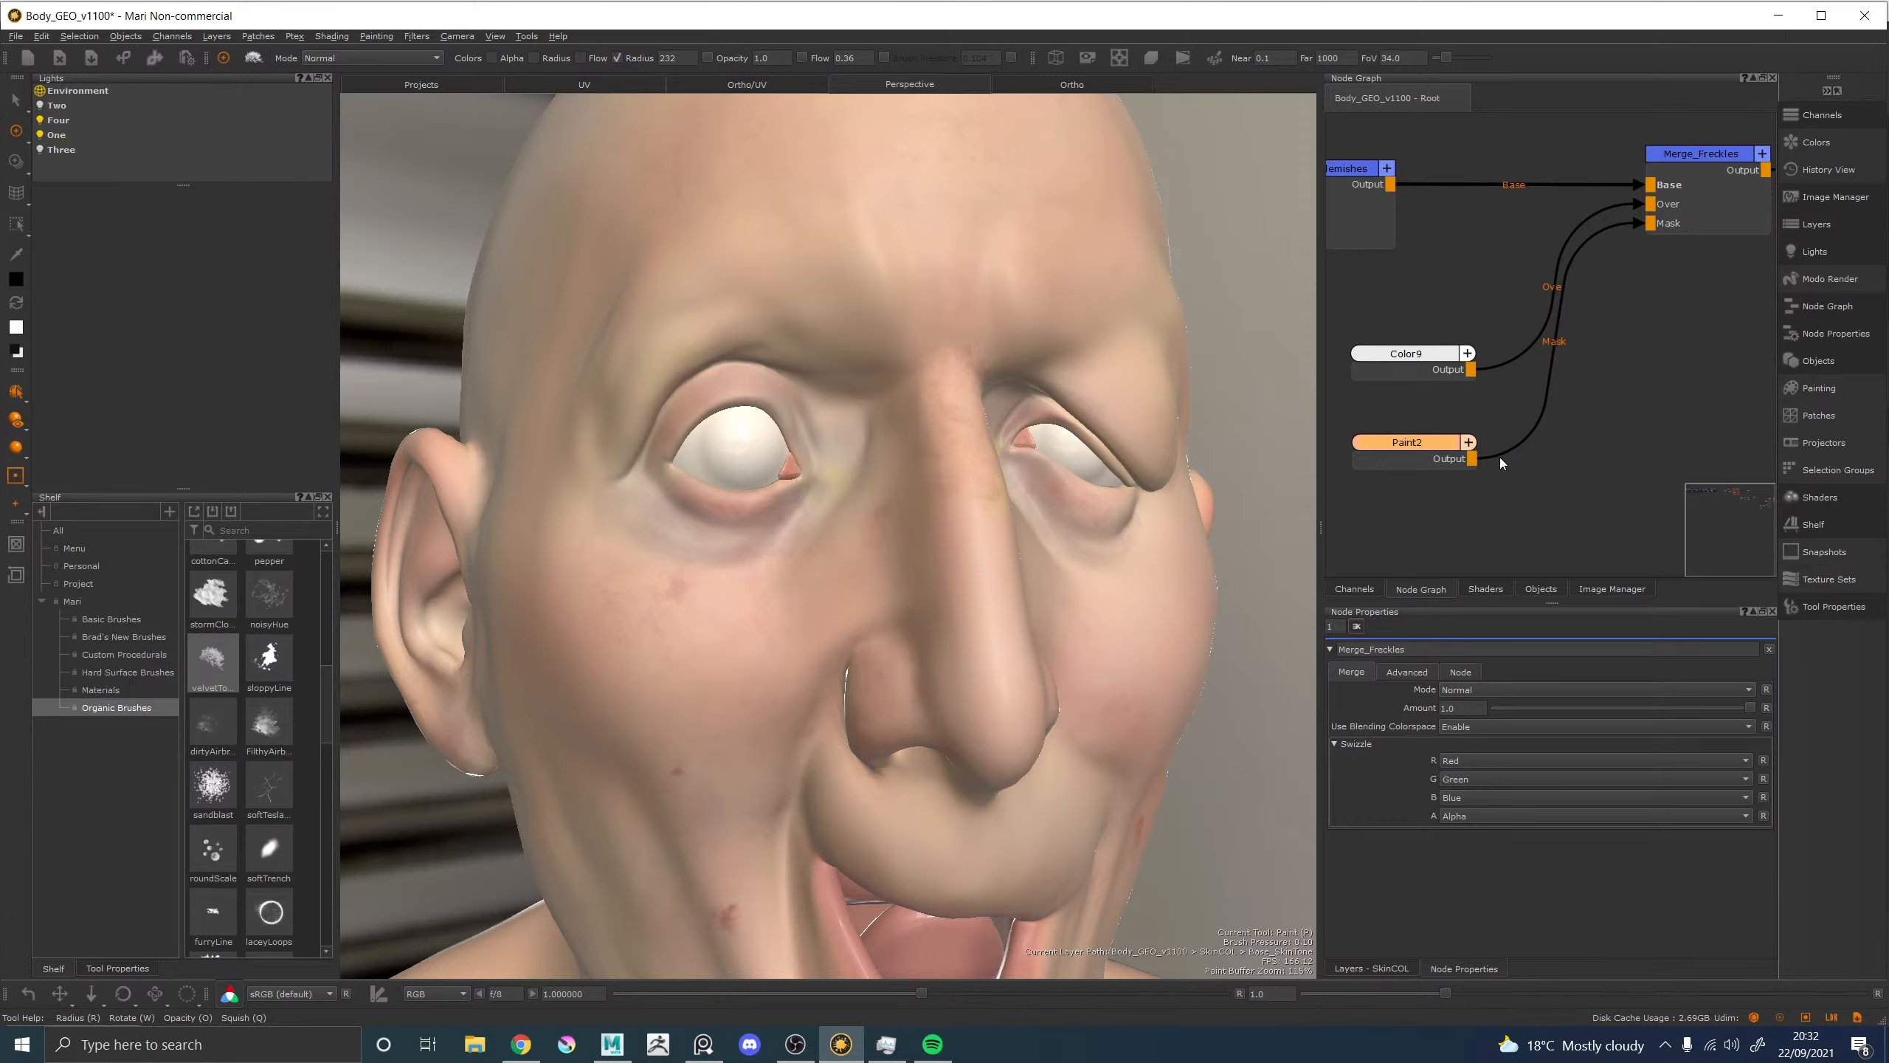
pyautogui.click(1394, 451)
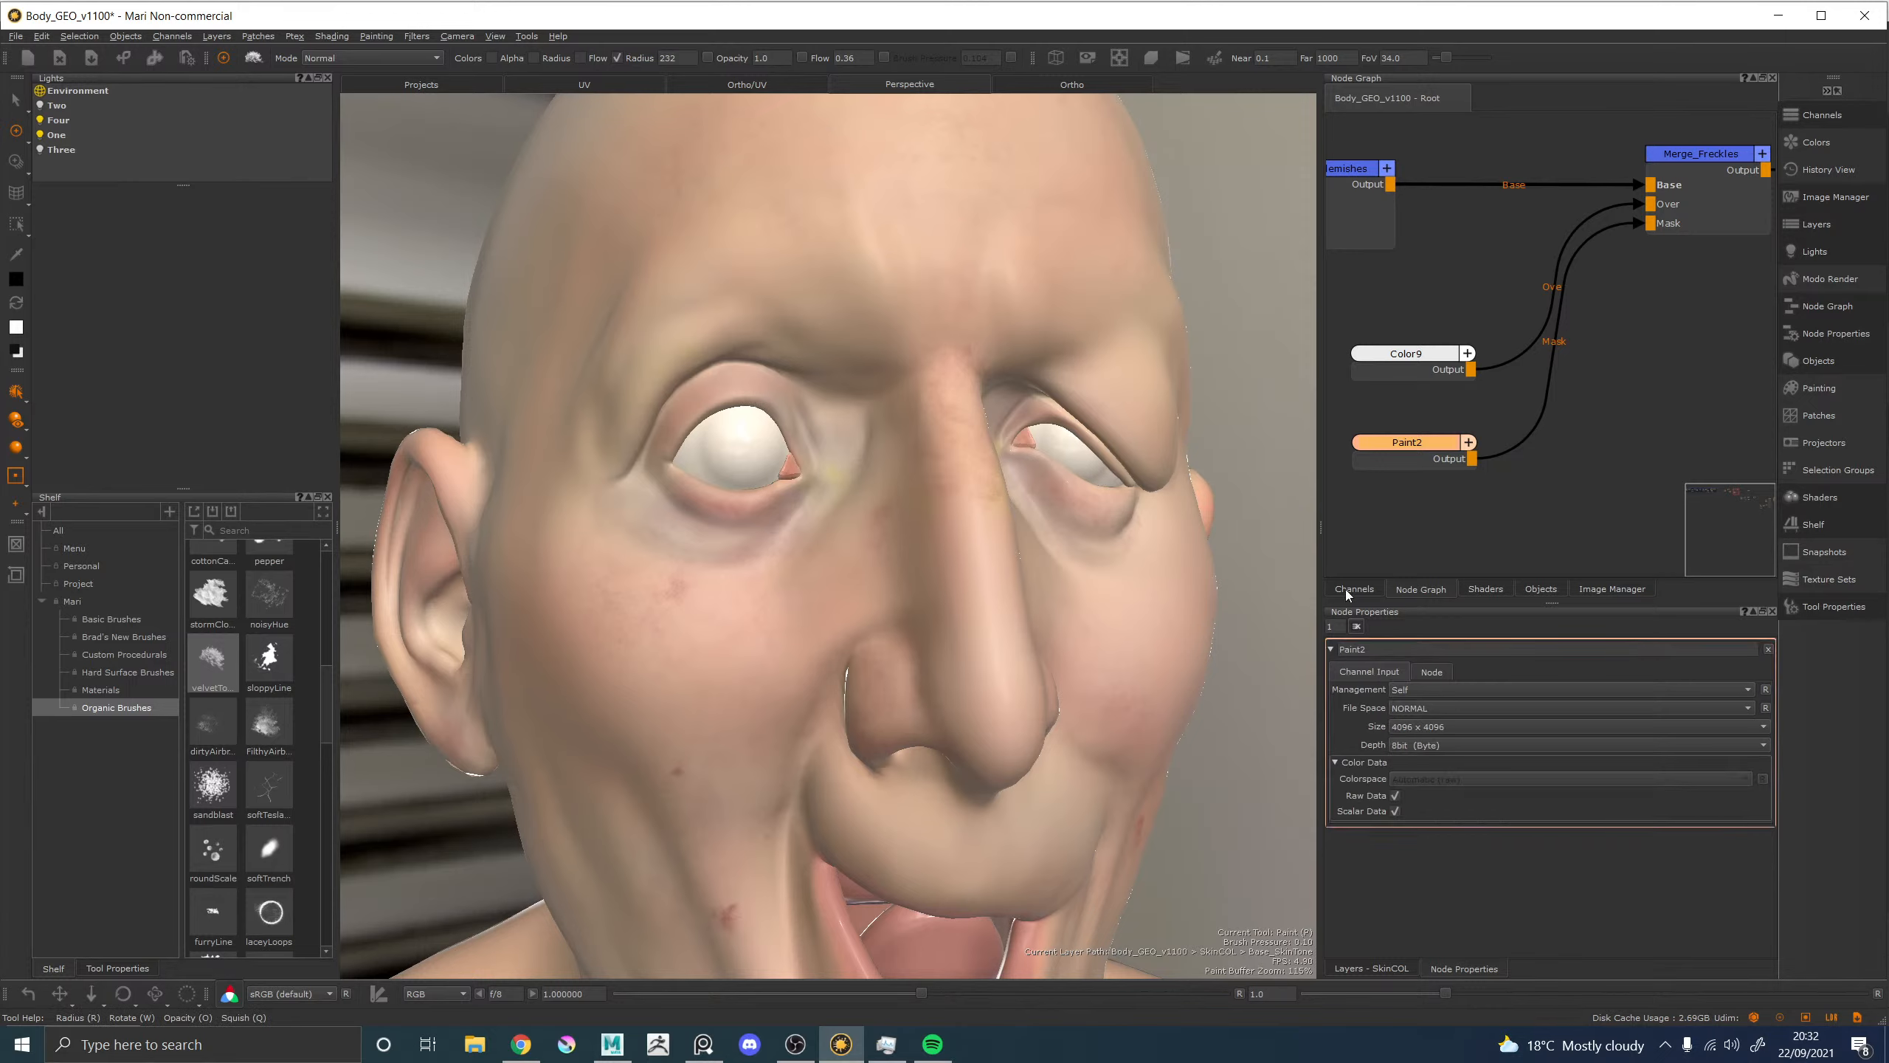
pyautogui.scroll(-3, 223, 707)
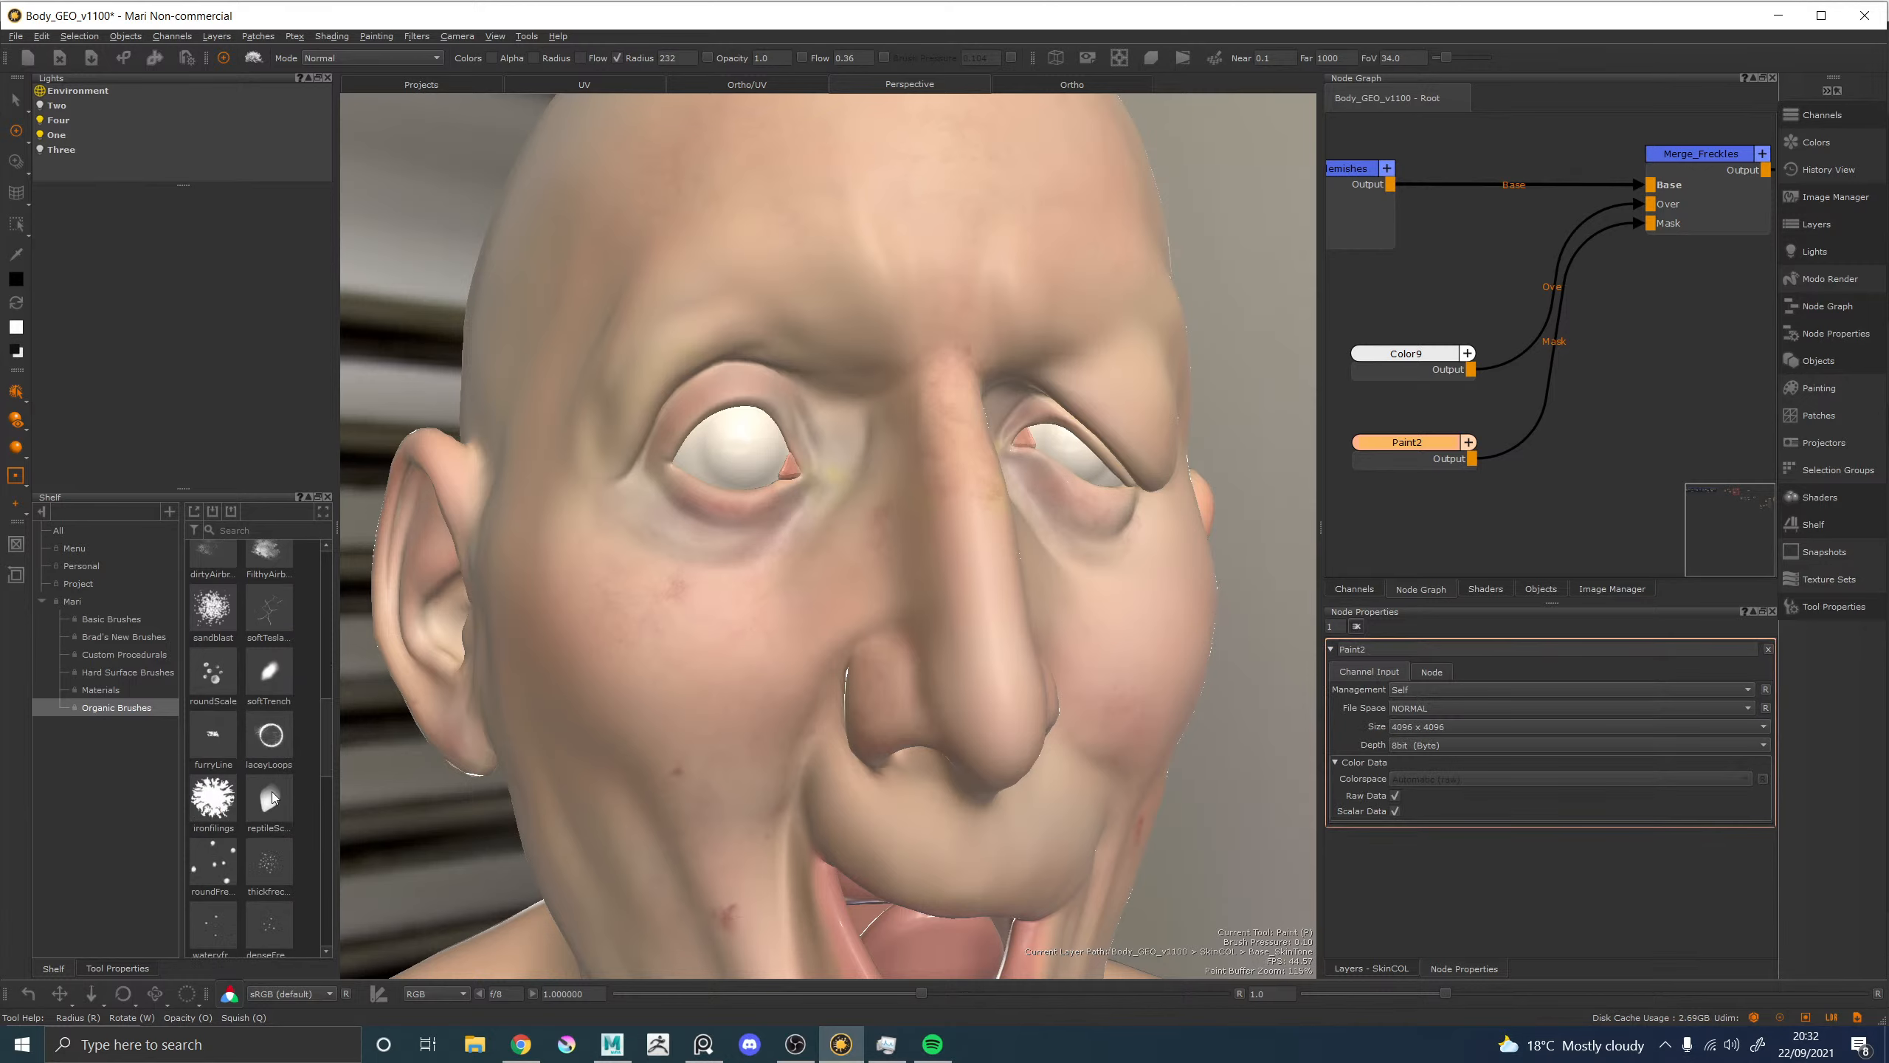
pyautogui.click(270, 735)
# Swap the foreground colour to white and paint a single small freckle into the mask on the cheek below the wide-open eye.
pyautogui.scroll(3, 647, 668)
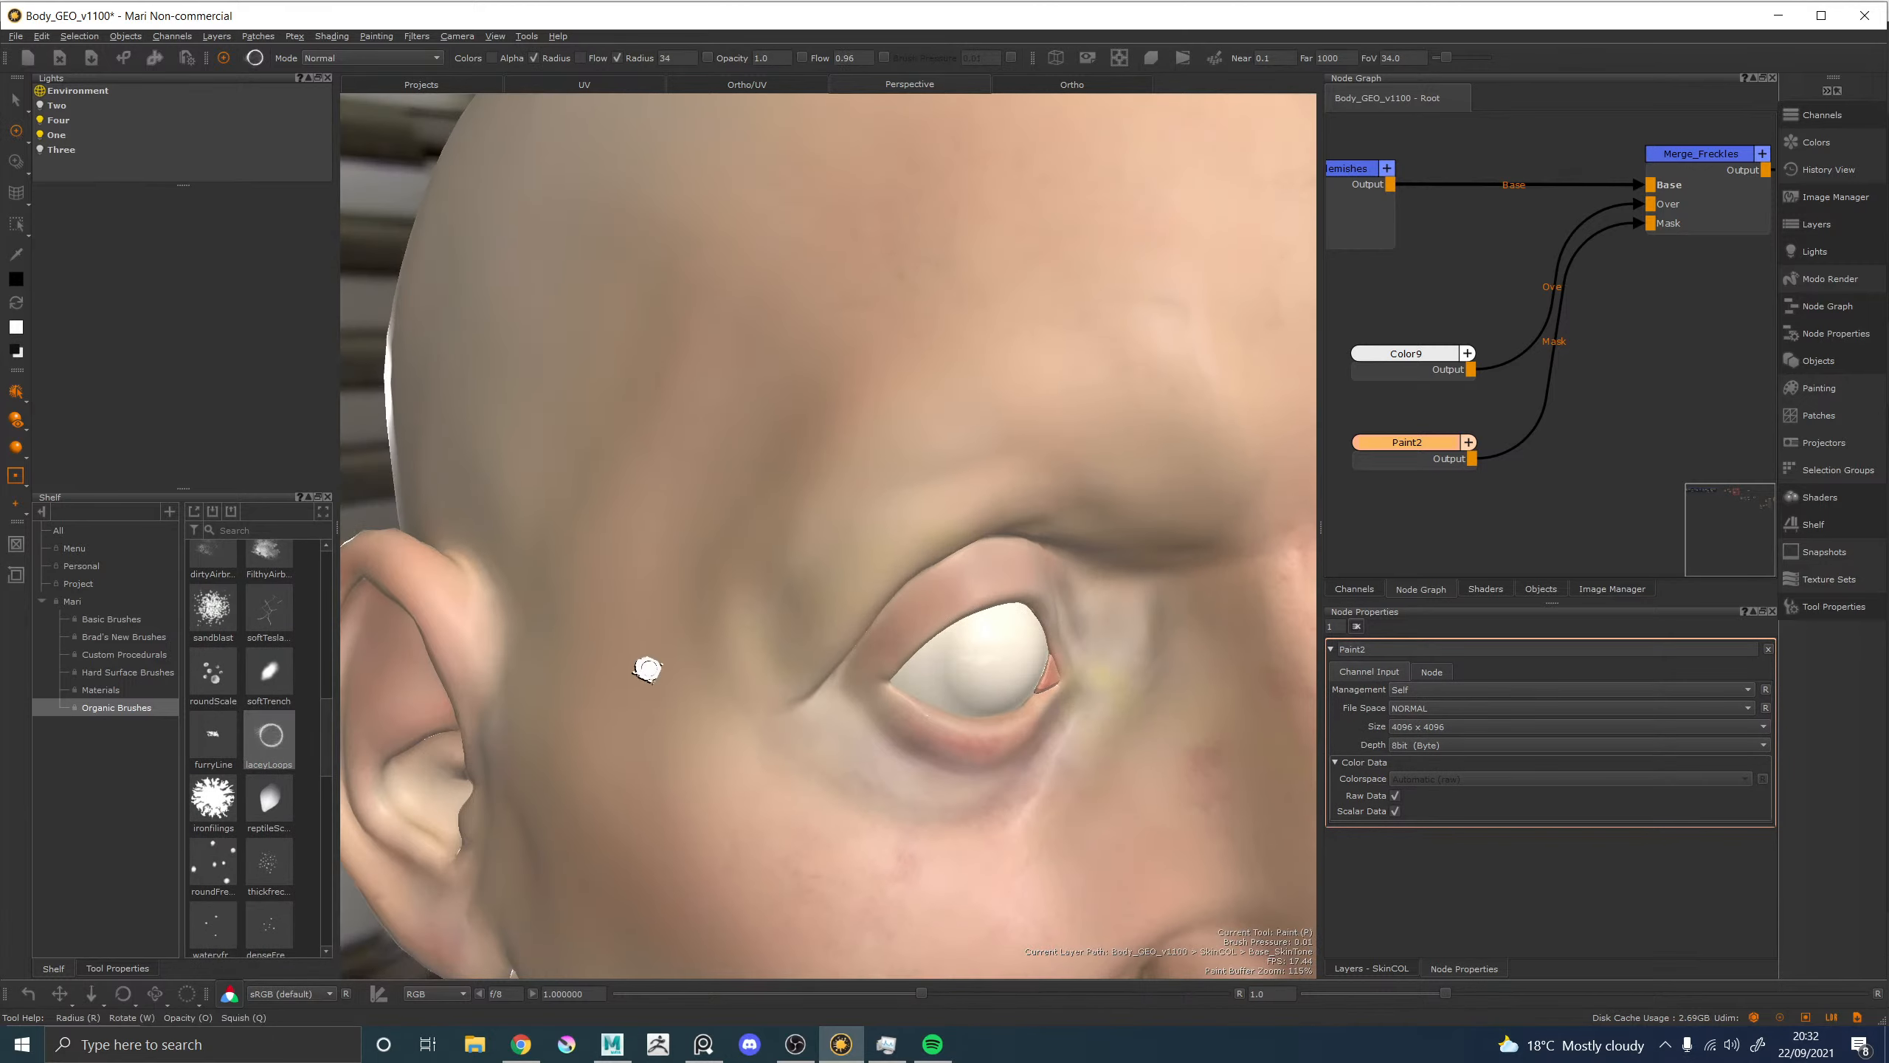
pyautogui.keyDown('alt'); pyautogui.moveTo(647, 668); pyautogui.dragTo(844, 764, button='right'); pyautogui.keyUp('alt')
pyautogui.keyDown('alt'); pyautogui.moveTo(843, 764); pyautogui.dragTo(572, 321, button='middle'); pyautogui.keyUp('alt')
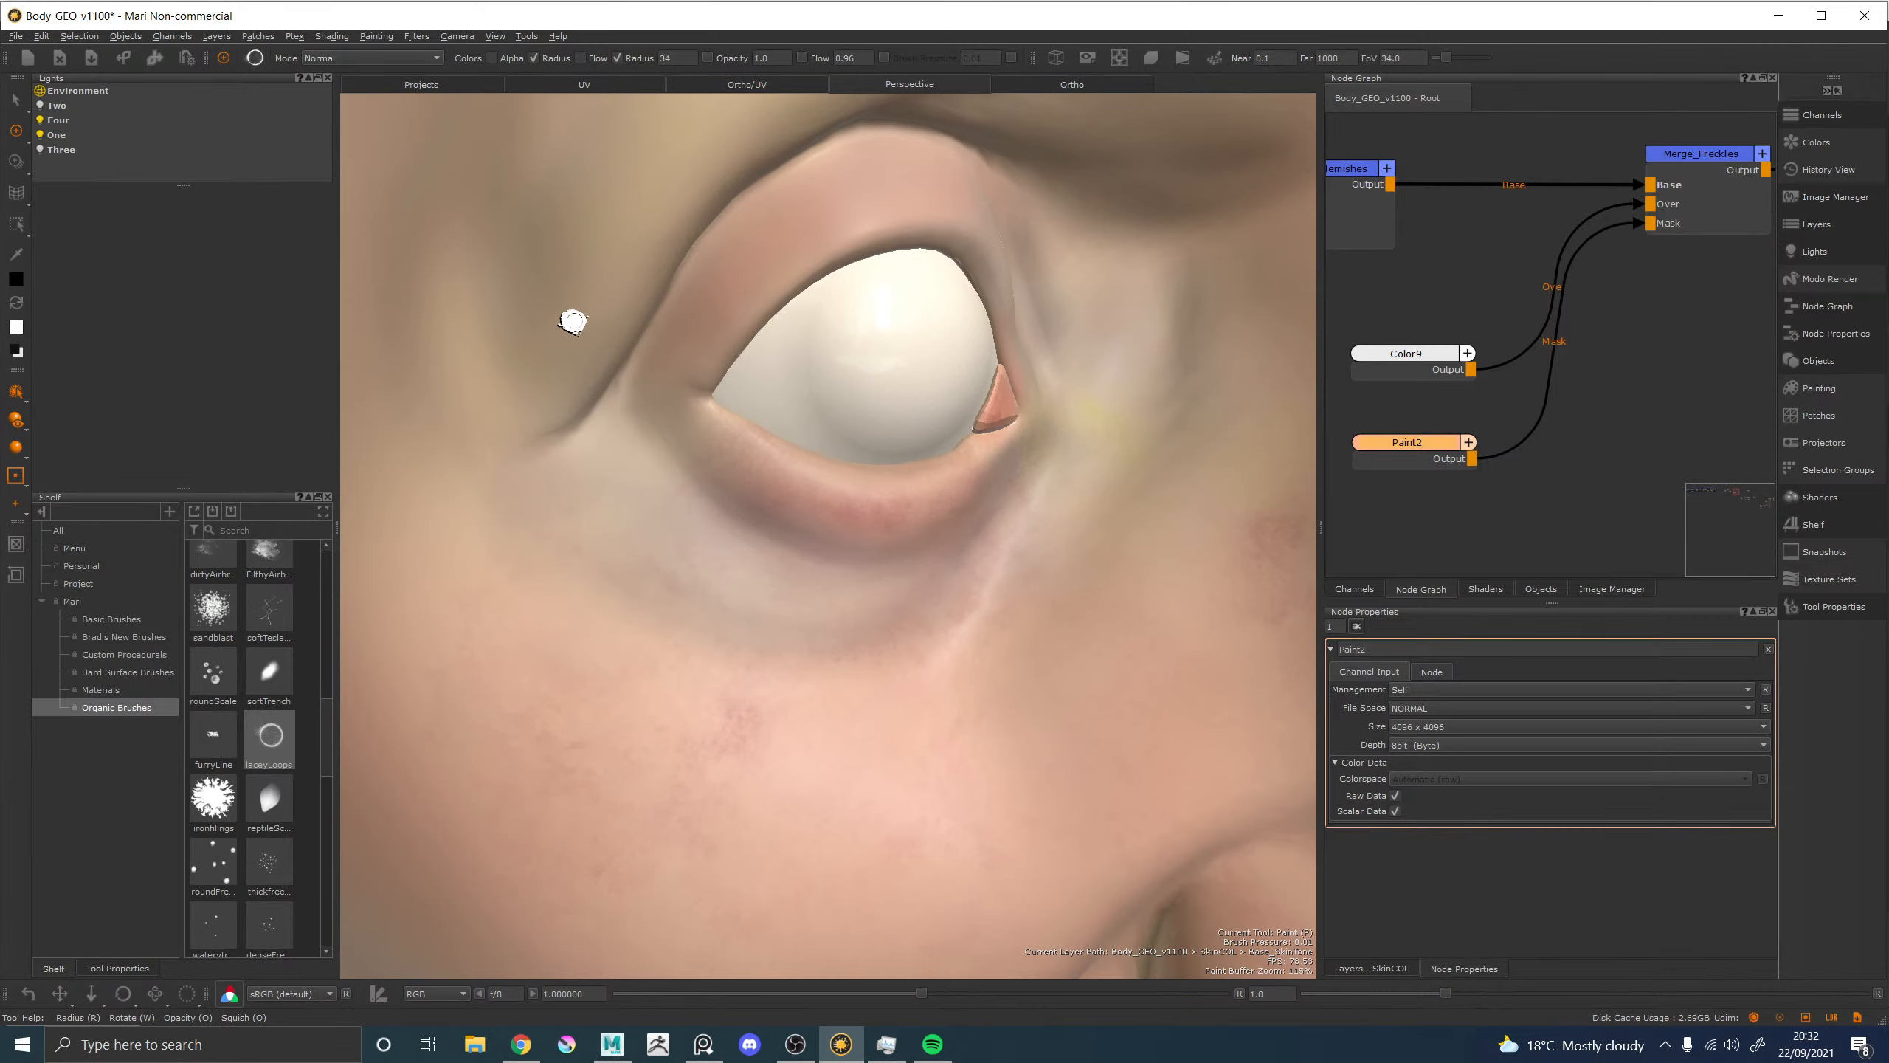
pyautogui.moveTo(775, 679)
pyautogui.mouseDown()
pyautogui.moveTo(795, 700)
pyautogui.moveTo(797, 675)
pyautogui.mouseUp()
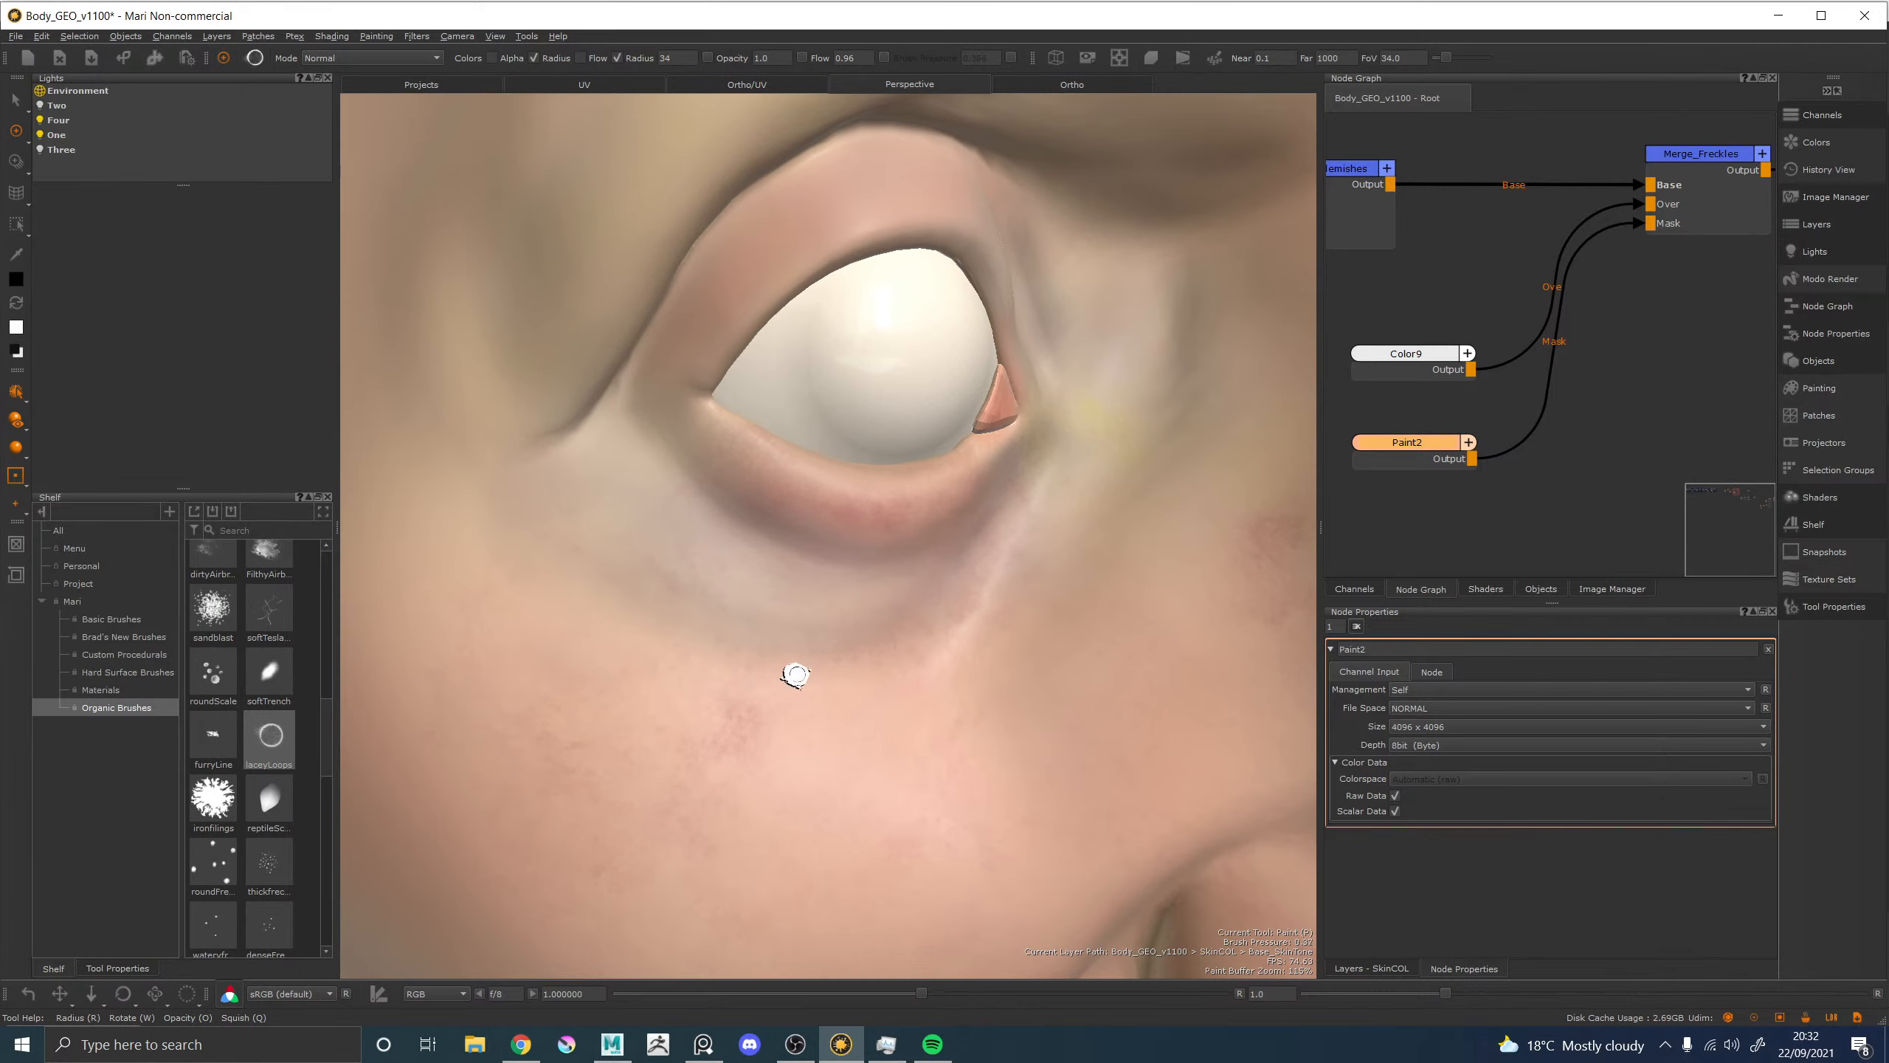
pyautogui.press('x')
pyautogui.click(798, 670)
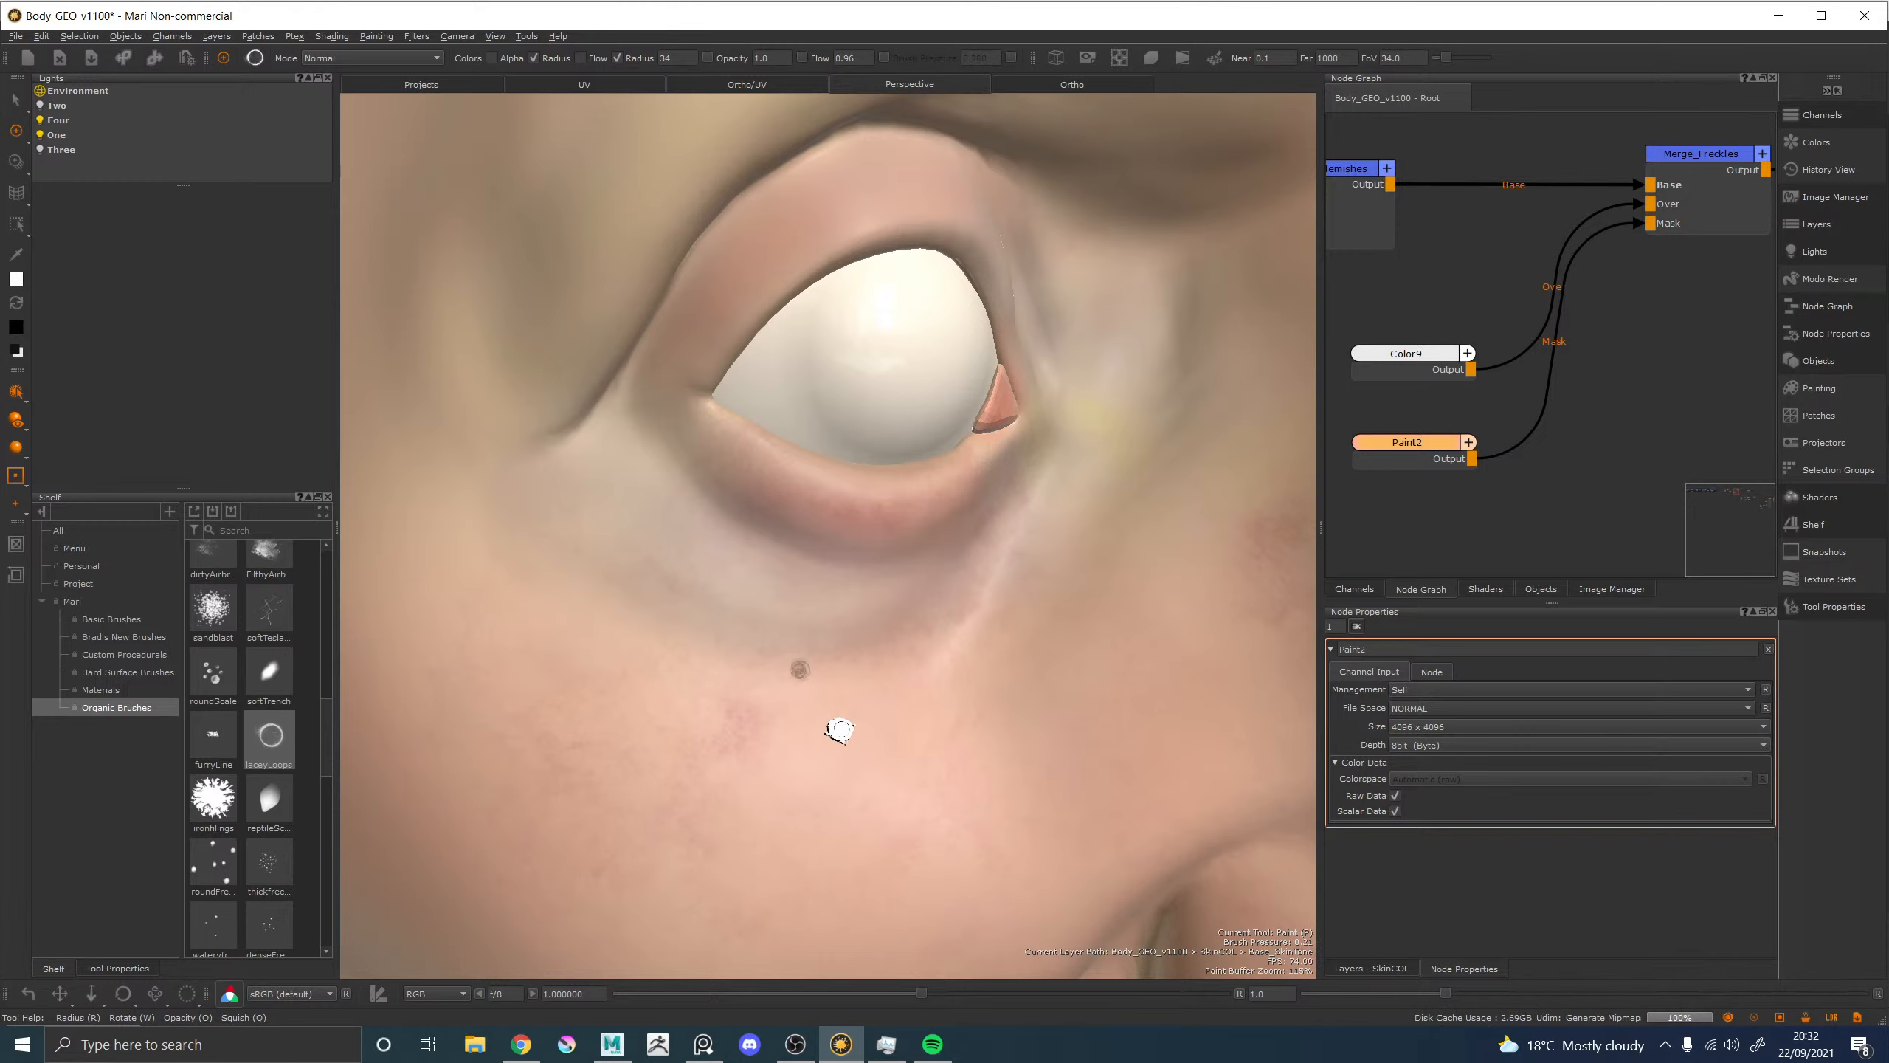
# Build up the freckle beneath the wide-open eye with additional laceyLoops strokes in white on the mask.
pyautogui.moveTo(874, 681)
pyautogui.keyDown('alt'); pyautogui.mouseDown(button='middle')
pyautogui.moveTo(845, 674)
pyautogui.moveTo(994, 583)
pyautogui.mouseUp(button='middle'); pyautogui.keyUp('alt')
pyautogui.click(886, 652)
pyautogui.keyDown('alt'); pyautogui.moveTo(993, 699); pyautogui.dragTo(1231, 785, button='right'); pyautogui.keyUp('alt')
pyautogui.keyDown('alt'); pyautogui.moveTo(911, 580); pyautogui.dragTo(774, 466, button='middle'); pyautogui.keyUp('alt')
pyautogui.moveTo(870, 720)
pyautogui.mouseDown()
pyautogui.moveTo(885, 749)
pyautogui.moveTo(864, 725)
pyautogui.moveTo(849, 754)
pyautogui.moveTo(874, 767)
pyautogui.moveTo(907, 725)
pyautogui.moveTo(854, 708)
pyautogui.moveTo(900, 719)
pyautogui.moveTo(872, 777)
pyautogui.moveTo(848, 751)
pyautogui.moveTo(868, 781)
pyautogui.moveTo(907, 743)
pyautogui.moveTo(834, 717)
pyautogui.moveTo(886, 764)
pyautogui.moveTo(876, 750)
pyautogui.moveTo(943, 729)
pyautogui.mouseUp()
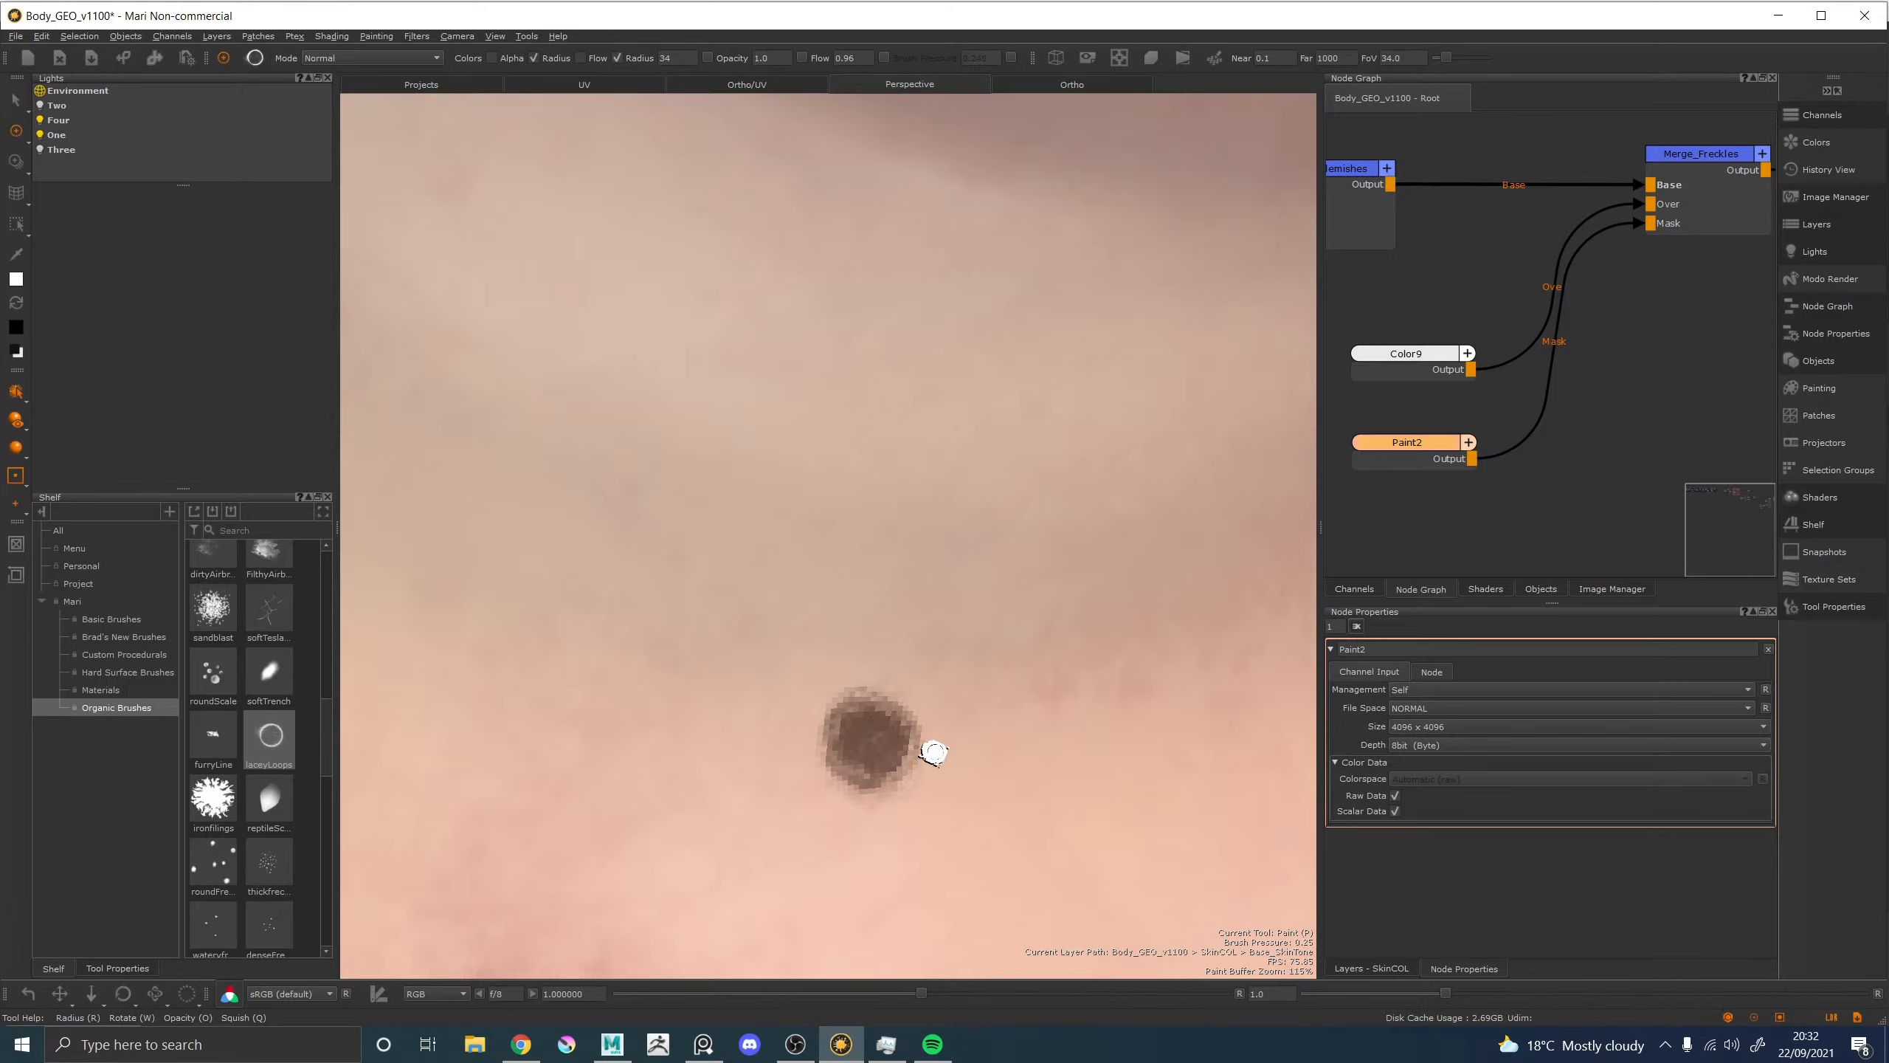
# Paint a small freckle over the faint blemish on the cheek beside the nose, on the wide-open eye's side.
pyautogui.keyDown('alt'); pyautogui.moveTo(1004, 670); pyautogui.dragTo(474, 560, button='right'); pyautogui.keyUp('alt')
pyautogui.keyDown('alt'); pyautogui.moveTo(921, 611); pyautogui.dragTo(967, 615); pyautogui.keyUp('alt')
pyautogui.keyDown('alt'); pyautogui.moveTo(867, 609); pyautogui.dragTo(902, 527, button='middle'); pyautogui.keyUp('alt')
pyautogui.keyDown('alt'); pyautogui.moveTo(834, 581); pyautogui.dragTo(1061, 720, button='right'); pyautogui.keyUp('alt')
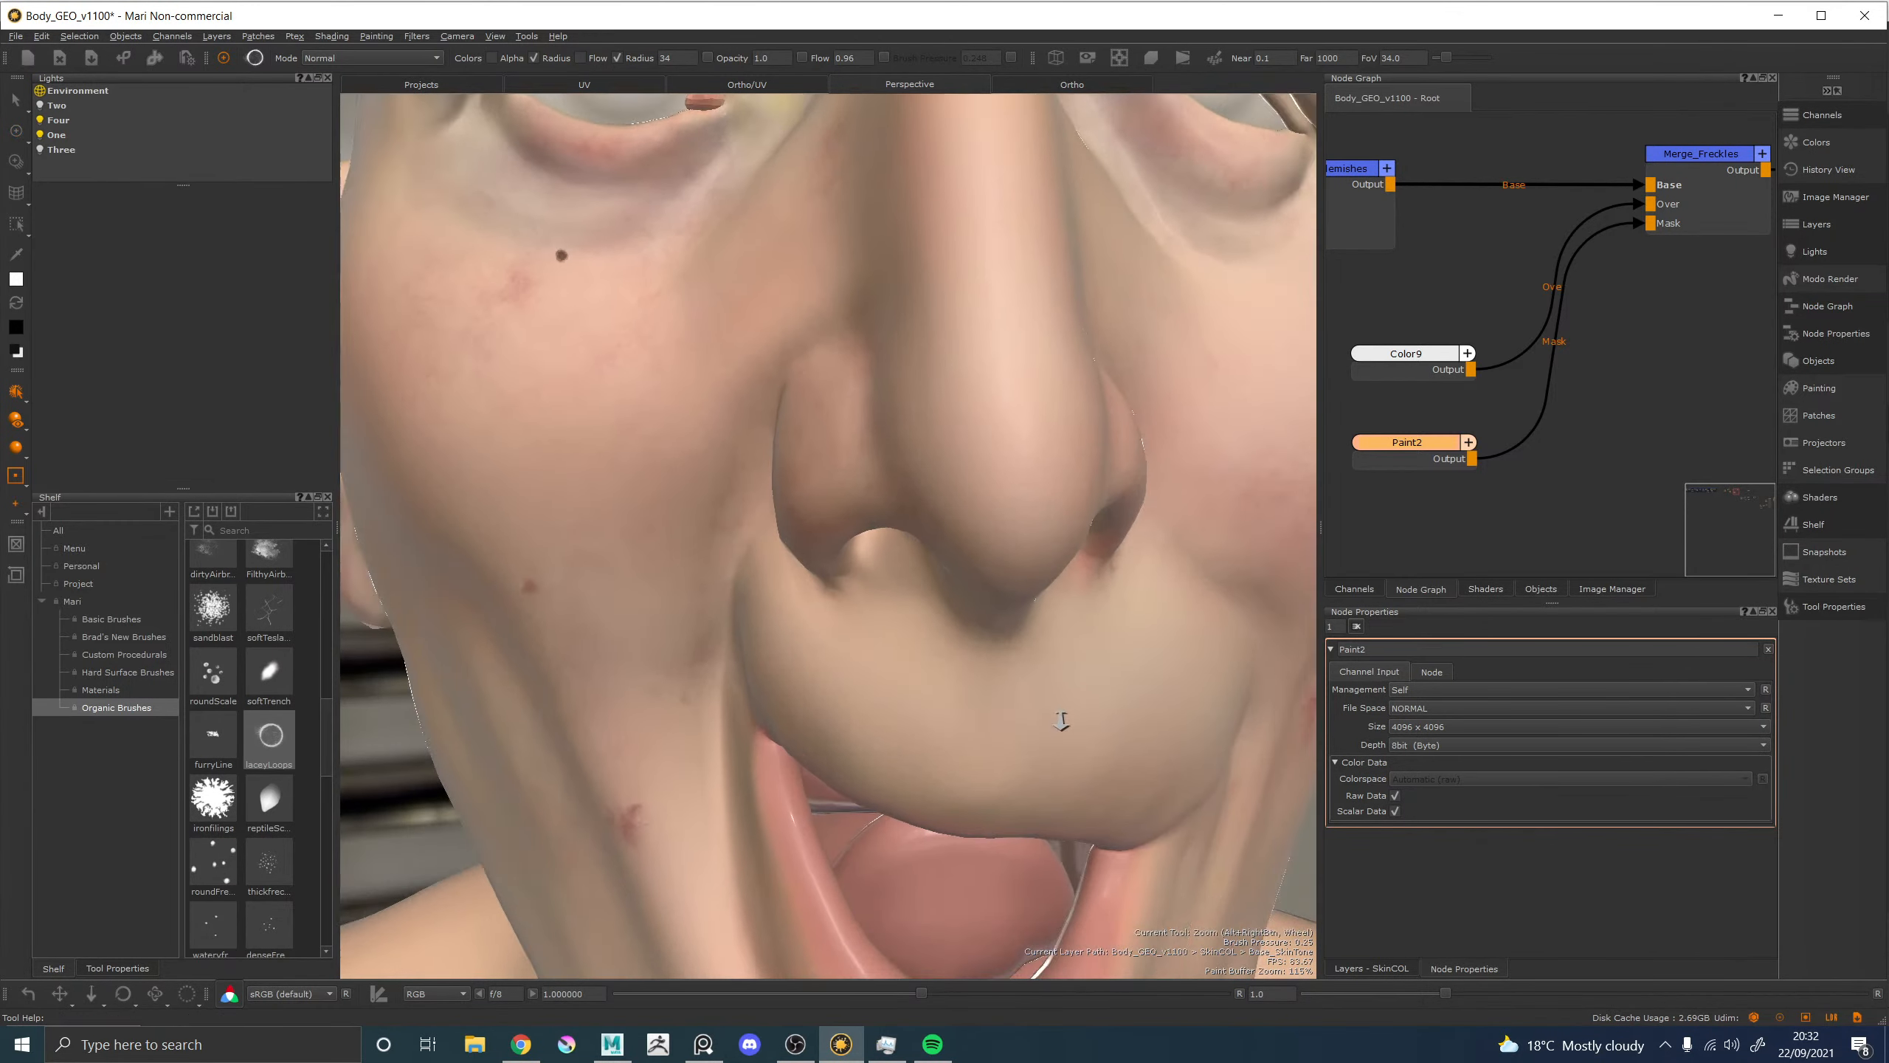
pyautogui.keyDown('alt'); pyautogui.moveTo(632, 661); pyautogui.dragTo(814, 622); pyautogui.keyUp('alt')
pyautogui.keyDown('alt'); pyautogui.moveTo(841, 513); pyautogui.dragTo(799, 633, button='middle'); pyautogui.keyUp('alt')
pyautogui.keyDown('alt'); pyautogui.moveTo(811, 640); pyautogui.dragTo(1078, 766, button='right'); pyautogui.keyUp('alt')
pyautogui.moveTo(893, 670)
pyautogui.keyDown('alt'); pyautogui.mouseDown(button='middle')
pyautogui.moveTo(839, 582)
pyautogui.moveTo(862, 546)
pyautogui.mouseUp(button='middle'); pyautogui.keyUp('alt')
pyautogui.moveTo(769, 561); pyautogui.dragTo(789, 563)
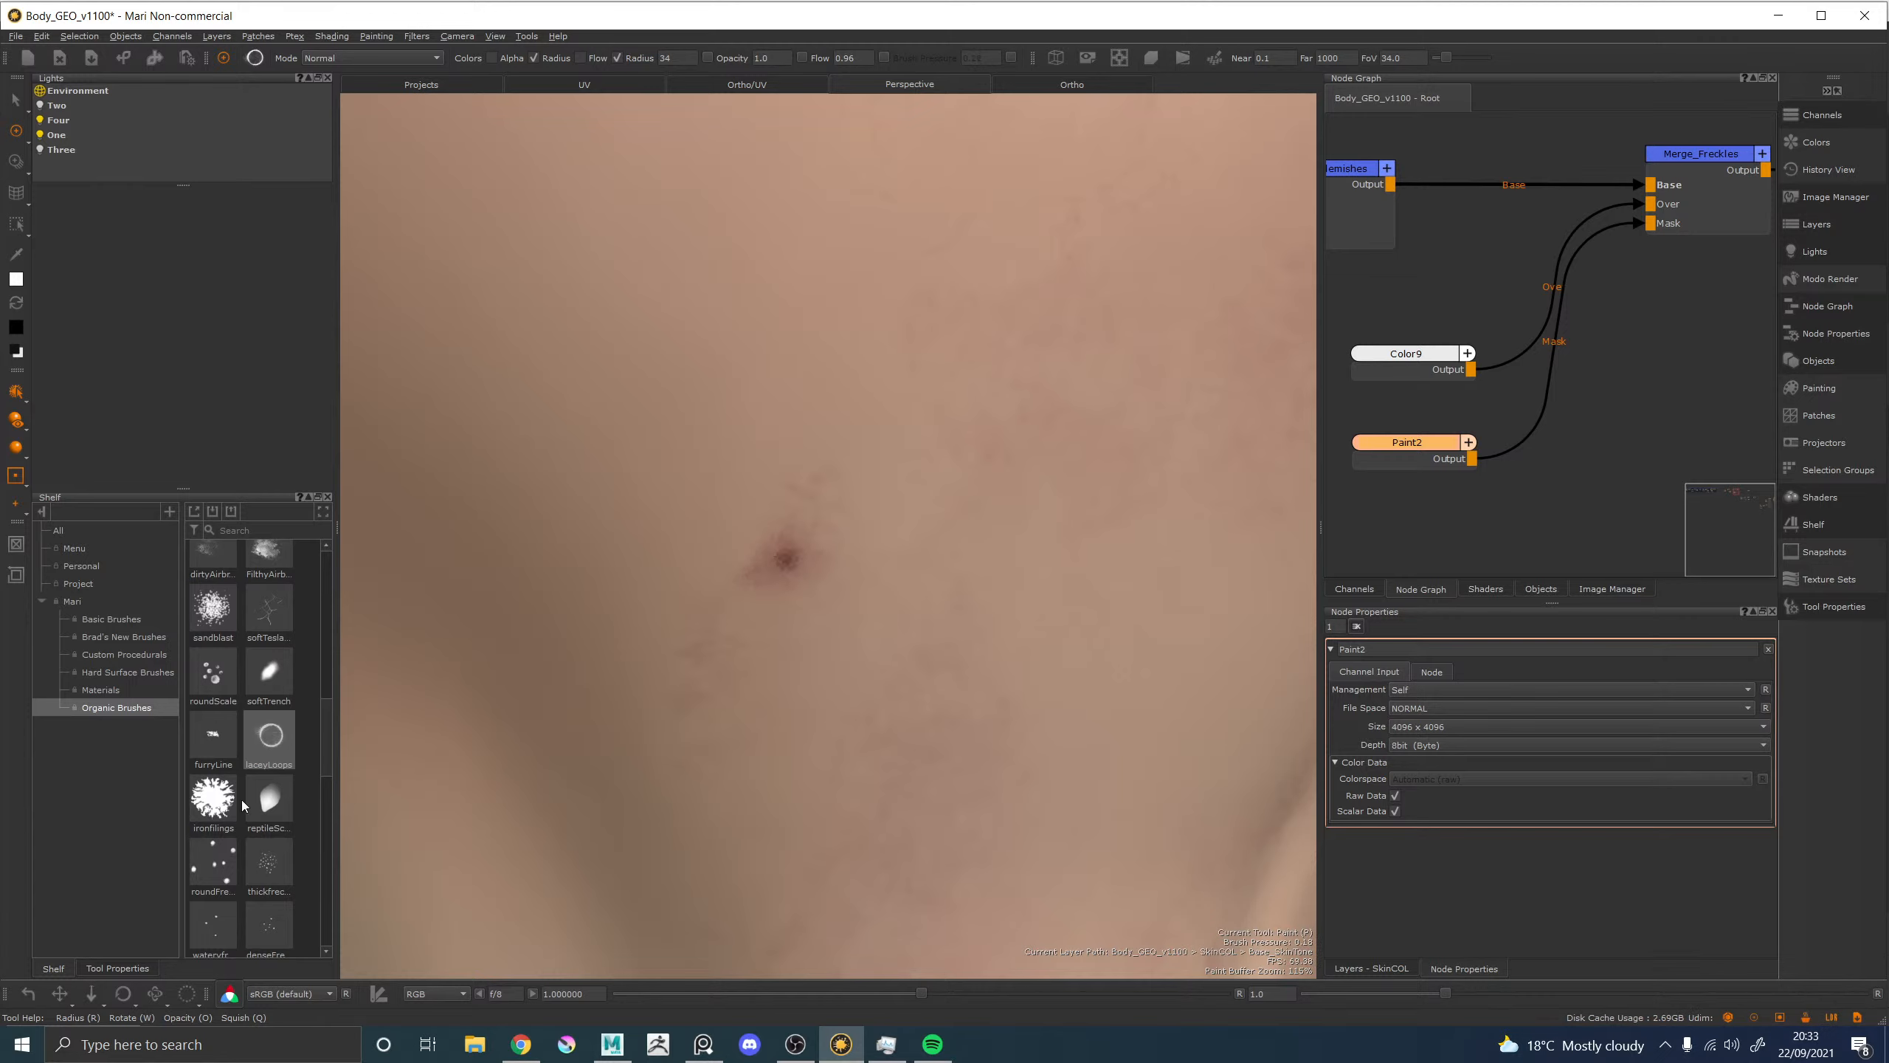
# Try reworking the cheek freckle with the linear basic brush at radius 30, swapping paint colours, and undo the strokes.
pyautogui.moveTo(316, 759); pyautogui.dragTo(313, 843)
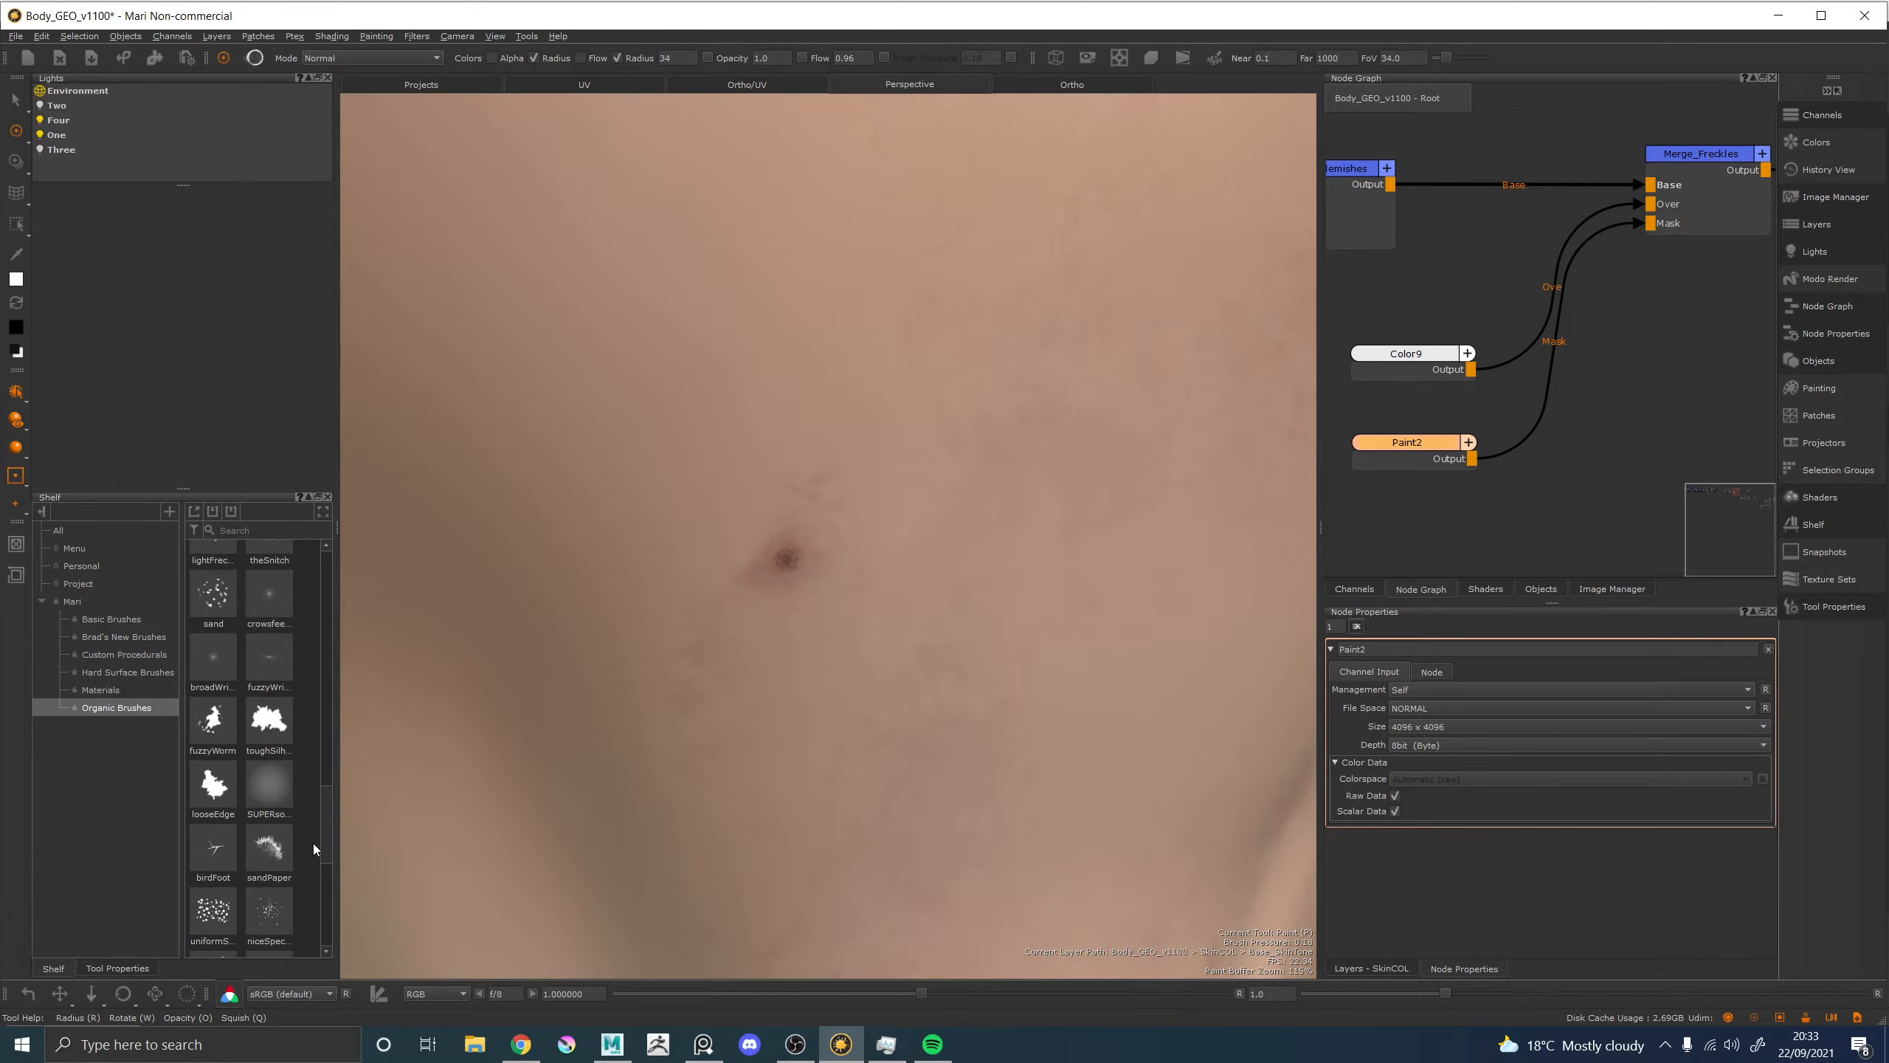
pyautogui.click(119, 619)
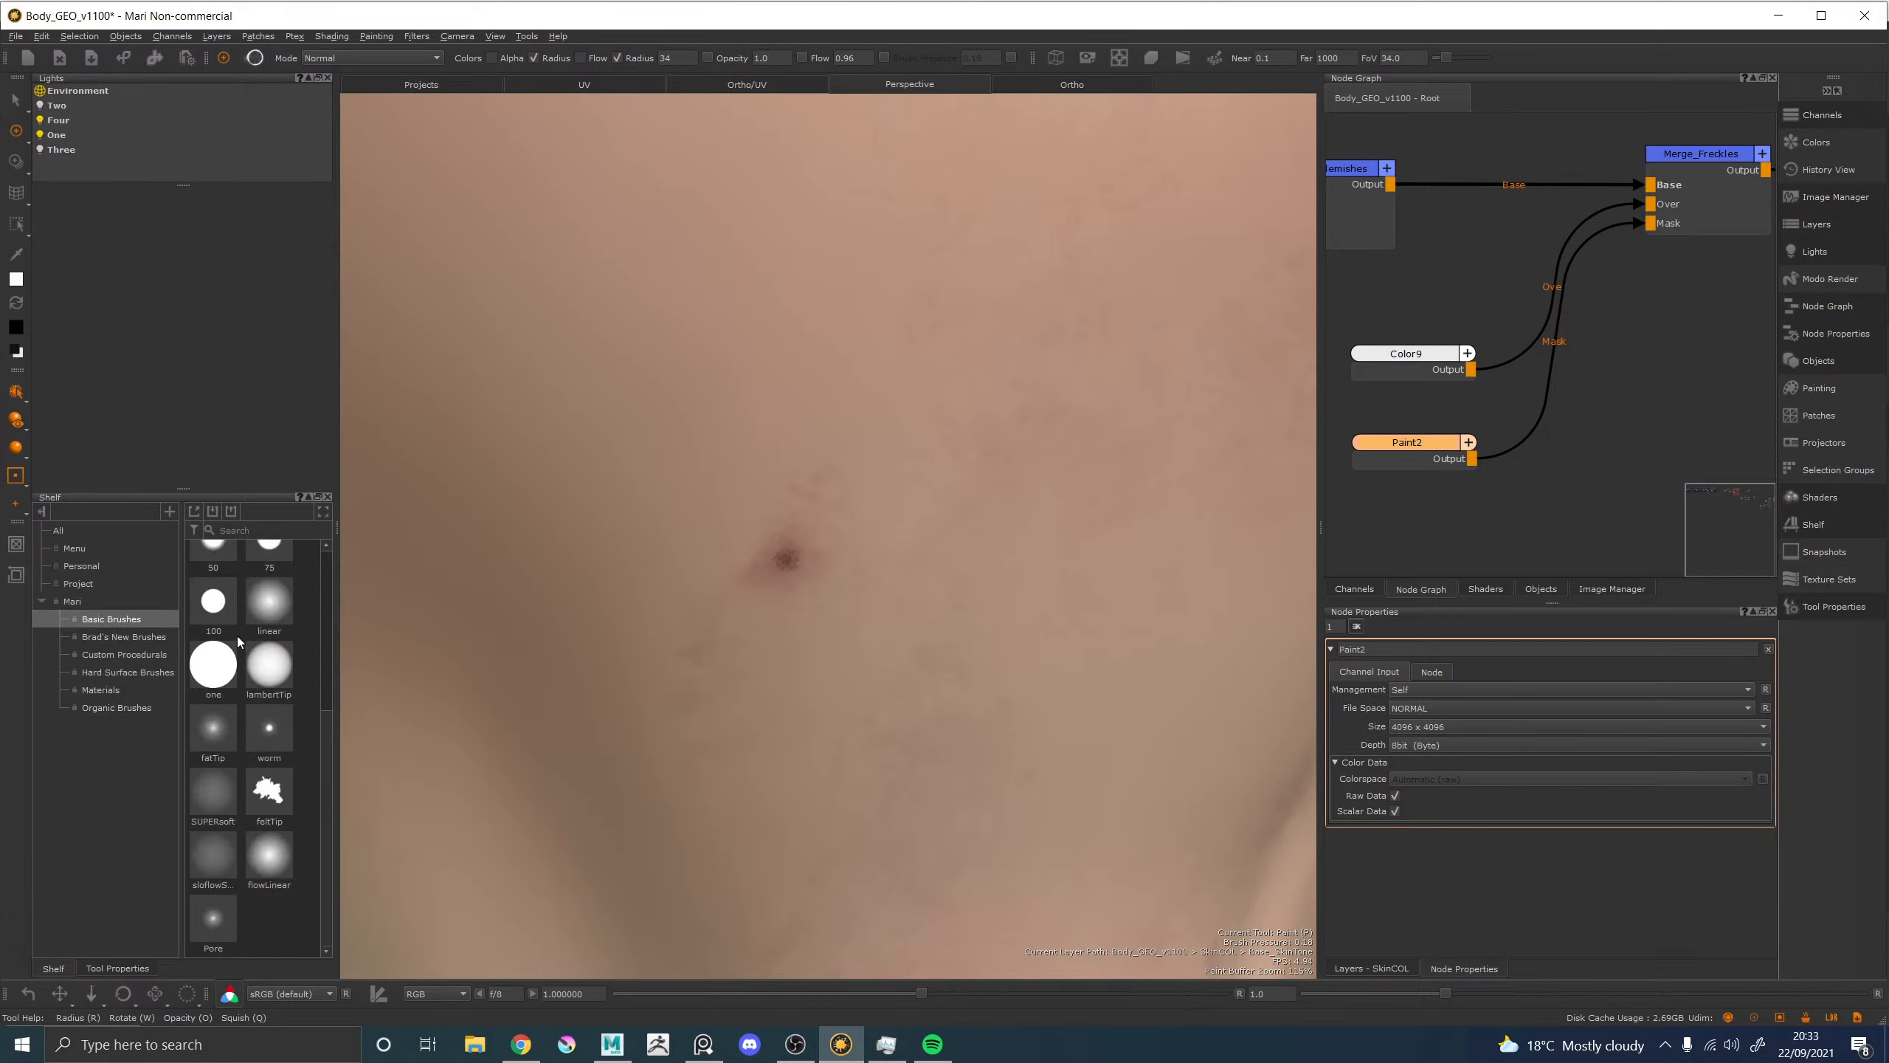
pyautogui.click(263, 612)
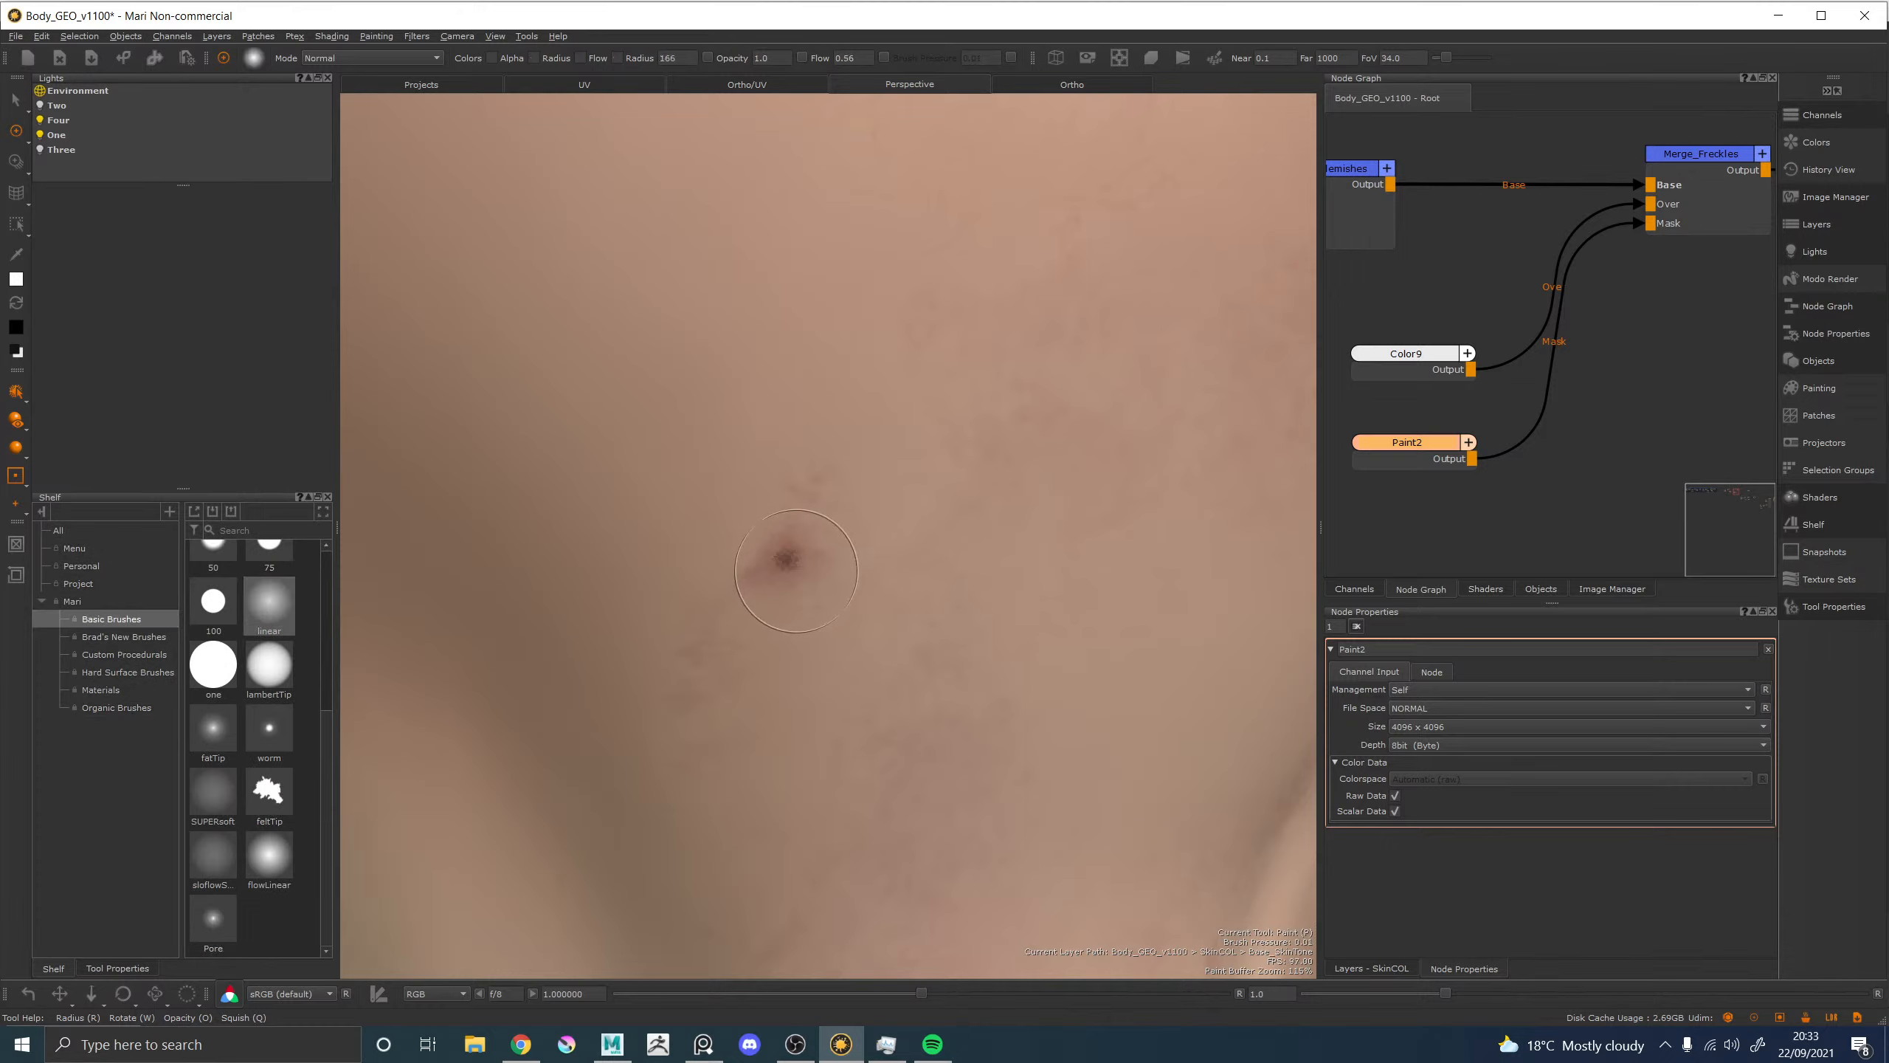
pyautogui.click(782, 568)
pyautogui.hotkey('ctrl', 'z')
pyautogui.press('r')
pyautogui.moveTo(788, 577)
pyautogui.mouseDown()
pyautogui.moveTo(691, 577)
pyautogui.moveTo(783, 562)
pyautogui.mouseUp()
pyautogui.click(789, 575)
pyautogui.hotkey('ctrl', 'z')
pyautogui.press('x')
pyautogui.hotkey('ctrl', 'z')
pyautogui.hotkey('ctrl', 'z')
pyautogui.hotkey('ctrl', 'z')
pyautogui.hotkey('ctrl', 'z')
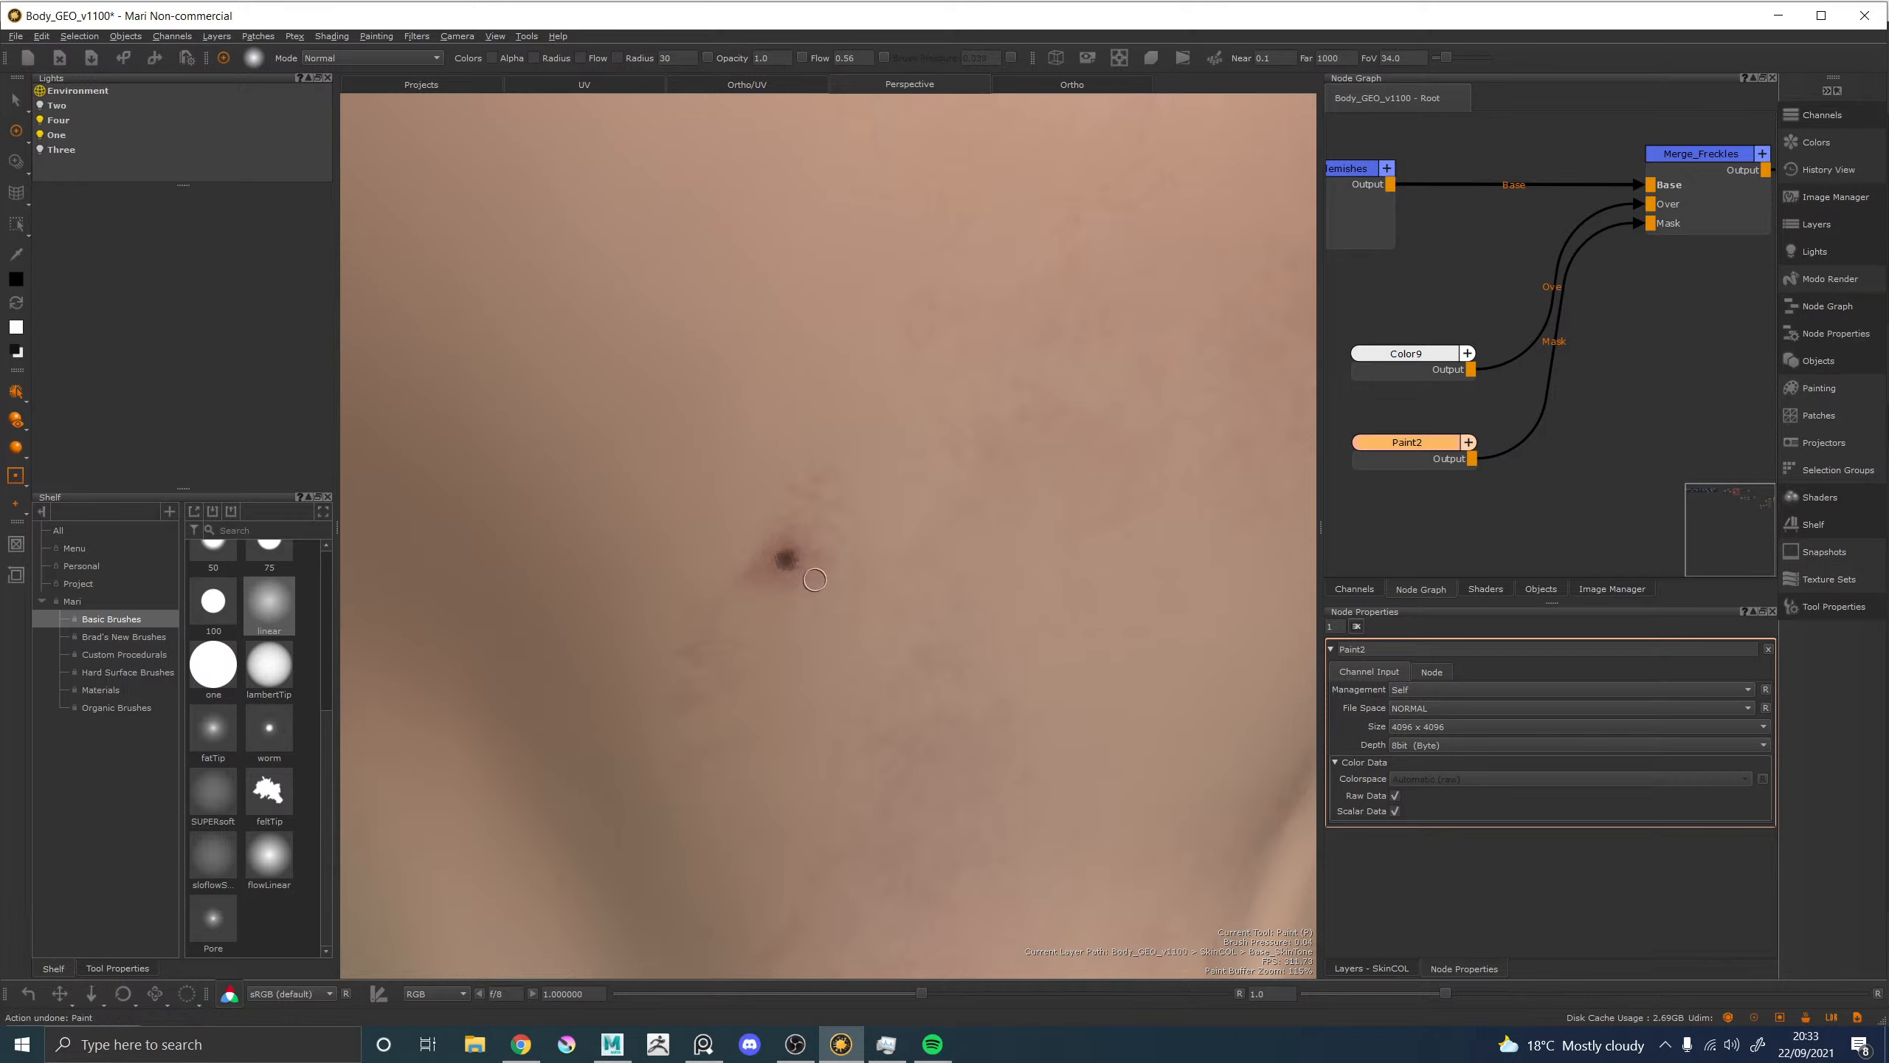
# Choose the flowLinear basic brush, set its radius to 36 and soften the freckle on the cheek beside the nose.
pyautogui.click(212, 795)
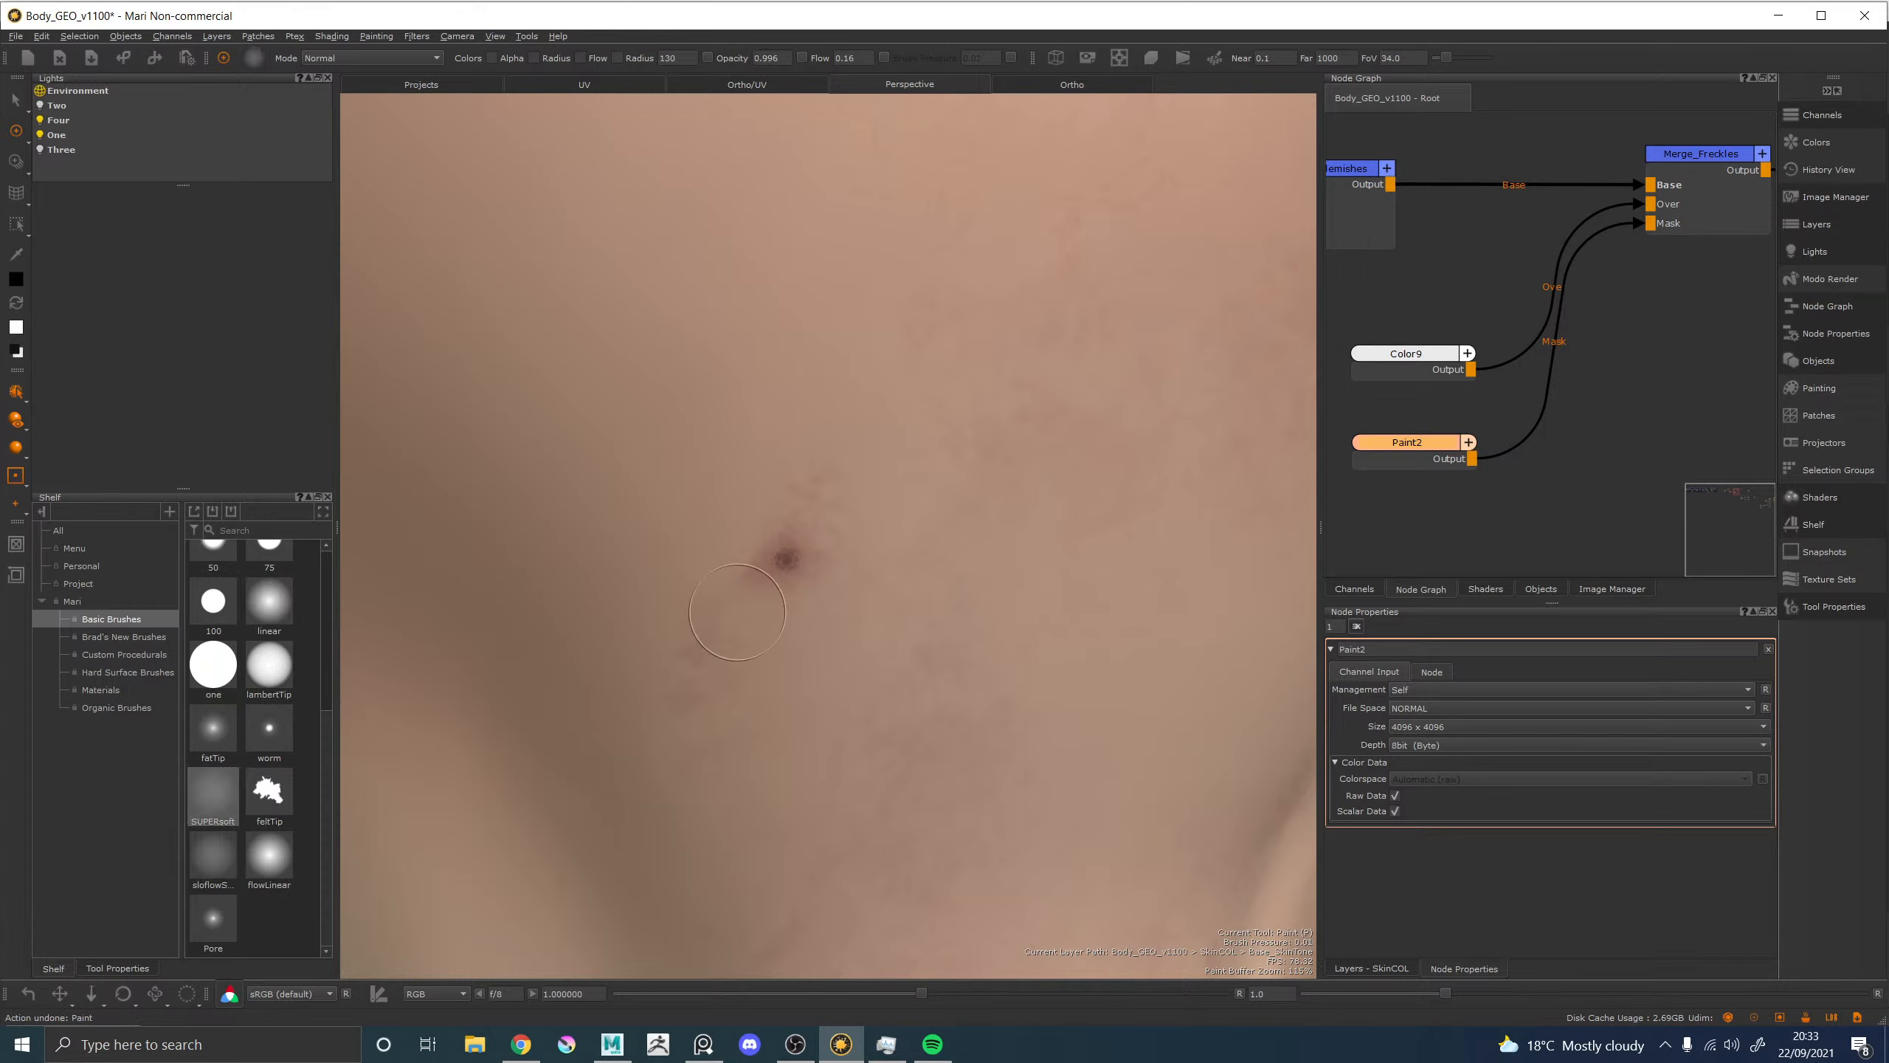
pyautogui.click(275, 858)
pyautogui.click(792, 564)
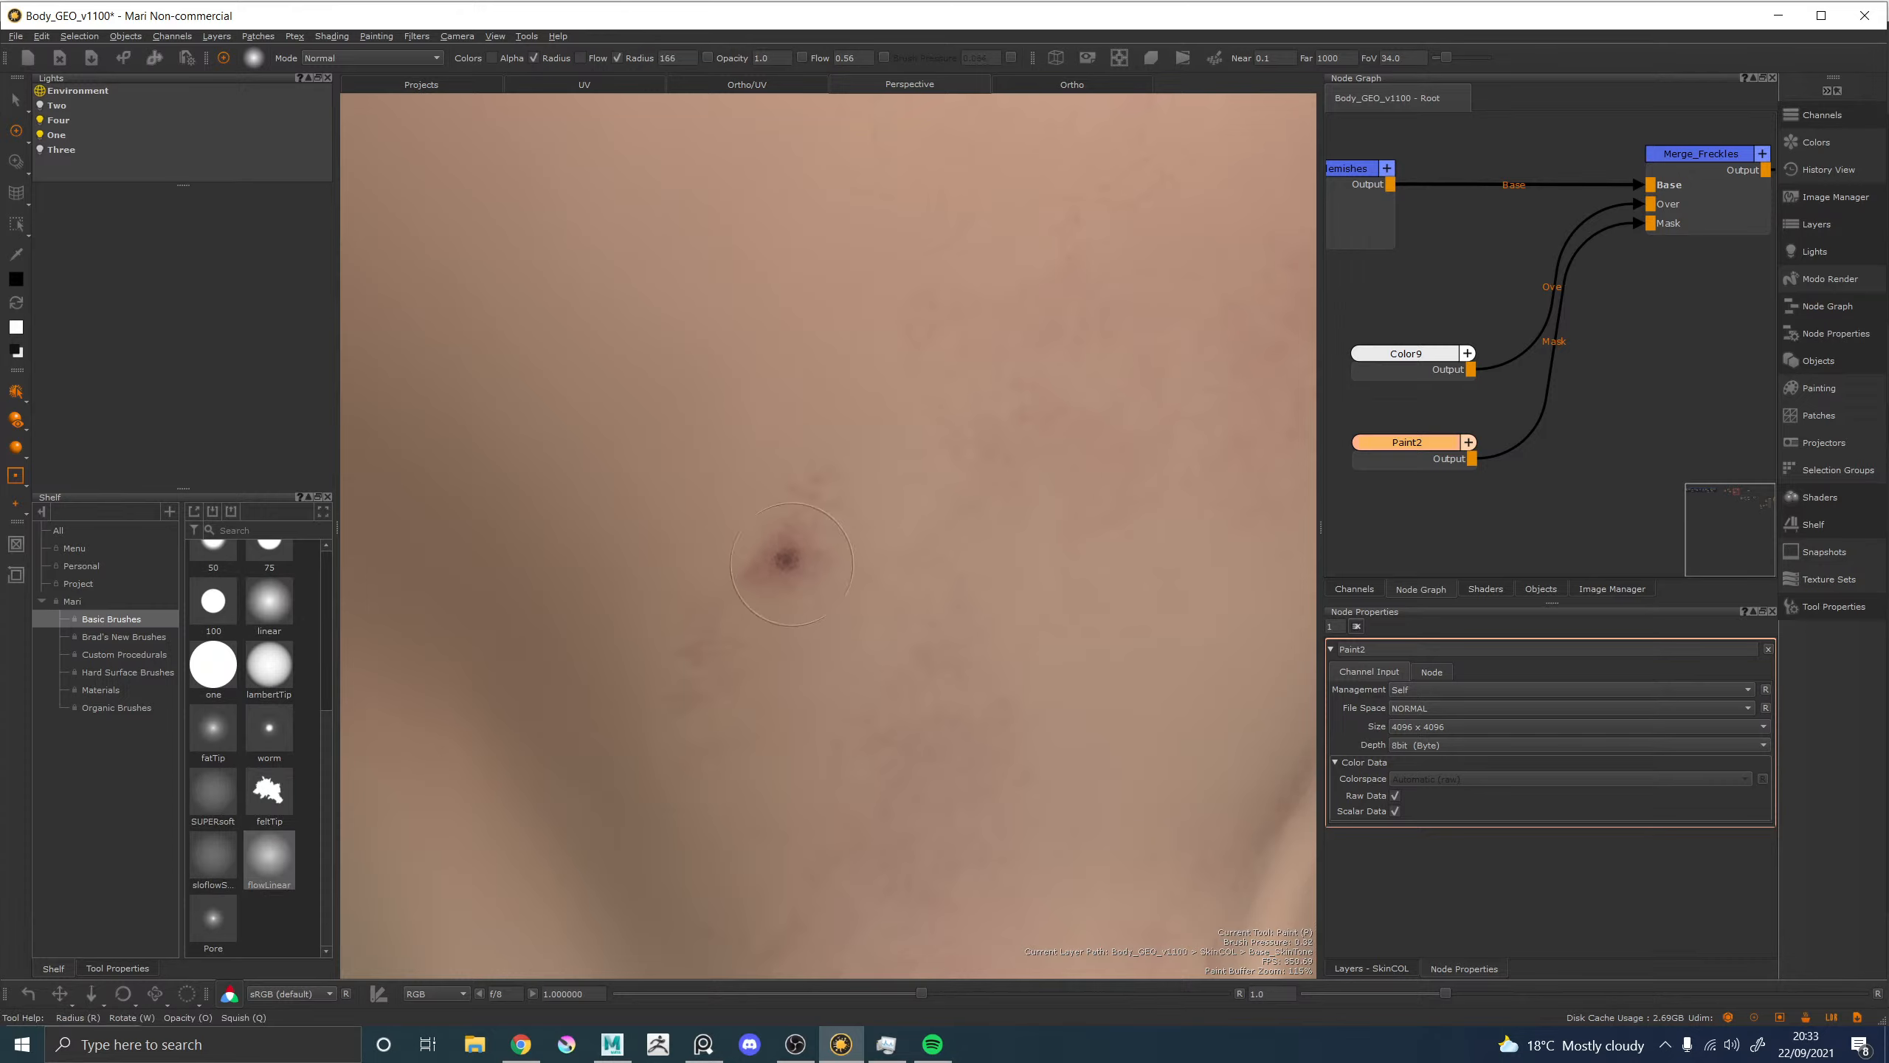
pyautogui.hotkey('ctrl', 'z')
pyautogui.press('r')
pyautogui.moveTo(798, 575); pyautogui.dragTo(714, 575)
pyautogui.press('x')
pyautogui.press('x')
pyautogui.press('x')
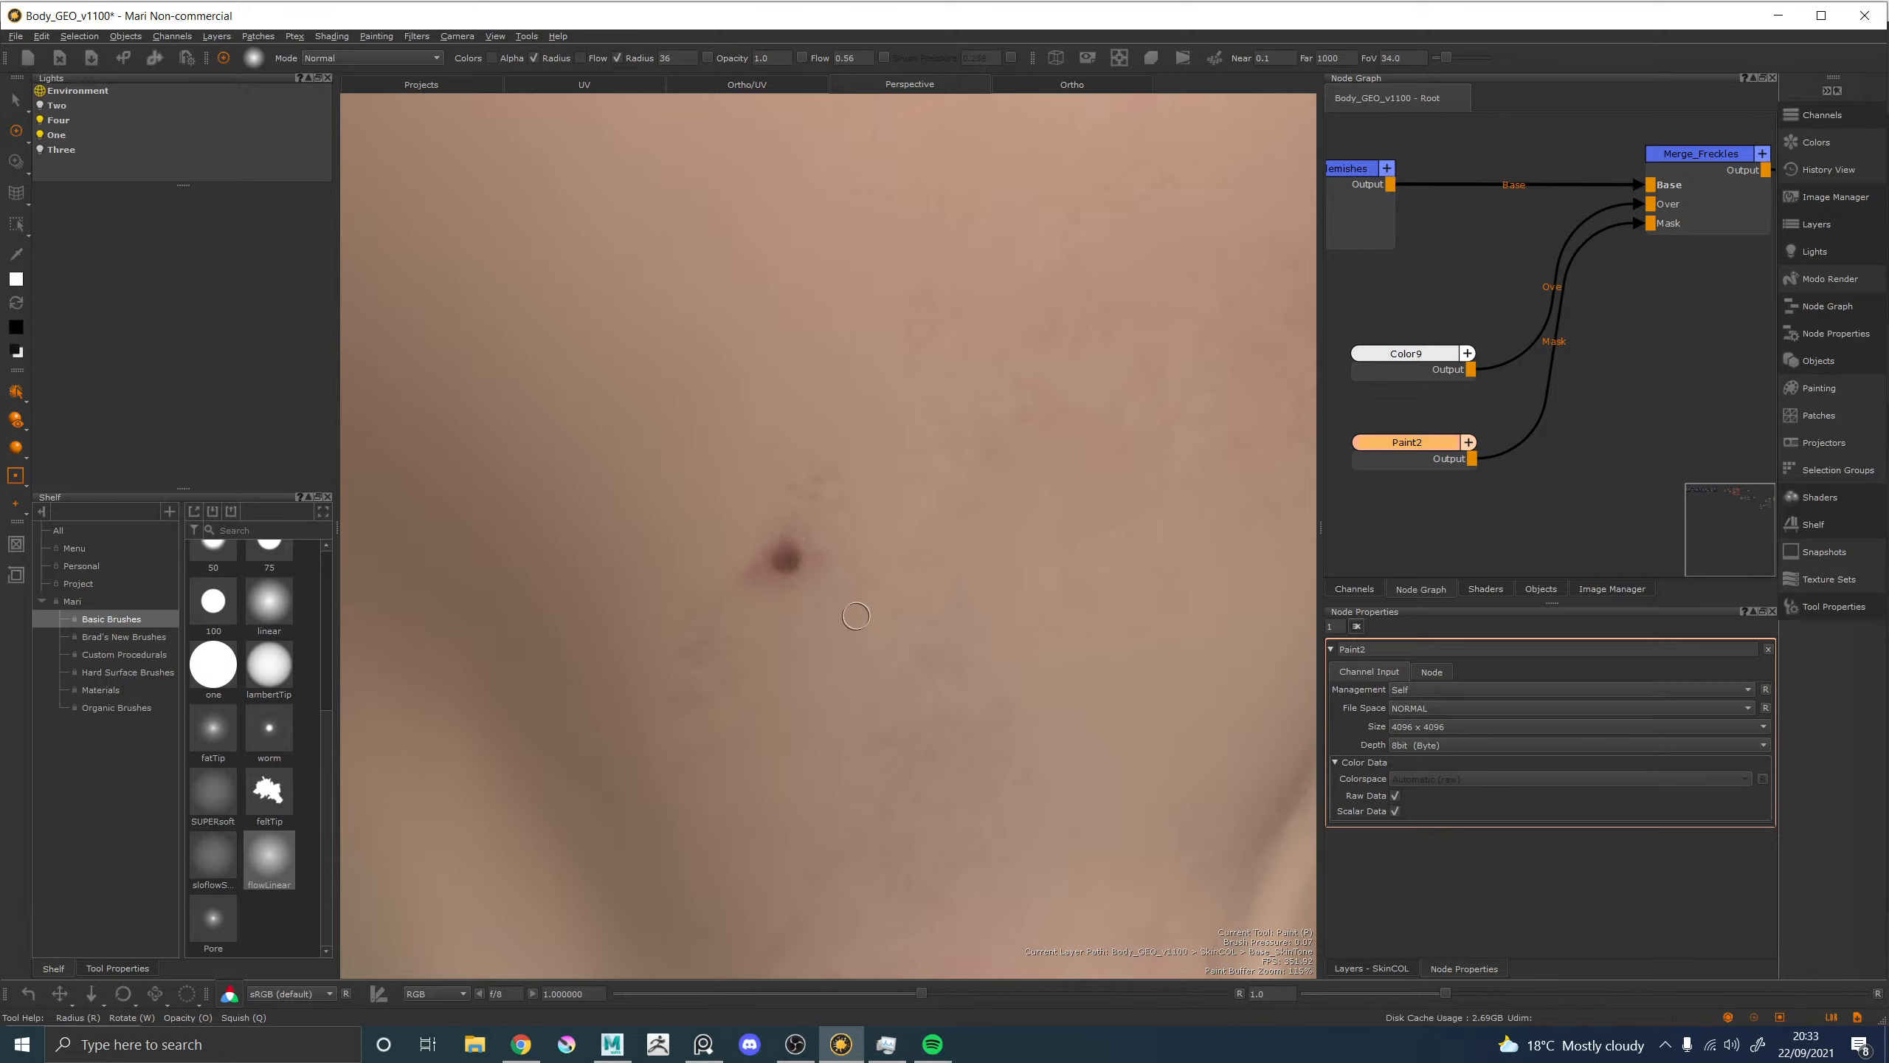
# Paint a small soft freckle in the smile crease beside the upper lip, on the winking eye's side.
pyautogui.keyDown('alt'); pyautogui.moveTo(856, 616); pyautogui.dragTo(711, 495, button='right'); pyautogui.keyUp('alt')
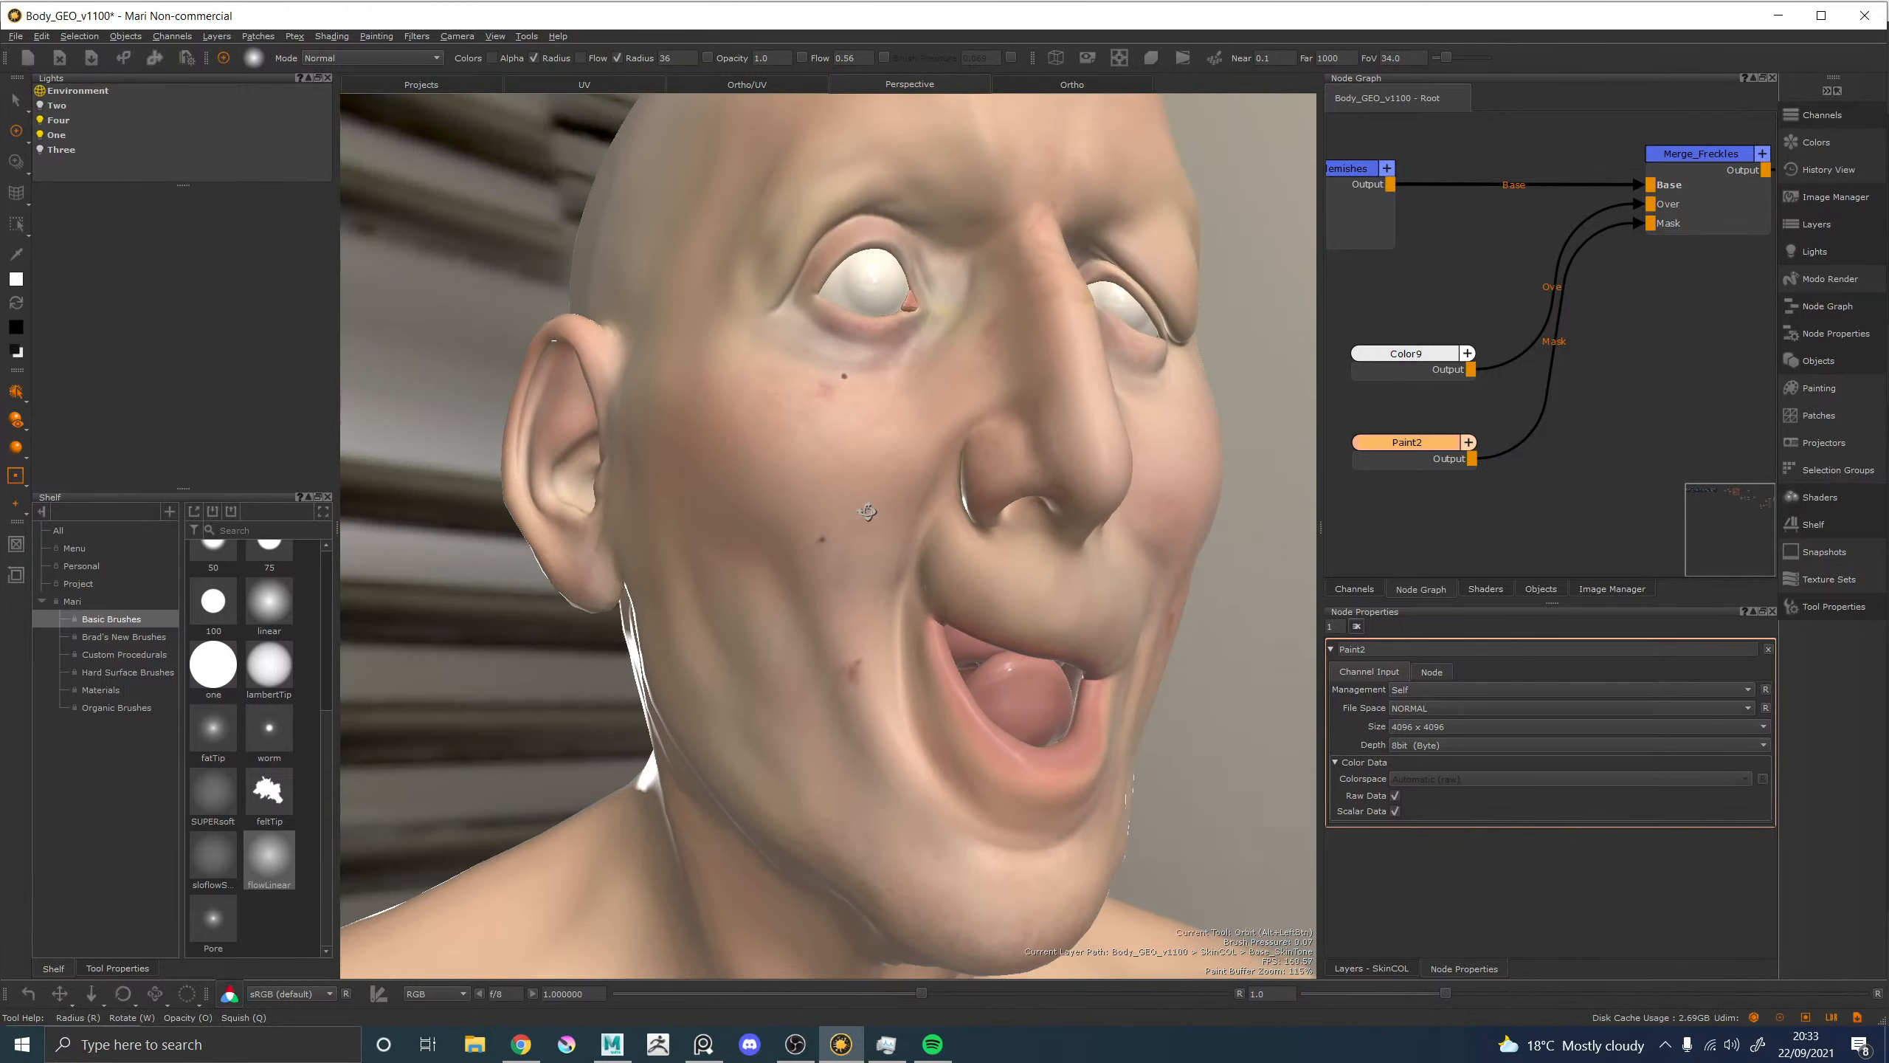
pyautogui.keyDown('alt'); pyautogui.moveTo(711, 495); pyautogui.dragTo(799, 516); pyautogui.keyUp('alt')
pyautogui.moveTo(804, 508)
pyautogui.keyDown('alt'); pyautogui.mouseDown(button='middle')
pyautogui.moveTo(762, 572)
pyautogui.moveTo(796, 592)
pyautogui.moveTo(785, 576)
pyautogui.moveTo(788, 628)
pyautogui.moveTo(801, 528)
pyautogui.mouseUp(button='middle'); pyautogui.keyUp('alt')
pyautogui.keyDown('alt'); pyautogui.moveTo(870, 561); pyautogui.dragTo(797, 569); pyautogui.keyUp('alt')
pyautogui.keyDown('alt'); pyautogui.moveTo(798, 570); pyautogui.dragTo(878, 494, button='middle'); pyautogui.keyUp('alt')
pyautogui.keyDown('alt'); pyautogui.moveTo(744, 507); pyautogui.dragTo(822, 566, button='right'); pyautogui.keyUp('alt')
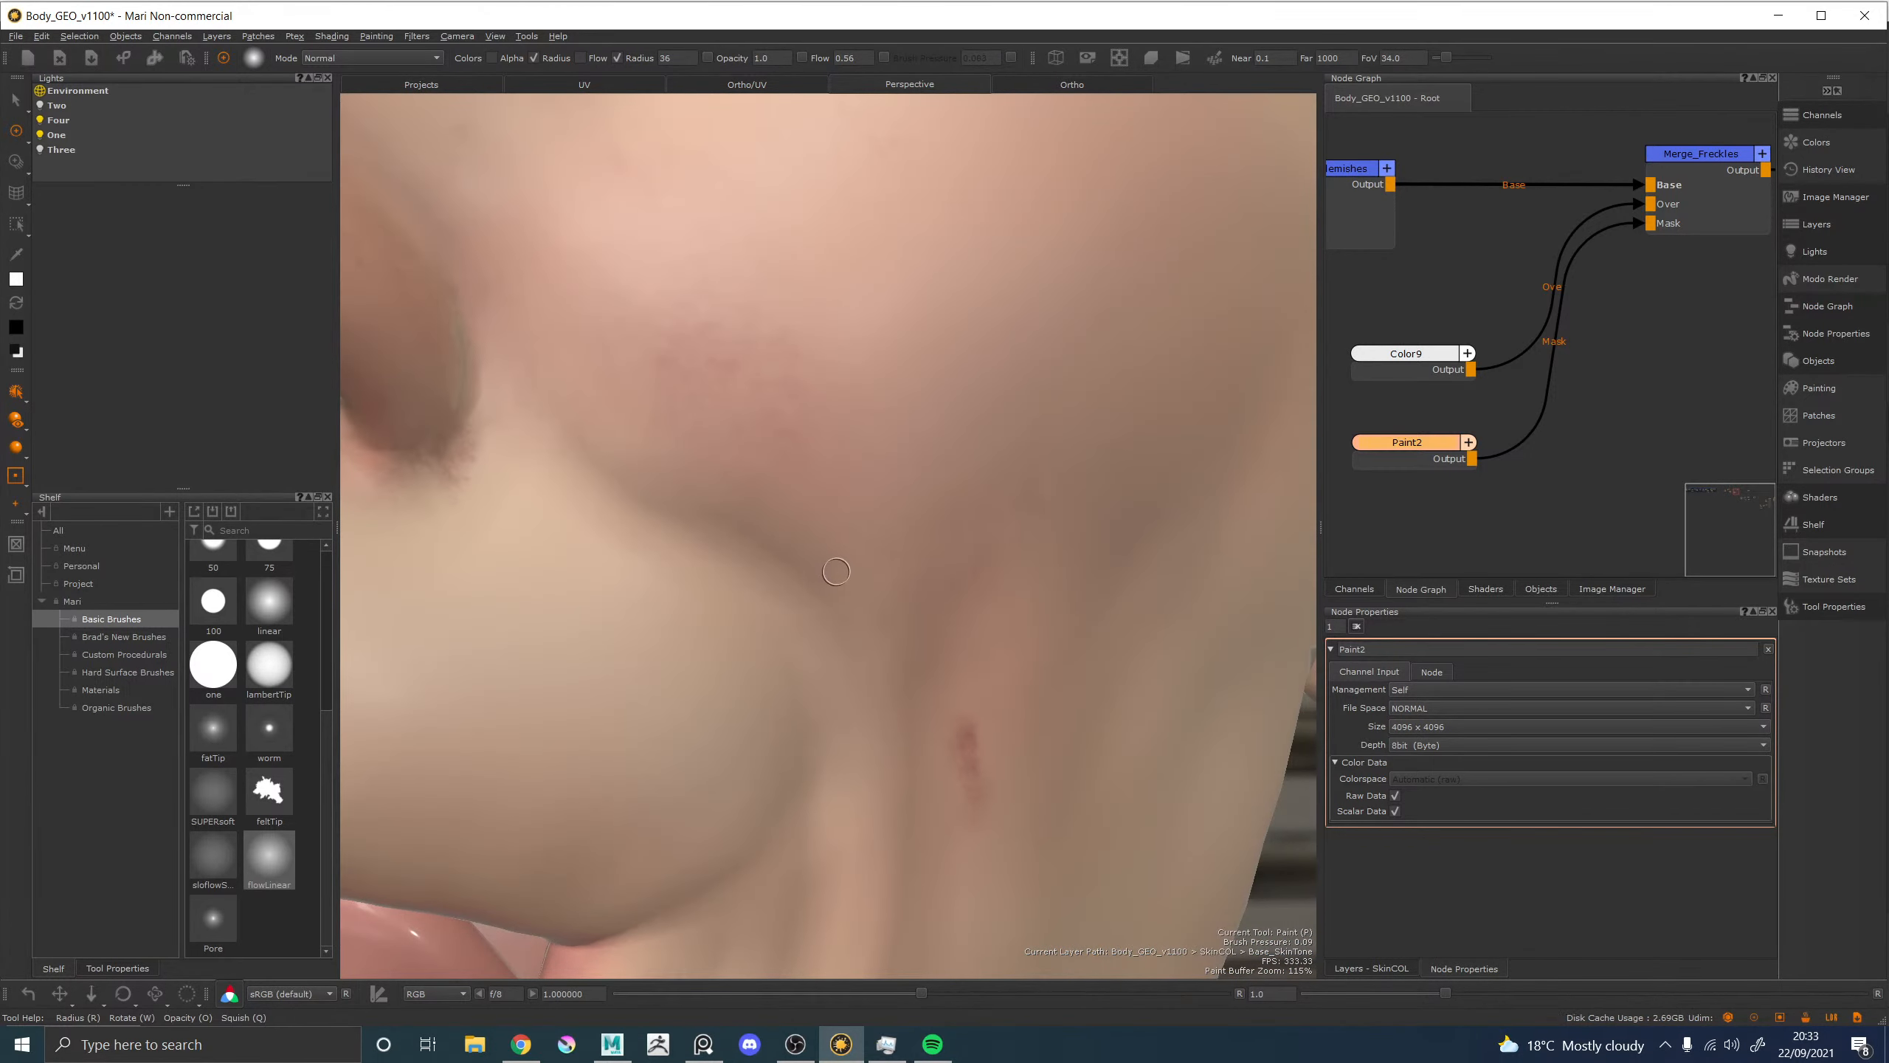
pyautogui.press('x')
pyautogui.press('x')
pyautogui.keyDown('alt'); pyautogui.moveTo(821, 557); pyautogui.dragTo(1001, 670, button='right'); pyautogui.keyUp('alt')
pyautogui.press('x')
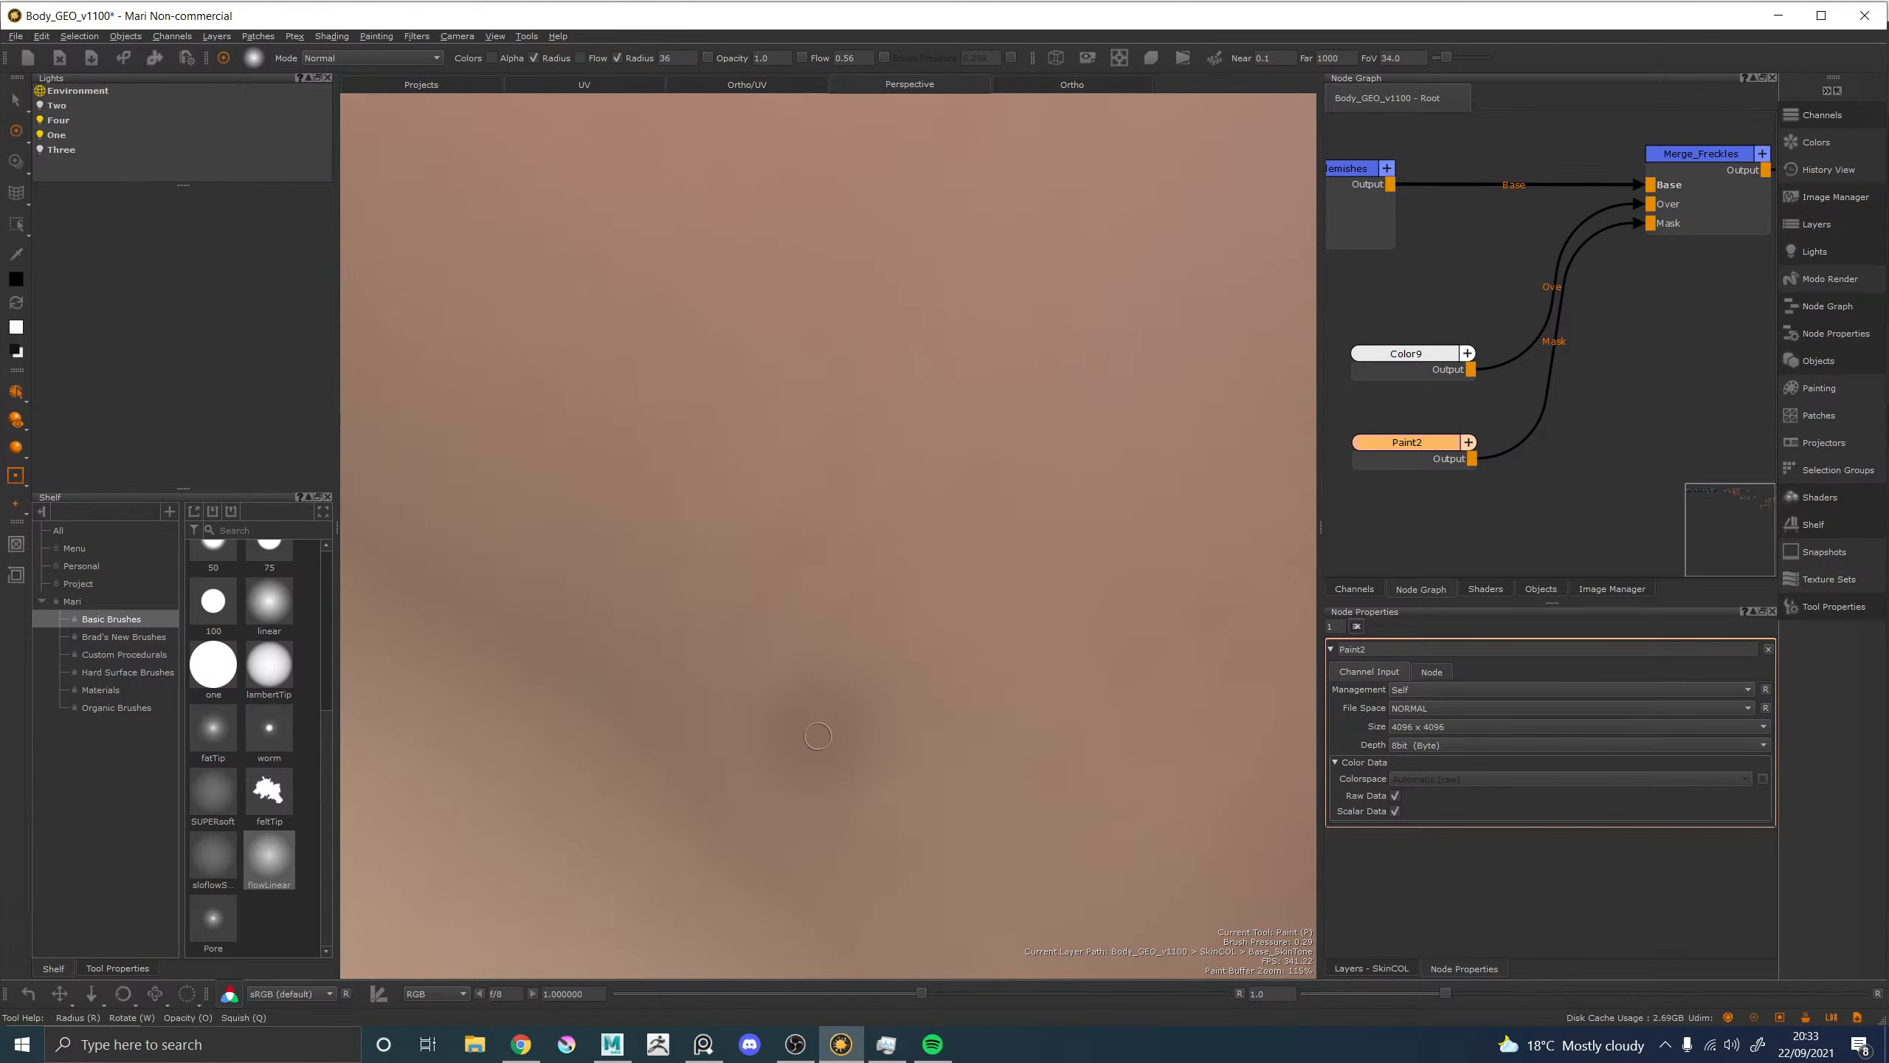
pyautogui.press('x')
pyautogui.moveTo(811, 731)
pyautogui.mouseDown()
pyautogui.moveTo(836, 729)
pyautogui.moveTo(807, 733)
pyautogui.moveTo(820, 747)
pyautogui.moveTo(815, 725)
pyautogui.moveTo(834, 719)
pyautogui.moveTo(830, 751)
pyautogui.moveTo(804, 702)
pyautogui.moveTo(844, 716)
pyautogui.moveTo(843, 748)
pyautogui.mouseUp()
# Paint a freckle in white on the side of the neck below the jaw, and swap the foreground colour to black.
pyautogui.keyDown('alt'); pyautogui.moveTo(915, 640); pyautogui.dragTo(557, 556, button='right'); pyautogui.keyUp('alt')
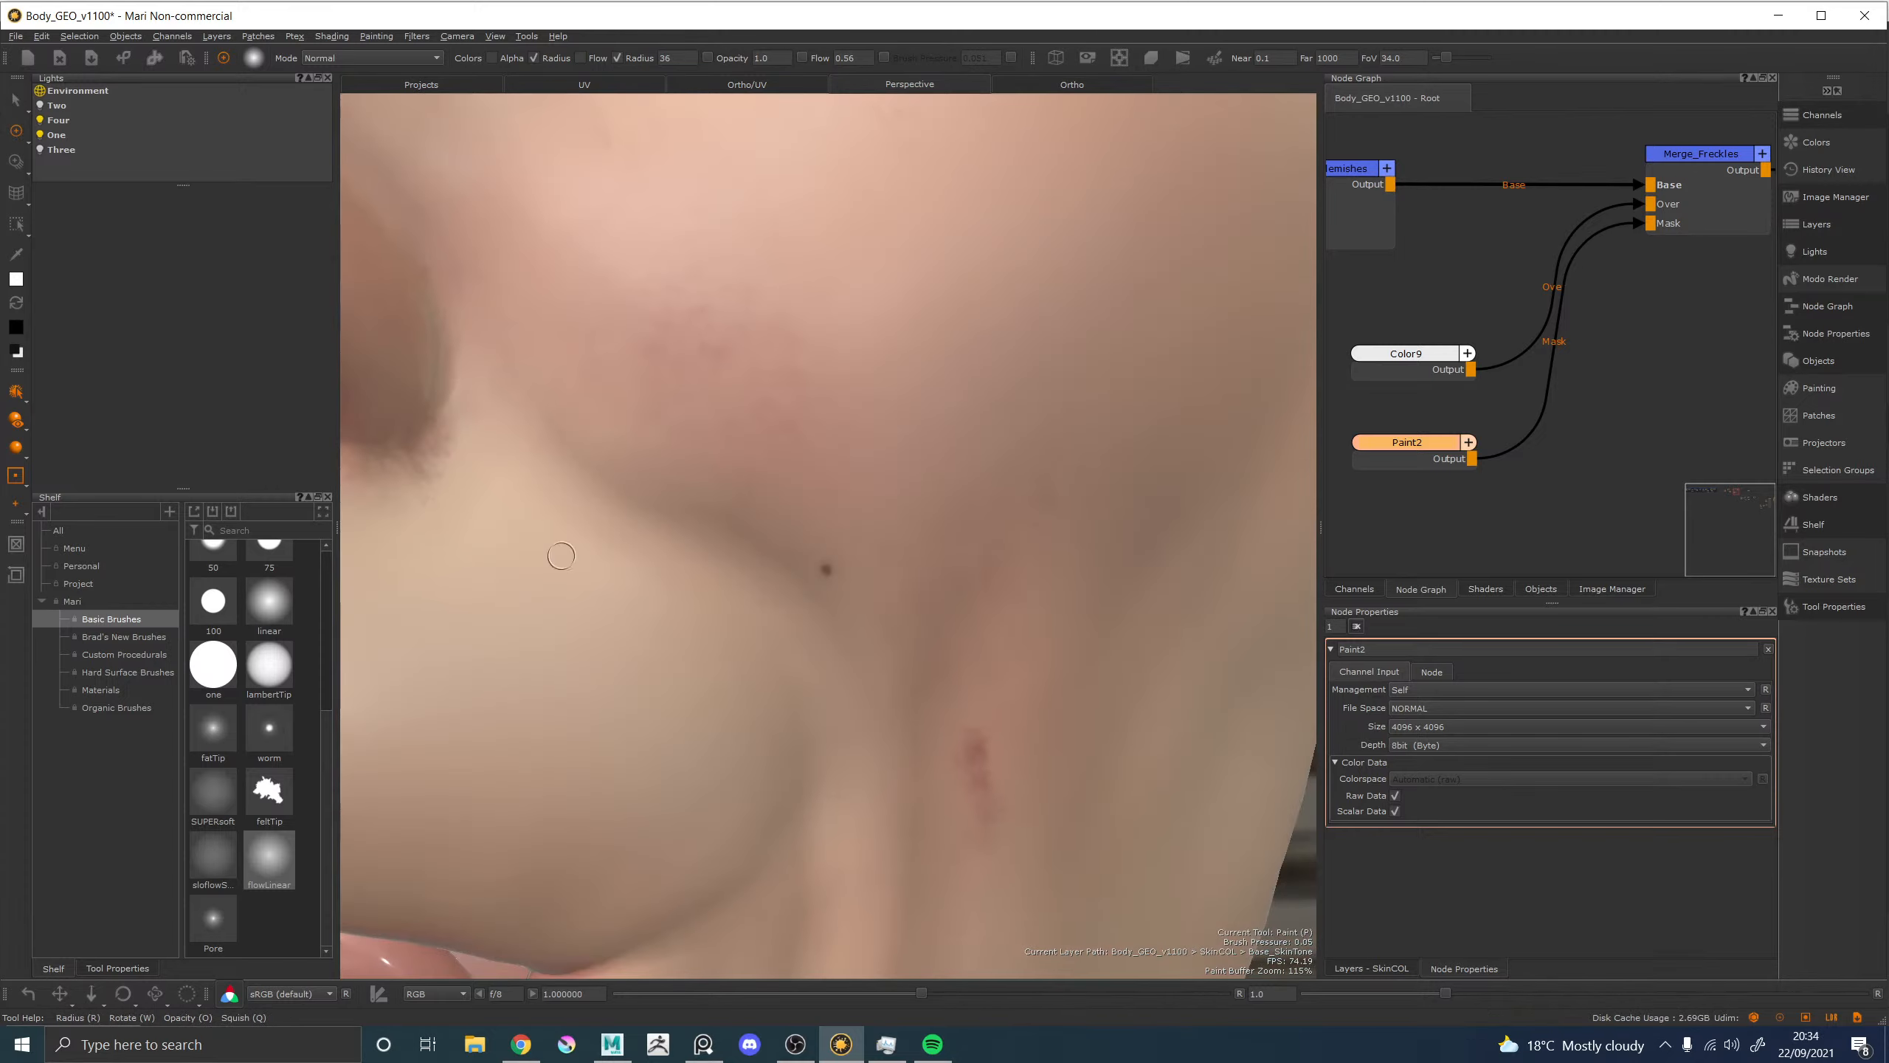
pyautogui.keyDown('alt'); pyautogui.moveTo(975, 602); pyautogui.dragTo(577, 544, button='right'); pyautogui.keyUp('alt')
pyautogui.keyDown('alt'); pyautogui.moveTo(772, 674); pyautogui.dragTo(775, 533, button='middle'); pyautogui.keyUp('alt')
pyautogui.keyDown('alt'); pyautogui.moveTo(774, 533); pyautogui.dragTo(892, 639, button='right'); pyautogui.keyUp('alt')
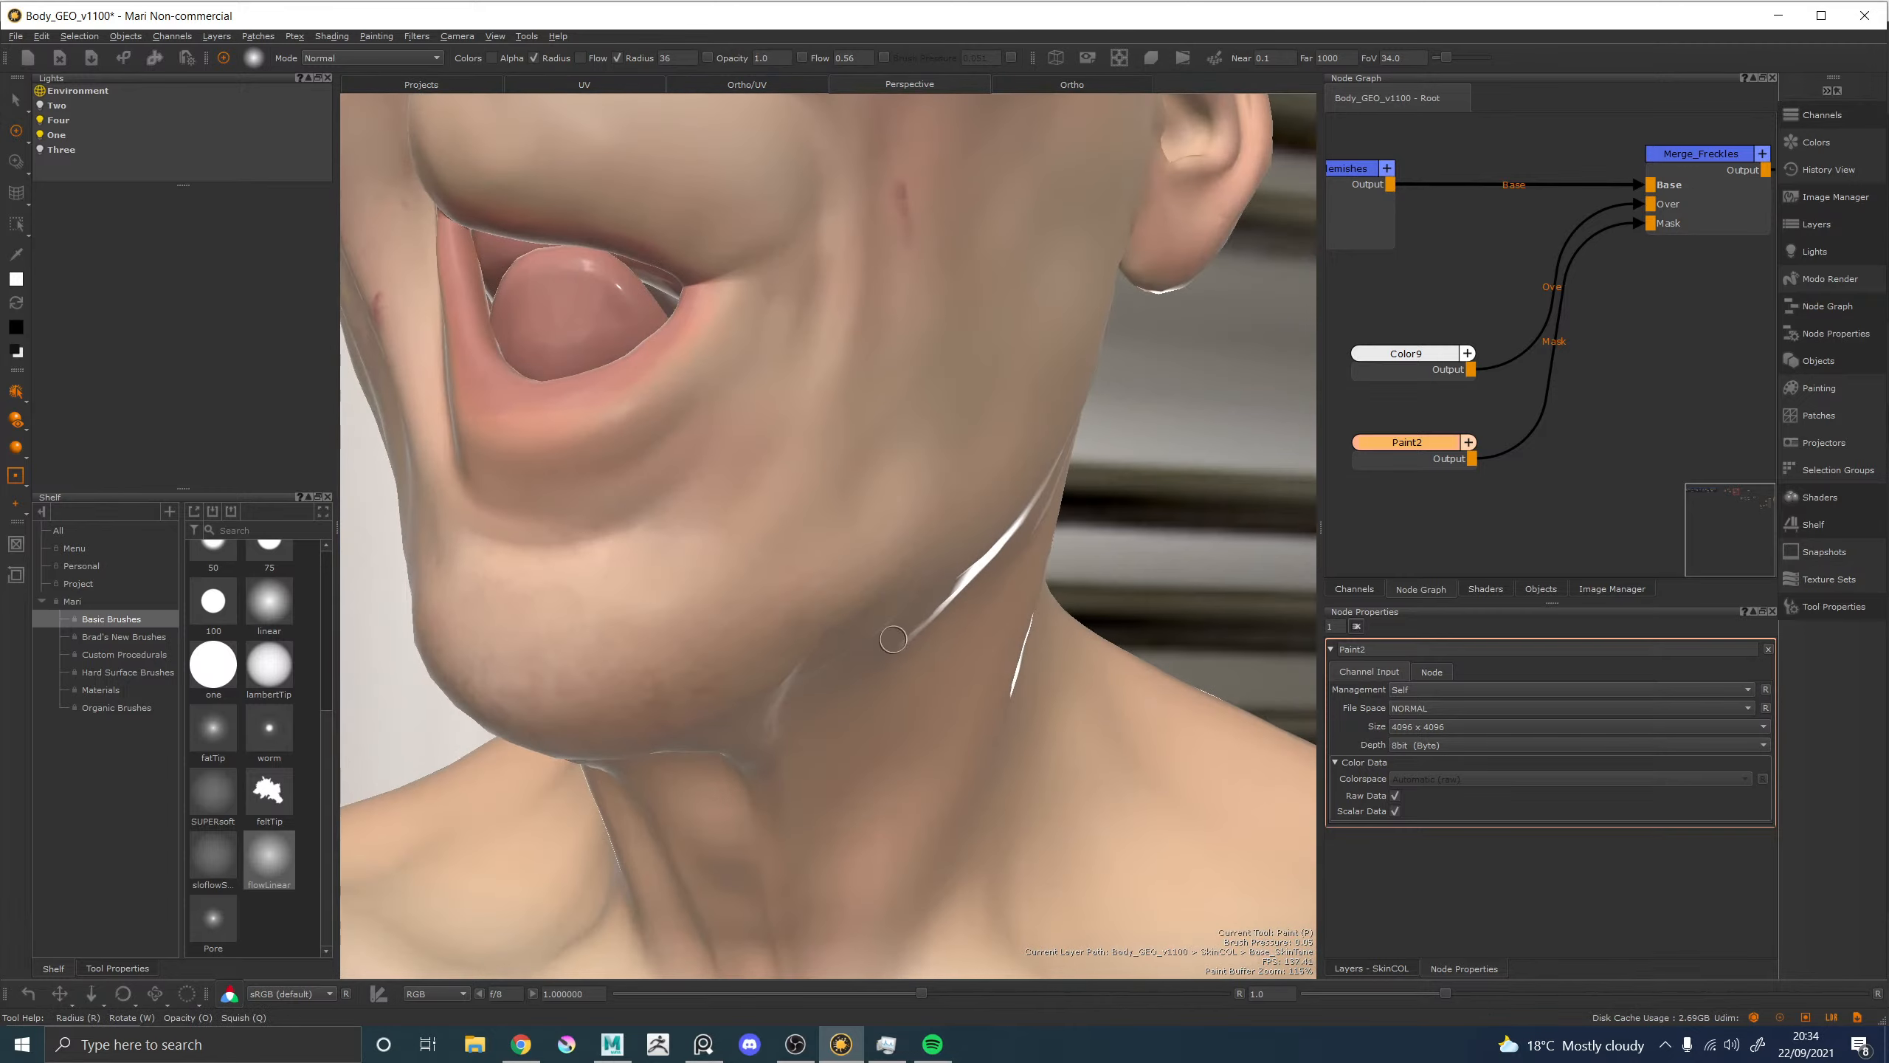
pyautogui.keyDown('alt'); pyautogui.moveTo(892, 639); pyautogui.dragTo(755, 588); pyautogui.keyUp('alt')
pyautogui.keyDown('alt'); pyautogui.moveTo(744, 573); pyautogui.dragTo(847, 543, button='right'); pyautogui.keyUp('alt')
pyautogui.moveTo(772, 514)
pyautogui.keyDown('alt'); pyautogui.mouseDown(button='middle')
pyautogui.moveTo(822, 539)
pyautogui.moveTo(997, 468)
pyautogui.mouseUp(button='middle'); pyautogui.keyUp('alt')
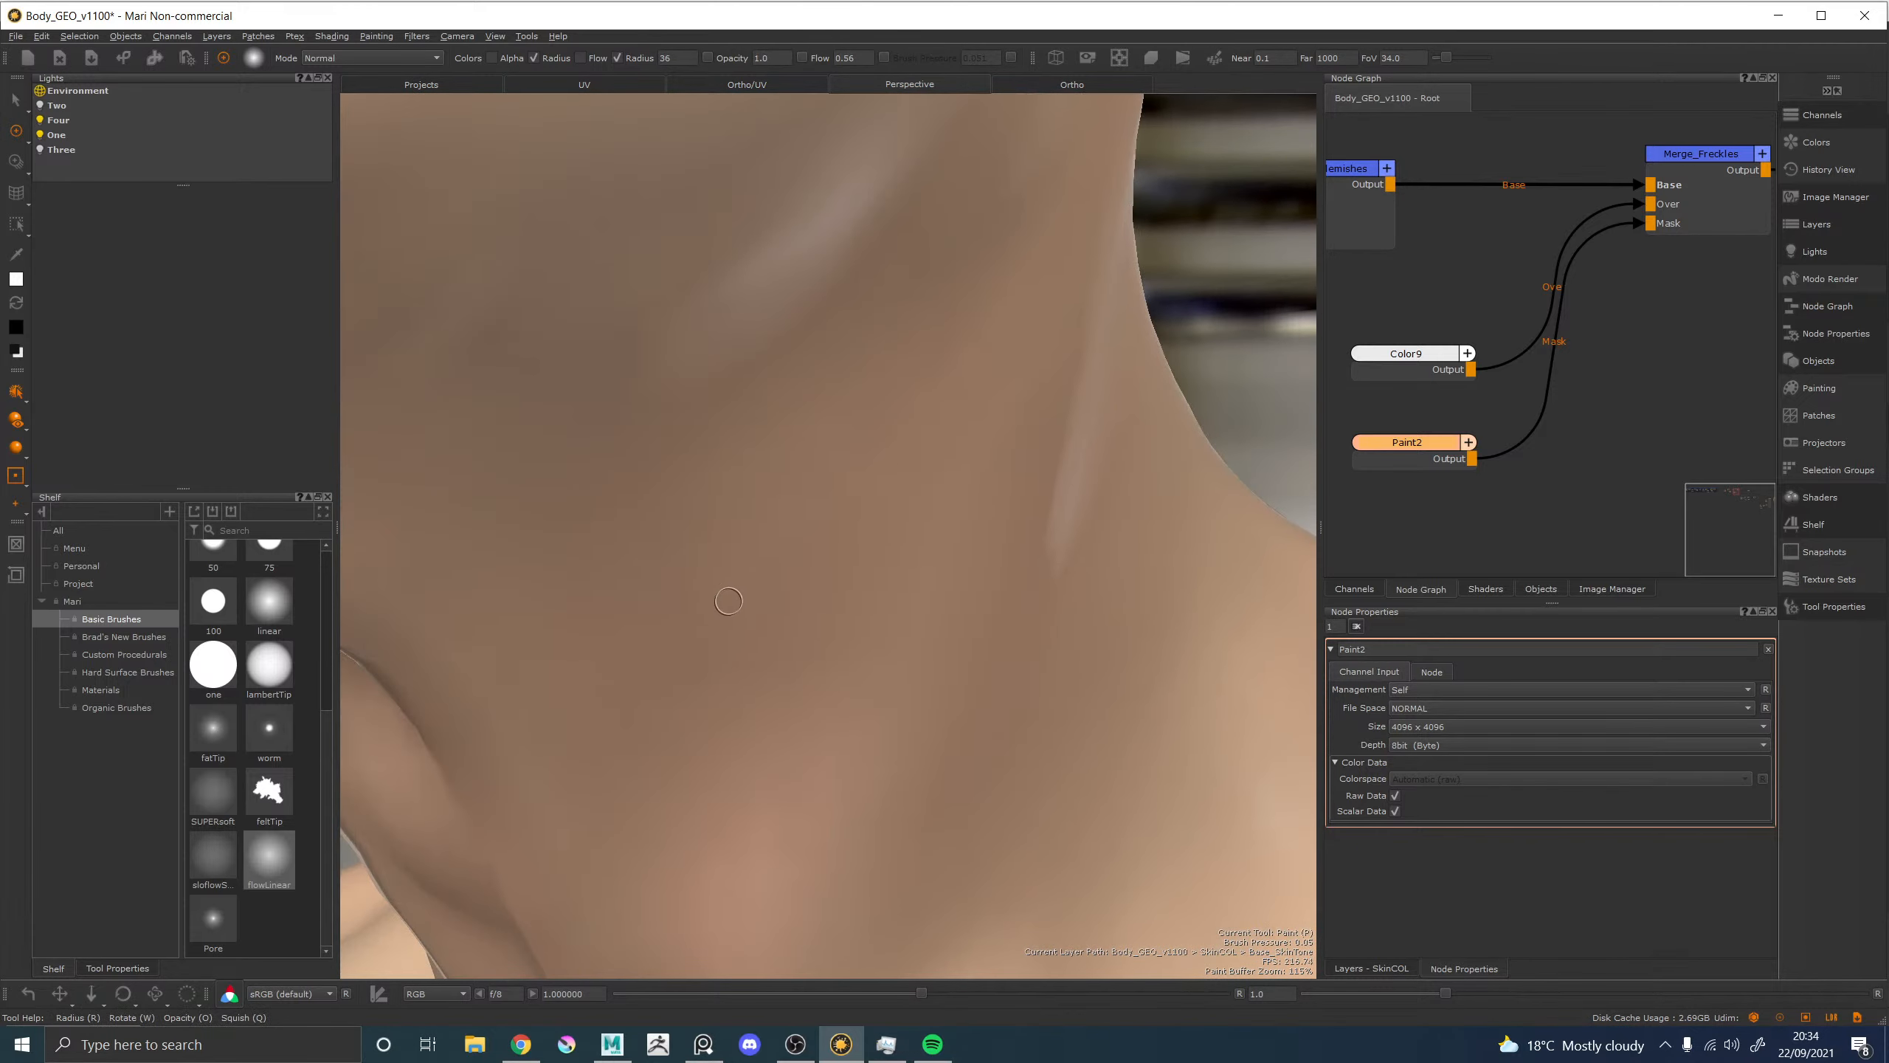
pyautogui.moveTo(734, 601); pyautogui.dragTo(736, 600)
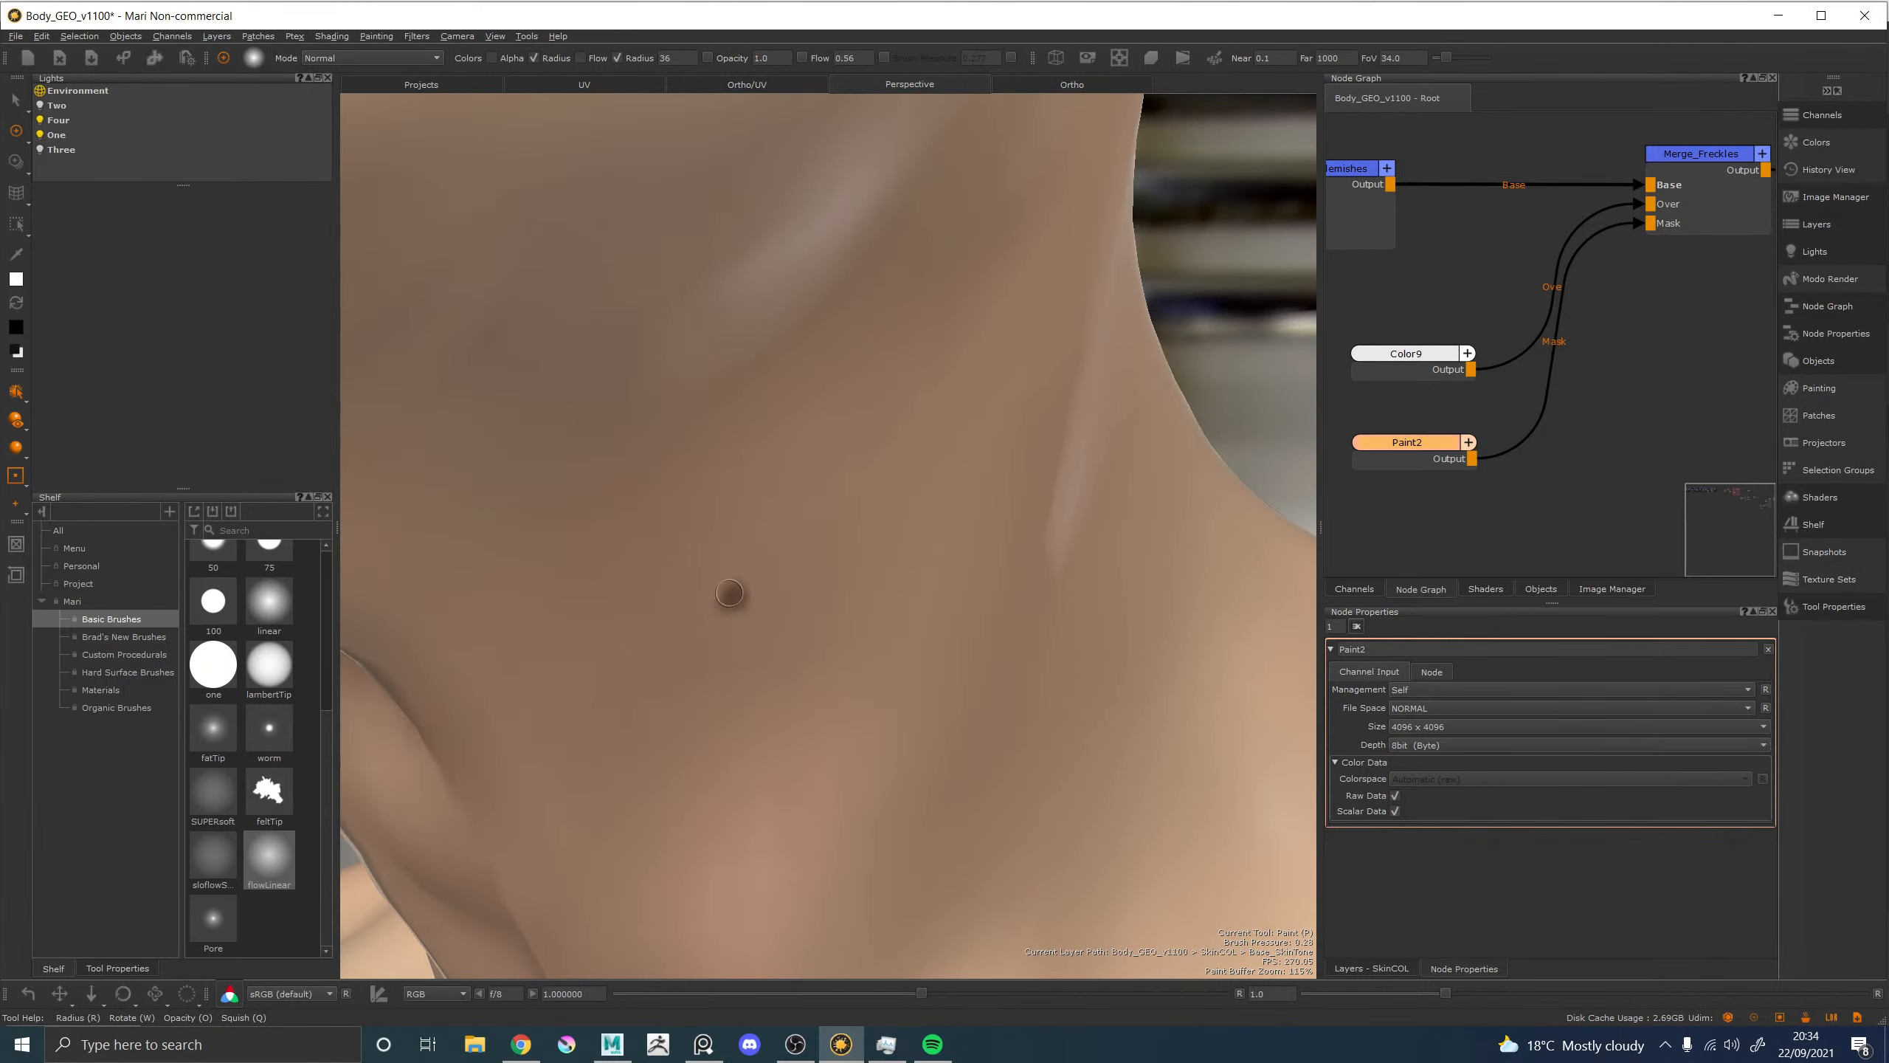
pyautogui.press('x')
# Paint a small irregular freckle on the forehead above the wide-open eye, alternating white and black to shape its edges.
pyautogui.keyDown('alt'); pyautogui.moveTo(831, 586); pyautogui.dragTo(577, 484, button='right'); pyautogui.keyUp('alt')
pyautogui.keyDown('alt'); pyautogui.moveTo(577, 483); pyautogui.dragTo(715, 513); pyautogui.keyUp('alt')
pyautogui.keyDown('alt'); pyautogui.moveTo(788, 565); pyautogui.dragTo(682, 536, button='right'); pyautogui.keyUp('alt')
pyautogui.keyDown('alt'); pyautogui.moveTo(682, 536); pyautogui.dragTo(716, 696, button='middle'); pyautogui.keyUp('alt')
pyautogui.keyDown('alt'); pyautogui.moveTo(716, 696); pyautogui.dragTo(806, 633); pyautogui.keyUp('alt')
pyautogui.keyDown('alt'); pyautogui.moveTo(826, 610); pyautogui.dragTo(751, 629, button='middle'); pyautogui.keyUp('alt')
pyautogui.keyDown('alt'); pyautogui.moveTo(751, 629); pyautogui.dragTo(818, 561, button='right'); pyautogui.keyUp('alt')
pyautogui.keyDown('alt'); pyautogui.moveTo(818, 560); pyautogui.dragTo(843, 746, button='middle'); pyautogui.keyUp('alt')
pyautogui.keyDown('alt'); pyautogui.moveTo(760, 596); pyautogui.dragTo(773, 633); pyautogui.keyUp('alt')
pyautogui.moveTo(773, 632)
pyautogui.keyDown('alt'); pyautogui.mouseDown(button='middle')
pyautogui.moveTo(791, 601)
pyautogui.moveTo(895, 686)
pyautogui.mouseUp(button='middle'); pyautogui.keyUp('alt')
pyautogui.keyDown('alt'); pyautogui.moveTo(768, 540); pyautogui.dragTo(831, 548); pyautogui.keyUp('alt')
pyautogui.keyDown('alt'); pyautogui.moveTo(831, 549); pyautogui.dragTo(796, 606, button='middle'); pyautogui.keyUp('alt')
pyautogui.keyDown('alt'); pyautogui.moveTo(788, 603); pyautogui.dragTo(890, 532, button='right'); pyautogui.keyUp('alt')
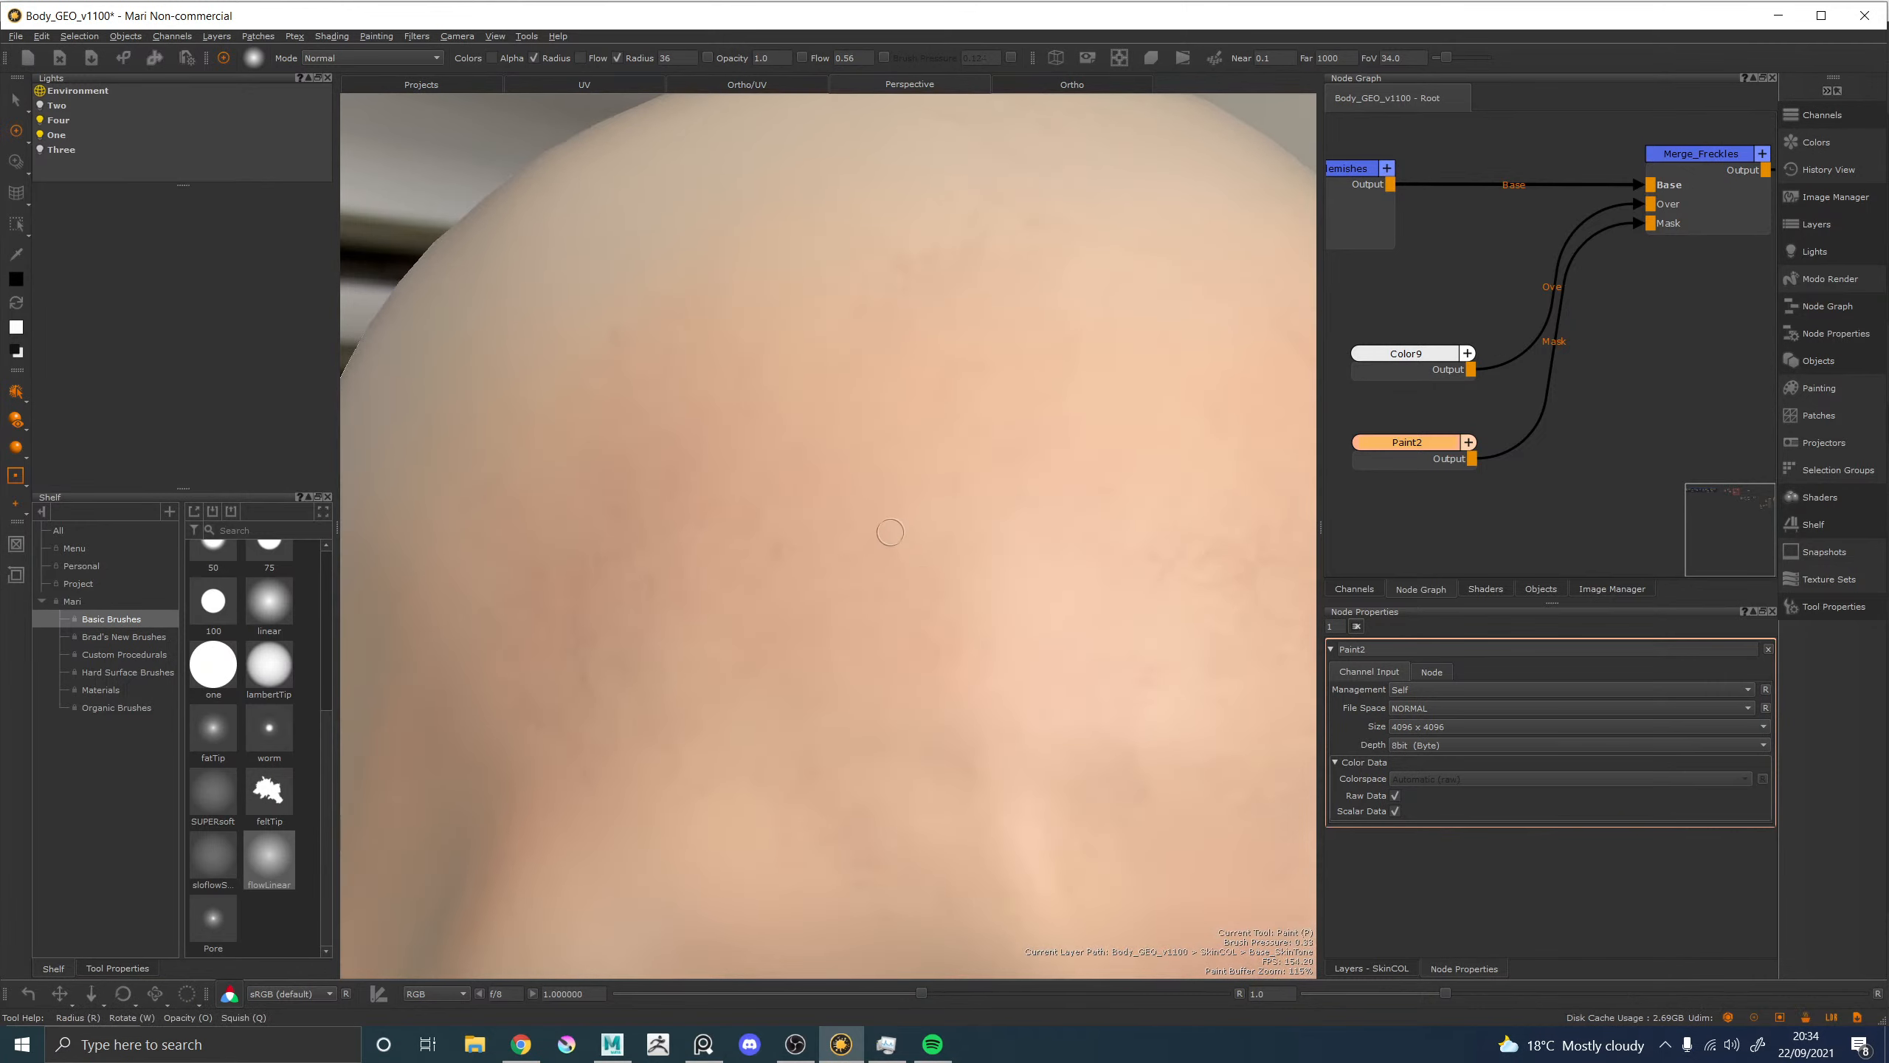
pyautogui.press('x')
pyautogui.press('x')
pyautogui.moveTo(886, 513); pyautogui.dragTo(865, 517)
pyautogui.press('x')
pyautogui.press('x')
pyautogui.moveTo(896, 530)
pyautogui.mouseDown()
pyautogui.moveTo(888, 509)
pyautogui.moveTo(900, 547)
pyautogui.mouseUp()
pyautogui.press('x')
pyautogui.press('x')
pyautogui.moveTo(908, 534)
pyautogui.mouseDown()
pyautogui.moveTo(887, 520)
pyautogui.moveTo(903, 550)
pyautogui.mouseUp()
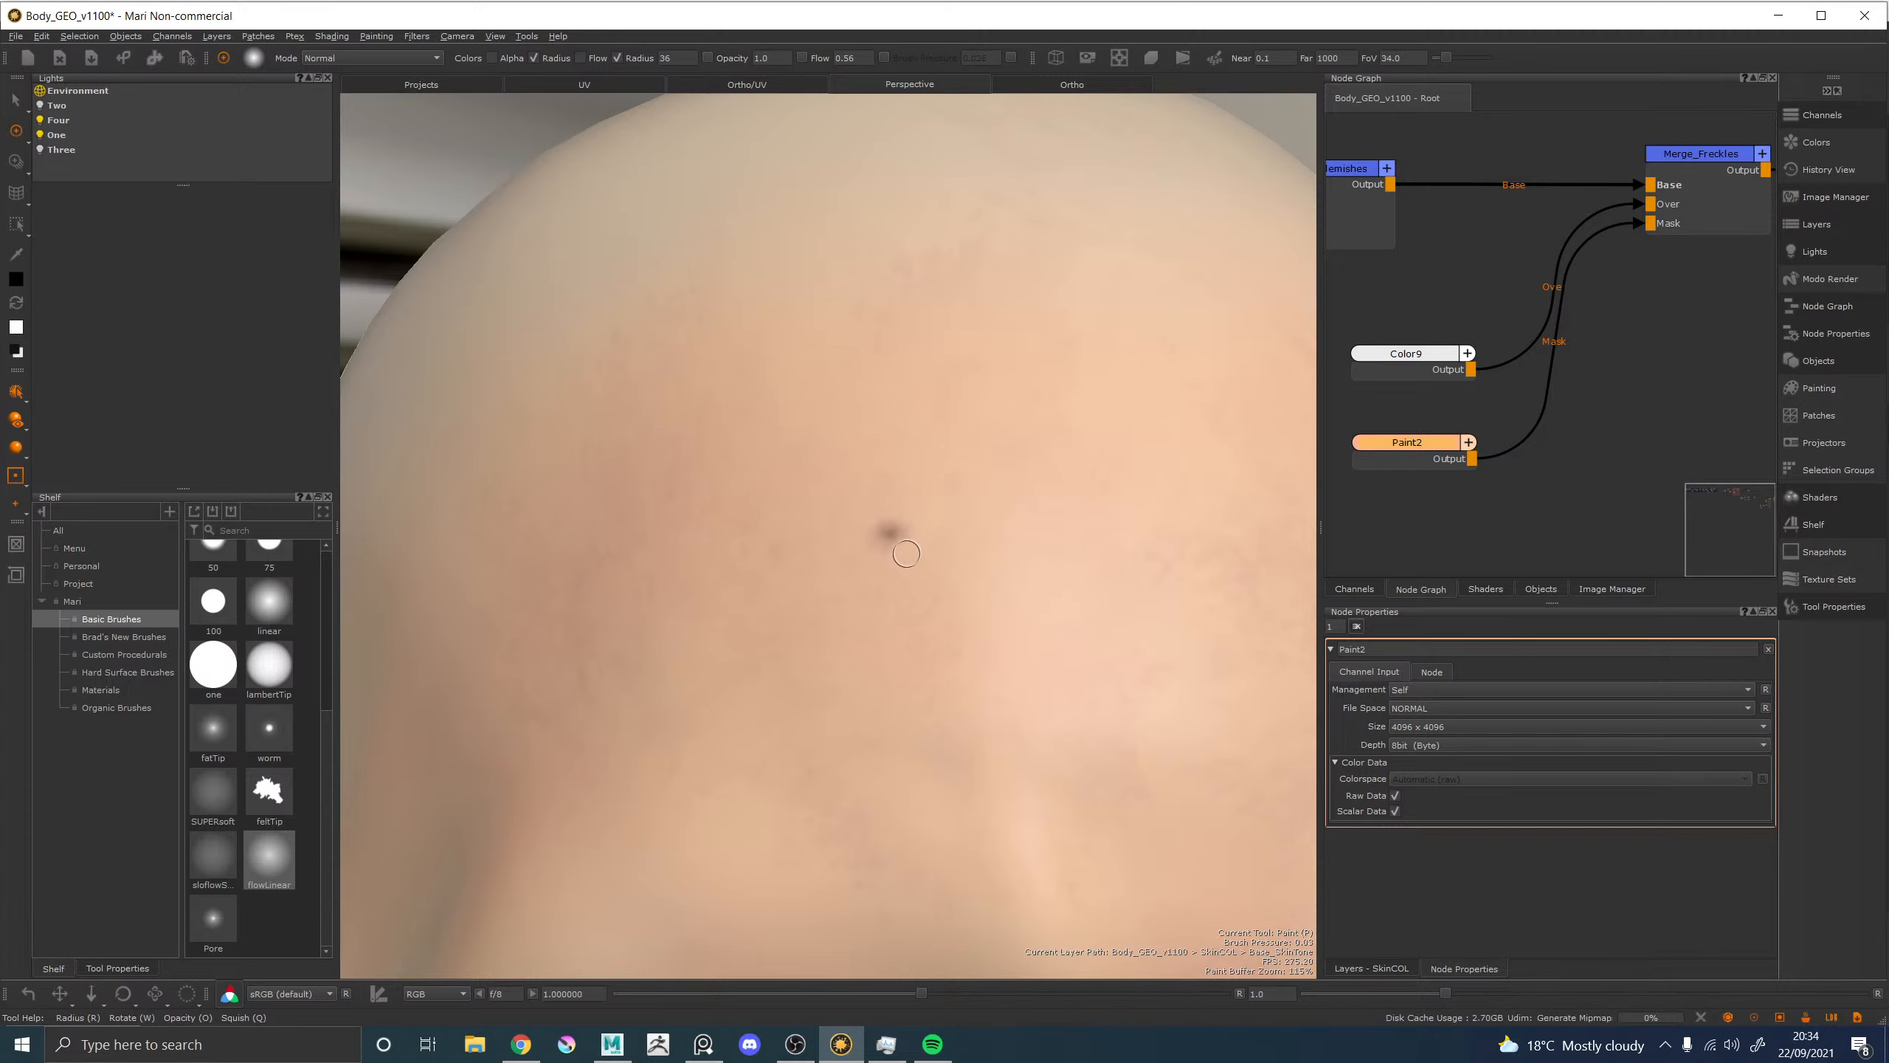
# Examine the freckles on the forehead and cheeks from several angles around the head.
pyautogui.scroll(-6, 930, 580)
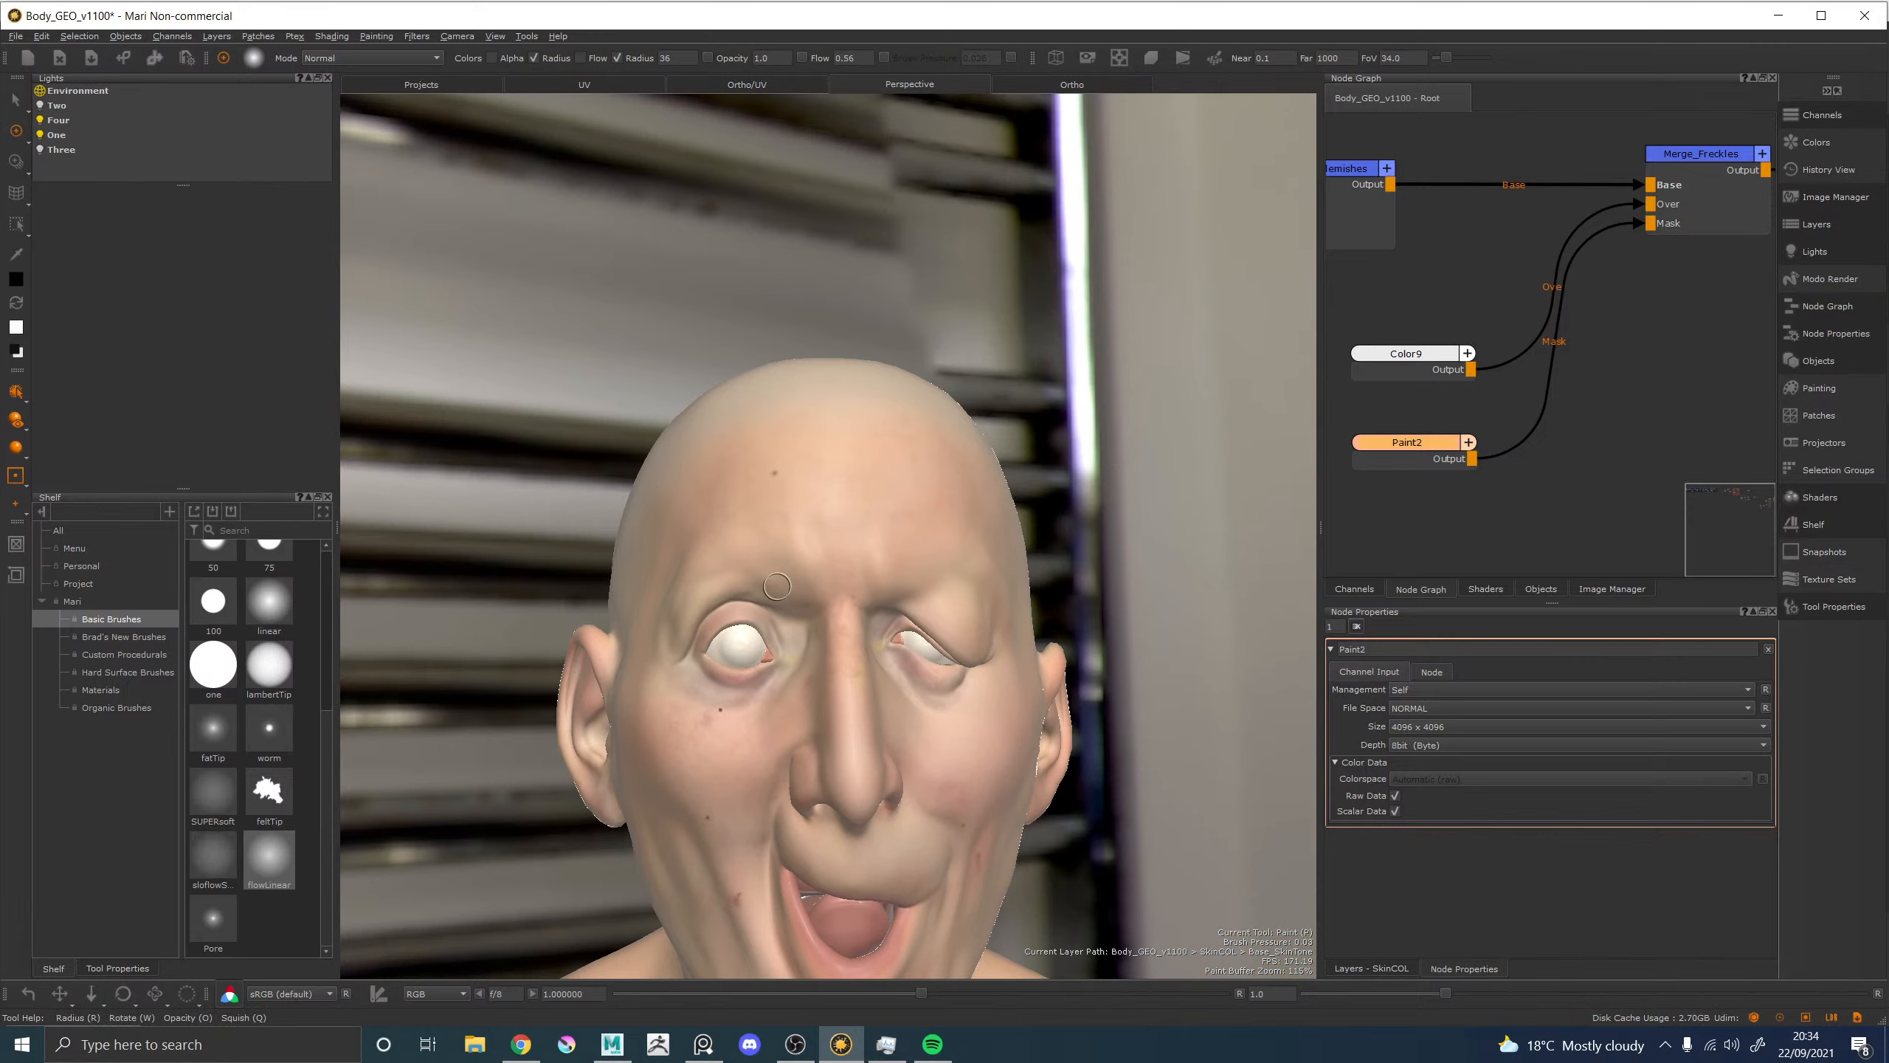
pyautogui.moveTo(777, 586); pyautogui.dragTo(915, 554, button='middle')
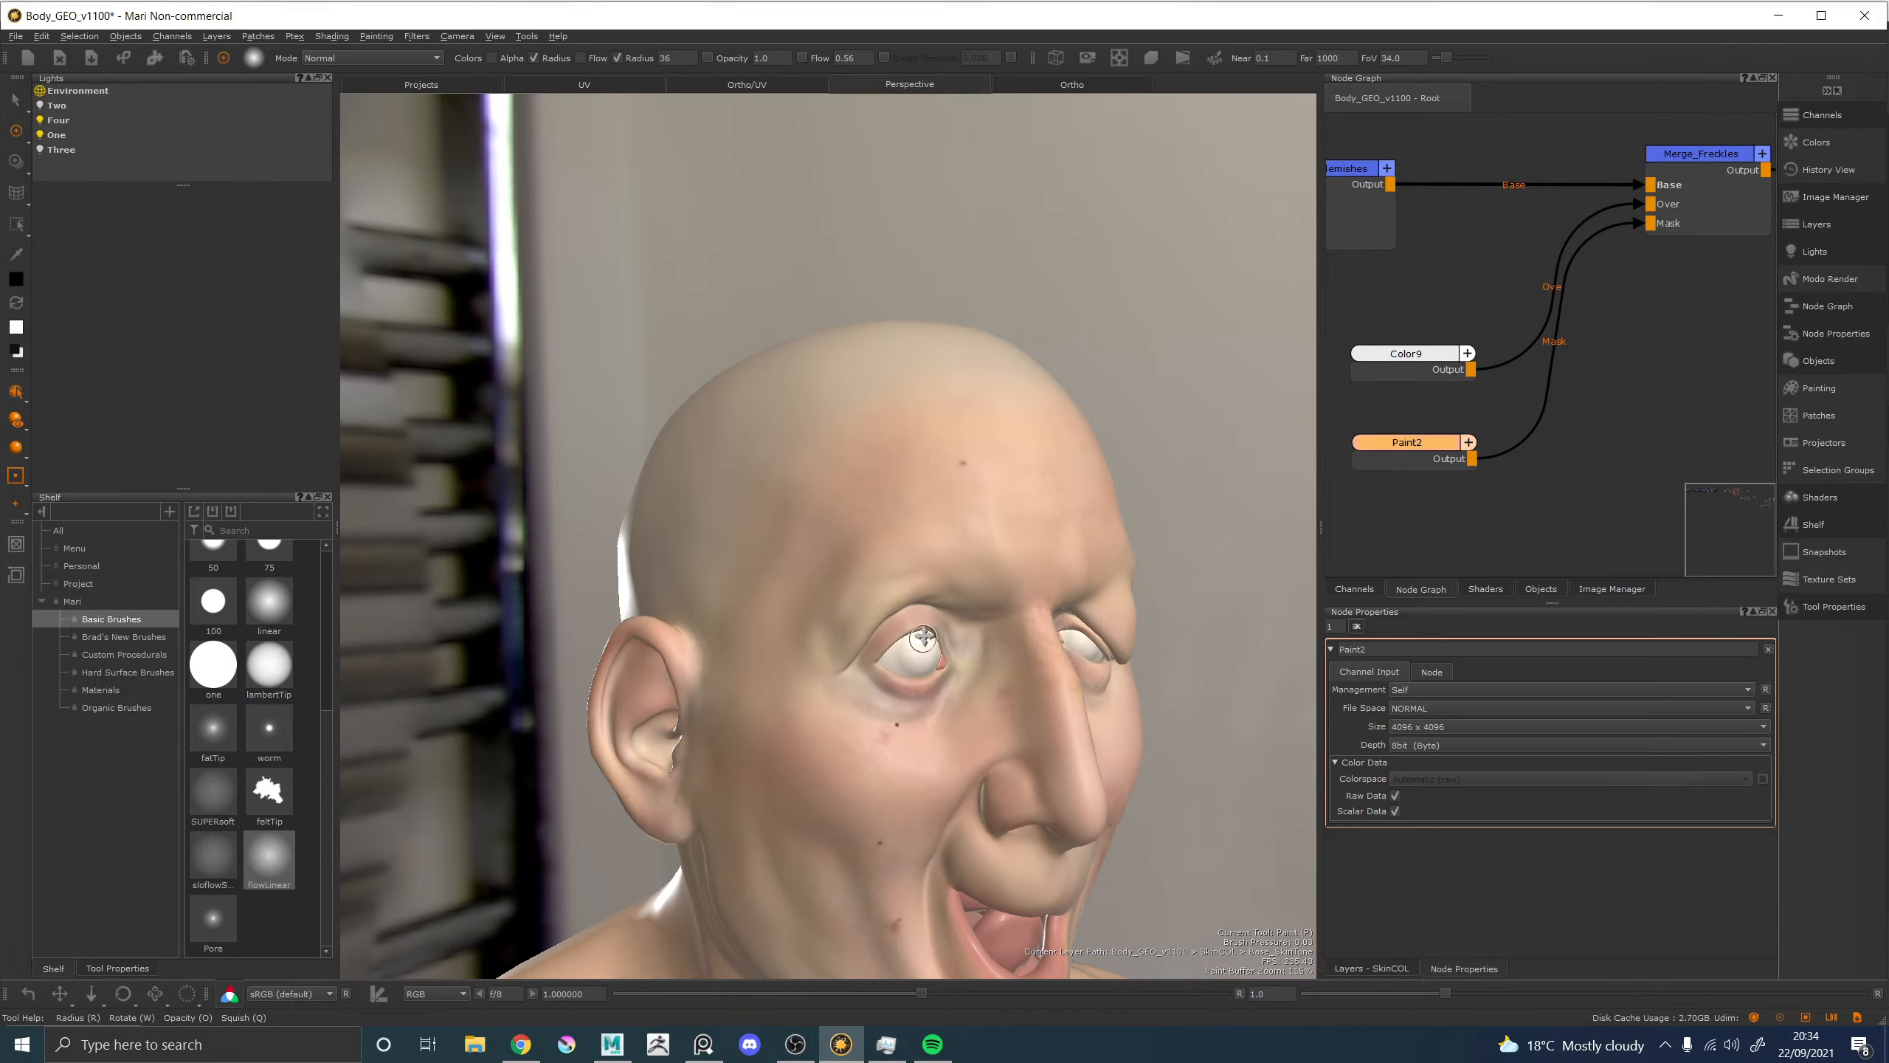
pyautogui.moveTo(952, 639); pyautogui.dragTo(932, 641, button='middle')
pyautogui.moveTo(1012, 629)
pyautogui.keyDown('alt'); pyautogui.mouseDown()
pyautogui.moveTo(938, 701)
pyautogui.moveTo(951, 673)
pyautogui.moveTo(871, 648)
pyautogui.mouseUp(); pyautogui.keyUp('alt')
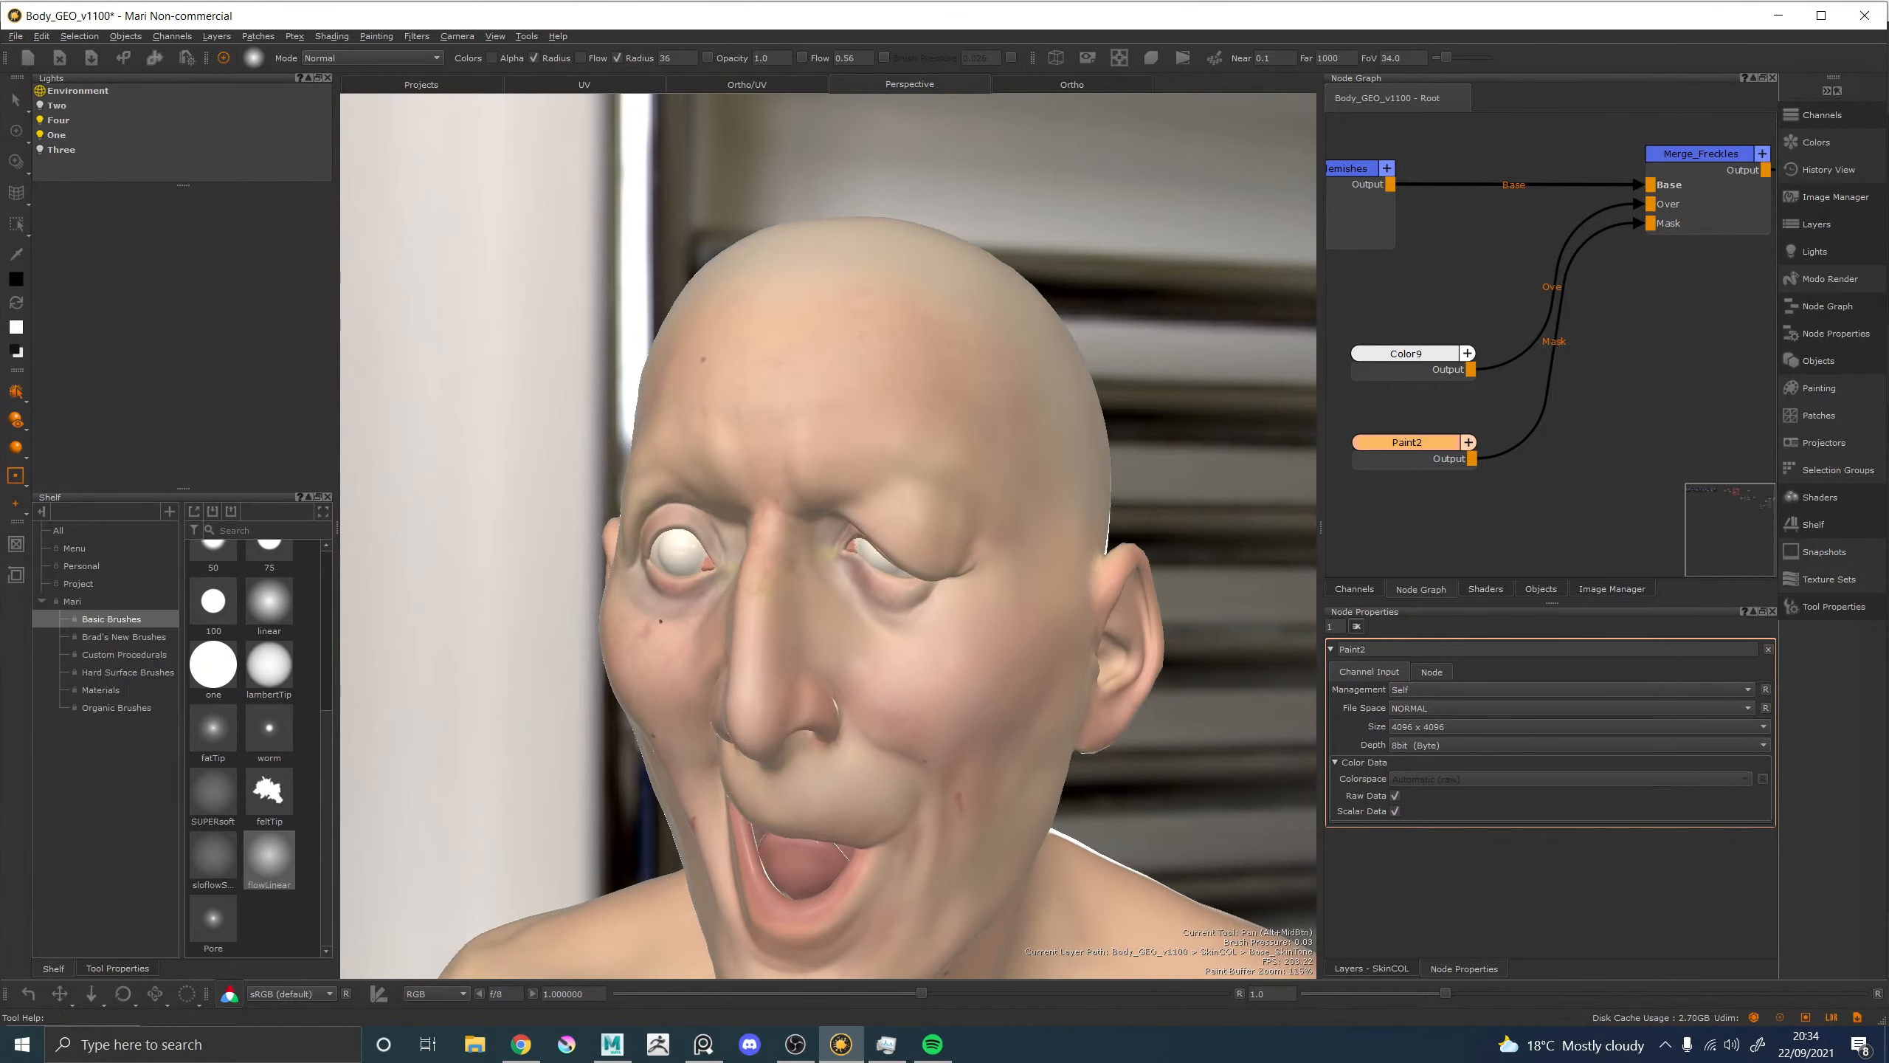
pyautogui.keyDown('alt'); pyautogui.moveTo(871, 648); pyautogui.dragTo(889, 550, button='middle'); pyautogui.keyUp('alt')
pyautogui.keyDown('alt'); pyautogui.moveTo(888, 550); pyautogui.dragTo(810, 556); pyautogui.keyUp('alt')
pyautogui.keyDown('alt'); pyautogui.moveTo(810, 557); pyautogui.dragTo(989, 582, button='right'); pyautogui.keyUp('alt')
pyautogui.moveTo(907, 573)
pyautogui.keyDown('alt'); pyautogui.mouseDown()
pyautogui.moveTo(887, 534)
pyautogui.moveTo(880, 747)
pyautogui.mouseUp(); pyautogui.keyUp('alt')
pyautogui.keyDown('alt'); pyautogui.moveTo(876, 722); pyautogui.dragTo(773, 390, button='middle'); pyautogui.keyUp('alt')
pyautogui.keyDown('alt'); pyautogui.moveTo(856, 604); pyautogui.dragTo(814, 549, button='right'); pyautogui.keyUp('alt')
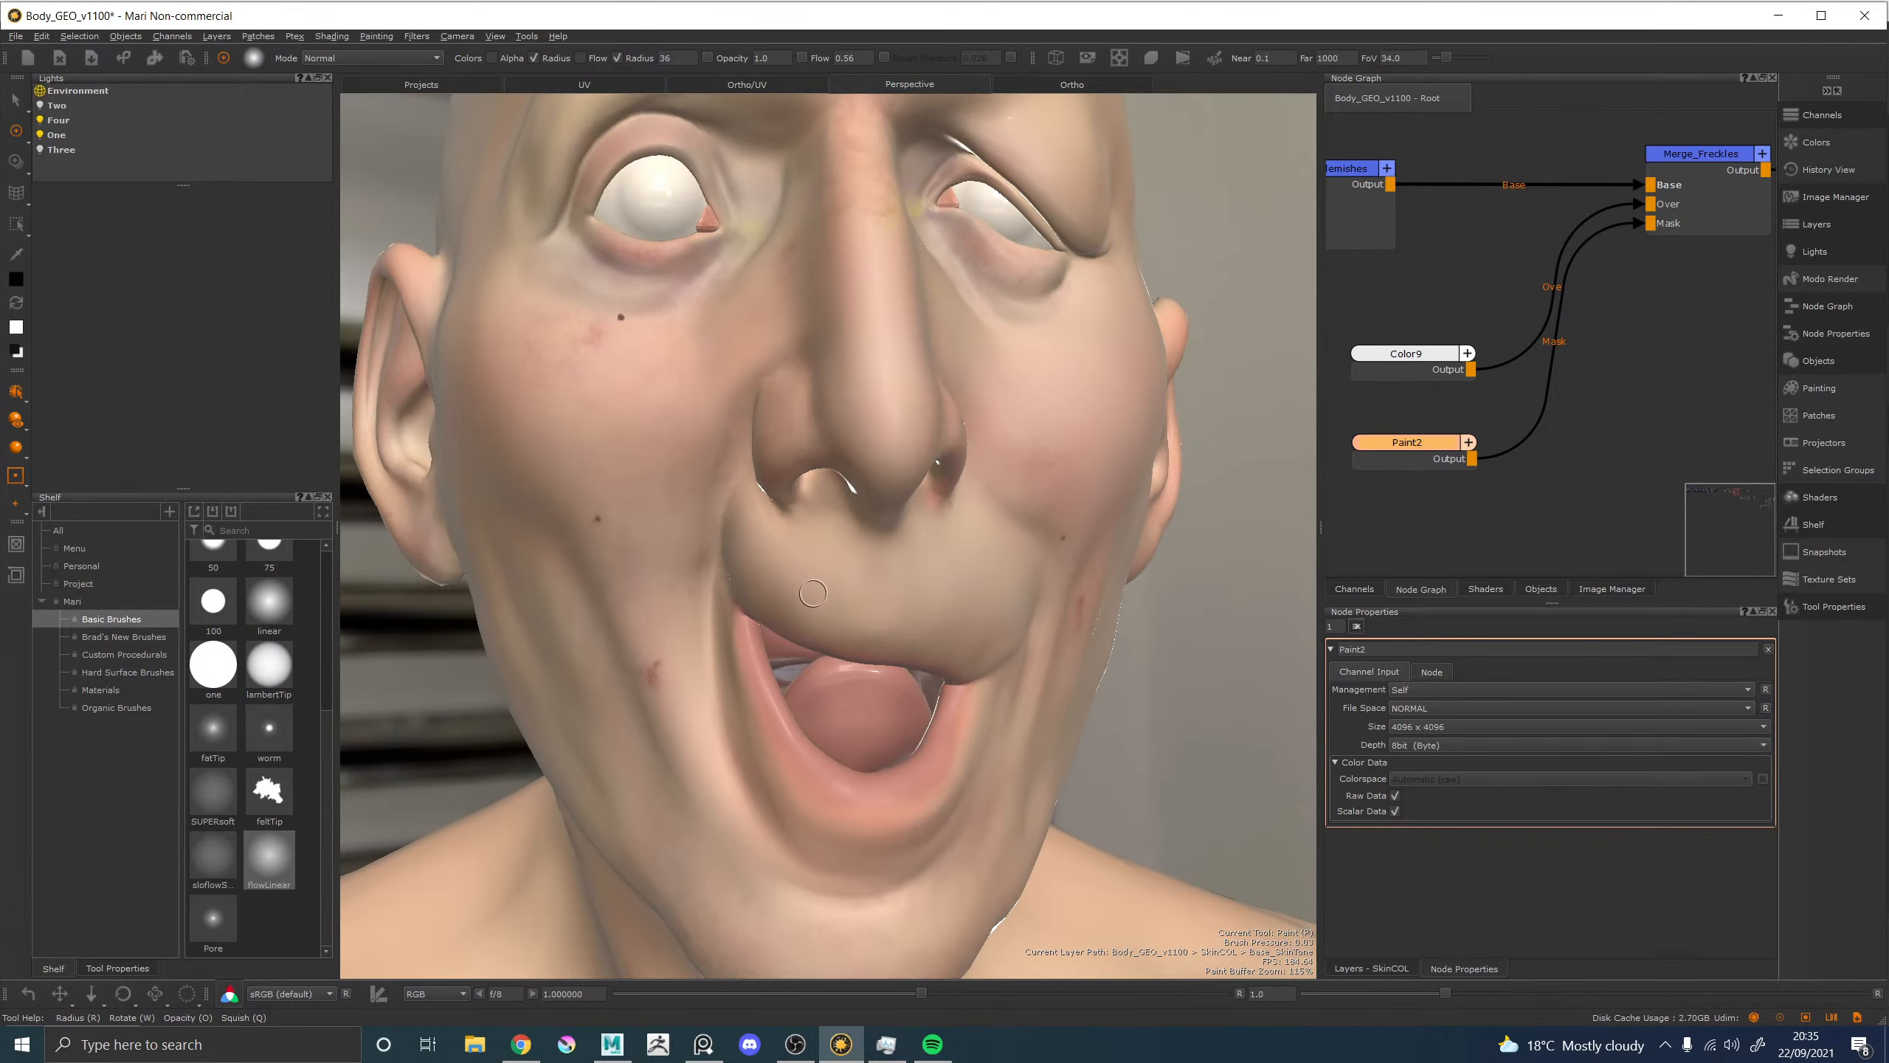
# Paint a small freckle at the edge of the upper lip below the nostril, shaping it with white and black.
pyautogui.keyDown('alt'); pyautogui.moveTo(818, 589); pyautogui.dragTo(908, 586); pyautogui.keyUp('alt')
pyautogui.keyDown('alt'); pyautogui.moveTo(909, 586); pyautogui.dragTo(937, 657, button='middle'); pyautogui.keyUp('alt')
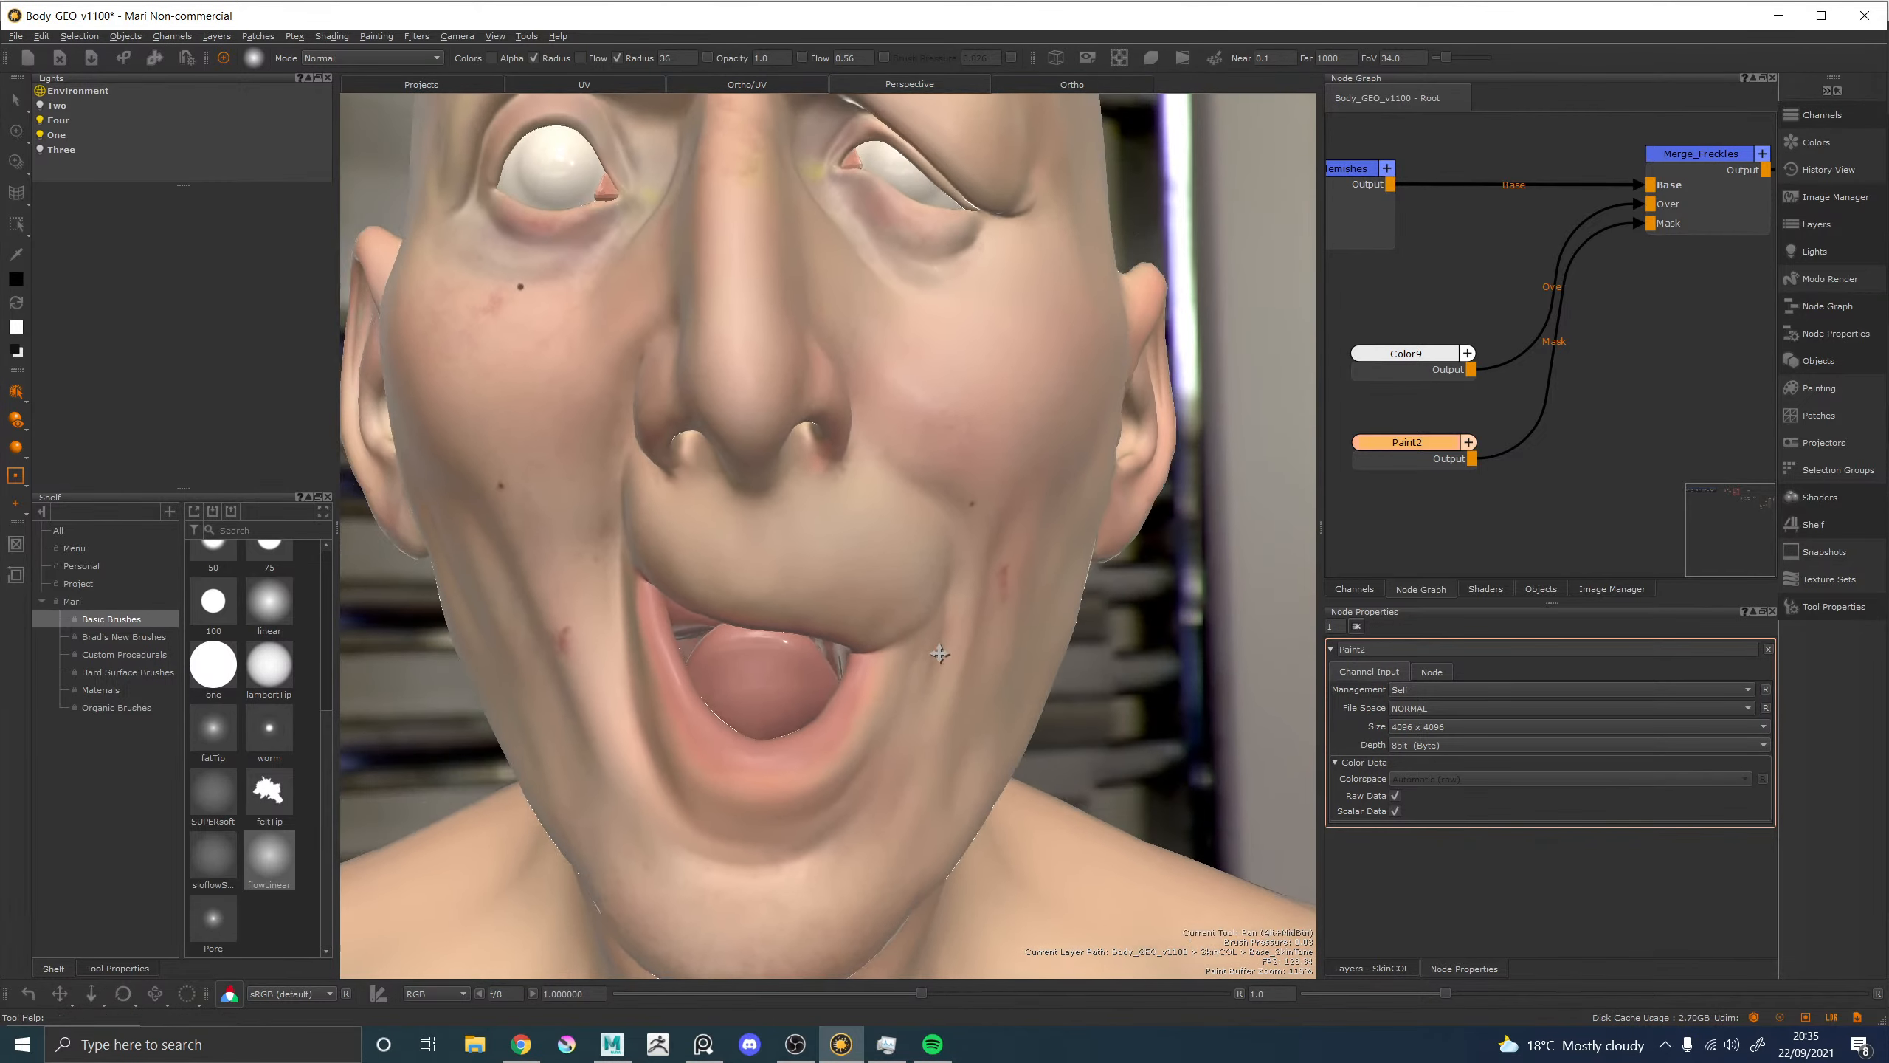
pyautogui.keyDown('alt'); pyautogui.moveTo(937, 657); pyautogui.dragTo(997, 726, button='right'); pyautogui.keyUp('alt')
pyautogui.keyDown('alt'); pyautogui.moveTo(866, 645); pyautogui.dragTo(936, 645); pyautogui.keyUp('alt')
pyautogui.keyDown('alt'); pyautogui.moveTo(935, 645); pyautogui.dragTo(719, 593, button='middle'); pyautogui.keyUp('alt')
pyautogui.keyDown('alt'); pyautogui.moveTo(720, 594); pyautogui.dragTo(953, 620, button='right'); pyautogui.keyUp('alt')
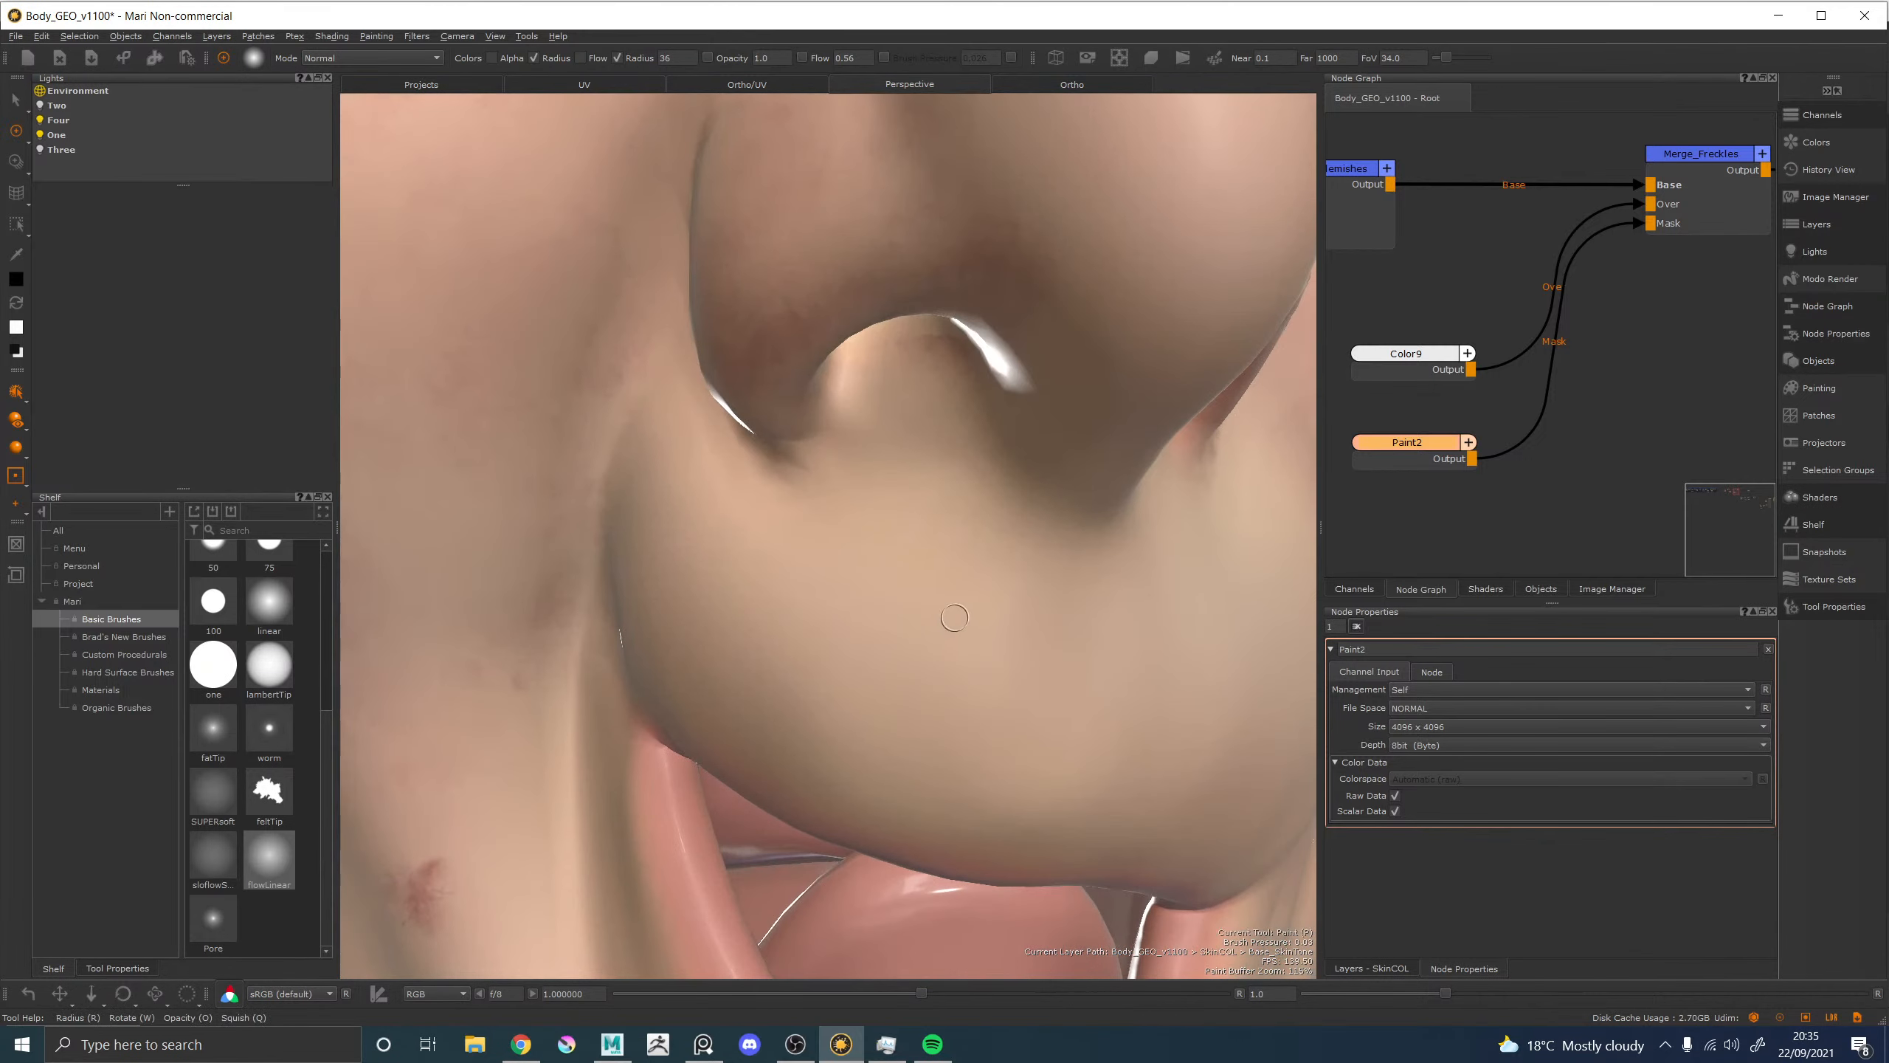
pyautogui.keyDown('alt'); pyautogui.moveTo(753, 560); pyautogui.dragTo(751, 599, button='middle'); pyautogui.keyUp('alt')
pyautogui.press('x')
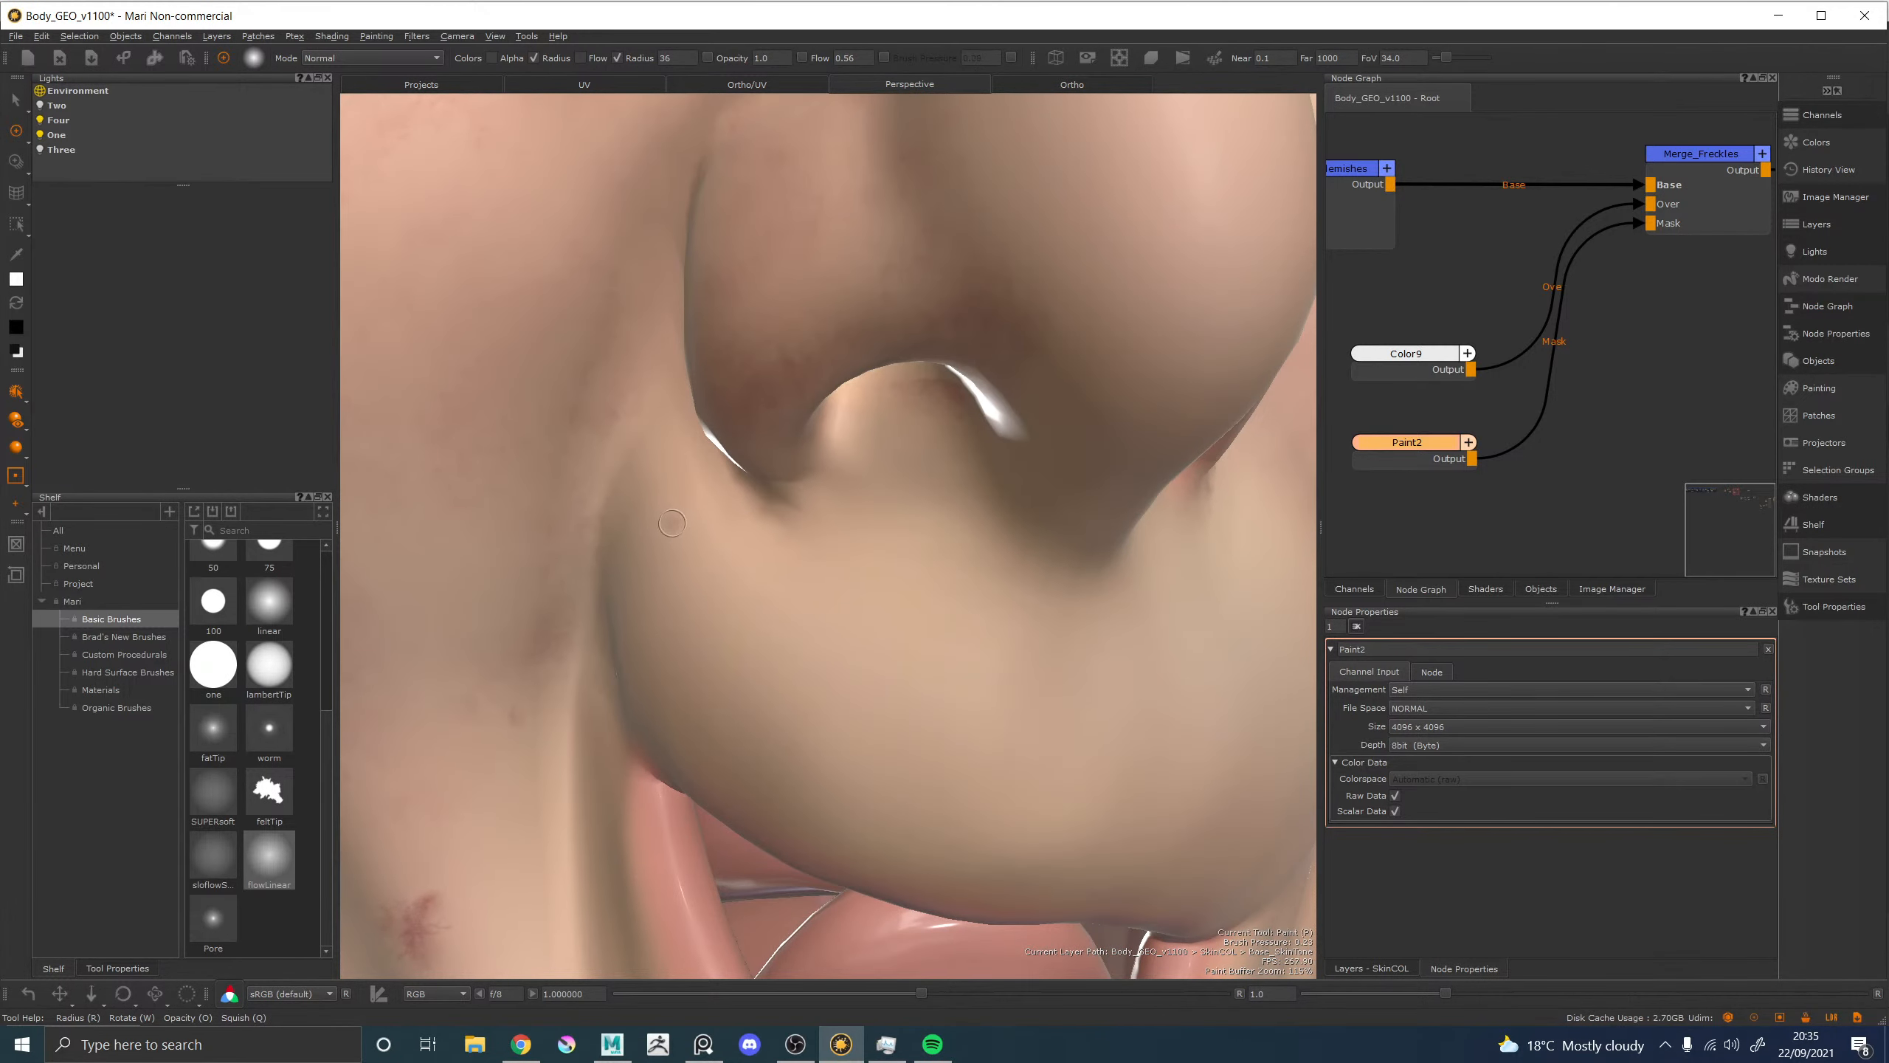
pyautogui.press('x')
pyautogui.press('x')
pyautogui.press('x')
pyautogui.press('x')
pyautogui.press('x')
# Paint a faint freckle under the outer corner of the wide-open eye, alternating white and black to refine it.
pyautogui.keyDown('alt'); pyautogui.moveTo(793, 642); pyautogui.dragTo(735, 604, button='right'); pyautogui.keyUp('alt')
pyautogui.keyDown('alt'); pyautogui.moveTo(736, 606); pyautogui.dragTo(722, 598); pyautogui.keyUp('alt')
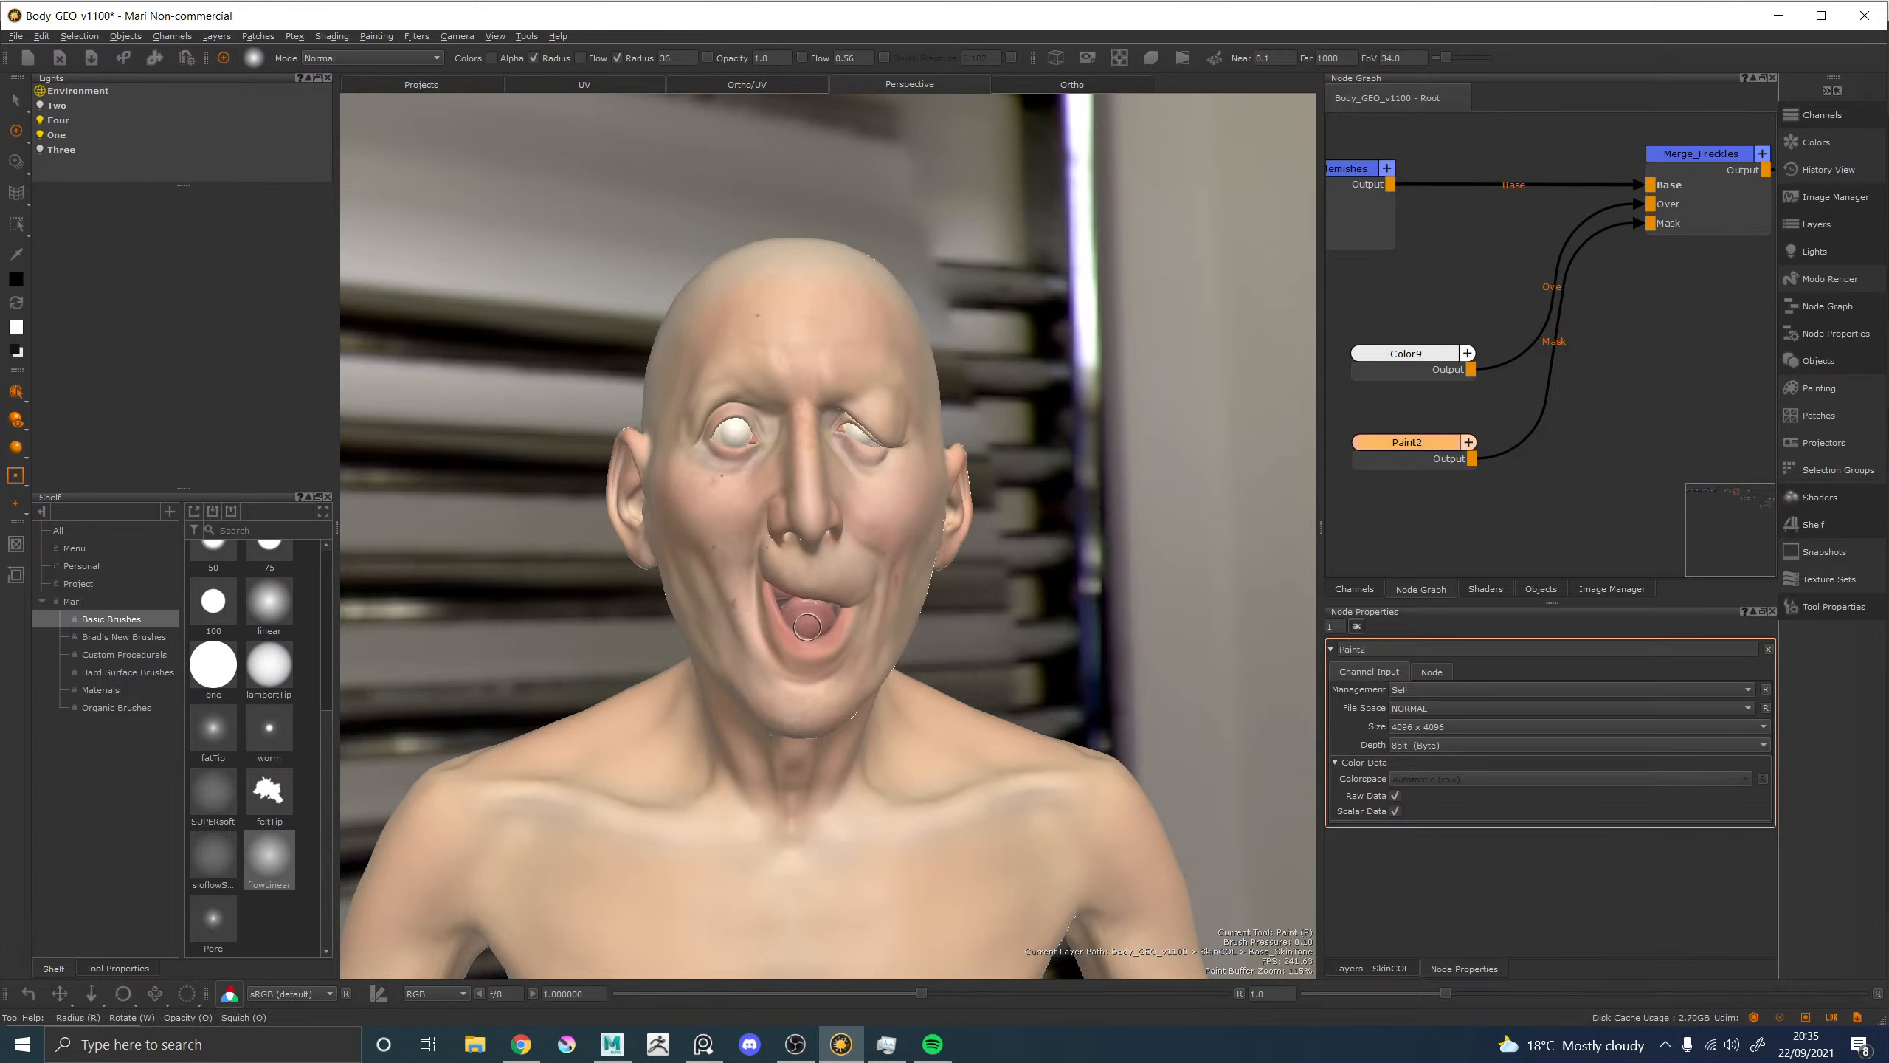
pyautogui.keyDown('alt'); pyautogui.moveTo(775, 540); pyautogui.dragTo(773, 559, button='middle'); pyautogui.keyUp('alt')
pyautogui.keyDown('alt'); pyautogui.moveTo(772, 558); pyautogui.dragTo(984, 574); pyautogui.keyUp('alt')
pyautogui.keyDown('alt'); pyautogui.moveTo(984, 574); pyautogui.dragTo(724, 618, button='middle'); pyautogui.keyUp('alt')
pyautogui.keyDown('alt'); pyautogui.moveTo(724, 618); pyautogui.dragTo(514, 722, button='right'); pyautogui.keyUp('alt')
pyautogui.keyDown('alt'); pyautogui.moveTo(514, 722); pyautogui.dragTo(780, 569, button='middle'); pyautogui.keyUp('alt')
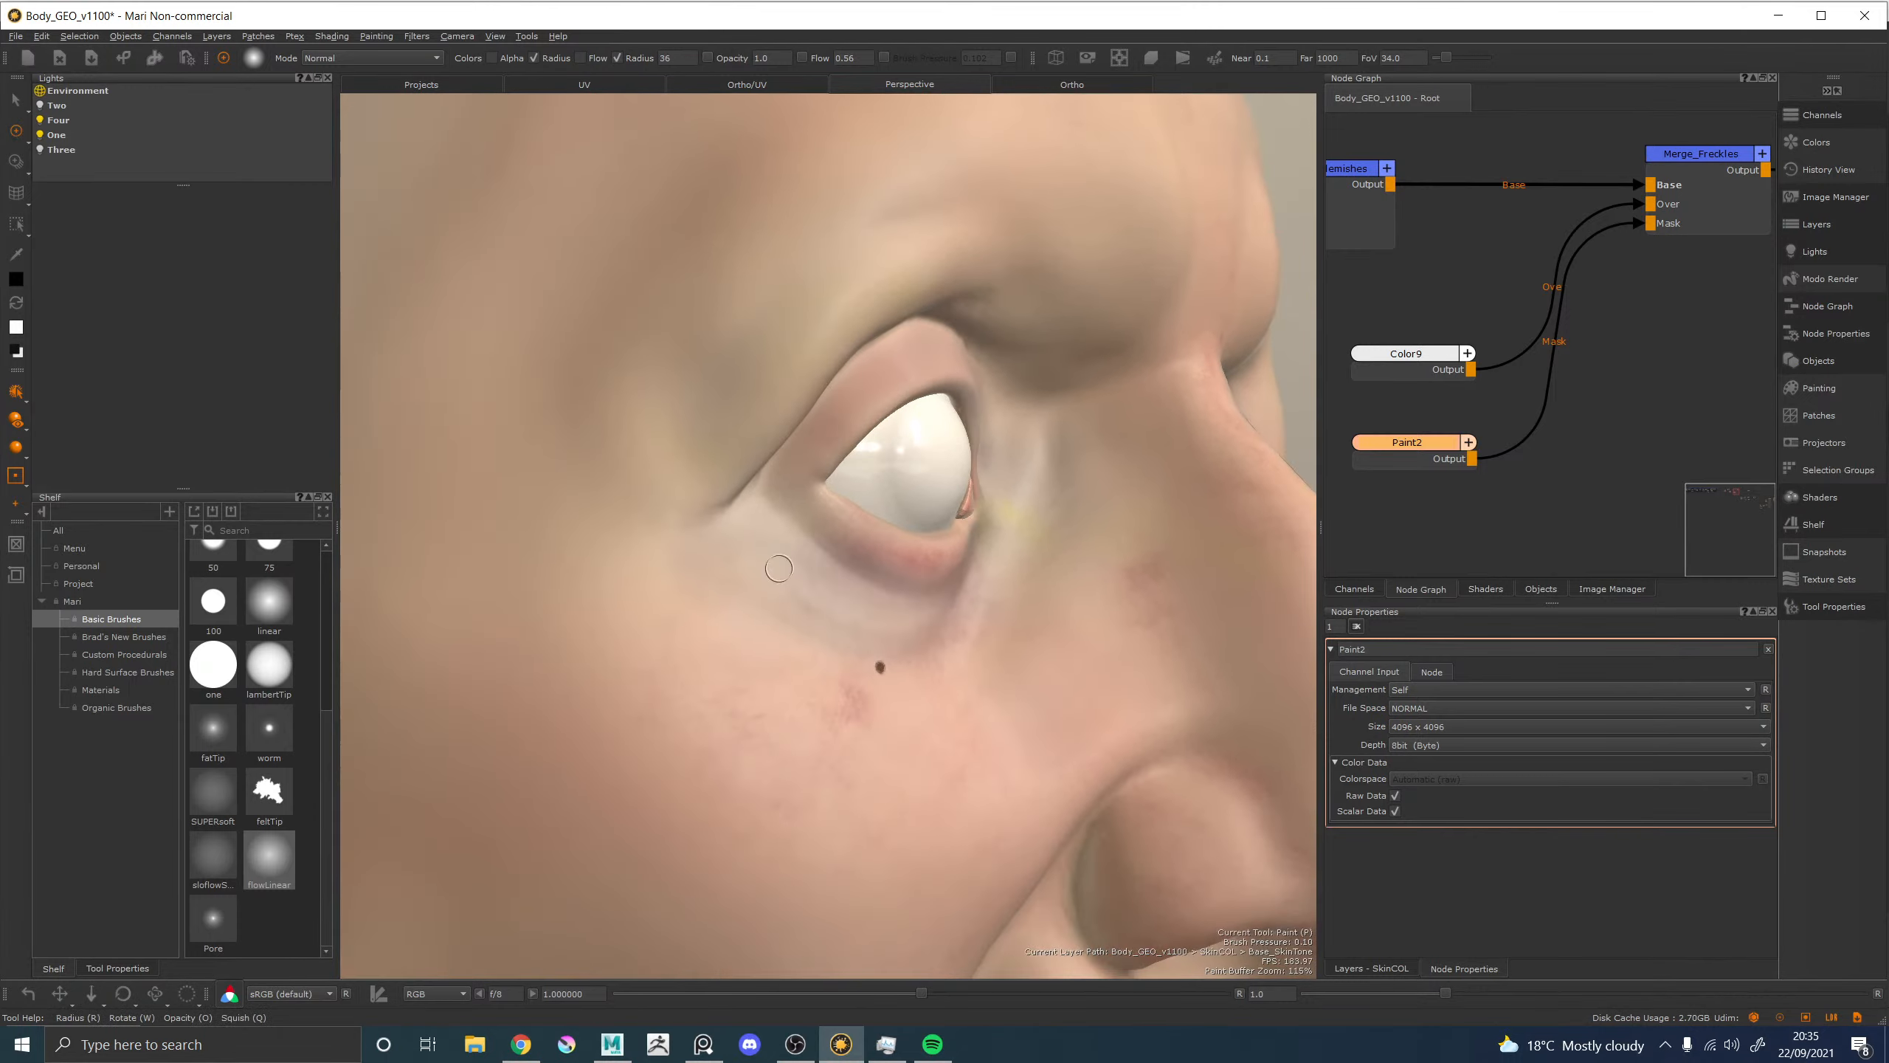
pyautogui.keyDown('alt'); pyautogui.moveTo(780, 569); pyautogui.dragTo(770, 588, button='right'); pyautogui.keyUp('alt')
pyautogui.keyDown('alt'); pyautogui.moveTo(770, 588); pyautogui.dragTo(729, 654, button='middle'); pyautogui.keyUp('alt')
pyautogui.keyDown('alt'); pyautogui.moveTo(730, 654); pyautogui.dragTo(656, 717, button='right'); pyautogui.keyUp('alt')
pyautogui.keyDown('alt'); pyautogui.moveTo(731, 790); pyautogui.dragTo(673, 454, button='middle'); pyautogui.keyUp('alt')
pyautogui.press('x')
pyautogui.moveTo(695, 558)
pyautogui.mouseDown()
pyautogui.moveTo(700, 586)
pyautogui.moveTo(695, 564)
pyautogui.mouseUp()
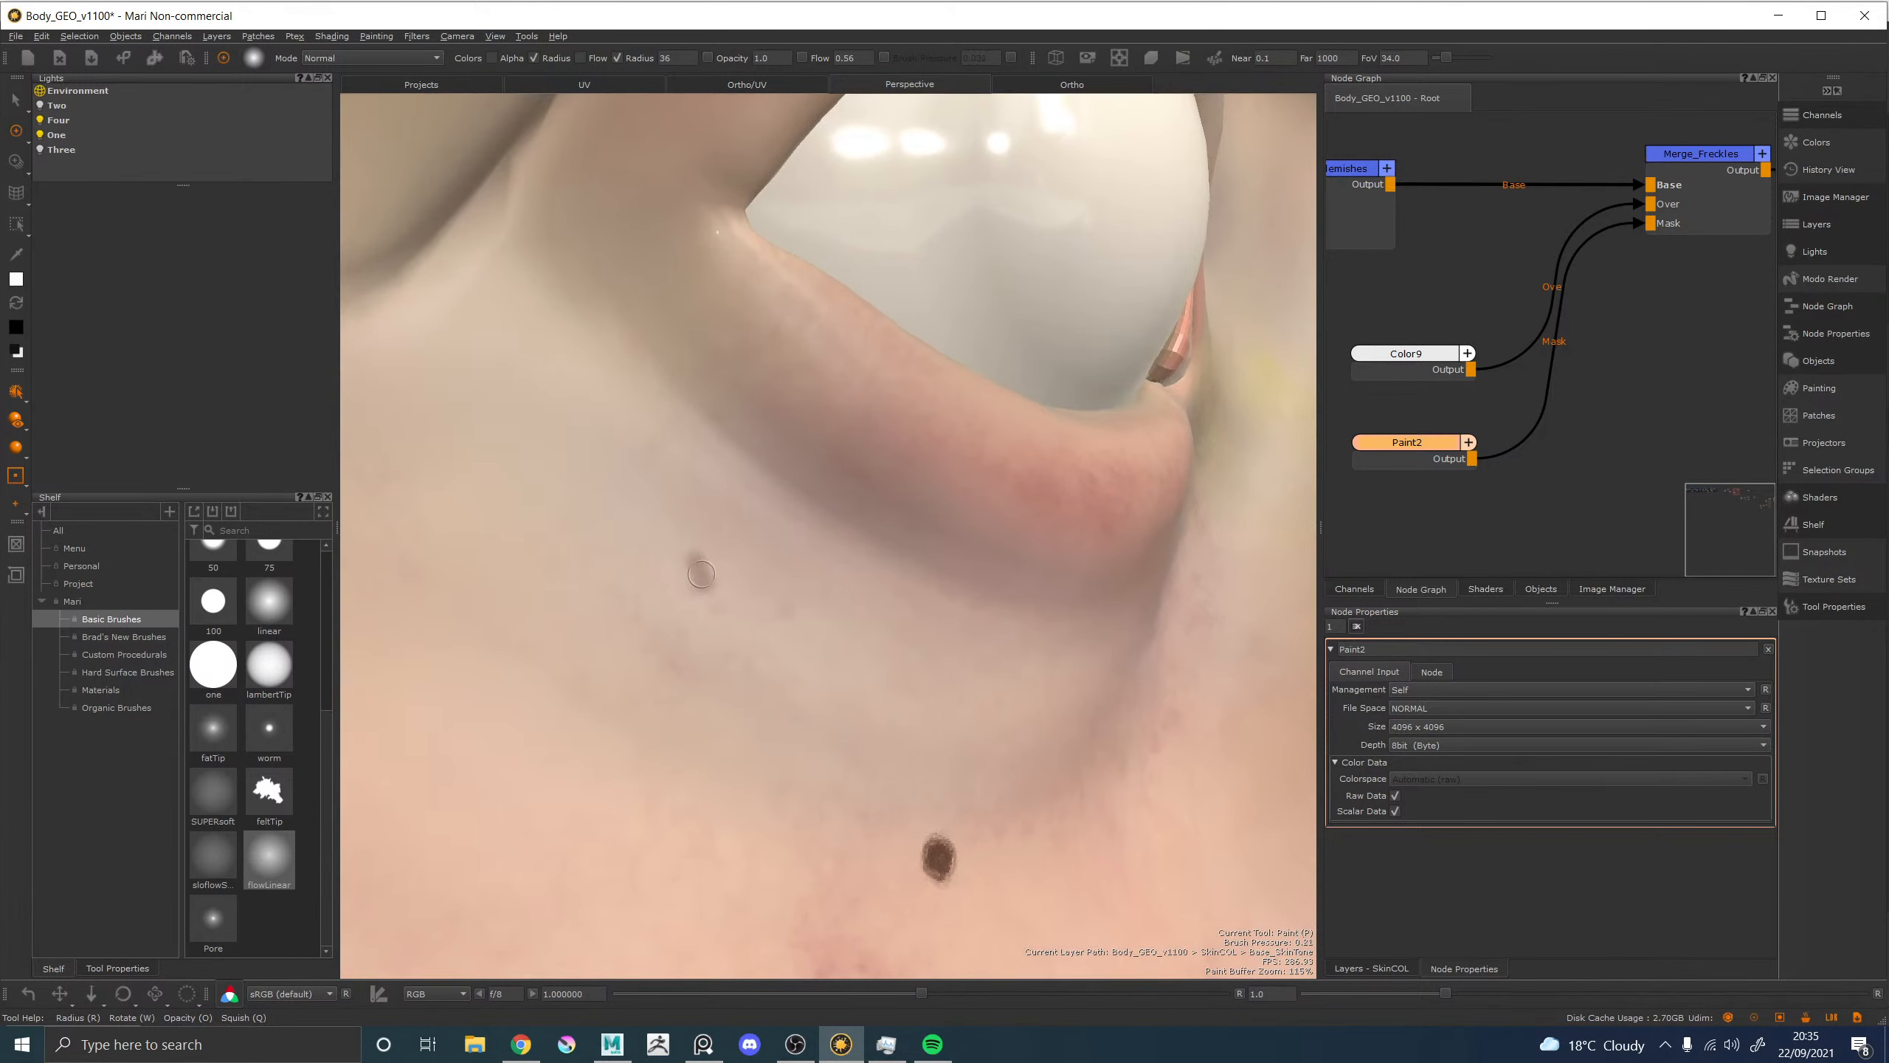
pyautogui.press('x')
pyautogui.press('x')
pyautogui.moveTo(681, 549); pyautogui.dragTo(694, 586)
# Paint a soft freckle on the lower eyelid of the winking eye near its inner corner, trimming its edges with black.
pyautogui.keyDown('alt'); pyautogui.moveTo(743, 620); pyautogui.dragTo(339, 513, button='right'); pyautogui.keyUp('alt')
pyautogui.keyDown('alt'); pyautogui.moveTo(998, 557); pyautogui.dragTo(907, 532); pyautogui.keyUp('alt')
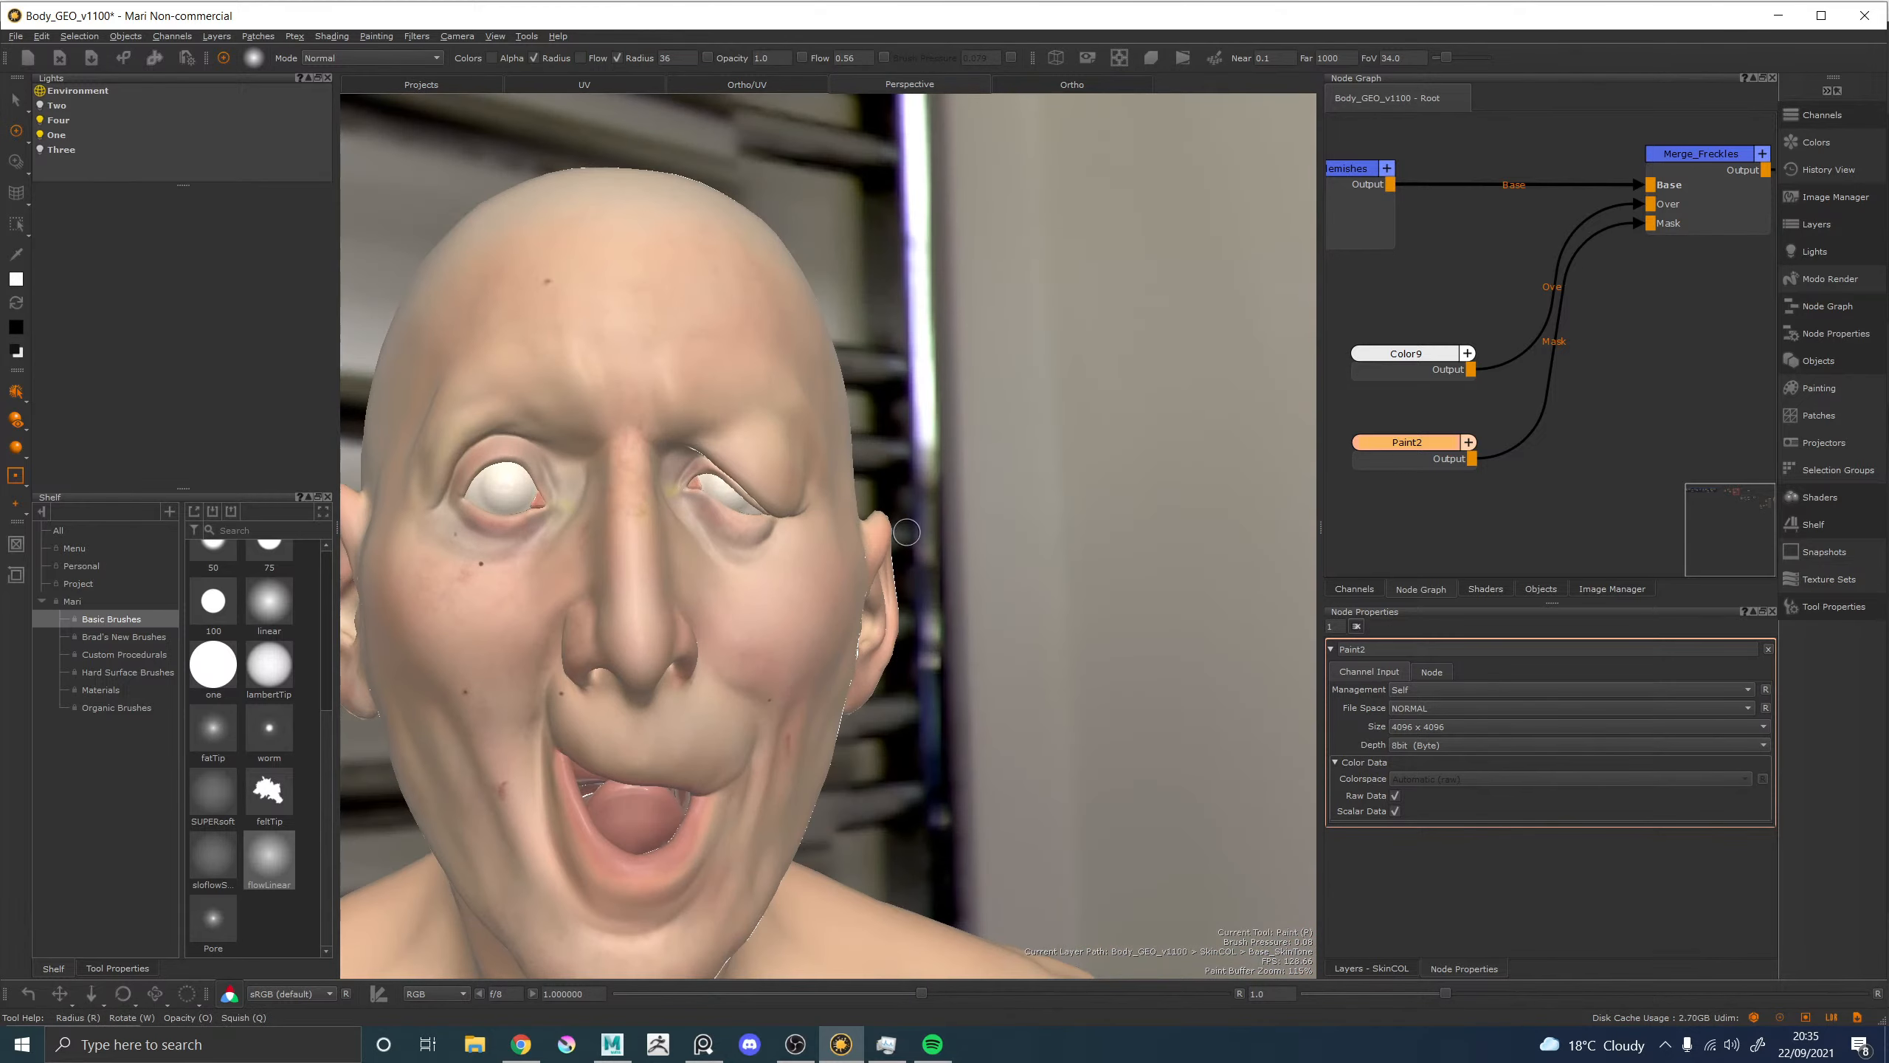
pyautogui.keyDown('alt'); pyautogui.moveTo(811, 569); pyautogui.dragTo(790, 583); pyautogui.keyUp('alt')
pyautogui.keyDown('alt'); pyautogui.moveTo(804, 637); pyautogui.dragTo(856, 637, button='middle'); pyautogui.keyUp('alt')
pyautogui.keyDown('alt'); pyautogui.moveTo(826, 633); pyautogui.dragTo(908, 666, button='right'); pyautogui.keyUp('alt')
pyautogui.keyDown('alt'); pyautogui.moveTo(818, 674); pyautogui.dragTo(957, 726, button='middle'); pyautogui.keyUp('alt')
pyautogui.keyDown('alt'); pyautogui.moveTo(788, 632); pyautogui.dragTo(879, 656, button='right'); pyautogui.keyUp('alt')
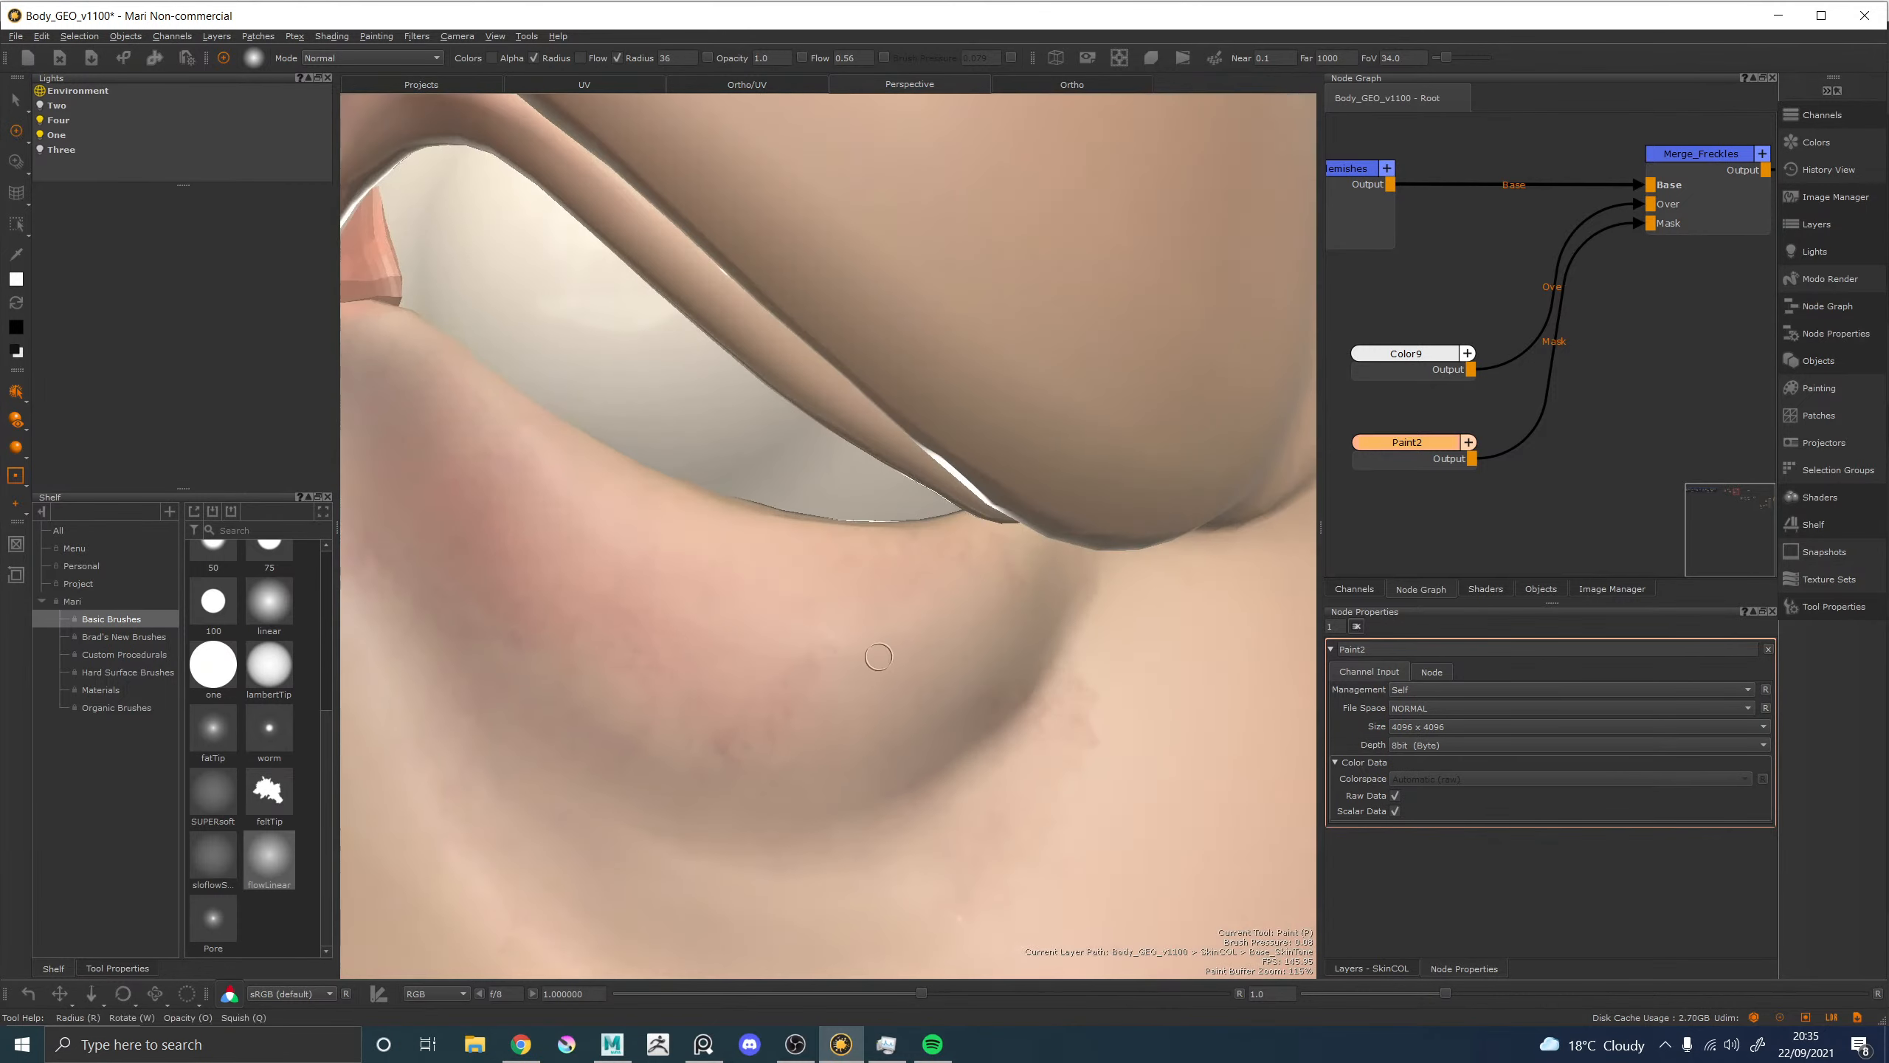
pyautogui.keyDown('alt'); pyautogui.moveTo(878, 656); pyautogui.dragTo(713, 499); pyautogui.keyUp('alt')
pyautogui.press('x')
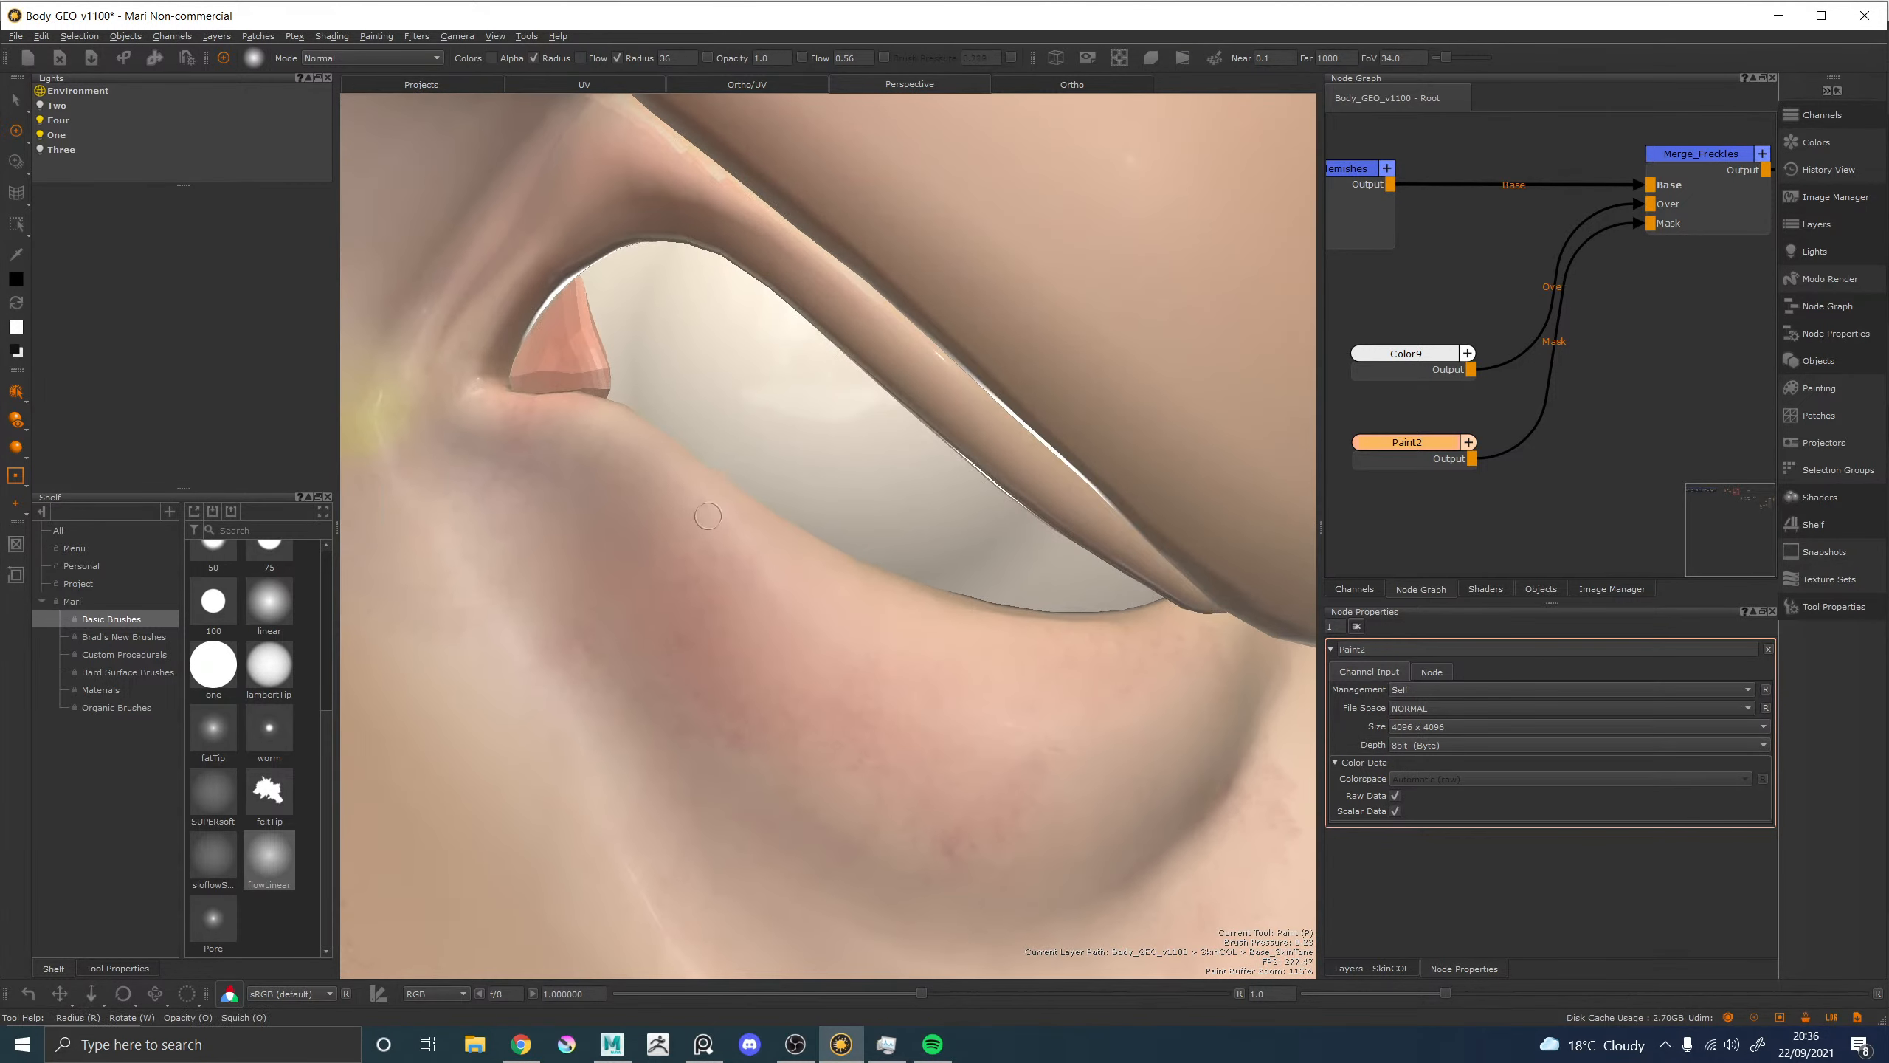
pyautogui.press('x')
pyautogui.moveTo(715, 489); pyautogui.dragTo(710, 513)
pyautogui.press('x')
pyautogui.press('x')
pyautogui.moveTo(697, 529)
pyautogui.mouseDown()
pyautogui.moveTo(725, 528)
pyautogui.moveTo(708, 531)
pyautogui.mouseUp()
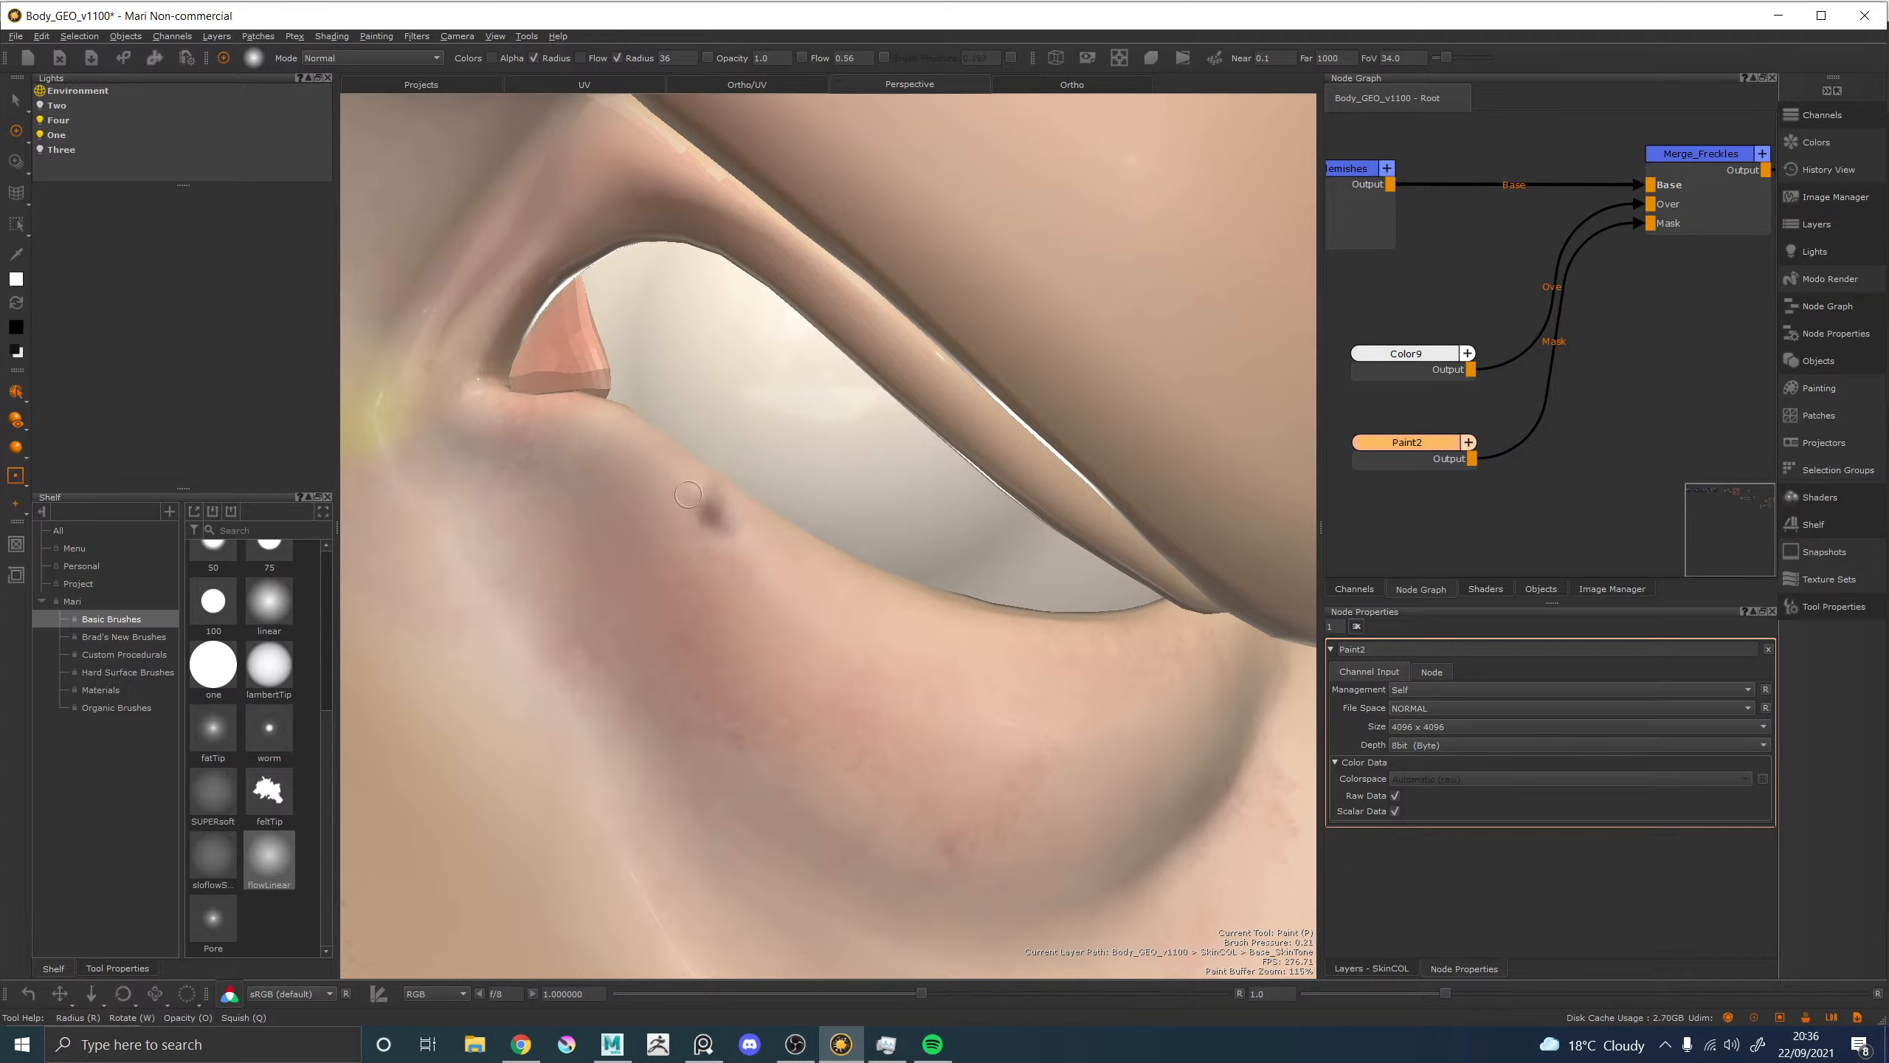
pyautogui.press('x')
pyautogui.moveTo(716, 500); pyautogui.dragTo(711, 510)
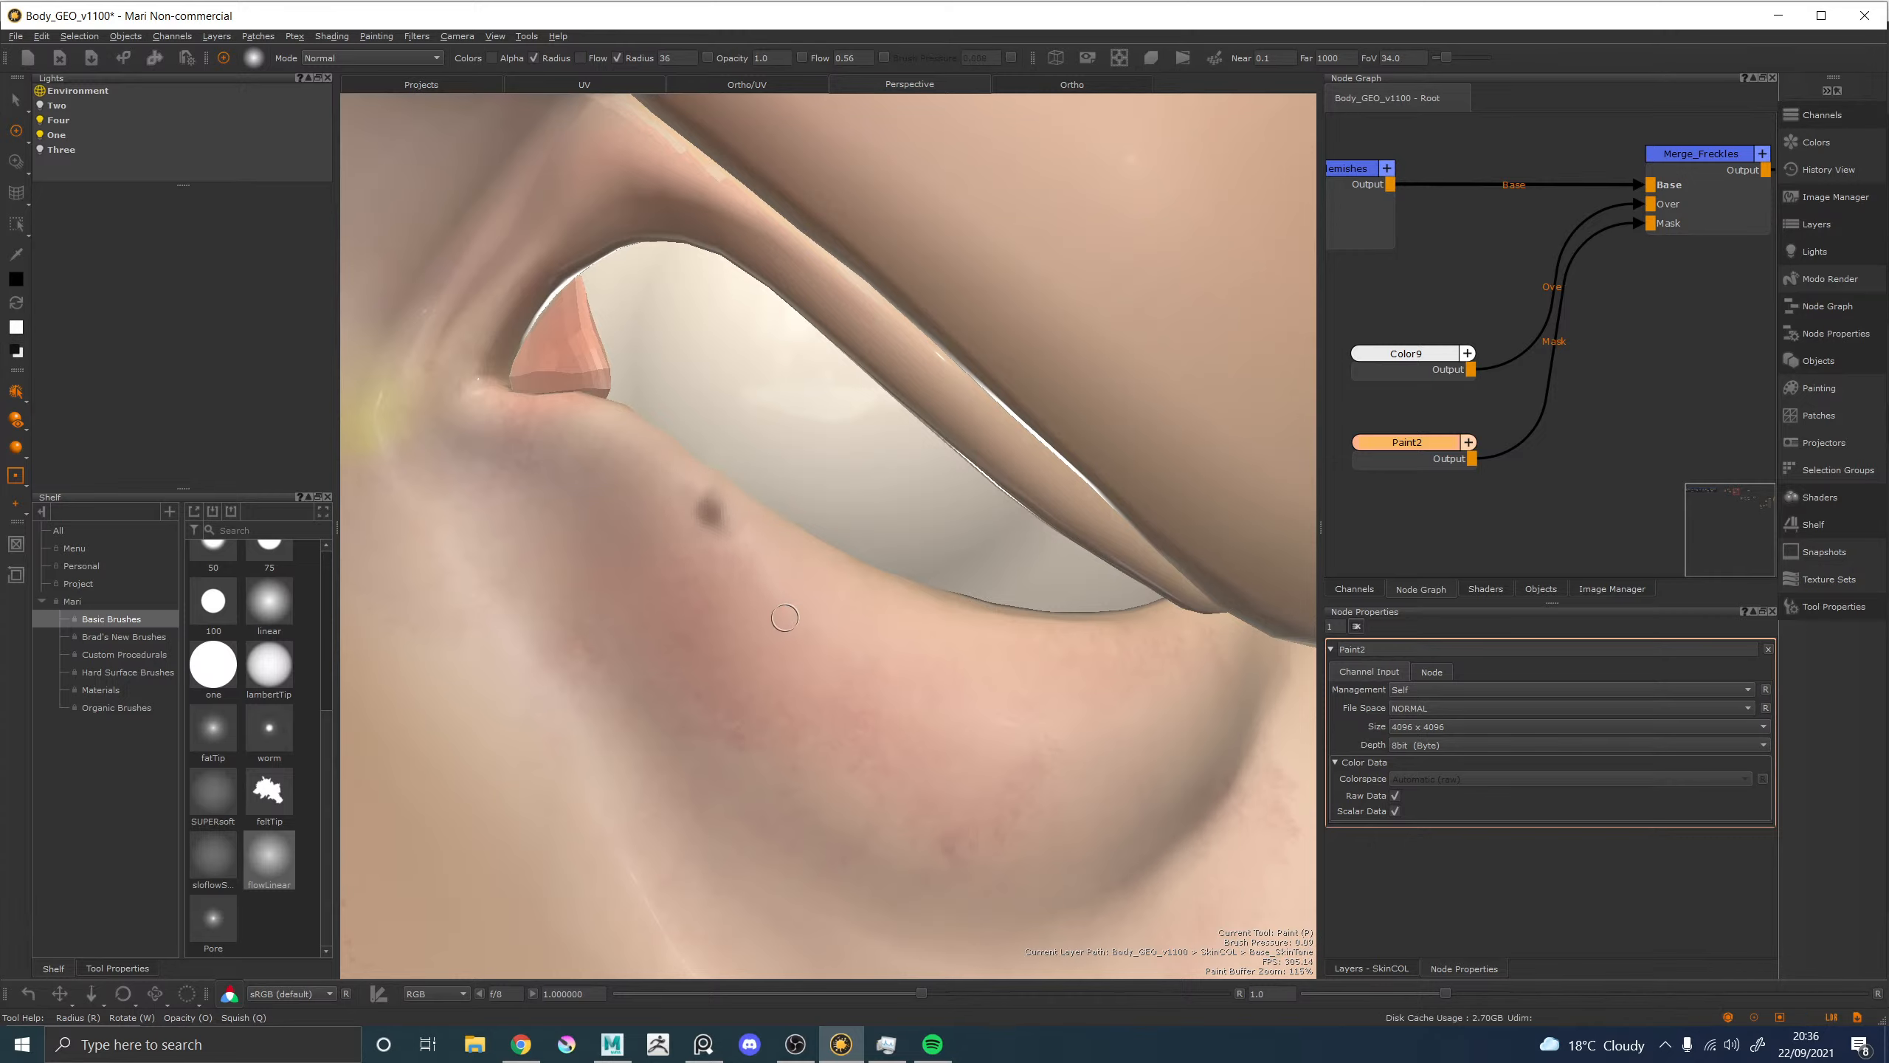
pyautogui.keyDown('alt'); pyautogui.moveTo(794, 611); pyautogui.dragTo(817, 523, button='right'); pyautogui.keyUp('alt')
pyautogui.moveTo(875, 525)
pyautogui.keyDown('alt'); pyautogui.mouseDown()
pyautogui.moveTo(885, 505)
pyautogui.moveTo(862, 511)
pyautogui.mouseUp(); pyautogui.keyUp('alt')
pyautogui.keyDown('alt'); pyautogui.moveTo(863, 511); pyautogui.dragTo(880, 341, button='middle'); pyautogui.keyUp('alt')
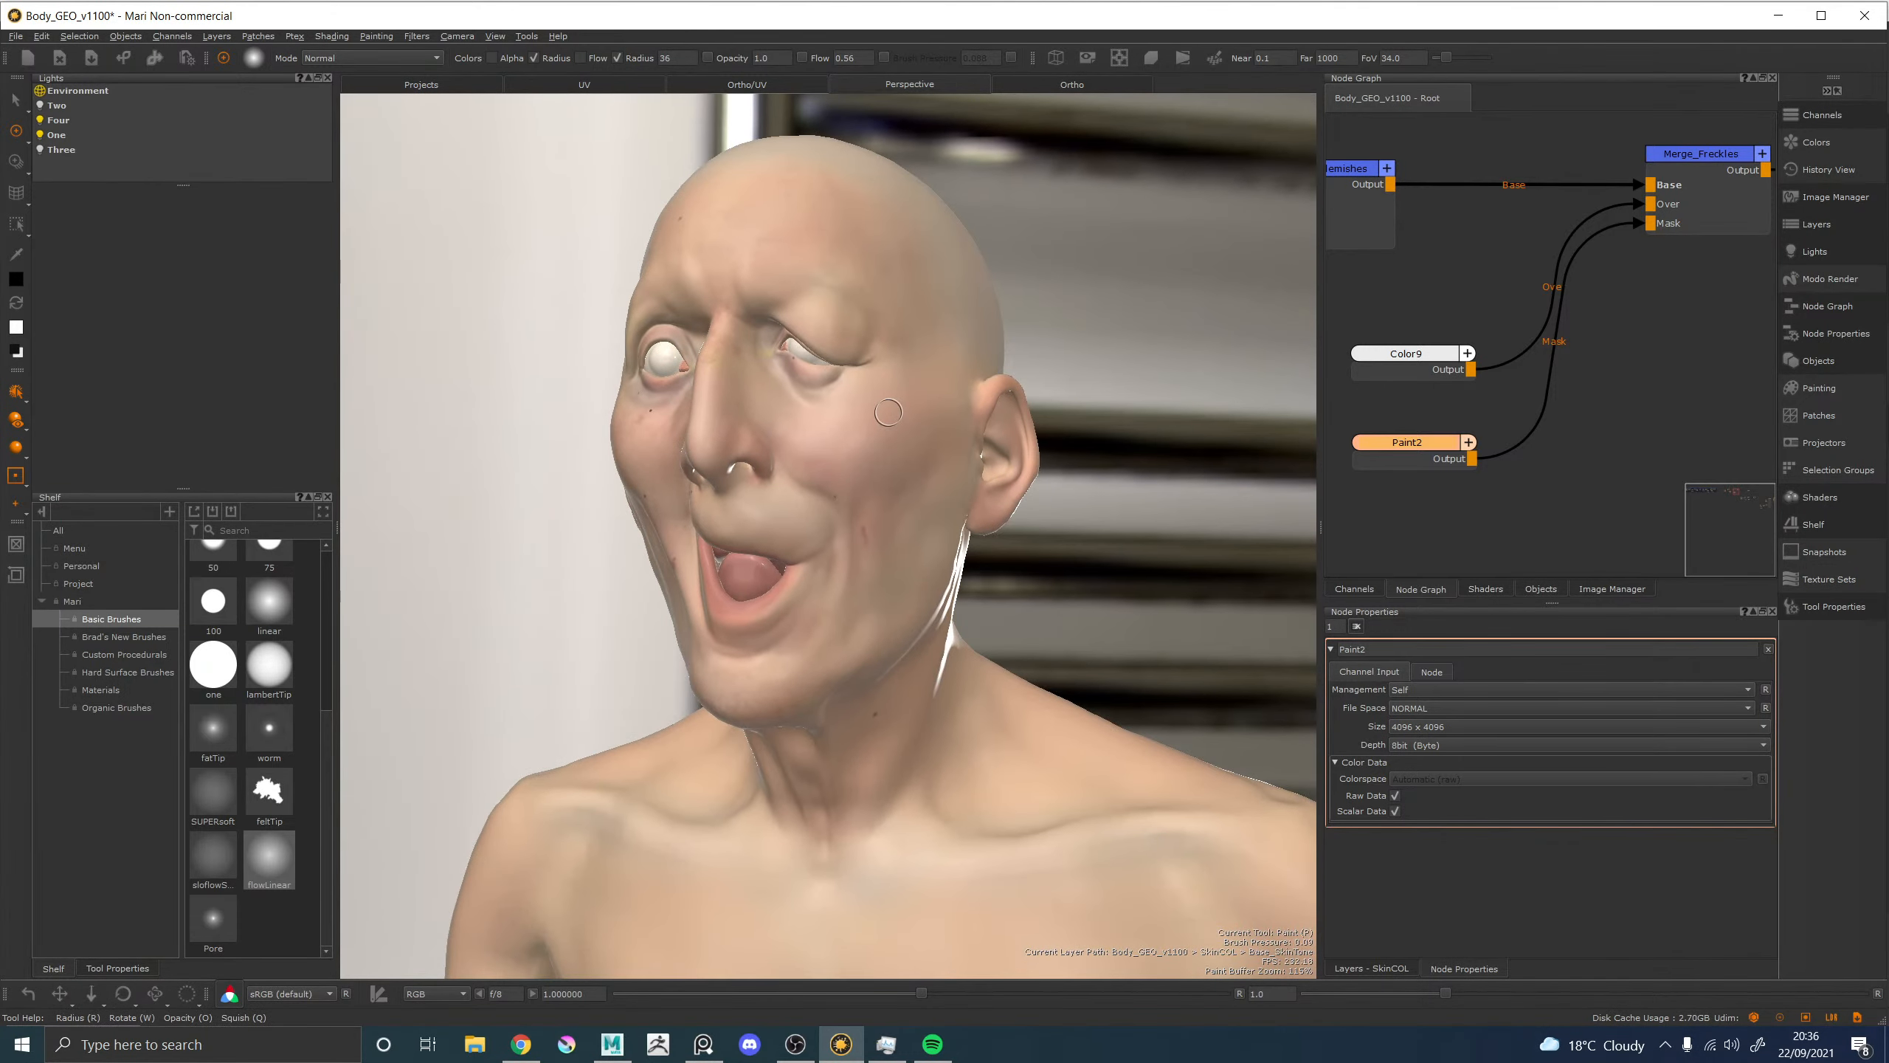
# Duplicate the freckles Merge, Color and Paint nodes and wire the copy between the blemishes merge and the freckles merge.
pyautogui.scroll(-5, 1463, 331)
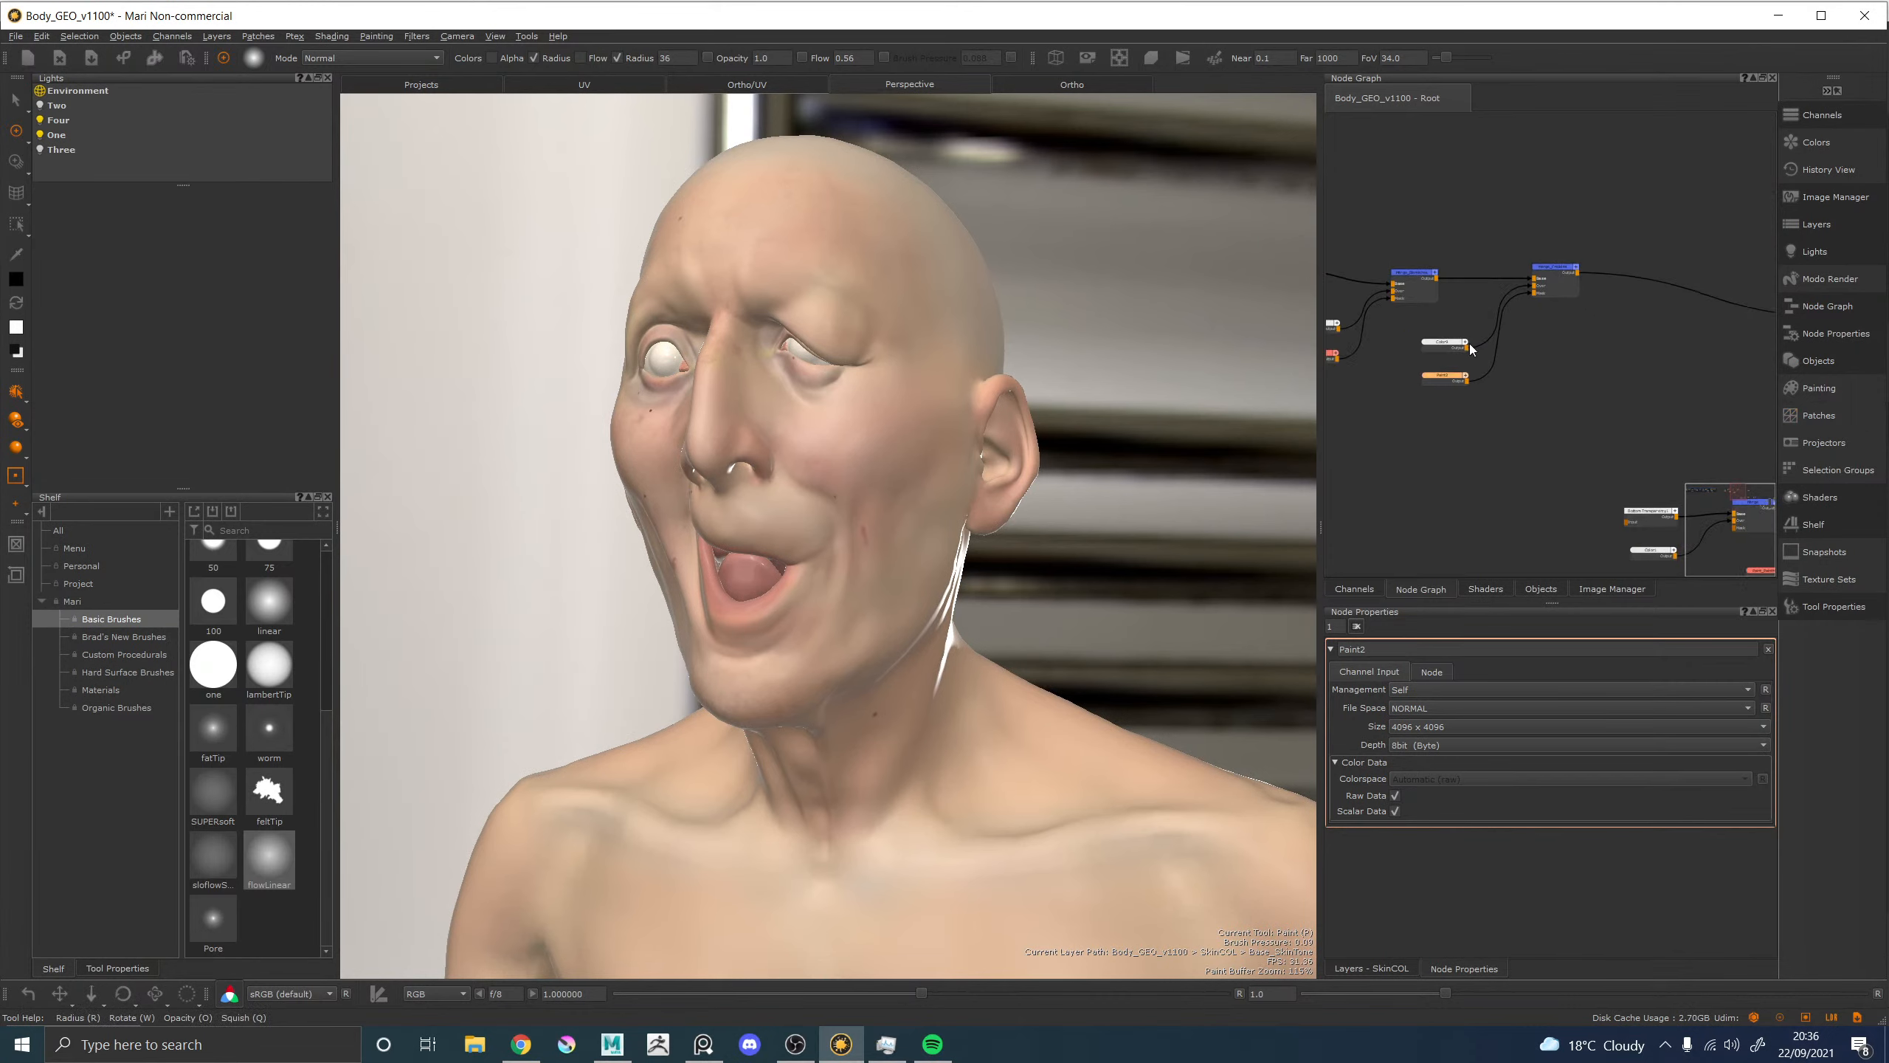
pyautogui.moveTo(1591, 431); pyautogui.dragTo(1439, 227)
pyautogui.moveTo(1556, 274)
pyautogui.mouseDown()
pyautogui.moveTo(1663, 292)
pyautogui.moveTo(1689, 326)
pyautogui.moveTo(1523, 305)
pyautogui.mouseUp()
pyautogui.hotkey('ctrl', 'd')
pyautogui.scroll(4, 1468, 279)
pyautogui.moveTo(1411, 284); pyautogui.dragTo(1513, 305)
pyautogui.moveTo(1504, 240); pyautogui.dragTo(1545, 225, button='middle')
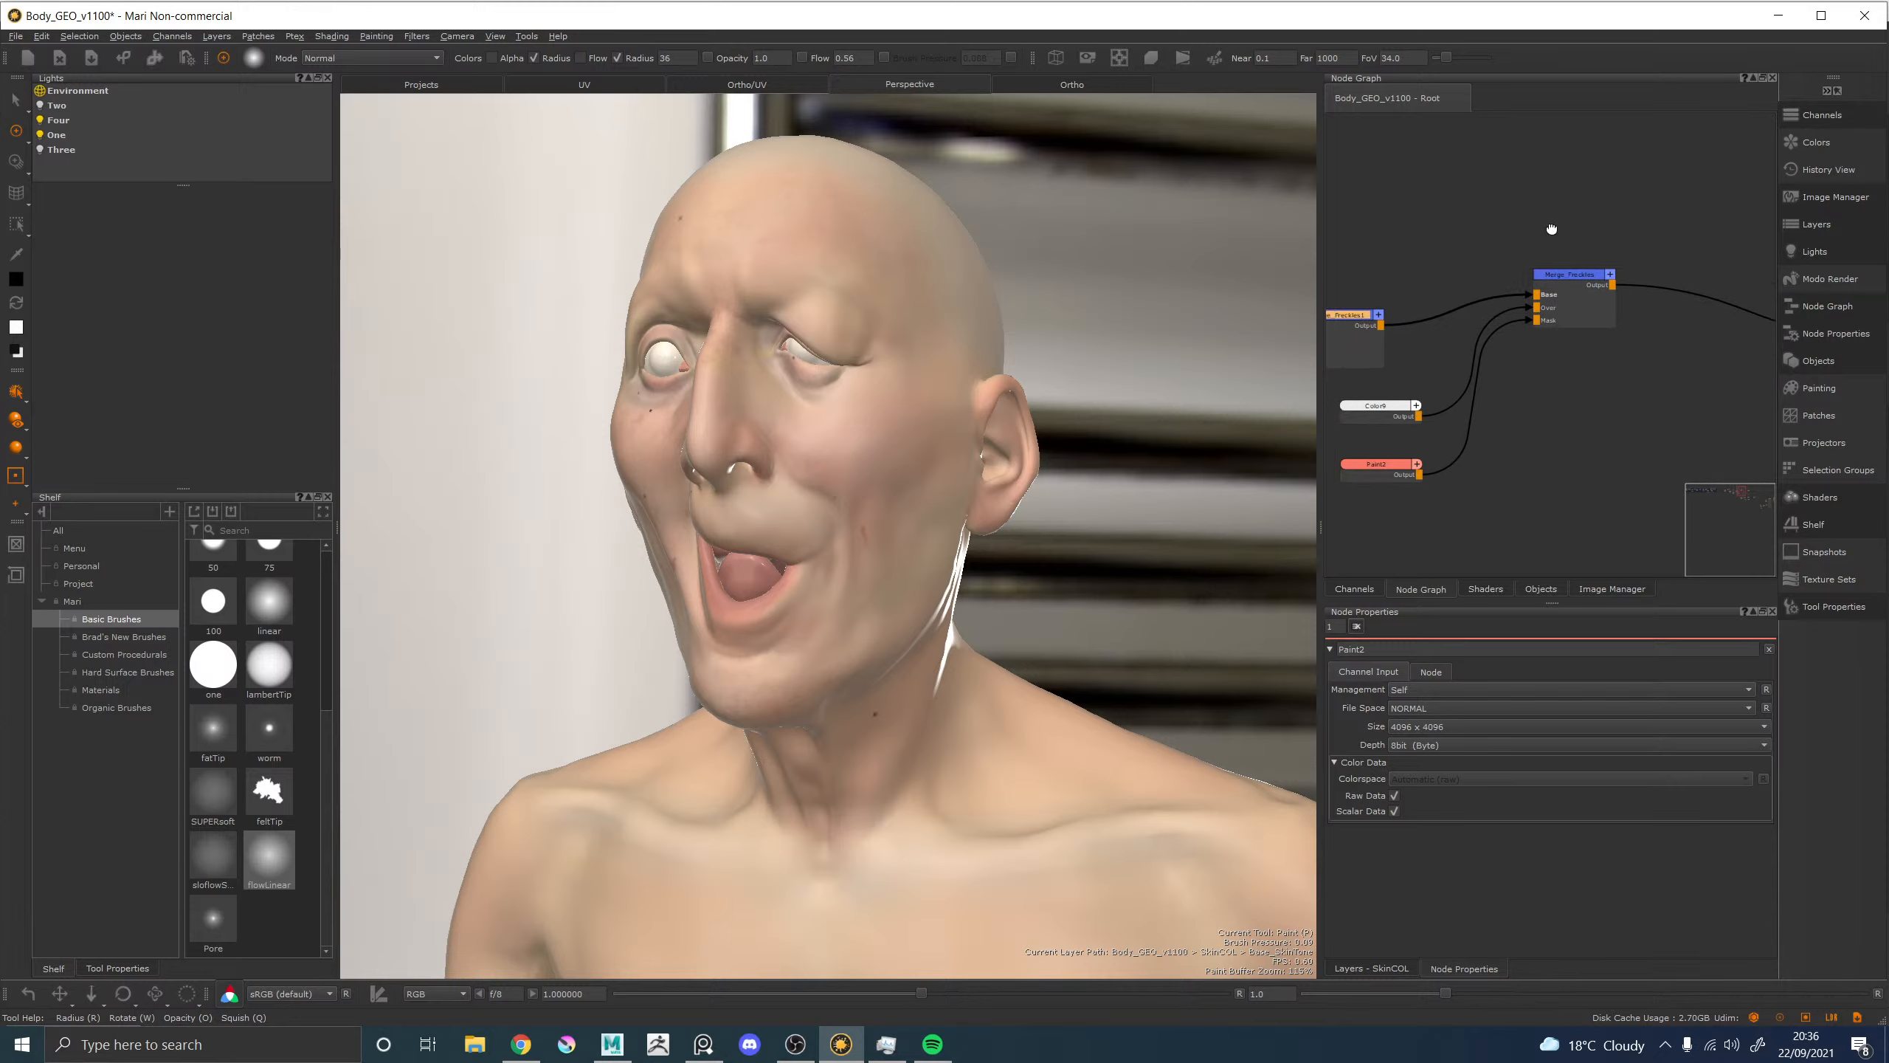
pyautogui.moveTo(1335, 296); pyautogui.dragTo(1661, 208, button='middle')
# Delete the duplicated Paint node feeding the new merge's mask.
pyautogui.click(1454, 293)
pyautogui.click(1477, 422)
pyautogui.press('Delete')
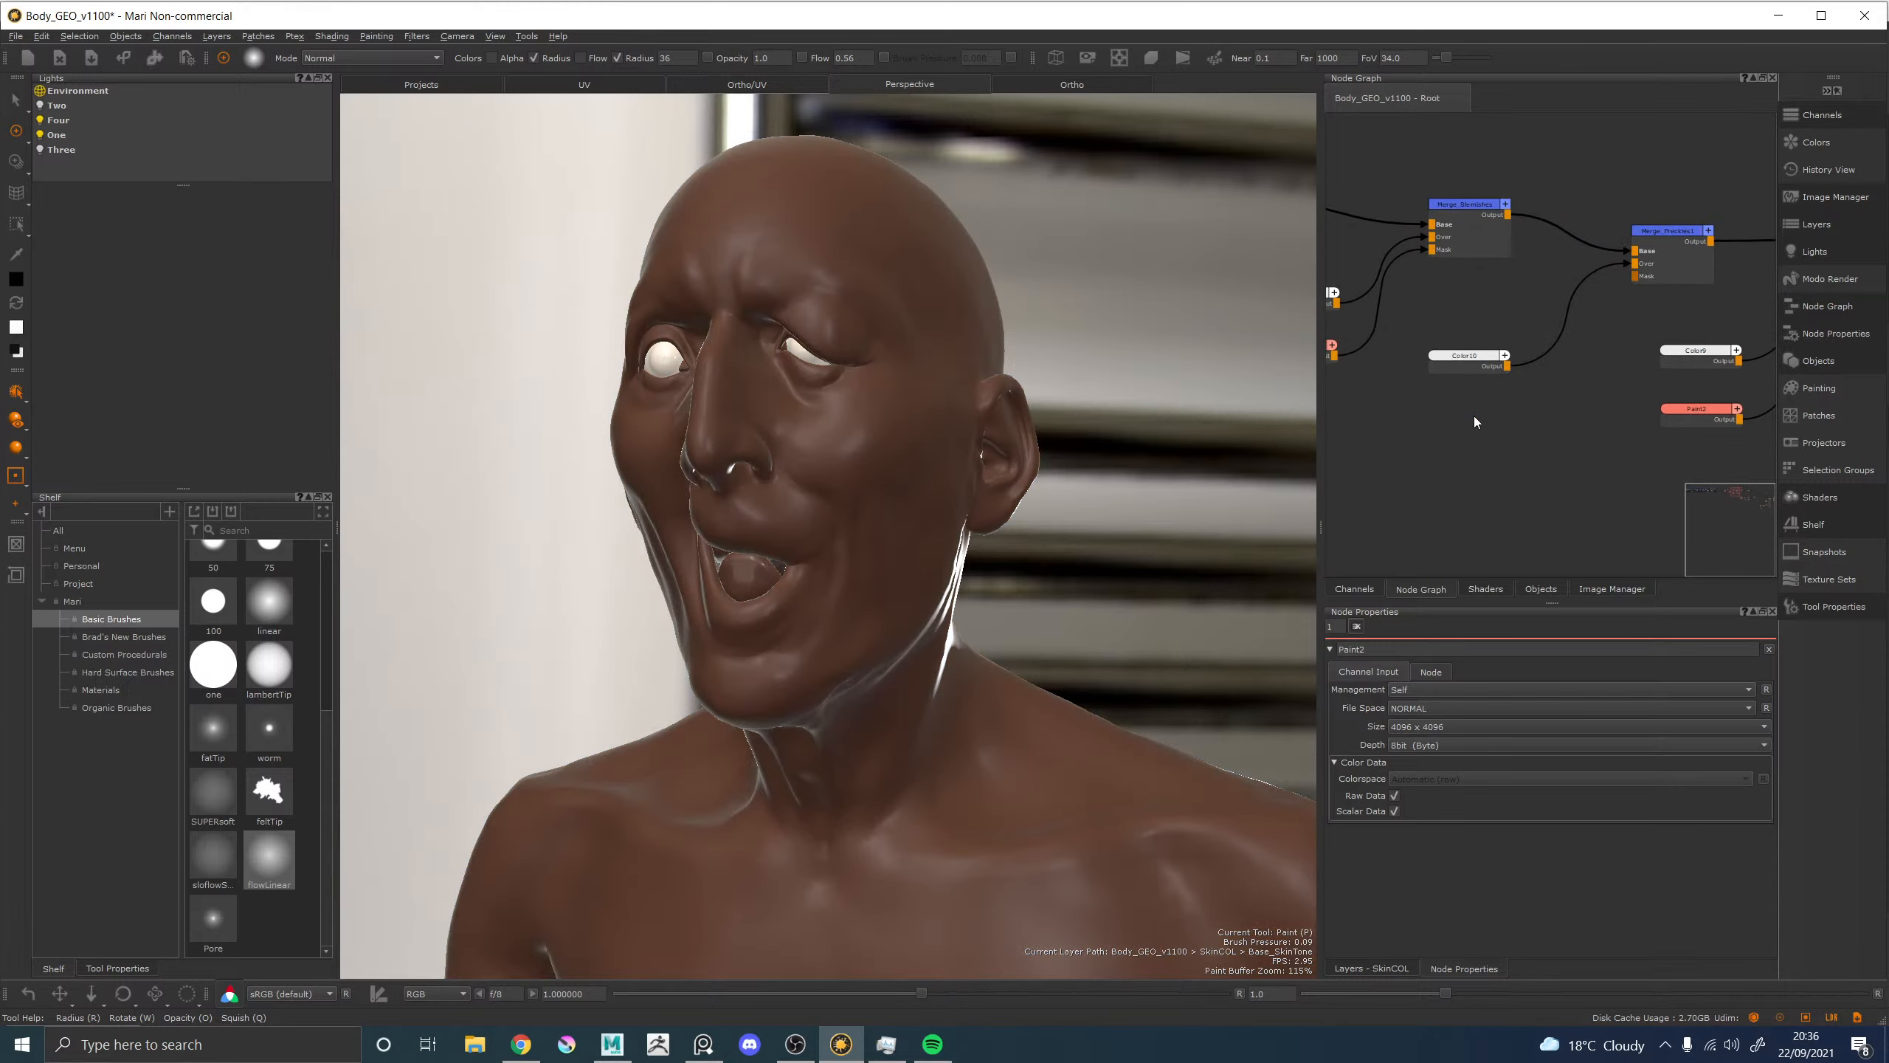
# Add a new black Paint node at 4096 x 4096, 8bit (Byte) depth and Normal file space, with Raw and Scalar Data enabled.
pyautogui.press('Tab')
pyautogui.write('paint')
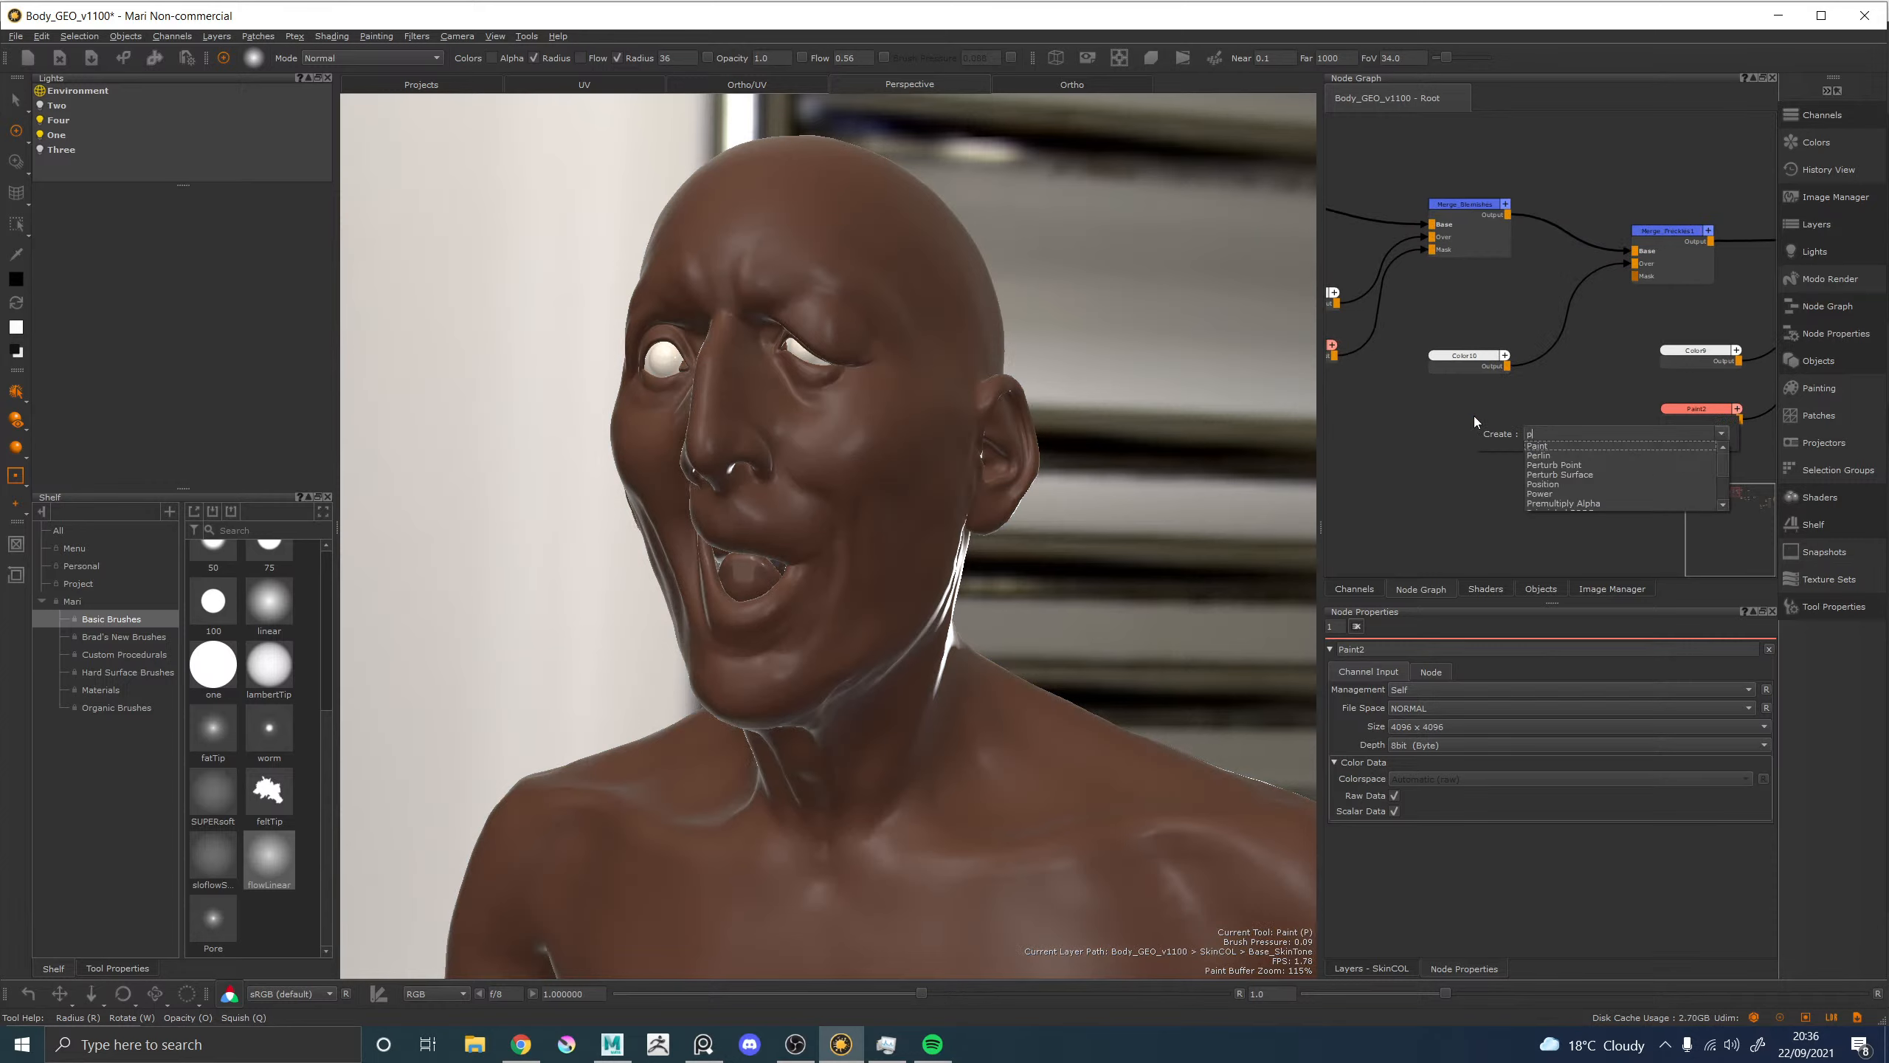
pyautogui.press('Down')
pyautogui.press('Return')
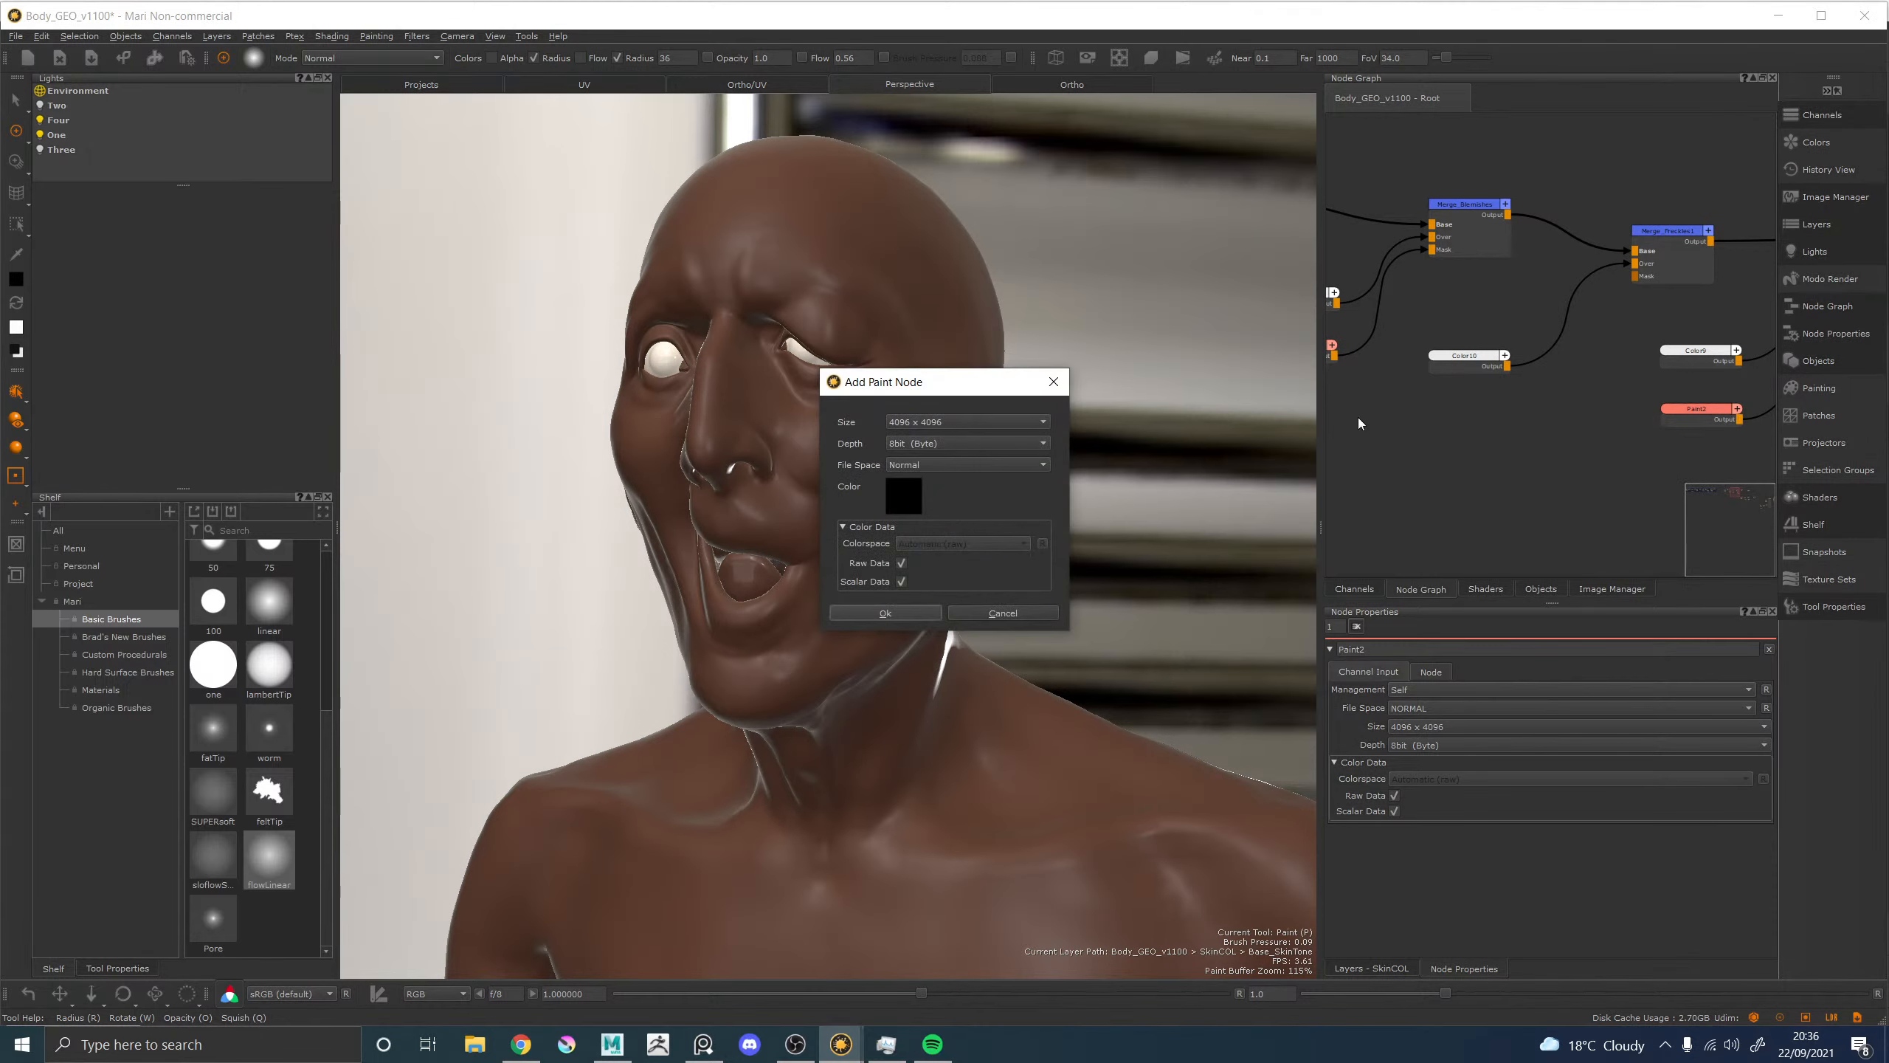
pyautogui.click(905, 423)
pyautogui.click(906, 422)
pyautogui.click(958, 421)
pyautogui.click(949, 422)
pyautogui.click(927, 445)
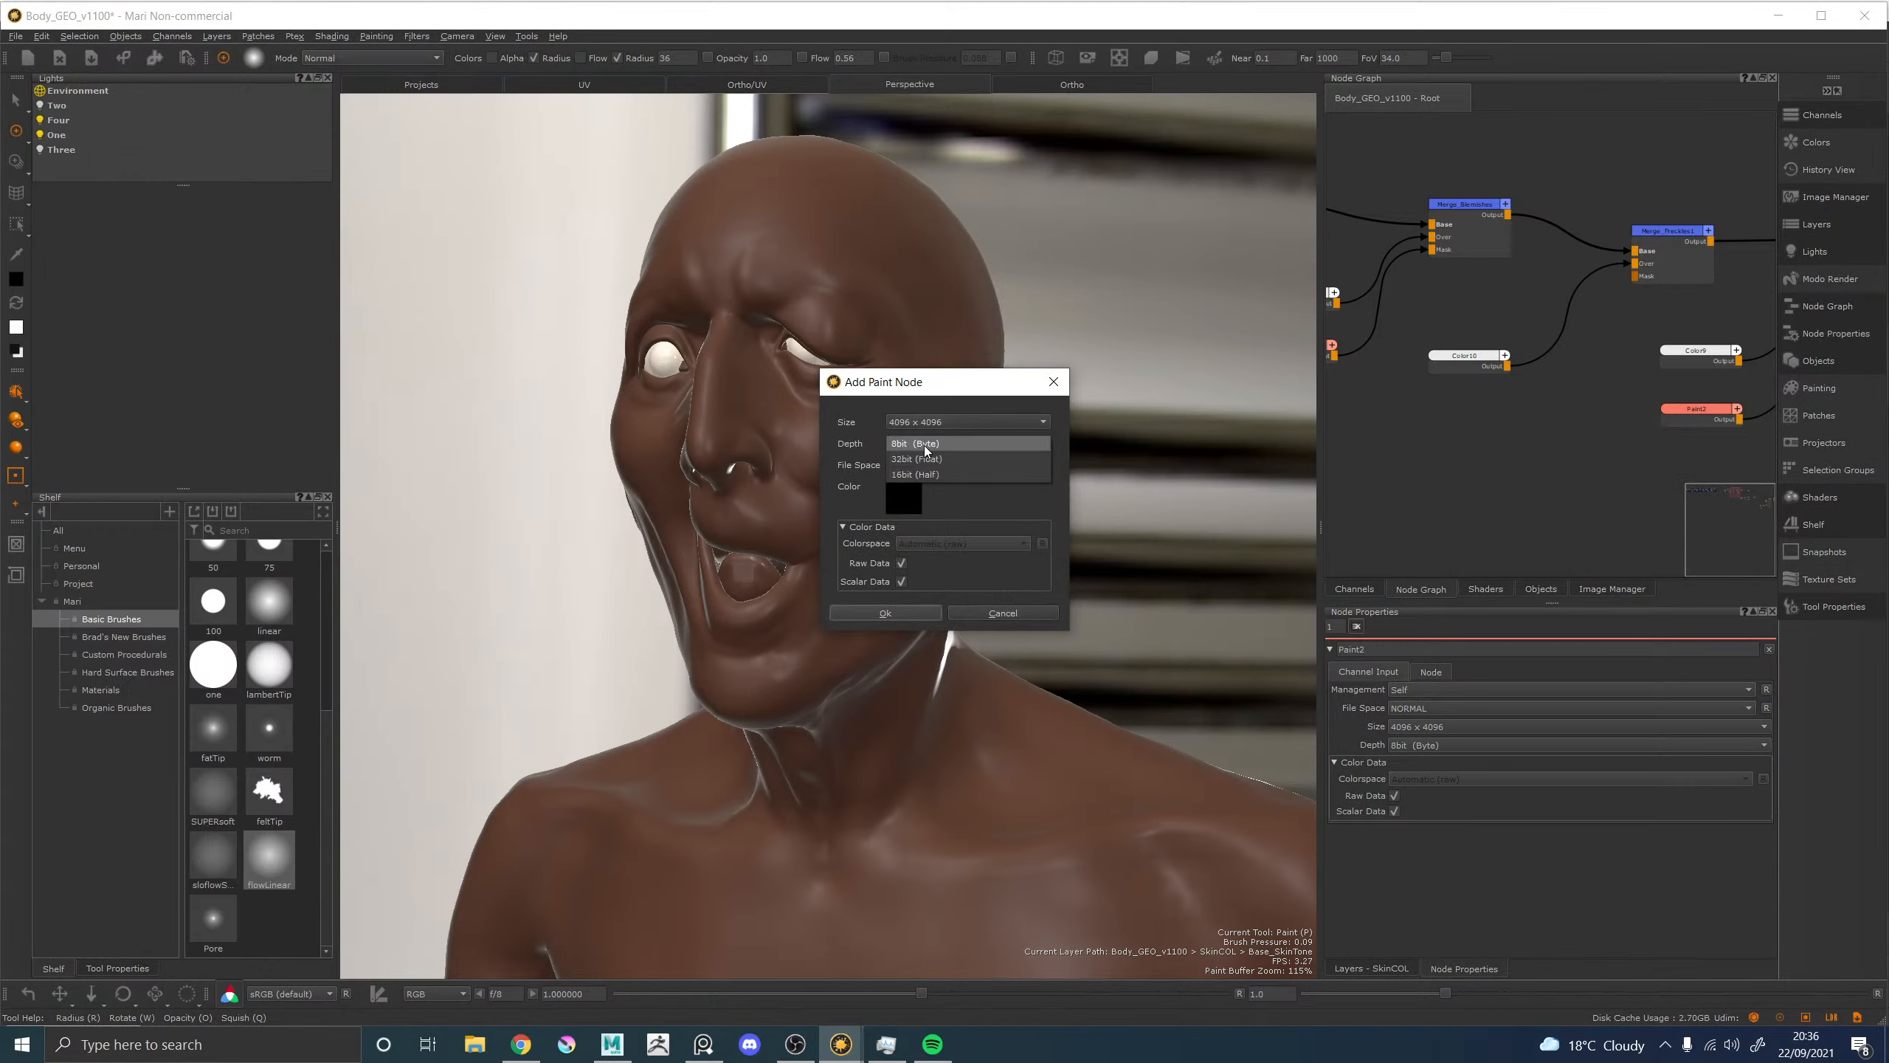
pyautogui.click(953, 443)
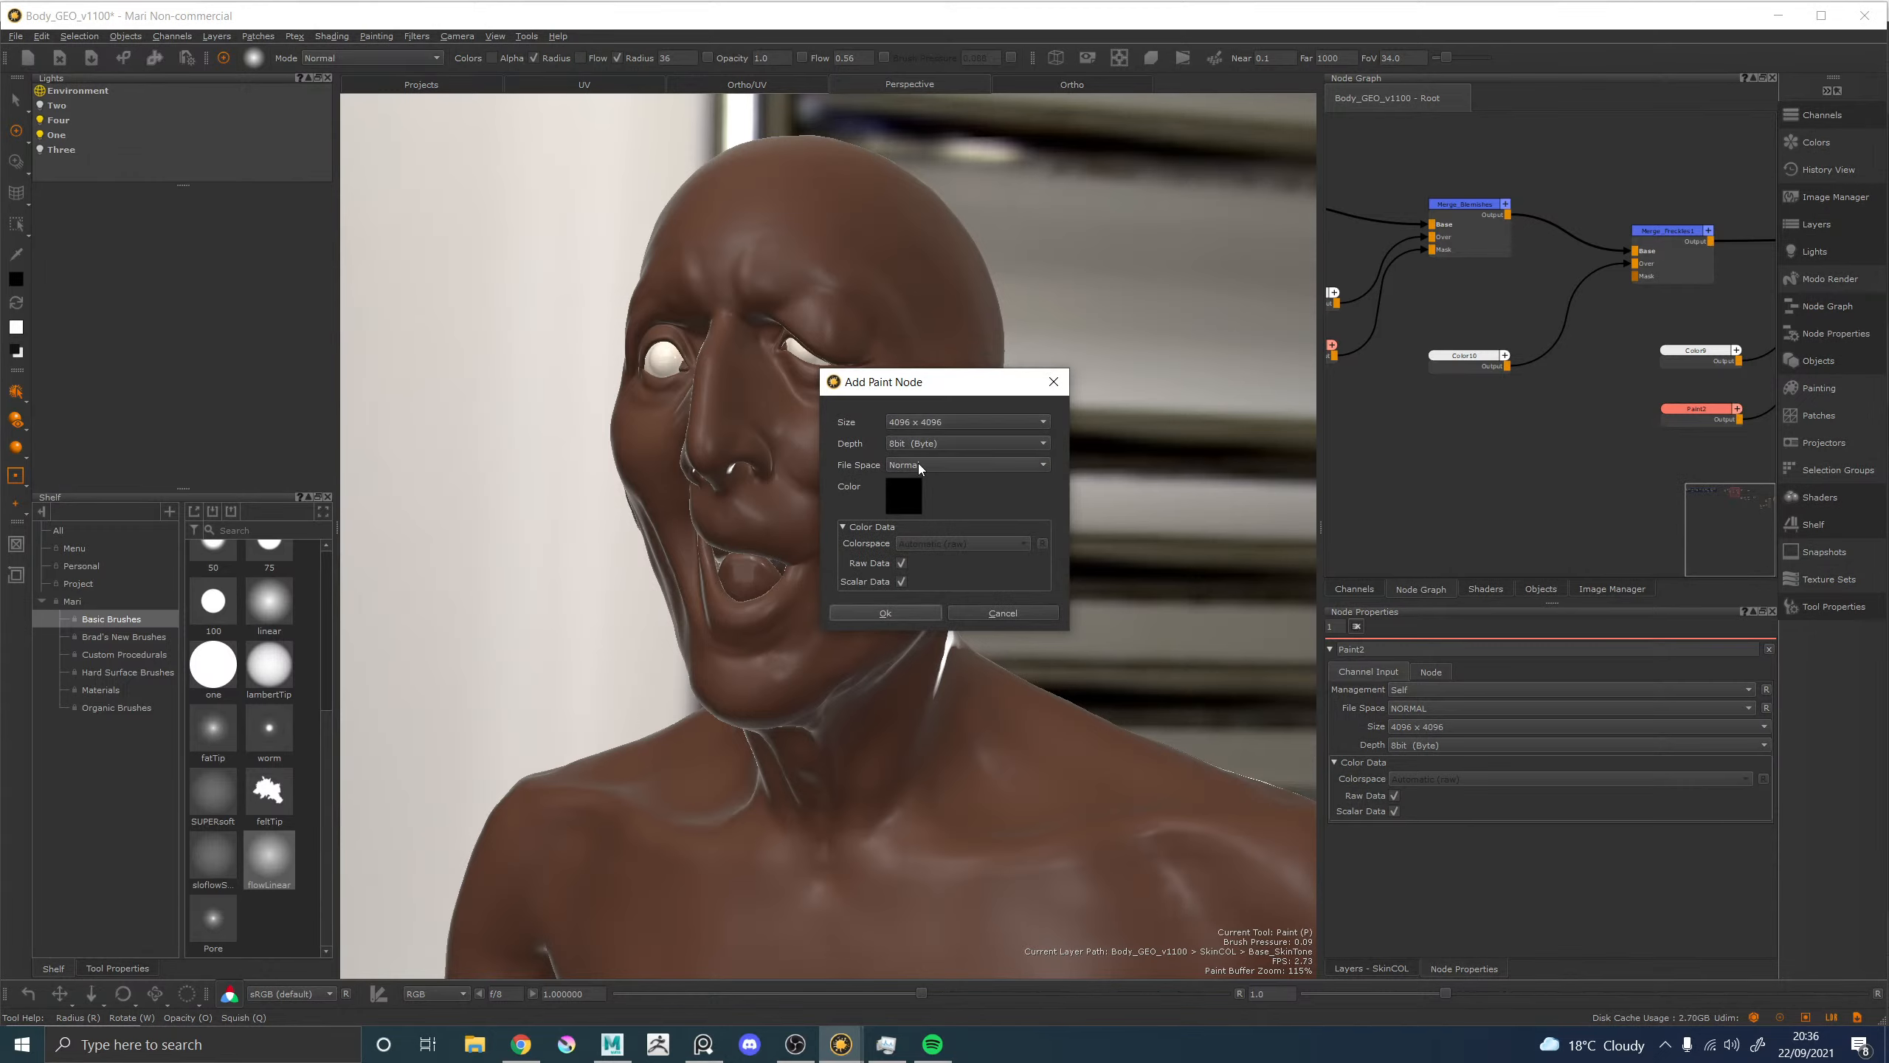
pyautogui.click(918, 463)
pyautogui.click(915, 463)
pyautogui.click(884, 613)
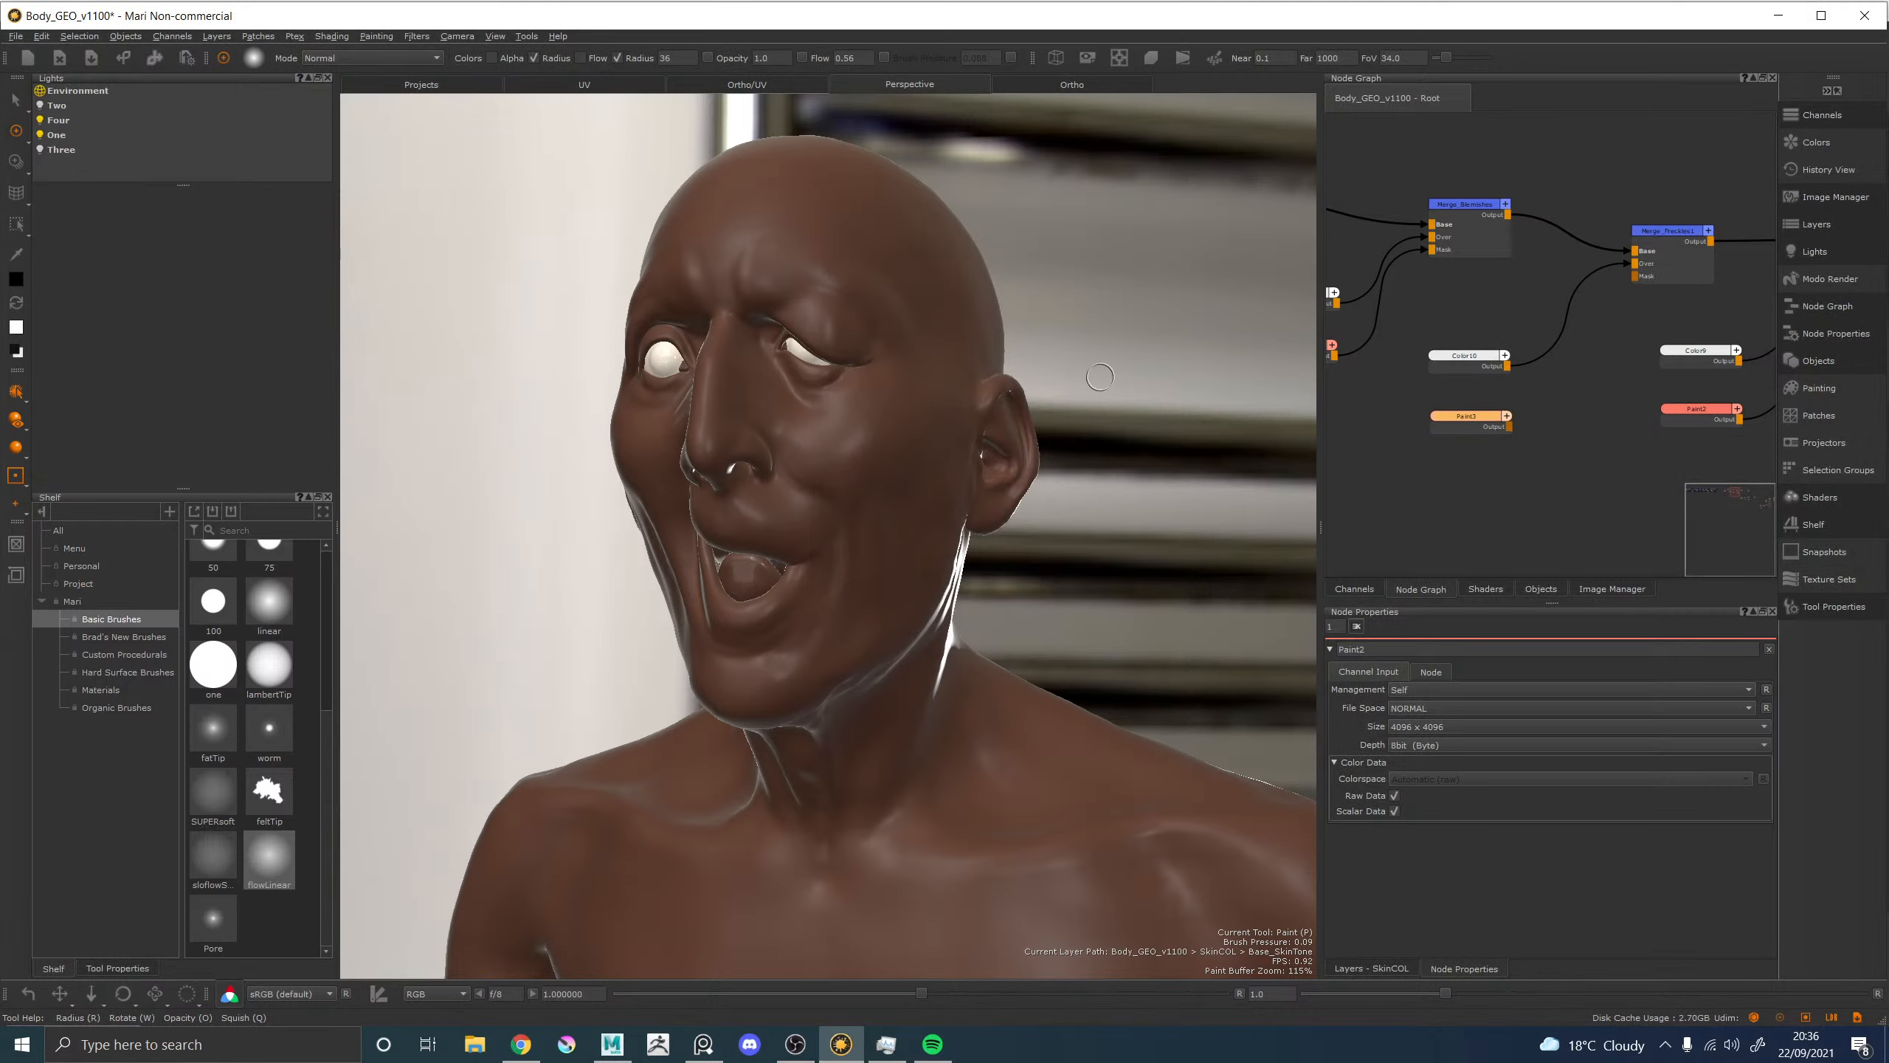
# Recolour the duplicated Color node to a desaturated olive brown and connect the new Paint node to the new merge's Mask input.
pyautogui.keyDown('alt'); pyautogui.moveTo(783, 372); pyautogui.dragTo(832, 380); pyautogui.keyUp('alt')
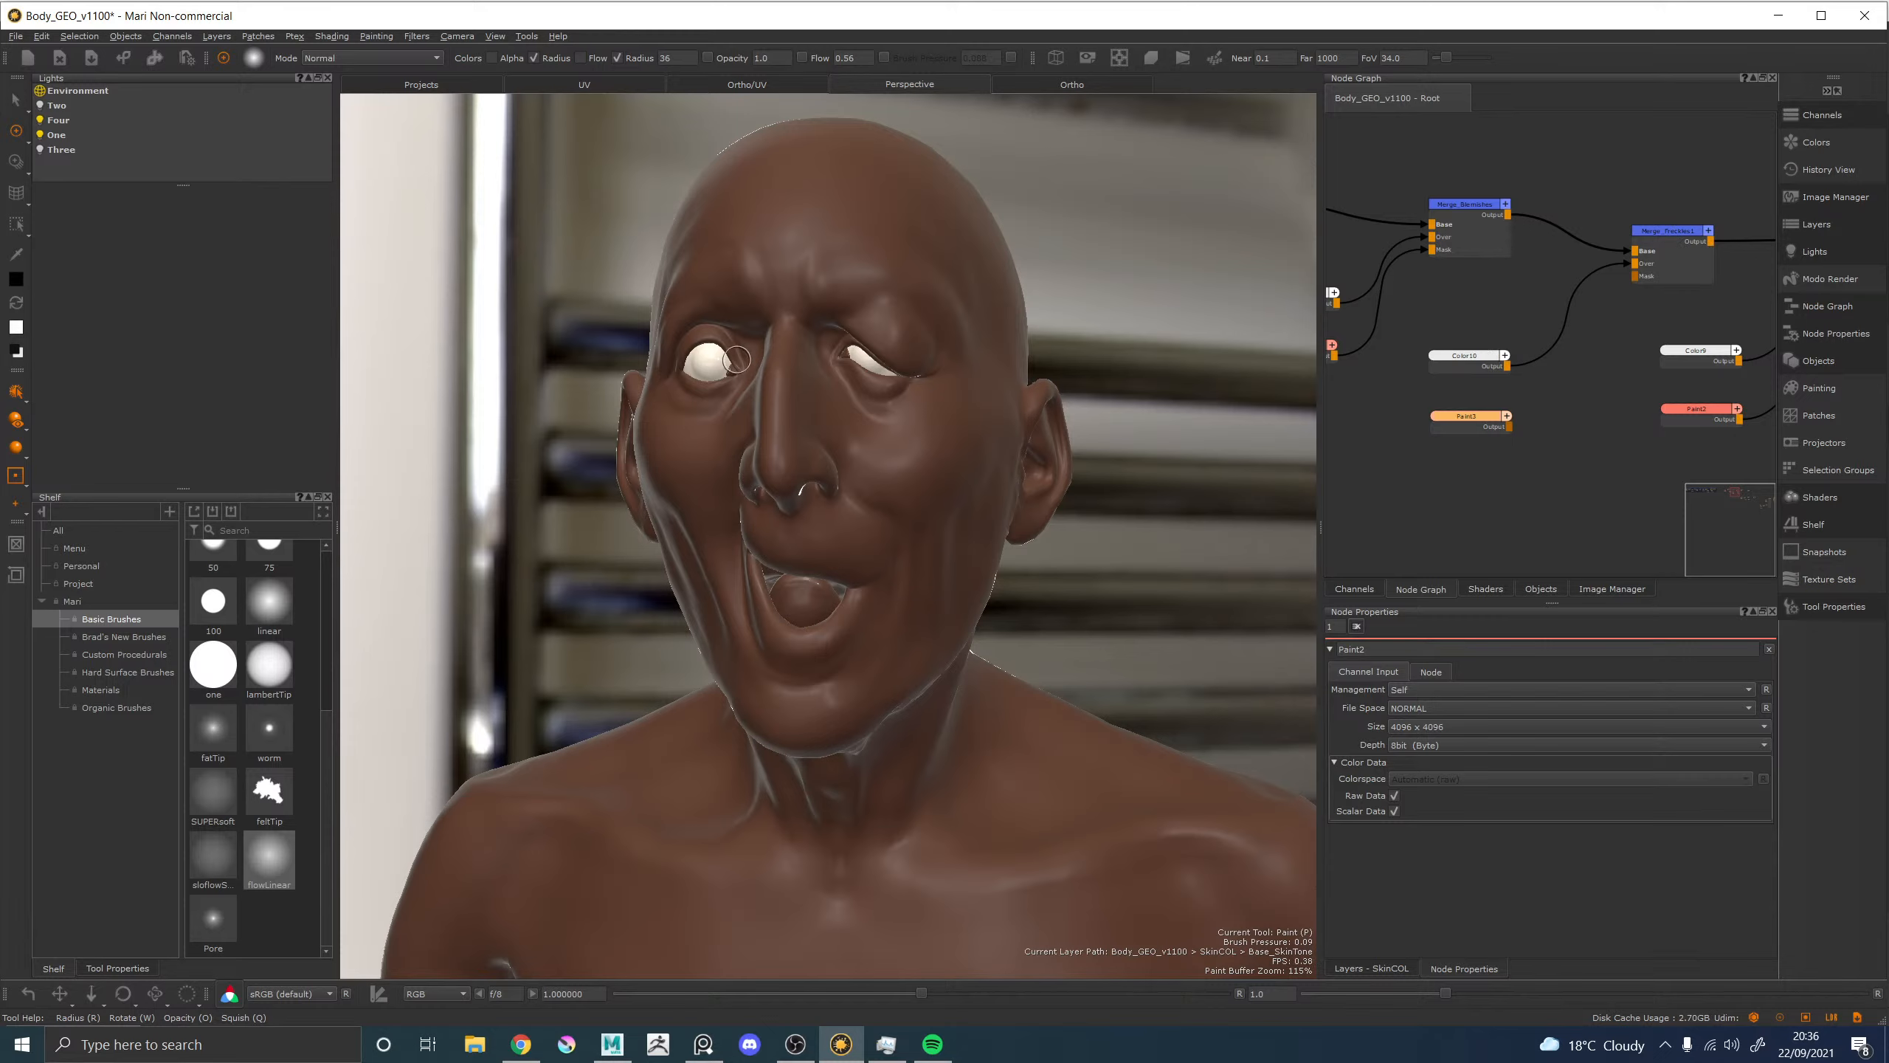
pyautogui.click(1456, 359)
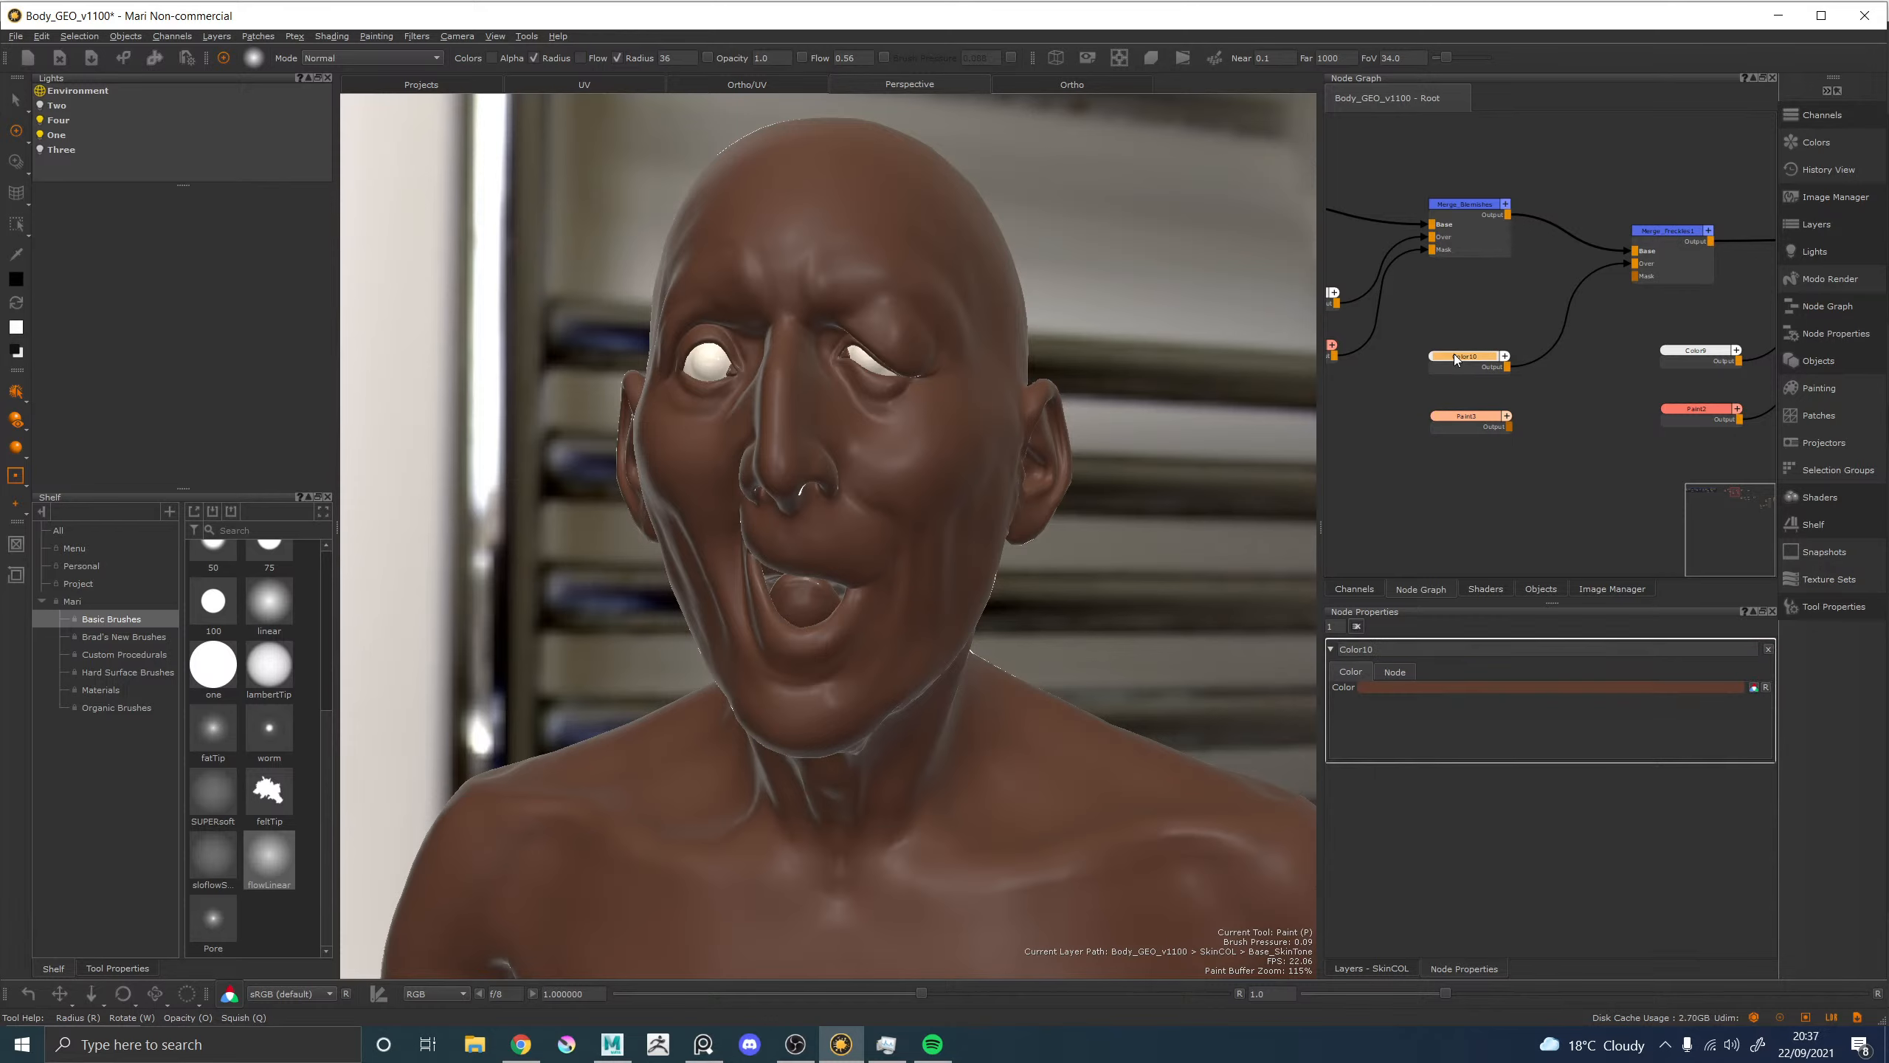
pyautogui.click(1433, 686)
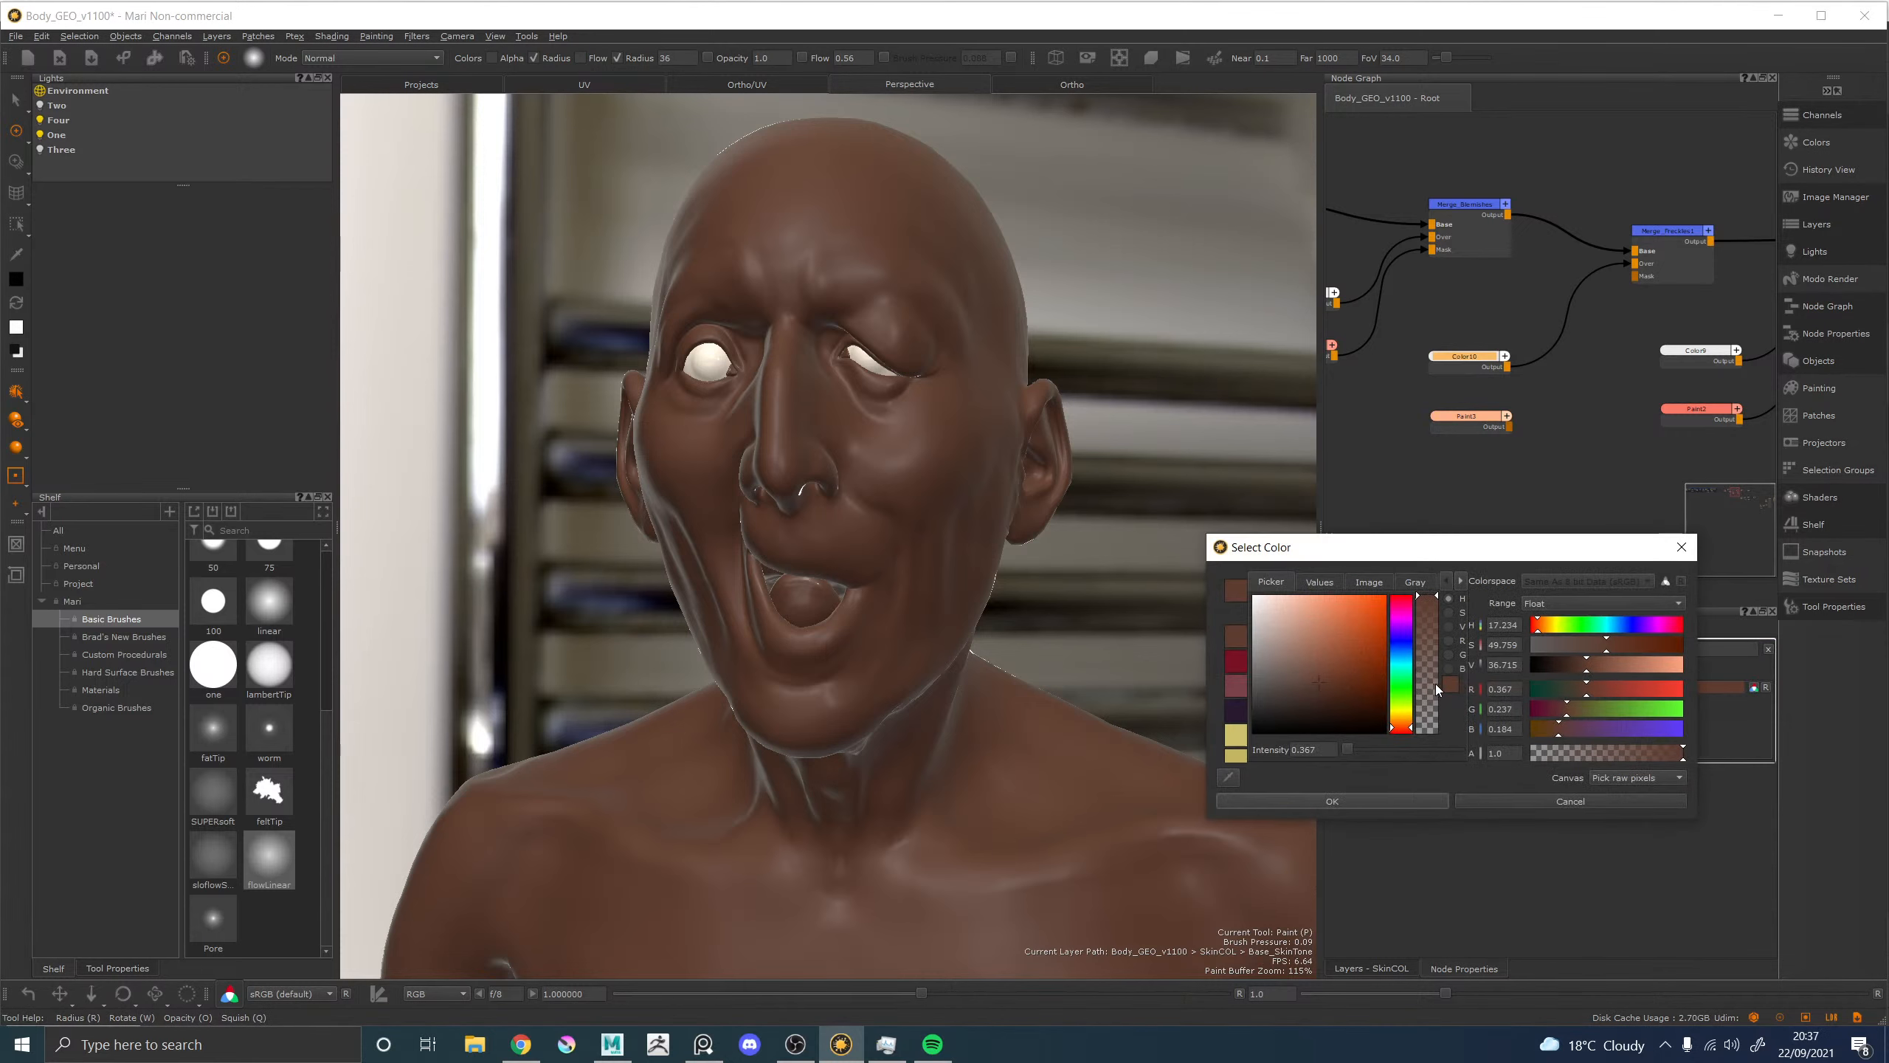
pyautogui.moveTo(1608, 643); pyautogui.dragTo(1587, 644)
pyautogui.moveTo(1401, 733); pyautogui.dragTo(1401, 726)
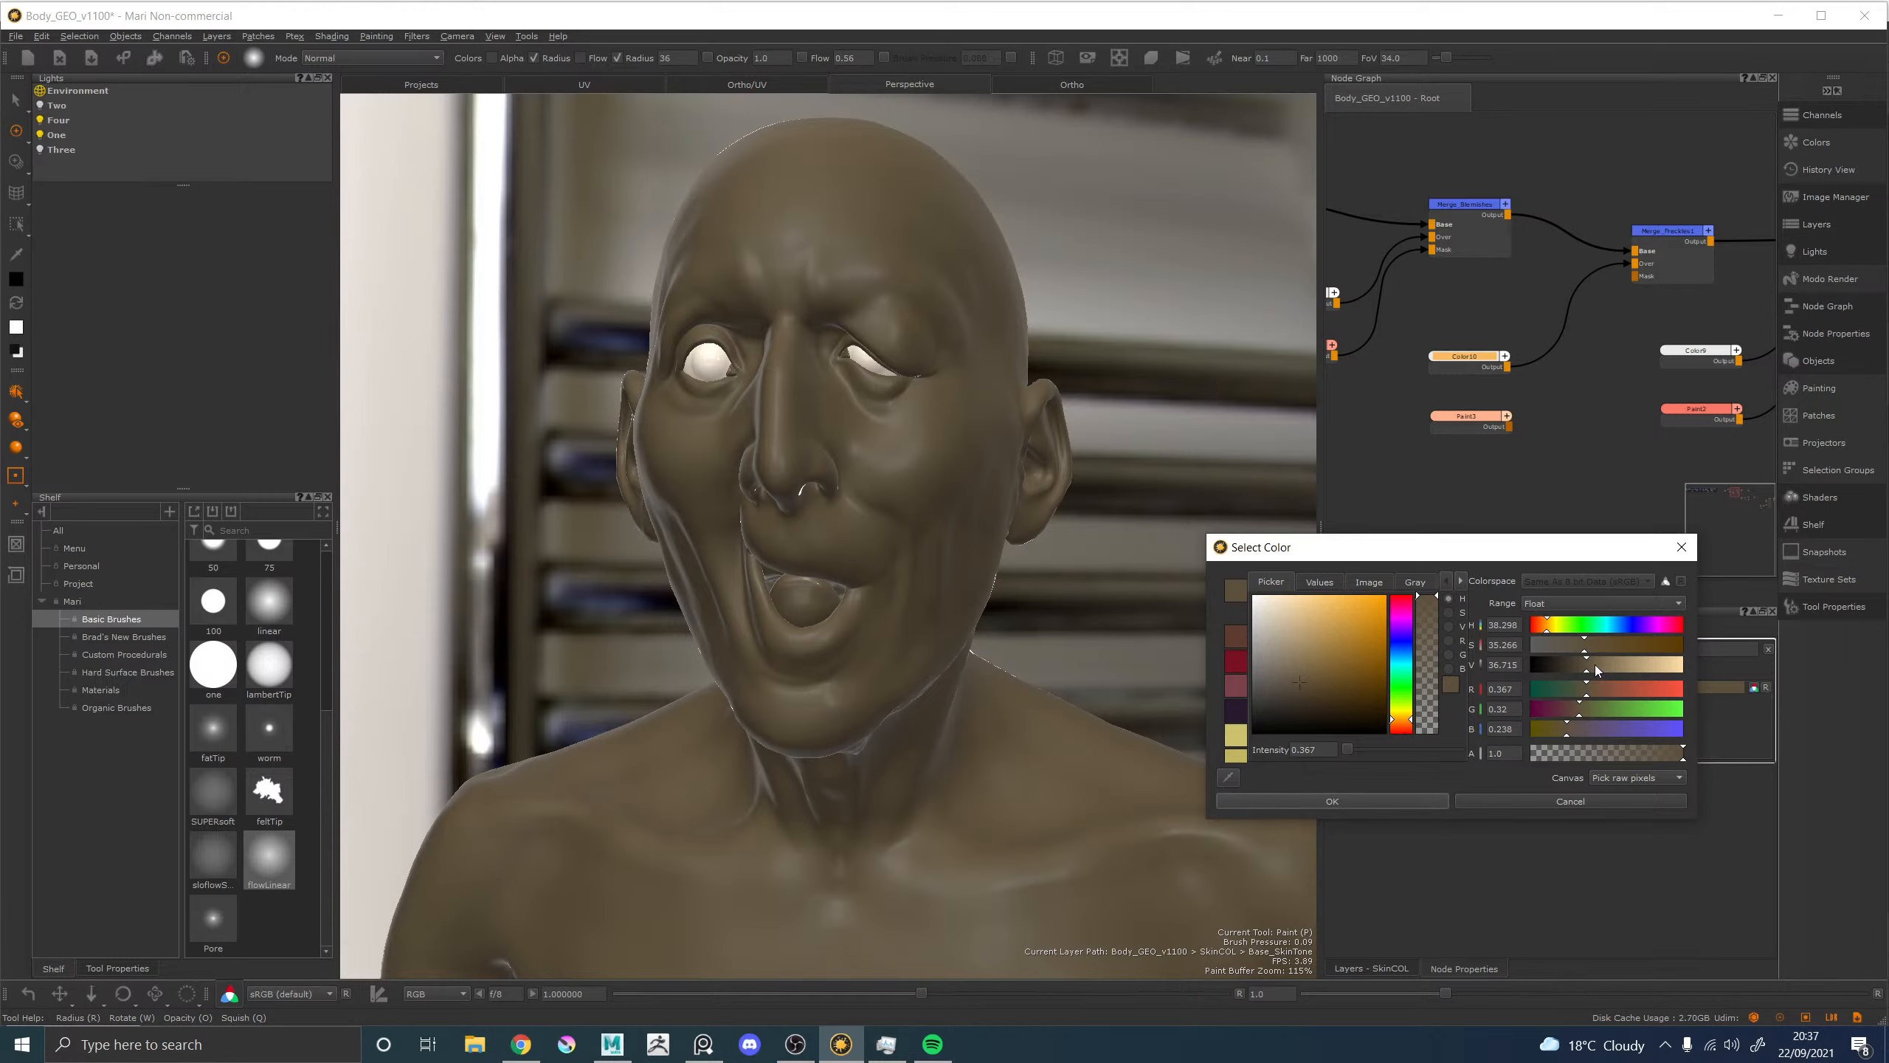
pyautogui.moveTo(1595, 665); pyautogui.dragTo(1589, 670)
pyautogui.click(1348, 804)
pyautogui.moveTo(1462, 421)
pyautogui.mouseDown()
pyautogui.moveTo(1622, 319)
pyautogui.moveTo(1650, 275)
pyautogui.mouseUp()
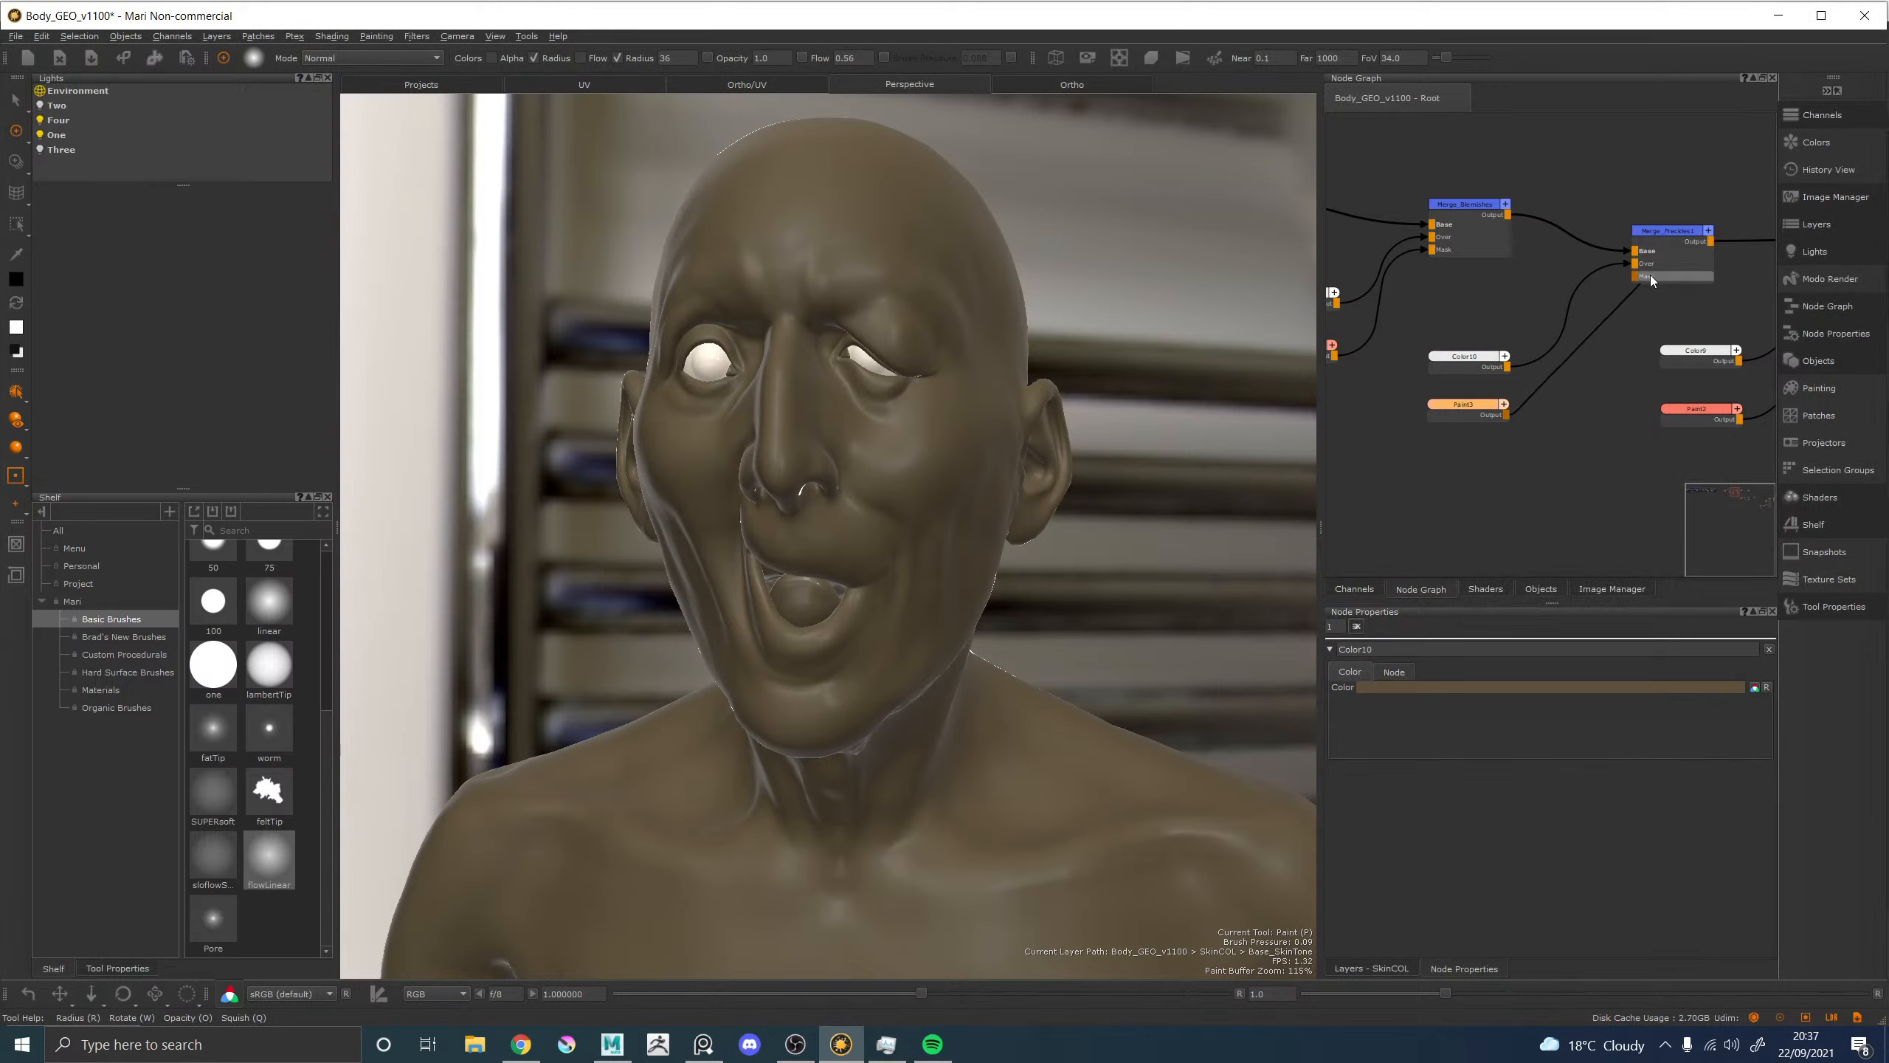
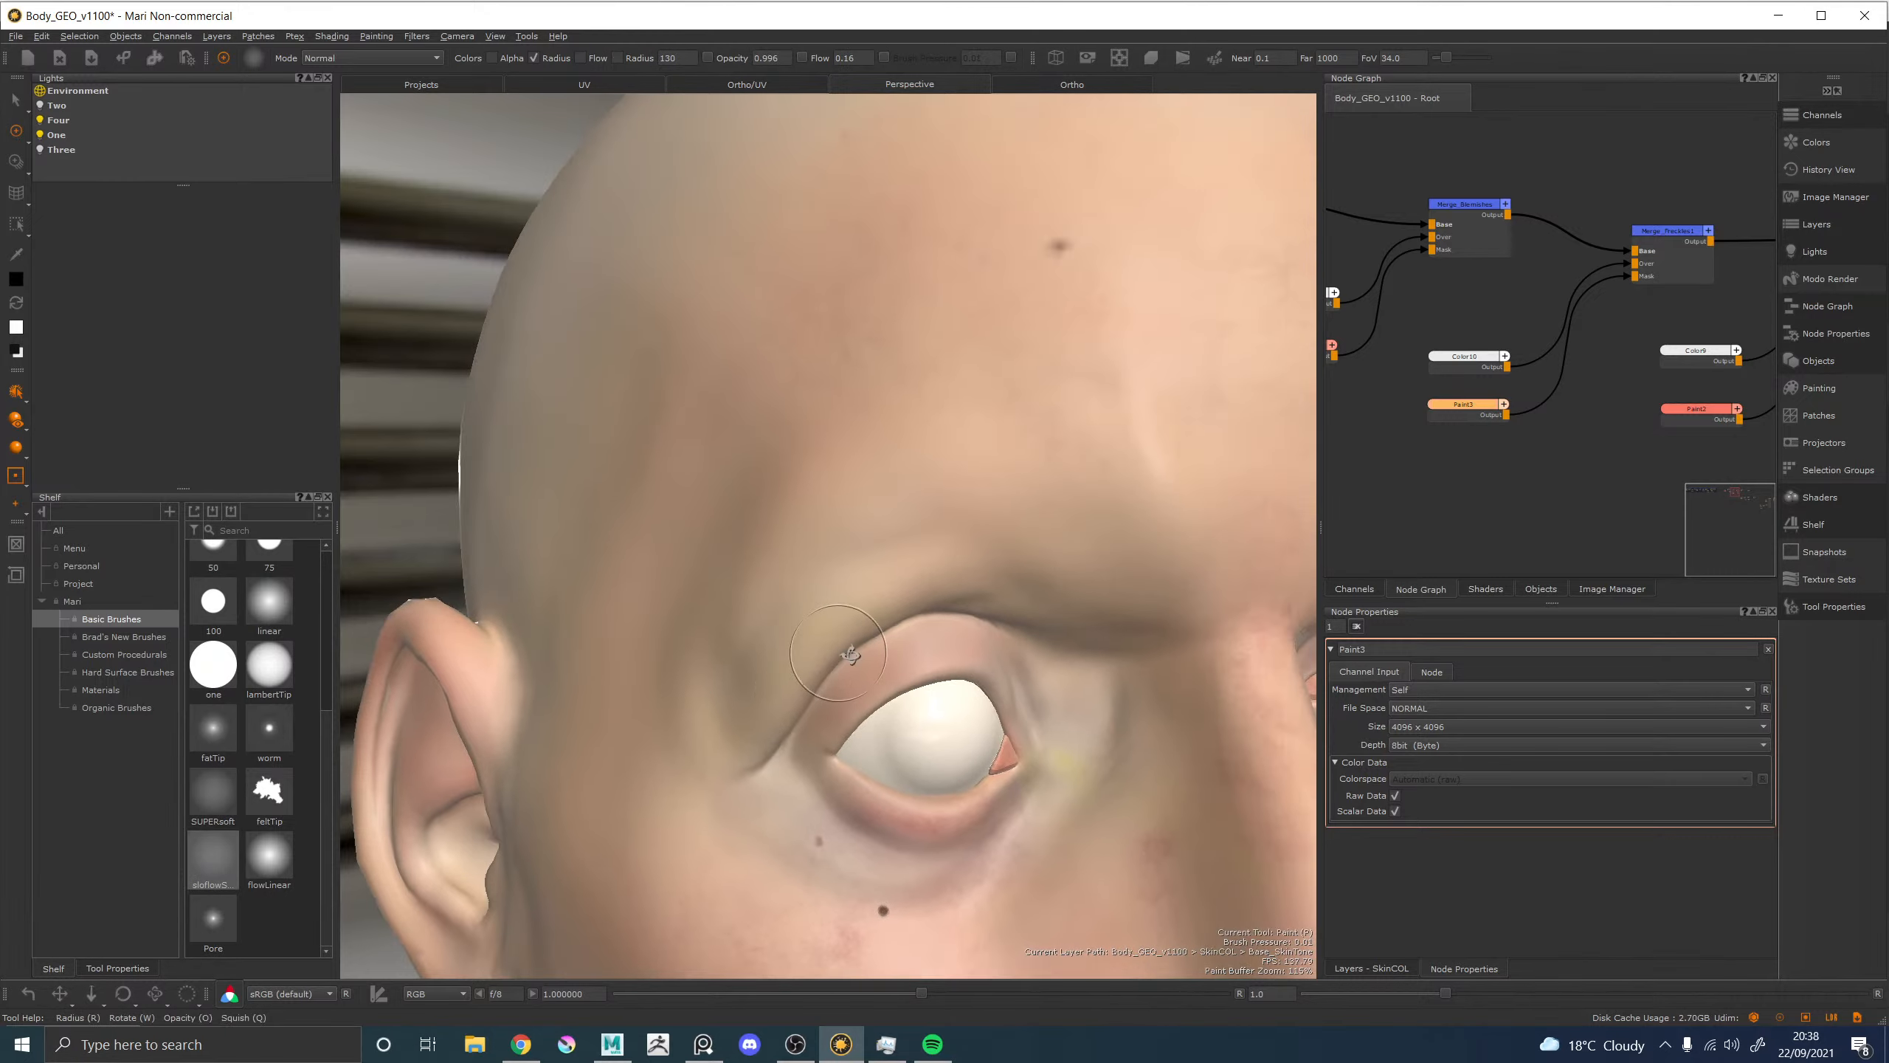
# Paint two soft brown spots on the temple above the wide-open eye with a low-flow basic brush.
pyautogui.keyDown('alt'); pyautogui.moveTo(773, 732); pyautogui.dragTo(995, 628); pyautogui.keyUp('alt')
pyautogui.moveTo(995, 628)
pyautogui.keyDown('alt'); pyautogui.mouseDown(button='right')
pyautogui.moveTo(878, 640)
pyautogui.moveTo(983, 655)
pyautogui.mouseUp(button='right'); pyautogui.keyUp('alt')
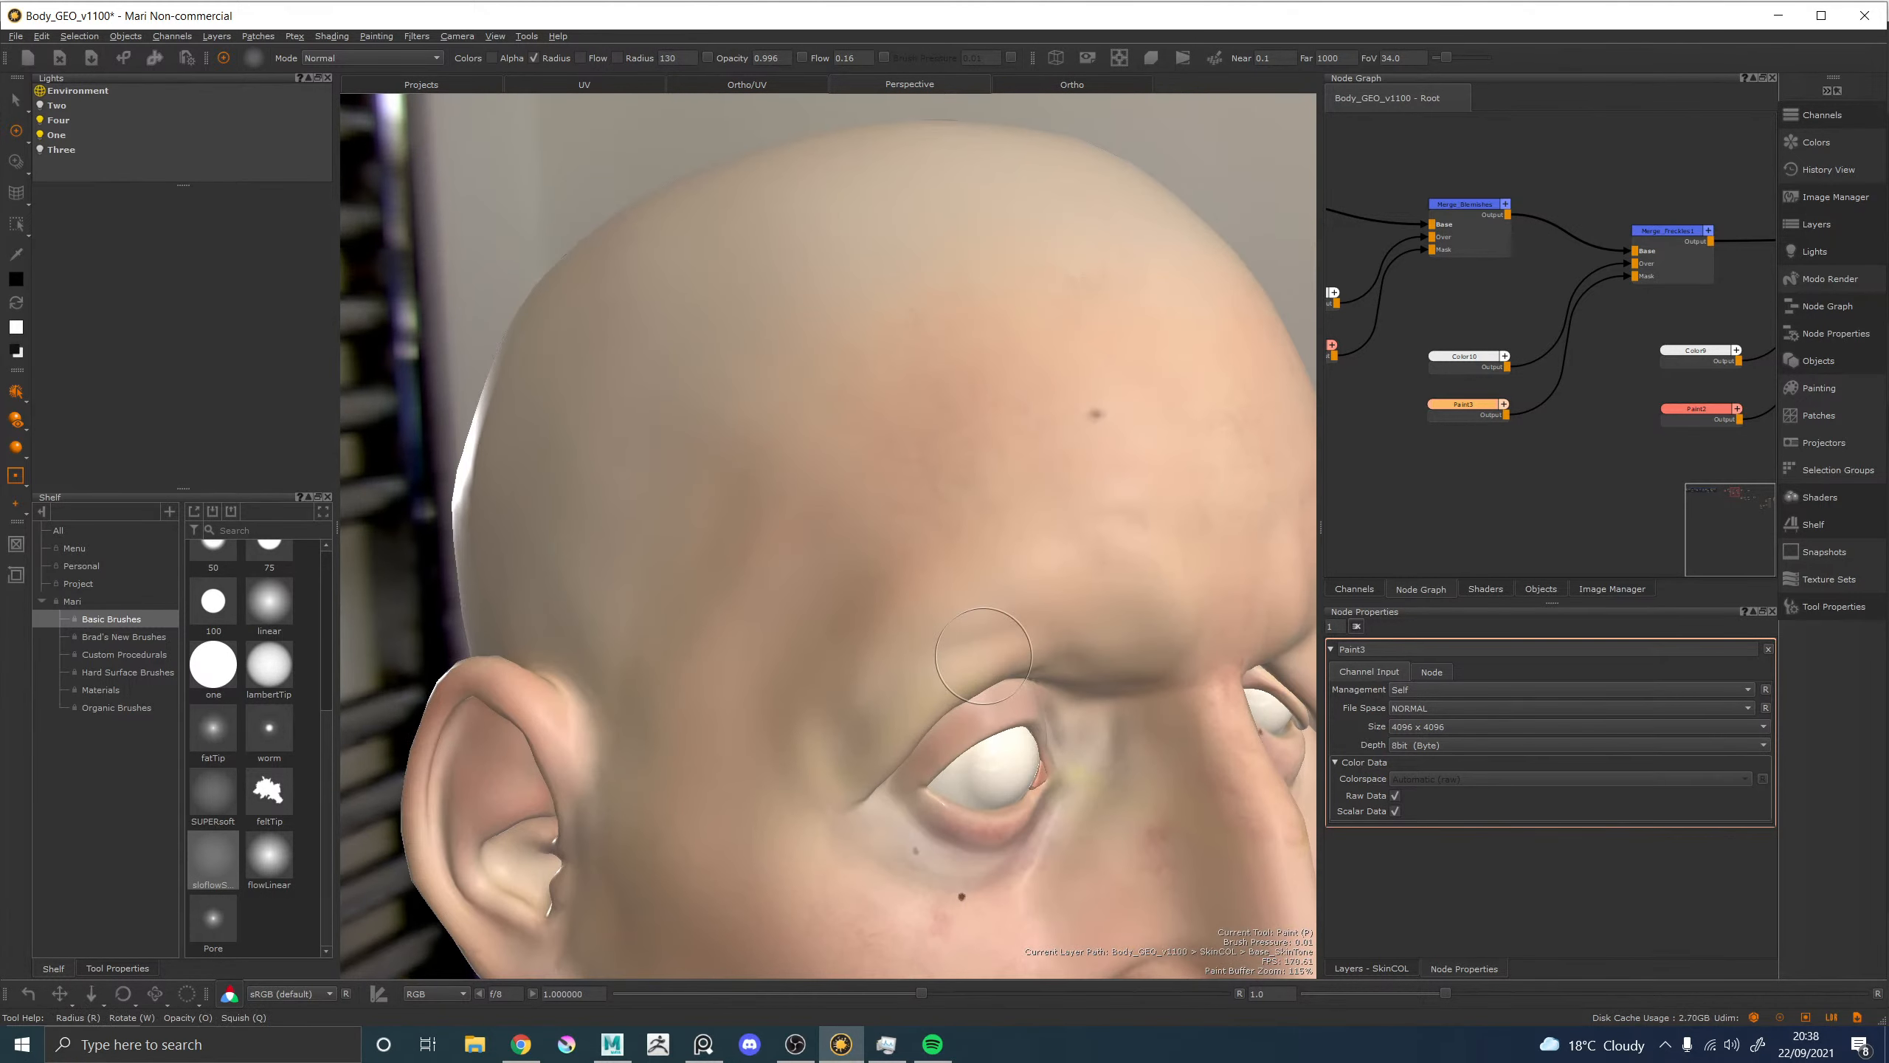
pyautogui.keyDown('alt'); pyautogui.moveTo(983, 655); pyautogui.dragTo(941, 673, button='middle'); pyautogui.keyUp('alt')
pyautogui.keyDown('alt'); pyautogui.moveTo(942, 673); pyautogui.dragTo(857, 484, button='right'); pyautogui.keyUp('alt')
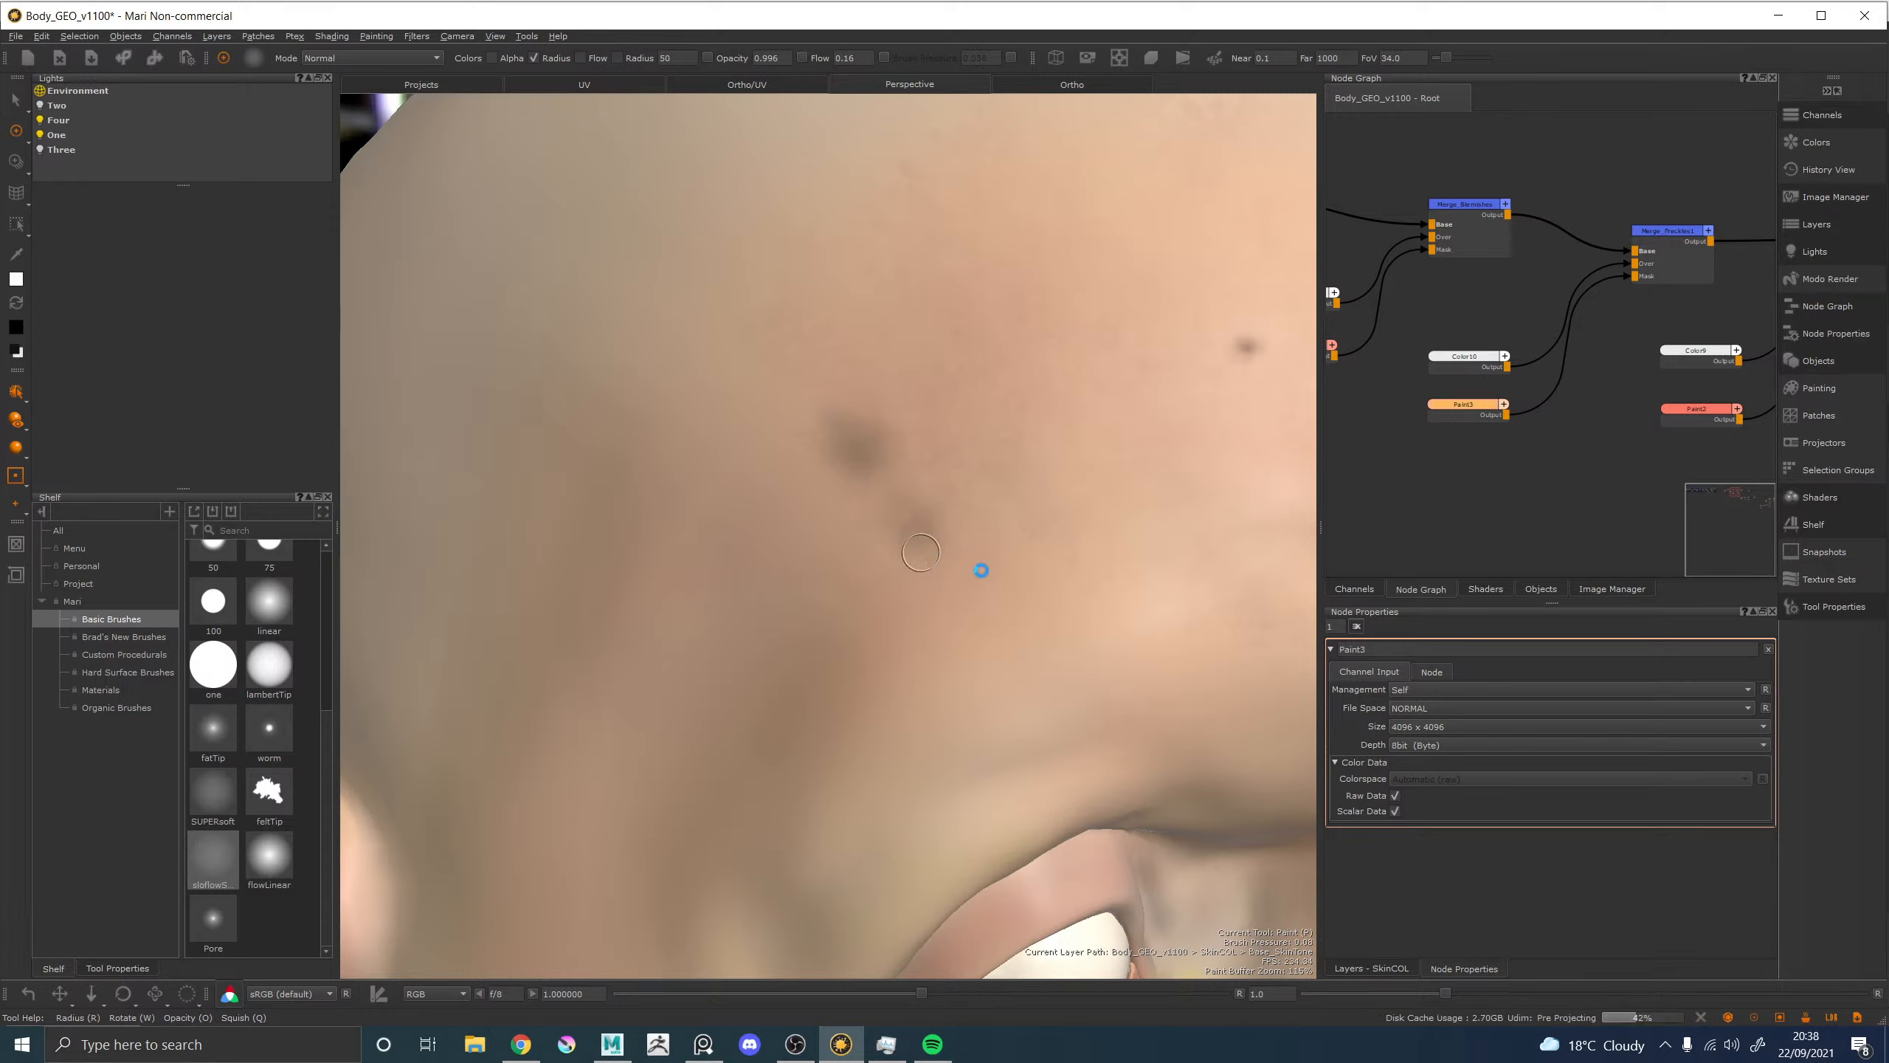
# Paint a soft round spot on the temple above the winking eye with the brush radius at 67.
pyautogui.scroll(-10, 1066, 587)
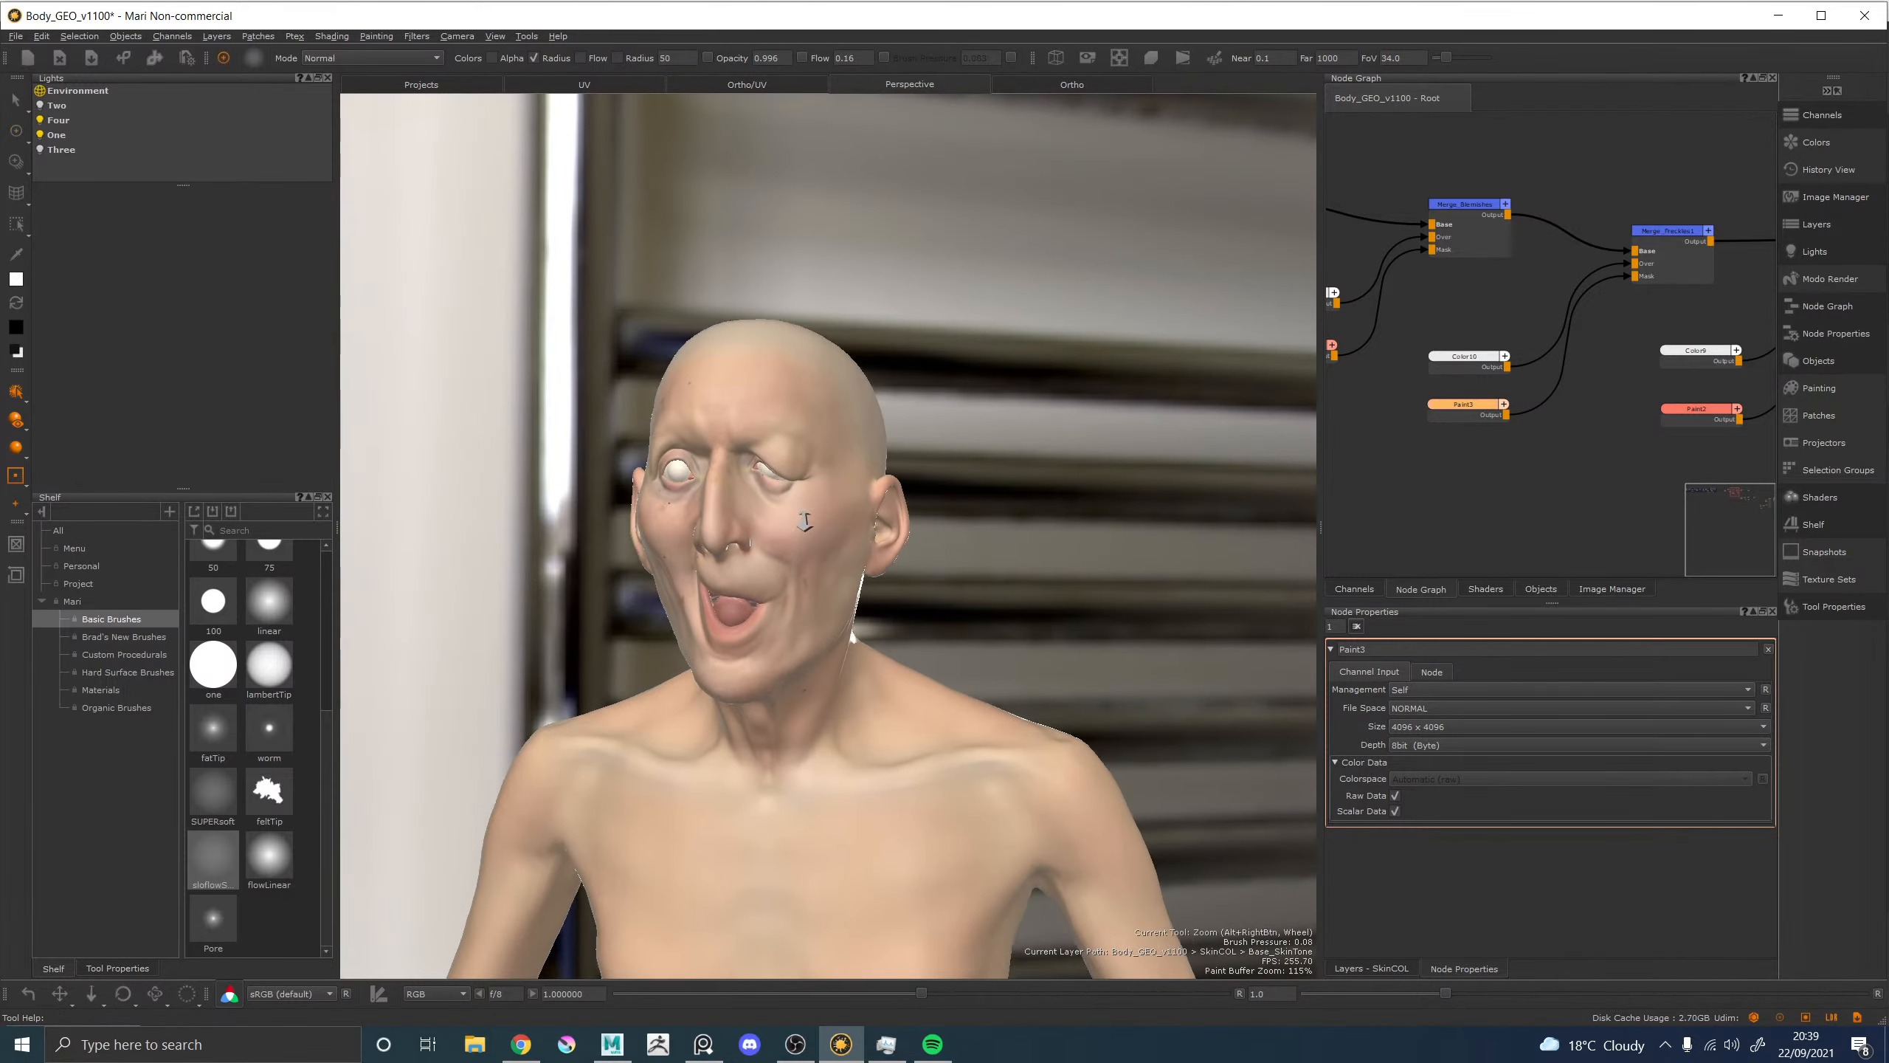
pyautogui.scroll(4, 855, 600)
pyautogui.keyDown('alt'); pyautogui.moveTo(829, 596); pyautogui.dragTo(777, 696, button='middle'); pyautogui.keyUp('alt')
pyautogui.keyDown('alt'); pyautogui.moveTo(855, 566); pyautogui.dragTo(751, 531); pyautogui.keyUp('alt')
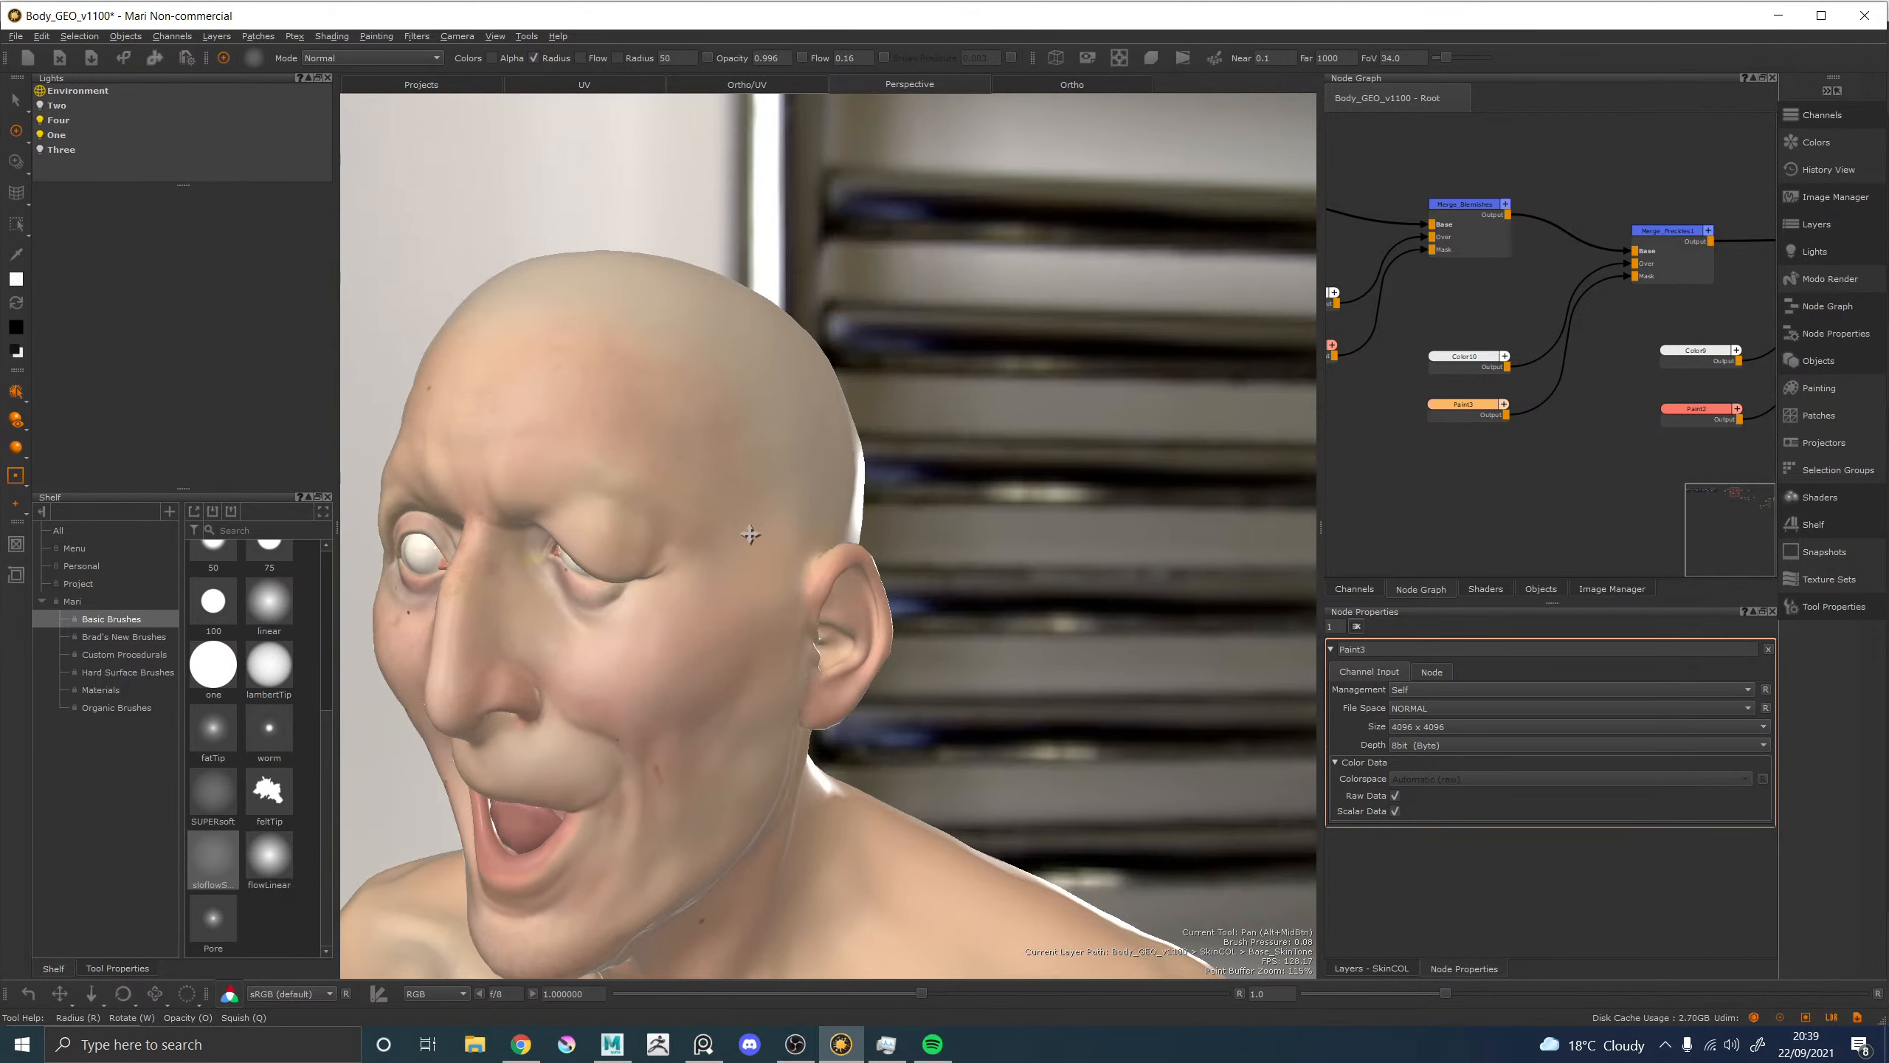
pyautogui.scroll(5, 919, 705)
pyautogui.keyDown('alt'); pyautogui.moveTo(750, 531); pyautogui.dragTo(865, 507, button='middle'); pyautogui.keyUp('alt')
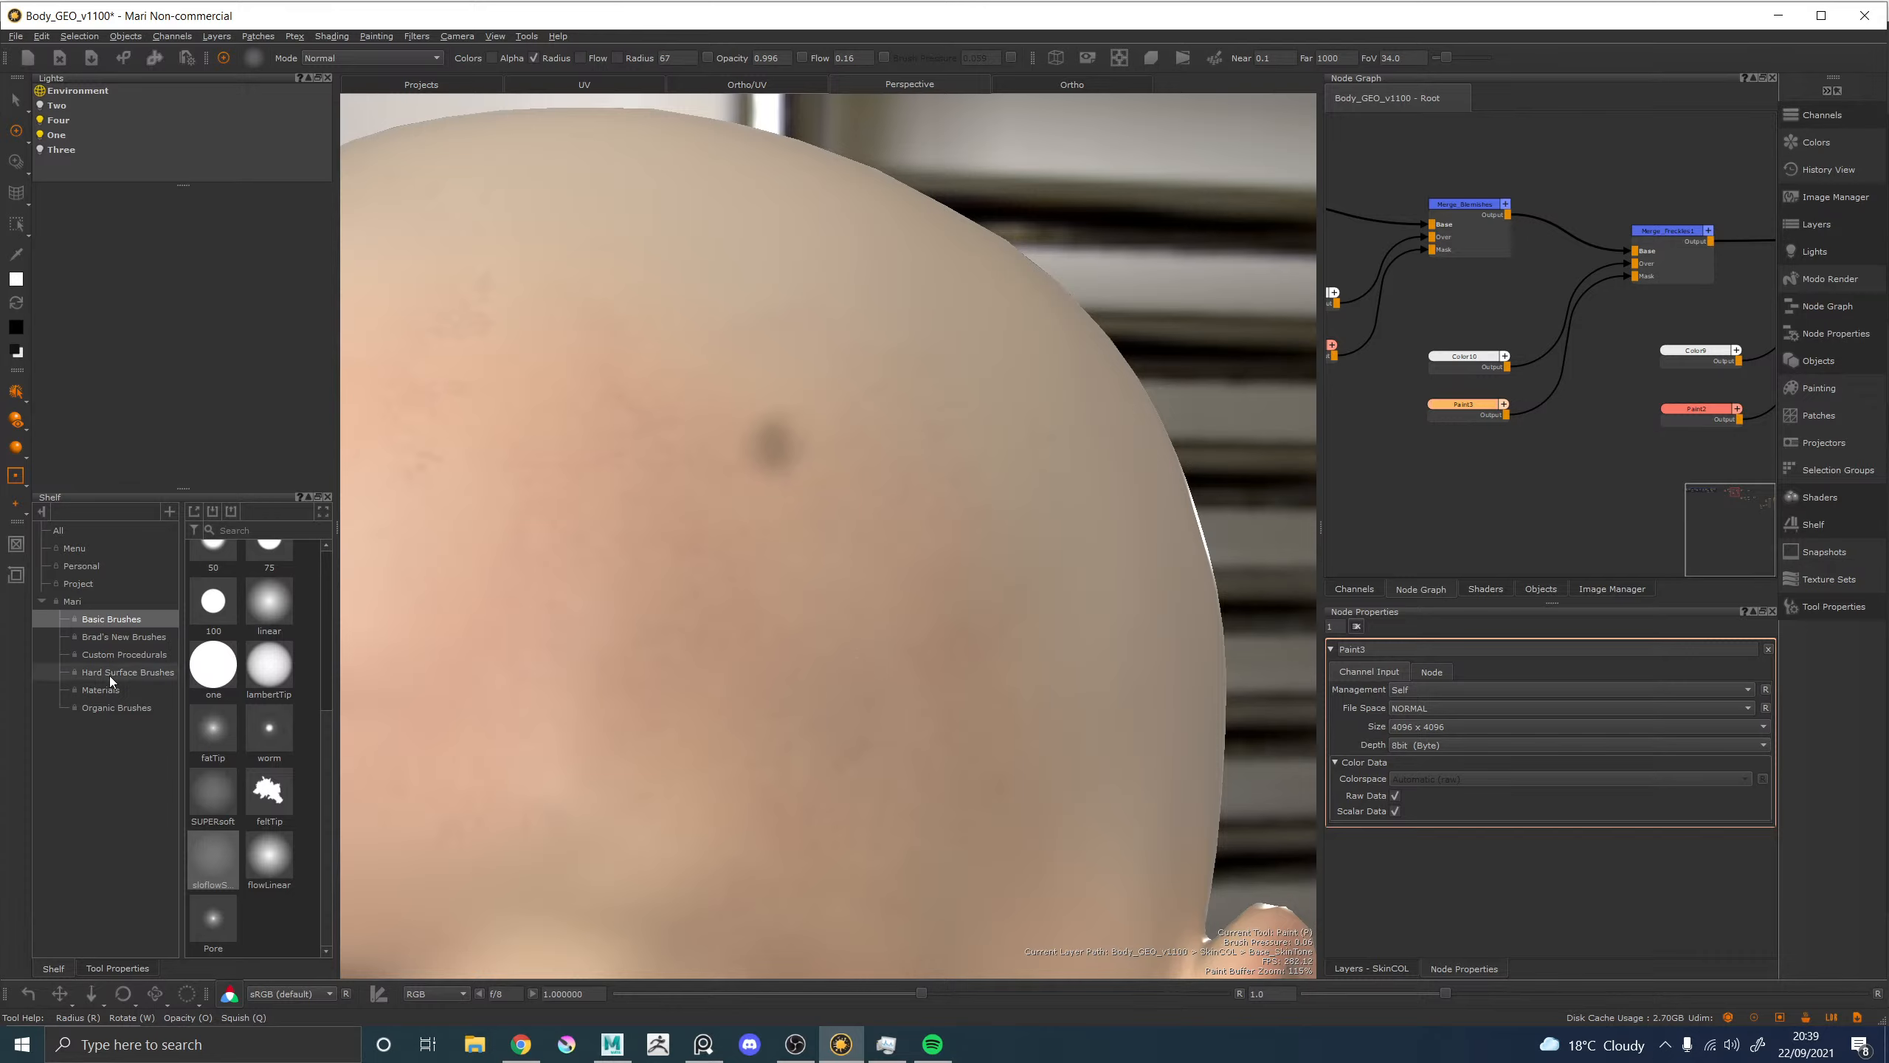
# Add an irregular spot beside the one above the winking eye using the organic storm-cloud brush at radius 80.
pyautogui.click(113, 707)
pyautogui.click(209, 919)
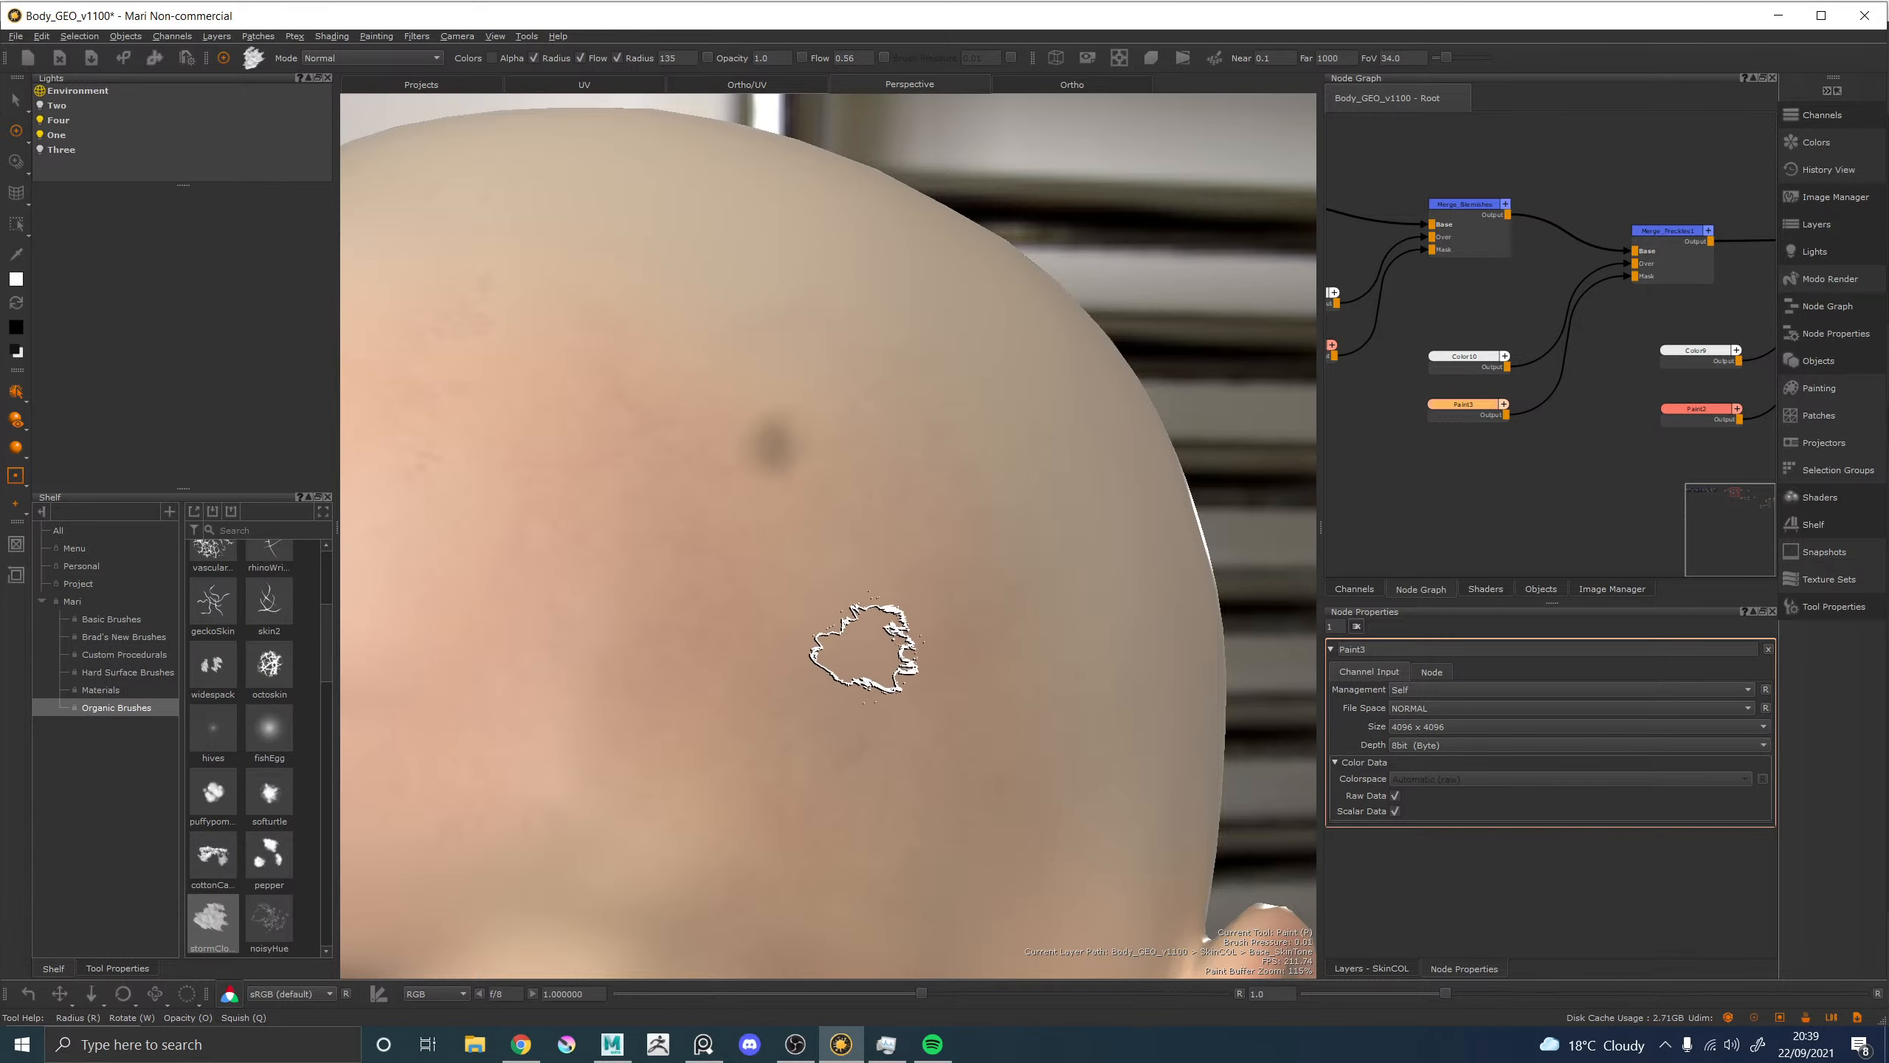
pyautogui.press('r')
pyautogui.moveTo(856, 644); pyautogui.dragTo(858, 661)
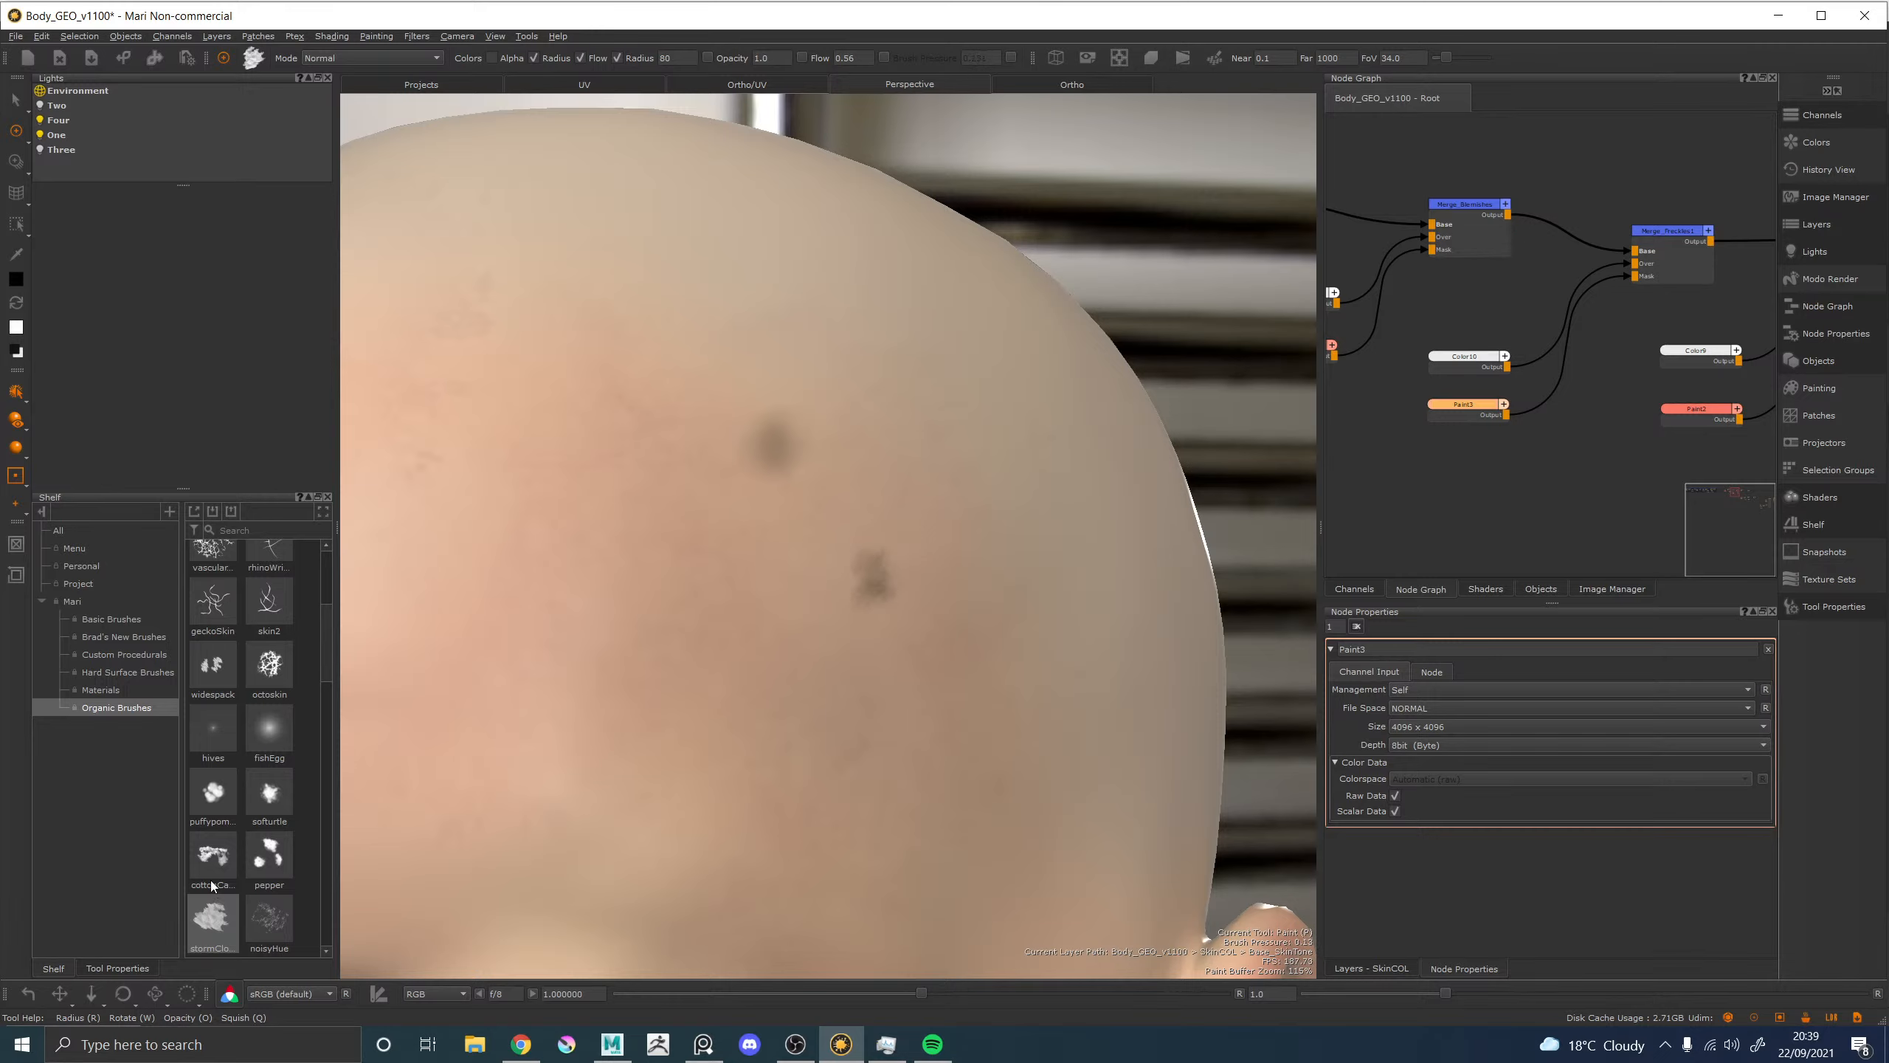
# Rework the irregular spot into a softer, broader patch with the organic velvet brush, alternating black and white.
pyautogui.scroll(-3, 212, 893)
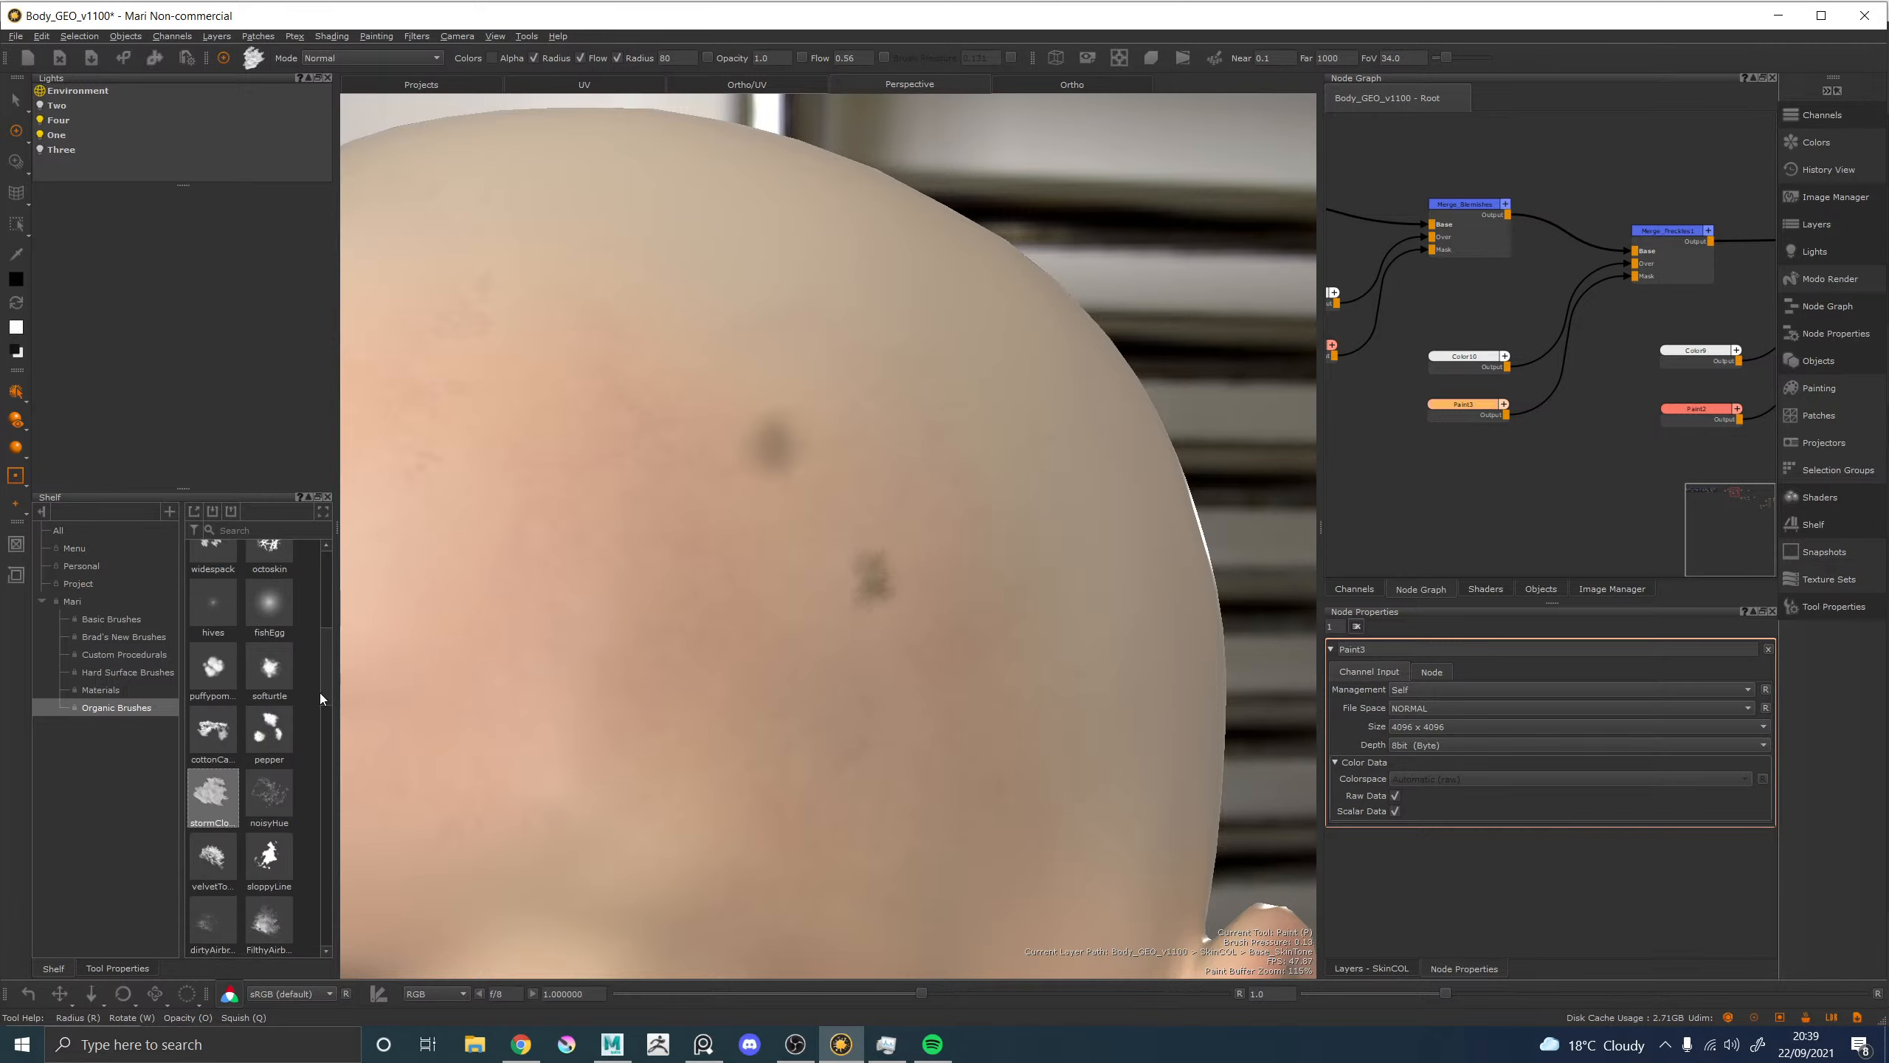
pyautogui.click(212, 837)
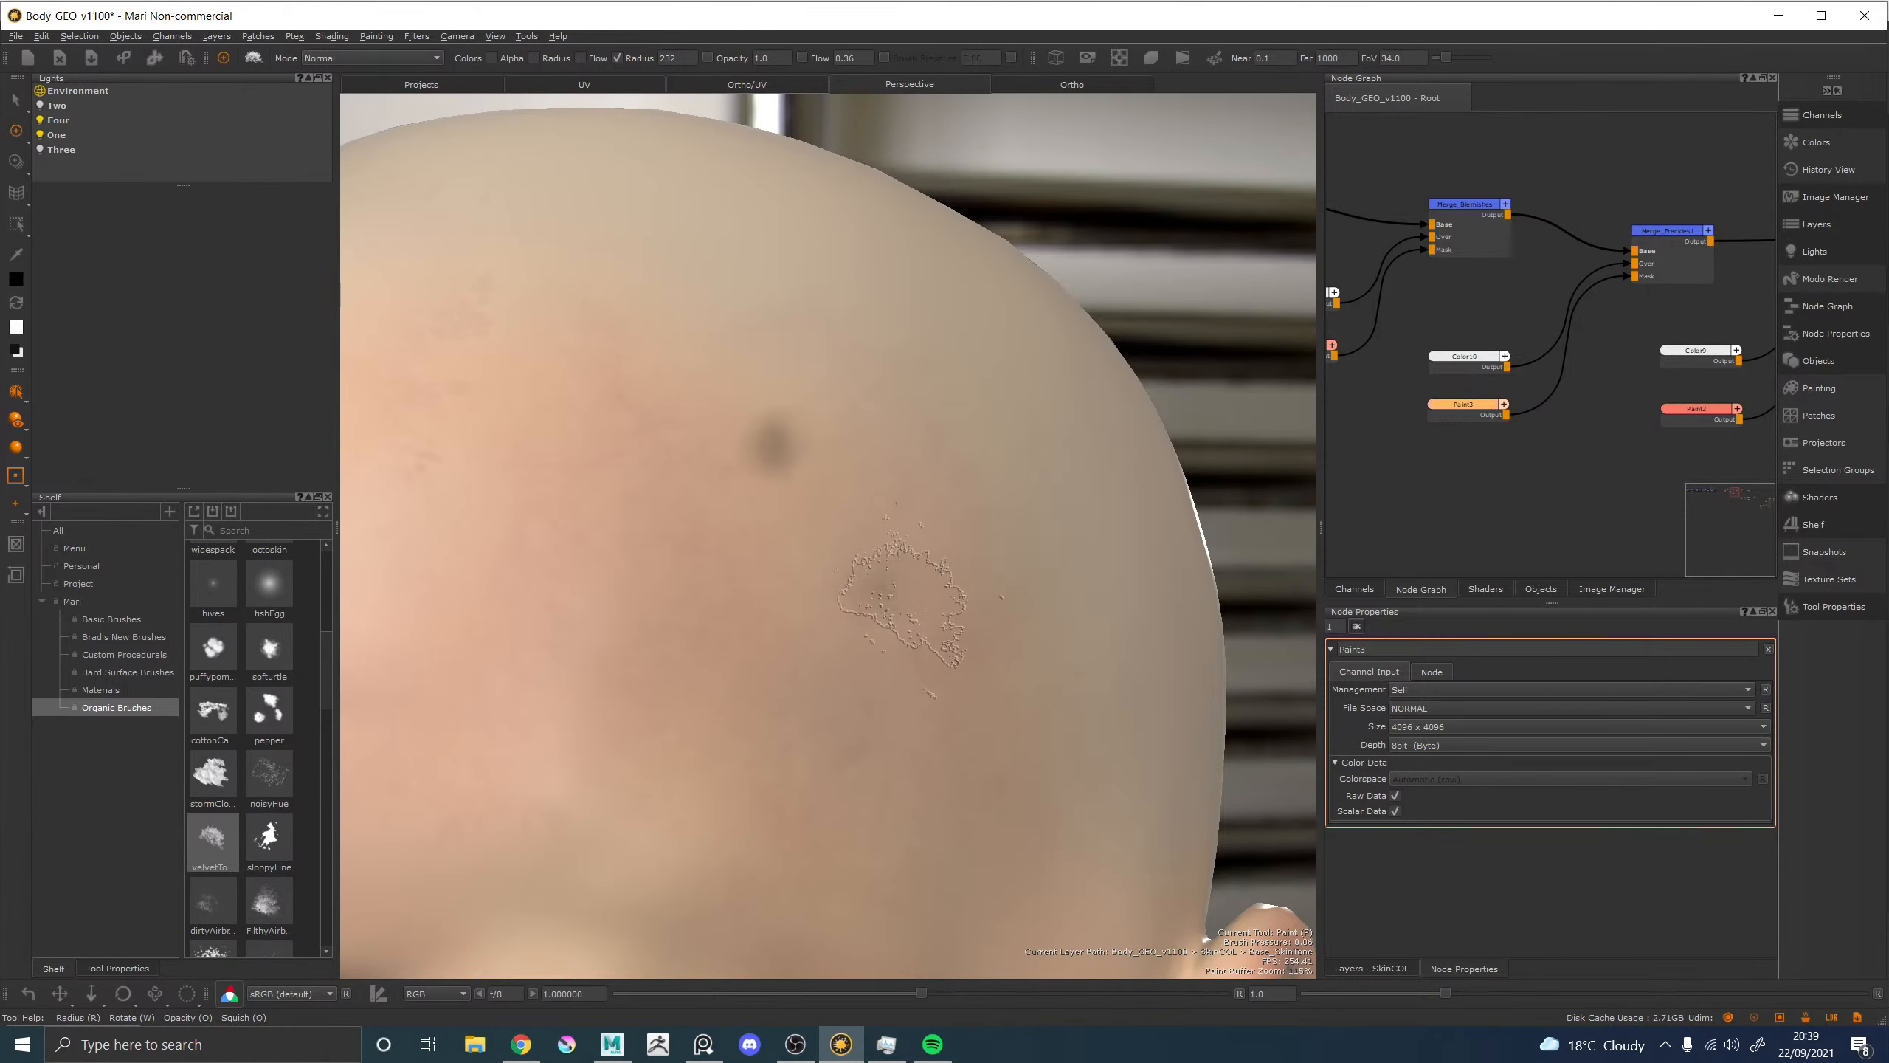
pyautogui.press('x')
pyautogui.press('x')
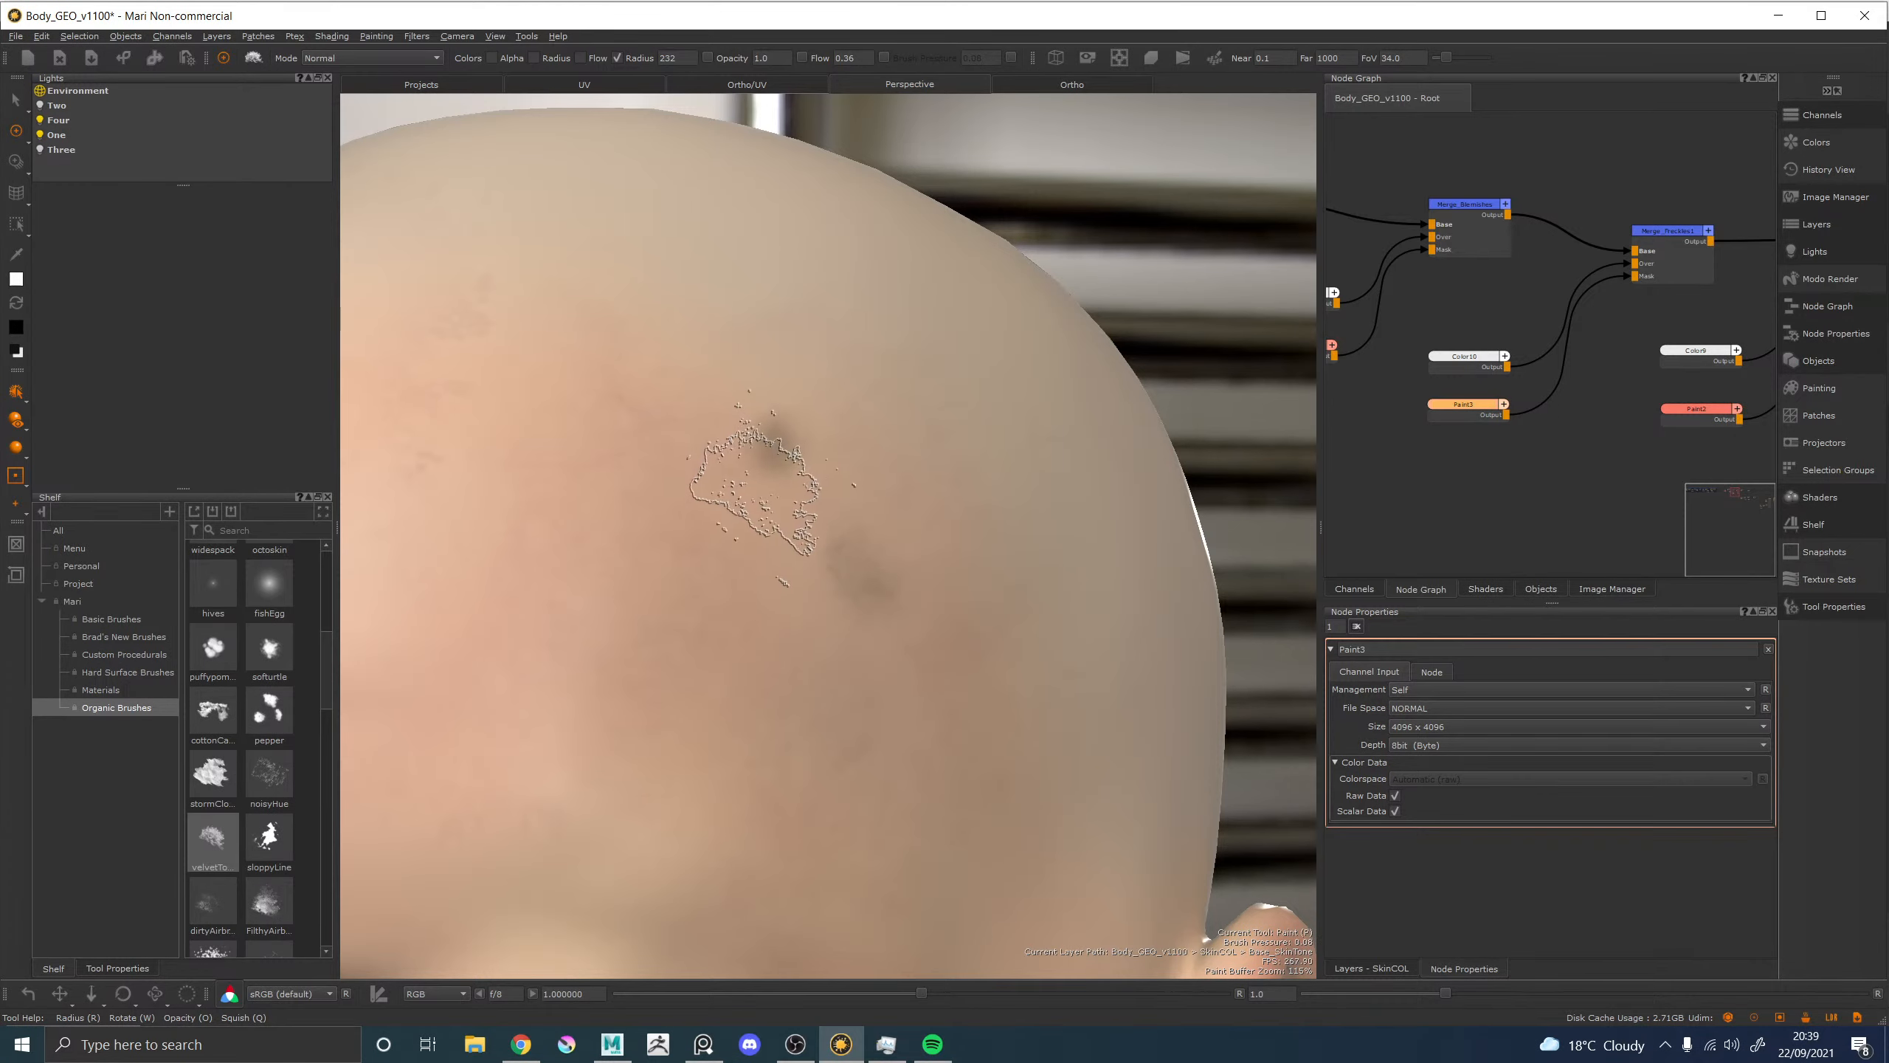
pyautogui.press('x')
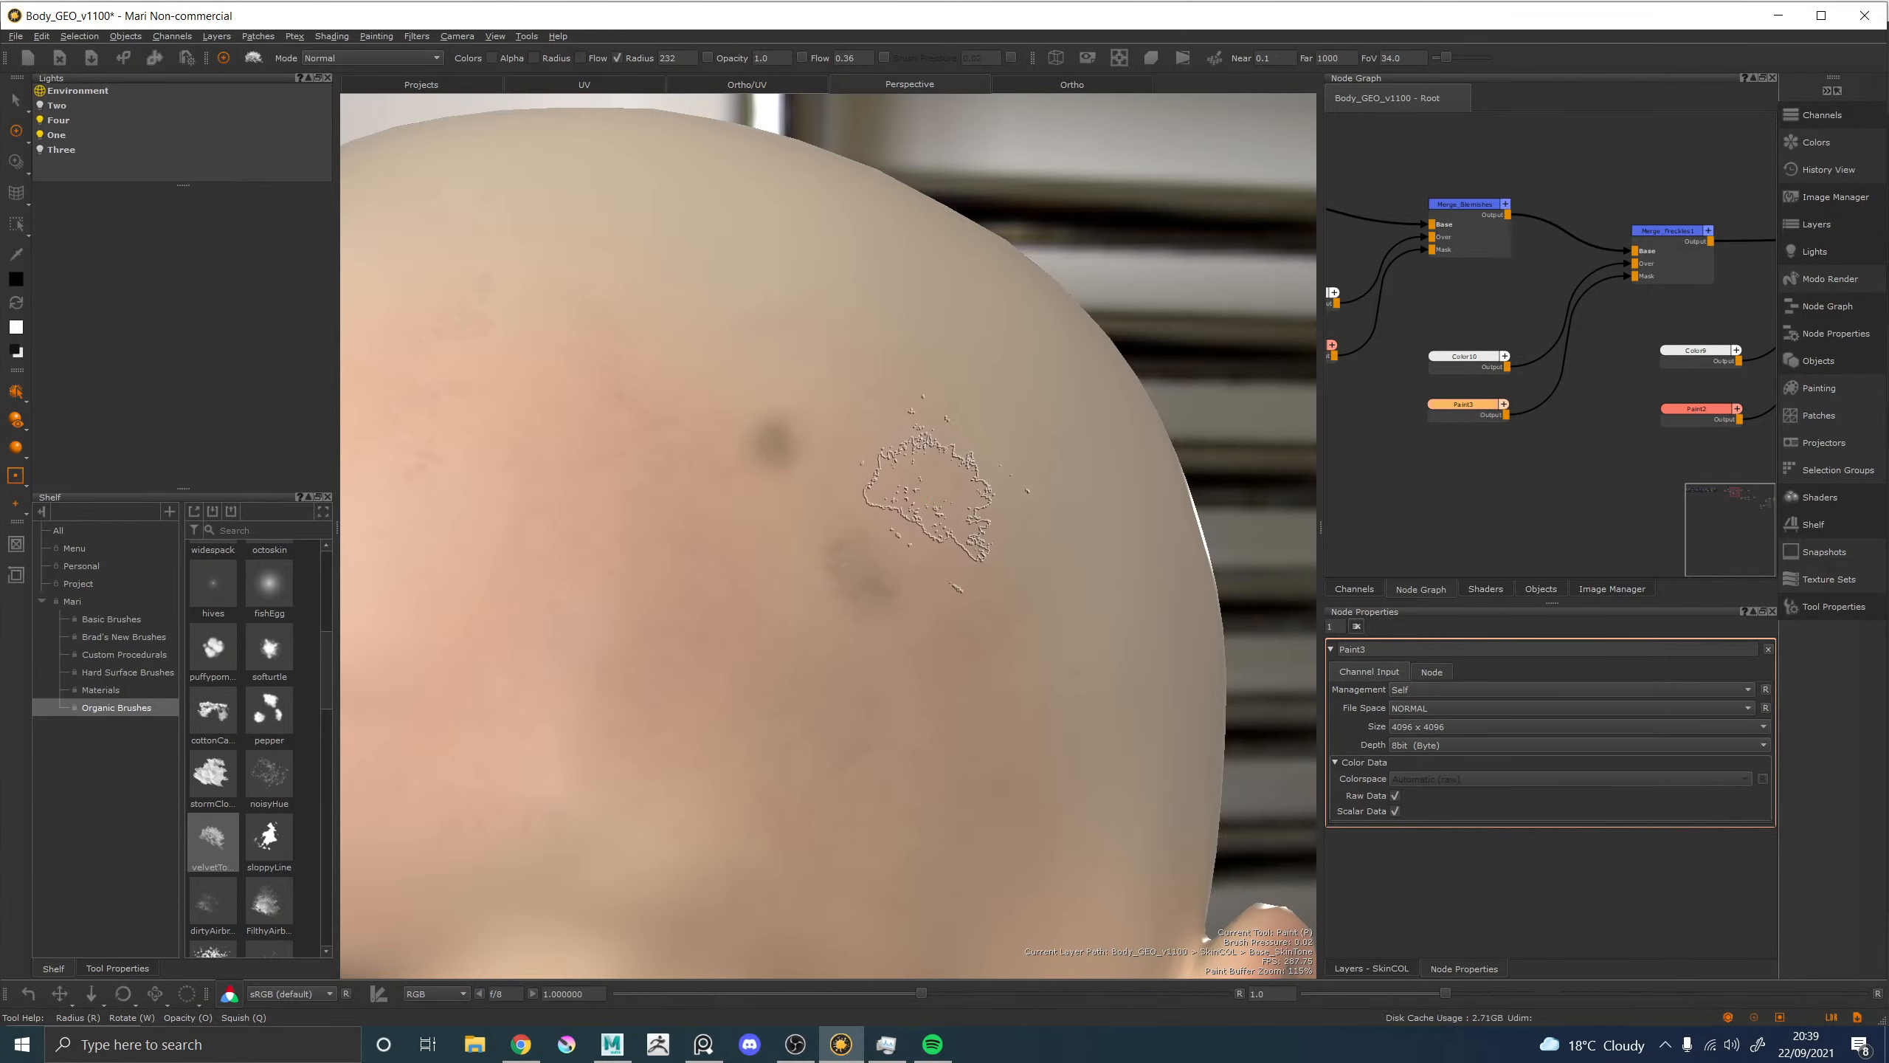
# Refine the two spots on the temple above the winking eye with the velvet brush, using black.
pyautogui.keyDown('alt'); pyautogui.moveTo(940, 528); pyautogui.dragTo(738, 483, button='right'); pyautogui.keyUp('alt')
pyautogui.moveTo(738, 483)
pyautogui.keyDown('alt'); pyautogui.mouseDown()
pyautogui.moveTo(823, 515)
pyautogui.moveTo(831, 569)
pyautogui.moveTo(710, 532)
pyautogui.mouseUp(); pyautogui.keyUp('alt')
pyautogui.keyDown('alt'); pyautogui.moveTo(711, 532); pyautogui.dragTo(758, 612, button='middle'); pyautogui.keyUp('alt')
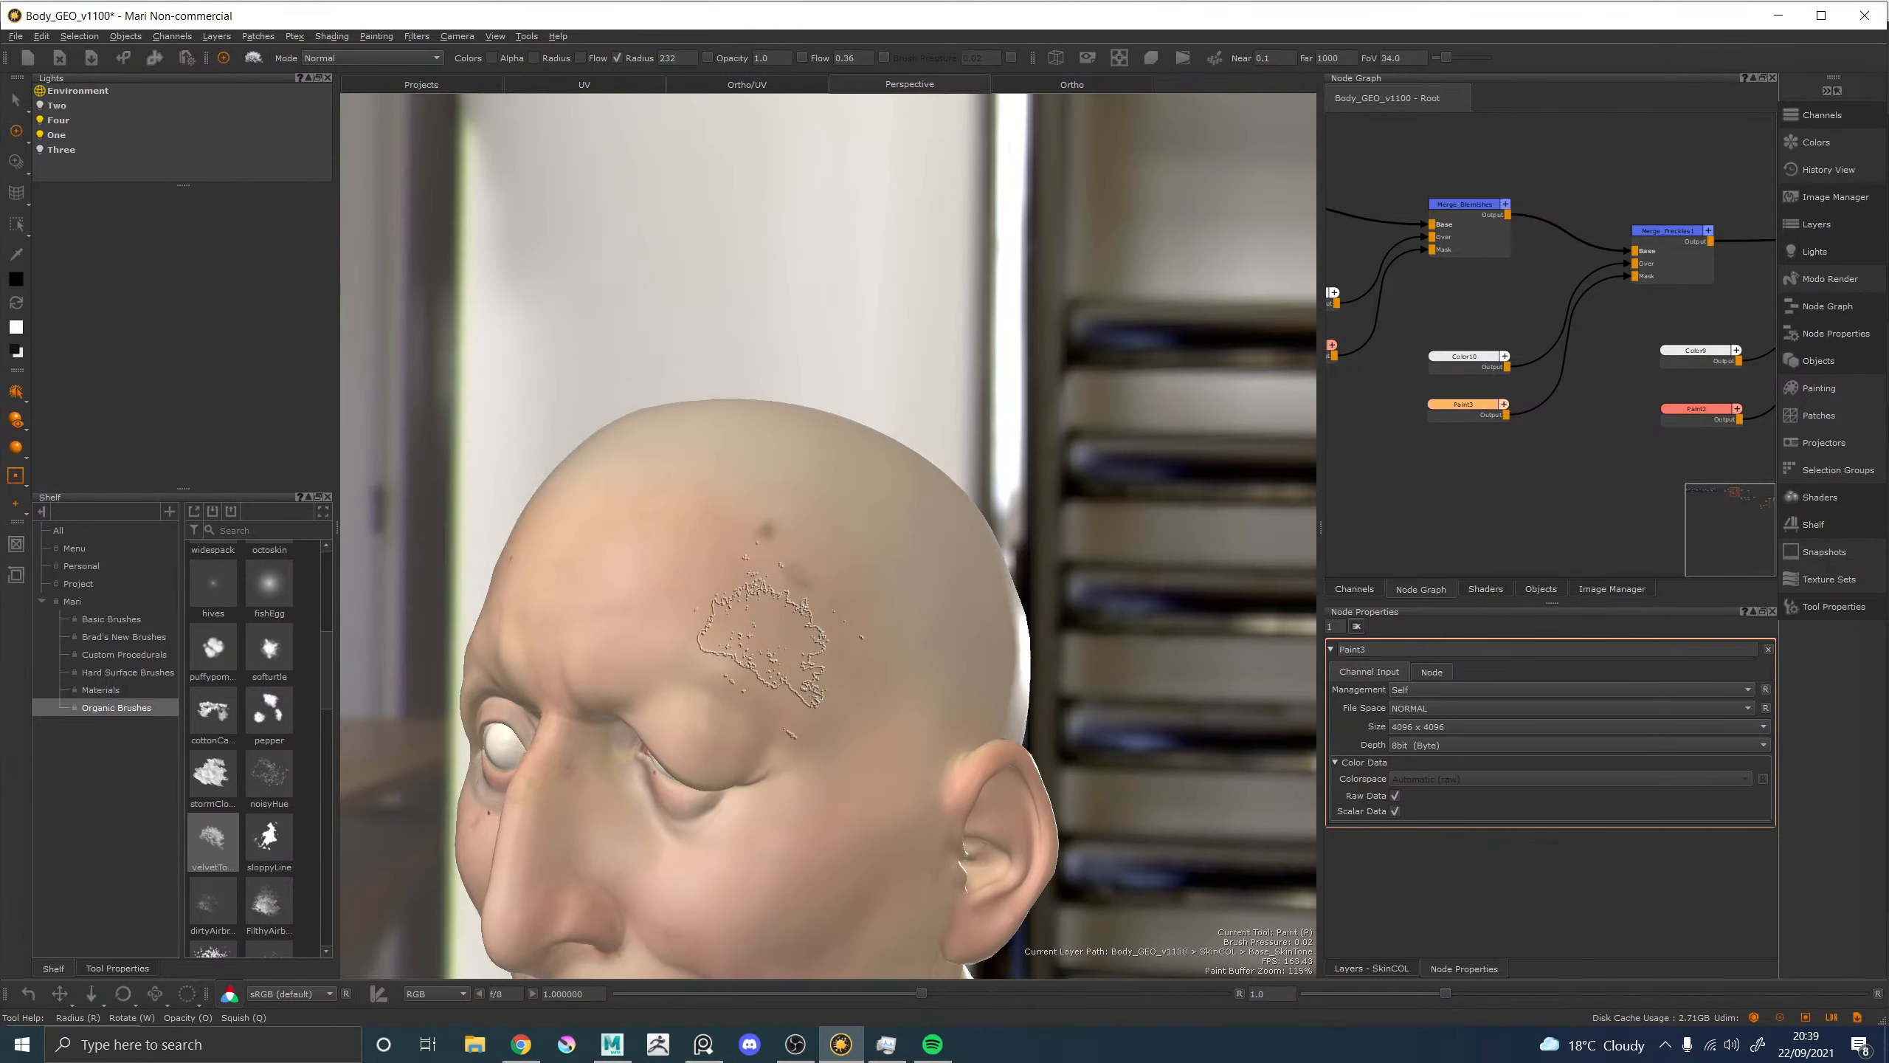
pyautogui.keyDown('alt'); pyautogui.moveTo(758, 612); pyautogui.dragTo(720, 557, button='right'); pyautogui.keyUp('alt')
pyautogui.moveTo(582, 547)
pyautogui.mouseDown()
pyautogui.moveTo(595, 537)
pyautogui.moveTo(616, 573)
pyautogui.moveTo(556, 503)
pyautogui.mouseUp()
pyautogui.moveTo(521, 564)
pyautogui.mouseDown()
pyautogui.moveTo(580, 532)
pyautogui.moveTo(608, 550)
pyautogui.mouseUp()
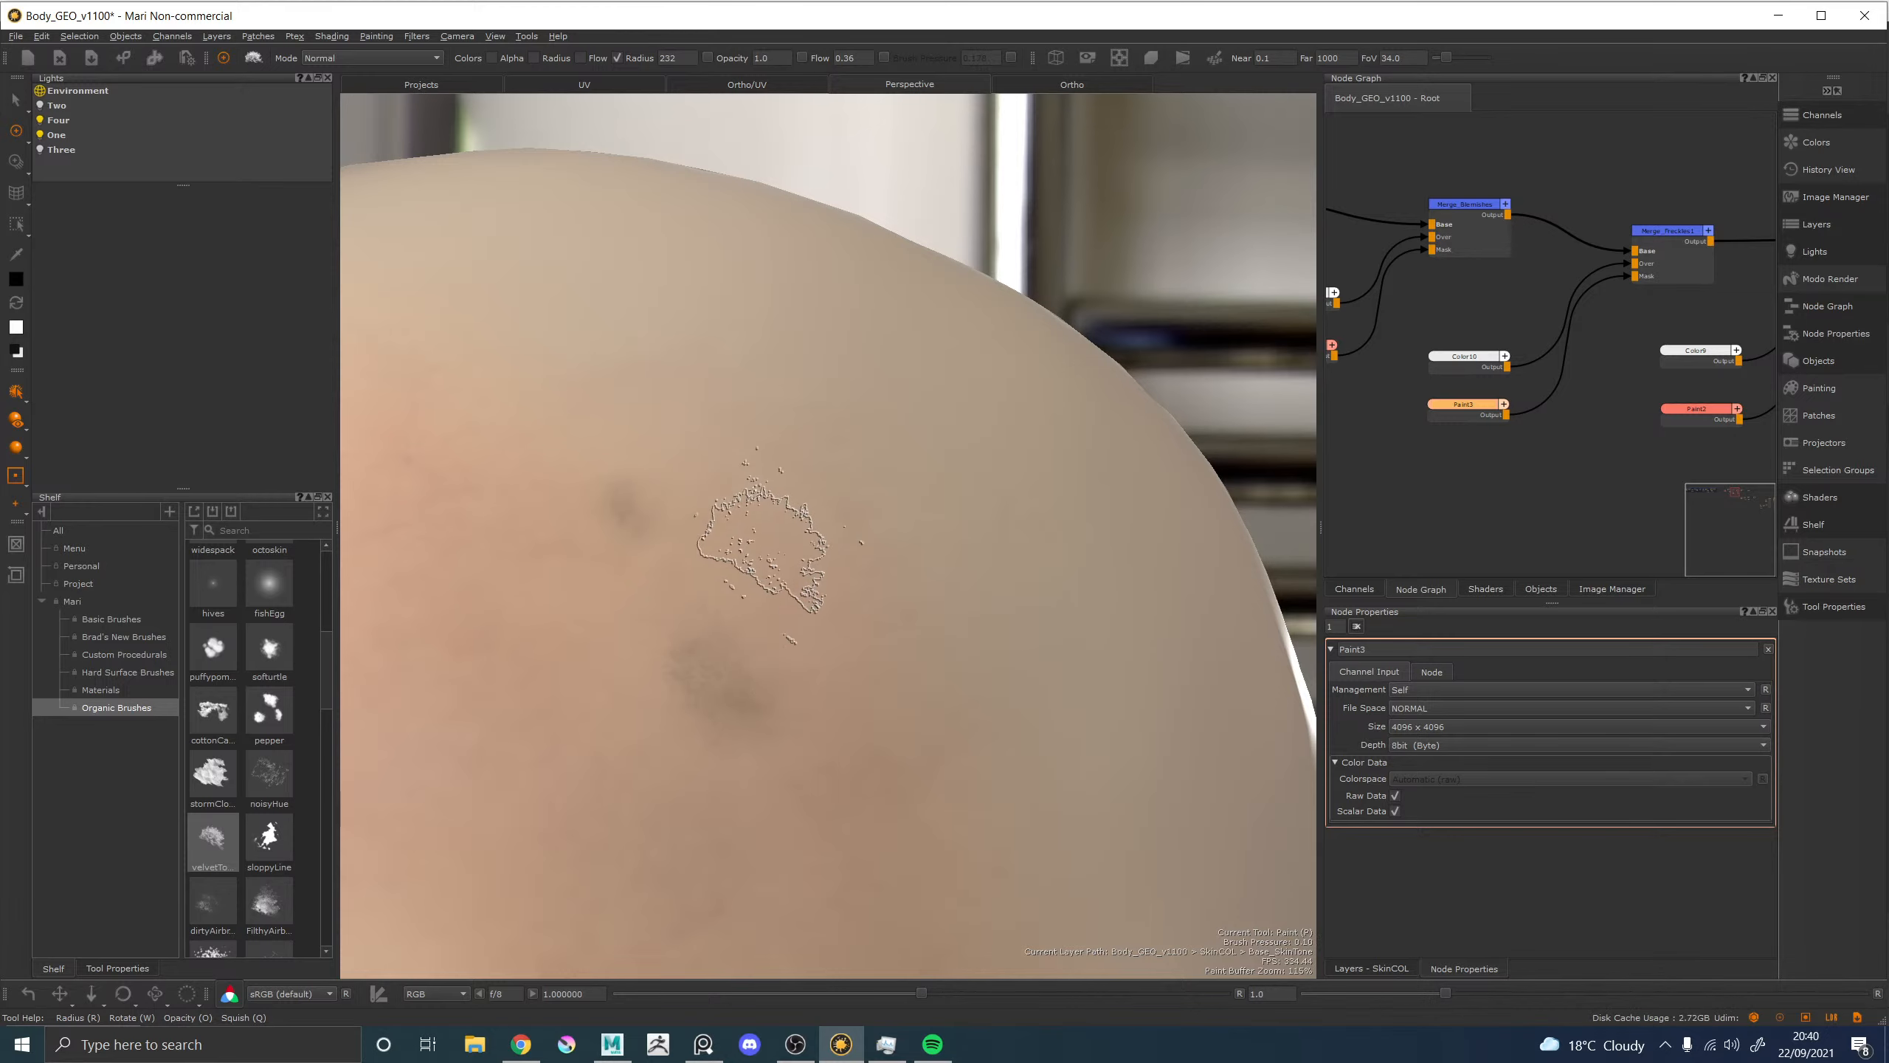
# Examine the new brown spots on both temples and the forehead from several angles.
pyautogui.keyDown('alt'); pyautogui.moveTo(807, 581); pyautogui.dragTo(611, 549, button='right'); pyautogui.keyUp('alt')
pyautogui.keyDown('alt'); pyautogui.moveTo(611, 548); pyautogui.dragTo(775, 558); pyautogui.keyUp('alt')
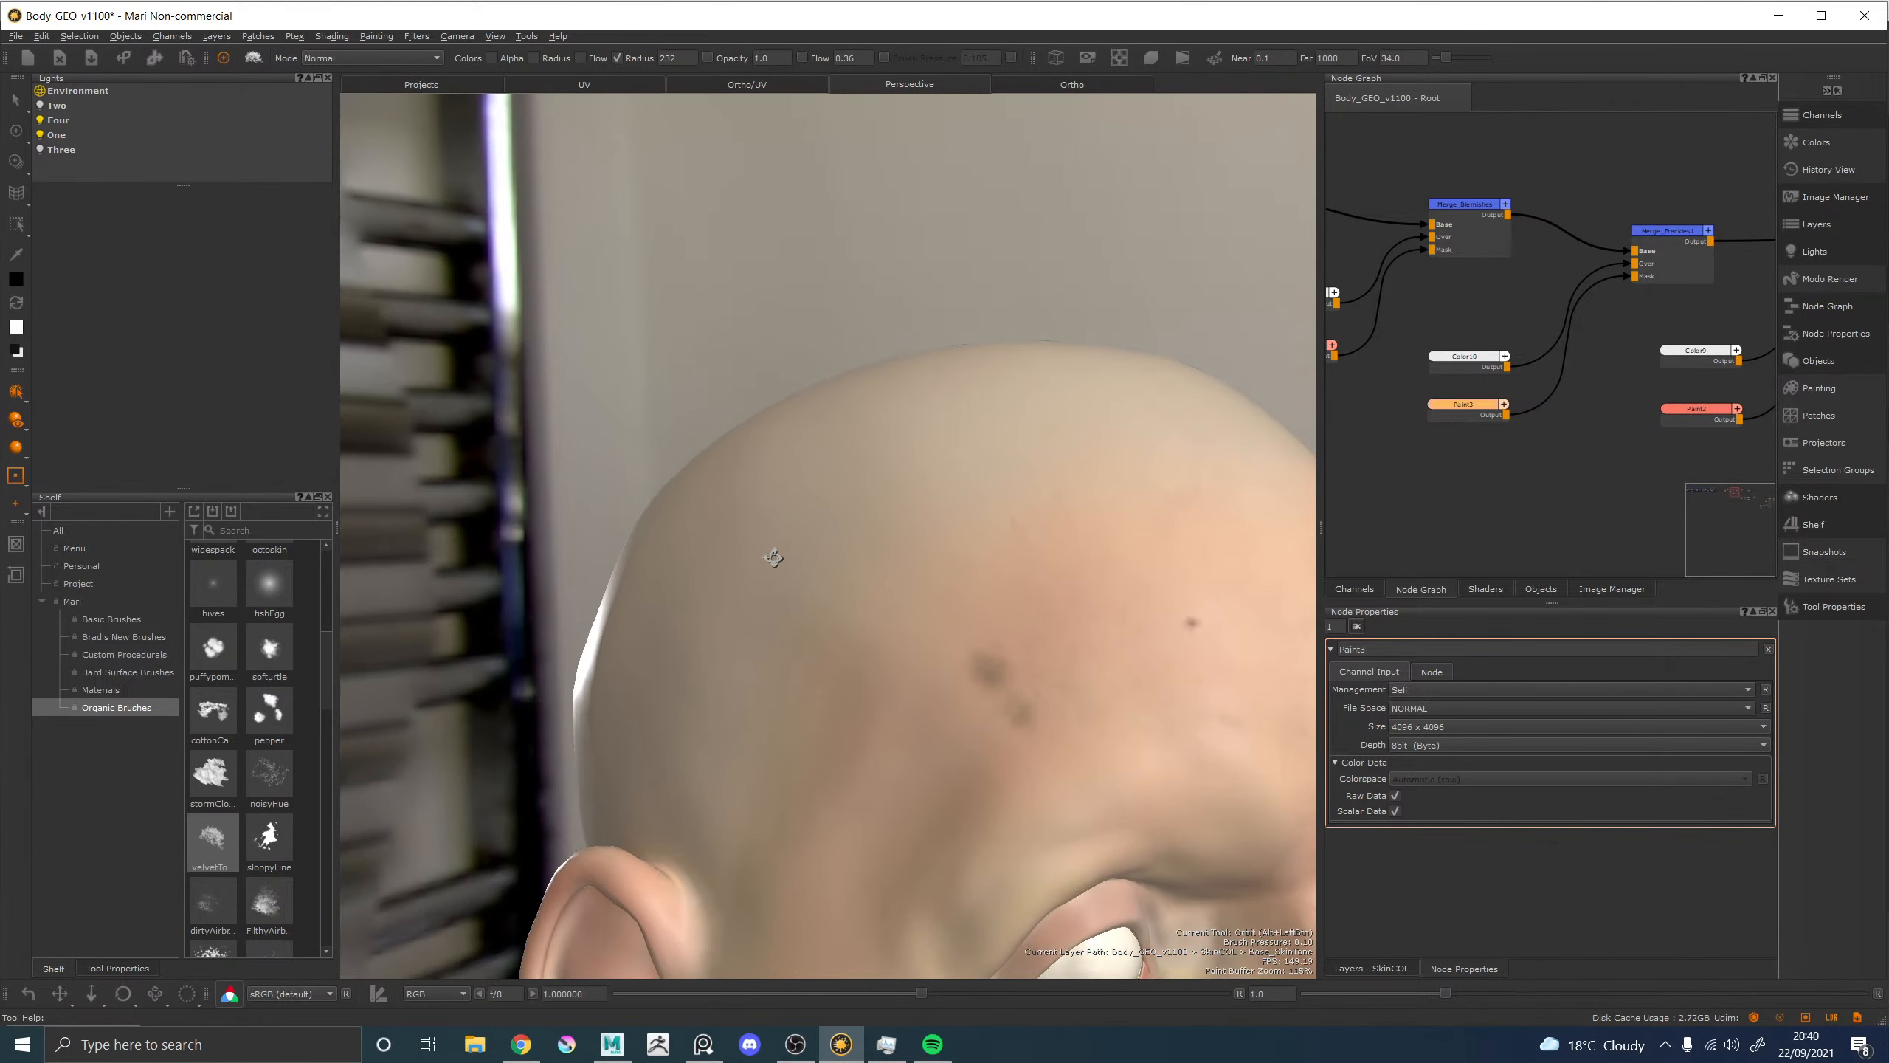
pyautogui.keyDown('alt'); pyautogui.moveTo(726, 570); pyautogui.dragTo(601, 516, button='middle'); pyautogui.keyUp('alt')
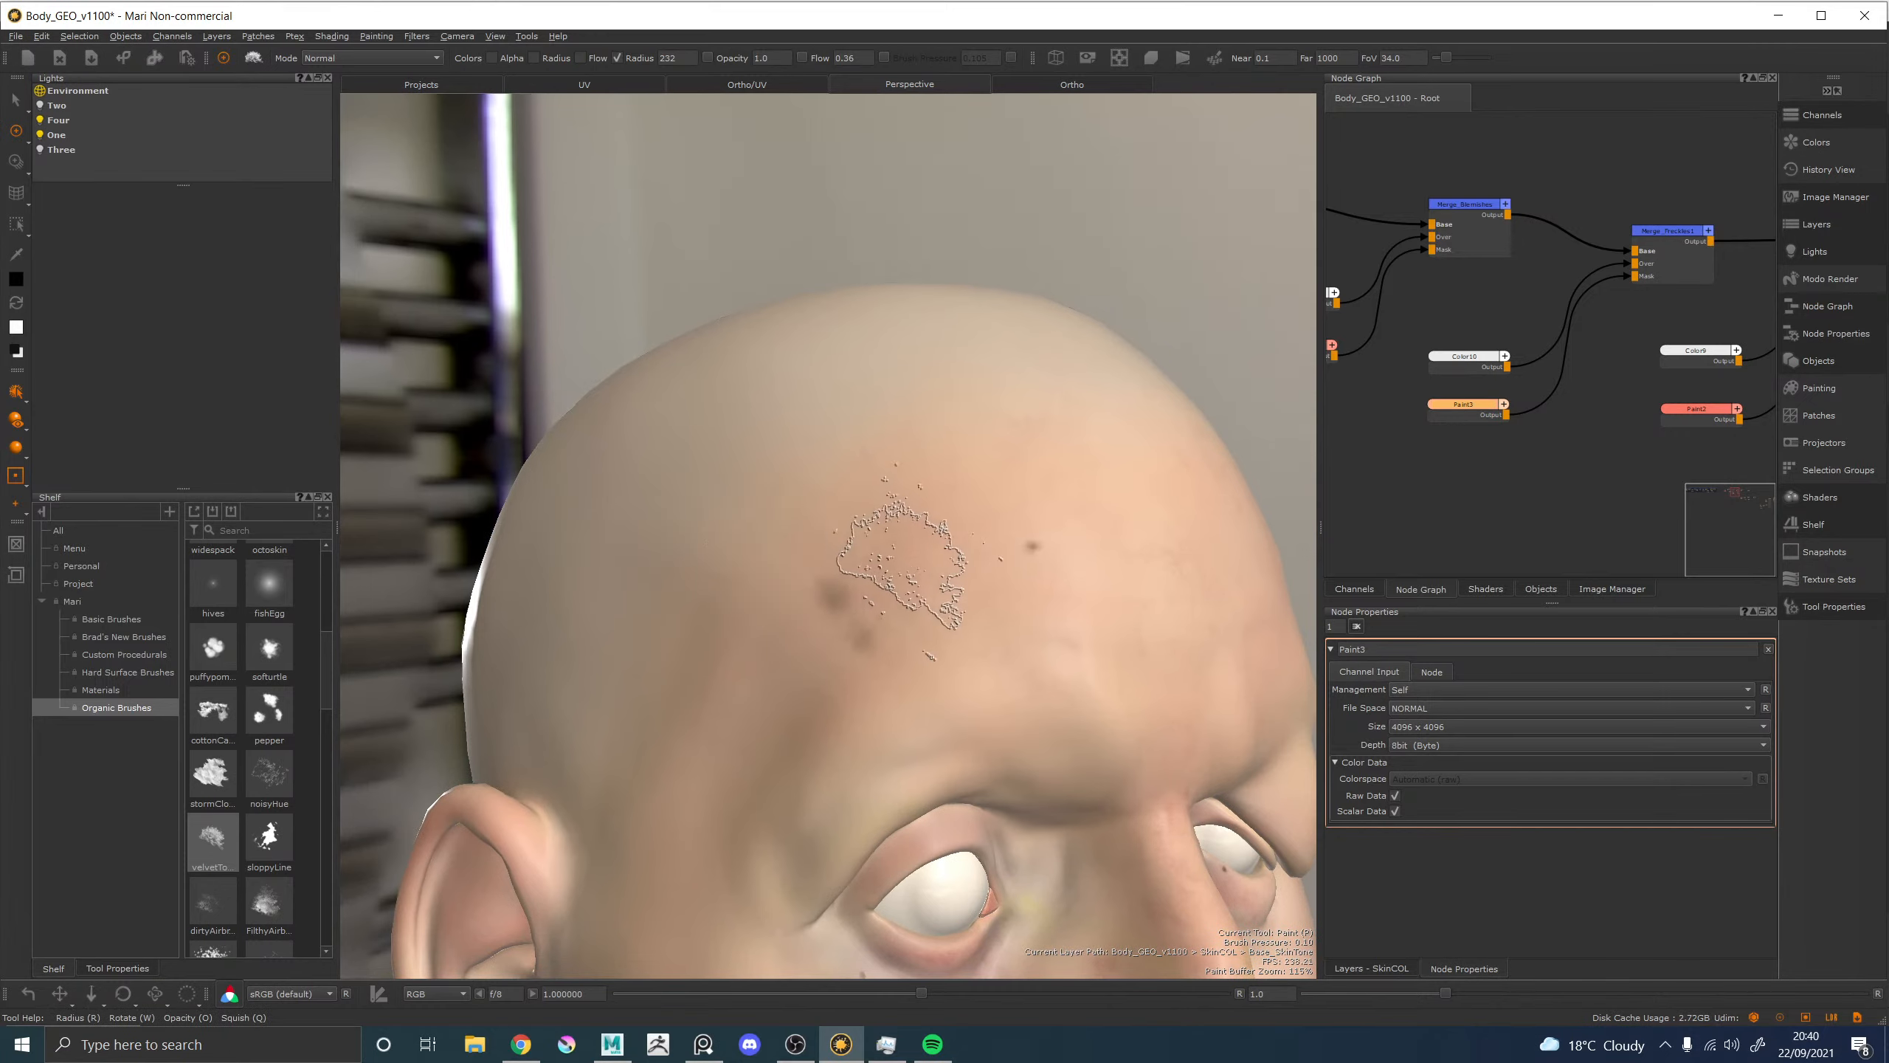
pyautogui.moveTo(1168, 716)
pyautogui.keyDown('alt'); pyautogui.mouseDown(button='middle')
pyautogui.moveTo(1038, 638)
pyautogui.moveTo(945, 537)
pyautogui.moveTo(878, 562)
pyautogui.moveTo(848, 624)
pyautogui.mouseUp(button='middle'); pyautogui.keyUp('alt')
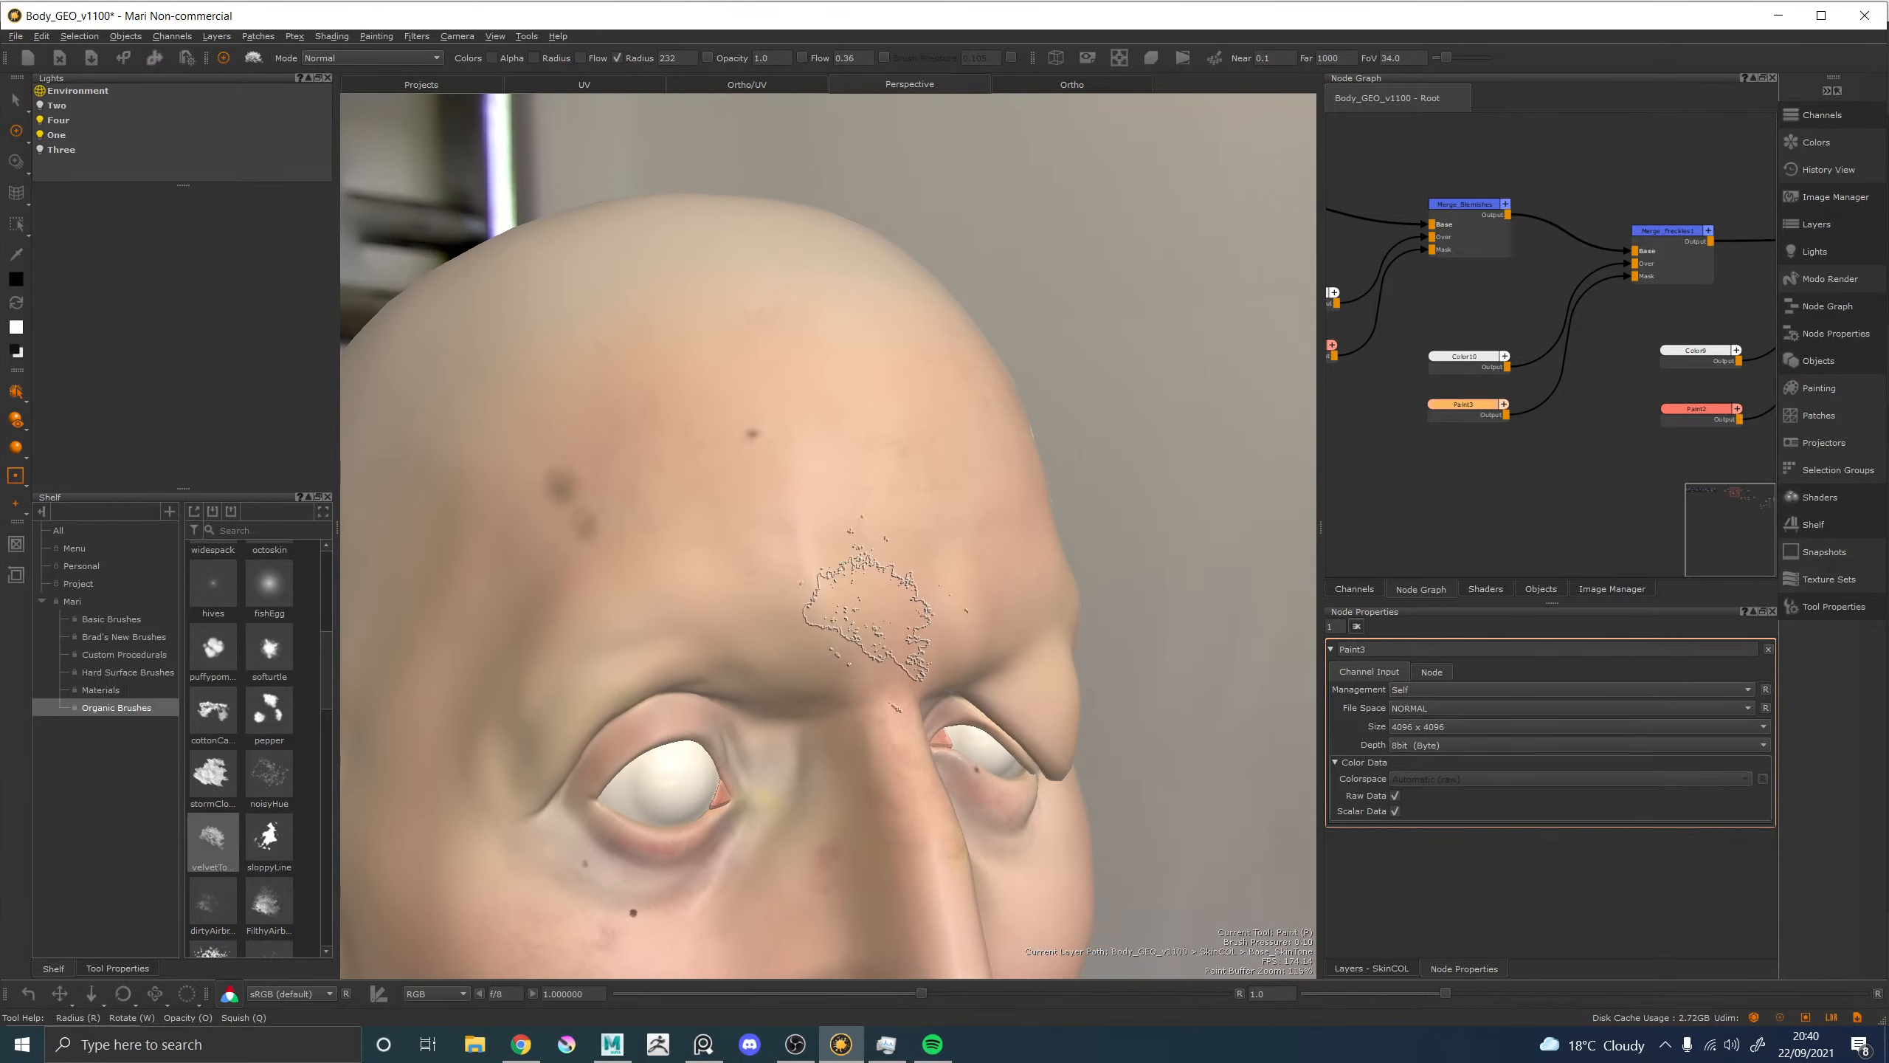
pyautogui.keyDown('alt'); pyautogui.moveTo(877, 614); pyautogui.dragTo(844, 609); pyautogui.keyUp('alt')
pyautogui.moveTo(817, 552)
pyautogui.keyDown('alt'); pyautogui.mouseDown(button='middle')
pyautogui.moveTo(881, 579)
pyautogui.moveTo(1018, 543)
pyautogui.mouseUp(button='middle'); pyautogui.keyUp('alt')
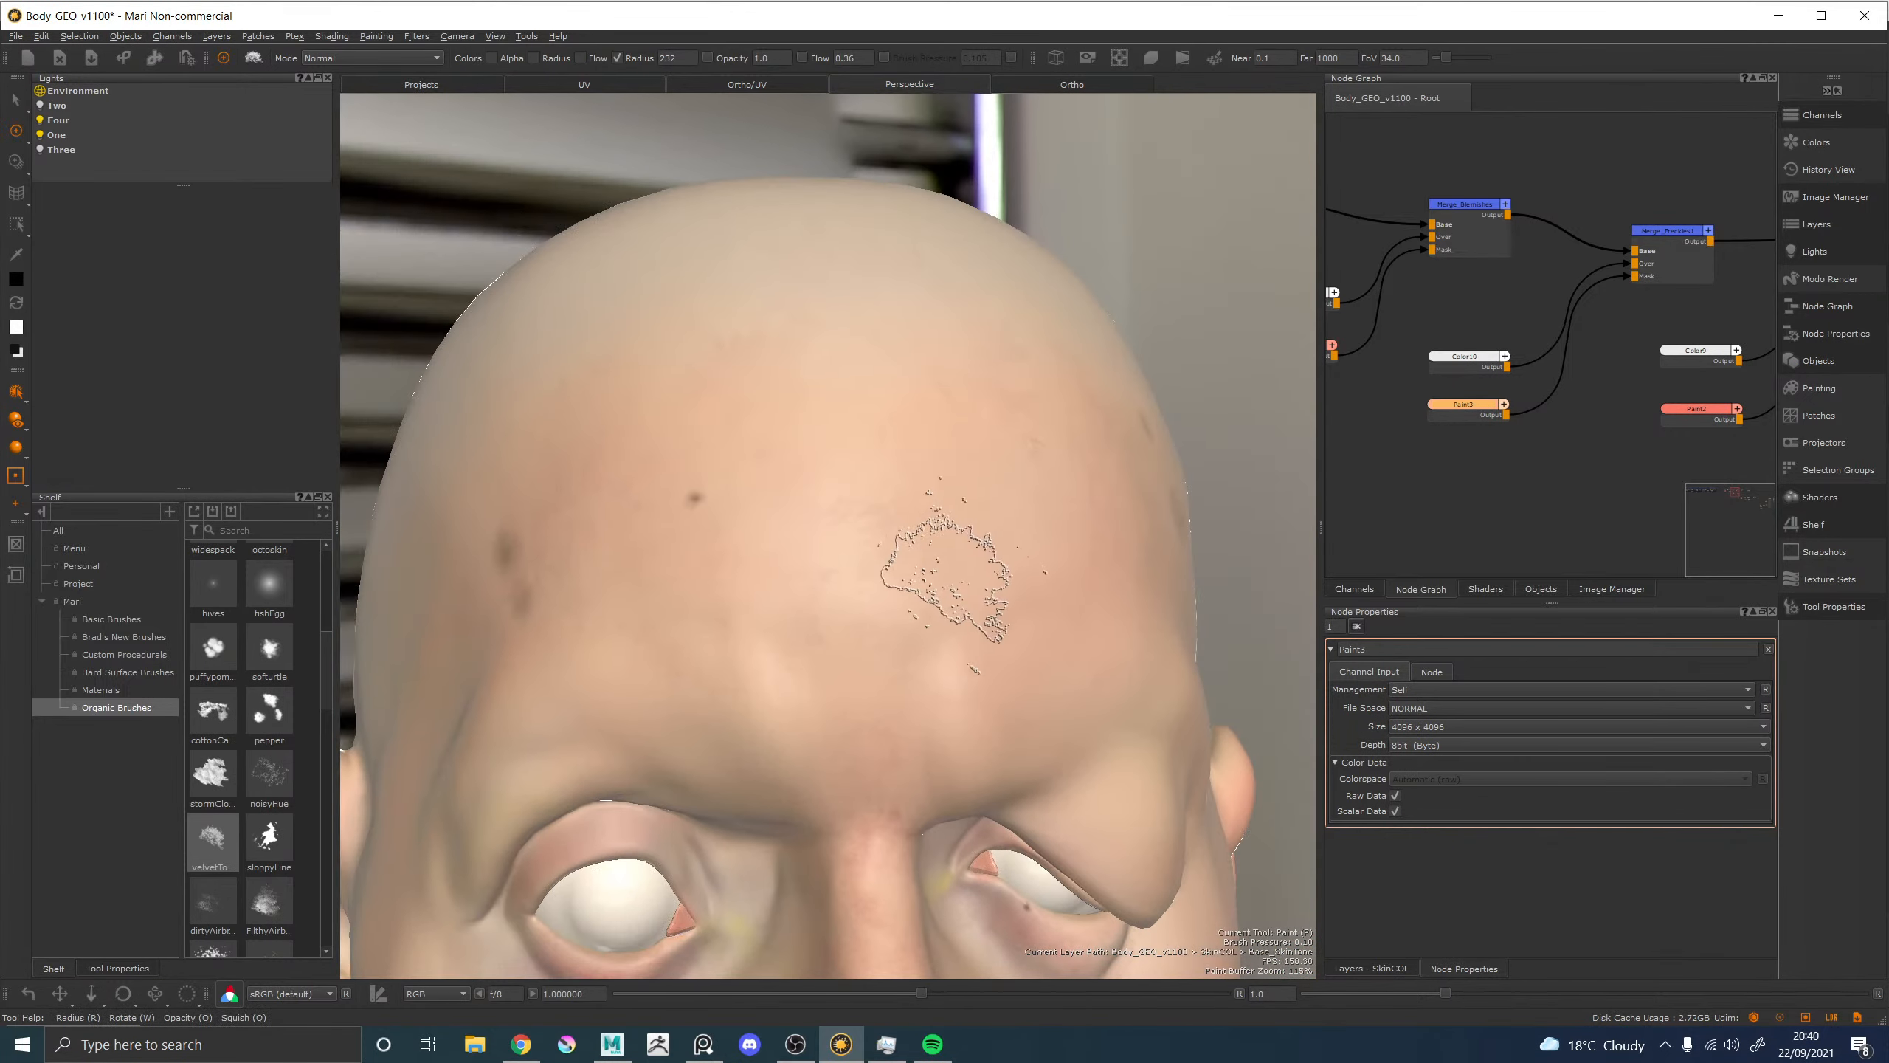
pyautogui.keyDown('alt'); pyautogui.moveTo(945, 574); pyautogui.dragTo(908, 585, button='right'); pyautogui.keyUp('alt')
pyautogui.keyDown('alt'); pyautogui.moveTo(952, 579); pyautogui.dragTo(933, 565); pyautogui.keyUp('alt')
pyautogui.keyDown('alt'); pyautogui.moveTo(923, 566); pyautogui.dragTo(975, 372, button='middle'); pyautogui.keyUp('alt')
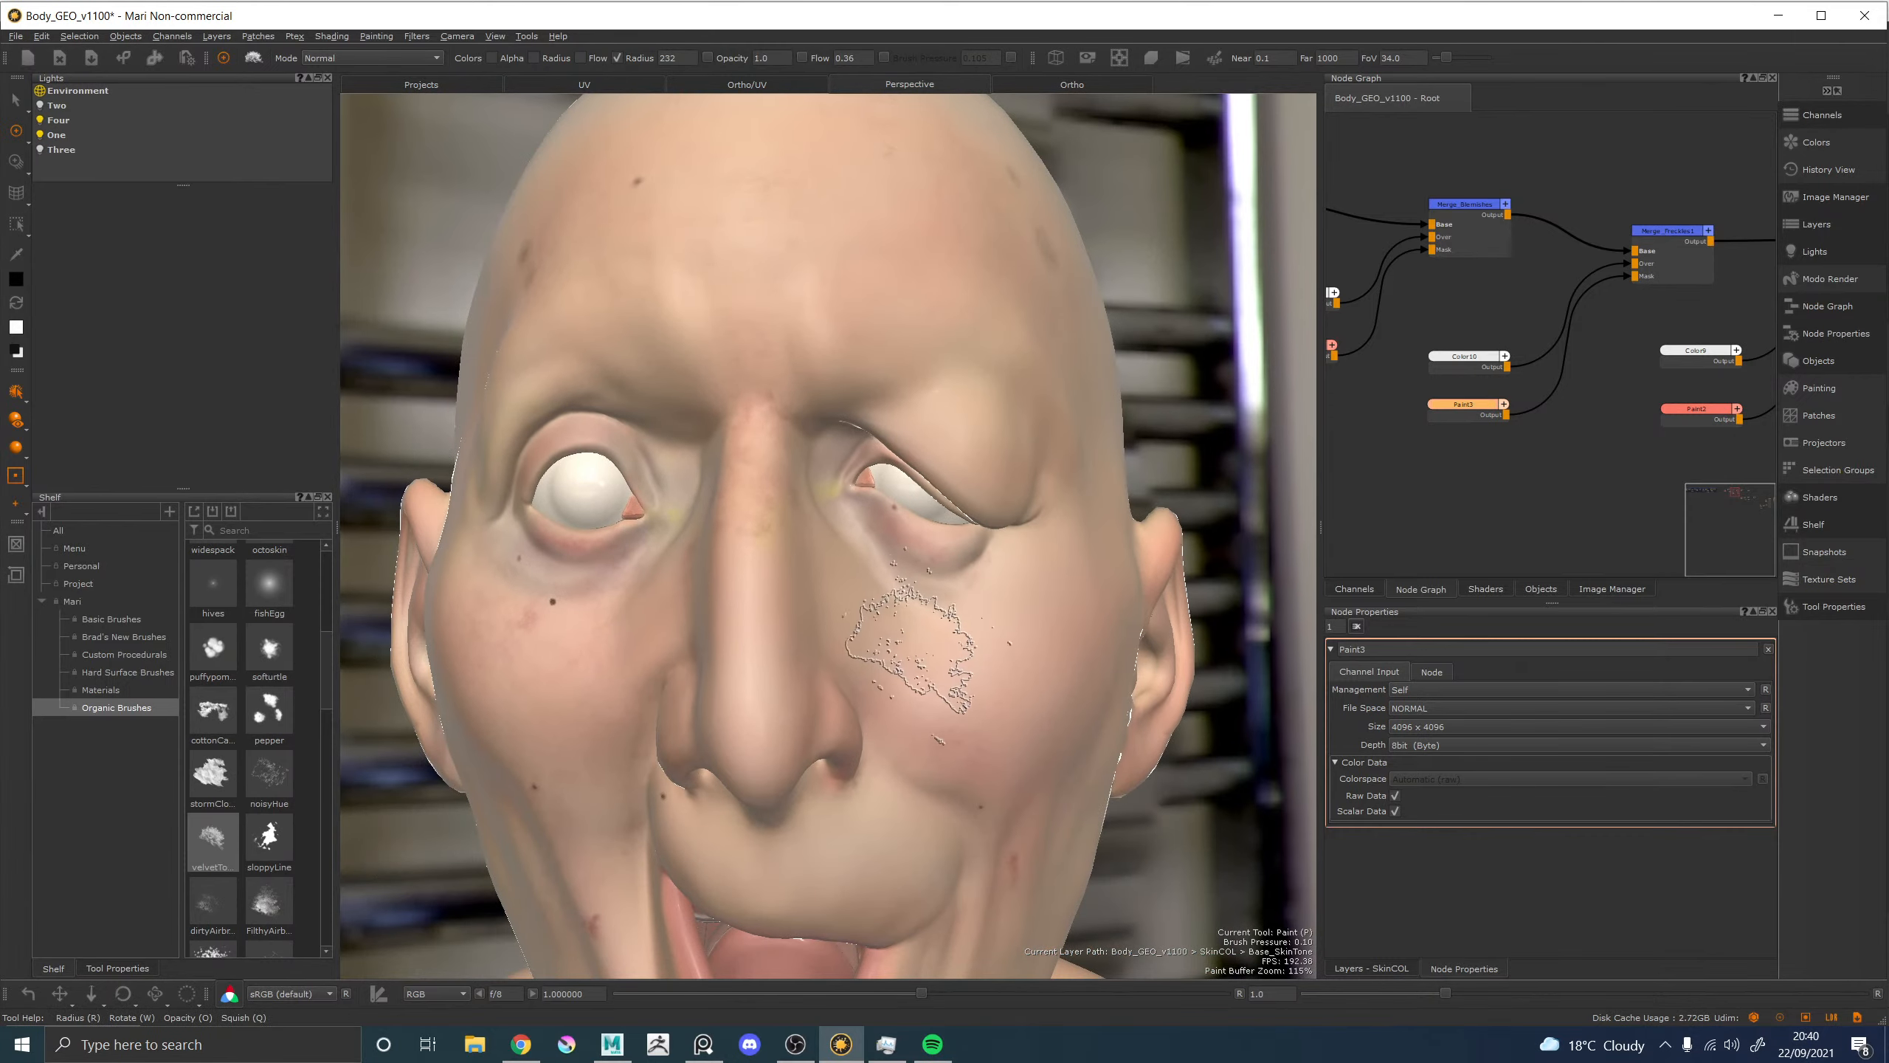
# Examine the cheek below the winking eye up close and the overall skin effect from a distance.
pyautogui.keyDown('alt'); pyautogui.moveTo(918, 646); pyautogui.dragTo(848, 552, button='middle'); pyautogui.keyUp('alt')
pyautogui.keyDown('alt'); pyautogui.moveTo(948, 609); pyautogui.dragTo(826, 597); pyautogui.keyUp('alt')
pyautogui.keyDown('alt'); pyautogui.moveTo(852, 590); pyautogui.dragTo(904, 499, button='middle'); pyautogui.keyUp('alt')
pyautogui.keyDown('alt'); pyautogui.moveTo(896, 596); pyautogui.dragTo(965, 679, button='right'); pyautogui.keyUp('alt')
pyautogui.keyDown('alt'); pyautogui.moveTo(790, 557); pyautogui.dragTo(837, 612, button='right'); pyautogui.keyUp('alt')
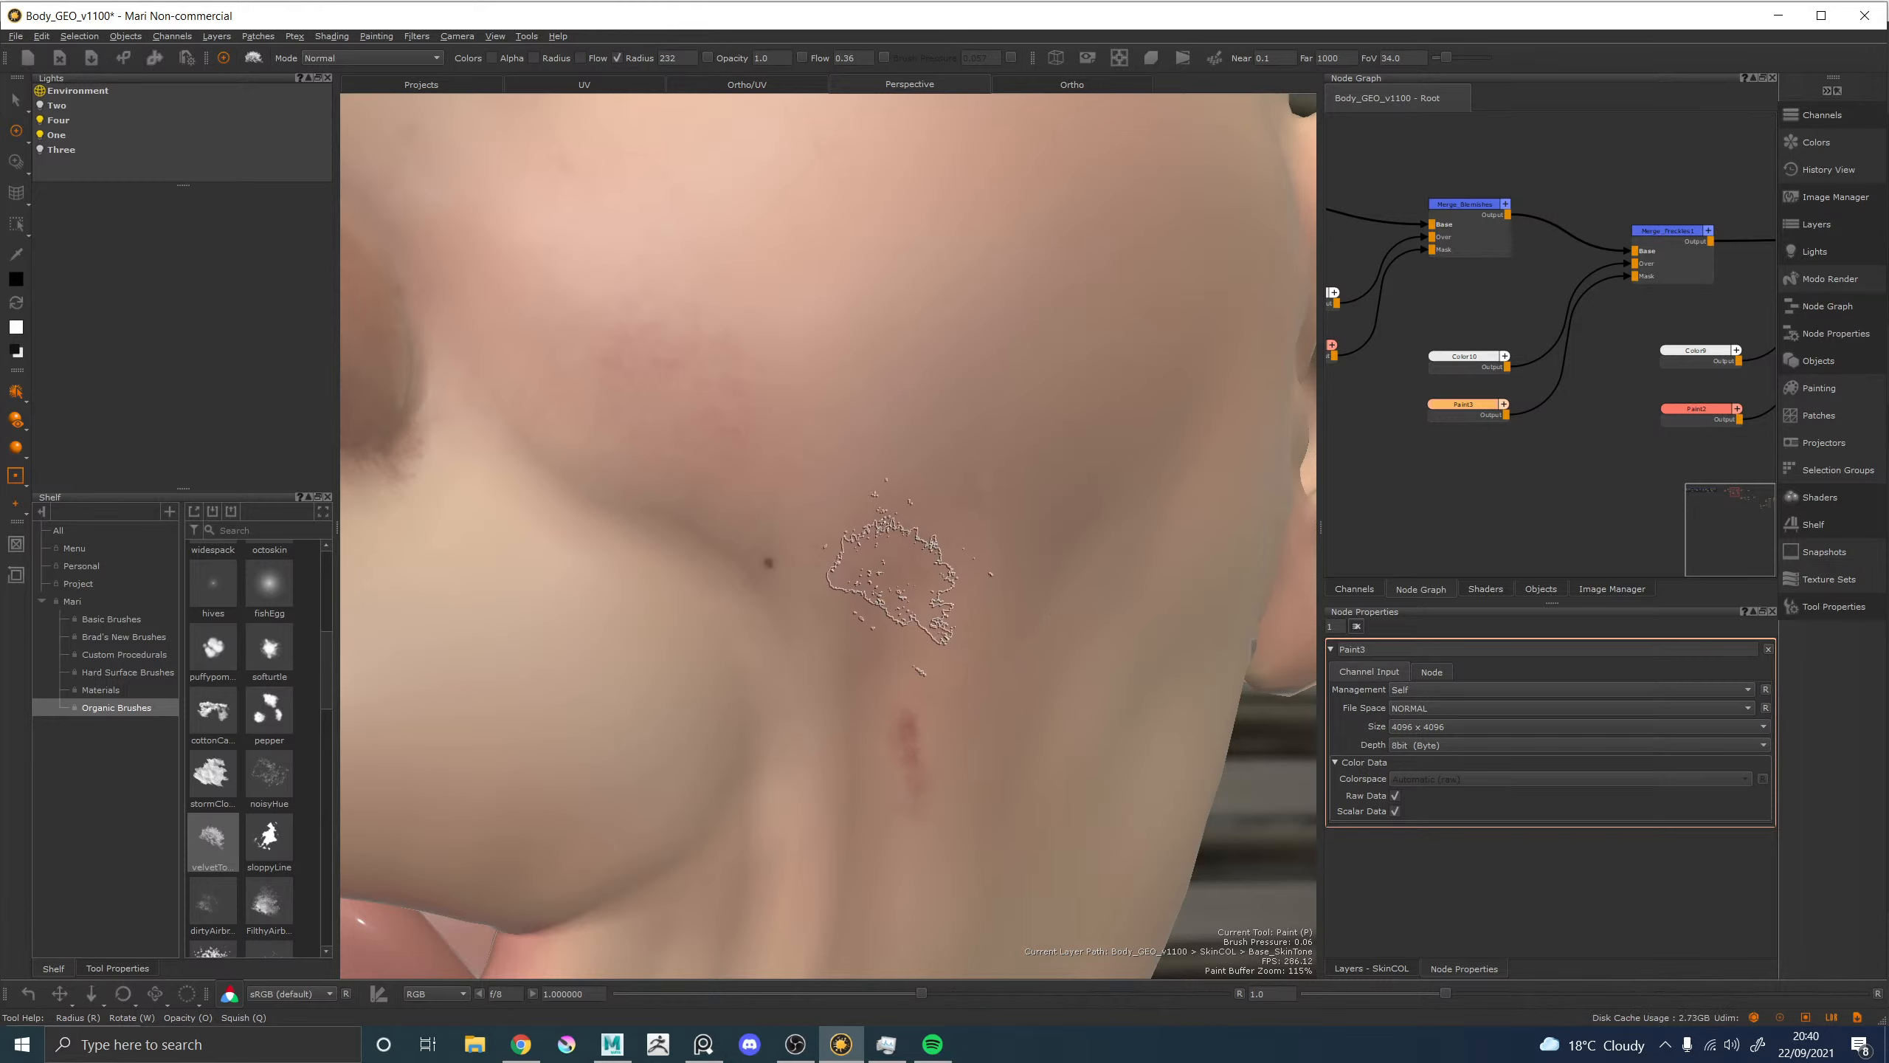
pyautogui.keyDown('alt'); pyautogui.moveTo(892, 581); pyautogui.dragTo(721, 565, button='right'); pyautogui.keyUp('alt')
pyautogui.keyDown('alt'); pyautogui.moveTo(811, 550); pyautogui.dragTo(767, 548); pyautogui.keyUp('alt')
pyautogui.keyDown('alt'); pyautogui.moveTo(768, 548); pyautogui.dragTo(777, 595, button='middle'); pyautogui.keyUp('alt')
pyautogui.keyDown('alt'); pyautogui.moveTo(781, 588); pyautogui.dragTo(681, 521, button='right'); pyautogui.keyUp('alt')
pyautogui.keyDown('alt'); pyautogui.moveTo(681, 536); pyautogui.dragTo(781, 556); pyautogui.keyUp('alt')
pyautogui.keyDown('alt'); pyautogui.moveTo(778, 558); pyautogui.dragTo(711, 538, button='middle'); pyautogui.keyUp('alt')
pyautogui.keyDown('alt'); pyautogui.moveTo(744, 554); pyautogui.dragTo(691, 530, button='right'); pyautogui.keyUp('alt')
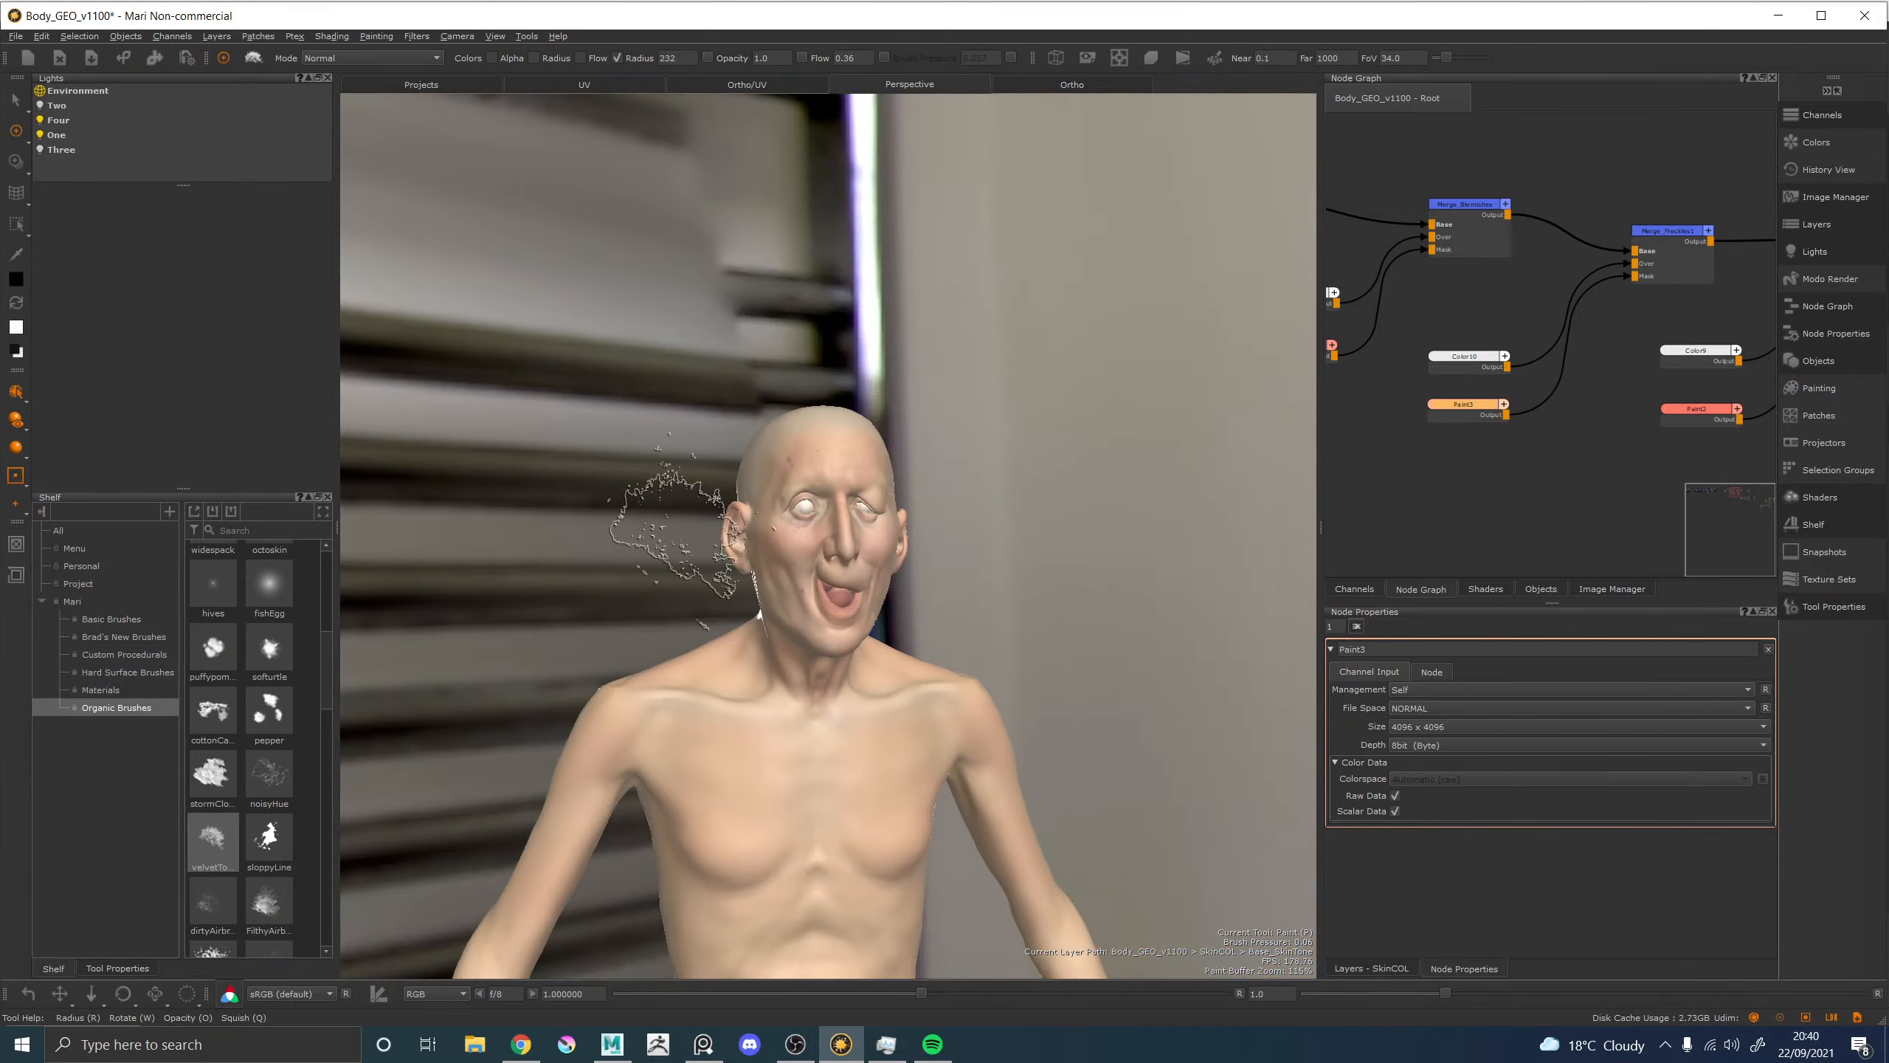
pyautogui.keyDown('alt'); pyautogui.moveTo(1034, 521); pyautogui.dragTo(991, 527); pyautogui.keyUp('alt')
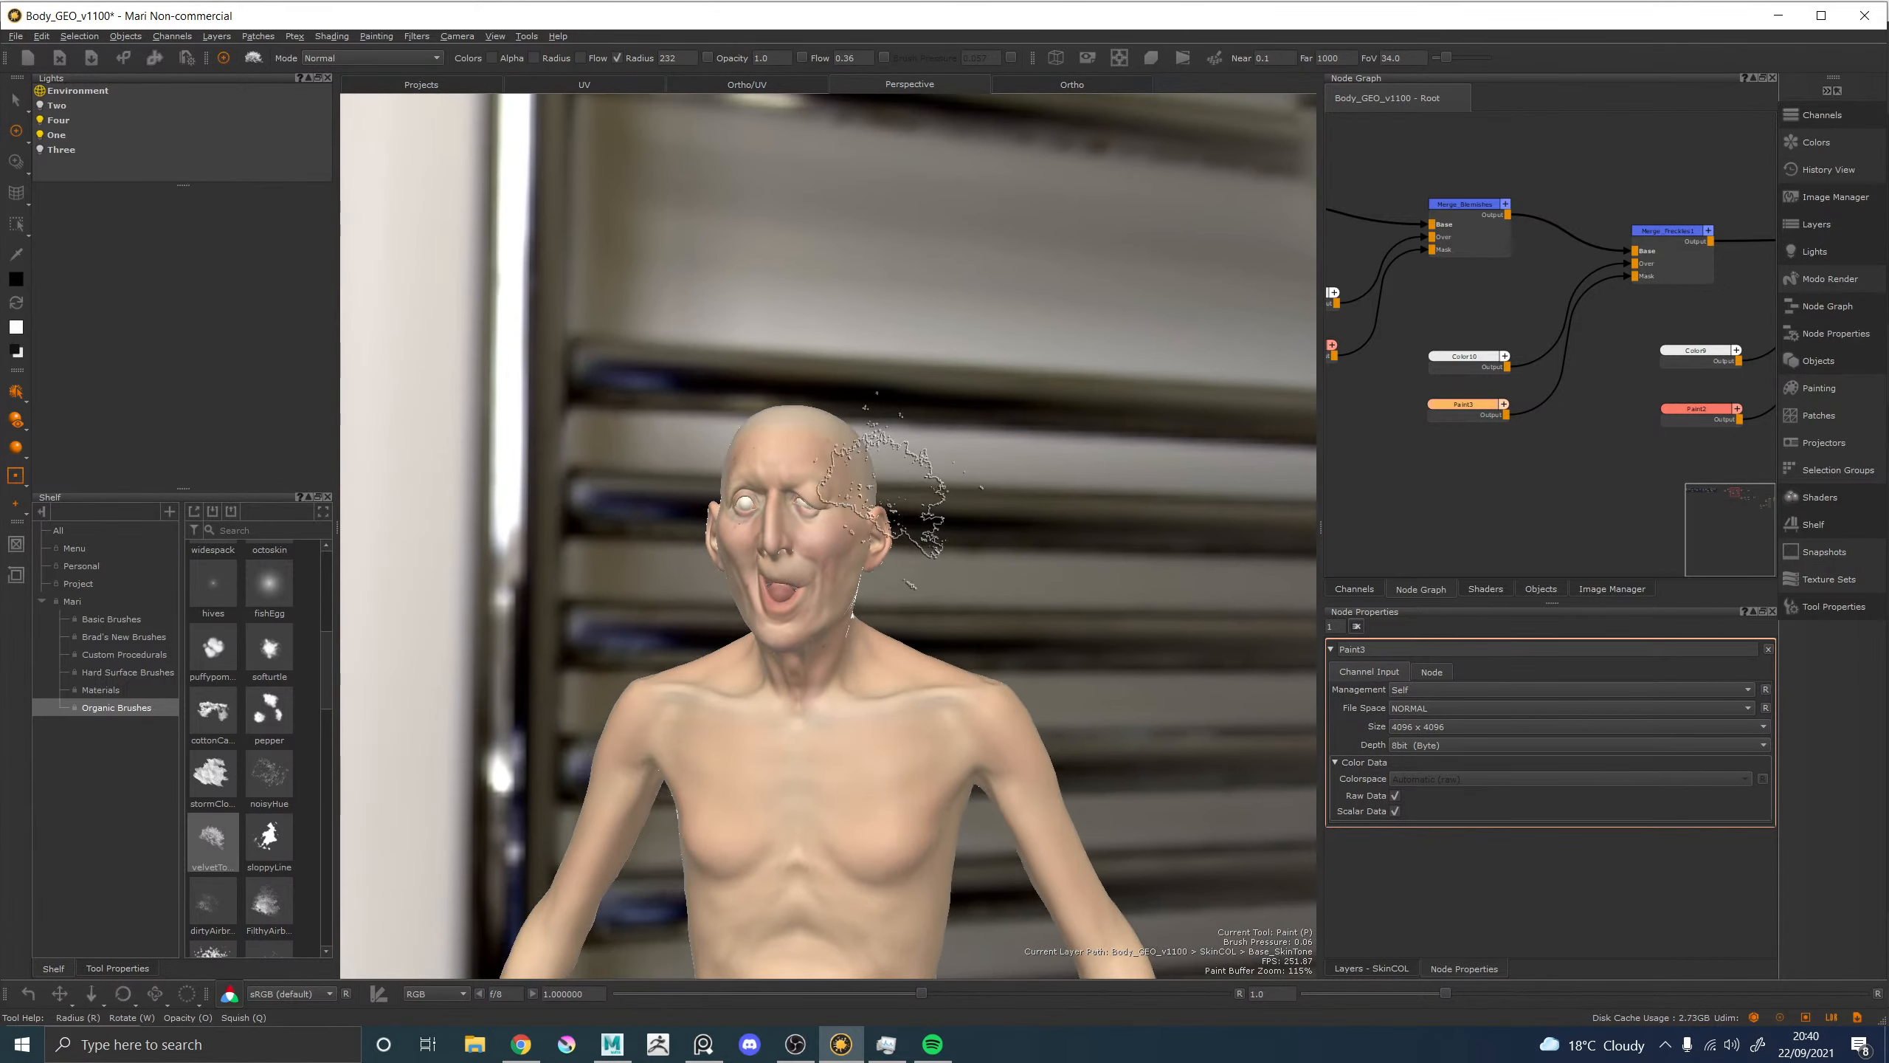
# Select the Paint1 mask node in the node graph and inspect the face up to the ear beside the open eye.
pyautogui.keyDown('alt'); pyautogui.moveTo(895, 490); pyautogui.dragTo(1001, 515, button='right'); pyautogui.keyUp('alt')
pyautogui.moveTo(883, 463)
pyautogui.keyDown('alt'); pyautogui.mouseDown(button='middle')
pyautogui.moveTo(936, 422)
pyautogui.moveTo(888, 402)
pyautogui.mouseUp(button='middle'); pyautogui.keyUp('alt')
pyautogui.moveTo(1428, 493); pyautogui.dragTo(1594, 524, button='middle')
pyautogui.click(1458, 378)
pyautogui.keyDown('alt'); pyautogui.moveTo(863, 498); pyautogui.dragTo(848, 569, button='middle'); pyautogui.keyUp('alt')
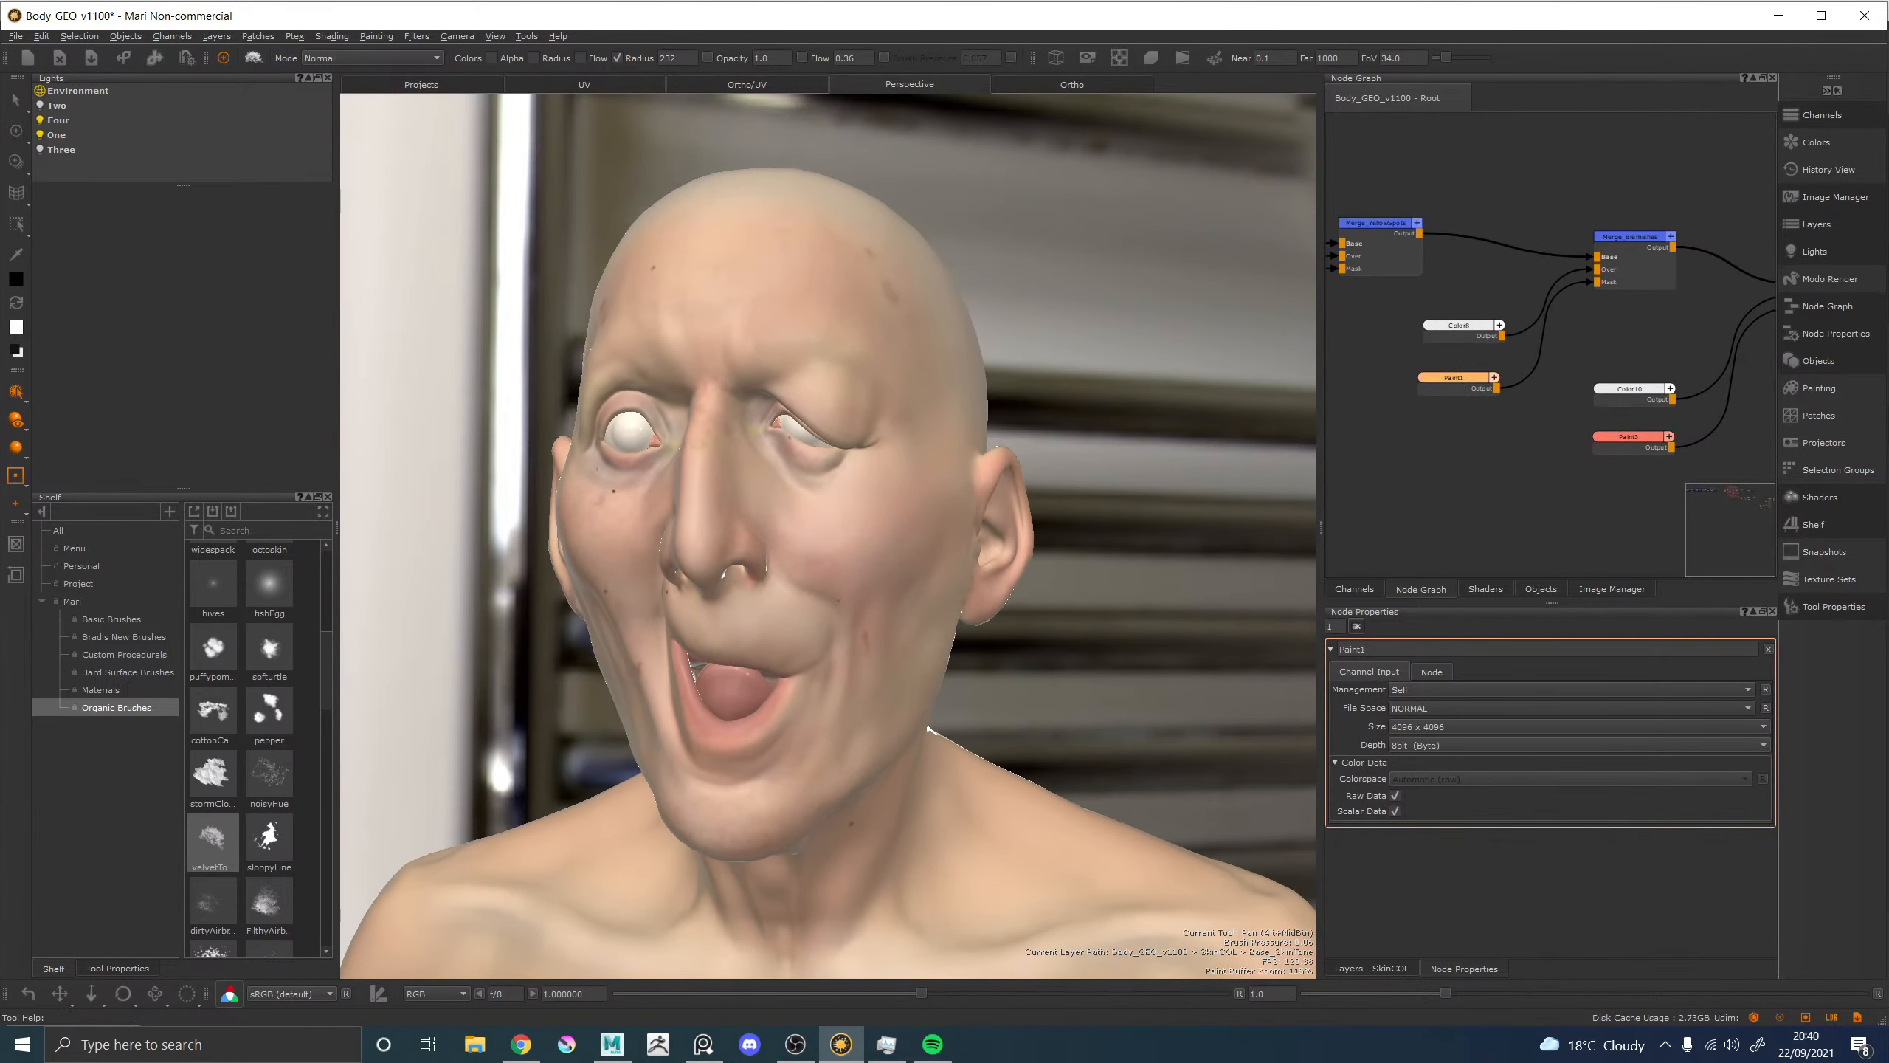
pyautogui.keyDown('alt'); pyautogui.moveTo(824, 572); pyautogui.dragTo(811, 682, button='right'); pyautogui.keyUp('alt')
pyautogui.keyDown('alt'); pyautogui.moveTo(801, 602); pyautogui.dragTo(797, 681, button='middle'); pyautogui.keyUp('alt')
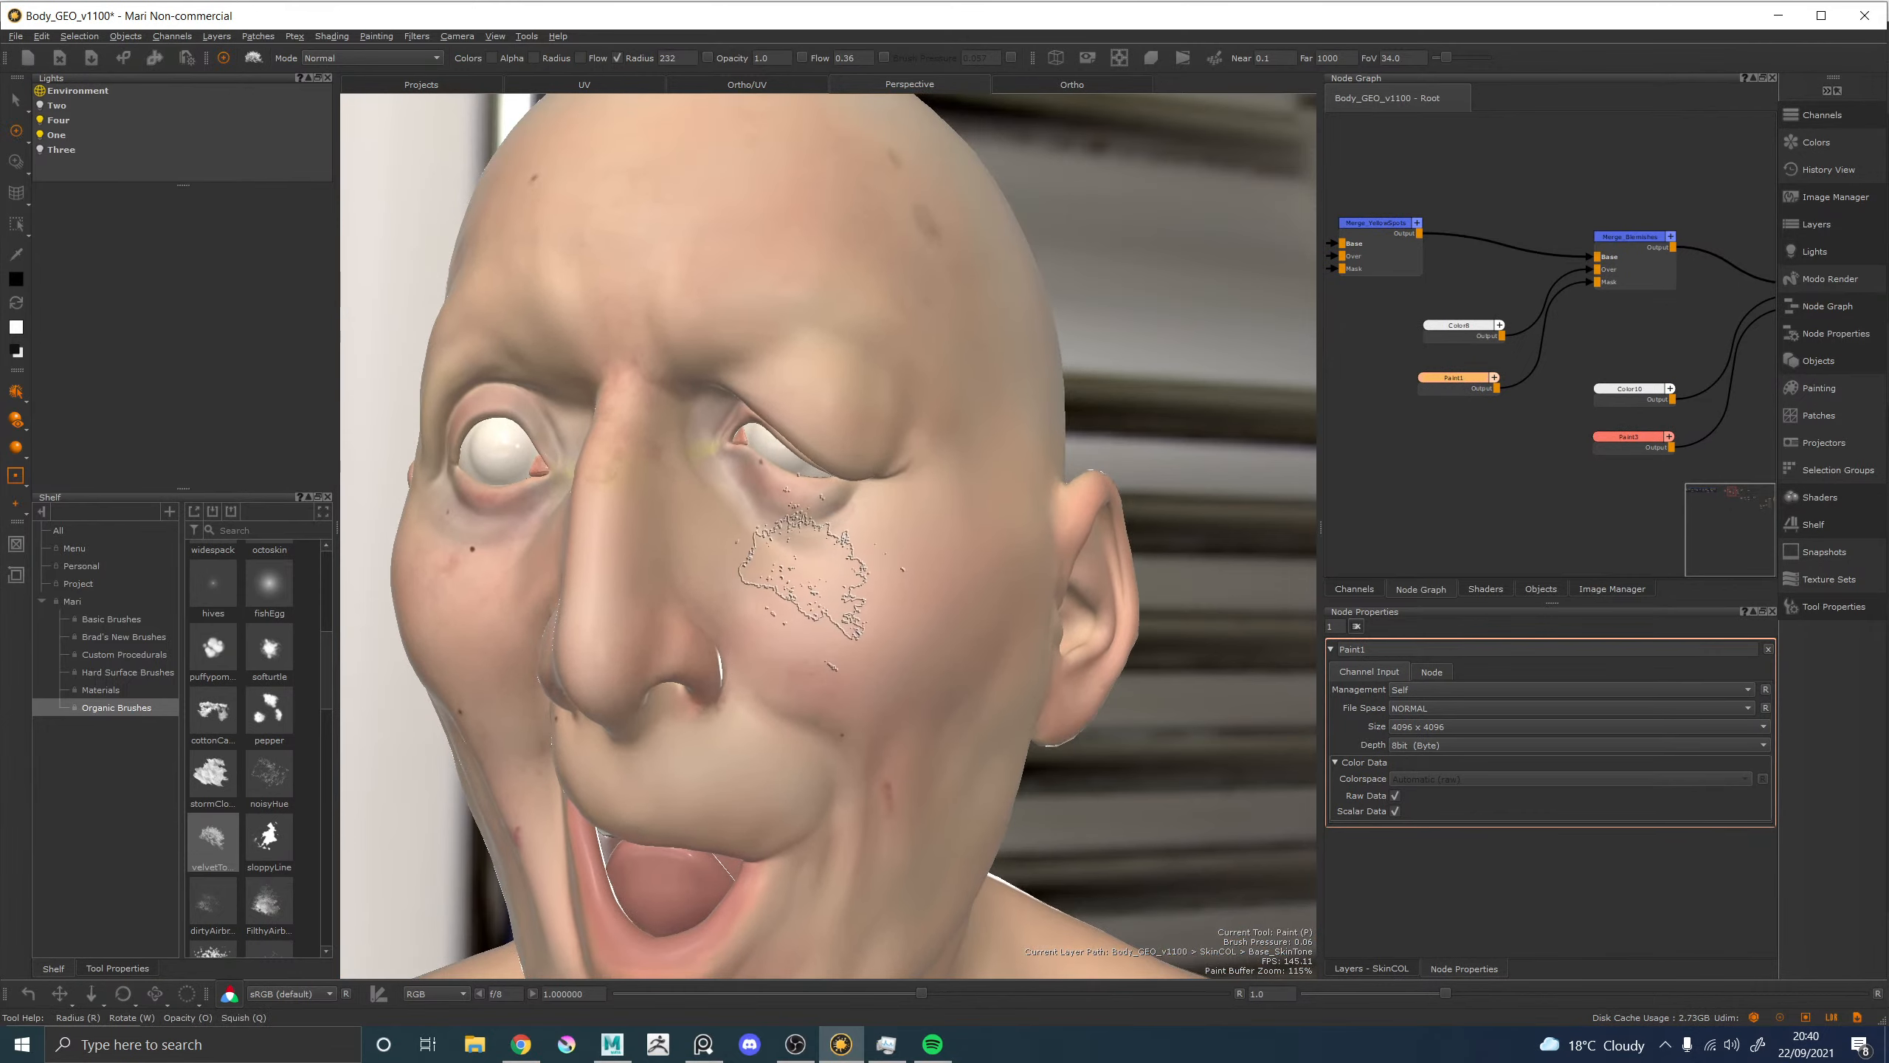
pyautogui.keyDown('alt'); pyautogui.moveTo(796, 592); pyautogui.dragTo(1056, 592); pyautogui.keyUp('alt')
pyautogui.keyDown('alt'); pyautogui.moveTo(825, 571); pyautogui.dragTo(817, 539, button='middle'); pyautogui.keyUp('alt')
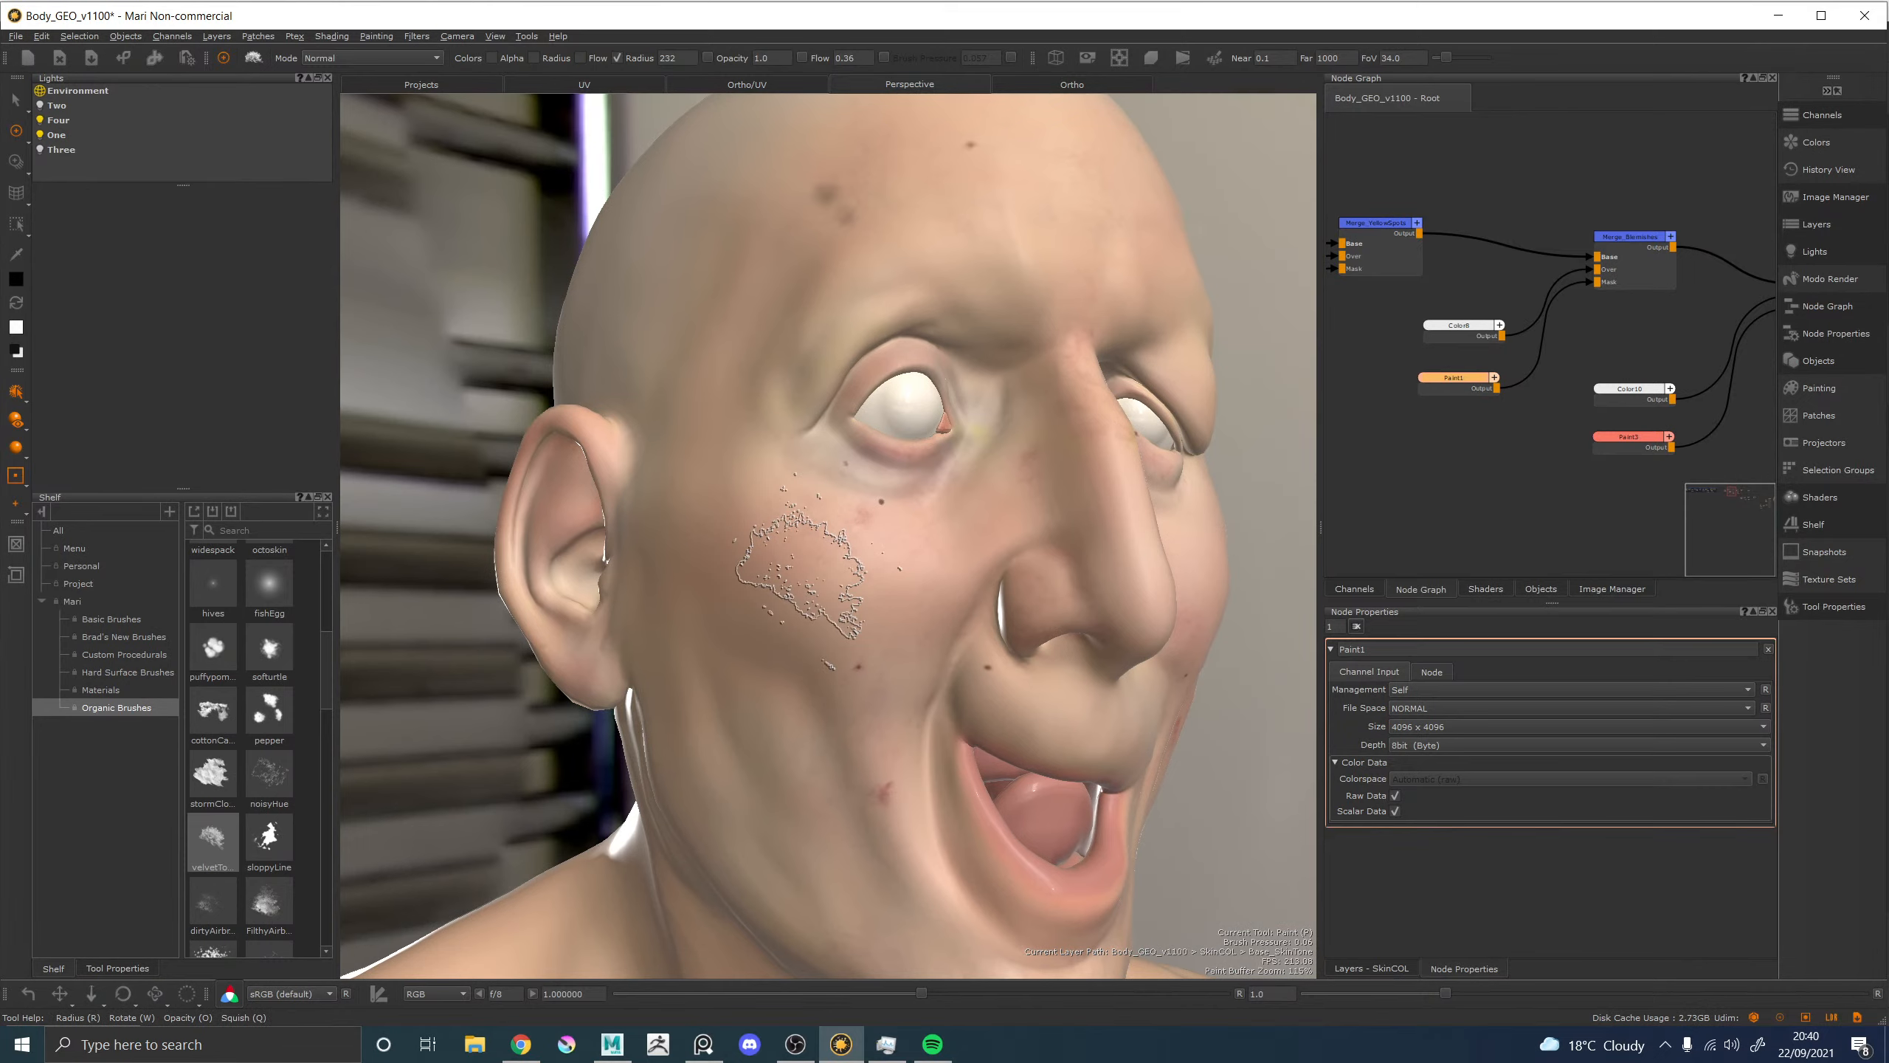
pyautogui.keyDown('alt'); pyautogui.moveTo(732, 585); pyautogui.dragTo(829, 579); pyautogui.keyUp('alt')
pyautogui.keyDown('alt'); pyautogui.moveTo(829, 578); pyautogui.dragTo(946, 585, button='middle'); pyautogui.keyUp('alt')
pyautogui.keyDown('alt'); pyautogui.moveTo(831, 624); pyautogui.dragTo(823, 433, button='right'); pyautogui.keyUp('alt')
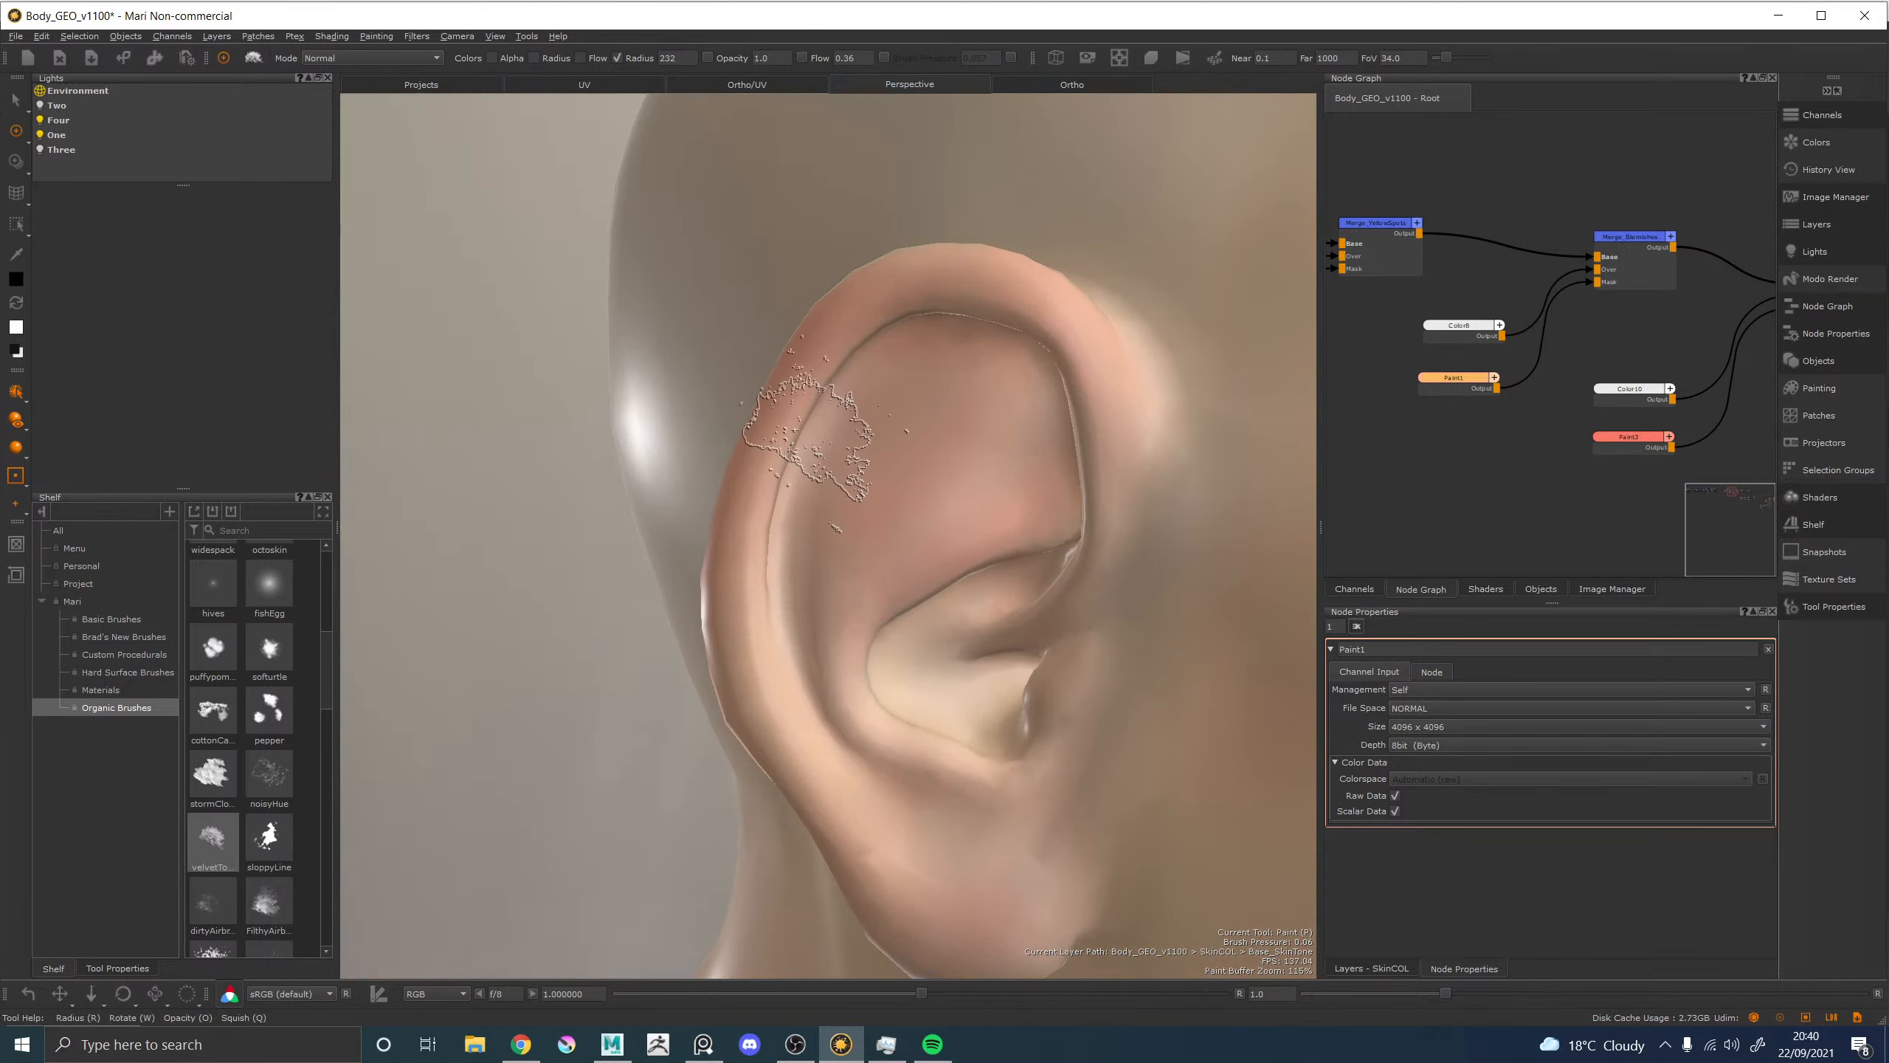
# Paint red blotches into the upper hollow of the ear beside the open eye with an enlarged velvet brush, using white.
pyautogui.press('x')
pyautogui.click(811, 432)
pyautogui.hotkey('ctrl', 'z')
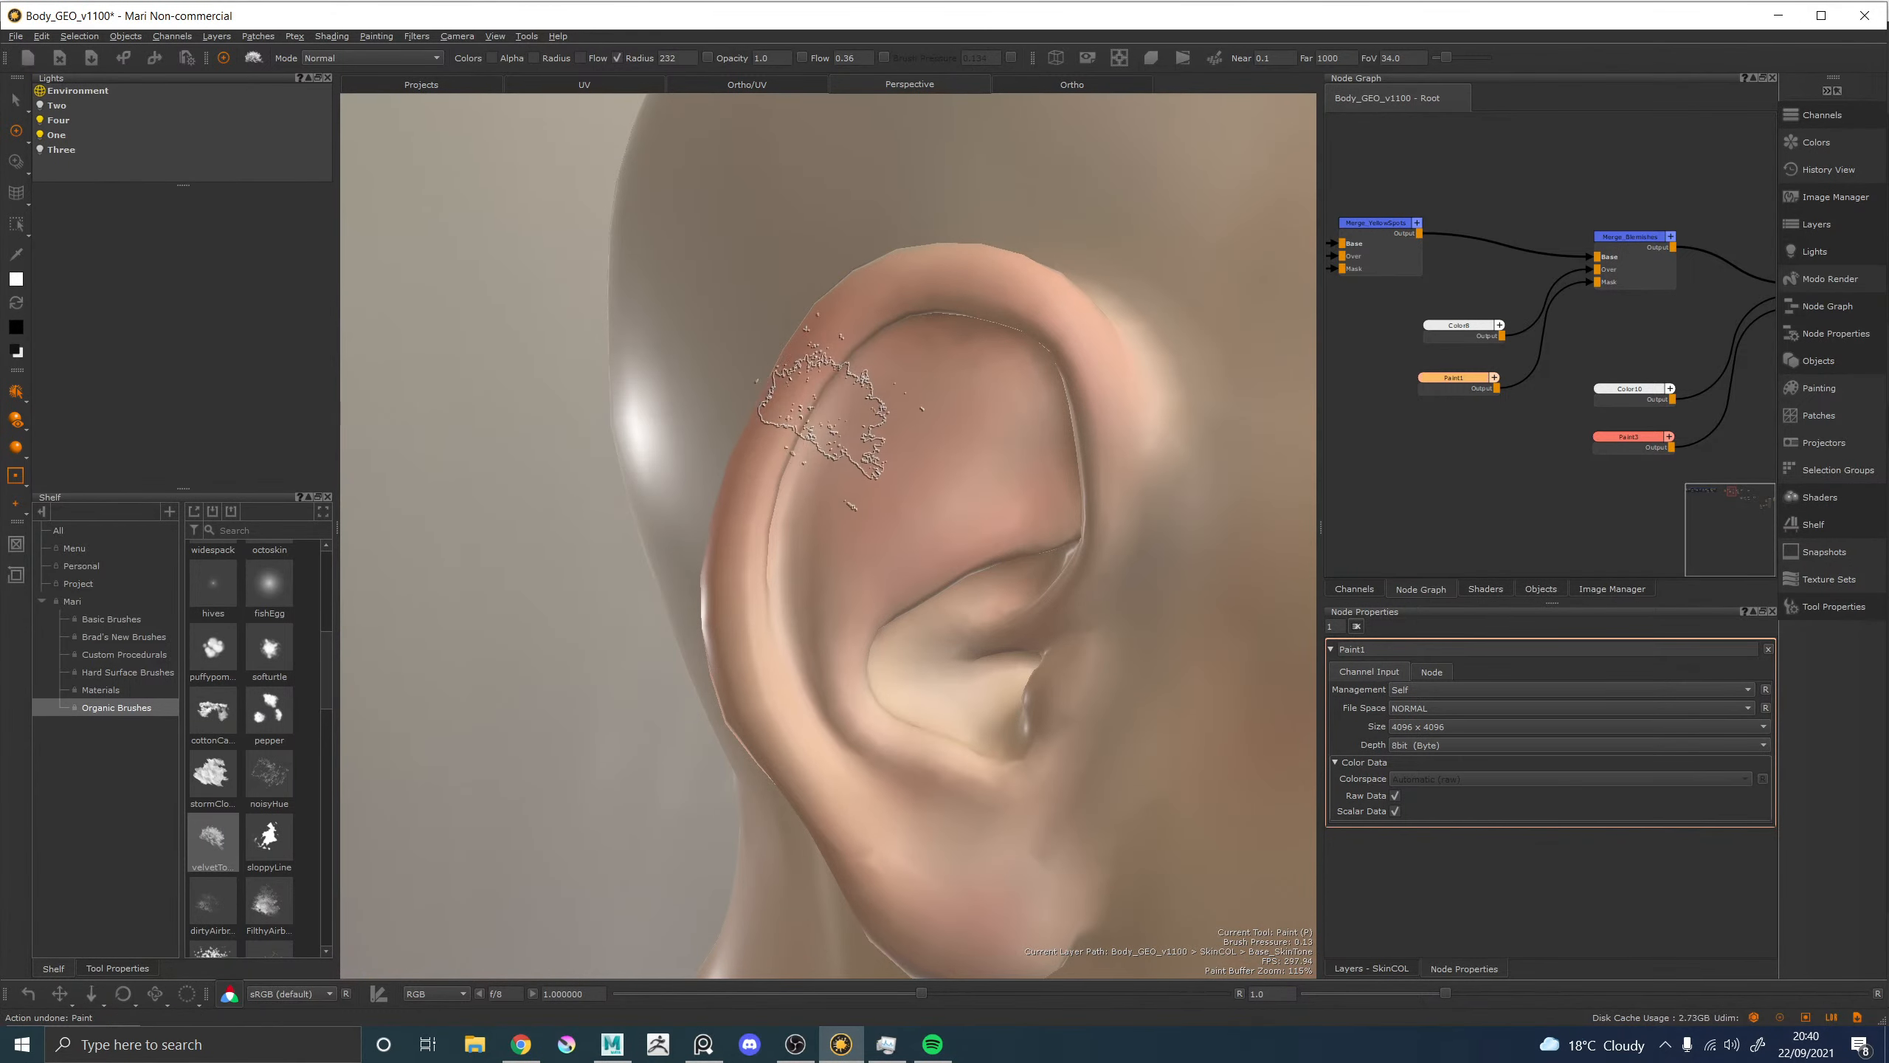
pyautogui.moveTo(885, 410)
pyautogui.mouseDown()
pyautogui.moveTo(926, 404)
pyautogui.moveTo(909, 411)
pyautogui.moveTo(989, 461)
pyautogui.moveTo(959, 532)
pyautogui.moveTo(892, 588)
pyautogui.moveTo(877, 577)
pyautogui.moveTo(1006, 507)
pyautogui.moveTo(967, 503)
pyautogui.moveTo(1008, 495)
pyautogui.mouseUp()
pyautogui.press('r')
pyautogui.moveTo(982, 447)
pyautogui.mouseDown()
pyautogui.moveTo(959, 417)
pyautogui.moveTo(1019, 451)
pyautogui.moveTo(956, 409)
pyautogui.moveTo(922, 421)
pyautogui.moveTo(1005, 517)
pyautogui.mouseUp()
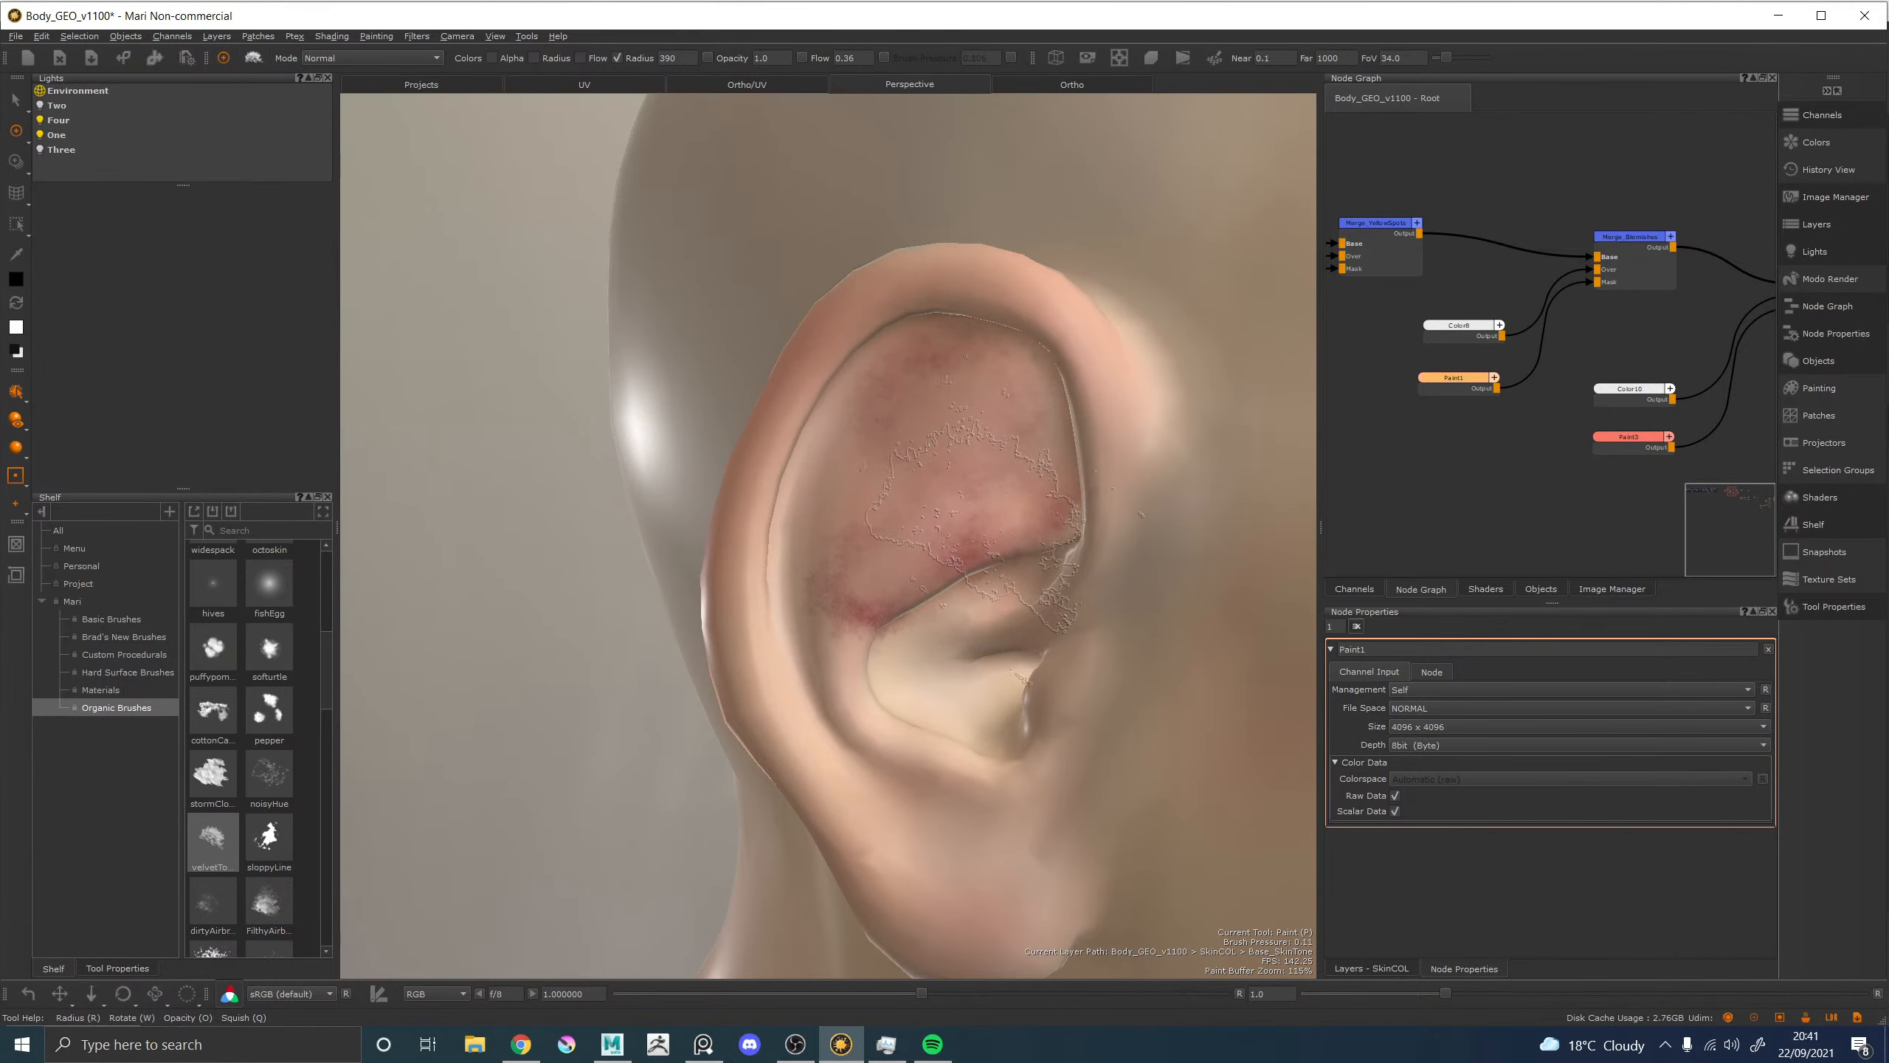
# Extend the redness down the rear of the ear's hollow and fade it with black.
pyautogui.moveTo(876, 549)
pyautogui.mouseDown()
pyautogui.moveTo(967, 554)
pyautogui.moveTo(871, 380)
pyautogui.moveTo(815, 651)
pyautogui.moveTo(780, 657)
pyautogui.mouseUp()
pyautogui.press('x')
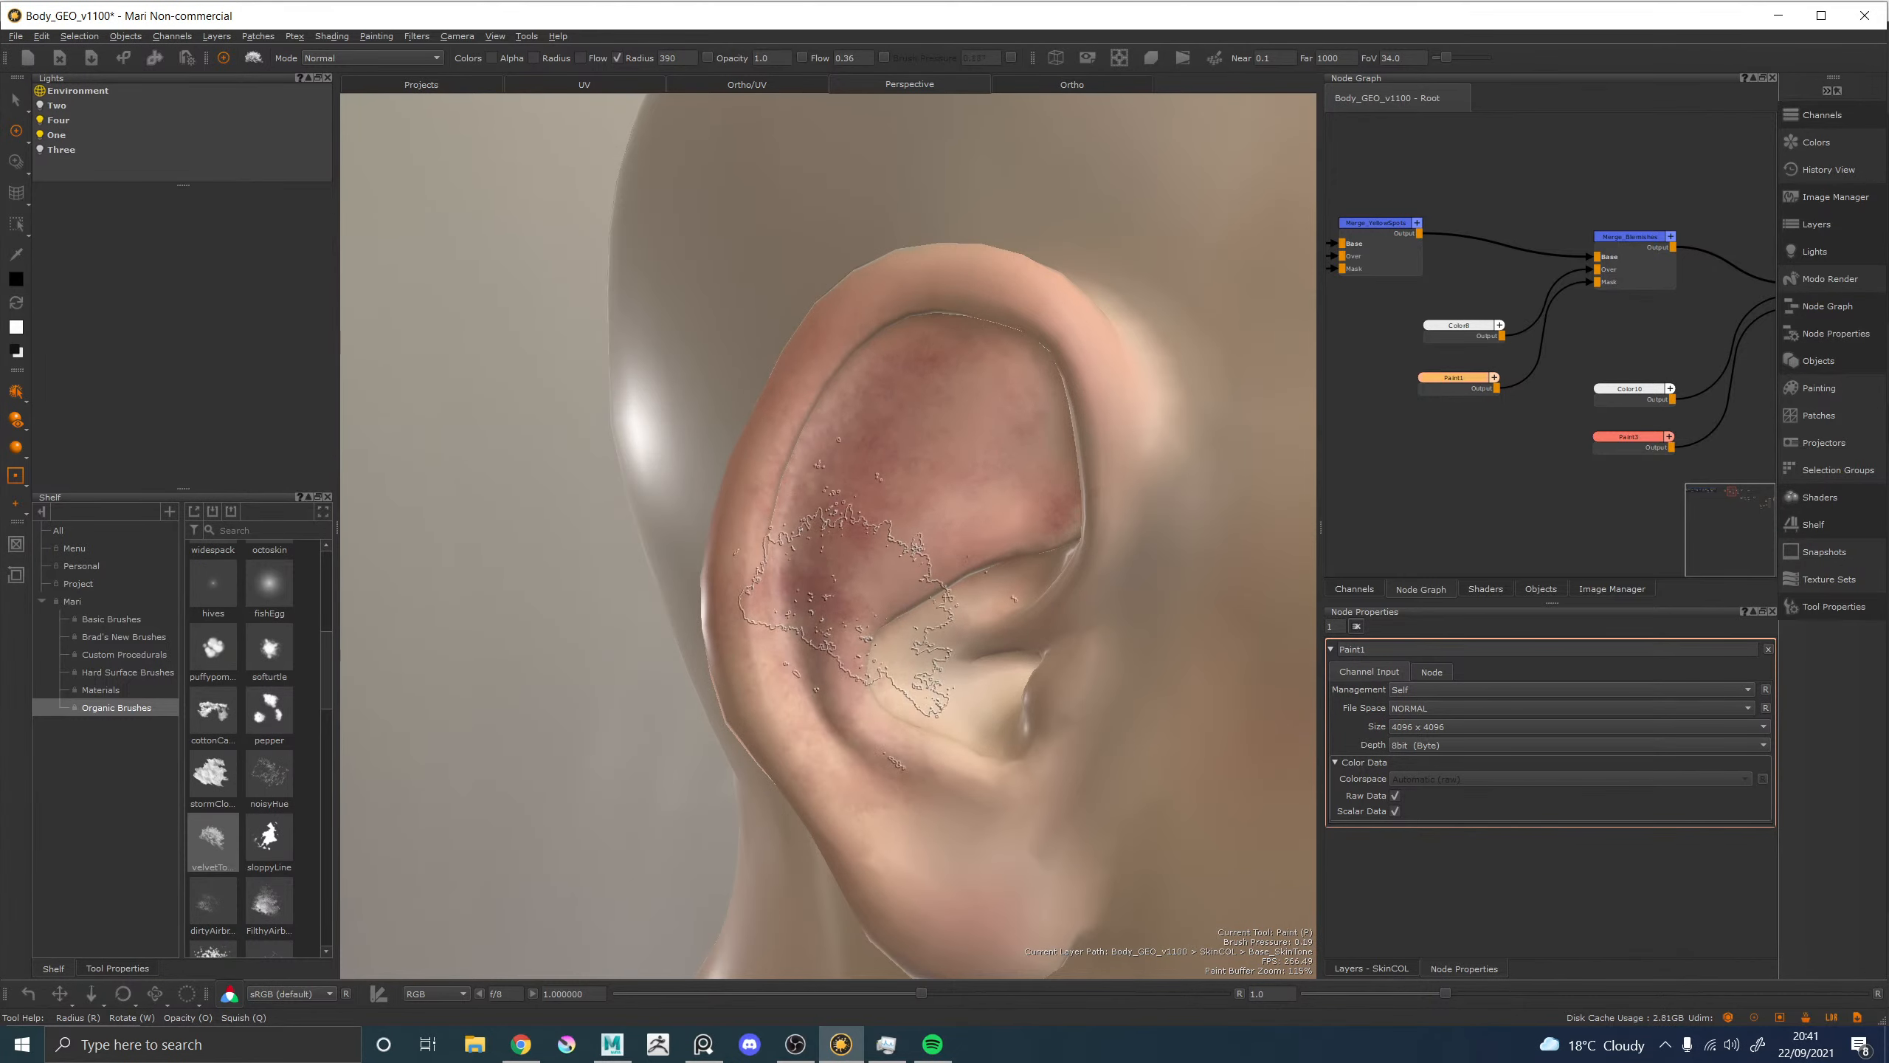
pyautogui.press('x')
pyautogui.moveTo(889, 484)
pyautogui.mouseDown()
pyautogui.moveTo(930, 417)
pyautogui.moveTo(923, 357)
pyautogui.moveTo(952, 476)
pyautogui.mouseUp()
pyautogui.moveTo(780, 657)
pyautogui.mouseDown()
pyautogui.moveTo(833, 778)
pyautogui.moveTo(845, 744)
pyautogui.mouseUp()
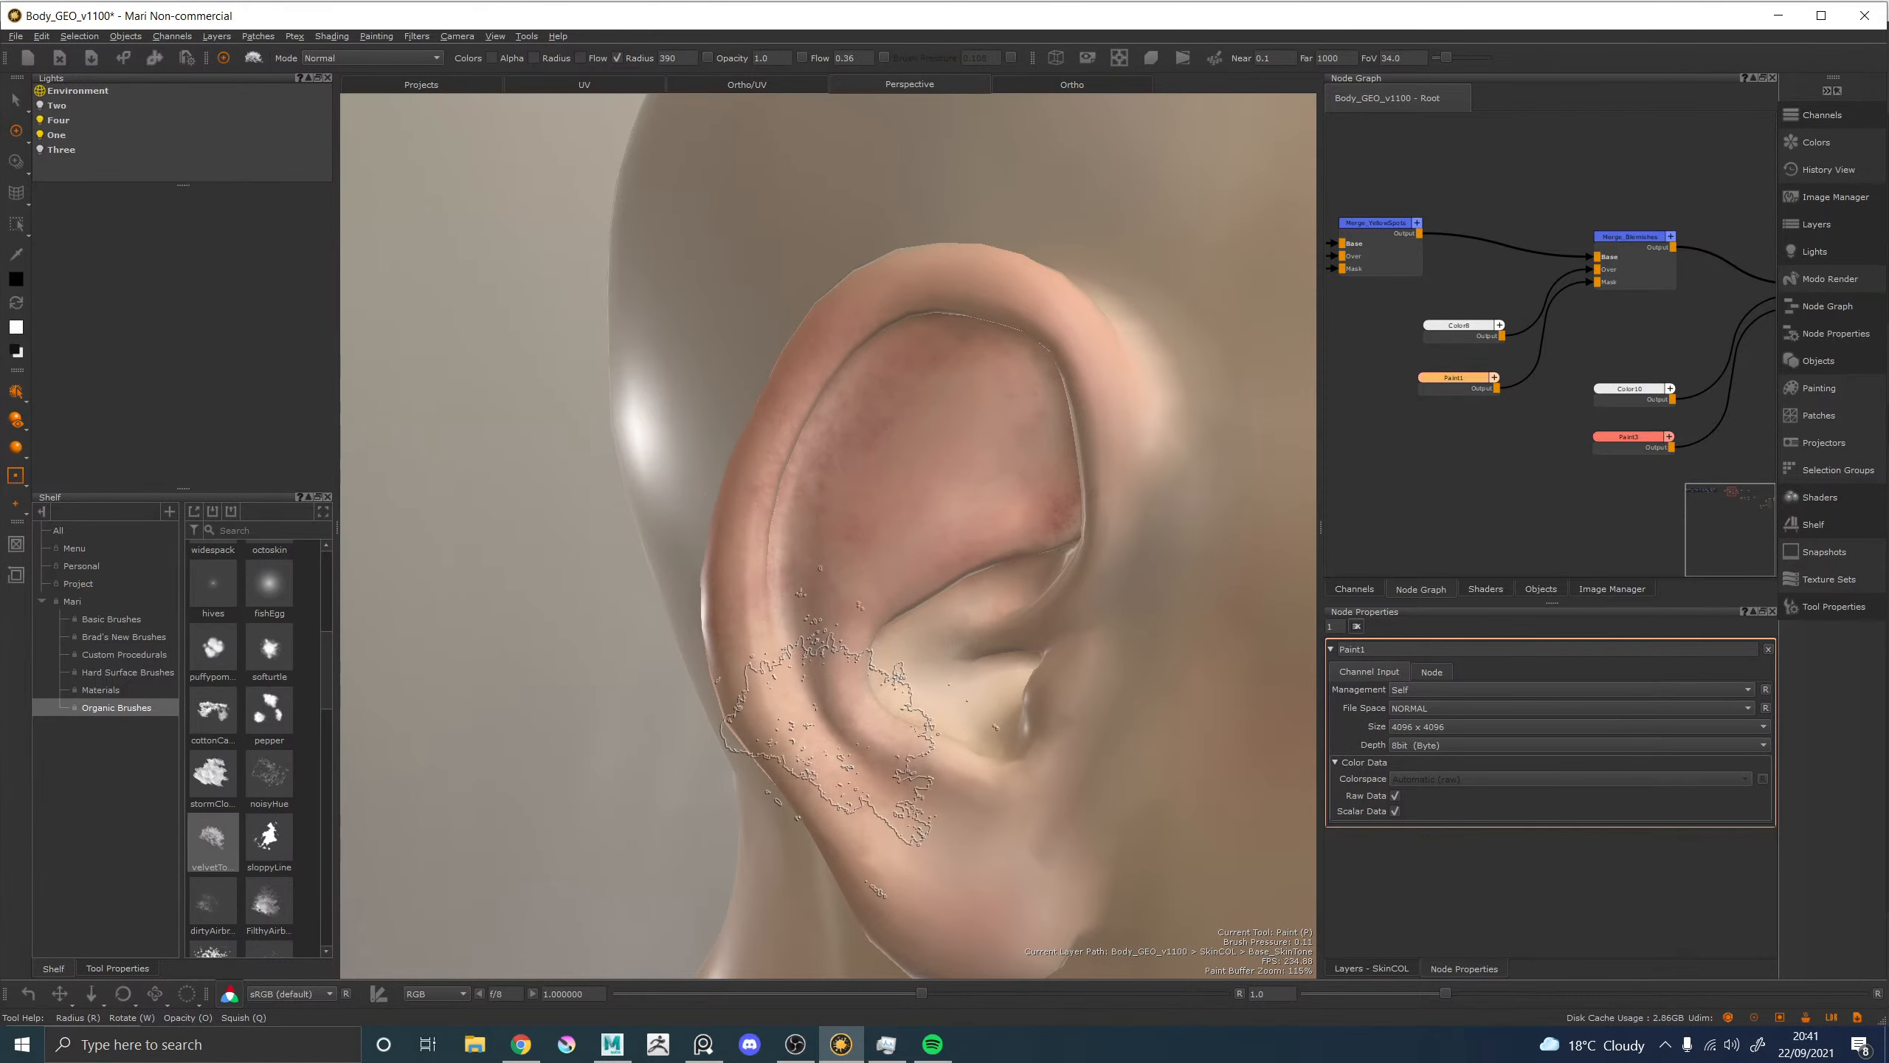
# Add faint redness to the earlobe and lower rim, then blend the hollow with broad black strokes.
pyautogui.press('x')
pyautogui.moveTo(883, 810)
pyautogui.mouseDown()
pyautogui.moveTo(888, 856)
pyautogui.moveTo(967, 908)
pyautogui.moveTo(1042, 893)
pyautogui.moveTo(933, 829)
pyautogui.moveTo(937, 893)
pyautogui.moveTo(1034, 825)
pyautogui.moveTo(1034, 771)
pyautogui.mouseUp()
pyautogui.moveTo(985, 889)
pyautogui.mouseDown()
pyautogui.moveTo(985, 957)
pyautogui.moveTo(945, 826)
pyautogui.moveTo(960, 760)
pyautogui.moveTo(944, 814)
pyautogui.moveTo(1048, 819)
pyautogui.mouseUp()
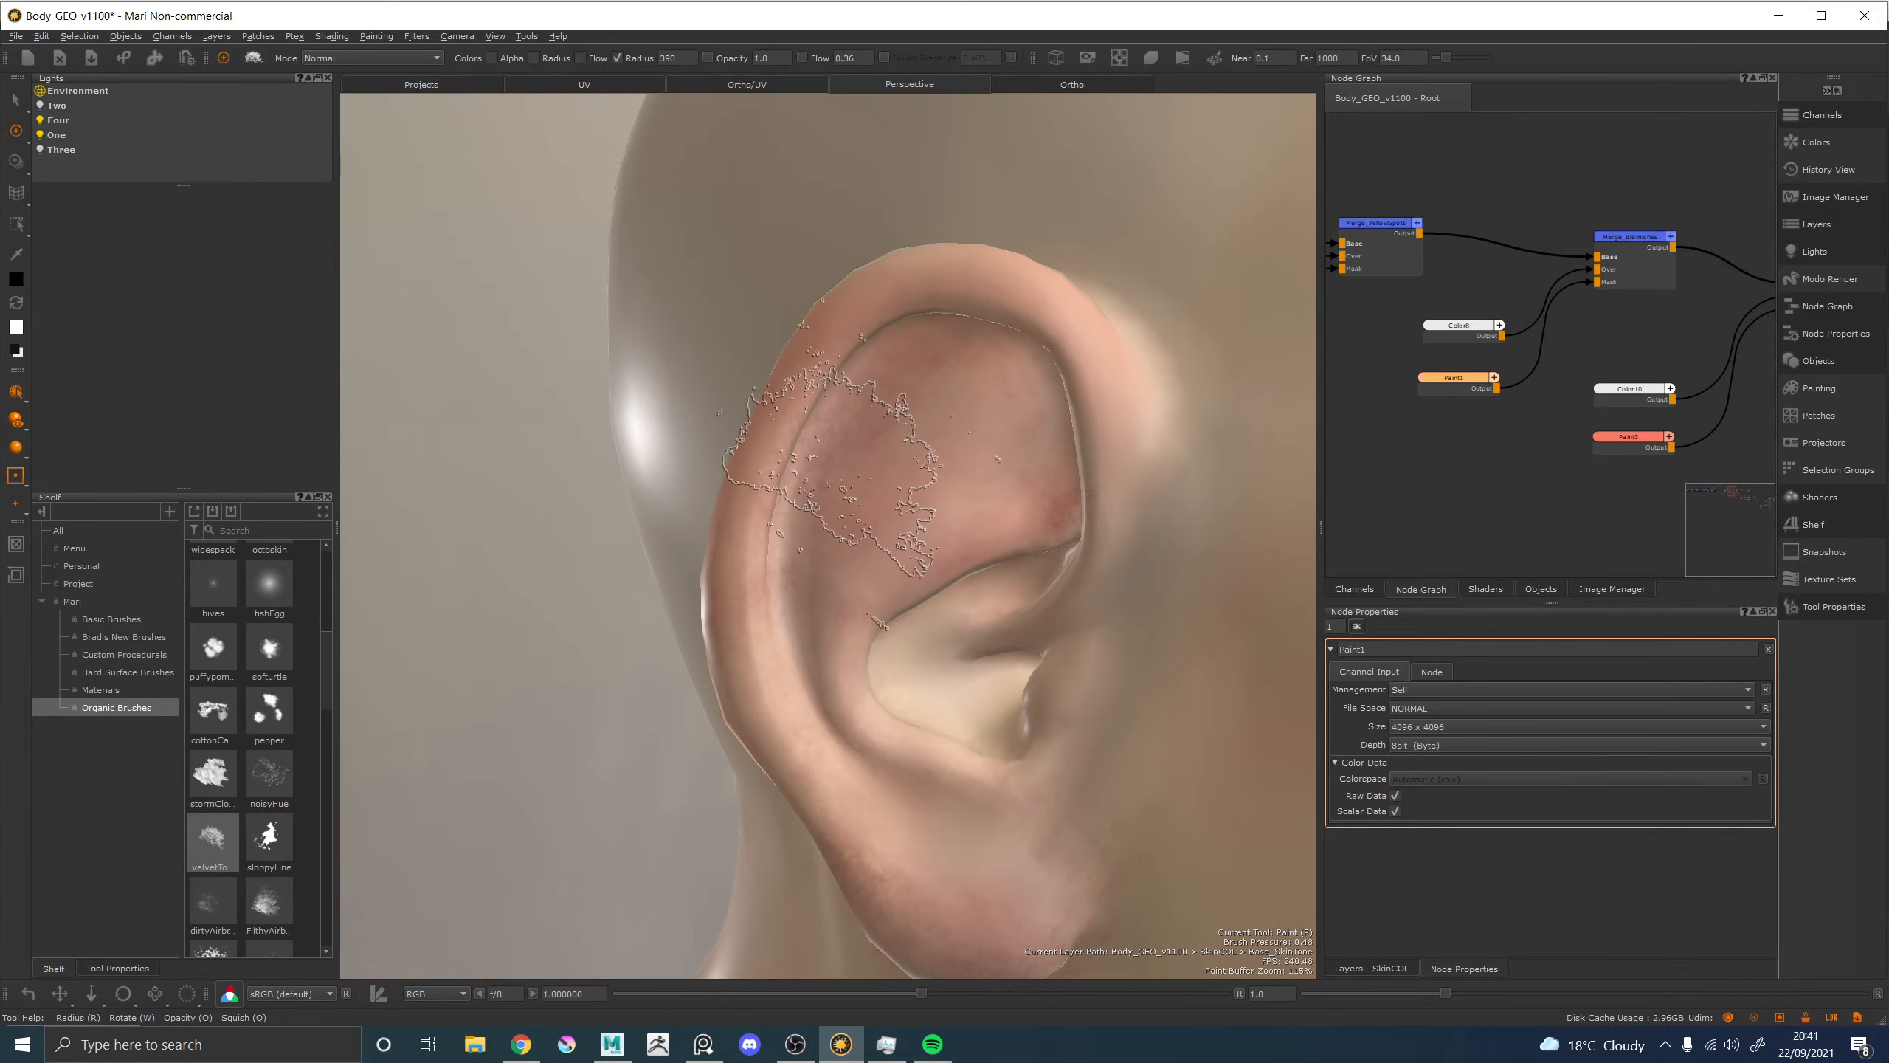
pyautogui.moveTo(863, 439)
pyautogui.mouseDown()
pyautogui.moveTo(872, 408)
pyautogui.moveTo(1023, 469)
pyautogui.moveTo(1040, 510)
pyautogui.moveTo(1134, 443)
pyautogui.moveTo(1123, 424)
pyautogui.moveTo(1112, 525)
pyautogui.moveTo(1072, 433)
pyautogui.moveTo(1105, 412)
pyautogui.moveTo(1167, 439)
pyautogui.moveTo(1194, 490)
pyautogui.mouseUp()
pyautogui.press('x')
pyautogui.press('x')
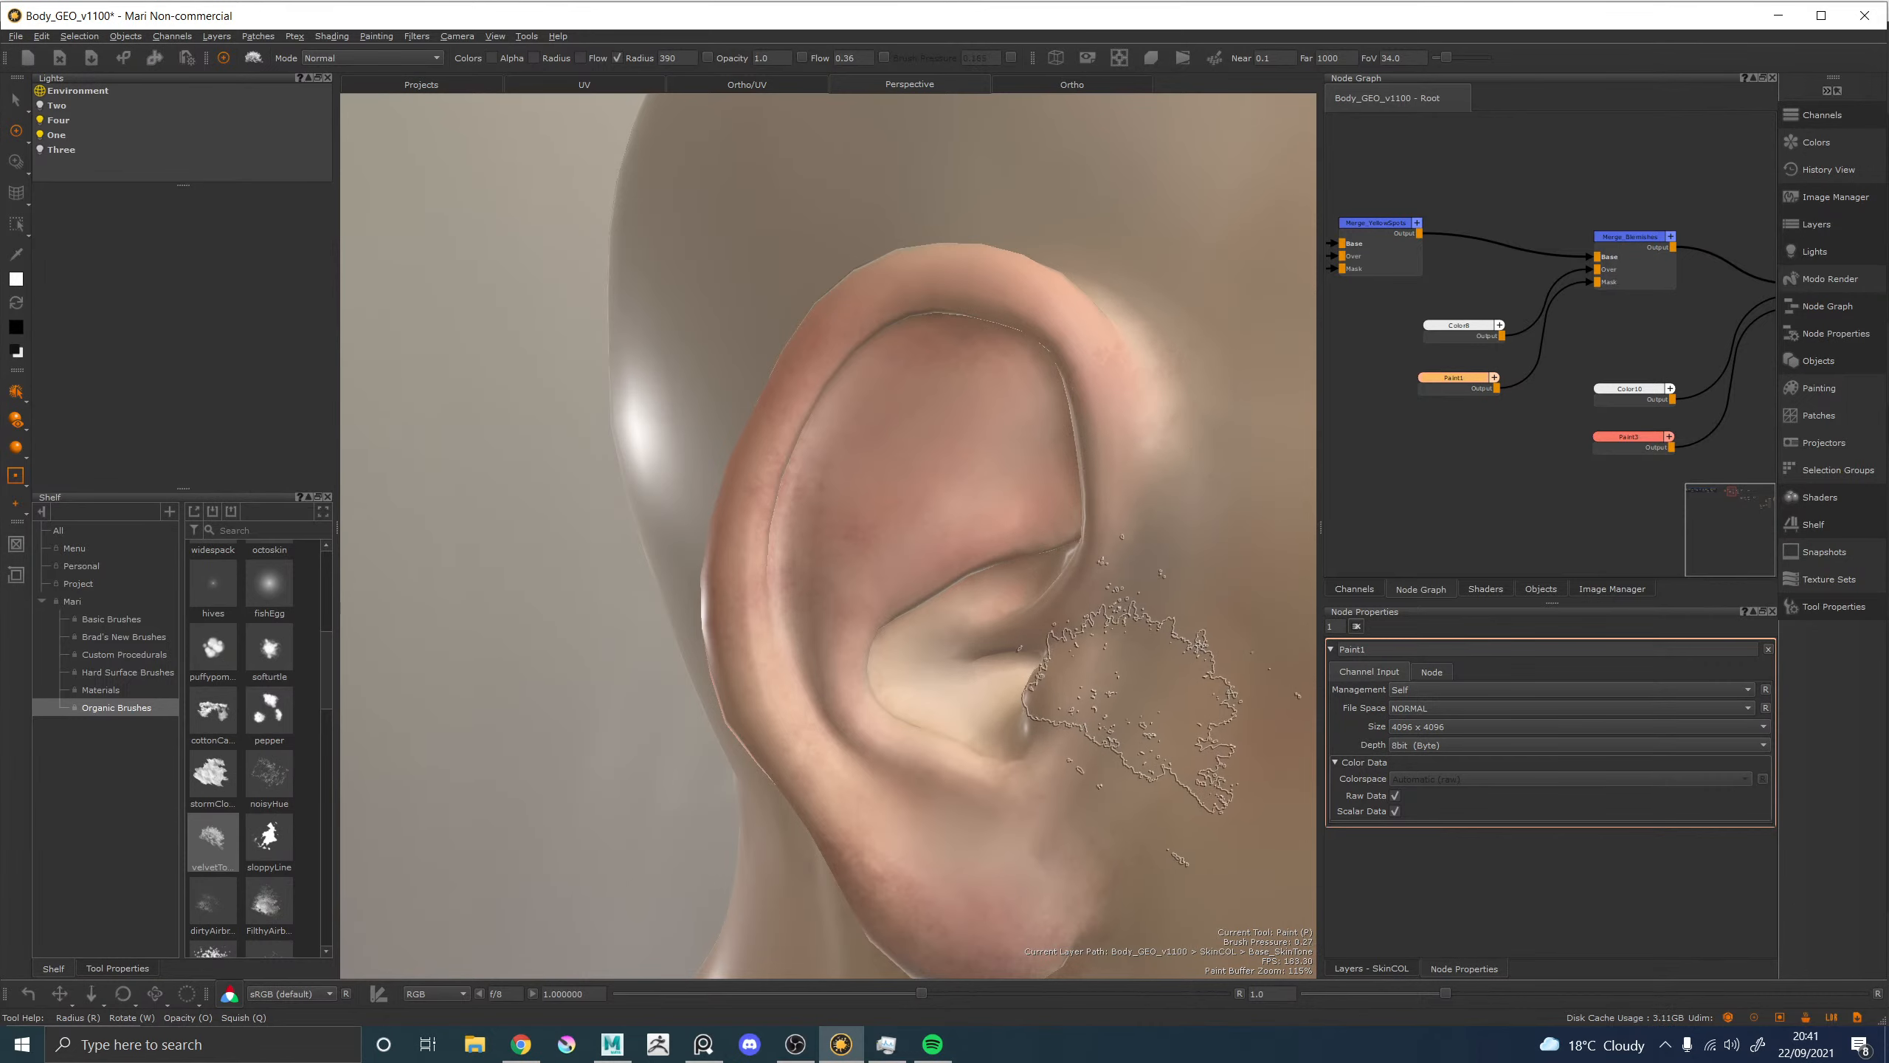
# Touch up the skin in front of the ear and even out the outer rim's redness, alternating white and black.
pyautogui.moveTo(1138, 699)
pyautogui.mouseDown()
pyautogui.moveTo(1149, 744)
pyautogui.moveTo(1122, 714)
pyautogui.moveTo(1142, 833)
pyautogui.moveTo(1137, 725)
pyautogui.mouseUp()
pyautogui.press('x')
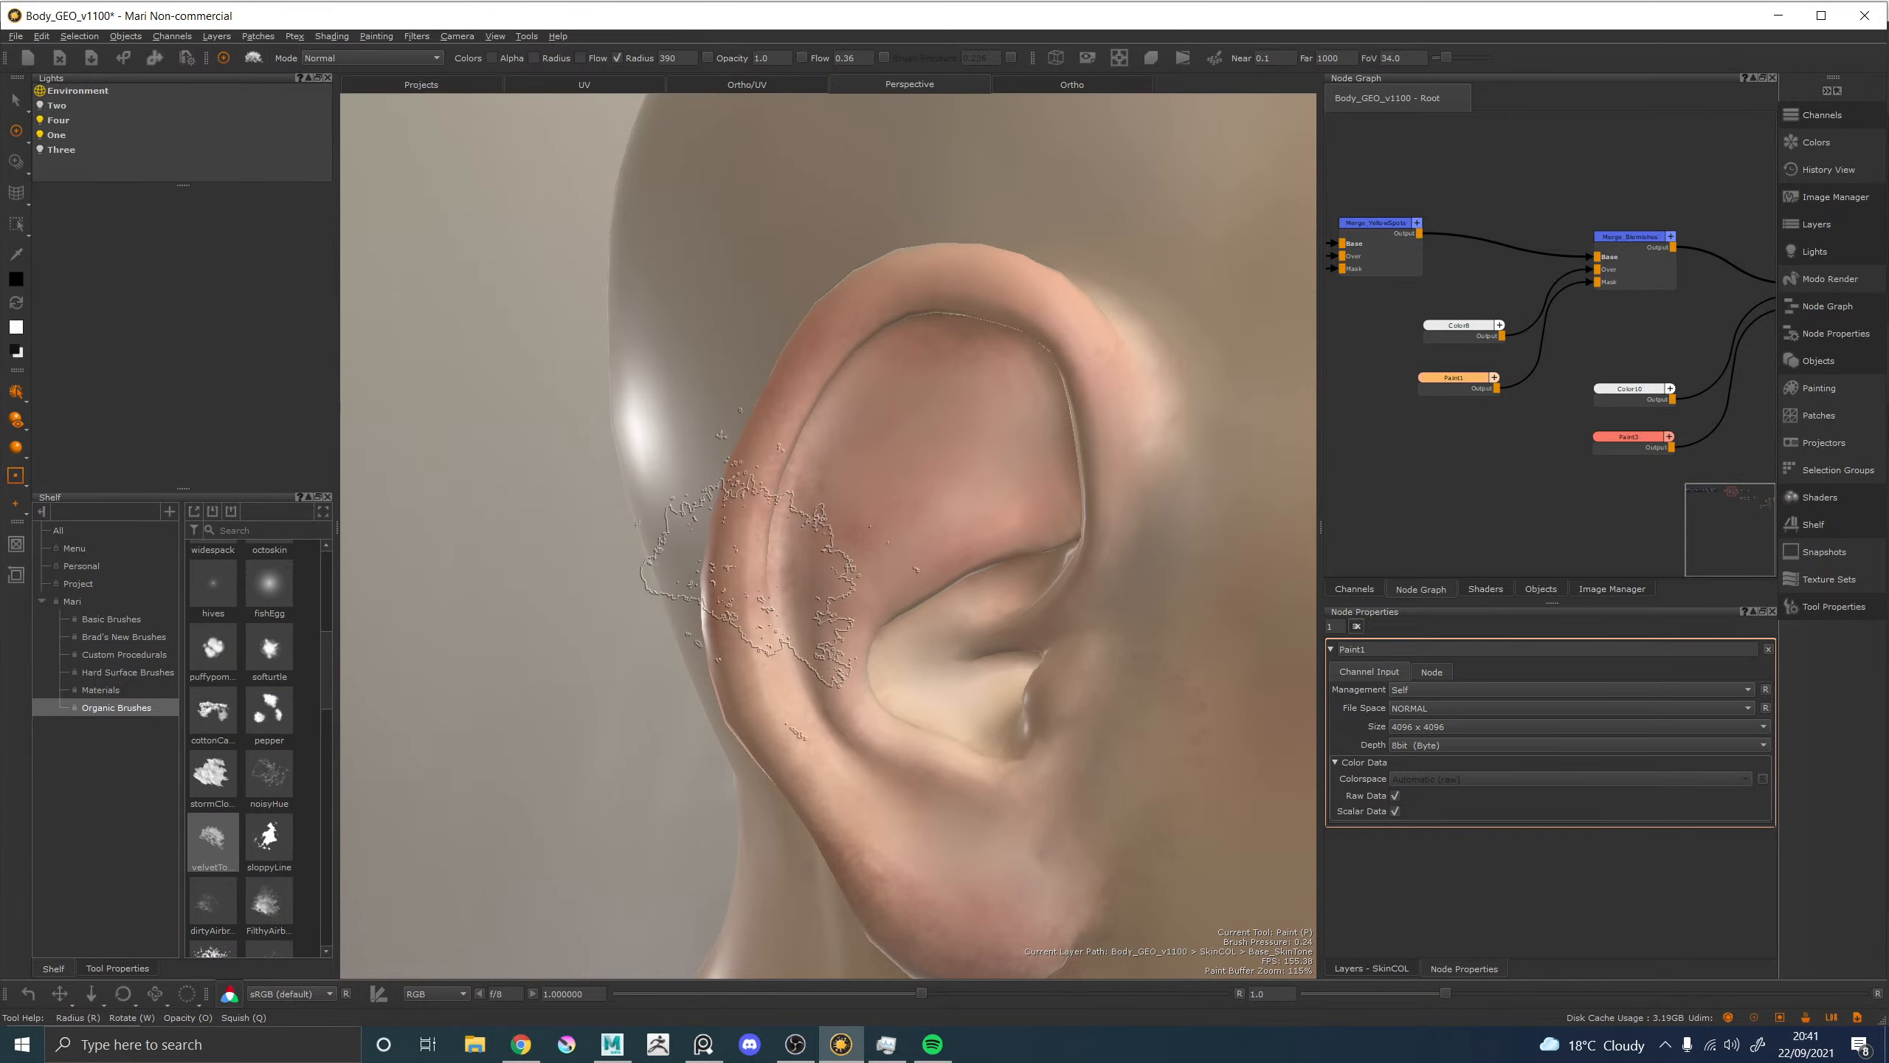
pyautogui.press('x')
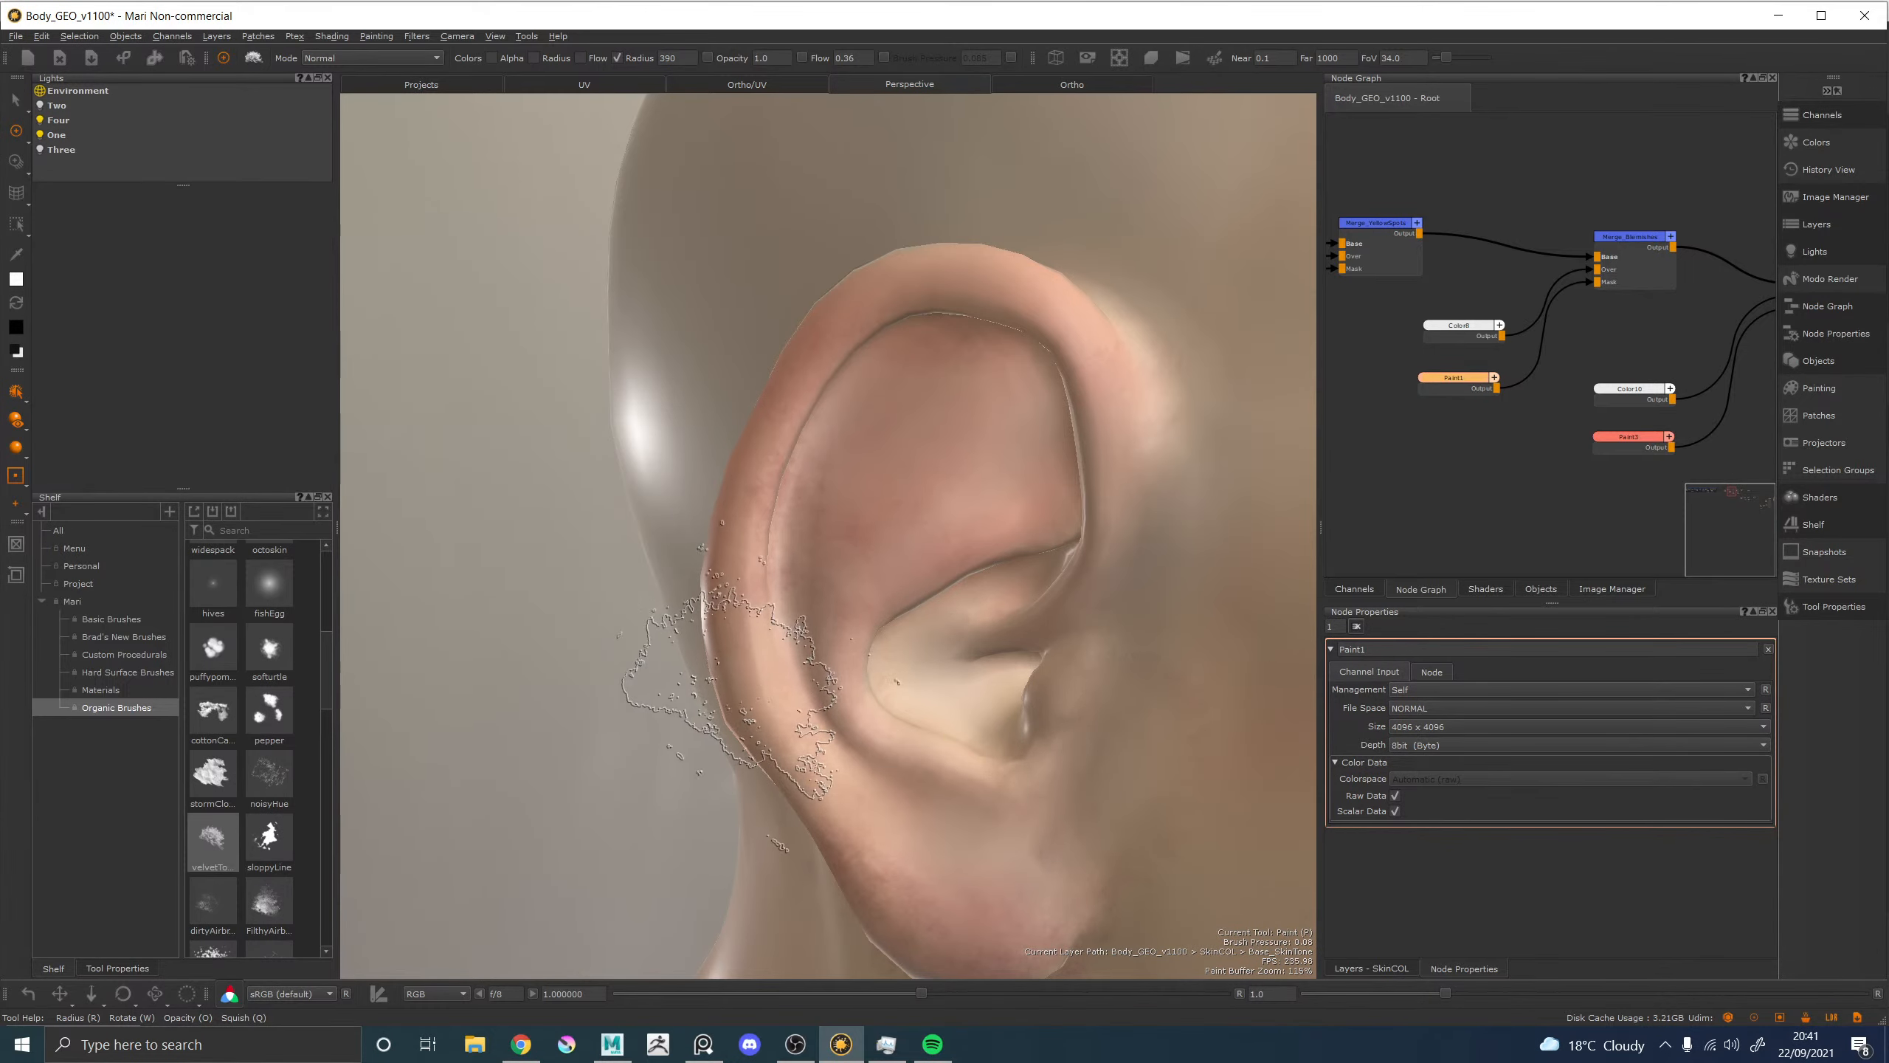
pyautogui.press('x')
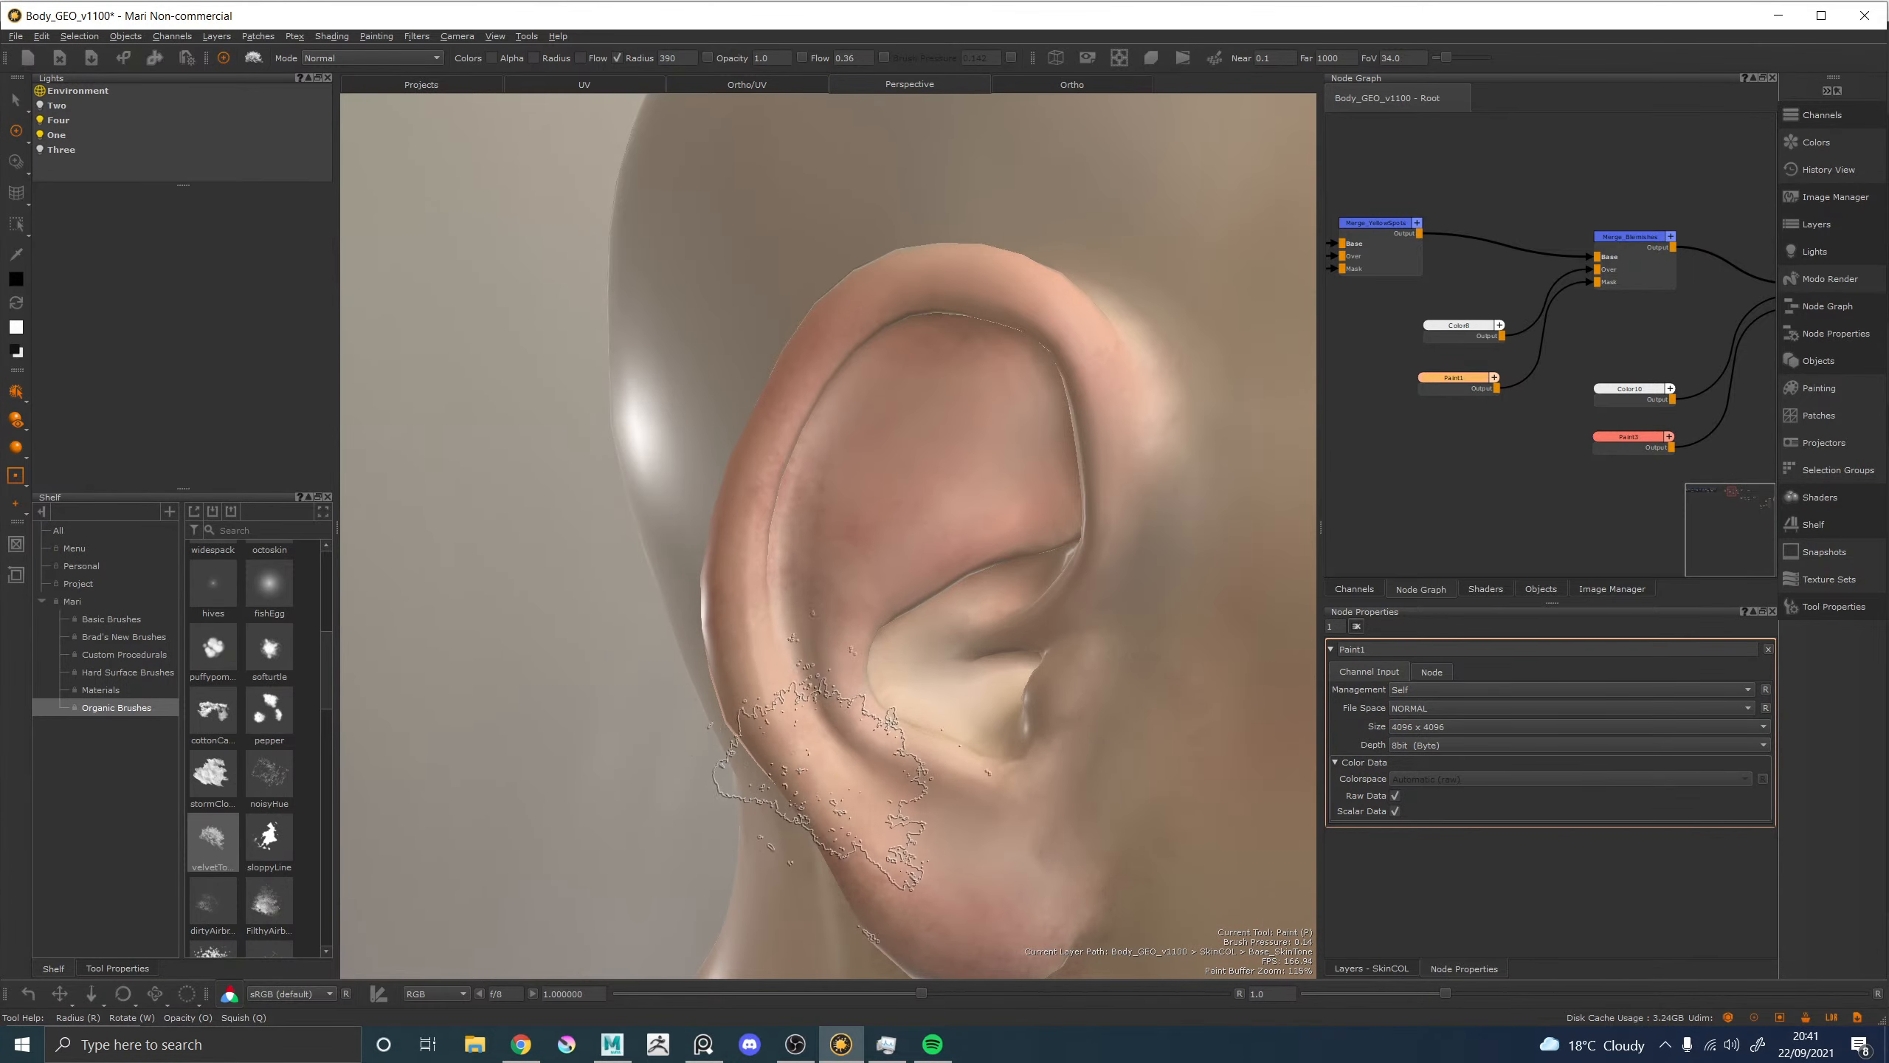
pyautogui.moveTo(850, 776)
pyautogui.mouseDown()
pyautogui.moveTo(909, 841)
pyautogui.moveTo(916, 823)
pyautogui.mouseUp()
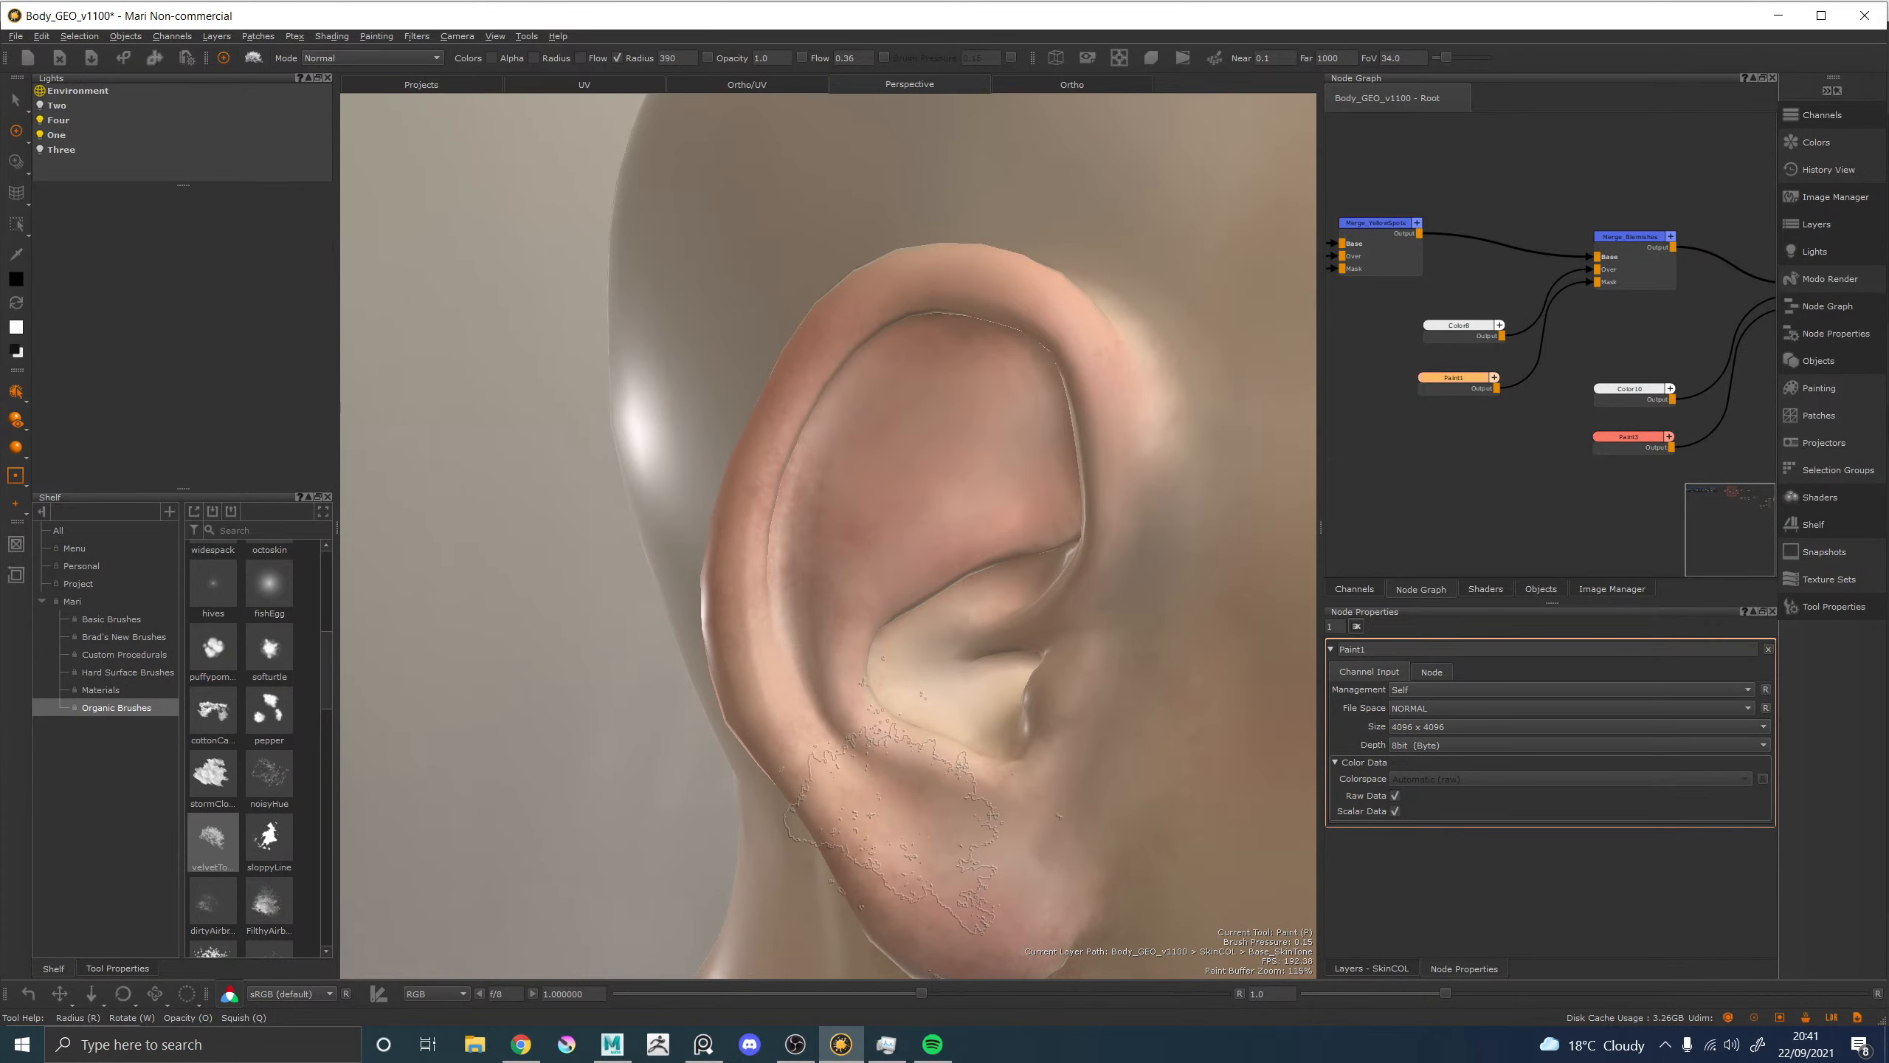
pyautogui.press('x')
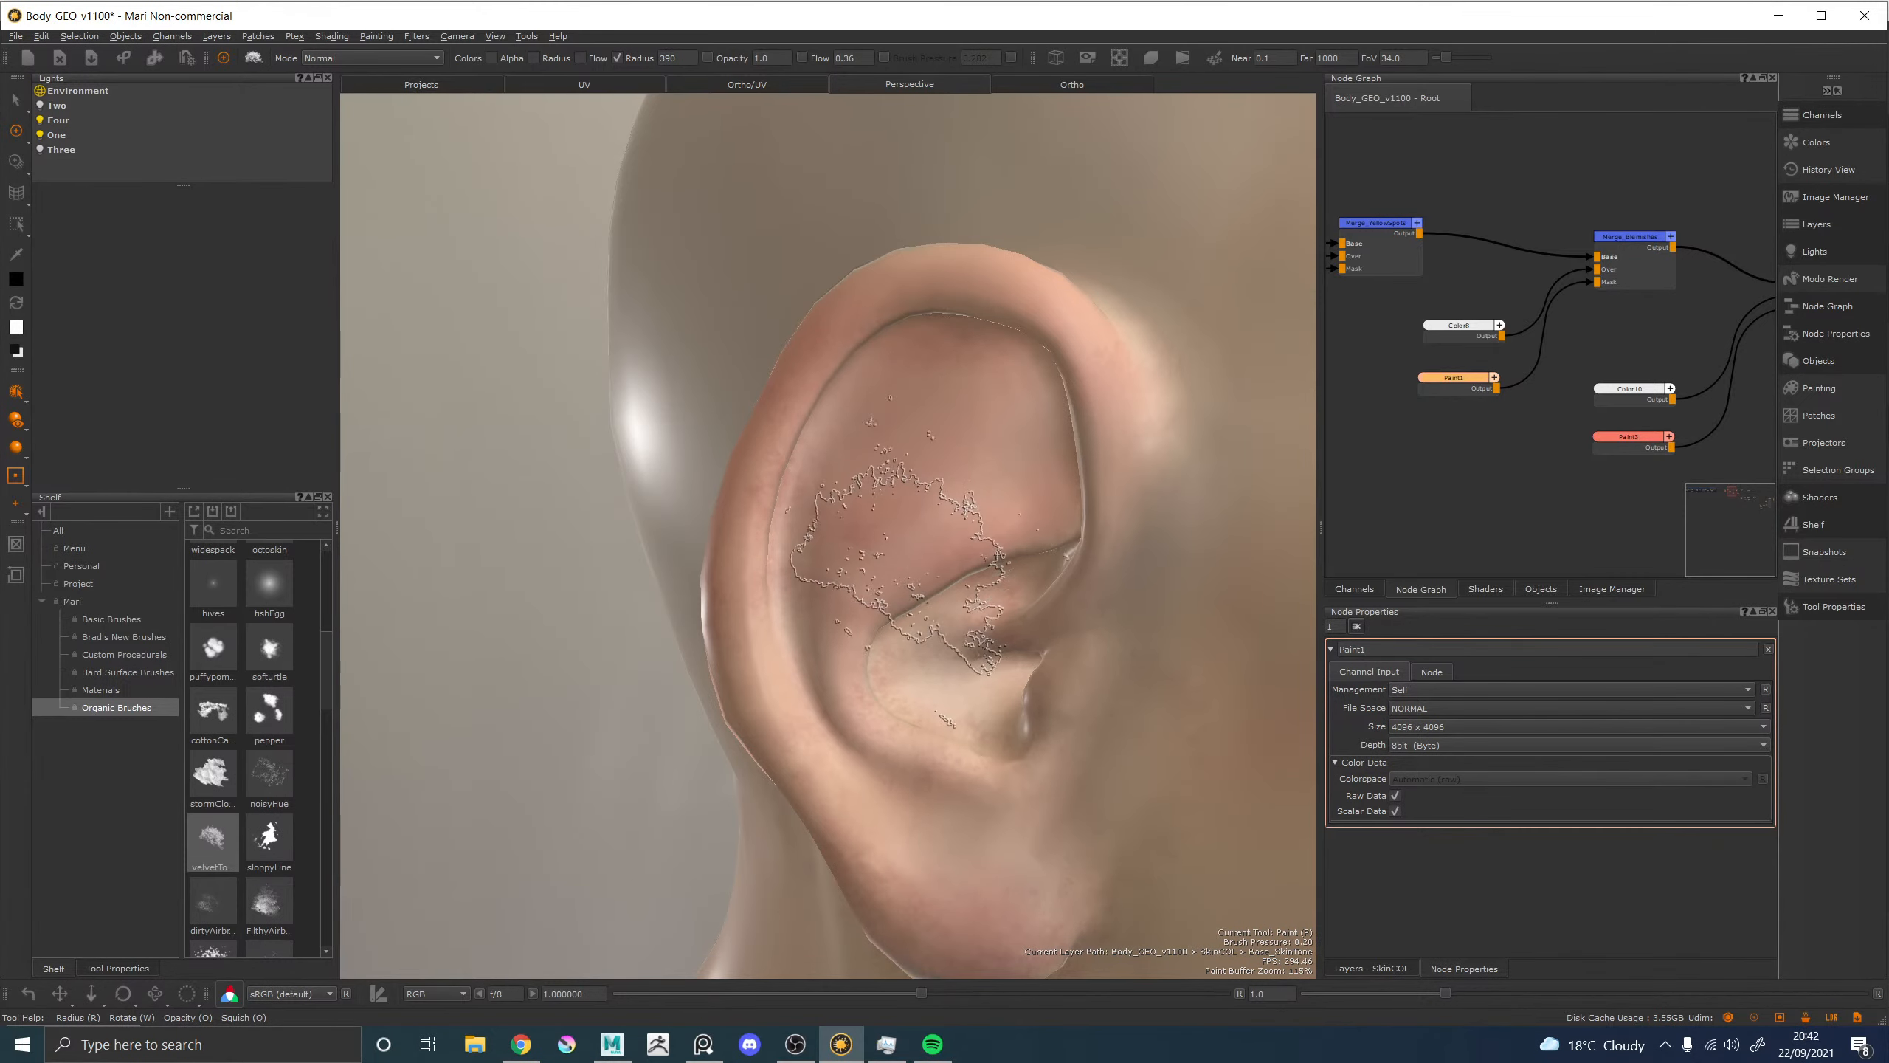
pyautogui.moveTo(742, 661); pyautogui.dragTo(748, 693)
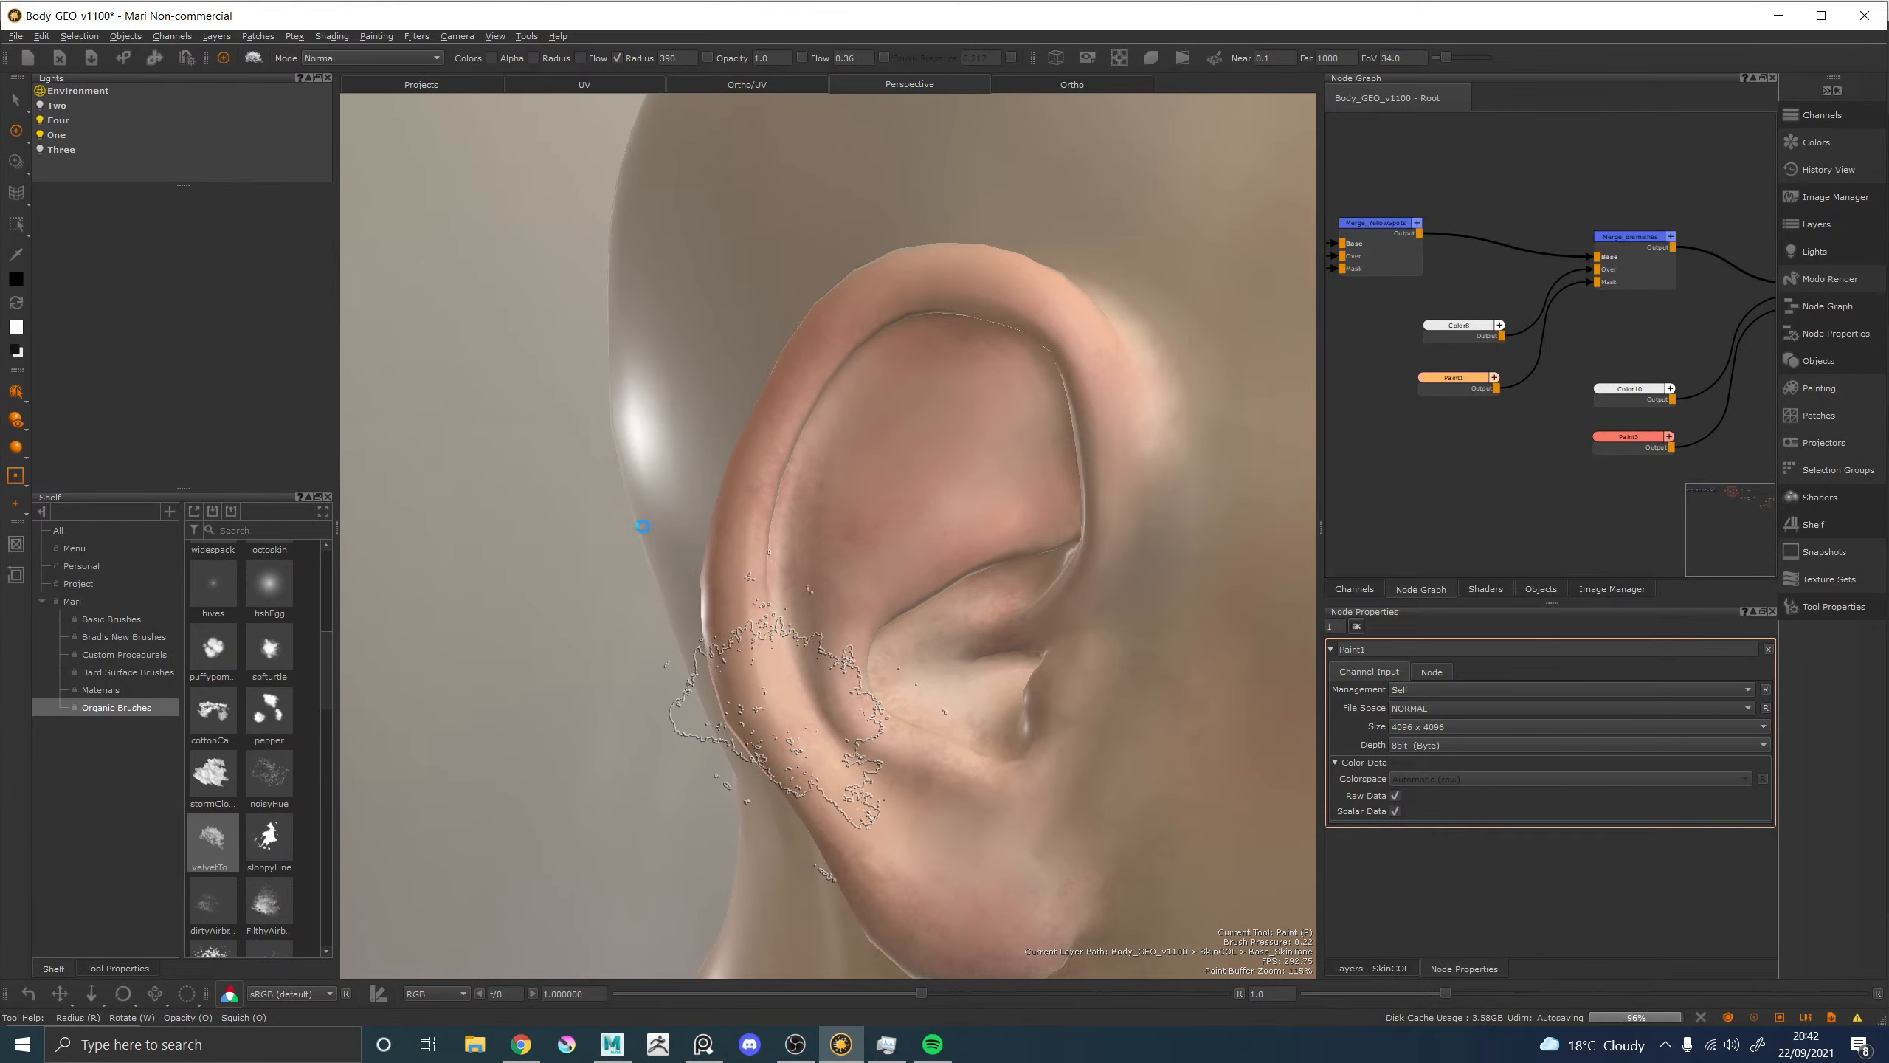
# Paint mottled redness along the outer rim and inner groove of the same ear, seen close up from the front.
pyautogui.keyDown('alt'); pyautogui.moveTo(1000, 592); pyautogui.dragTo(766, 558, button='right'); pyautogui.keyUp('alt')
pyautogui.keyDown('alt'); pyautogui.moveTo(766, 558); pyautogui.dragTo(684, 585); pyautogui.keyUp('alt')
pyautogui.keyDown('alt'); pyautogui.moveTo(684, 585); pyautogui.dragTo(801, 604, button='middle'); pyautogui.keyUp('alt')
pyautogui.keyDown('alt'); pyautogui.moveTo(801, 604); pyautogui.dragTo(984, 668, button='right'); pyautogui.keyUp('alt')
pyautogui.keyDown('alt'); pyautogui.moveTo(984, 668); pyautogui.dragTo(956, 333, button='middle'); pyautogui.keyUp('alt')
pyautogui.keyDown('alt'); pyautogui.moveTo(804, 532); pyautogui.dragTo(863, 588, button='right'); pyautogui.keyUp('alt')
pyautogui.press('x')
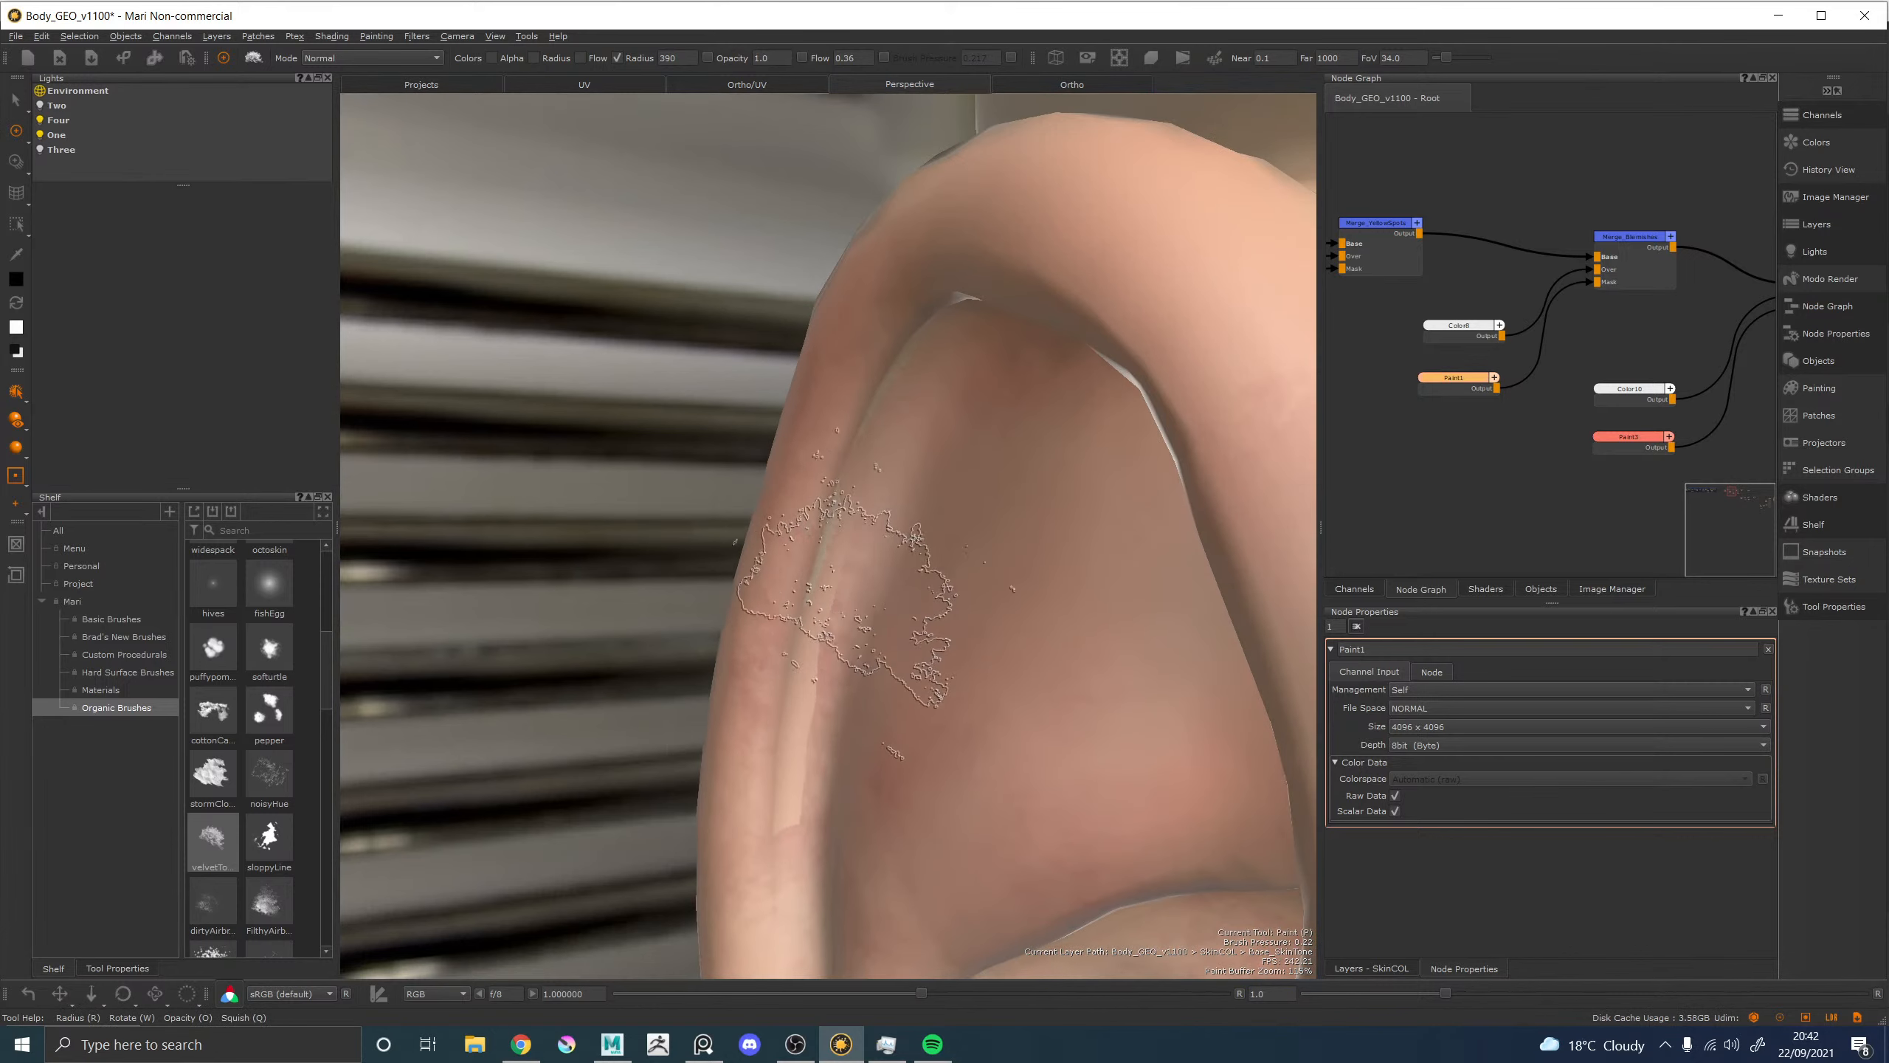
pyautogui.moveTo(811, 581)
pyautogui.mouseDown()
pyautogui.moveTo(844, 488)
pyautogui.moveTo(773, 822)
pyautogui.moveTo(780, 729)
pyautogui.moveTo(744, 610)
pyautogui.moveTo(770, 793)
pyautogui.mouseUp()
pyautogui.press('x')
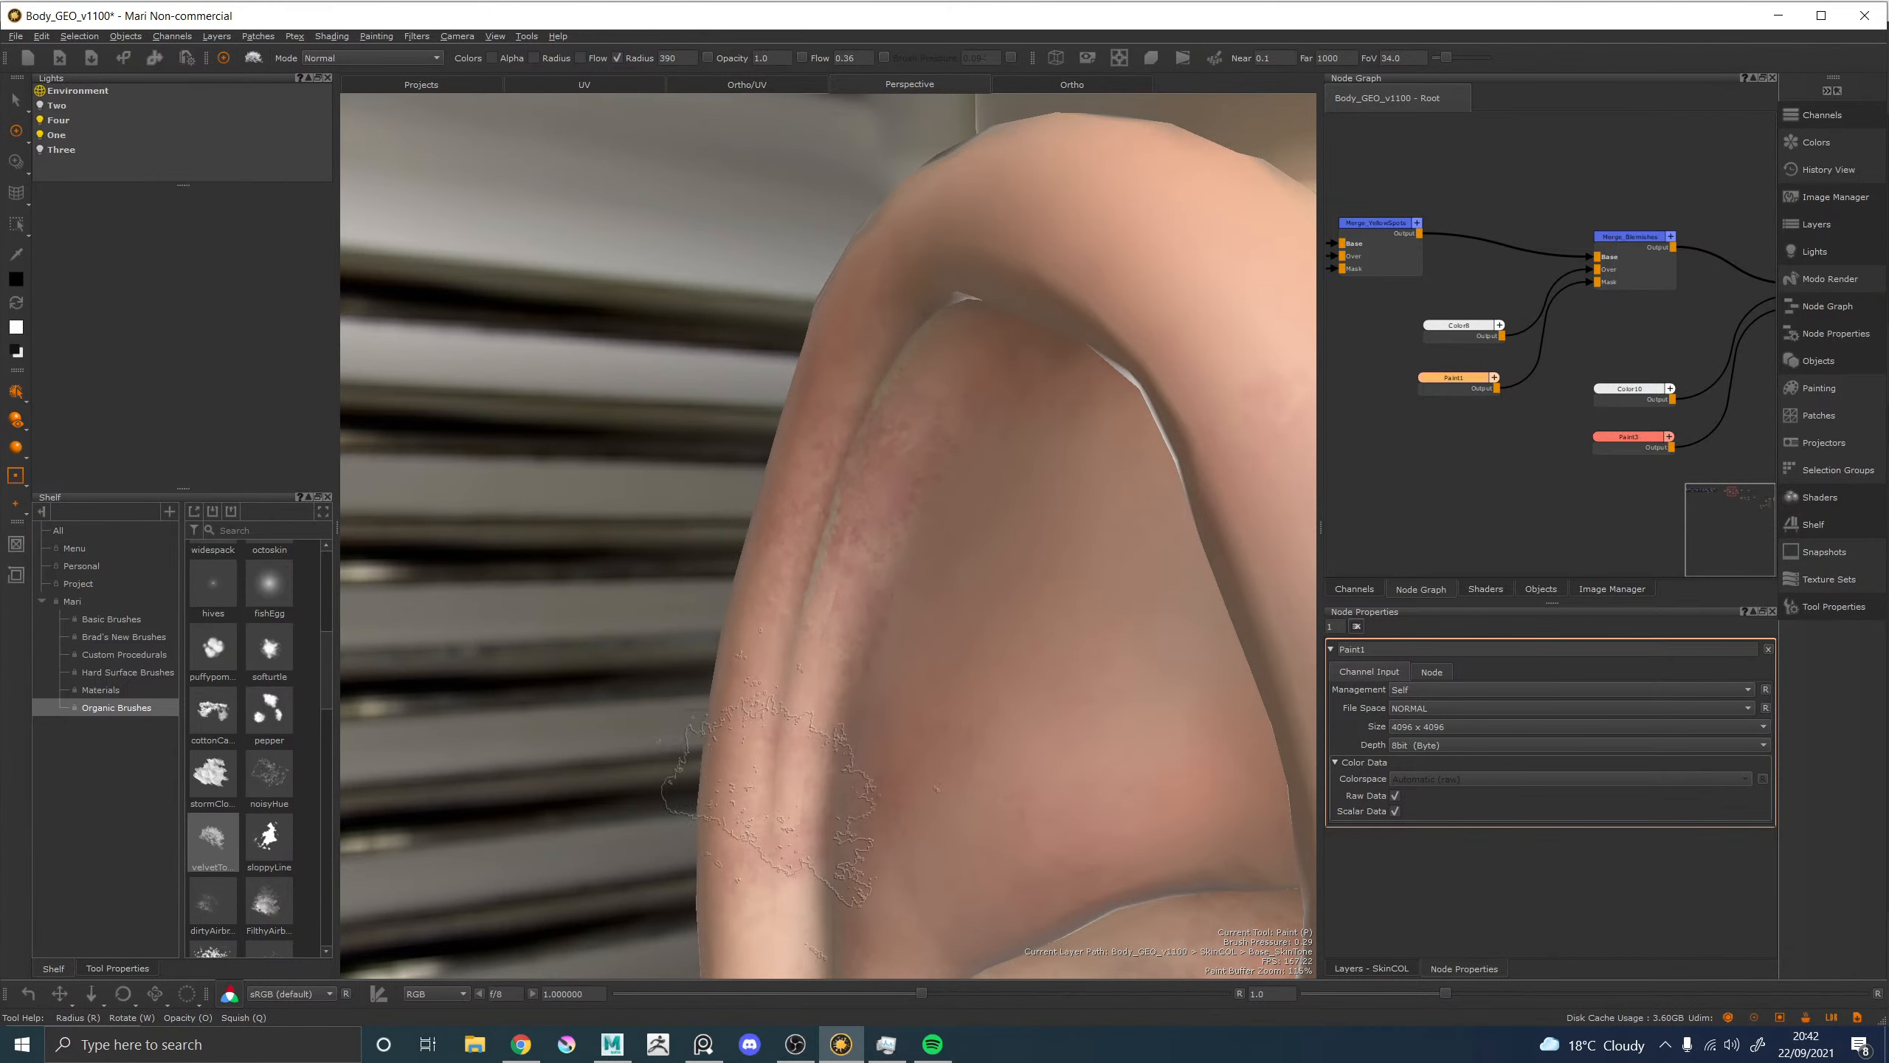
# Build up the redness on the ear's outer rim and groove with white, and soften it with black.
pyautogui.press('x')
pyautogui.moveTo(874, 476)
pyautogui.mouseDown()
pyautogui.moveTo(888, 432)
pyautogui.moveTo(808, 693)
pyautogui.moveTo(801, 548)
pyautogui.moveTo(822, 464)
pyautogui.moveTo(877, 406)
pyautogui.mouseUp()
pyautogui.press('x')
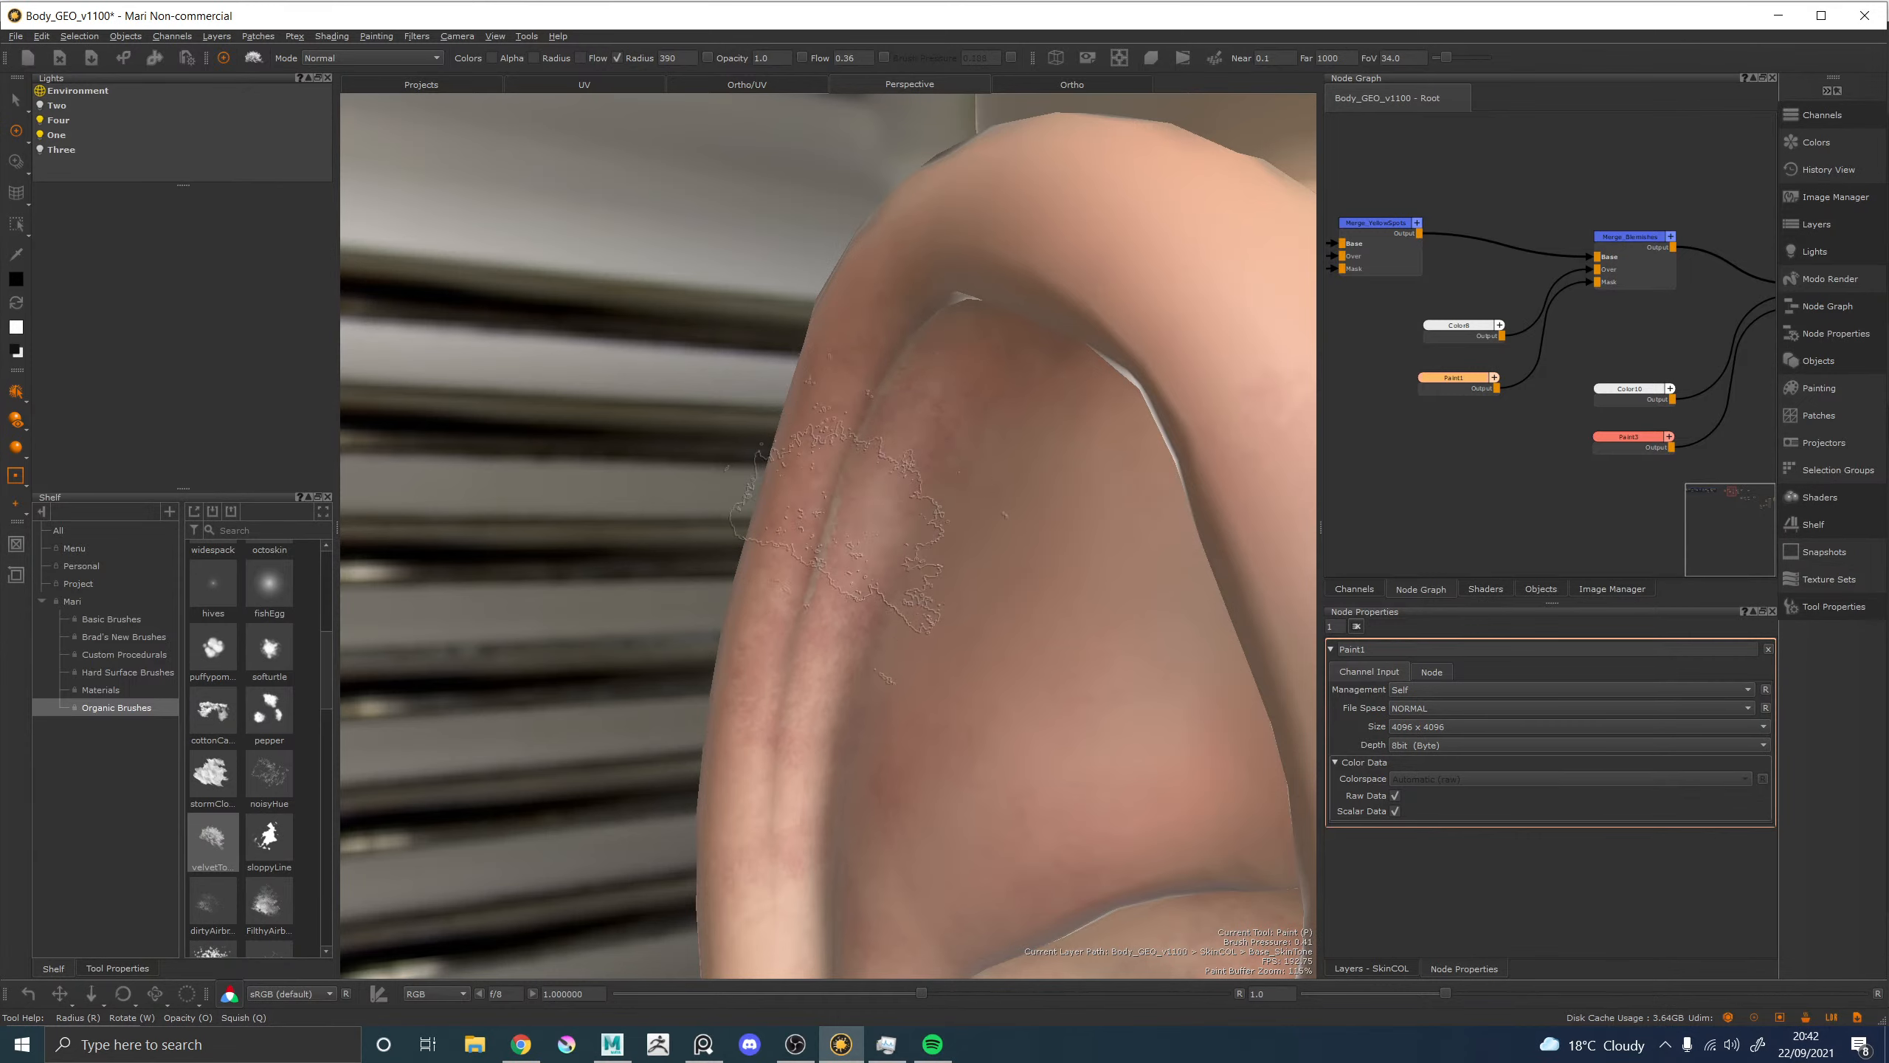
pyautogui.moveTo(855, 523)
pyautogui.mouseDown()
pyautogui.moveTo(807, 641)
pyautogui.moveTo(789, 770)
pyautogui.moveTo(819, 627)
pyautogui.mouseUp()
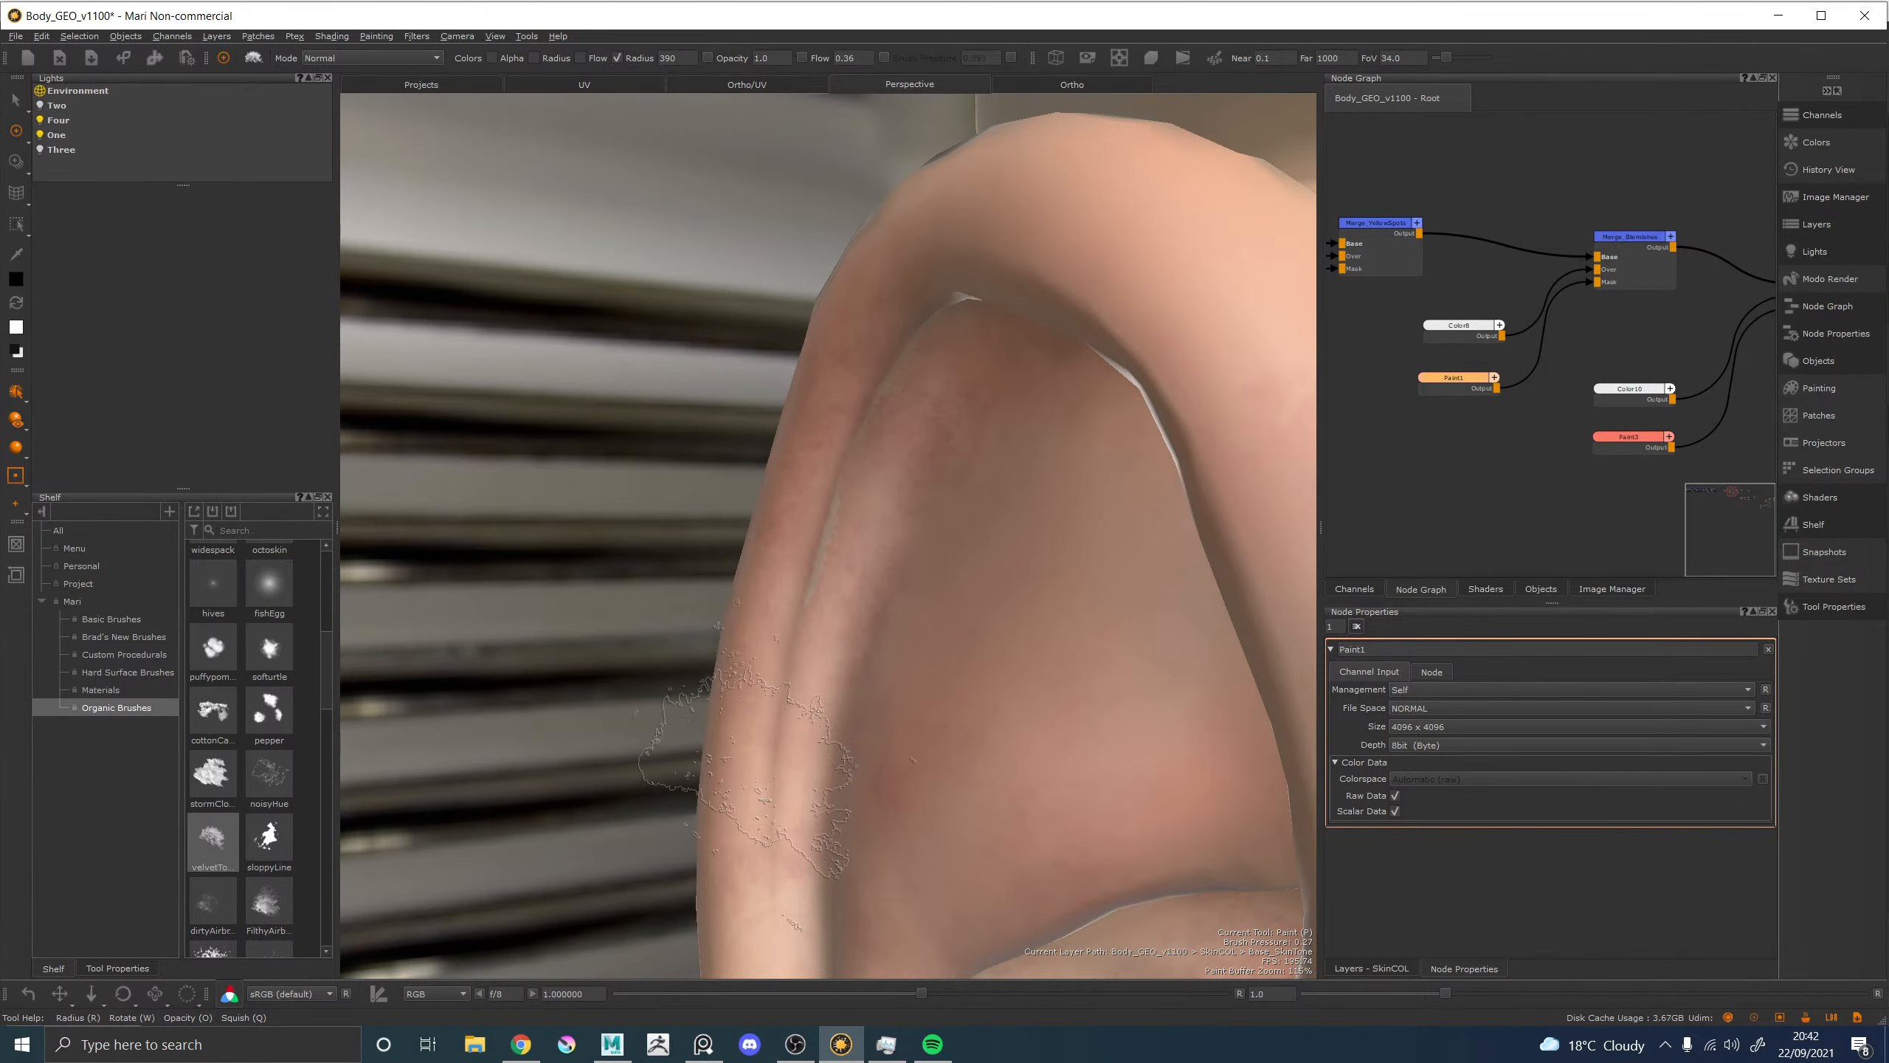
pyautogui.moveTo(744, 760)
pyautogui.mouseDown()
pyautogui.moveTo(796, 744)
pyautogui.moveTo(930, 469)
pyautogui.moveTo(945, 394)
pyautogui.mouseUp()
# Paint red blotches over the top fold of the ear in white and fade them with black.
pyautogui.press('x')
pyautogui.moveTo(1174, 235)
pyautogui.mouseDown()
pyautogui.moveTo(1136, 215)
pyautogui.moveTo(1220, 245)
pyautogui.moveTo(1030, 197)
pyautogui.moveTo(1242, 298)
pyautogui.moveTo(1088, 194)
pyautogui.moveTo(1064, 245)
pyautogui.moveTo(1190, 239)
pyautogui.moveTo(1239, 313)
pyautogui.moveTo(1197, 215)
pyautogui.moveTo(1160, 190)
pyautogui.moveTo(1257, 197)
pyautogui.moveTo(1300, 285)
pyautogui.moveTo(1041, 257)
pyautogui.moveTo(1010, 347)
pyautogui.moveTo(1071, 279)
pyautogui.mouseUp()
pyautogui.press('x')
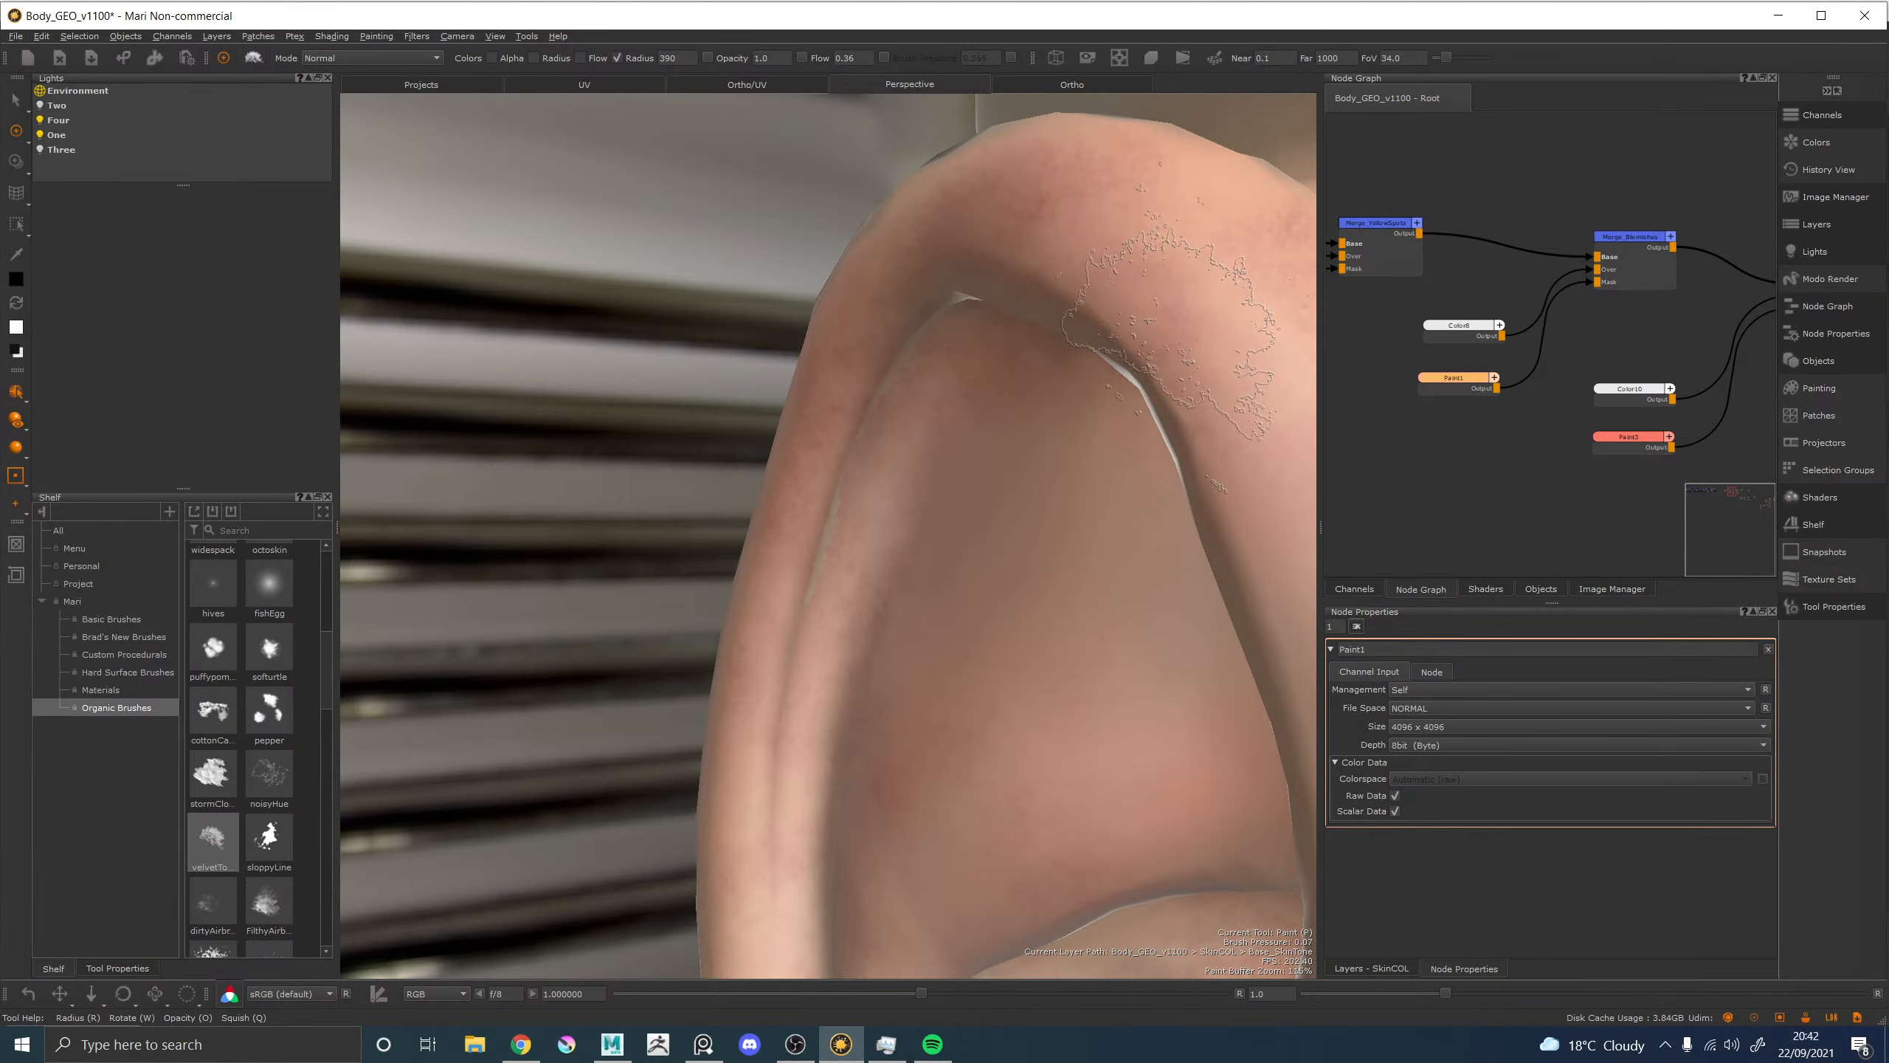
pyautogui.moveTo(1167, 331)
pyautogui.mouseDown()
pyautogui.moveTo(1116, 268)
pyautogui.moveTo(1103, 200)
pyautogui.mouseUp()
pyautogui.moveTo(967, 201)
pyautogui.mouseDown()
pyautogui.moveTo(1231, 256)
pyautogui.moveTo(1097, 297)
pyautogui.moveTo(1014, 205)
pyautogui.mouseUp()
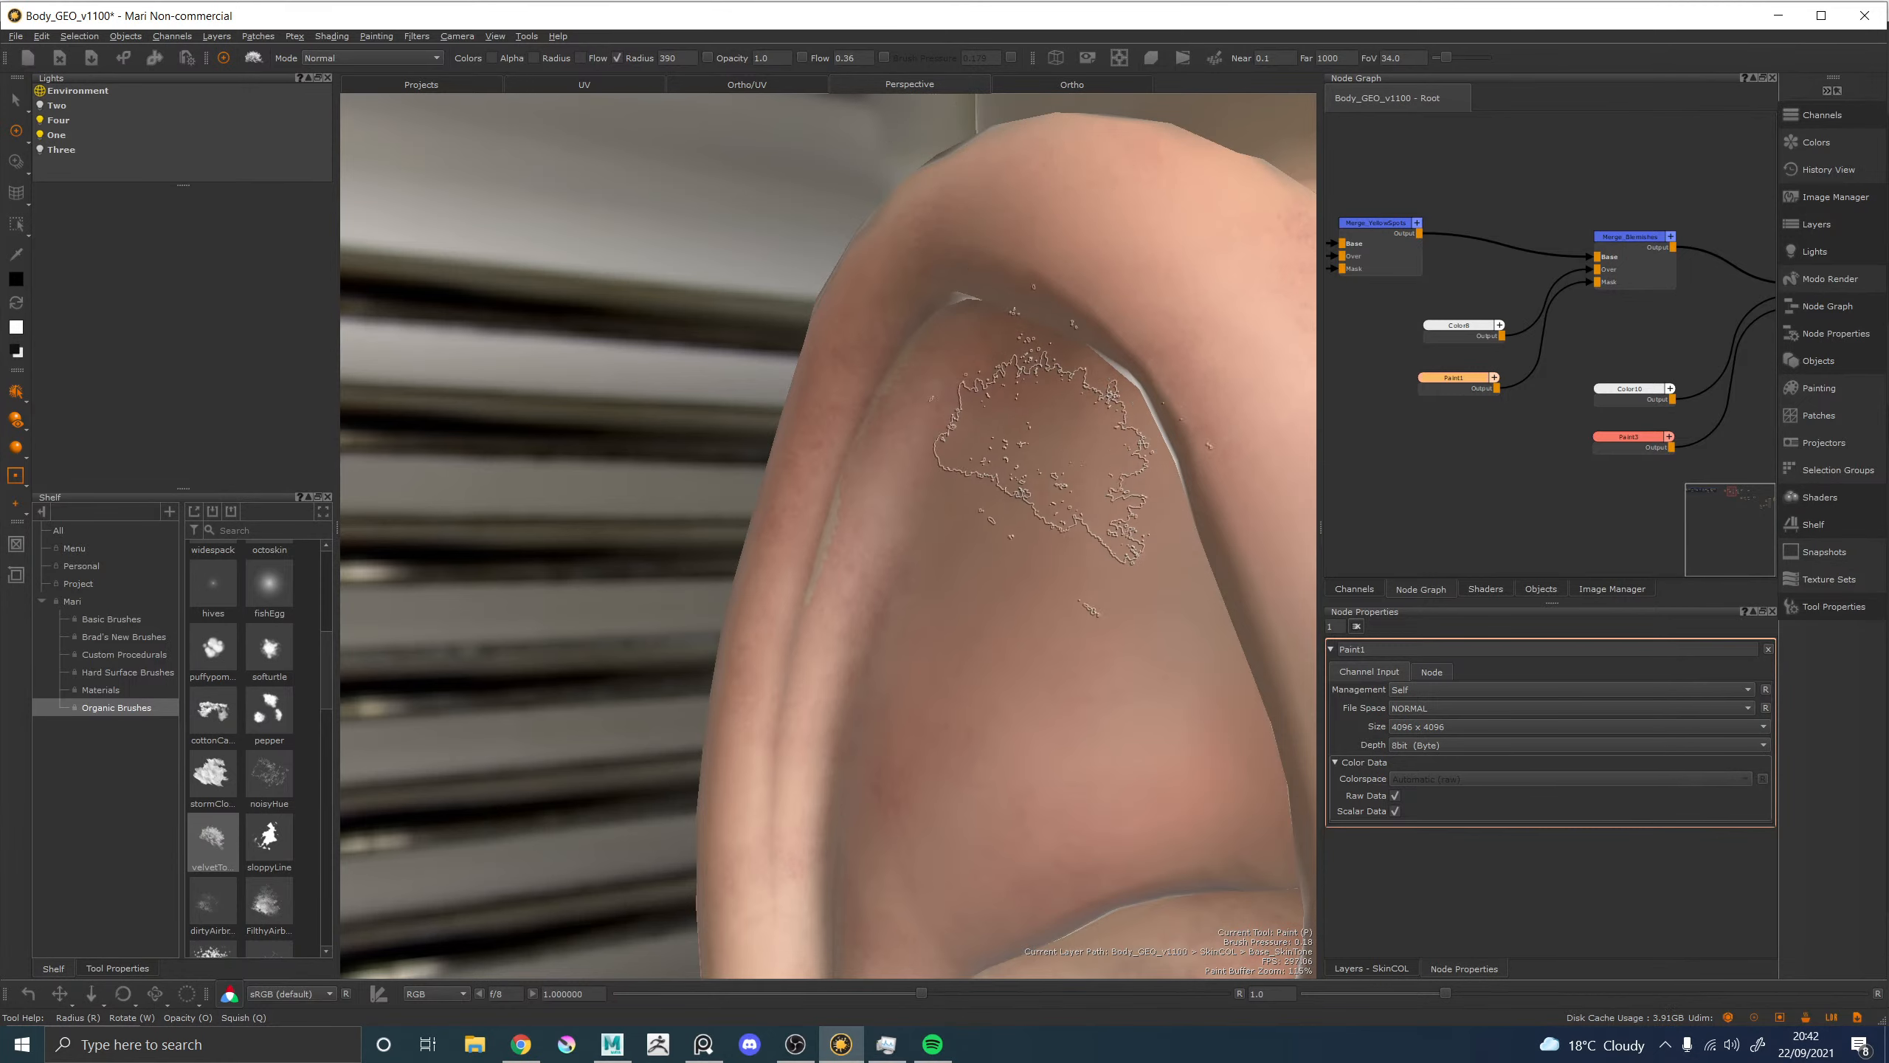
# Paint strong red blotches in the hollow and along the inner rim of the ear on the winking side, using white.
pyautogui.keyDown('alt'); pyautogui.moveTo(1034, 447); pyautogui.dragTo(513, 428, button='right'); pyautogui.keyUp('alt')
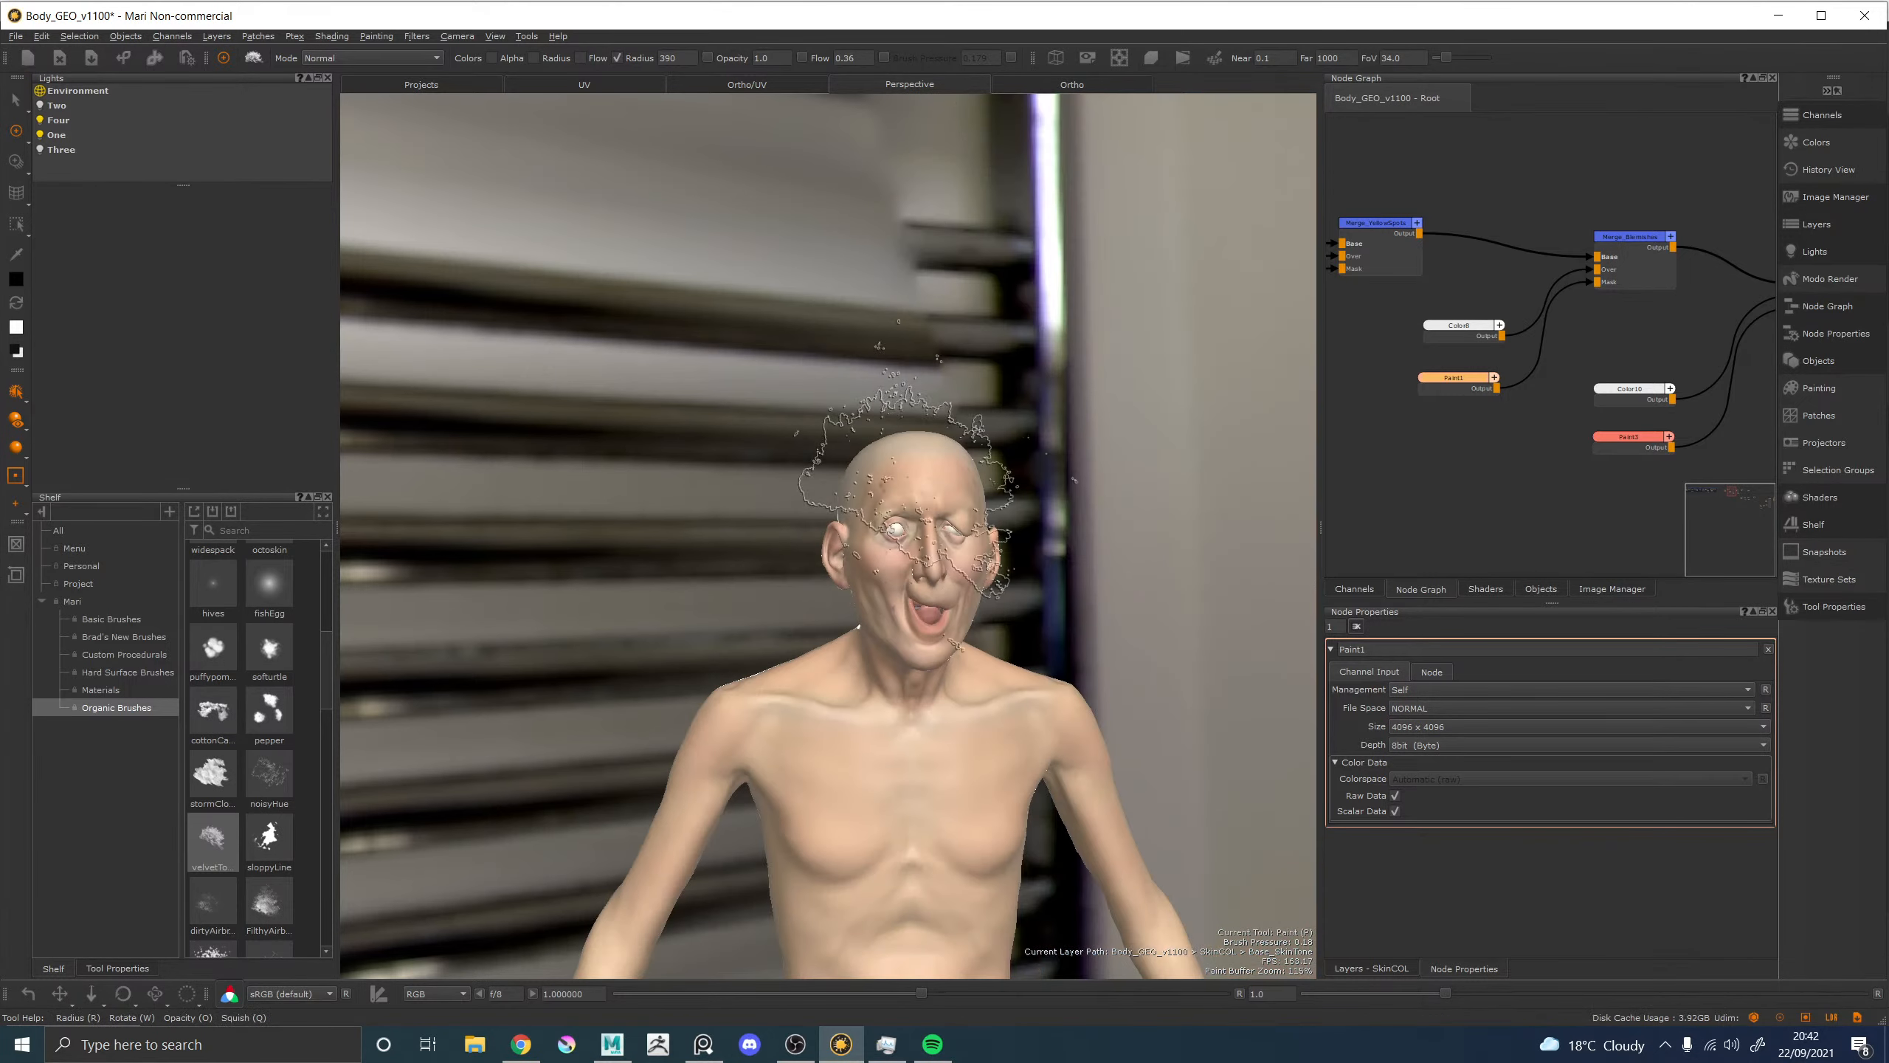
pyautogui.keyDown('alt'); pyautogui.moveTo(1005, 461); pyautogui.dragTo(722, 488); pyautogui.keyUp('alt')
pyautogui.keyDown('alt'); pyautogui.moveTo(722, 488); pyautogui.dragTo(726, 506, button='middle'); pyautogui.keyUp('alt')
pyautogui.scroll(6, 725, 506)
pyautogui.press('p')
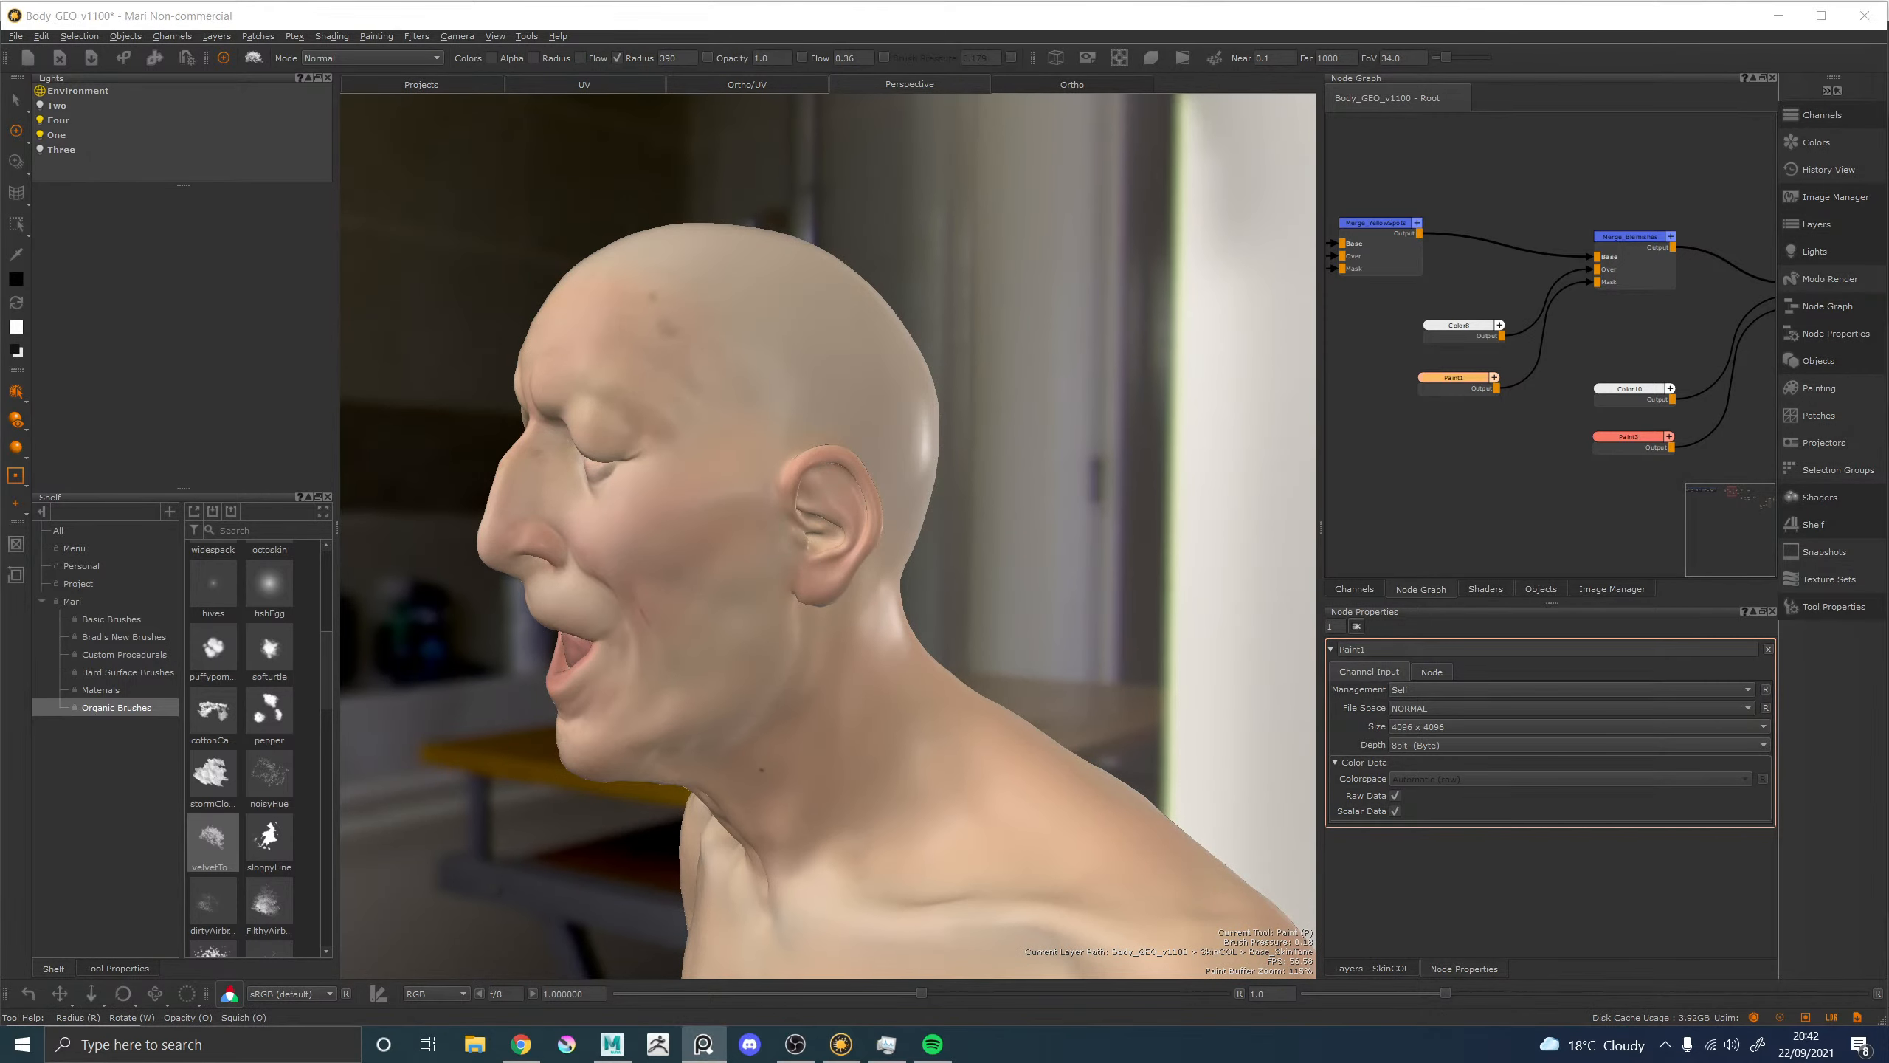
pyautogui.keyDown('alt'); pyautogui.moveTo(741, 540); pyautogui.dragTo(744, 465, button='middle'); pyautogui.keyUp('alt')
pyautogui.keyDown('alt'); pyautogui.moveTo(743, 468); pyautogui.dragTo(952, 478, button='right'); pyautogui.keyUp('alt')
pyautogui.keyDown('alt'); pyautogui.moveTo(908, 482); pyautogui.dragTo(807, 754, button='middle'); pyautogui.keyUp('alt')
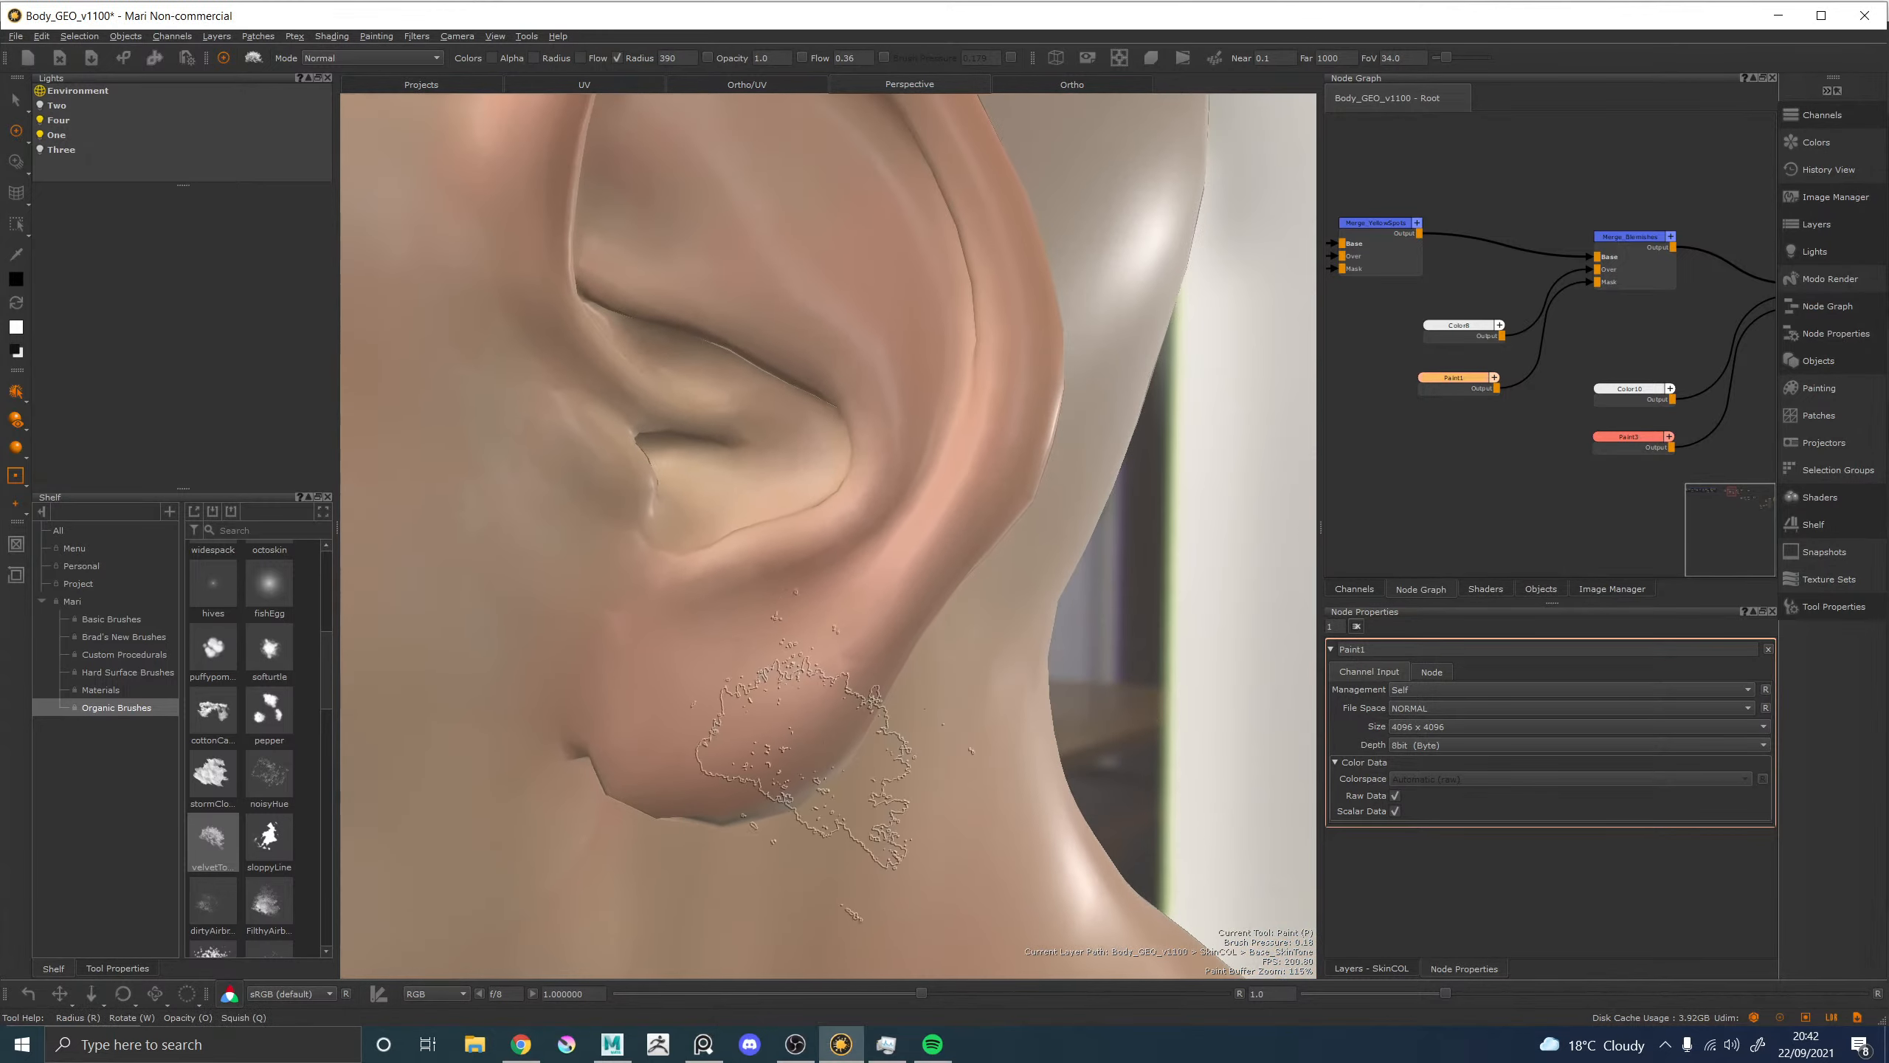
pyautogui.keyDown('alt'); pyautogui.moveTo(814, 417); pyautogui.dragTo(826, 584, button='middle'); pyautogui.keyUp('alt')
pyautogui.keyDown('alt'); pyautogui.moveTo(826, 585); pyautogui.dragTo(866, 558, button='right'); pyautogui.keyUp('alt')
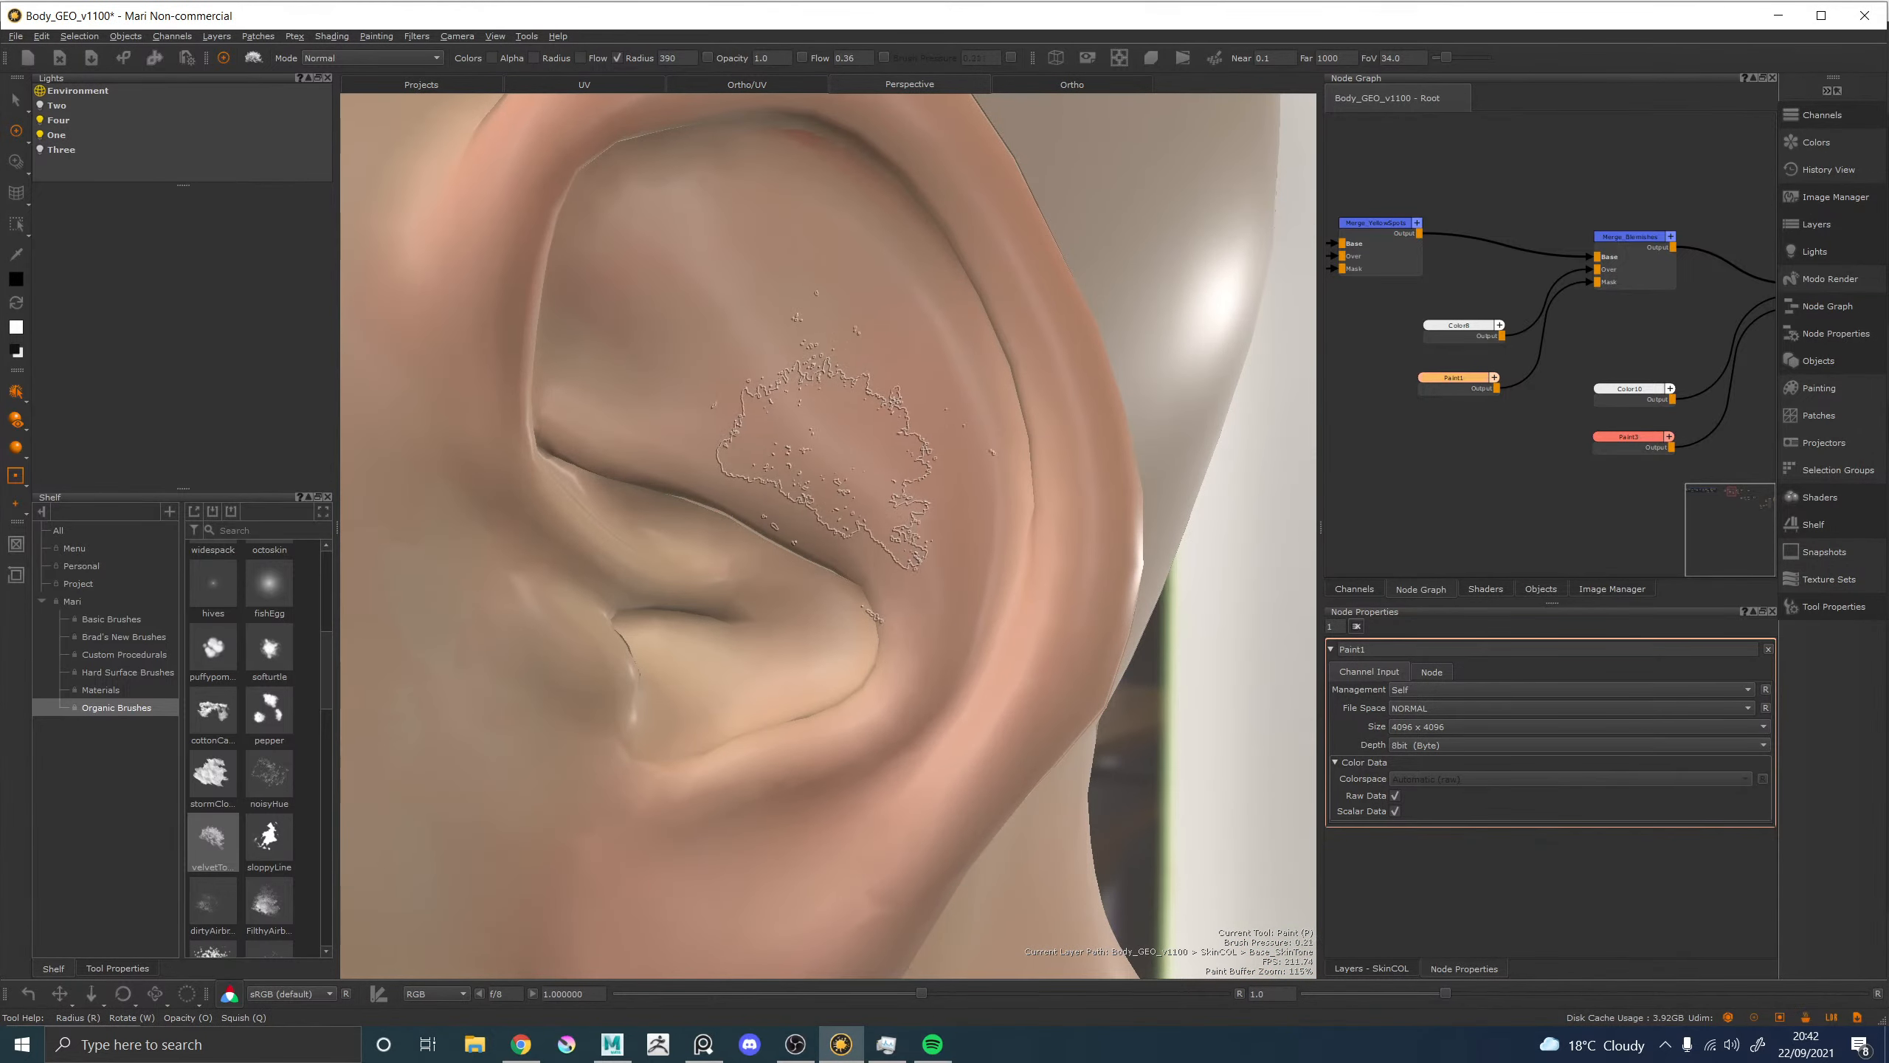
pyautogui.press('x')
pyautogui.moveTo(846, 474)
pyautogui.mouseDown()
pyautogui.moveTo(939, 596)
pyautogui.moveTo(904, 711)
pyautogui.moveTo(829, 784)
pyautogui.moveTo(933, 596)
pyautogui.moveTo(725, 313)
pyautogui.moveTo(904, 439)
pyautogui.moveTo(997, 596)
pyautogui.moveTo(959, 707)
pyautogui.moveTo(841, 856)
pyautogui.mouseUp()
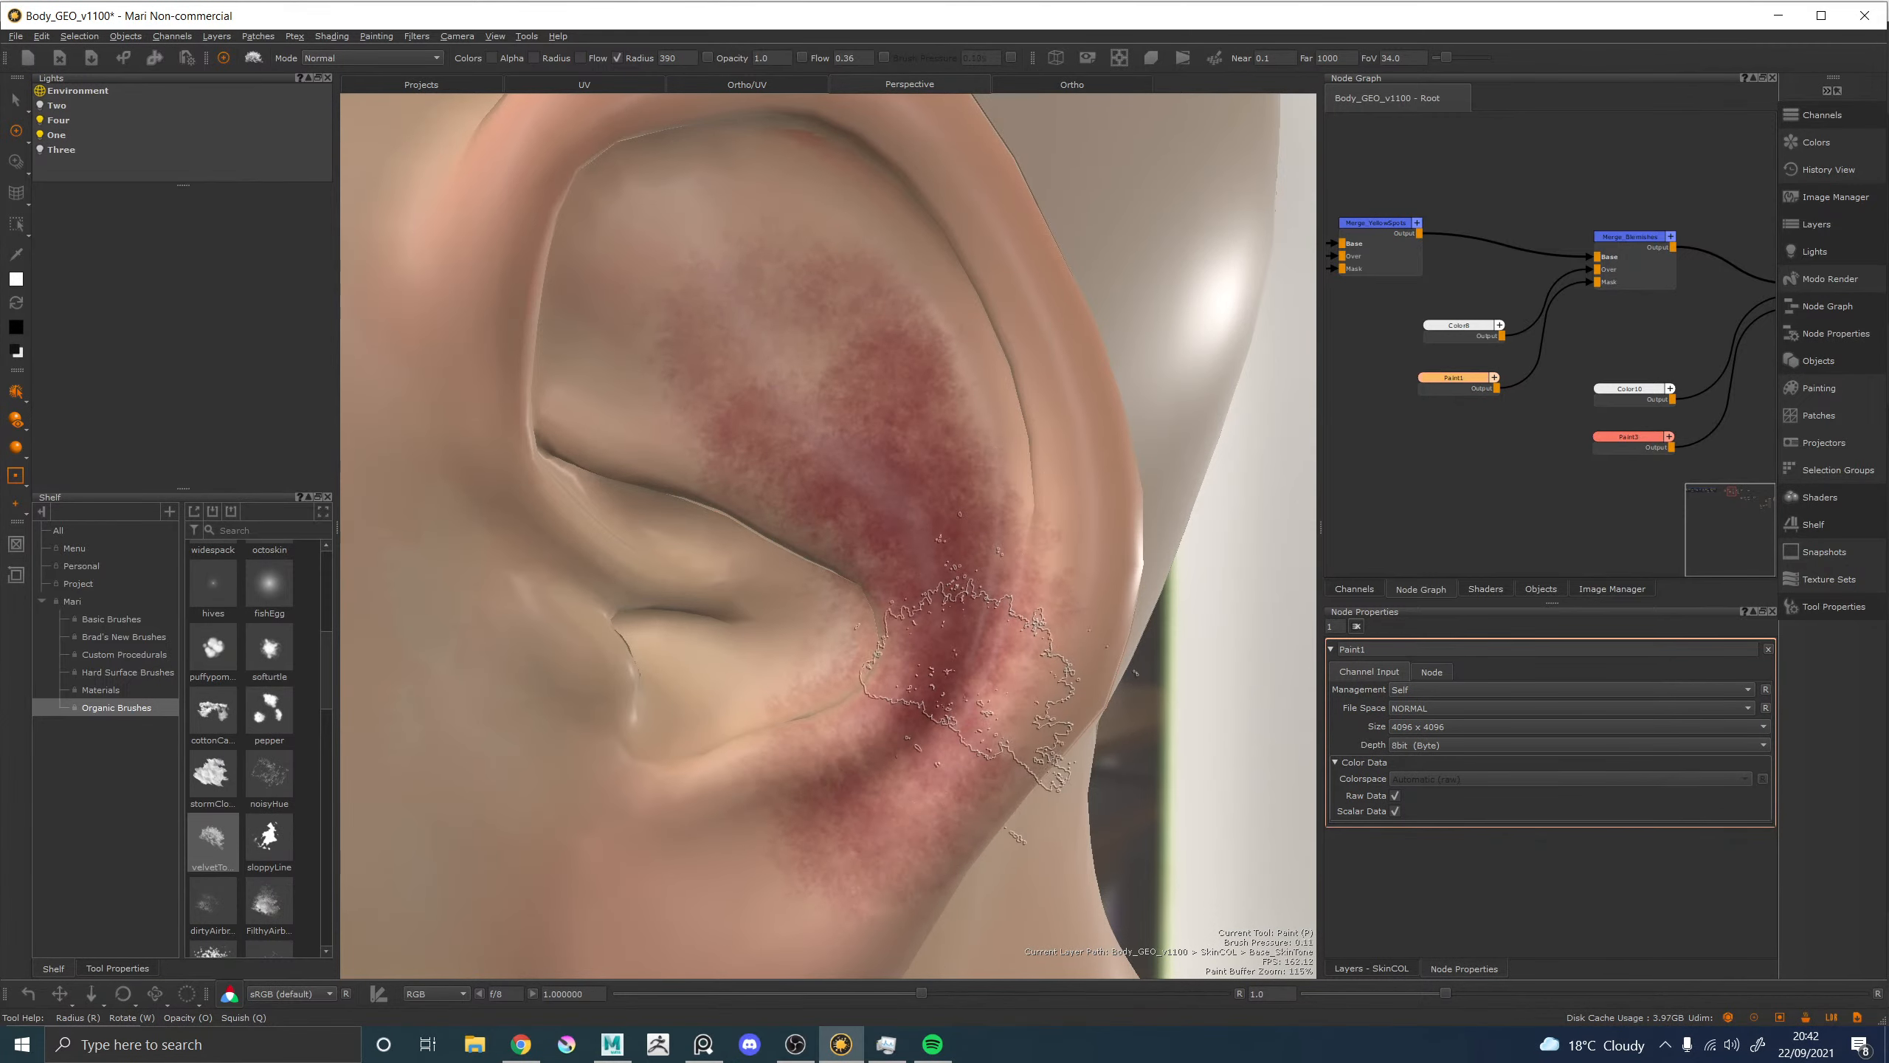
pyautogui.moveTo(966, 685)
pyautogui.mouseDown()
pyautogui.moveTo(1027, 521)
pyautogui.moveTo(966, 313)
pyautogui.moveTo(766, 201)
pyautogui.moveTo(703, 417)
pyautogui.moveTo(659, 392)
pyautogui.moveTo(699, 372)
pyautogui.moveTo(715, 290)
pyautogui.moveTo(952, 357)
pyautogui.moveTo(974, 313)
pyautogui.mouseUp()
# Enlarge the brush to radius 574 and fade the red blotches across the winking side's ear with black.
pyautogui.press('r')
pyautogui.press('x')
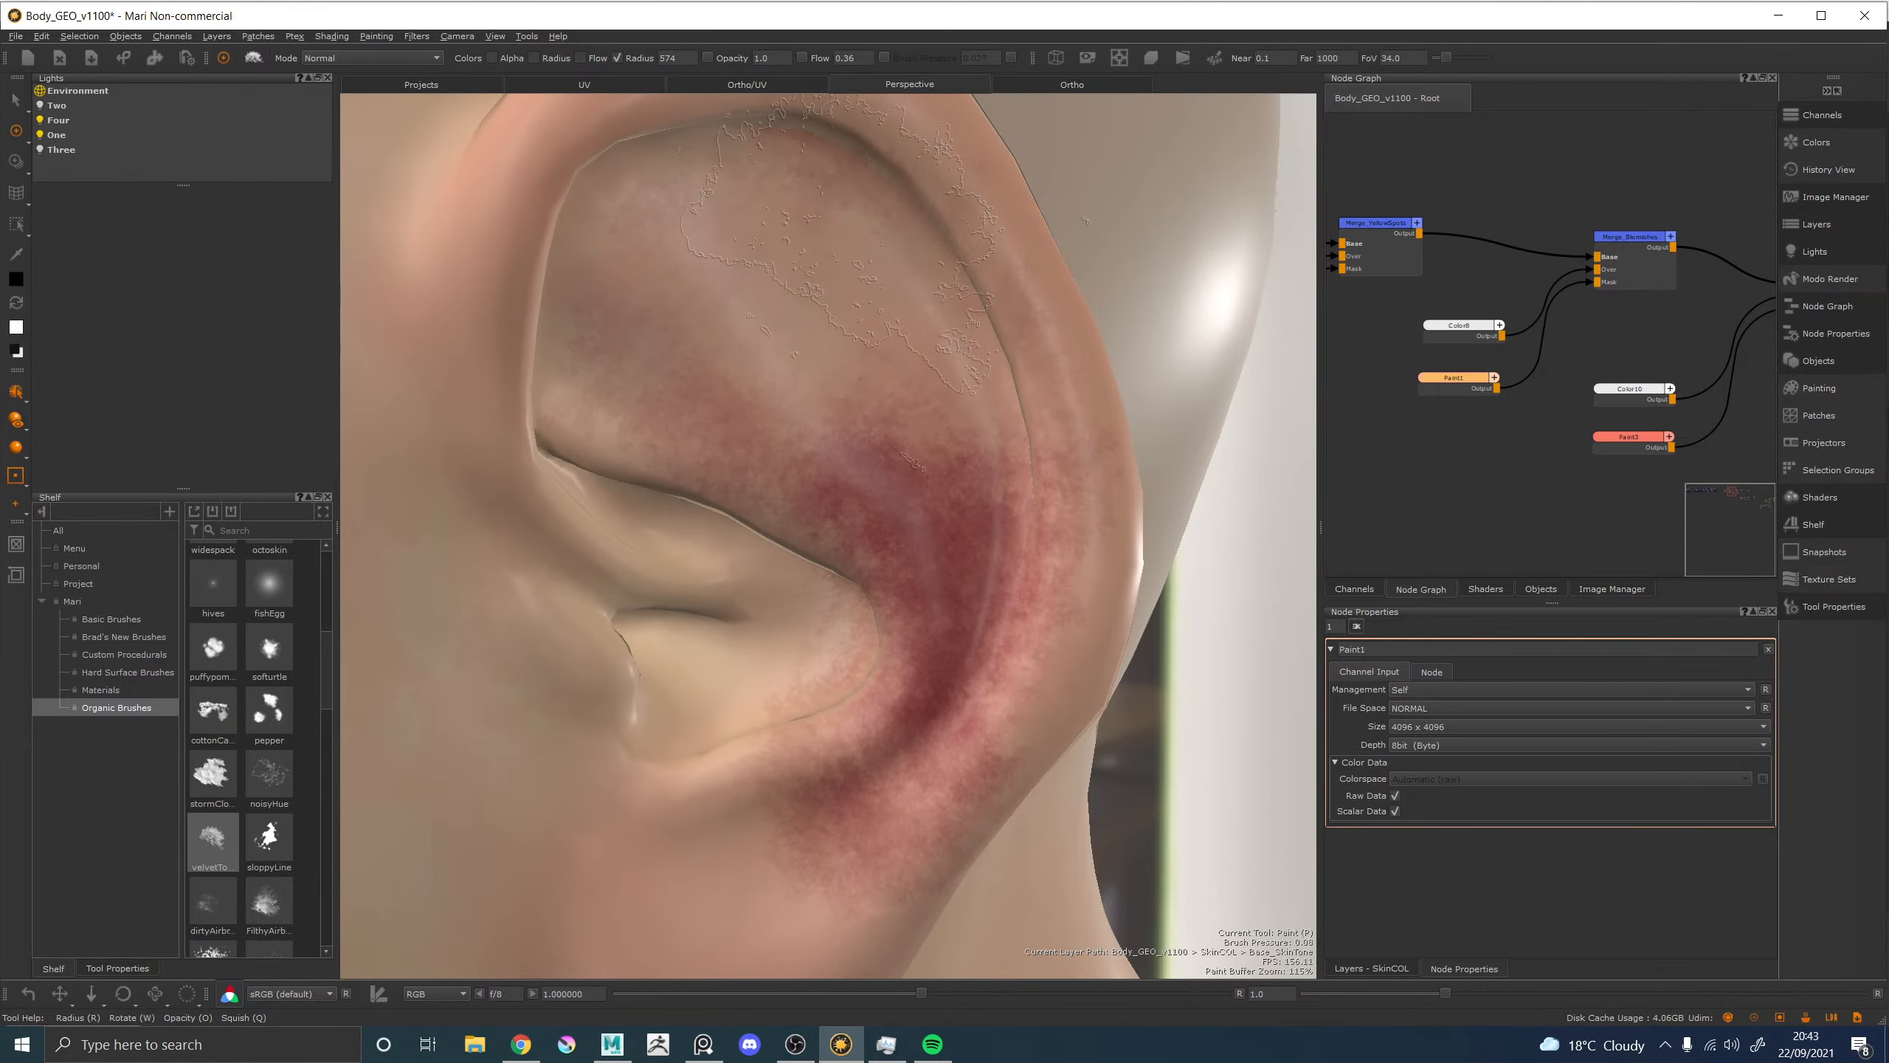
pyautogui.moveTo(826, 223)
pyautogui.mouseDown()
pyautogui.moveTo(892, 335)
pyautogui.moveTo(938, 476)
pyautogui.moveTo(915, 521)
pyautogui.moveTo(967, 565)
pyautogui.moveTo(930, 521)
pyautogui.moveTo(952, 543)
pyautogui.moveTo(959, 655)
pyautogui.moveTo(915, 707)
pyautogui.mouseUp()
pyautogui.moveTo(870, 789)
pyautogui.mouseDown()
pyautogui.moveTo(855, 692)
pyautogui.moveTo(855, 714)
pyautogui.mouseUp()
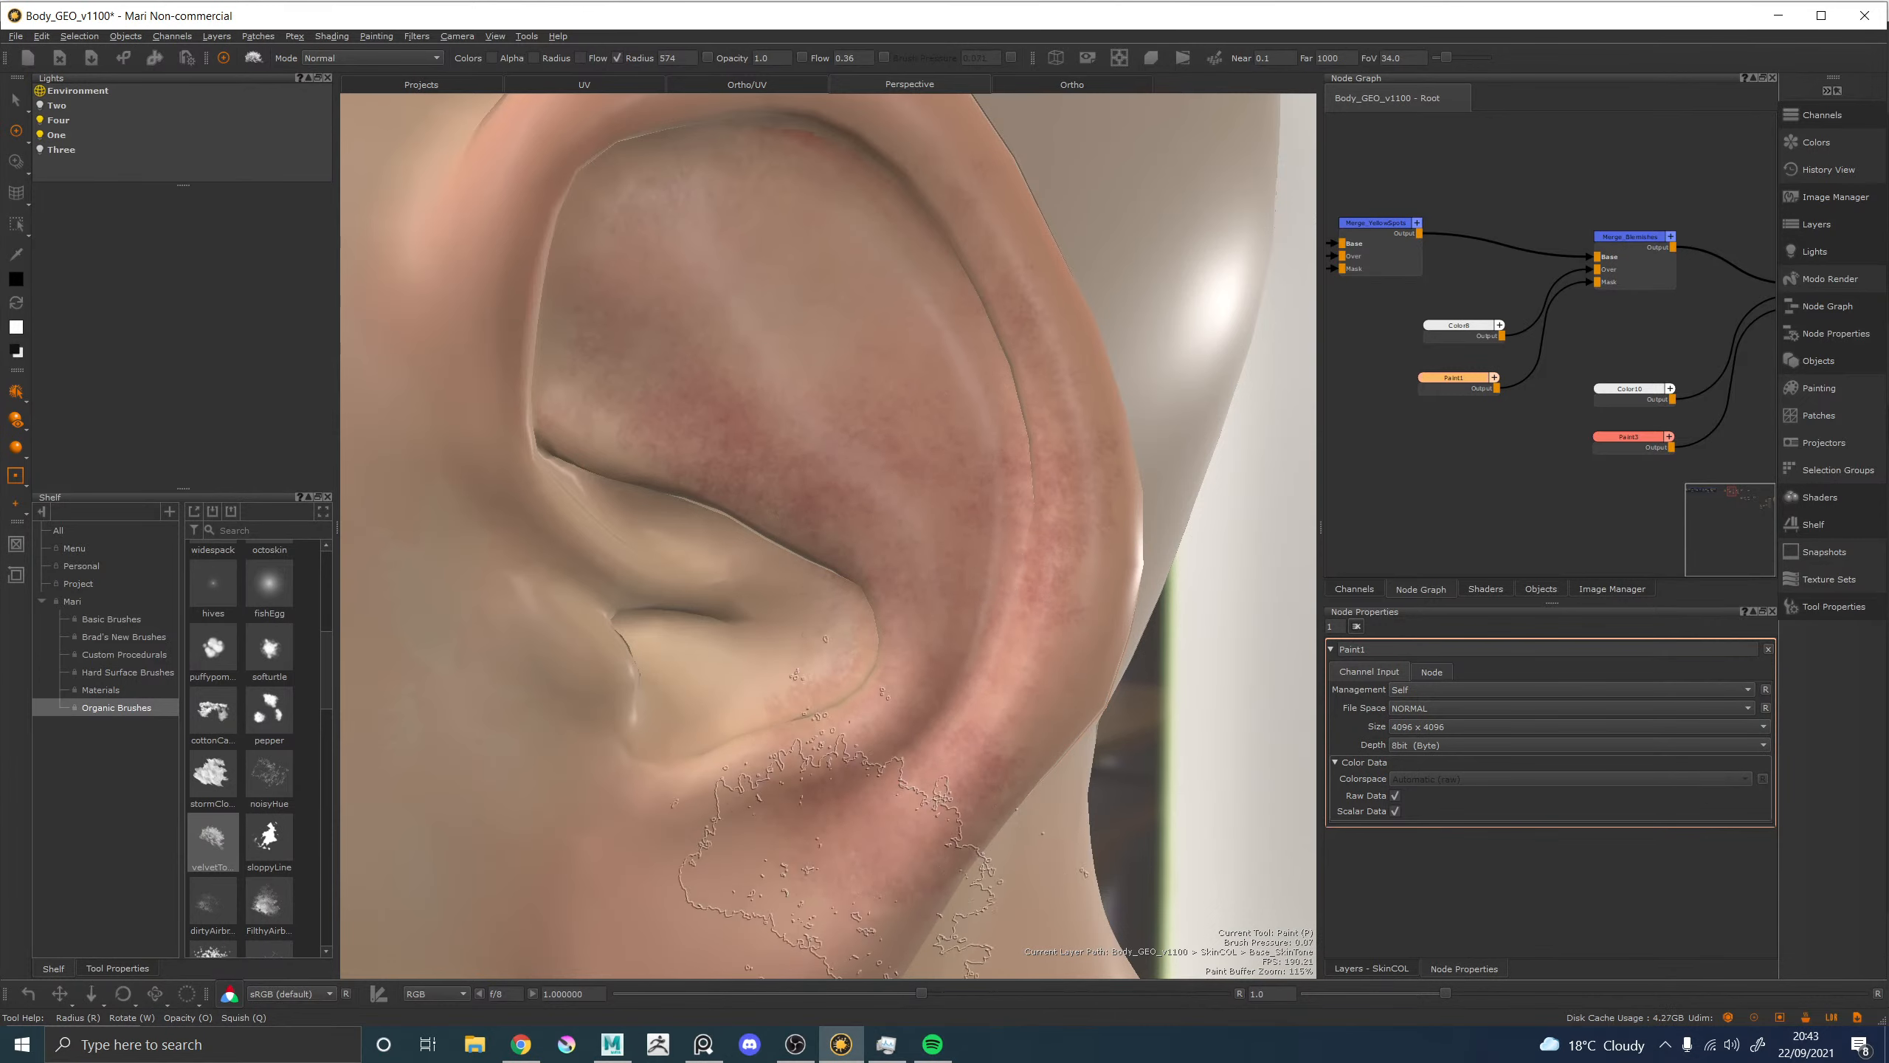
pyautogui.moveTo(833, 856)
pyautogui.mouseDown()
pyautogui.moveTo(881, 815)
pyautogui.moveTo(841, 595)
pyautogui.moveTo(878, 391)
pyautogui.mouseUp()
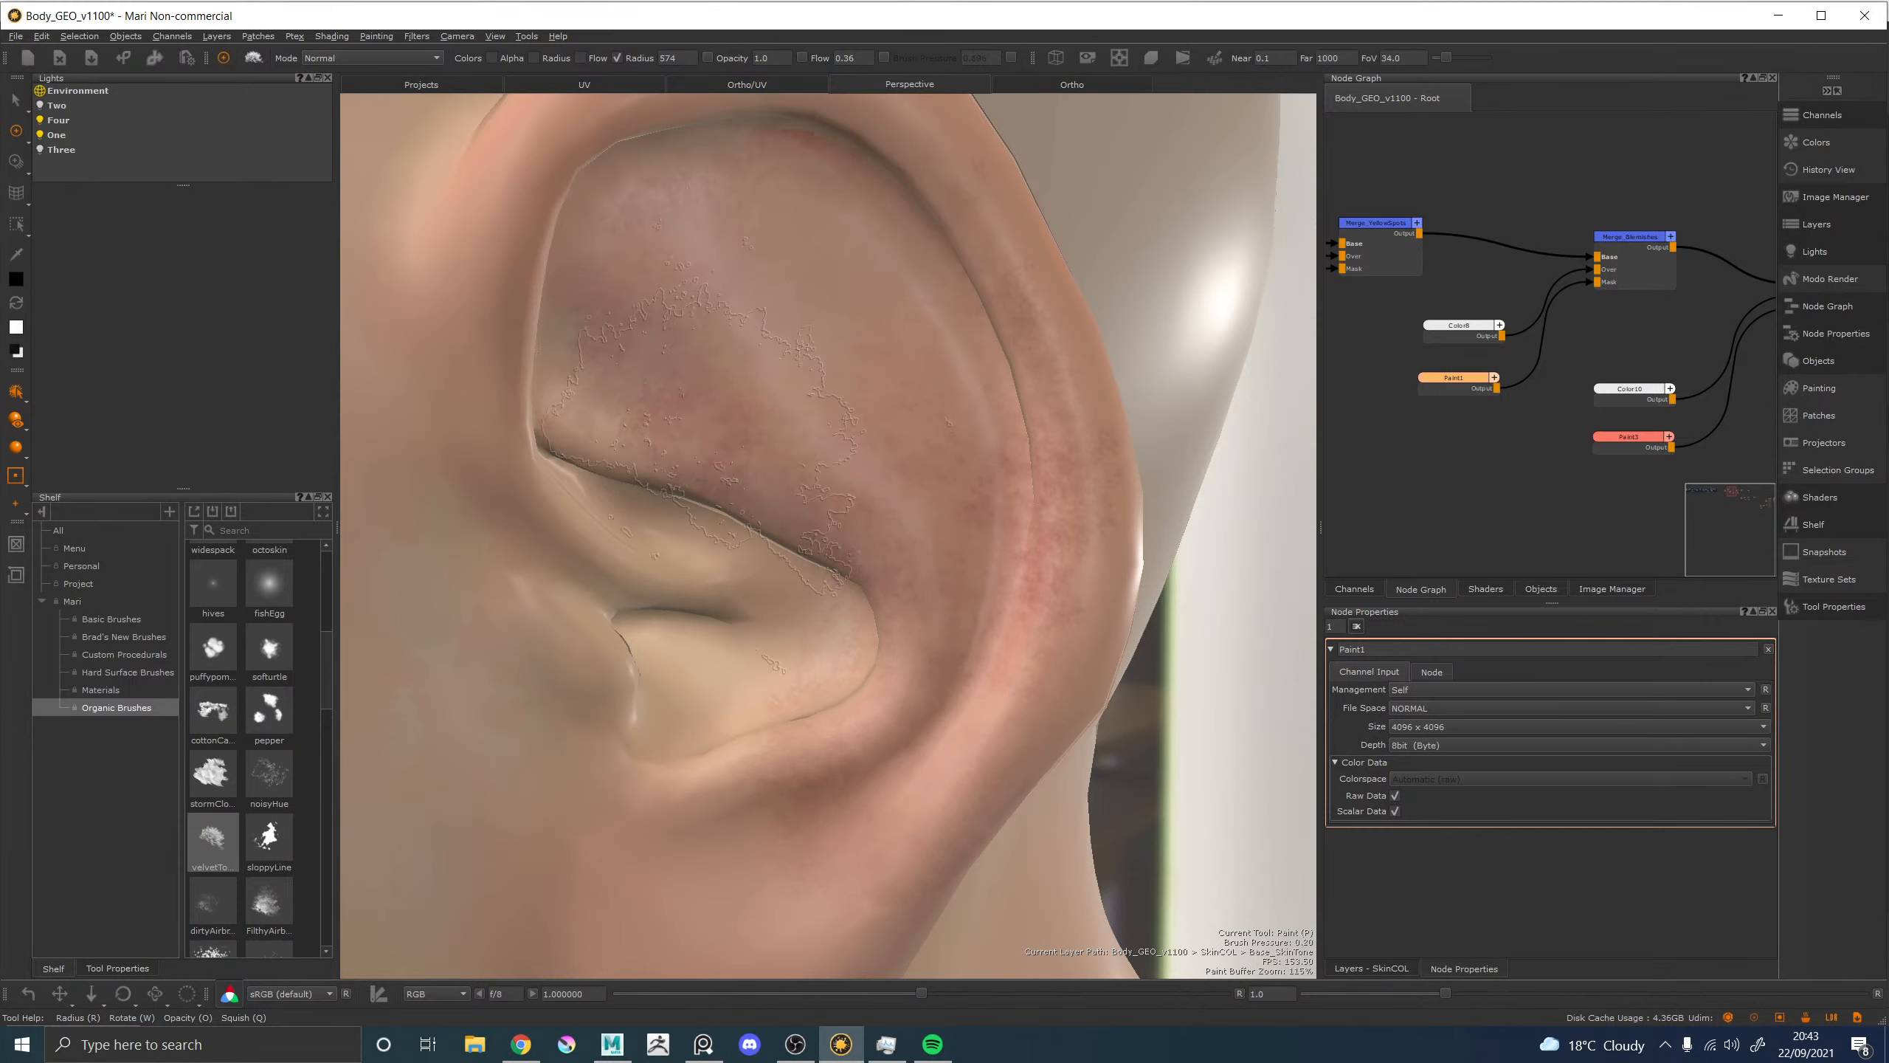
# Add more redness to the upper hollow of this ear and soften its hollow and rim, alternating white and black.
pyautogui.press('x')
pyautogui.moveTo(799, 323)
pyautogui.mouseDown()
pyautogui.moveTo(813, 335)
pyautogui.moveTo(785, 274)
pyautogui.moveTo(770, 302)
pyautogui.moveTo(820, 290)
pyautogui.moveTo(784, 271)
pyautogui.mouseUp()
pyautogui.press('x')
pyautogui.press('x')
pyautogui.press('x')
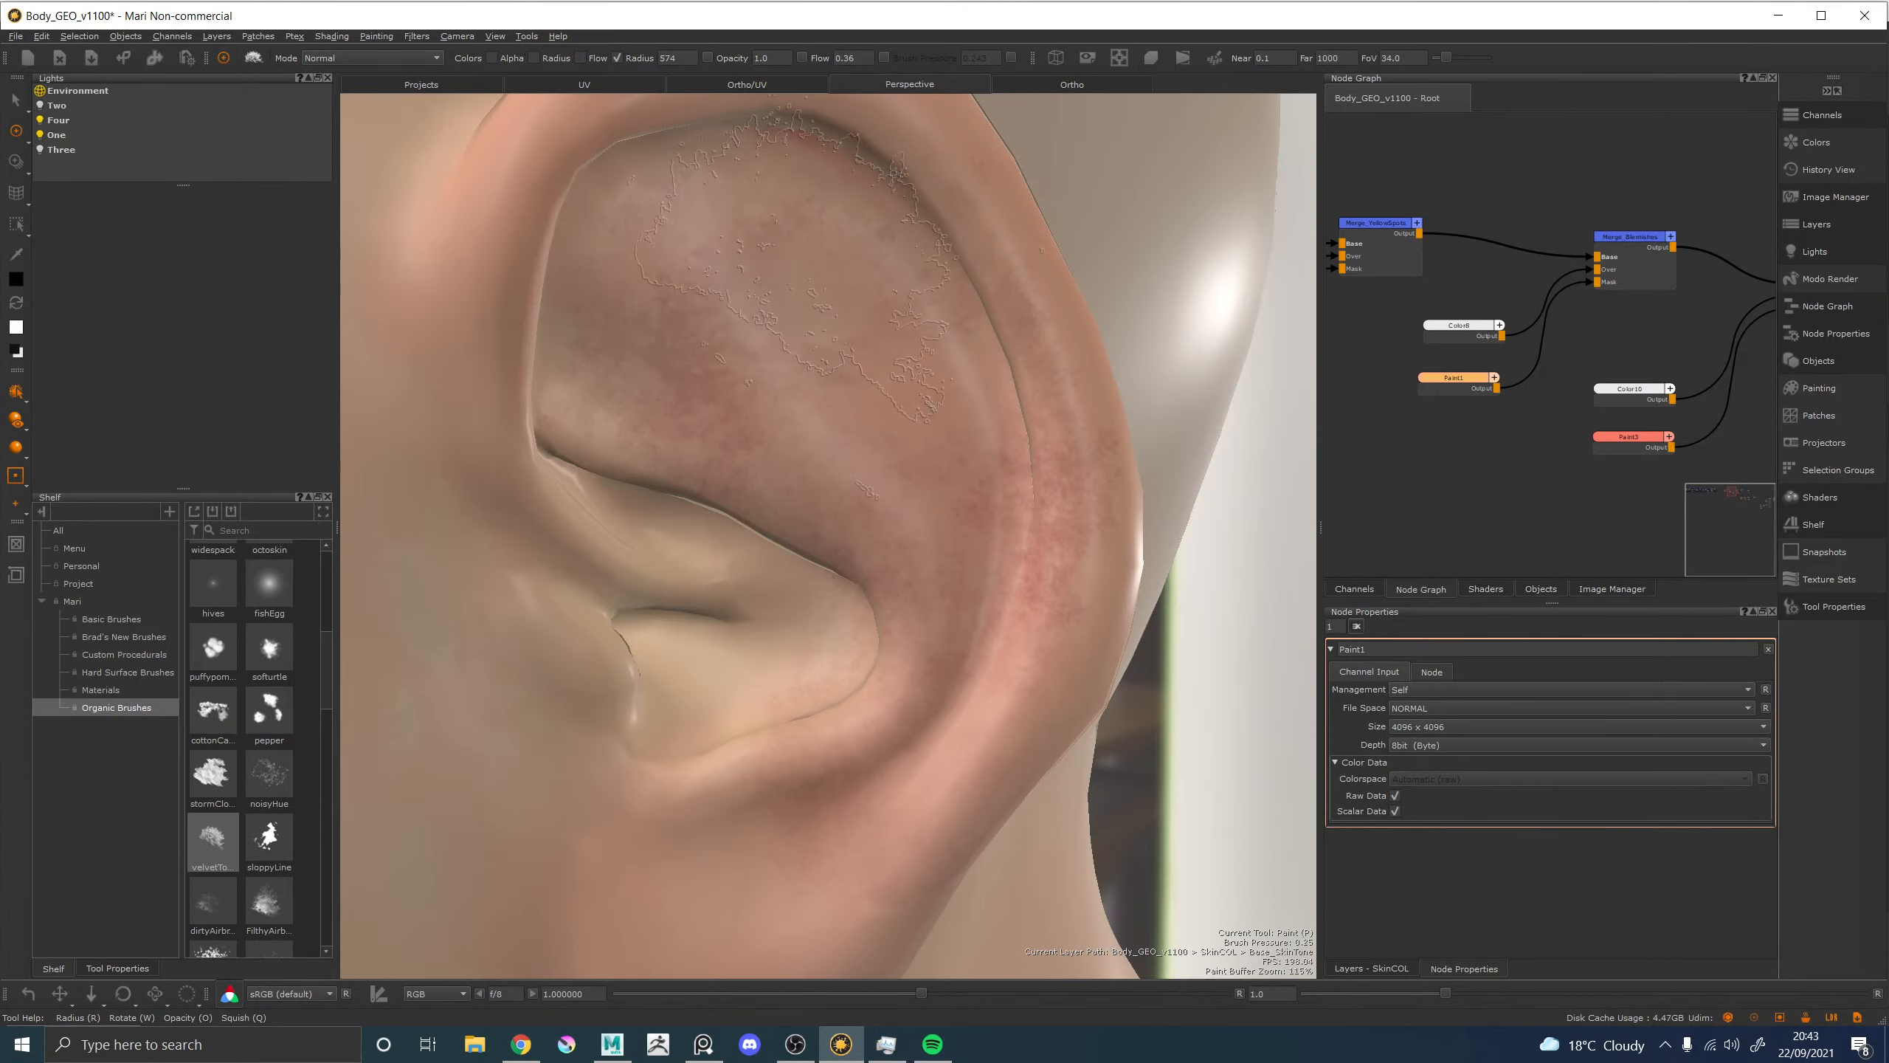
pyautogui.moveTo(744, 331)
pyautogui.mouseDown()
pyautogui.moveTo(715, 343)
pyautogui.moveTo(730, 324)
pyautogui.moveTo(899, 331)
pyautogui.moveTo(874, 295)
pyautogui.mouseUp()
pyautogui.moveTo(774, 190)
pyautogui.mouseDown()
pyautogui.moveTo(693, 394)
pyautogui.moveTo(909, 547)
pyautogui.moveTo(1031, 491)
pyautogui.moveTo(1065, 504)
pyautogui.moveTo(1006, 588)
pyautogui.moveTo(744, 513)
pyautogui.moveTo(581, 417)
pyautogui.moveTo(543, 357)
pyautogui.moveTo(456, 411)
pyautogui.mouseUp()
# Blend the front of the ear's hollow down towards the lobe with black and bake the paint.
pyautogui.press('x')
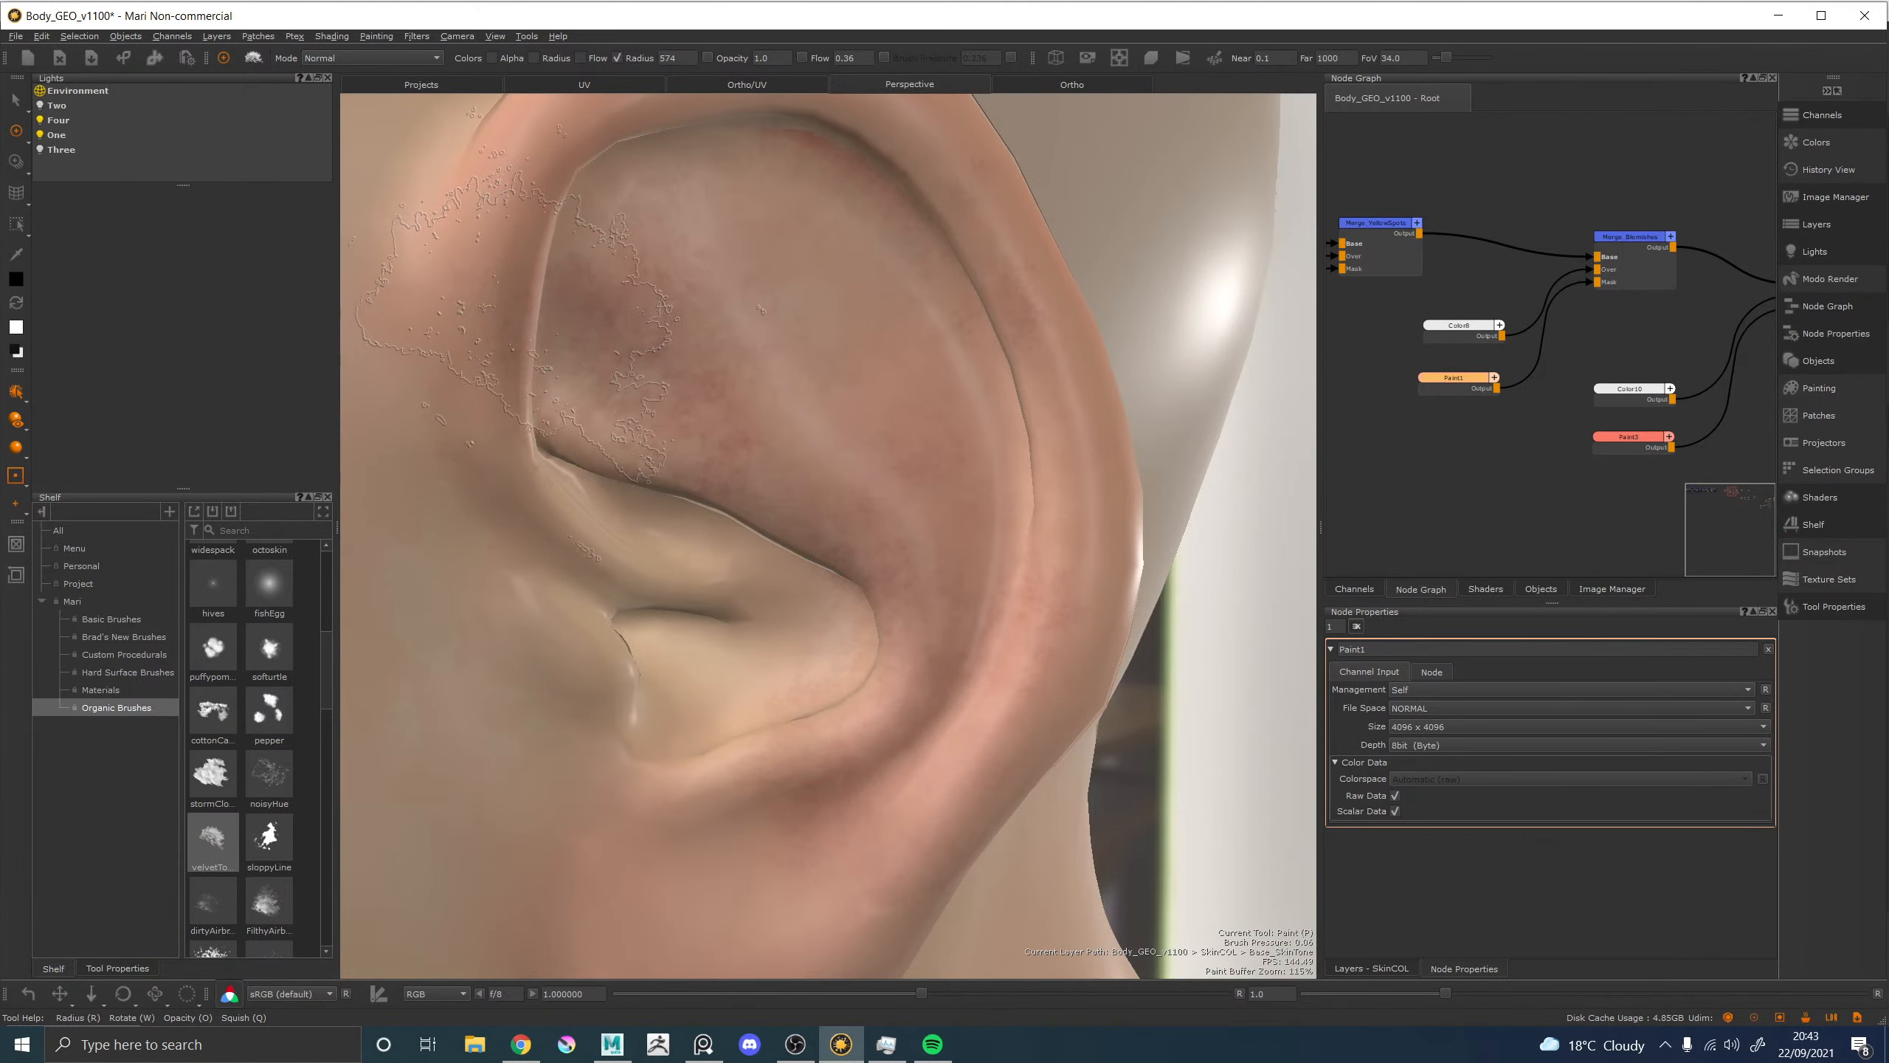
pyautogui.moveTo(557, 328)
pyautogui.mouseDown()
pyautogui.moveTo(685, 200)
pyautogui.moveTo(697, 304)
pyautogui.moveTo(644, 261)
pyautogui.moveTo(662, 216)
pyautogui.moveTo(863, 476)
pyautogui.moveTo(769, 643)
pyautogui.mouseUp()
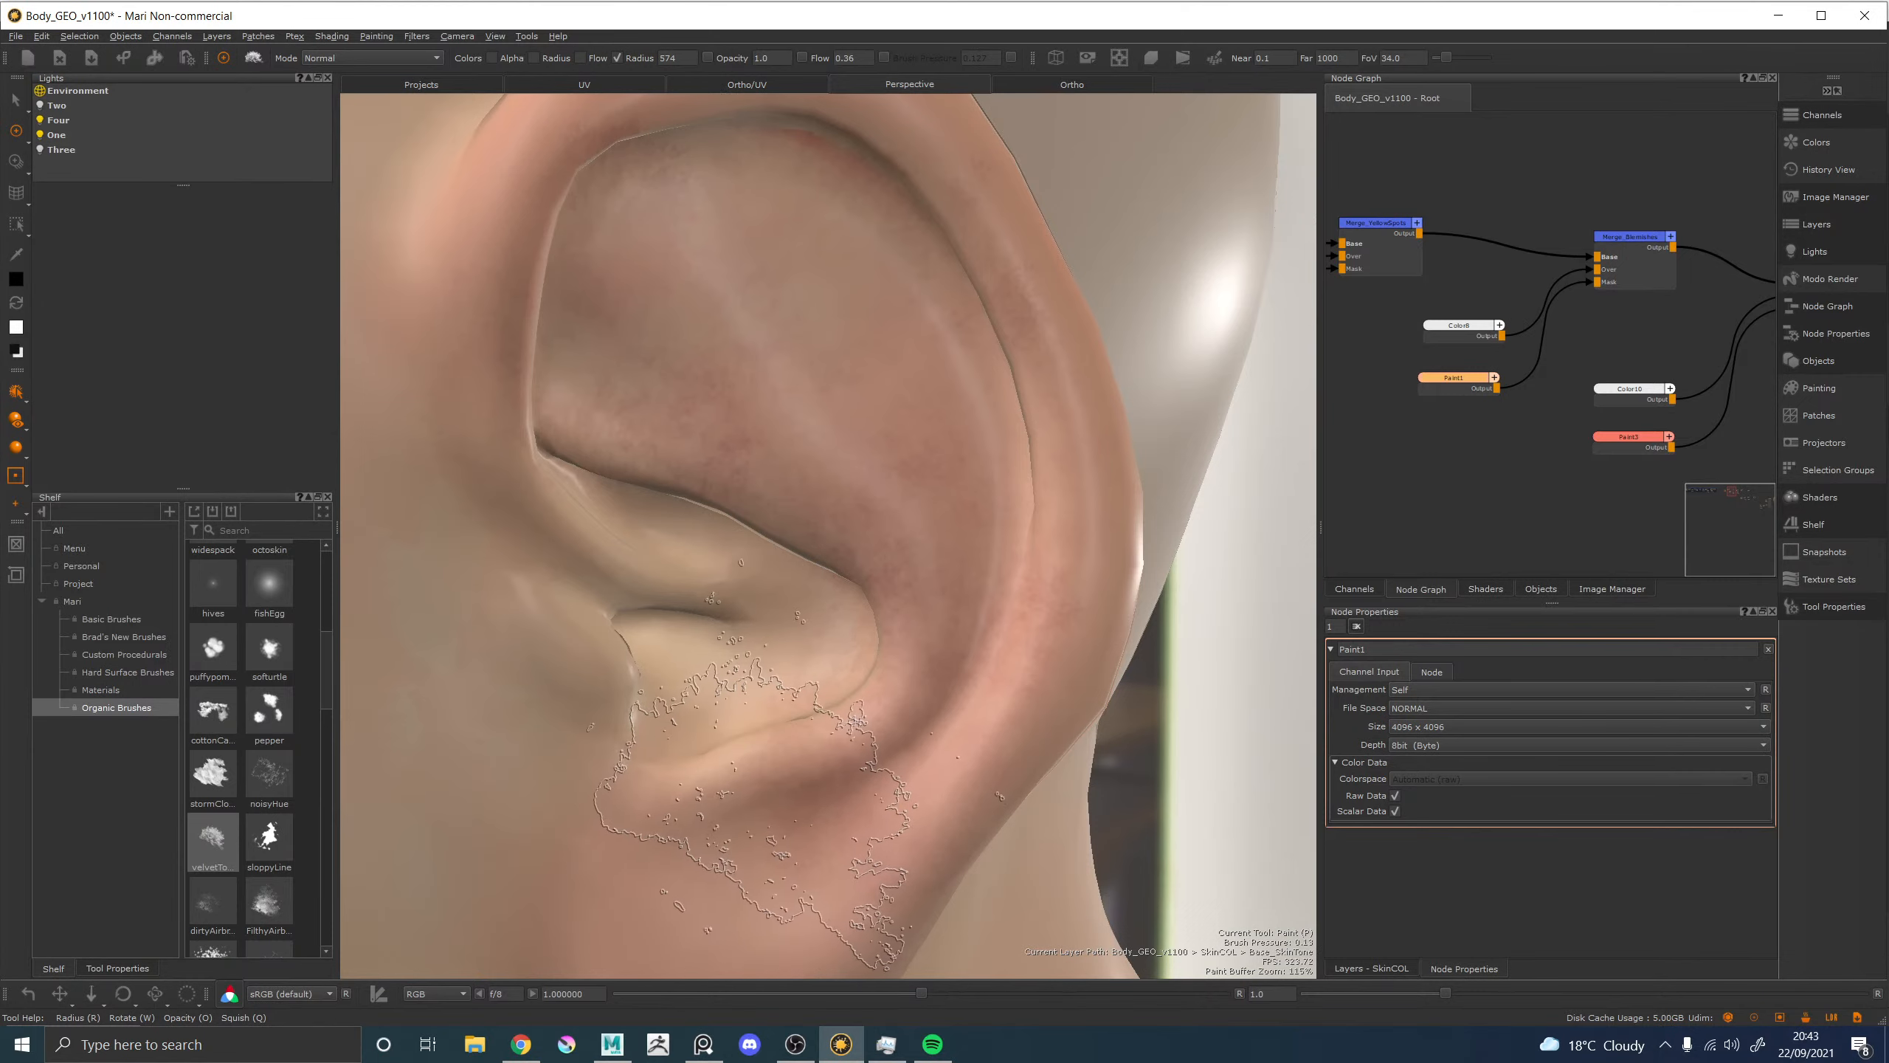
pyautogui.press('b')
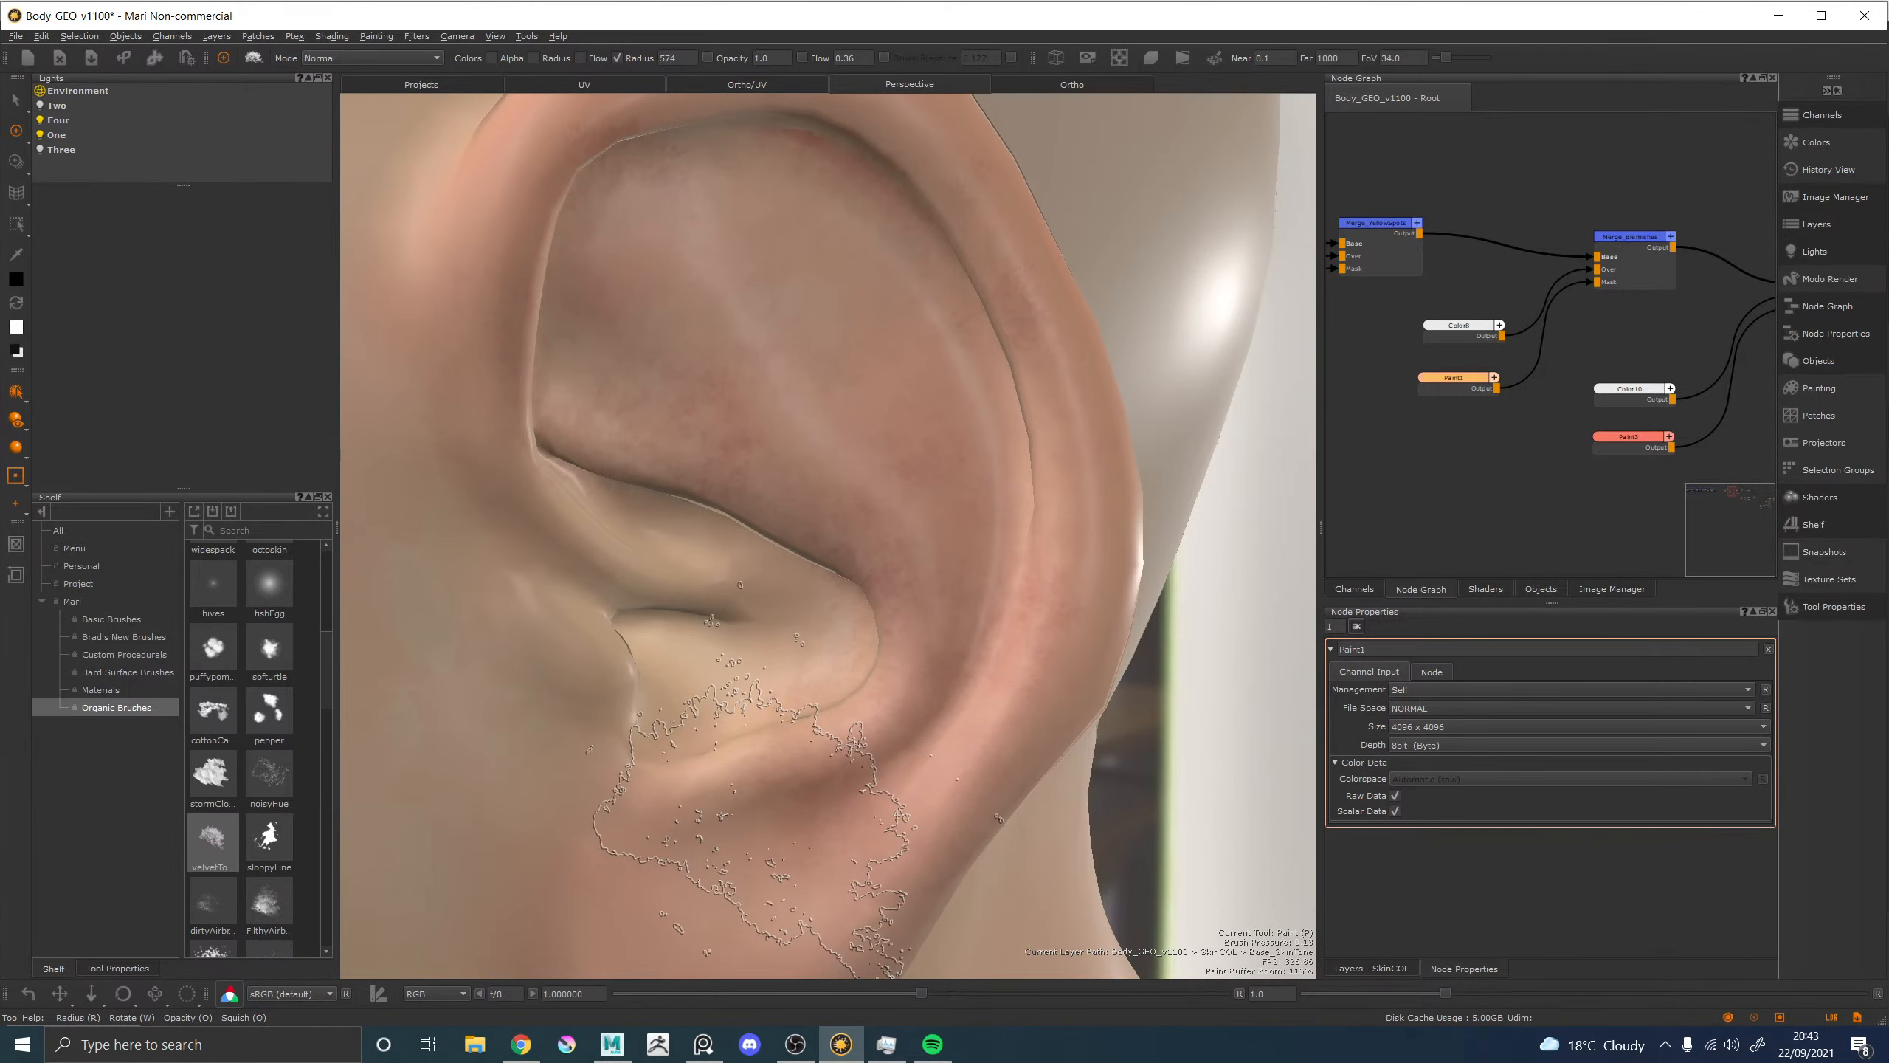
# Redden the earlobe with white, fade the blotches and the edge towards the neck with black, and bake the paint.
pyautogui.keyDown('alt'); pyautogui.moveTo(781, 682); pyautogui.dragTo(861, 253, button='middle'); pyautogui.keyUp('alt')
pyautogui.moveTo(794, 488)
pyautogui.keyDown('alt'); pyautogui.mouseDown(button='middle')
pyautogui.moveTo(787, 569)
pyautogui.moveTo(763, 540)
pyautogui.moveTo(751, 595)
pyautogui.moveTo(725, 588)
pyautogui.moveTo(710, 634)
pyautogui.mouseUp(button='middle'); pyautogui.keyUp('alt')
pyautogui.press('s')
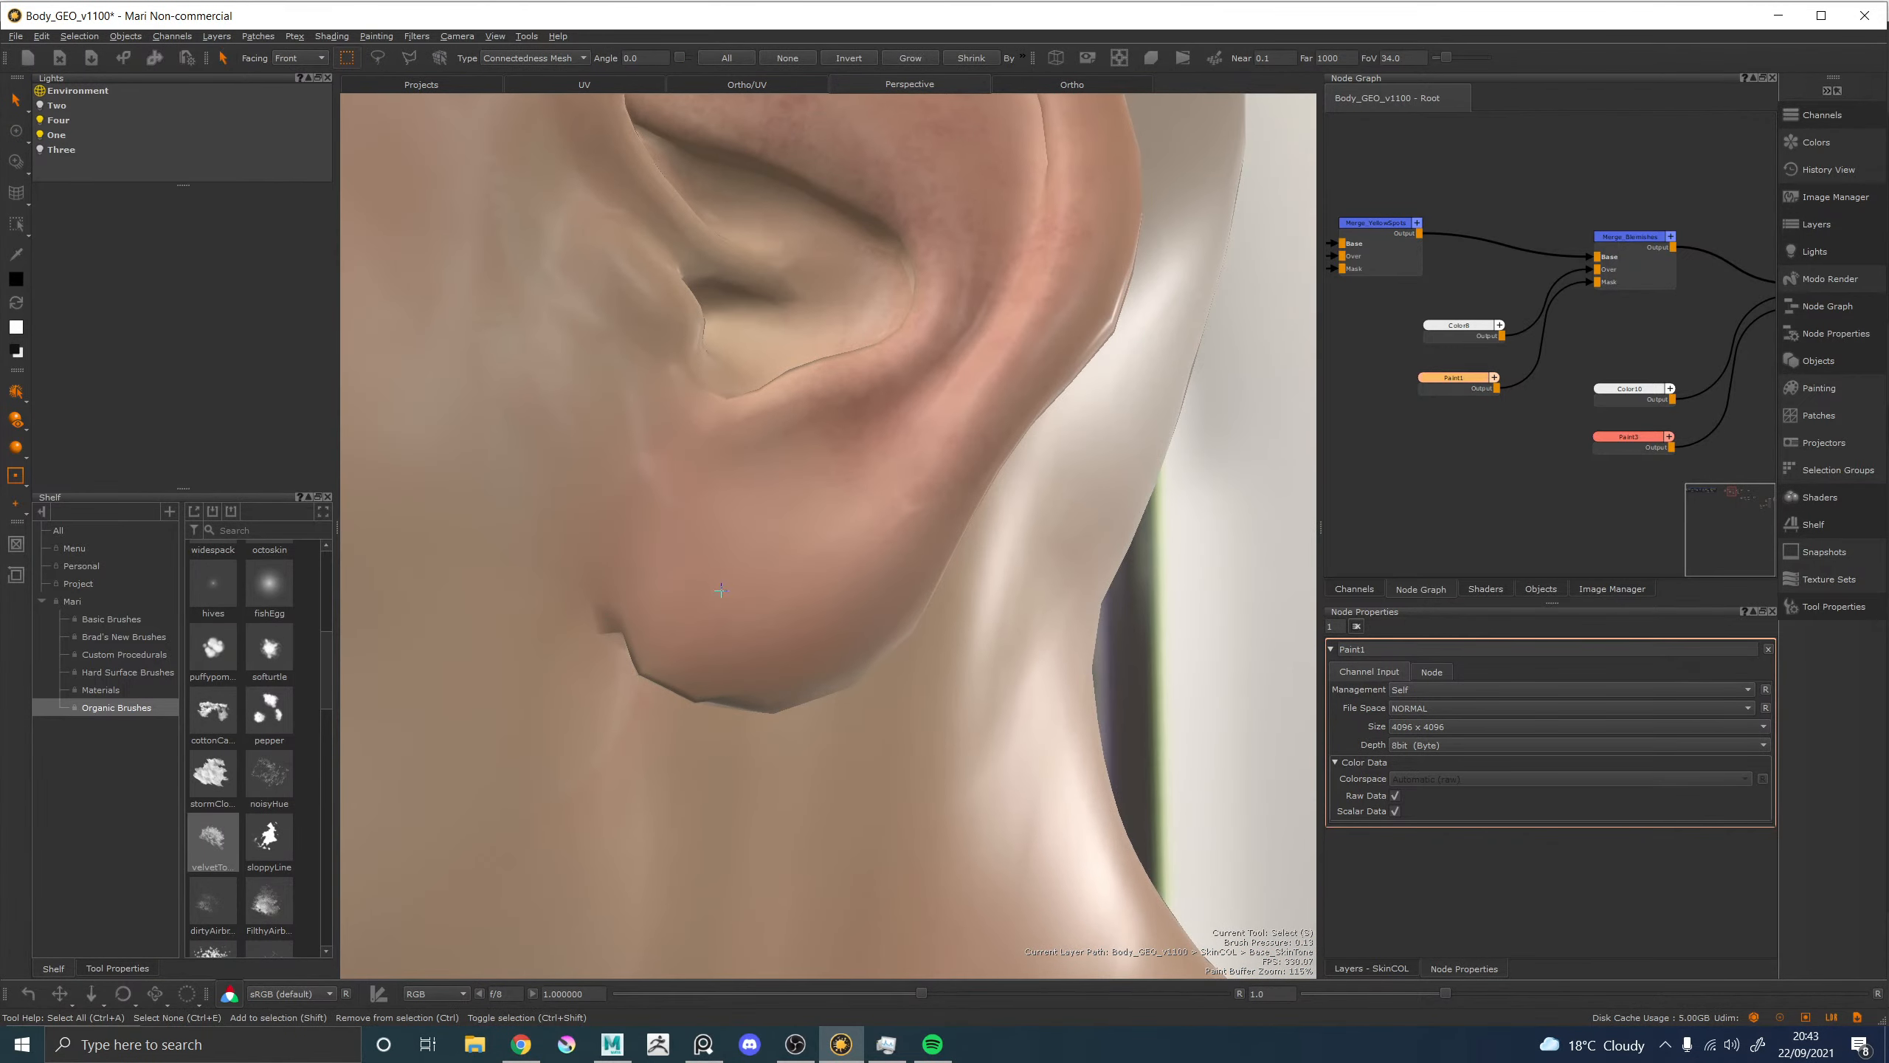
pyautogui.press('p')
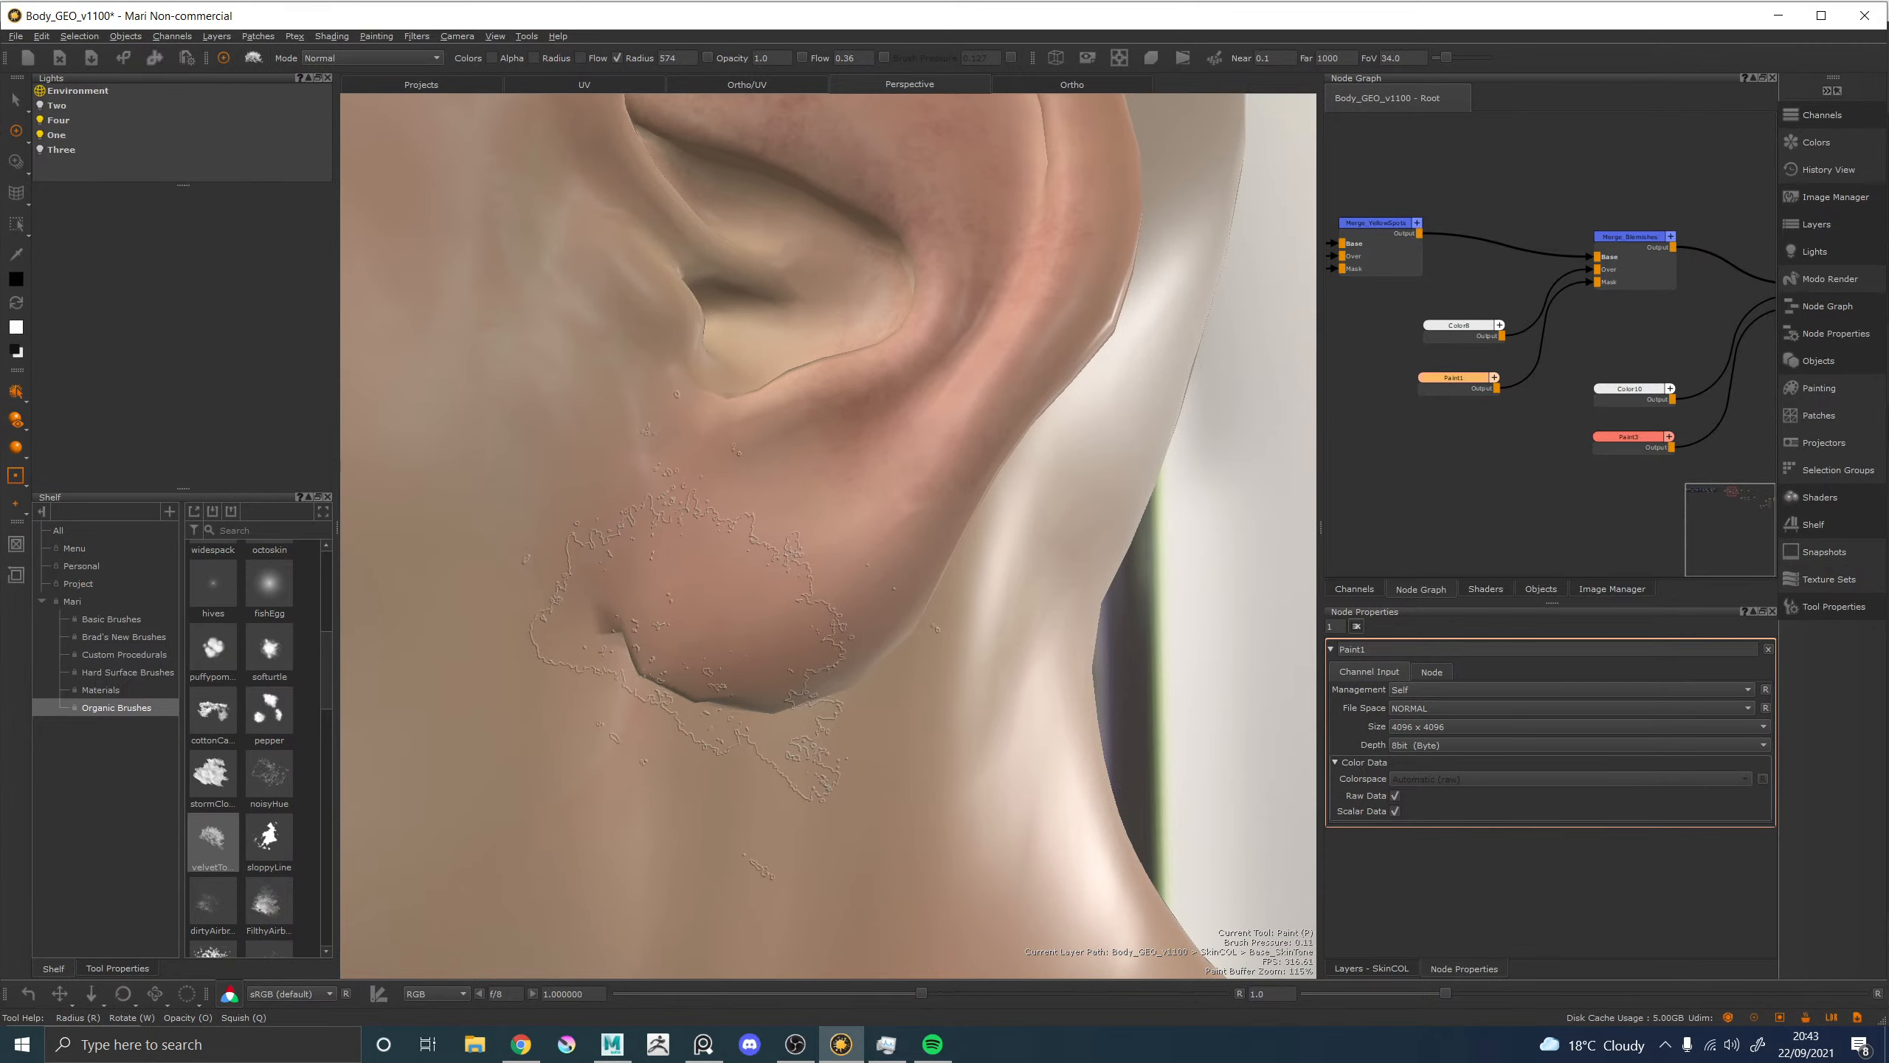
pyautogui.moveTo(839, 572); pyautogui.dragTo(692, 572)
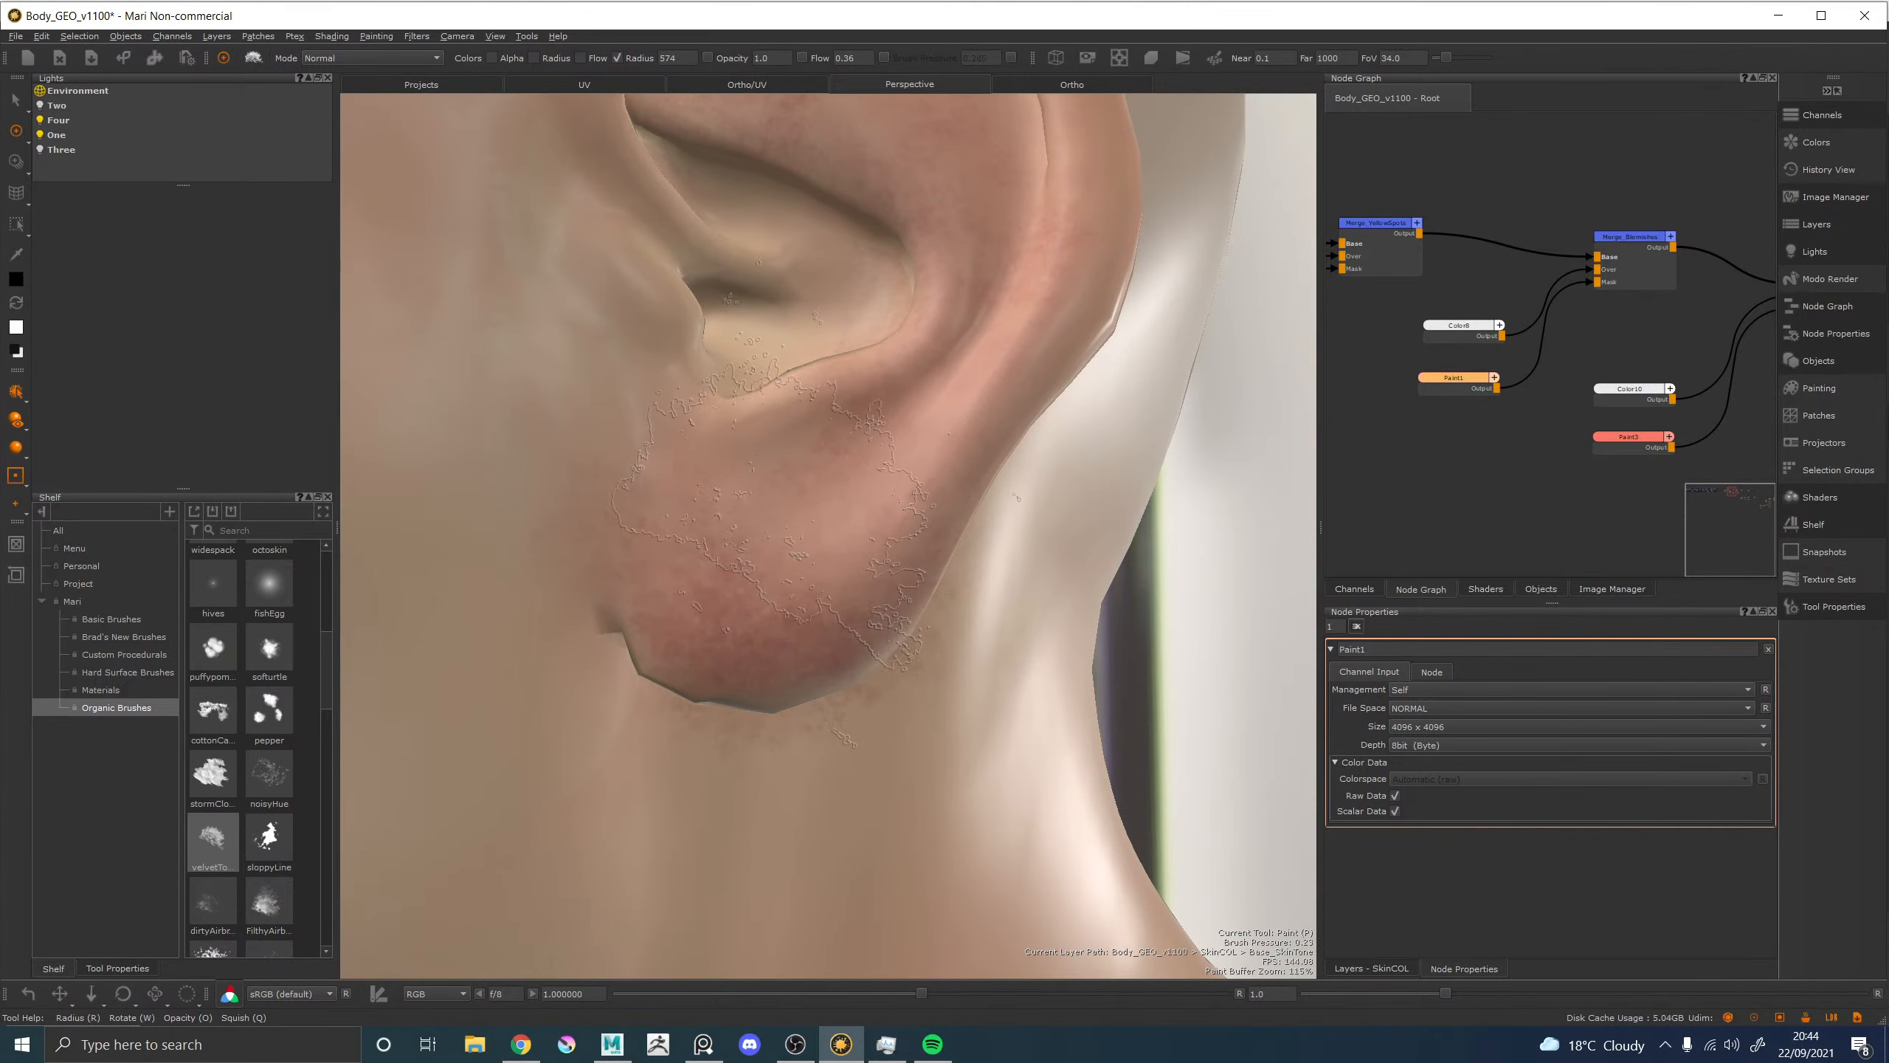
pyautogui.moveTo(766, 621)
pyautogui.mouseDown()
pyautogui.moveTo(868, 554)
pyautogui.moveTo(787, 665)
pyautogui.mouseUp()
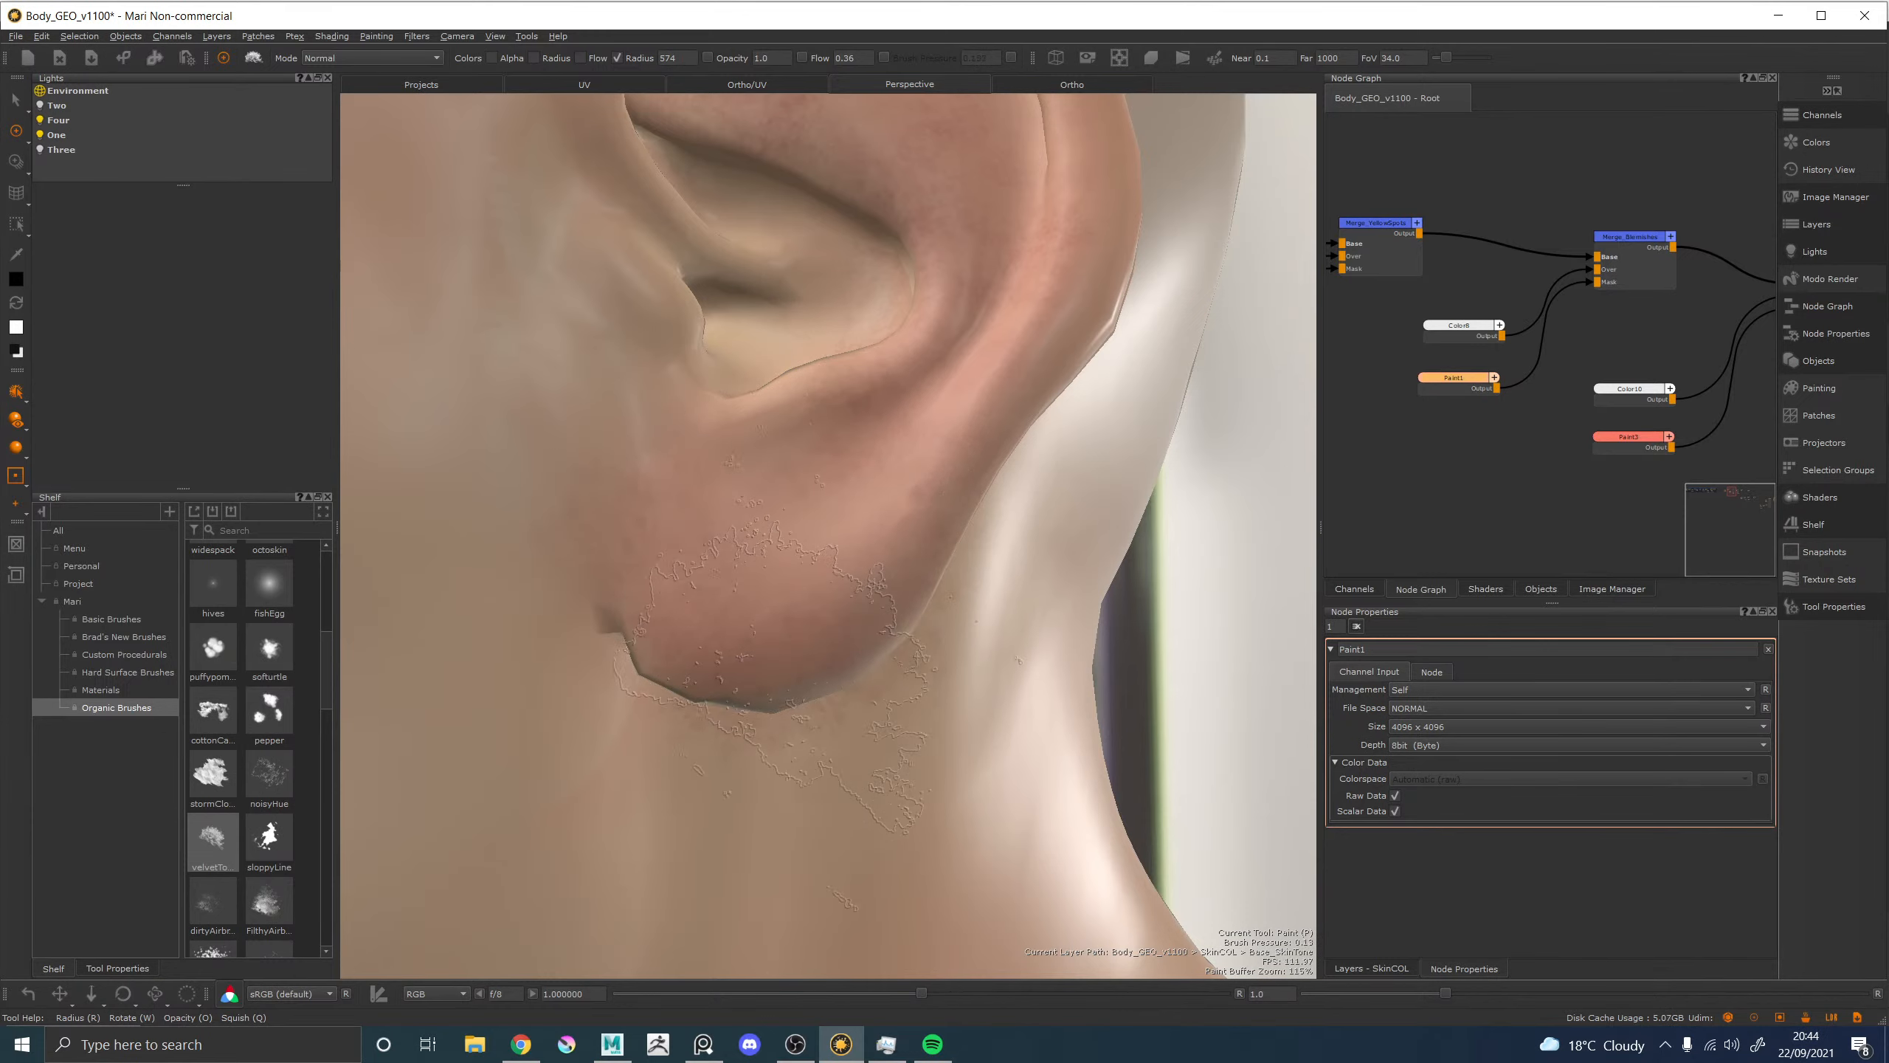
pyautogui.moveTo(766, 733)
pyautogui.mouseDown()
pyautogui.moveTo(837, 748)
pyautogui.moveTo(967, 715)
pyautogui.mouseUp()
pyautogui.moveTo(580, 763); pyautogui.dragTo(701, 772)
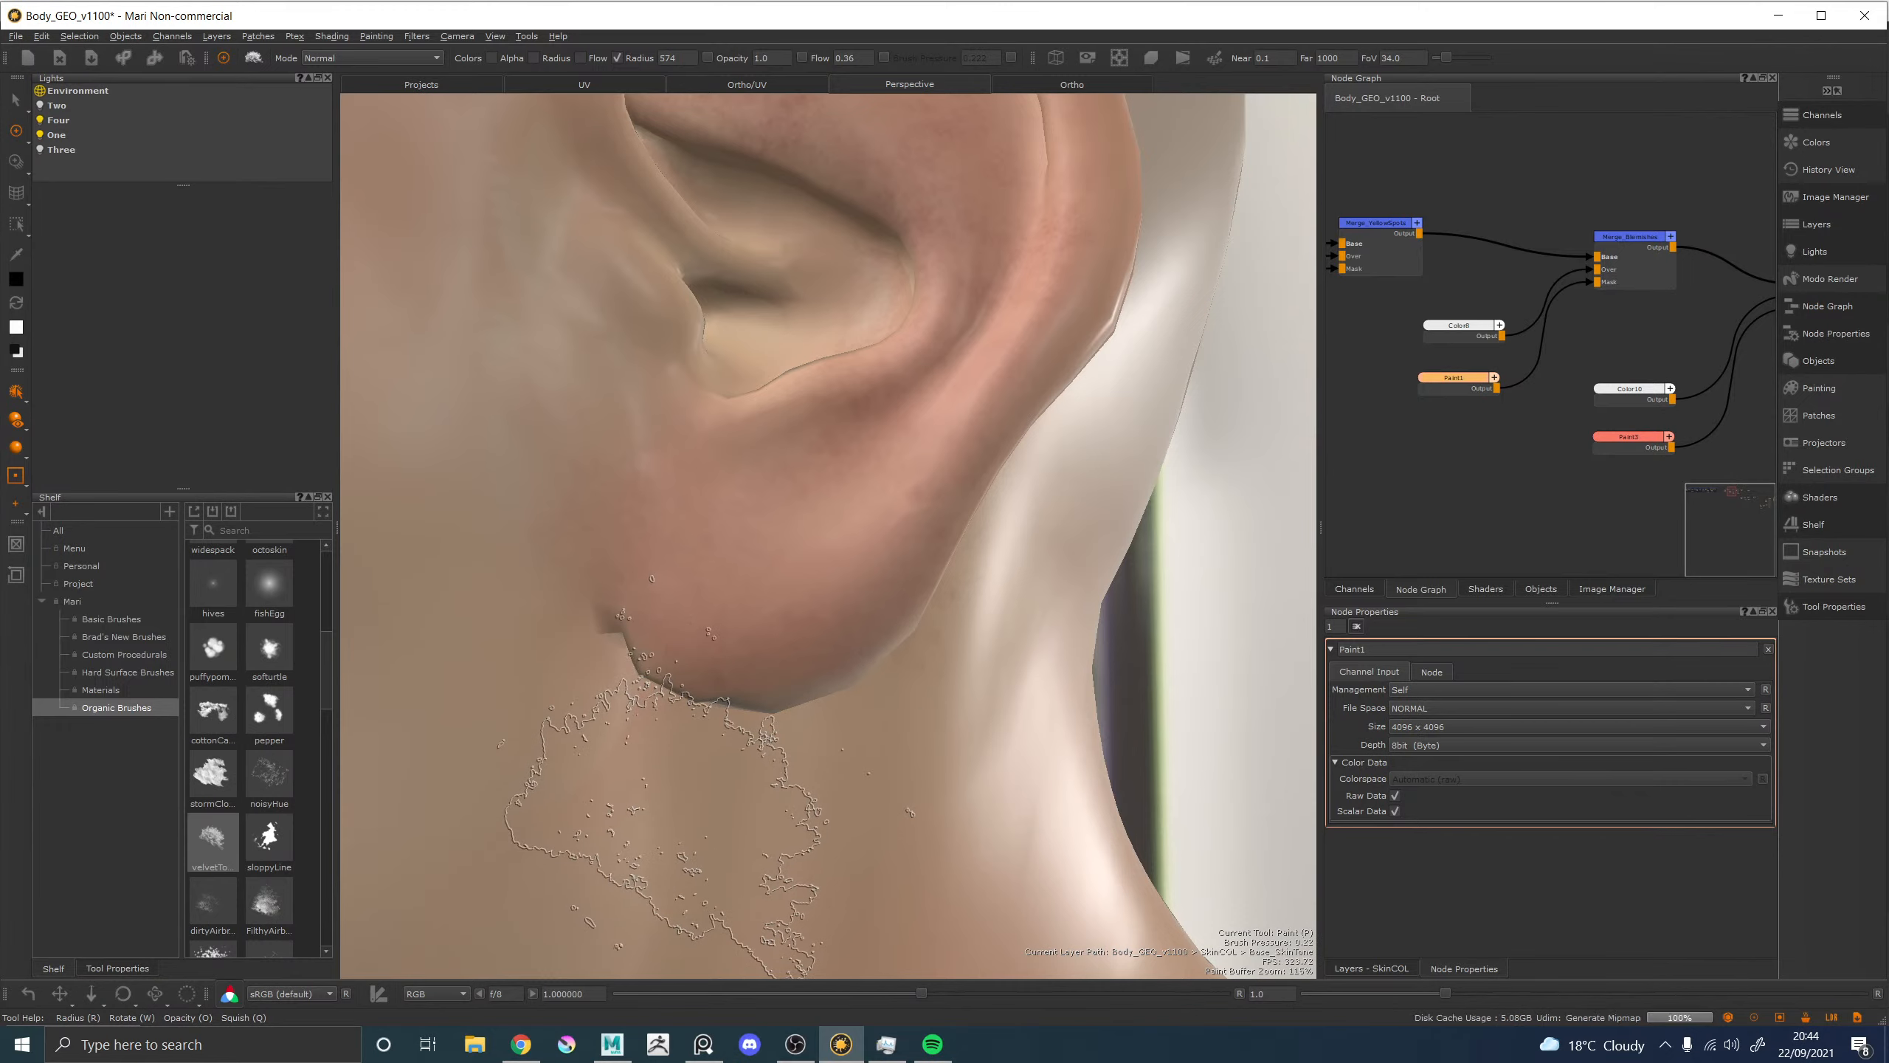
# Add redness to the front base of the ear's upper rim with white and blend it into the temple with black.
pyautogui.keyDown('alt'); pyautogui.moveTo(1034, 722); pyautogui.dragTo(922, 647, button='right'); pyautogui.keyUp('alt')
pyautogui.keyDown('alt'); pyautogui.moveTo(751, 625); pyautogui.dragTo(884, 549); pyautogui.keyUp('alt')
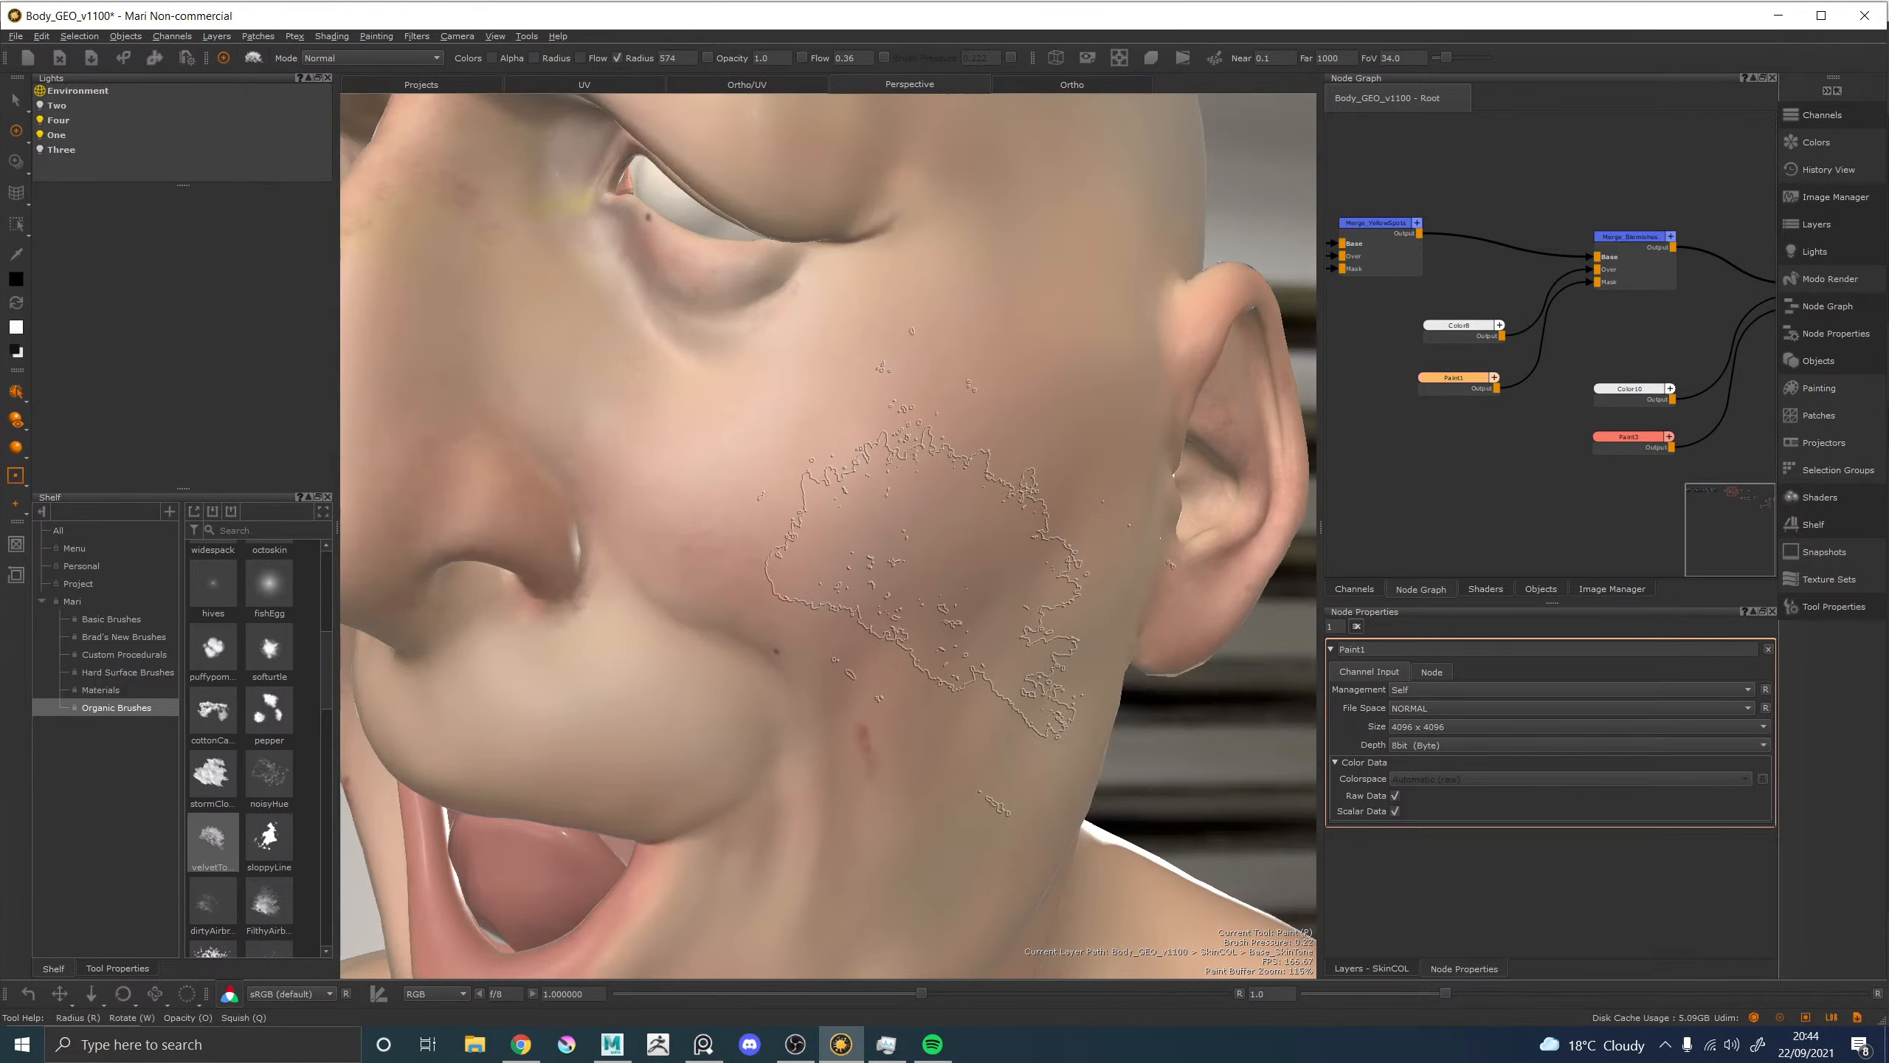
pyautogui.keyDown('alt'); pyautogui.moveTo(884, 549); pyautogui.dragTo(664, 624, button='middle'); pyautogui.keyUp('alt')
pyautogui.keyDown('alt'); pyautogui.moveTo(969, 470); pyautogui.dragTo(858, 523, button='middle'); pyautogui.keyUp('alt')
pyautogui.keyDown('alt'); pyautogui.moveTo(859, 517); pyautogui.dragTo(907, 512, button='right'); pyautogui.keyUp('alt')
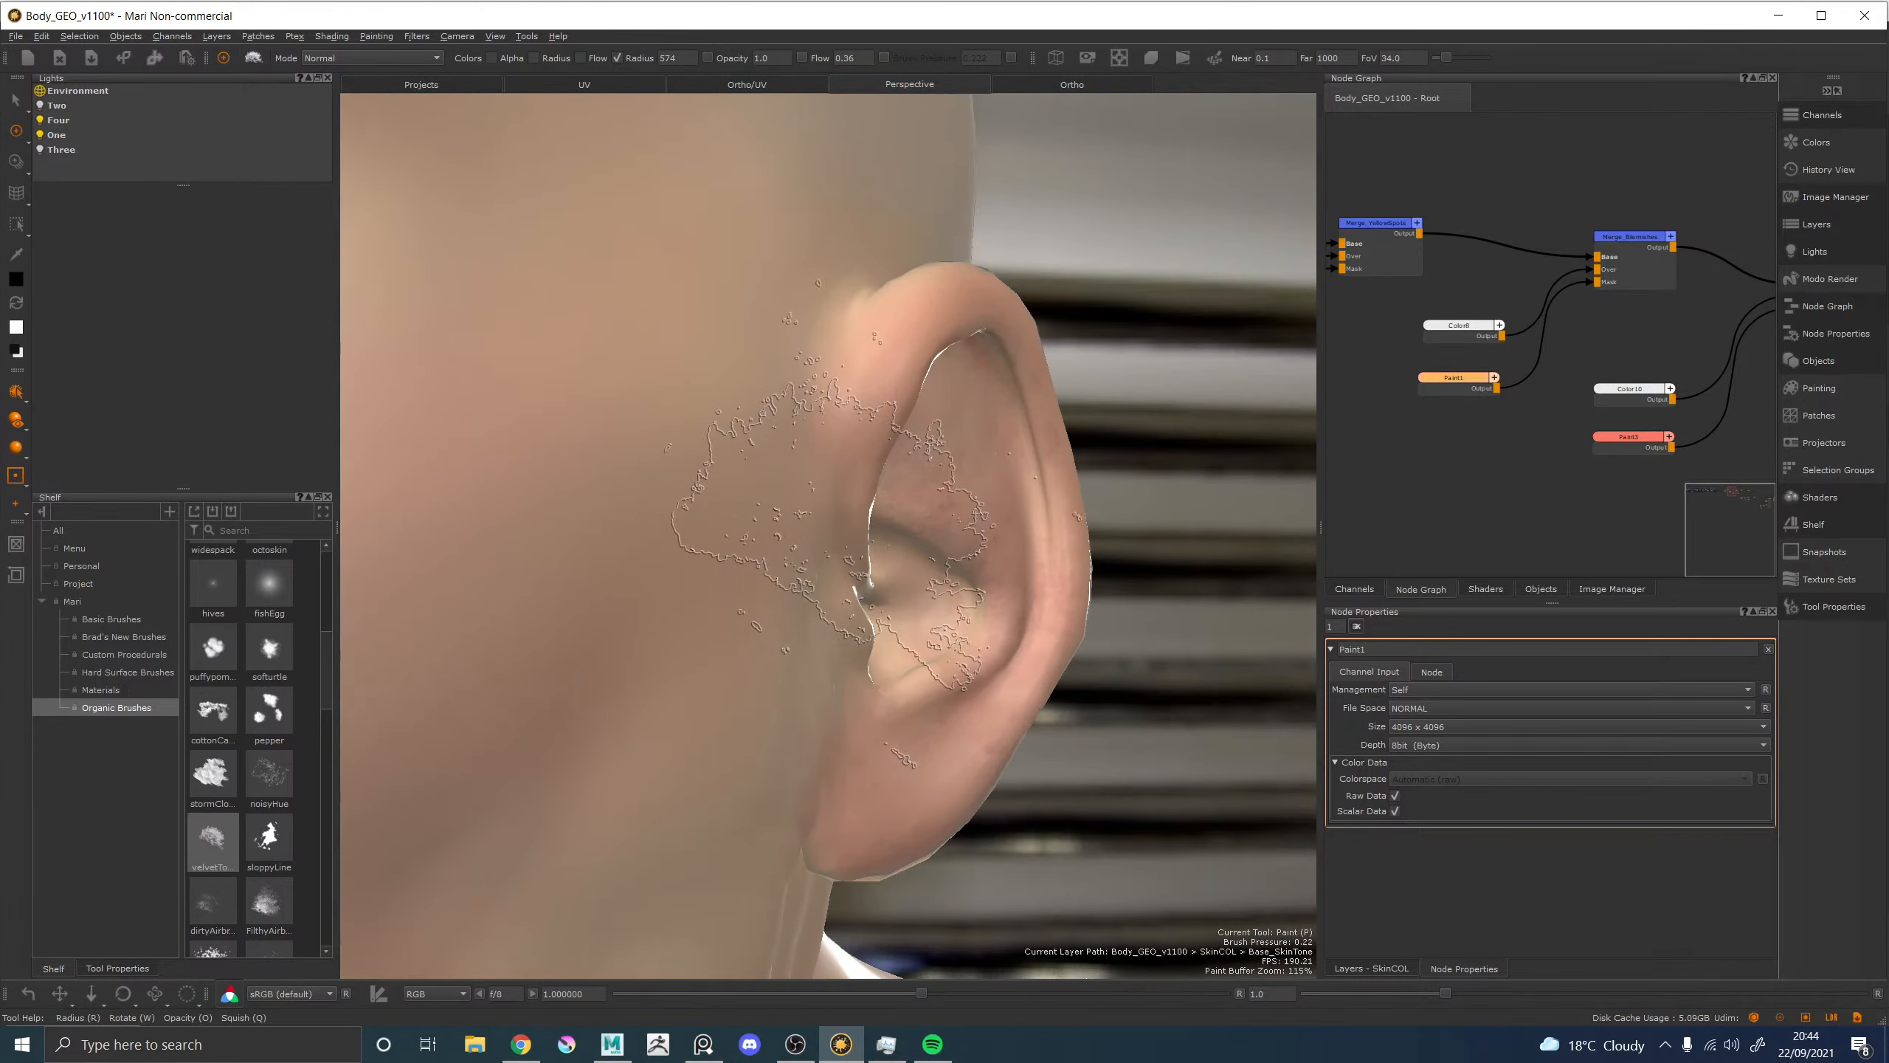
pyautogui.keyDown('alt'); pyautogui.moveTo(907, 513); pyautogui.dragTo(748, 588, button='middle'); pyautogui.keyUp('alt')
pyautogui.keyDown('alt'); pyautogui.moveTo(748, 587); pyautogui.dragTo(807, 565, button='right'); pyautogui.keyUp('alt')
pyautogui.press('x')
pyautogui.moveTo(613, 439); pyautogui.dragTo(598, 447)
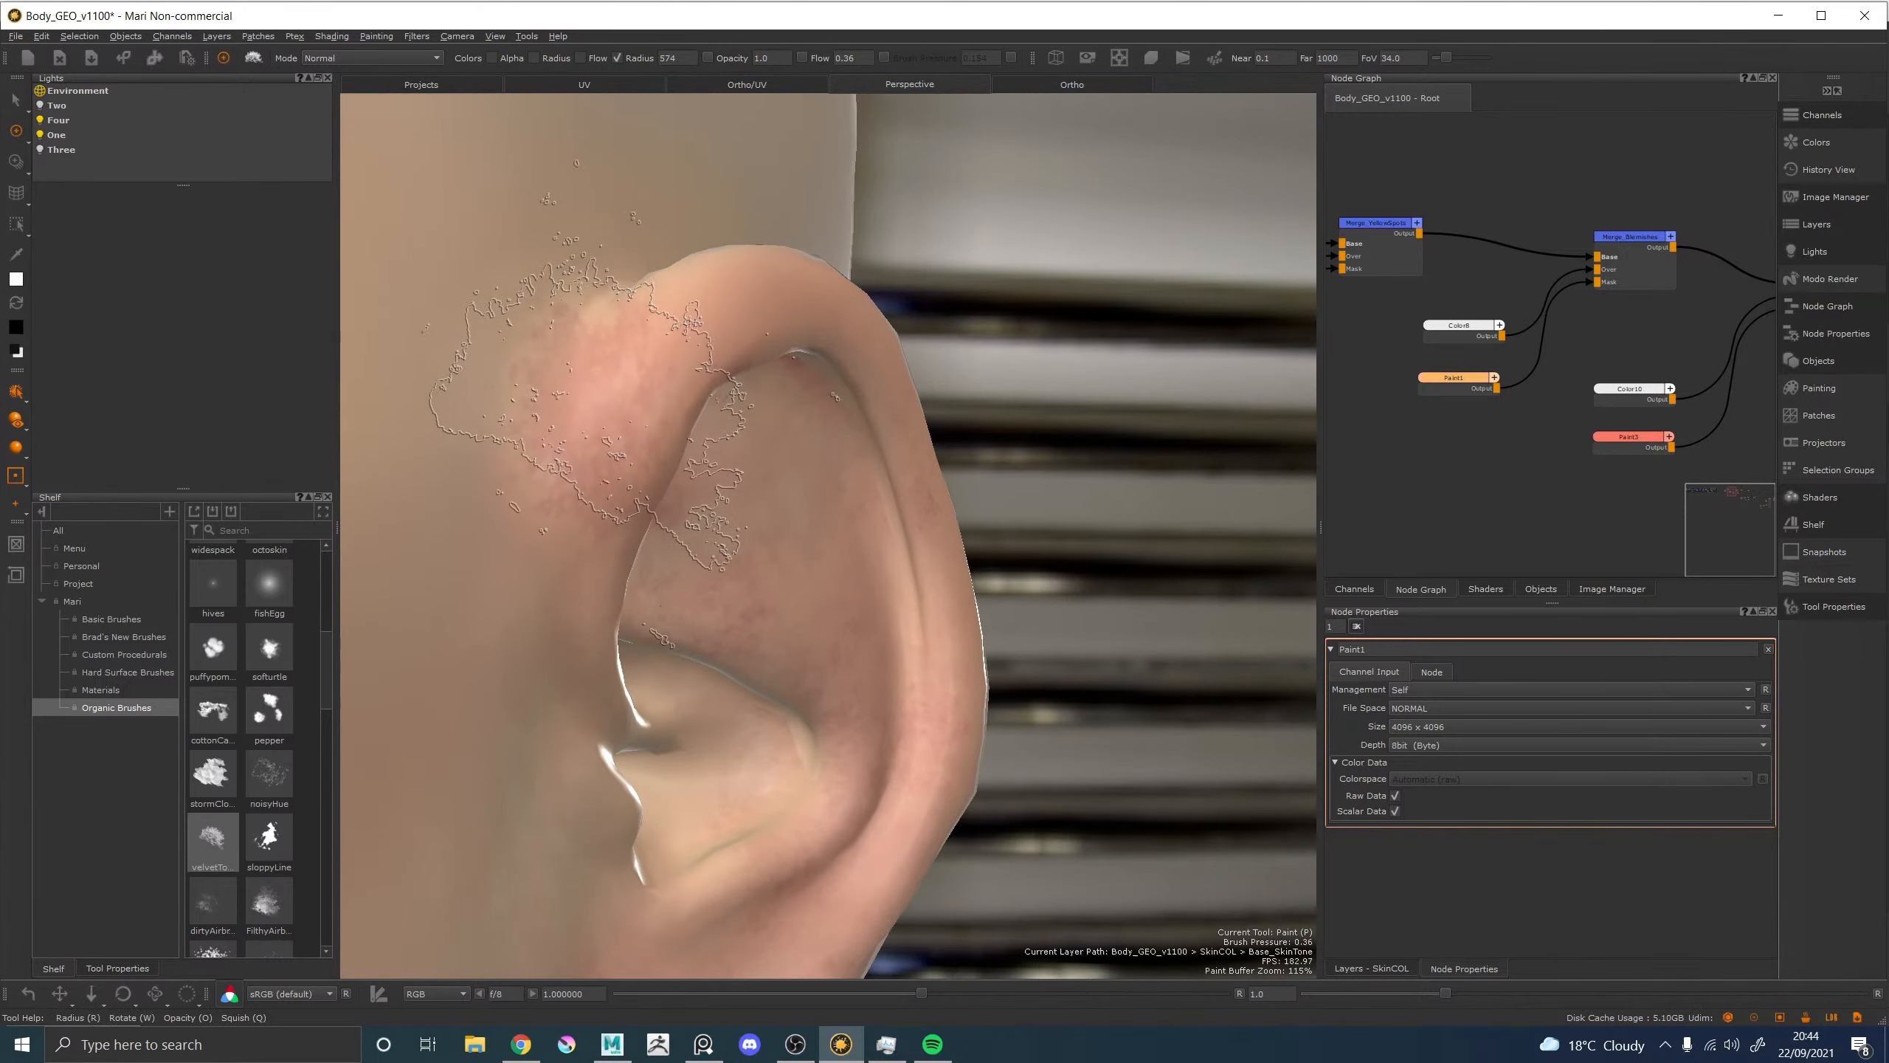
pyautogui.moveTo(554, 562)
pyautogui.mouseDown()
pyautogui.moveTo(639, 372)
pyautogui.moveTo(629, 397)
pyautogui.mouseUp()
pyautogui.press('x')
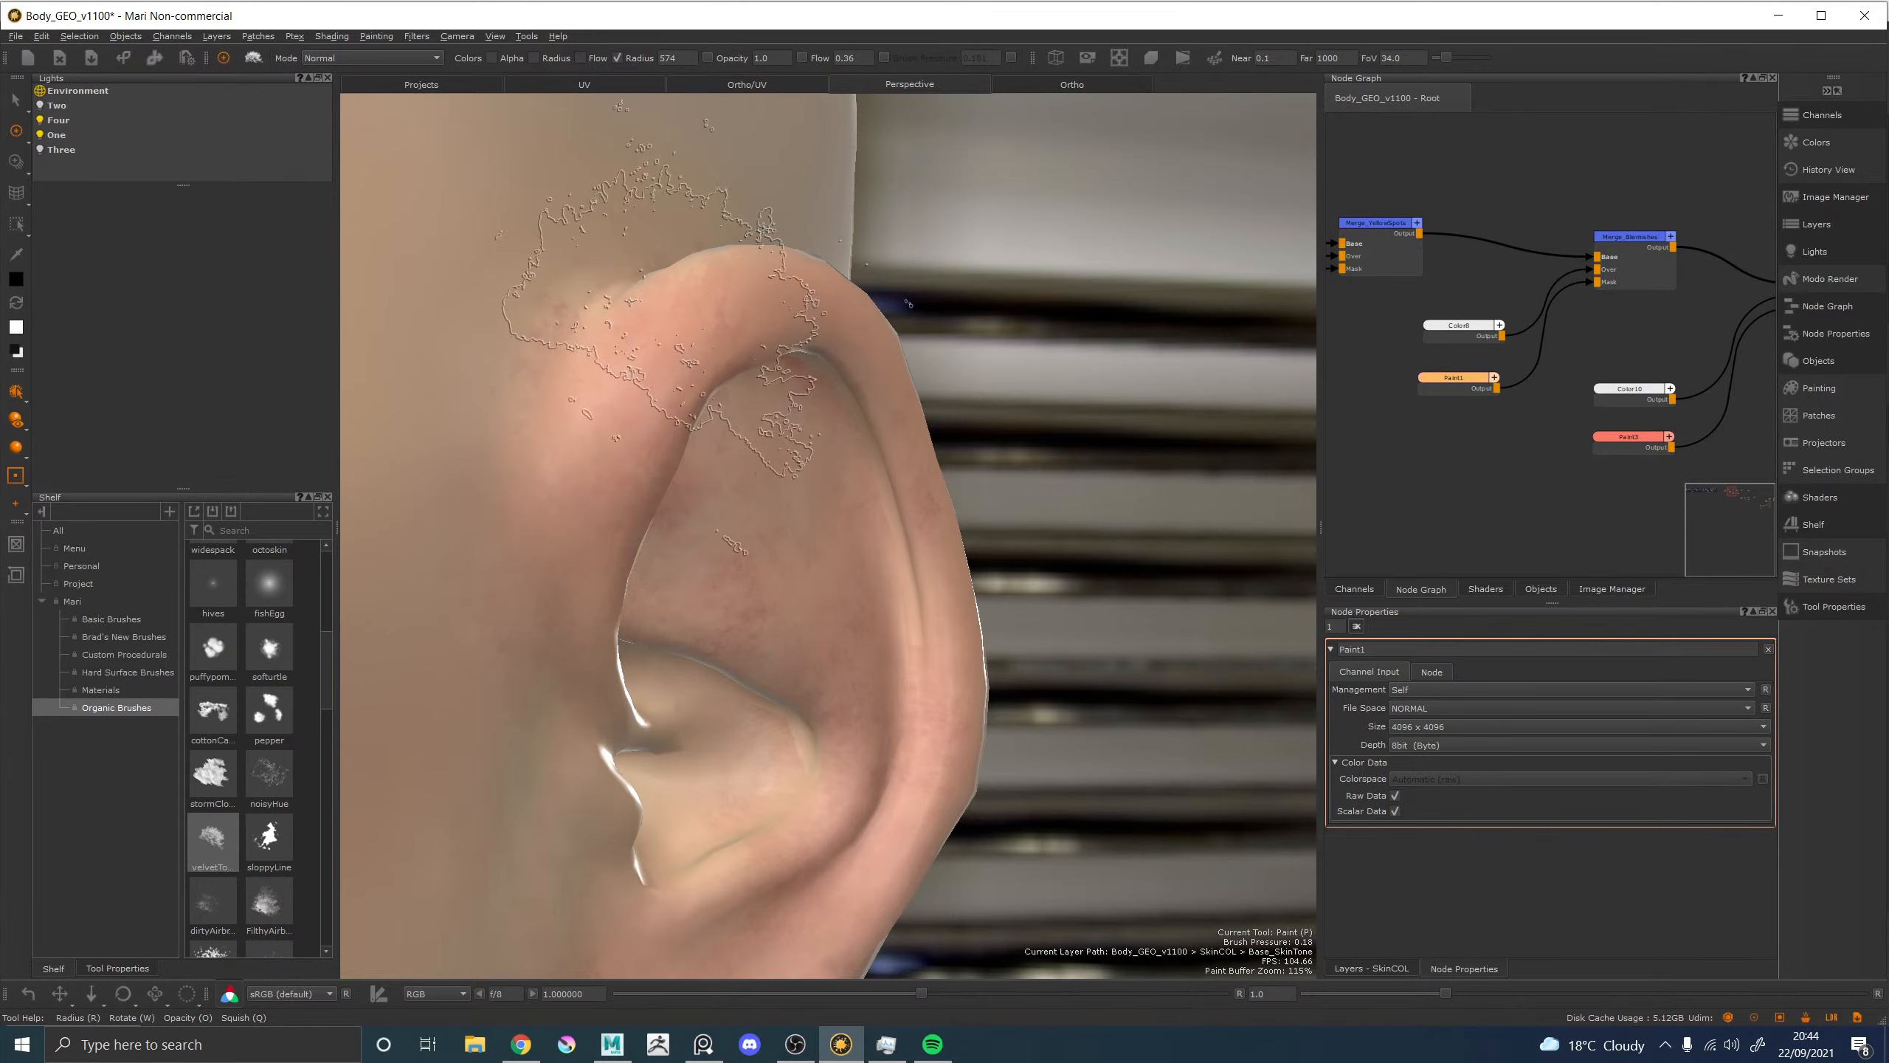
# Paint red blotches along the ear's upper outer rim with white and soften them with black and the Paint Buffer Eraser at radius 232.
pyautogui.press('x')
pyautogui.moveTo(856, 372); pyautogui.dragTo(912, 472)
pyautogui.moveTo(936, 637)
pyautogui.mouseDown()
pyautogui.moveTo(873, 402)
pyautogui.moveTo(777, 328)
pyautogui.mouseUp()
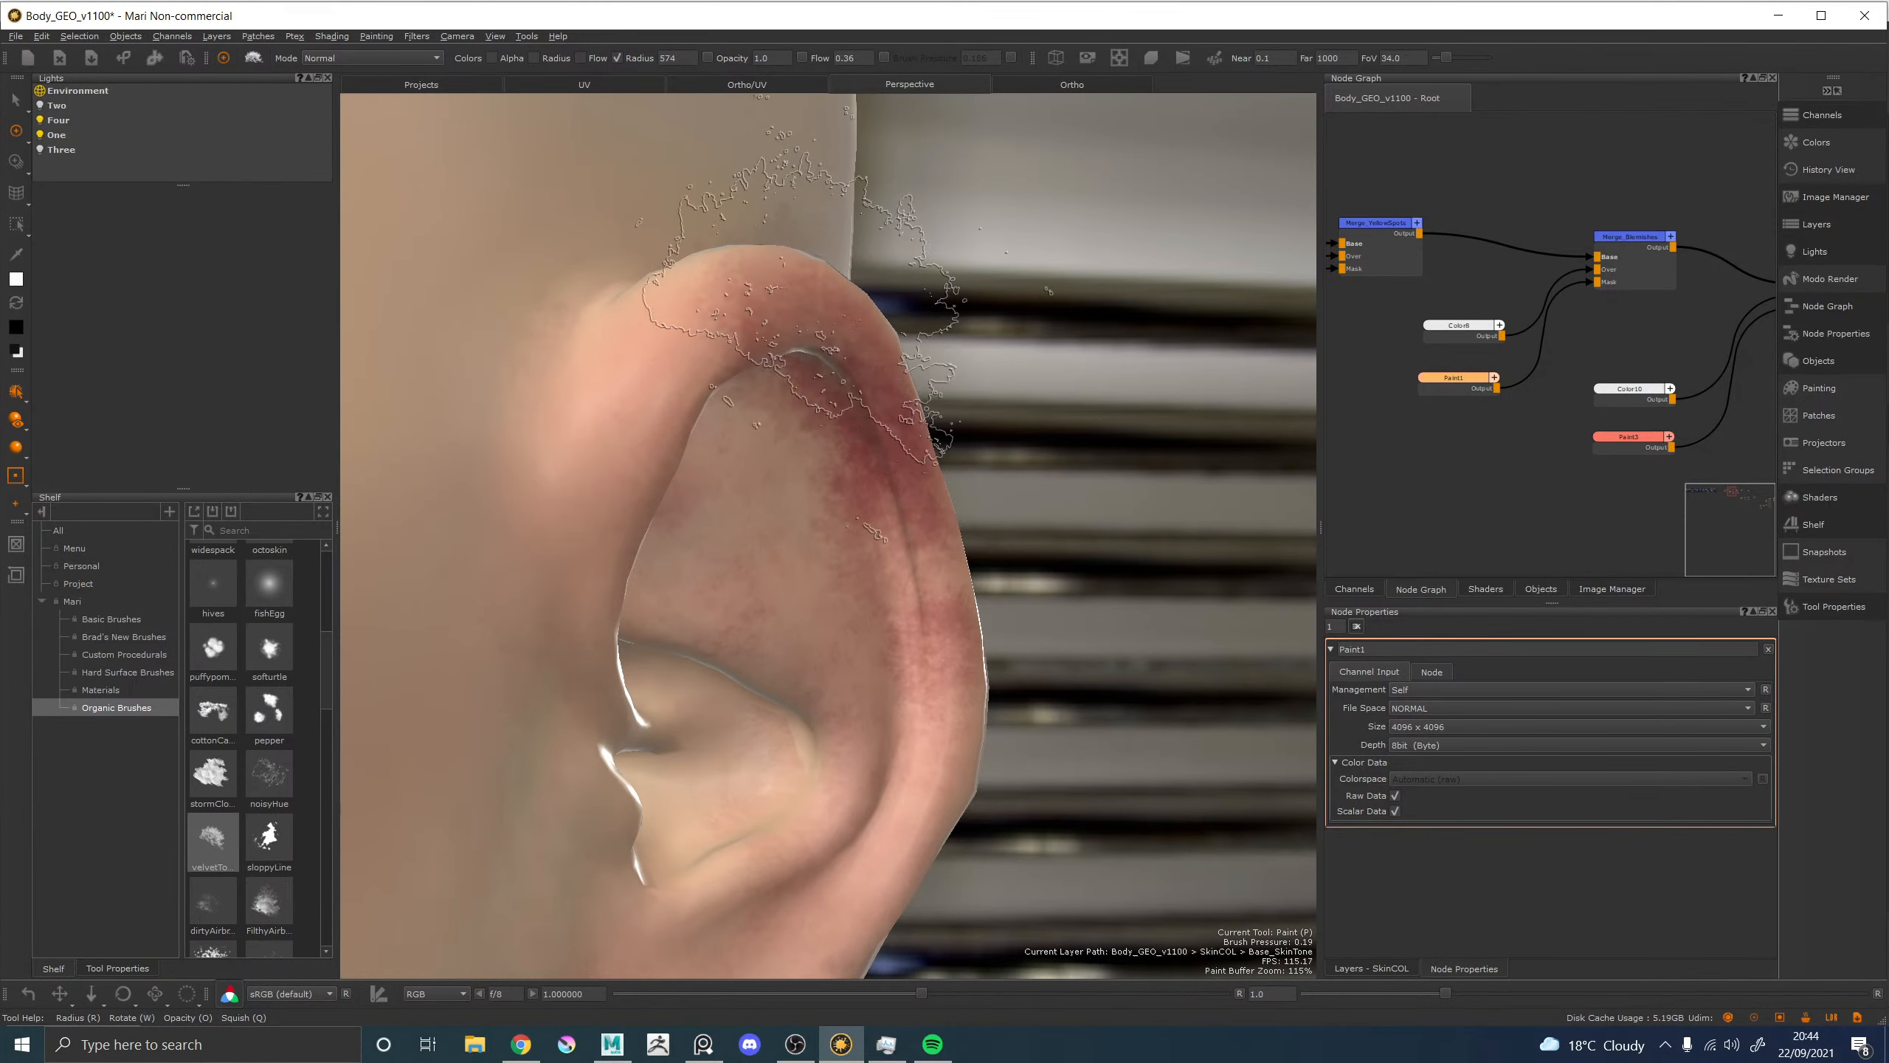
pyautogui.press('x')
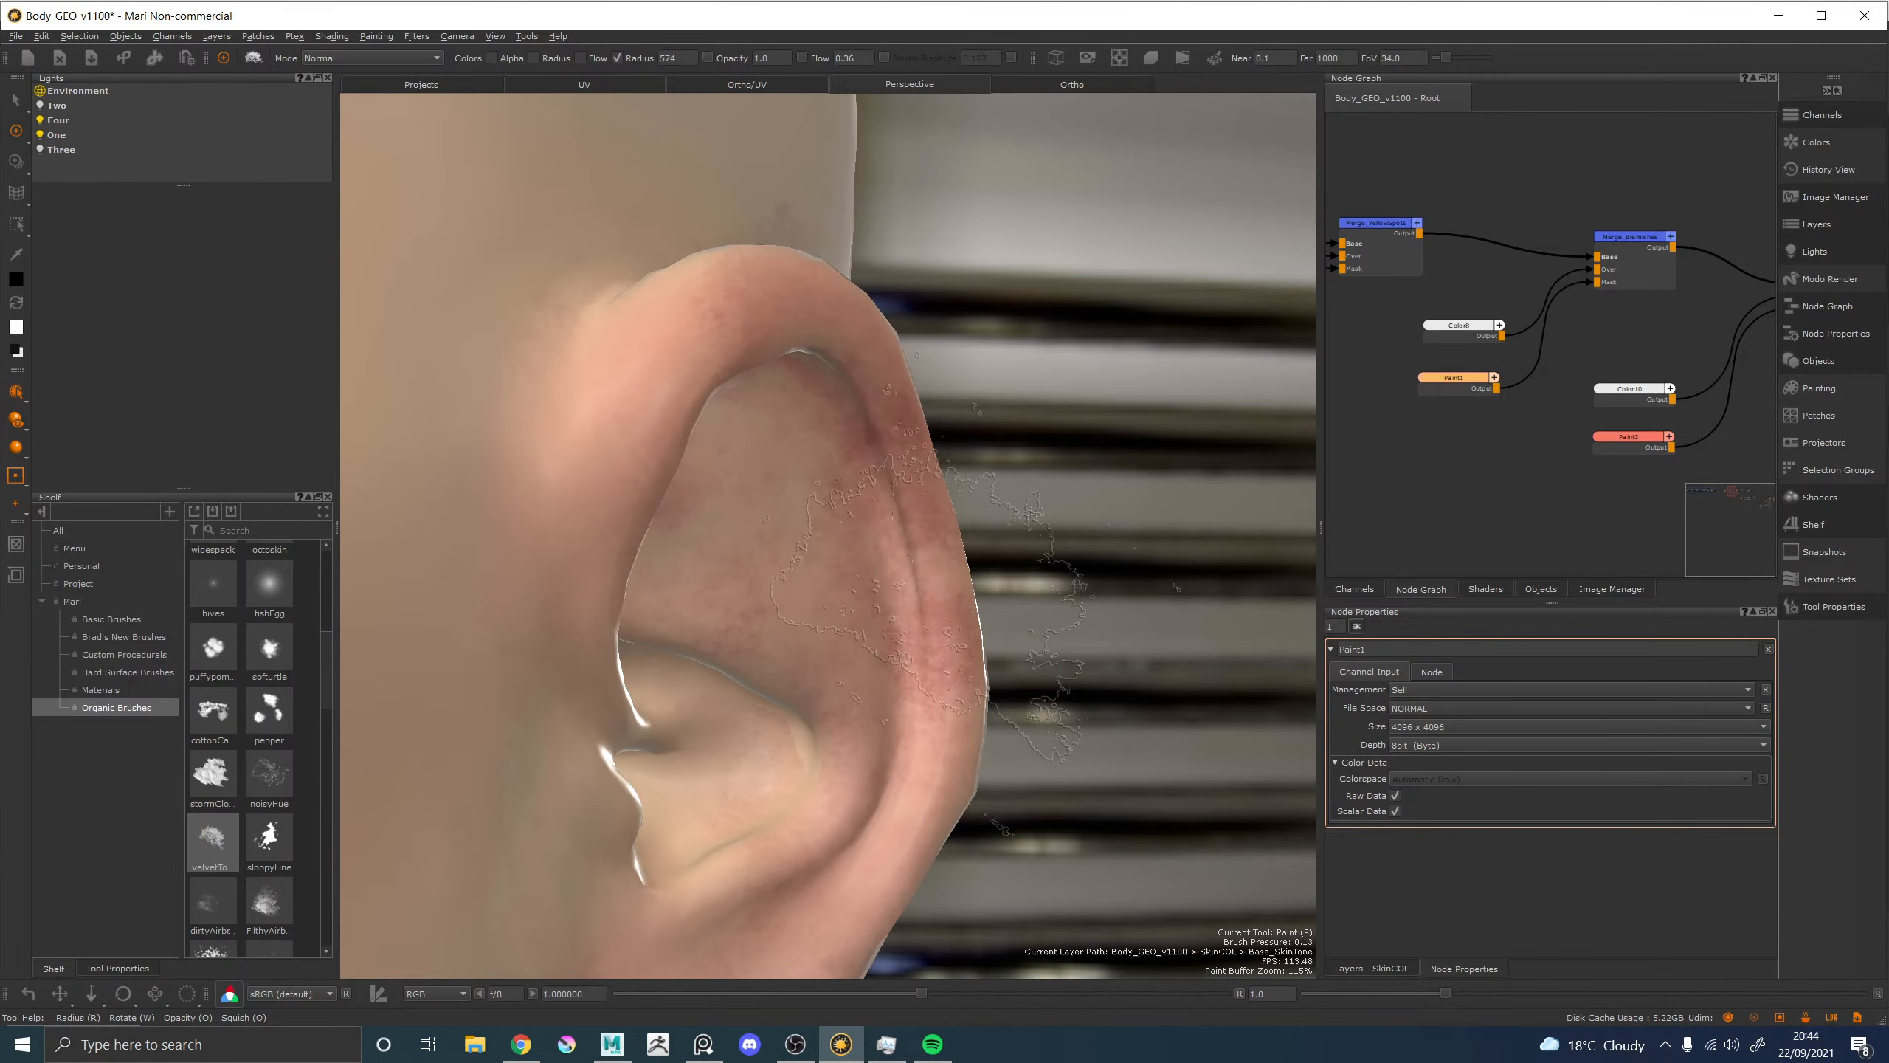
pyautogui.press('e')
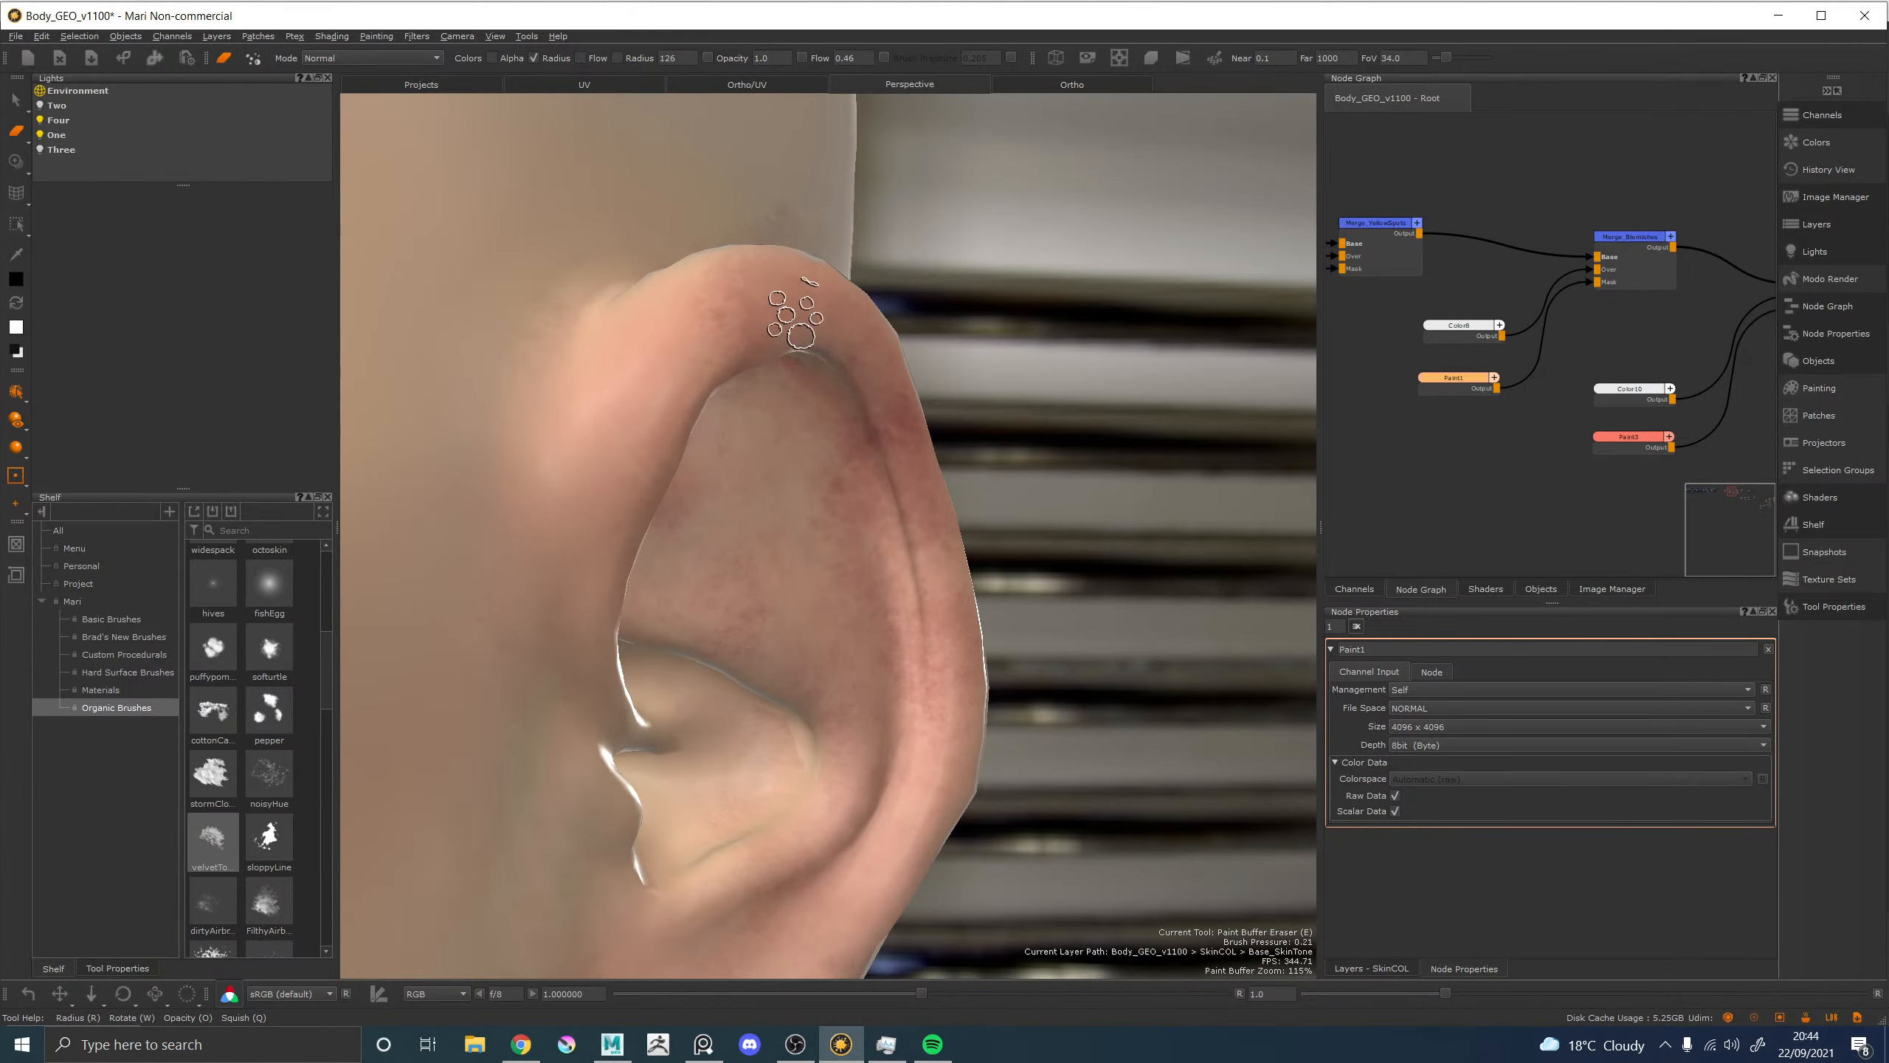
pyautogui.moveTo(700, 314)
pyautogui.mouseDown()
pyautogui.moveTo(723, 242)
pyautogui.moveTo(704, 232)
pyautogui.moveTo(734, 336)
pyautogui.mouseUp()
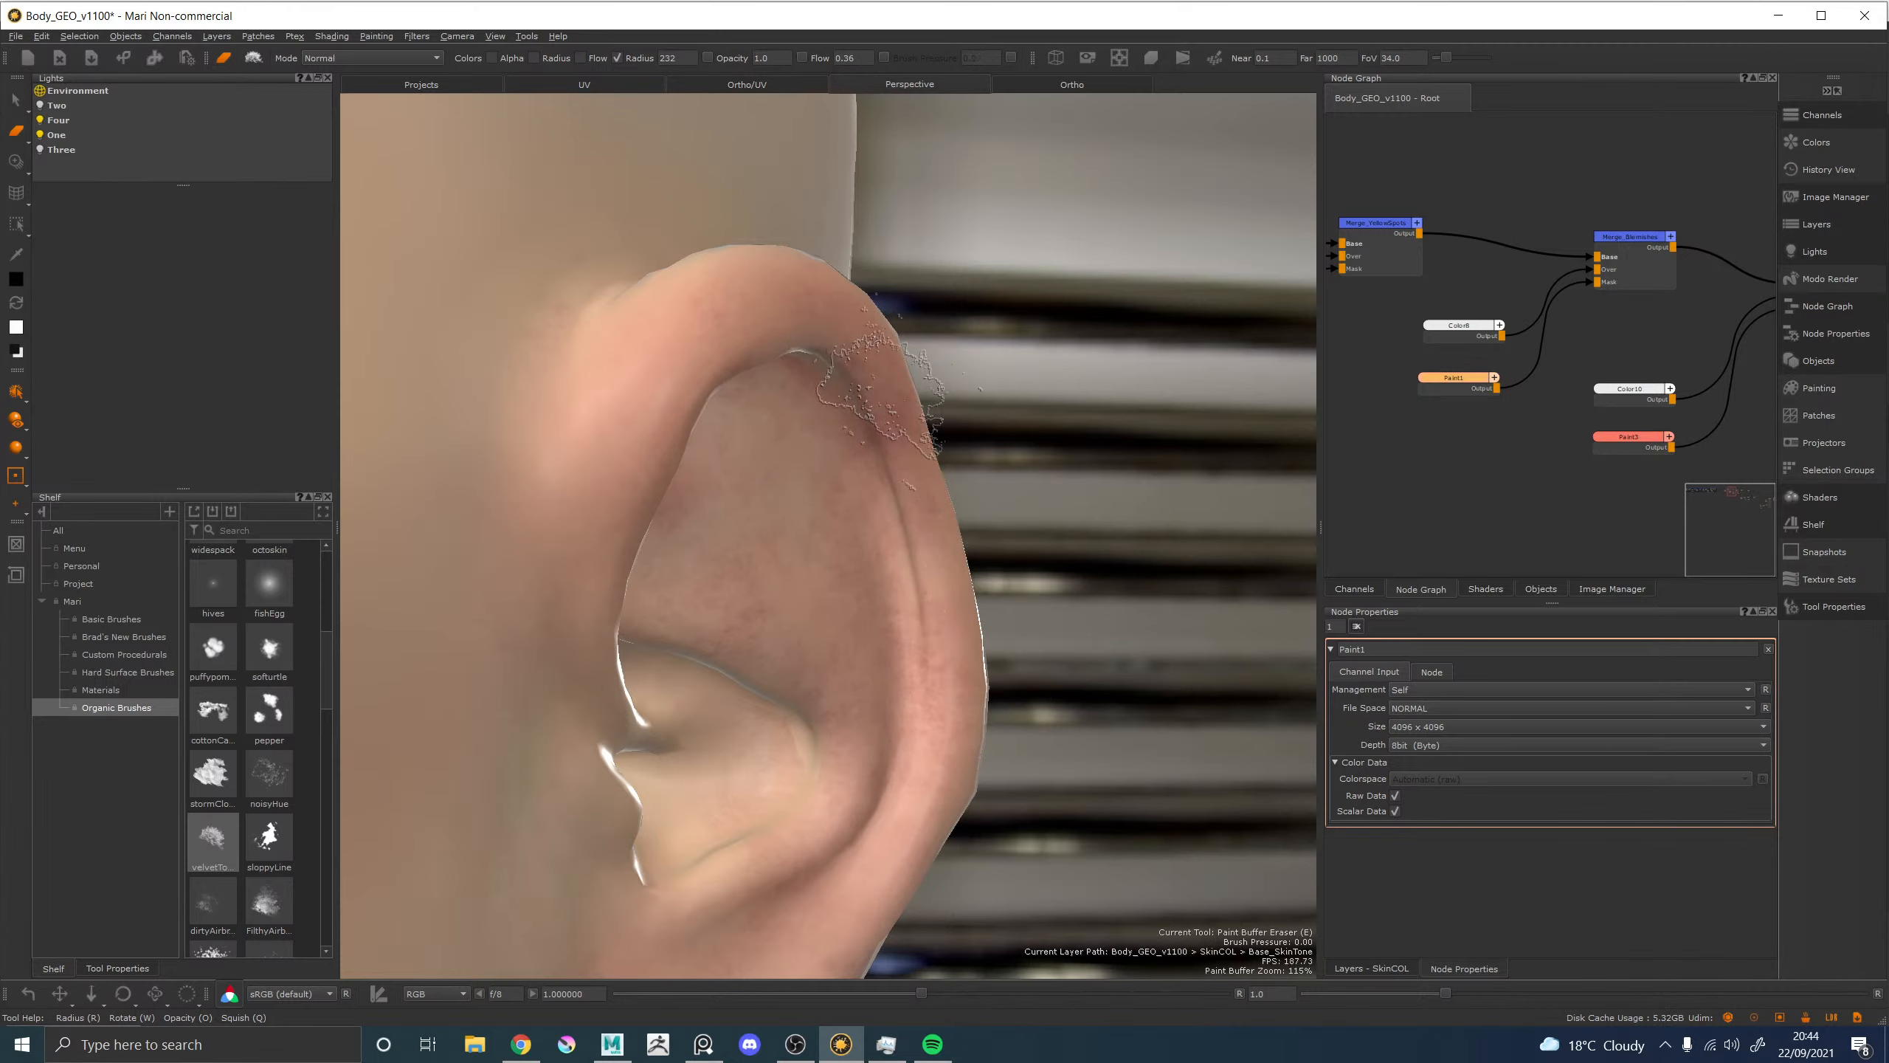
# Rework the redness on the upper outer rim with white, thin it with the Paint Buffer Eraser at radius 486, and bake the paint.
pyautogui.press('x')
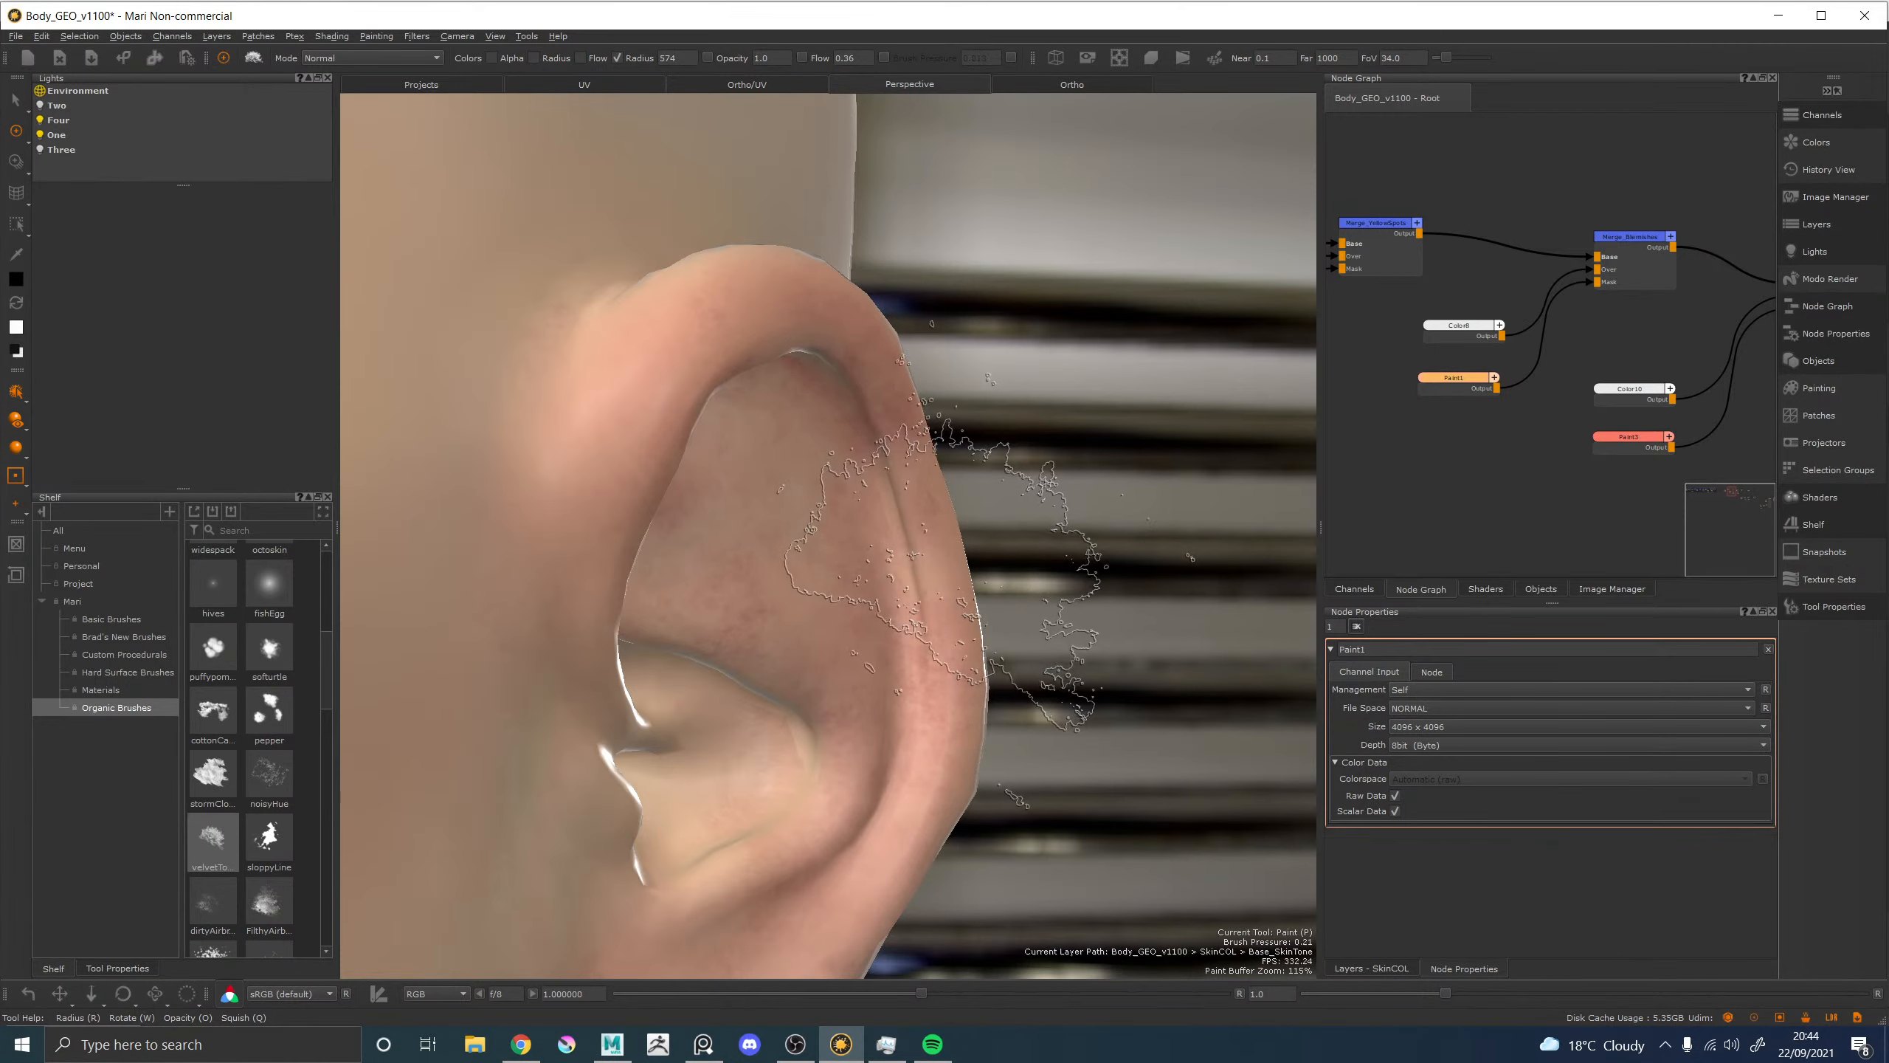
pyautogui.moveTo(955, 547)
pyautogui.mouseDown()
pyautogui.moveTo(919, 507)
pyautogui.moveTo(955, 539)
pyautogui.moveTo(924, 470)
pyautogui.mouseUp()
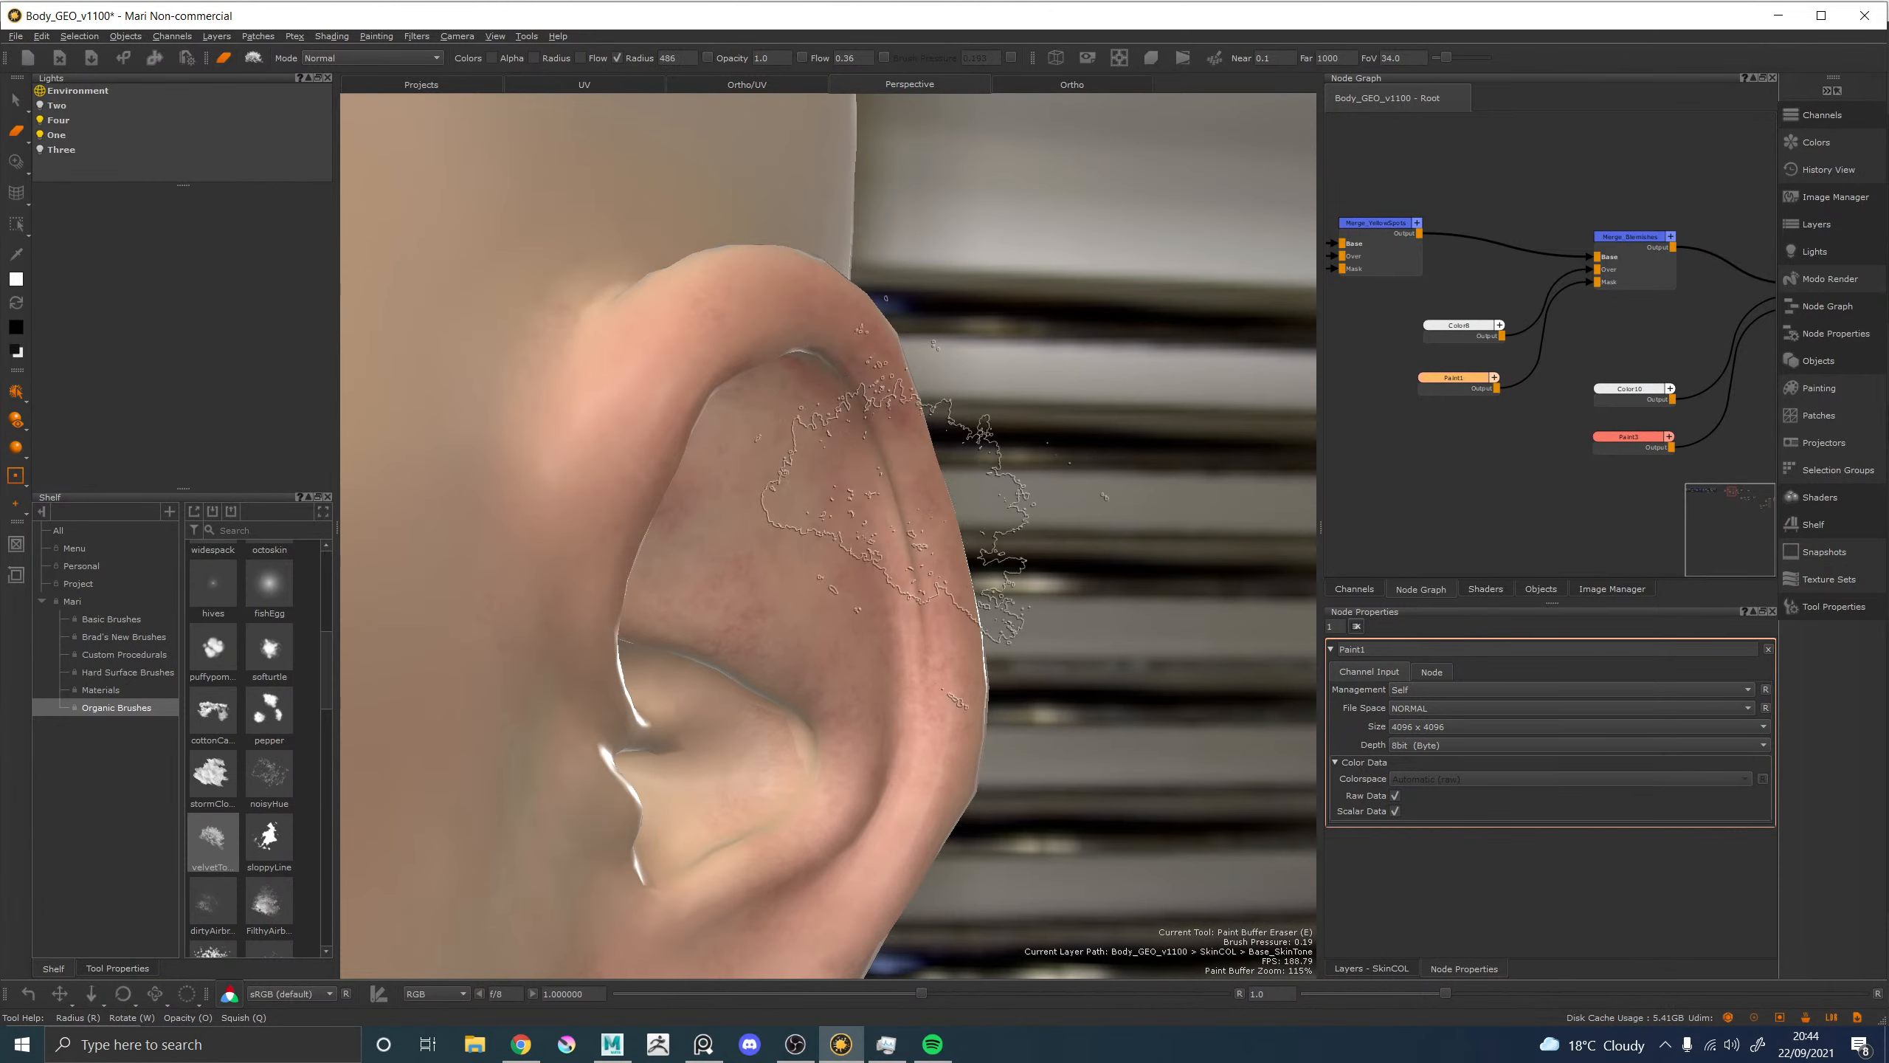
pyautogui.press('p')
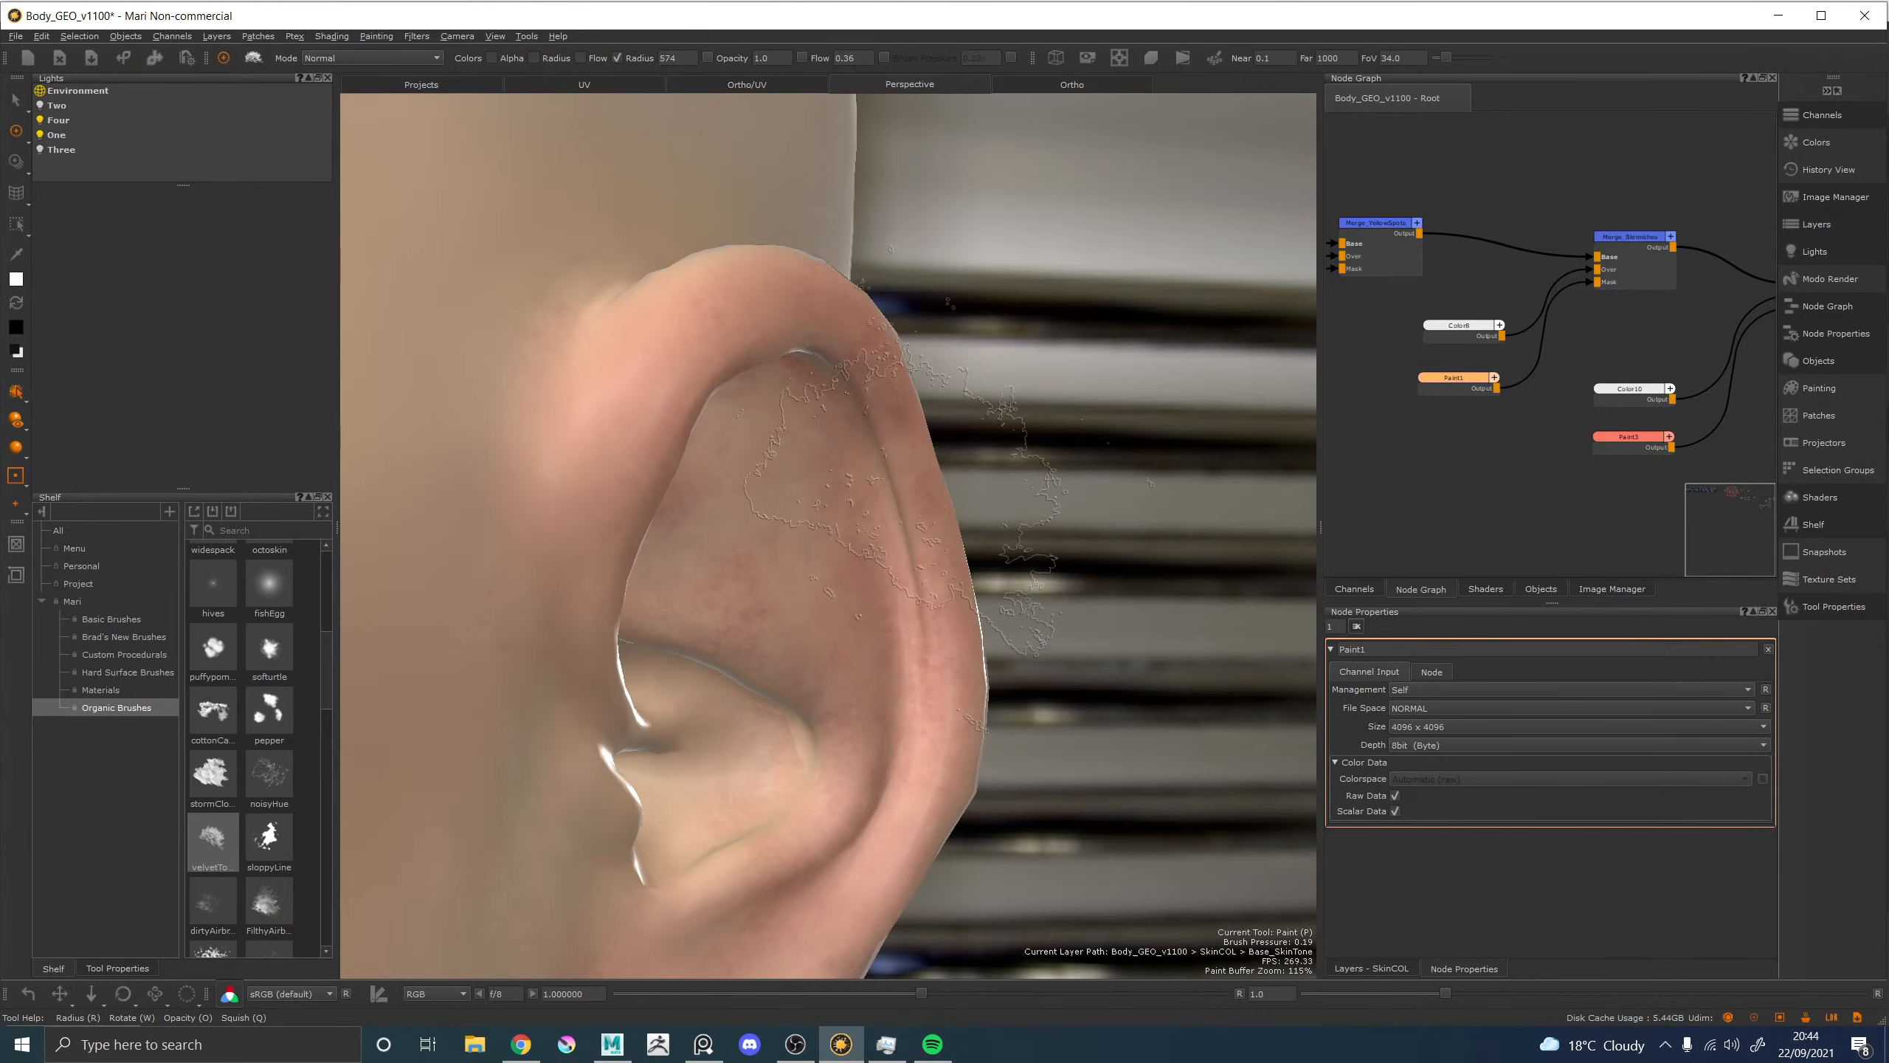
pyautogui.moveTo(896, 387); pyautogui.dragTo(908, 536)
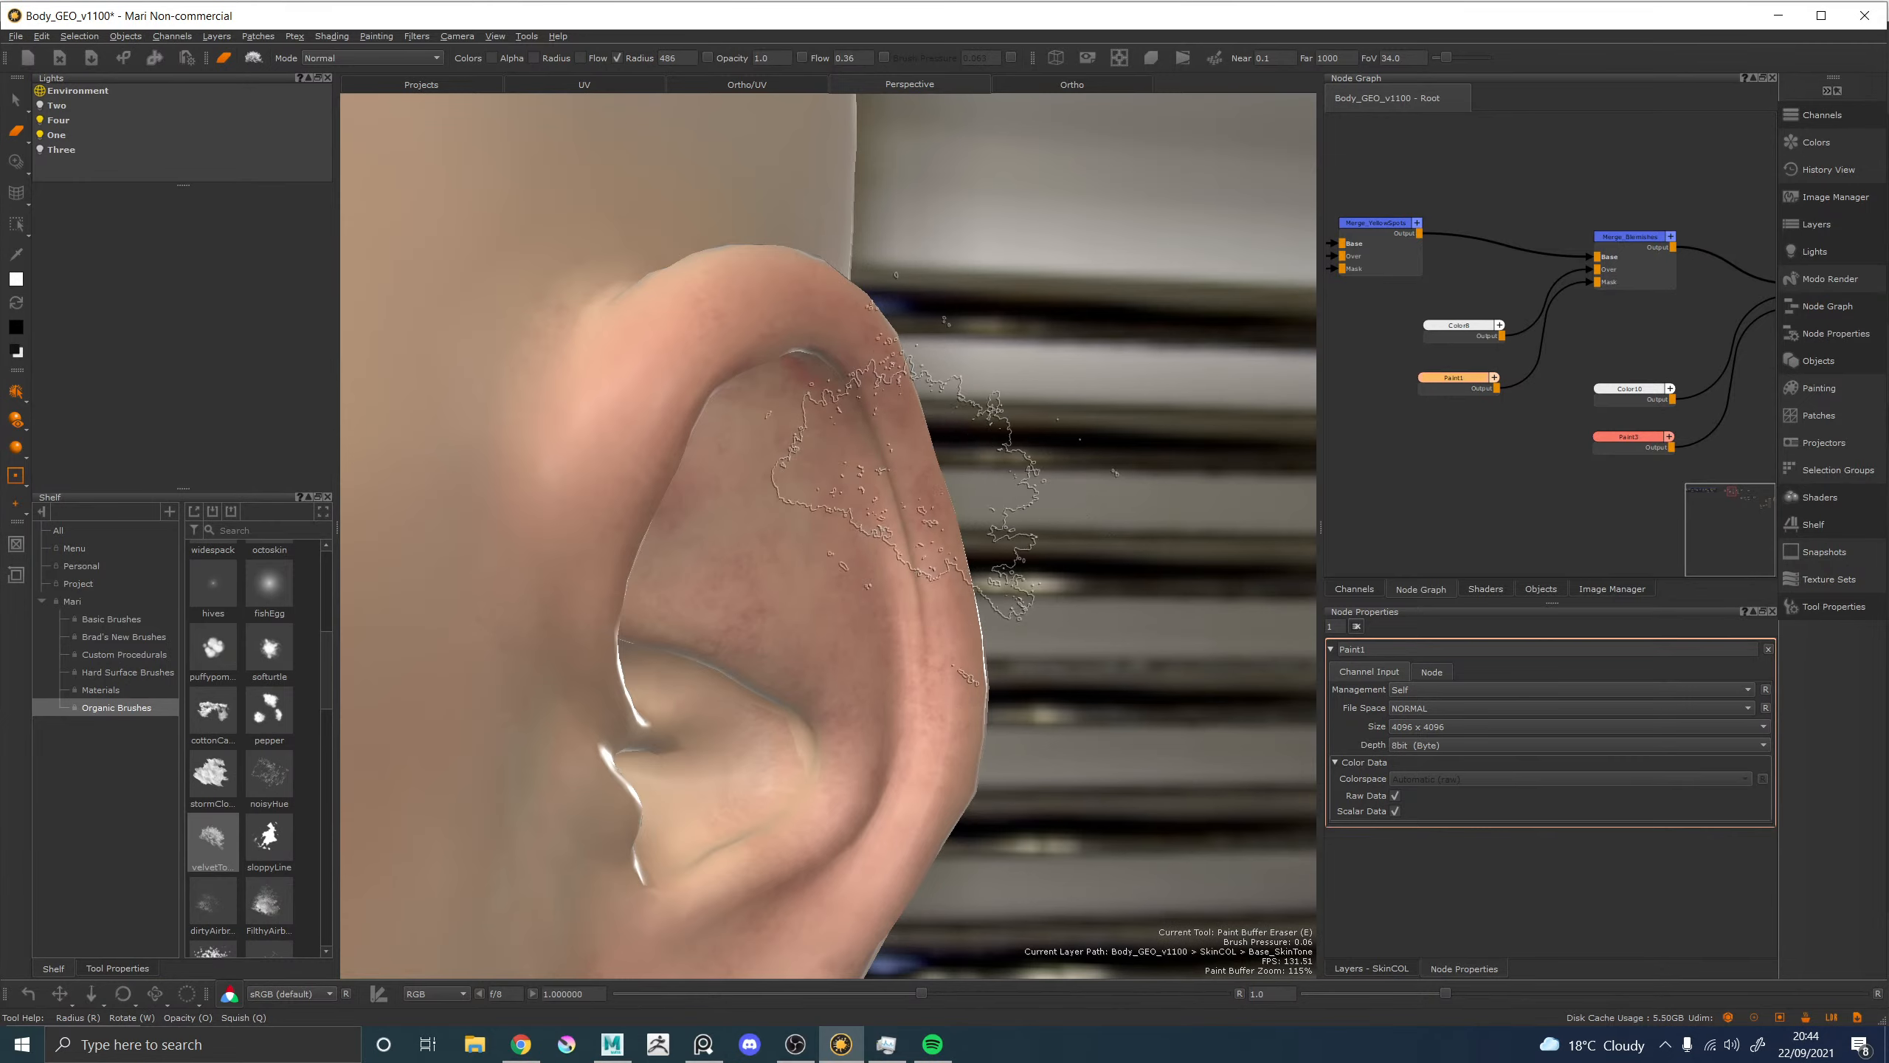
pyautogui.press('b')
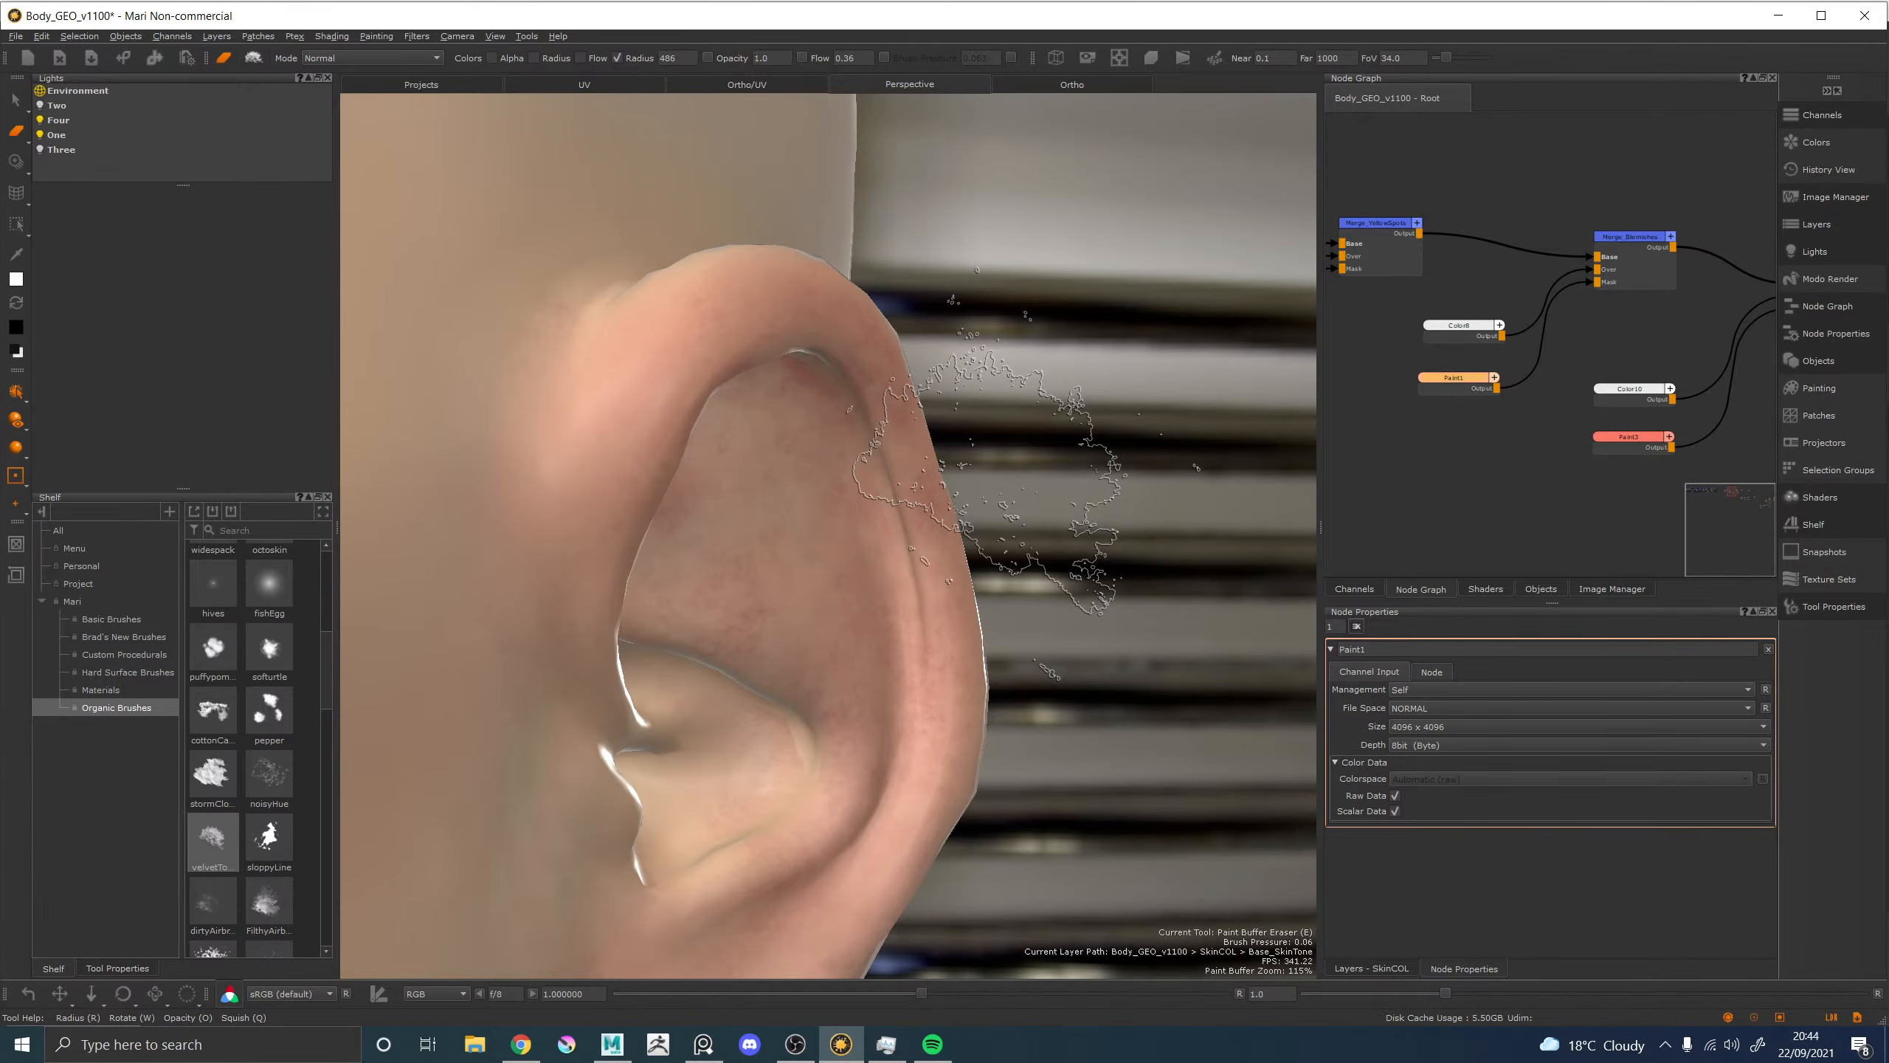
# Paint strong red blotches across the upper hollow and outer rim of the ear with white, seen from the side of the head.
pyautogui.keyDown('alt'); pyautogui.moveTo(1124, 484); pyautogui.dragTo(718, 350, button='right'); pyautogui.keyUp('alt')
pyautogui.keyDown('alt'); pyautogui.moveTo(948, 429); pyautogui.dragTo(806, 426); pyautogui.keyUp('alt')
pyautogui.keyDown('alt'); pyautogui.moveTo(806, 427); pyautogui.dragTo(953, 457, button='middle'); pyautogui.keyUp('alt')
pyautogui.keyDown('alt'); pyautogui.moveTo(952, 469); pyautogui.dragTo(1022, 662, button='right'); pyautogui.keyUp('alt')
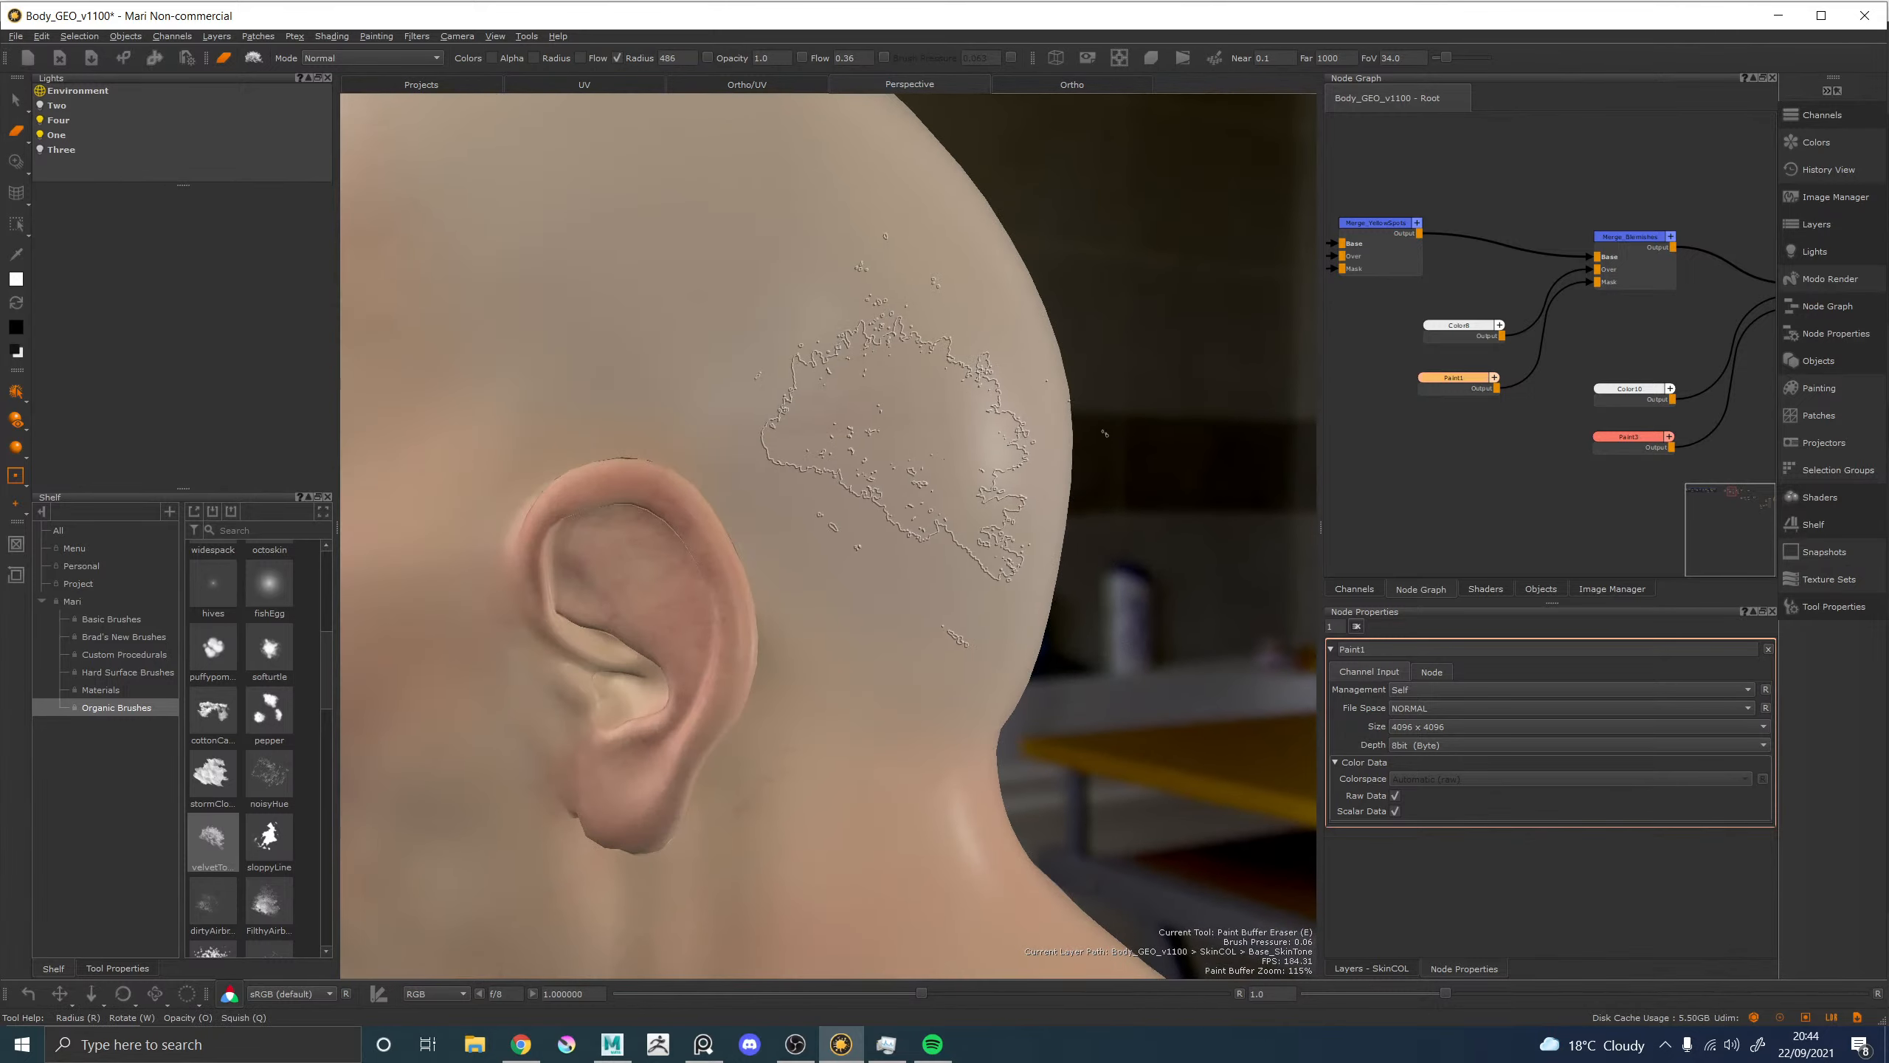
pyautogui.keyDown('alt'); pyautogui.moveTo(896, 424); pyautogui.dragTo(837, 488, button='middle'); pyautogui.keyUp('alt')
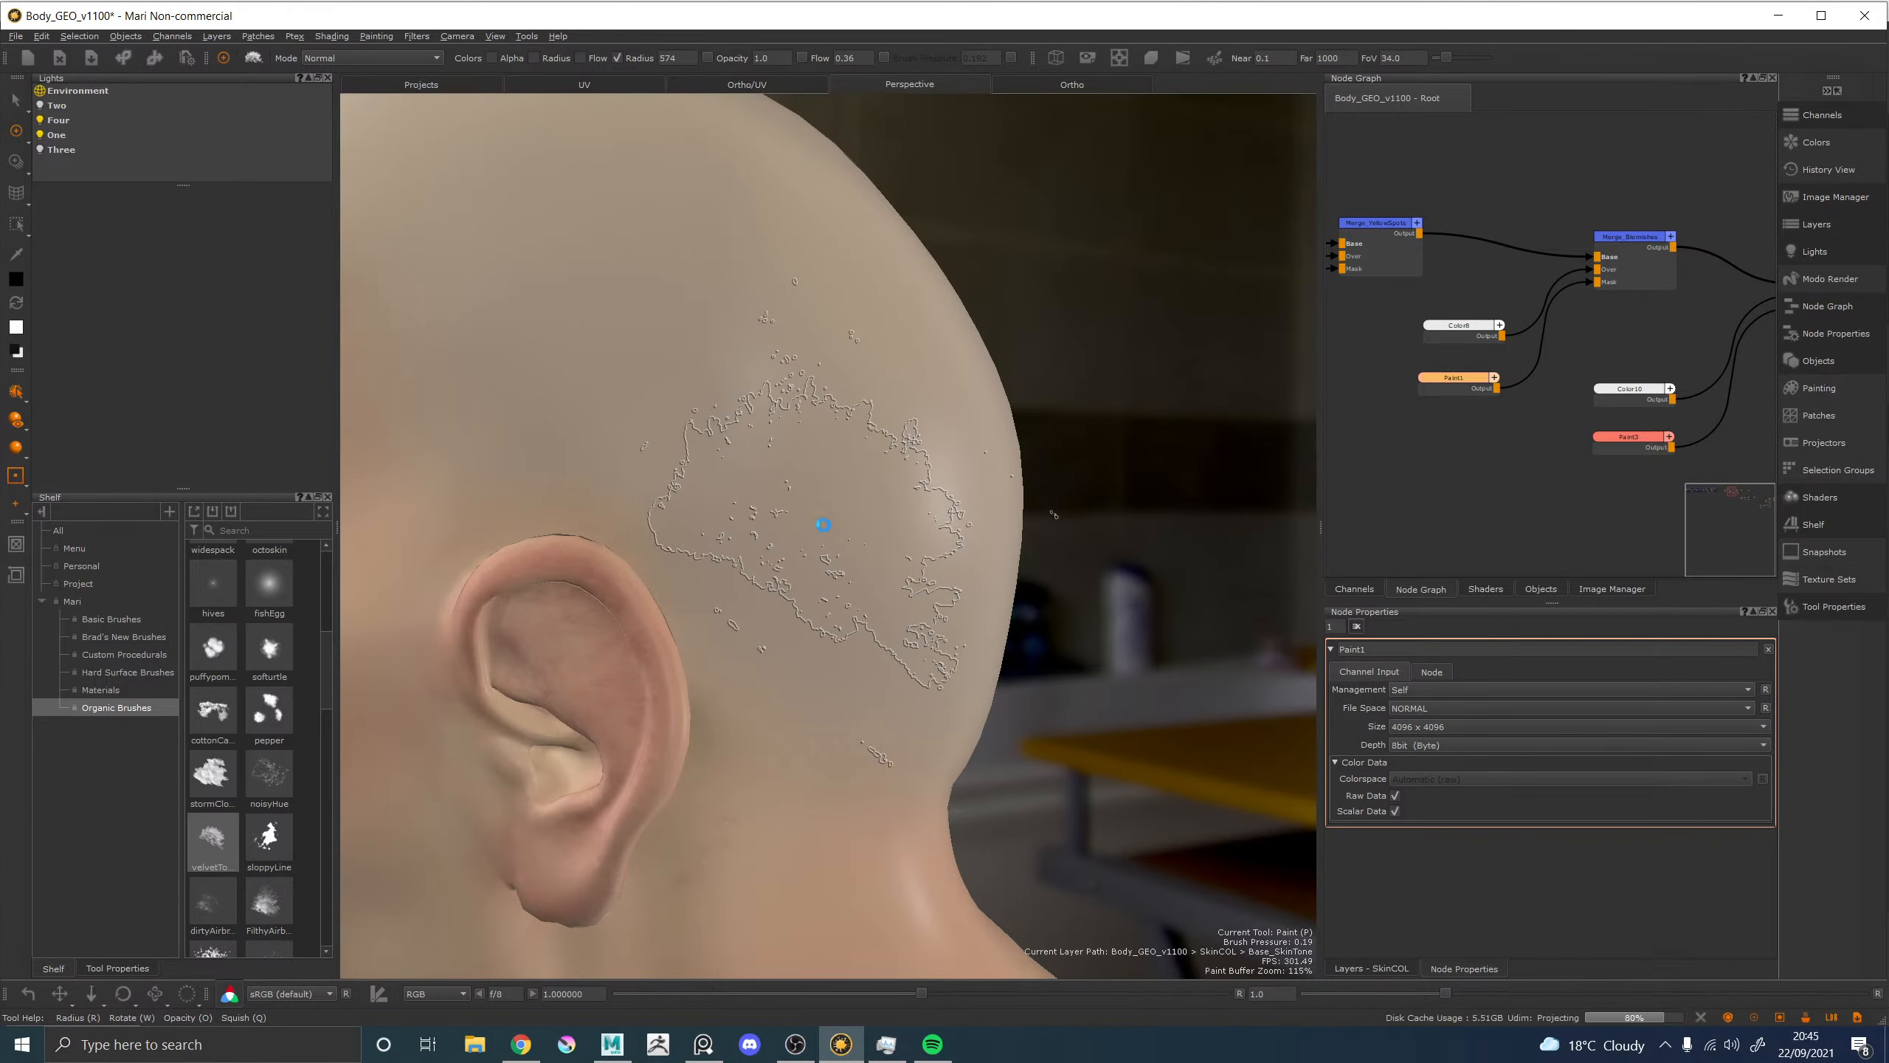
pyautogui.keyDown('alt'); pyautogui.moveTo(833, 521); pyautogui.dragTo(1008, 410, button='middle'); pyautogui.keyUp('alt')
pyautogui.keyDown('alt'); pyautogui.moveTo(669, 416); pyautogui.dragTo(722, 516, button='right'); pyautogui.keyUp('alt')
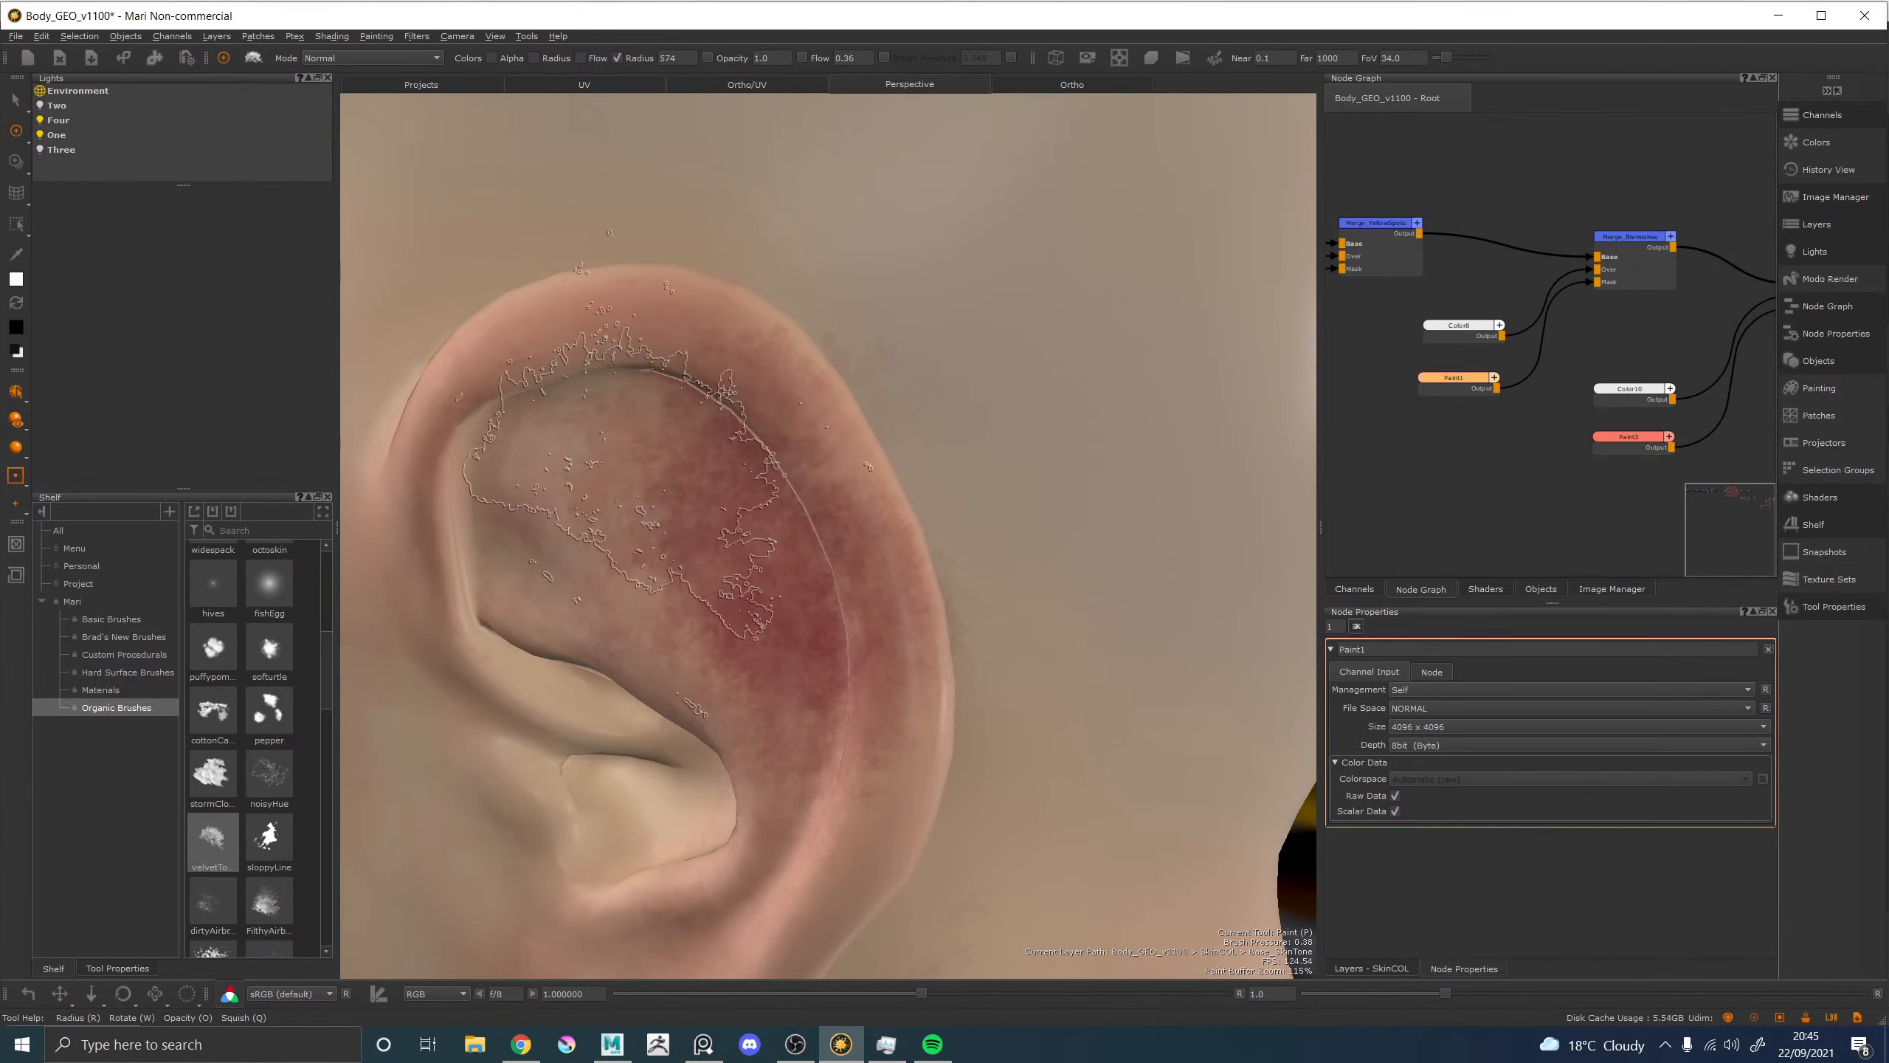
pyautogui.moveTo(659, 480); pyautogui.dragTo(666, 415)
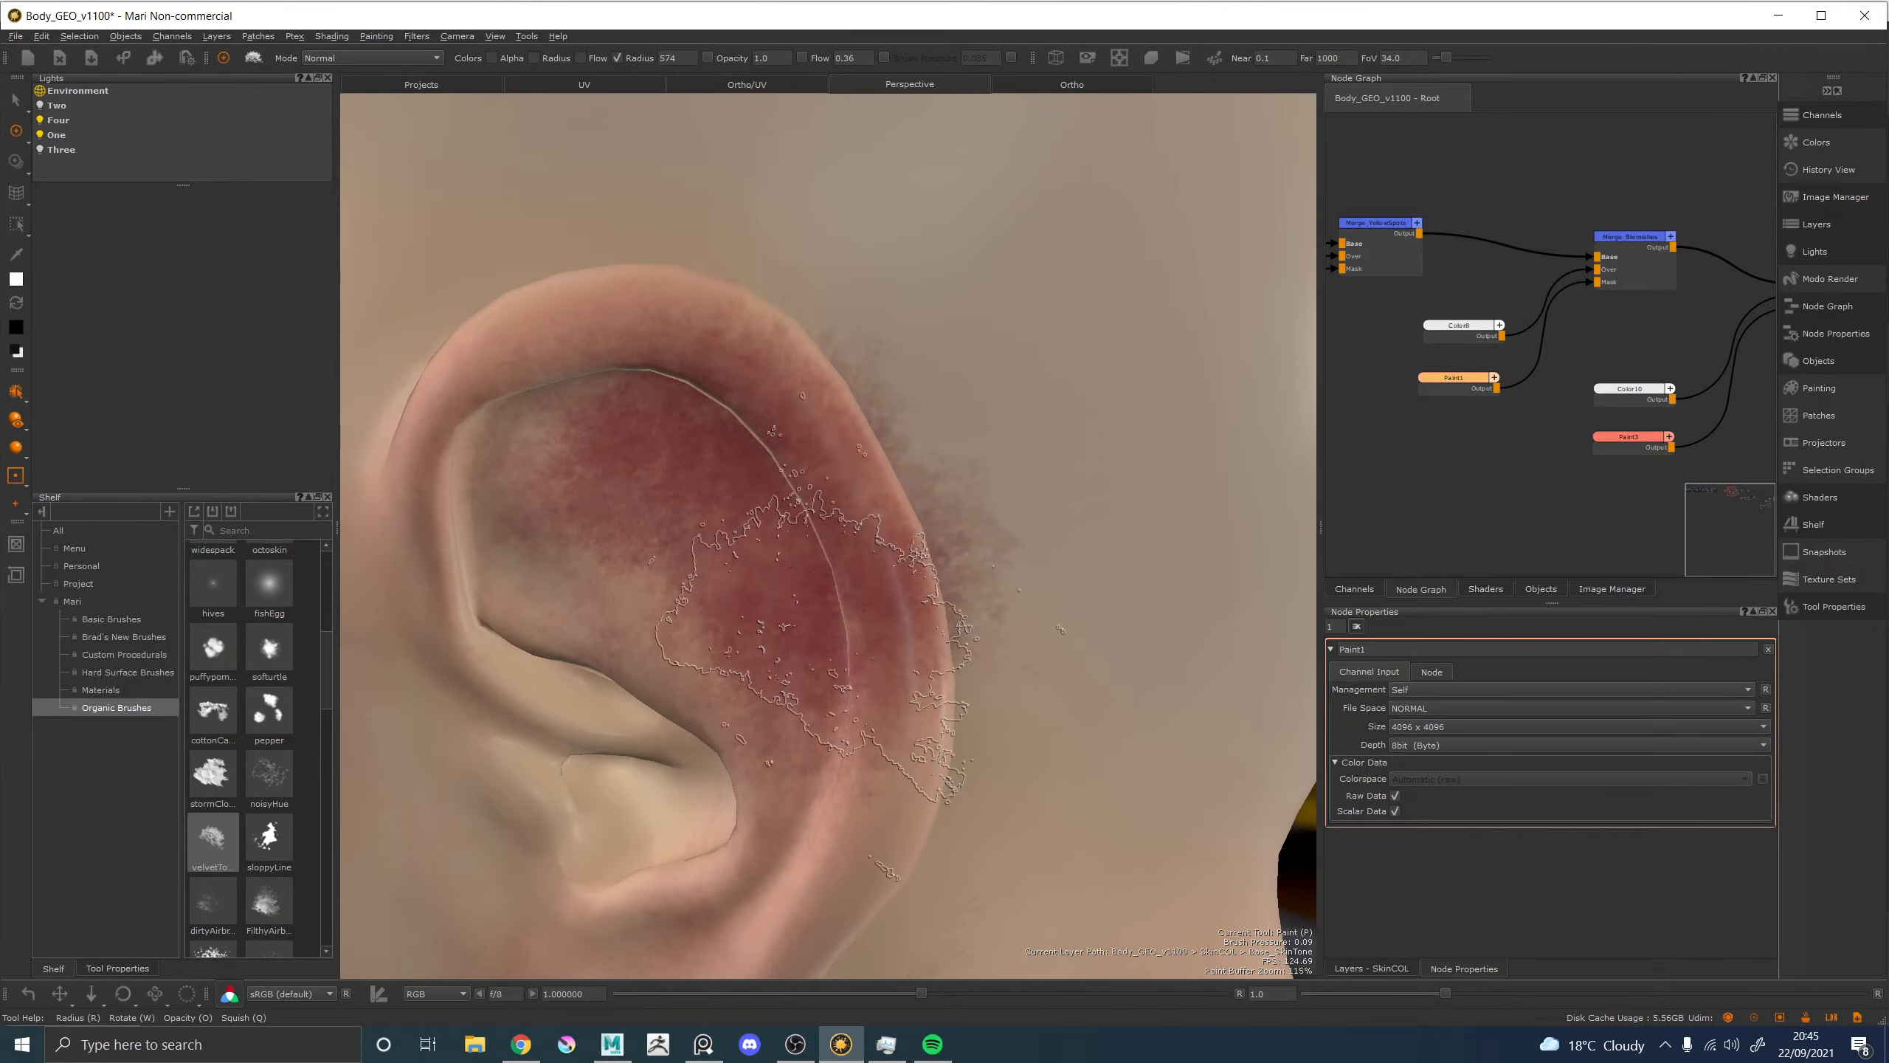
# Thin the fresh blotches in the hollow, along the rim and on the skin behind the ear with the Paint Buffer Eraser.
pyautogui.moveTo(576, 543); pyautogui.dragTo(610, 574)
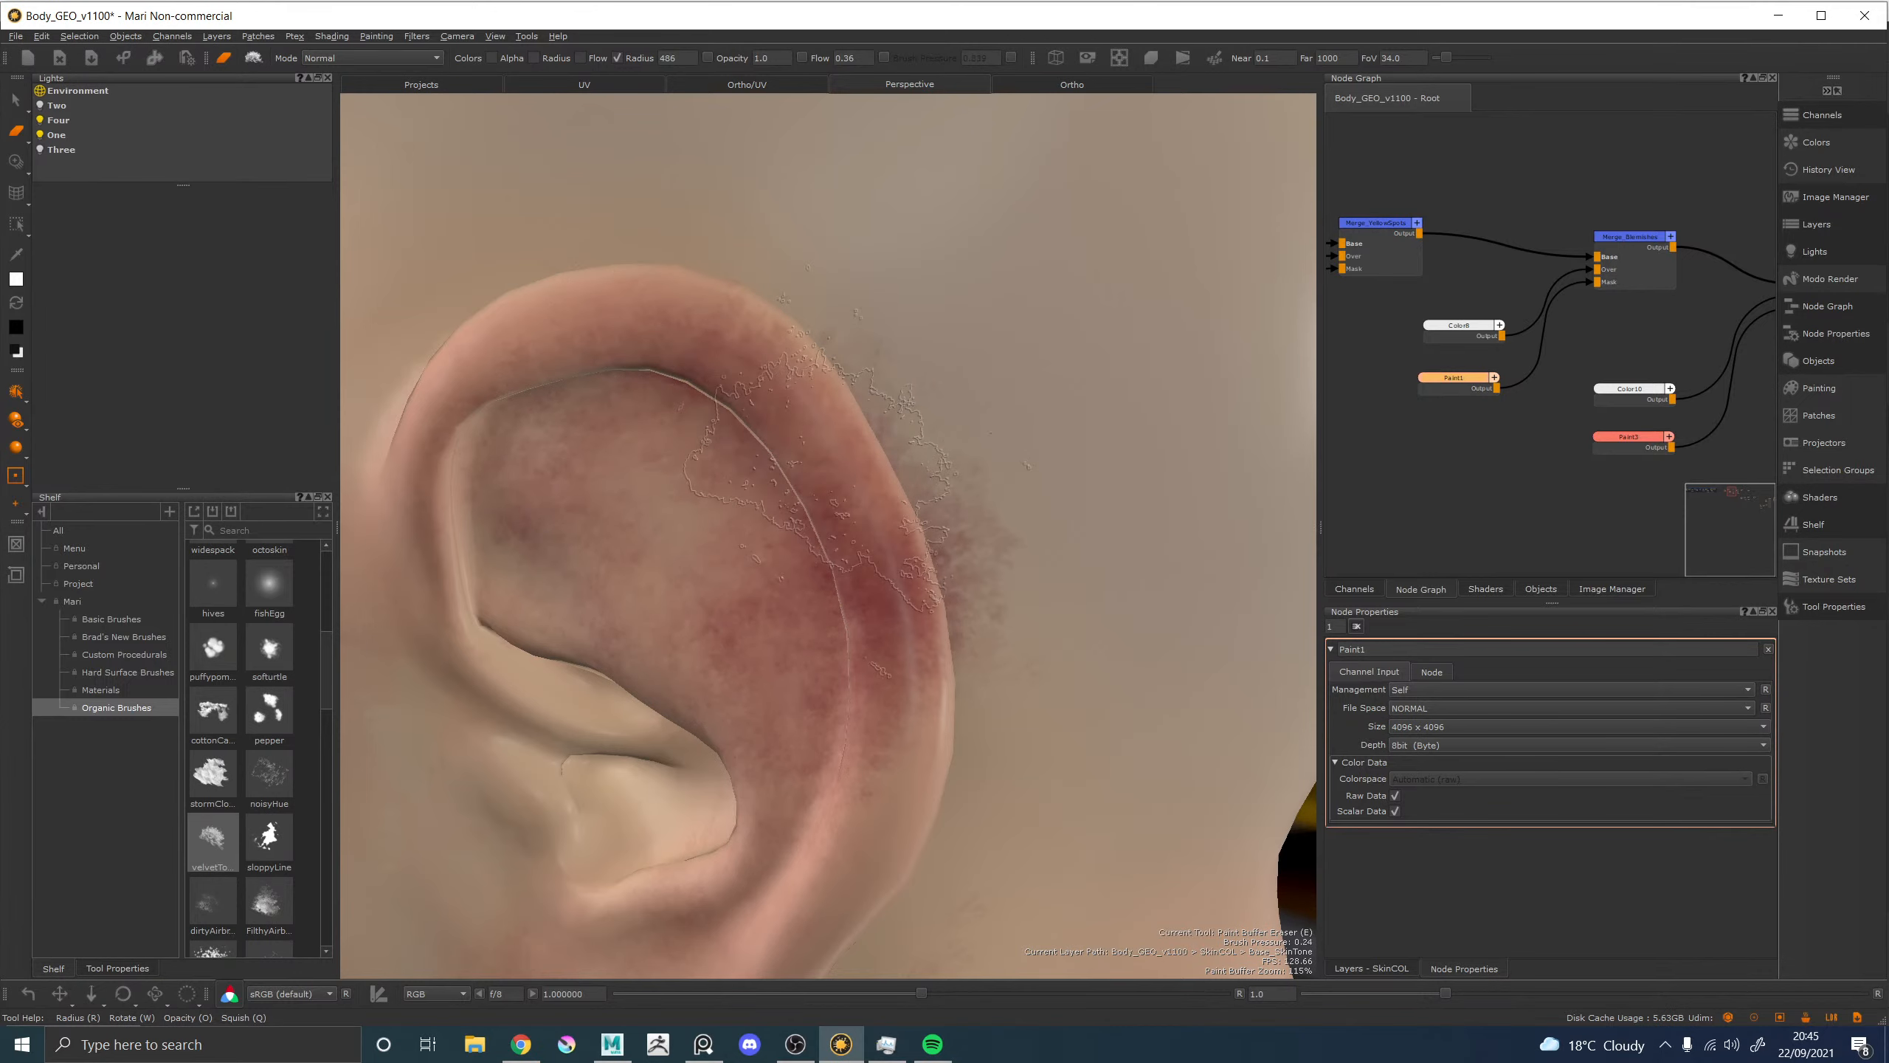
pyautogui.moveTo(822, 479)
pyautogui.mouseDown()
pyautogui.moveTo(896, 685)
pyautogui.moveTo(1038, 588)
pyautogui.moveTo(967, 730)
pyautogui.moveTo(896, 808)
pyautogui.mouseUp()
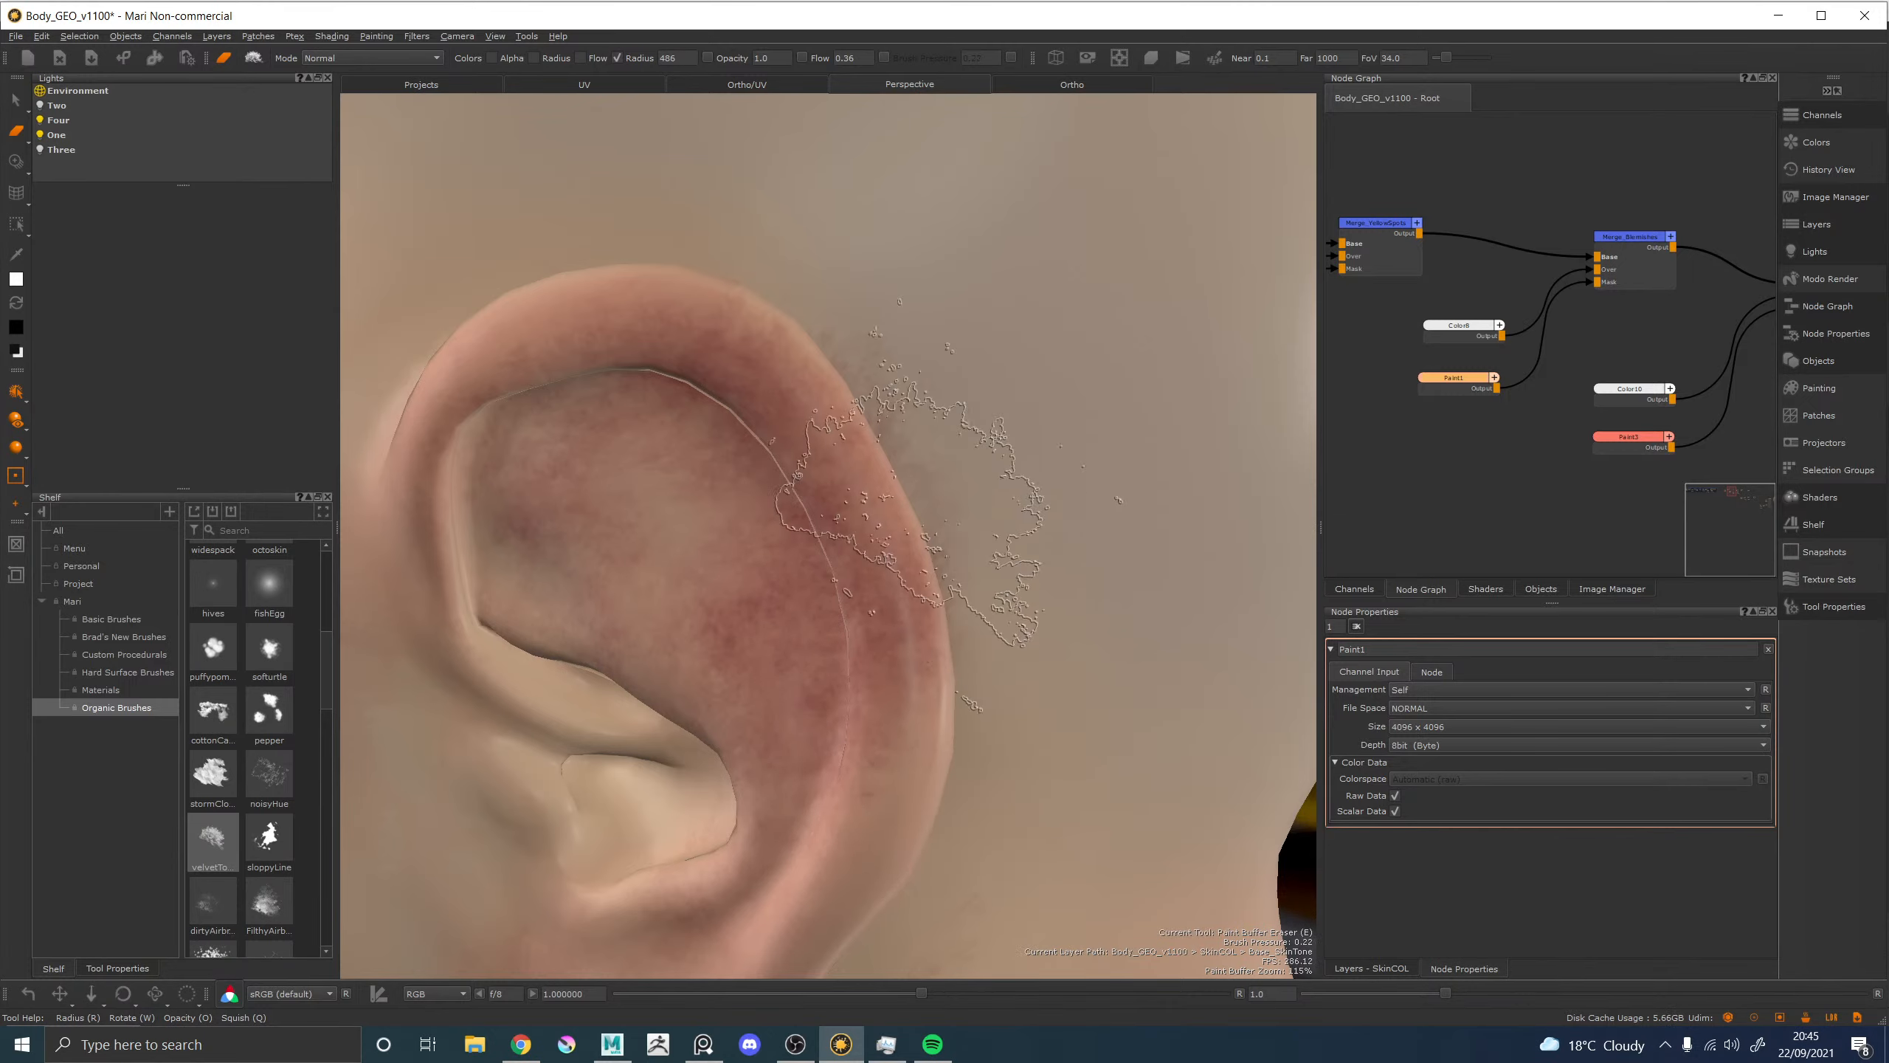
pyautogui.press('p')
pyautogui.moveTo(930, 733)
pyautogui.mouseDown()
pyautogui.moveTo(930, 785)
pyautogui.moveTo(870, 885)
pyautogui.moveTo(941, 751)
pyautogui.moveTo(952, 765)
pyautogui.mouseUp()
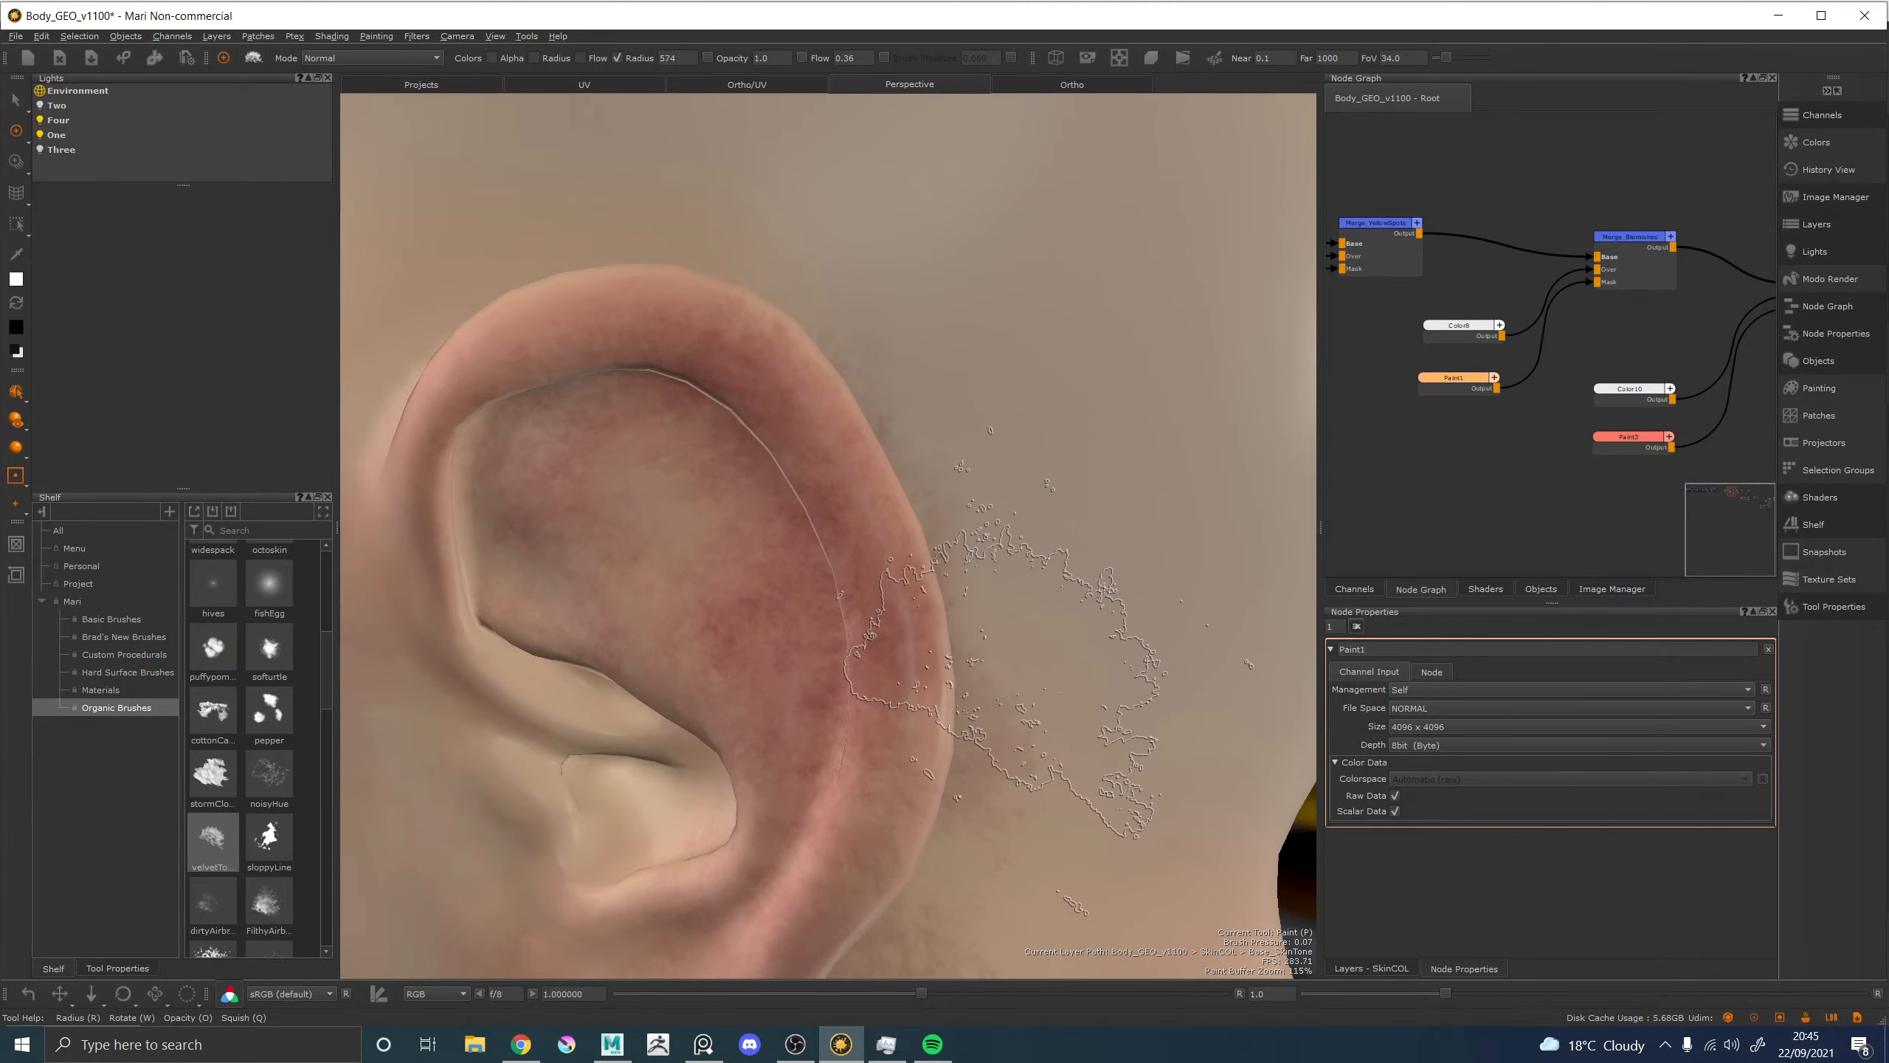
# Soften the redness in the ear's upper hollow and inner rim fold, alternating black and white, and bake the paint.
pyautogui.keyDown('alt'); pyautogui.moveTo(1063, 647); pyautogui.dragTo(956, 521, button='right'); pyautogui.keyUp('alt')
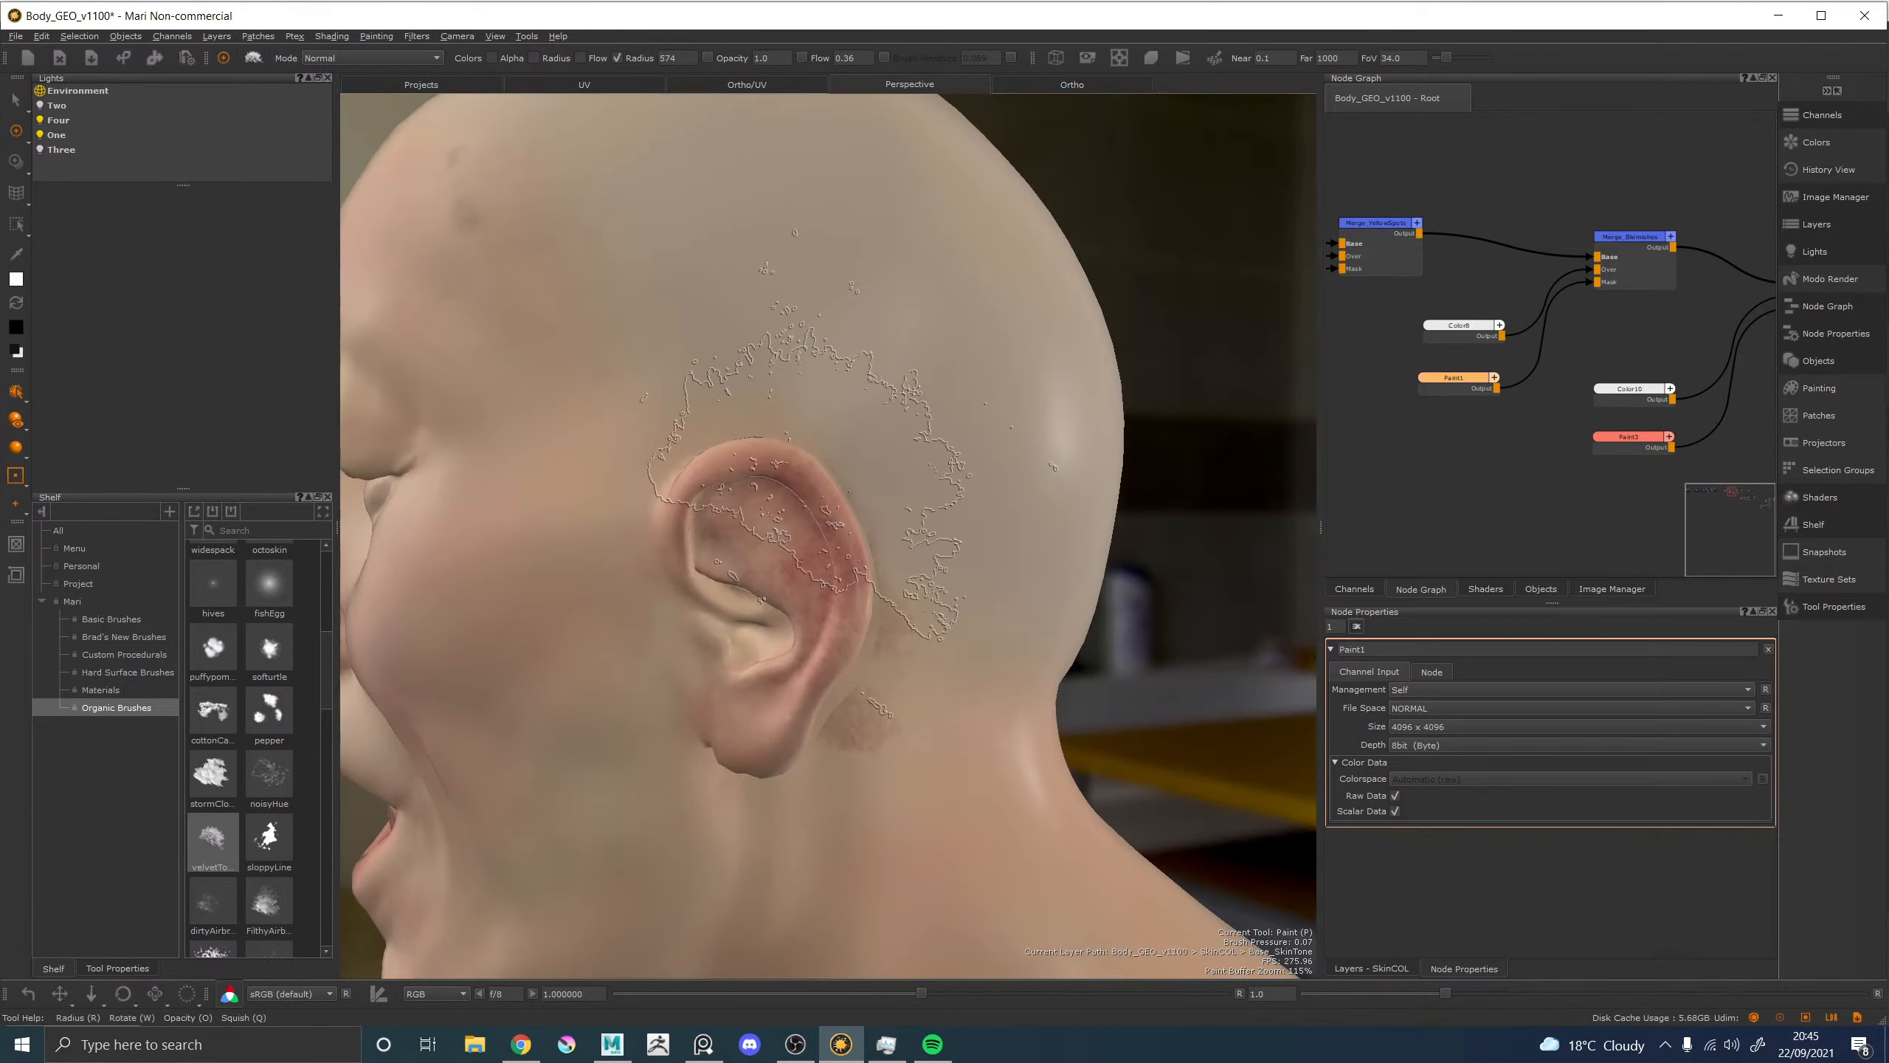
pyautogui.keyDown('alt'); pyautogui.moveTo(956, 521); pyautogui.dragTo(867, 492); pyautogui.keyUp('alt')
pyautogui.keyDown('alt'); pyautogui.moveTo(867, 492); pyautogui.dragTo(922, 428, button='middle'); pyautogui.keyUp('alt')
pyautogui.keyDown('alt'); pyautogui.moveTo(922, 428); pyautogui.dragTo(876, 493, button='right'); pyautogui.keyUp('alt')
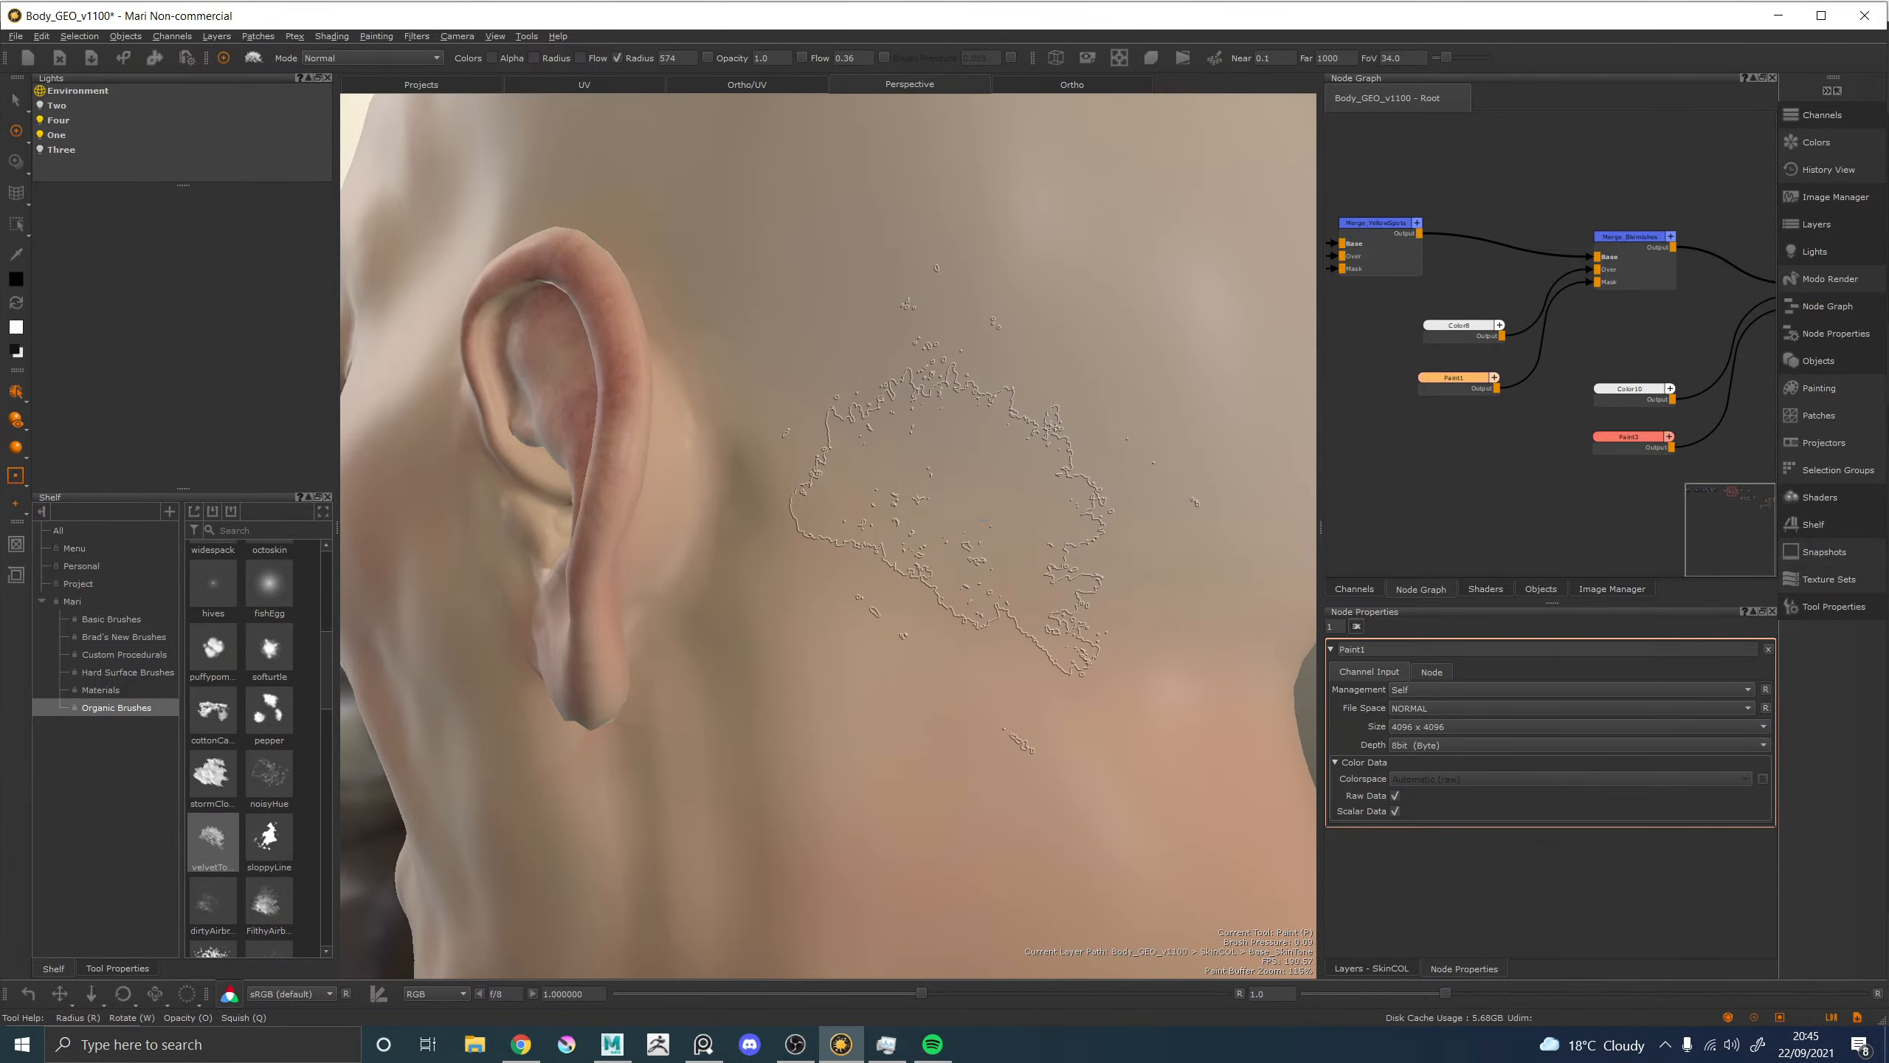
pyautogui.keyDown('alt'); pyautogui.moveTo(984, 521); pyautogui.dragTo(841, 513, button='right'); pyautogui.keyUp('alt')
pyautogui.keyDown('alt'); pyautogui.moveTo(841, 514); pyautogui.dragTo(1264, 521); pyautogui.keyUp('alt')
pyautogui.moveTo(1265, 521)
pyautogui.keyDown('alt'); pyautogui.mouseDown(button='middle')
pyautogui.moveTo(896, 515)
pyautogui.moveTo(521, 547)
pyautogui.mouseUp(button='middle'); pyautogui.keyUp('alt')
pyautogui.keyDown('alt'); pyautogui.moveTo(546, 521); pyautogui.dragTo(754, 530, button='right'); pyautogui.keyUp('alt')
pyautogui.keyDown('alt'); pyautogui.moveTo(781, 461); pyautogui.dragTo(706, 533, button='middle'); pyautogui.keyUp('alt')
pyautogui.press('x')
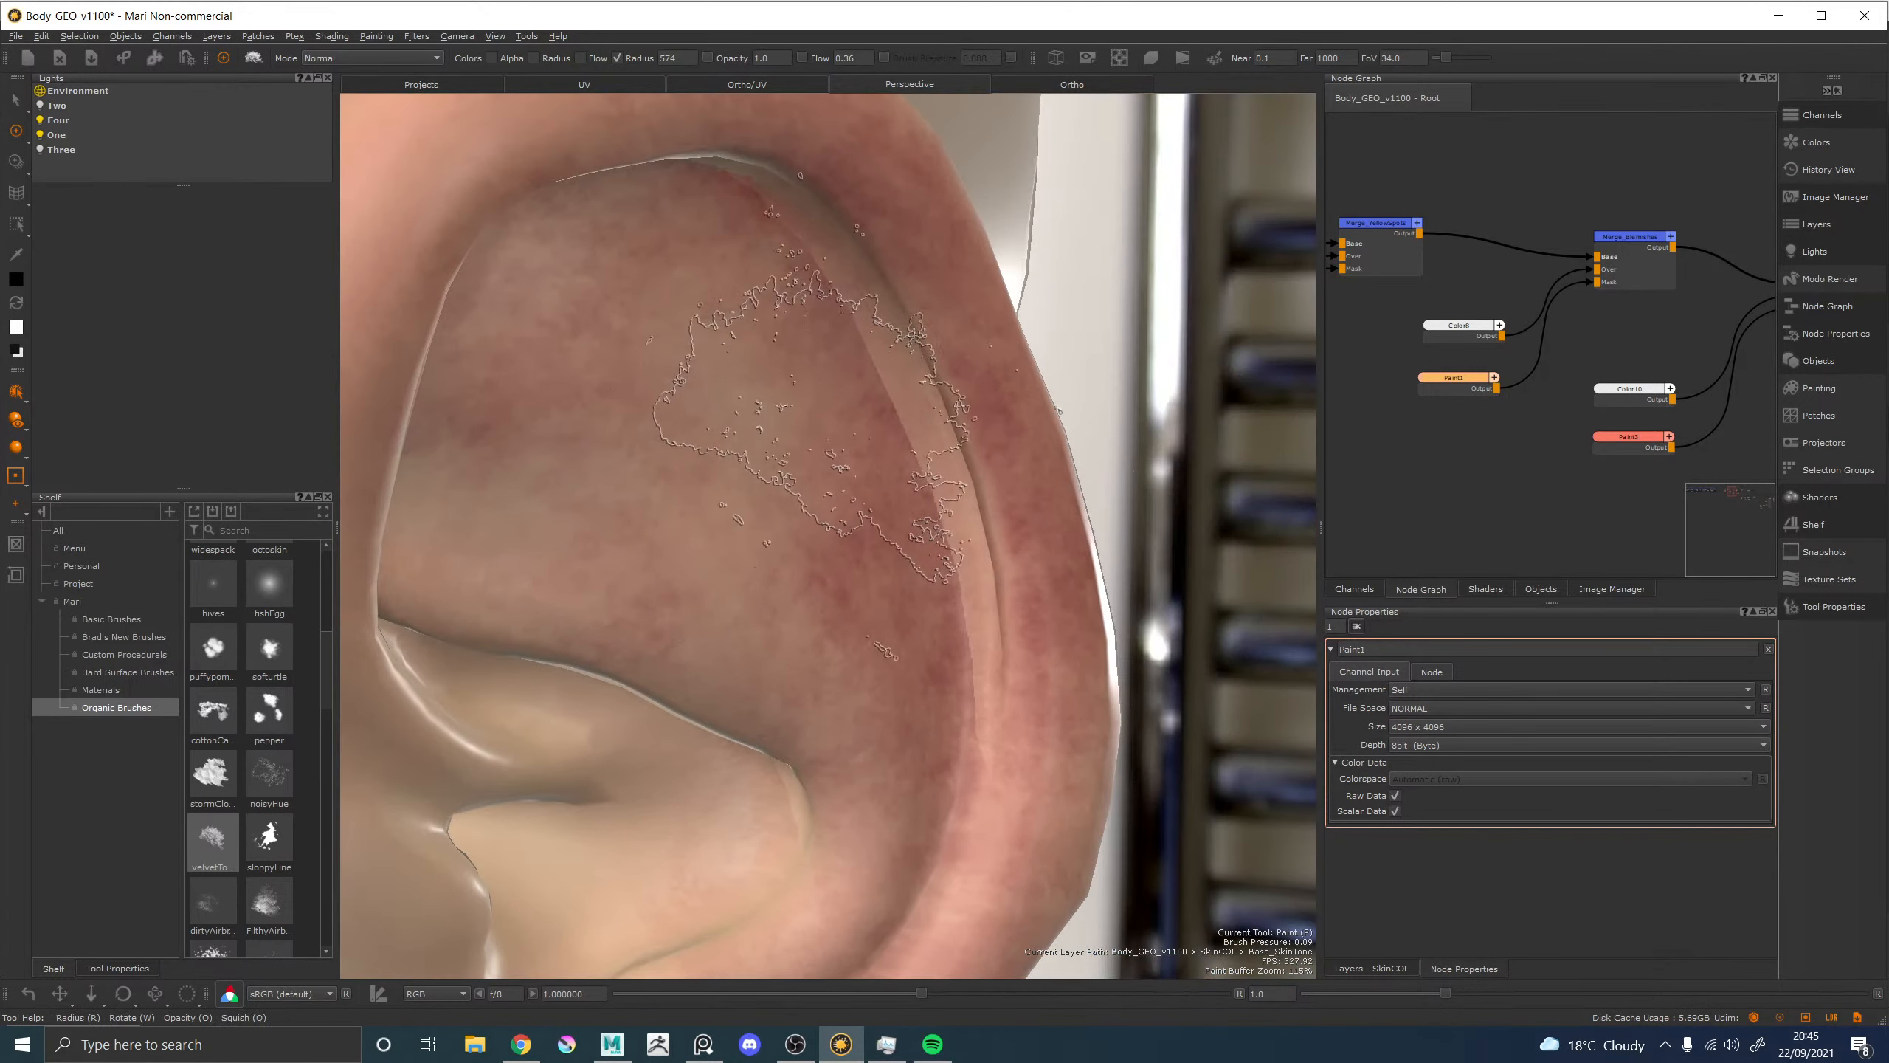
pyautogui.moveTo(859, 350); pyautogui.dragTo(835, 374)
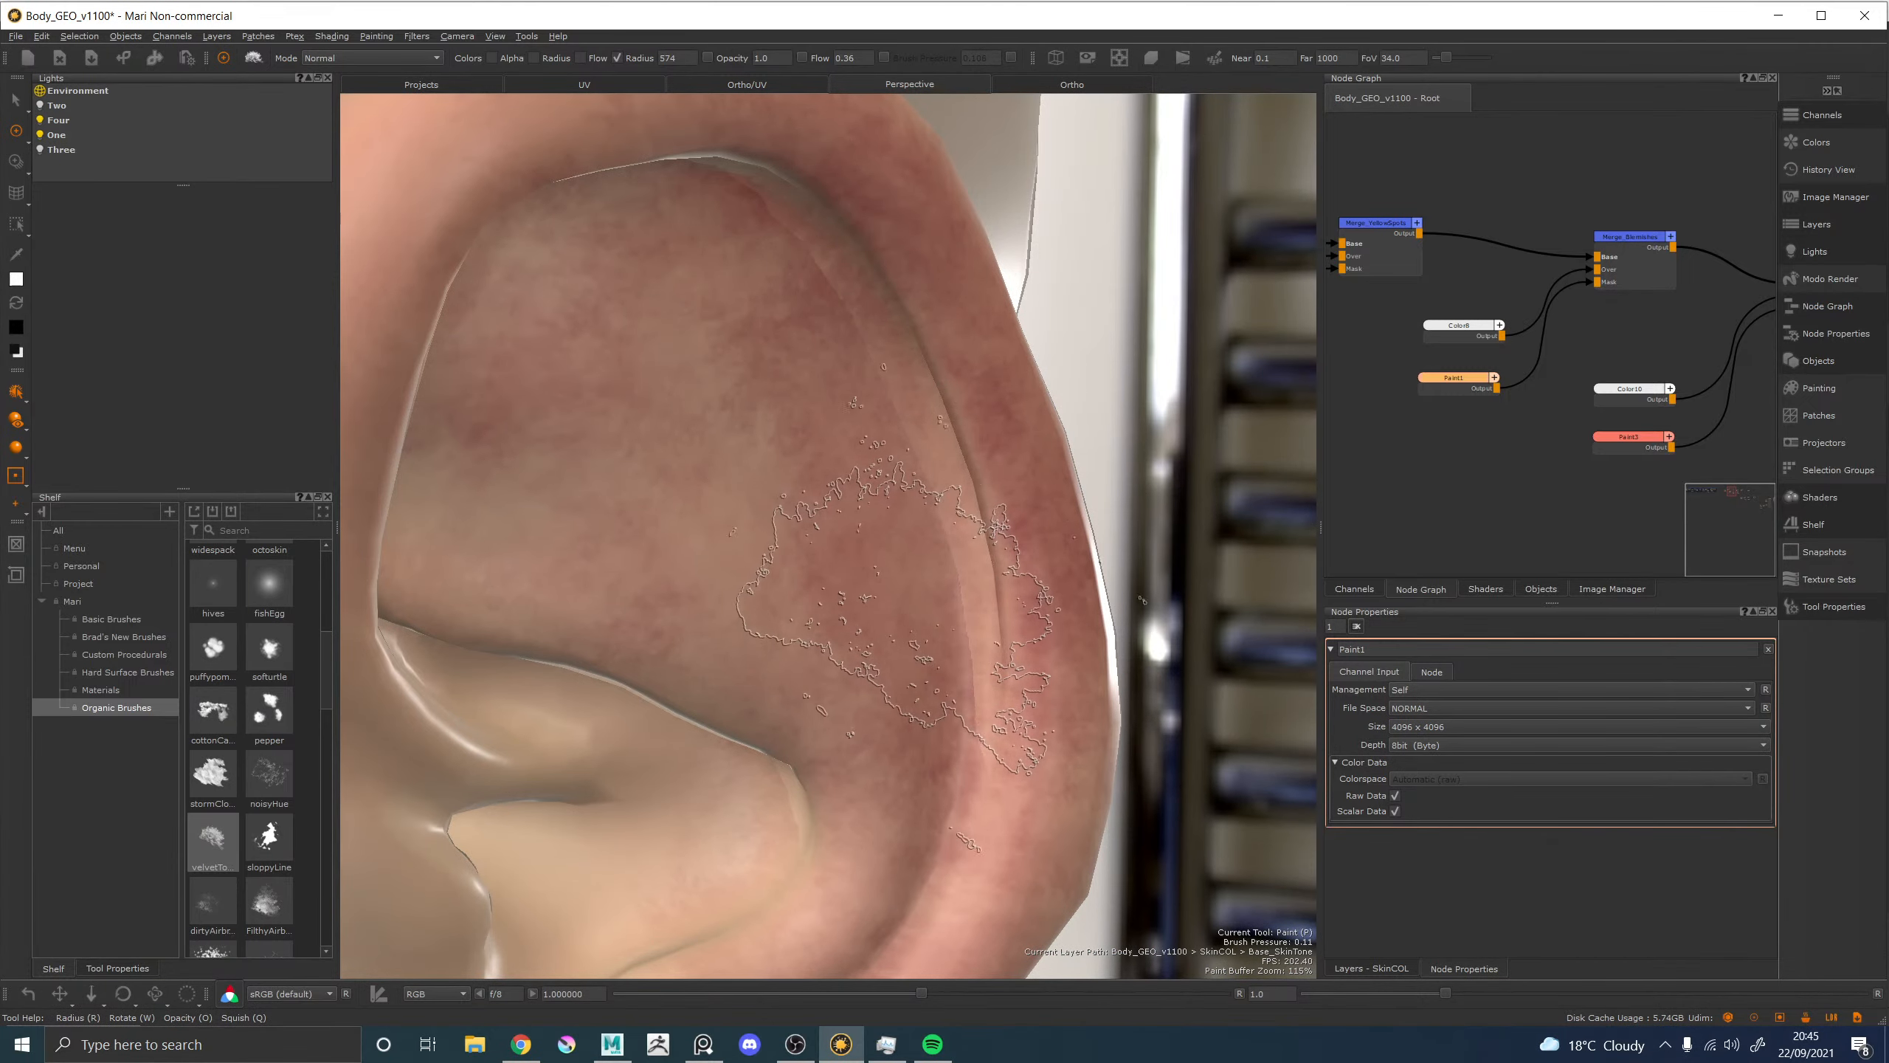
pyautogui.press('x')
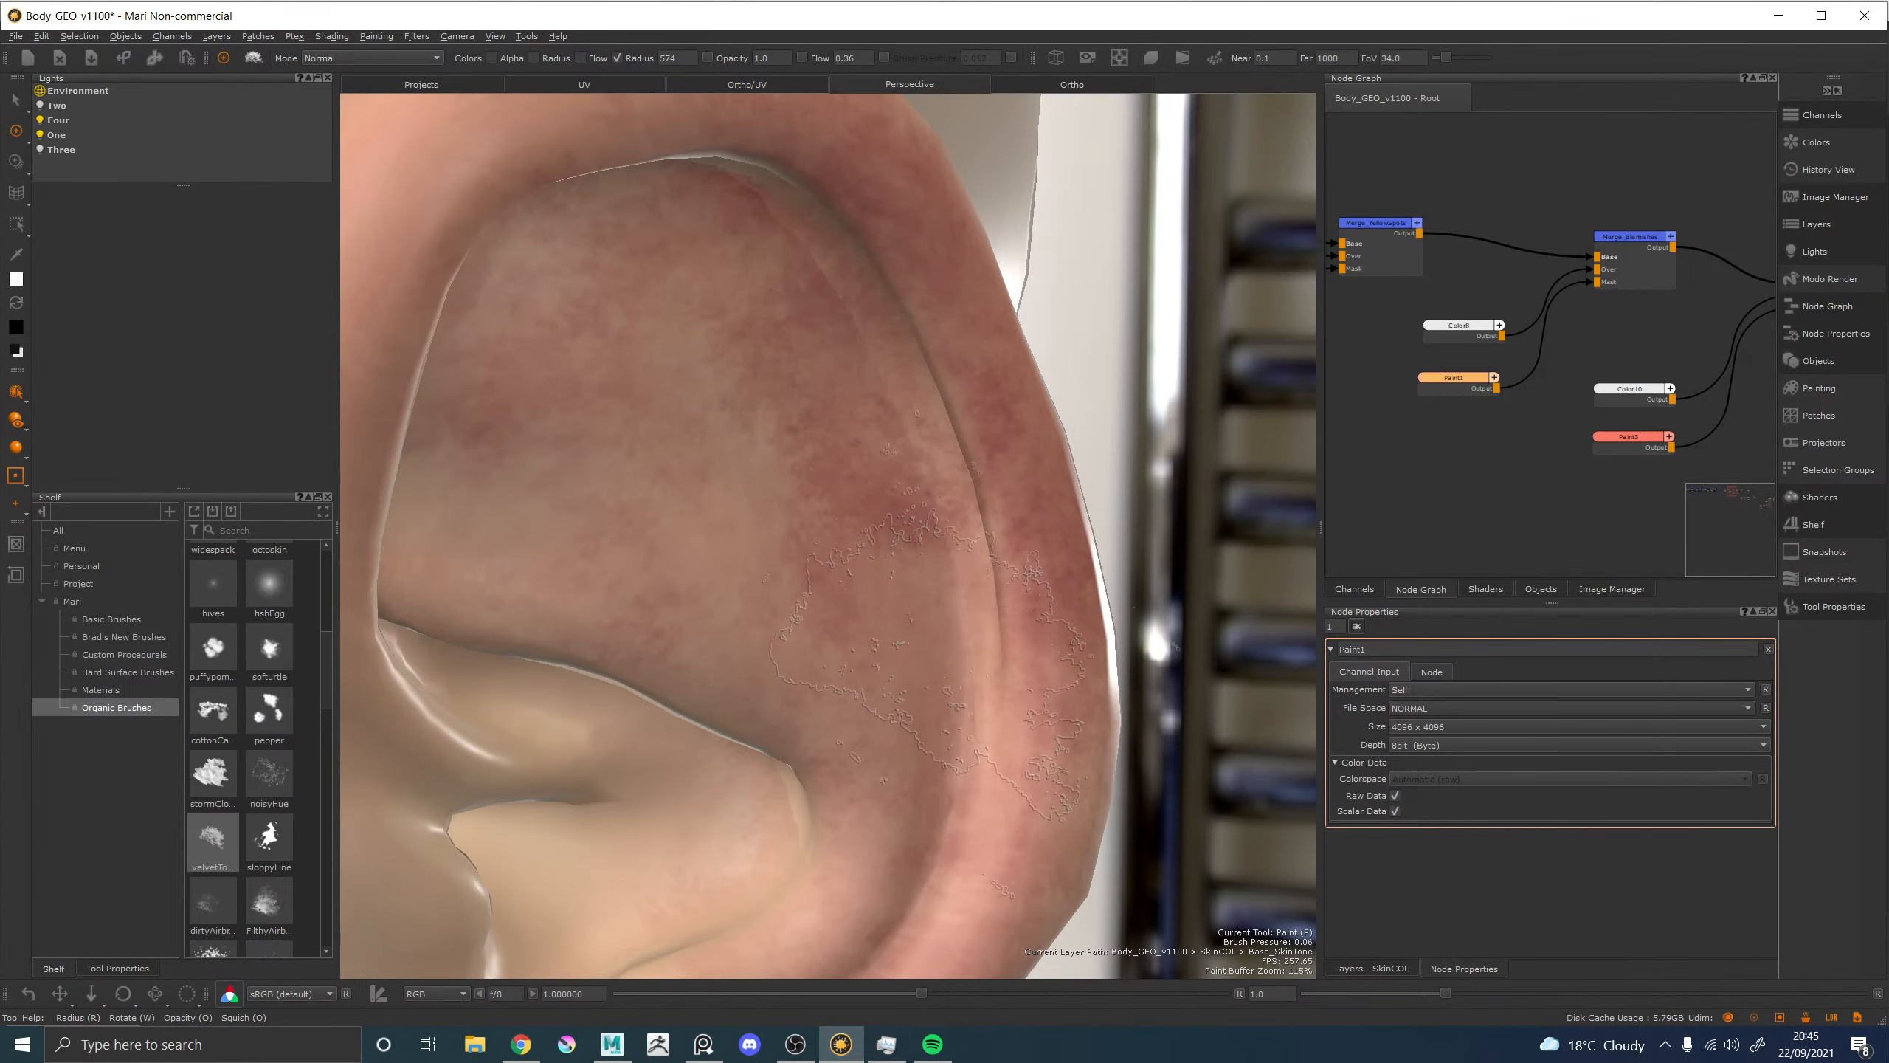
pyautogui.press('x')
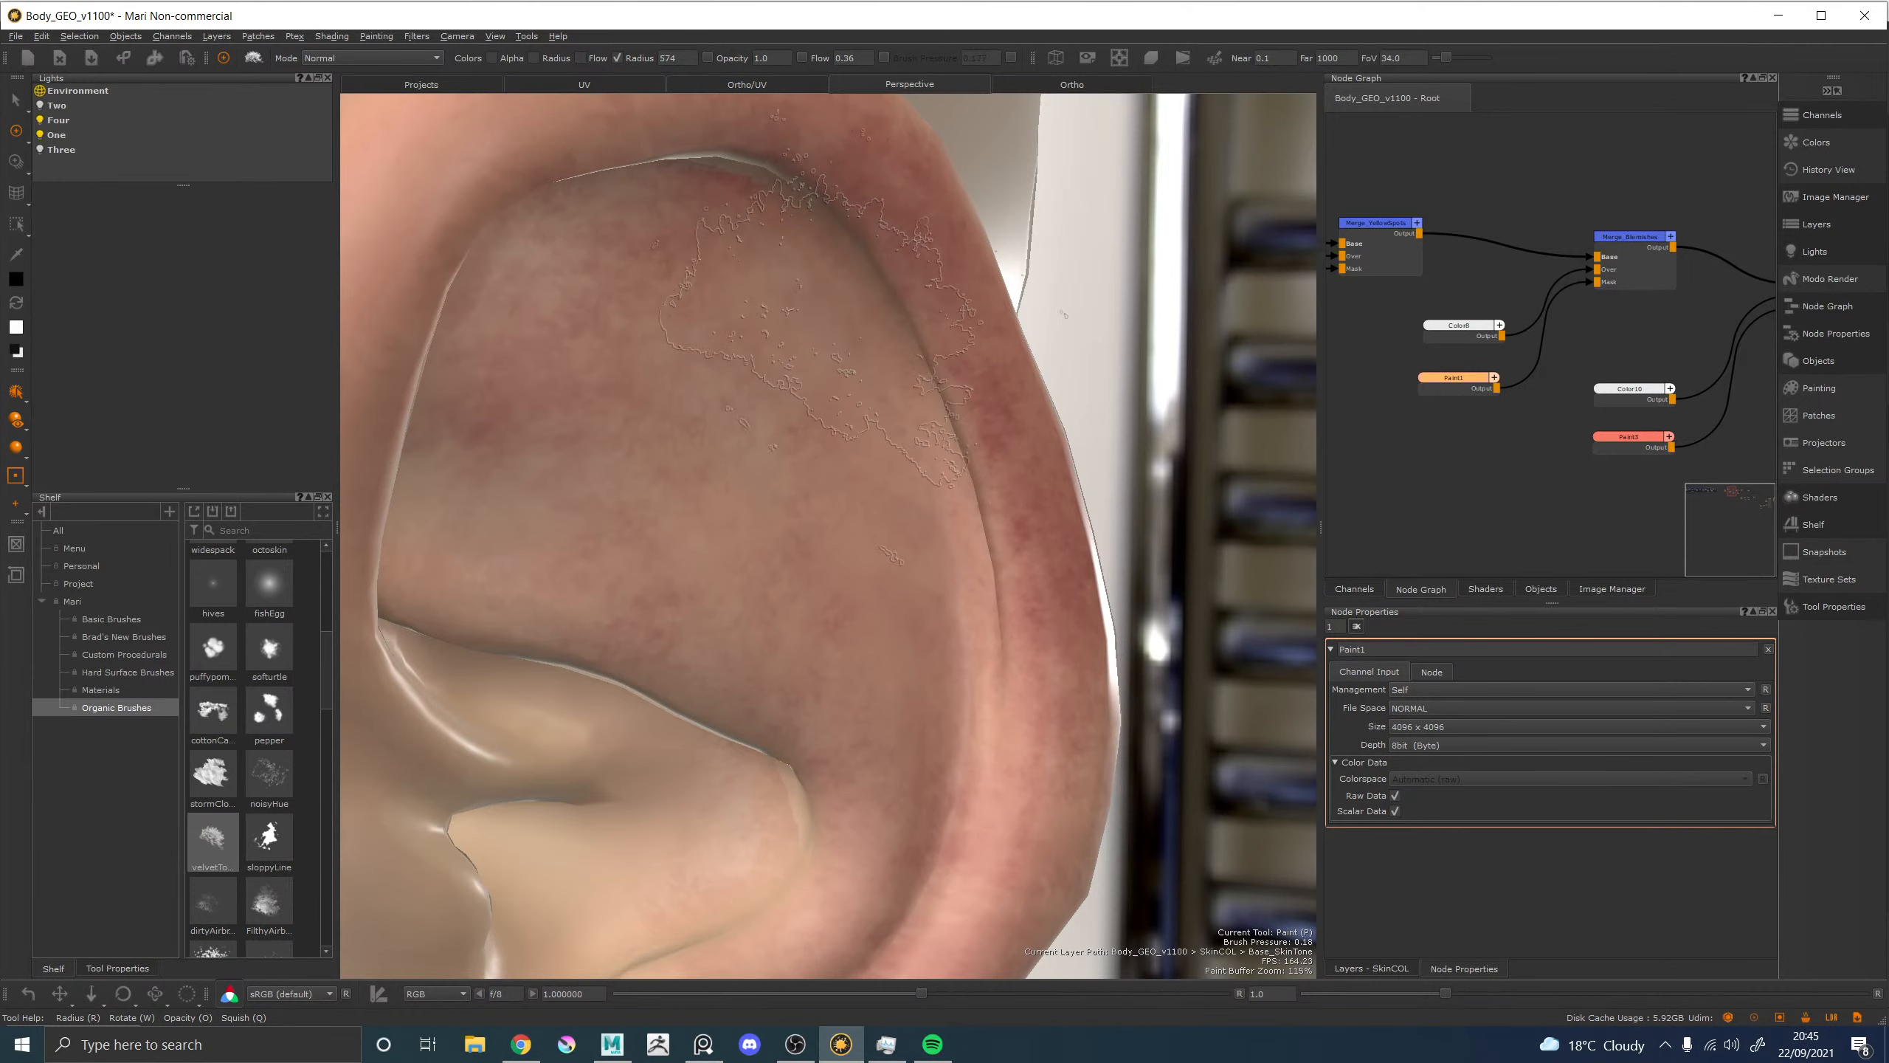
pyautogui.moveTo(861, 339)
pyautogui.mouseDown()
pyautogui.moveTo(841, 335)
pyautogui.moveTo(805, 414)
pyautogui.mouseUp()
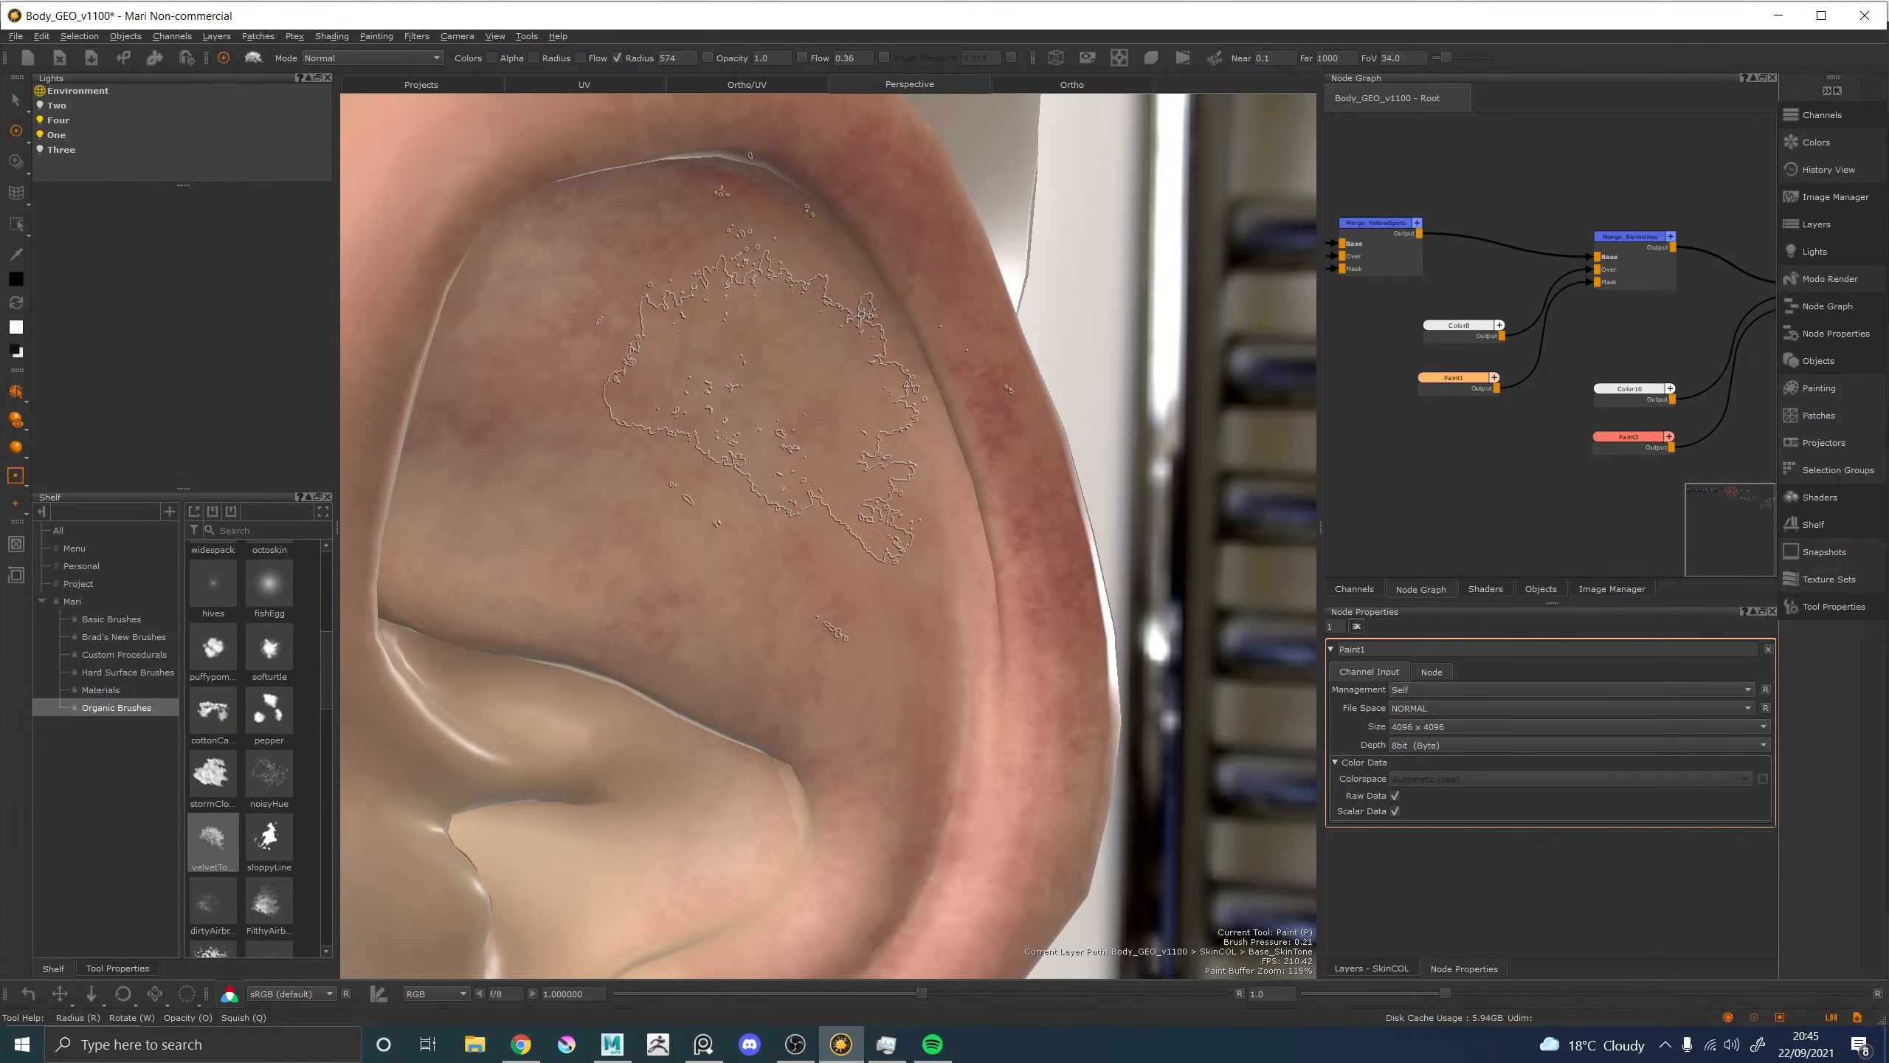
# Try a stroke with the birdFoot organic brush on the ear and undo it.
pyautogui.keyDown('alt'); pyautogui.moveTo(772, 409); pyautogui.dragTo(751, 448, button='middle'); pyautogui.keyUp('alt')
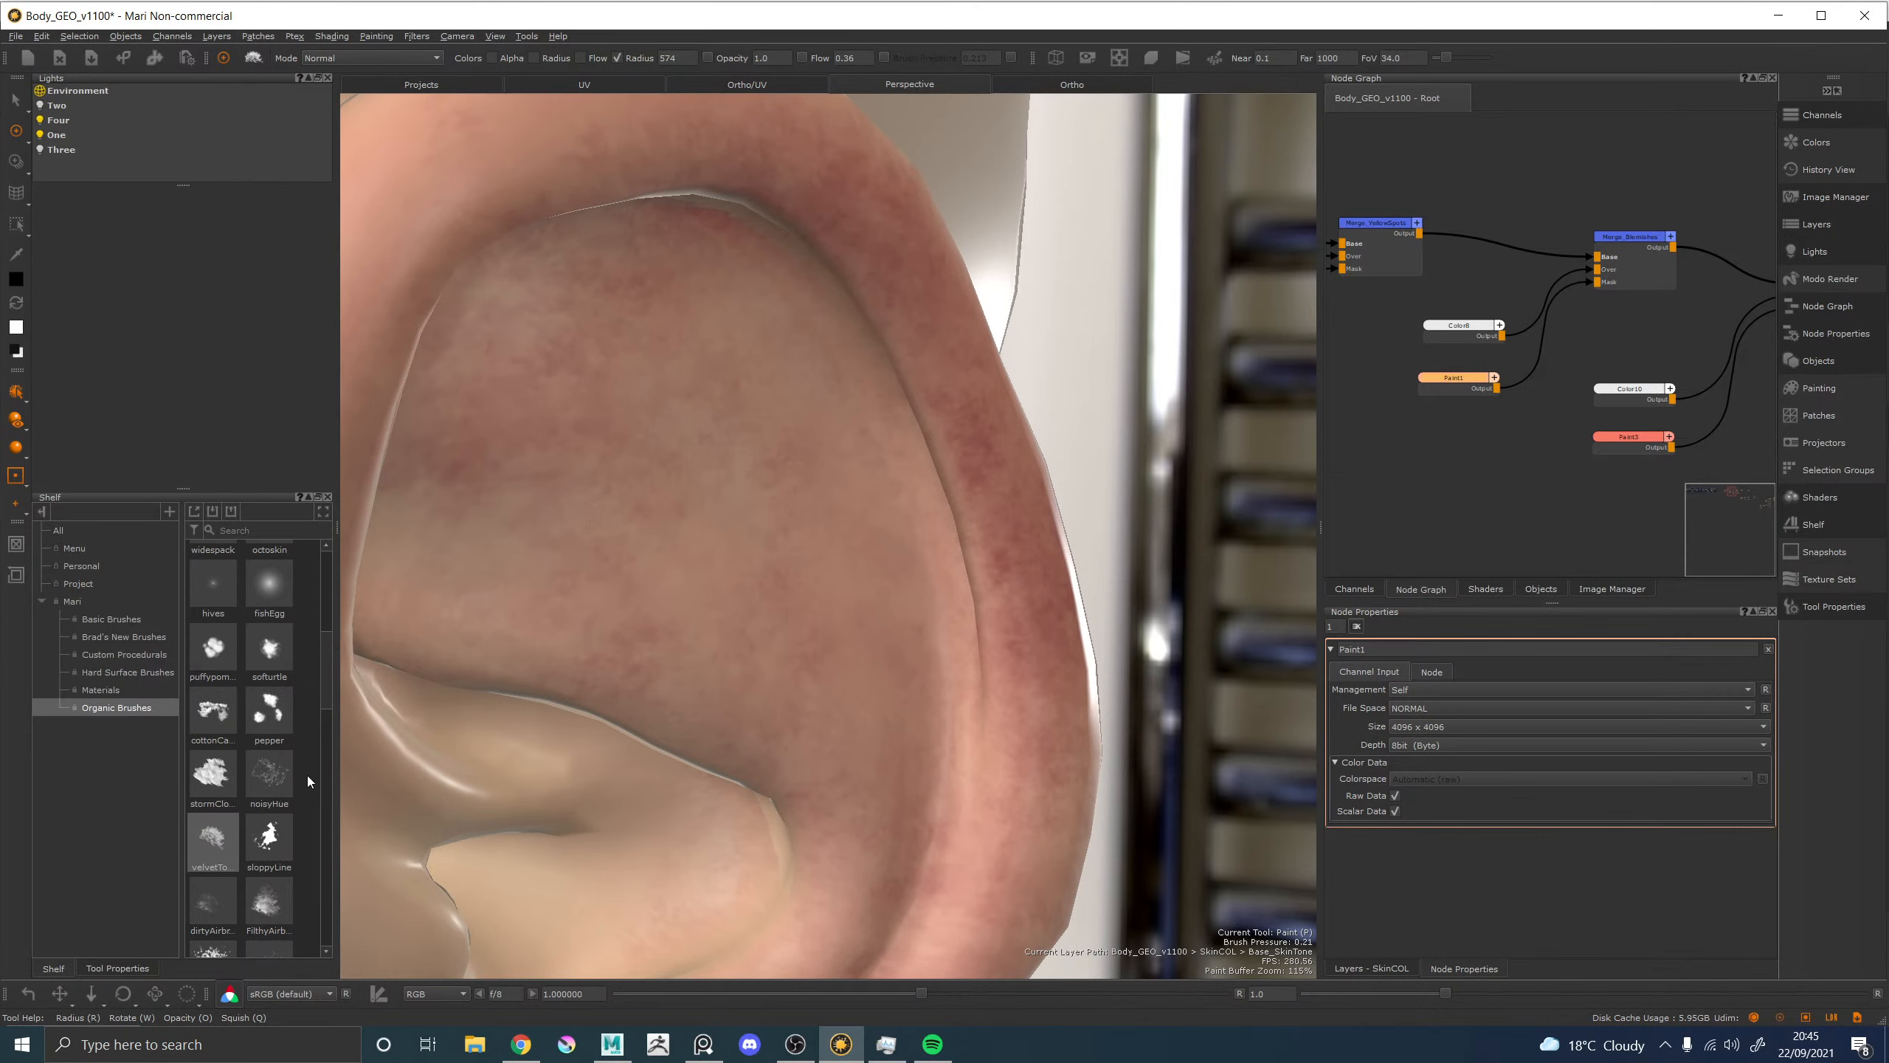
pyautogui.scroll(-10, 325, 703)
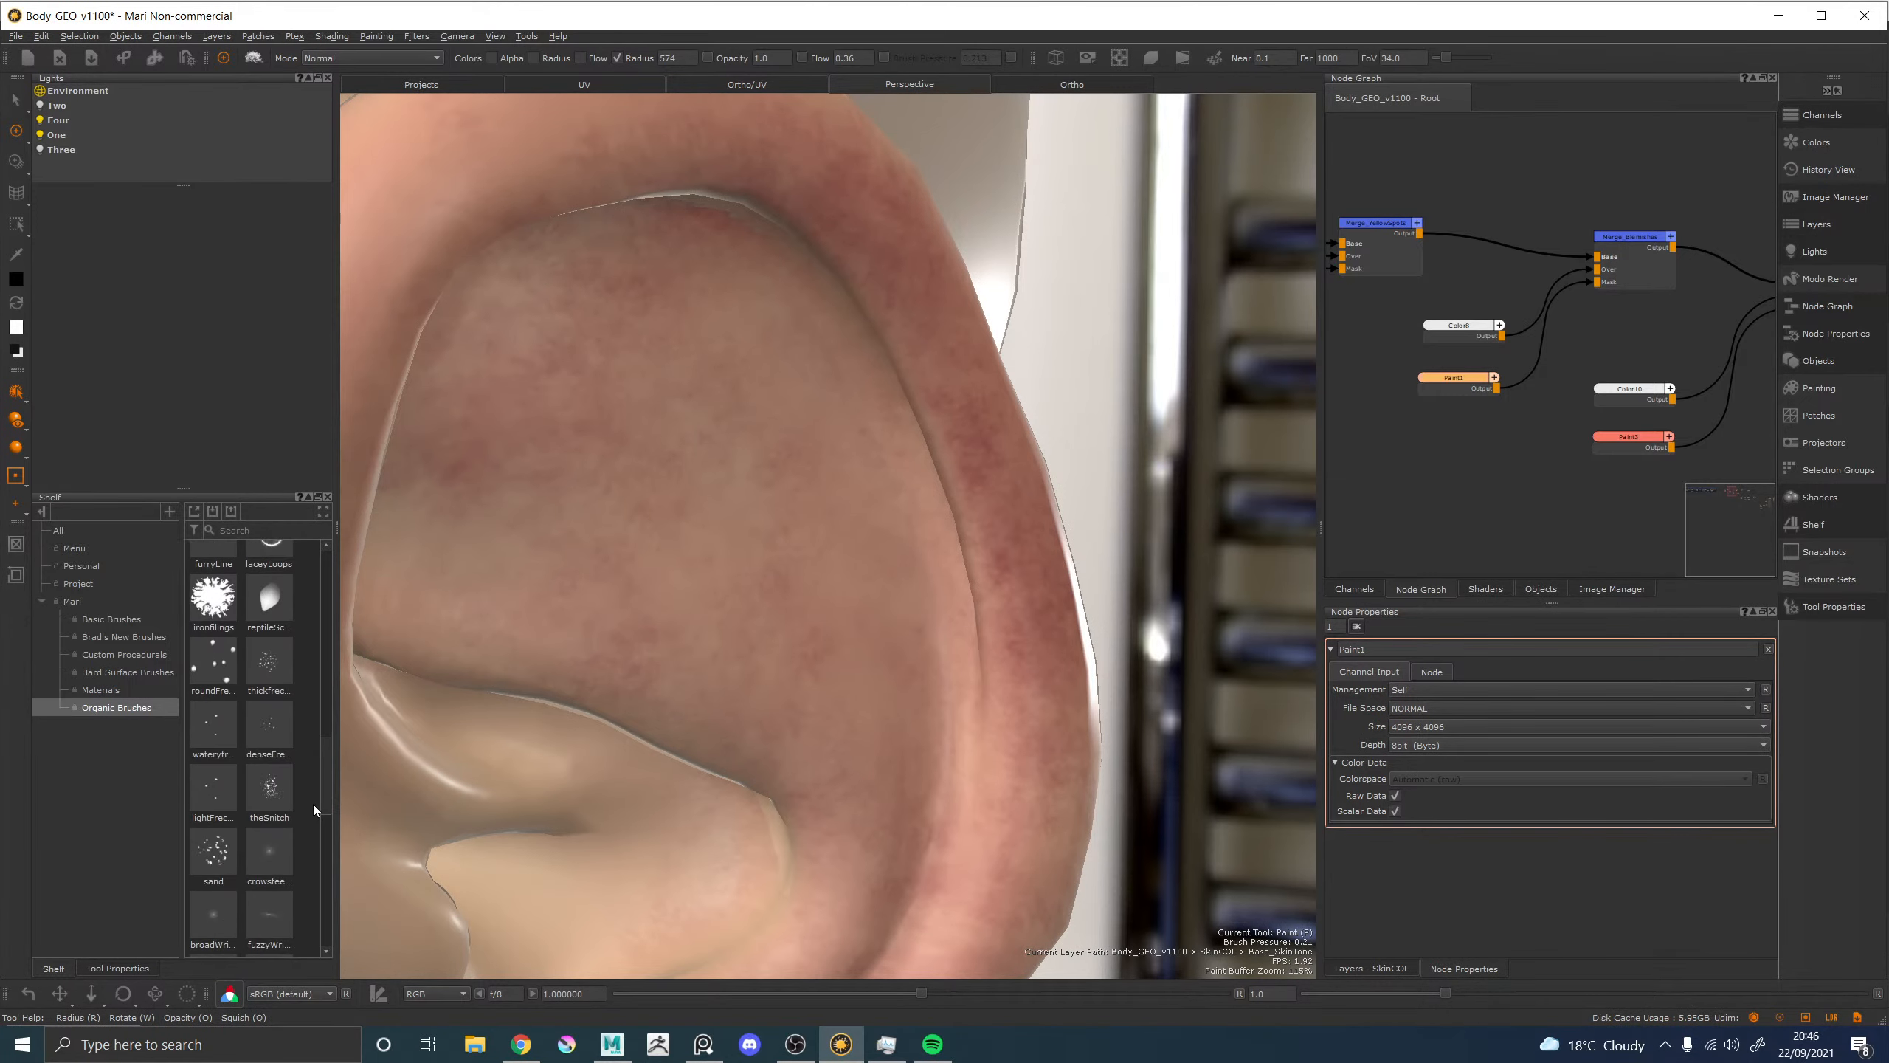
pyautogui.scroll(-4, 307, 854)
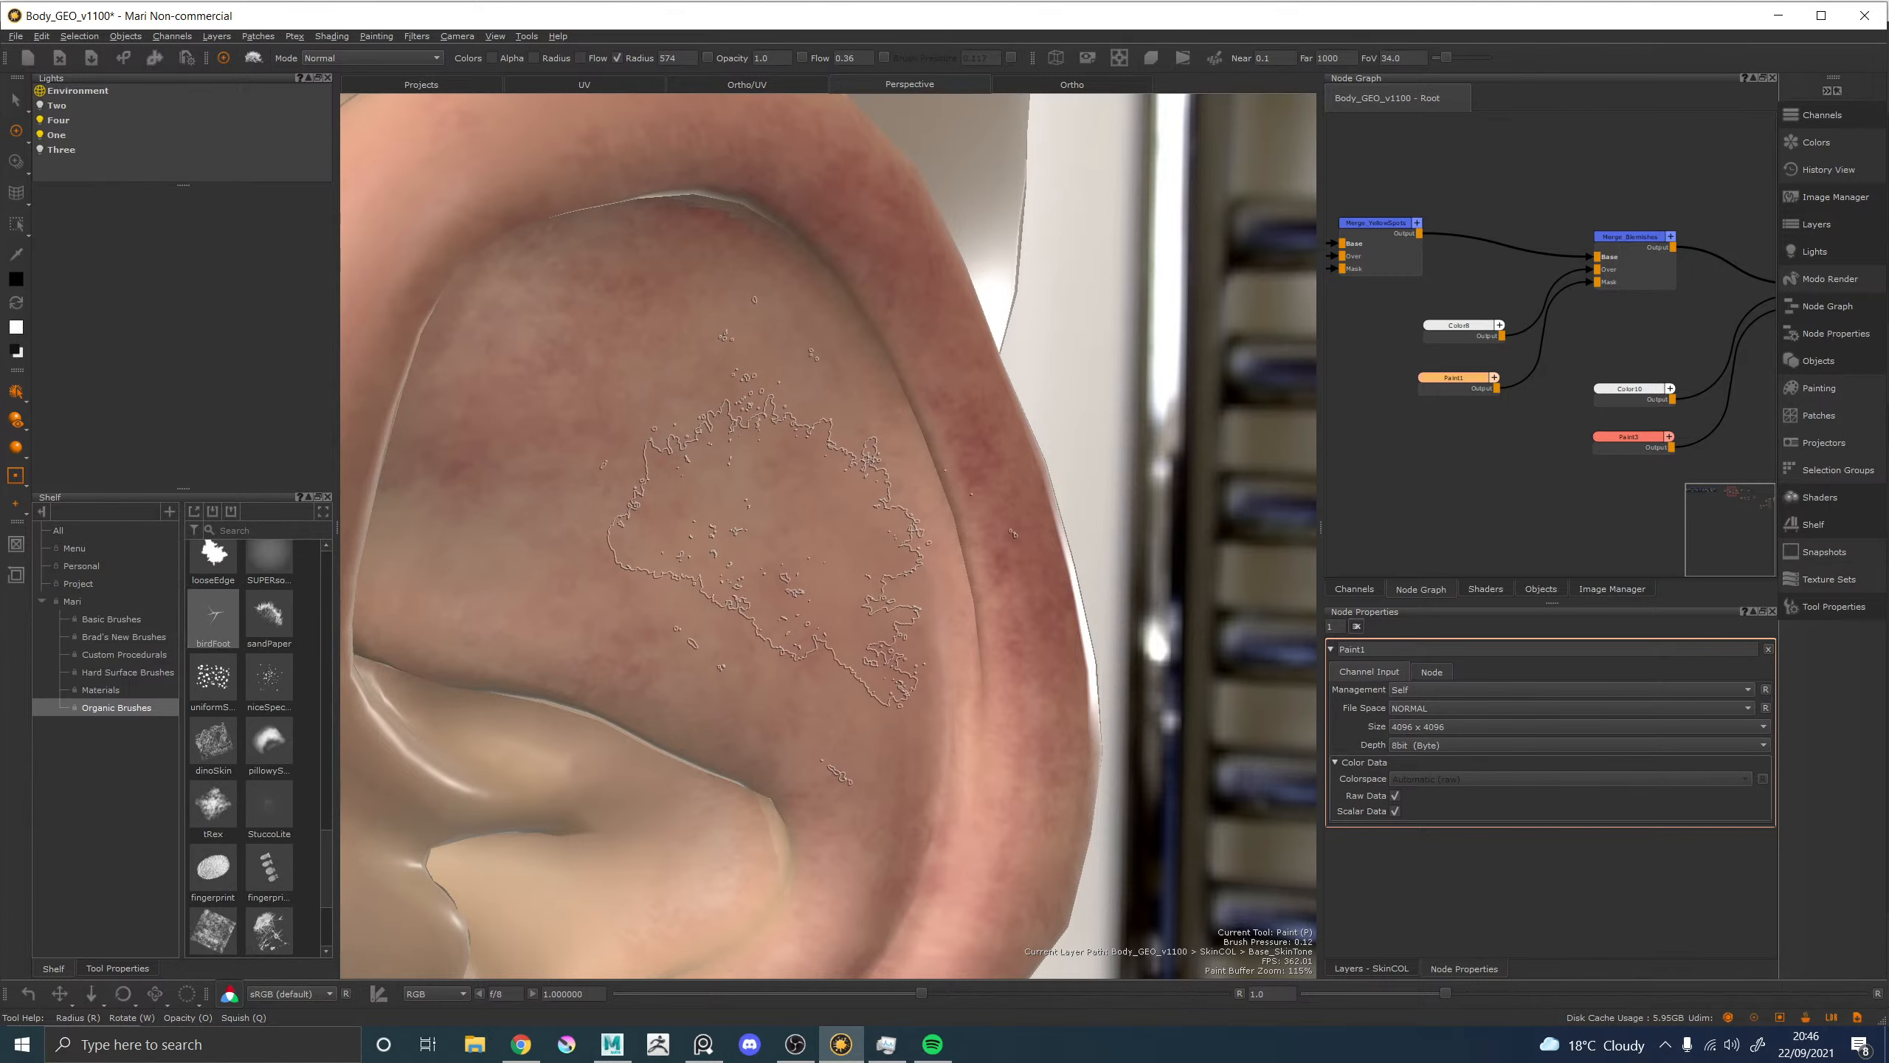
pyautogui.click(220, 625)
pyautogui.hotkey('ctrl', 'z')
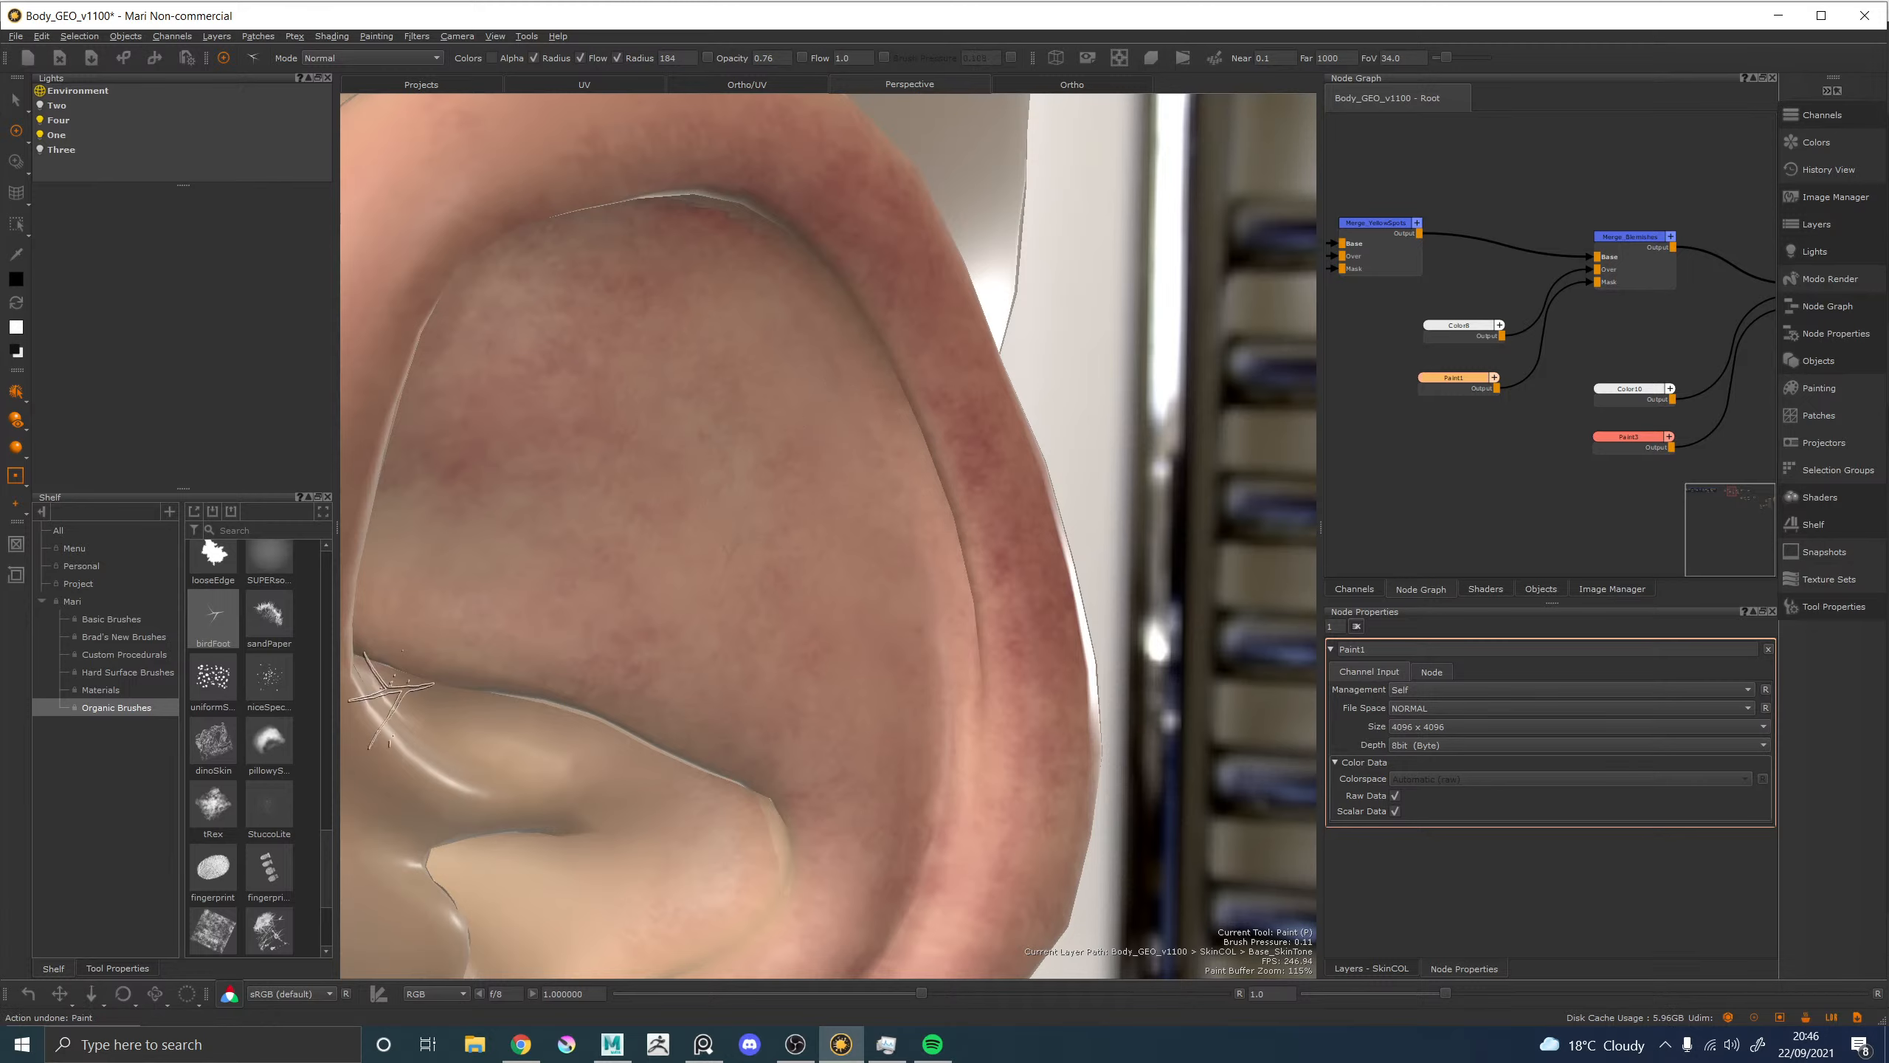
# Choose the vascular organic brush, enlarge it to radius 536 and paint fine white-masked veins in the ear's upper hollow.
pyautogui.moveTo(330, 851); pyautogui.dragTo(334, 574)
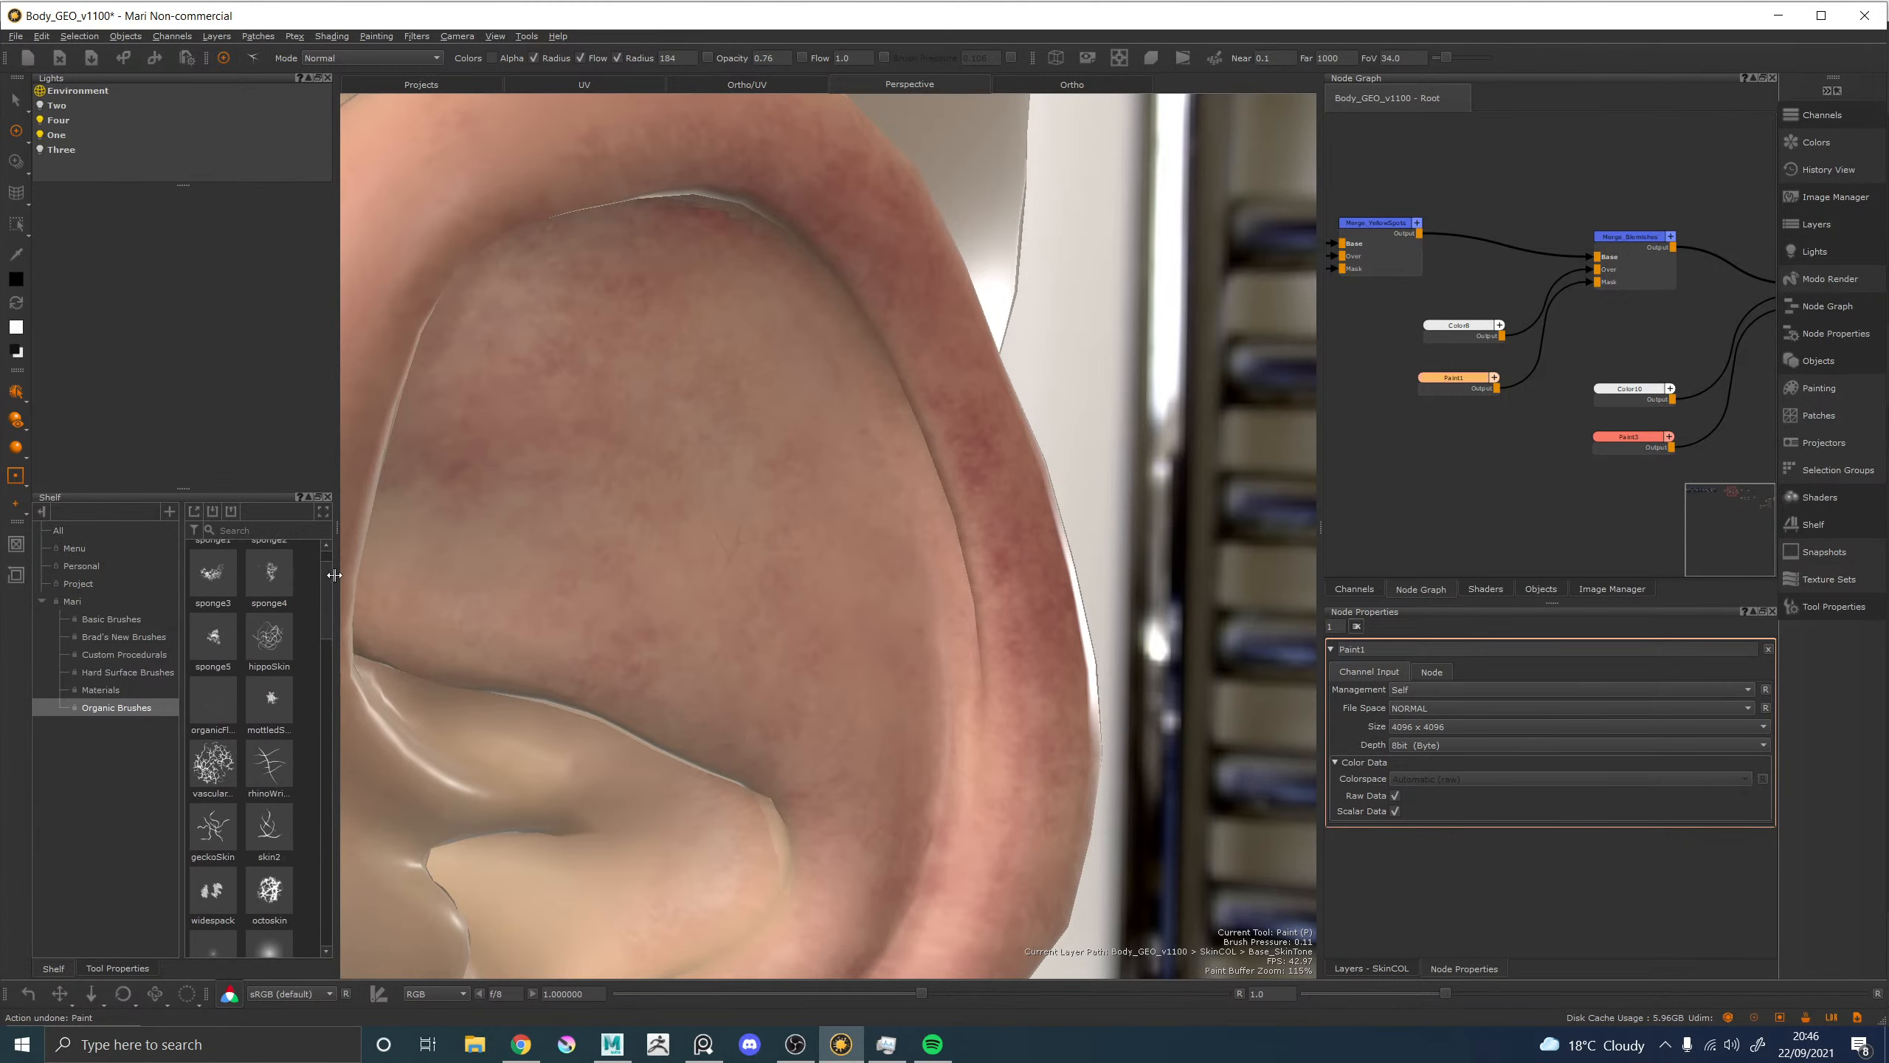
pyautogui.click(214, 763)
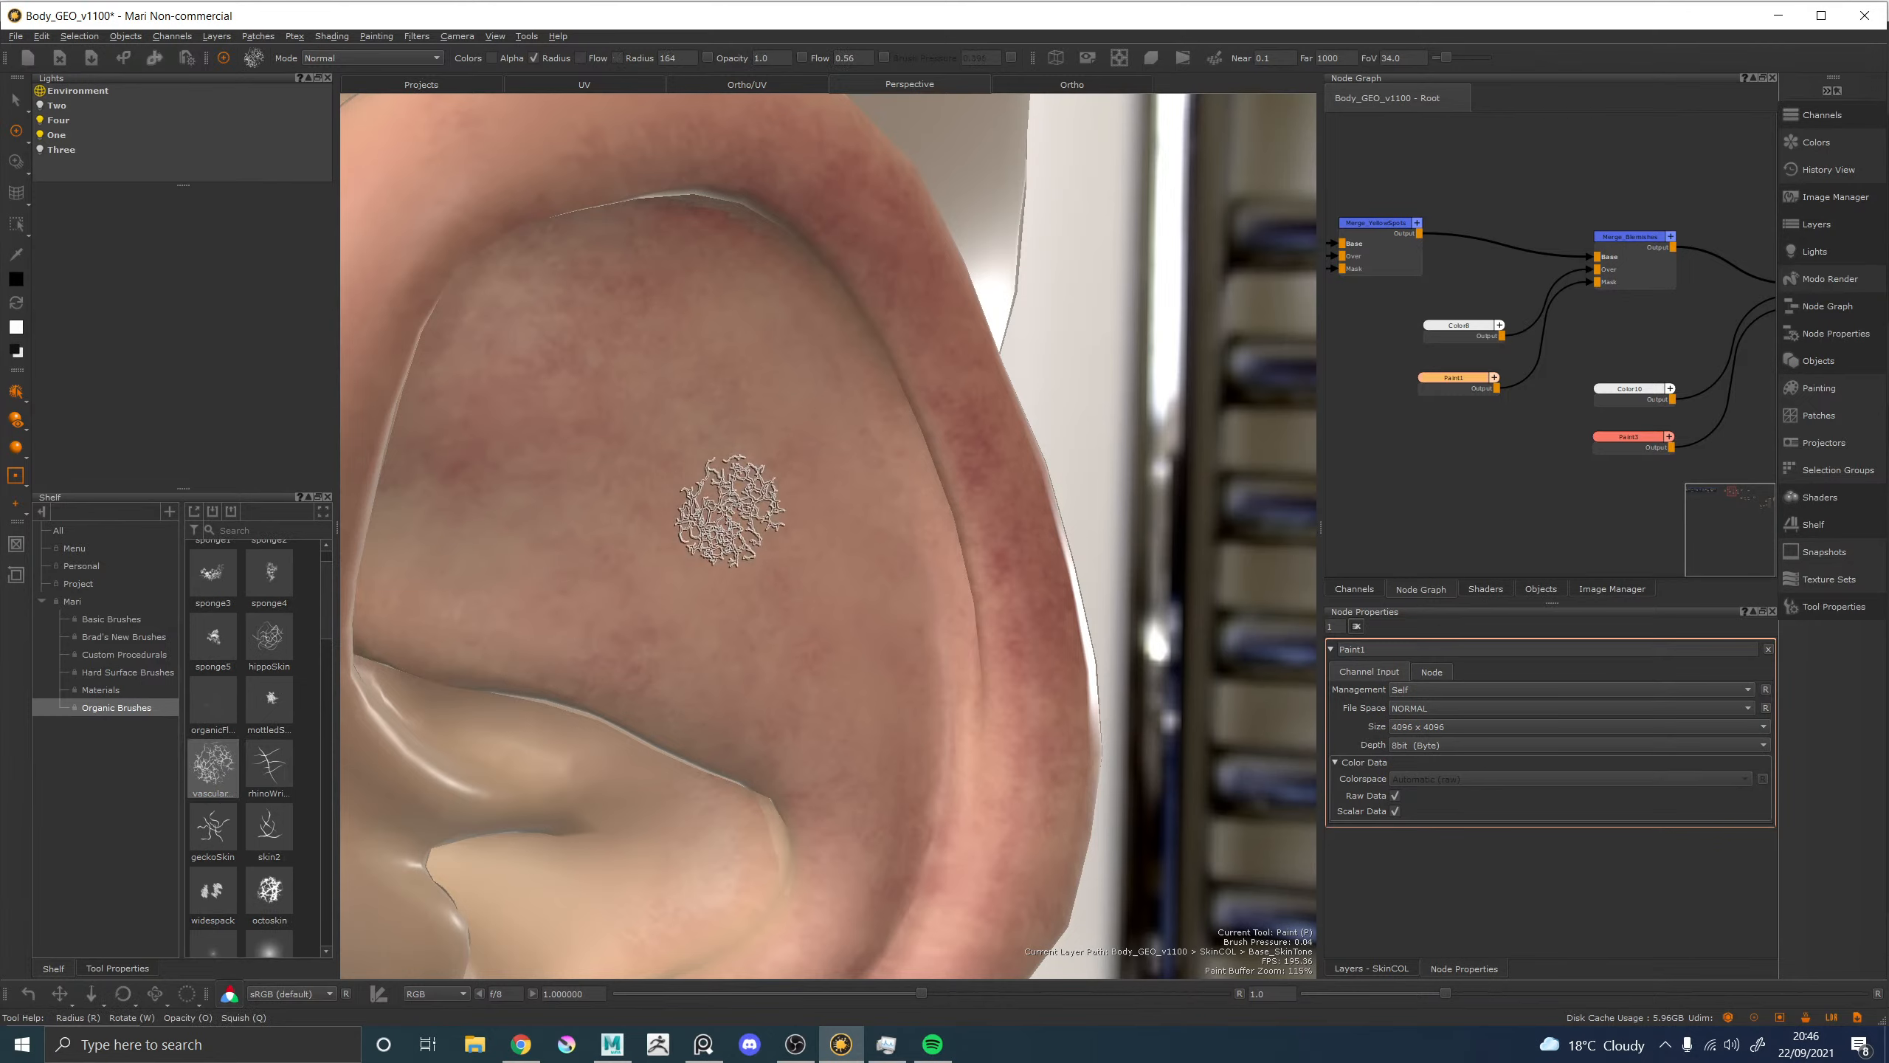
pyautogui.press('x')
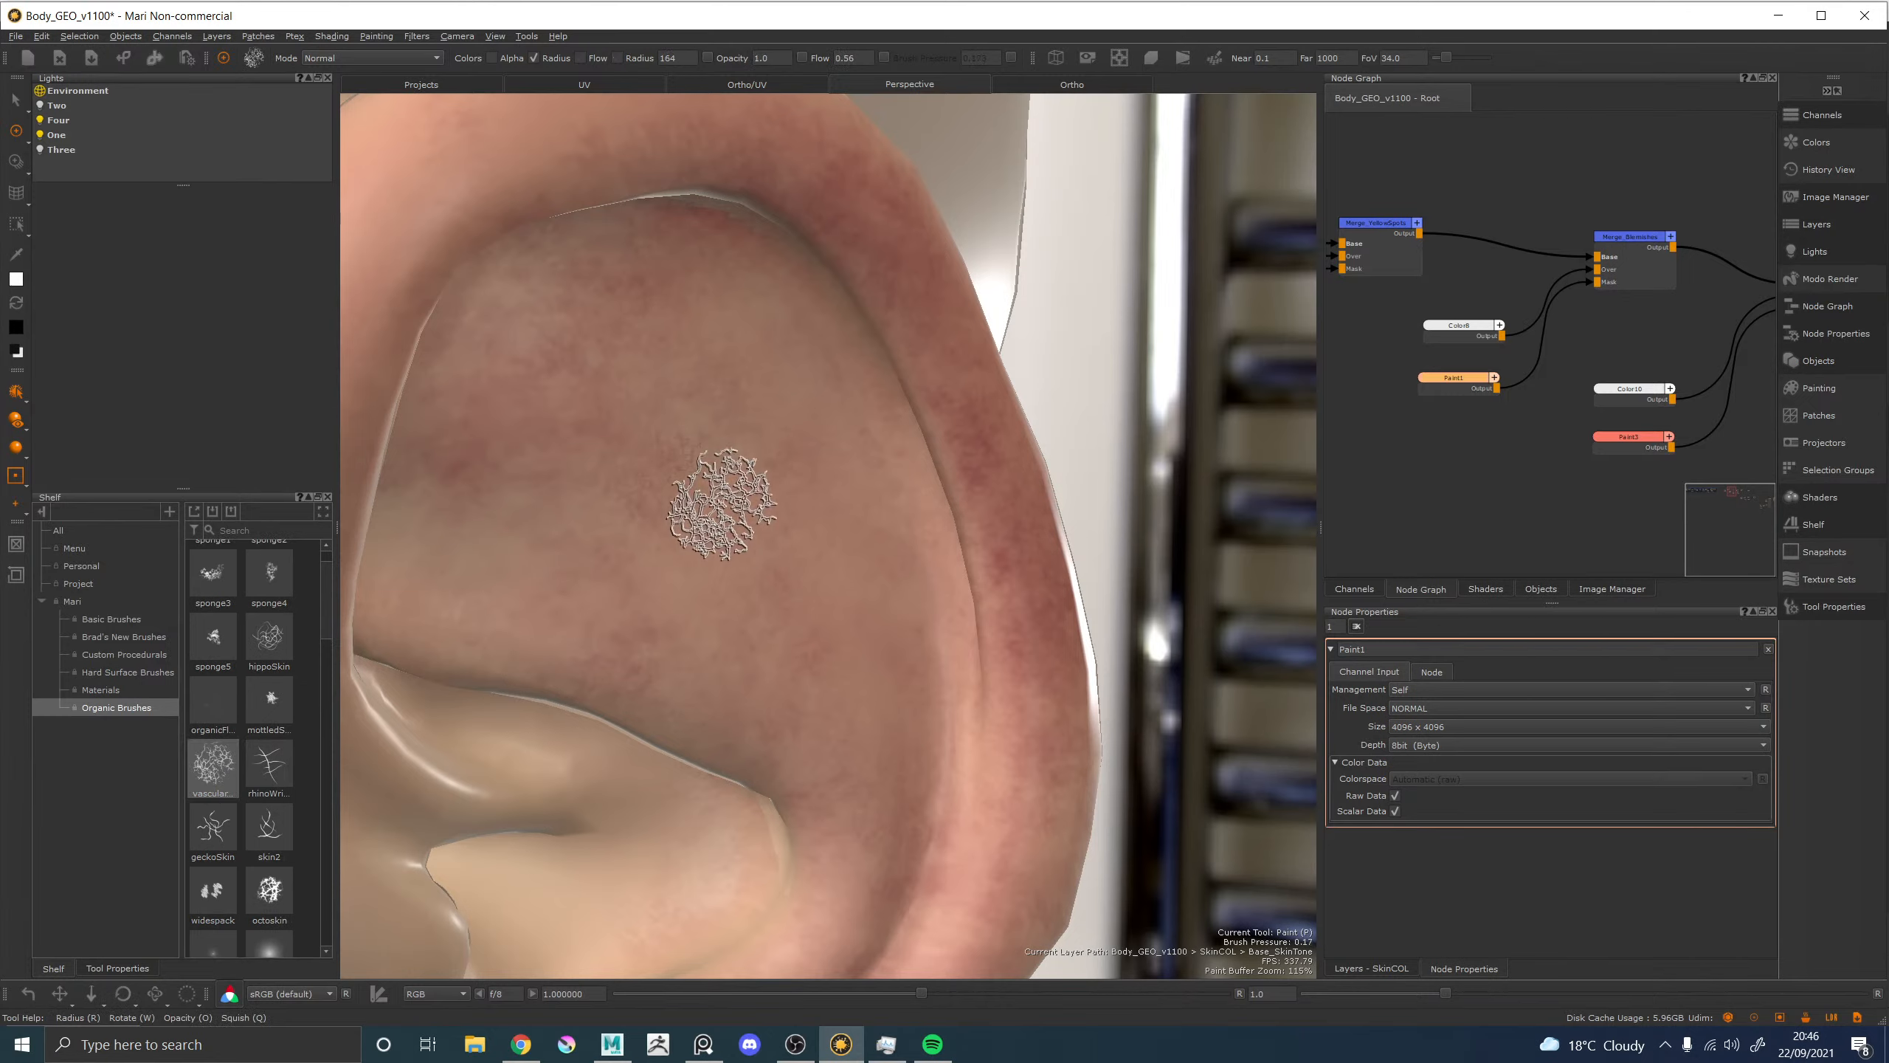
pyautogui.press('r')
pyautogui.moveTo(672, 501)
pyautogui.mouseDown()
pyautogui.moveTo(804, 497)
pyautogui.moveTo(798, 430)
pyautogui.moveTo(673, 404)
pyautogui.mouseUp()
pyautogui.press('x')
pyautogui.hotkey('ctrl', 'z')
pyautogui.press('x')
# Fade the fresh veins in the ear's upper hollow with the Paint Buffer Eraser at radius 486.
pyautogui.press('e')
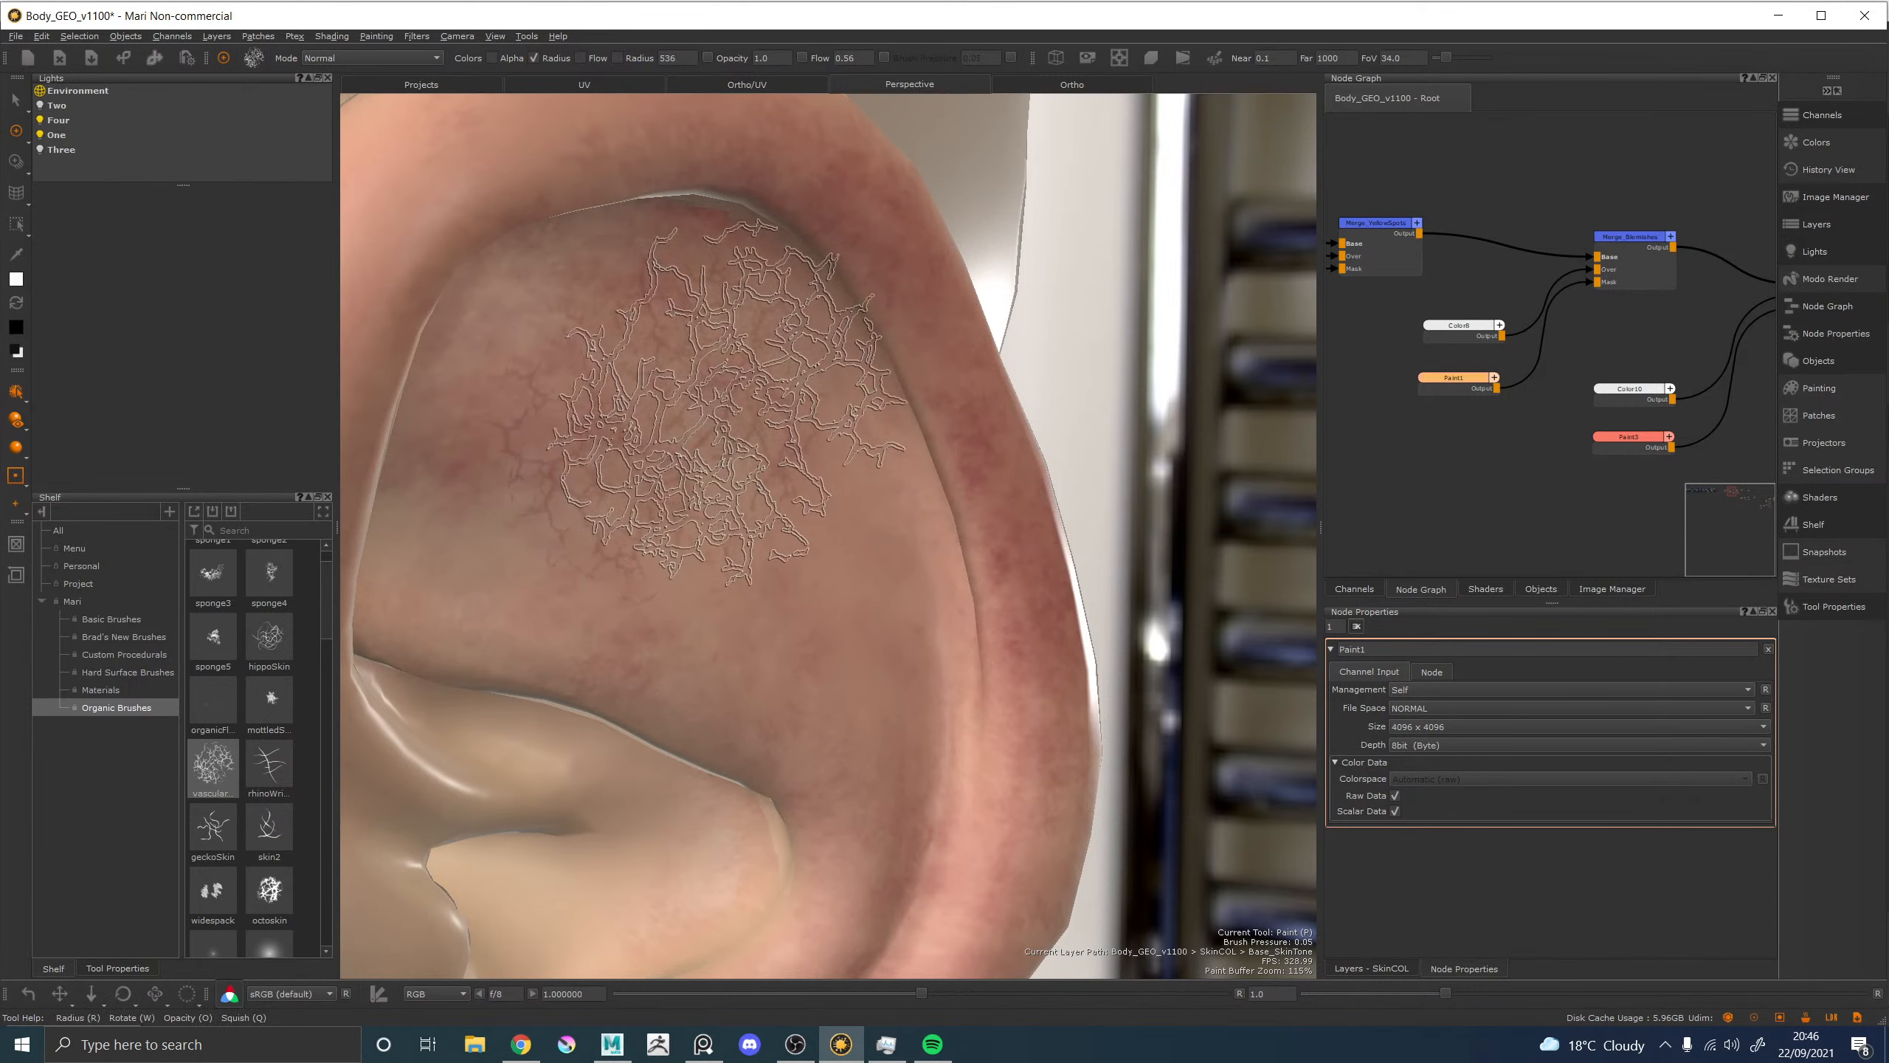
pyautogui.moveTo(804, 474); pyautogui.dragTo(793, 575)
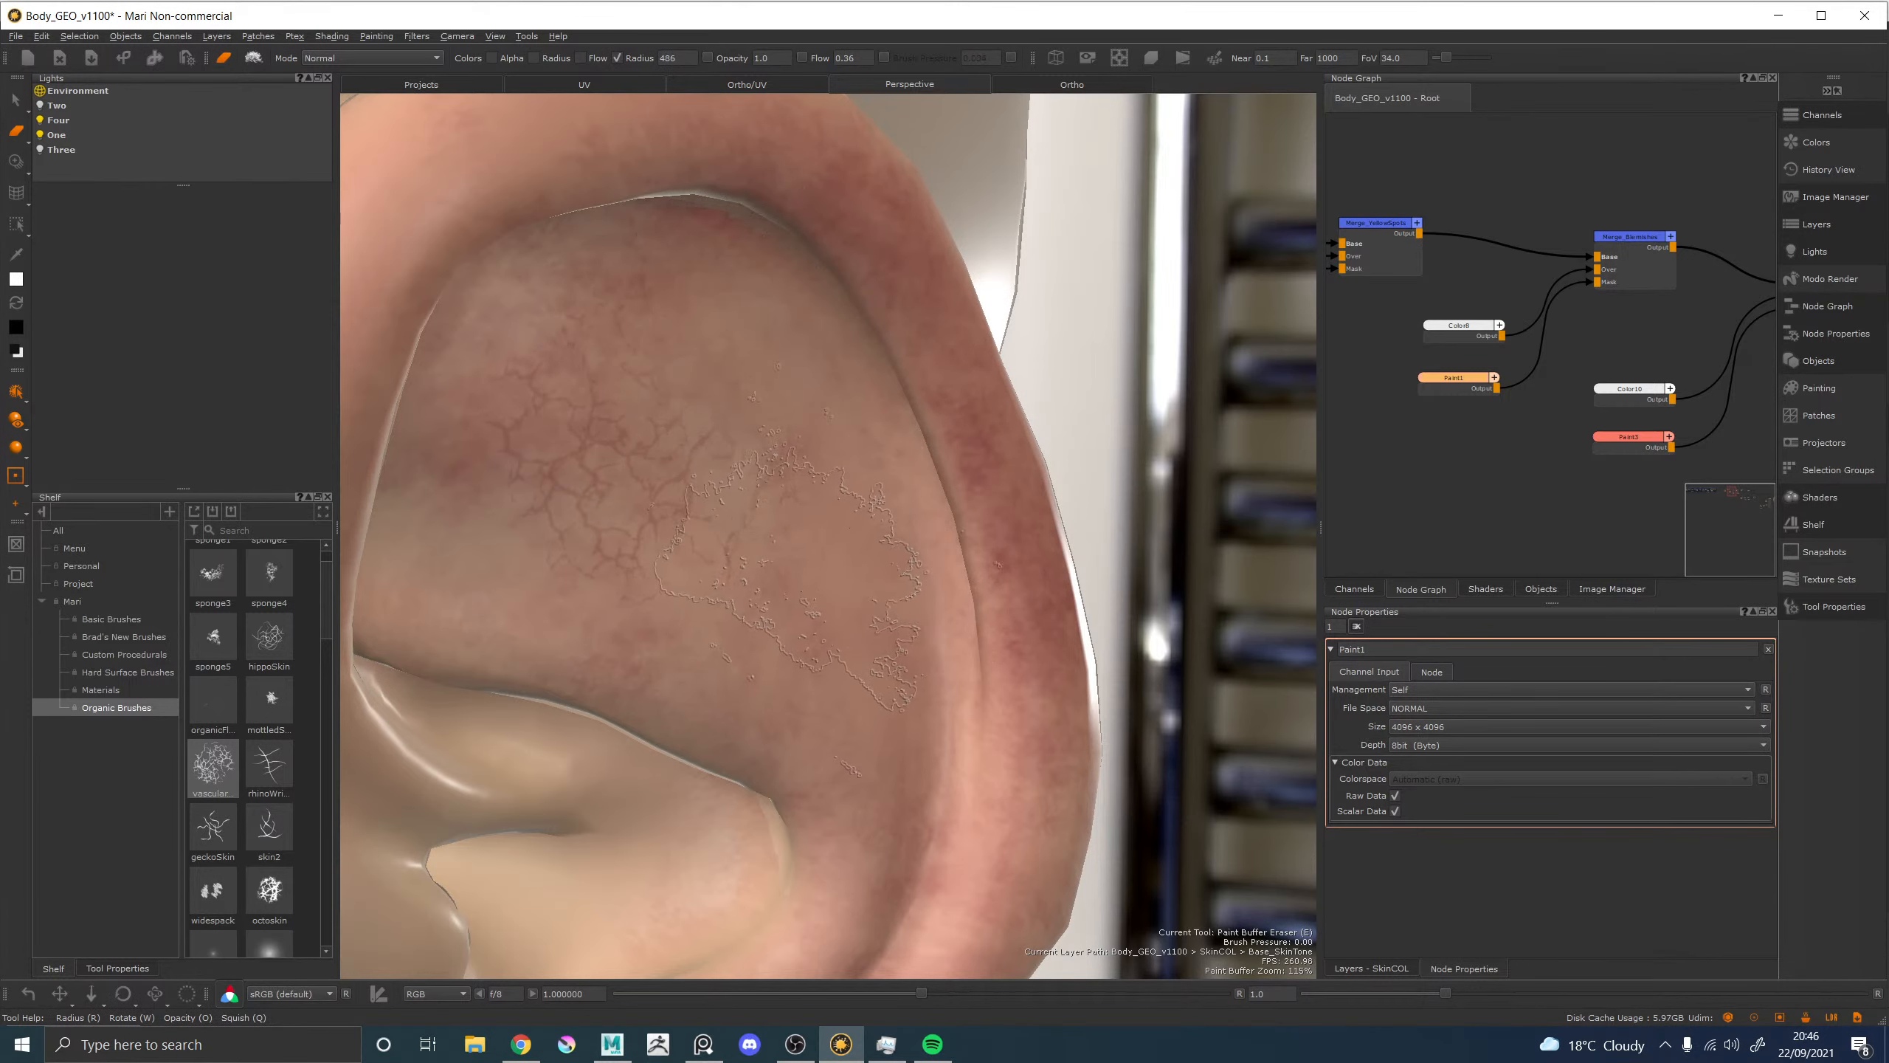
pyautogui.moveTo(557, 507); pyautogui.dragTo(631, 550)
# Paint veins along the ear's upper and outer rim with the vascular brush and fade them with the Paint Buffer Eraser.
pyautogui.press('p')
pyautogui.moveTo(937, 364)
pyautogui.mouseDown()
pyautogui.moveTo(1056, 476)
pyautogui.moveTo(1041, 632)
pyautogui.moveTo(1011, 297)
pyautogui.moveTo(804, 231)
pyautogui.mouseUp()
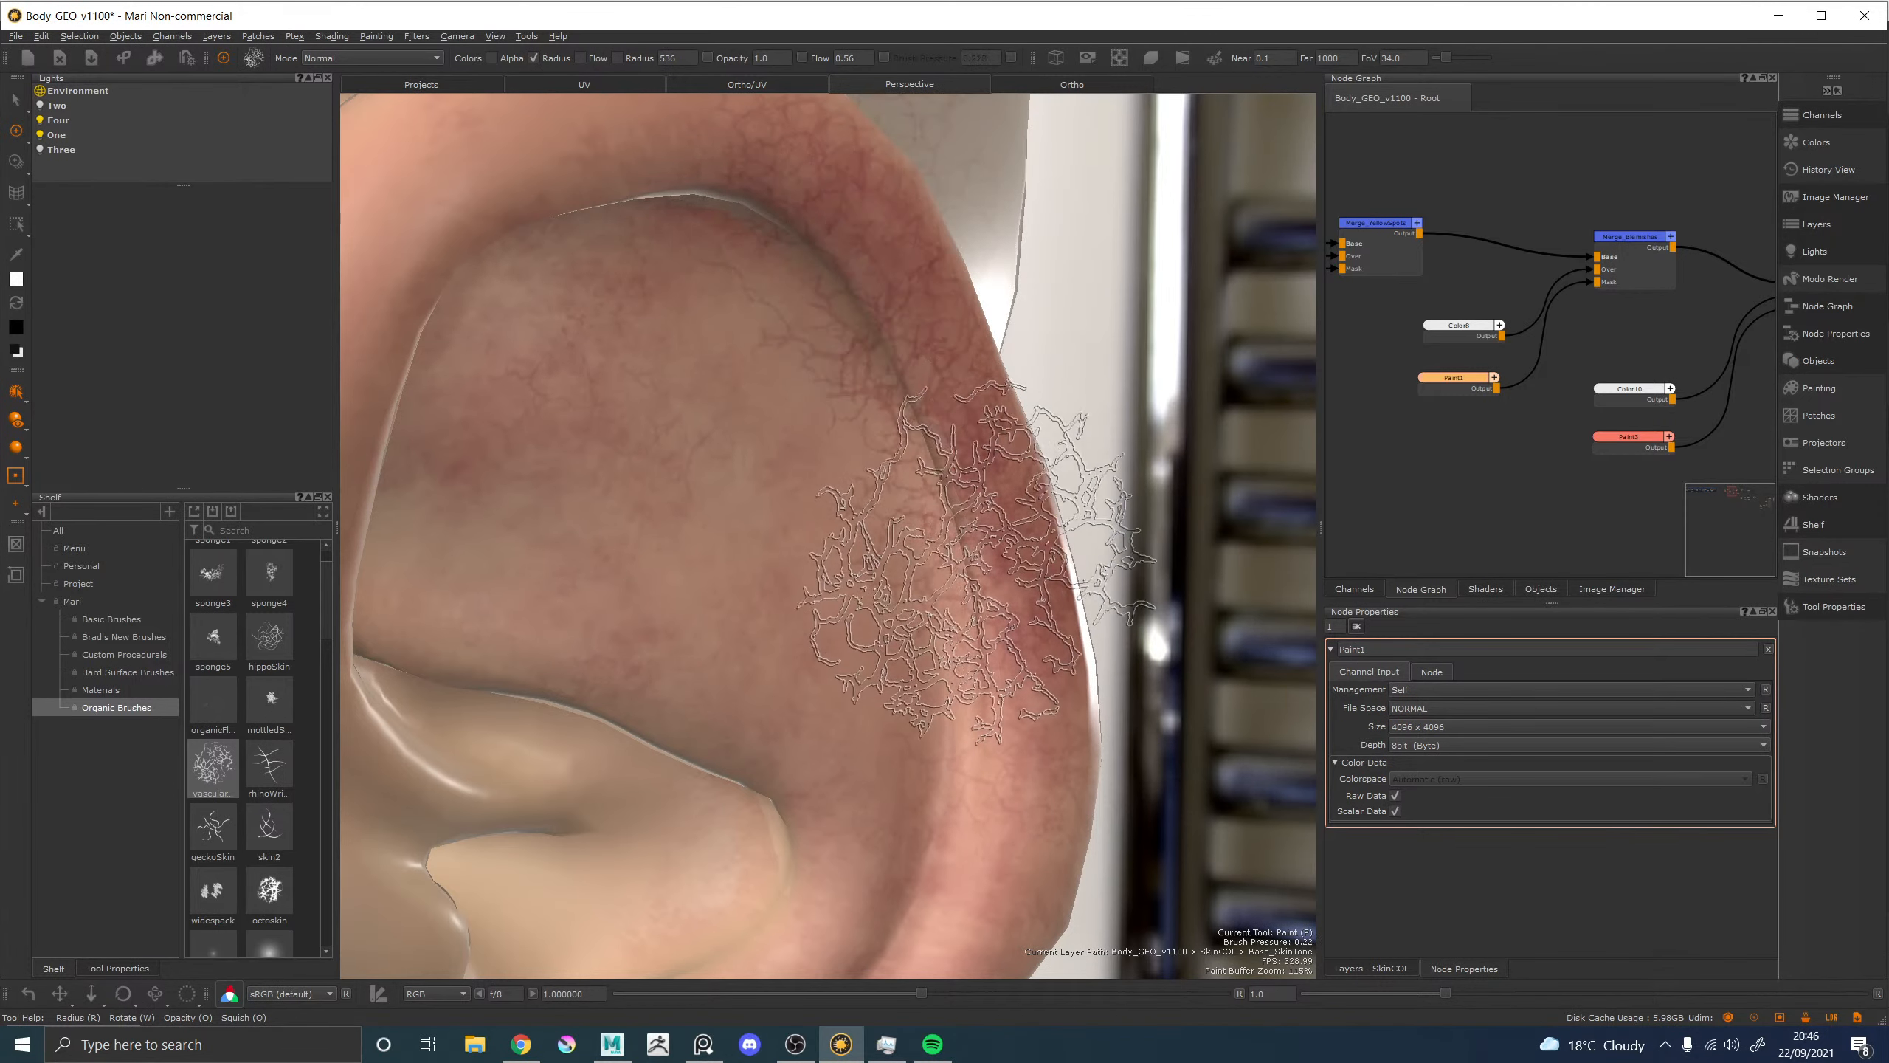
pyautogui.press('e')
pyautogui.moveTo(822, 309)
pyautogui.mouseDown()
pyautogui.moveTo(896, 604)
pyautogui.moveTo(956, 640)
pyautogui.moveTo(1017, 606)
pyautogui.moveTo(821, 155)
pyautogui.moveTo(759, 257)
pyautogui.mouseUp()
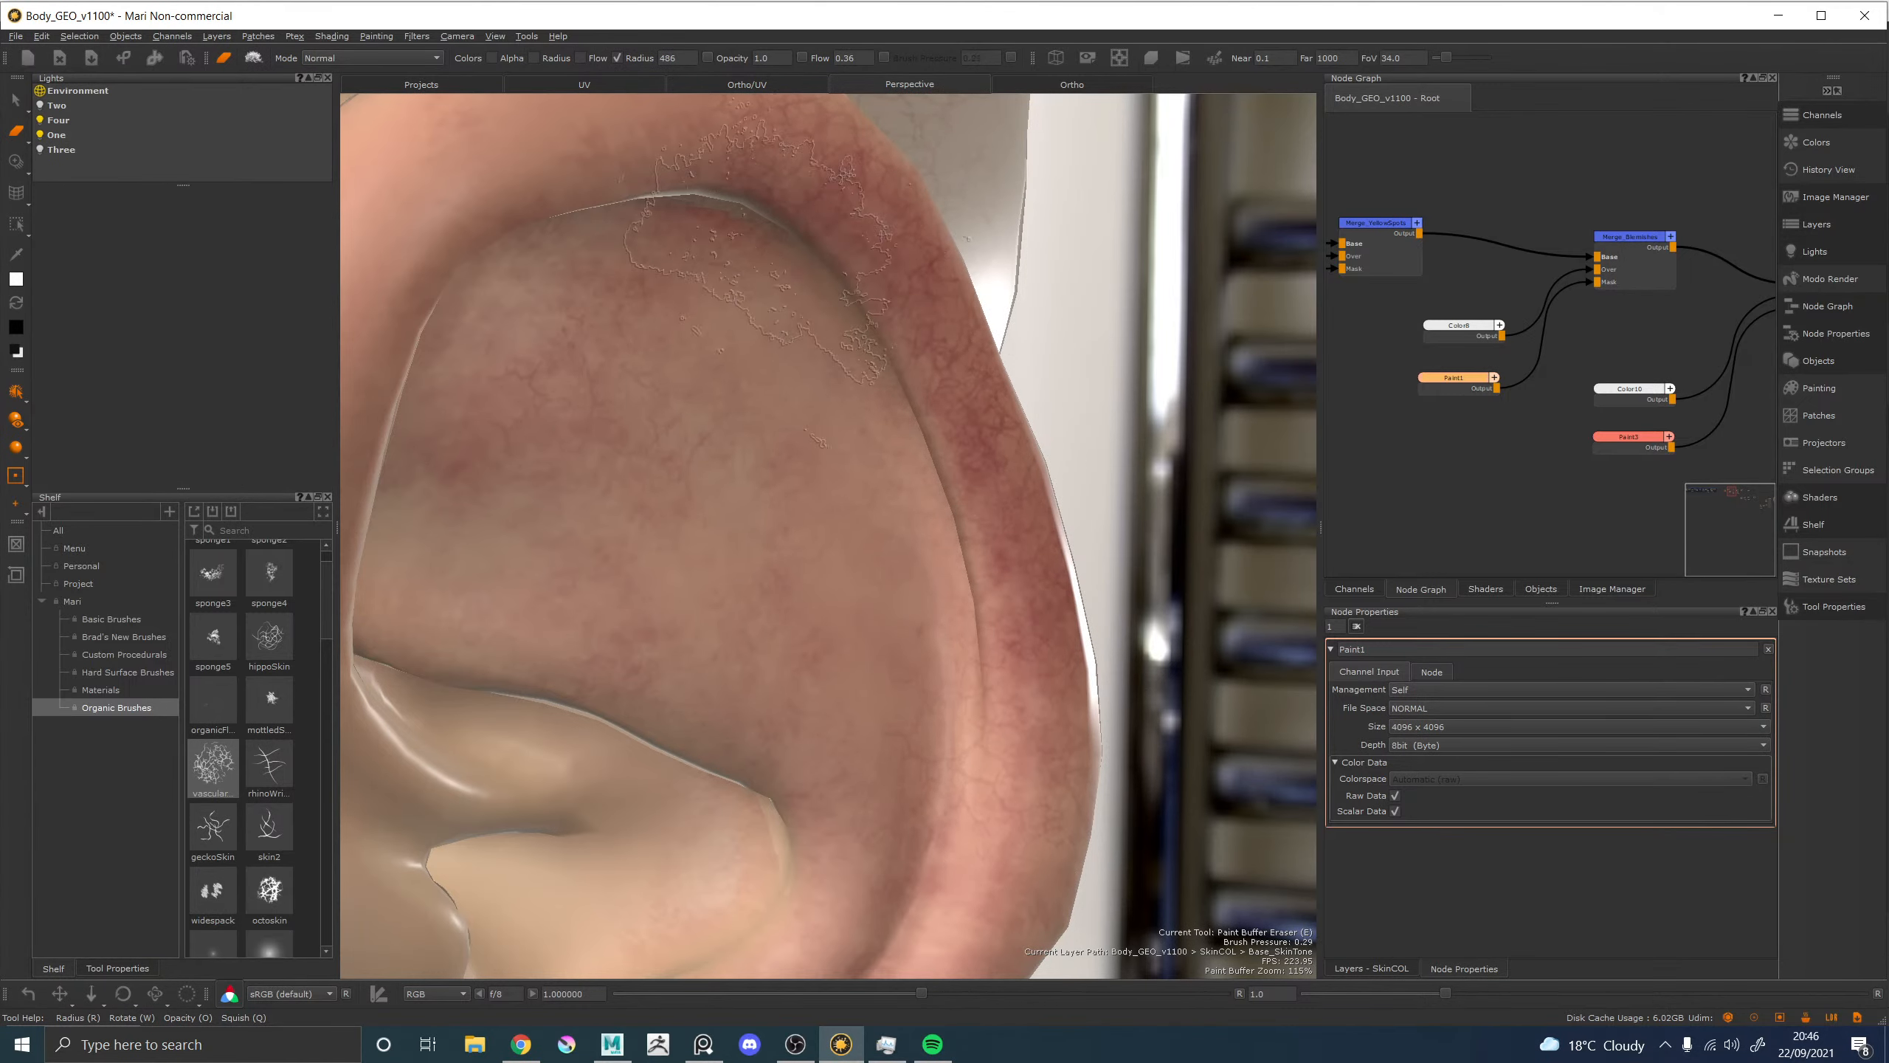
pyautogui.moveTo(732, 173)
pyautogui.mouseDown()
pyautogui.moveTo(983, 168)
pyautogui.moveTo(961, 100)
pyautogui.moveTo(1017, 365)
pyautogui.moveTo(993, 305)
pyautogui.moveTo(1076, 398)
pyautogui.moveTo(959, 298)
pyautogui.moveTo(717, 458)
pyautogui.moveTo(551, 394)
pyautogui.moveTo(584, 409)
pyautogui.moveTo(543, 362)
pyautogui.mouseUp()
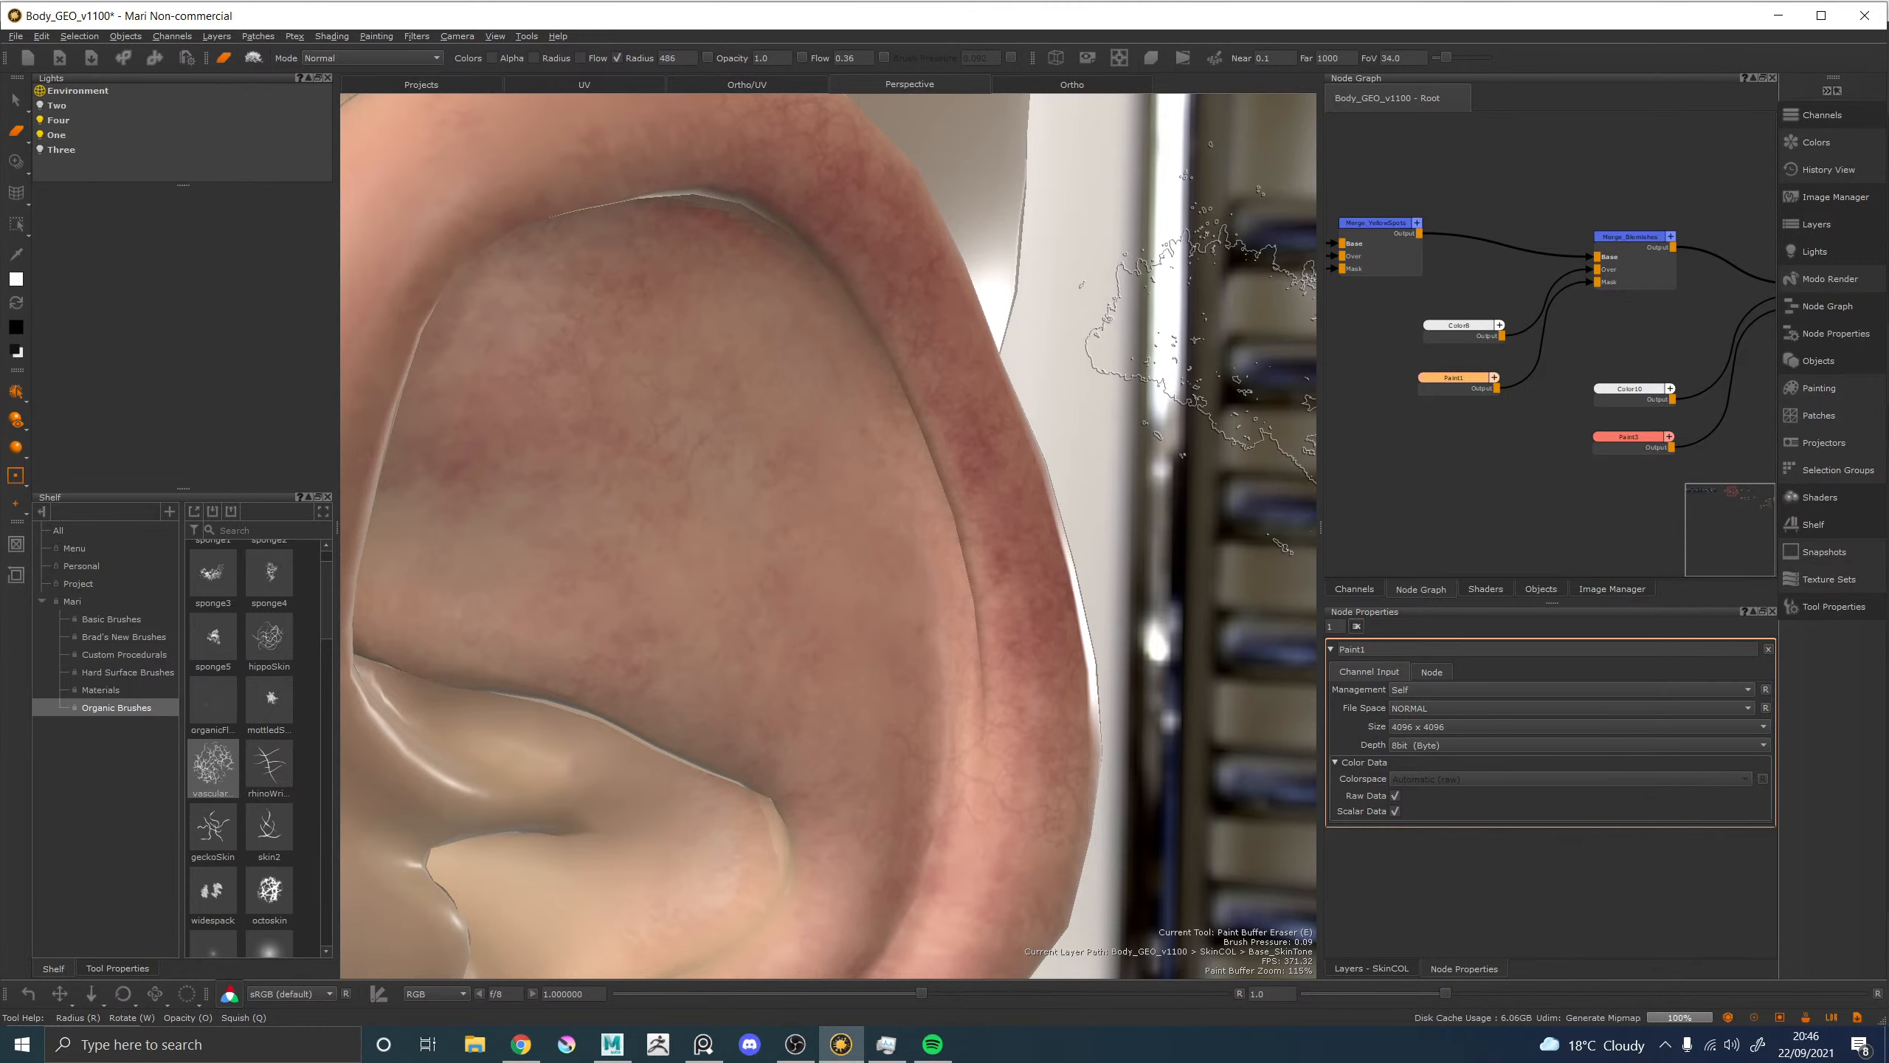
# Sample a colour from the canvas with the Eye Dropper and set the foreground colour back to pure white.
pyautogui.keyDown('alt'); pyautogui.moveTo(1256, 353); pyautogui.dragTo(885, 402, button='right'); pyautogui.keyUp('alt')
pyautogui.keyDown('alt'); pyautogui.moveTo(947, 435); pyautogui.dragTo(855, 398); pyautogui.keyUp('alt')
pyautogui.keyDown('alt'); pyautogui.moveTo(941, 346); pyautogui.dragTo(885, 376); pyautogui.keyUp('alt')
pyautogui.keyDown('alt'); pyautogui.moveTo(885, 376); pyautogui.dragTo(904, 328, button='right'); pyautogui.keyUp('alt')
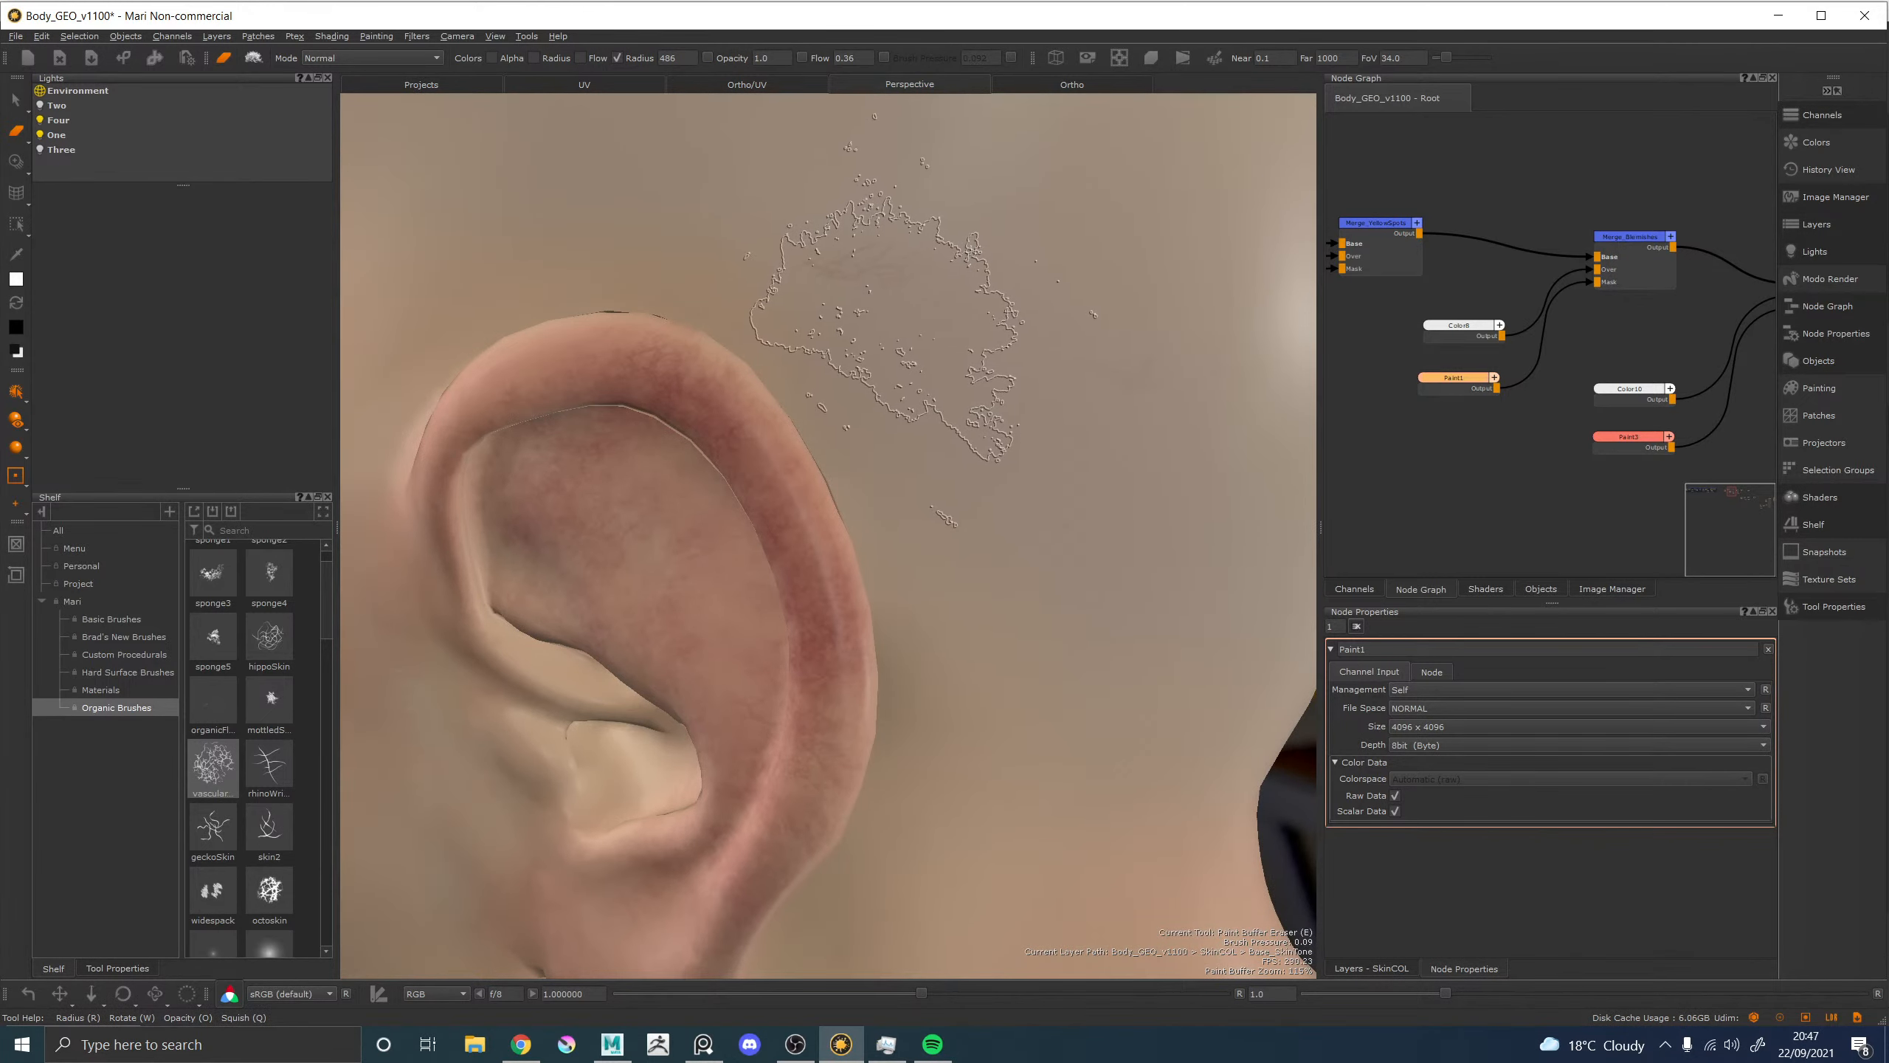
pyautogui.press('c')
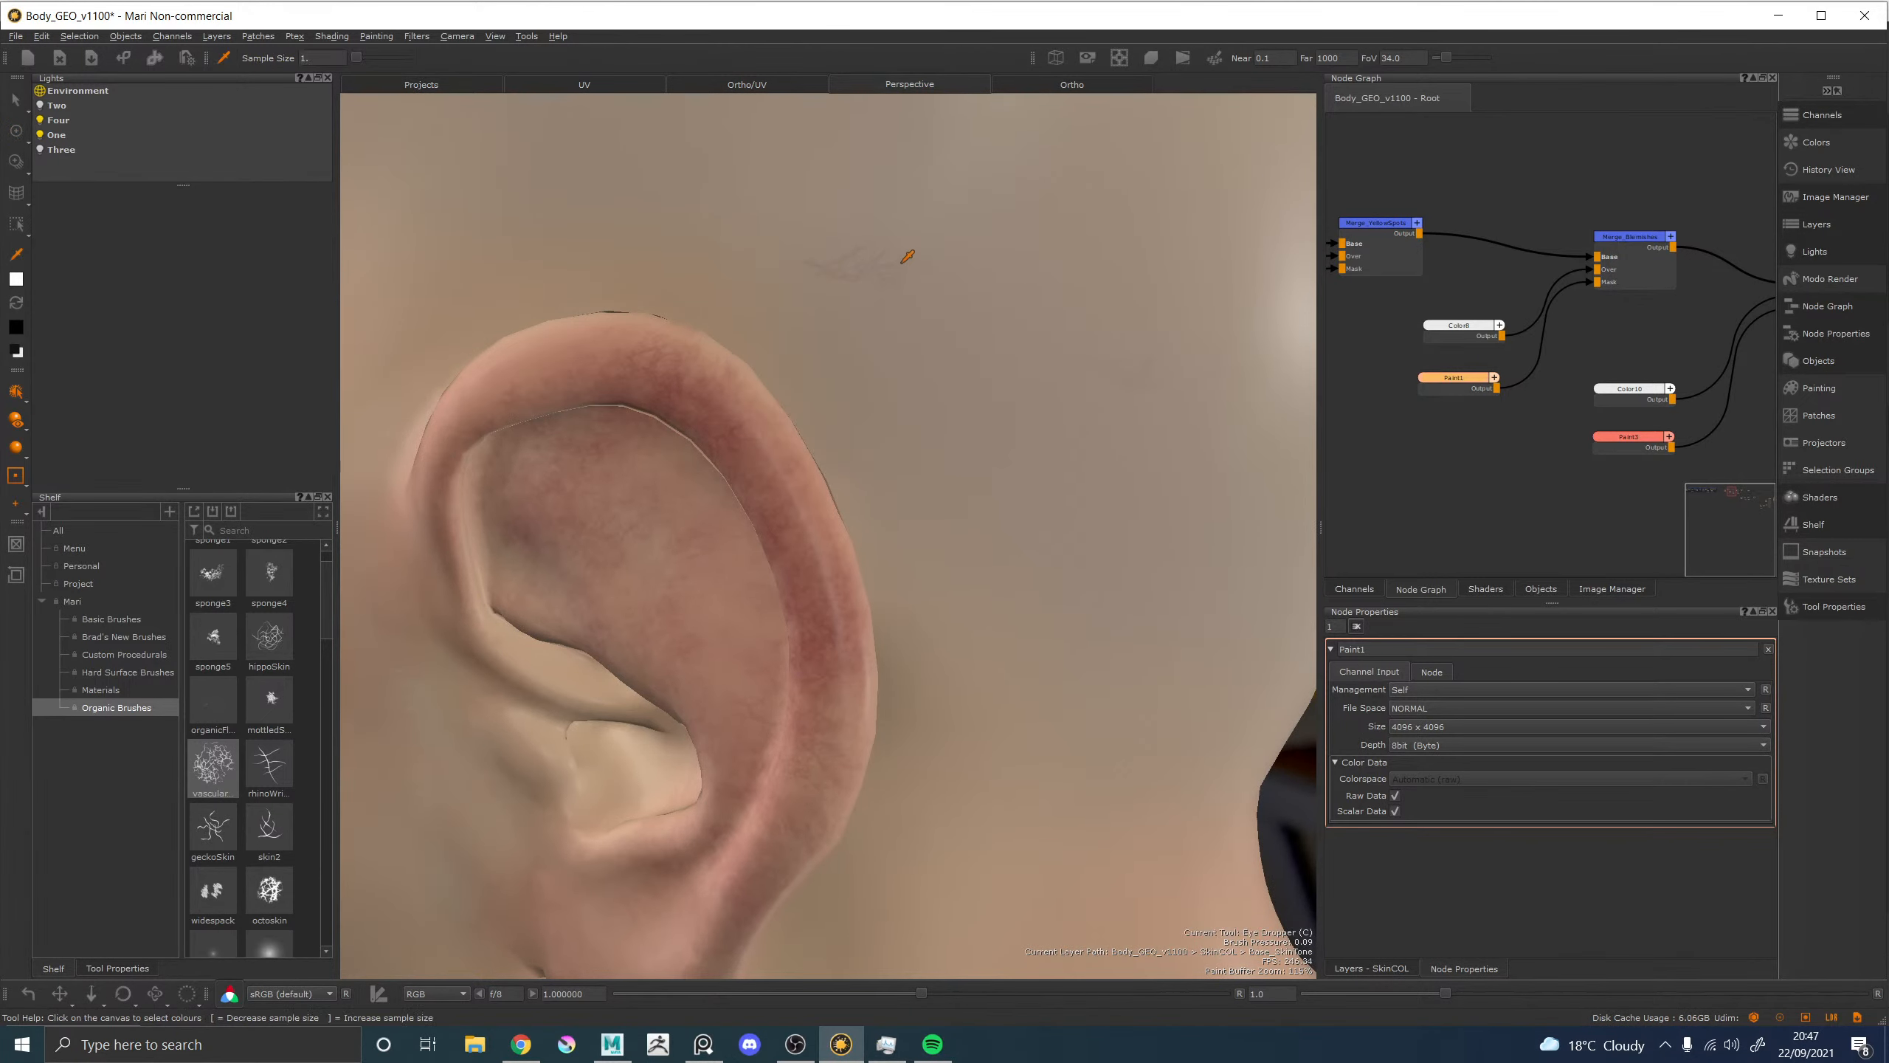
pyautogui.press('p')
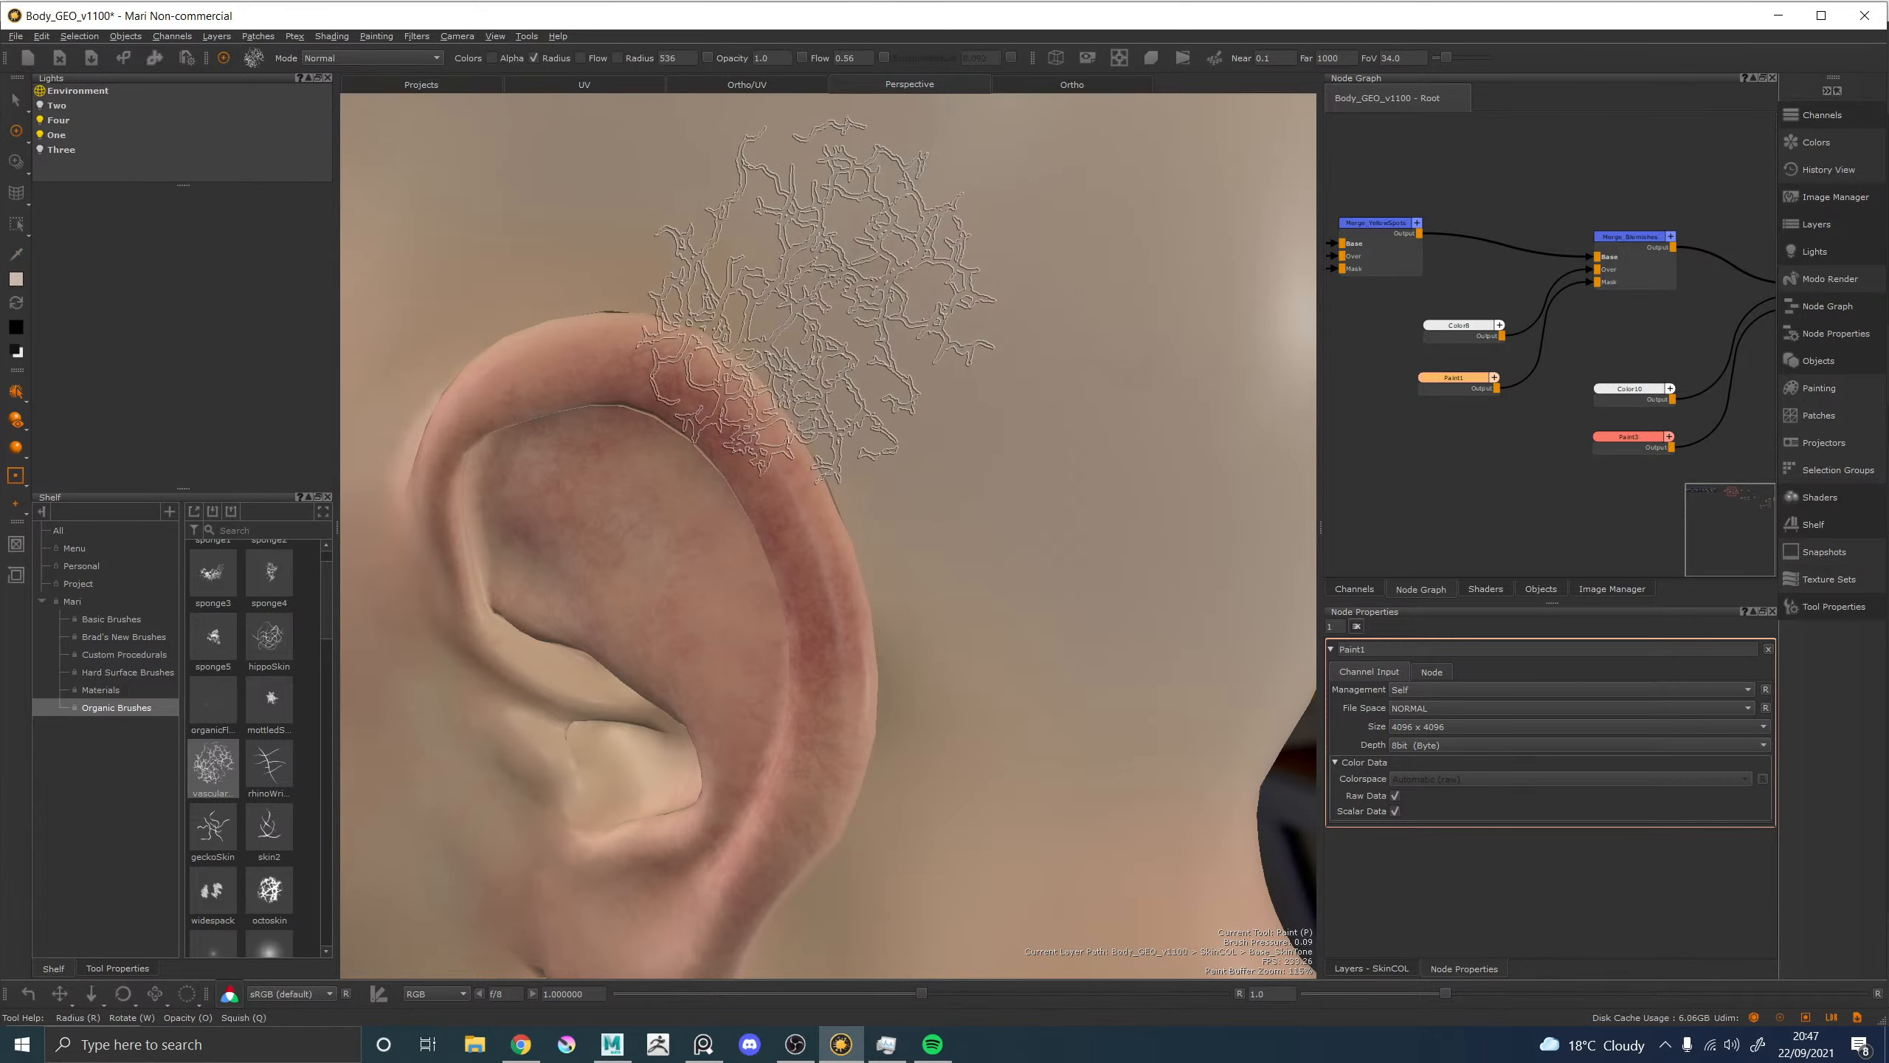
pyautogui.click(16, 279)
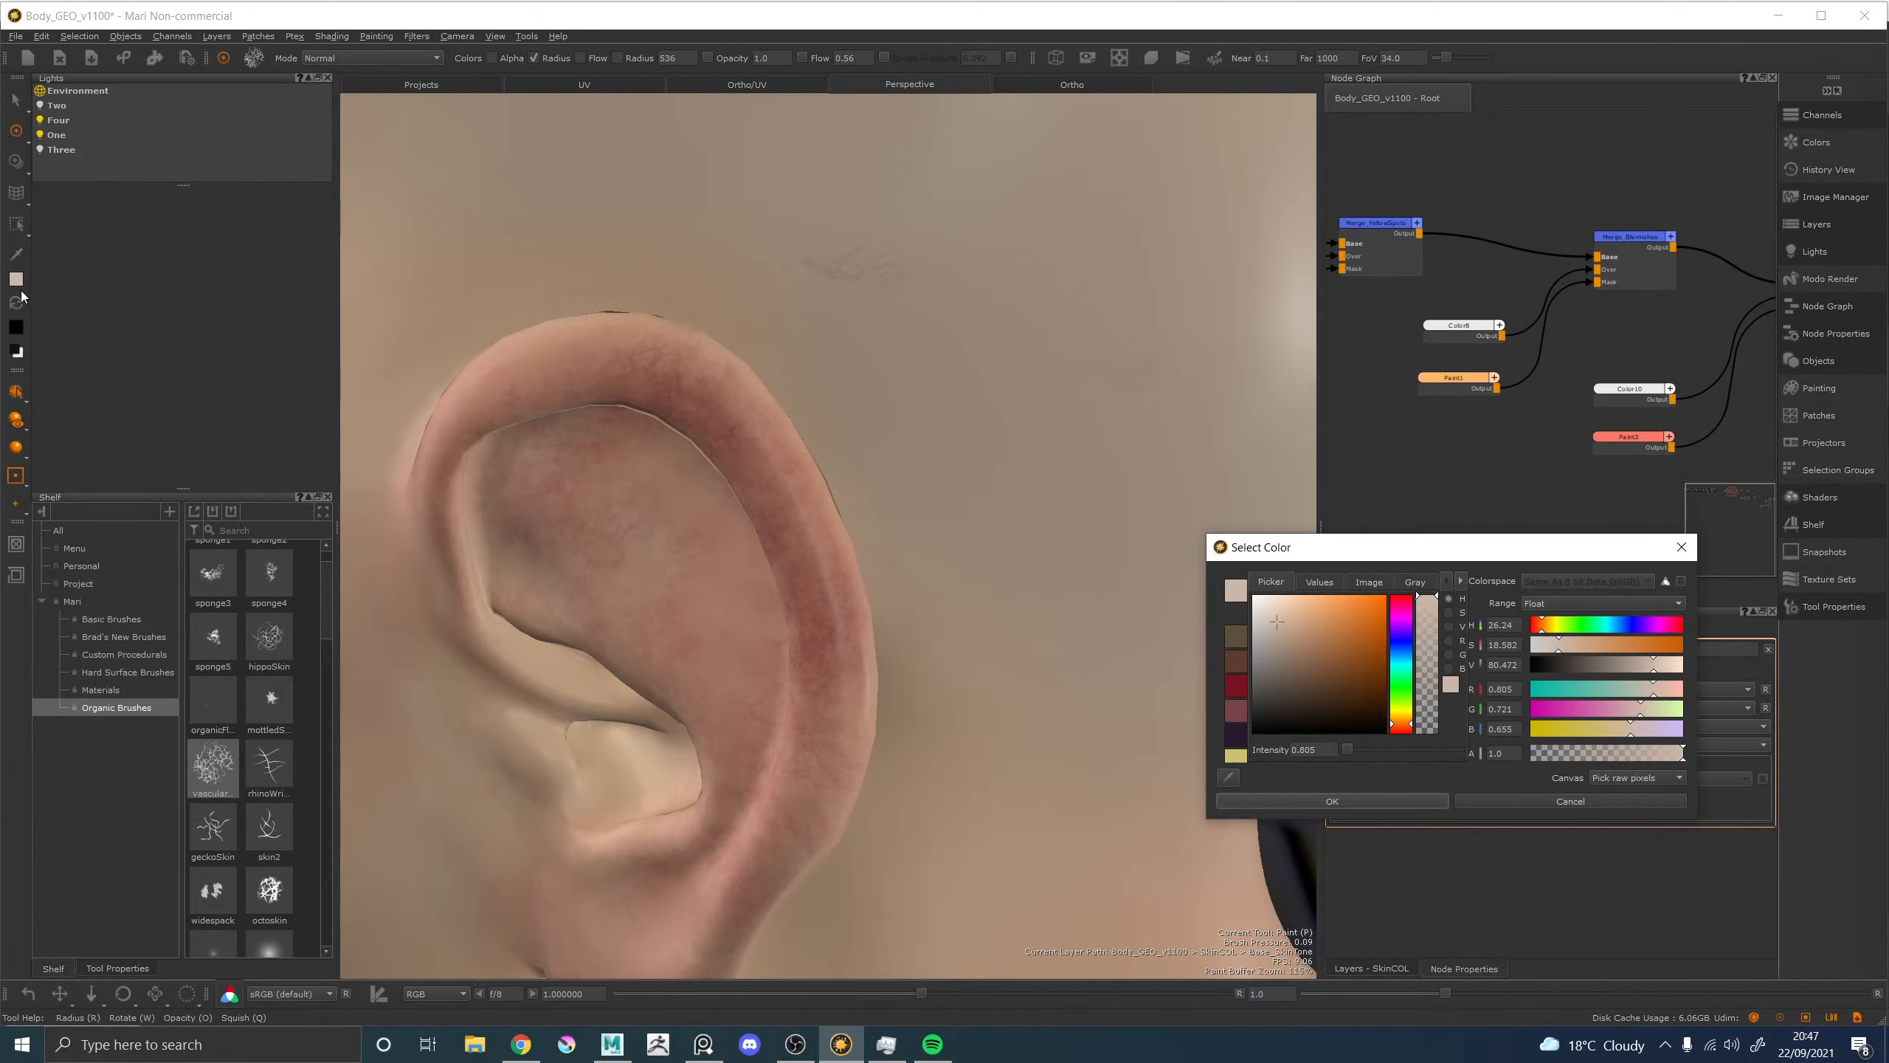
pyautogui.moveTo(1281, 628); pyautogui.dragTo(1244, 589)
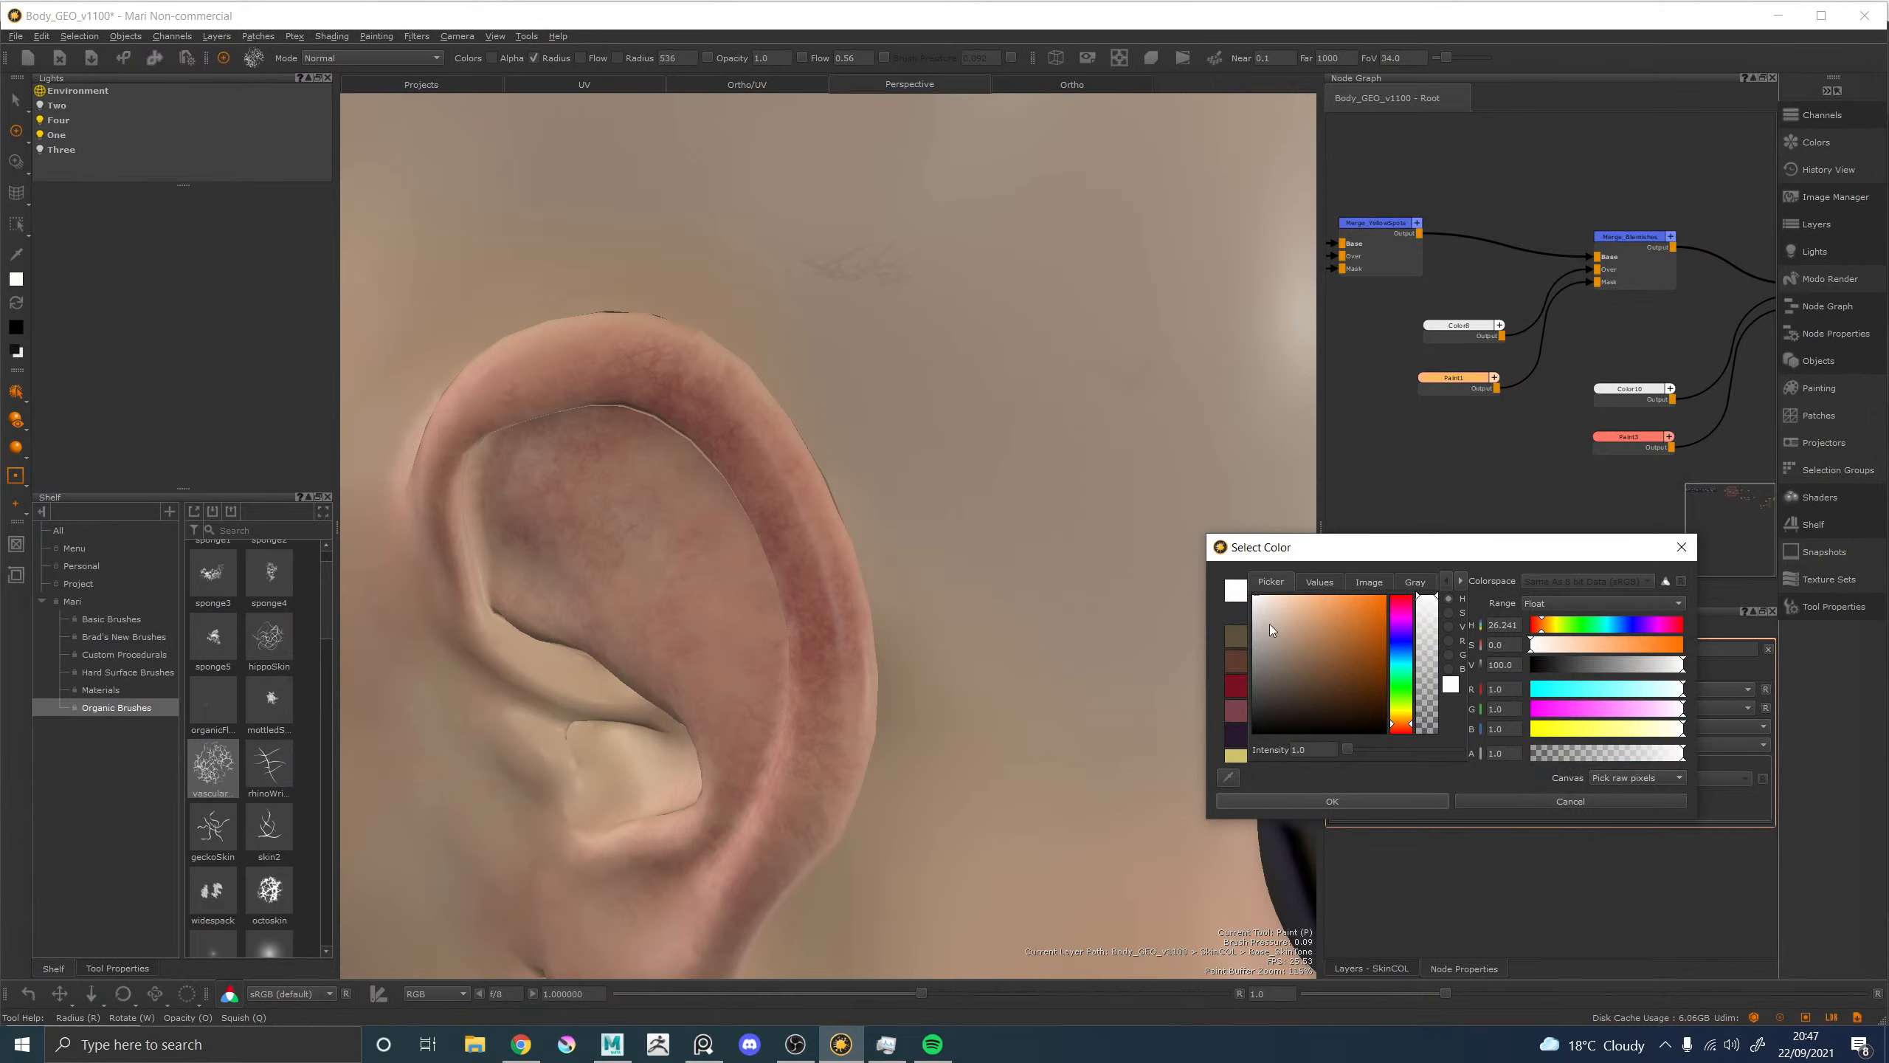
pyautogui.click(1342, 800)
# Make the Paint_ mask node, one merge upstream of the Paint1 mask, the active paint target.
pyautogui.keyDown('alt'); pyautogui.moveTo(934, 394); pyautogui.dragTo(733, 417, button='right'); pyautogui.keyUp('alt')
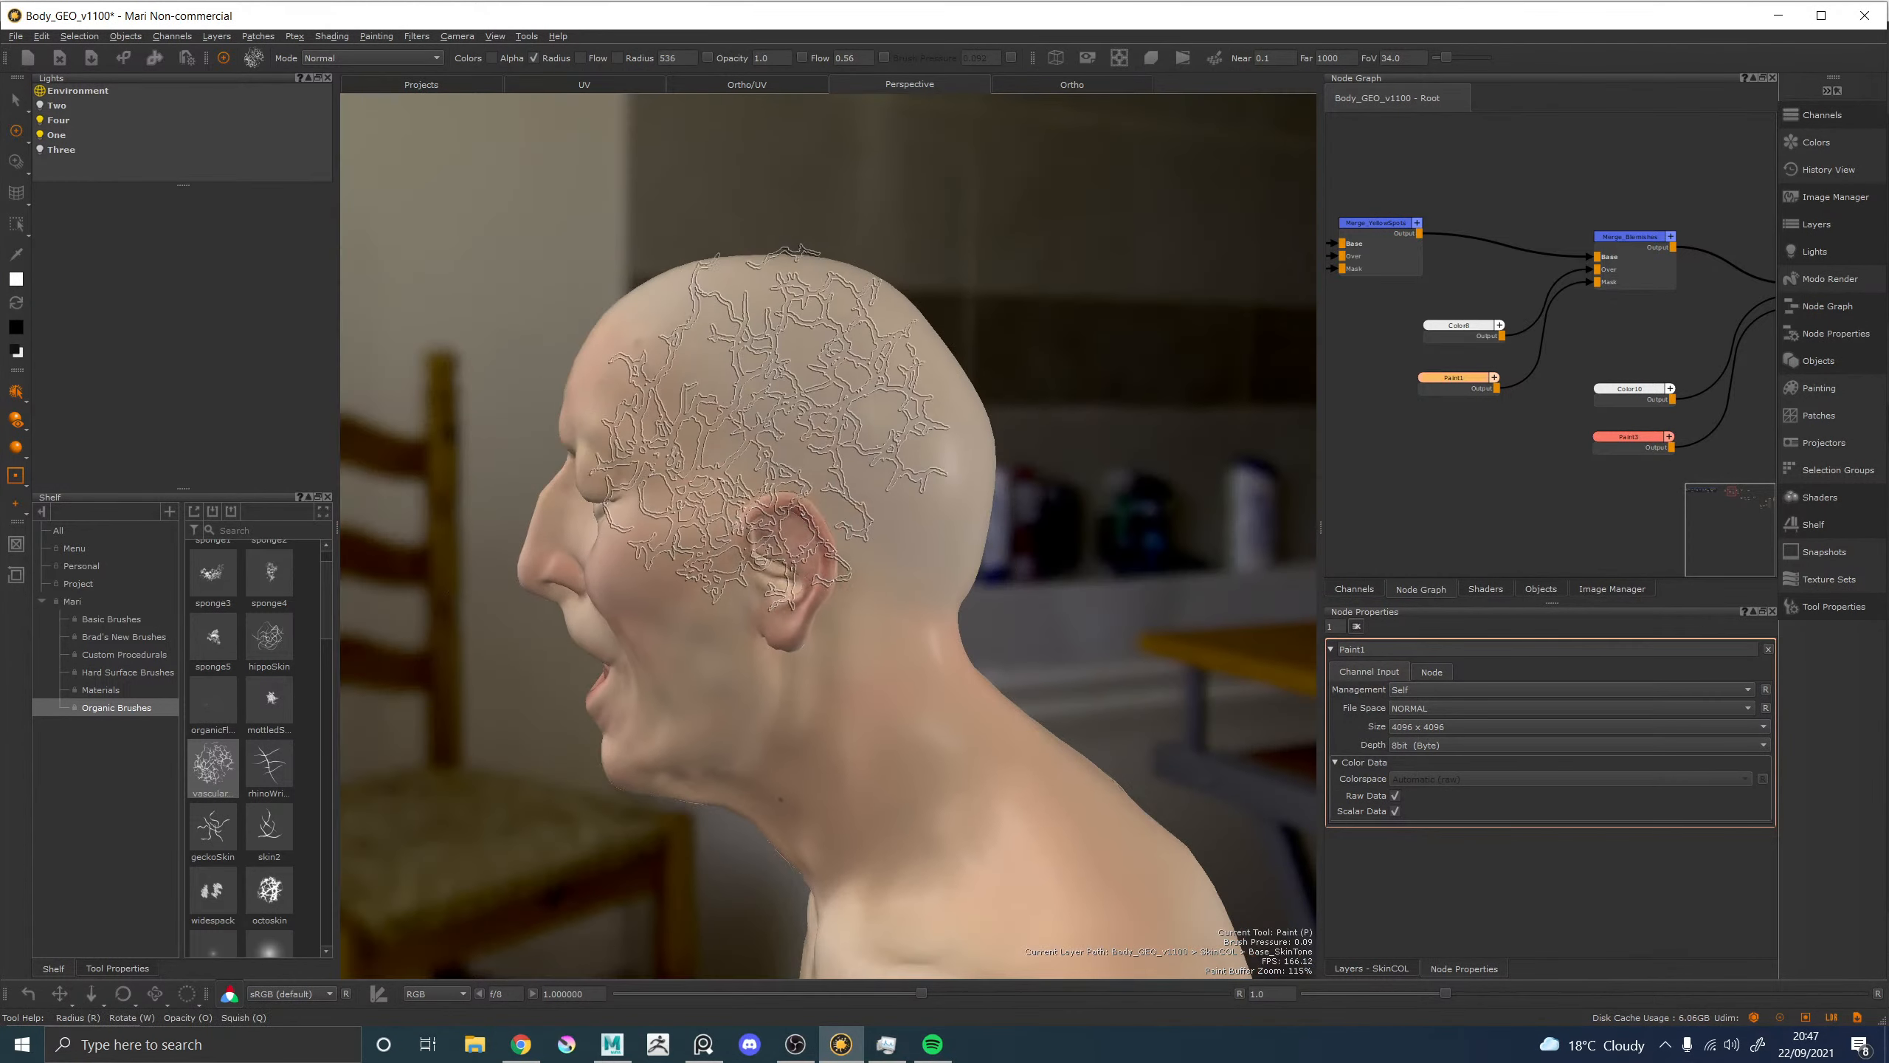
pyautogui.keyDown('alt'); pyautogui.moveTo(744, 417); pyautogui.dragTo(919, 409); pyautogui.keyUp('alt')
pyautogui.keyDown('alt'); pyautogui.moveTo(862, 394); pyautogui.dragTo(814, 372, button='middle'); pyautogui.keyUp('alt')
pyautogui.keyDown('alt'); pyautogui.moveTo(766, 394); pyautogui.dragTo(885, 444, button='right'); pyautogui.keyUp('alt')
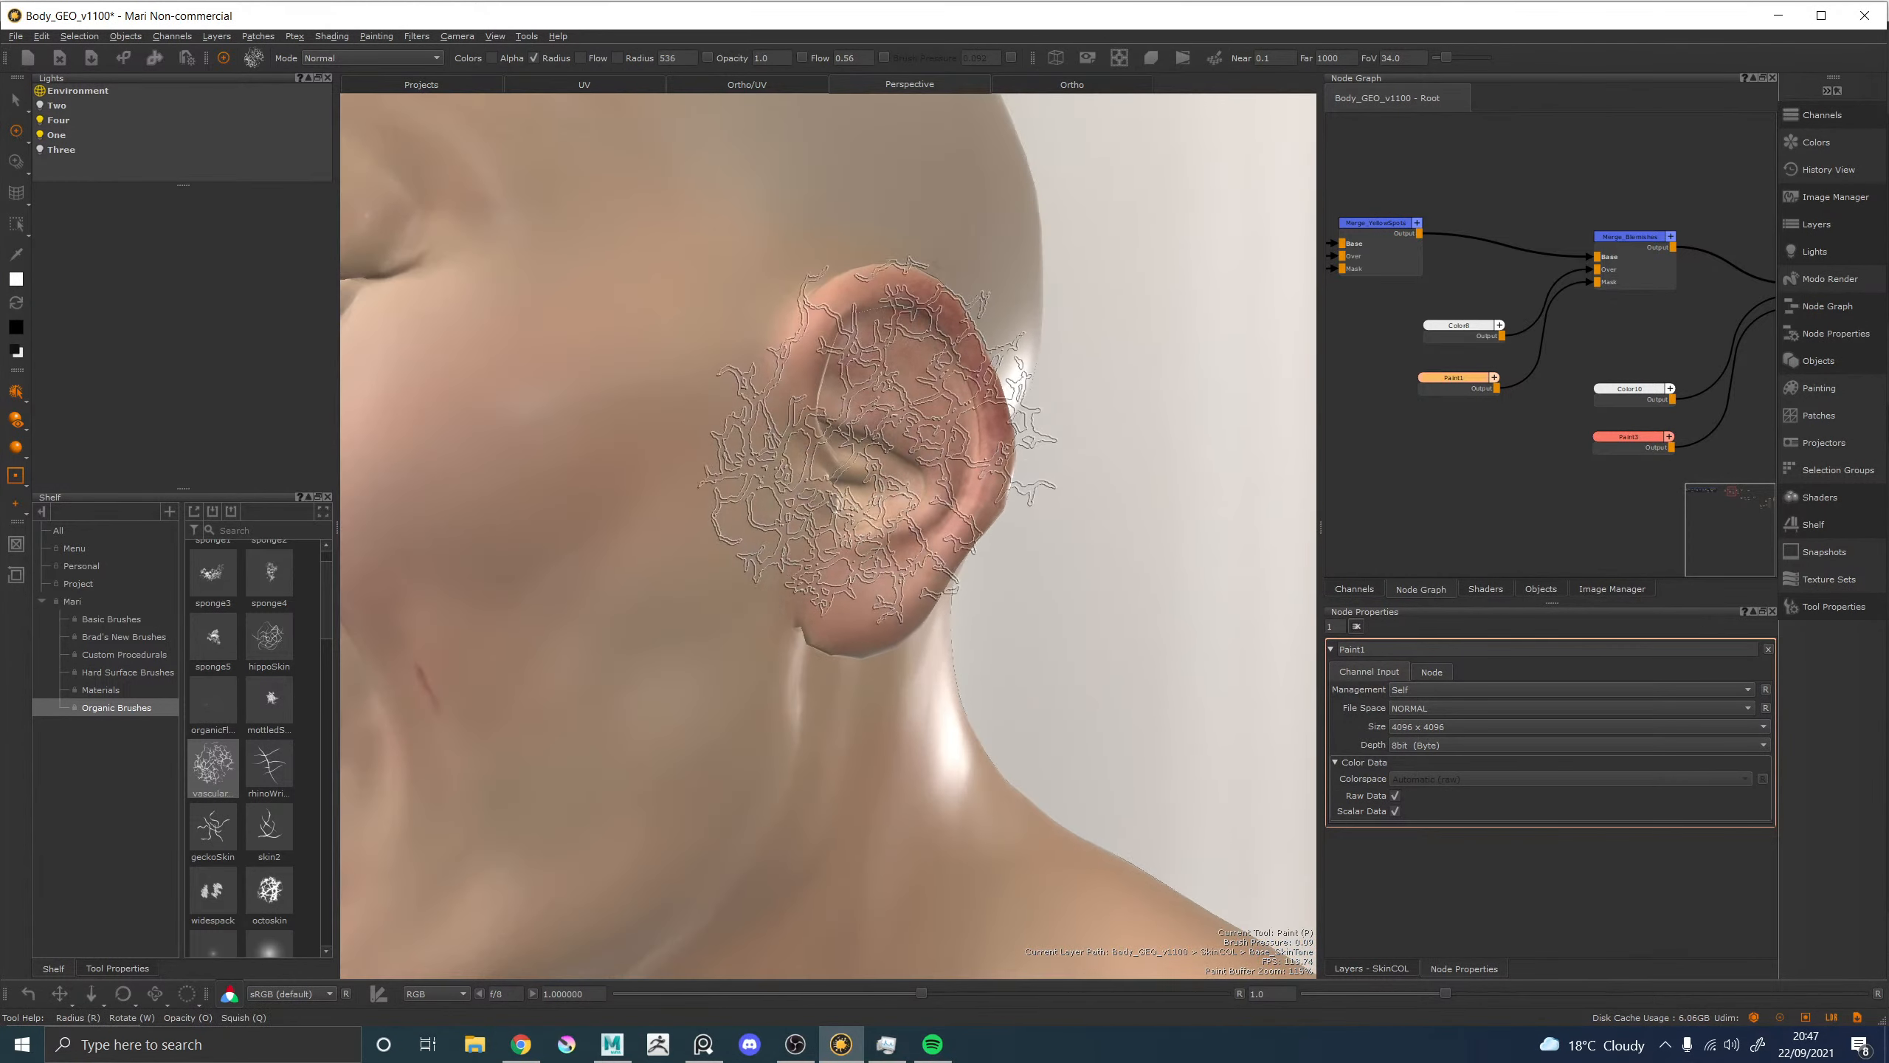
pyautogui.moveTo(1569, 388)
pyautogui.mouseDown(button='middle')
pyautogui.moveTo(1635, 446)
pyautogui.moveTo(1774, 440)
pyautogui.mouseUp(button='middle')
pyautogui.moveTo(1376, 447); pyautogui.dragTo(1744, 472, button='middle')
pyautogui.moveTo(1391, 405); pyautogui.dragTo(1729, 489, button='middle')
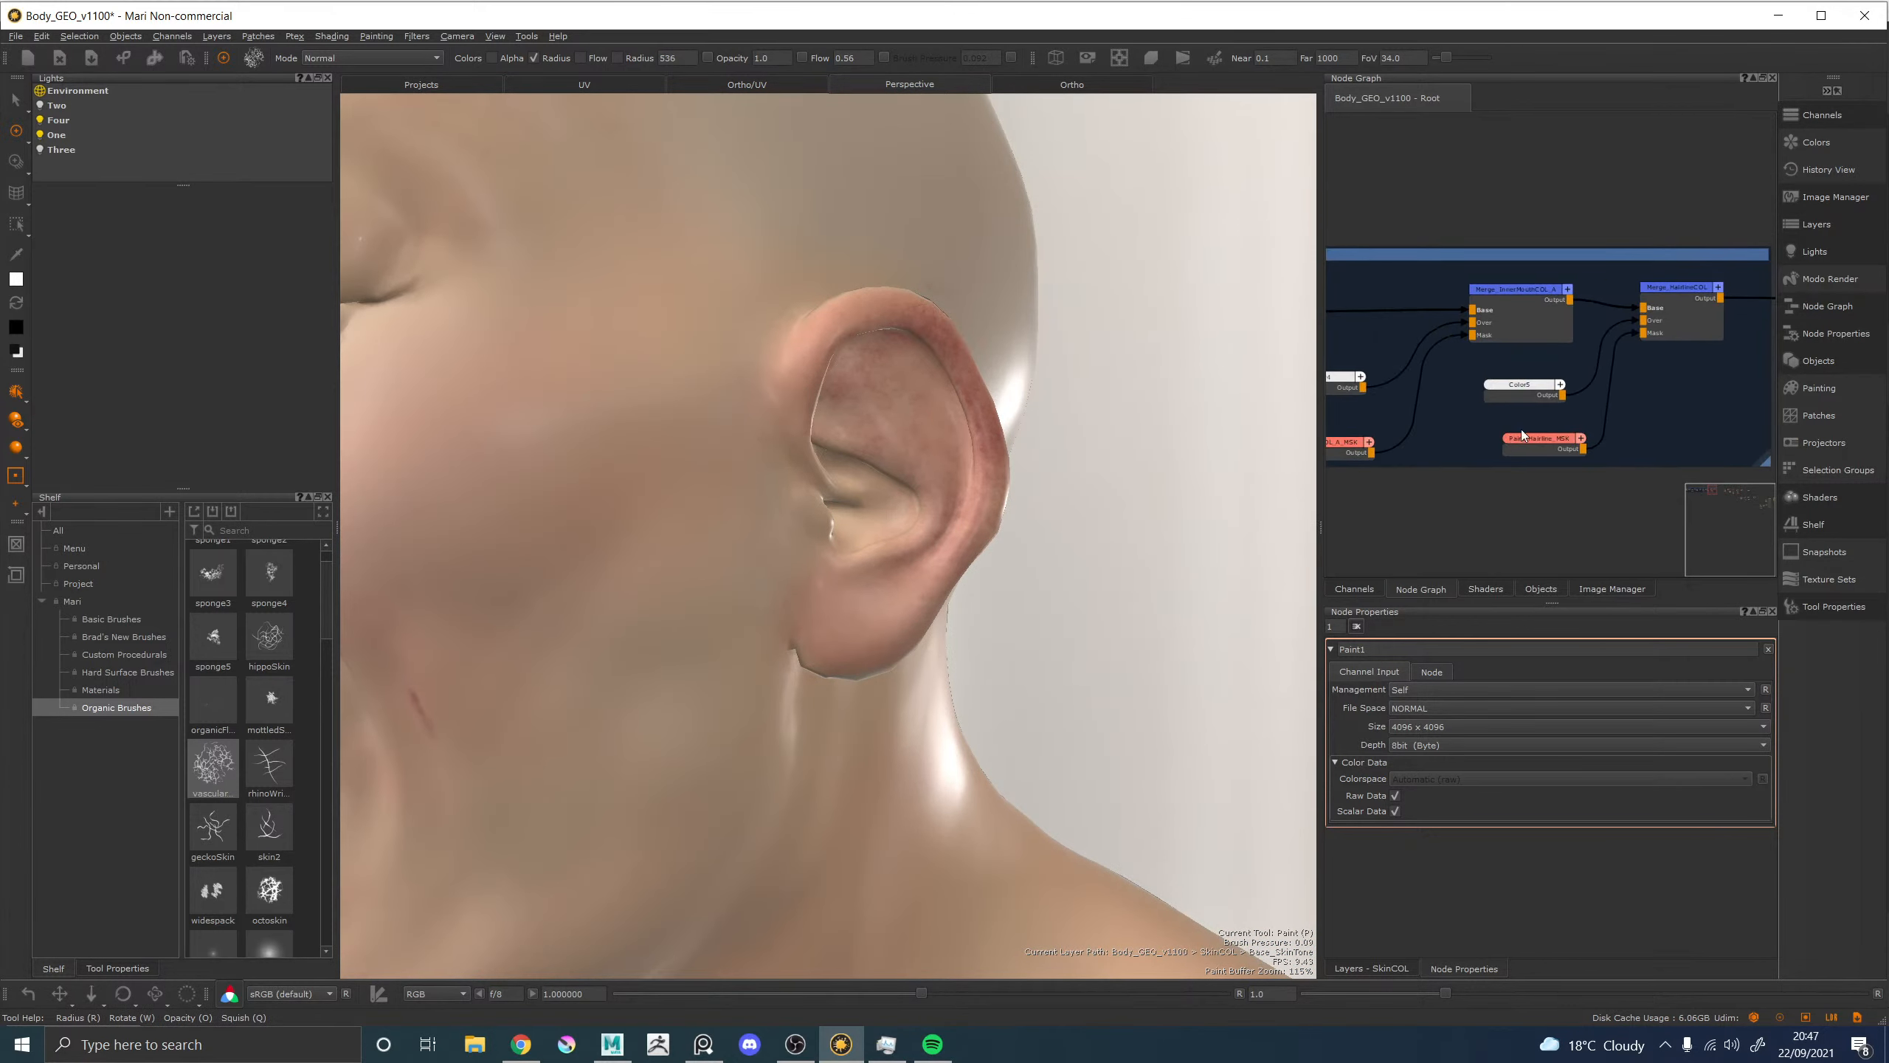
pyautogui.moveTo(1449, 523); pyautogui.dragTo(1595, 532, button='middle')
pyautogui.moveTo(1446, 521); pyautogui.dragTo(1750, 515, button='middle')
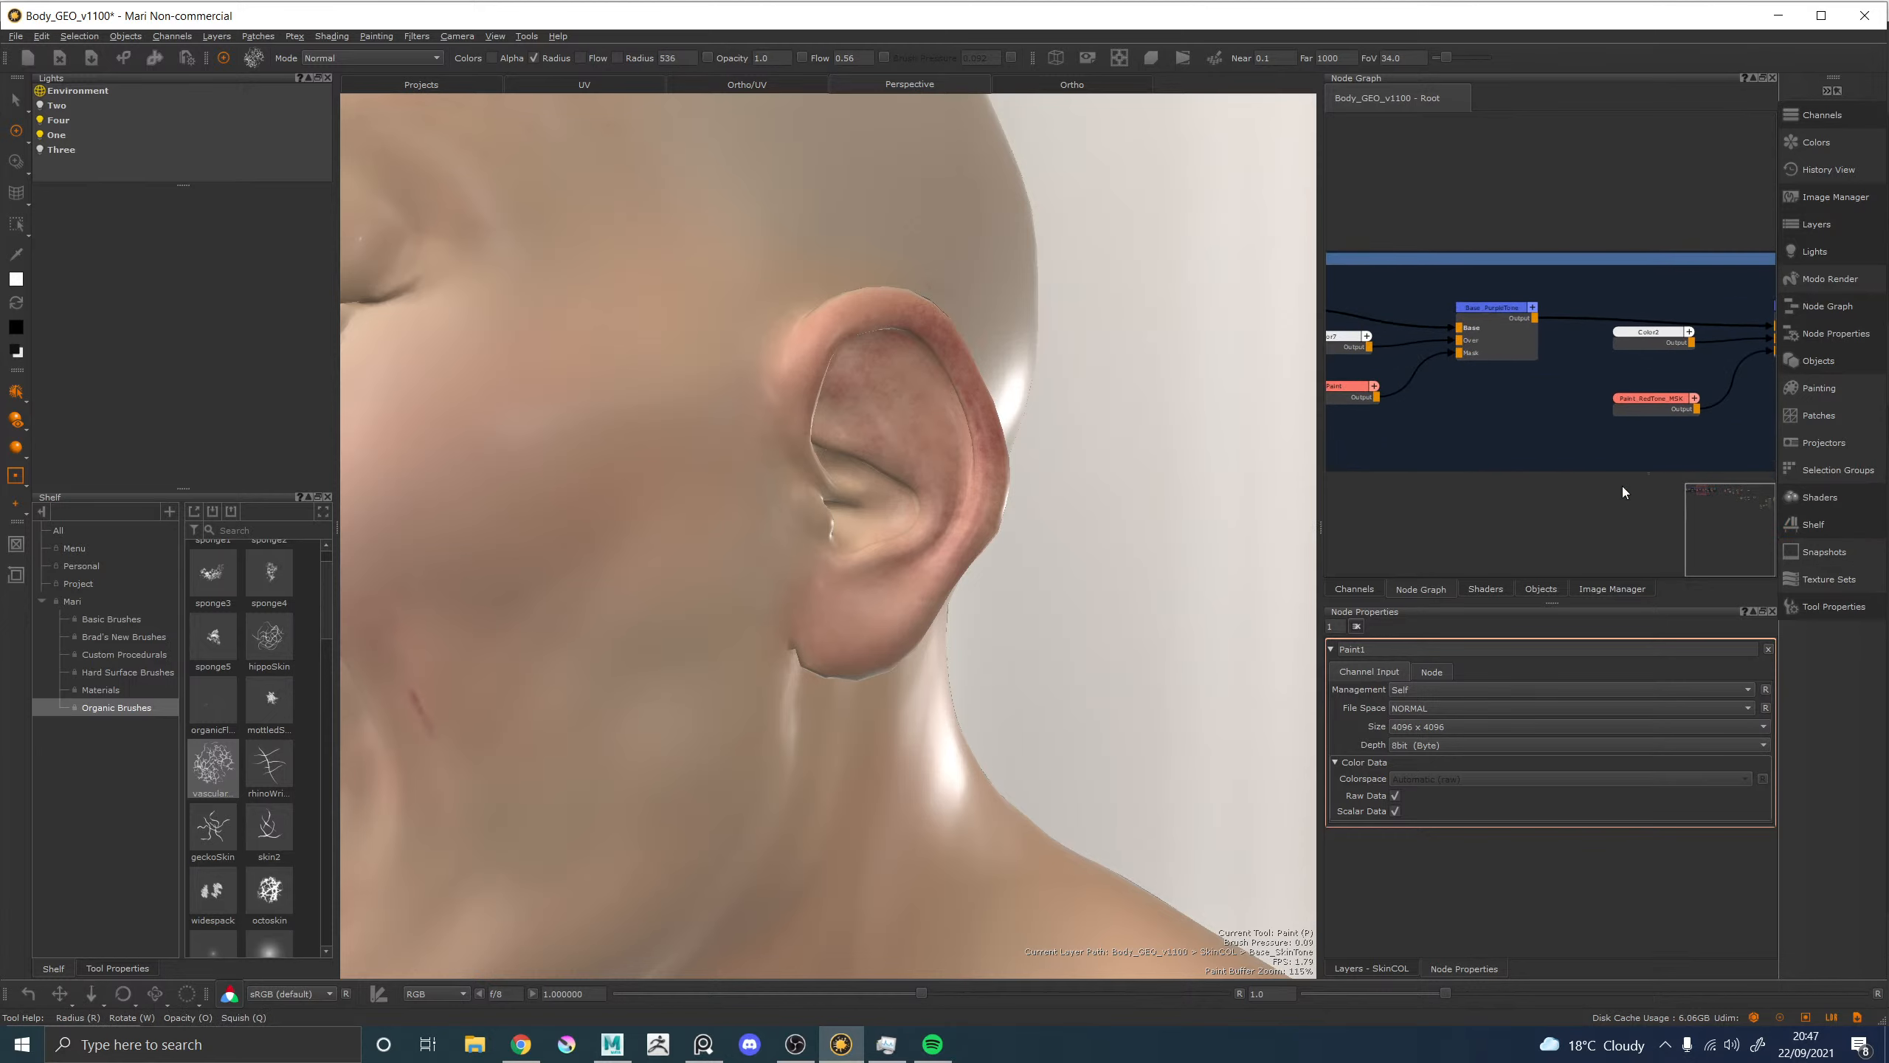
pyautogui.moveTo(1506, 491)
pyautogui.mouseDown(button='middle')
pyautogui.moveTo(1845, 521)
pyautogui.moveTo(1331, 425)
pyautogui.mouseUp(button='middle')
pyautogui.moveTo(1774, 482)
pyautogui.mouseDown(button='middle')
pyautogui.moveTo(1556, 435)
pyautogui.moveTo(1202, 408)
pyautogui.mouseUp(button='middle')
pyautogui.moveTo(1690, 424)
pyautogui.mouseDown(button='middle')
pyautogui.moveTo(1641, 396)
pyautogui.moveTo(1264, 377)
pyautogui.mouseUp(button='middle')
pyautogui.moveTo(1603, 380); pyautogui.dragTo(1300, 383, button='middle')
pyautogui.moveTo(1666, 409); pyautogui.dragTo(1575, 439, button='middle')
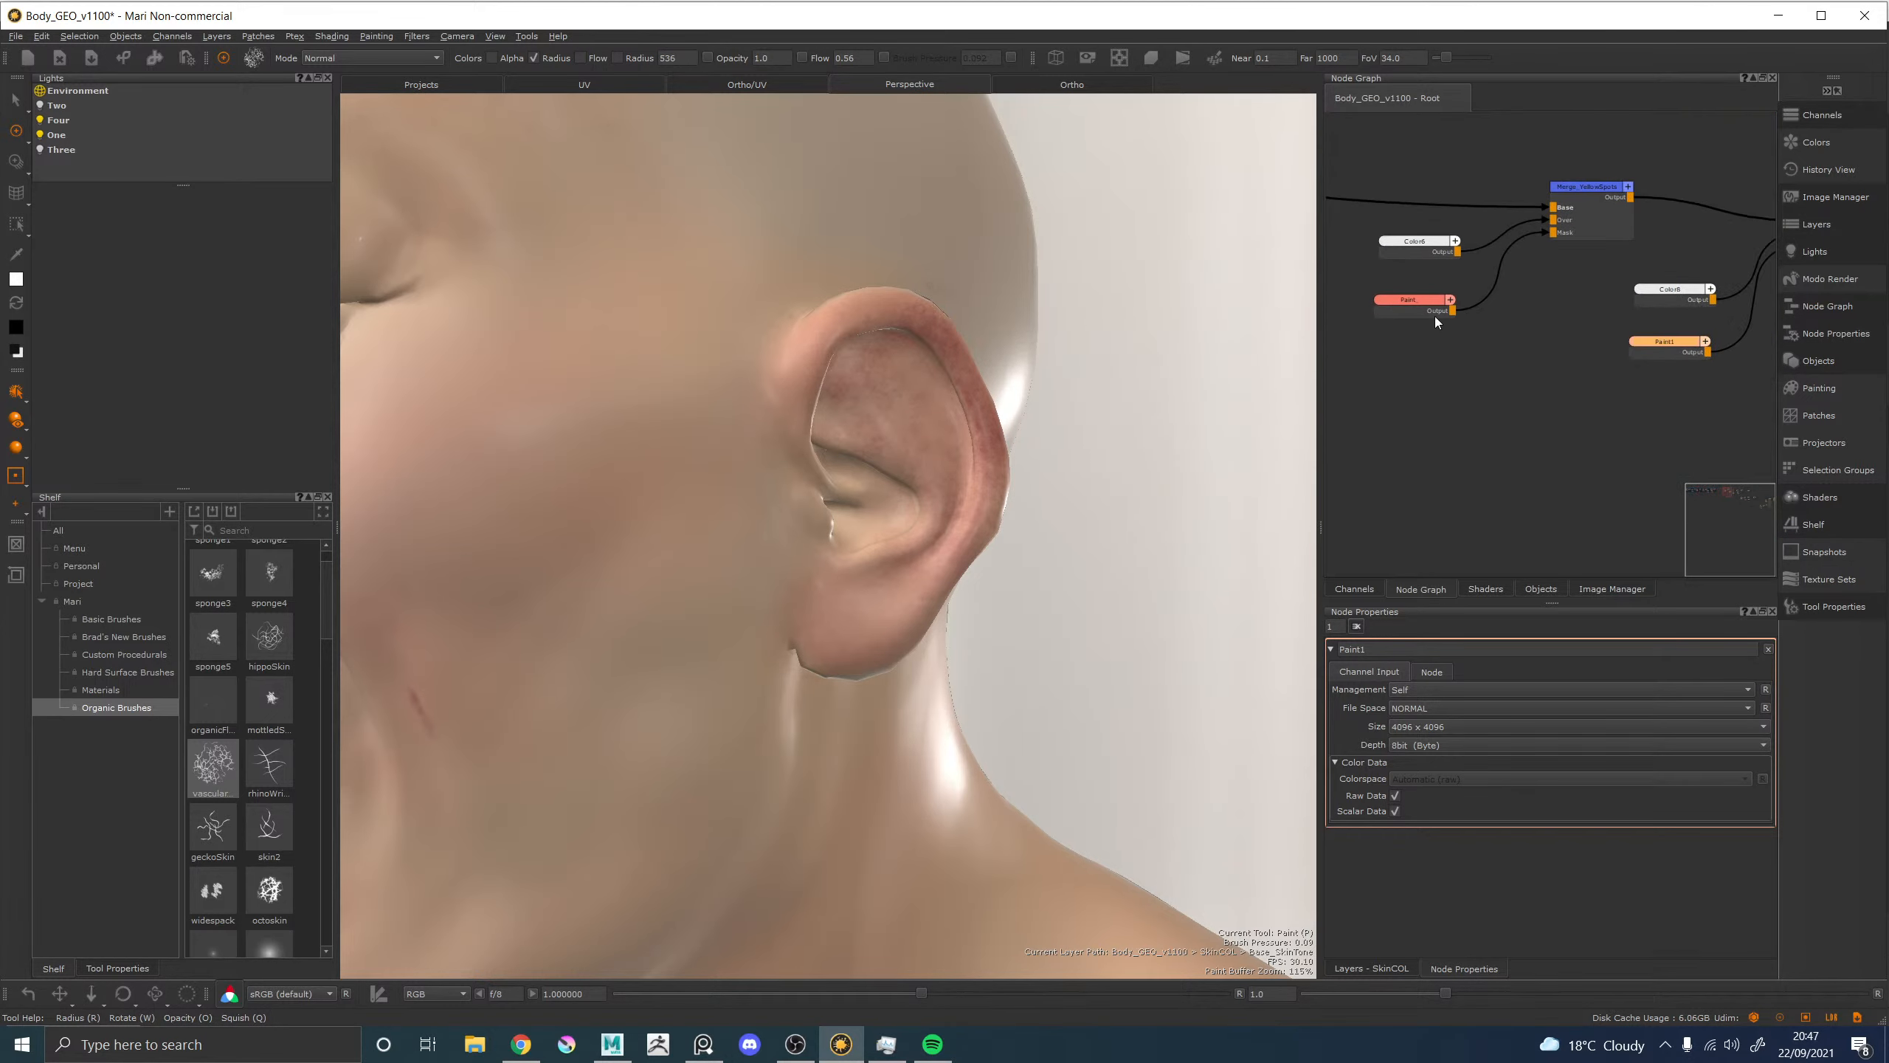
pyautogui.click(1415, 298)
# Dab the lower part of the ear's hollow with the sponge3 brush in white, and soften it in black at radius 266.
pyautogui.scroll(3, 834, 521)
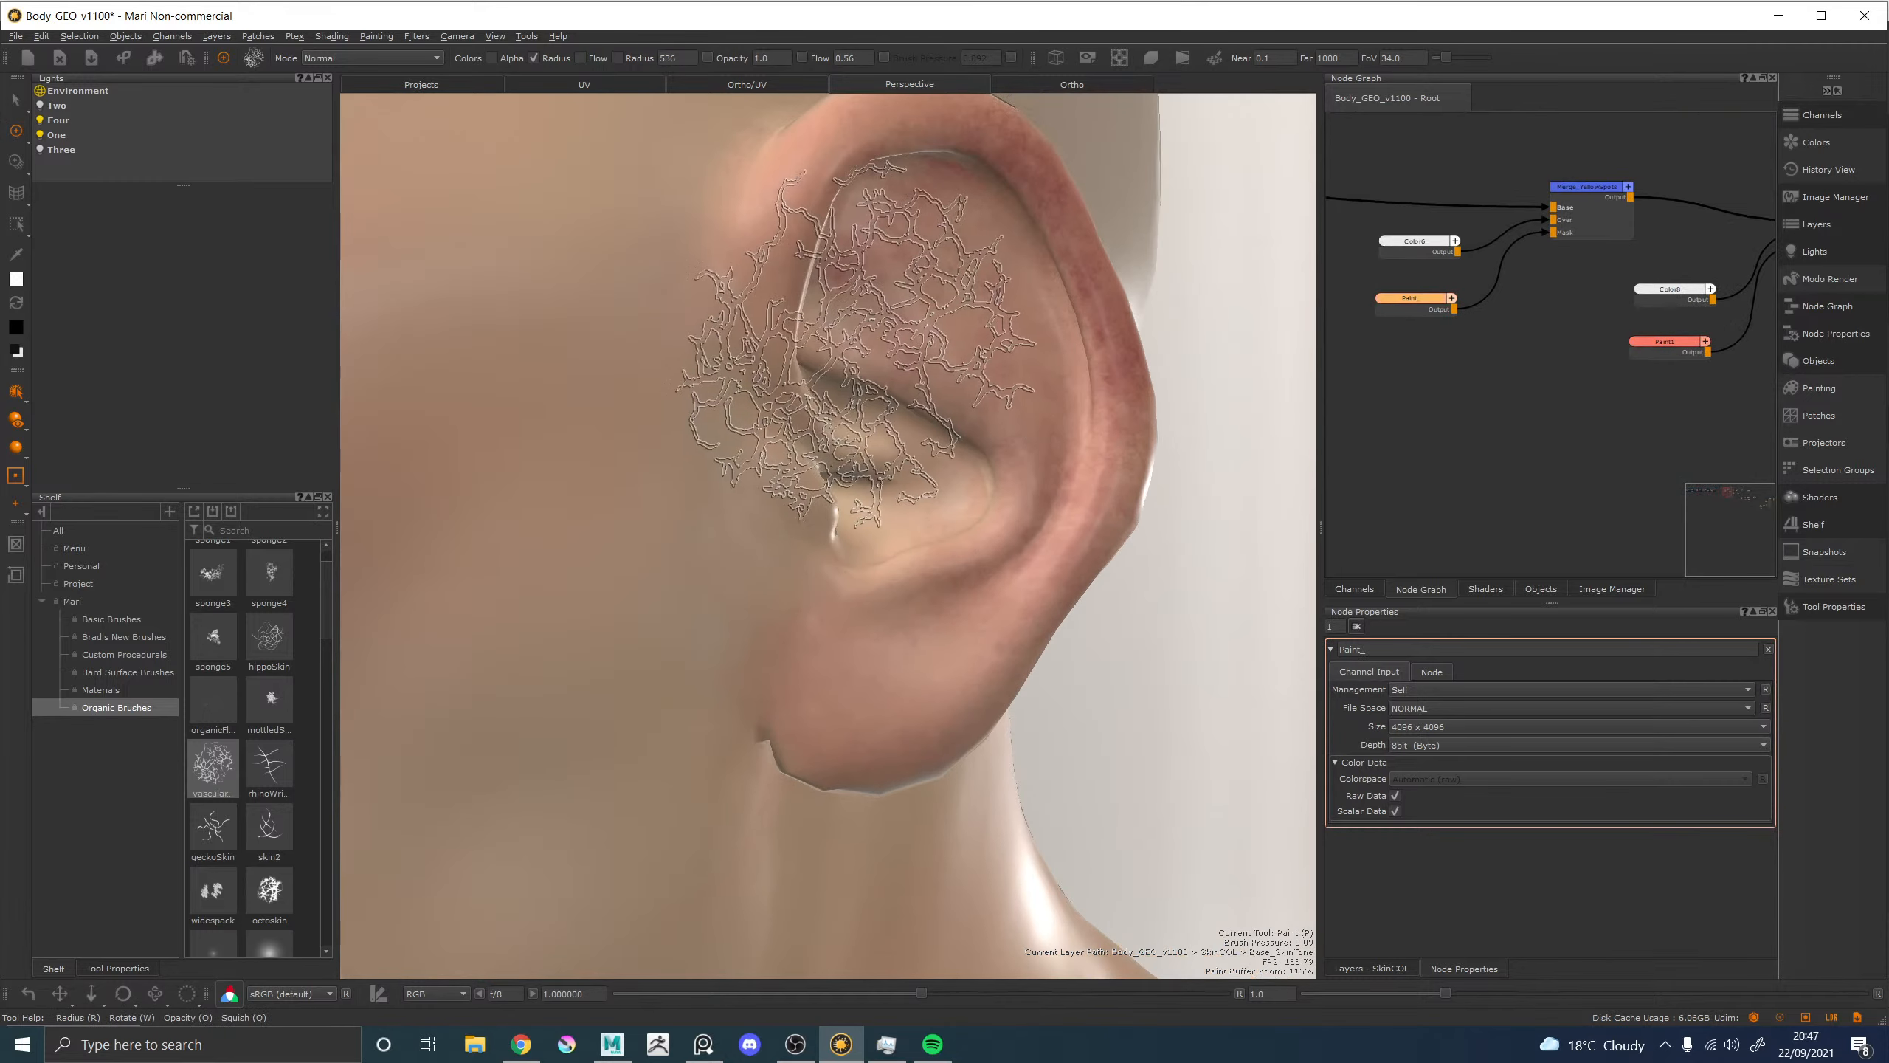
pyautogui.keyDown('alt'); pyautogui.moveTo(856, 347); pyautogui.dragTo(845, 443, button='middle'); pyautogui.keyUp('alt')
pyautogui.scroll(1, 297, 596)
pyautogui.click(209, 629)
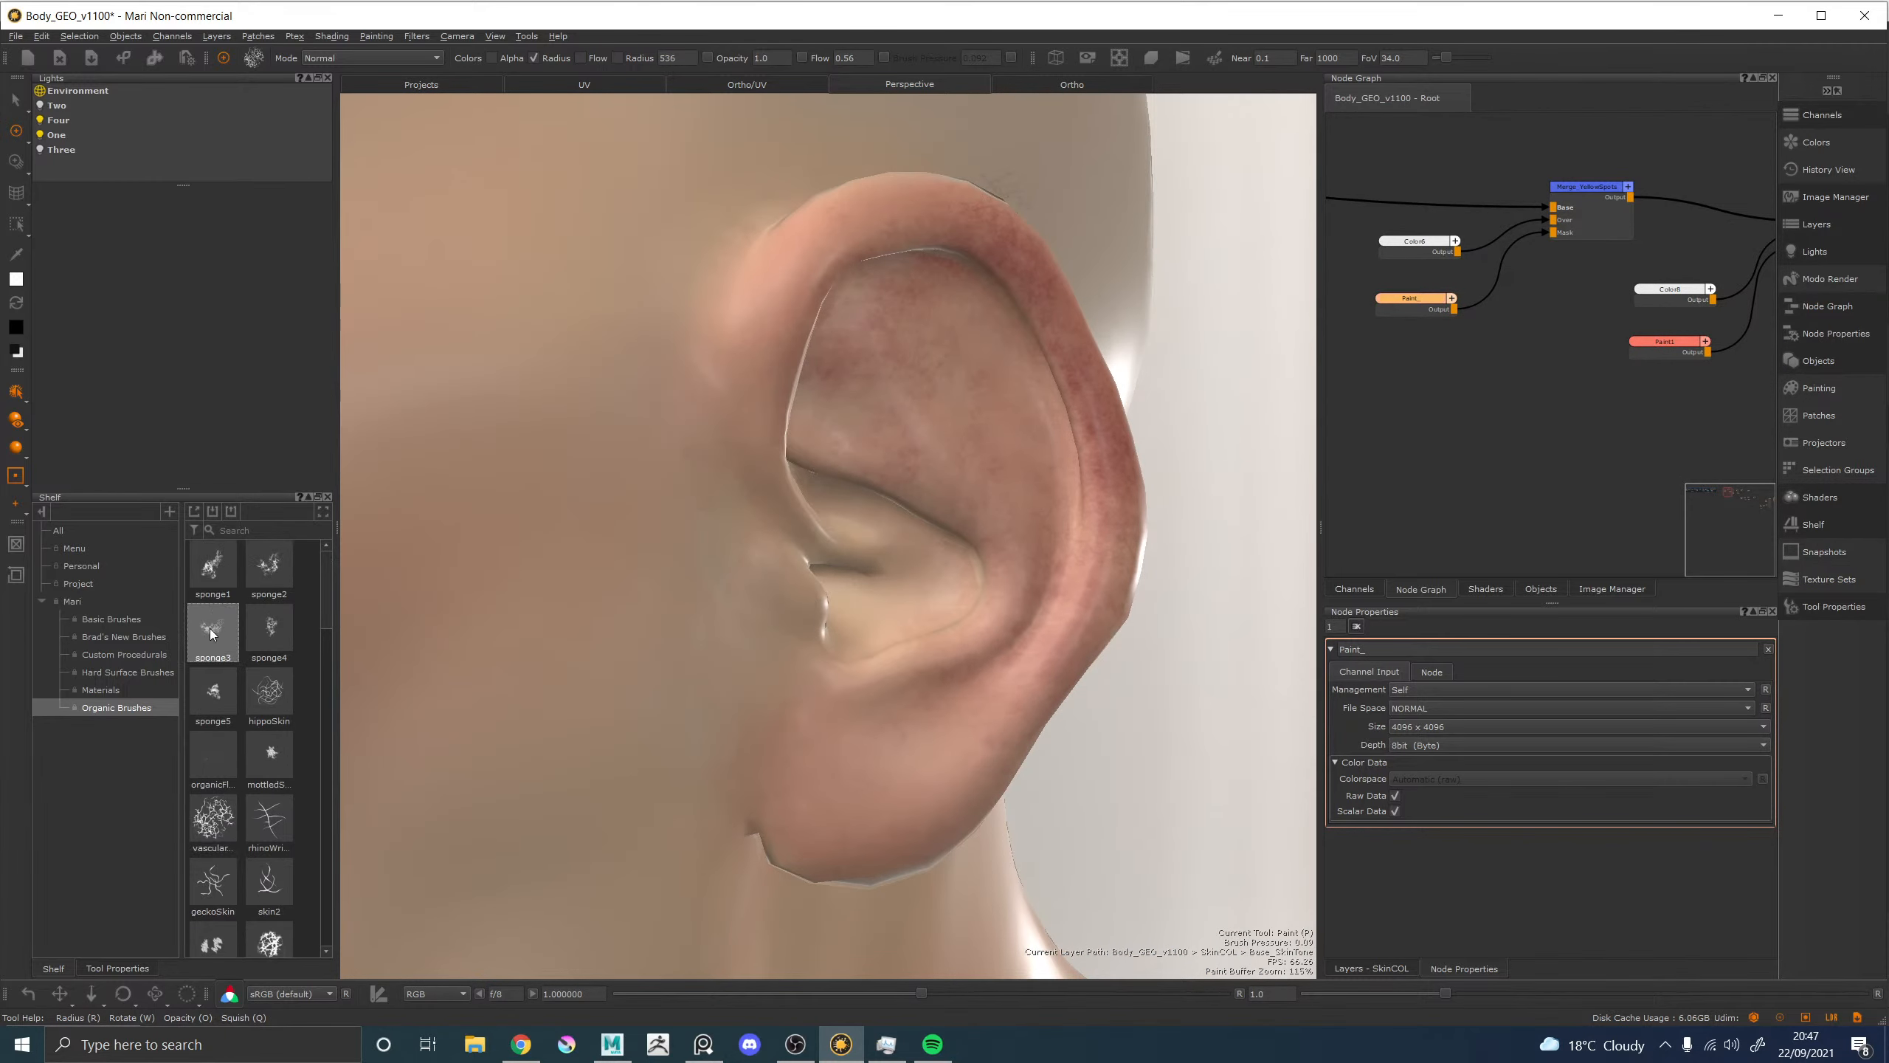
pyautogui.scroll(2, 826, 476)
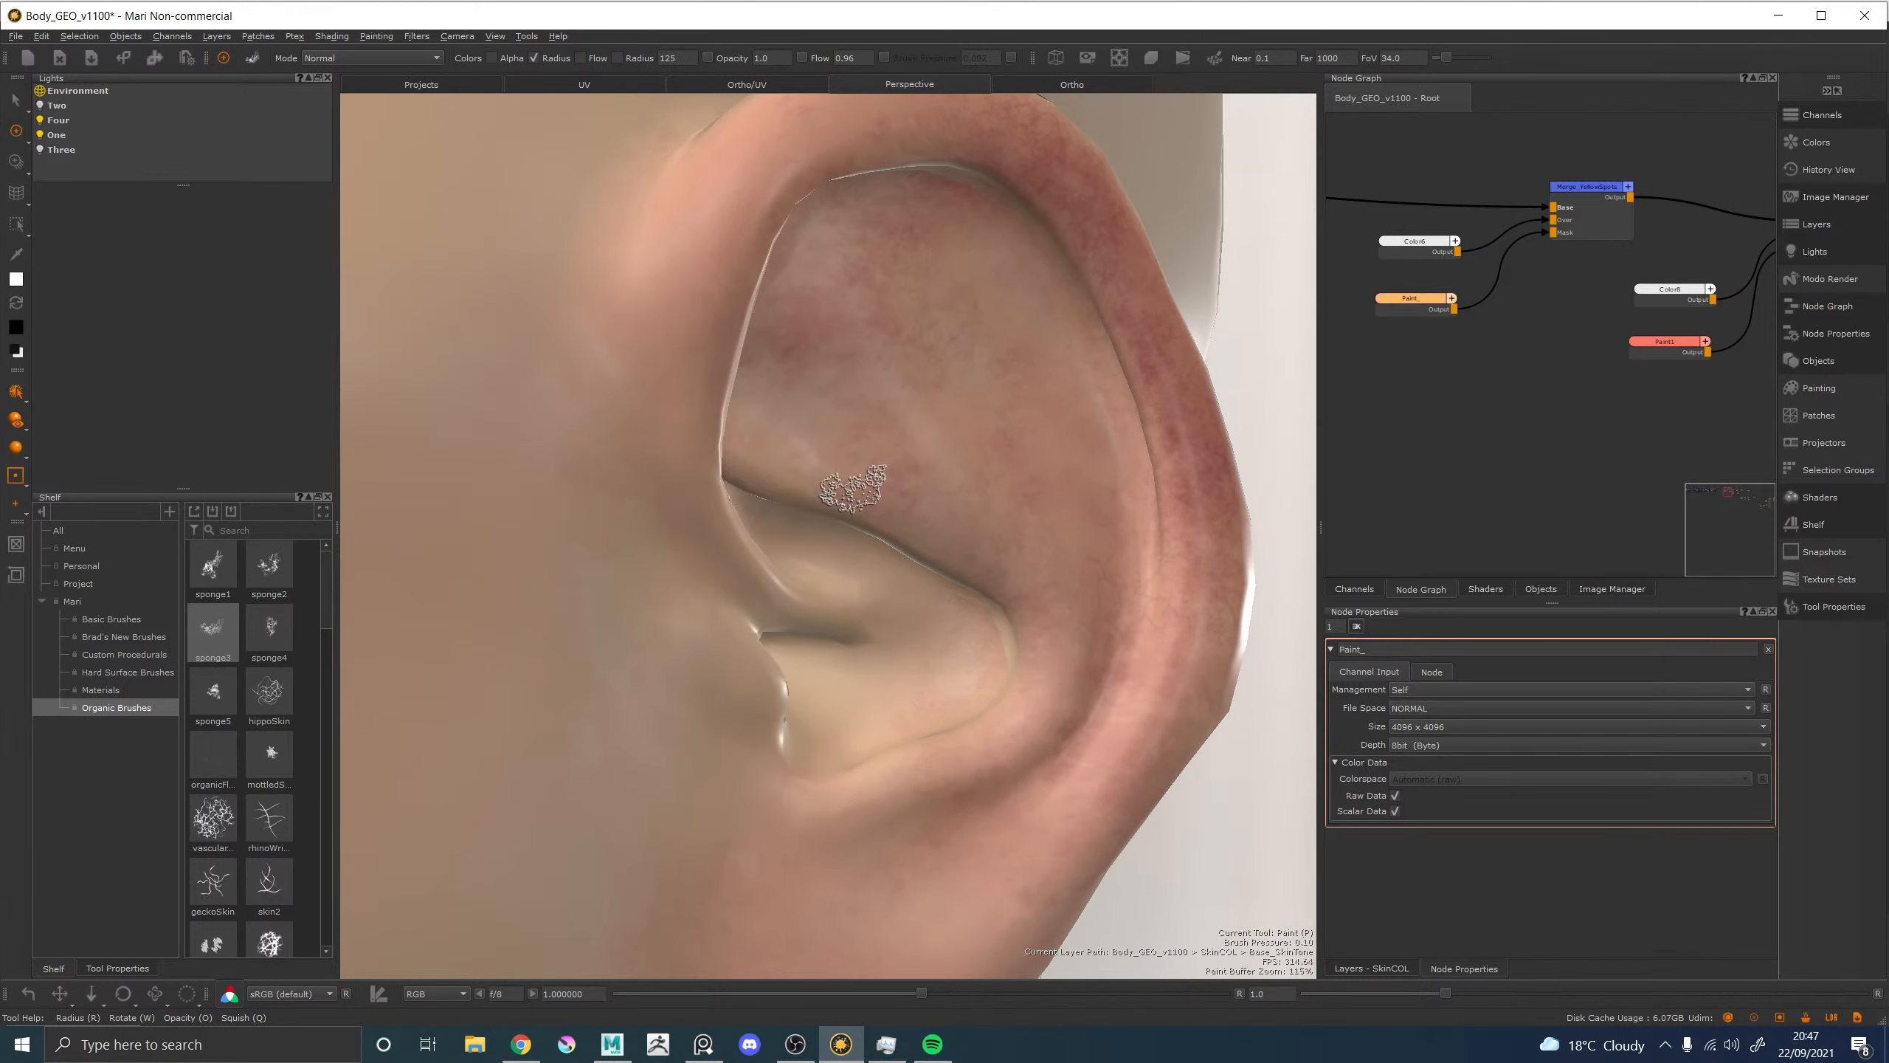
pyautogui.moveTo(845, 491)
pyautogui.mouseDown()
pyautogui.moveTo(888, 485)
pyautogui.moveTo(815, 484)
pyautogui.mouseUp()
pyautogui.moveTo(771, 414); pyautogui.dragTo(819, 504)
pyautogui.press('x')
pyautogui.moveTo(785, 395); pyautogui.dragTo(928, 596)
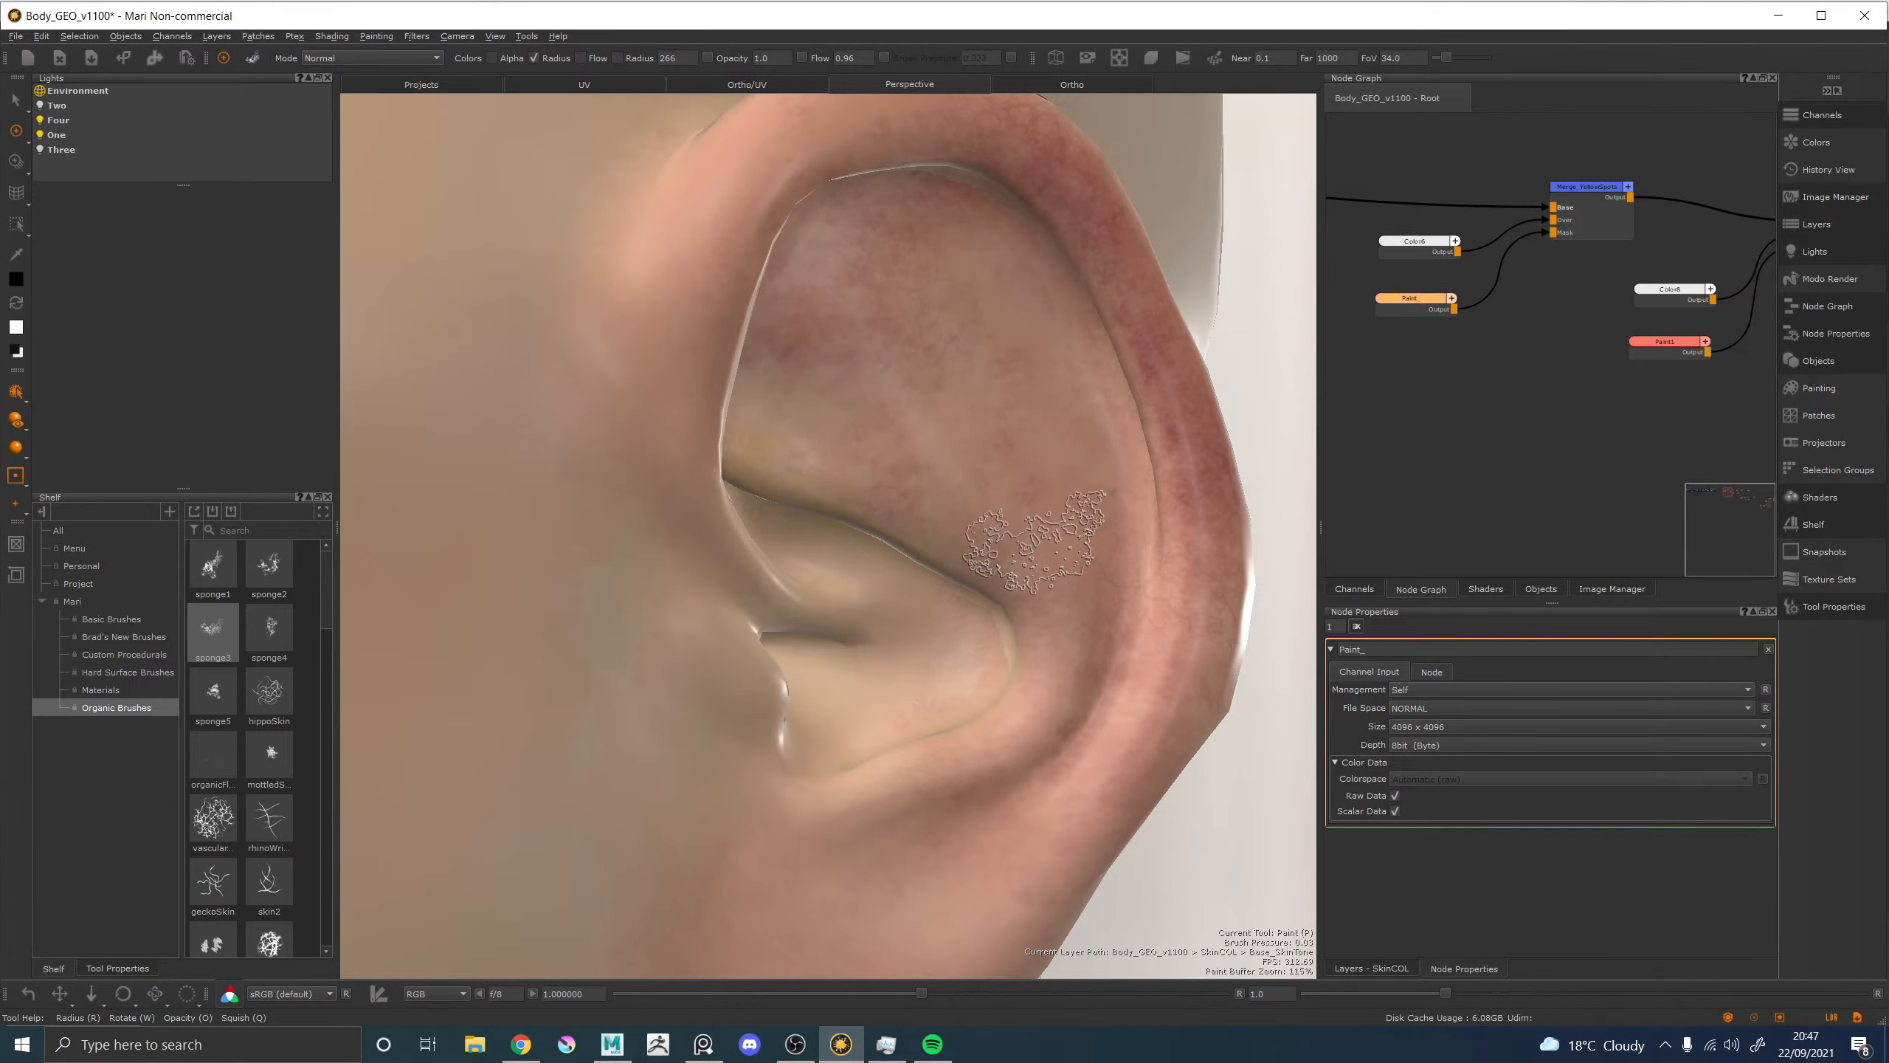
# Activate the Paint1 mask node and paint sponge3 redness beside the nostril and across the upper lip.
pyautogui.keyDown('alt'); pyautogui.moveTo(1035, 542); pyautogui.dragTo(464, 476, button='right'); pyautogui.keyUp('alt')
pyautogui.keyDown('alt'); pyautogui.moveTo(908, 488); pyautogui.dragTo(924, 410, button='right'); pyautogui.keyUp('alt')
pyautogui.moveTo(924, 410)
pyautogui.keyDown('alt'); pyautogui.mouseDown()
pyautogui.moveTo(1046, 385)
pyautogui.moveTo(1051, 402)
pyautogui.moveTo(1064, 383)
pyautogui.moveTo(1084, 408)
pyautogui.moveTo(1052, 428)
pyautogui.mouseUp(); pyautogui.keyUp('alt')
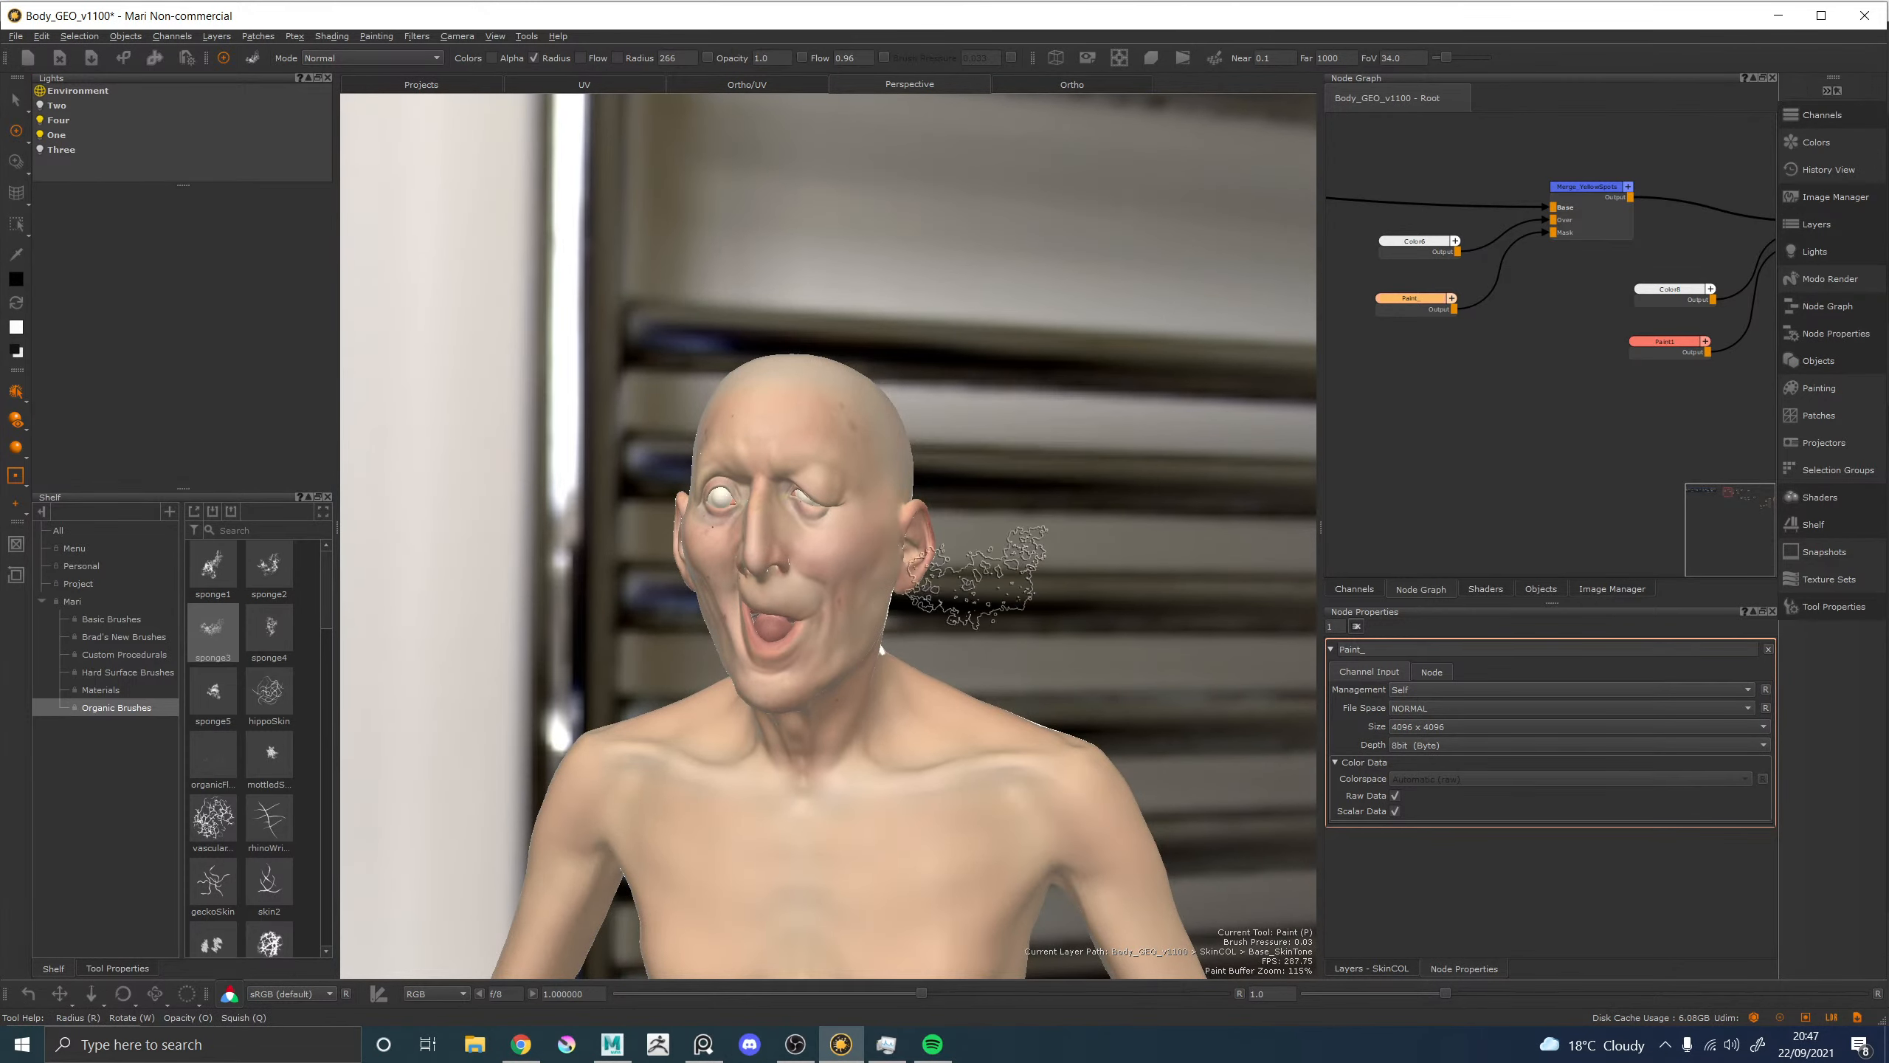
pyautogui.keyDown('alt'); pyautogui.moveTo(848, 496); pyautogui.dragTo(949, 398, button='middle'); pyautogui.keyUp('alt')
pyautogui.keyDown('alt'); pyautogui.moveTo(948, 397); pyautogui.dragTo(1194, 541, button='right'); pyautogui.keyUp('alt')
pyautogui.keyDown('alt'); pyautogui.moveTo(1027, 483); pyautogui.dragTo(532, 769, button='middle'); pyautogui.keyUp('alt')
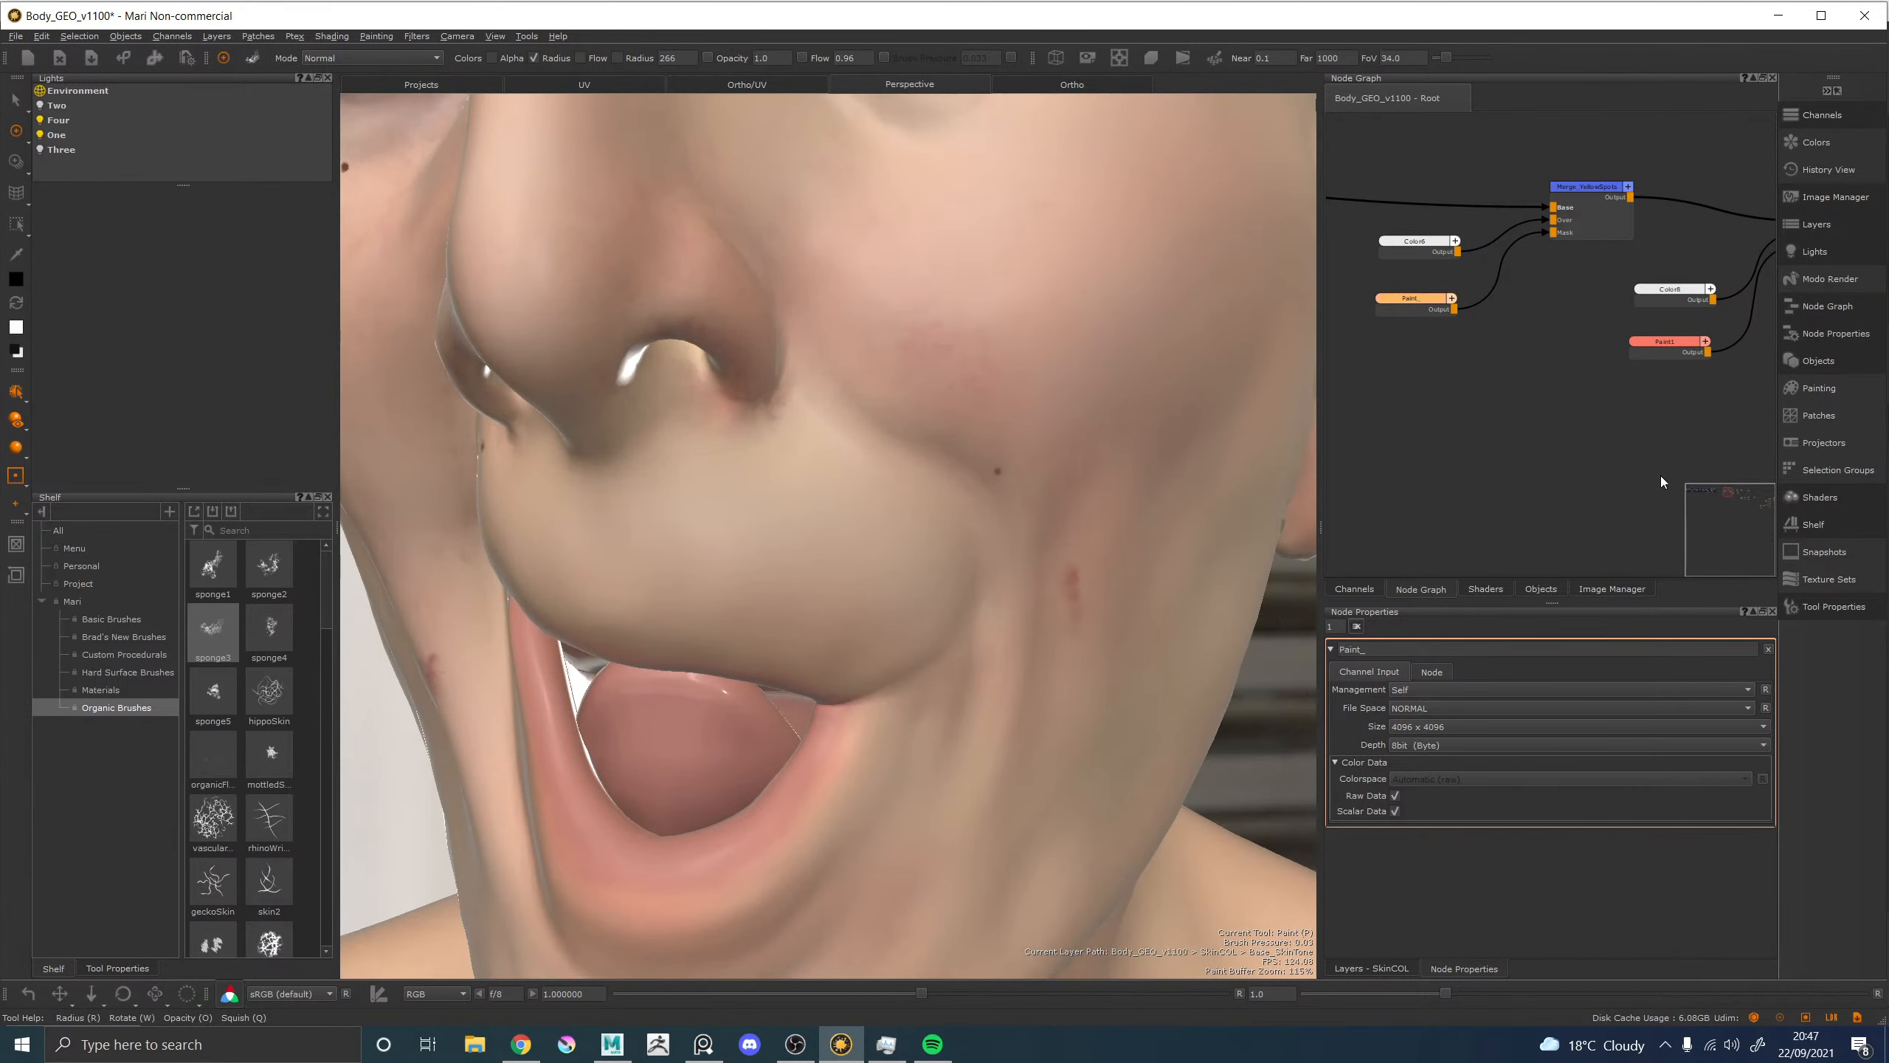
pyautogui.moveTo(1570, 524)
pyautogui.mouseDown(button='middle')
pyautogui.moveTo(1530, 472)
pyautogui.moveTo(1386, 550)
pyautogui.mouseUp(button='middle')
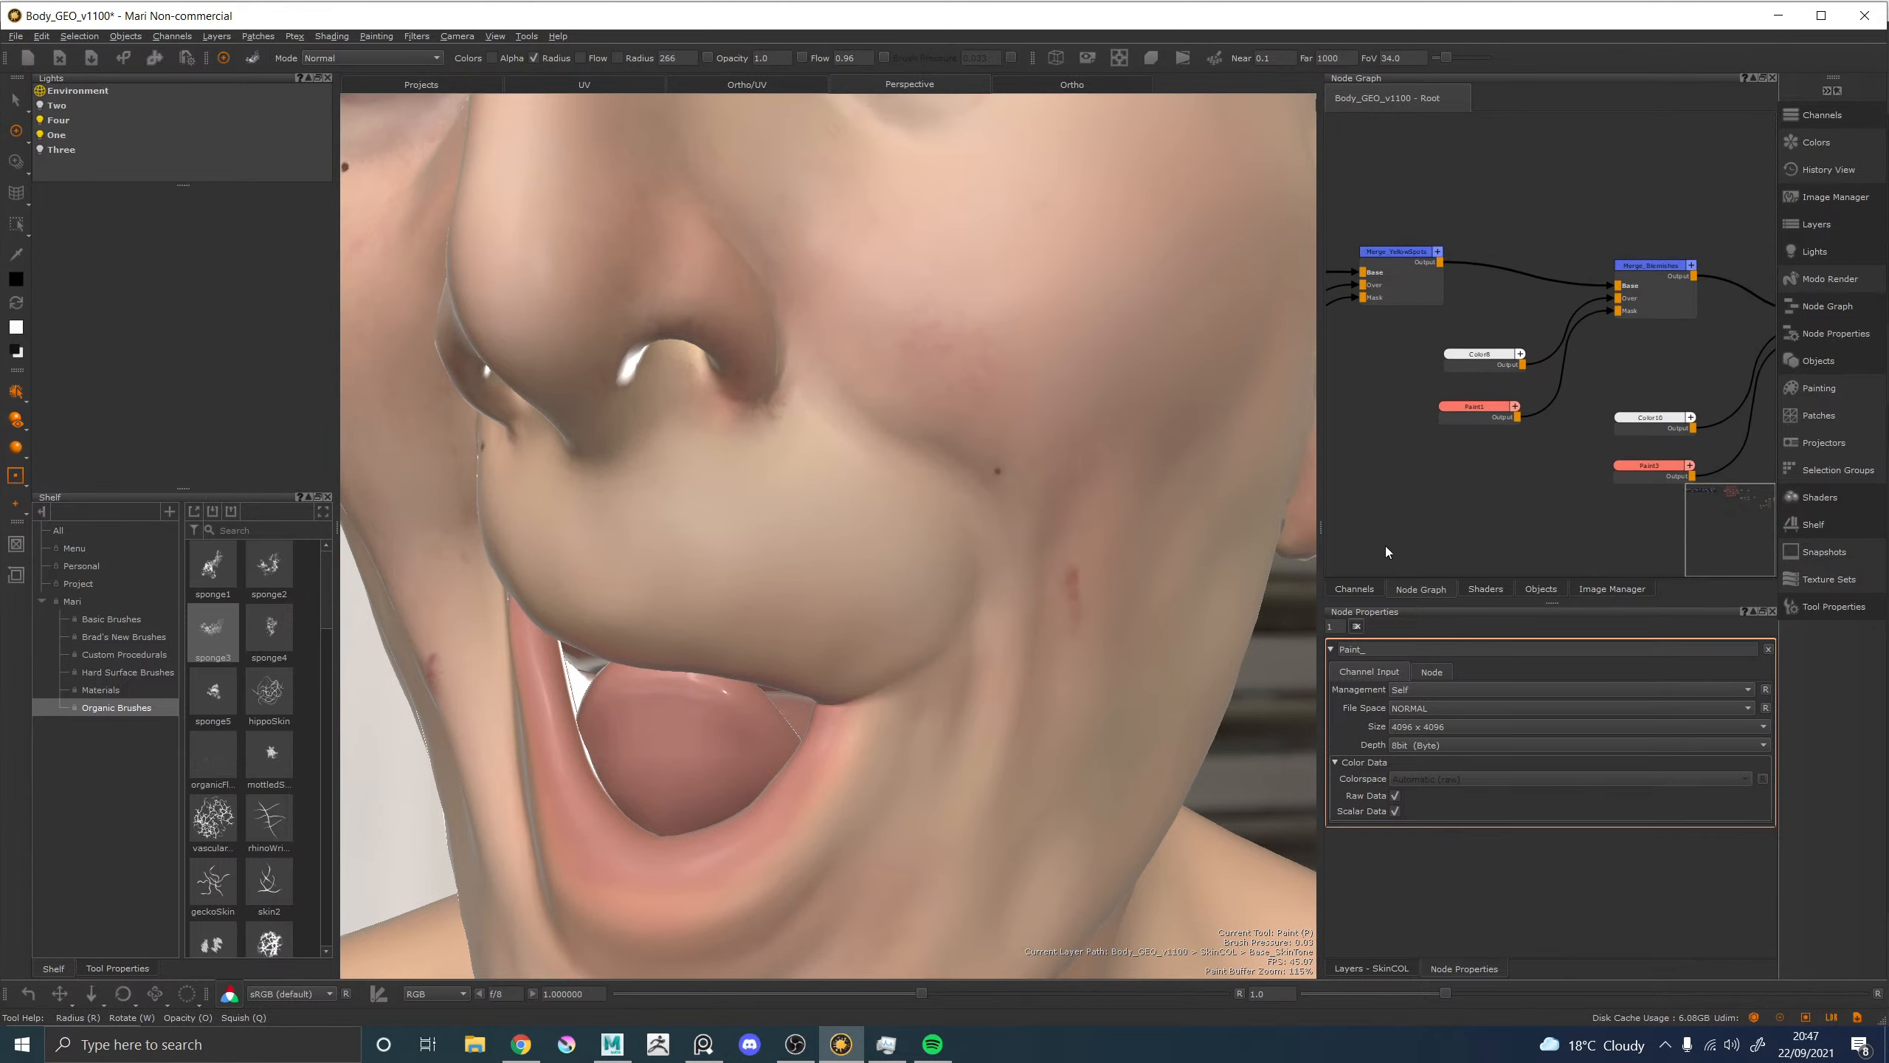
pyautogui.doubleClick(1477, 406)
pyautogui.moveTo(809, 473)
pyautogui.mouseDown()
pyautogui.moveTo(804, 492)
pyautogui.moveTo(878, 551)
pyautogui.moveTo(960, 536)
pyautogui.moveTo(773, 357)
pyautogui.moveTo(770, 506)
pyautogui.mouseUp()
pyautogui.press('x')
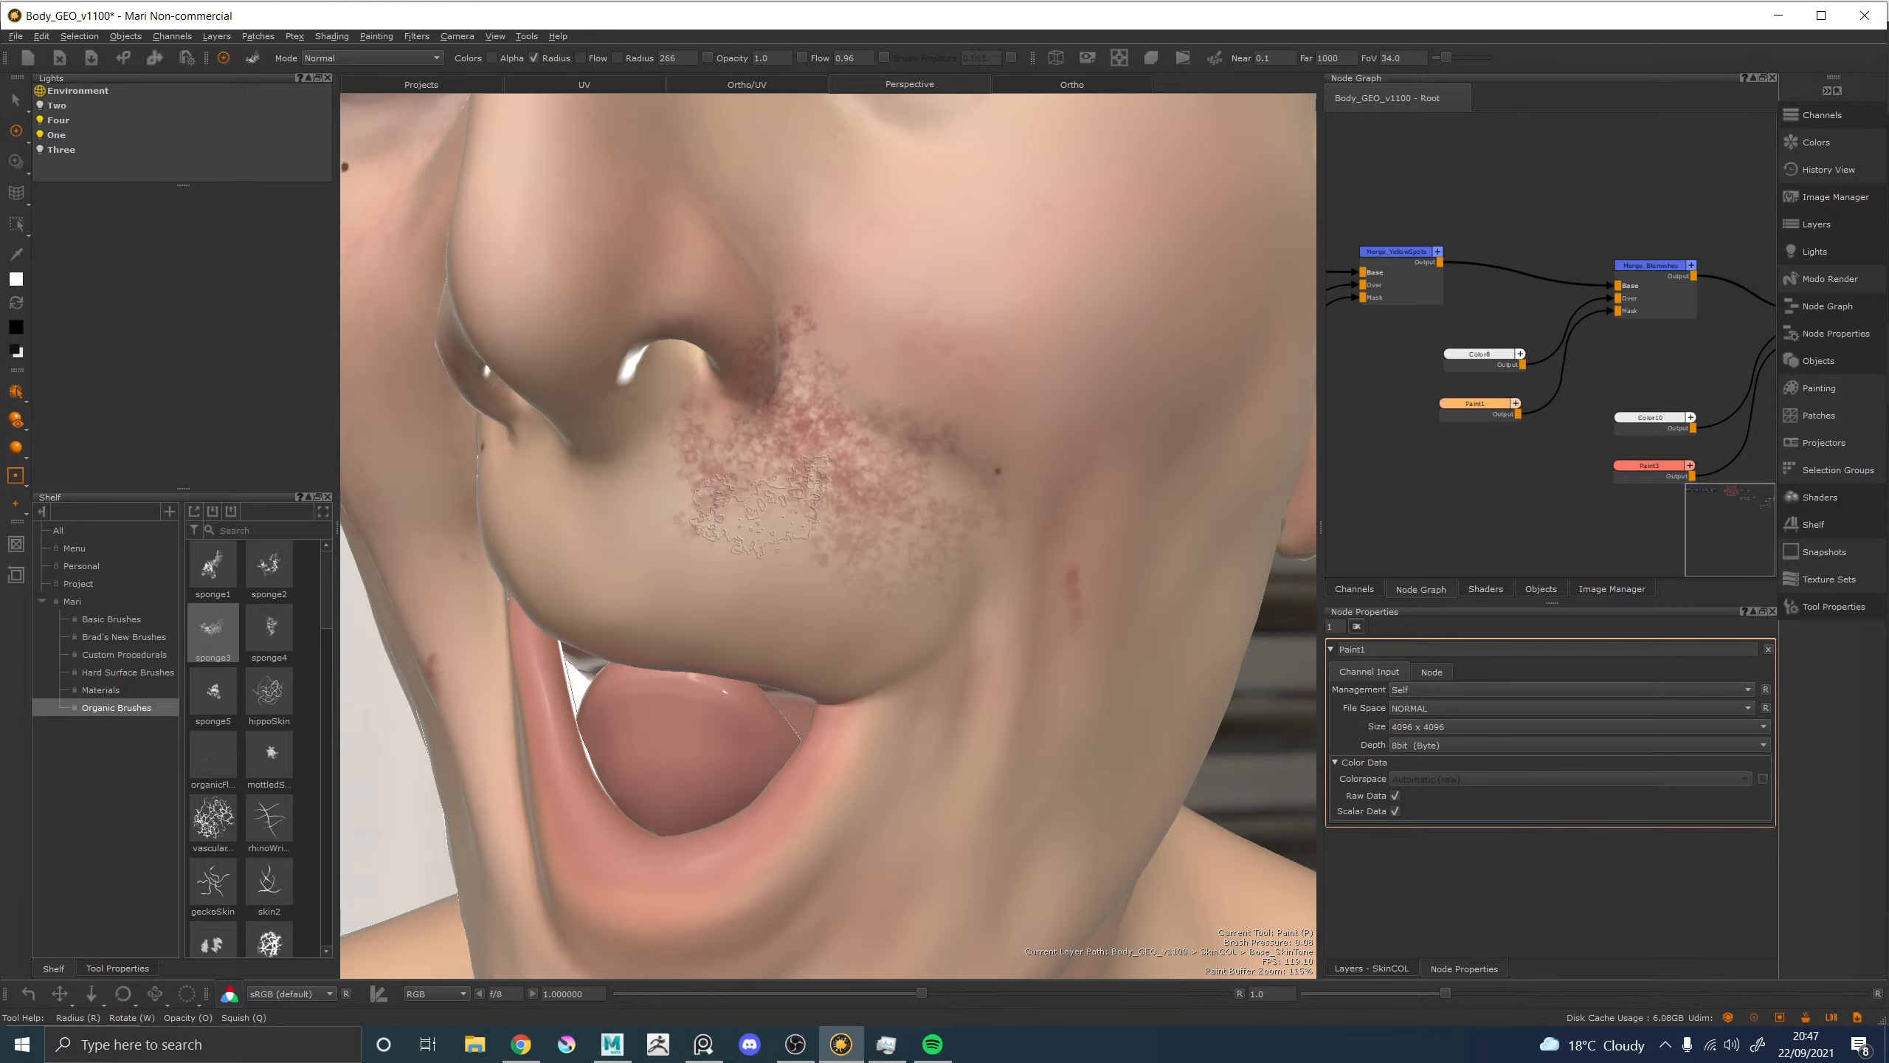
pyautogui.press('x')
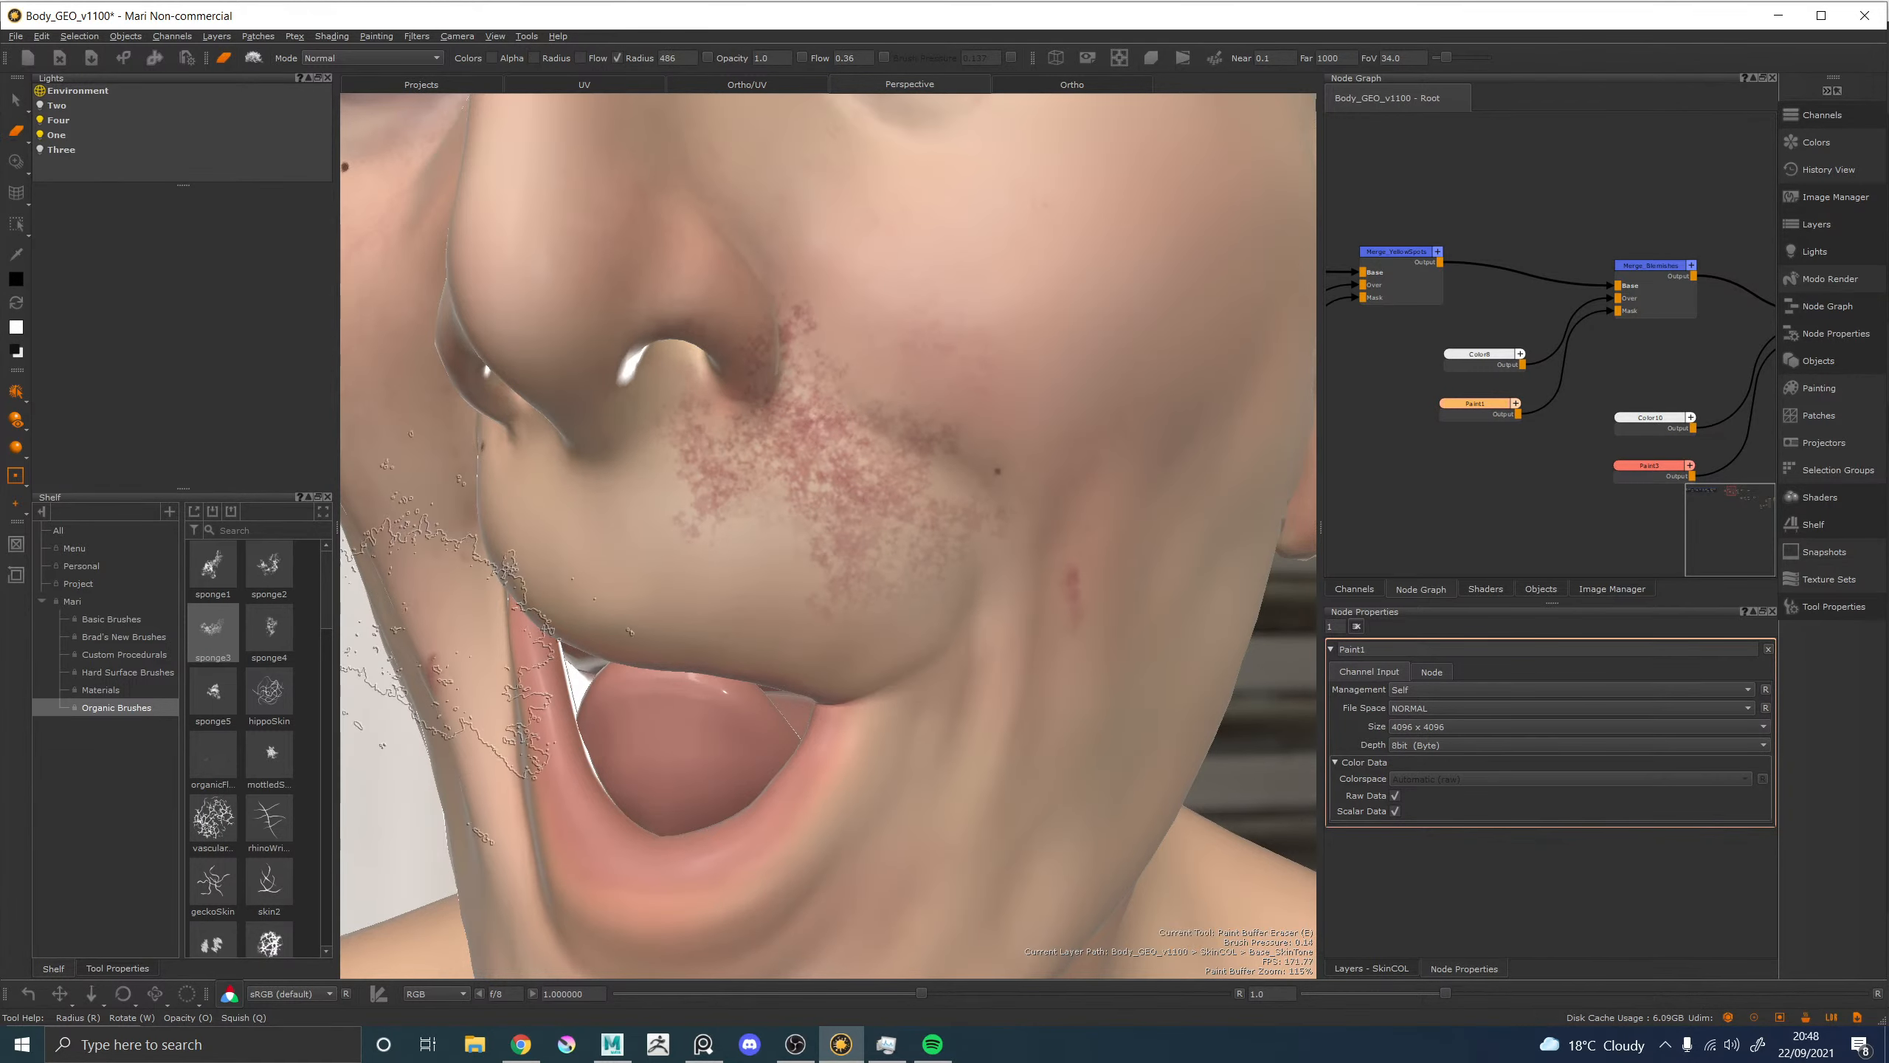
# Erase most of the redness on the upper lip and beside the nostril with the Paint Buffer Eraser at radius 374.
pyautogui.press('e')
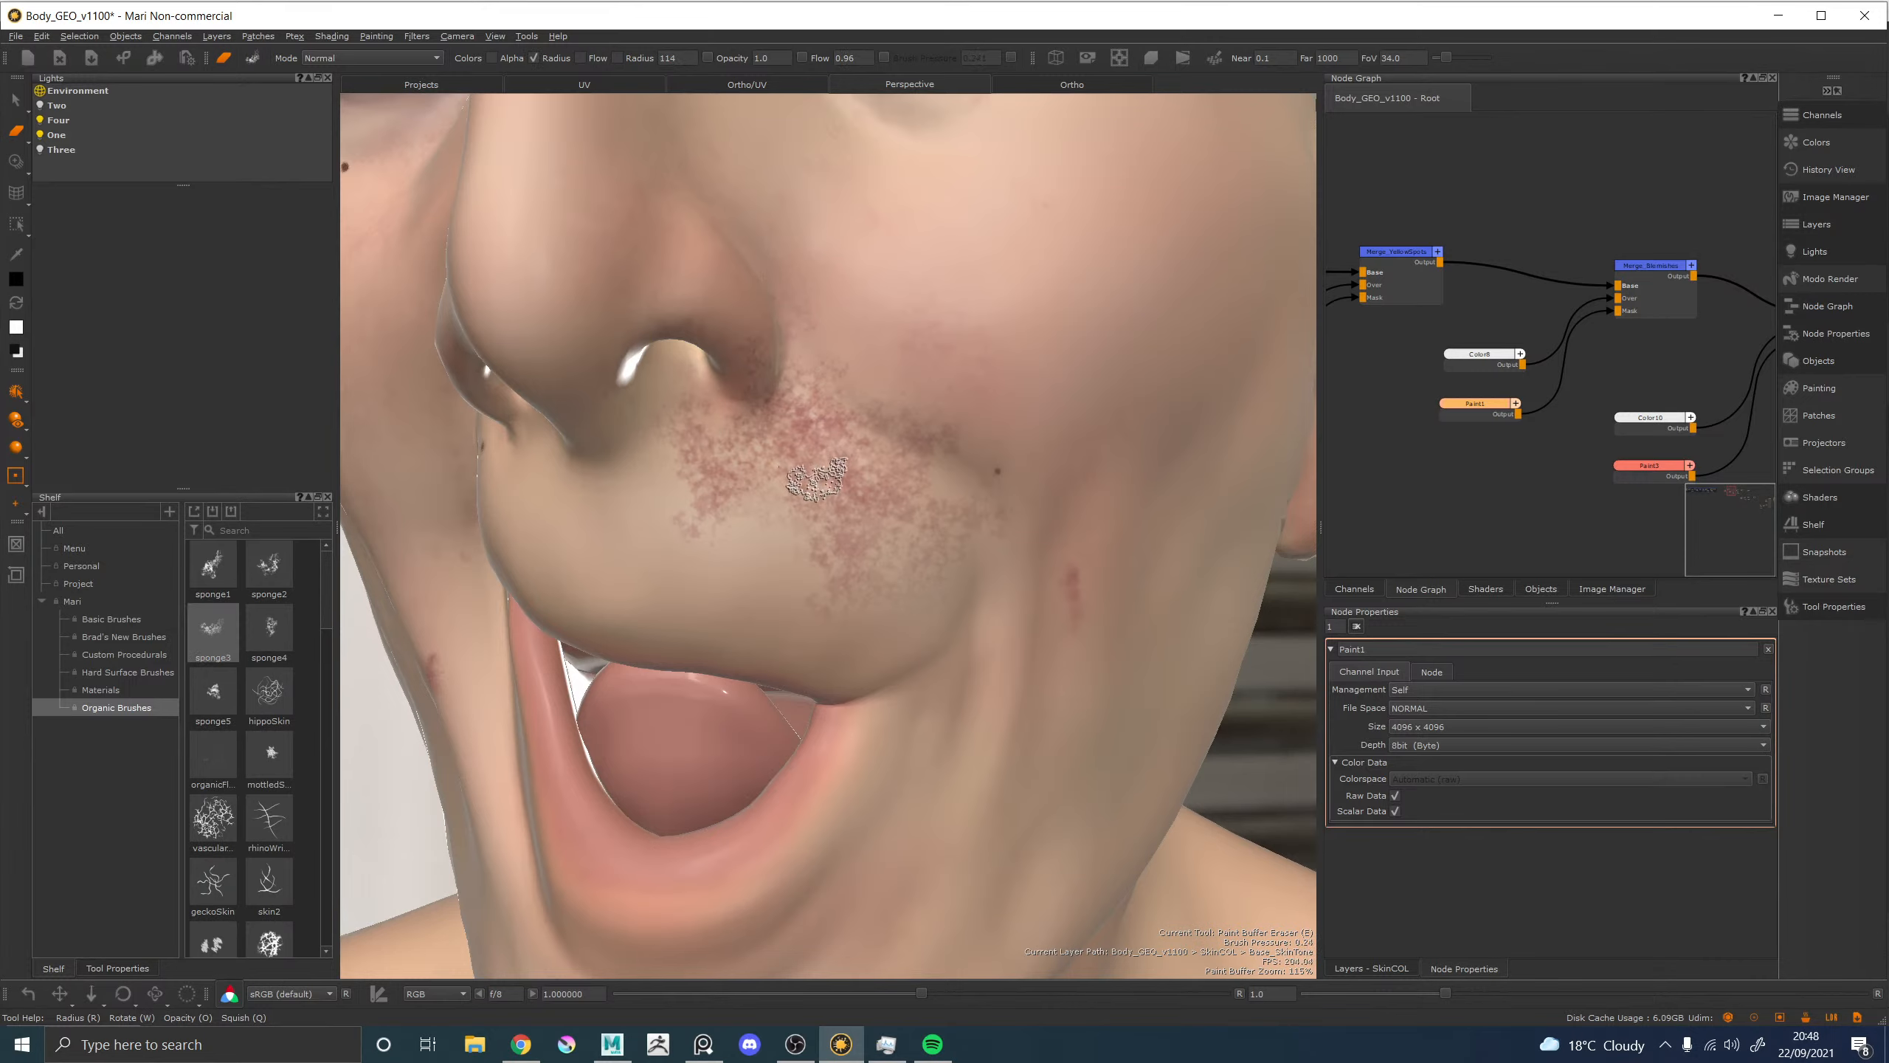
pyautogui.press('r')
pyautogui.moveTo(817, 480)
pyautogui.mouseDown()
pyautogui.moveTo(716, 421)
pyautogui.moveTo(819, 499)
pyautogui.moveTo(937, 532)
pyautogui.mouseUp()
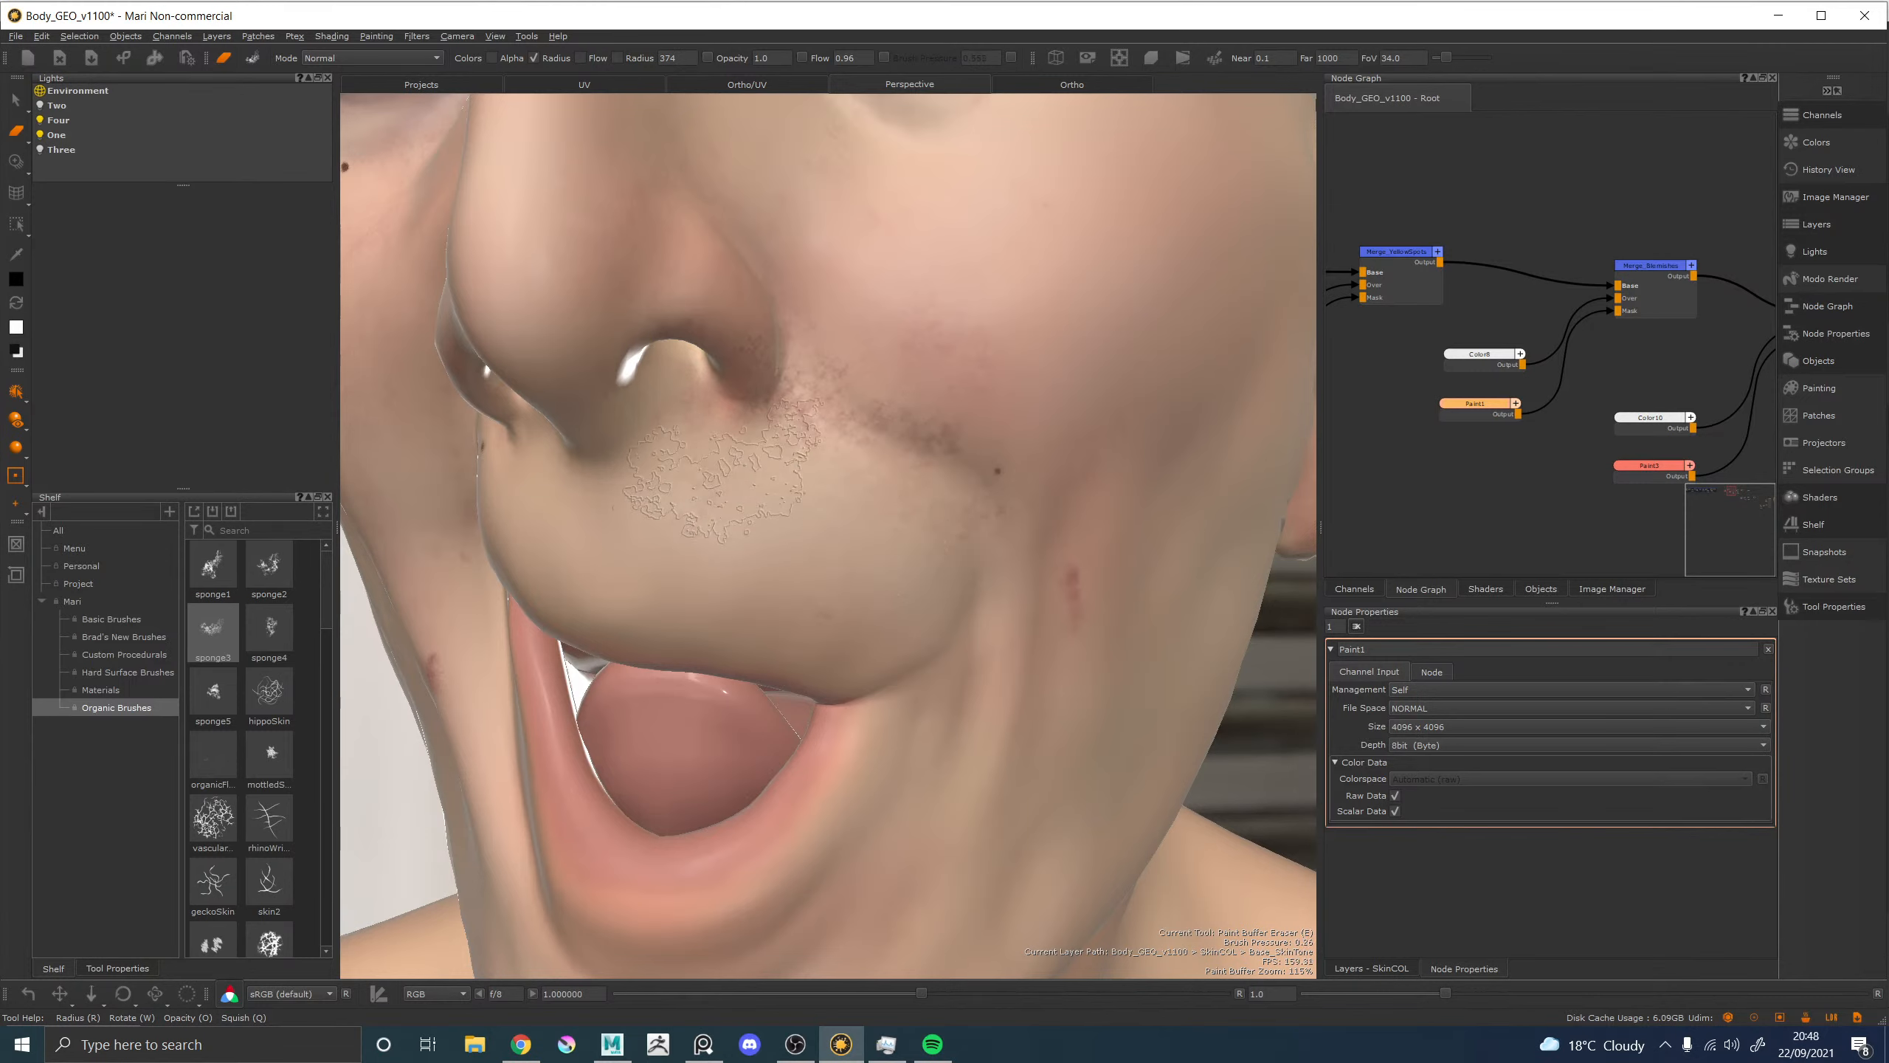
# Try a fresh pass of redness across the upper lip with the sponge3 brush in white at radius 266.
pyautogui.press('p')
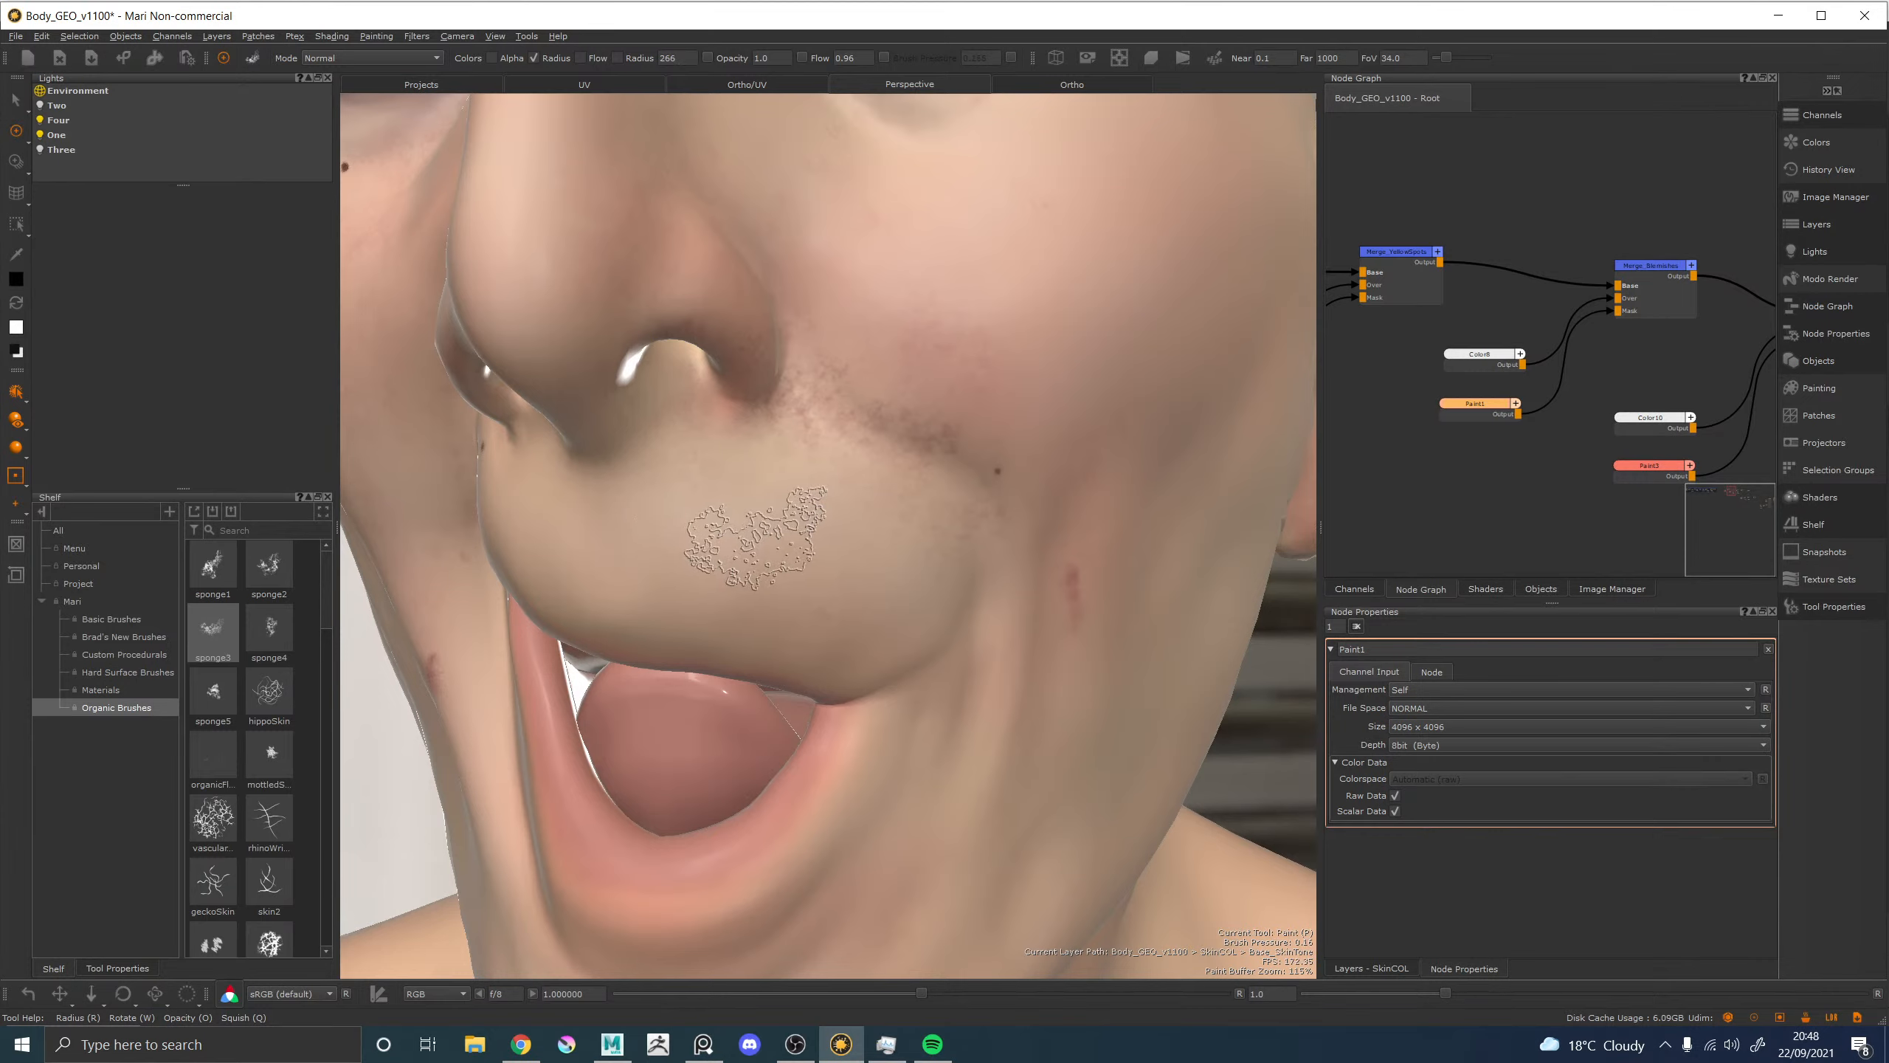
pyautogui.moveTo(750, 527)
pyautogui.mouseDown()
pyautogui.moveTo(774, 565)
pyautogui.moveTo(834, 535)
pyautogui.moveTo(789, 469)
pyautogui.moveTo(677, 499)
pyautogui.moveTo(711, 562)
pyautogui.moveTo(804, 588)
pyautogui.moveTo(828, 528)
pyautogui.moveTo(896, 577)
pyautogui.moveTo(643, 554)
pyautogui.mouseUp()
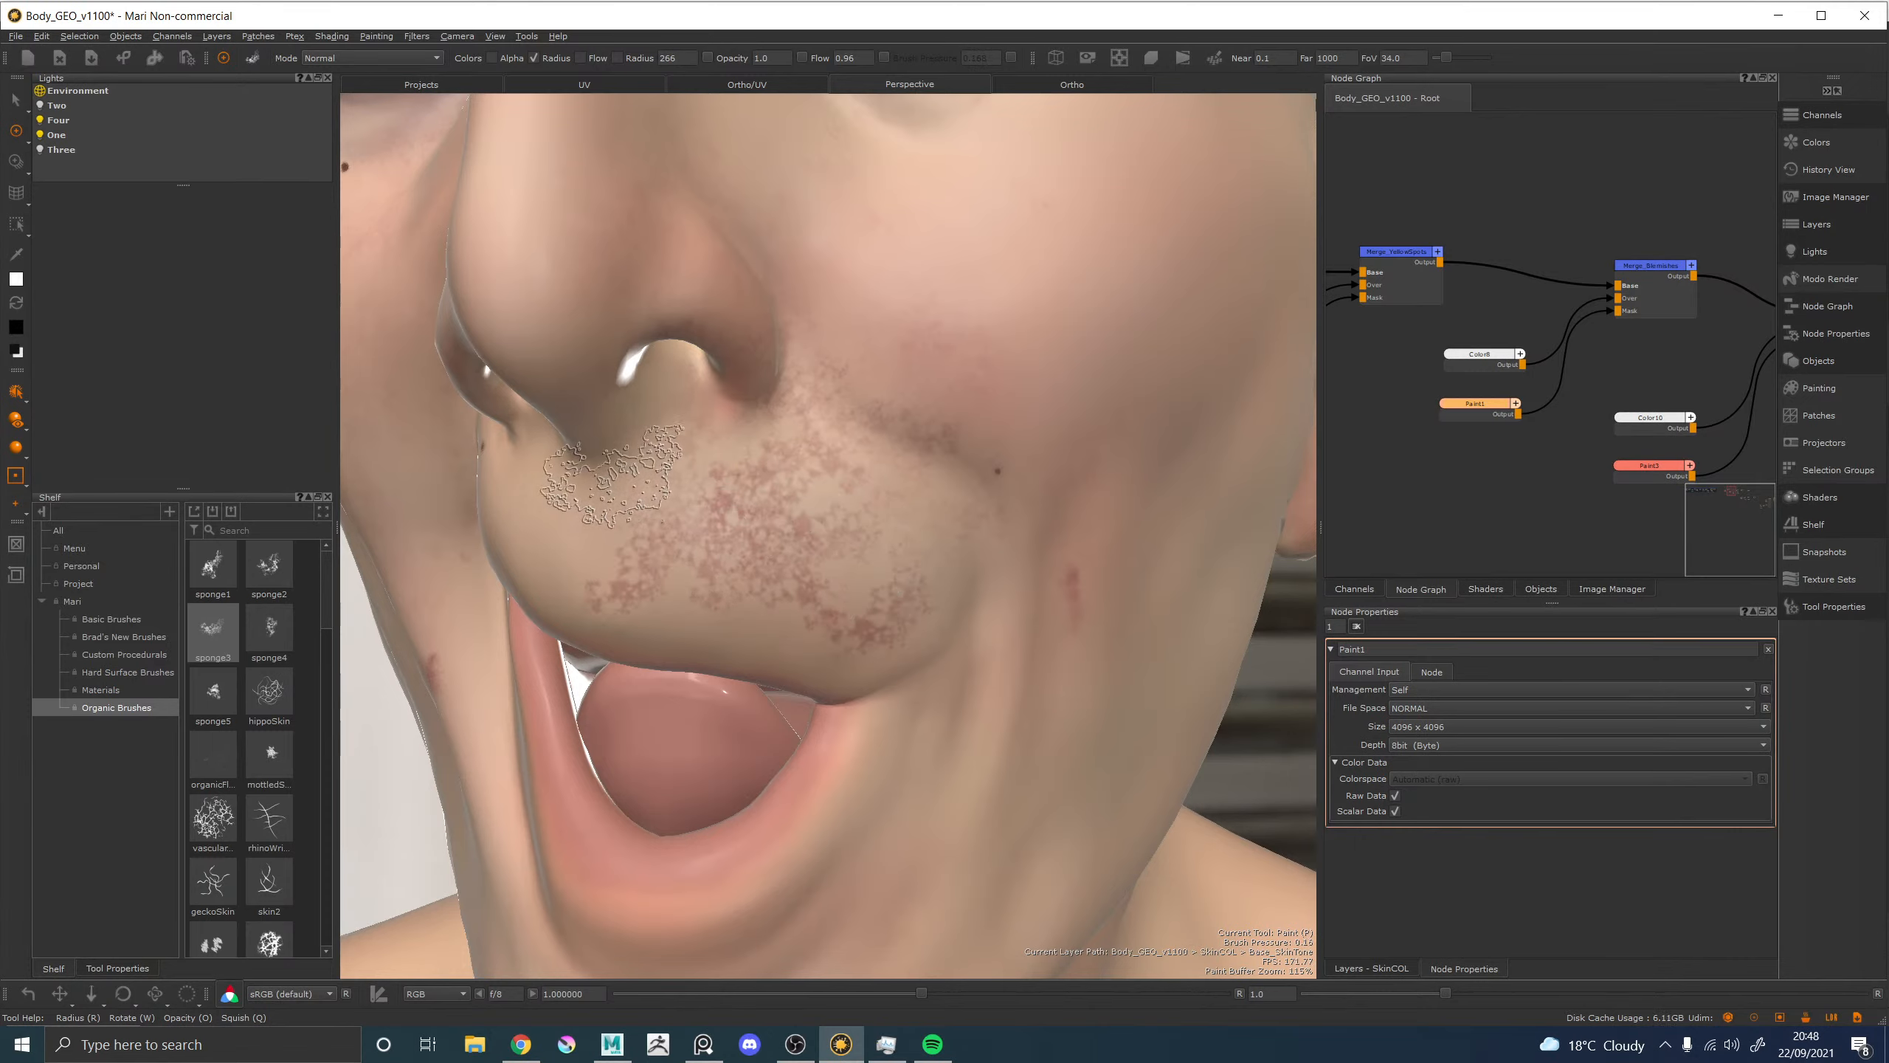
# Erase all the redness from the upper lip and the fold beside the nostril with the Paint Buffer Eraser at radius 374.
pyautogui.press('e')
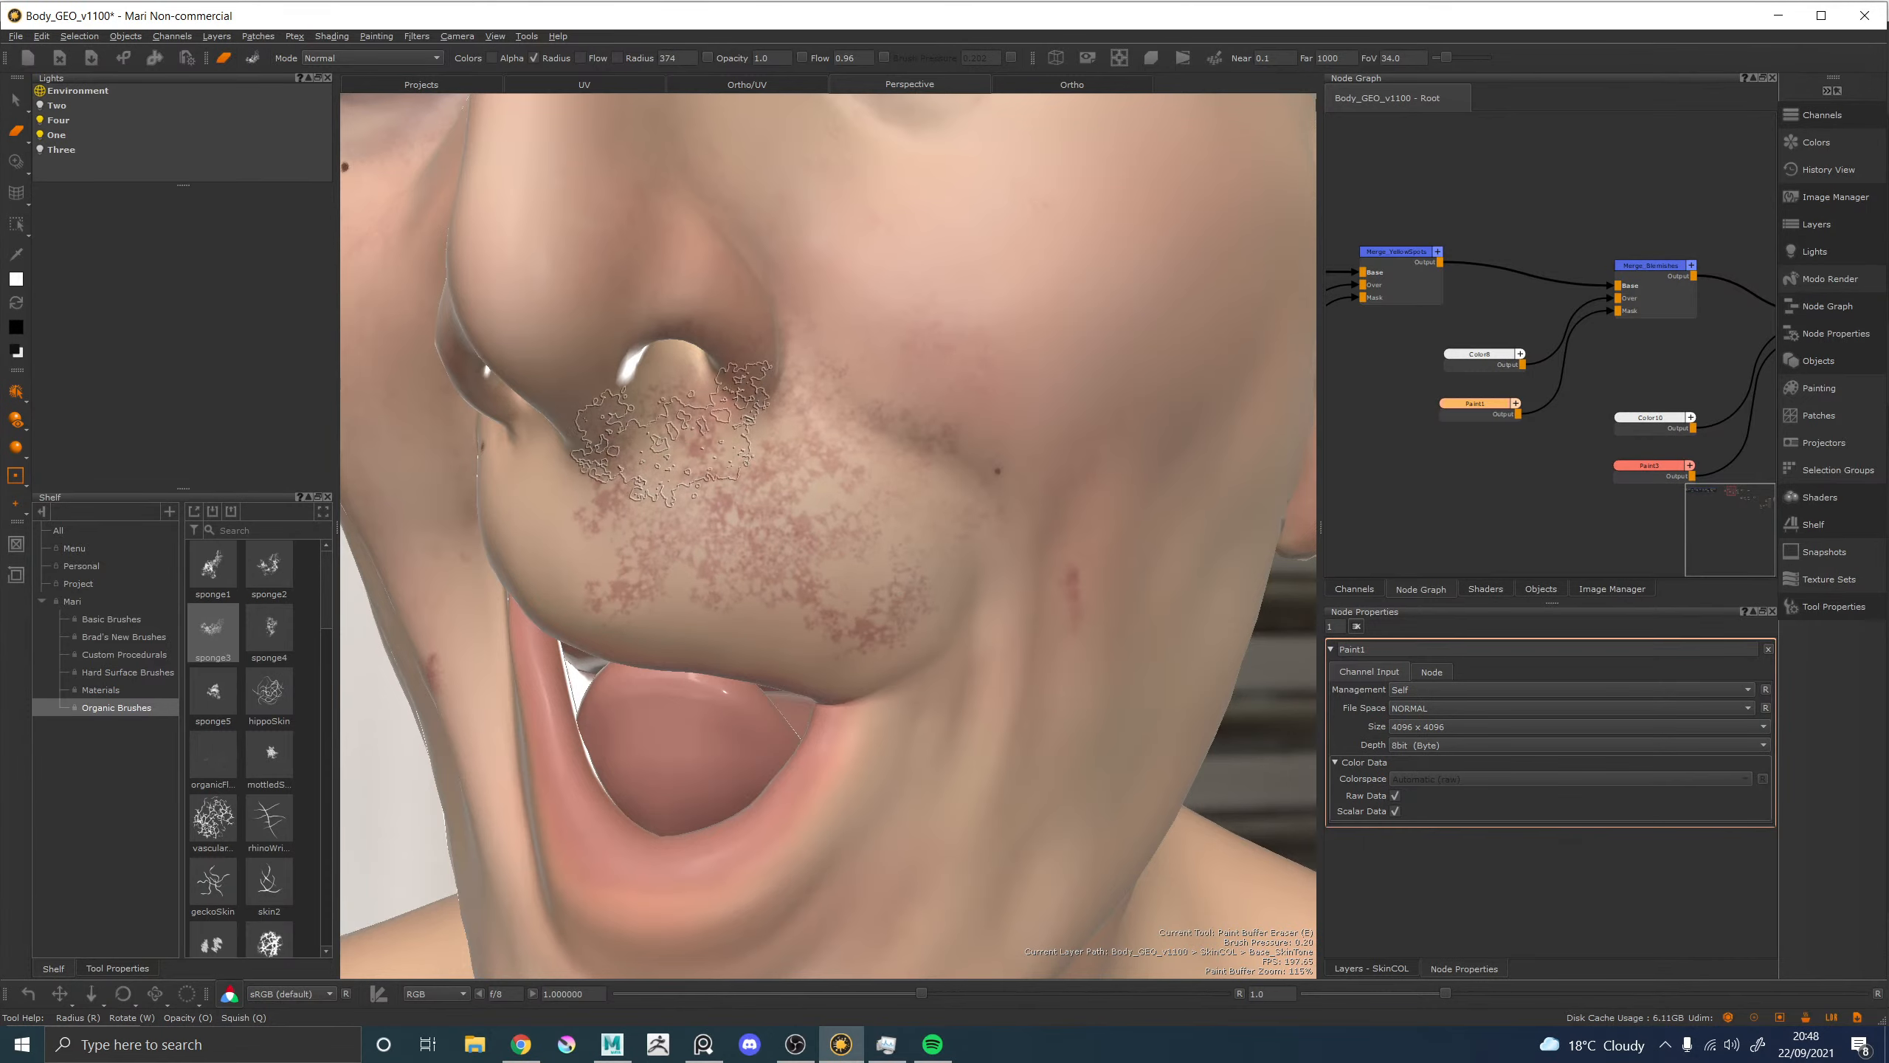
pyautogui.moveTo(669, 431); pyautogui.dragTo(653, 372)
pyautogui.moveTo(653, 466); pyautogui.dragTo(671, 384)
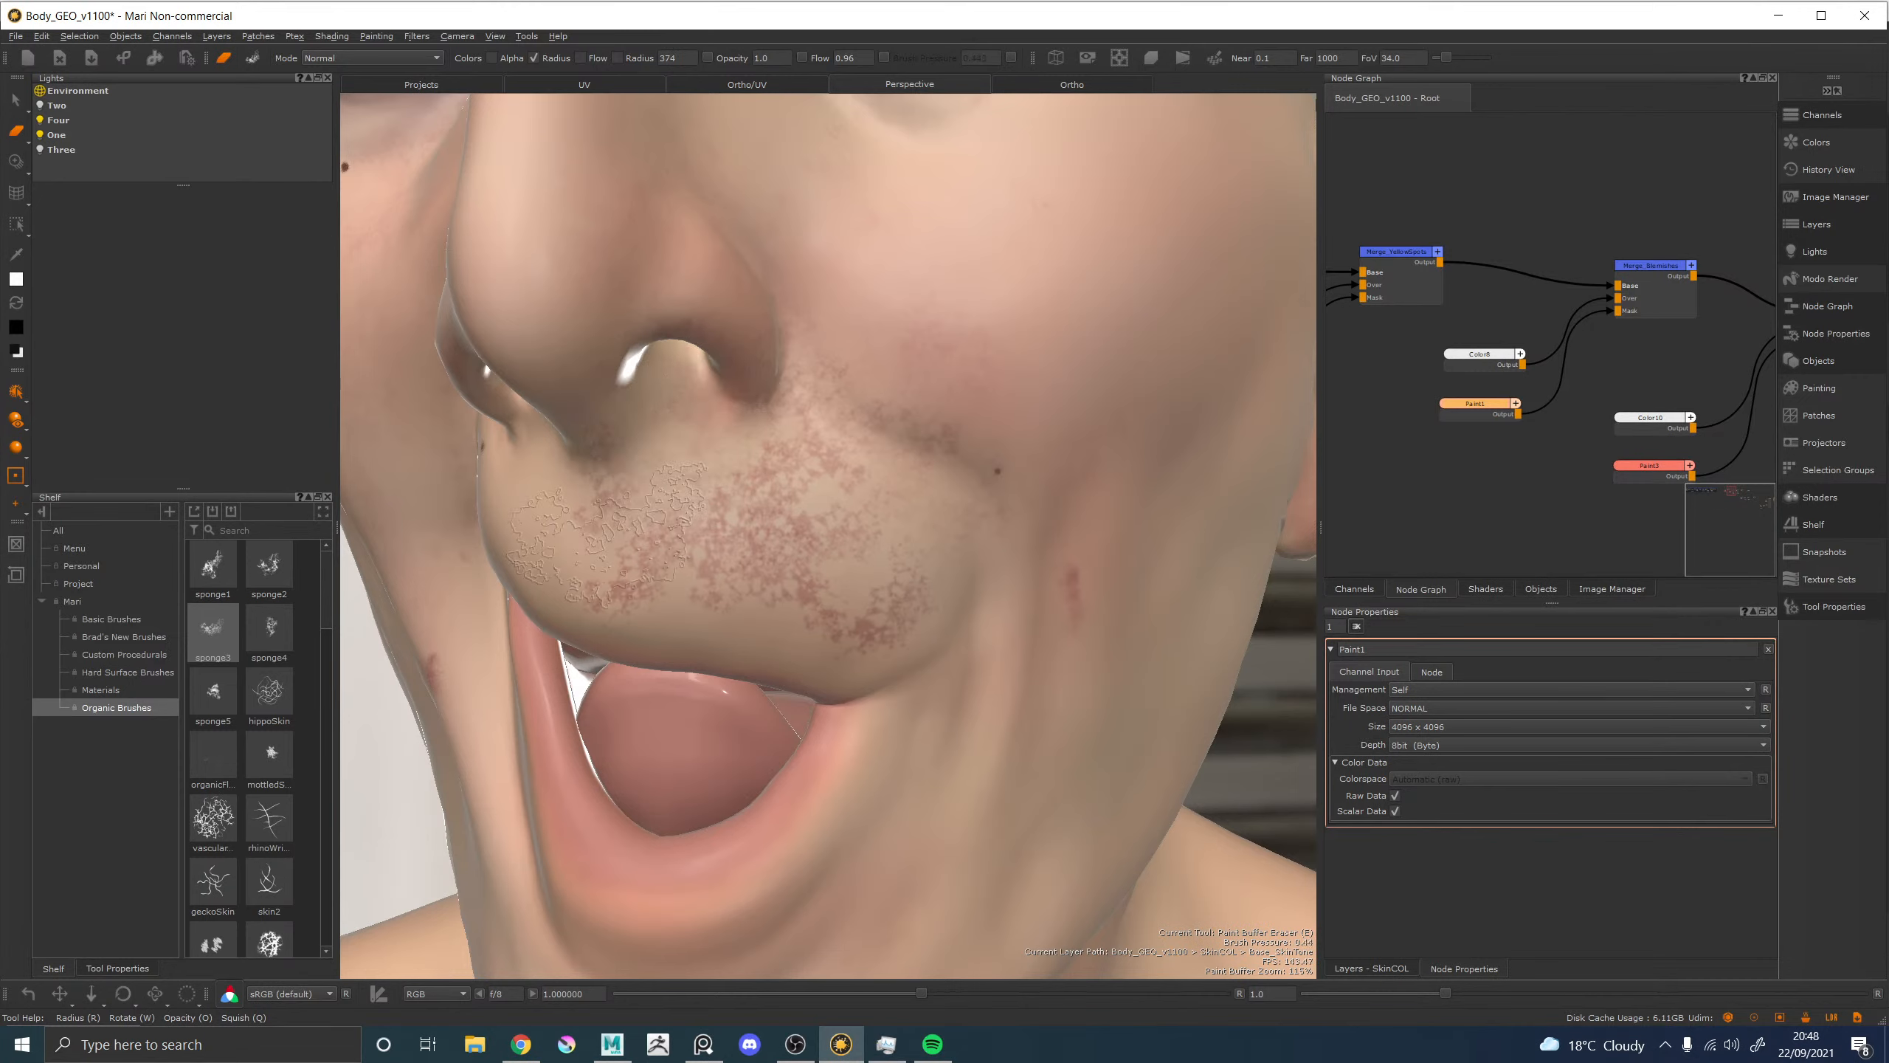
pyautogui.moveTo(608, 545); pyautogui.dragTo(576, 525)
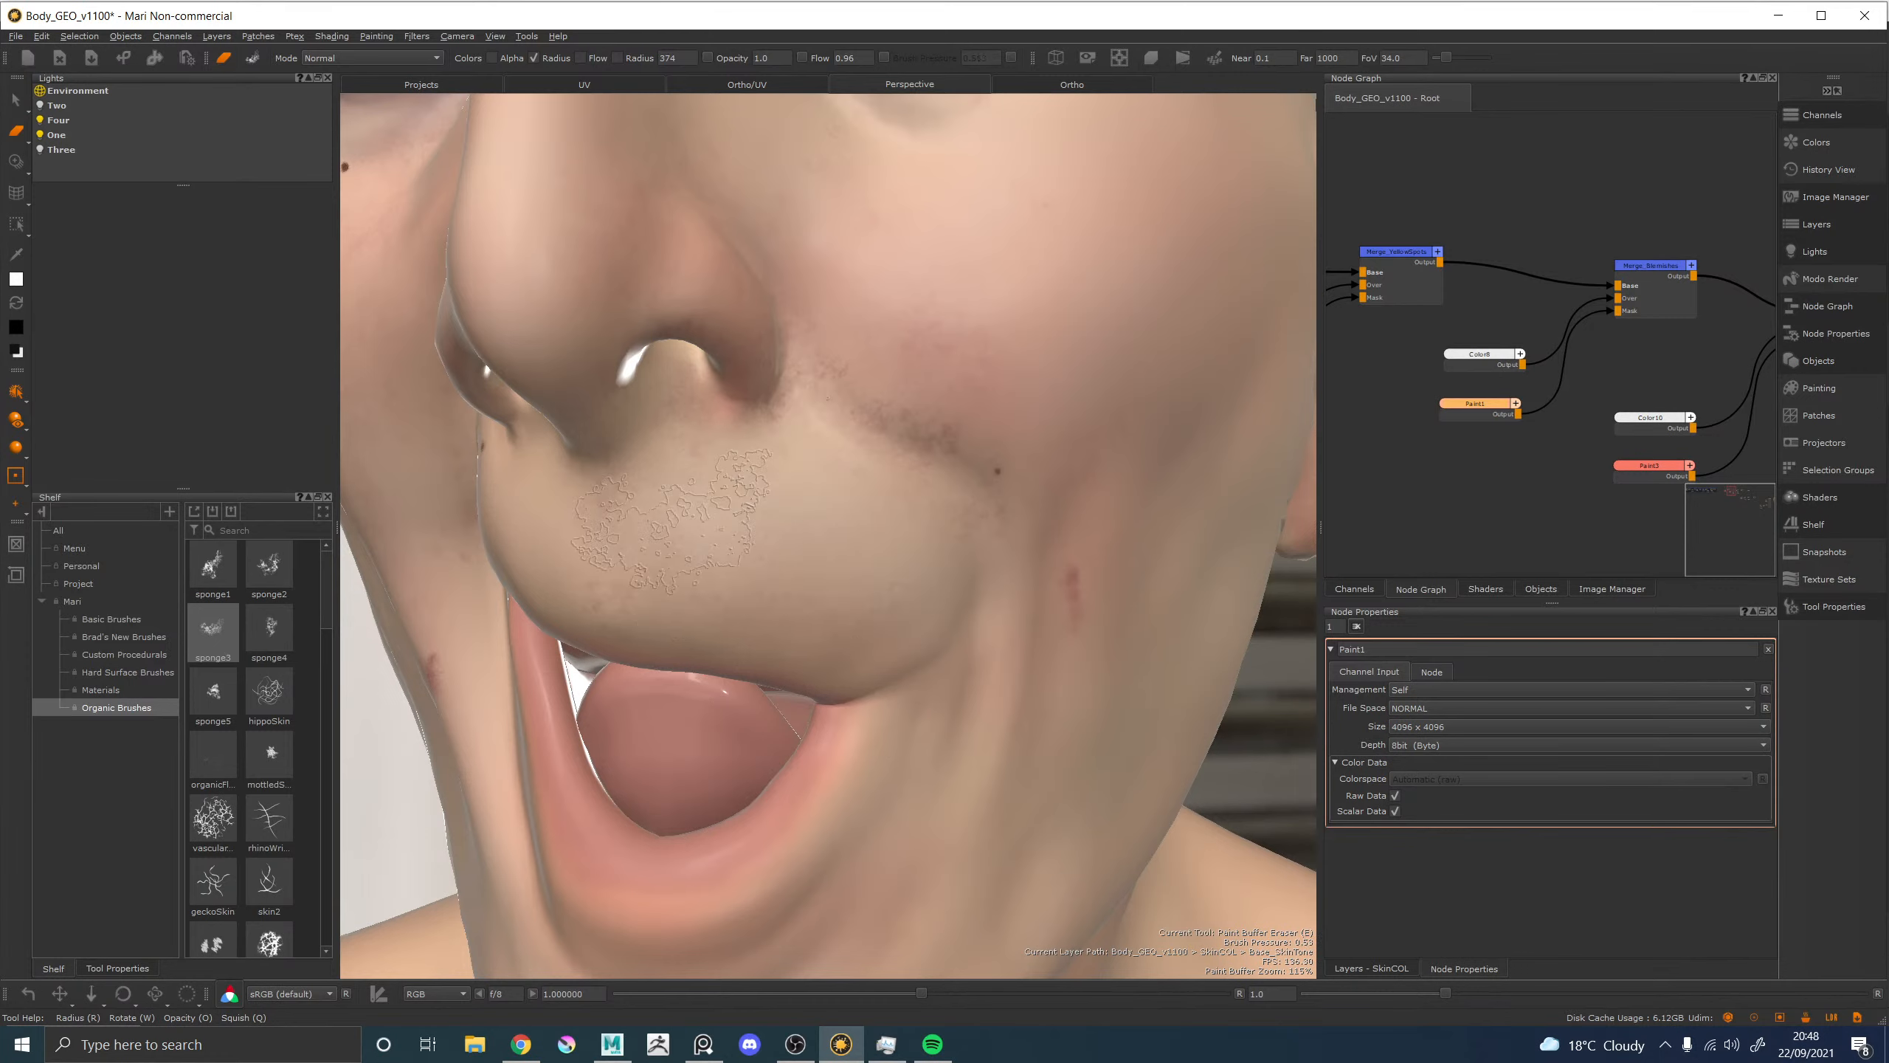
pyautogui.moveTo(673, 522)
pyautogui.mouseDown()
pyautogui.moveTo(773, 417)
pyautogui.moveTo(941, 483)
pyautogui.mouseUp()
pyautogui.moveTo(569, 636); pyautogui.dragTo(641, 593)
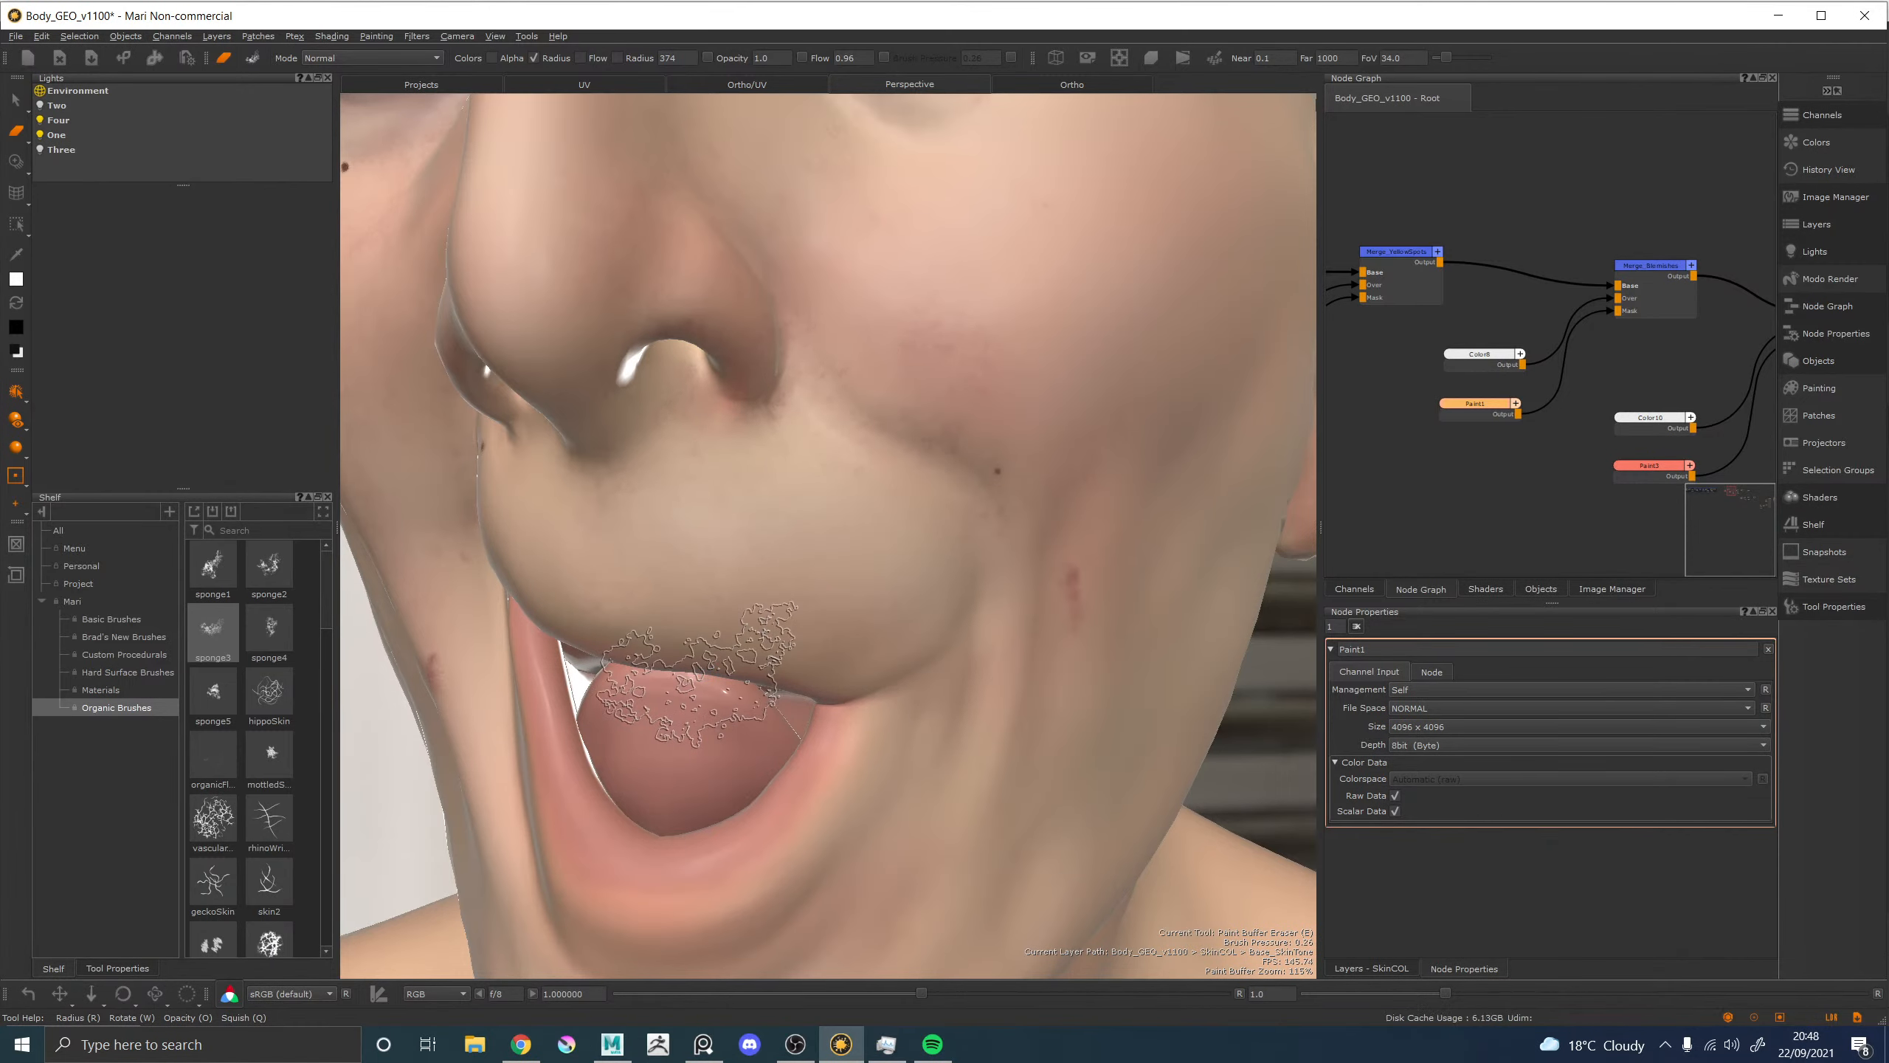
# Examine the skin colour on the whole head, ears and upper body from several angles.
pyautogui.keyDown('alt'); pyautogui.moveTo(698, 673); pyautogui.dragTo(615, 592, button='right'); pyautogui.keyUp('alt')
pyautogui.keyDown('alt'); pyautogui.moveTo(783, 583); pyautogui.dragTo(910, 585); pyautogui.keyUp('alt')
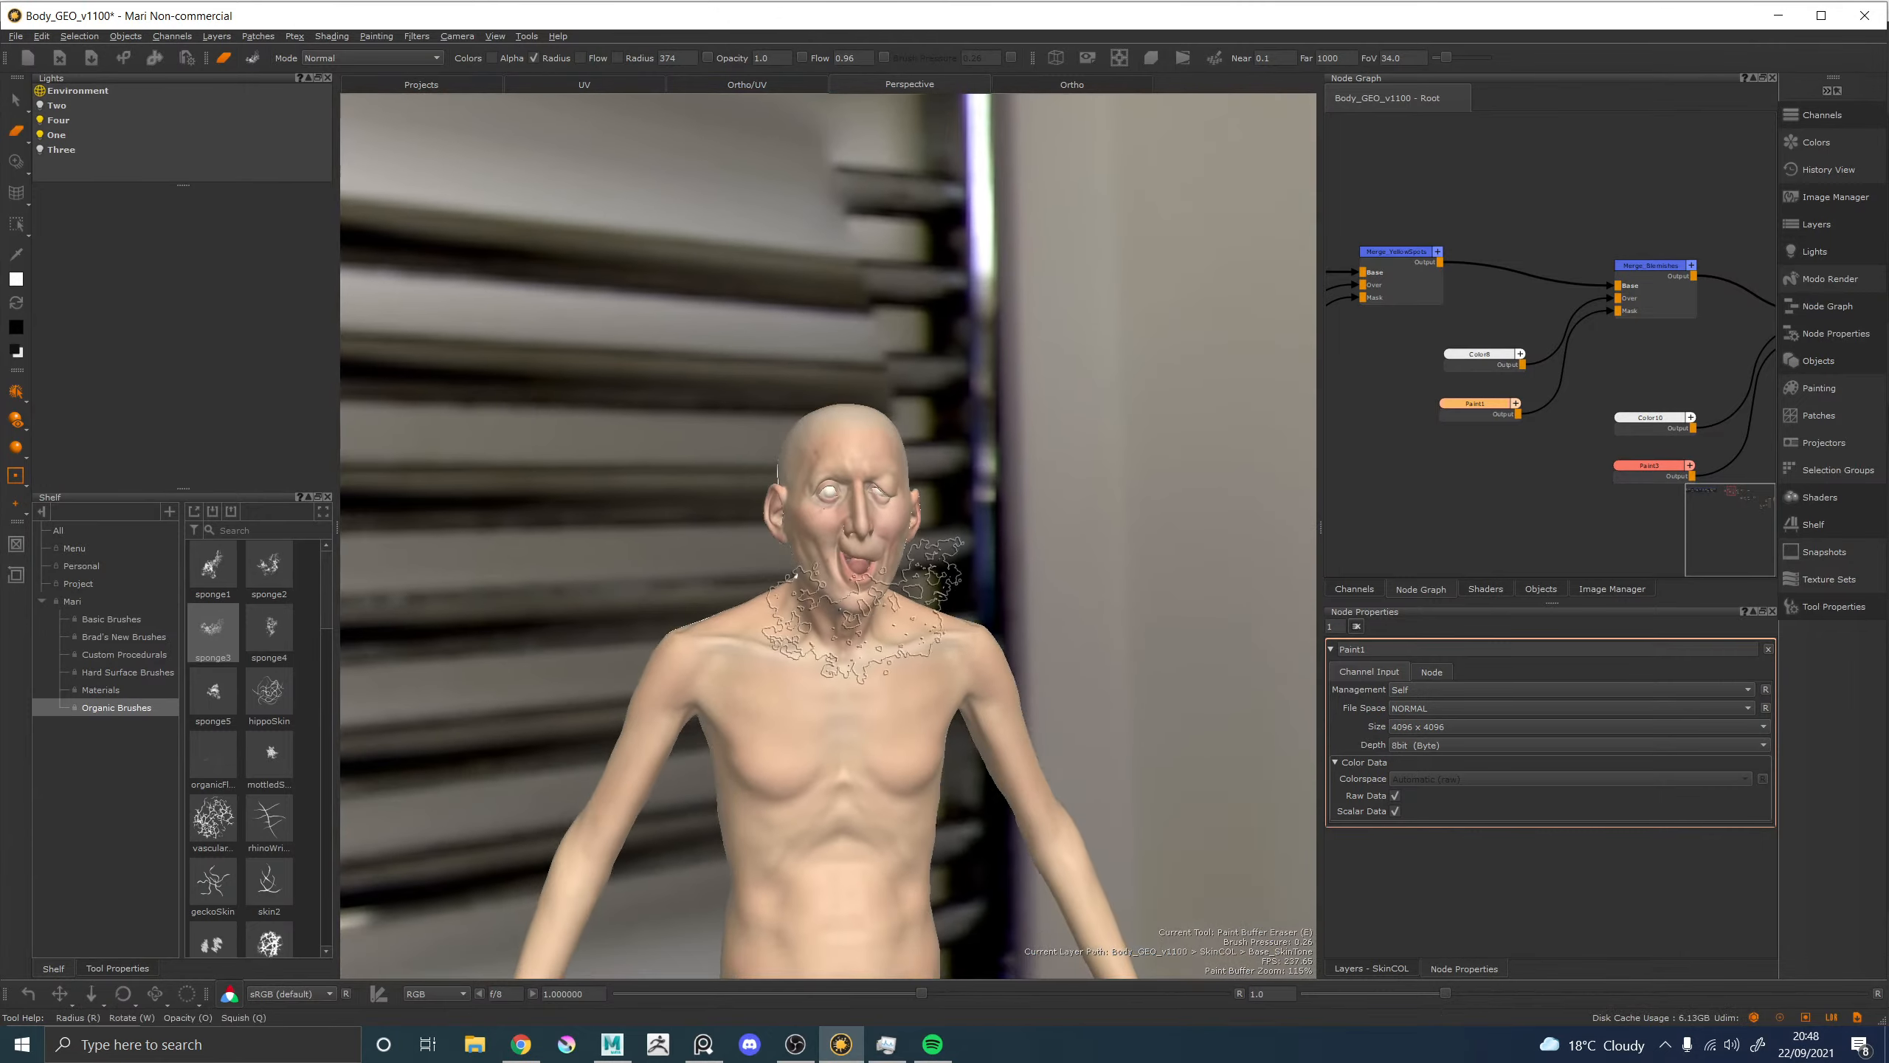
pyautogui.keyDown('alt'); pyautogui.moveTo(910, 584); pyautogui.dragTo(845, 611, button='middle'); pyautogui.keyUp('alt')
pyautogui.keyDown('alt'); pyautogui.moveTo(845, 612); pyautogui.dragTo(946, 596, button='right'); pyautogui.keyUp('alt')
pyautogui.keyDown('alt'); pyautogui.moveTo(947, 595); pyautogui.dragTo(1011, 609); pyautogui.keyUp('alt')
pyautogui.keyDown('alt'); pyautogui.moveTo(1011, 610); pyautogui.dragTo(978, 624, button='right'); pyautogui.keyUp('alt')
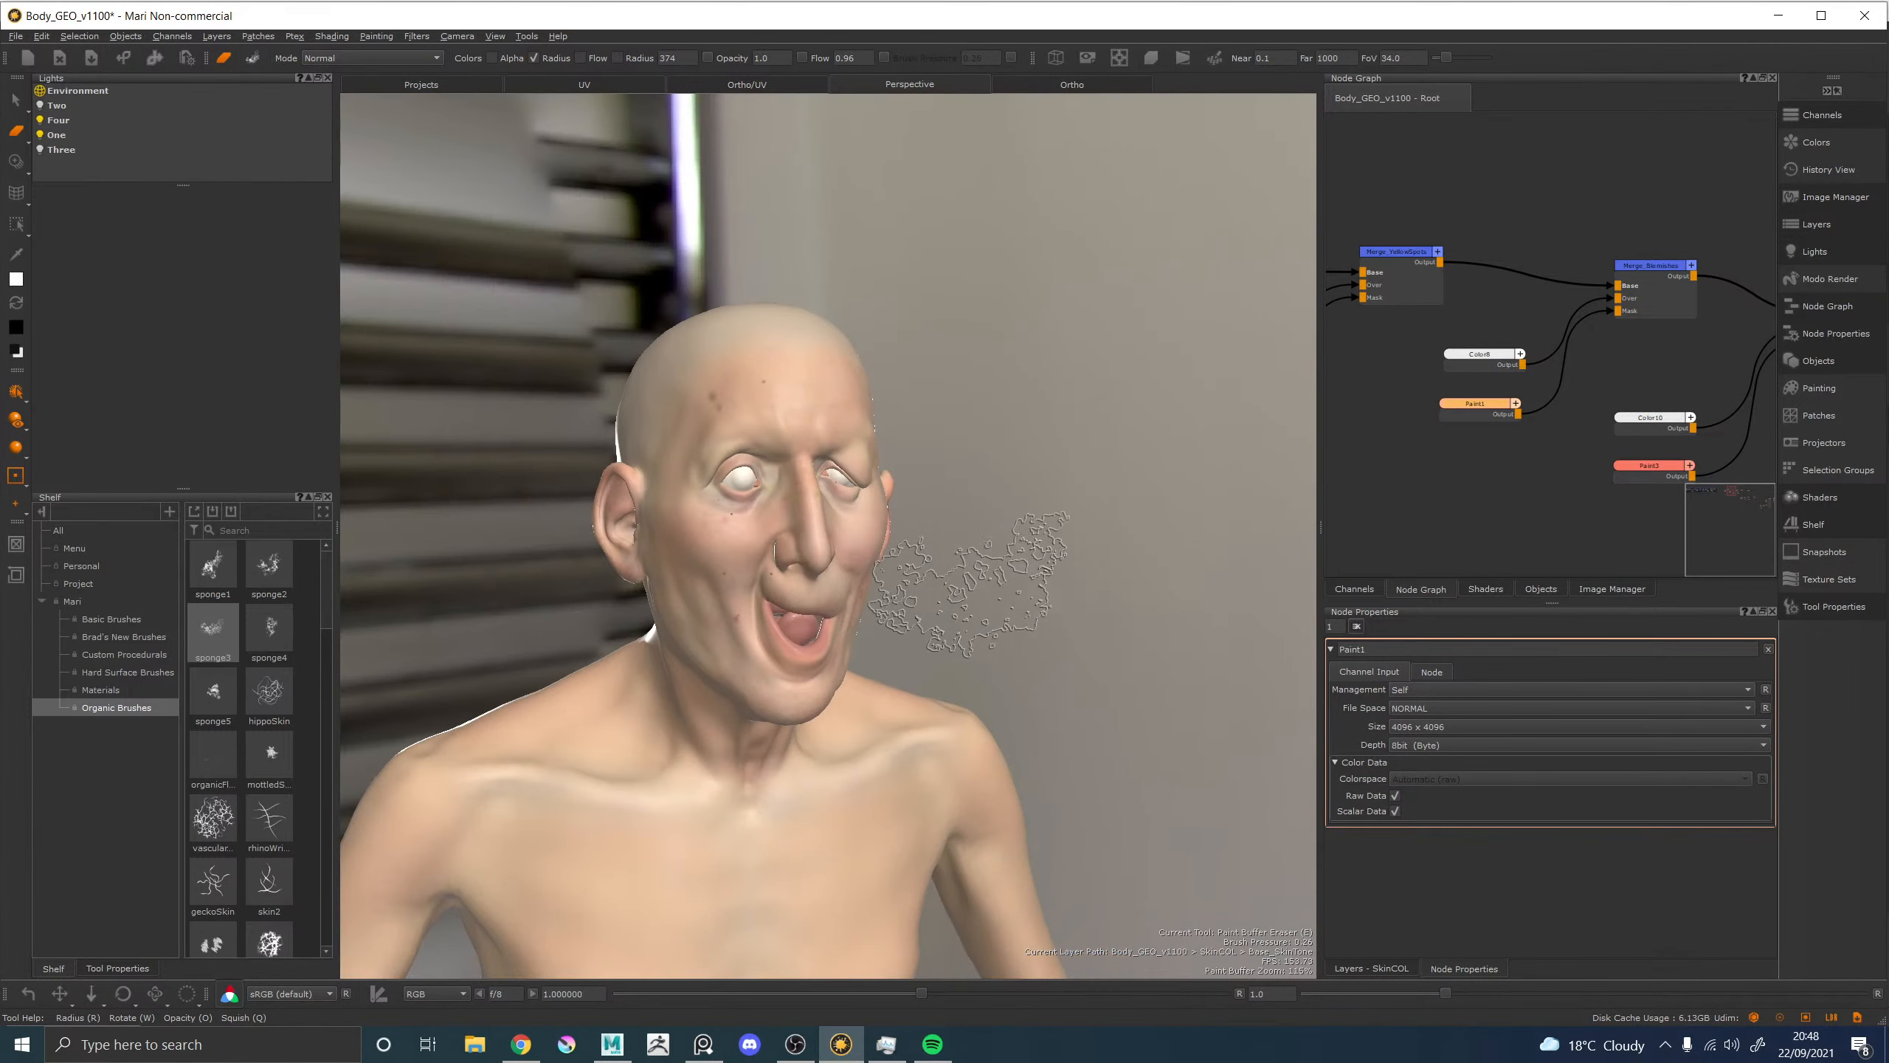
pyautogui.keyDown('alt'); pyautogui.moveTo(978, 624); pyautogui.dragTo(909, 577); pyautogui.keyUp('alt')
pyautogui.keyDown('alt'); pyautogui.moveTo(909, 577); pyautogui.dragTo(1022, 601, button='middle'); pyautogui.keyUp('alt')
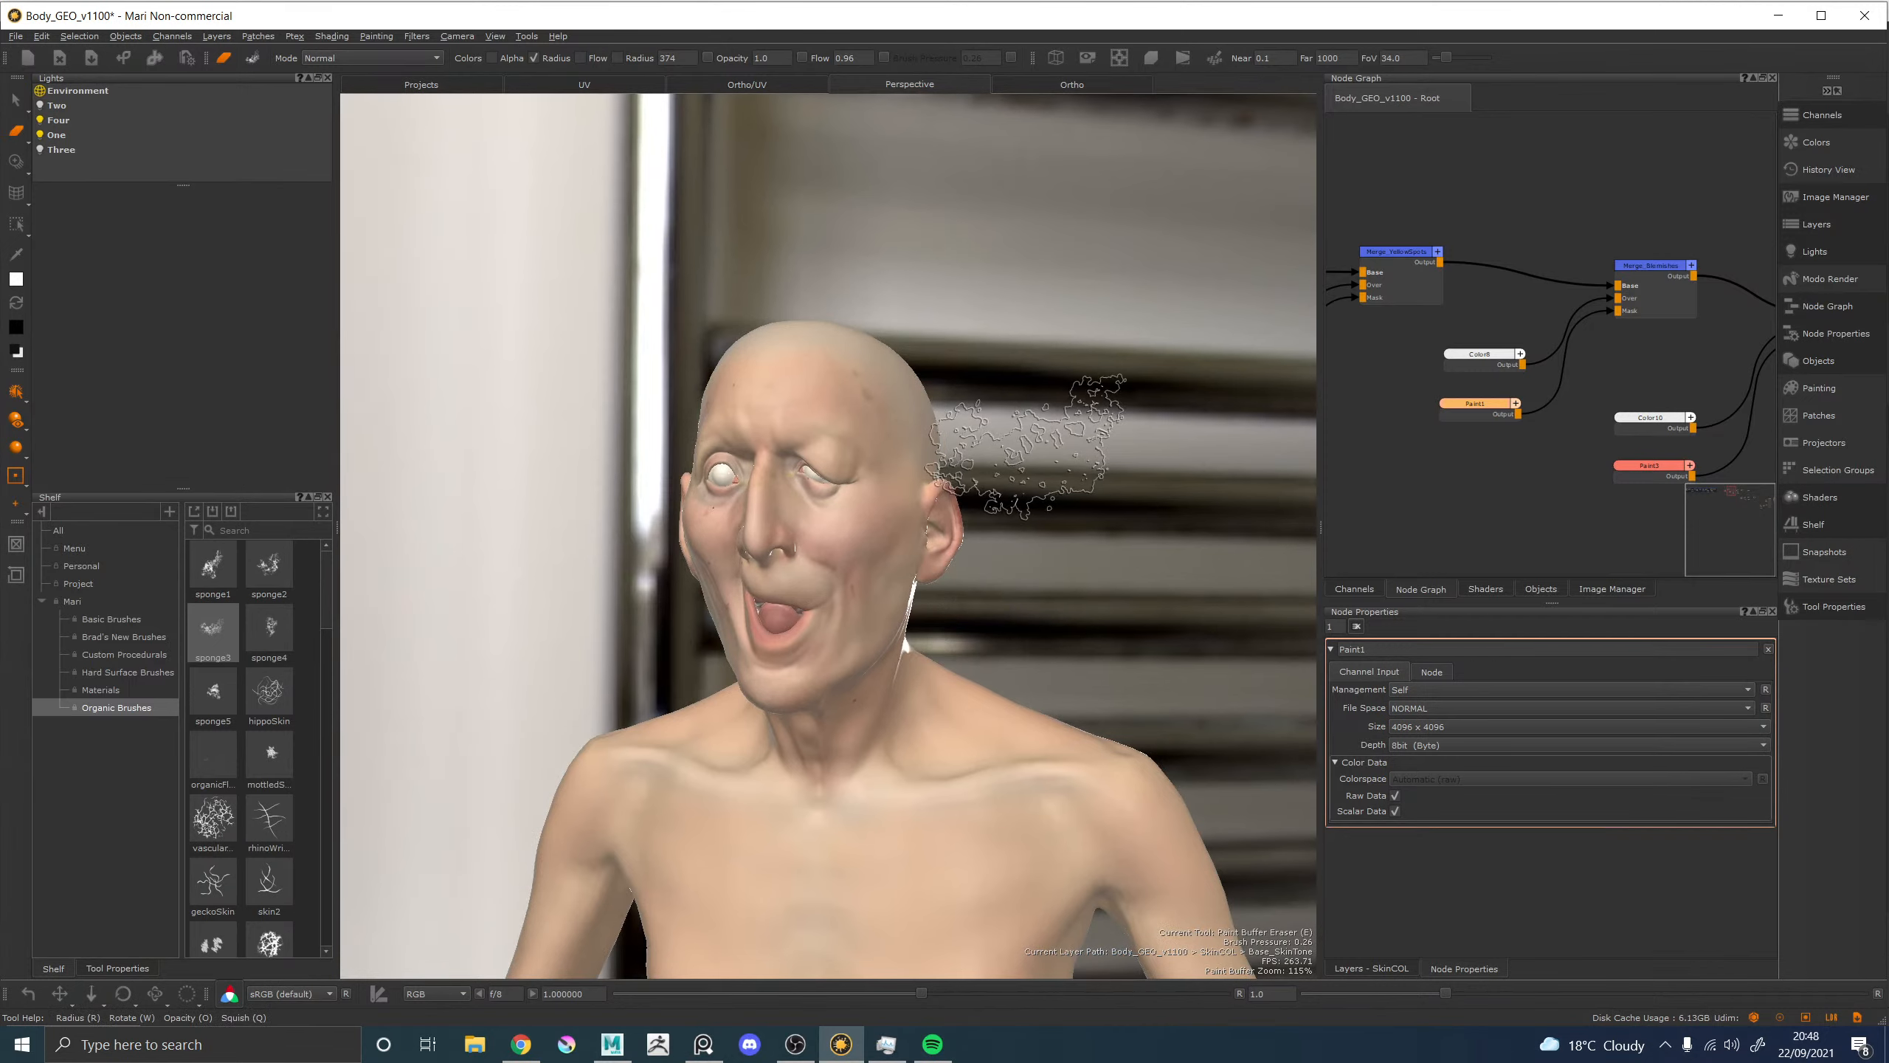
pyautogui.keyDown('alt'); pyautogui.moveTo(904, 506); pyautogui.dragTo(1001, 510, button='right'); pyautogui.keyUp('alt')
pyautogui.keyDown('alt'); pyautogui.moveTo(1000, 510); pyautogui.dragTo(1131, 461); pyautogui.keyUp('alt')
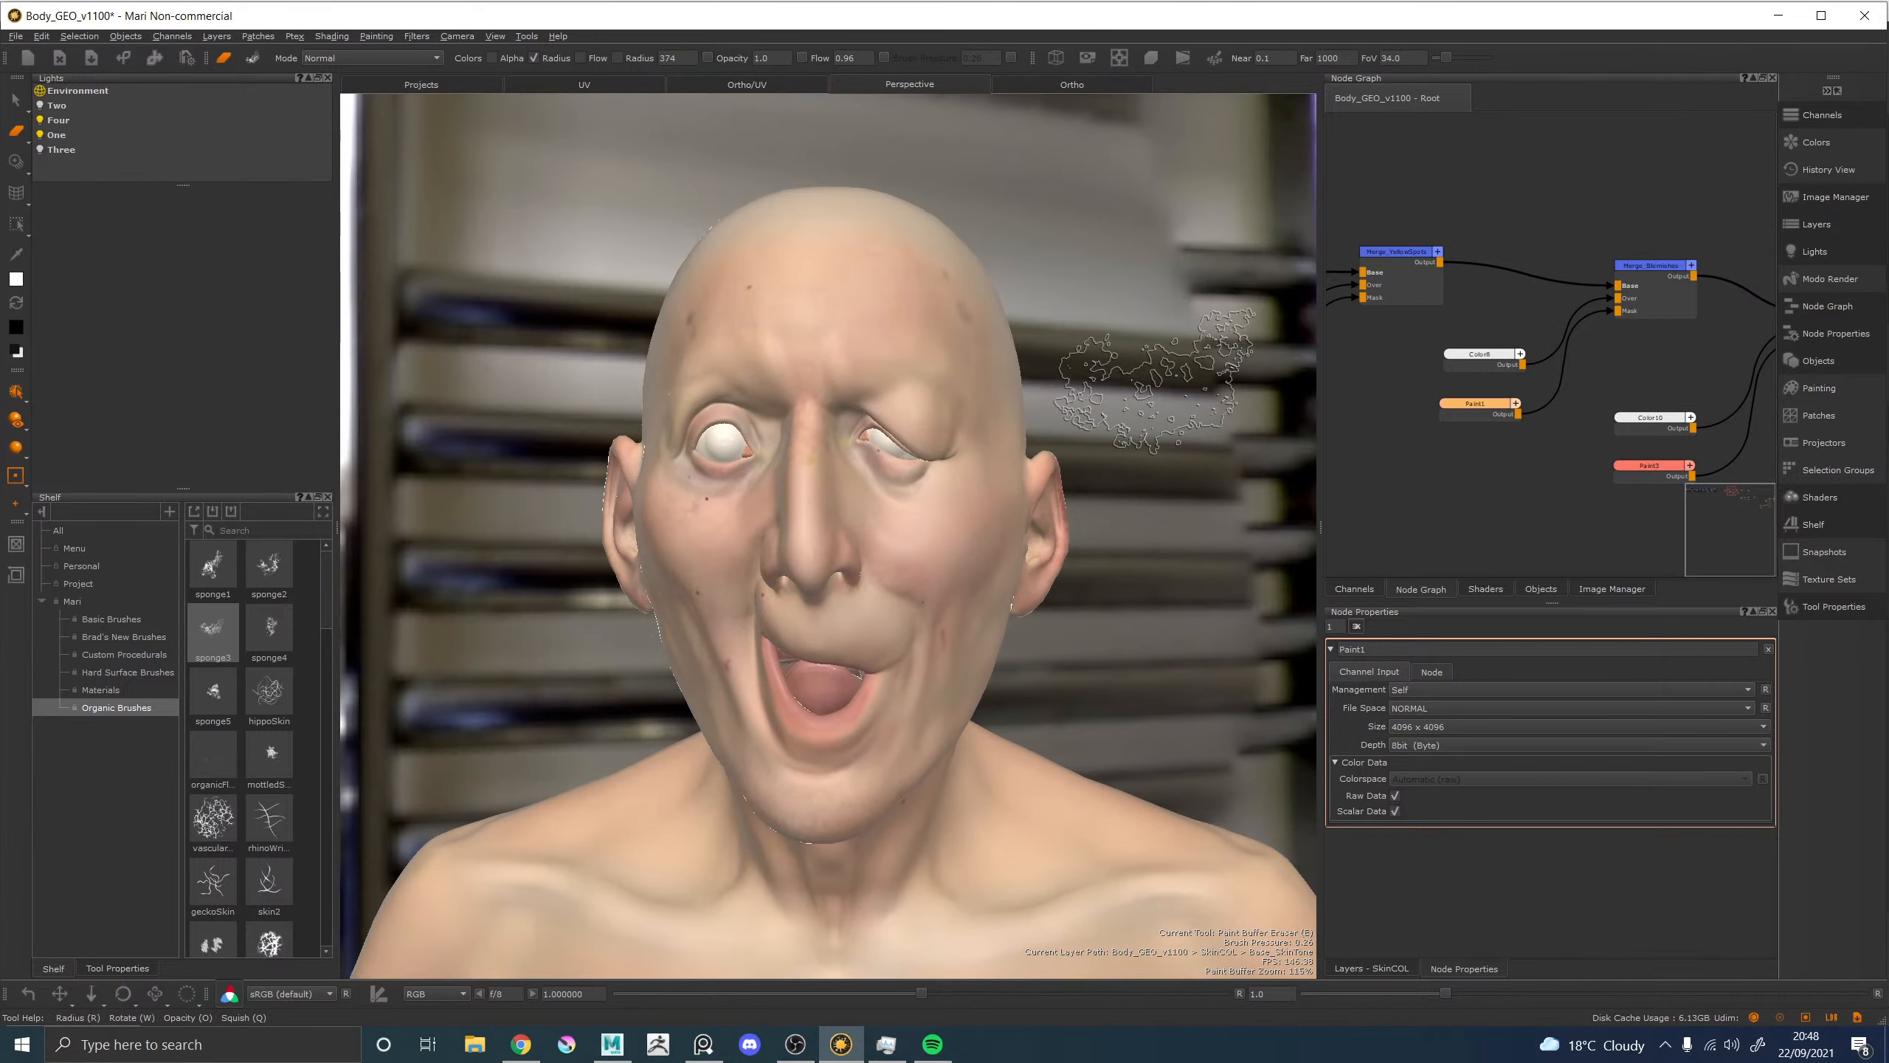
# Save the project, and export the SkinCOL channel flattened, overwriting the existing texture files.
pyautogui.hotkey('ctrl', 's')
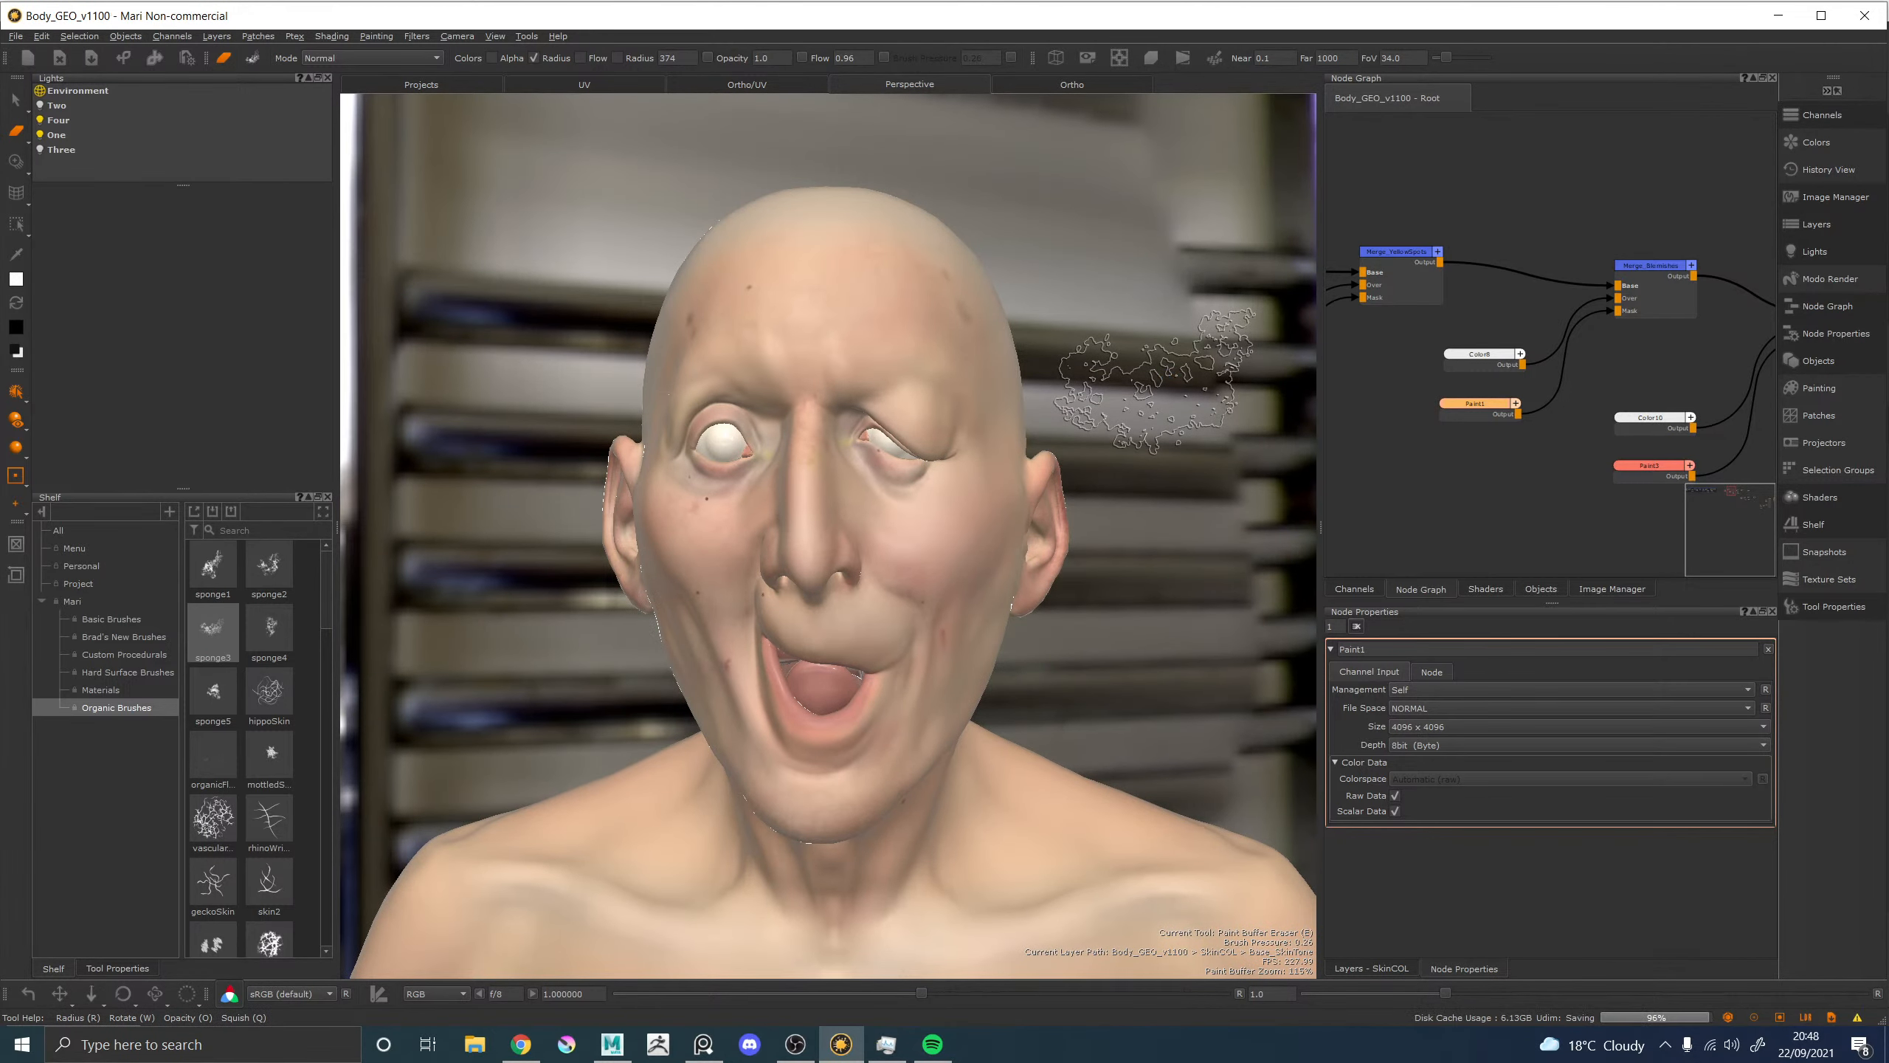
pyautogui.click(1831, 116)
pyautogui.rightClick(1348, 166)
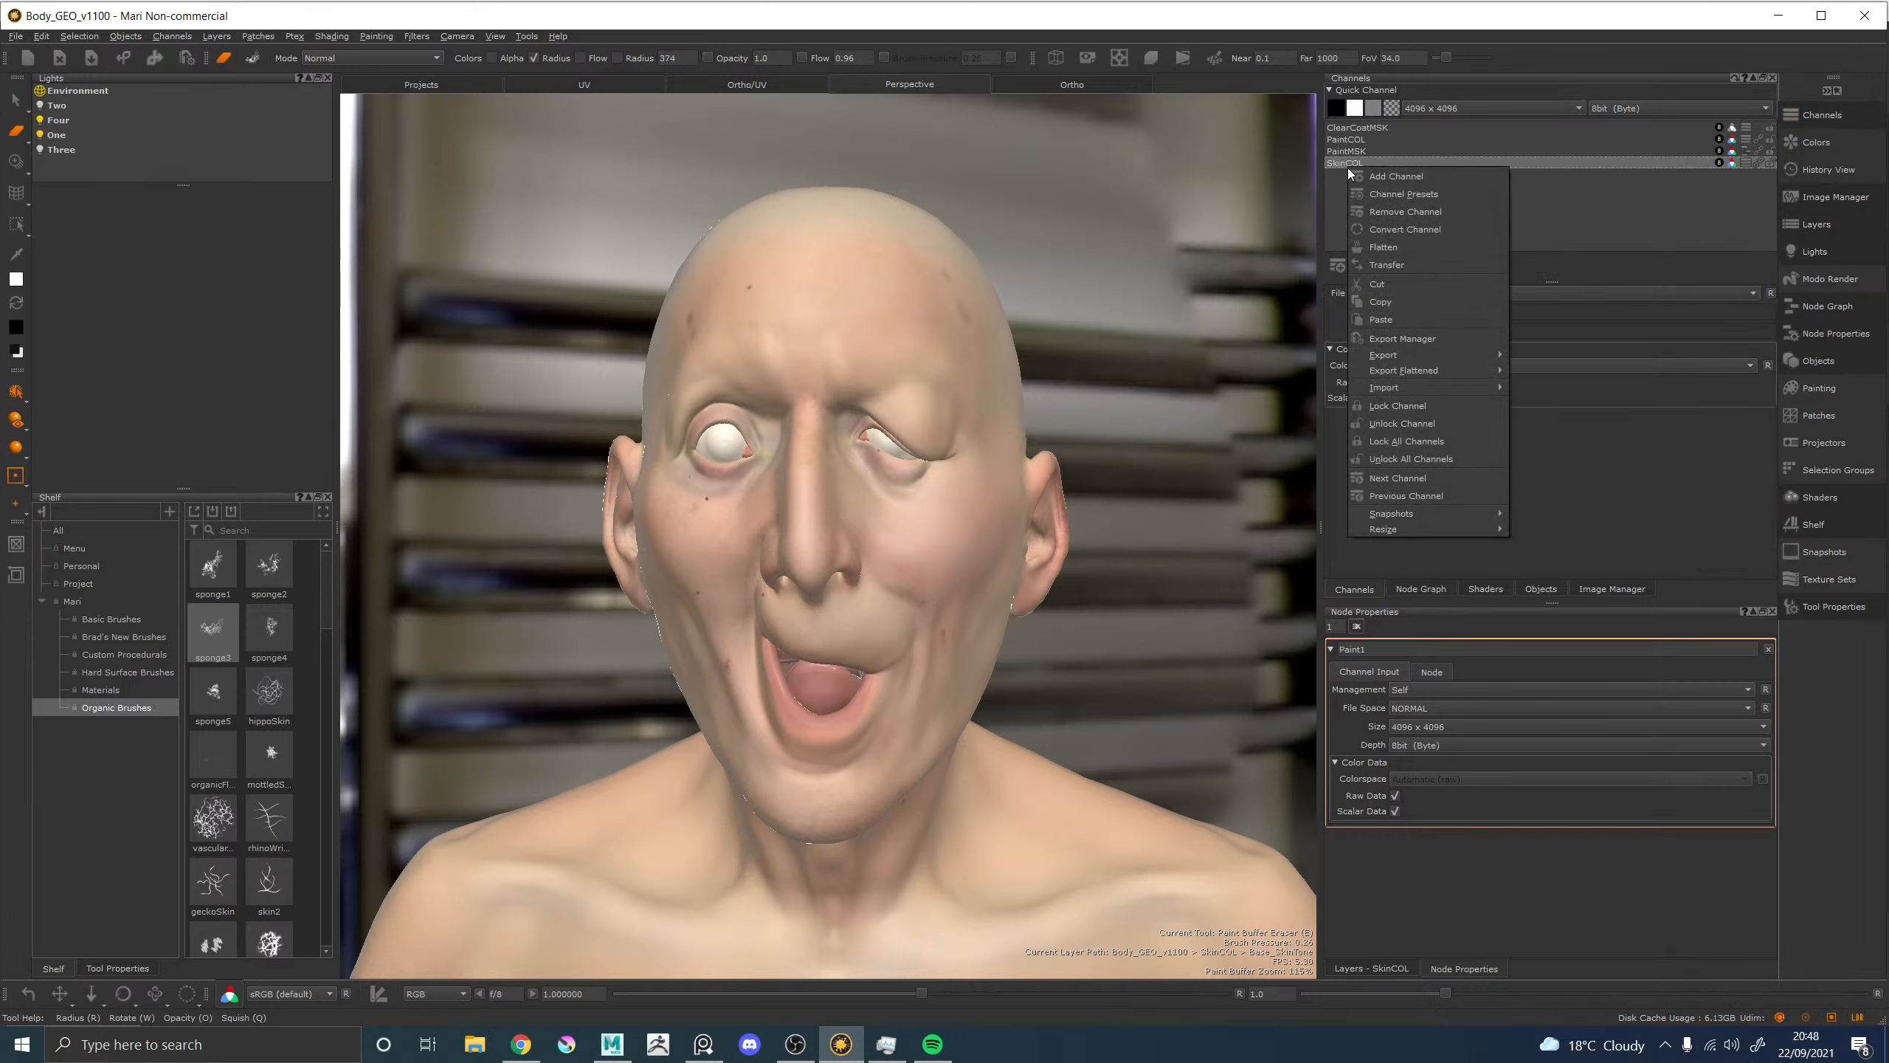
pyautogui.moveTo(1417, 372)
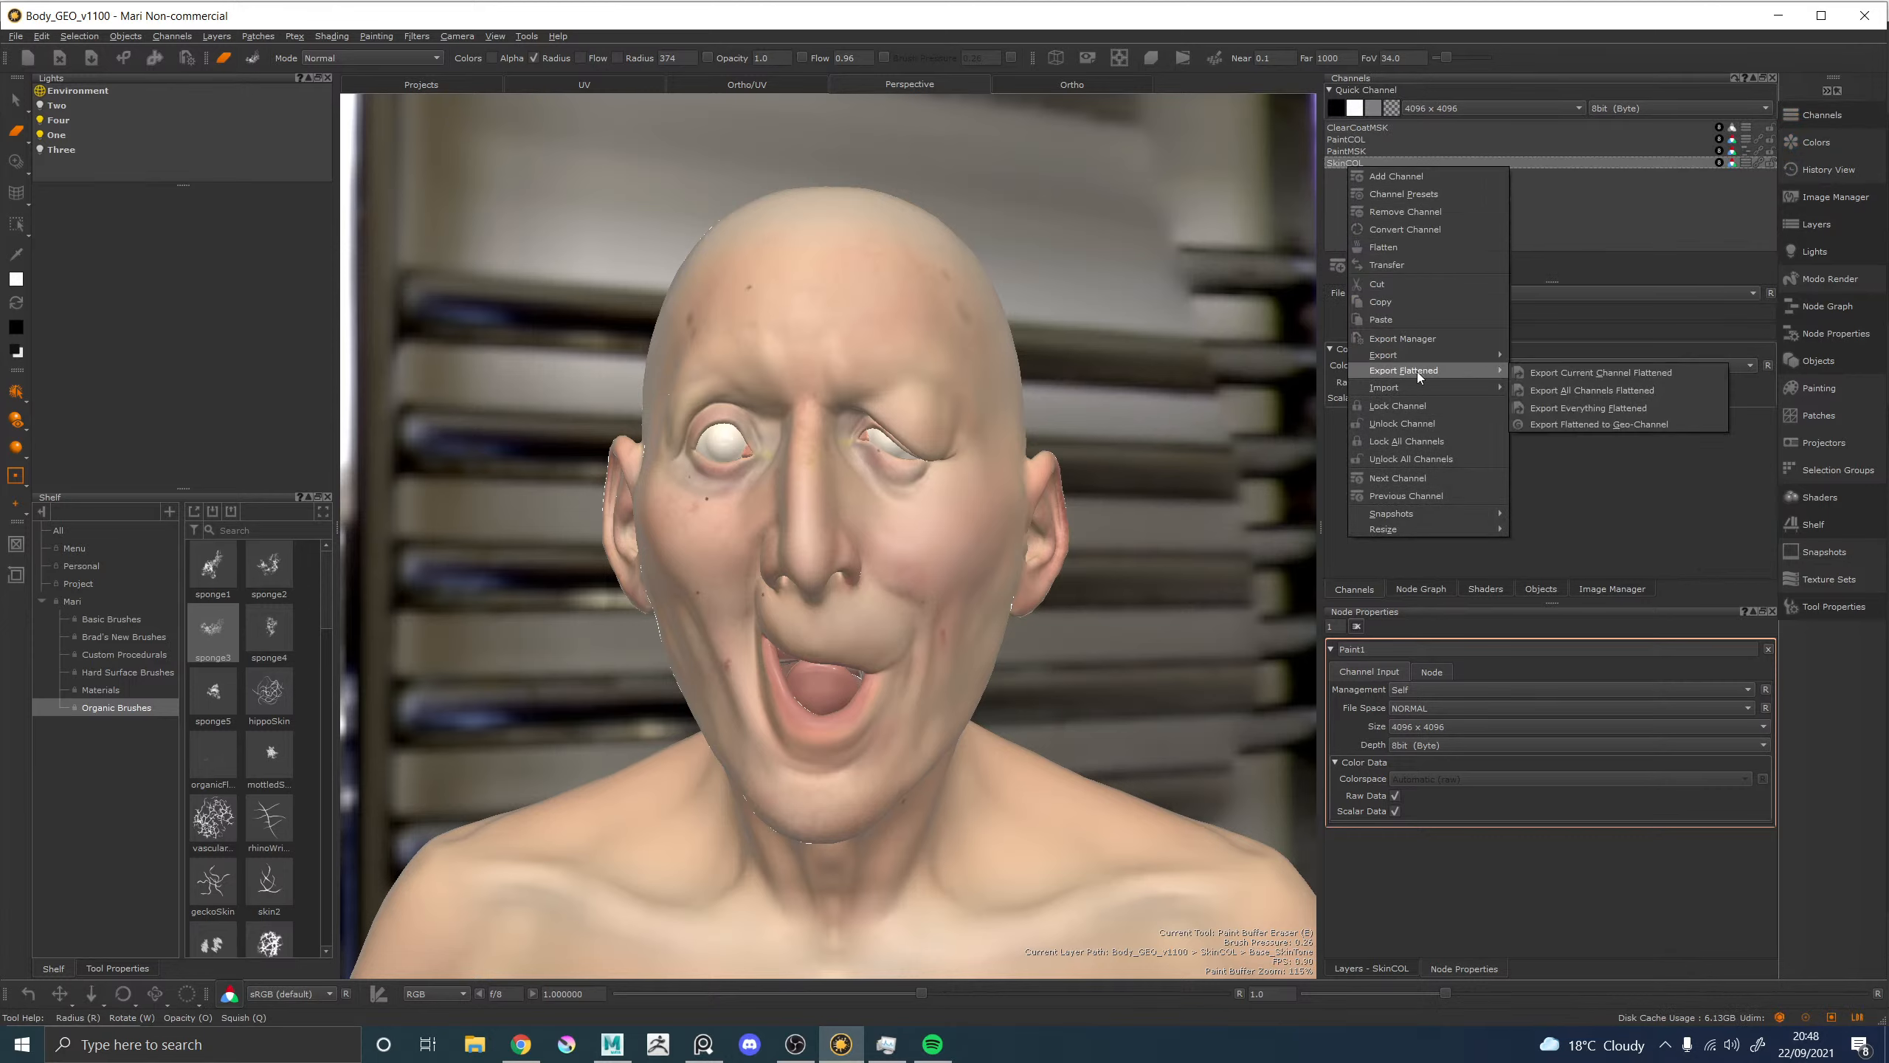
pyautogui.click(1566, 371)
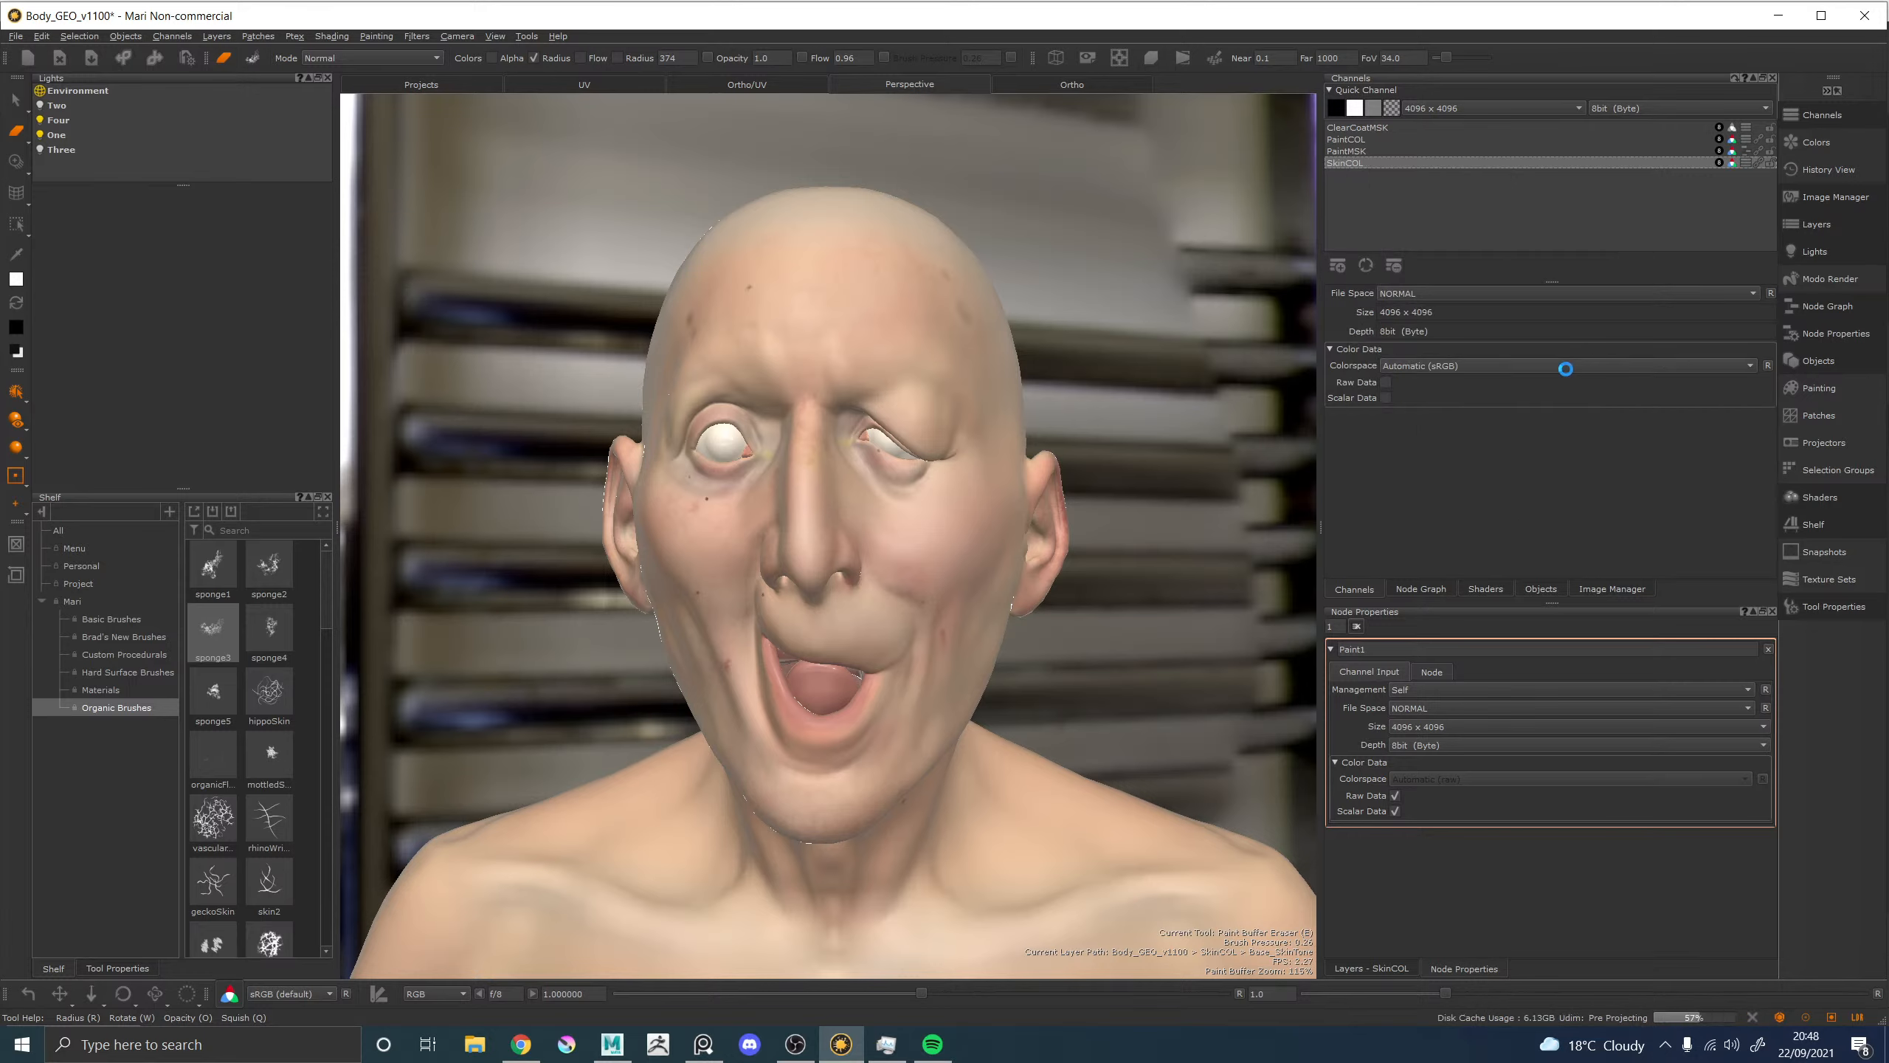
pyautogui.click(782, 732)
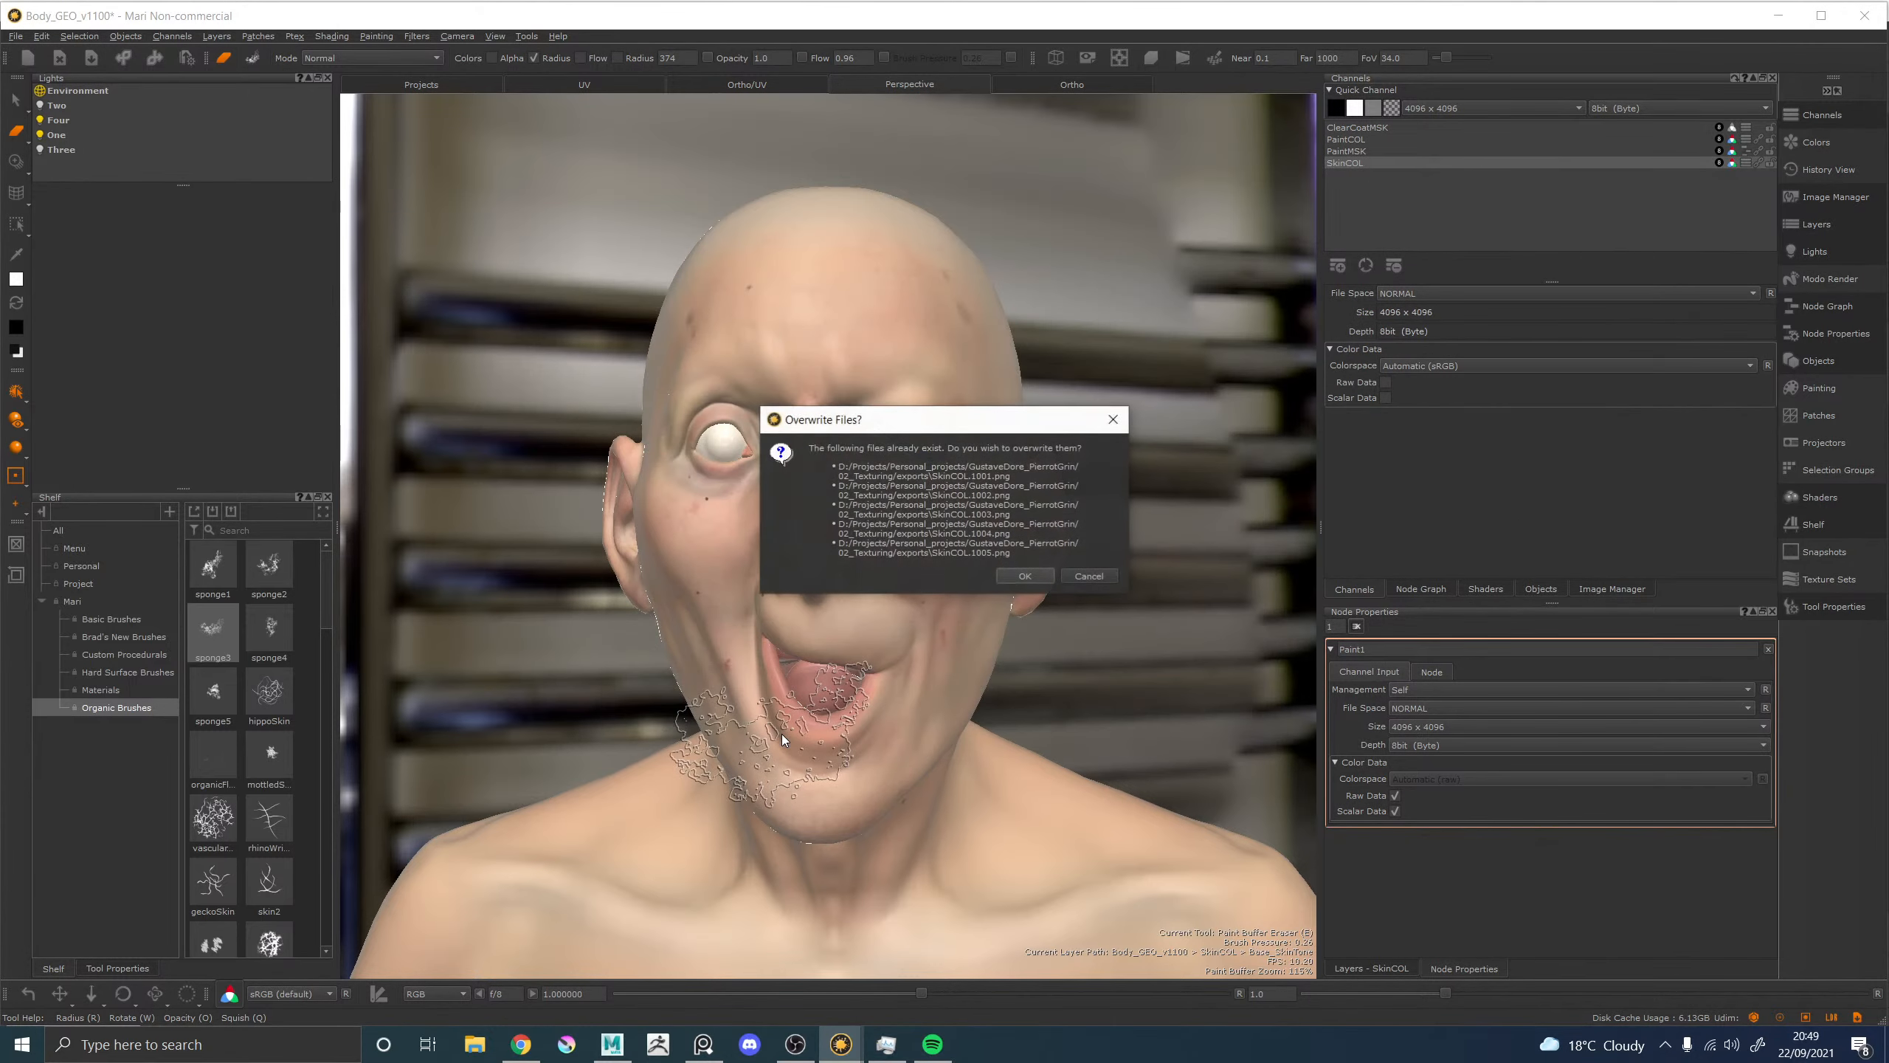
pyautogui.click(1036, 577)
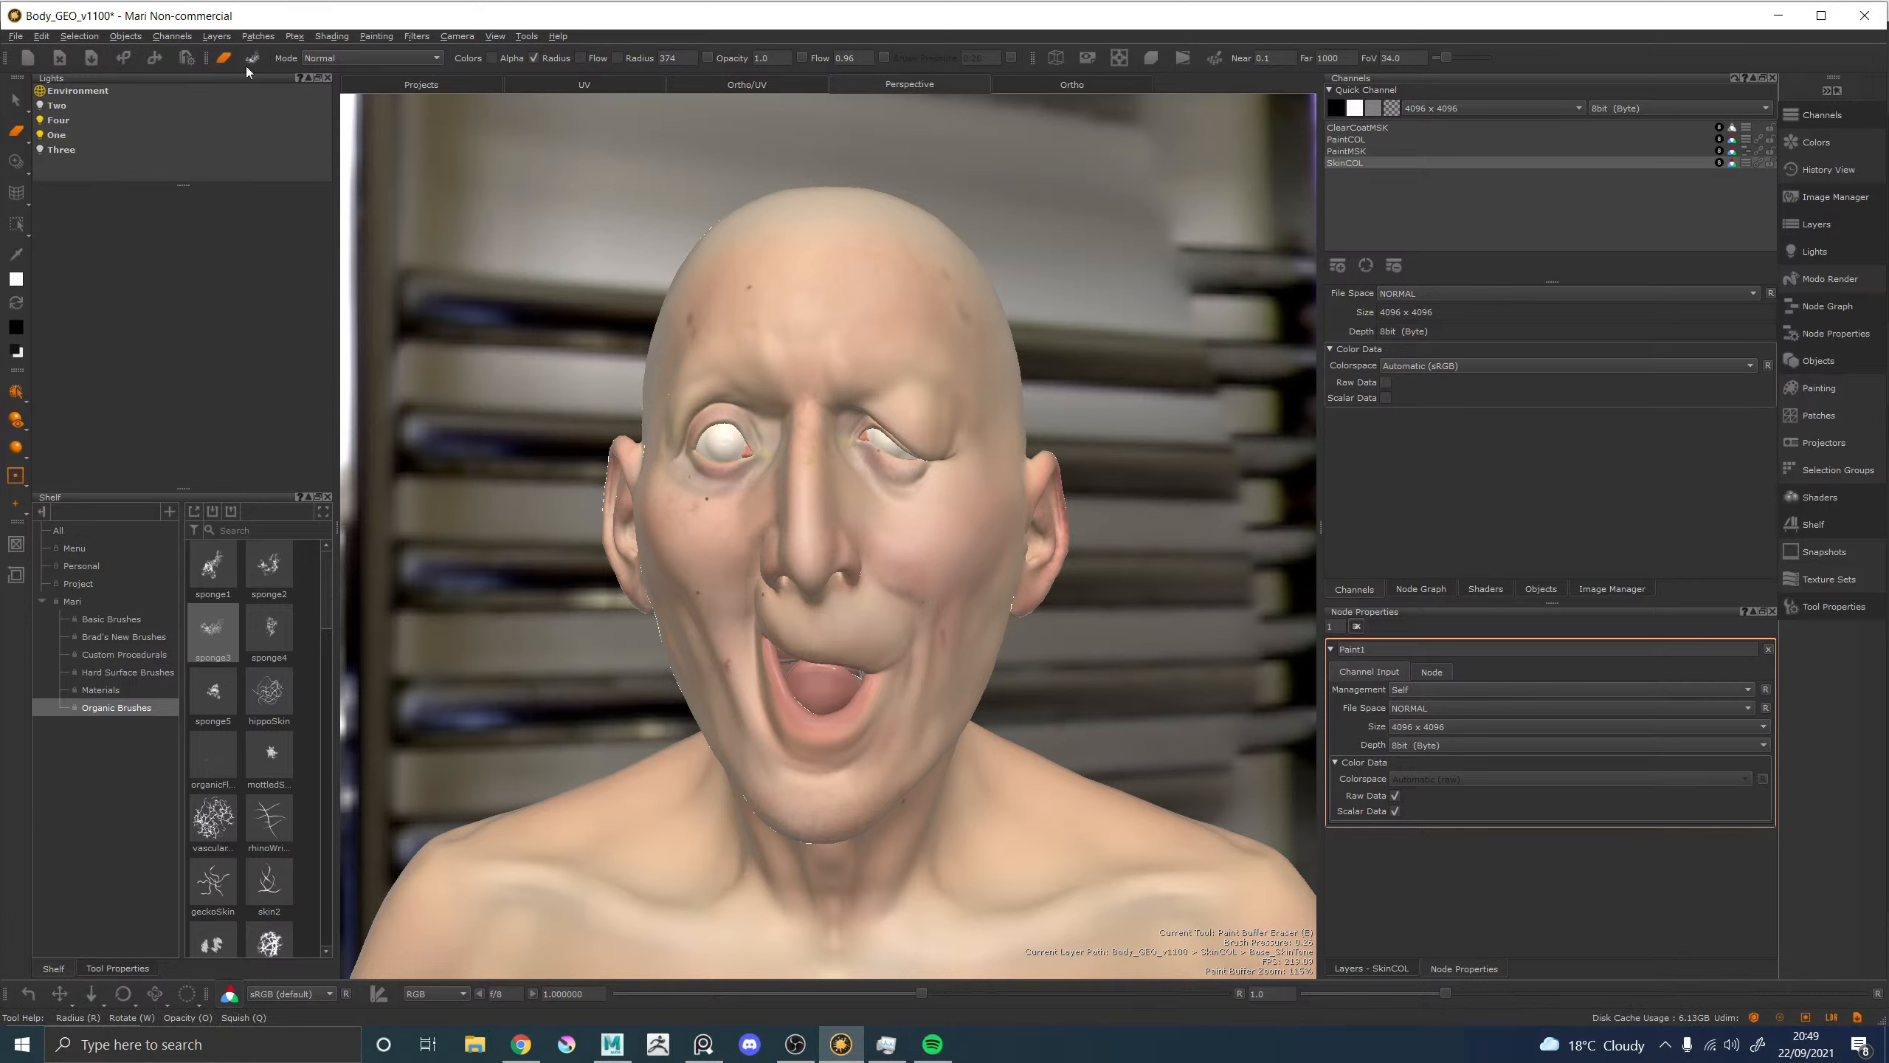
# Close the project with its changes saved, and archive Body_GEO_v1100 over the existing charPierrot_1003.mnc.
pyautogui.click(60, 57)
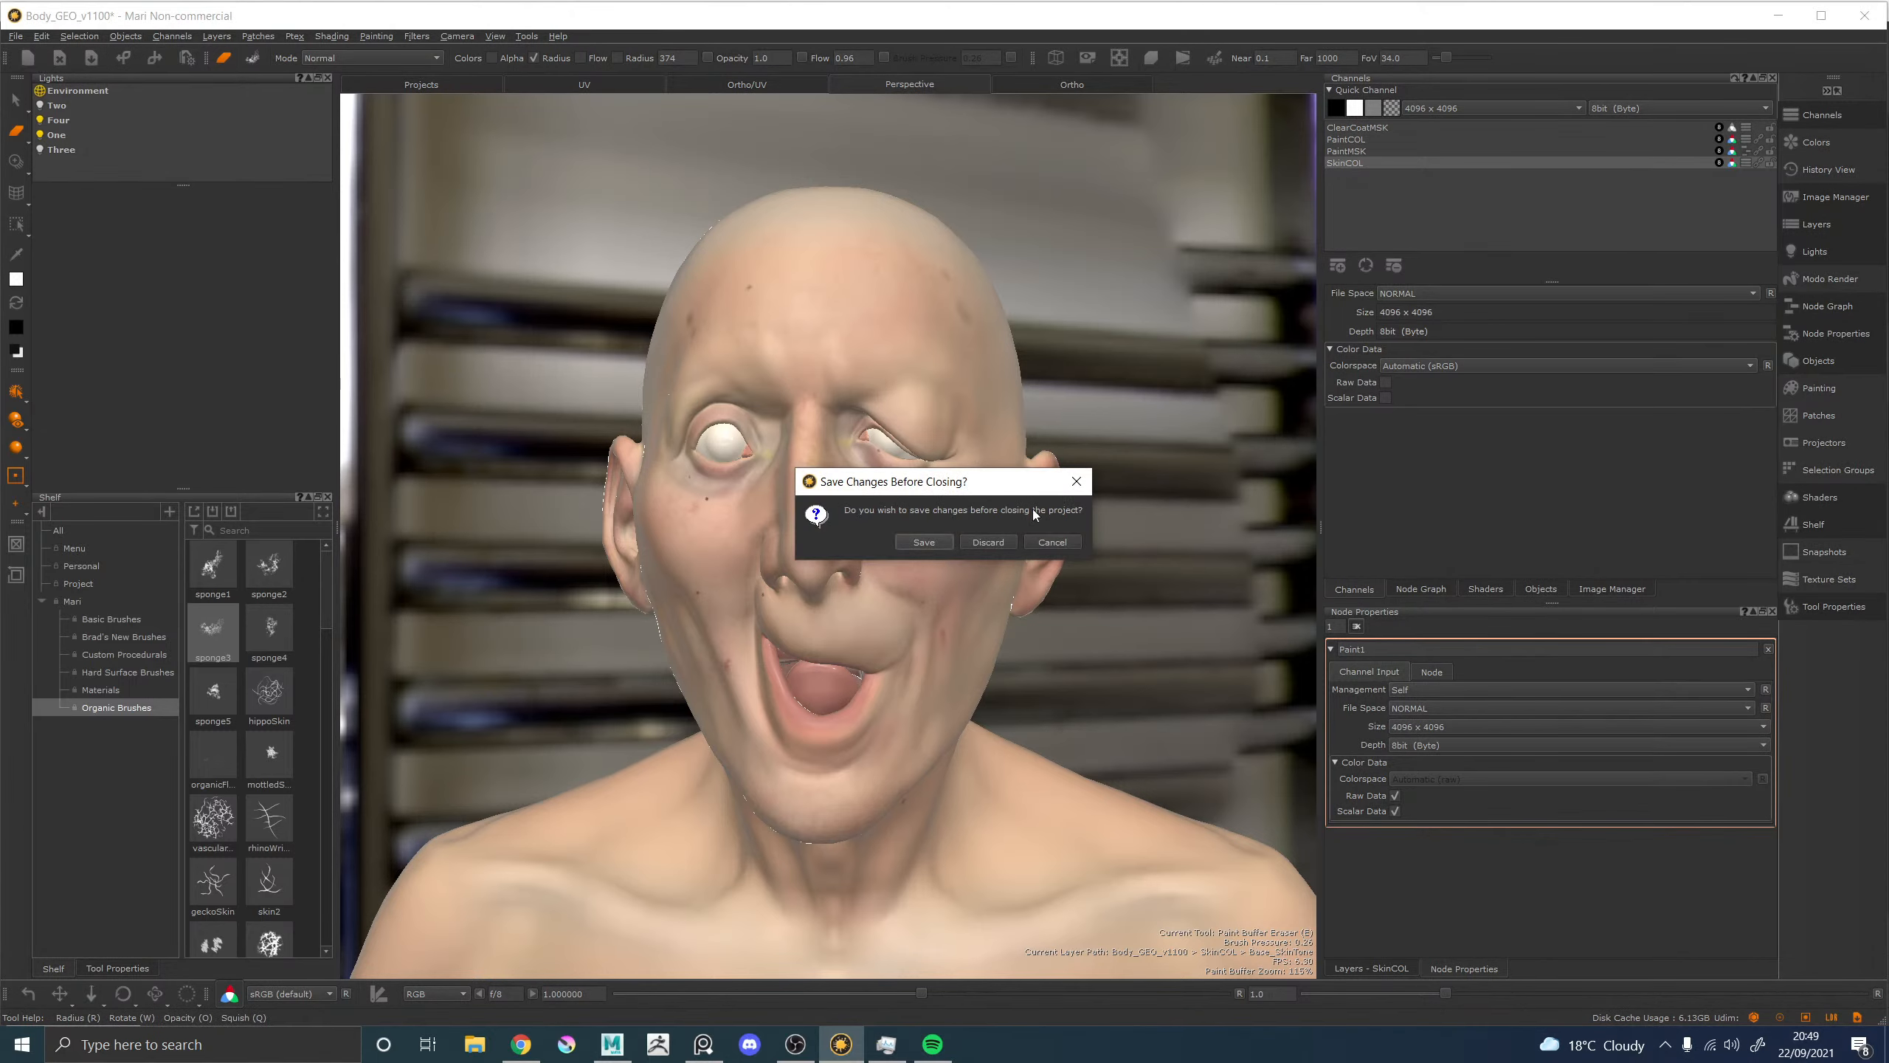
pyautogui.click(924, 542)
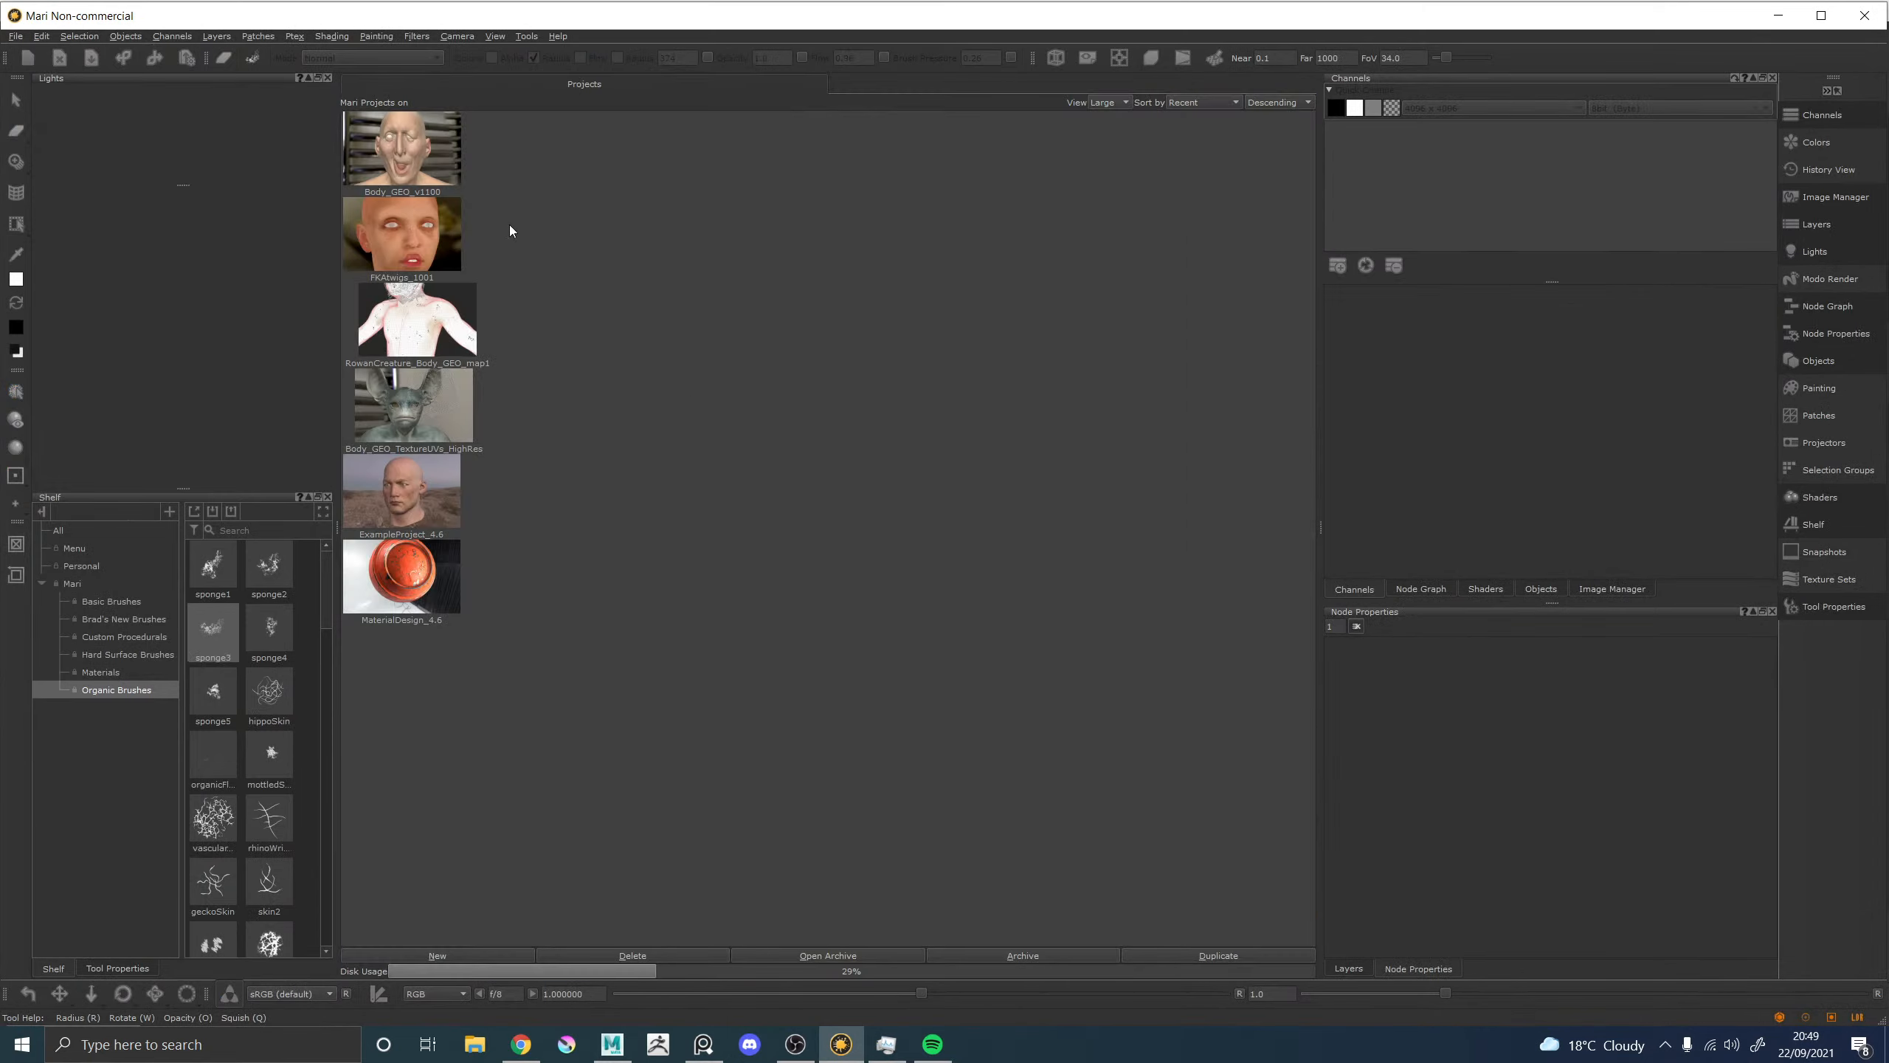
pyautogui.rightClick(428, 148)
pyautogui.click(455, 199)
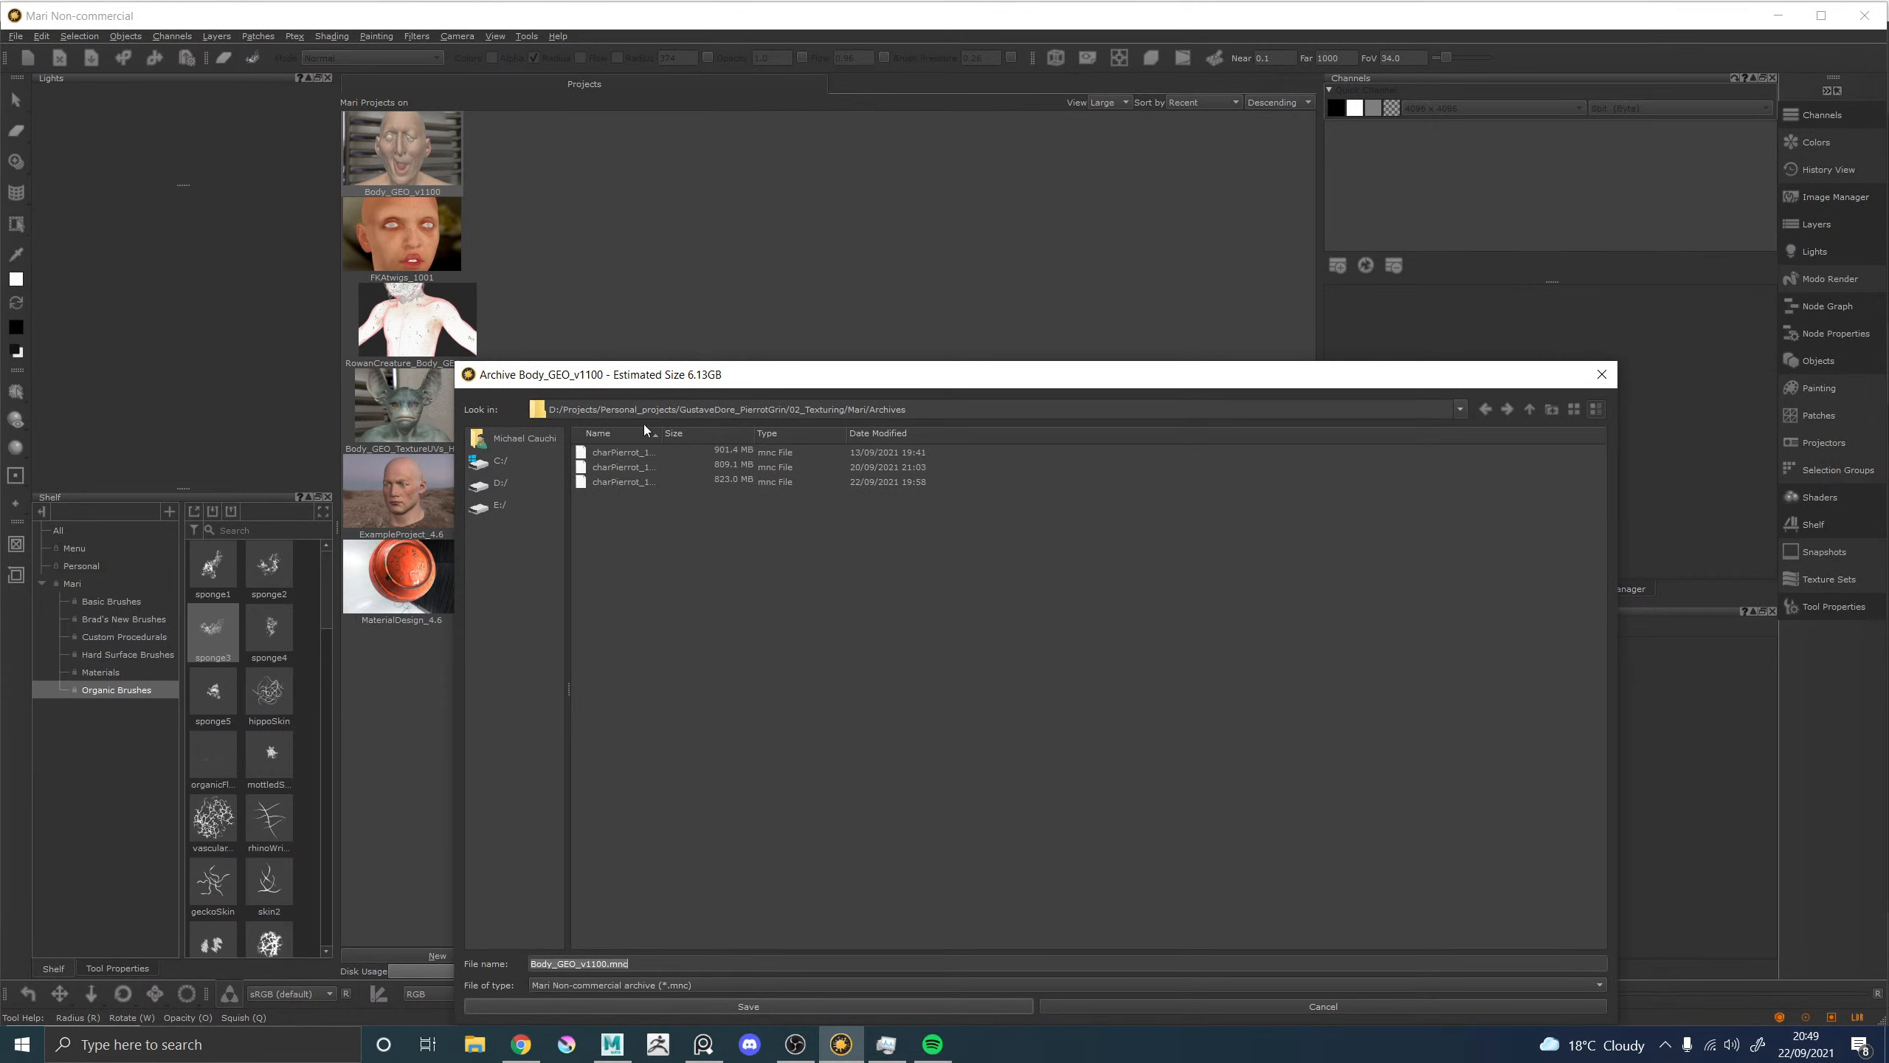
pyautogui.click(622, 481)
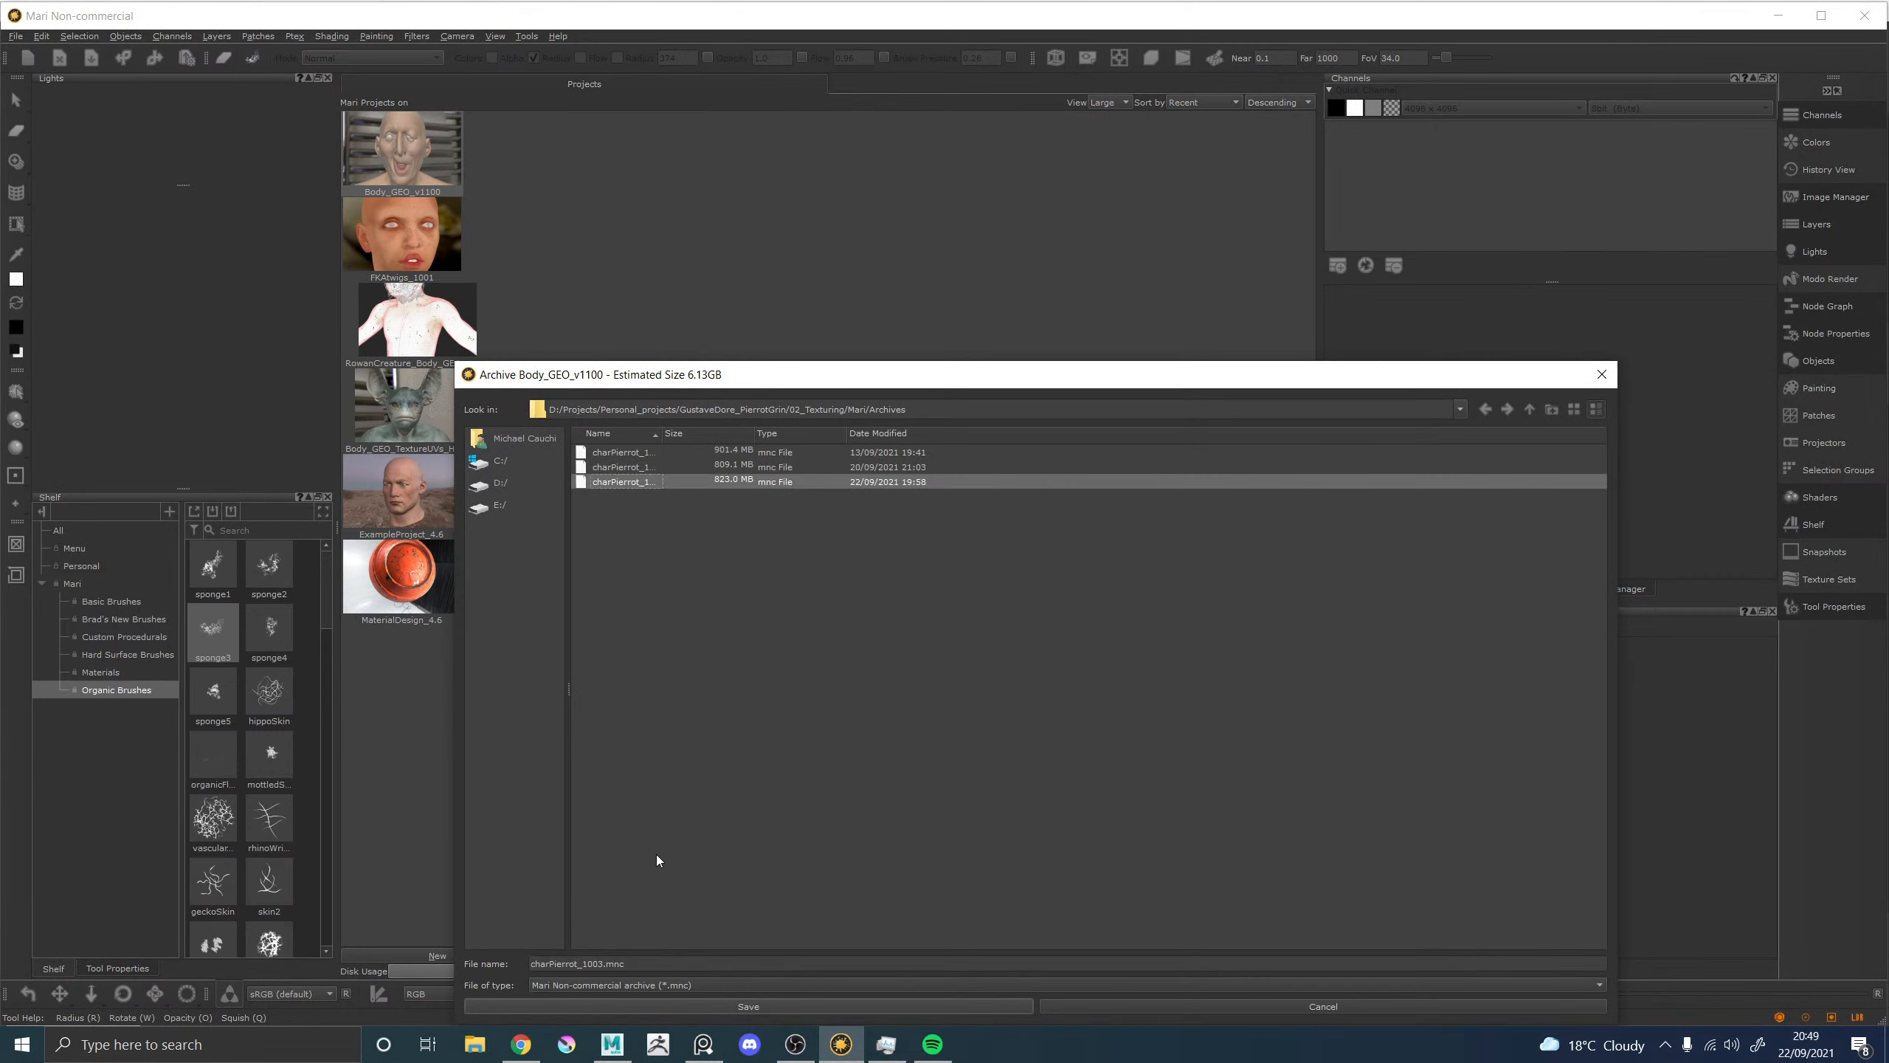
pyautogui.click(626, 1006)
pyautogui.click(959, 542)
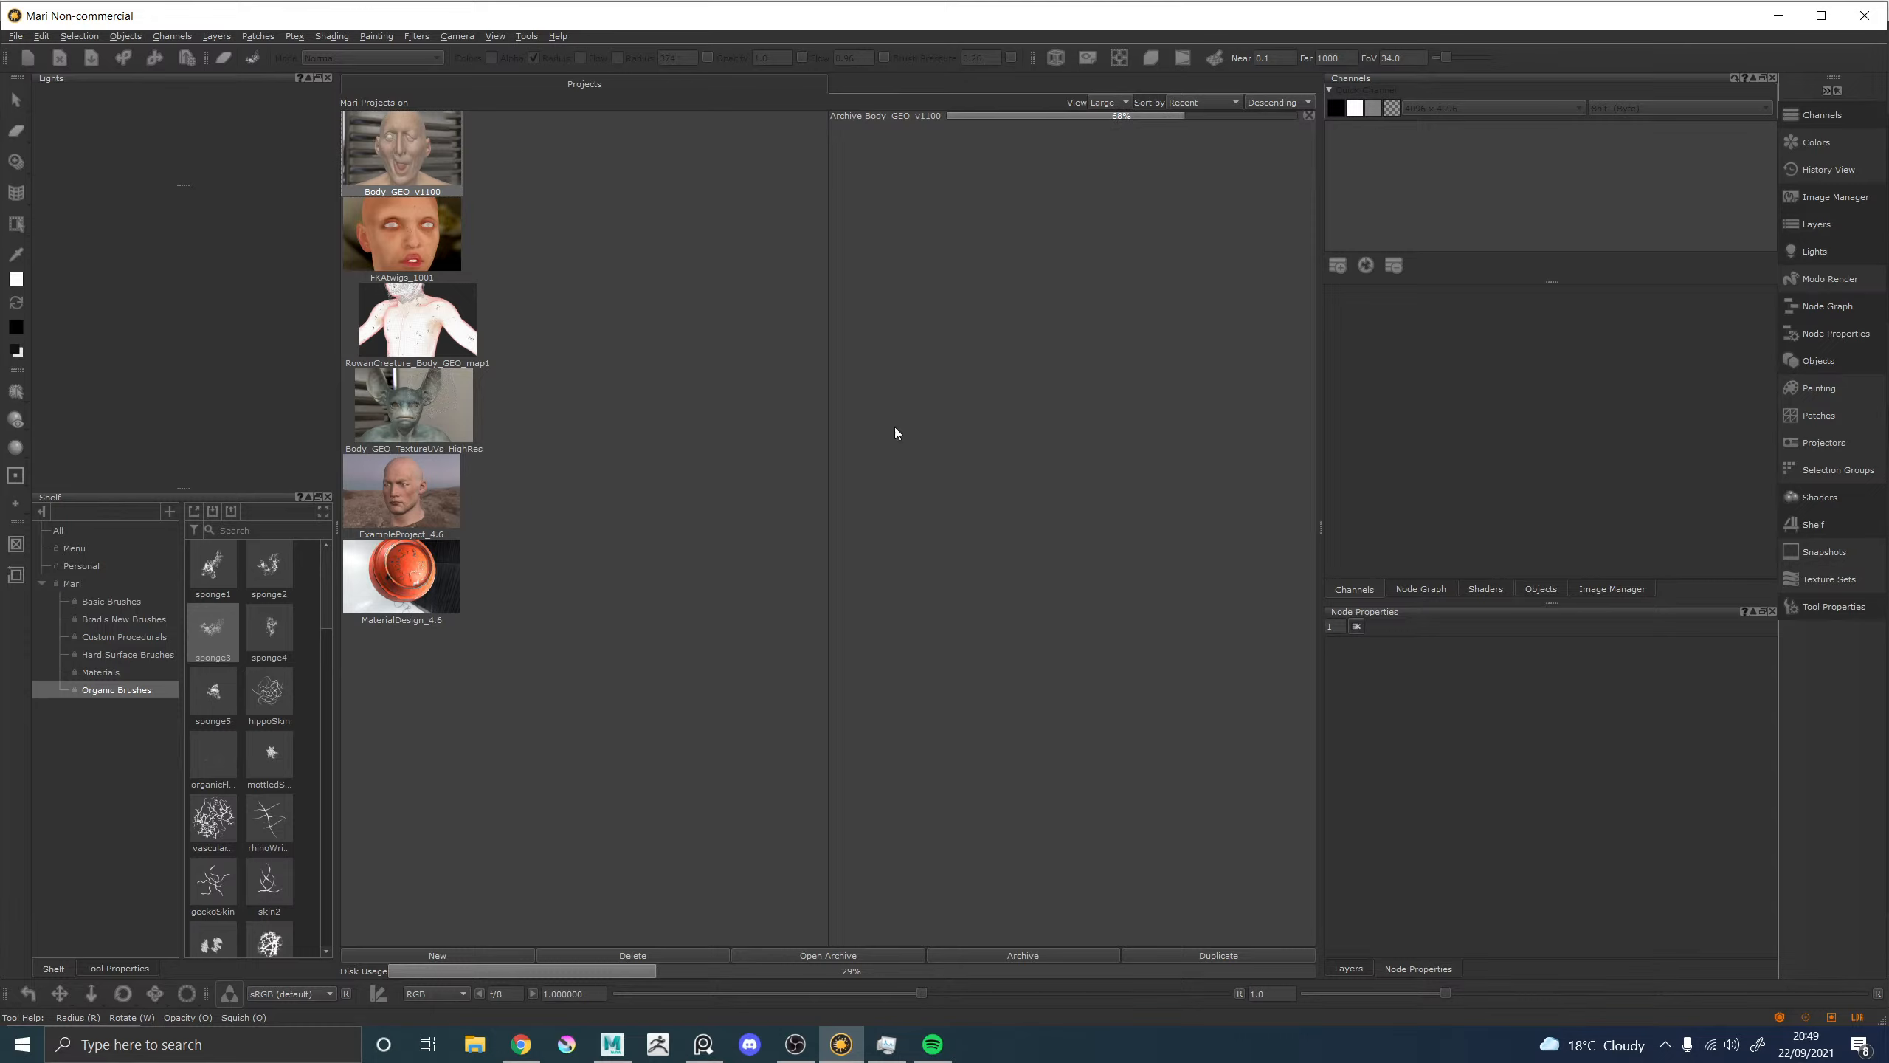
# Switch to Maya, return from the stored snapshot to the live Arnold render, and update the full scene.
pyautogui.click(611, 1045)
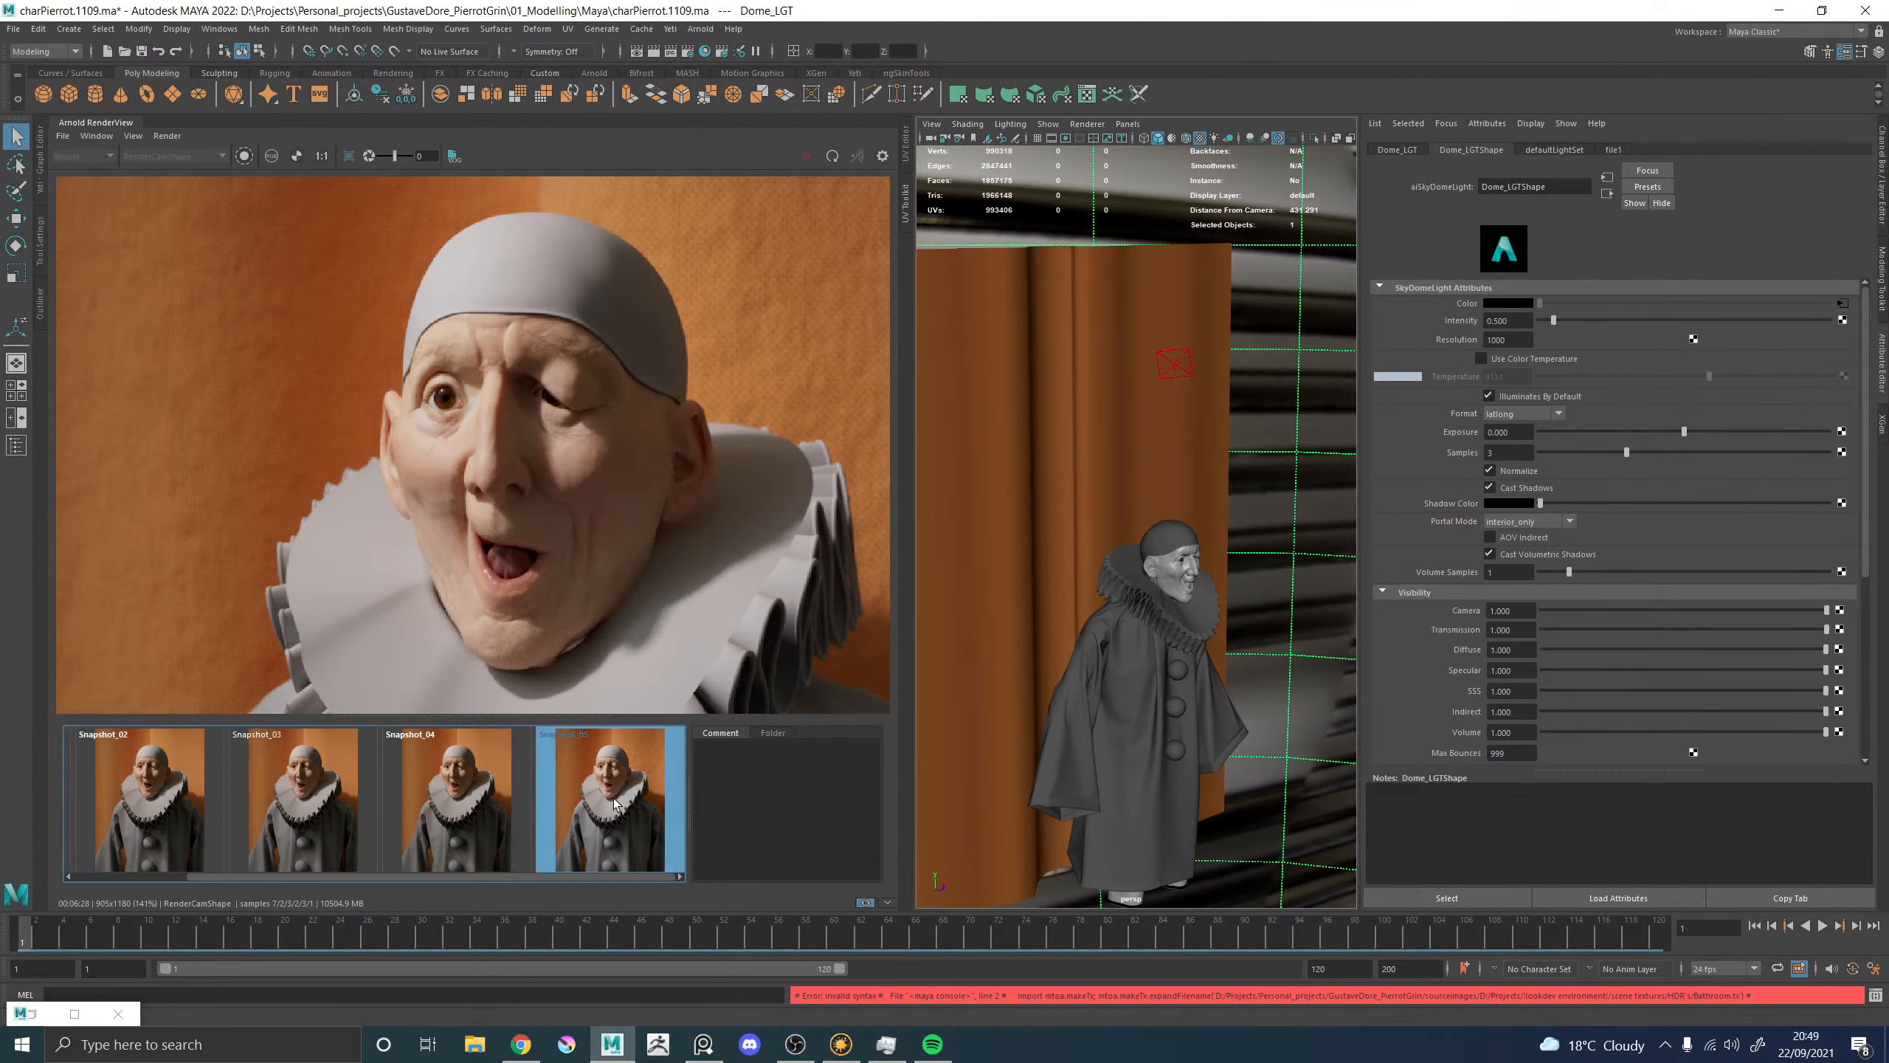
pyautogui.click(591, 785)
pyautogui.click(166, 136)
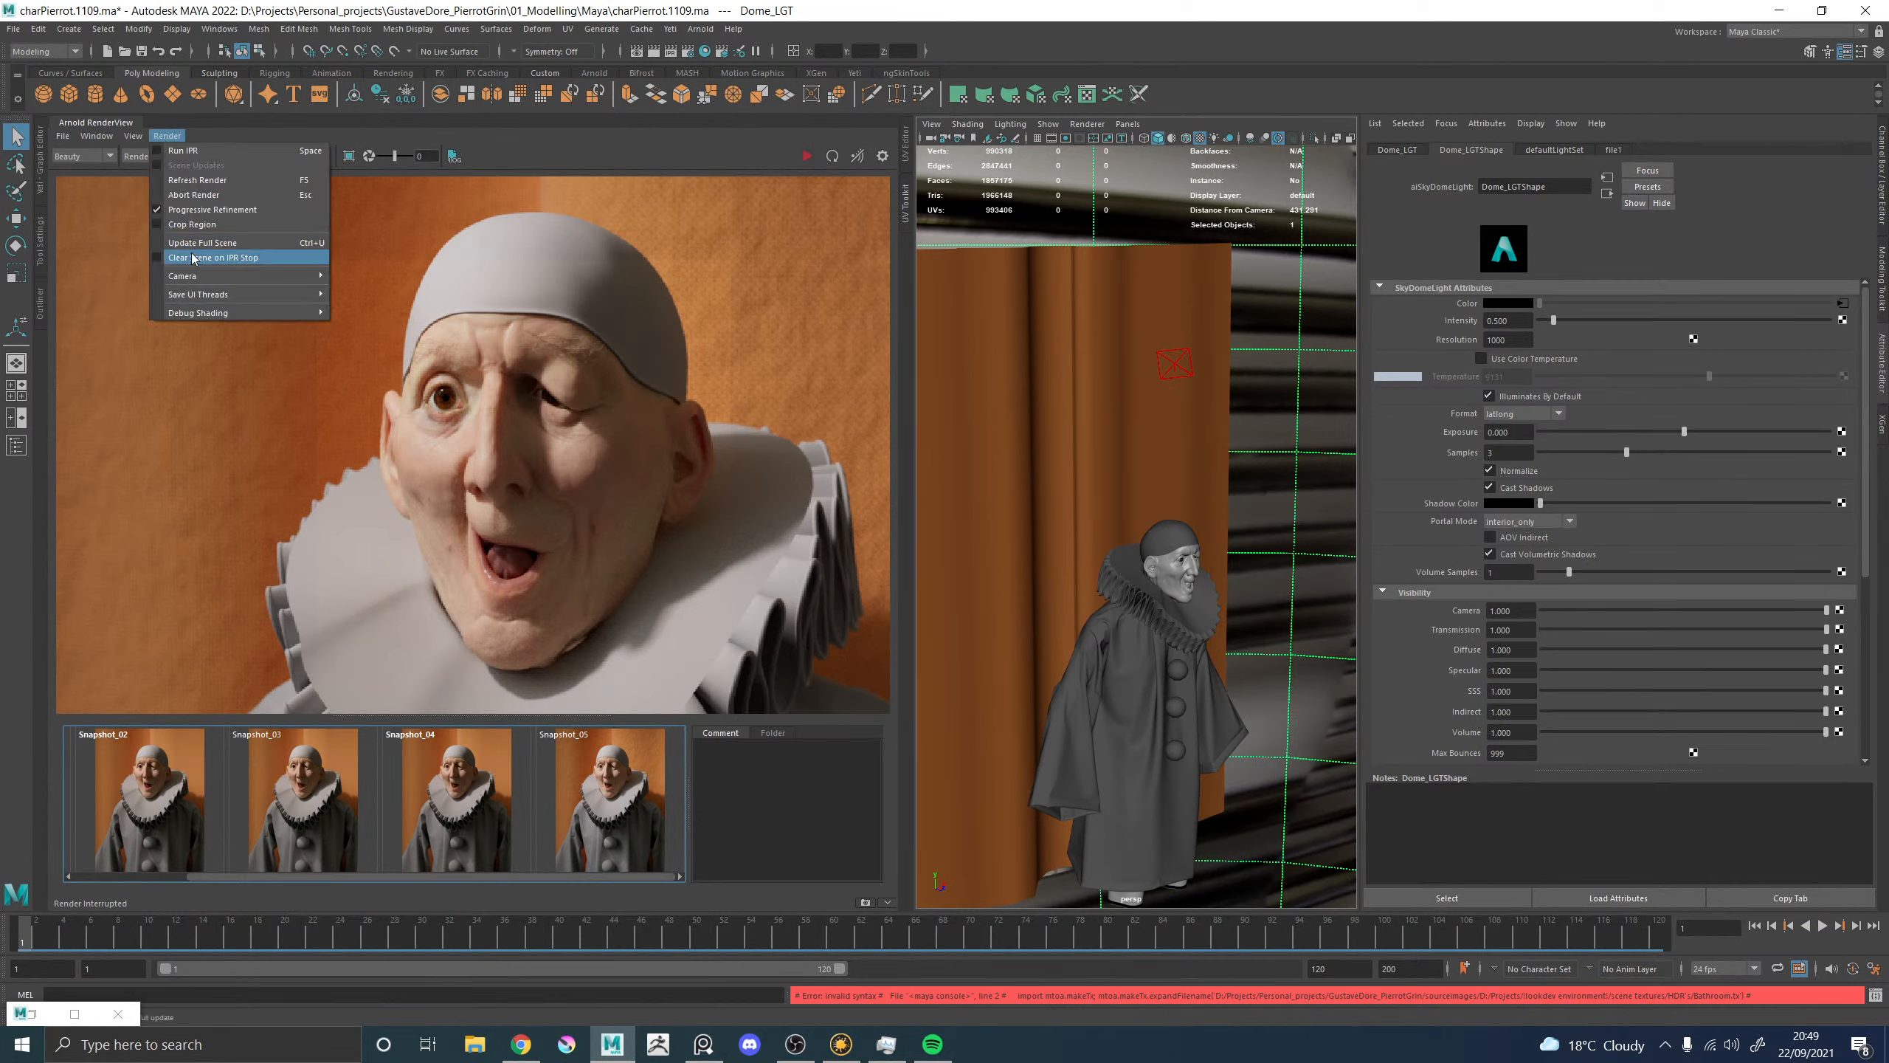
pyautogui.click(207, 248)
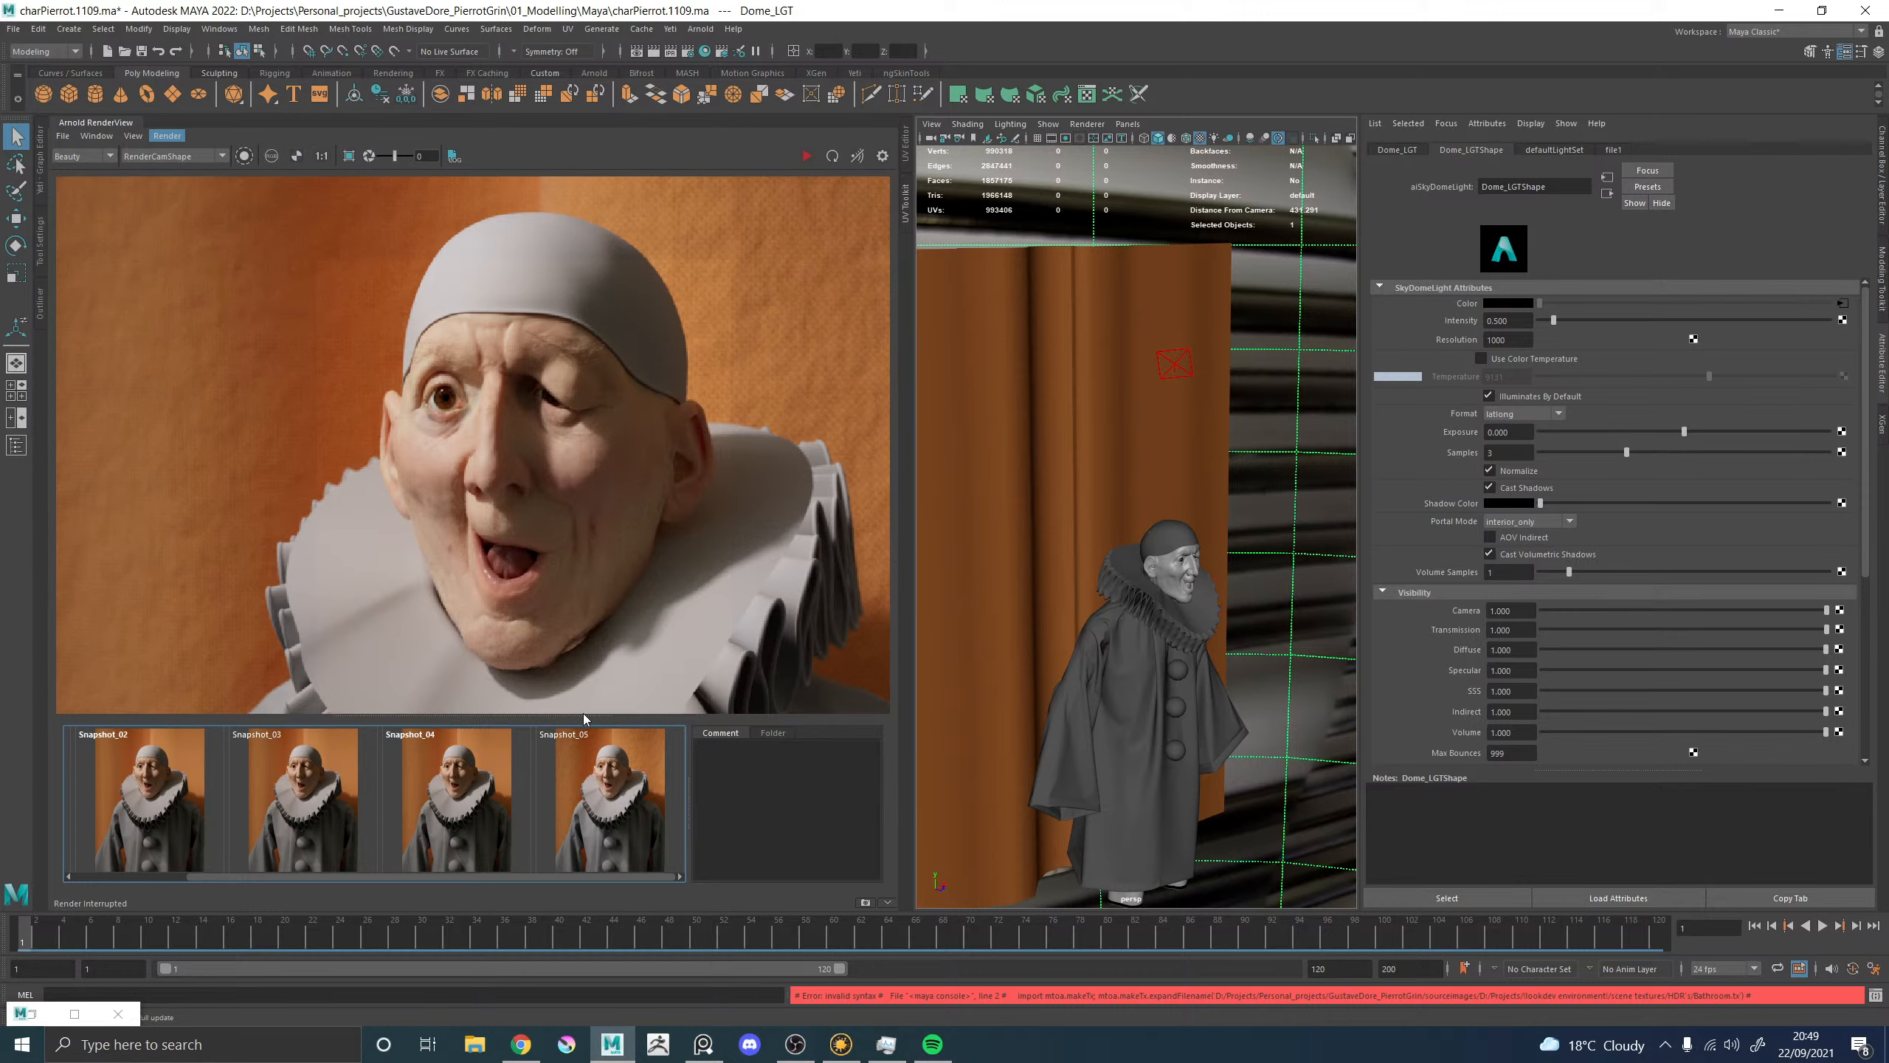
# Compare the updated Arnold render with Snapshot_05, both for the whole figure and close on the face.
pyautogui.press('Right')
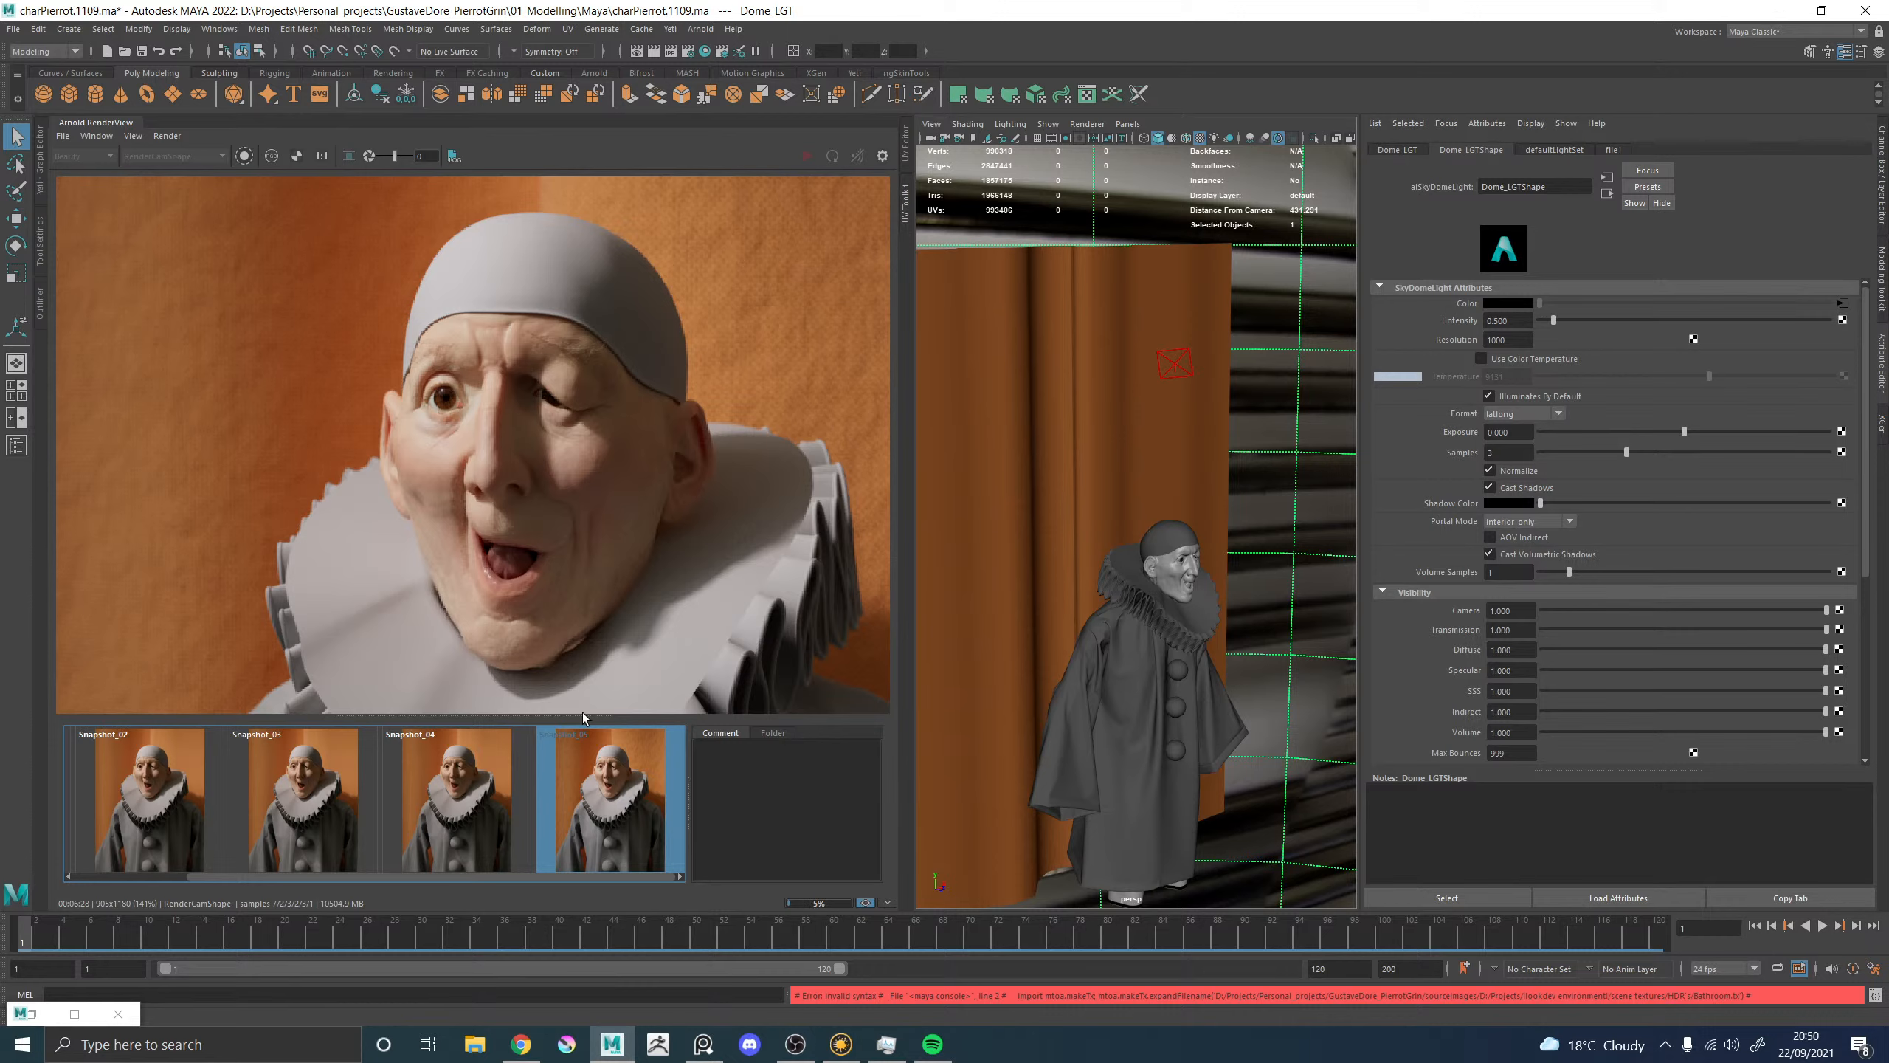
pyautogui.scroll(-8, 586, 522)
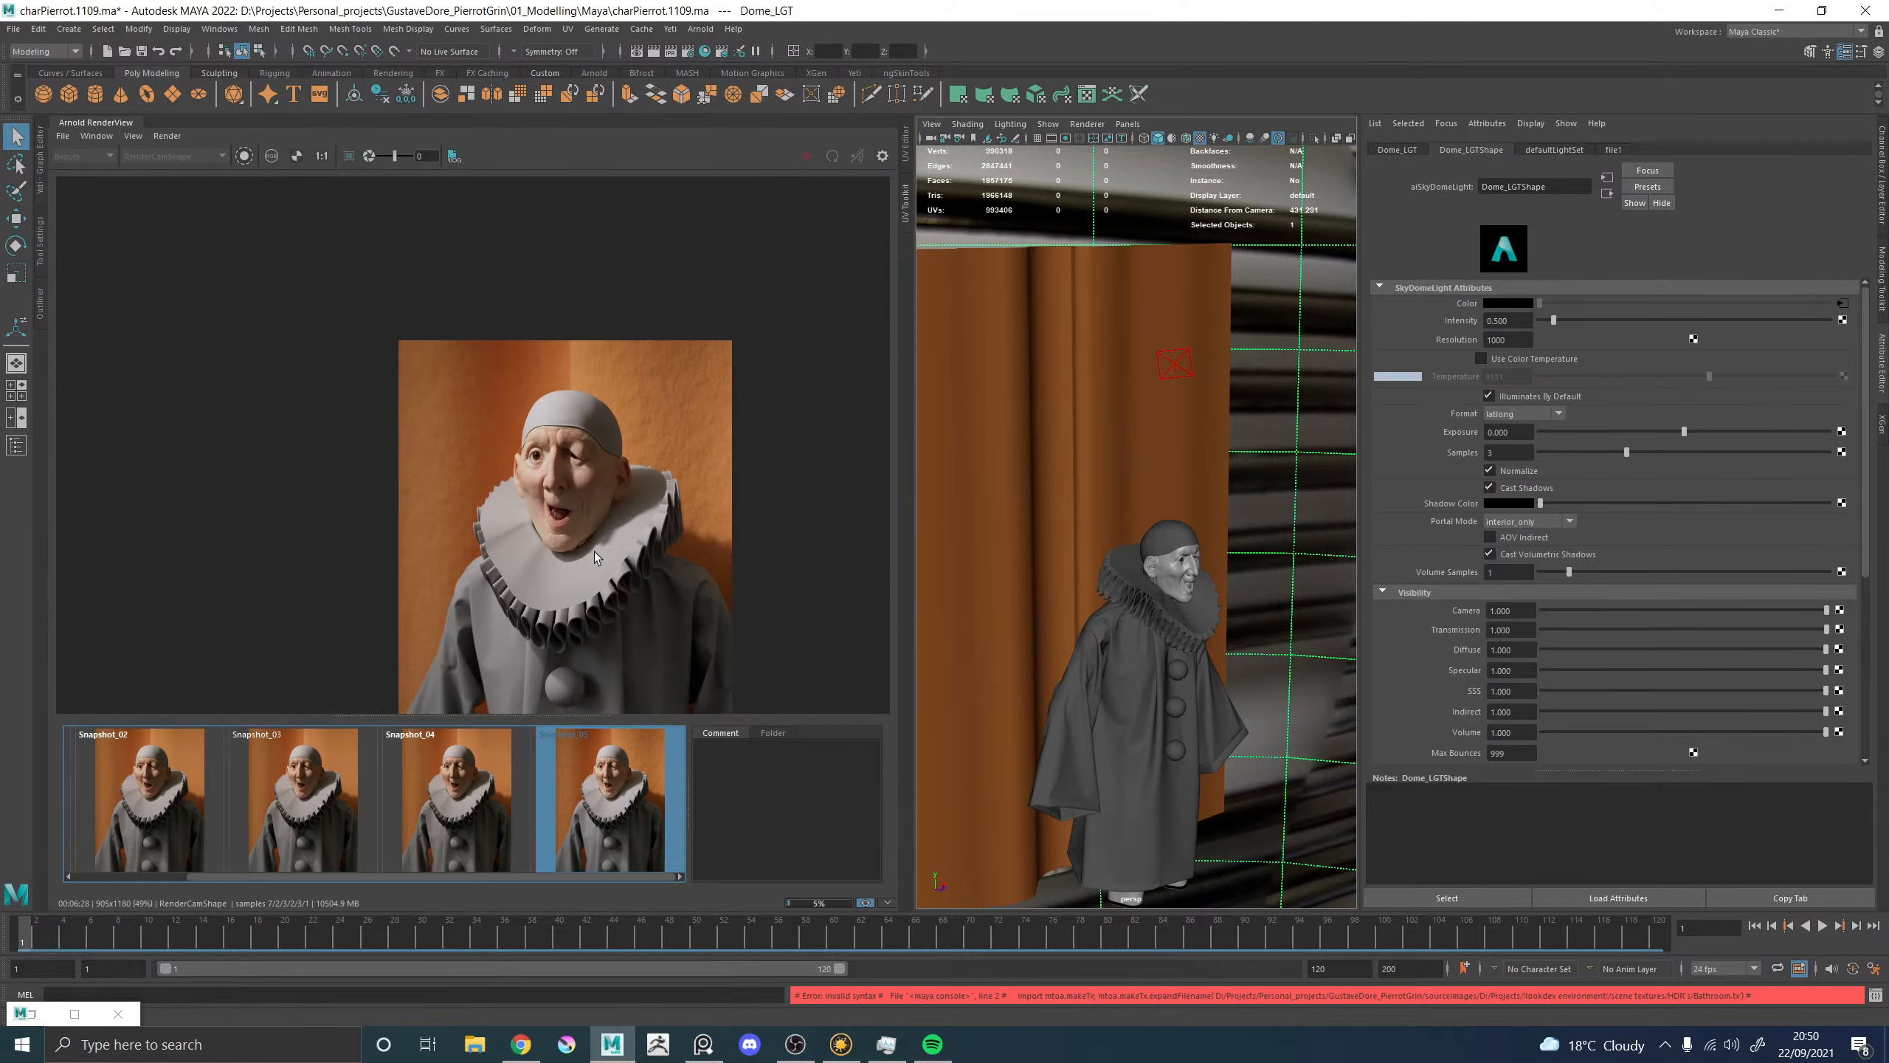
pyautogui.scroll(5, 597, 565)
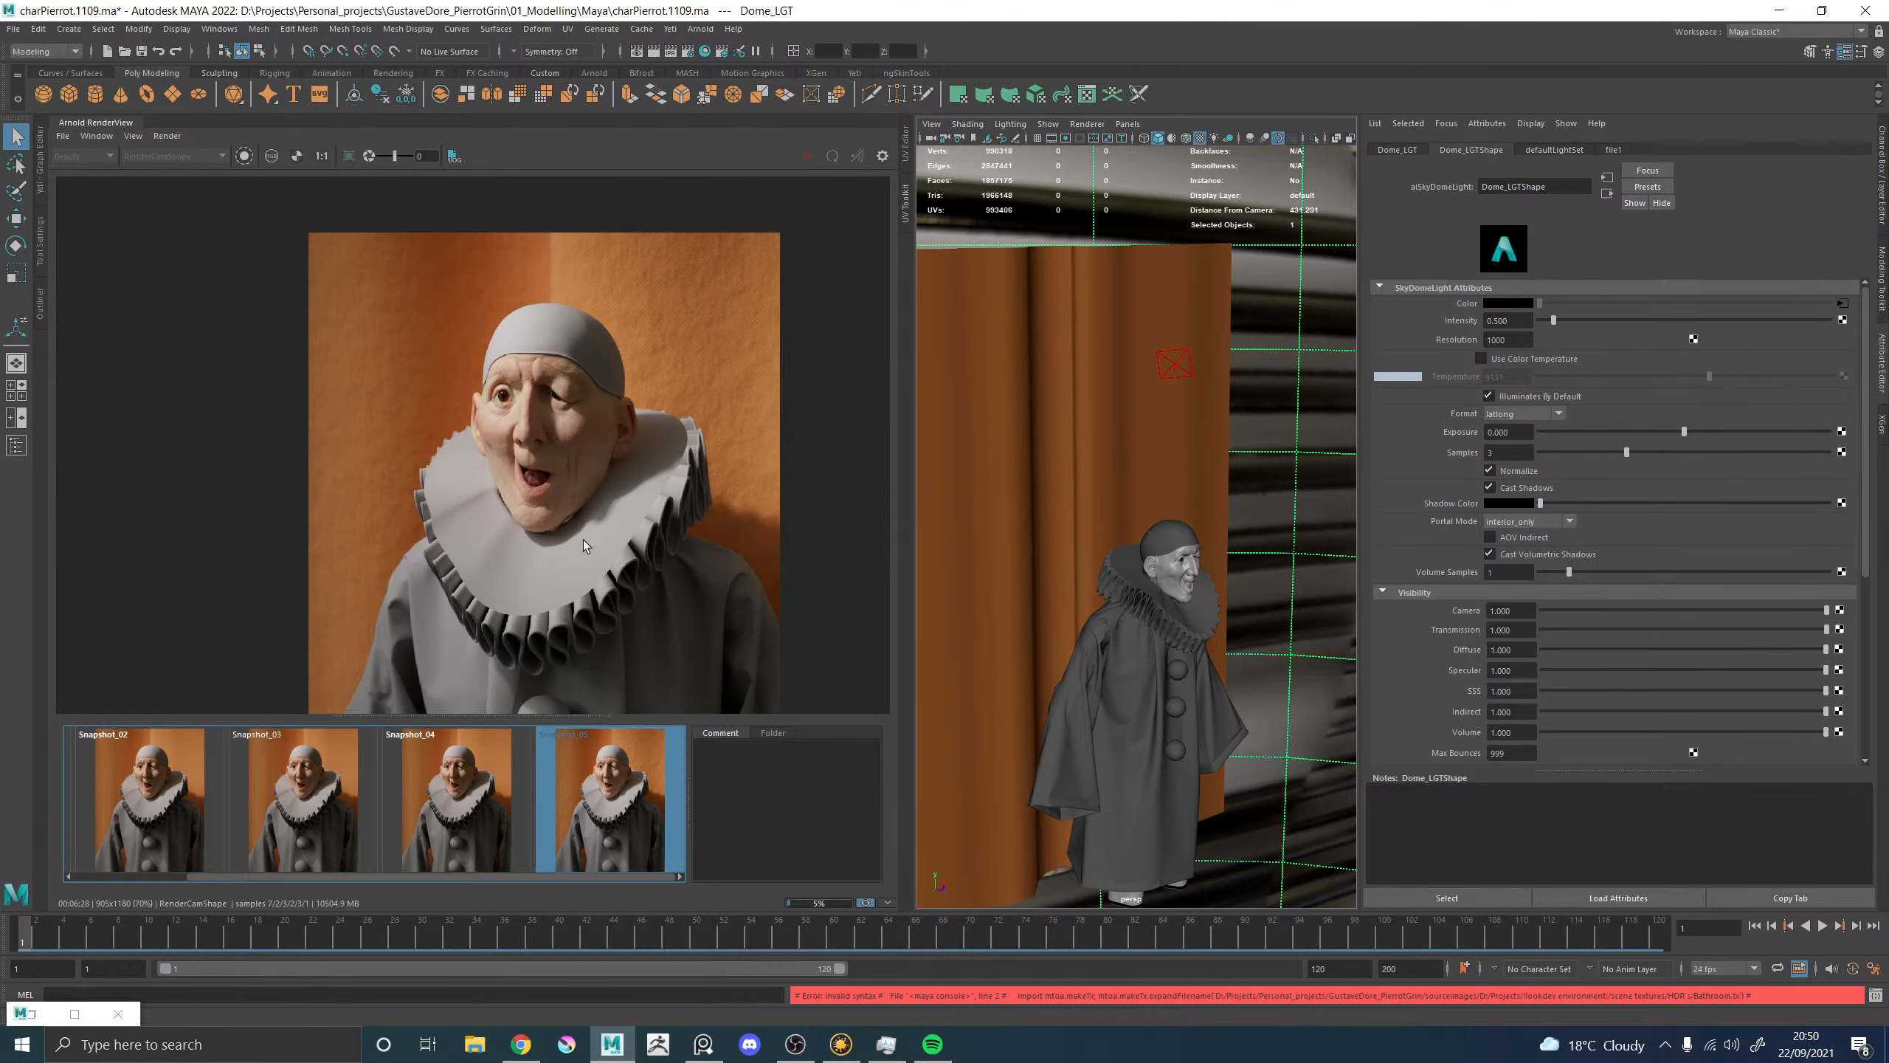
pyautogui.click(611, 797)
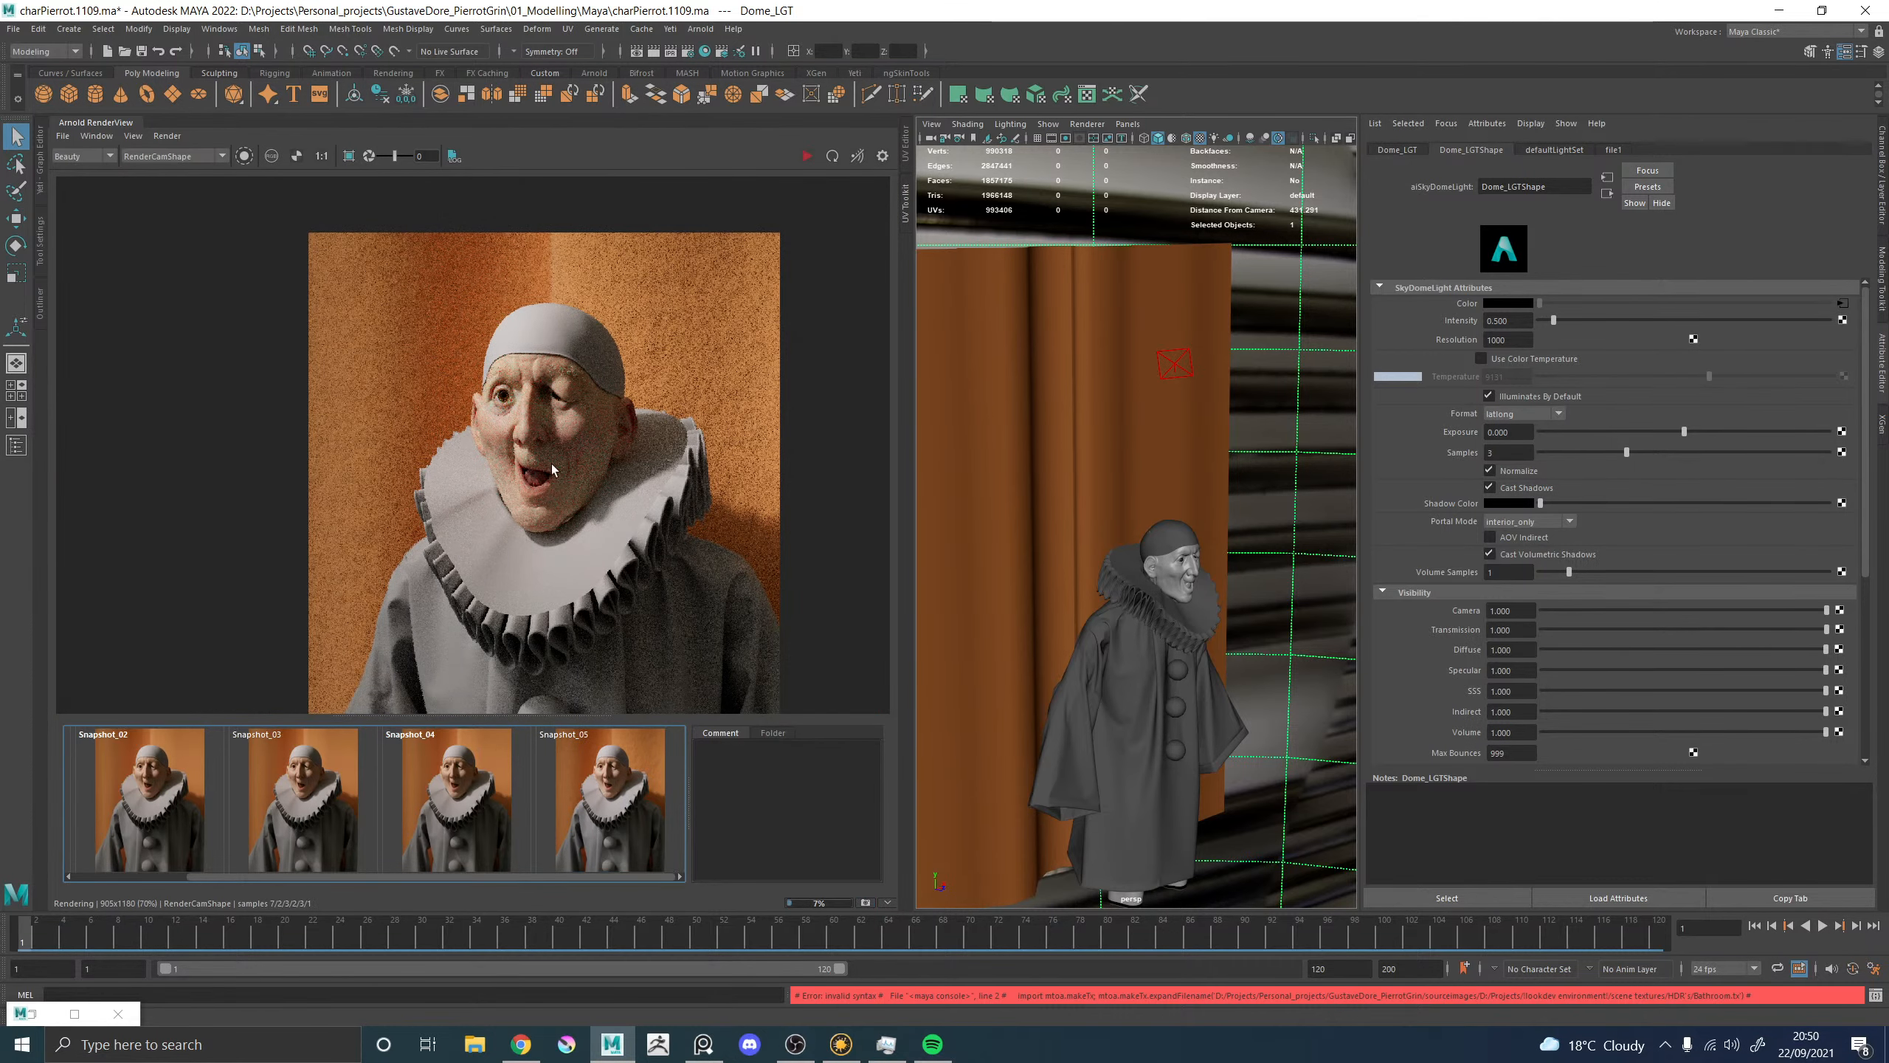
pyautogui.scroll(3, 546, 470)
pyautogui.scroll(-3, 552, 488)
pyautogui.scroll(3, 523, 408)
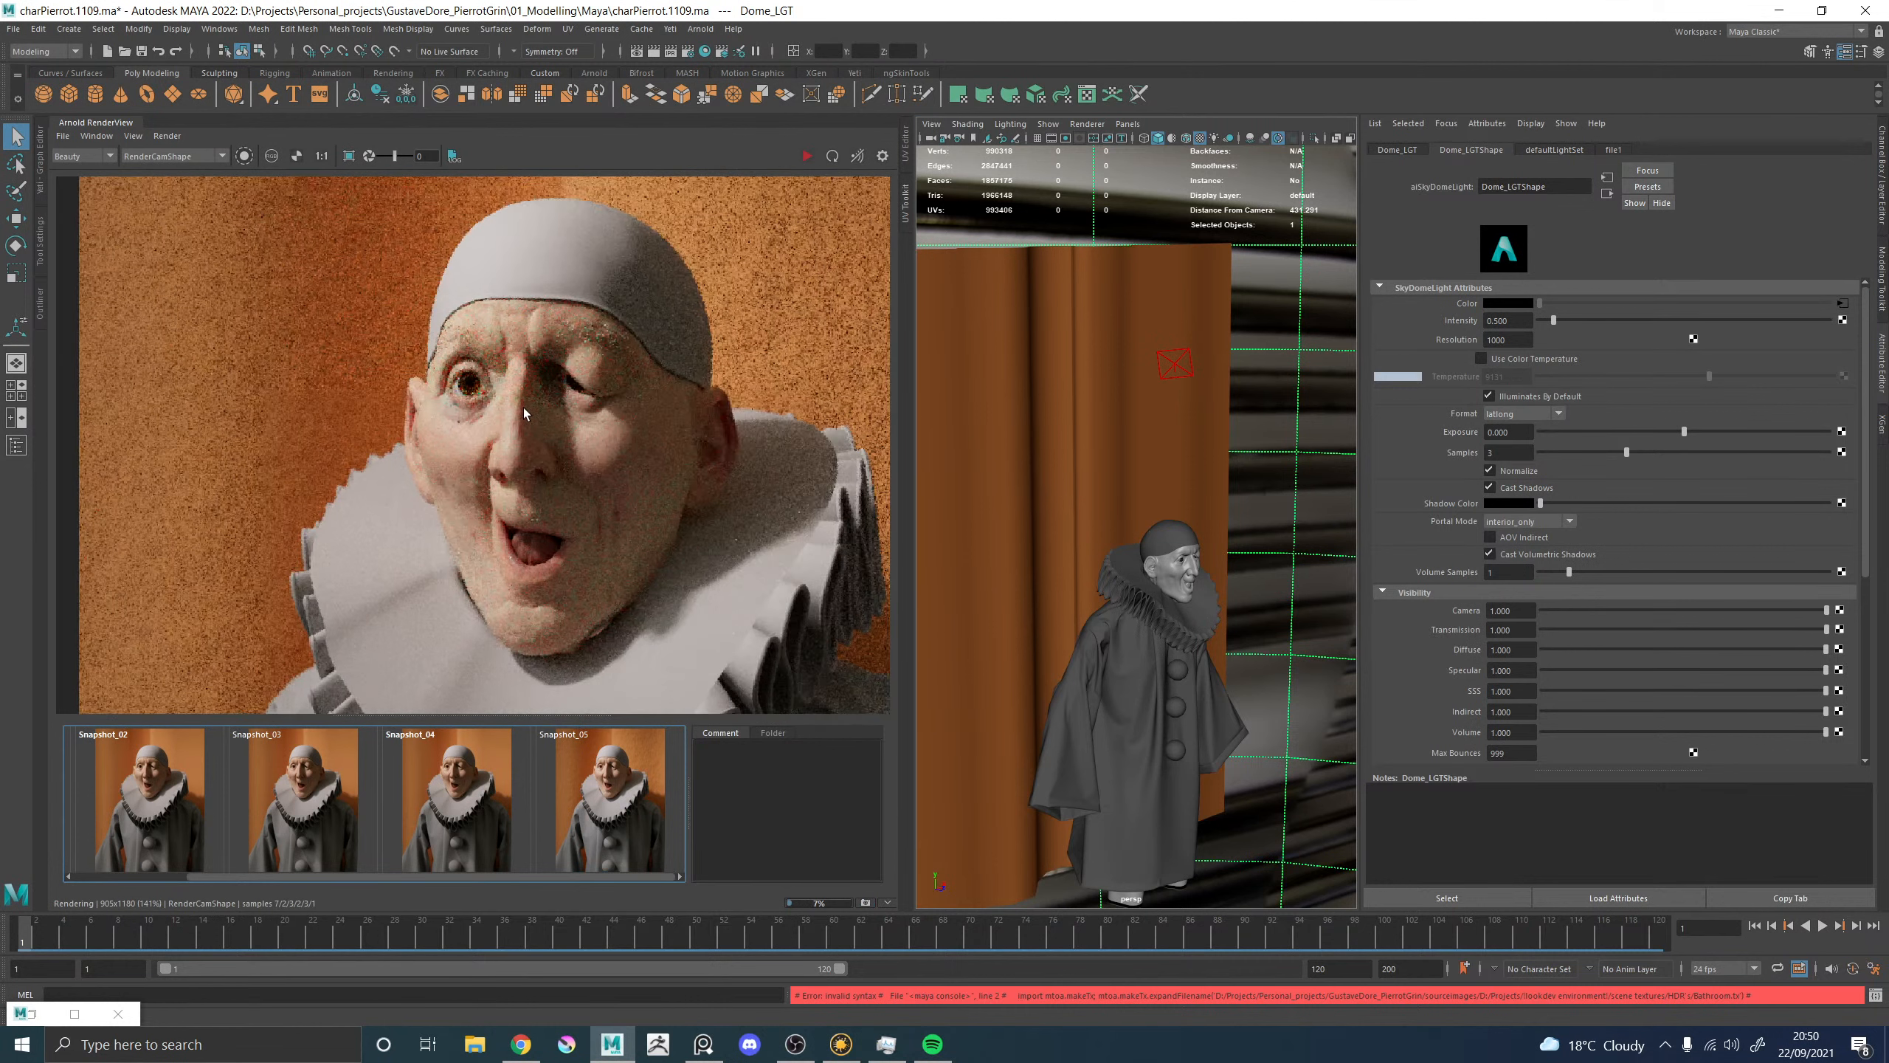
# Compare the face's skin in the updated render against Snapshot_04 and Snapshot_05.
pyautogui.click(617, 806)
pyautogui.click(616, 805)
pyautogui.click(497, 796)
pyautogui.click(565, 793)
pyautogui.click(506, 791)
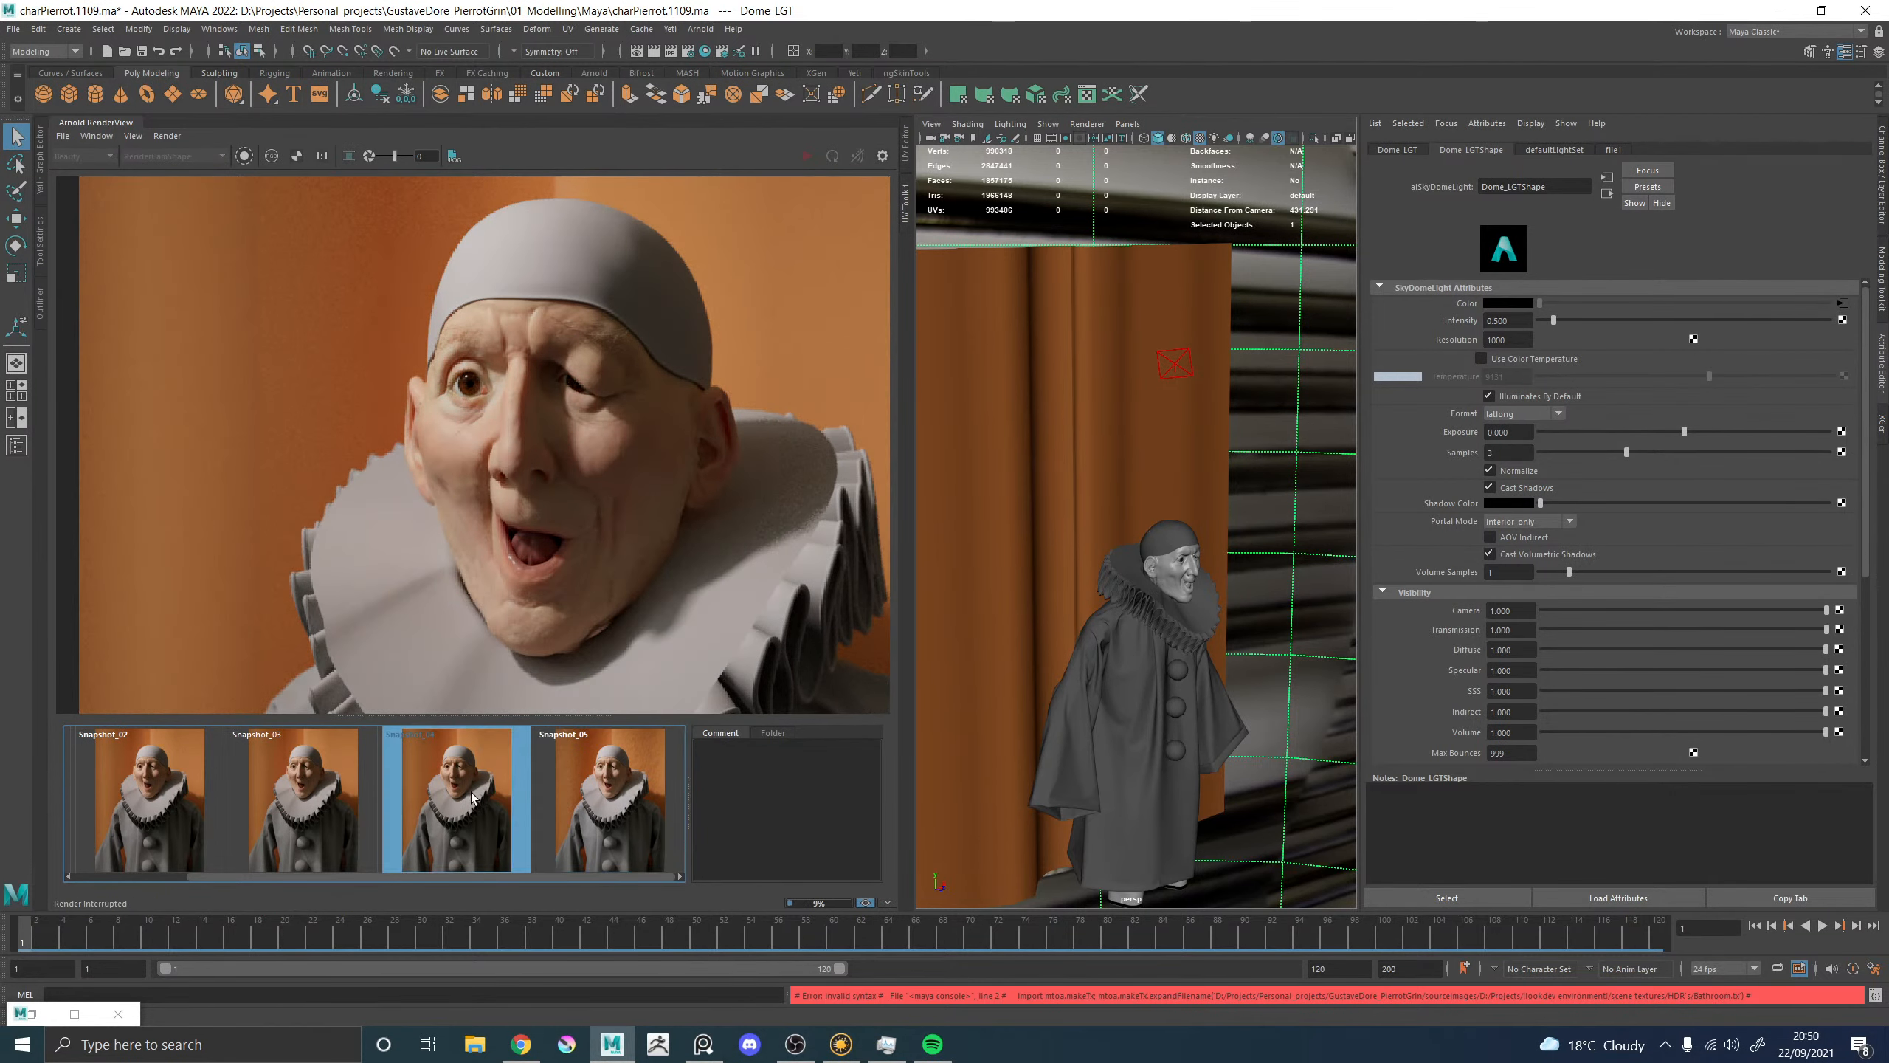
pyautogui.click(579, 793)
pyautogui.click(579, 794)
pyautogui.click(579, 794)
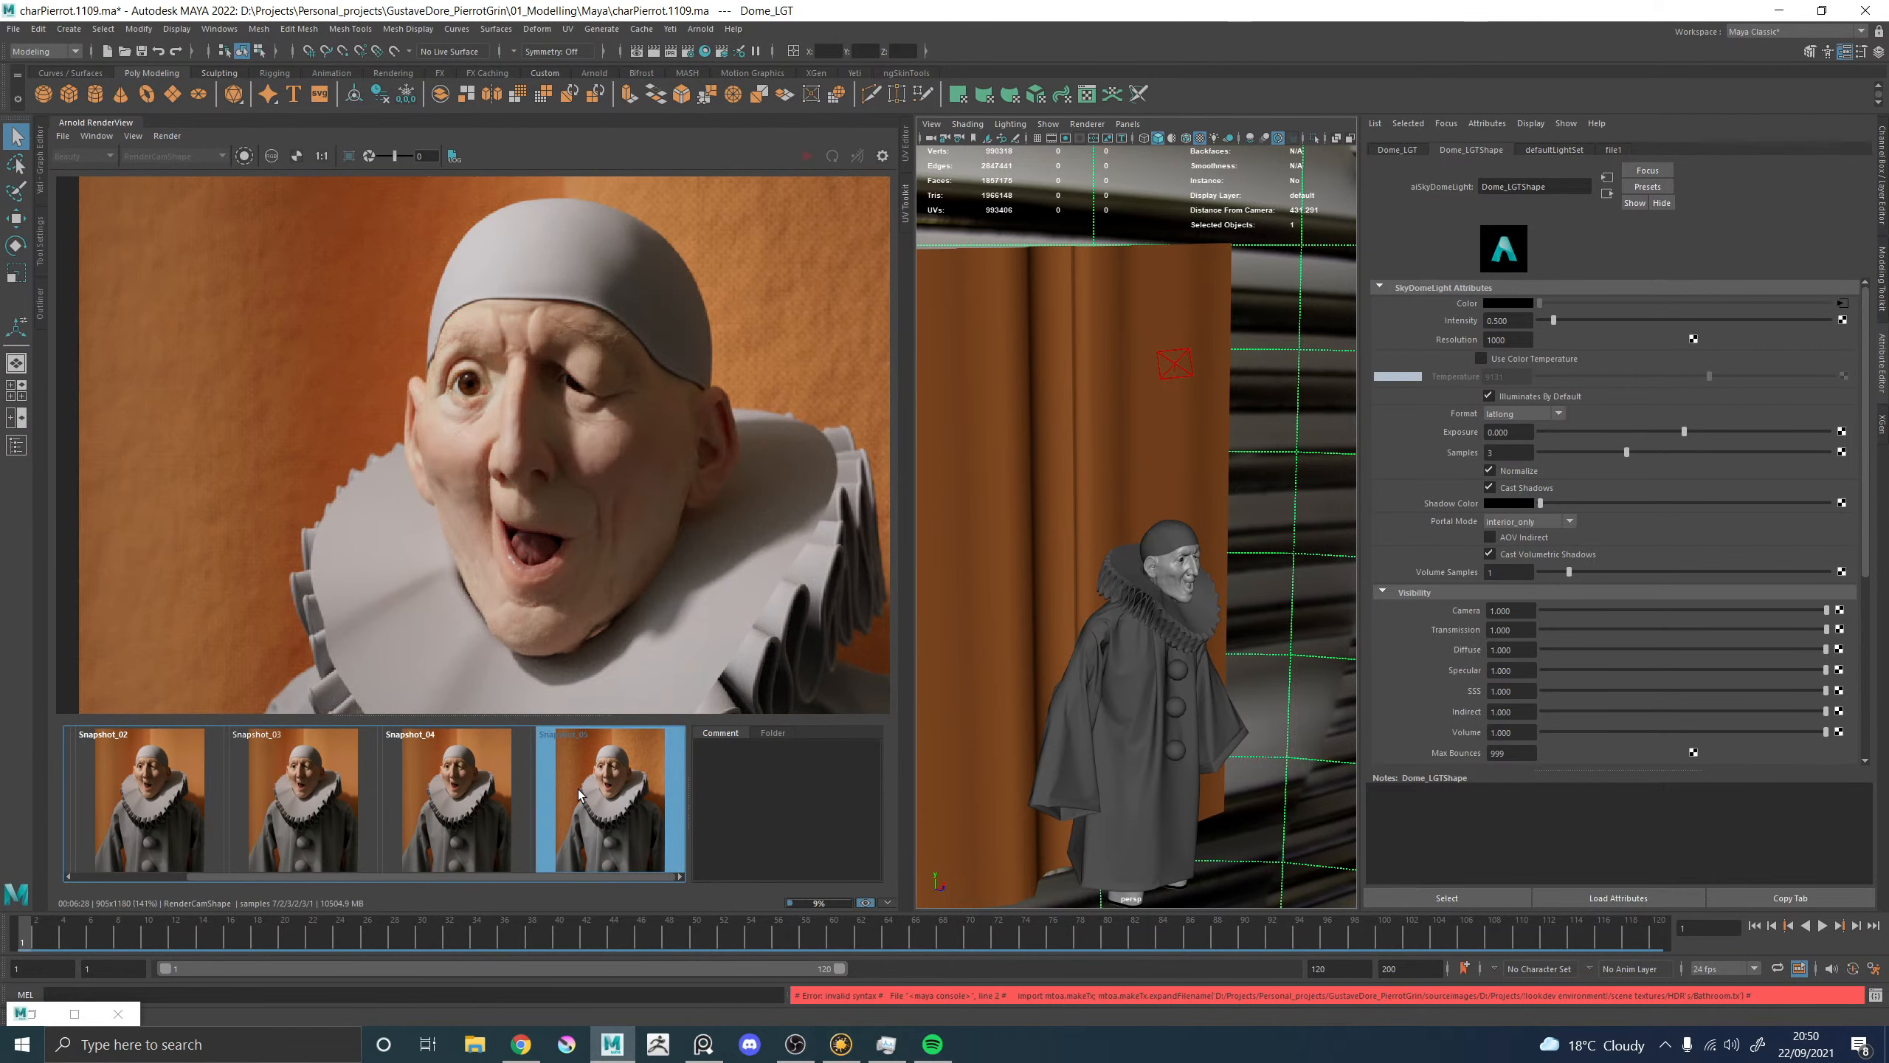
pyautogui.click(580, 793)
# Inspect the eyes, brow and ears close up in the updated render, checking them against Snapshot_05.
pyautogui.scroll(2, 454, 423)
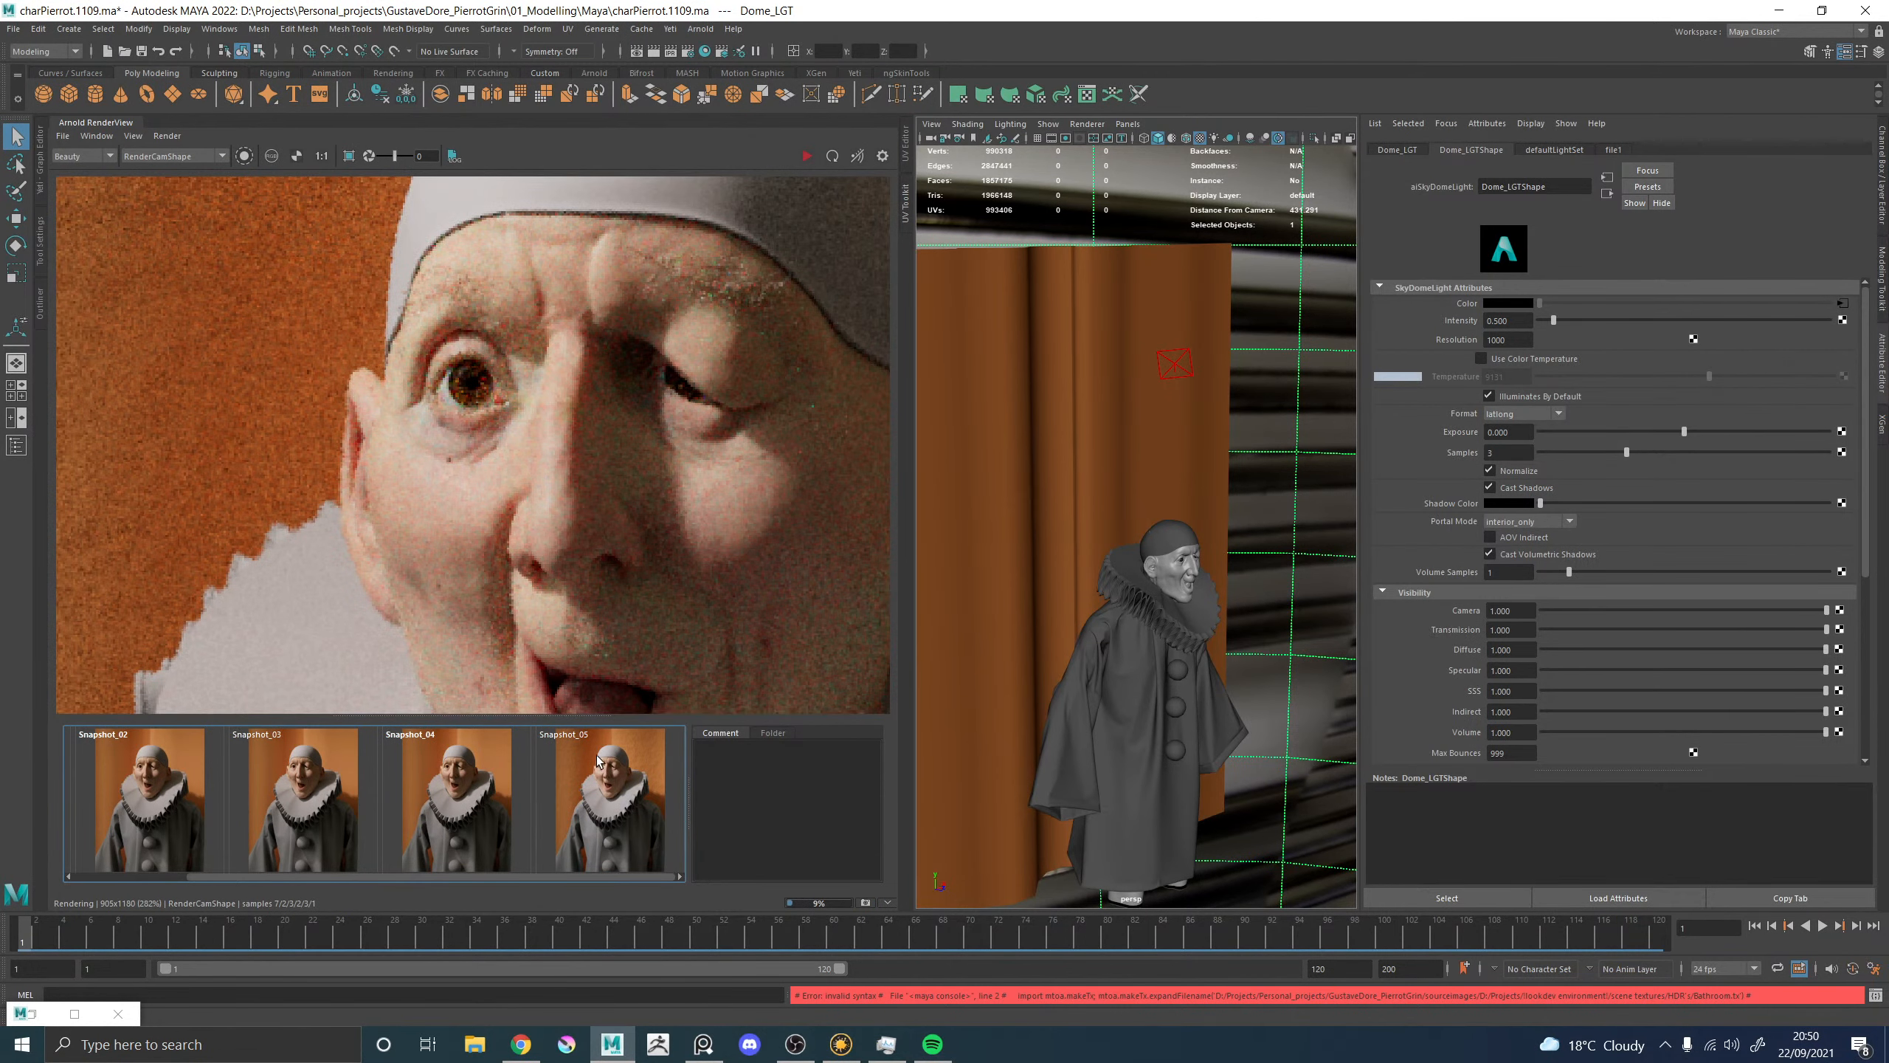
pyautogui.scroll(-2, 691, 602)
pyautogui.scroll(2, 844, 509)
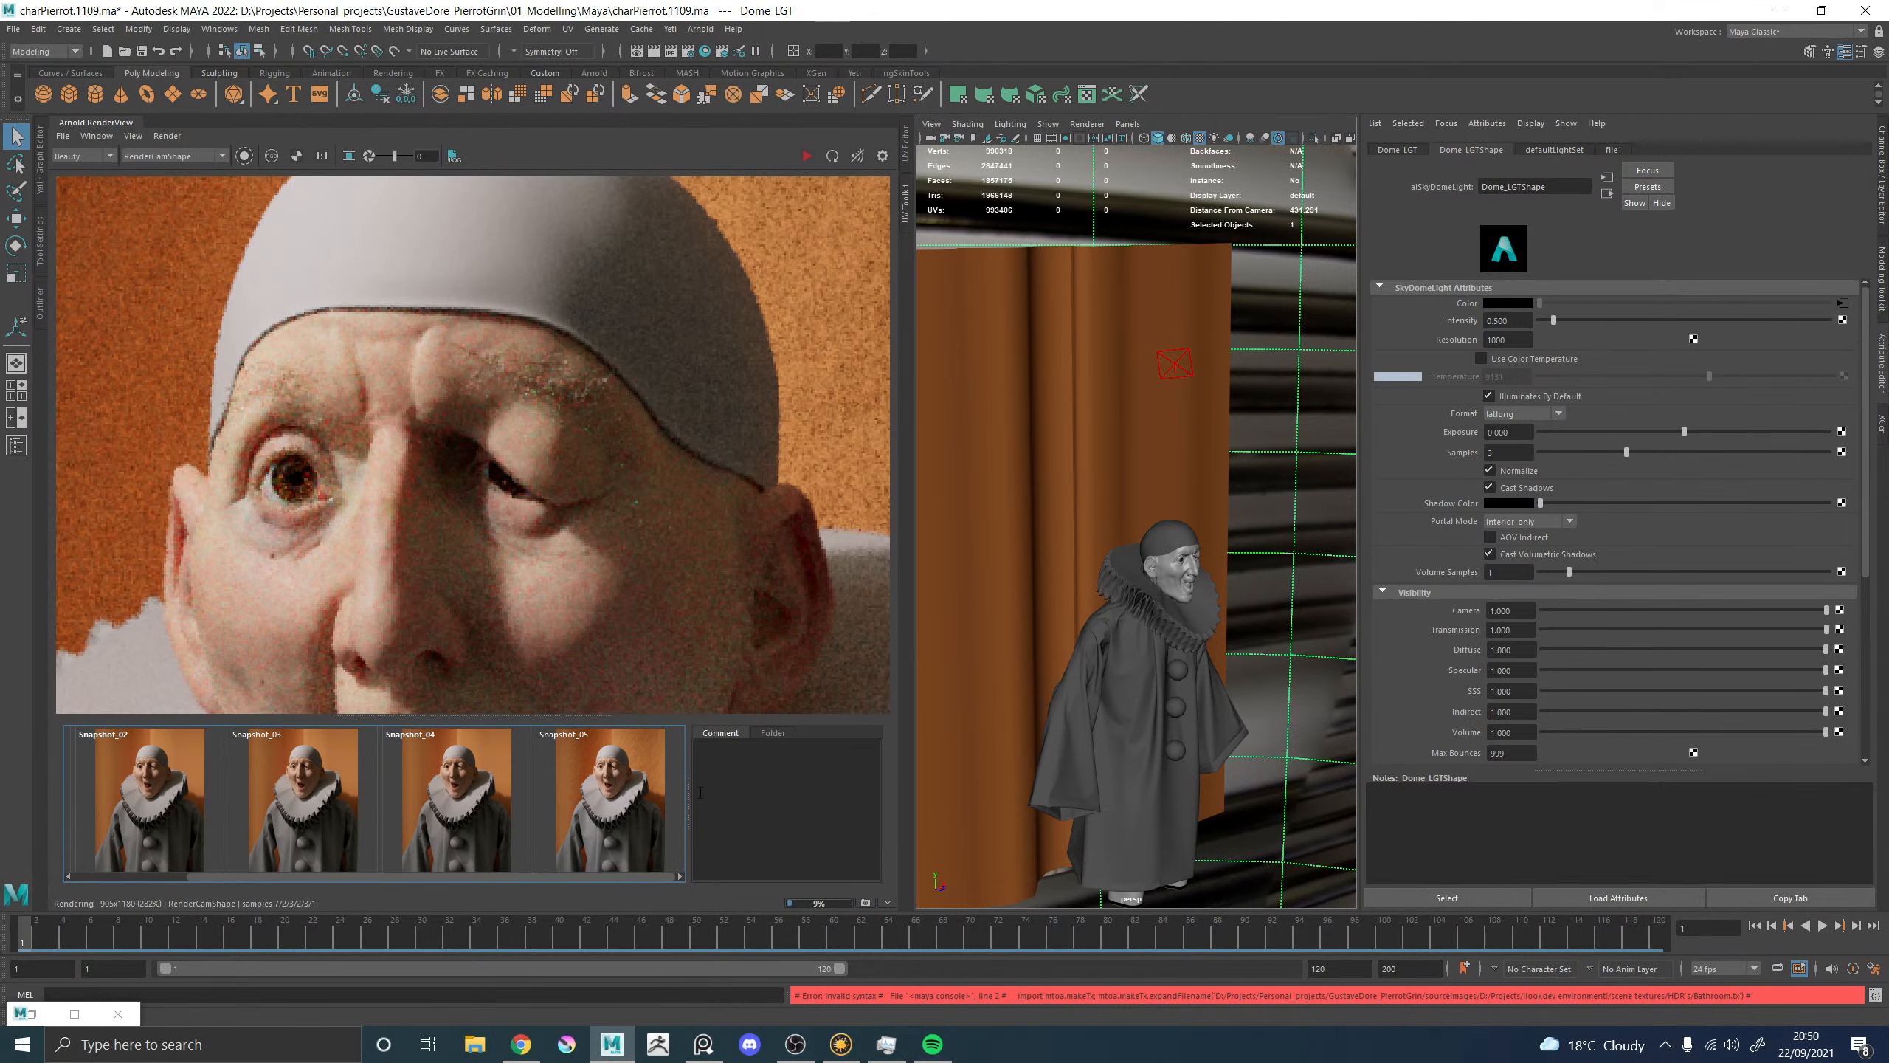
pyautogui.click(629, 811)
pyautogui.click(629, 811)
pyautogui.scroll(-3, 802, 558)
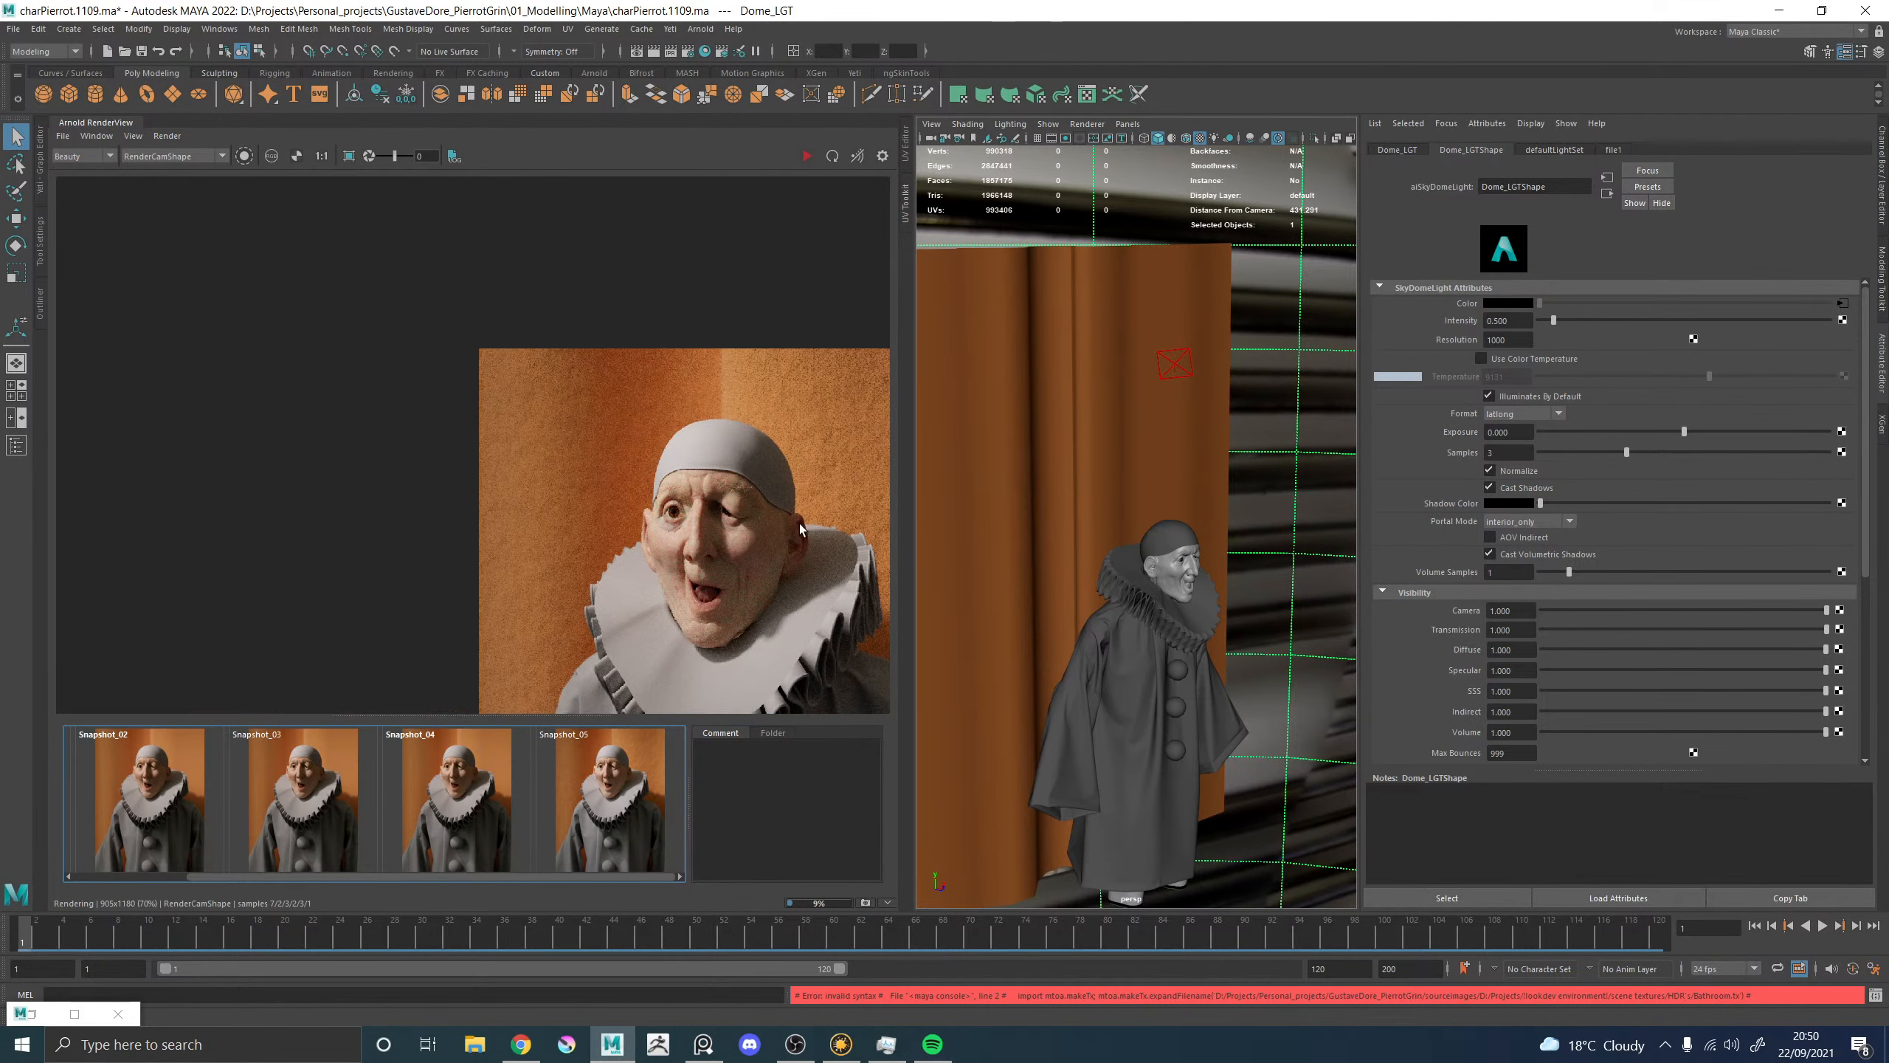
pyautogui.scroll(4, 793, 530)
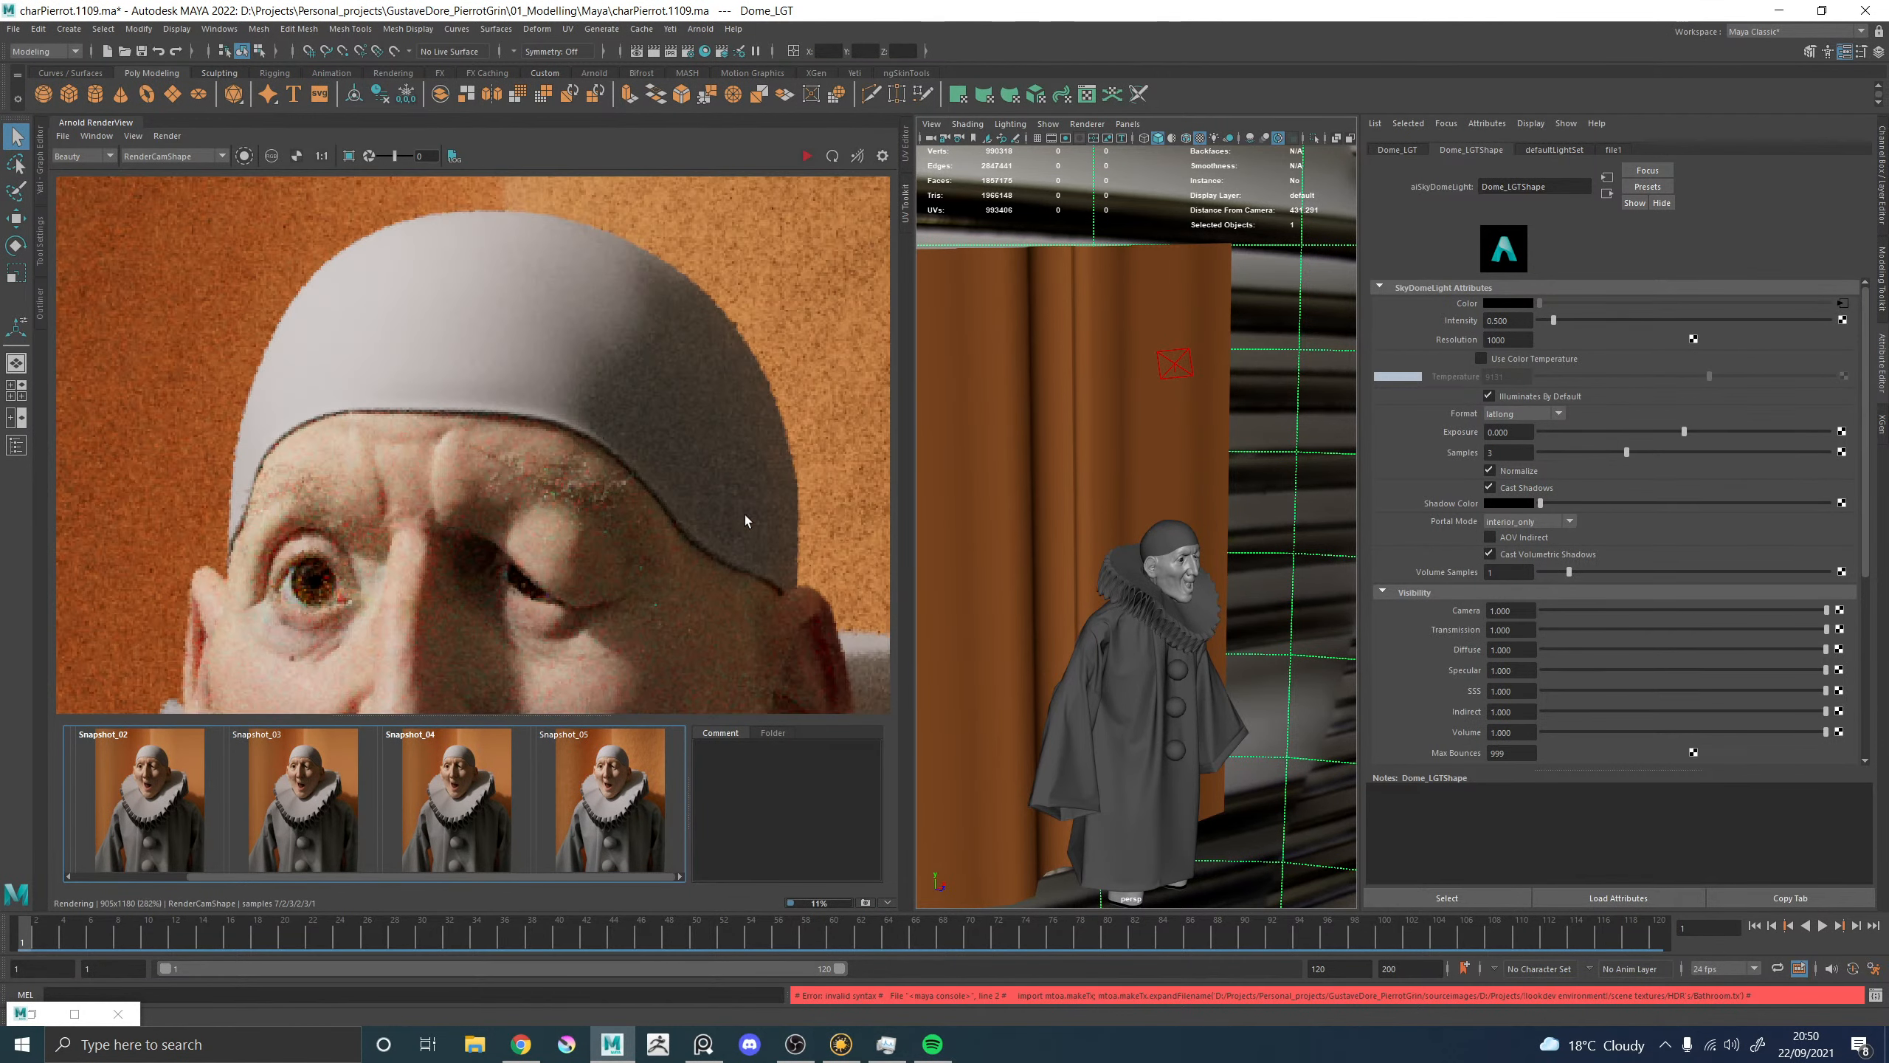
# Review the head and ruff collar in the updated Arnold render, and stop the render.
pyautogui.scroll(-3, 750, 515)
pyautogui.moveTo(757, 498); pyautogui.dragTo(711, 365, button='middle')
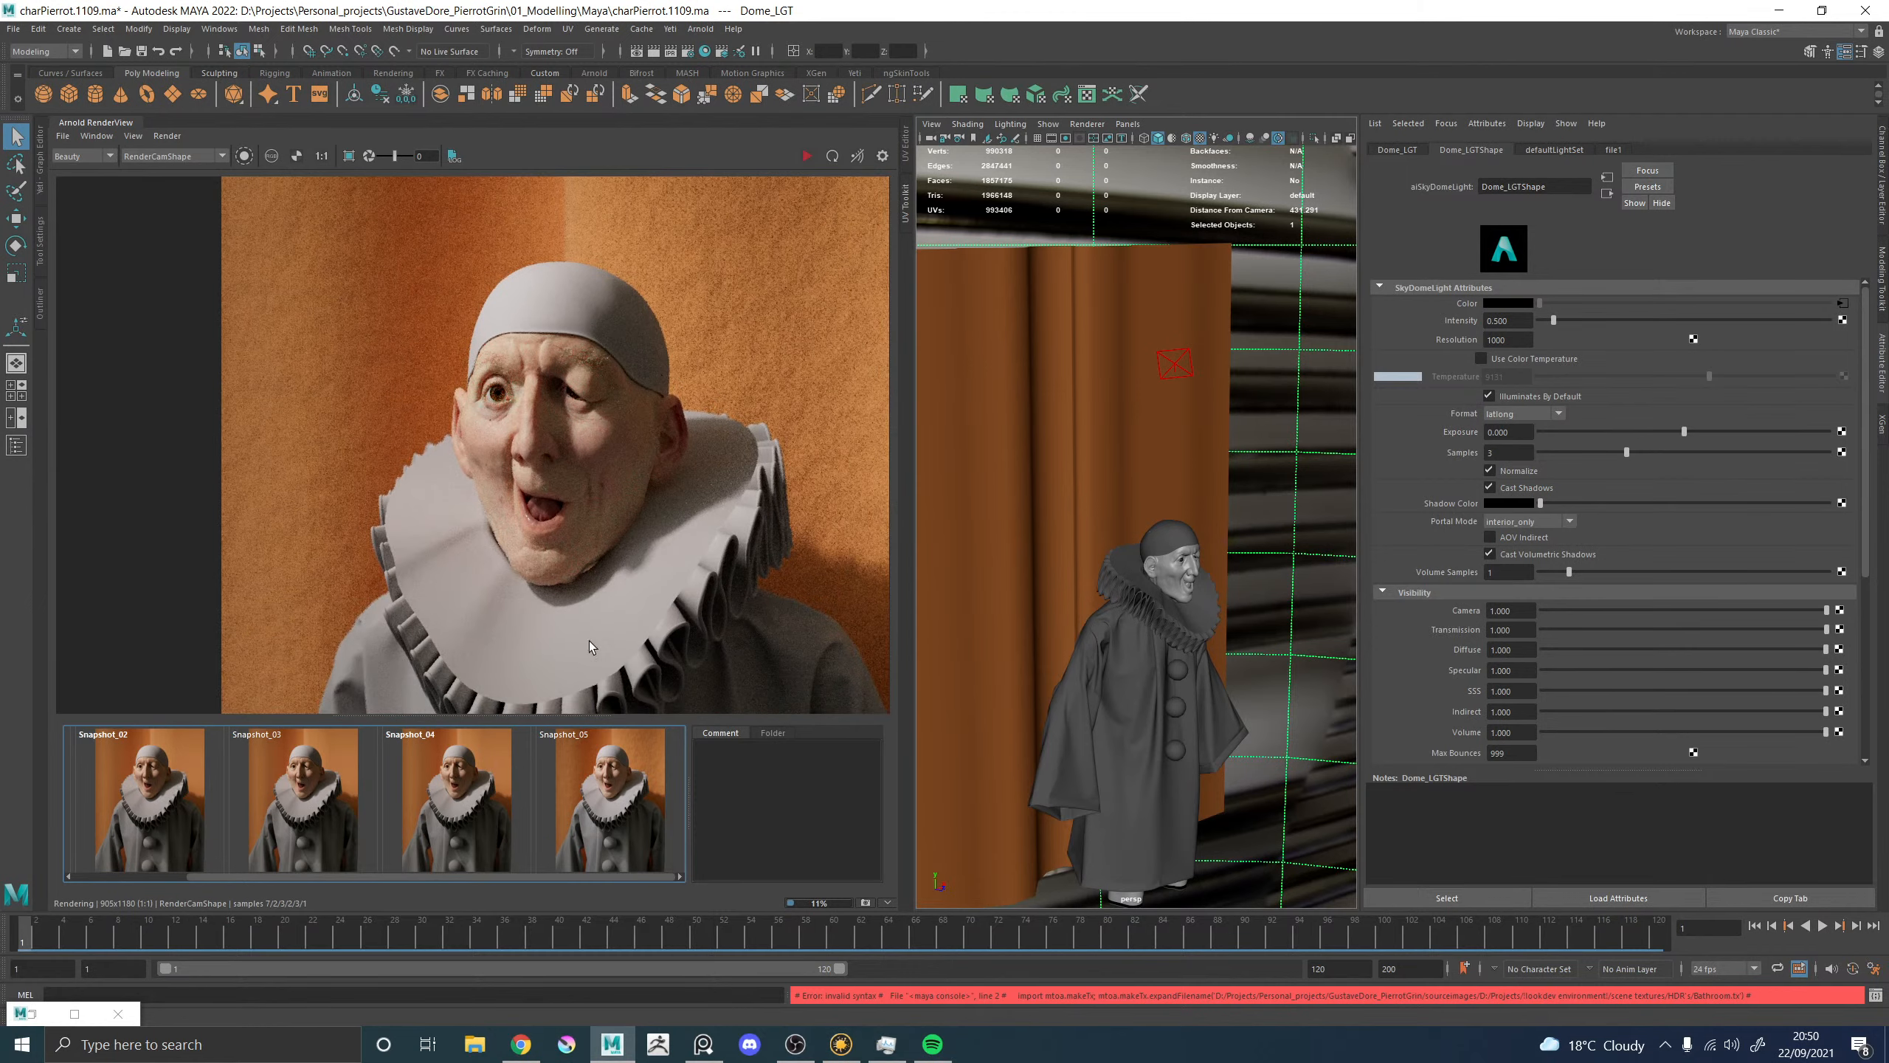
pyautogui.scroll(2, 582, 484)
pyautogui.scroll(-1, 552, 444)
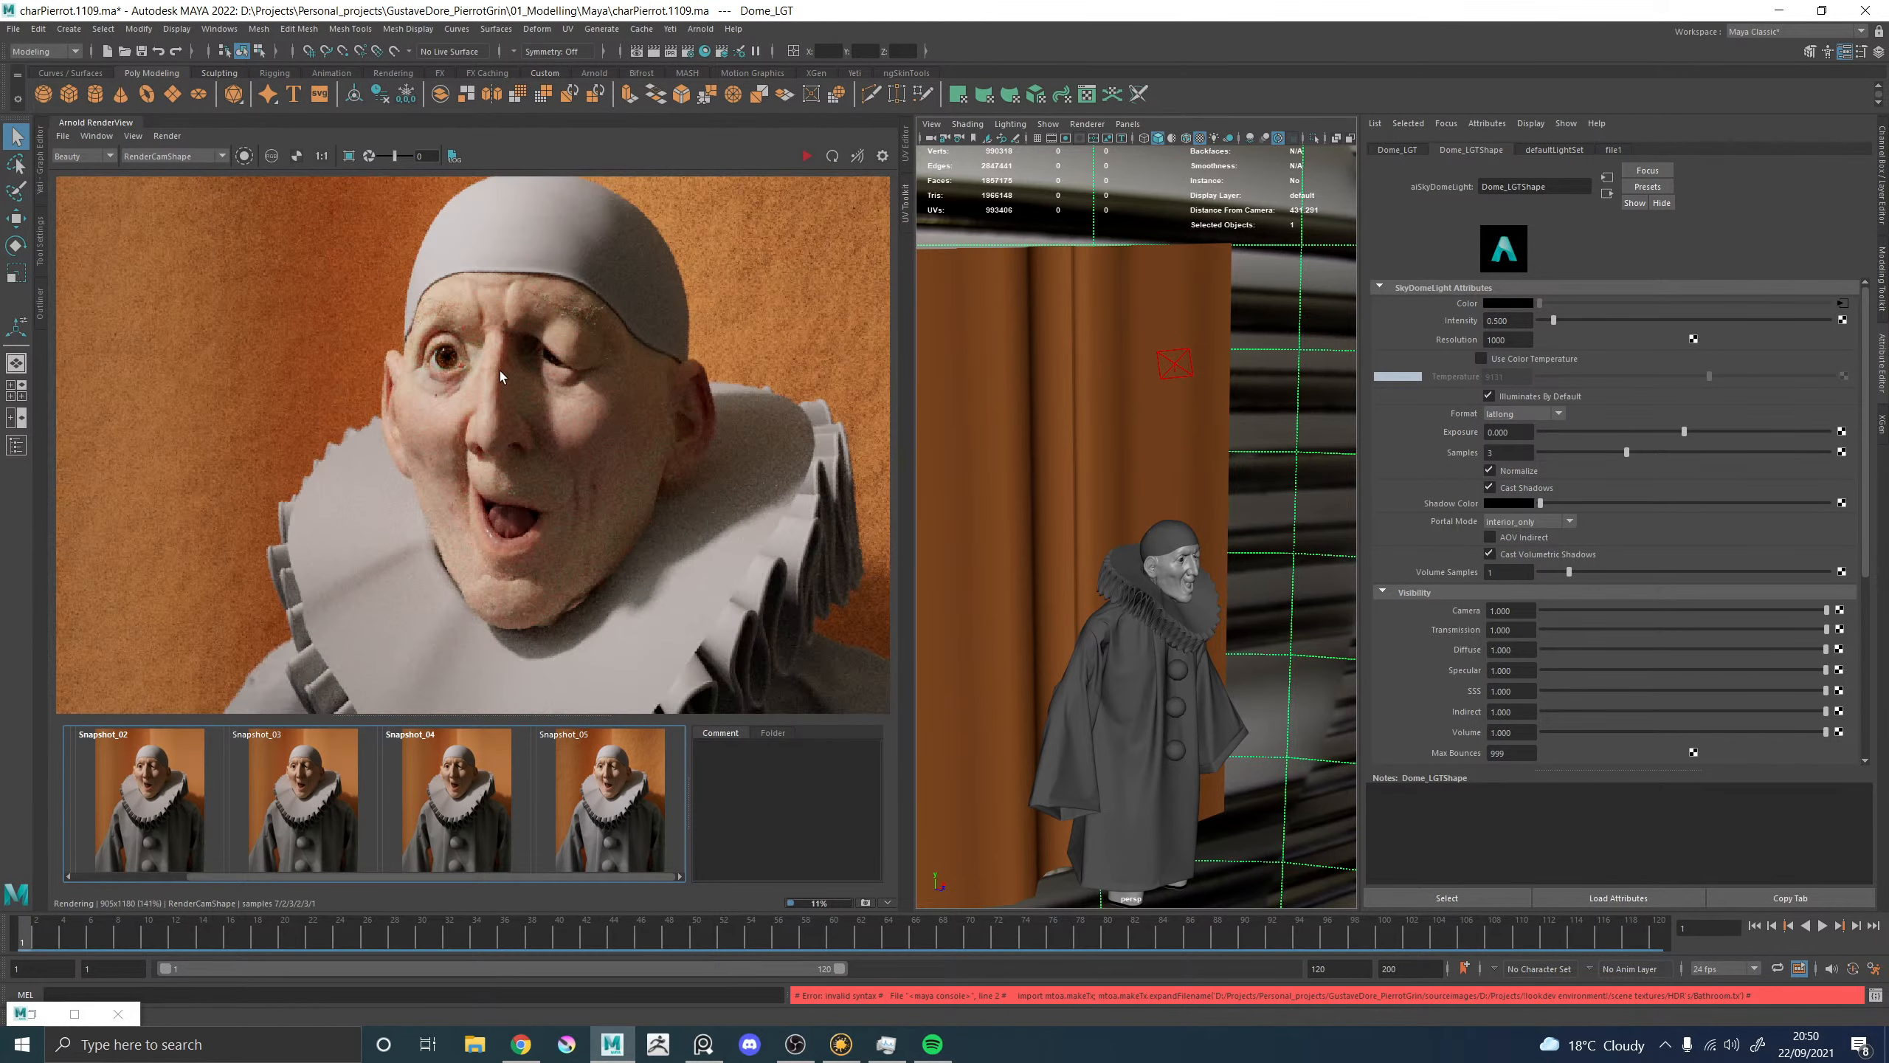
pyautogui.click(805, 157)
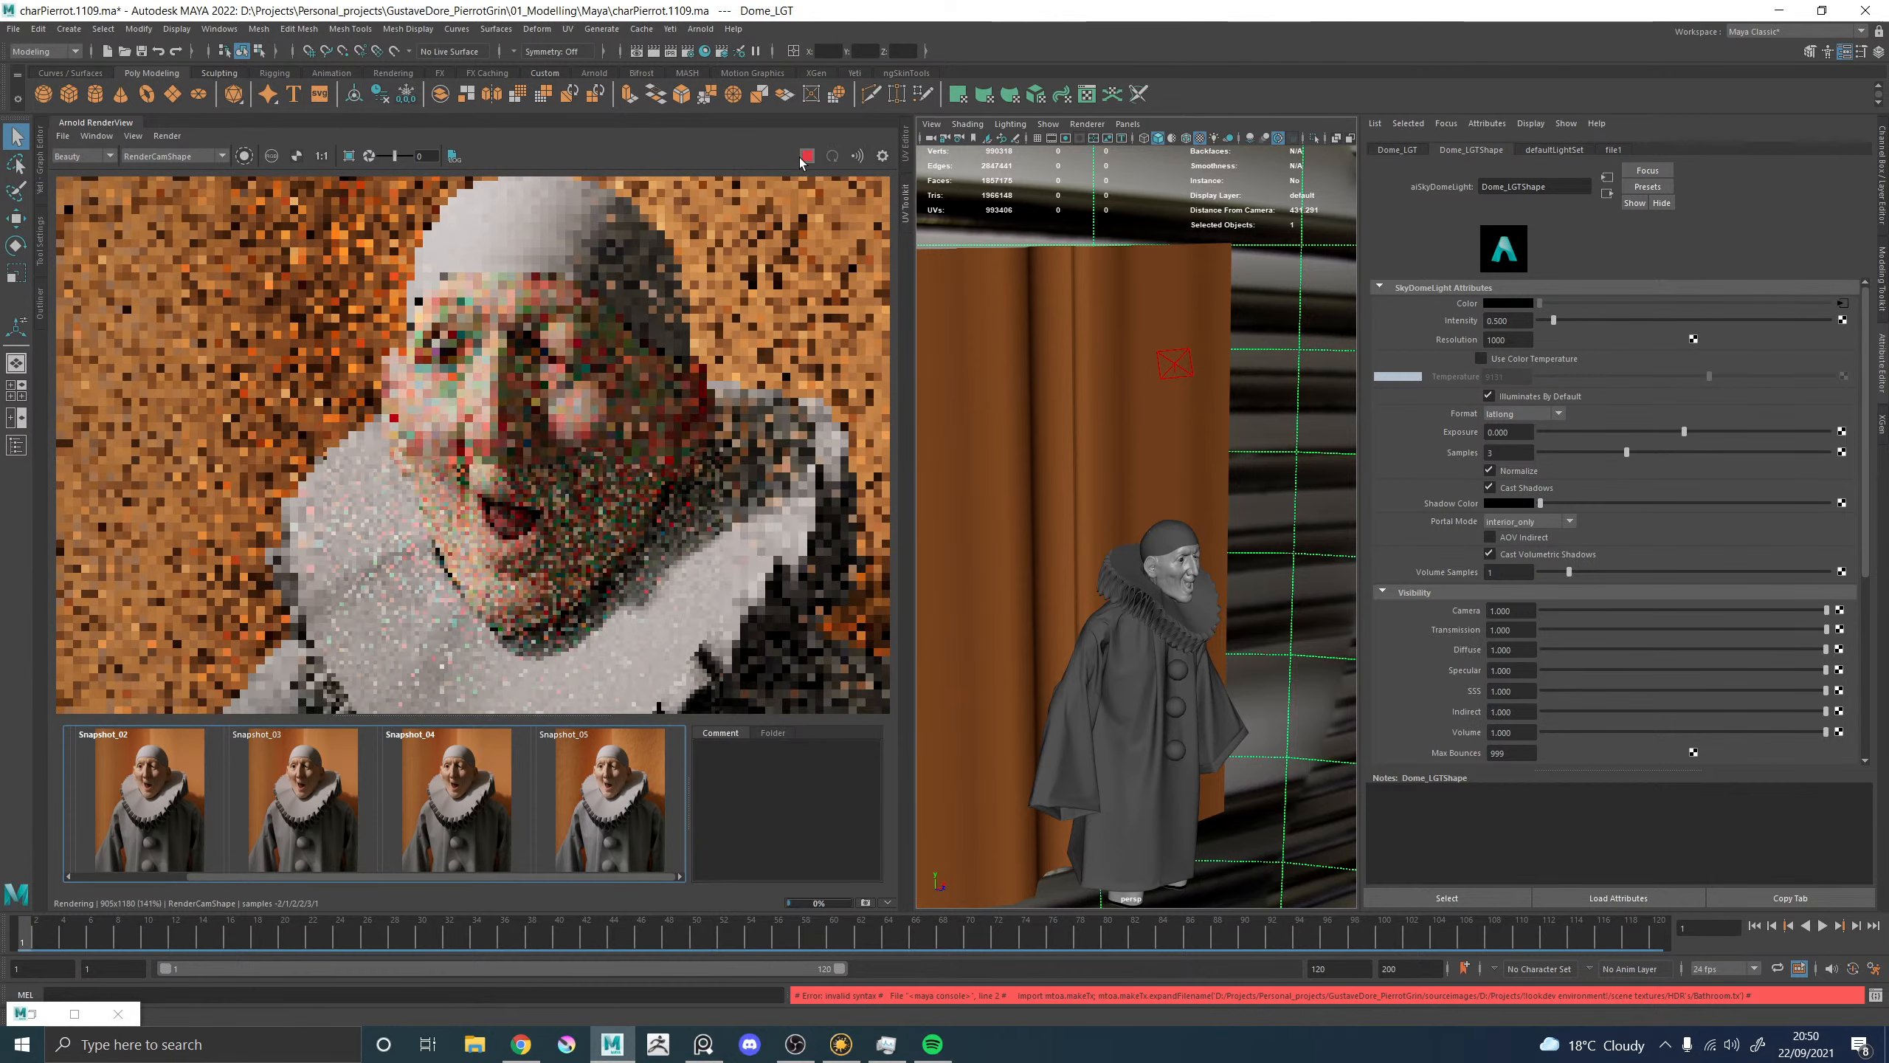
# Switch to Mari, open the Body_GEO_v1100 project and frame the character's ear in close-up.
pyautogui.click(839, 1045)
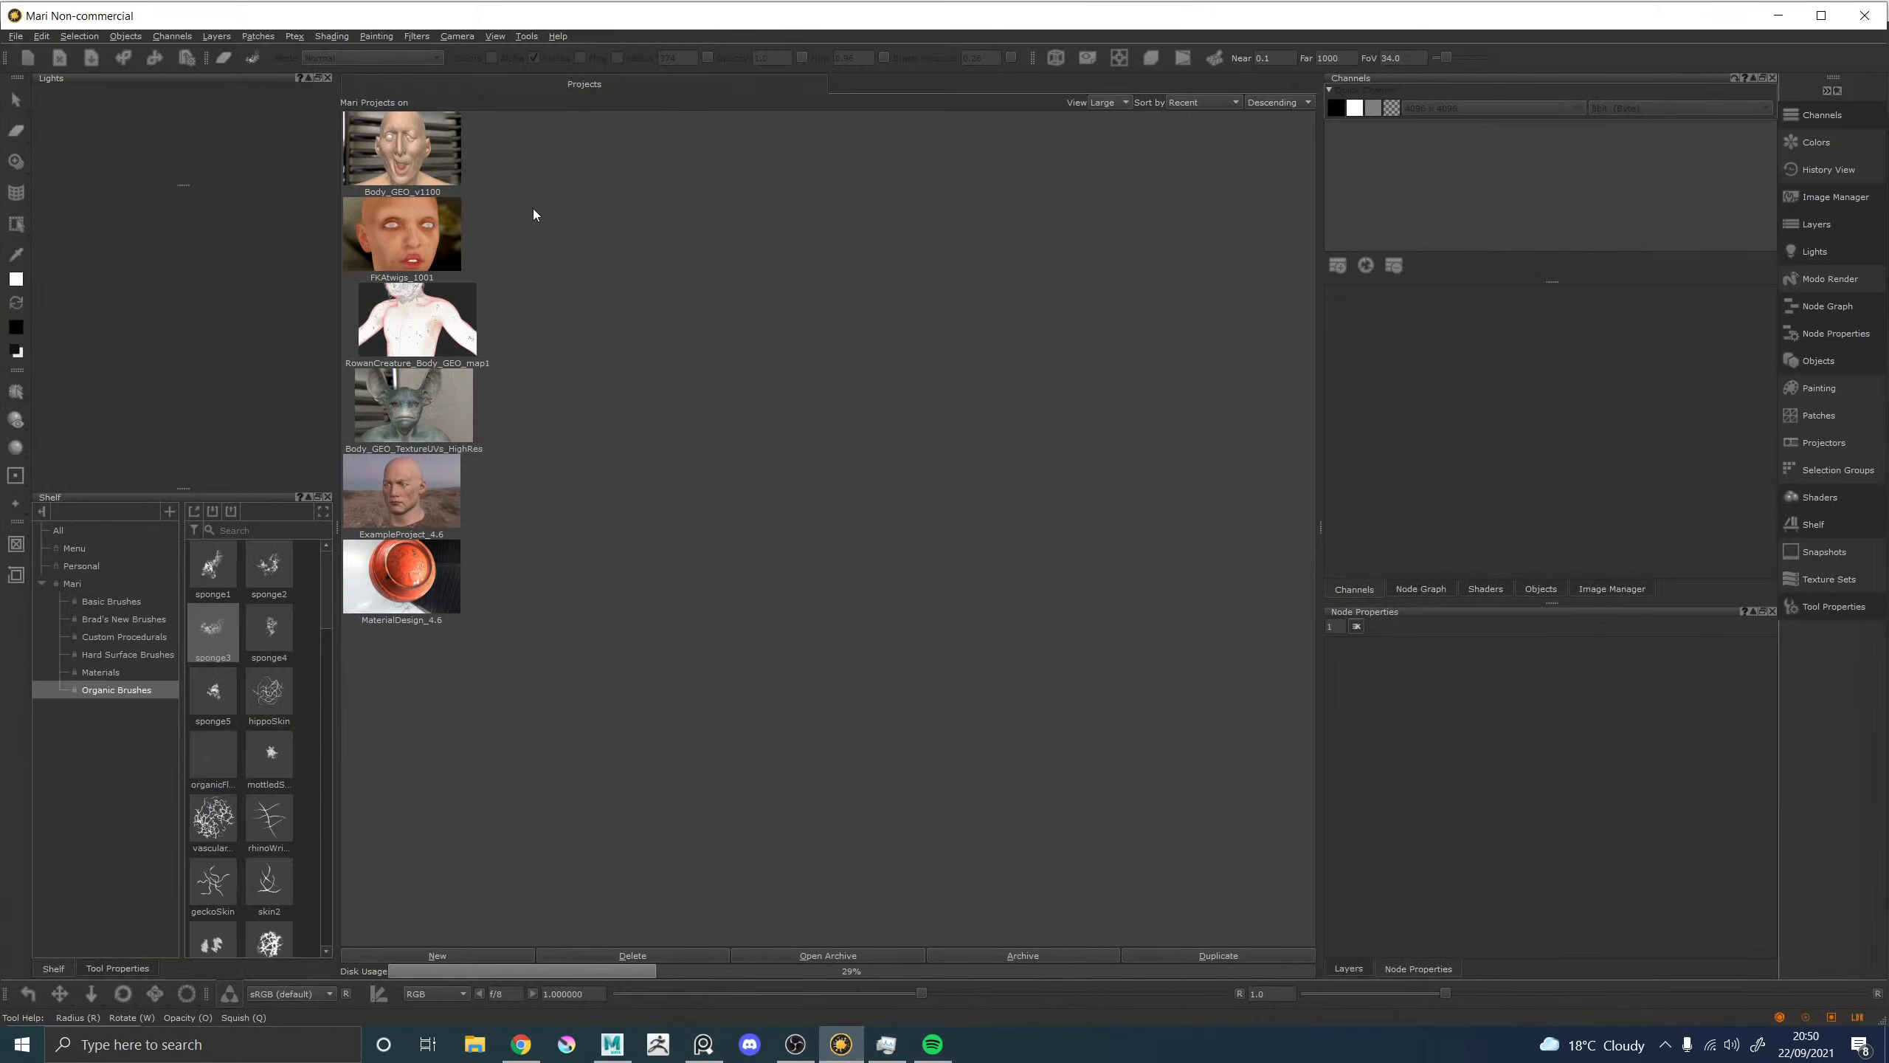
pyautogui.doubleClick(427, 150)
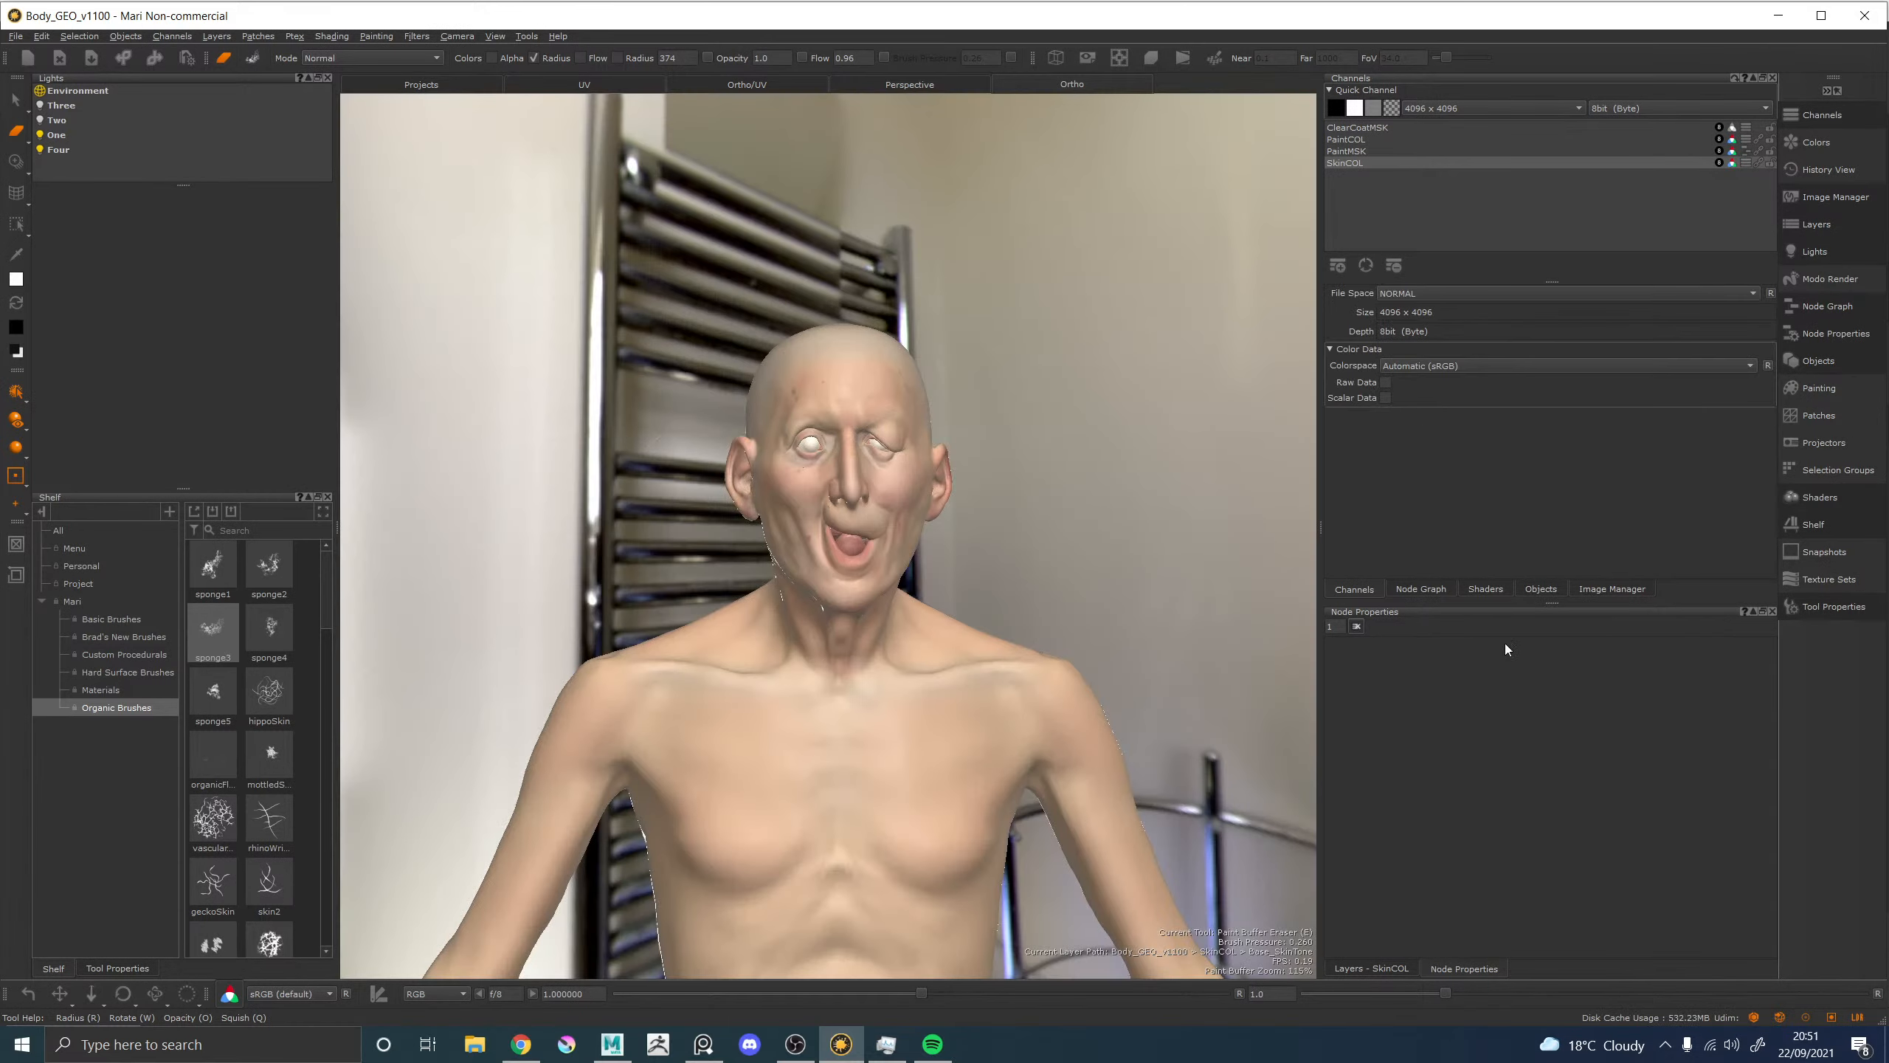
pyautogui.keyDown('alt'); pyautogui.moveTo(1046, 460); pyautogui.dragTo(892, 463); pyautogui.keyUp('alt')
pyautogui.keyDown('alt'); pyautogui.moveTo(893, 462); pyautogui.dragTo(1013, 343, button='right'); pyautogui.keyUp('alt')
pyautogui.keyDown('alt'); pyautogui.moveTo(1014, 343); pyautogui.dragTo(842, 728, button='middle'); pyautogui.keyUp('alt')
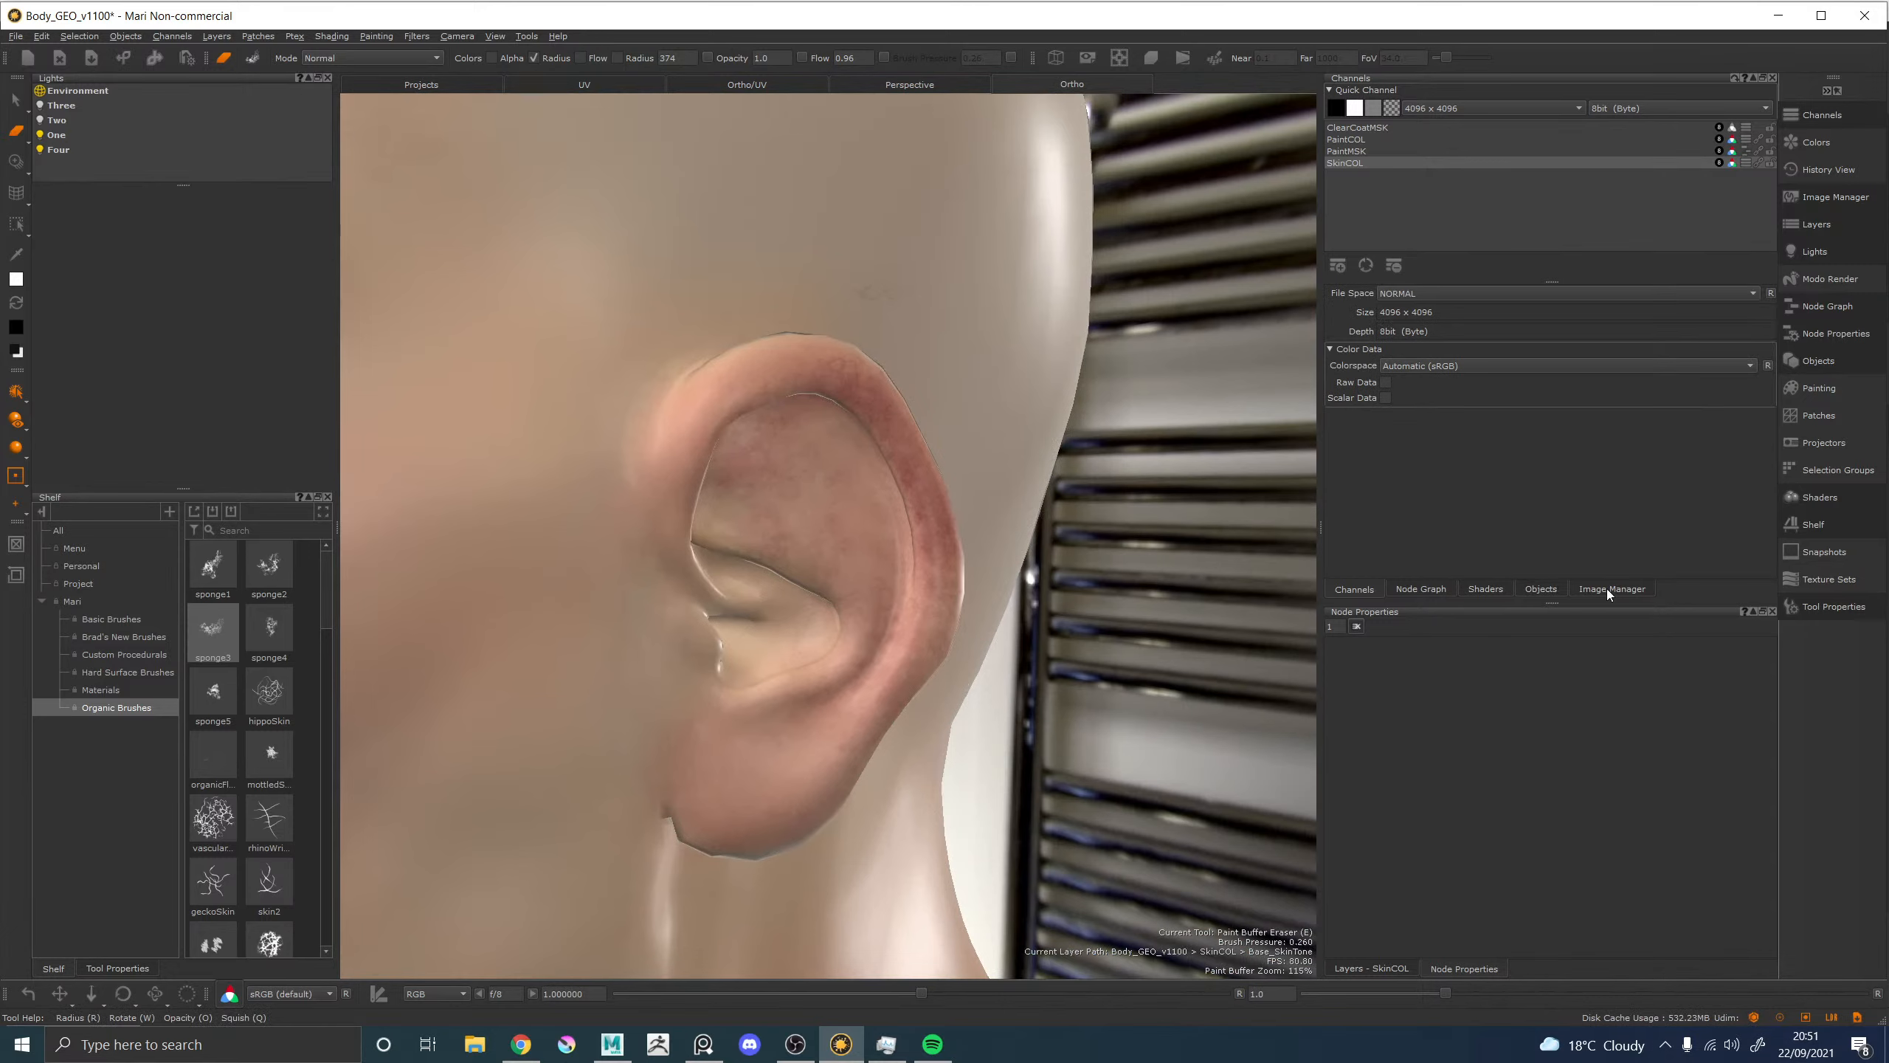
# Target the Paint1 node feeding the mask of Merge_Blemishes, and set up the Paint tool with black as the foreground colour.
pyautogui.click(1420, 589)
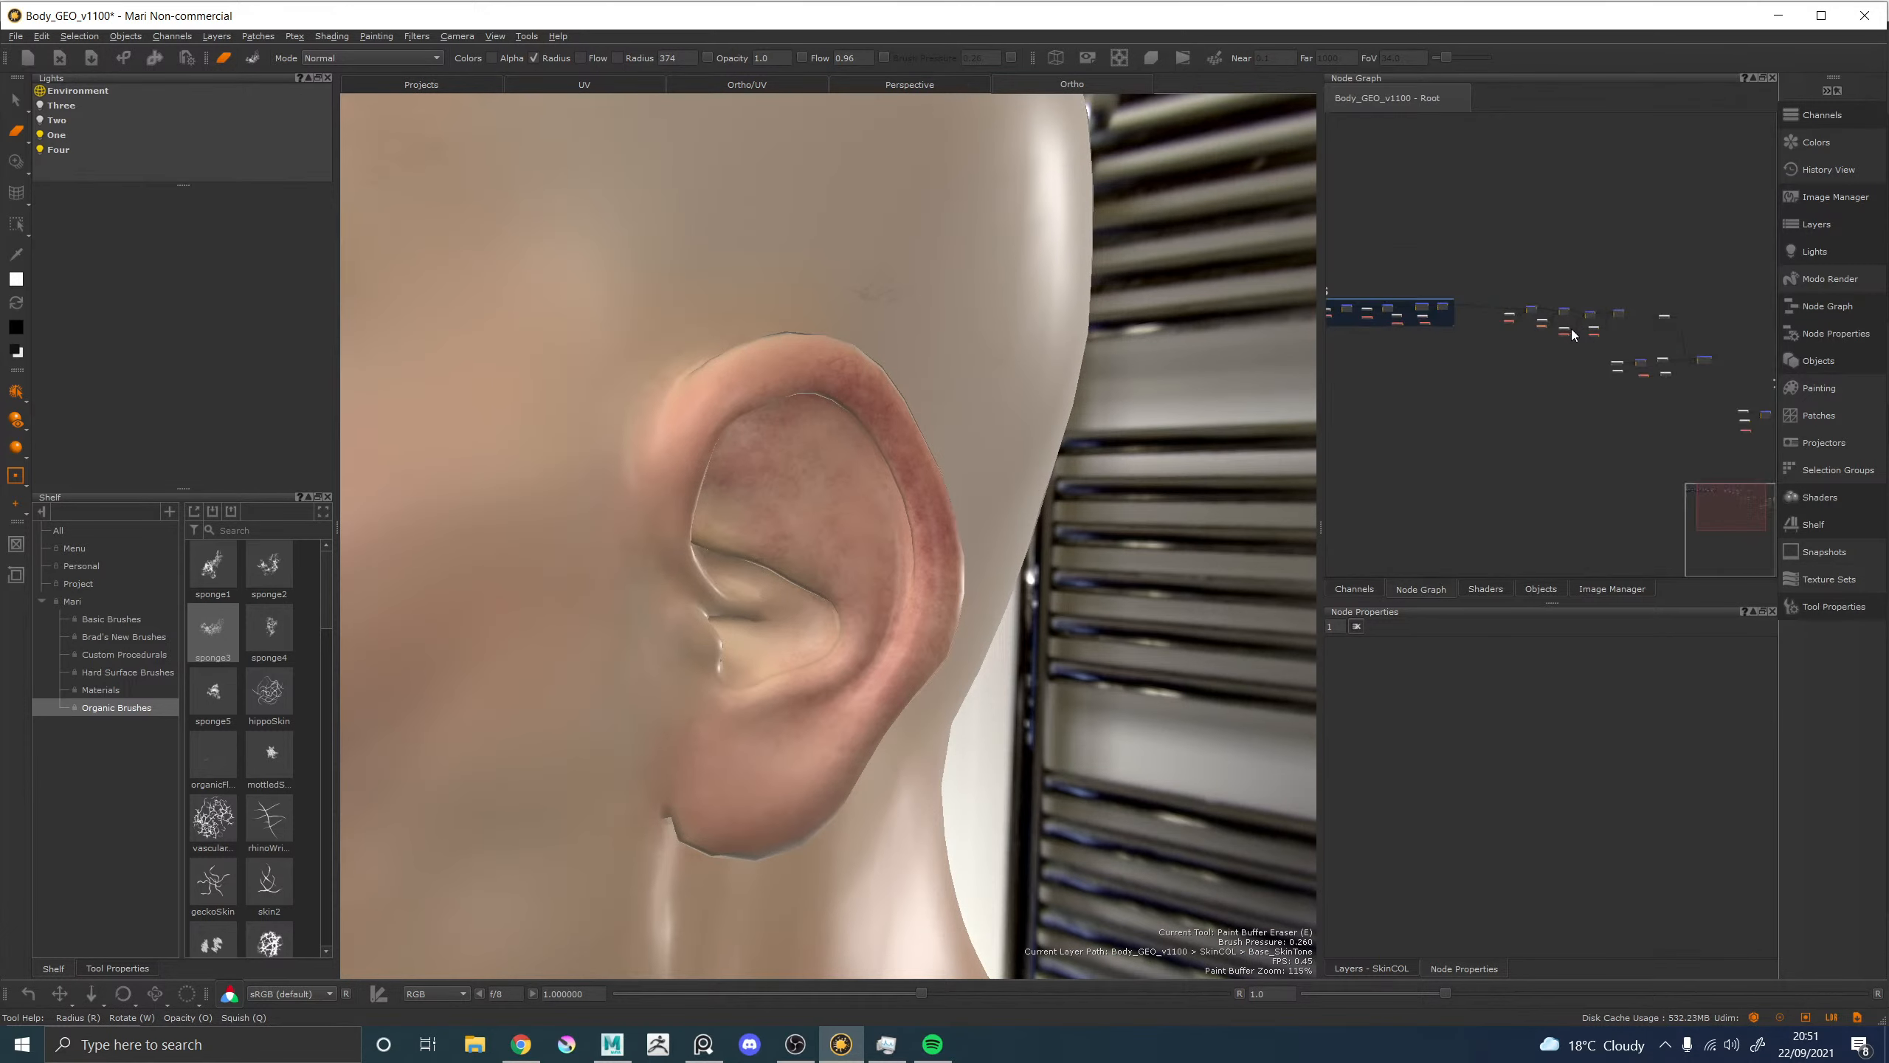
pyautogui.scroll(4, 1505, 307)
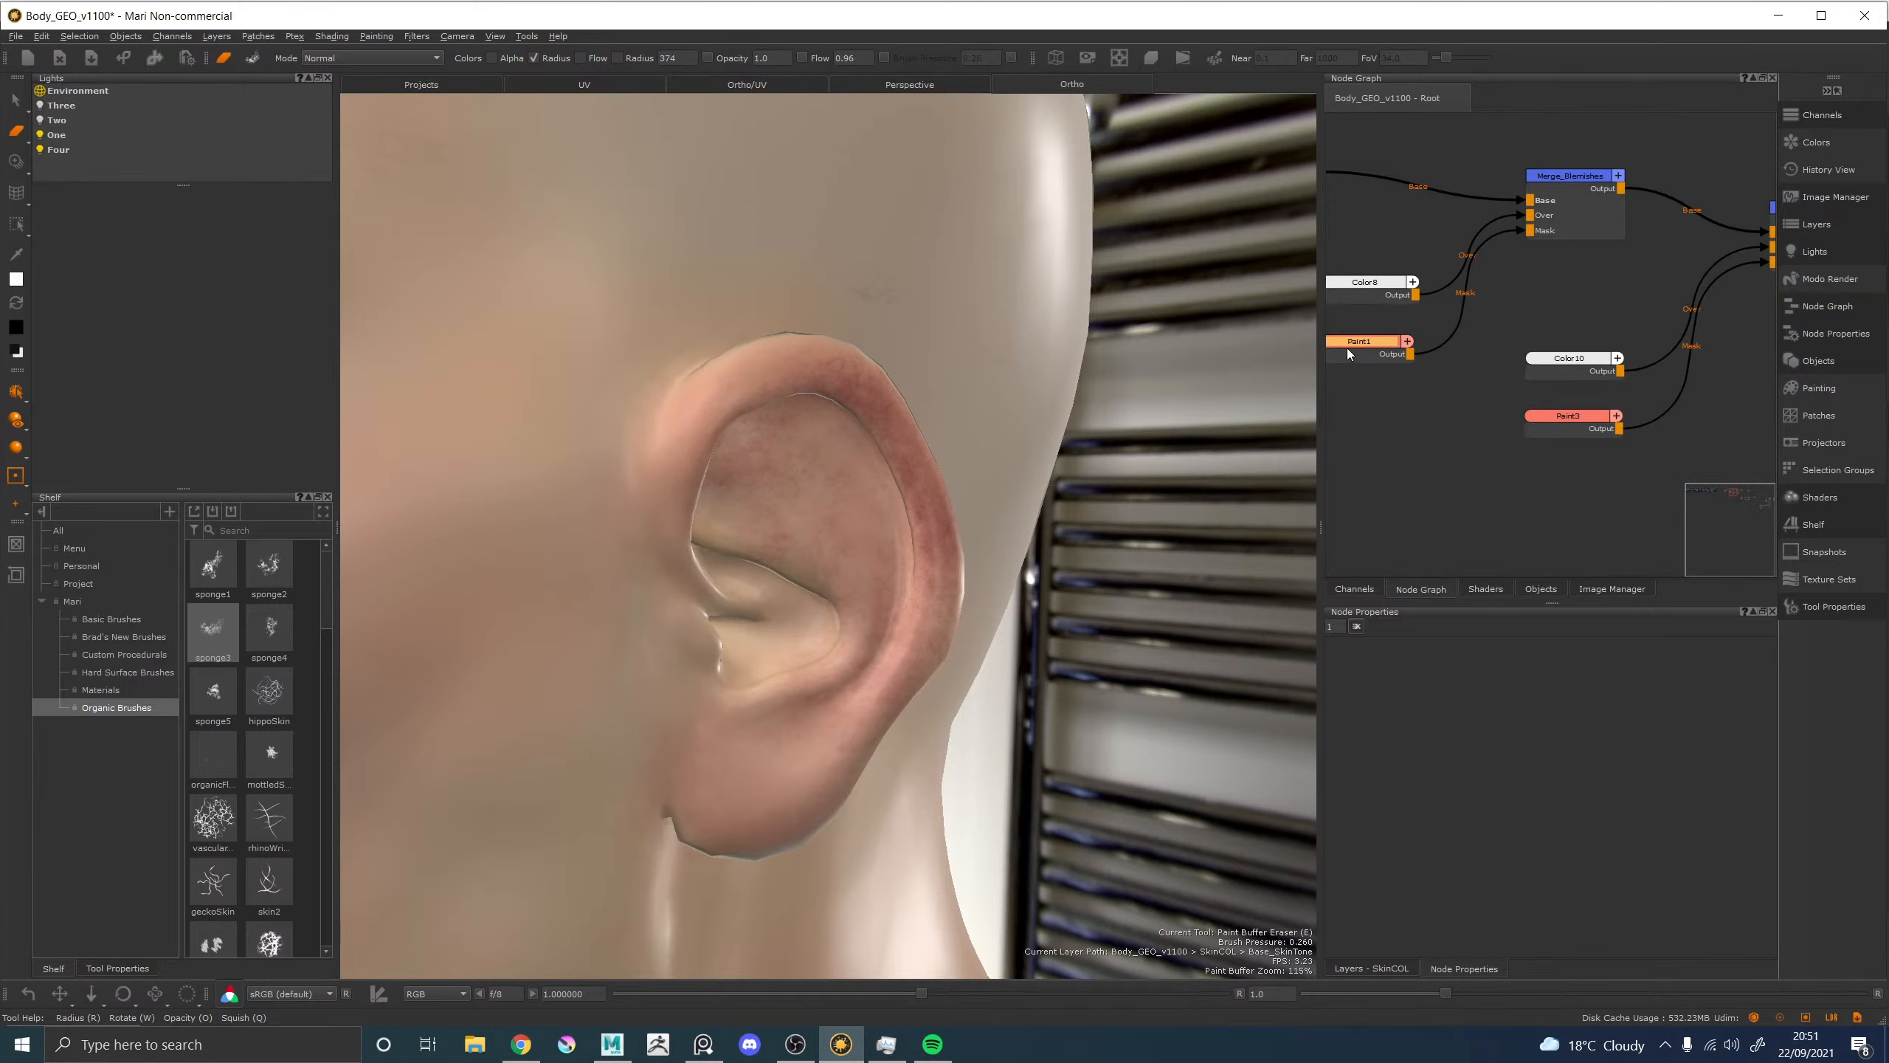
pyautogui.click(1348, 352)
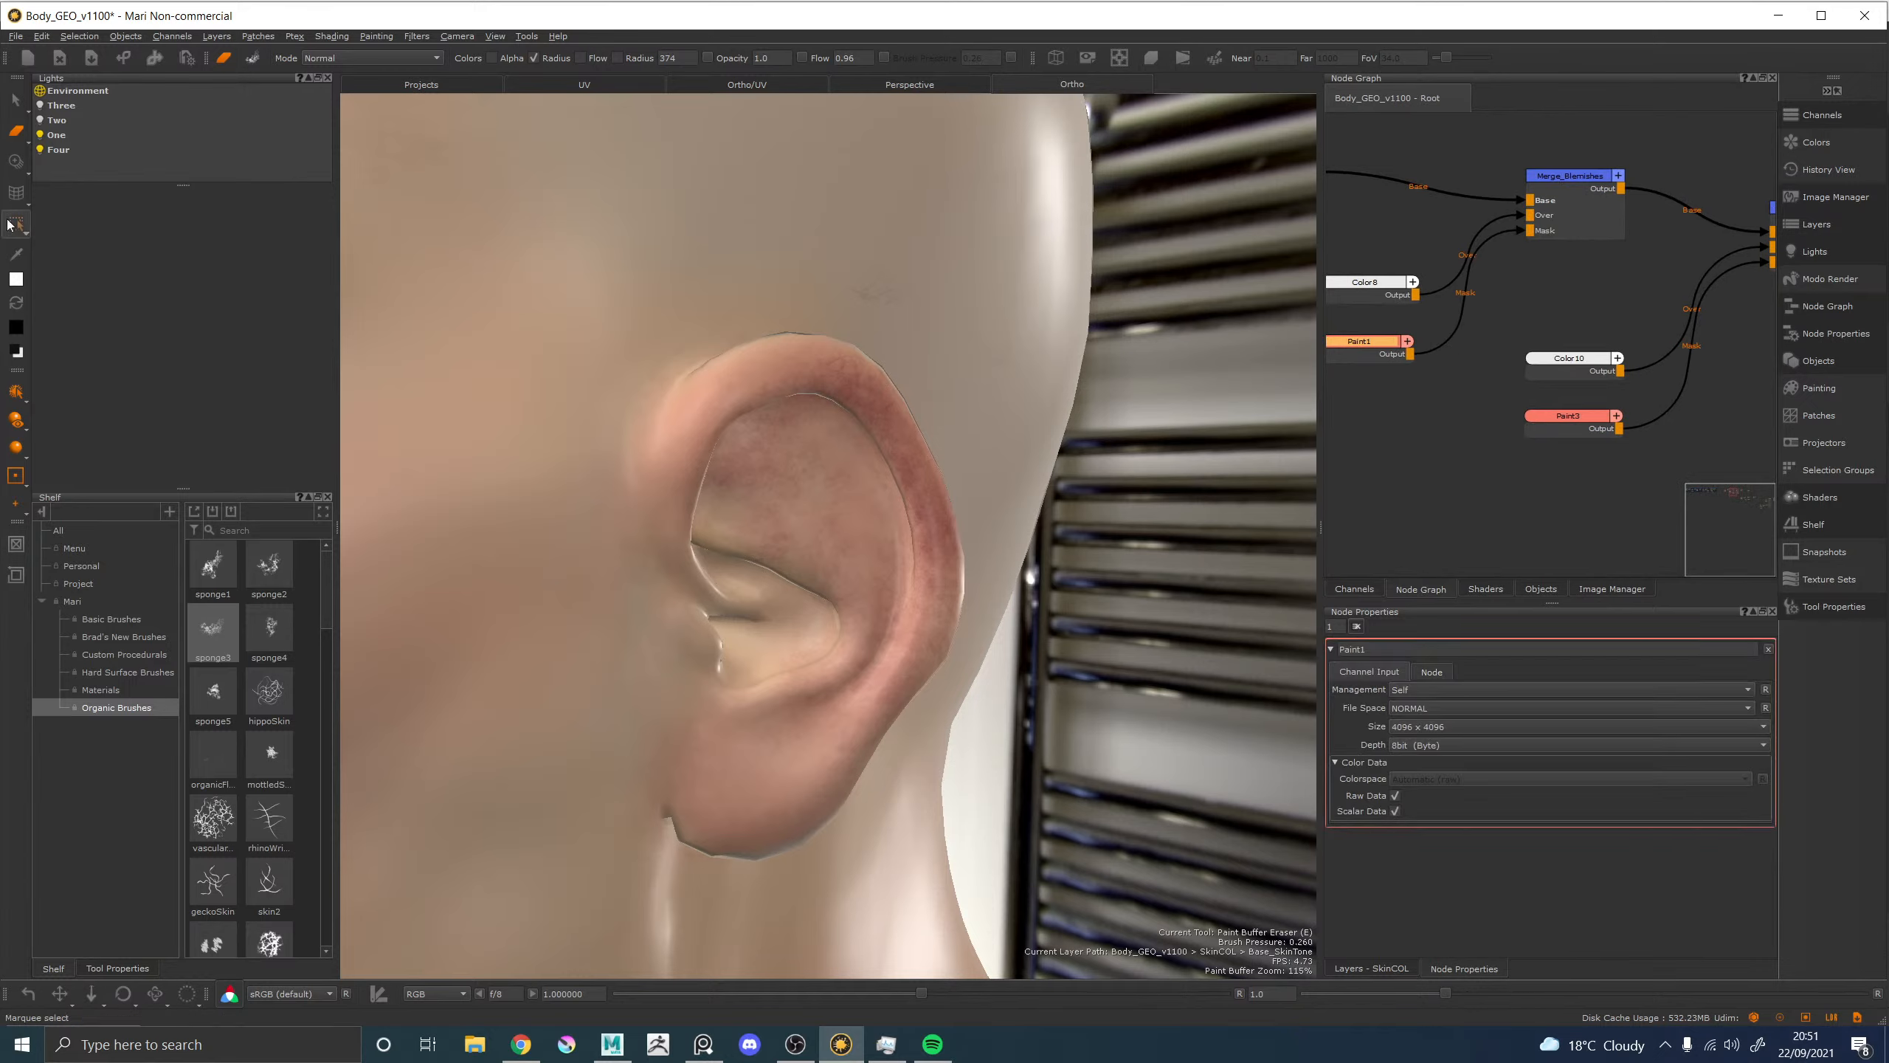
pyautogui.press('p')
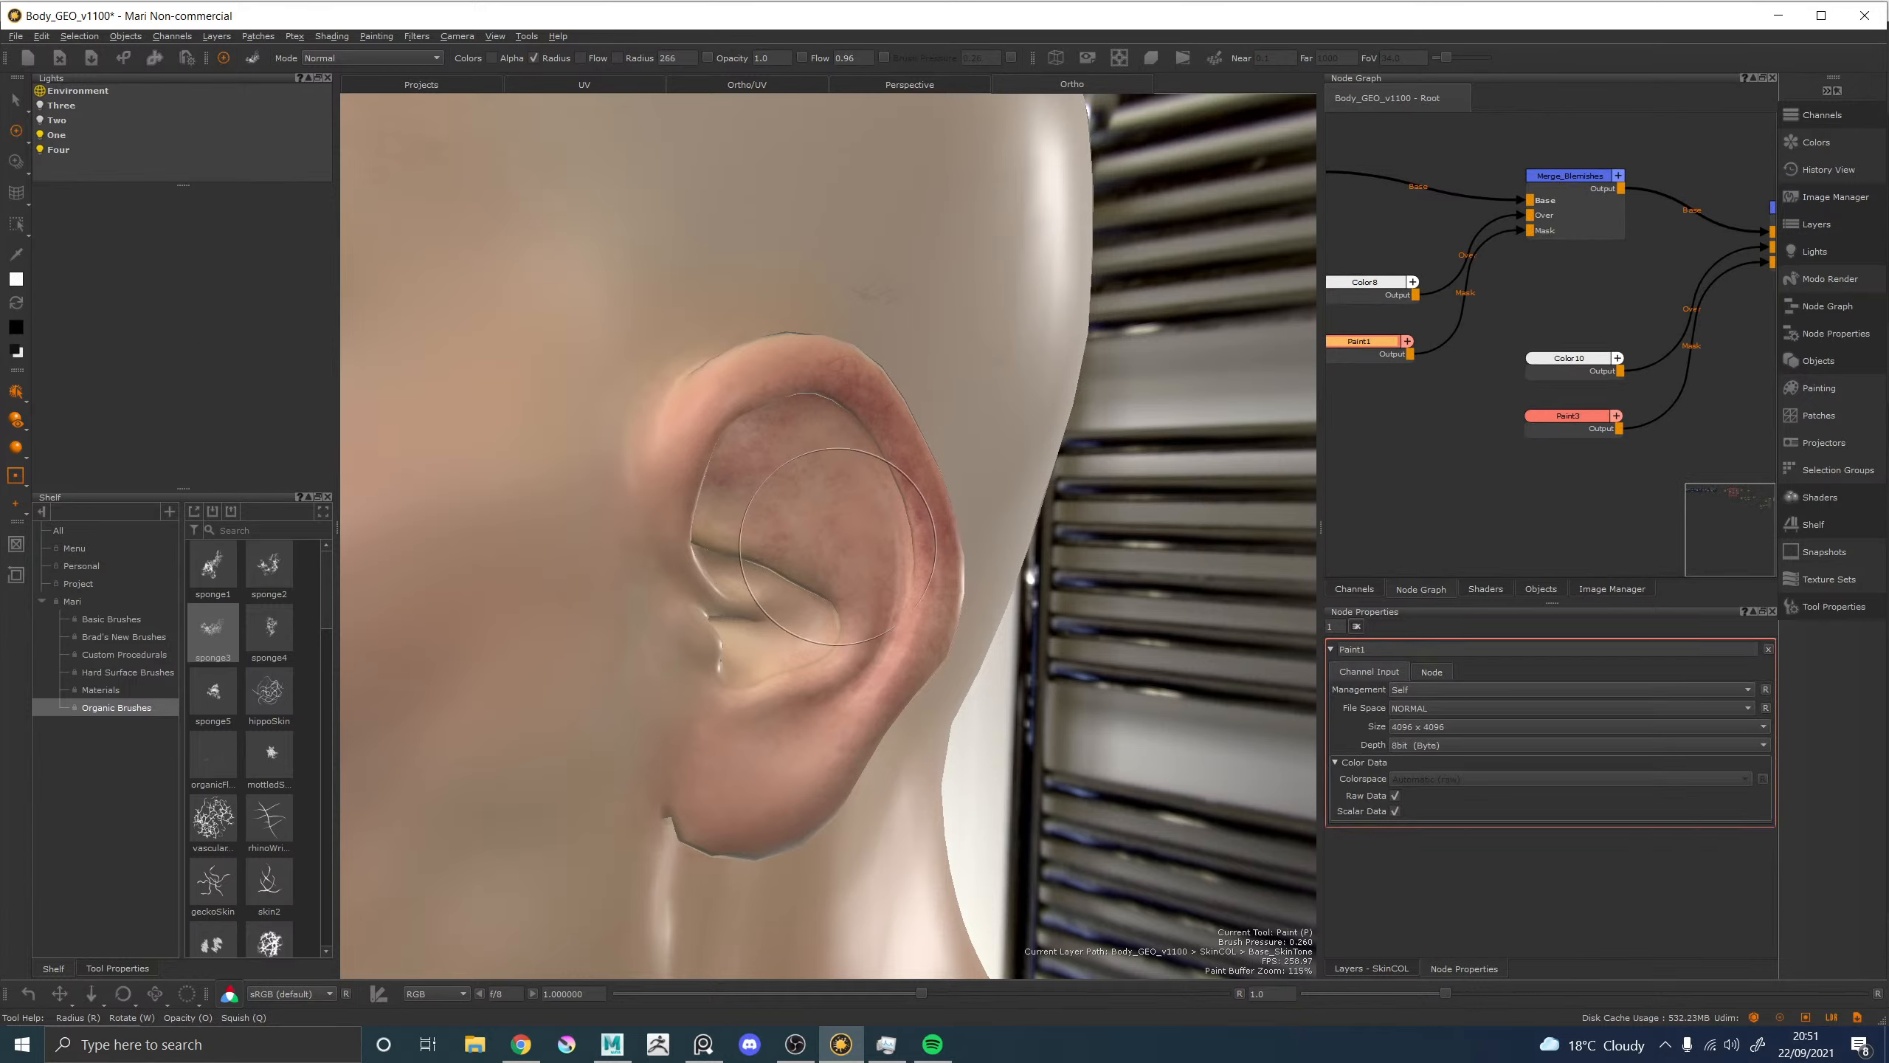
pyautogui.press('x')
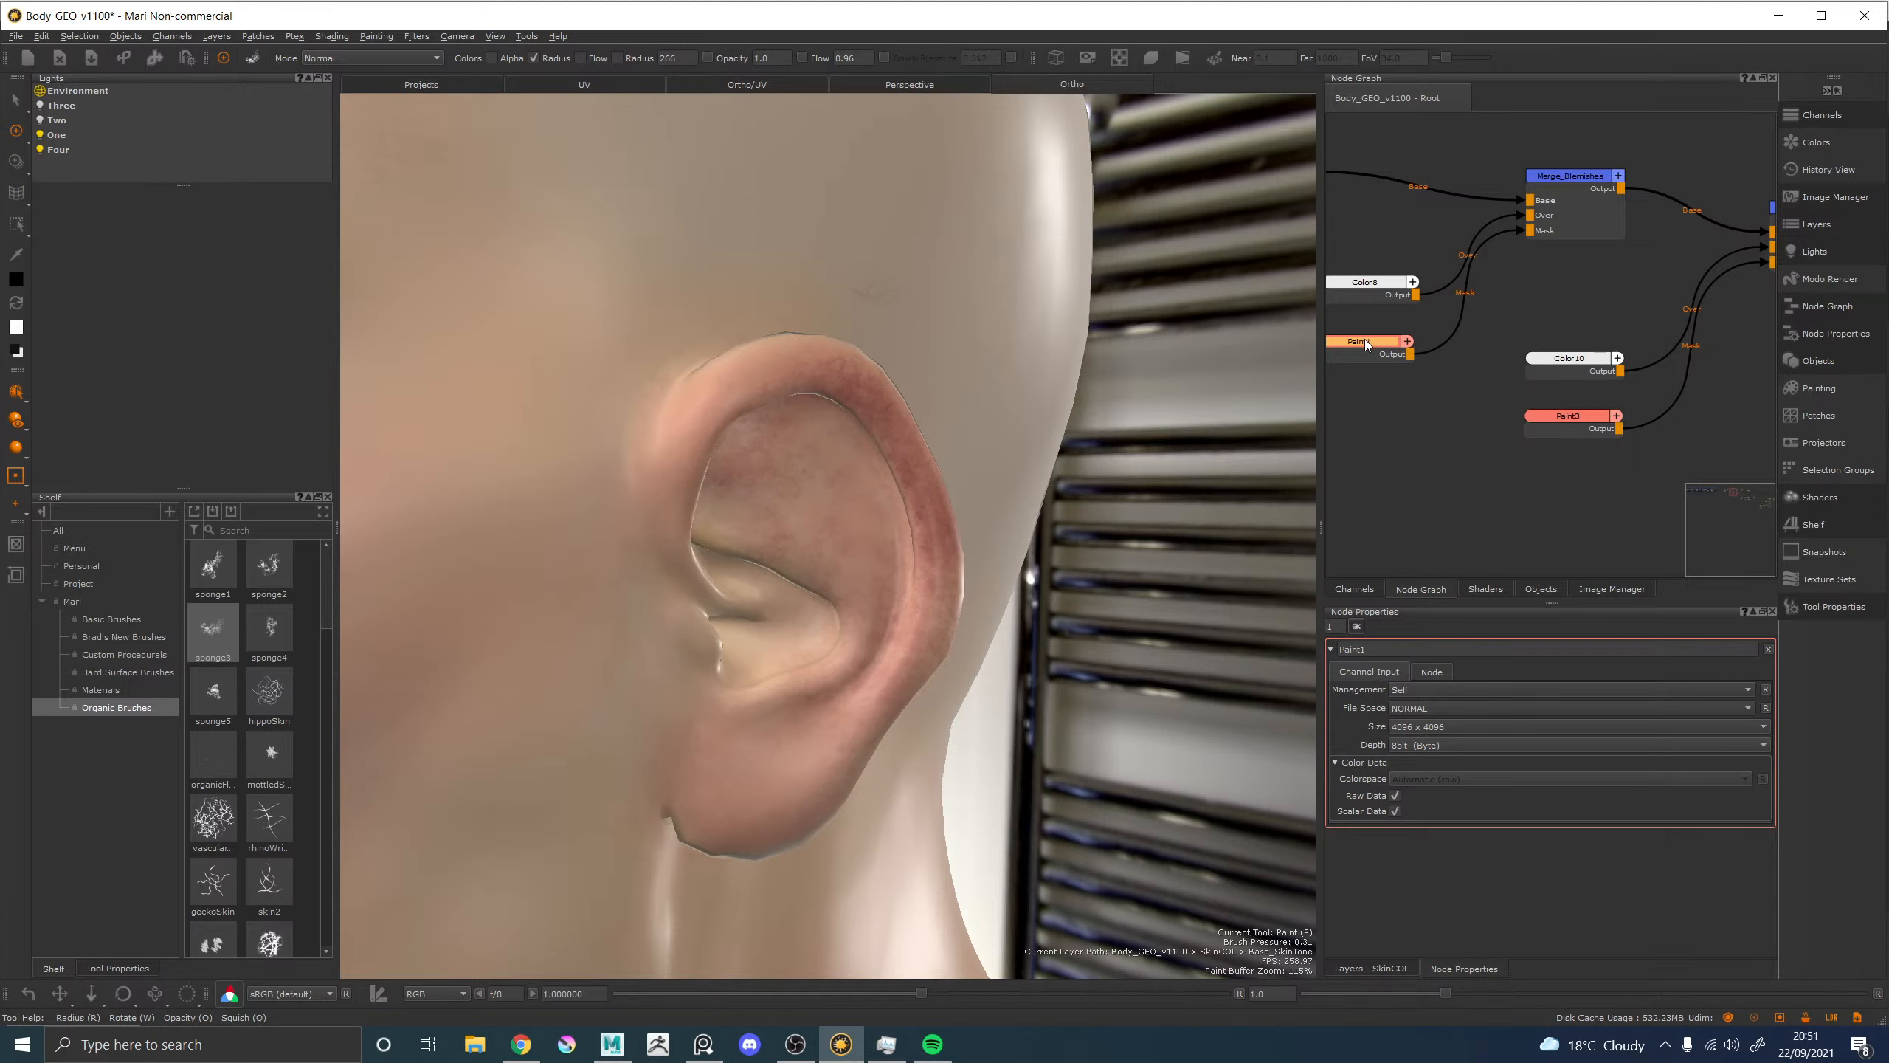
pyautogui.moveTo(1366, 347); pyautogui.dragTo(1366, 350)
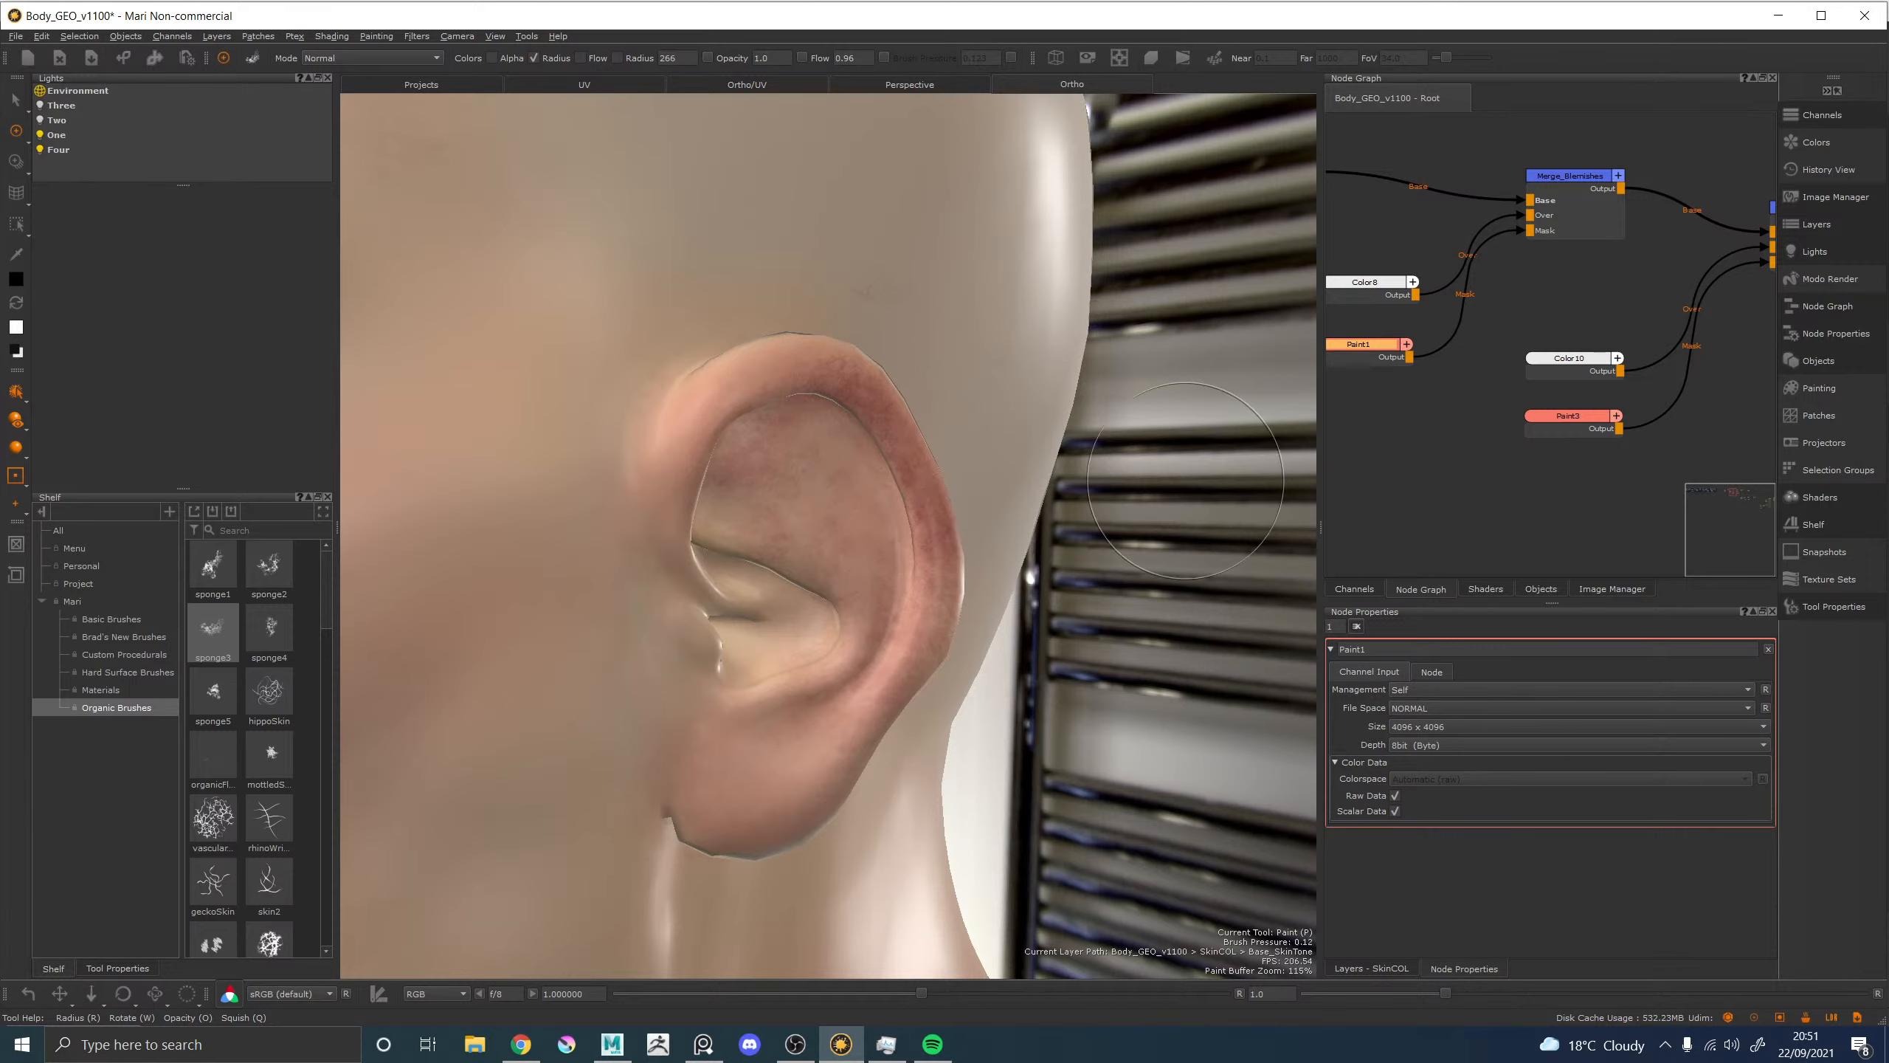
pyautogui.press('b')
pyautogui.keyDown('alt'); pyautogui.moveTo(1114, 485); pyautogui.dragTo(1145, 502); pyautogui.keyUp('alt')
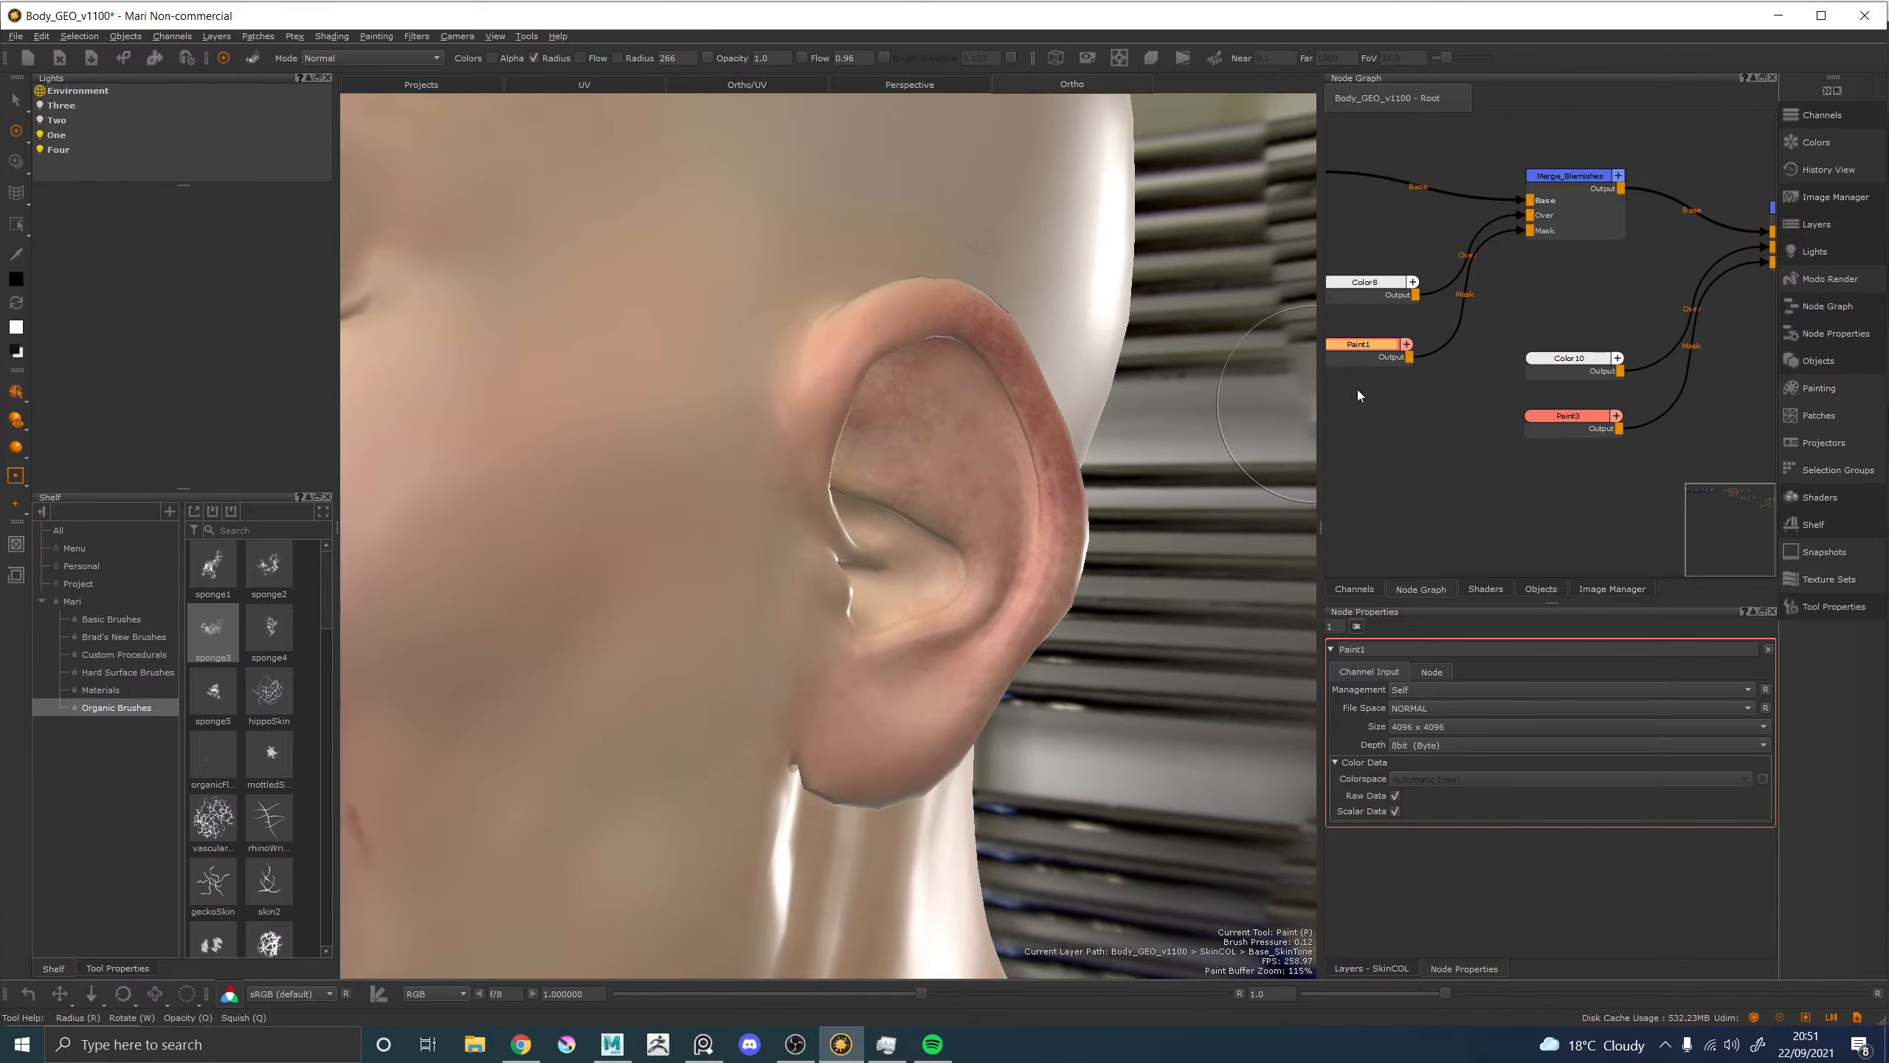
# Undo the trial stroke beside the ear, and paint black along the ear's outer rim in the Paint1 mask to reduce the blemishes.
pyautogui.moveTo(1576, 426); pyautogui.dragTo(1573, 425)
pyautogui.moveTo(774, 380)
pyautogui.mouseDown()
pyautogui.moveTo(602, 454)
pyautogui.moveTo(588, 483)
pyautogui.moveTo(602, 424)
pyautogui.moveTo(684, 402)
pyautogui.moveTo(744, 468)
pyautogui.moveTo(813, 476)
pyautogui.mouseUp()
pyautogui.hotkey('ctrl', 'z')
pyautogui.moveTo(1361, 344); pyautogui.dragTo(1358, 346)
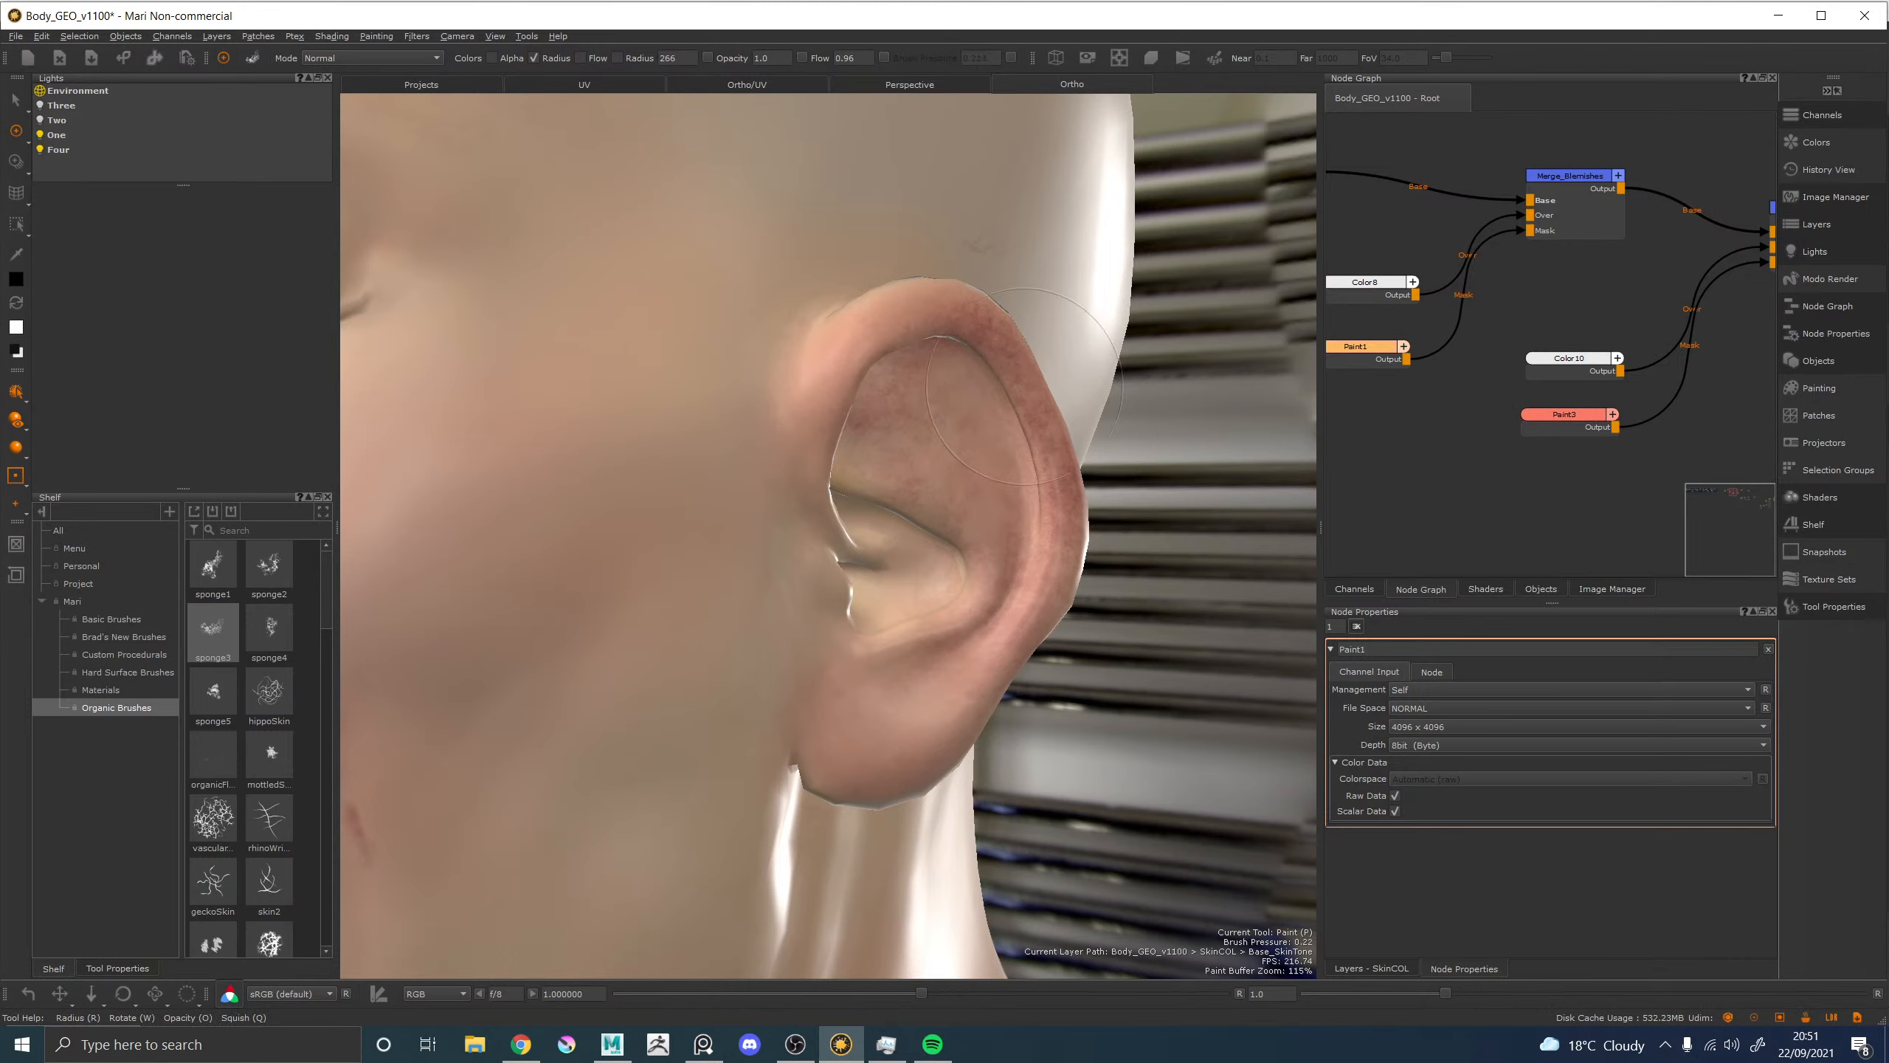
pyautogui.moveTo(1066, 495)
pyautogui.mouseDown()
pyautogui.moveTo(988, 306)
pyautogui.moveTo(939, 372)
pyautogui.moveTo(1066, 466)
pyautogui.moveTo(1067, 558)
pyautogui.moveTo(1085, 439)
pyautogui.mouseUp()
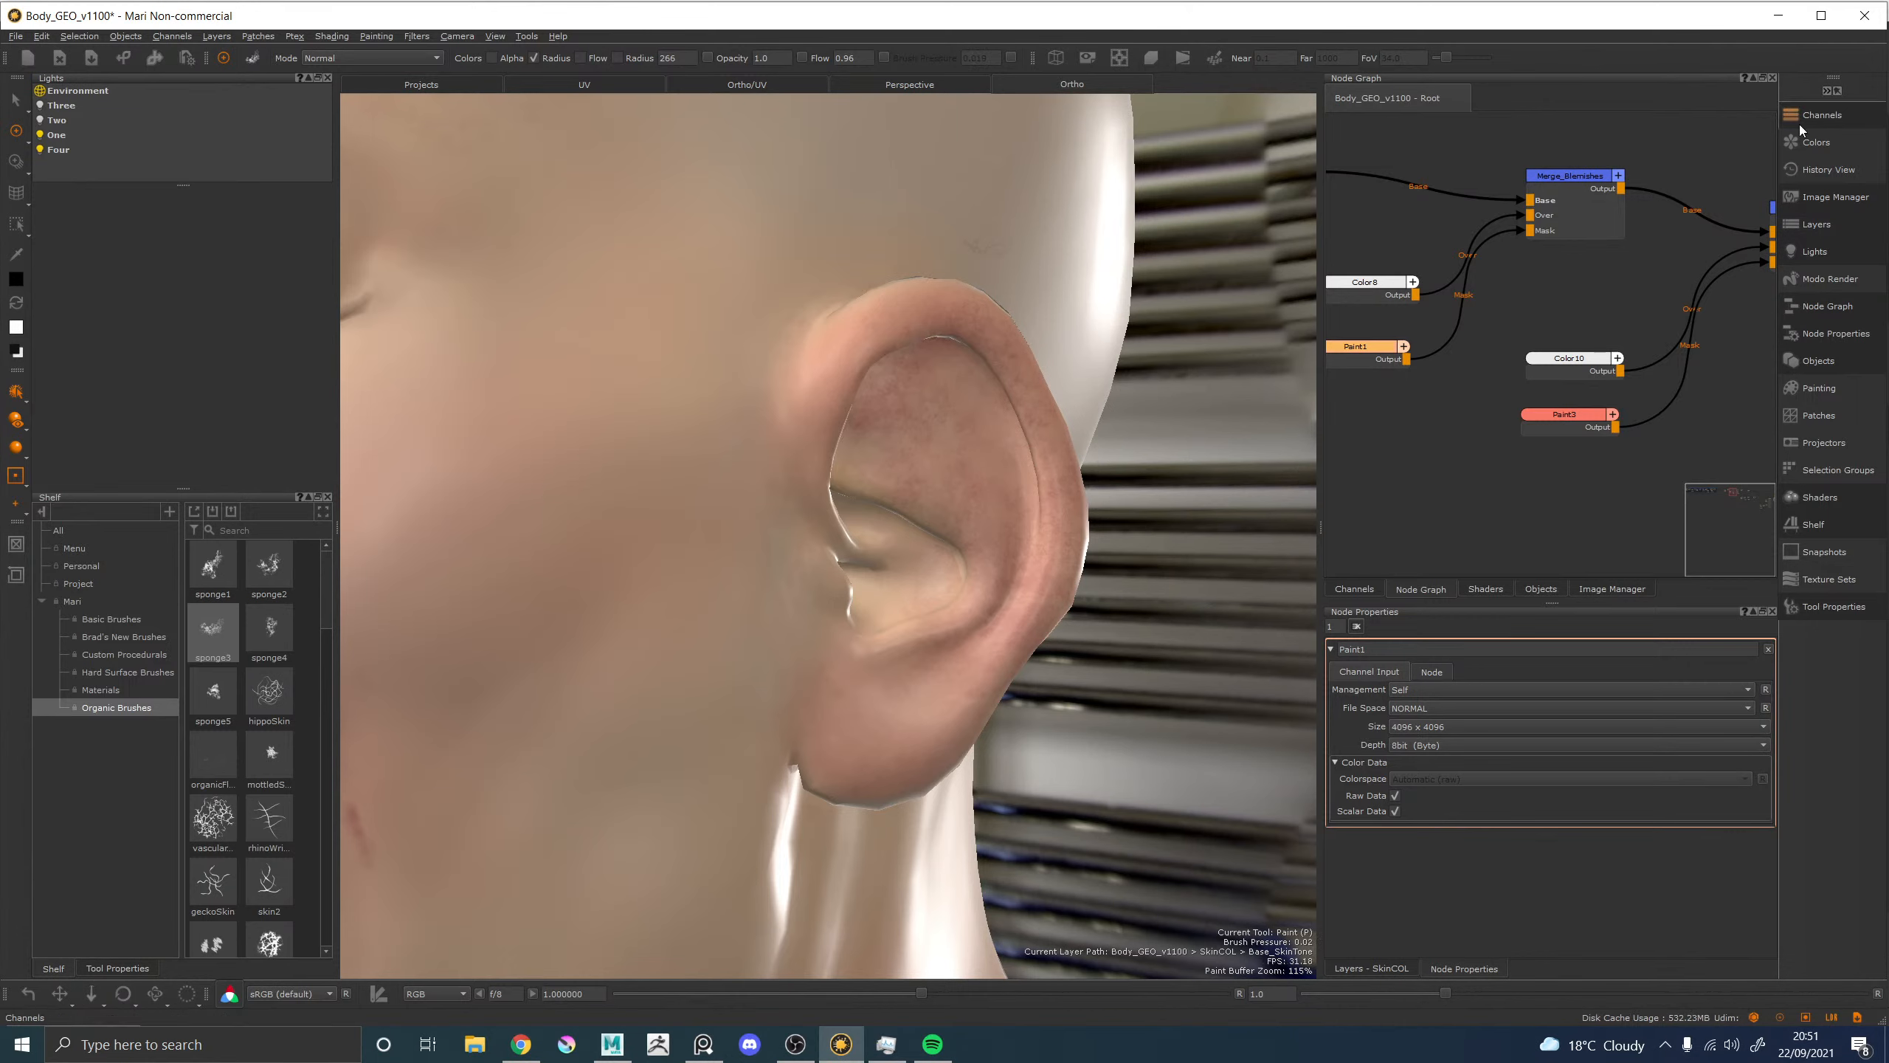
# Export the SkinCOL channel flattened for all patches as SkinCOL.$UDIM.png to the exports folder, overwriting the existing files.
pyautogui.click(1822, 119)
pyautogui.rightClick(1359, 163)
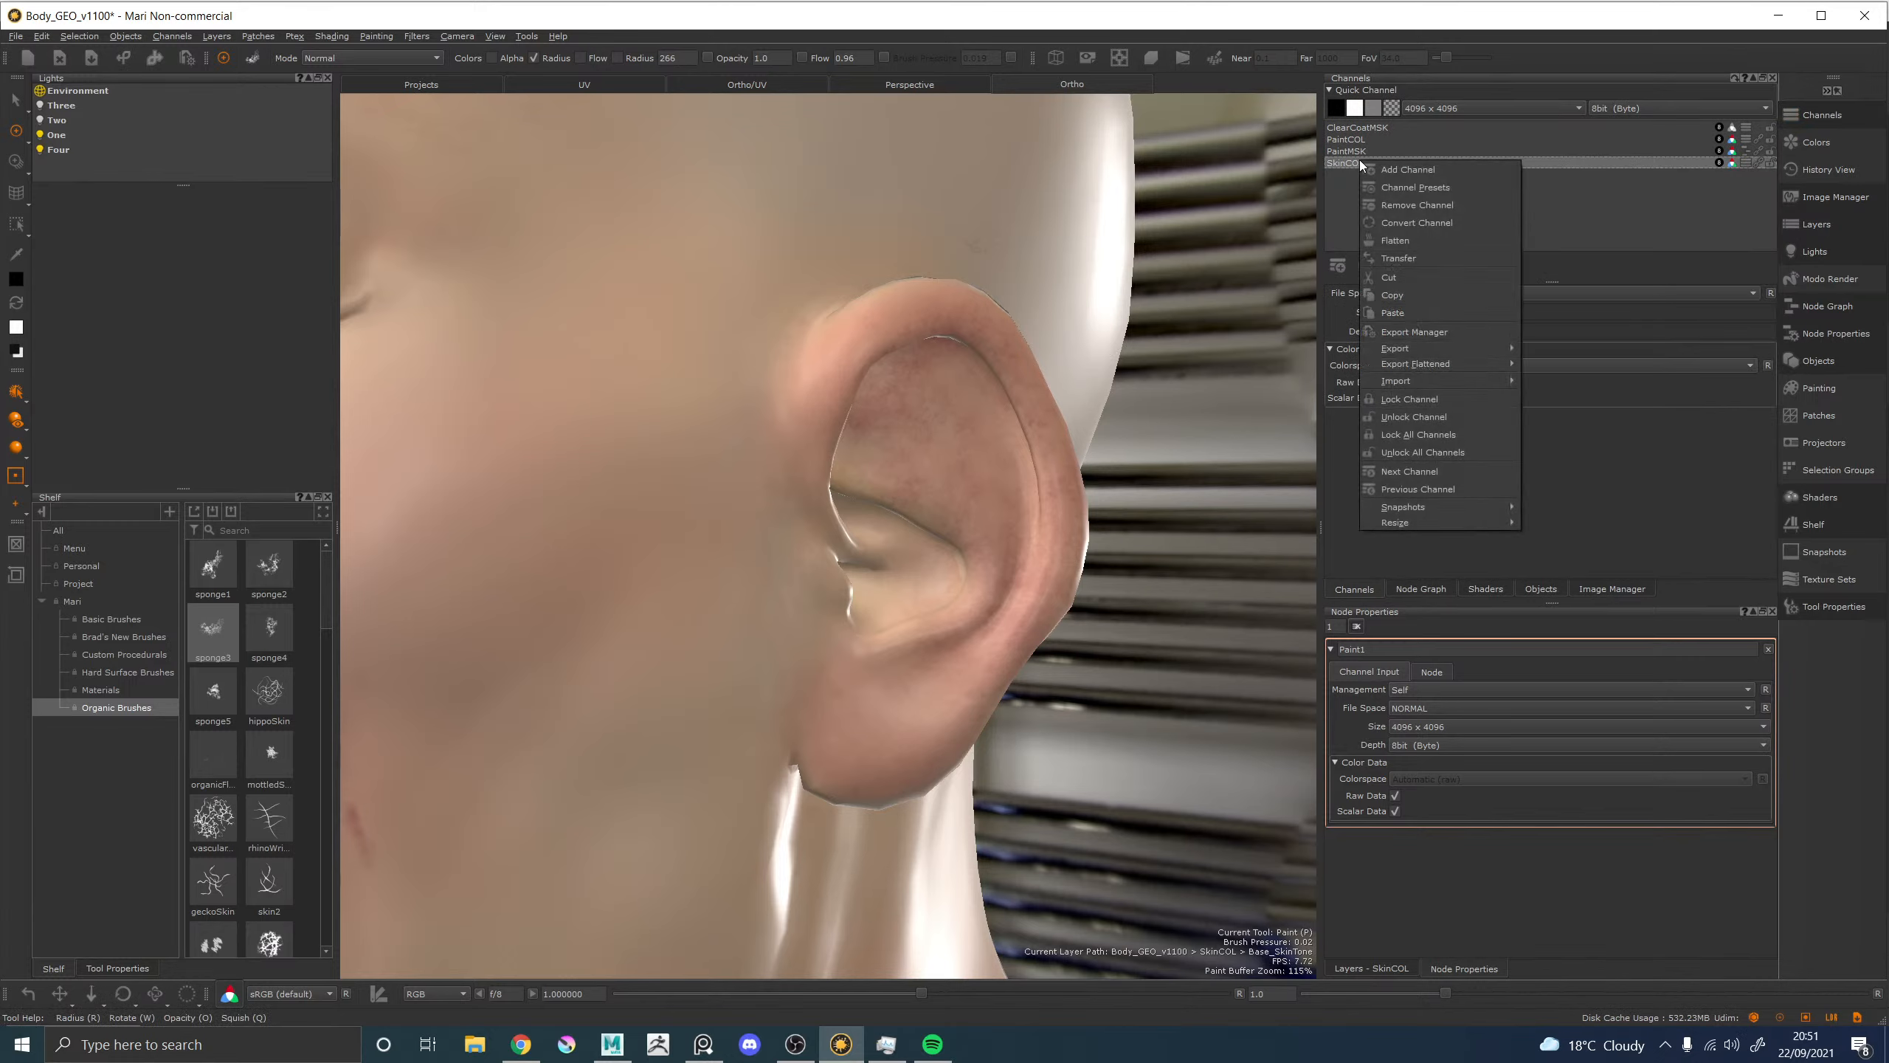
pyautogui.moveTo(1411, 363)
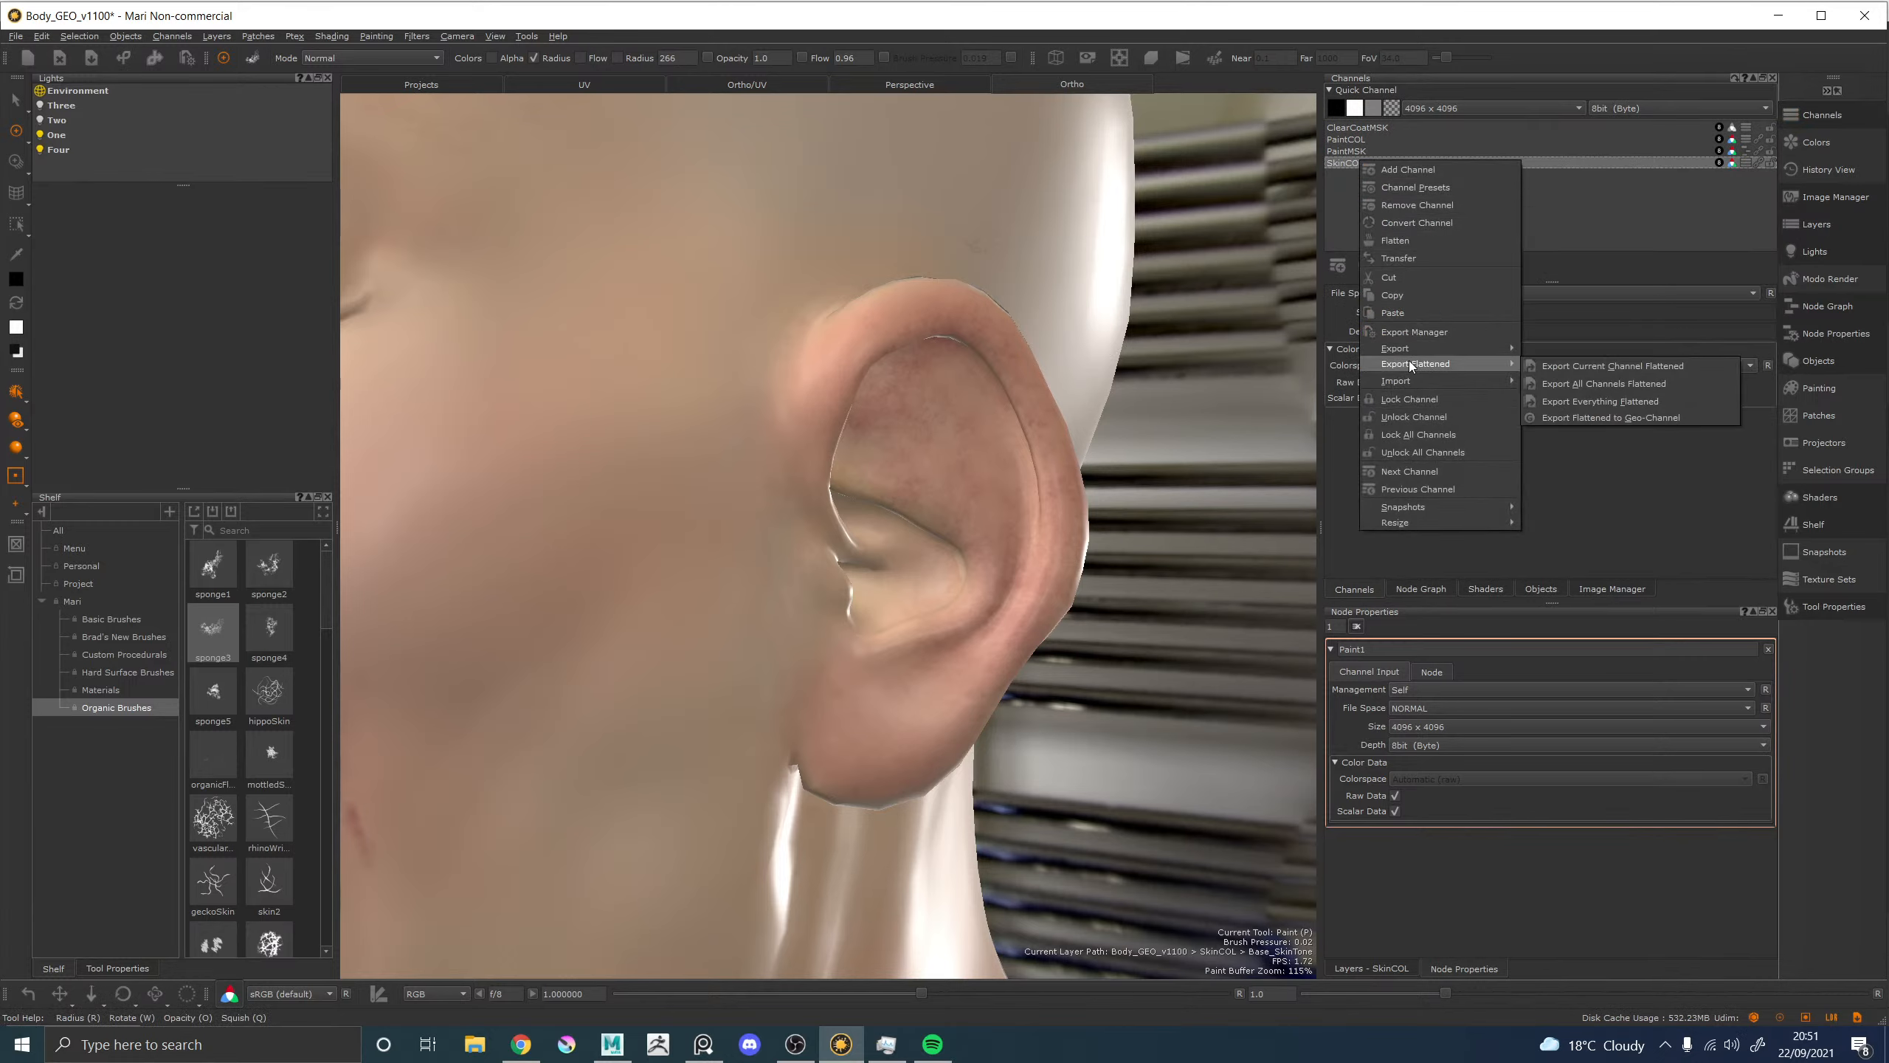
pyautogui.click(1602, 366)
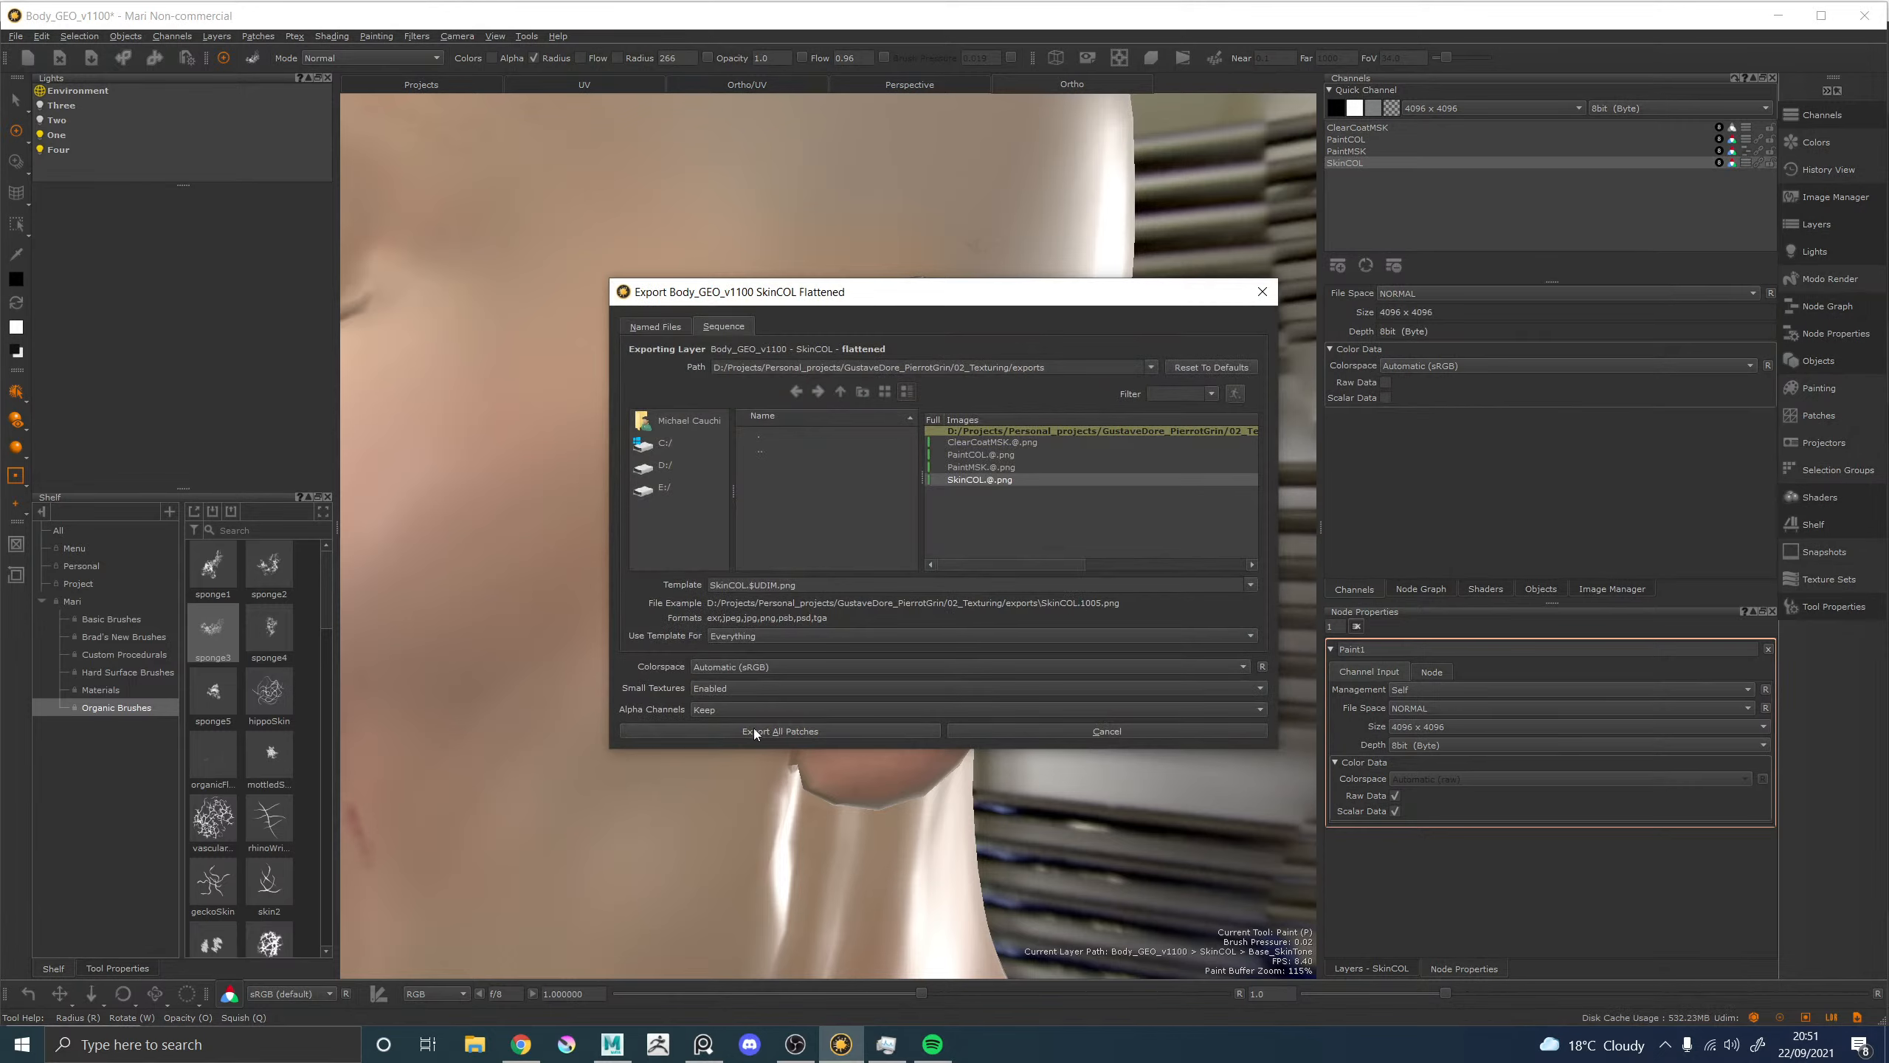
pyautogui.click(755, 731)
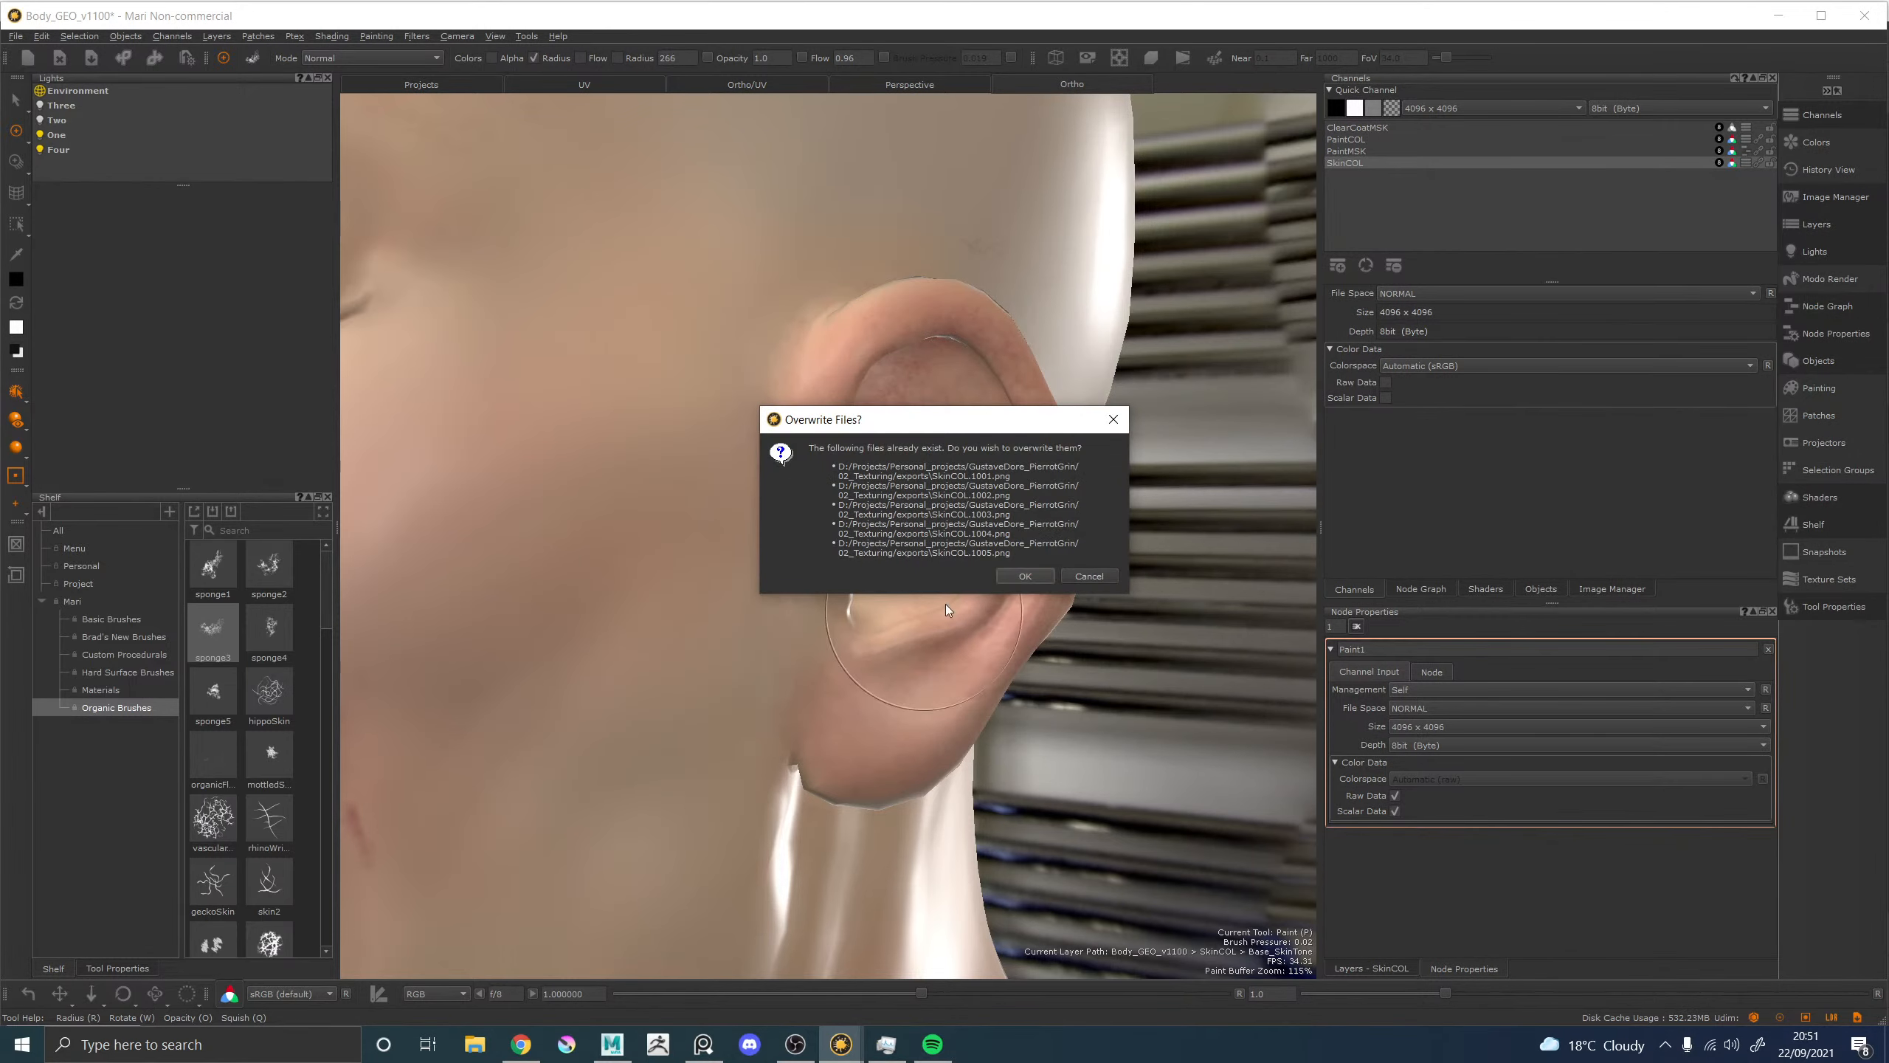
pyautogui.click(1017, 579)
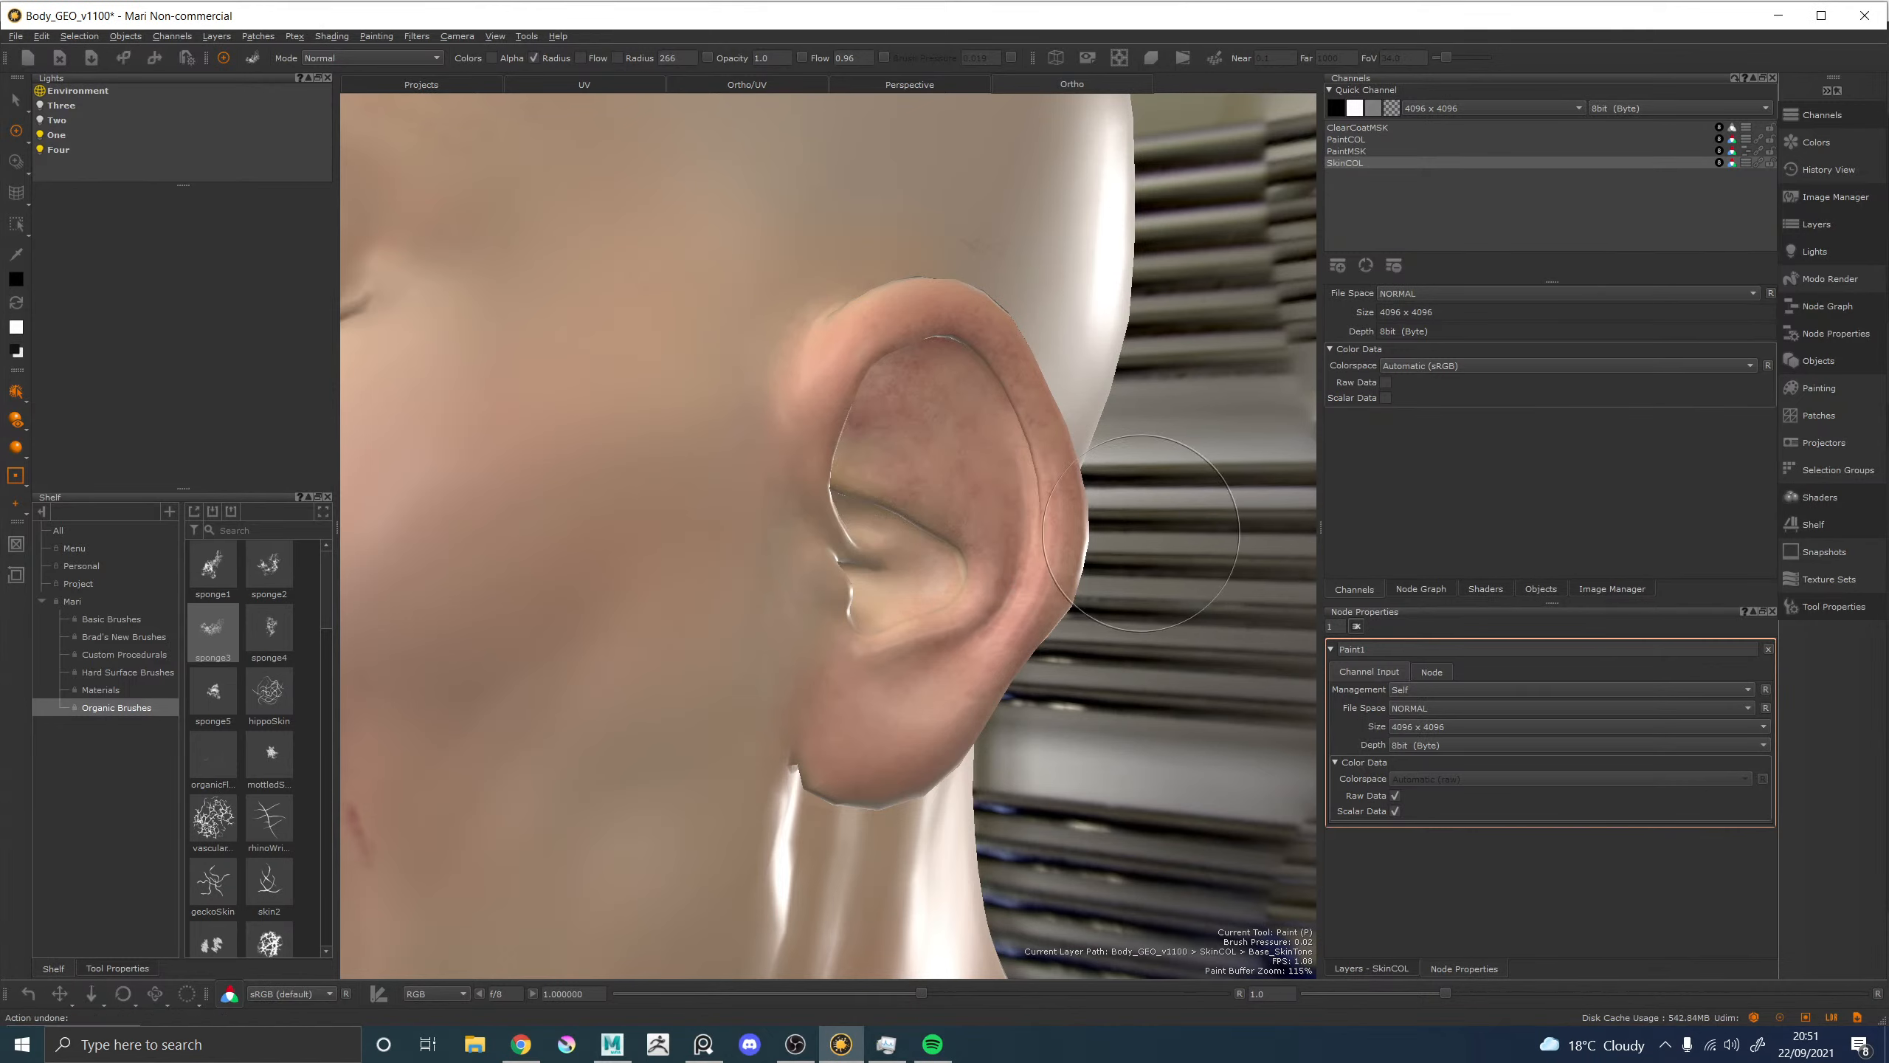
# Close the project and archive Body_GEO_v1100 as charPierrot_1003.mnc, overwriting the existing archive.
pyautogui.keyDown('alt'); pyautogui.moveTo(695, 555); pyautogui.dragTo(914, 553); pyautogui.keyUp('alt')
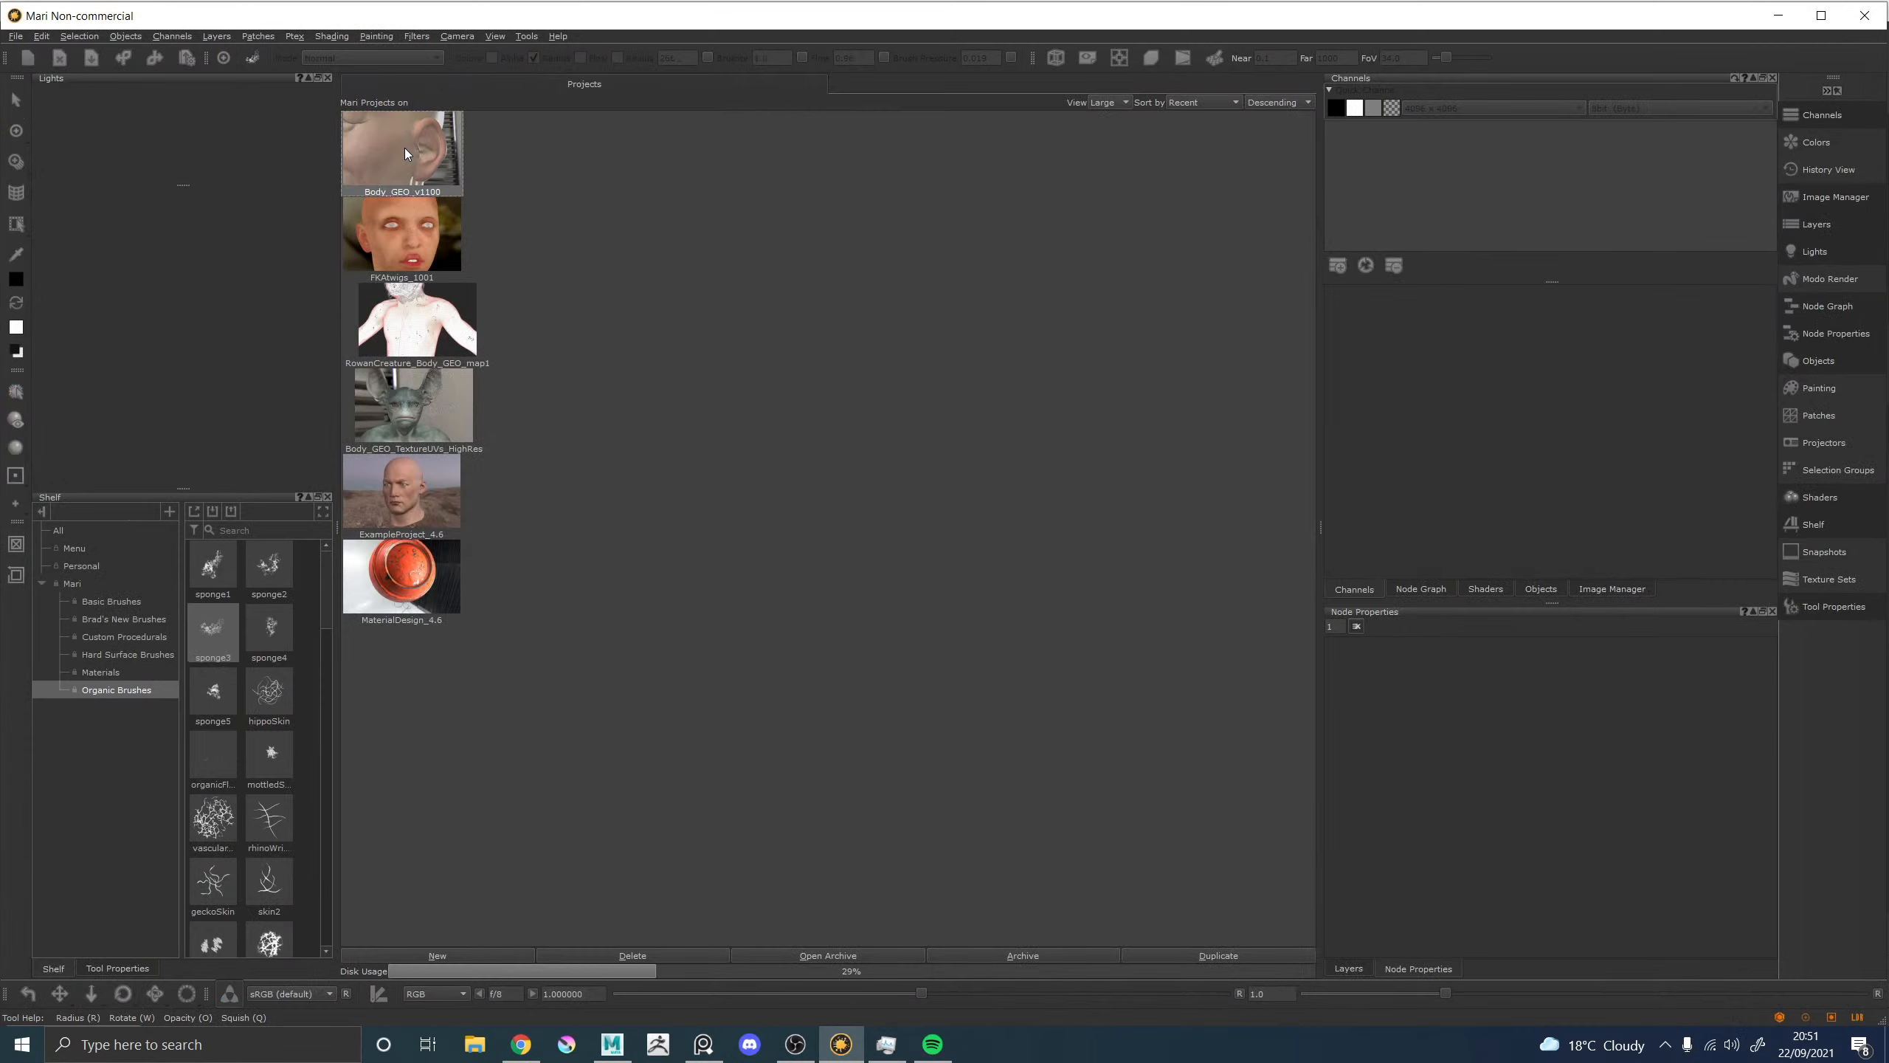
pyautogui.rightClick(405, 153)
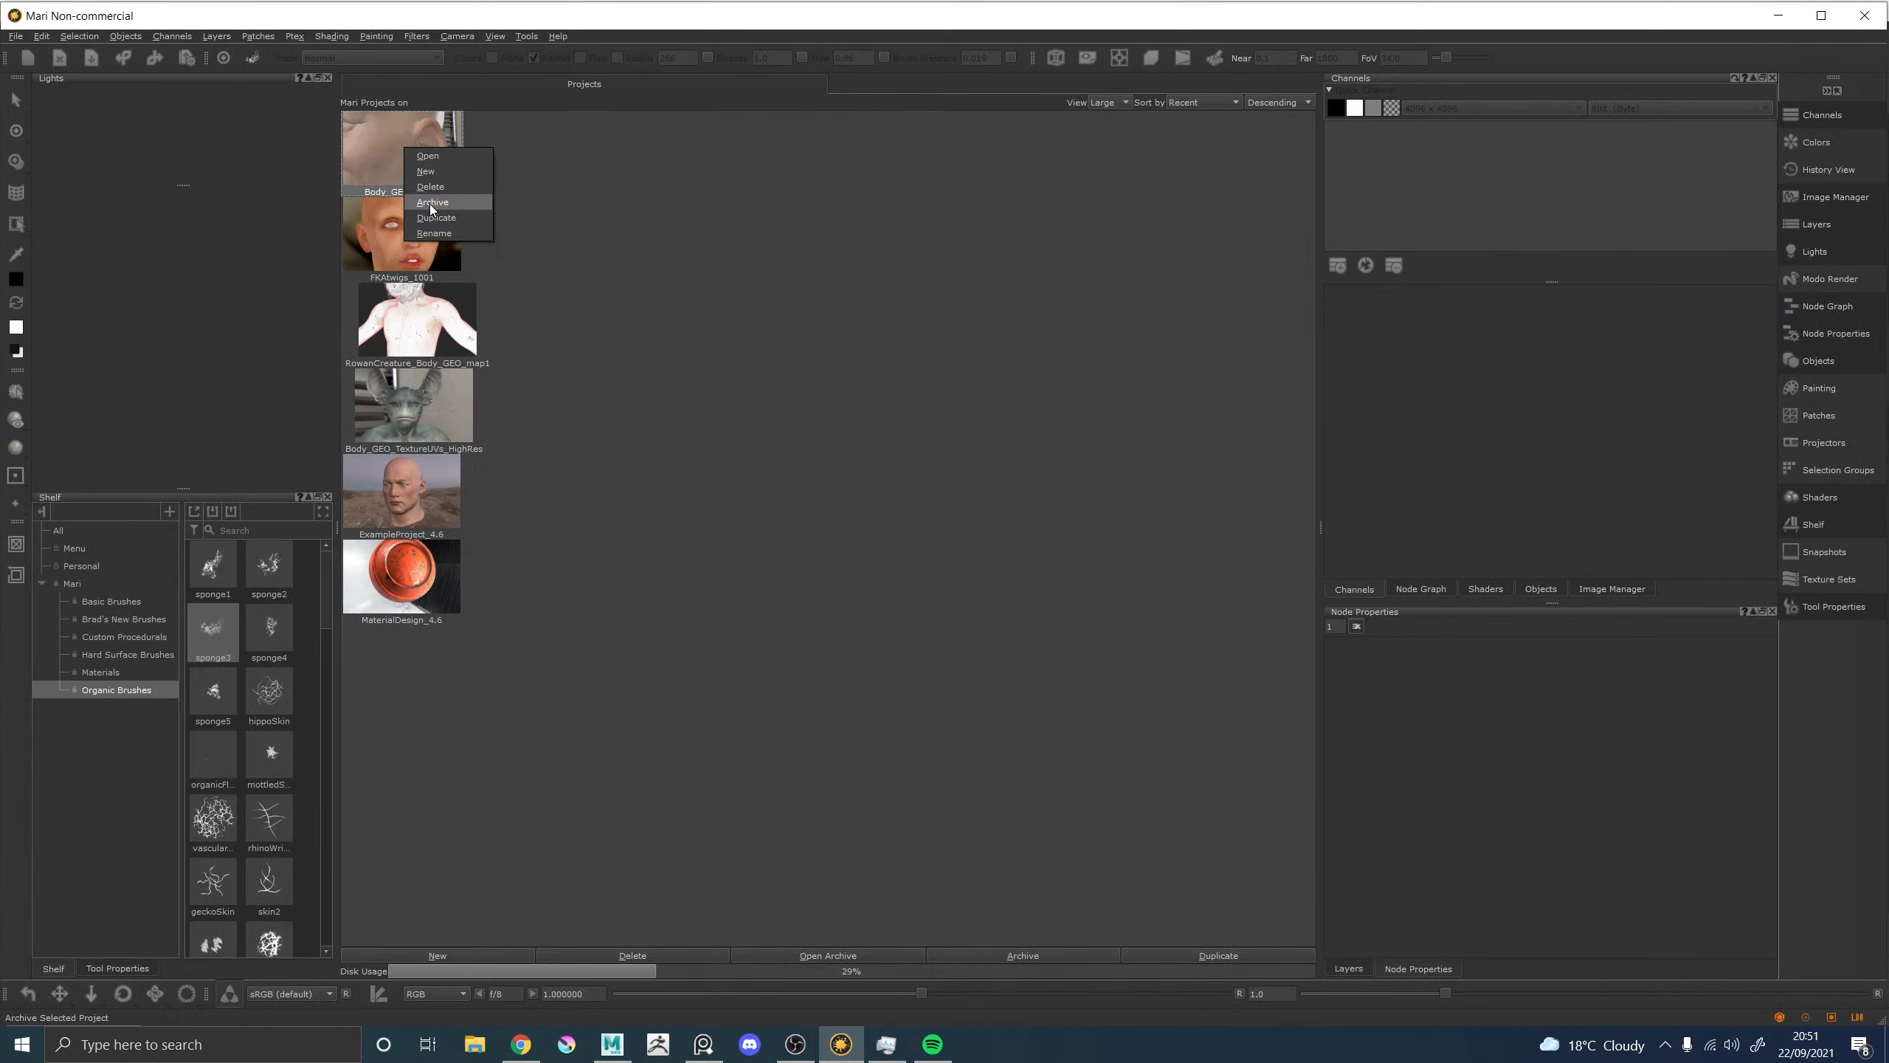
pyautogui.click(439, 214)
pyautogui.click(624, 482)
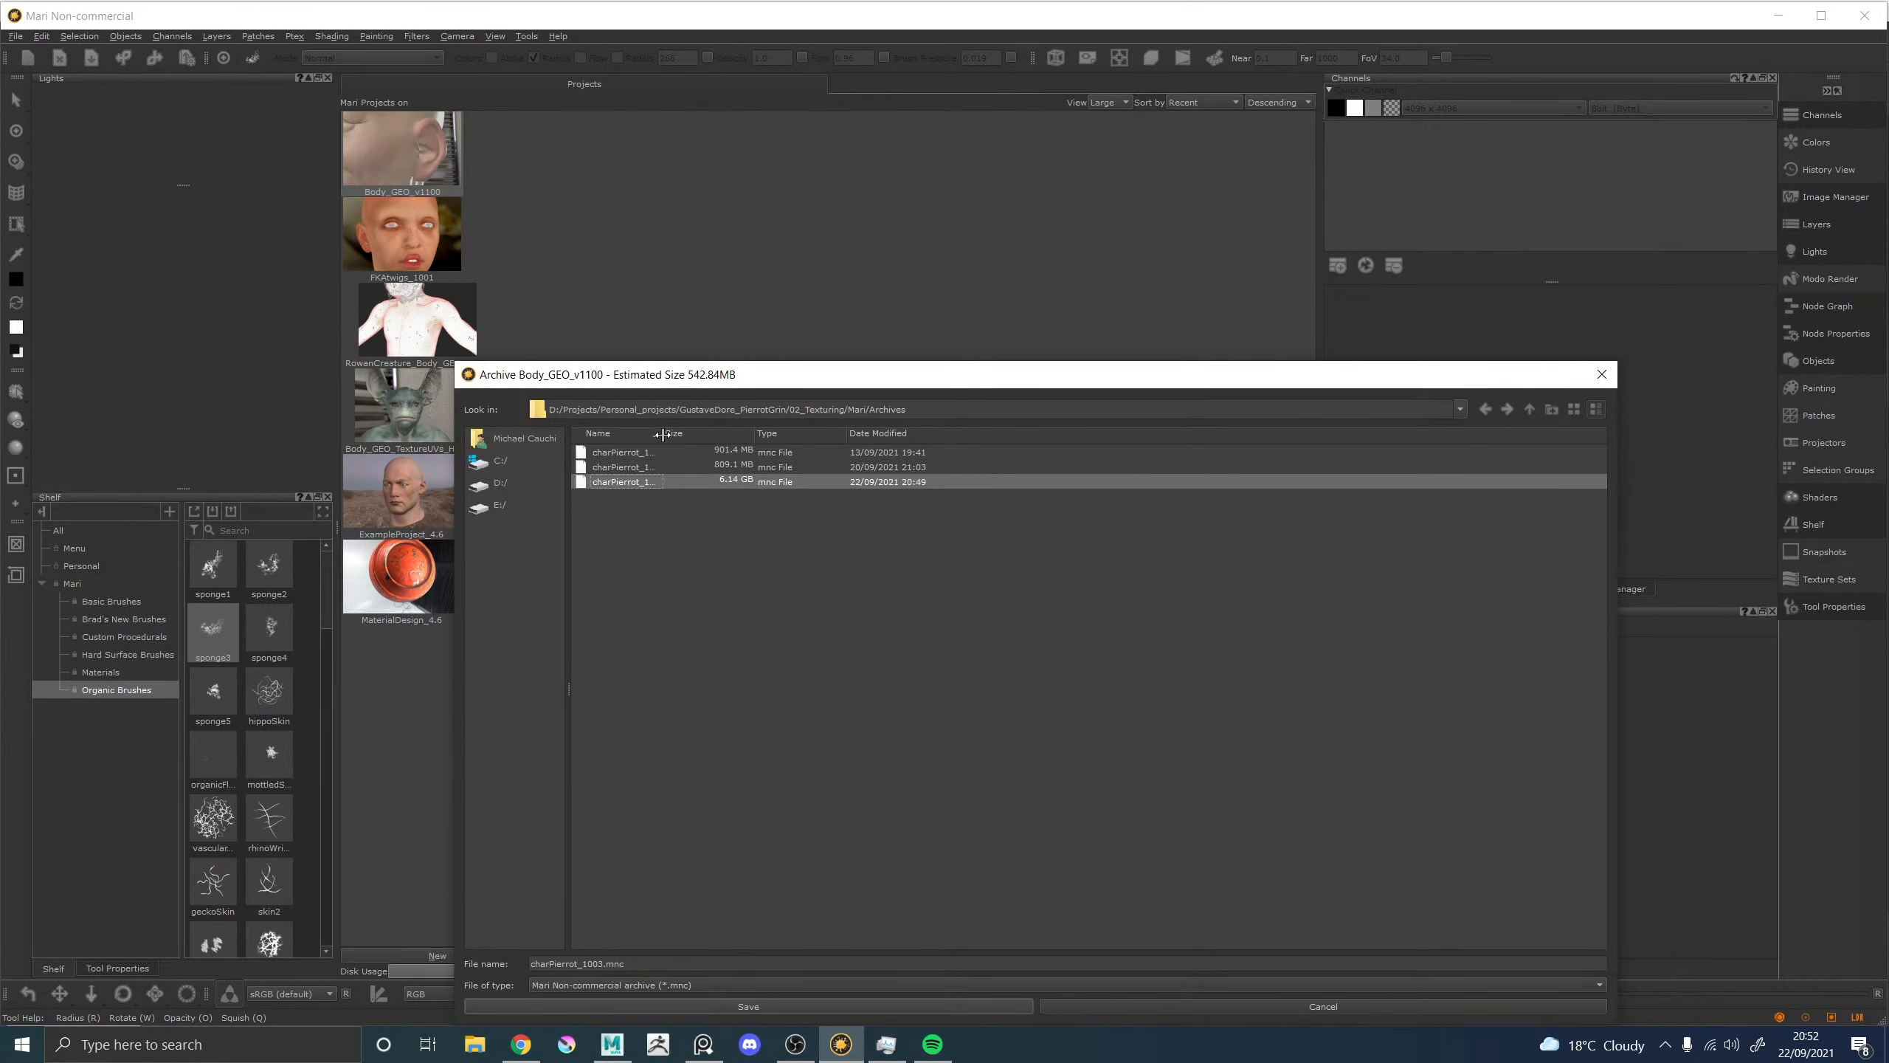
pyautogui.moveTo(662, 436); pyautogui.dragTo(827, 436)
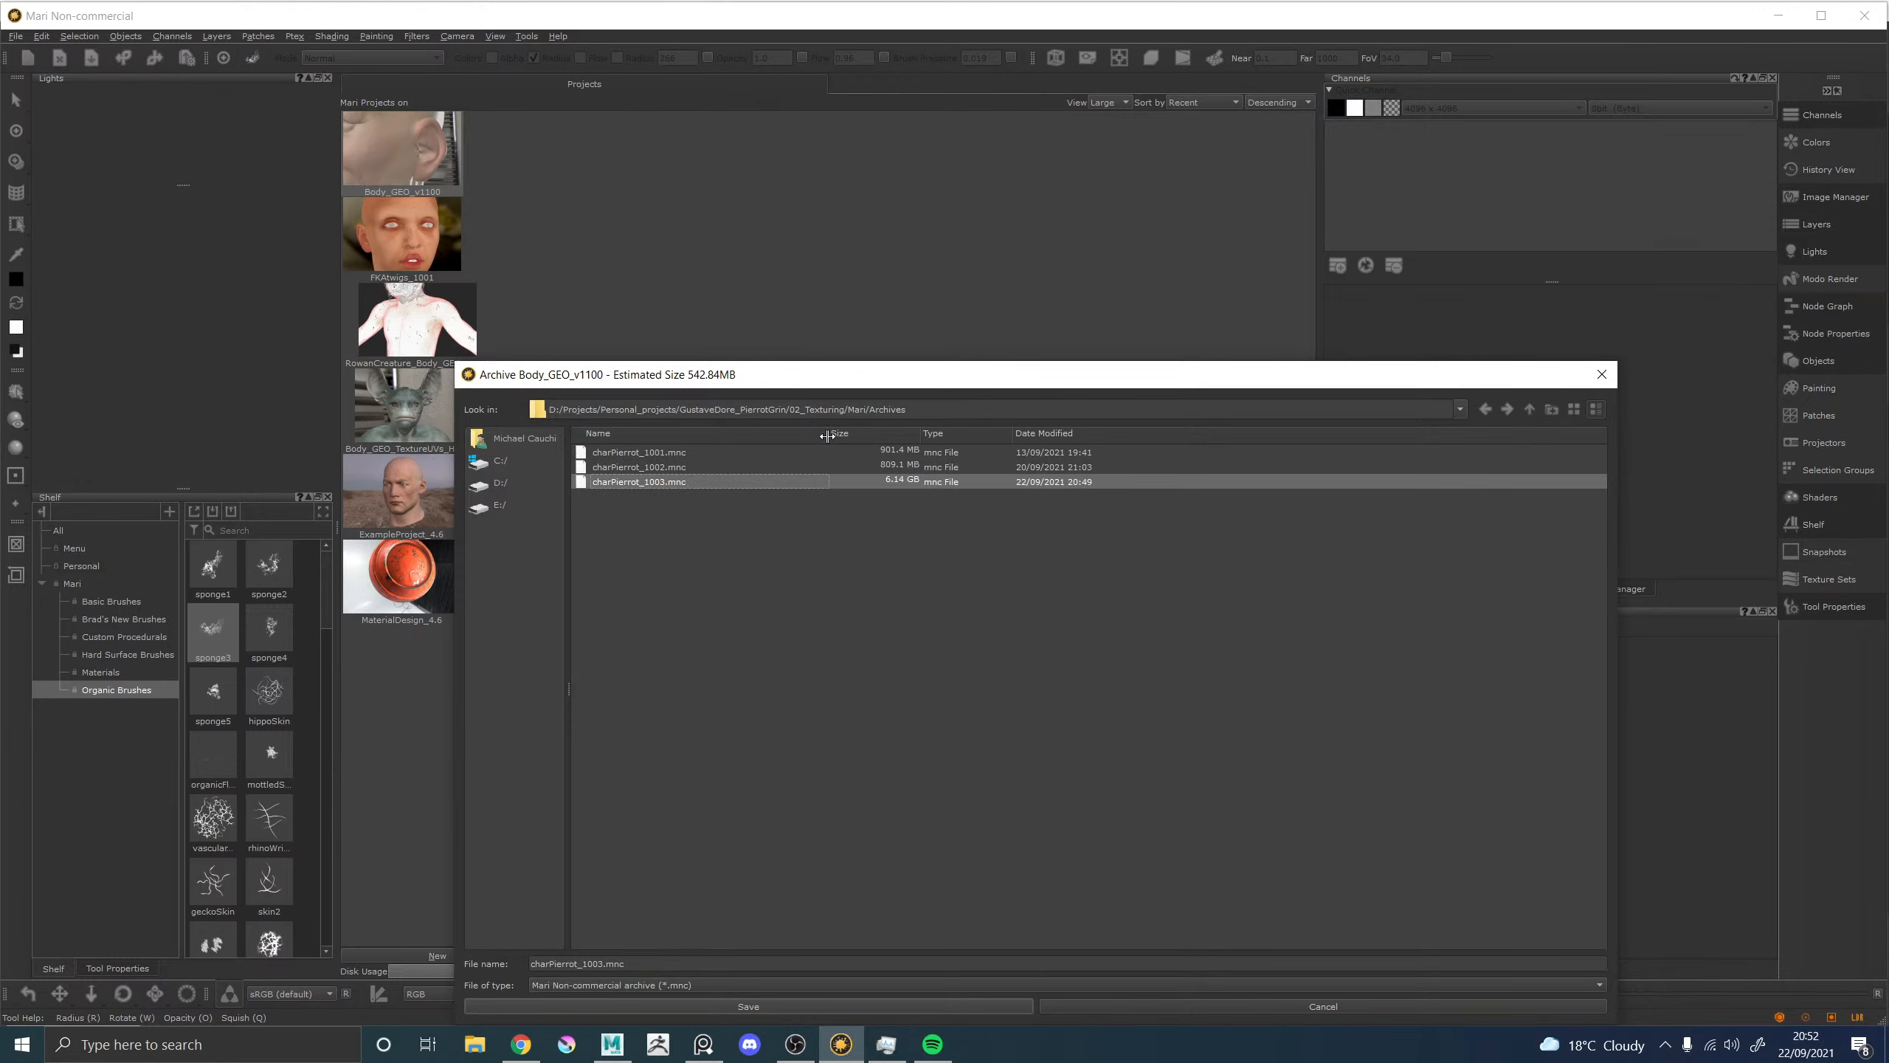
pyautogui.click(688, 1004)
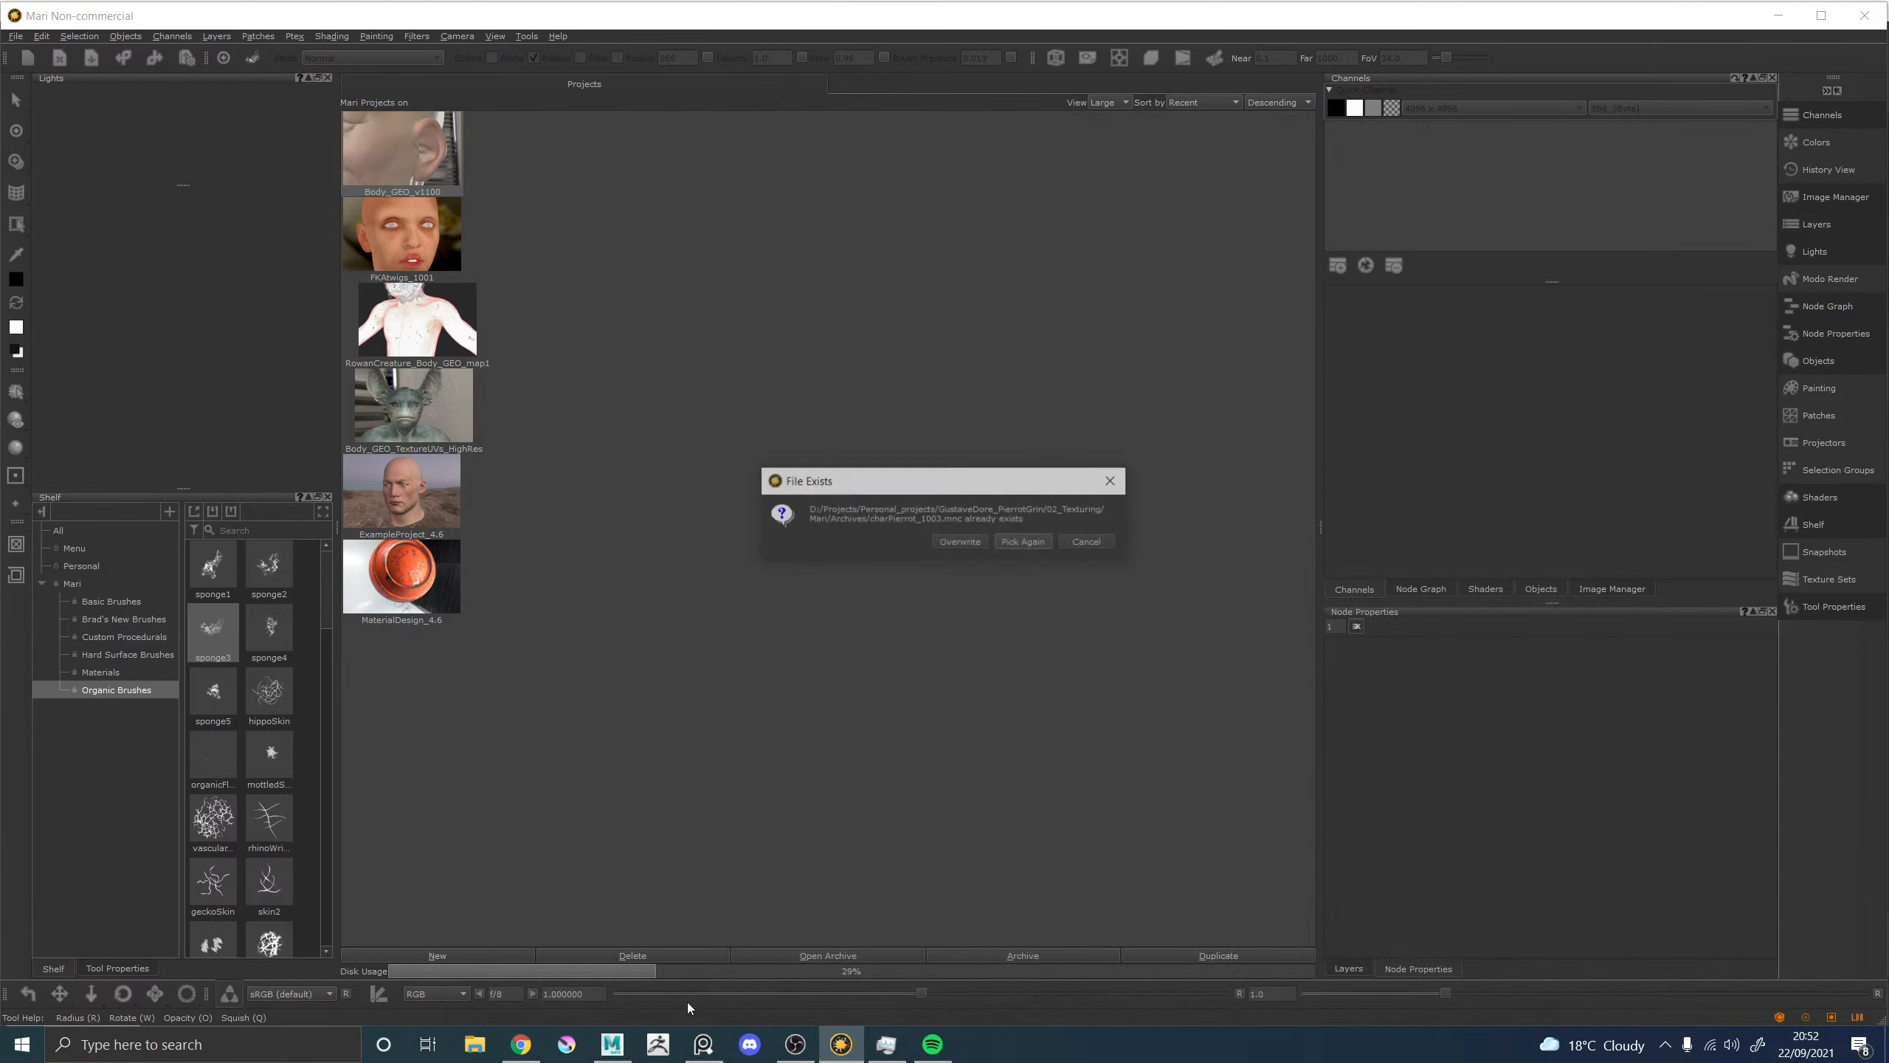
pyautogui.click(971, 544)
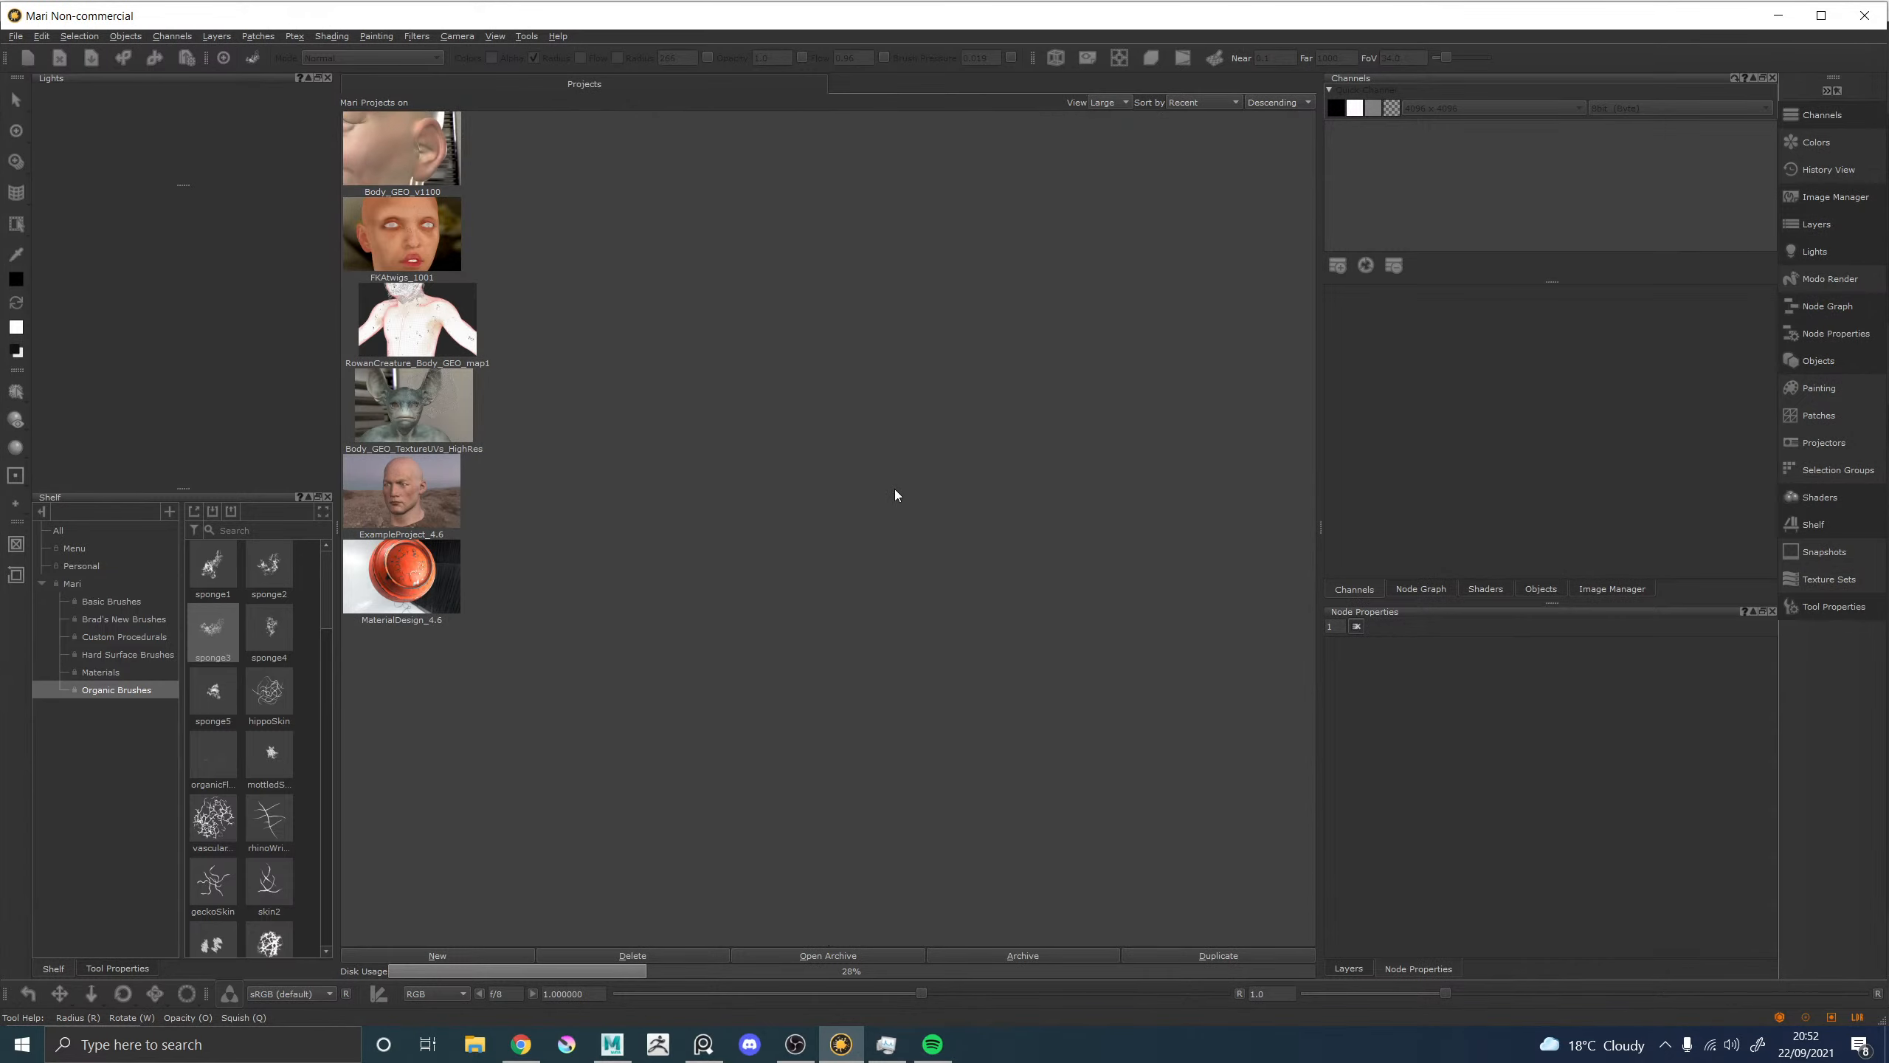
# Check the file size of the charPierrot_1003.mnc archive in the archive dialog, and close it without saving.
pyautogui.rightClick(393, 141)
pyautogui.click(426, 201)
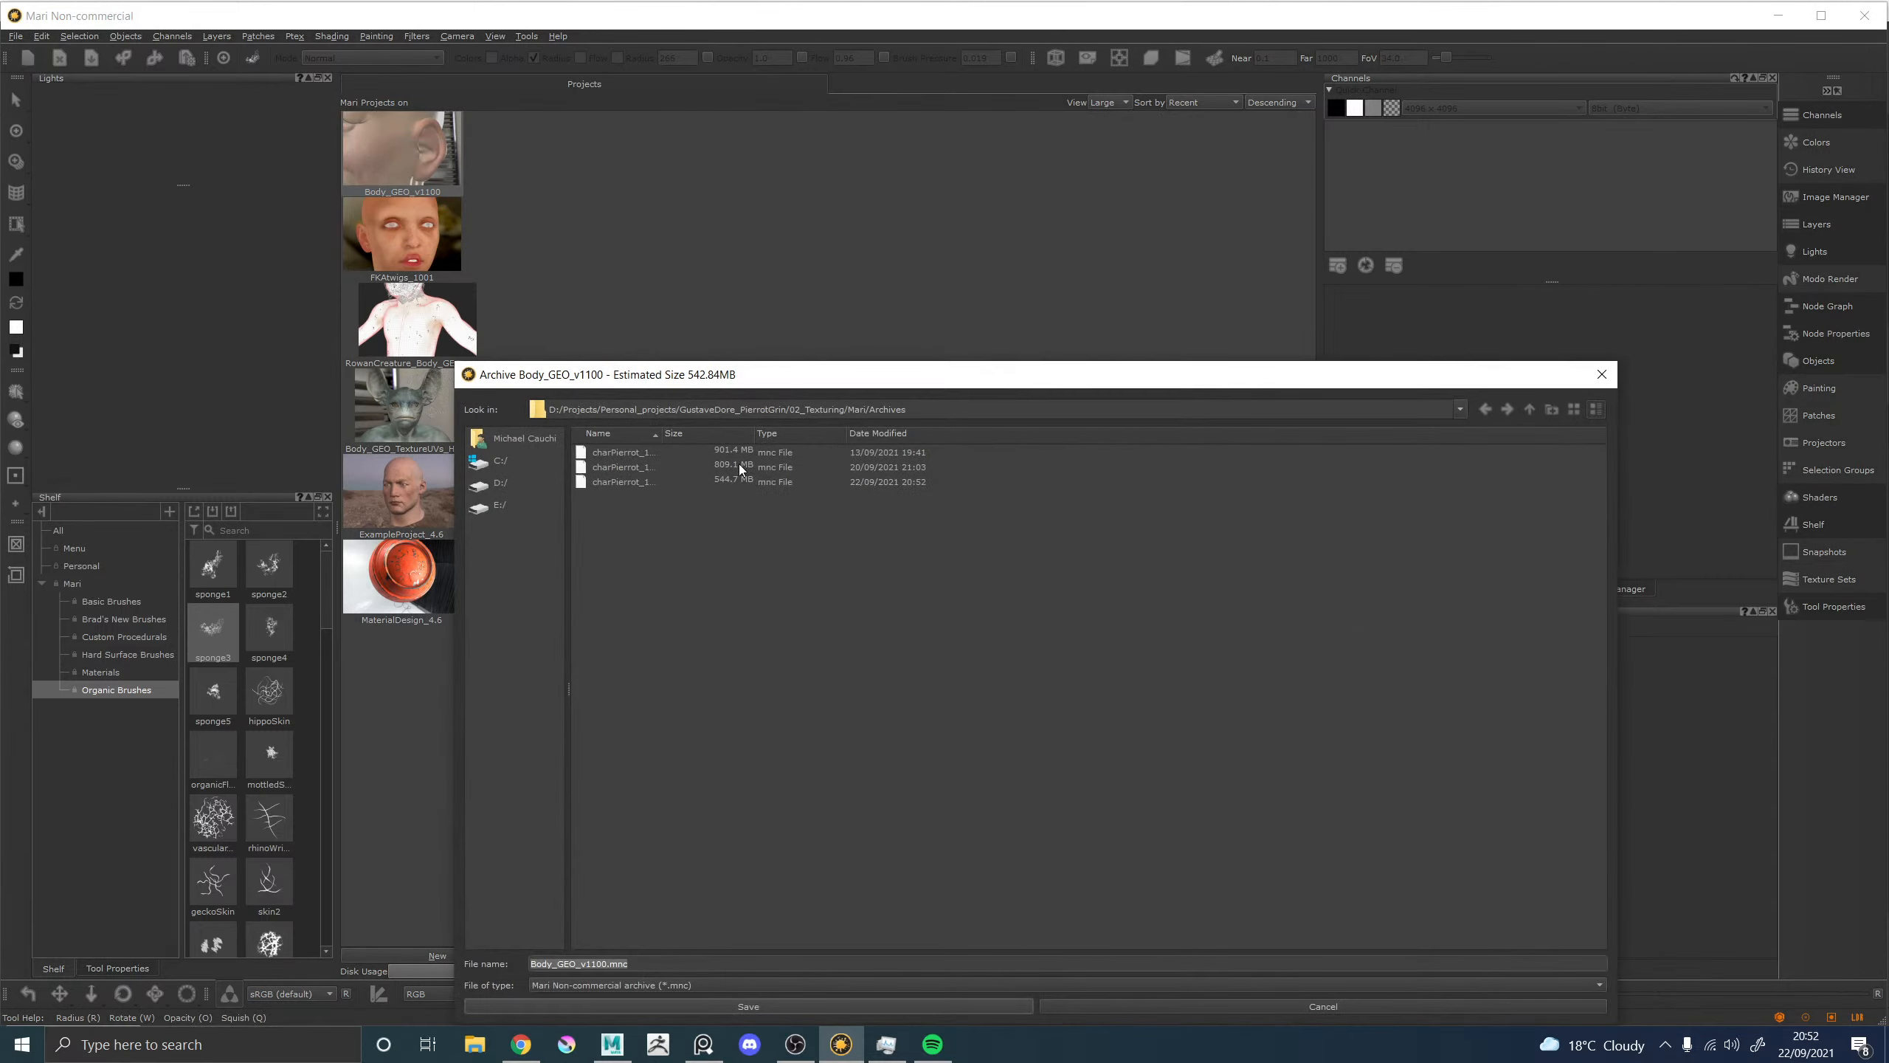
pyautogui.click(1601, 374)
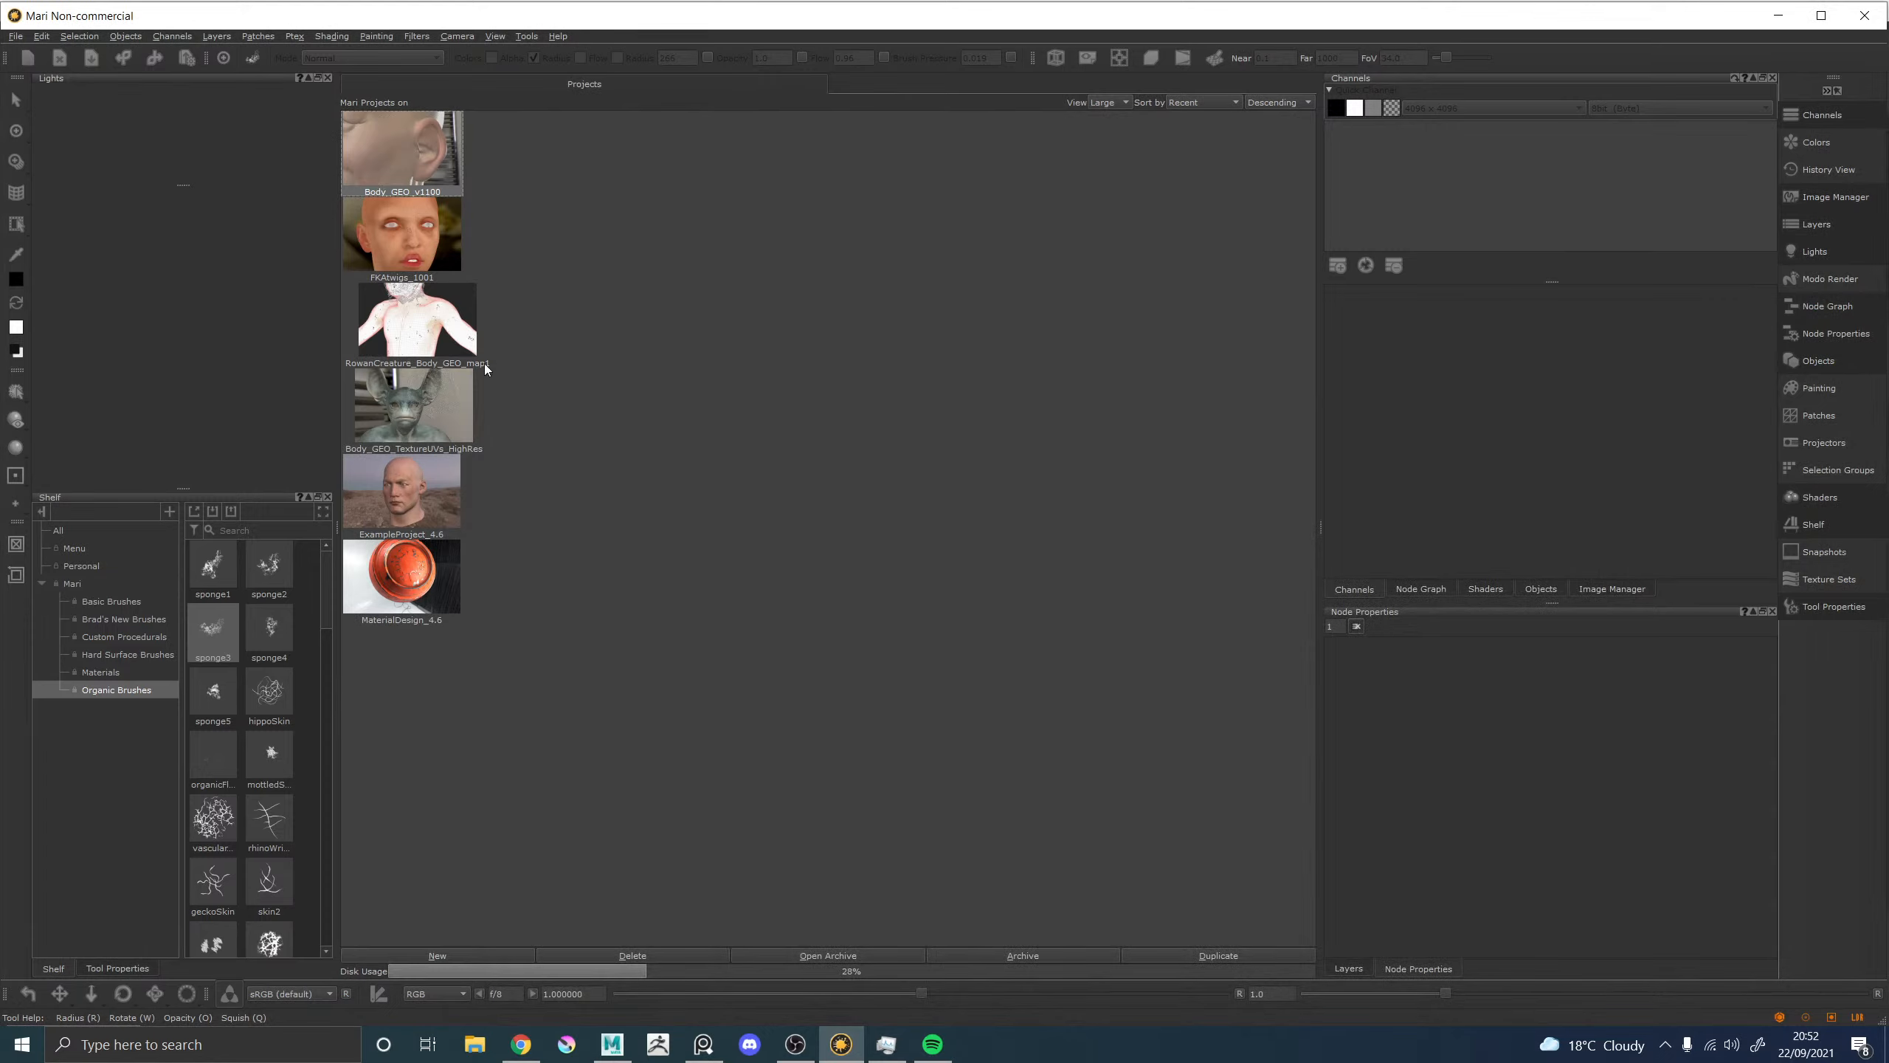
# Switch to Maya and update the full scene in the Arnold render.
pyautogui.click(615, 1045)
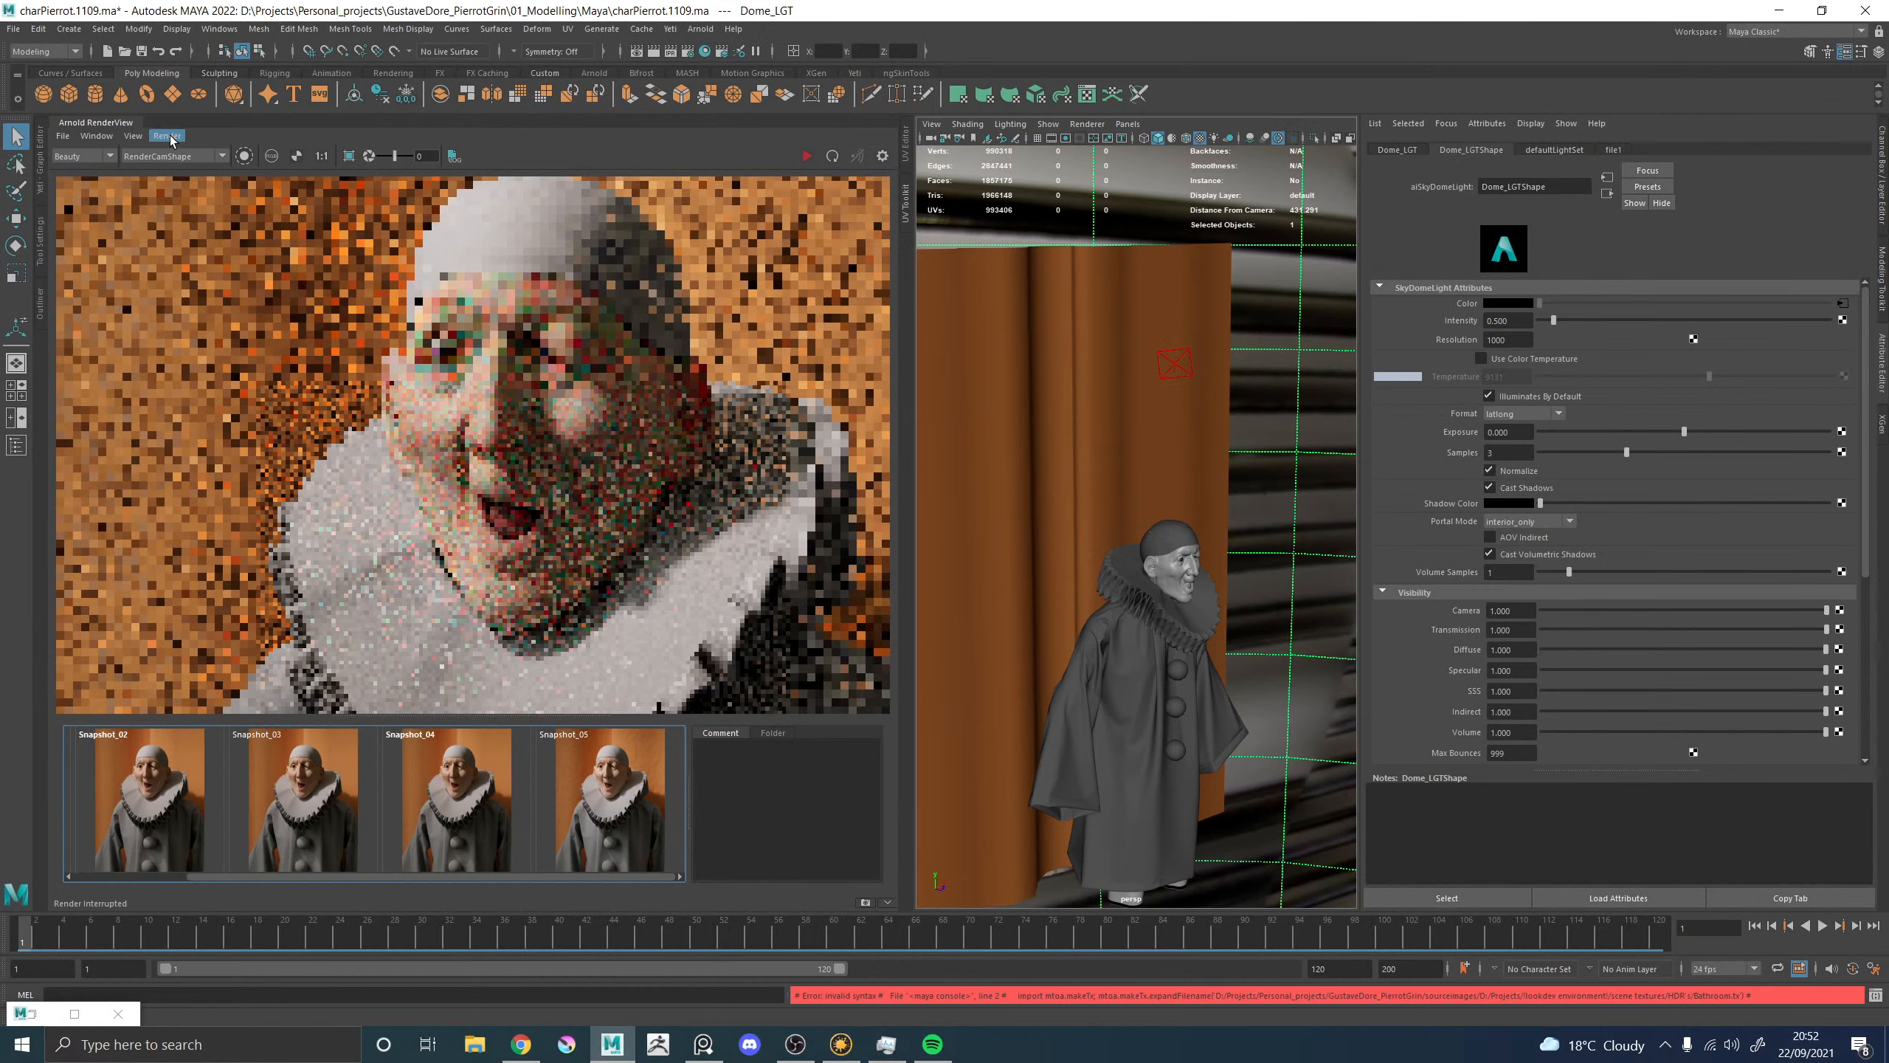
pyautogui.click(167, 136)
pyautogui.click(215, 243)
# Graph the back curtain's material network in the node editor and select its aiLayerRgba2 displacement layer node.
pyautogui.click(1047, 429)
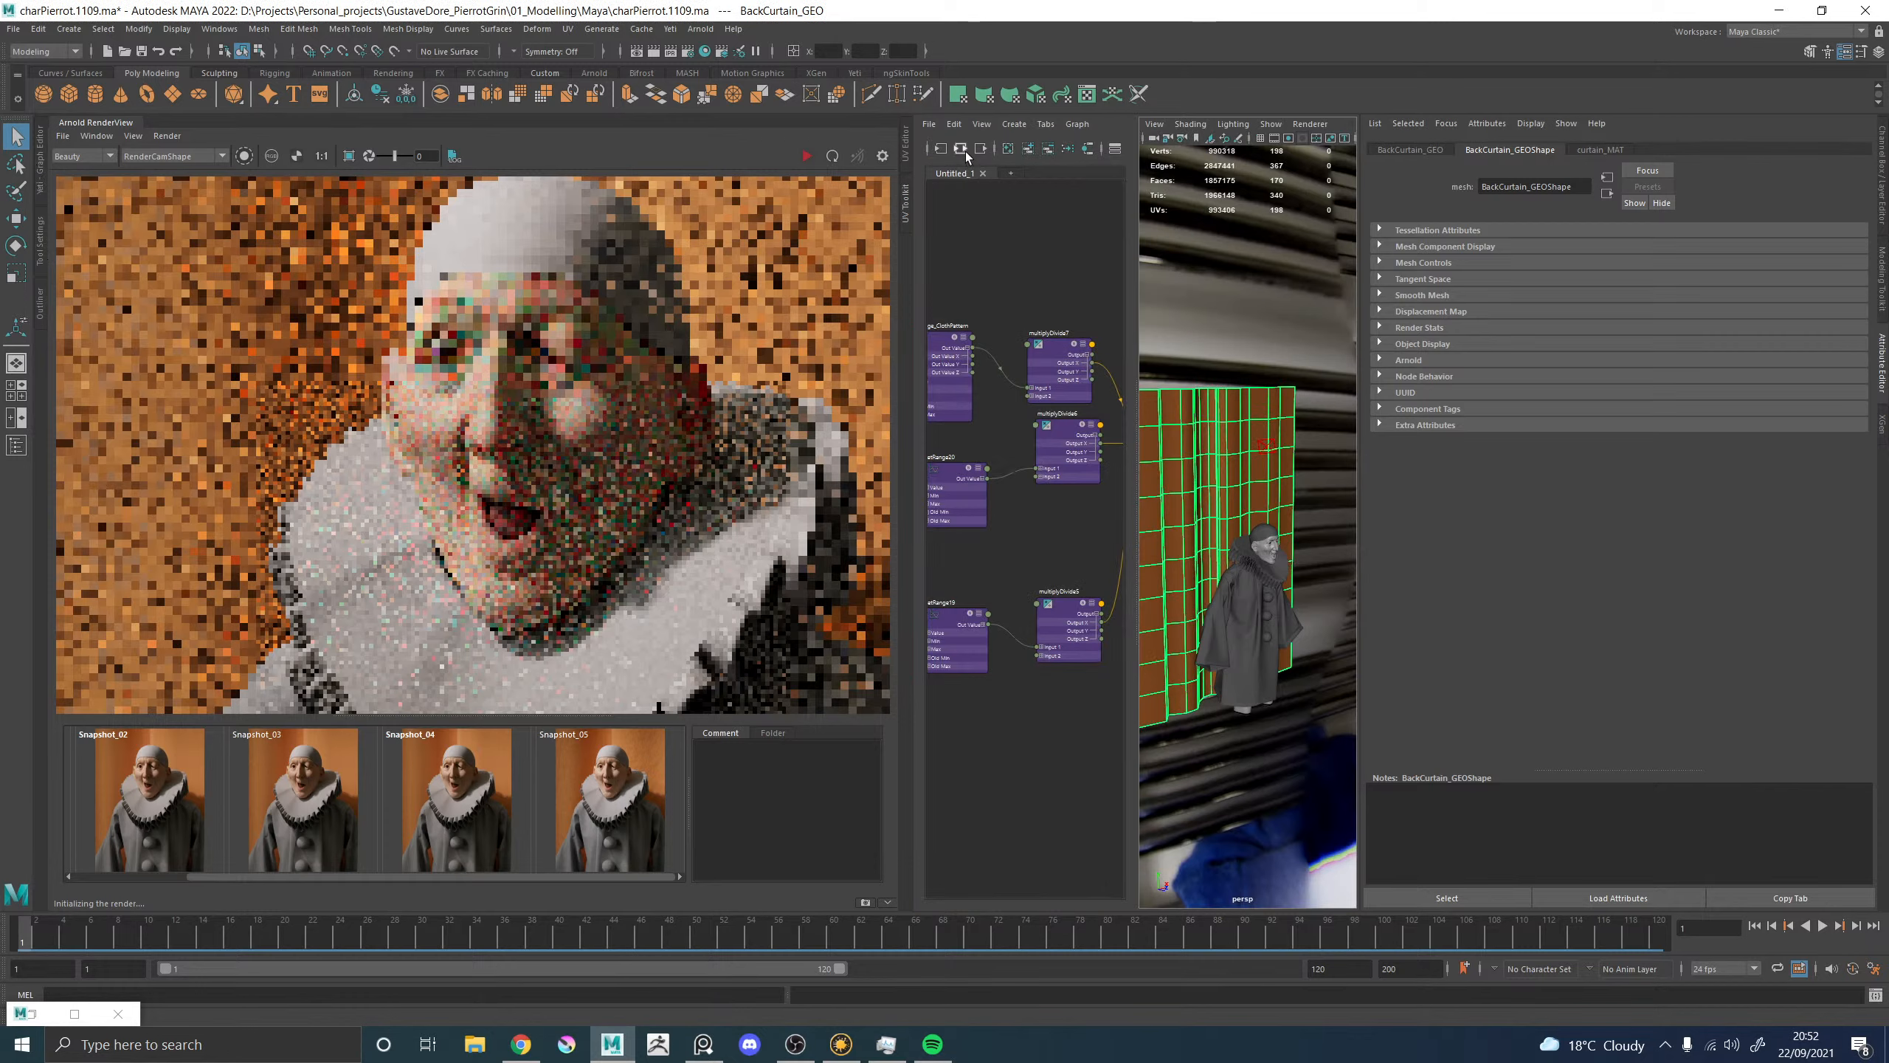
pyautogui.click(964, 151)
pyautogui.click(1038, 541)
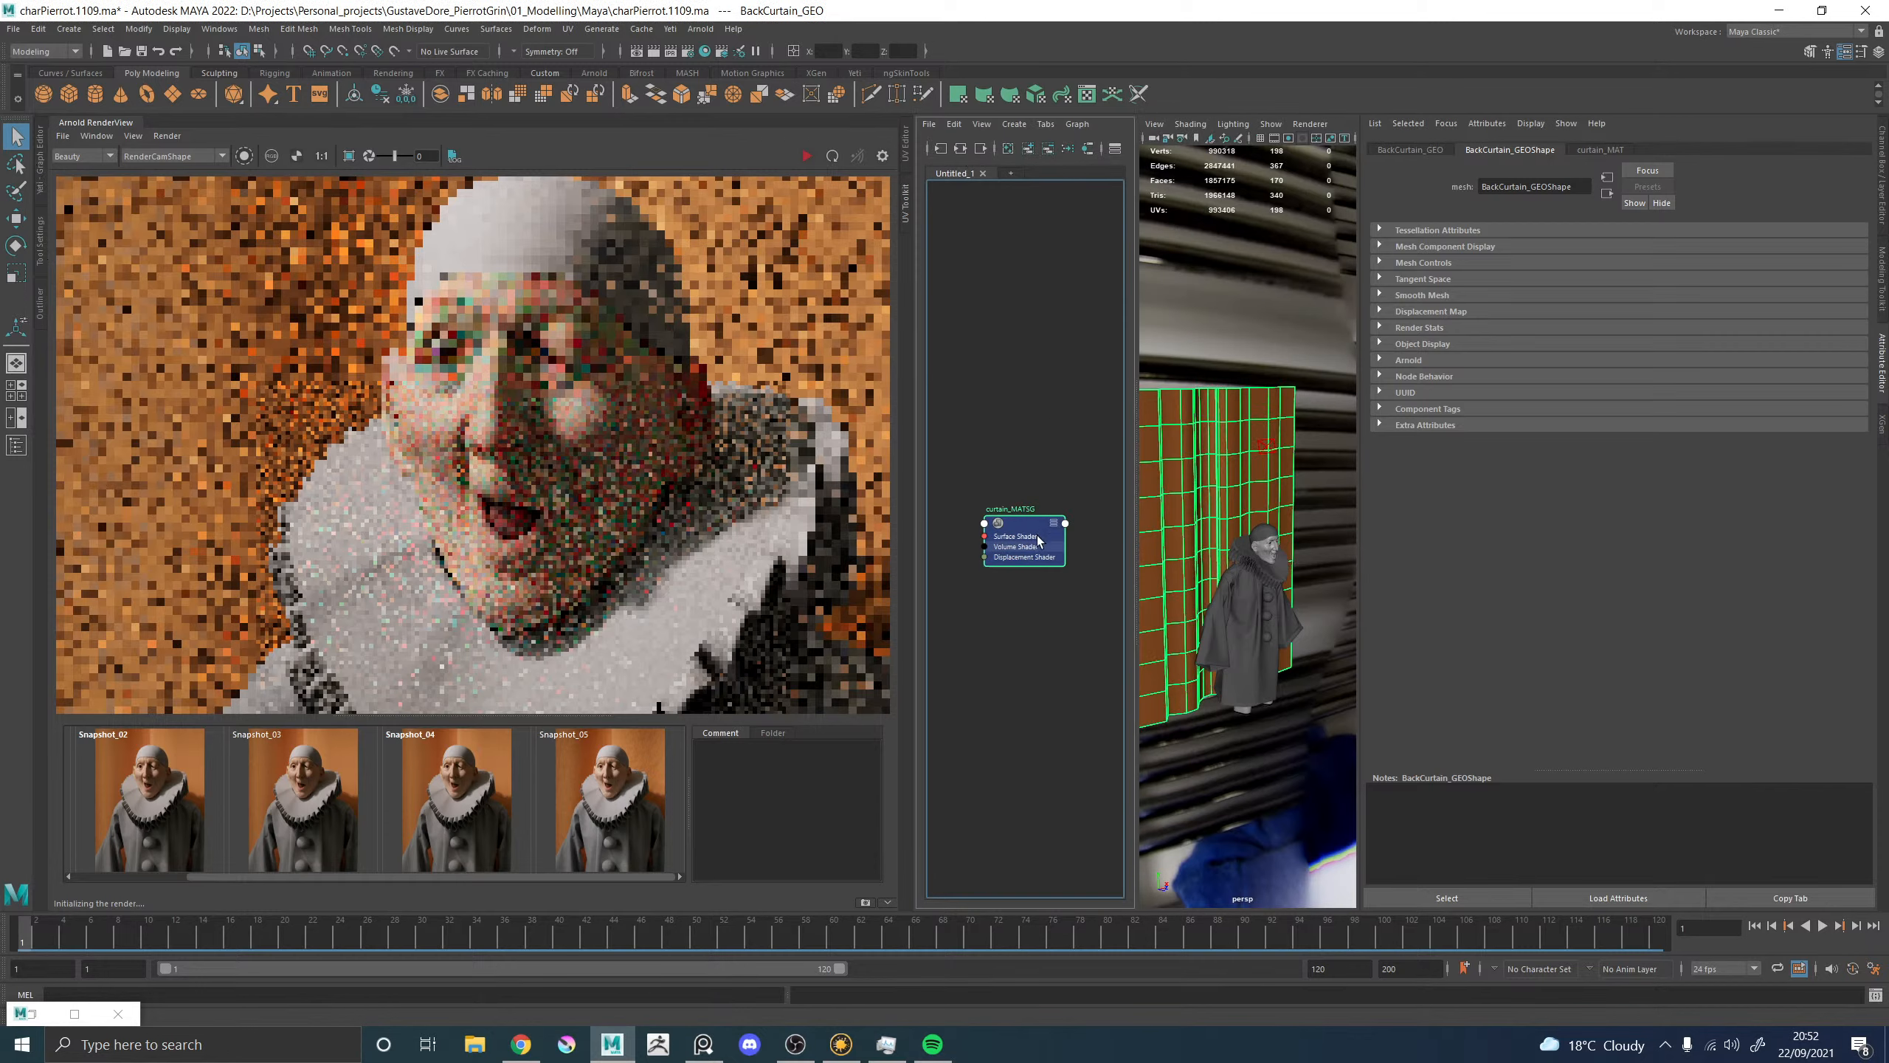
pyautogui.click(962, 151)
pyautogui.press('space')
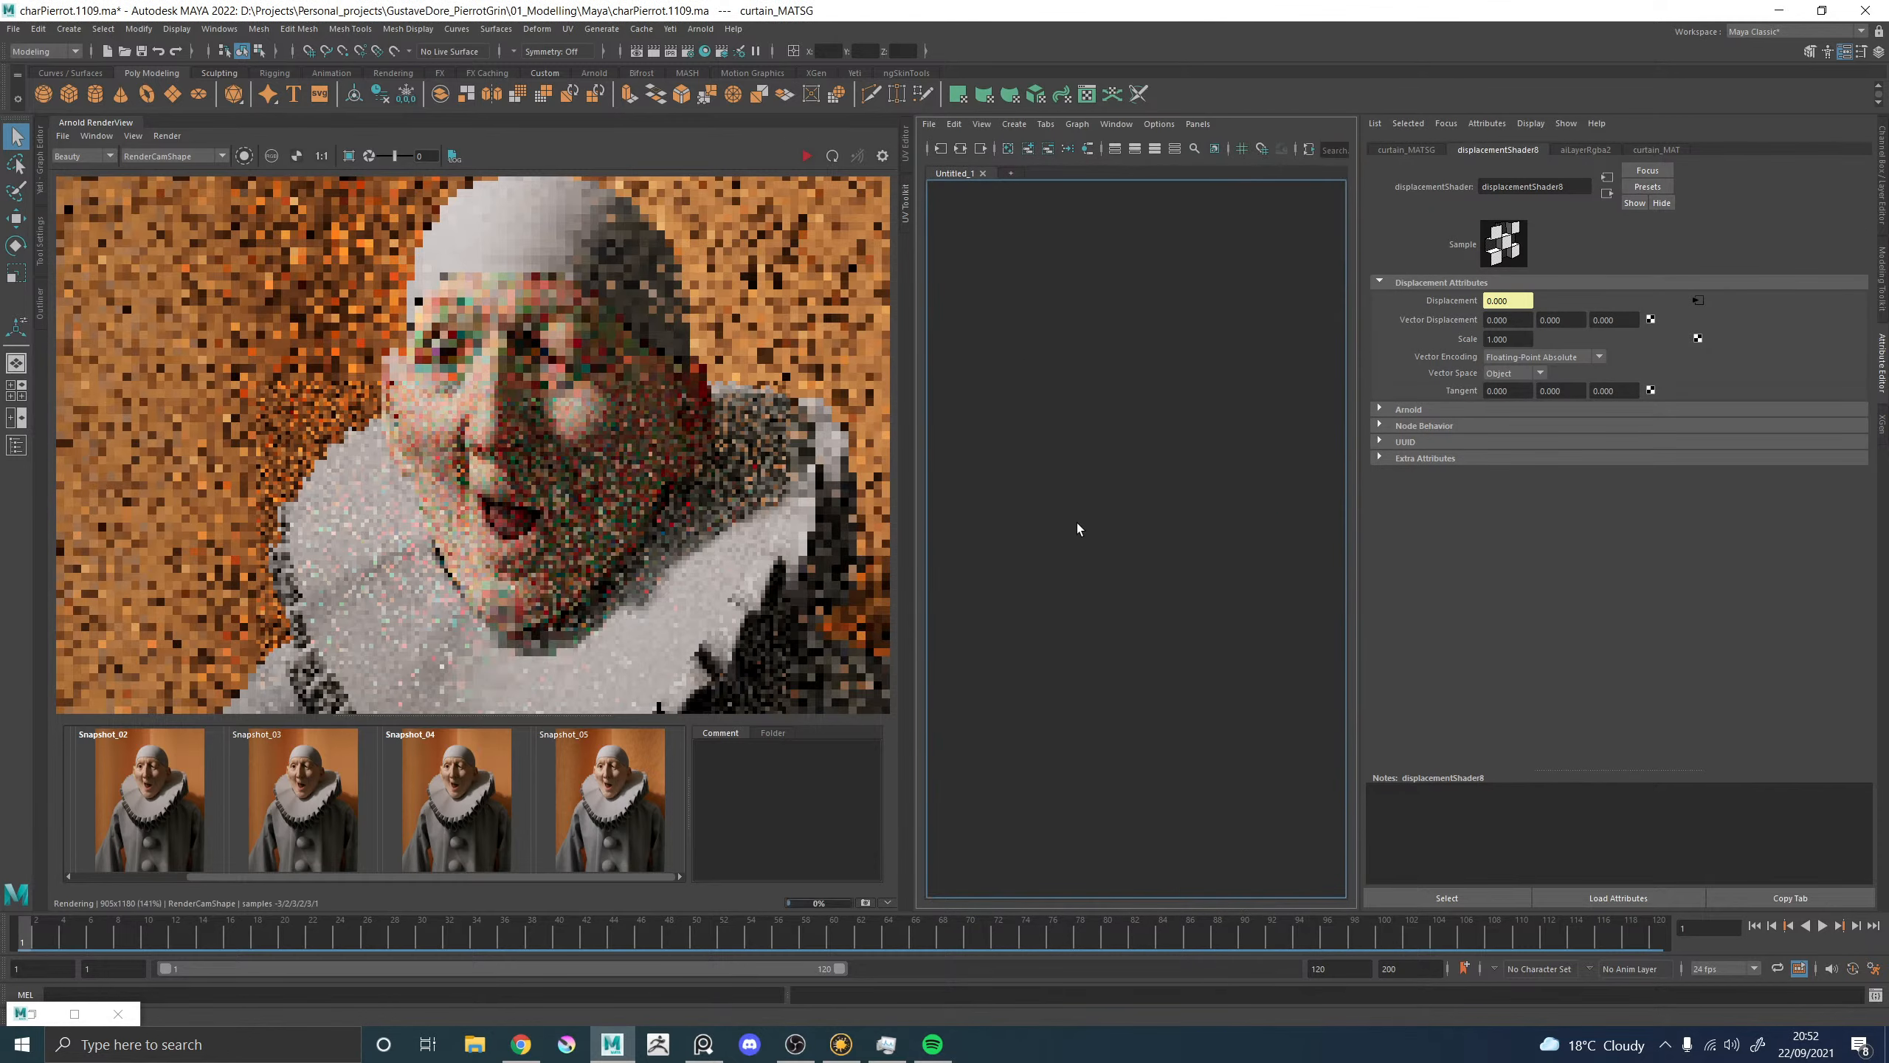
pyautogui.click(961, 149)
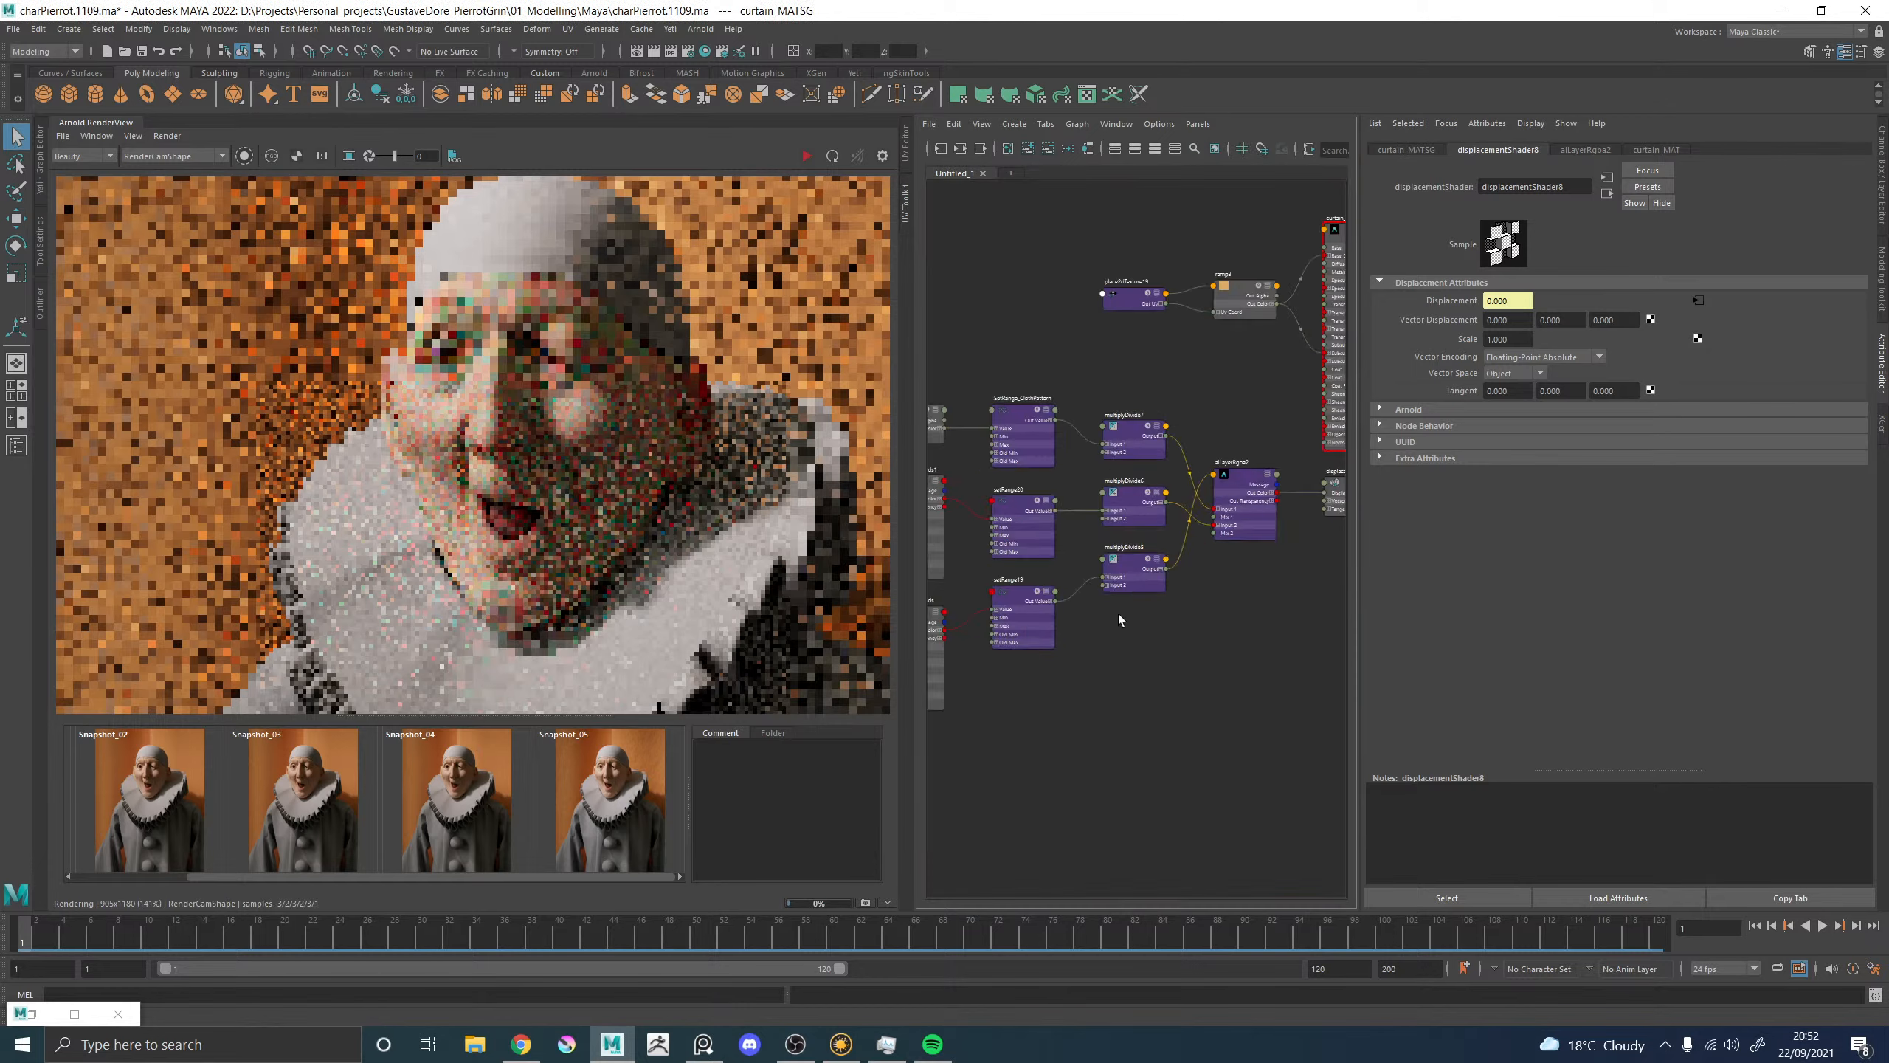
pyautogui.click(1219, 464)
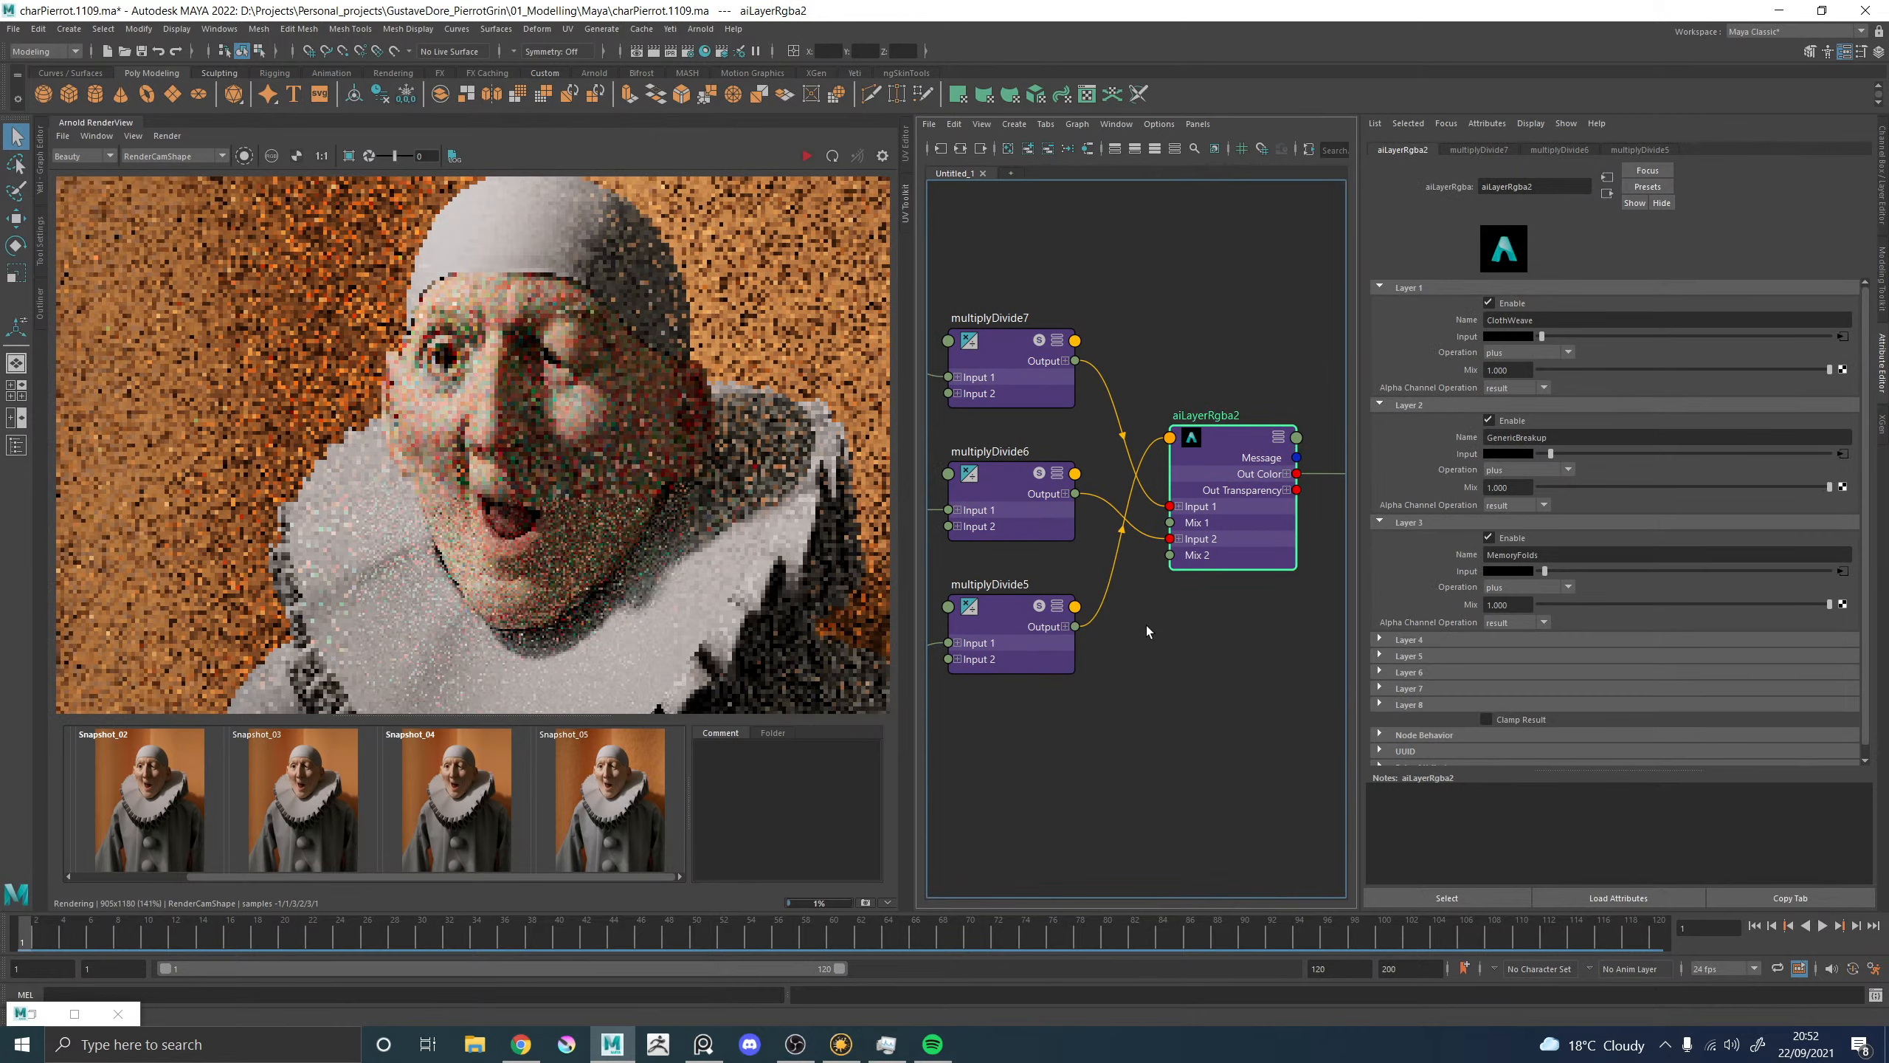
# Set the first Input 2 value of the multiplyDivide5 node to 0.5.
pyautogui.keyDown('alt'); pyautogui.moveTo(1141, 613); pyautogui.dragTo(1396, 514, button='middle'); pyautogui.keyUp('alt')
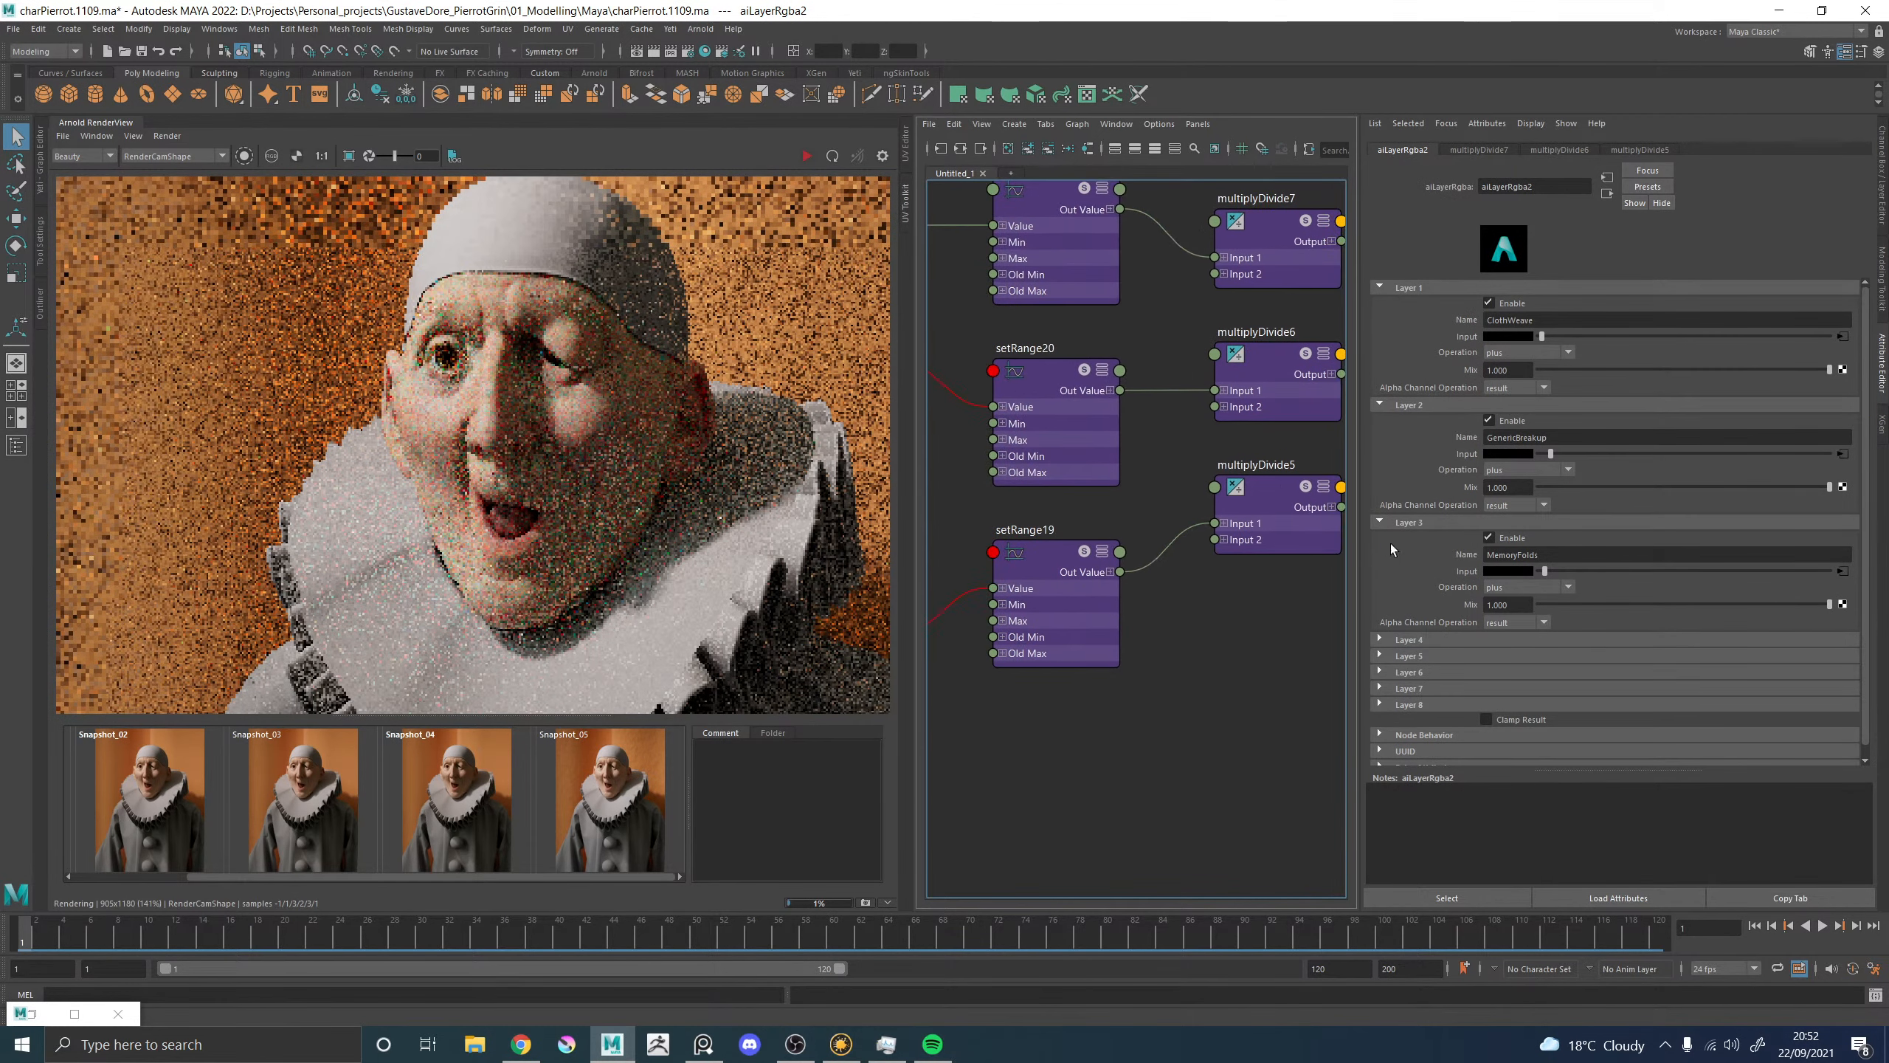
pyautogui.click(1260, 500)
pyautogui.moveTo(1493, 336); pyautogui.dragTo(1535, 338)
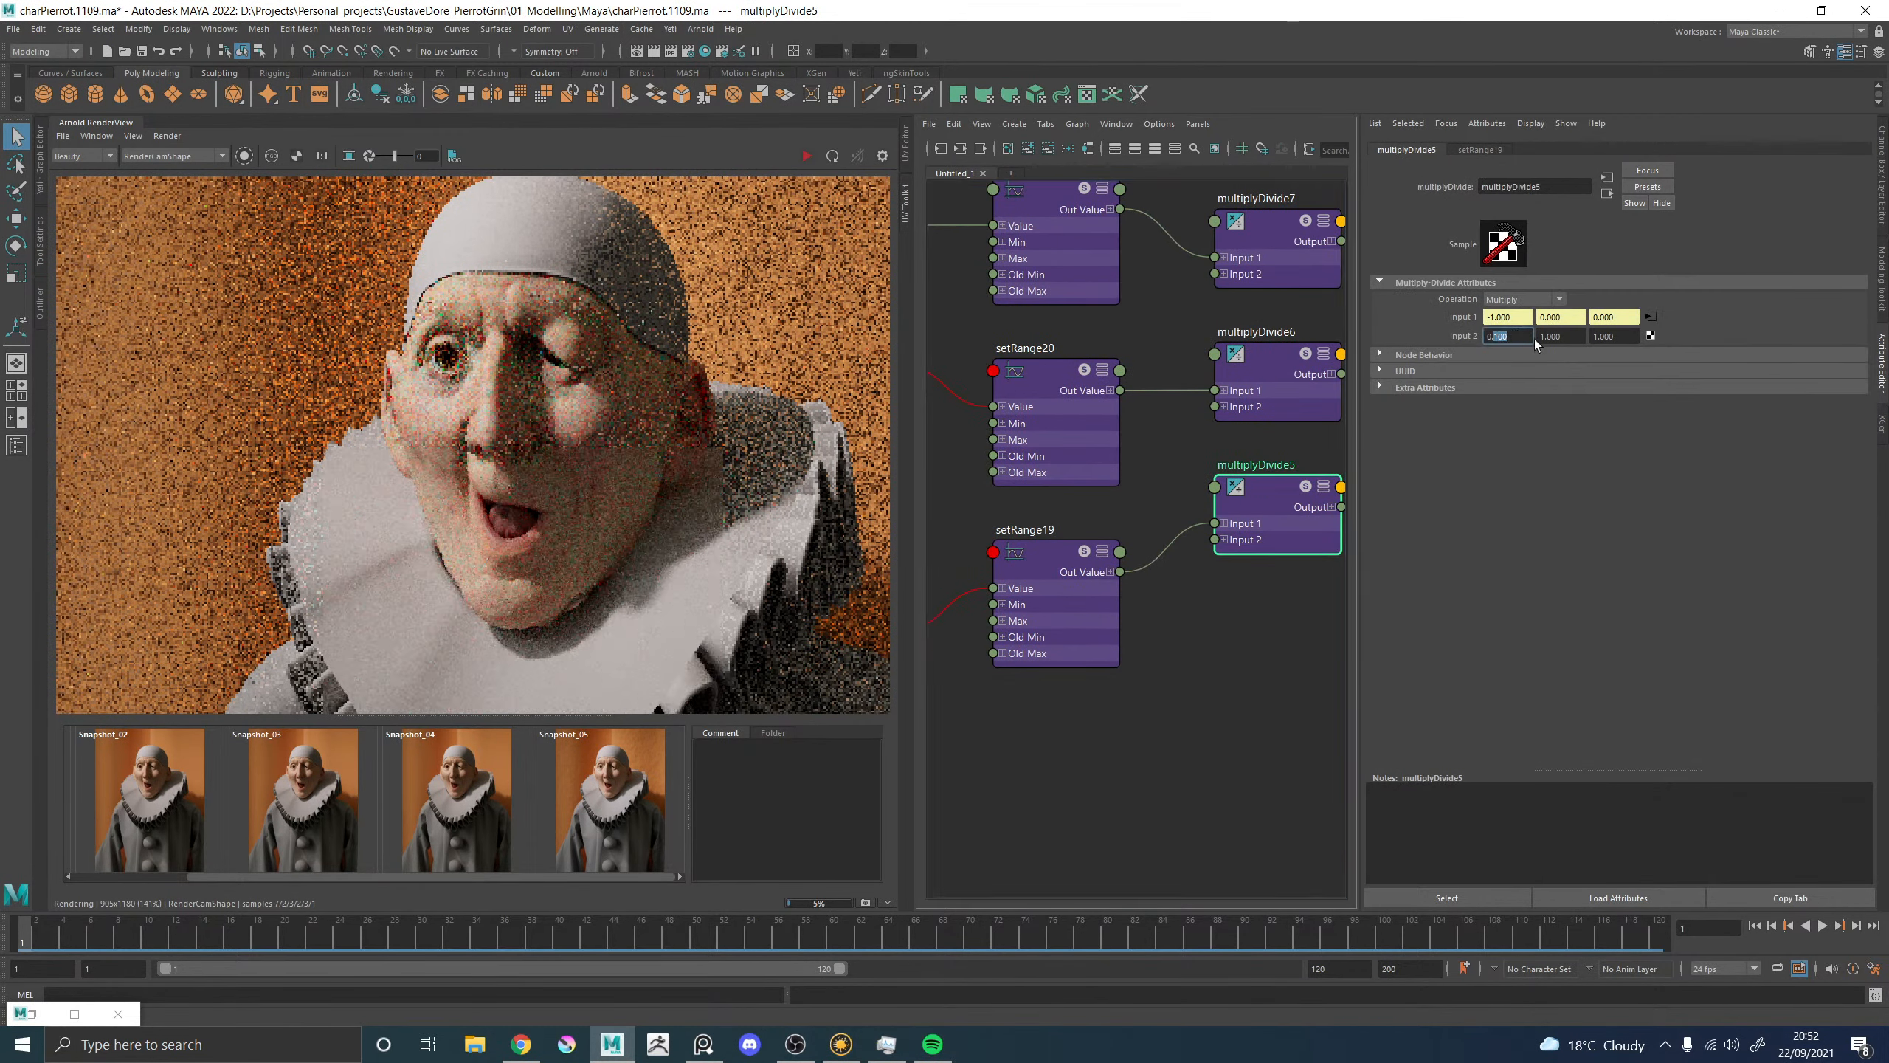
pyautogui.write('5')
pyautogui.press('Return')
# Render only a crop region covering the curtain beside the Pierrot's head.
pyautogui.scroll(-2, 392, 365)
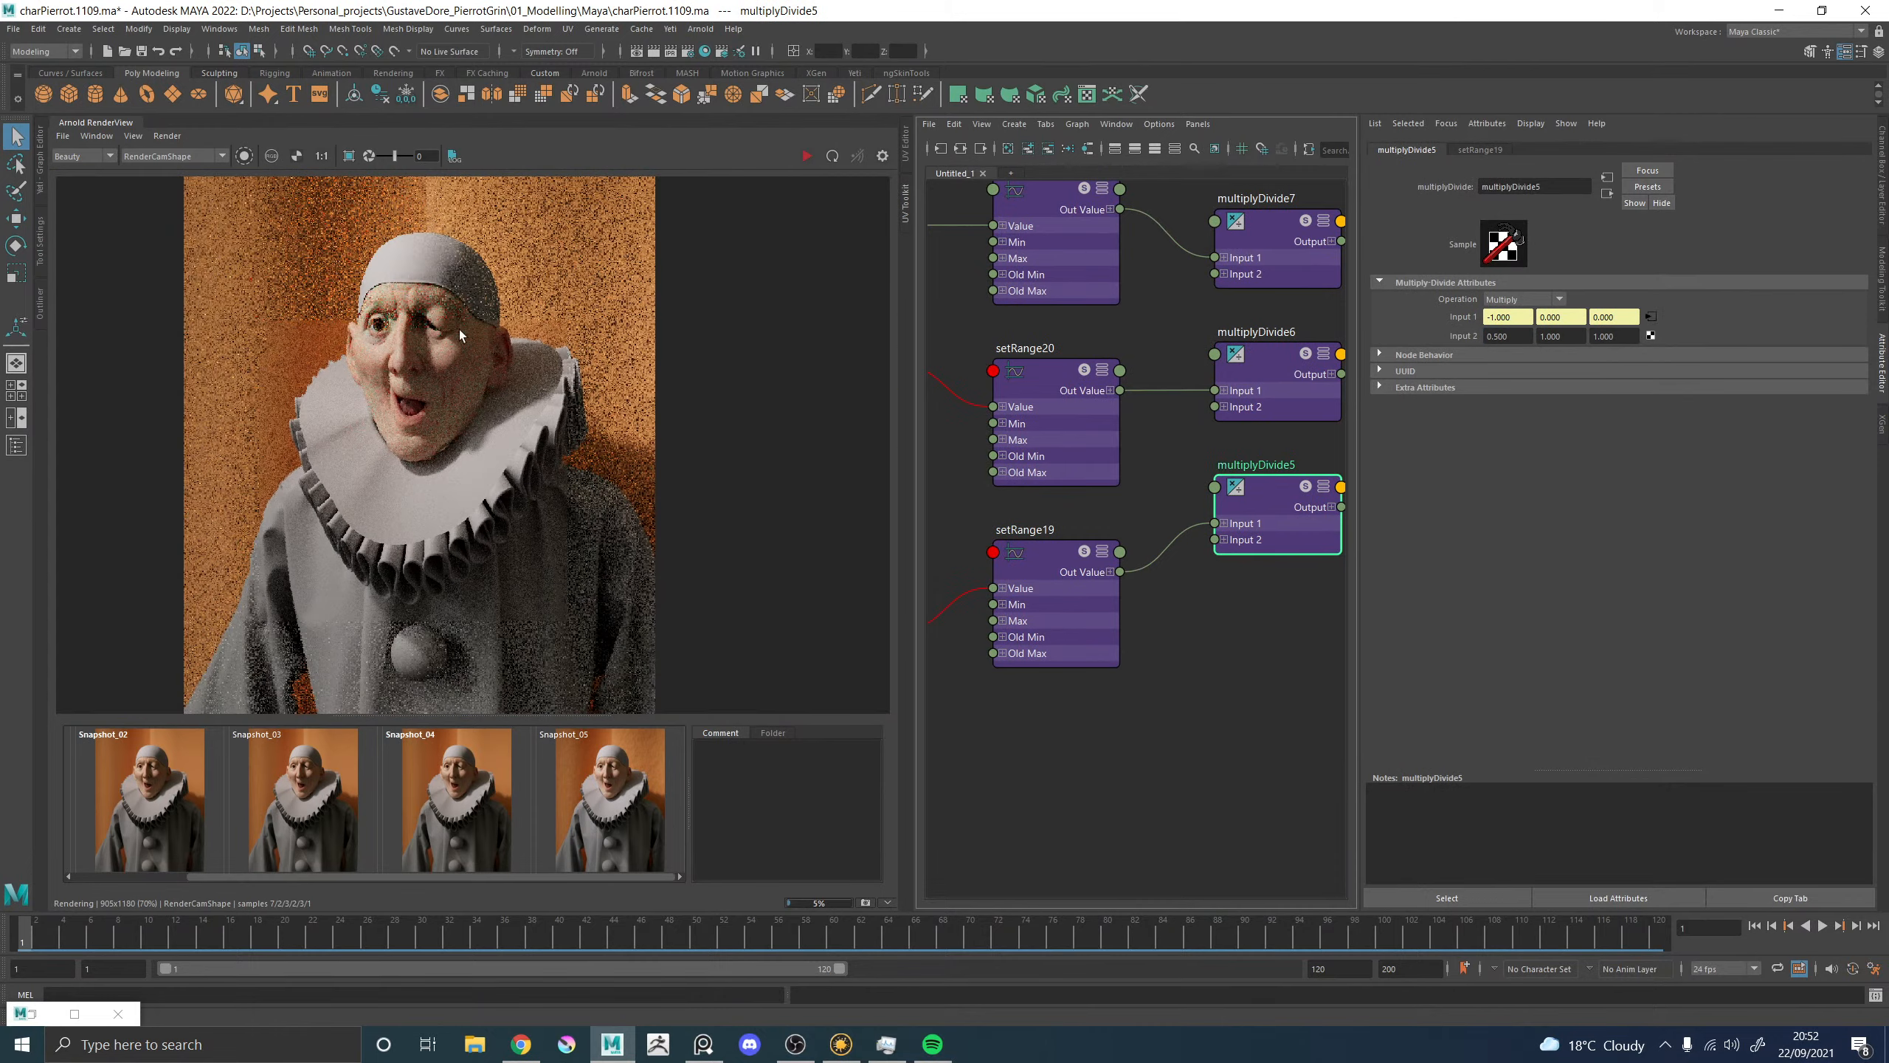
pyautogui.scroll(2, 393, 365)
pyautogui.keyDown('shift'); pyautogui.moveTo(465, 198); pyautogui.dragTo(806, 532); pyautogui.keyUp('shift')
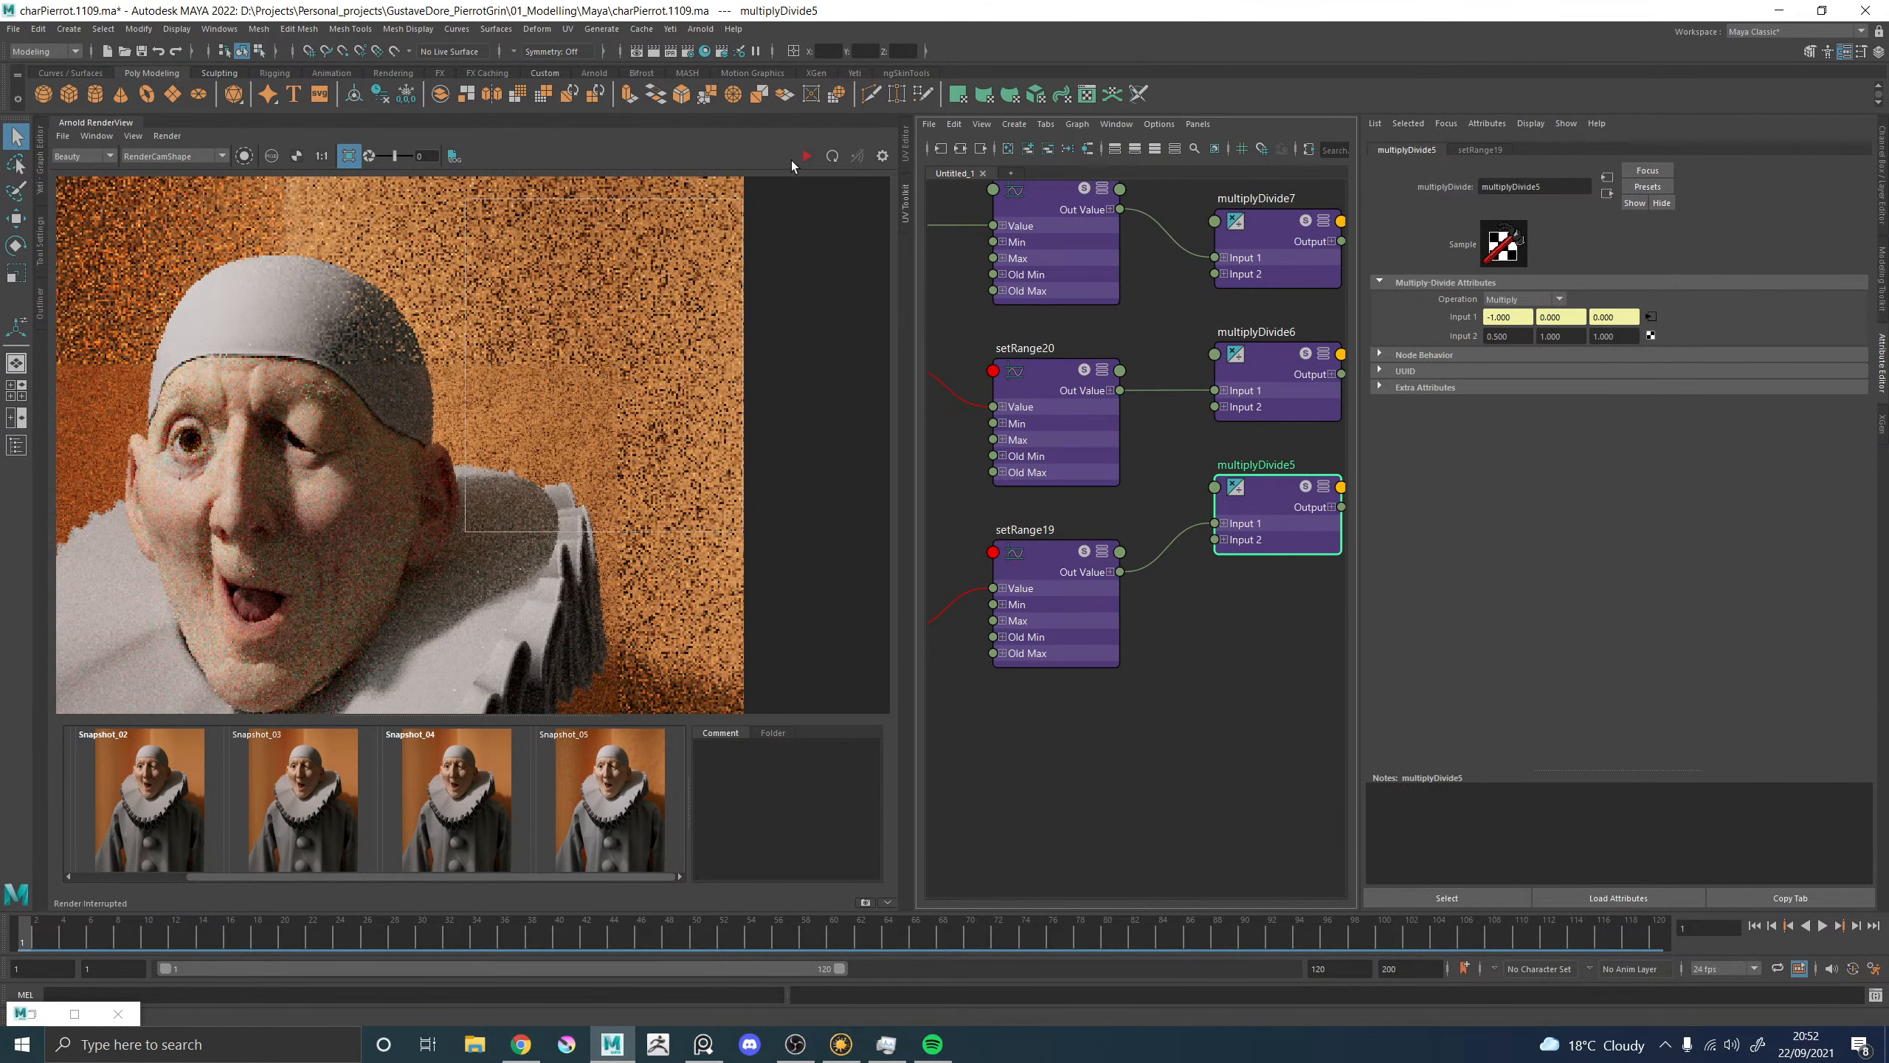
pyautogui.click(809, 160)
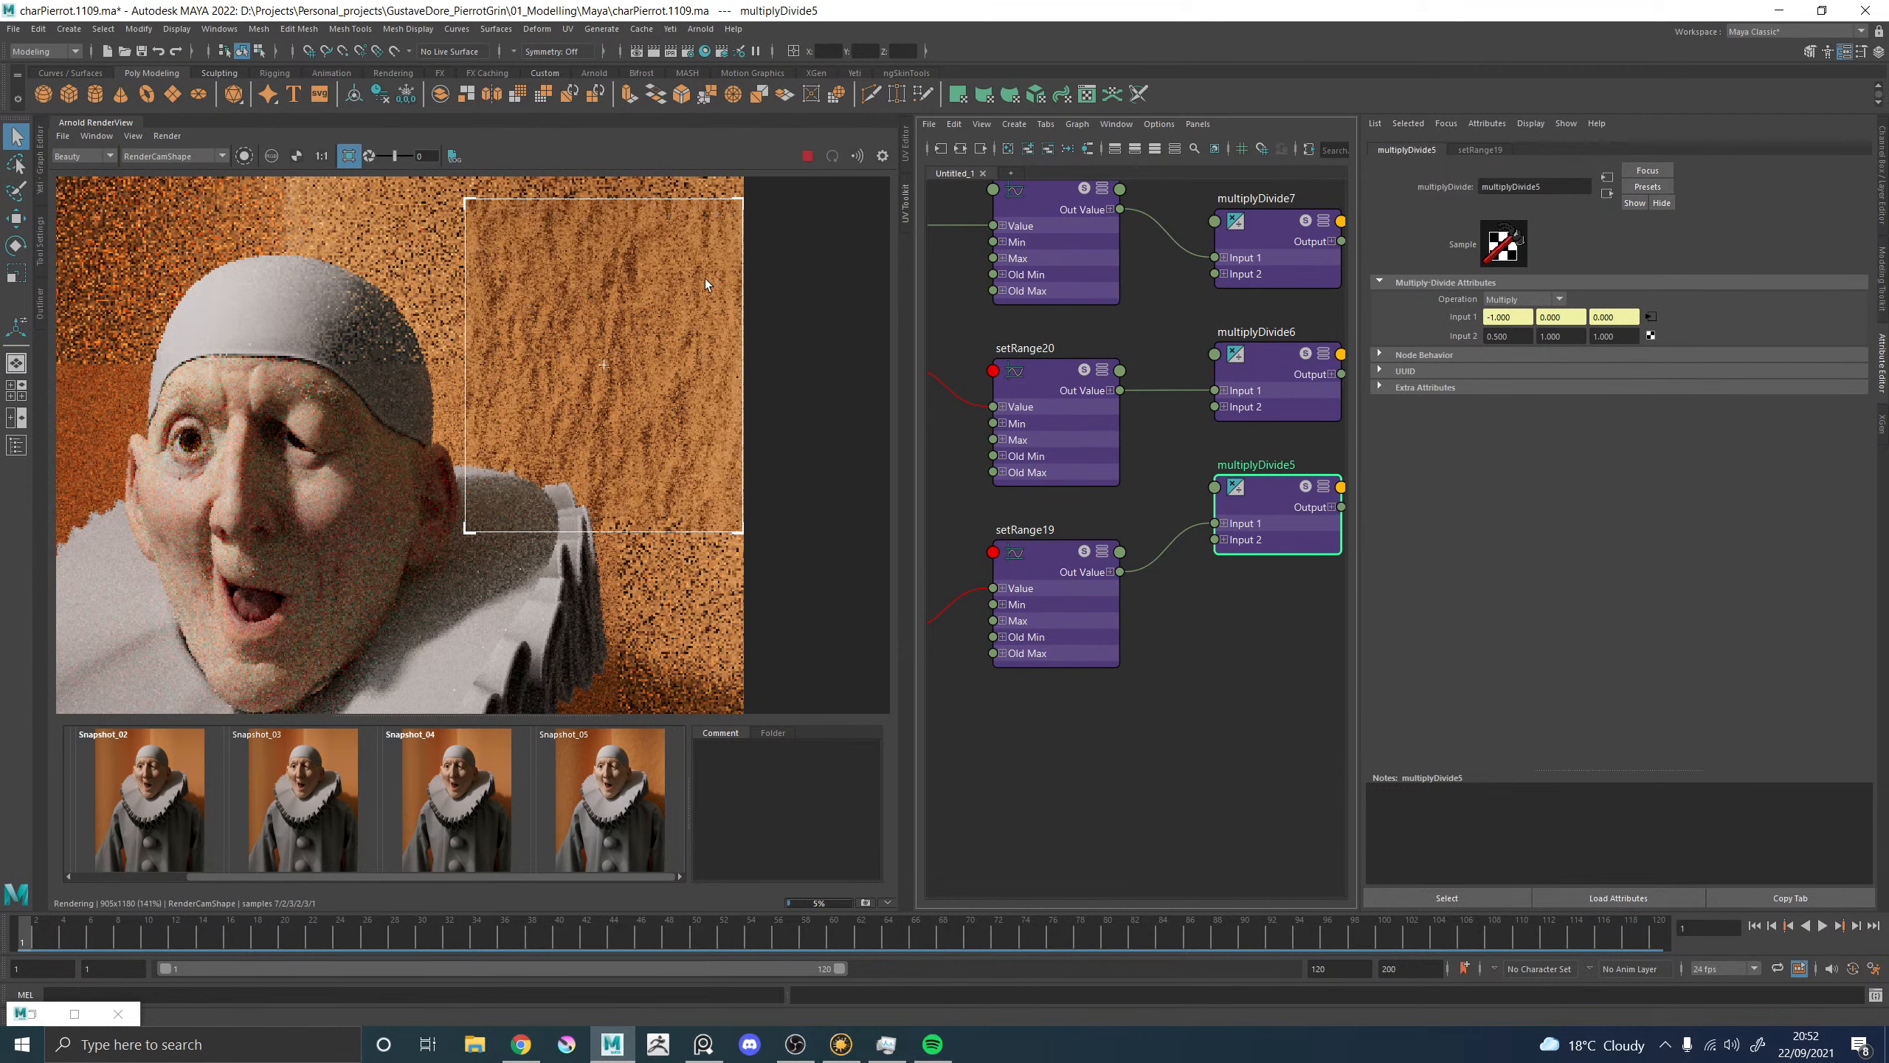
# Try 0.25 and 0.2 as the first Input 2 value of multiplyDivide5, checking the curtain's memory folds in the render.
pyautogui.click(1503, 337)
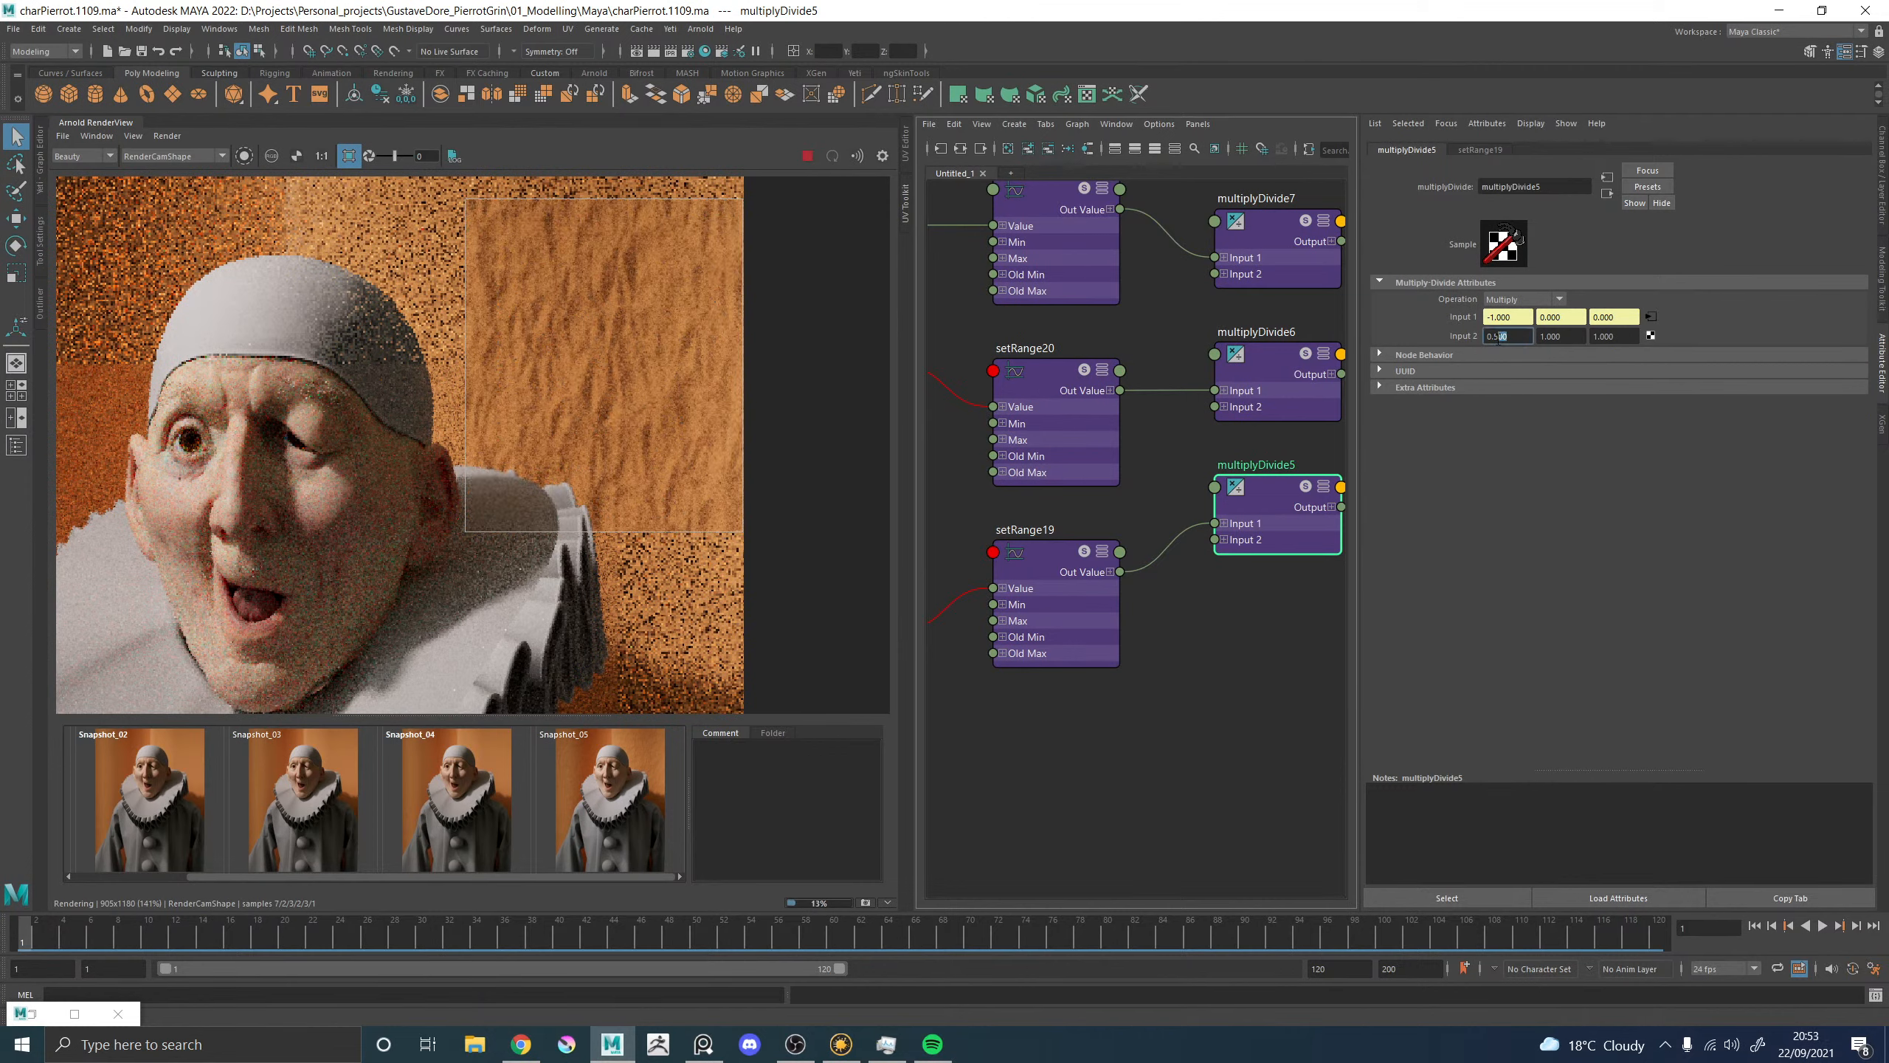
pyautogui.press('Return')
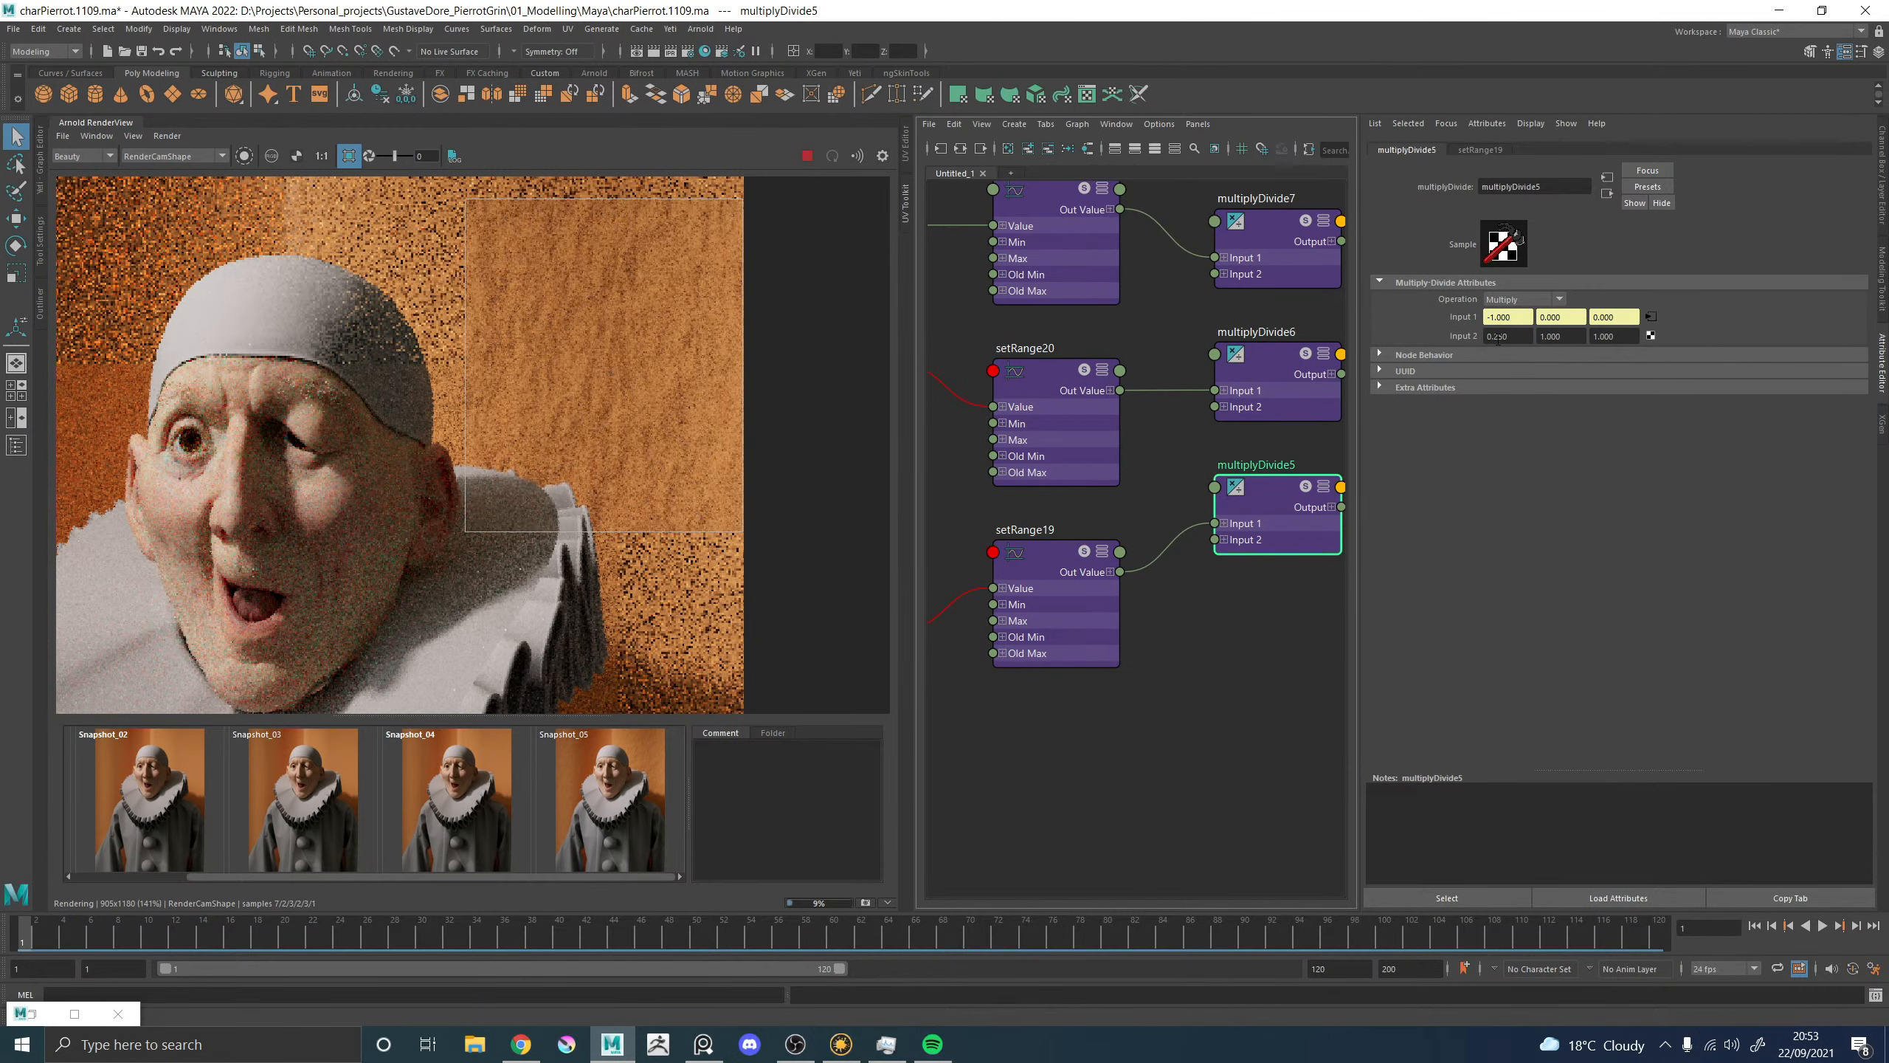
pyautogui.scroll(-3, 823, 372)
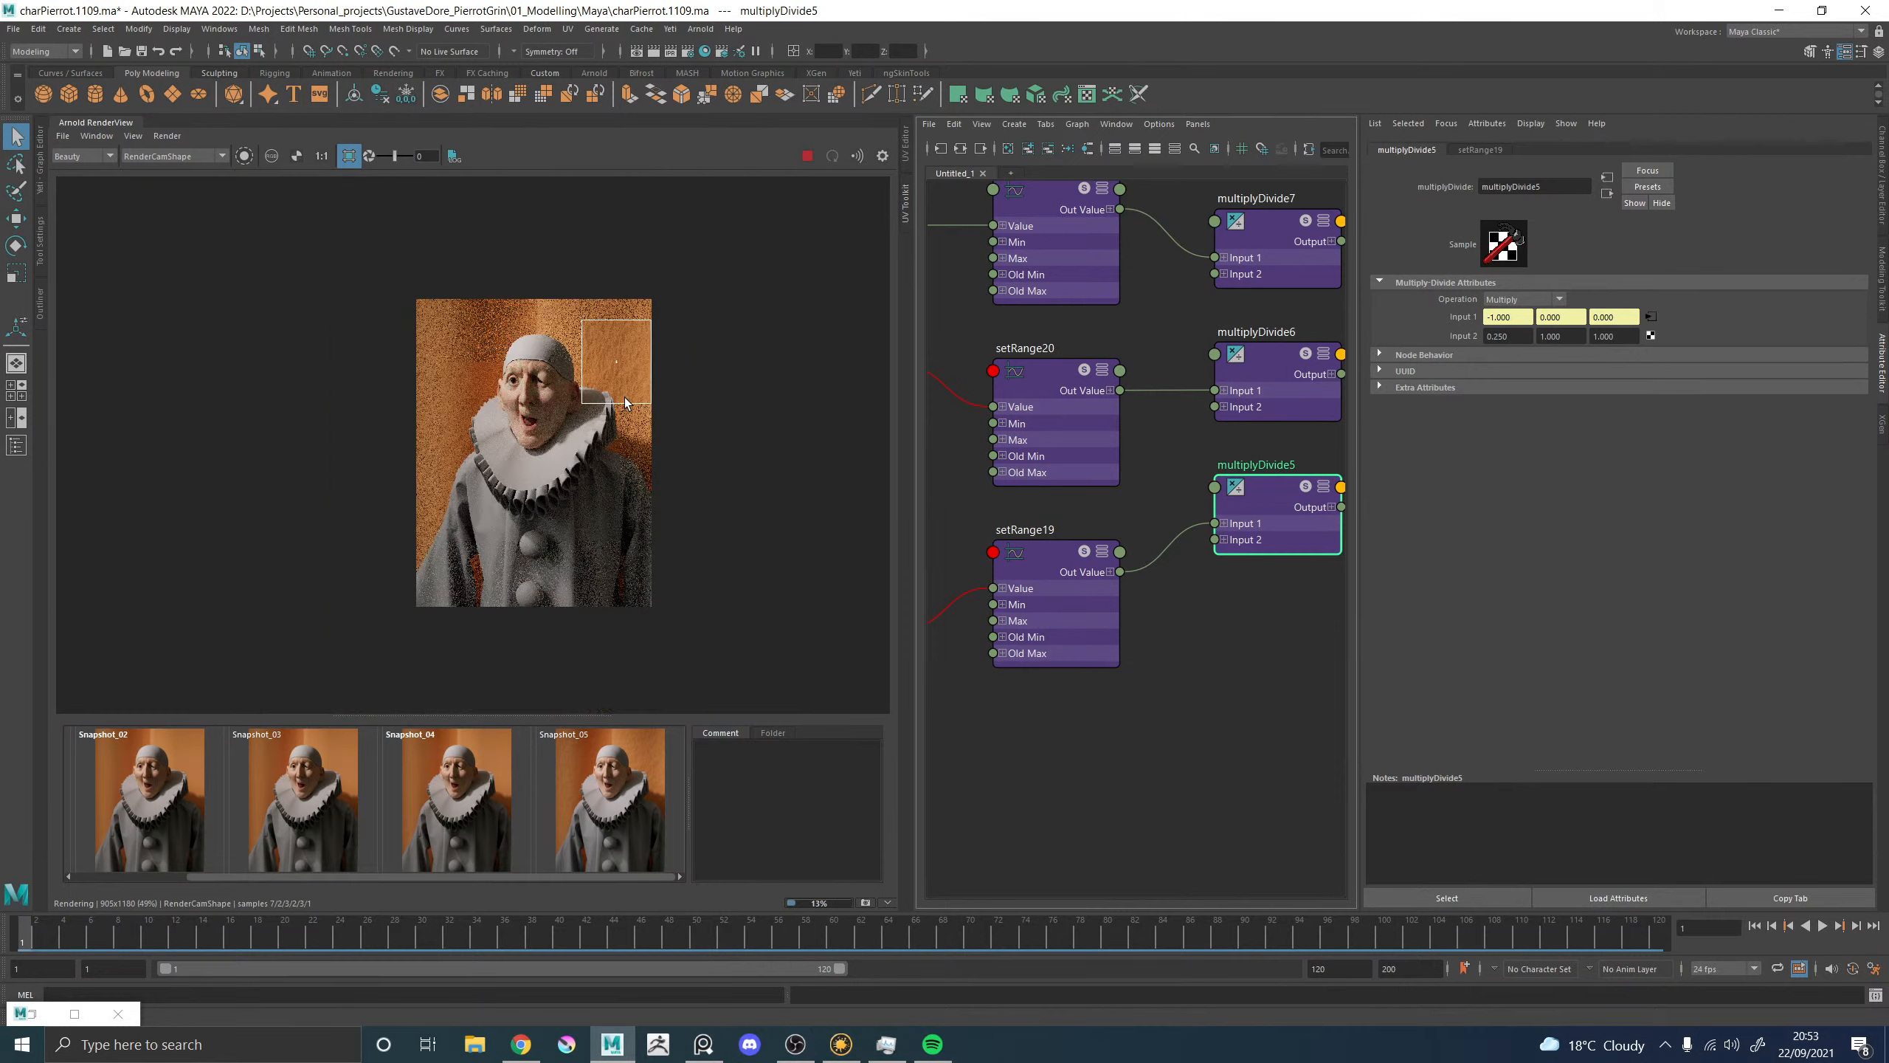
pyautogui.scroll(5, 624, 363)
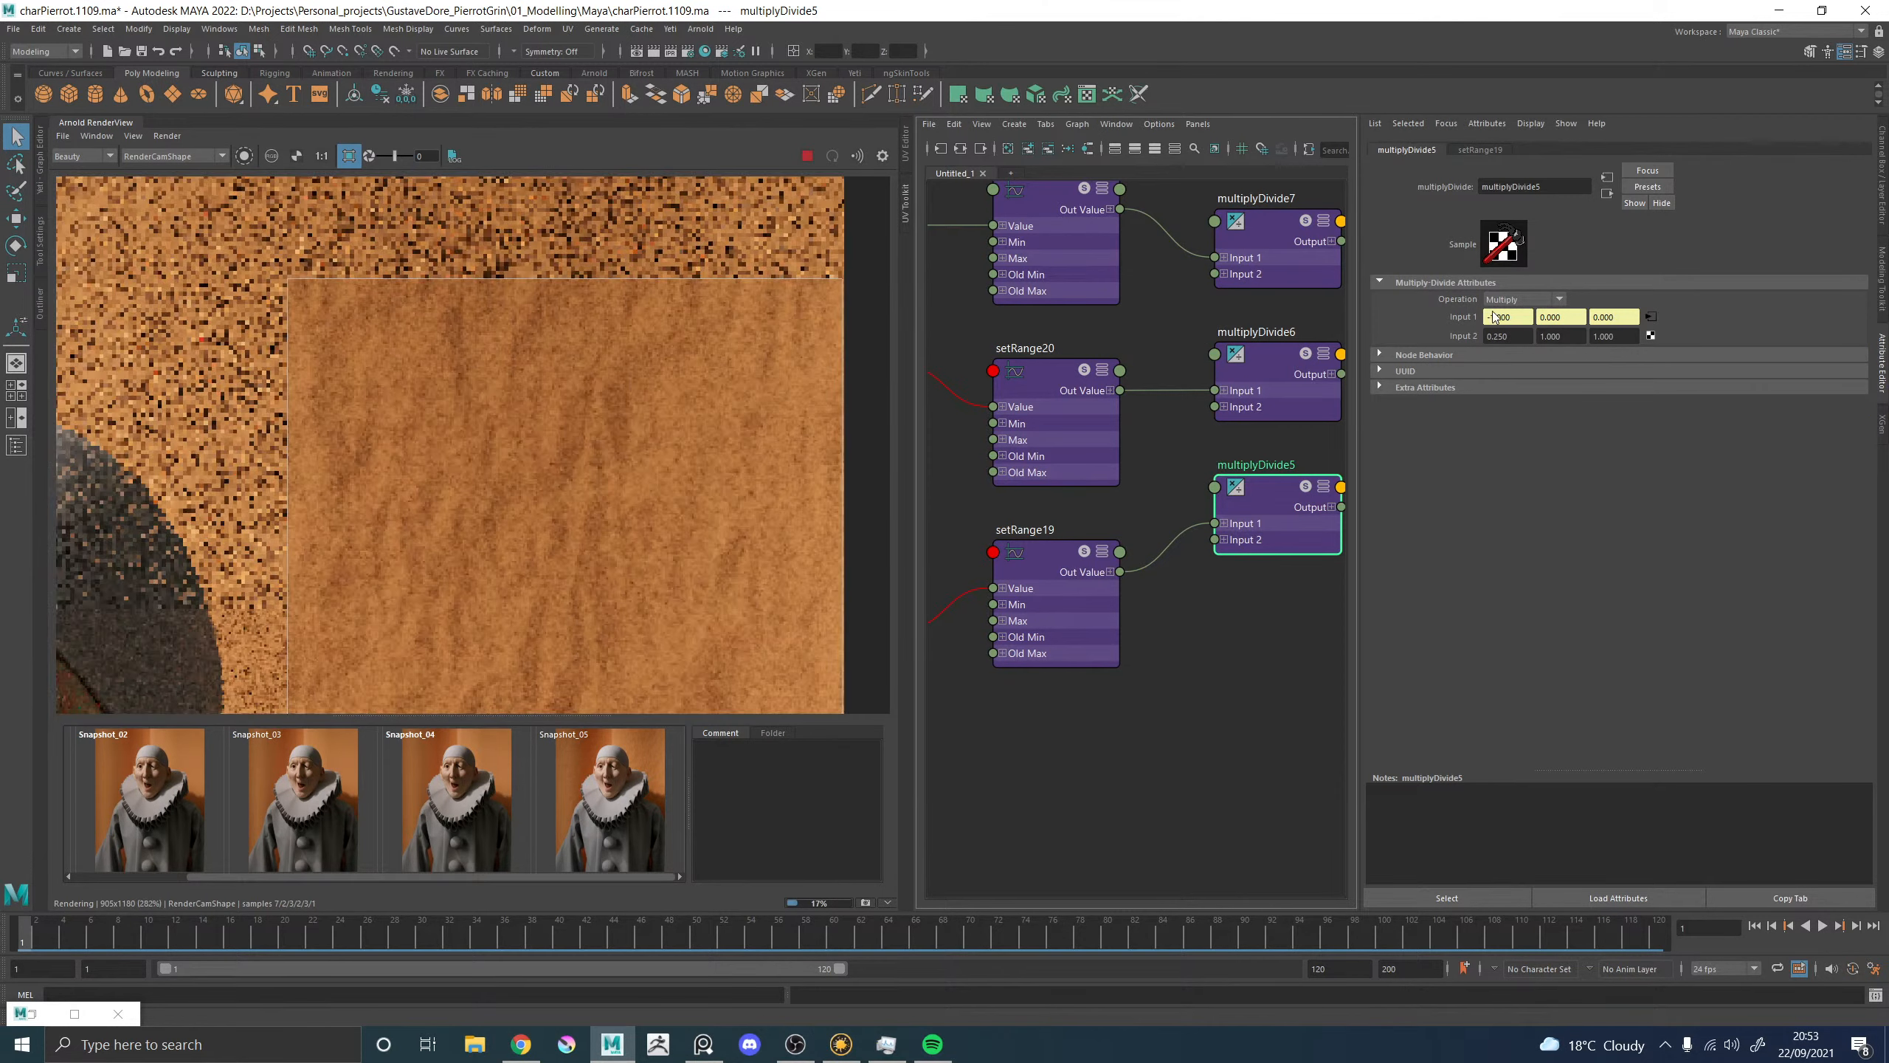
pyautogui.click(1514, 336)
pyautogui.press('Return')
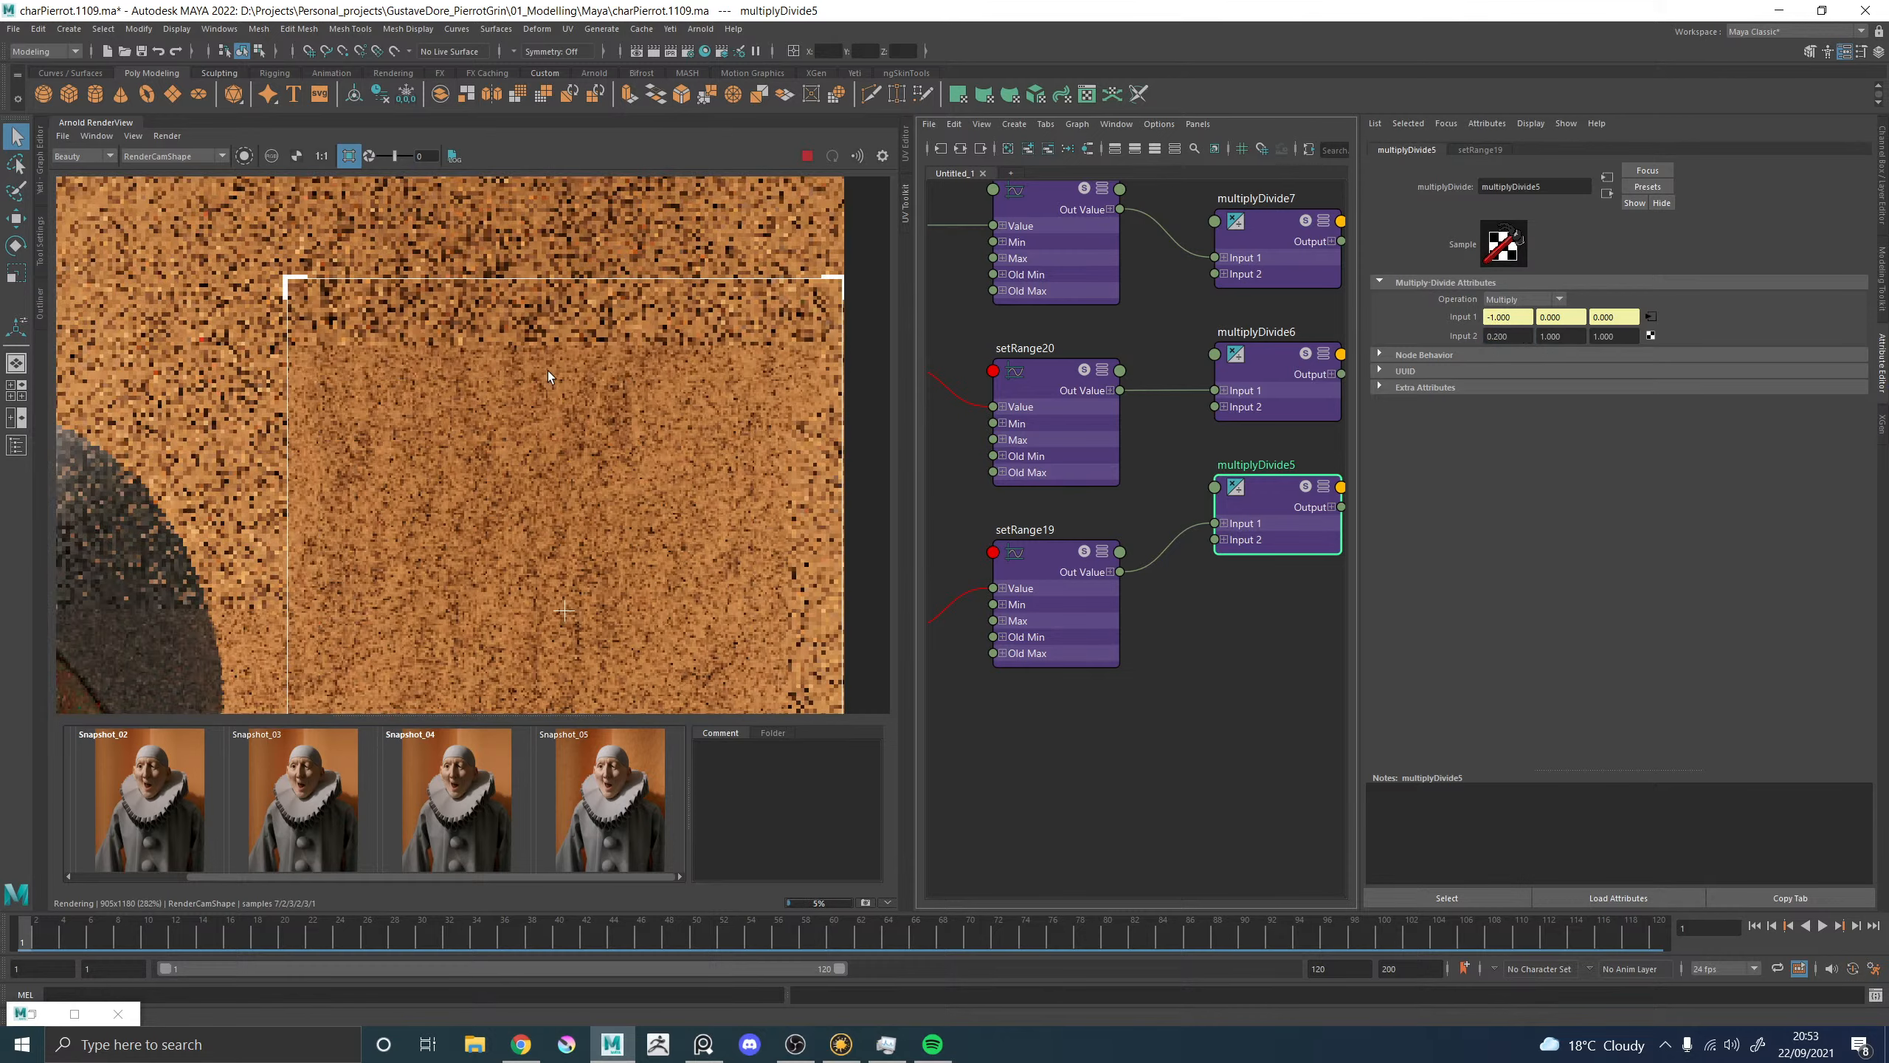
# Set the first Input 2 value of multiplyDivide5 to 0.15.
pyautogui.scroll(-3, 518, 370)
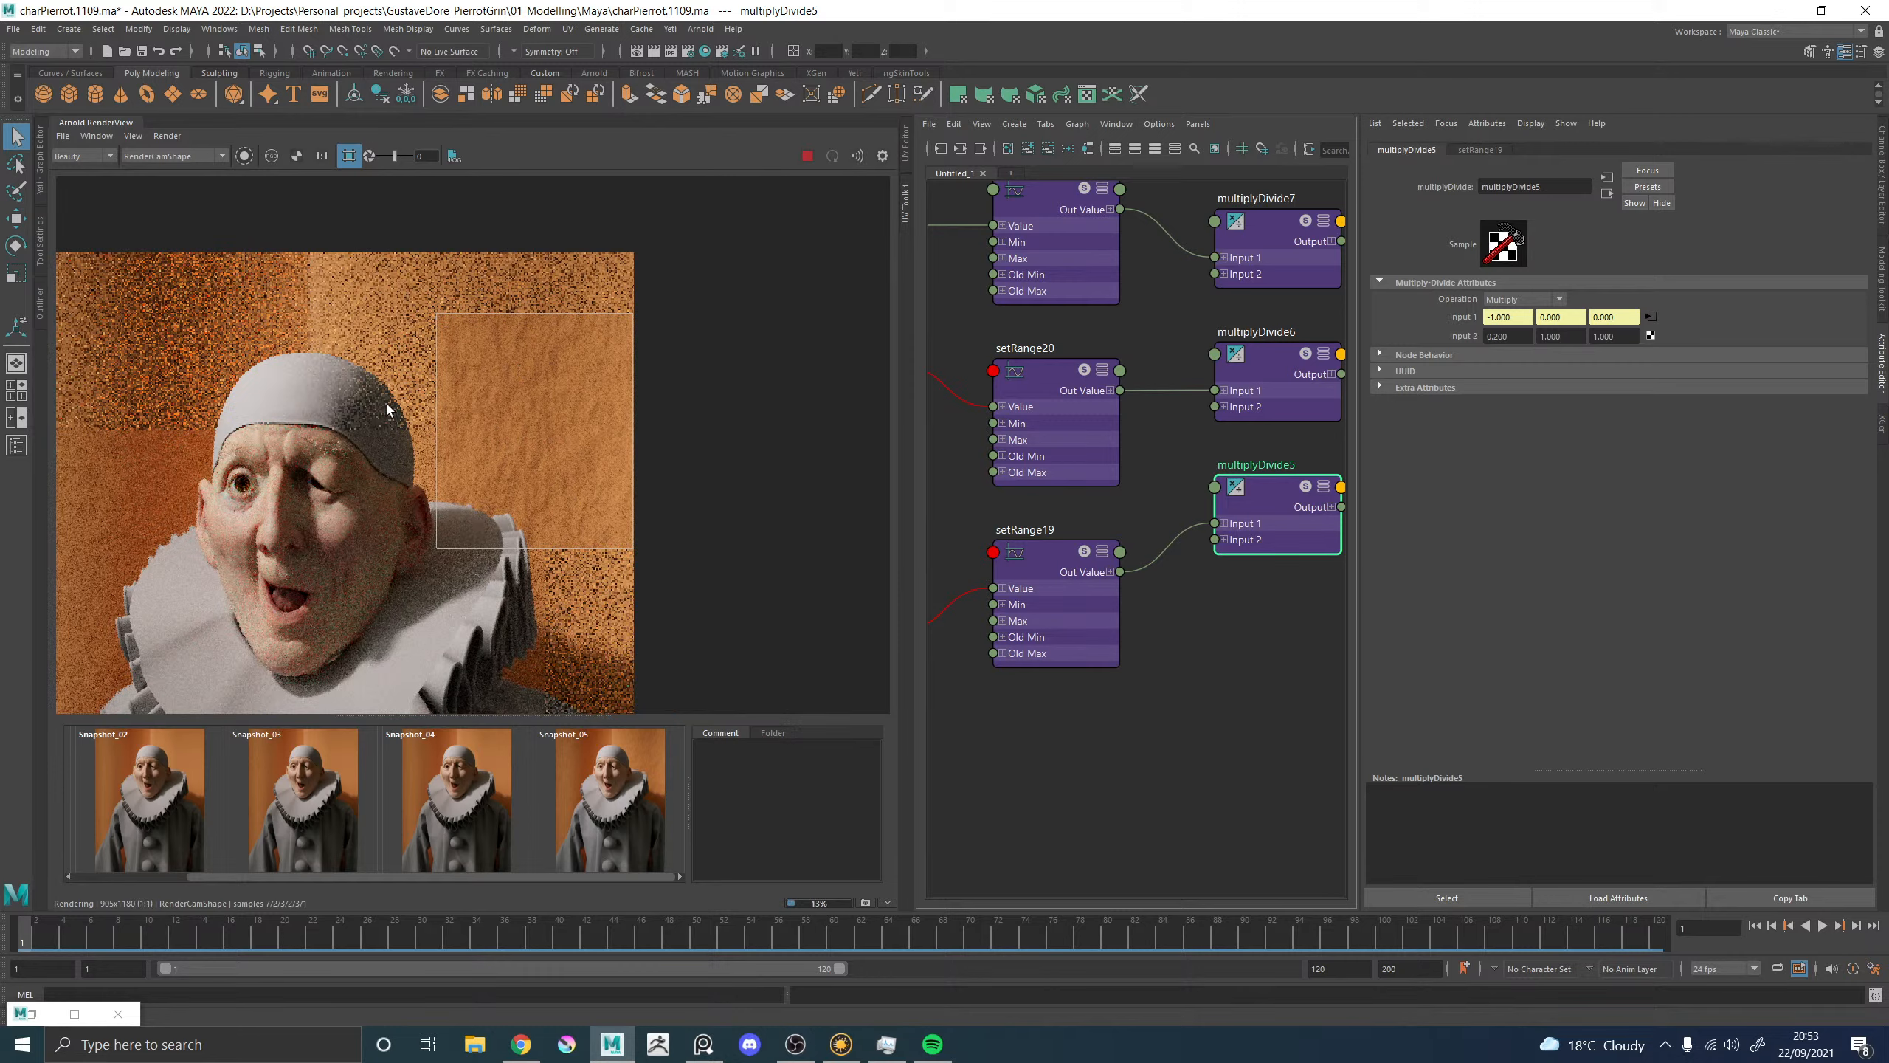
pyautogui.scroll(-1, 387, 409)
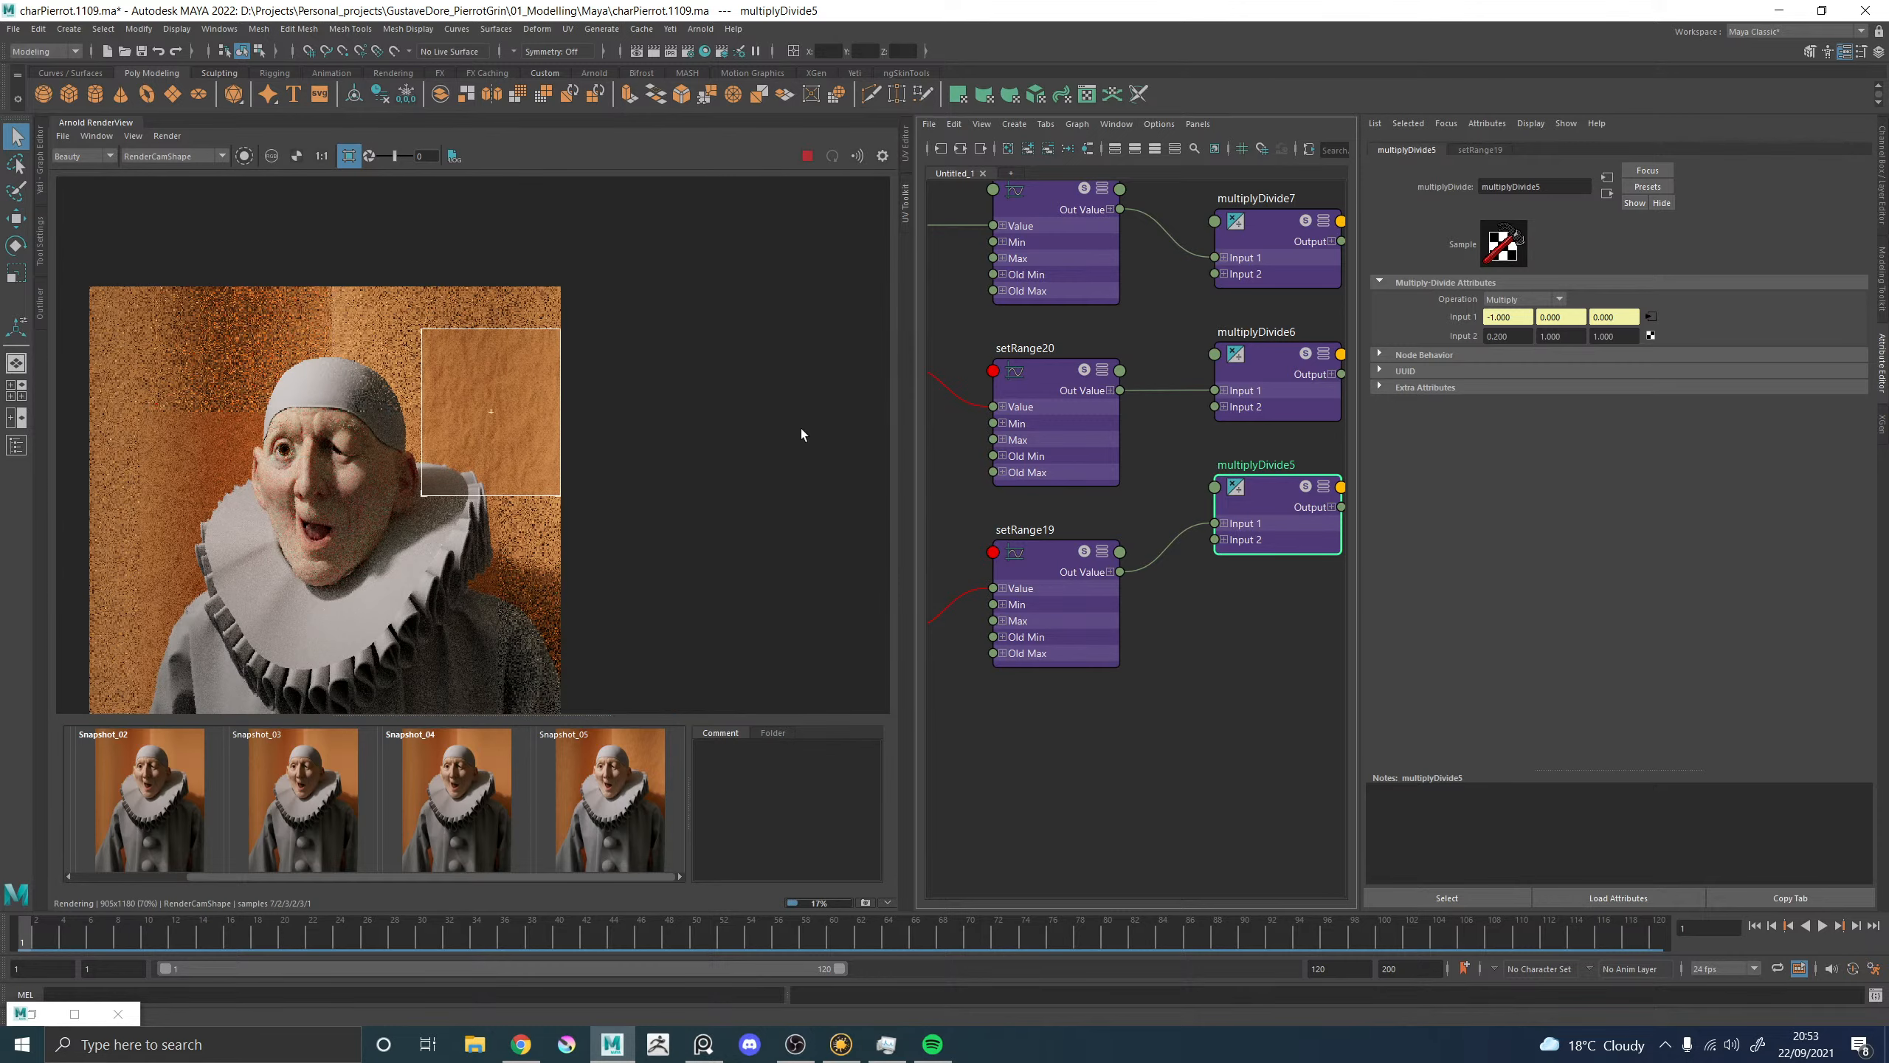
pyautogui.moveTo(1526, 337); pyautogui.dragTo(1501, 337)
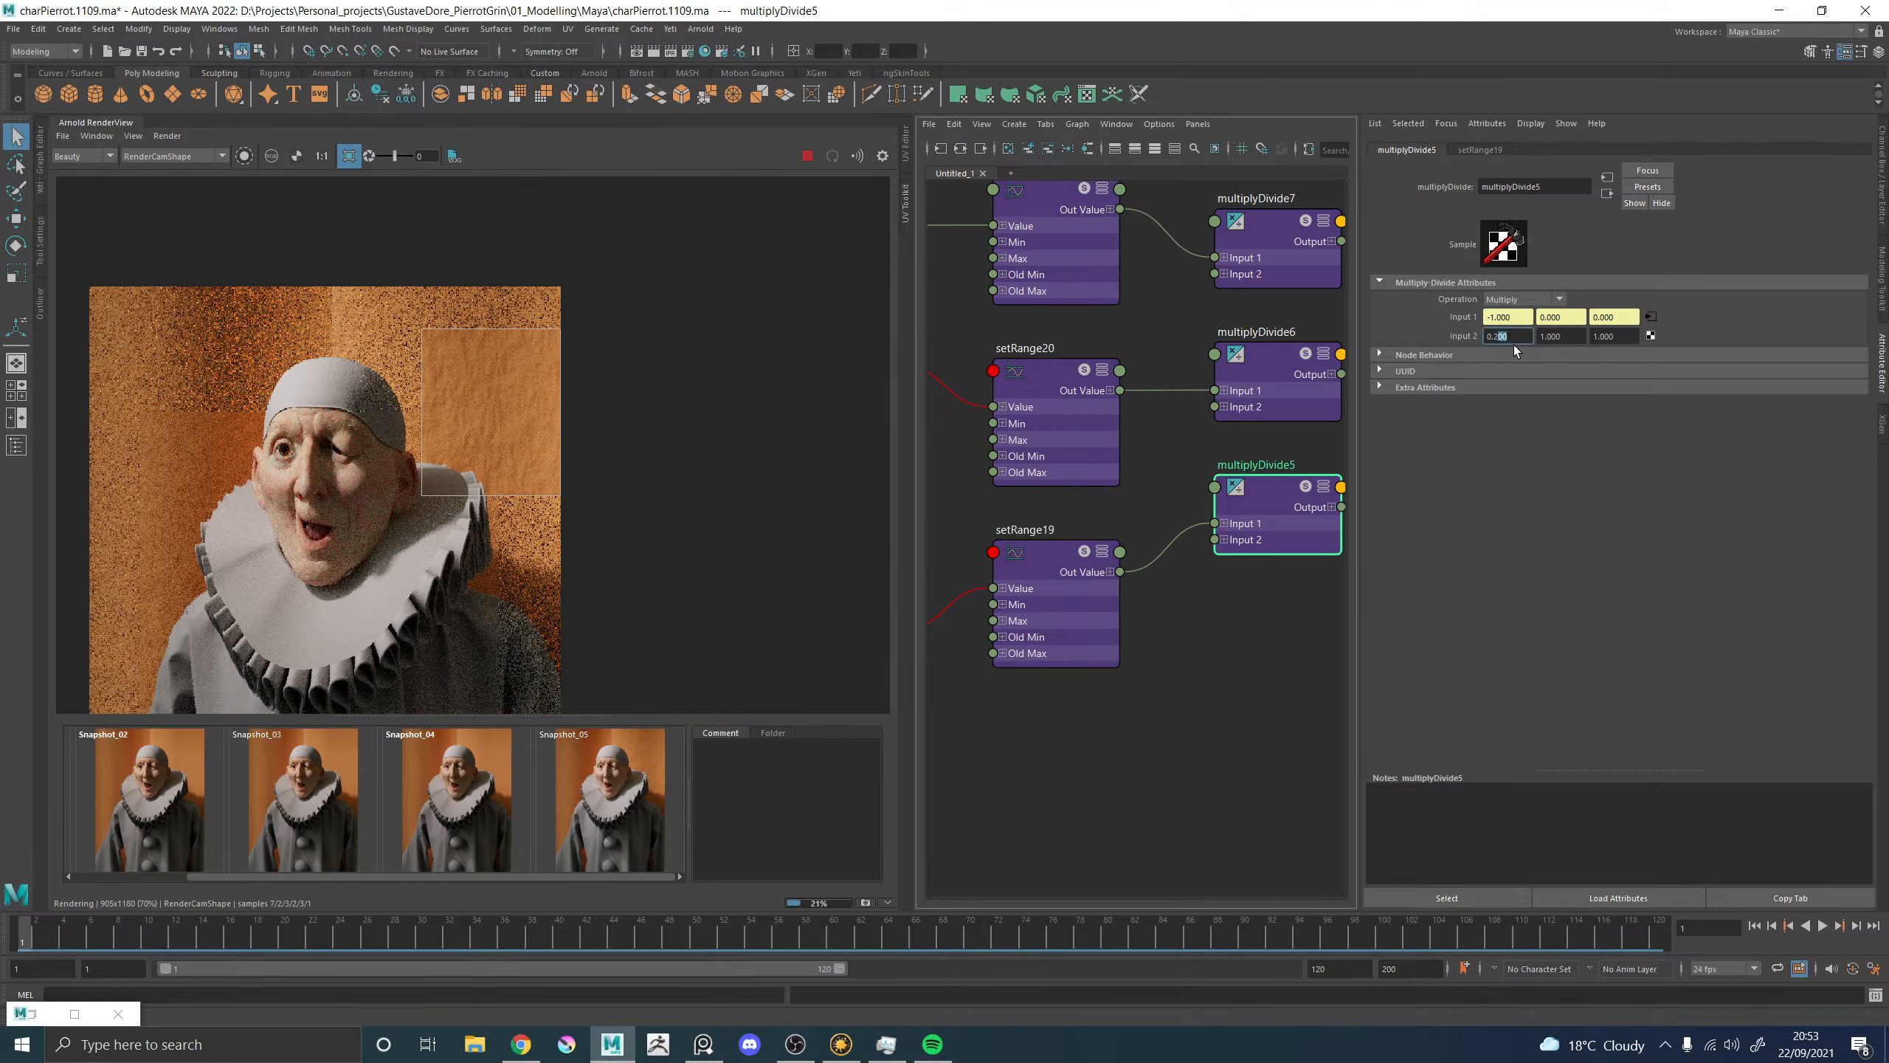
pyautogui.write('15')
pyautogui.press('Return')
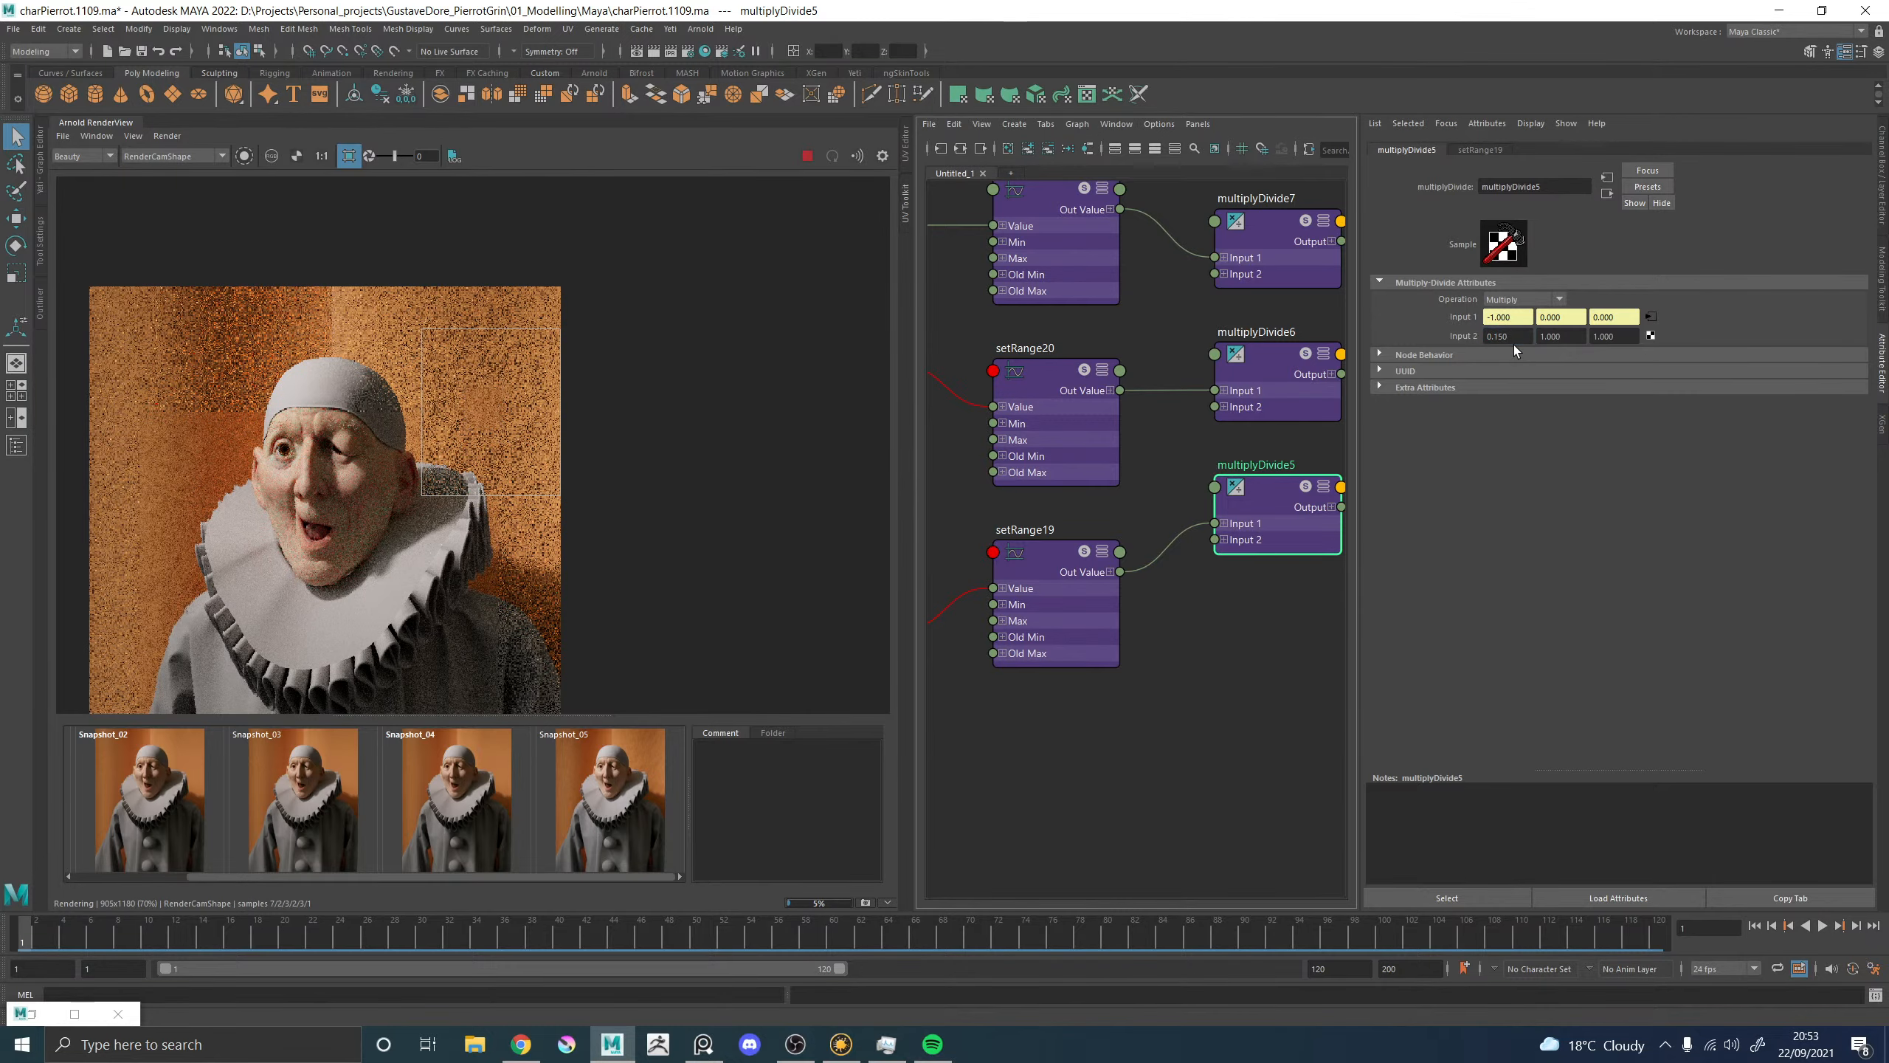
# Inspect the curtain in the cropped render, turn off the crop region and re-render the full frame.
pyautogui.scroll(2, 475, 414)
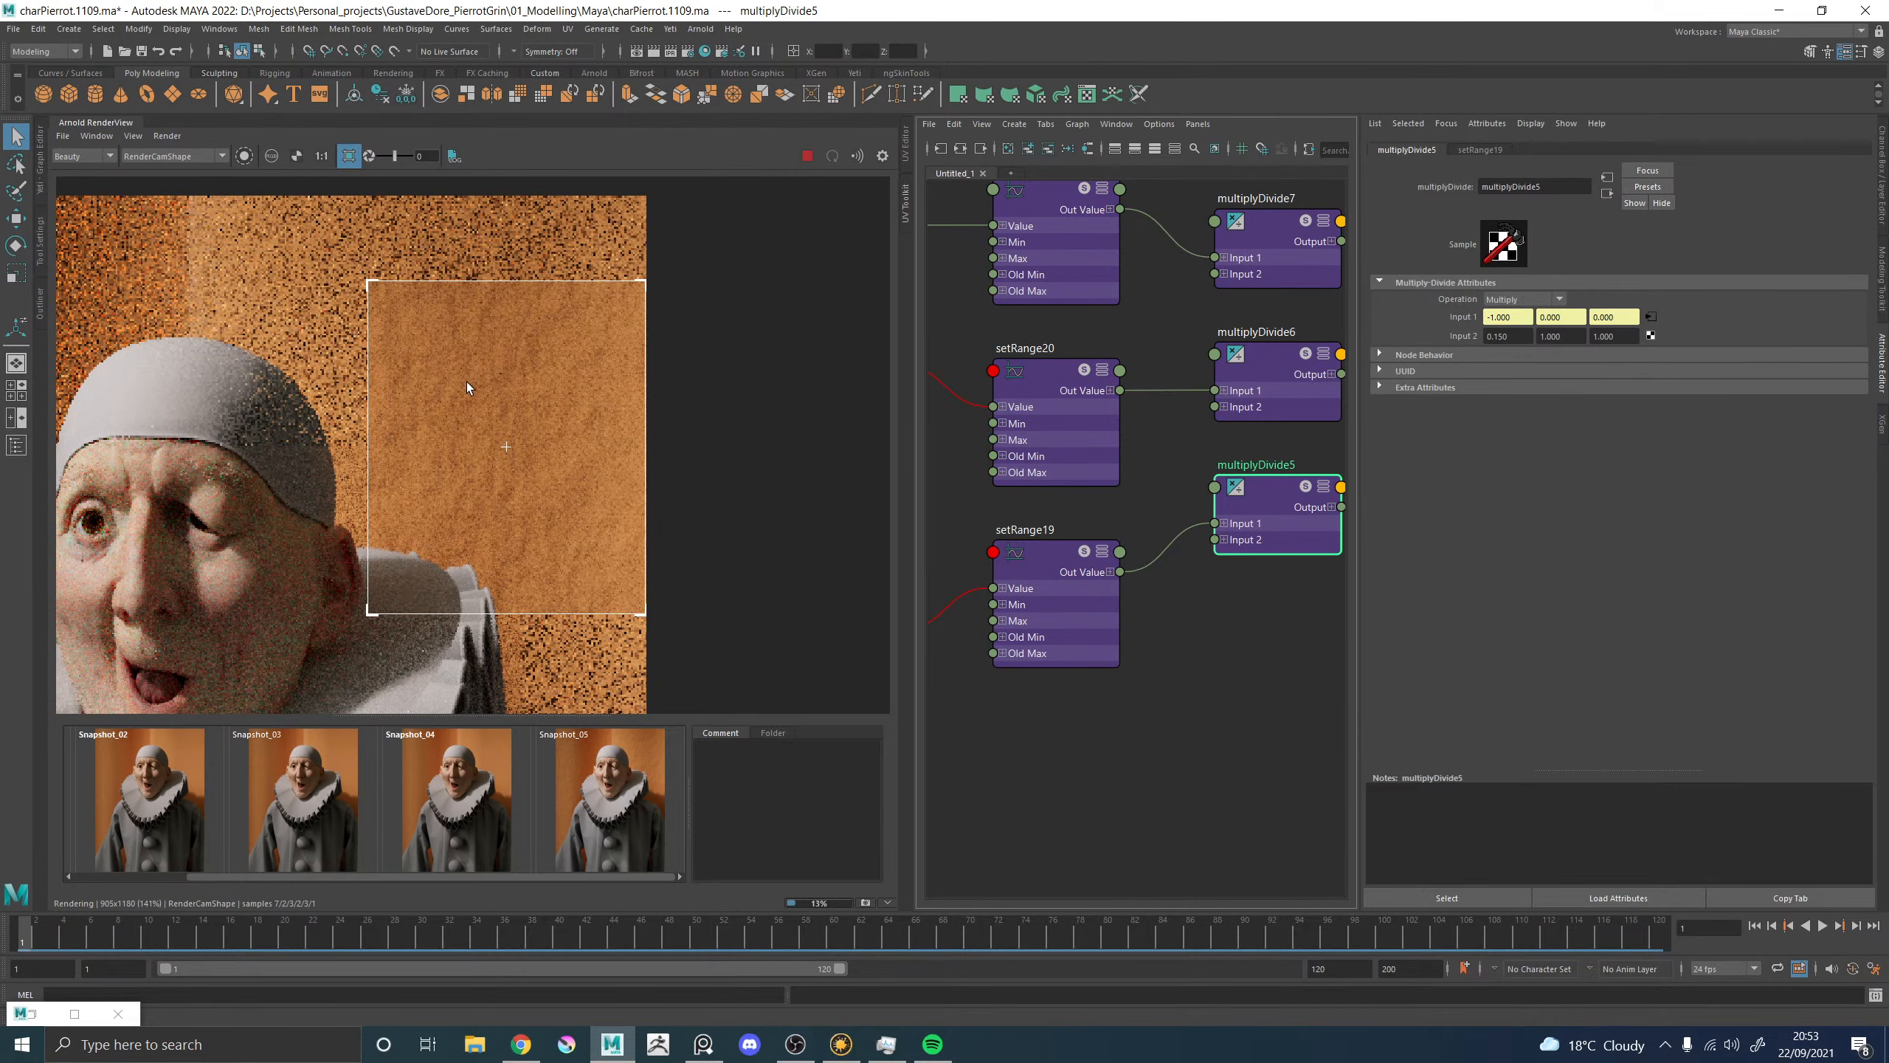
pyautogui.scroll(-2, 467, 381)
pyautogui.scroll(2, 380, 332)
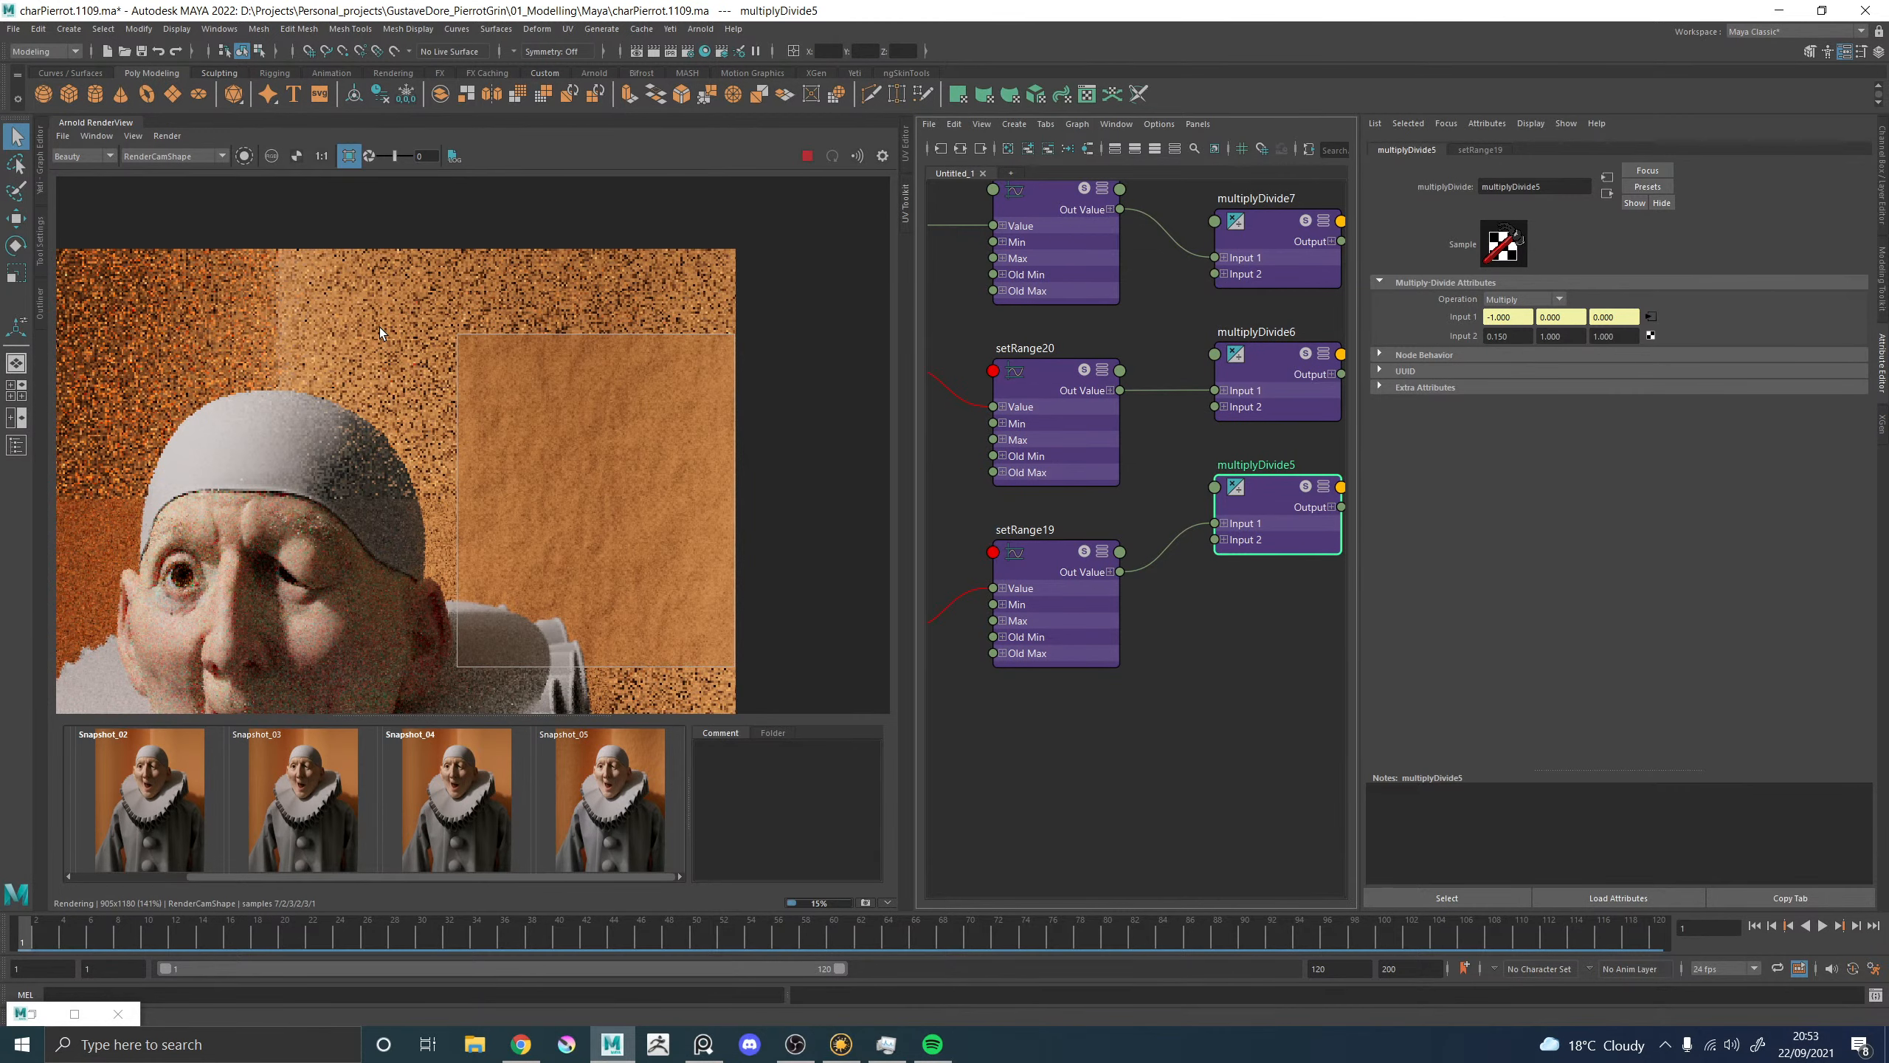
pyautogui.scroll(-1, 511, 304)
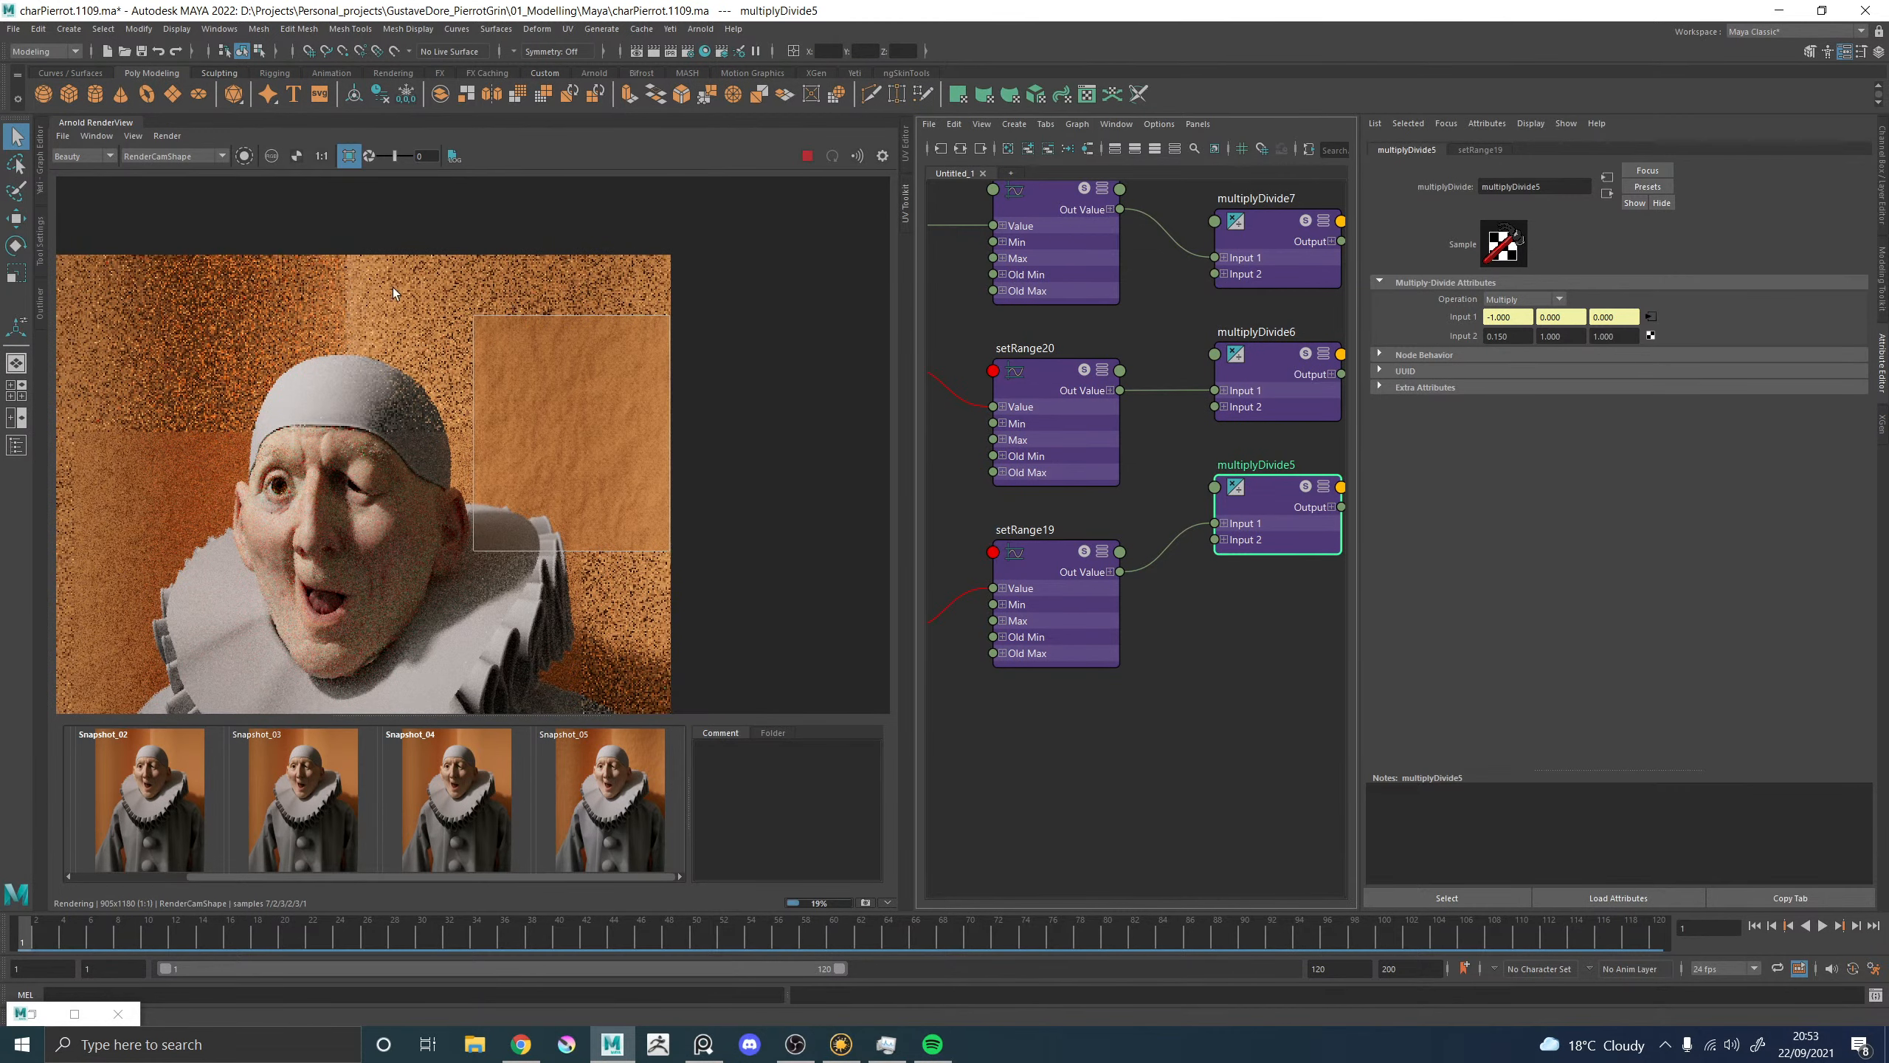
pyautogui.moveTo(391, 273); pyautogui.dragTo(481, 235, button='middle')
pyautogui.click(807, 157)
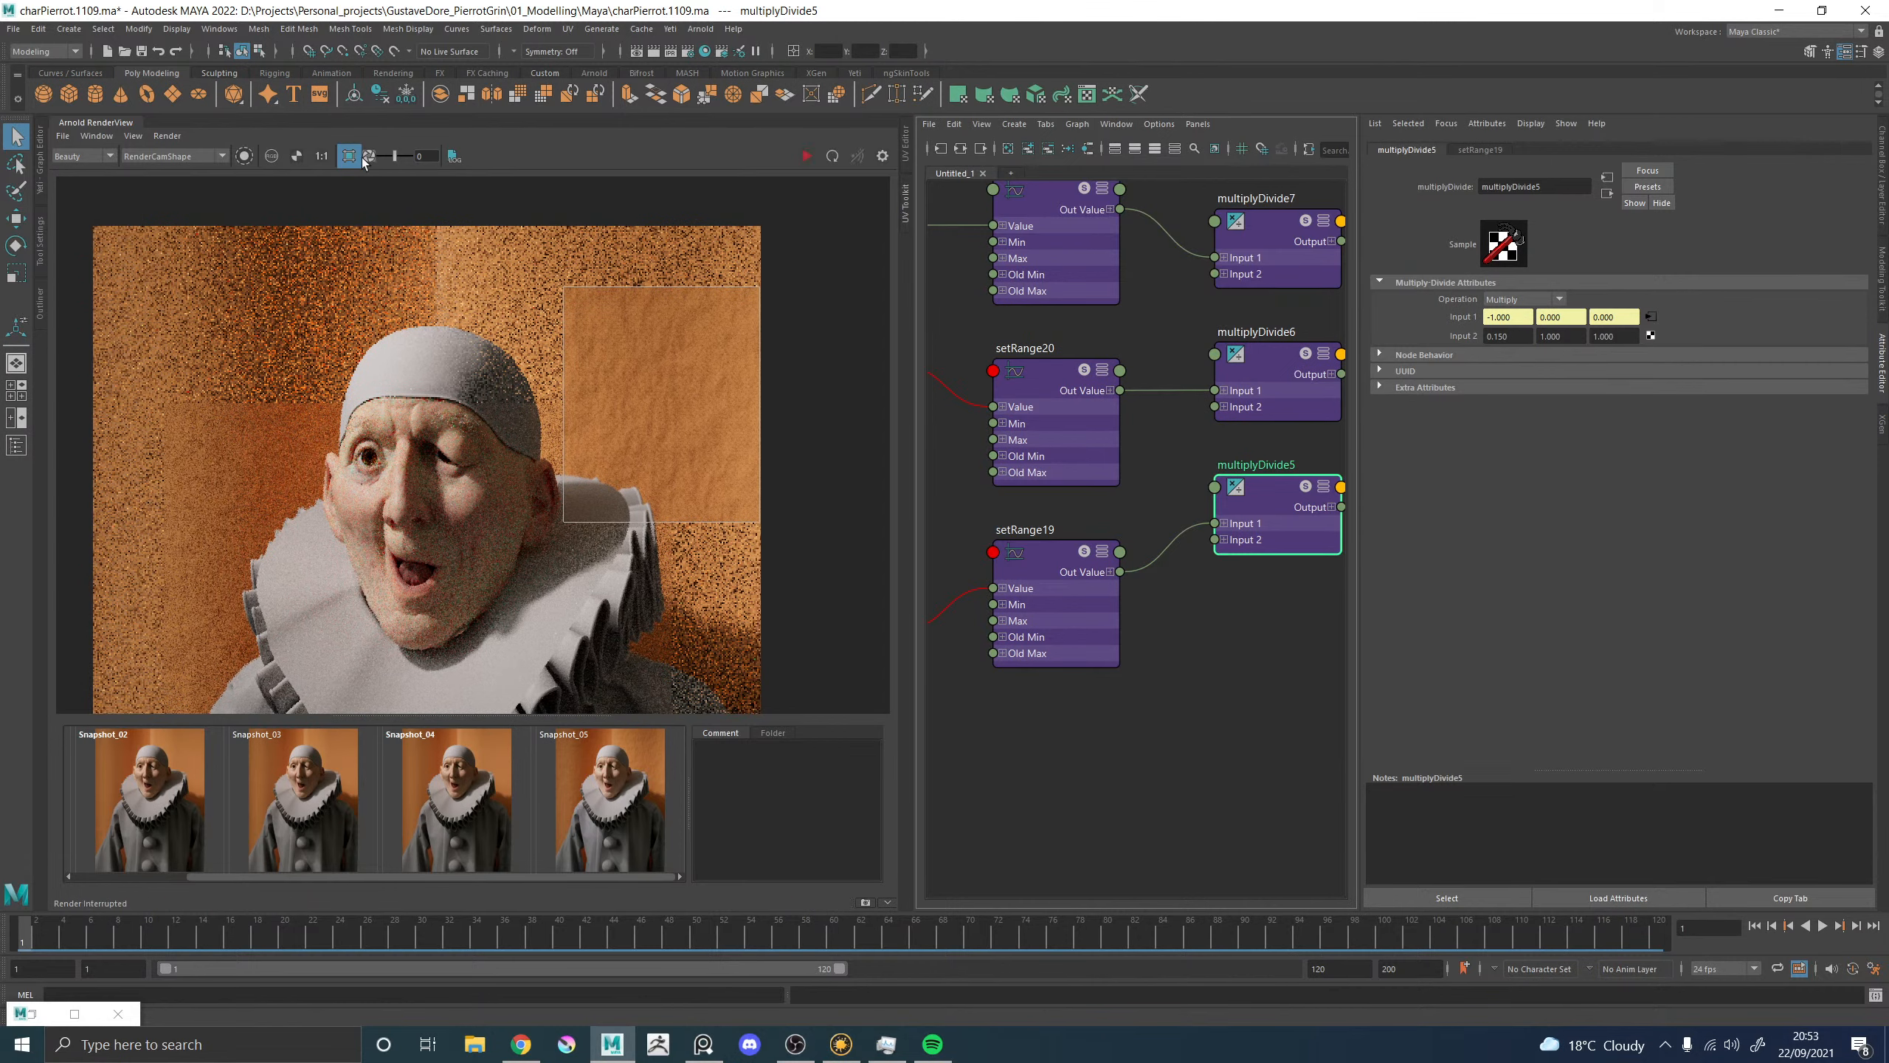
pyautogui.click(350, 156)
pyautogui.click(806, 157)
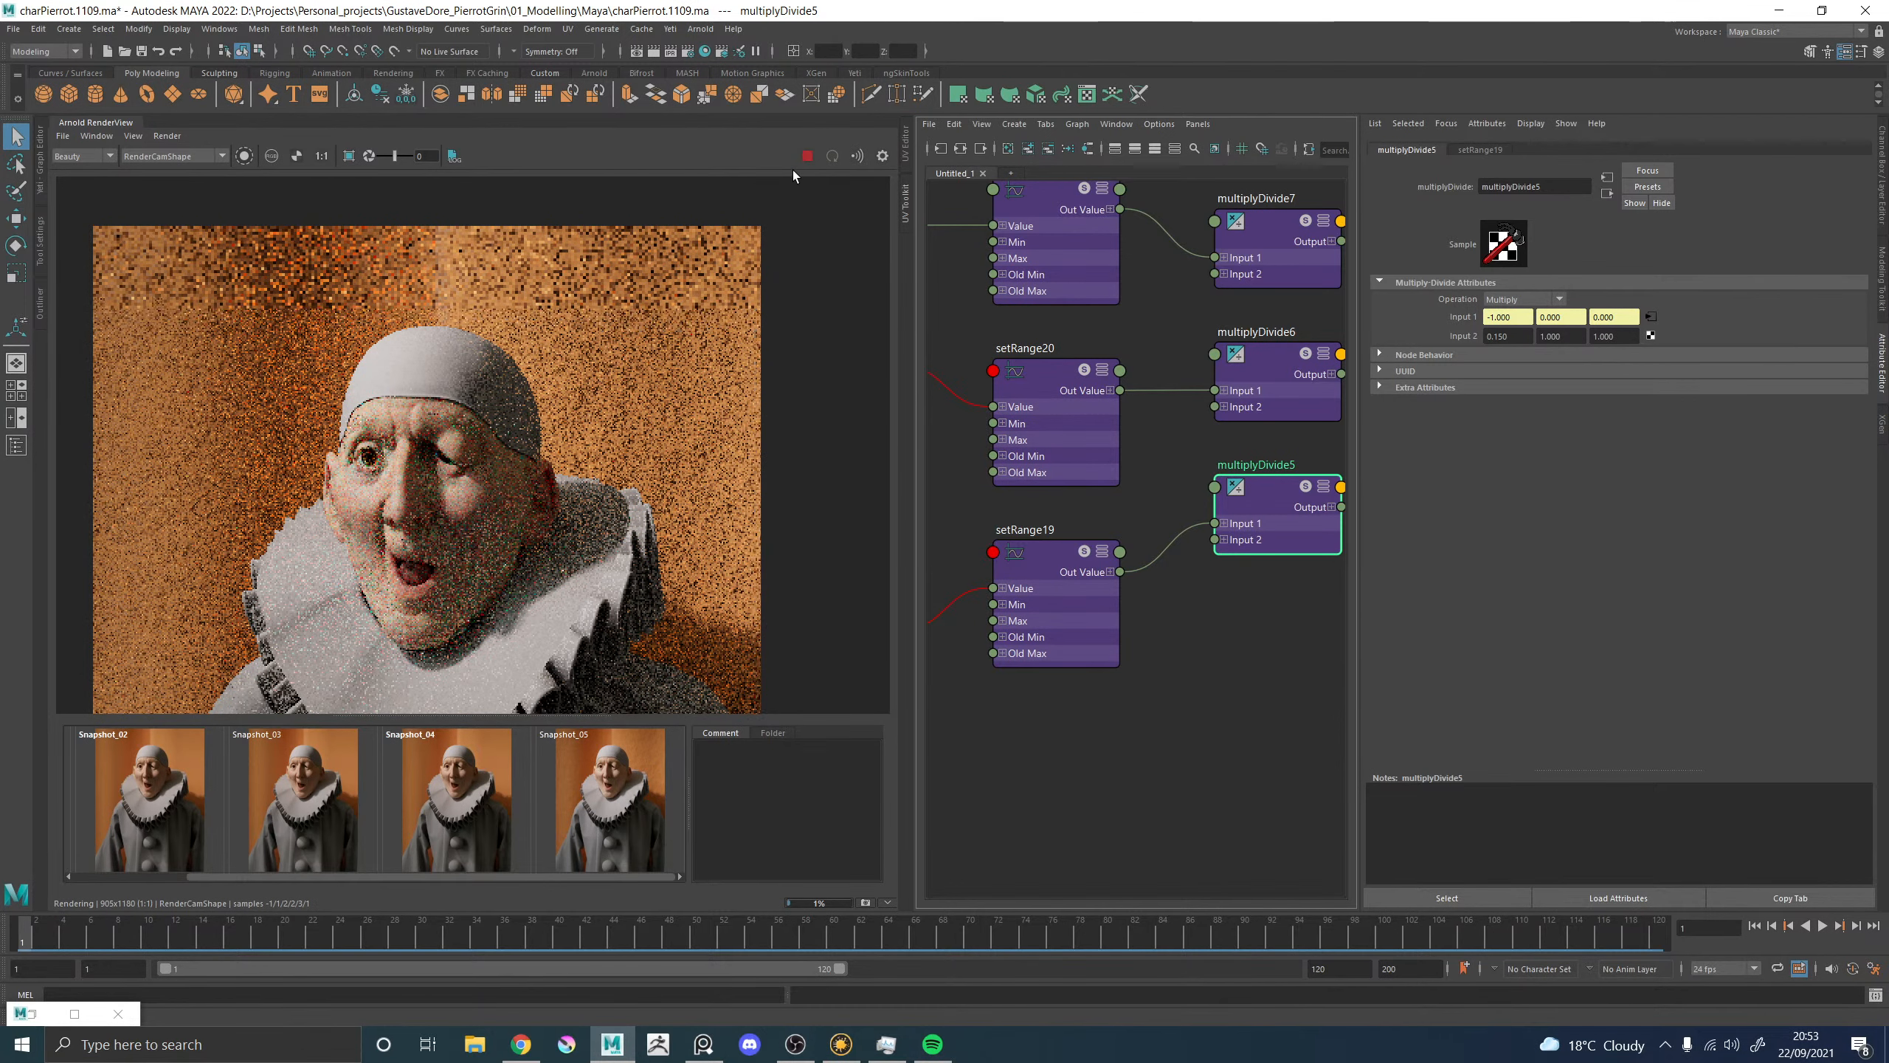
# Stop the Arnold render, clear the node selection and save the scene.
pyautogui.click(808, 156)
pyautogui.click(1216, 799)
pyautogui.hotkey('ctrl', 's')
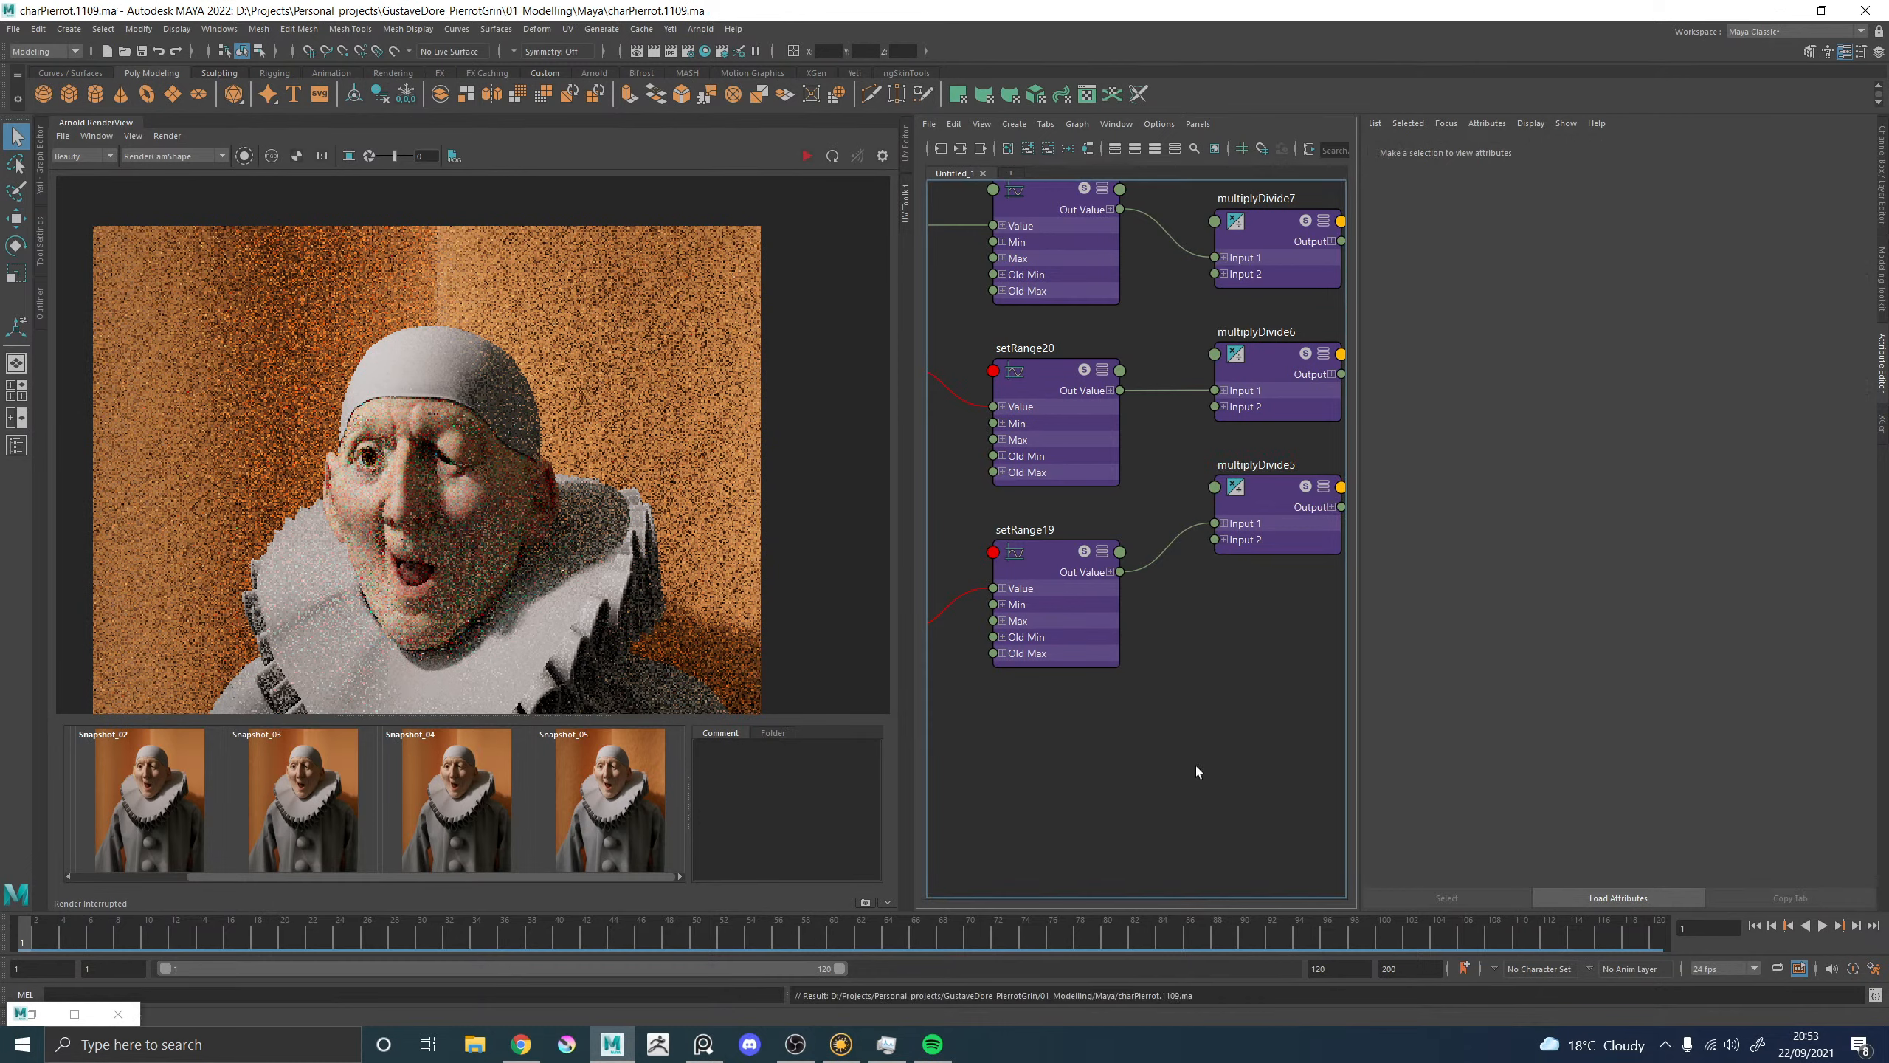
# Assign the existing Cloth_Outfit_MAT material to the Pierrot's outfit and pompoms.
pyautogui.press('space')
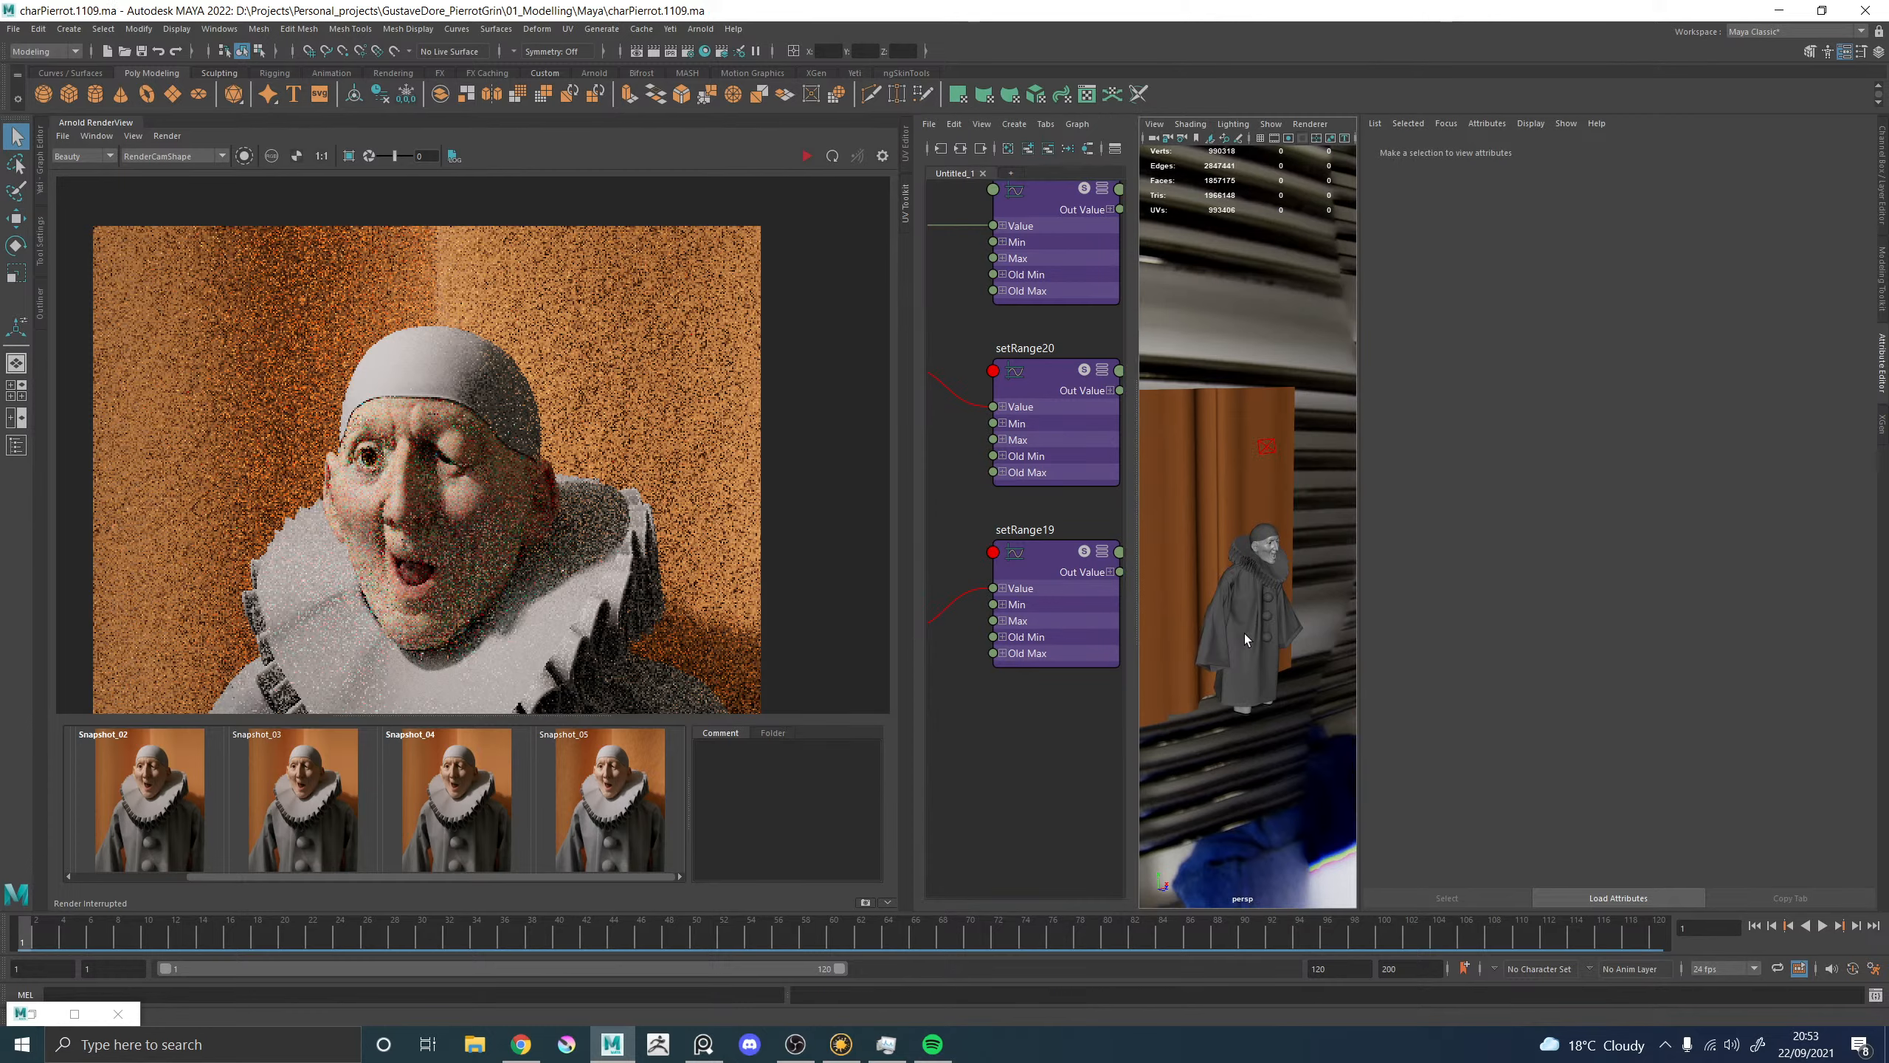
pyautogui.click(1246, 638)
pyautogui.rightClick(1245, 634)
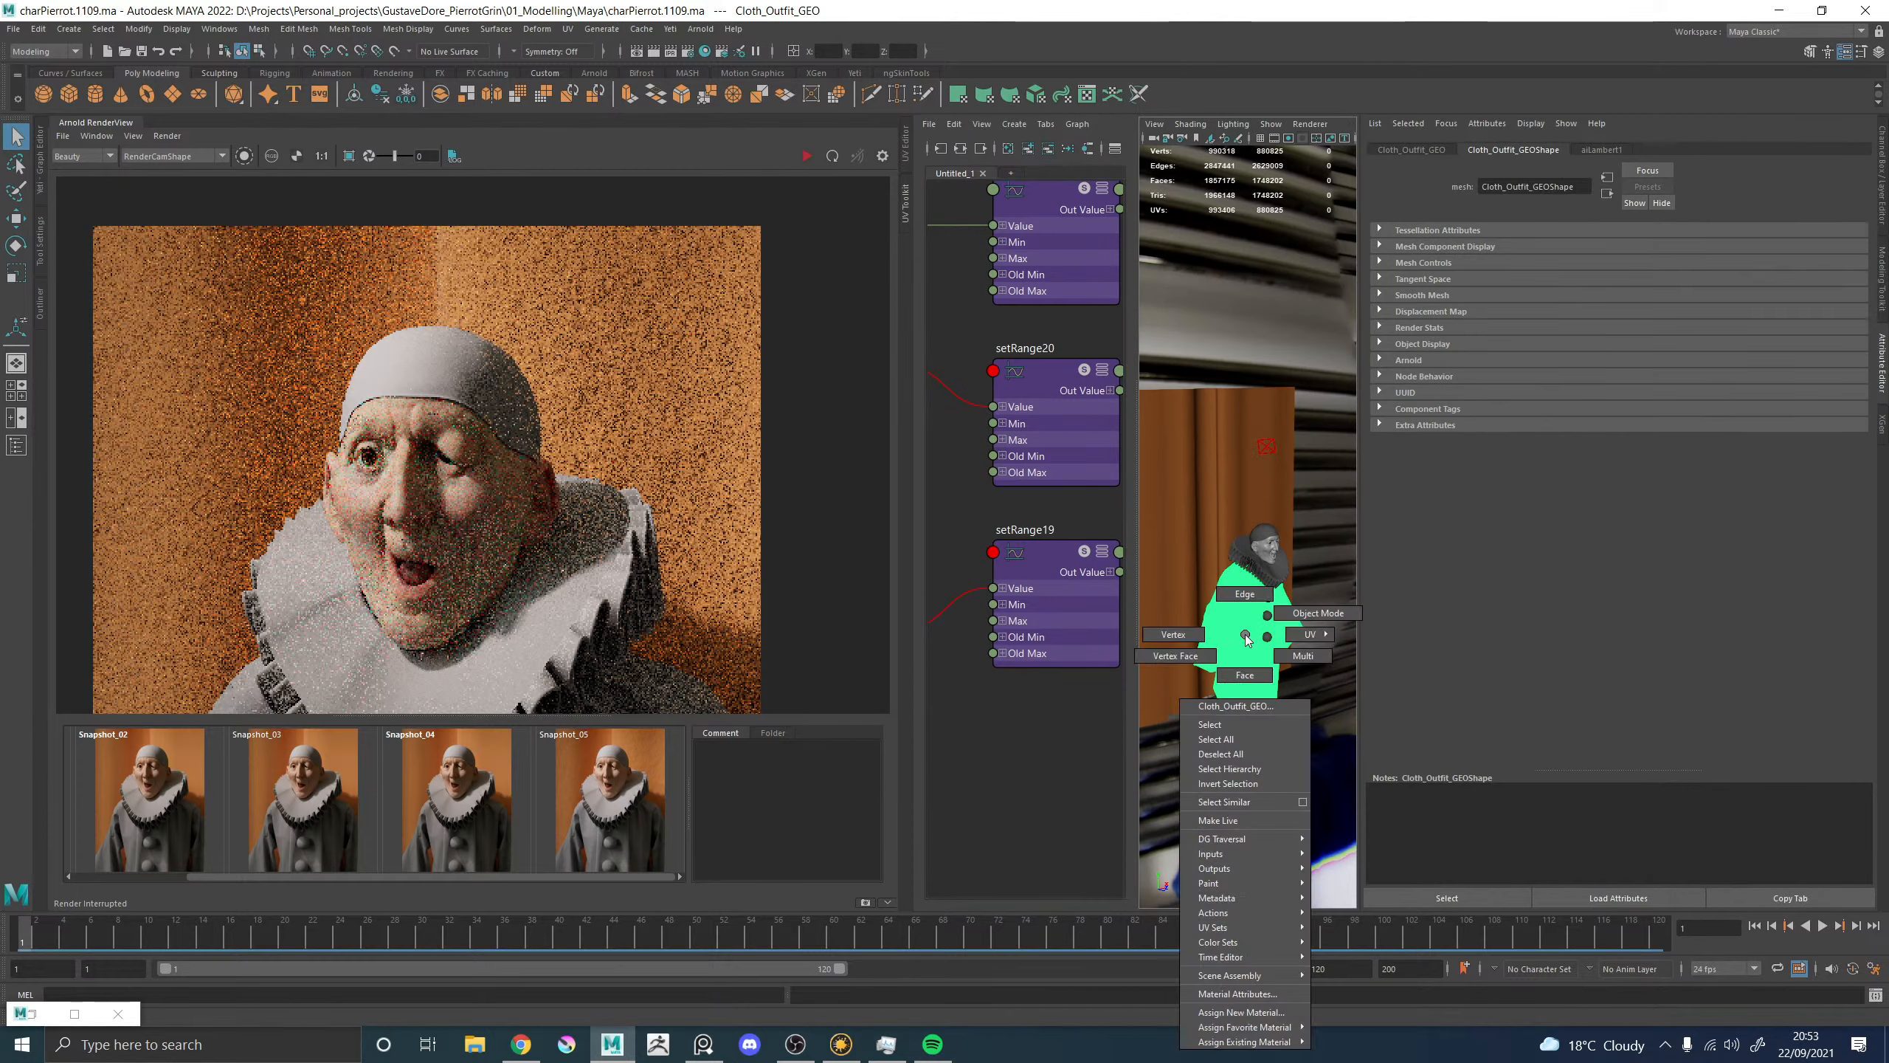
pyautogui.click(1268, 616)
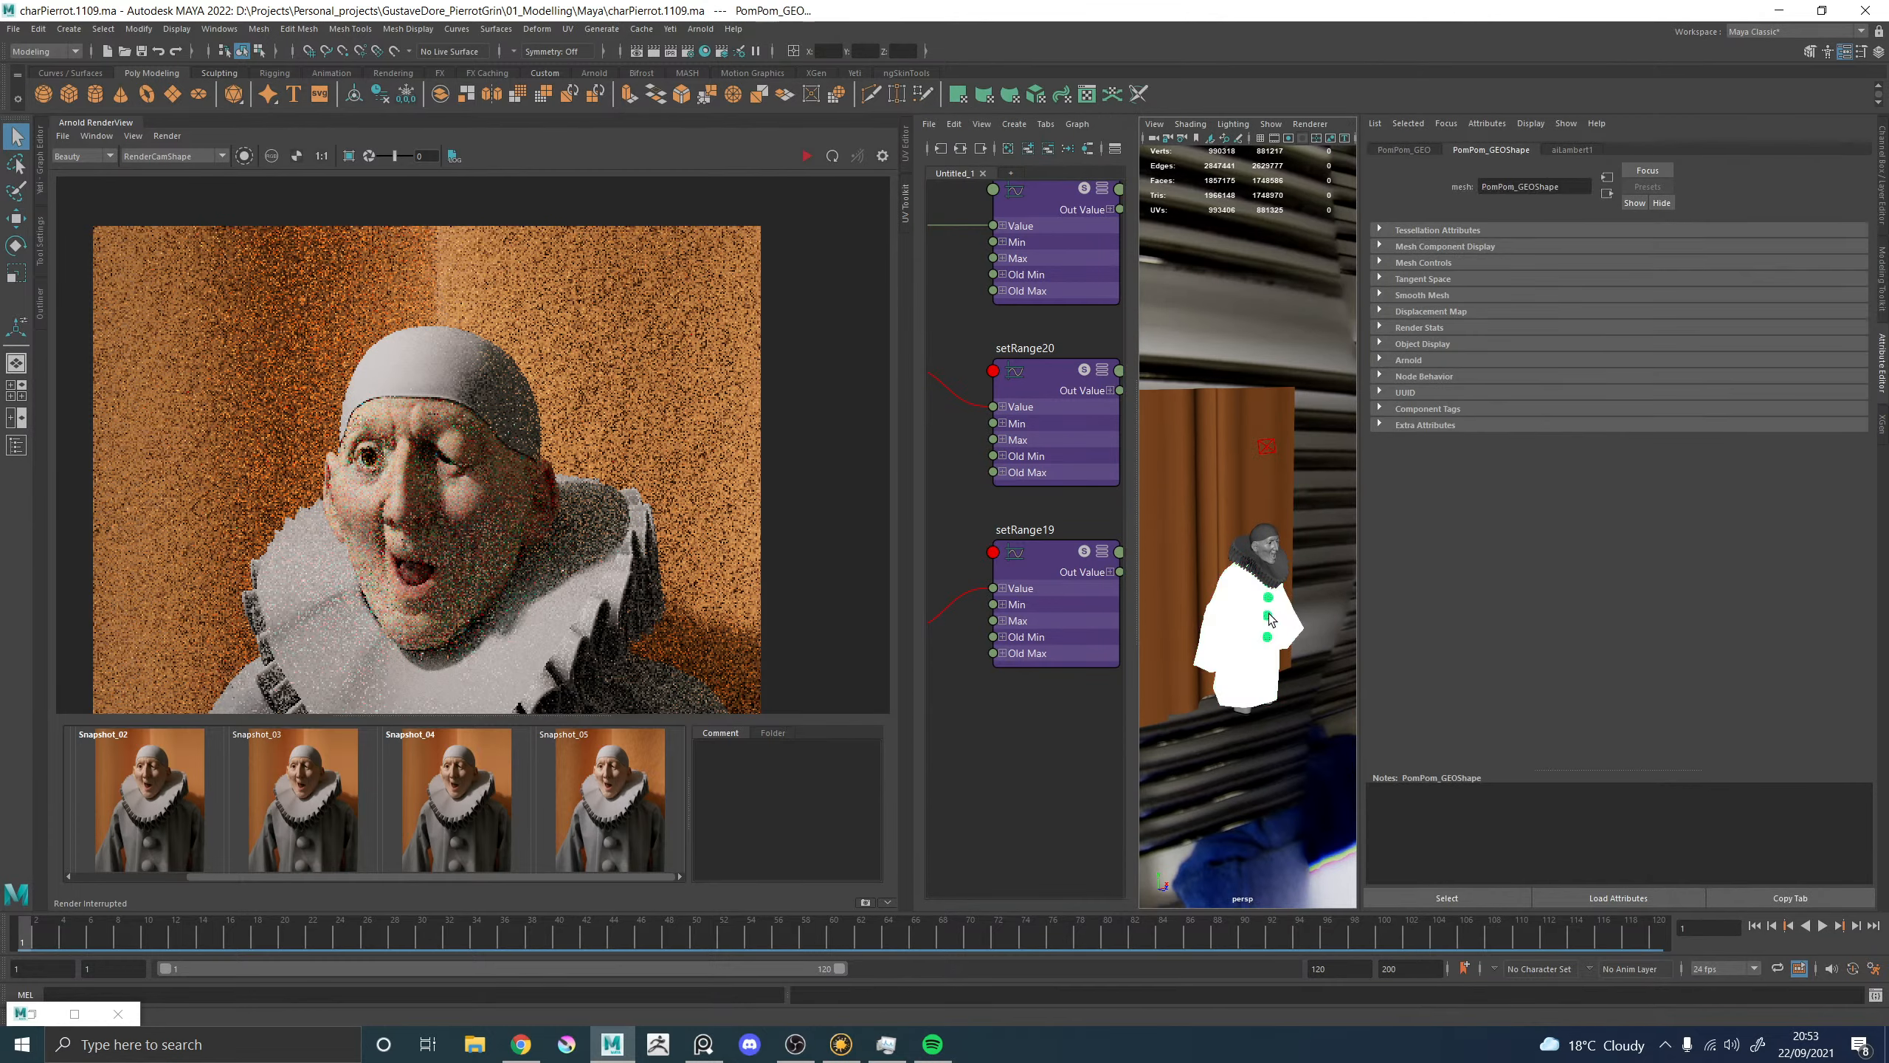
pyautogui.press('space')
pyautogui.rightClick(1160, 641)
pyautogui.moveTo(1171, 1048)
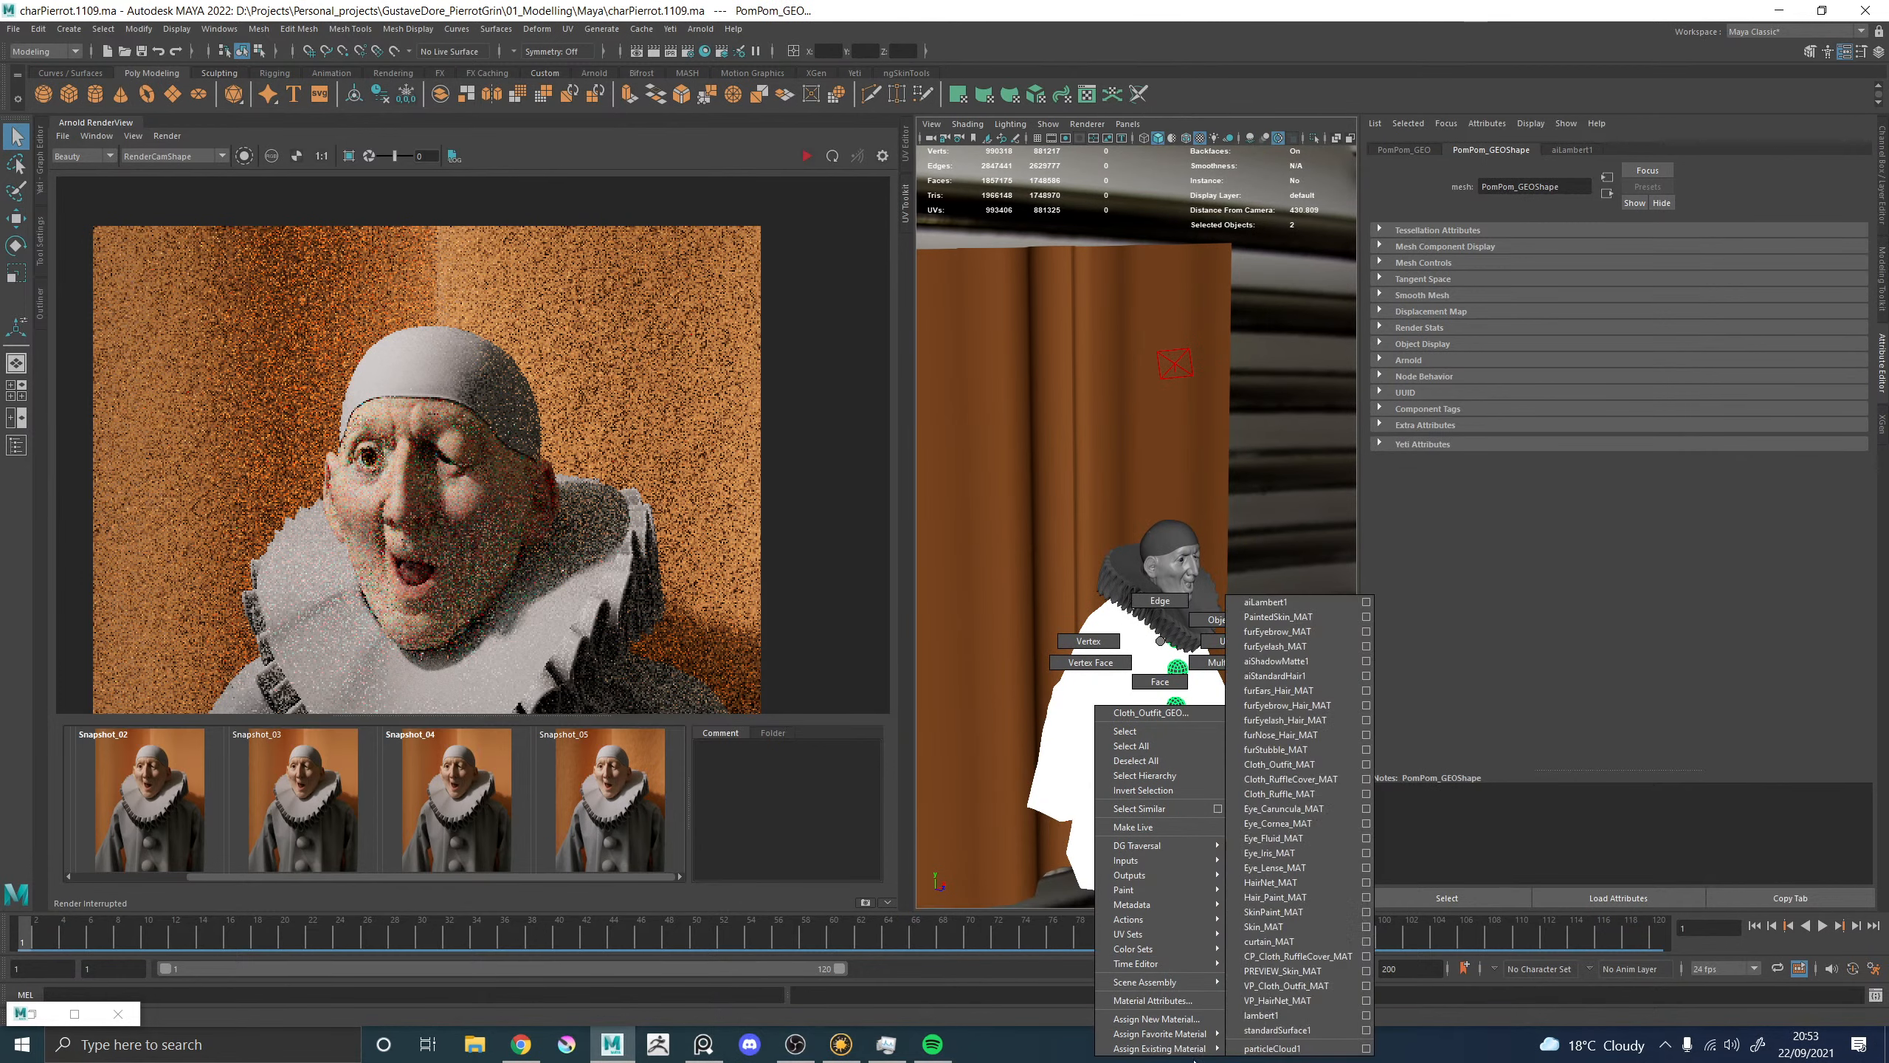
pyautogui.click(1287, 773)
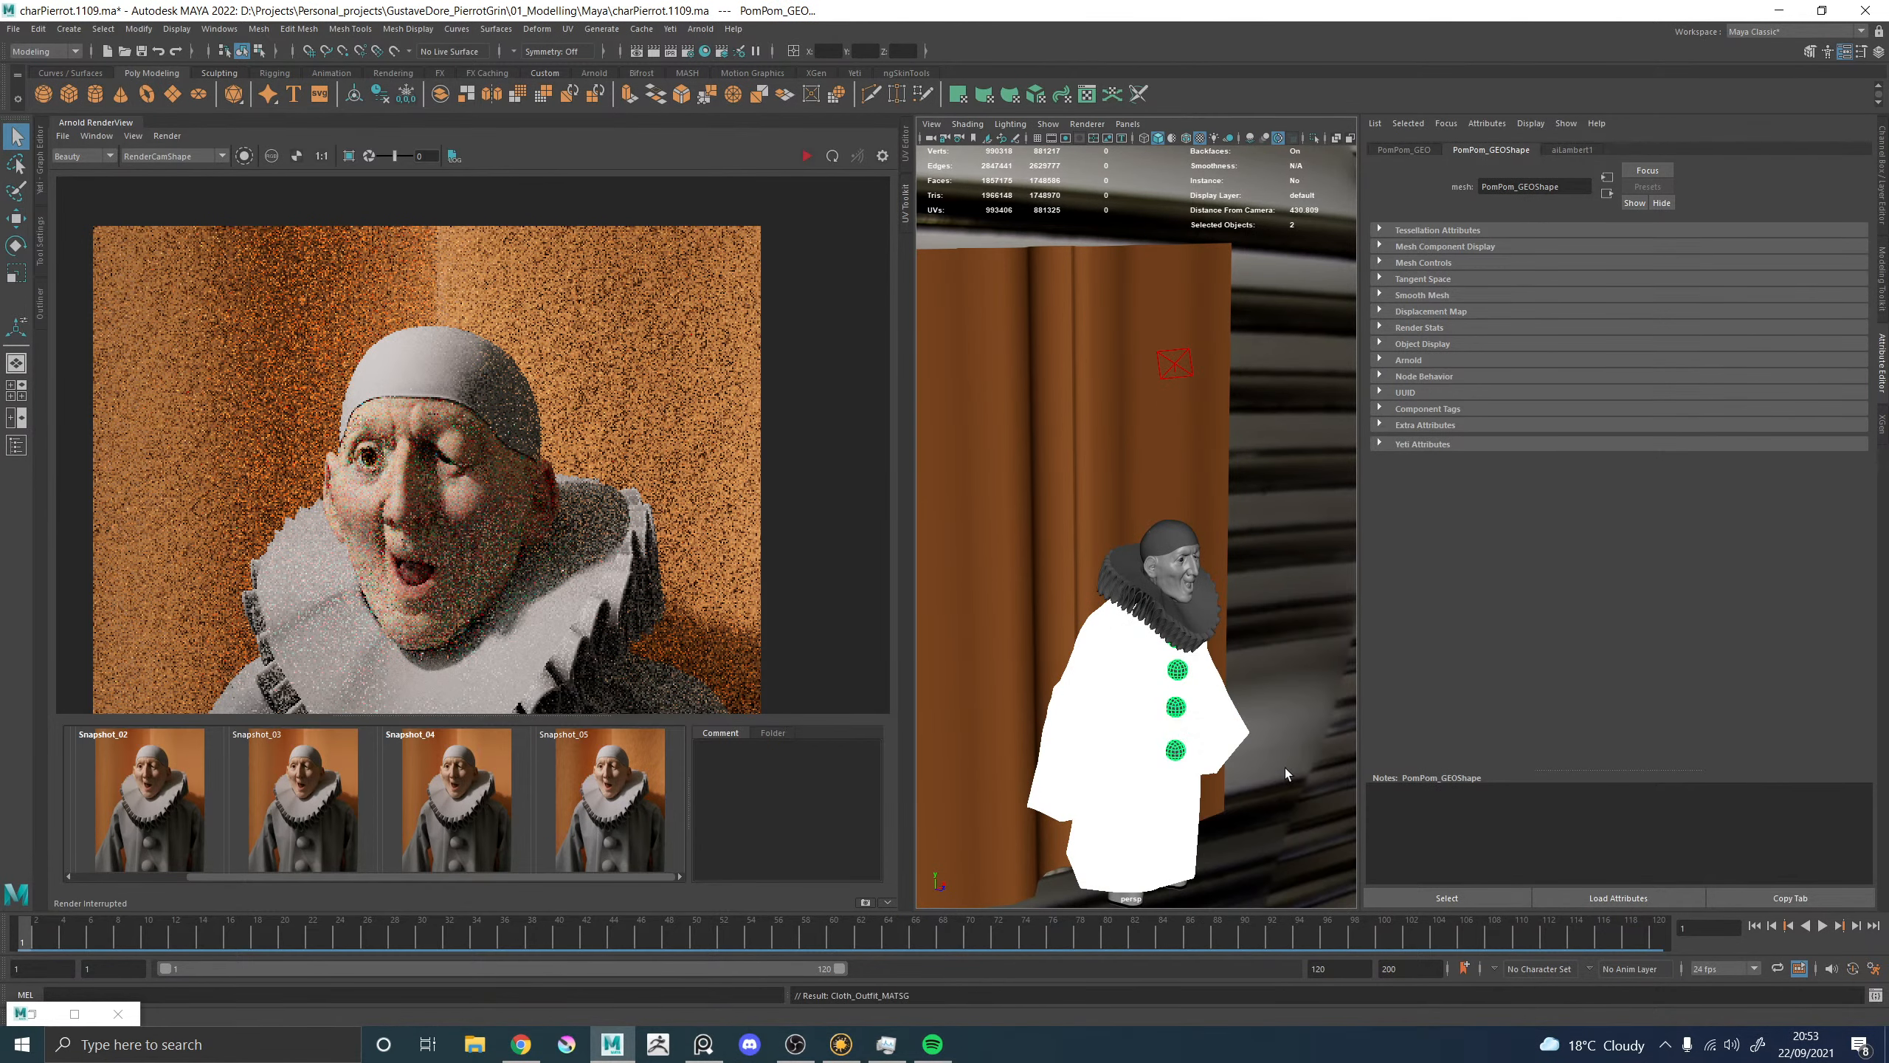
# Assign the existing Cloth_Ruffle_MAT material to the neck ruffle together with the small collar parts behind the ear.
pyautogui.click(1166, 634)
pyautogui.scroll(10, 1168, 647)
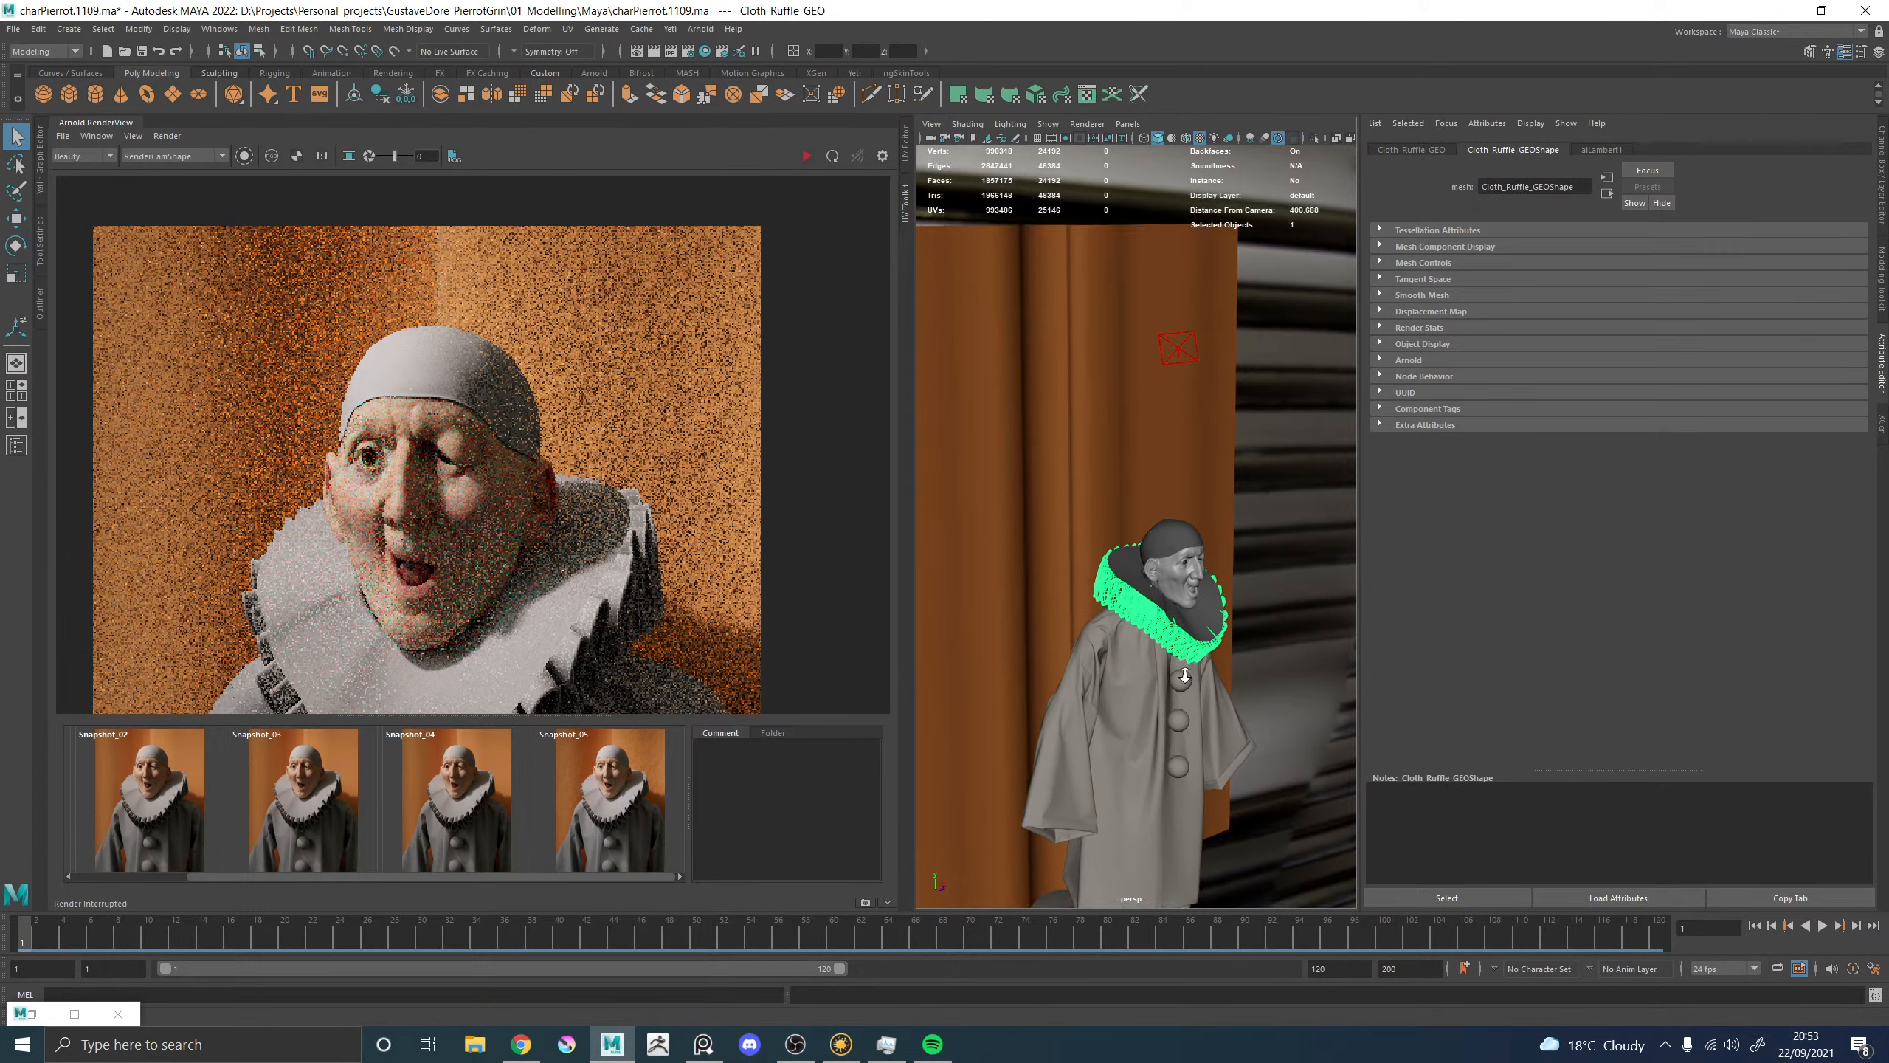
pyautogui.keyDown('alt'); pyautogui.moveTo(1178, 706); pyautogui.dragTo(1013, 394); pyautogui.keyUp('alt')
pyautogui.scroll(5, 1018, 461)
pyautogui.keyDown('alt'); pyautogui.moveTo(1020, 506); pyautogui.dragTo(1218, 466, button='middle'); pyautogui.keyUp('alt')
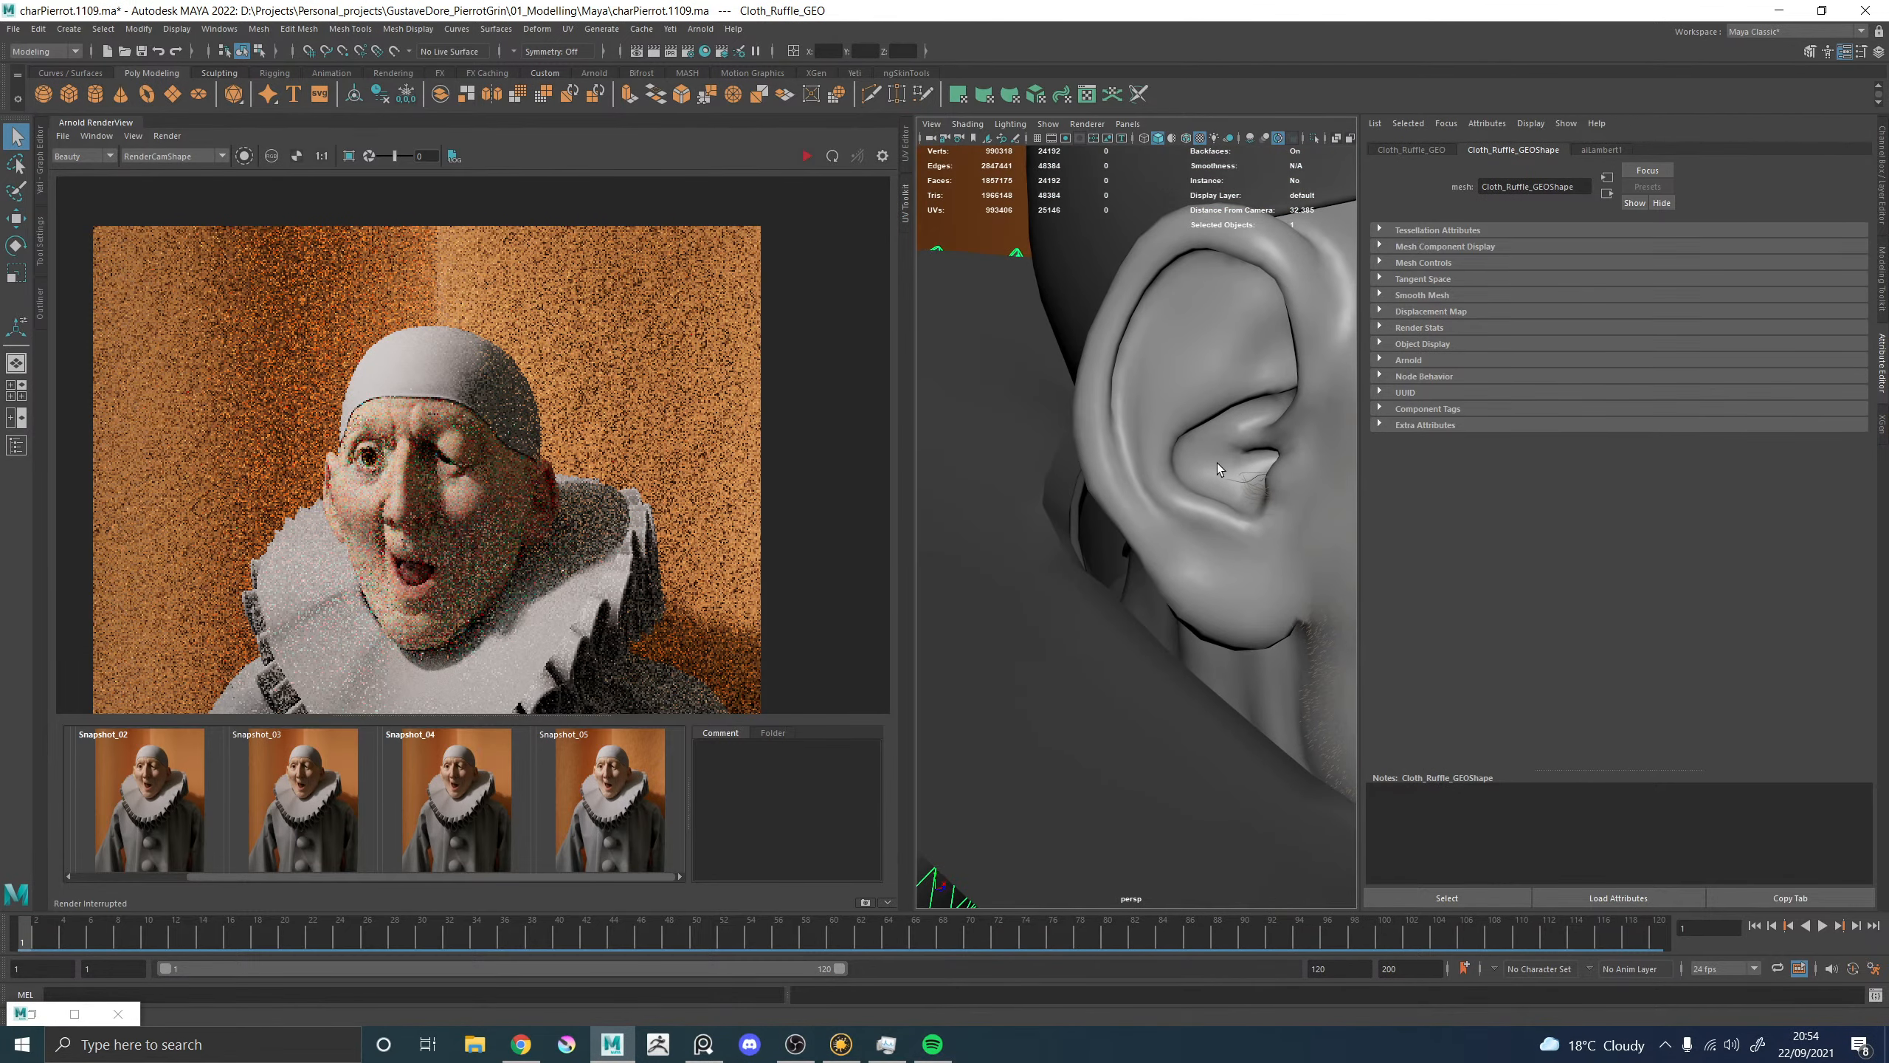
pyautogui.keyDown('shift'); pyautogui.click(1095, 521); pyautogui.keyUp('shift')
pyautogui.keyDown('shift'); pyautogui.click(1071, 509); pyautogui.keyUp('shift')
pyautogui.keyDown('shift'); pyautogui.click(1076, 506); pyautogui.keyUp('shift')
pyautogui.scroll(-8, 1078, 513)
pyautogui.moveTo(1128, 640); pyautogui.dragTo(1271, 796, button='right')
# Assign the existing Cloth_RuffleCover_MAT material to the drape covering the ruffle, and select the back curtain.
pyautogui.click(1142, 617)
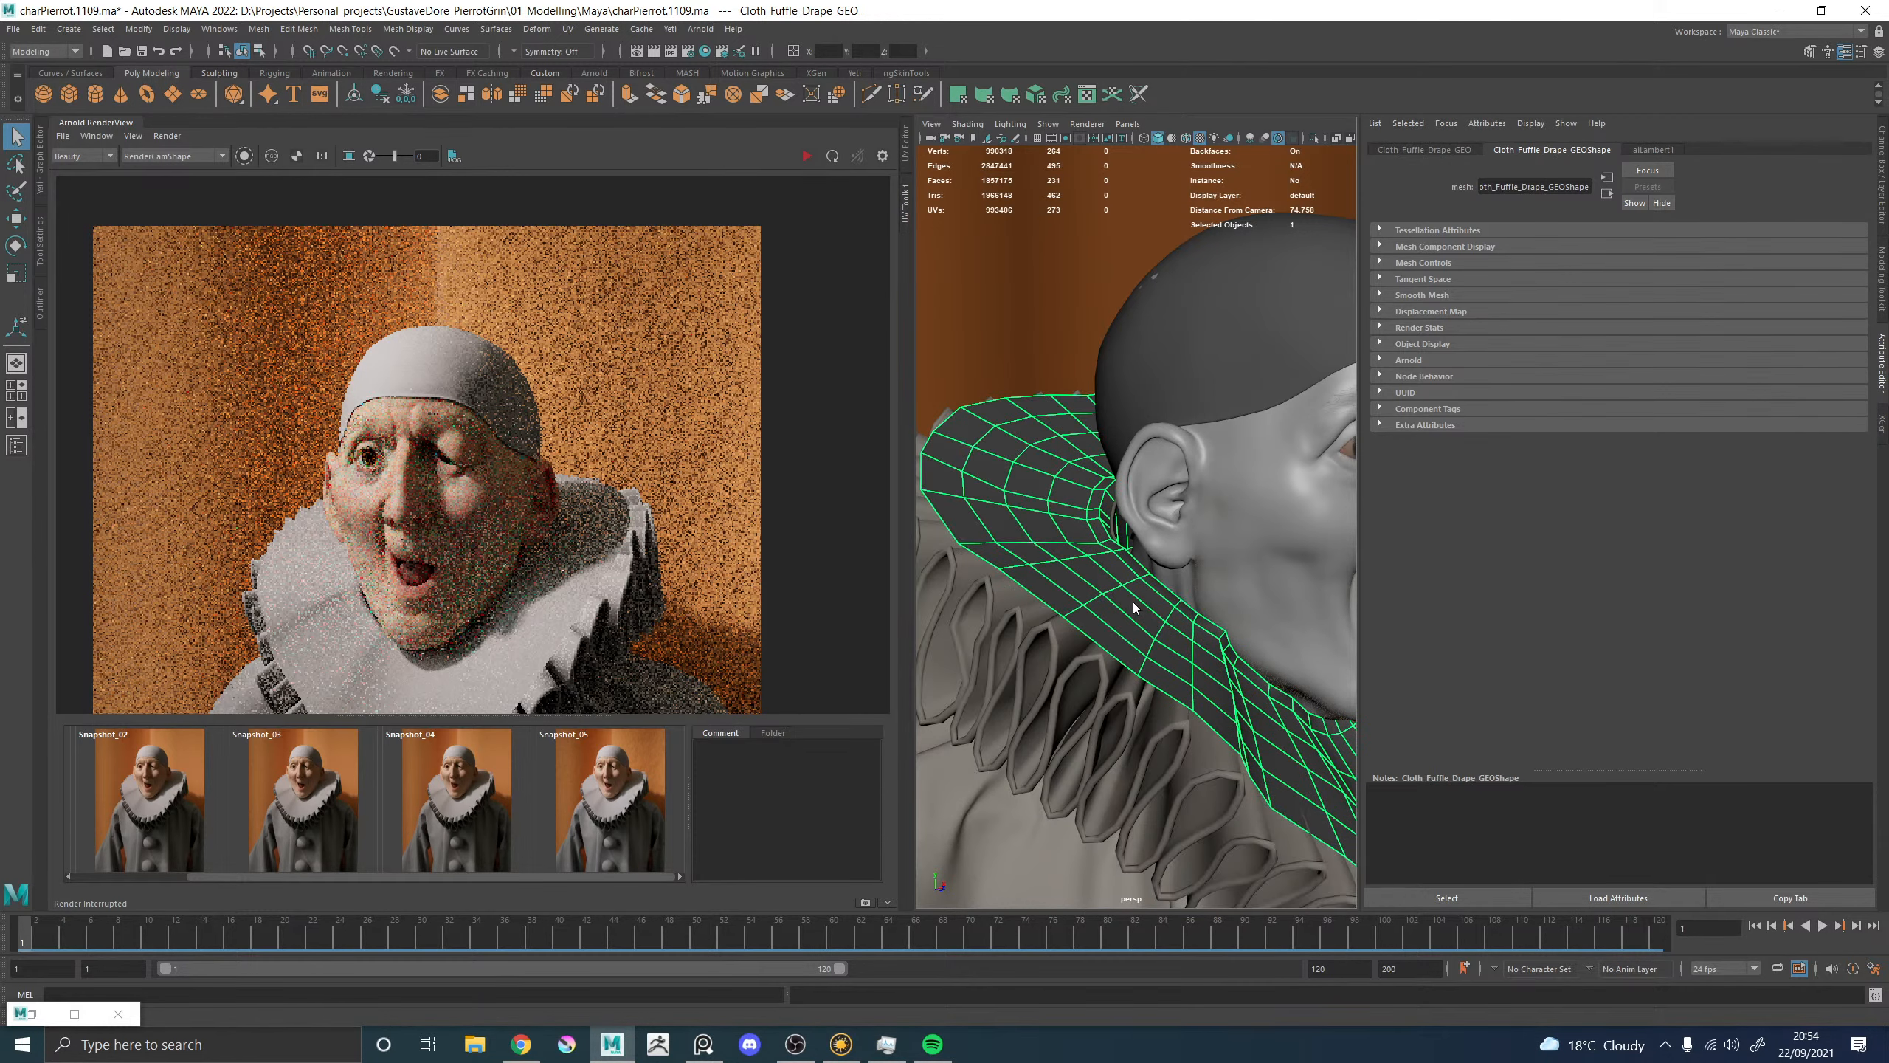
pyautogui.moveTo(1134, 603); pyautogui.dragTo(1307, 783, button='right')
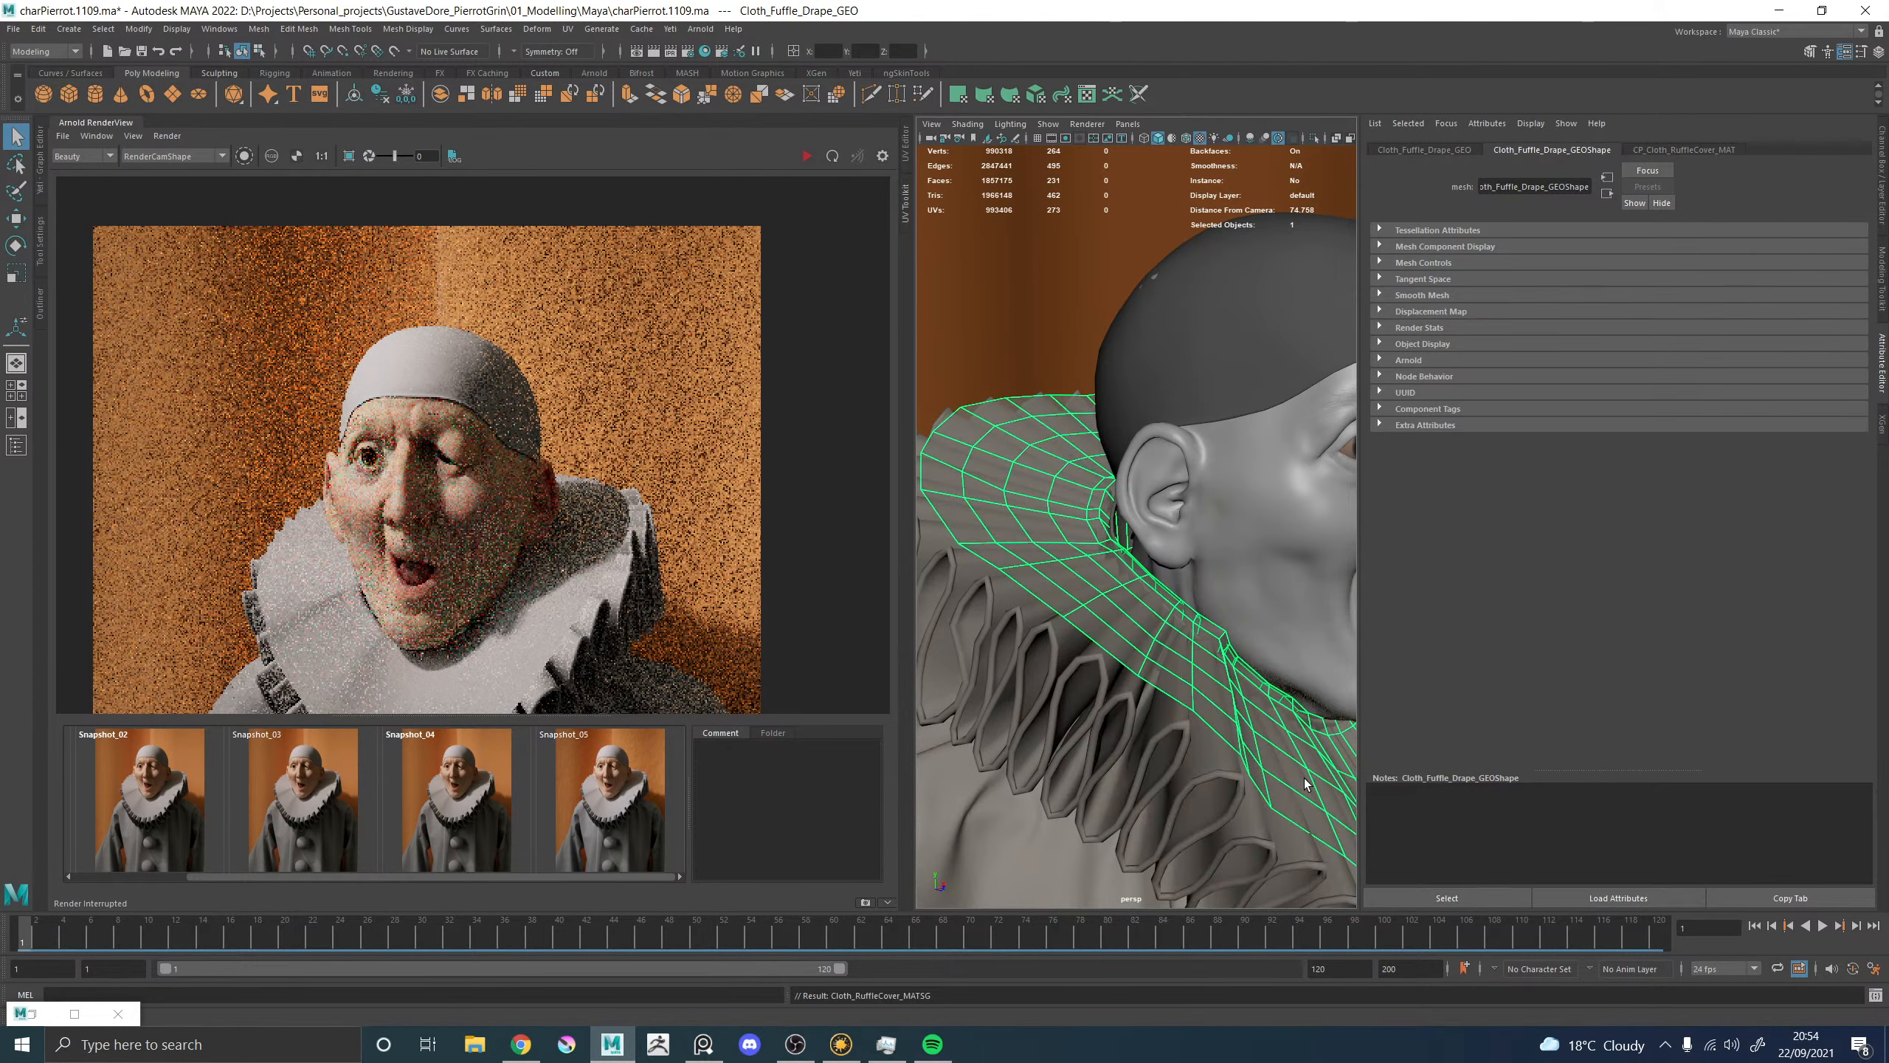
pyautogui.scroll(-5, 1235, 536)
pyautogui.click(1322, 462)
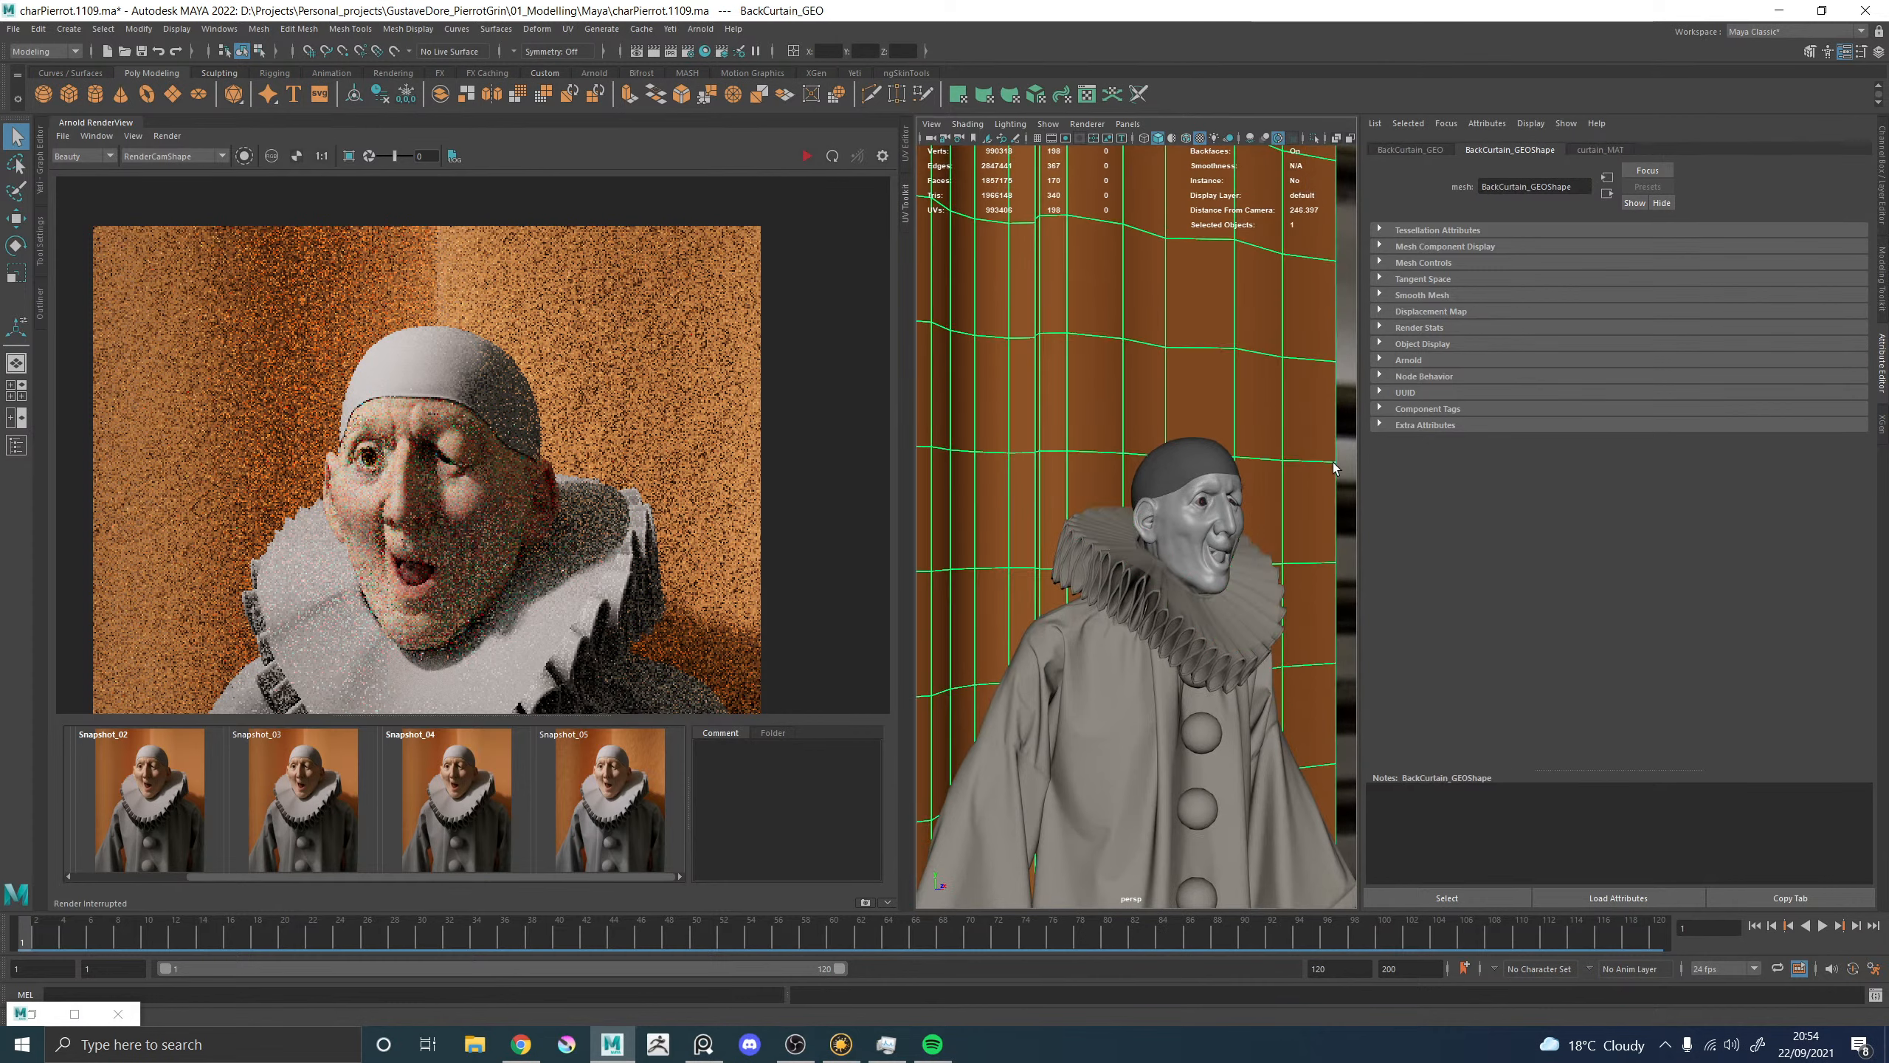
# Assign the existing HairNet_MAT material to the hair net on the Pierrot's head and save the scene.
pyautogui.click(1199, 457)
pyautogui.moveTo(1194, 451); pyautogui.dragTo(1320, 1000, button='right')
pyautogui.hotkey('ctrl', 's')
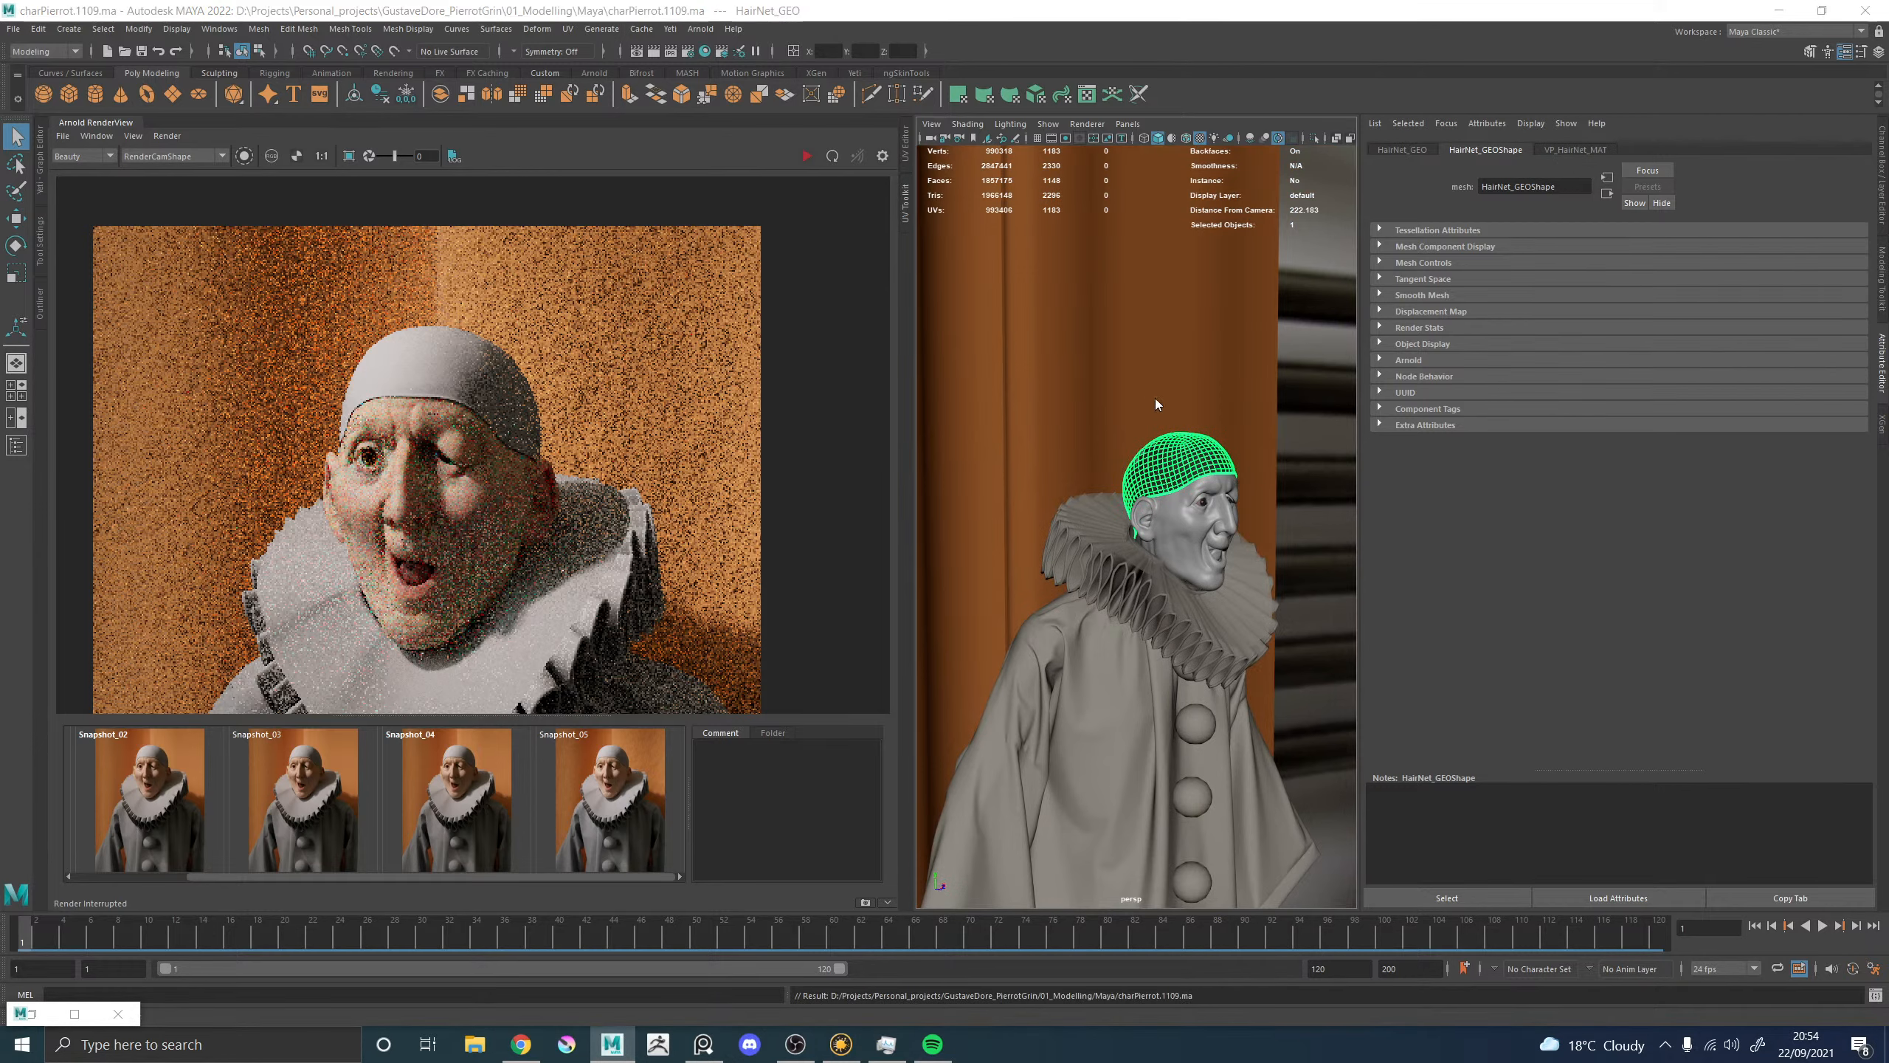
# Graph the shading network of the hair net's material and select its cloth2 texture for editing.
pyautogui.press('space')
pyautogui.click(1293, 493)
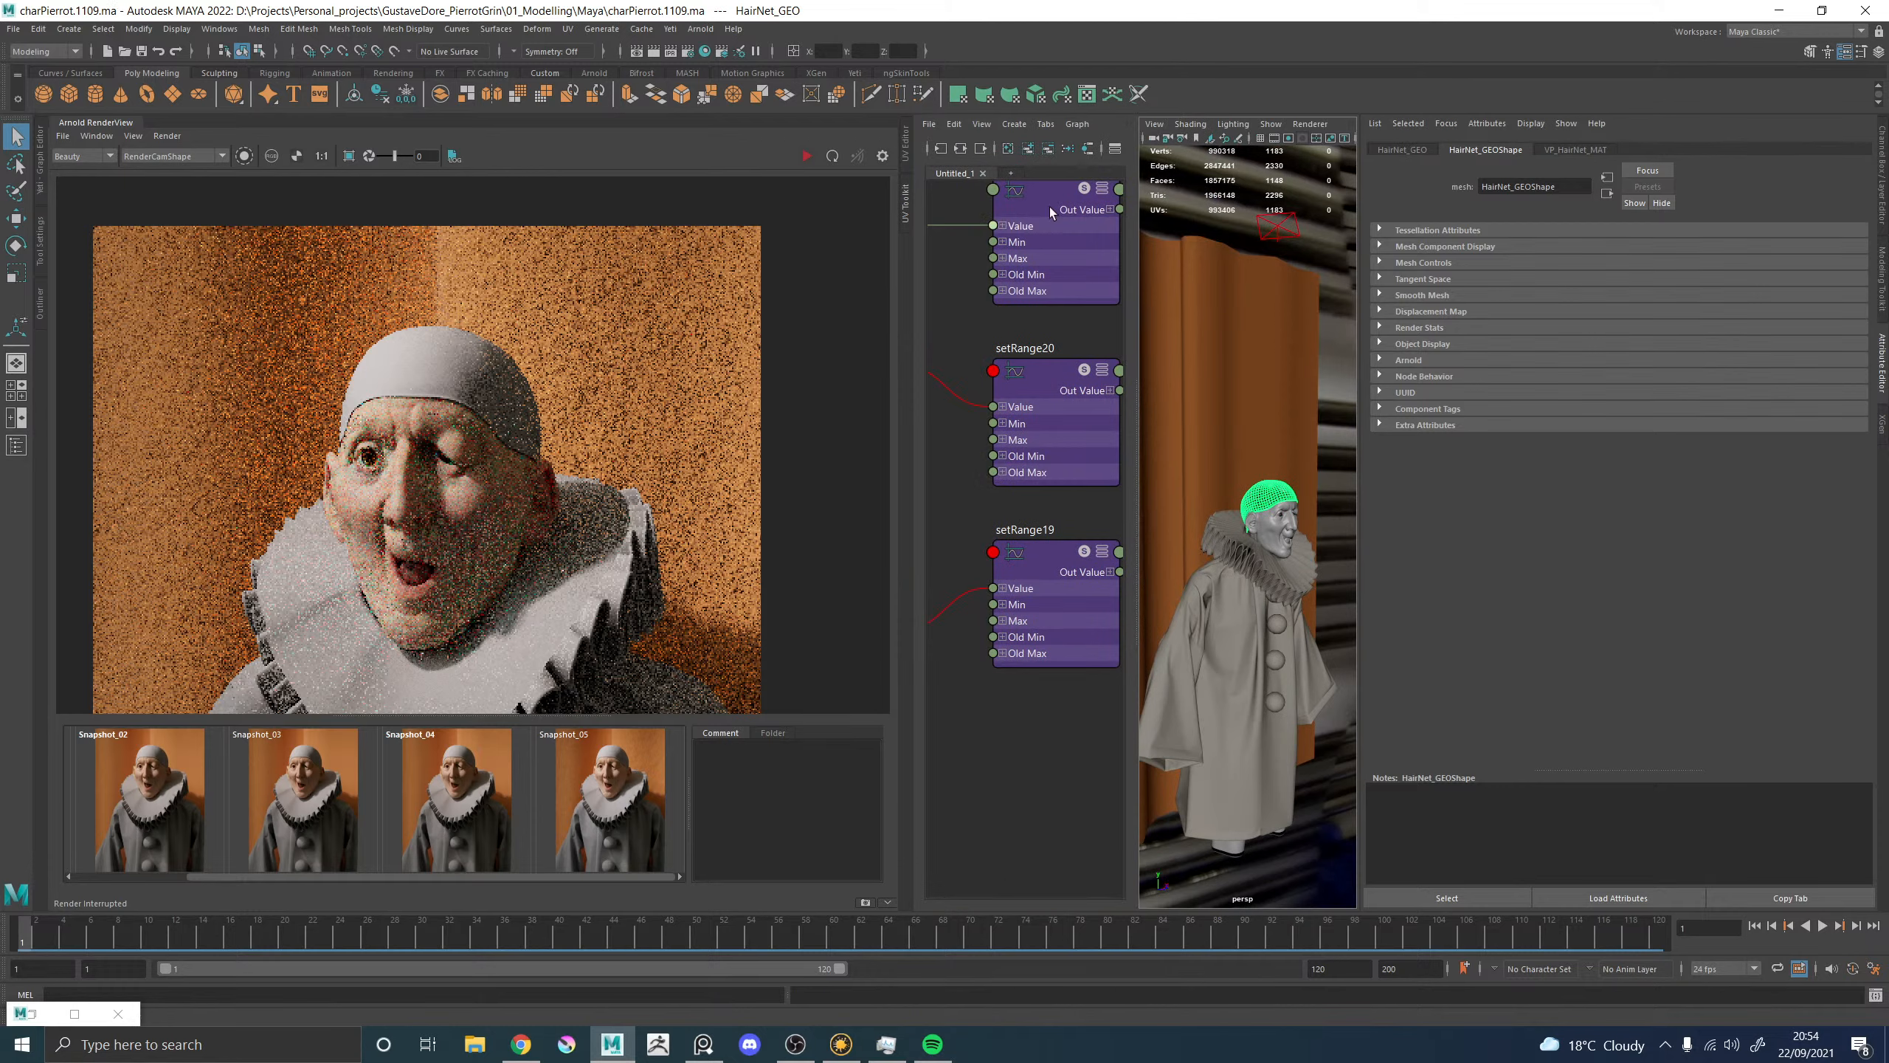
pyautogui.click(960, 151)
pyautogui.click(1037, 533)
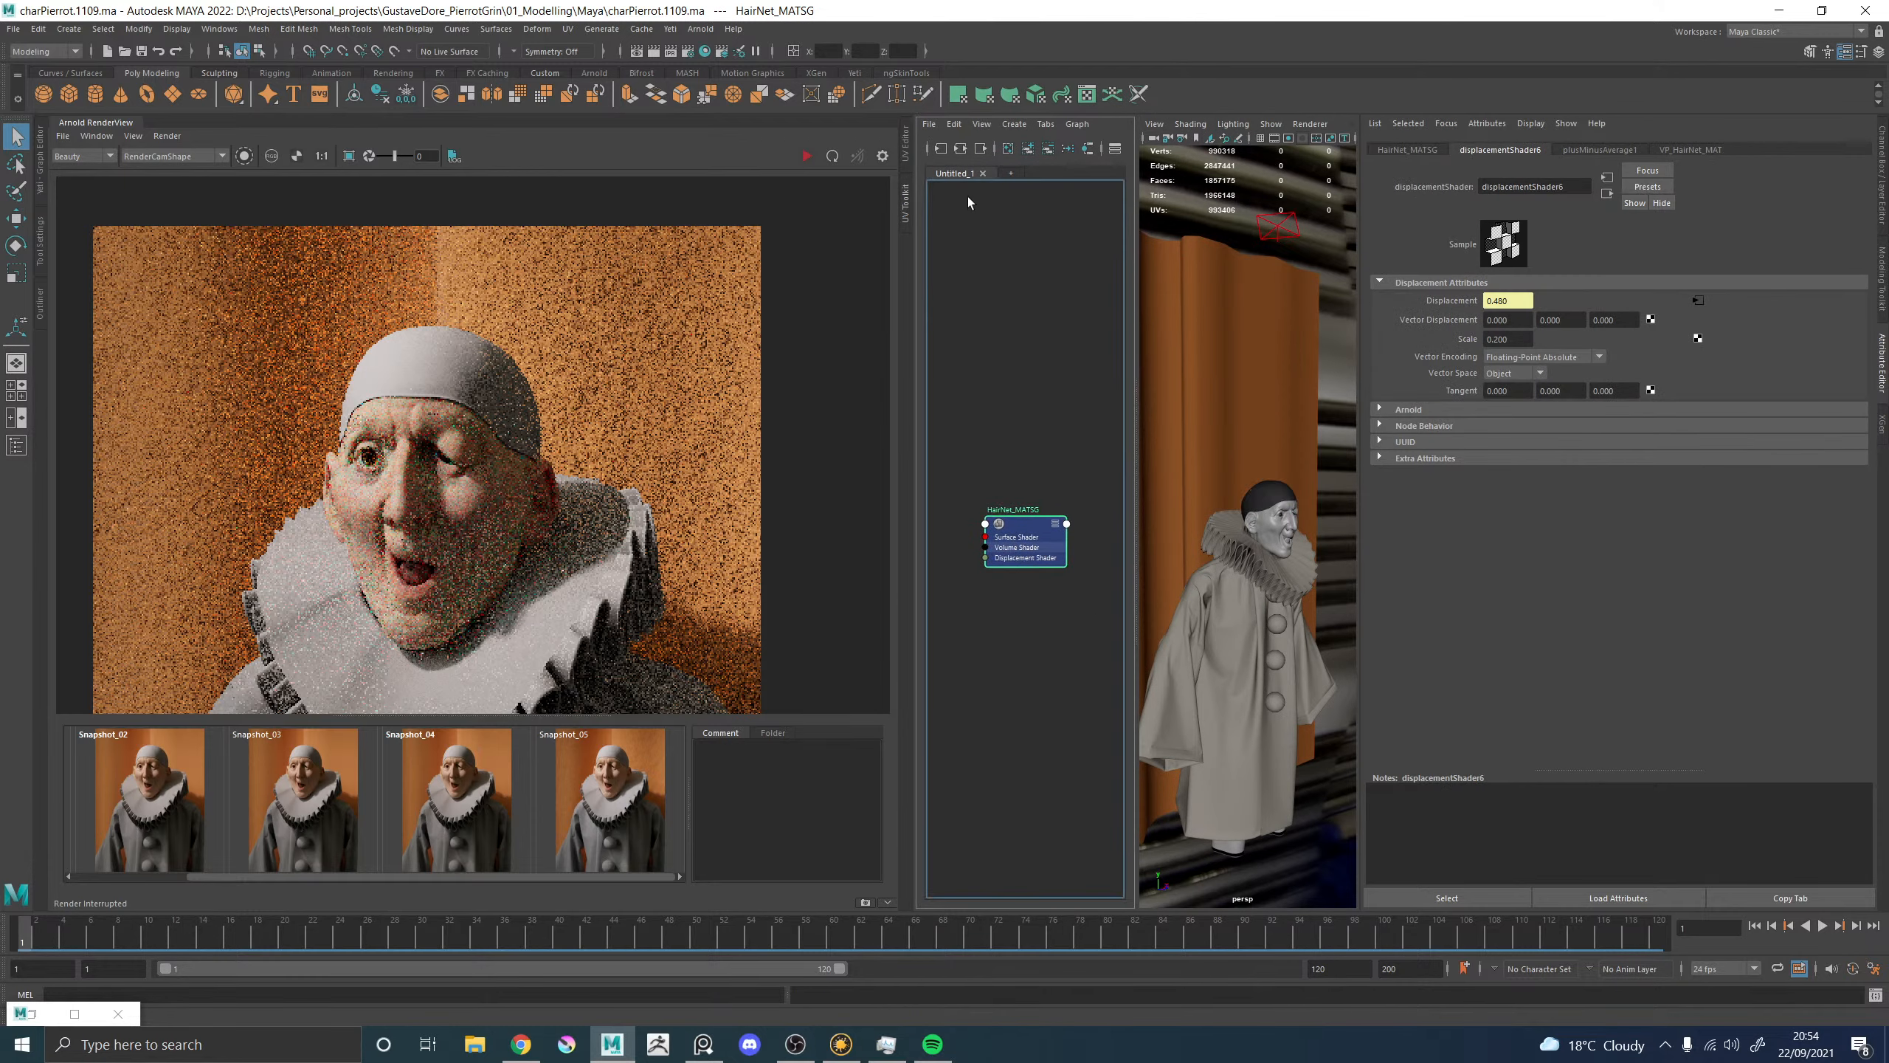
pyautogui.click(962, 151)
pyautogui.scroll(7, 1046, 588)
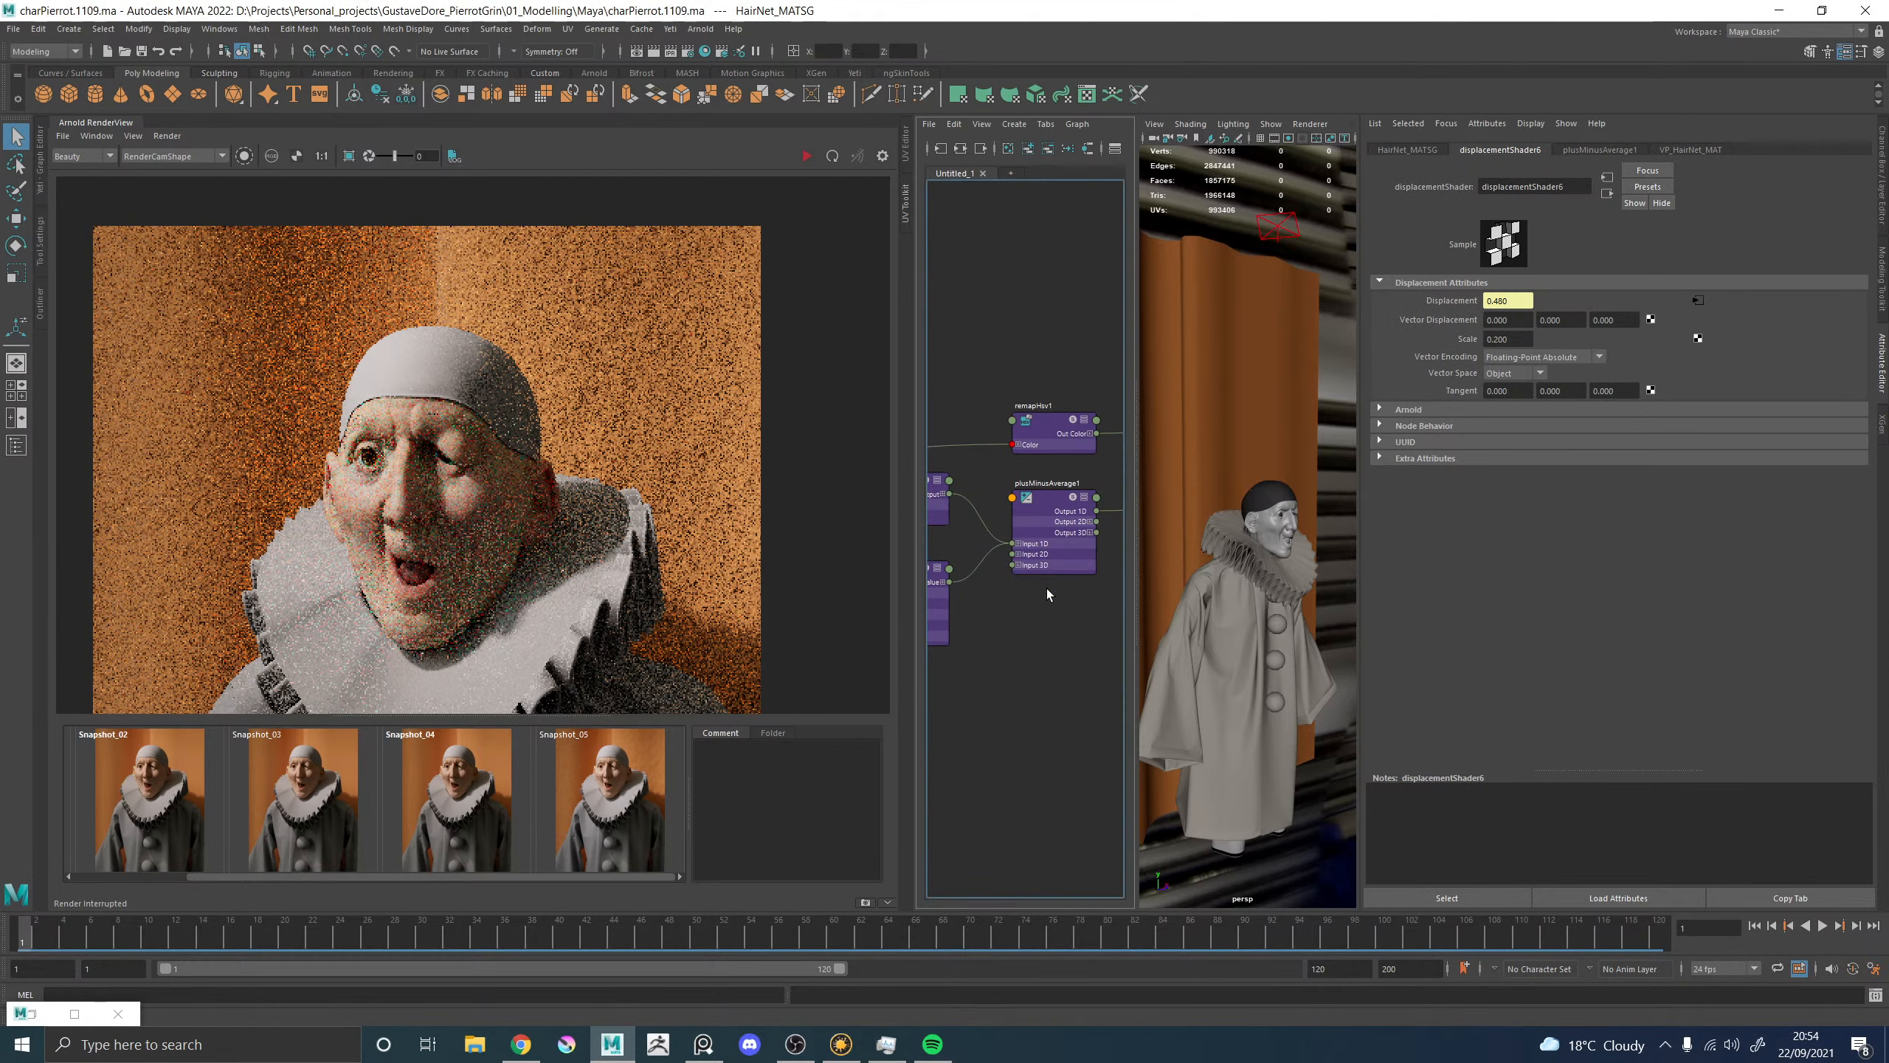
pyautogui.press('space')
pyautogui.keyDown('alt'); pyautogui.moveTo(962, 357); pyautogui.dragTo(1279, 344, button='middle'); pyautogui.keyUp('alt')
pyautogui.keyDown('alt'); pyautogui.moveTo(1071, 370); pyautogui.dragTo(1272, 378, button='middle'); pyautogui.keyUp('alt')
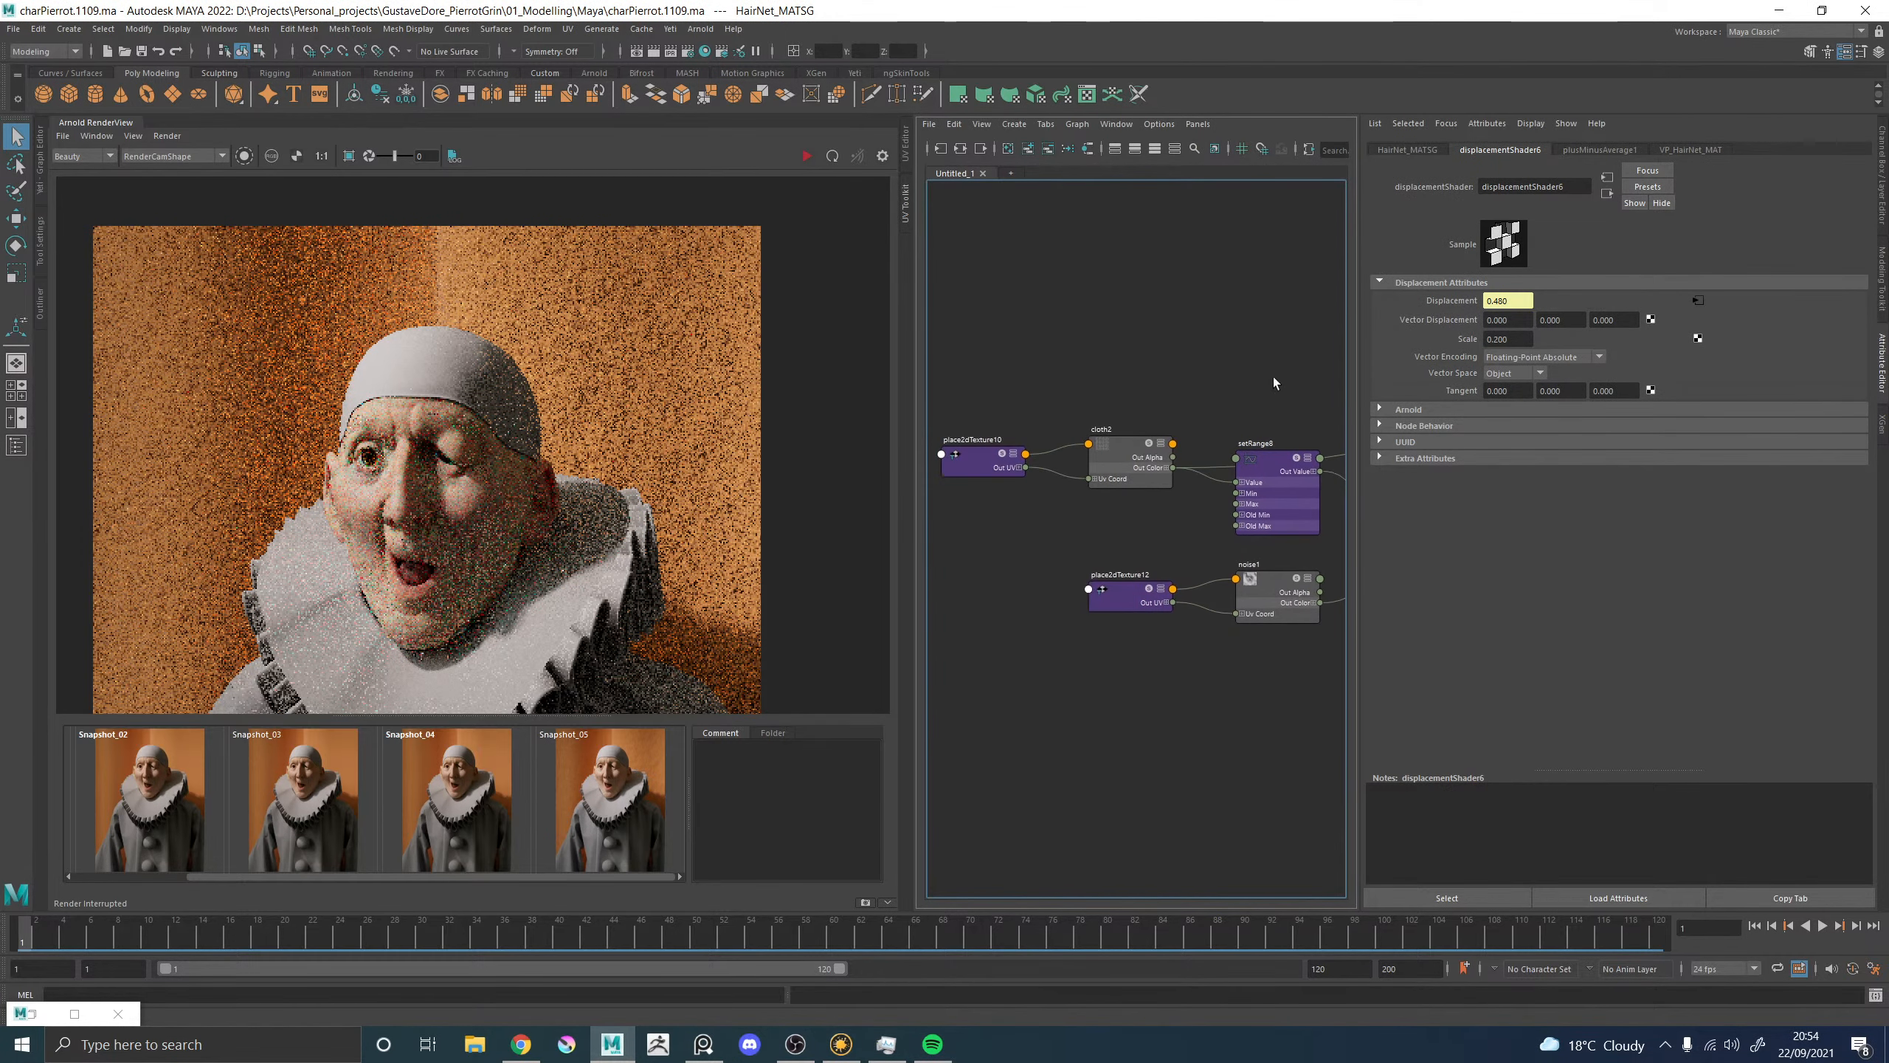
pyautogui.click(1112, 458)
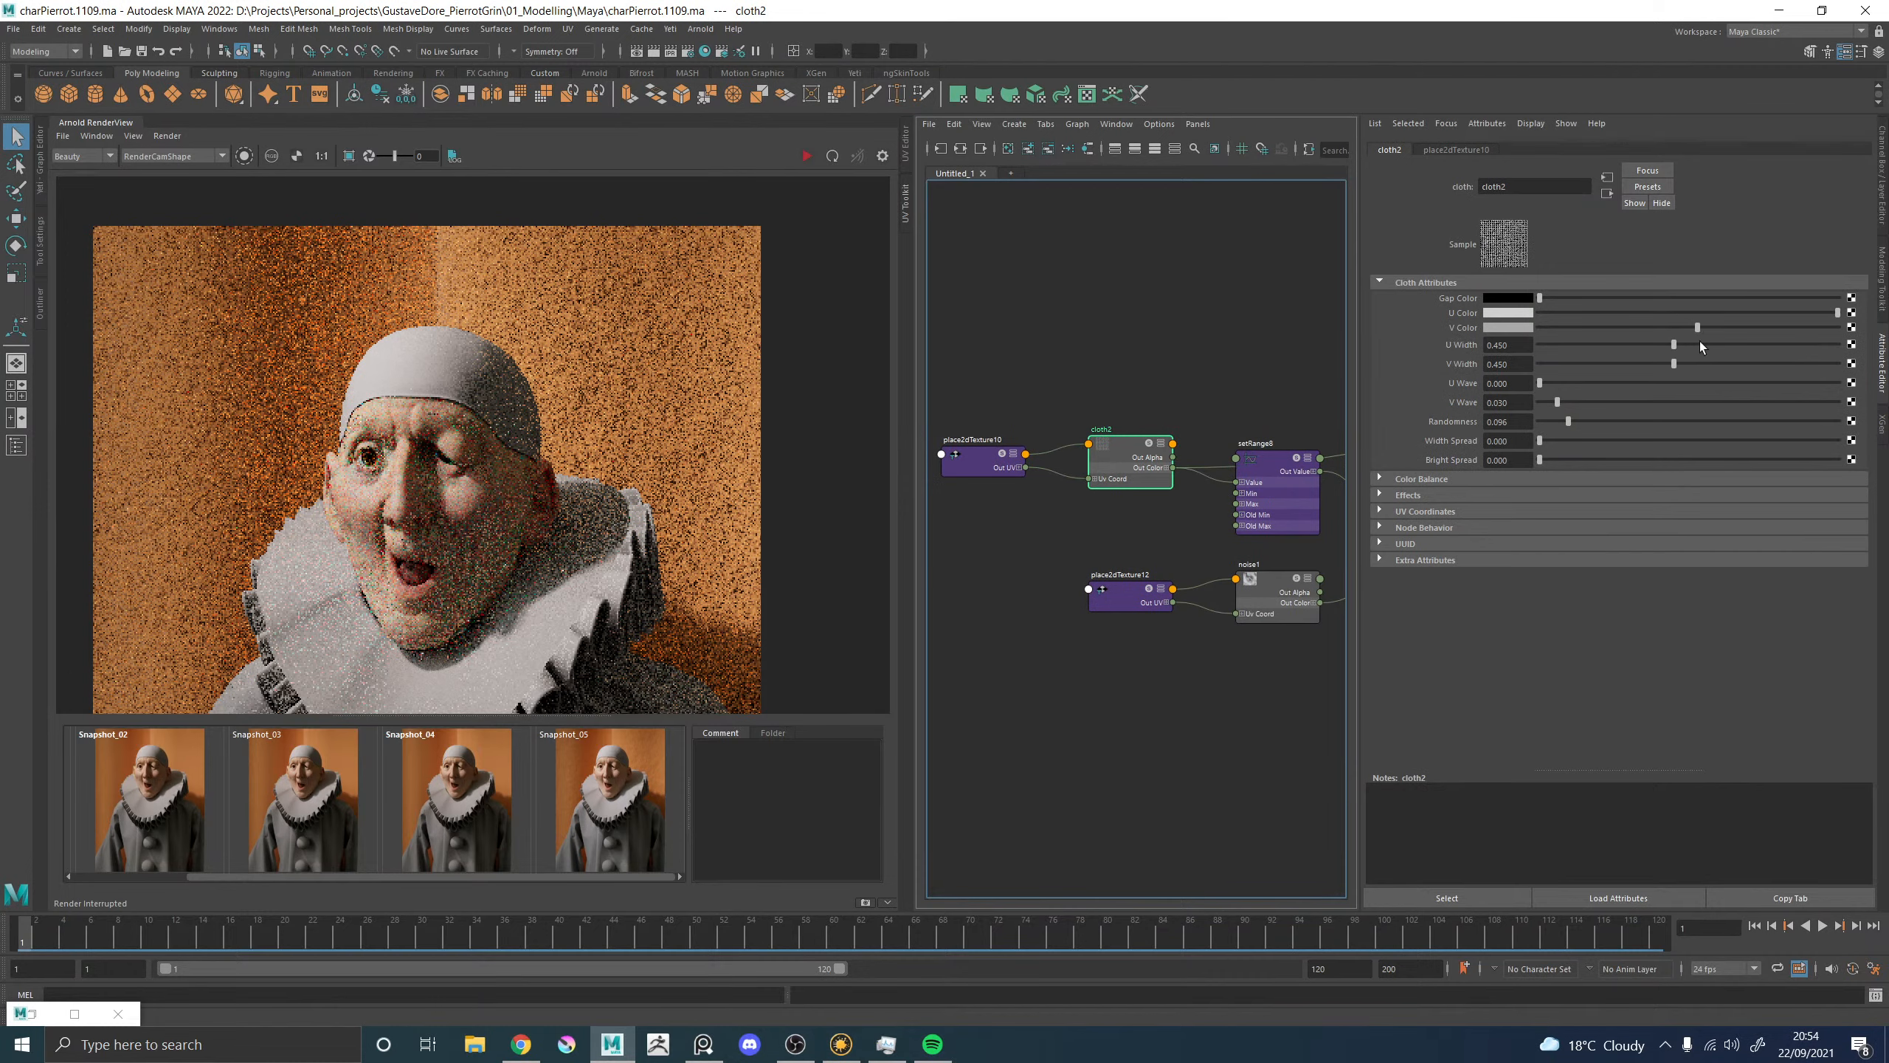
# Increase the cloth2 texture's U Width and V Width to matching values, clear the selection and save the scene.
pyautogui.moveTo(1701, 346)
pyautogui.mouseDown()
pyautogui.moveTo(1786, 347)
pyautogui.moveTo(1737, 349)
pyautogui.mouseUp()
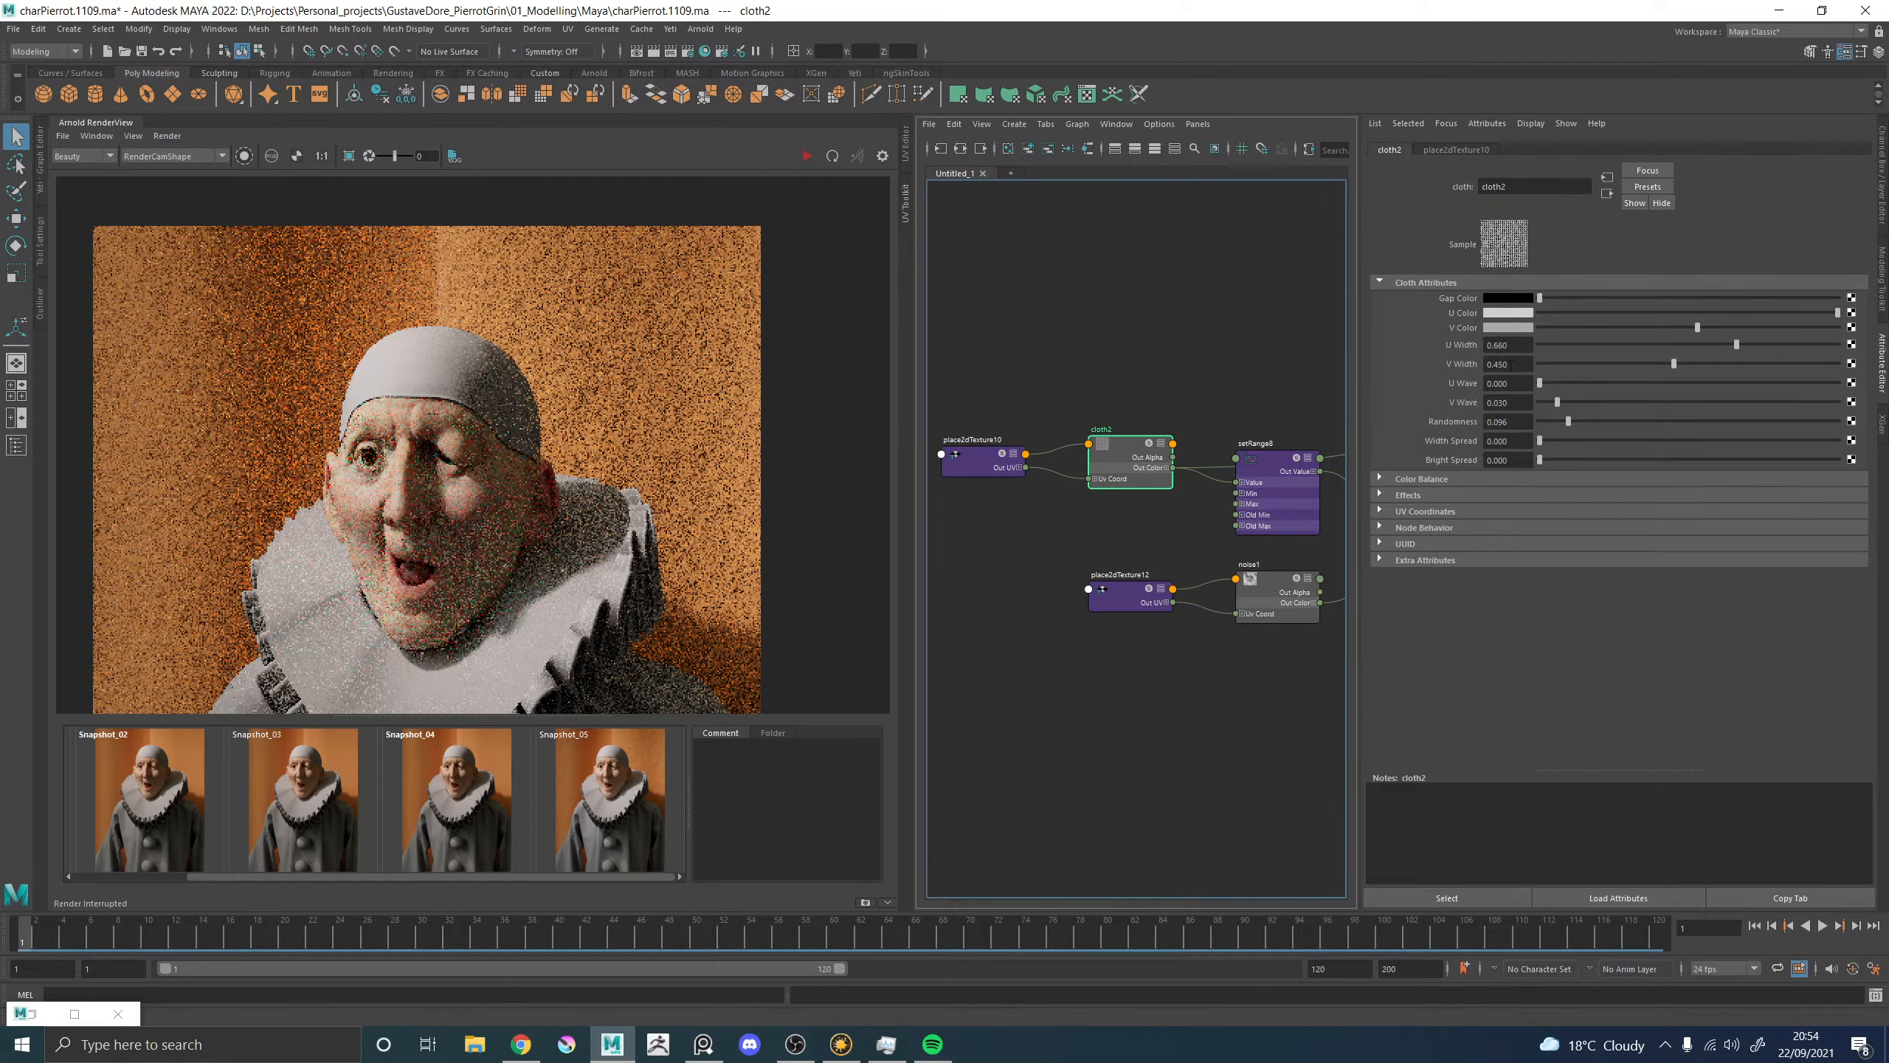
pyautogui.moveTo(1514, 364); pyautogui.dragTo(1498, 365)
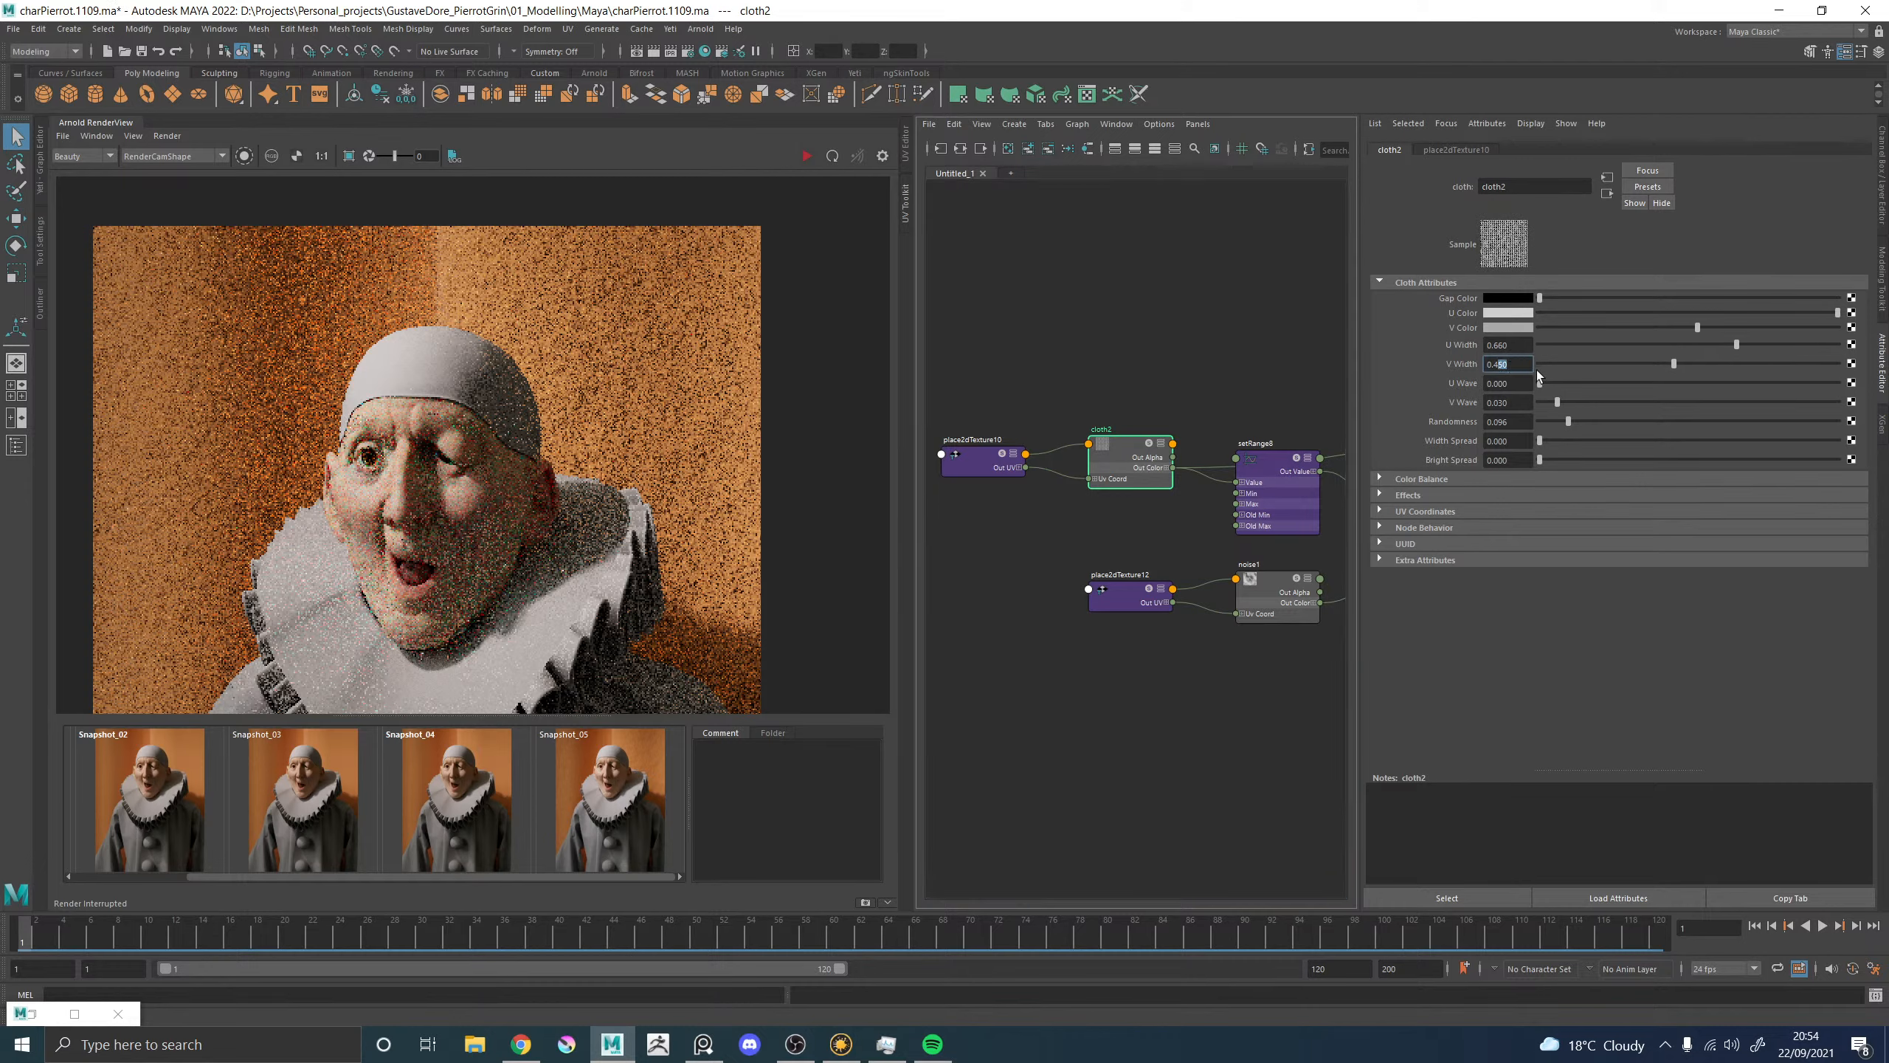
pyautogui.write('660')
pyautogui.press('Return')
pyautogui.moveTo(1513, 364); pyautogui.dragTo(1500, 366)
pyautogui.write('5')
pyautogui.click(1503, 345)
pyautogui.write('5')
pyautogui.press('Return')
pyautogui.click(1247, 347)
pyautogui.hotkey('ctrl', 's')
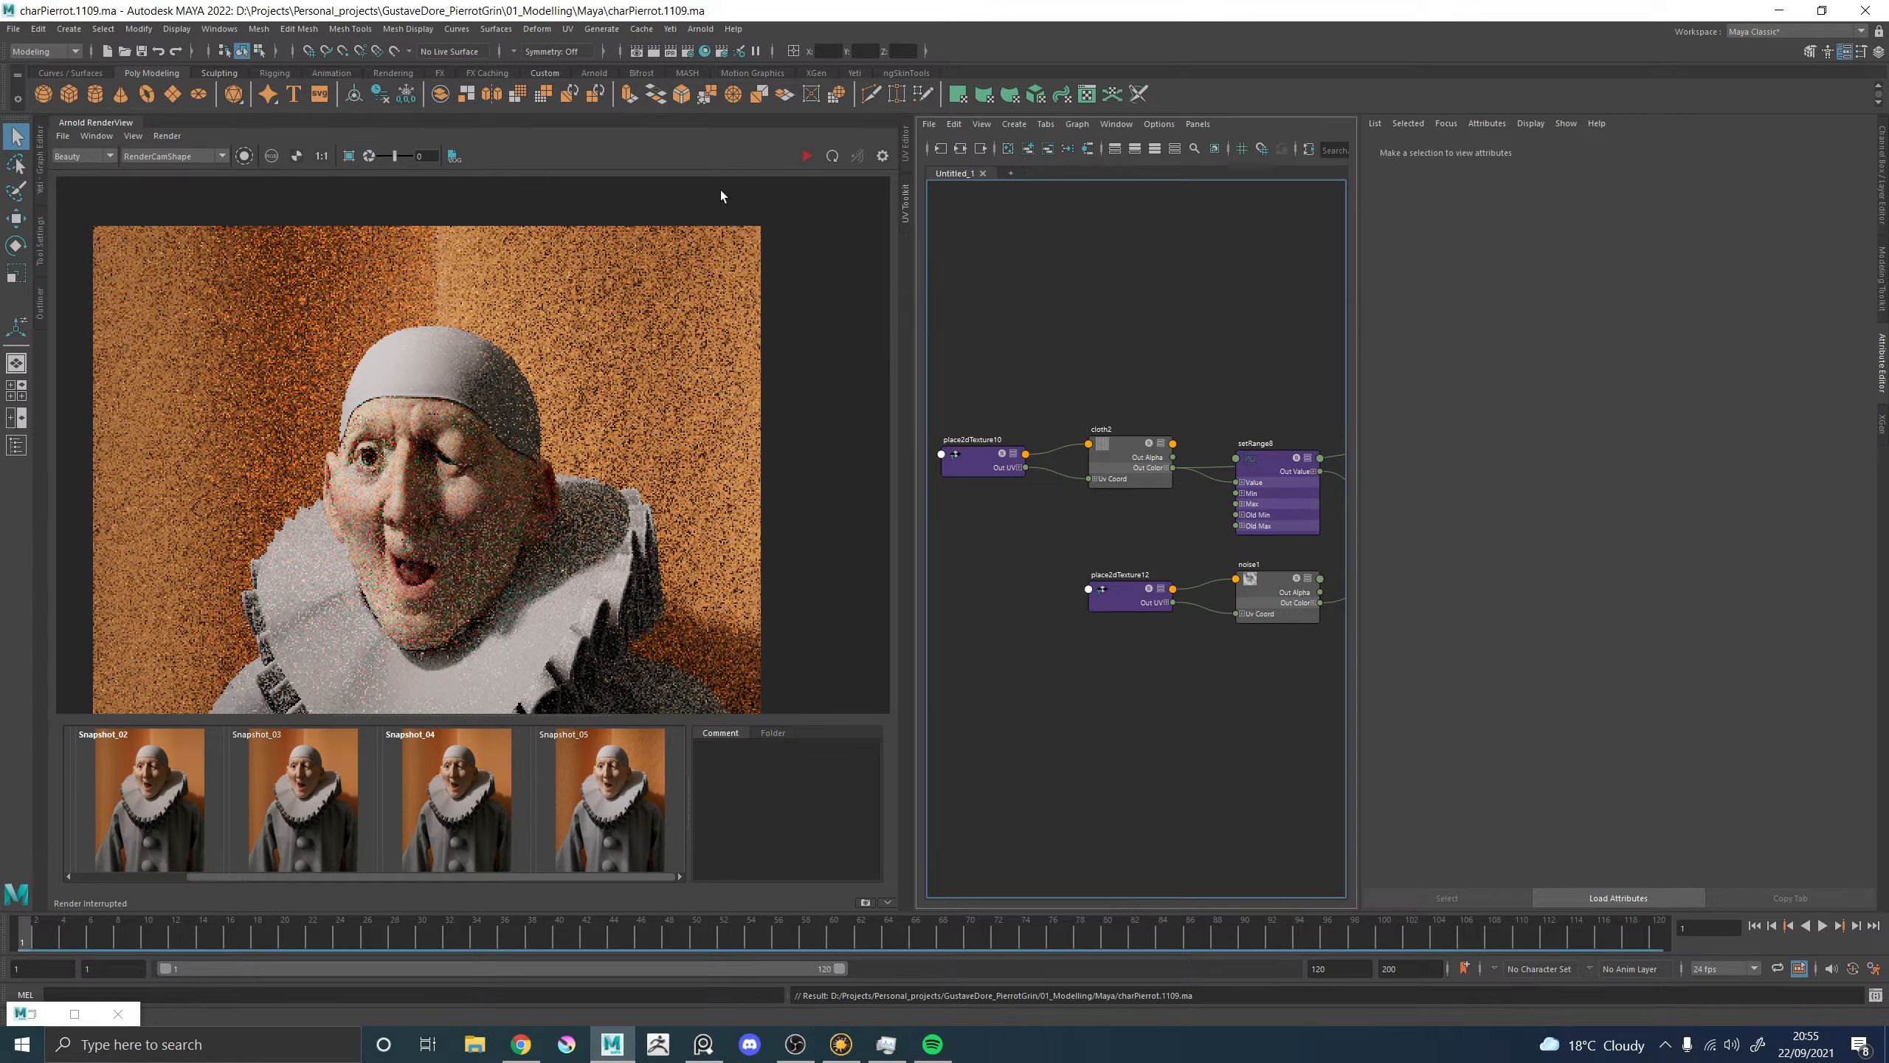
# Run a short Arnold render to preview the newly assigned cloth materials, and stop it.
pyautogui.click(807, 155)
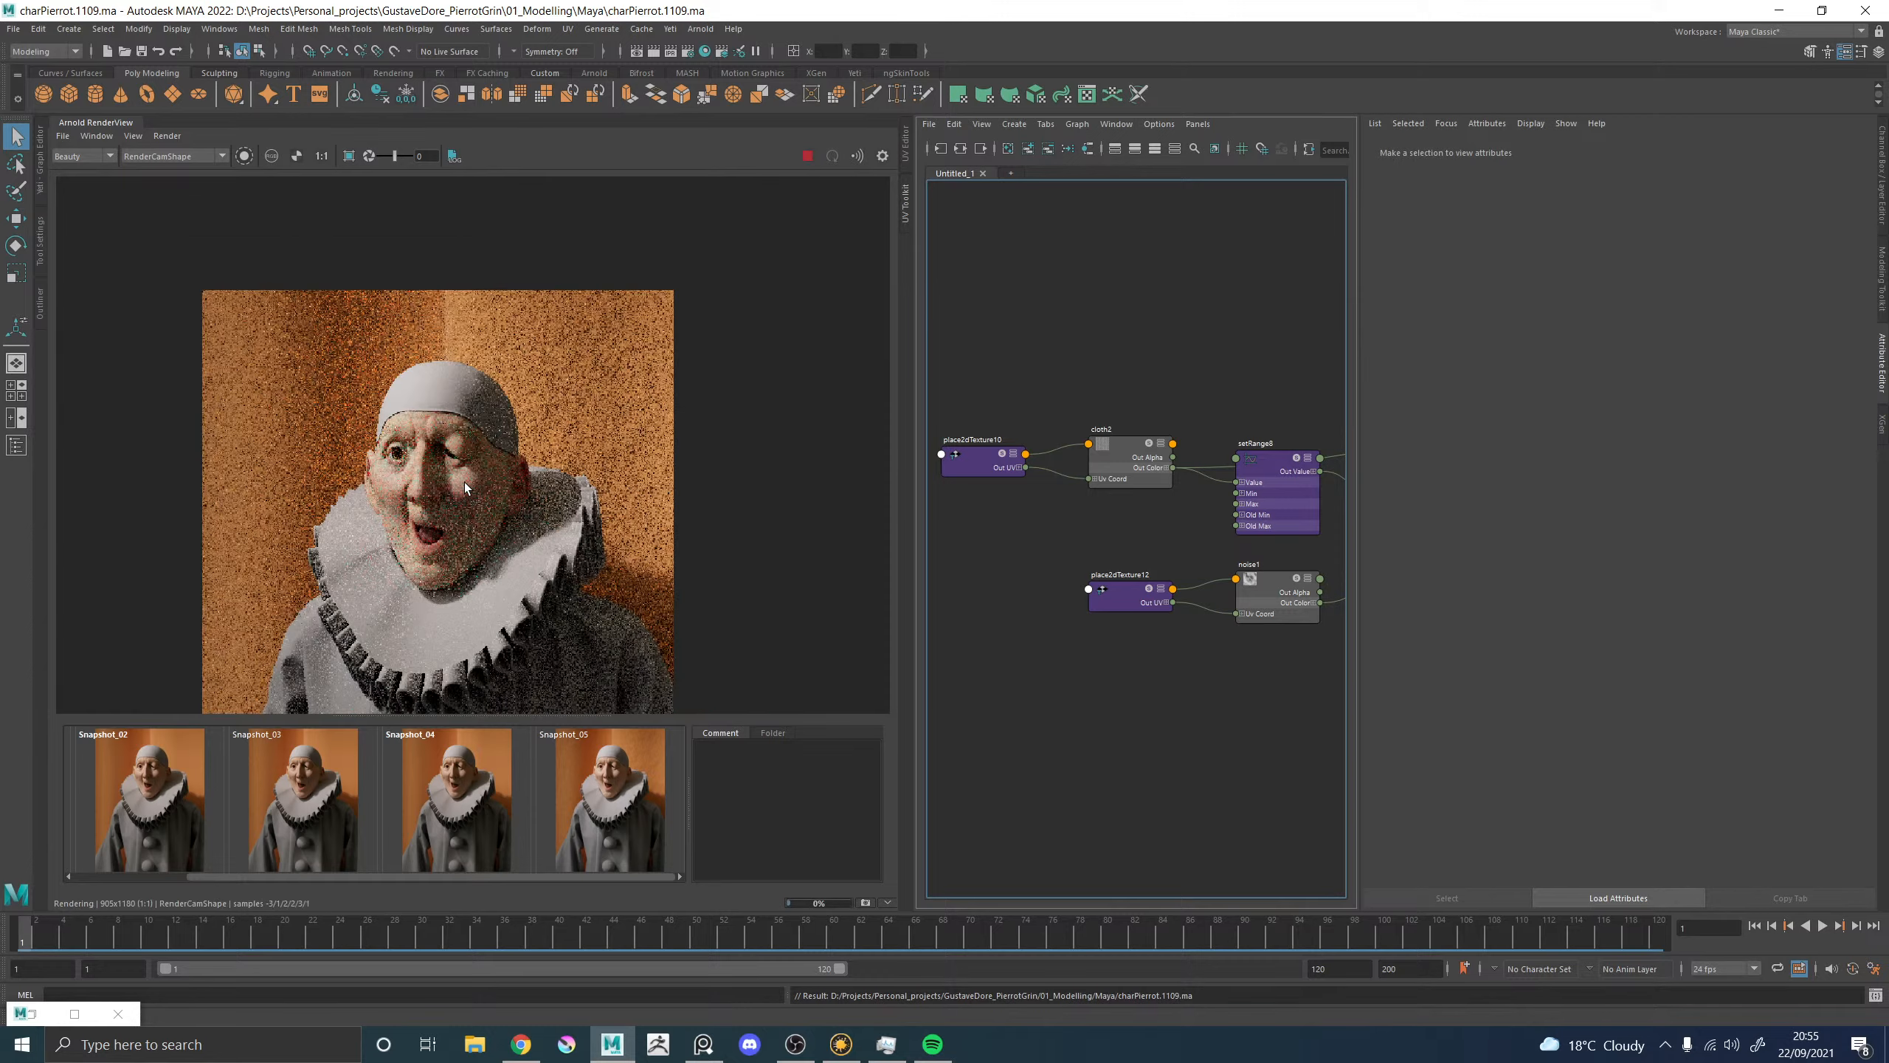
pyautogui.scroll(-3, 463, 481)
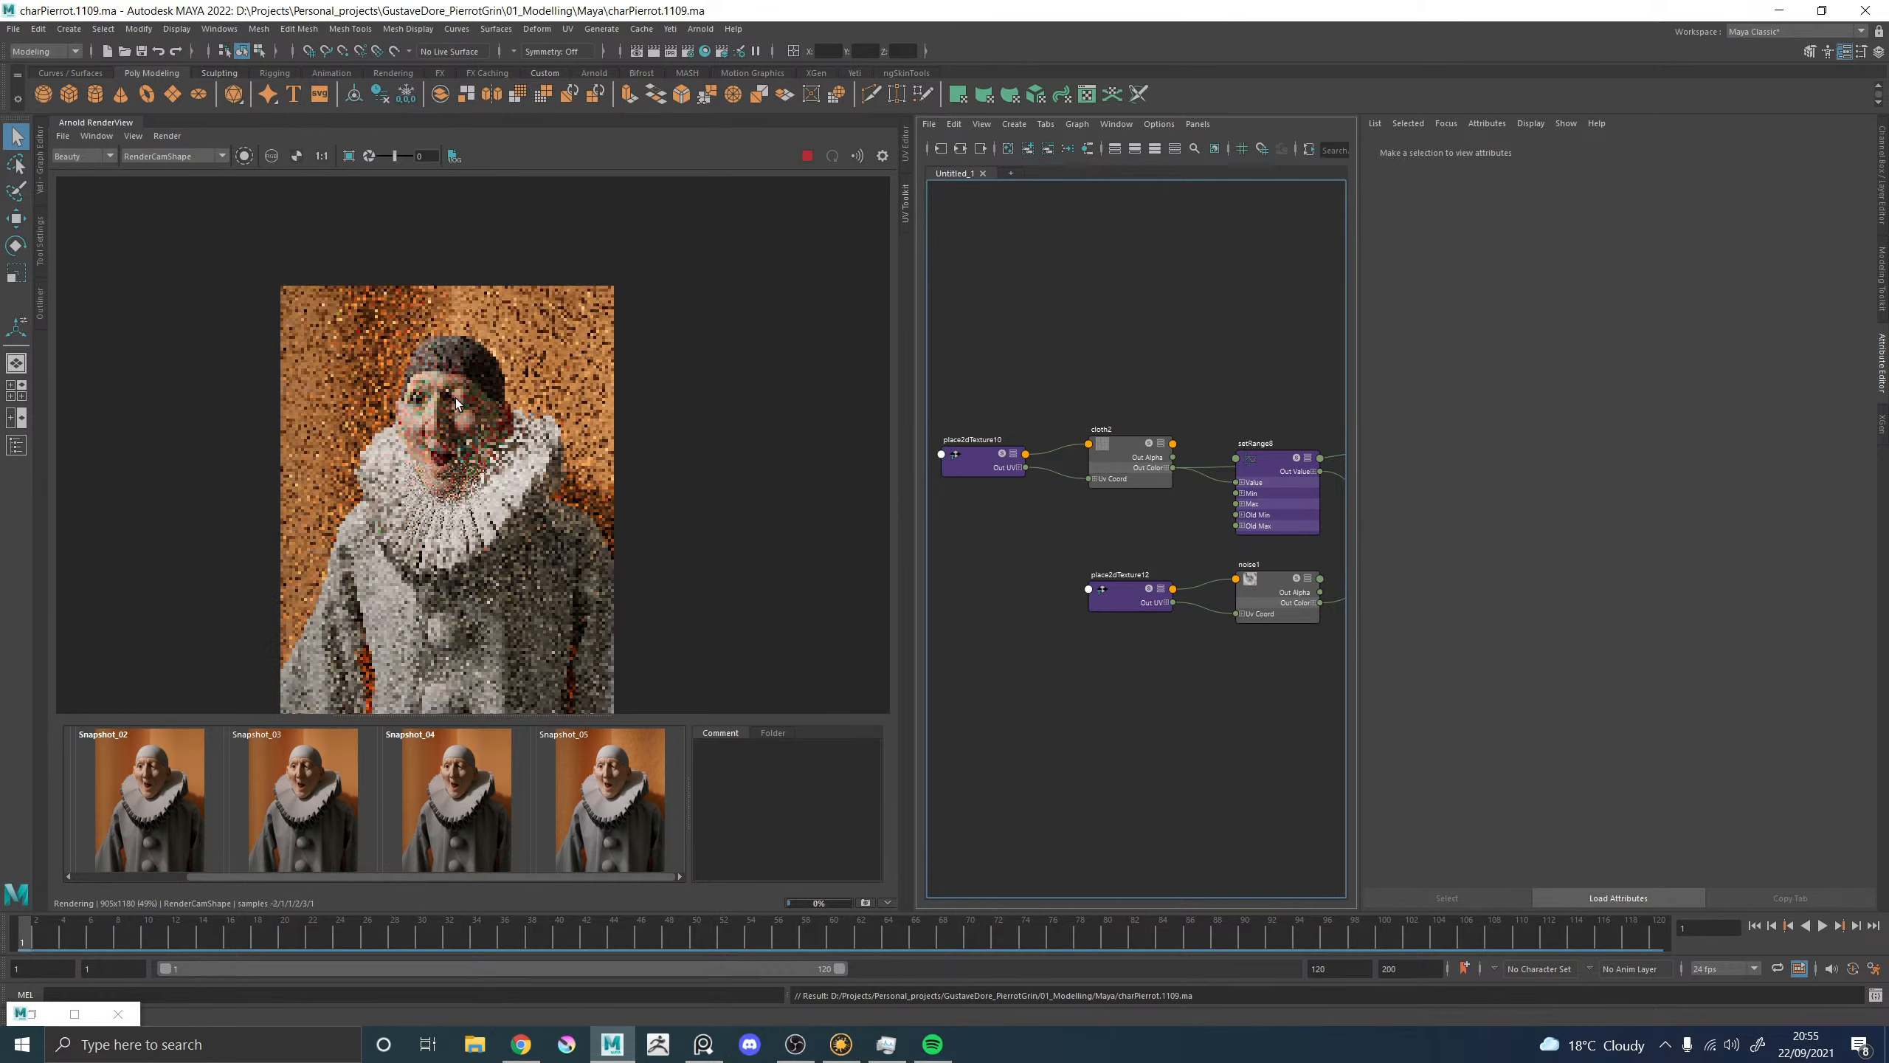
pyautogui.click(808, 156)
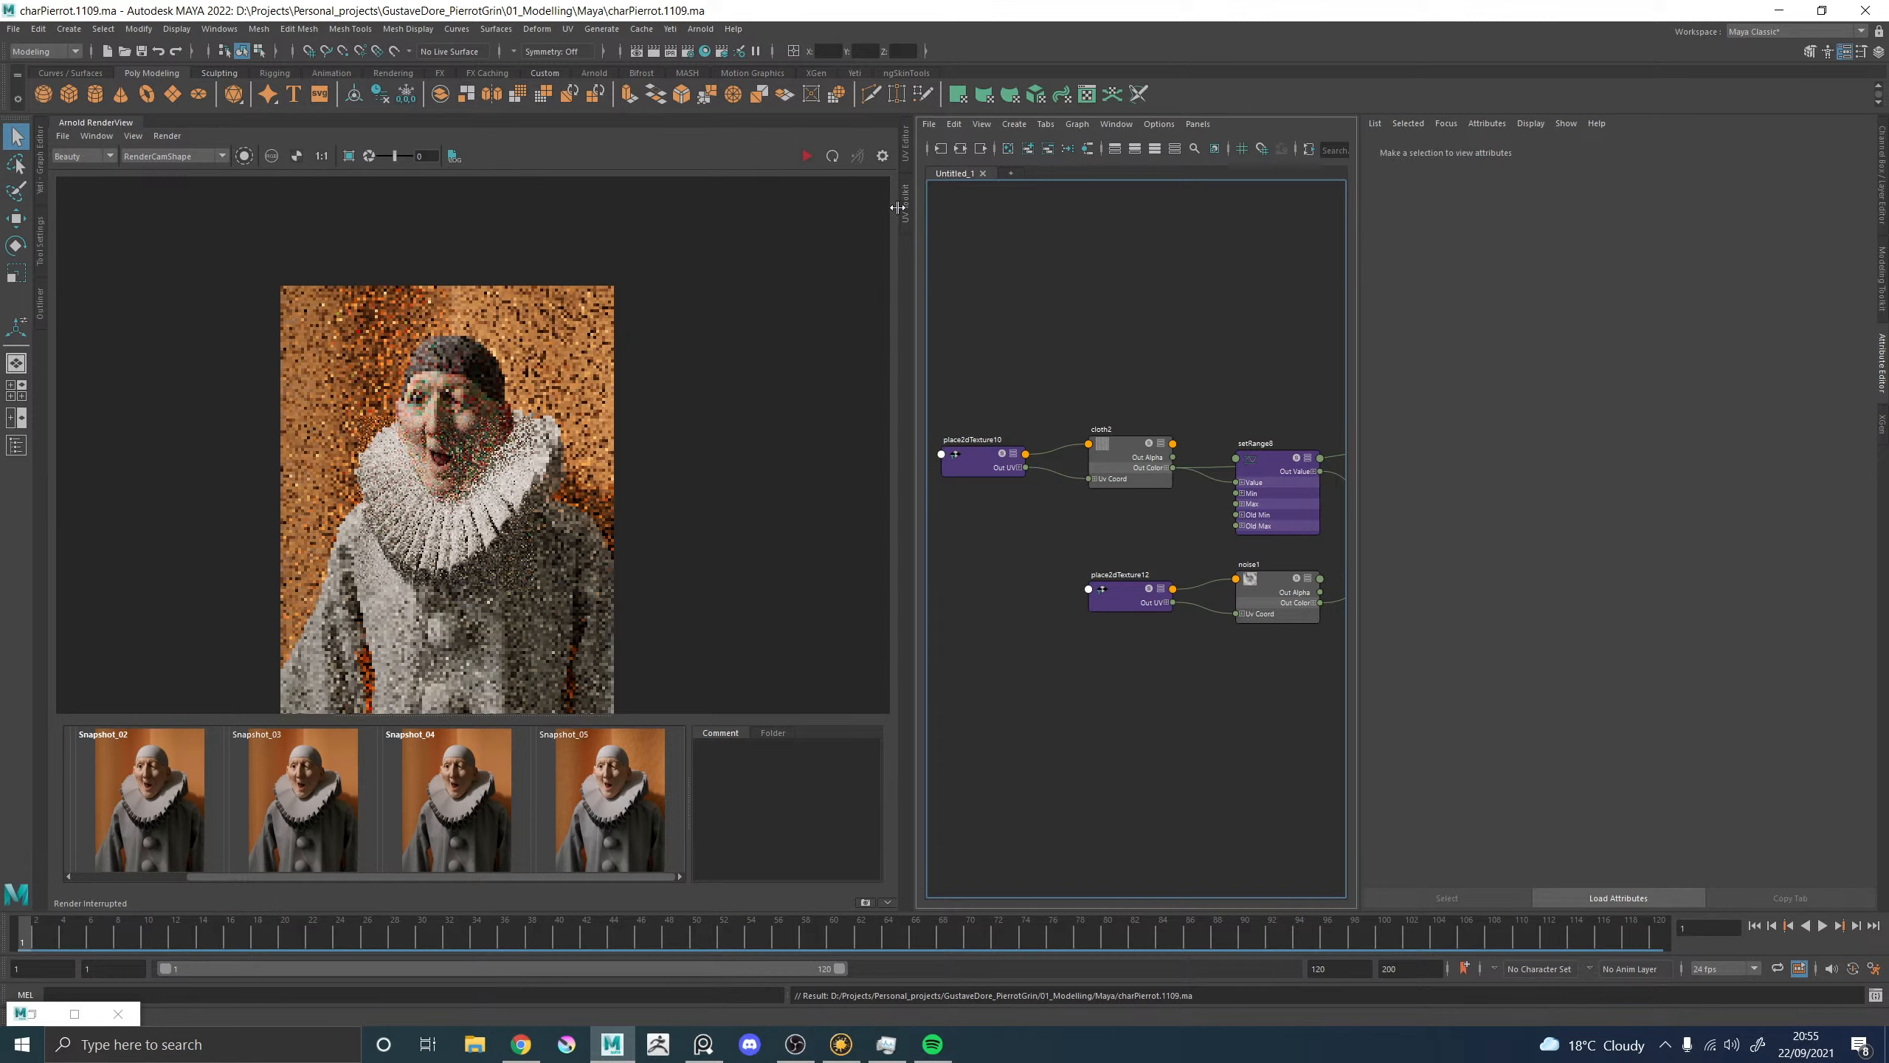
# Unhide the furCloth_PomPoms groom inside the Render_GRP of Groom_GRP.
pyautogui.click(41, 299)
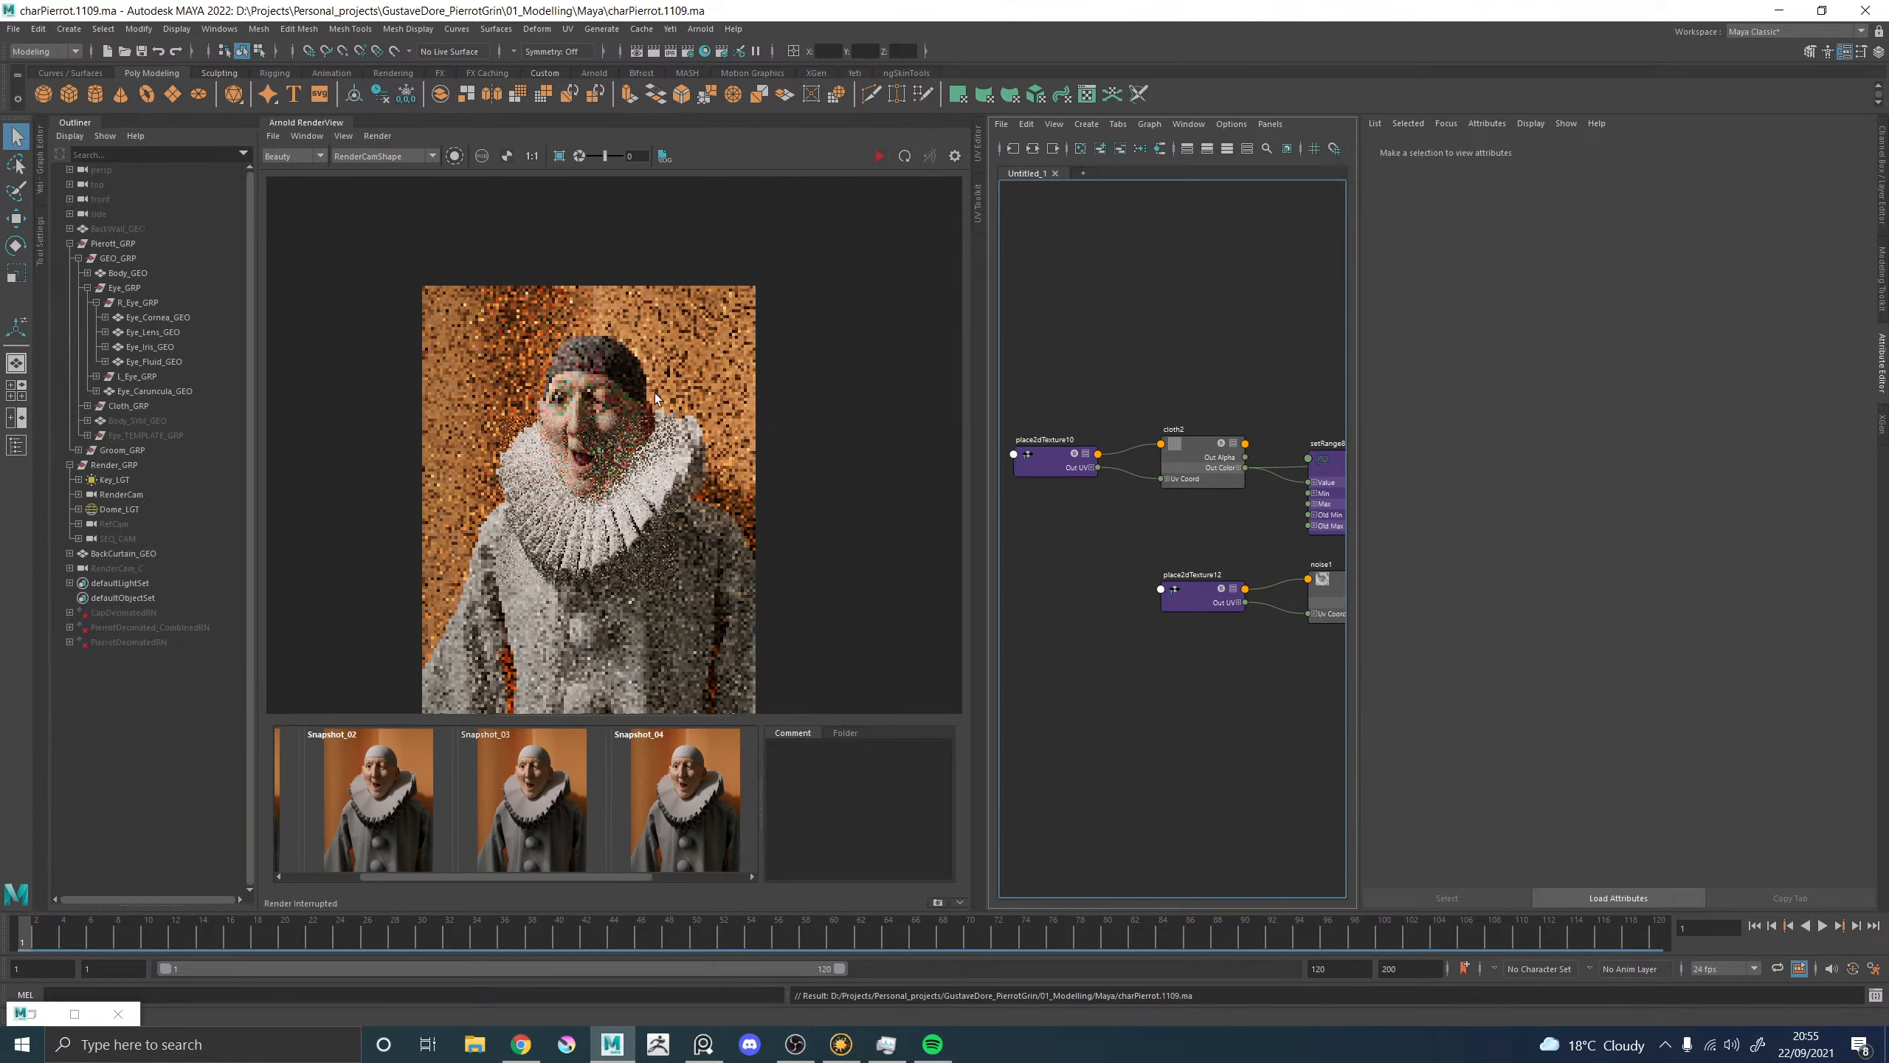
pyautogui.click(79, 450)
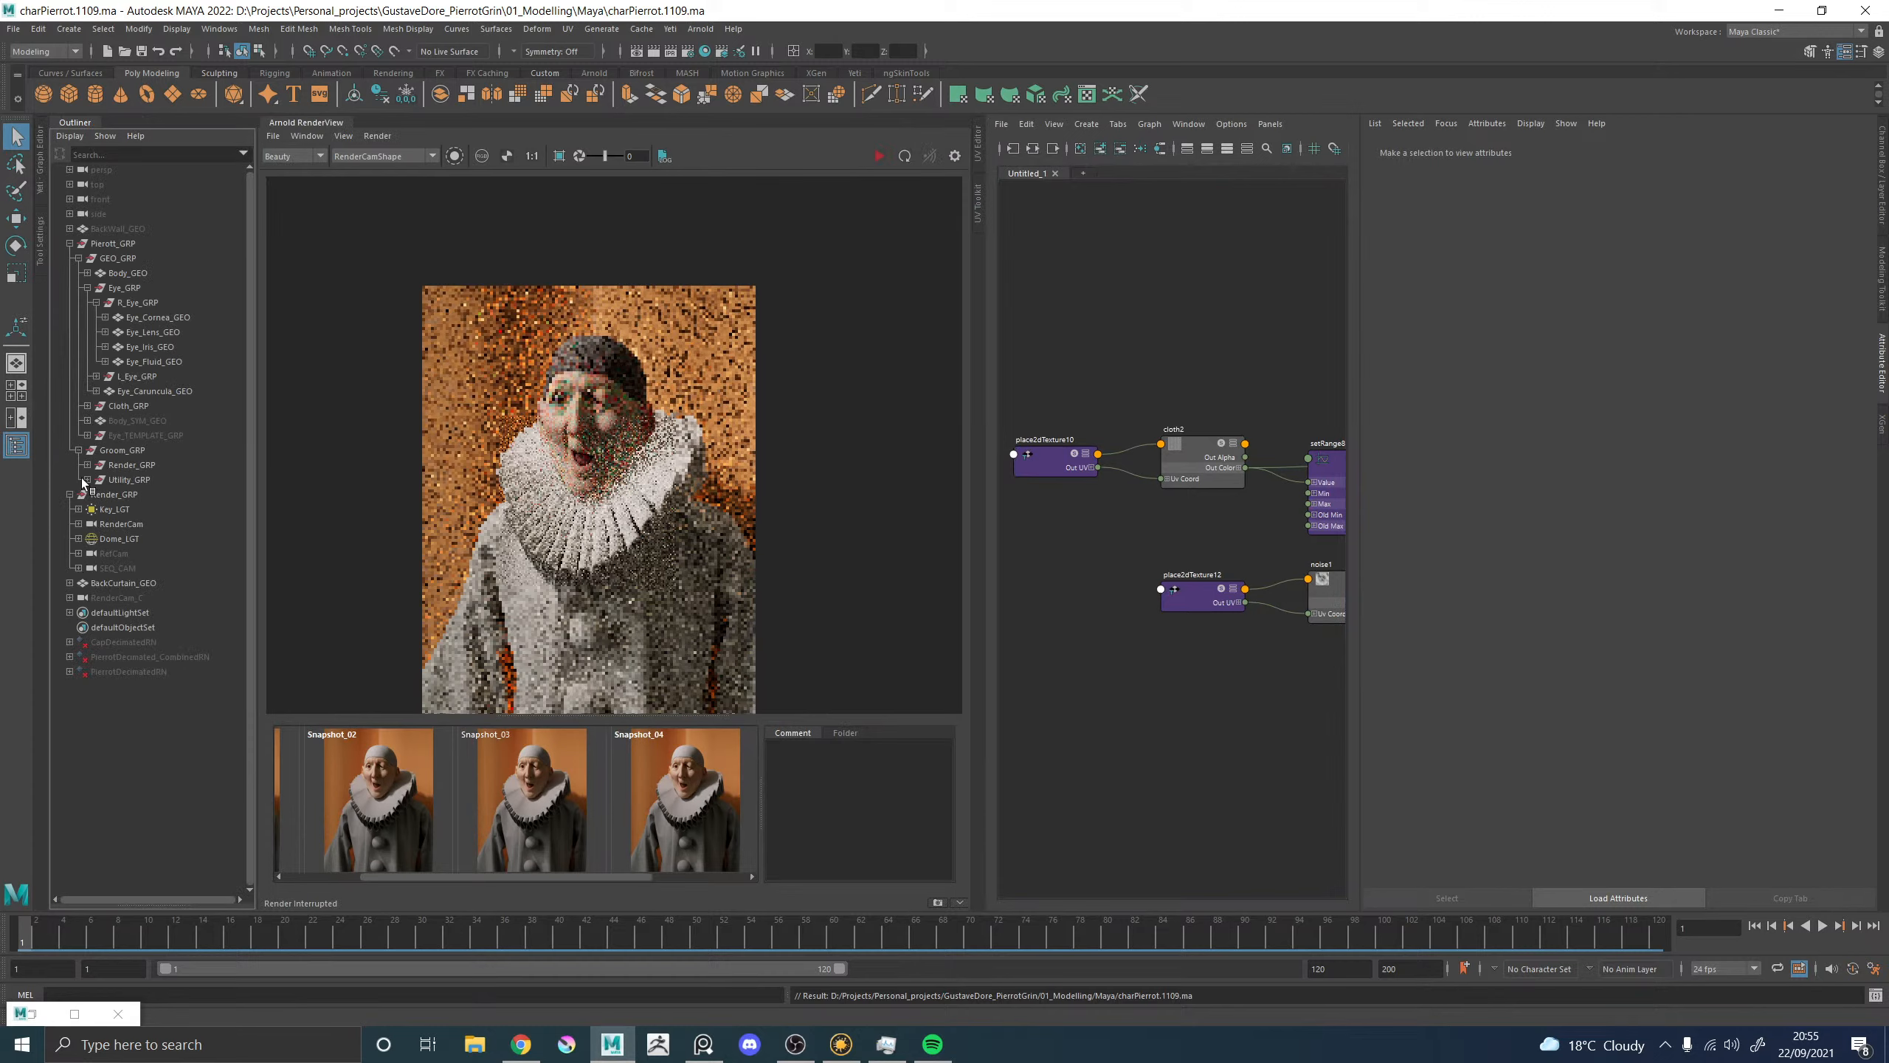
pyautogui.click(86, 479)
pyautogui.click(87, 465)
pyautogui.click(149, 481)
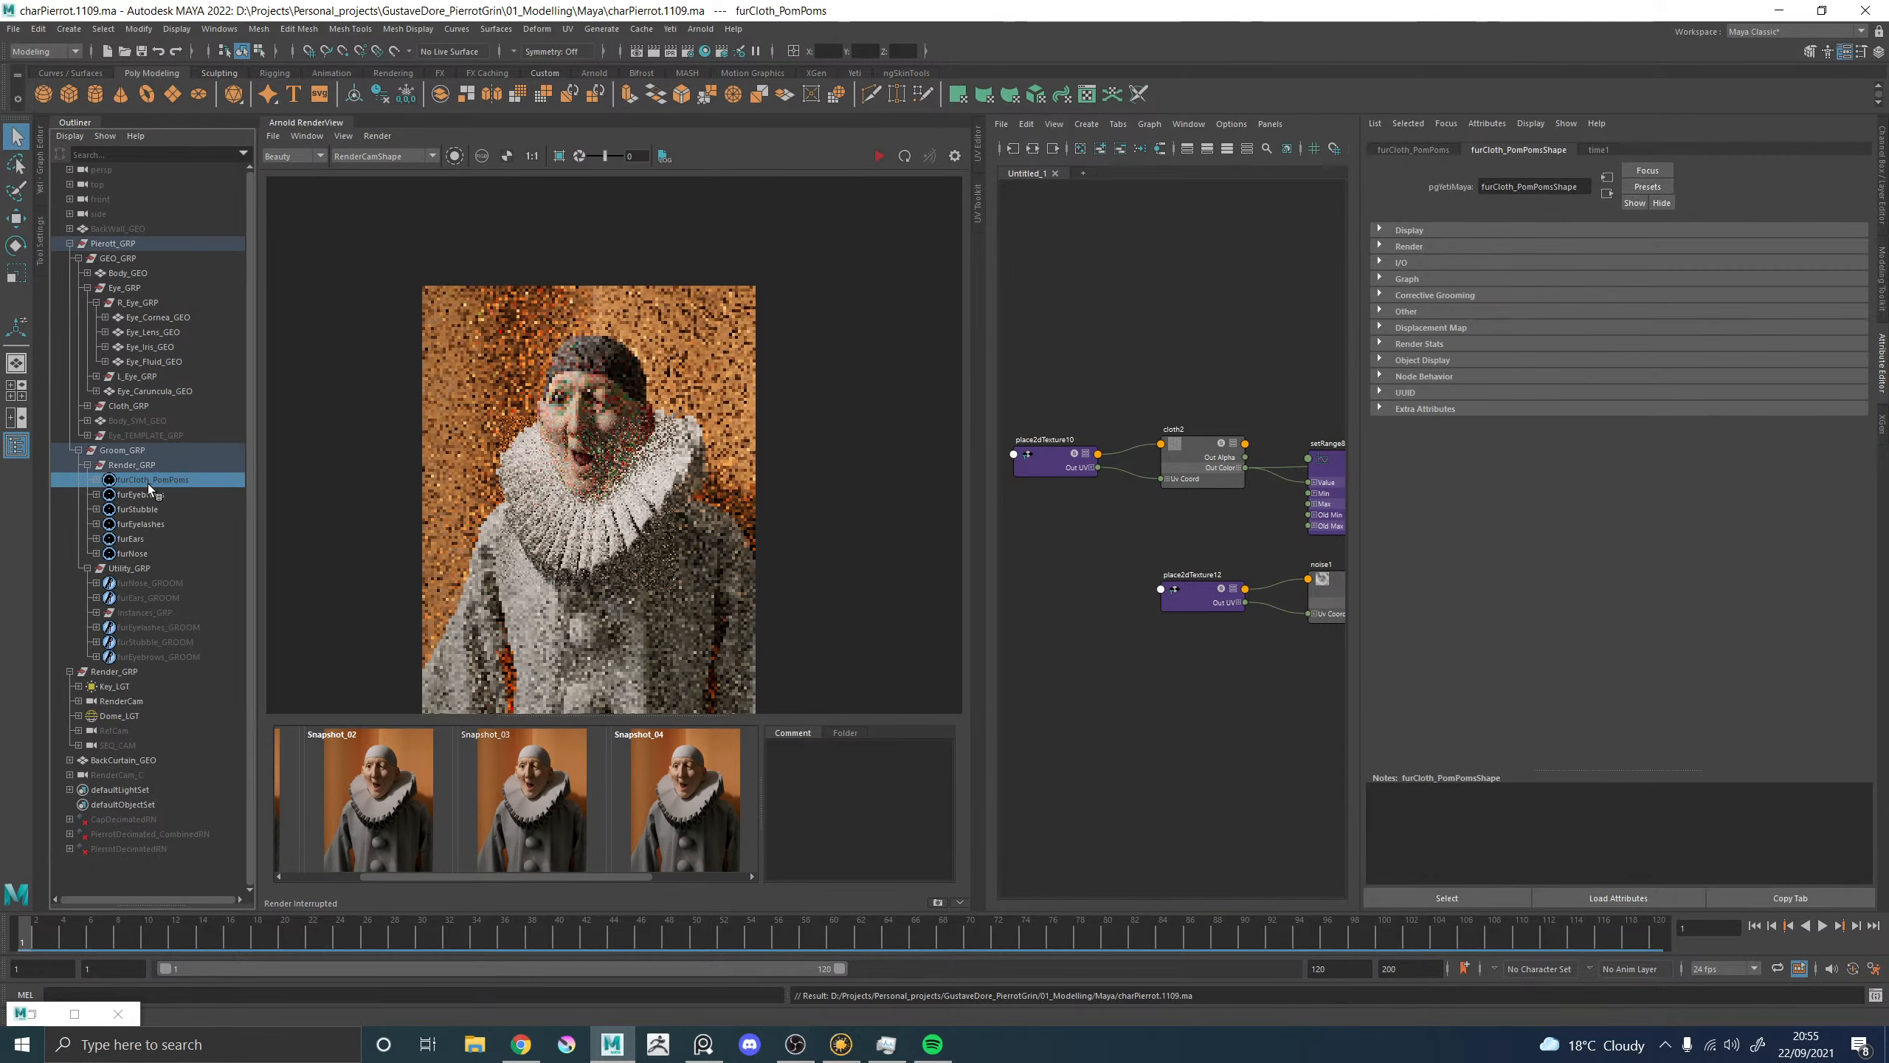
pyautogui.press('h')
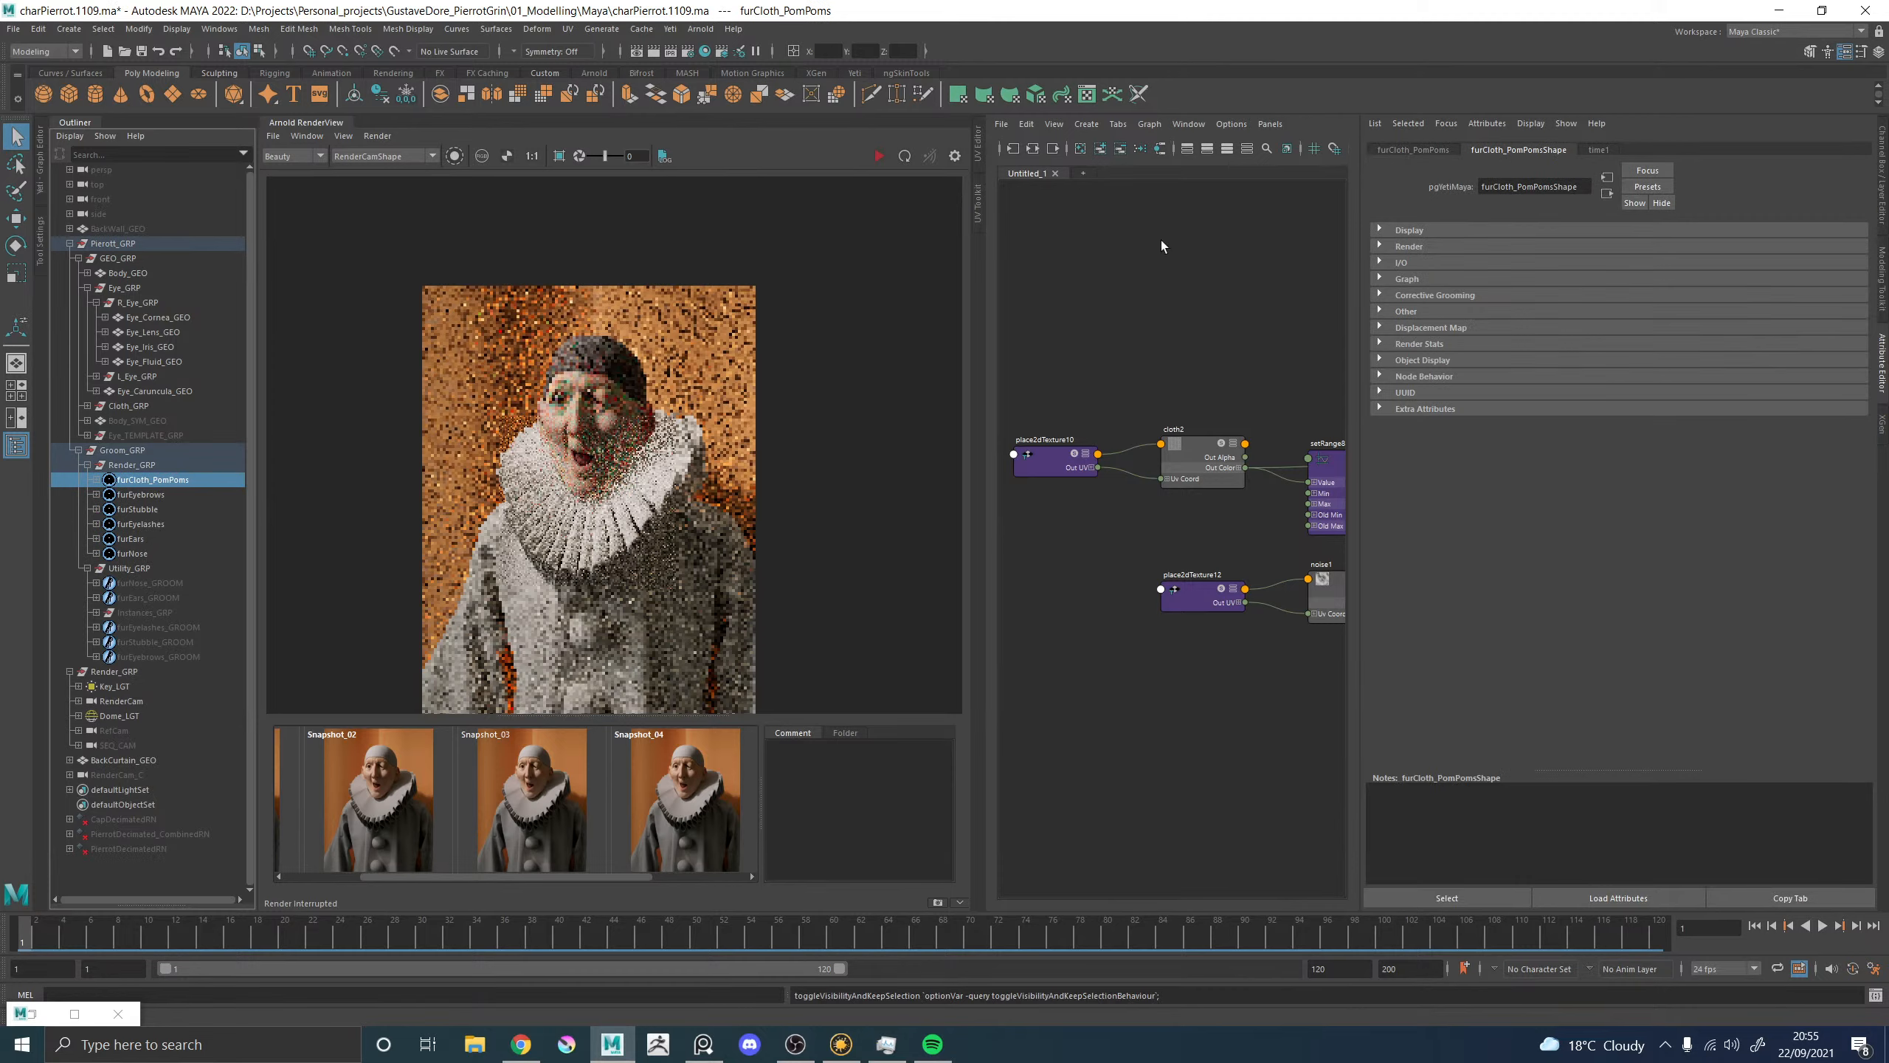
# Graph the pompom fur's shading network and select its aiStandardHair1 shader.
pyautogui.click(1034, 149)
pyautogui.click(16, 445)
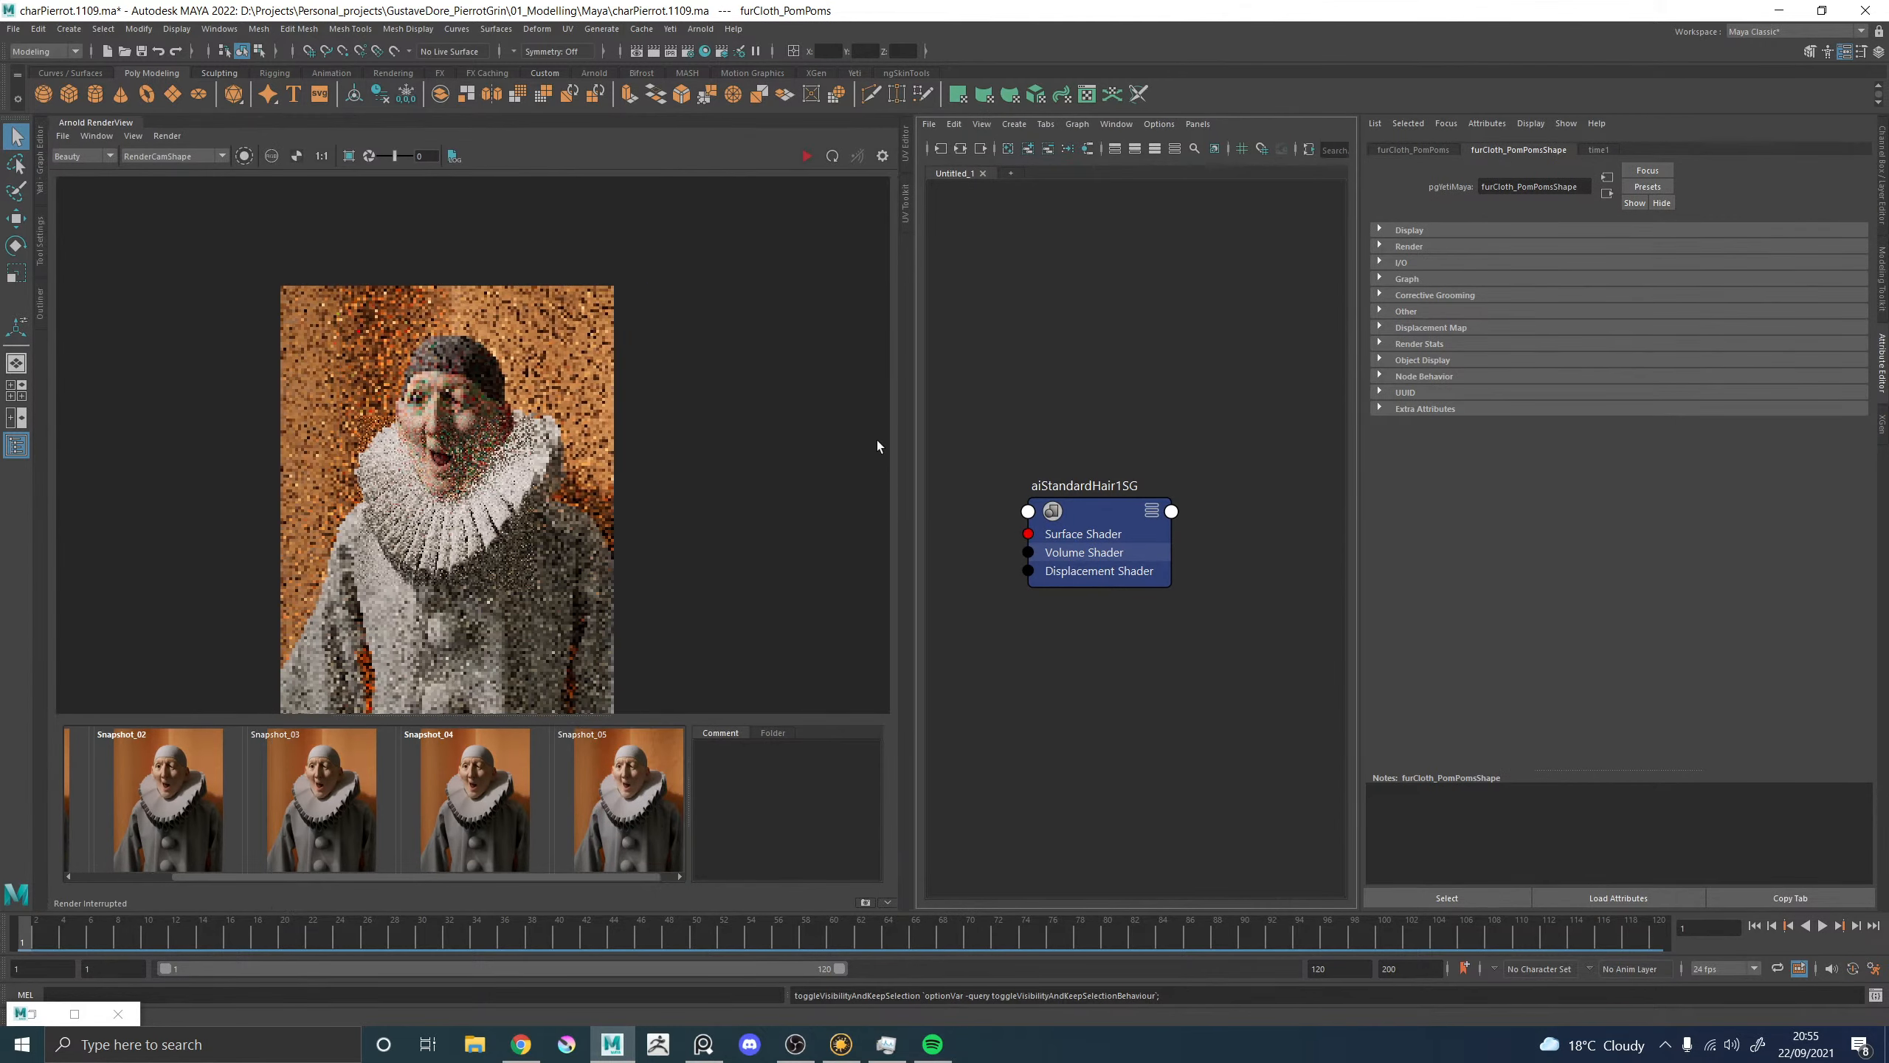
pyautogui.click(1109, 530)
pyautogui.click(961, 149)
pyautogui.click(1037, 460)
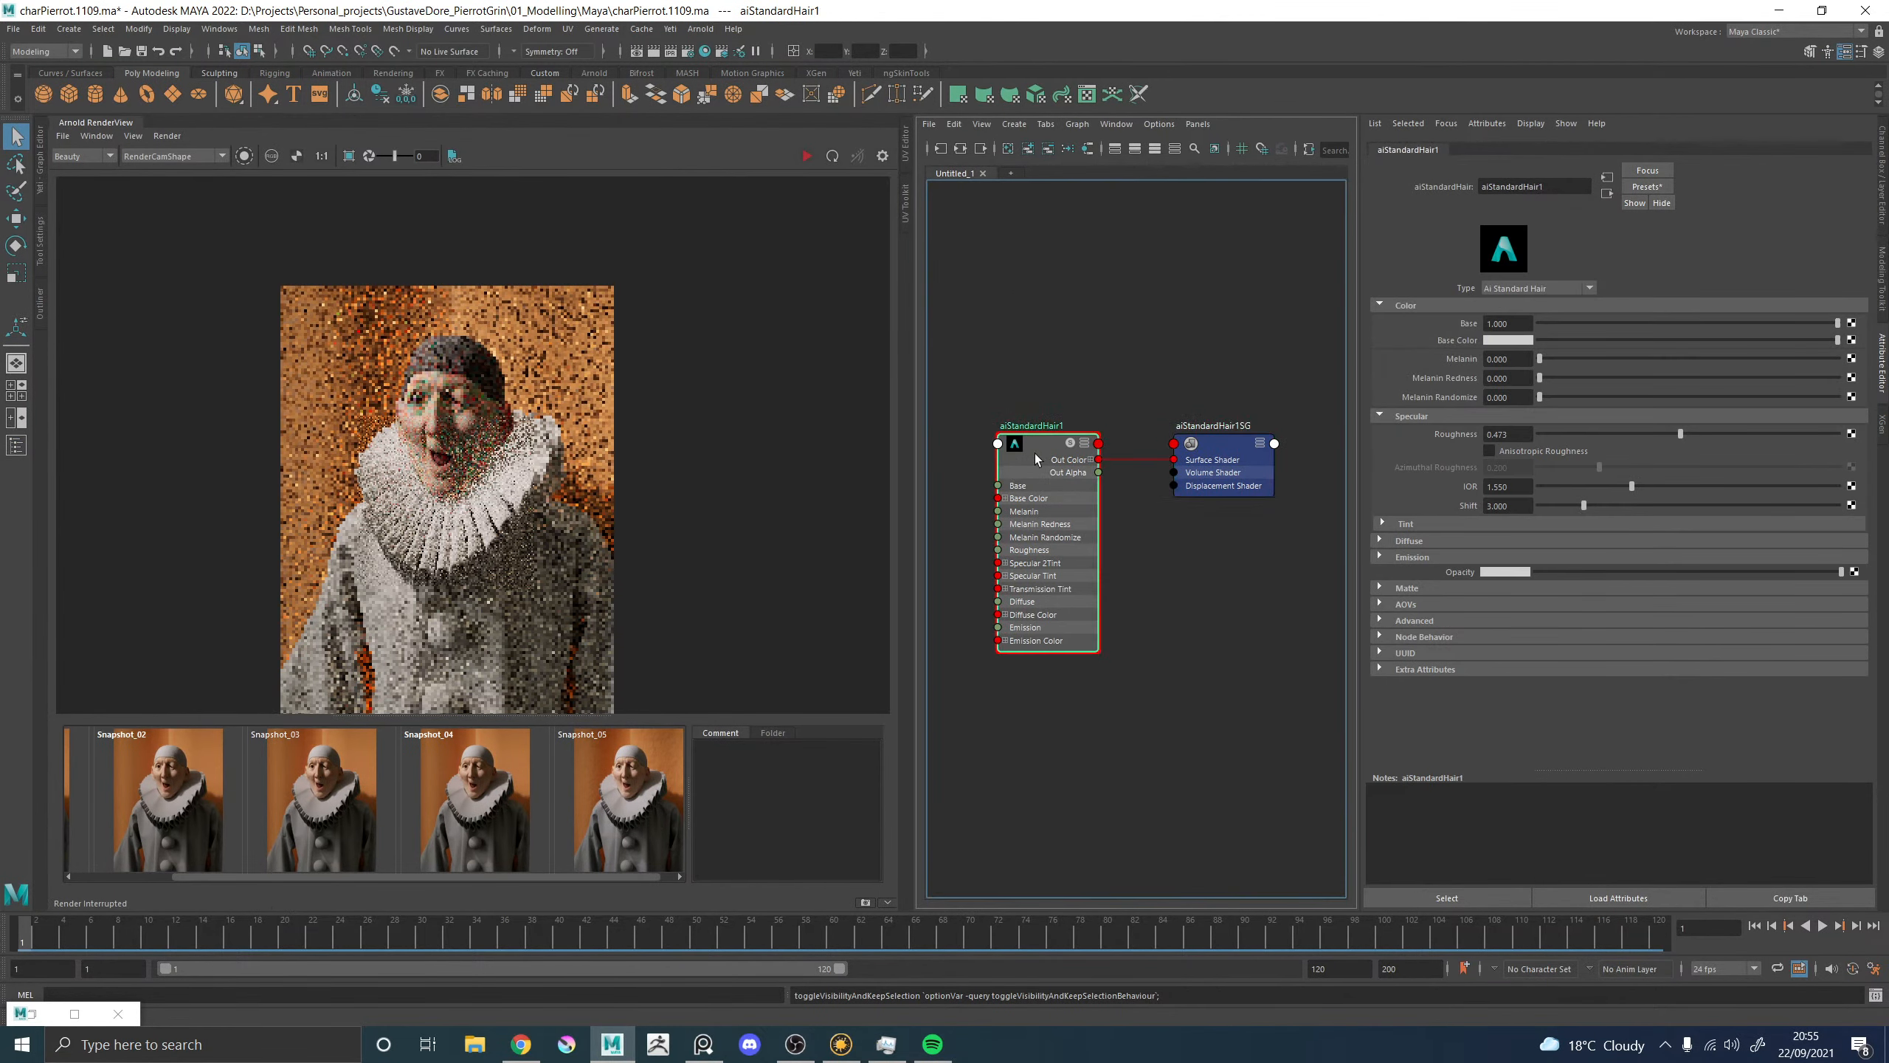
# Darken aiStandardHair1's specular and transmission tints to a light grey of about 0.82, and reduce the Base Color's brightness.
pyautogui.click(1423, 521)
pyautogui.click(1508, 541)
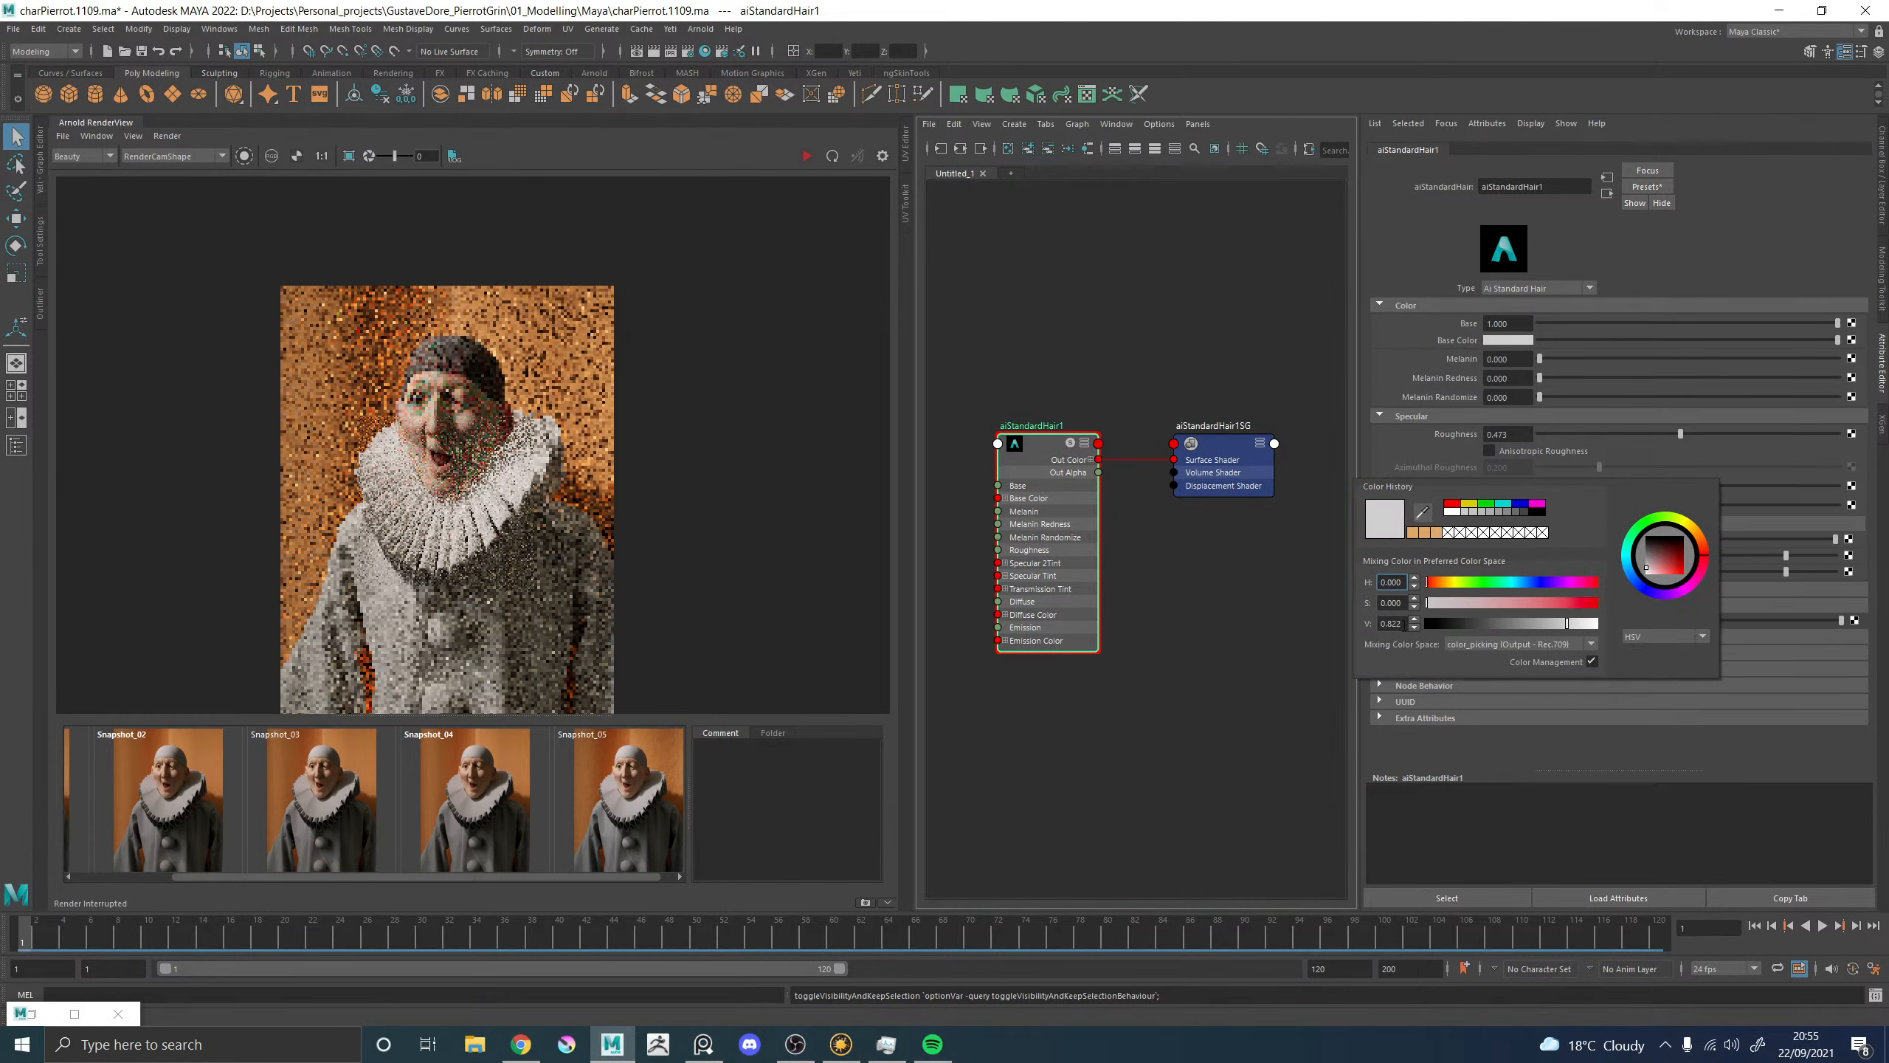
pyautogui.click(1517, 552)
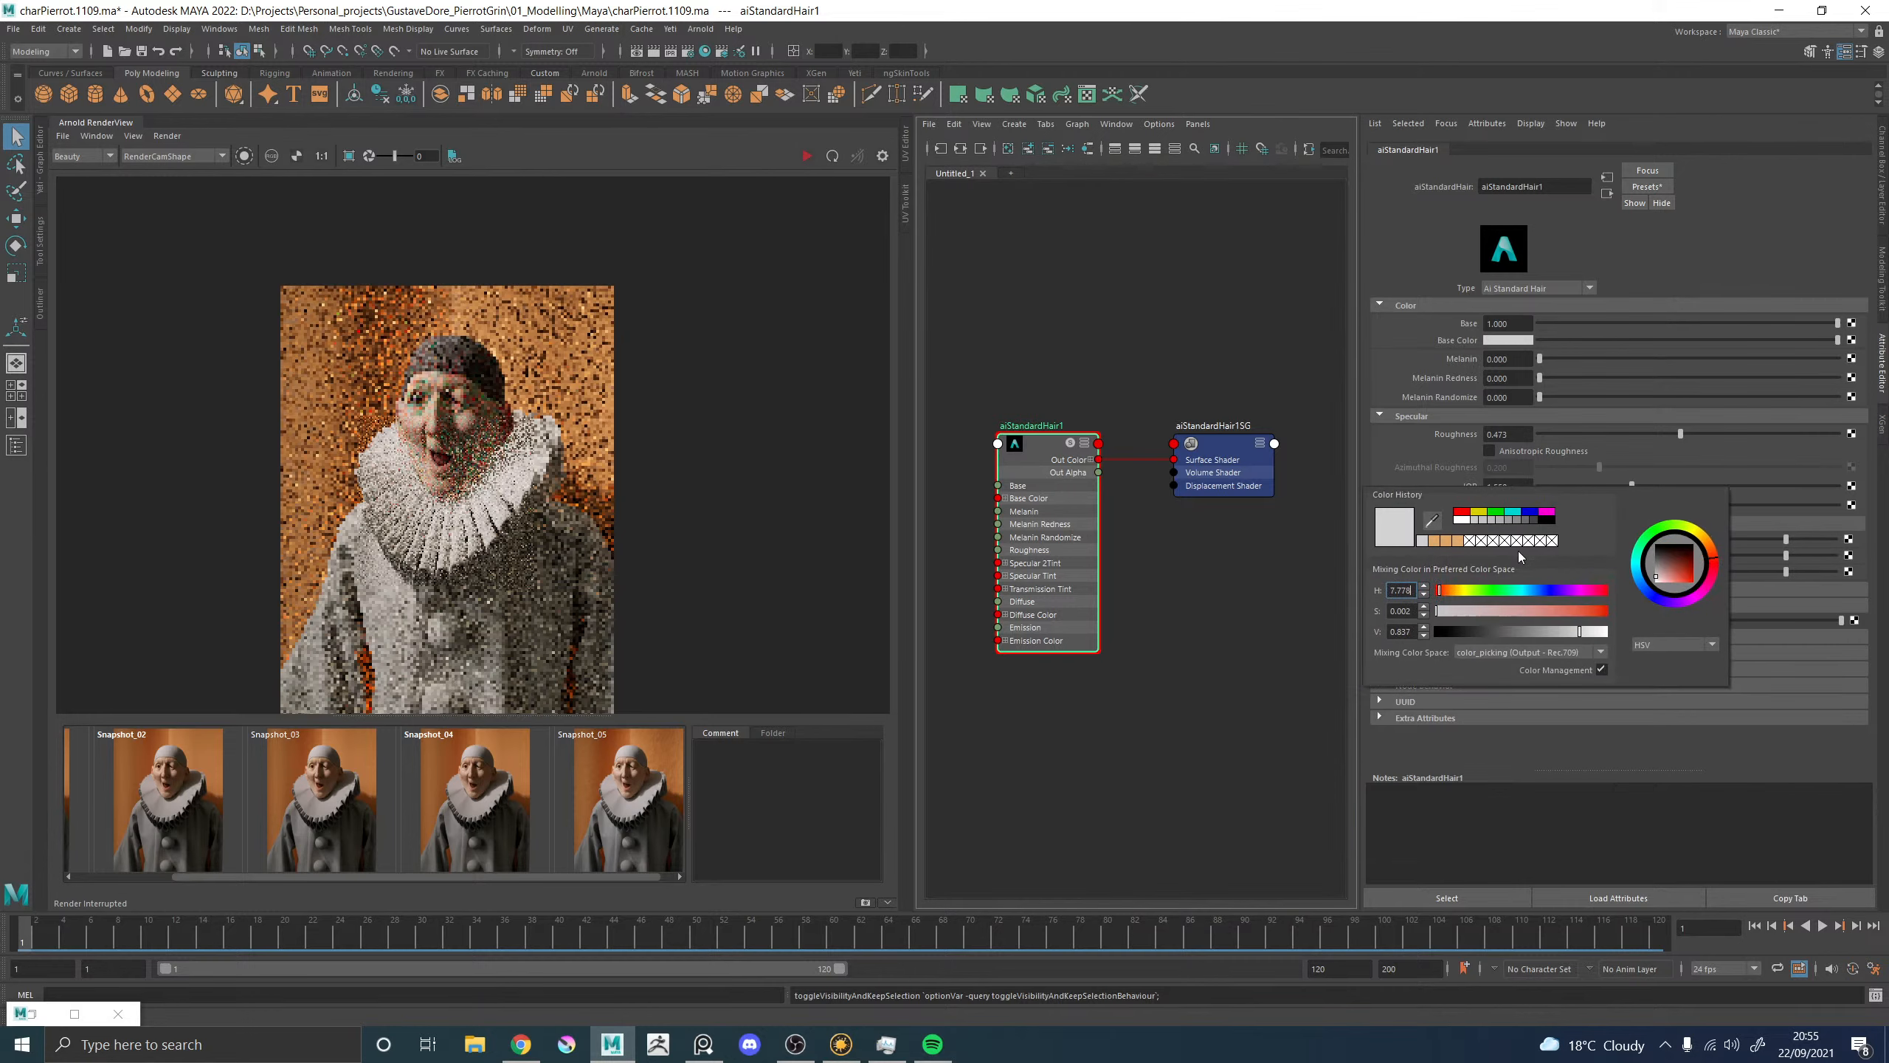
pyautogui.click(1511, 340)
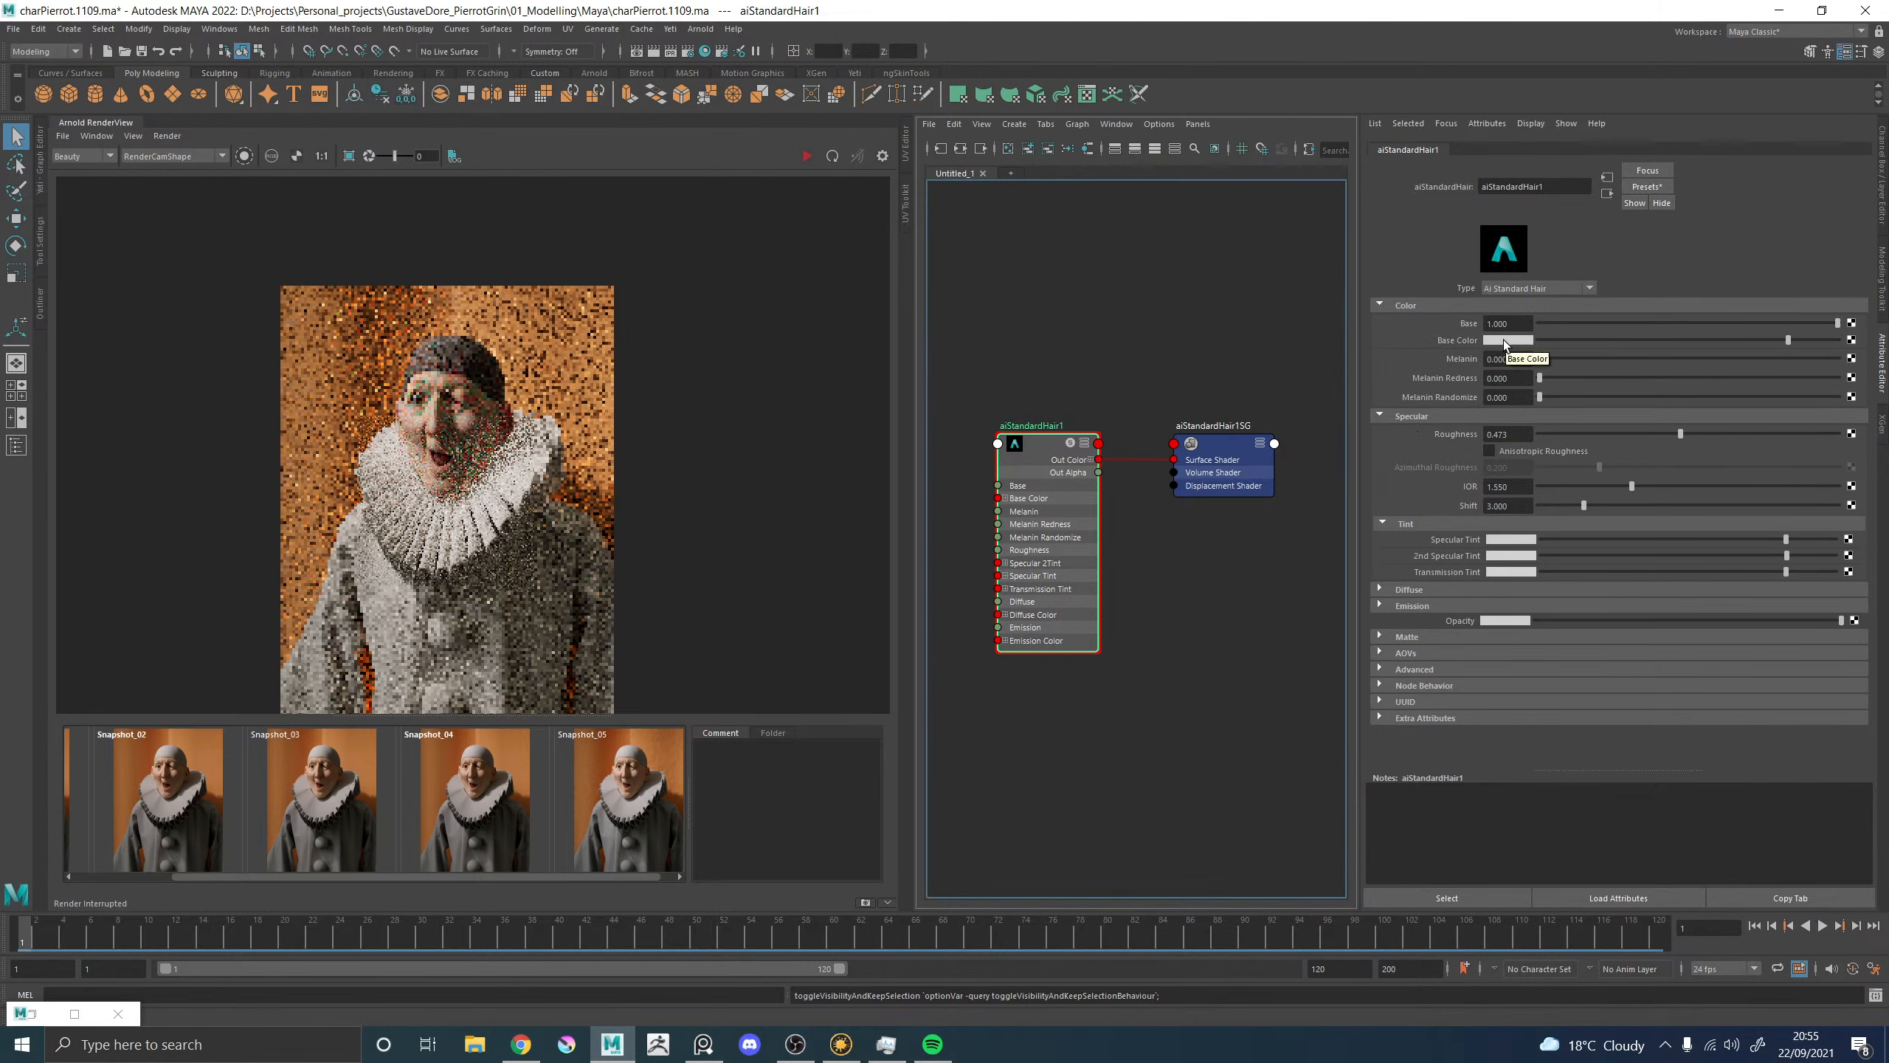
pyautogui.click(1503, 340)
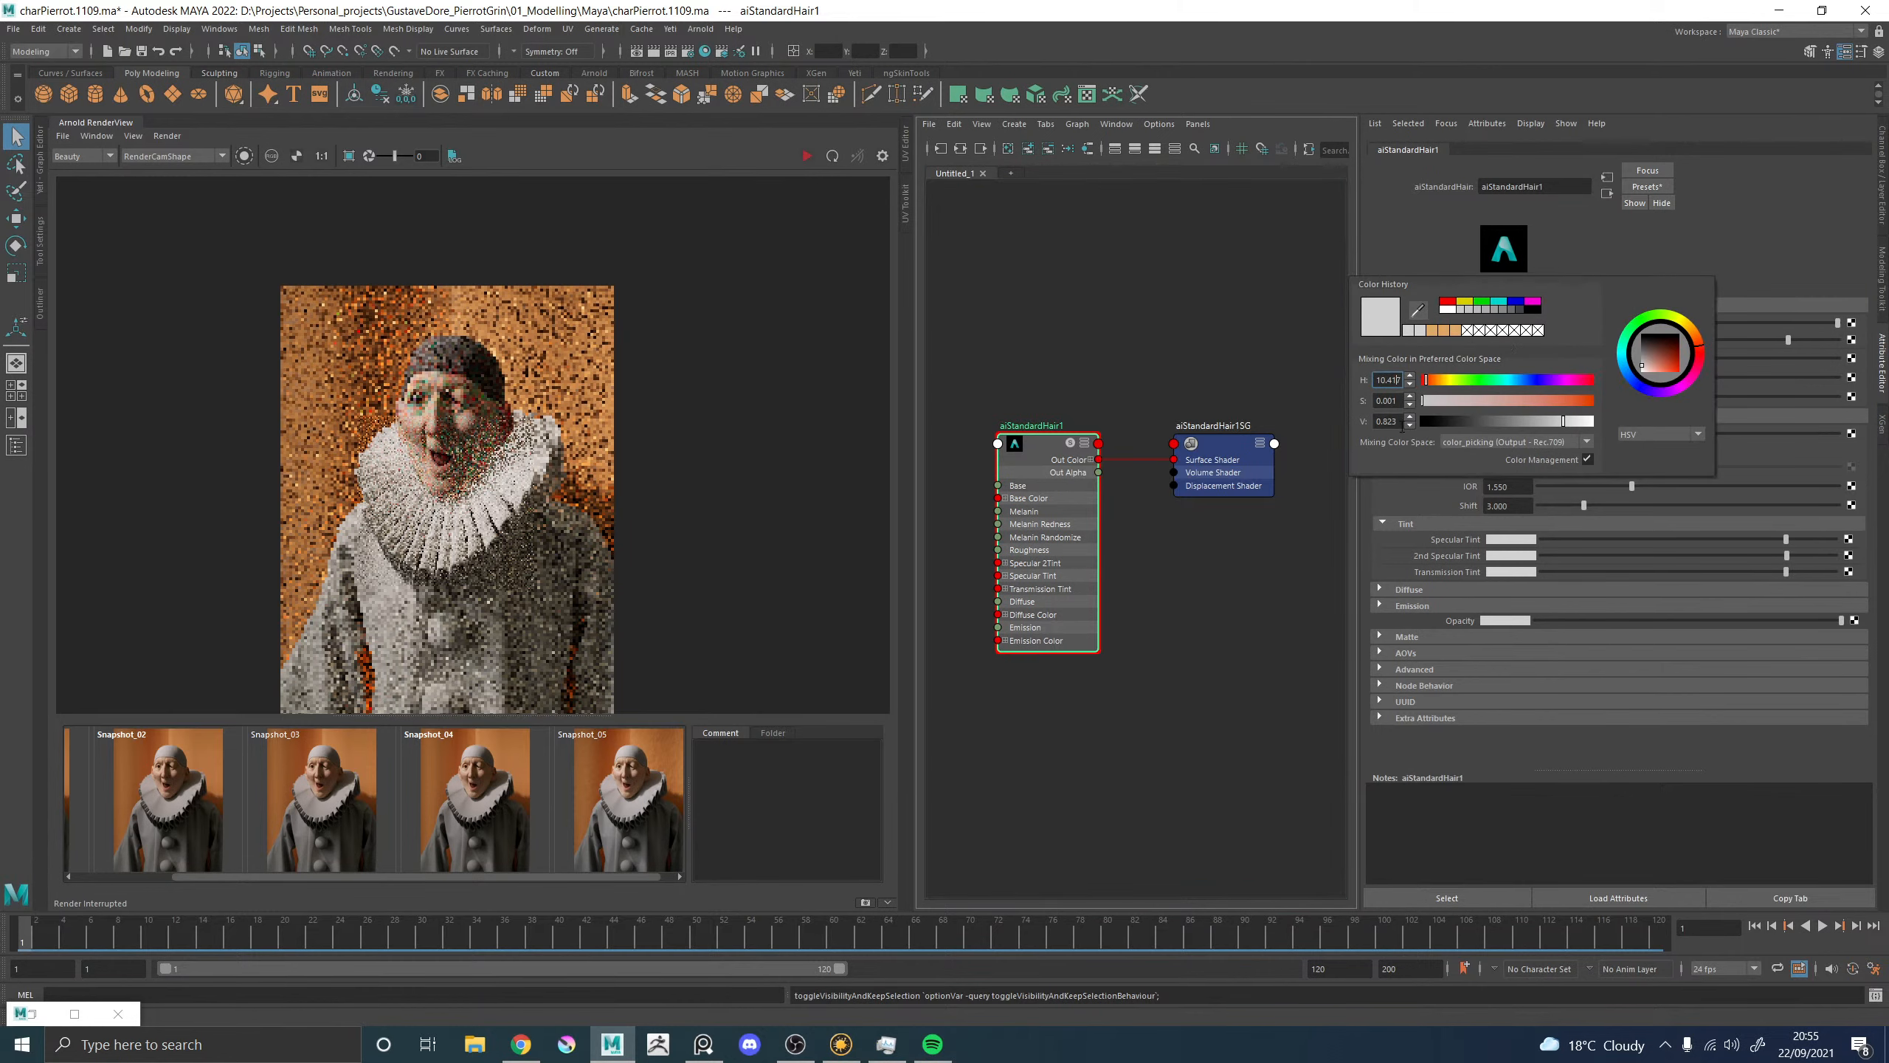
pyautogui.doubleClick(1399, 424)
pyautogui.press('Return')
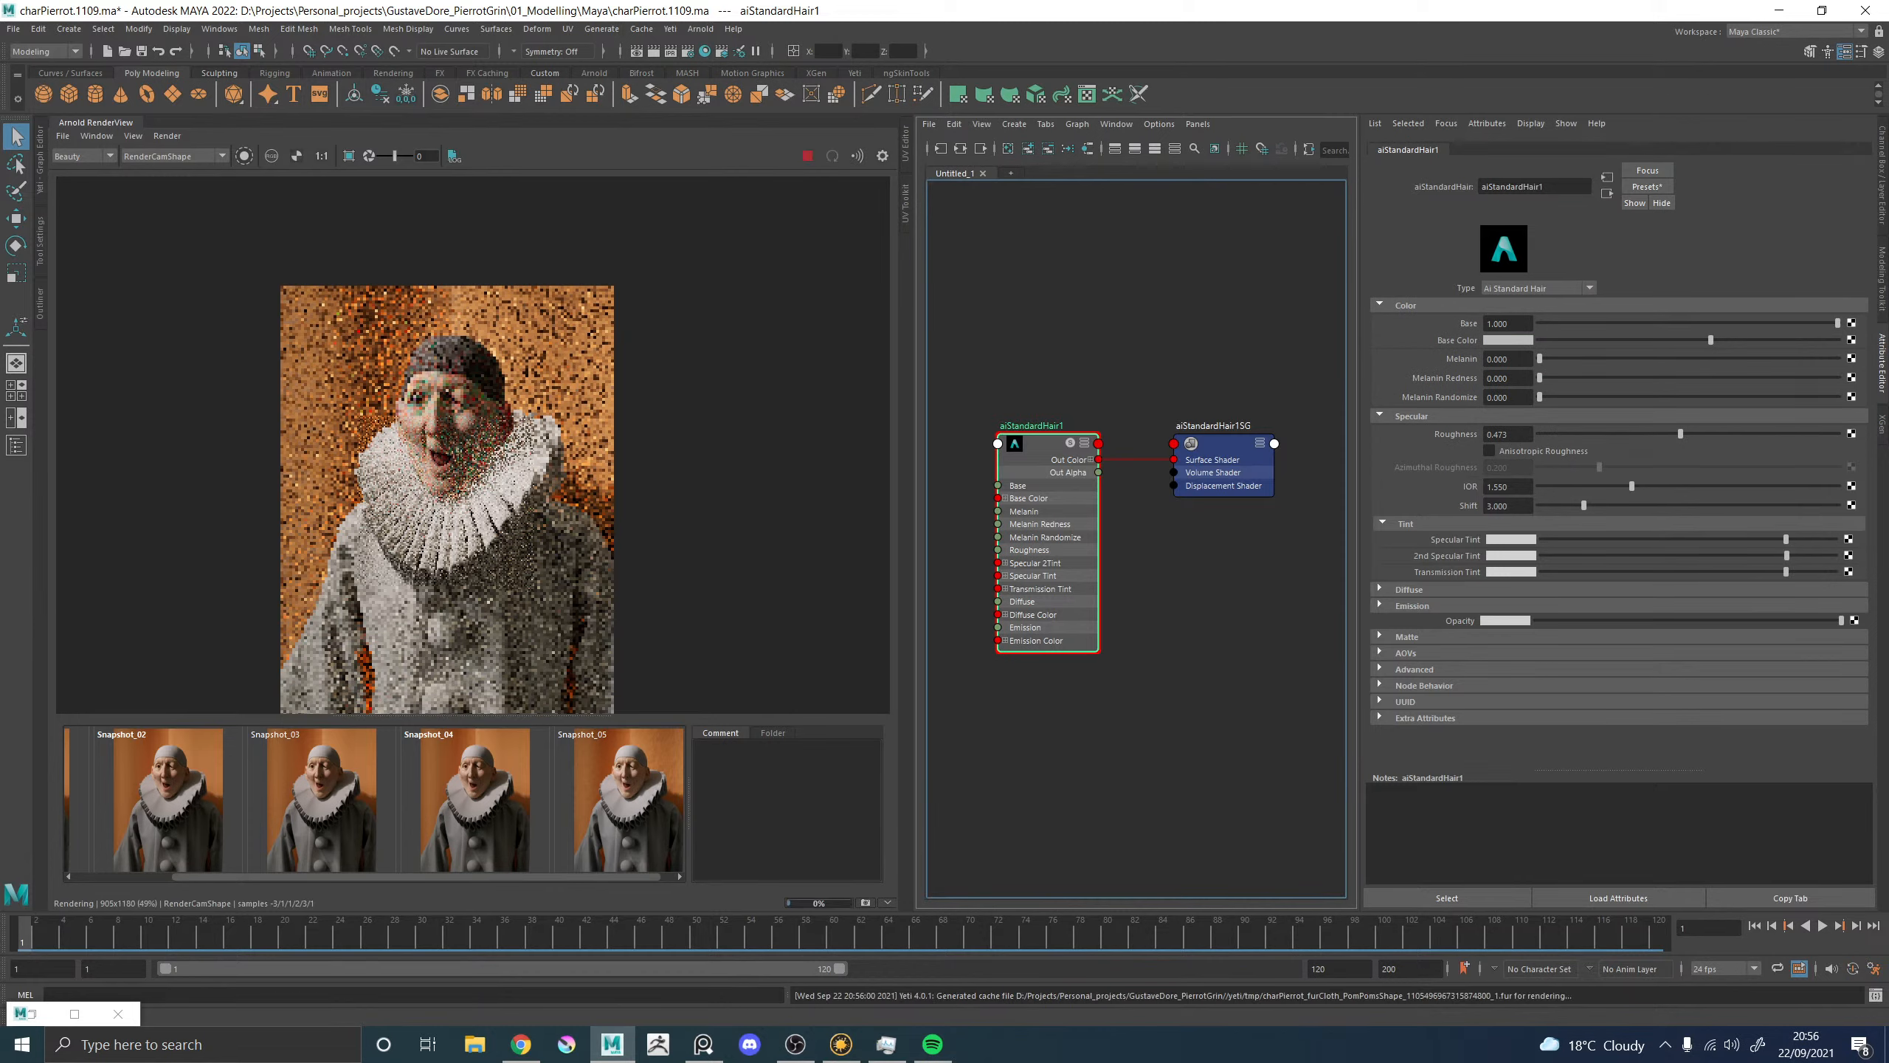
# Examine the running Arnold render of the Pierrot, checking the ruffle, hair net, outfit and pompoms up close and from afar.
pyautogui.hotkey('alt', 'Tab')
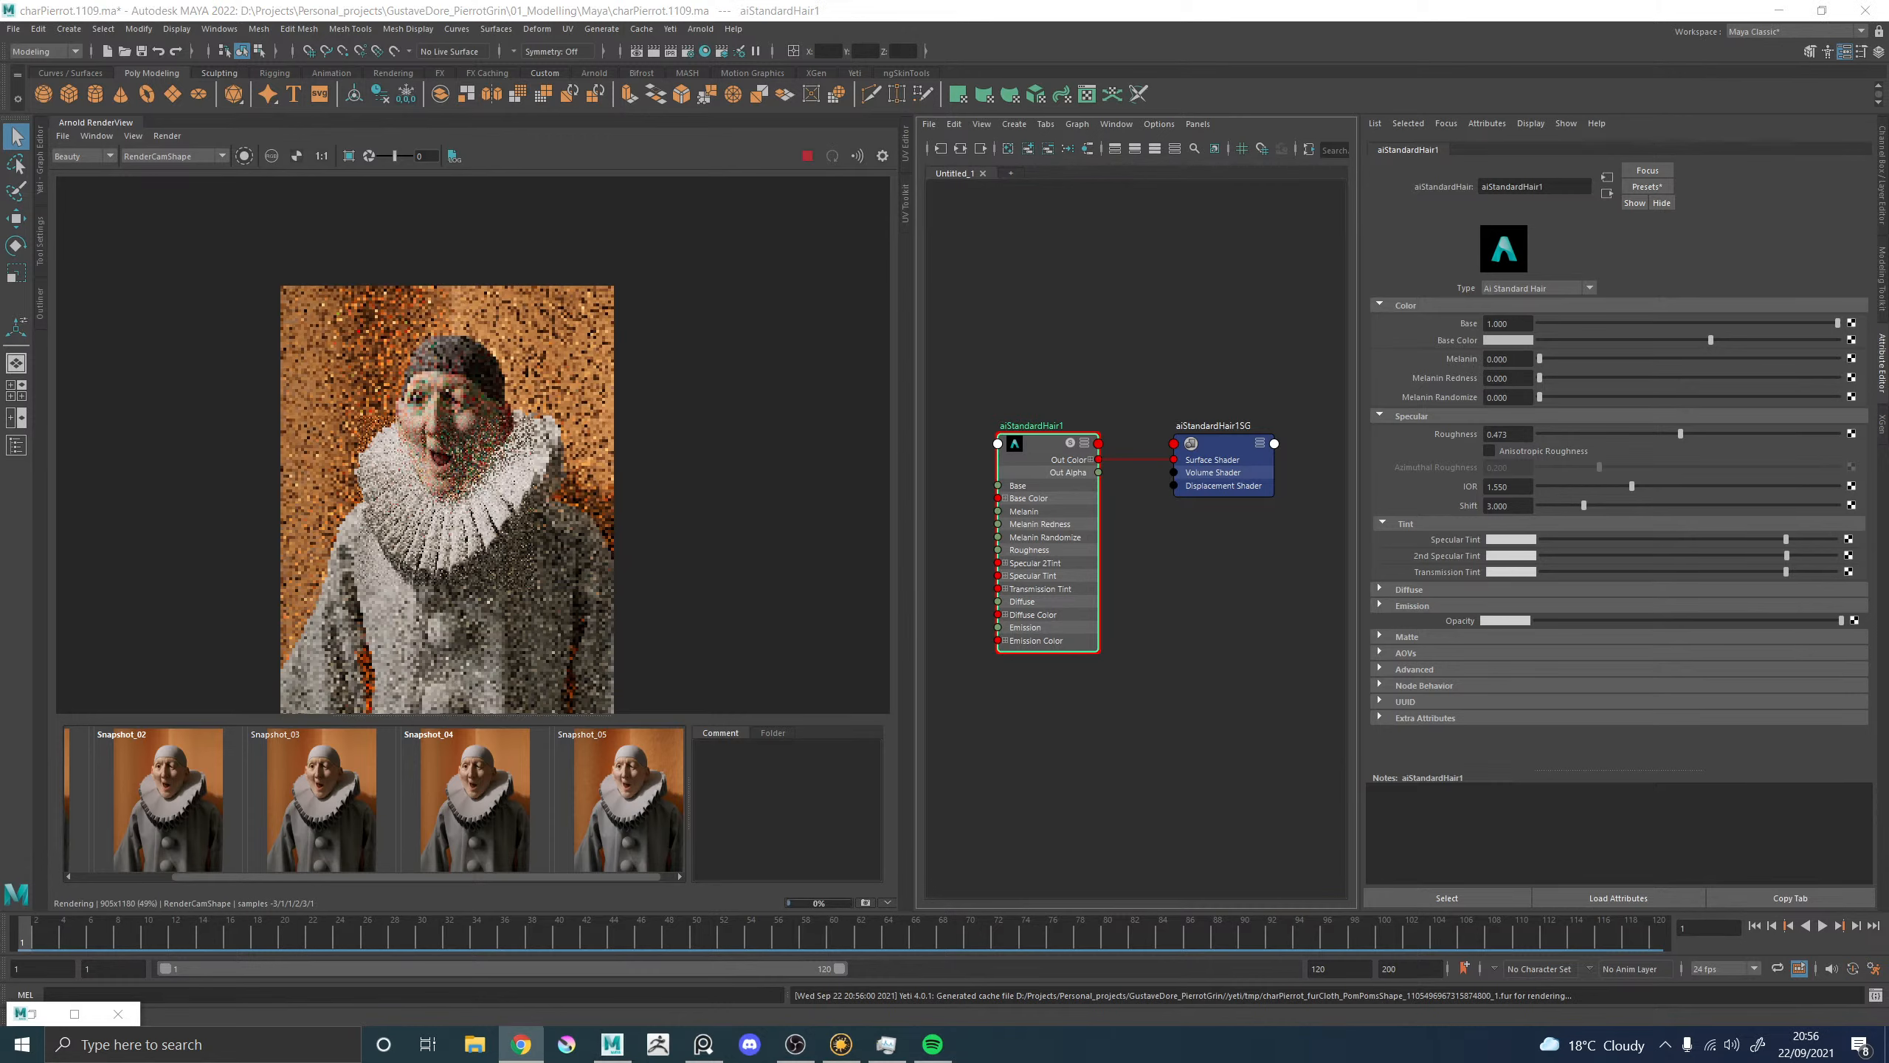
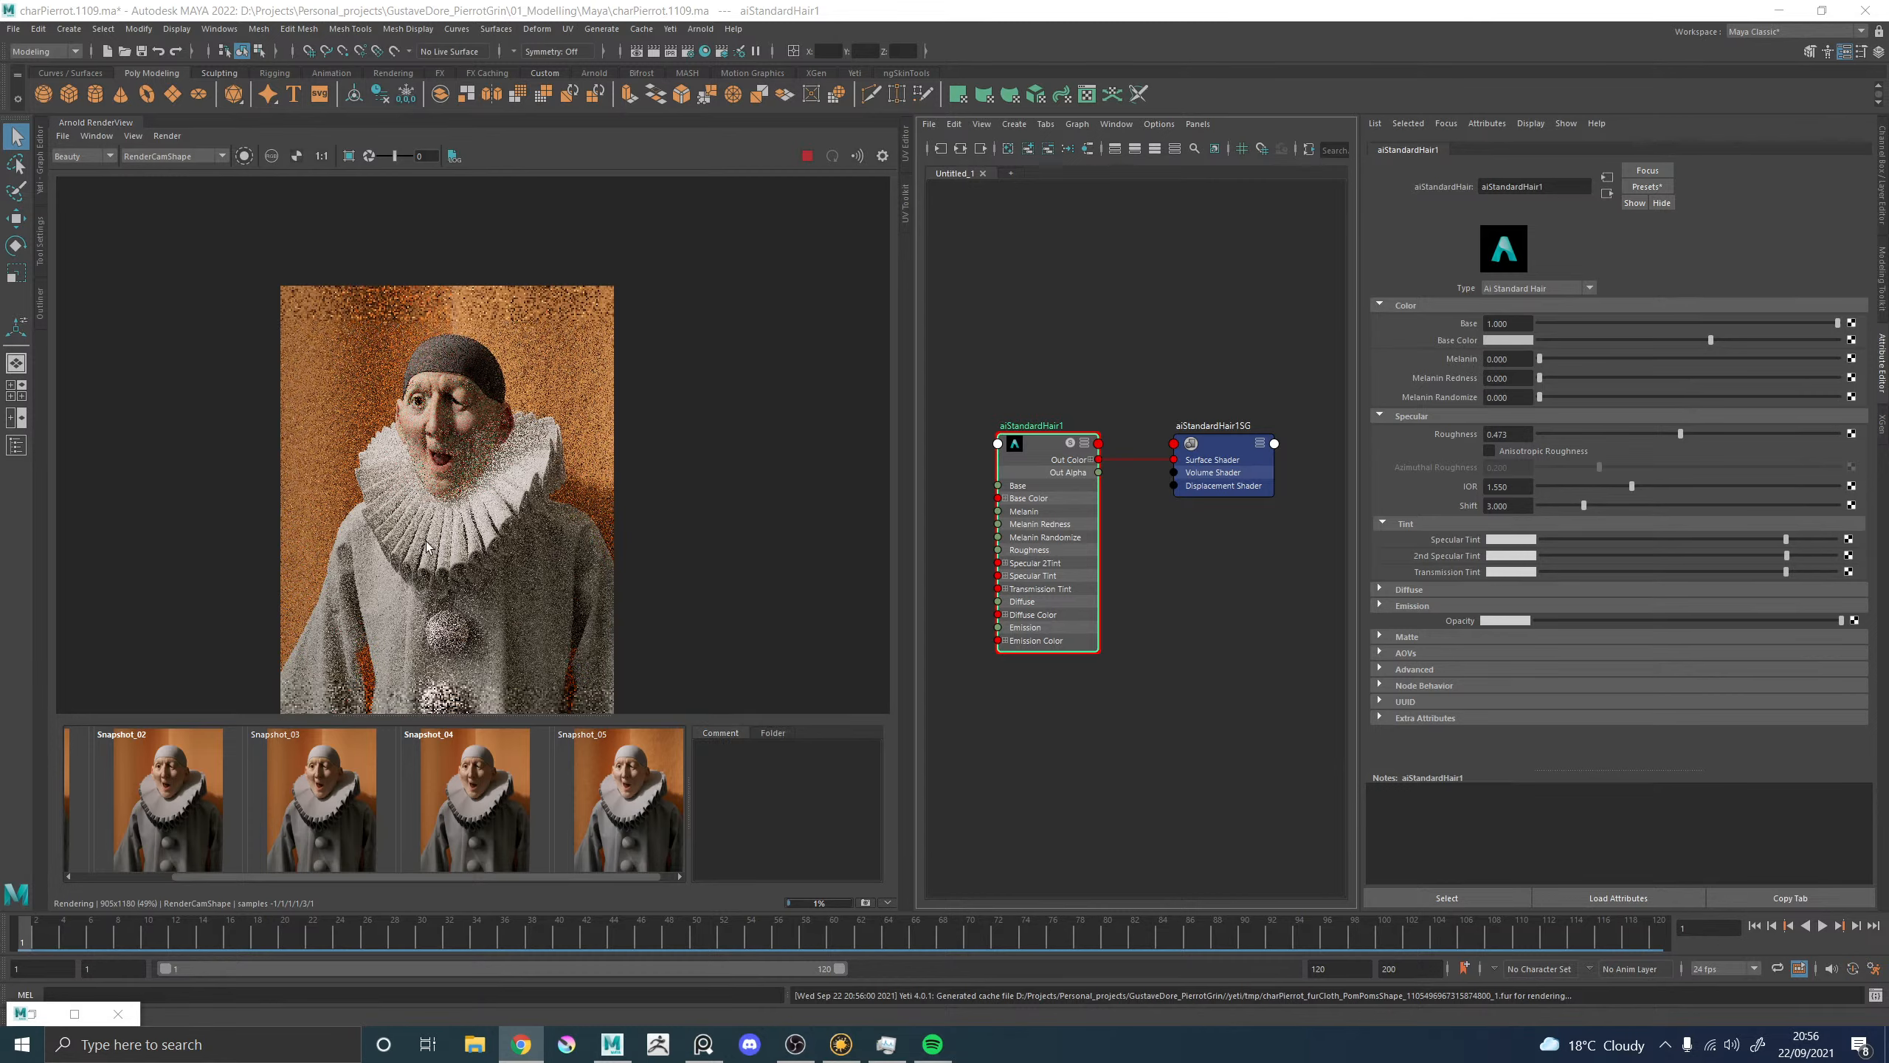
pyautogui.scroll(3, 464, 557)
pyautogui.scroll(2, 464, 556)
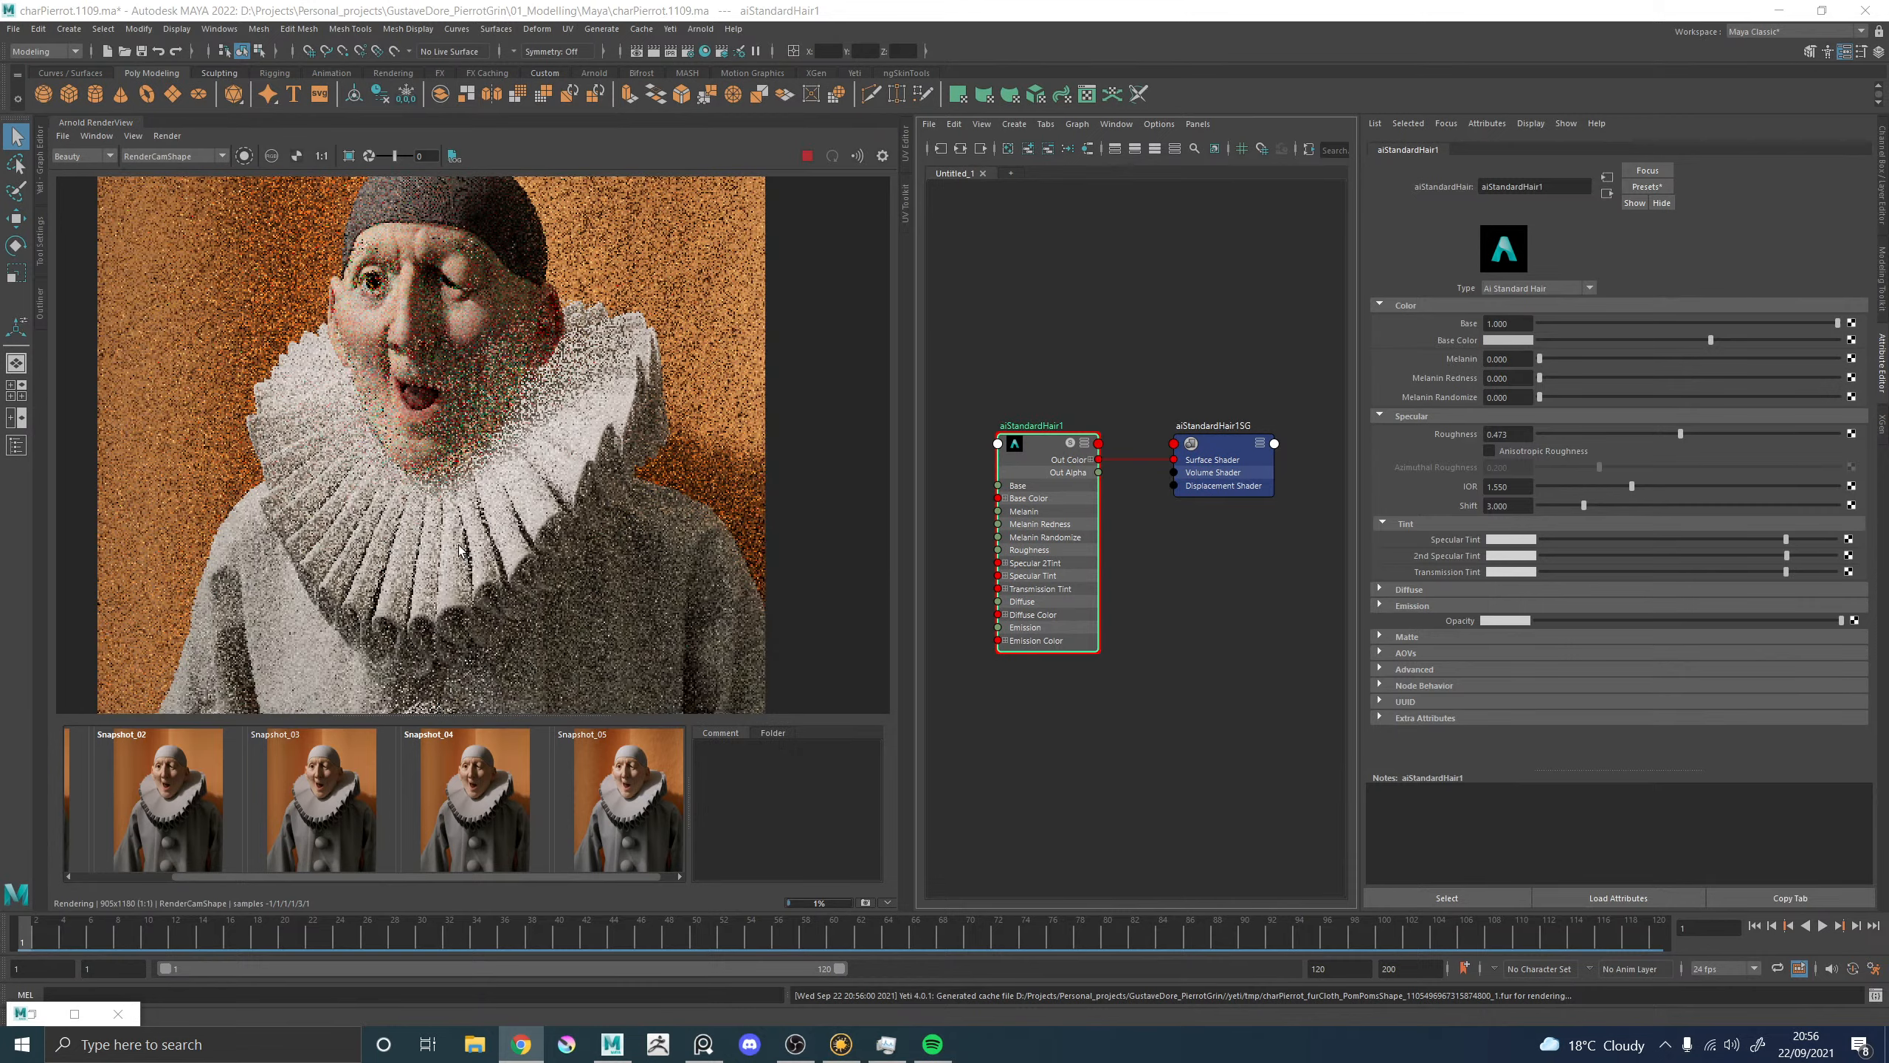
pyautogui.scroll(-2, 459, 537)
pyautogui.scroll(-1, 460, 537)
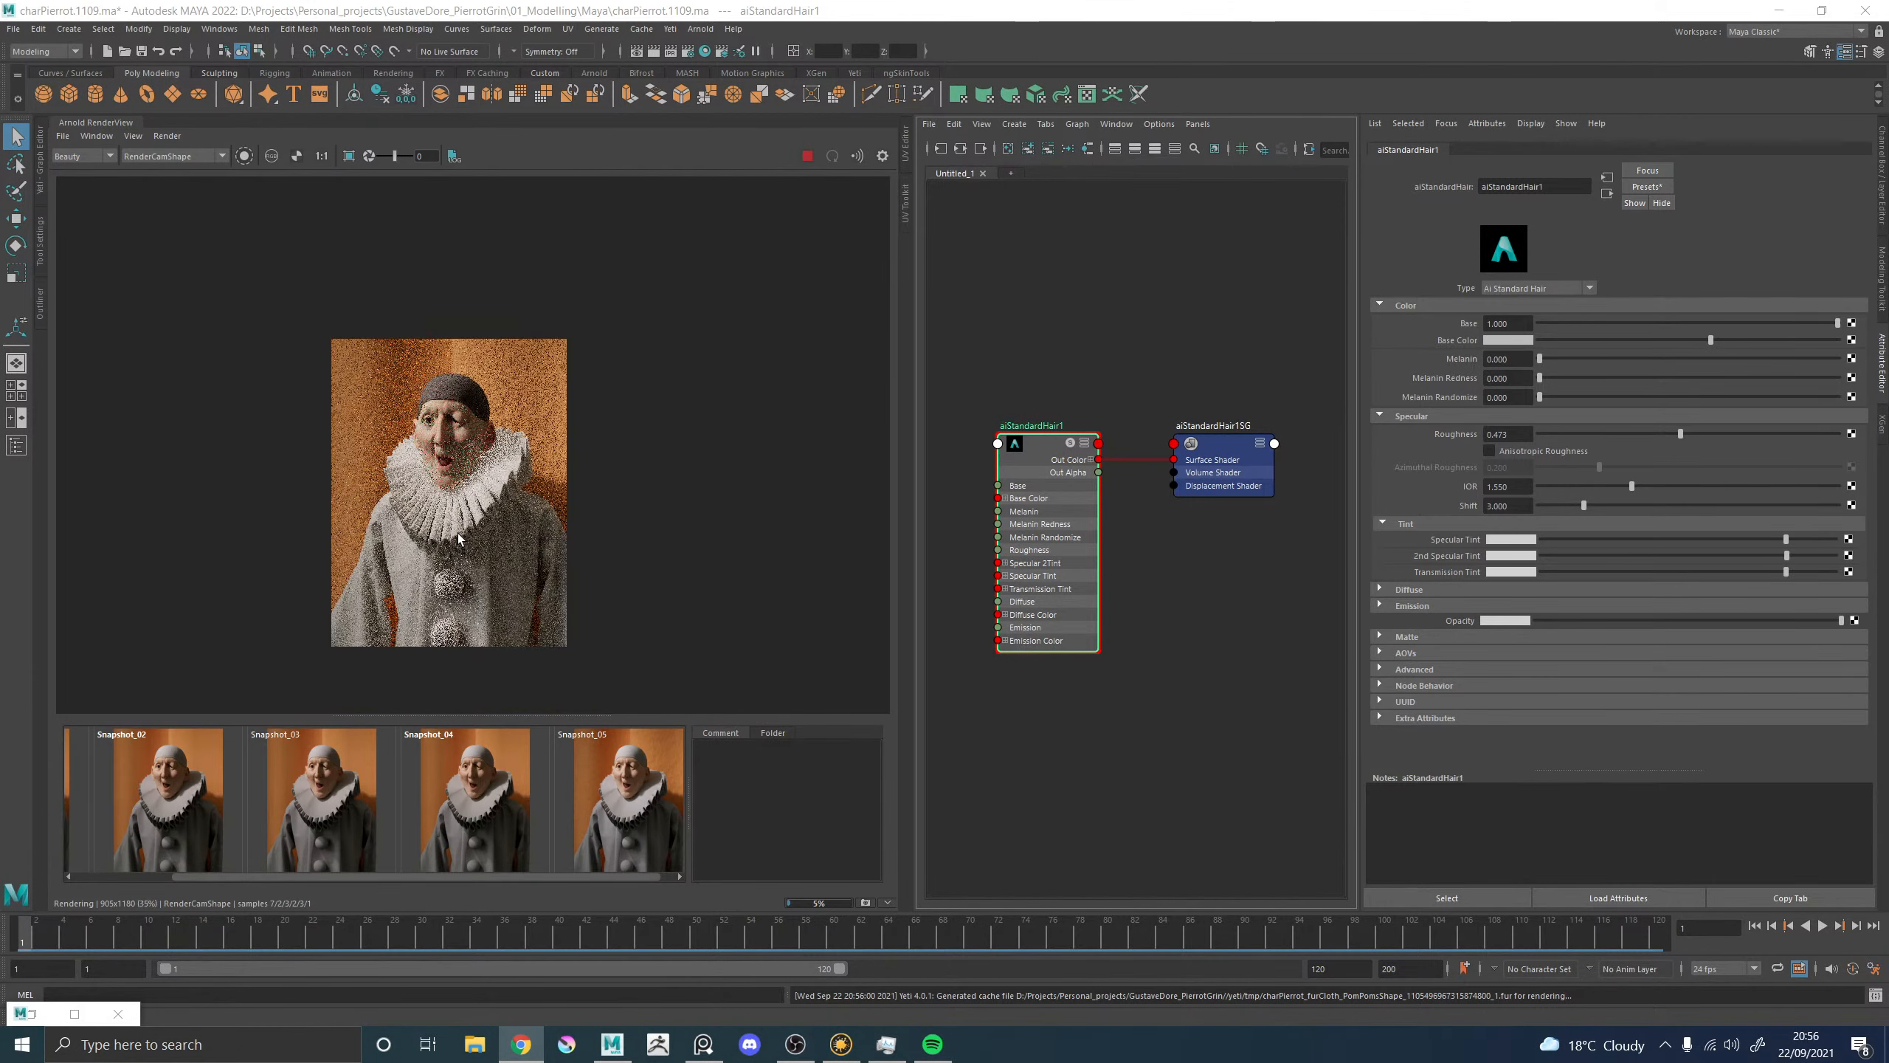
pyautogui.scroll(1, 461, 538)
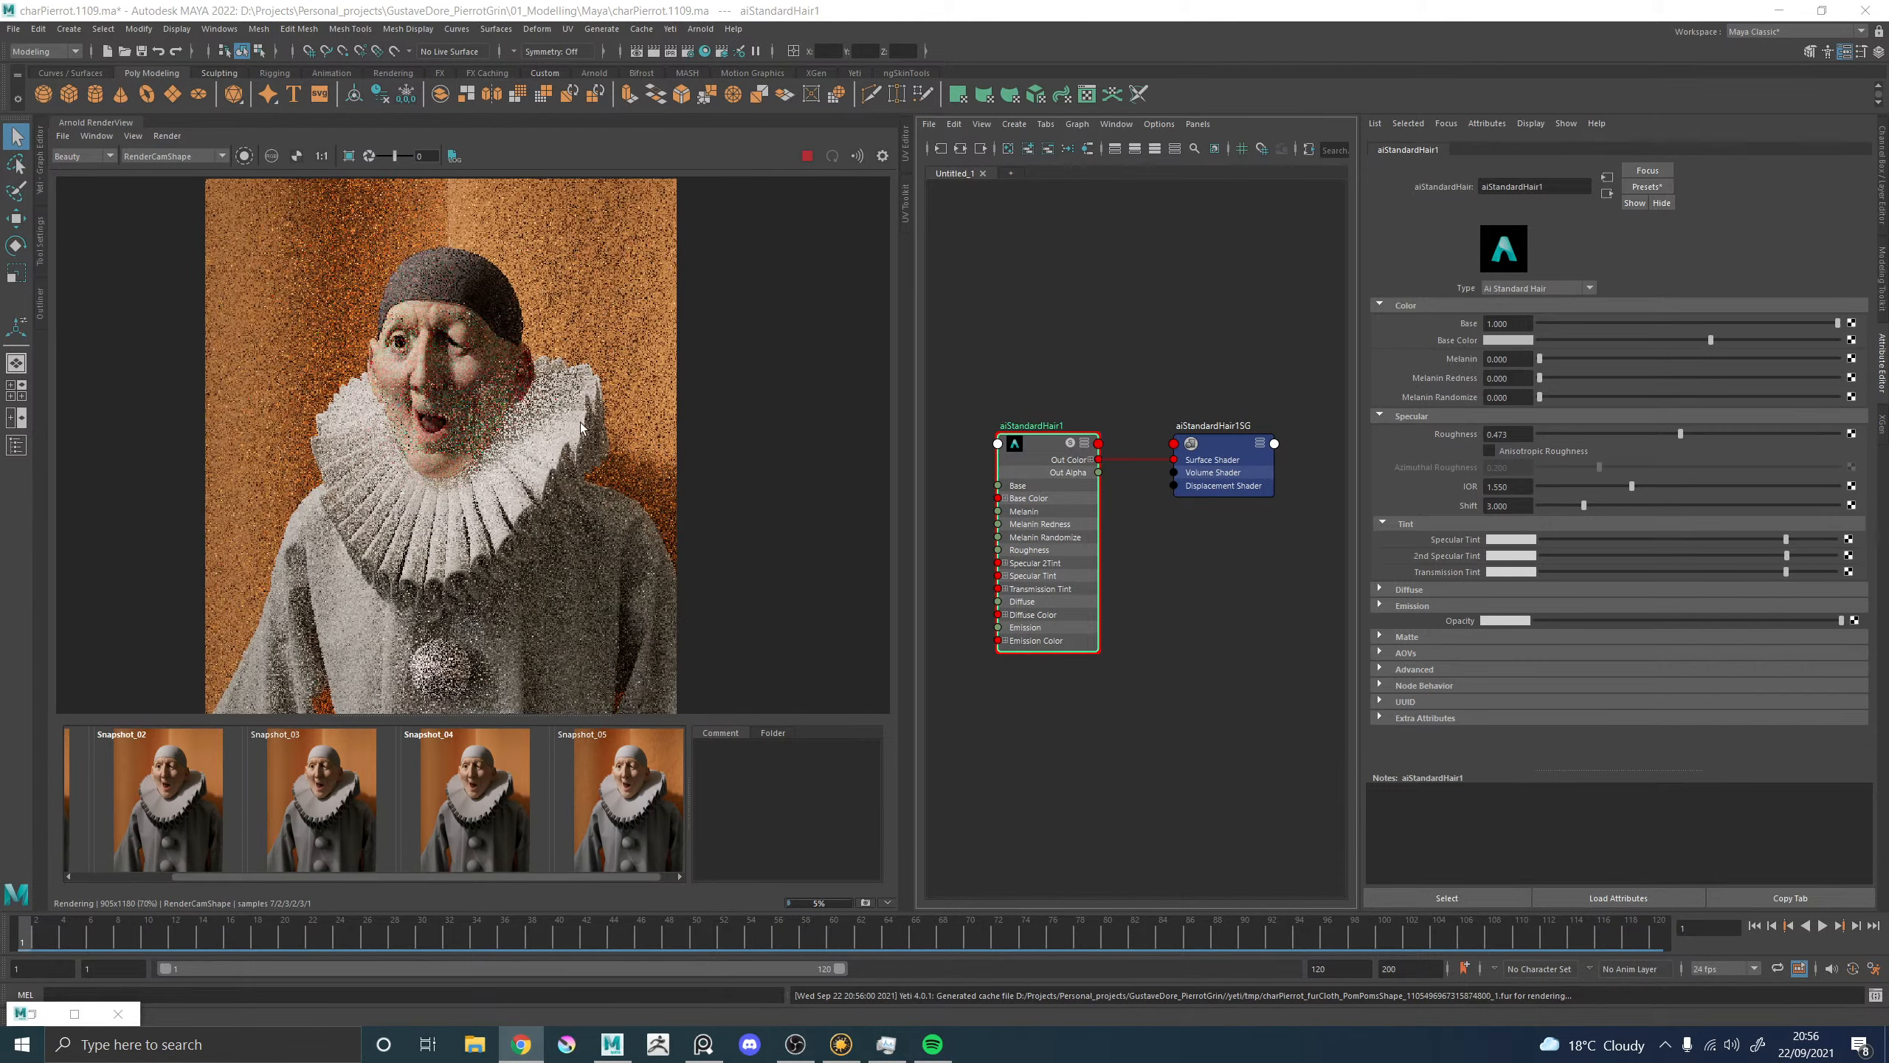
pyautogui.scroll(1, 494, 506)
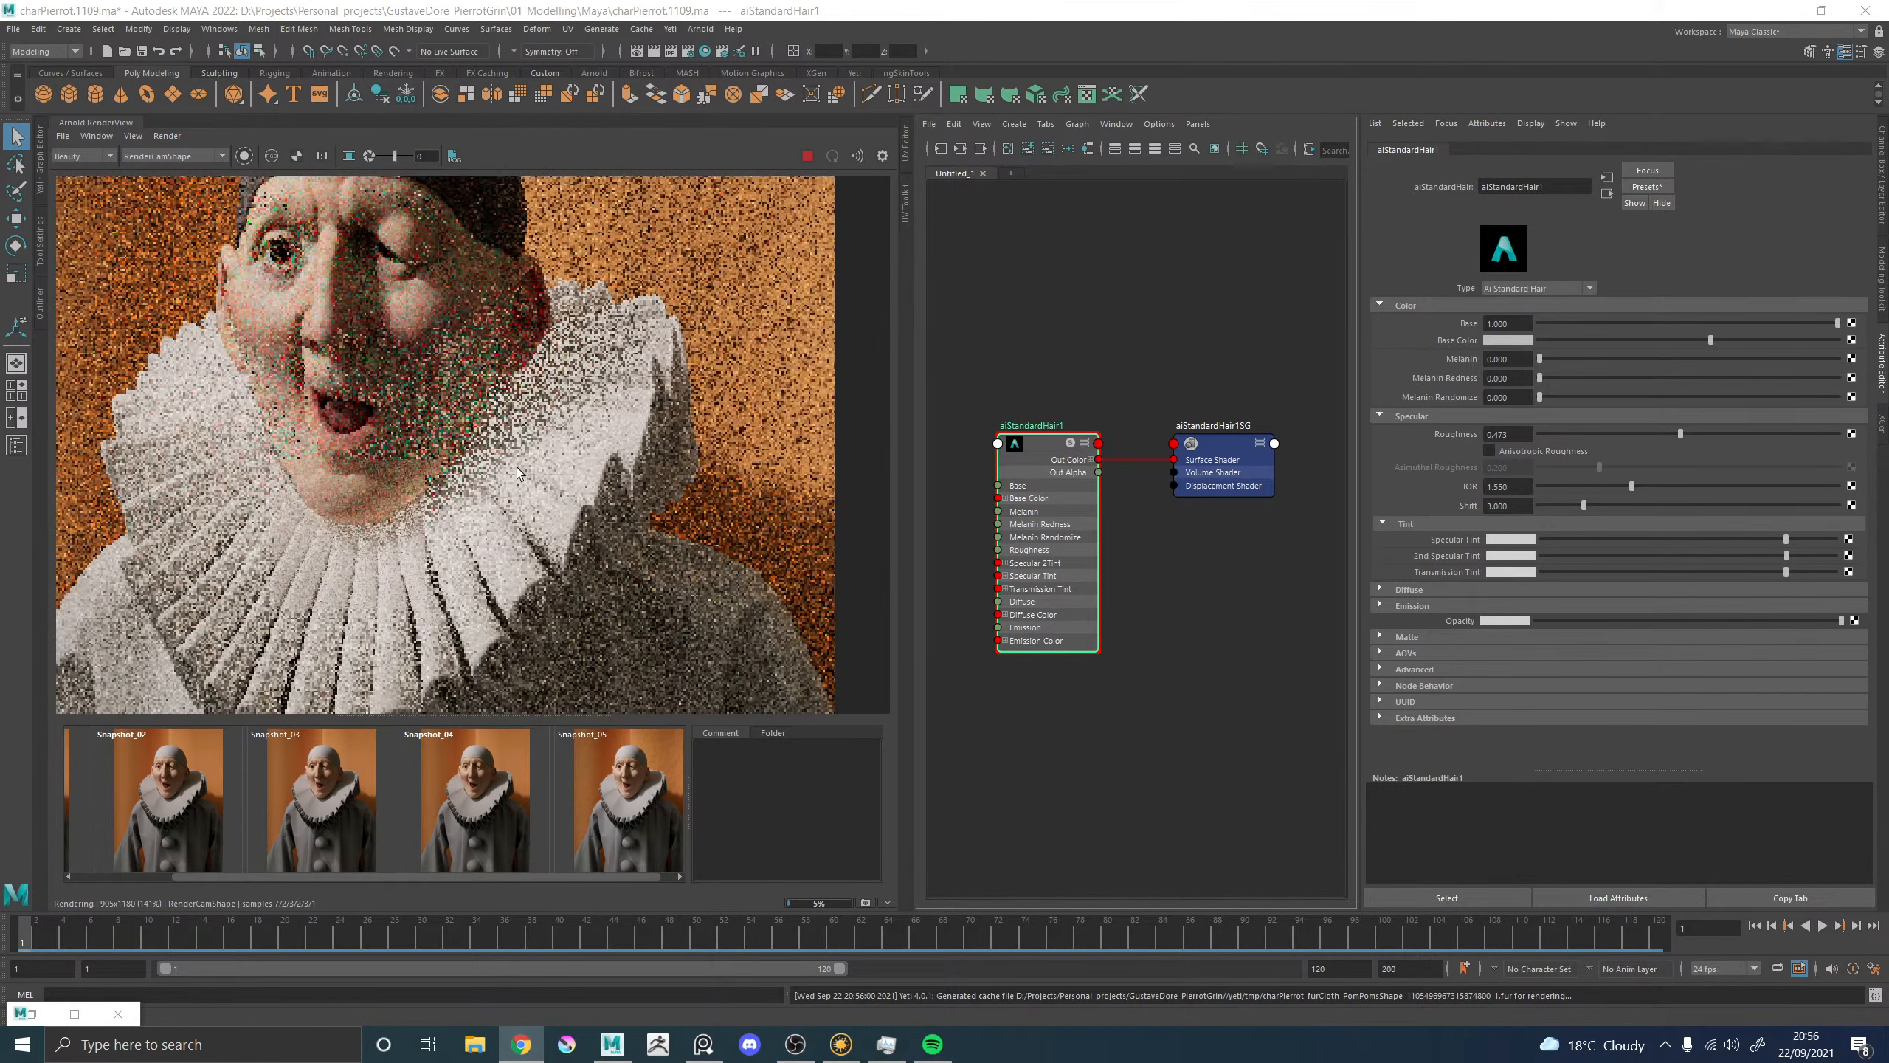
pyautogui.scroll(3, 513, 479)
pyautogui.scroll(-2, 565, 493)
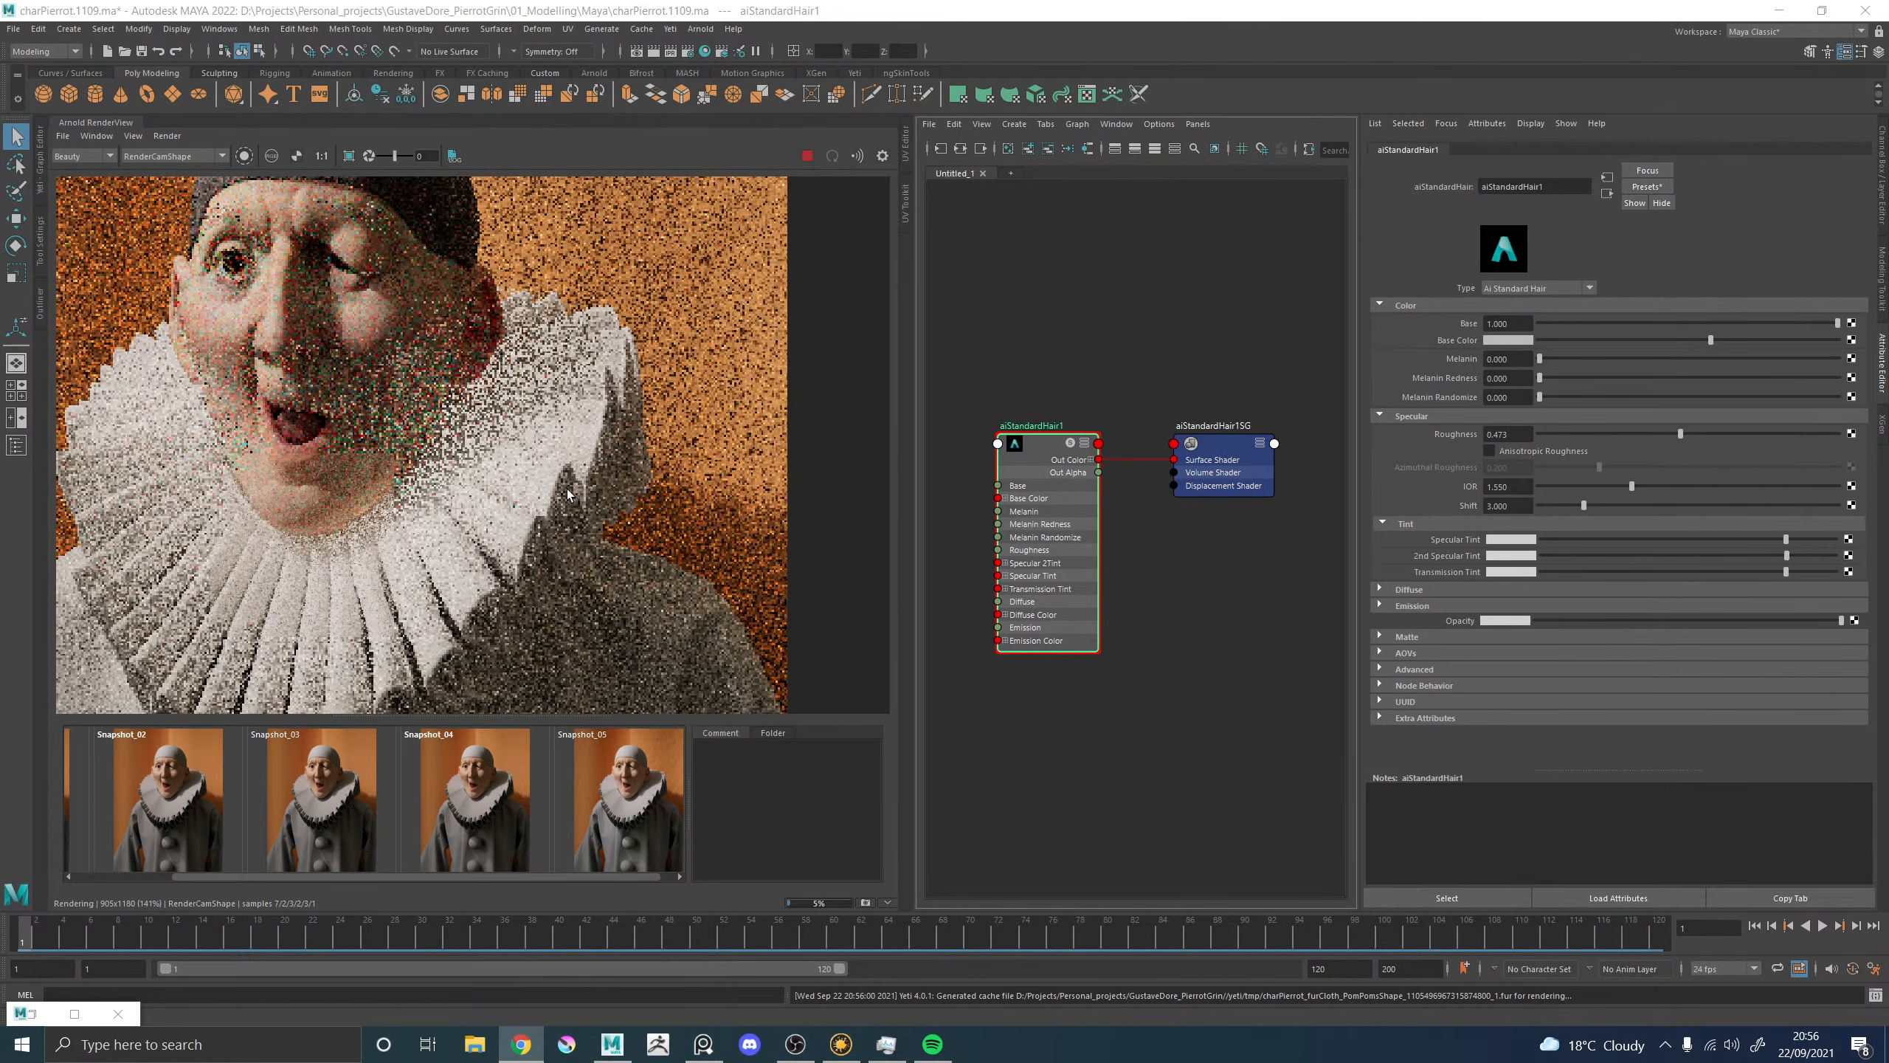
pyautogui.scroll(-1, 567, 494)
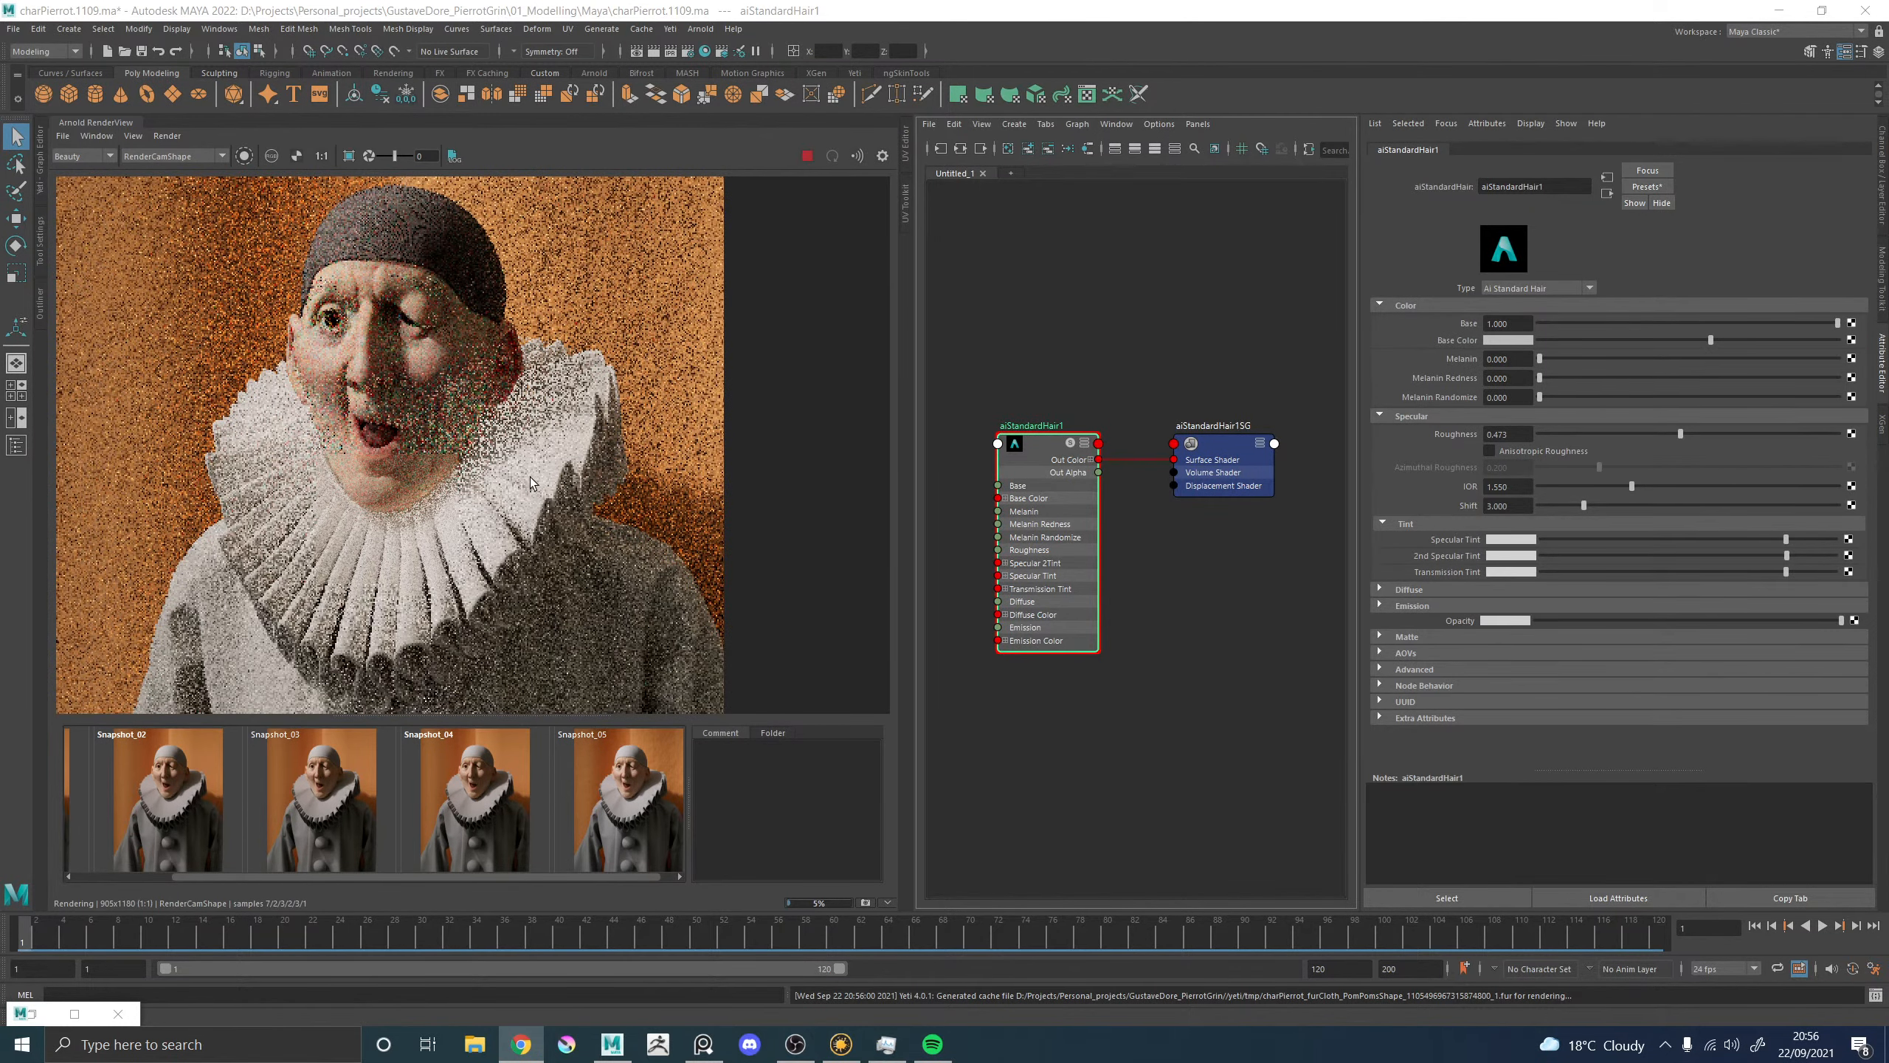
pyautogui.scroll(1, 419, 606)
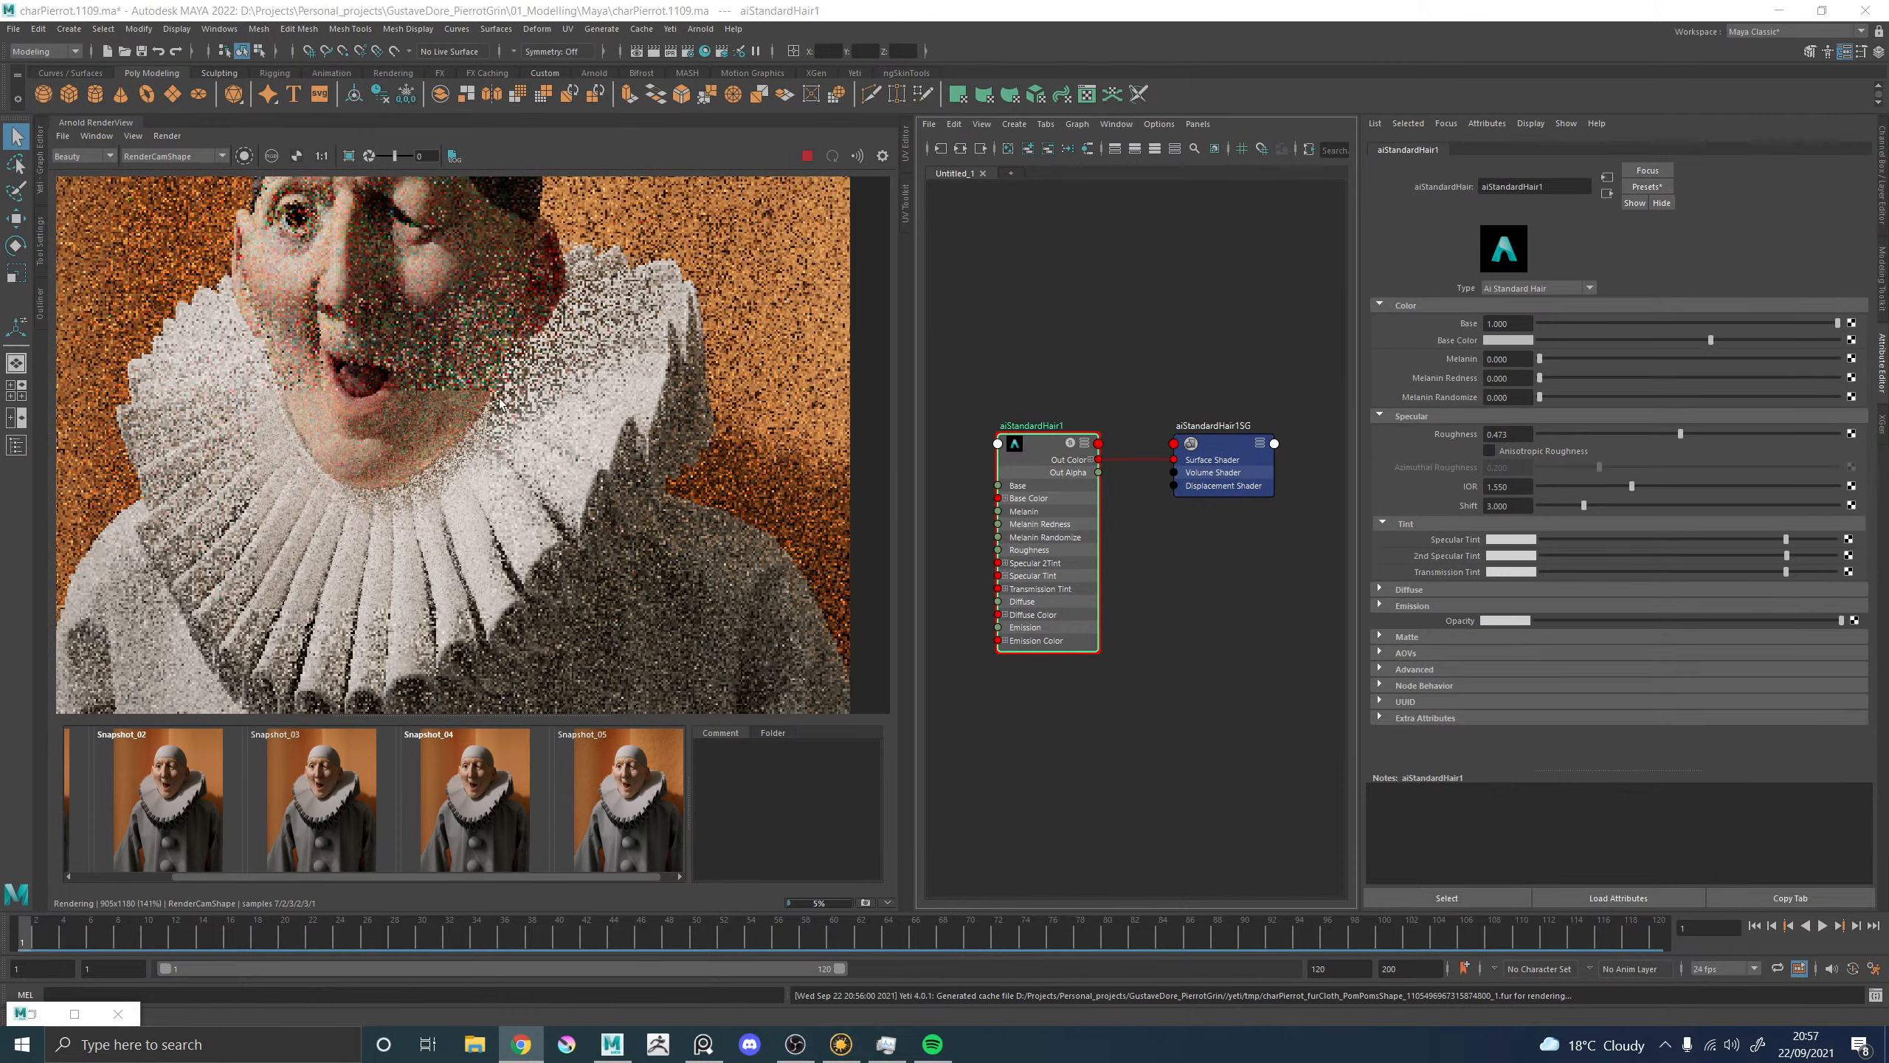
pyautogui.scroll(-2, 492, 407)
# Restrict the render to a small crop region over the ruffle's shadowed edge beside the shoulder for a close check.
pyautogui.scroll(3, 528, 379)
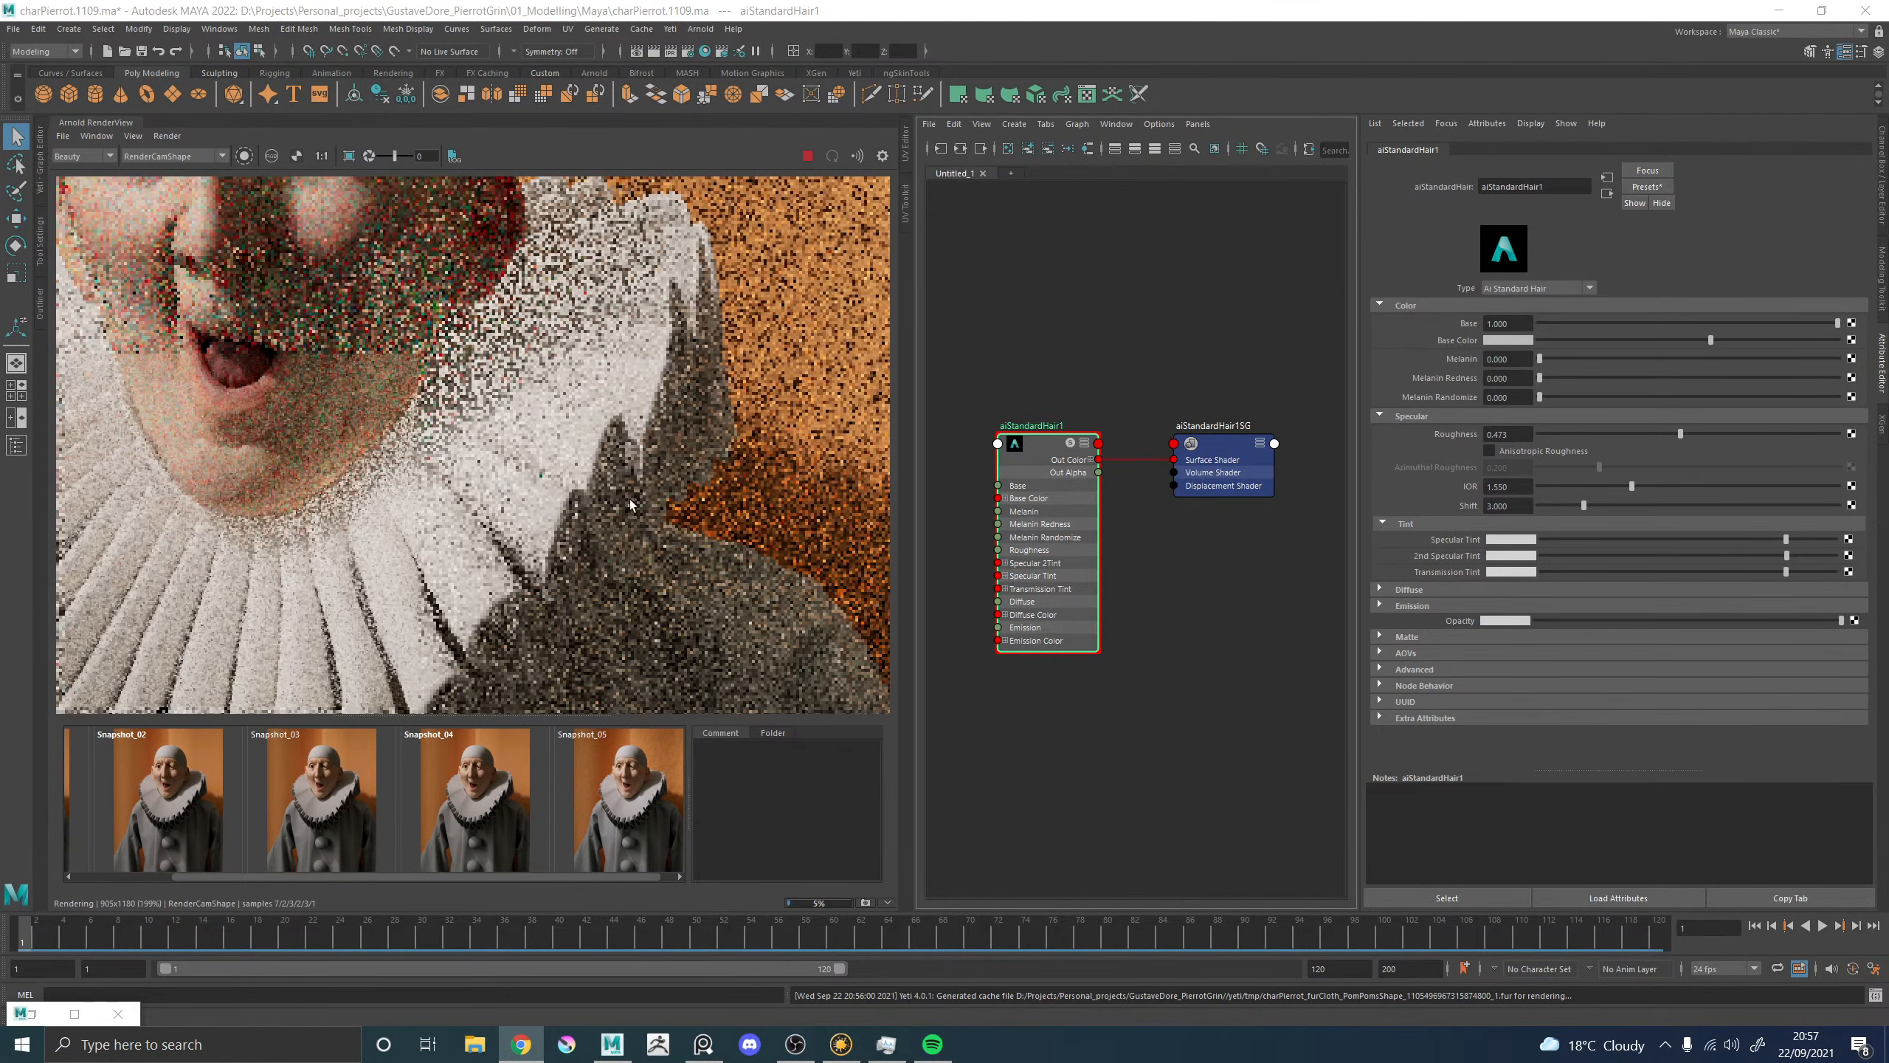
pyautogui.keyDown('shift'); pyautogui.moveTo(652, 514); pyautogui.dragTo(544, 373); pyautogui.keyUp('shift')
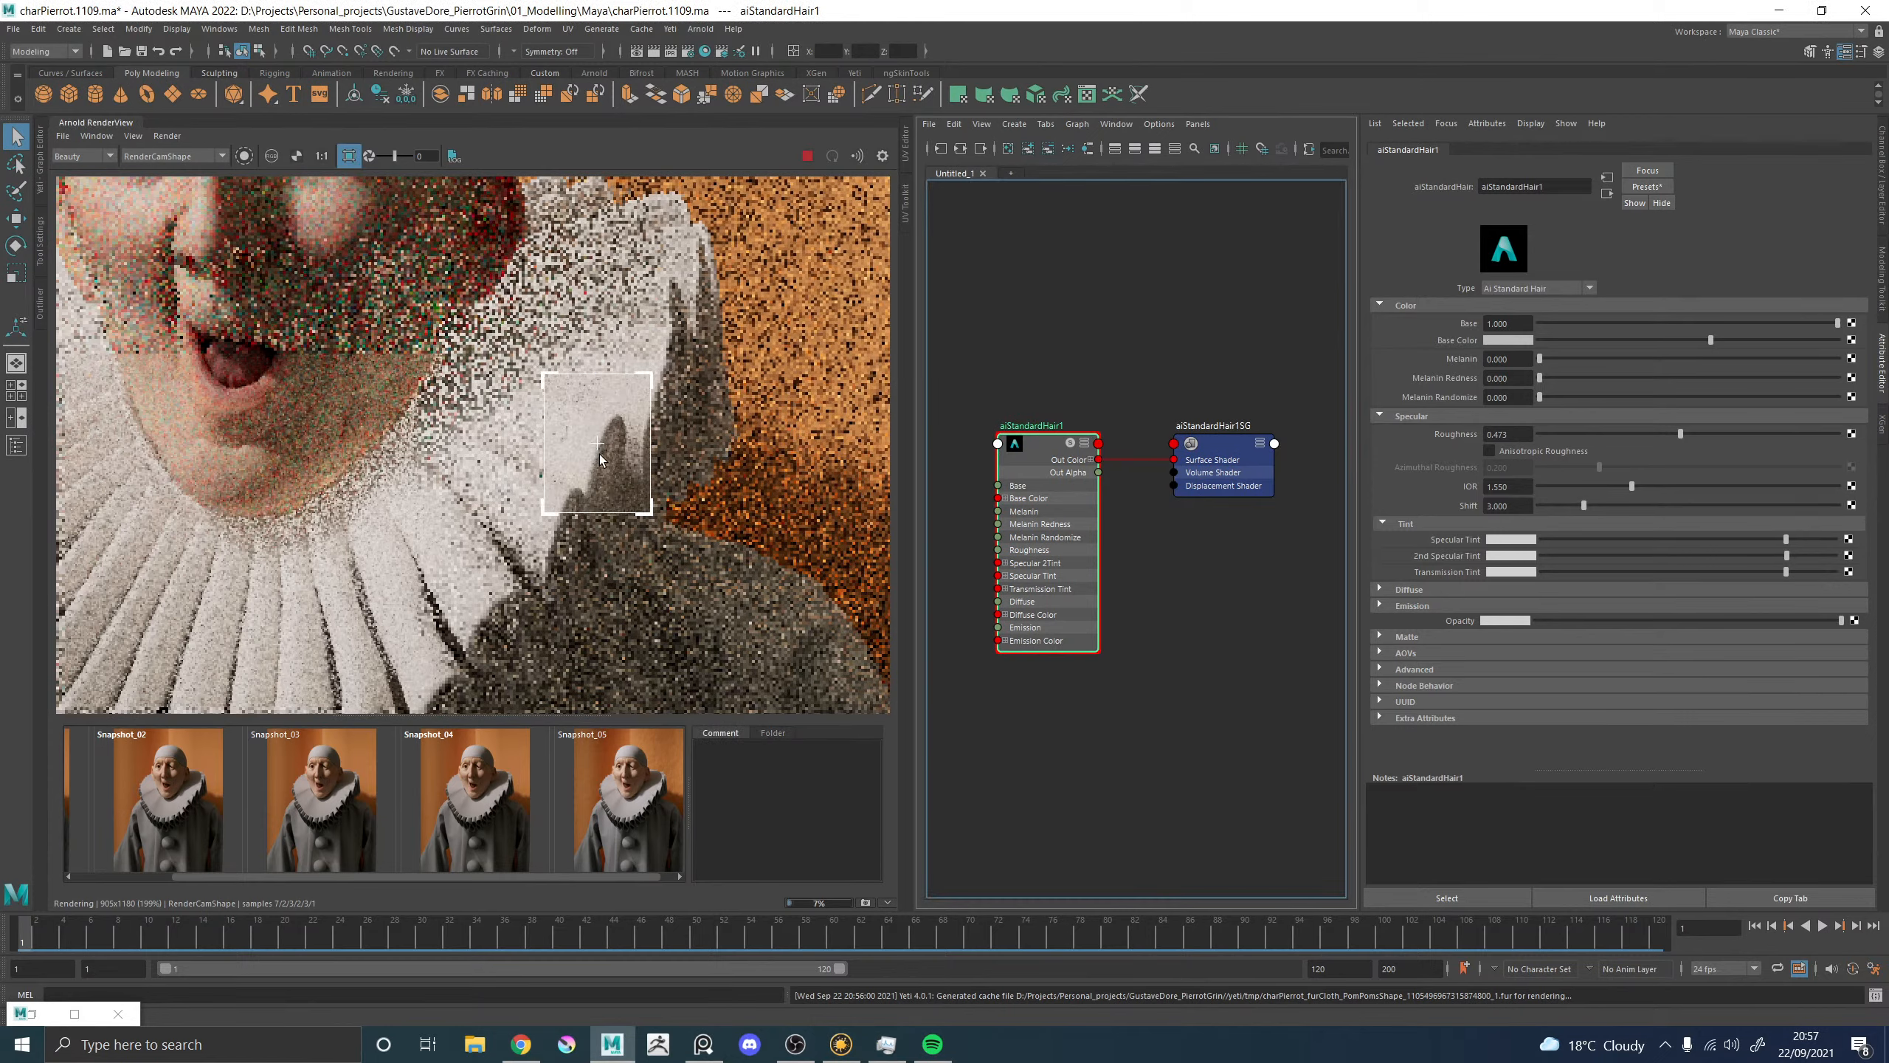
pyautogui.scroll(4, 602, 458)
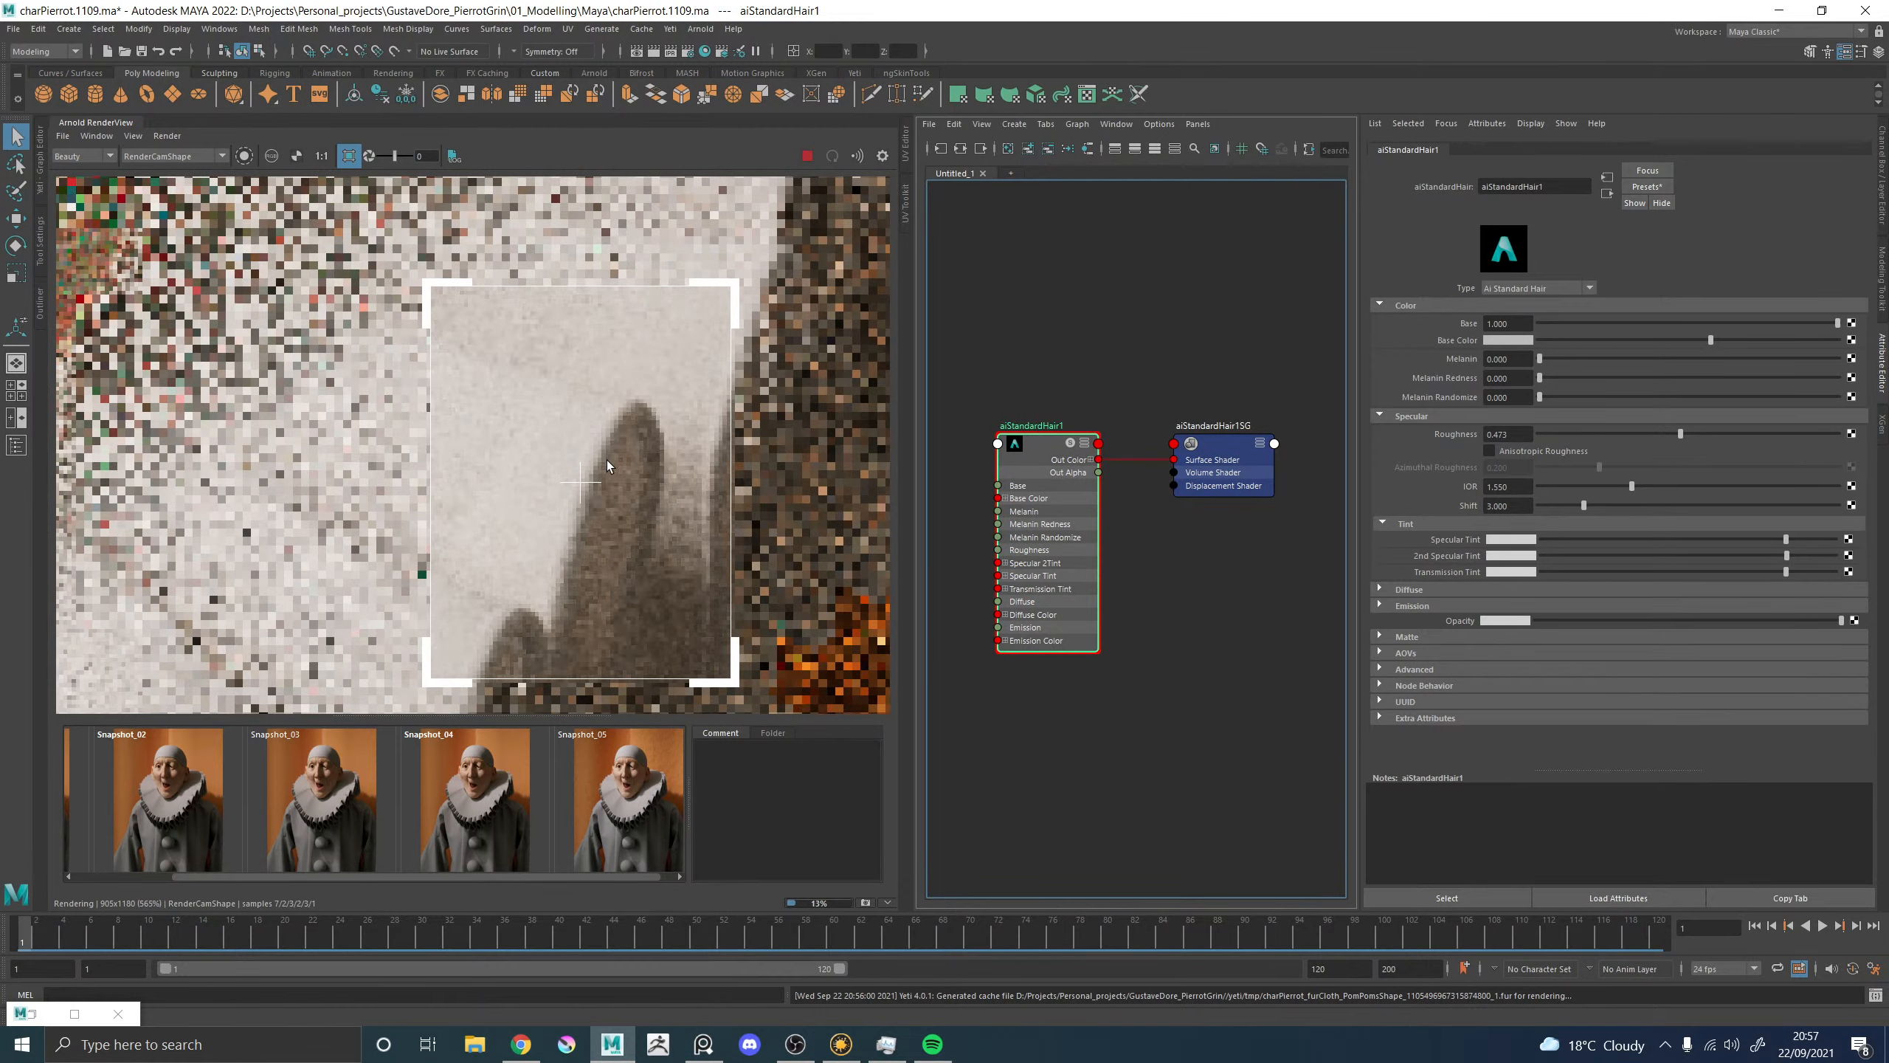
# Restrict the render to a crop region over the Pierrot's eyes and nose to check the face.
pyautogui.scroll(-5, 672, 385)
pyautogui.scroll(-2, 672, 385)
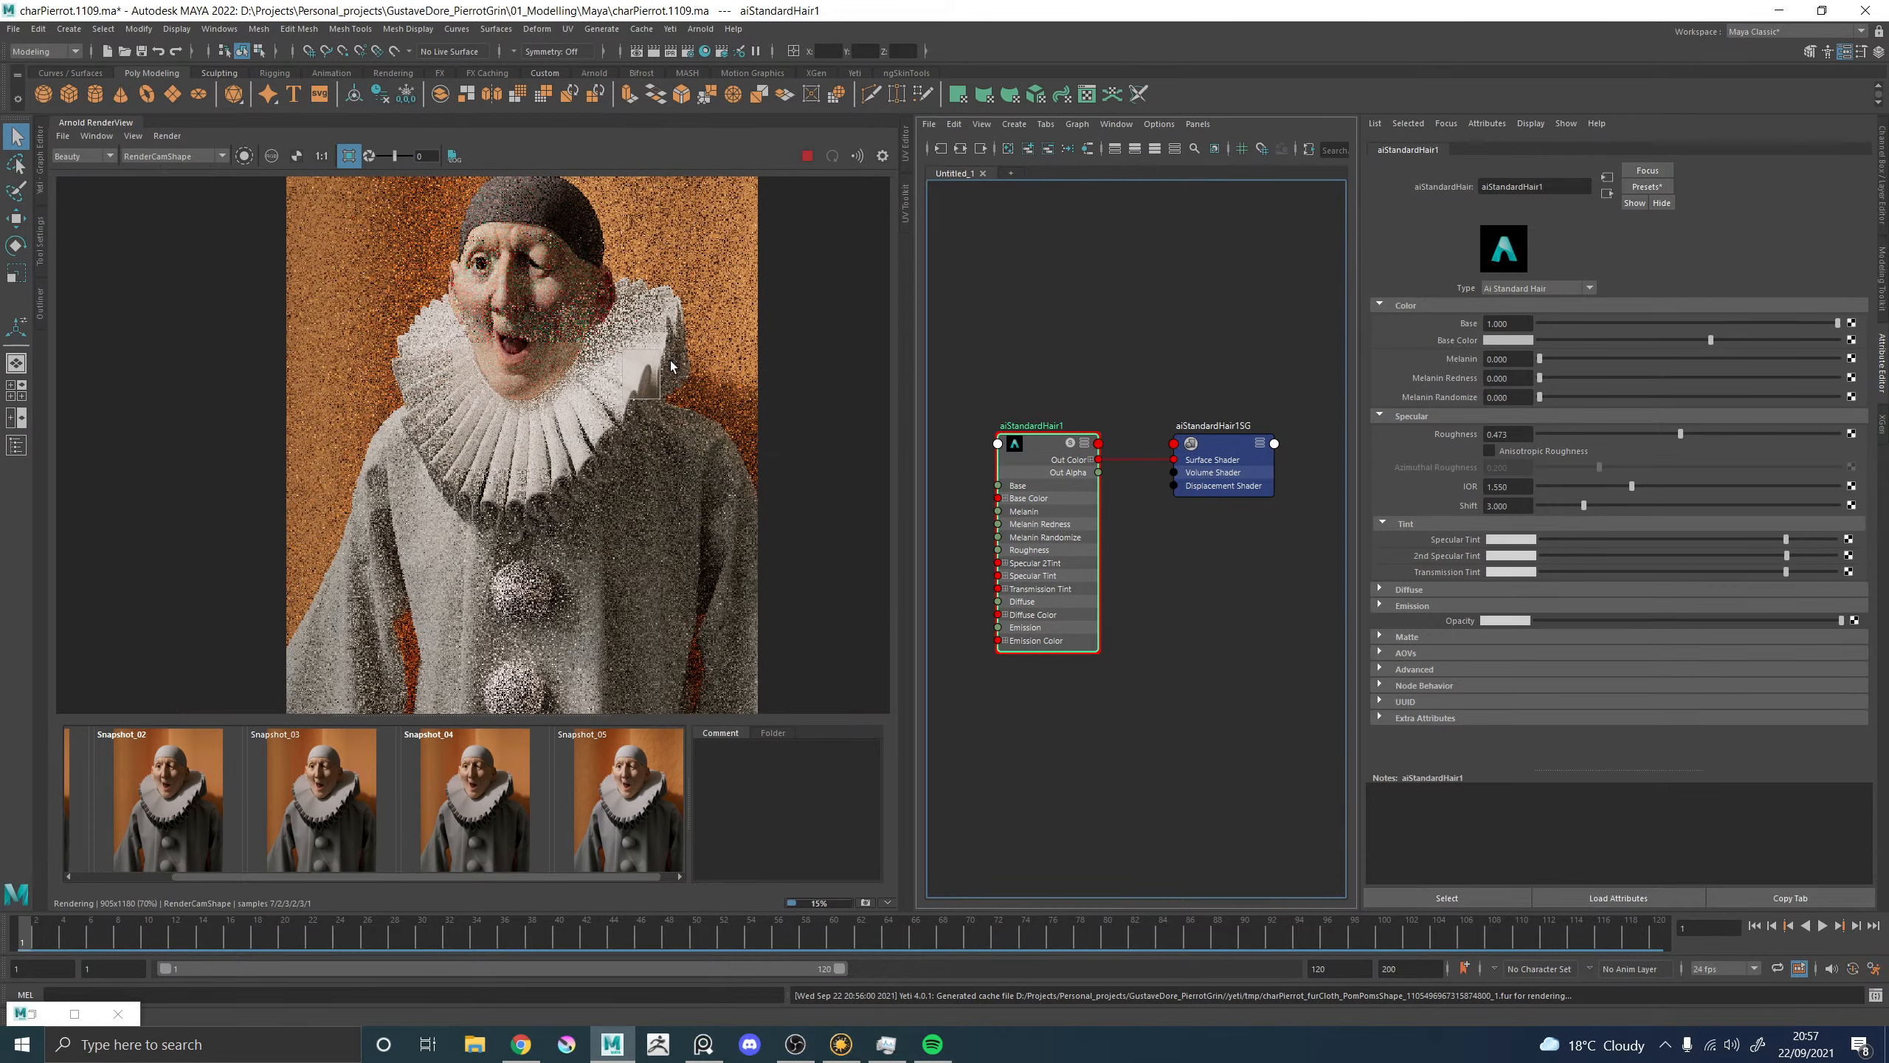
pyautogui.moveTo(655, 257); pyautogui.dragTo(687, 360, button='middle')
pyautogui.scroll(2, 532, 369)
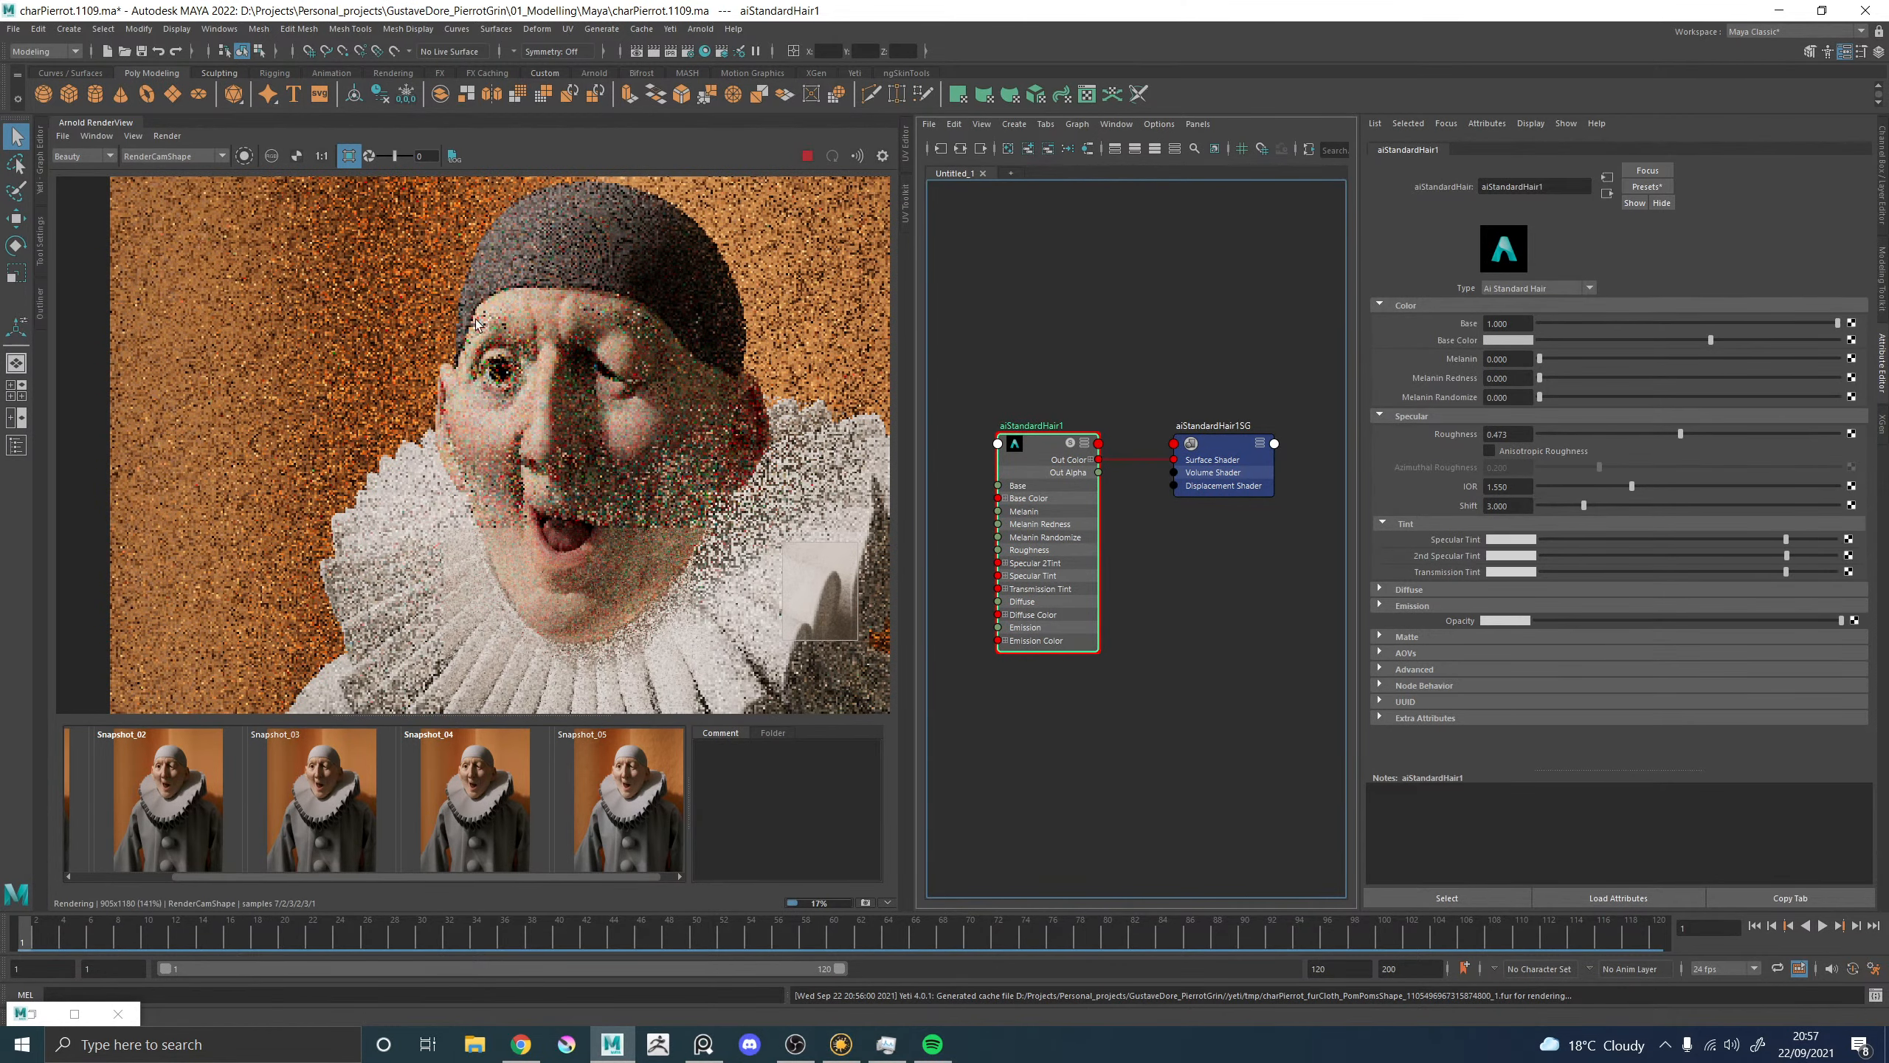
pyautogui.moveTo(459, 302); pyautogui.dragTo(682, 509)
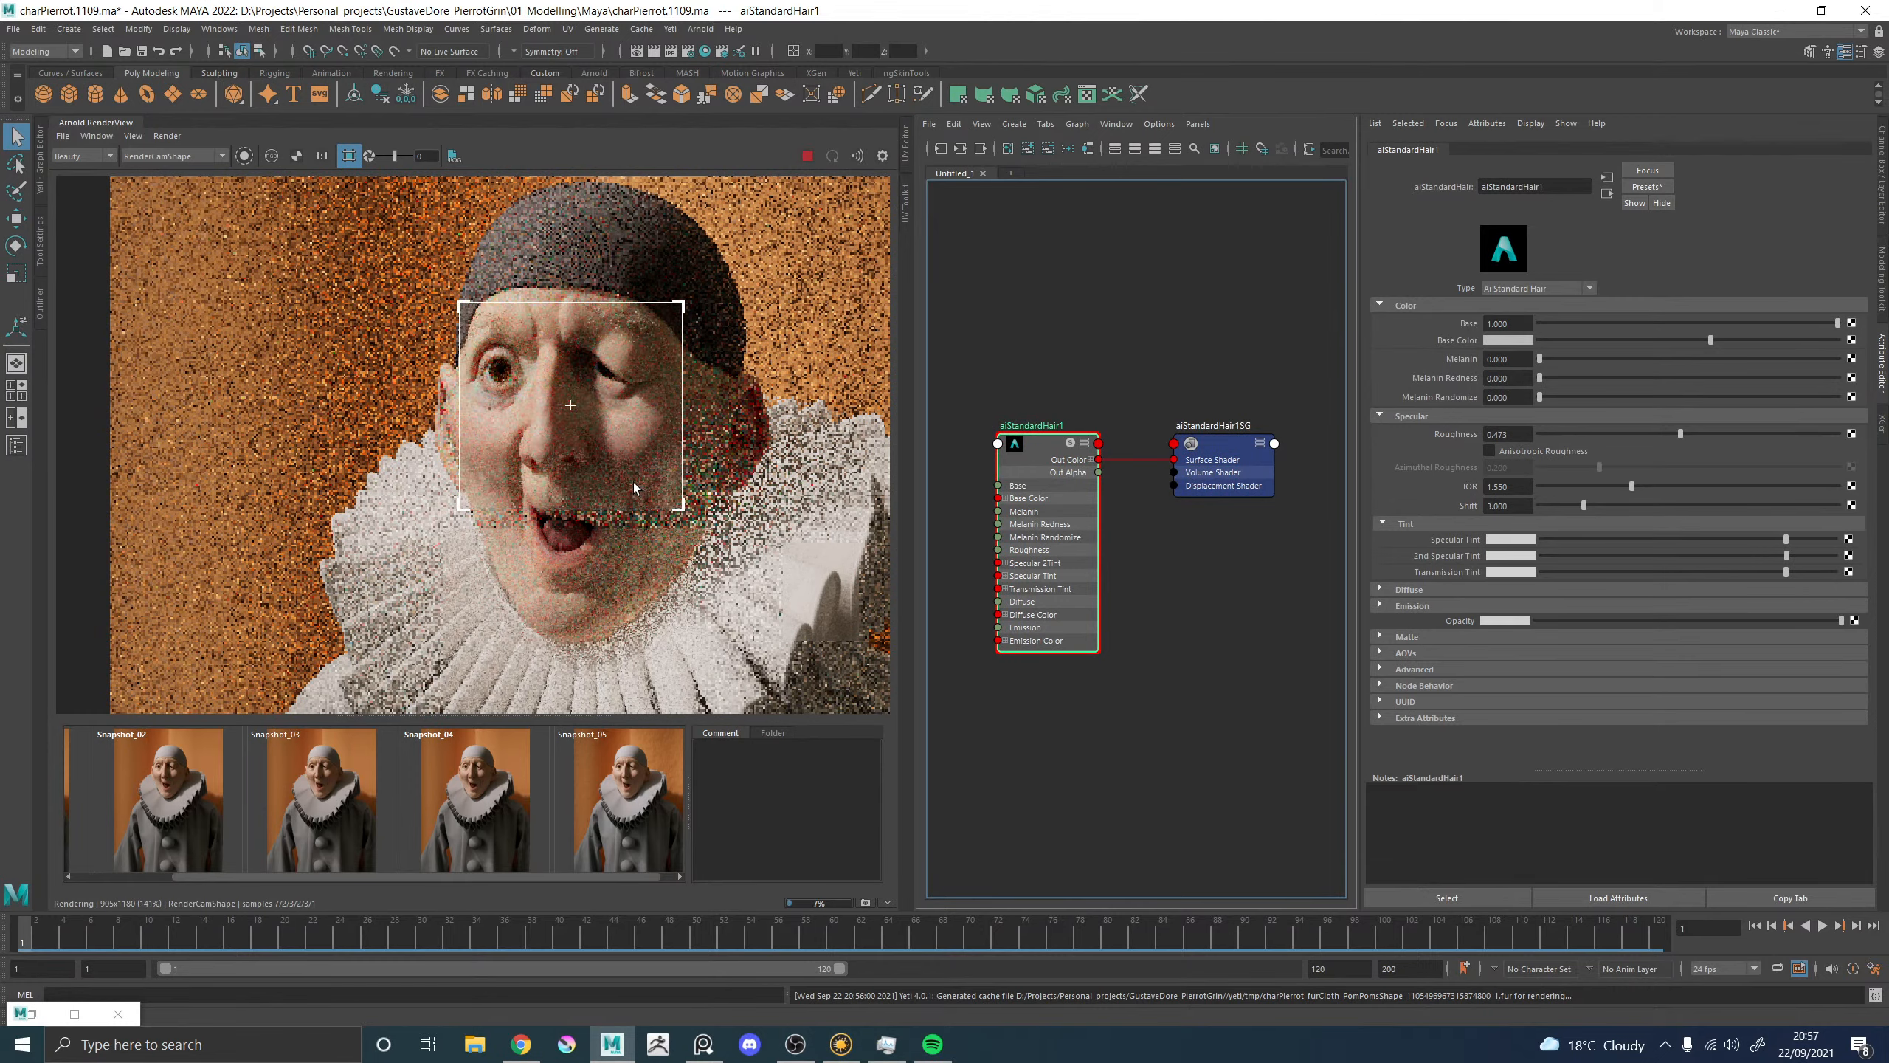
# Redraw the render crop region over the front of the hair net and forehead.
pyautogui.scroll(1, 585, 213)
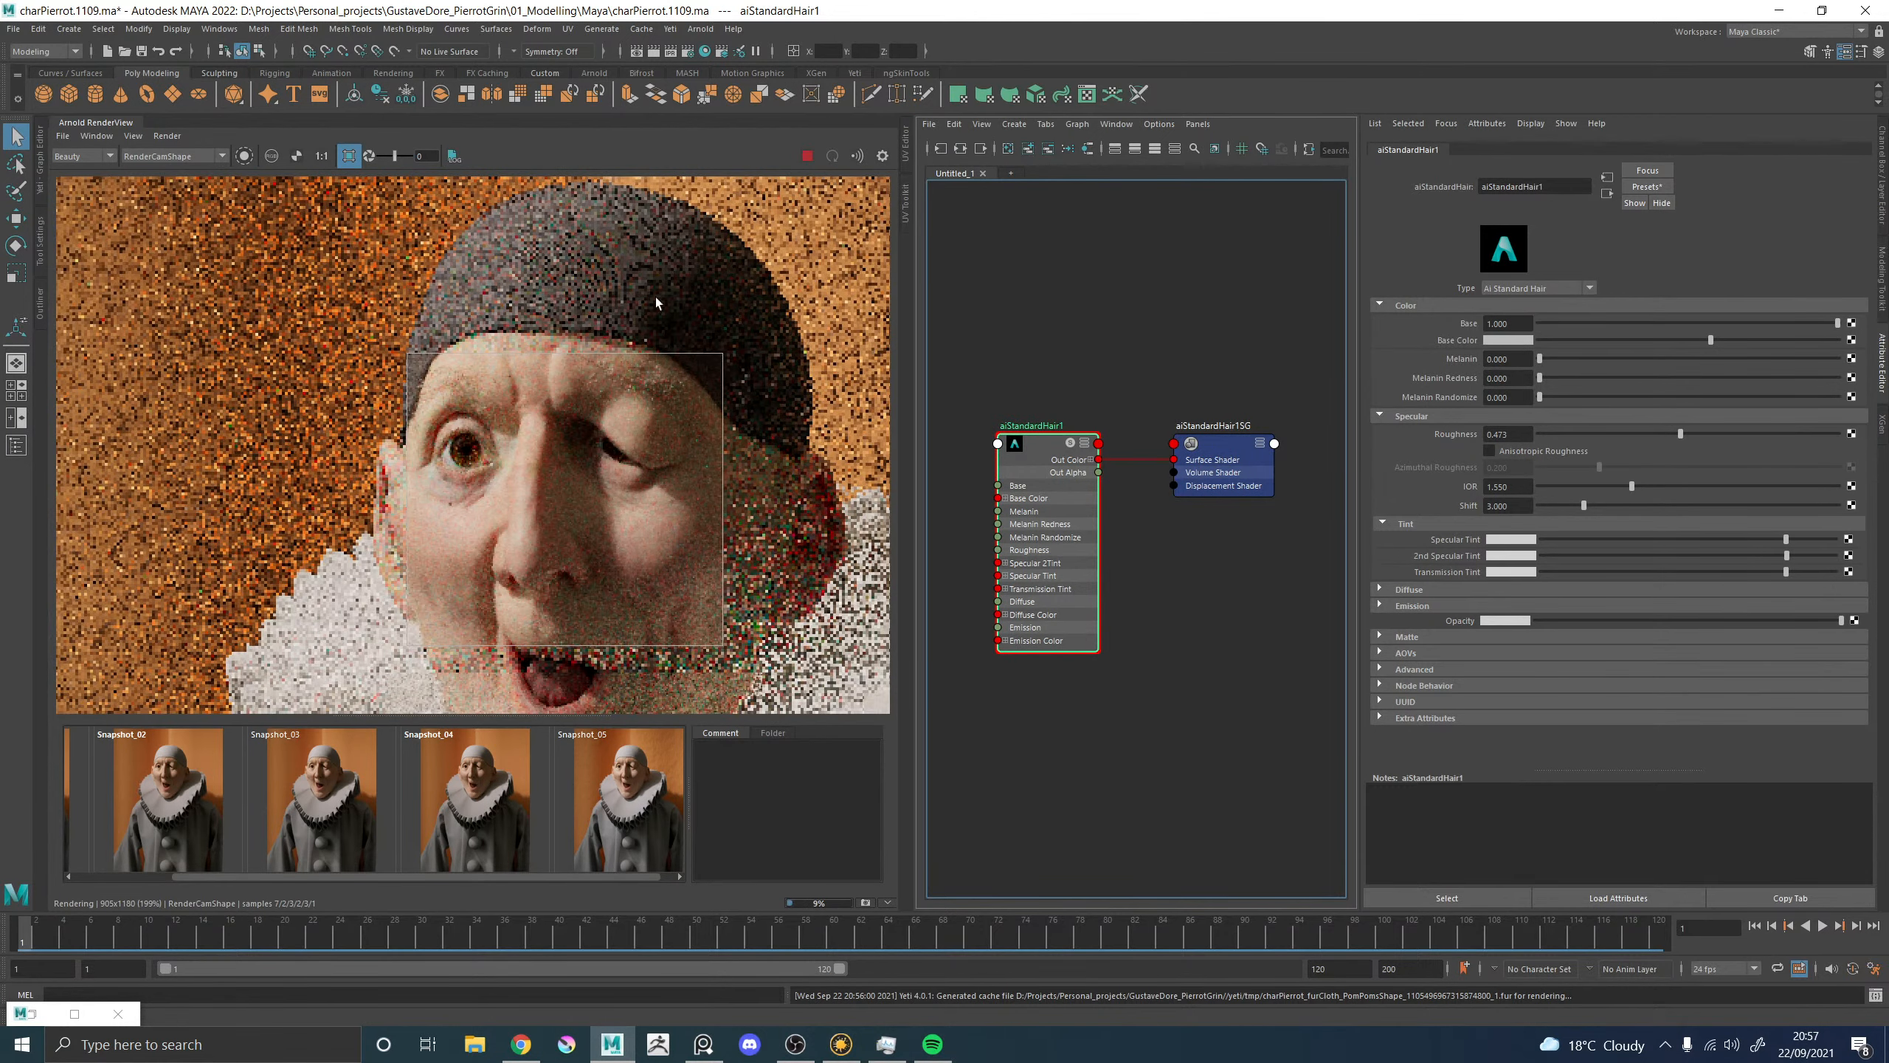
pyautogui.moveTo(662, 306); pyautogui.dragTo(503, 185)
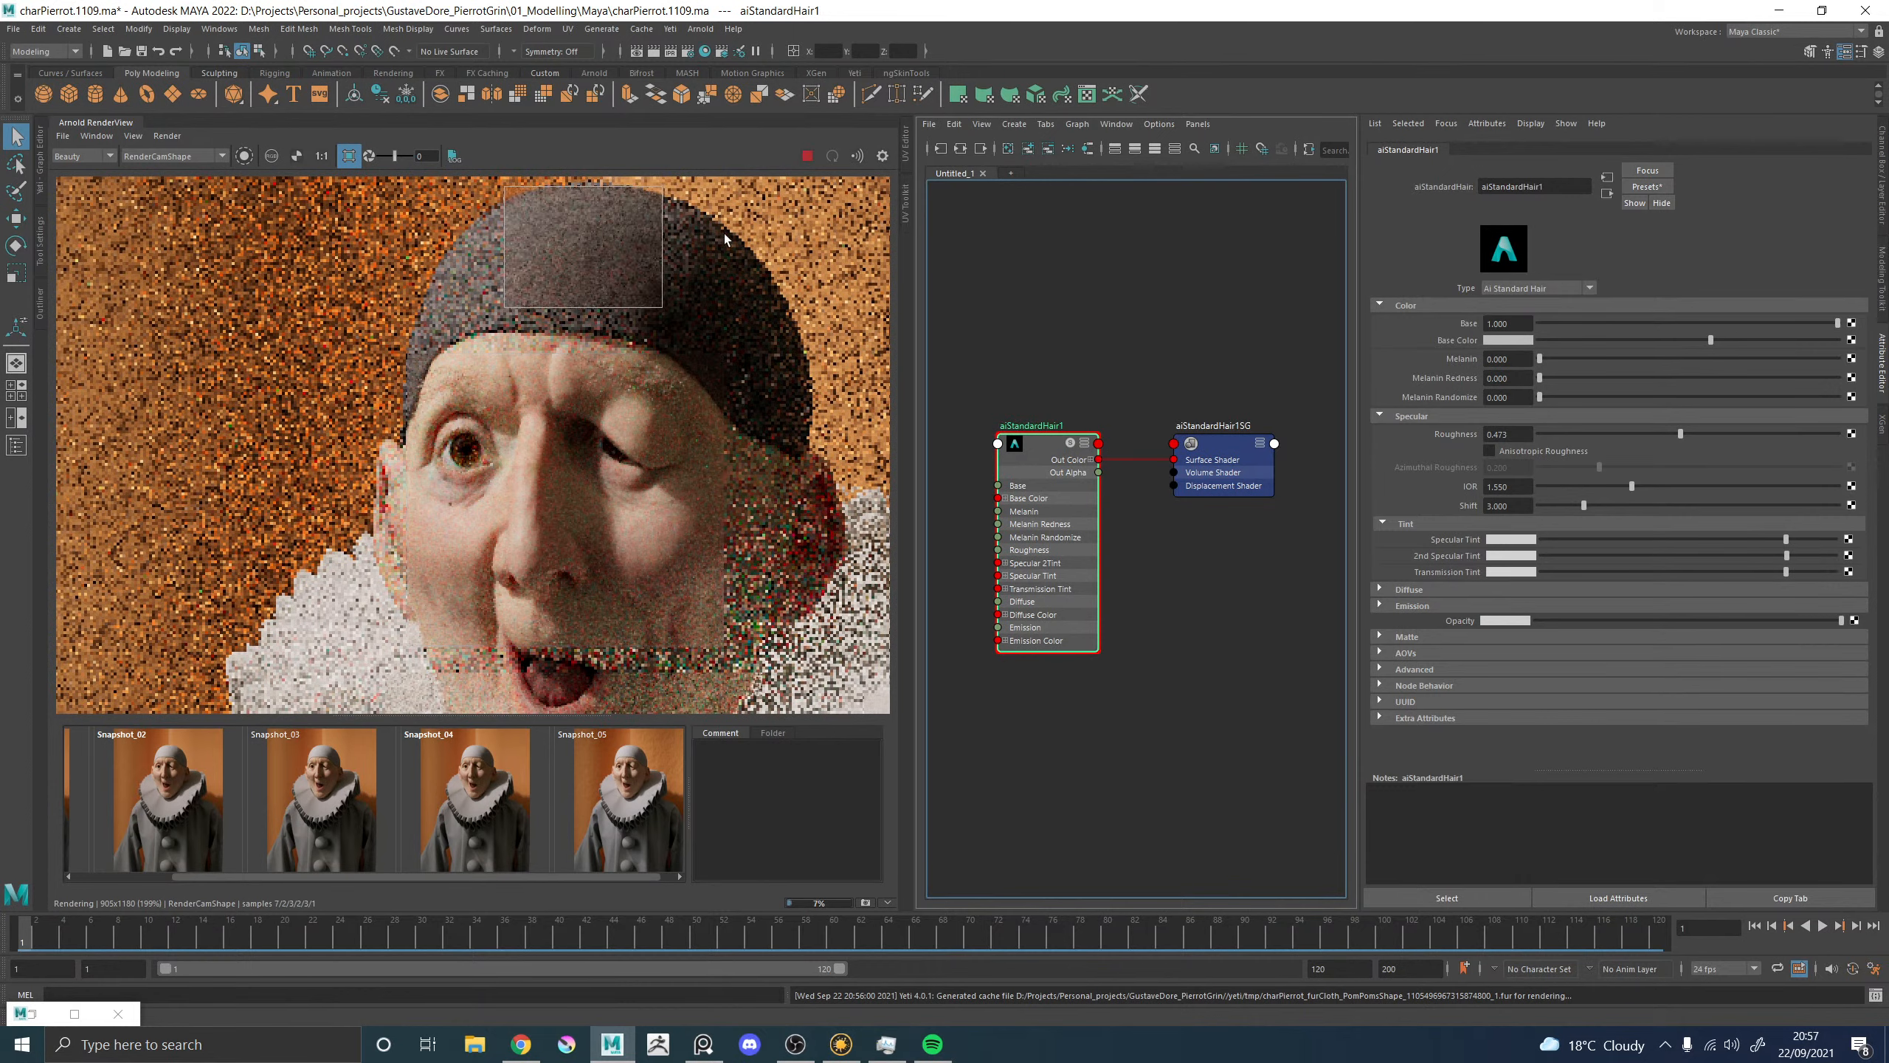
pyautogui.moveTo(698, 381); pyautogui.dragTo(414, 156)
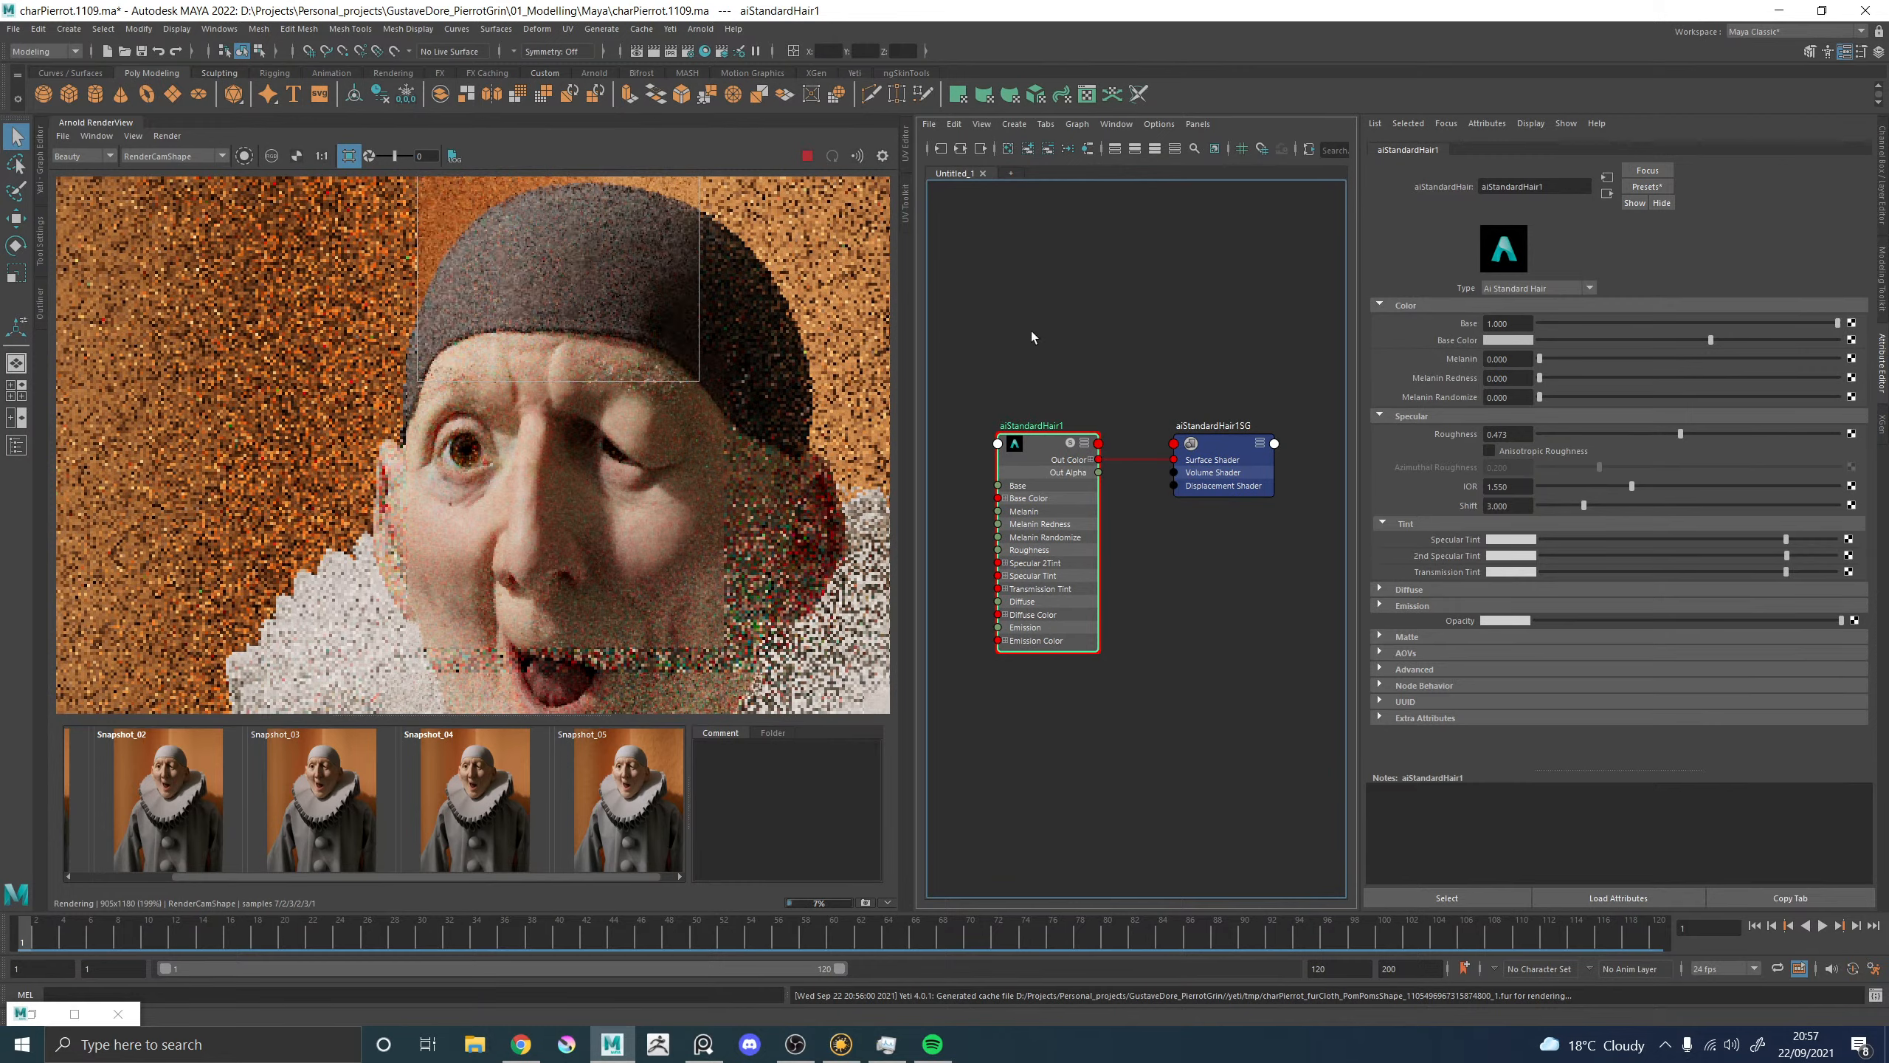
# Graph the hair net's full shading network from its shading group and select the cloth2 texture.
pyautogui.click(598, 269)
pyautogui.click(960, 150)
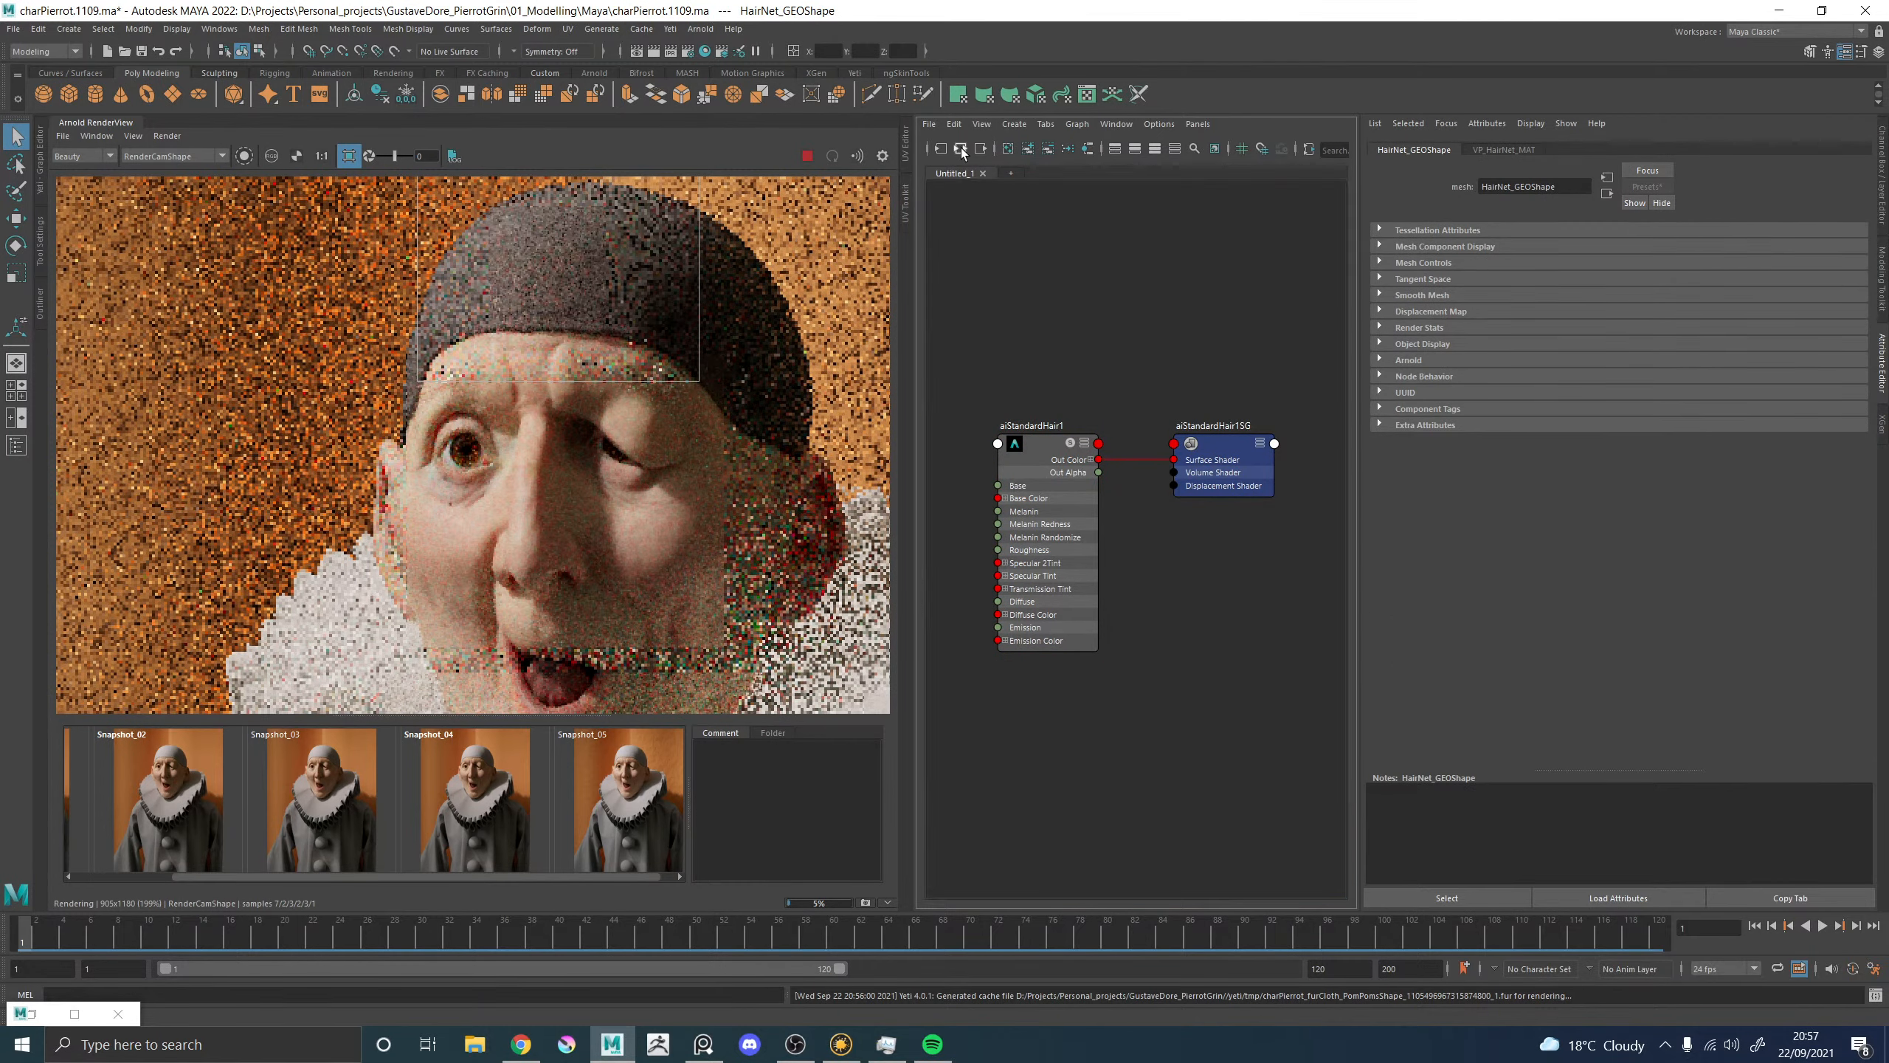
pyautogui.click(1130, 516)
pyautogui.click(960, 150)
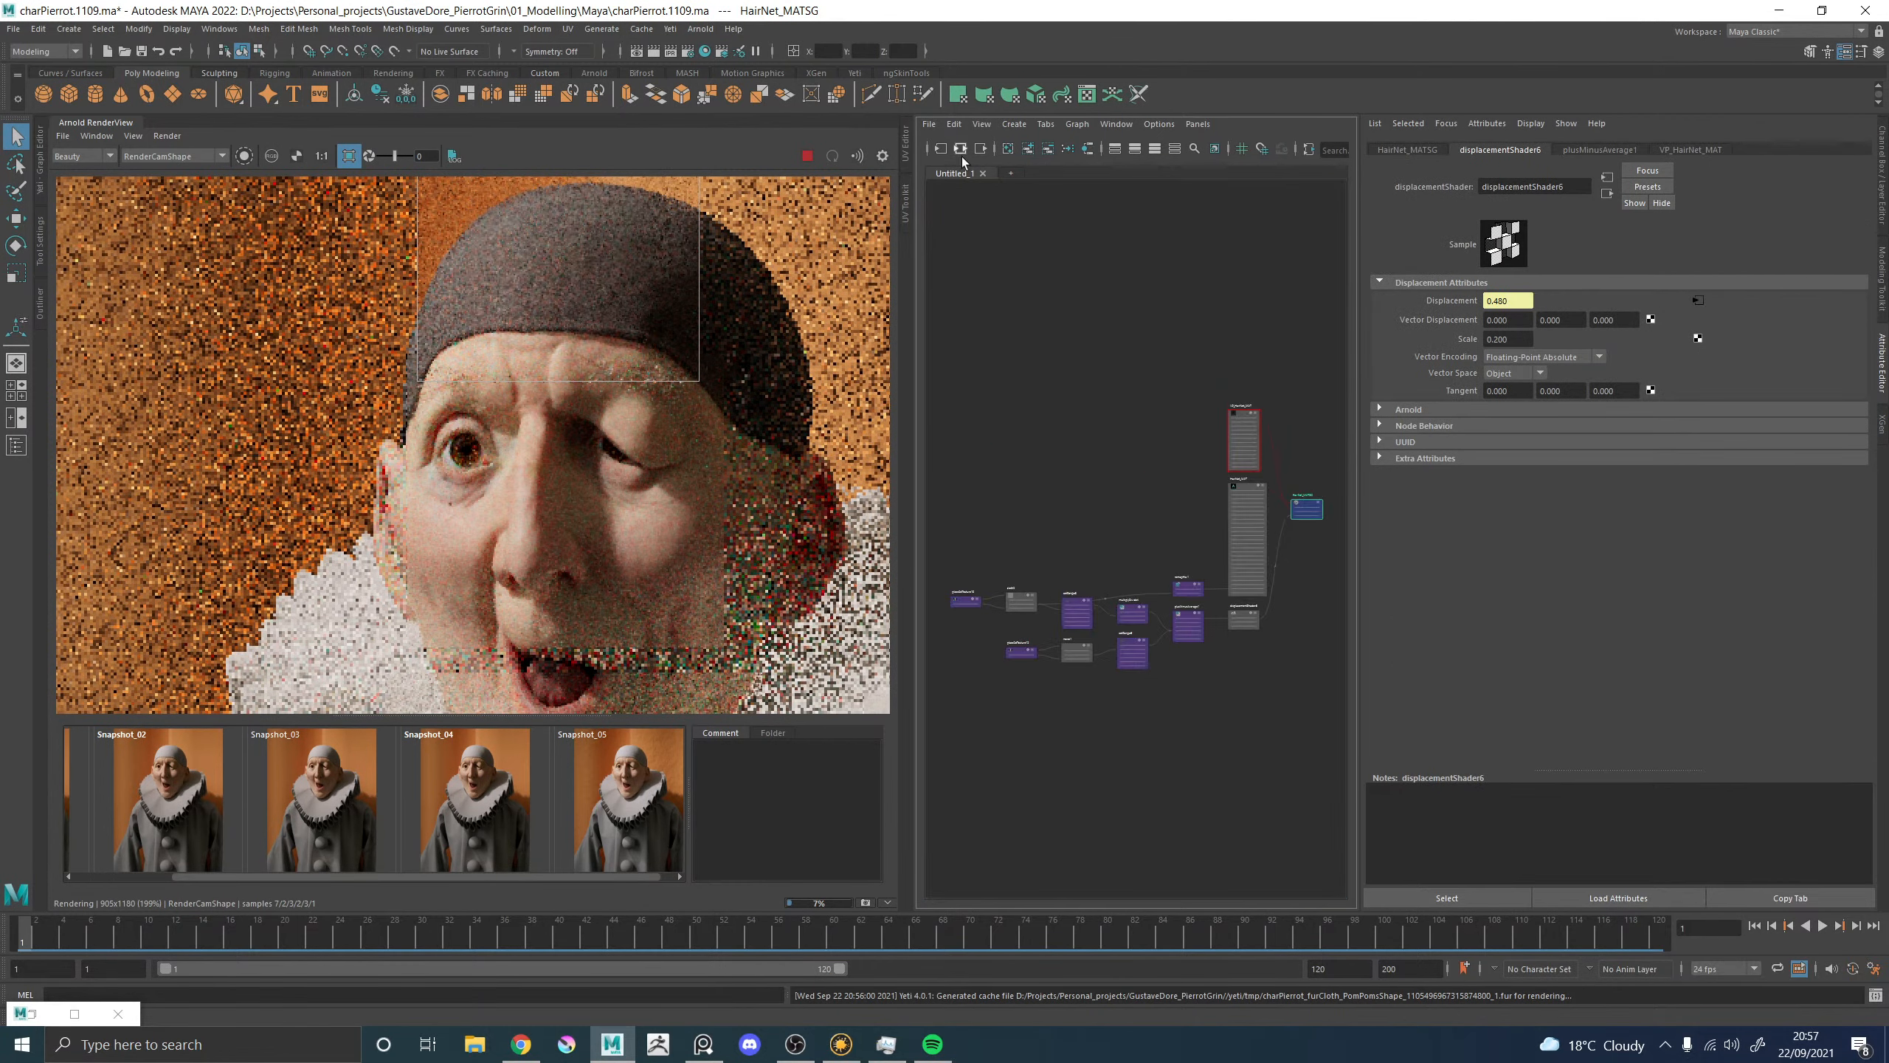
pyautogui.scroll(6, 1011, 605)
pyautogui.click(1016, 602)
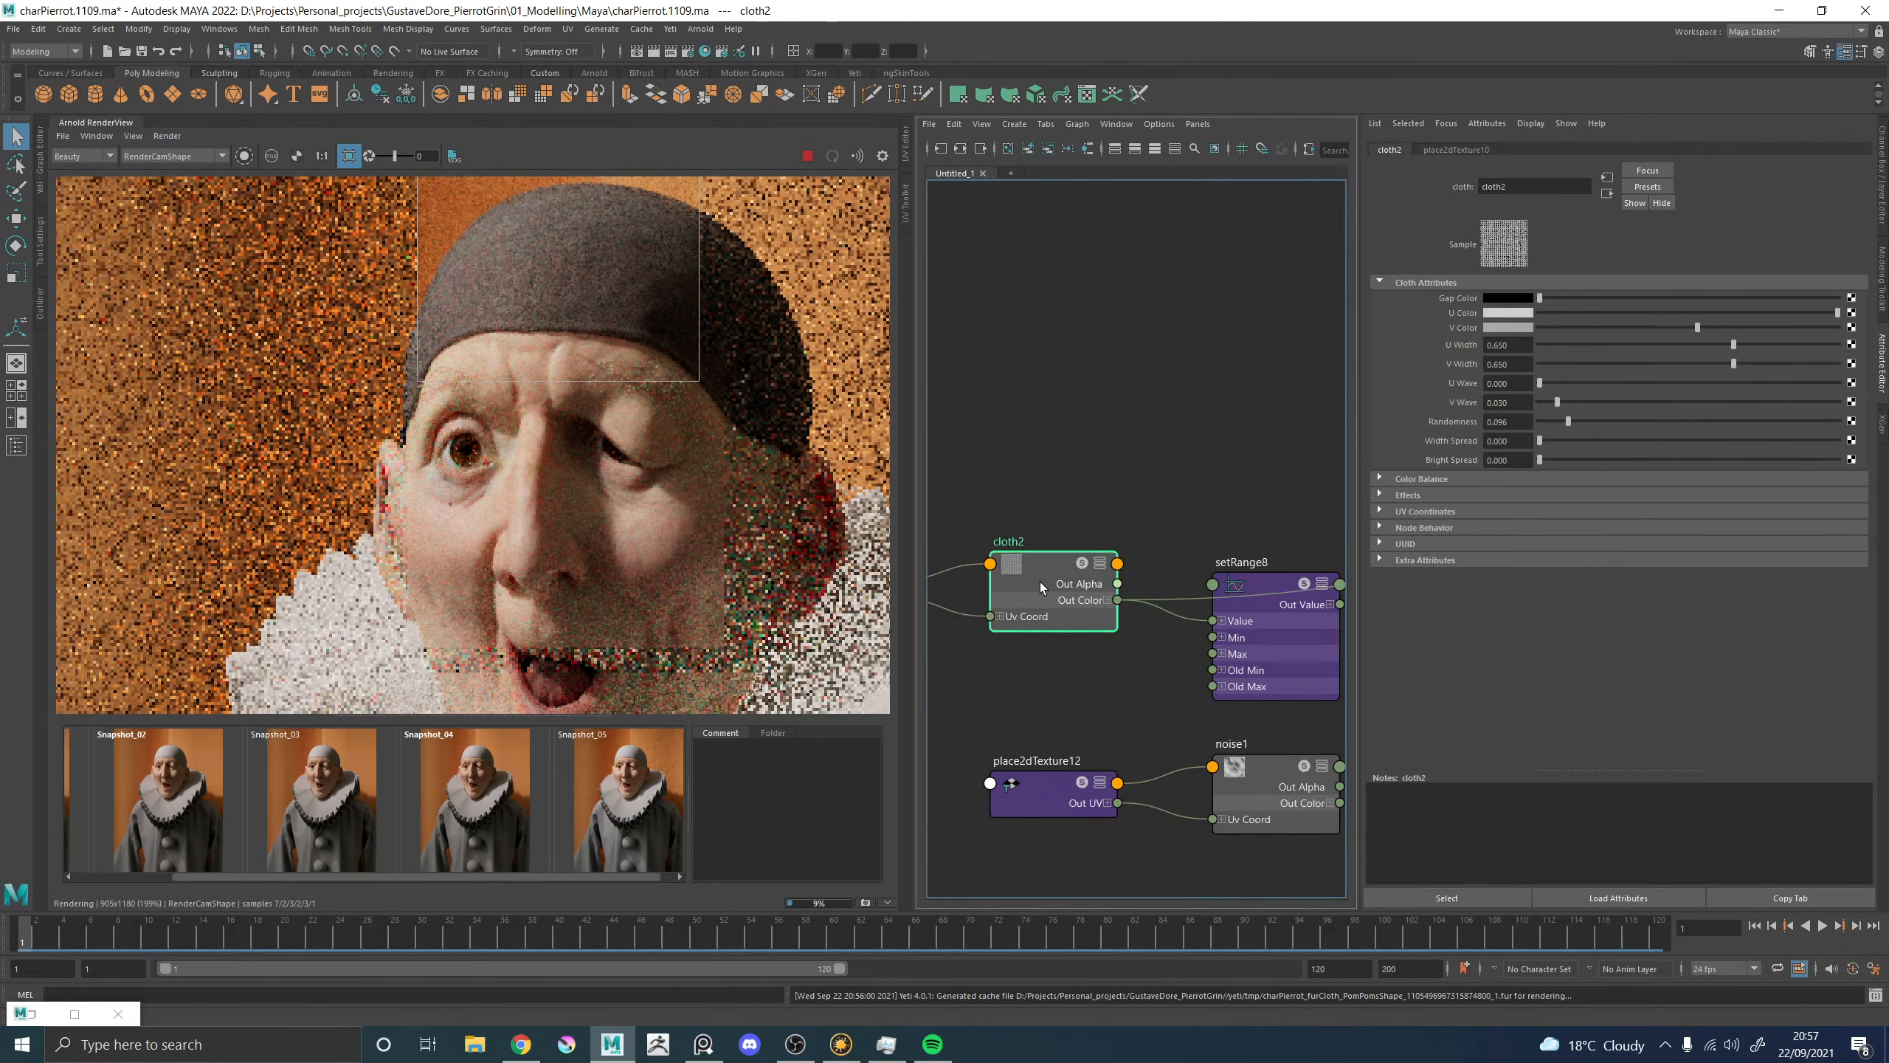
# Set the cloth2 texture's U Width and V Width both to 0.55.
pyautogui.doubleClick(1499, 345)
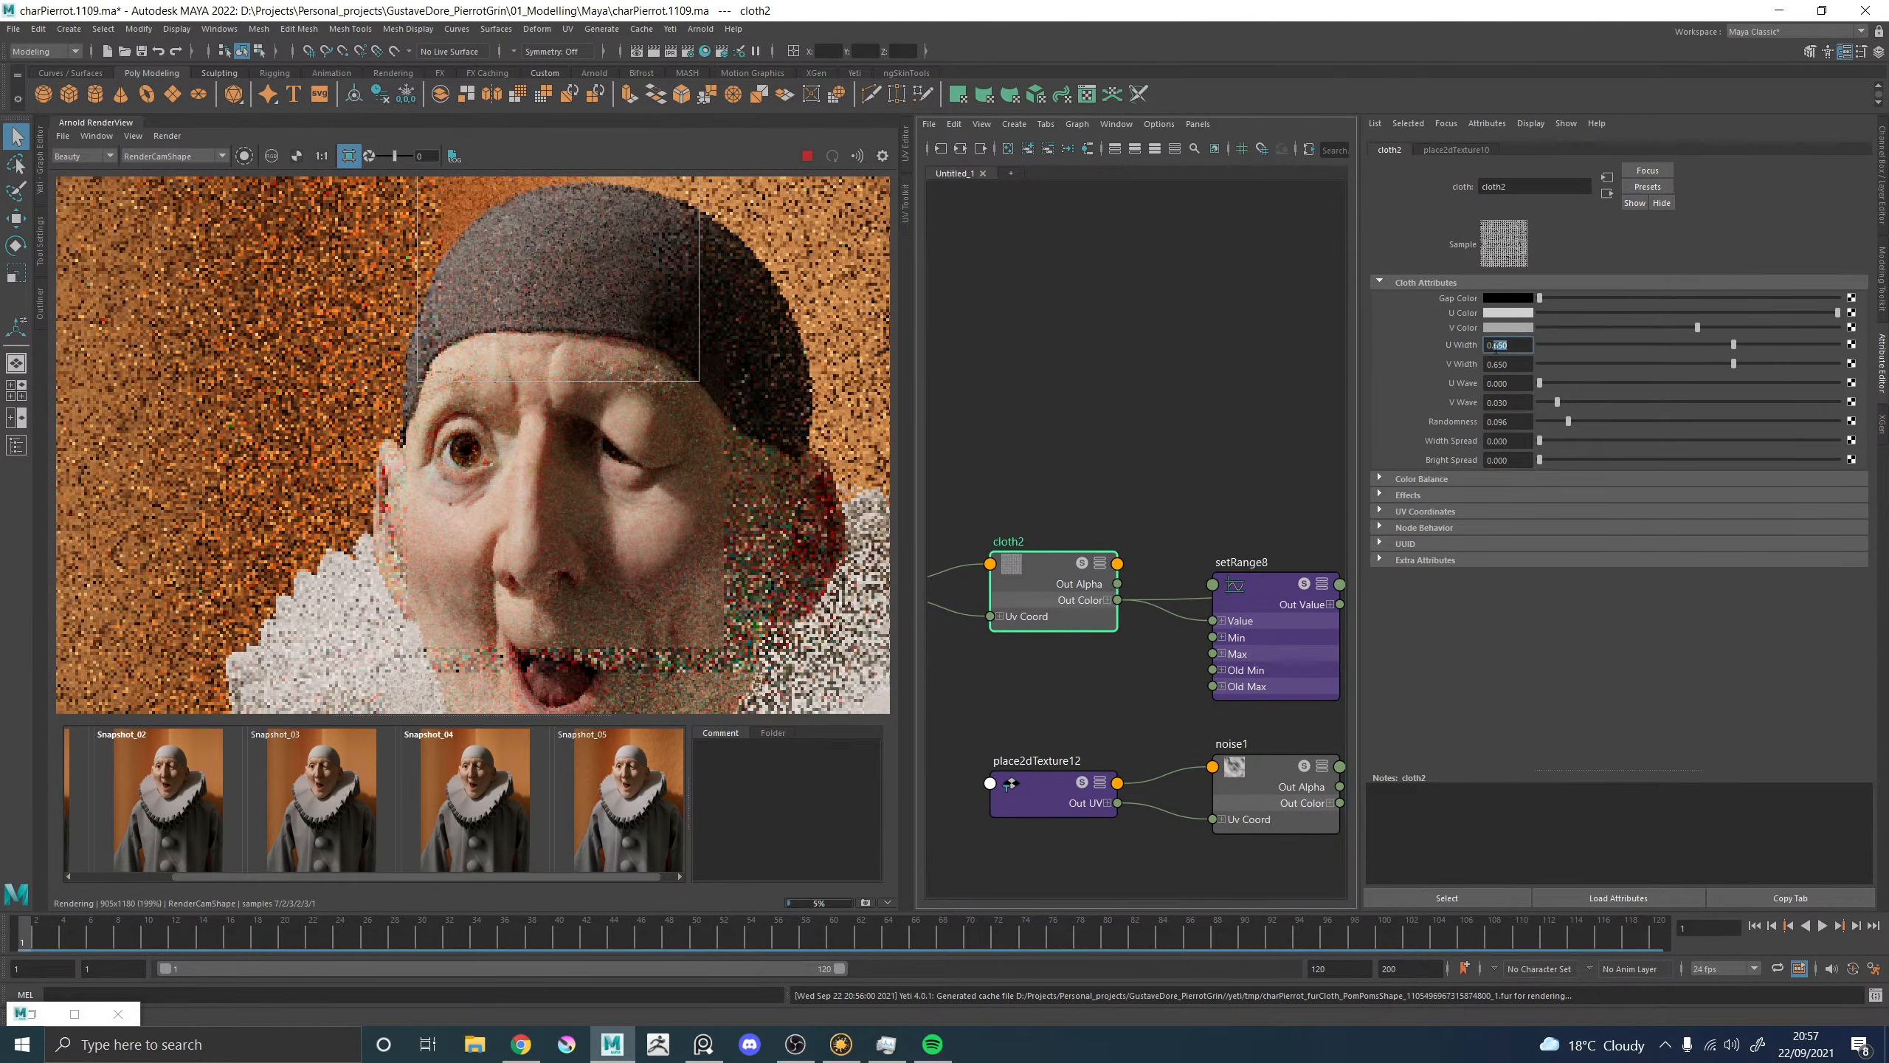
pyautogui.write('55')
pyautogui.moveTo(1496, 364); pyautogui.dragTo(1525, 369)
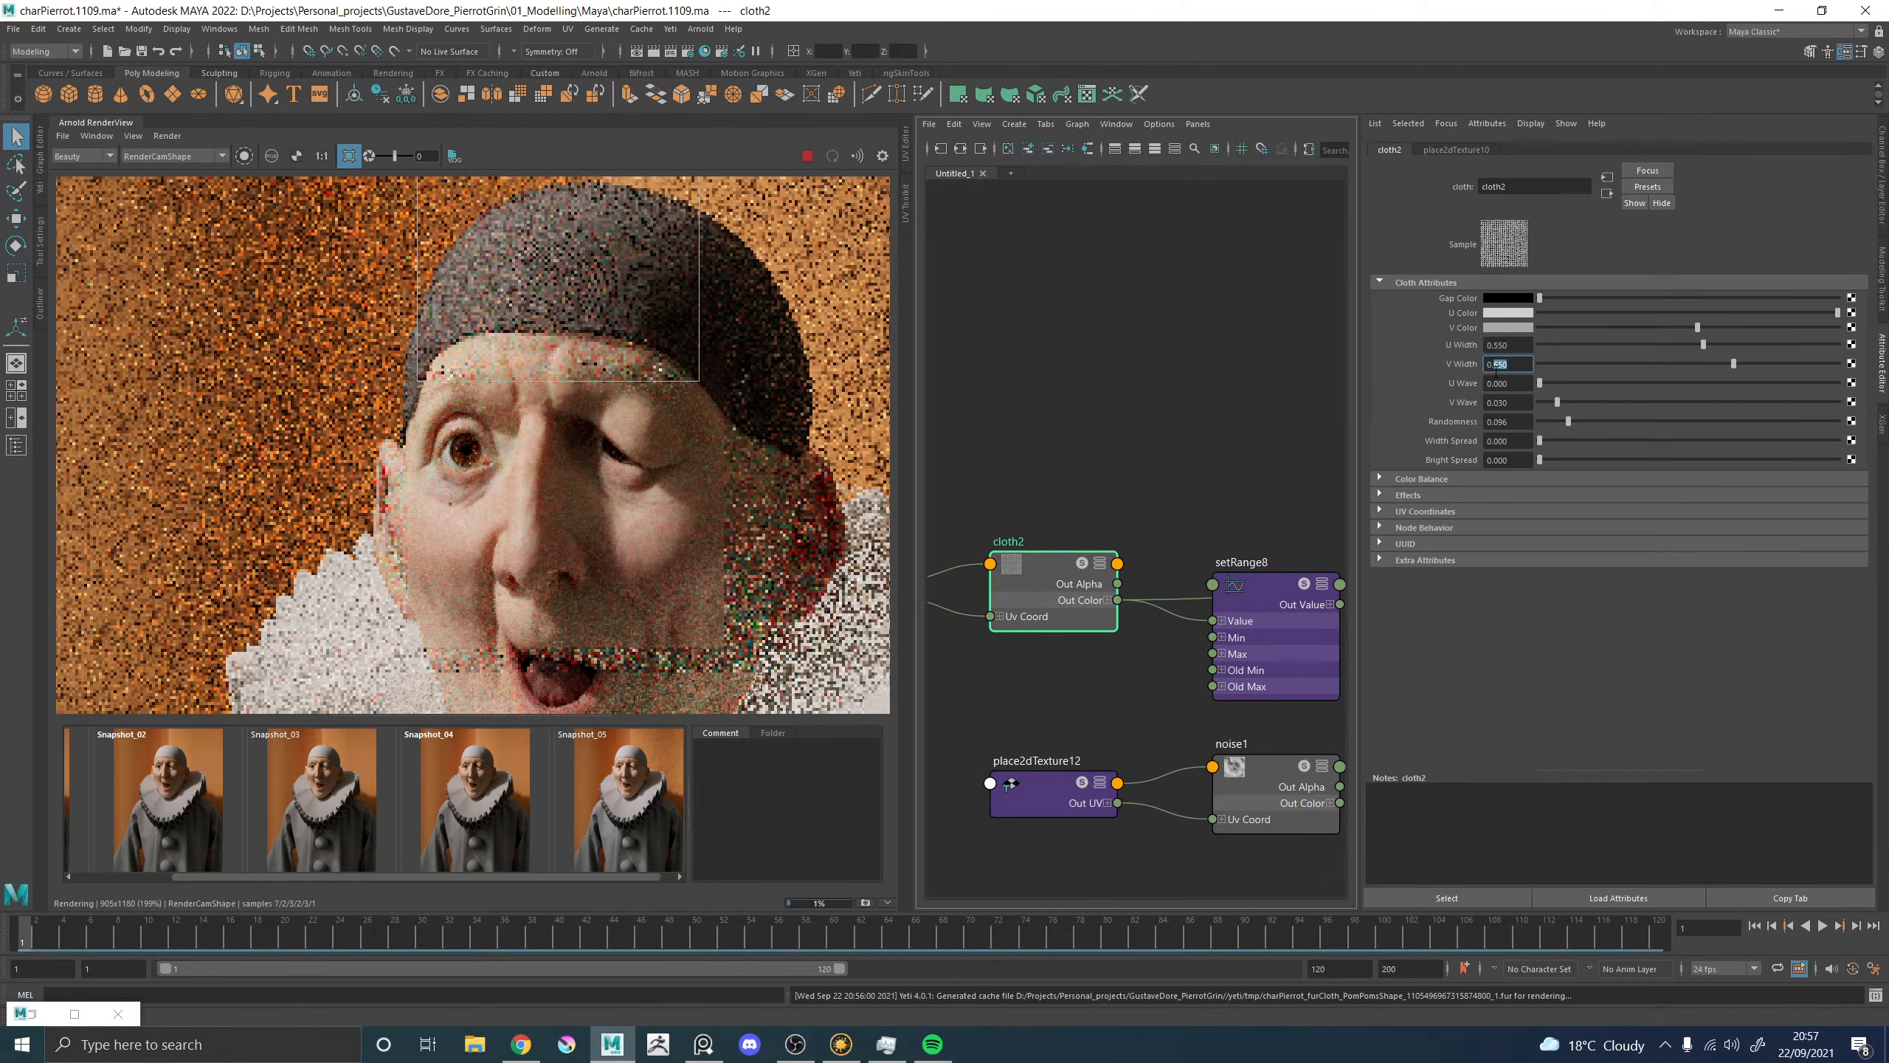
pyautogui.write('55')
pyautogui.click(1507, 402)
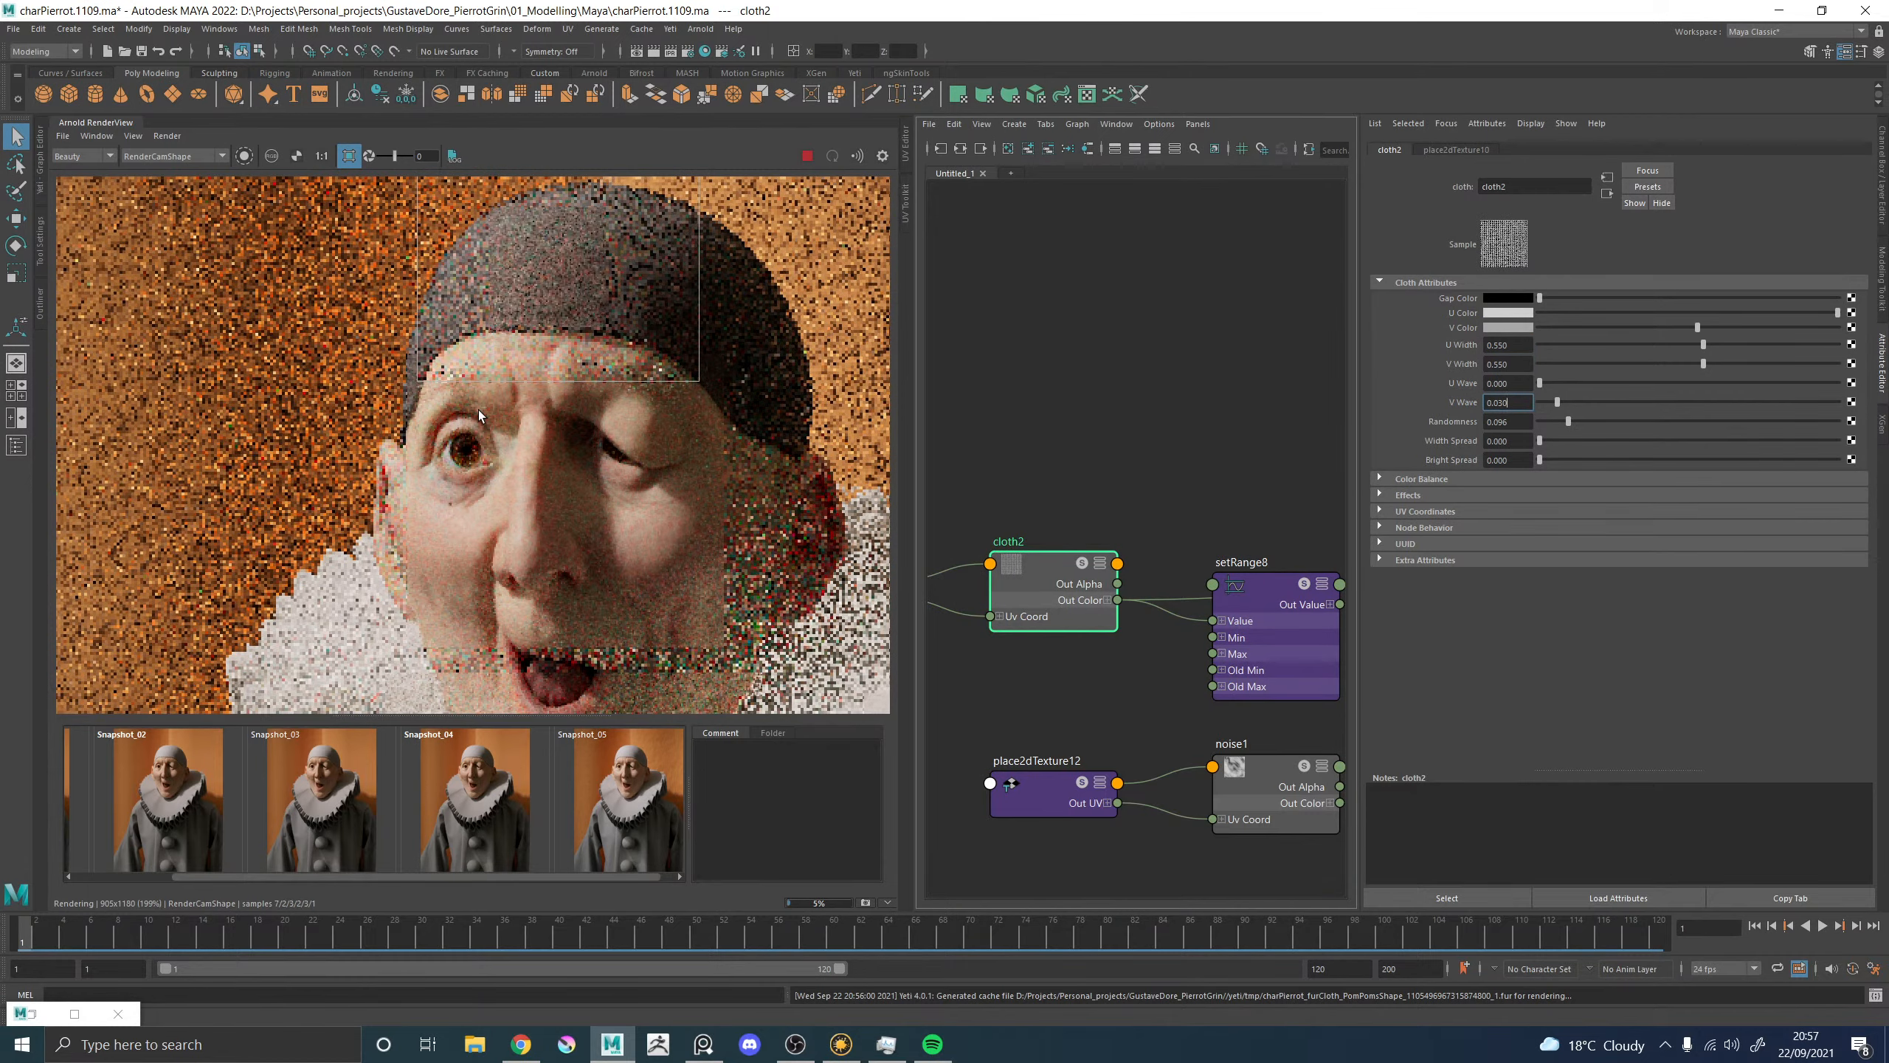
# Examine the hair net's weave in the cropped render, both up close and from a distance.
pyautogui.scroll(-4, 523, 339)
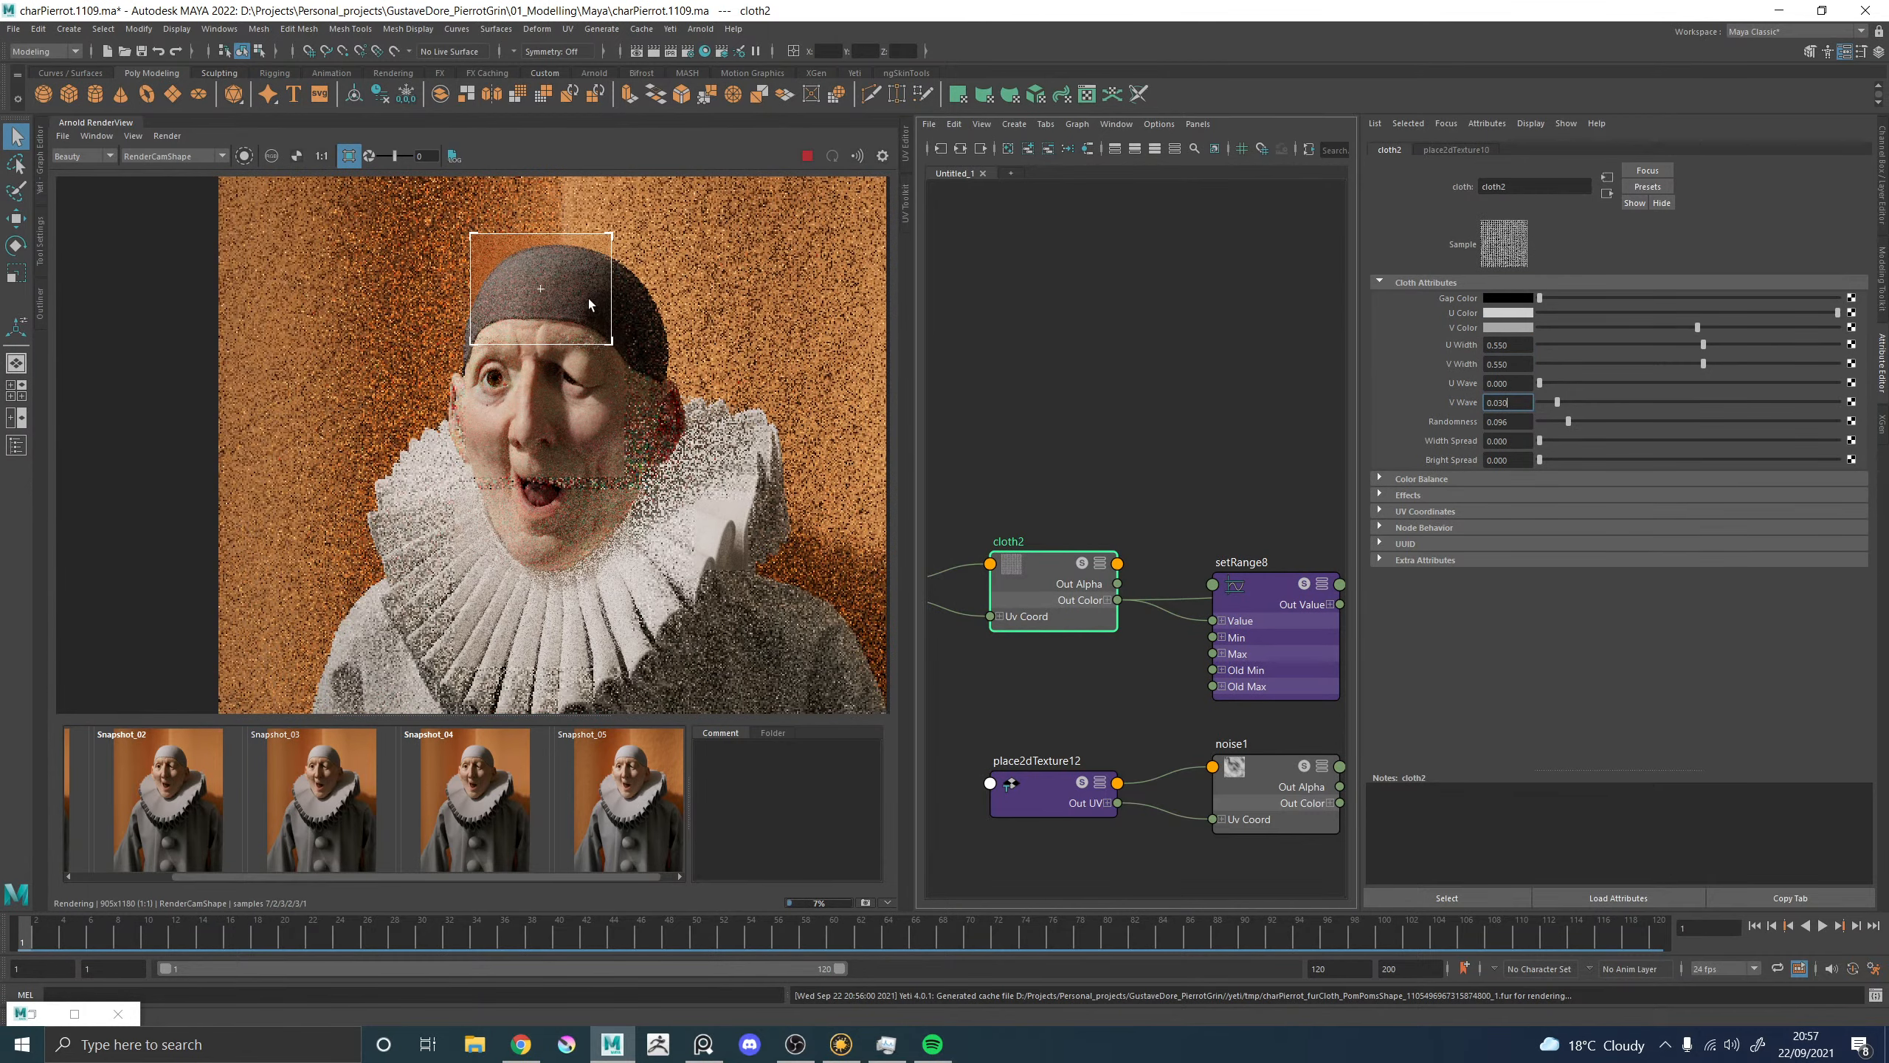
pyautogui.scroll(3, 587, 298)
pyautogui.scroll(2, 576, 320)
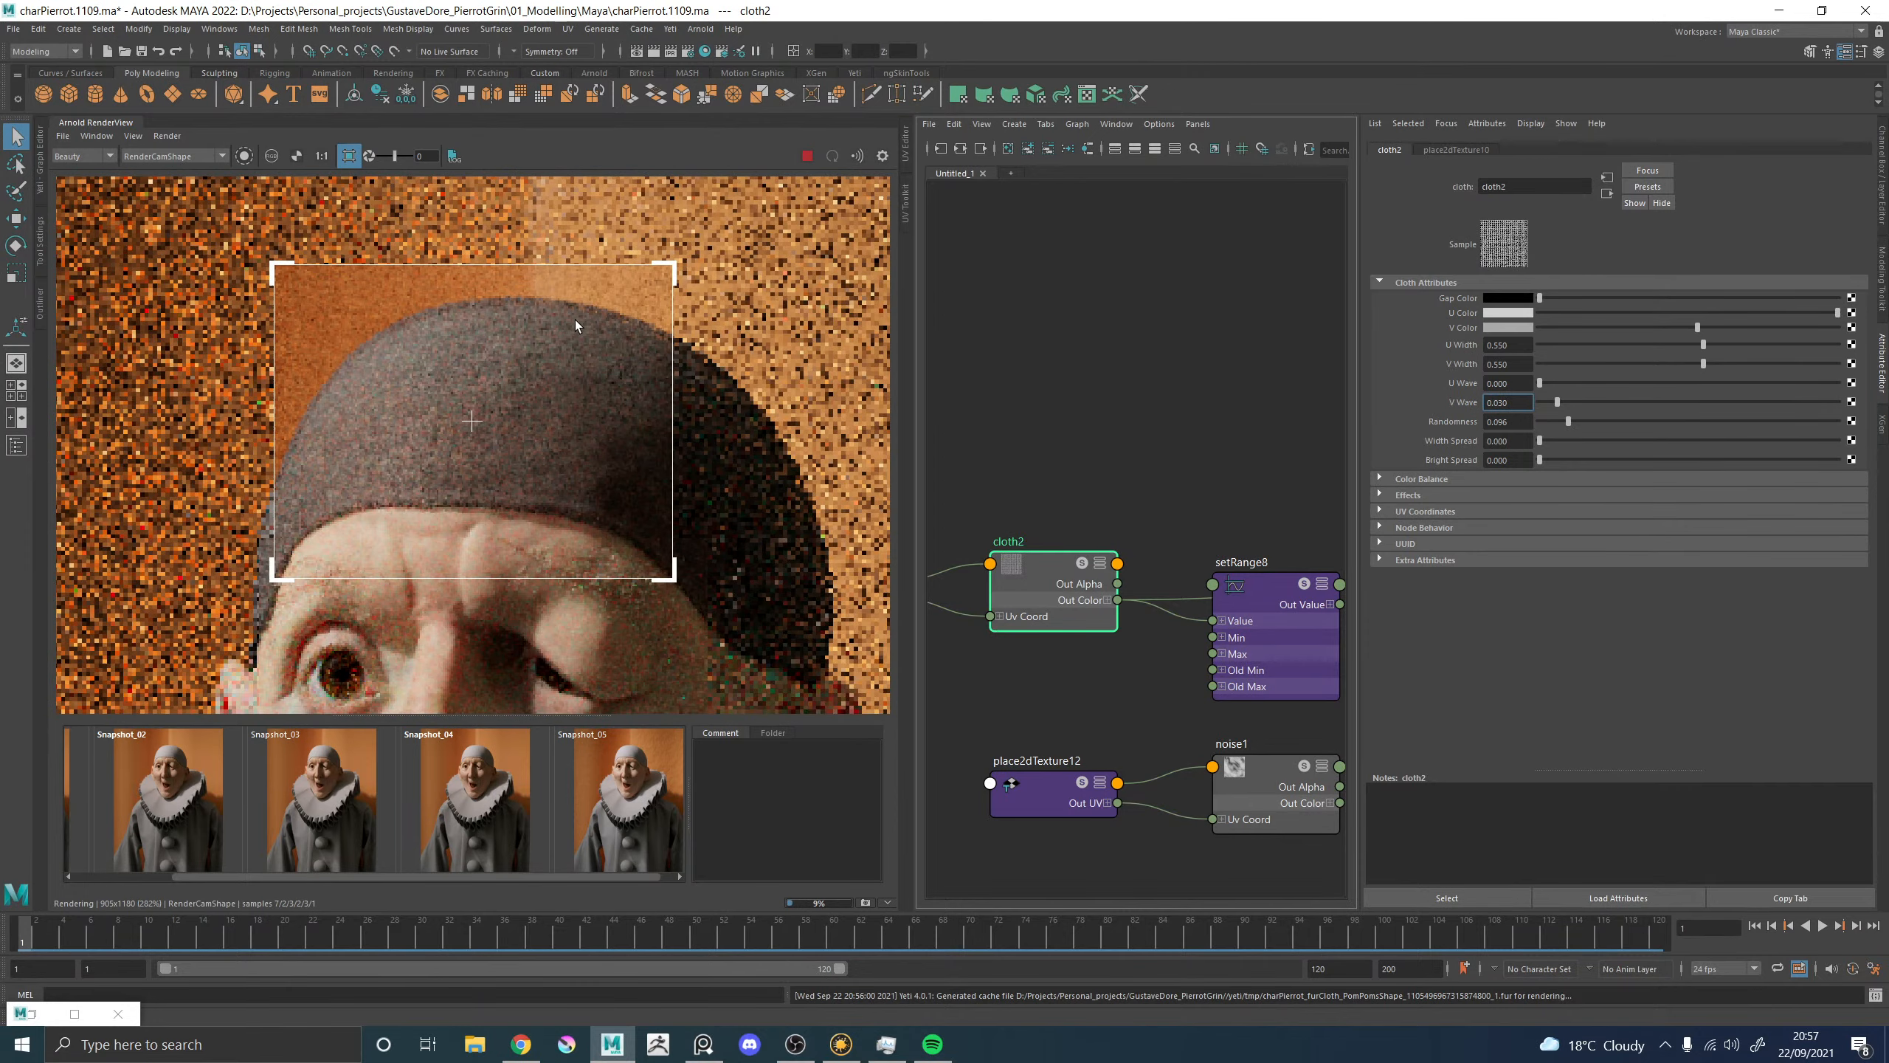
pyautogui.scroll(-2, 537, 352)
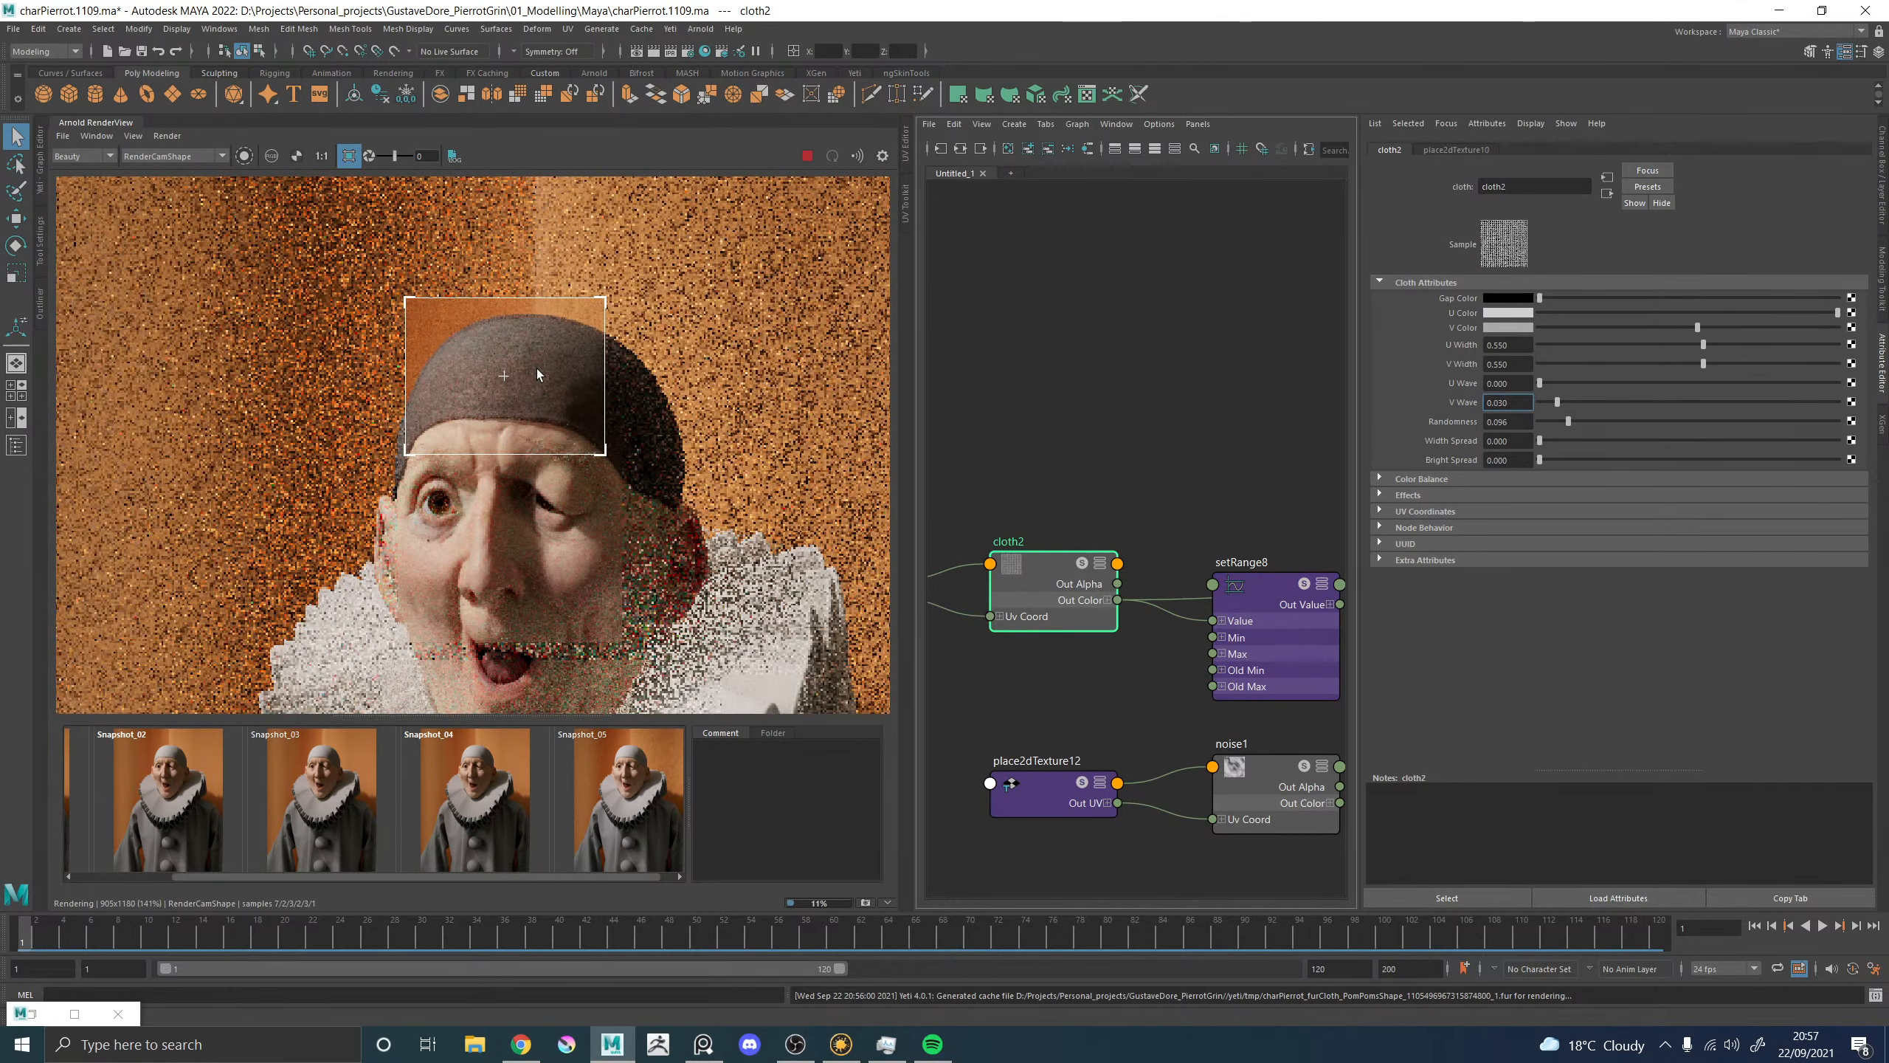
pyautogui.scroll(2, 528, 331)
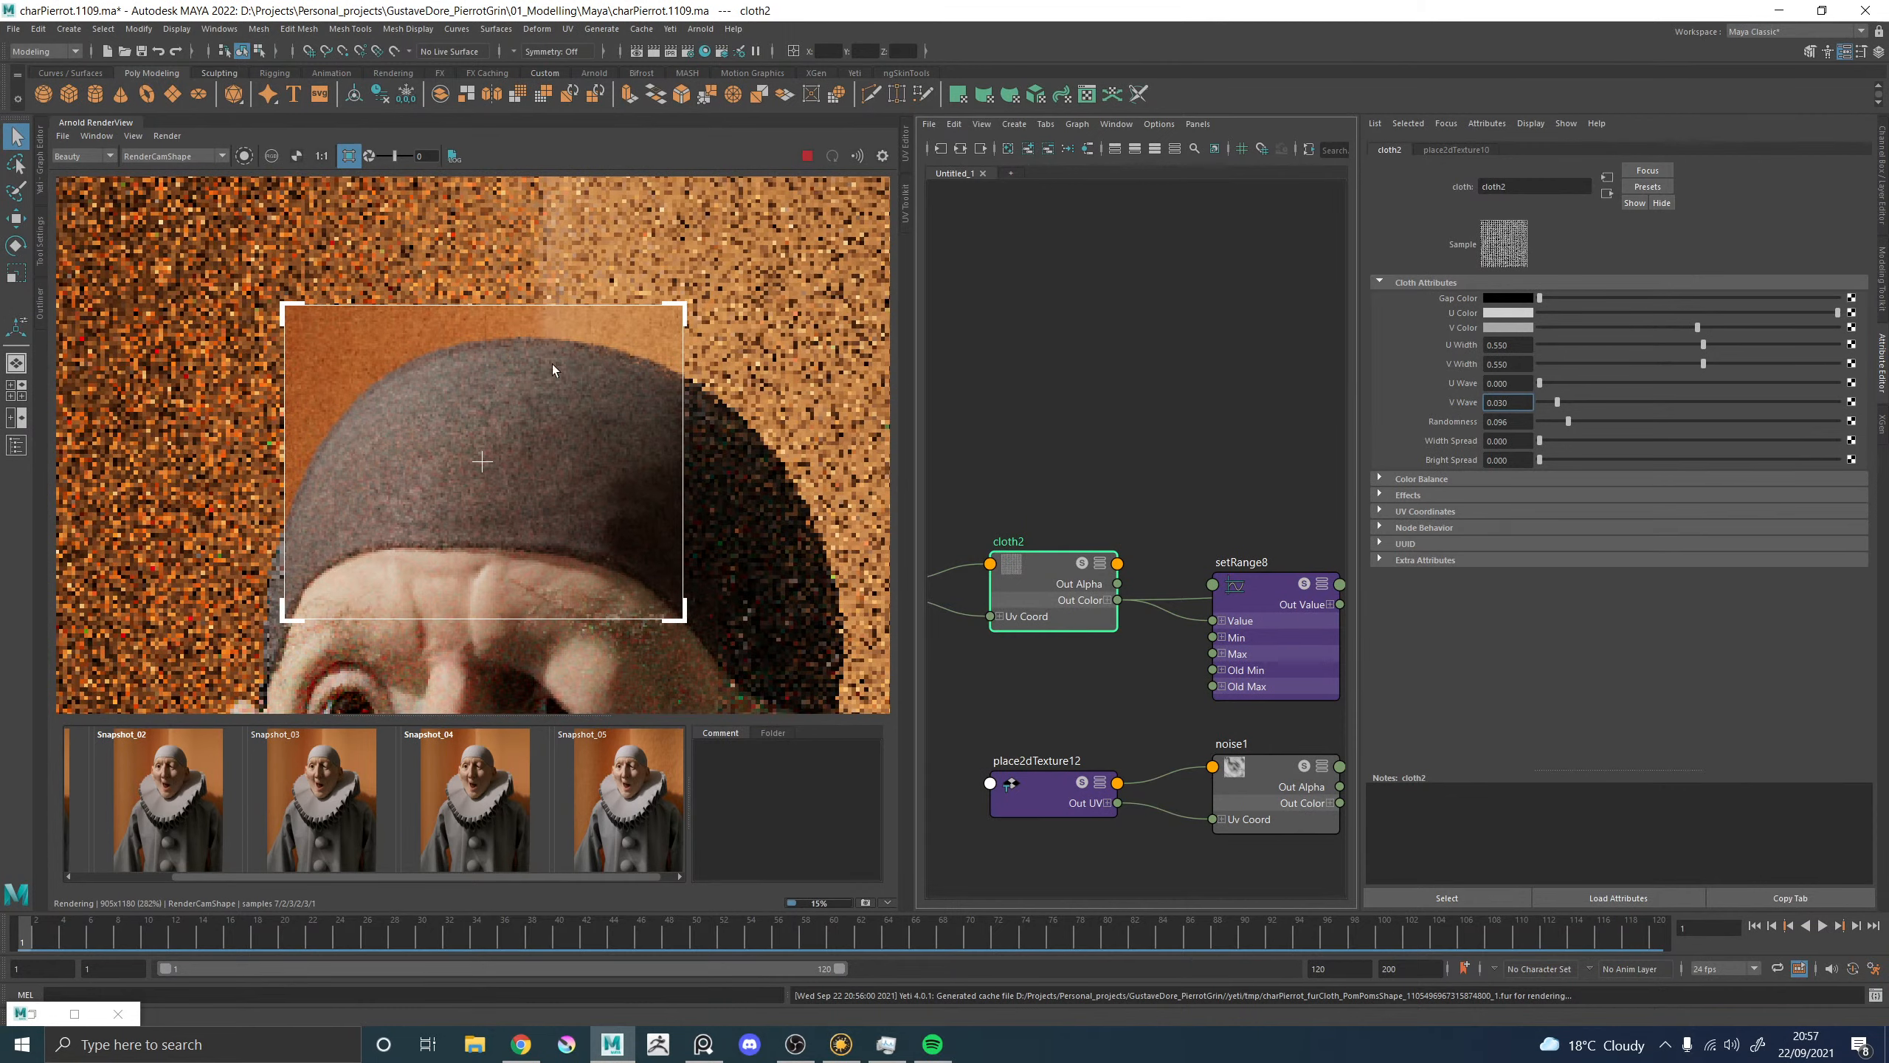
pyautogui.scroll(3, 532, 365)
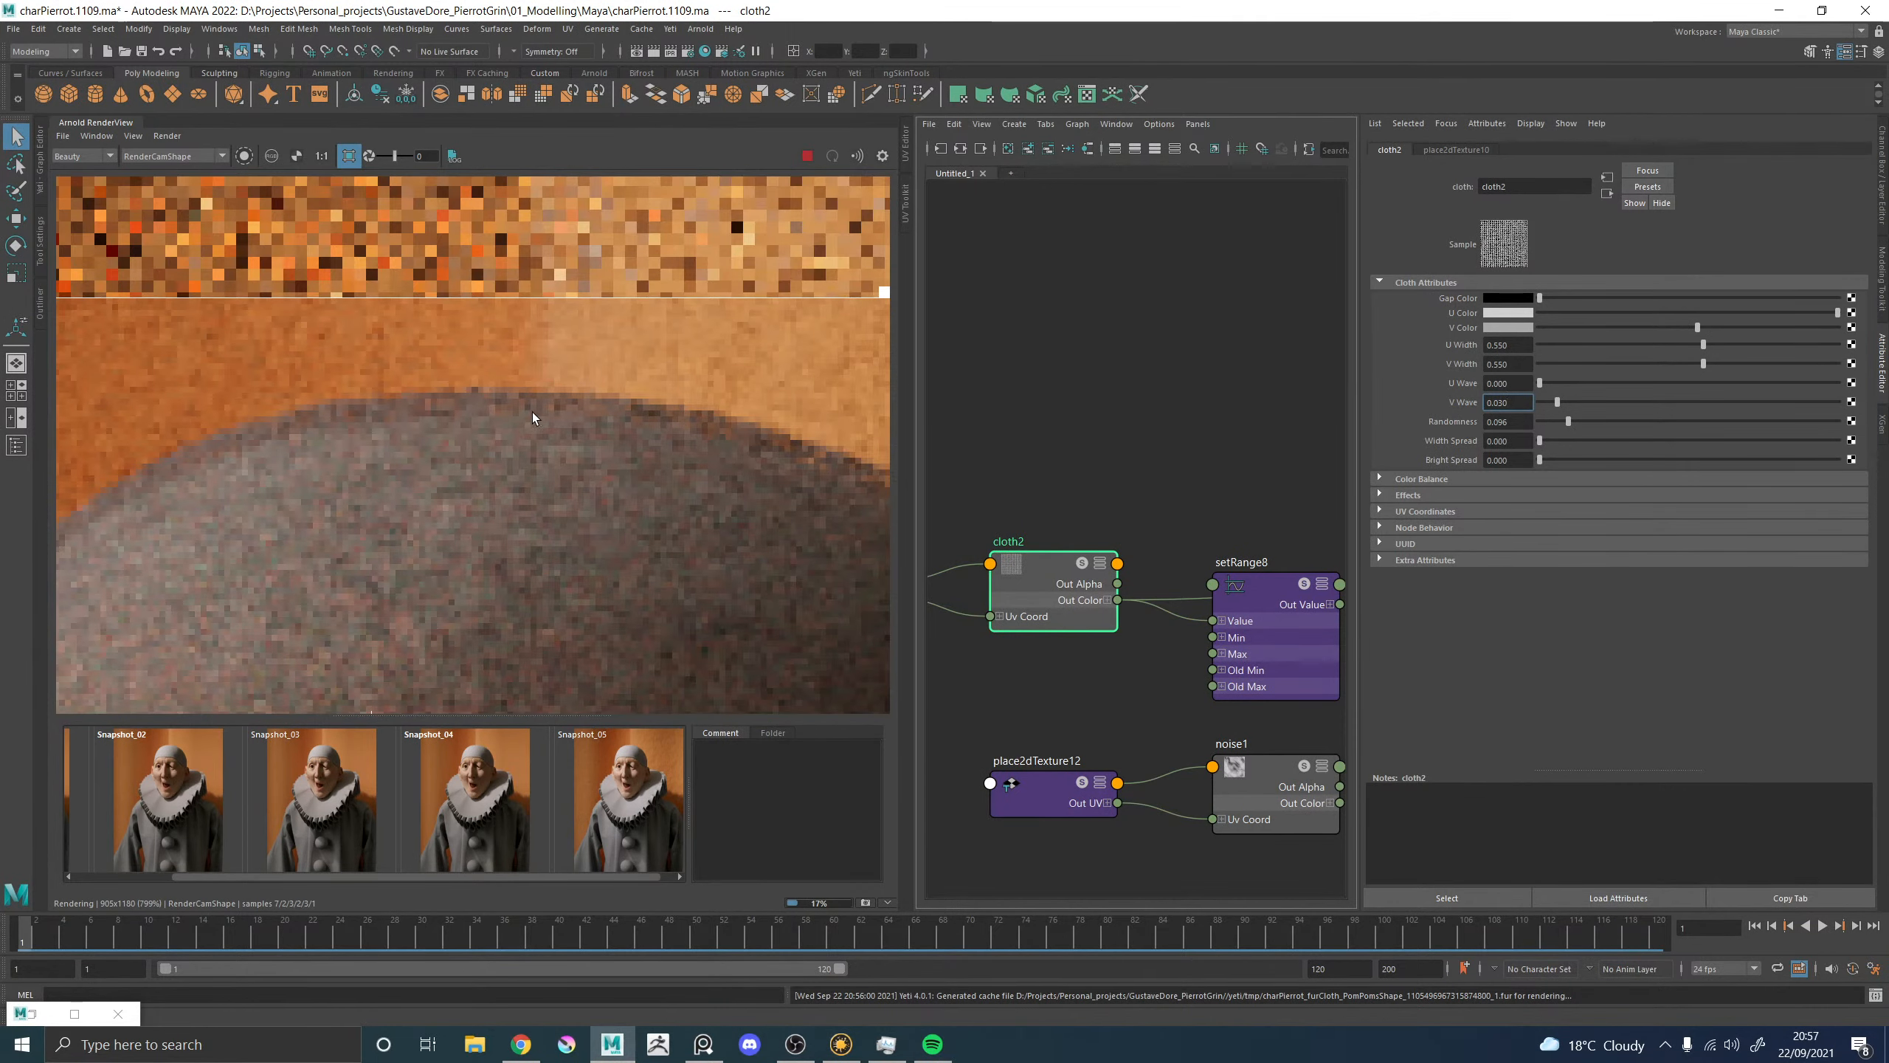
pyautogui.scroll(-6, 552, 463)
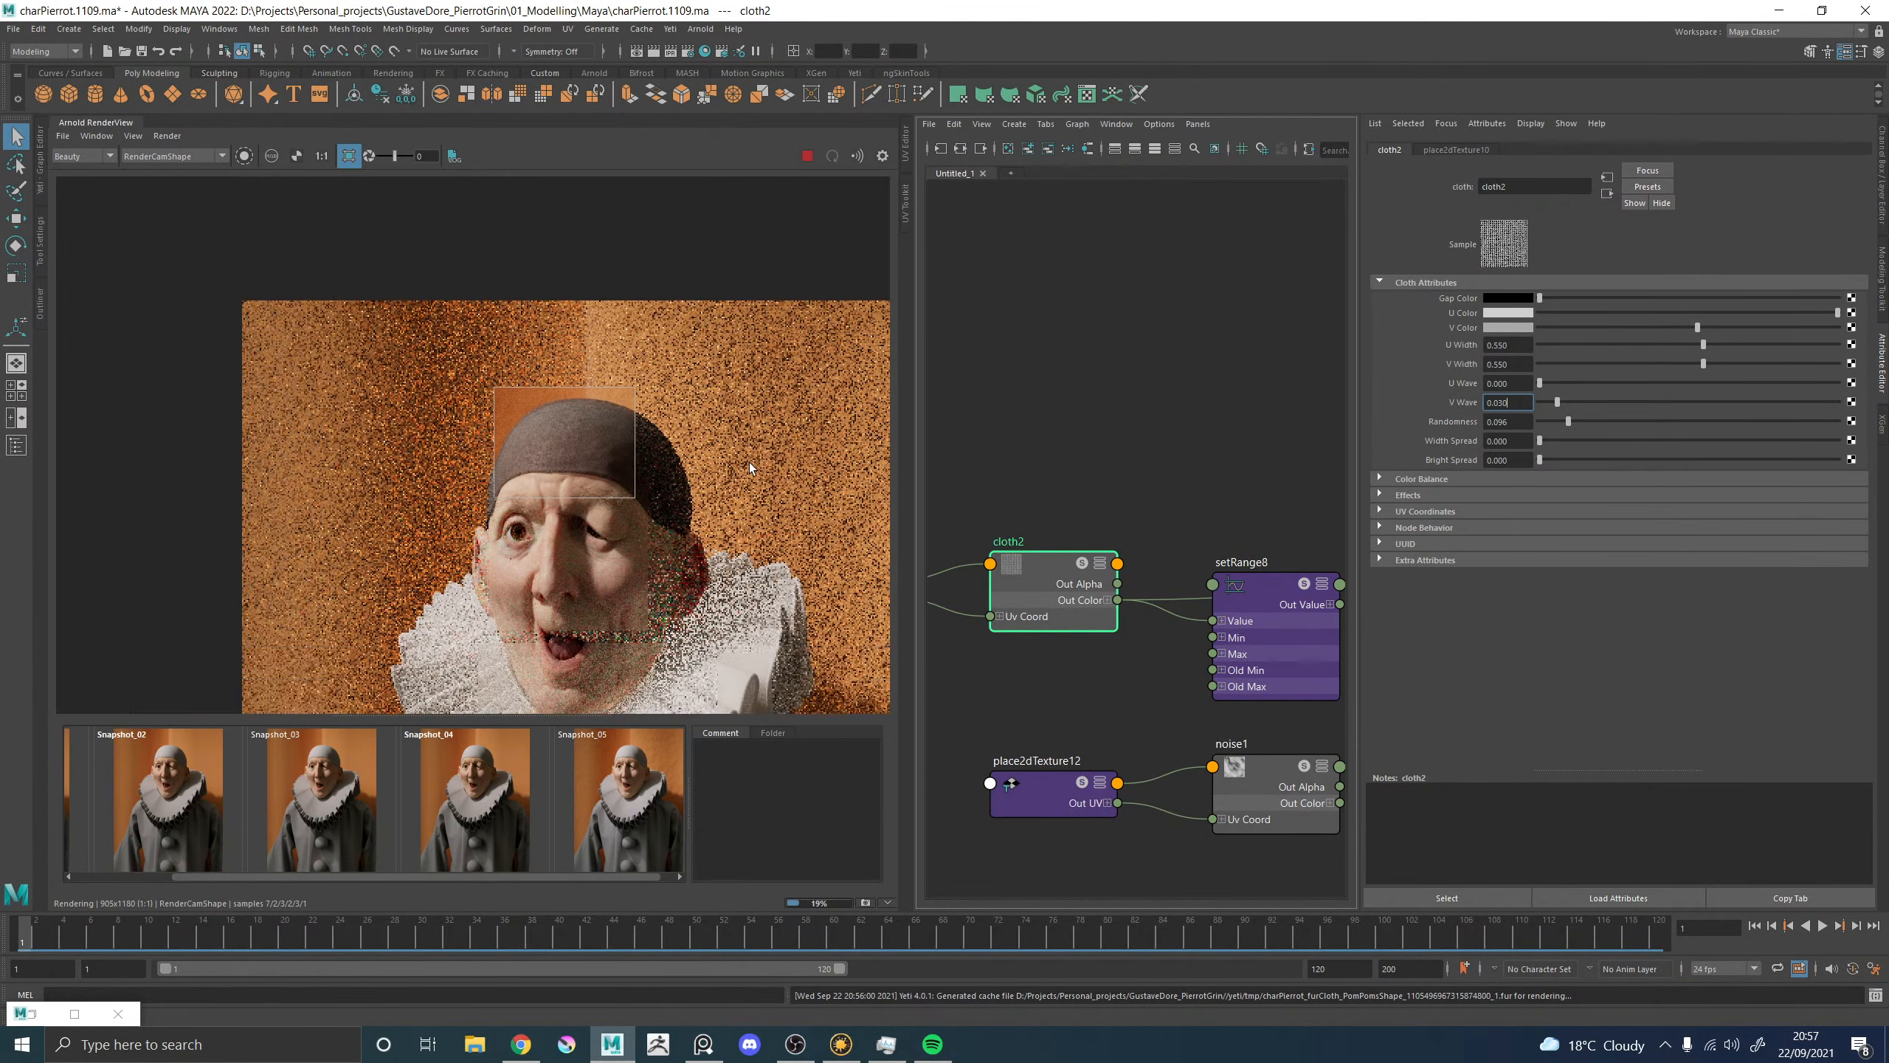
pyautogui.scroll(2, 750, 462)
pyautogui.scroll(-2, 616, 345)
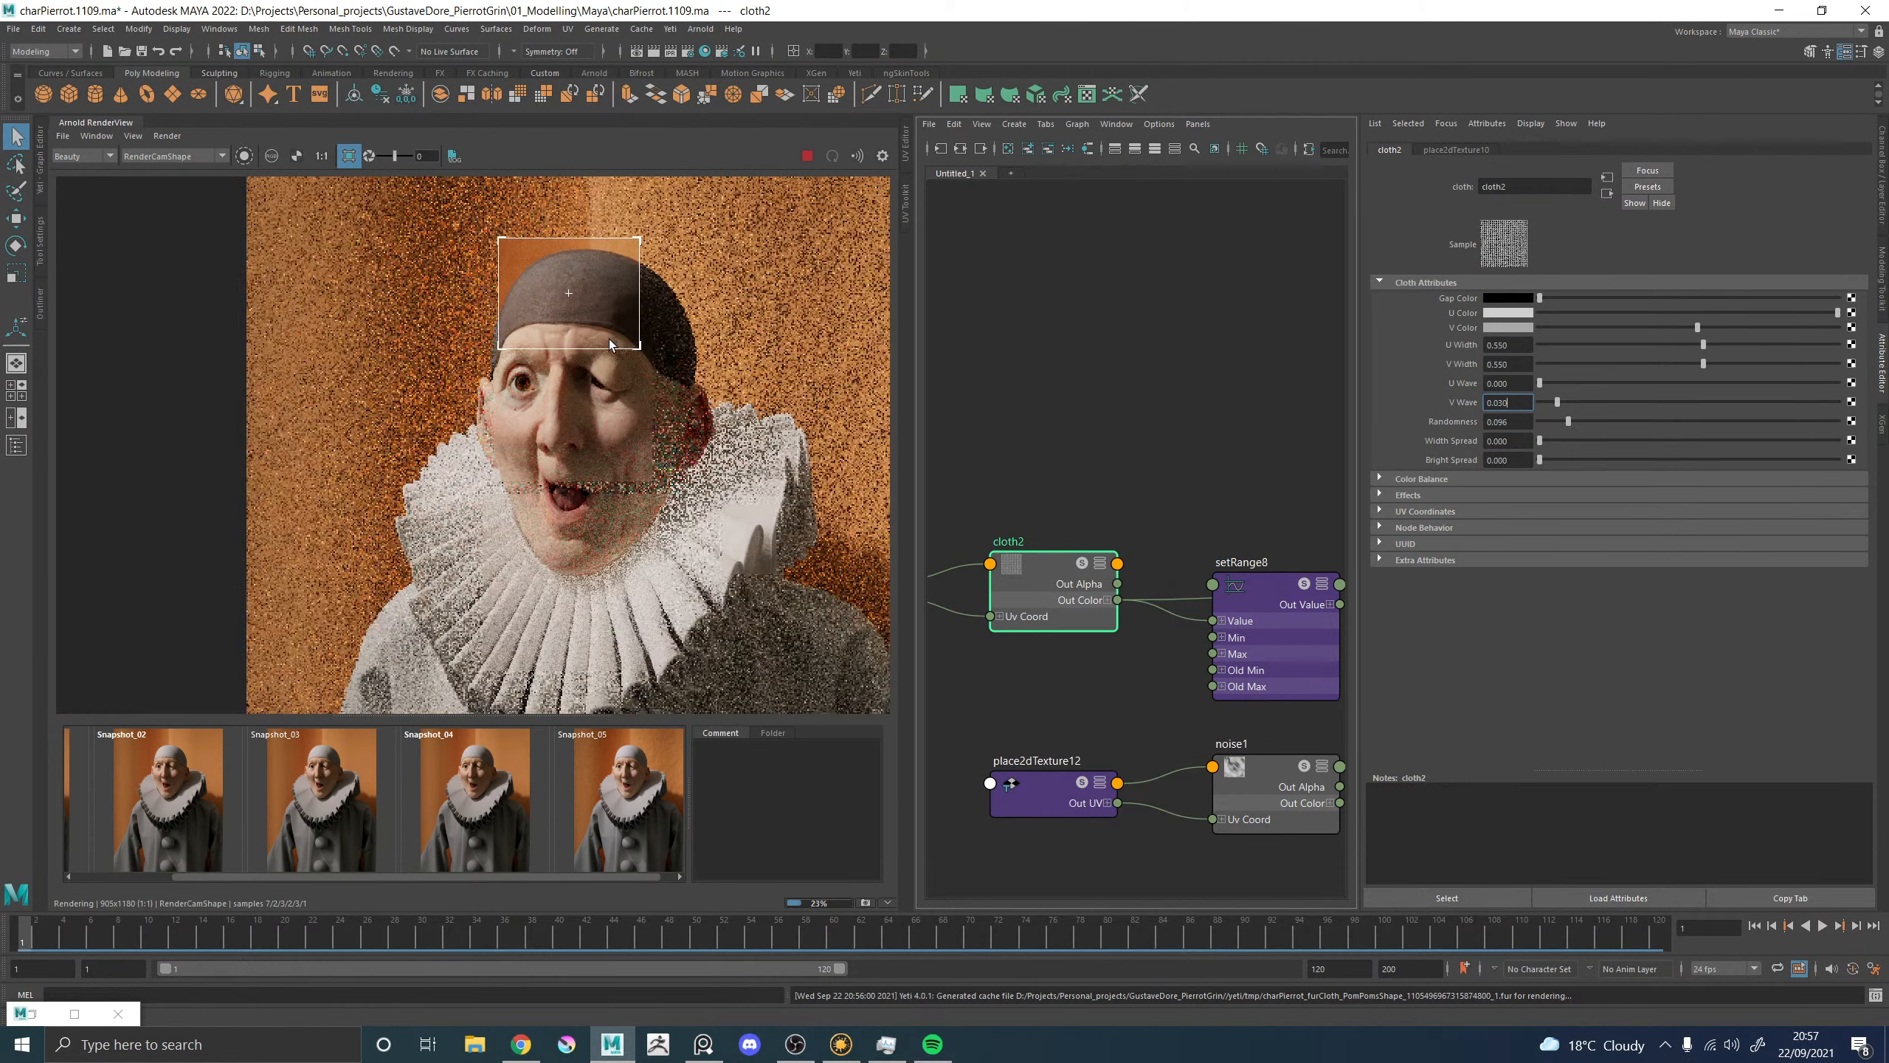
pyautogui.scroll(3, 557, 306)
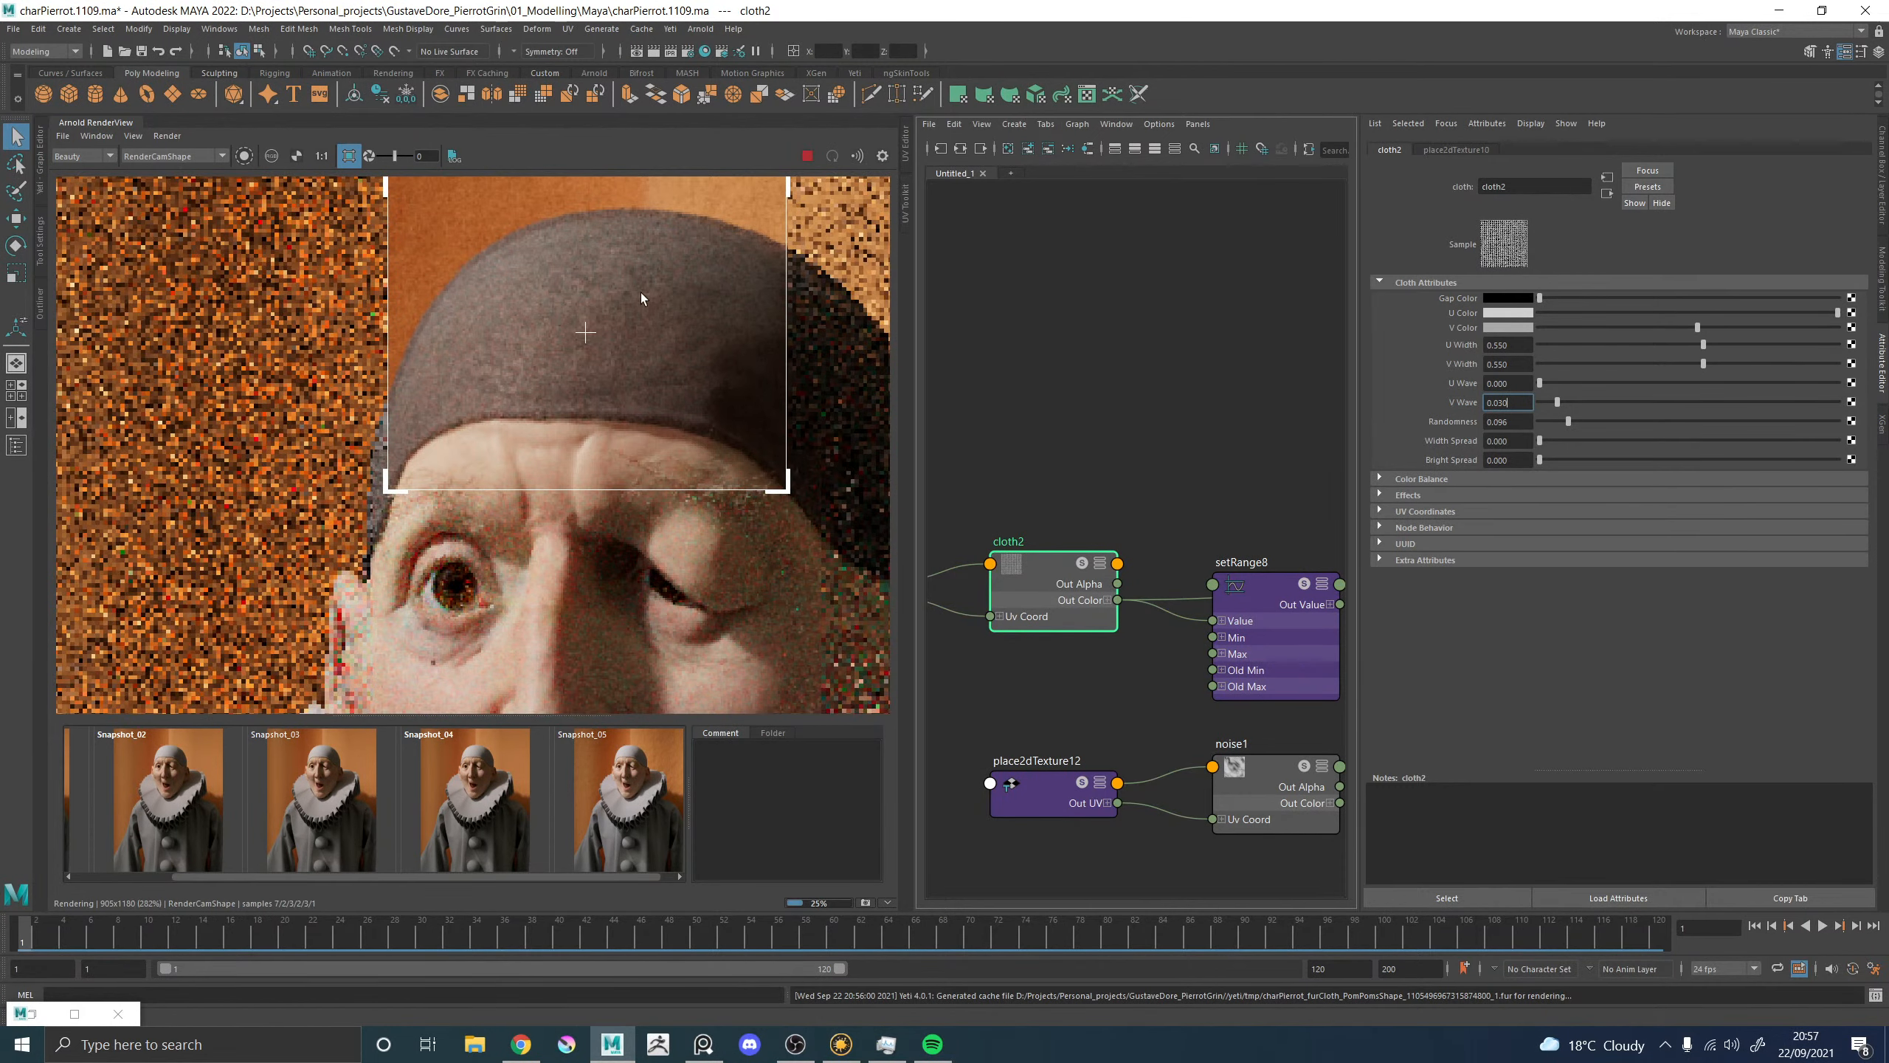
# Turn off the crop region and restart the Arnold render for the full frame.
pyautogui.click(350, 156)
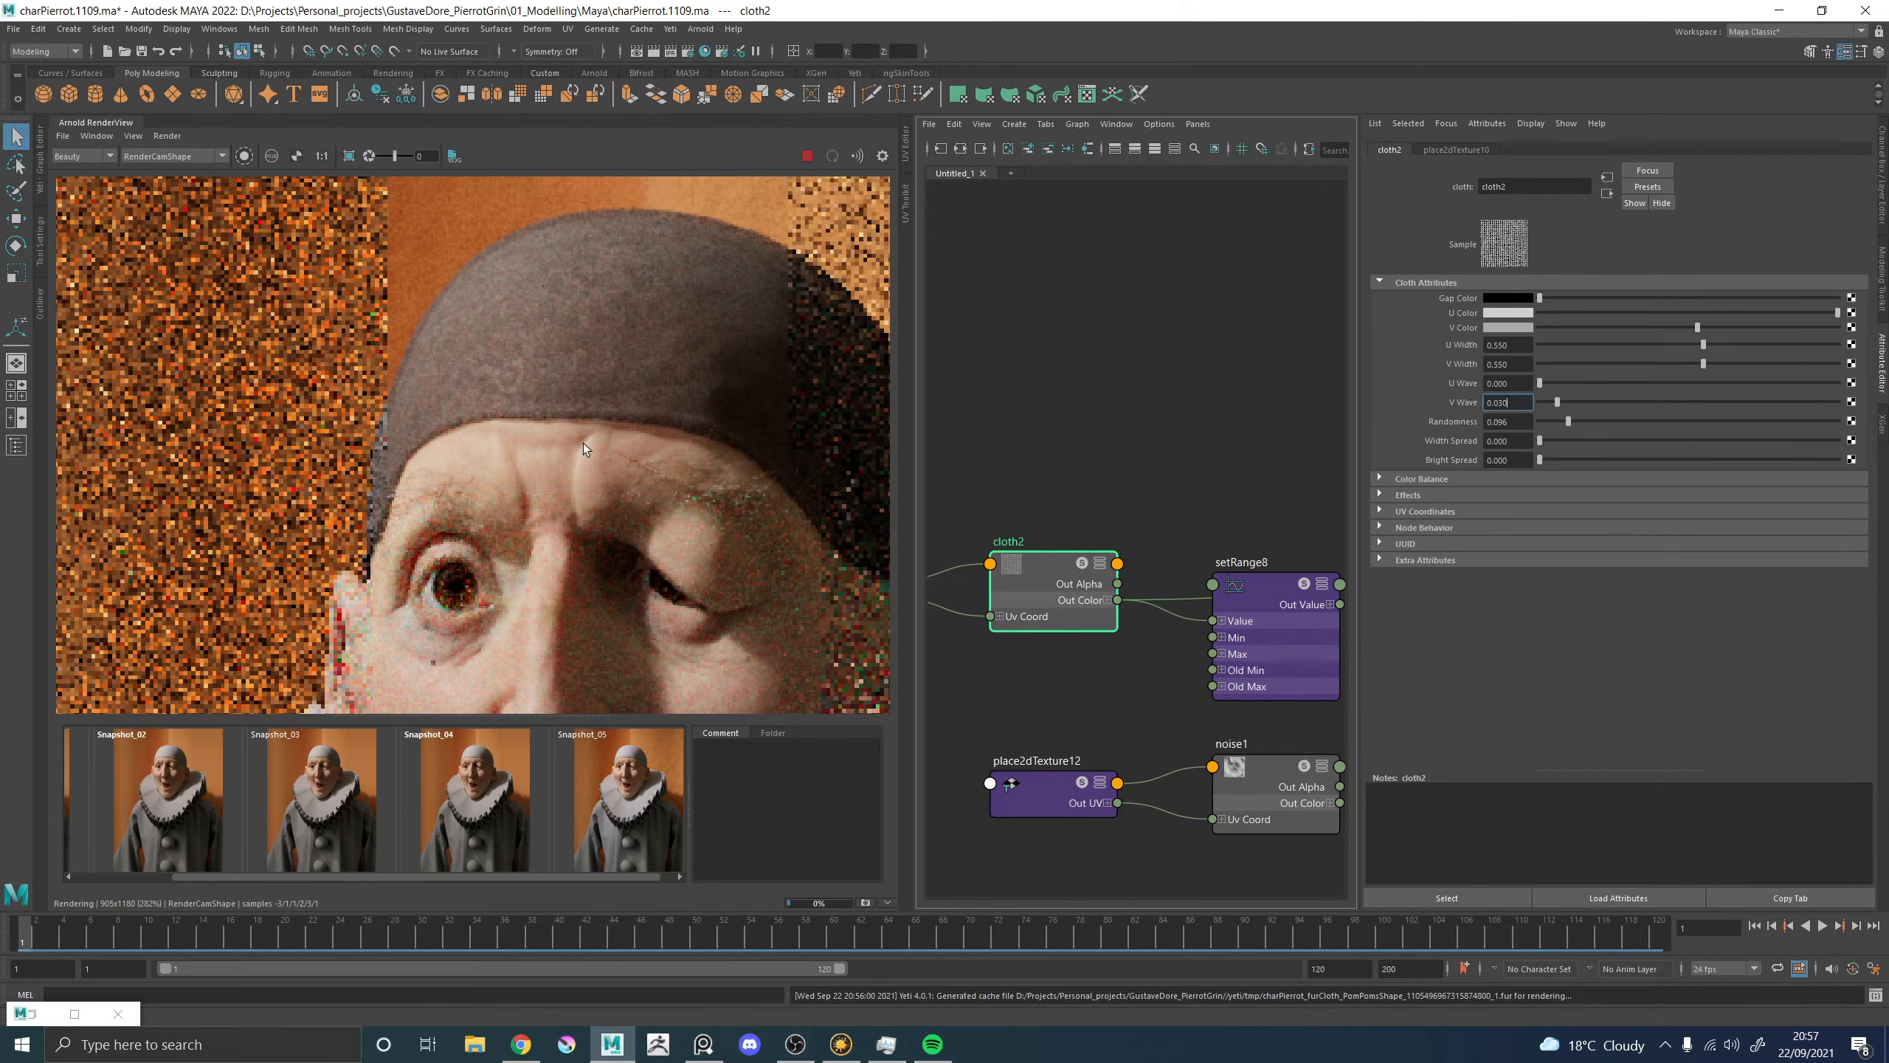
pyautogui.scroll(-3, 697, 368)
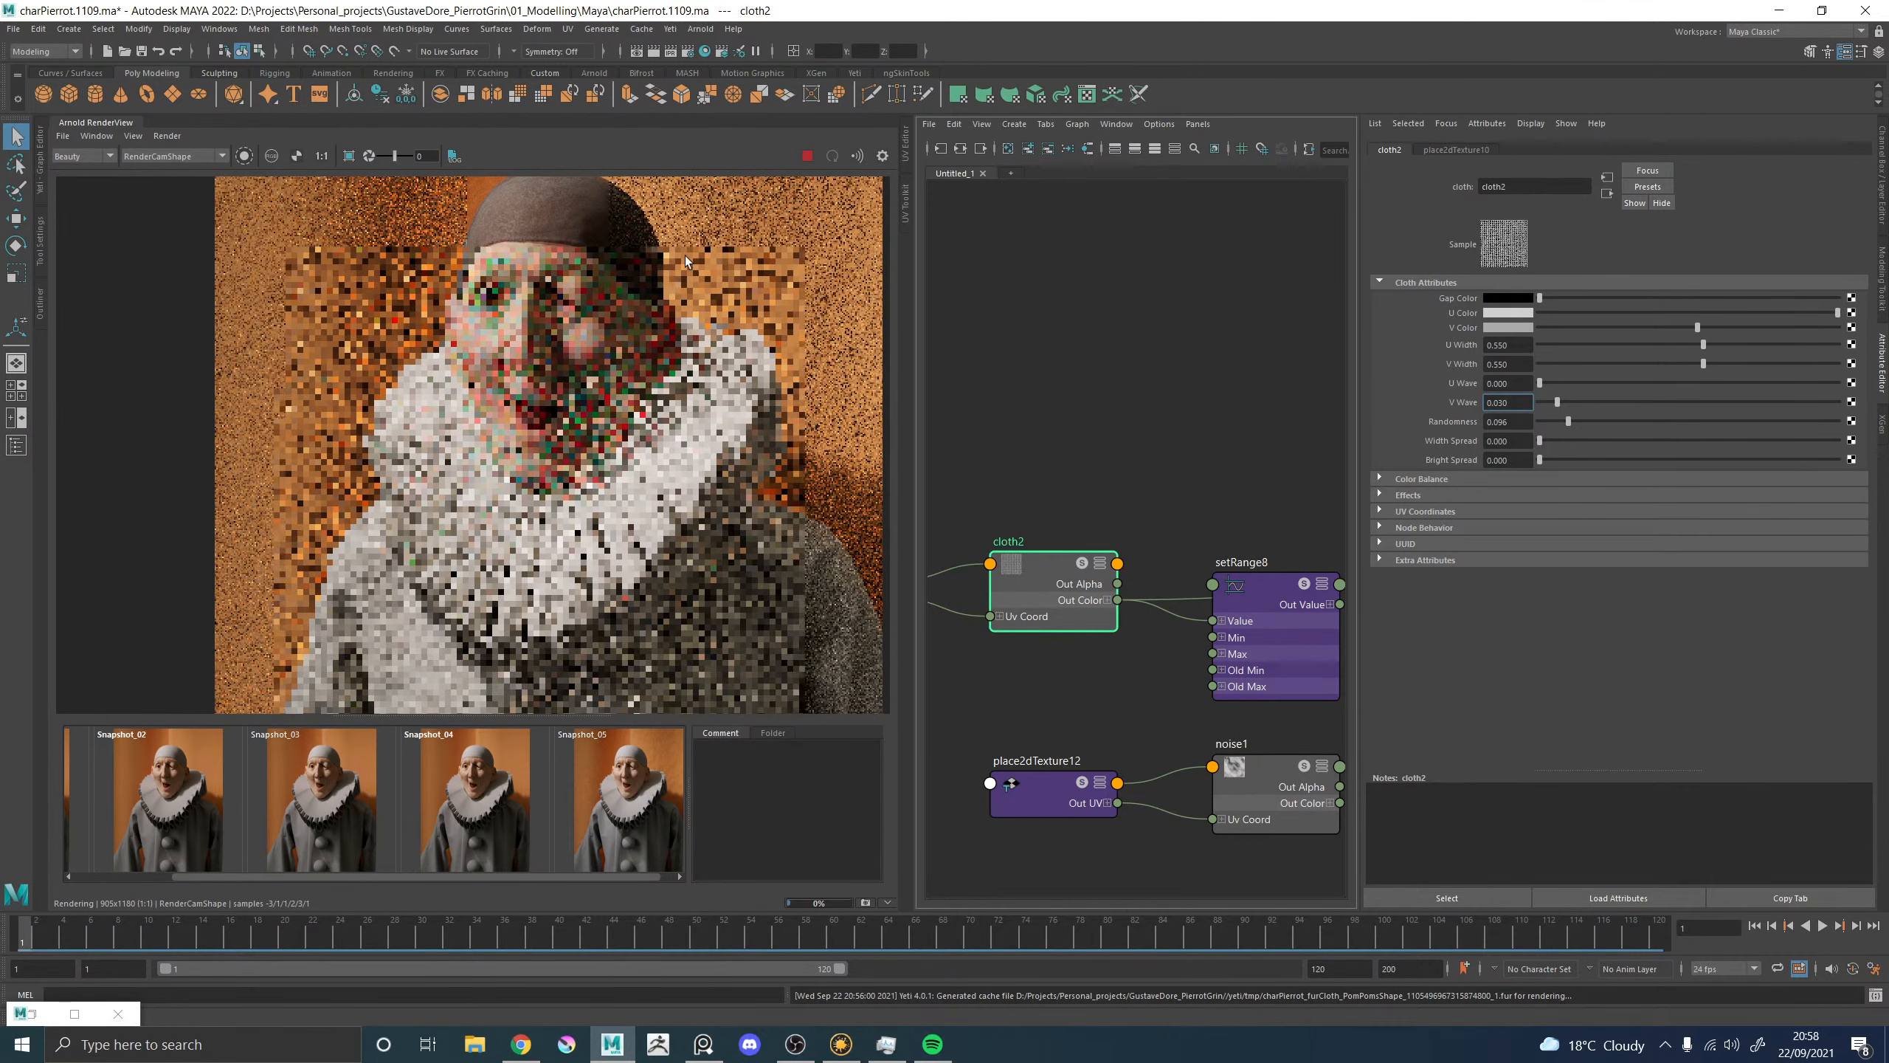
pyautogui.click(807, 156)
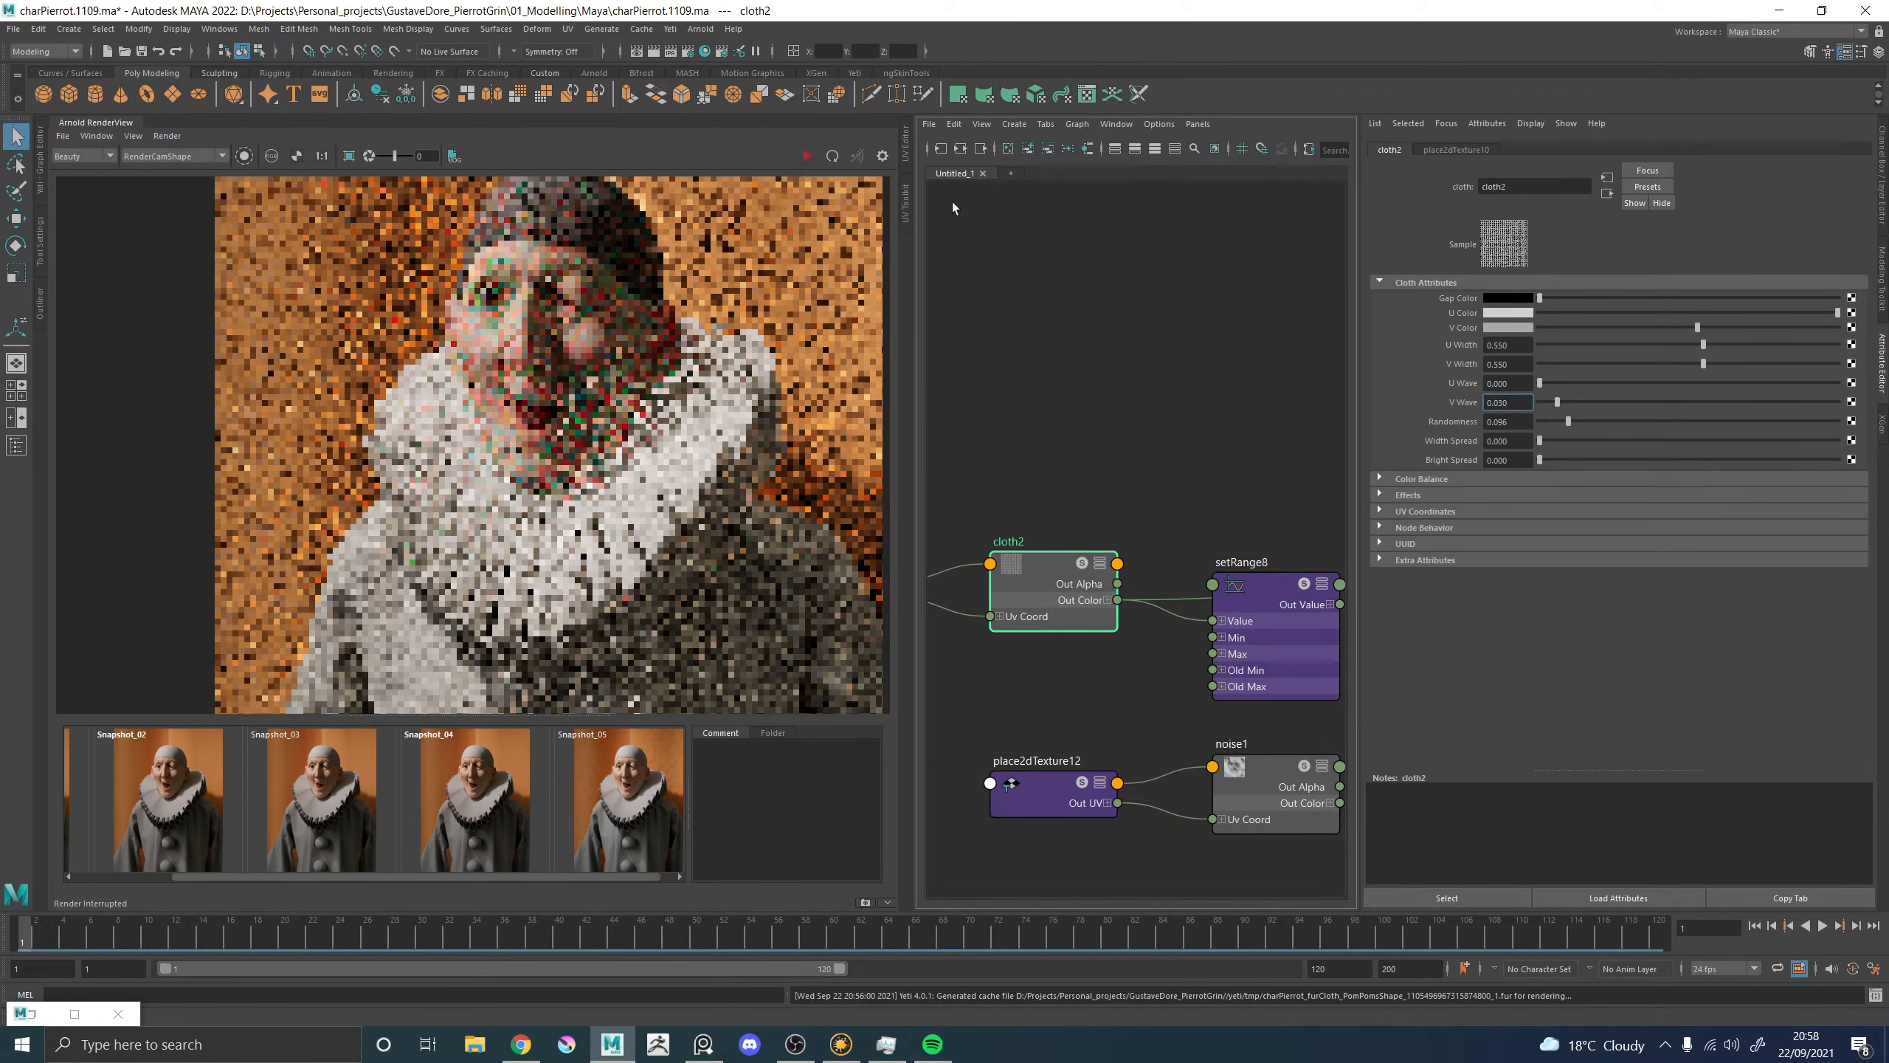
pyautogui.click(826, 158)
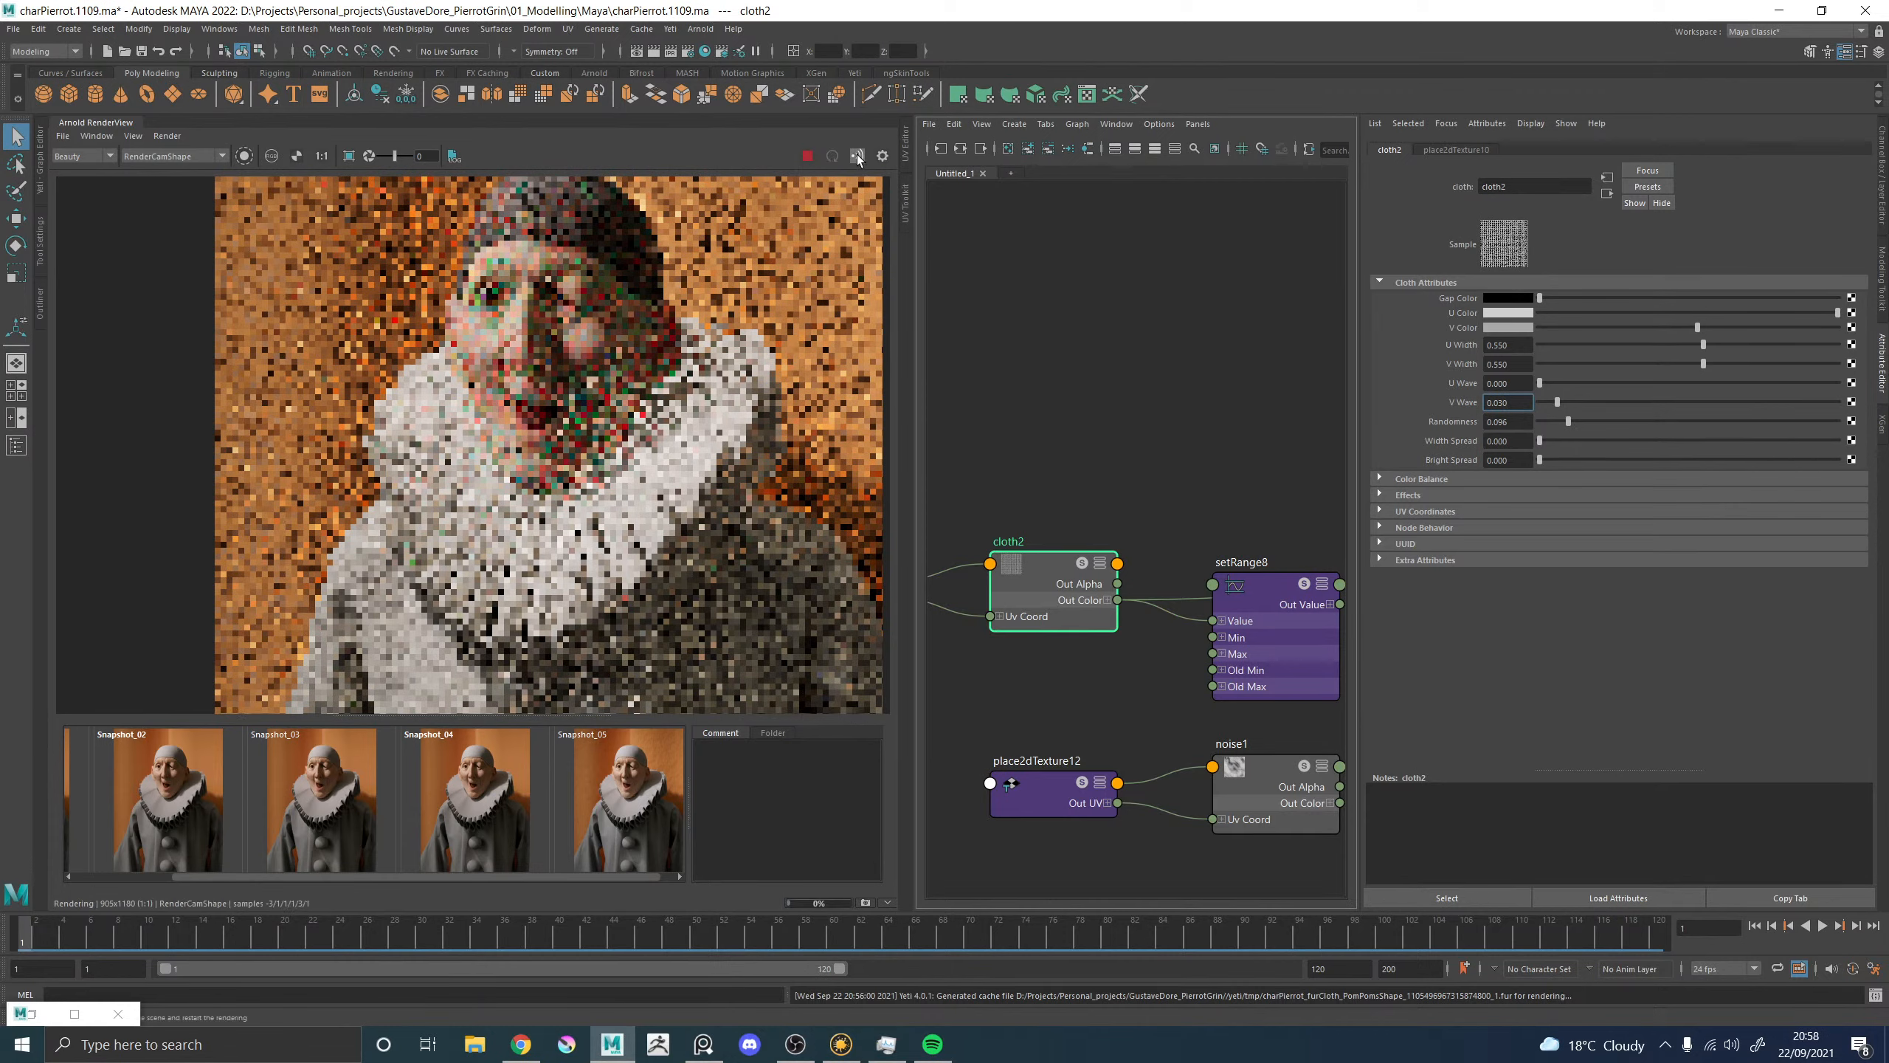
pyautogui.scroll(-3, 662, 351)
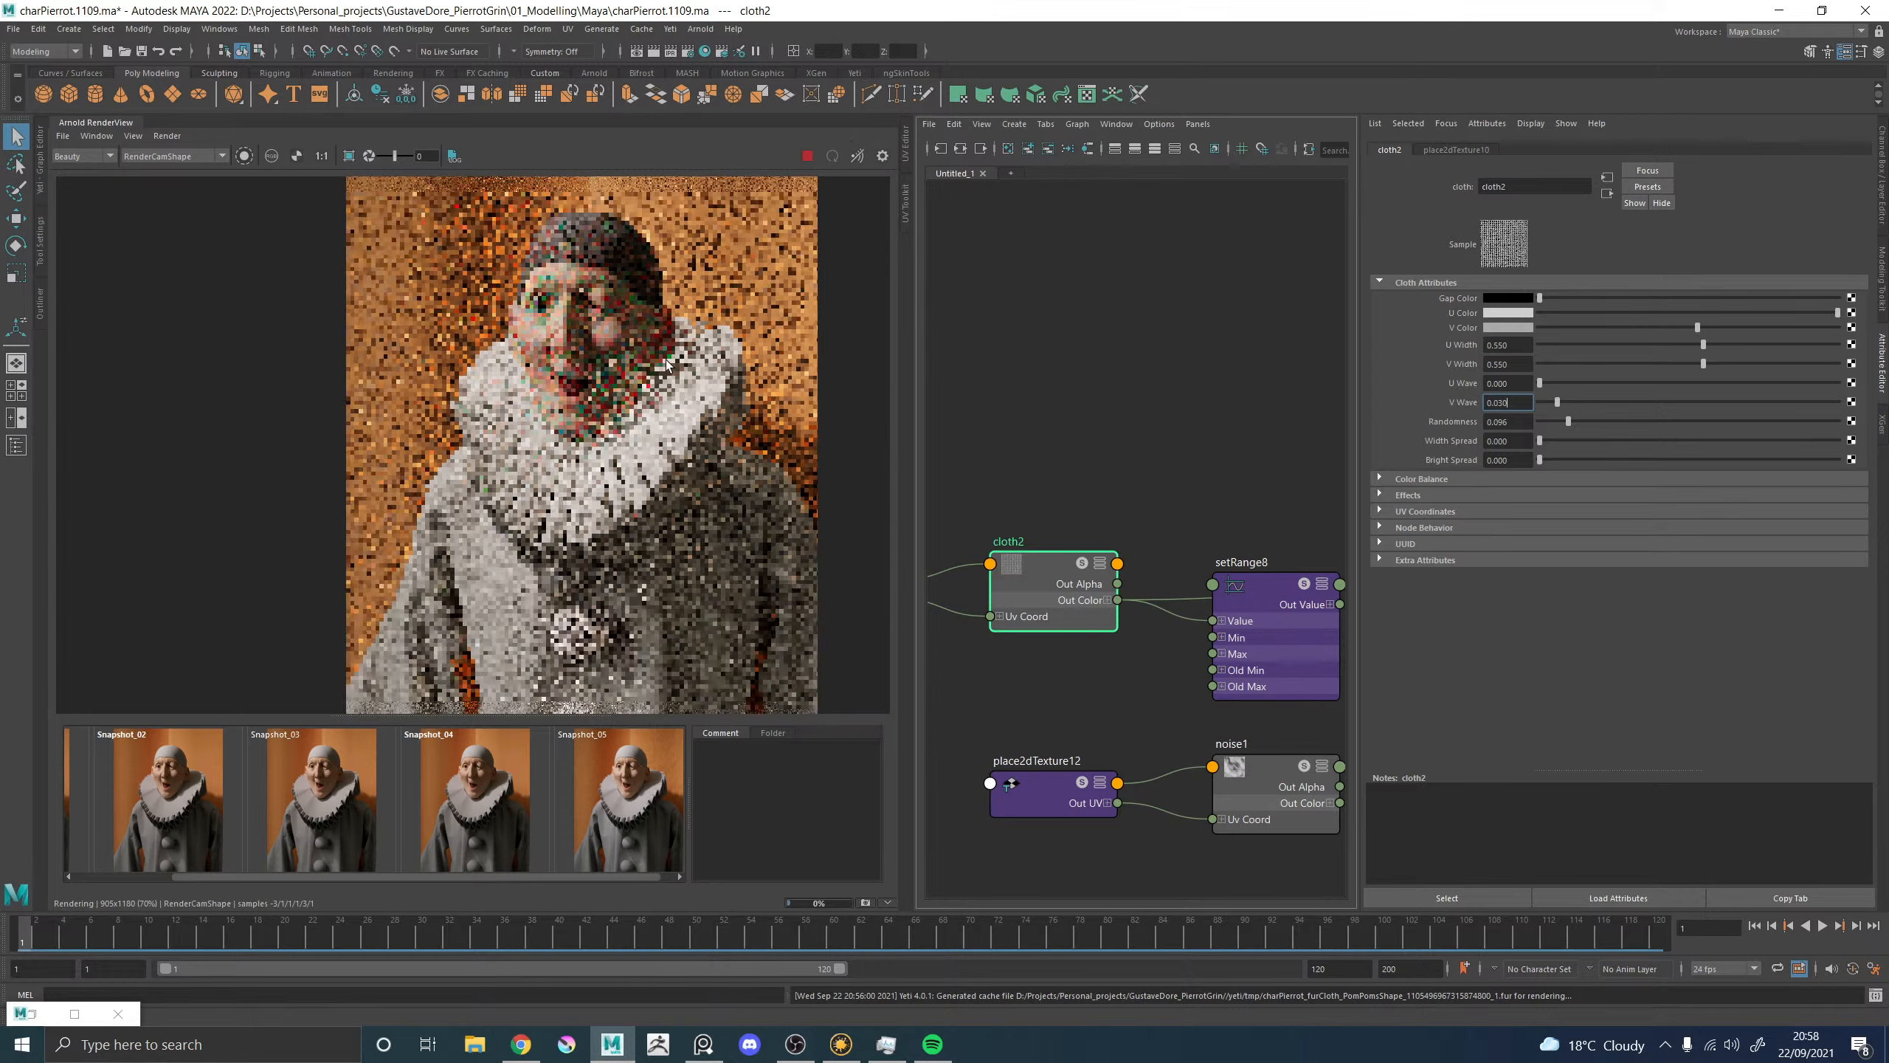
pyautogui.scroll(2, 678, 341)
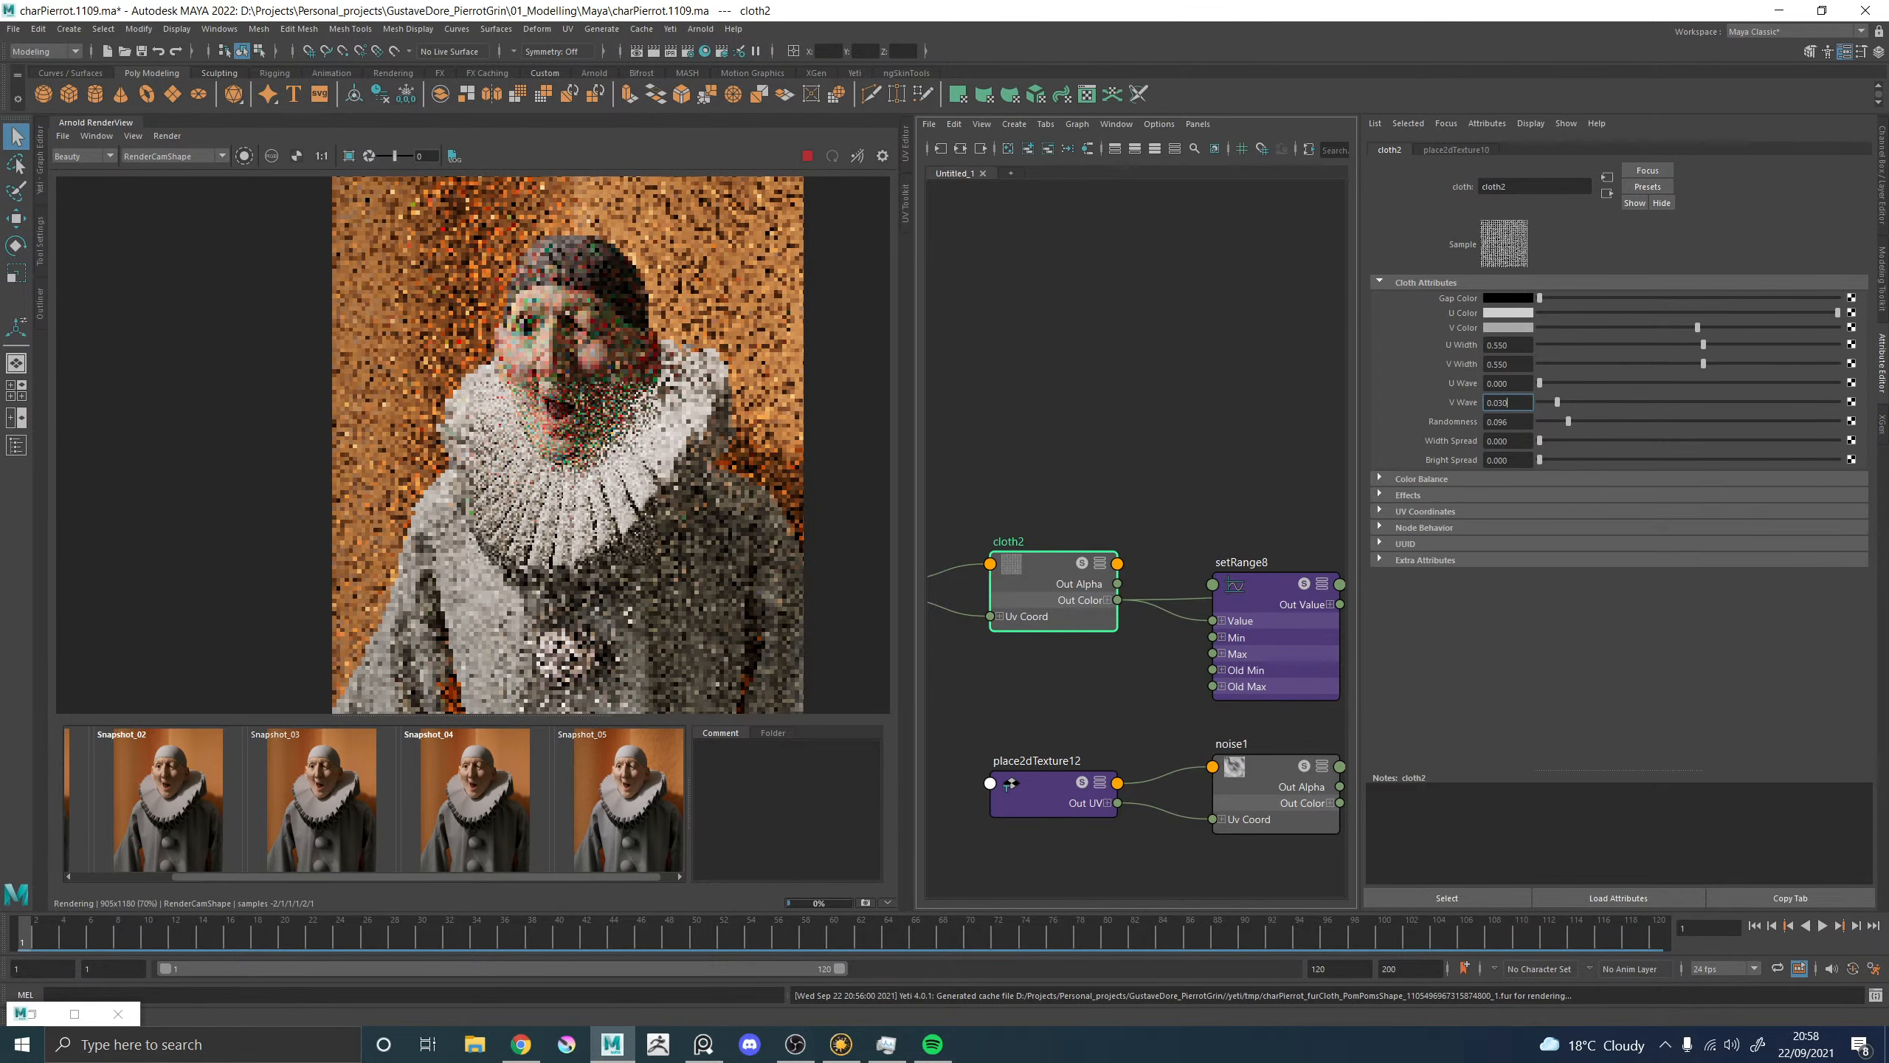
# Switch to Mari and close the application.
pyautogui.click(839, 1044)
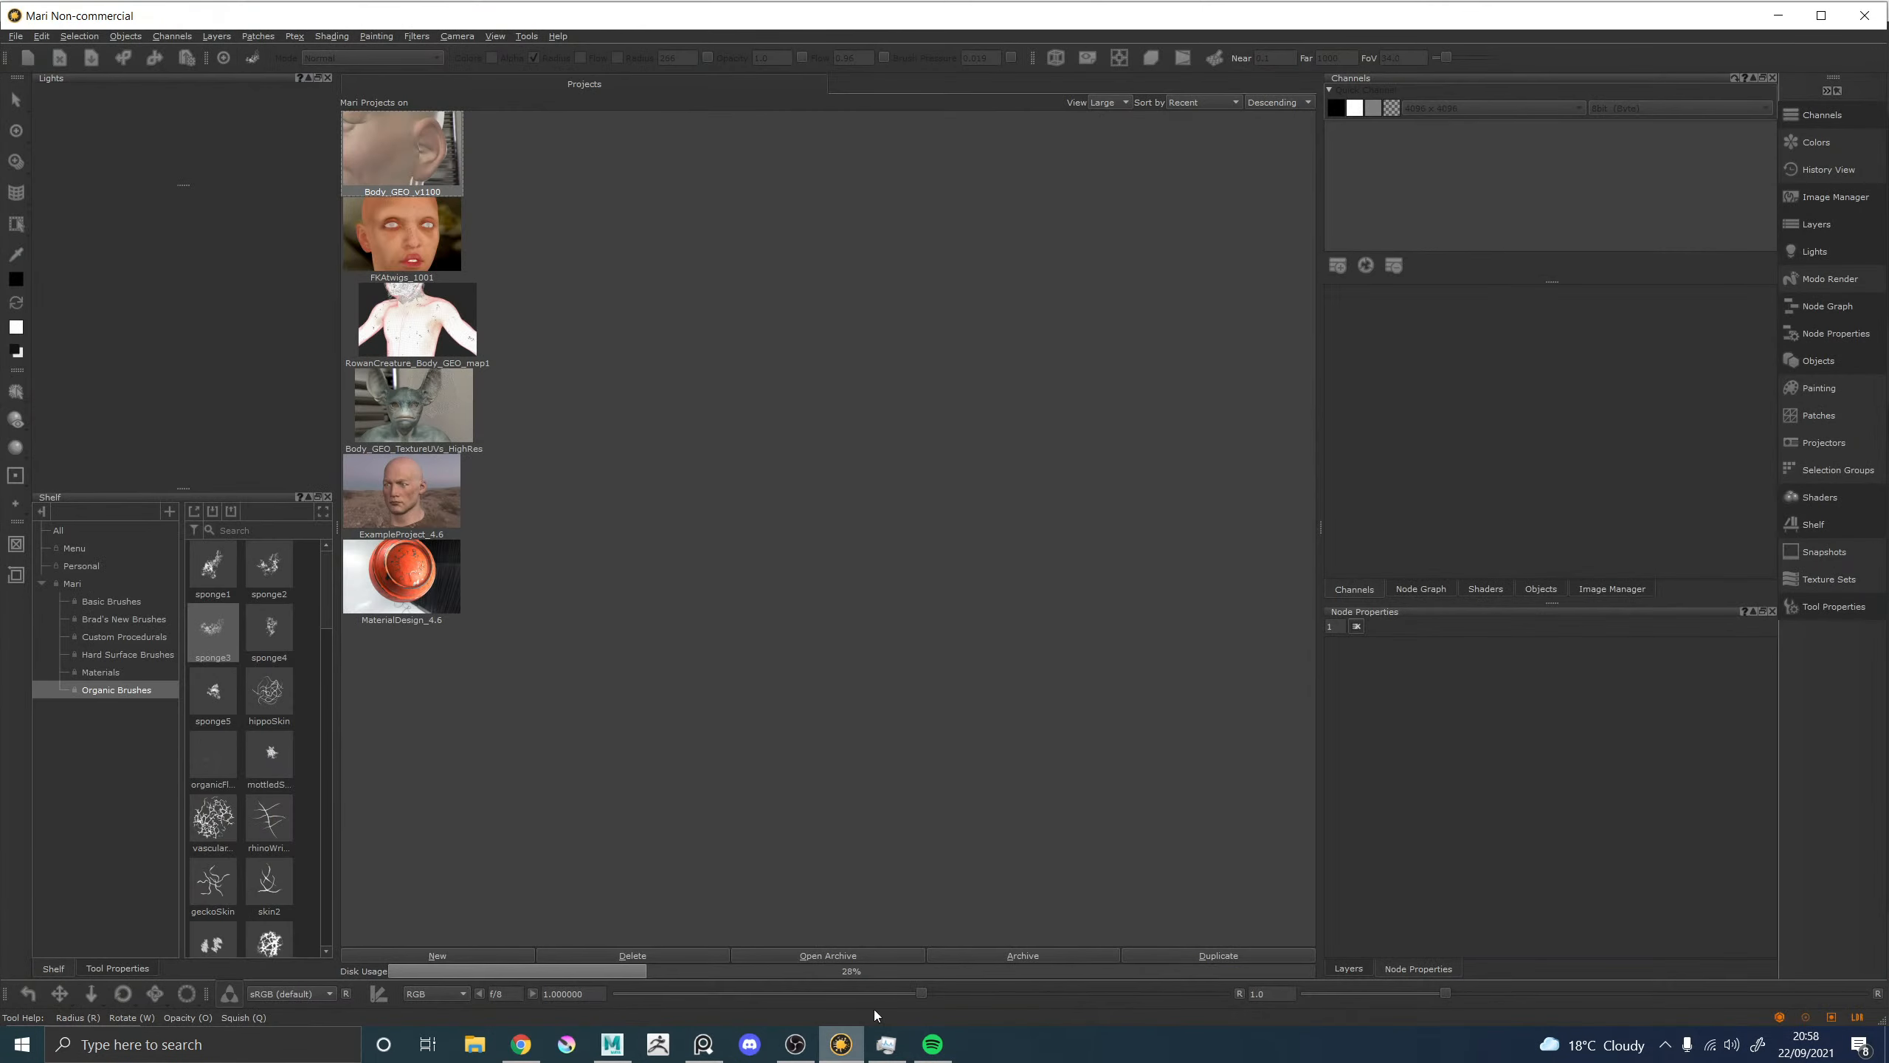
pyautogui.click(1865, 15)
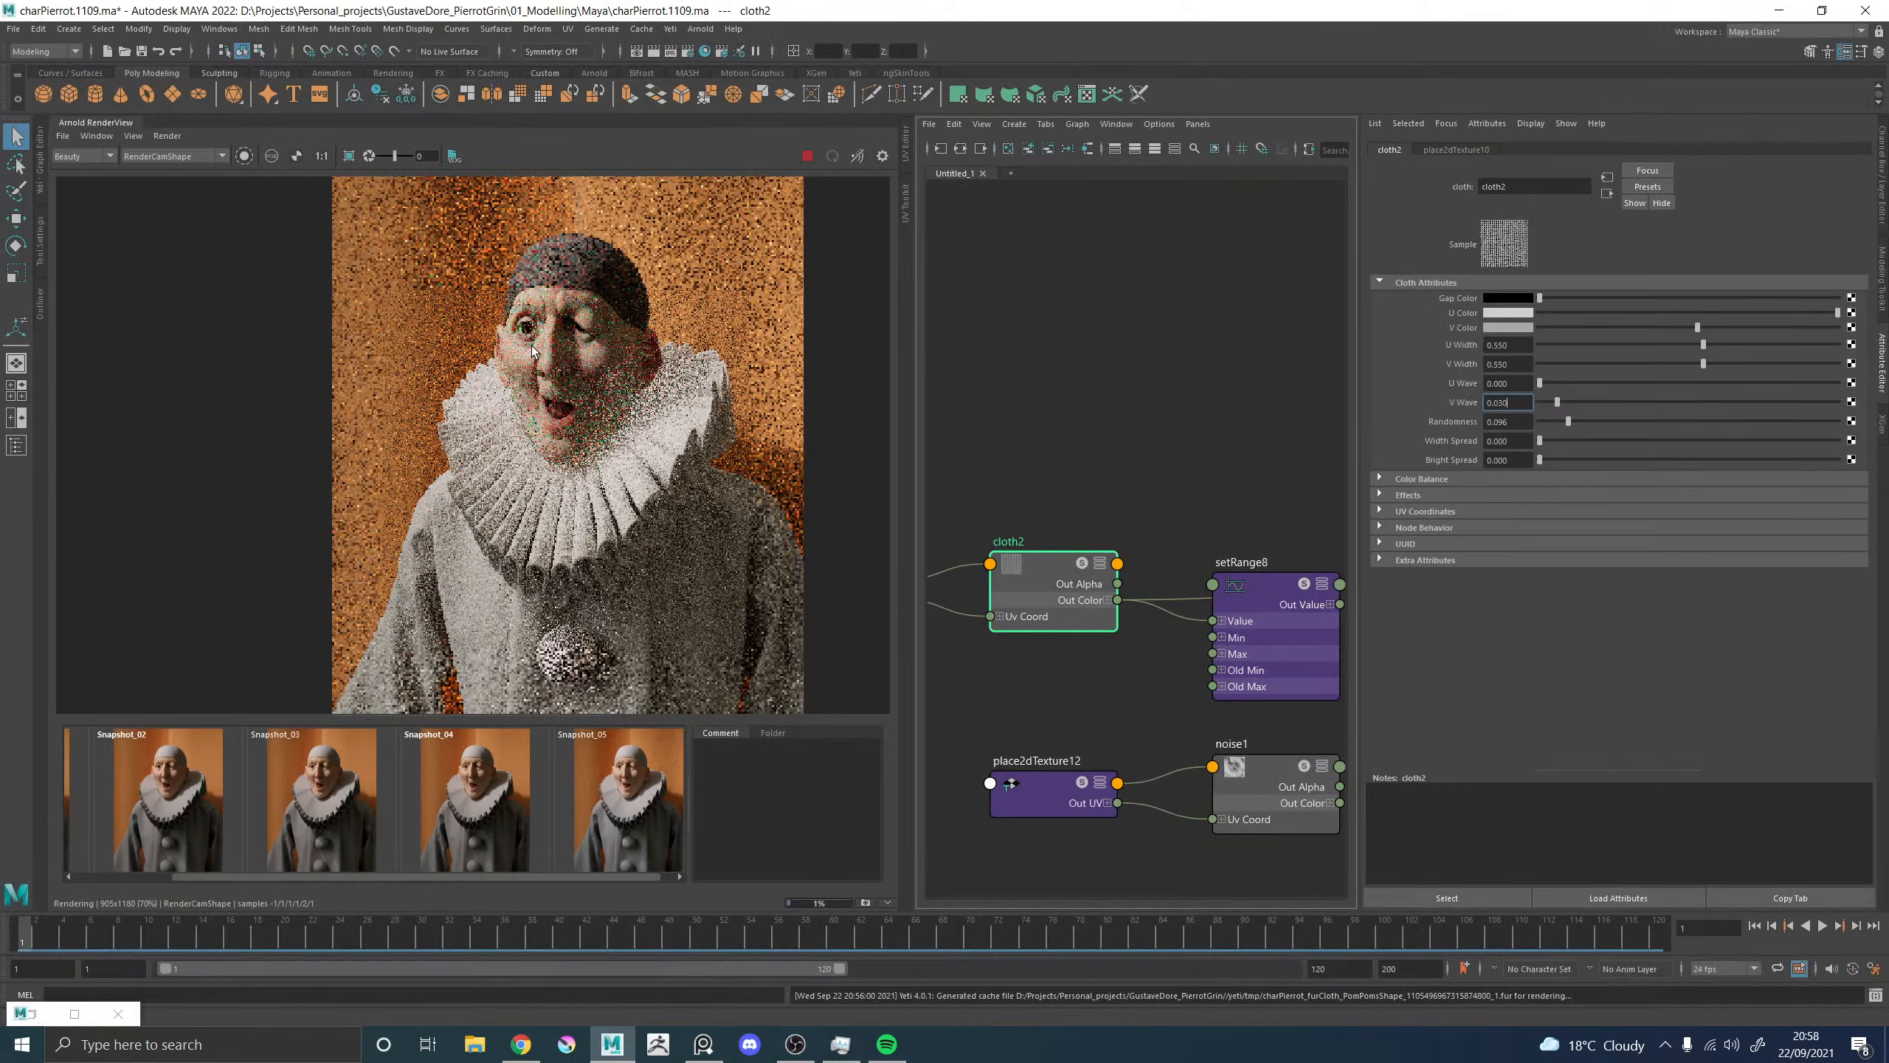
# Compare Snapshot_05 with the running render, checking the face, hair net and ruffle up close and from afar.
pyautogui.click(617, 813)
pyautogui.click(617, 813)
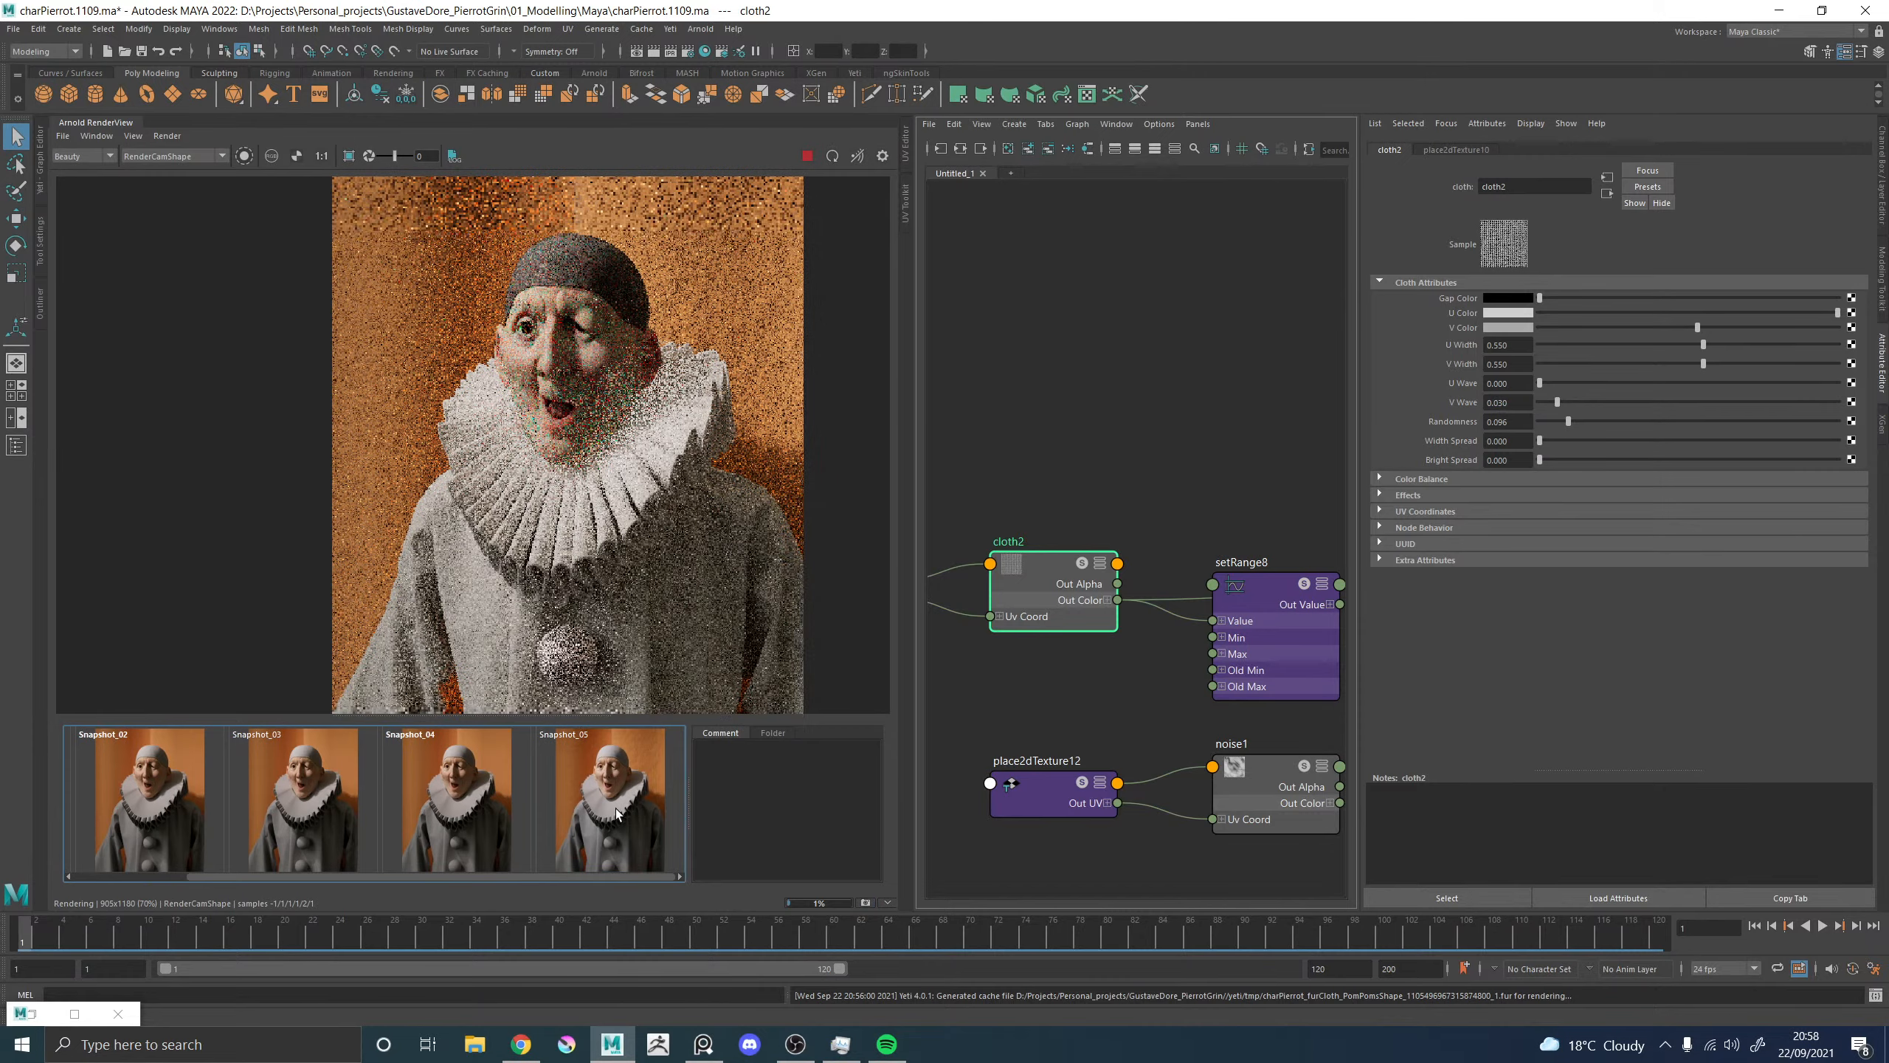
pyautogui.scroll(4, 797, 488)
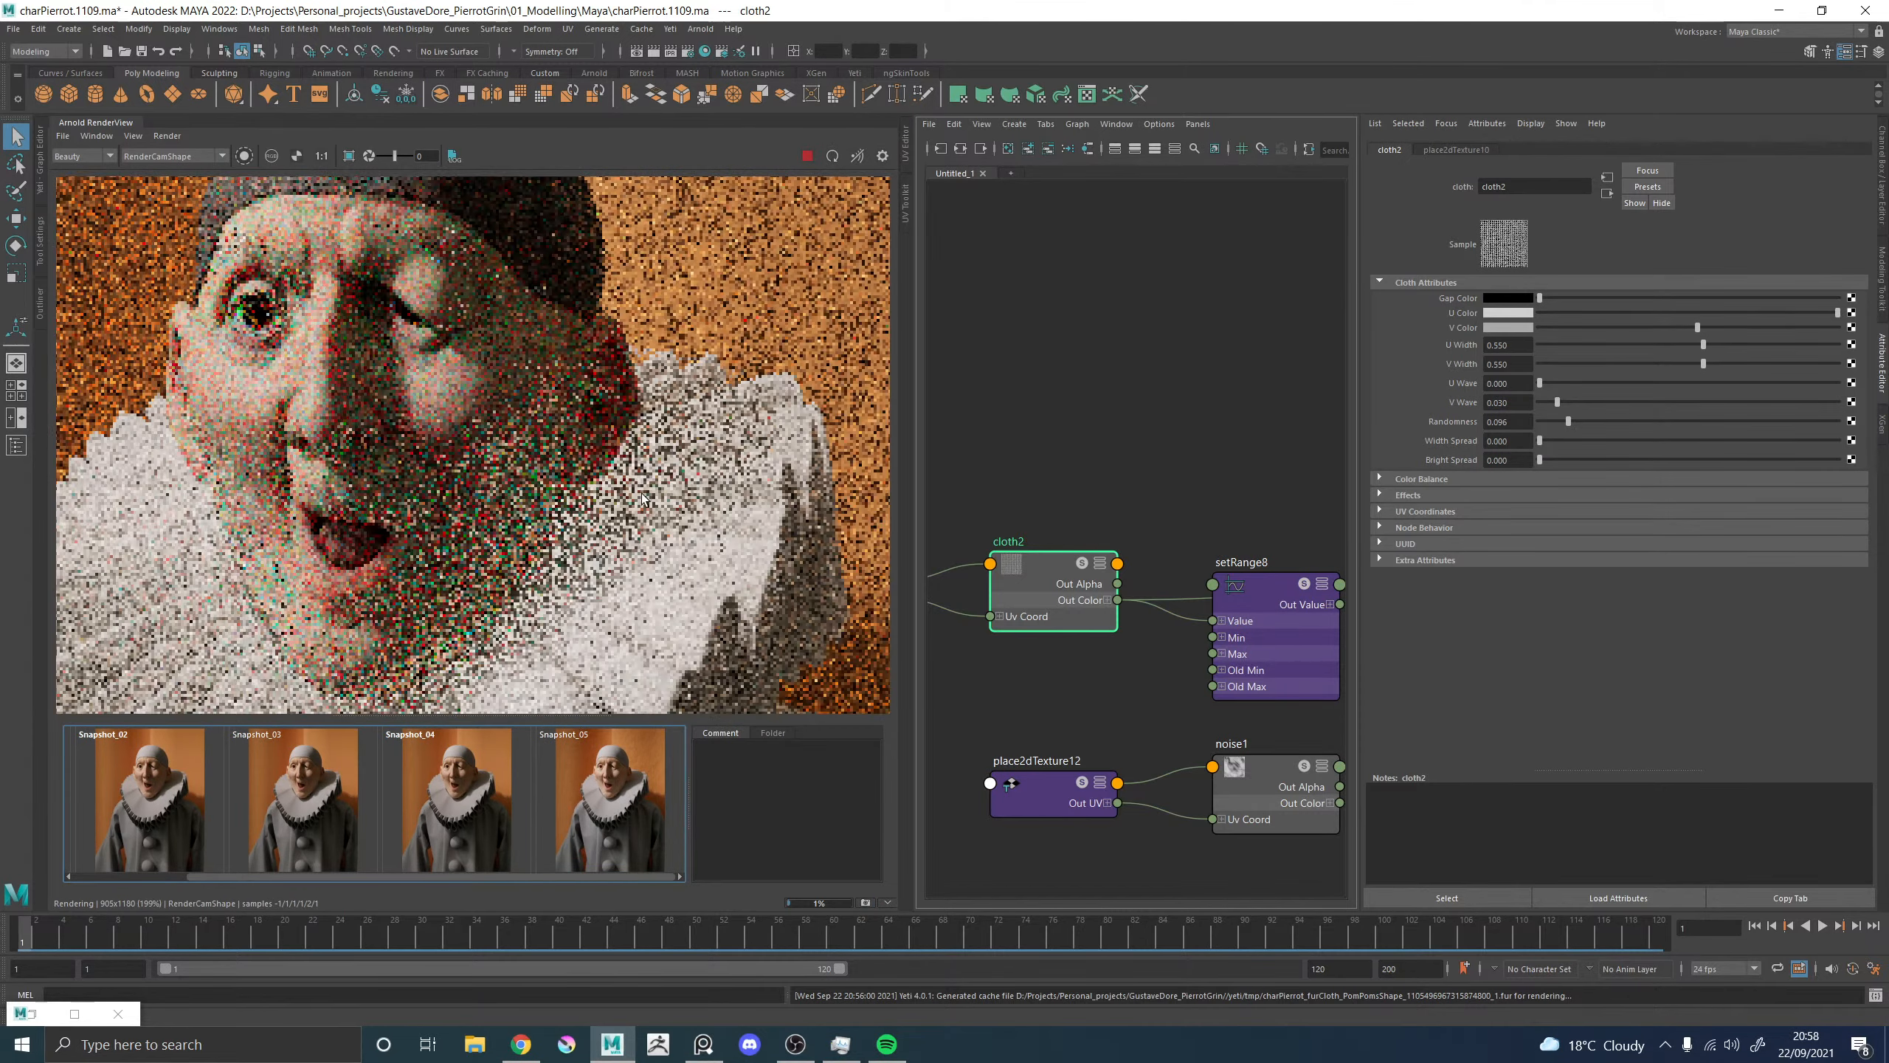
pyautogui.click(620, 800)
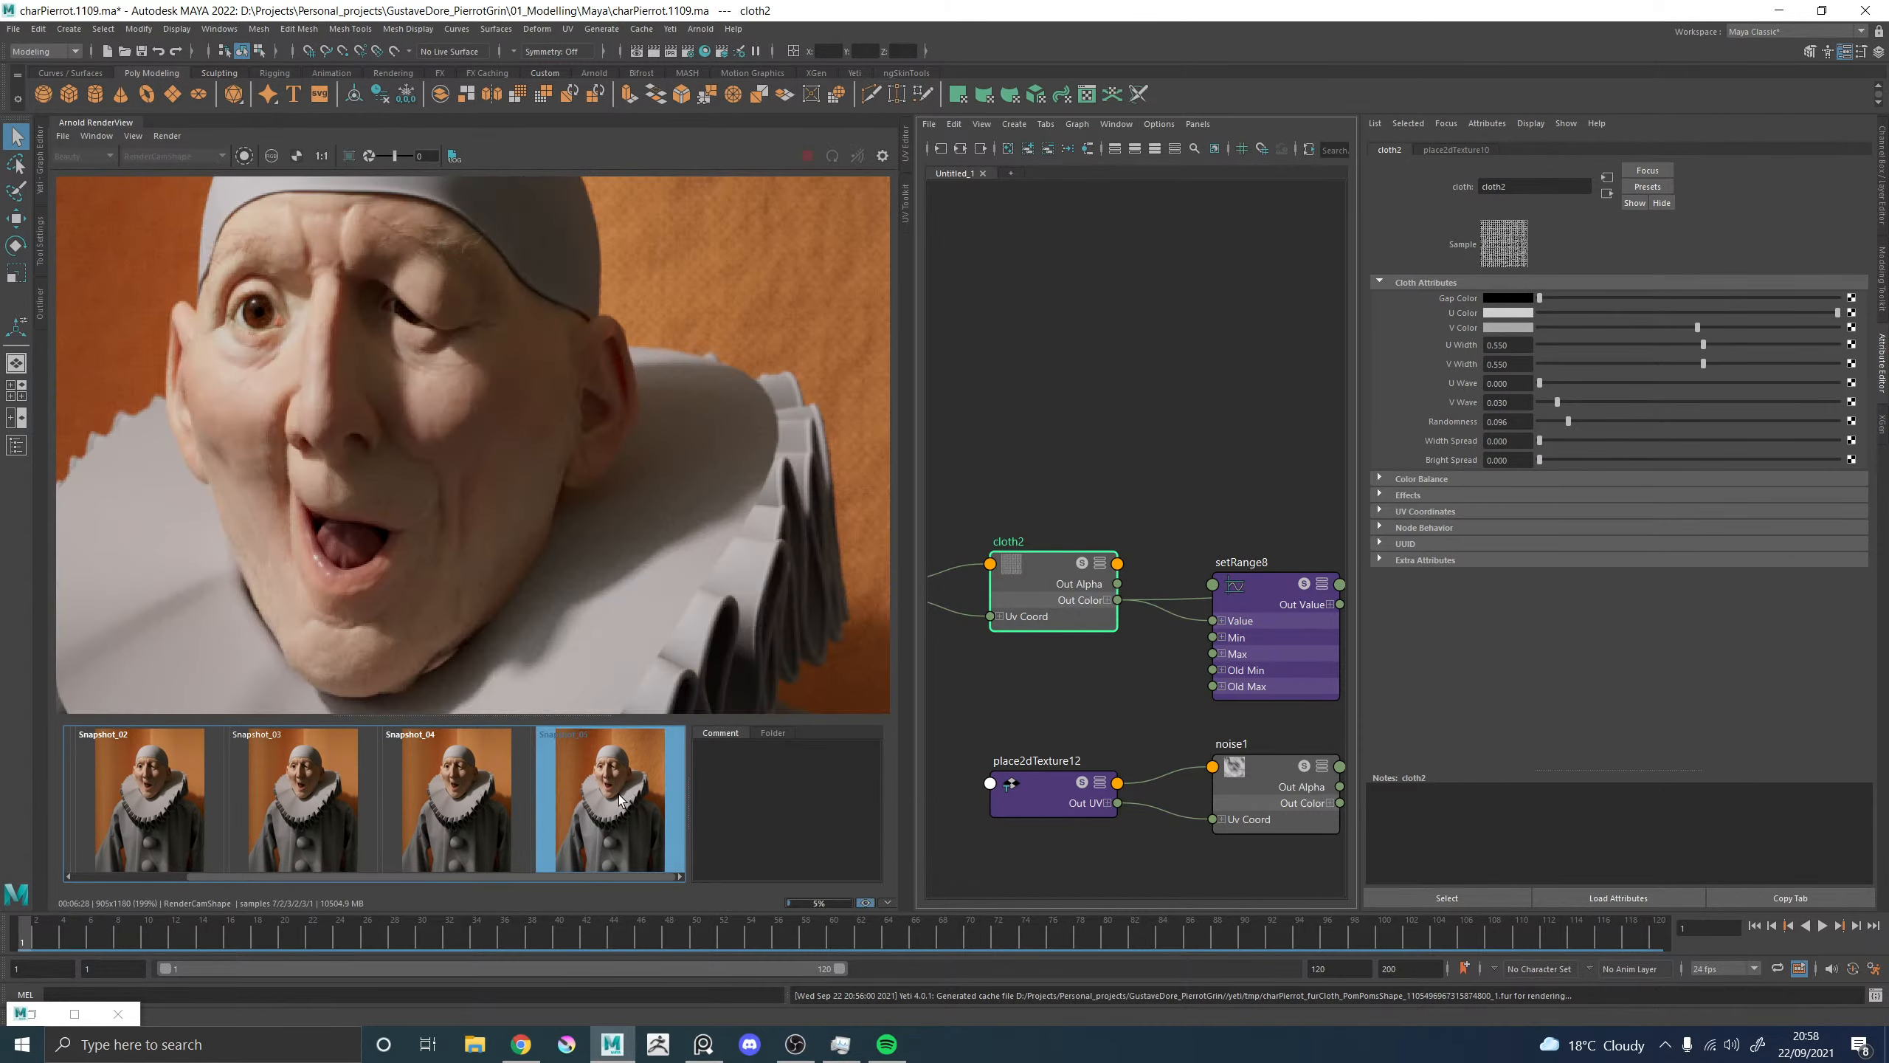
pyautogui.click(620, 799)
pyautogui.click(620, 800)
pyautogui.click(620, 799)
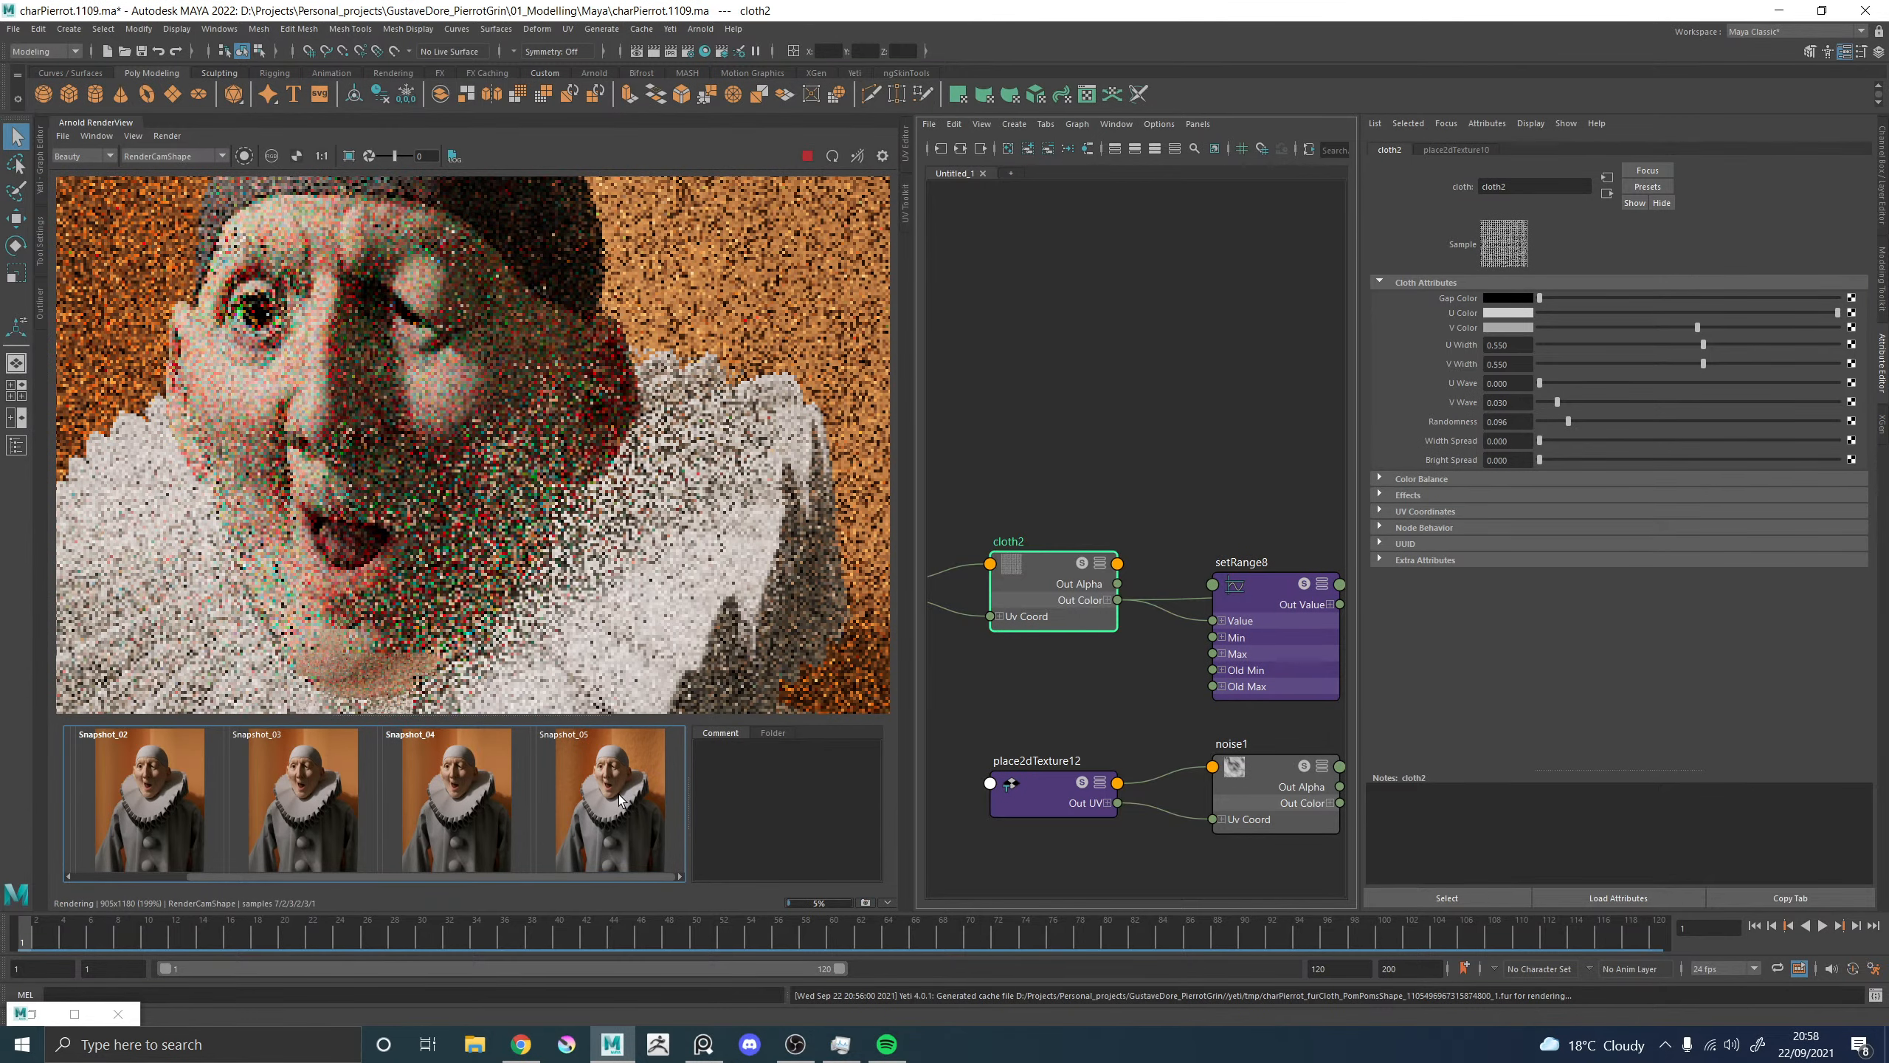
pyautogui.click(620, 799)
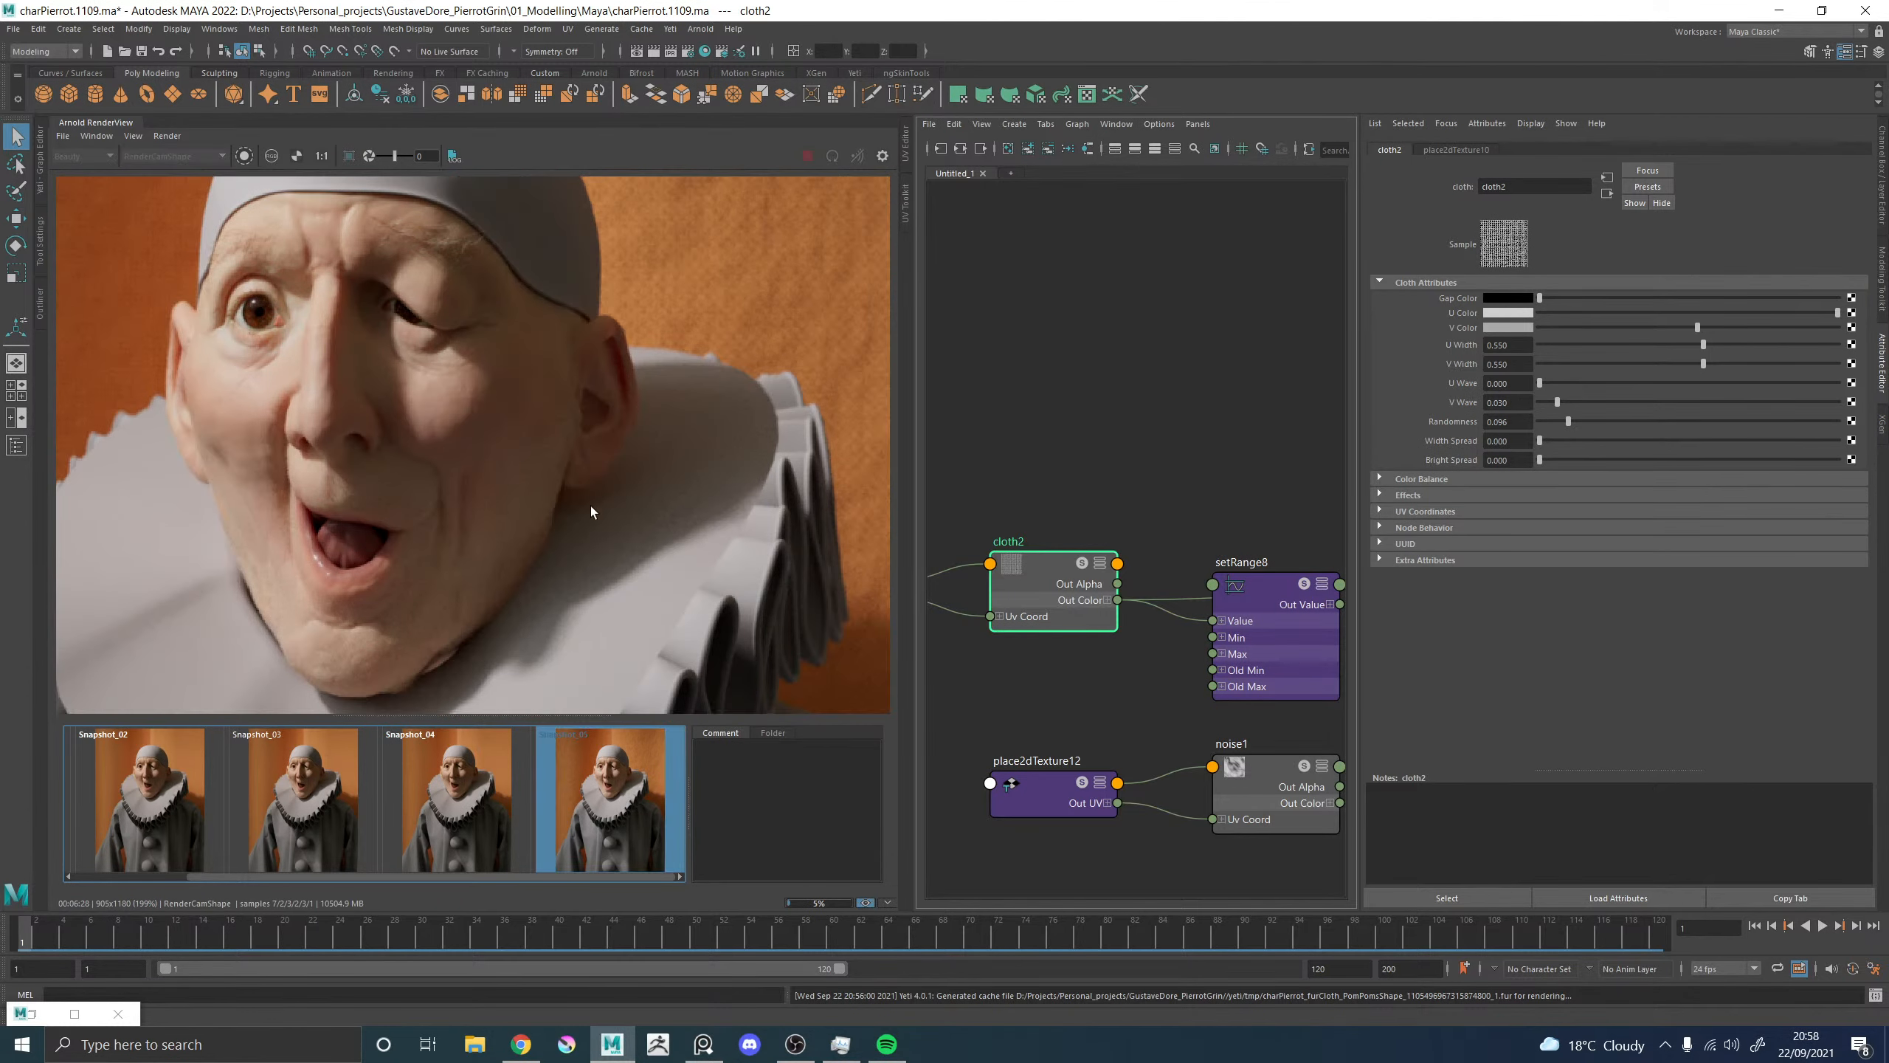
pyautogui.scroll(-5, 617, 449)
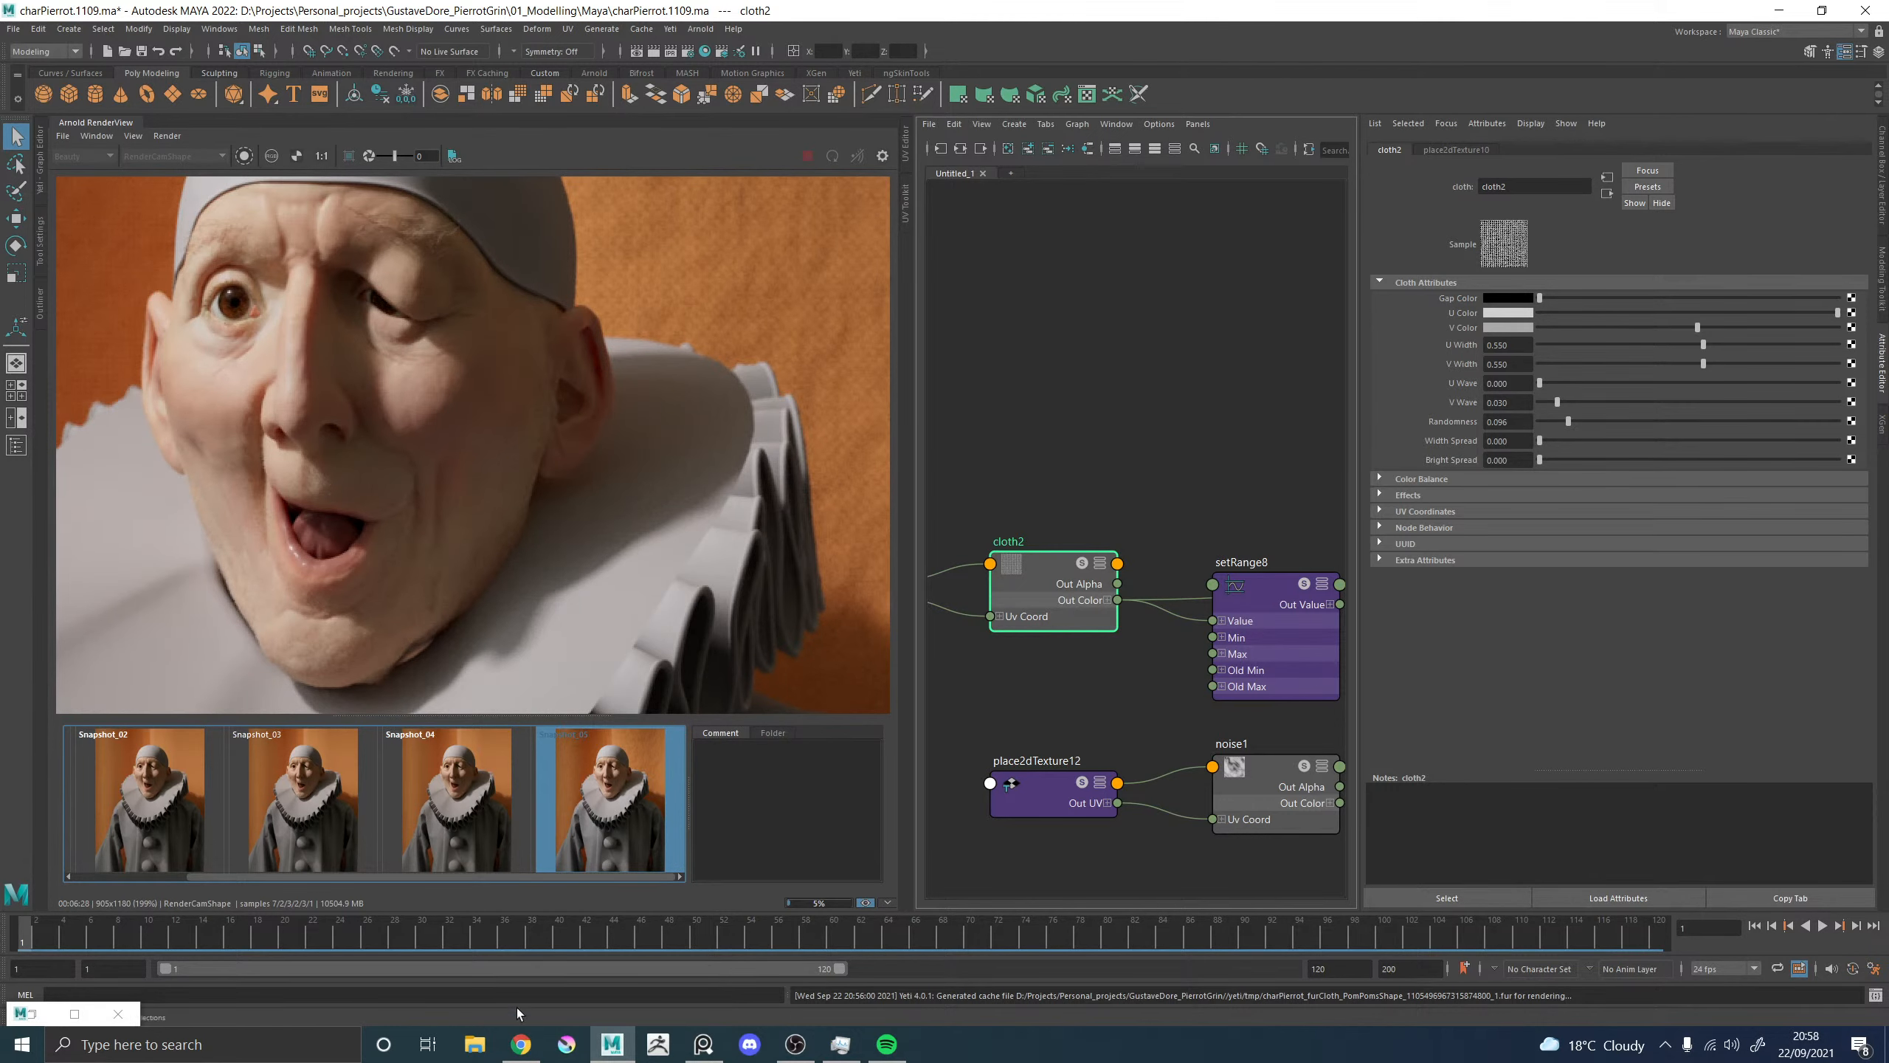
pyautogui.scroll(-5, 564, 570)
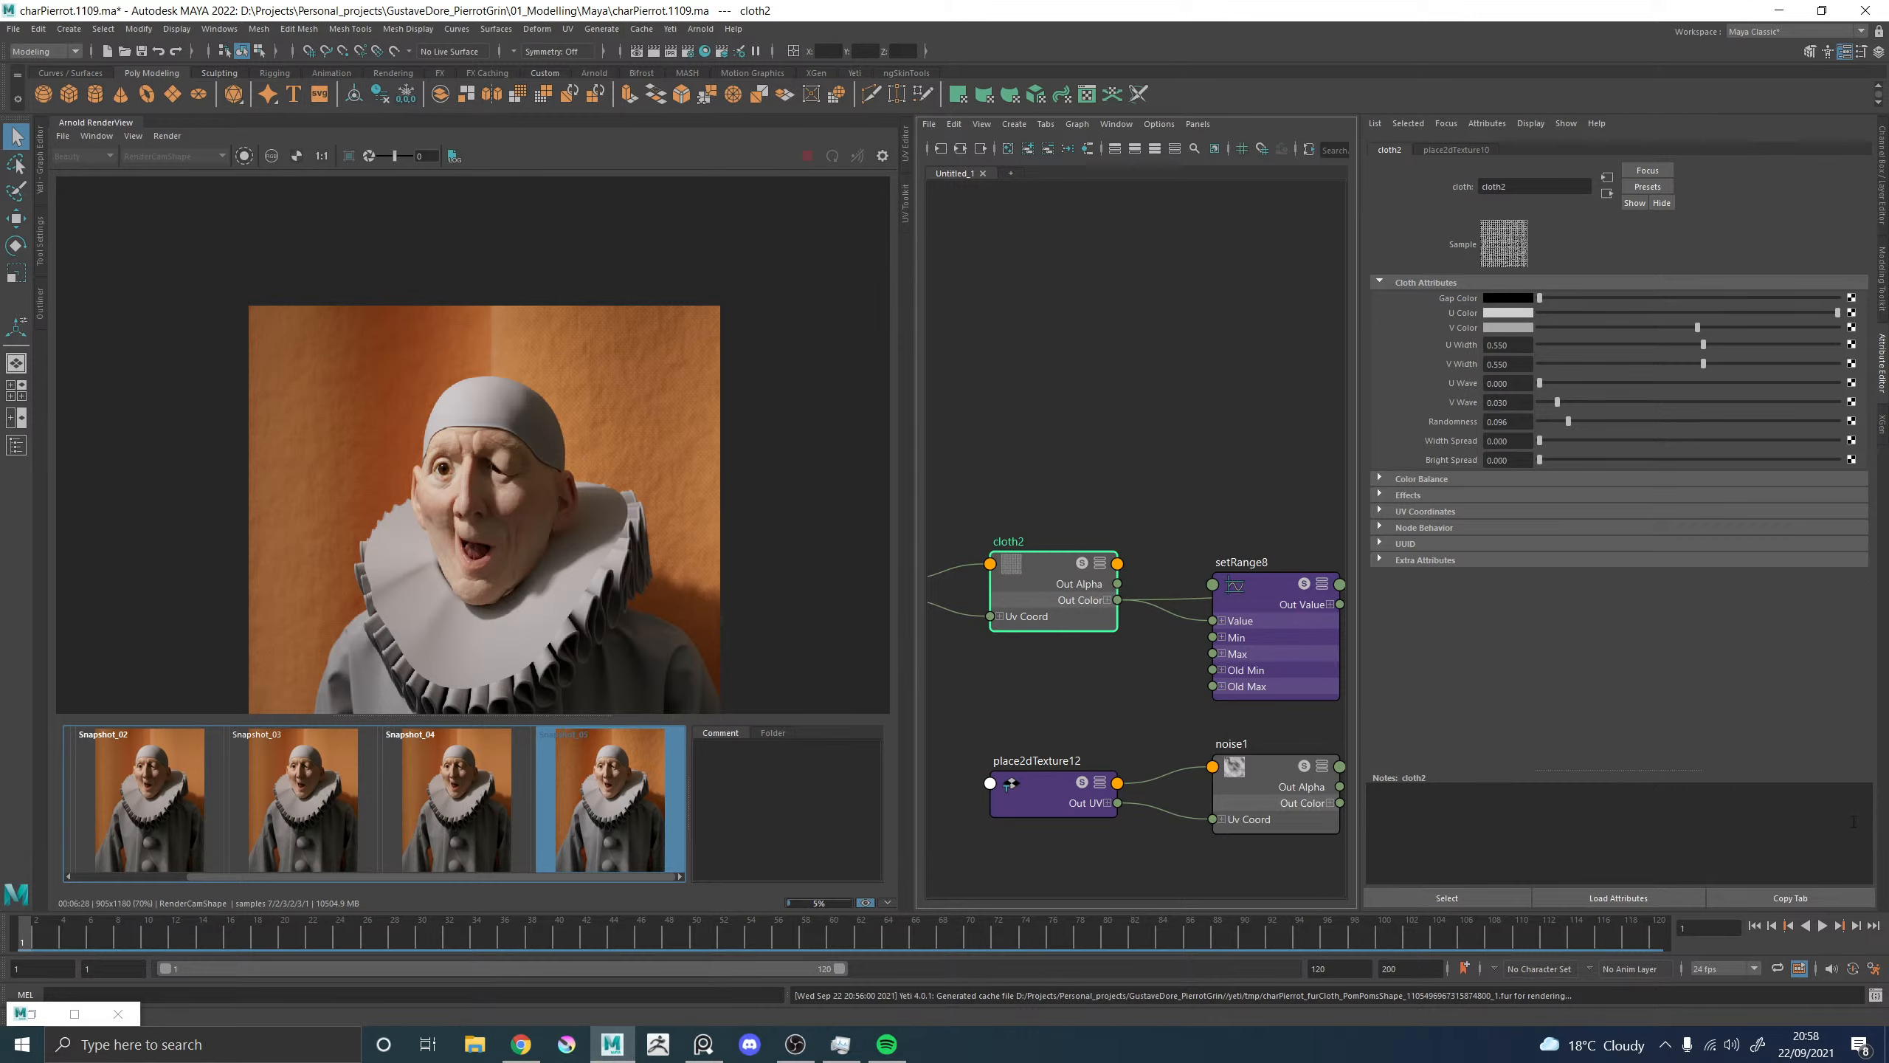
pyautogui.click(603, 789)
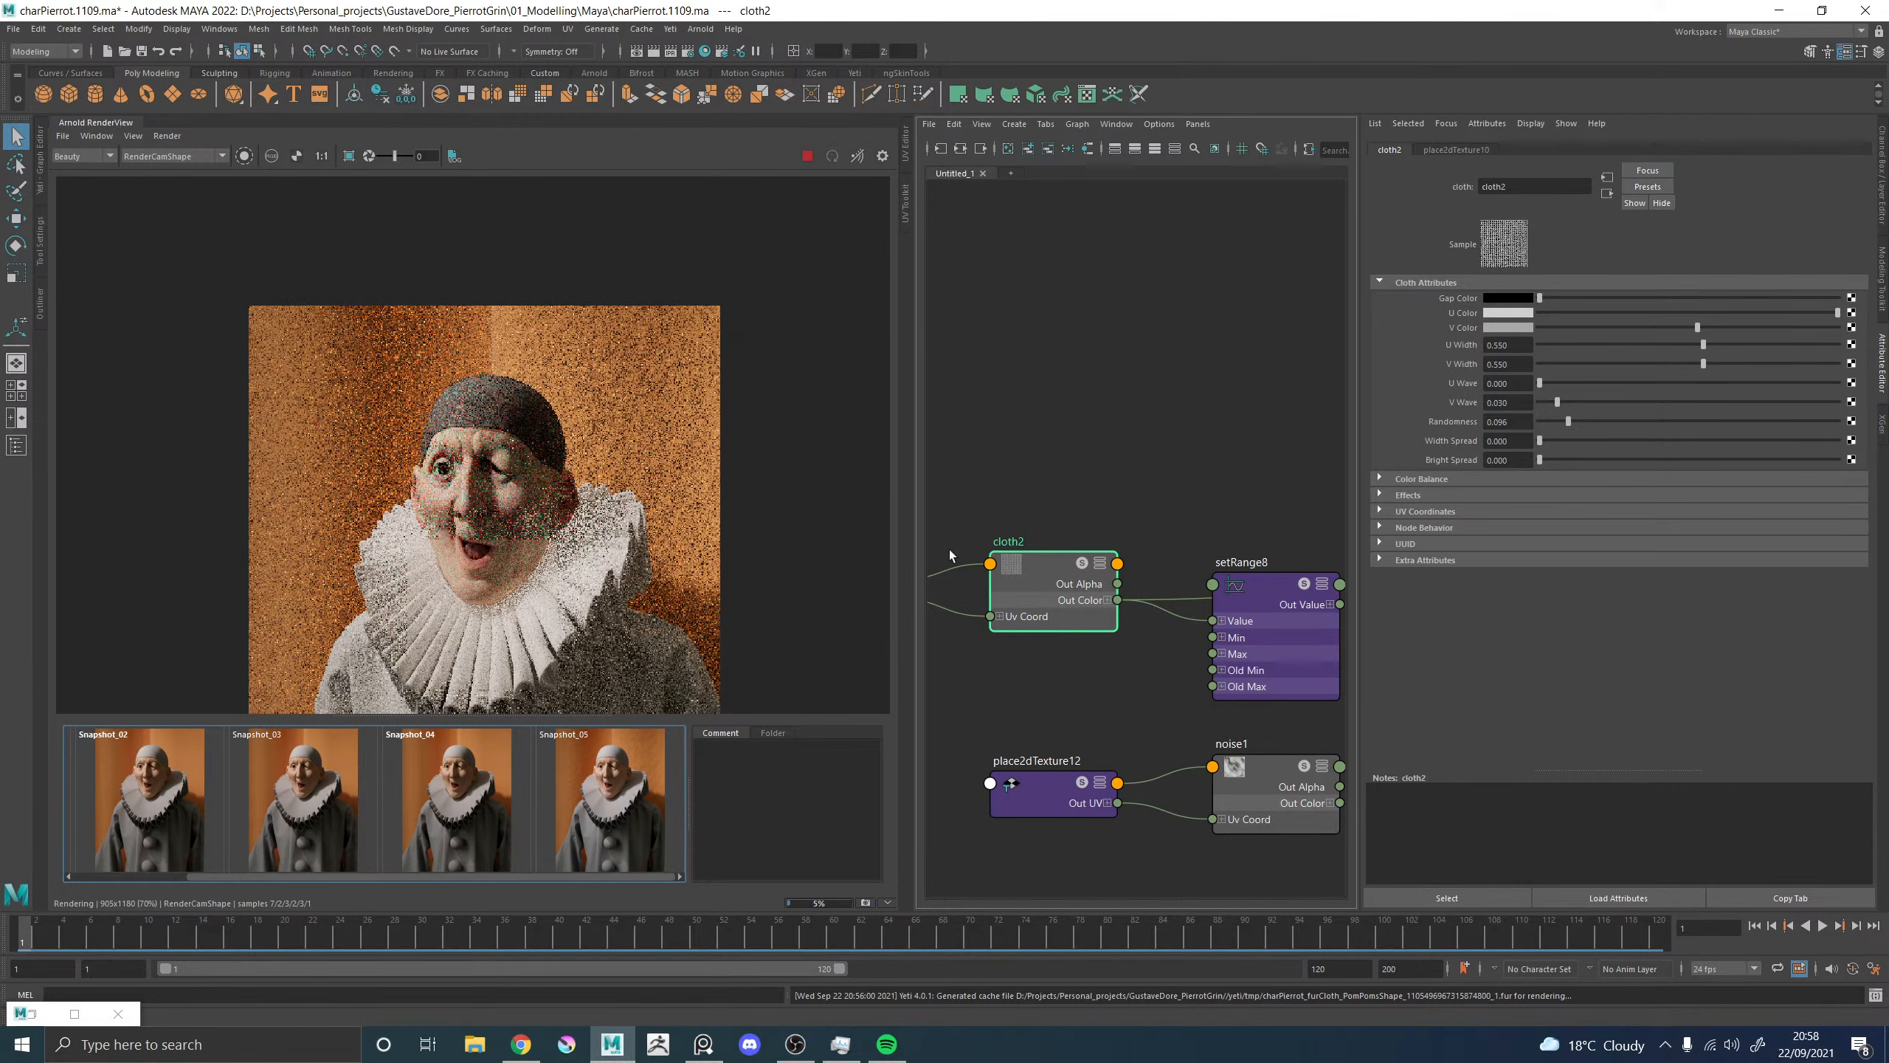